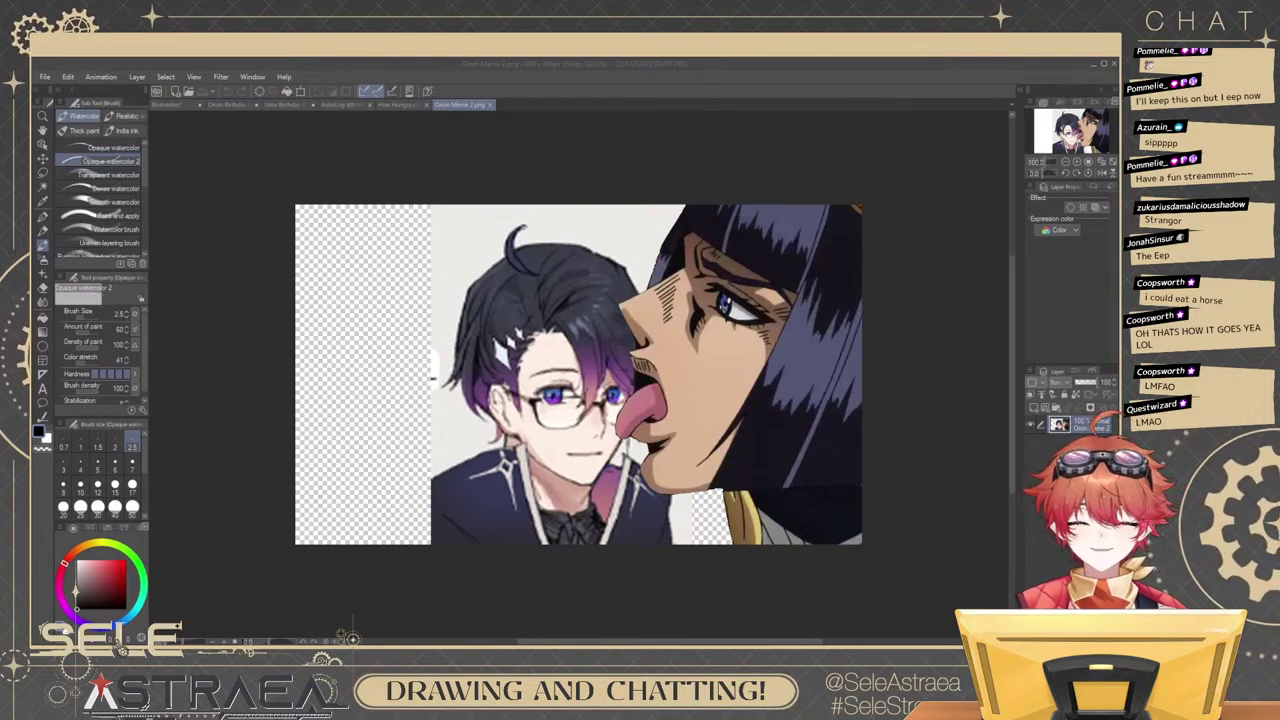
# Close the Orion meme images.
pyautogui.click(426, 105)
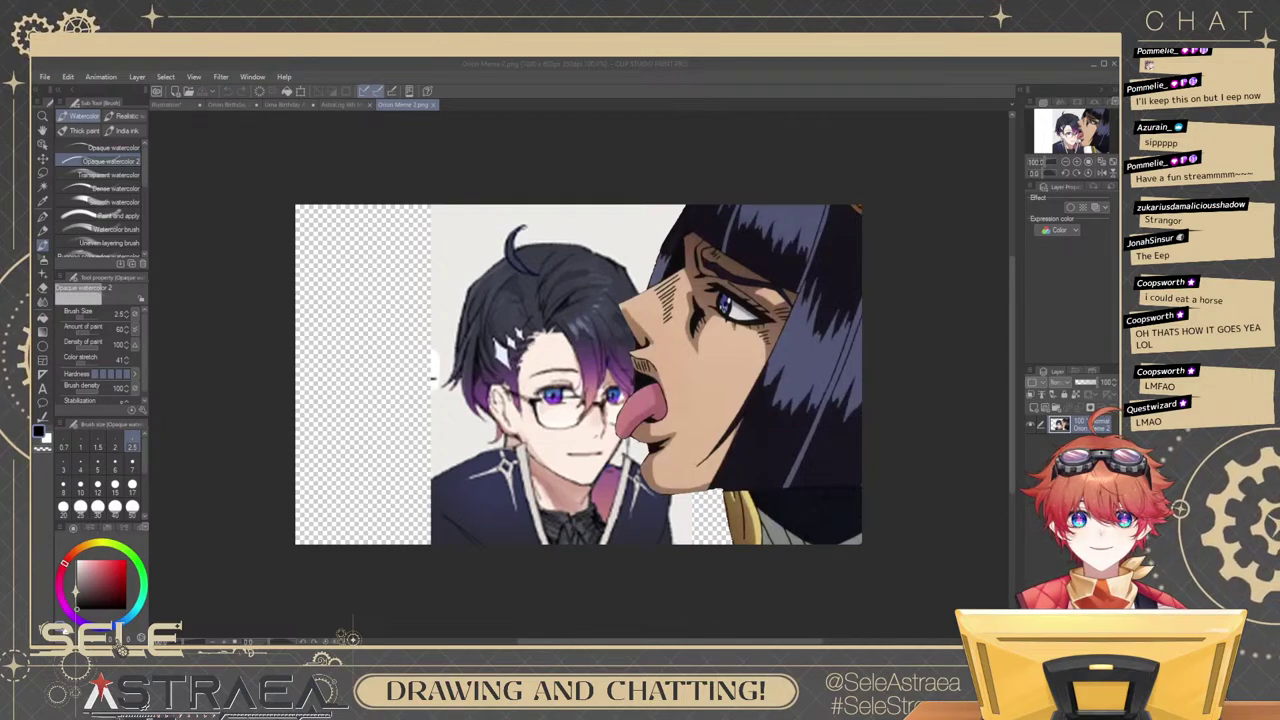
pyautogui.hotkey('ctrl', 'w')
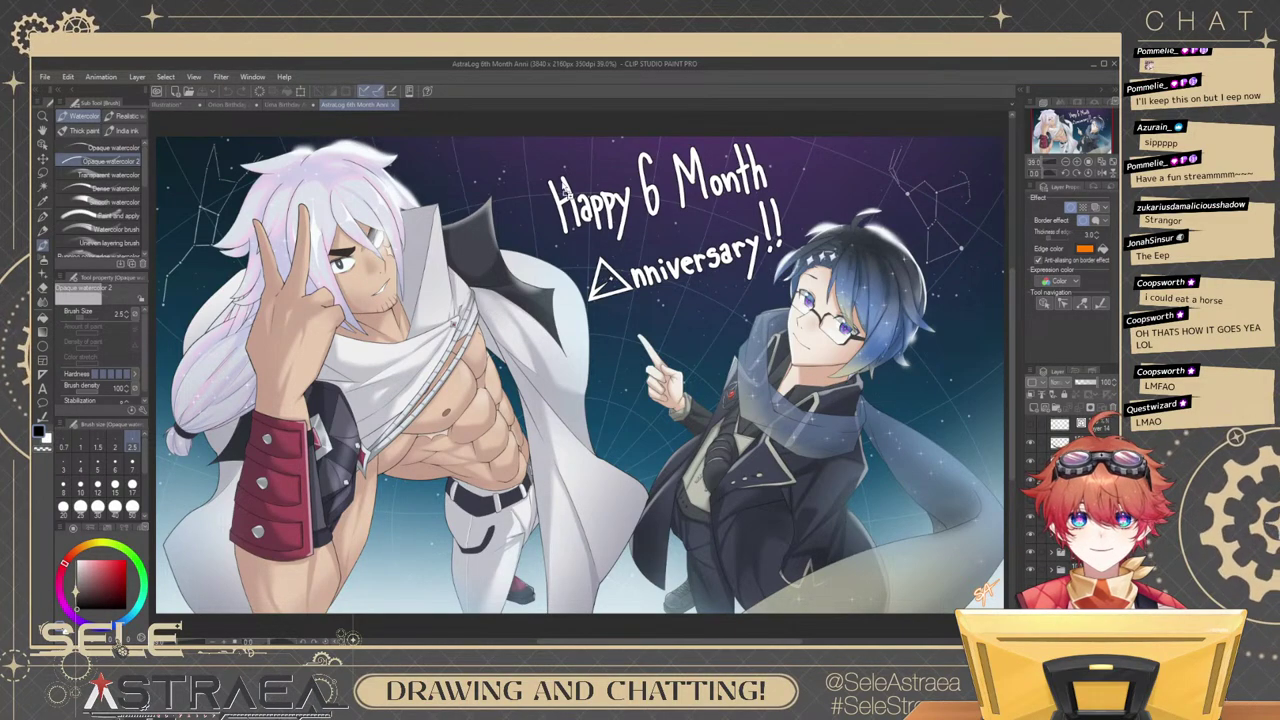
pyautogui.moveTo(565, 188); pyautogui.dragTo(560, 189)
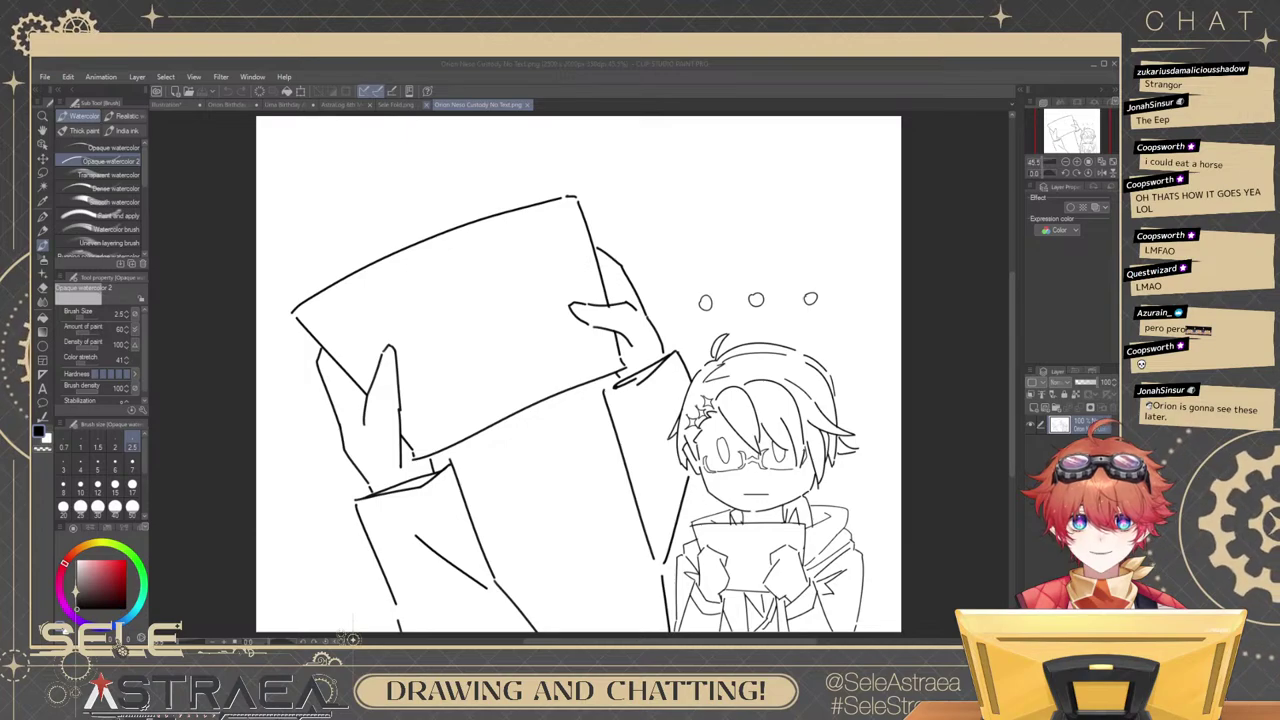
# Close the Sele Fried and Orion News Custody No Text images.
pyautogui.click(426, 105)
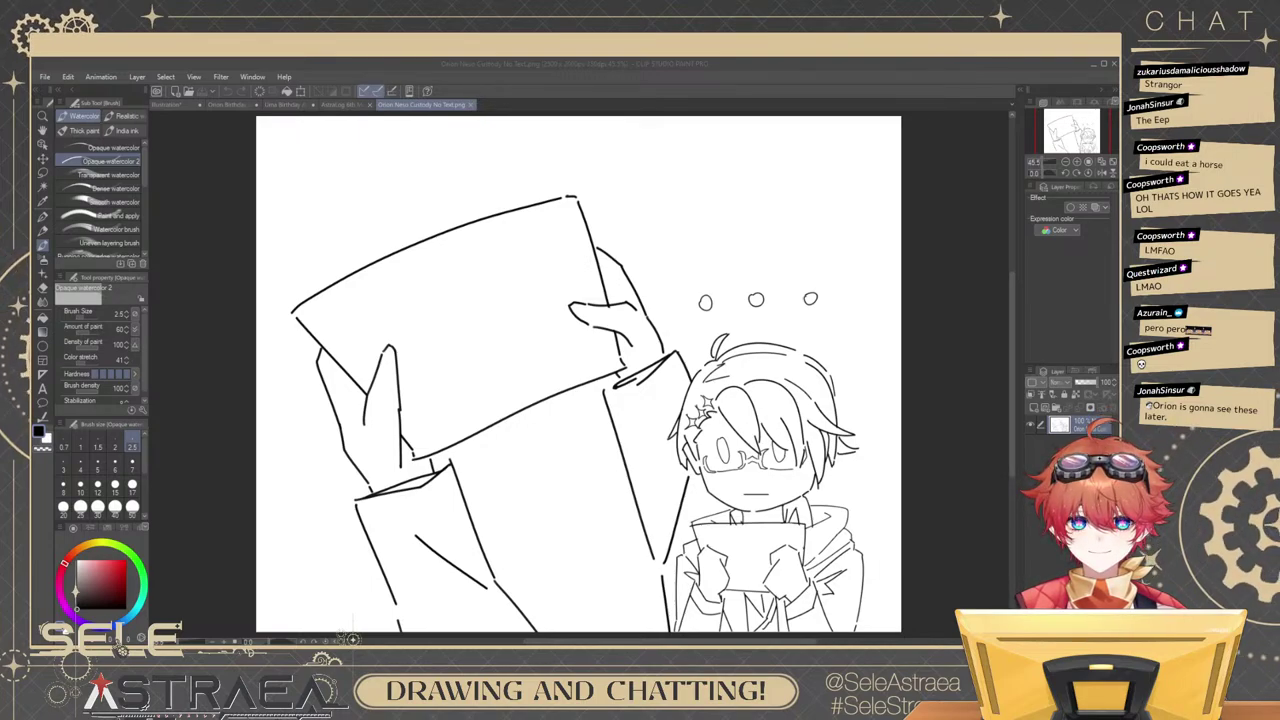
pyautogui.click(470, 108)
pyautogui.click(470, 107)
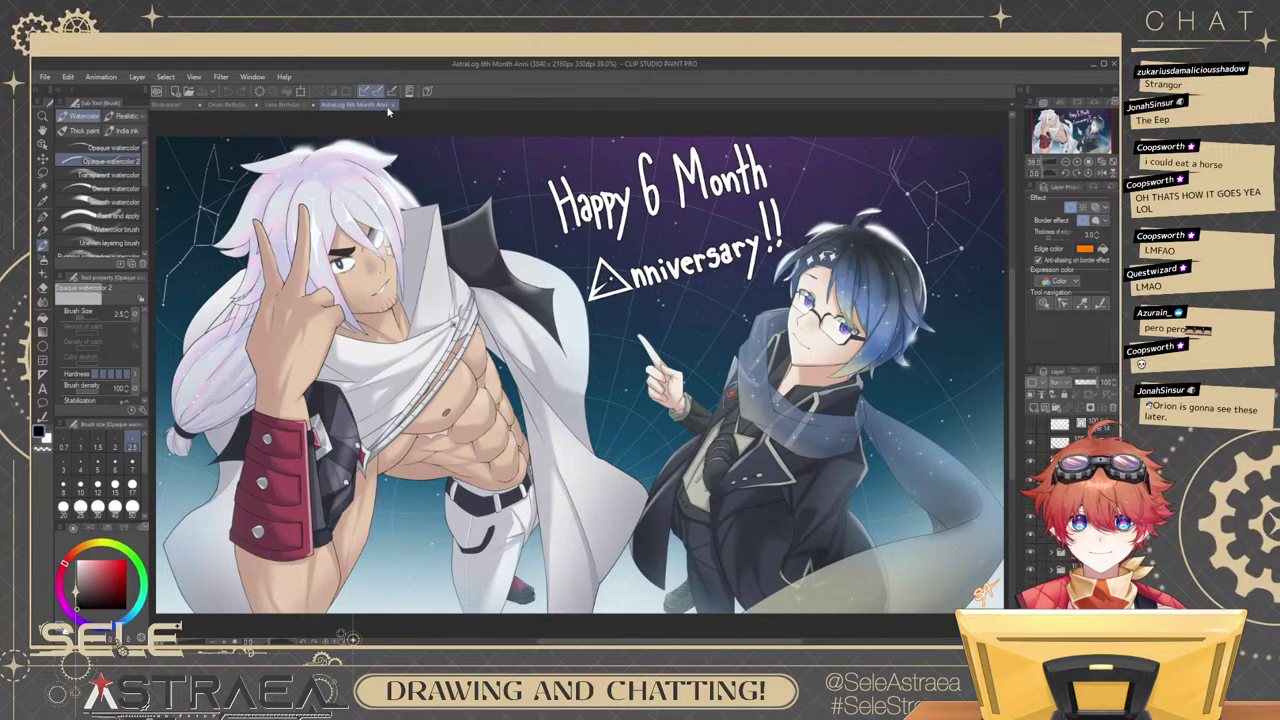
# Close the AstraLog 6th Month Anni, Uma Birthday Art and Orion Birthday Art files, discarding unsaved changes, so only the blank Illustration stays open.
pyautogui.click(382, 107)
pyautogui.click(318, 105)
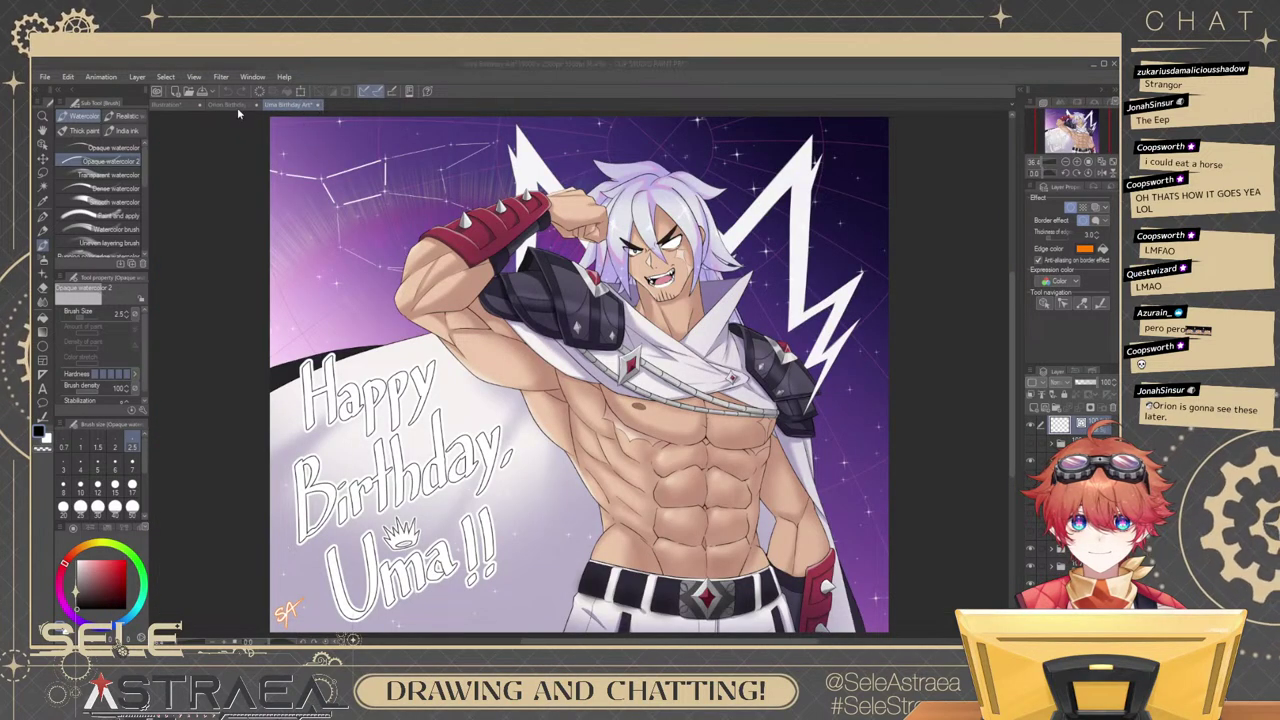
pyautogui.press('n')
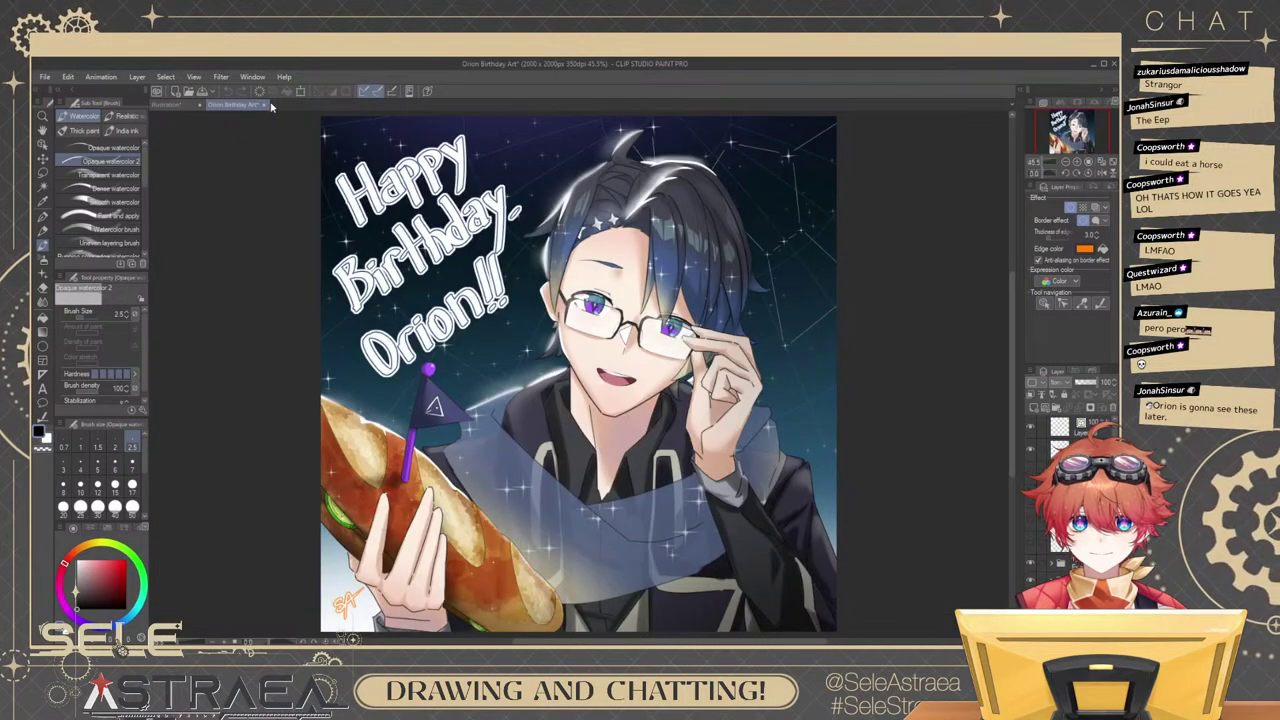
pyautogui.click(264, 105)
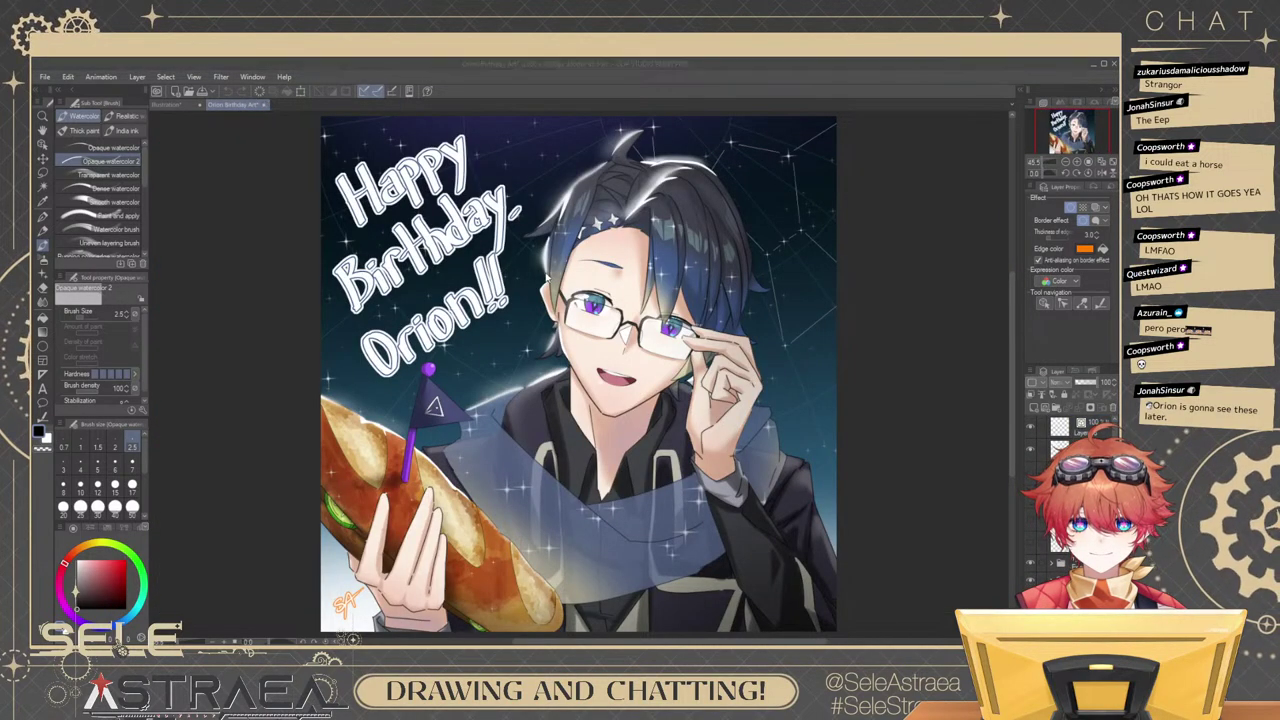
pyautogui.click(612, 283)
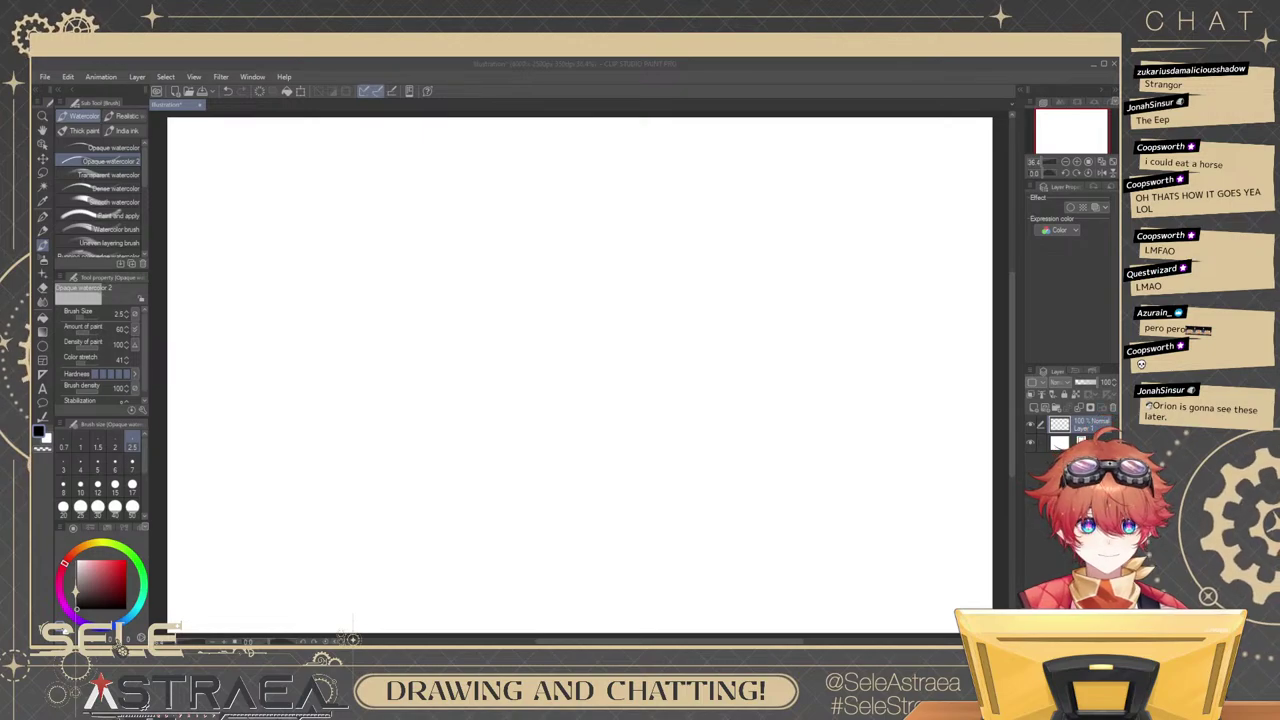
# Delete Layer 1 and add new vector layers above the paper layer.
pyautogui.click(1076, 426)
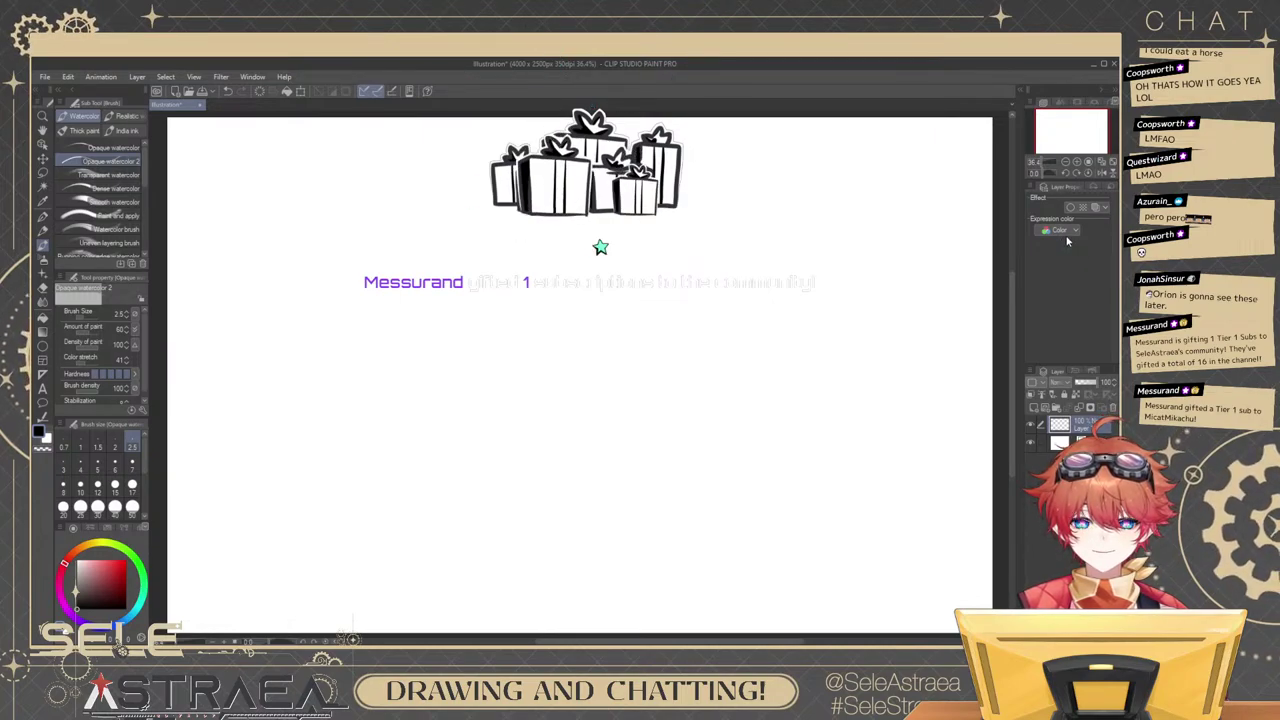
pyautogui.click(1113, 408)
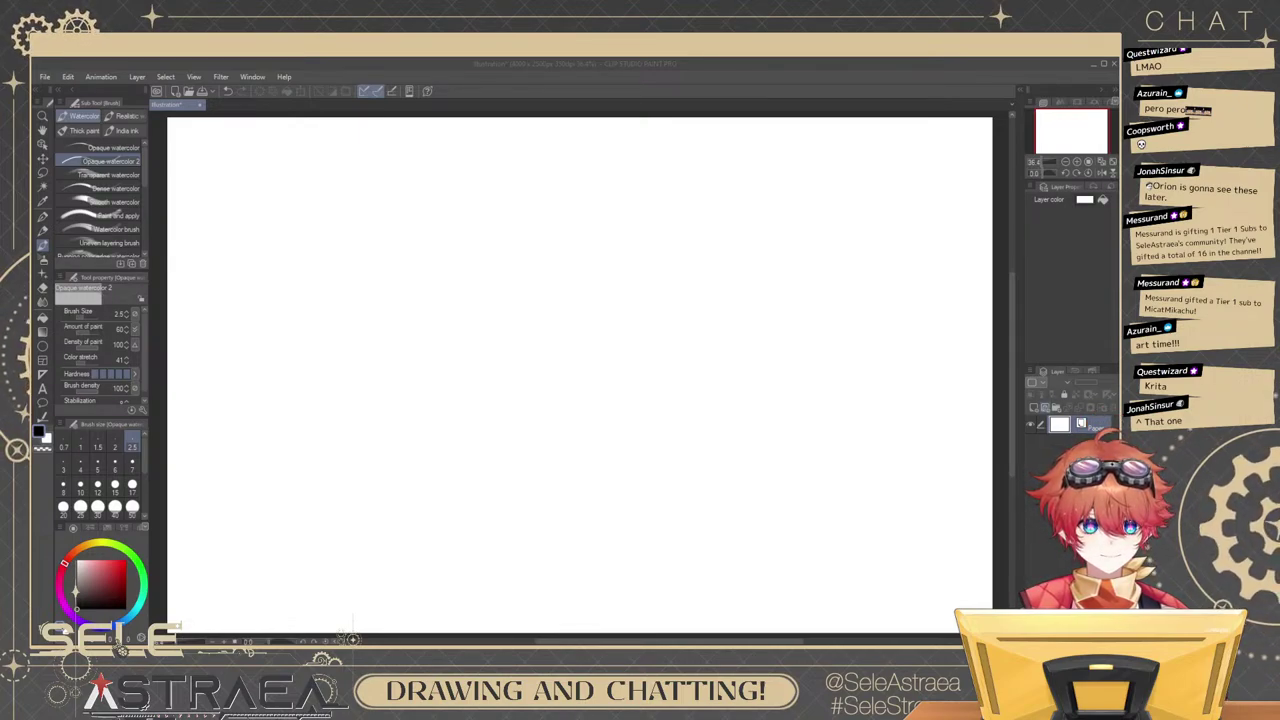
pyautogui.click(1046, 408)
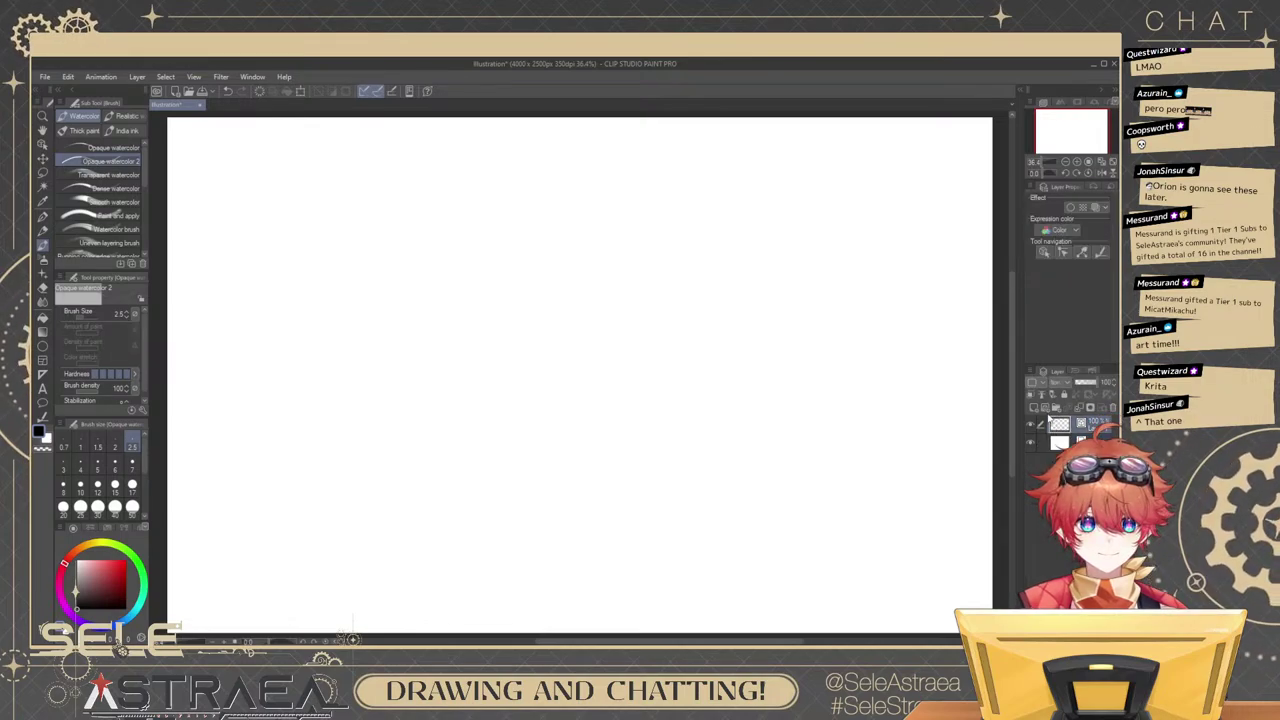
pyautogui.click(1046, 409)
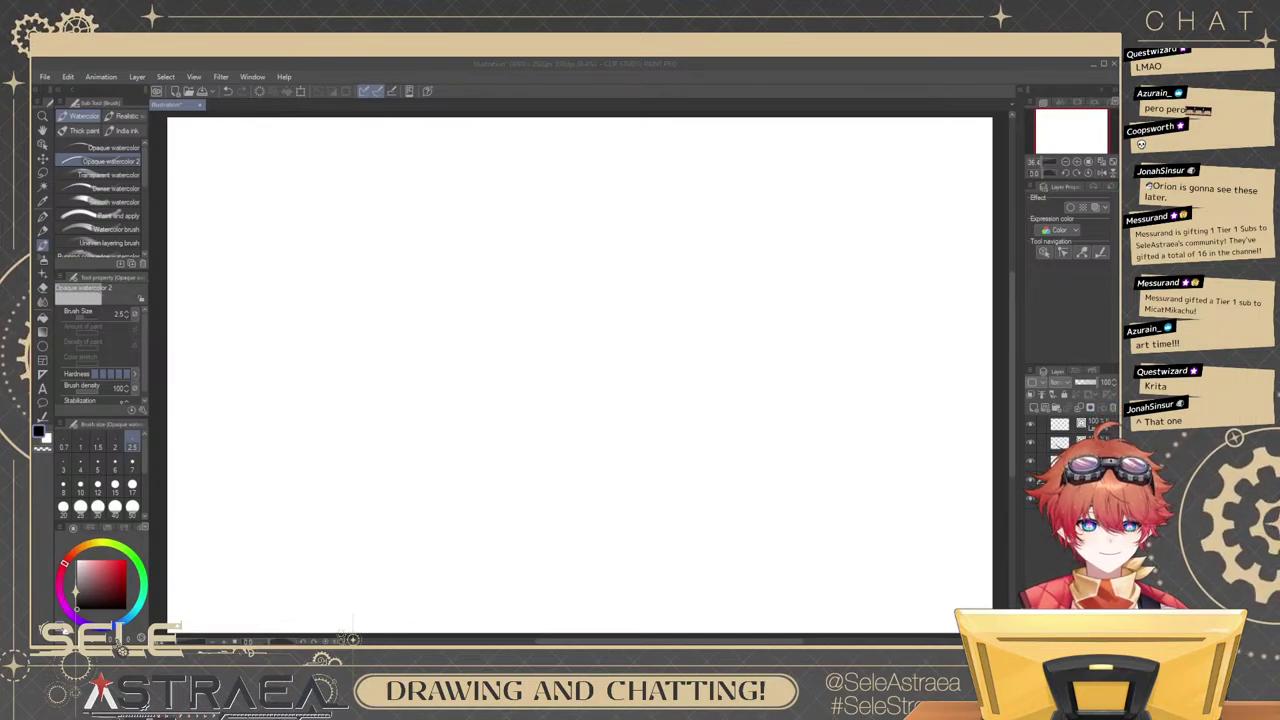
# Lower the opacity of the vector layers and add another vector layer at the top of the stack.
pyautogui.click(1101, 408)
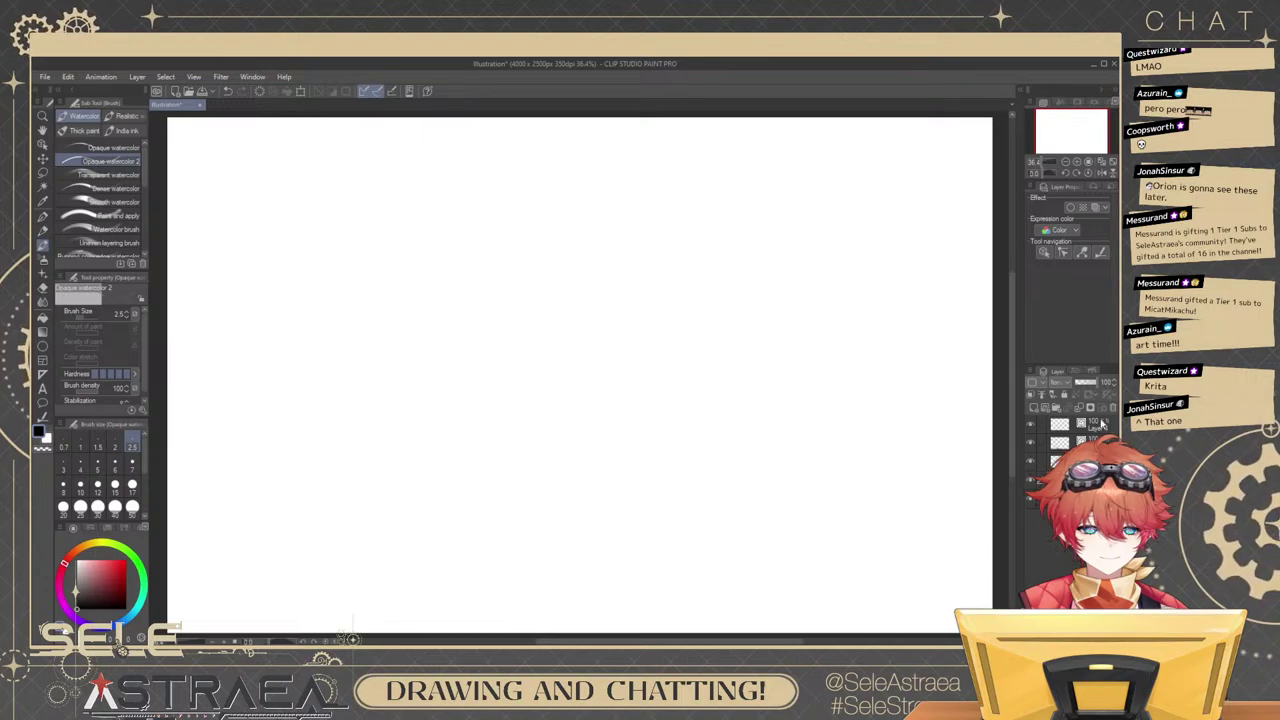
pyautogui.moveTo(1108, 384); pyautogui.dragTo(1078, 380)
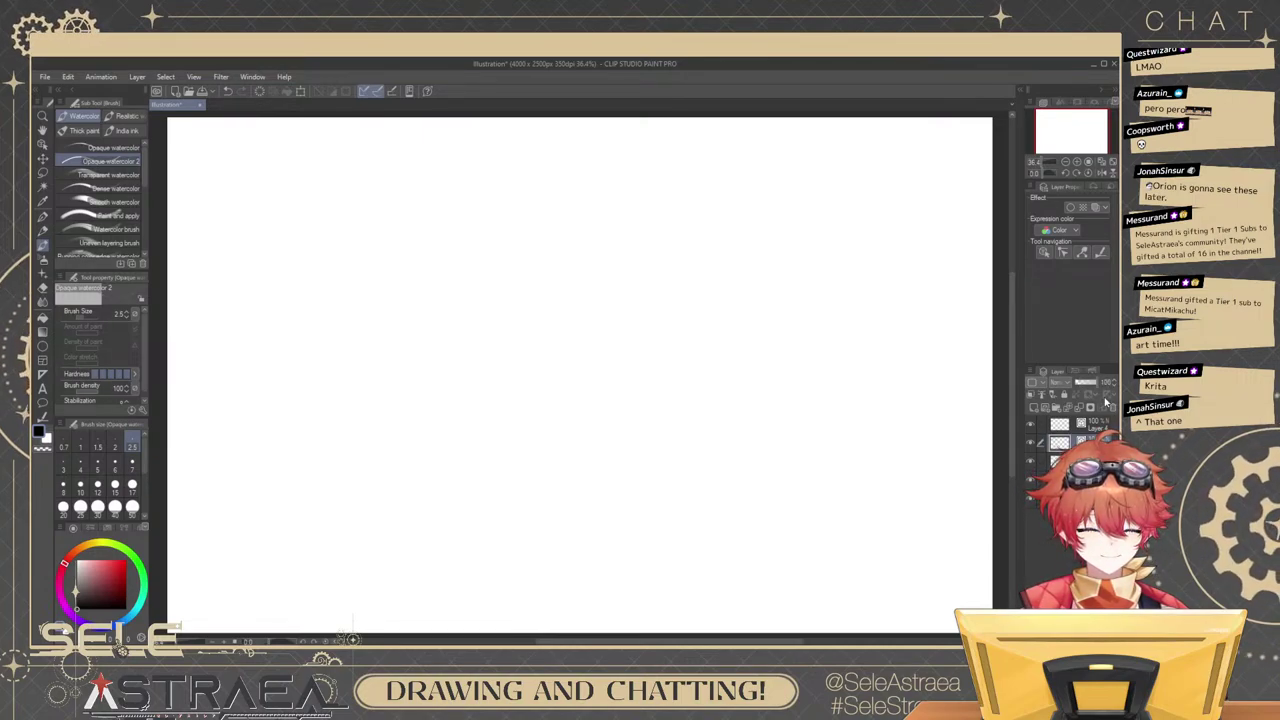
pyautogui.click(1103, 432)
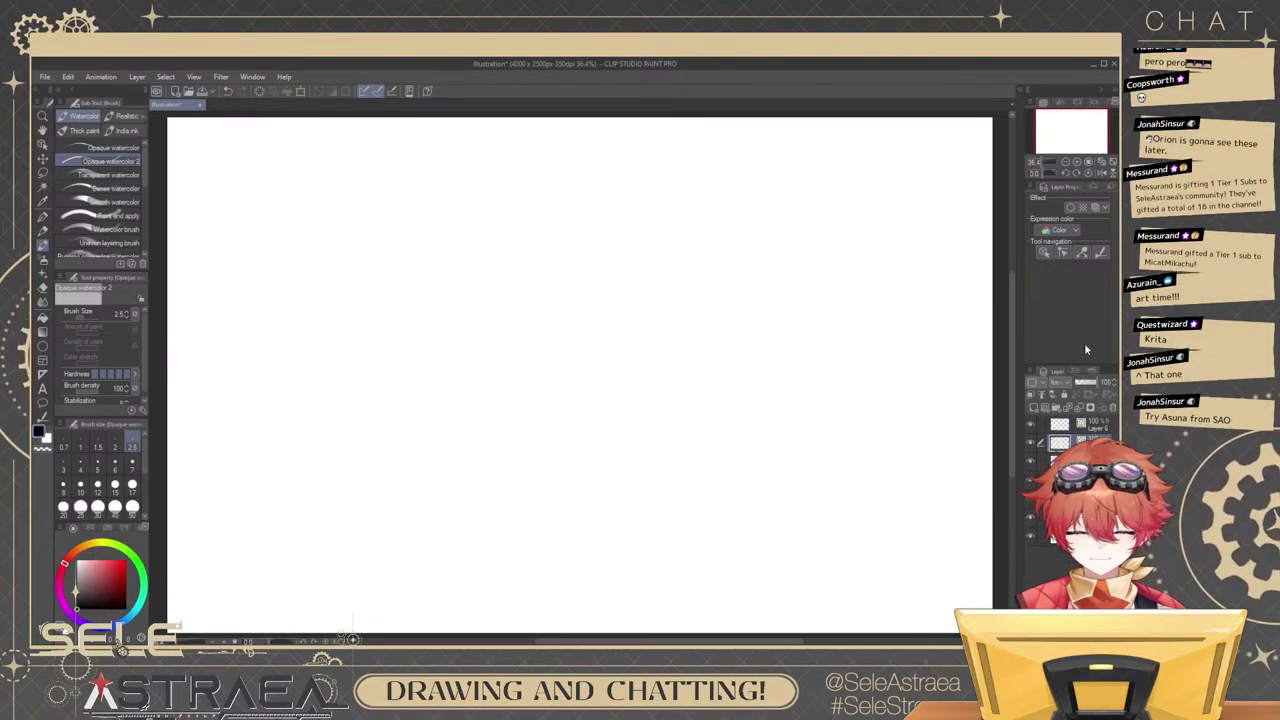
pyautogui.click(1099, 426)
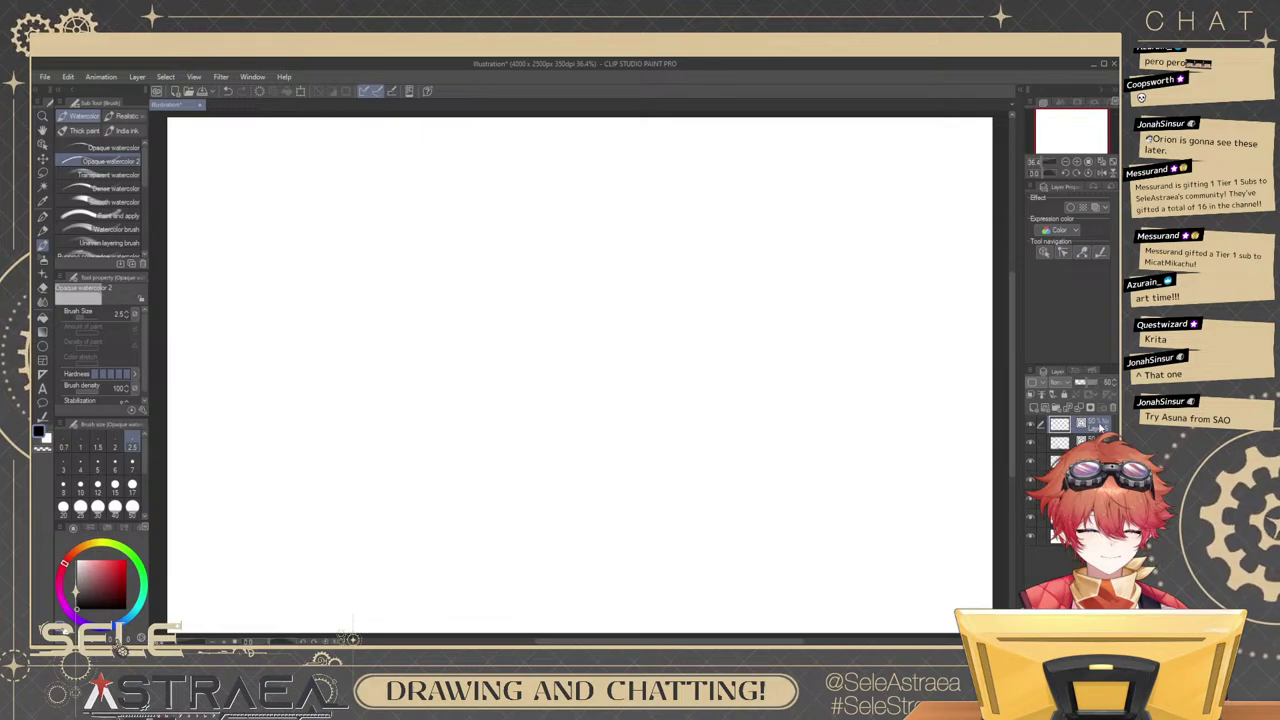
pyautogui.click(1045, 407)
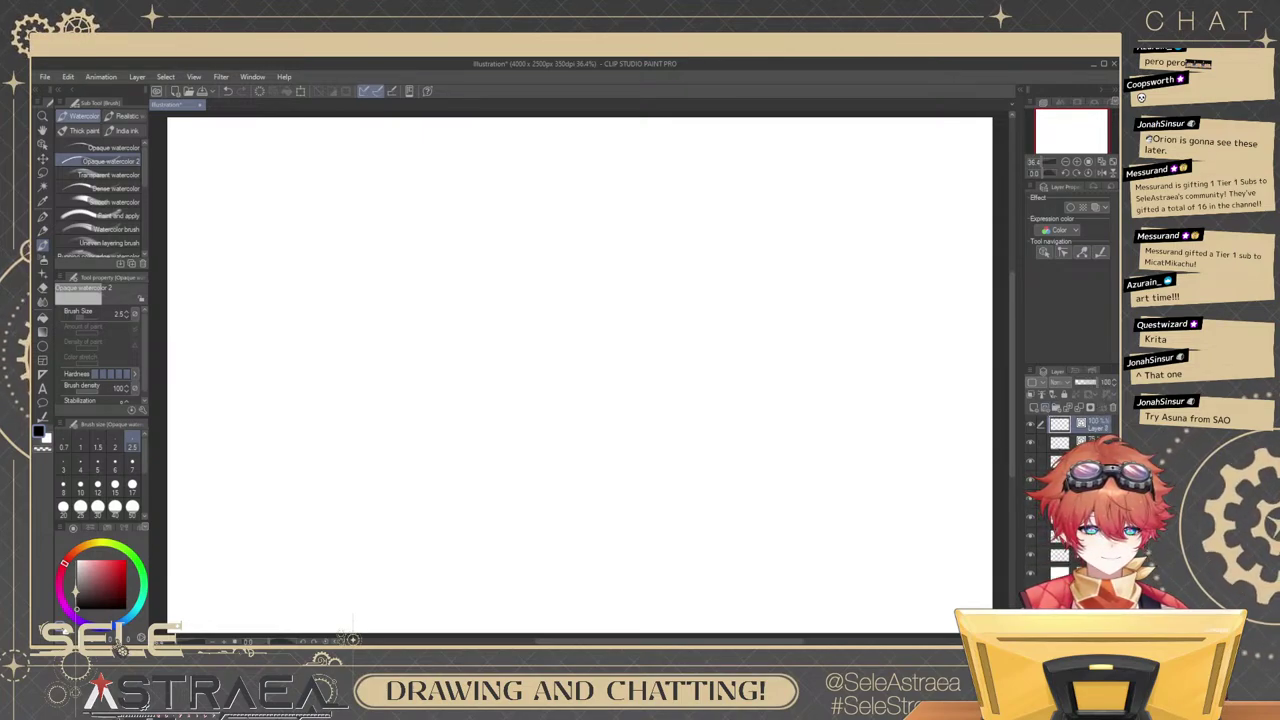
pyautogui.click(1073, 558)
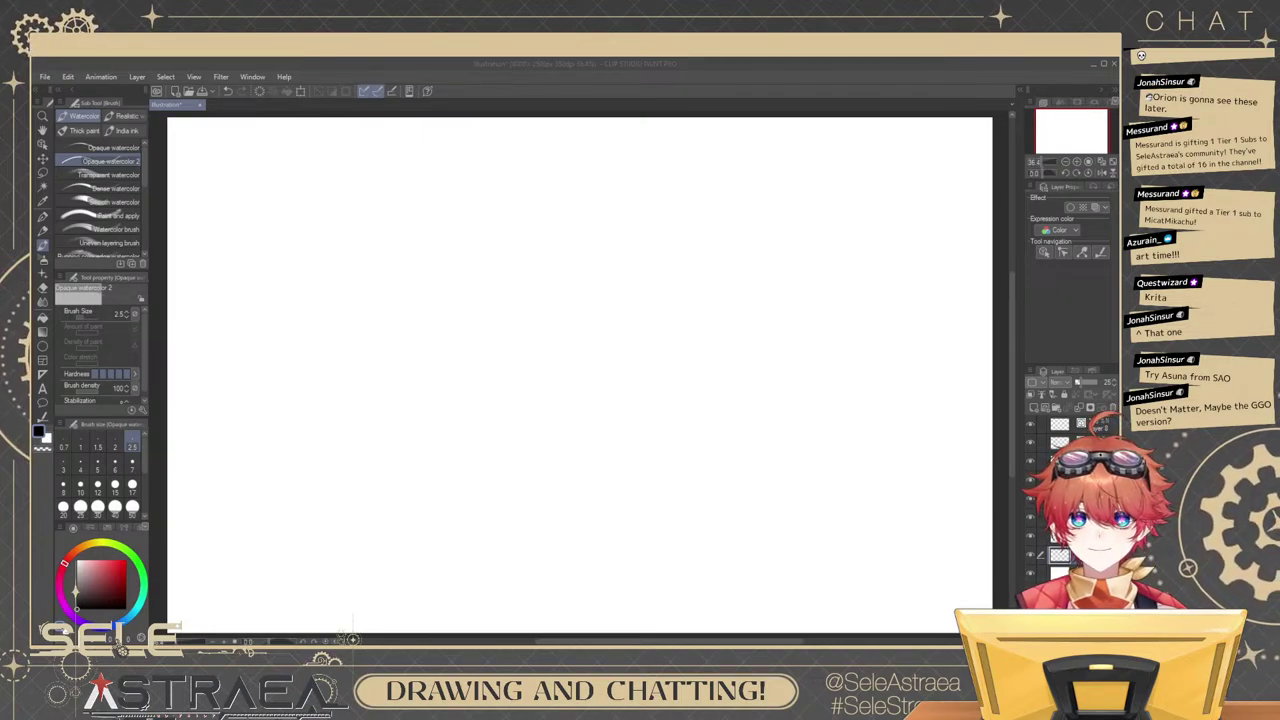
pyautogui.hotkey('alt', 'Tab')
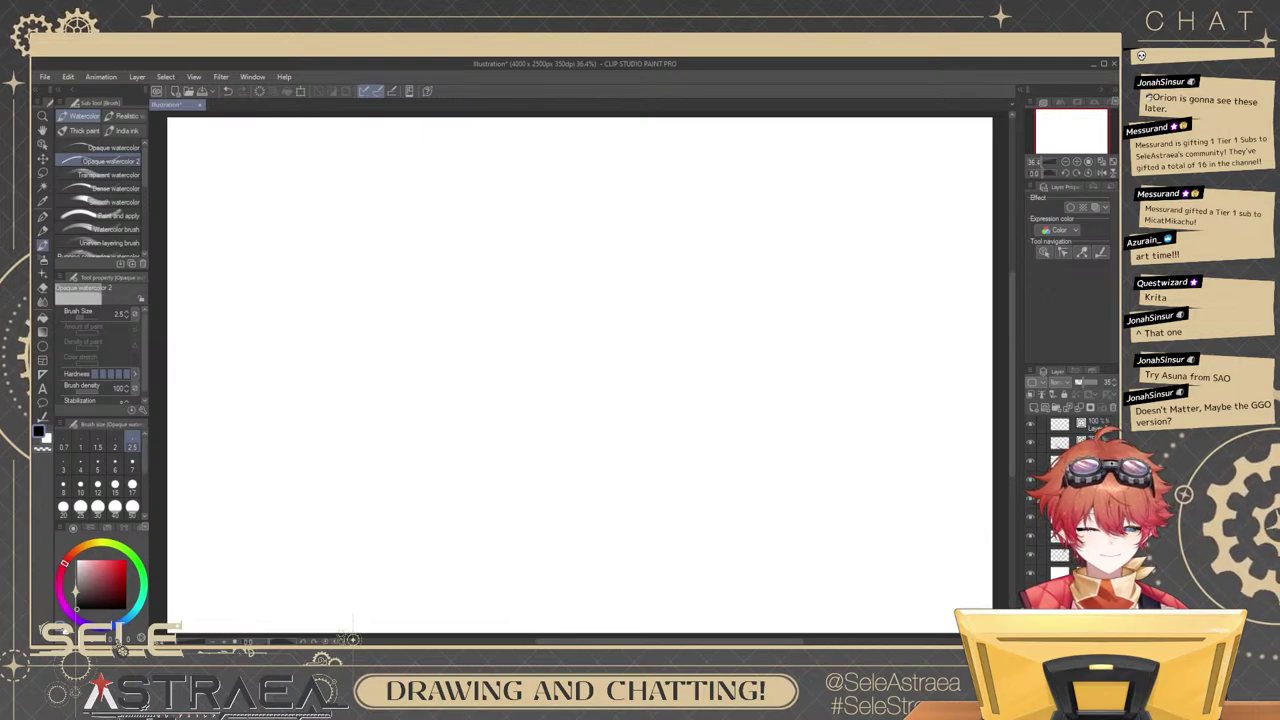
# Try short test strokes on the top vector layer with the Opaque watercolor 2 brush at size 2.5.
pyautogui.click(1092, 430)
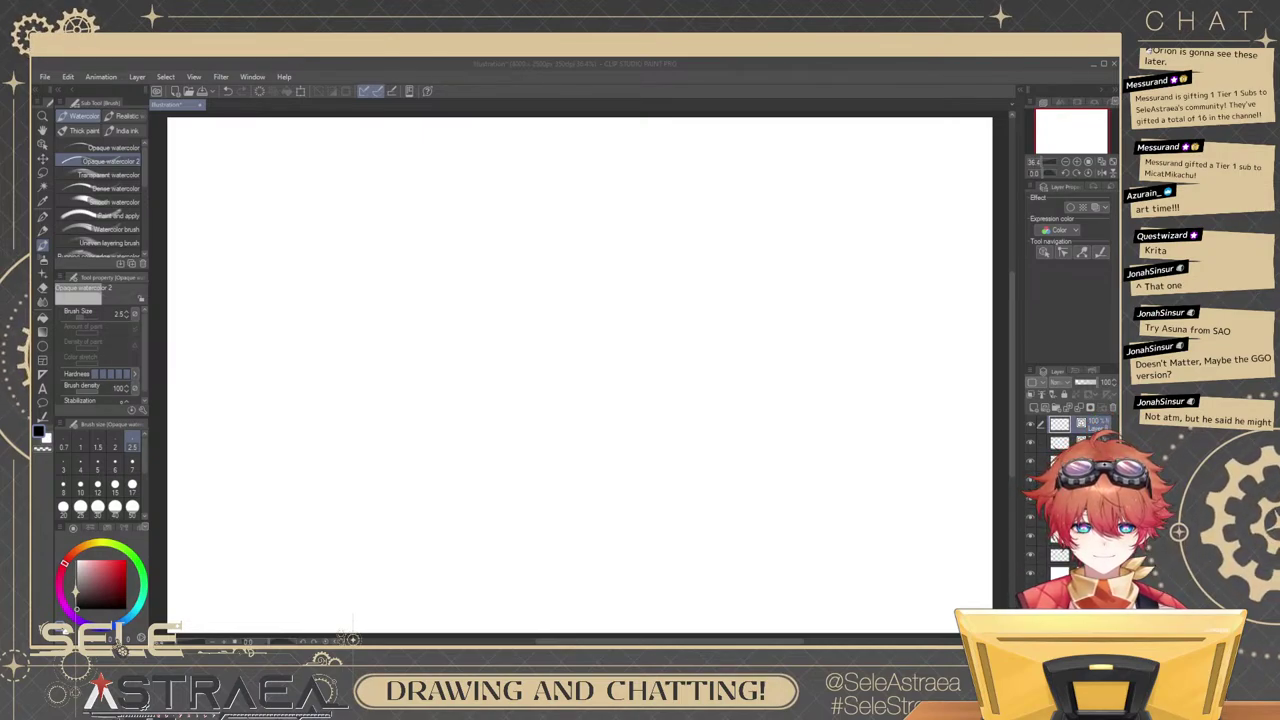
pyautogui.moveTo(754, 318)
pyautogui.mouseDown()
pyautogui.moveTo(762, 340)
pyautogui.moveTo(825, 290)
pyautogui.moveTo(892, 284)
pyautogui.mouseUp()
pyautogui.hotkey('ctrl', 'z')
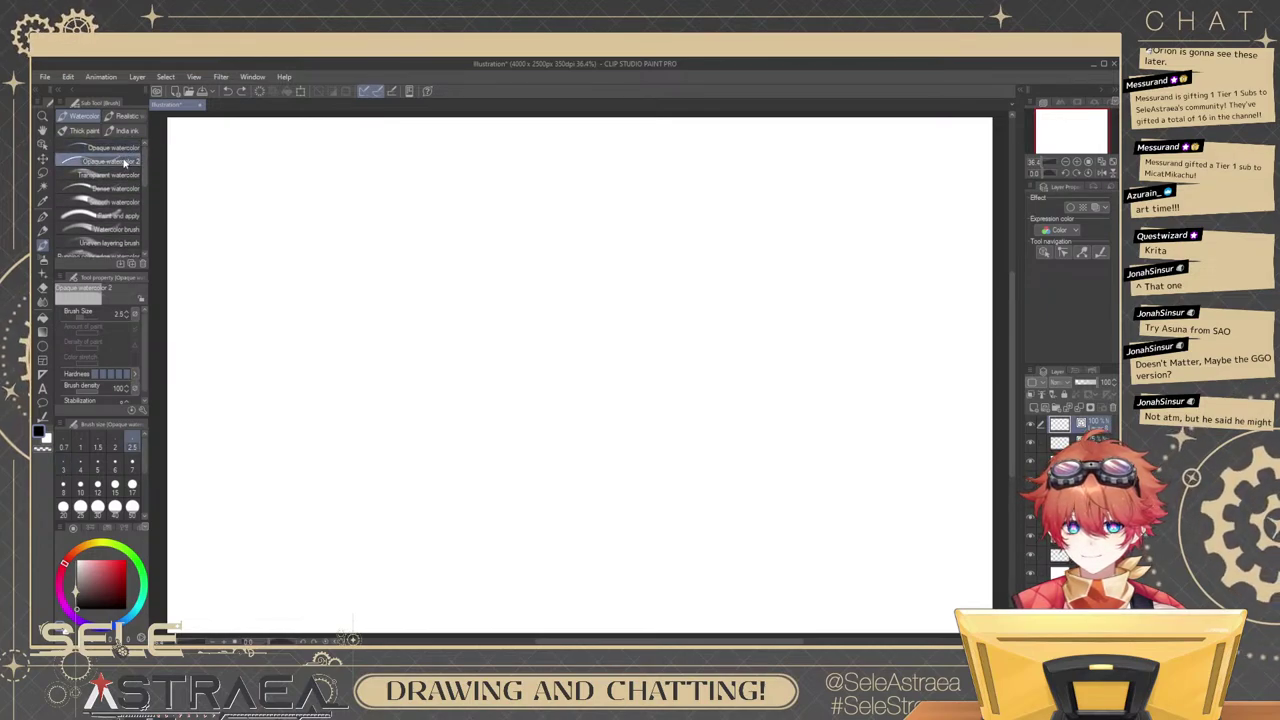
pyautogui.moveTo(468, 374); pyautogui.dragTo(492, 391)
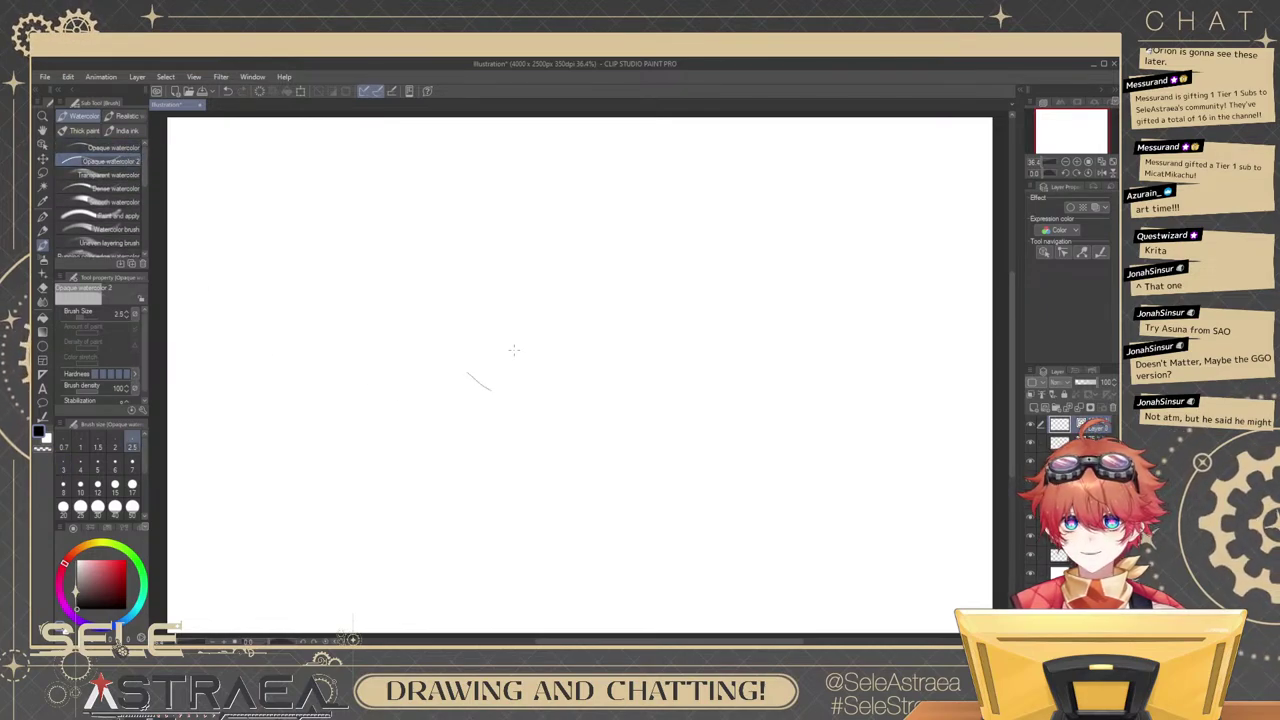
pyautogui.moveTo(512, 348); pyautogui.dragTo(545, 390)
pyautogui.hotkey('ctrl', 'z')
pyautogui.hotkey('ctrl', 'z')
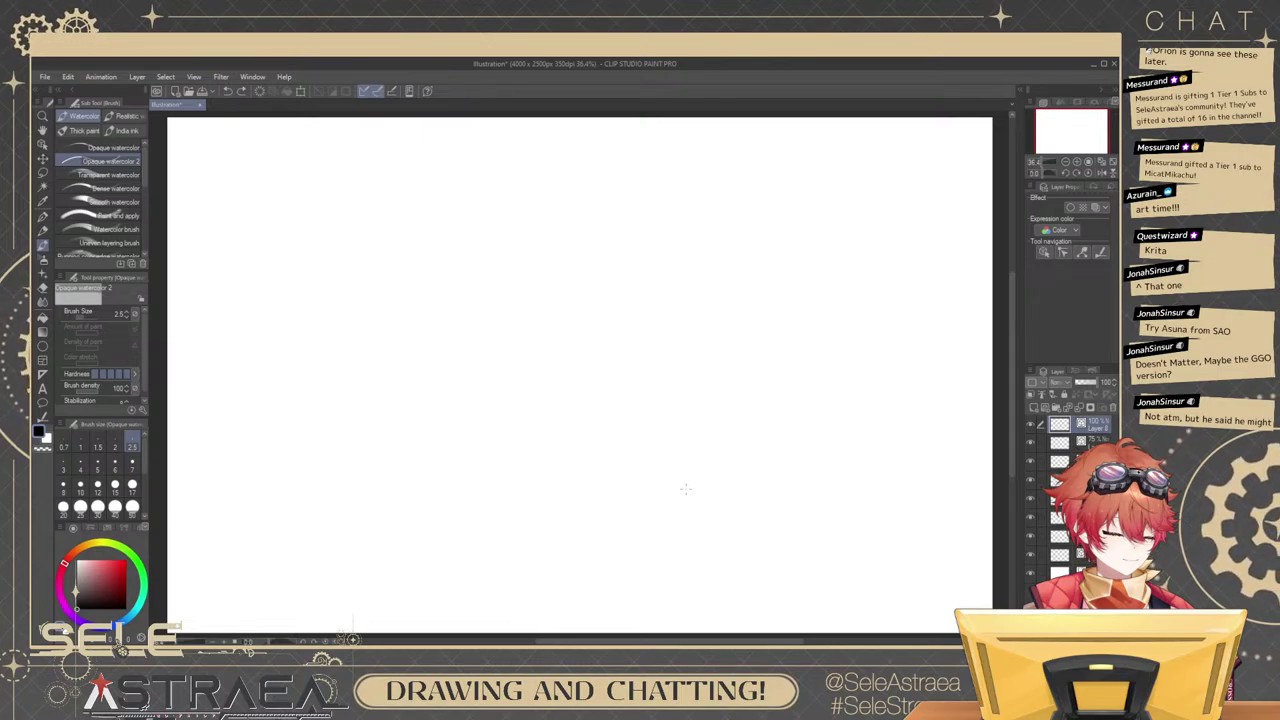
pyautogui.moveTo(758, 296)
pyautogui.mouseDown()
pyautogui.moveTo(792, 369)
pyautogui.moveTo(760, 334)
pyautogui.moveTo(730, 351)
pyautogui.moveTo(826, 298)
pyautogui.moveTo(776, 306)
pyautogui.moveTo(769, 349)
pyautogui.mouseUp()
pyautogui.hotkey('ctrl', 'z')
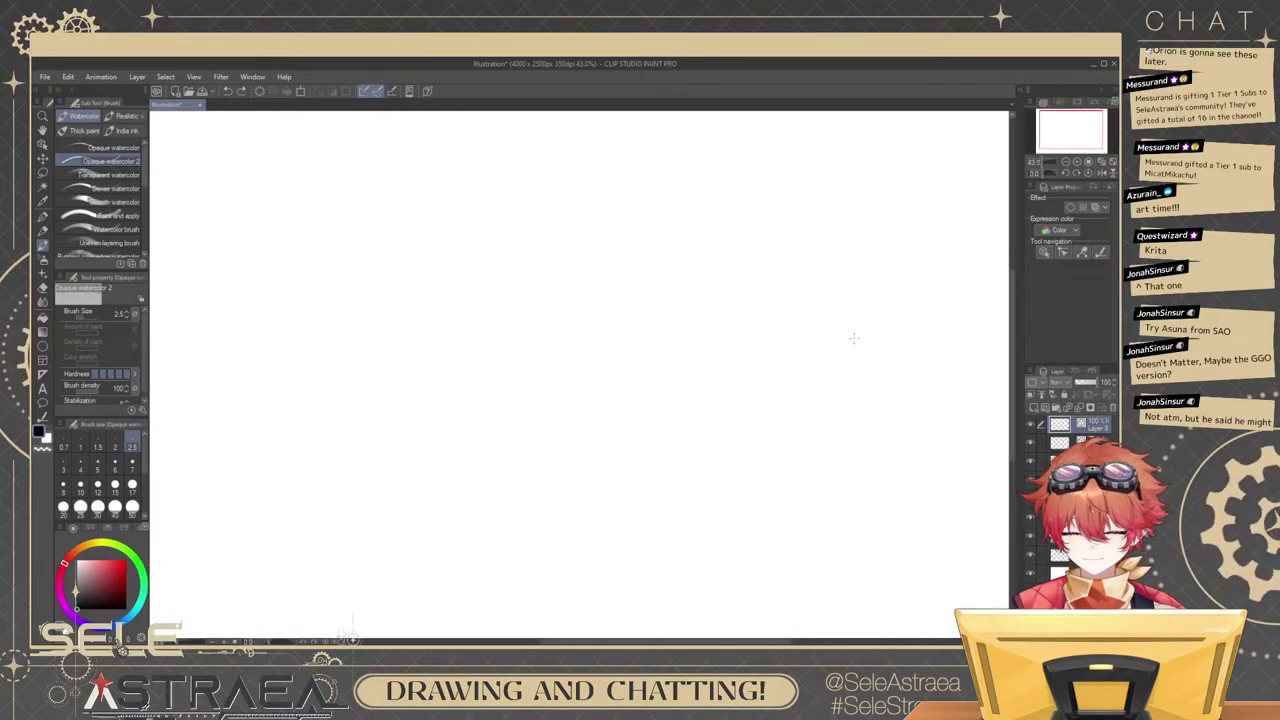
# Try a looping stroke on the bottom vector layer with Opaque watercolor 2 at brush size 17.
pyautogui.scroll(-2, 769, 351)
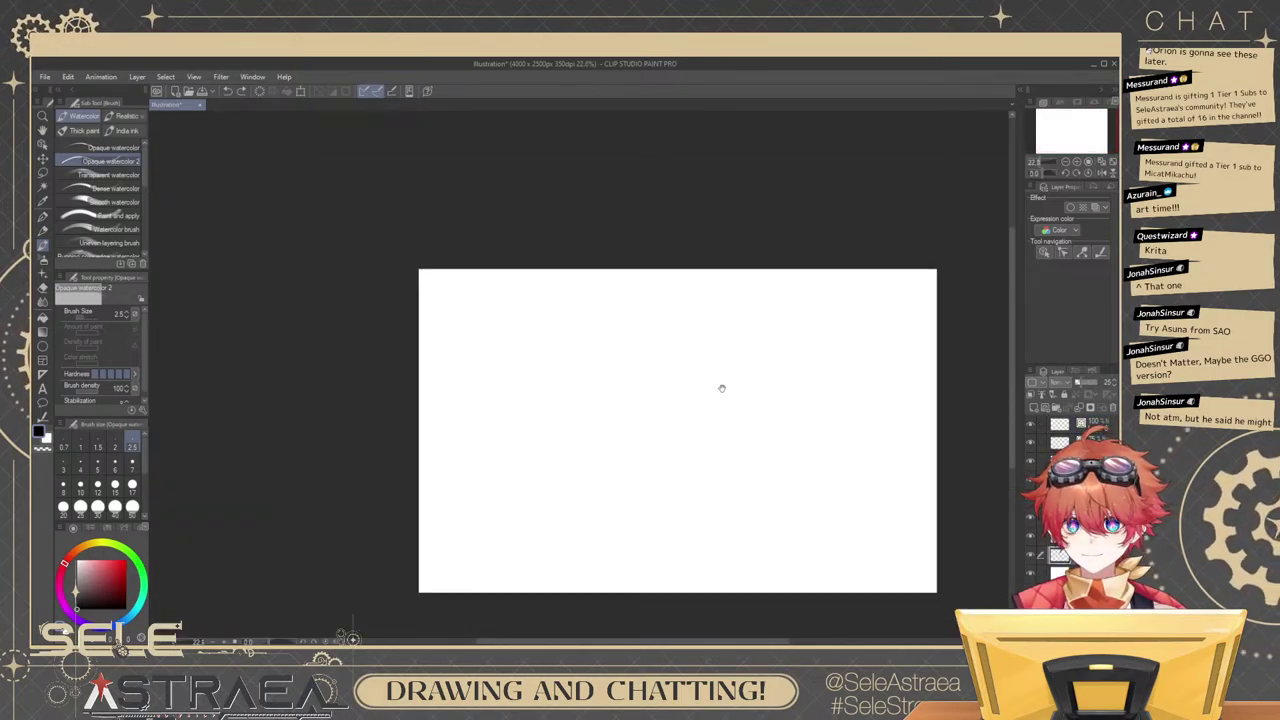
pyautogui.scroll(1, 738, 366)
pyautogui.scroll(1, 745, 376)
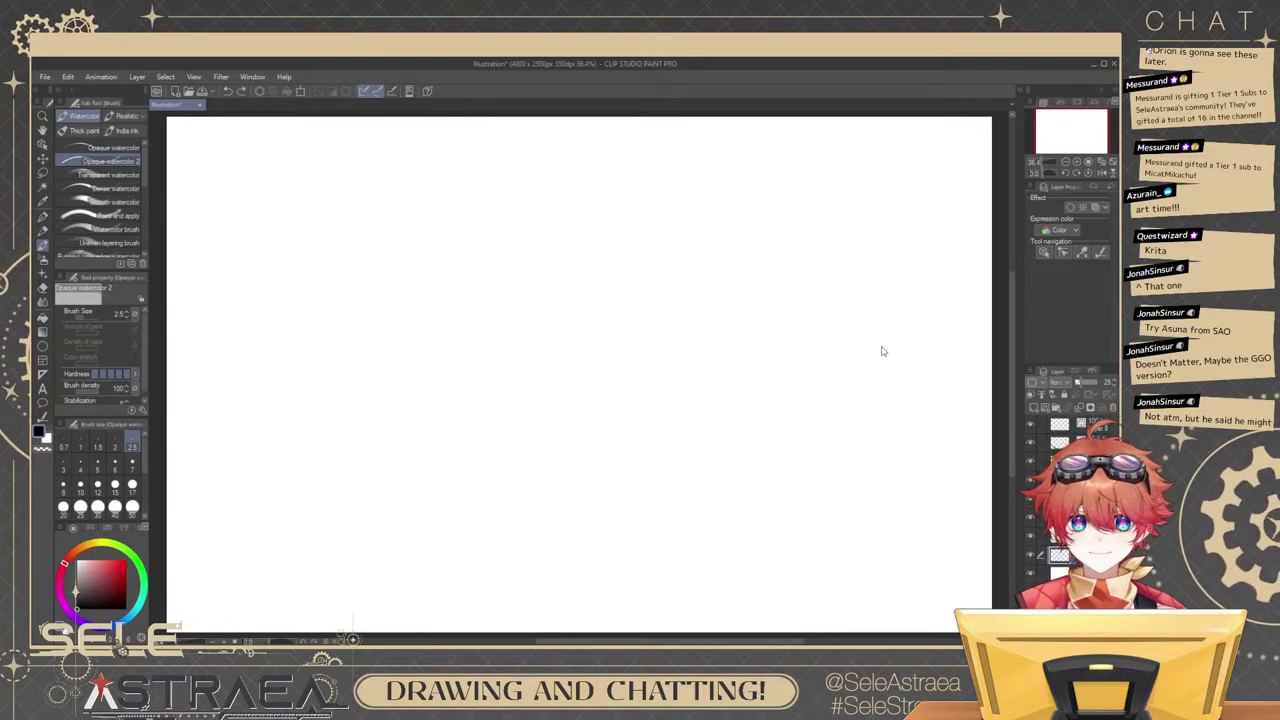
pyautogui.press(']')
pyautogui.press(']')
pyautogui.press(']')
pyautogui.press(']')
pyautogui.press(']')
pyautogui.press(']')
pyautogui.press(']')
pyautogui.press(']')
pyautogui.press(']')
pyautogui.press(']')
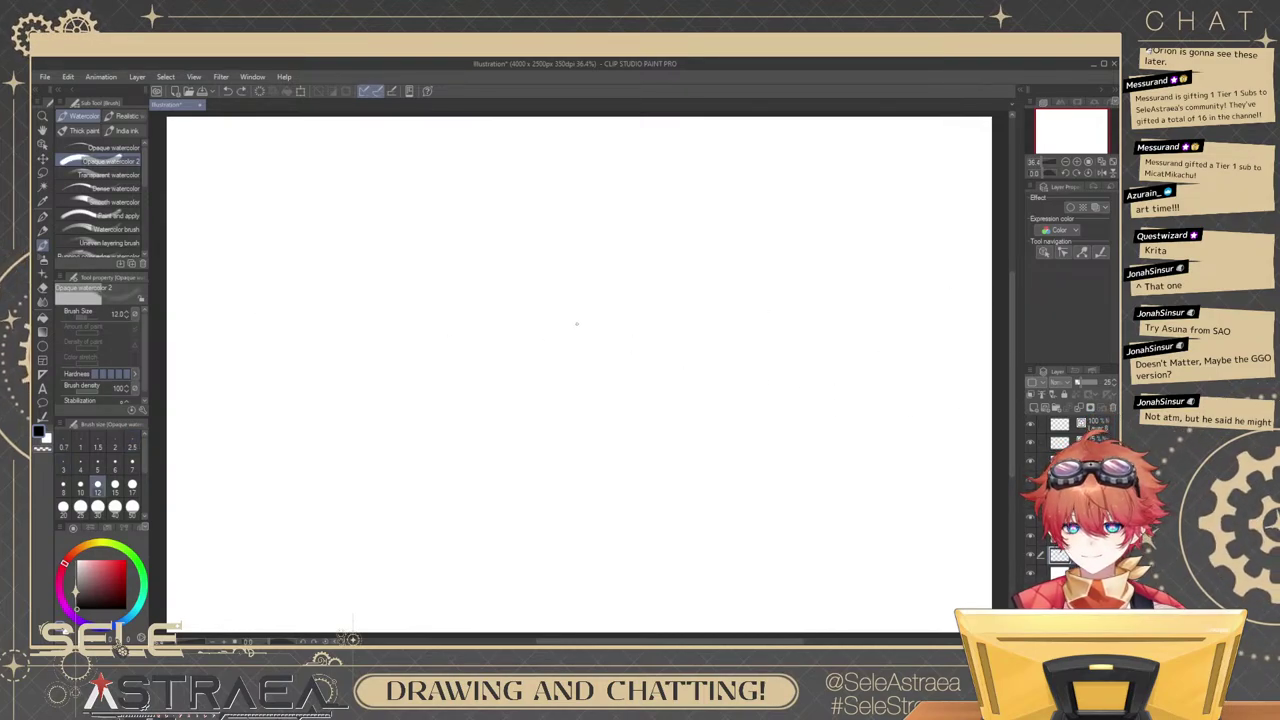
pyautogui.moveTo(590, 318)
pyautogui.mouseDown()
pyautogui.moveTo(662, 266)
pyautogui.moveTo(755, 400)
pyautogui.moveTo(829, 355)
pyautogui.mouseUp()
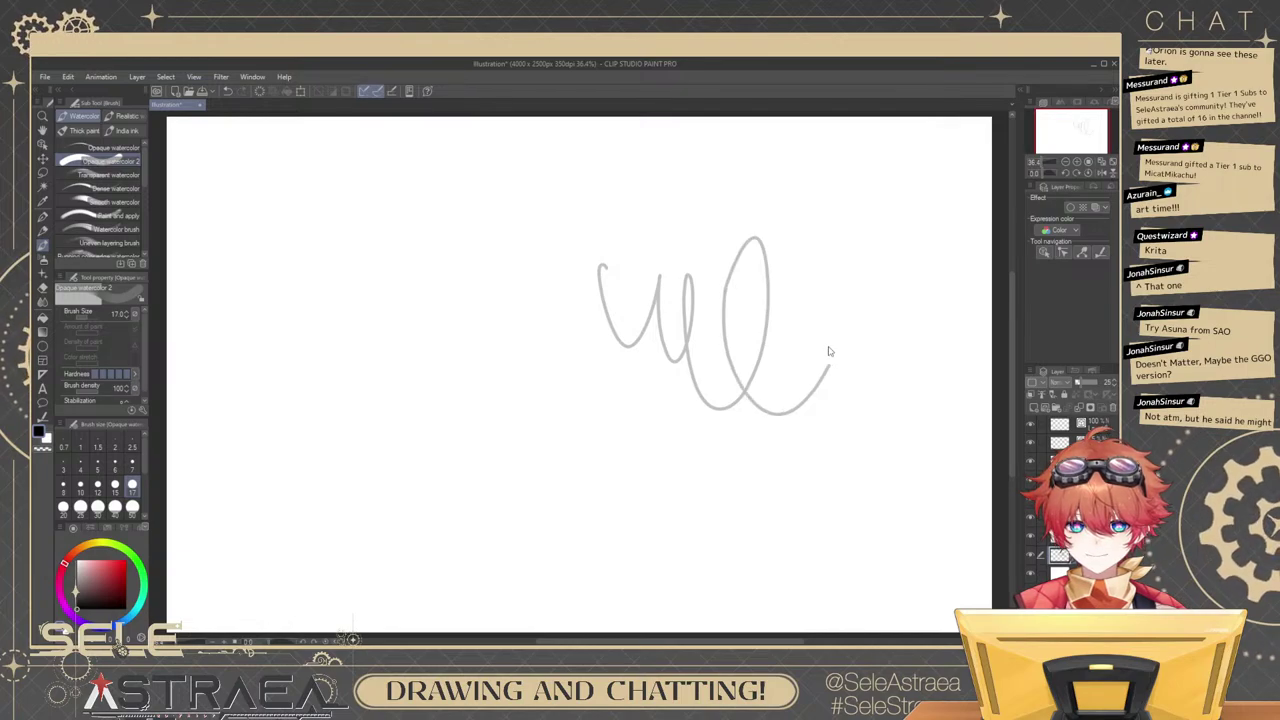
pyautogui.hotkey('ctrl', 'z')
# Try zigzag strokes with the Opaque watercolor brush at size 3 and at a larger size.
pyautogui.click(112, 148)
pyautogui.moveTo(430, 282); pyautogui.dragTo(540, 362)
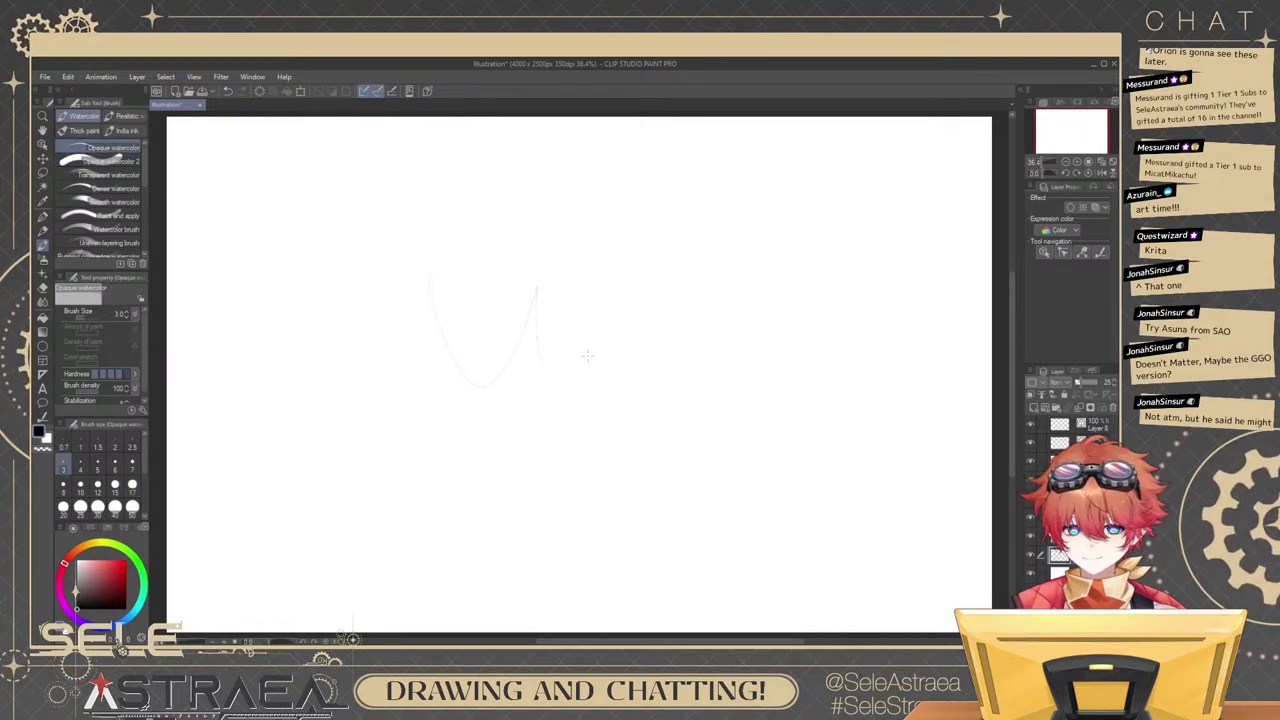
pyautogui.press(']')
pyautogui.press(']')
pyautogui.press(']')
pyautogui.press(']')
pyautogui.press(']')
pyautogui.press(']')
pyautogui.press(']')
pyautogui.press(']')
pyautogui.press(']')
pyautogui.press(']')
pyautogui.press(']')
pyautogui.moveTo(508, 275)
pyautogui.mouseDown()
pyautogui.moveTo(565, 300)
pyautogui.moveTo(676, 276)
pyautogui.moveTo(814, 288)
pyautogui.moveTo(755, 330)
pyautogui.mouseUp()
pyautogui.scroll(3, 683, 333)
pyautogui.hotkey('ctrl', 'z')
pyautogui.hotkey('ctrl', 'z')
pyautogui.hotkey('ctrl', 'z')
pyautogui.hotkey('ctrl', 'z')
# Switch back to Opaque watercolor 2 at brush size 5 and draw a looping test stroke on the bottom vector layer.
pyautogui.click(104, 160)
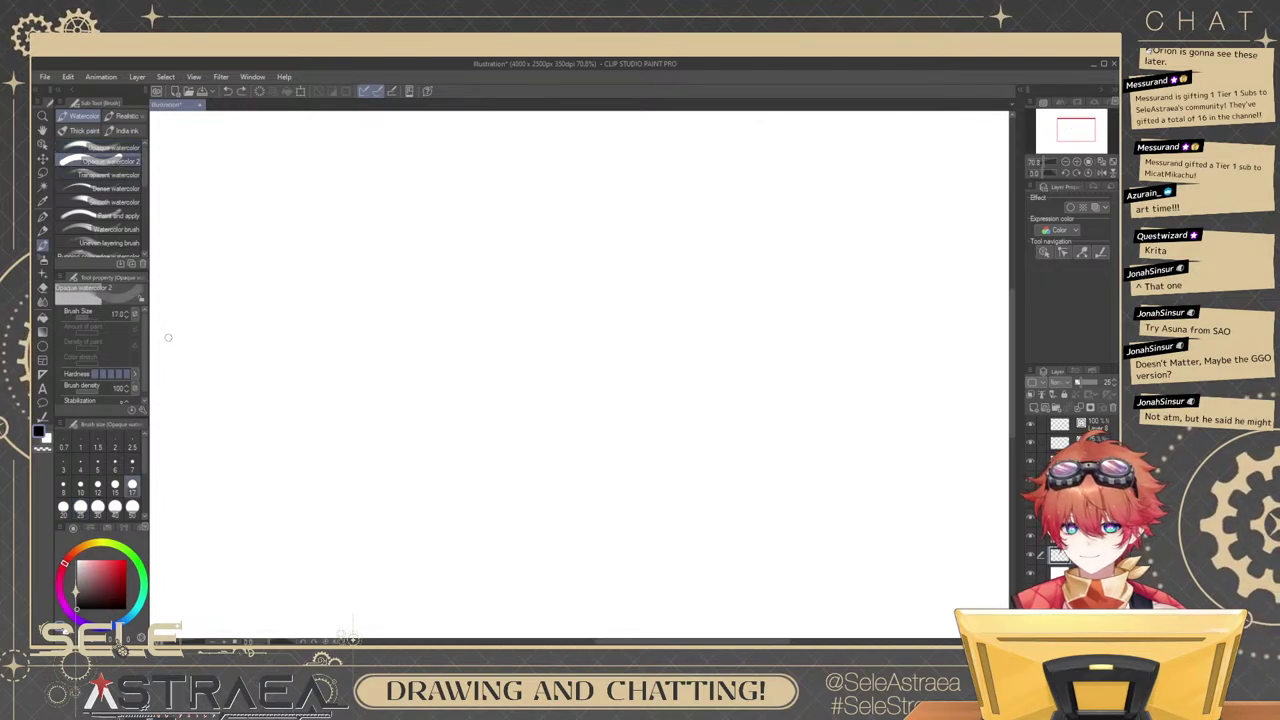
pyautogui.click(97, 464)
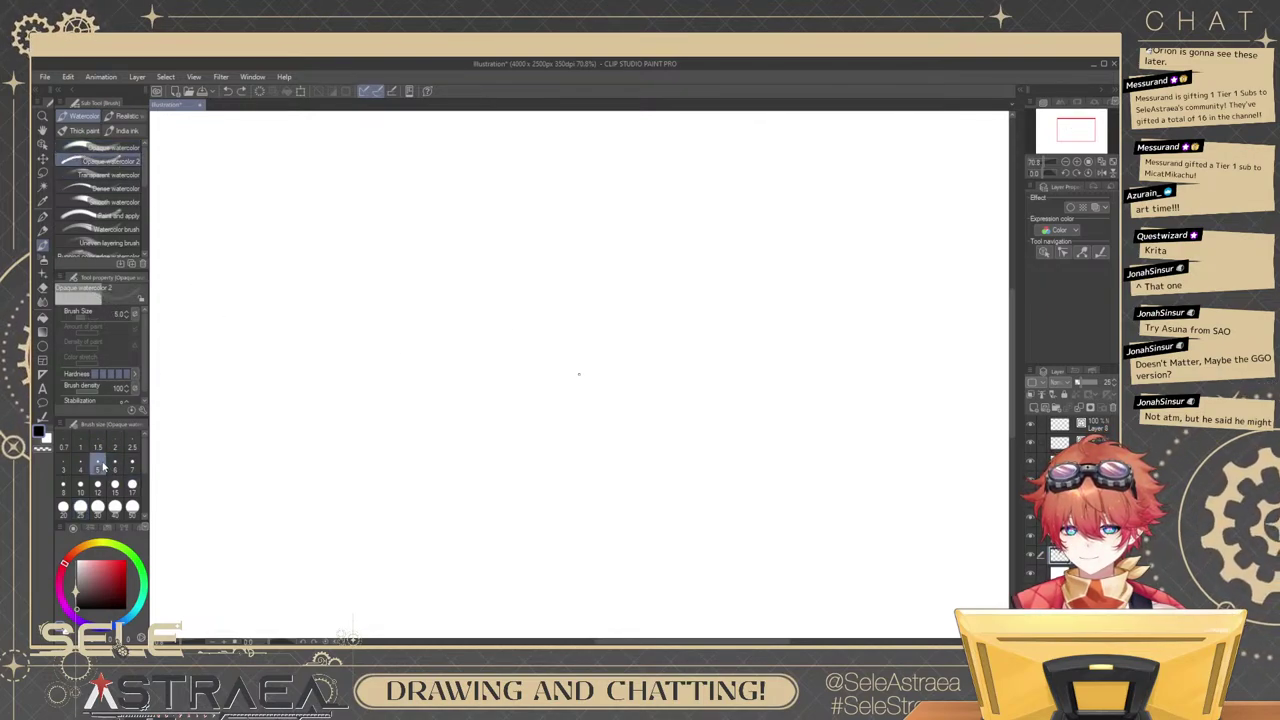
pyautogui.moveTo(524, 264)
pyautogui.mouseDown()
pyautogui.moveTo(722, 285)
pyautogui.moveTo(786, 420)
pyautogui.mouseUp()
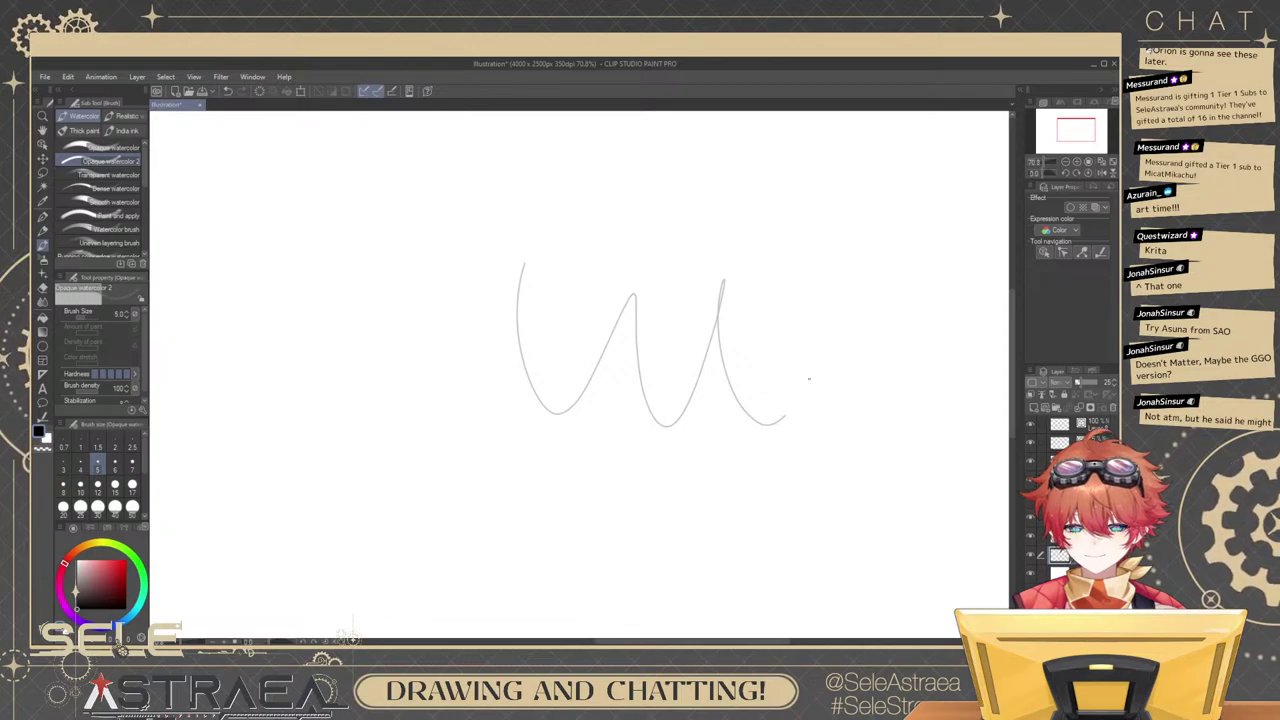
pyautogui.hotkey('ctrl', 'z')
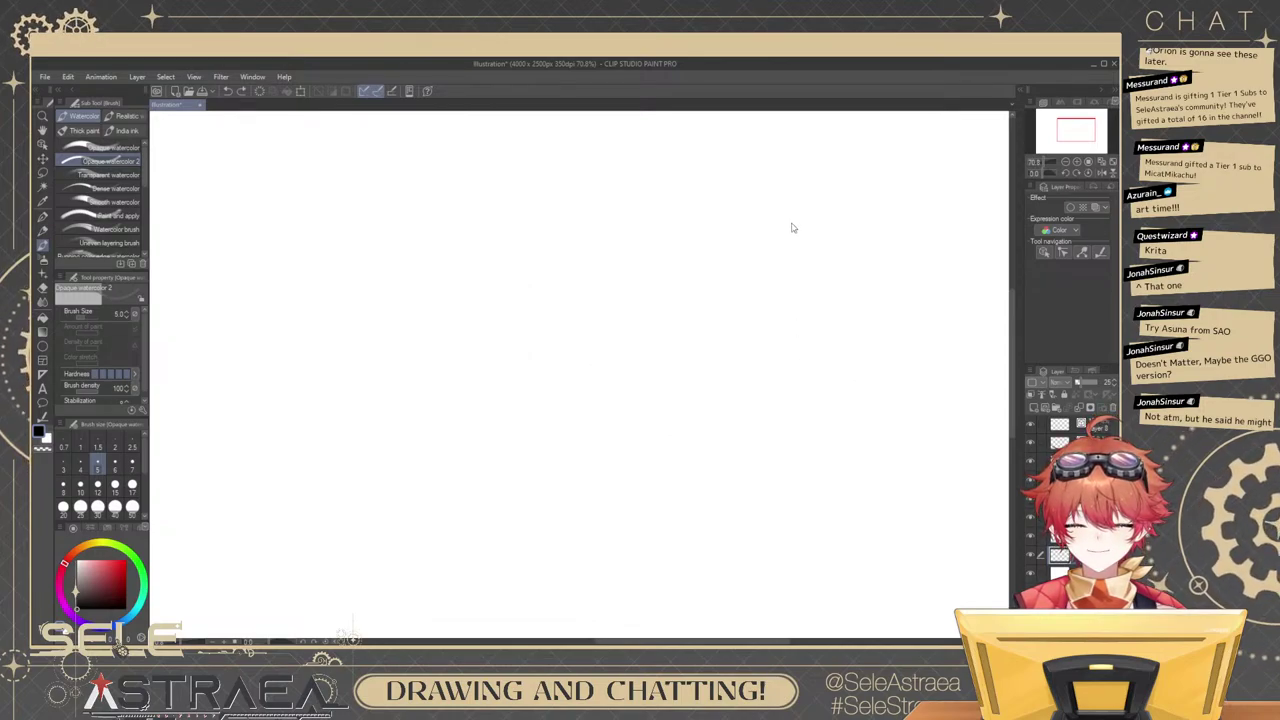
pyautogui.moveTo(632, 300)
pyautogui.mouseDown()
pyautogui.moveTo(770, 345)
pyautogui.moveTo(872, 437)
pyautogui.mouseUp()
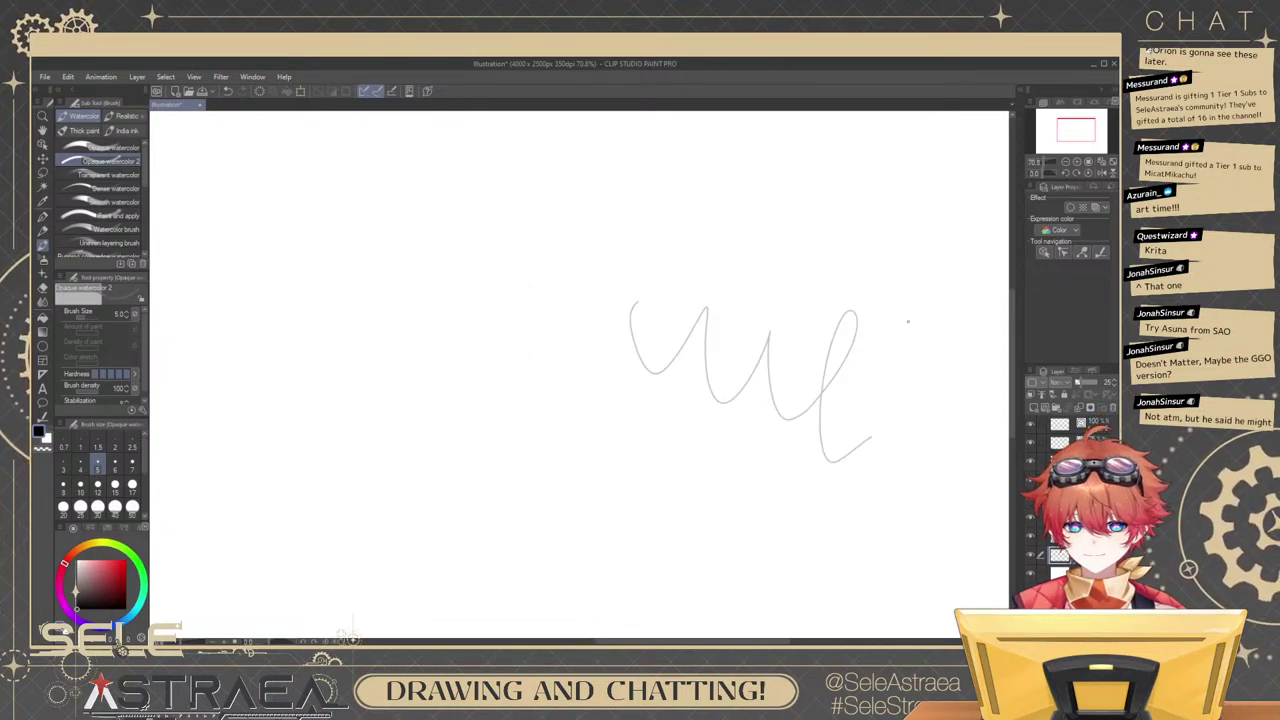
# Undo the looping test strokes on the bottom vector layer.
pyautogui.hotkey('ctrl', 'z')
pyautogui.moveTo(458, 268)
pyautogui.mouseDown()
pyautogui.moveTo(640, 300)
pyautogui.moveTo(766, 450)
pyautogui.mouseUp()
pyautogui.hotkey('ctrl', 'z')
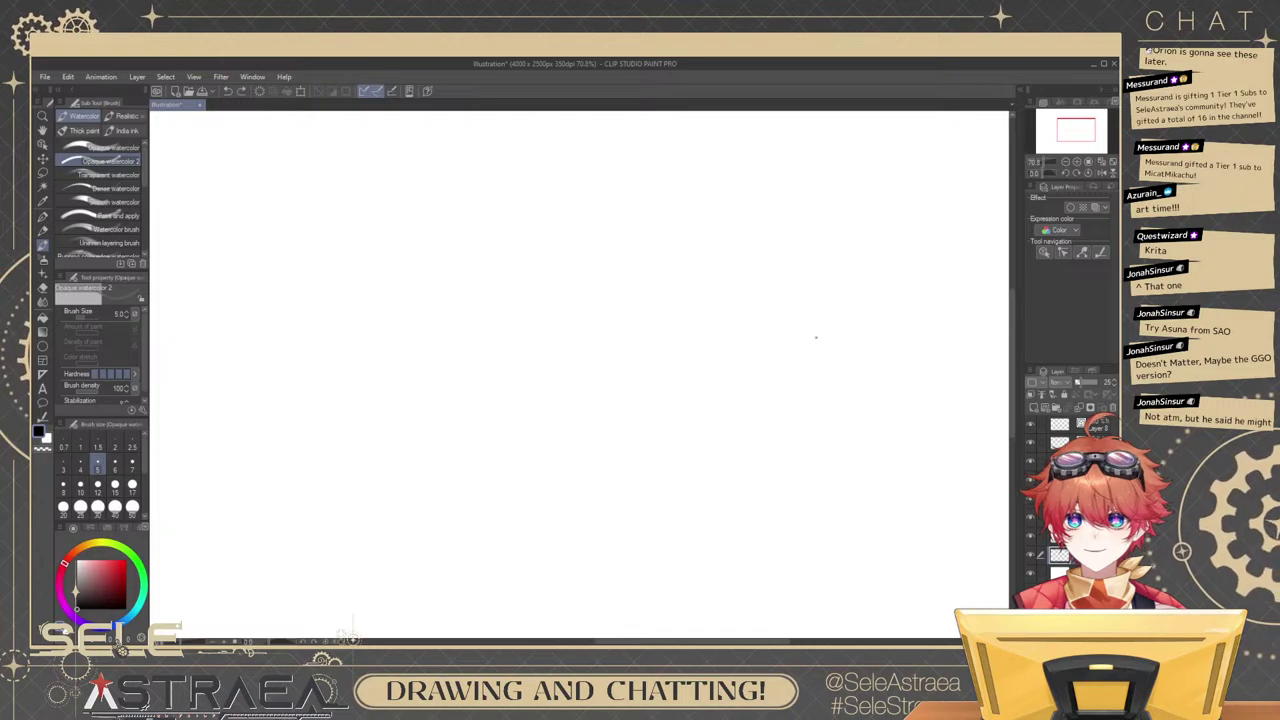
# Draw a small circle outline in the upper middle of the canvas as the base for a head.
pyautogui.scroll(-5, 813, 311)
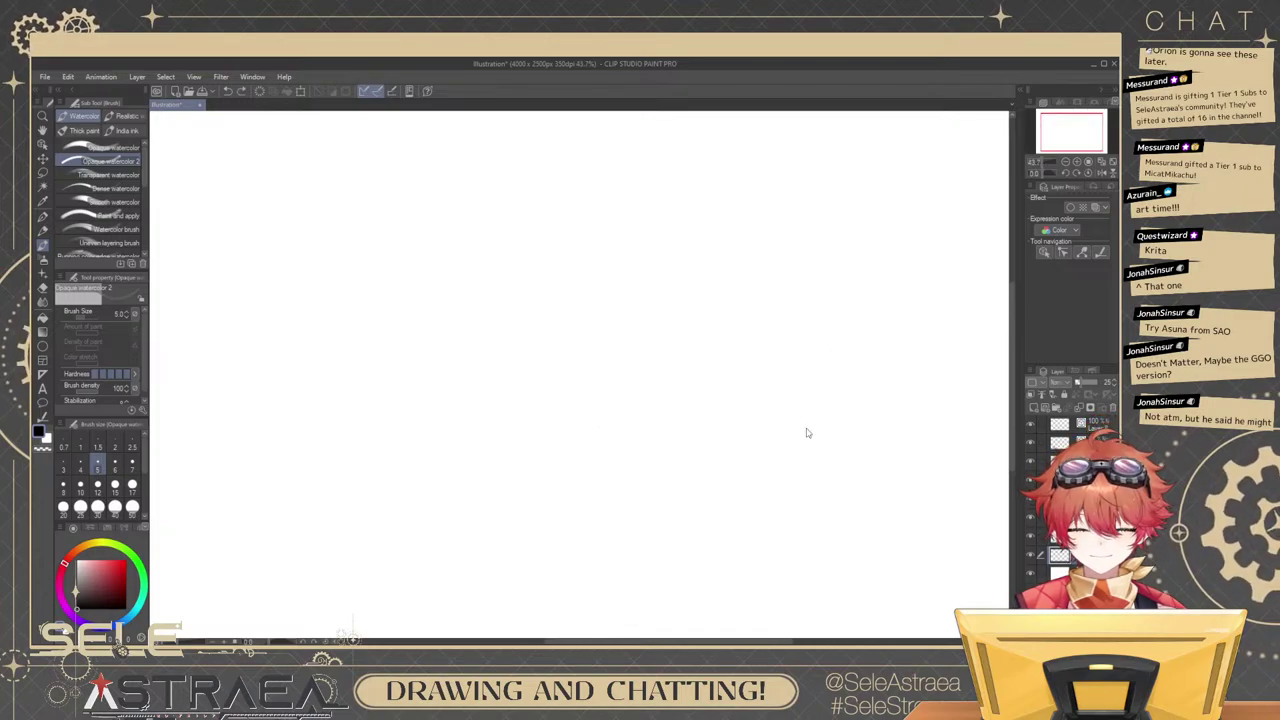
pyautogui.scroll(-1, 808, 433)
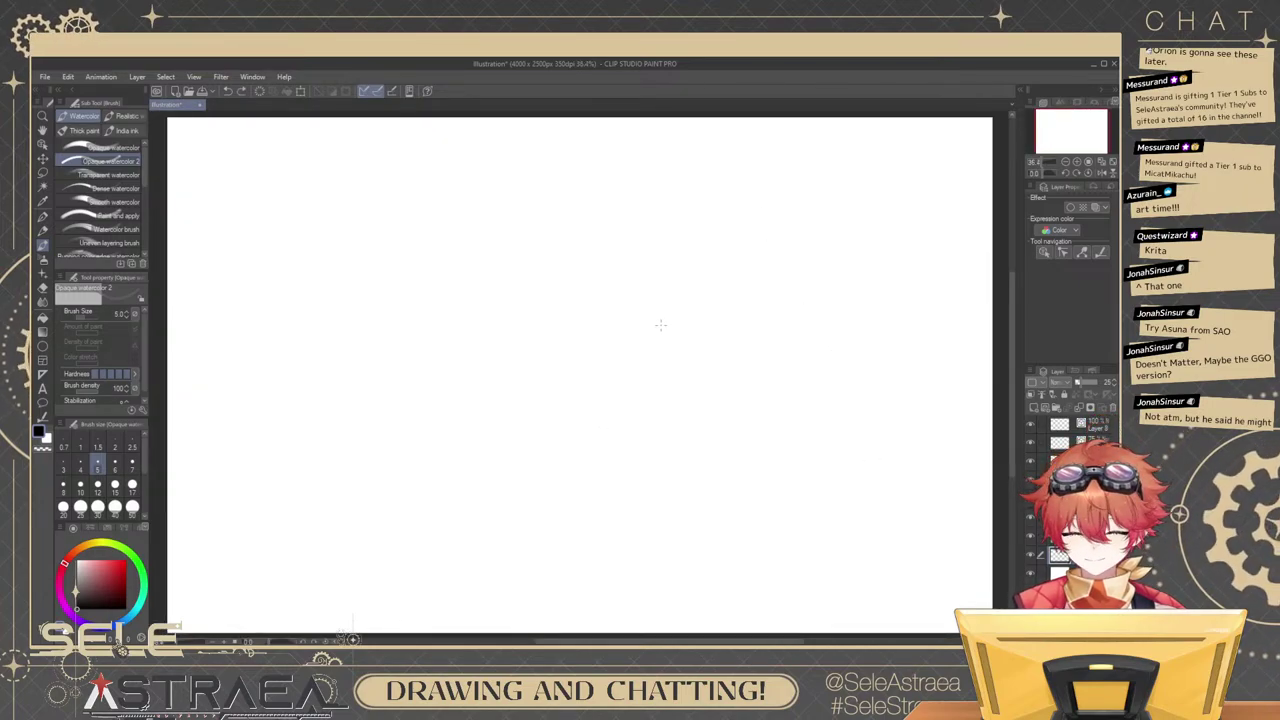
pyautogui.press('u')
pyautogui.moveTo(638, 241)
pyautogui.mouseDown()
pyautogui.moveTo(743, 350)
pyautogui.moveTo(694, 297)
pyautogui.moveTo(687, 310)
pyautogui.moveTo(713, 338)
pyautogui.moveTo(785, 355)
pyautogui.mouseUp()
pyautogui.press('k')
pyautogui.press('b')
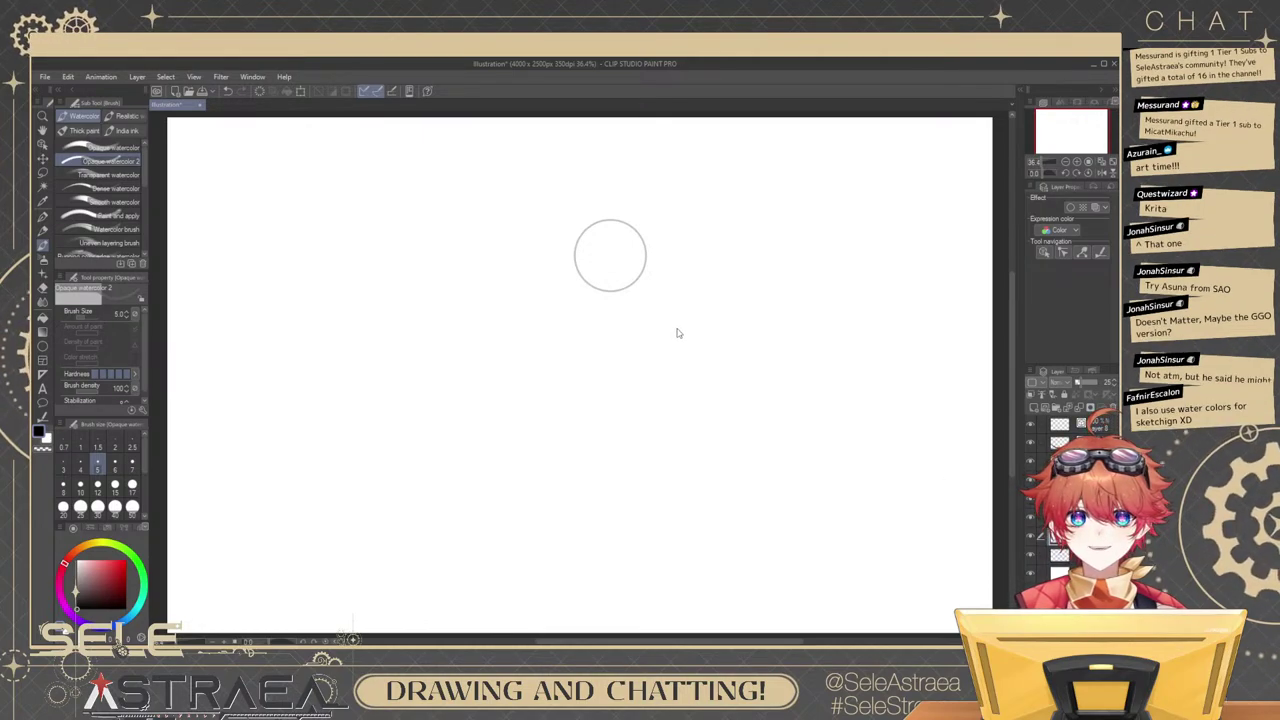
# Enlarge the circle proportionally with the Scale/Rotate transform and move it slightly toward the canvas's upper right.
pyautogui.hotkey('alt', 'Tab')
pyautogui.click(625, 287)
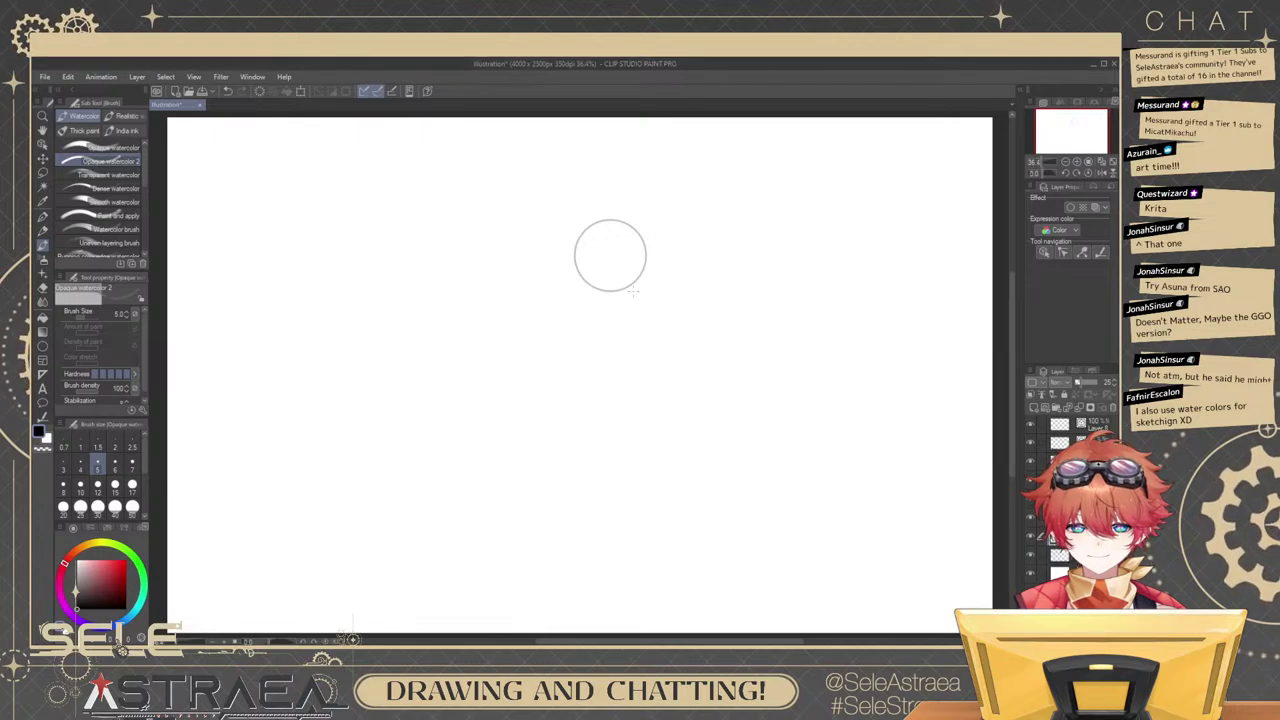
pyautogui.hotkey('ctrl', 't')
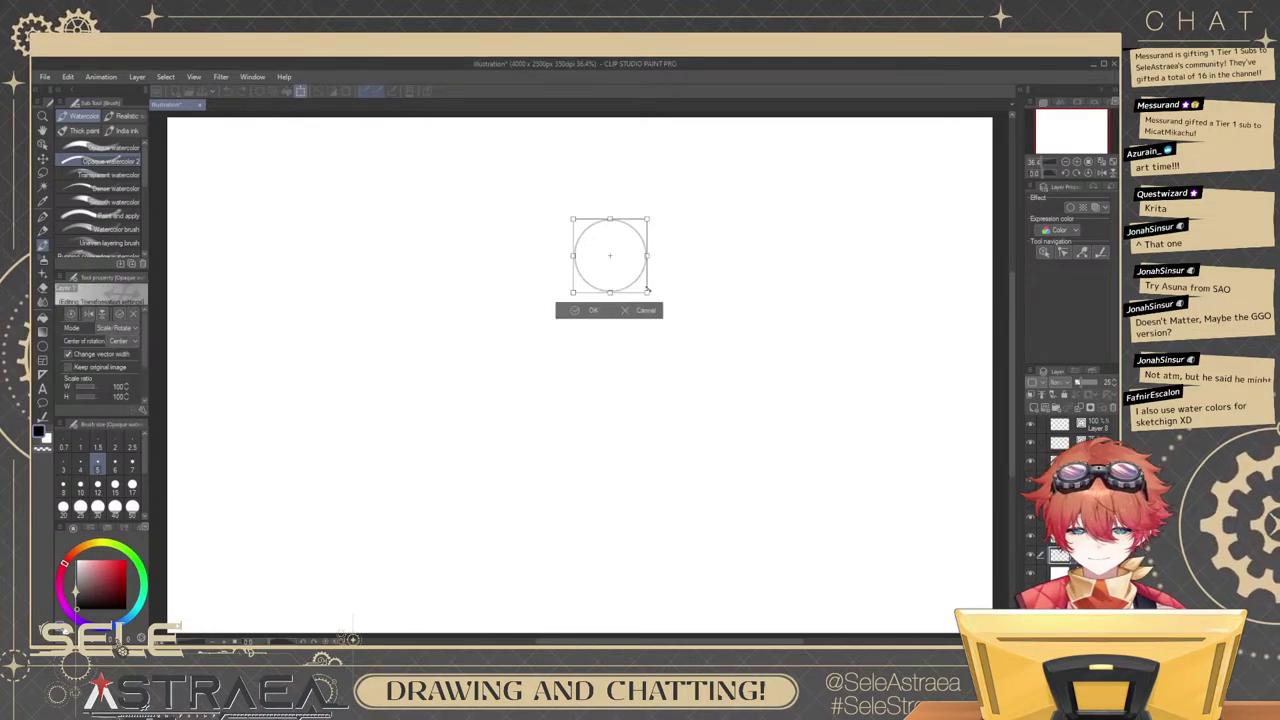
pyautogui.press('Return')
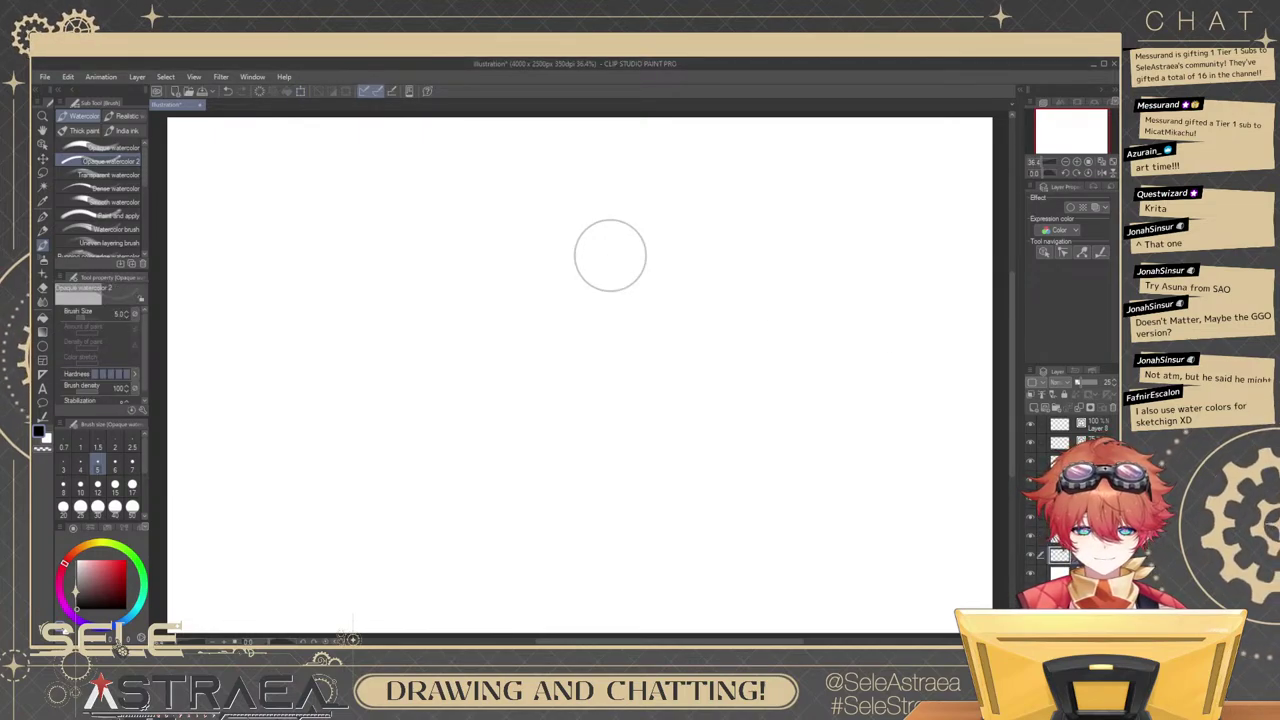
pyautogui.hotkey('ctrl', 't')
pyautogui.moveTo(680, 292); pyautogui.dragTo(706, 287)
pyautogui.click(648, 318)
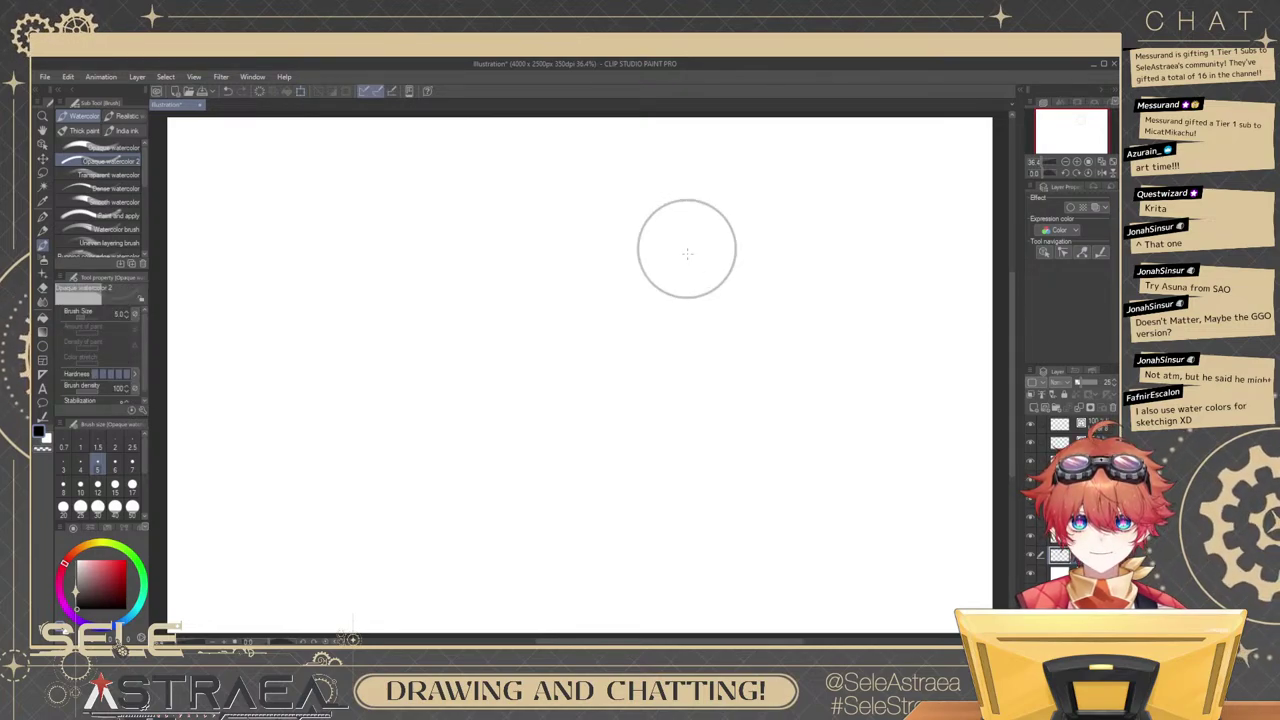
pyautogui.press('b')
pyautogui.moveTo(744, 319)
pyautogui.mouseDown()
pyautogui.moveTo(754, 339)
pyautogui.moveTo(763, 300)
pyautogui.mouseUp()
pyautogui.moveTo(829, 283); pyautogui.dragTo(846, 345)
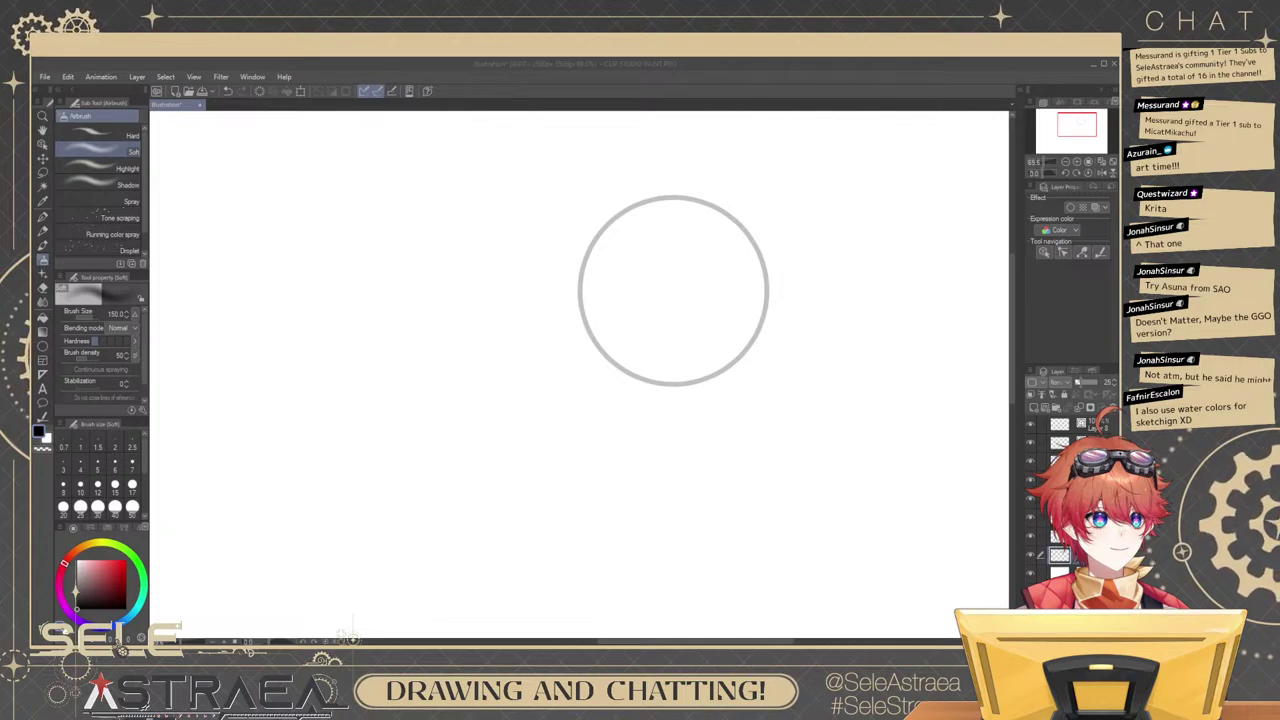
pyautogui.moveTo(792, 347); pyautogui.dragTo(814, 367)
pyautogui.hotkey('ctrl', 'z')
pyautogui.press('b')
pyautogui.moveTo(748, 424); pyautogui.dragTo(805, 442)
pyautogui.scroll(3, 709, 388)
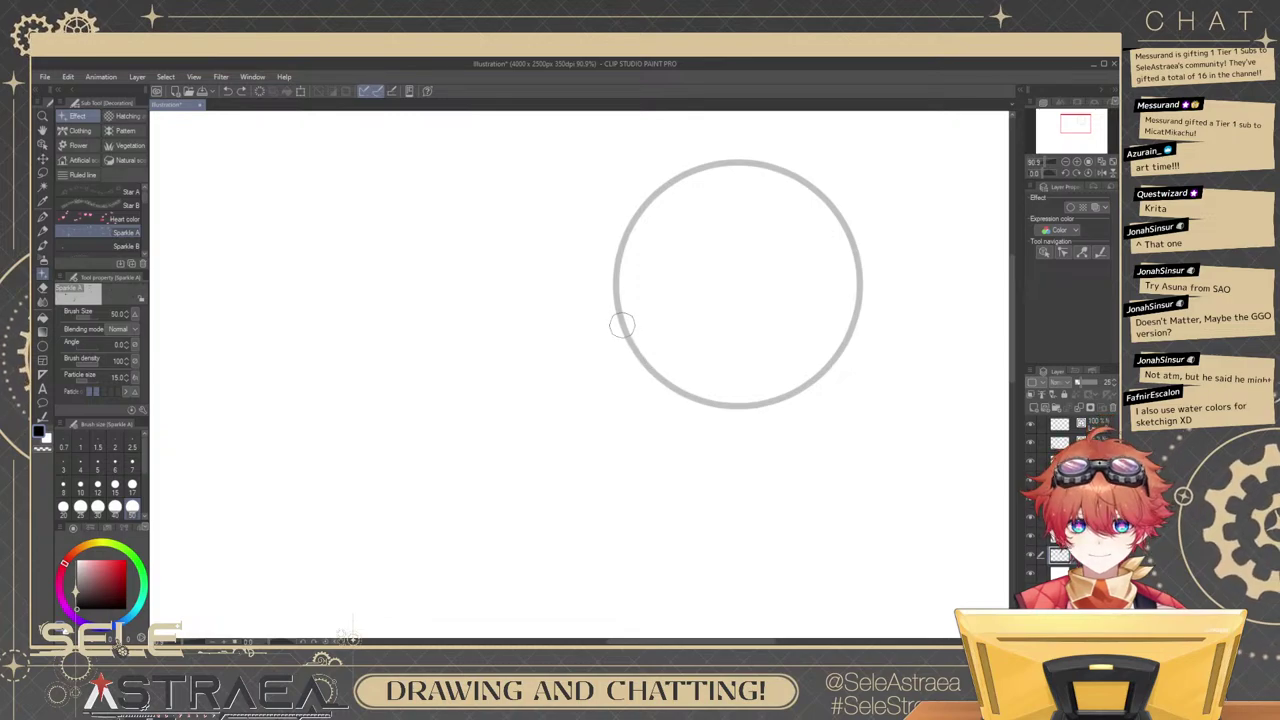
pyautogui.press('b')
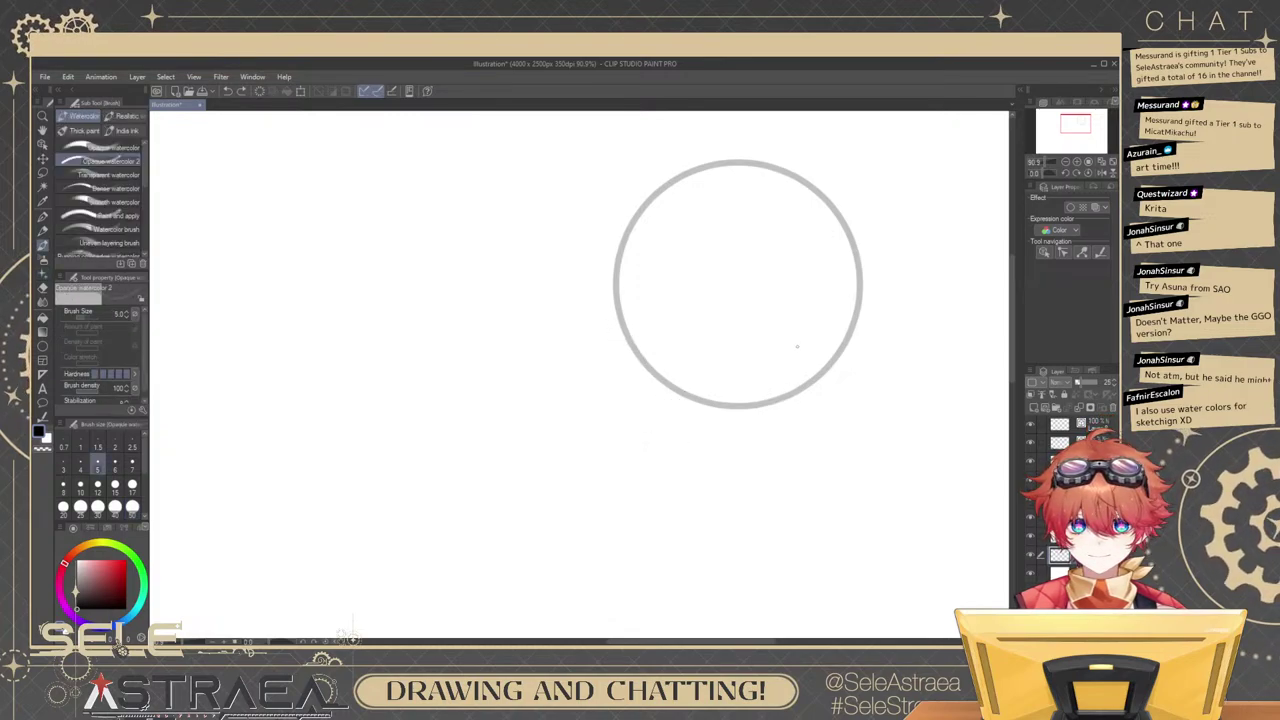
pyautogui.scroll(-7, 888, 271)
pyautogui.hotkey('ctrl', 'z')
pyautogui.hotkey('ctrl', 'y')
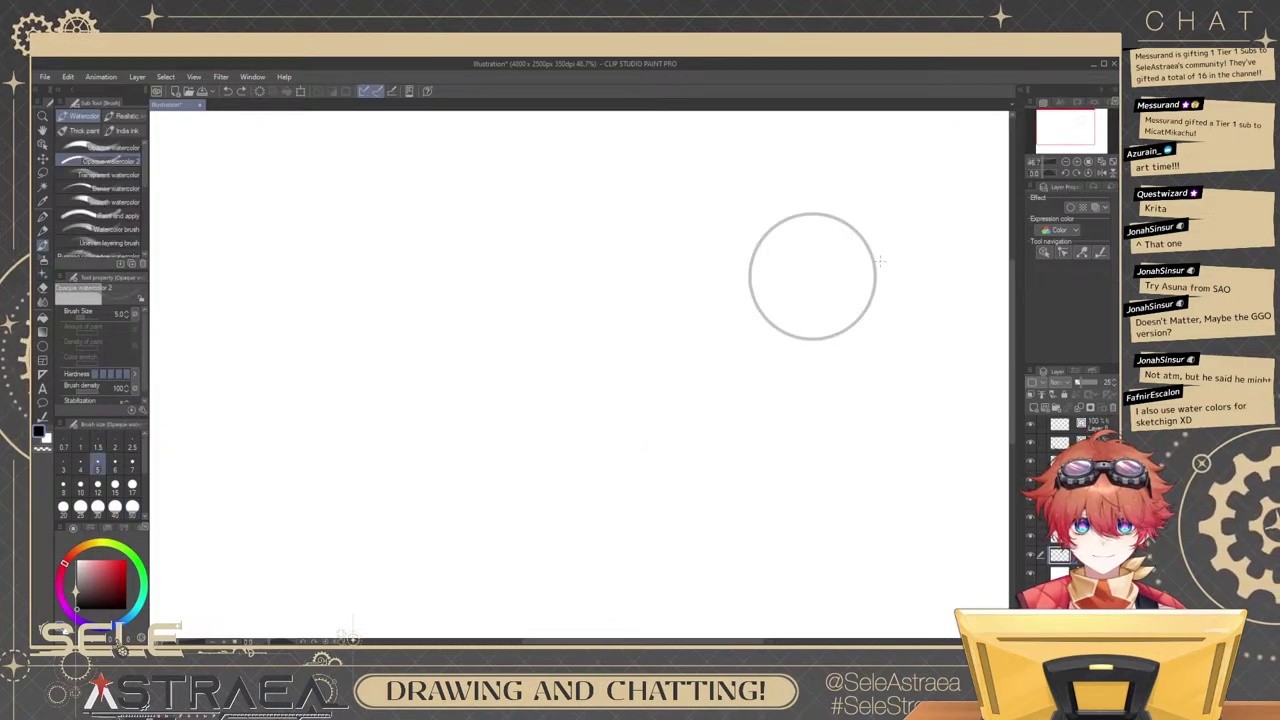
pyautogui.moveTo(624, 315); pyautogui.dragTo(804, 352)
pyautogui.hotkey('ctrl', 'z')
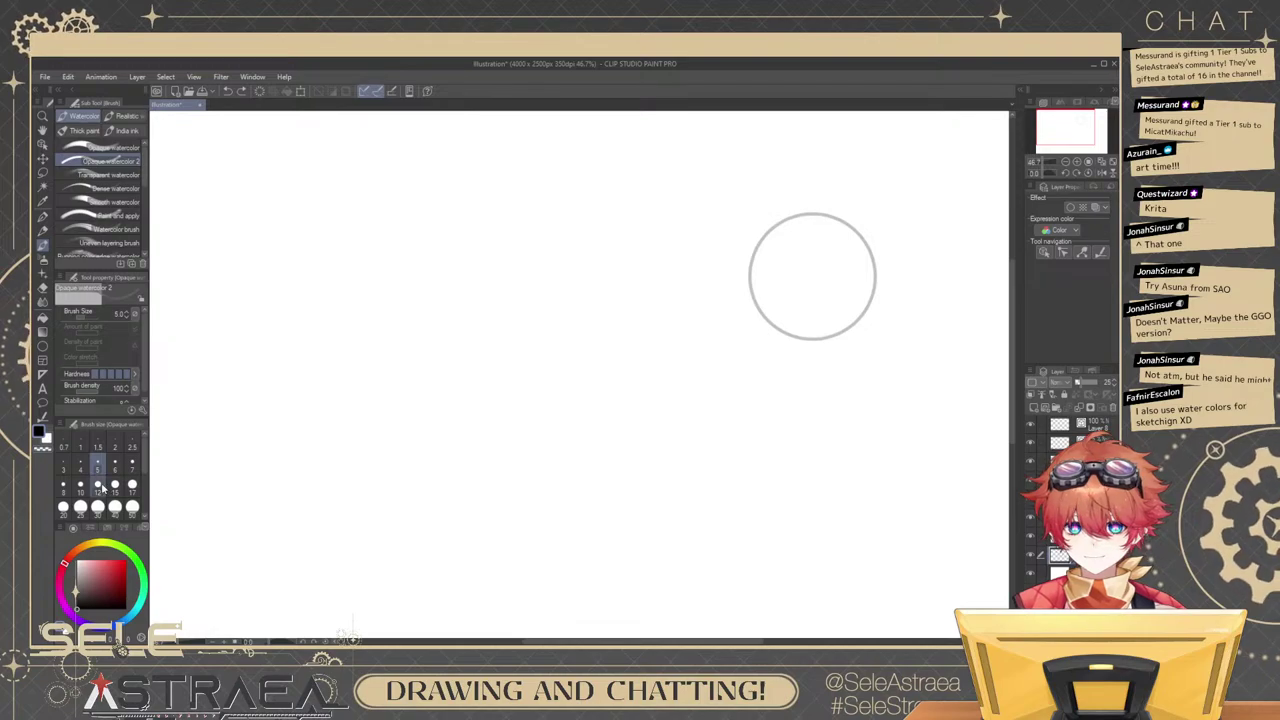
# Try a jaw line from the circle's lower left edge with Opaque watercolor 2 at brush size 6.
pyautogui.click(115, 466)
pyautogui.scroll(3, 734, 349)
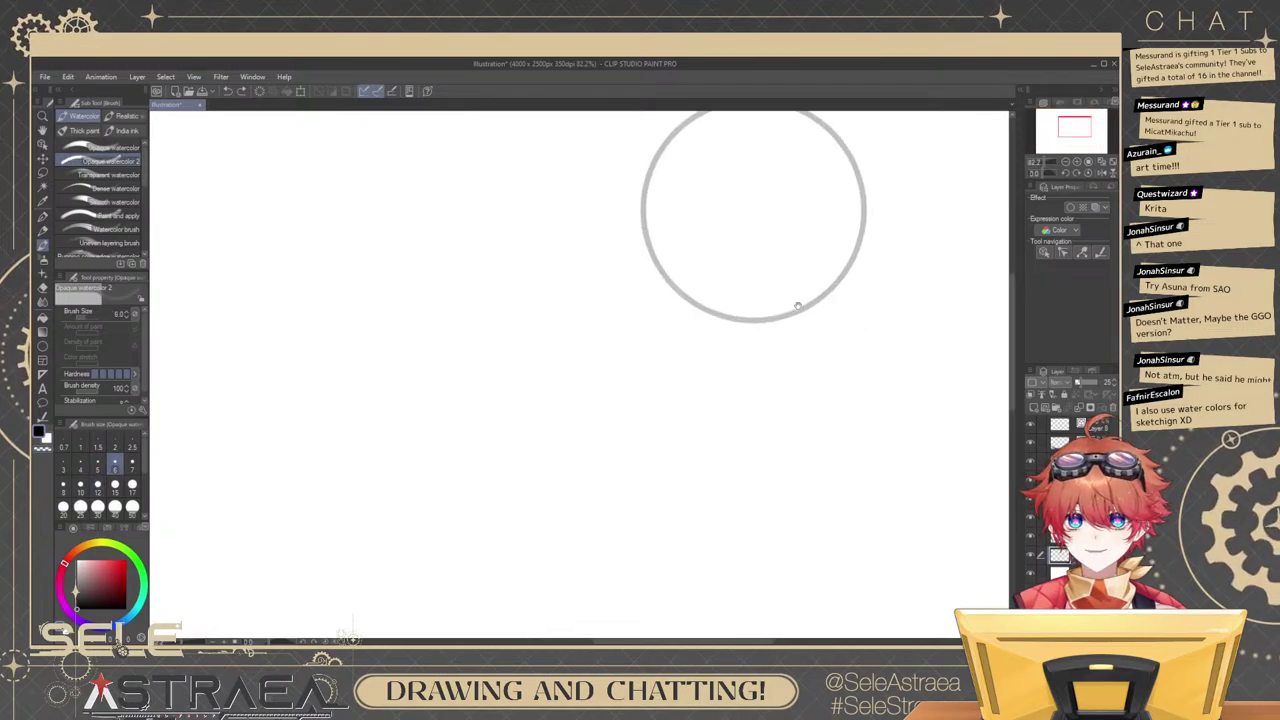
pyautogui.moveTo(563, 356); pyautogui.dragTo(620, 465)
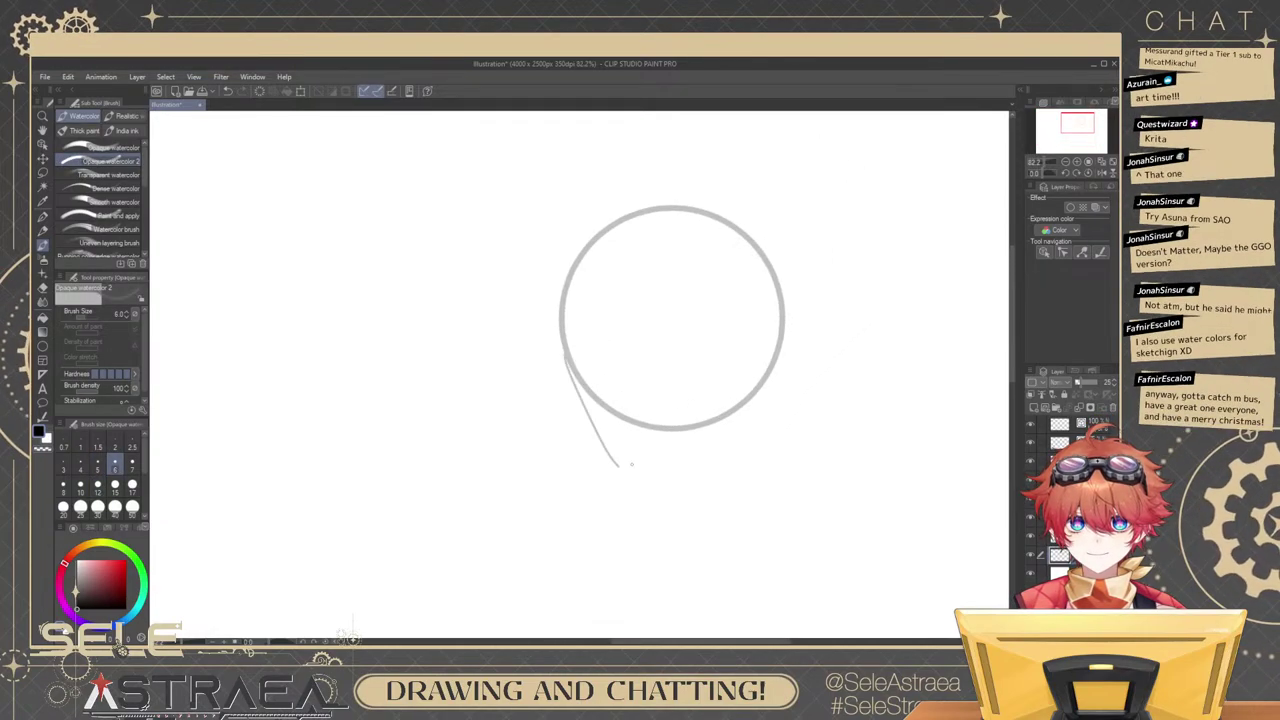
pyautogui.scroll(2, 645, 391)
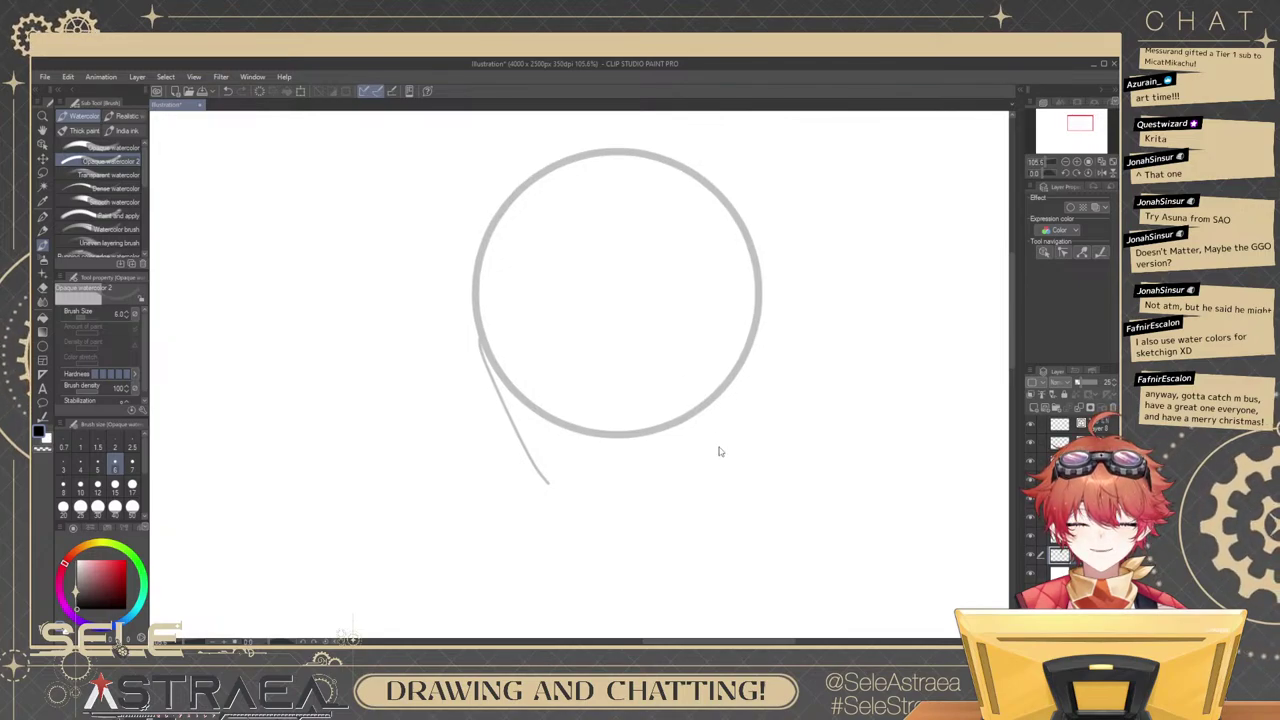
pyautogui.hotkey('ctrl', 'z')
# Try the left jaw line again below the circle with the brush size set to 8.
pyautogui.click(63, 485)
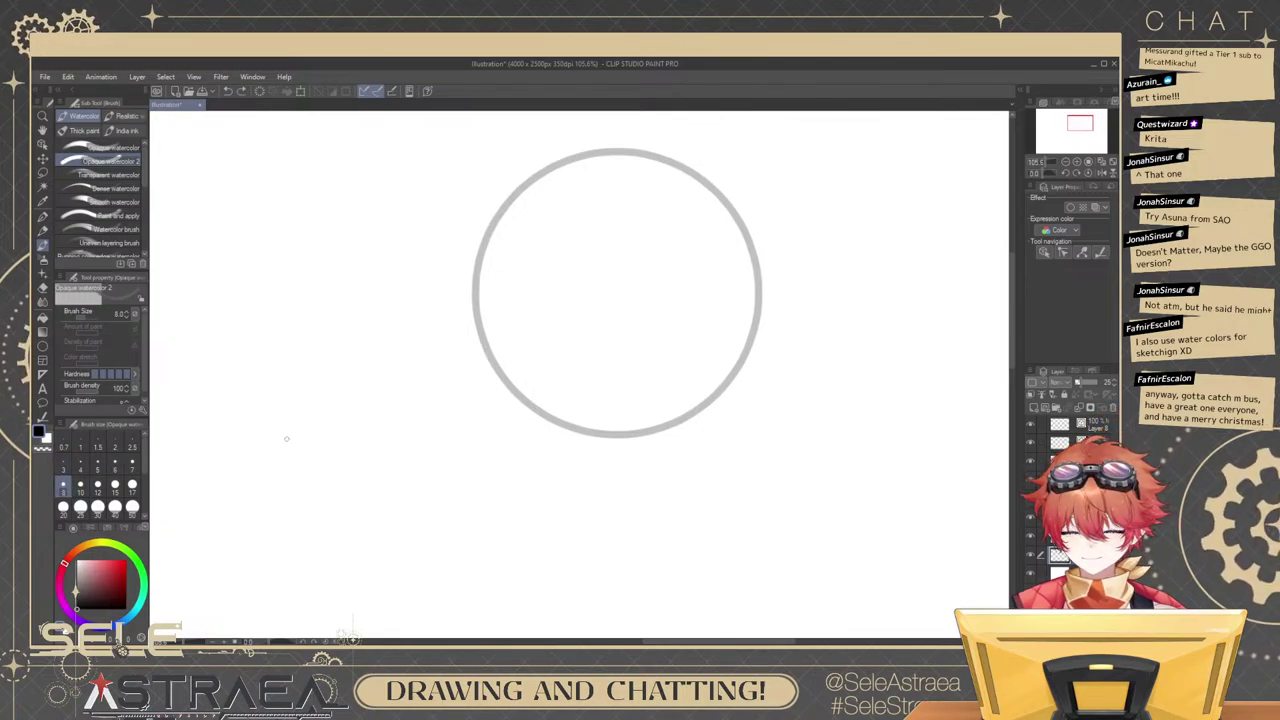
pyautogui.moveTo(579, 355); pyautogui.dragTo(645, 408)
pyautogui.moveTo(567, 426); pyautogui.dragTo(626, 522)
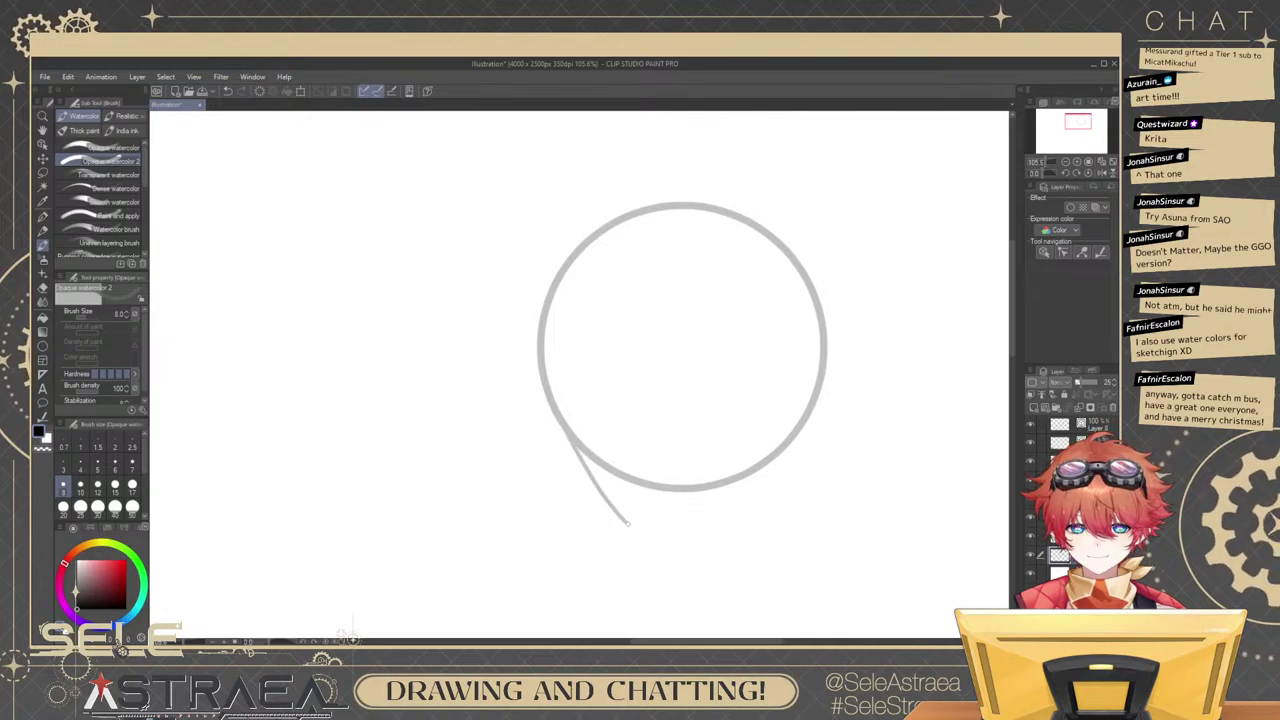
pyautogui.moveTo(689, 465); pyautogui.dragTo(716, 388)
pyautogui.hotkey('ctrl', 'z')
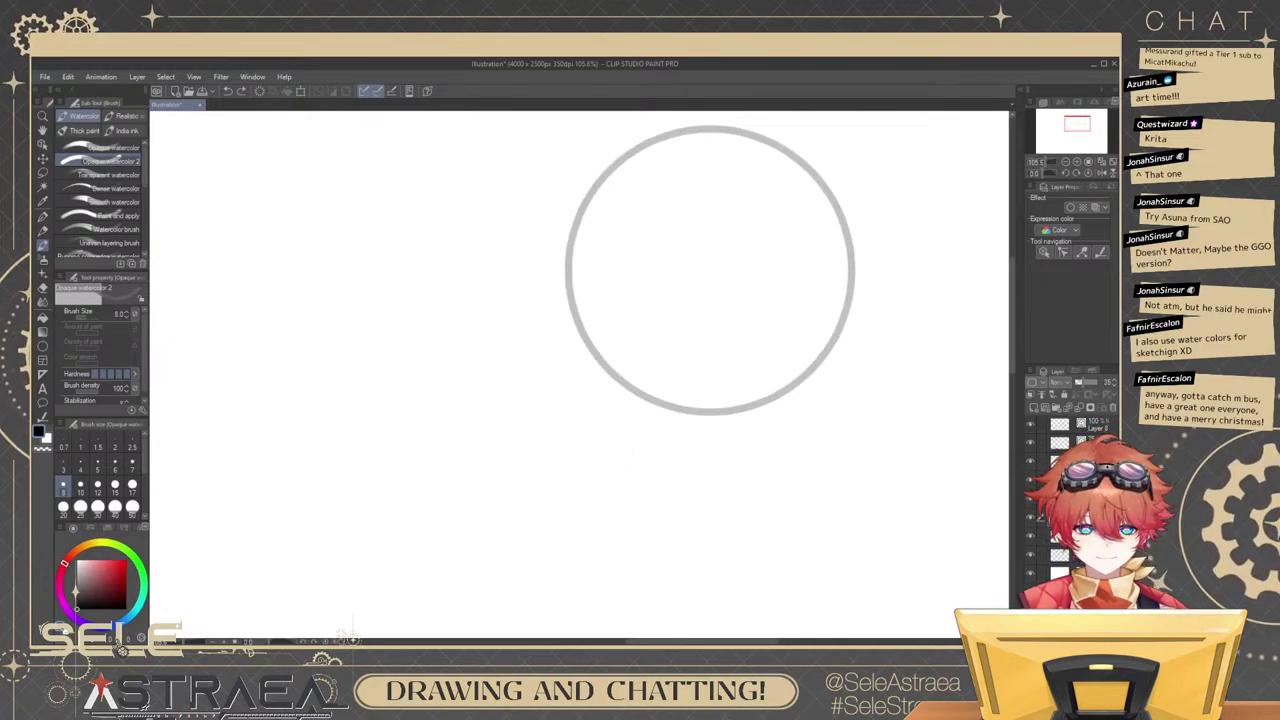
# Try face-side and centre-line strokes on the circle with the size 8 brush.
pyautogui.moveTo(567, 291)
pyautogui.mouseDown()
pyautogui.moveTo(616, 428)
pyautogui.moveTo(585, 336)
pyautogui.moveTo(619, 414)
pyautogui.moveTo(666, 467)
pyautogui.mouseUp()
pyautogui.hotkey('ctrl', 'z')
pyautogui.hotkey('ctrl', 'z')
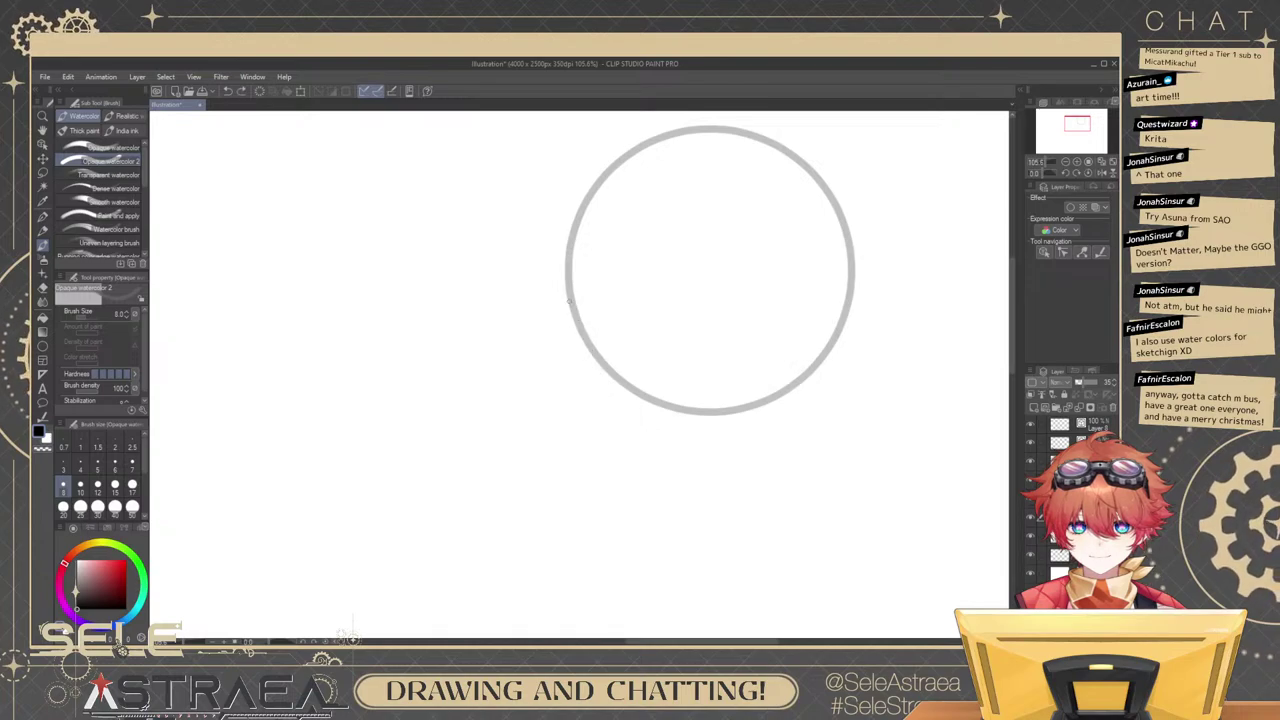
pyautogui.moveTo(568, 298); pyautogui.dragTo(608, 414)
pyautogui.hotkey('ctrl', 'z')
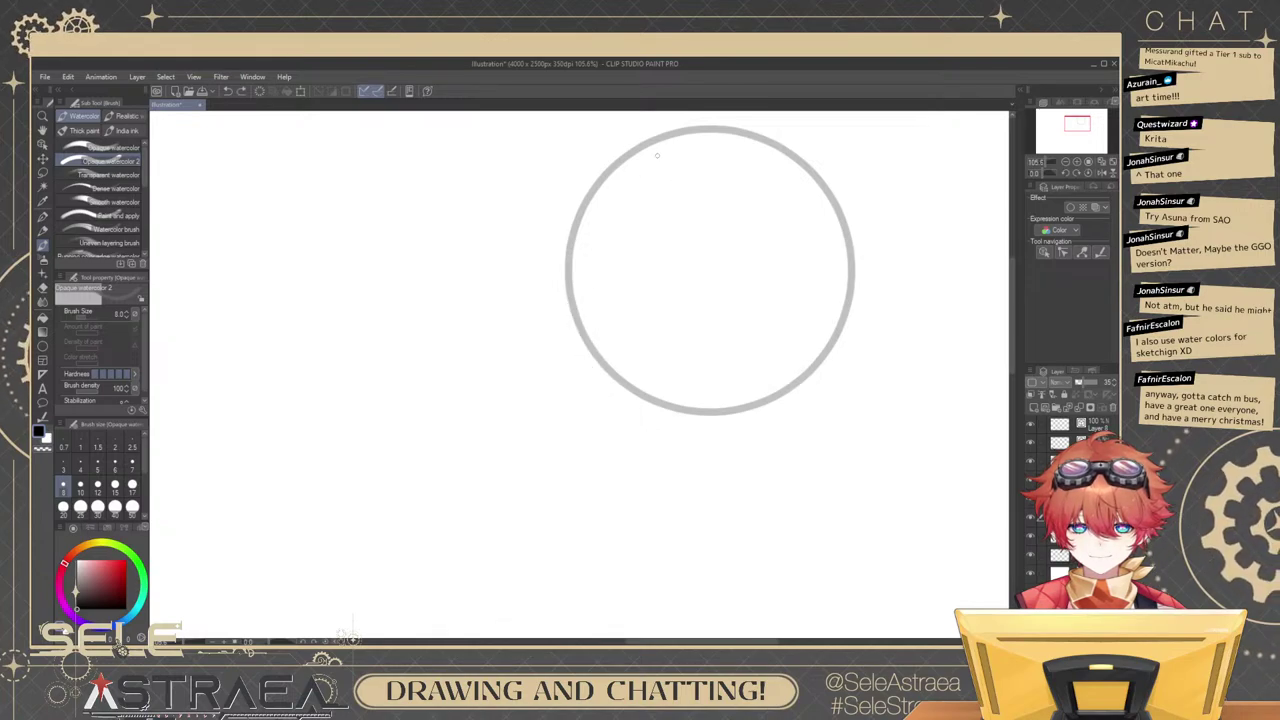
pyautogui.moveTo(657, 155)
pyautogui.mouseDown()
pyautogui.moveTo(640, 222)
pyautogui.moveTo(692, 259)
pyautogui.mouseUp()
pyautogui.hotkey('ctrl', 'z')
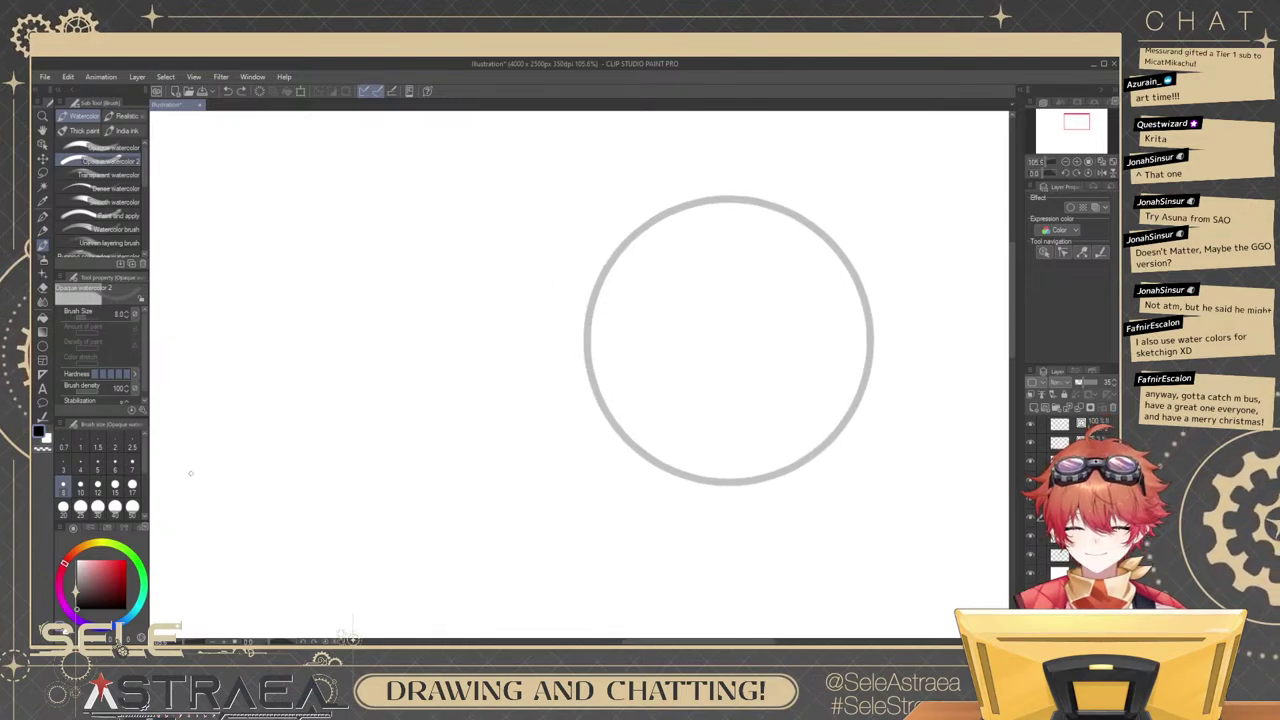
# Set the brush size to 6 and draw the upper face centre line curving from the circle's top to its middle.
pyautogui.click(114, 467)
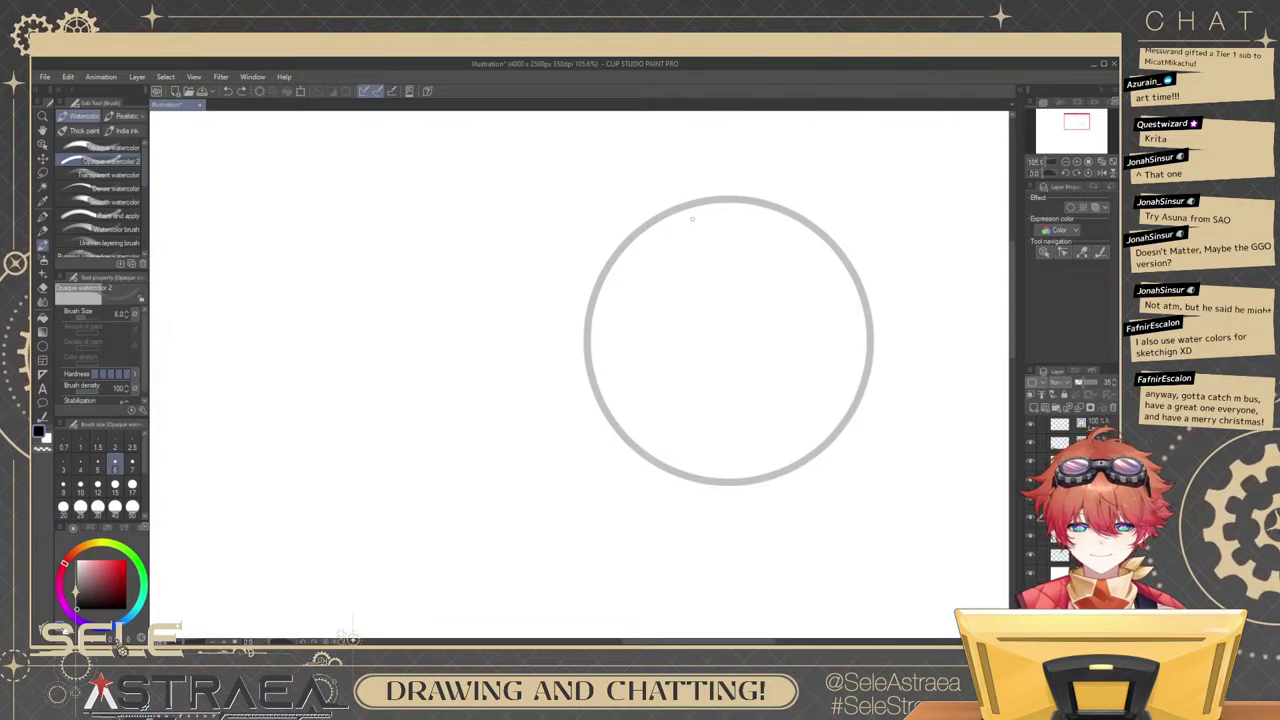
pyautogui.moveTo(698, 208); pyautogui.dragTo(649, 323)
pyautogui.hotkey('ctrl', 'z')
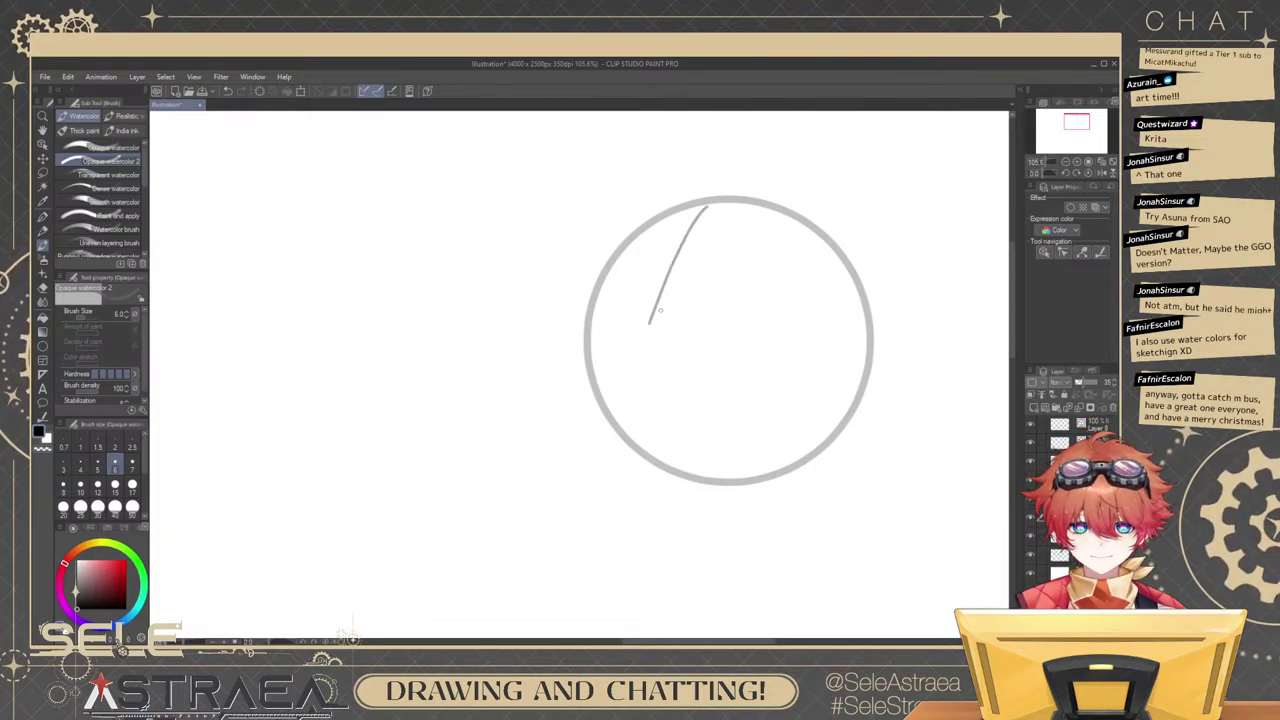
pyautogui.hotkey('ctrl', 'z')
pyautogui.moveTo(706, 207)
pyautogui.mouseDown()
pyautogui.moveTo(660, 368)
pyautogui.moveTo(658, 349)
pyautogui.moveTo(688, 503)
pyautogui.mouseUp()
pyautogui.hotkey('ctrl', 'z')
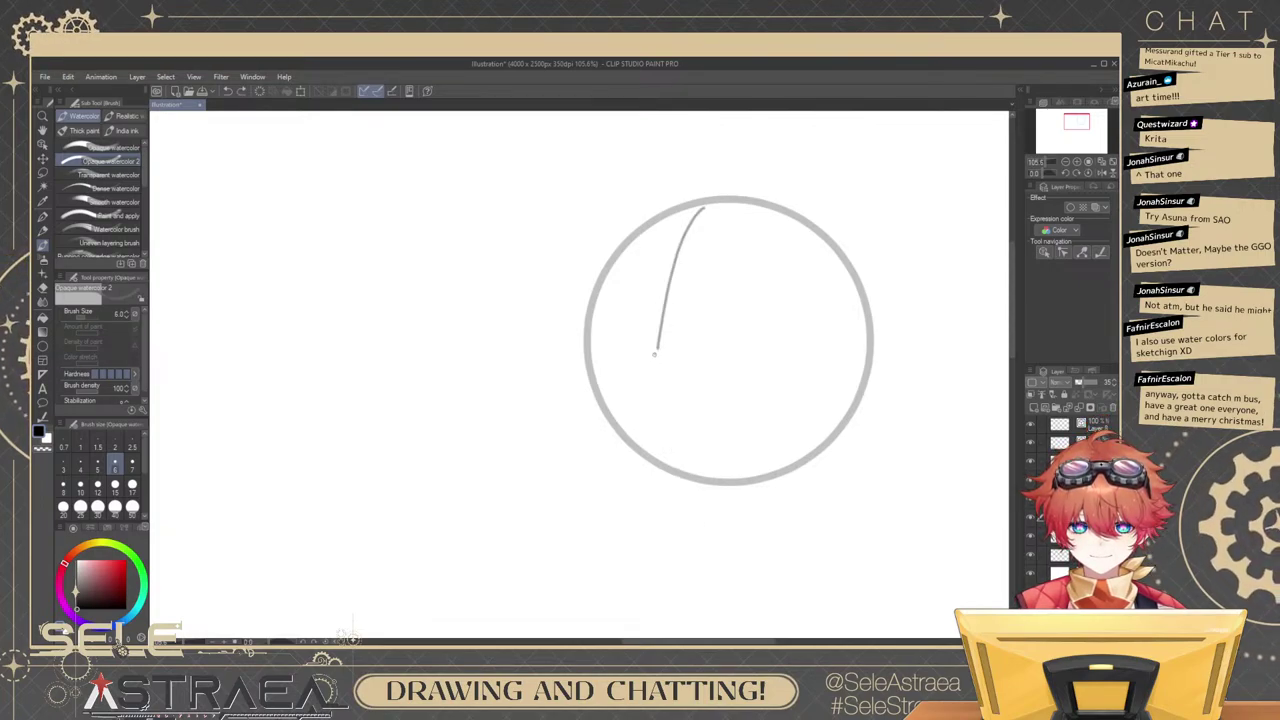
# Try single curved strokes continuing the face centre line from the circle's middle to below the circle.
pyautogui.moveTo(656, 352); pyautogui.dragTo(688, 548)
pyautogui.hotkey('ctrl', 'z')
pyautogui.moveTo(656, 350); pyautogui.dragTo(690, 550)
pyautogui.hotkey('ctrl', 'z')
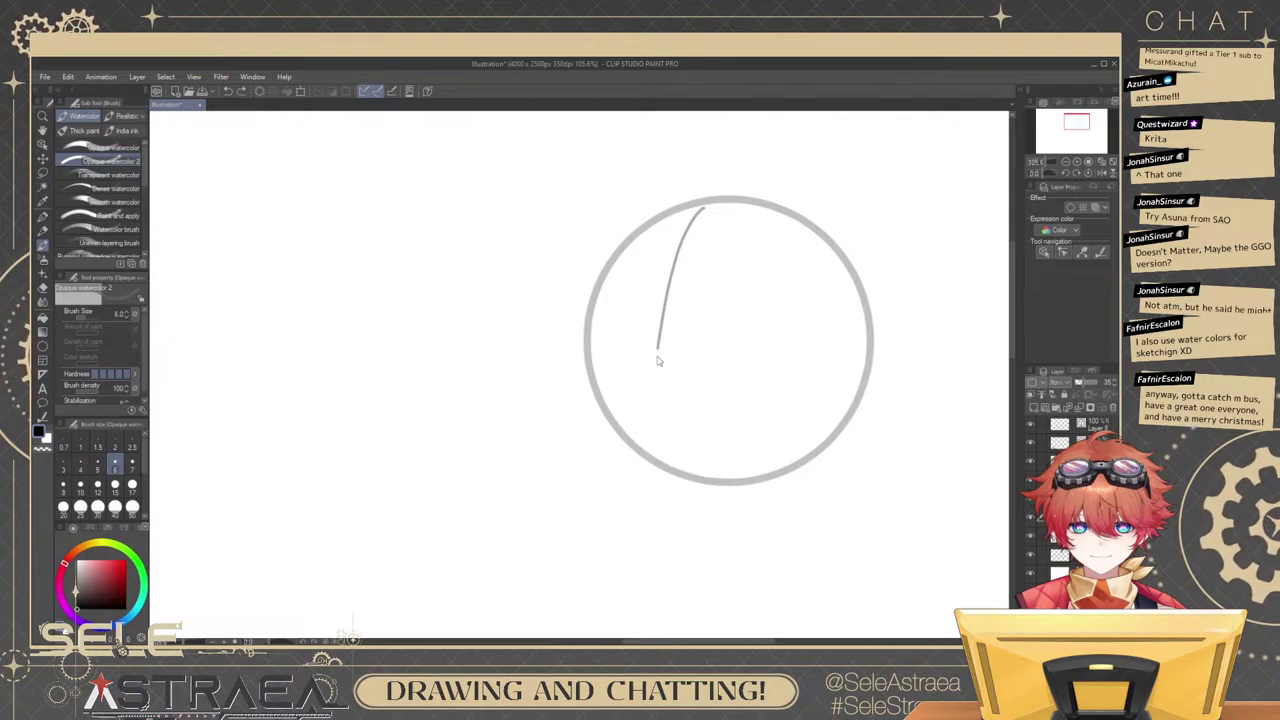
pyautogui.moveTo(657, 350); pyautogui.dragTo(691, 555)
pyautogui.moveTo(704, 446); pyautogui.dragTo(700, 380)
pyautogui.hotkey('ctrl', 'z')
pyautogui.moveTo(654, 287); pyautogui.dragTo(674, 480)
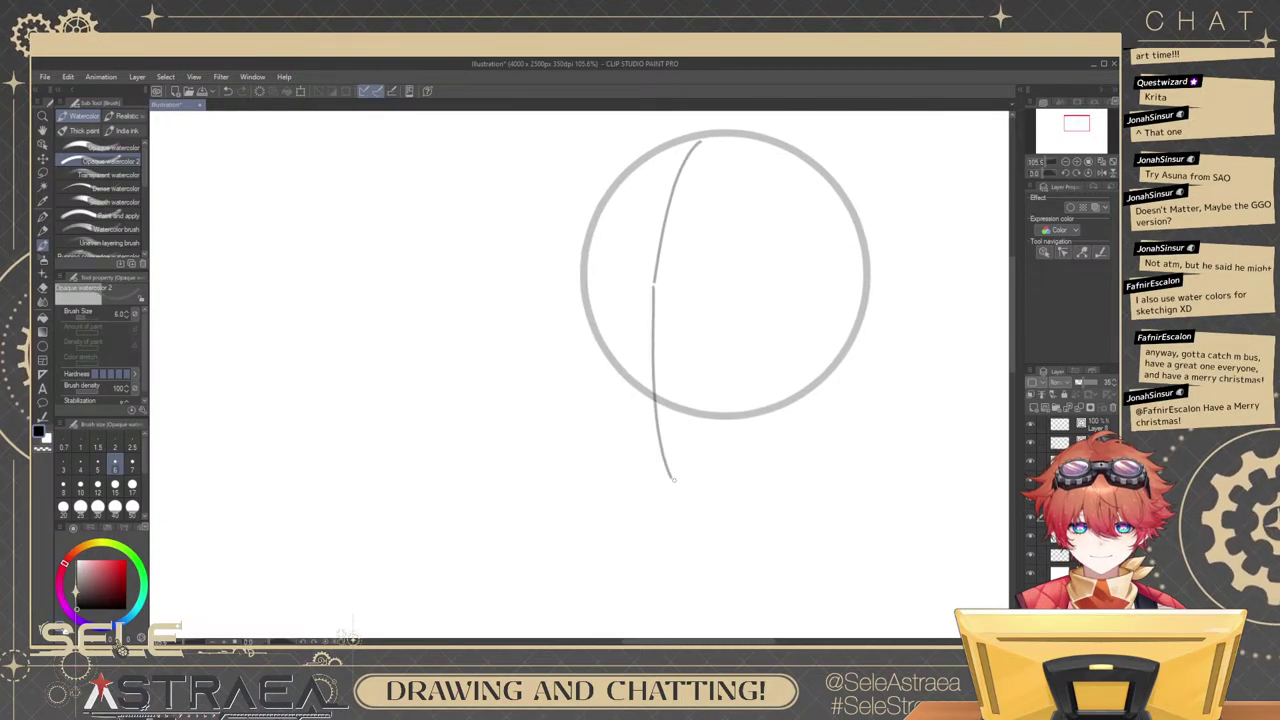
pyautogui.hotkey('ctrl', 'z')
# Draw the lower face centre line down to the circle's bottom edge and angle it right to a chin point below.
pyautogui.moveTo(654, 284)
pyautogui.mouseDown()
pyautogui.moveTo(645, 405)
pyautogui.moveTo(658, 360)
pyautogui.moveTo(661, 416)
pyautogui.moveTo(700, 508)
pyautogui.mouseUp()
pyautogui.hotkey('ctrl', 'z')
pyautogui.hotkey('ctrl', 'z')
pyautogui.moveTo(661, 416); pyautogui.dragTo(690, 496)
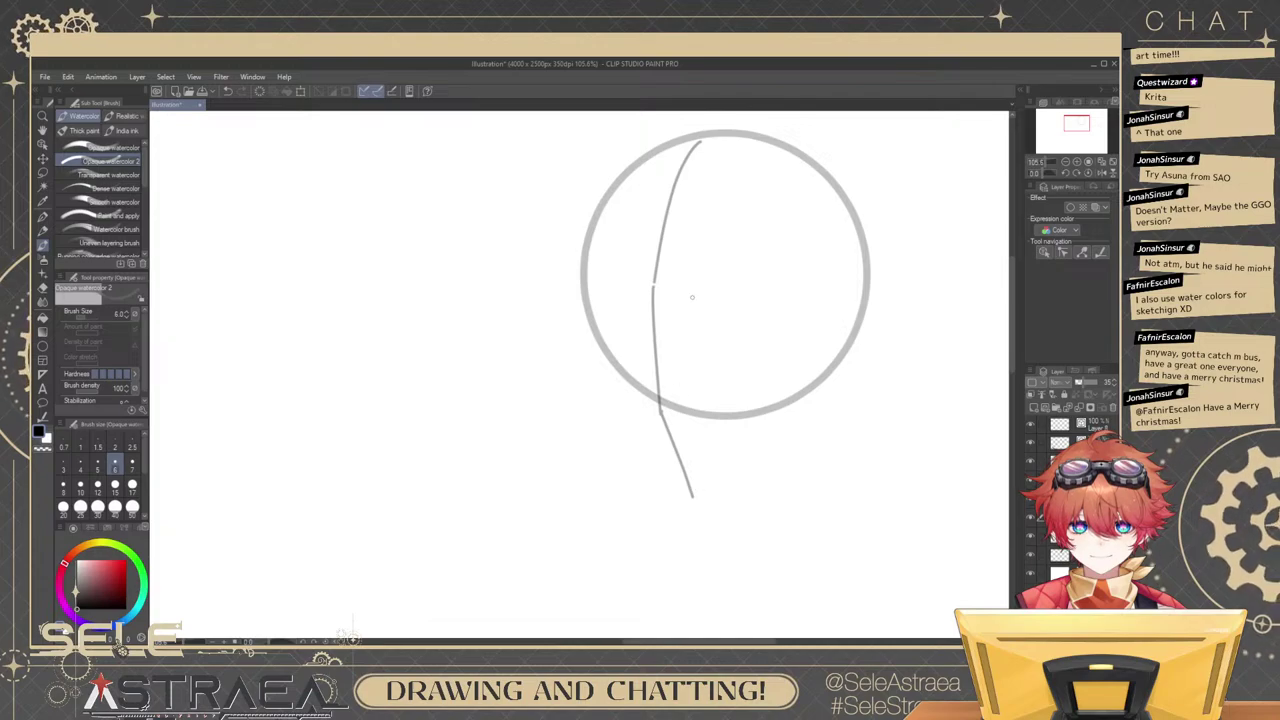
# Try short cheek strokes running down from the circle's lower left edge.
pyautogui.moveTo(570, 341)
pyautogui.mouseDown()
pyautogui.moveTo(500, 309)
pyautogui.moveTo(507, 370)
pyautogui.mouseUp()
pyautogui.hotkey('ctrl', 'z')
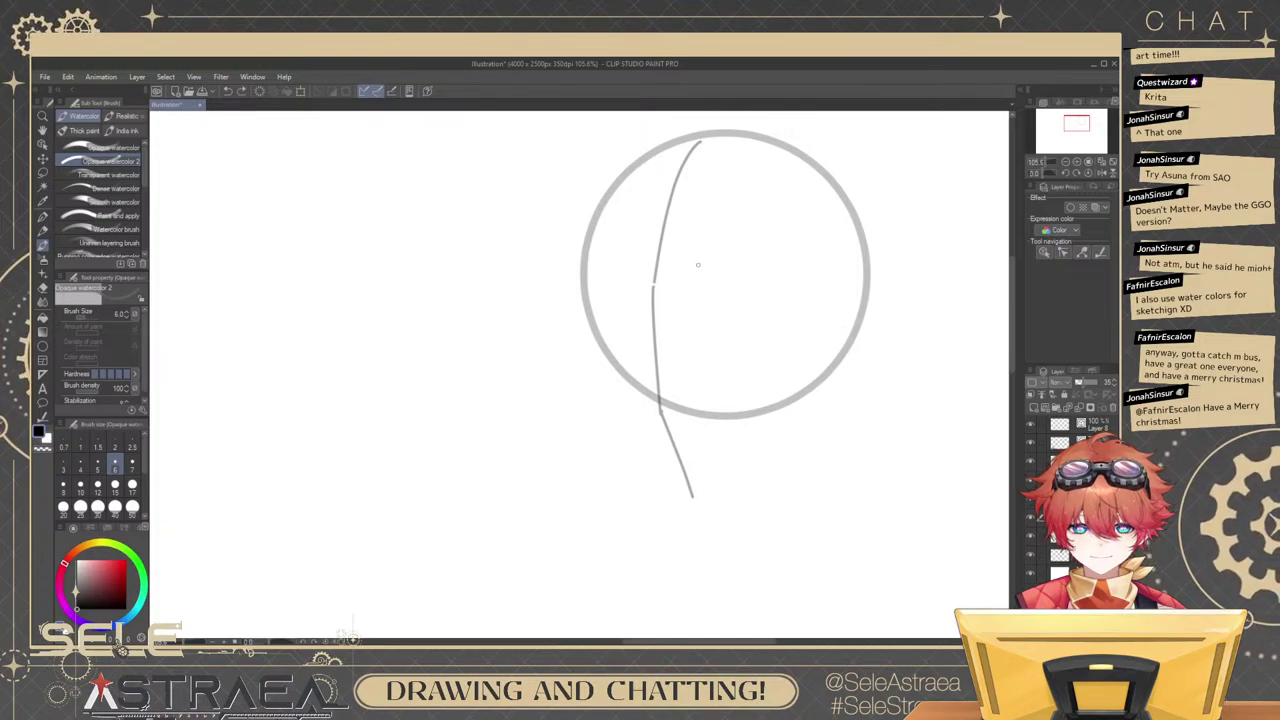
pyautogui.moveTo(720, 336); pyautogui.dragTo(758, 361)
pyautogui.moveTo(628, 297)
pyautogui.mouseDown()
pyautogui.moveTo(675, 285)
pyautogui.moveTo(687, 399)
pyautogui.mouseUp()
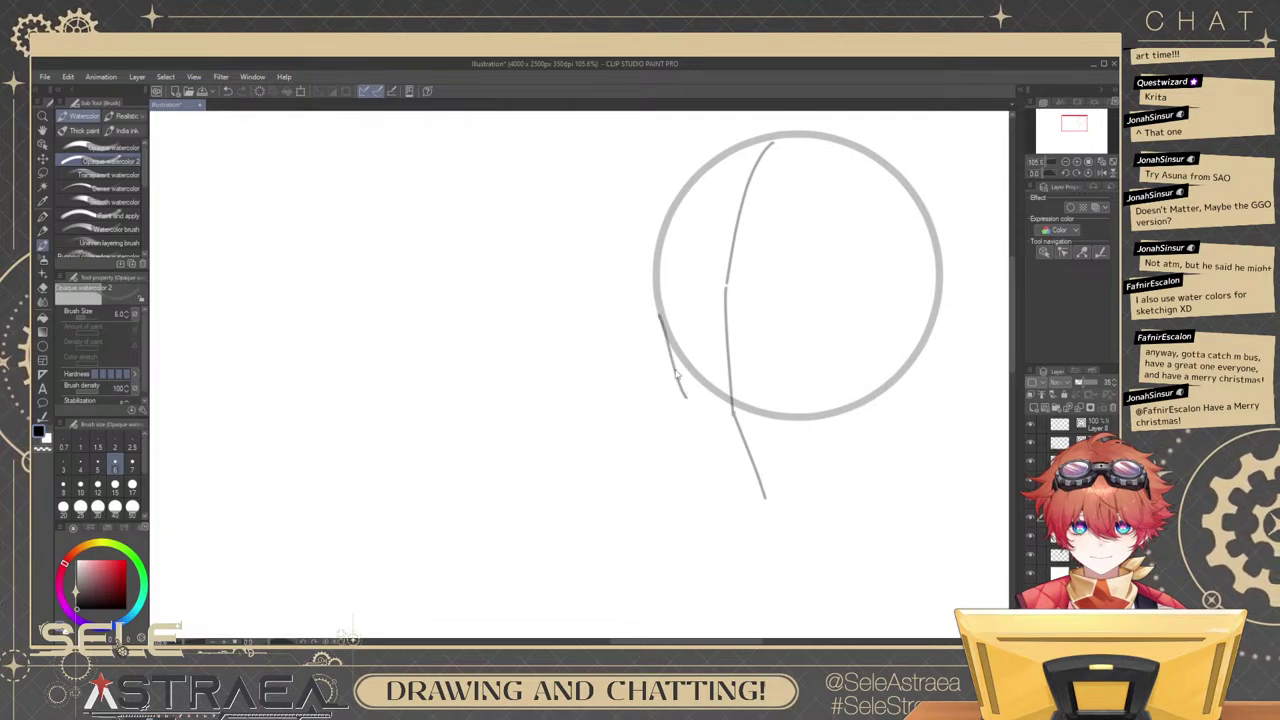
pyautogui.hotkey('ctrl', 'z')
pyautogui.moveTo(661, 320); pyautogui.dragTo(688, 404)
pyautogui.hotkey('ctrl', 'z')
pyautogui.moveTo(661, 321); pyautogui.dragTo(690, 404)
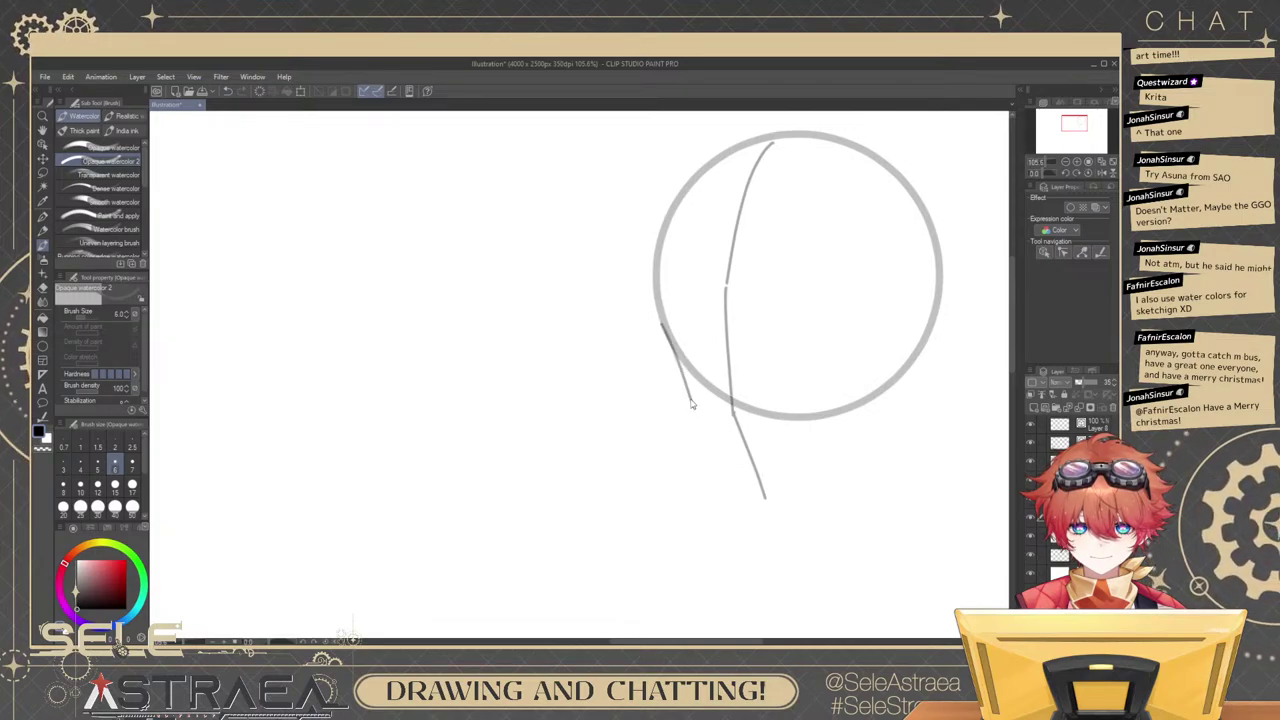
pyautogui.hotkey('ctrl', 'z')
pyautogui.moveTo(661, 318); pyautogui.dragTo(688, 408)
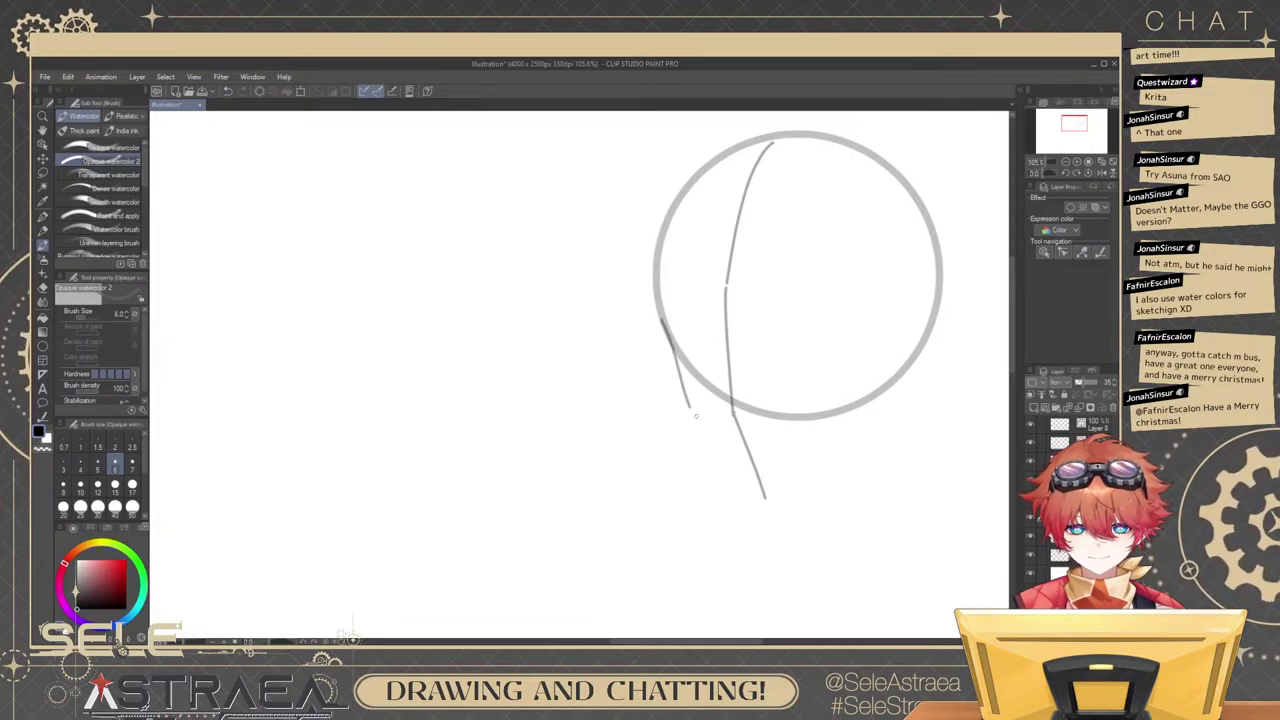
pyautogui.hotkey('ctrl', 'z')
pyautogui.hotkey('ctrl', 'z')
pyautogui.moveTo(660, 316); pyautogui.dragTo(690, 410)
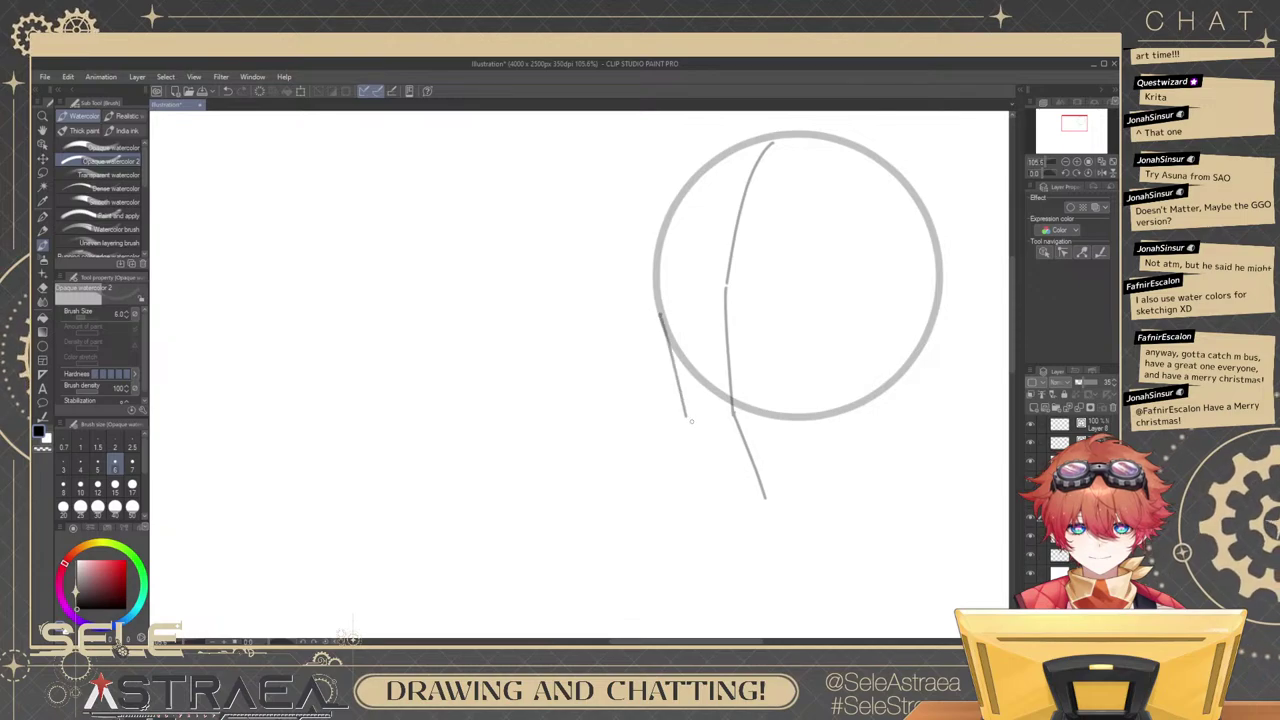
pyautogui.hotkey('ctrl', 'z')
# Draw the left cheek line down from the circle's edge and a jaw line from it diagonally to the chin.
pyautogui.moveTo(659, 303); pyautogui.dragTo(684, 390)
pyautogui.hotkey('ctrl', 'z')
pyautogui.moveTo(658, 300); pyautogui.dragTo(715, 456)
pyautogui.hotkey('ctrl', 'z')
pyautogui.hotkey('ctrl', 'z')
pyautogui.hotkey('ctrl', 'z')
pyautogui.moveTo(684, 403); pyautogui.dragTo(755, 485)
pyautogui.hotkey('ctrl', 'z')
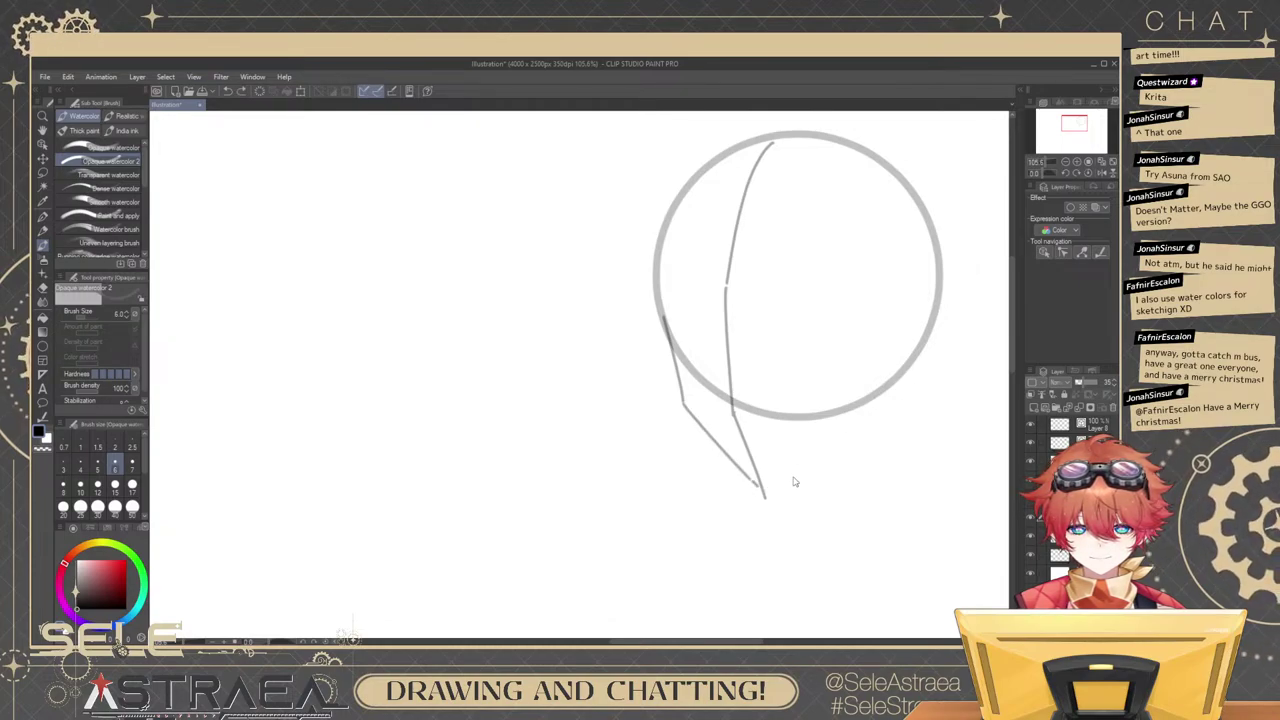
# Draw the right jaw line from the chin up to the circle's lower right edge, bending at the jaw corner.
pyautogui.moveTo(764, 489); pyautogui.dragTo(886, 416)
pyautogui.hotkey('ctrl', 'z')
pyautogui.moveTo(765, 489)
pyautogui.mouseDown()
pyautogui.moveTo(877, 422)
pyautogui.moveTo(929, 341)
pyautogui.mouseUp()
# Delete the overlong lower centre line and redraw it from the circle's bottom edge, ending at the chin point.
pyautogui.hotkey('ctrl', 't')
pyautogui.press('Return')
pyautogui.keyDown('ctrl'); pyautogui.click(747, 453); pyautogui.keyUp('ctrl')
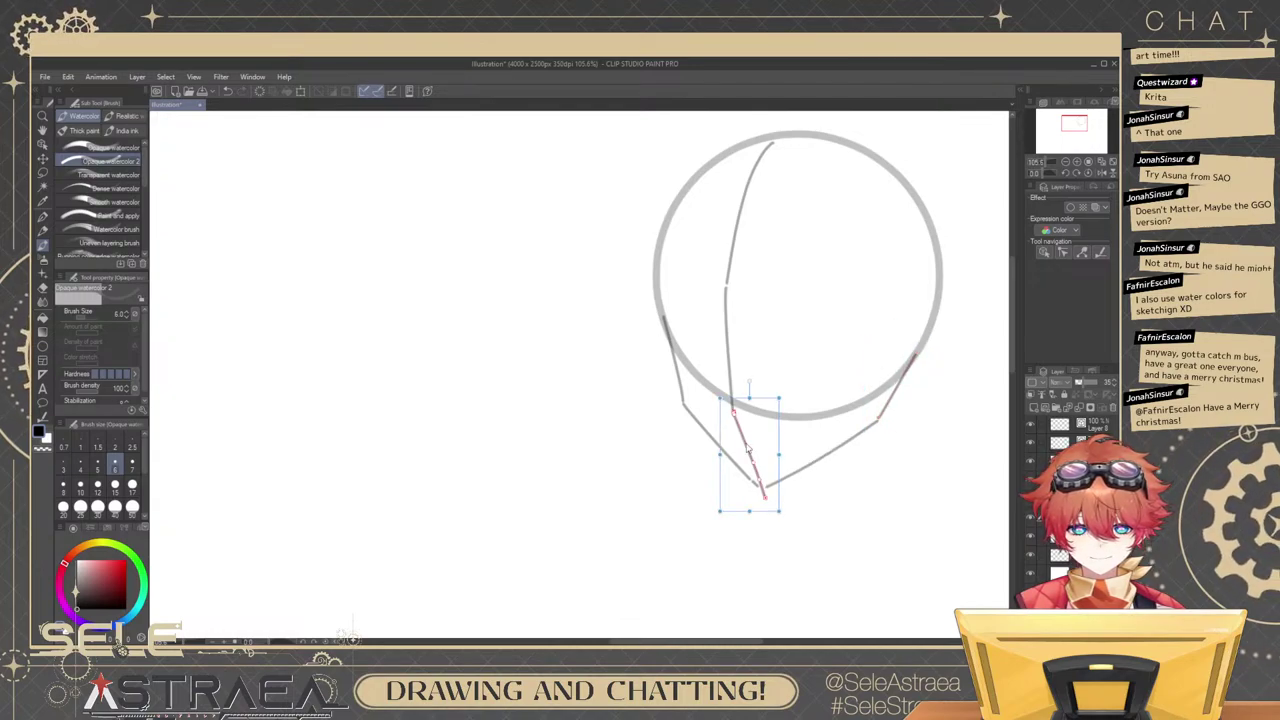
pyautogui.press('Delete')
pyautogui.moveTo(733, 415); pyautogui.dragTo(759, 487)
pyautogui.hotkey('ctrl', 'z')
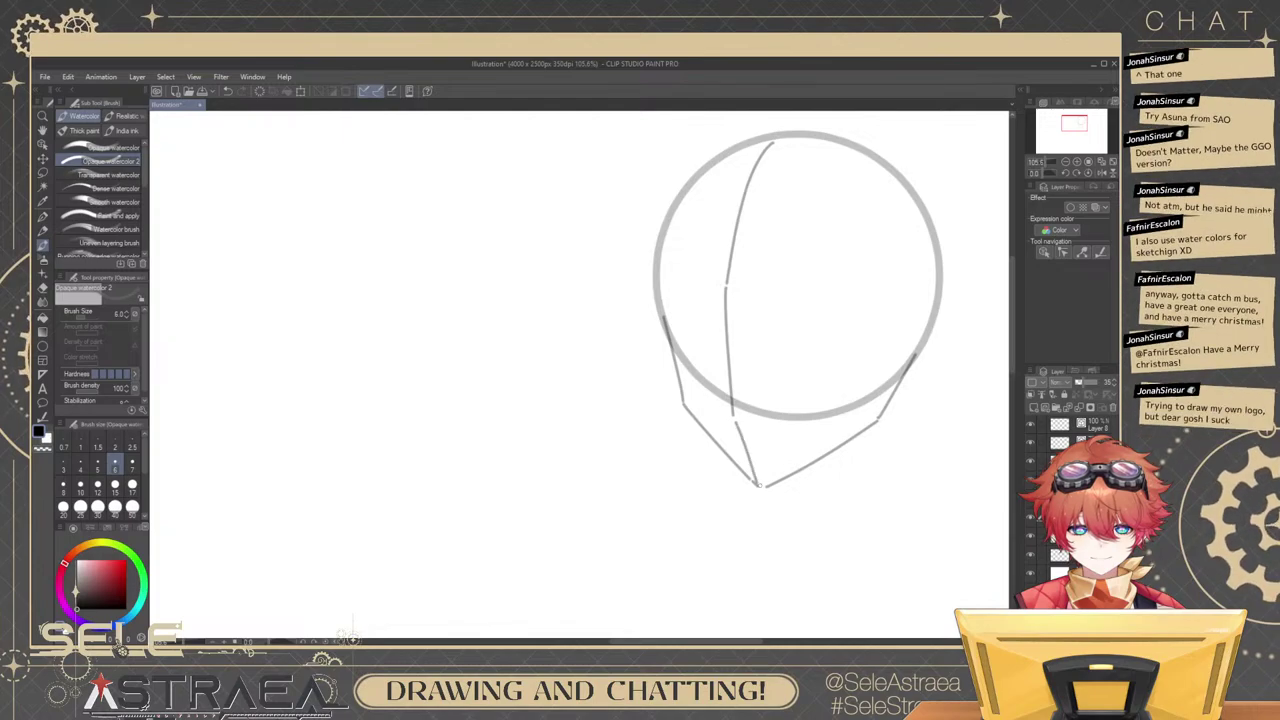
# Try looping test scribbles beside the jaw and shift one of them slightly to the right as a vector object.
pyautogui.moveTo(837, 500)
pyautogui.mouseDown()
pyautogui.moveTo(811, 420)
pyautogui.moveTo(869, 455)
pyautogui.mouseUp()
pyautogui.moveTo(620, 373); pyautogui.dragTo(911, 507)
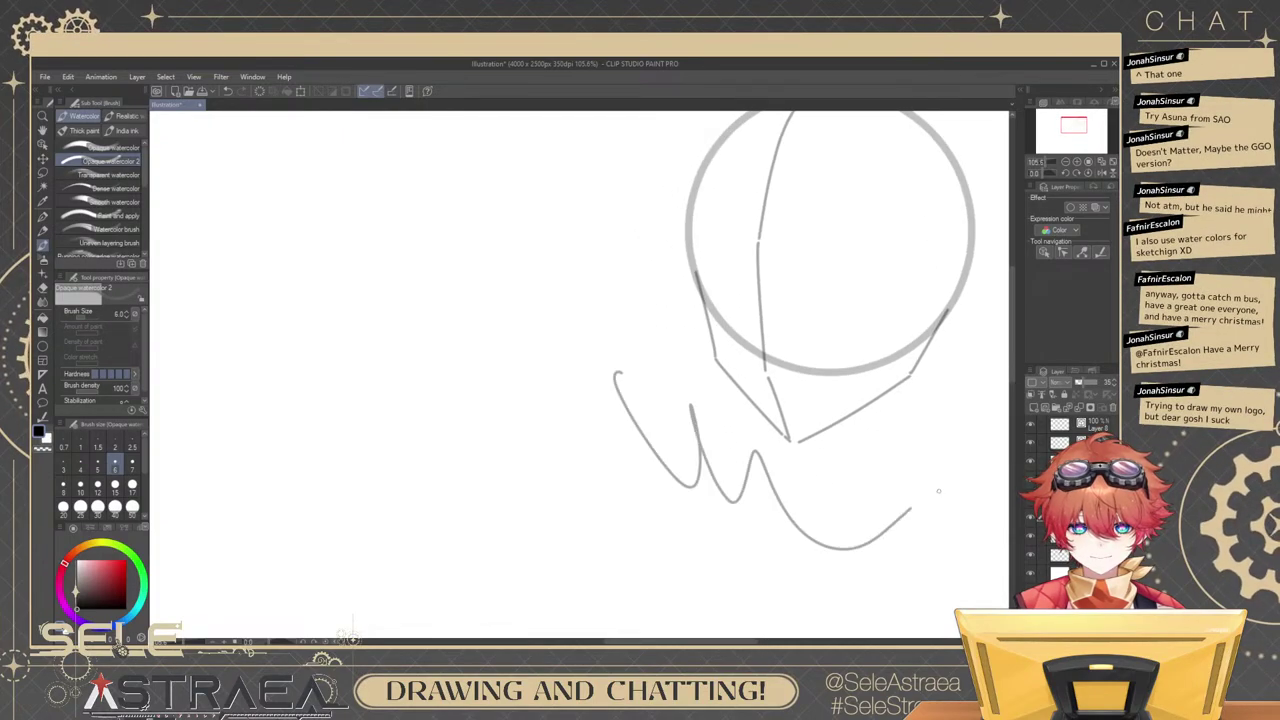
pyautogui.hotkey('ctrl', 'z')
pyautogui.moveTo(929, 390)
pyautogui.mouseDown()
pyautogui.moveTo(917, 352)
pyautogui.moveTo(885, 415)
pyautogui.moveTo(920, 360)
pyautogui.moveTo(993, 340)
pyautogui.moveTo(944, 363)
pyautogui.moveTo(845, 468)
pyautogui.mouseUp()
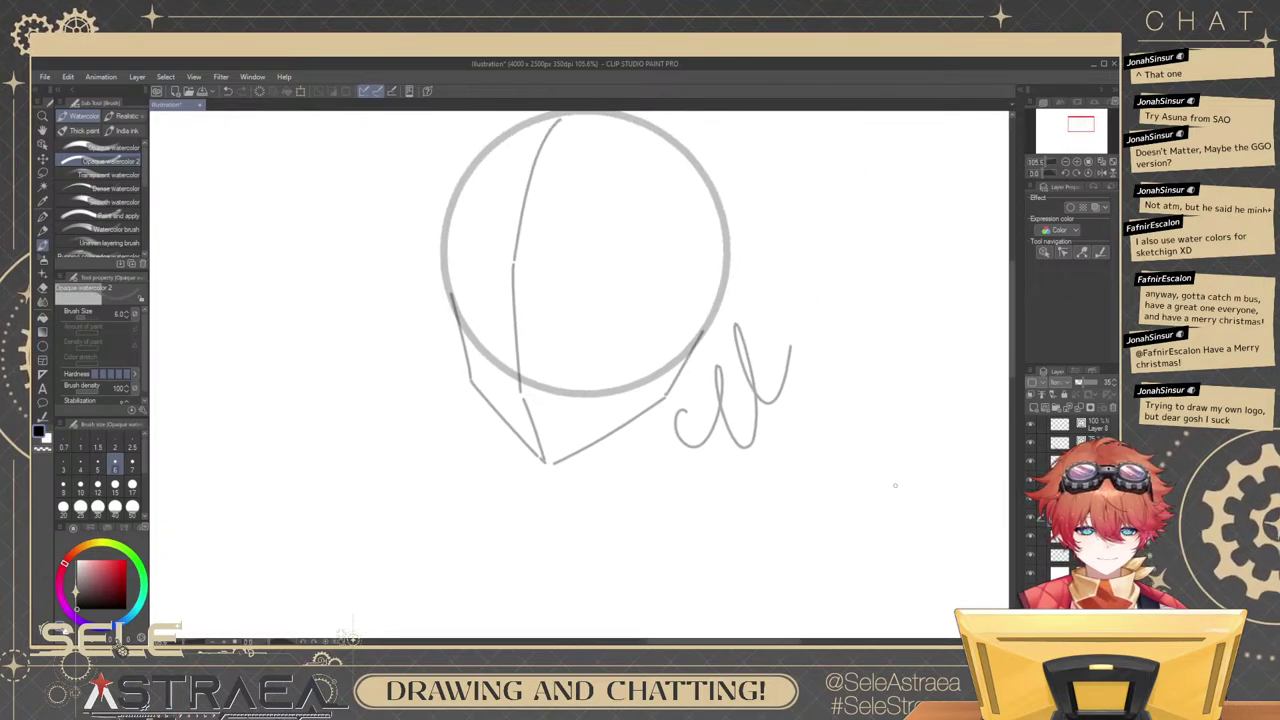
pyautogui.hotkey('ctrl', 't')
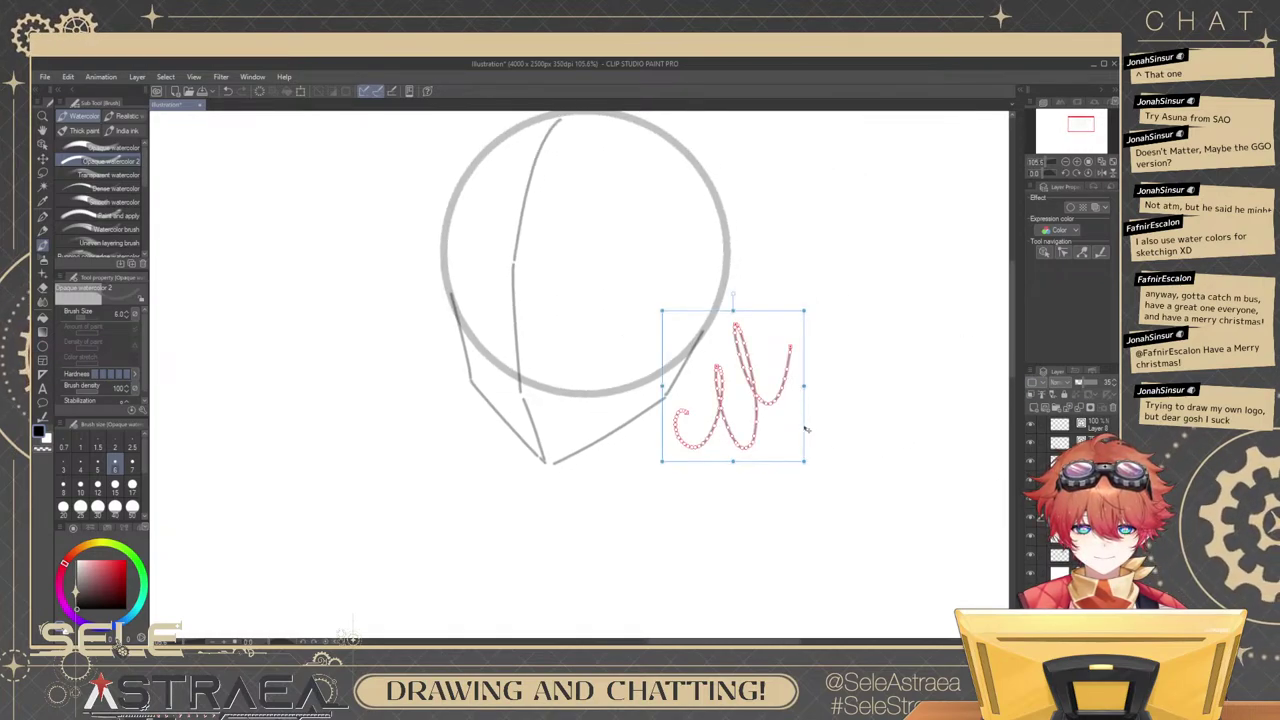
pyautogui.moveTo(806, 429)
pyautogui.mouseDown()
pyautogui.moveTo(813, 446)
pyautogui.moveTo(827, 425)
pyautogui.mouseUp()
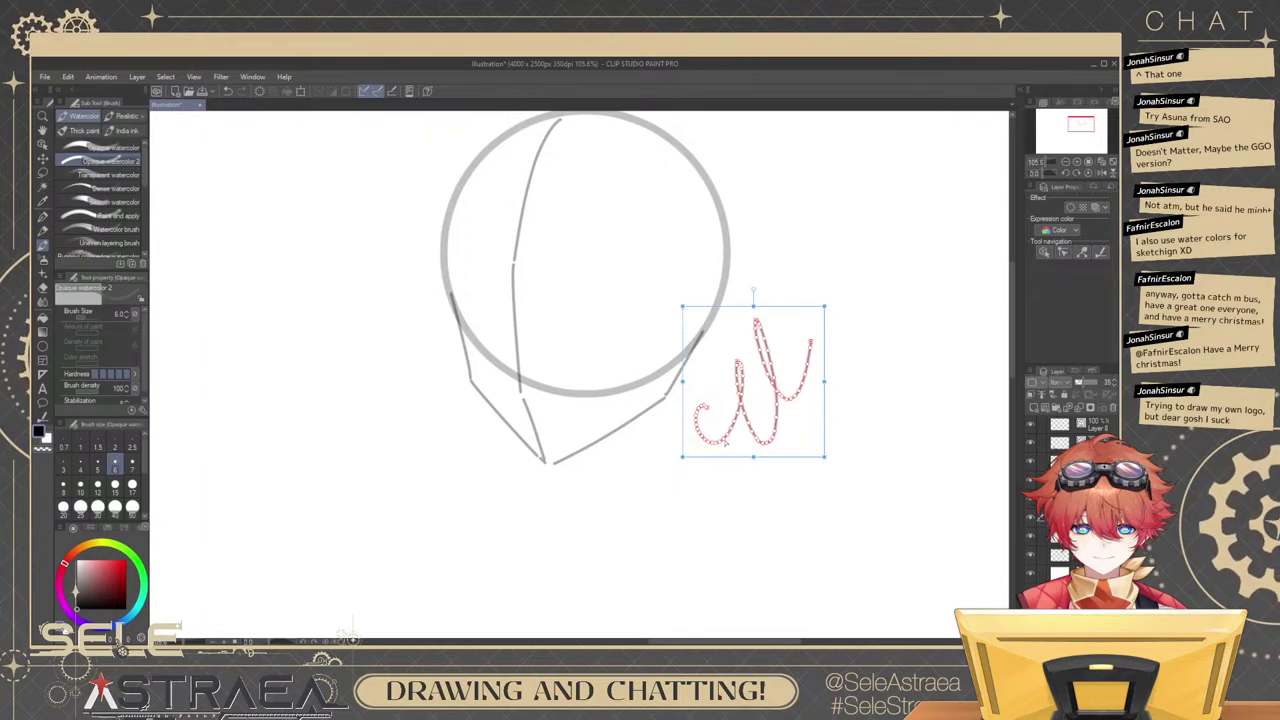
pyautogui.moveTo(730, 437)
pyautogui.mouseDown()
pyautogui.moveTo(755, 504)
pyautogui.moveTo(750, 458)
pyautogui.moveTo(770, 492)
pyautogui.mouseUp()
pyautogui.moveTo(739, 411)
pyautogui.mouseDown()
pyautogui.moveTo(720, 361)
pyautogui.moveTo(795, 368)
pyautogui.moveTo(858, 340)
pyautogui.mouseUp()
pyautogui.hotkey('ctrl', 'z')
pyautogui.hotkey('ctrl', 'z')
pyautogui.hotkey('ctrl', 'z')
pyautogui.hotkey('ctrl', 'z')
# Try further wavy test strokes below the right jaw line and undo them.
pyautogui.moveTo(750, 424)
pyautogui.mouseDown()
pyautogui.moveTo(753, 467)
pyautogui.moveTo(917, 449)
pyautogui.moveTo(857, 395)
pyautogui.moveTo(955, 466)
pyautogui.moveTo(940, 363)
pyautogui.moveTo(940, 393)
pyautogui.mouseUp()
pyautogui.keyDown('ctrl'); pyautogui.click(881, 456); pyautogui.keyUp('ctrl')
pyautogui.hotkey('ctrl', 'z')
pyautogui.hotkey('ctrl', 'z')
pyautogui.hotkey('ctrl', 'z')
pyautogui.hotkey('ctrl', 'z')
pyautogui.moveTo(821, 364)
pyautogui.mouseDown()
pyautogui.moveTo(878, 414)
pyautogui.moveTo(834, 393)
pyautogui.moveTo(876, 306)
pyautogui.mouseUp()
pyautogui.hotkey('ctrl', 'z')
pyautogui.hotkey('ctrl', 'z')
pyautogui.moveTo(818, 408)
pyautogui.mouseDown()
pyautogui.moveTo(874, 304)
pyautogui.moveTo(911, 326)
pyautogui.moveTo(771, 364)
pyautogui.moveTo(911, 427)
pyautogui.mouseUp()
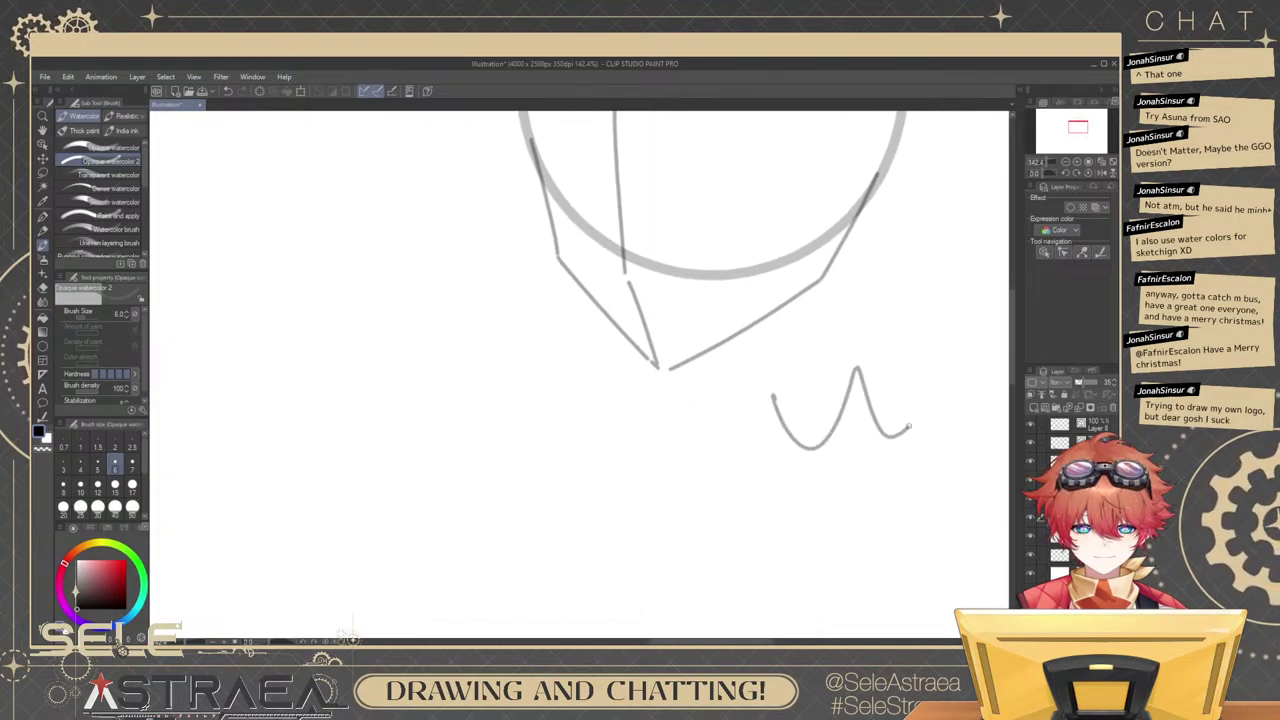
pyautogui.hotkey('ctrl', 'z')
# Add a new raster layer and try a short test stroke on it below the right jaw line.
pyautogui.click(1033, 407)
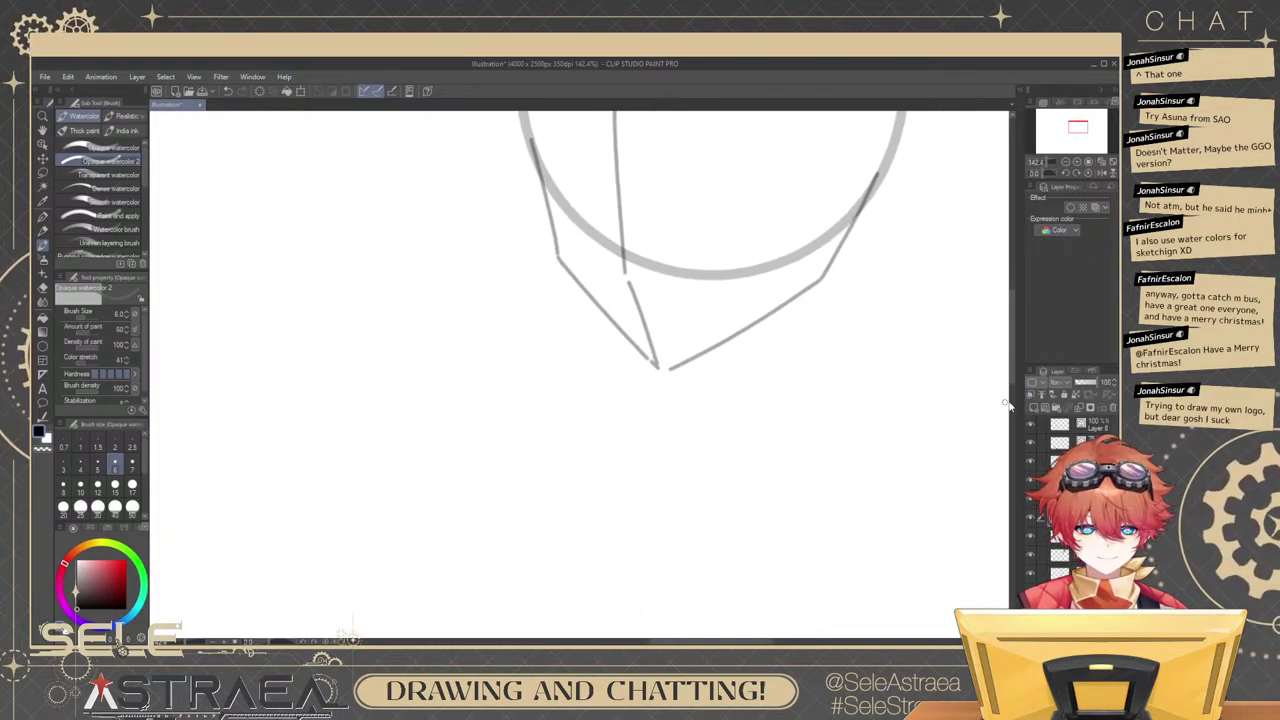
pyautogui.moveTo(797, 425)
pyautogui.mouseDown()
pyautogui.moveTo(782, 462)
pyautogui.moveTo(928, 378)
pyautogui.moveTo(962, 472)
pyautogui.moveTo(886, 507)
pyautogui.moveTo(814, 462)
pyautogui.mouseUp()
pyautogui.hotkey('ctrl', 'z')
# Lasso the head sketch and try scaling the face lines up to about 225%.
pyautogui.scroll(-5, 828, 428)
pyautogui.press('m')
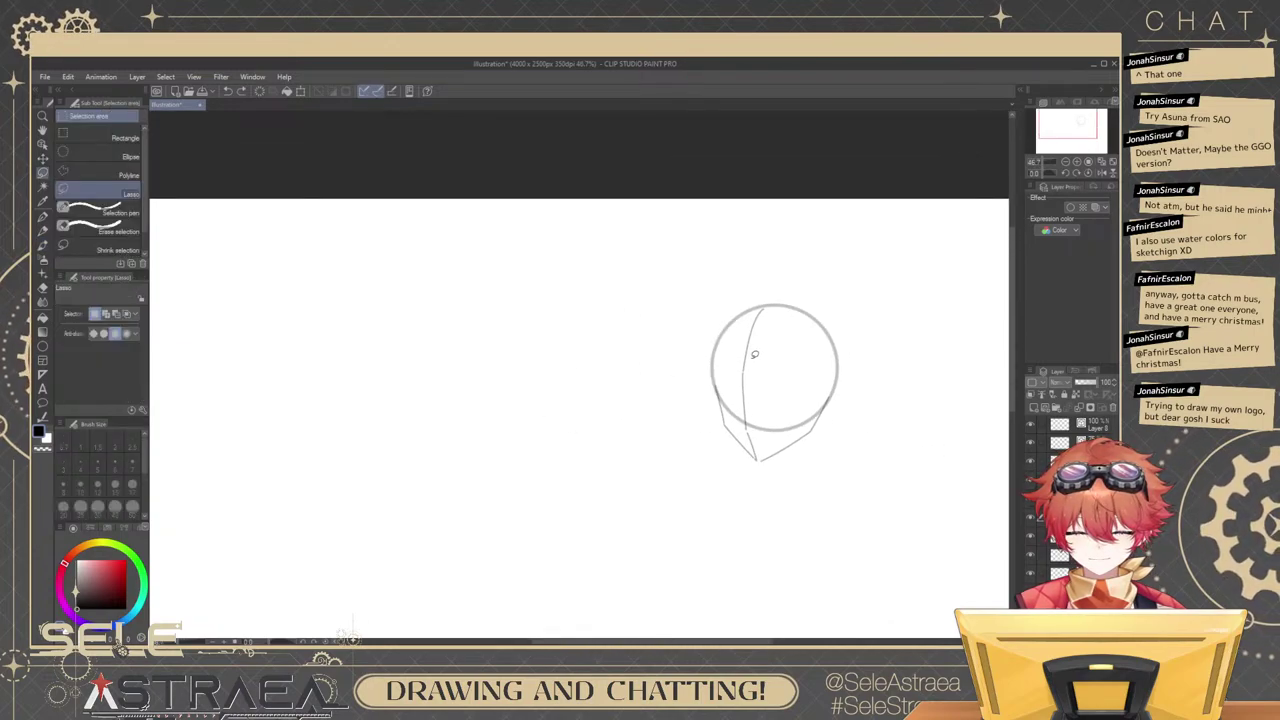
pyautogui.moveTo(695, 282)
pyautogui.mouseDown()
pyautogui.moveTo(841, 253)
pyautogui.moveTo(708, 284)
pyautogui.mouseUp()
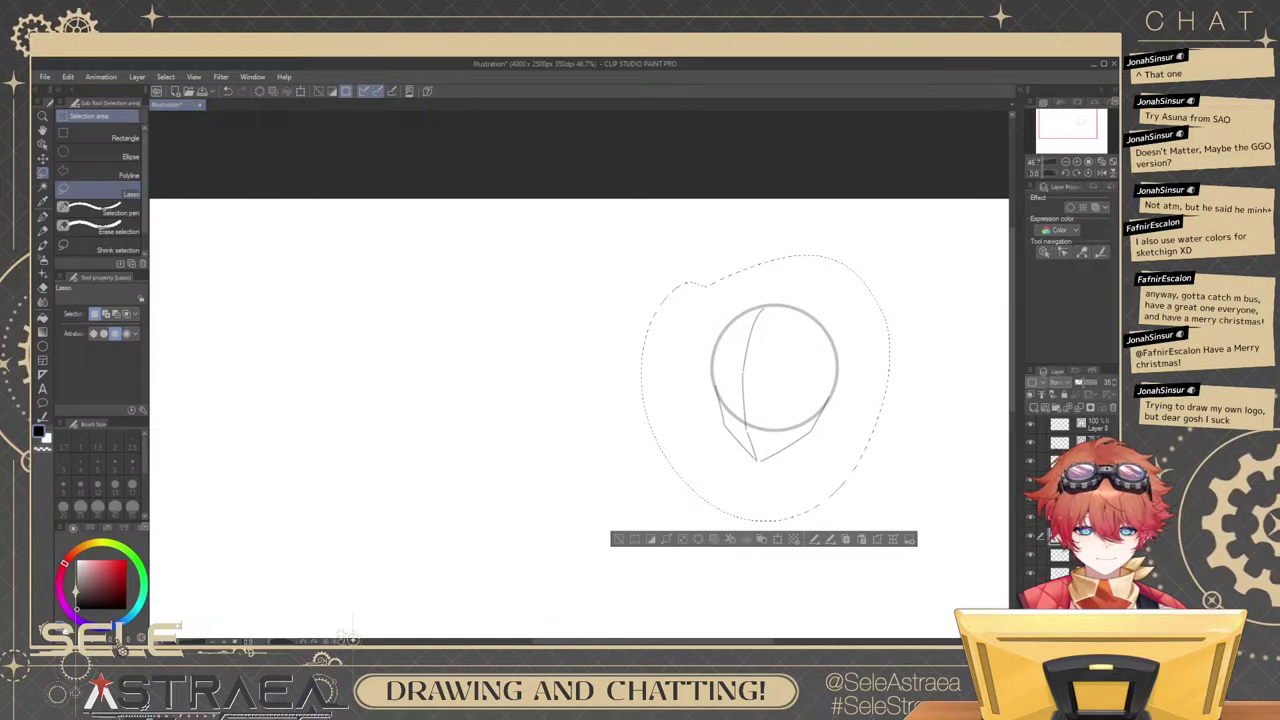
pyautogui.click(795, 538)
pyautogui.moveTo(889, 520); pyautogui.dragTo(961, 597)
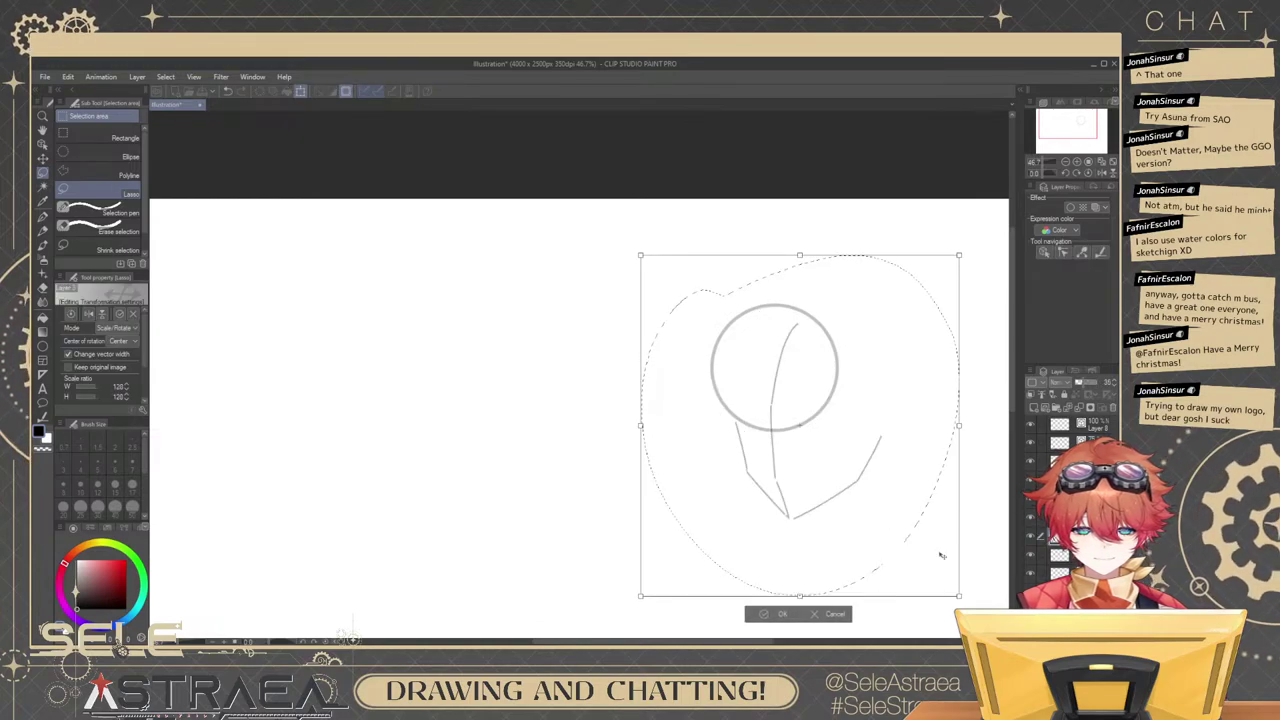
pyautogui.moveTo(939, 524); pyautogui.dragTo(868, 434)
pyautogui.scroll(4, 863, 429)
pyautogui.moveTo(793, 385)
pyautogui.mouseDown()
pyautogui.moveTo(812, 440)
pyautogui.moveTo(971, 590)
pyautogui.mouseUp()
pyautogui.scroll(1, 811, 440)
pyautogui.scroll(-5, 829, 440)
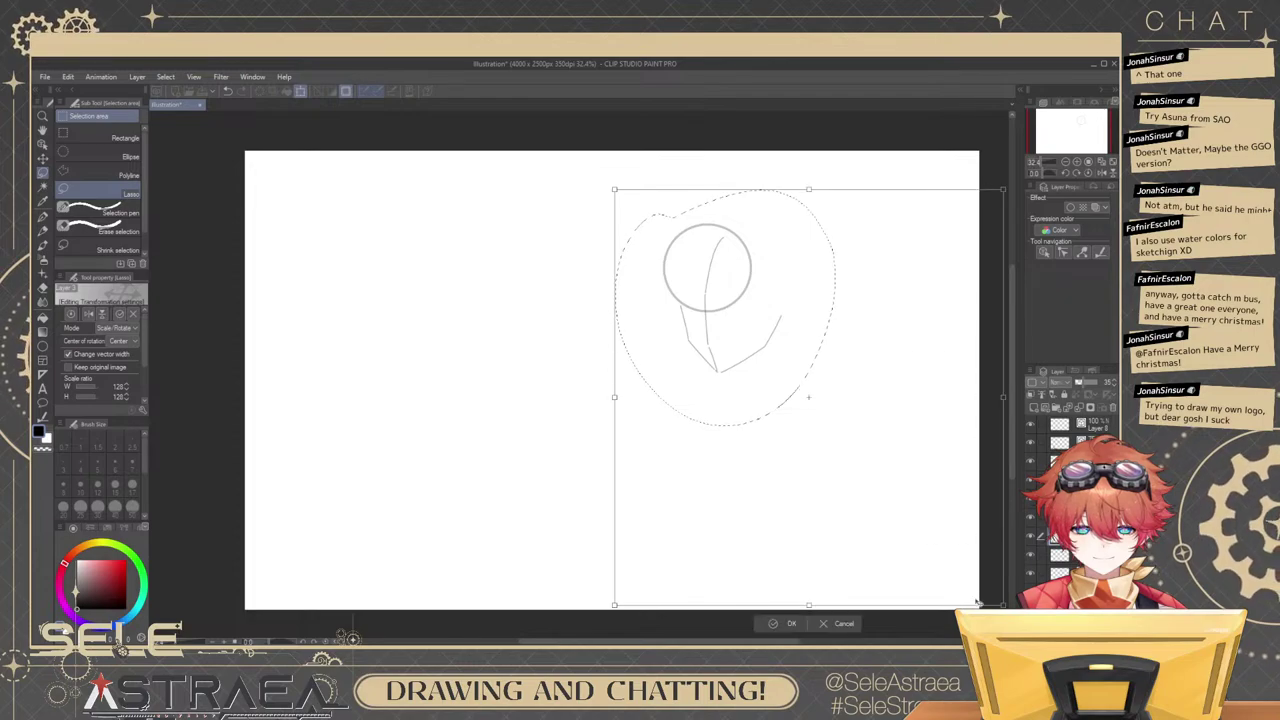
pyautogui.moveTo(914, 478); pyautogui.dragTo(871, 436)
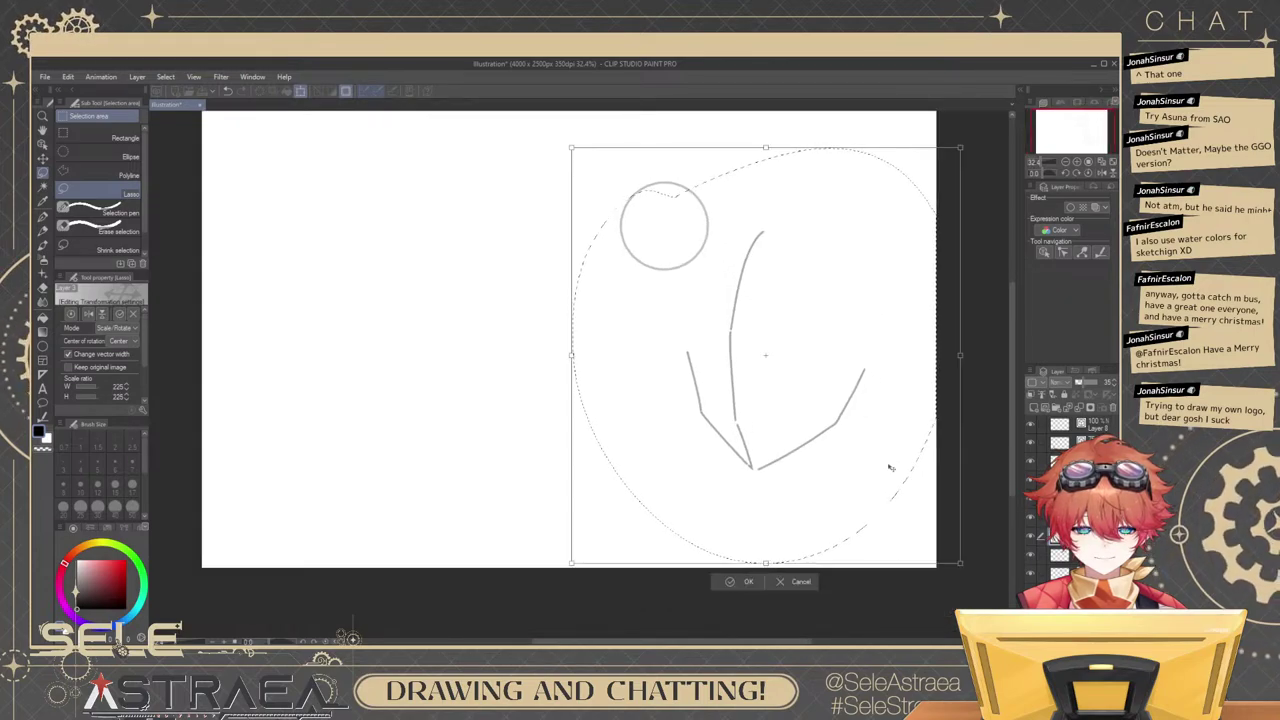
pyautogui.hotkey('ctrl', 'z')
pyautogui.hotkey('ctrl', 'z')
pyautogui.click(690, 353)
pyautogui.moveTo(694, 329); pyautogui.dragTo(745, 431)
pyautogui.click(563, 455)
pyautogui.scroll(3, 755, 330)
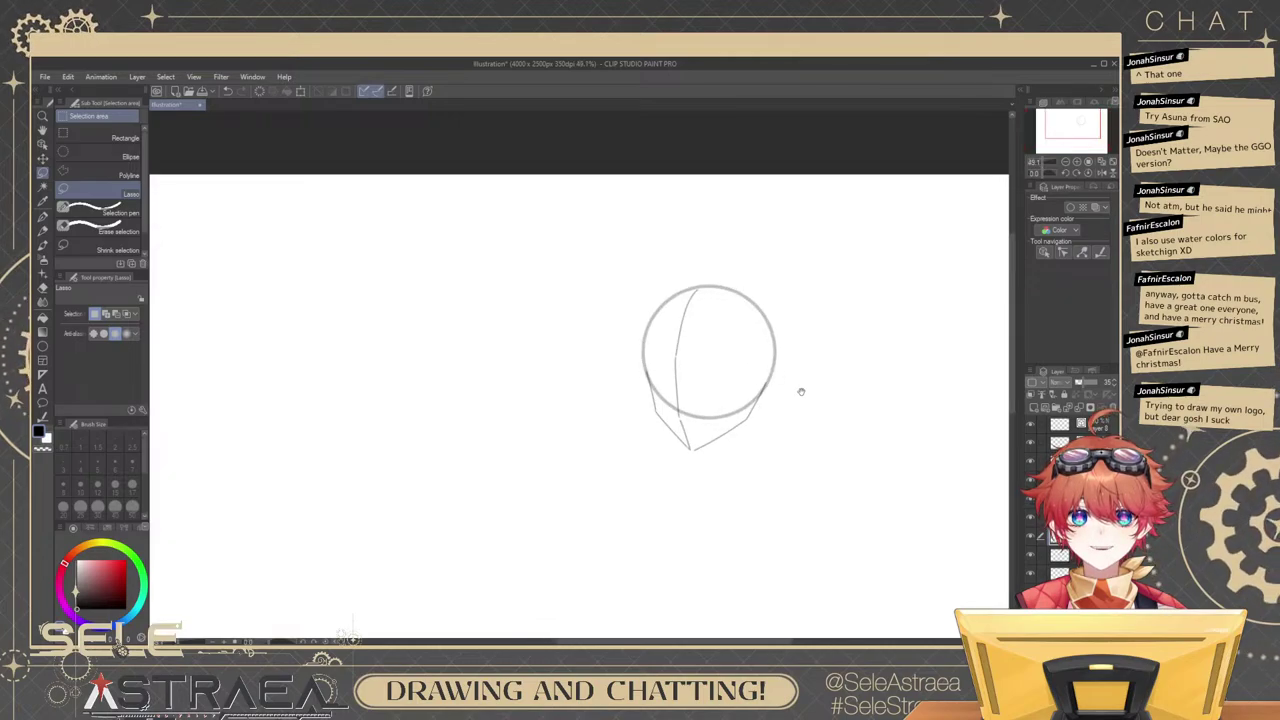
pyautogui.moveTo(801, 392)
pyautogui.mouseDown()
pyautogui.moveTo(823, 426)
pyautogui.moveTo(858, 351)
pyautogui.mouseUp()
pyautogui.moveTo(901, 459)
pyautogui.mouseDown()
pyautogui.moveTo(814, 372)
pyautogui.moveTo(778, 391)
pyautogui.mouseUp()
pyautogui.moveTo(785, 312); pyautogui.dragTo(789, 389)
pyautogui.scroll(3, 774, 363)
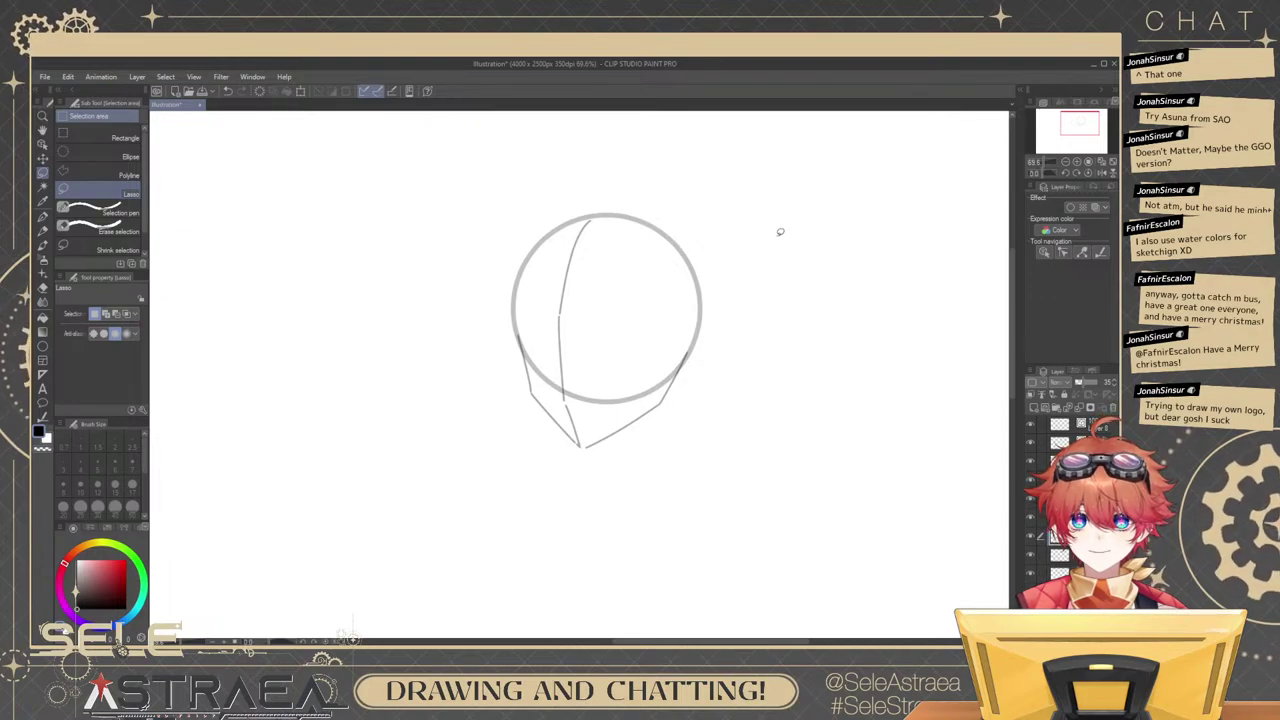
# Try a few test strokes beside the head with the Opaque watercolor 2 brush.
pyautogui.press('b')
pyautogui.moveTo(801, 386)
pyautogui.mouseDown()
pyautogui.moveTo(855, 446)
pyautogui.moveTo(873, 436)
pyautogui.moveTo(874, 389)
pyautogui.moveTo(909, 399)
pyautogui.mouseUp()
pyautogui.hotkey('ctrl', 'z')
pyautogui.moveTo(786, 384); pyautogui.dragTo(813, 384)
pyautogui.moveTo(837, 407); pyautogui.dragTo(853, 443)
pyautogui.moveTo(866, 331); pyautogui.dragTo(849, 331)
pyautogui.moveTo(774, 449)
pyautogui.mouseDown()
pyautogui.moveTo(777, 418)
pyautogui.moveTo(766, 435)
pyautogui.mouseUp()
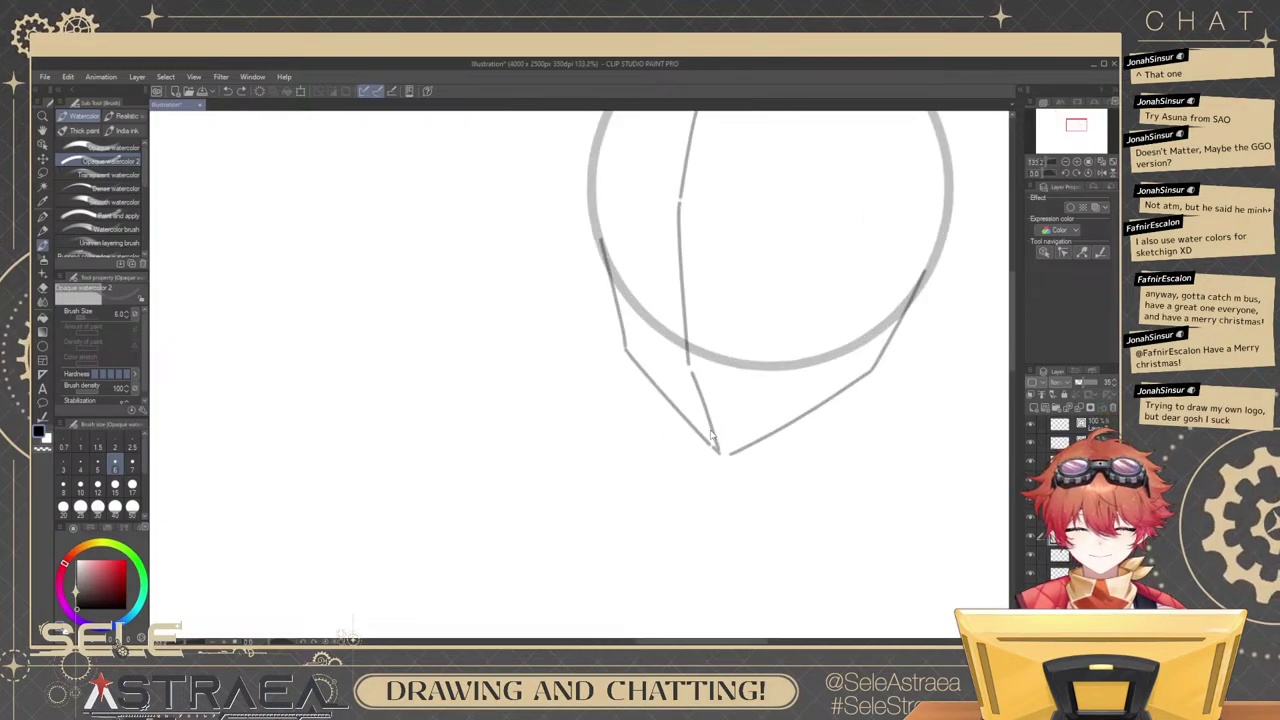
pyautogui.keyDown('ctrl'); pyautogui.click(713, 435); pyautogui.keyUp('ctrl')
pyautogui.moveTo(704, 345); pyautogui.dragTo(732, 443)
pyautogui.scroll(-2, 731, 375)
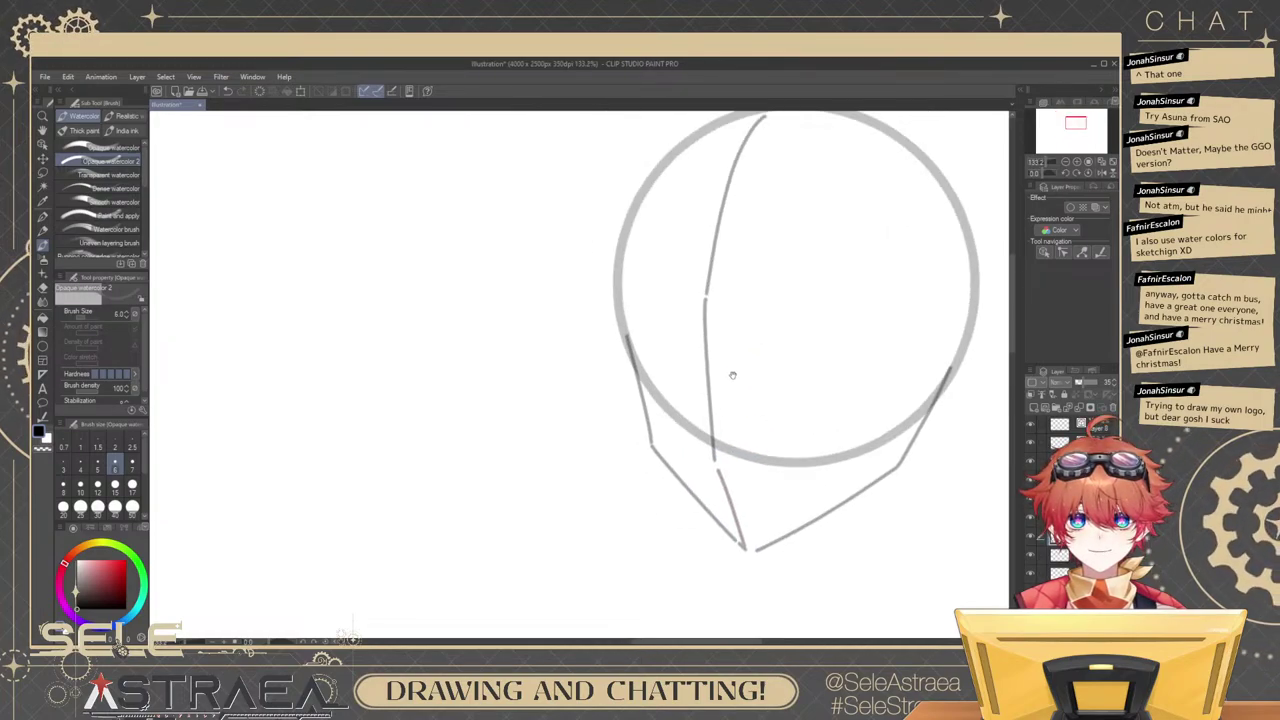
pyautogui.scroll(2, 745, 362)
pyautogui.moveTo(748, 358); pyautogui.dragTo(733, 332)
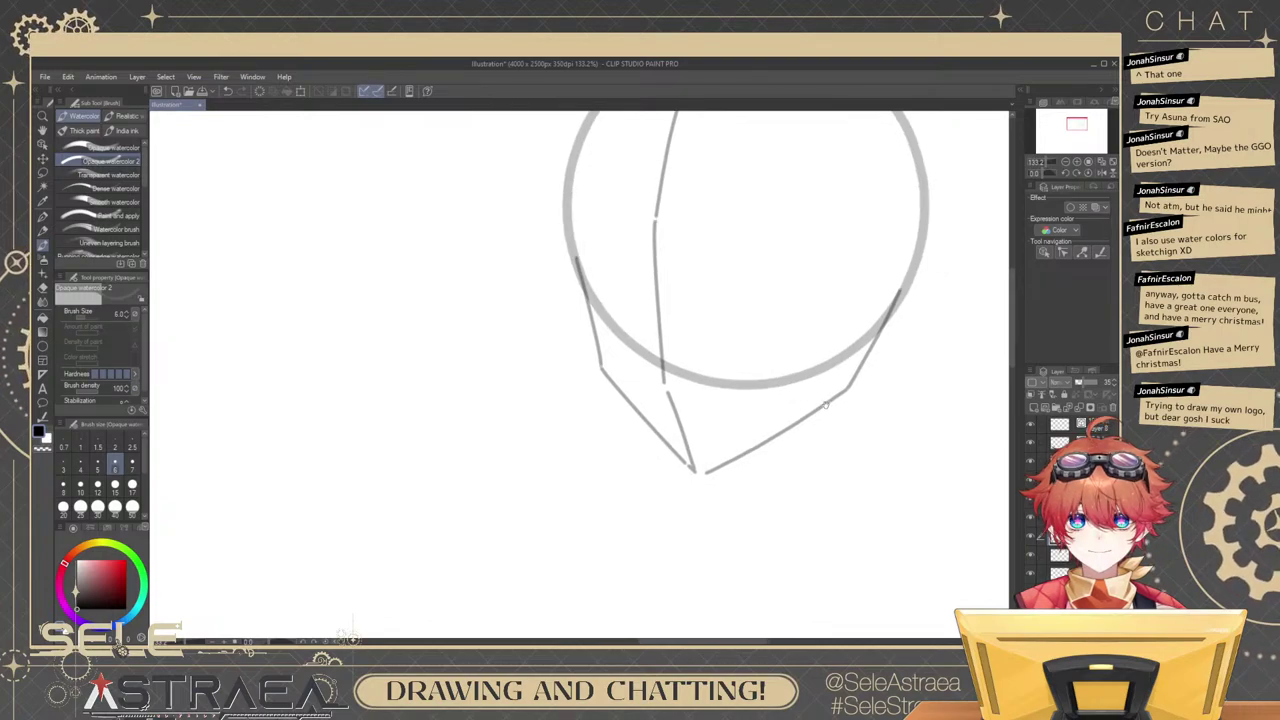
pyautogui.moveTo(883, 362); pyautogui.dragTo(881, 263)
# Undo a short trial neck stroke under the jaw and delete the spare raster layer.
pyautogui.moveTo(754, 361)
pyautogui.mouseDown()
pyautogui.moveTo(741, 358)
pyautogui.moveTo(757, 432)
pyautogui.mouseUp()
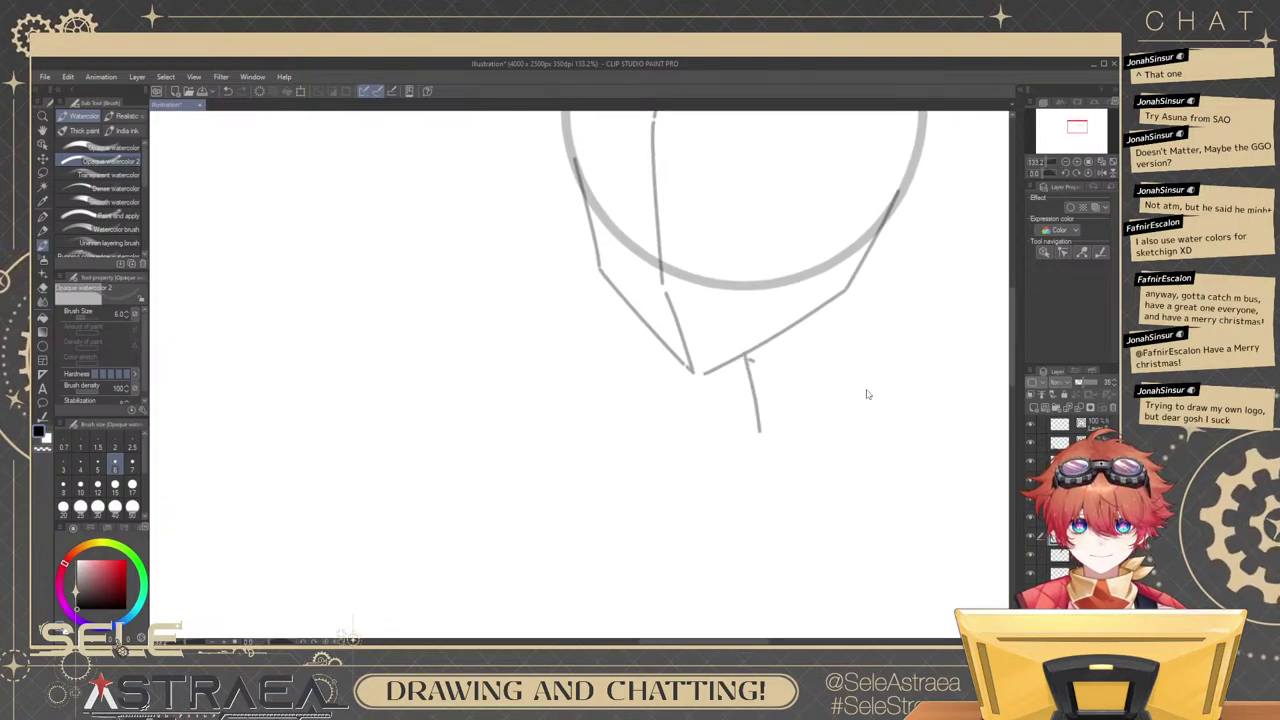
pyautogui.hotkey('ctrl', 'z')
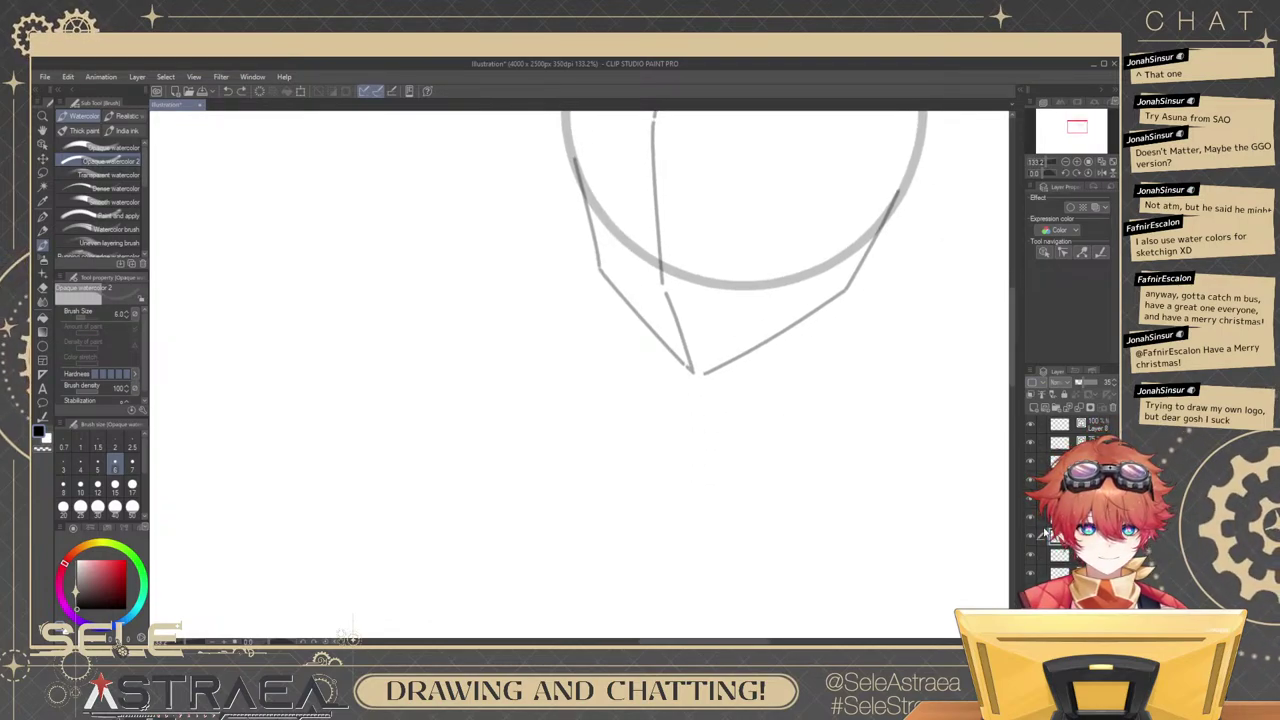
pyautogui.click(1047, 533)
pyautogui.click(1113, 407)
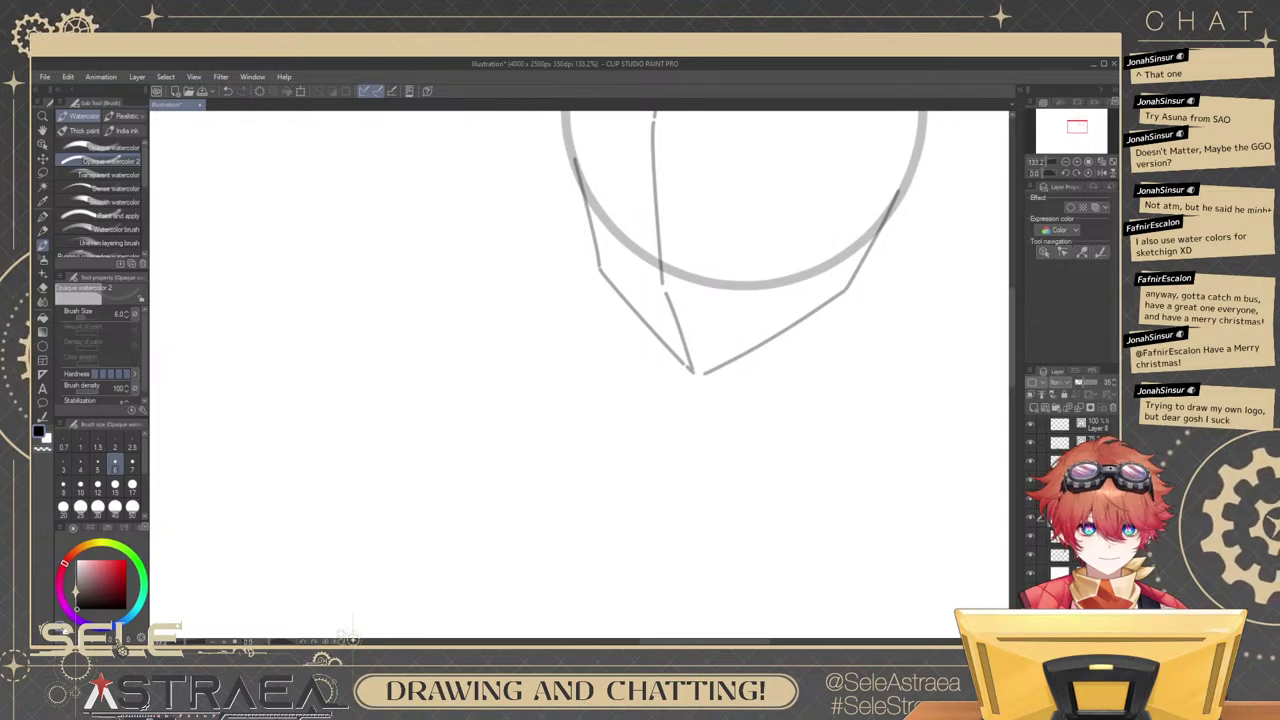
# Draw a slightly curved neck centre line from the circle's bottom edge down past the jaw, undoing the unsuitable attempts.
pyautogui.moveTo(748, 264); pyautogui.dragTo(772, 488)
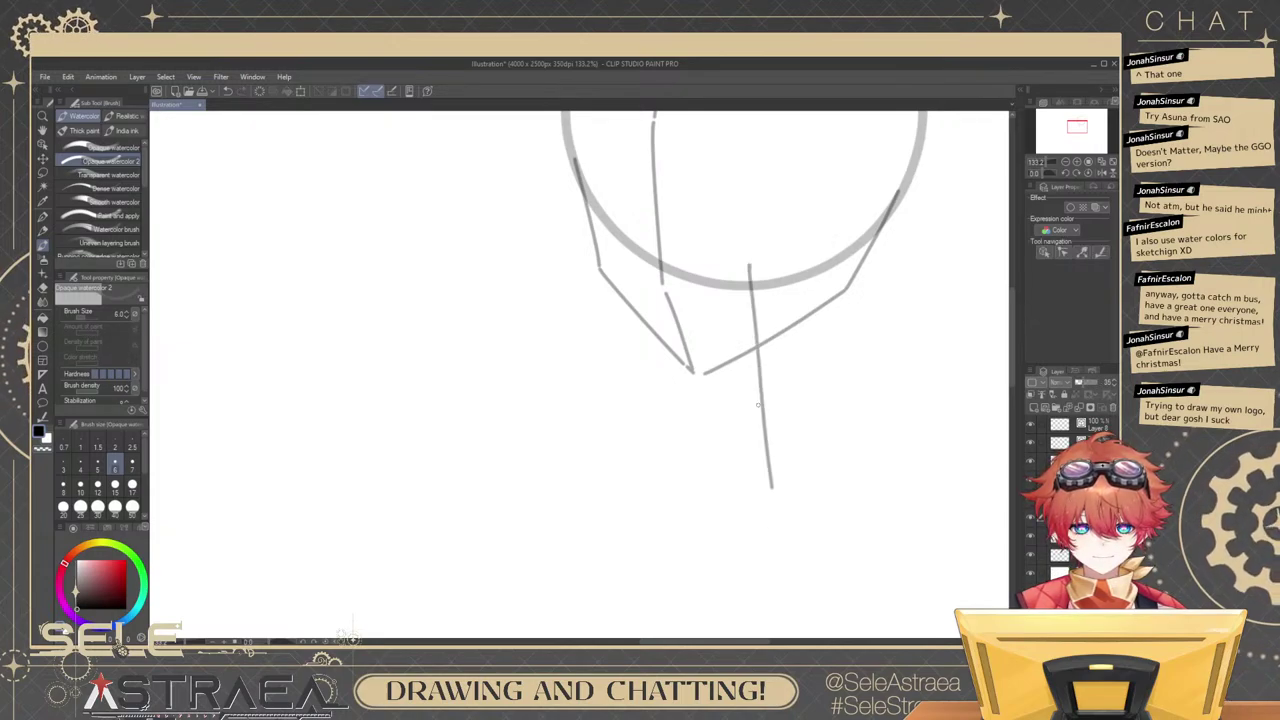
pyautogui.hotkey('ctrl', 'z')
pyautogui.moveTo(746, 272); pyautogui.dragTo(792, 522)
pyautogui.hotkey('ctrl', 'z')
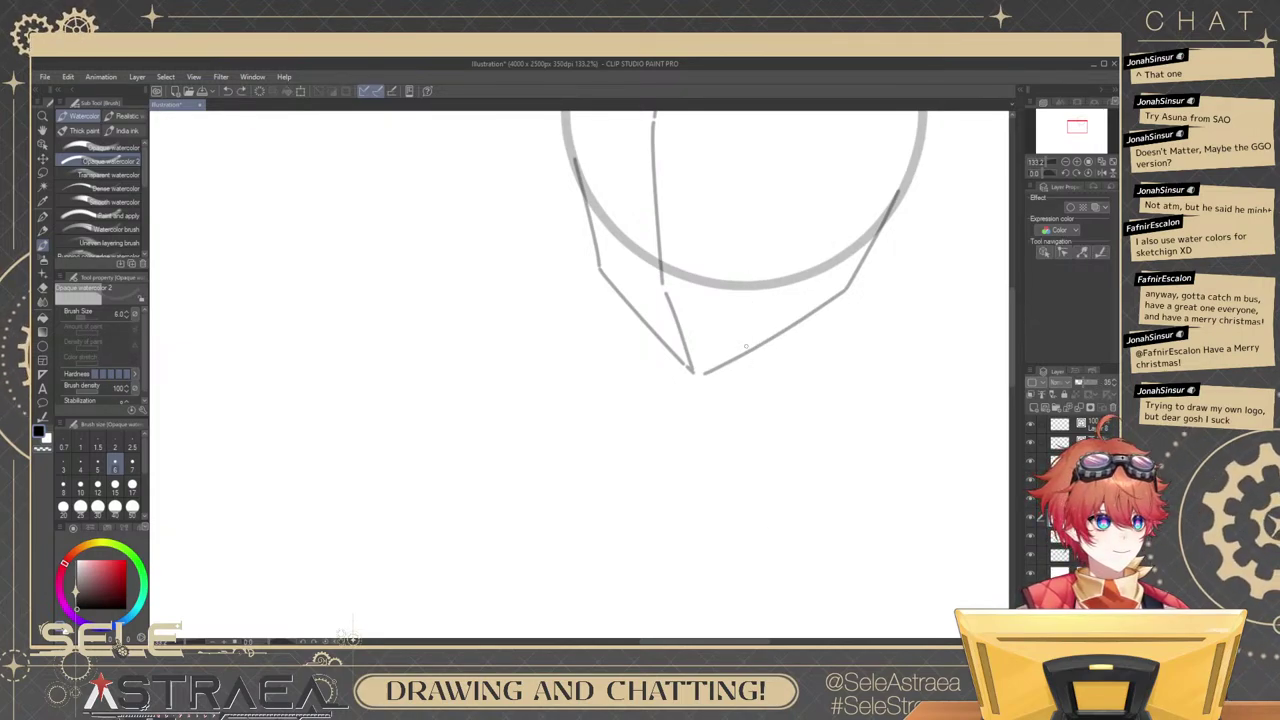
pyautogui.moveTo(754, 351); pyautogui.dragTo(729, 370)
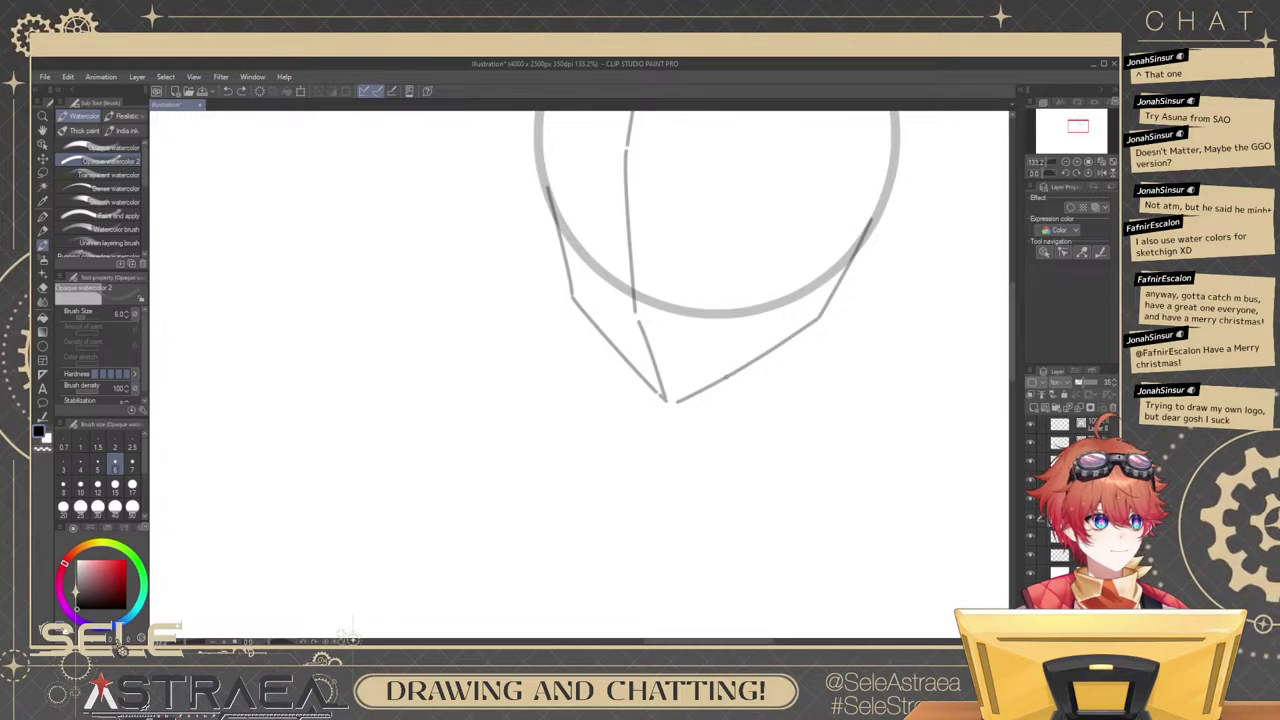
pyautogui.moveTo(716, 312)
pyautogui.mouseDown()
pyautogui.moveTo(720, 505)
pyautogui.moveTo(757, 545)
pyautogui.mouseUp()
pyautogui.hotkey('ctrl', 'z')
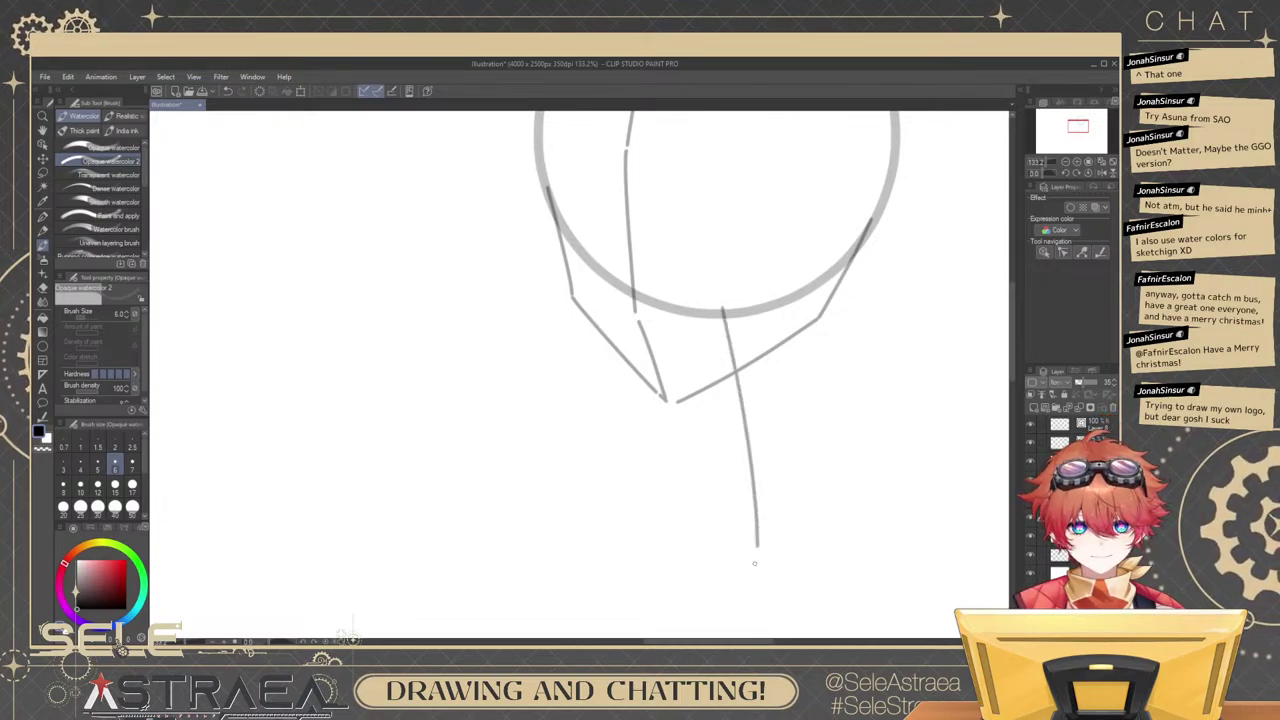
# Draw neck side lines converging at the centre line's lower end and two slopes spreading from under the jaw to a horizontal base line.
pyautogui.moveTo(677, 404); pyautogui.dragTo(763, 528)
pyautogui.moveTo(732, 386)
pyautogui.mouseDown()
pyautogui.moveTo(628, 524)
pyautogui.moveTo(658, 542)
pyautogui.moveTo(880, 542)
pyautogui.mouseUp()
pyautogui.hotkey('ctrl', 'z')
pyautogui.moveTo(742, 388); pyautogui.dragTo(882, 540)
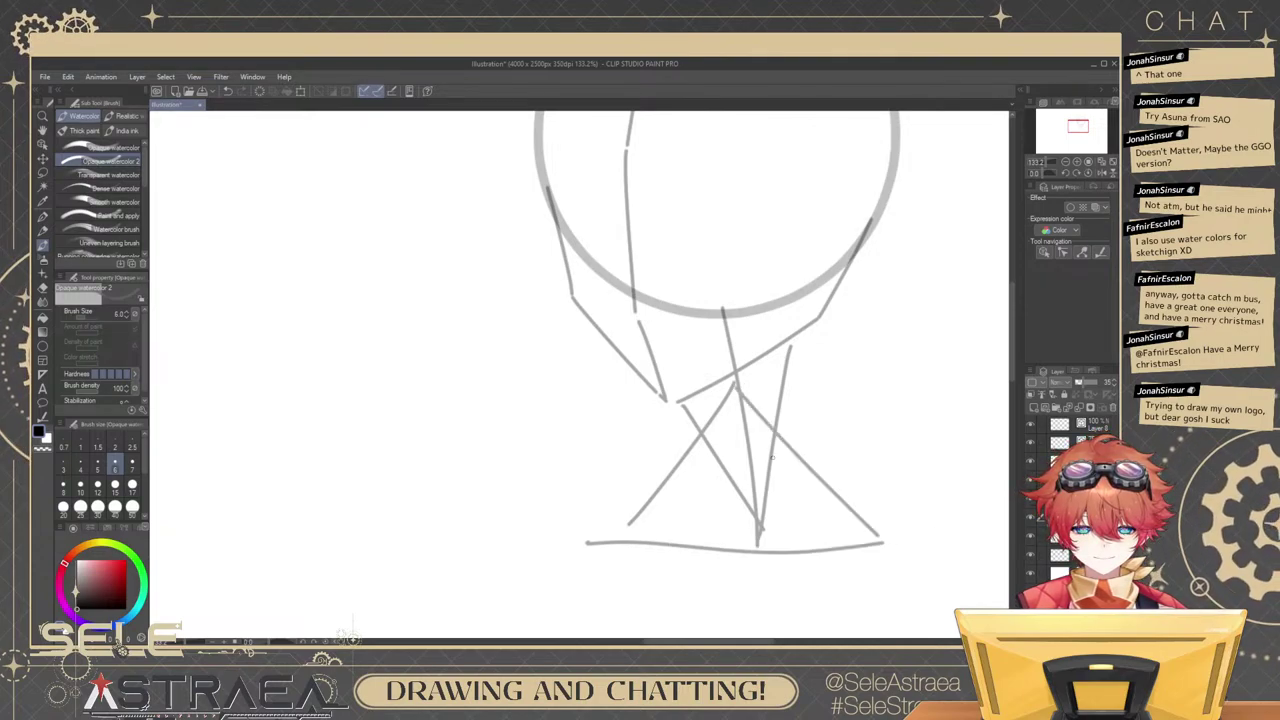
# Delete the left slope below the jaw and redraw it from the neck centre line down to the base line.
pyautogui.keyDown('ctrl'); pyautogui.click(719, 408); pyautogui.keyUp('ctrl')
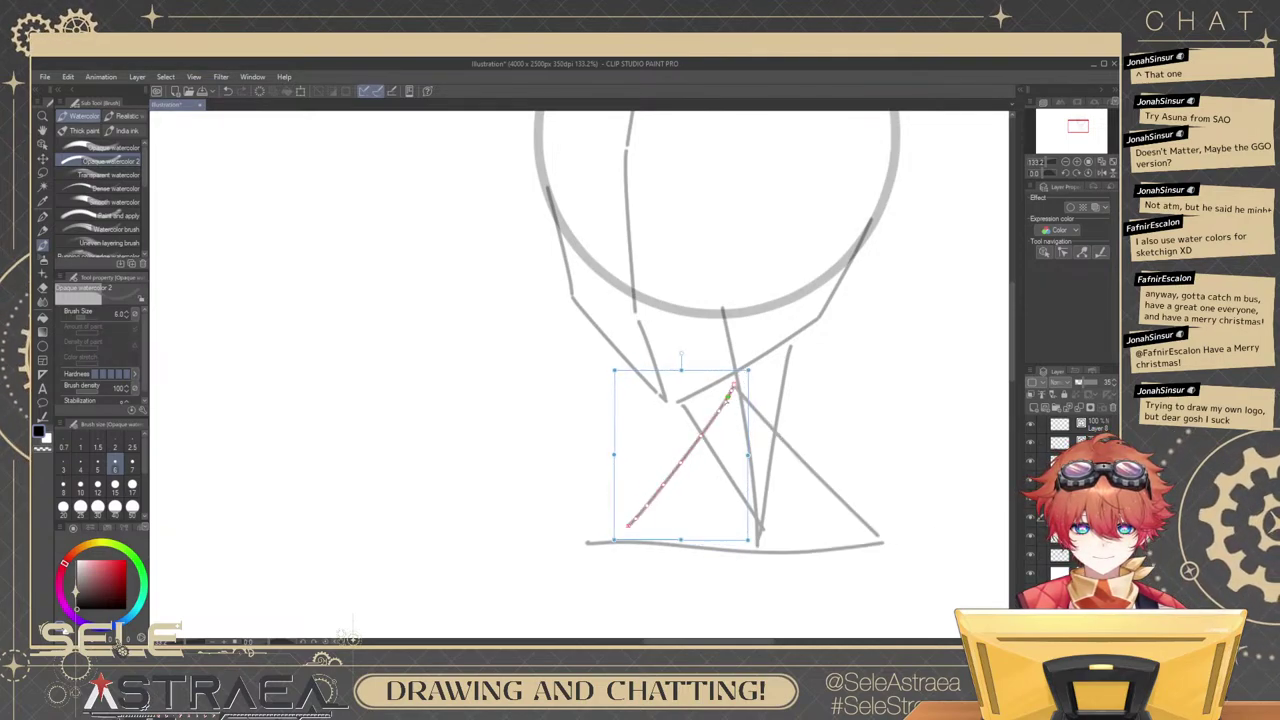
pyautogui.press('Delete')
pyautogui.moveTo(740, 392); pyautogui.dragTo(644, 516)
pyautogui.hotkey('ctrl', 'z')
pyautogui.moveTo(740, 396); pyautogui.dragTo(630, 534)
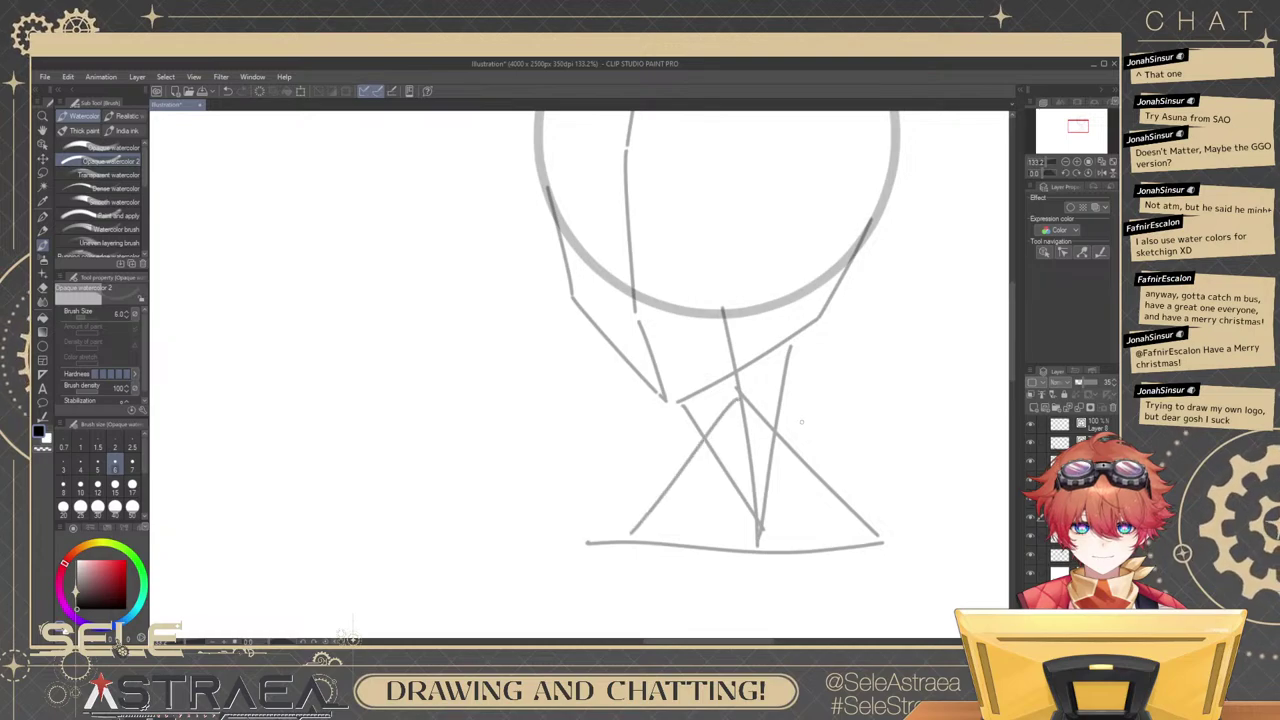
# Retrace both converging neck side lines with second strokes running close beside them.
pyautogui.scroll(-3, 829, 330)
pyautogui.scroll(2, 857, 357)
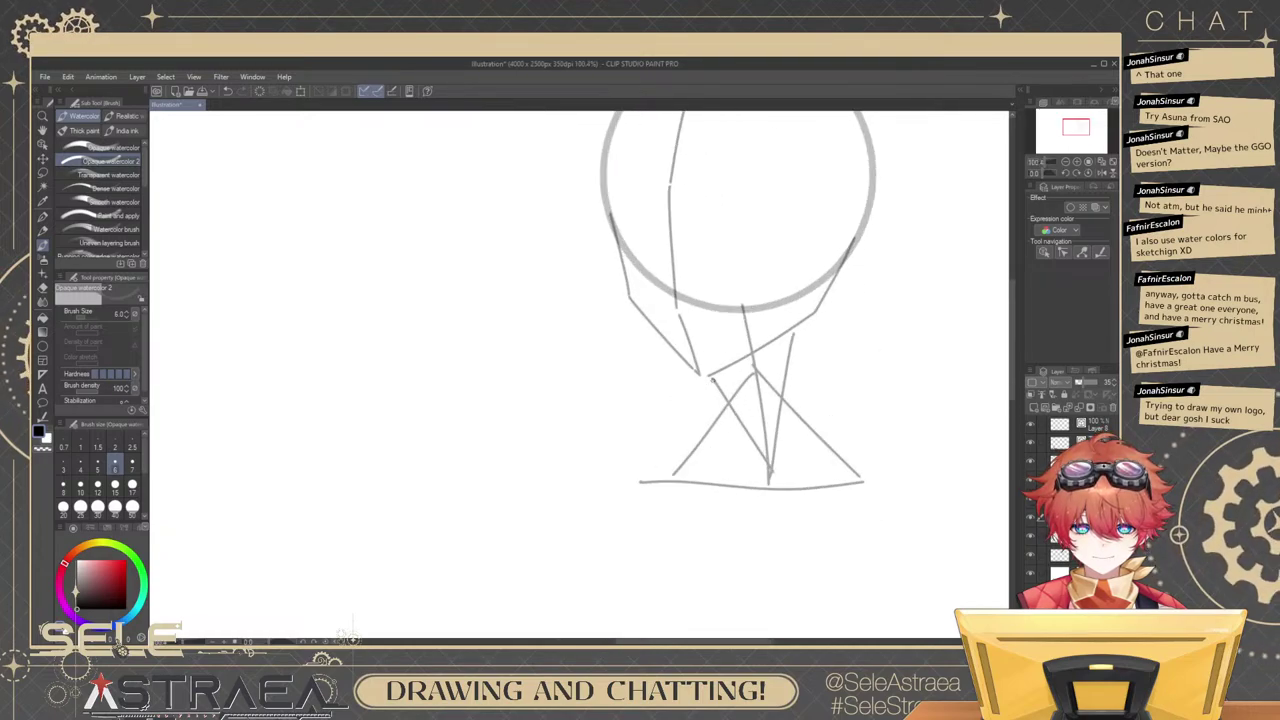
pyautogui.moveTo(712, 380); pyautogui.dragTo(770, 484)
pyautogui.hotkey('ctrl', 'z')
pyautogui.moveTo(802, 330); pyautogui.dragTo(772, 462)
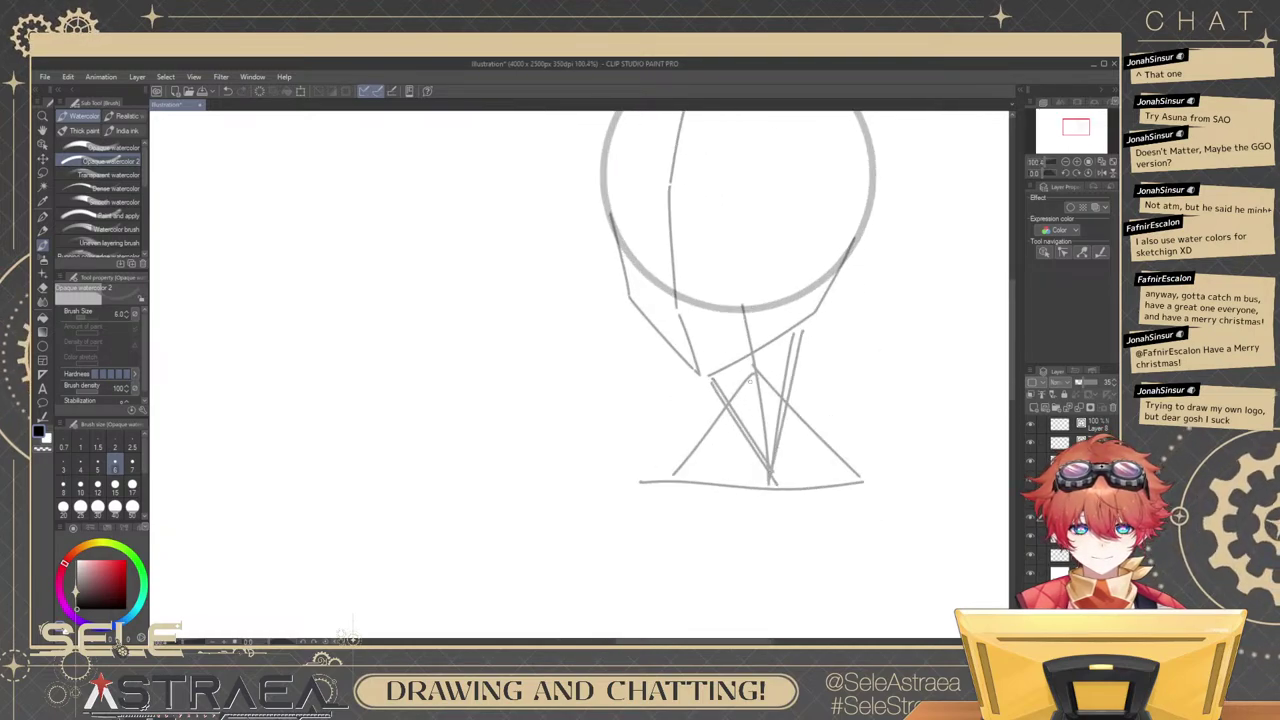
pyautogui.hotkey('ctrl', 'z')
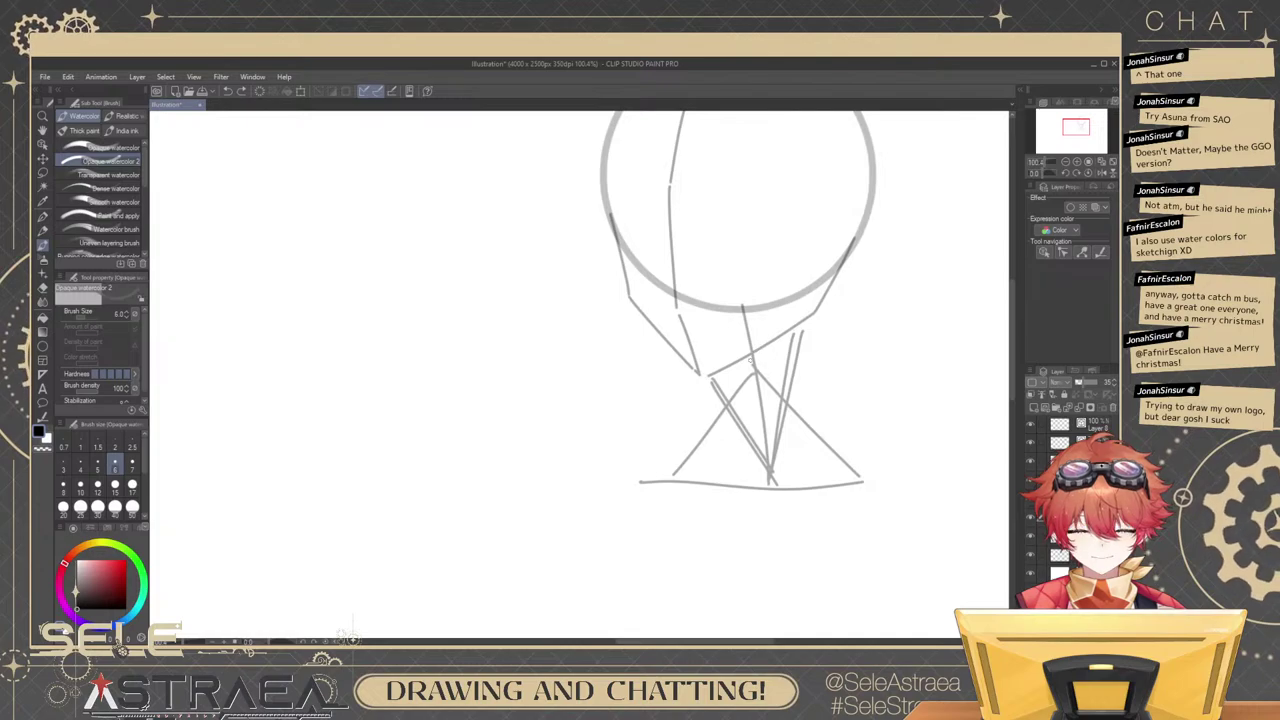
# Retrace the left slope of the neck construction and the horizontal base line with second strokes.
pyautogui.moveTo(749, 375); pyautogui.dragTo(674, 459)
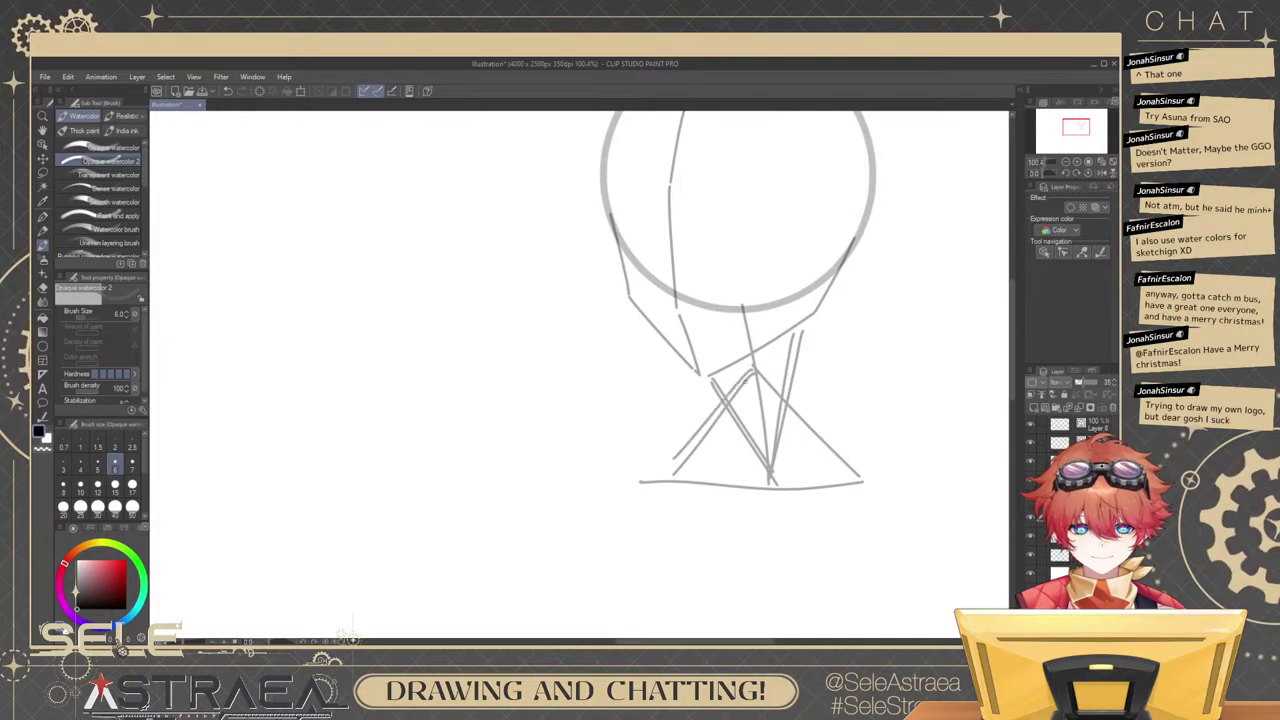
pyautogui.hotkey('ctrl', 'z')
pyautogui.moveTo(750, 374); pyautogui.dragTo(664, 478)
pyautogui.hotkey('ctrl', 'z')
pyautogui.moveTo(744, 380)
pyautogui.mouseDown()
pyautogui.moveTo(638, 467)
pyautogui.moveTo(661, 489)
pyautogui.moveTo(798, 494)
pyautogui.mouseUp()
pyautogui.hotkey('ctrl', 'z')
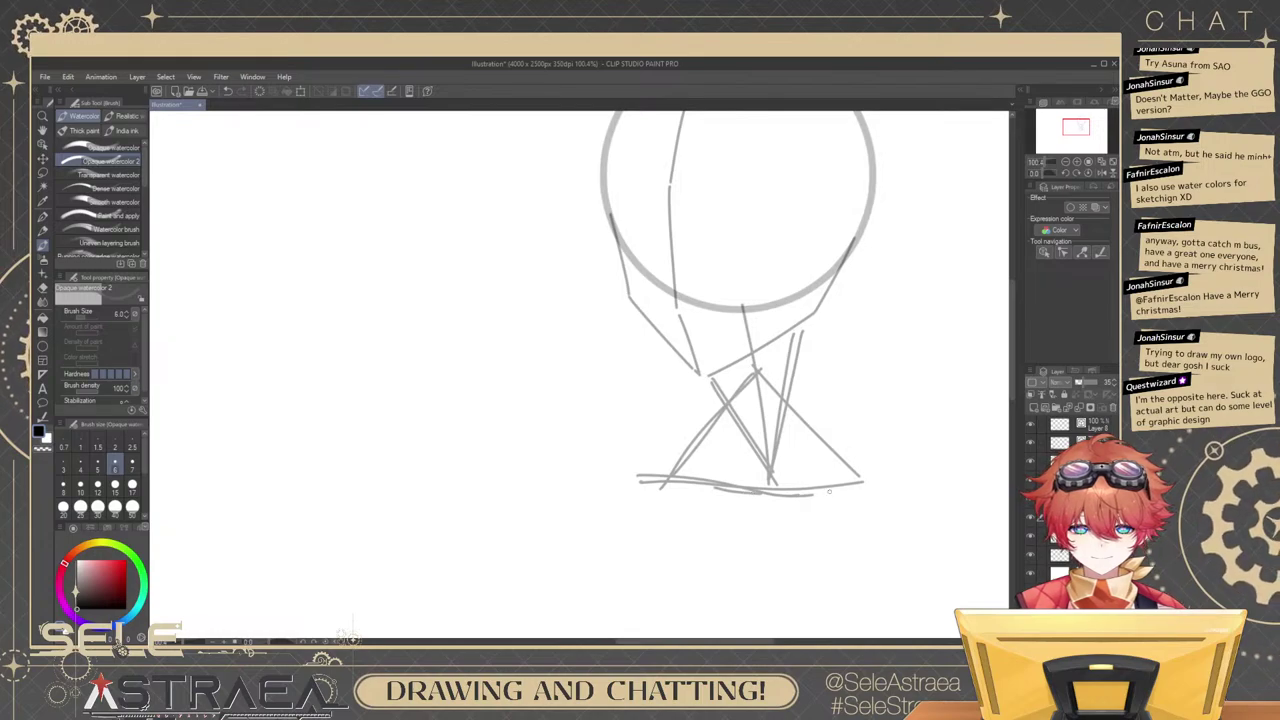
pyautogui.moveTo(870, 454); pyautogui.dragTo(826, 446)
pyautogui.scroll(5, 840, 404)
pyautogui.scroll(-3, 843, 391)
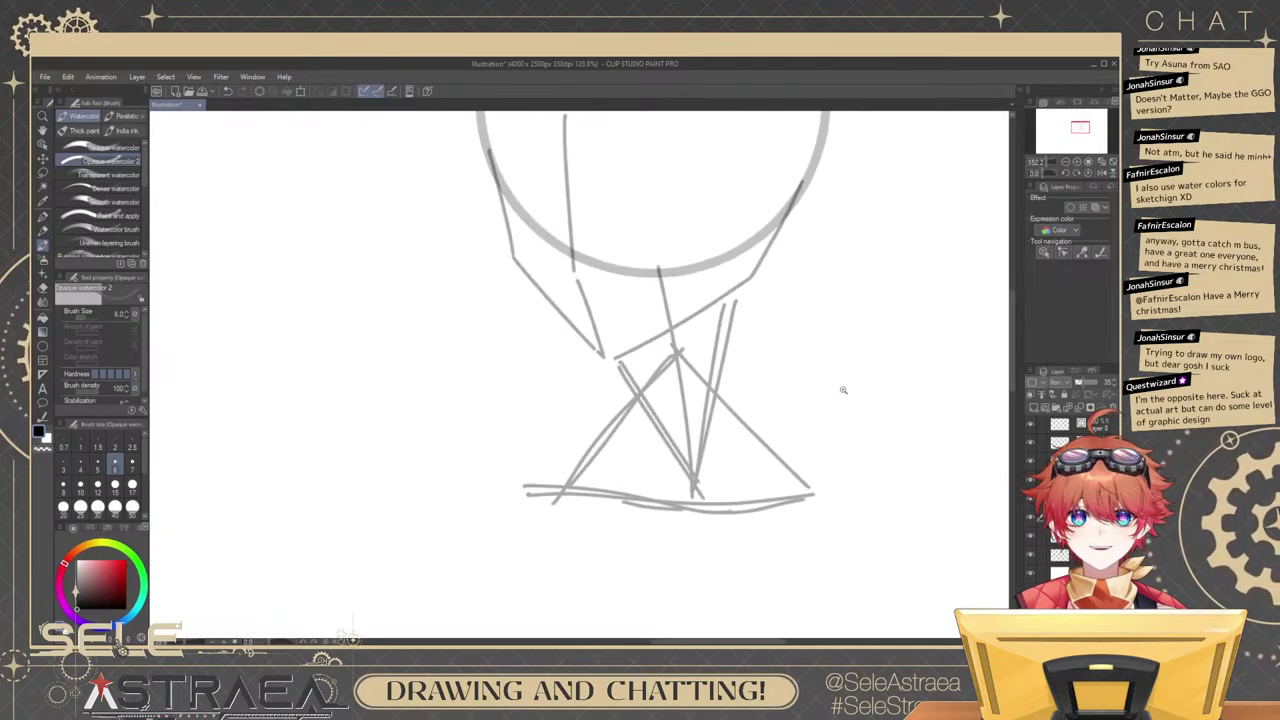
pyautogui.scroll(3, 839, 386)
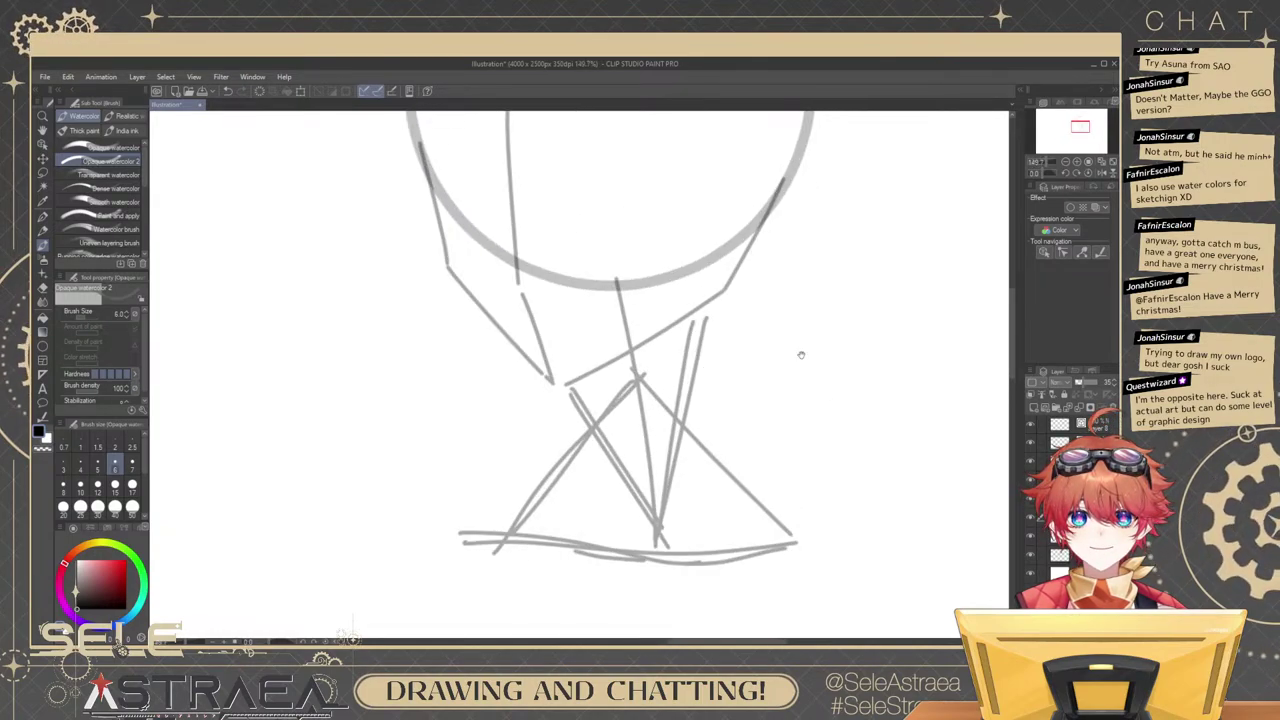
# Retrace the right slope of the neck construction with a second stroke and extend the base line further to the right.
pyautogui.scroll(-4, 845, 382)
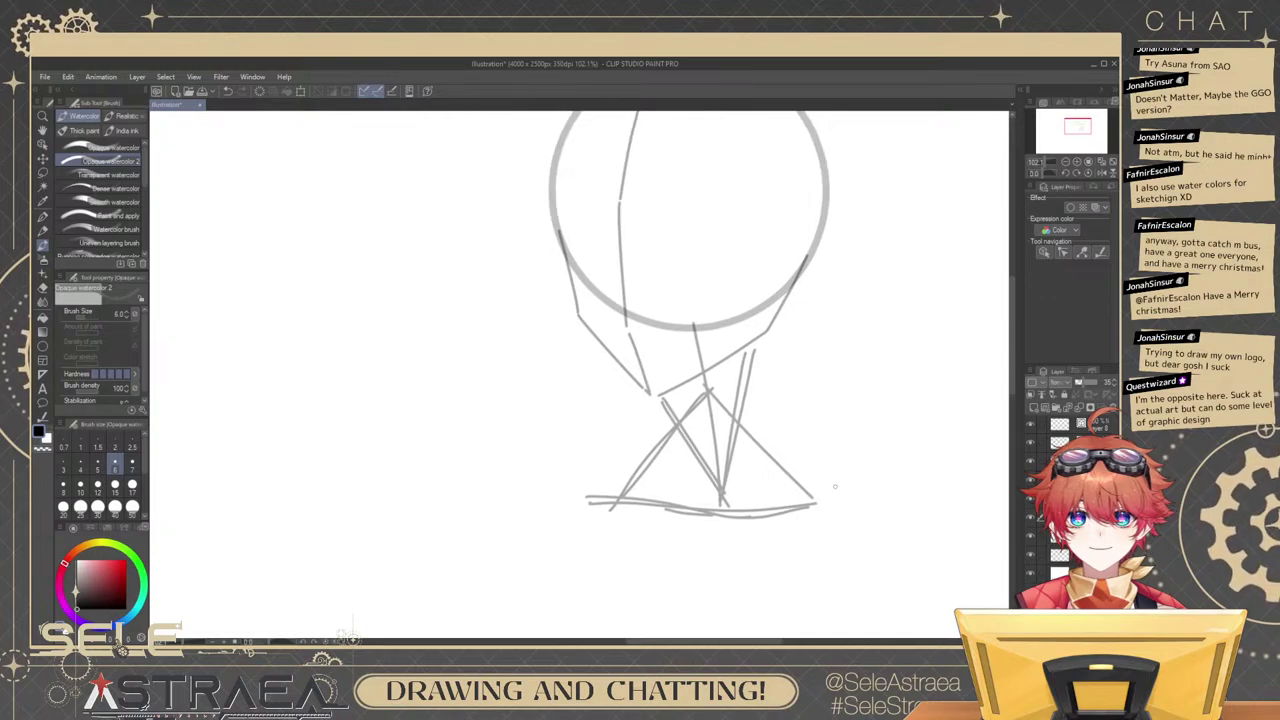
pyautogui.scroll(3, 831, 407)
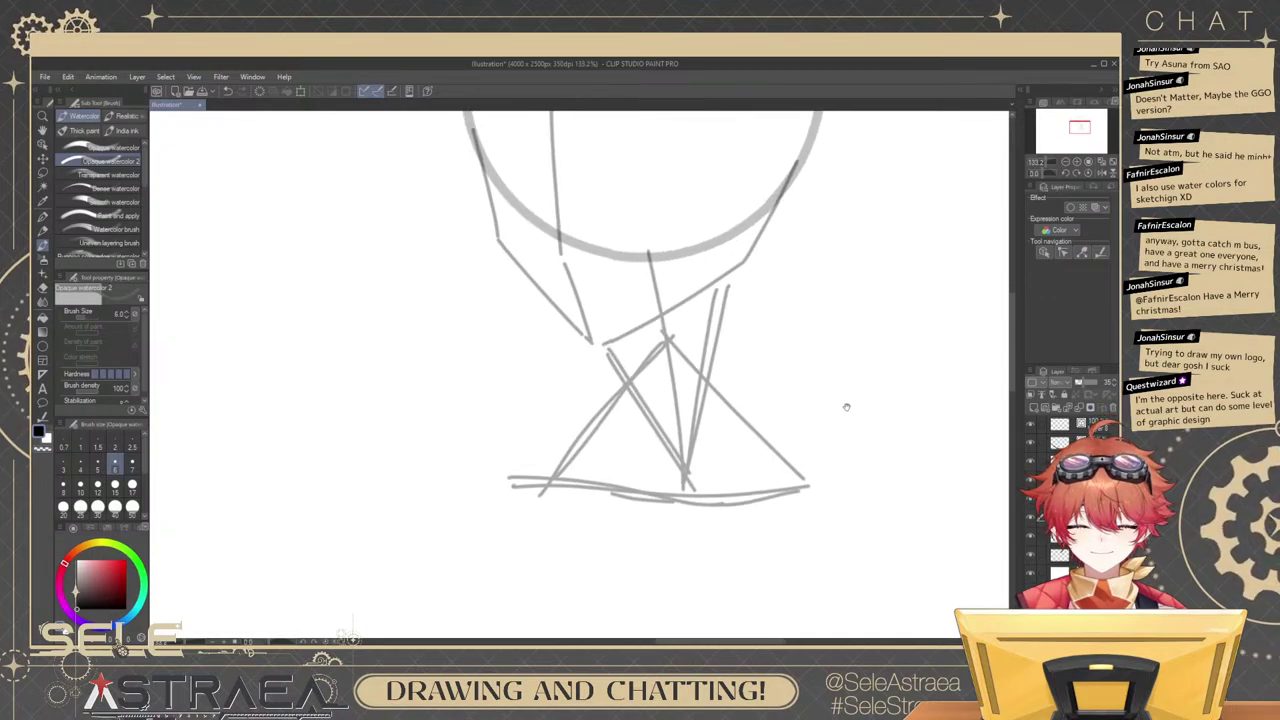
pyautogui.moveTo(820, 427); pyautogui.dragTo(847, 394)
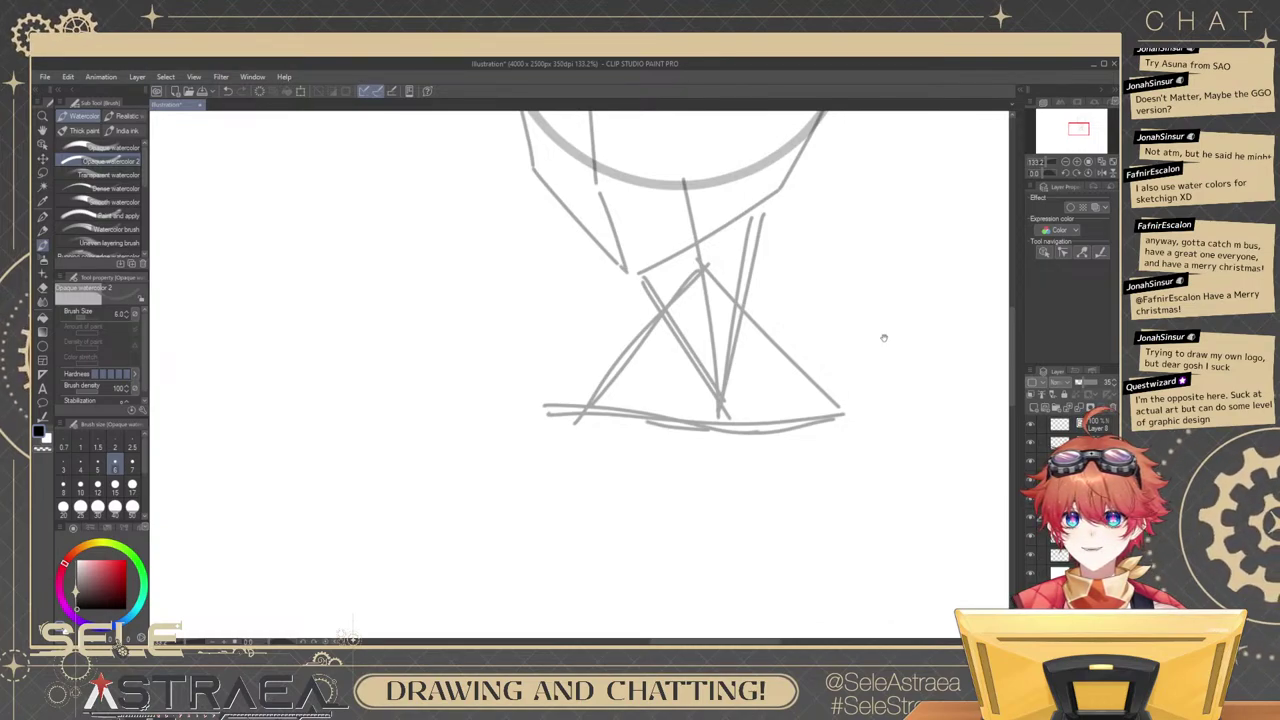
pyautogui.moveTo(884, 338)
pyautogui.mouseDown()
pyautogui.moveTo(820, 403)
pyautogui.moveTo(838, 431)
pyautogui.moveTo(811, 457)
pyautogui.moveTo(863, 416)
pyautogui.mouseUp()
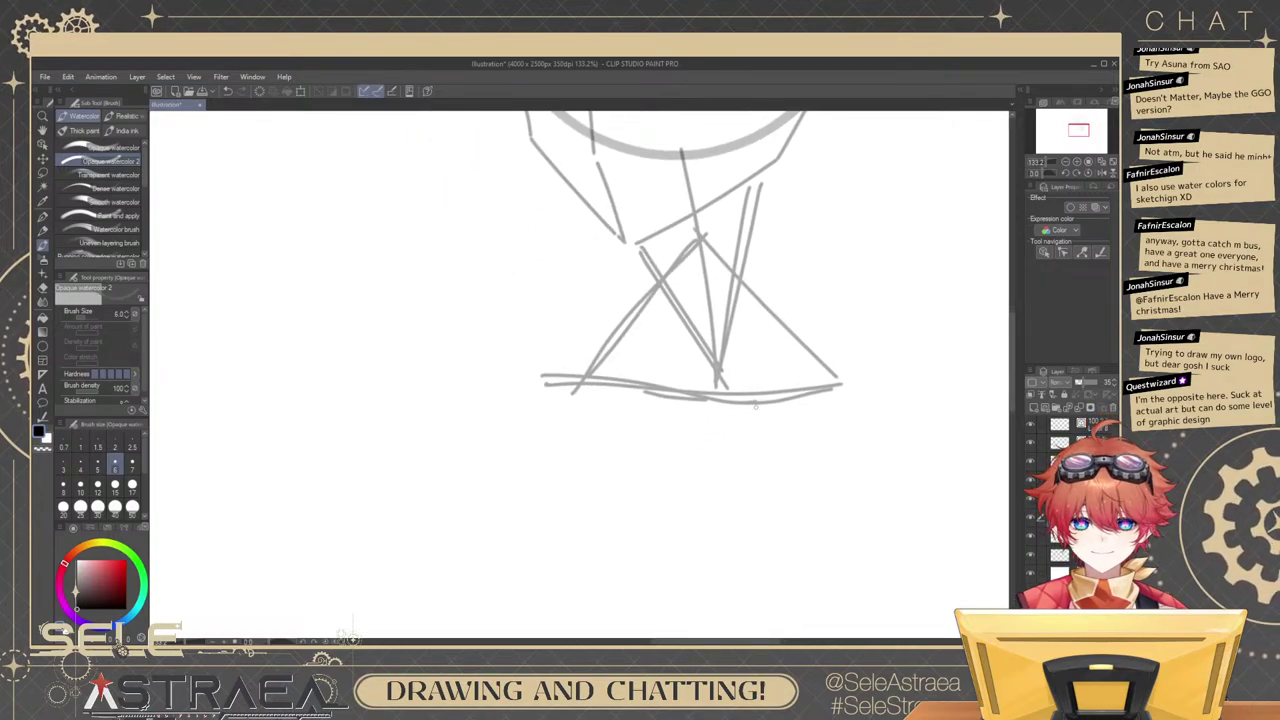
pyautogui.moveTo(737, 393); pyautogui.dragTo(894, 382)
pyautogui.moveTo(756, 244)
pyautogui.mouseDown()
pyautogui.moveTo(891, 365)
pyautogui.moveTo(886, 377)
pyautogui.moveTo(899, 373)
pyautogui.mouseUp()
pyautogui.hotkey('ctrl', 'z')
pyautogui.hotkey('ctrl', 'z')
pyautogui.hotkey('ctrl', 'z')
pyautogui.moveTo(749, 272); pyautogui.dragTo(861, 400)
pyautogui.moveTo(795, 293); pyautogui.dragTo(866, 410)
pyautogui.hotkey('ctrl', 'z')
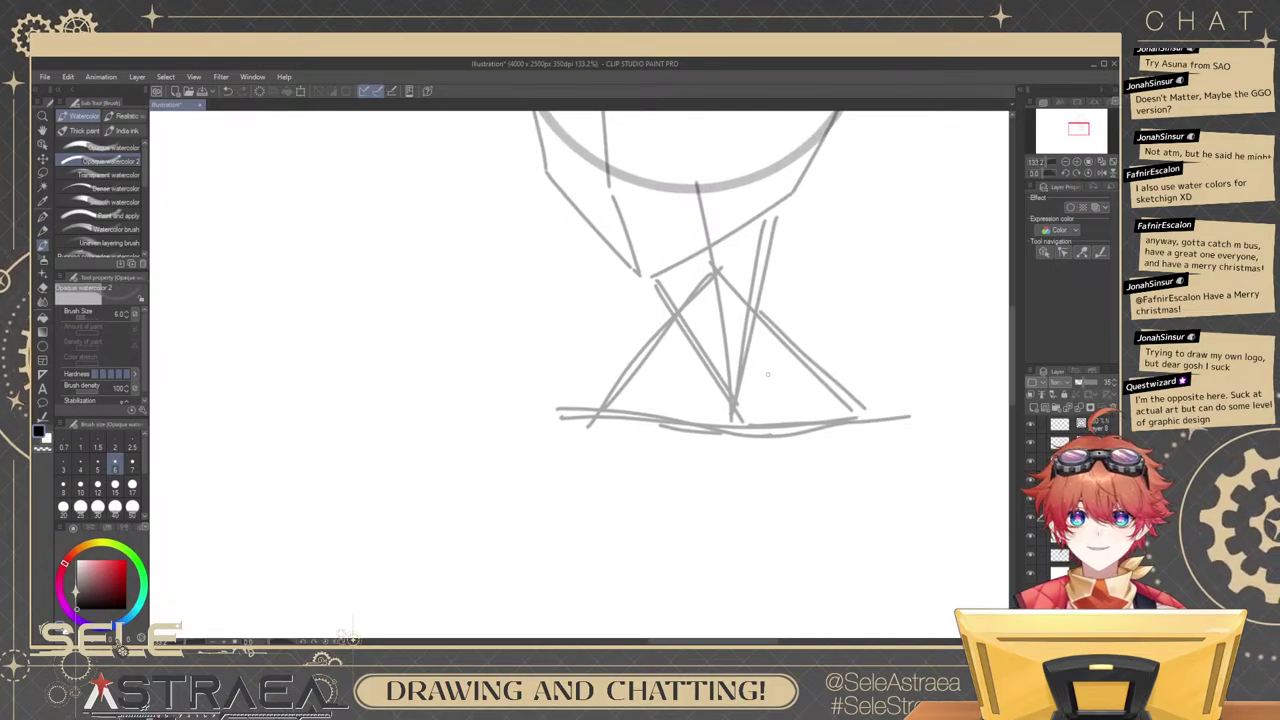
# Erase all the neck construction lines and the base line below the jaw with the Rough eraser.
pyautogui.press('e')
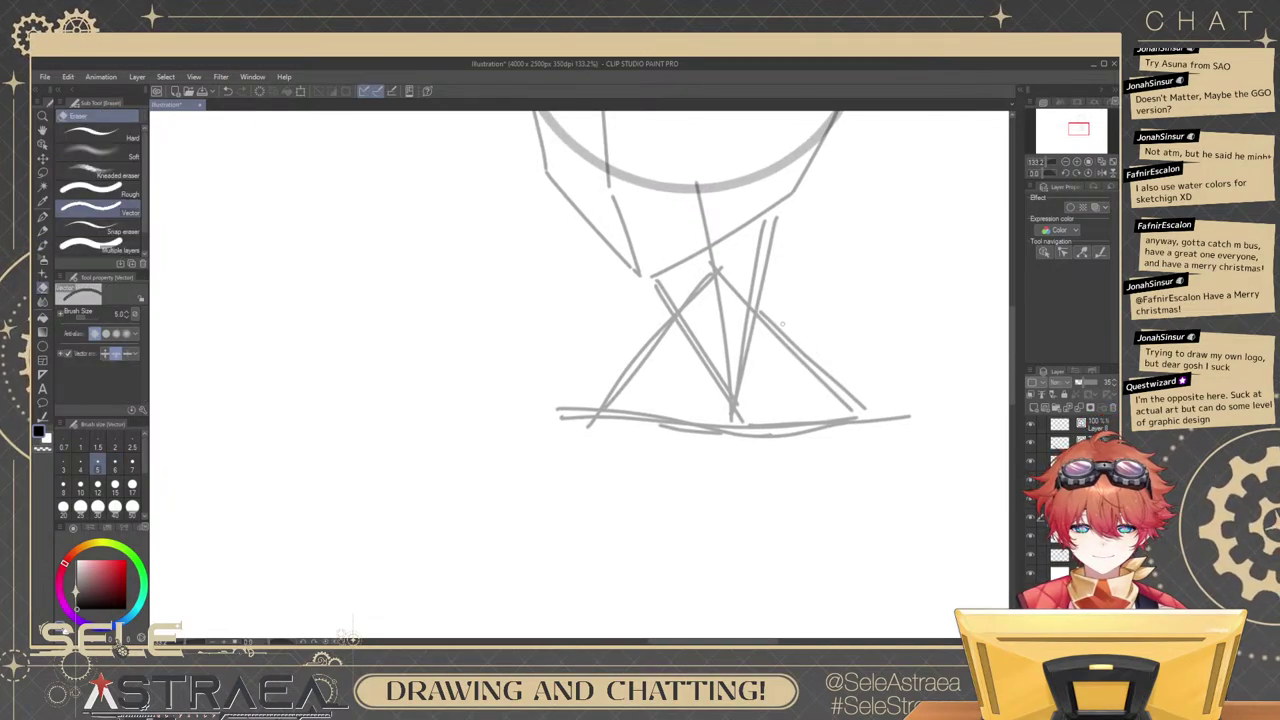
pyautogui.click(100, 193)
pyautogui.moveTo(660, 323); pyautogui.dragTo(689, 319)
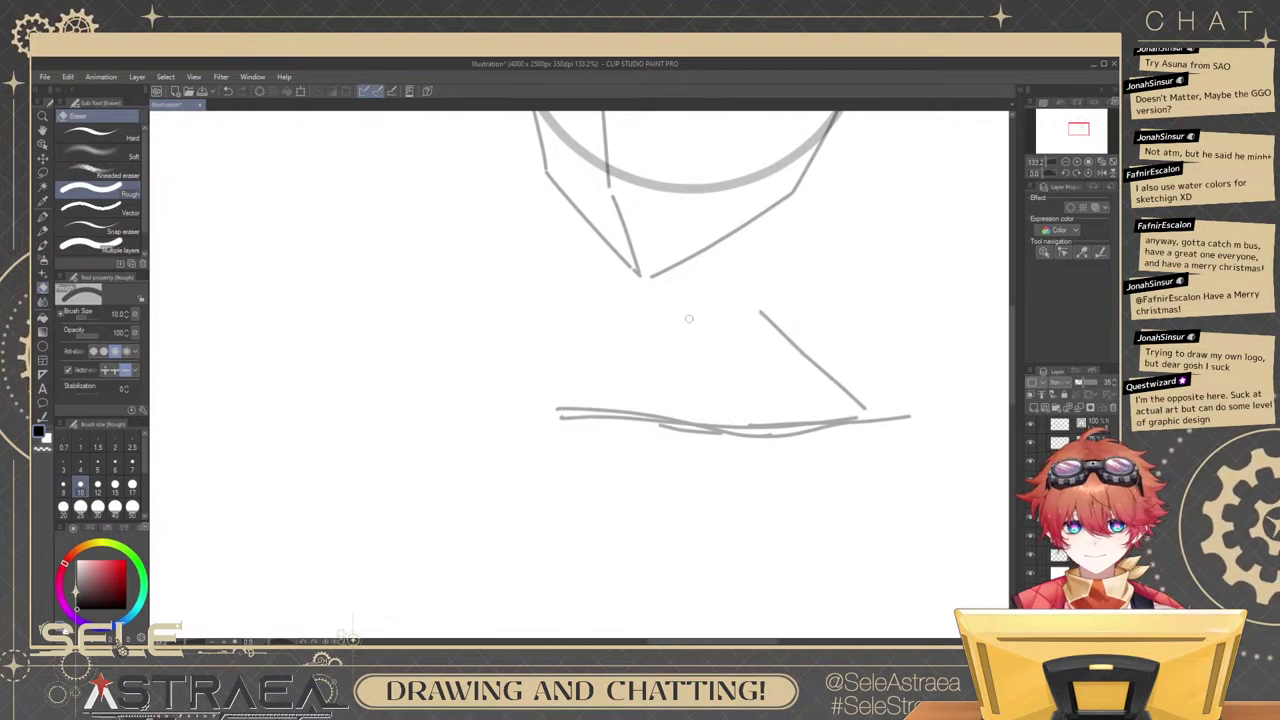
pyautogui.moveTo(754, 387)
pyautogui.mouseDown()
pyautogui.moveTo(814, 429)
pyautogui.moveTo(694, 411)
pyautogui.mouseUp()
# Draw a curved front neck line down from the jaw near the chin and a bent back neck line from the jaw's right side.
pyautogui.press('b')
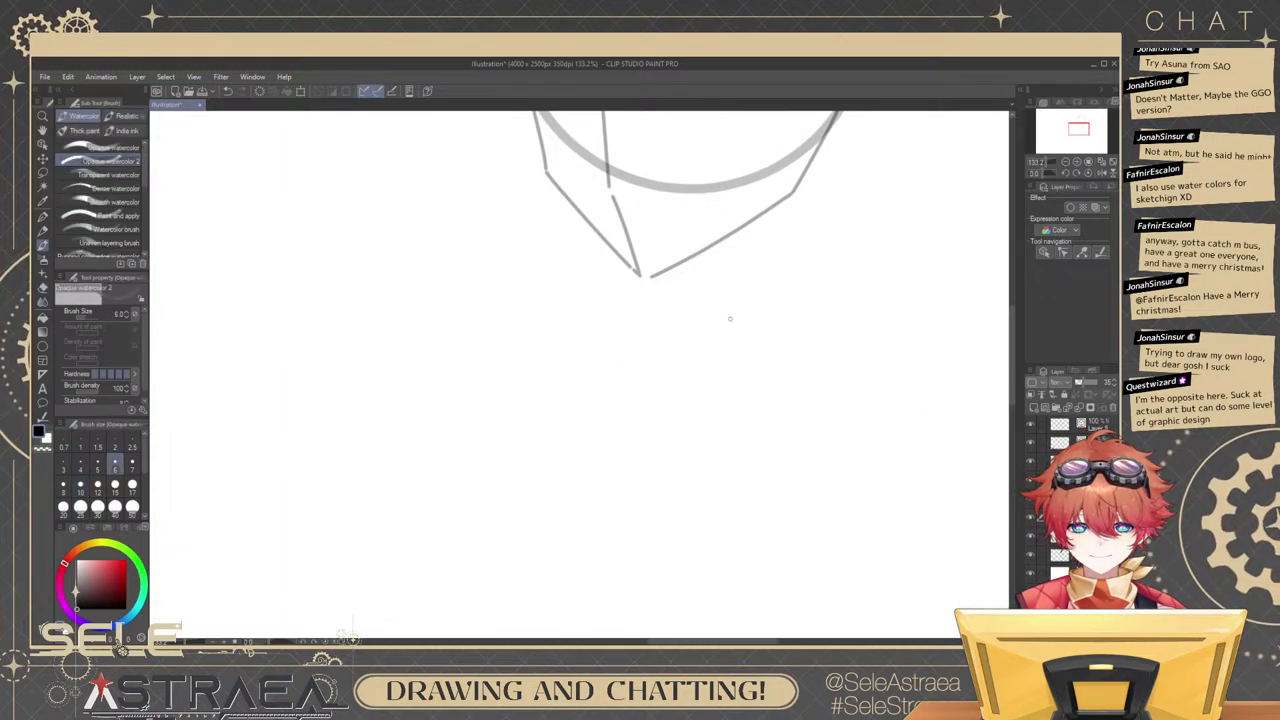
pyautogui.moveTo(695, 283); pyautogui.dragTo(713, 422)
pyautogui.hotkey('ctrl', 'z')
pyautogui.moveTo(806, 262); pyautogui.dragTo(796, 346)
pyautogui.hotkey('ctrl', 'z')
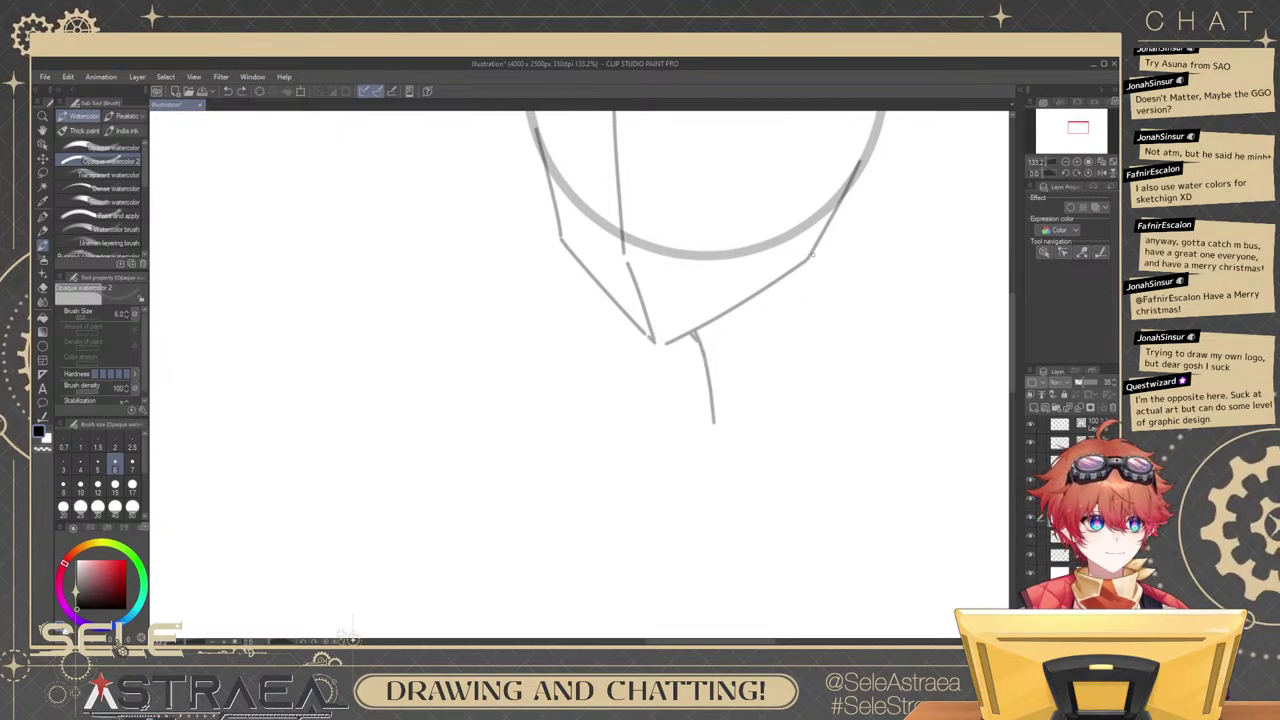
pyautogui.moveTo(826, 222); pyautogui.dragTo(810, 350)
pyautogui.hotkey('ctrl', 'z')
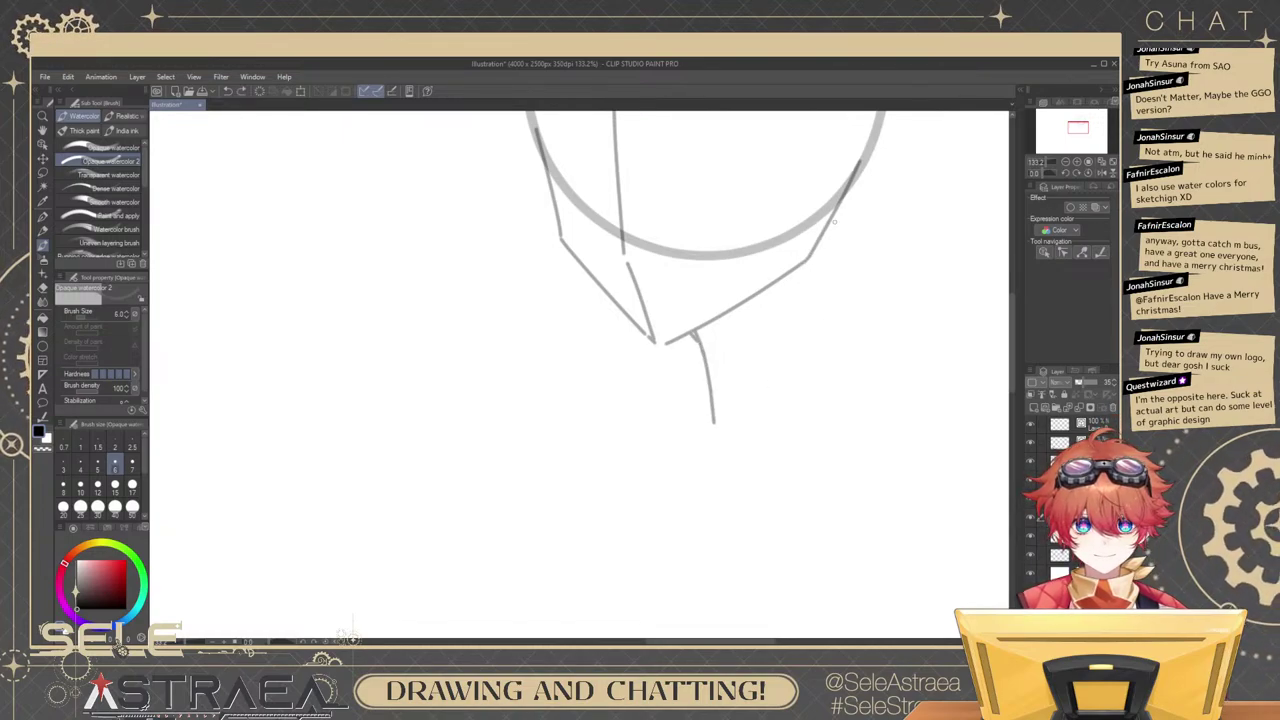
pyautogui.moveTo(835, 212)
pyautogui.mouseDown()
pyautogui.moveTo(819, 333)
pyautogui.moveTo(850, 432)
pyautogui.mouseUp()
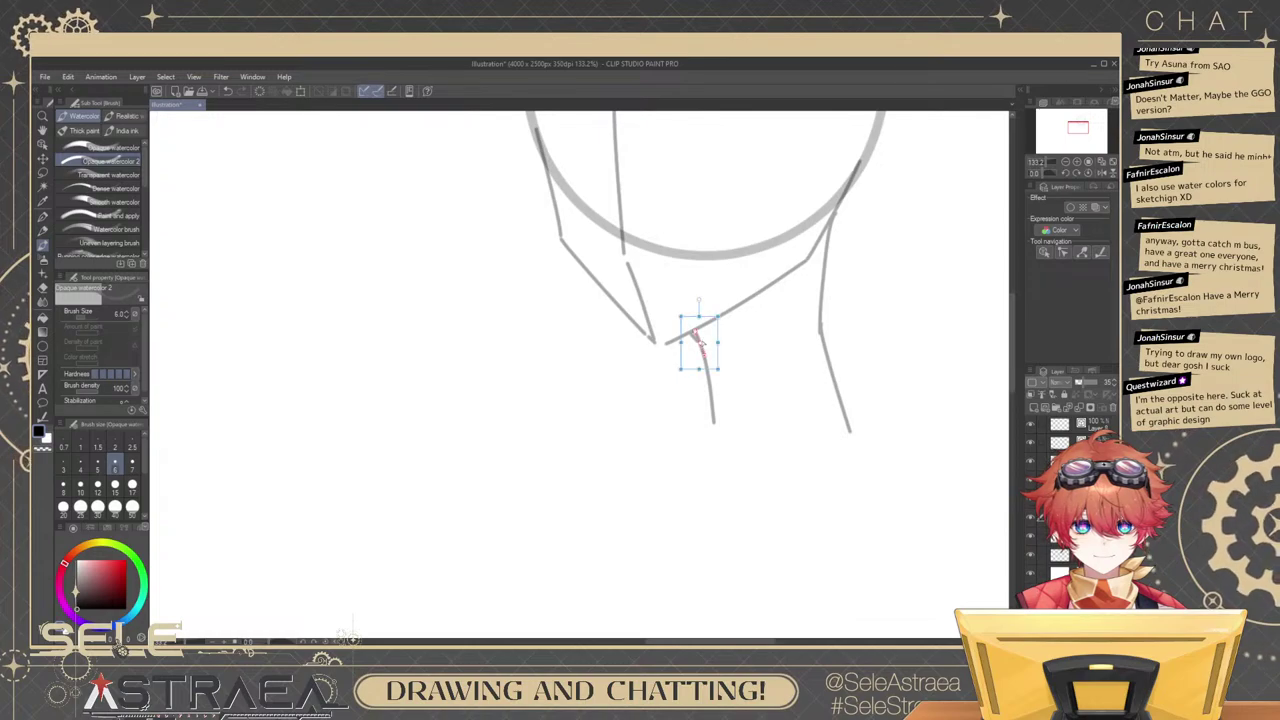
# Delete the front neck line and redraw it as a cleaner curve slightly closer to the chin.
pyautogui.keyDown('ctrl'); pyautogui.click(703, 352); pyautogui.keyUp('ctrl')
pyautogui.press('Delete')
pyautogui.hotkey('ctrl', 'z')
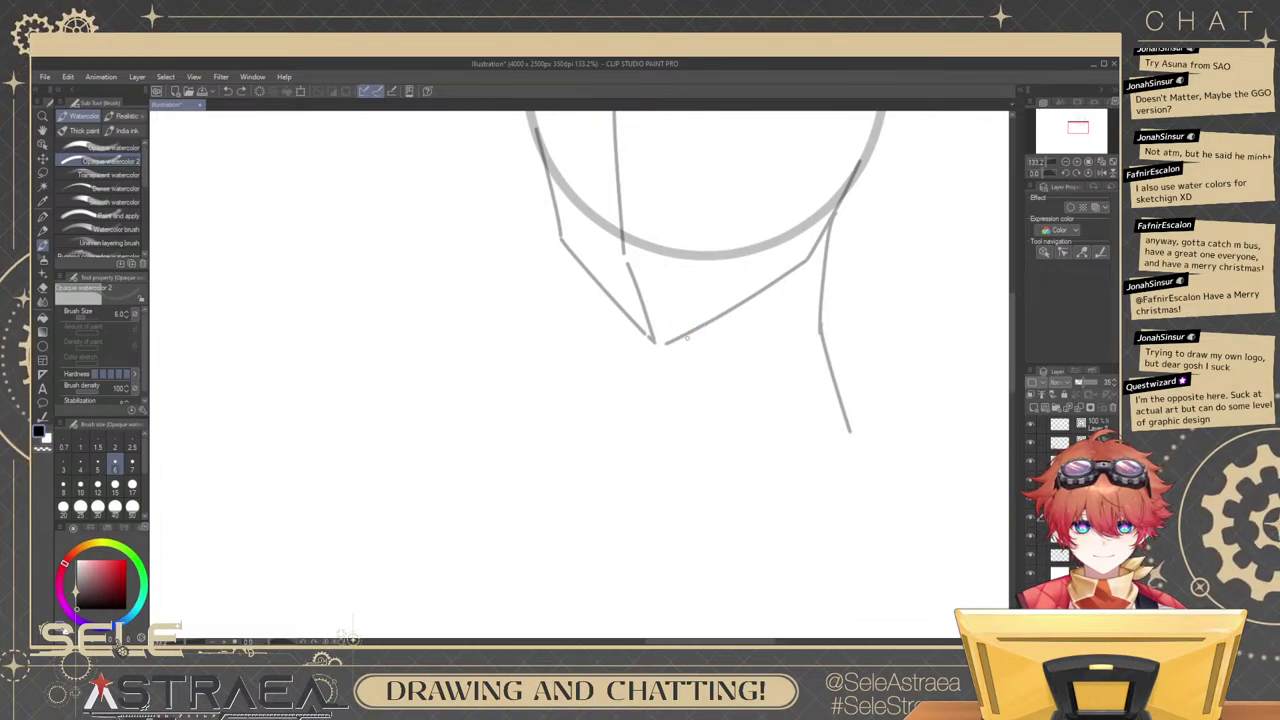
pyautogui.moveTo(686, 337); pyautogui.dragTo(697, 425)
pyautogui.keyDown('ctrl'); pyautogui.click(839, 333); pyautogui.keyUp('ctrl')
pyautogui.hotkey('ctrl', 'z')
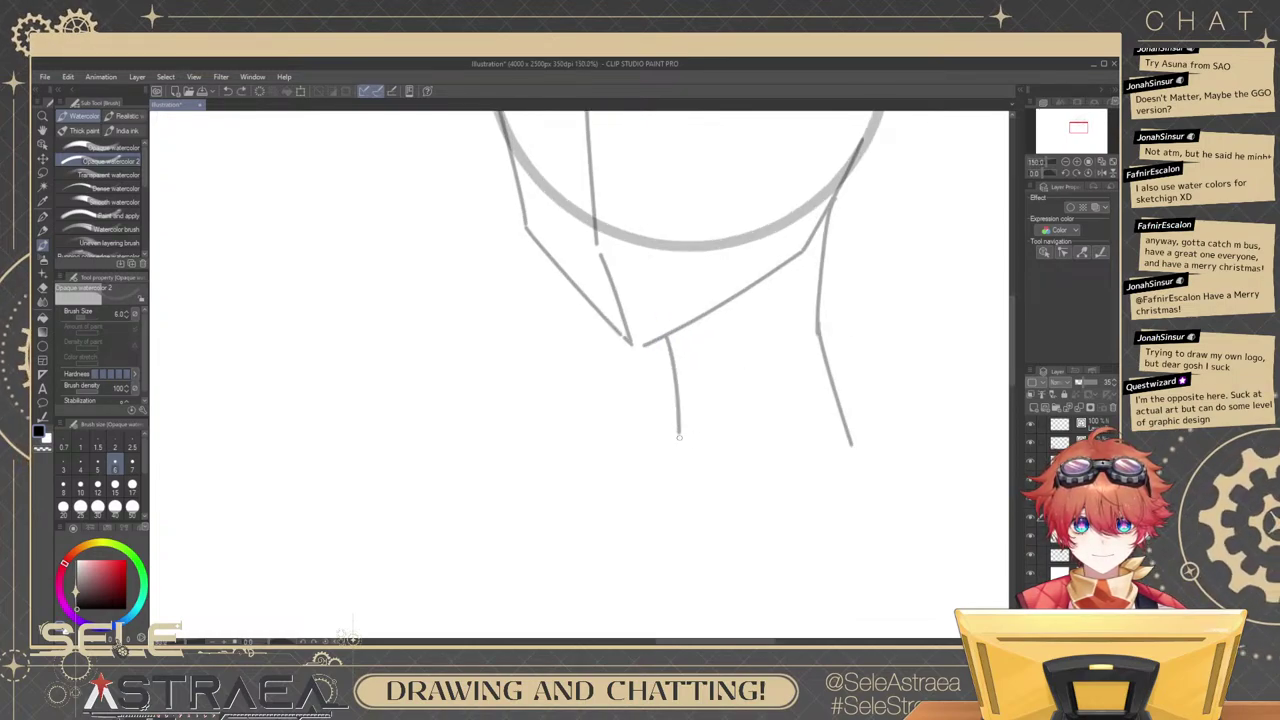
# Delete the upper part of the back neck line, then redraw it from the jaw along with the outward slant below it.
pyautogui.moveTo(864, 324)
pyautogui.mouseDown()
pyautogui.moveTo(843, 343)
pyautogui.moveTo(868, 335)
pyautogui.mouseUp()
pyautogui.keyDown('ctrl'); pyautogui.click(806, 280); pyautogui.keyUp('ctrl')
pyautogui.press('Delete')
pyautogui.moveTo(812, 218); pyautogui.dragTo(808, 345)
pyautogui.hotkey('ctrl', 'z')
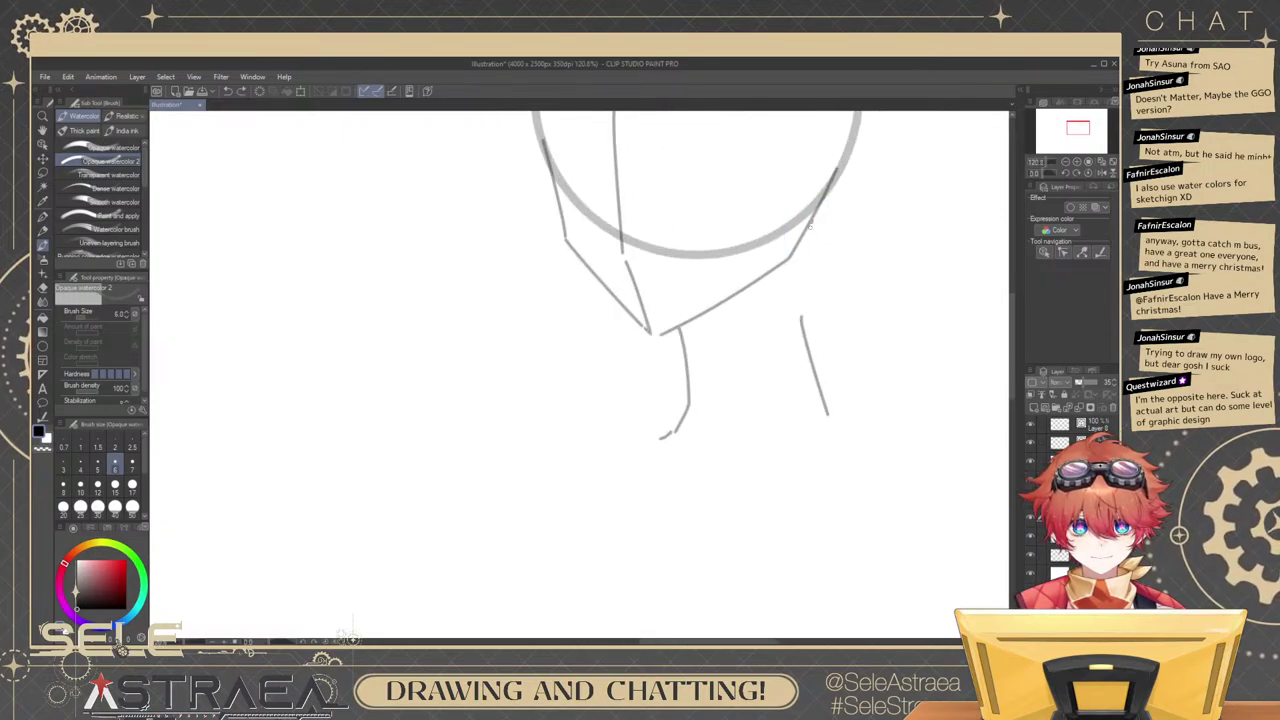
pyautogui.moveTo(812, 220)
pyautogui.mouseDown()
pyautogui.moveTo(806, 345)
pyautogui.moveTo(843, 440)
pyautogui.mouseUp()
pyautogui.click(820, 384)
pyautogui.hotkey('ctrl', 'z')
pyautogui.moveTo(808, 351); pyautogui.dragTo(838, 437)
pyautogui.hotkey('ctrl', 'z')
pyautogui.hotkey('ctrl', 'z')
pyautogui.moveTo(806, 344); pyautogui.dragTo(833, 419)
# Replace the front neck line with a short, slightly curved stroke running down from the tip of the chin.
pyautogui.moveTo(855, 285); pyautogui.dragTo(828, 288)
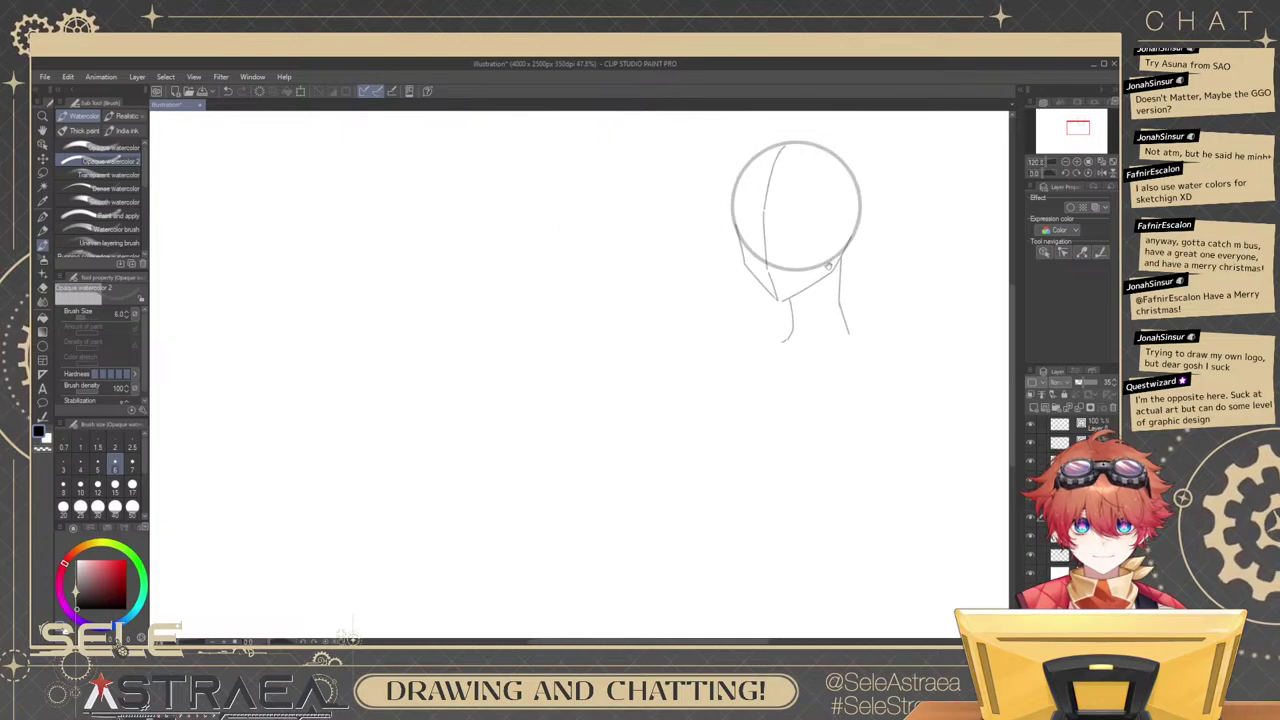
pyautogui.moveTo(897, 261); pyautogui.dragTo(881, 295)
pyautogui.moveTo(791, 343); pyautogui.dragTo(806, 346)
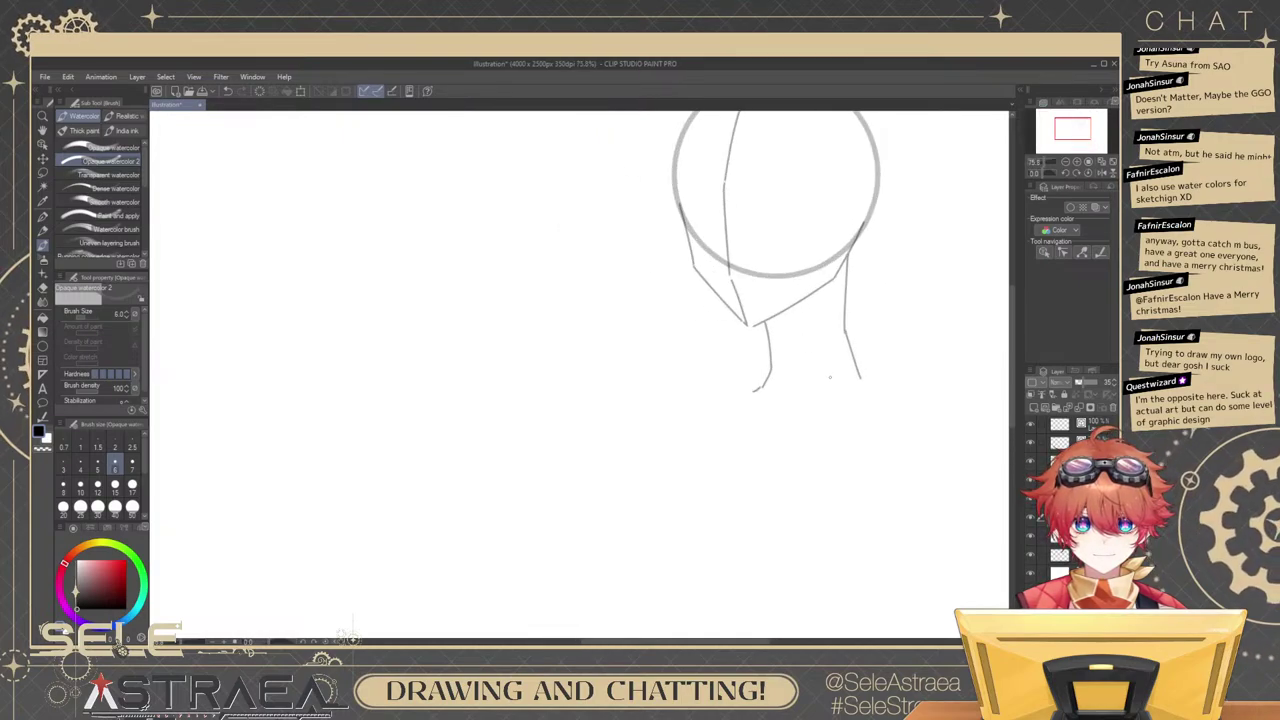
pyautogui.scroll(3, 770, 370)
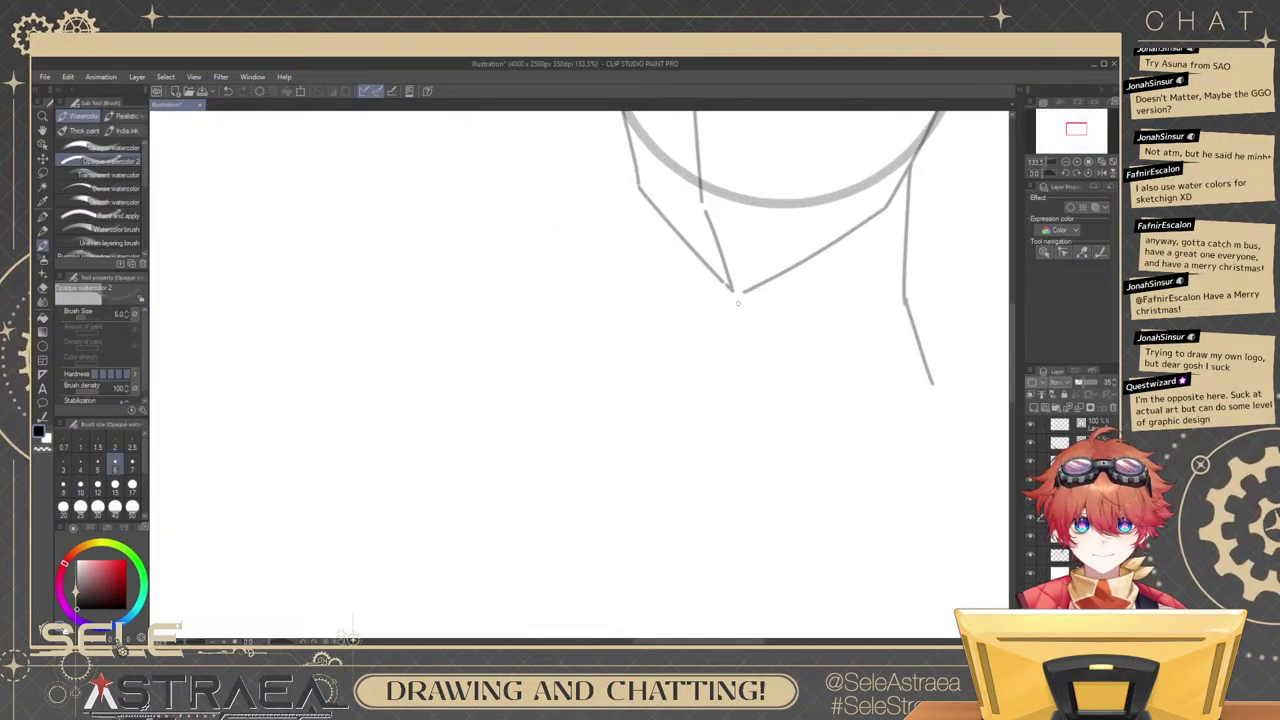
pyautogui.moveTo(742, 297); pyautogui.dragTo(749, 370)
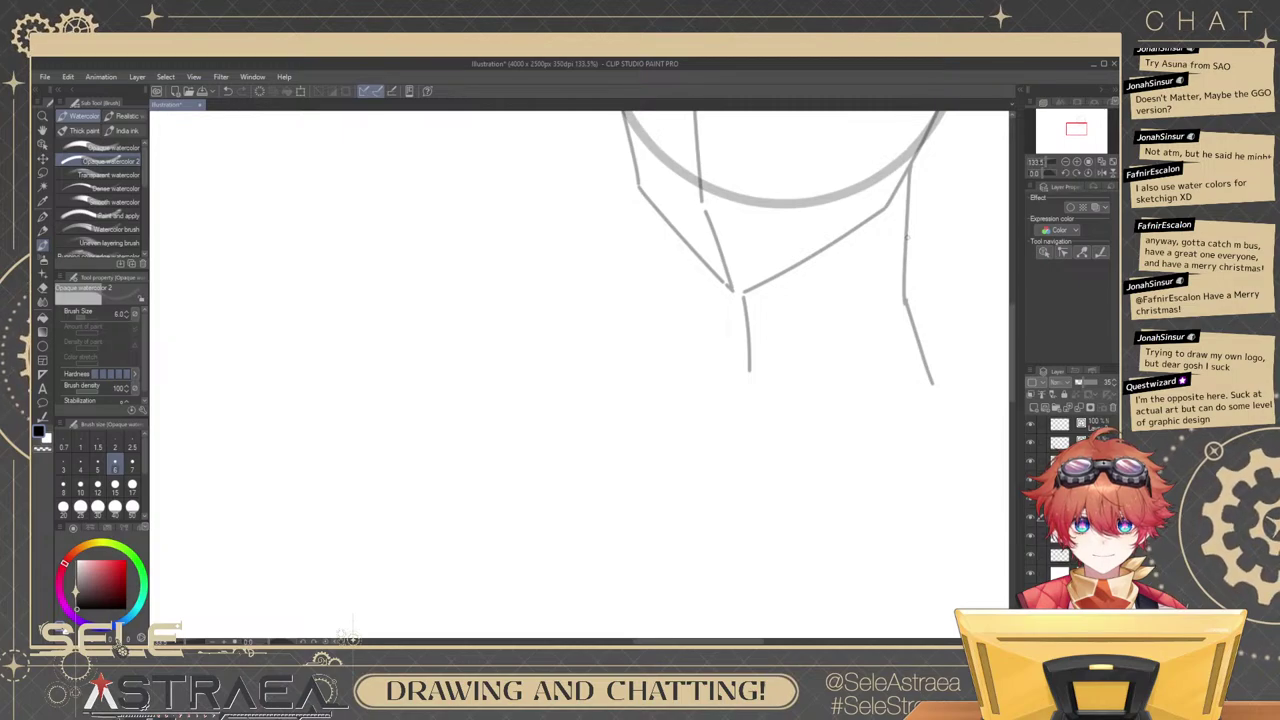
# Redraw the back neck line from the jaw's right side and flare both neck lines outward at their lower ends.
pyautogui.hotkey('ctrl', 'z')
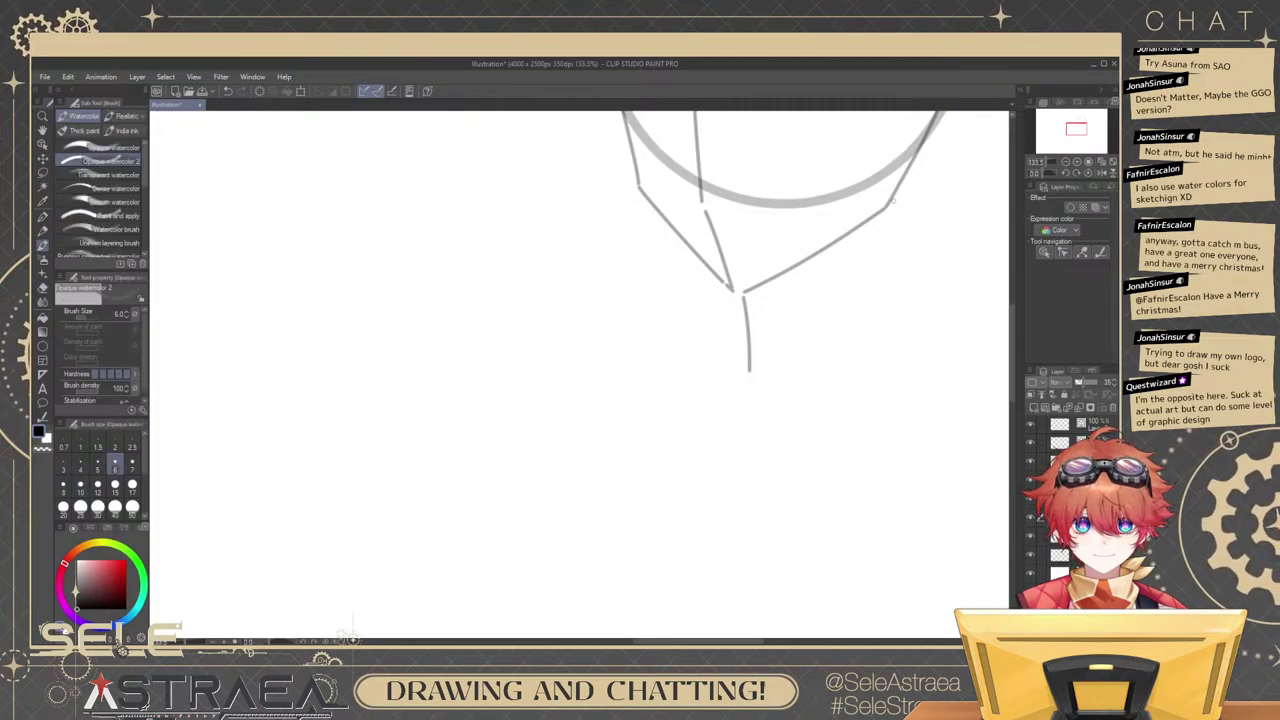
pyautogui.moveTo(898, 200)
pyautogui.mouseDown()
pyautogui.moveTo(892, 325)
pyautogui.moveTo(893, 307)
pyautogui.mouseUp()
pyautogui.hotkey('ctrl', 'z')
pyautogui.hotkey('ctrl', 'z')
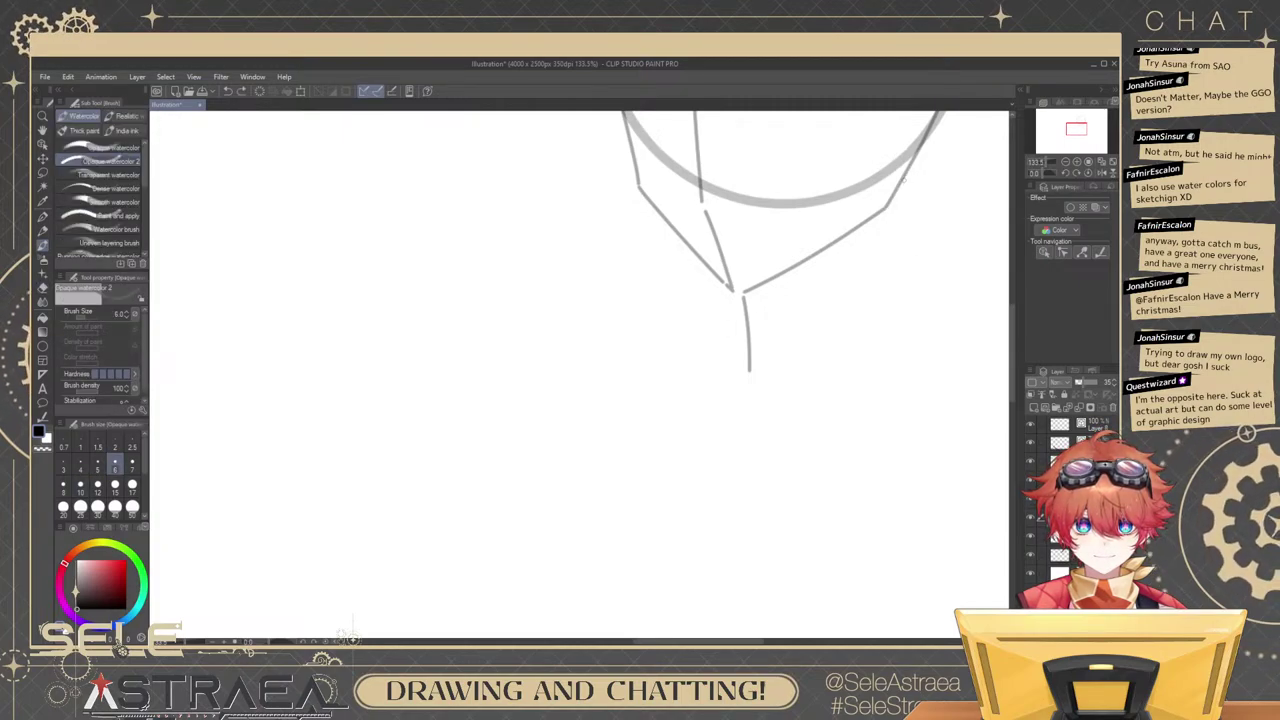
pyautogui.moveTo(906, 176); pyautogui.dragTo(888, 255)
pyautogui.hotkey('ctrl', 'z')
pyautogui.moveTo(908, 177)
pyautogui.mouseDown()
pyautogui.moveTo(891, 235)
pyautogui.moveTo(899, 362)
pyautogui.mouseUp()
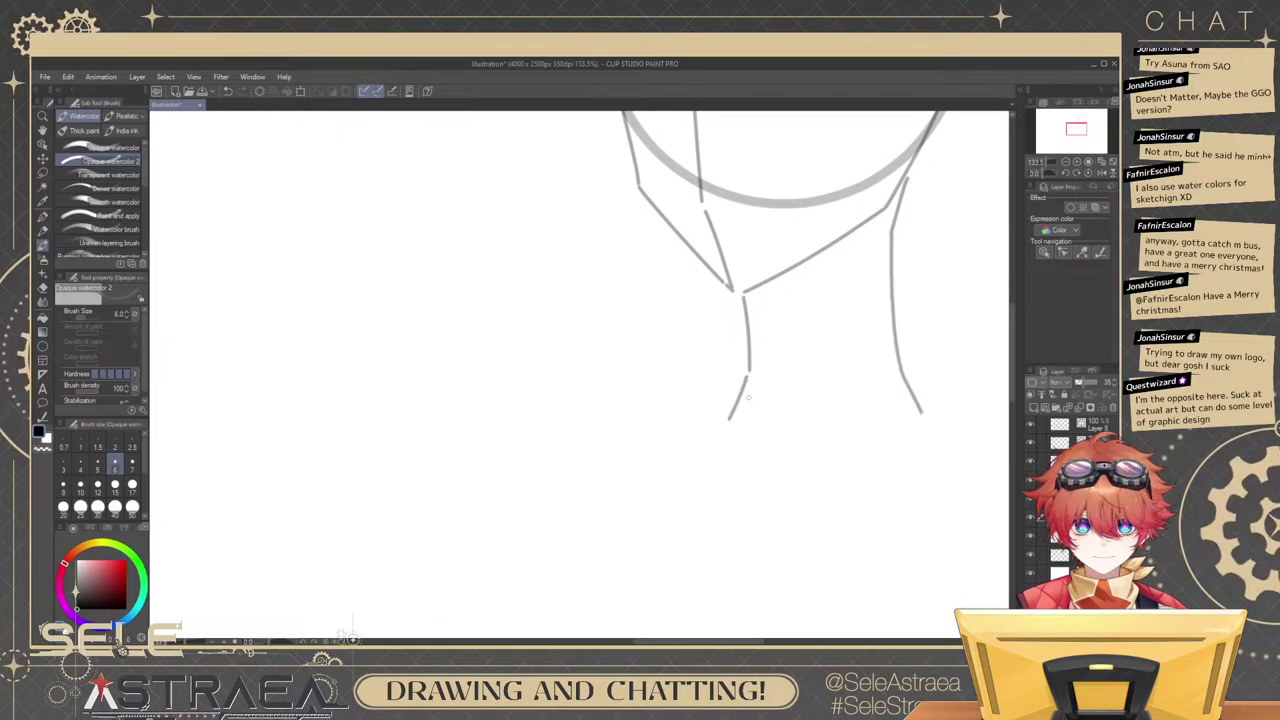
# Redraw the top segment of the back neck line as a smoother stroke joining the jaw's right side.
pyautogui.scroll(-3, 748, 397)
pyautogui.scroll(3, 886, 286)
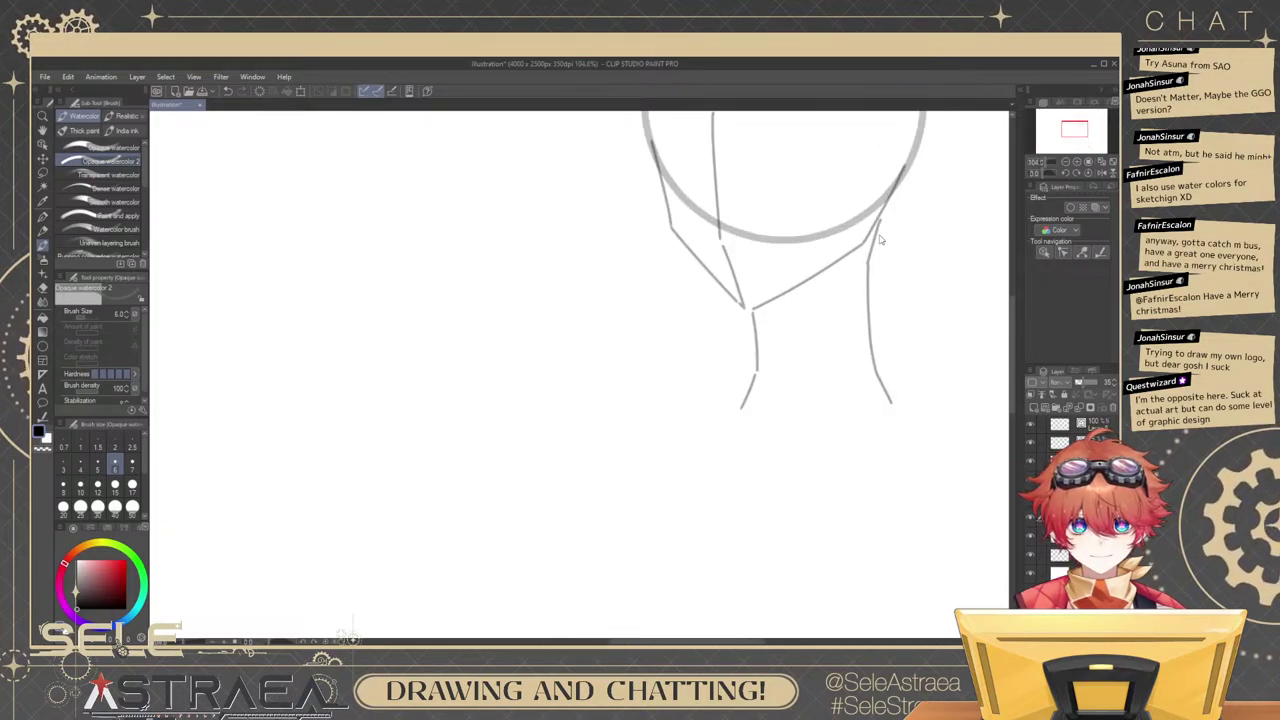
pyautogui.scroll(3, 880, 240)
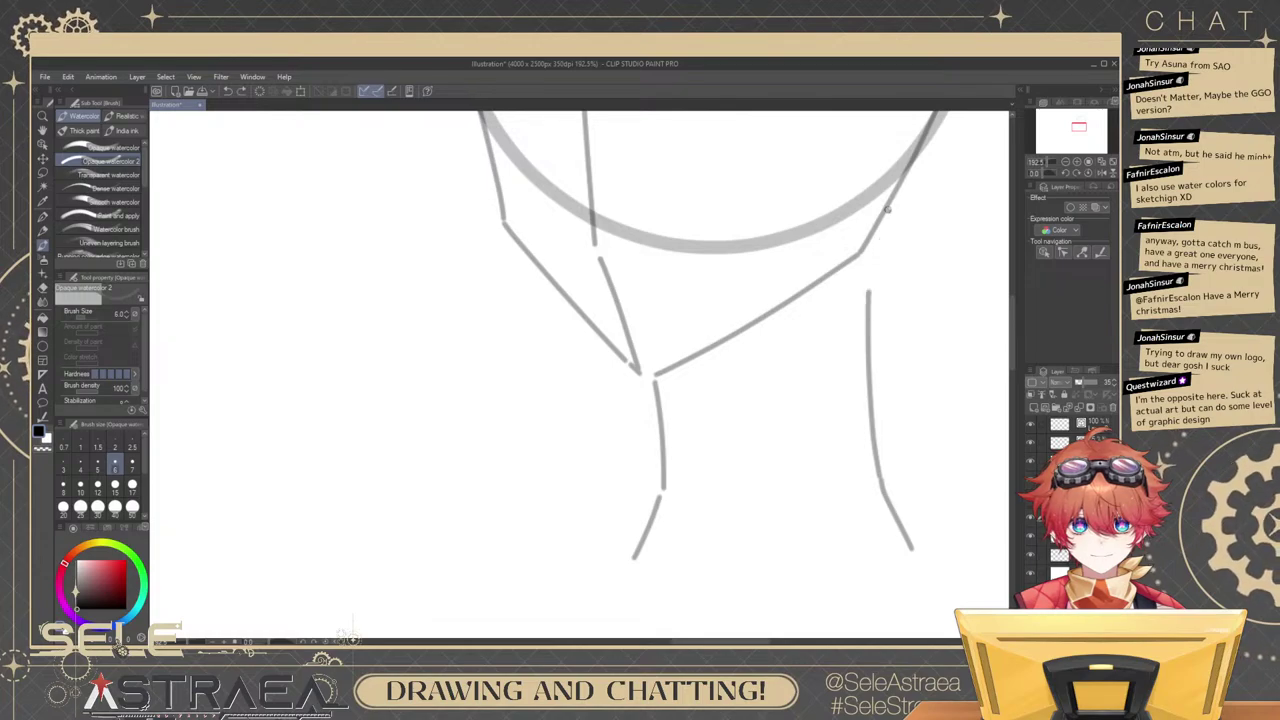
pyautogui.moveTo(888, 209); pyautogui.dragTo(867, 285)
pyautogui.hotkey('ctrl', 'z')
pyautogui.moveTo(869, 347); pyautogui.dragTo(869, 327)
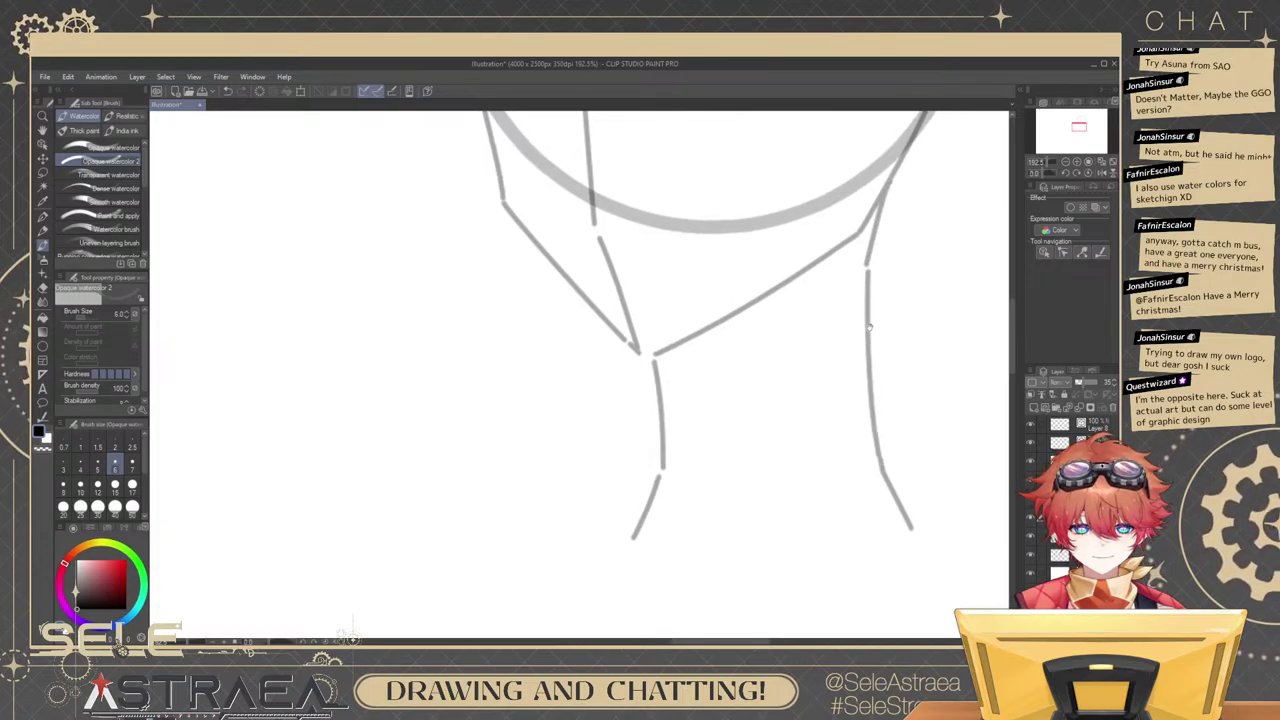
# Adjust the middle of the back neck line and replace its lower outward flare with a new stroke.
pyautogui.keyDown('ctrl'); pyautogui.click(869, 327); pyautogui.keyUp('ctrl')
pyautogui.moveTo(885, 259); pyautogui.dragTo(882, 257)
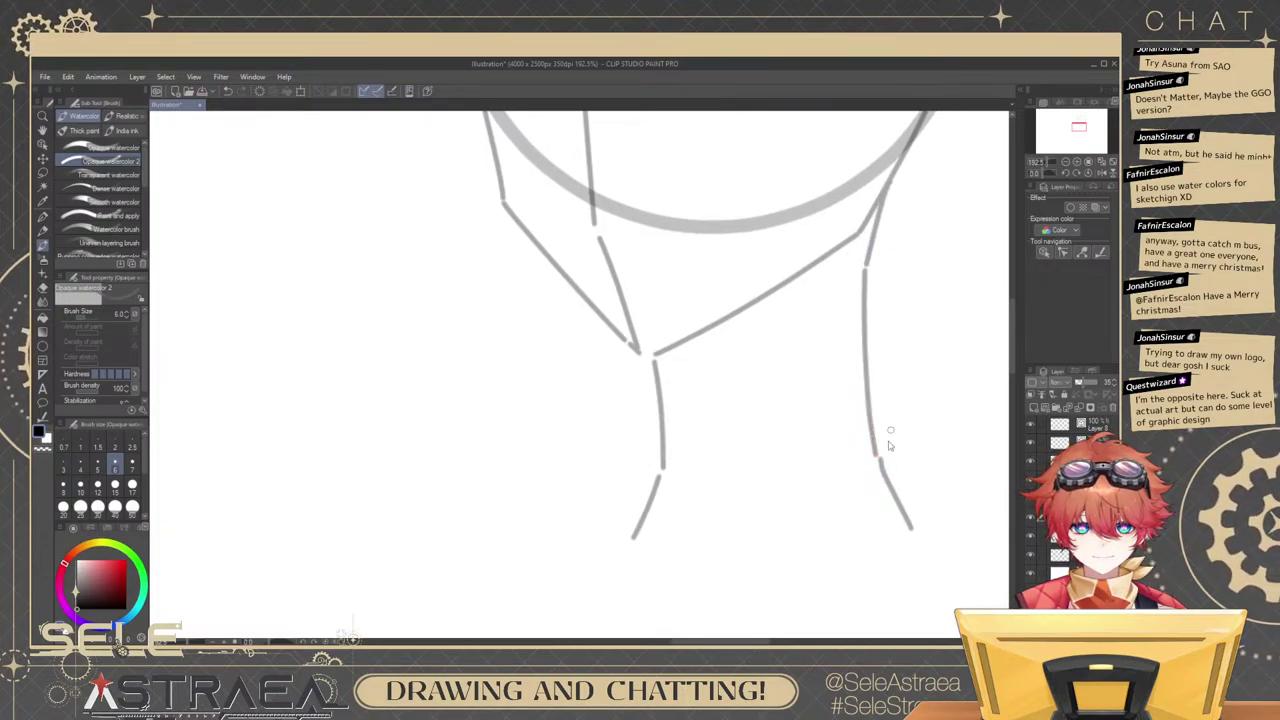
pyautogui.keyDown('ctrl'); pyautogui.click(889, 484); pyautogui.keyUp('ctrl')
pyautogui.press('Delete')
pyautogui.moveTo(884, 472); pyautogui.dragTo(916, 520)
# Try short construction strokes below the base of the neck and undo them.
pyautogui.scroll(-3, 793, 415)
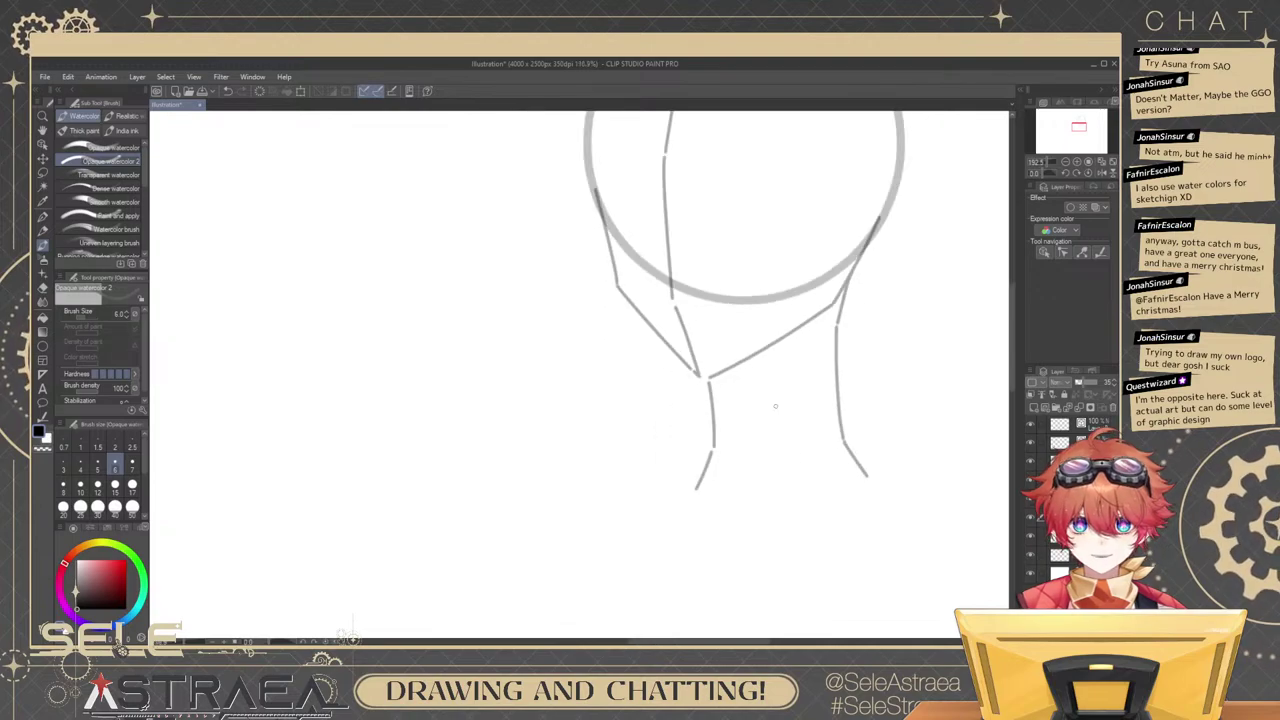
pyautogui.scroll(2, 841, 339)
pyautogui.moveTo(841, 339)
pyautogui.mouseDown()
pyautogui.moveTo(840, 457)
pyautogui.moveTo(886, 397)
pyautogui.mouseUp()
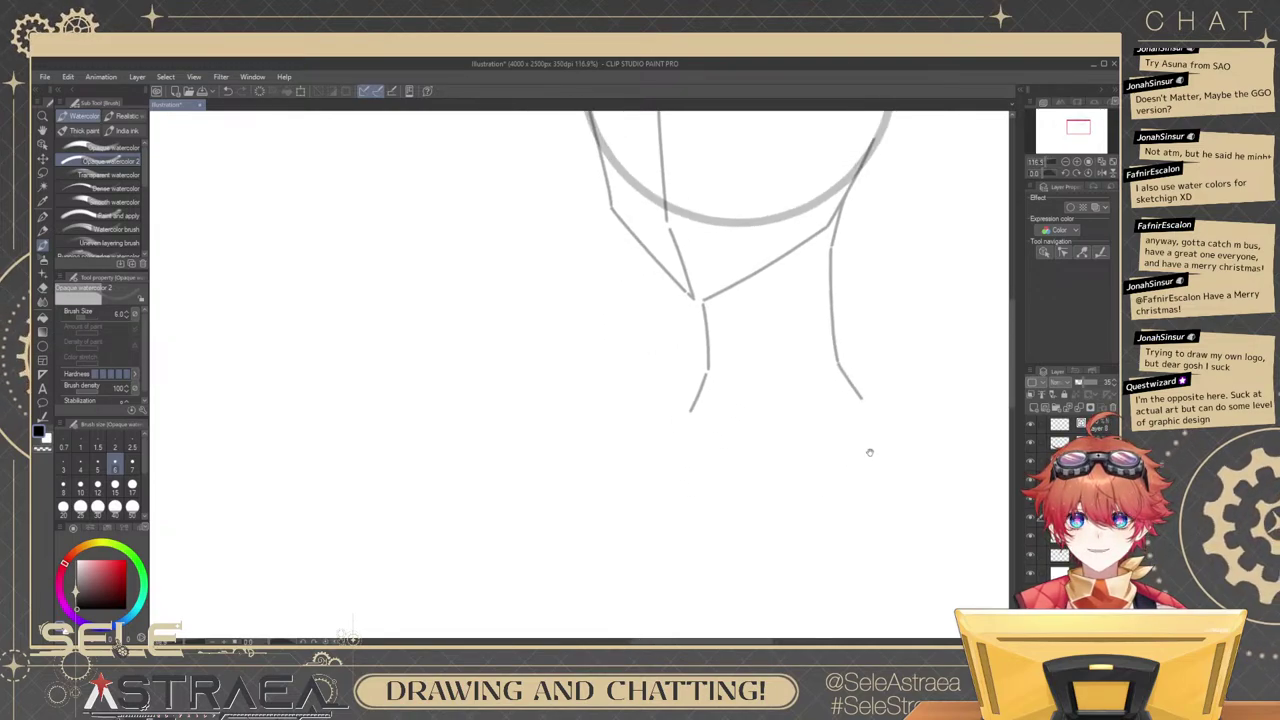
pyautogui.moveTo(847, 457)
pyautogui.mouseDown()
pyautogui.moveTo(826, 462)
pyautogui.moveTo(918, 442)
pyautogui.moveTo(919, 516)
pyautogui.mouseUp()
pyautogui.hotkey('ctrl', 'z')
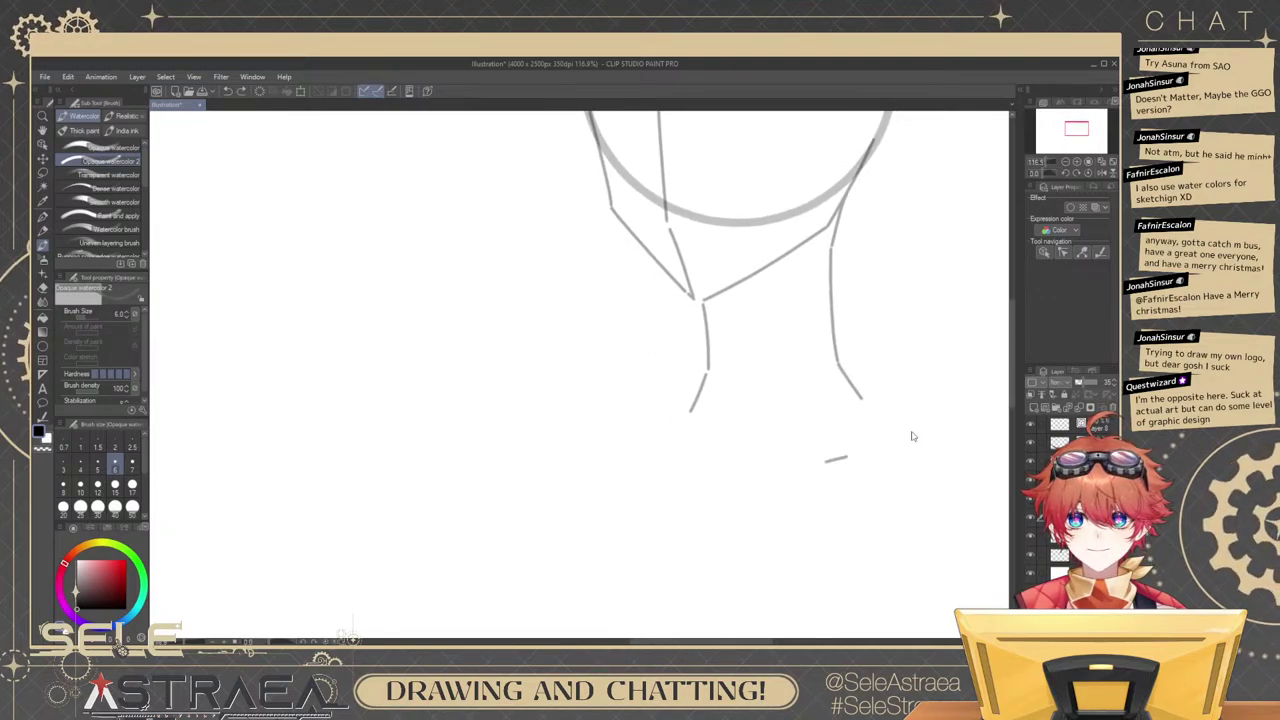
pyautogui.moveTo(876, 402); pyautogui.dragTo(837, 406)
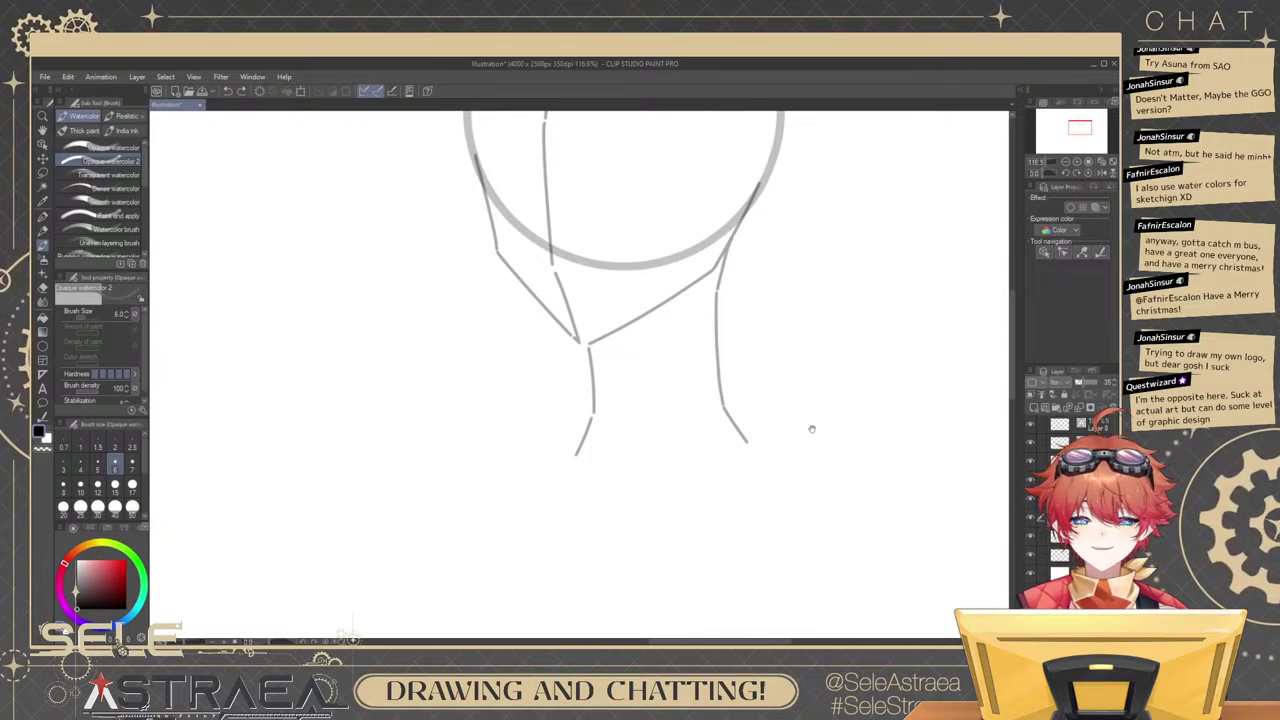
pyautogui.moveTo(811, 426); pyautogui.dragTo(881, 419)
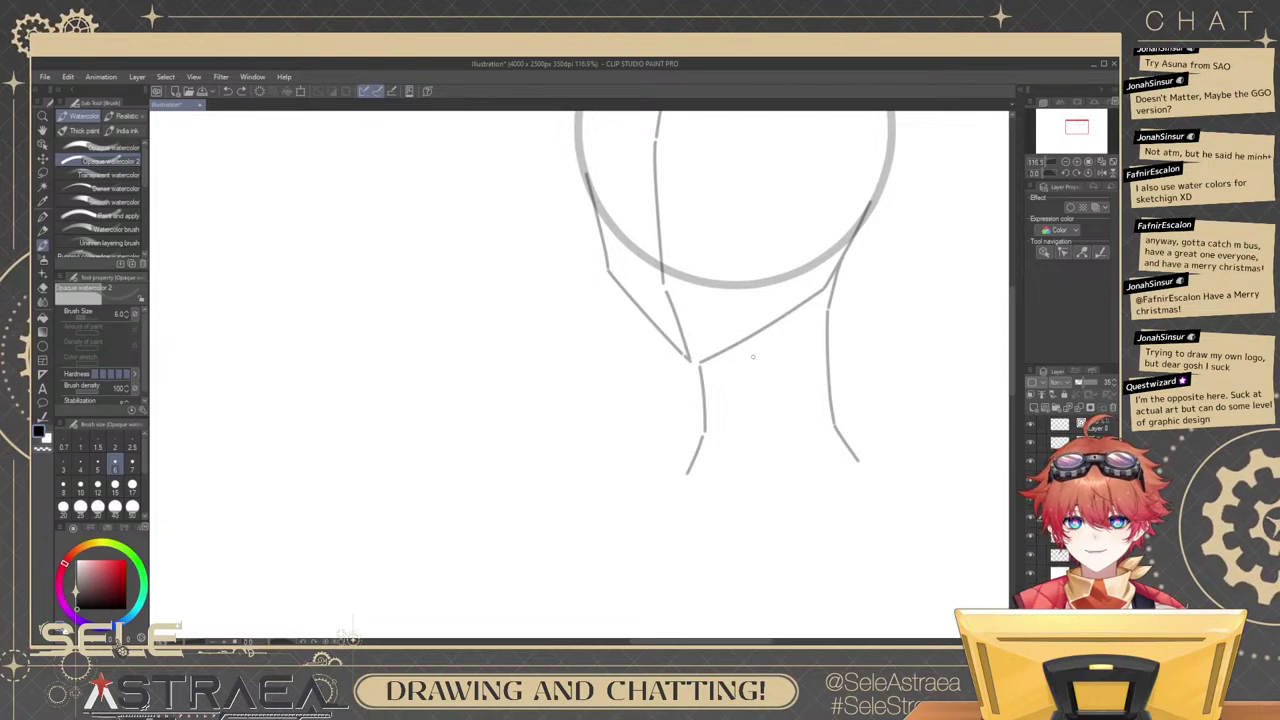
pyautogui.moveTo(657, 449); pyautogui.dragTo(716, 510)
pyautogui.hotkey('ctrl', 'z')
# Replace the flare at the bottom of the front neck line with a straighter stroke and close the gap at the chin.
pyautogui.moveTo(870, 449); pyautogui.dragTo(864, 372)
pyautogui.keyDown('ctrl'); pyautogui.click(694, 381); pyautogui.keyUp('ctrl')
pyautogui.press('Delete')
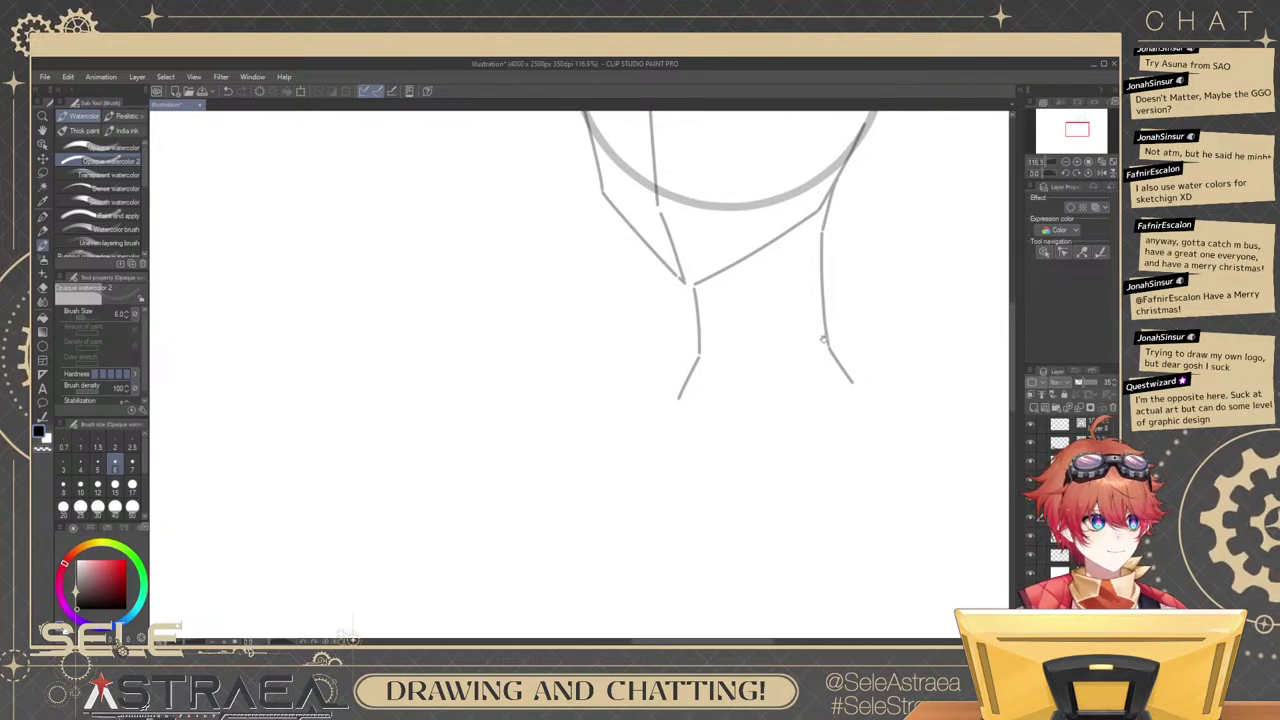
pyautogui.moveTo(823, 340); pyautogui.dragTo(815, 388)
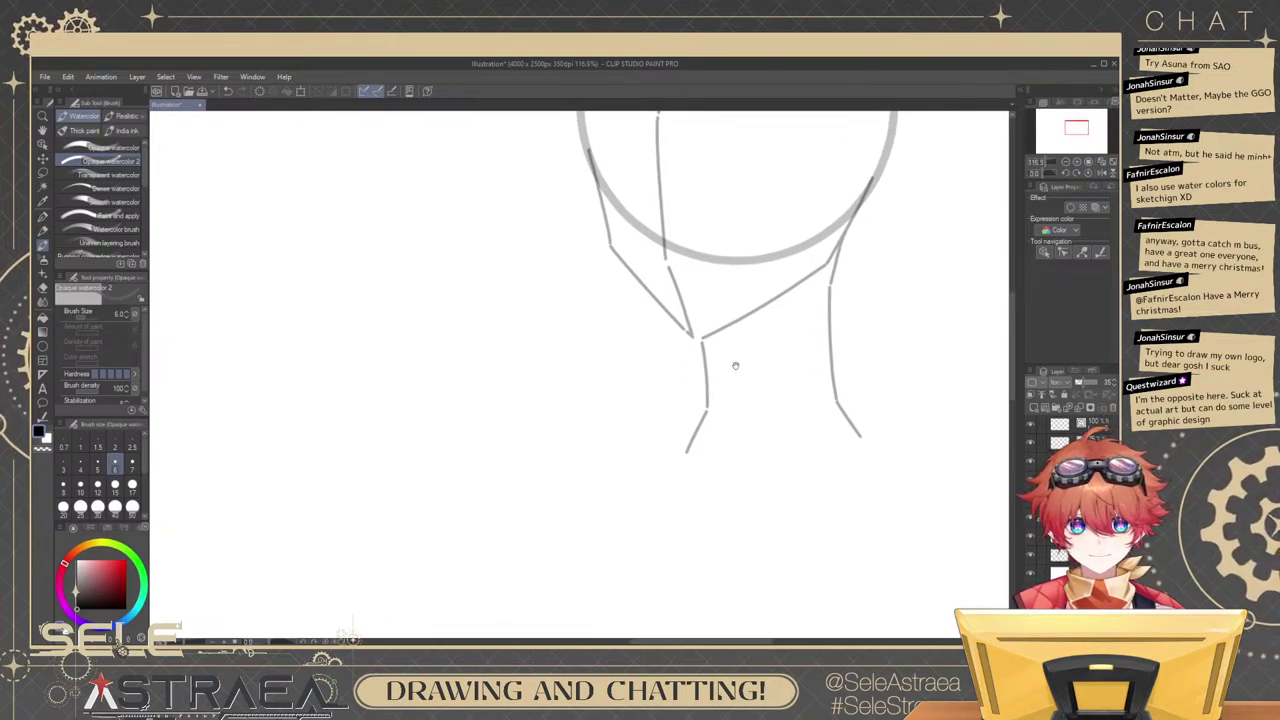
pyautogui.moveTo(736, 366); pyautogui.dragTo(761, 415)
pyautogui.scroll(3, 728, 385)
pyautogui.scroll(-6, 860, 330)
pyautogui.moveTo(848, 312); pyautogui.dragTo(787, 320)
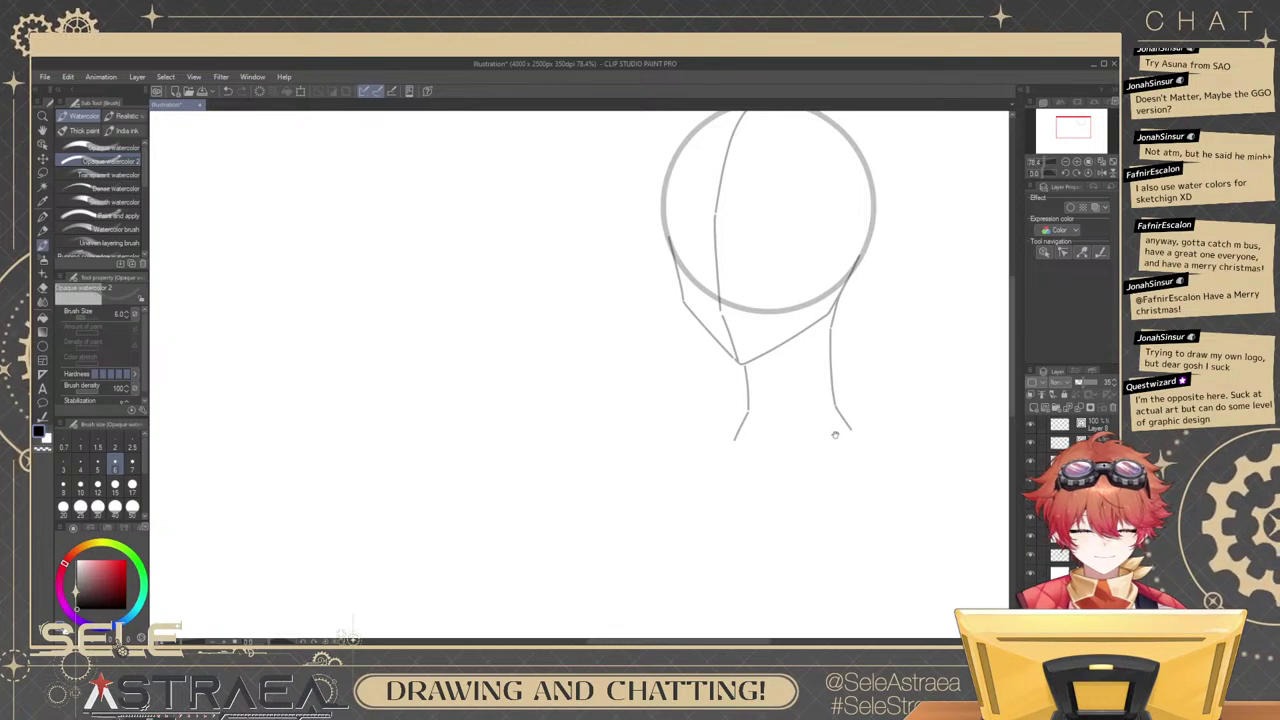
# Draw a shoulder line sloping down to the left from the base of the front neck line, redrawing it longer and shallower.
pyautogui.scroll(2, 835, 434)
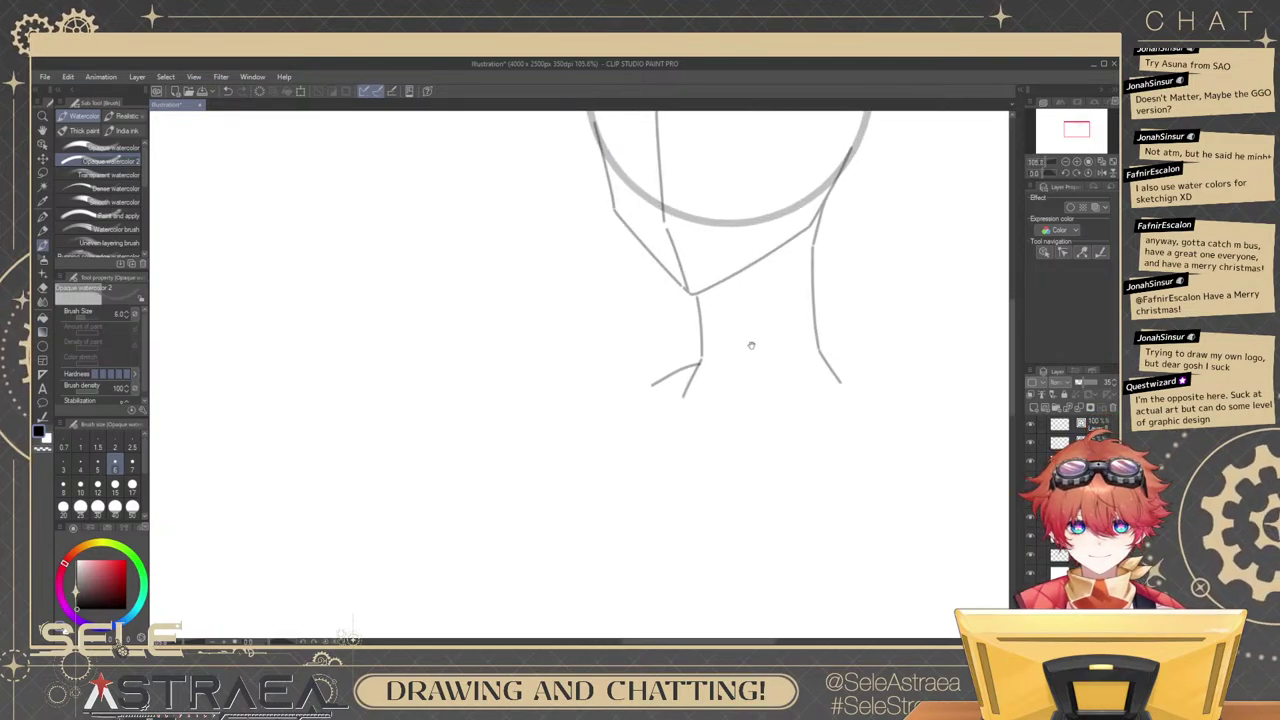
pyautogui.hotkey('ctrl', 'z')
pyautogui.moveTo(751, 345)
pyautogui.mouseDown()
pyautogui.moveTo(875, 349)
pyautogui.moveTo(746, 396)
pyautogui.mouseUp()
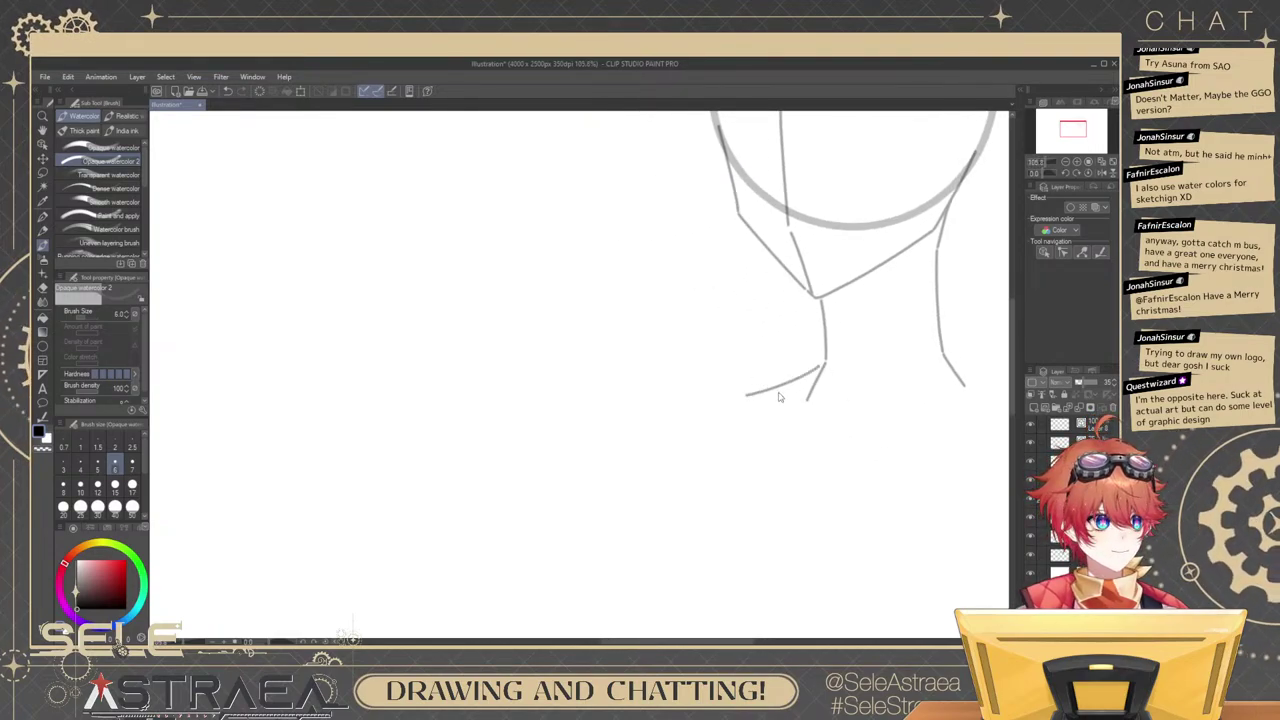
# Redraw the shoulder line at the base of the front neck line as one longer stroke sloping down to the left.
pyautogui.hotkey('ctrl', 'z')
pyautogui.moveTo(816, 366); pyautogui.dragTo(690, 409)
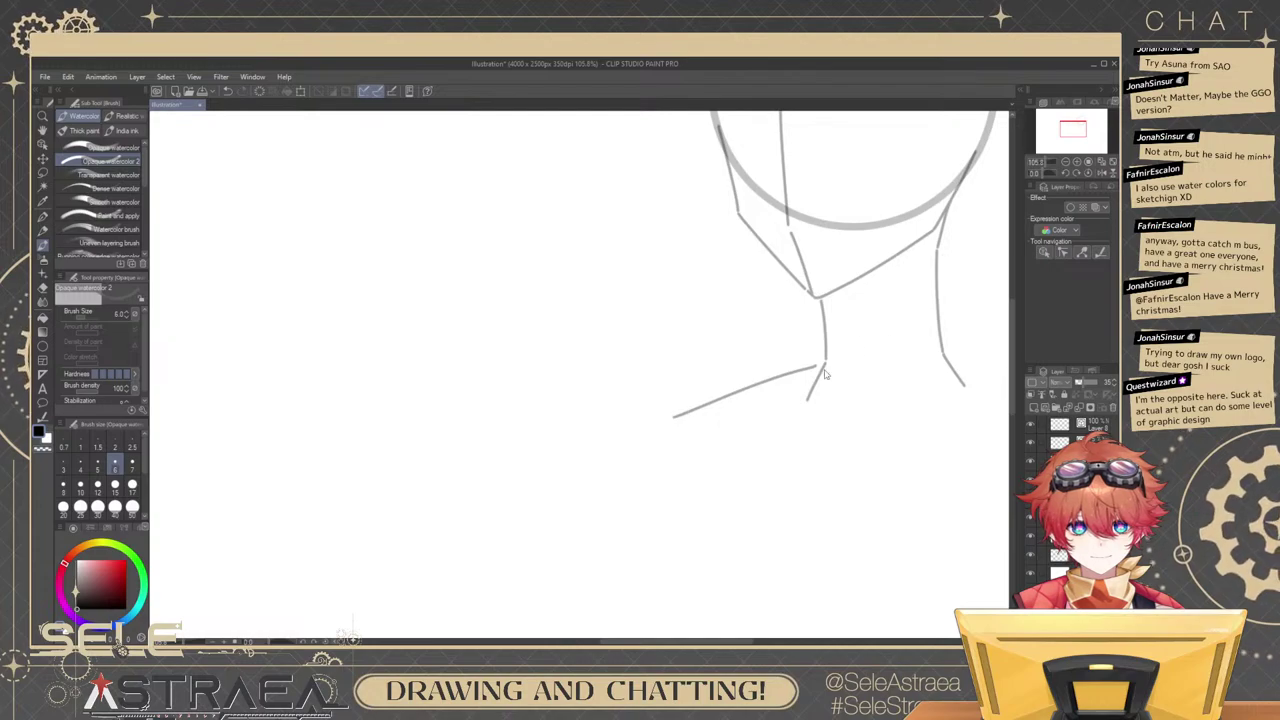
pyautogui.hotkey('ctrl', 'z')
pyautogui.moveTo(818, 368); pyautogui.dragTo(658, 420)
# Draw the opposite shoulder line sloping down to the right from the base of the back neck line, redoing it until the angle fits.
pyautogui.moveTo(925, 355)
pyautogui.mouseDown()
pyautogui.moveTo(752, 331)
pyautogui.moveTo(898, 412)
pyautogui.mouseUp()
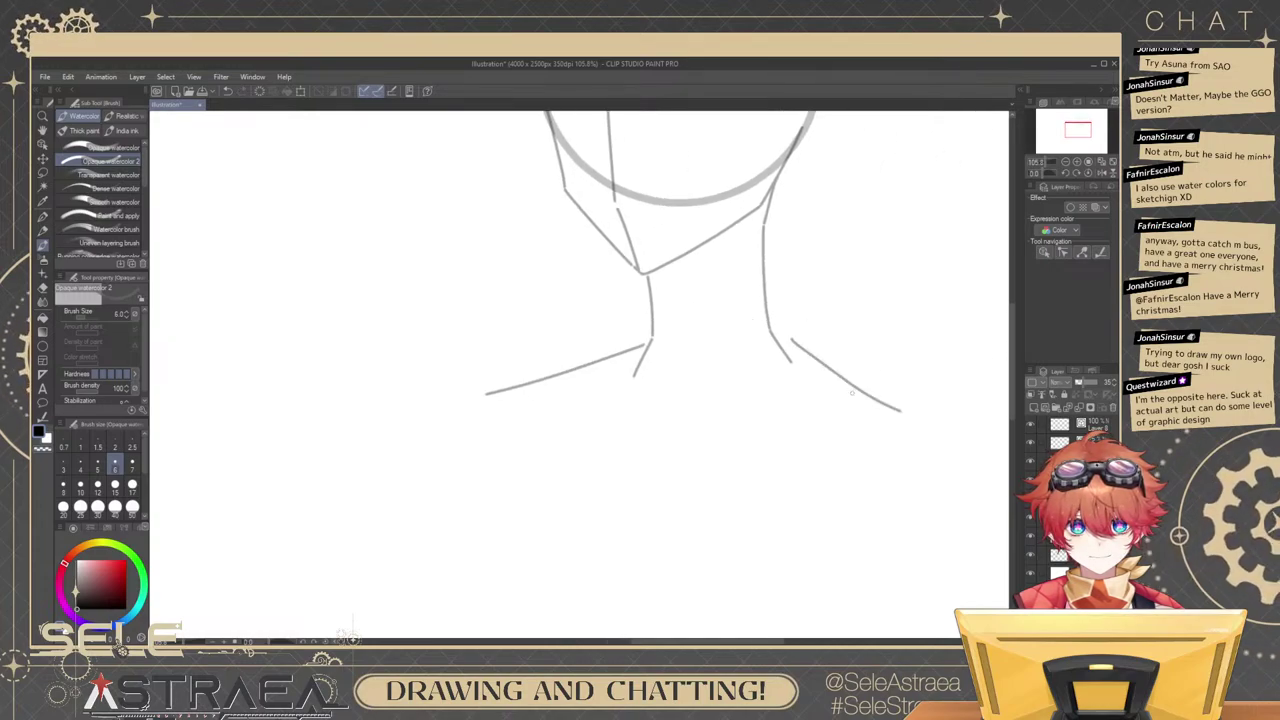
pyautogui.hotkey('ctrl', 'z')
pyautogui.moveTo(784, 339); pyautogui.dragTo(894, 428)
pyautogui.hotkey('ctrl', 'z')
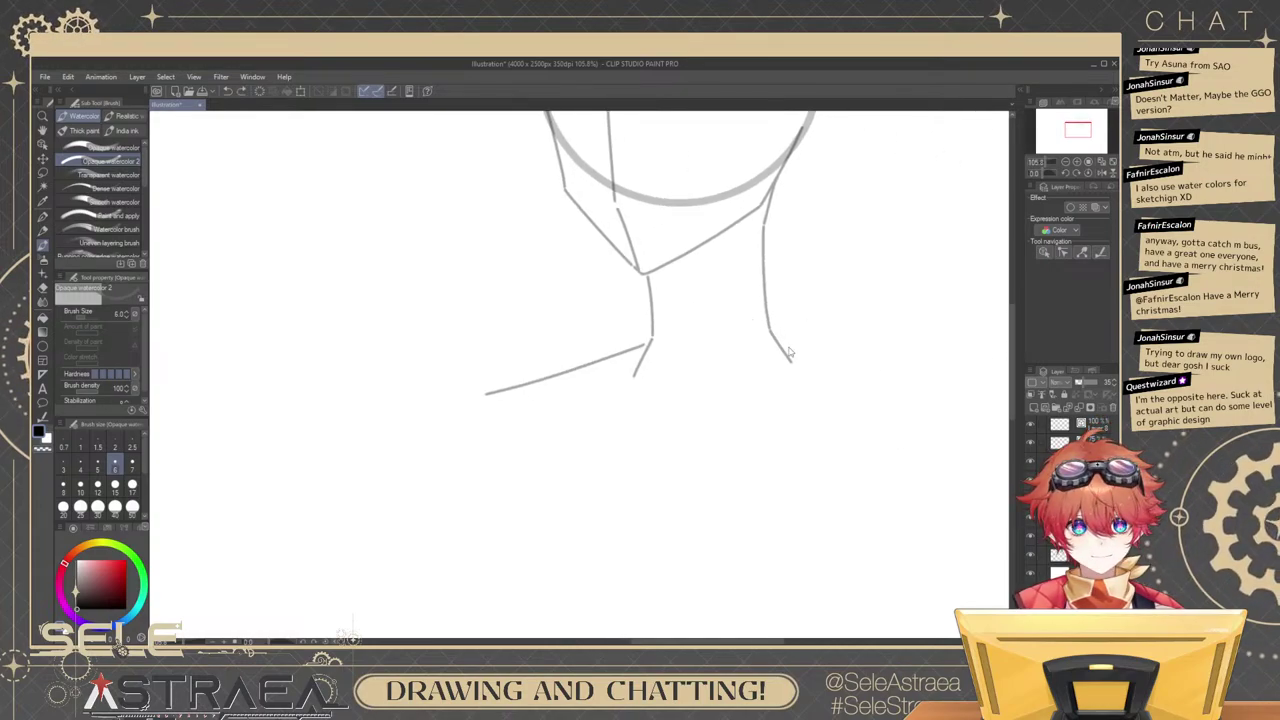
pyautogui.moveTo(781, 340); pyautogui.dragTo(898, 411)
# Rotate the canvas clockwise and delete the left shoulder line.
pyautogui.moveTo(696, 387); pyautogui.dragTo(891, 400)
pyautogui.keyDown('shift'); pyautogui.moveTo(880, 338); pyautogui.dragTo(837, 231); pyautogui.keyUp('shift')
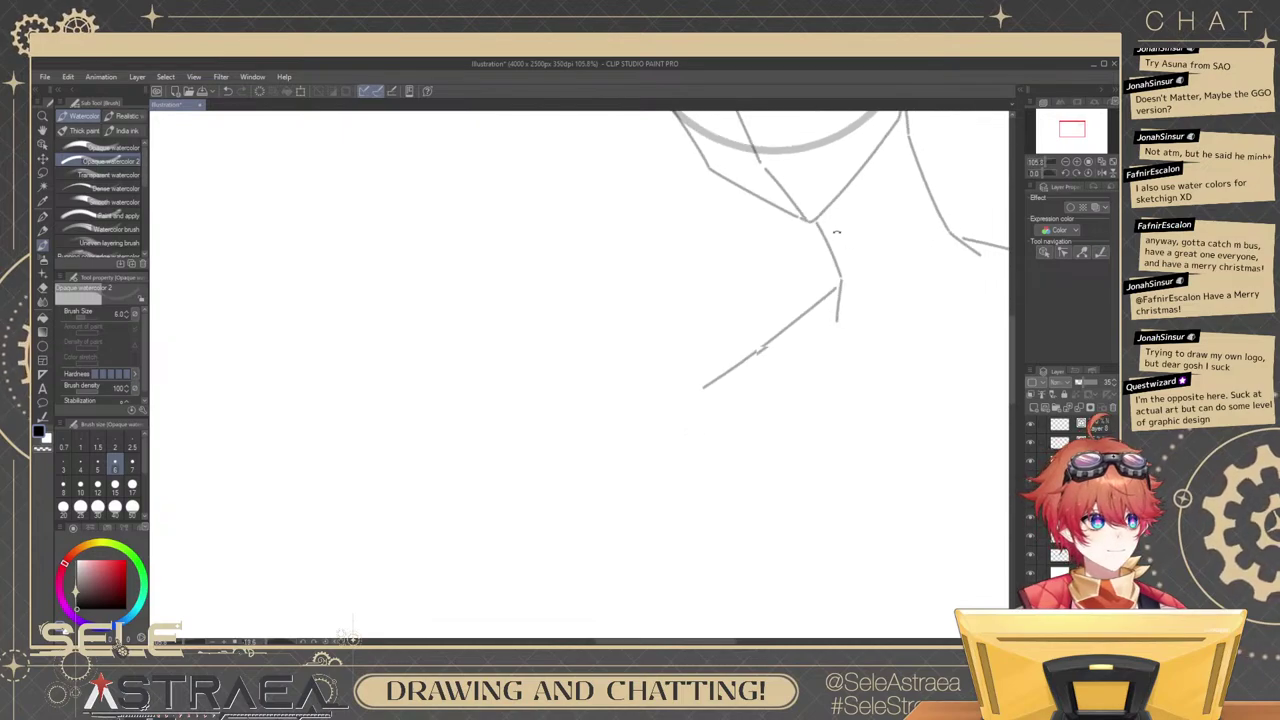
pyautogui.moveTo(855, 300); pyautogui.dragTo(860, 357)
pyautogui.keyDown('ctrl'); pyautogui.click(837, 344); pyautogui.keyUp('ctrl')
pyautogui.press('Delete')
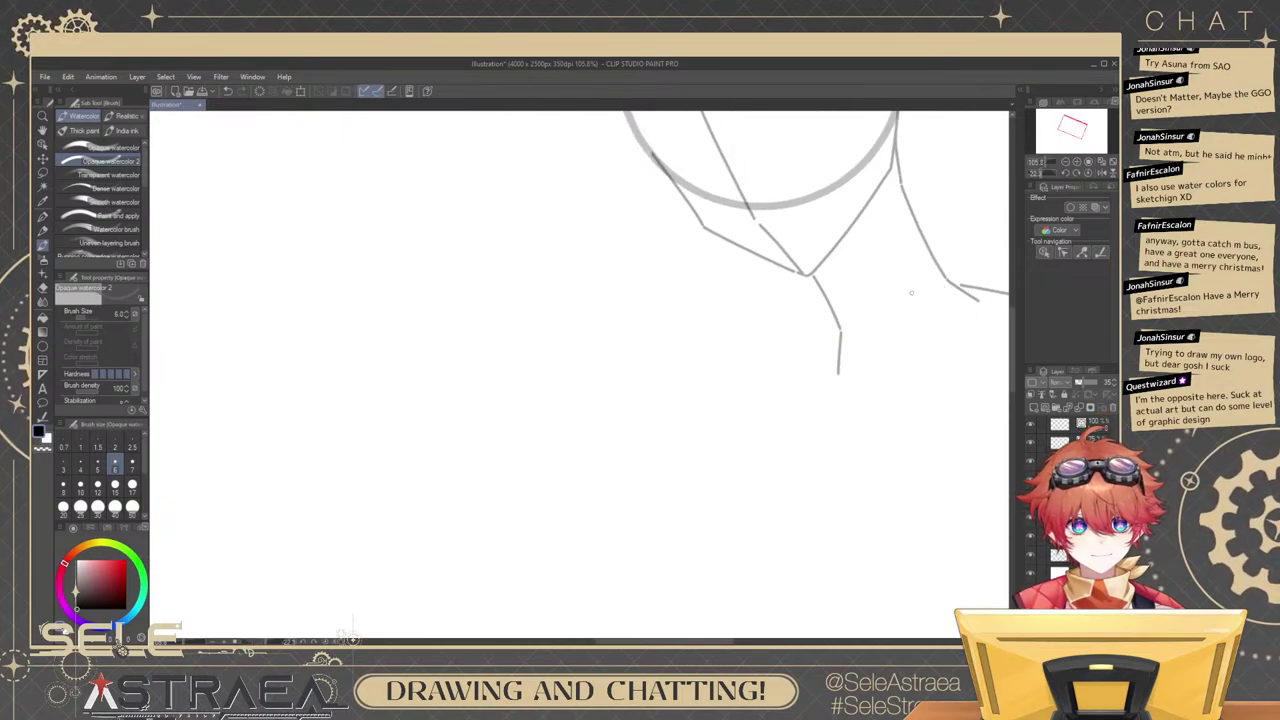
# Delete the right shoulder line and replace it with a straight, horizontal stroke on the rotated canvas.
pyautogui.moveTo(968, 303); pyautogui.dragTo(825, 316)
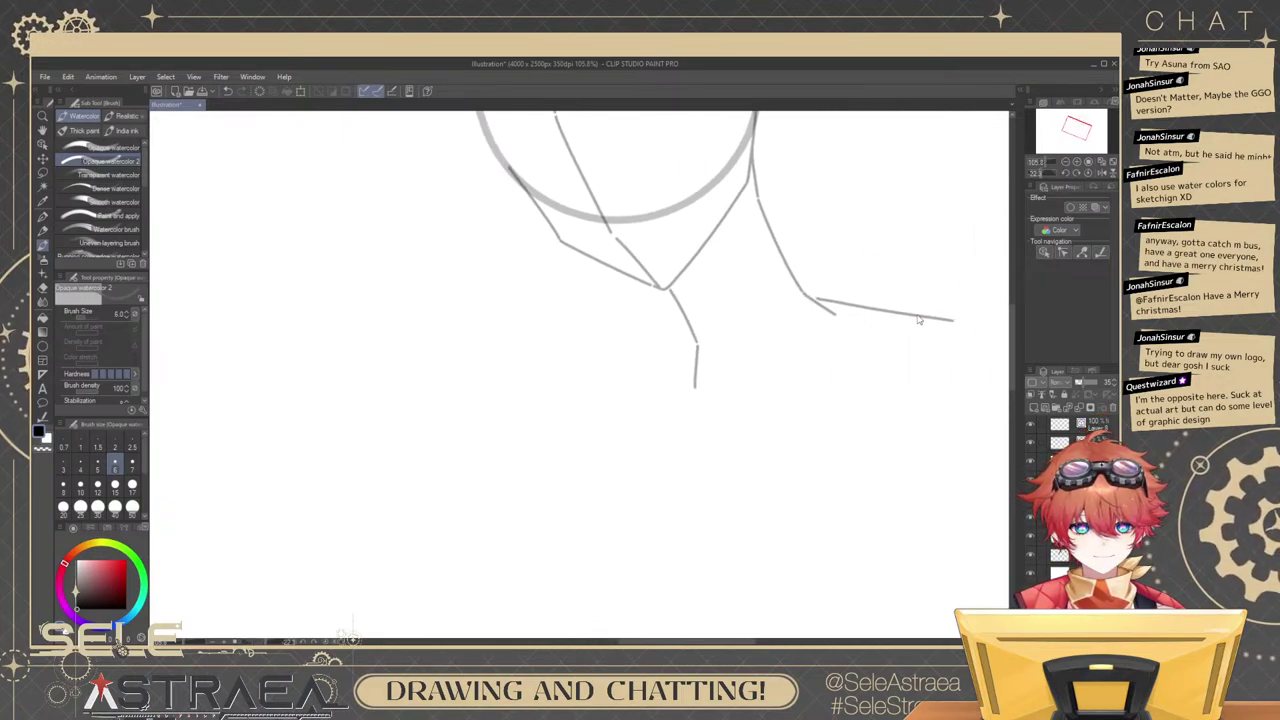
pyautogui.keyDown('ctrl'); pyautogui.click(918, 317); pyautogui.keyUp('ctrl')
pyautogui.press('Delete')
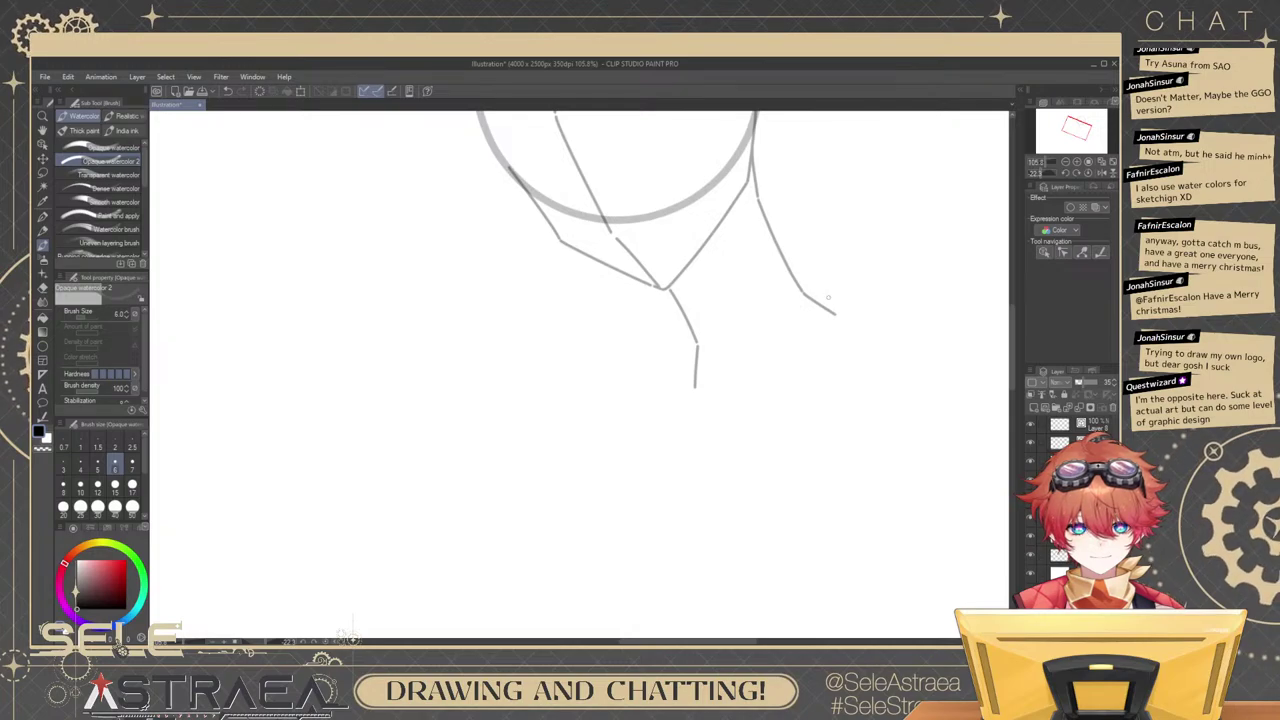
pyautogui.moveTo(815, 296); pyautogui.dragTo(952, 294)
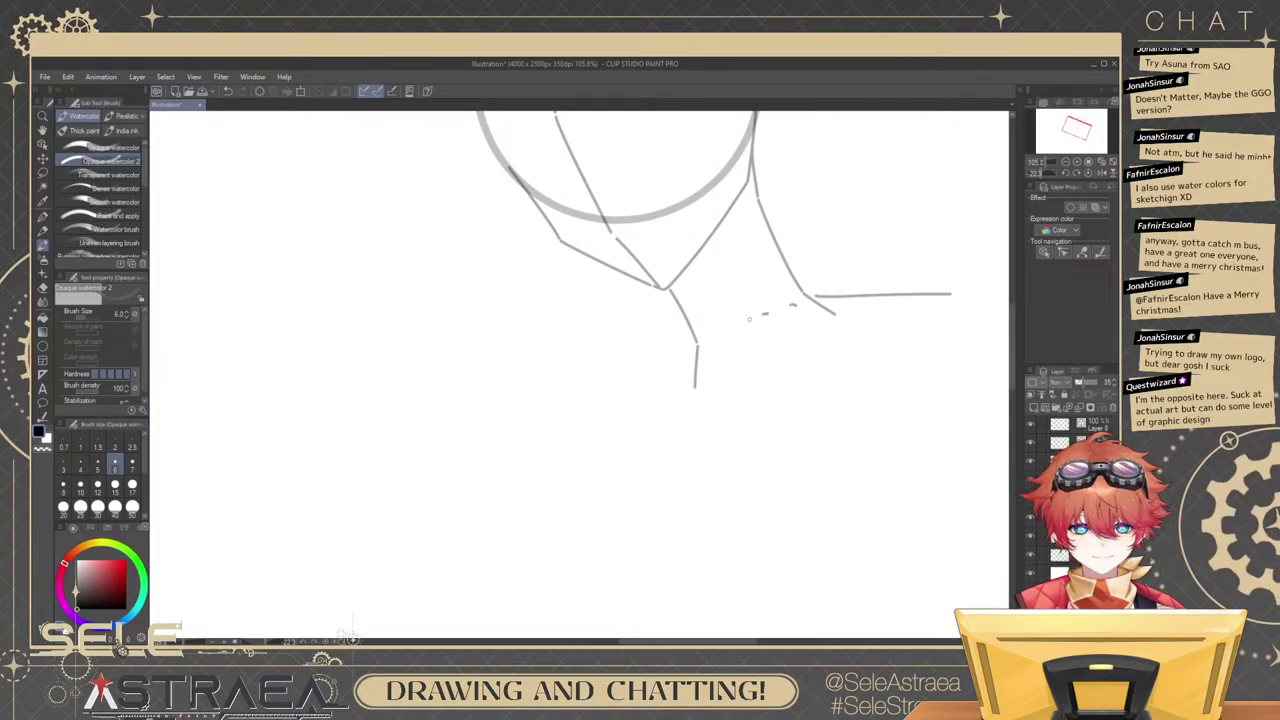
# Mark a dashed guide arc across the base of the neck and draw the left shoulder line from it, redoing it steeper.
pyautogui.moveTo(656, 384); pyautogui.dragTo(614, 428)
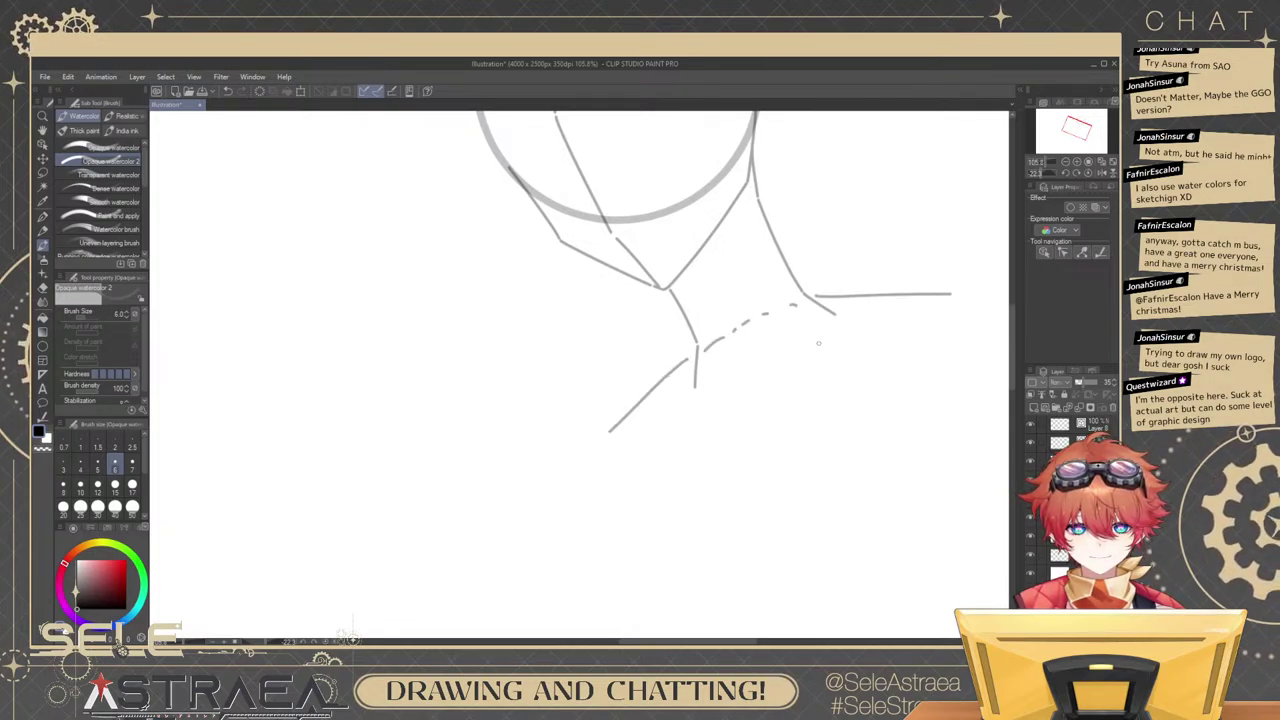
pyautogui.hotkey('ctrl', 'z')
pyautogui.moveTo(692, 356); pyautogui.dragTo(610, 436)
pyautogui.hotkey('ctrl', 'z')
pyautogui.moveTo(691, 366); pyautogui.dragTo(610, 456)
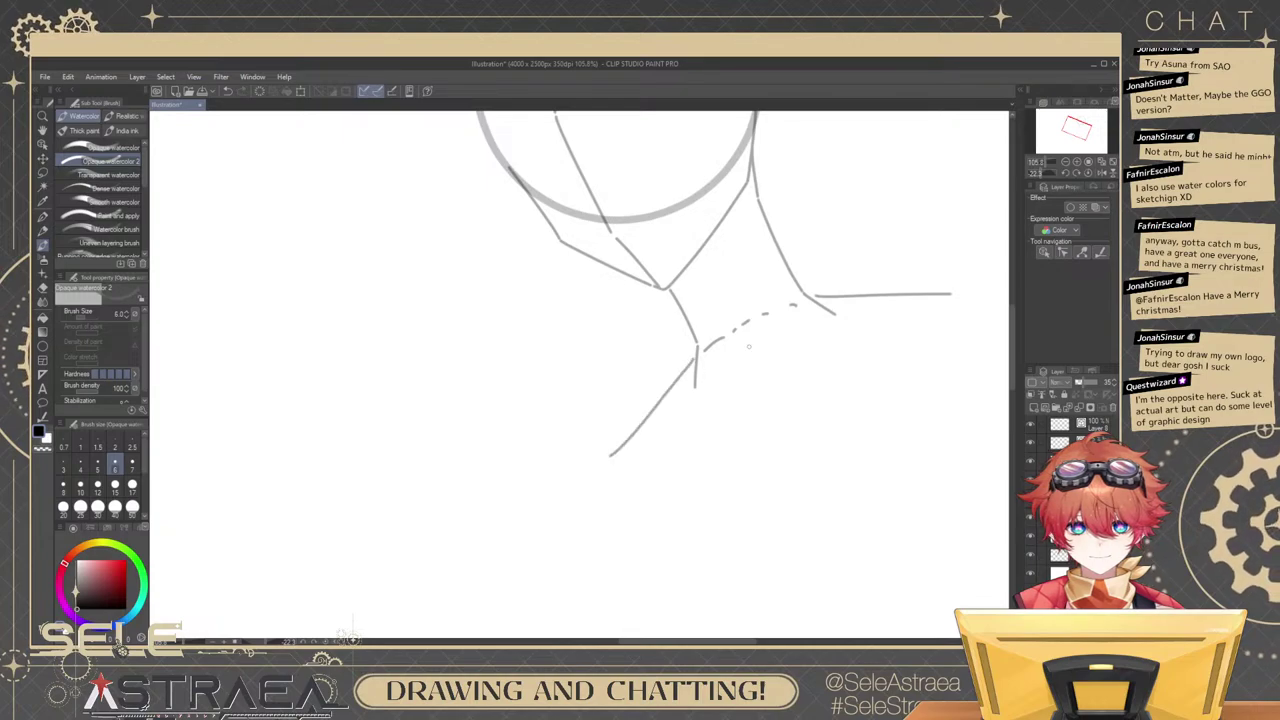
# Erase the dashed guide and the left shoulder line, and reset the canvas rotation.
pyautogui.press('e')
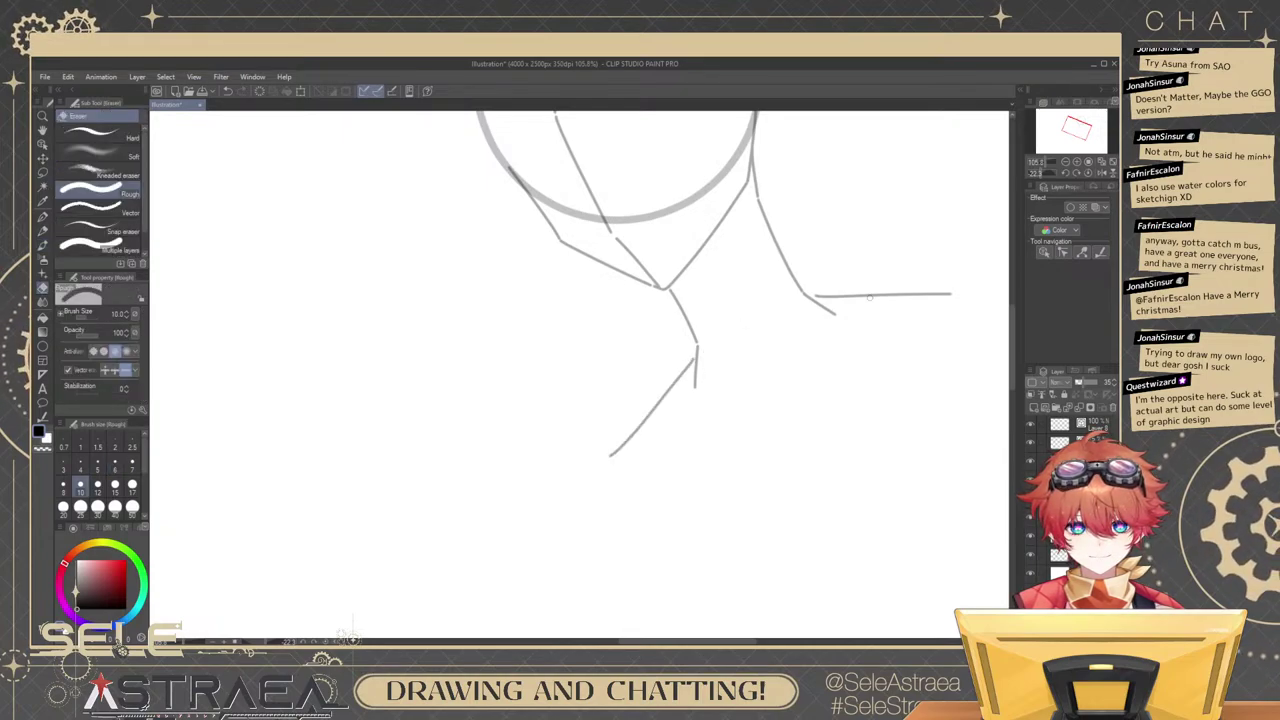
pyautogui.click(1089, 174)
pyautogui.moveTo(980, 340); pyautogui.dragTo(901, 360)
pyautogui.moveTo(715, 442)
pyautogui.mouseDown()
pyautogui.moveTo(823, 397)
pyautogui.moveTo(955, 373)
pyautogui.mouseUp()
pyautogui.moveTo(795, 345); pyautogui.dragTo(786, 380)
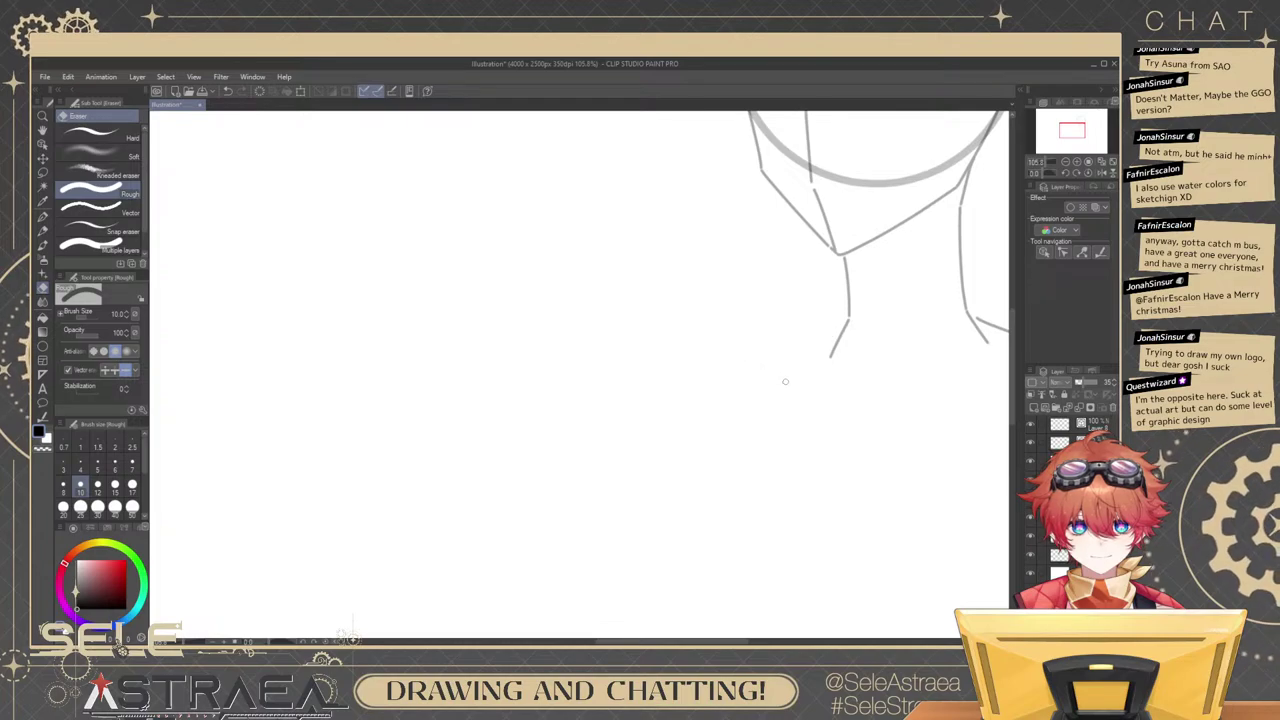
# Draw the left shoulder line again from the base of the front neck line with the brush, redoing it slightly longer and steeper.
pyautogui.press('b')
pyautogui.moveTo(838, 334); pyautogui.dragTo(735, 355)
pyautogui.hotkey('ctrl', 'z')
pyautogui.moveTo(840, 325); pyautogui.dragTo(730, 364)
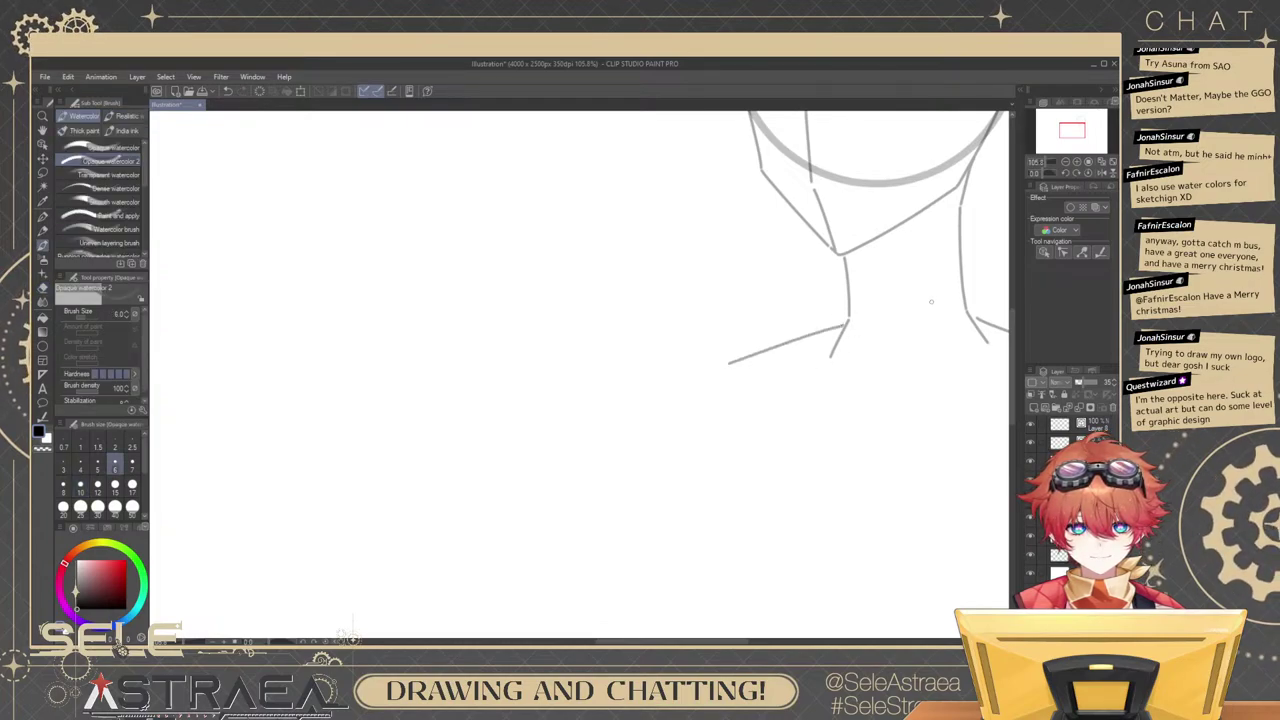
pyautogui.hotkey('ctrl', 'z')
pyautogui.moveTo(840, 326); pyautogui.dragTo(720, 365)
pyautogui.hotkey('ctrl', 'z')
pyautogui.moveTo(846, 325); pyautogui.dragTo(722, 373)
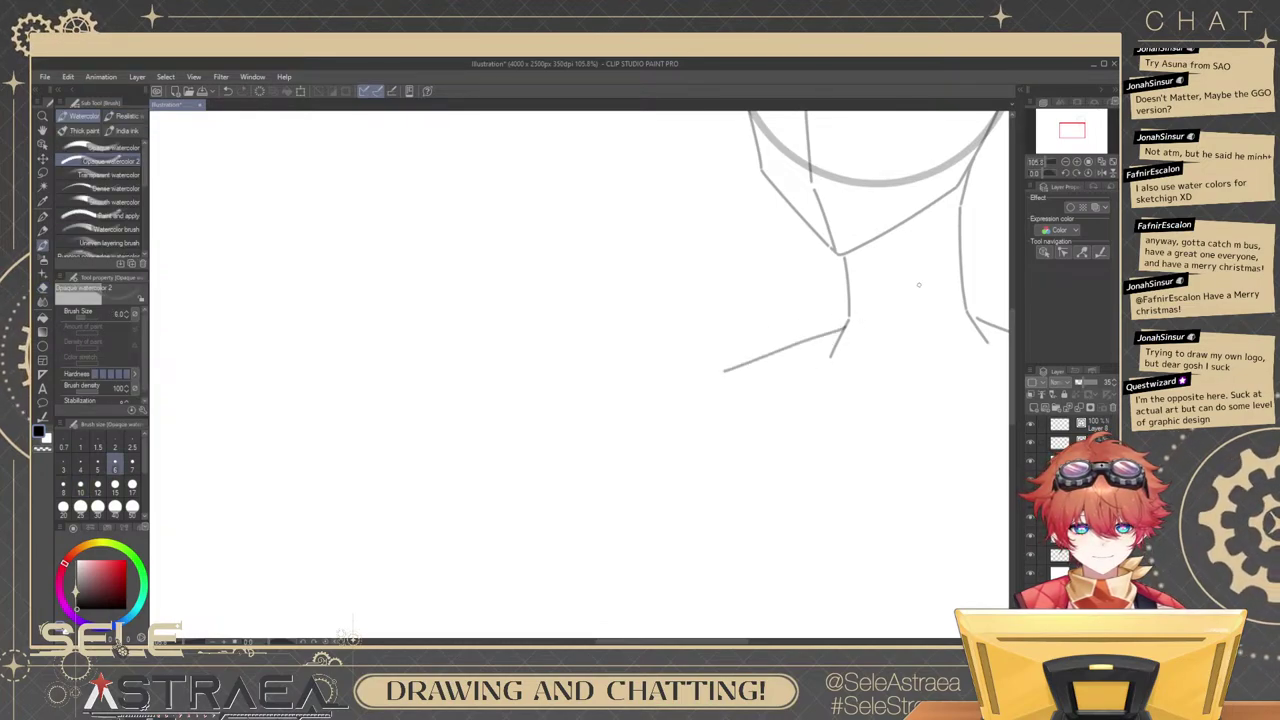
# Replace the right shoulder line with a longer, straight stroke starting where the back neck line meets its flare.
pyautogui.moveTo(1005, 318)
pyautogui.mouseDown()
pyautogui.moveTo(816, 322)
pyautogui.moveTo(942, 411)
pyautogui.mouseUp()
pyautogui.hotkey('ctrl', 'z')
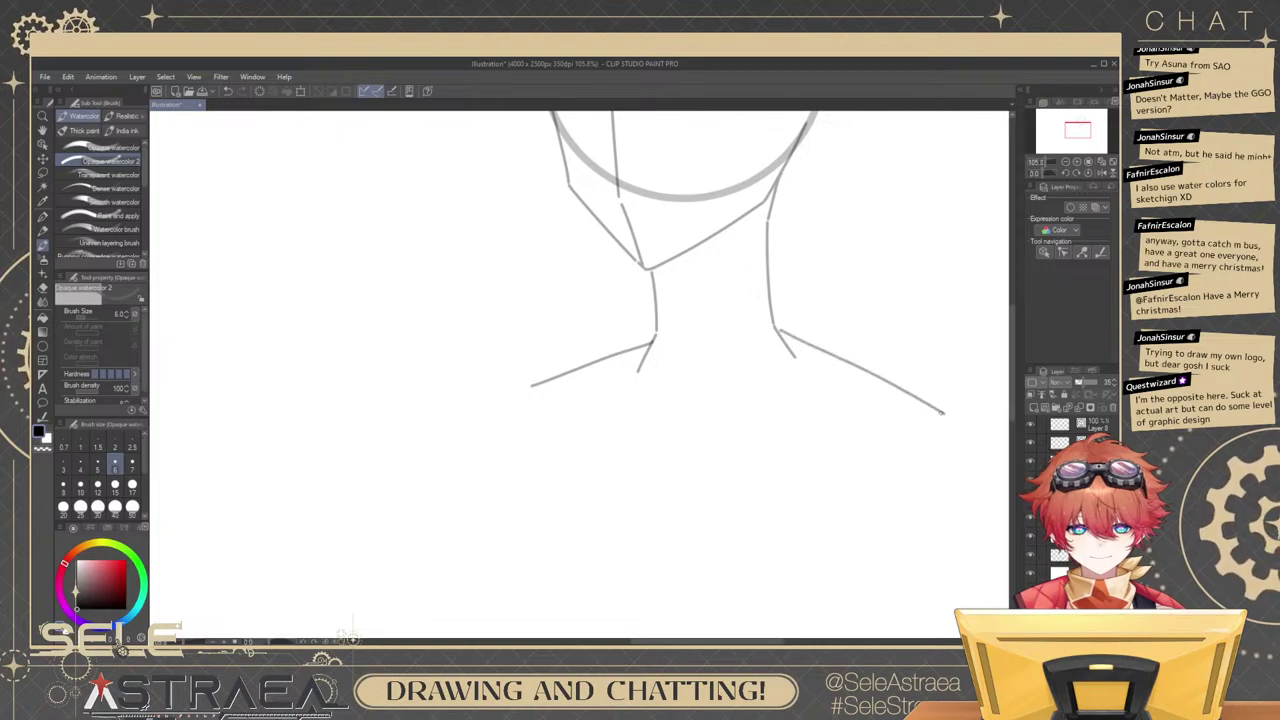
pyautogui.hotkey('ctrl', 'z')
pyautogui.moveTo(780, 331); pyautogui.dragTo(900, 413)
pyautogui.hotkey('ctrl', 'z')
pyautogui.moveTo(786, 331); pyautogui.dragTo(934, 419)
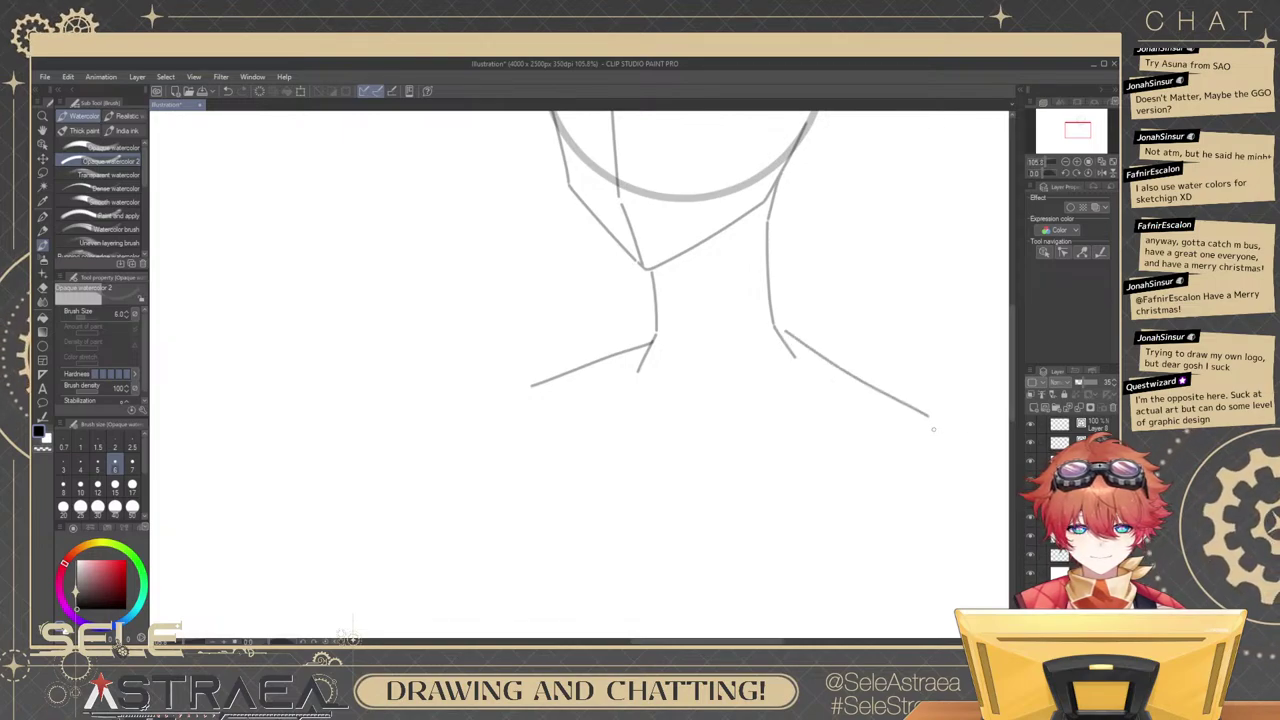
pyautogui.hotkey('ctrl', 'z')
pyautogui.moveTo(780, 328); pyautogui.dragTo(894, 394)
pyautogui.hotkey('ctrl', 'z')
pyautogui.moveTo(776, 328); pyautogui.dragTo(923, 412)
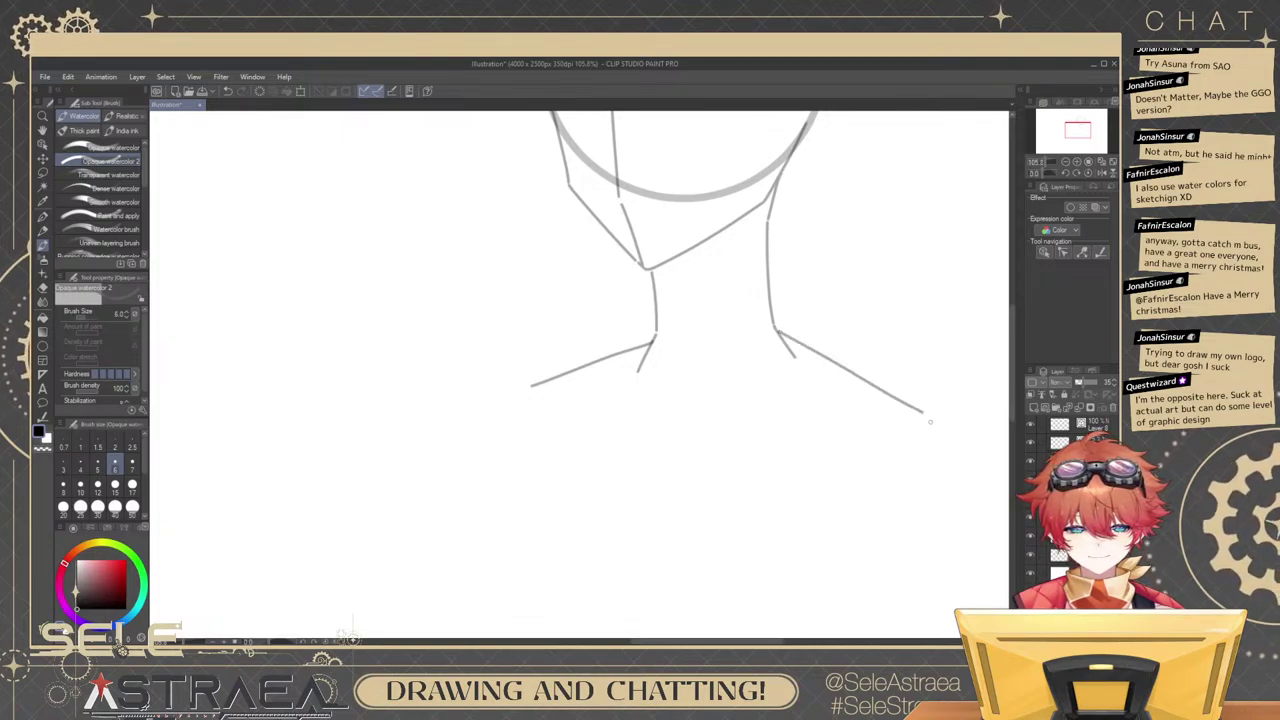
# Remove the left shoulder line and redraw it as a straight stroke from the front neck line on a rotated canvas.
pyautogui.moveTo(735, 374); pyautogui.dragTo(888, 385)
pyautogui.hotkey('ctrl', 'z')
pyautogui.moveTo(809, 346)
pyautogui.mouseDown()
pyautogui.moveTo(684, 379)
pyautogui.moveTo(797, 349)
pyautogui.moveTo(695, 369)
pyautogui.mouseUp()
pyautogui.hotkey('ctrl', 'z')
pyautogui.hotkey('ctrl', 'z')
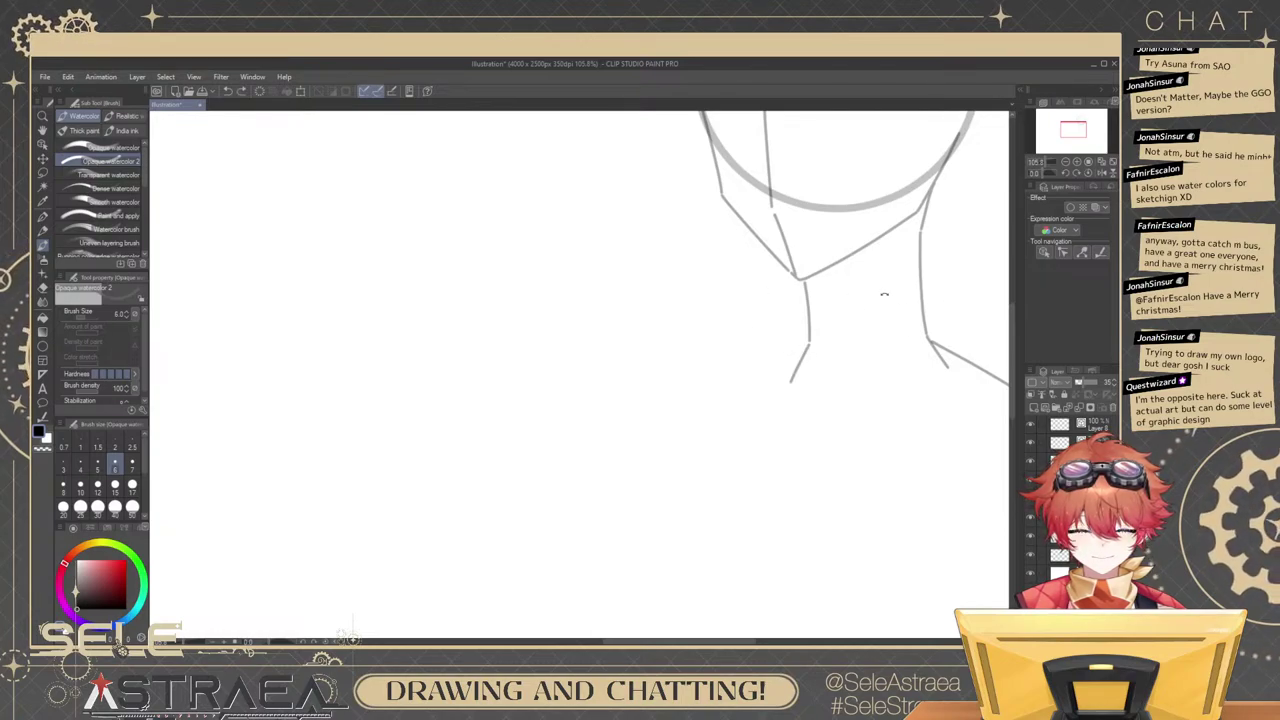
pyautogui.moveTo(884, 293)
pyautogui.mouseDown()
pyautogui.moveTo(722, 253)
pyautogui.moveTo(743, 375)
pyautogui.moveTo(703, 418)
pyautogui.mouseUp()
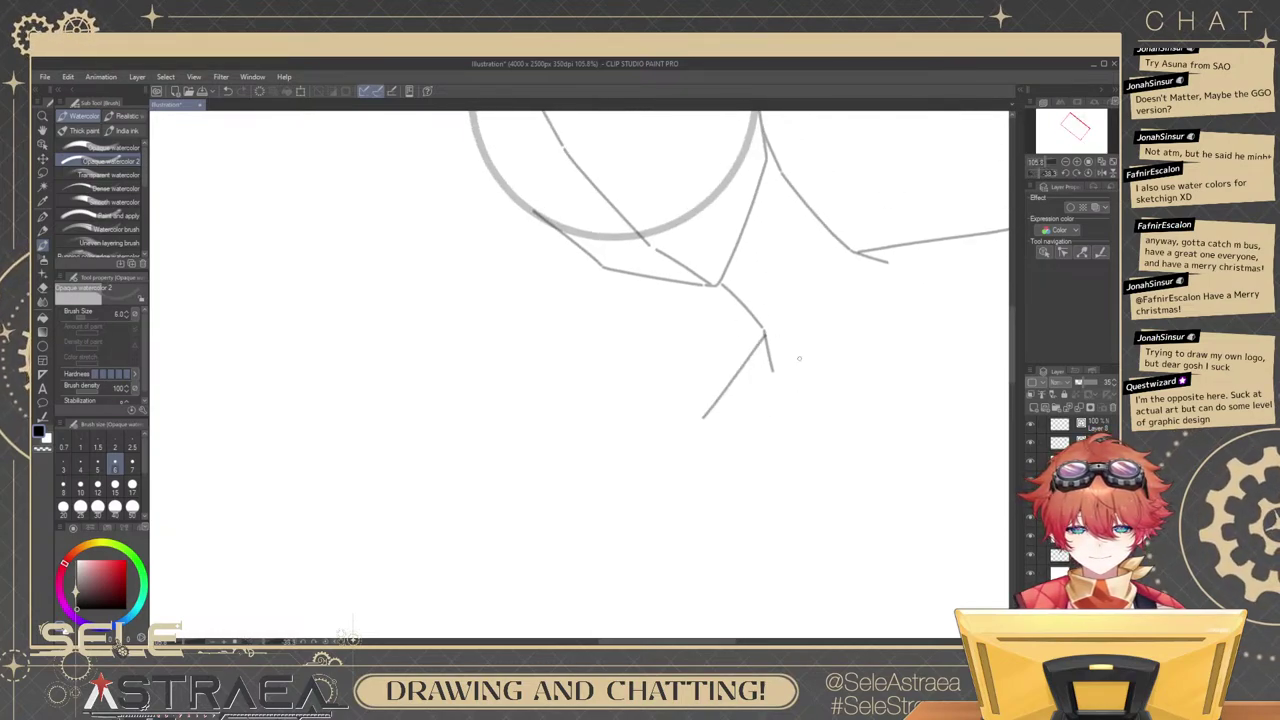
# Reset the canvas rotation, compare both shoulders at a smaller zoom, and lengthen the left shoulder line outward.
pyautogui.moveTo(923, 333); pyautogui.dragTo(838, 336)
pyautogui.click(1090, 174)
pyautogui.scroll(-5, 873, 315)
pyautogui.moveTo(908, 314); pyautogui.dragTo(836, 309)
pyautogui.scroll(4, 814, 347)
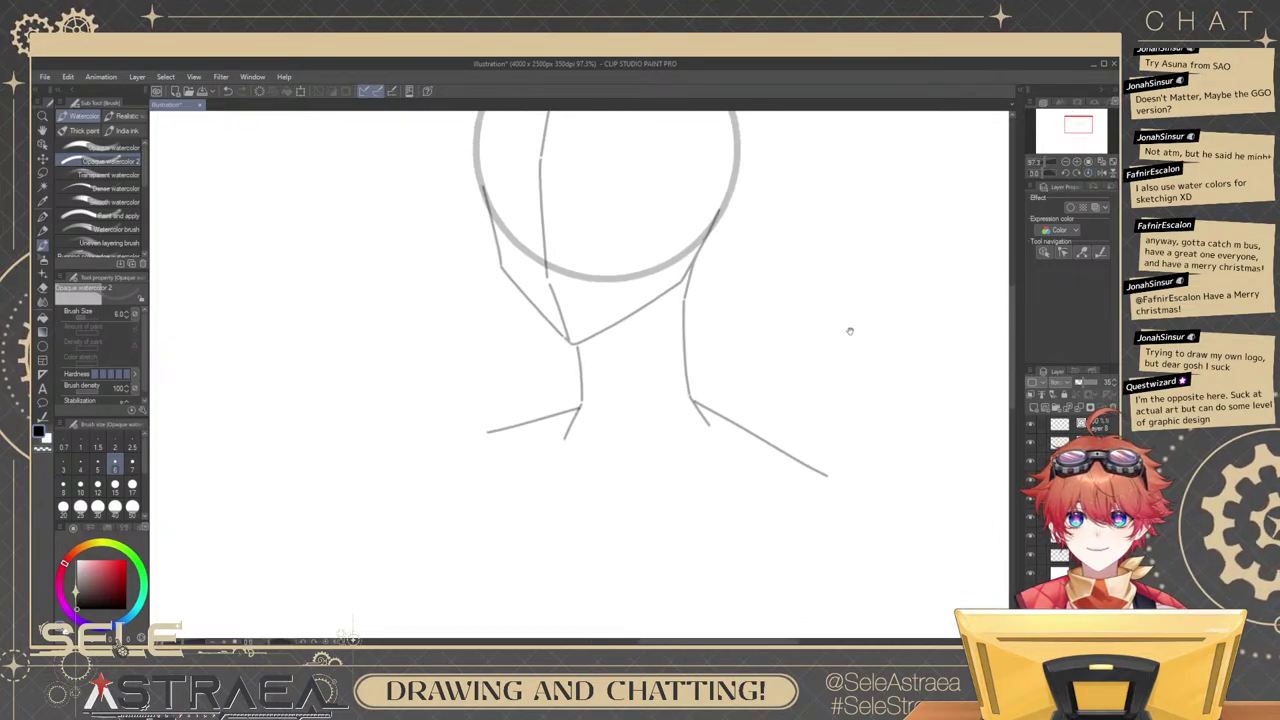
pyautogui.moveTo(872, 401)
pyautogui.mouseDown()
pyautogui.moveTo(857, 386)
pyautogui.moveTo(894, 354)
pyautogui.moveTo(874, 449)
pyautogui.moveTo(868, 298)
pyautogui.moveTo(910, 232)
pyautogui.mouseUp()
pyautogui.moveTo(769, 380); pyautogui.dragTo(884, 389)
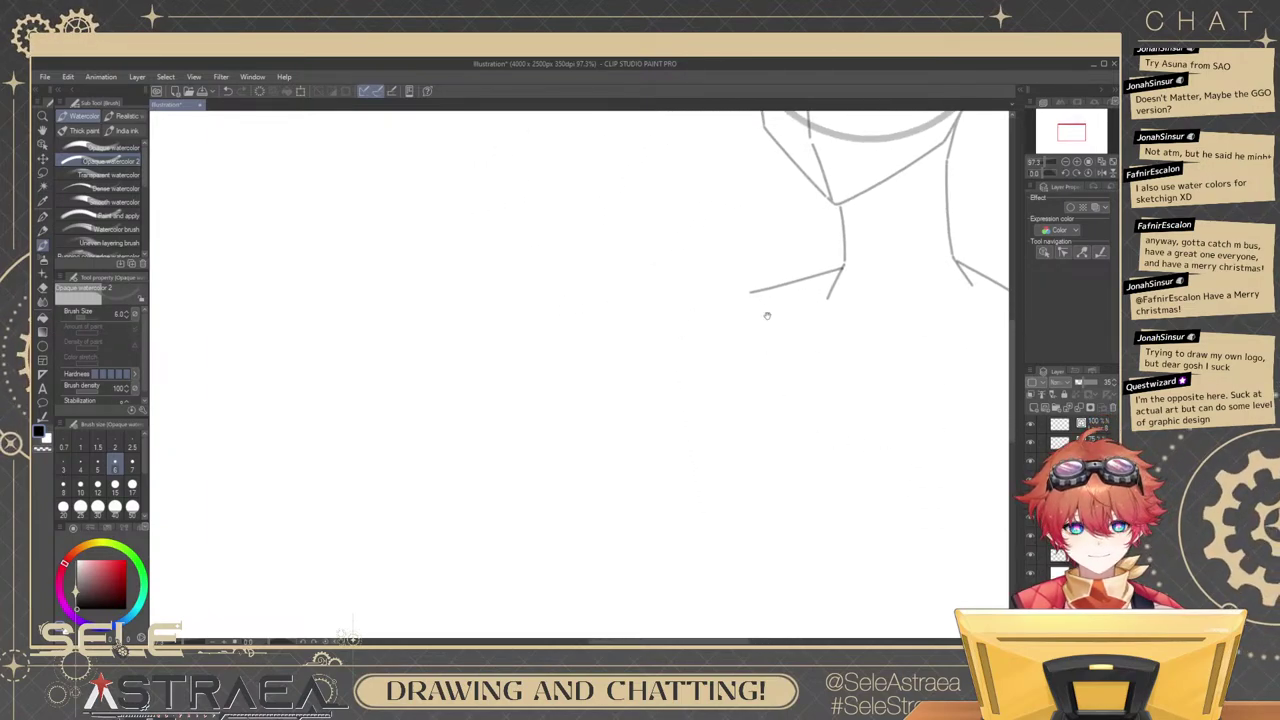
pyautogui.moveTo(767, 316); pyautogui.dragTo(731, 403)
pyautogui.keyDown('ctrl'); pyautogui.click(793, 365); pyautogui.keyUp('ctrl')
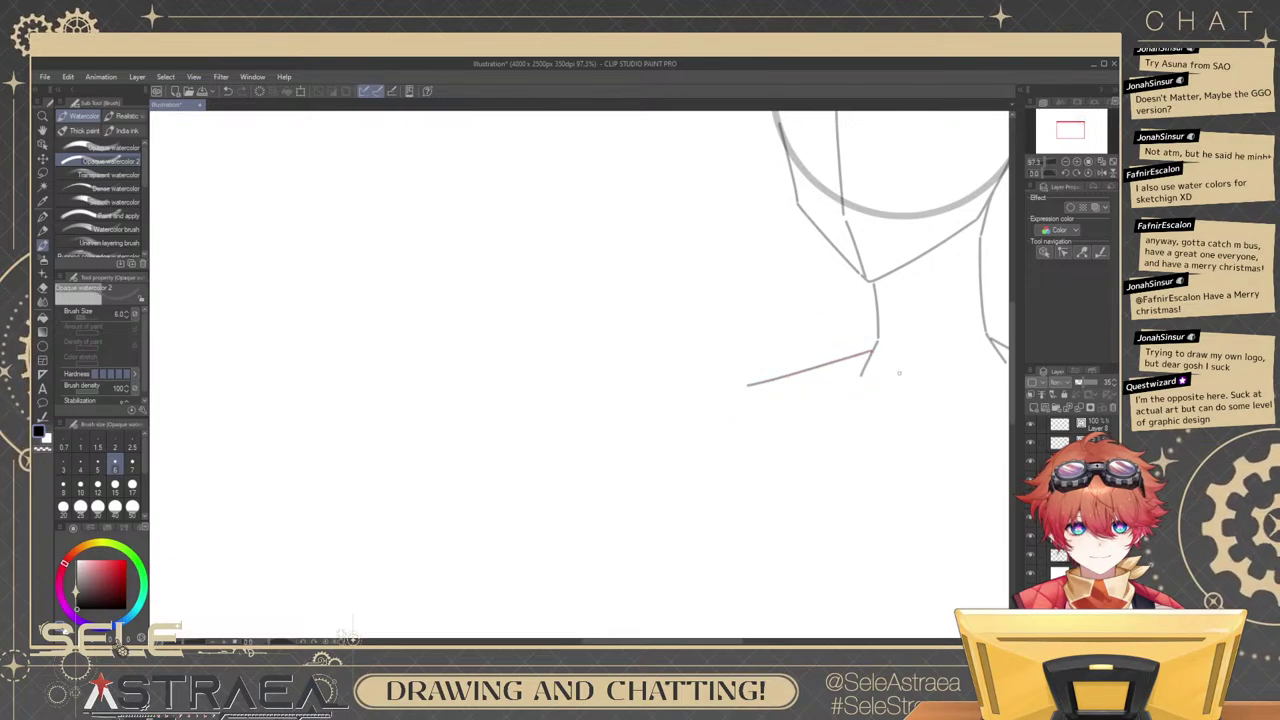
# Try a long curved stroke across the chest below the shoulders and undo it.
pyautogui.moveTo(958, 344)
pyautogui.mouseDown()
pyautogui.moveTo(800, 263)
pyautogui.moveTo(771, 269)
pyautogui.mouseUp()
pyautogui.moveTo(535, 314); pyautogui.dragTo(768, 412)
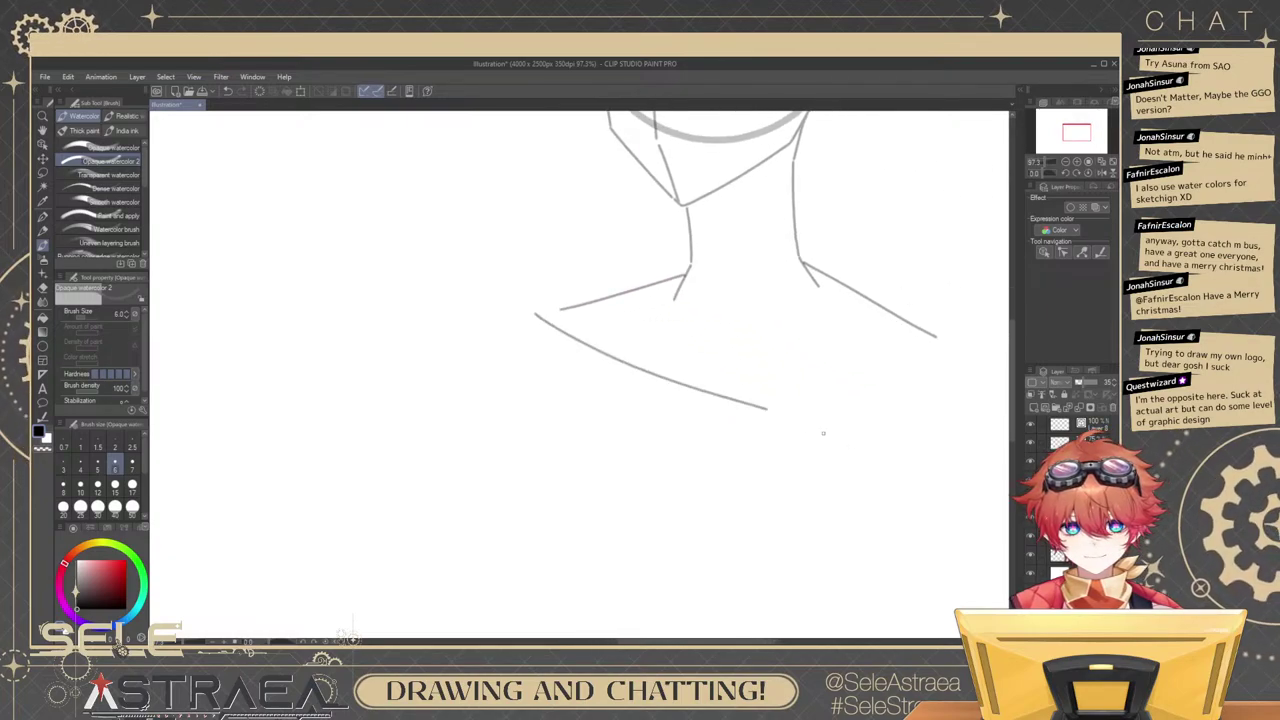
pyautogui.hotkey('ctrl', 'z')
# Round off the outer end of the left shoulder with a short curve and draw the outer arm line down from it.
pyautogui.moveTo(596, 343)
pyautogui.mouseDown()
pyautogui.moveTo(806, 373)
pyautogui.moveTo(738, 408)
pyautogui.mouseUp()
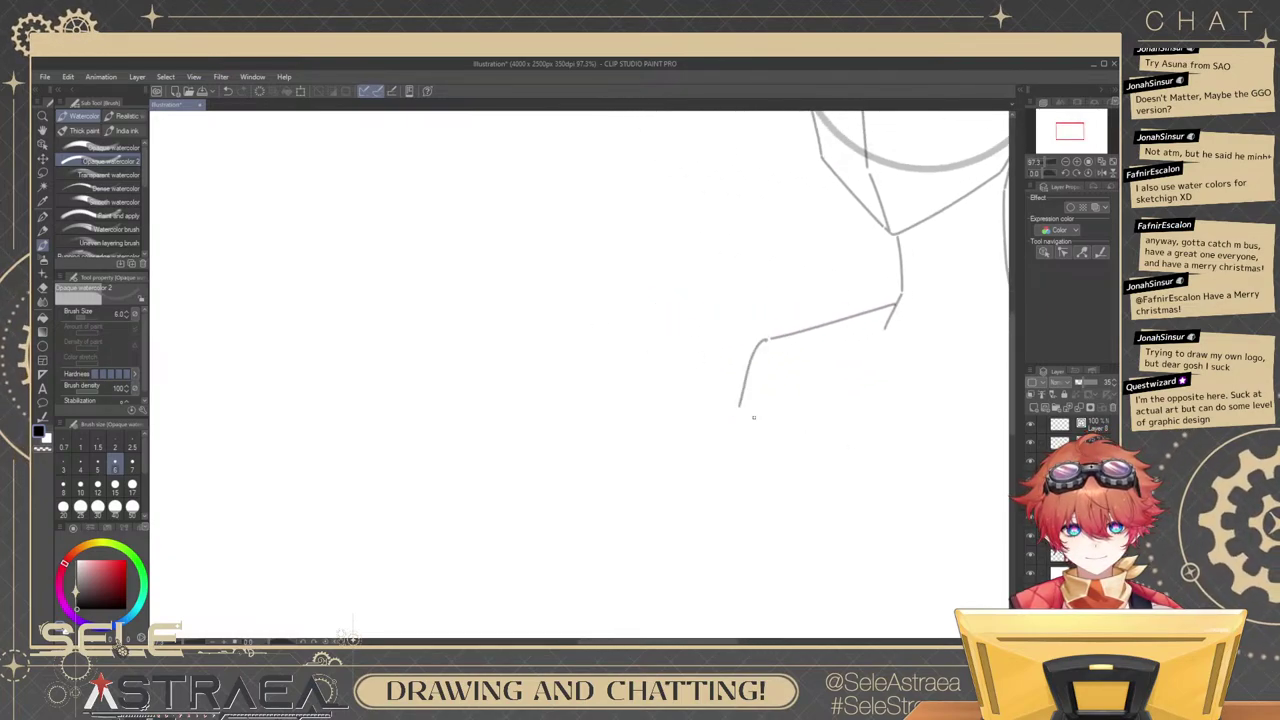
pyautogui.hotkey('ctrl', 'z')
pyautogui.moveTo(765, 340); pyautogui.dragTo(722, 522)
pyautogui.hotkey('ctrl', 'z')
pyautogui.moveTo(765, 340)
pyautogui.mouseDown()
pyautogui.moveTo(714, 472)
pyautogui.moveTo(745, 357)
pyautogui.moveTo(735, 546)
pyautogui.mouseUp()
pyautogui.hotkey('ctrl', 'z')
pyautogui.hotkey('ctrl', 'z')
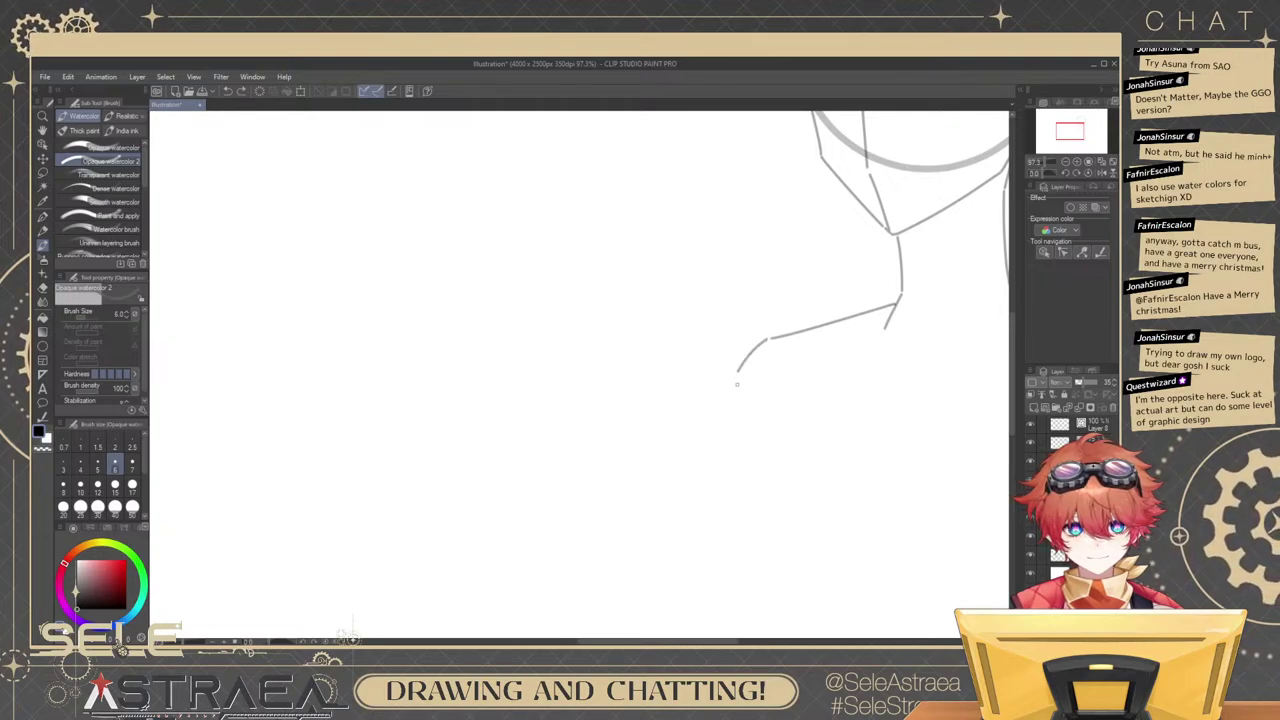
pyautogui.moveTo(737, 376); pyautogui.dragTo(750, 506)
# Lengthen the right shoulder line outward and curve its end downward into a rounded shoulder cap.
pyautogui.moveTo(894, 366); pyautogui.dragTo(640, 327)
pyautogui.moveTo(840, 291); pyautogui.dragTo(820, 277)
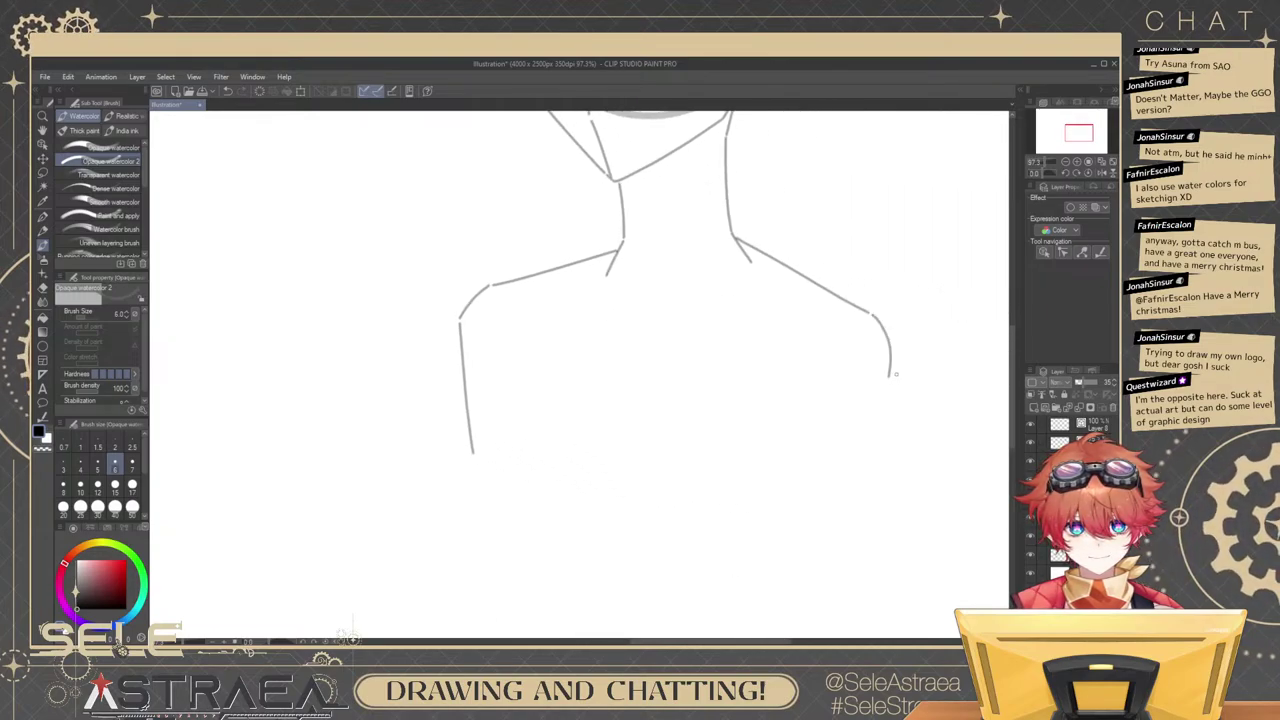
pyautogui.hotkey('ctrl', 'z')
pyautogui.moveTo(872, 312)
pyautogui.mouseDown()
pyautogui.moveTo(896, 341)
pyautogui.moveTo(913, 330)
pyautogui.moveTo(918, 382)
pyautogui.mouseUp()
pyautogui.hotkey('ctrl', 'z')
pyautogui.keyDown('ctrl'); pyautogui.click(869, 312); pyautogui.keyUp('ctrl')
pyautogui.hotkey('ctrl', 'z')
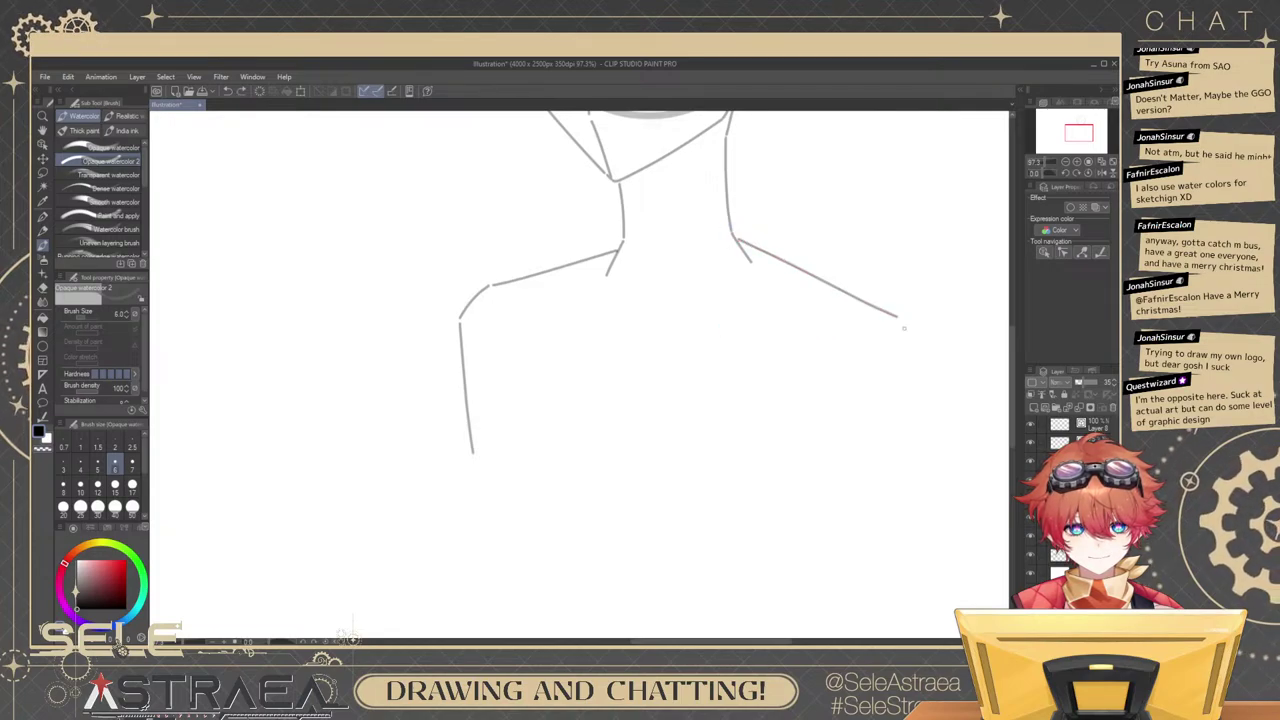
pyautogui.hotkey('ctrl', 'z')
pyautogui.moveTo(898, 315); pyautogui.dragTo(921, 391)
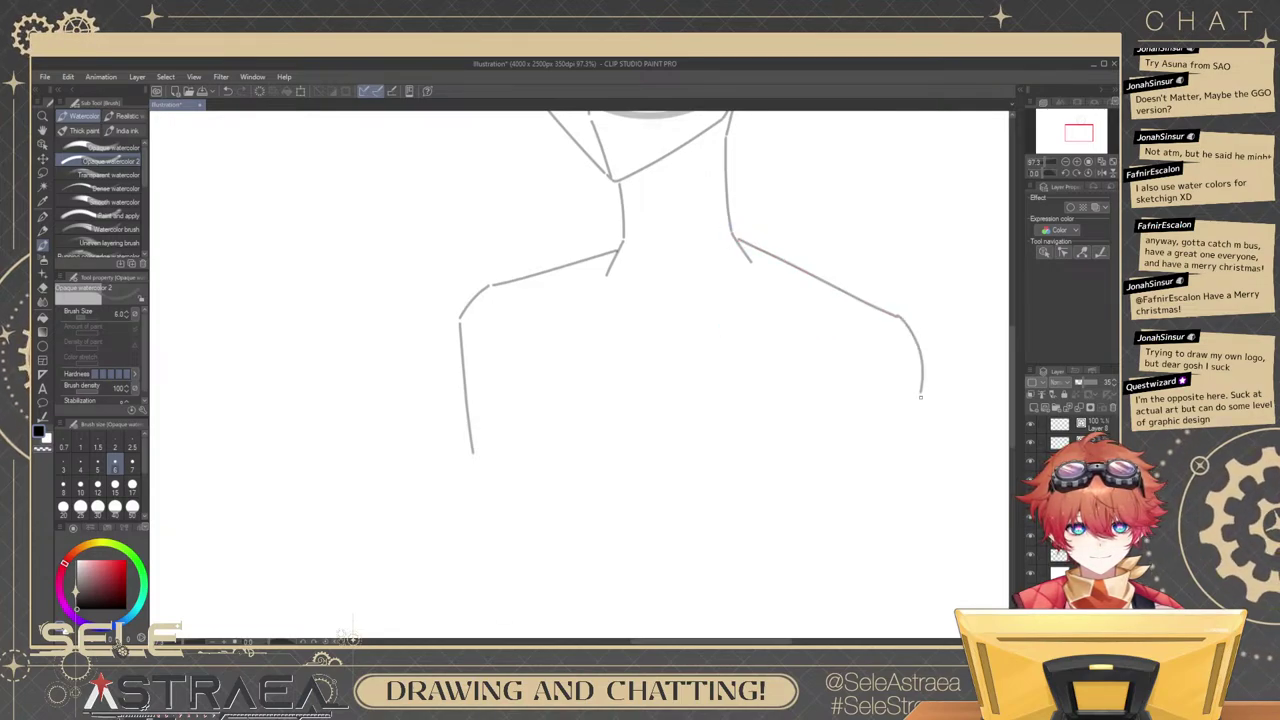
# Draw the outer line of the right arm straight down from the shoulder cap and zoom out to check the figure.
pyautogui.moveTo(754, 442); pyautogui.dragTo(907, 427)
pyautogui.scroll(-12, 860, 336)
pyautogui.moveTo(944, 287); pyautogui.dragTo(893, 296)
pyautogui.scroll(8, 886, 297)
pyautogui.moveTo(761, 349); pyautogui.dragTo(806, 335)
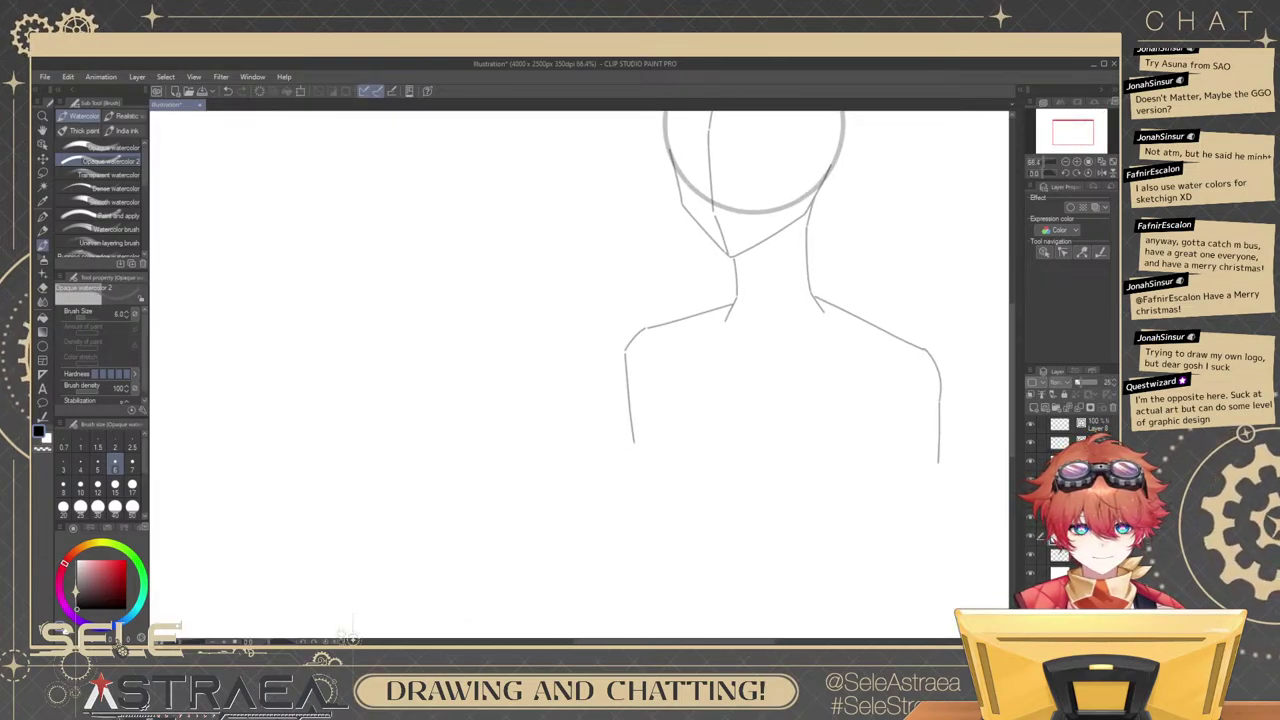
# Set the brush size to 8 and draw the top edge of the torso from the left shoulder to below the neck.
pyautogui.click(63, 487)
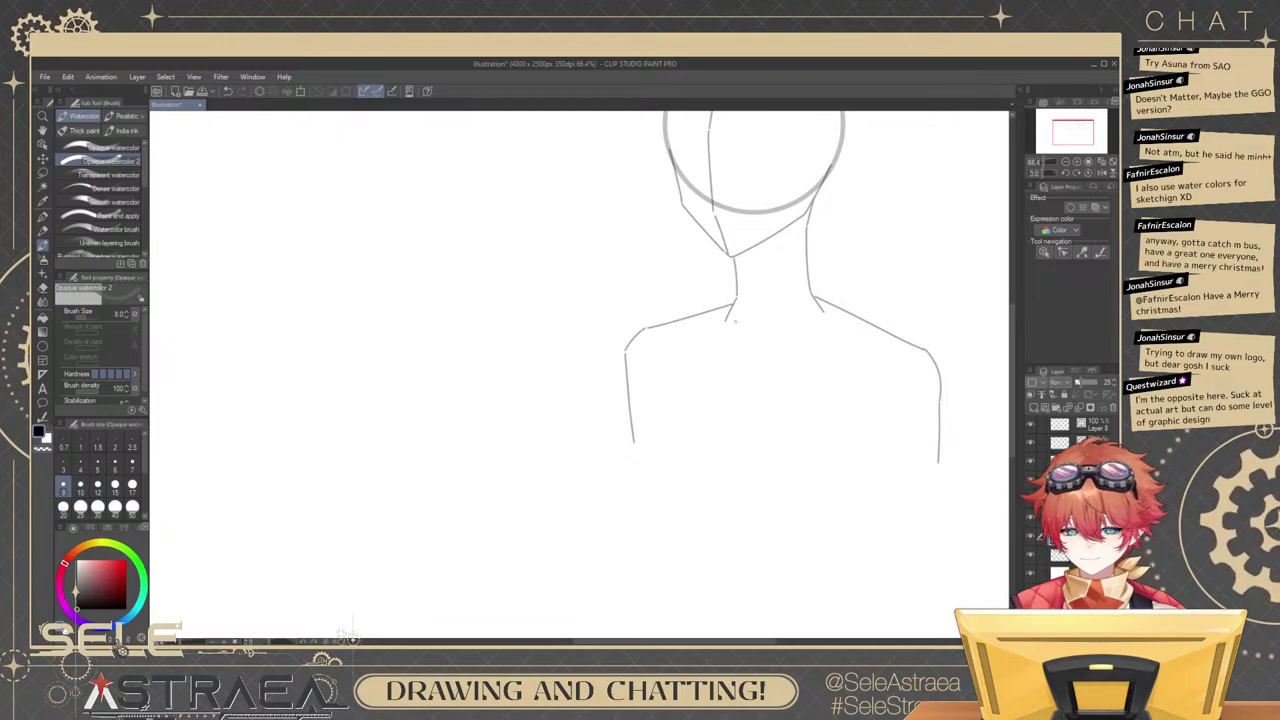
pyautogui.hotkey('ctrl', 'z')
pyautogui.moveTo(642, 335)
pyautogui.mouseDown()
pyautogui.moveTo(922, 344)
pyautogui.moveTo(885, 347)
pyautogui.moveTo(887, 361)
pyautogui.moveTo(717, 323)
pyautogui.moveTo(796, 327)
pyautogui.moveTo(782, 314)
pyautogui.moveTo(931, 366)
pyautogui.mouseUp()
pyautogui.hotkey('ctrl', 'z')
pyautogui.hotkey('ctrl', 'z')
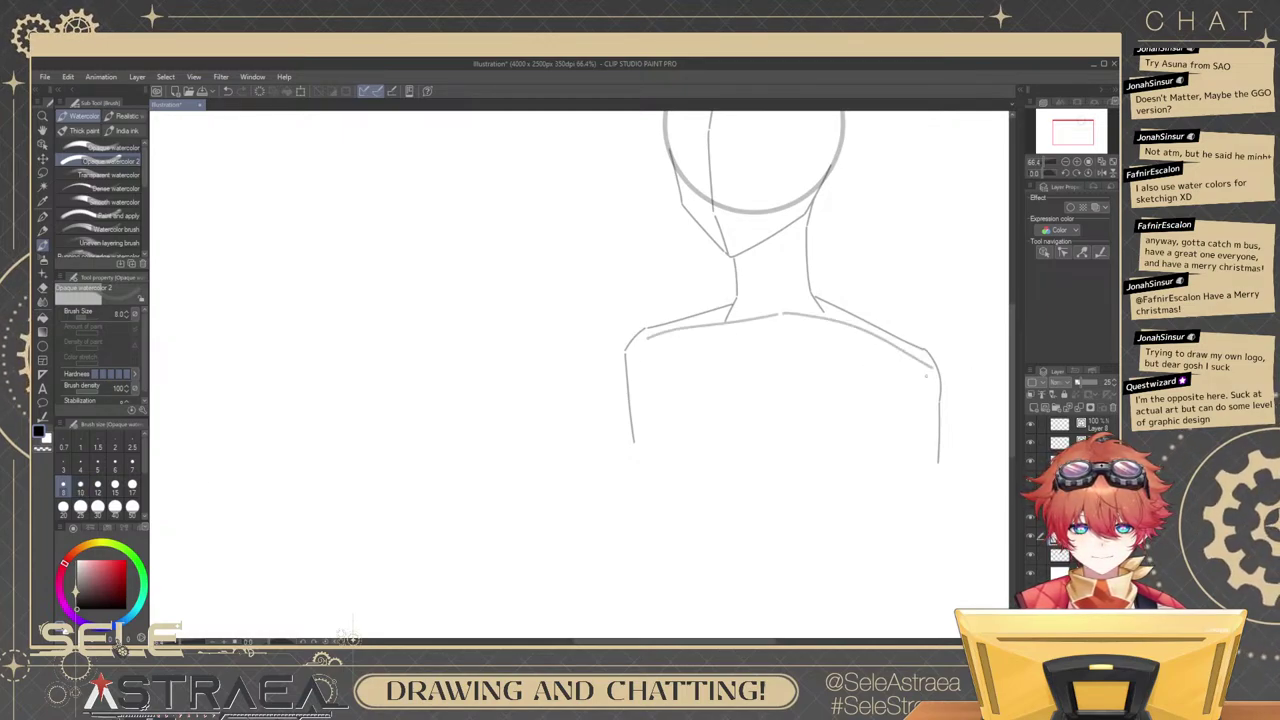
# Redraw the right half of the torso's top edge, sloping from below the neck down to the right shoulder.
pyautogui.hotkey('ctrl', 'z')
pyautogui.moveTo(777, 309)
pyautogui.mouseDown()
pyautogui.moveTo(814, 316)
pyautogui.moveTo(915, 363)
pyautogui.mouseUp()
pyautogui.hotkey('ctrl', 'z')
pyautogui.hotkey('ctrl', 'z')
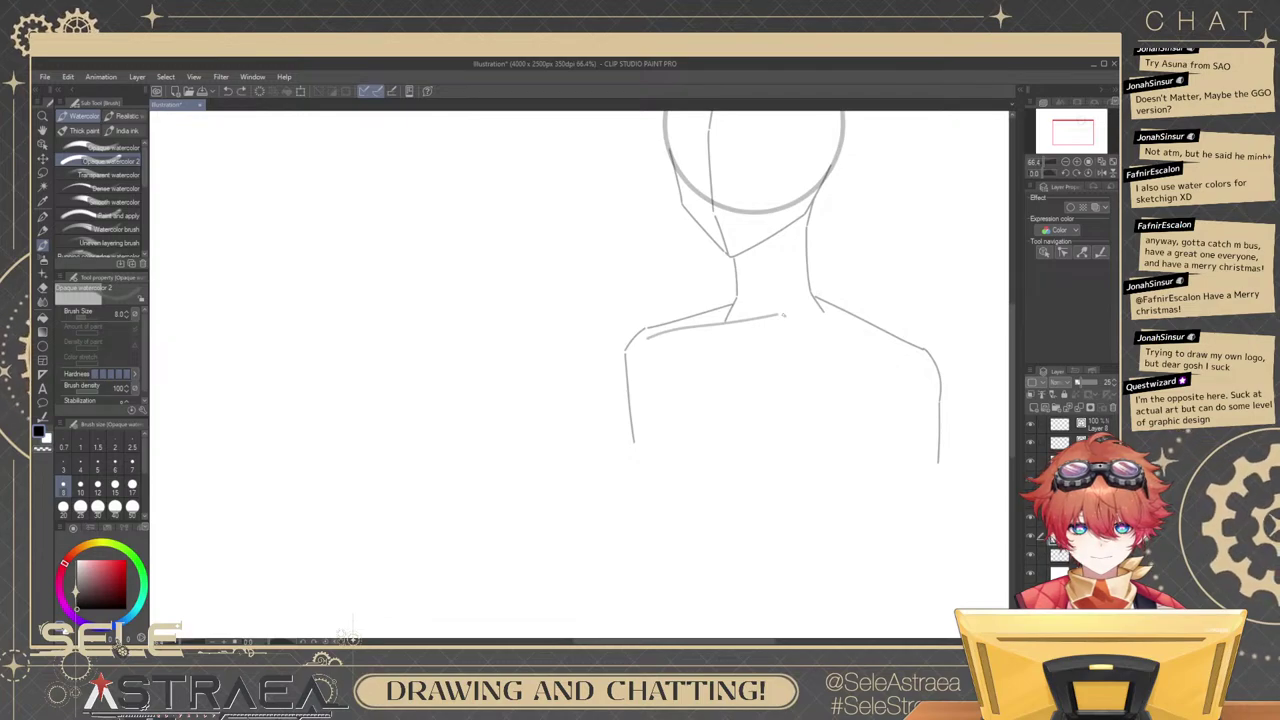
pyautogui.moveTo(782, 316); pyautogui.dragTo(924, 372)
# Draw the torso's left side angling out to the chest and in toward the waist, plus a right side line down from the shoulder.
pyautogui.moveTo(647, 351); pyautogui.dragTo(706, 522)
pyautogui.moveTo(791, 414); pyautogui.dragTo(798, 382)
pyautogui.hotkey('ctrl', 'z')
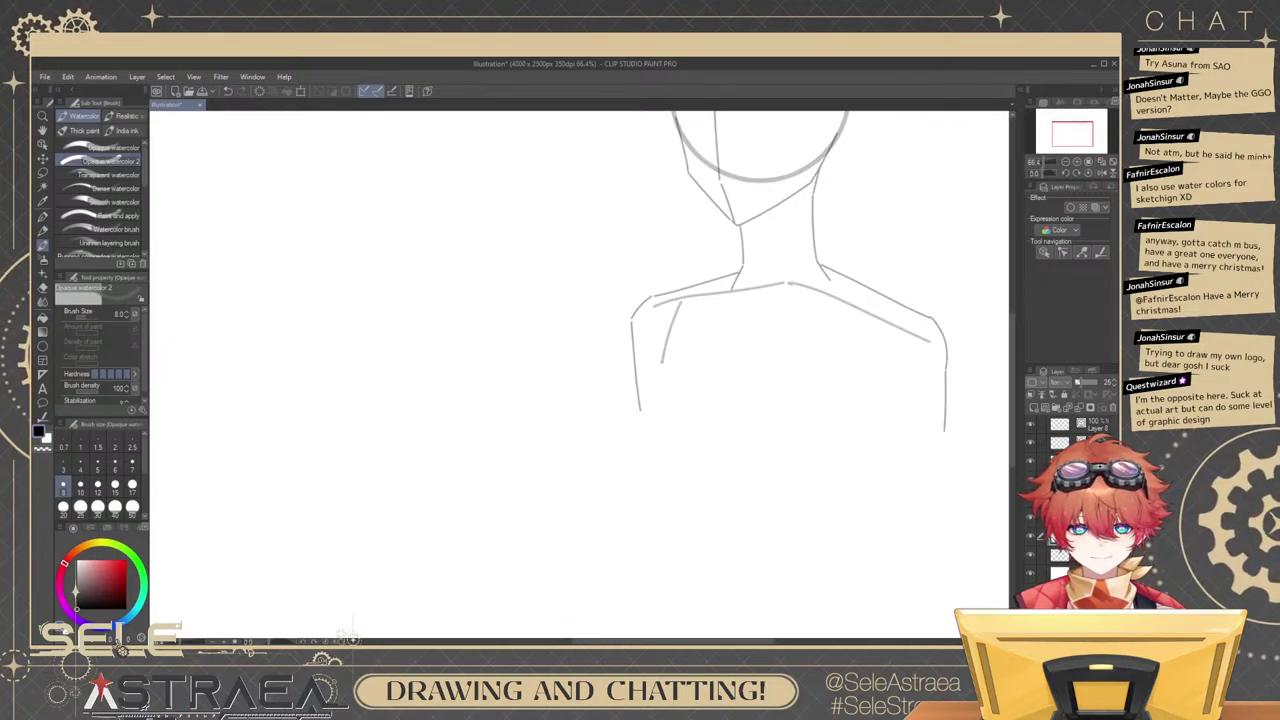
pyautogui.moveTo(669, 404); pyautogui.dragTo(730, 510)
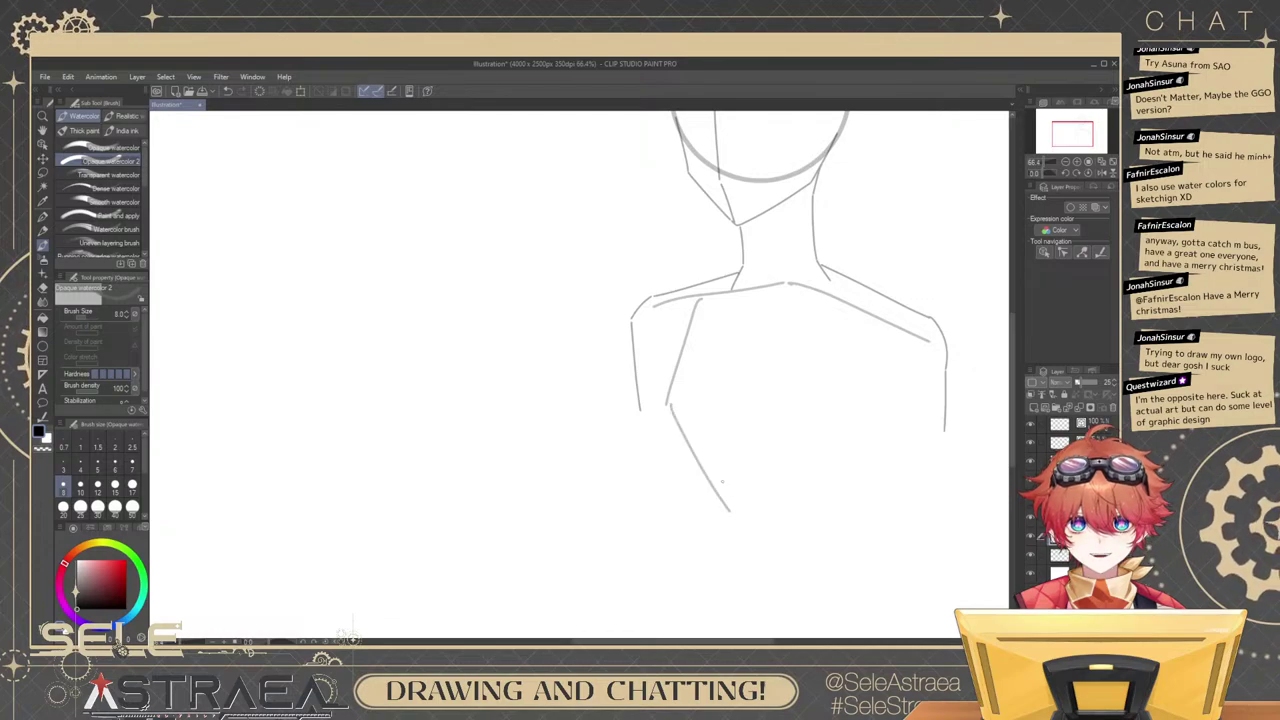
pyautogui.moveTo(930, 345)
pyautogui.mouseDown()
pyautogui.moveTo(871, 489)
pyautogui.moveTo(893, 490)
pyautogui.mouseUp()
pyautogui.hotkey('ctrl', 'z')
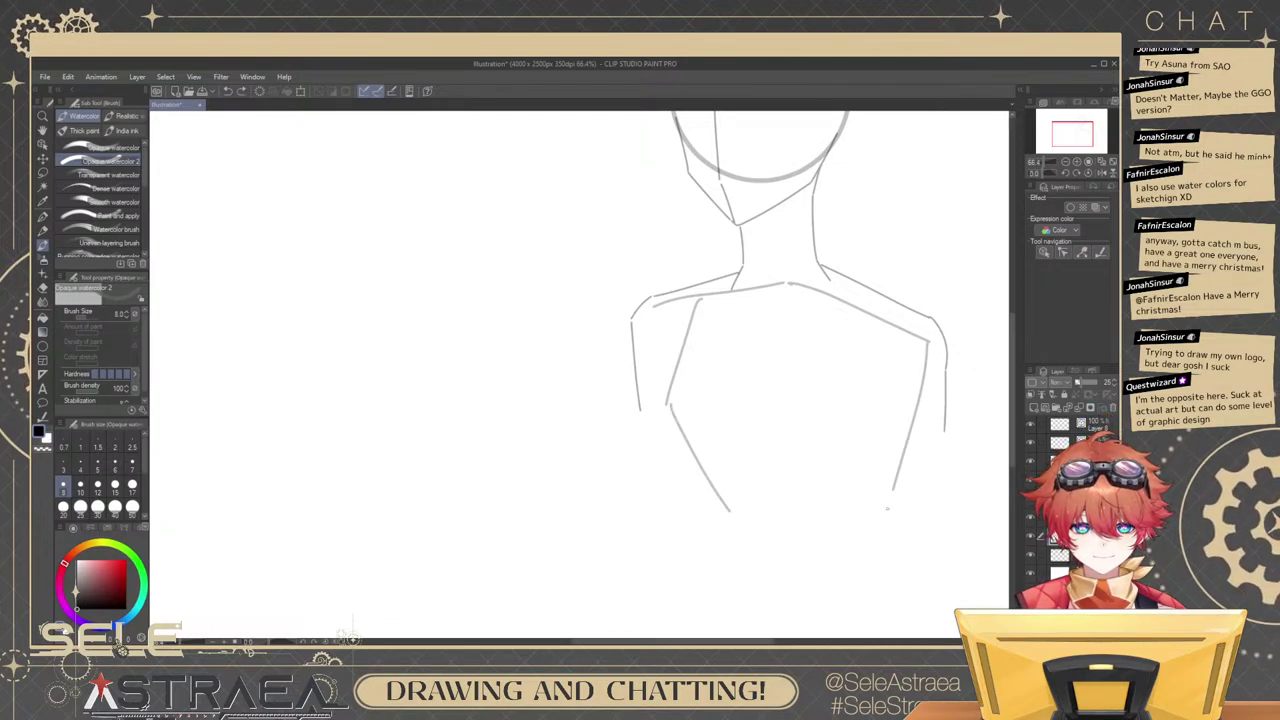
# Replace the torso's lower left side line with a steeper one and delete the right side line.
pyautogui.keyDown('ctrl'); pyautogui.click(692, 457); pyautogui.keyUp('ctrl')
pyautogui.press('Delete')
pyautogui.moveTo(669, 405); pyautogui.dragTo(718, 526)
pyautogui.hotkey('ctrl', 'z')
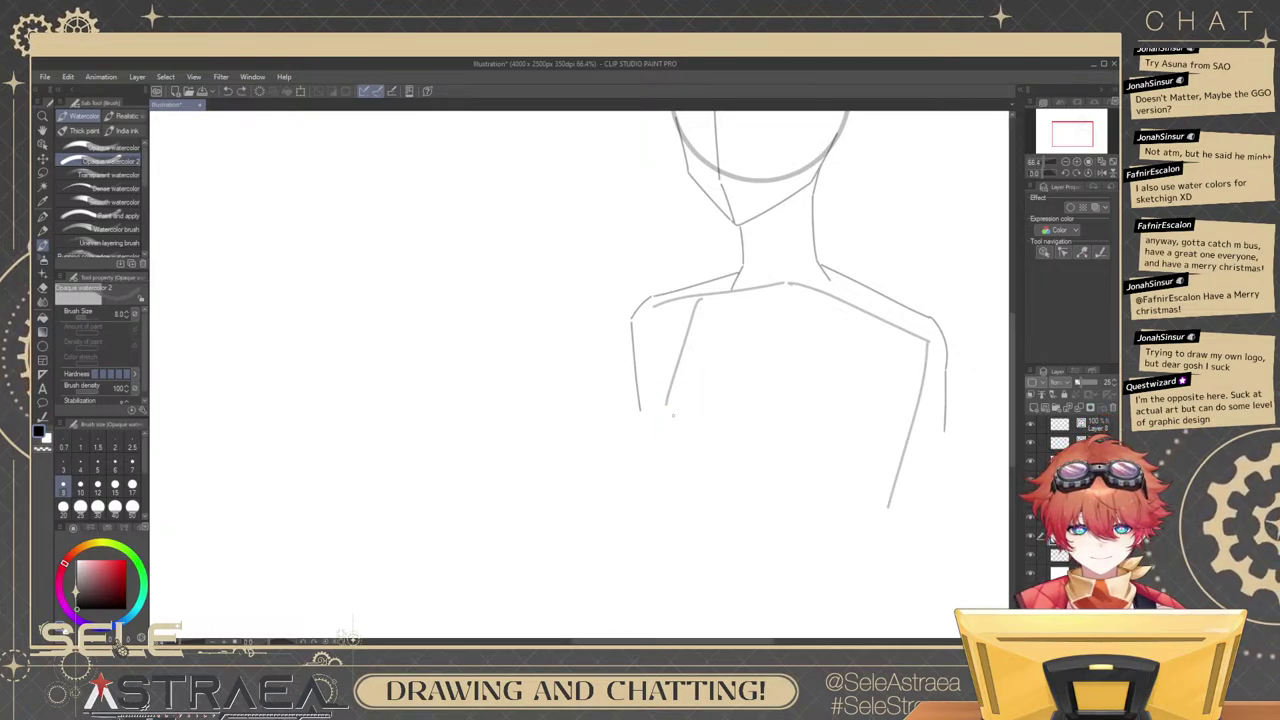
pyautogui.moveTo(845, 506); pyautogui.dragTo(827, 439)
pyautogui.keyDown('ctrl'); pyautogui.click(894, 386); pyautogui.keyUp('ctrl')
pyautogui.press('Delete')
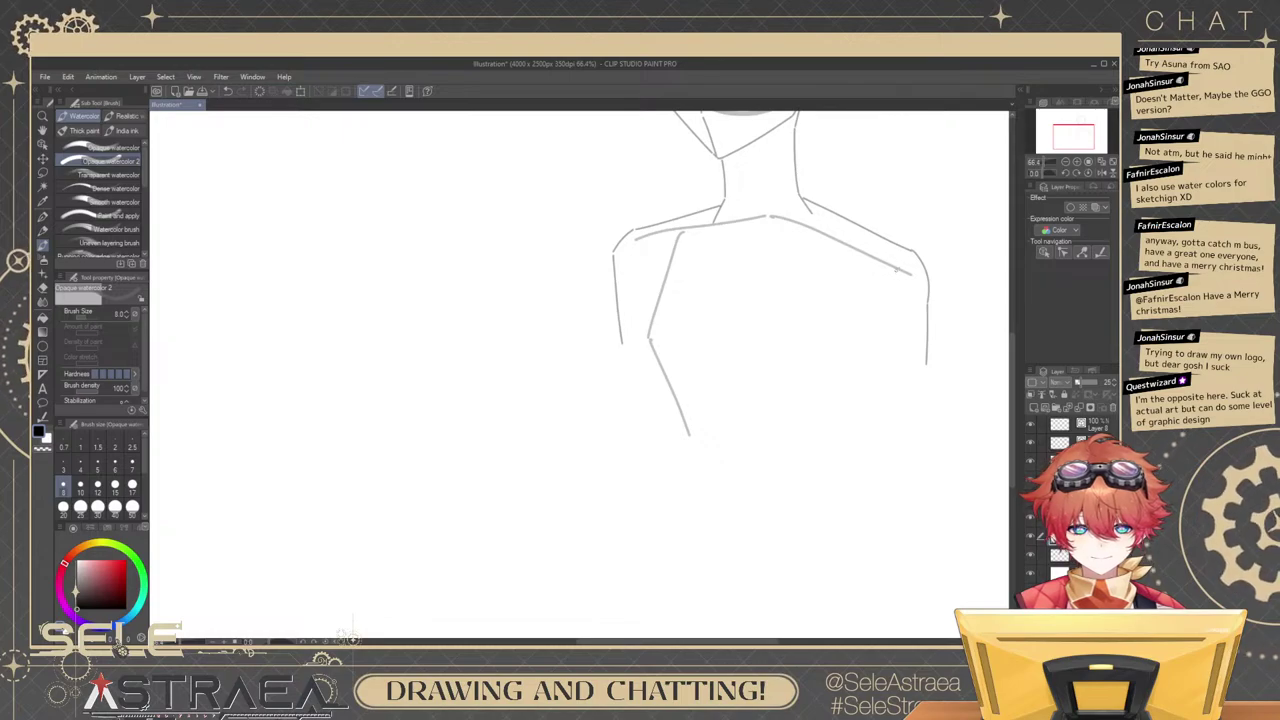
# Delete the right half of the torso's top edge and redraw it as a gentle curve reaching the right shoulder point.
pyautogui.moveTo(825, 234); pyautogui.dragTo(924, 253)
pyautogui.hotkey('ctrl', 'z')
pyautogui.keyDown('ctrl'); pyautogui.click(900, 268); pyautogui.keyUp('ctrl')
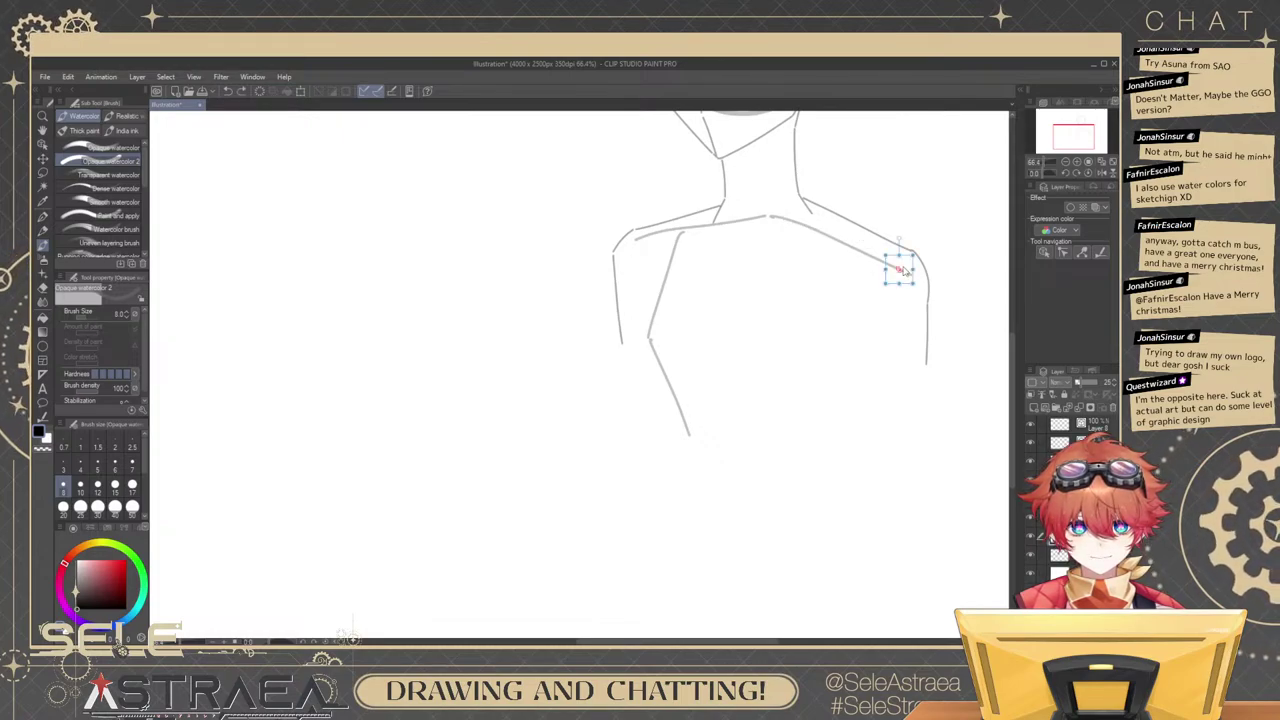
pyautogui.press('Delete')
pyautogui.keyDown('ctrl'); pyautogui.click(906, 274); pyautogui.keyUp('ctrl')
pyautogui.press('Delete')
pyautogui.moveTo(767, 215)
pyautogui.mouseDown()
pyautogui.moveTo(895, 230)
pyautogui.moveTo(918, 253)
pyautogui.moveTo(863, 383)
pyautogui.mouseUp()
pyautogui.hotkey('ctrl', 'z')
pyautogui.hotkey('ctrl', 'z')
# Draw the torso's right side tapering toward the waist and redraw the lower left side more steeply, continuing it down to the hip.
pyautogui.moveTo(902, 255)
pyautogui.mouseDown()
pyautogui.moveTo(874, 395)
pyautogui.moveTo(865, 403)
pyautogui.moveTo(869, 377)
pyautogui.moveTo(826, 472)
pyautogui.mouseUp()
pyautogui.keyDown('ctrl'); pyautogui.click(680, 415); pyautogui.keyUp('ctrl')
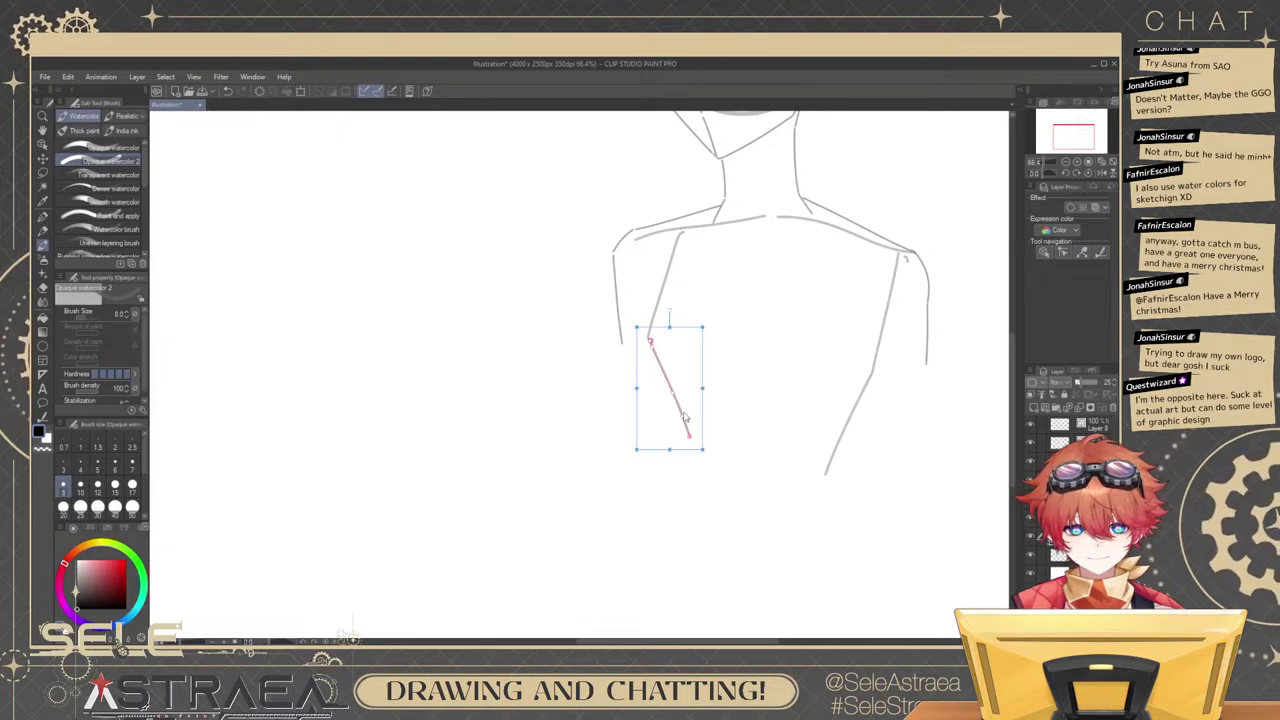
pyautogui.press('Delete')
pyautogui.moveTo(650, 337); pyautogui.dragTo(681, 452)
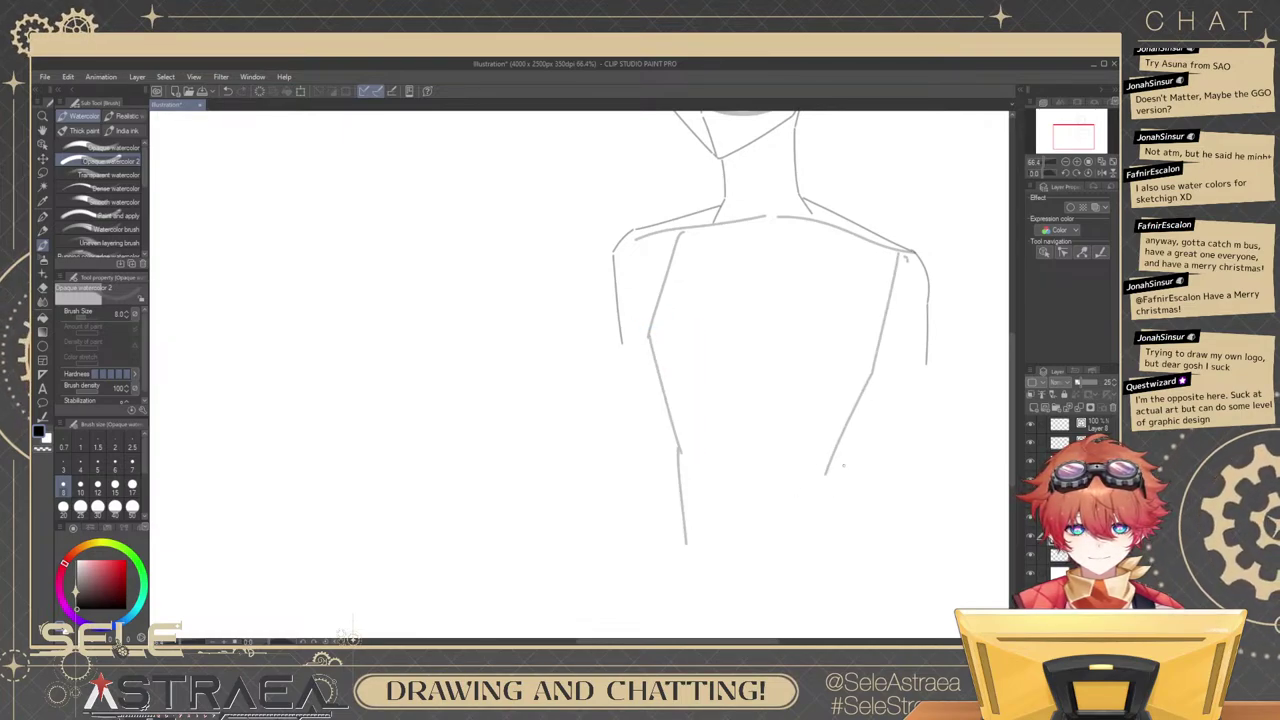
# Delete the lower segment of the torso's right side line.
pyautogui.moveTo(945, 309)
pyautogui.mouseDown()
pyautogui.moveTo(886, 423)
pyautogui.moveTo(906, 376)
pyautogui.mouseUp()
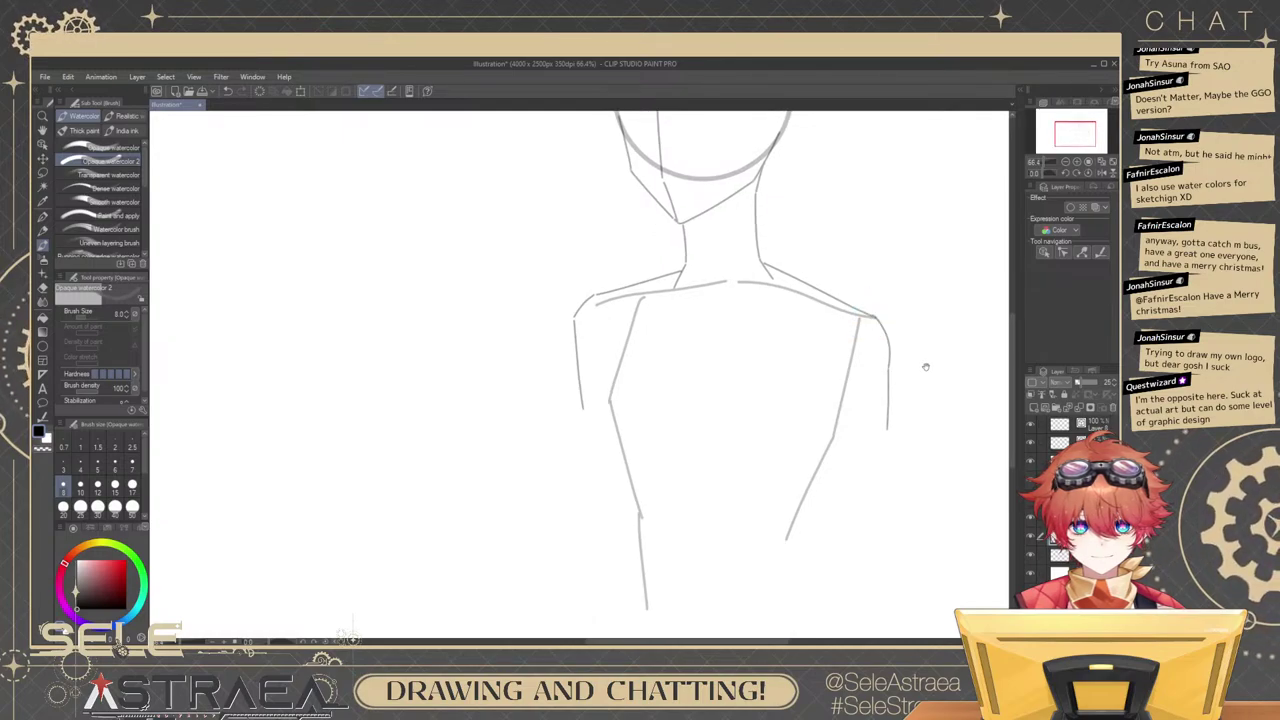
pyautogui.moveTo(916, 430)
pyautogui.mouseDown()
pyautogui.moveTo(919, 307)
pyautogui.moveTo(957, 354)
pyautogui.mouseUp()
pyautogui.keyDown('ctrl'); pyautogui.click(850, 400); pyautogui.keyUp('ctrl')
pyautogui.press('Delete')
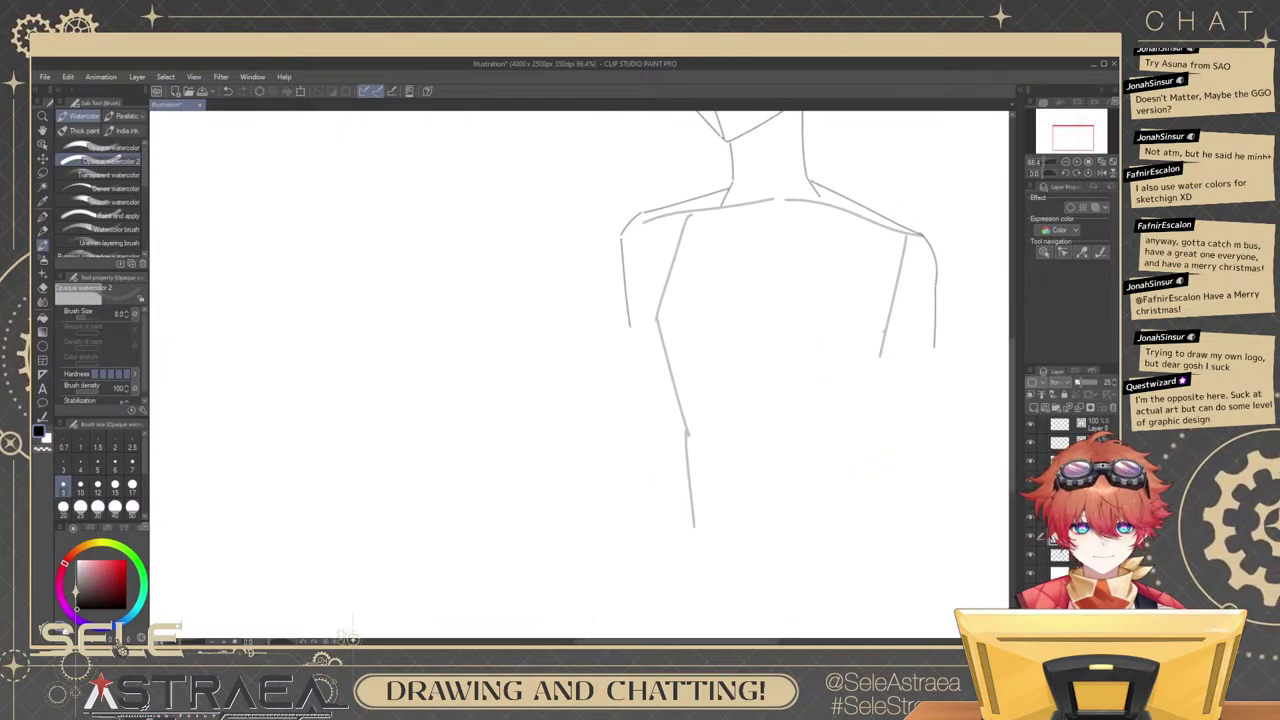
pyautogui.moveTo(767, 304); pyautogui.dragTo(715, 286)
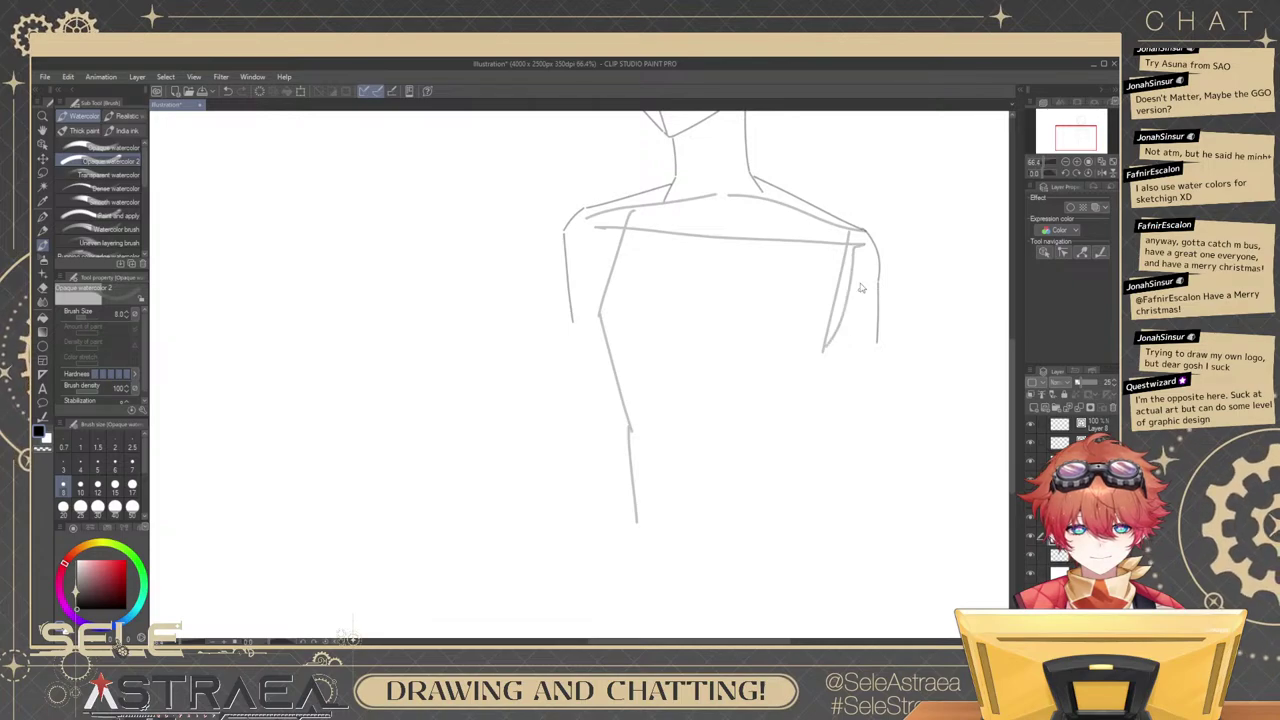
pyautogui.moveTo(859, 245)
pyautogui.mouseDown()
pyautogui.moveTo(598, 252)
pyautogui.moveTo(868, 247)
pyautogui.mouseUp()
pyautogui.hotkey('ctrl', 'z')
pyautogui.moveTo(868, 247); pyautogui.dragTo(800, 429)
pyautogui.moveTo(805, 428); pyautogui.dragTo(876, 651)
pyautogui.moveTo(800, 510); pyautogui.dragTo(799, 455)
pyautogui.moveTo(603, 184)
pyautogui.mouseDown()
pyautogui.moveTo(633, 356)
pyautogui.moveTo(604, 548)
pyautogui.mouseUp()
pyautogui.moveTo(718, 463); pyautogui.dragTo(768, 388)
pyautogui.moveTo(662, 478)
pyautogui.mouseDown()
pyautogui.moveTo(774, 550)
pyautogui.moveTo(888, 490)
pyautogui.mouseUp()
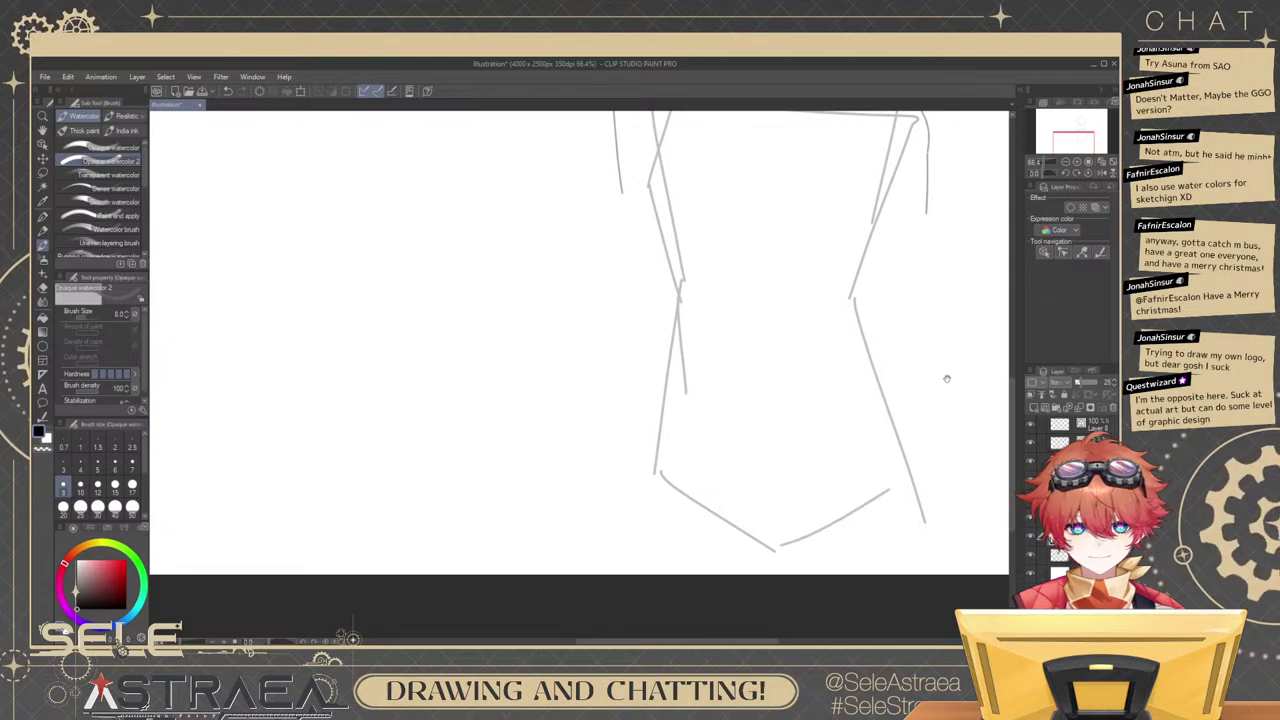
pyautogui.moveTo(977, 229)
pyautogui.mouseDown()
pyautogui.moveTo(874, 347)
pyautogui.moveTo(874, 414)
pyautogui.moveTo(883, 360)
pyautogui.mouseUp()
pyautogui.hotkey('ctrl', 'z')
pyautogui.hotkey('ctrl', 'z')
pyautogui.hotkey('ctrl', 'z')
pyautogui.hotkey('ctrl', 'z')
pyautogui.hotkey('ctrl', 'z')
pyautogui.hotkey('ctrl', 'z')
# Redraw the torso's right side as one line from shoulder to waist, adding a short waist segment and an outward hip segment.
pyautogui.moveTo(796, 350)
pyautogui.mouseDown()
pyautogui.moveTo(826, 346)
pyautogui.moveTo(806, 346)
pyautogui.mouseUp()
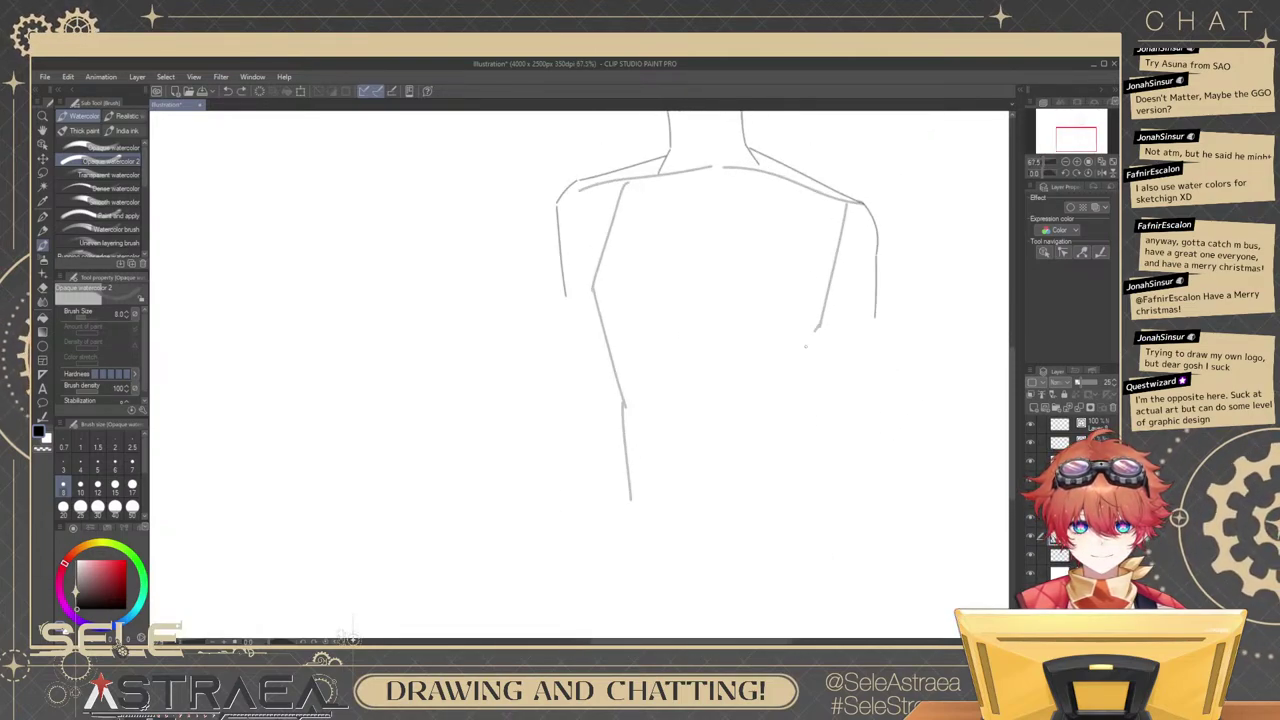
pyautogui.hotkey('ctrl', 'z')
pyautogui.moveTo(855, 210); pyautogui.dragTo(791, 381)
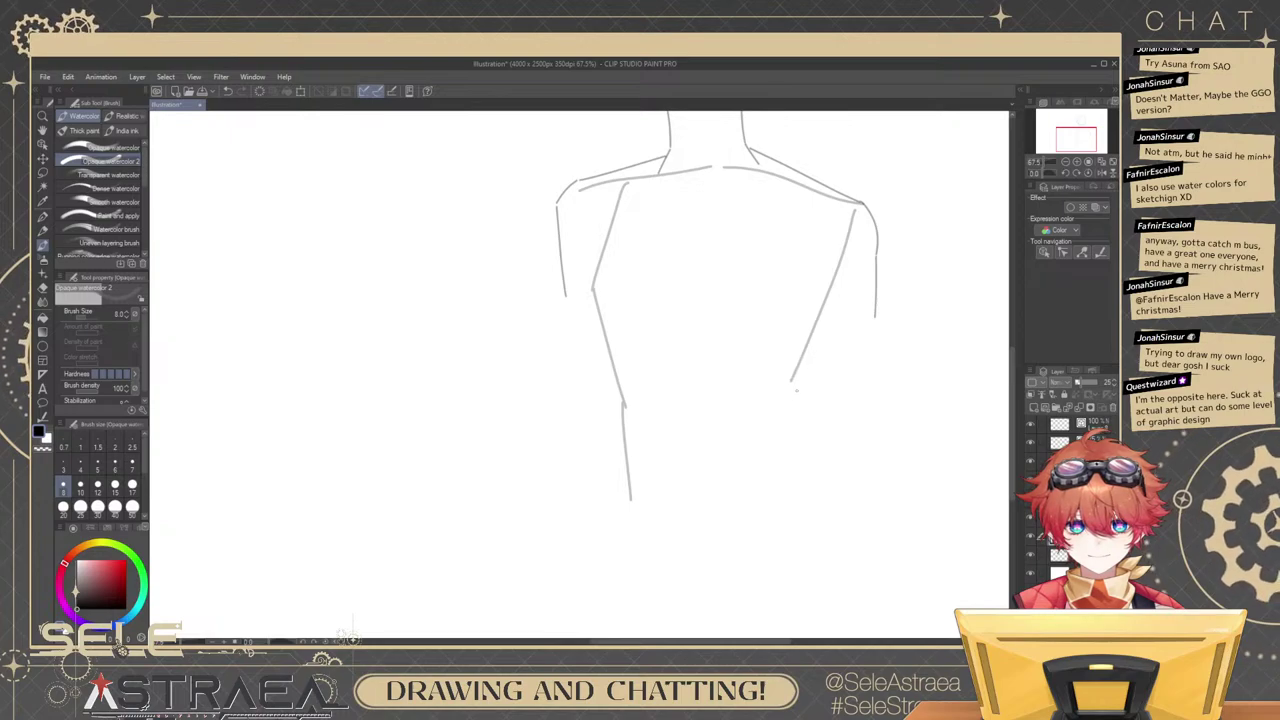
pyautogui.moveTo(786, 436); pyautogui.dragTo(818, 510)
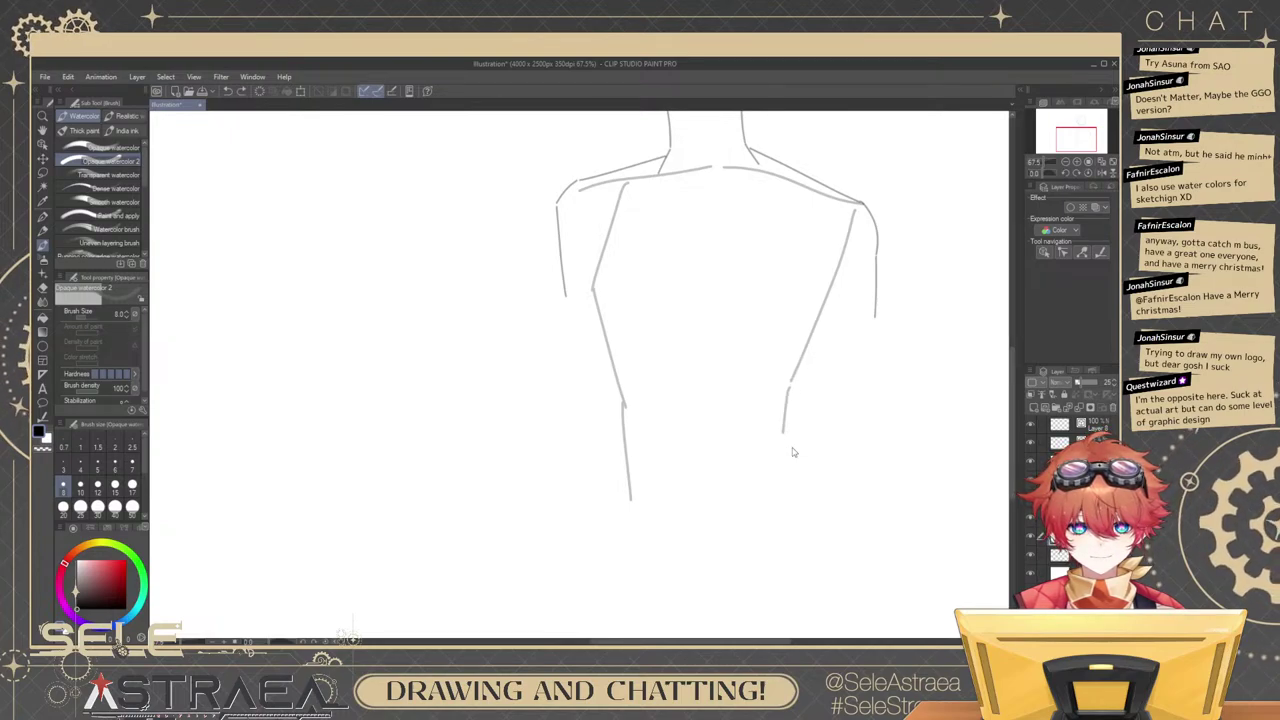
pyautogui.moveTo(845, 346); pyautogui.dragTo(849, 436)
pyautogui.moveTo(907, 357); pyautogui.dragTo(870, 365)
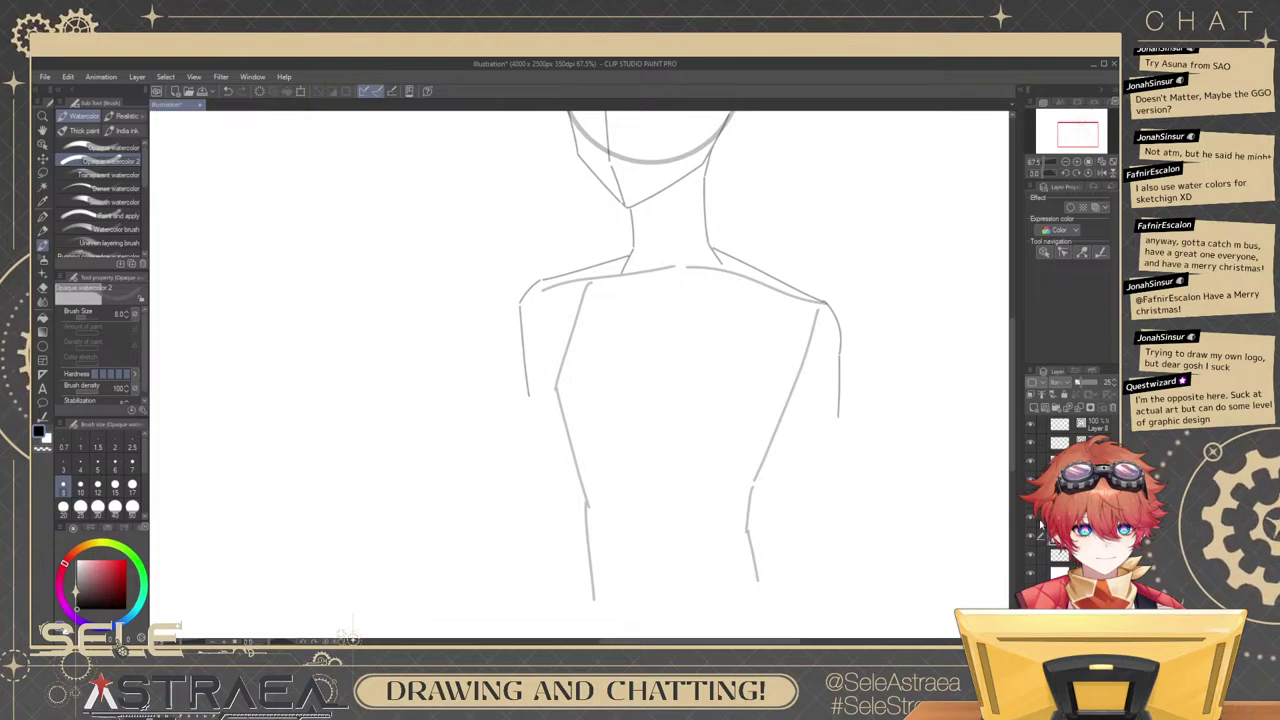
# Toggle the visibility of the shoulder and arm layer to compare its lines with the torso shape.
pyautogui.click(1032, 519)
pyautogui.click(1032, 519)
pyautogui.click(1031, 499)
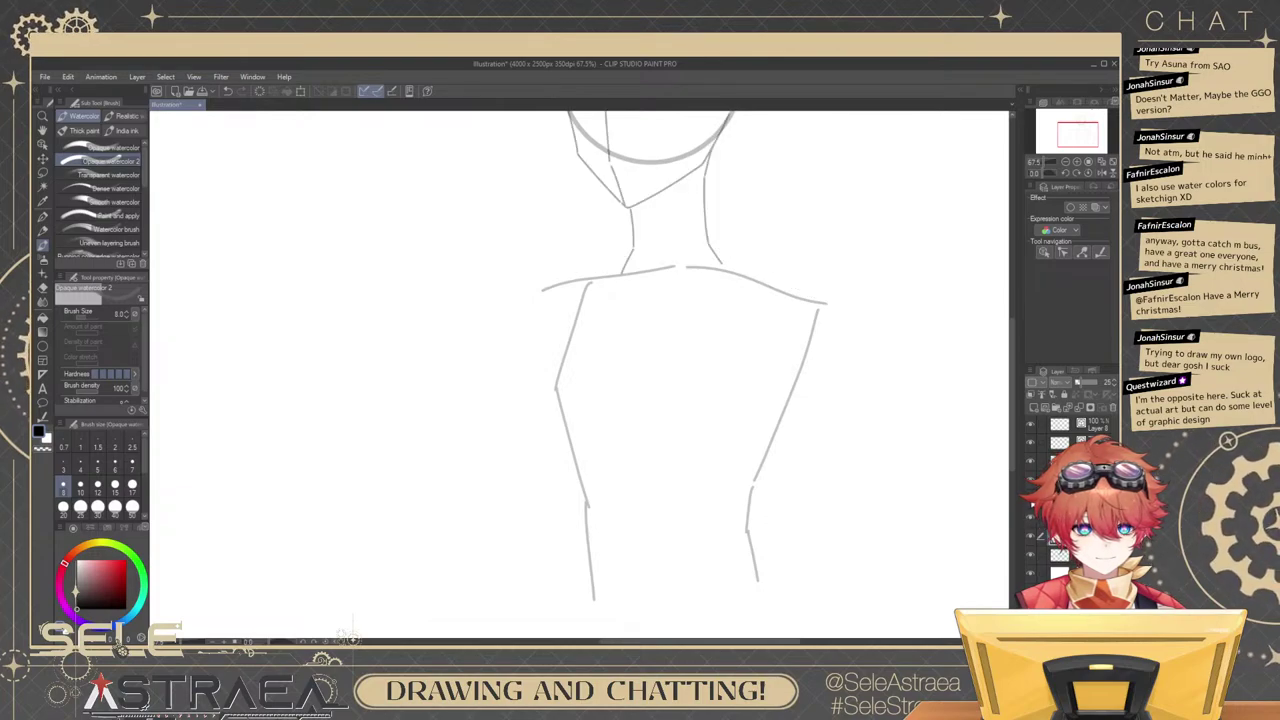
pyautogui.click(1031, 499)
pyautogui.moveTo(975, 407); pyautogui.dragTo(917, 360)
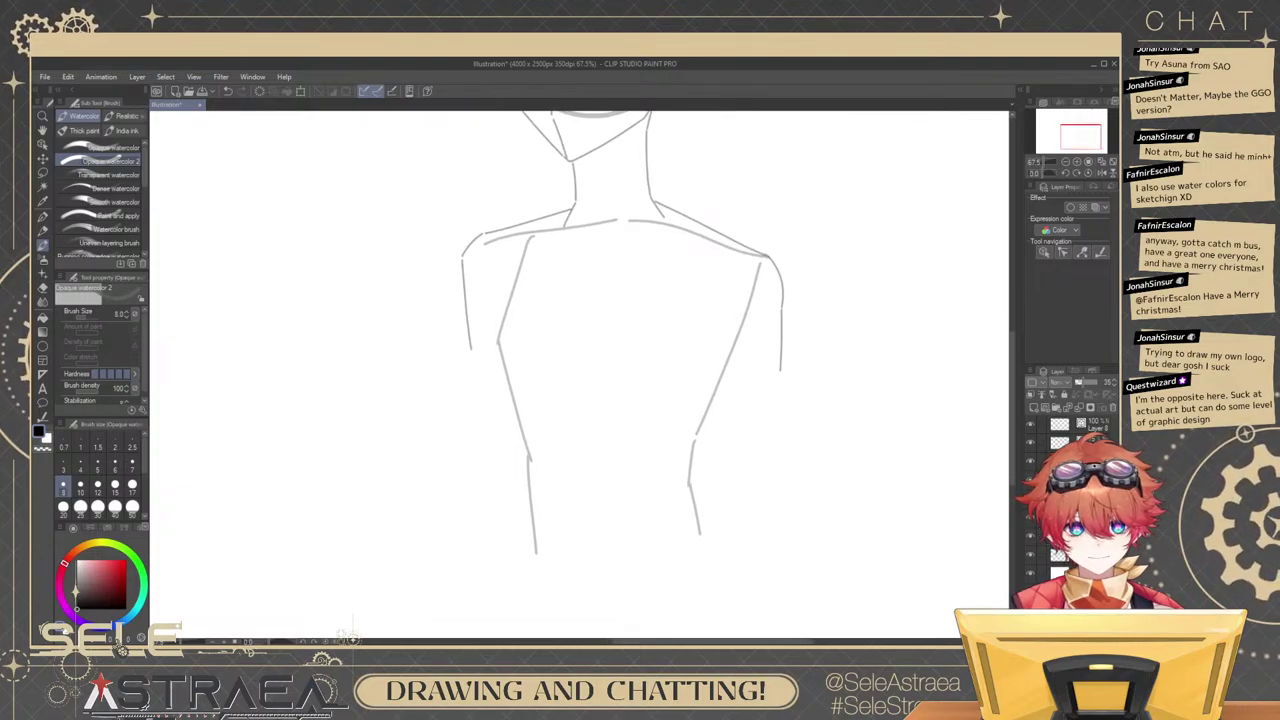
pyautogui.click(1031, 499)
pyautogui.click(1031, 499)
# Remove the stray stroke on the right chest and set the brush size to 5.
pyautogui.scroll(2, 720, 308)
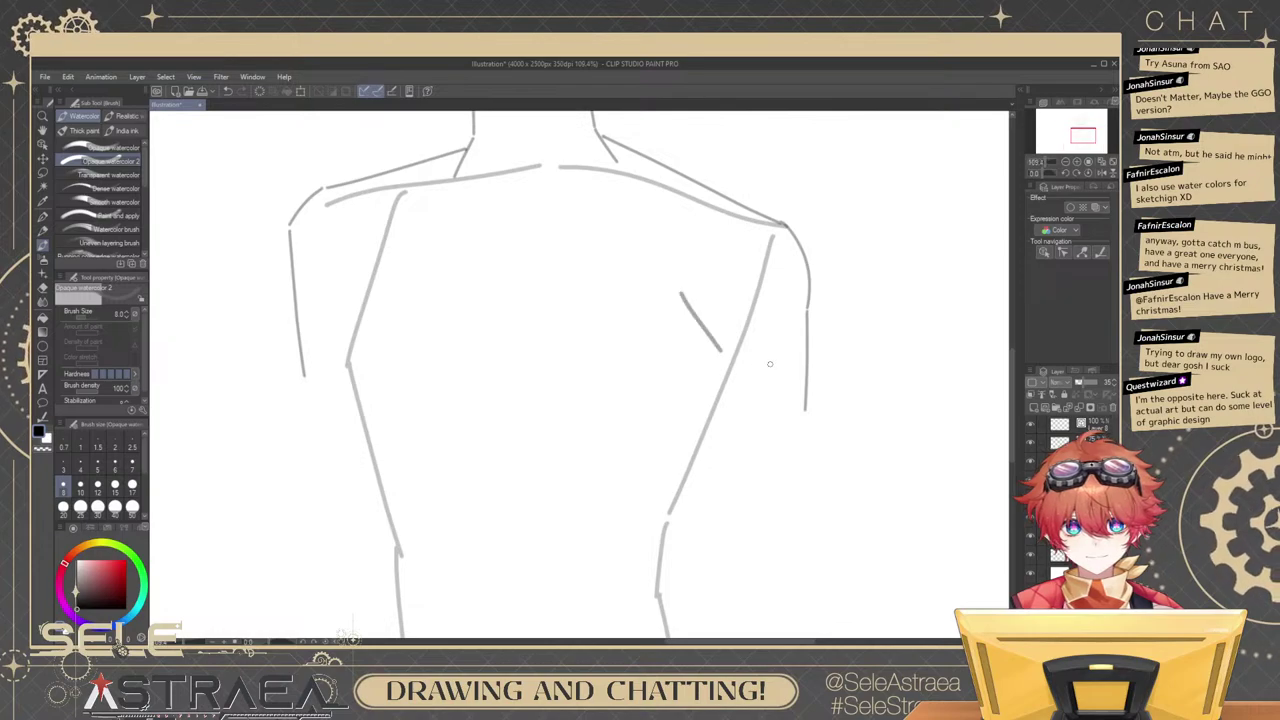
pyautogui.click(96, 466)
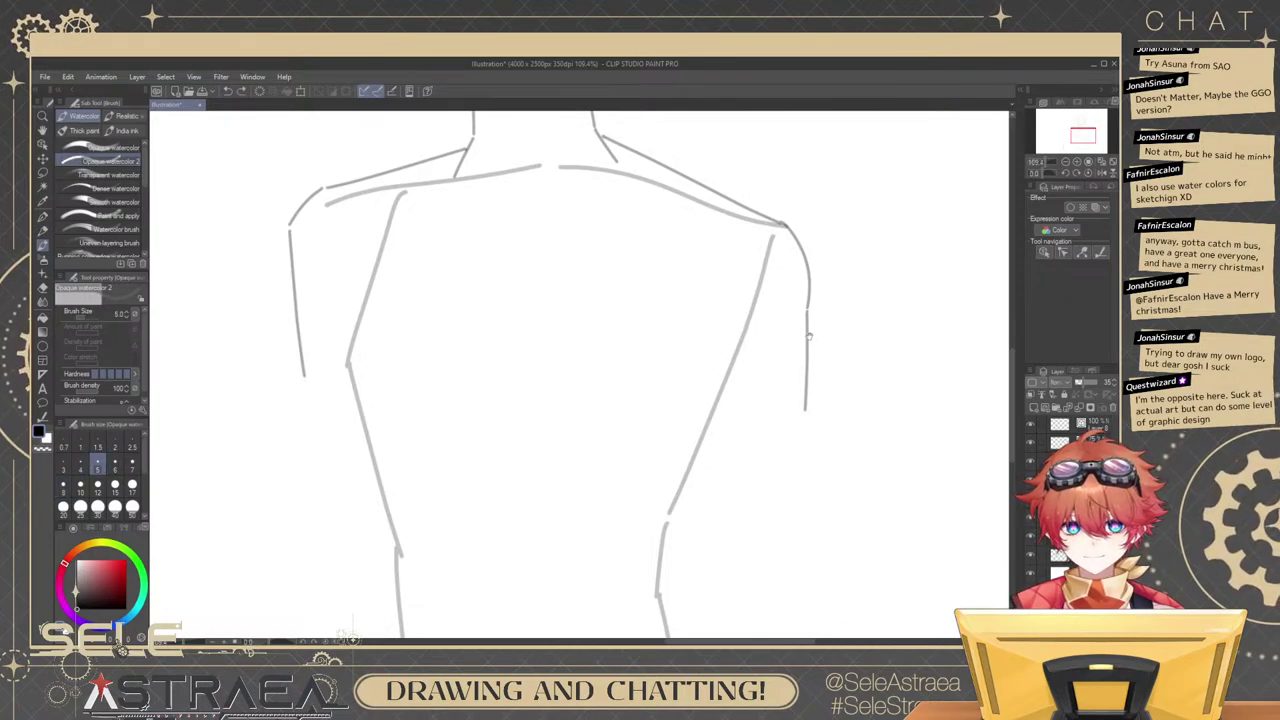
pyautogui.moveTo(809, 336); pyautogui.dragTo(886, 420)
pyautogui.moveTo(760, 395); pyautogui.dragTo(985, 376)
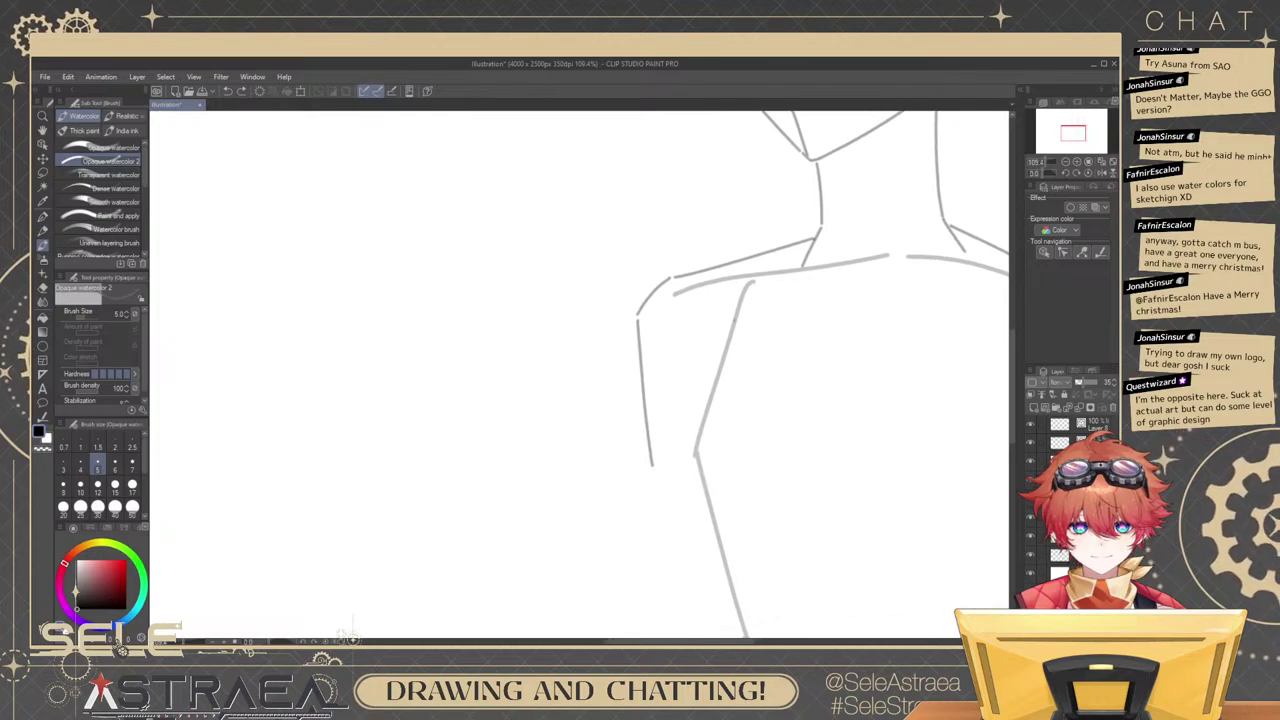
pyautogui.scroll(-5, 842, 255)
pyautogui.moveTo(955, 296); pyautogui.dragTo(852, 278)
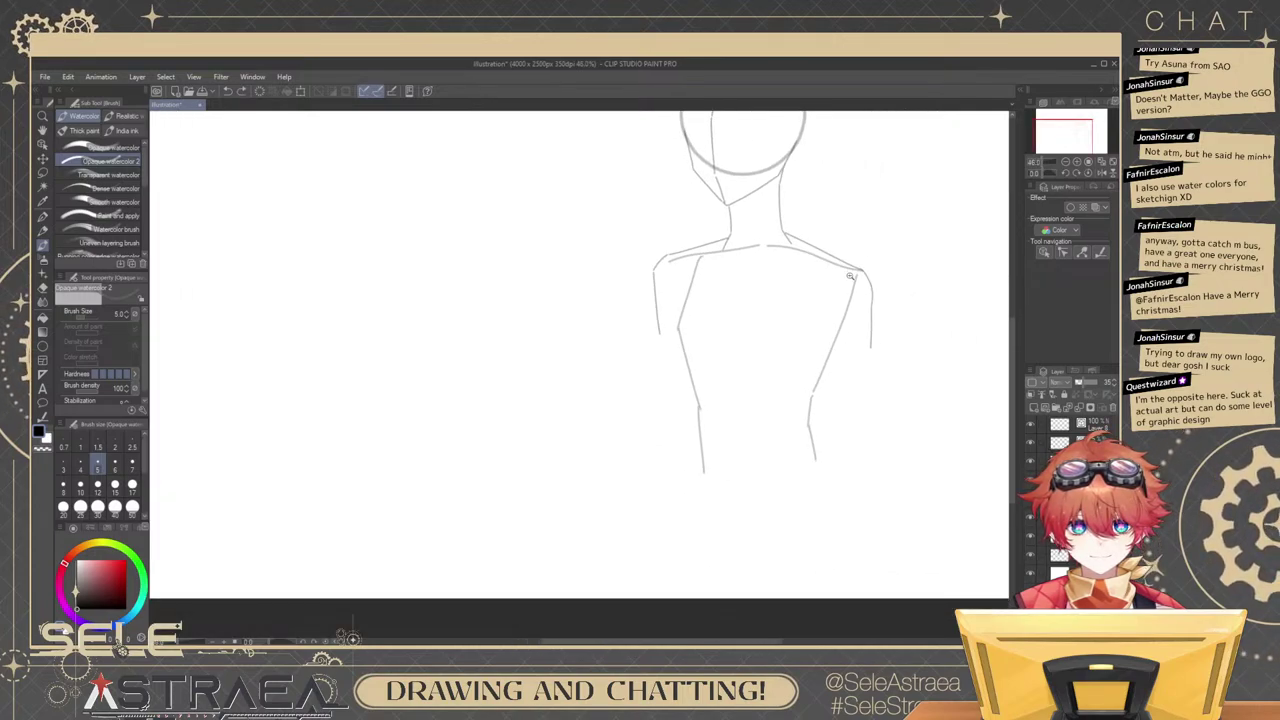
# Reshape the right shoulder line to a gentler slope and move the shoulder cap and outer arm line outward to match.
pyautogui.scroll(3, 853, 288)
pyautogui.keyDown('ctrl'); pyautogui.click(876, 270); pyautogui.keyUp('ctrl')
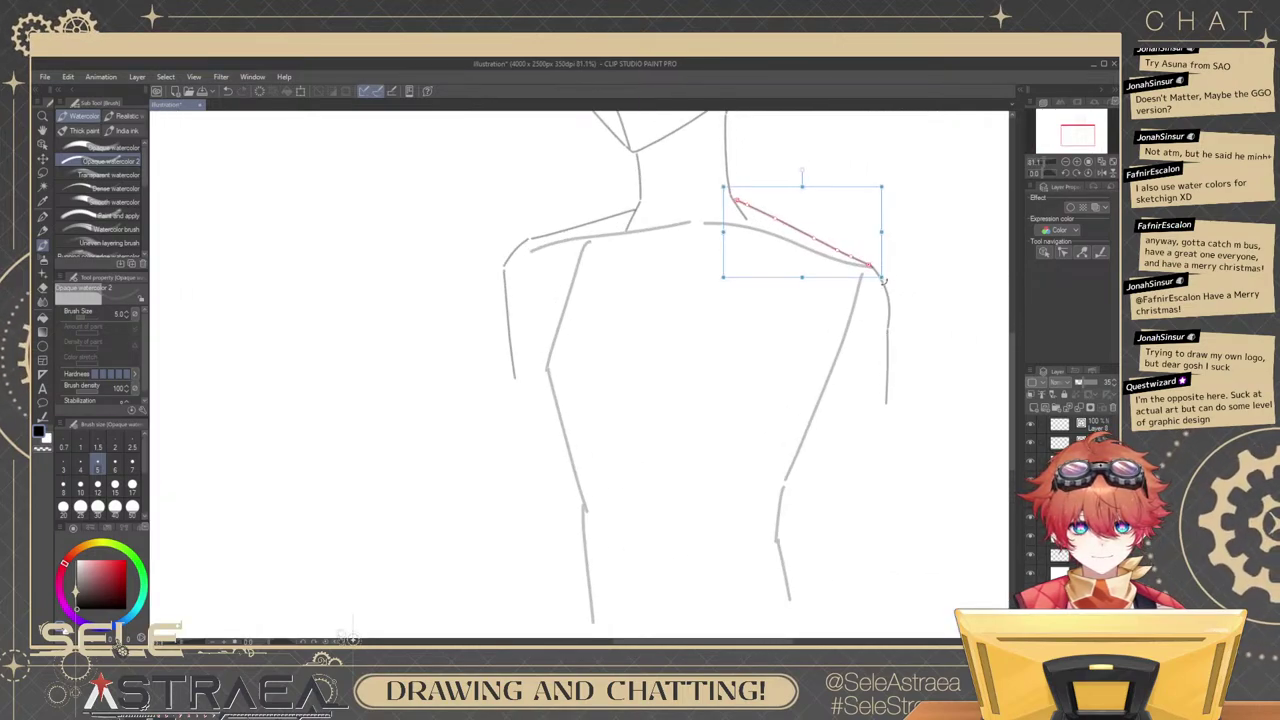
pyautogui.moveTo(723, 187); pyautogui.dragTo(725, 196)
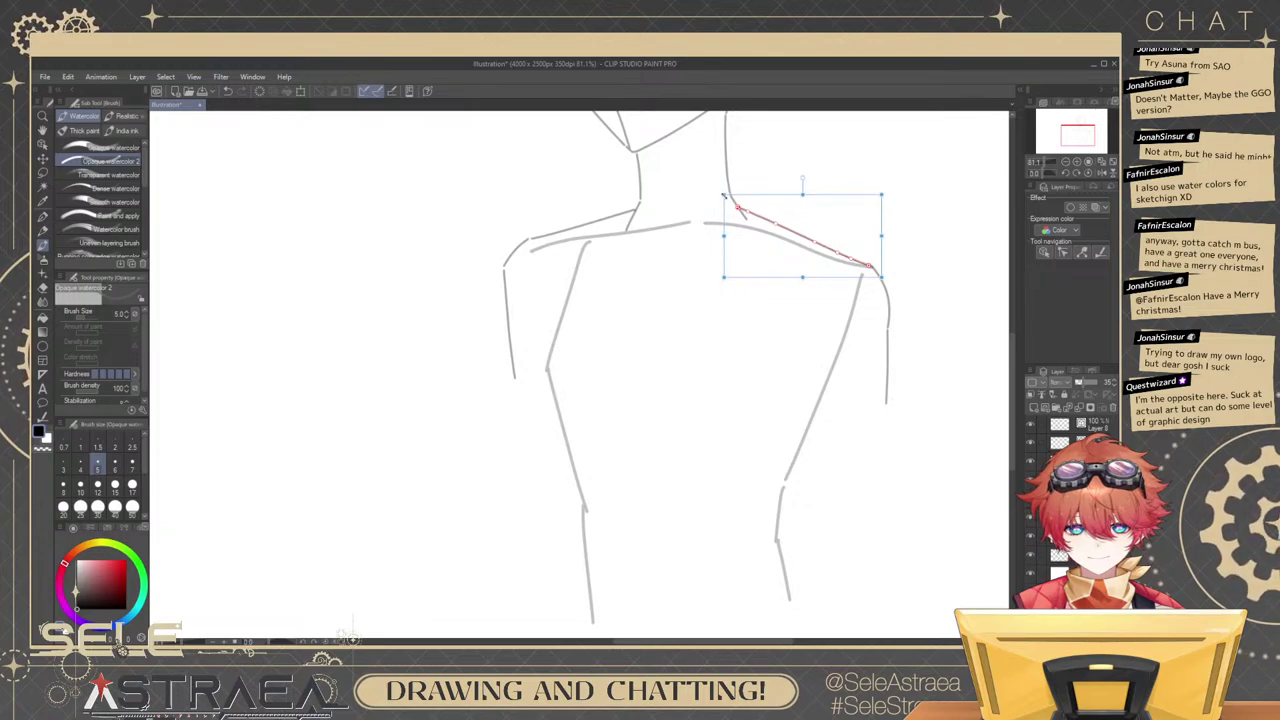
pyautogui.moveTo(882, 277); pyautogui.dragTo(901, 244)
pyautogui.keyDown('ctrl'); pyautogui.click(888, 294); pyautogui.keyUp('ctrl')
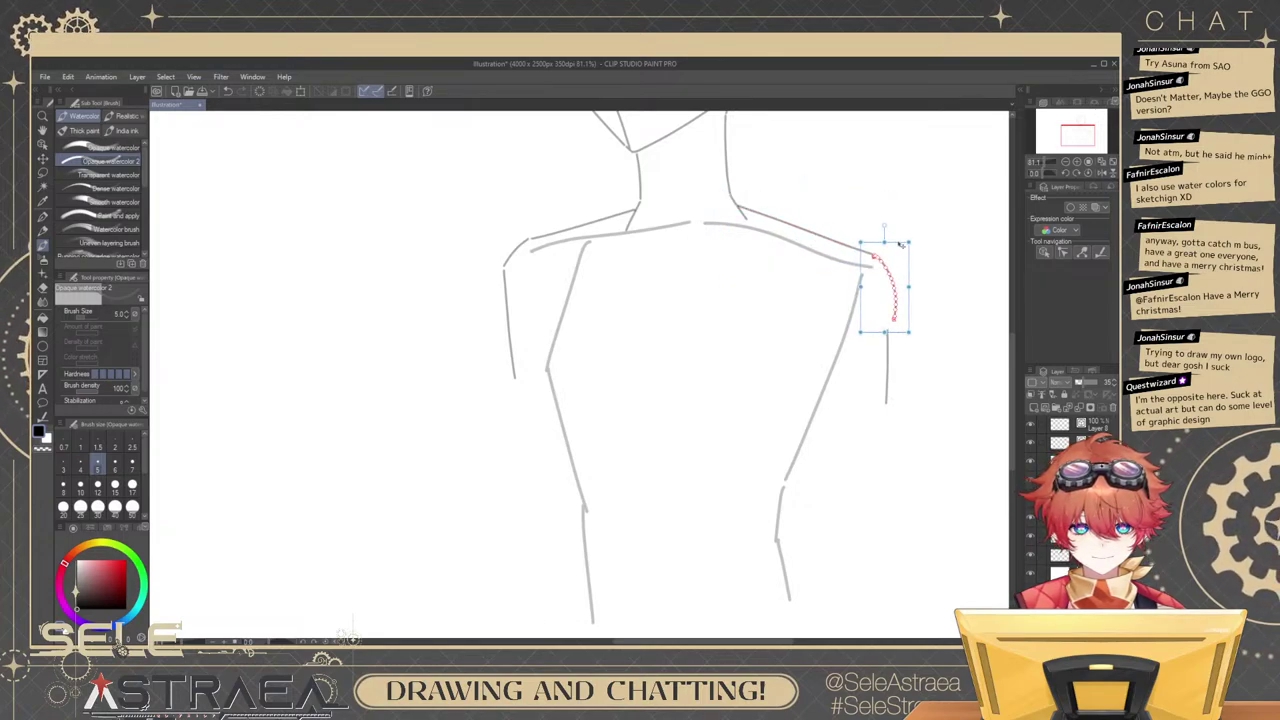
pyautogui.keyDown('ctrl'); pyautogui.click(889, 352); pyautogui.keyUp('ctrl')
pyautogui.moveTo(896, 318)
pyautogui.mouseDown()
pyautogui.moveTo(903, 308)
pyautogui.moveTo(927, 374)
pyautogui.mouseUp()
# Set the brush size to 6 and redraw the left arm's outer line straight down from the shoulder cap.
pyautogui.scroll(-3, 855, 260)
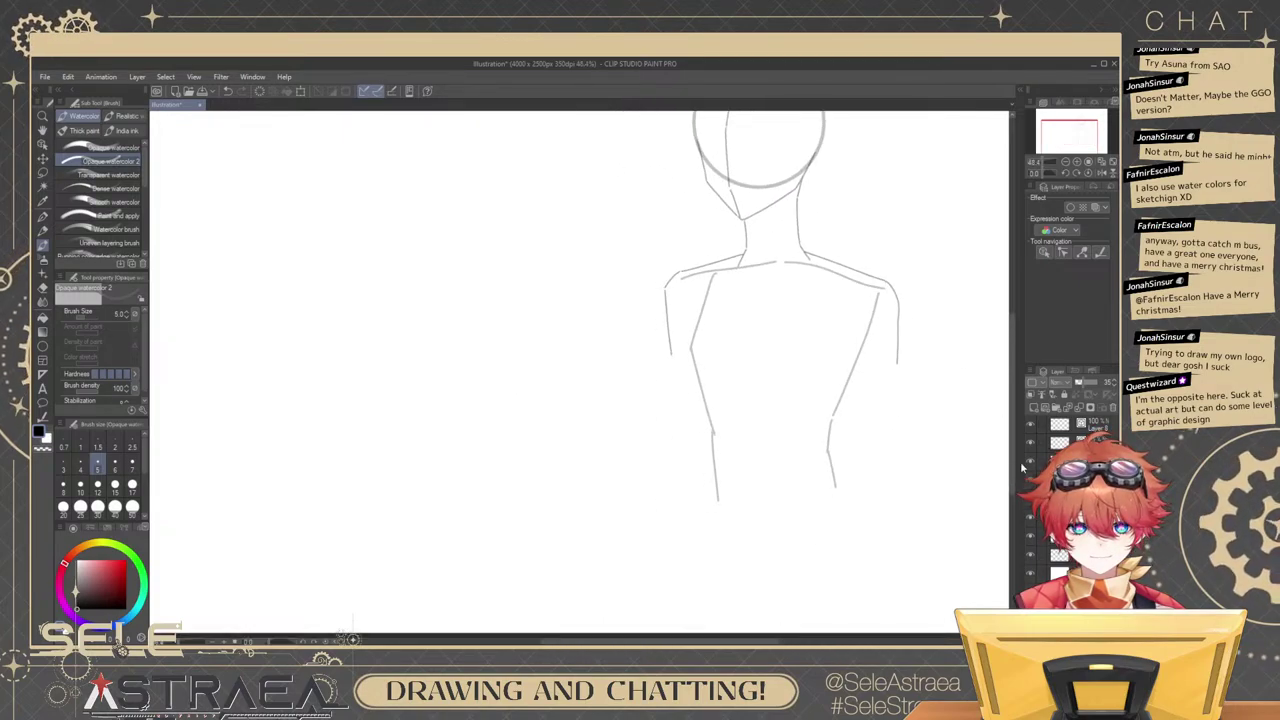
pyautogui.click(1033, 538)
pyautogui.click(1033, 540)
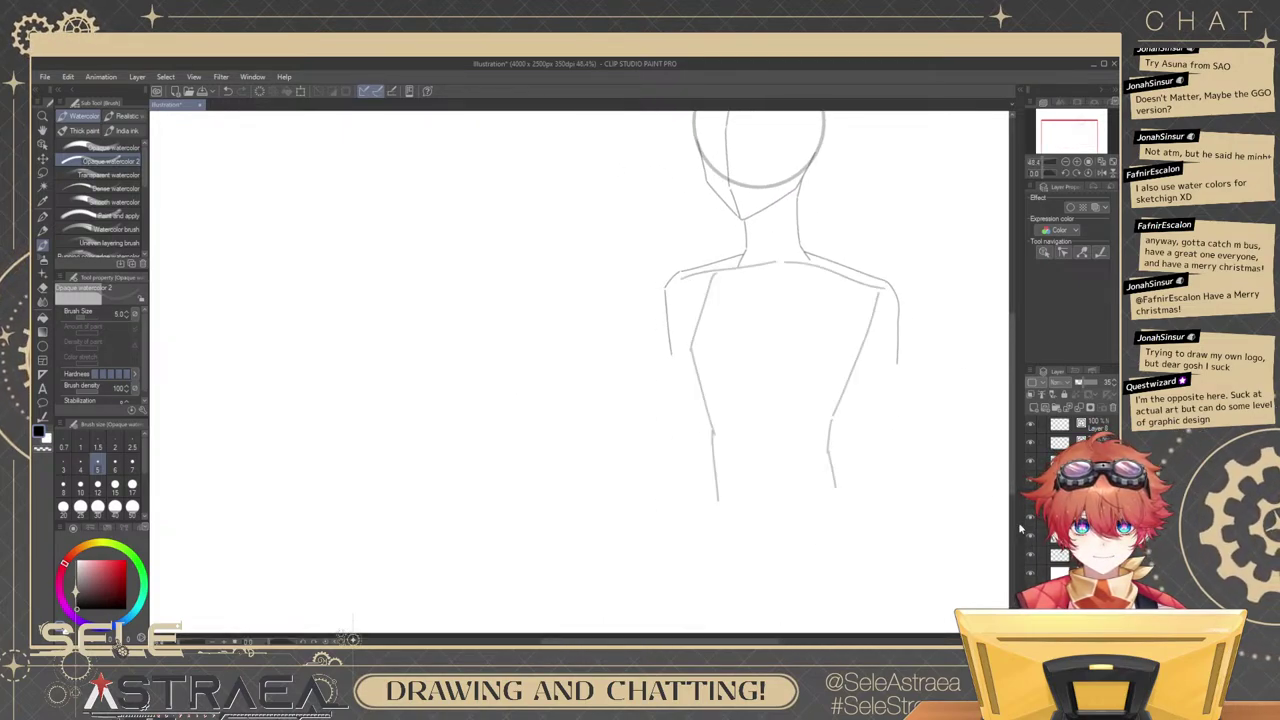
pyautogui.scroll(3, 780, 400)
pyautogui.hotkey('ctrl', 'z')
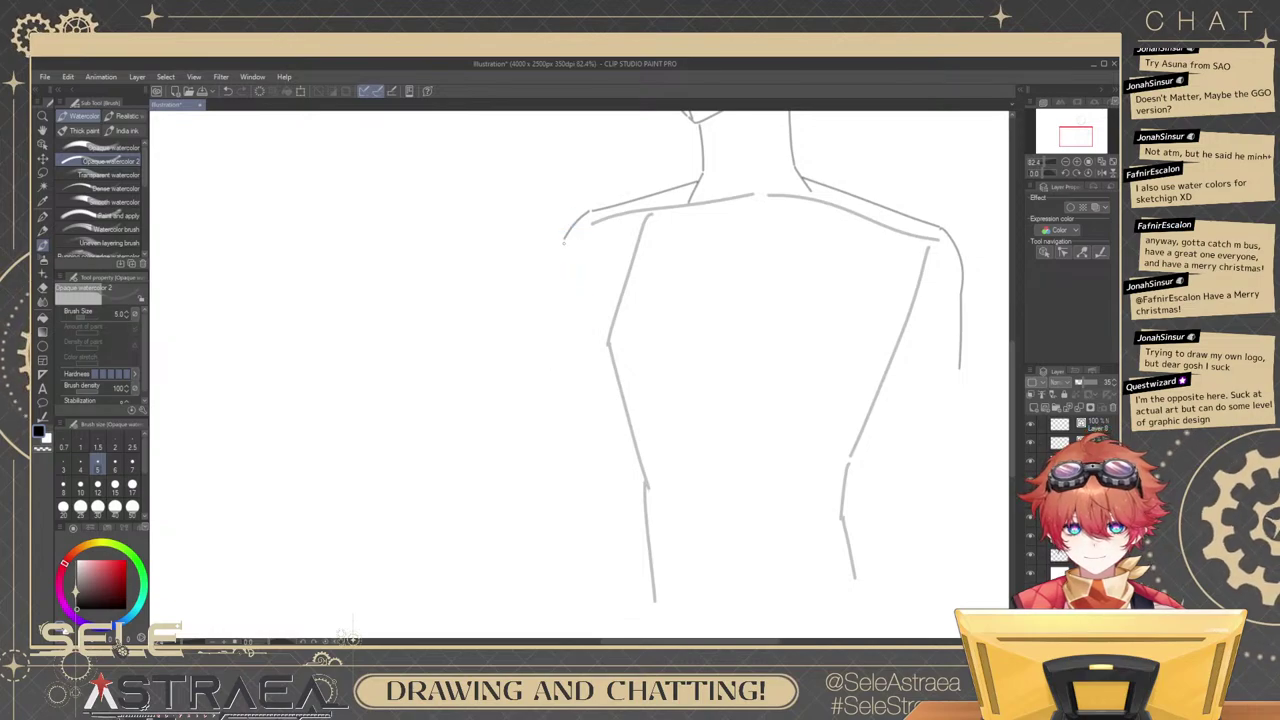
pyautogui.click(114, 465)
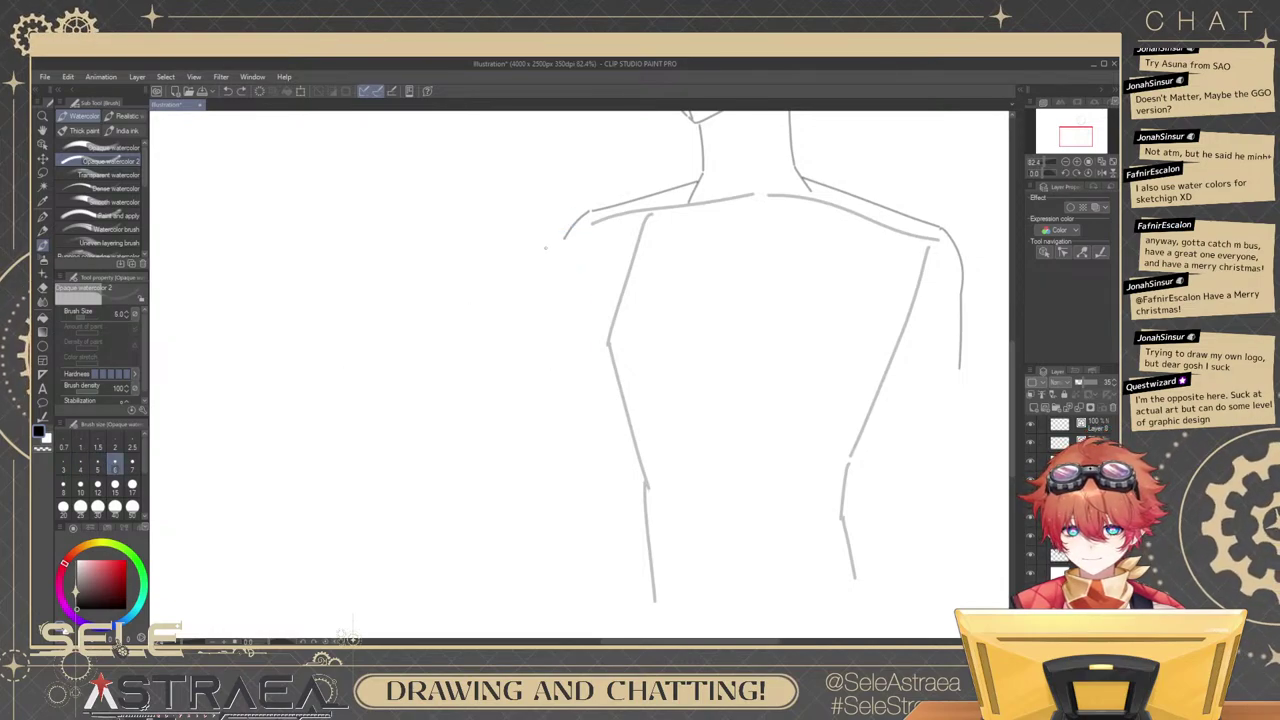
pyautogui.hotkey('ctrl', 'z')
pyautogui.moveTo(565, 239); pyautogui.dragTo(566, 349)
pyautogui.hotkey('ctrl', 'z')
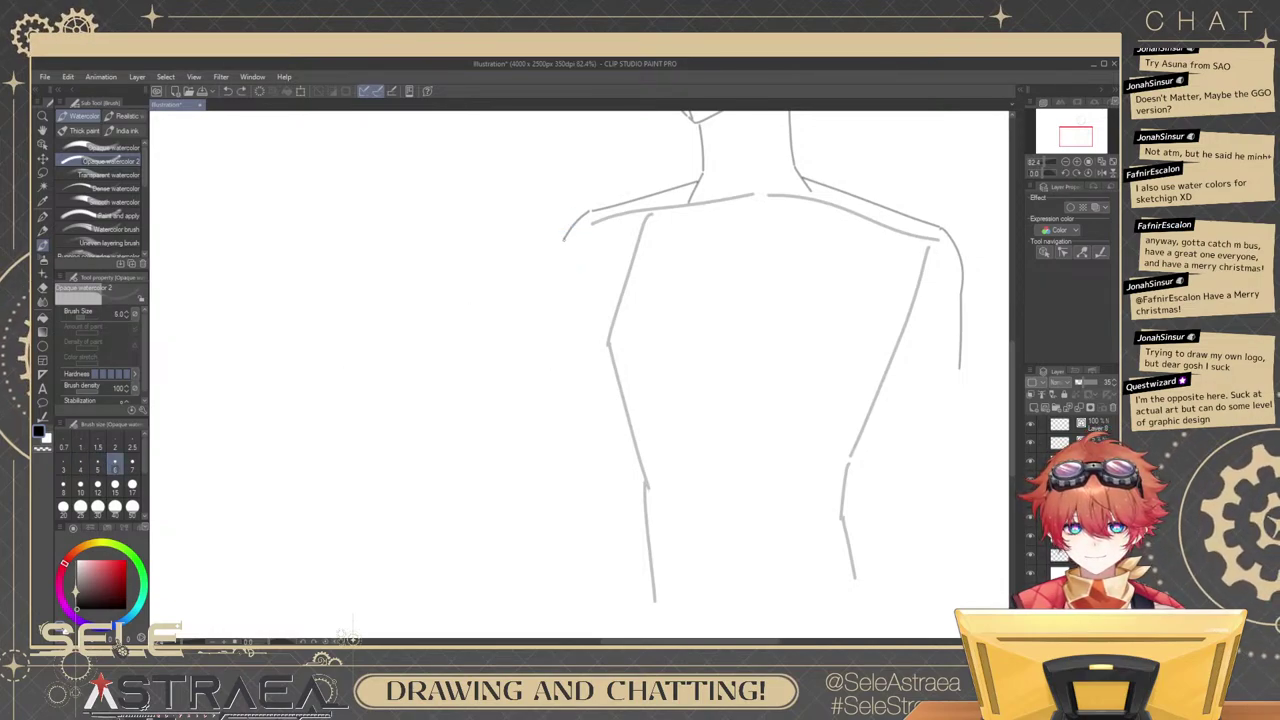
pyautogui.moveTo(564, 239); pyautogui.dragTo(558, 341)
# Draw the right arm's inner line from the armpit, slanting down across the torso's right side.
pyautogui.moveTo(910, 226); pyautogui.dragTo(892, 198)
pyautogui.moveTo(886, 311); pyautogui.dragTo(838, 381)
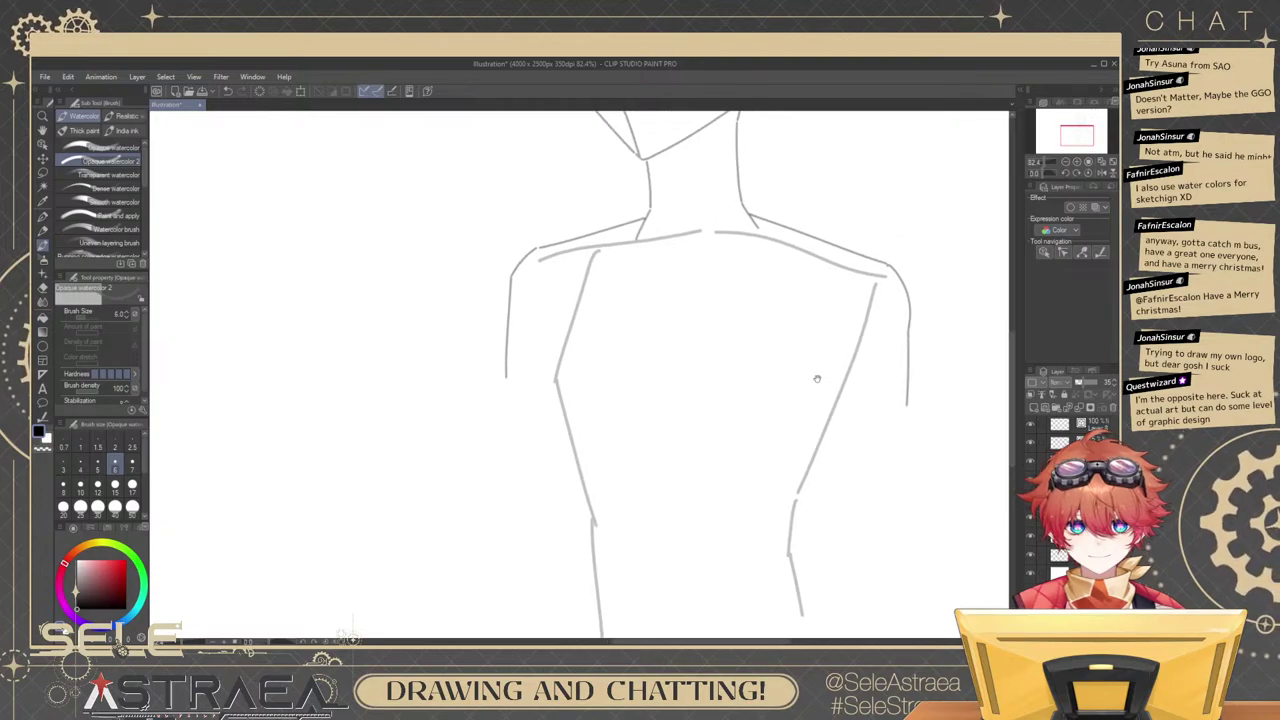
pyautogui.hotkey('ctrl', 'z')
pyautogui.moveTo(790, 332)
pyautogui.mouseDown()
pyautogui.moveTo(834, 429)
pyautogui.moveTo(842, 536)
pyautogui.mouseUp()
pyautogui.moveTo(853, 485); pyautogui.dragTo(841, 415)
pyautogui.hotkey('ctrl', 'z')
pyautogui.hotkey('ctrl', 'z')
pyautogui.moveTo(803, 320); pyautogui.dragTo(828, 494)
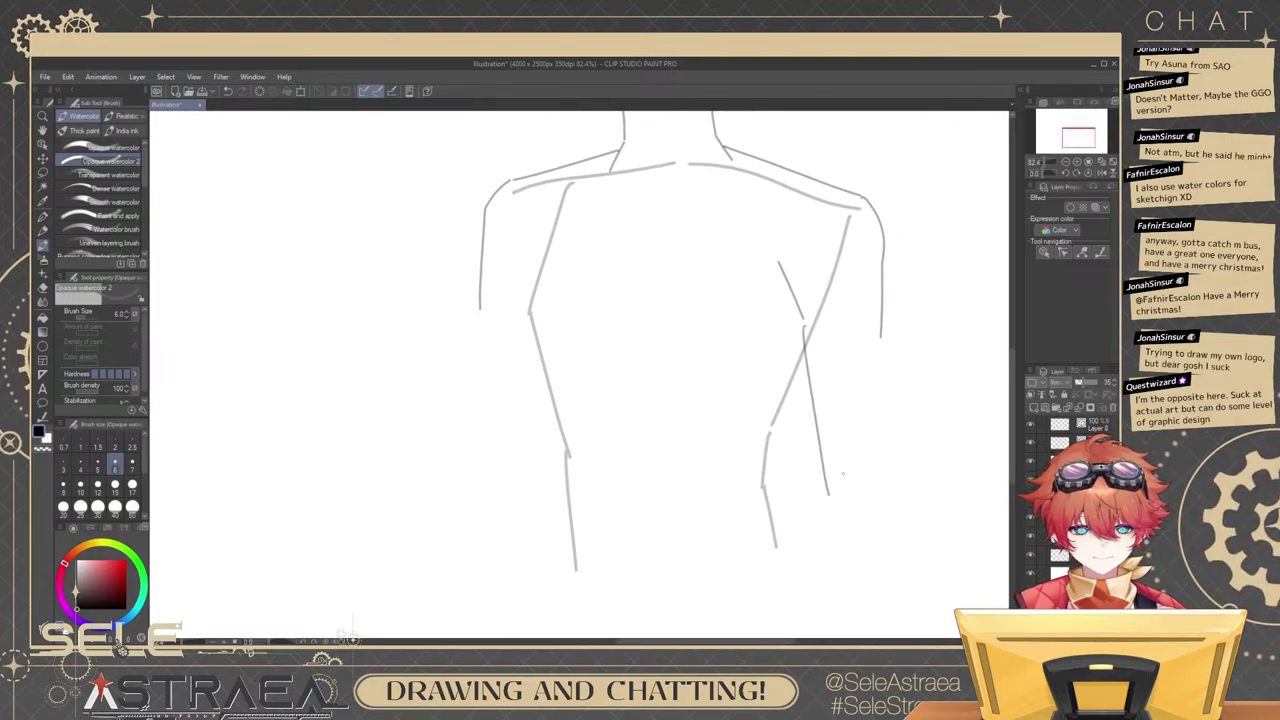
# Extend the right arm's outer line downward and draw a curved inner forearm line below the elbow.
pyautogui.moveTo(883, 343)
pyautogui.mouseDown()
pyautogui.moveTo(887, 485)
pyautogui.moveTo(873, 392)
pyautogui.moveTo(844, 592)
pyautogui.mouseUp()
pyautogui.hotkey('ctrl', 'z')
pyautogui.hotkey('ctrl', 'z')
pyautogui.moveTo(811, 358); pyautogui.dragTo(836, 506)
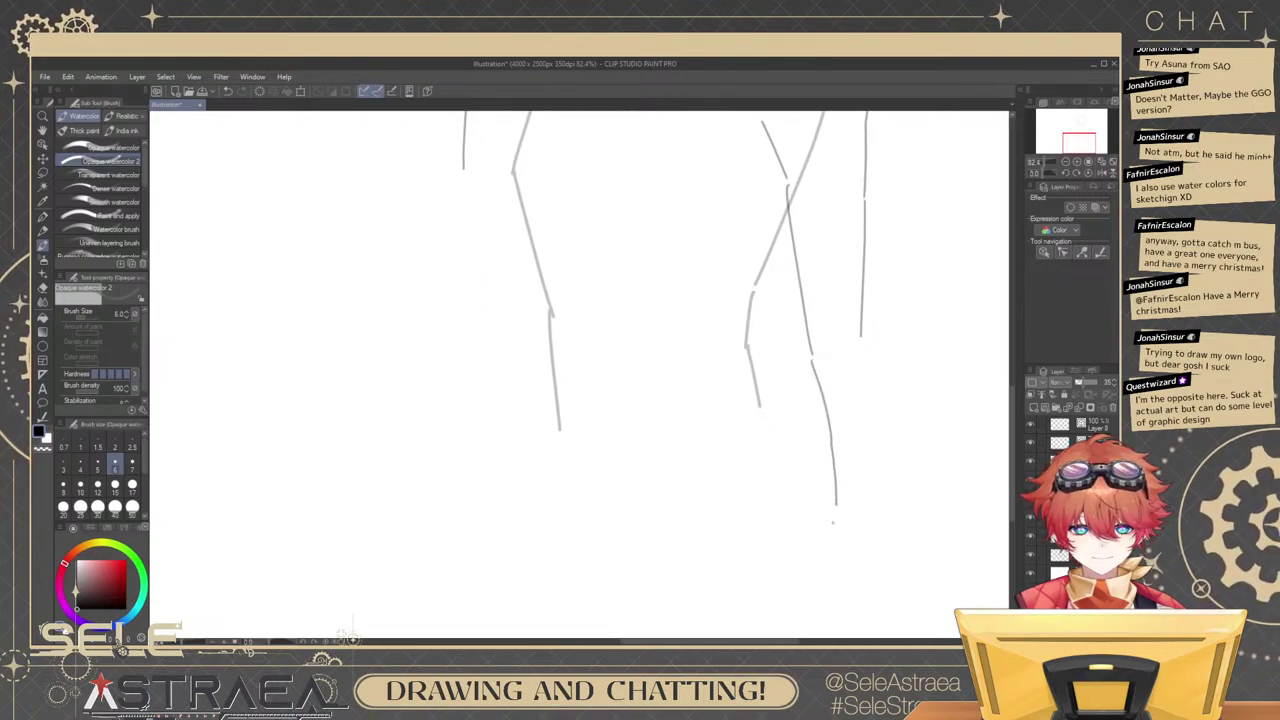
# Undo the inner forearm curve and try a shorter inner line for the right upper arm.
pyautogui.hotkey('ctrl', 'z')
pyautogui.hotkey('ctrl', 'z')
pyautogui.moveTo(834, 357); pyautogui.dragTo(842, 453)
pyautogui.hotkey('ctrl', 'z')
pyautogui.moveTo(790, 281)
pyautogui.mouseDown()
pyautogui.moveTo(829, 445)
pyautogui.moveTo(813, 421)
pyautogui.mouseUp()
pyautogui.hotkey('ctrl', 'z')
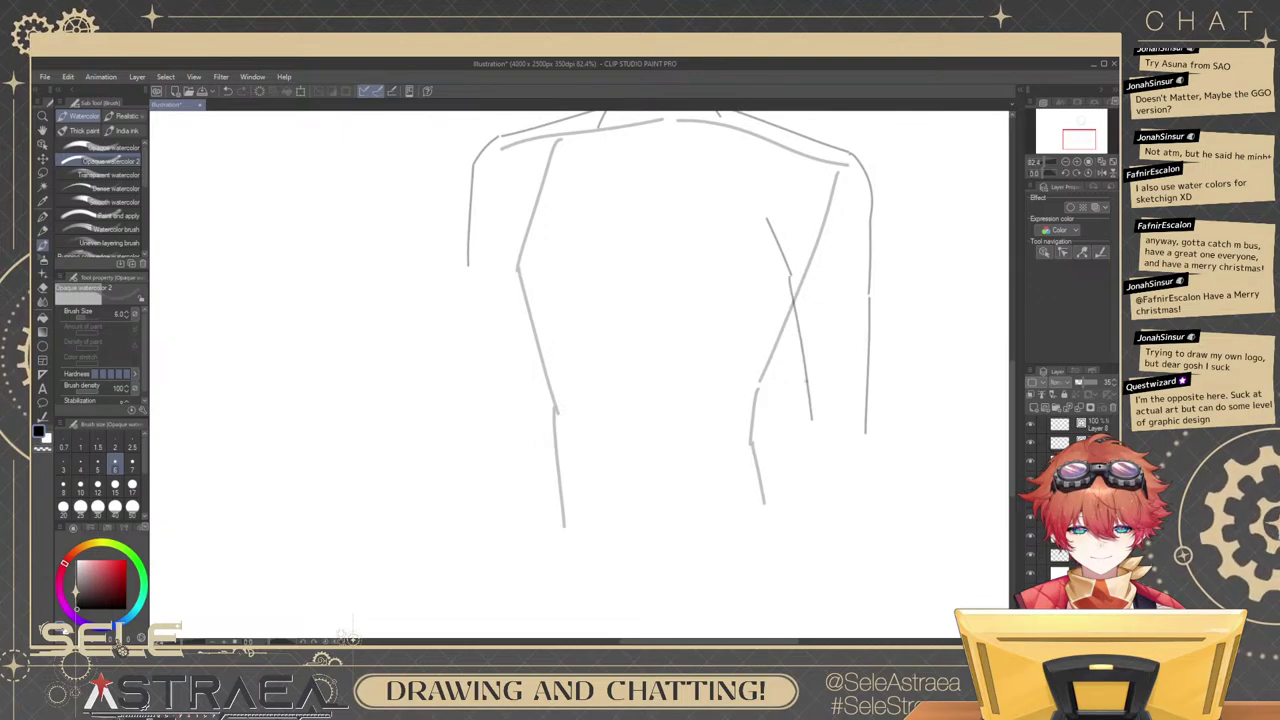
# Redraw the right arm's inner line as a short armpit curve, continuing down across the torso's right edge.
pyautogui.hotkey('ctrl', 'z')
pyautogui.moveTo(785, 259); pyautogui.dragTo(792, 276)
pyautogui.hotkey('ctrl', 'z')
pyautogui.hotkey('ctrl', 'z')
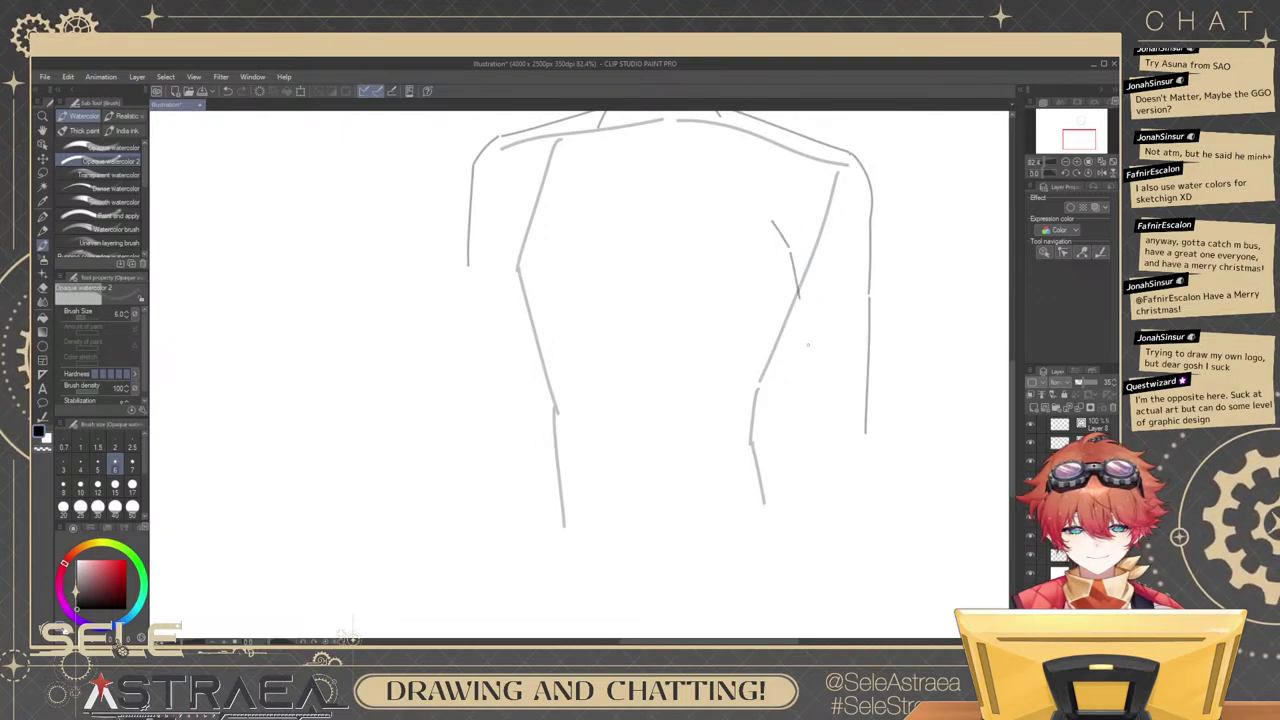
pyautogui.moveTo(808, 345); pyautogui.dragTo(822, 412)
pyautogui.hotkey('ctrl', 'z')
# Select the left upper arm's outer line and shorten it from its lower end.
pyautogui.moveTo(815, 300); pyautogui.dragTo(1020, 384)
pyautogui.moveTo(808, 231)
pyautogui.mouseDown()
pyautogui.moveTo(803, 340)
pyautogui.moveTo(785, 348)
pyautogui.moveTo(823, 363)
pyautogui.moveTo(814, 300)
pyautogui.moveTo(786, 277)
pyautogui.moveTo(800, 351)
pyautogui.moveTo(849, 366)
pyautogui.moveTo(871, 314)
pyautogui.moveTo(858, 317)
pyautogui.moveTo(840, 386)
pyautogui.moveTo(812, 360)
pyautogui.moveTo(868, 374)
pyautogui.mouseUp()
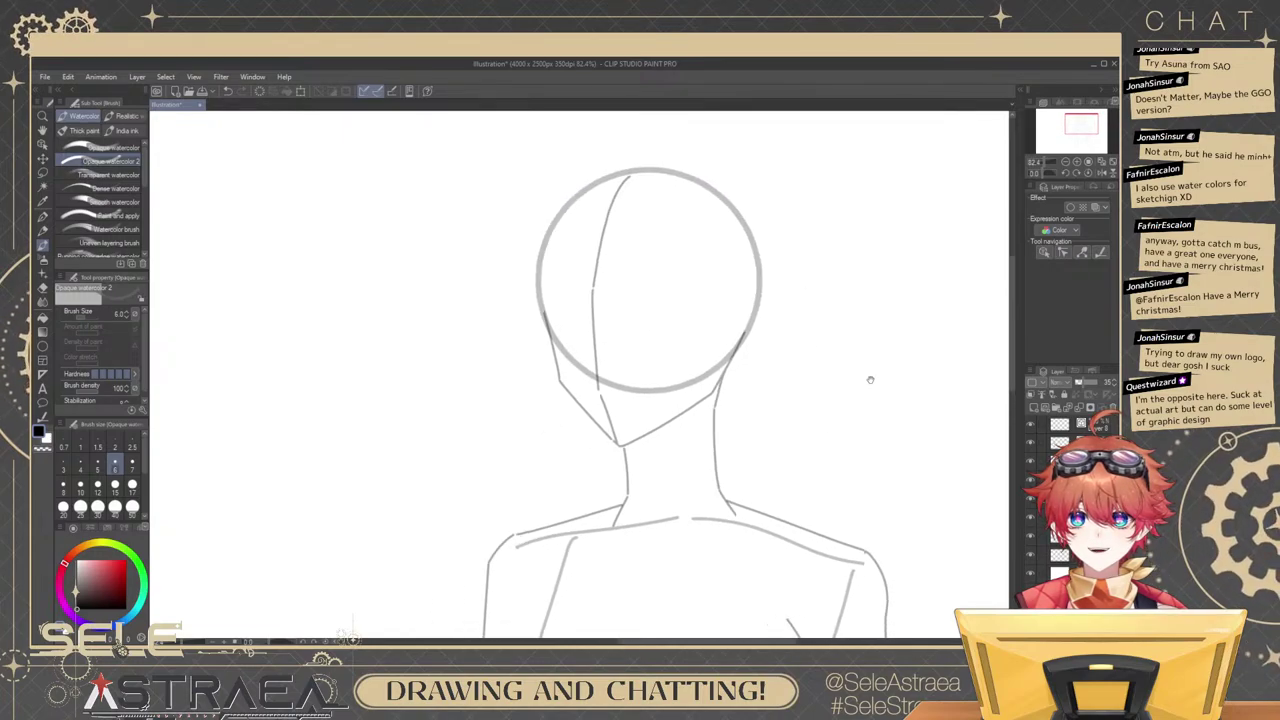
pyautogui.moveTo(839, 428); pyautogui.dragTo(859, 320)
pyautogui.moveTo(755, 415)
pyautogui.mouseDown()
pyautogui.moveTo(841, 309)
pyautogui.moveTo(850, 332)
pyautogui.mouseUp()
pyautogui.moveTo(771, 380); pyautogui.dragTo(867, 366)
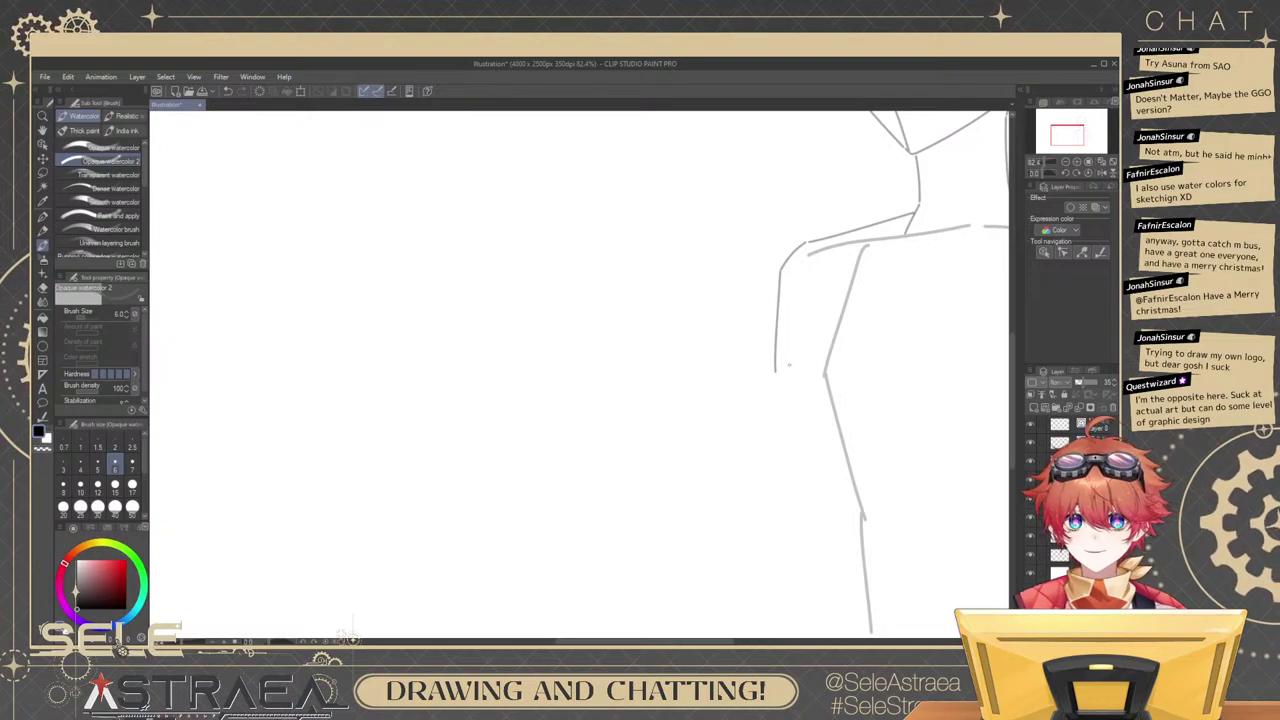
pyautogui.moveTo(786, 382); pyautogui.dragTo(778, 378)
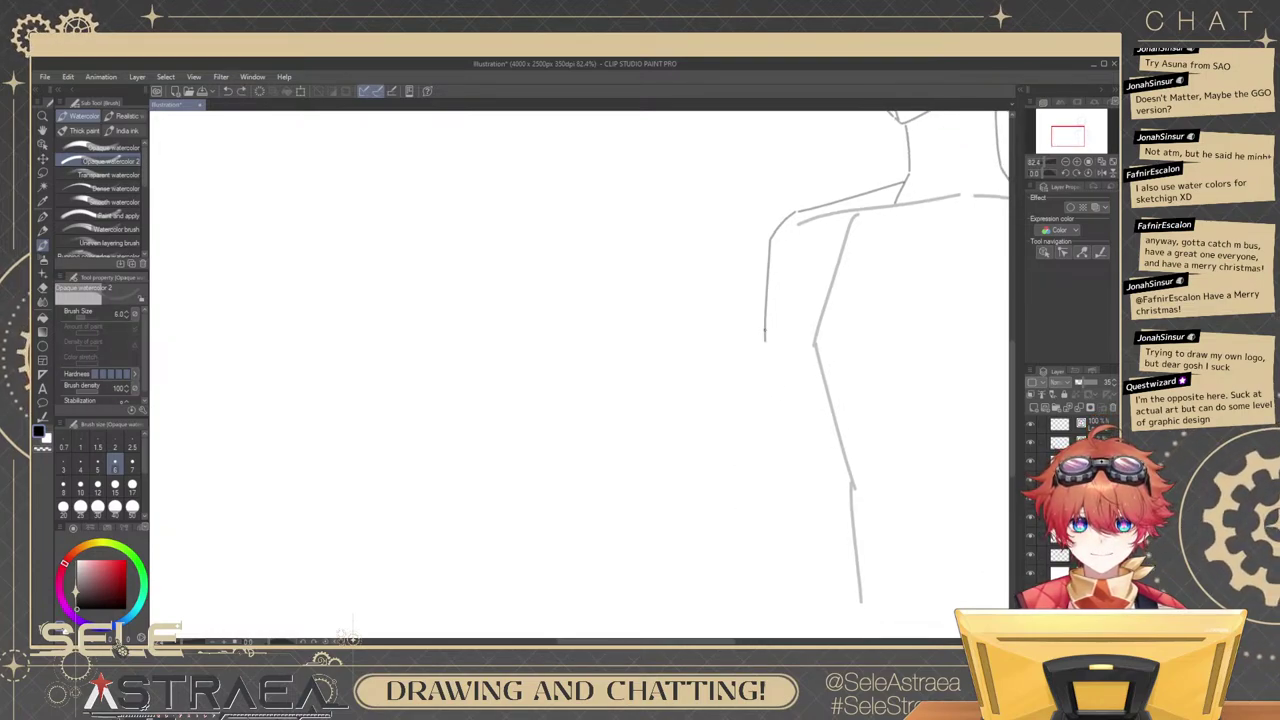
pyautogui.keyDown('ctrl'); pyautogui.click(768, 316); pyautogui.keyUp('ctrl')
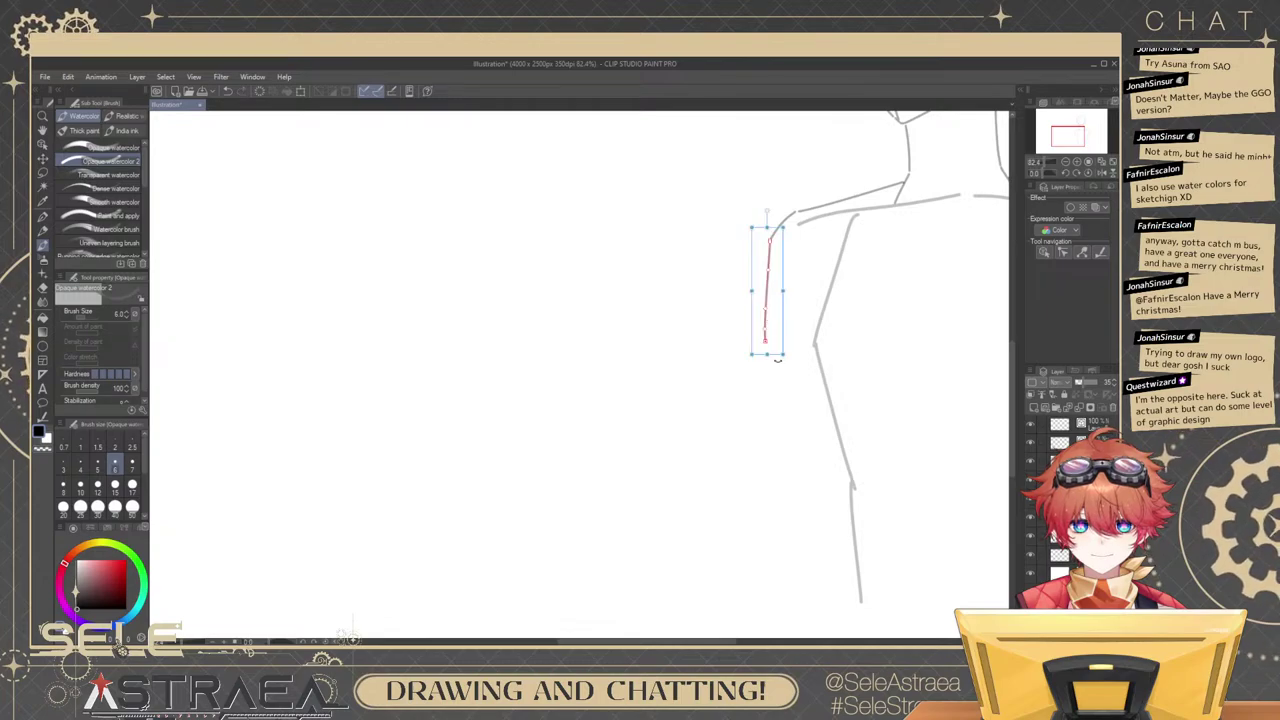
pyautogui.moveTo(782, 355); pyautogui.dragTo(782, 335)
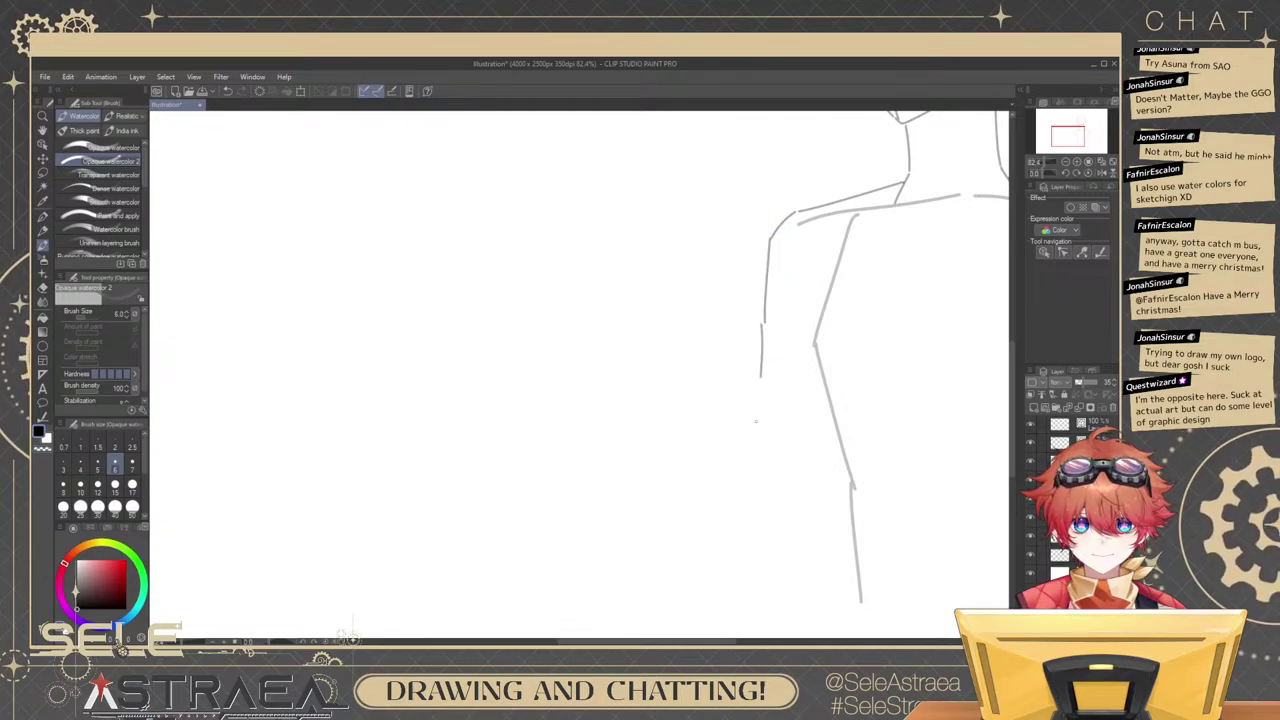
# Draw the left arm's long outer line below the upper arm and a short inner forearm line beside the waist.
pyautogui.moveTo(756, 421); pyautogui.dragTo(756, 463)
pyautogui.hotkey('ctrl', 'z')
pyautogui.moveTo(766, 324); pyautogui.dragTo(759, 526)
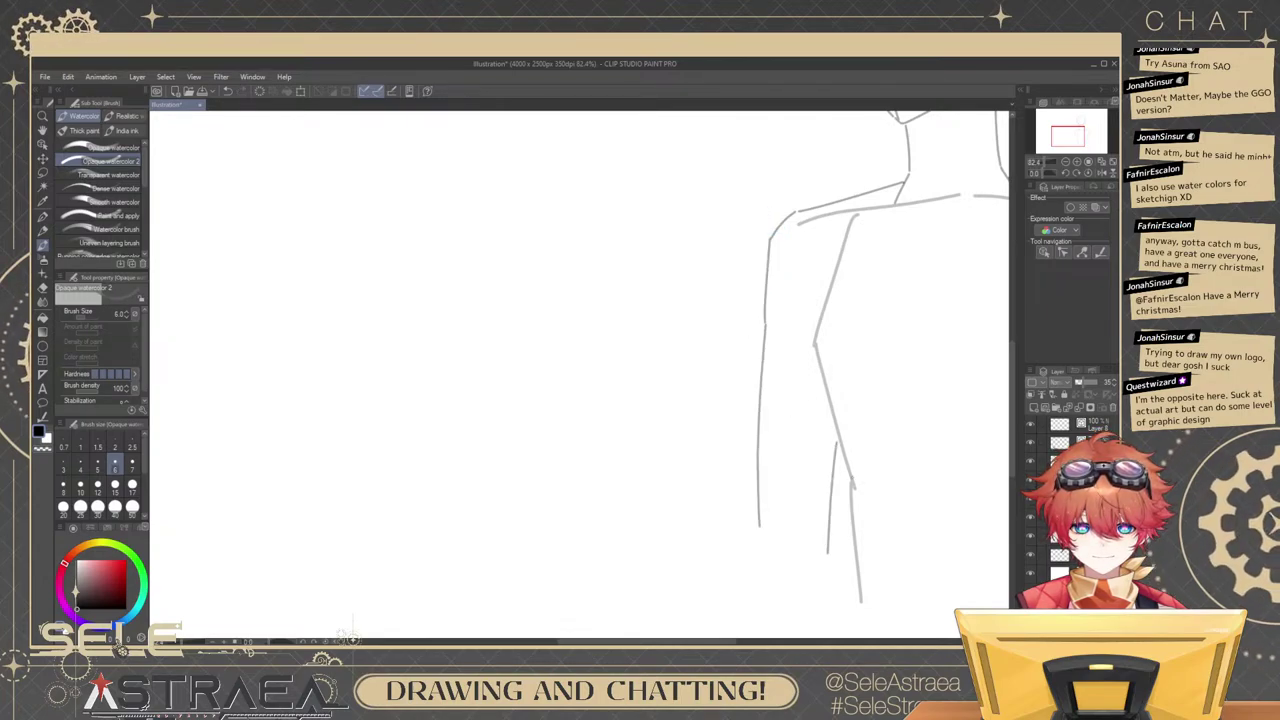
pyautogui.scroll(-5, 836, 343)
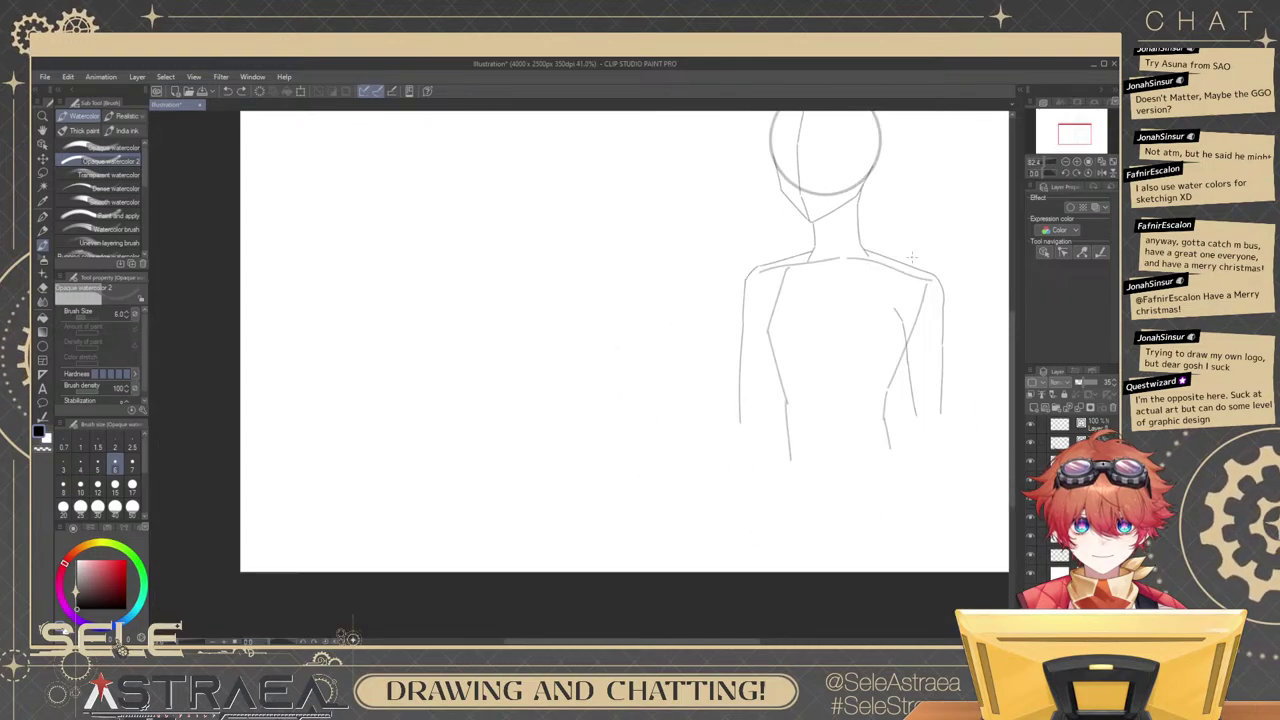
# Rotate the left upper arm's outer line slightly so its lower end swings in towards the torso.
pyautogui.scroll(4, 740, 365)
pyautogui.keyDown('ctrl'); pyautogui.click(679, 330); pyautogui.keyUp('ctrl')
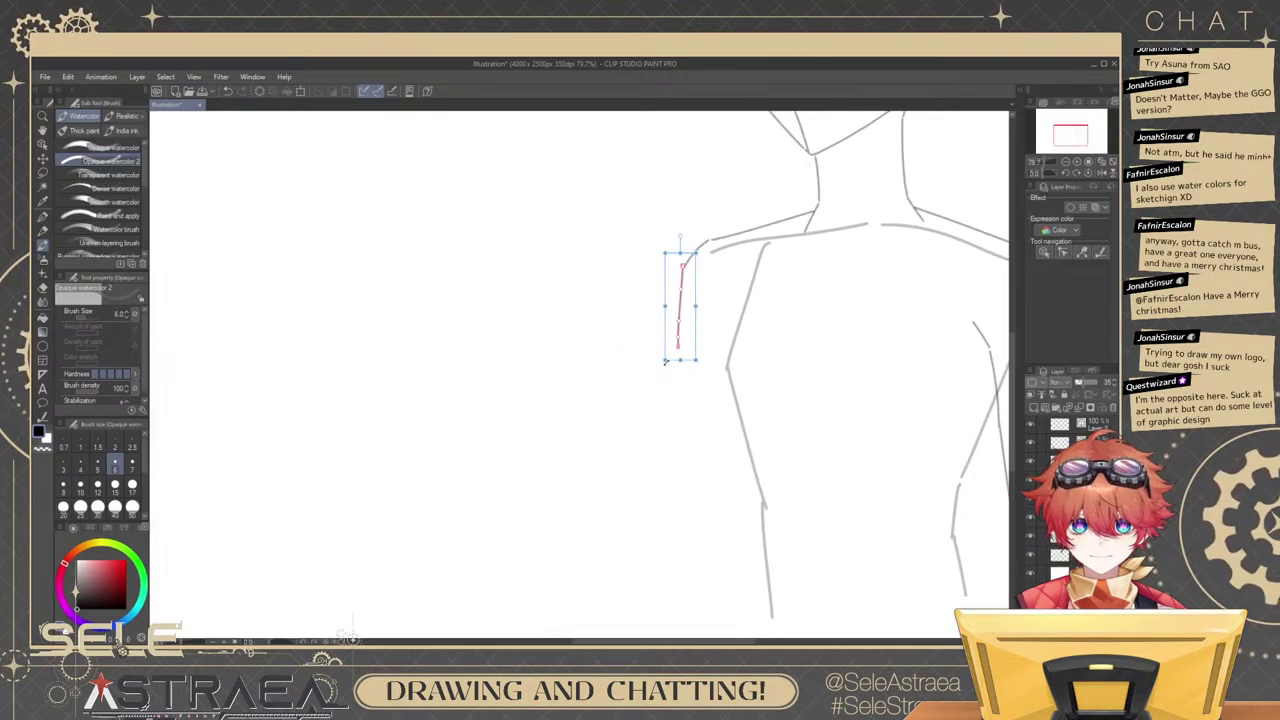
pyautogui.moveTo(684, 235); pyautogui.dragTo(695, 256)
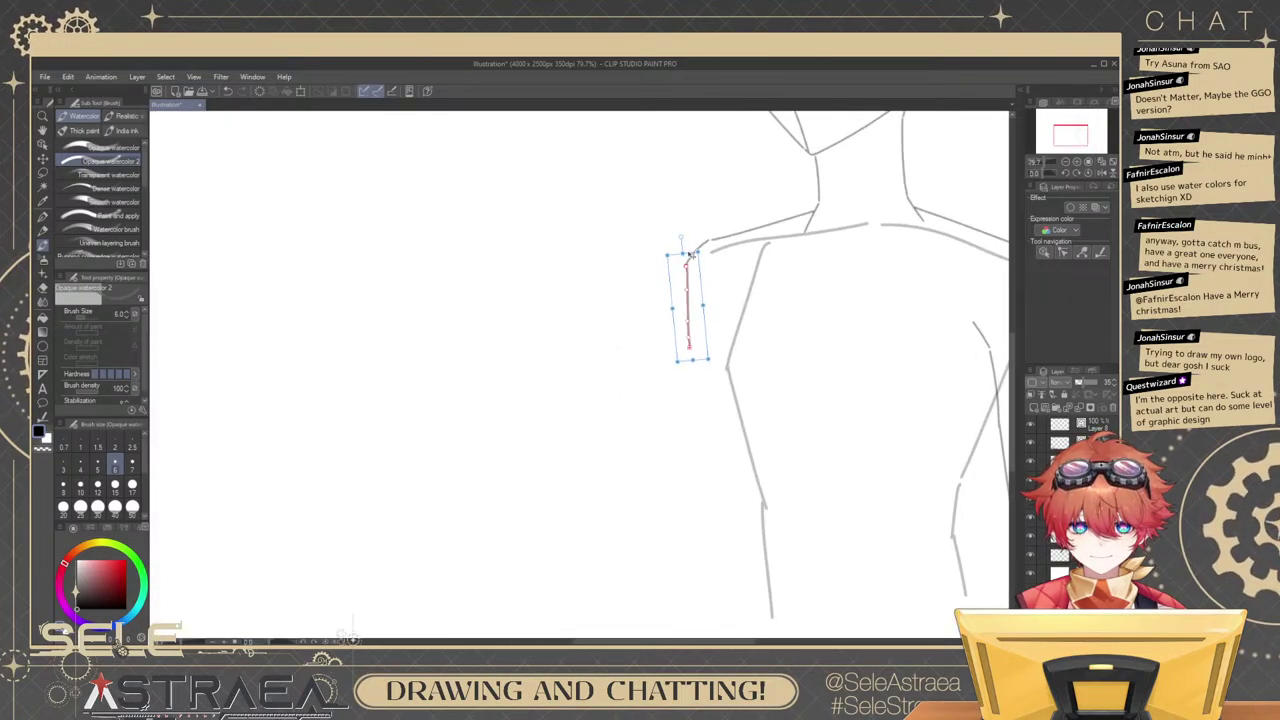
# Try a small eyelid arc on the left side of the face with brush size 3, and undo it.
pyautogui.moveTo(899, 245); pyautogui.dragTo(851, 317)
pyautogui.moveTo(1000, 257); pyautogui.dragTo(791, 340)
pyautogui.moveTo(769, 430); pyautogui.dragTo(887, 323)
pyautogui.moveTo(918, 247); pyautogui.dragTo(940, 361)
pyautogui.moveTo(758, 318); pyautogui.dragTo(777, 314)
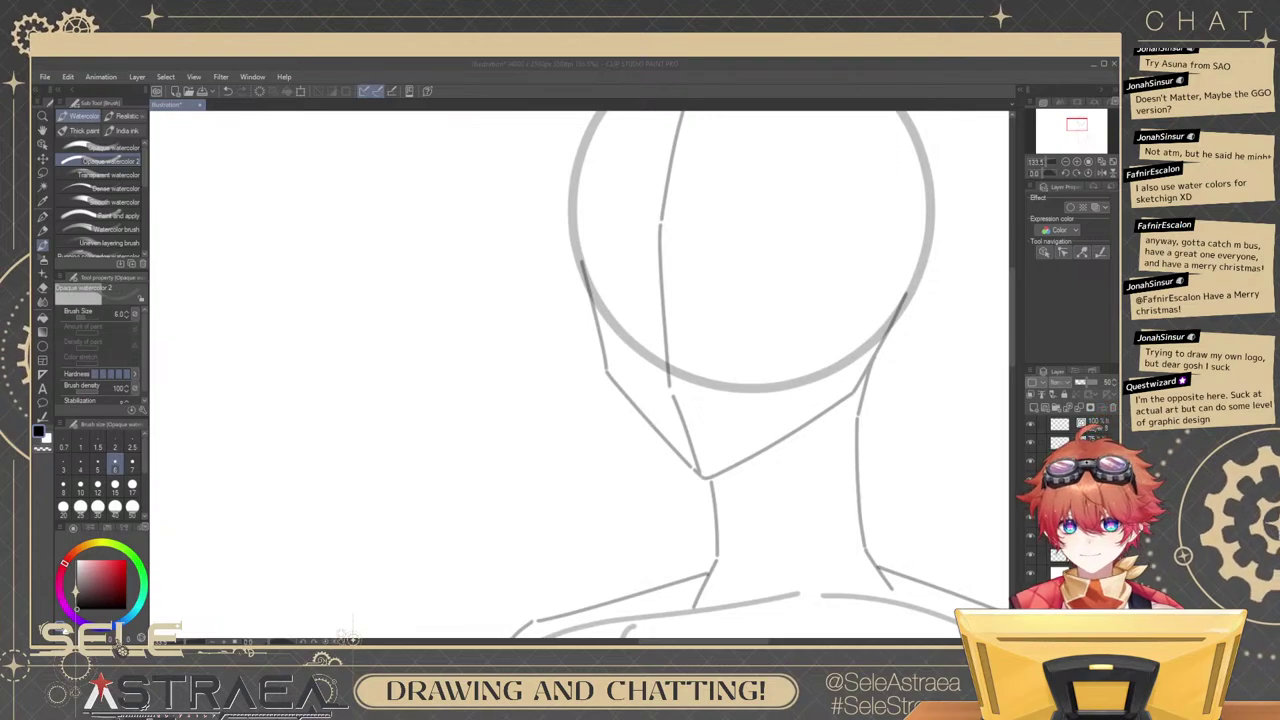
pyautogui.click(63, 464)
pyautogui.moveTo(717, 344); pyautogui.dragTo(758, 362)
pyautogui.moveTo(740, 323); pyautogui.dragTo(877, 305)
pyautogui.moveTo(969, 430); pyautogui.dragTo(930, 432)
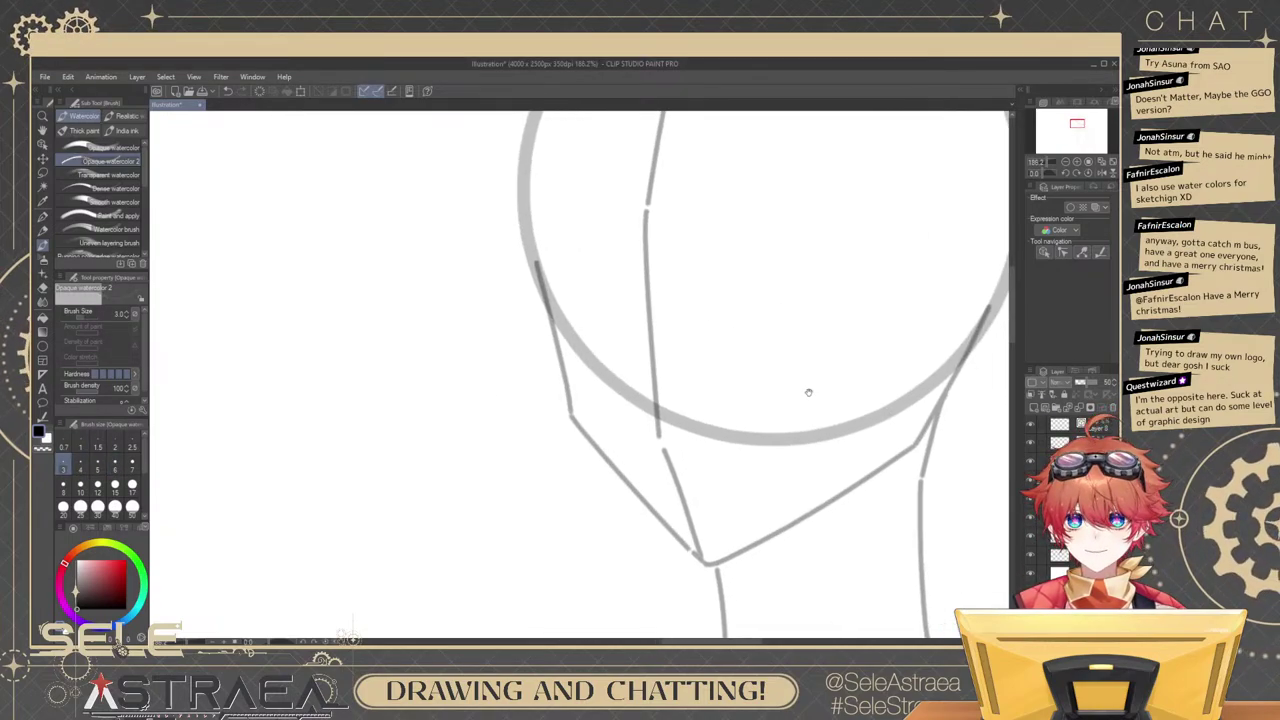
pyautogui.moveTo(691, 369); pyautogui.dragTo(802, 384)
pyautogui.moveTo(692, 333); pyautogui.dragTo(683, 436)
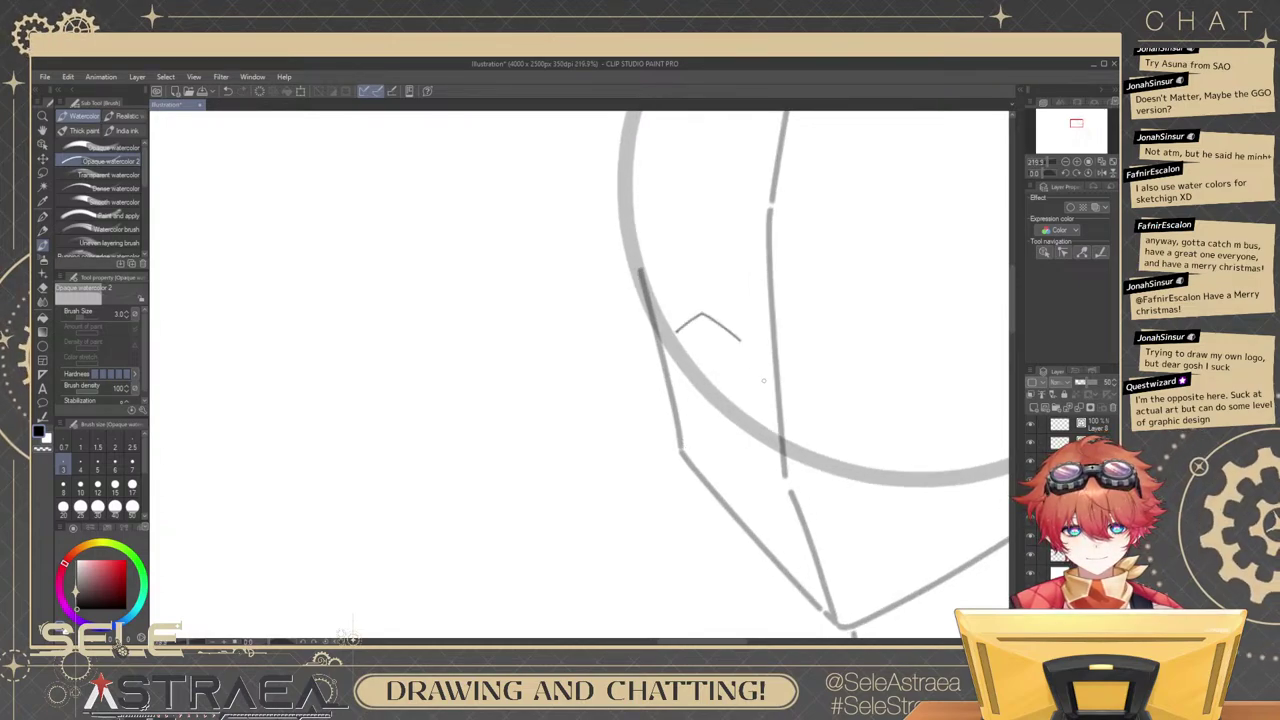
pyautogui.hotkey('ctrl', 'z')
# Set the brush size to 4 and identify the sketch layer by toggling its visibility, making it the active layer.
pyautogui.moveTo(872, 342); pyautogui.dragTo(749, 302)
pyautogui.click(80, 466)
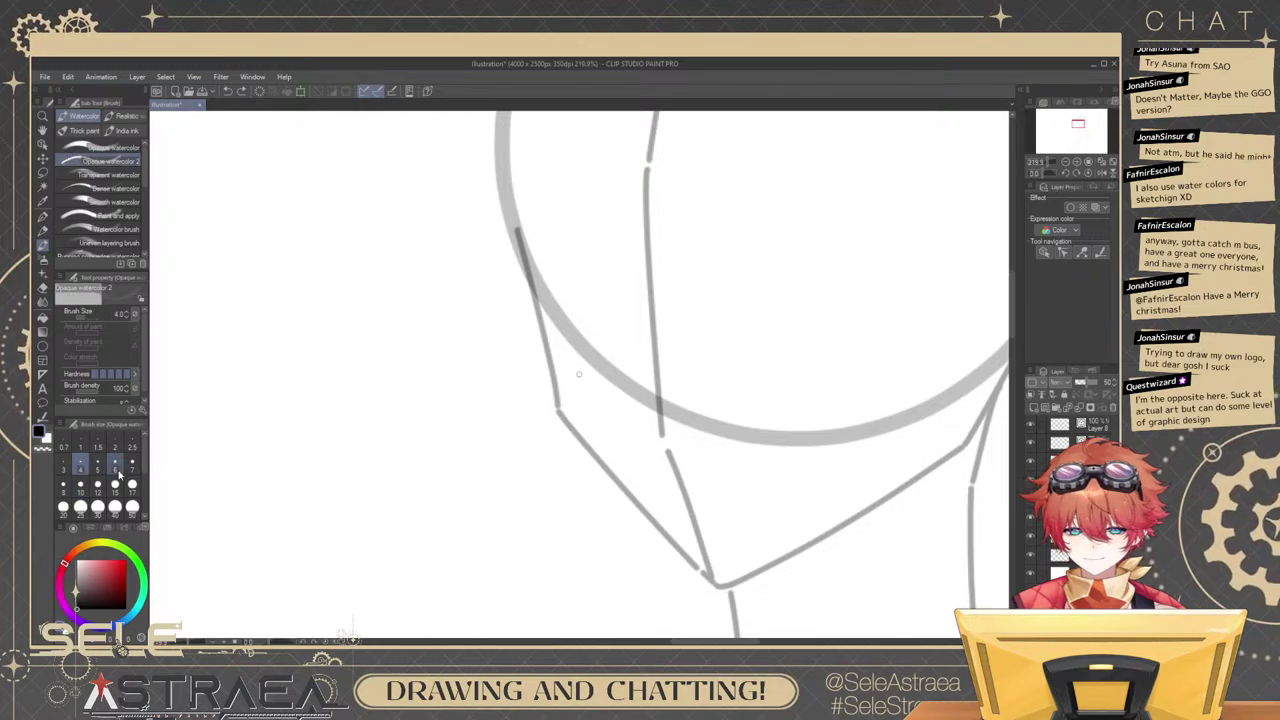
pyautogui.click(1031, 519)
pyautogui.click(1031, 519)
pyautogui.click(1062, 518)
pyautogui.moveTo(813, 428); pyautogui.dragTo(763, 481)
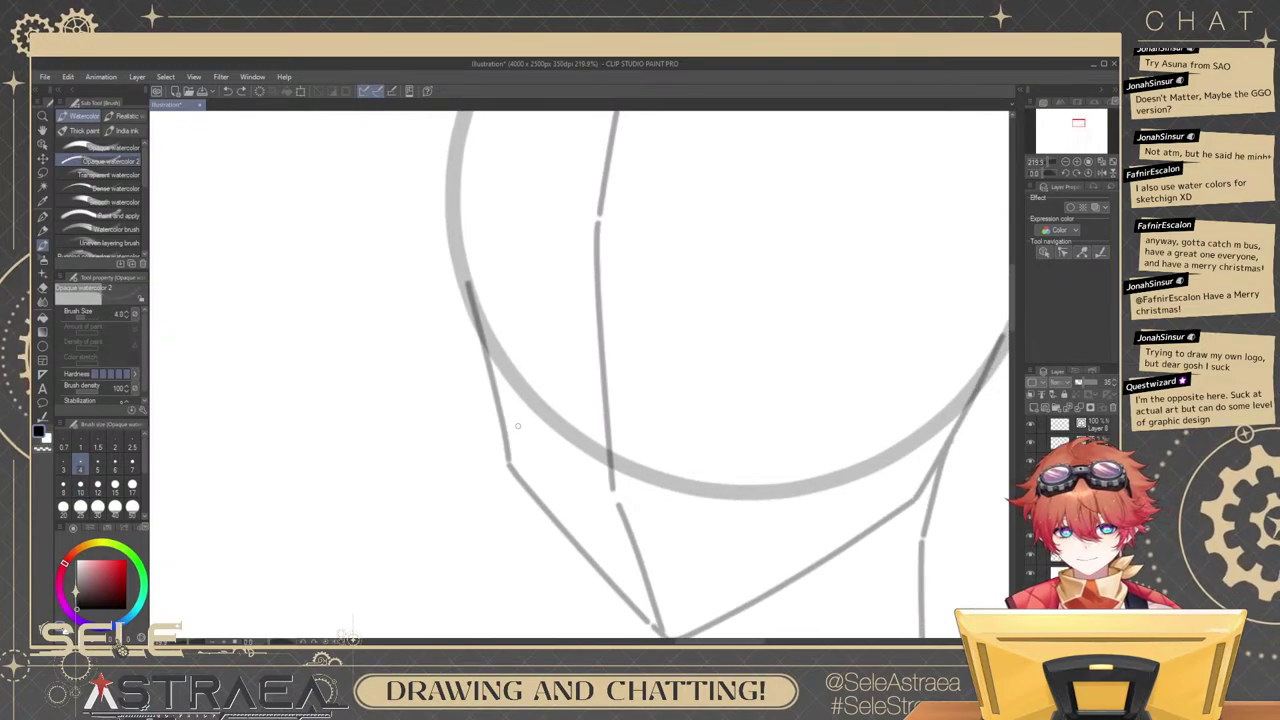
# Draw a horizontal eye guideline across the lower head circle, in two strokes meeting at the face's centre line.
pyautogui.moveTo(522, 424); pyautogui.dragTo(610, 465)
pyautogui.hotkey('ctrl', 'z')
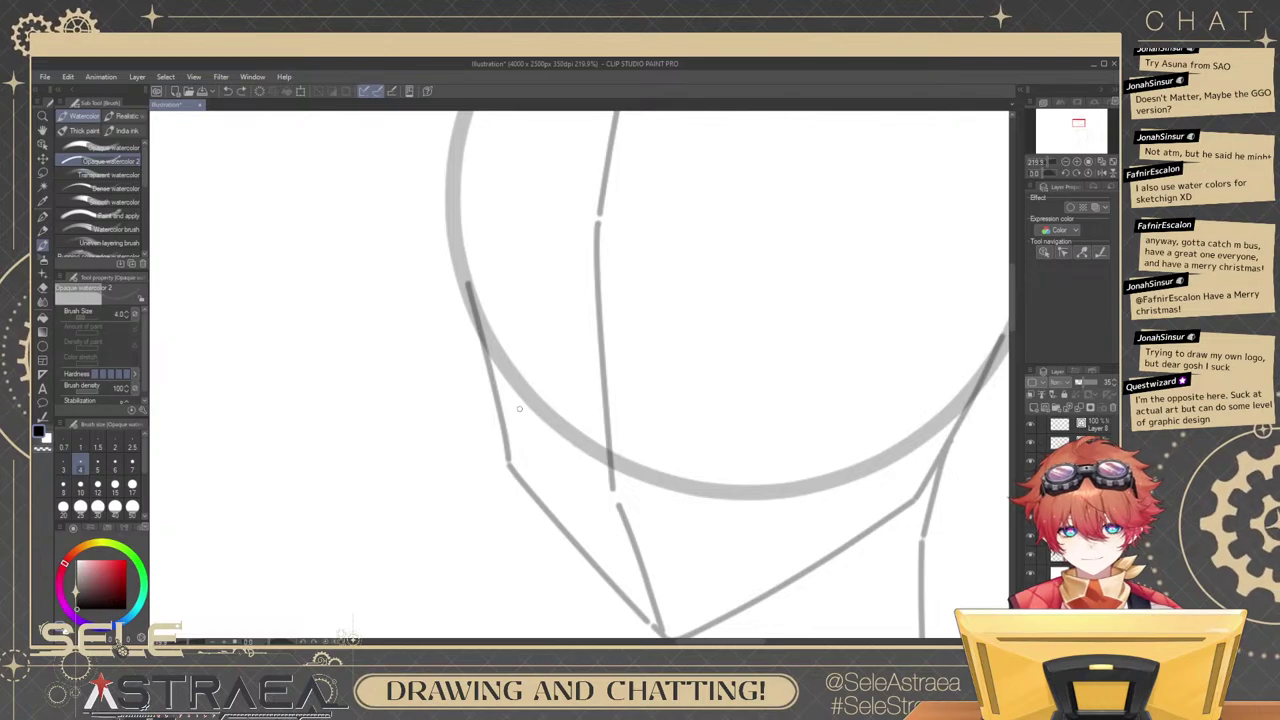
pyautogui.moveTo(497, 356); pyautogui.dragTo(584, 382)
pyautogui.hotkey('ctrl', 'z')
pyautogui.moveTo(504, 358)
pyautogui.mouseDown()
pyautogui.moveTo(603, 385)
pyautogui.moveTo(846, 363)
pyautogui.mouseUp()
pyautogui.hotkey('ctrl', 'z')
pyautogui.moveTo(616, 380); pyautogui.dragTo(890, 362)
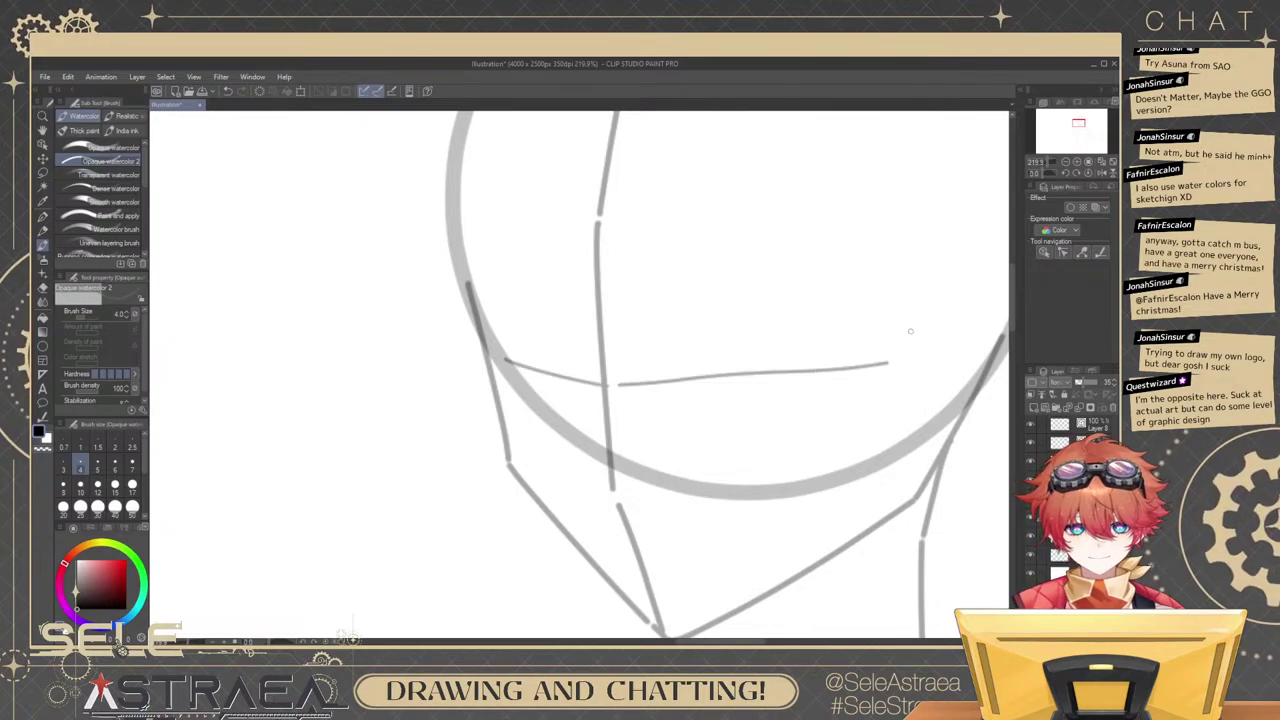
pyautogui.scroll(-5, 896, 270)
pyautogui.scroll(3, 925, 282)
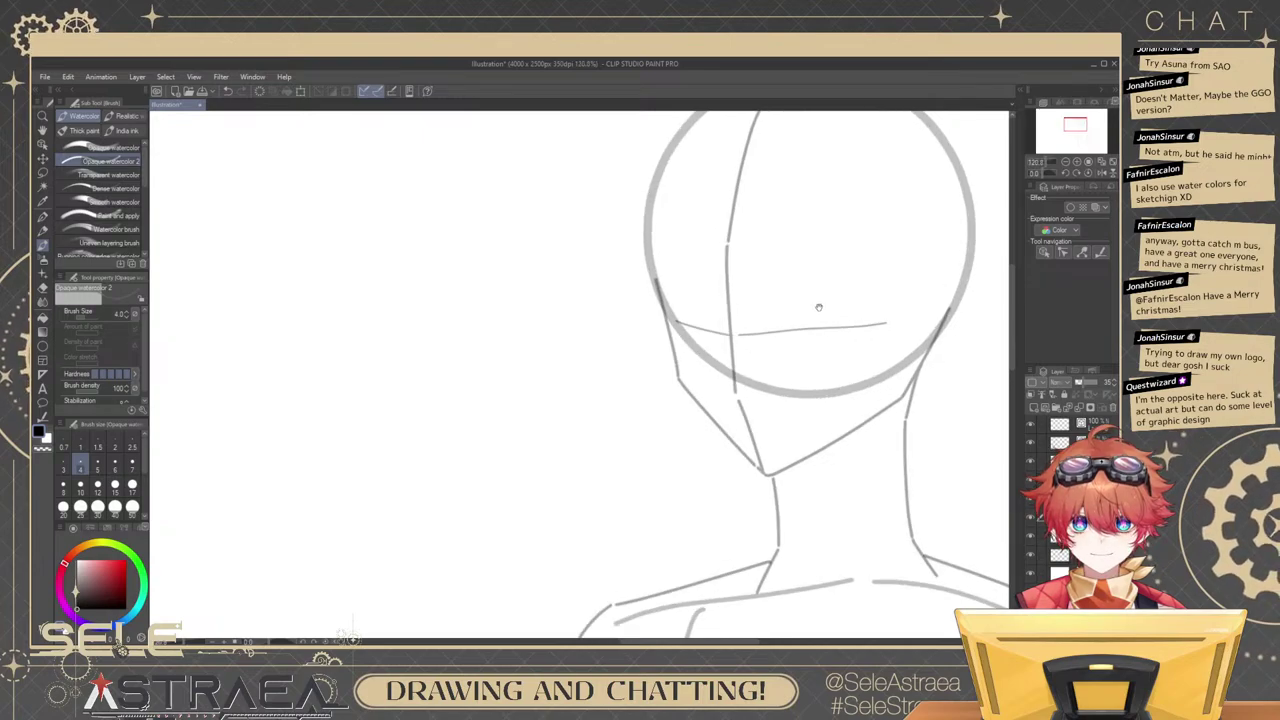
# Redraw the eye guideline's right half from the centre line with a slight upward slope.
pyautogui.scroll(3, 799, 334)
pyautogui.hotkey('ctrl', 'z')
pyautogui.moveTo(694, 355); pyautogui.dragTo(958, 320)
pyautogui.hotkey('ctrl', 'z')
pyautogui.hotkey('ctrl', 'z')
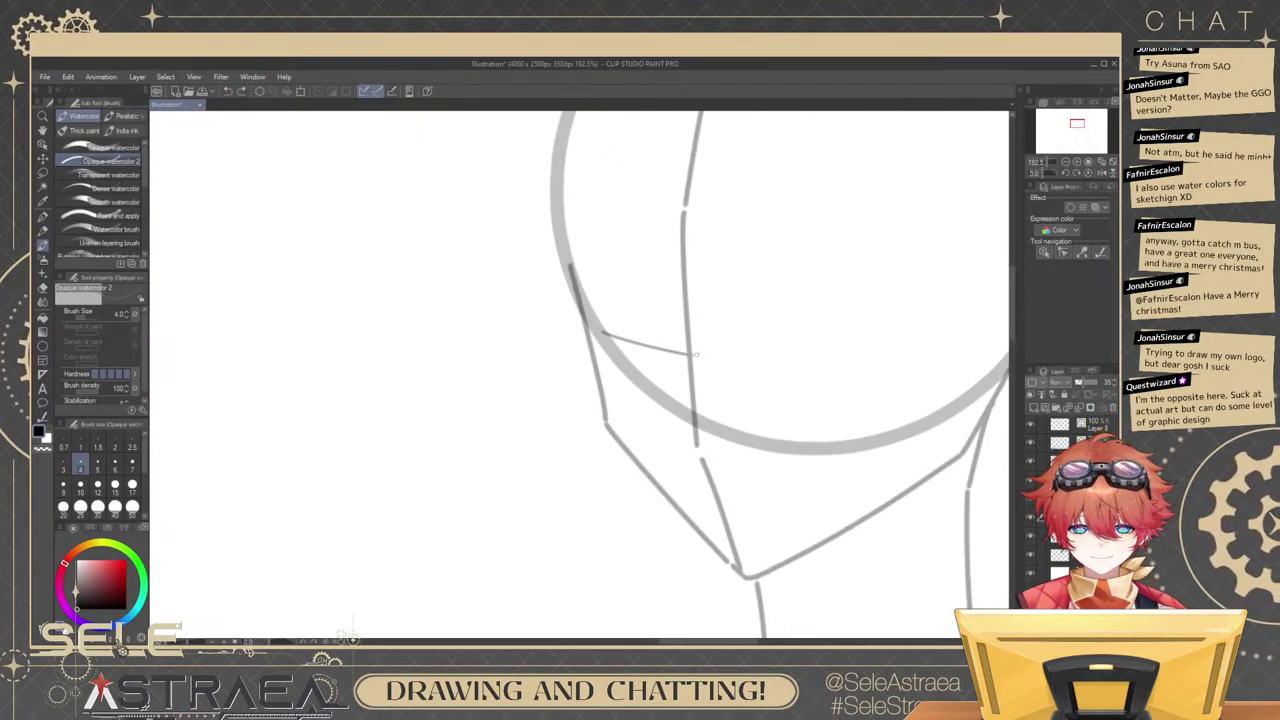
pyautogui.moveTo(698, 355); pyautogui.dragTo(932, 320)
pyautogui.hotkey('ctrl', 'z')
pyautogui.moveTo(698, 355); pyautogui.dragTo(920, 340)
# Draw a second two-part eye guideline across the face, above and roughly parallel to the first.
pyautogui.scroll(-5, 992, 307)
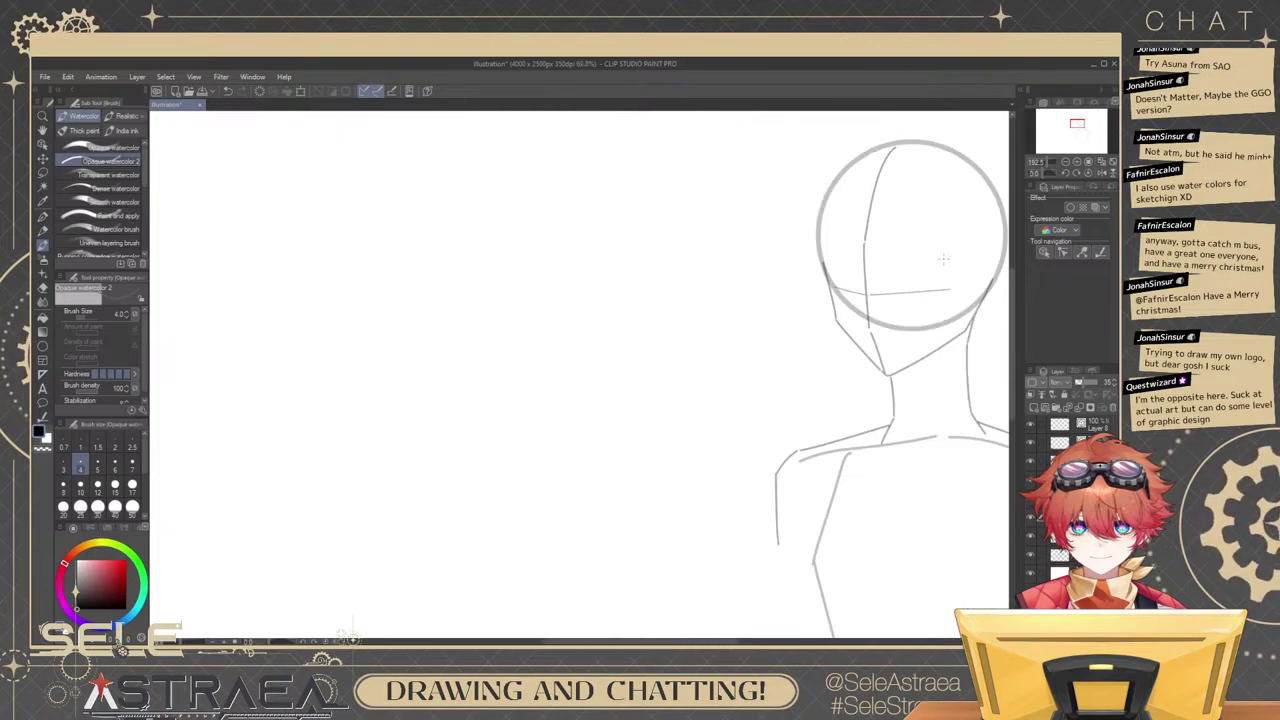
pyautogui.scroll(4, 867, 274)
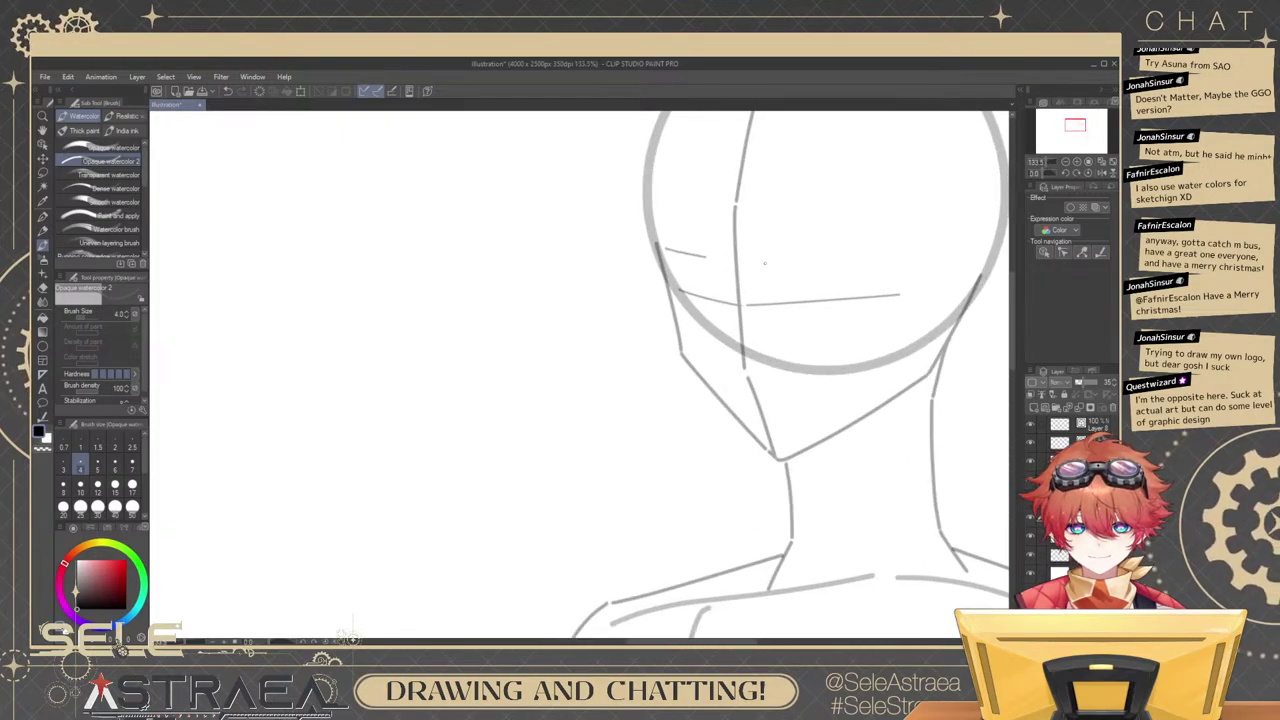
pyautogui.moveTo(765, 257); pyautogui.dragTo(930, 242)
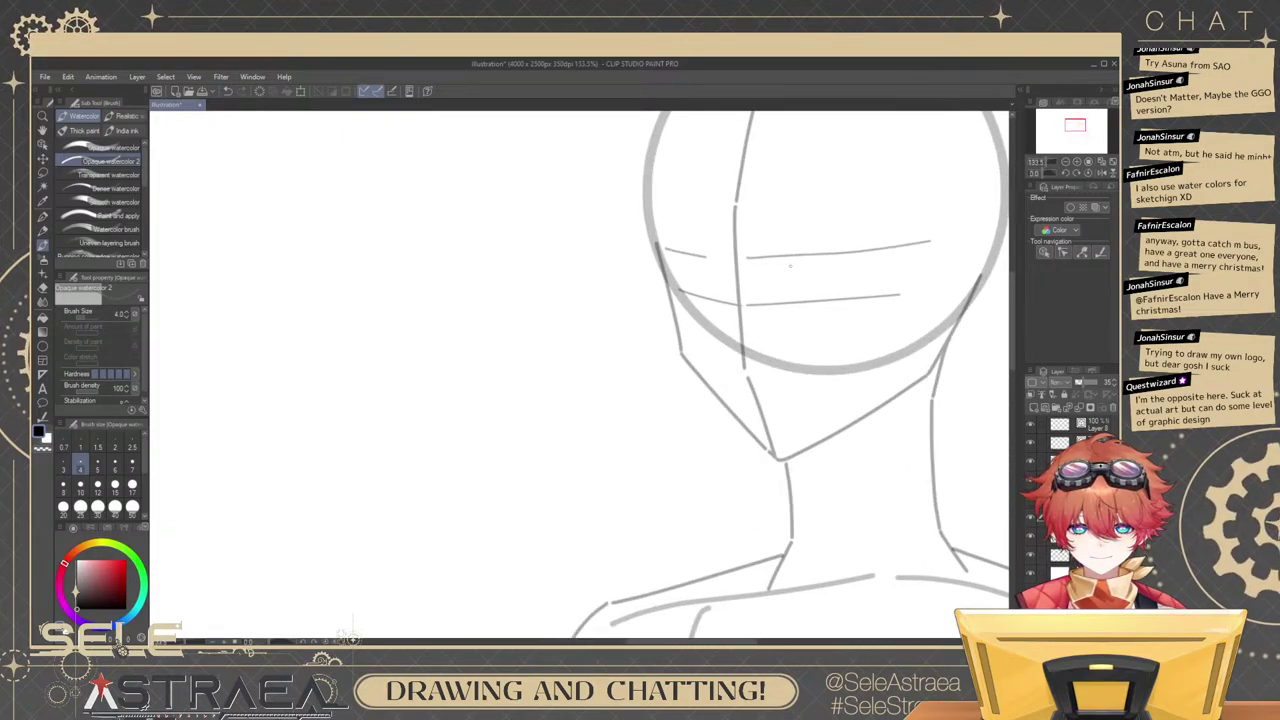
# Try sketching the right eye's lid and side strokes between the two guidelines, and undo them.
pyautogui.moveTo(778, 270)
pyautogui.mouseDown()
pyautogui.moveTo(830, 257)
pyautogui.moveTo(850, 272)
pyautogui.moveTo(806, 263)
pyautogui.moveTo(862, 251)
pyautogui.moveTo(843, 253)
pyautogui.mouseUp()
pyautogui.hotkey('ctrl', 'z')
pyautogui.hotkey('ctrl', 'z')
pyautogui.hotkey('ctrl', 'z')
pyautogui.hotkey('ctrl', 'z')
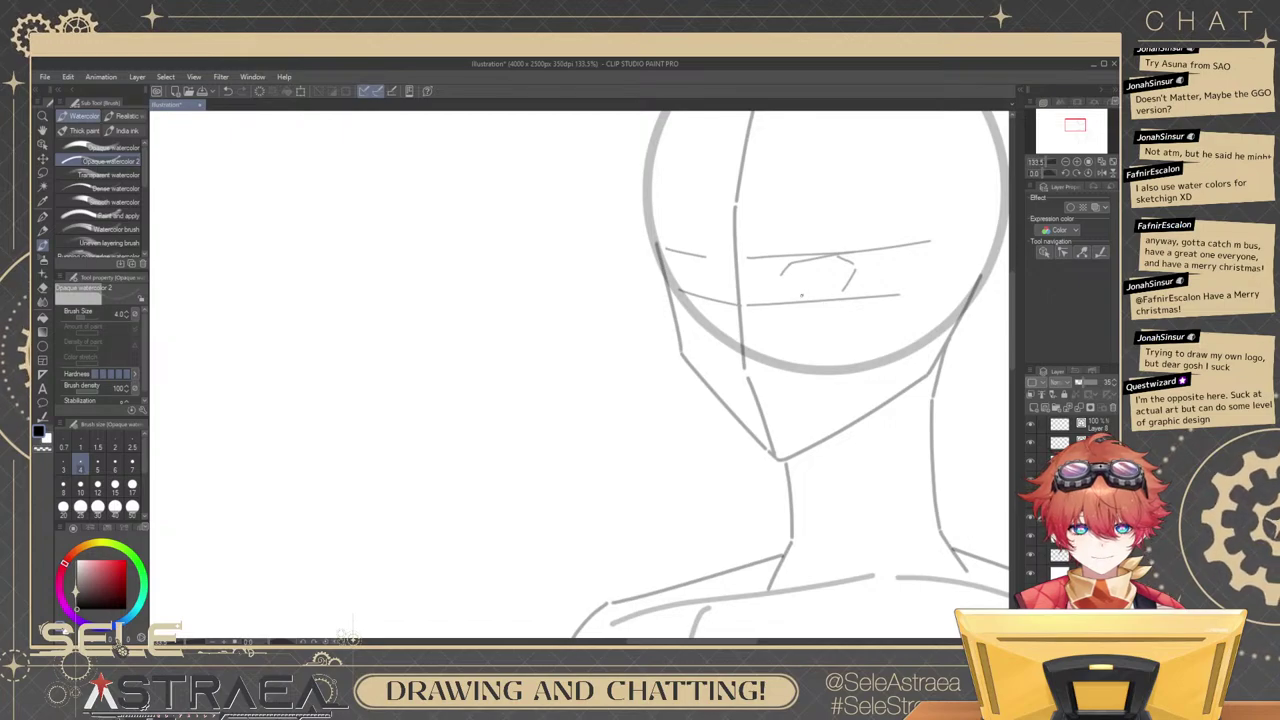
pyautogui.moveTo(940, 274); pyautogui.dragTo(925, 307)
pyautogui.hotkey('ctrl', 'z')
pyautogui.hotkey('ctrl', 'z')
pyautogui.hotkey('ctrl', 'z')
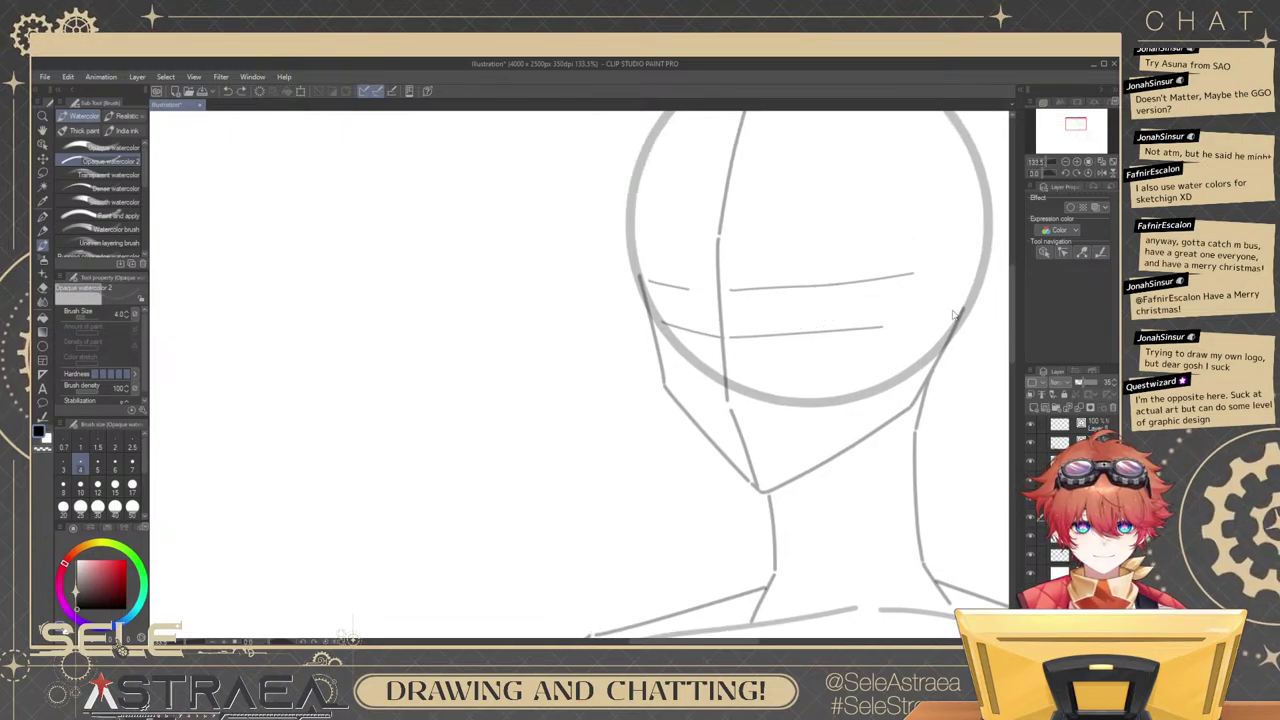
# Undo both horizontal eye guidelines across the face.
pyautogui.hotkey('ctrl', 'z')
pyautogui.hotkey('ctrl', 'z')
pyautogui.hotkey('ctrl', 'z')
pyautogui.hotkey('ctrl', 'z')
pyautogui.scroll(3, 802, 357)
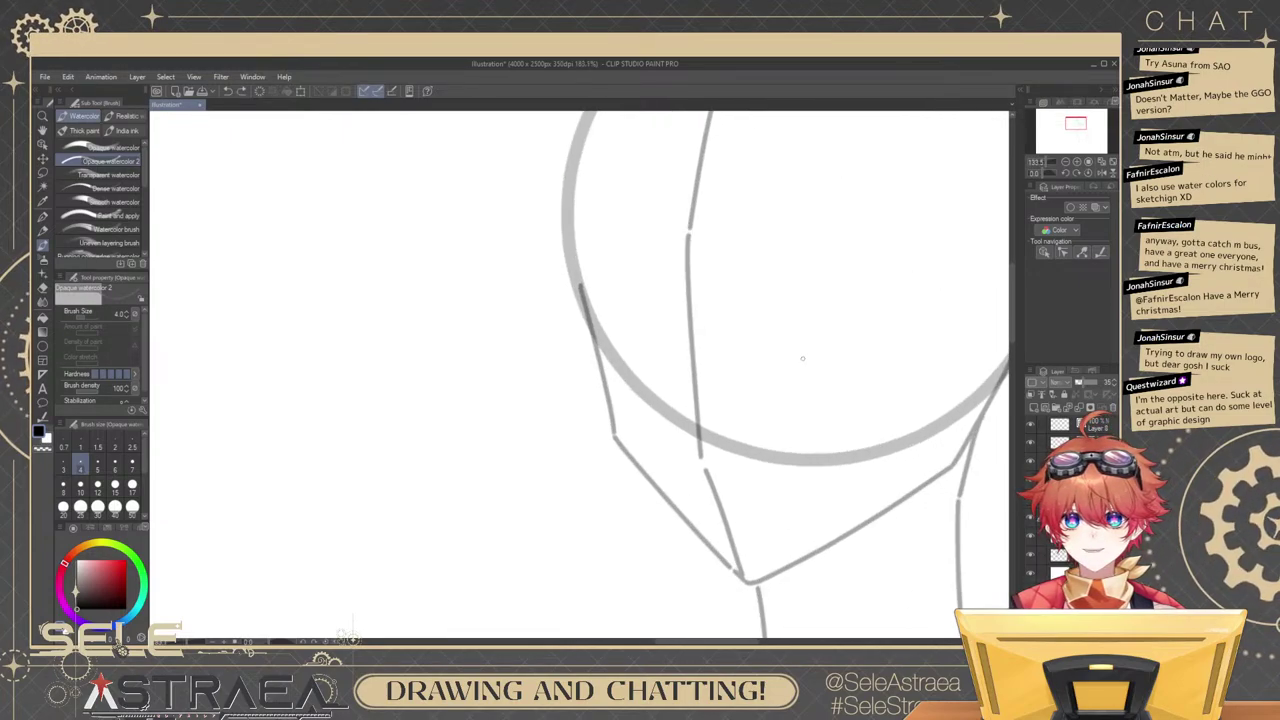
pyautogui.hotkey('ctrl', 'z')
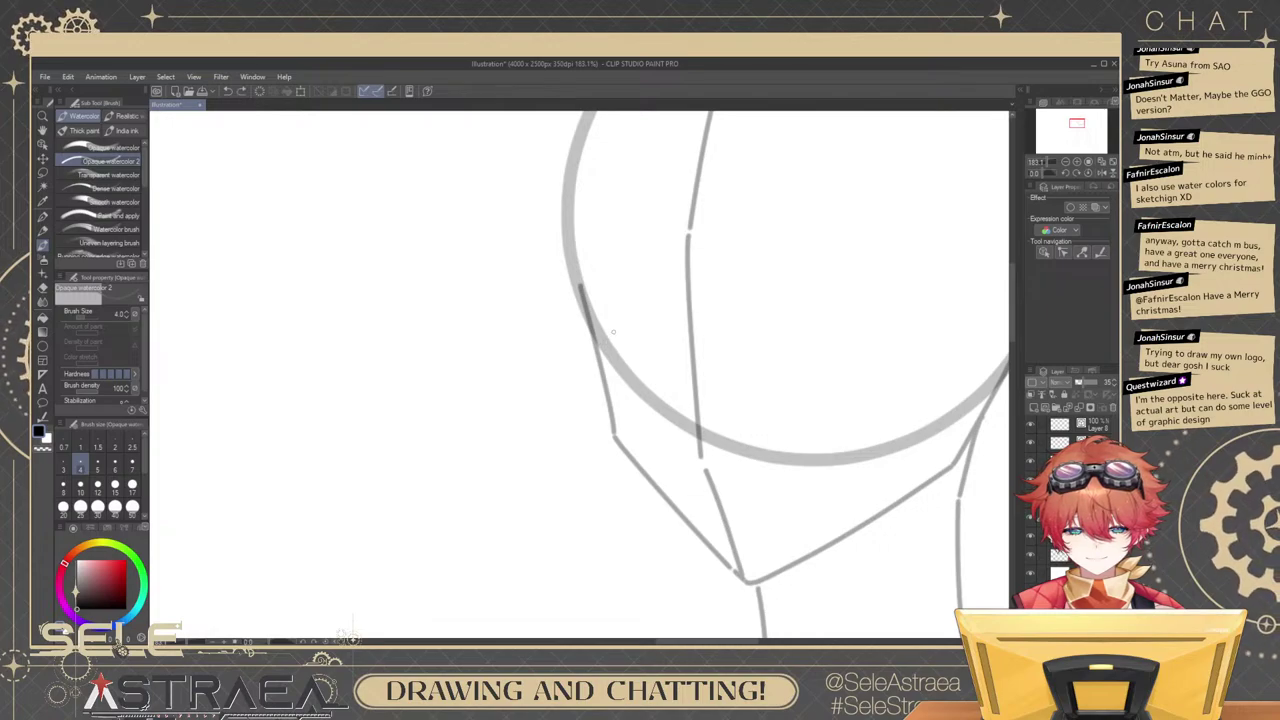
pyautogui.hotkey('ctrl', 'z')
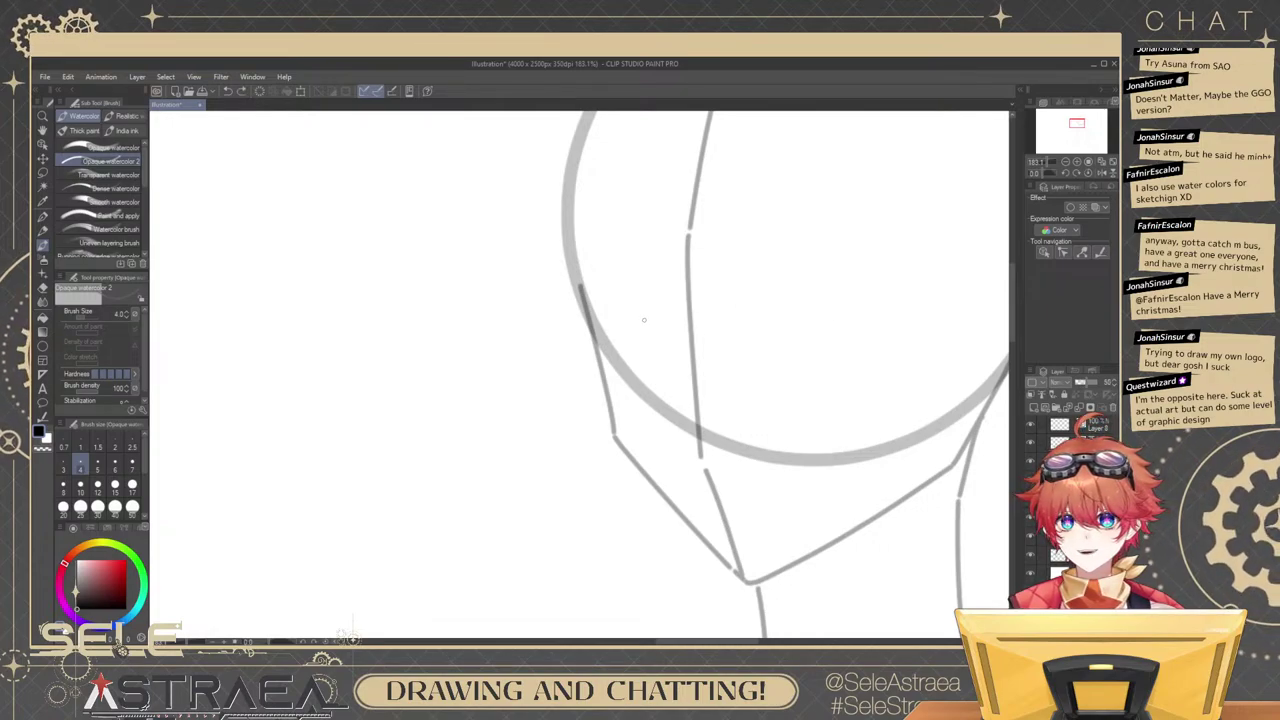
# Draw the left eye's upper eyelid as a small two-stroke arch between the face's outer edge and centre line.
pyautogui.moveTo(606, 331)
pyautogui.mouseDown()
pyautogui.moveTo(631, 320)
pyautogui.moveTo(628, 357)
pyautogui.mouseUp()
pyautogui.hotkey('ctrl', 'z')
pyautogui.moveTo(628, 357); pyautogui.dragTo(615, 356)
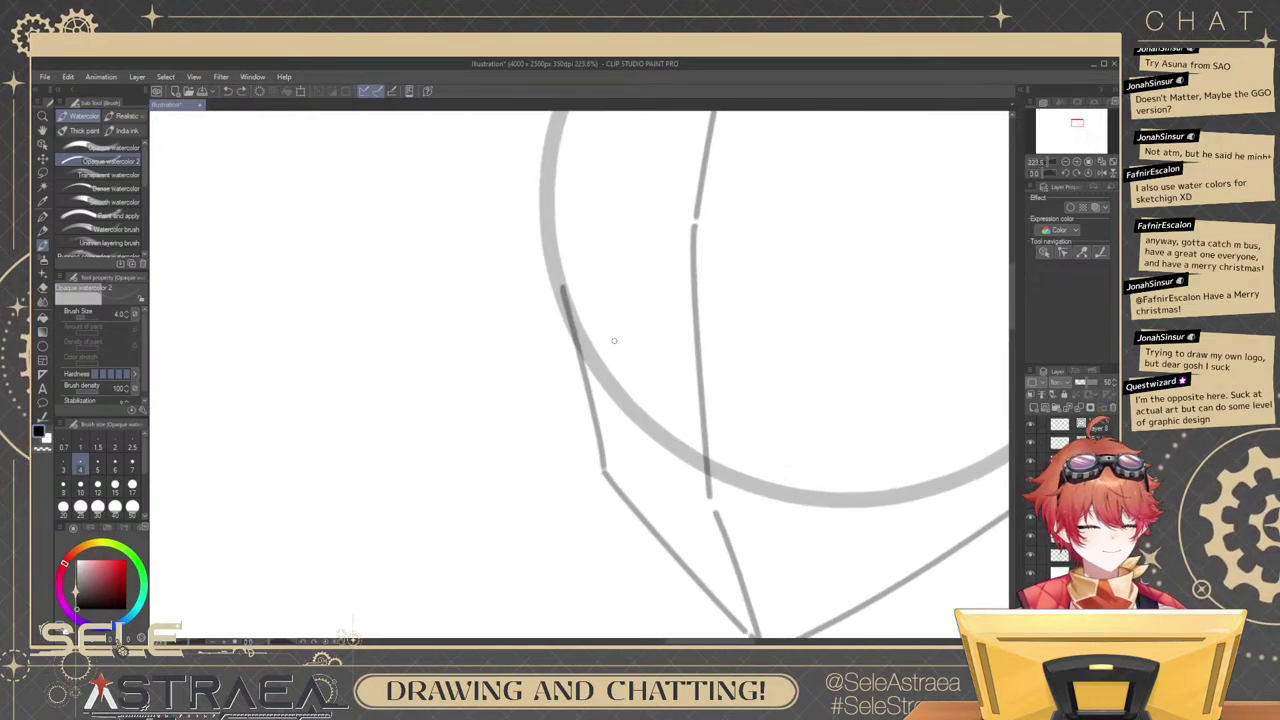
pyautogui.hotkey('ctrl', 'z')
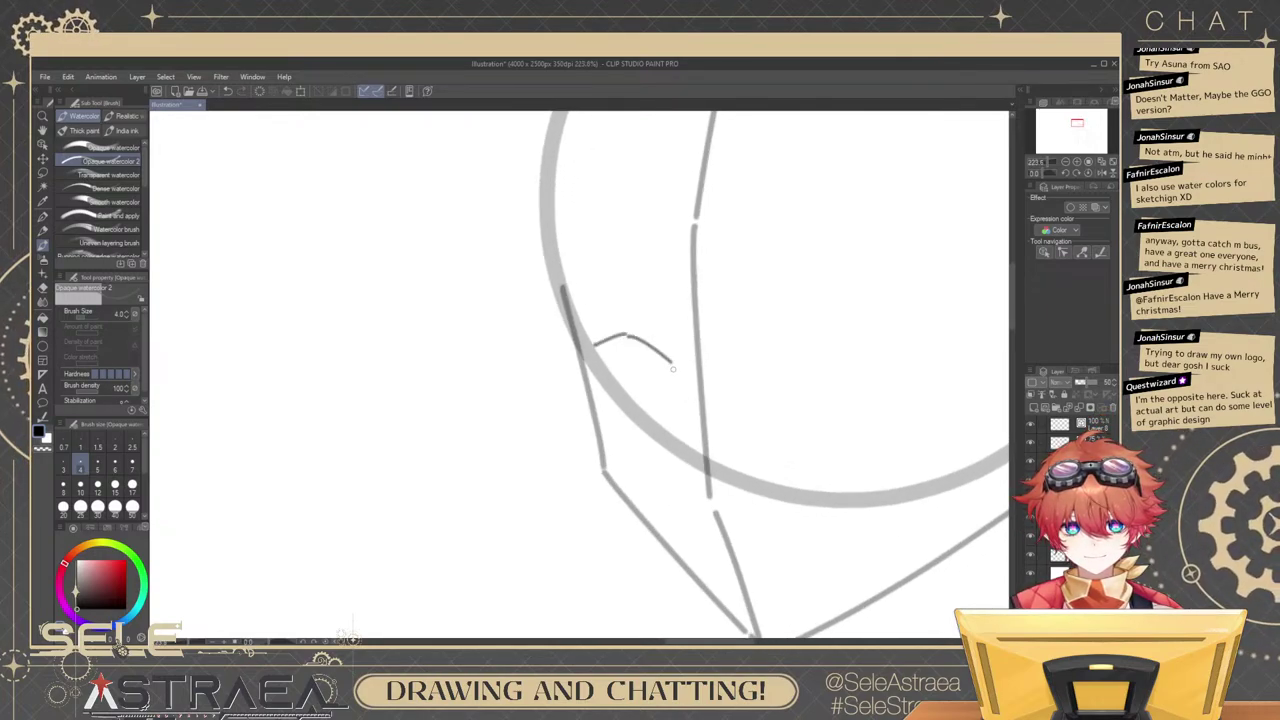
pyautogui.hotkey('ctrl', 'z')
pyautogui.hotkey('ctrl', 'z')
pyautogui.moveTo(590, 340)
pyautogui.mouseDown()
pyautogui.moveTo(630, 317)
pyautogui.moveTo(675, 342)
pyautogui.mouseUp()
pyautogui.hotkey('ctrl', 'z')
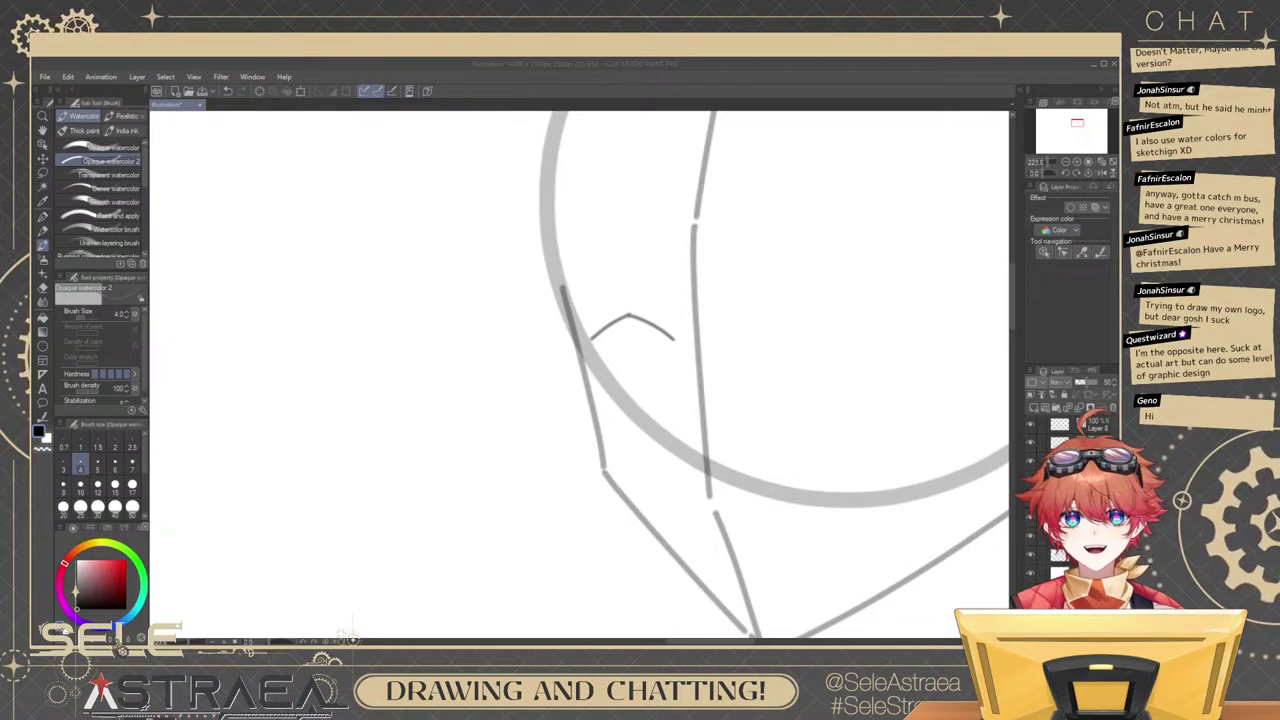
# Select the eyelid arch's right stroke, stretch it down towards the centre line and extend its upper end.
pyautogui.click(694, 302)
pyautogui.hotkey('ctrl', 'z')
pyautogui.moveTo(701, 303); pyautogui.dragTo(780, 317)
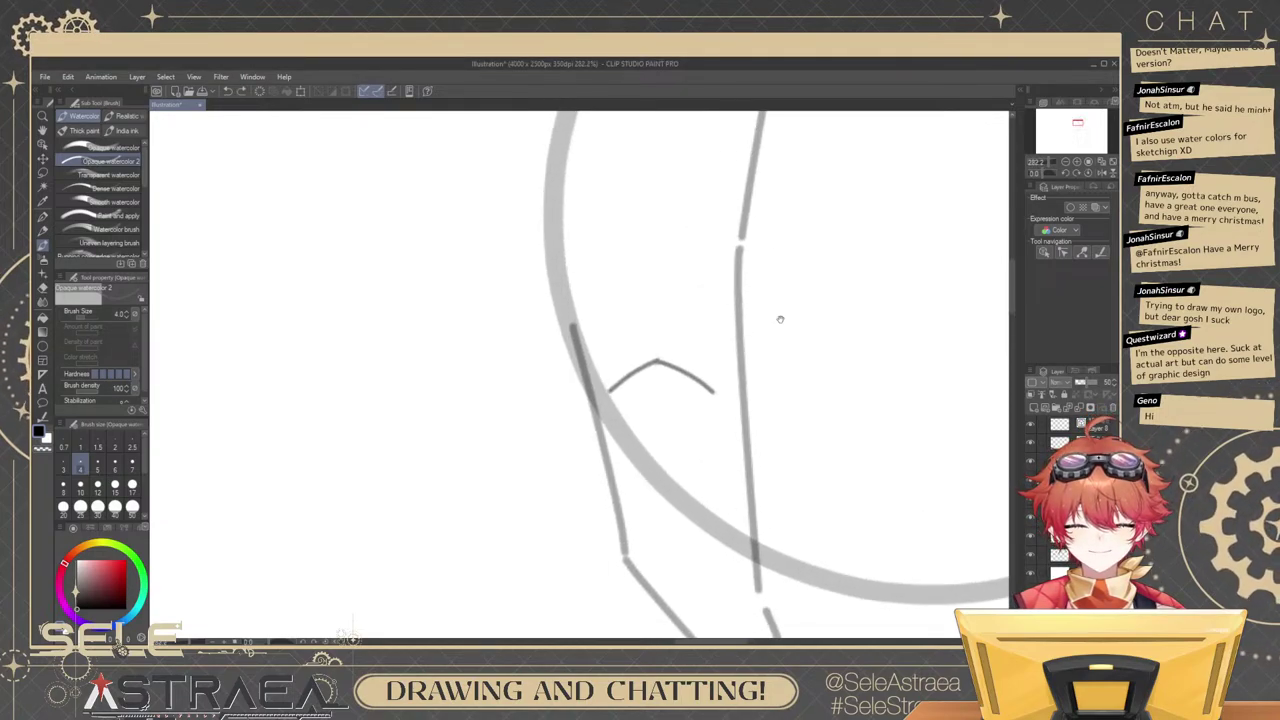
pyautogui.keyDown('ctrl'); pyautogui.click(680, 371); pyautogui.keyUp('ctrl')
pyautogui.moveTo(729, 407); pyautogui.dragTo(740, 425)
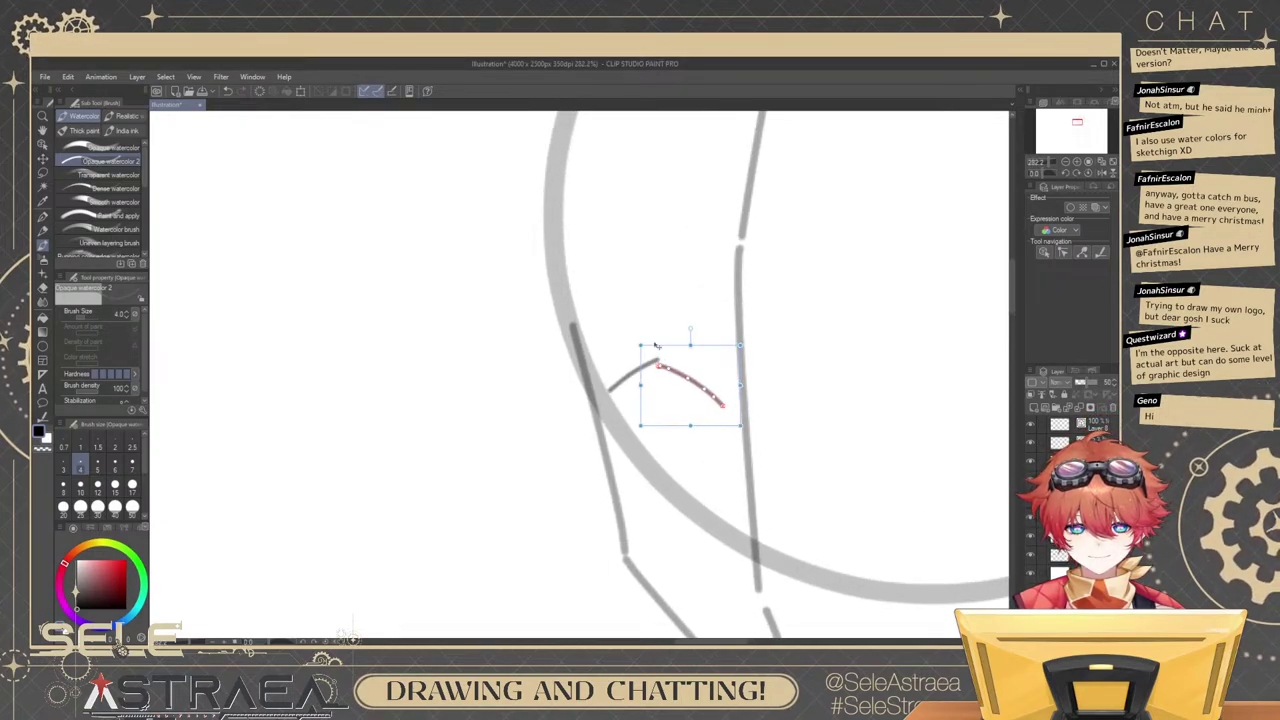
pyautogui.moveTo(641, 345); pyautogui.dragTo(634, 340)
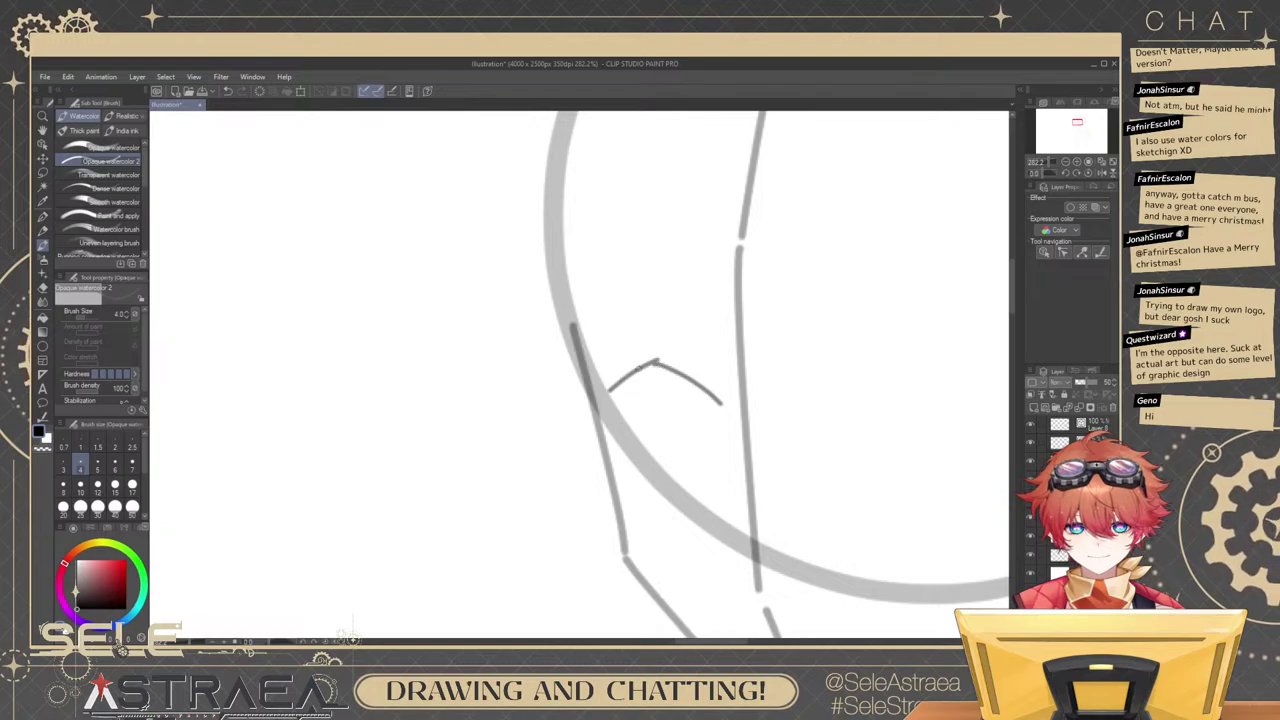
# Thicken the left eye's upper eyelid arch with extra strokes beneath its peak and add a short downward stroke at its outer corner.
pyautogui.scroll(2, 658, 366)
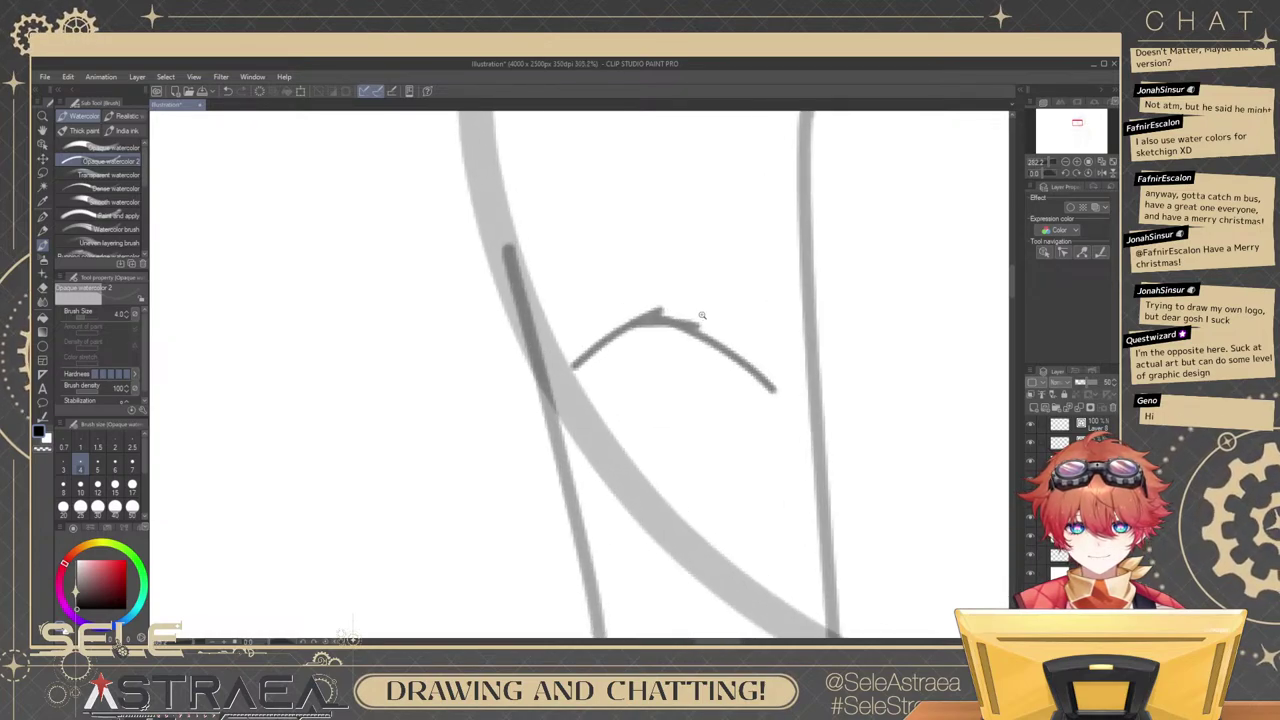
pyautogui.hotkey('ctrl', 'z')
pyautogui.moveTo(624, 330)
pyautogui.mouseDown()
pyautogui.moveTo(692, 330)
pyautogui.moveTo(723, 367)
pyautogui.moveTo(778, 341)
pyautogui.mouseUp()
pyautogui.moveTo(633, 345); pyautogui.dragTo(670, 403)
pyautogui.hotkey('ctrl', 'z')
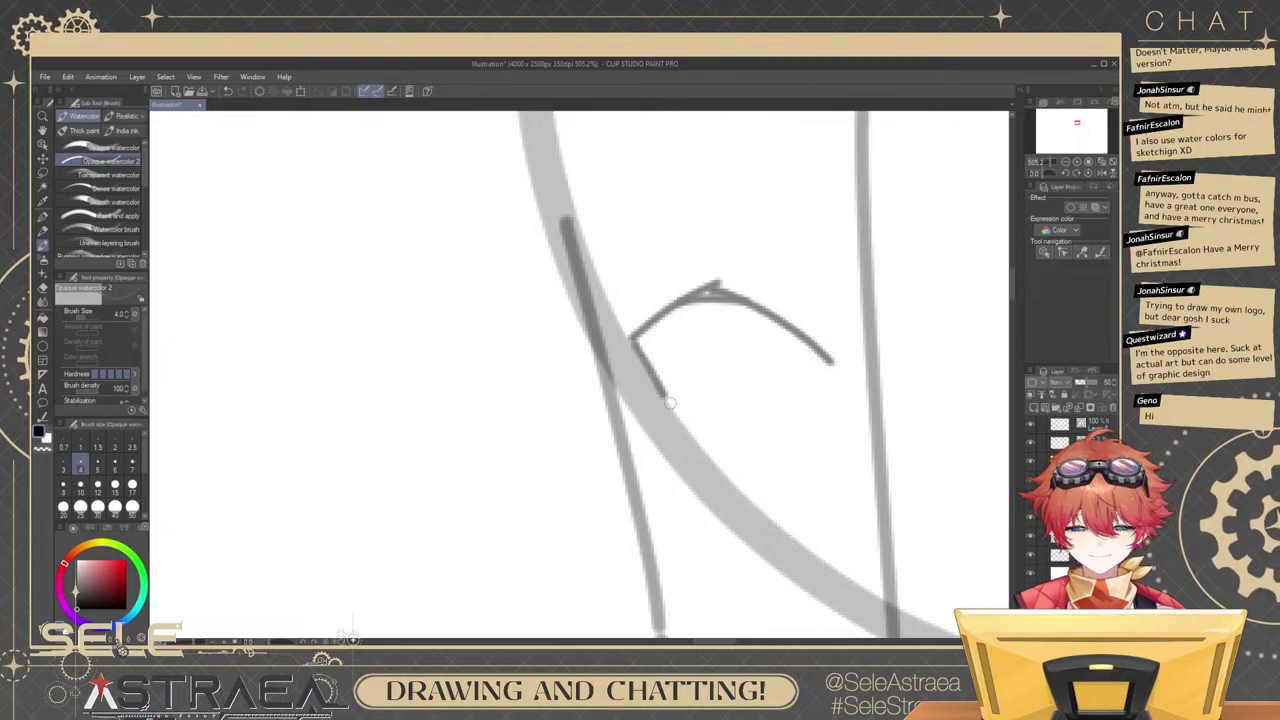
pyautogui.moveTo(642, 340)
pyautogui.mouseDown()
pyautogui.moveTo(650, 370)
pyautogui.moveTo(670, 329)
pyautogui.moveTo(773, 311)
pyautogui.moveTo(821, 339)
pyautogui.mouseUp()
pyautogui.hotkey('ctrl', 'z')
pyautogui.moveTo(746, 312)
pyautogui.mouseDown()
pyautogui.moveTo(836, 335)
pyautogui.moveTo(794, 271)
pyautogui.mouseUp()
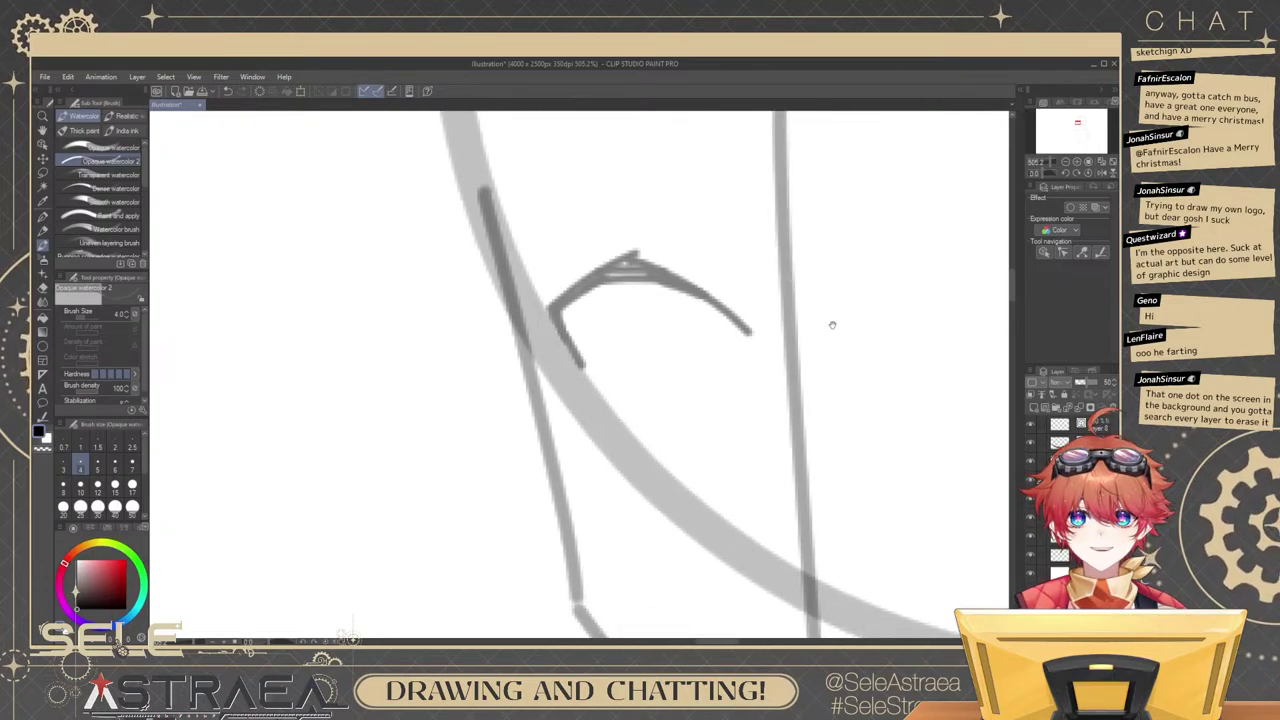
# Thicken the eyelid arch's inner half and add a short downward stroke at its inner corner.
pyautogui.moveTo(833, 325)
pyautogui.mouseDown()
pyautogui.moveTo(793, 314)
pyautogui.moveTo(826, 373)
pyautogui.mouseUp()
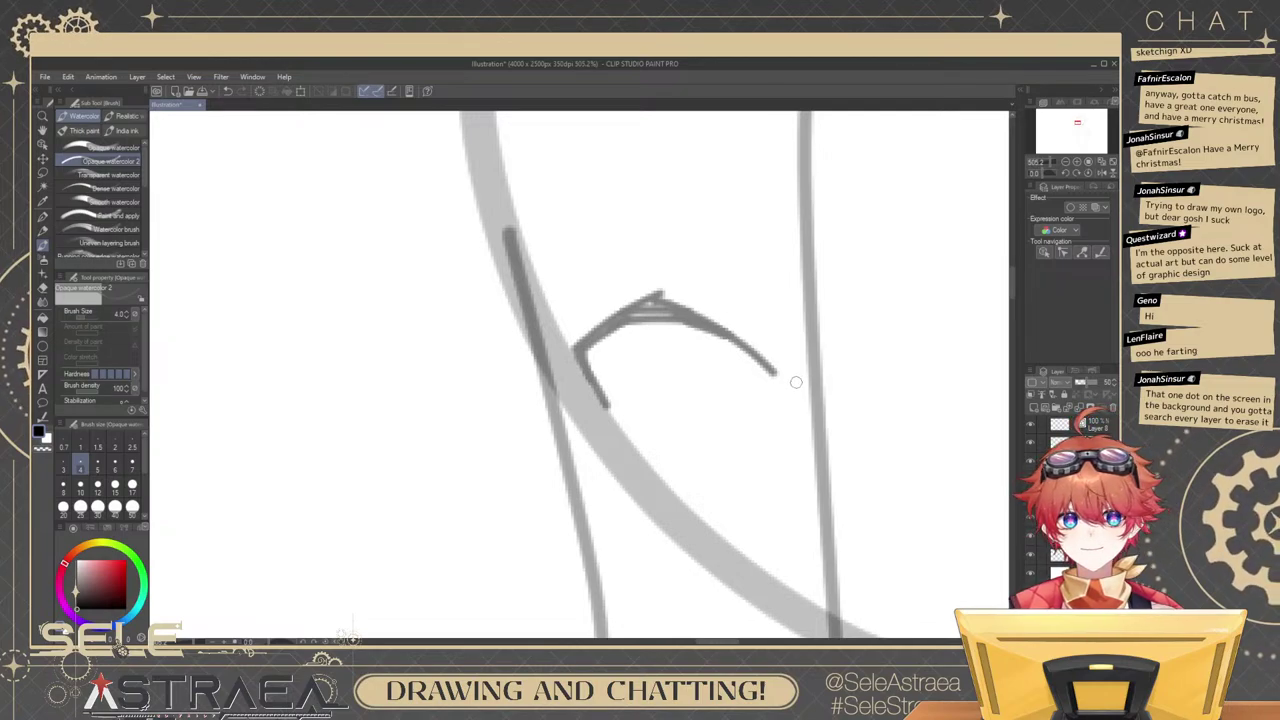
pyautogui.moveTo(353, 320); pyautogui.dragTo(366, 336)
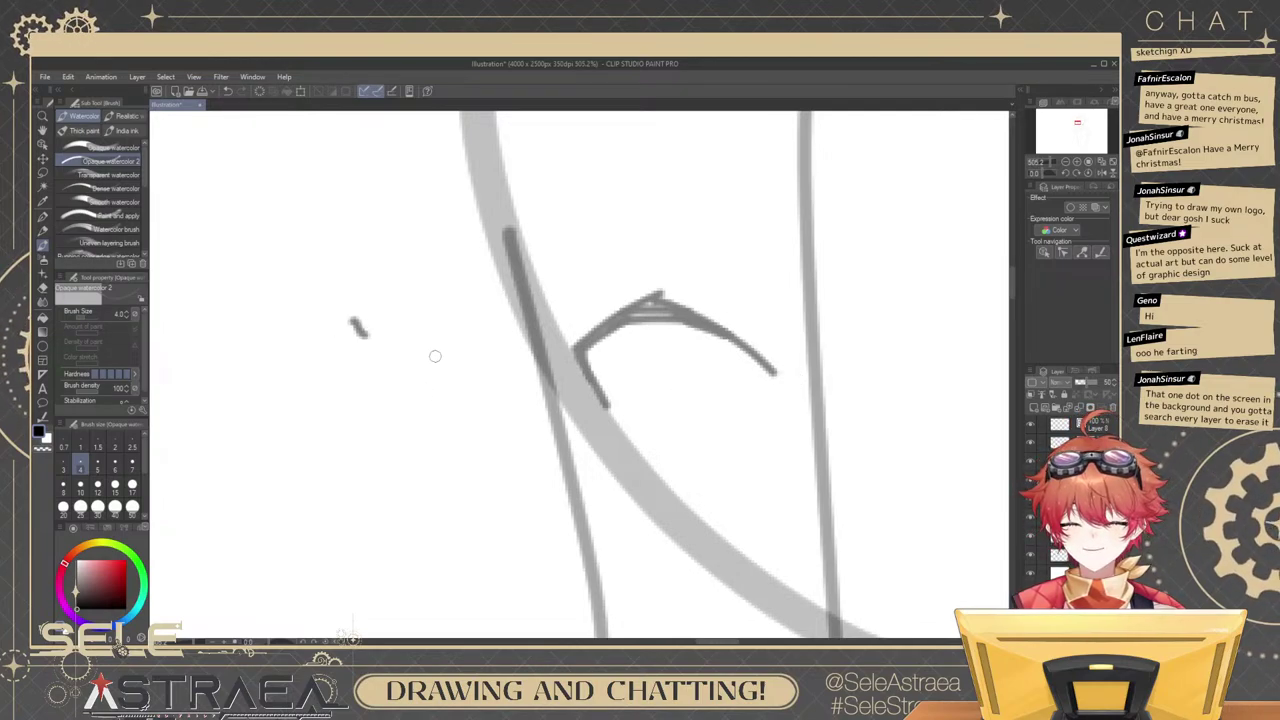
pyautogui.hotkey('ctrl', 'z')
pyautogui.moveTo(813, 402)
pyautogui.mouseDown()
pyautogui.moveTo(782, 332)
pyautogui.moveTo(826, 340)
pyautogui.moveTo(832, 427)
pyautogui.mouseUp()
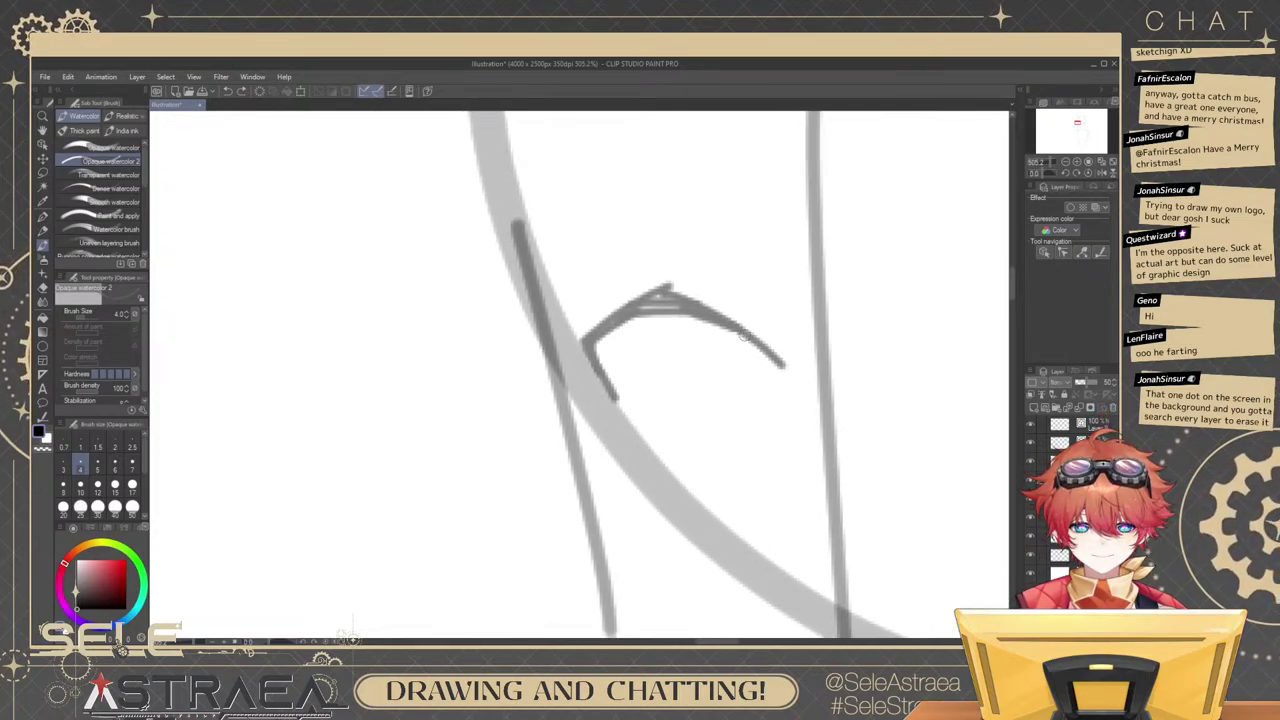
pyautogui.moveTo(760, 345); pyautogui.dragTo(776, 368)
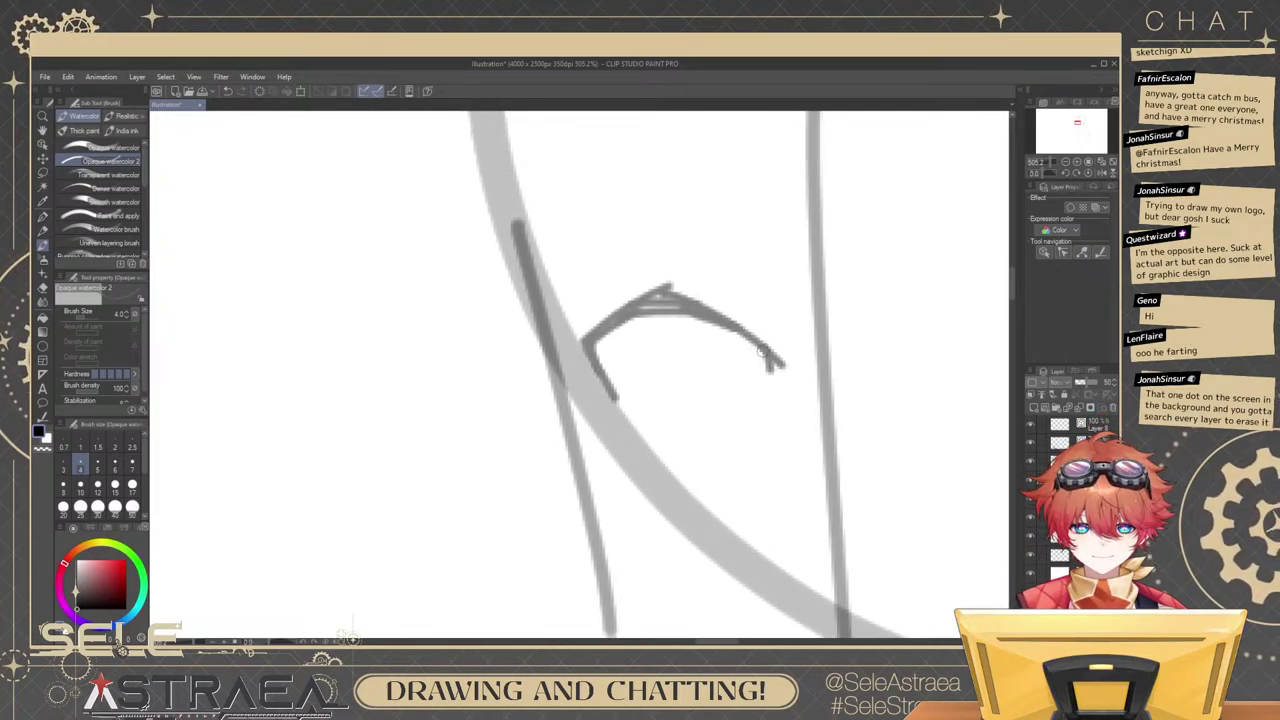
pyautogui.scroll(-1, 800, 375)
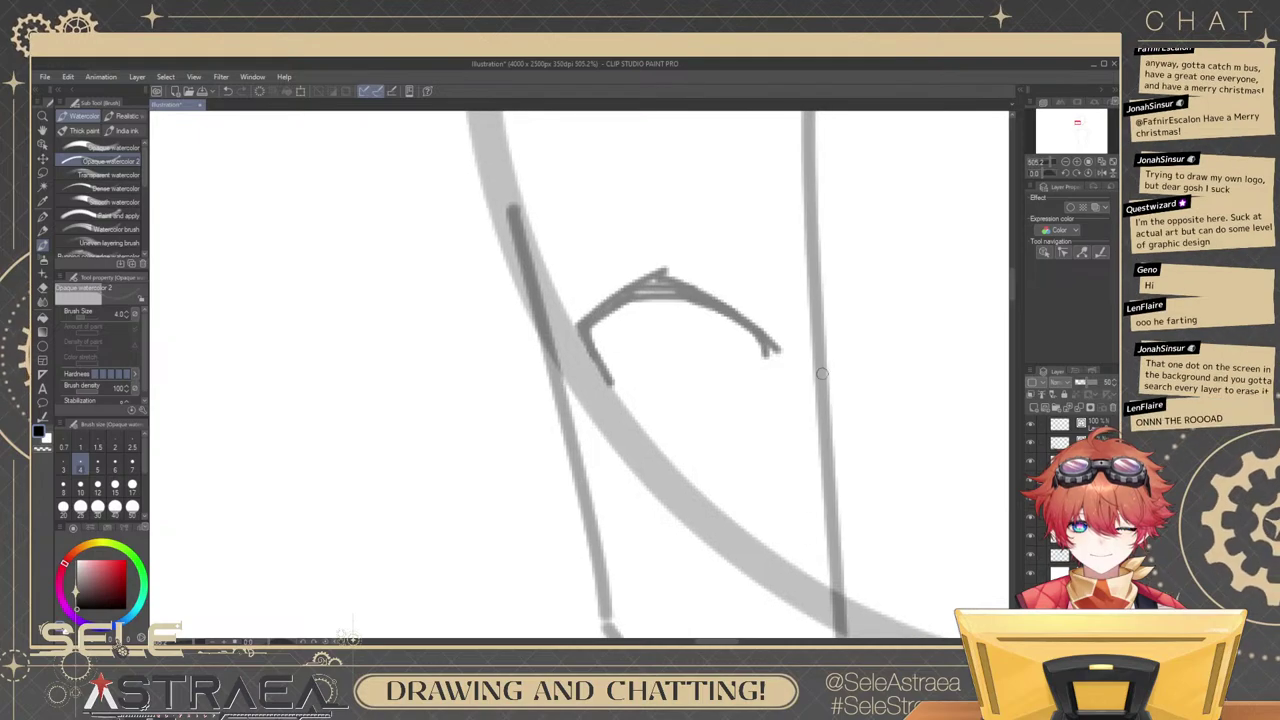
pyautogui.moveTo(872, 327); pyautogui.dragTo(799, 345)
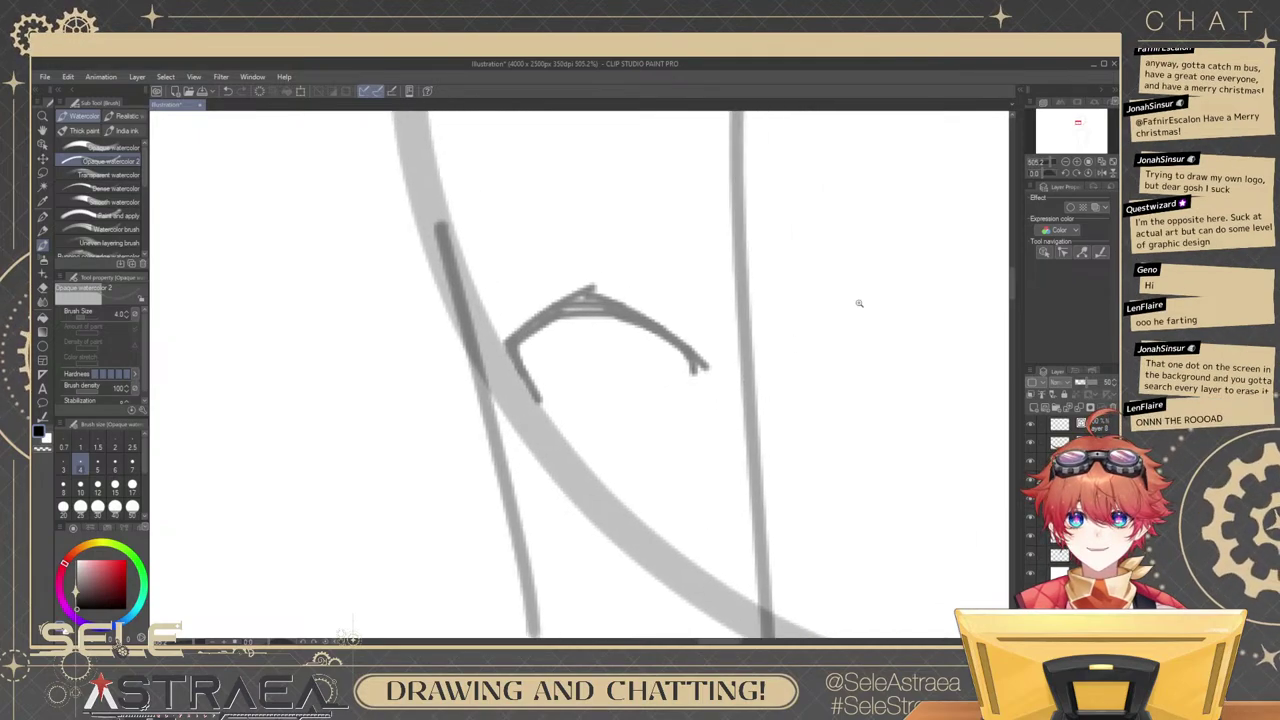
pyautogui.scroll(-4, 859, 303)
pyautogui.moveTo(912, 314); pyautogui.dragTo(836, 316)
pyautogui.scroll(3, 846, 308)
pyautogui.scroll(-3, 831, 300)
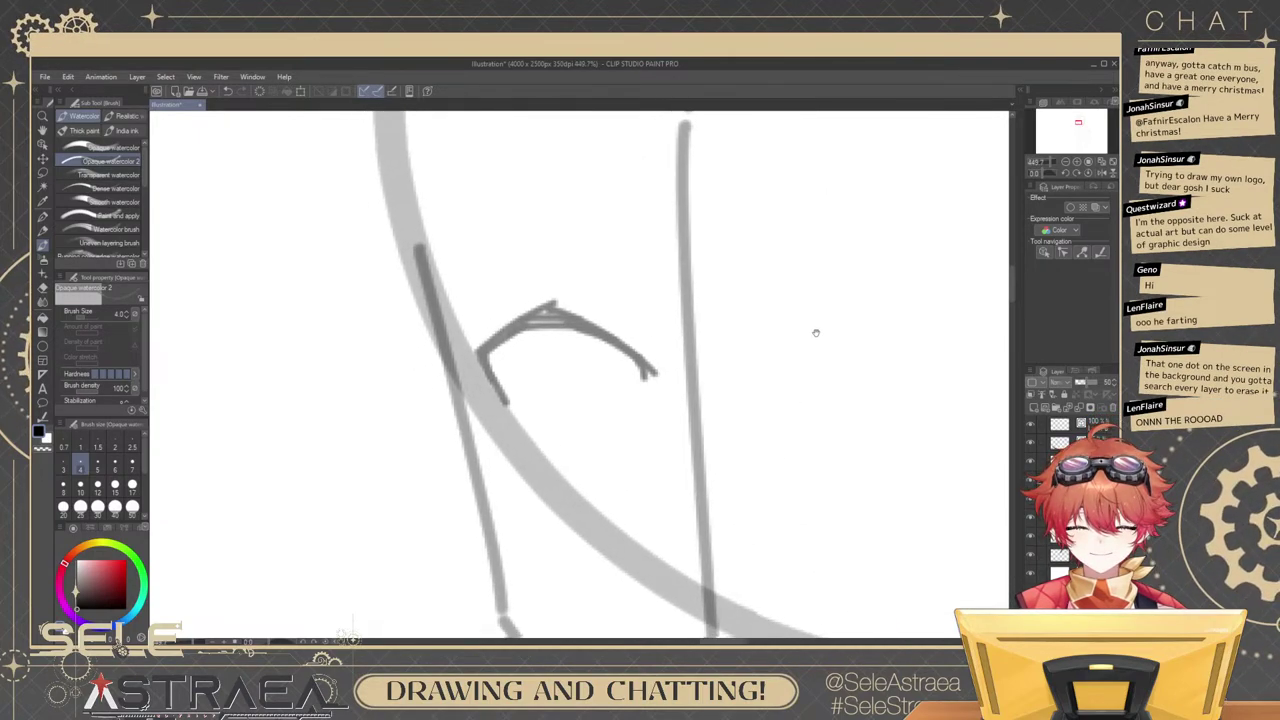
pyautogui.scroll(3, 836, 318)
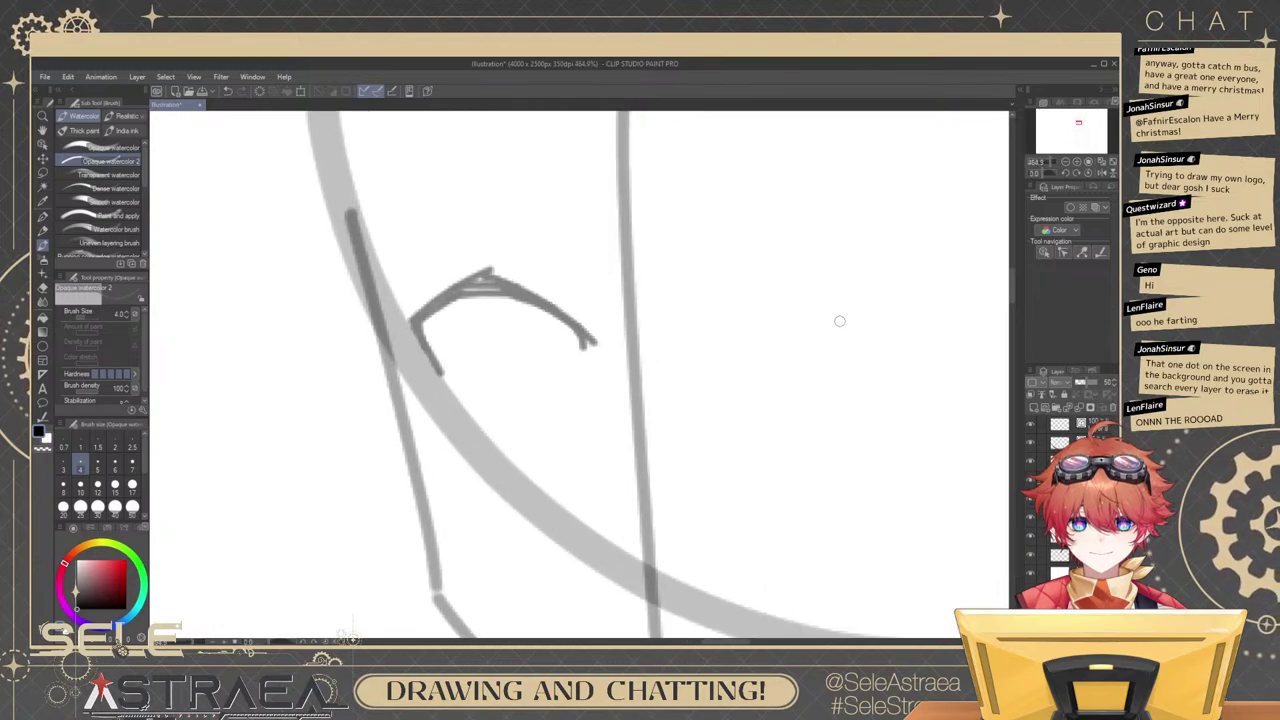
pyautogui.moveTo(897, 315)
pyautogui.mouseDown()
pyautogui.moveTo(863, 334)
pyautogui.moveTo(772, 313)
pyautogui.mouseUp()
pyautogui.scroll(-3, 828, 301)
pyautogui.moveTo(853, 303); pyautogui.dragTo(836, 299)
pyautogui.scroll(4, 836, 298)
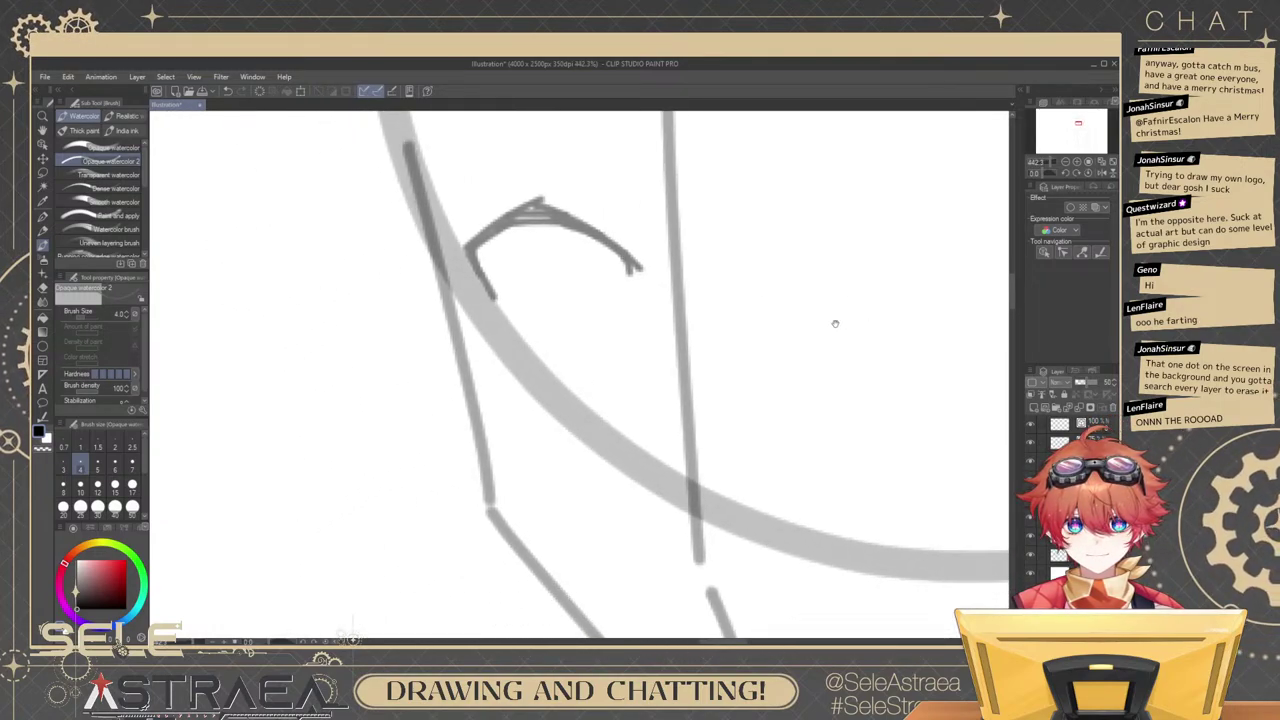
pyautogui.scroll(-5, 834, 322)
pyautogui.scroll(2, 820, 351)
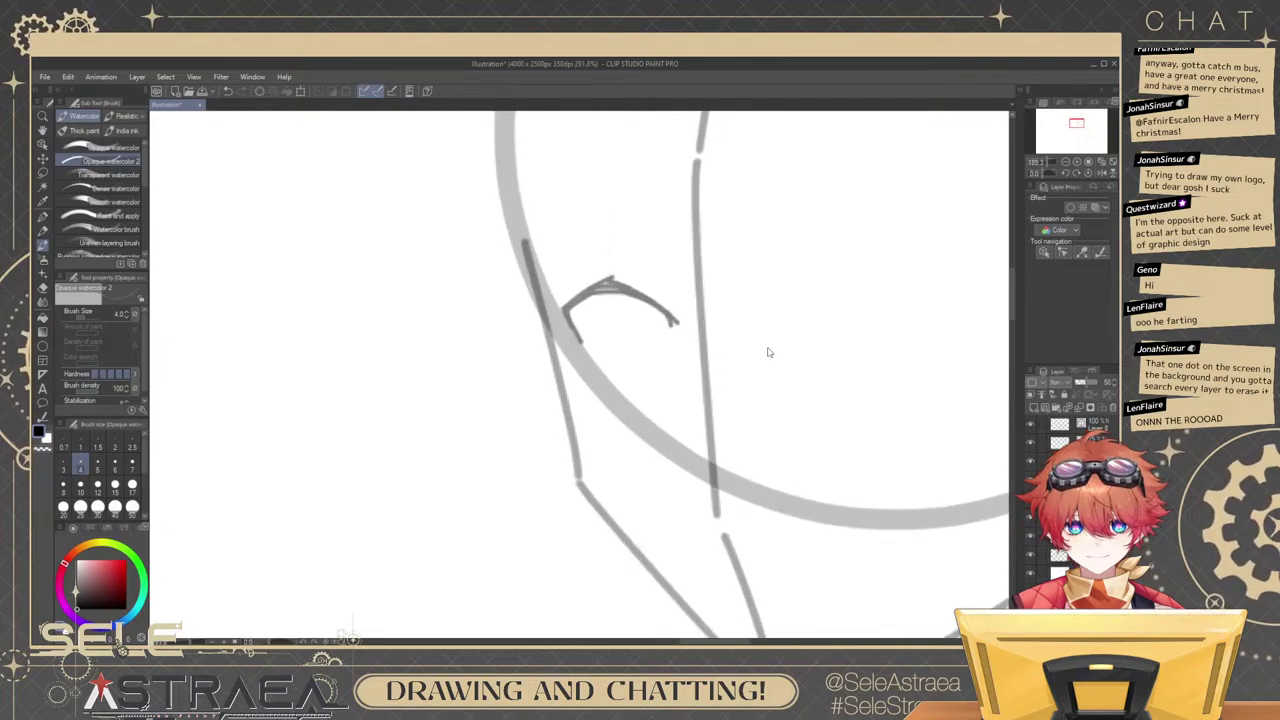
# Lasso the left eye's eyelid strokes and narrow them horizontally towards the face's outer edge with a free transform.
pyautogui.press('m')
pyautogui.moveTo(680, 420)
pyautogui.mouseDown()
pyautogui.moveTo(720, 250)
pyautogui.moveTo(680, 423)
pyautogui.mouseUp()
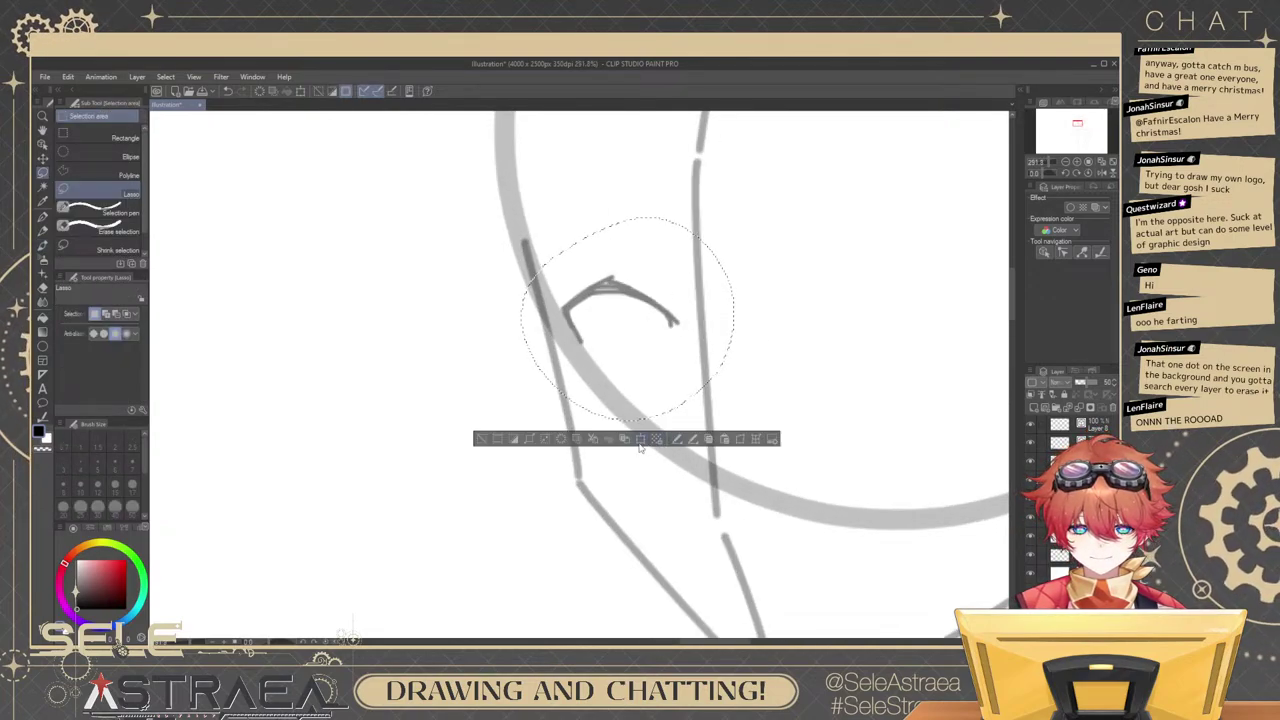
pyautogui.click(640, 440)
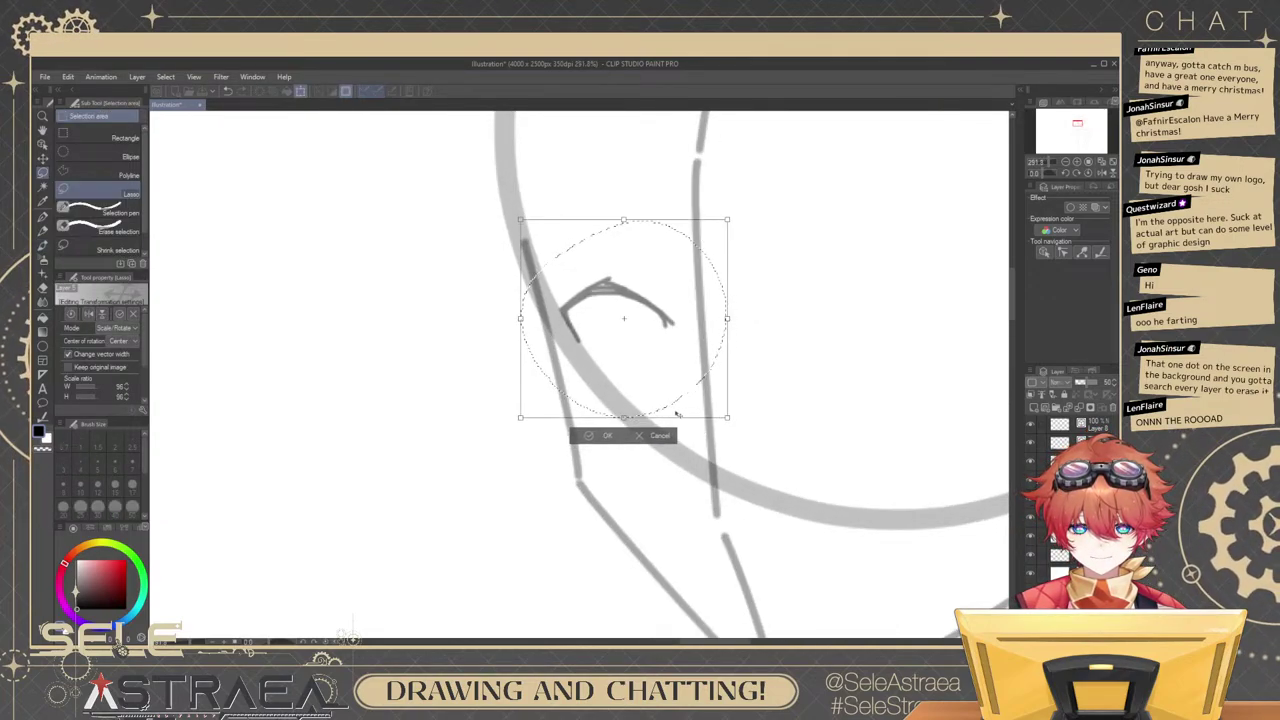
pyautogui.press('Return')
pyautogui.click(742, 440)
pyautogui.moveTo(734, 319); pyautogui.dragTo(706, 316)
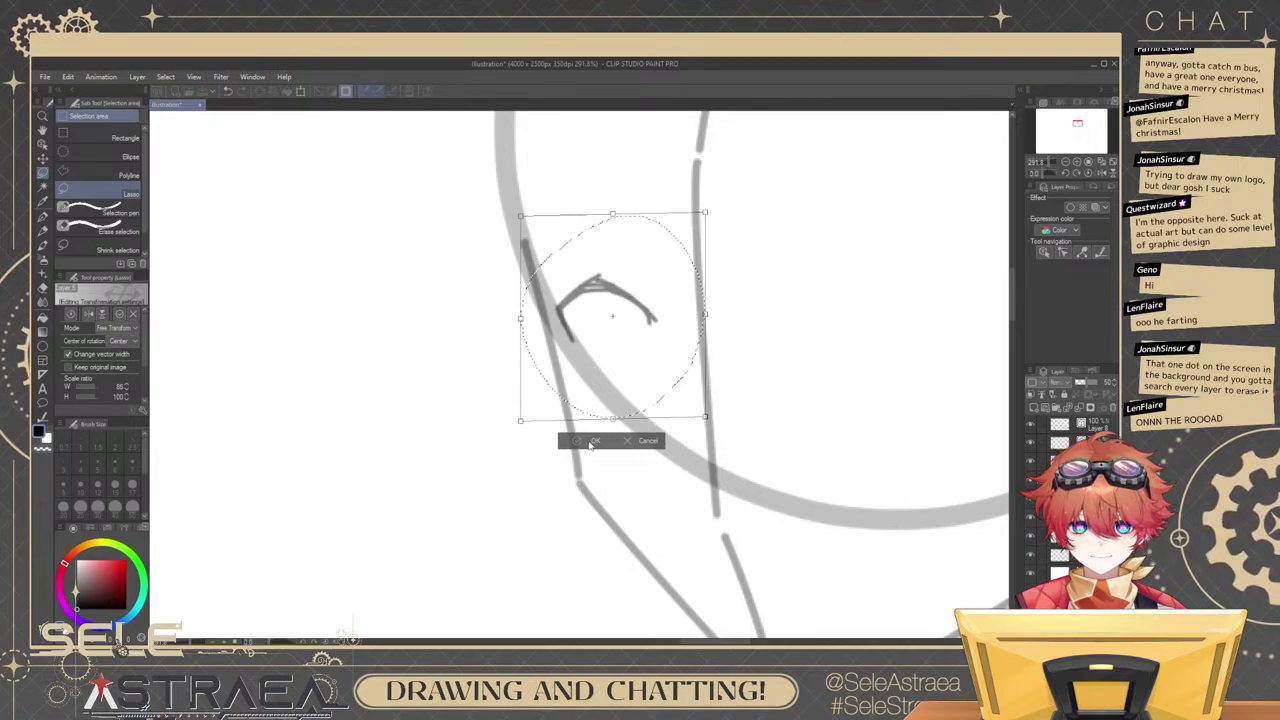
pyautogui.click(592, 442)
# Scale the selected left eyelid up to 112% and rotate it slightly counterclockwise.
pyautogui.click(728, 440)
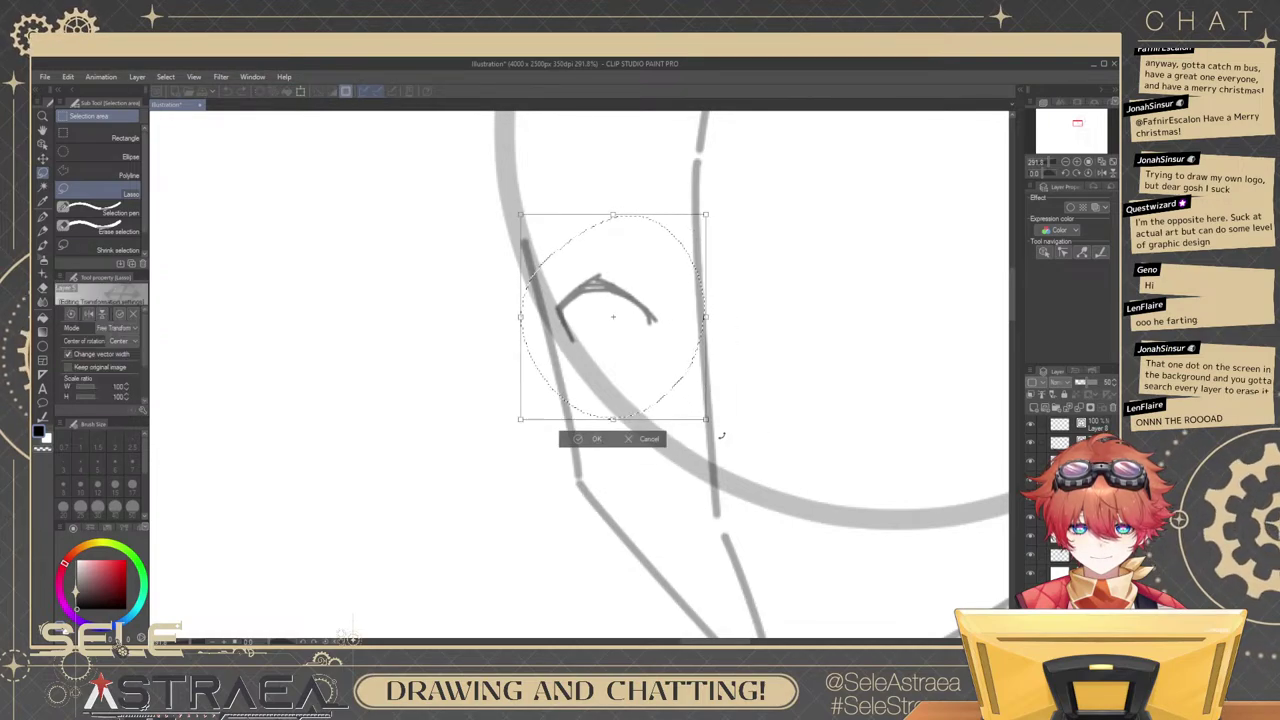
pyautogui.click(641, 441)
pyautogui.click(628, 438)
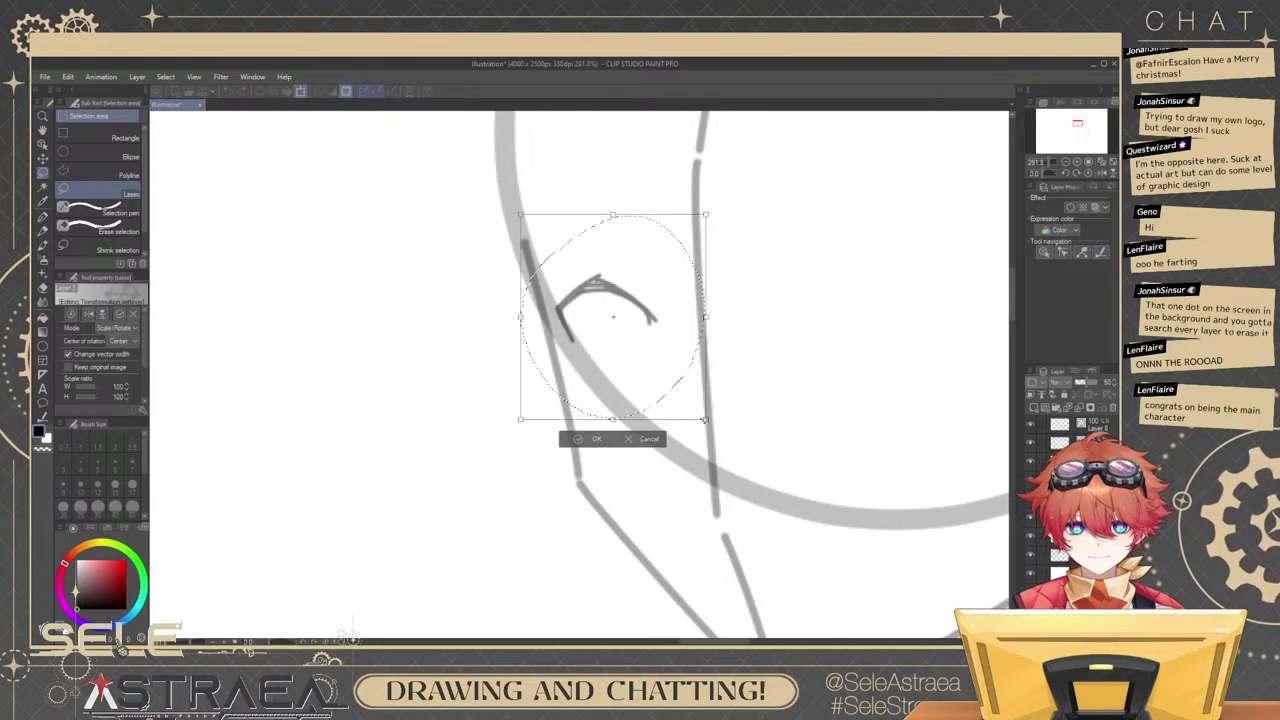
pyautogui.moveTo(703, 419); pyautogui.dragTo(725, 442)
pyautogui.moveTo(689, 351); pyautogui.dragTo(694, 340)
pyautogui.moveTo(804, 323); pyautogui.dragTo(804, 313)
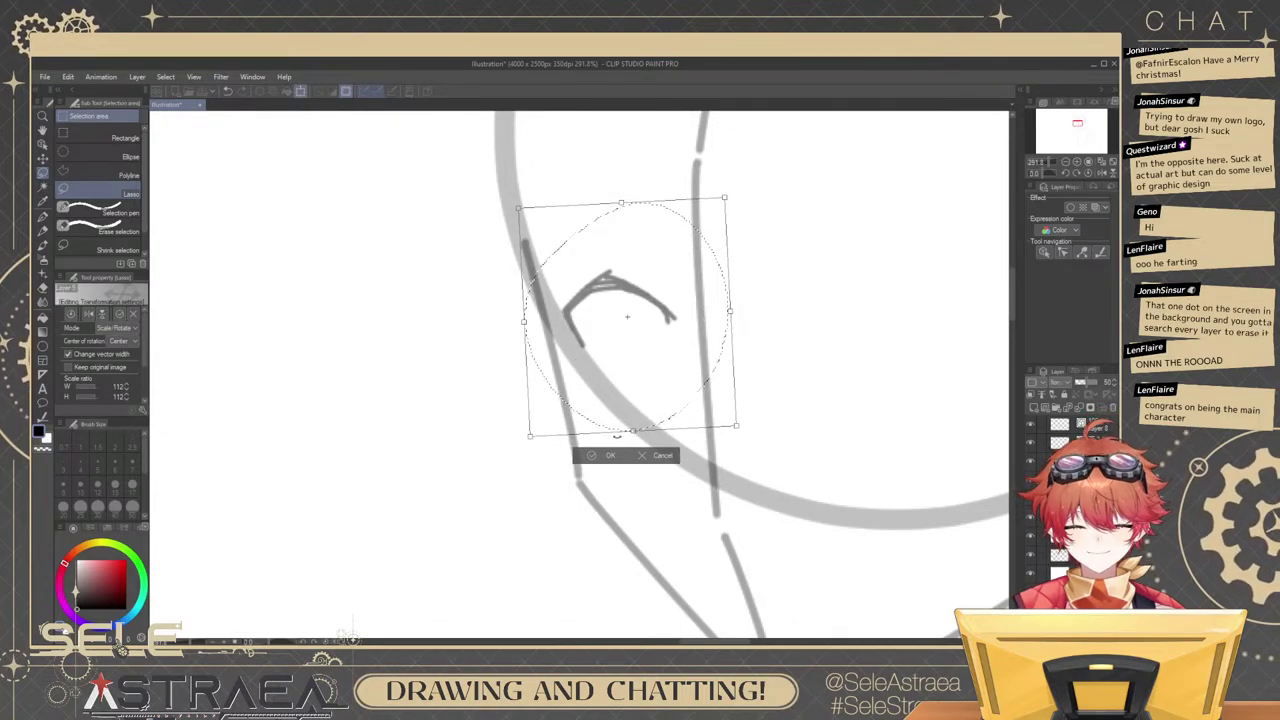
pyautogui.click(599, 459)
pyautogui.click(495, 454)
pyautogui.hotkey('ctrl', 'z')
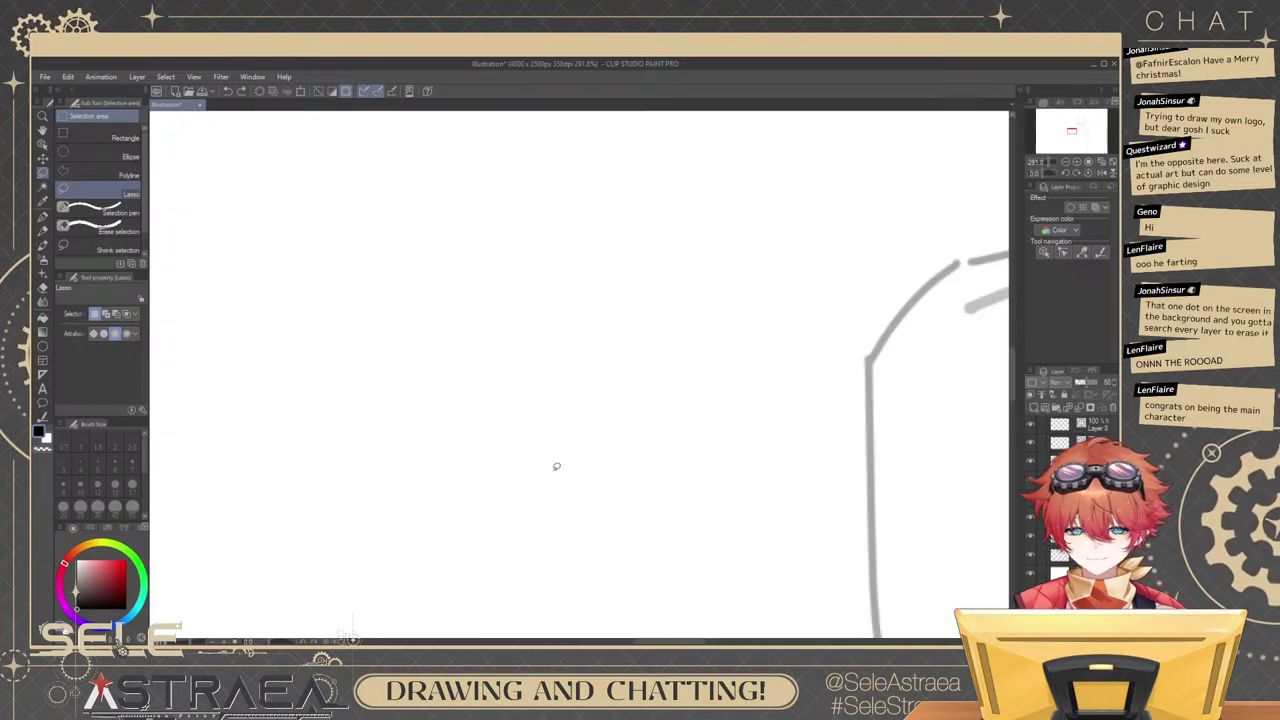
# Clear the selection, return to the watercolor brush and check the left eyelid against the whole head and shoulders sketch.
pyautogui.moveTo(860, 467); pyautogui.dragTo(681, 207)
pyautogui.moveTo(880, 412)
pyautogui.mouseDown()
pyautogui.moveTo(757, 303)
pyautogui.moveTo(732, 503)
pyautogui.mouseUp()
pyautogui.scroll(-9, 759, 302)
pyautogui.click(602, 328)
pyautogui.press('b')
pyautogui.scroll(4, 814, 340)
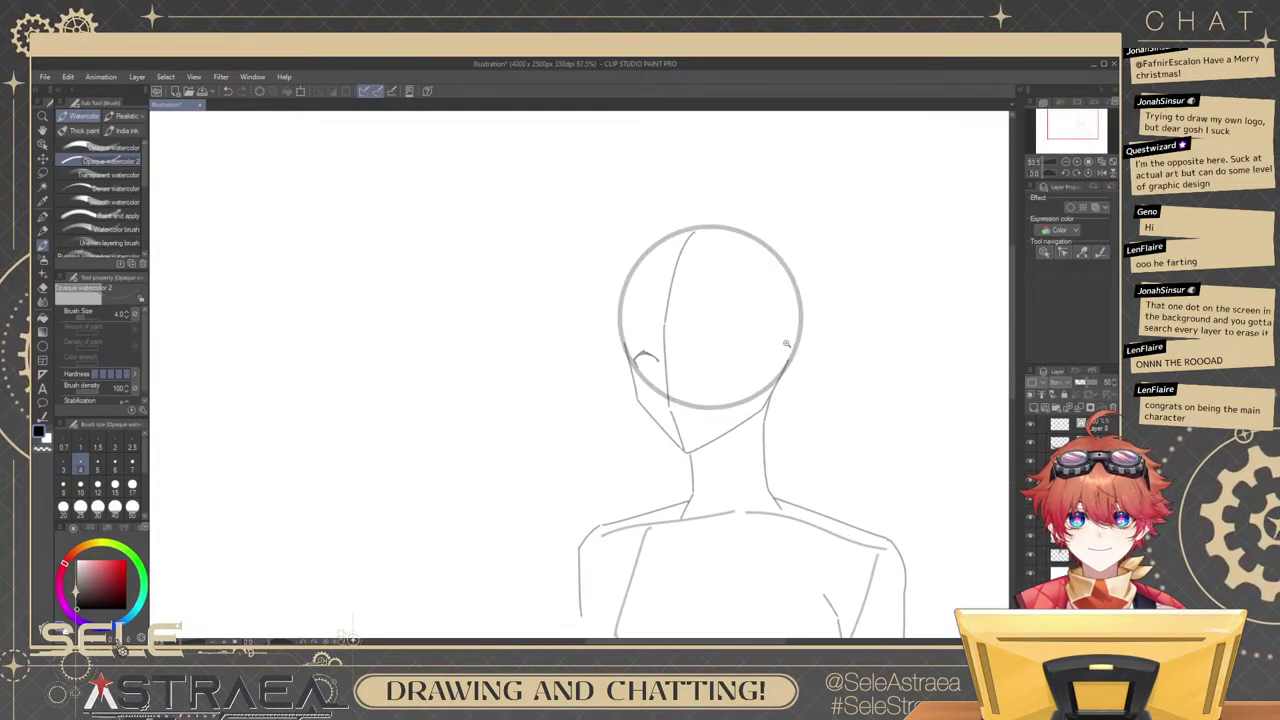
pyautogui.scroll(3, 745, 340)
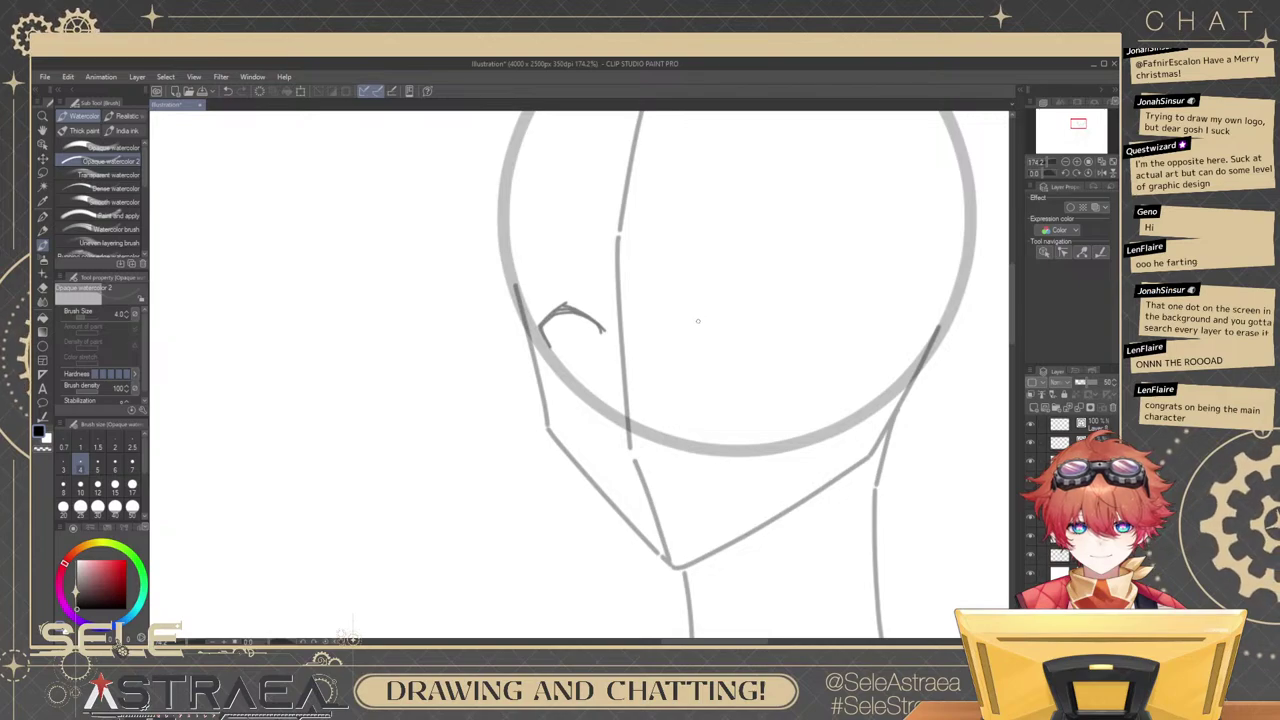
pyautogui.scroll(3, 674, 330)
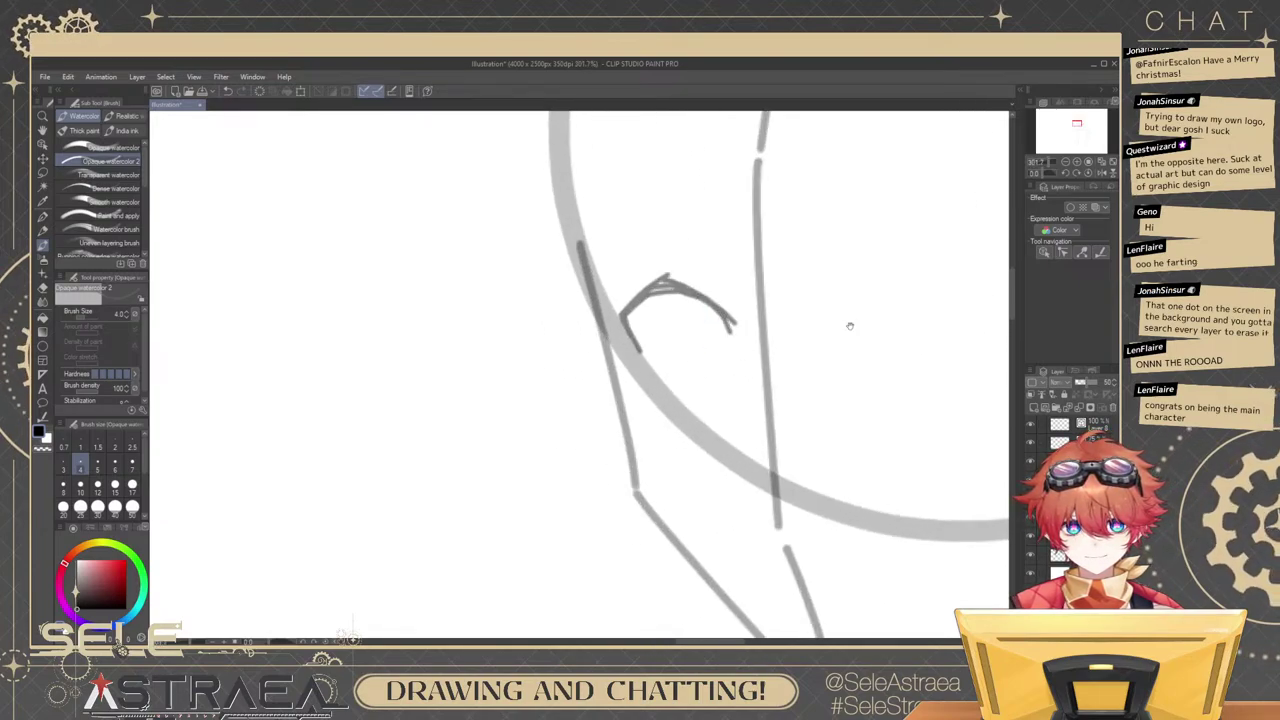
pyautogui.moveTo(850, 326)
pyautogui.mouseDown()
pyautogui.moveTo(786, 303)
pyautogui.moveTo(884, 340)
pyautogui.mouseUp()
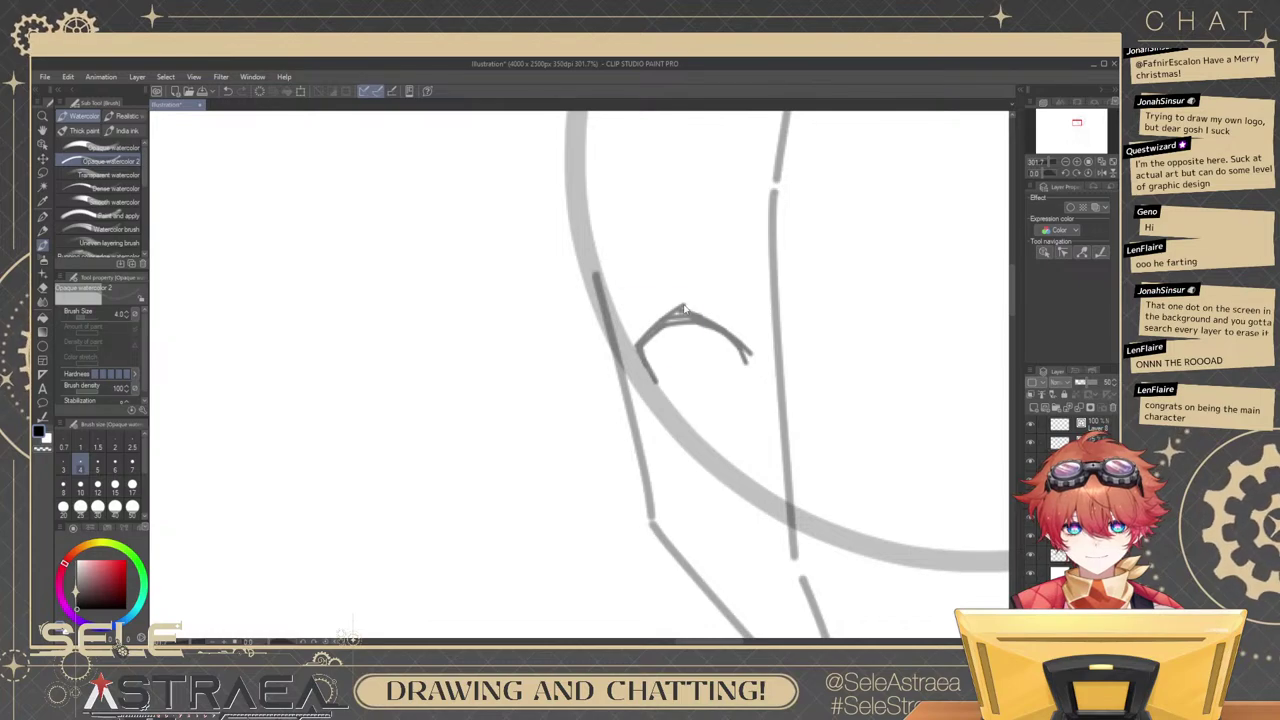
# Draw three short eyelash strokes along the outer half of the left eye's upper eyelid, reaching towards the face's outer edge.
pyautogui.moveTo(694, 297); pyautogui.dragTo(765, 296)
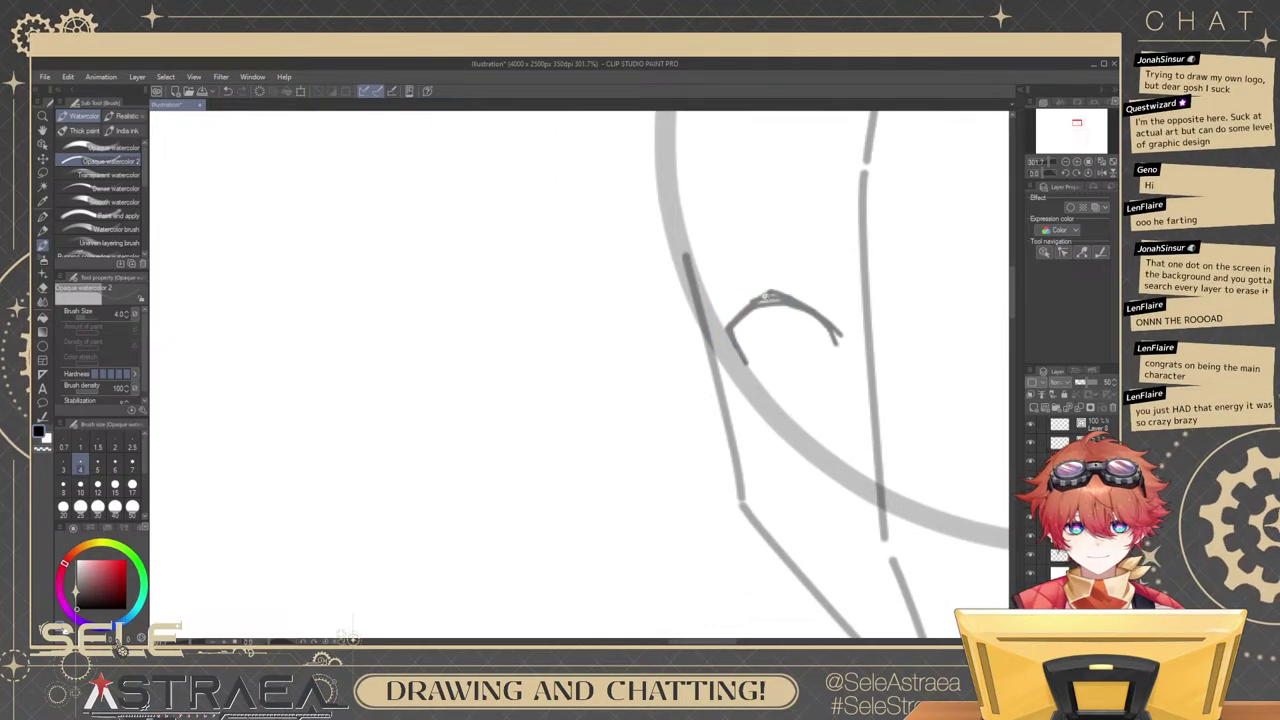
pyautogui.scroll(2, 766, 296)
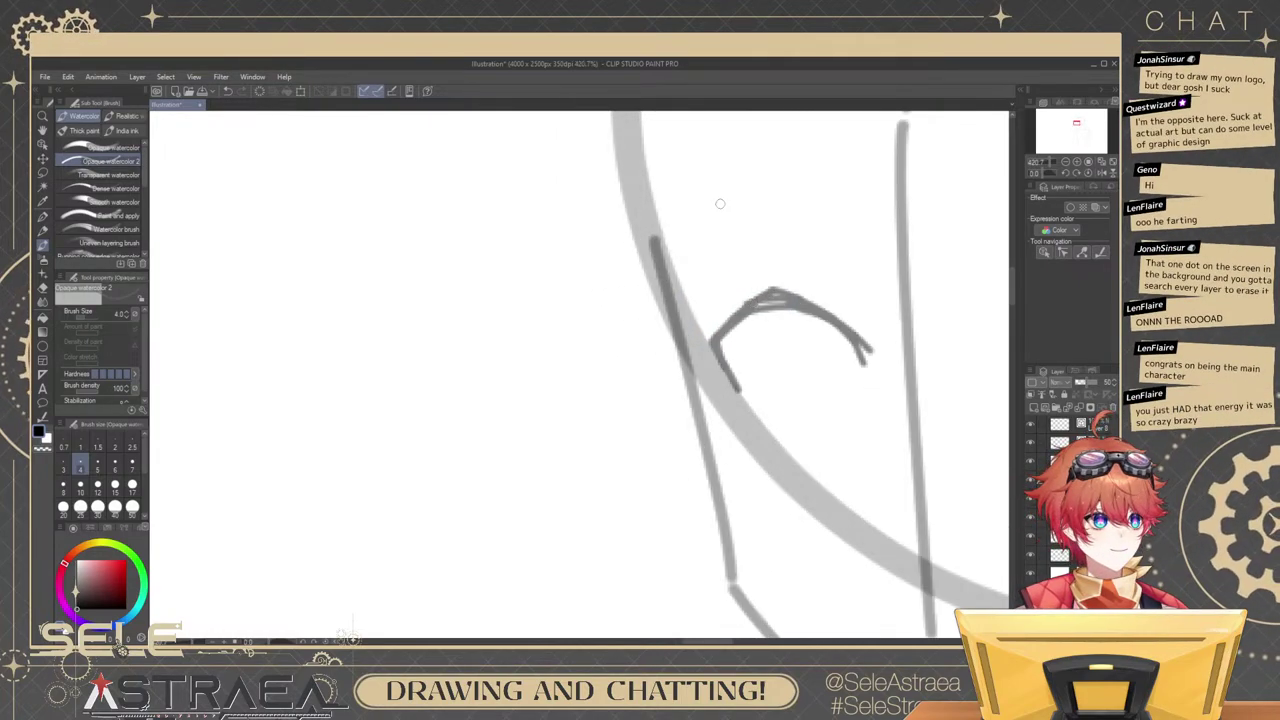
pyautogui.moveTo(735, 296); pyautogui.dragTo(772, 290)
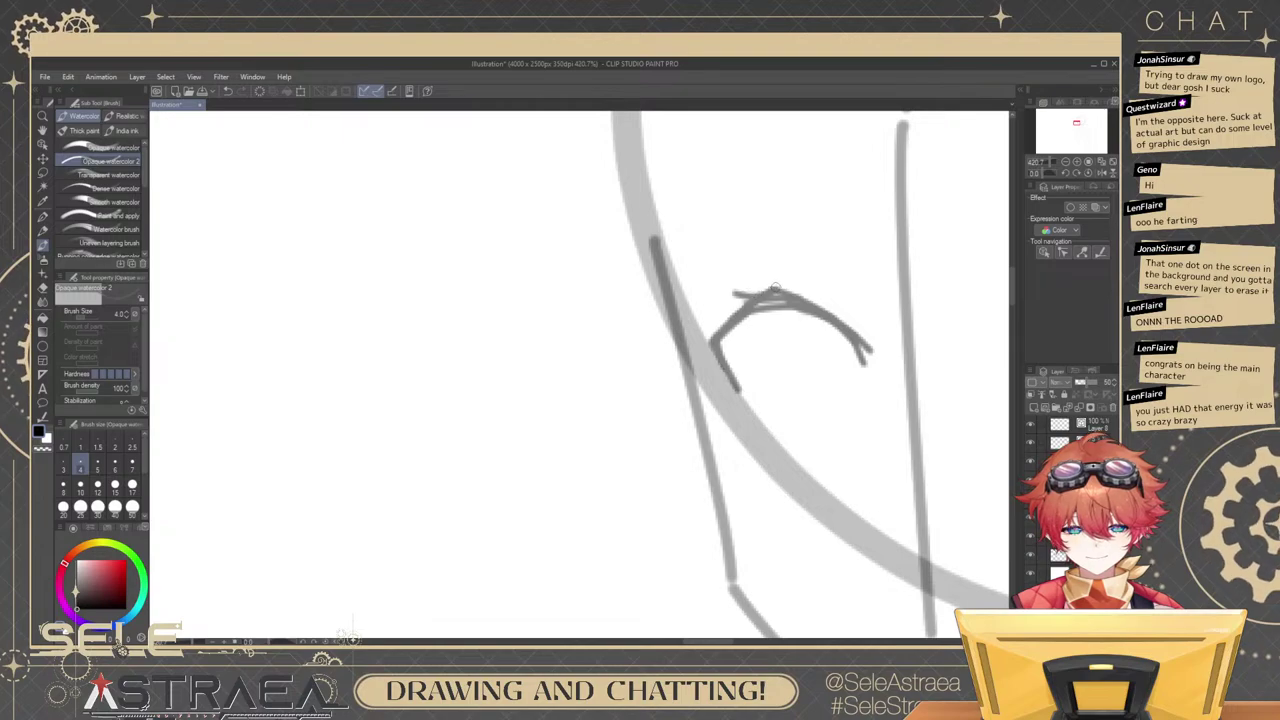
pyautogui.moveTo(701, 320); pyautogui.dragTo(752, 302)
pyautogui.hotkey('ctrl', 'z')
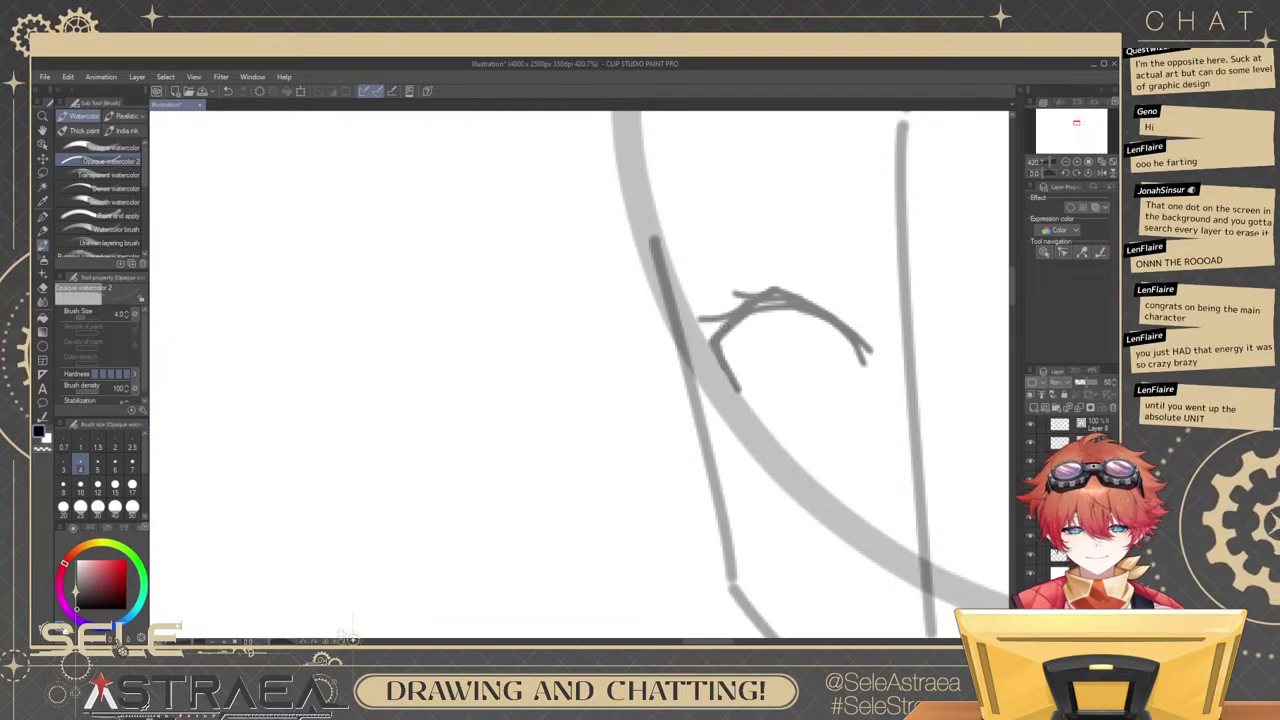
pyautogui.moveTo(686, 341); pyautogui.dragTo(704, 344)
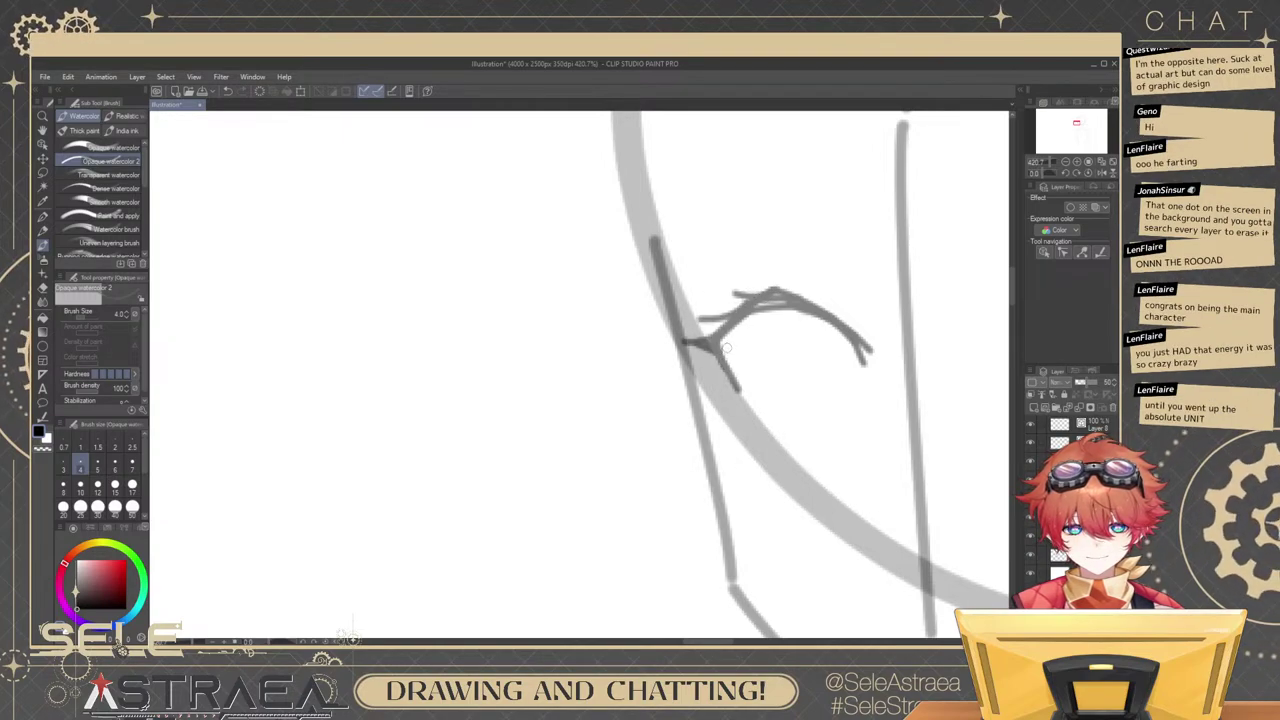
# Try sketching the right eye's upper eyelid as a two-stroke arch across from the left eye, and undo the attempts.
pyautogui.scroll(-4, 726, 348)
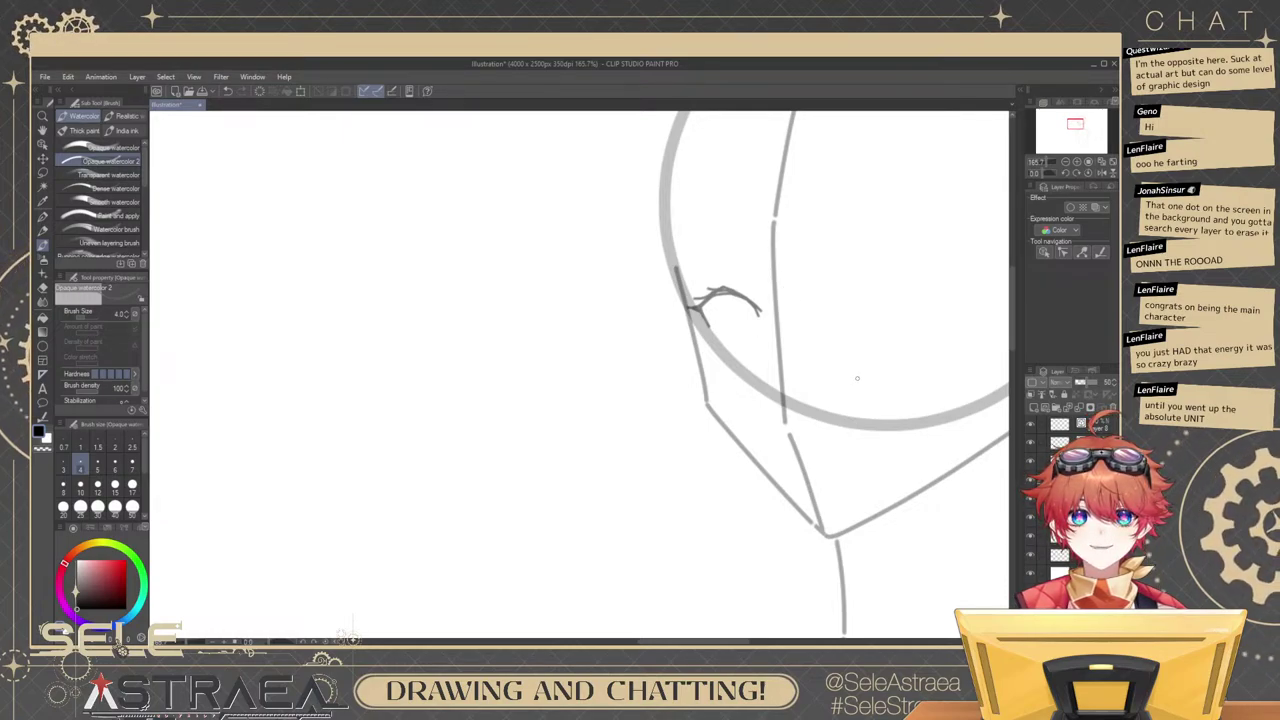
pyautogui.scroll(2, 919, 303)
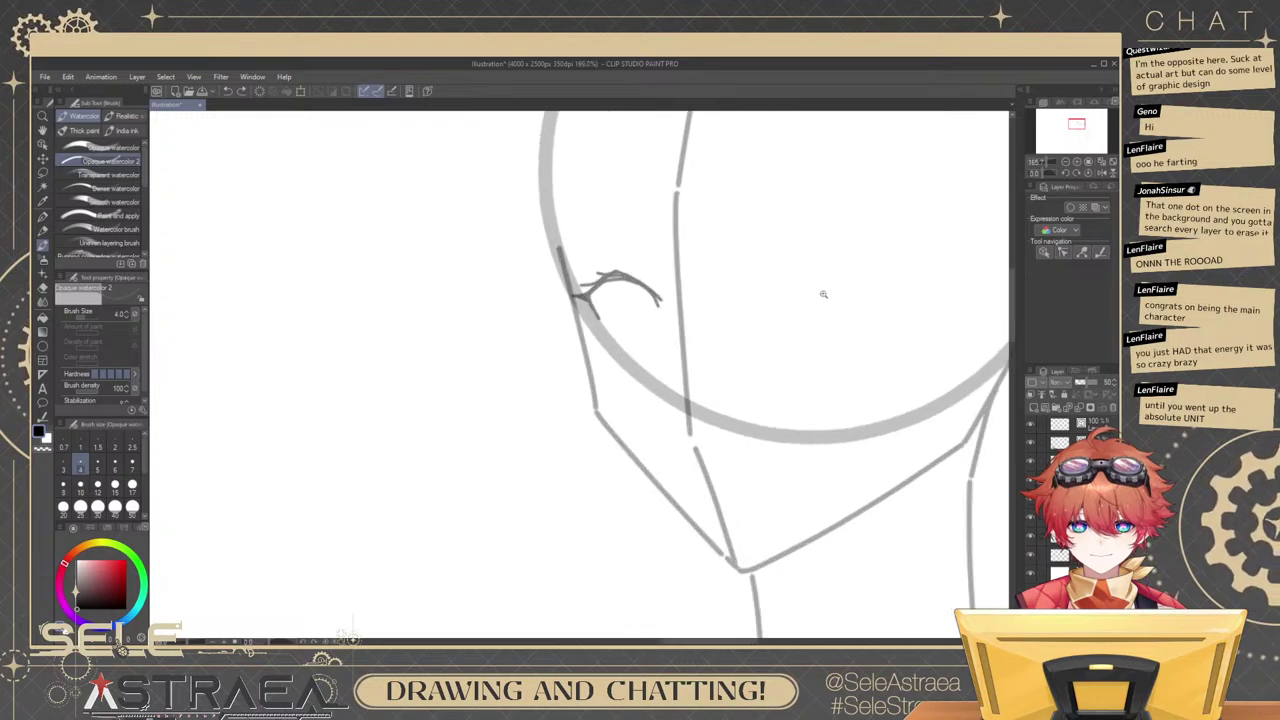
pyautogui.moveTo(763, 330)
pyautogui.mouseDown()
pyautogui.moveTo(808, 346)
pyautogui.moveTo(808, 320)
pyautogui.mouseUp()
pyautogui.hotkey('ctrl', 'z')
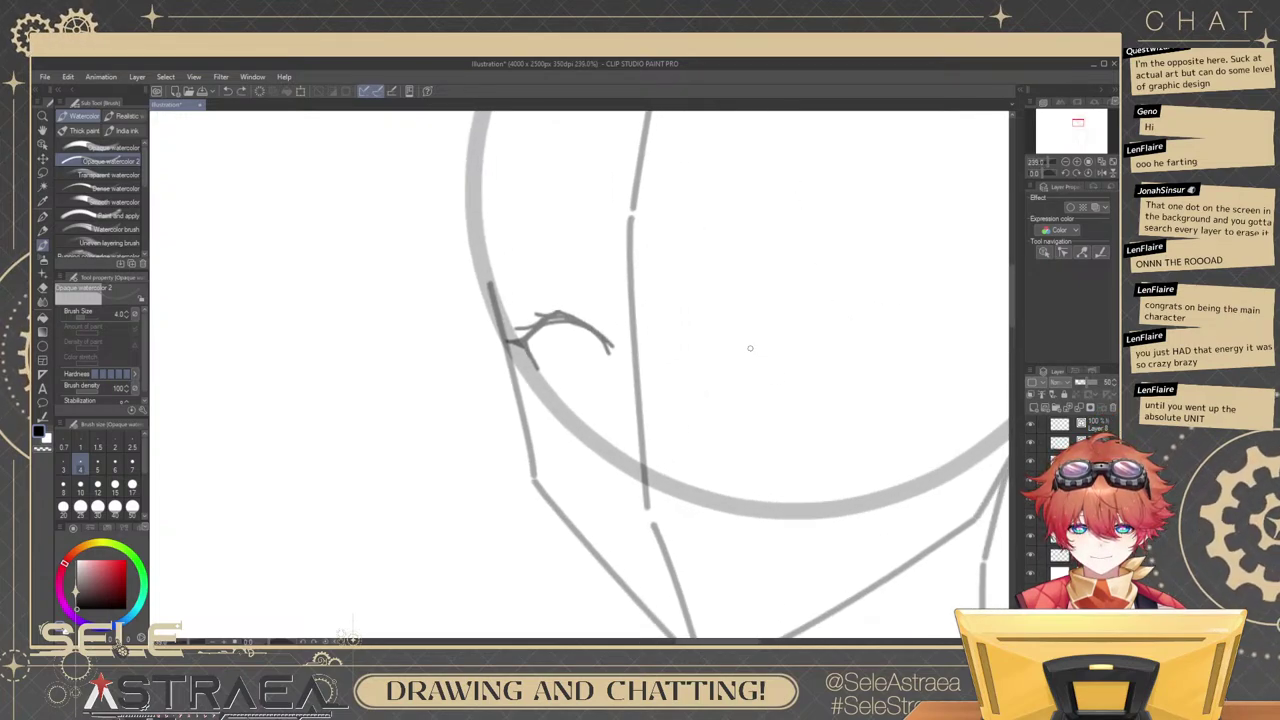
pyautogui.moveTo(743, 352)
pyautogui.mouseDown()
pyautogui.moveTo(809, 317)
pyautogui.moveTo(846, 322)
pyautogui.moveTo(831, 324)
pyautogui.moveTo(901, 368)
pyautogui.mouseUp()
pyautogui.hotkey('ctrl', 'z')
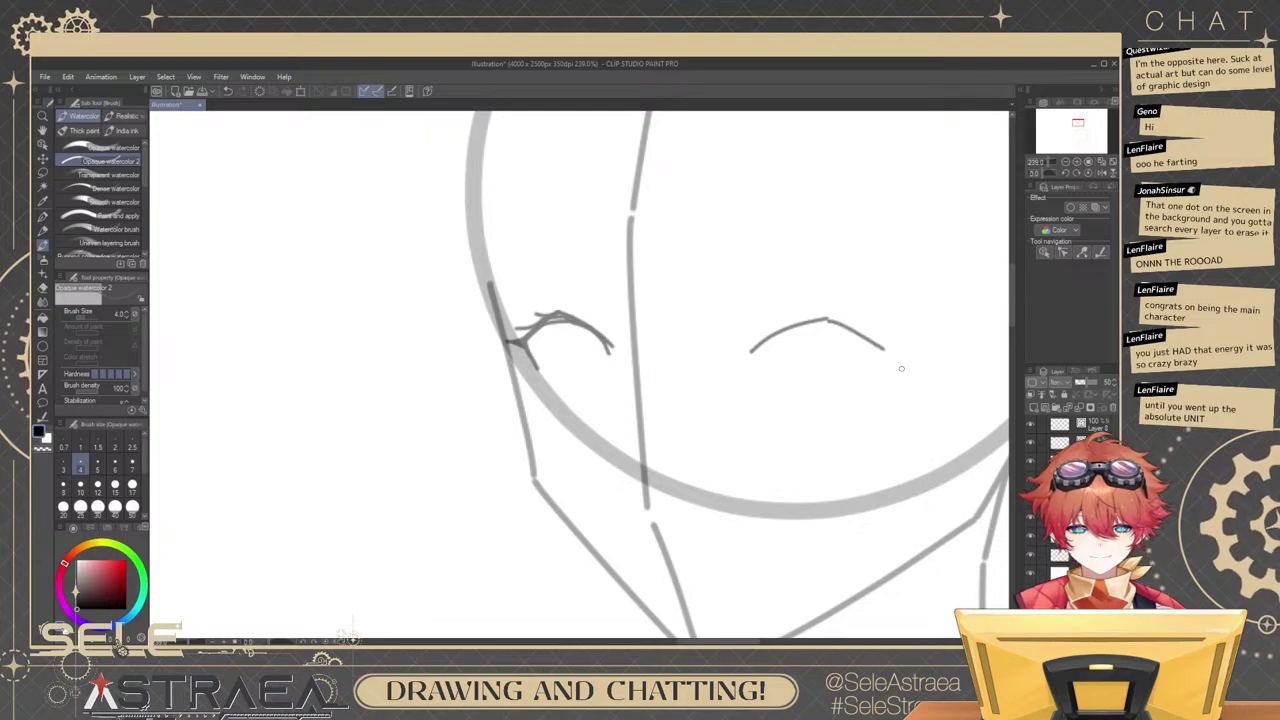
pyautogui.hotkey('ctrl', 'z')
pyautogui.moveTo(826, 320); pyautogui.dragTo(905, 350)
pyautogui.hotkey('ctrl', 'z')
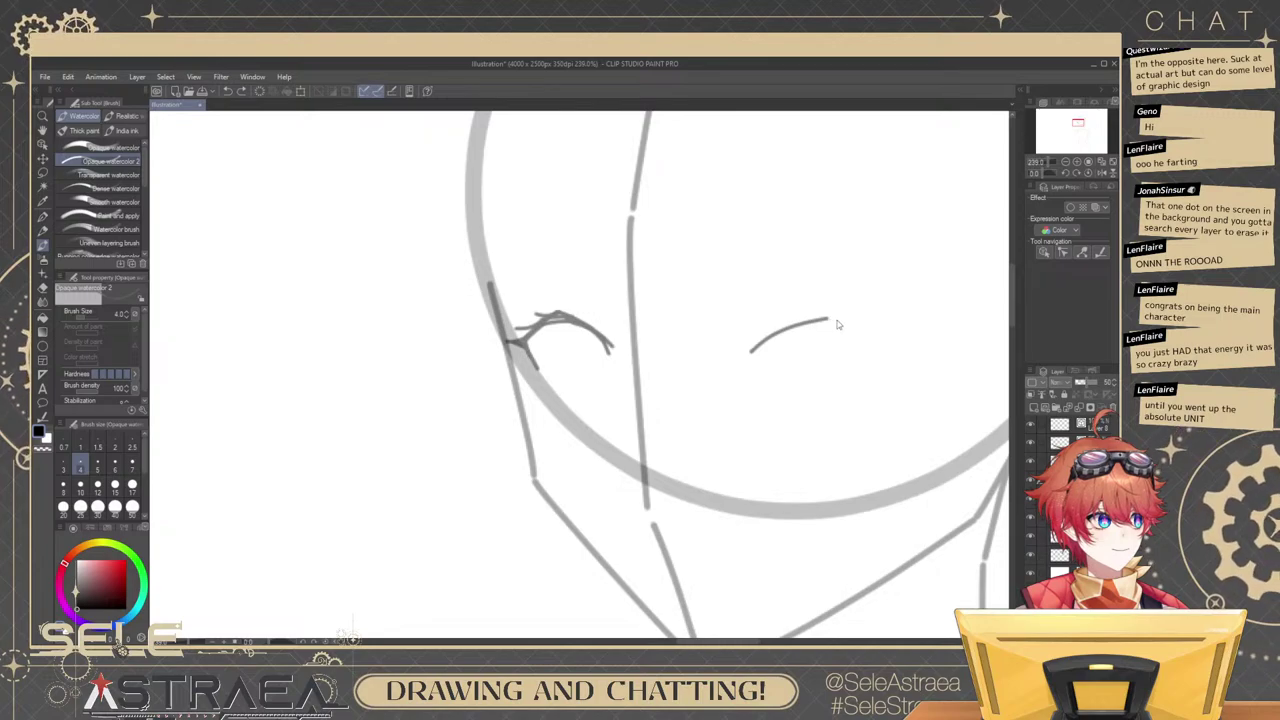
pyautogui.hotkey('ctrl', 'z')
# Draw the right eye's upper eyelid as a wide, flat arch with a short downward stroke at each corner.
pyautogui.moveTo(767, 340)
pyautogui.mouseDown()
pyautogui.moveTo(794, 323)
pyautogui.moveTo(909, 339)
pyautogui.moveTo(882, 378)
pyautogui.mouseUp()
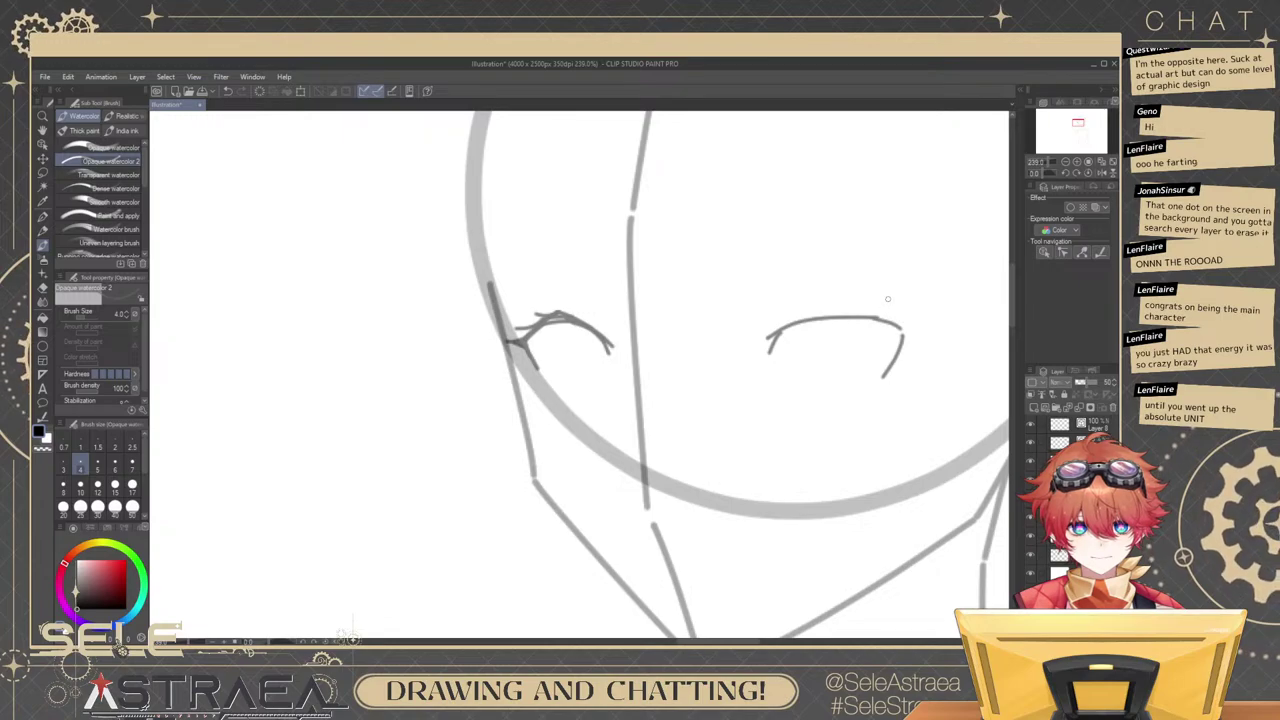
# Set the brush size to 3 and thicken the inner half of the right eye's upper eyelid with extra strokes.
pyautogui.scroll(2, 800, 332)
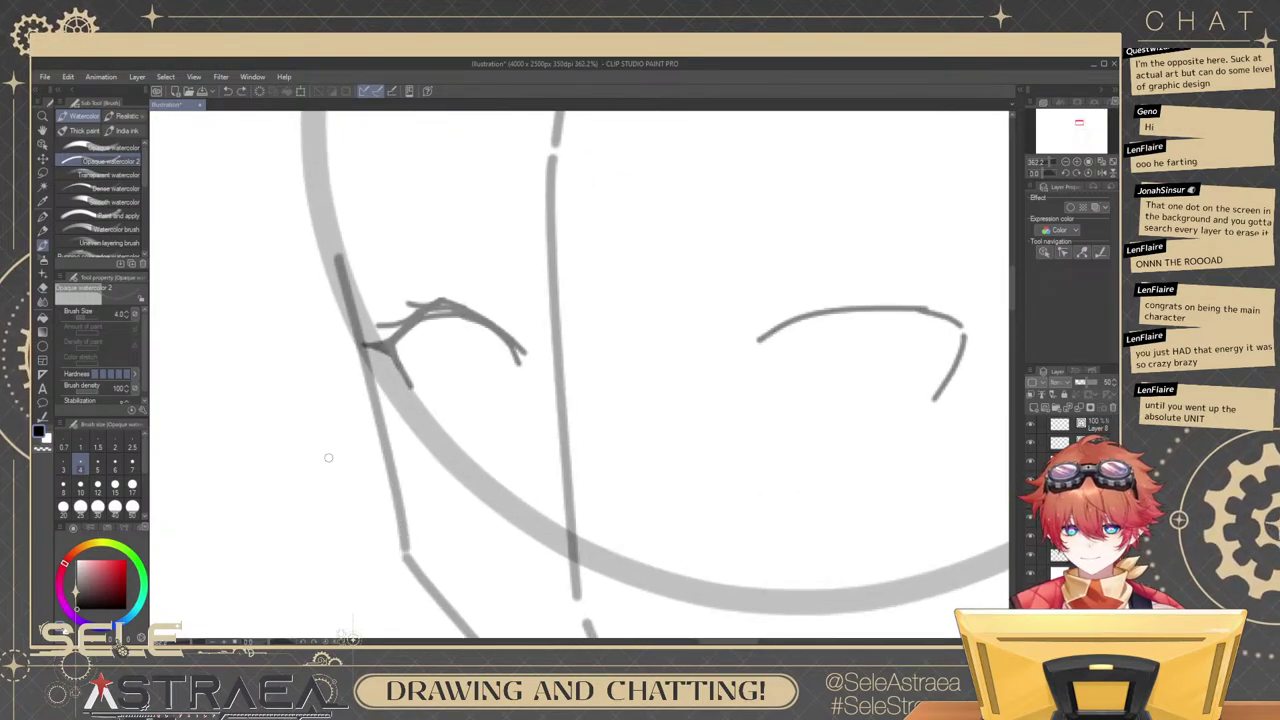
pyautogui.click(63, 465)
pyautogui.moveTo(760, 338)
pyautogui.mouseDown()
pyautogui.moveTo(762, 364)
pyautogui.moveTo(820, 318)
pyautogui.moveTo(796, 331)
pyautogui.moveTo(916, 314)
pyautogui.mouseUp()
pyautogui.moveTo(794, 322)
pyautogui.mouseDown()
pyautogui.moveTo(846, 300)
pyautogui.moveTo(920, 300)
pyautogui.mouseUp()
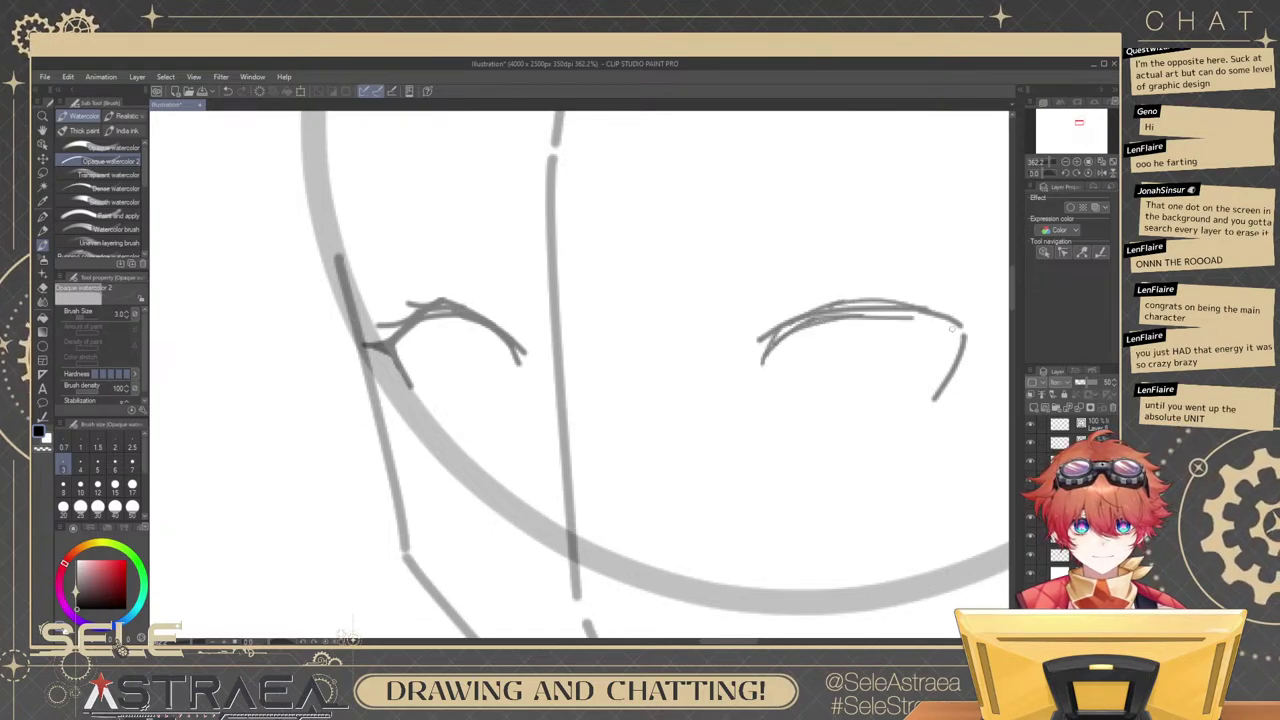
pyautogui.hotkey('ctrl', 'z')
pyautogui.moveTo(838, 302); pyautogui.dragTo(912, 307)
pyautogui.hotkey('ctrl', 'z')
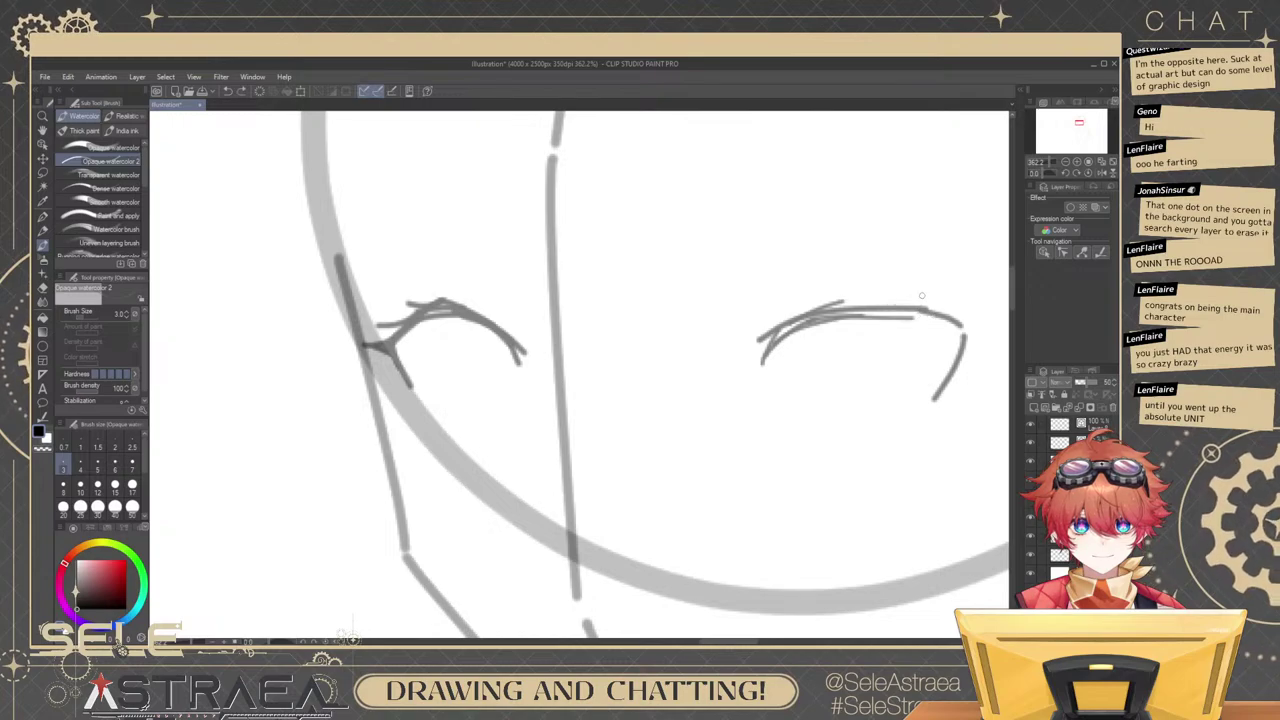
# Try adding another curved stroke over the middle of the right eye's upper eyelid with the canvas rotated, undoing each attempt.
pyautogui.moveTo(915, 256)
pyautogui.mouseDown()
pyautogui.moveTo(829, 331)
pyautogui.moveTo(823, 457)
pyautogui.moveTo(714, 341)
pyautogui.mouseUp()
pyautogui.moveTo(640, 328)
pyautogui.mouseDown()
pyautogui.moveTo(659, 325)
pyautogui.moveTo(634, 341)
pyautogui.moveTo(611, 332)
pyautogui.moveTo(648, 340)
pyautogui.mouseUp()
pyautogui.keyDown('ctrl'); pyautogui.click(622, 329); pyautogui.keyUp('ctrl')
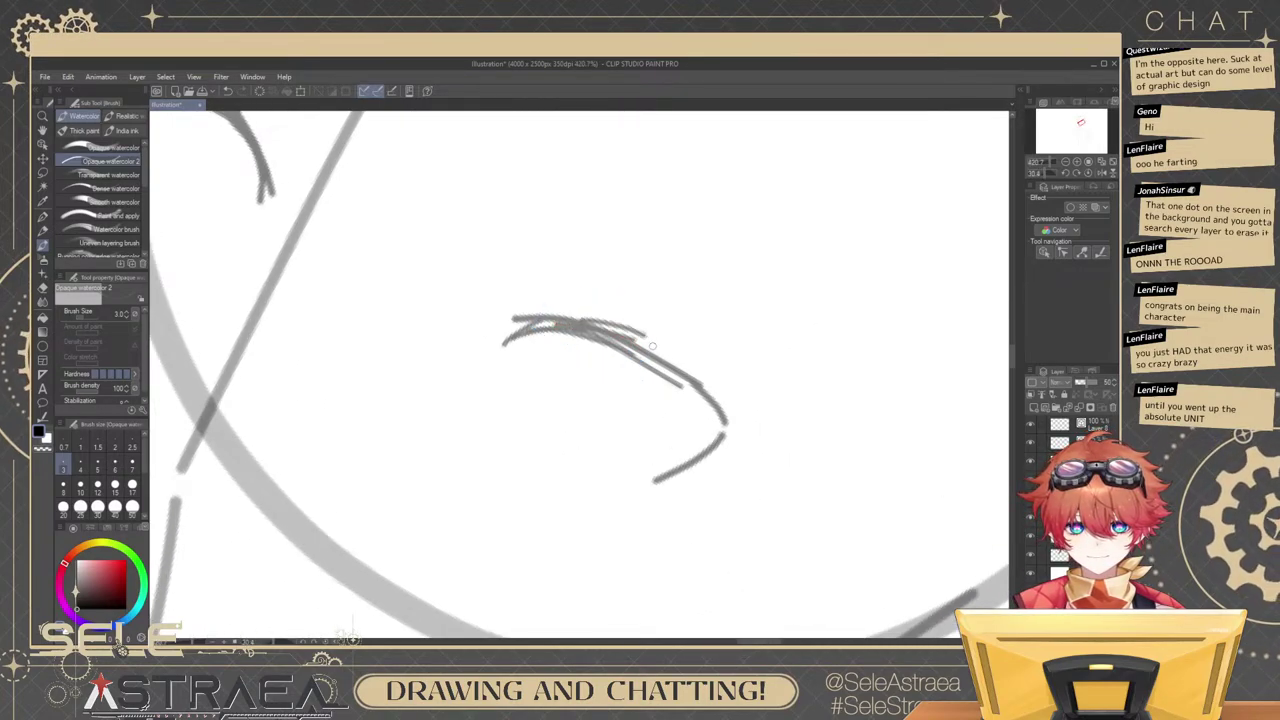
pyautogui.hotkey('ctrl', 'z')
pyautogui.moveTo(576, 321); pyautogui.dragTo(671, 347)
pyautogui.hotkey('ctrl', 'z')
pyautogui.hotkey('ctrl', 'z')
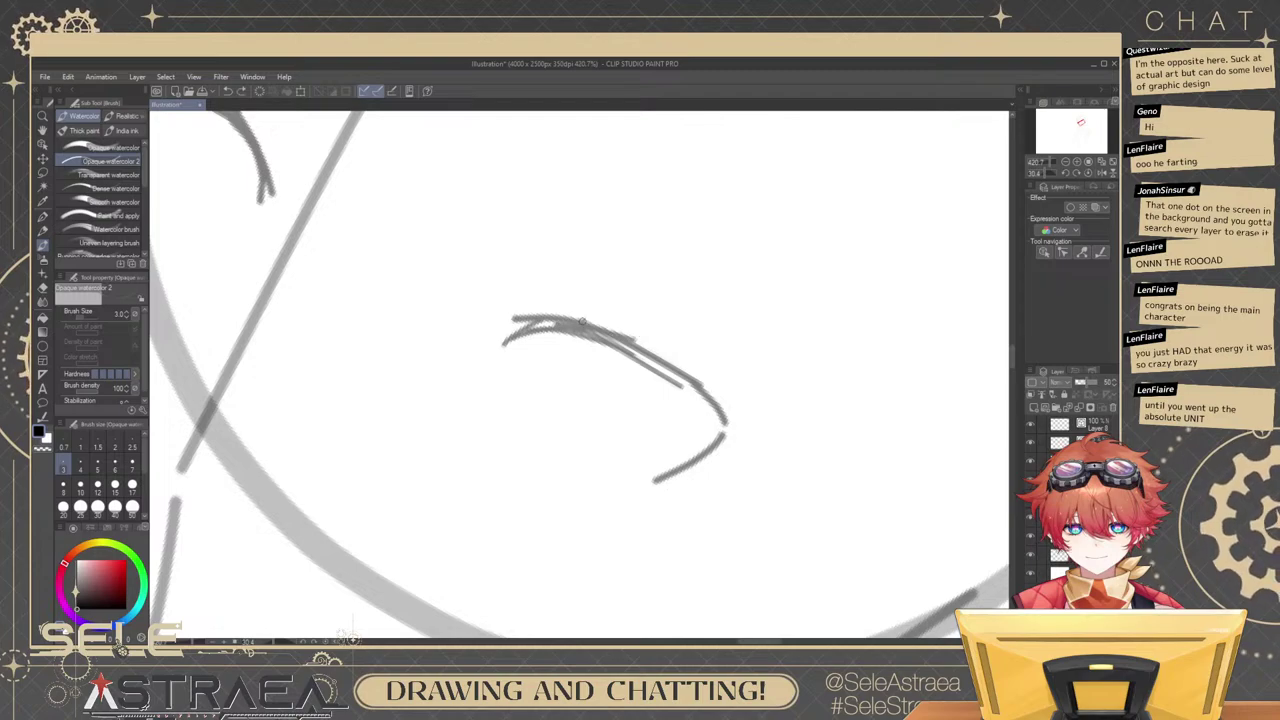
pyautogui.moveTo(579, 321)
pyautogui.mouseDown()
pyautogui.moveTo(674, 356)
pyautogui.moveTo(605, 326)
pyautogui.moveTo(660, 343)
pyautogui.mouseUp()
pyautogui.hotkey('ctrl', 'z')
pyautogui.hotkey('ctrl', 'z')
pyautogui.hotkey('ctrl', 'z')
pyautogui.hotkey('ctrl', 'z')
pyautogui.moveTo(584, 320); pyautogui.dragTo(668, 344)
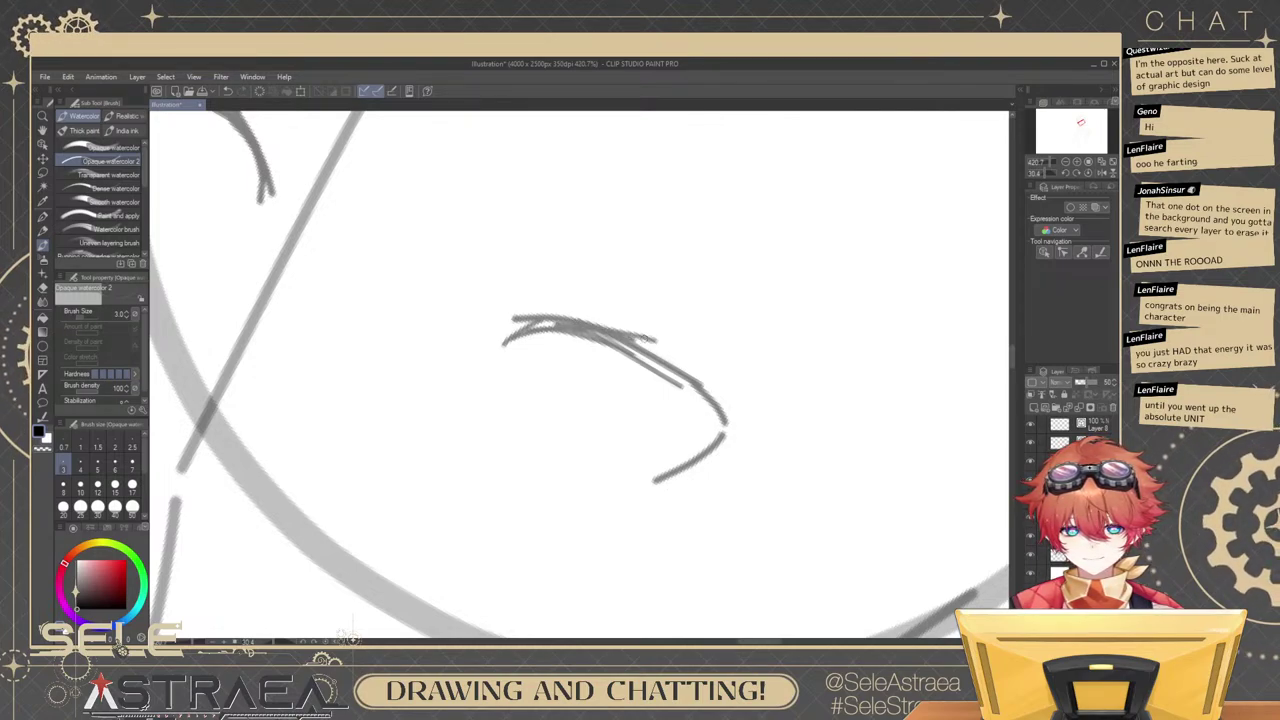
pyautogui.hotkey('ctrl', 'z')
pyautogui.moveTo(584, 328); pyautogui.dragTo(666, 346)
pyautogui.hotkey('ctrl', 'z')
pyautogui.hotkey('ctrl', 'z')
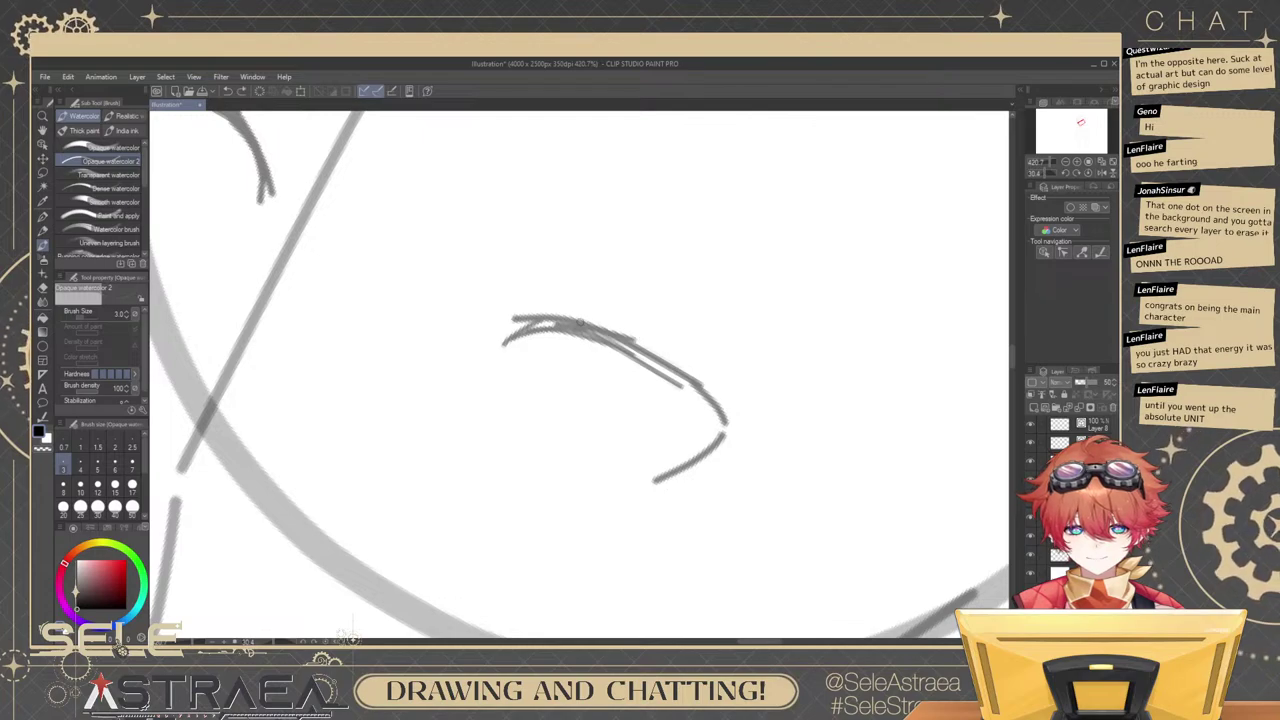
# Double the outer half of the right eye's upper eyelid with strokes reaching the outer corner, and straighten the canvas rotation.
pyautogui.moveTo(578, 320)
pyautogui.mouseDown()
pyautogui.moveTo(660, 350)
pyautogui.moveTo(708, 401)
pyautogui.moveTo(721, 438)
pyautogui.mouseUp()
pyautogui.hotkey('ctrl', 'z')
pyautogui.moveTo(685, 386); pyautogui.dragTo(726, 436)
pyautogui.hotkey('ctrl', 'z')
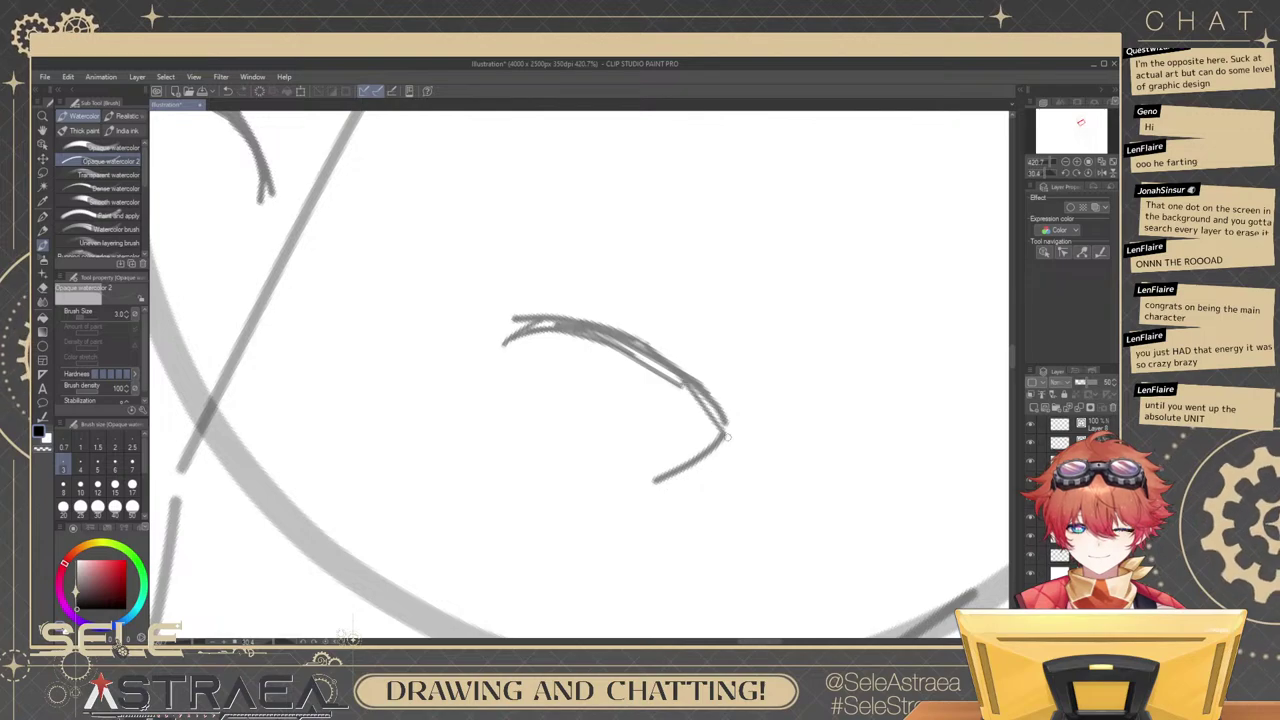
pyautogui.moveTo(813, 429); pyautogui.dragTo(824, 412)
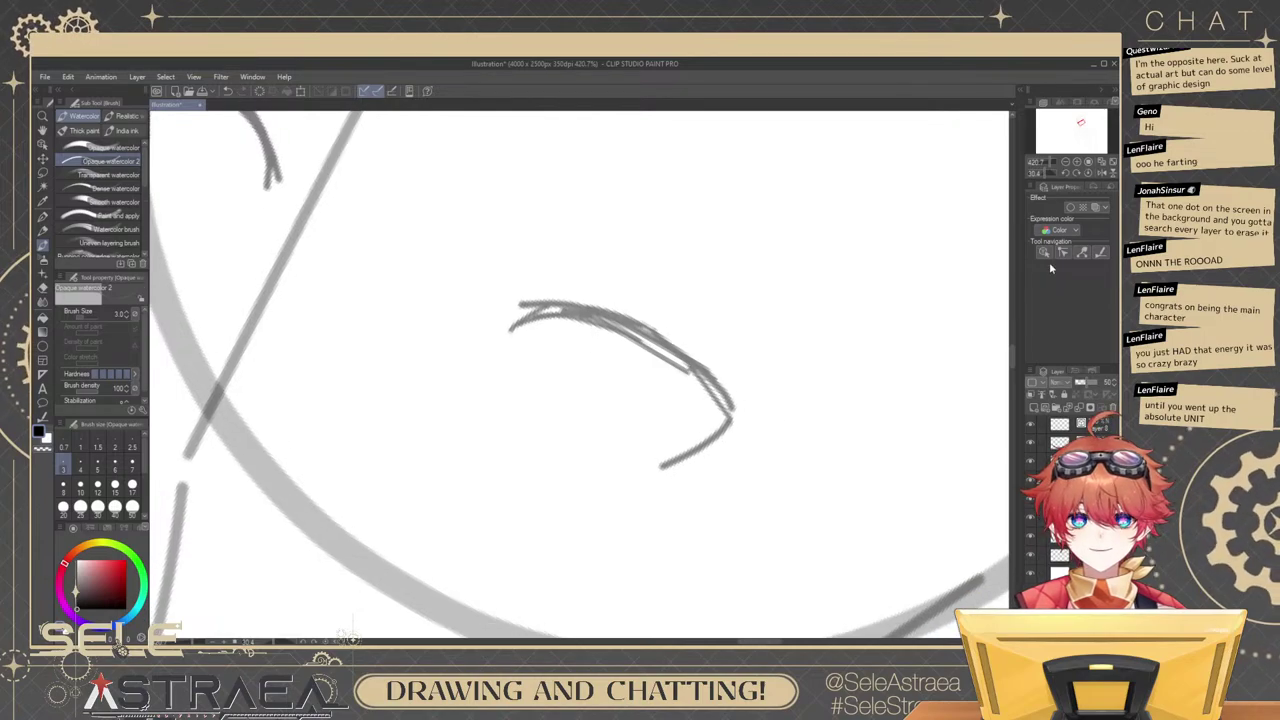
pyautogui.click(1089, 173)
pyautogui.moveTo(768, 346); pyautogui.dragTo(941, 302)
pyautogui.press('-')
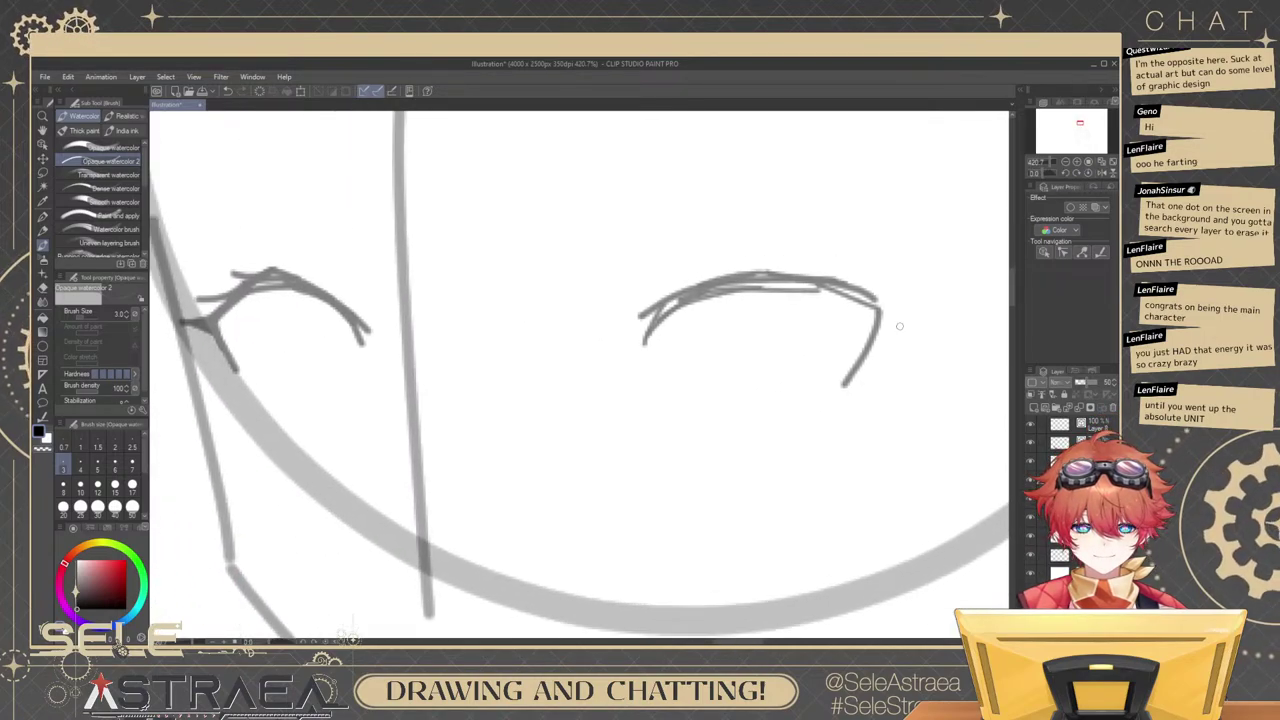
# Remove the downward stroke at the right eye's outer corner and redraw the corner as a sharper, downward-angled line.
pyautogui.hotkey('ctrl', 'z')
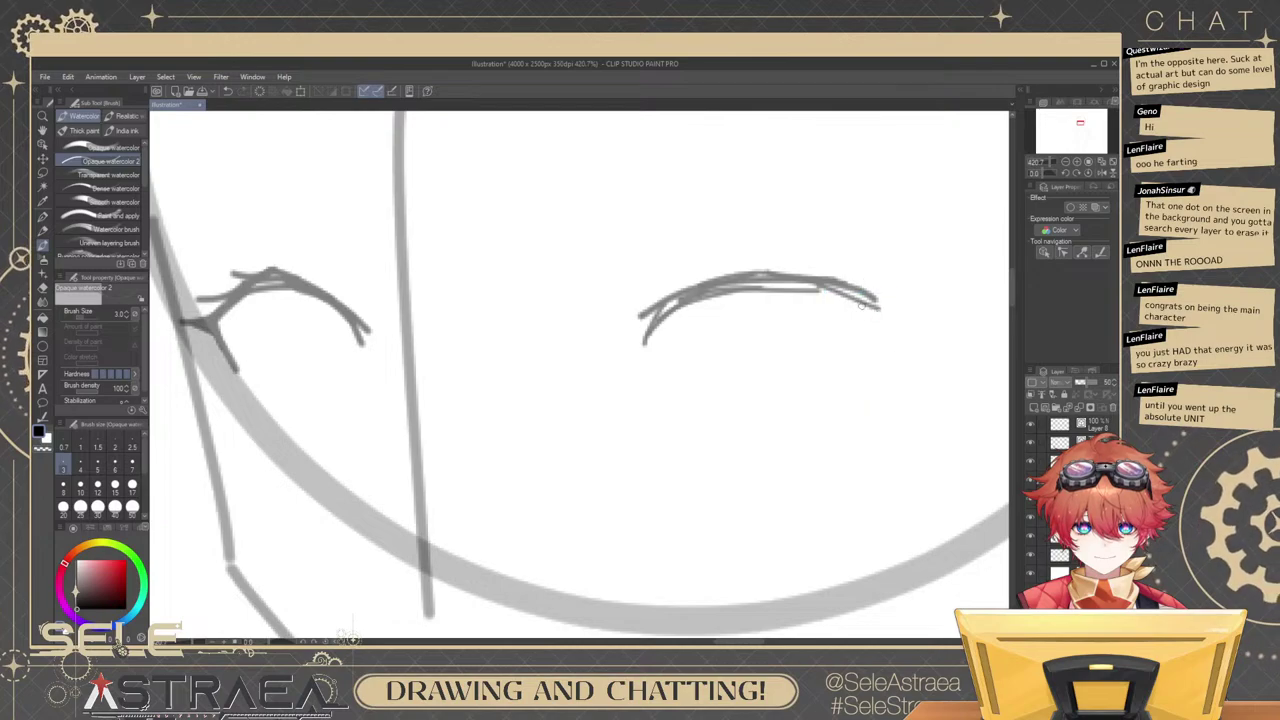
pyautogui.moveTo(826, 296); pyautogui.dragTo(904, 332)
pyautogui.hotkey('ctrl', 'z')
pyautogui.moveTo(838, 295)
pyautogui.mouseDown()
pyautogui.moveTo(895, 330)
pyautogui.moveTo(857, 386)
pyautogui.moveTo(892, 342)
pyautogui.moveTo(867, 380)
pyautogui.mouseUp()
pyautogui.hotkey('ctrl', 'z')
pyautogui.moveTo(902, 298)
pyautogui.mouseDown()
pyautogui.moveTo(820, 326)
pyautogui.moveTo(858, 350)
pyautogui.mouseUp()
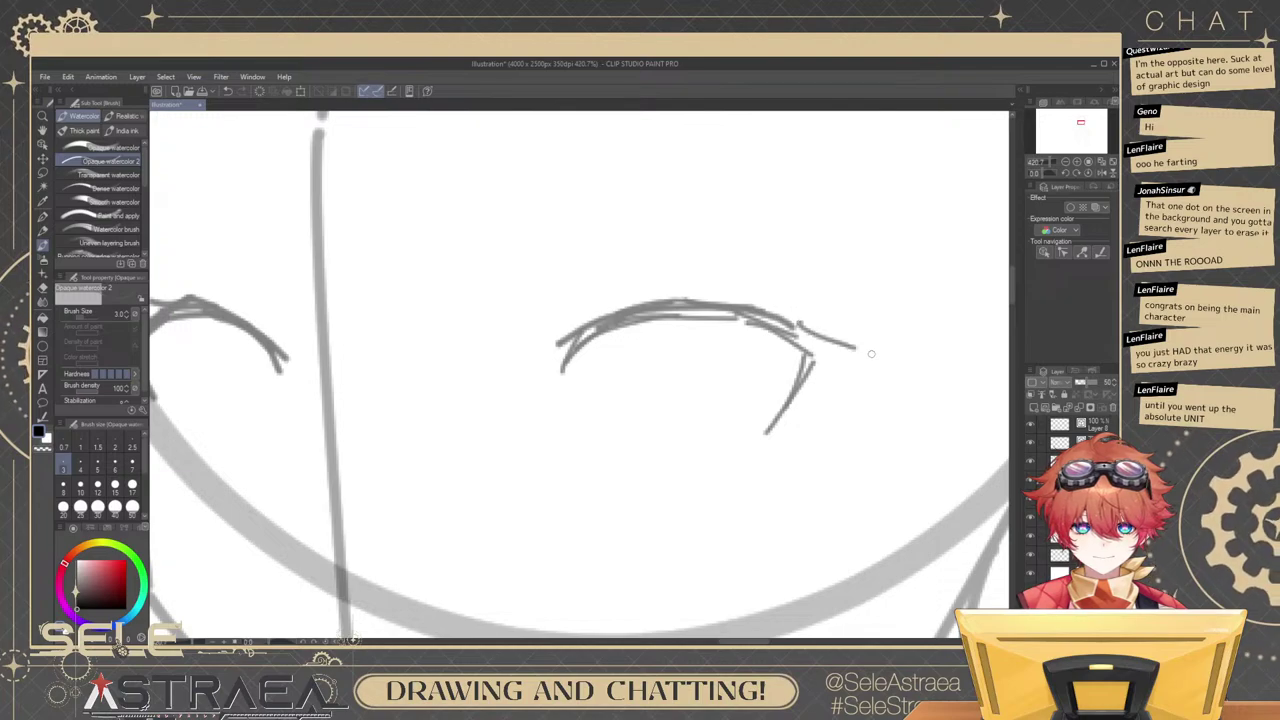
# Draw an outward lash flick from the right eye's outer corner and join it to the corner's downward line.
pyautogui.hotkey('ctrl', 'z')
pyautogui.moveTo(793, 323); pyautogui.dragTo(859, 350)
pyautogui.hotkey('ctrl', 'z')
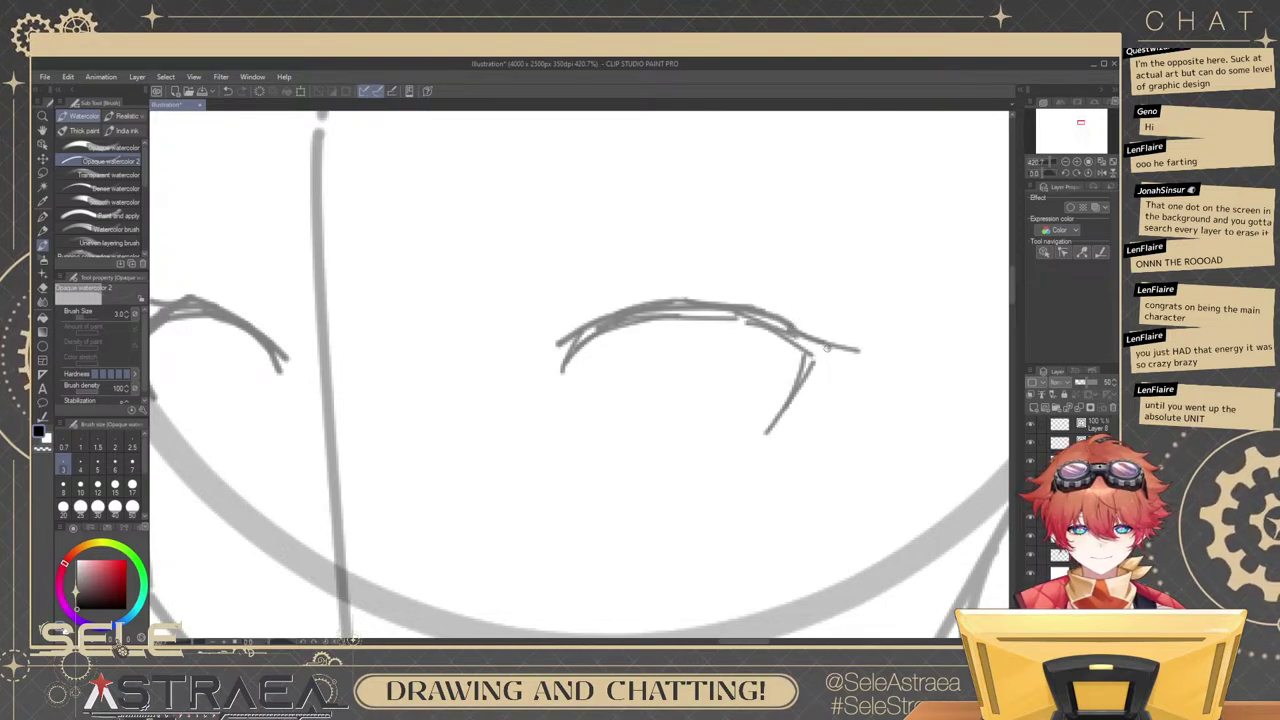
pyautogui.moveTo(827, 348); pyautogui.dragTo(803, 382)
pyautogui.hotkey('ctrl', 'z')
# Trim the overlapping sketch lines along the inner half of the right eye's upper eyelid with the vector eraser at size 2.
pyautogui.moveTo(827, 295)
pyautogui.mouseDown()
pyautogui.moveTo(743, 249)
pyautogui.moveTo(525, 265)
pyautogui.mouseUp()
pyautogui.moveTo(607, 362); pyautogui.dragTo(746, 402)
pyautogui.press('e')
pyautogui.click(126, 211)
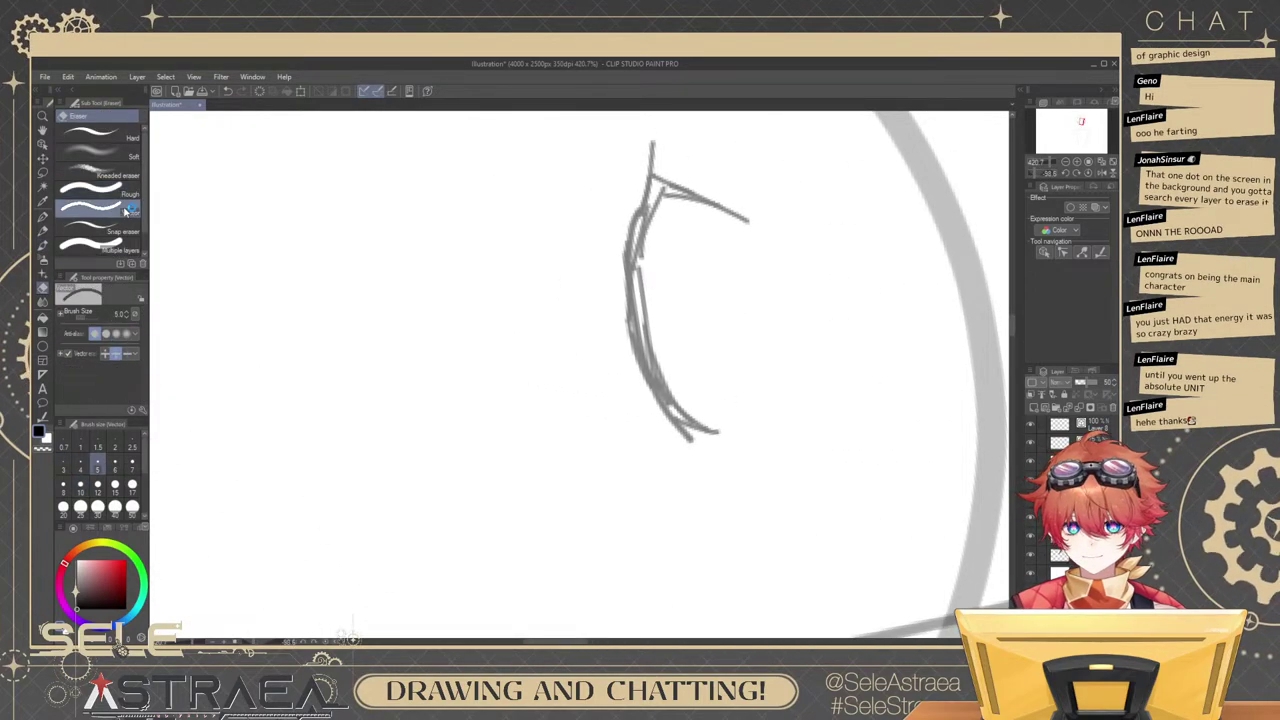
pyautogui.click(116, 446)
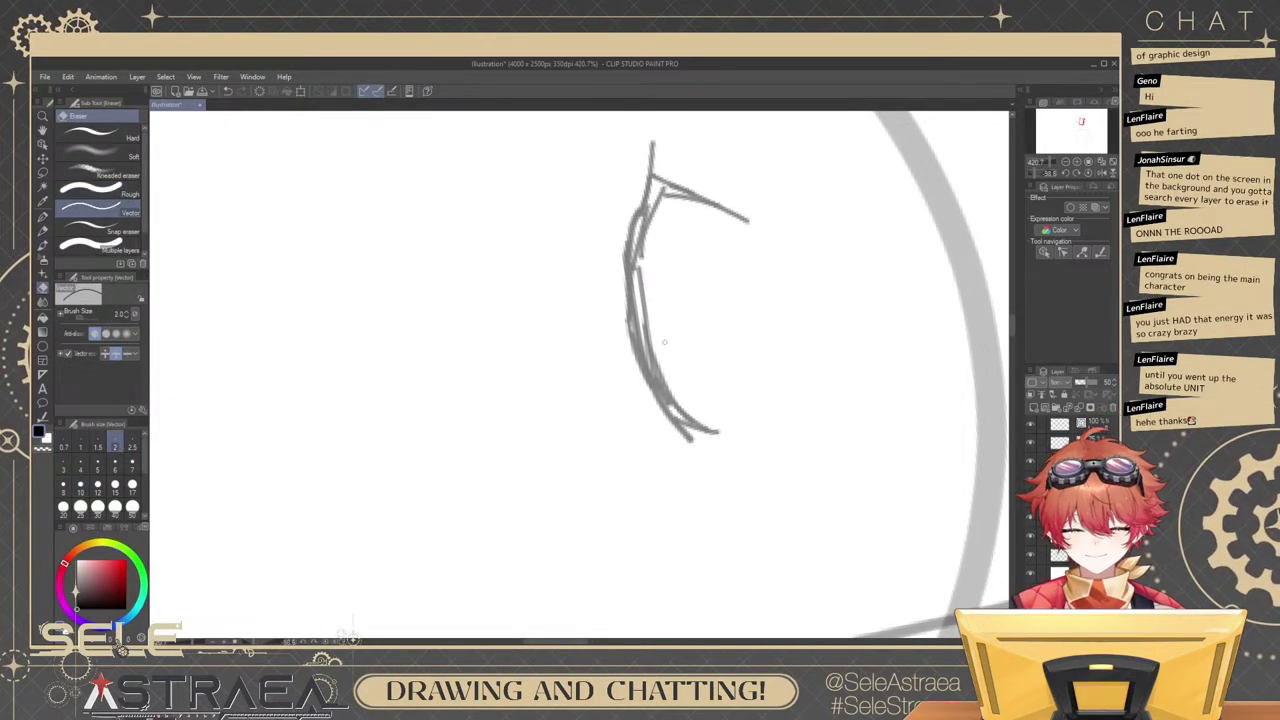
pyautogui.moveTo(645, 340); pyautogui.dragTo(636, 328)
pyautogui.moveTo(651, 373); pyautogui.dragTo(664, 402)
pyautogui.hotkey('ctrl', 'z')
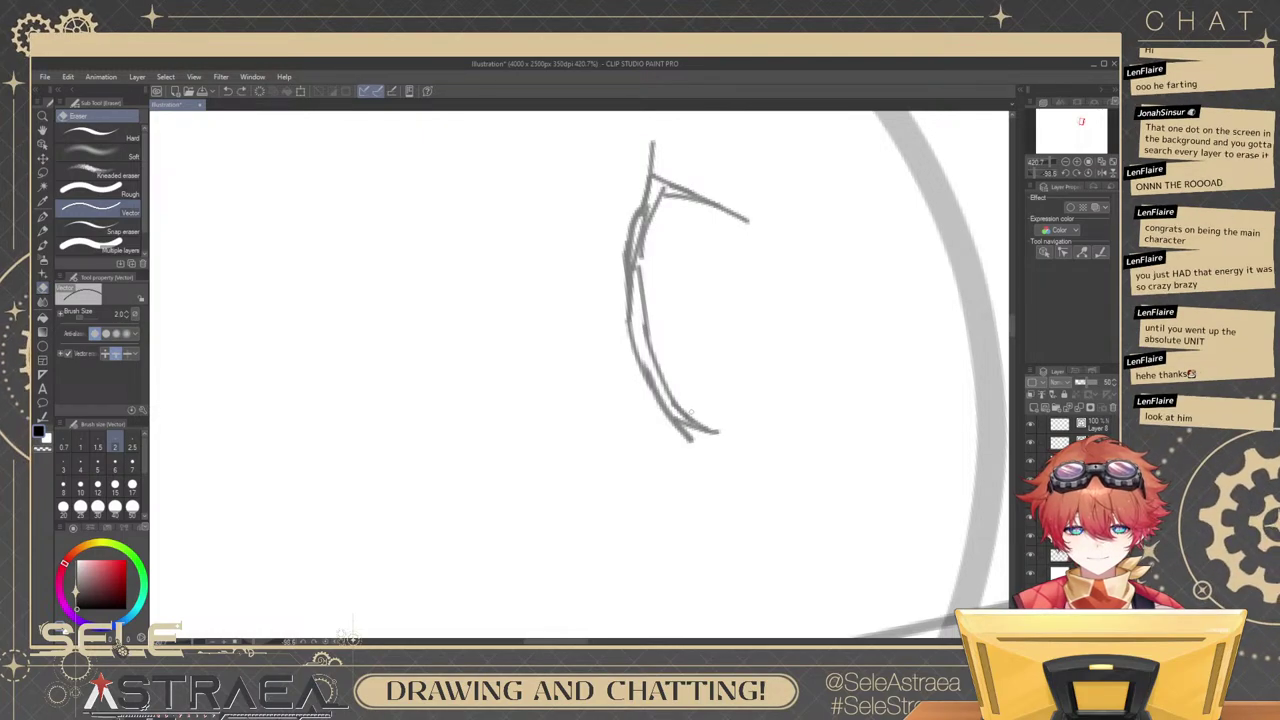
# Return to the opaque watercolor brush and start filling the gap between the lines at the middle of the right eye's upper eyelid.
pyautogui.click(1088, 174)
pyautogui.press('b')
pyautogui.moveTo(730, 397)
pyautogui.mouseDown()
pyautogui.moveTo(849, 311)
pyautogui.moveTo(873, 345)
pyautogui.moveTo(568, 240)
pyautogui.mouseUp()
pyautogui.moveTo(702, 309); pyautogui.dragTo(748, 406)
pyautogui.moveTo(724, 332); pyautogui.dragTo(753, 334)
pyautogui.moveTo(671, 369)
pyautogui.mouseDown()
pyautogui.moveTo(726, 400)
pyautogui.moveTo(703, 279)
pyautogui.moveTo(701, 392)
pyautogui.mouseUp()
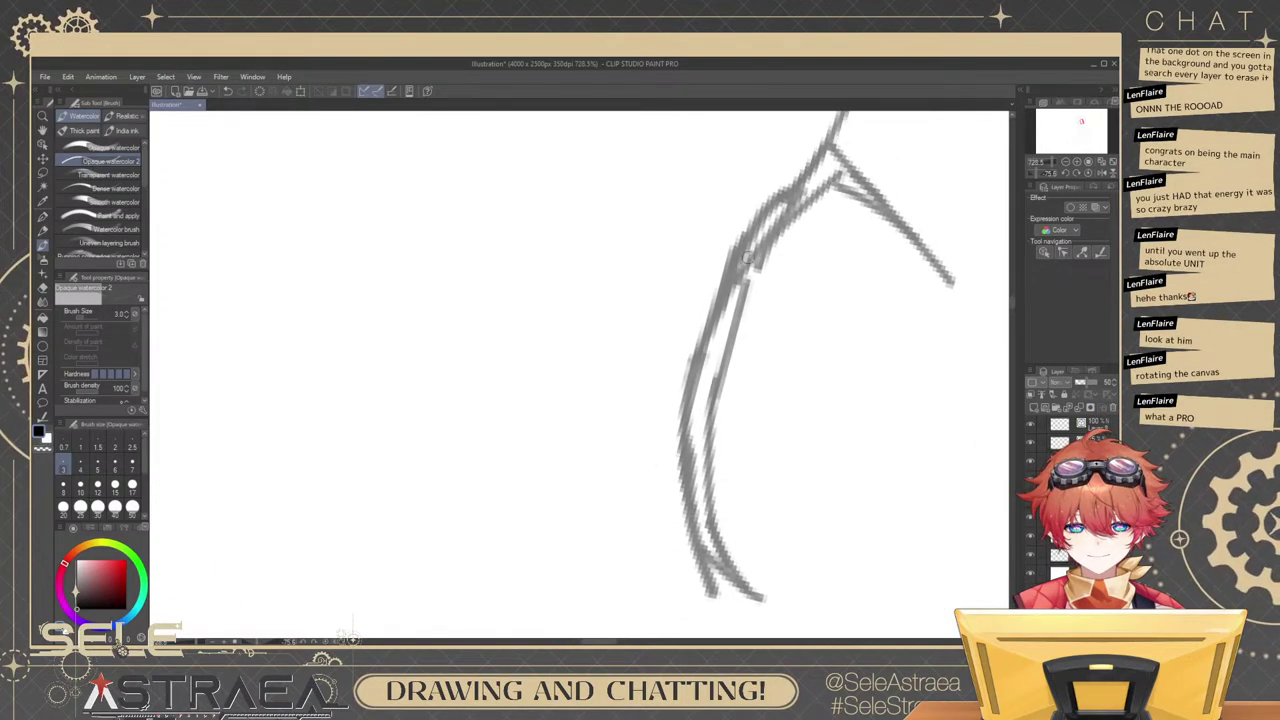
pyautogui.moveTo(751, 256); pyautogui.dragTo(712, 382)
pyautogui.moveTo(745, 298)
pyautogui.mouseDown()
pyautogui.moveTo(719, 364)
pyautogui.moveTo(811, 184)
pyautogui.mouseUp()
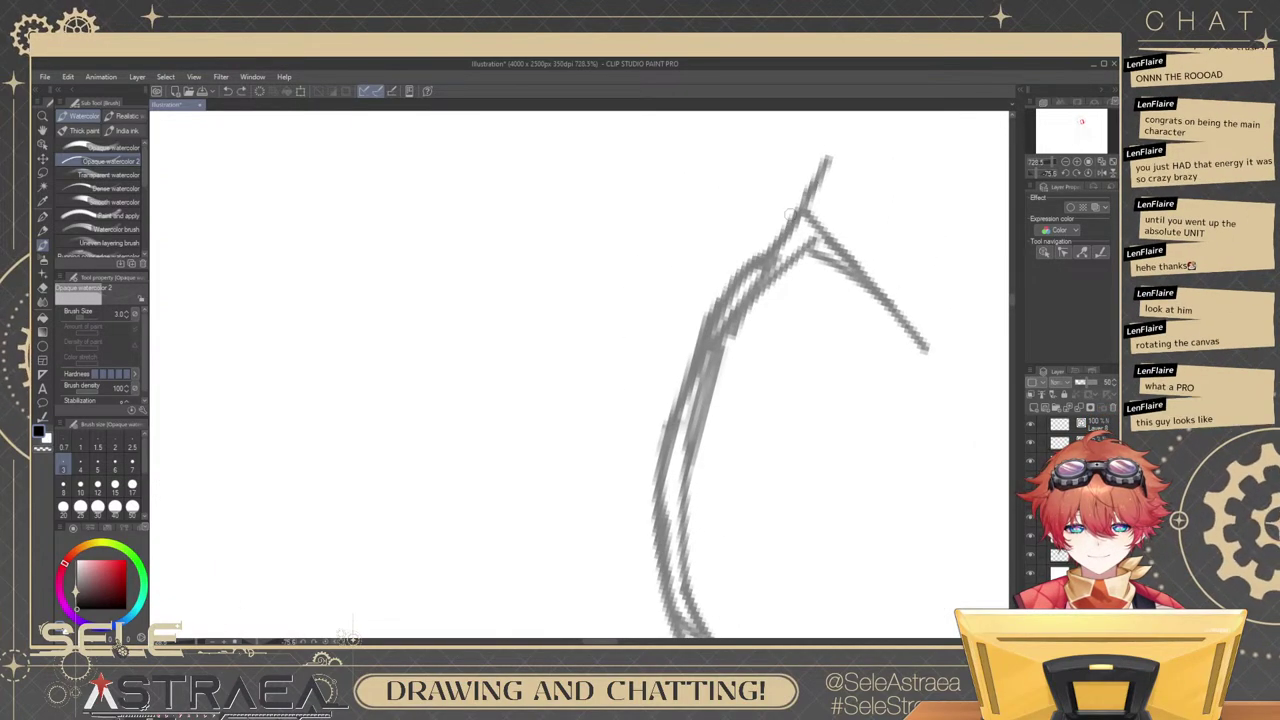
# Fill the outer half of the right eye's upper eyelid with overlapping strokes into a thick solid band up to the corner.
pyautogui.moveTo(732, 284)
pyautogui.mouseDown()
pyautogui.moveTo(805, 202)
pyautogui.moveTo(665, 428)
pyautogui.mouseUp()
pyautogui.moveTo(707, 373); pyautogui.dragTo(763, 303)
pyautogui.moveTo(769, 300)
pyautogui.mouseDown()
pyautogui.moveTo(742, 303)
pyautogui.moveTo(763, 306)
pyautogui.moveTo(726, 345)
pyautogui.moveTo(716, 388)
pyautogui.mouseUp()
pyautogui.moveTo(742, 405); pyautogui.dragTo(730, 450)
pyautogui.moveTo(742, 350)
pyautogui.mouseDown()
pyautogui.moveTo(730, 424)
pyautogui.moveTo(748, 484)
pyautogui.mouseUp()
pyautogui.hotkey('ctrl', 'z')
pyautogui.moveTo(731, 412); pyautogui.dragTo(768, 286)
pyautogui.moveTo(735, 366)
pyautogui.mouseDown()
pyautogui.moveTo(828, 189)
pyautogui.moveTo(774, 268)
pyautogui.mouseUp()
pyautogui.moveTo(854, 172); pyautogui.dragTo(813, 221)
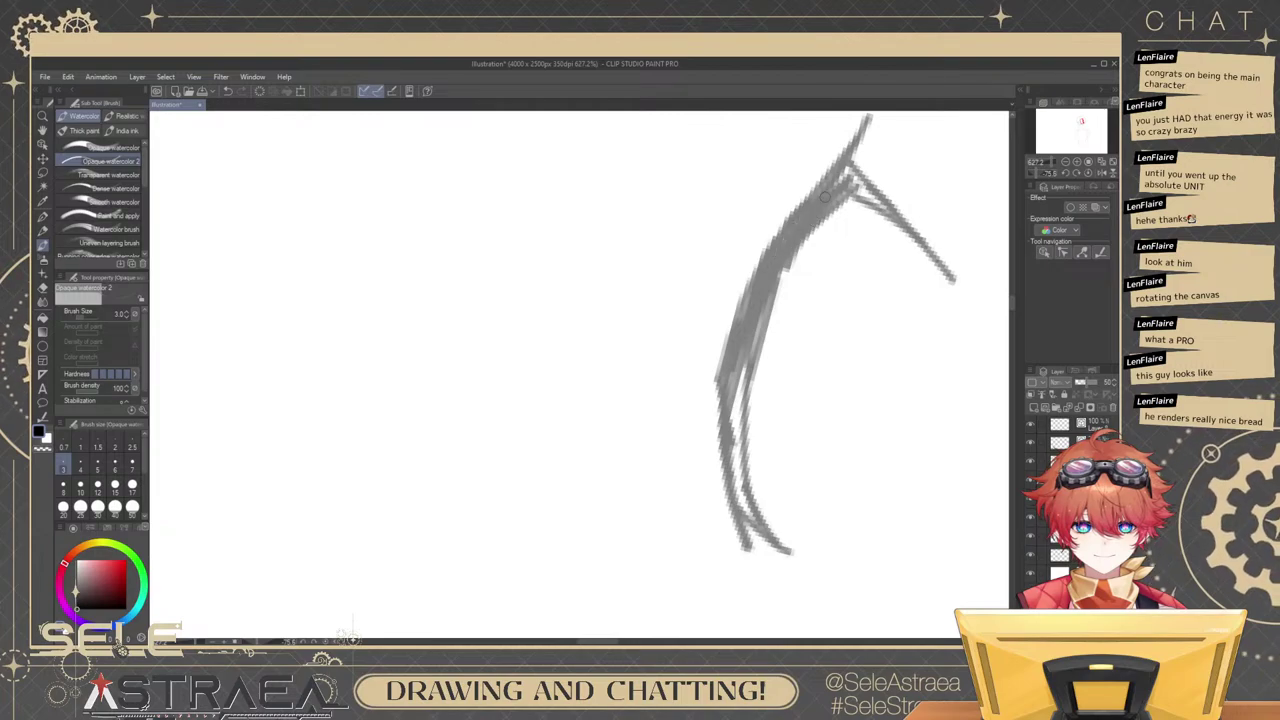
pyautogui.moveTo(758, 436)
pyautogui.mouseDown()
pyautogui.moveTo(767, 359)
pyautogui.moveTo(808, 376)
pyautogui.mouseUp()
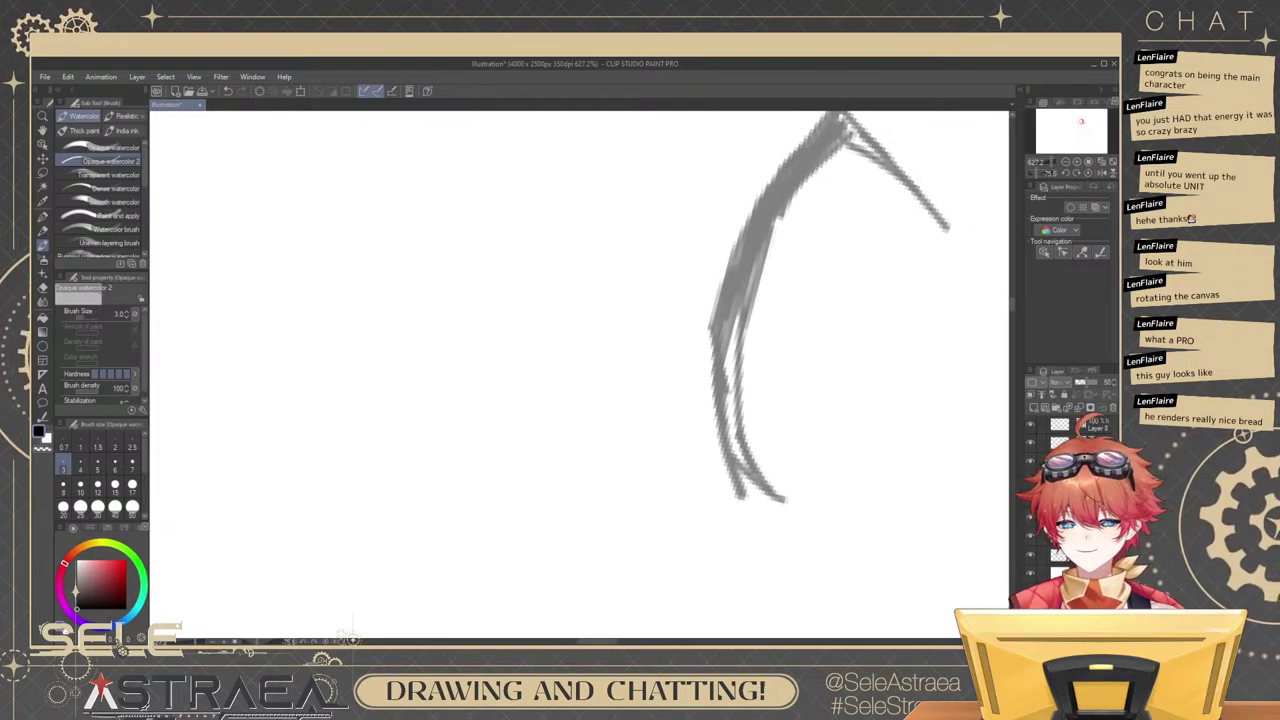
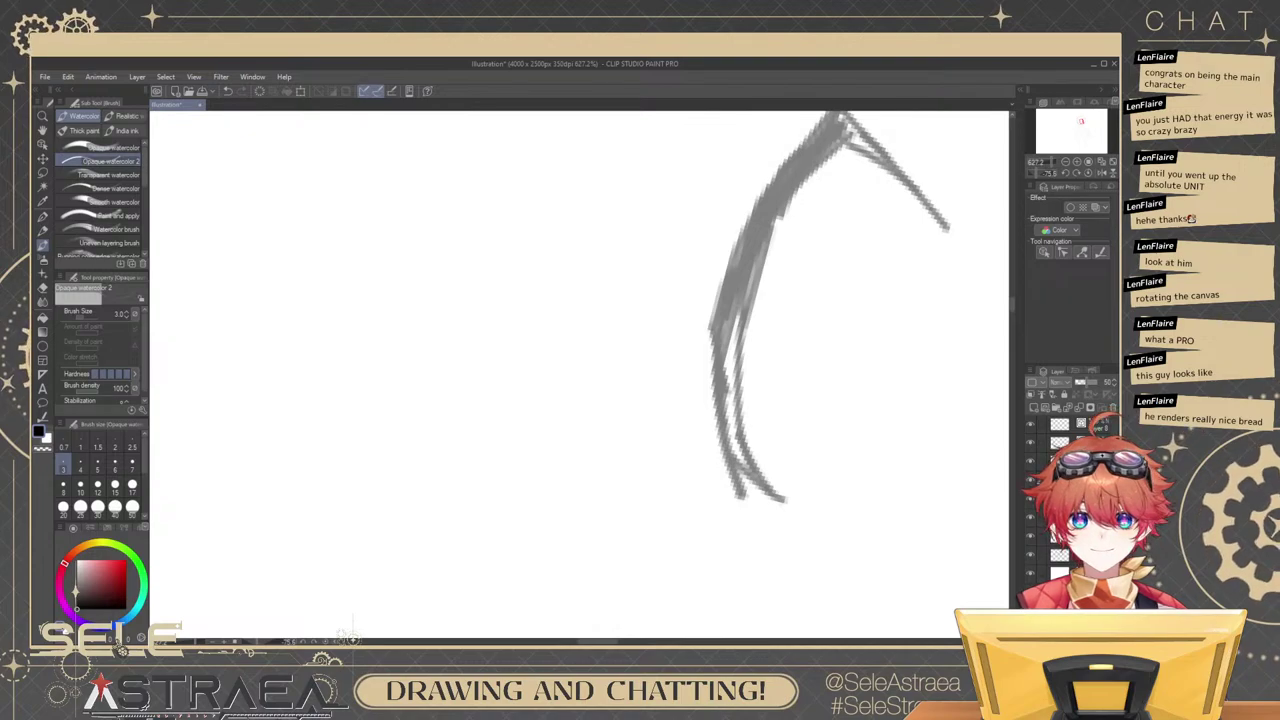
# Switch to the Orion Birthday Art illustration and examine the bread's rendering up close and within the whole picture.
pyautogui.scroll(5, 286, 528)
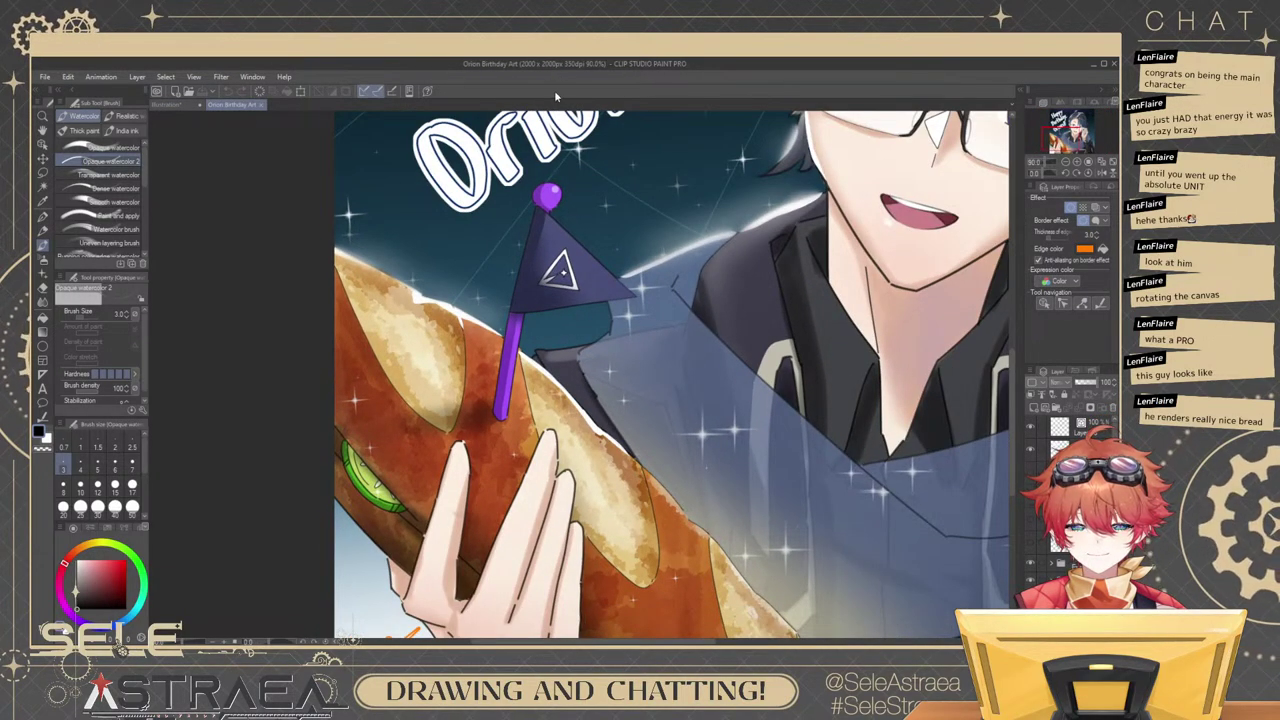
pyautogui.moveTo(538, 491); pyautogui.dragTo(424, 385)
pyautogui.moveTo(514, 462); pyautogui.dragTo(649, 412)
pyautogui.scroll(4, 513, 511)
pyautogui.scroll(-5, 640, 370)
pyautogui.moveTo(596, 334); pyautogui.dragTo(533, 501)
pyautogui.moveTo(431, 397); pyautogui.dragTo(445, 387)
pyautogui.scroll(2, 430, 402)
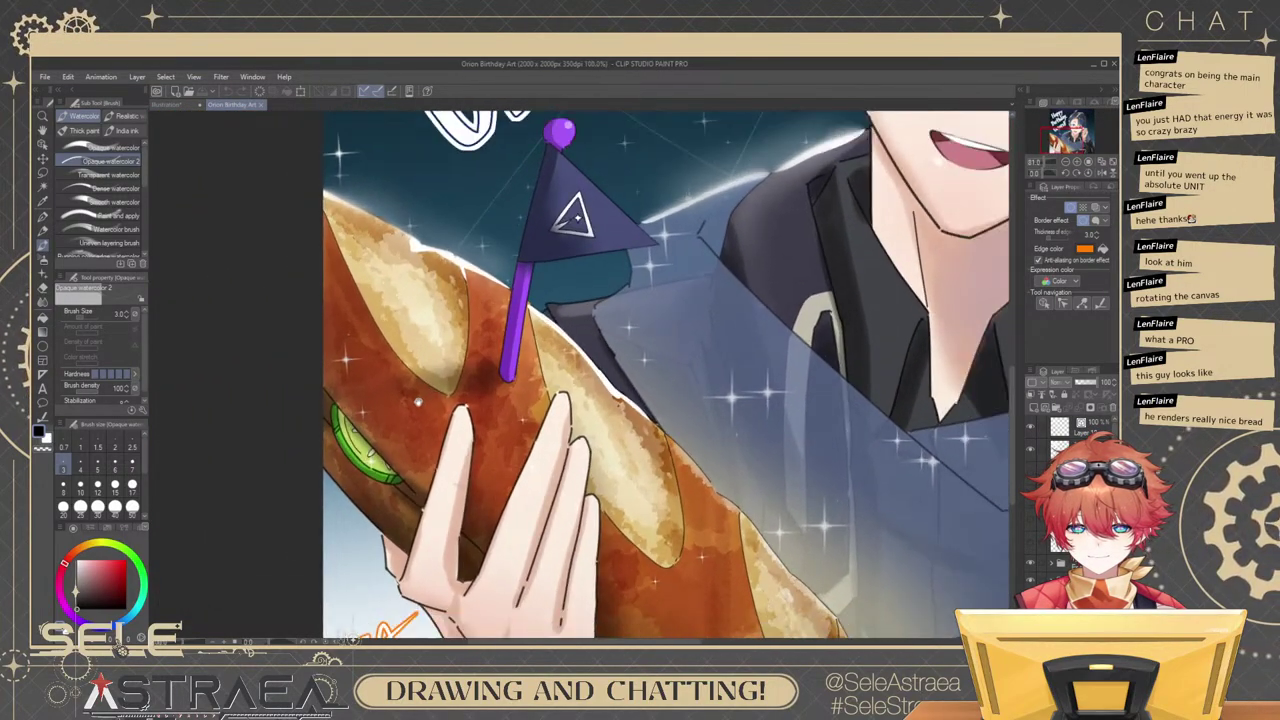
pyautogui.scroll(-7, 418, 402)
pyautogui.scroll(7, 409, 403)
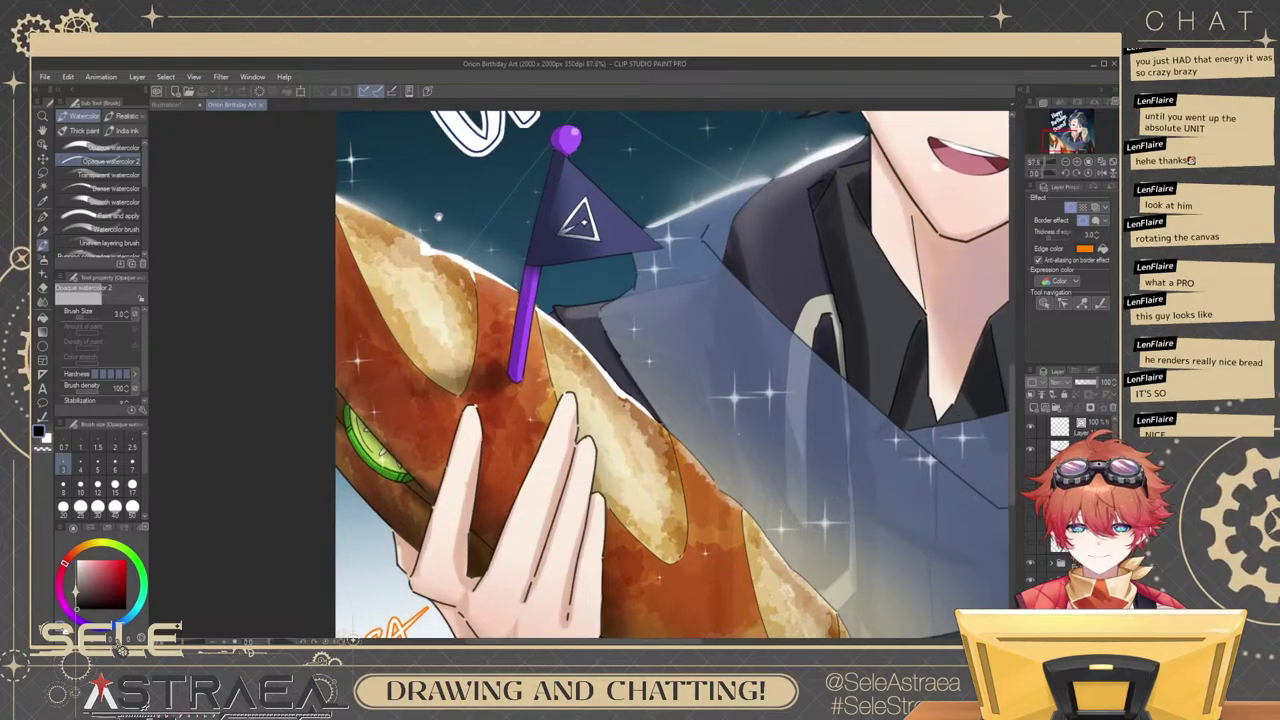
pyautogui.scroll(-5, 438, 216)
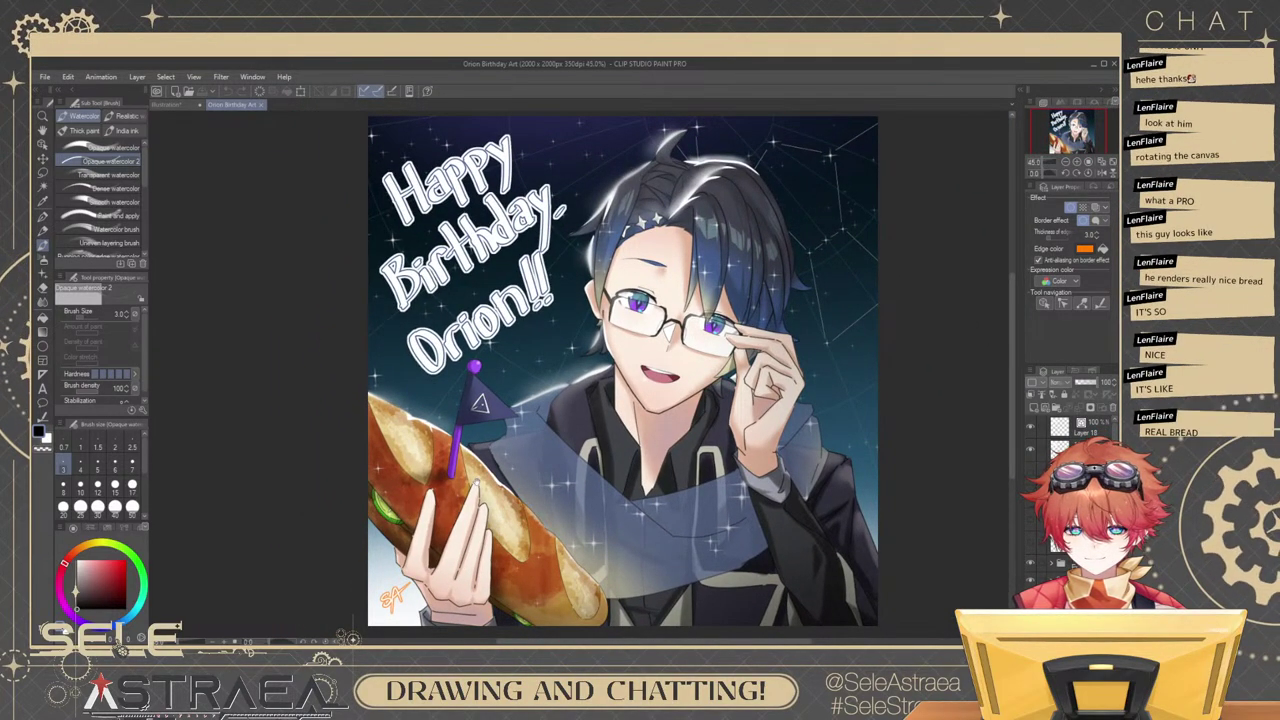
pyautogui.moveTo(532, 476); pyautogui.dragTo(758, 396)
pyautogui.scroll(2, 758, 396)
pyautogui.scroll(4, 757, 397)
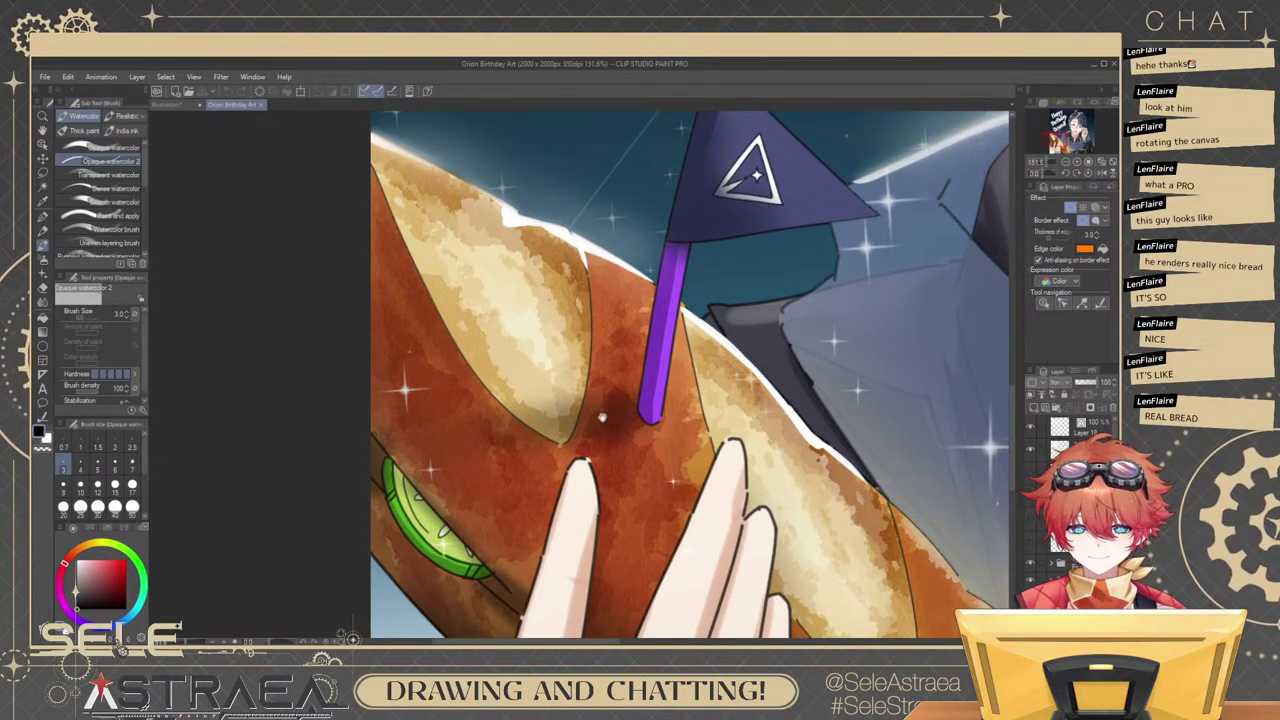
pyautogui.scroll(-3, 602, 418)
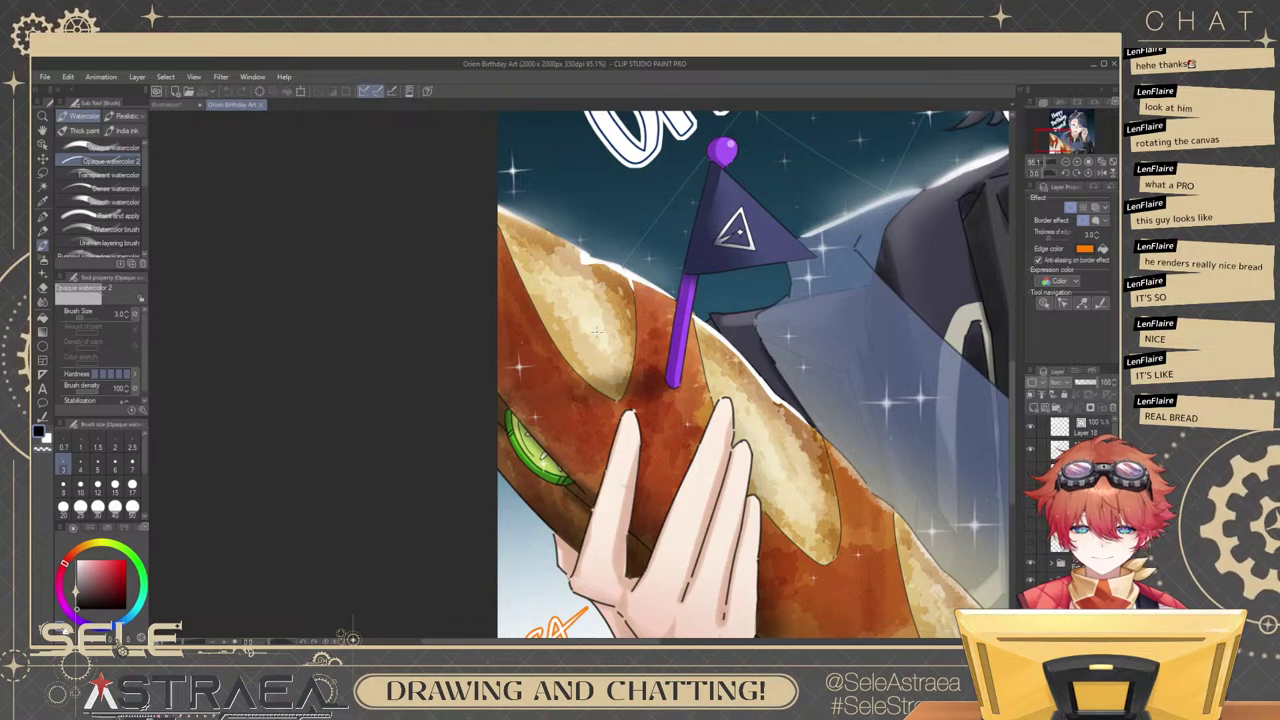
pyautogui.moveTo(654, 395); pyautogui.dragTo(642, 421)
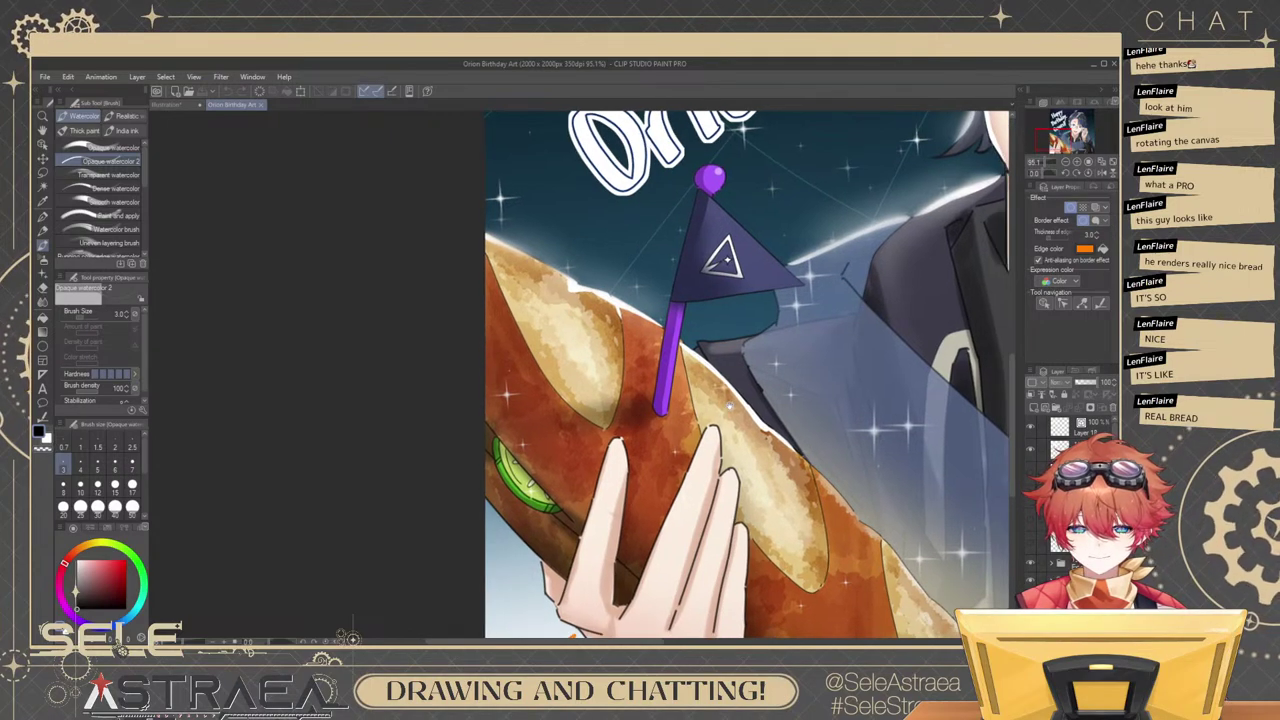
pyautogui.moveTo(739, 406); pyautogui.dragTo(719, 404)
pyautogui.scroll(-2, 762, 359)
pyautogui.moveTo(789, 500); pyautogui.dragTo(743, 388)
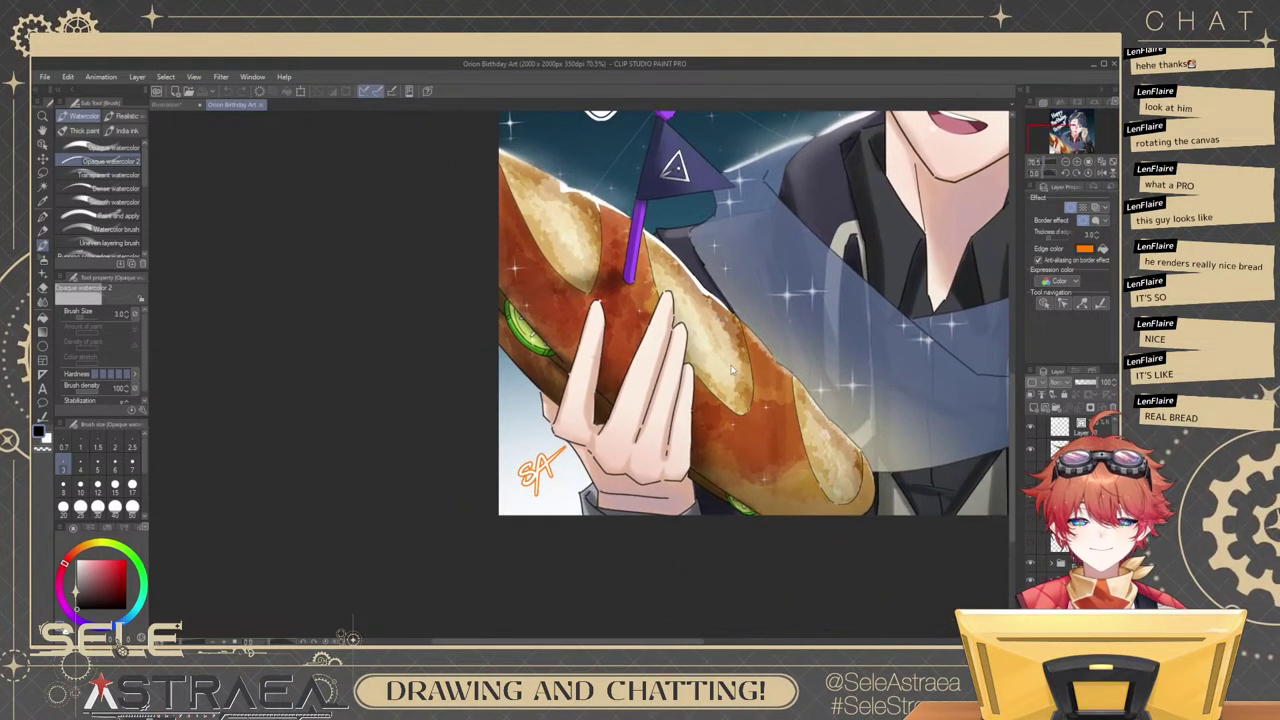
pyautogui.scroll(4, 750, 386)
pyautogui.moveTo(833, 315); pyautogui.dragTo(800, 353)
pyautogui.scroll(-2, 800, 353)
pyautogui.moveTo(818, 421); pyautogui.dragTo(787, 466)
pyautogui.scroll(2, 774, 396)
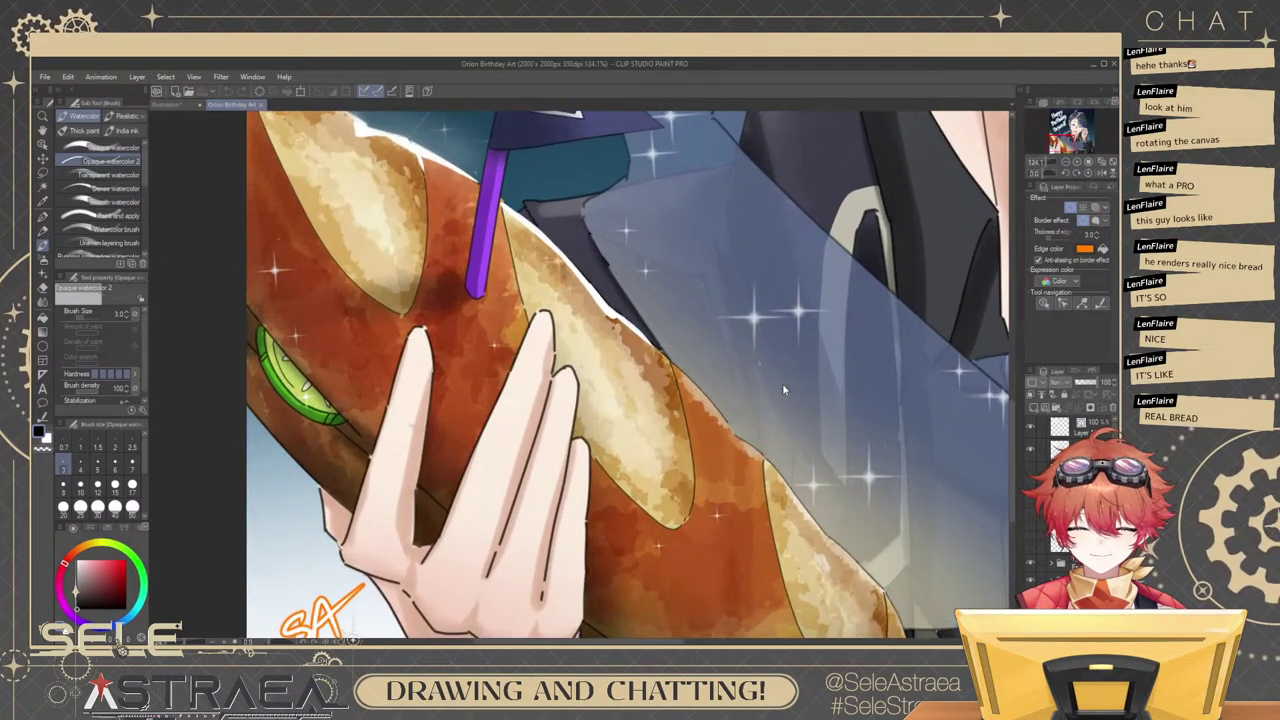
pyautogui.scroll(-4, 784, 385)
pyautogui.moveTo(856, 308); pyautogui.dragTo(798, 391)
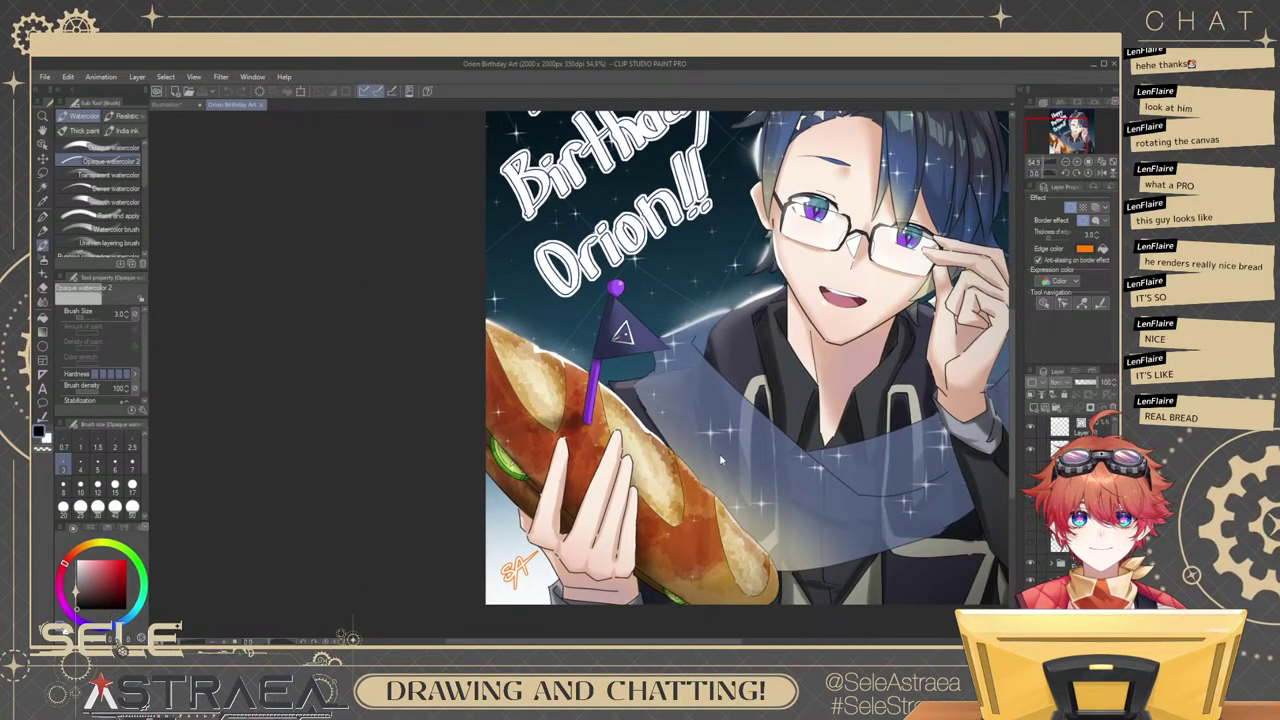
pyautogui.hotkey('ctrl', '0')
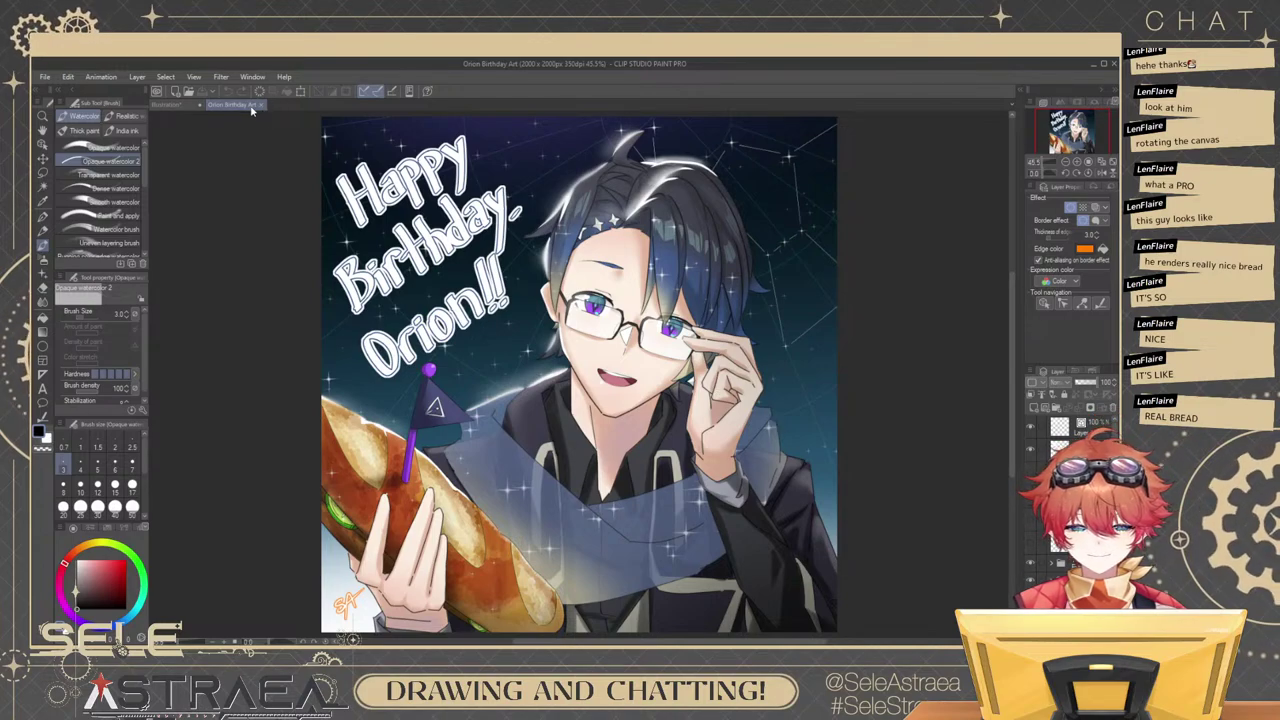
# Return to the Illustration drawing, add two short lashes on the right eye's upper eyelid and fill its outer corner gap.
pyautogui.click(183, 107)
pyautogui.moveTo(760, 437); pyautogui.dragTo(826, 343)
pyautogui.scroll(-2, 826, 343)
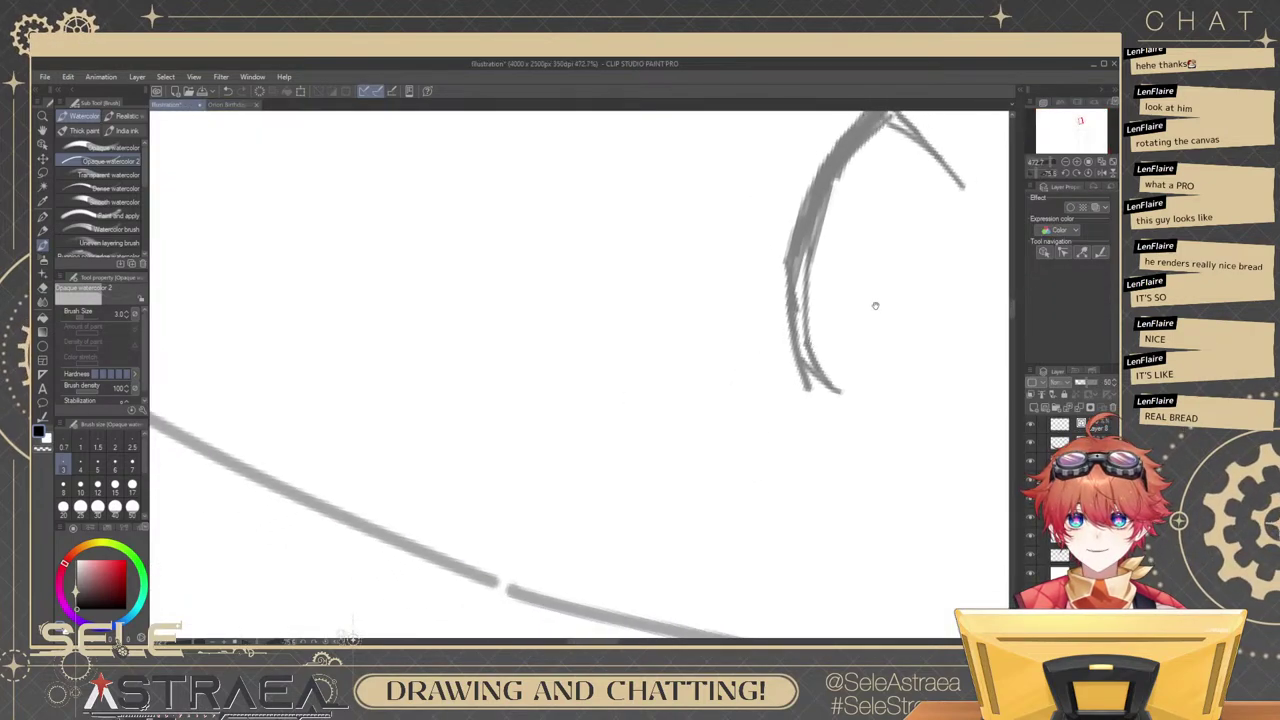
pyautogui.moveTo(875, 306); pyautogui.dragTo(863, 384)
pyautogui.scroll(3, 825, 310)
pyautogui.moveTo(820, 305); pyautogui.dragTo(837, 378)
pyautogui.moveTo(750, 422); pyautogui.dragTo(808, 216)
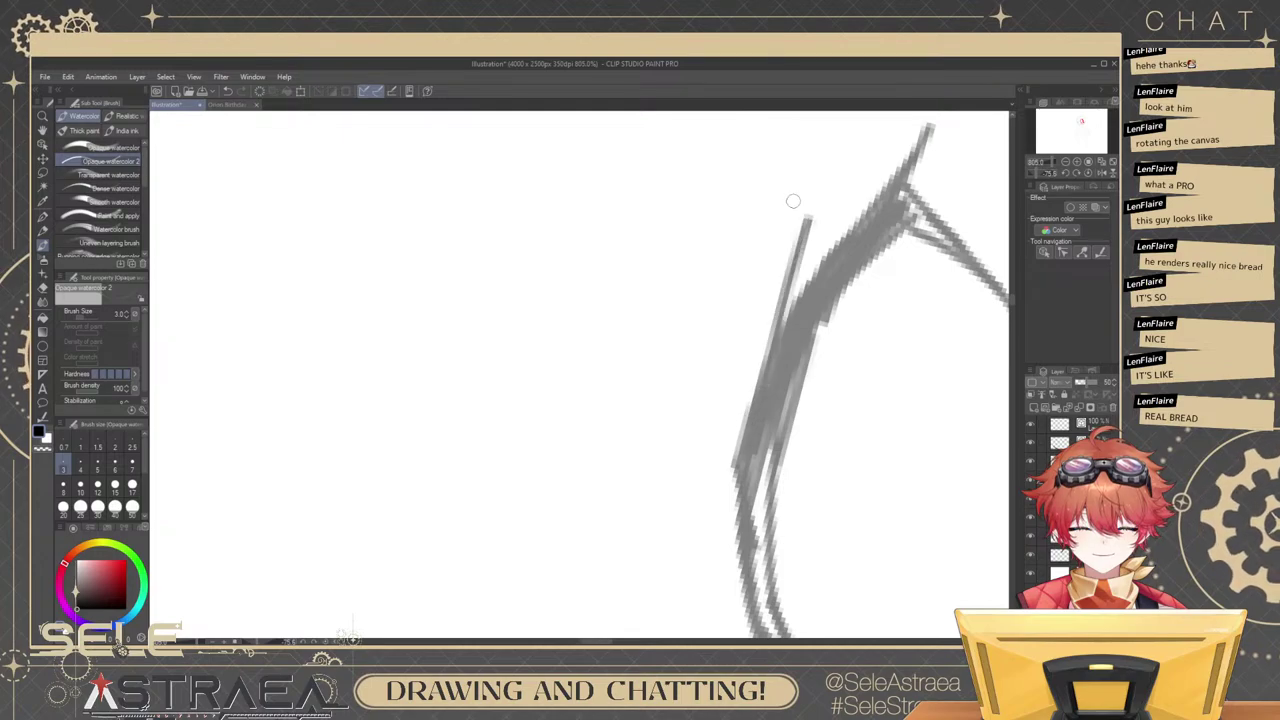
pyautogui.hotkey('ctrl', 'z')
pyautogui.moveTo(769, 378)
pyautogui.mouseDown()
pyautogui.moveTo(797, 266)
pyautogui.moveTo(846, 240)
pyautogui.moveTo(853, 198)
pyautogui.moveTo(950, 248)
pyautogui.mouseUp()
pyautogui.moveTo(906, 201); pyautogui.dragTo(963, 256)
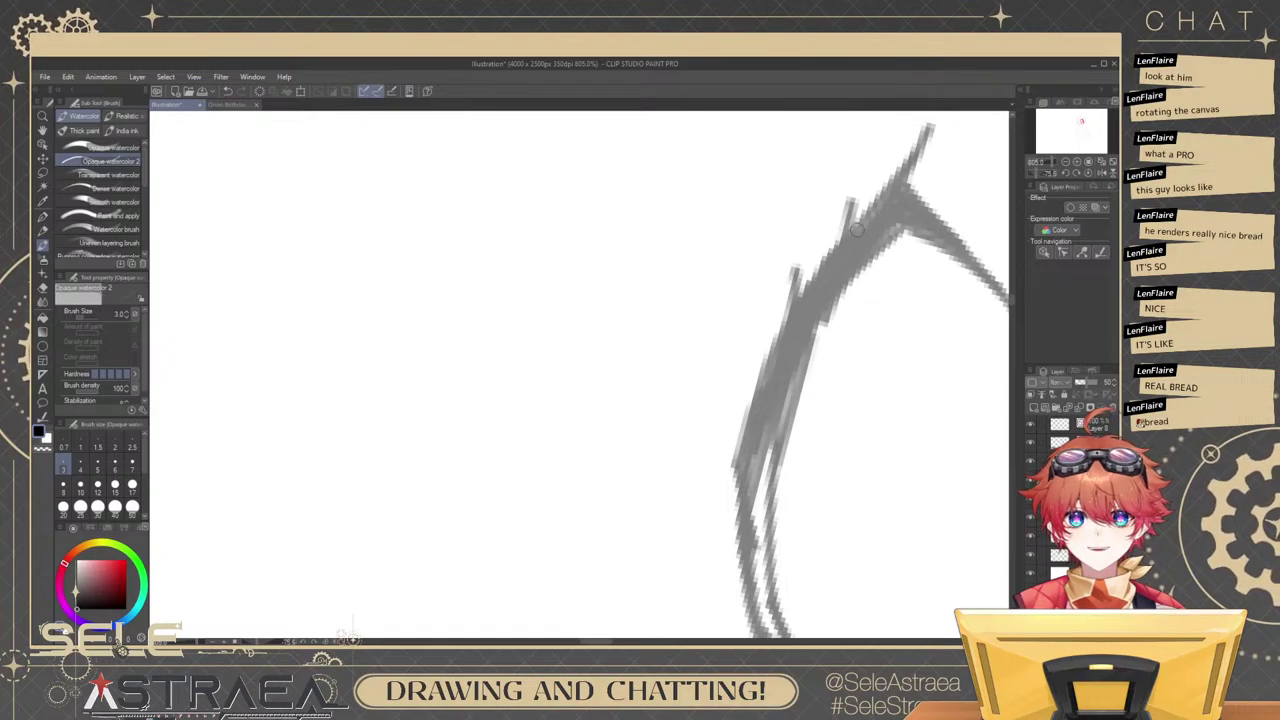
# Thicken the inner half of the right eye's upper eyelid, filling between its lines down to the inner corner.
pyautogui.moveTo(904, 213)
pyautogui.mouseDown()
pyautogui.moveTo(817, 312)
pyautogui.moveTo(900, 198)
pyautogui.moveTo(833, 268)
pyautogui.mouseUp()
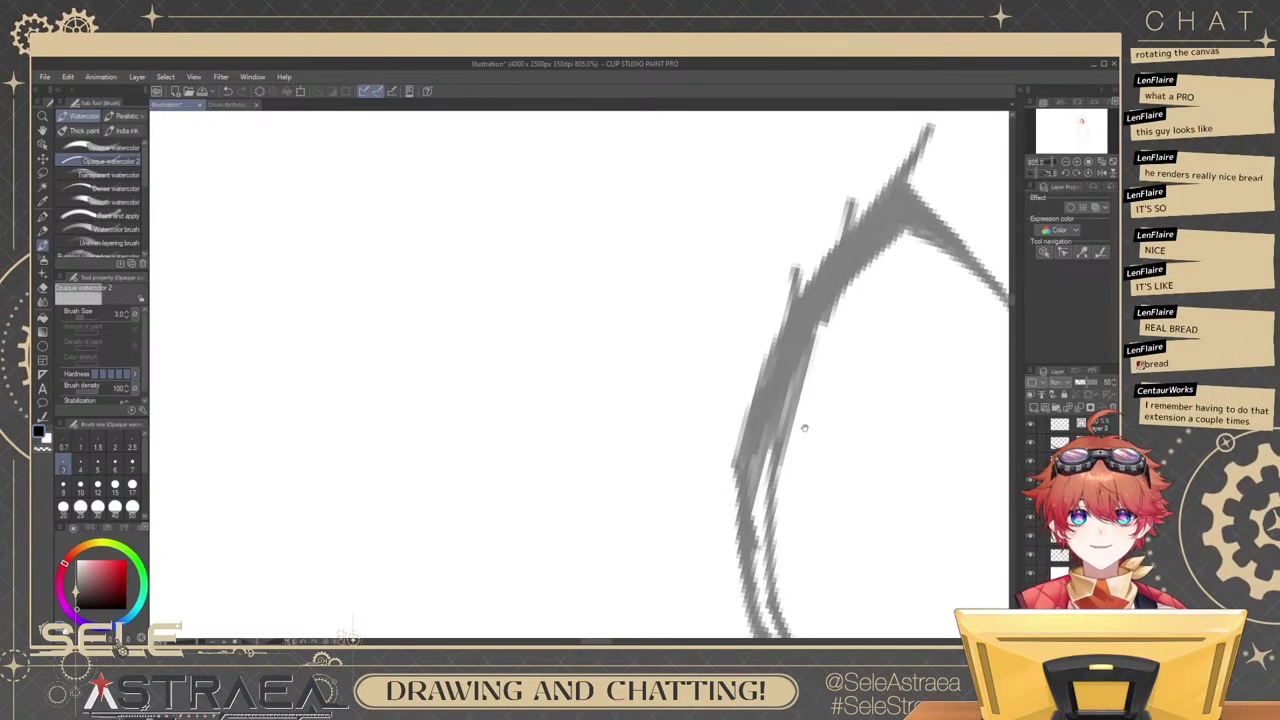
pyautogui.moveTo(789, 485); pyautogui.dragTo(799, 345)
pyautogui.moveTo(788, 451); pyautogui.dragTo(799, 467)
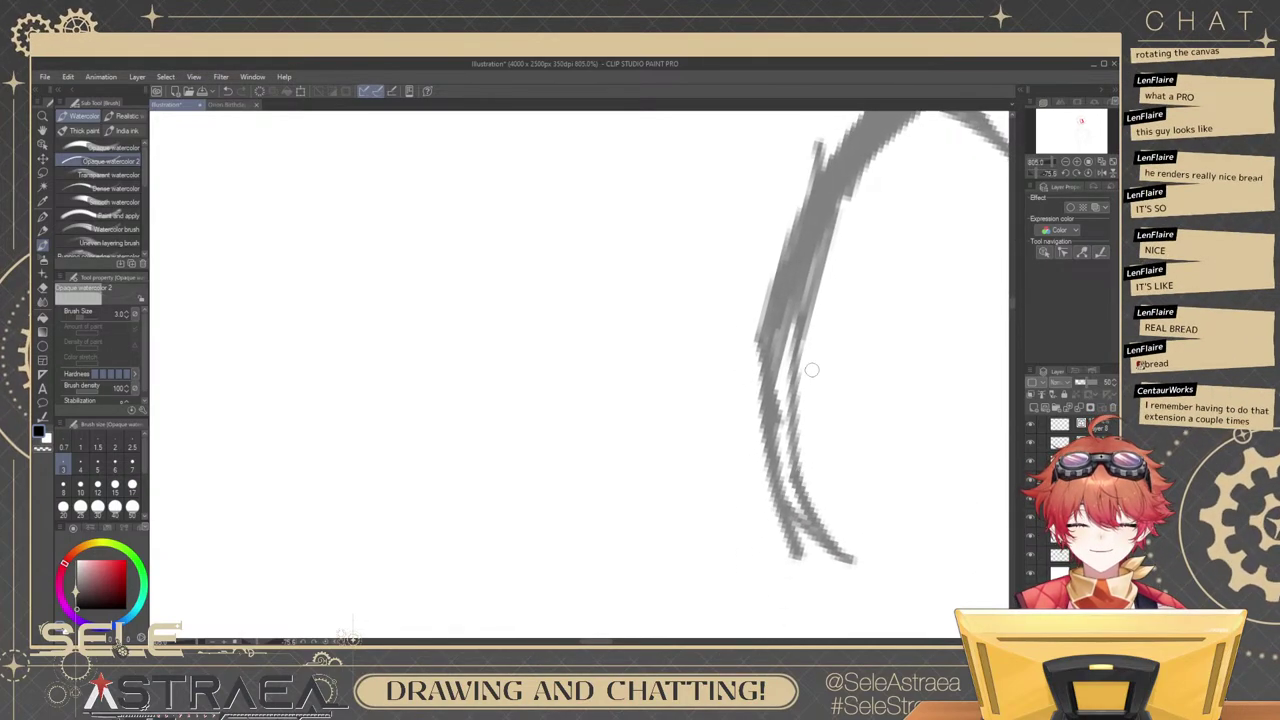
pyautogui.moveTo(757, 346); pyautogui.dragTo(780, 466)
pyautogui.moveTo(762, 356)
pyautogui.mouseDown()
pyautogui.moveTo(788, 487)
pyautogui.moveTo(776, 453)
pyautogui.moveTo(814, 528)
pyautogui.moveTo(802, 511)
pyautogui.mouseUp()
pyautogui.moveTo(791, 468); pyautogui.dragTo(810, 346)
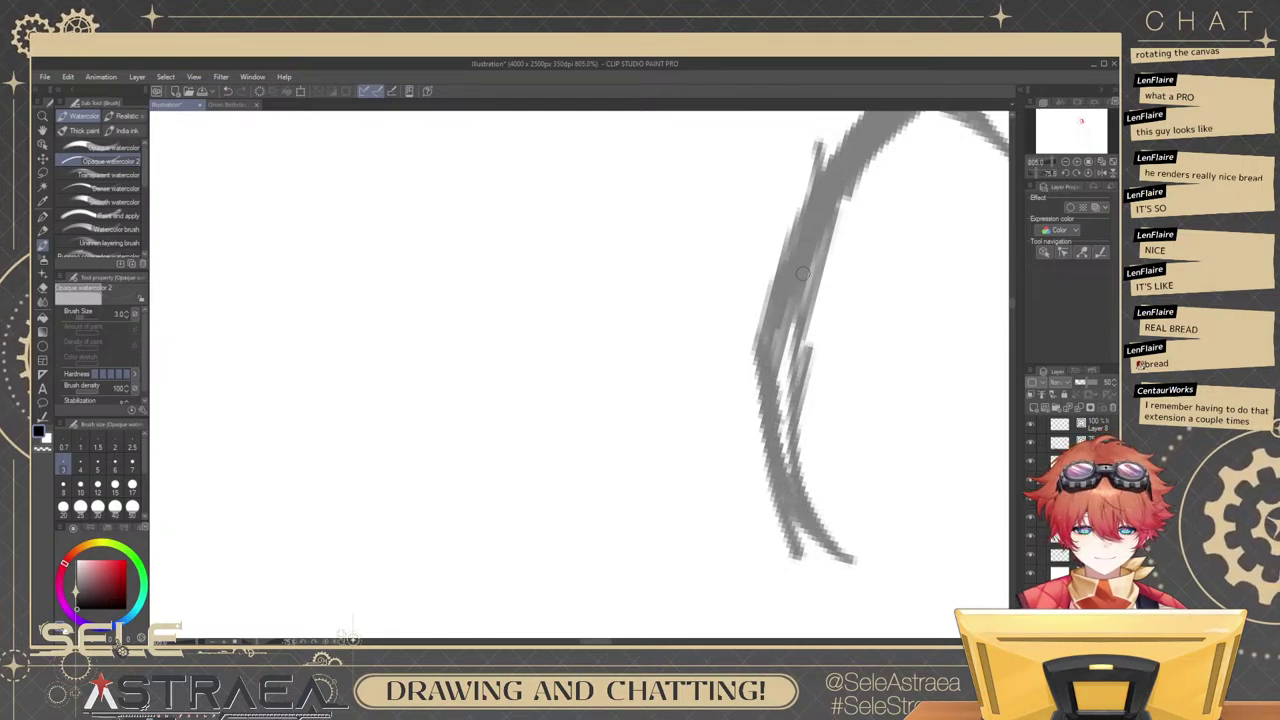
pyautogui.hotkey('ctrl', 'z')
# Fill the remaining gaps toward the middle of the right eye's upper eyelid and reset the canvas rotation to upright.
pyautogui.moveTo(803, 296); pyautogui.dragTo(796, 482)
pyautogui.moveTo(847, 191); pyautogui.dragTo(787, 368)
pyautogui.hotkey('ctrl', 'z')
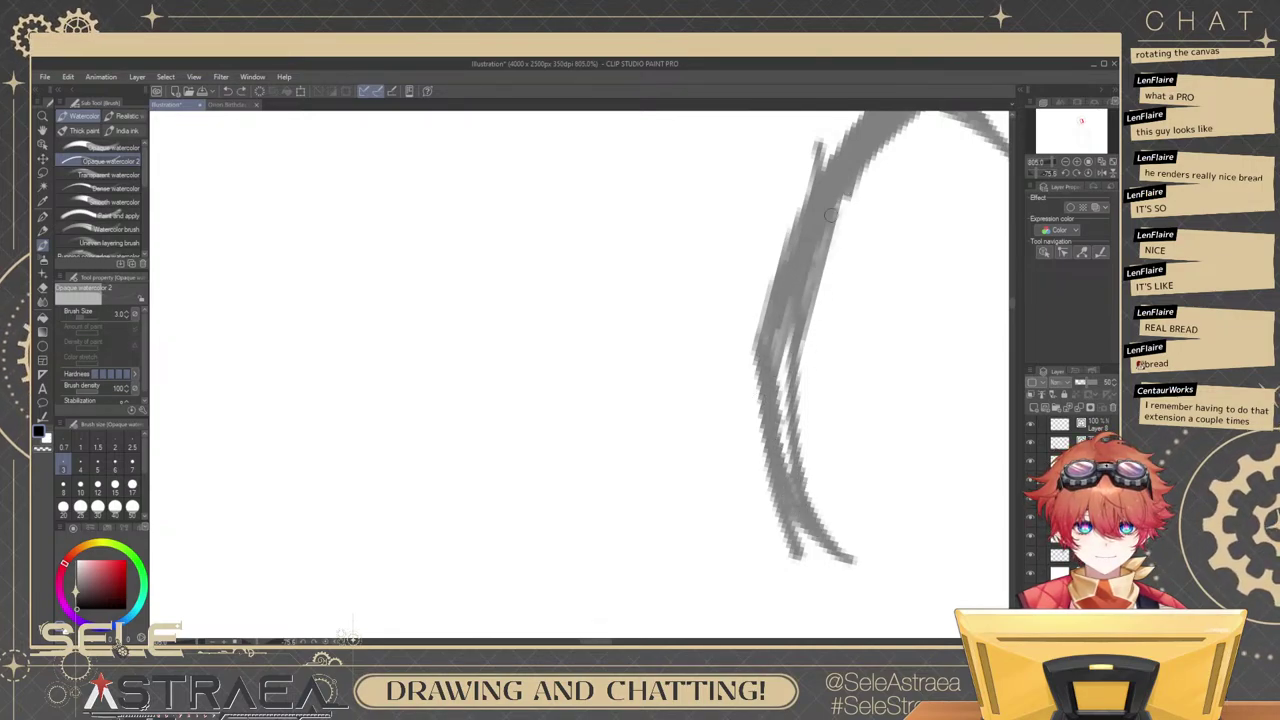
pyautogui.moveTo(845, 197)
pyautogui.mouseDown()
pyautogui.moveTo(803, 354)
pyautogui.moveTo(775, 329)
pyautogui.moveTo(788, 276)
pyautogui.mouseUp()
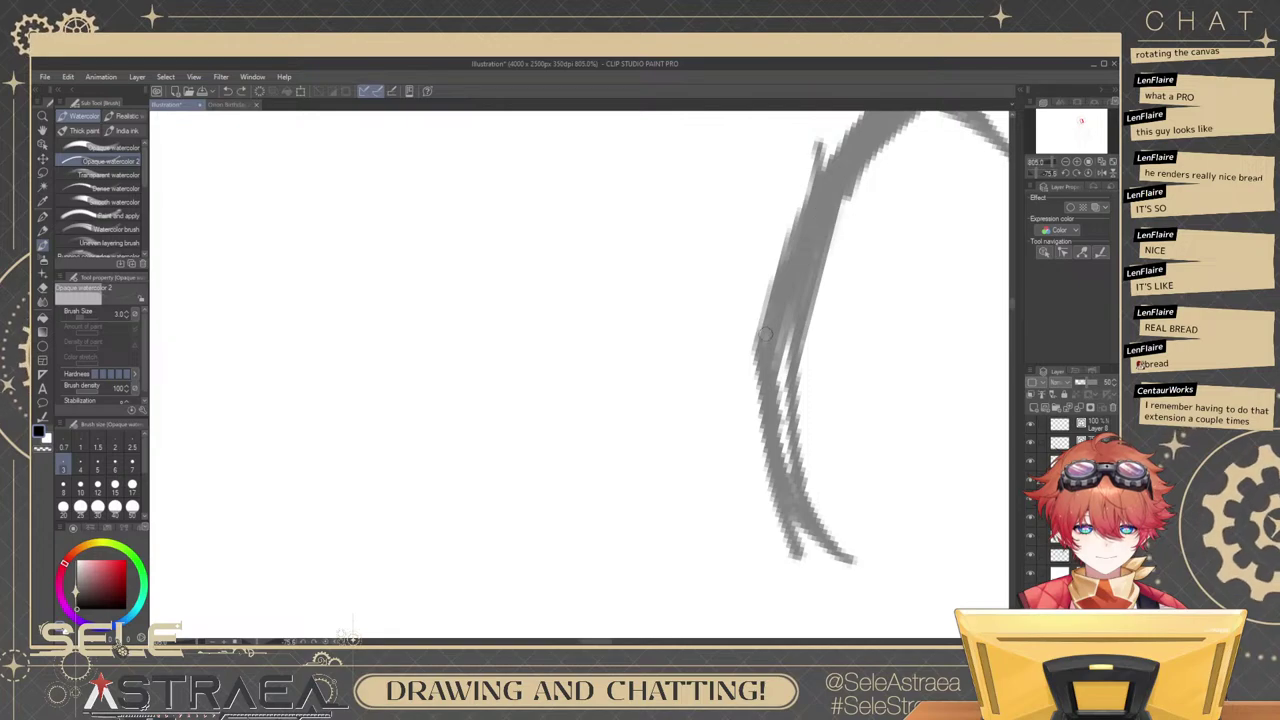
pyautogui.moveTo(765, 334); pyautogui.dragTo(833, 176)
pyautogui.click(1089, 175)
pyautogui.moveTo(673, 458); pyautogui.dragTo(903, 260)
pyautogui.scroll(-6, 840, 290)
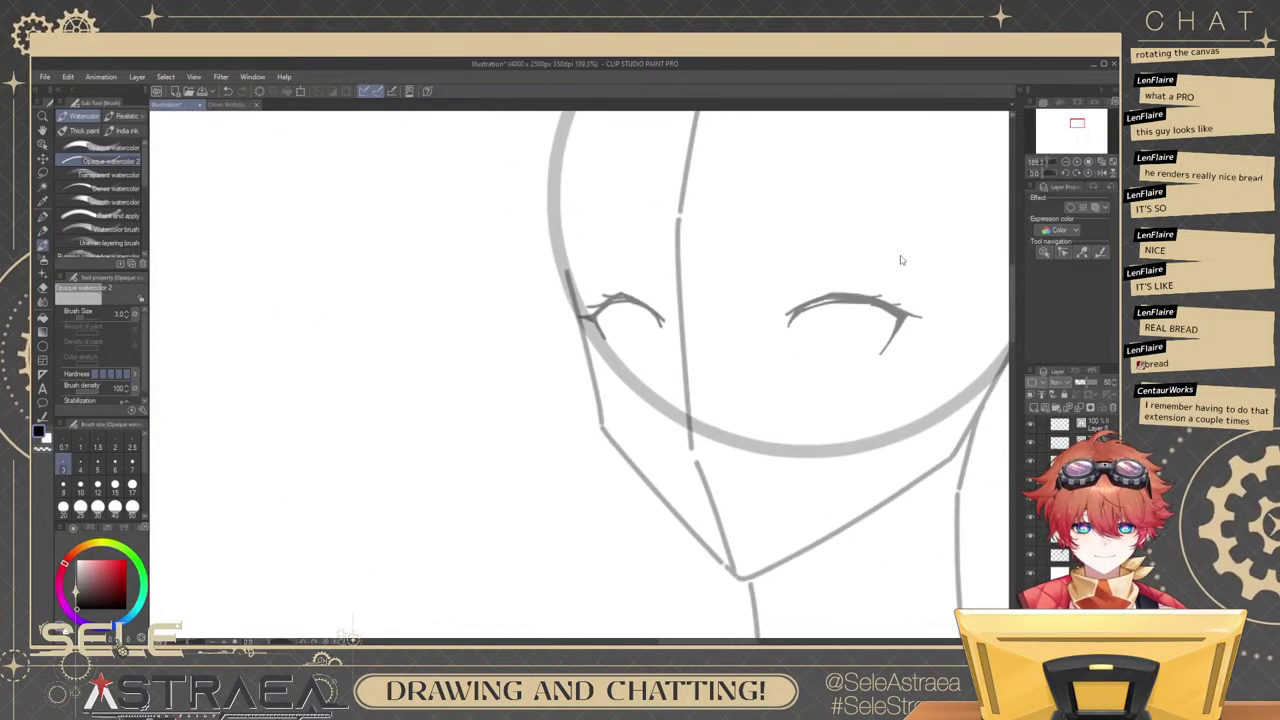
# Compare the upper eyelids and lashes of both eyes up close and within the whole face.
pyautogui.scroll(2, 868, 266)
pyautogui.moveTo(734, 321); pyautogui.dragTo(831, 317)
pyautogui.scroll(4, 830, 317)
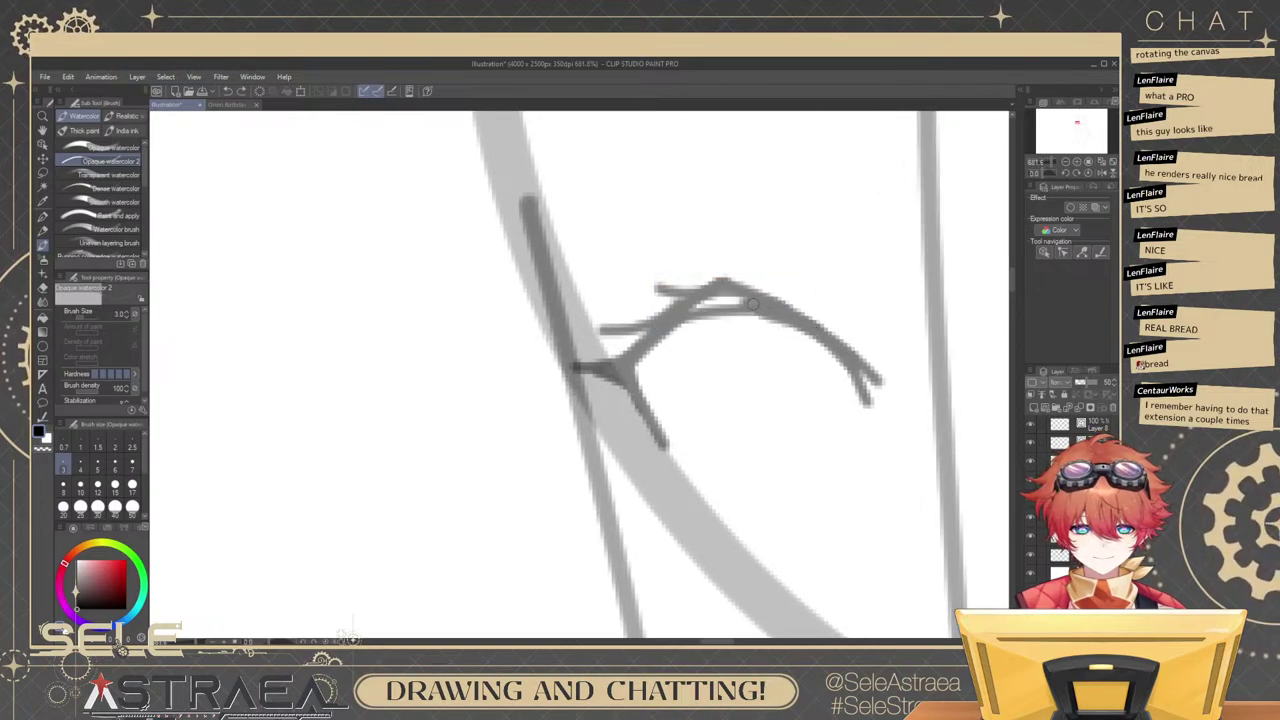
pyautogui.scroll(-4, 900, 272)
pyautogui.moveTo(920, 270); pyautogui.dragTo(567, 267)
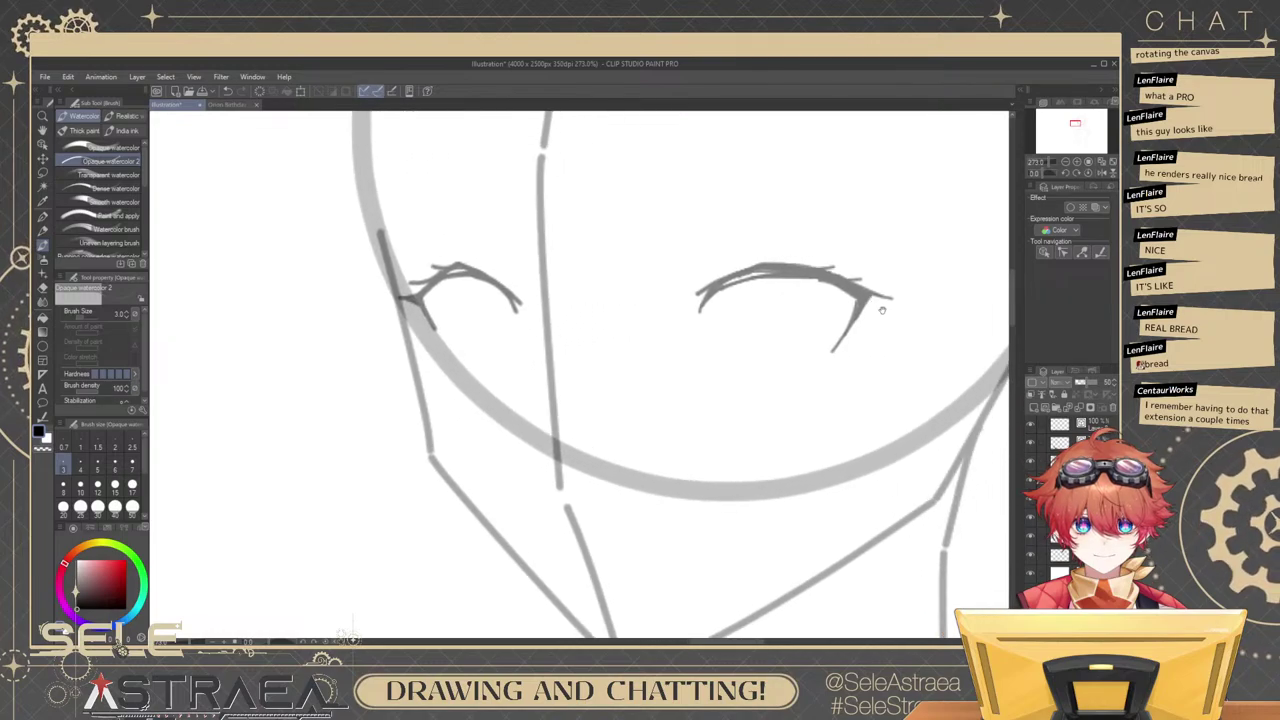
pyautogui.moveTo(810, 295); pyautogui.dragTo(881, 307)
pyautogui.scroll(4, 814, 306)
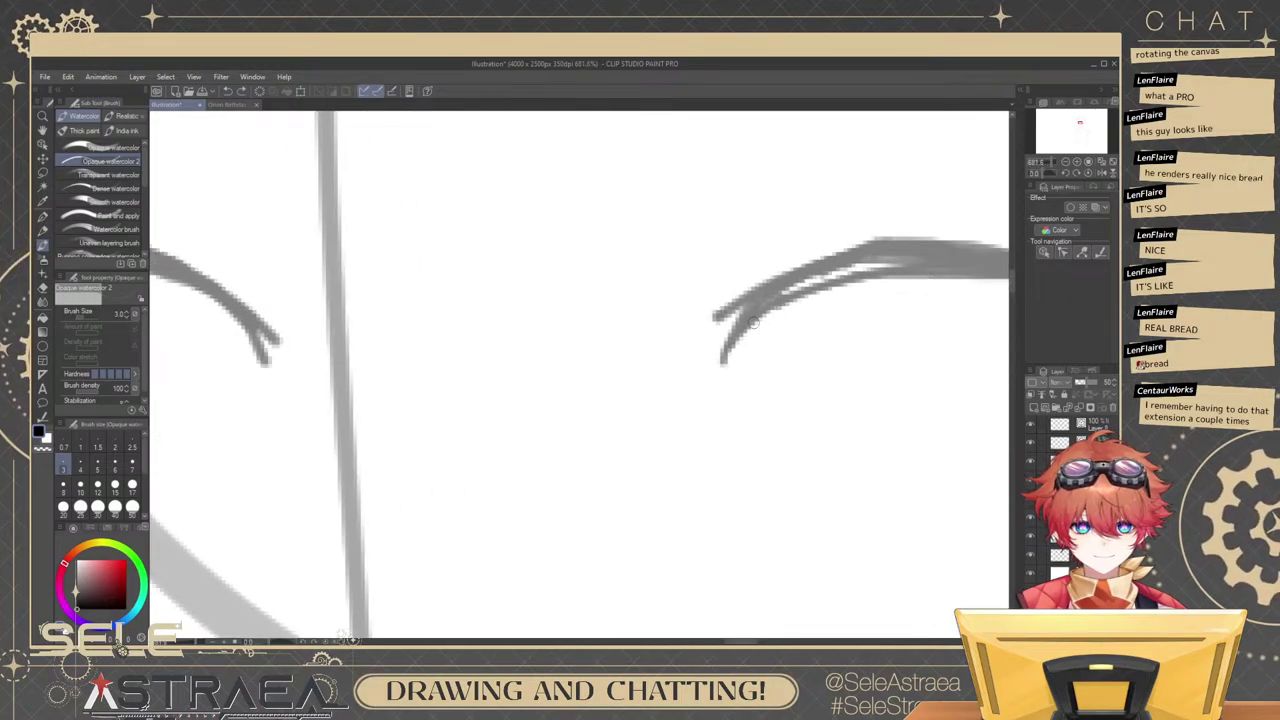
pyautogui.scroll(-4, 941, 251)
pyautogui.scroll(3, 885, 293)
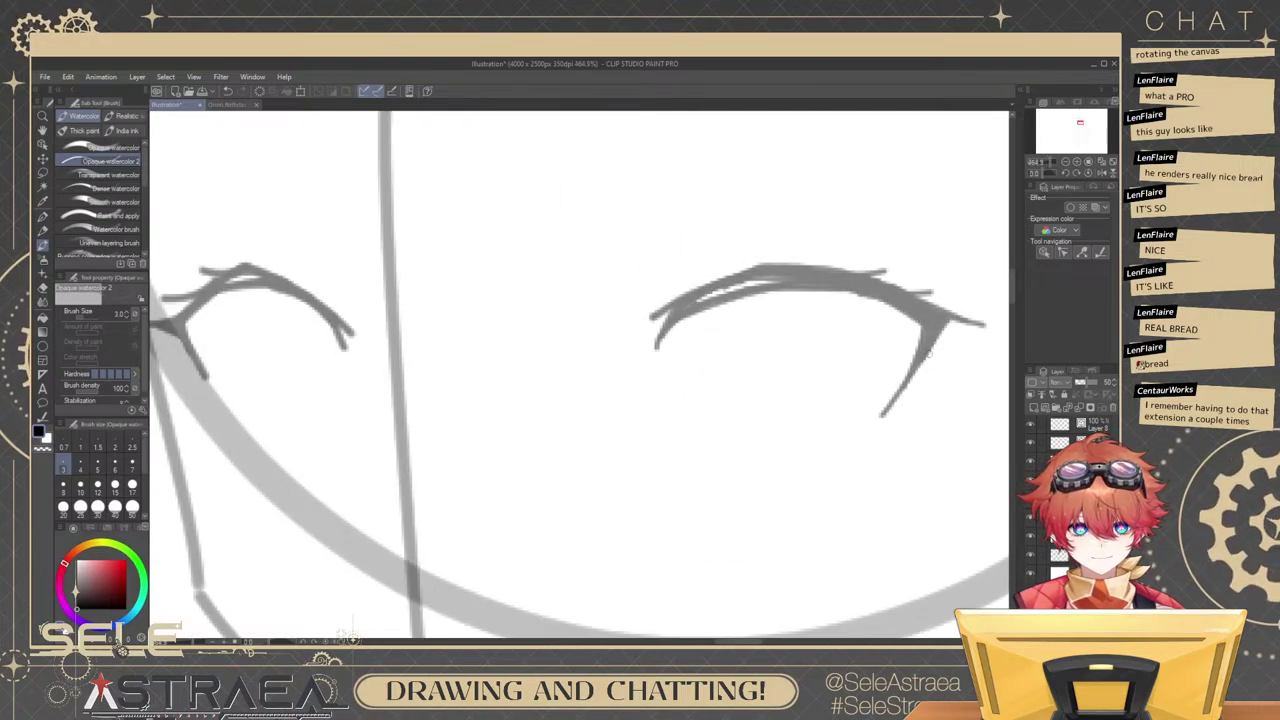
pyautogui.scroll(-3, 938, 282)
pyautogui.scroll(2, 890, 280)
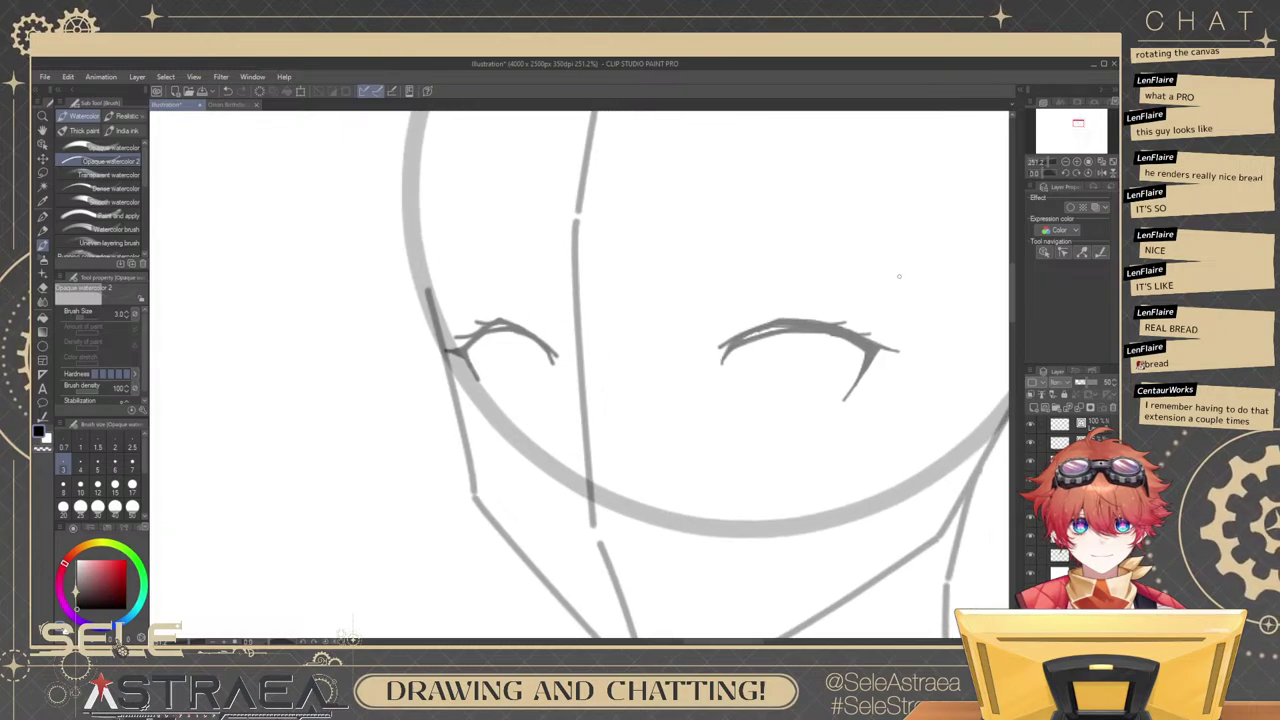
pyautogui.scroll(-2, 899, 276)
pyautogui.scroll(3, 845, 406)
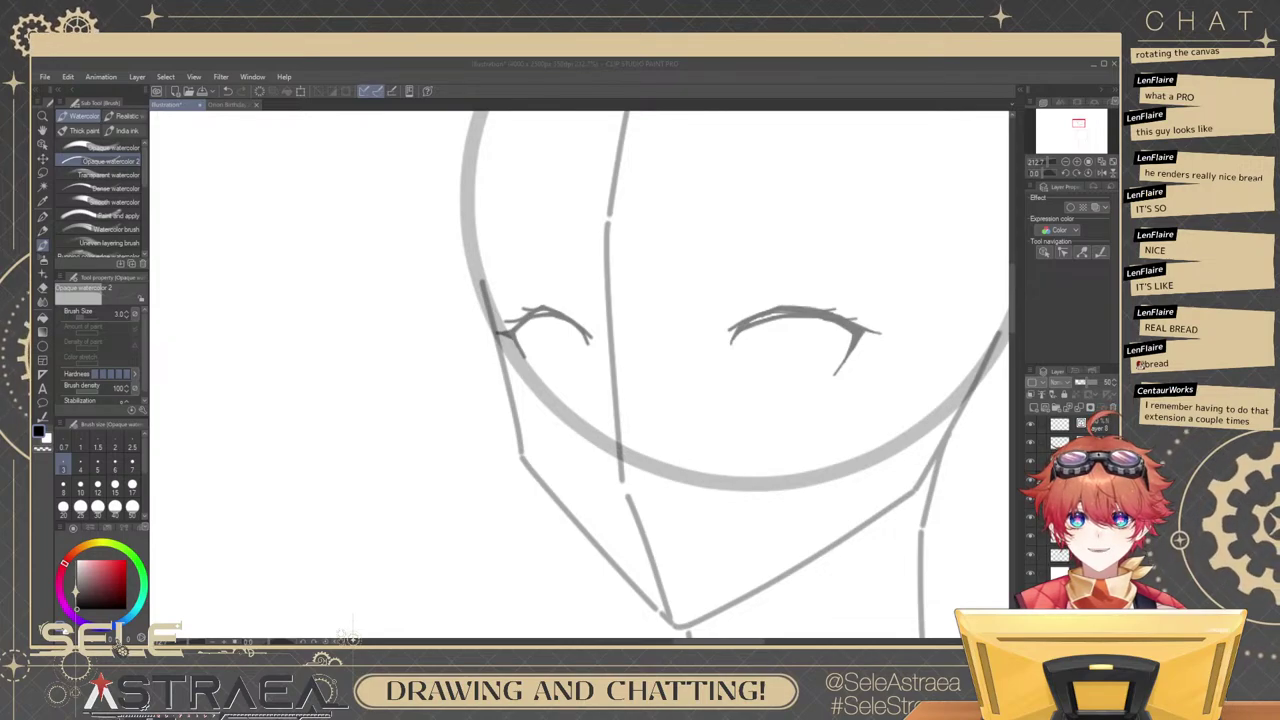
pyautogui.moveTo(717, 296); pyautogui.dragTo(804, 257)
pyautogui.hotkey('ctrl', 'z')
pyautogui.moveTo(783, 323)
pyautogui.mouseDown()
pyautogui.moveTo(874, 281)
pyautogui.moveTo(787, 270)
pyautogui.mouseUp()
pyautogui.moveTo(787, 276); pyautogui.dragTo(812, 280)
pyautogui.scroll(1, 812, 280)
pyautogui.scroll(1, 806, 363)
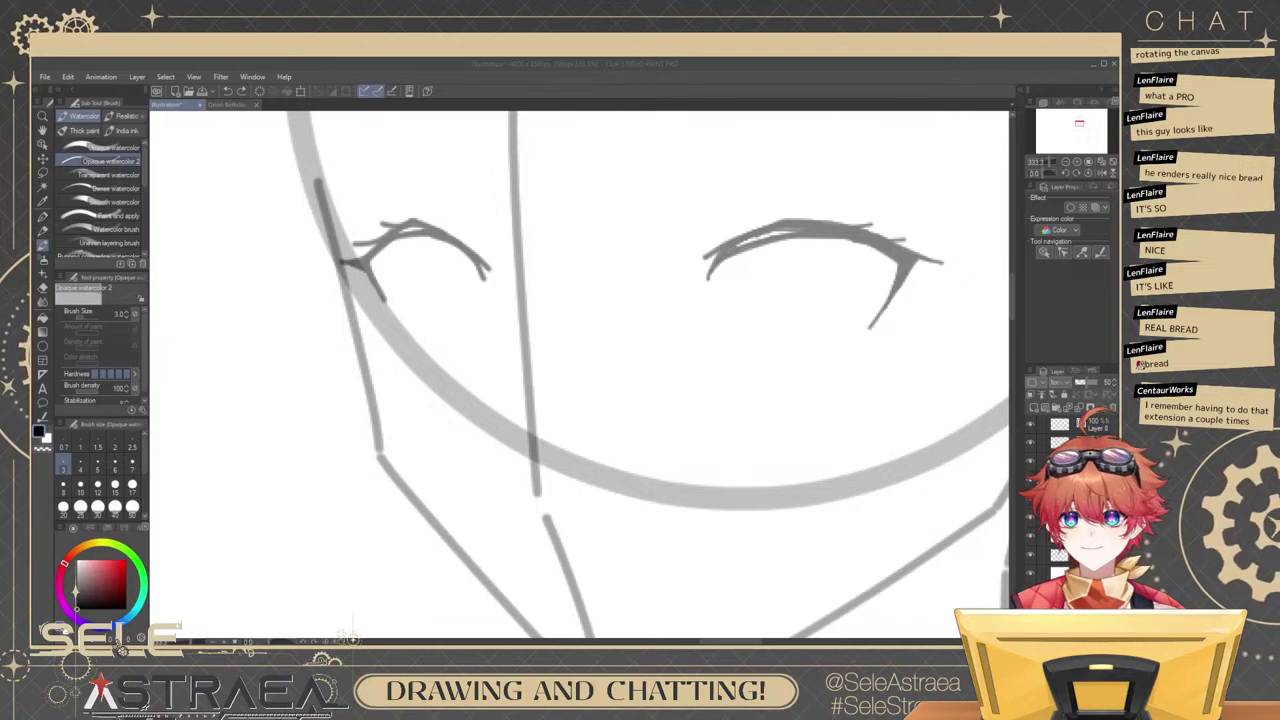
pyautogui.moveTo(762, 294); pyautogui.dragTo(749, 318)
pyautogui.hotkey('ctrl', 'z')
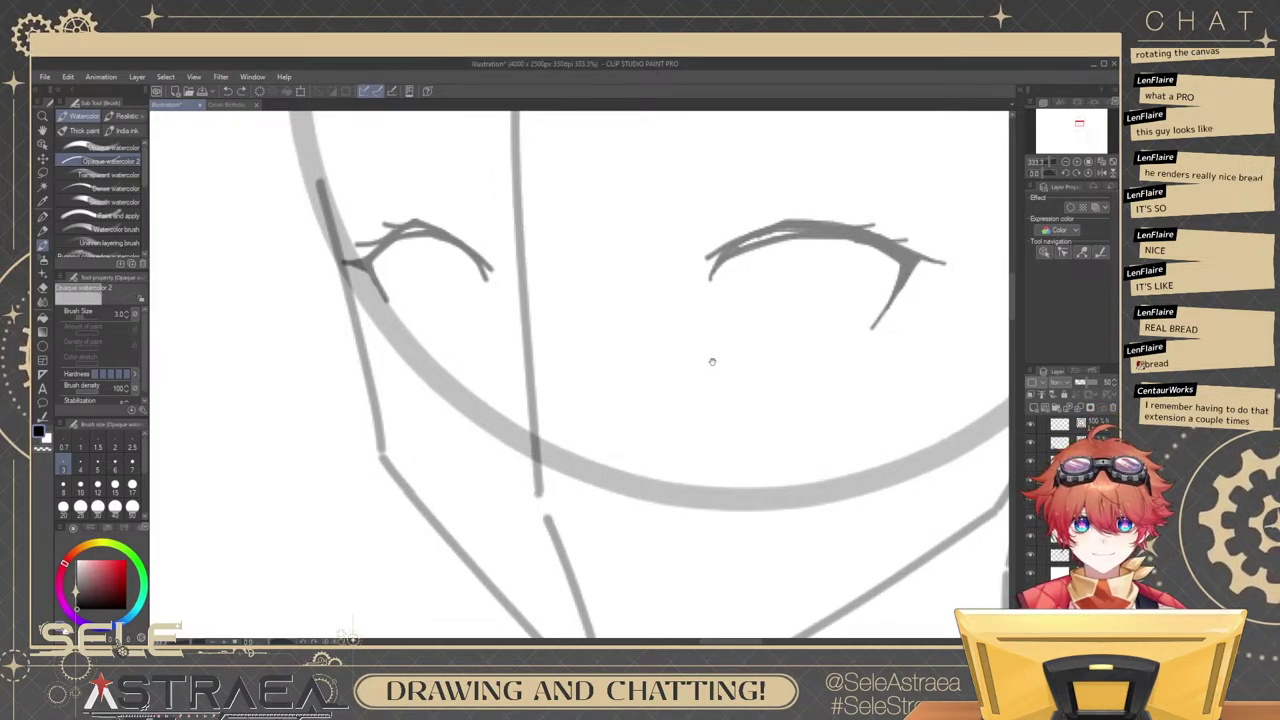
# Draw a short slanted nose bridge line between the left eye's inner corner and the face's center guideline.
pyautogui.moveTo(602, 348); pyautogui.dragTo(928, 375)
pyautogui.moveTo(702, 289); pyautogui.dragTo(722, 275)
pyautogui.scroll(1, 722, 275)
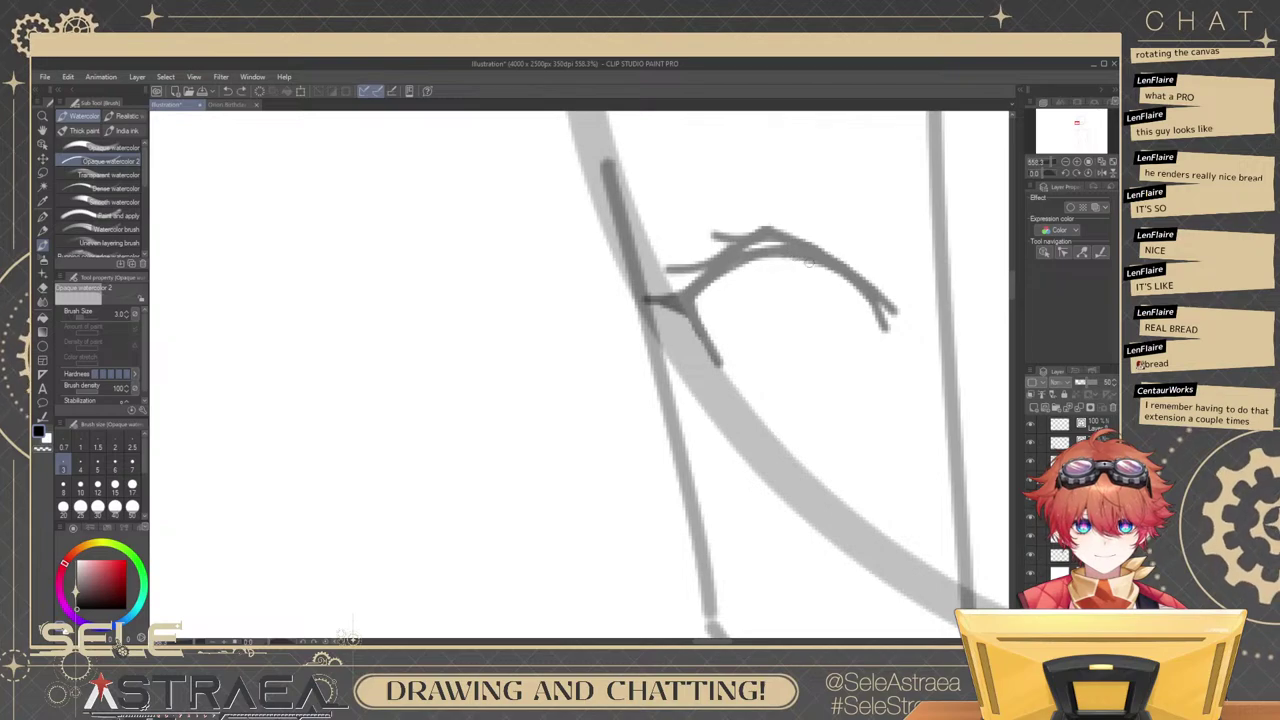
pyautogui.scroll(1, 886, 216)
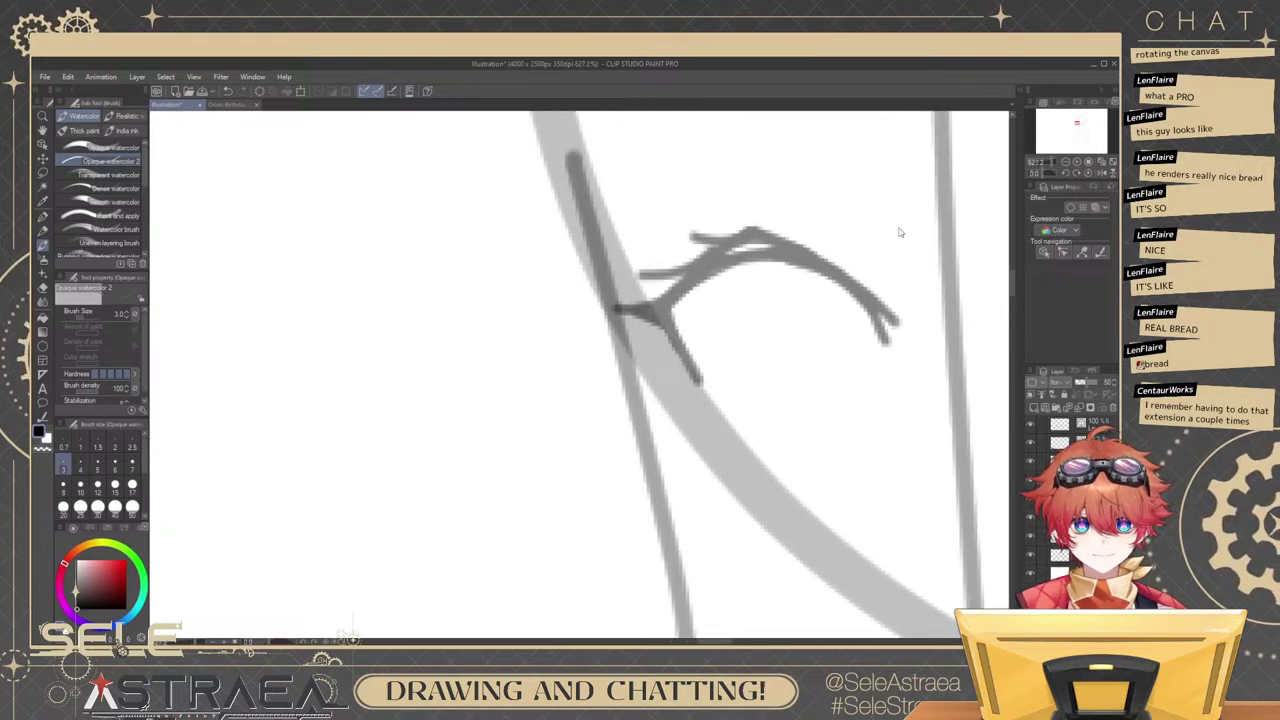
pyautogui.scroll(-2, 899, 234)
pyautogui.scroll(4, 899, 234)
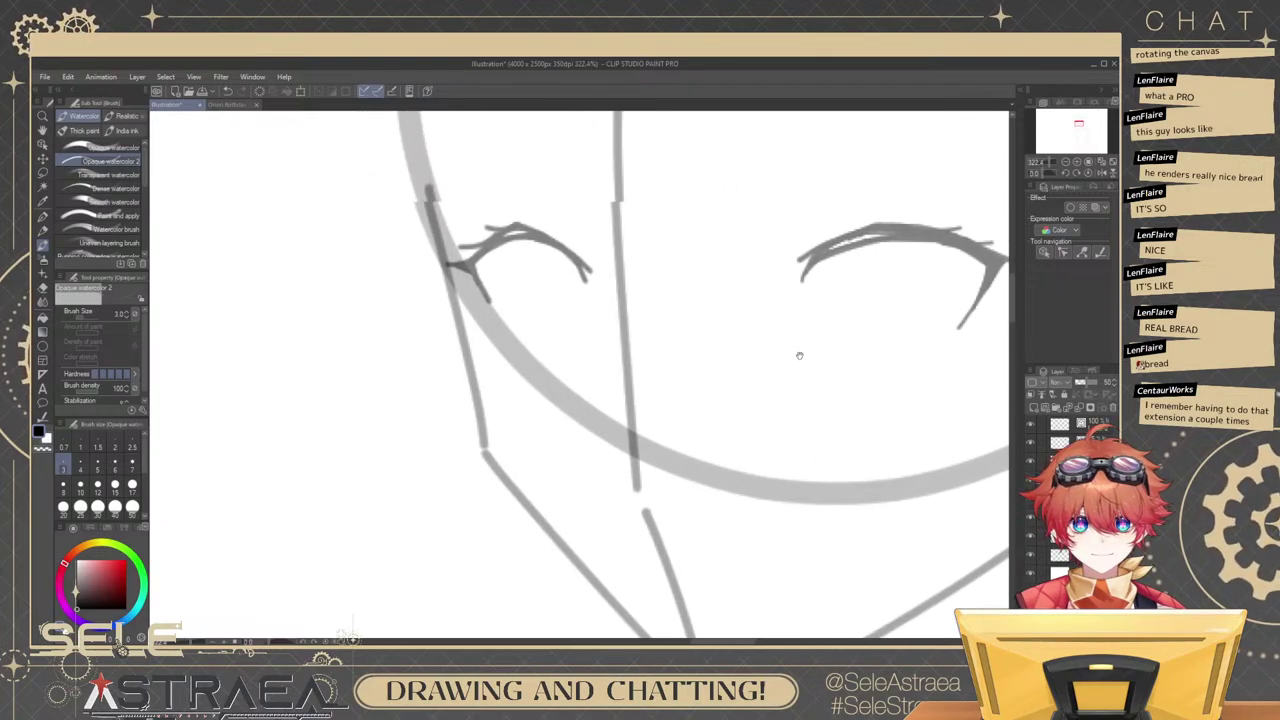
pyautogui.moveTo(718, 302); pyautogui.dragTo(765, 385)
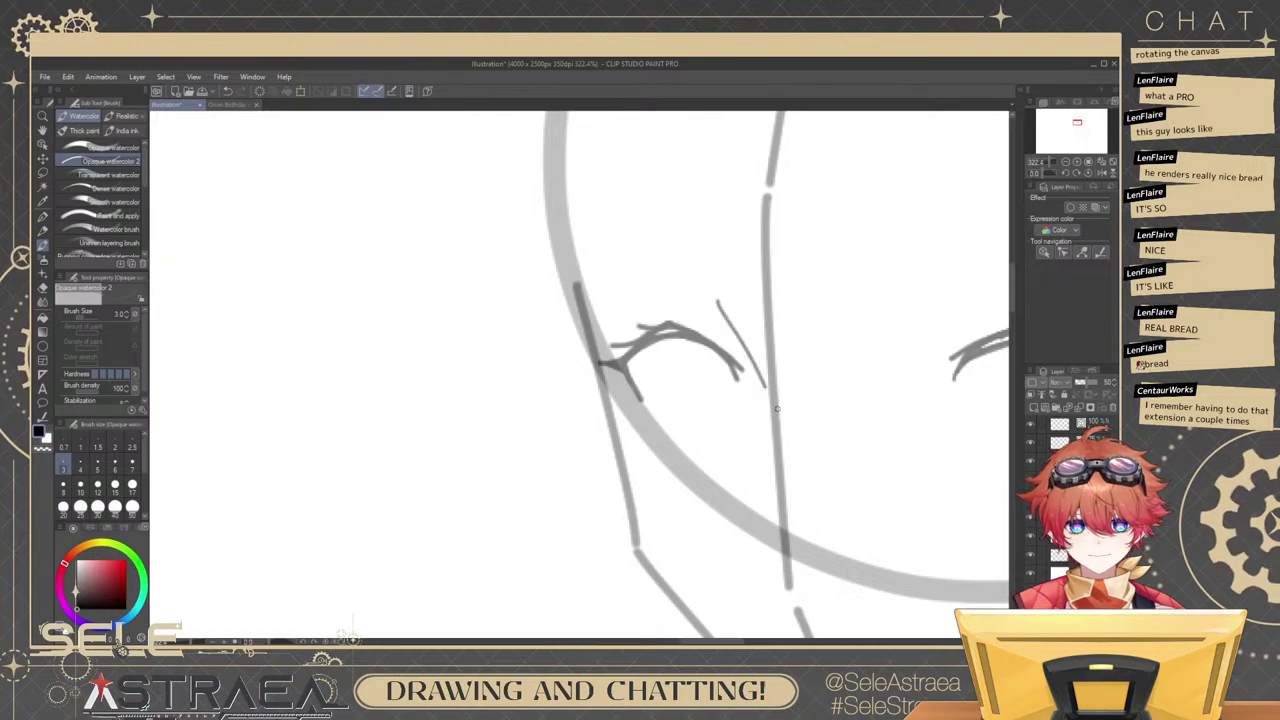
pyautogui.hotkey('ctrl', 'z')
pyautogui.moveTo(722, 308); pyautogui.dragTo(758, 376)
# Try a straight-sided, pointed nose profile with a short underside line below the bridge line.
pyautogui.moveTo(778, 432)
pyautogui.mouseDown()
pyautogui.moveTo(796, 318)
pyautogui.moveTo(731, 392)
pyautogui.moveTo(755, 452)
pyautogui.mouseUp()
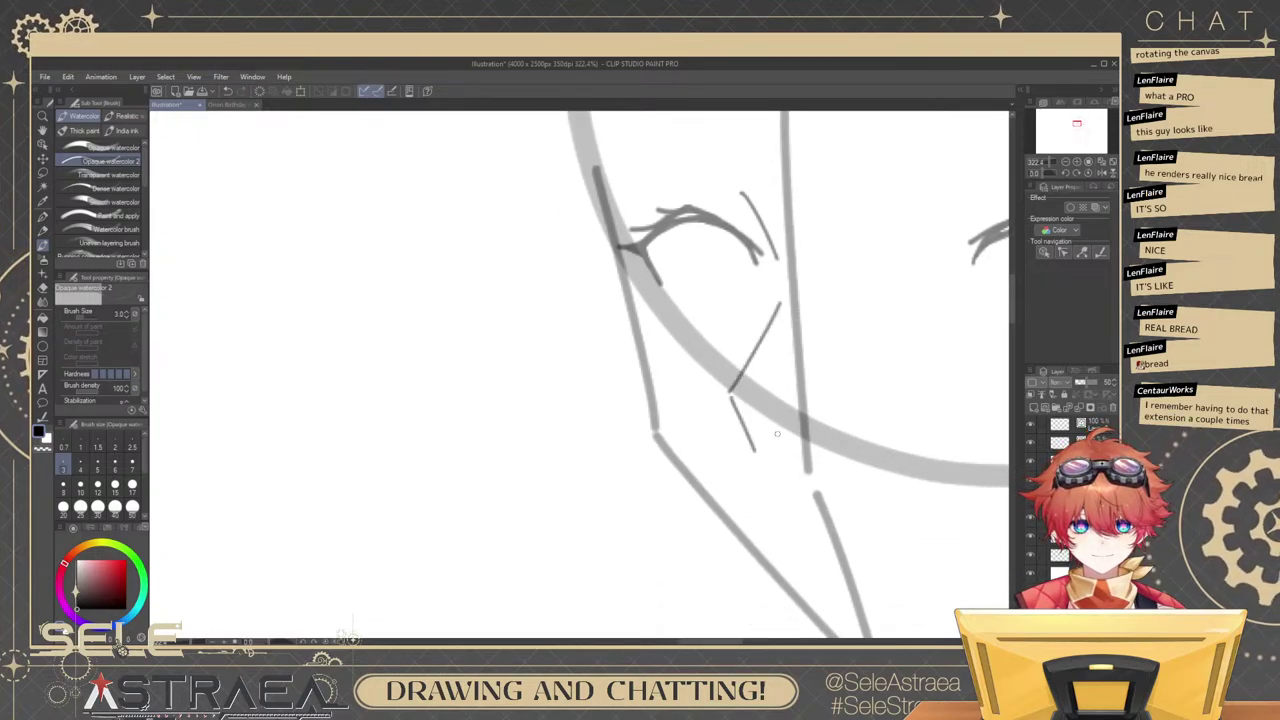
pyautogui.hotkey('ctrl', 'z')
pyautogui.hotkey('ctrl', 'z')
pyautogui.hotkey('ctrl', 'z')
pyautogui.moveTo(774, 330)
pyautogui.mouseDown()
pyautogui.moveTo(782, 304)
pyautogui.moveTo(739, 377)
pyautogui.moveTo(774, 422)
pyautogui.mouseUp()
pyautogui.hotkey('ctrl', 'z')
pyautogui.moveTo(740, 378); pyautogui.dragTo(766, 413)
pyautogui.moveTo(781, 395); pyautogui.dragTo(788, 400)
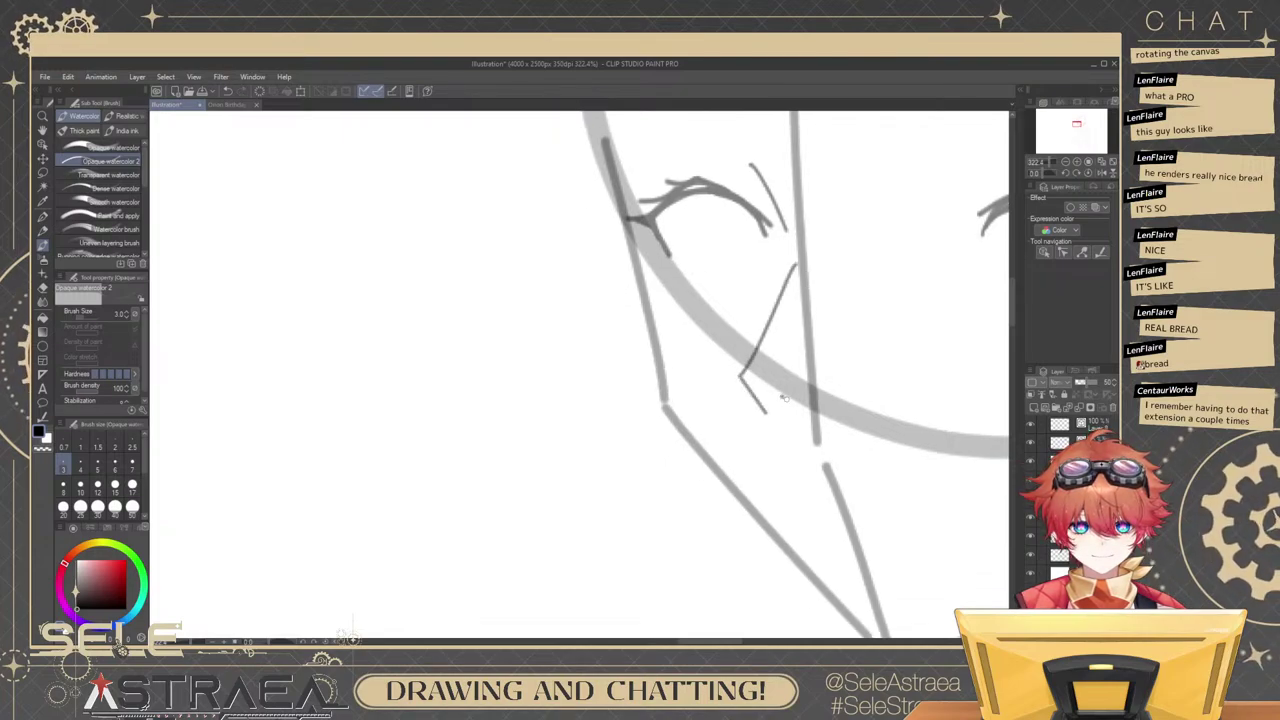
pyautogui.moveTo(846, 306); pyautogui.dragTo(815, 293)
pyautogui.moveTo(951, 288); pyautogui.dragTo(883, 277)
pyautogui.hotkey('ctrl', 'z')
pyautogui.hotkey('ctrl', 'z')
pyautogui.hotkey('ctrl', 'z')
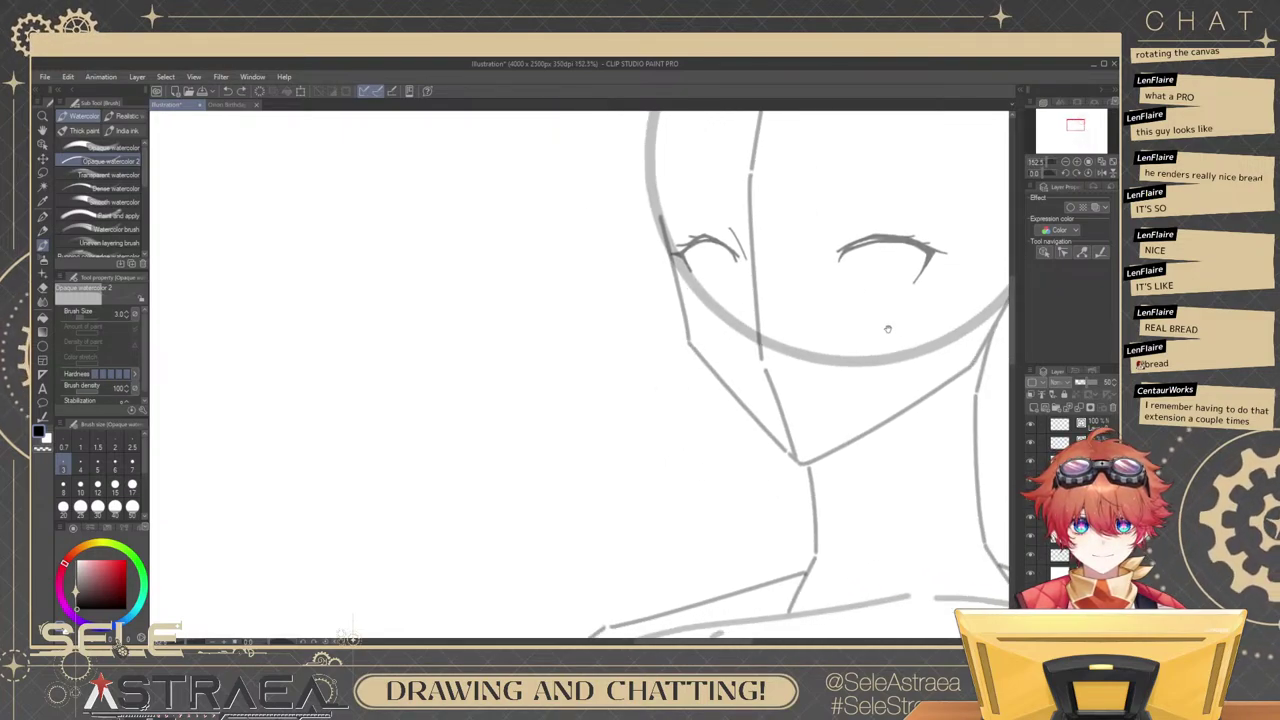
# Try a smaller nose profile below the bridge line, with a curved front edge and a slanted underside.
pyautogui.moveTo(887, 332); pyautogui.dragTo(877, 374)
pyautogui.moveTo(792, 424); pyautogui.dragTo(889, 403)
pyautogui.scroll(2, 747, 349)
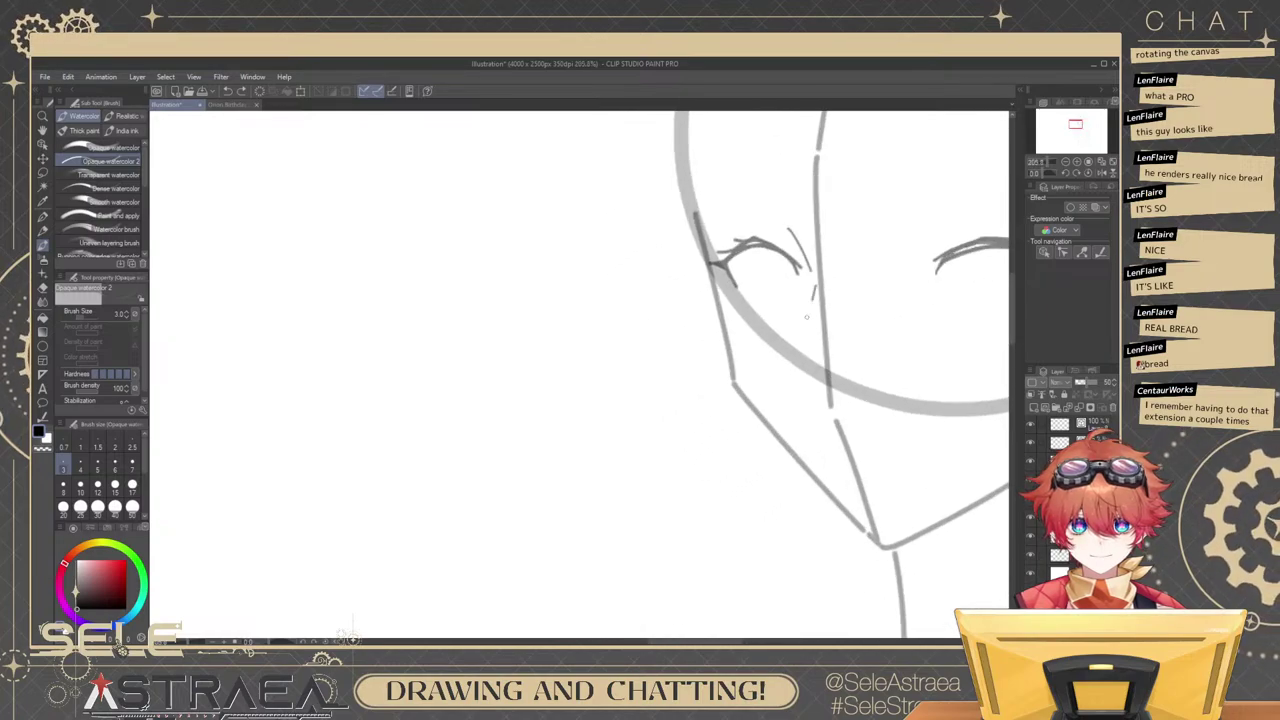
pyautogui.moveTo(812, 290)
pyautogui.mouseDown()
pyautogui.moveTo(796, 350)
pyautogui.moveTo(820, 390)
pyautogui.mouseUp()
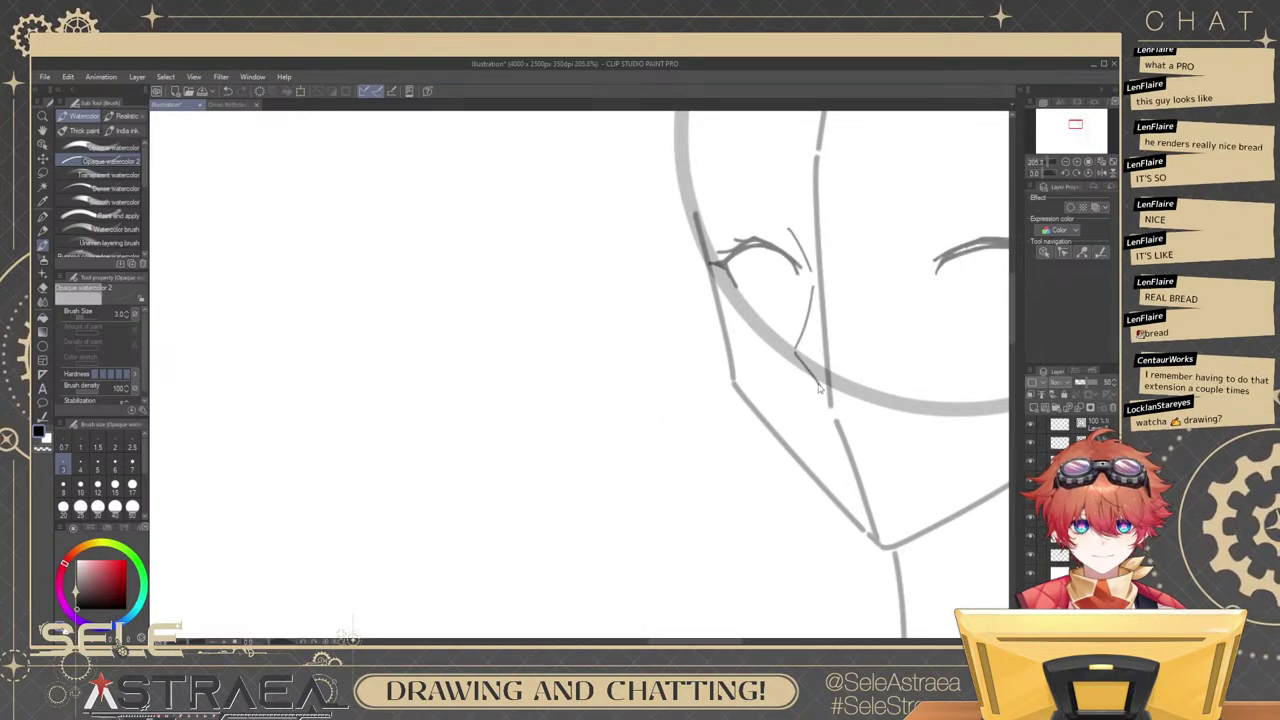
pyautogui.scroll(3, 839, 354)
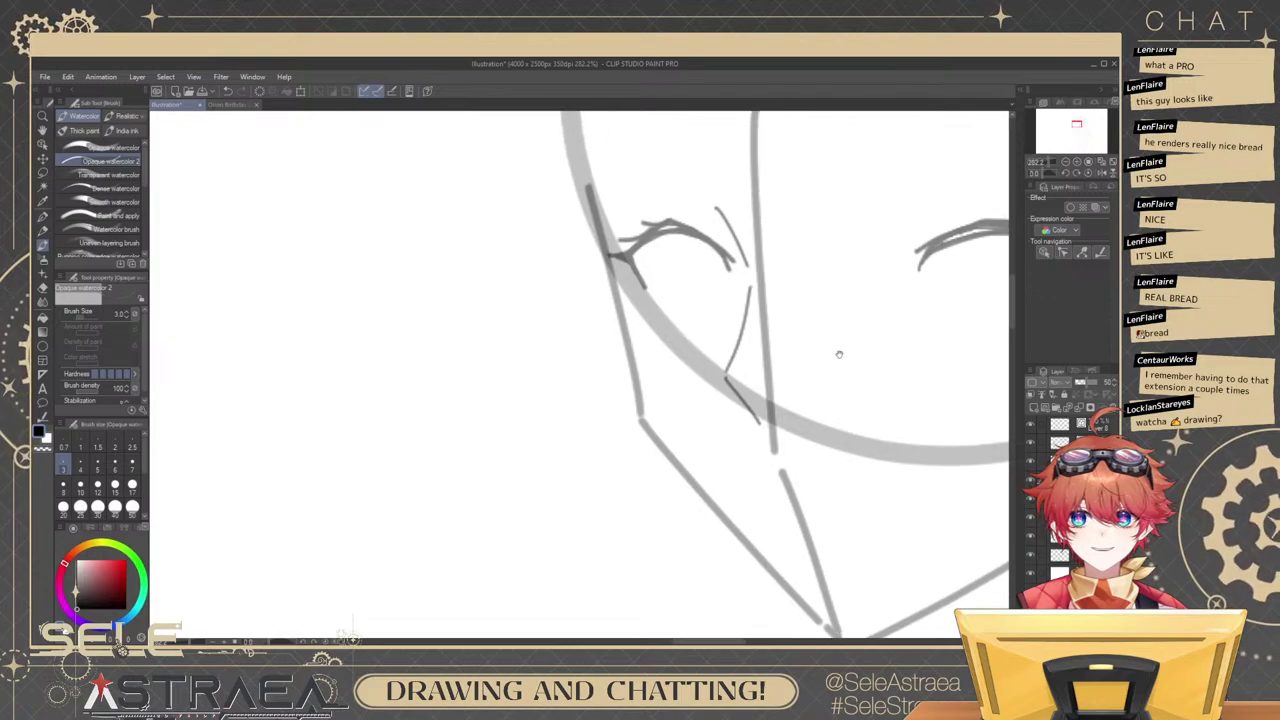
pyautogui.moveTo(839, 354); pyautogui.dragTo(820, 368)
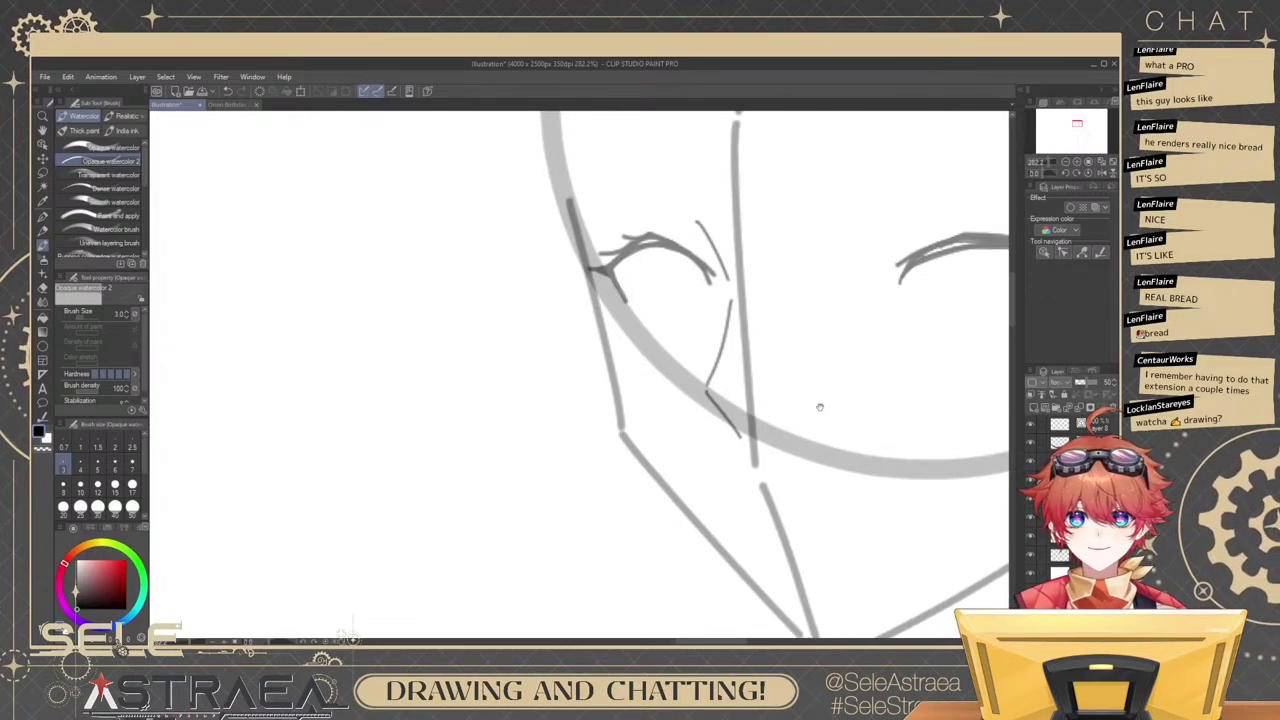
pyautogui.scroll(-4, 819, 407)
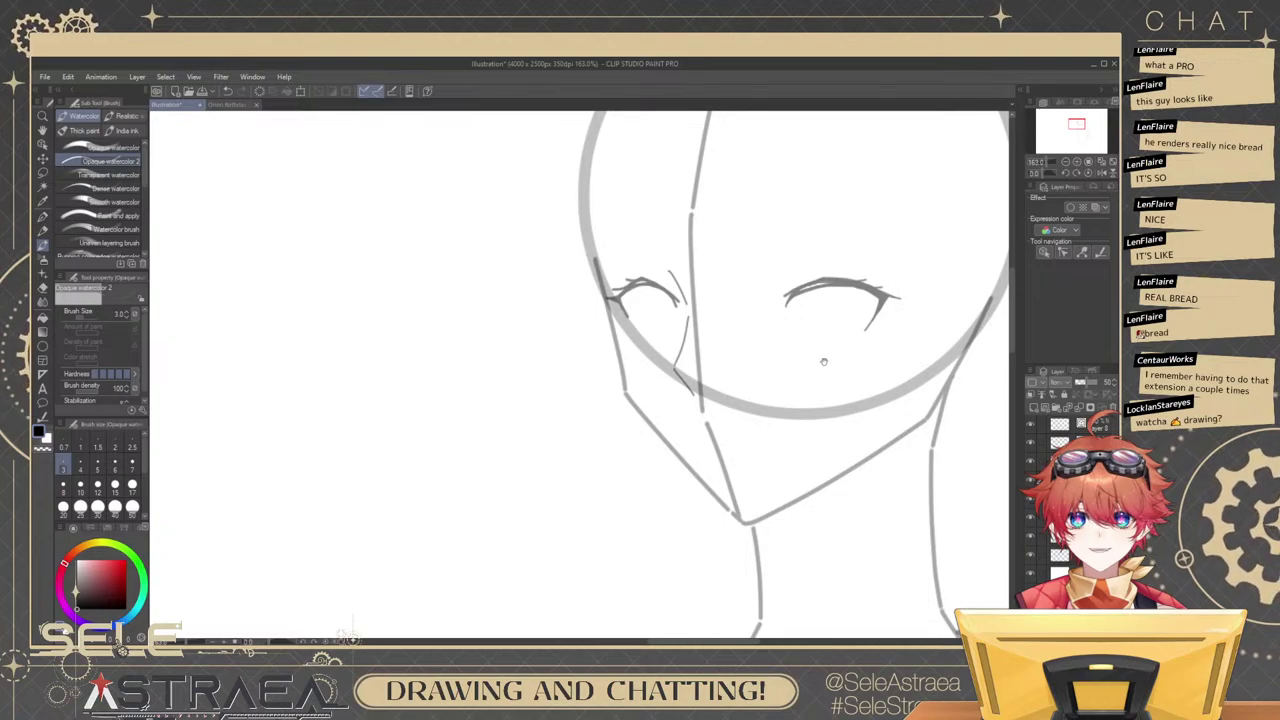
pyautogui.moveTo(824, 362); pyautogui.dragTo(800, 419)
pyautogui.moveTo(767, 461)
pyautogui.mouseDown()
pyautogui.moveTo(818, 375)
pyautogui.moveTo(827, 391)
pyautogui.moveTo(811, 403)
pyautogui.moveTo(788, 328)
pyautogui.mouseUp()
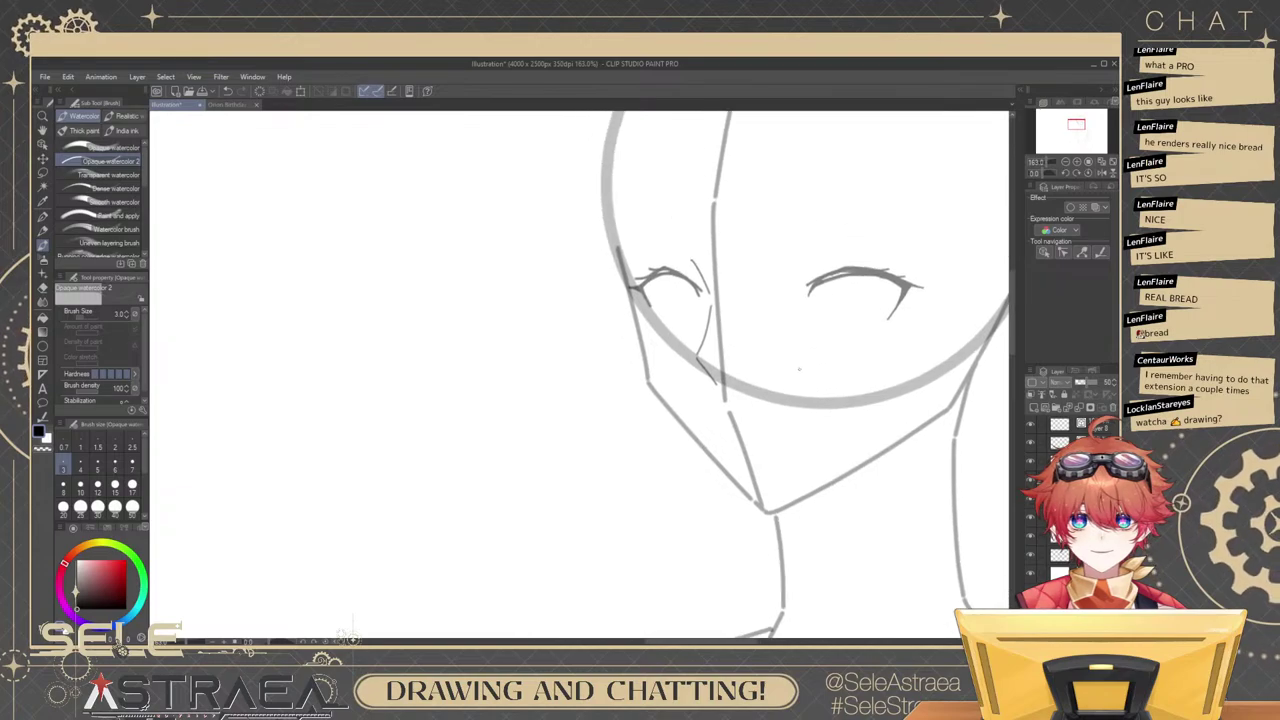
# Undo the curved nose profile and try other strokes running straight down from the bridge line.
pyautogui.scroll(4, 812, 419)
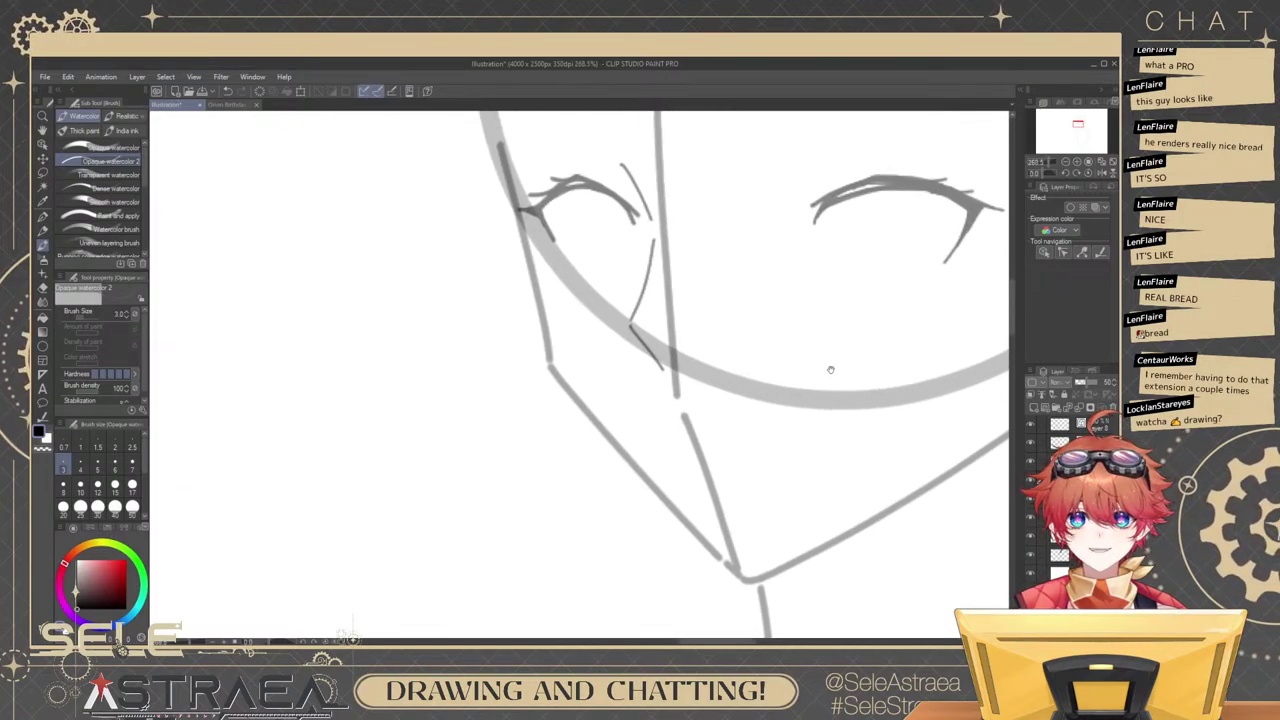
pyautogui.moveTo(783, 351)
pyautogui.mouseDown()
pyautogui.moveTo(800, 381)
pyautogui.moveTo(825, 363)
pyautogui.mouseUp()
pyautogui.hotkey('ctrl', 'z')
pyautogui.hotkey('ctrl', 'z')
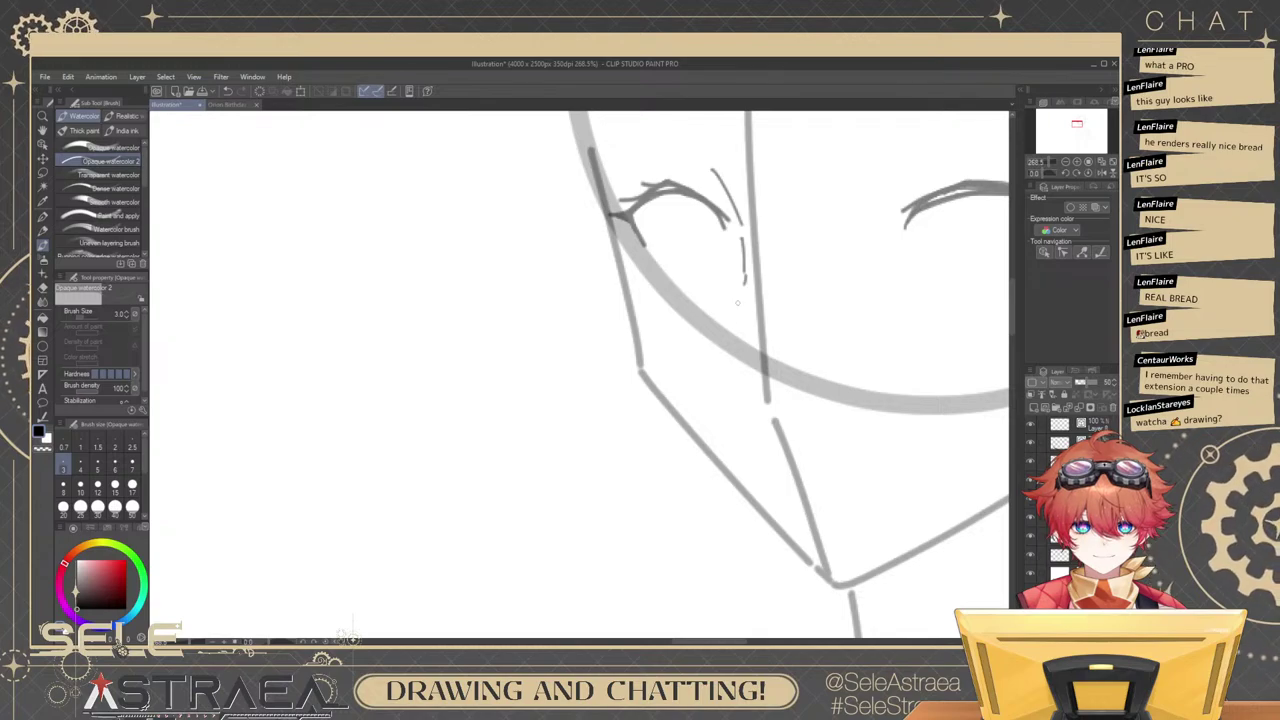
pyautogui.hotkey('ctrl', 'z')
pyautogui.moveTo(748, 264)
pyautogui.mouseDown()
pyautogui.moveTo(709, 339)
pyautogui.moveTo(729, 369)
pyautogui.moveTo(751, 369)
pyautogui.mouseUp()
pyautogui.hotkey('ctrl', 'z')
pyautogui.hotkey('ctrl', 'z')
pyautogui.hotkey('ctrl', 'z')
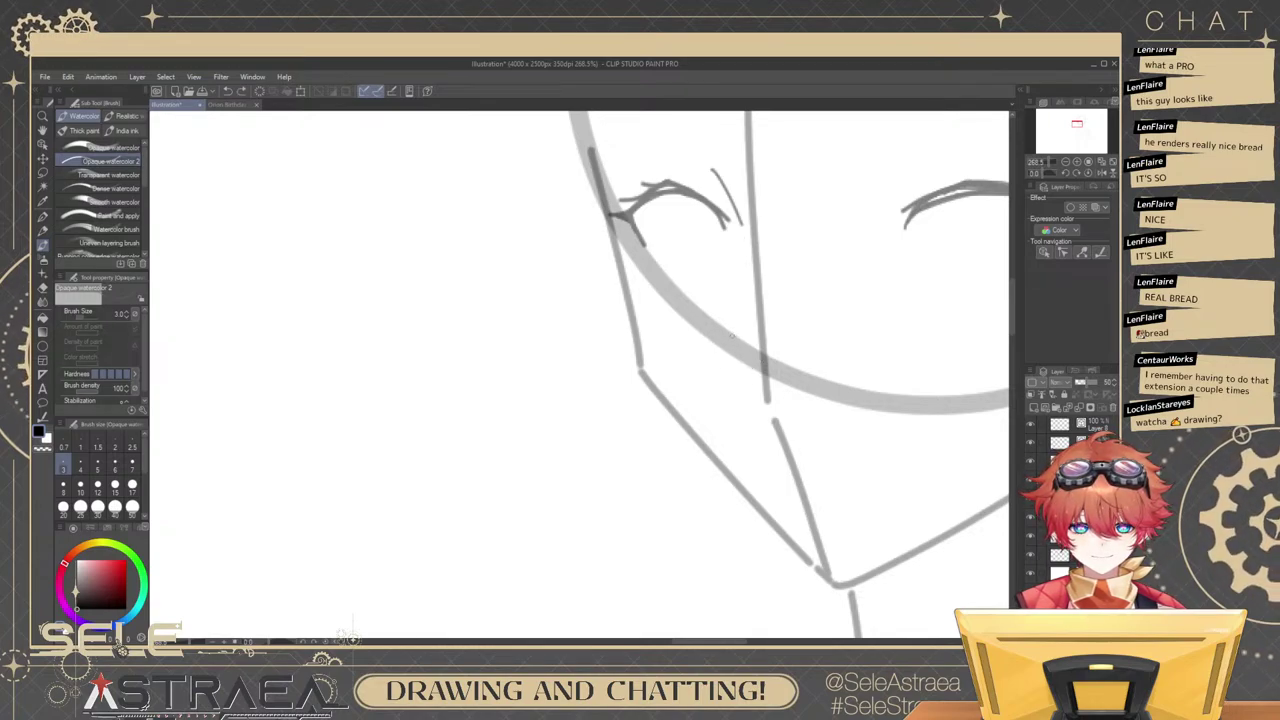
# Draw the nose below the bridge line as a narrow angled profile with a second, farther-protruding pointed outline beside it.
pyautogui.moveTo(746, 264)
pyautogui.mouseDown()
pyautogui.moveTo(710, 342)
pyautogui.moveTo(745, 381)
pyautogui.mouseUp()
pyautogui.hotkey('ctrl', 'z')
pyautogui.hotkey('ctrl', 'z')
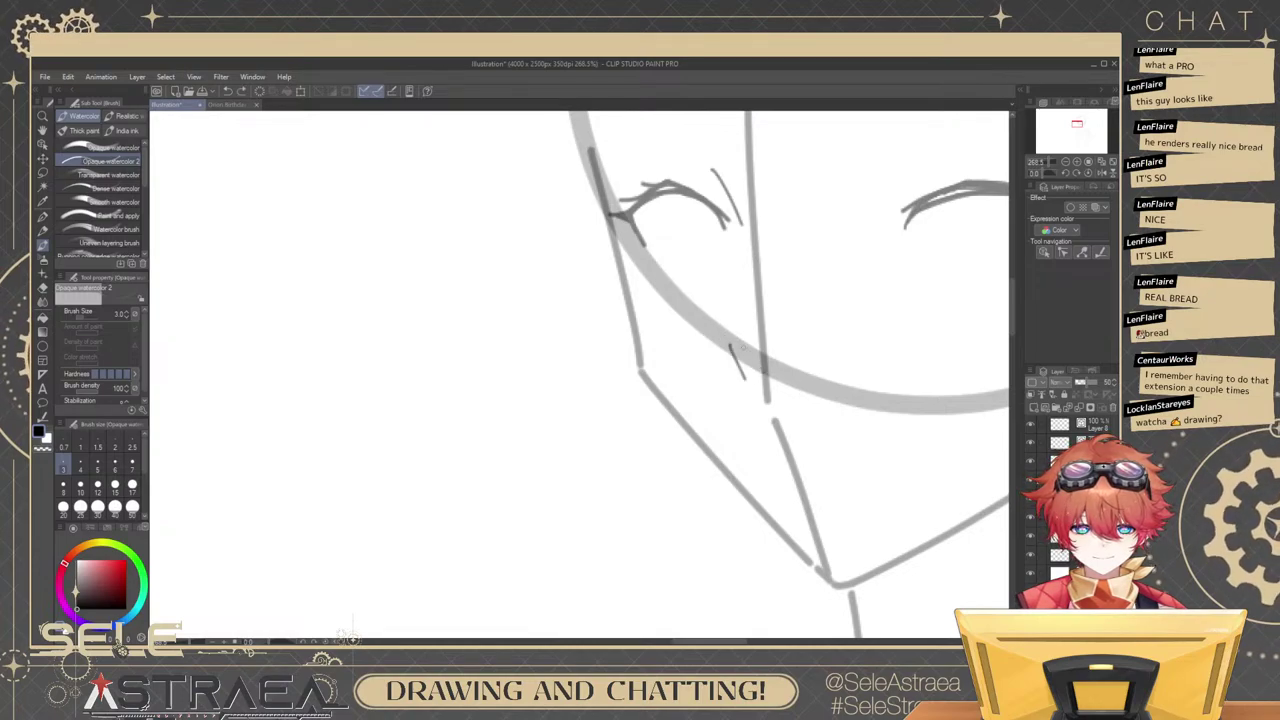
pyautogui.moveTo(748, 269); pyautogui.dragTo(727, 349)
pyautogui.hotkey('ctrl', 'z')
pyautogui.hotkey('ctrl', 'z')
pyautogui.moveTo(724, 291); pyautogui.dragTo(728, 348)
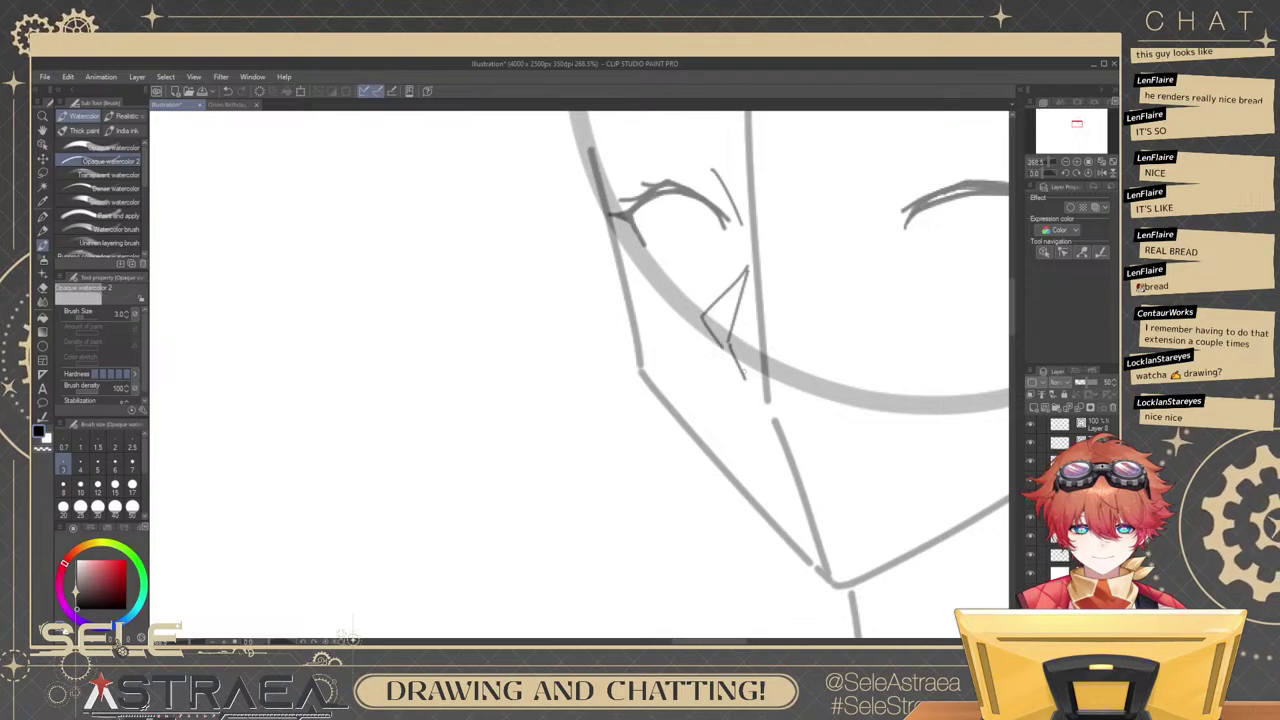
# Delete the jaw guideline running from the left cheek down to the chin.
pyautogui.moveTo(913, 273); pyautogui.dragTo(901, 332)
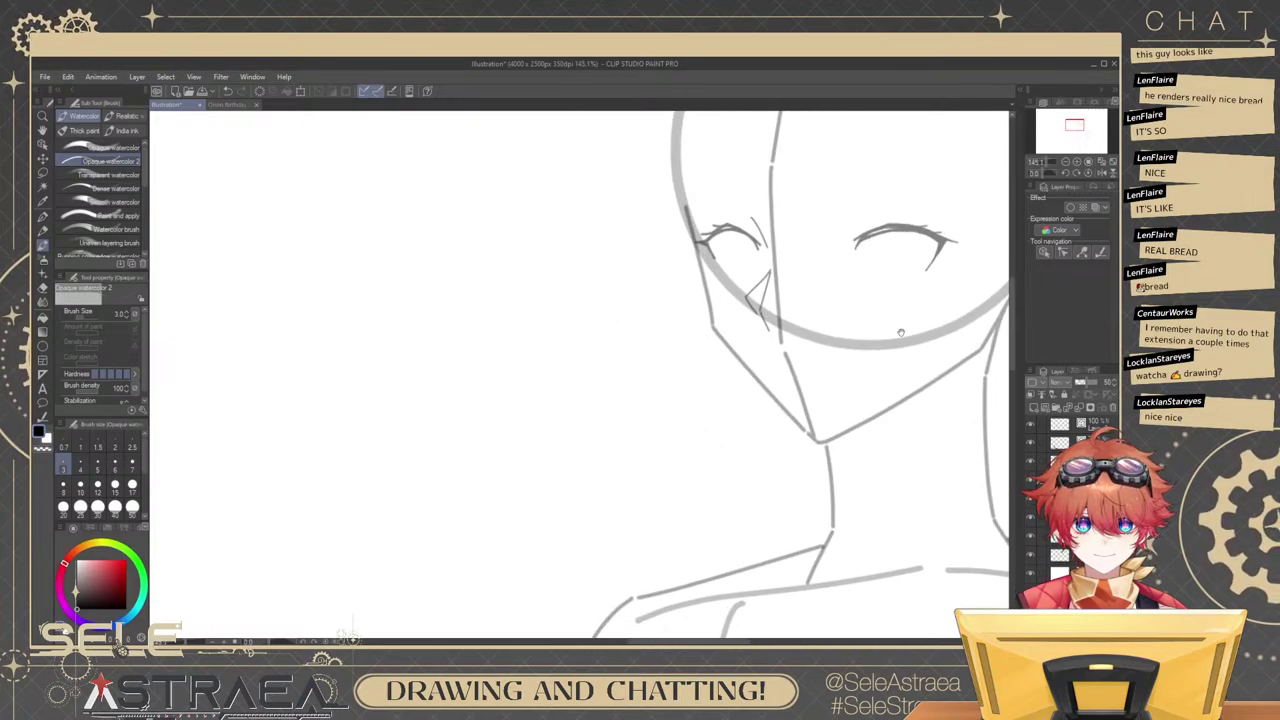
pyautogui.moveTo(1000, 322)
pyautogui.mouseDown()
pyautogui.moveTo(889, 359)
pyautogui.moveTo(959, 336)
pyautogui.mouseUp()
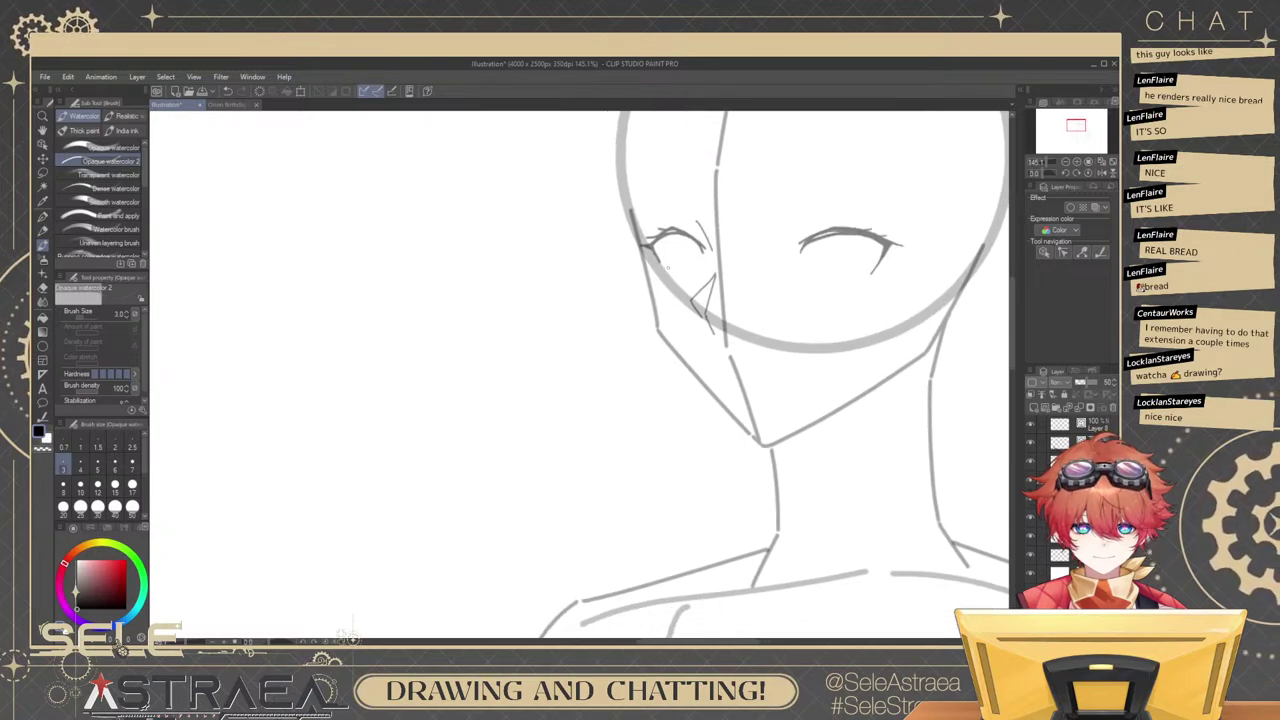
pyautogui.keyDown('ctrl'); pyautogui.click(706, 383); pyautogui.keyUp('ctrl')
pyautogui.press('Delete')
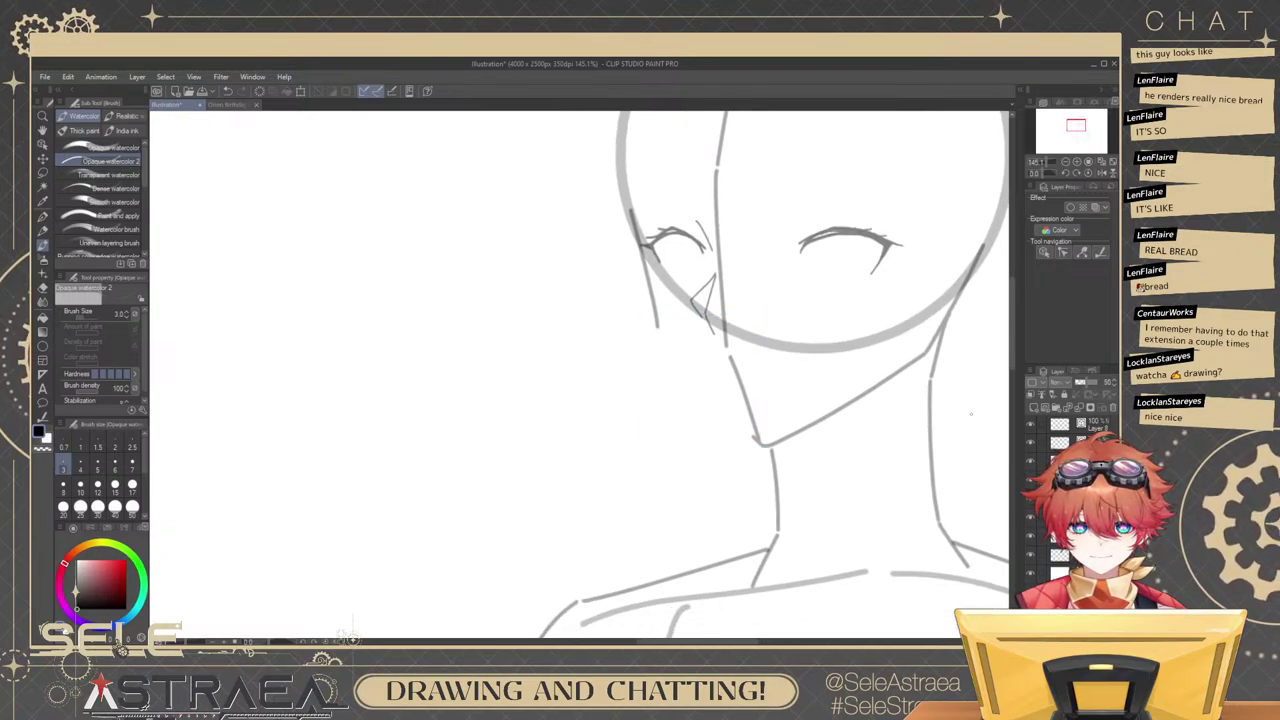
# Find the face outline's layer by toggling the visibility of the sketch layers, and set the brush size to 5.
pyautogui.click(1060, 536)
pyautogui.click(1030, 536)
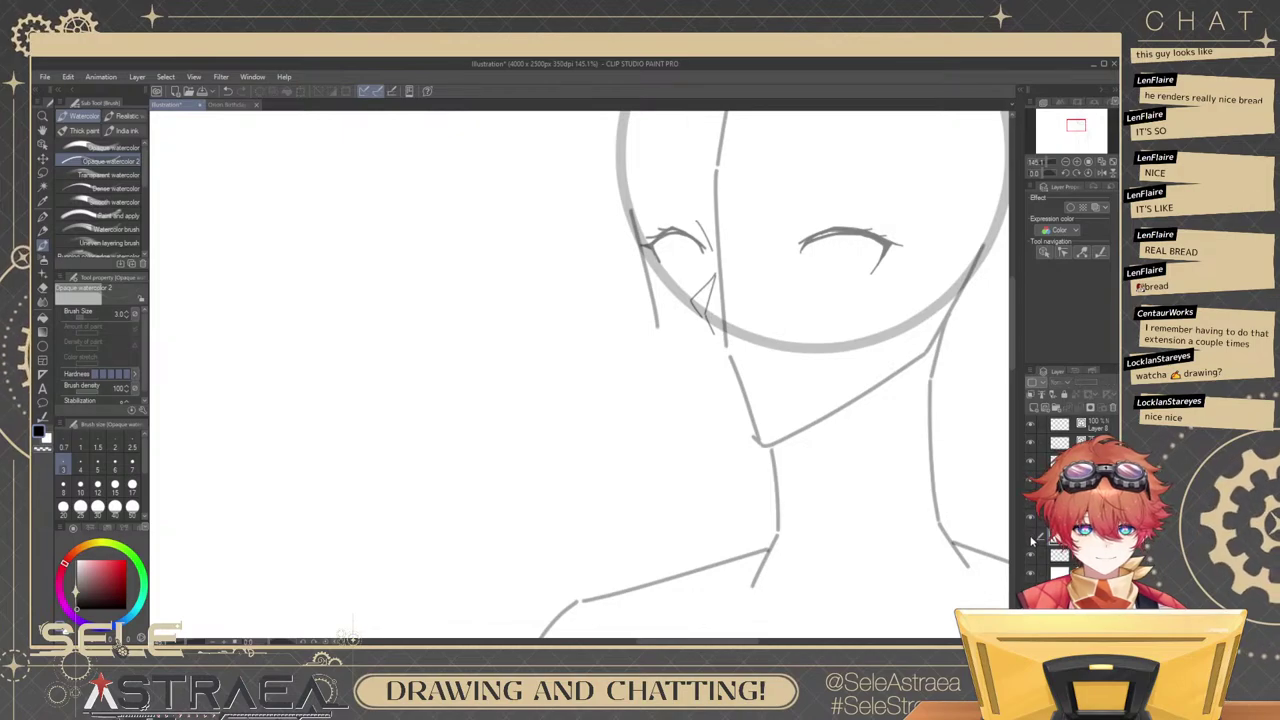
pyautogui.click(1030, 536)
pyautogui.click(1030, 517)
pyautogui.click(1030, 517)
pyautogui.press(']')
pyautogui.press(']')
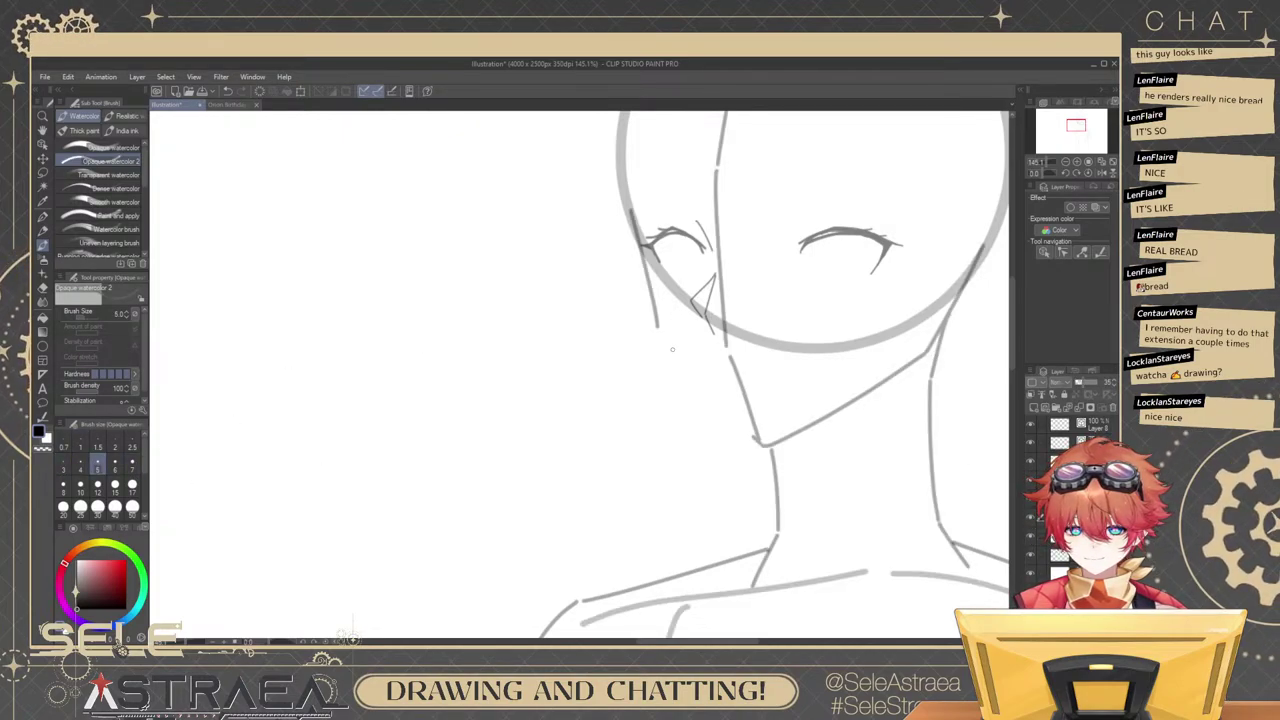
# Undo the left cheek line and try replacement strokes running down from the outer corner of the left eye.
pyautogui.scroll(1, 675, 350)
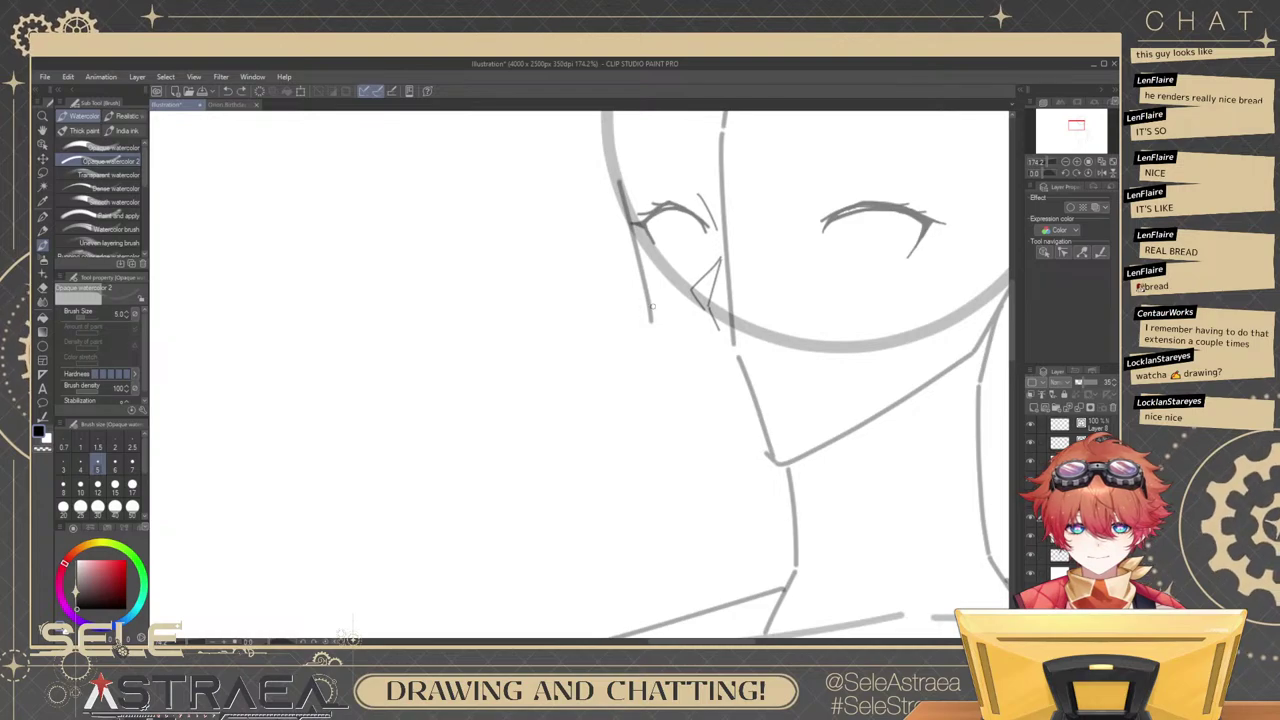
pyautogui.hotkey('ctrl', 'z')
pyautogui.moveTo(632, 244); pyautogui.dragTo(697, 375)
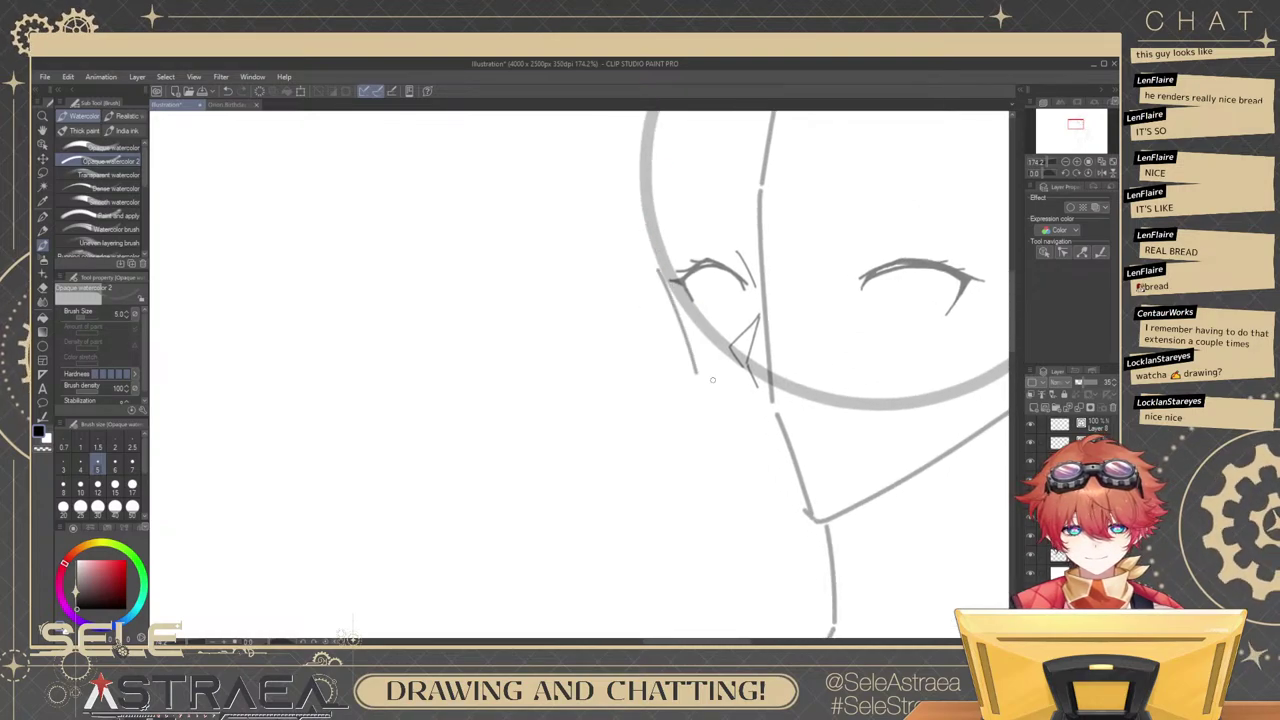
pyautogui.hotkey('ctrl', 'z')
pyautogui.moveTo(662, 264); pyautogui.dragTo(702, 424)
pyautogui.hotkey('ctrl', 'z')
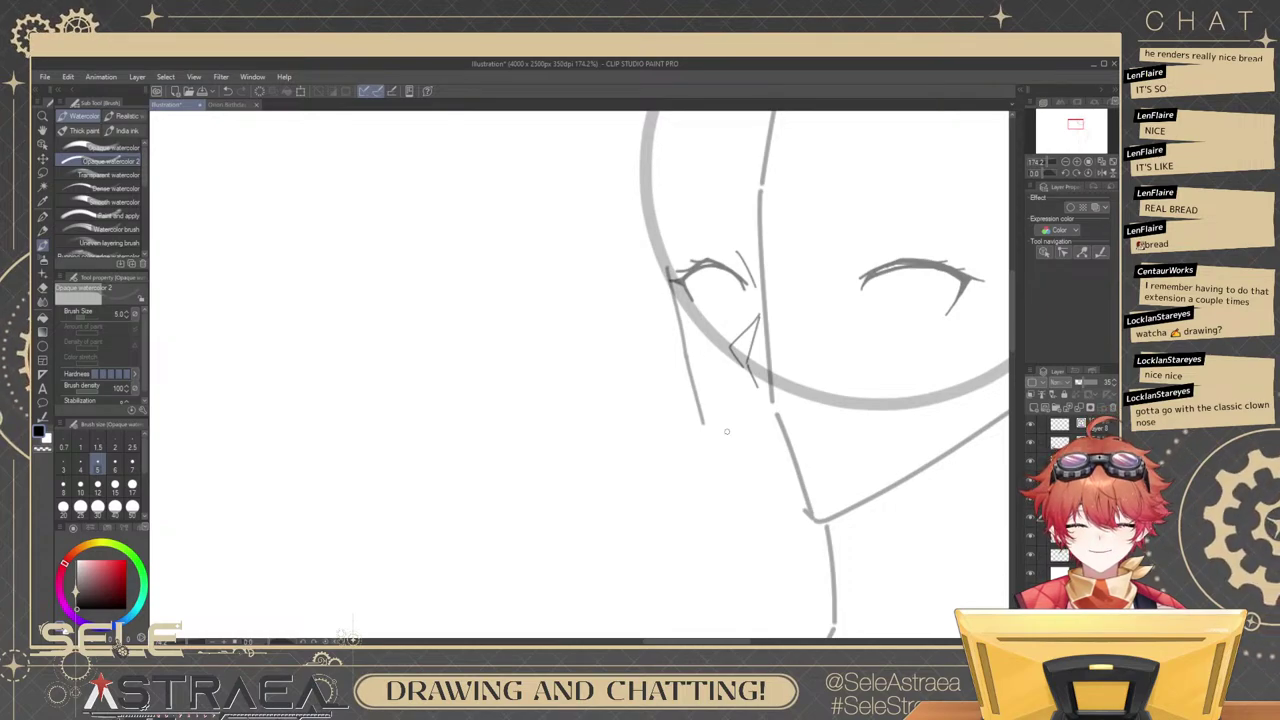
# Try several jaw strokes slanting from the lower end of the left cheek line towards the chin.
pyautogui.hotkey('ctrl', 'z')
pyautogui.moveTo(686, 359); pyautogui.dragTo(714, 449)
pyautogui.hotkey('ctrl', 'z')
pyautogui.moveTo(687, 363)
pyautogui.mouseDown()
pyautogui.moveTo(716, 431)
pyautogui.moveTo(795, 506)
pyautogui.mouseUp()
pyautogui.hotkey('ctrl', 'z')
pyautogui.hotkey('ctrl', 'z')
pyautogui.moveTo(686, 361)
pyautogui.mouseDown()
pyautogui.moveTo(733, 449)
pyautogui.moveTo(692, 378)
pyautogui.mouseUp()
pyautogui.hotkey('ctrl', 'z')
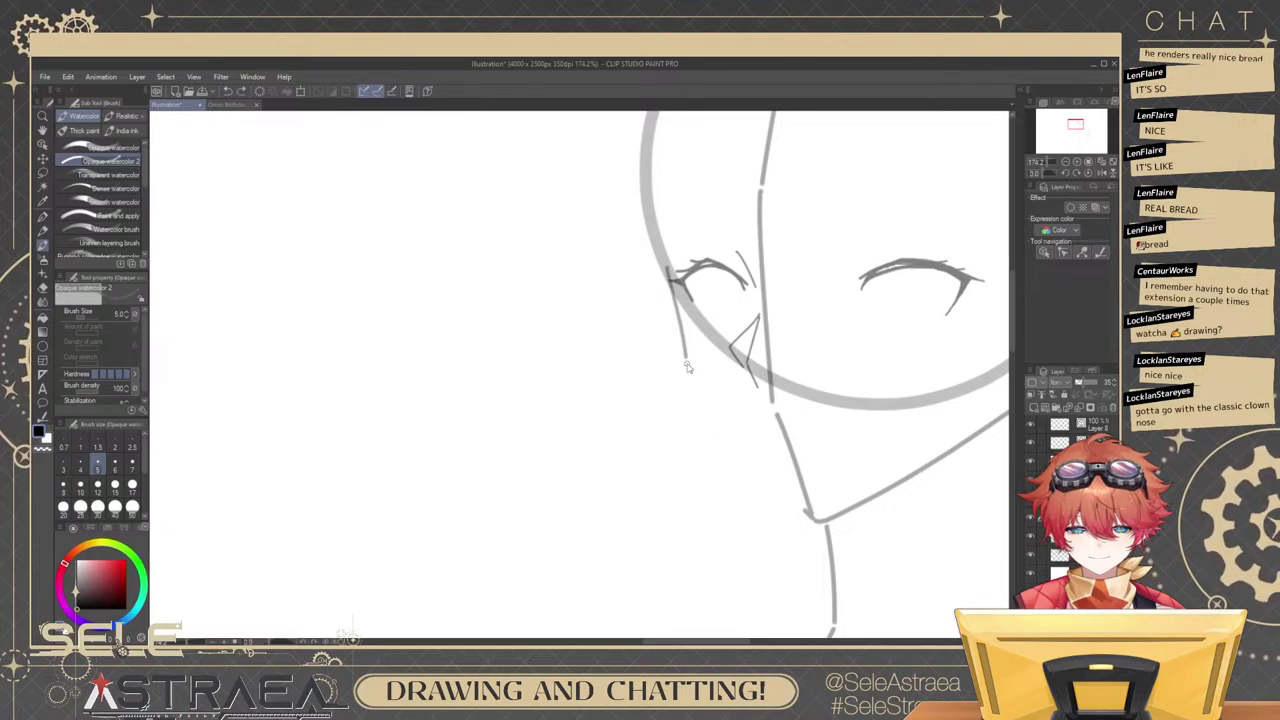
# Redraw the left cheek line from beside the left eye's outer corner down to the height of the nose.
pyautogui.hotkey('ctrl', 'z')
pyautogui.hotkey('ctrl', 'z')
pyautogui.moveTo(659, 257)
pyautogui.mouseDown()
pyautogui.moveTo(688, 371)
pyautogui.moveTo(736, 450)
pyautogui.mouseUp()
pyautogui.hotkey('ctrl', 'z')
pyautogui.moveTo(690, 384); pyautogui.dragTo(786, 497)
pyautogui.hotkey('ctrl', 'z')
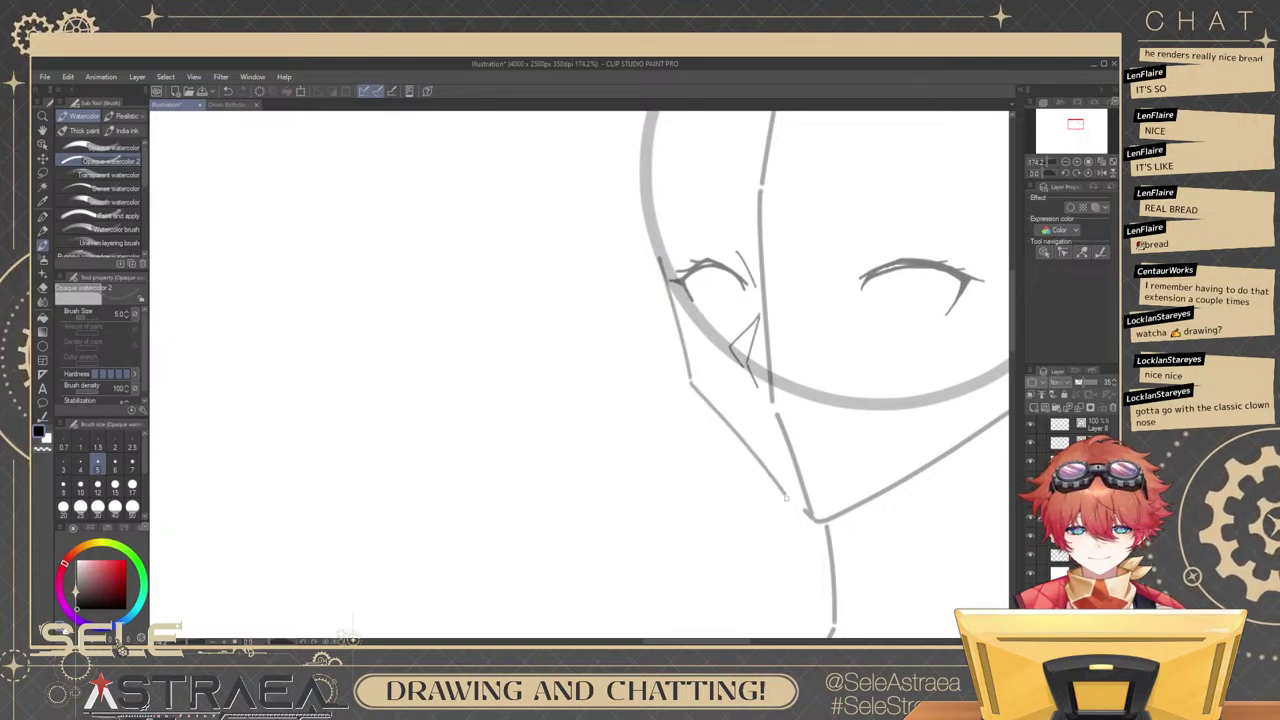
pyautogui.hotkey('ctrl', 'z')
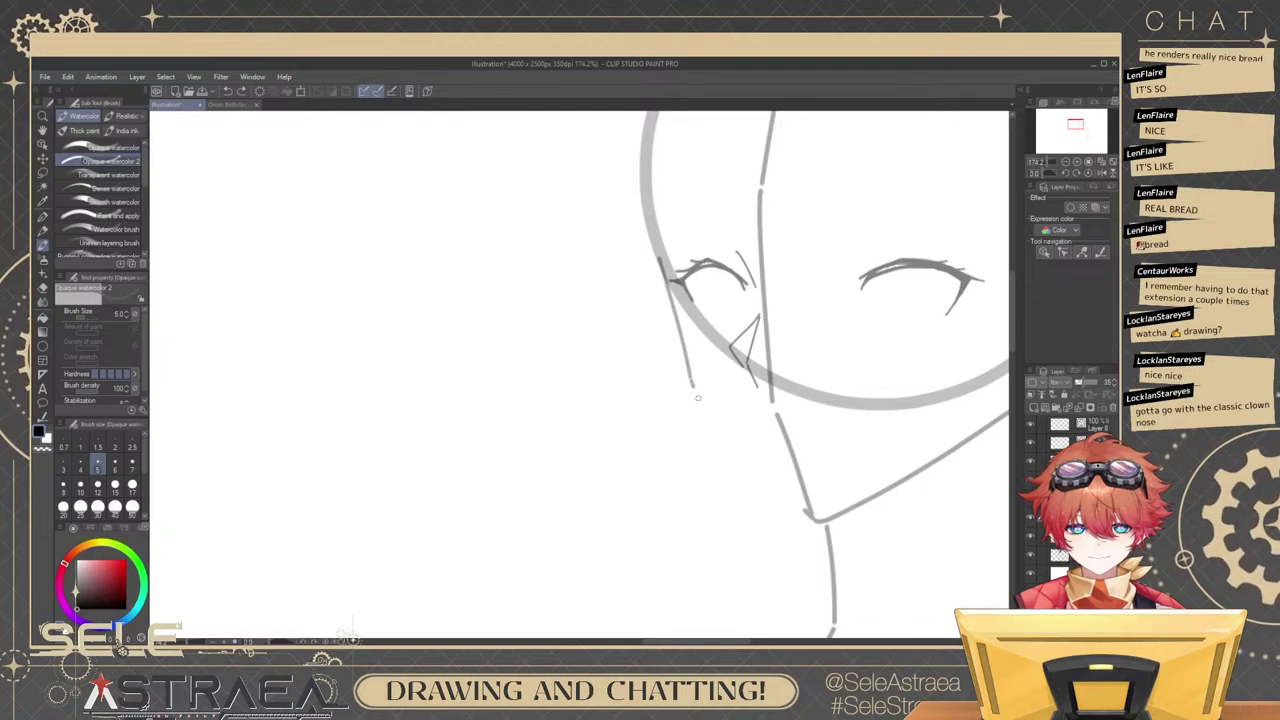
# Draw the left jaw line slanting from below the cheek line down to the chin, and remove the small overshoot at the chin.
pyautogui.moveTo(705, 412); pyautogui.dragTo(806, 512)
pyautogui.hotkey('ctrl', 'z')
pyautogui.hotkey('ctrl', 'y')
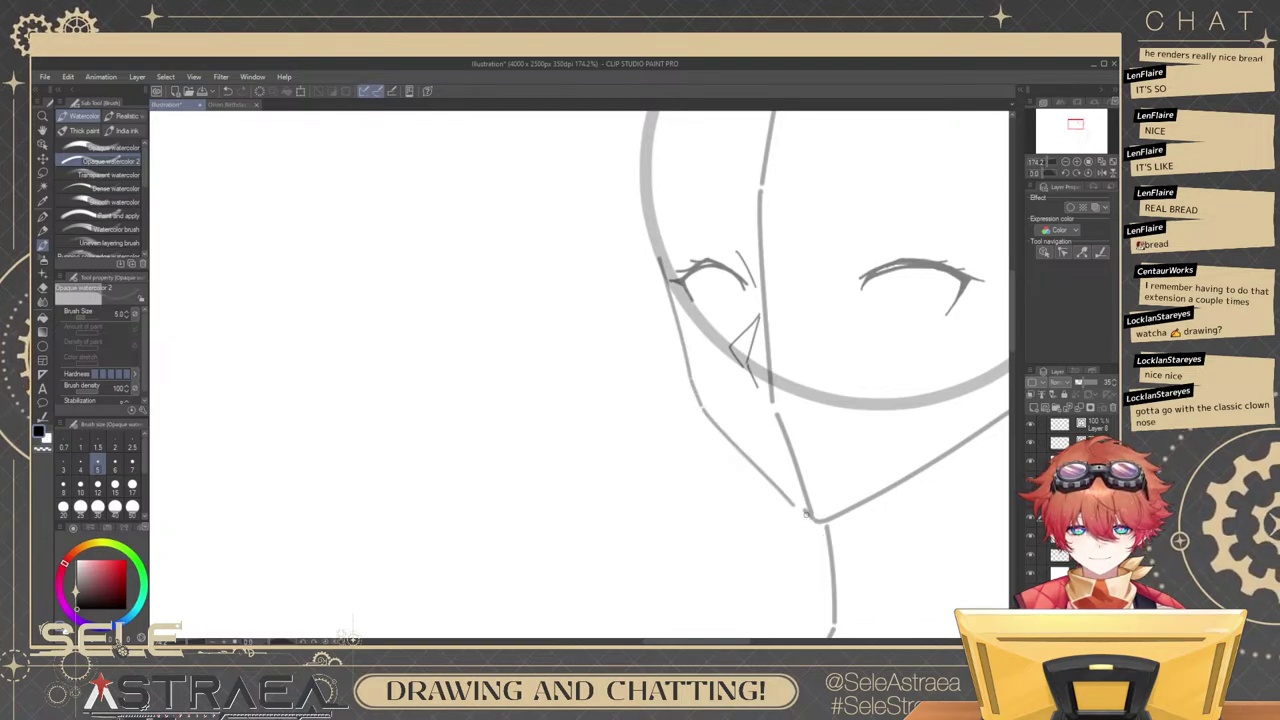
pyautogui.moveTo(918, 550); pyautogui.dragTo(897, 521)
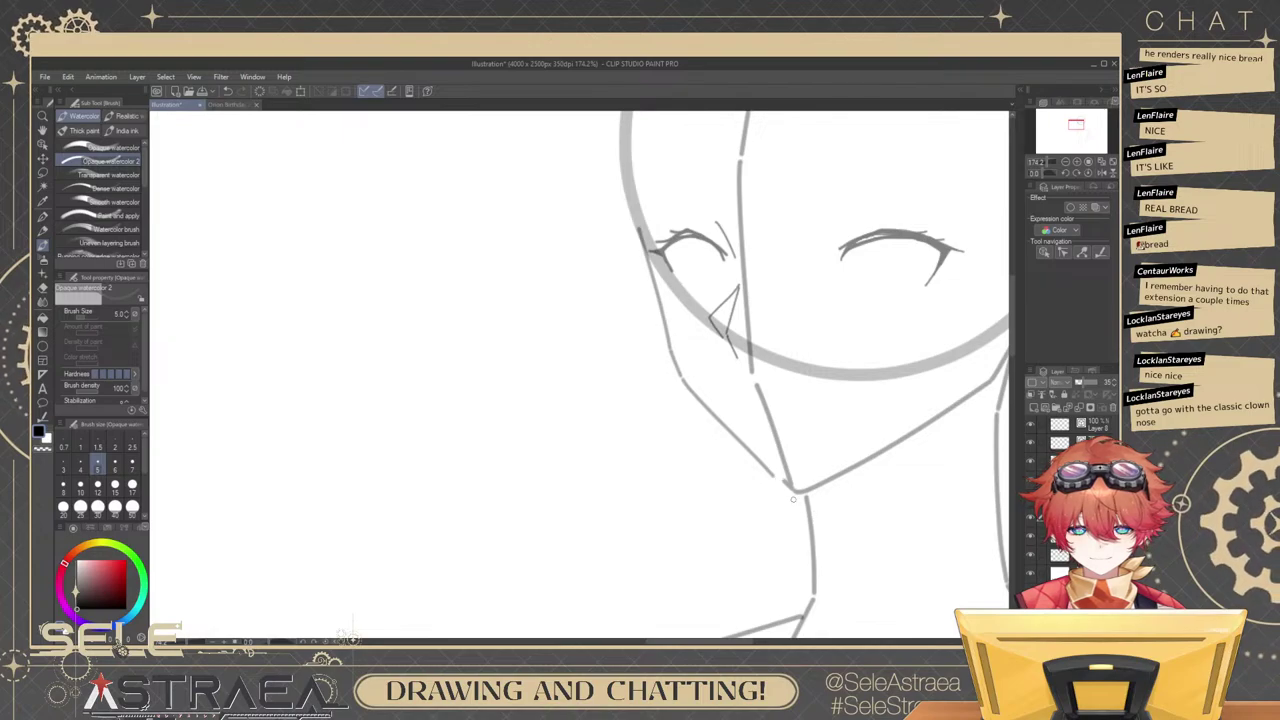
pyautogui.hotkey('ctrl', 'z')
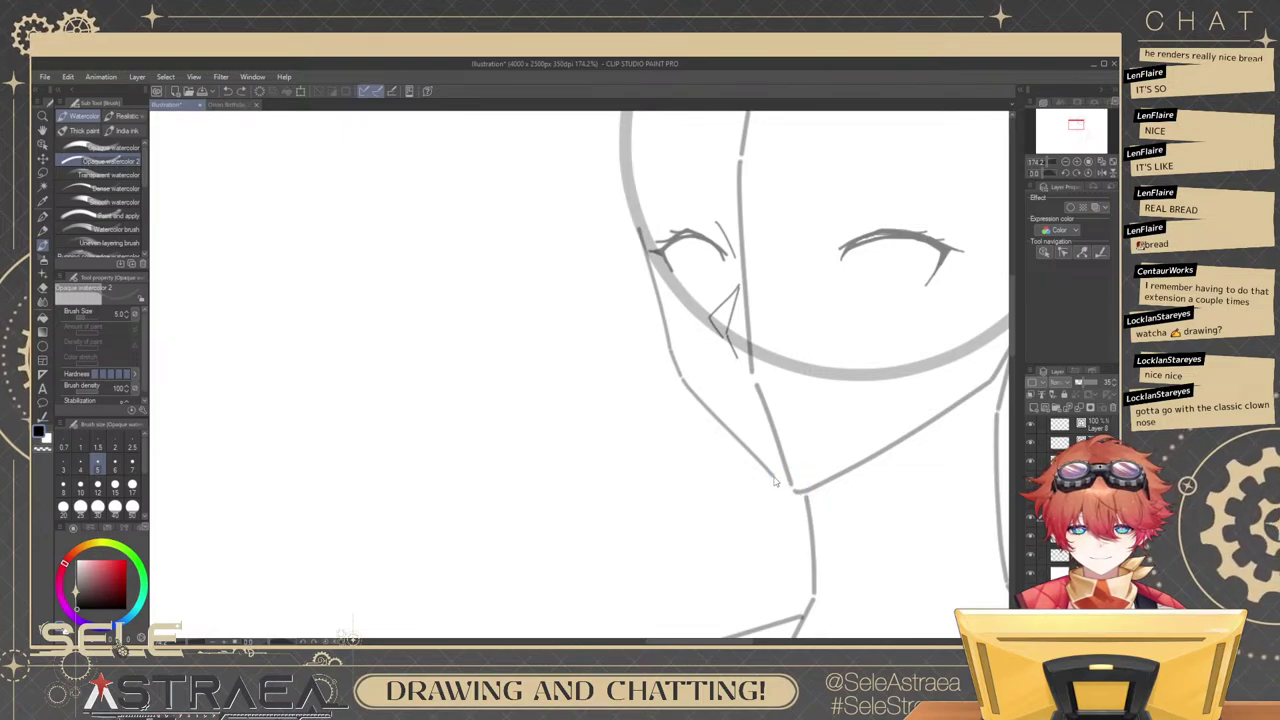
# Transform the left jaw line slightly and join its lower end to the chin with a short stroke.
pyautogui.moveTo(741, 438); pyautogui.dragTo(738, 441)
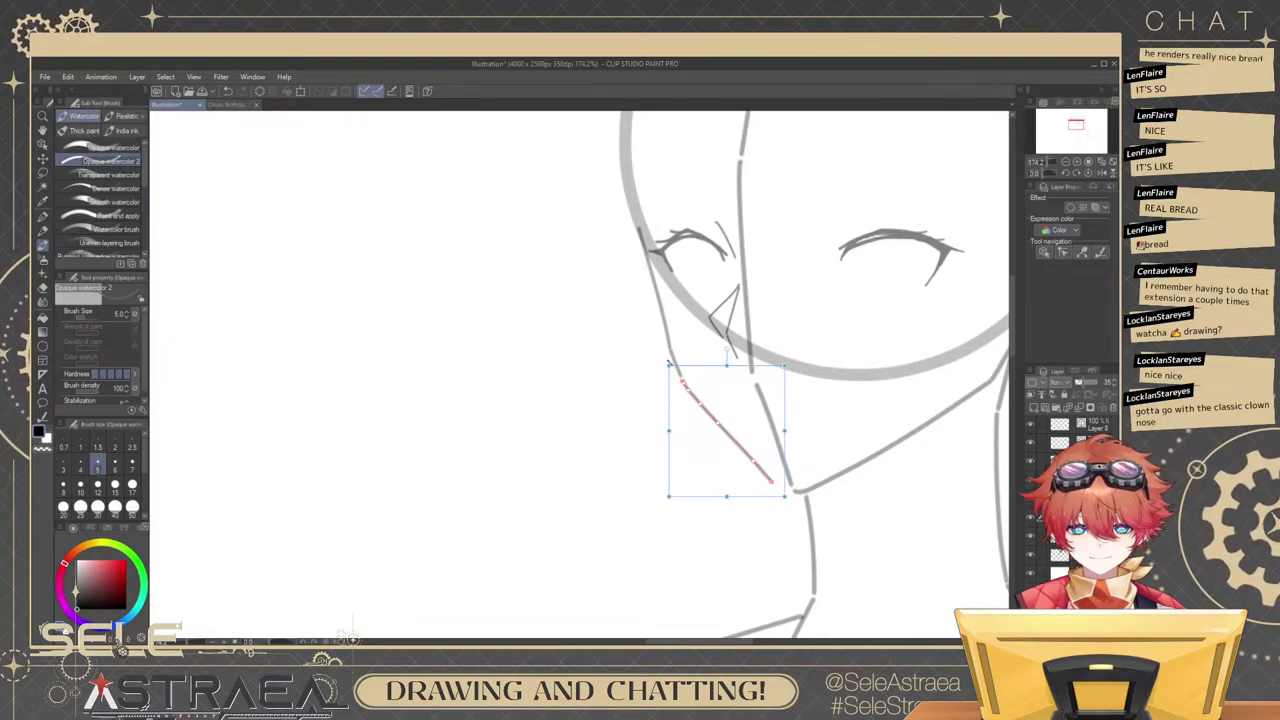
pyautogui.moveTo(669, 363); pyautogui.dragTo(667, 357)
pyautogui.moveTo(772, 481); pyautogui.dragTo(795, 494)
pyautogui.hotkey('ctrl', 'z')
pyautogui.hotkey('ctrl', 'z')
pyautogui.hotkey('ctrl', 'z')
# Remove the right jaw line running from below the ear to the chin.
pyautogui.moveTo(948, 488)
pyautogui.mouseDown()
pyautogui.moveTo(886, 494)
pyautogui.moveTo(869, 468)
pyautogui.mouseUp()
pyautogui.moveTo(909, 396); pyautogui.dragTo(902, 424)
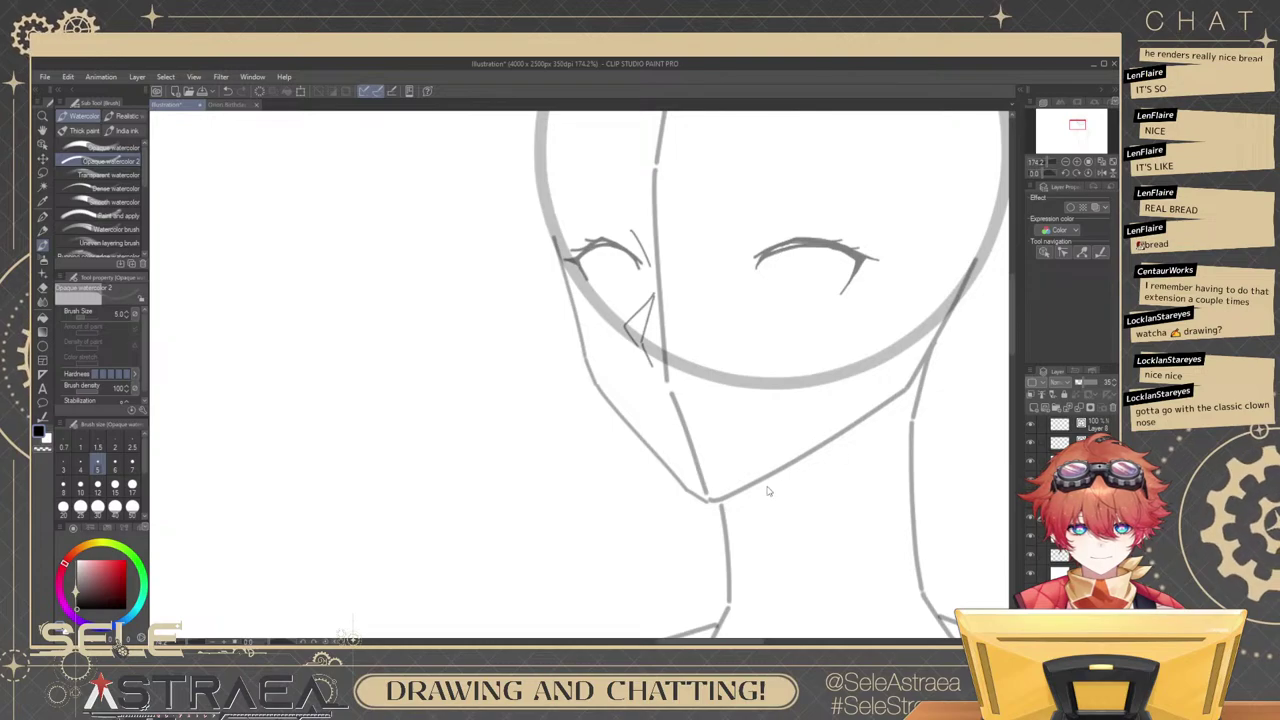
pyautogui.hotkey('ctrl', 'z')
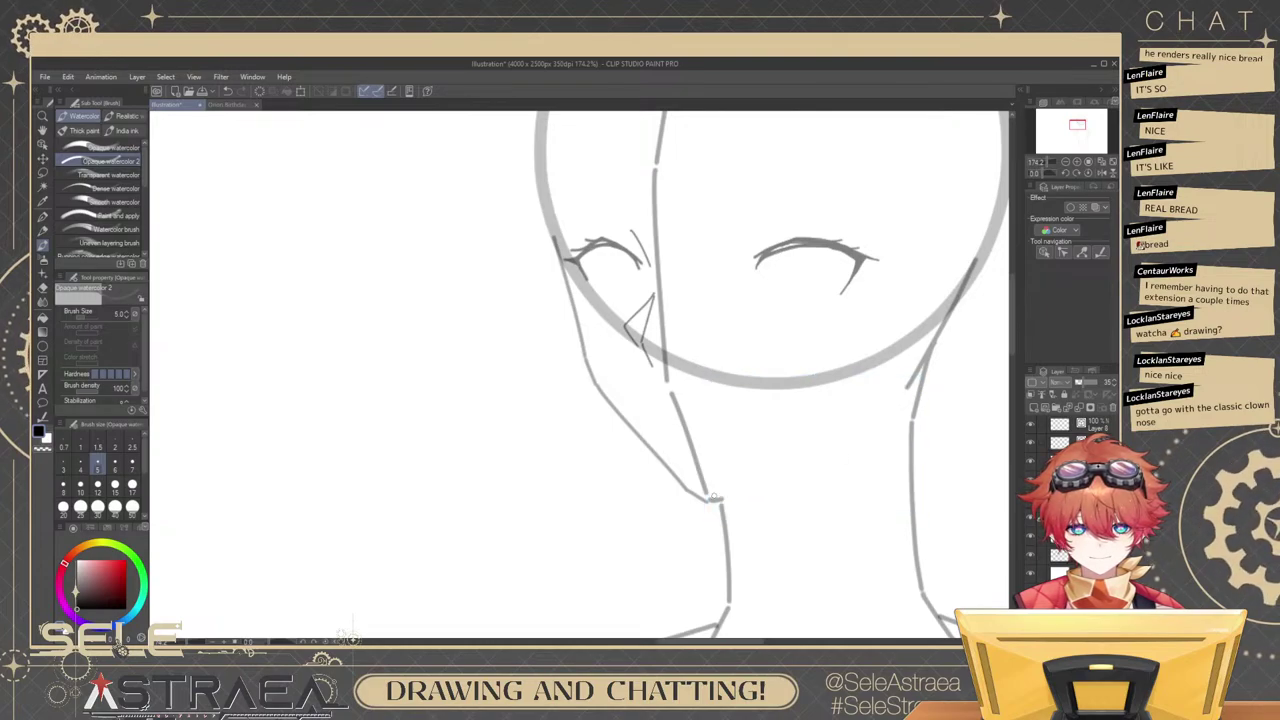
# Draw the jawline as a straight stroke from the chin up towards the neck line below the ear side.
pyautogui.moveTo(709, 500); pyautogui.dragTo(810, 454)
pyautogui.hotkey('ctrl', 'z')
pyautogui.moveTo(709, 501); pyautogui.dragTo(816, 456)
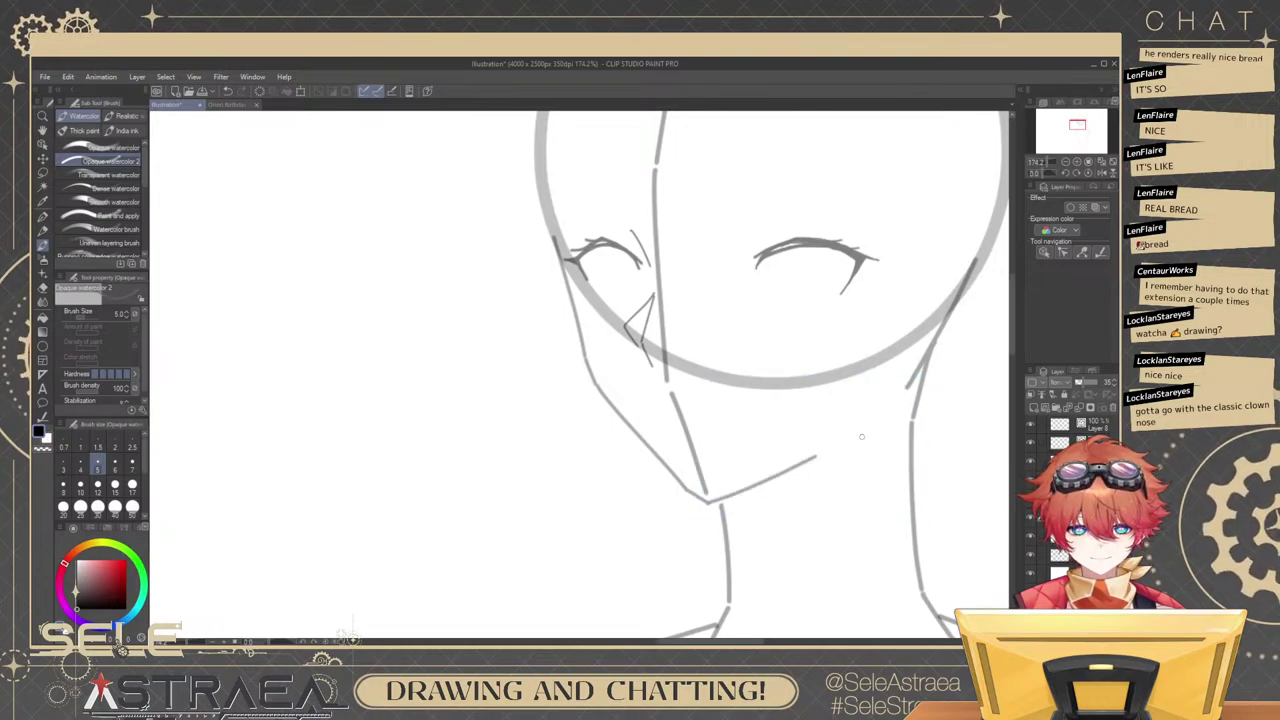
pyautogui.hotkey('ctrl', 'z')
pyautogui.hotkey('ctrl', 'z')
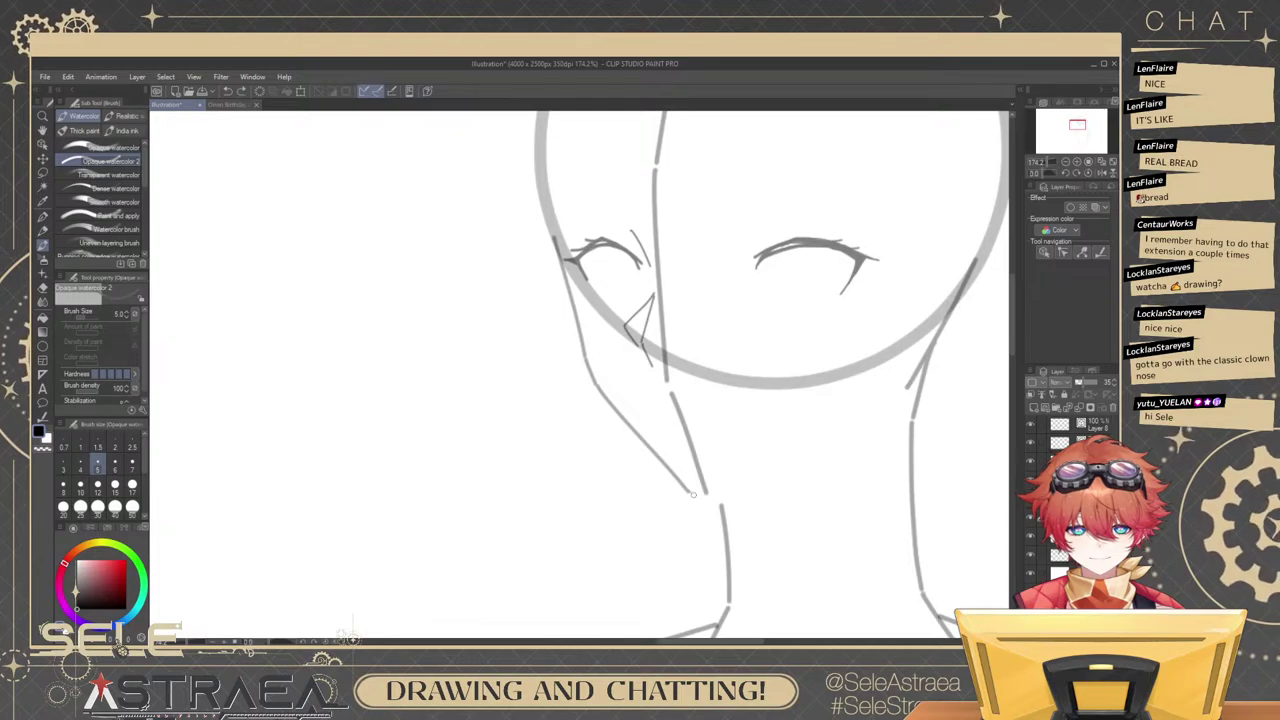
pyautogui.moveTo(703, 497); pyautogui.dragTo(836, 445)
pyautogui.hotkey('ctrl', 'z')
pyautogui.moveTo(702, 497); pyautogui.dragTo(880, 408)
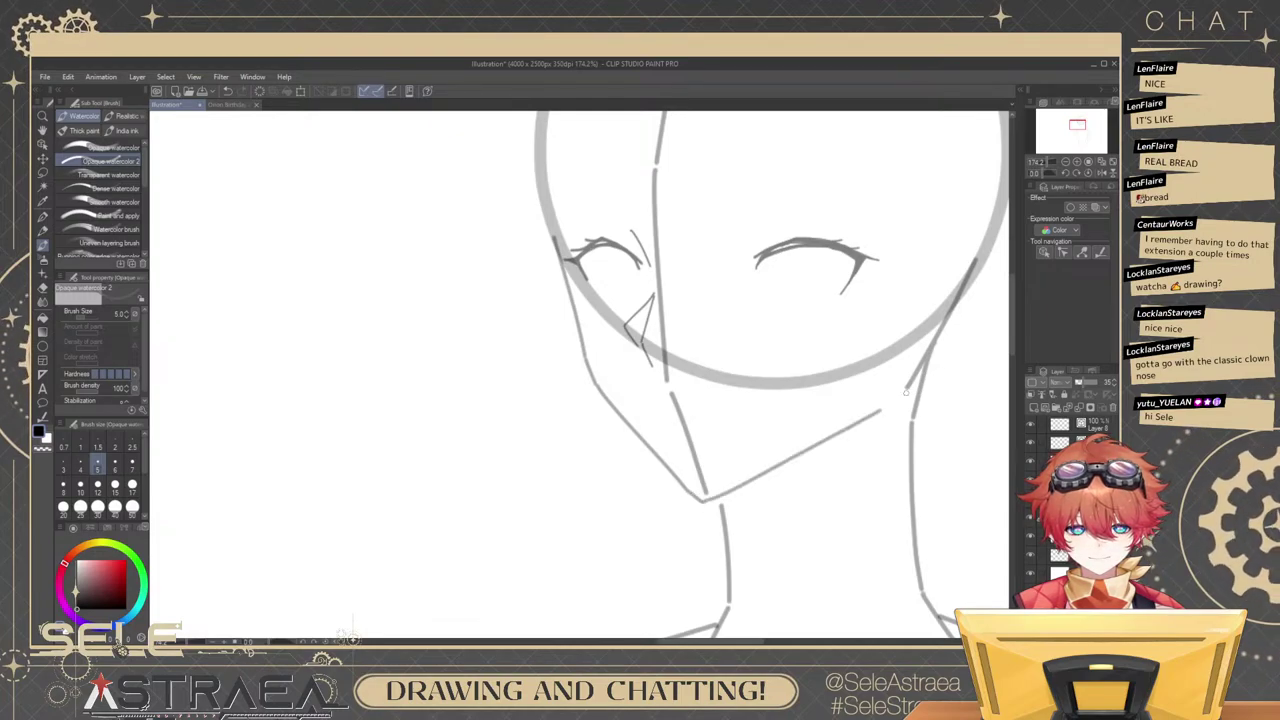
pyautogui.scroll(-4, 938, 364)
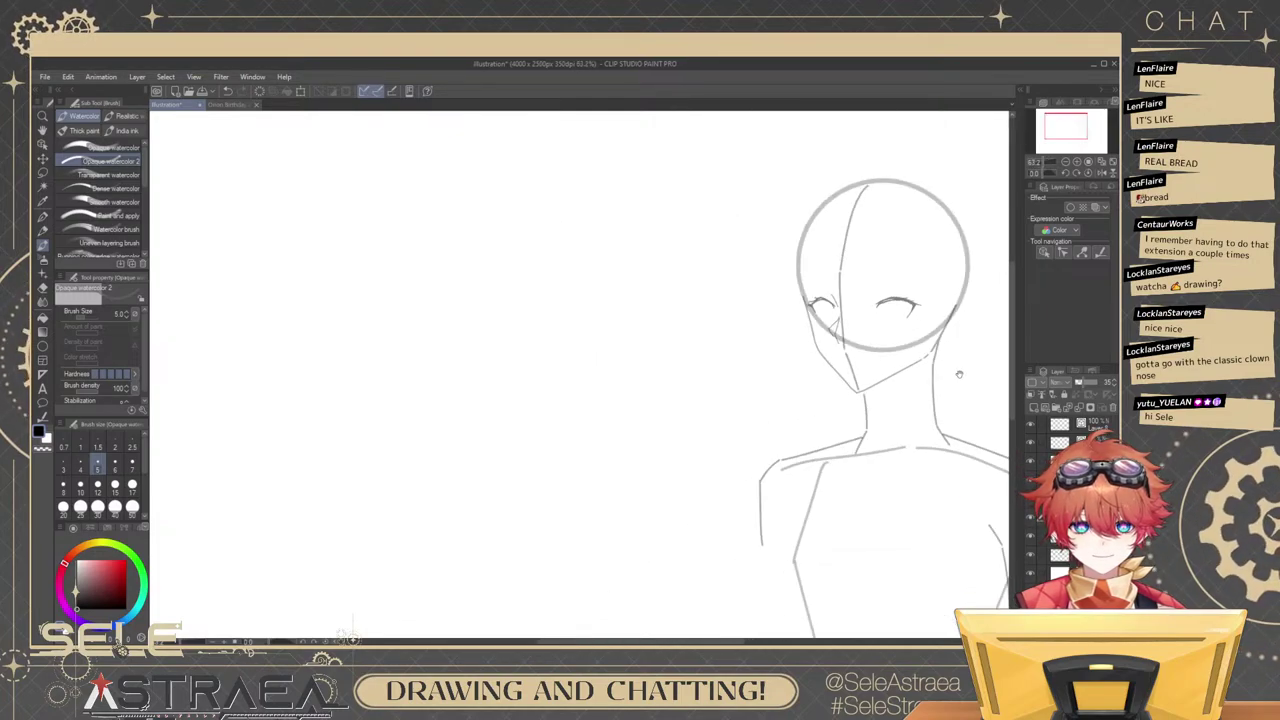
pyautogui.scroll(3, 951, 381)
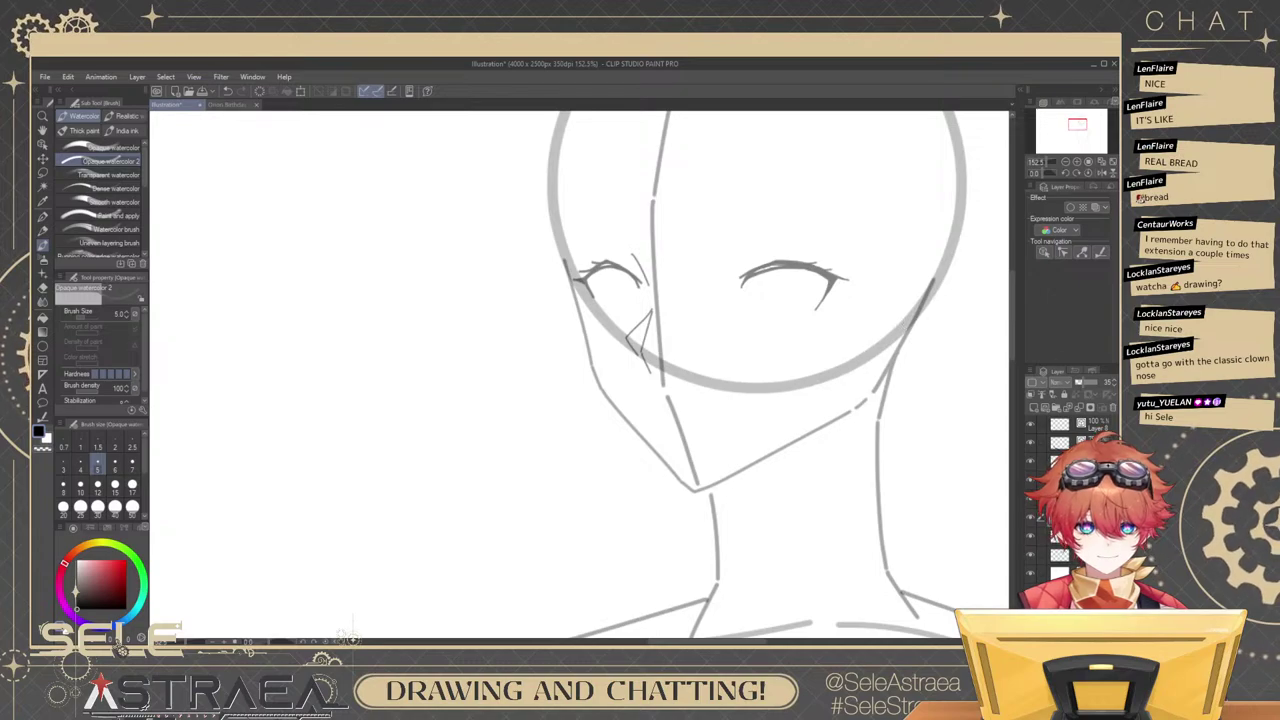
# Switch to the layer holding the eye sketch and mirror the canvas view horizontally.
pyautogui.click(1034, 481)
pyautogui.click(1034, 481)
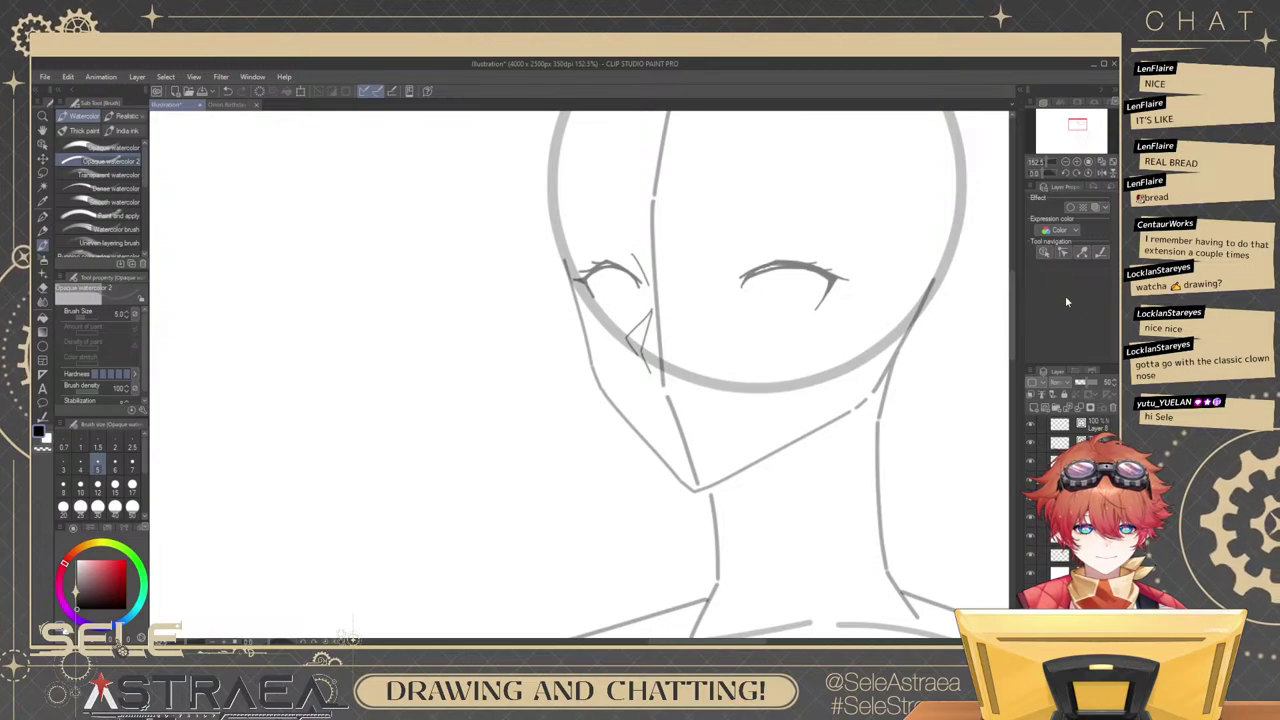
pyautogui.click(1102, 173)
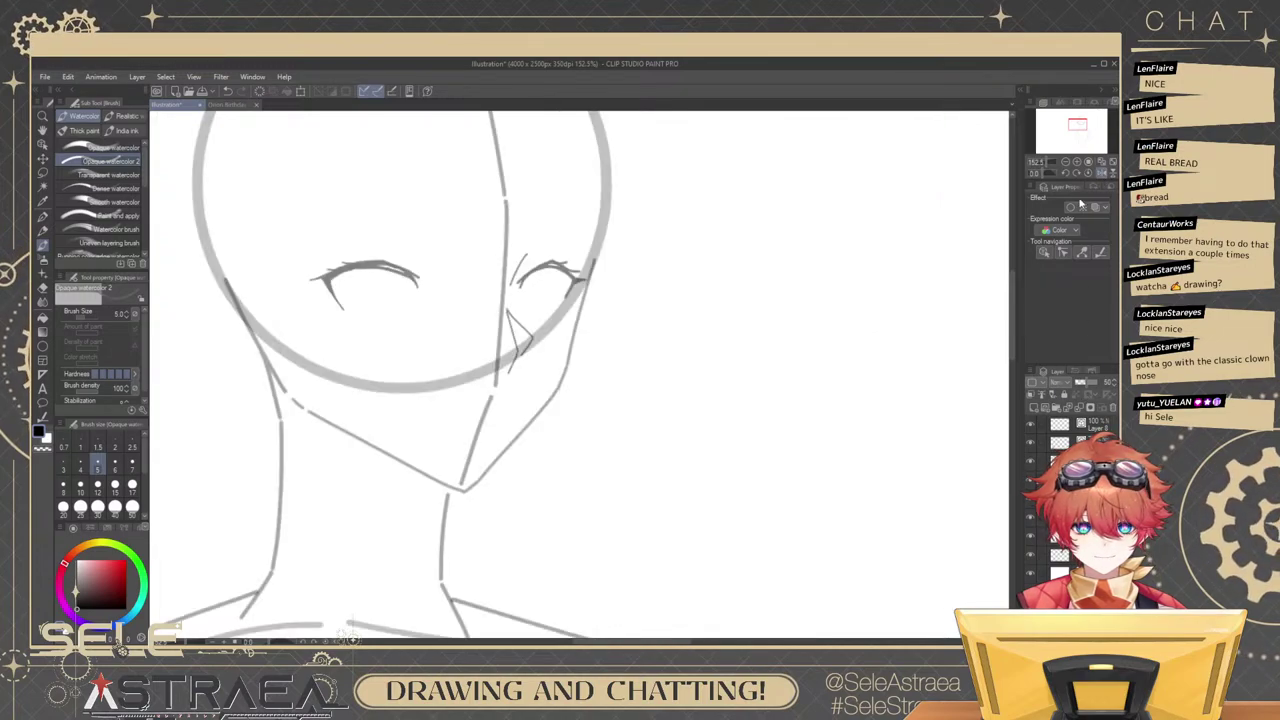
pyautogui.moveTo(885, 296); pyautogui.dragTo(874, 292)
pyautogui.moveTo(765, 352); pyautogui.dragTo(939, 383)
pyautogui.moveTo(849, 352); pyautogui.dragTo(860, 362)
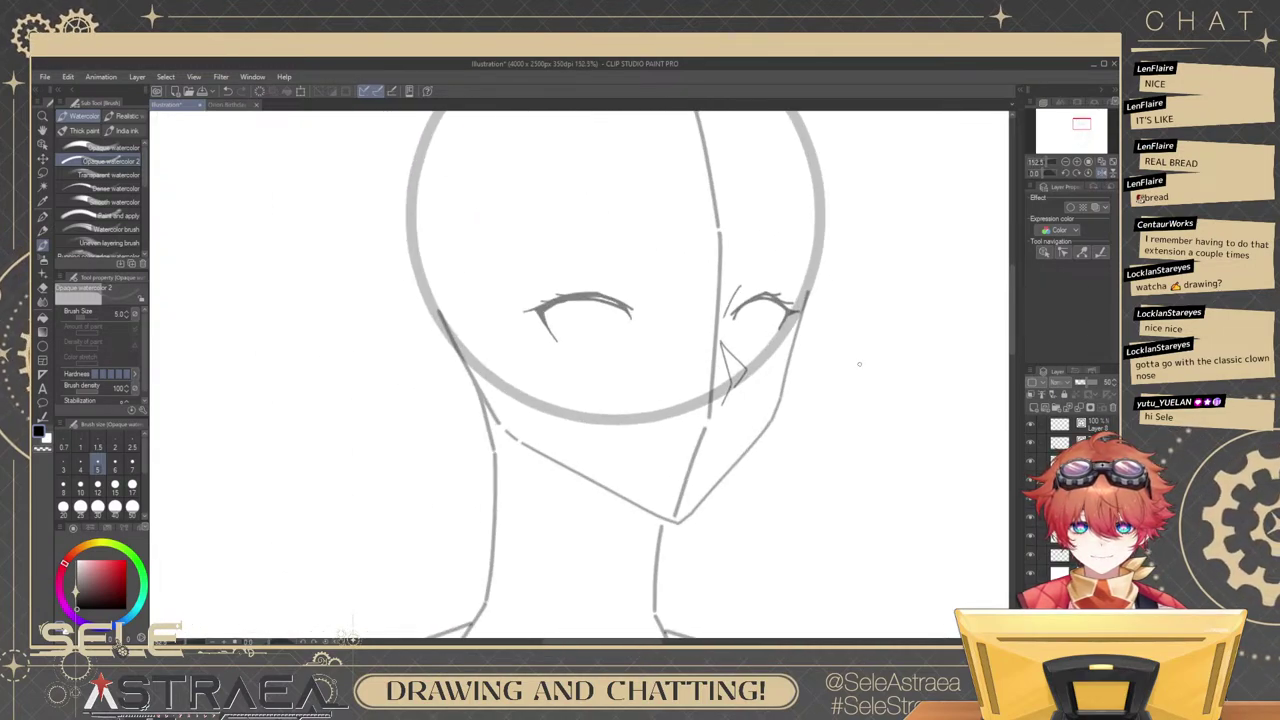
# Lasso the far eye at the edge of the face, scale it to 107%, and clear the selection.
pyautogui.press('m')
pyautogui.moveTo(728, 250)
pyautogui.mouseDown()
pyautogui.moveTo(758, 354)
pyautogui.moveTo(717, 240)
pyautogui.mouseUp()
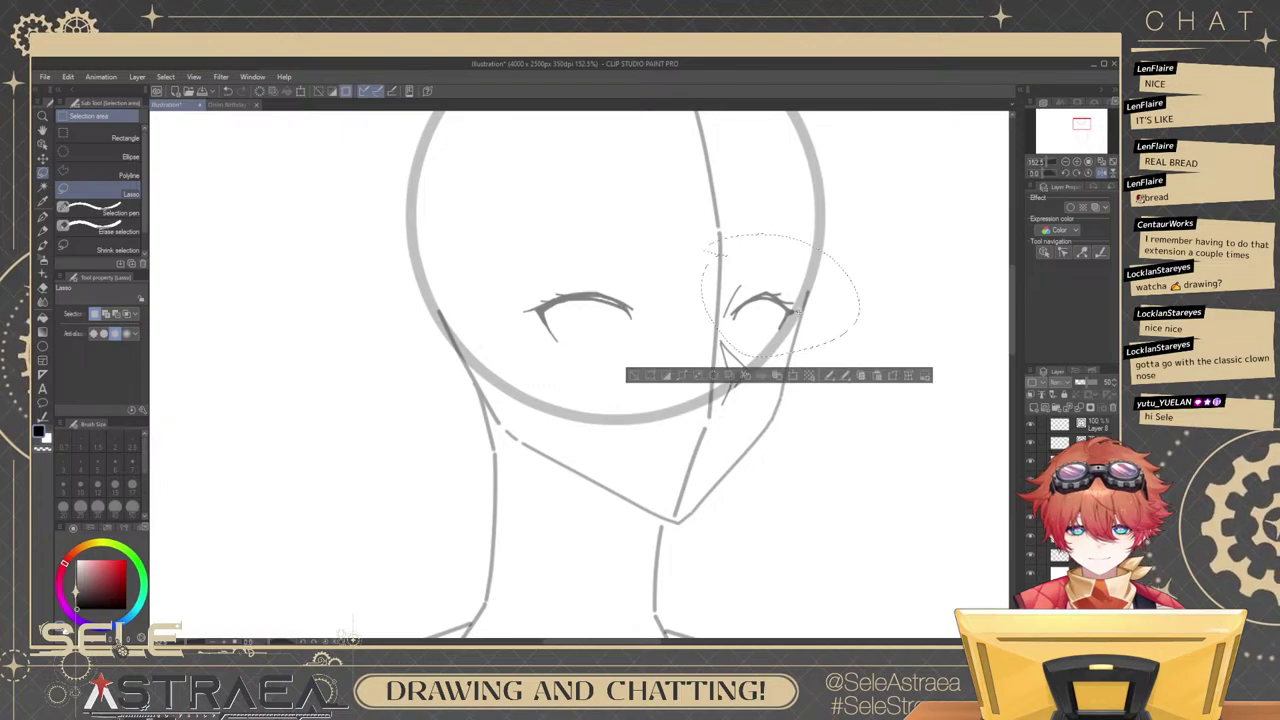
pyautogui.click(796, 375)
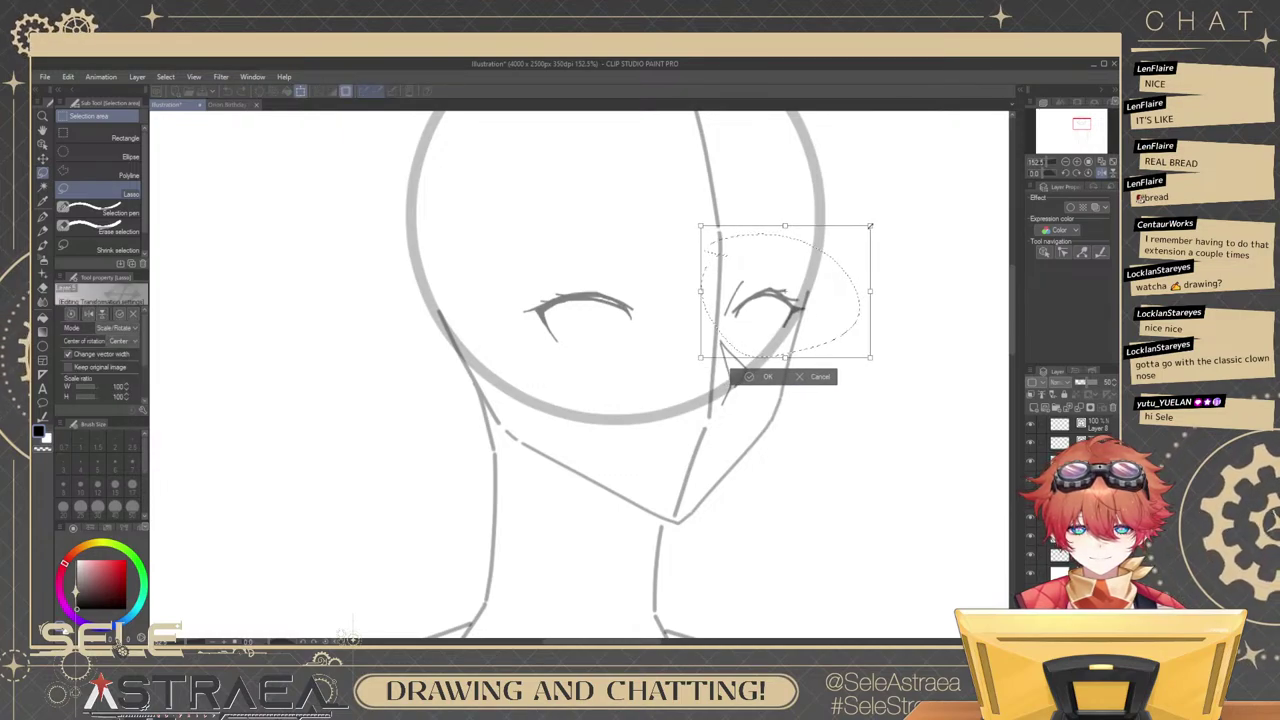
pyautogui.moveTo(859, 233)
pyautogui.mouseDown()
pyautogui.moveTo(871, 232)
pyautogui.moveTo(828, 252)
pyautogui.mouseUp()
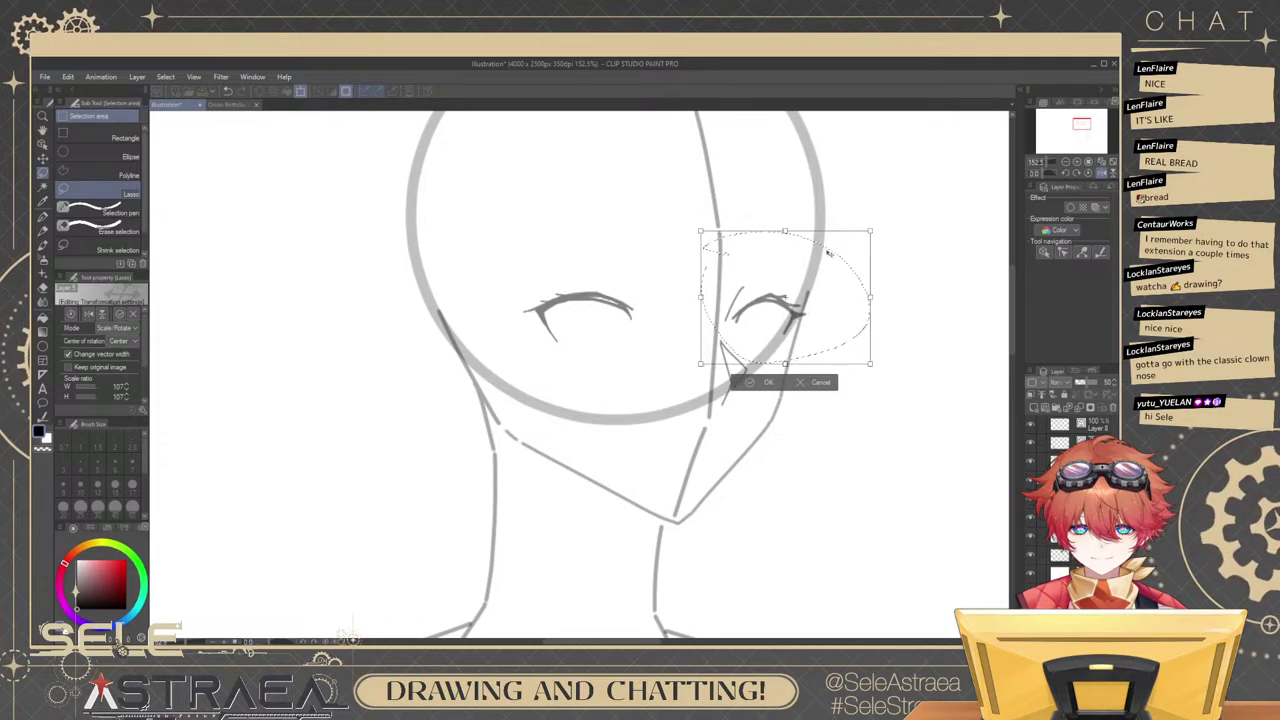
pyautogui.click(750, 384)
pyautogui.hotkey('ctrl', 'd')
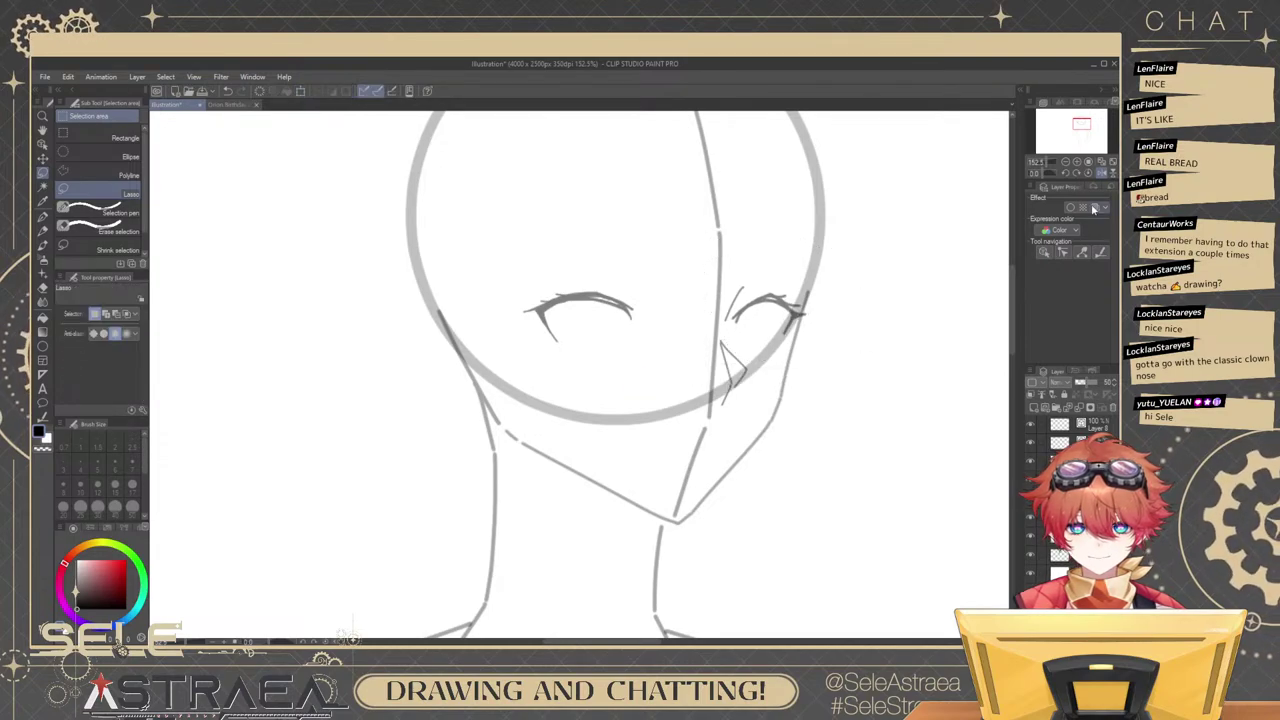
# Flip the canvas view back to its unmirrored orientation with the face and eyes close up.
pyautogui.click(1101, 174)
pyautogui.moveTo(769, 371)
pyautogui.mouseDown()
pyautogui.moveTo(886, 394)
pyautogui.moveTo(843, 369)
pyautogui.mouseUp()
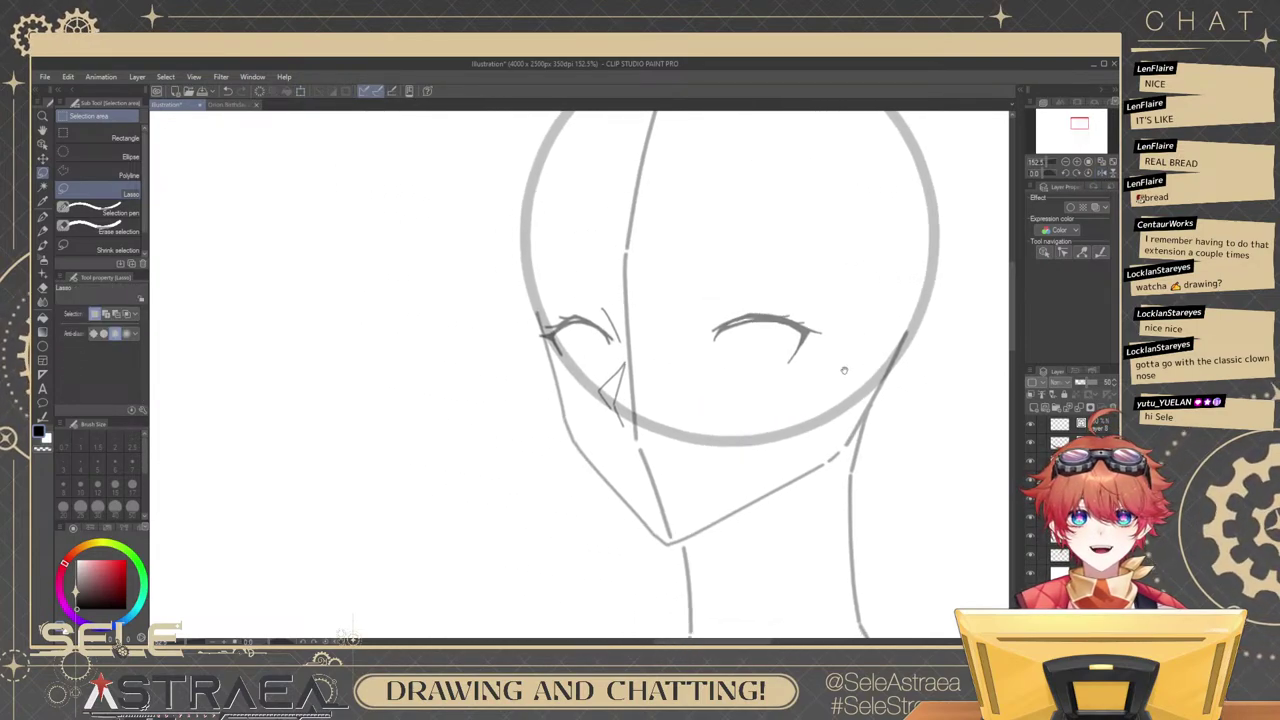
pyautogui.moveTo(794, 403); pyautogui.dragTo(861, 357)
pyautogui.moveTo(812, 309); pyautogui.dragTo(846, 391)
pyautogui.scroll(3, 820, 352)
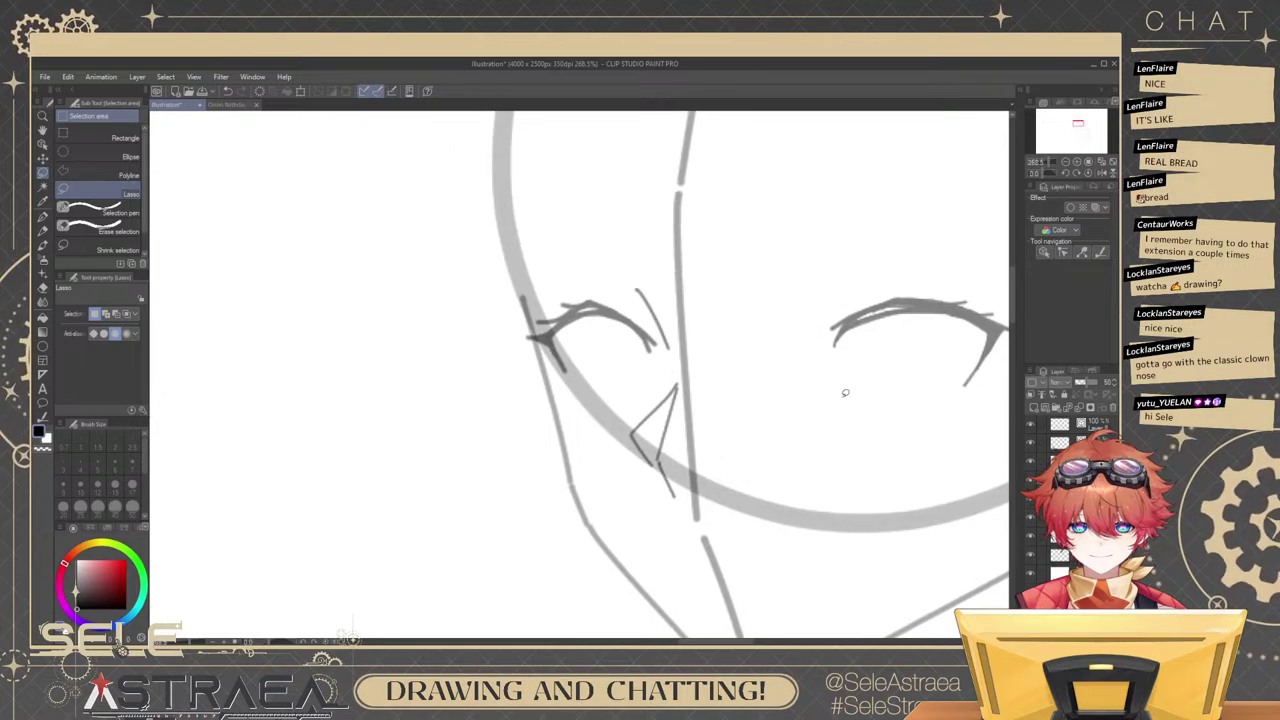
# Fill in the outer lash corner of the near eye using the Opaque watercolor 2 brush at size 3.
pyautogui.press('b')
pyautogui.press('b')
pyautogui.press('b')
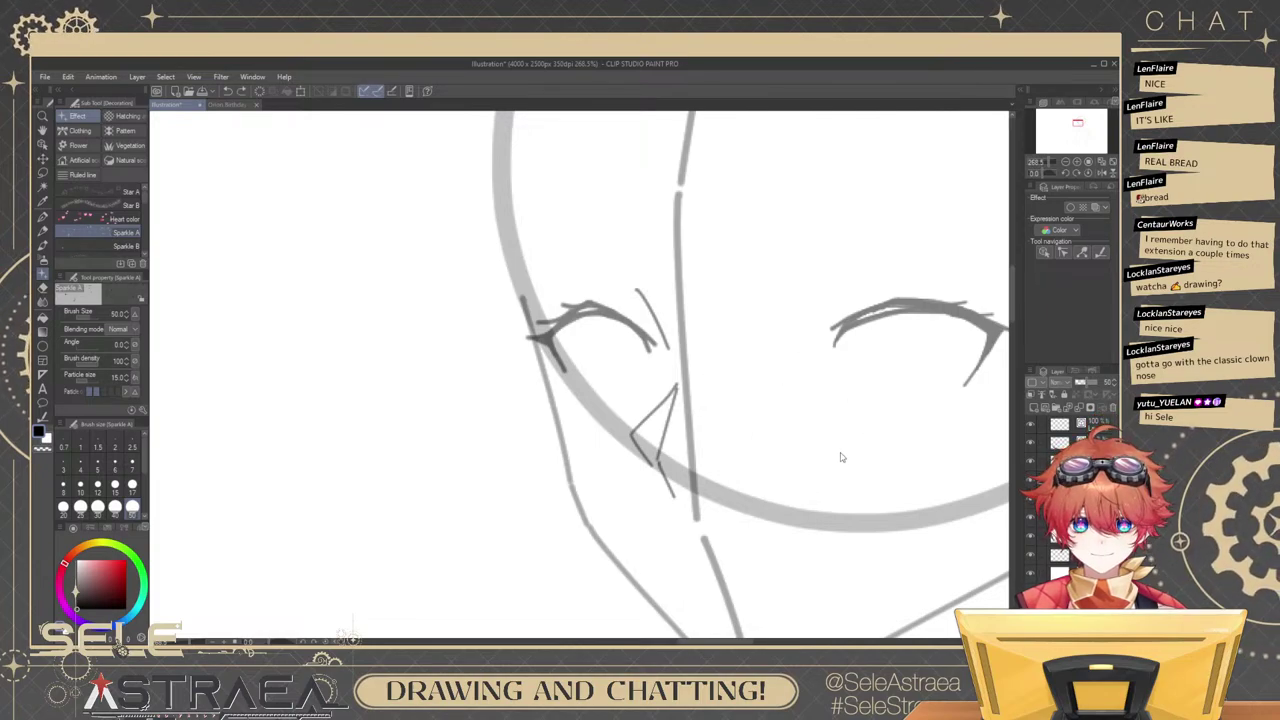
pyautogui.press('b')
pyautogui.click(81, 464)
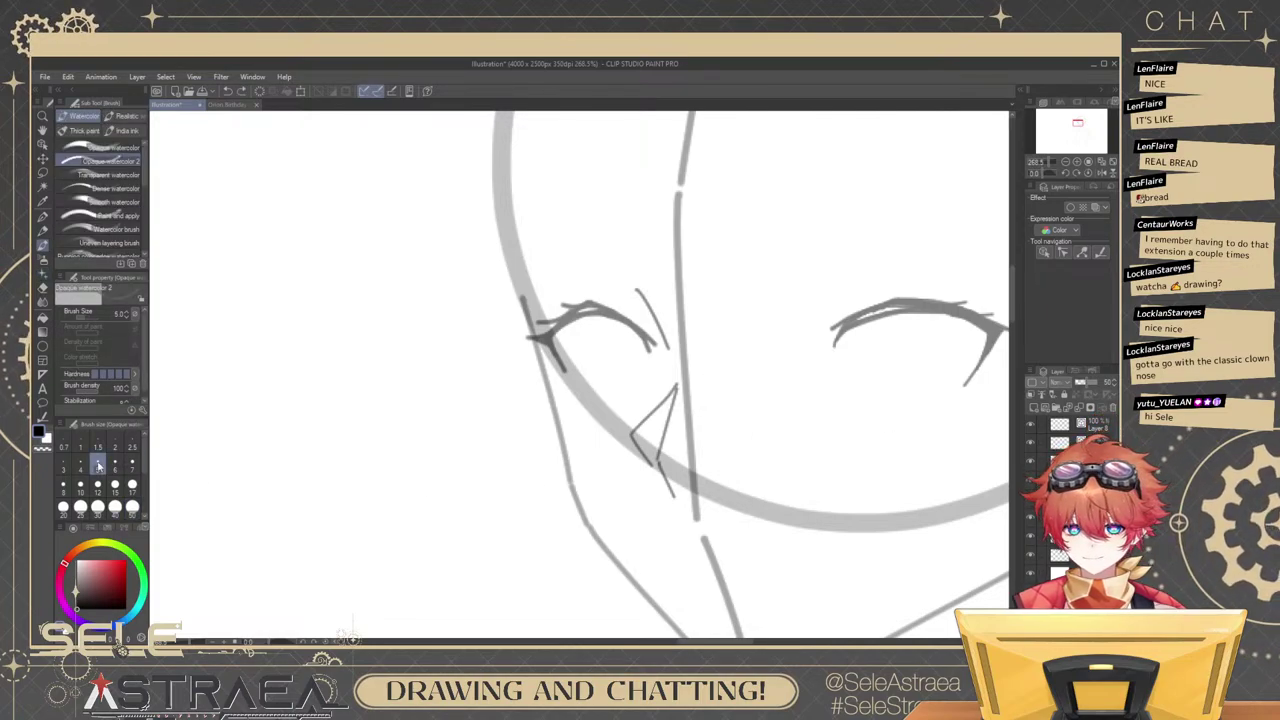
pyautogui.click(63, 464)
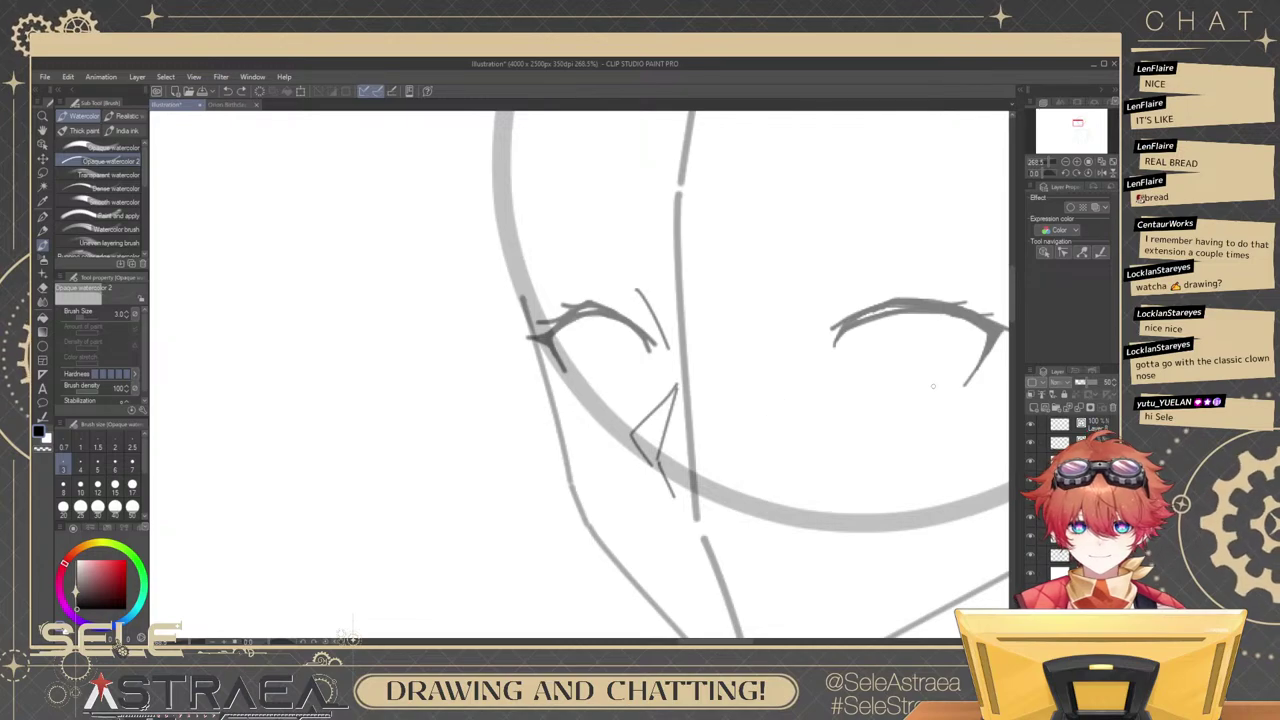
pyautogui.moveTo(766, 391); pyautogui.dragTo(686, 346)
pyautogui.scroll(3, 914, 286)
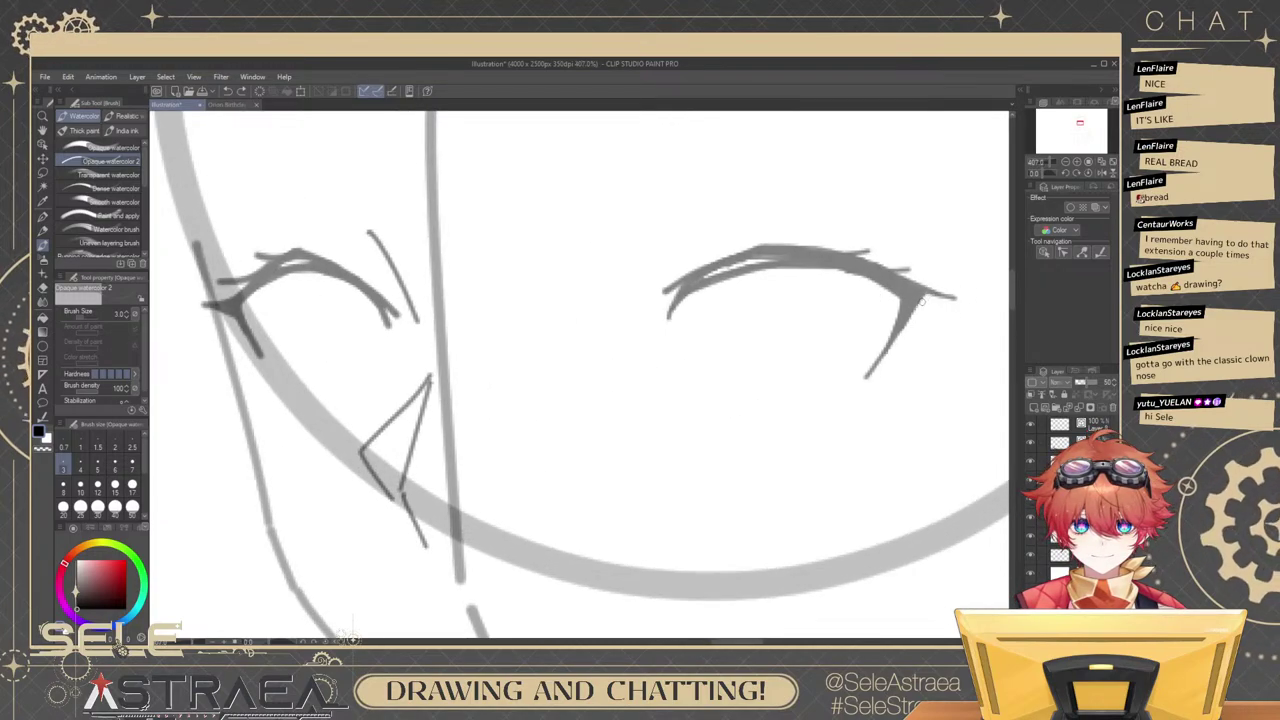
pyautogui.moveTo(920, 298)
pyautogui.mouseDown()
pyautogui.moveTo(956, 299)
pyautogui.moveTo(757, 322)
pyautogui.moveTo(804, 349)
pyautogui.moveTo(917, 322)
pyautogui.moveTo(849, 322)
pyautogui.mouseUp()
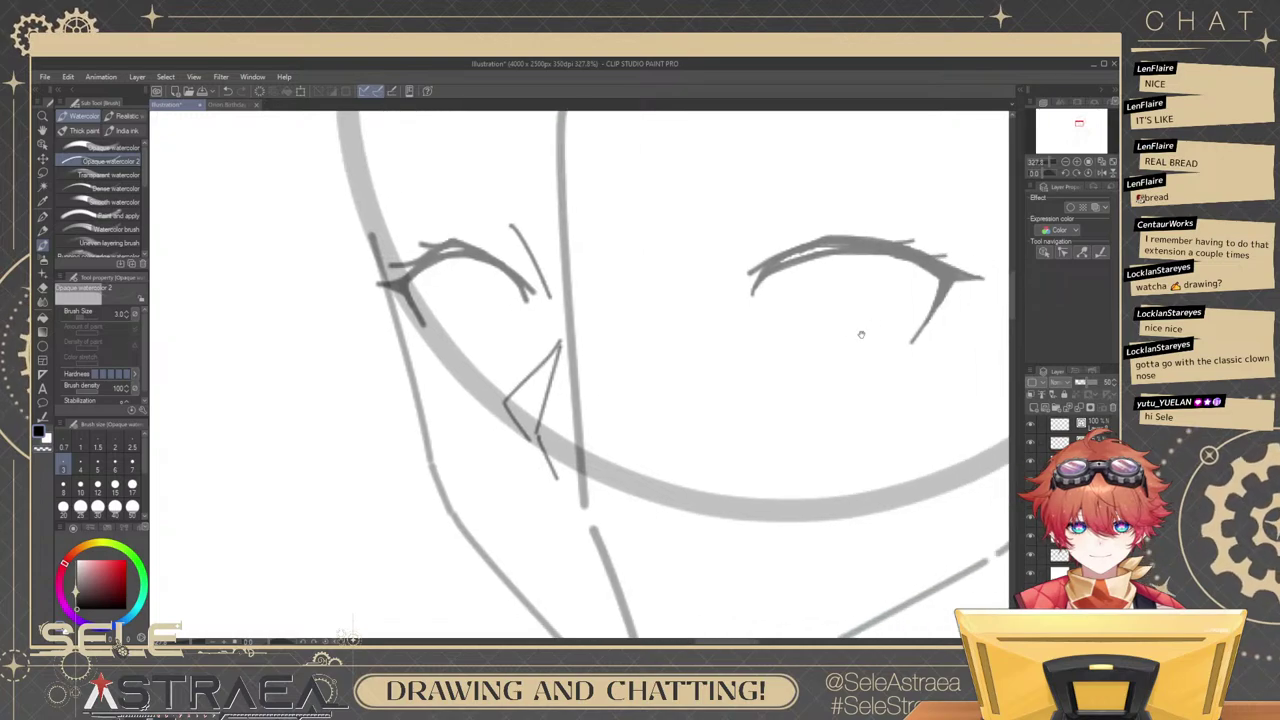
pyautogui.moveTo(836, 382); pyautogui.dragTo(806, 369)
pyautogui.scroll(1, 818, 341)
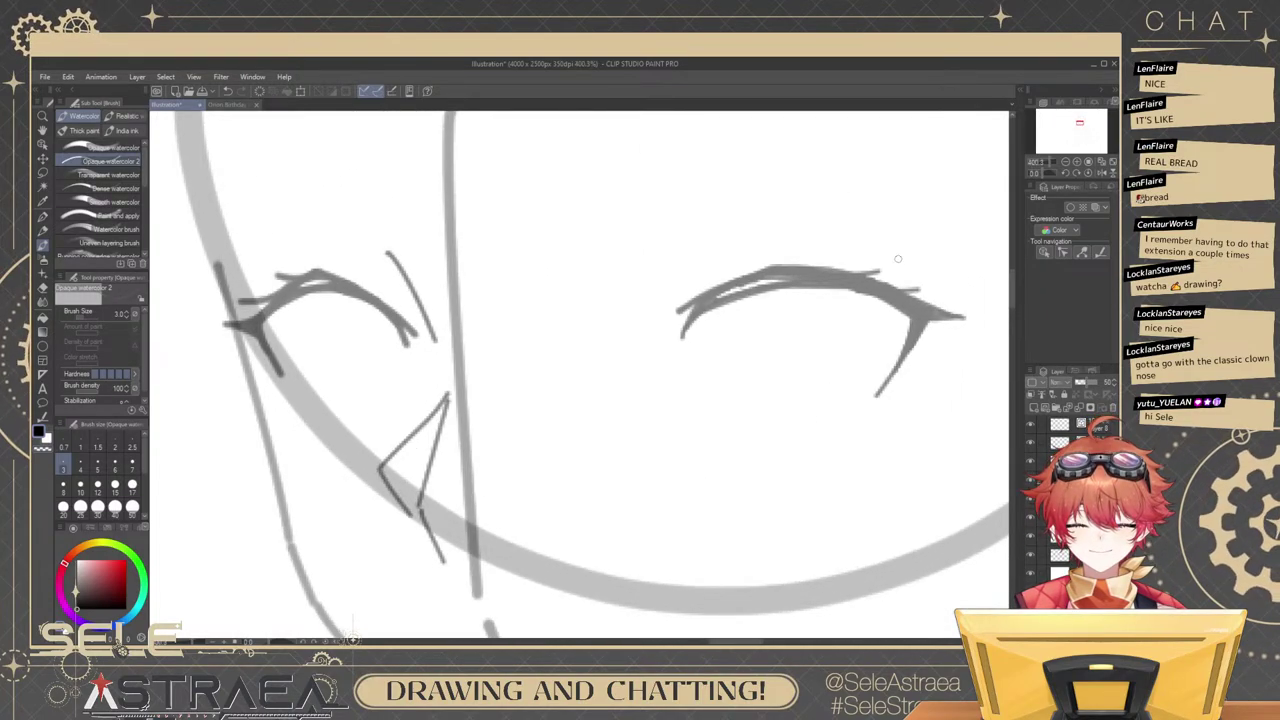
# Draw the inner side curve of the near eye's iris, running down from the upper lash line.
pyautogui.moveTo(782, 290); pyautogui.dragTo(768, 343)
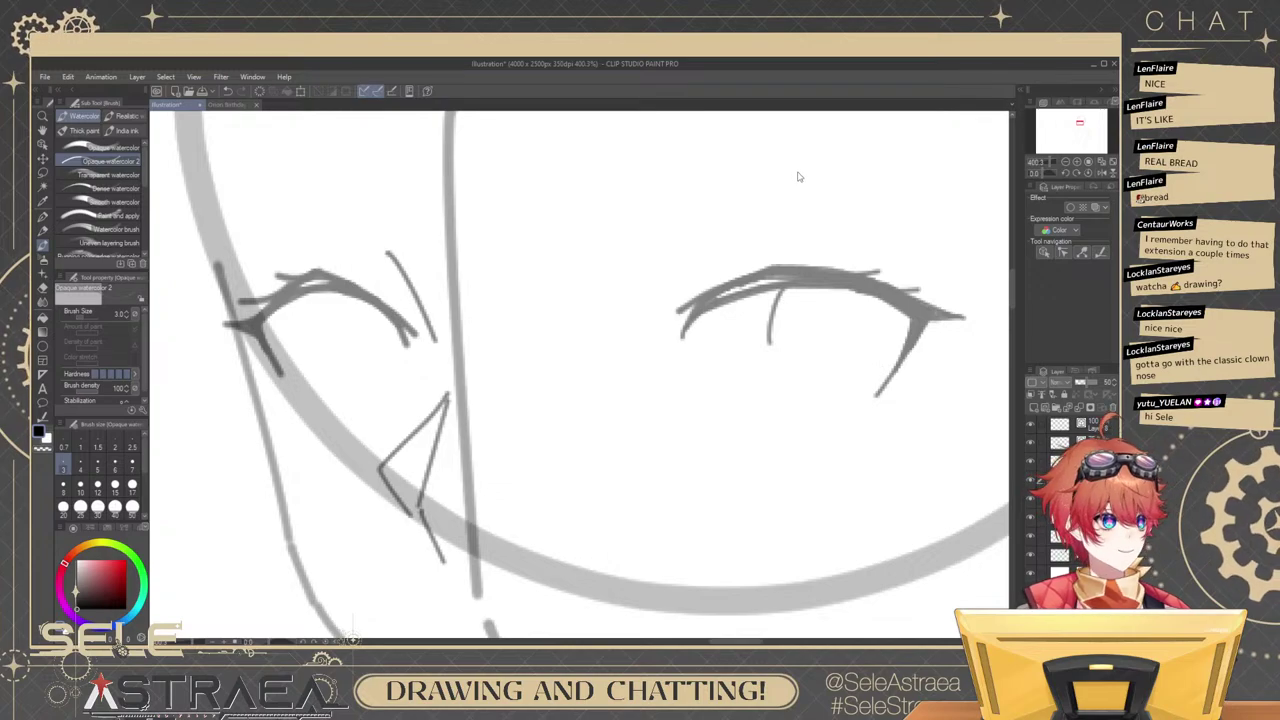
pyautogui.hotkey('ctrl', 'z')
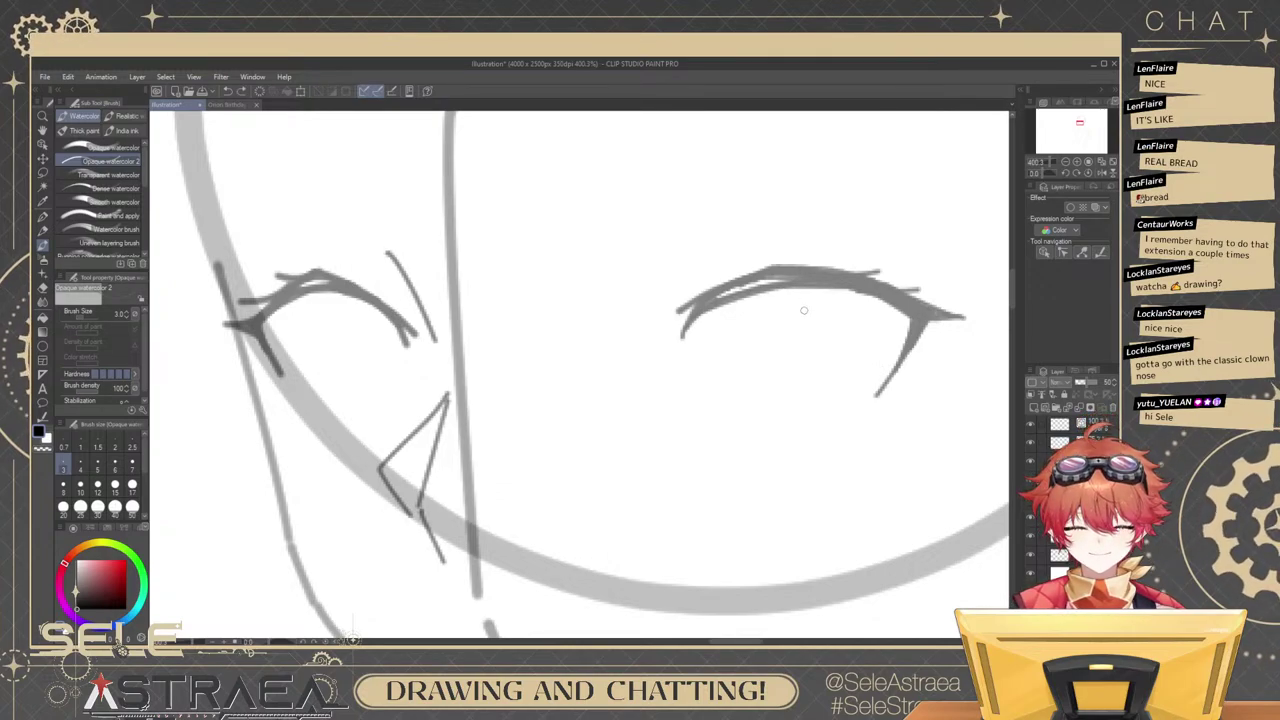
pyautogui.moveTo(782, 290); pyautogui.dragTo(776, 374)
pyautogui.hotkey('ctrl', 'z')
pyautogui.hotkey('ctrl', 'z')
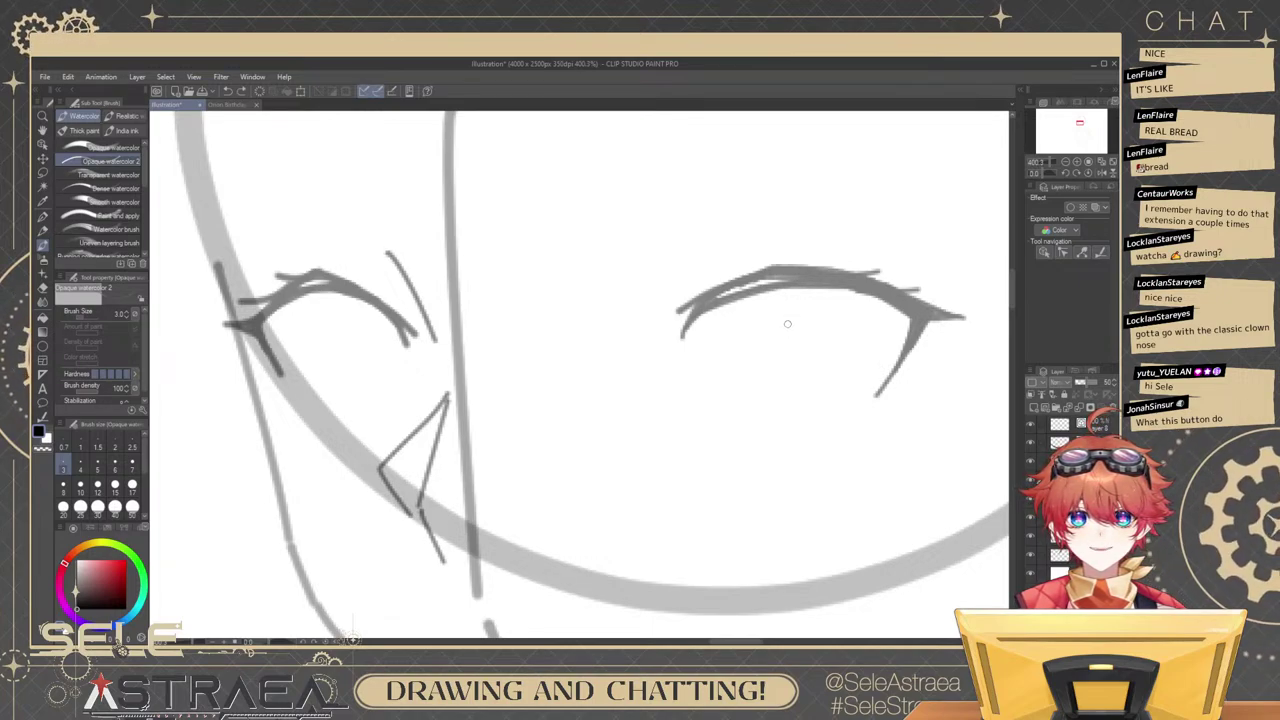
pyautogui.moveTo(782, 302); pyautogui.dragTo(797, 341)
pyautogui.hotkey('ctrl', 'z')
pyautogui.moveTo(784, 292)
pyautogui.mouseDown()
pyautogui.moveTo(804, 369)
pyautogui.moveTo(778, 371)
pyautogui.moveTo(808, 405)
pyautogui.mouseUp()
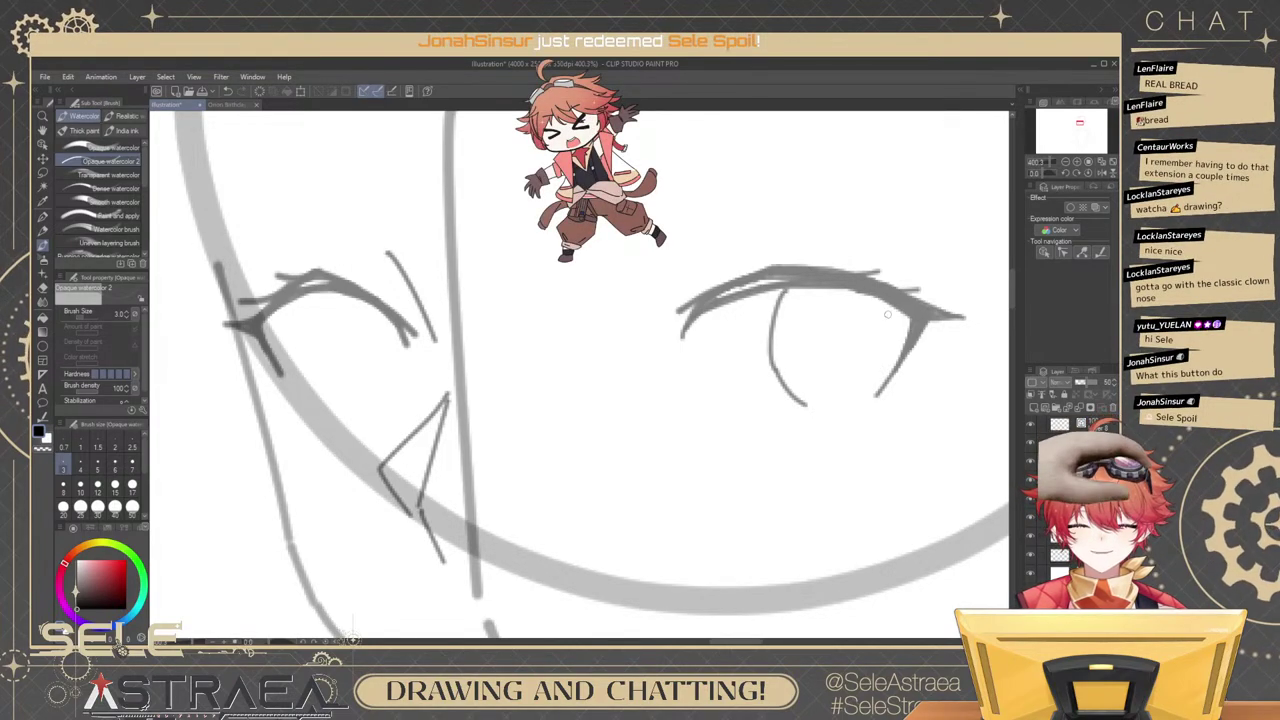
# Draw the iris's outer side curve in the near eye, opposite the inner curve, leaving the bottom open.
pyautogui.moveTo(866, 294); pyautogui.dragTo(867, 395)
pyautogui.hotkey('ctrl', 'z')
pyautogui.hotkey('ctrl', 'z')
pyautogui.moveTo(772, 368); pyautogui.dragTo(804, 404)
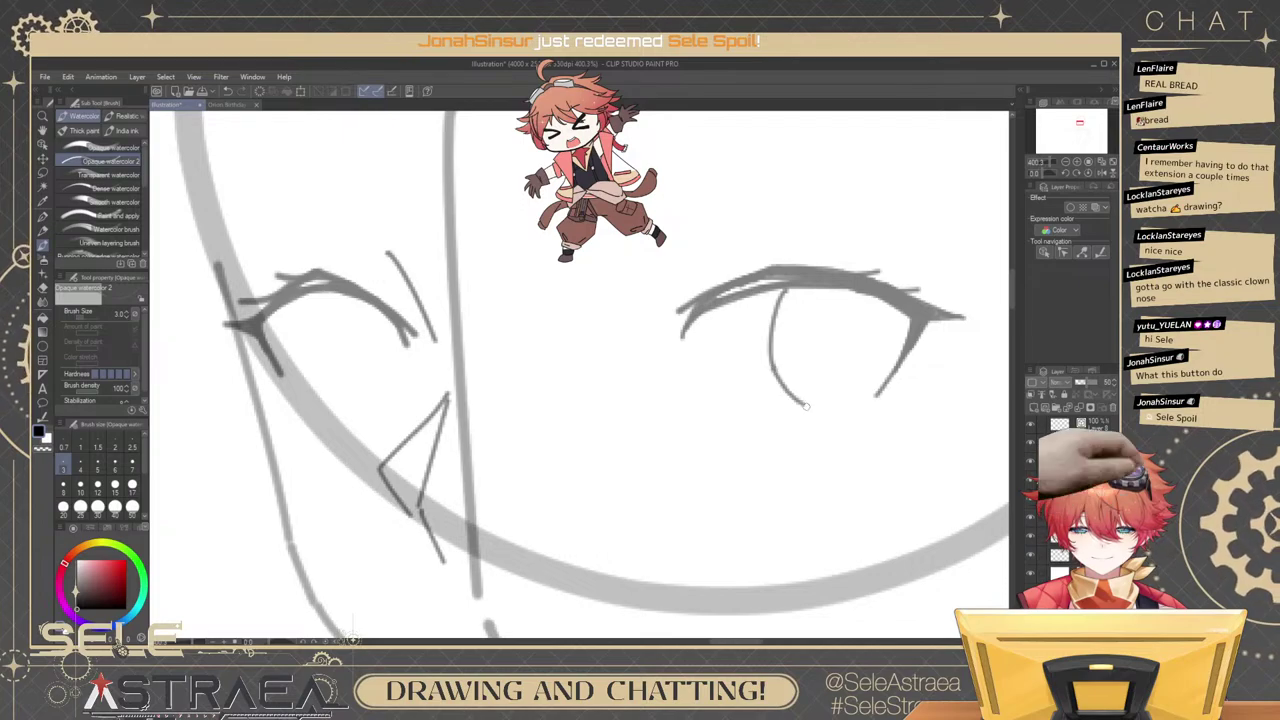
pyautogui.moveTo(864, 296); pyautogui.dragTo(862, 403)
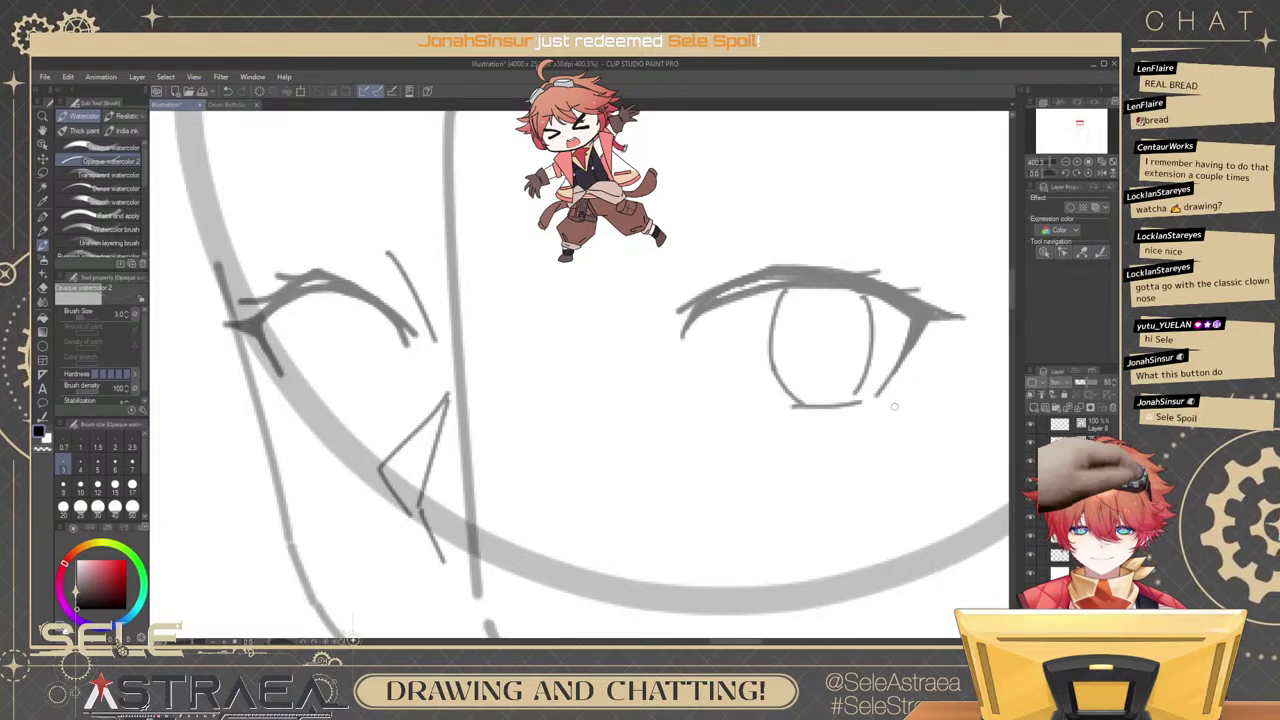
pyautogui.hotkey('ctrl', 'z')
pyautogui.moveTo(784, 404); pyautogui.dragTo(864, 398)
pyautogui.hotkey('ctrl', 'z')
# Rework the outer side curve of the near eye's iris so it bulges slightly further outwards.
pyautogui.keyDown('ctrl'); pyautogui.click(872, 337); pyautogui.keyUp('ctrl')
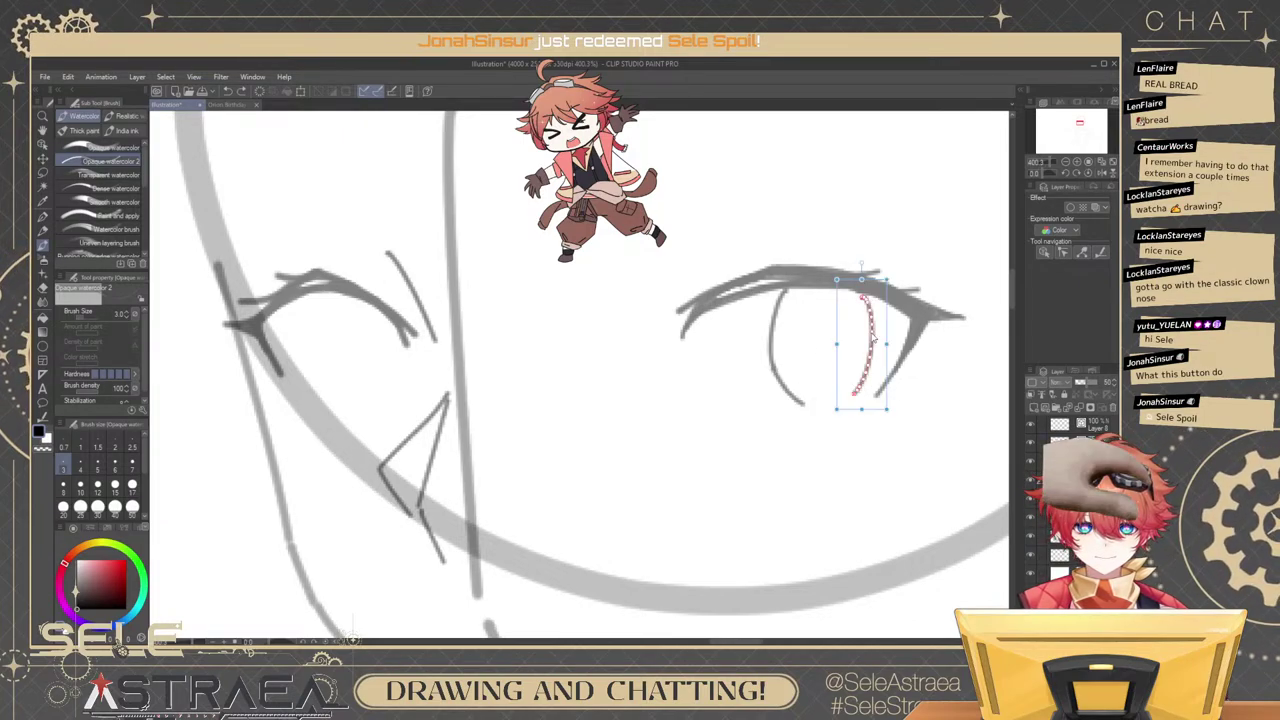
pyautogui.hotkey('ctrl', 'z')
pyautogui.moveTo(850, 288); pyautogui.dragTo(860, 391)
pyautogui.hotkey('ctrl', 'z')
pyautogui.moveTo(879, 349); pyautogui.dragTo(866, 338)
pyautogui.moveTo(833, 270)
pyautogui.mouseDown()
pyautogui.moveTo(840, 370)
pyautogui.moveTo(850, 342)
pyautogui.moveTo(842, 384)
pyautogui.mouseUp()
pyautogui.hotkey('ctrl', 'z')
pyautogui.hotkey('ctrl', 'z')
pyautogui.hotkey('ctrl', 'z')
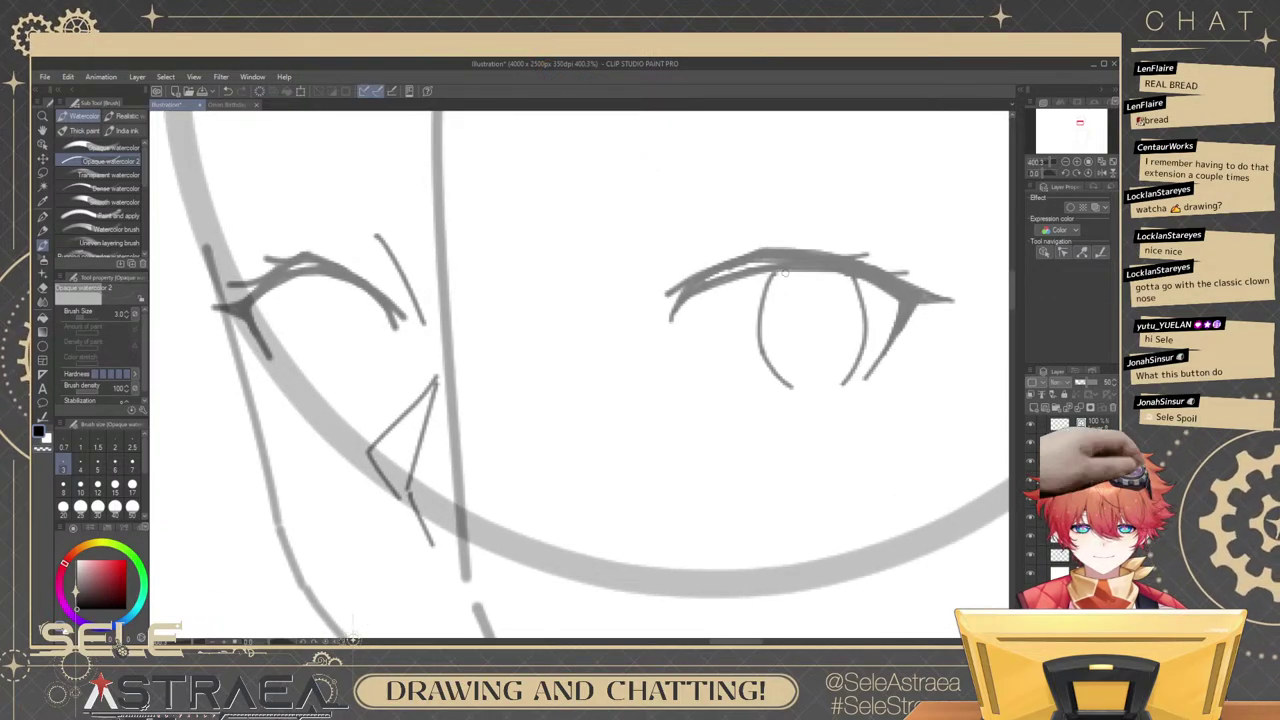
# Round off the top of the near eye's iris beneath the lash line and thicken its outer edge.
pyautogui.moveTo(782, 271)
pyautogui.mouseDown()
pyautogui.moveTo(765, 314)
pyautogui.moveTo(777, 280)
pyautogui.moveTo(765, 314)
pyautogui.moveTo(822, 271)
pyautogui.moveTo(862, 285)
pyautogui.moveTo(865, 333)
pyautogui.mouseUp()
pyautogui.hotkey('ctrl', 'z')
pyautogui.hotkey('ctrl', 'z')
pyautogui.hotkey('ctrl', 'z')
pyautogui.hotkey('ctrl', 'z')
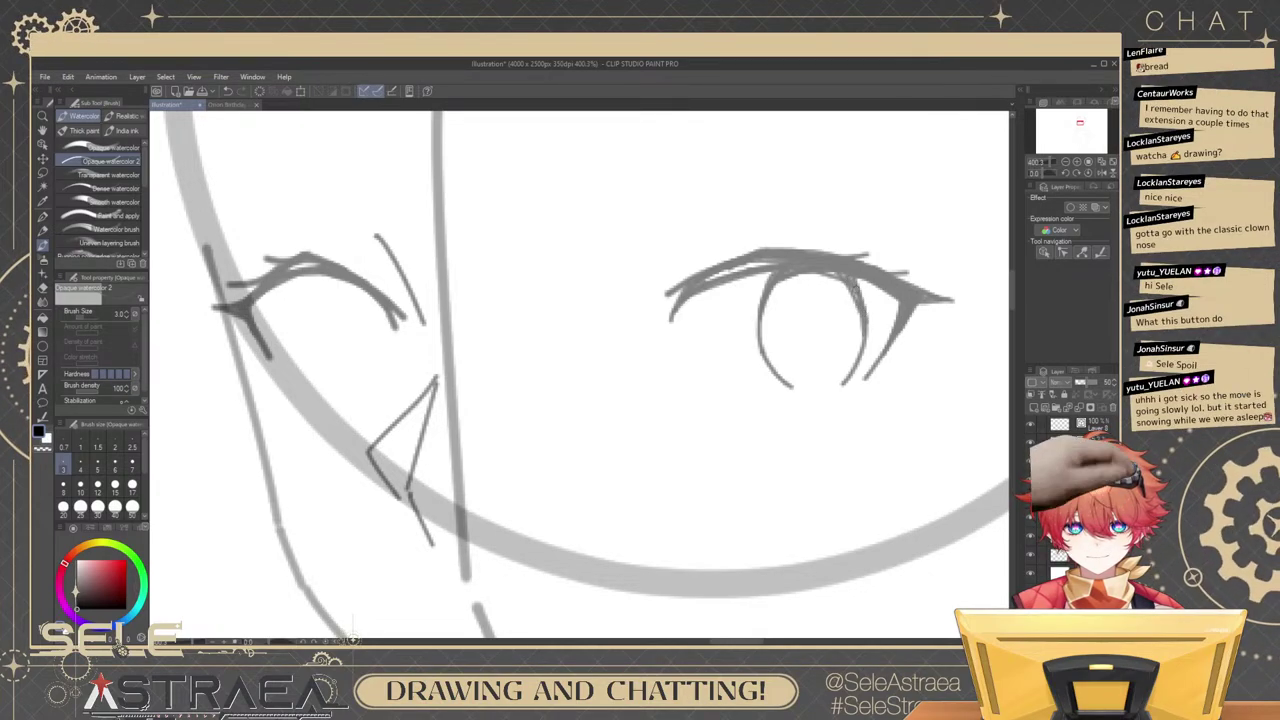
# Draw a slightly slanted lower eyelid line under the near eye's iris, with a short tick at its inner end.
pyautogui.scroll(-5, 847, 270)
pyautogui.scroll(4, 867, 273)
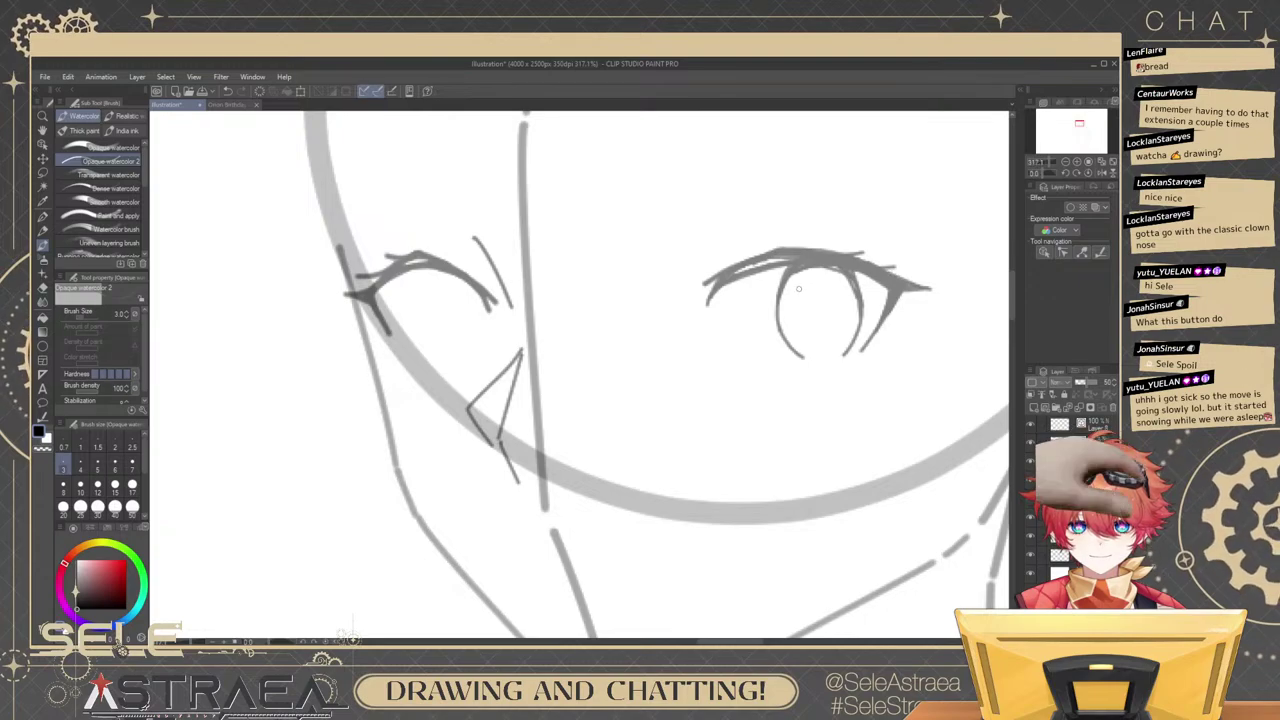
pyautogui.moveTo(841, 383); pyautogui.dragTo(821, 472)
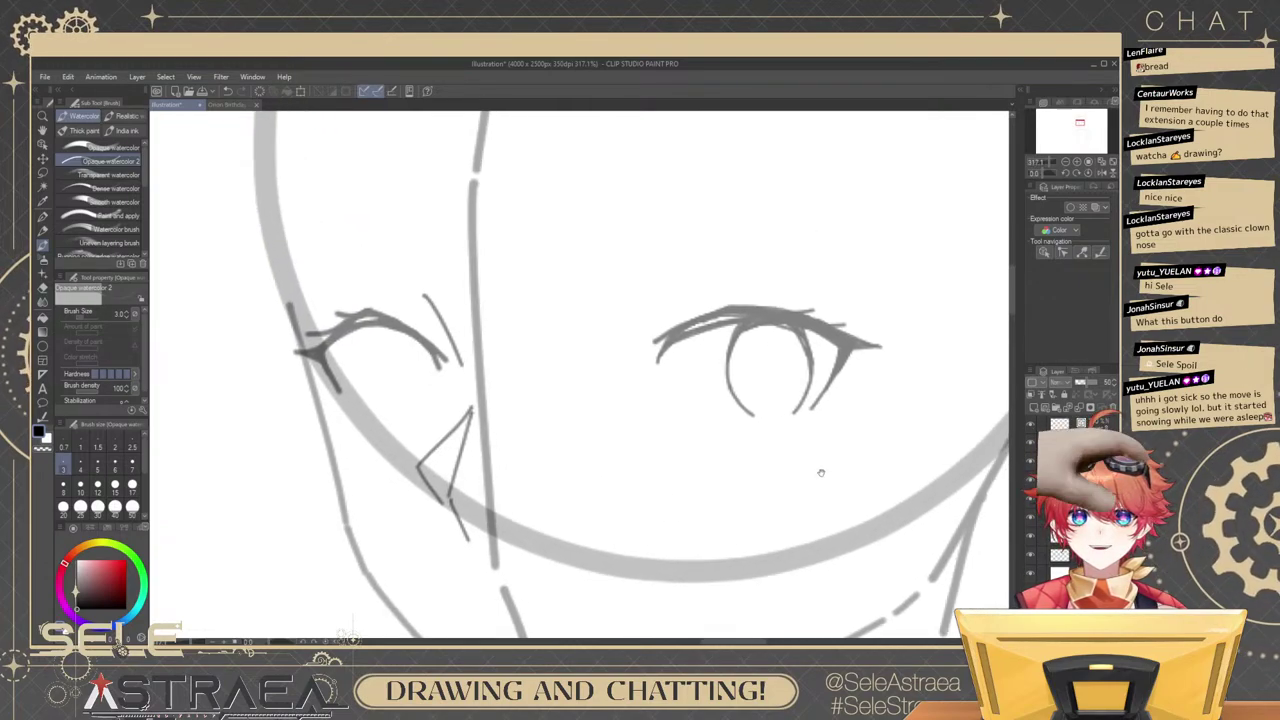
pyautogui.scroll(-3, 832, 466)
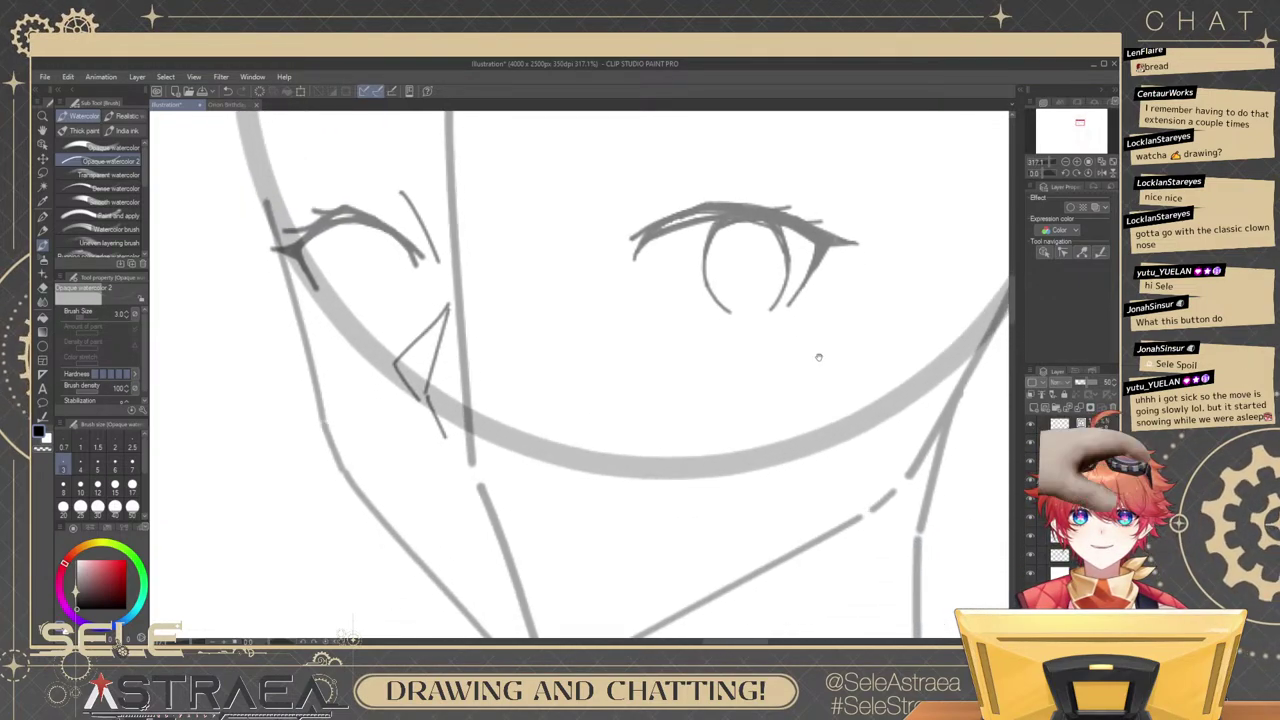
pyautogui.moveTo(822, 416)
pyautogui.mouseDown()
pyautogui.moveTo(851, 421)
pyautogui.moveTo(873, 364)
pyautogui.moveTo(970, 251)
pyautogui.mouseUp()
pyautogui.hotkey('ctrl', 'z')
pyautogui.moveTo(730, 336)
pyautogui.mouseDown()
pyautogui.moveTo(823, 376)
pyautogui.moveTo(804, 371)
pyautogui.moveTo(851, 375)
pyautogui.moveTo(745, 367)
pyautogui.mouseUp()
pyautogui.scroll(2, 822, 376)
pyautogui.hotkey('ctrl', 'z')
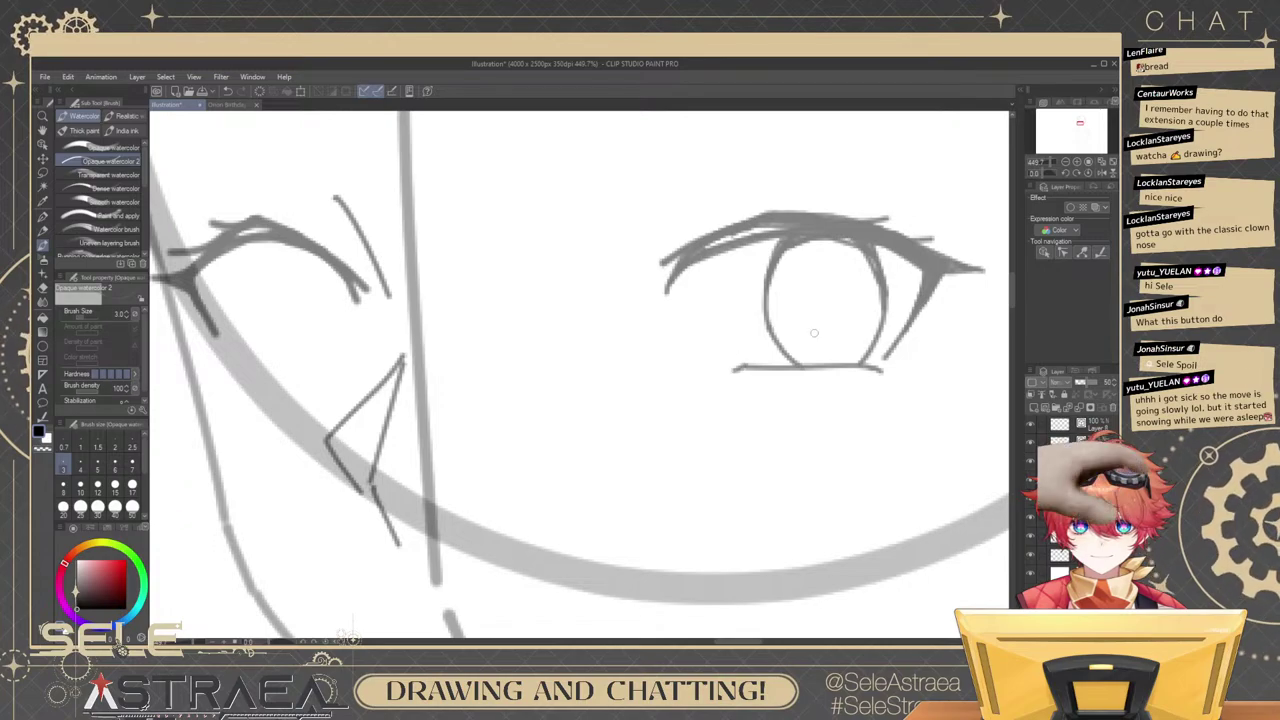
pyautogui.hotkey('ctrl', 'z')
pyautogui.moveTo(872, 367)
pyautogui.mouseDown()
pyautogui.moveTo(746, 371)
pyautogui.moveTo(881, 369)
pyautogui.moveTo(758, 376)
pyautogui.mouseUp()
pyautogui.hotkey('ctrl', 'z')
pyautogui.hotkey('ctrl', 'z')
pyautogui.hotkey('ctrl', 'z')
pyautogui.moveTo(770, 311); pyautogui.dragTo(810, 303)
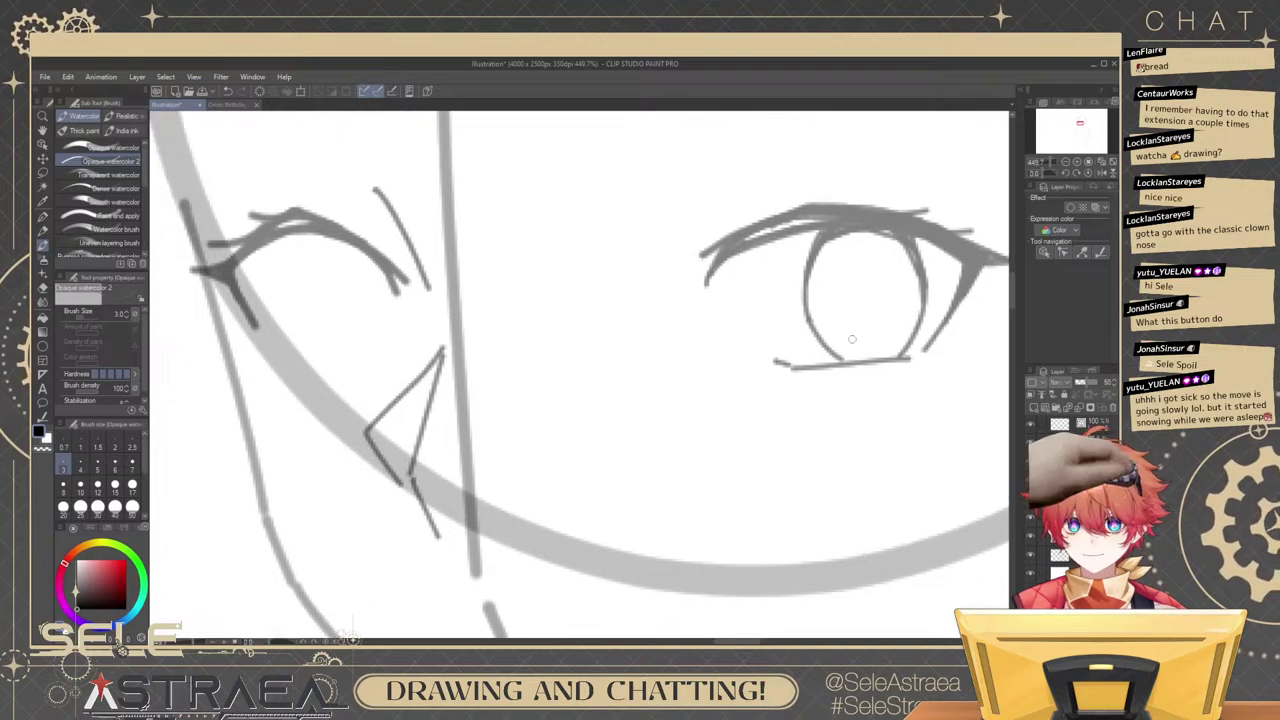
# Try scribbled test strokes below and beside the near eye with Opaque watercolor 2, and with Opaque watercolor at sizes 25 and 6.
pyautogui.moveTo(657, 397)
pyautogui.mouseDown()
pyautogui.moveTo(711, 449)
pyautogui.moveTo(785, 445)
pyautogui.moveTo(845, 465)
pyautogui.mouseUp()
pyautogui.moveTo(835, 415)
pyautogui.mouseDown()
pyautogui.moveTo(915, 486)
pyautogui.moveTo(896, 481)
pyautogui.mouseUp()
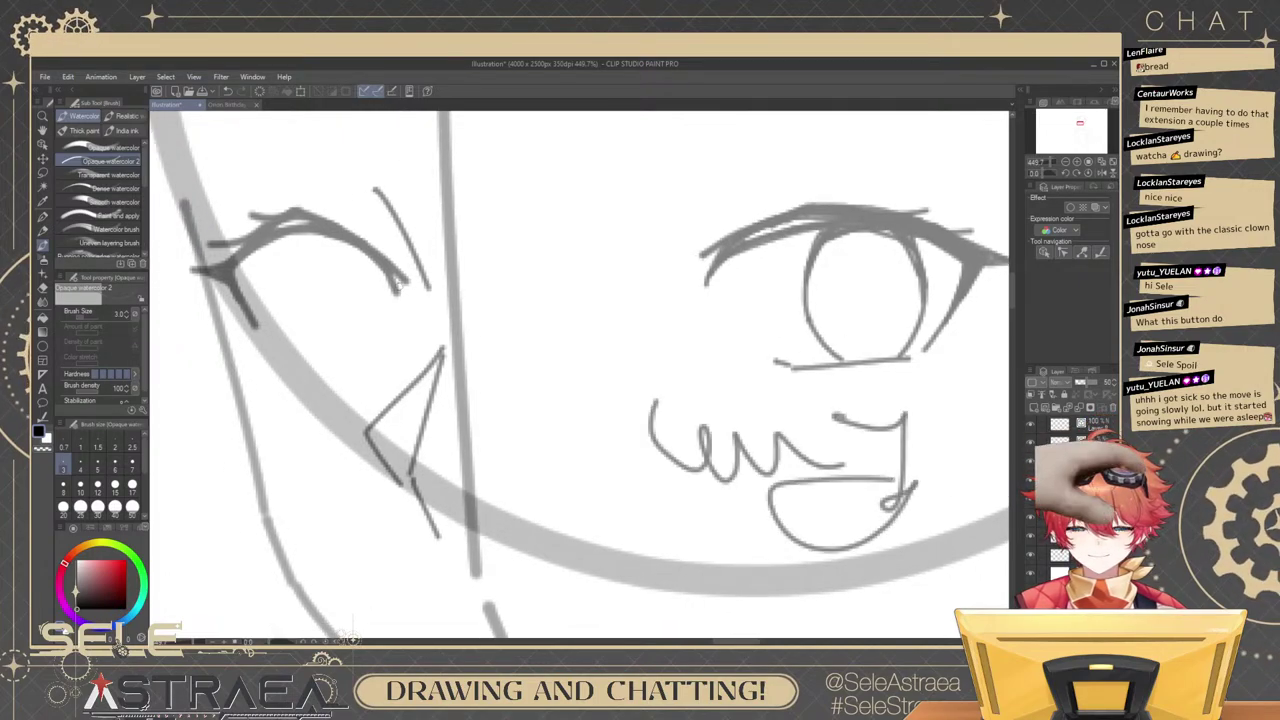
pyautogui.click(100, 148)
pyautogui.click(115, 505)
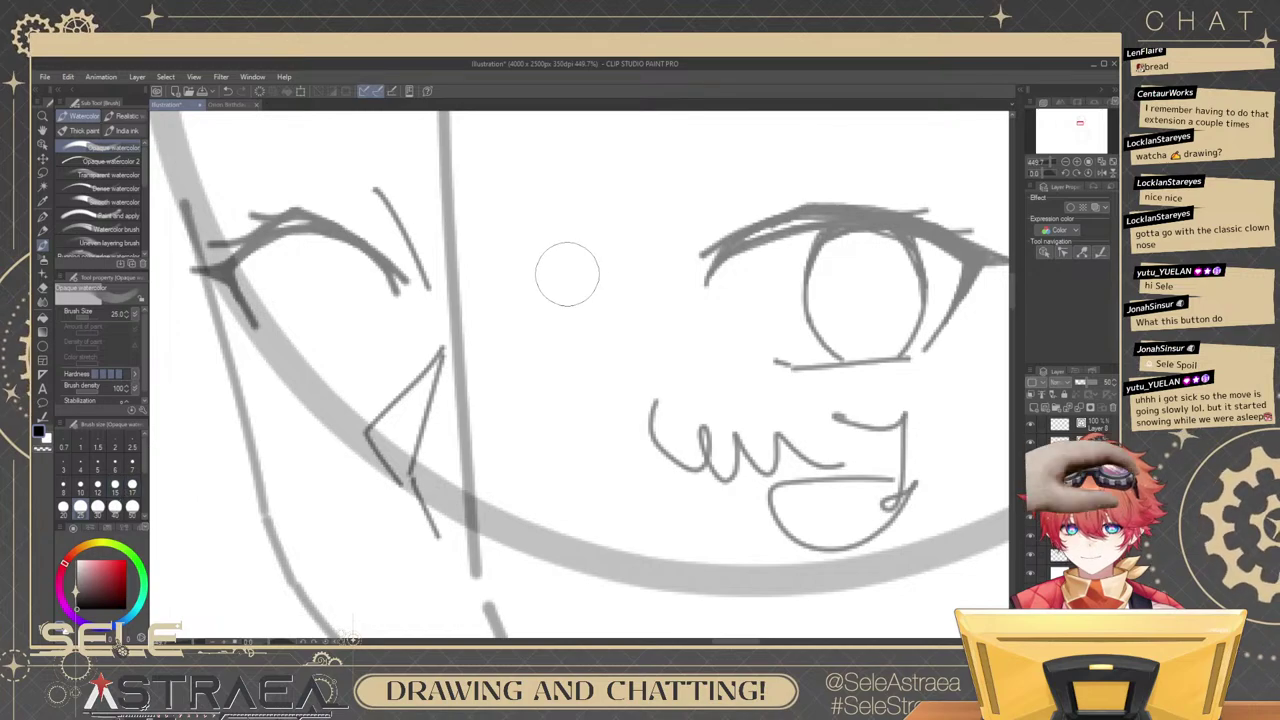
pyautogui.moveTo(570, 268)
pyautogui.mouseDown()
pyautogui.moveTo(564, 447)
pyautogui.moveTo(645, 257)
pyautogui.mouseUp()
pyautogui.hotkey('ctrl', 'z')
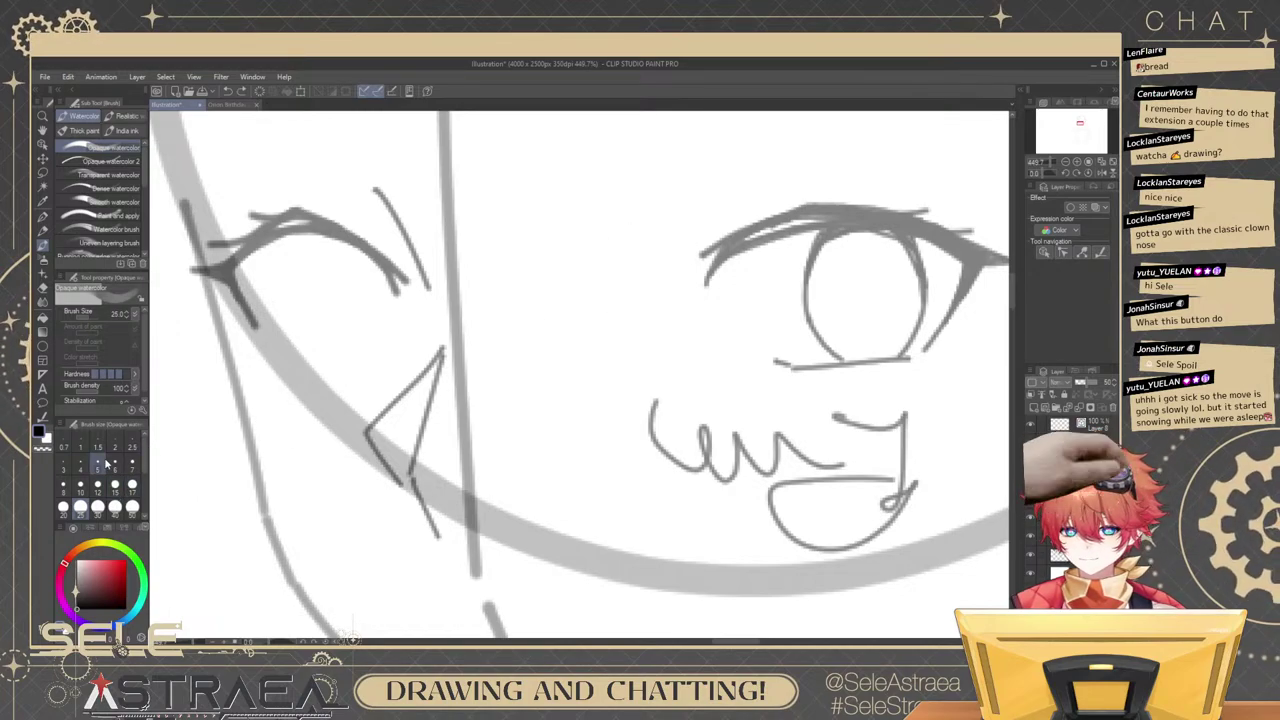
pyautogui.click(115, 463)
pyautogui.moveTo(556, 246); pyautogui.dragTo(562, 308)
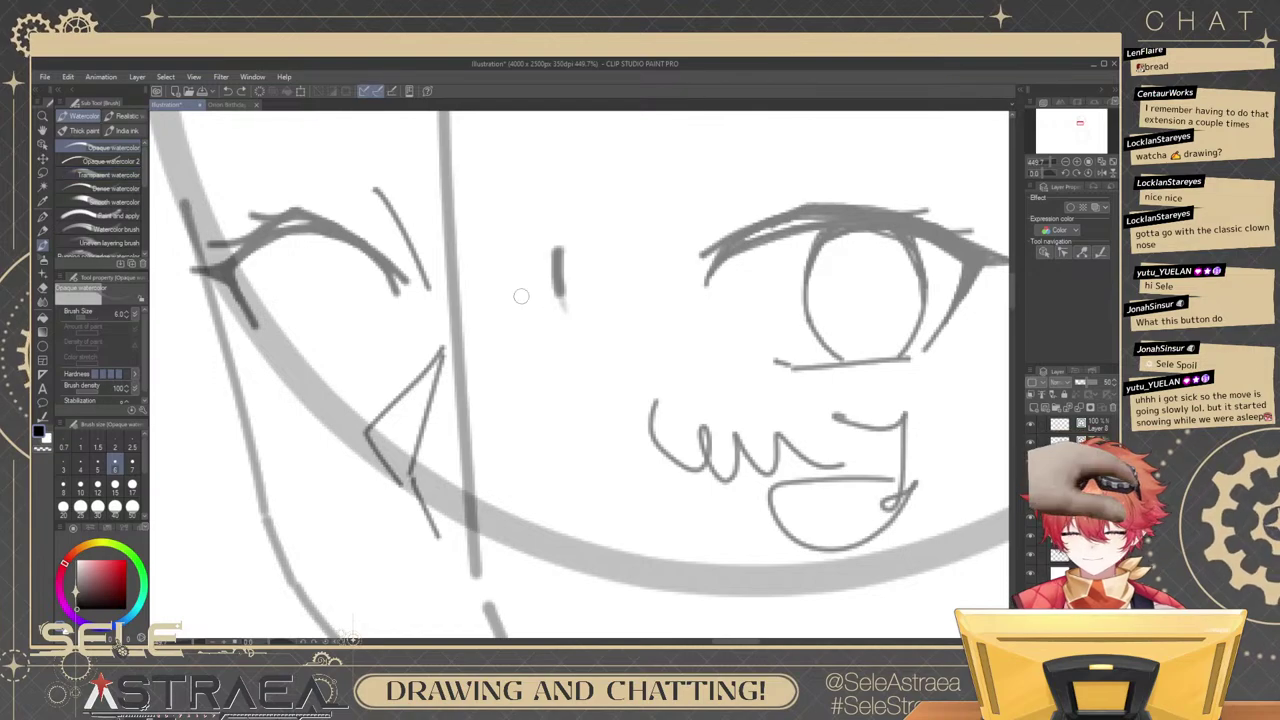
# Try a long curved G-pen stroke between the eyes, and undo all the test strokes and scribbles.
pyautogui.press('p')
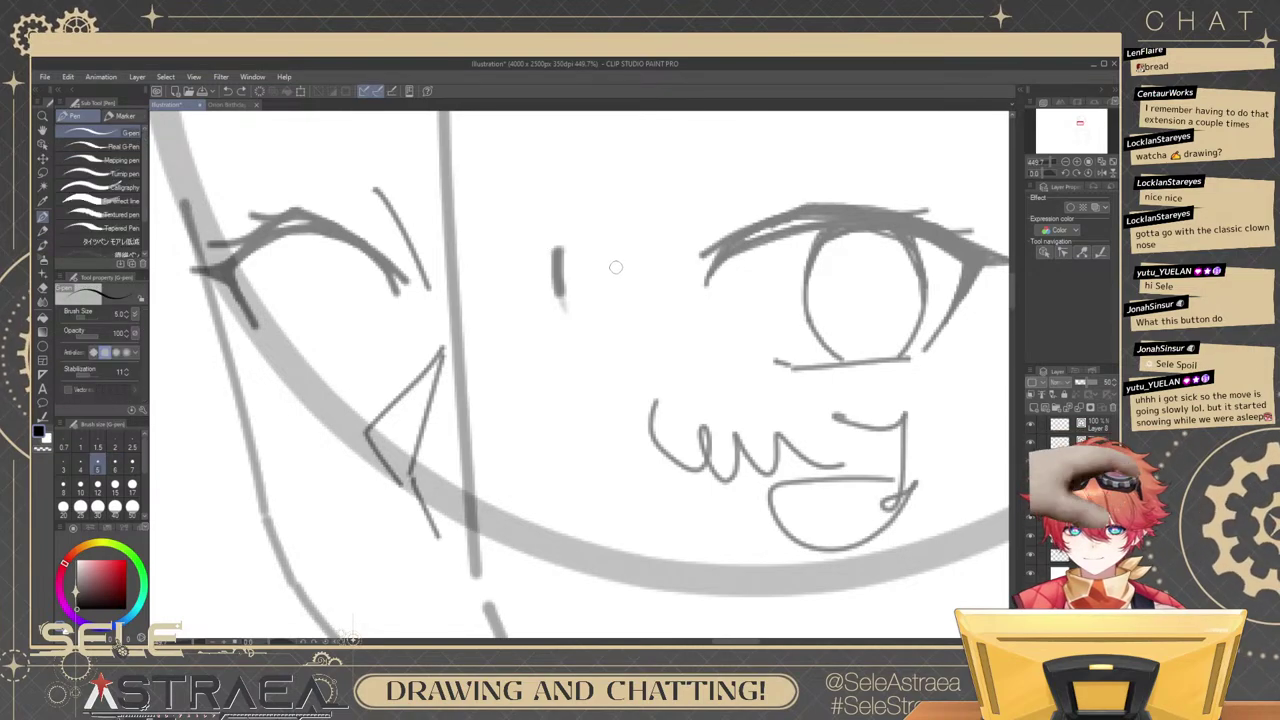
pyautogui.moveTo(637, 259)
pyautogui.mouseDown()
pyautogui.moveTo(610, 359)
pyautogui.moveTo(613, 492)
pyautogui.moveTo(631, 538)
pyautogui.moveTo(693, 568)
pyautogui.mouseUp()
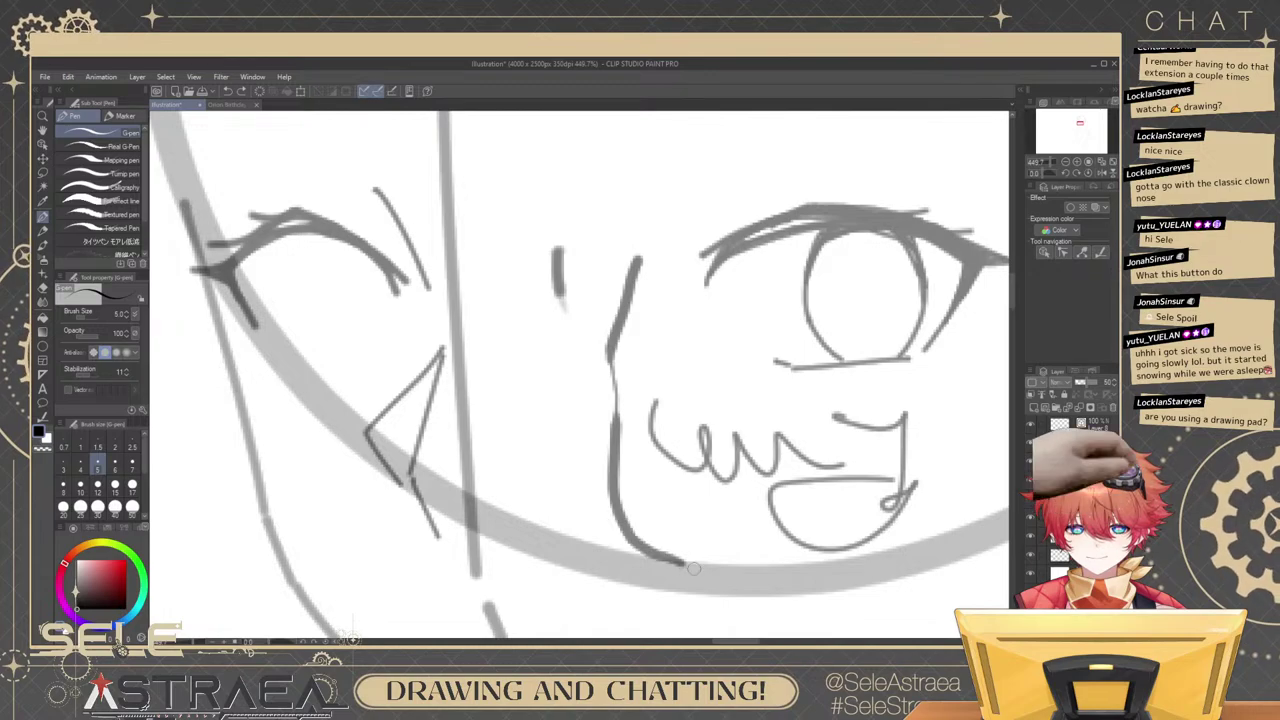
pyautogui.hotkey('ctrl', 'z')
pyautogui.hotkey('ctrl', 'z')
pyautogui.hotkey('ctrl', 'z')
pyautogui.hotkey('ctrl', 'z')
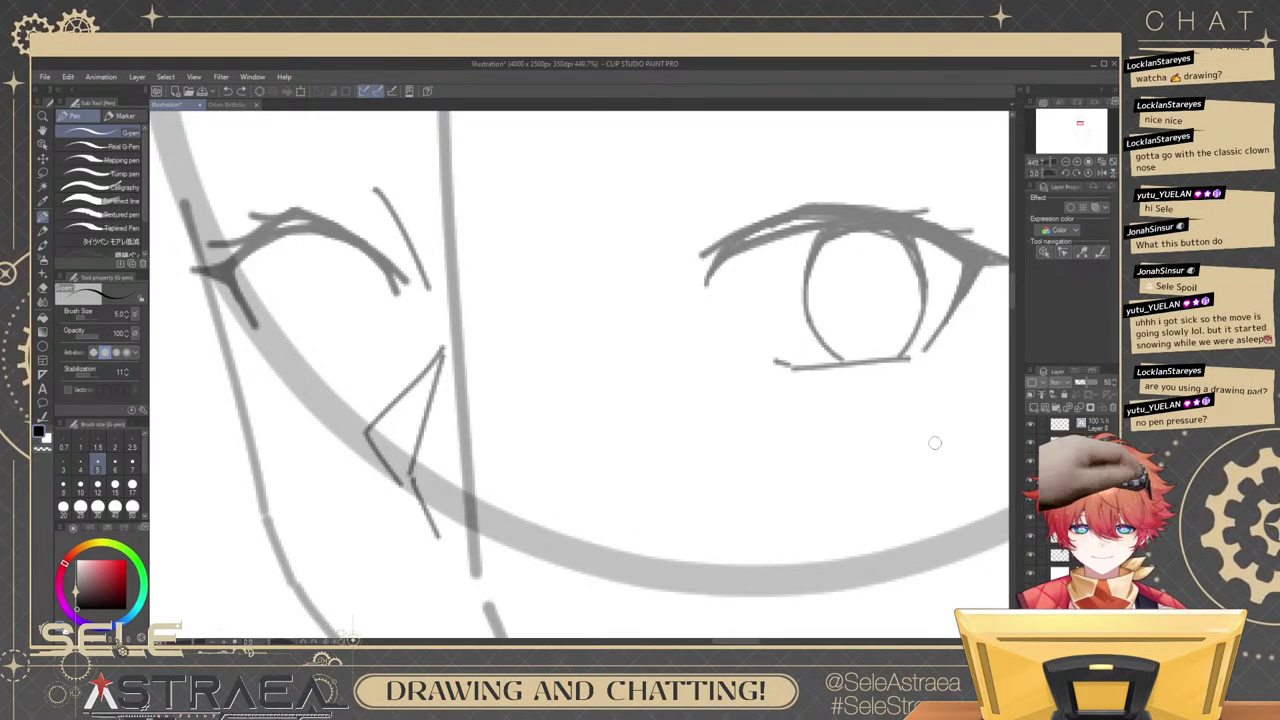
# Return to the Opaque watercolor 2 brush, try a test stroke beneath the near eye and undo it.
pyautogui.press('b')
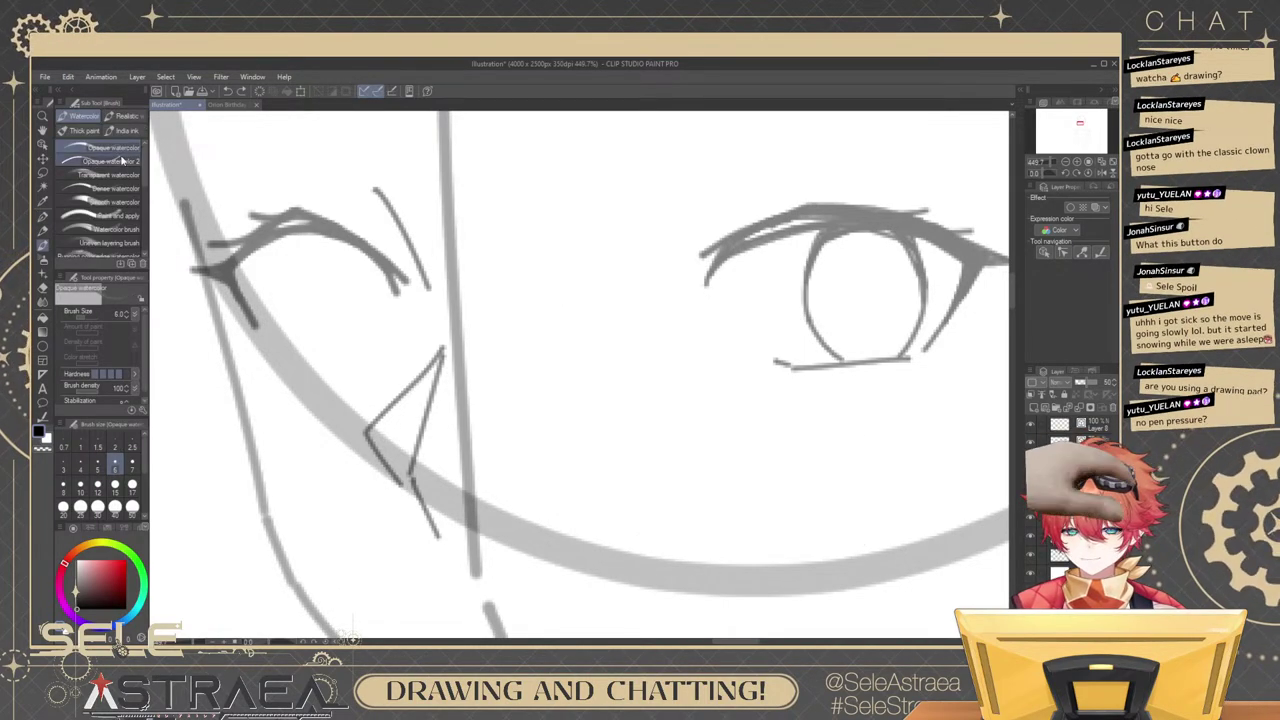
pyautogui.click(122, 160)
pyautogui.moveTo(636, 370)
pyautogui.mouseDown()
pyautogui.moveTo(696, 362)
pyautogui.moveTo(940, 445)
pyautogui.mouseUp()
pyautogui.hotkey('ctrl', 'z')
pyautogui.hotkey('ctrl', 'z')
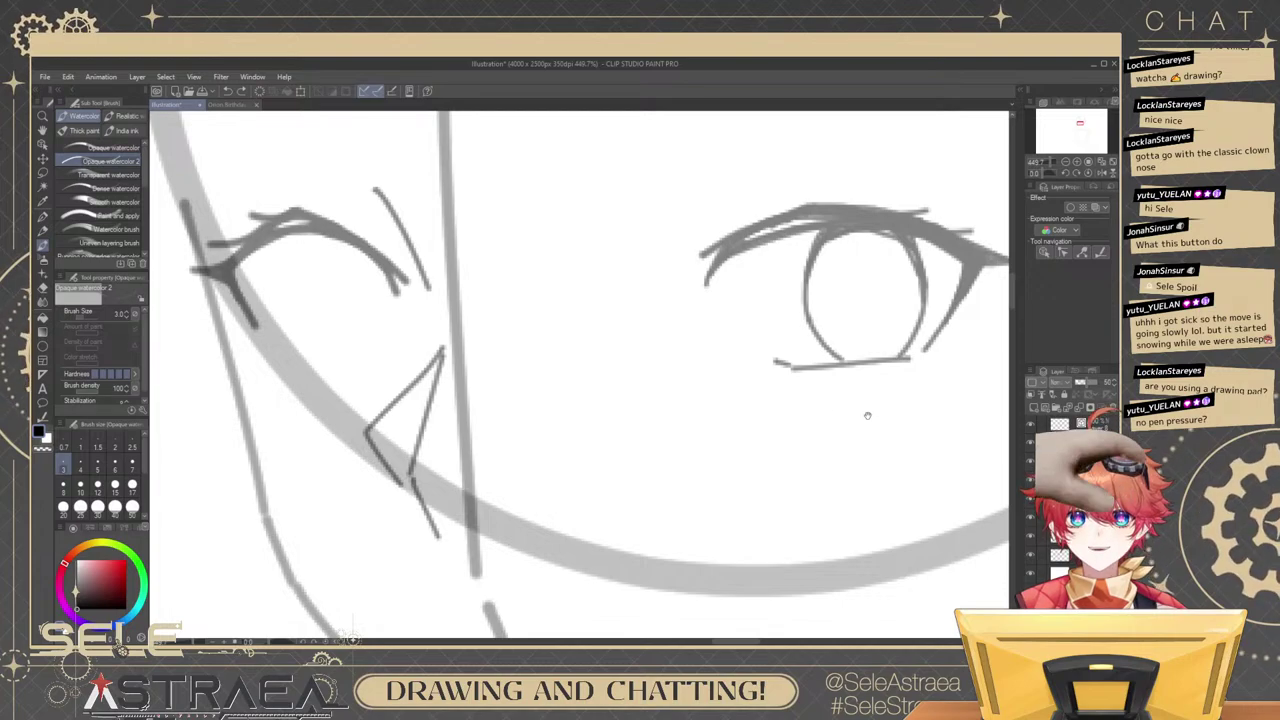
pyautogui.moveTo(867, 415)
pyautogui.mouseDown()
pyautogui.moveTo(834, 443)
pyautogui.moveTo(860, 384)
pyautogui.mouseUp()
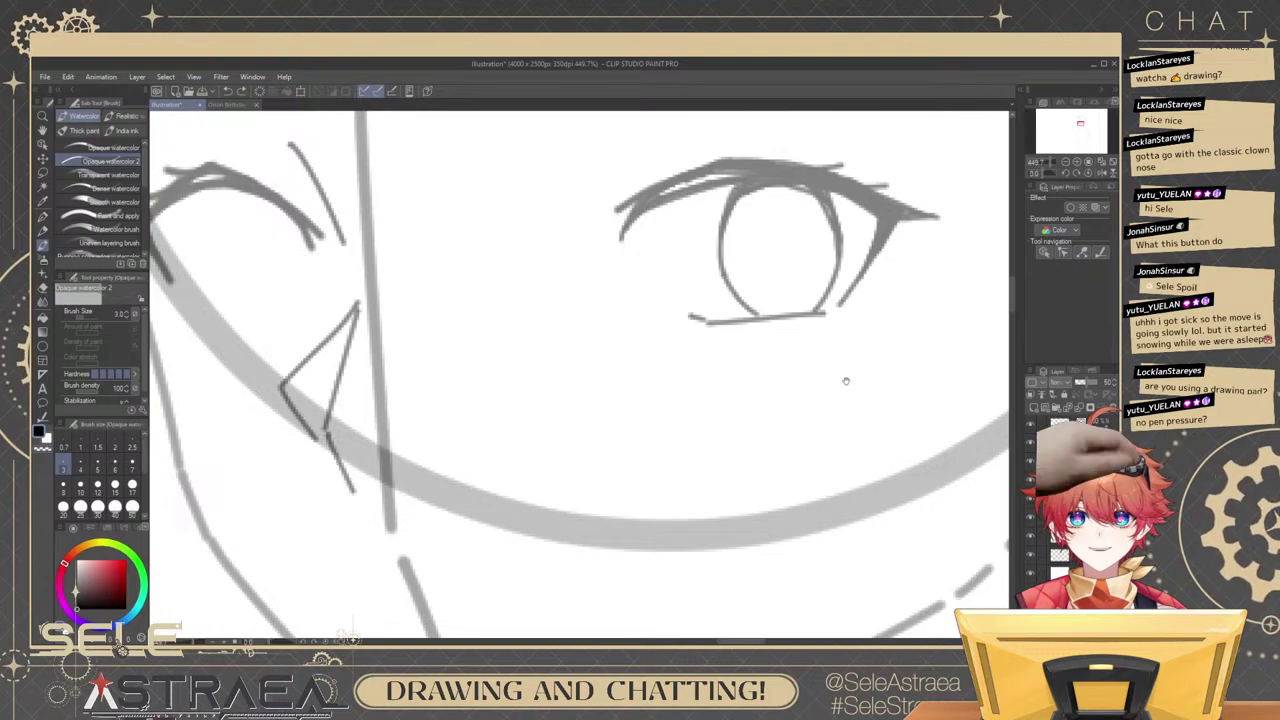
pyautogui.moveTo(869, 360); pyautogui.dragTo(818, 398)
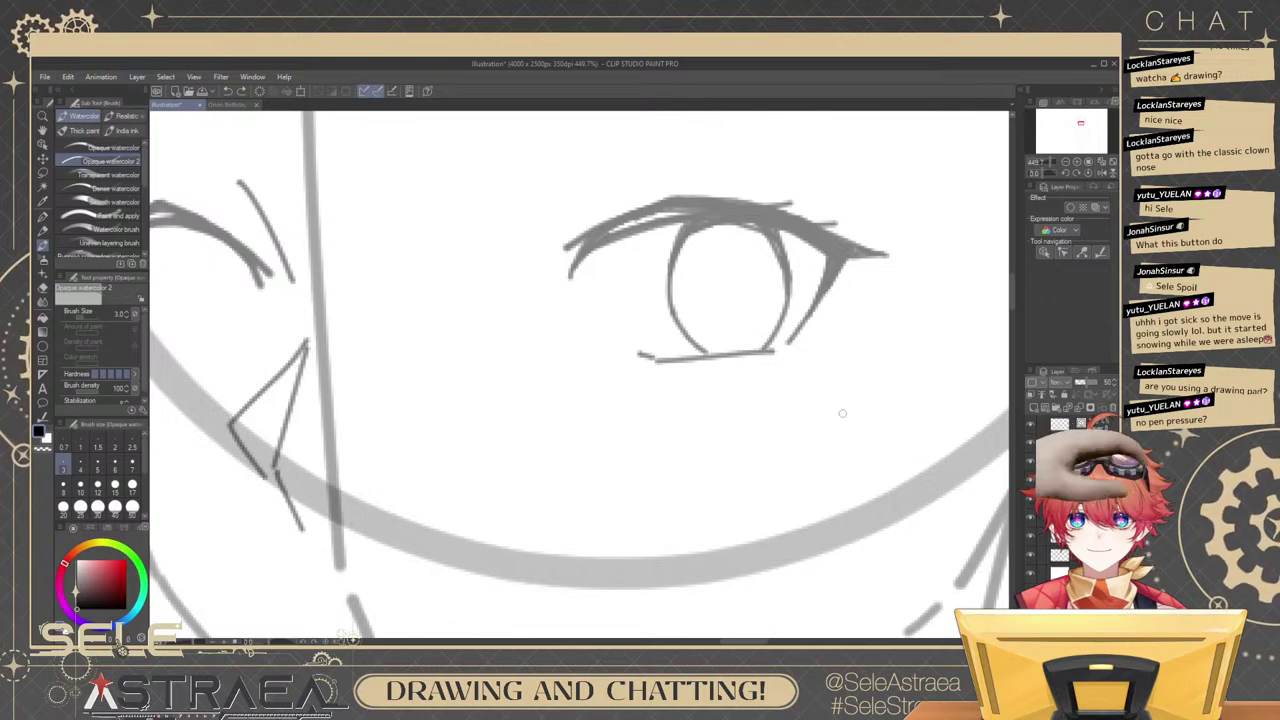
pyautogui.moveTo(846, 400); pyautogui.dragTo(828, 372)
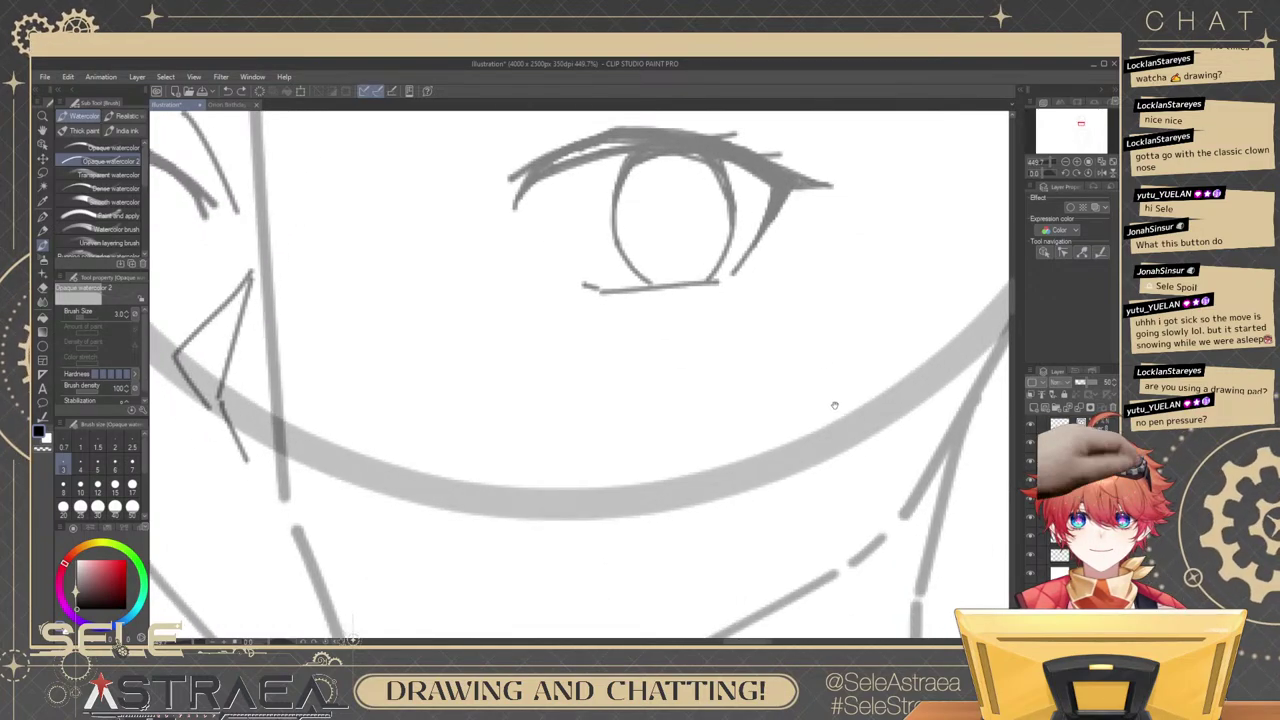
pyautogui.moveTo(830, 309); pyautogui.dragTo(831, 408)
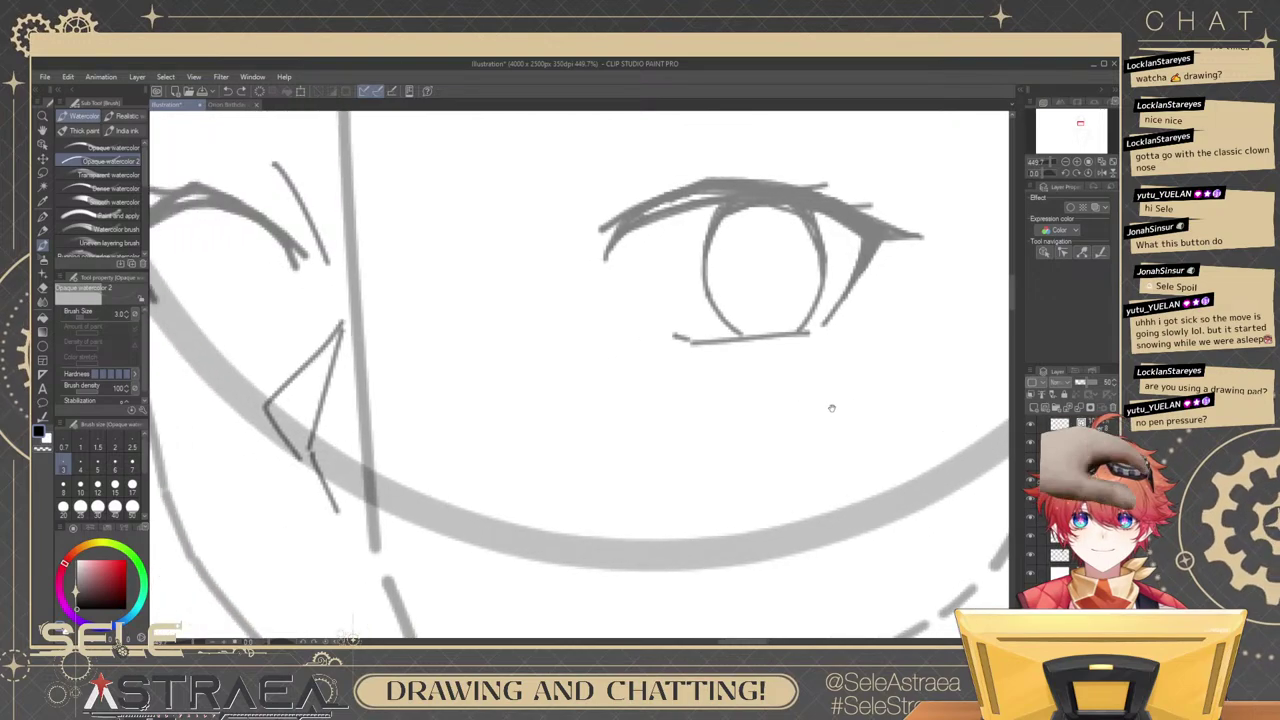
pyautogui.scroll(3, 814, 397)
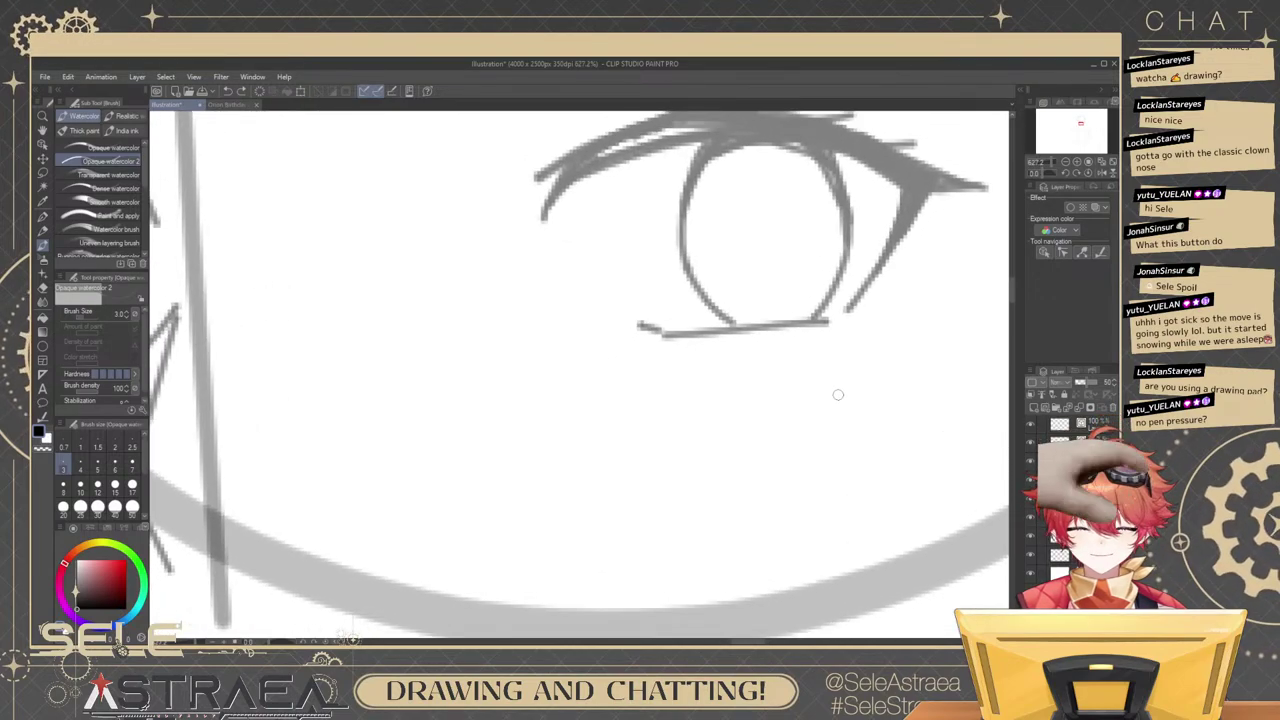
pyautogui.moveTo(674, 428)
pyautogui.mouseDown()
pyautogui.moveTo(891, 426)
pyautogui.moveTo(957, 405)
pyautogui.mouseUp()
pyautogui.moveTo(974, 335); pyautogui.dragTo(938, 338)
pyautogui.moveTo(960, 342)
pyautogui.mouseDown()
pyautogui.moveTo(841, 363)
pyautogui.moveTo(869, 377)
pyautogui.moveTo(871, 411)
pyautogui.moveTo(754, 351)
pyautogui.mouseUp()
pyautogui.hotkey('ctrl', 'z')
pyautogui.moveTo(811, 335); pyautogui.dragTo(831, 340)
pyautogui.moveTo(848, 294); pyautogui.dragTo(931, 323)
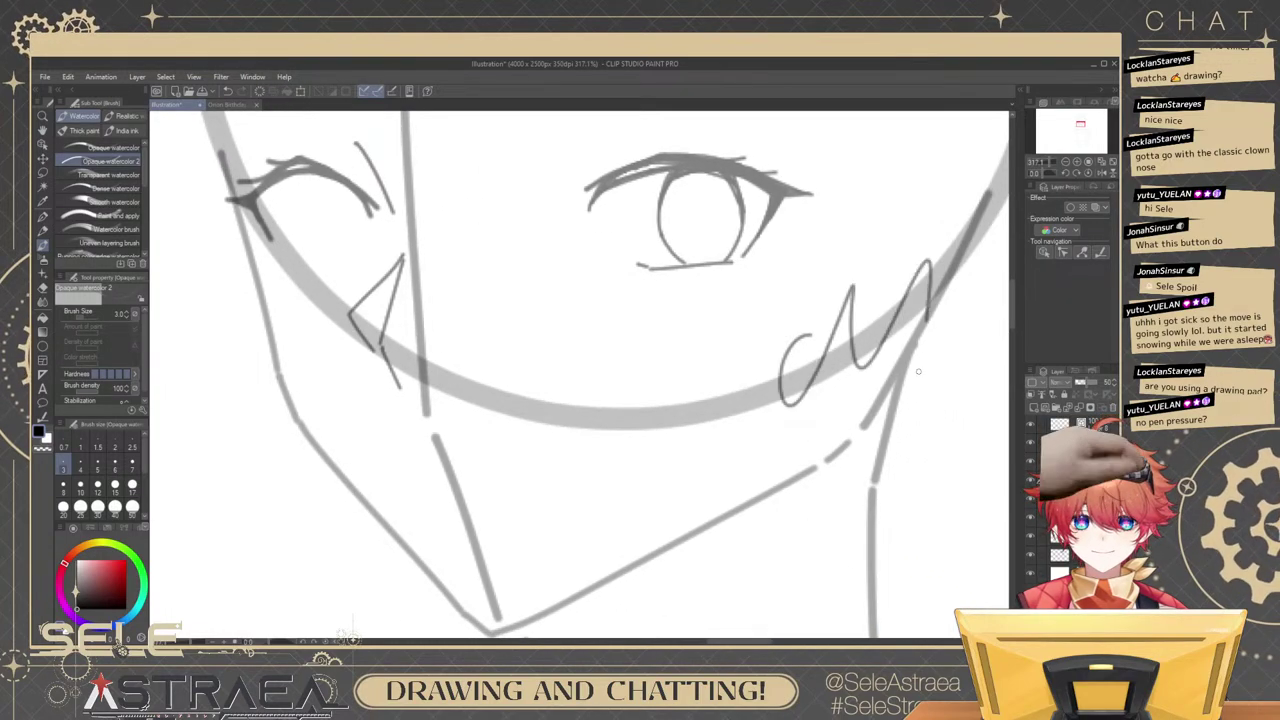
pyautogui.hotkey('ctrl', 'z')
pyautogui.moveTo(751, 351); pyautogui.dragTo(813, 465)
pyautogui.moveTo(747, 438); pyautogui.dragTo(761, 424)
pyautogui.scroll(2, 761, 424)
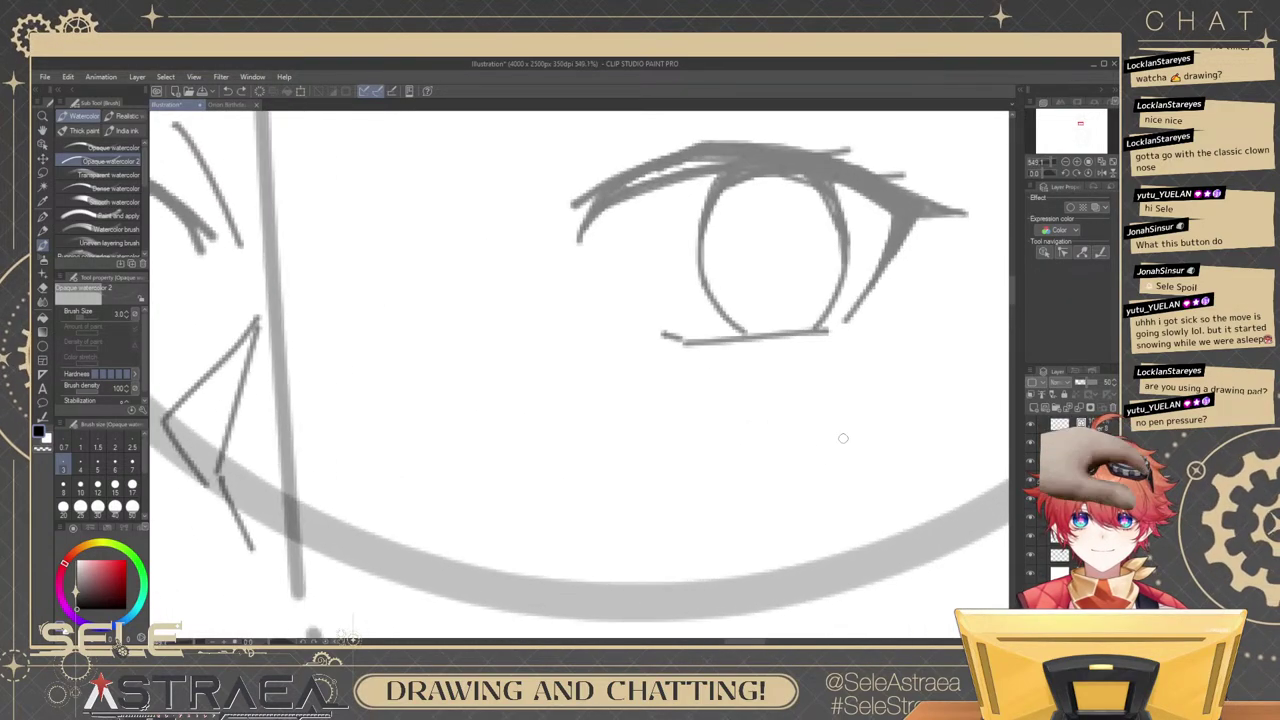
# Adjust the inner tick of the near eye's lower lid line and add a short downward tick at its outer end.
pyautogui.hotkey('ctrl', 't')
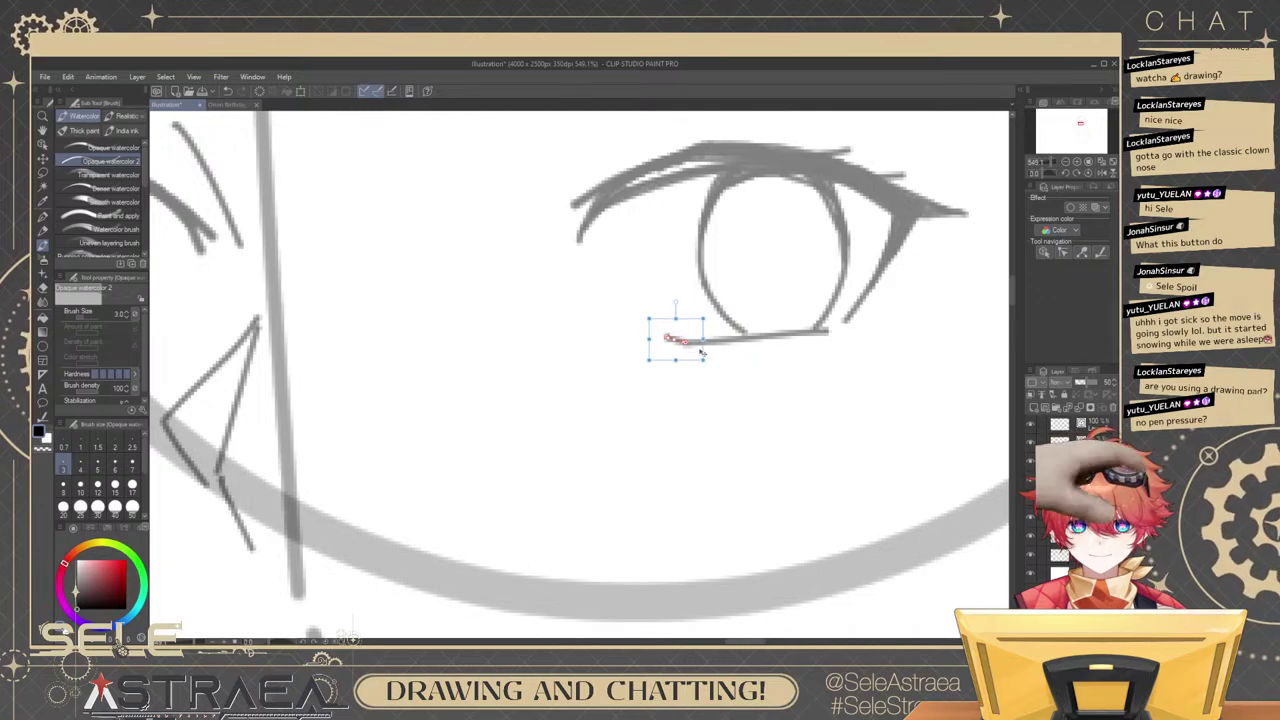
pyautogui.press('Return')
pyautogui.moveTo(668, 339); pyautogui.dragTo(632, 350)
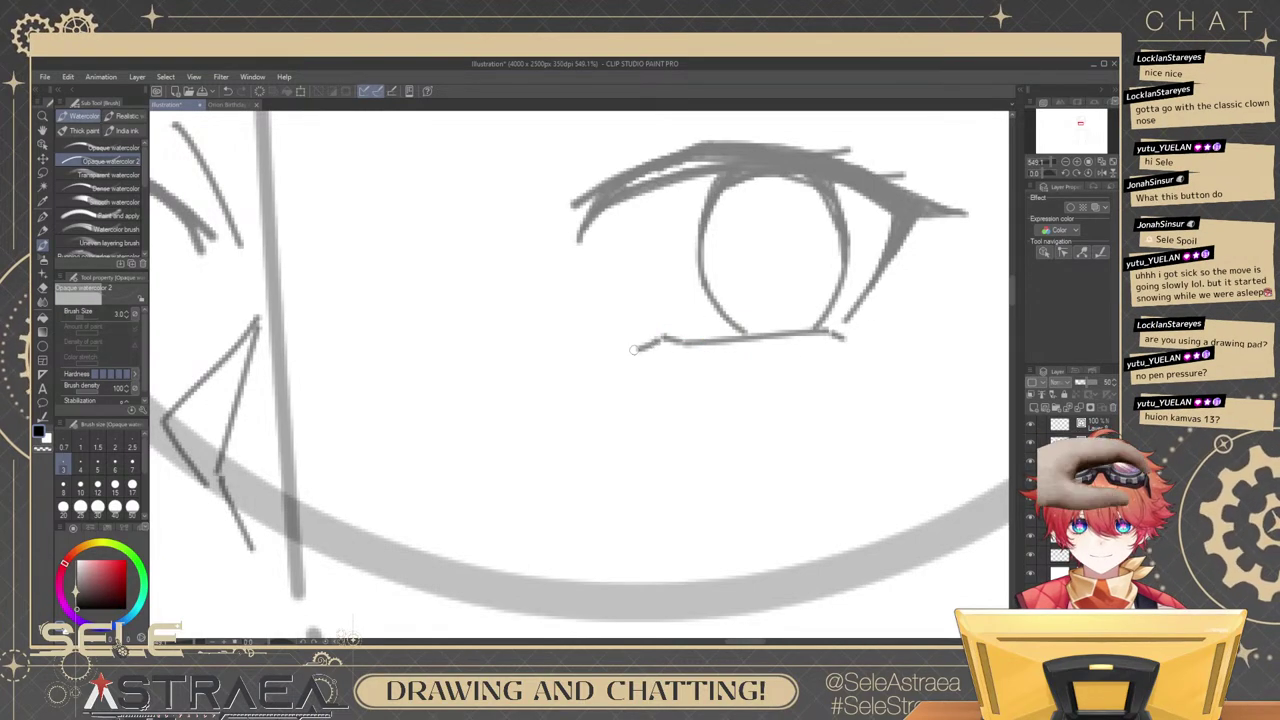
pyautogui.hotkey('ctrl', 'z')
pyautogui.hotkey('ctrl', 'z')
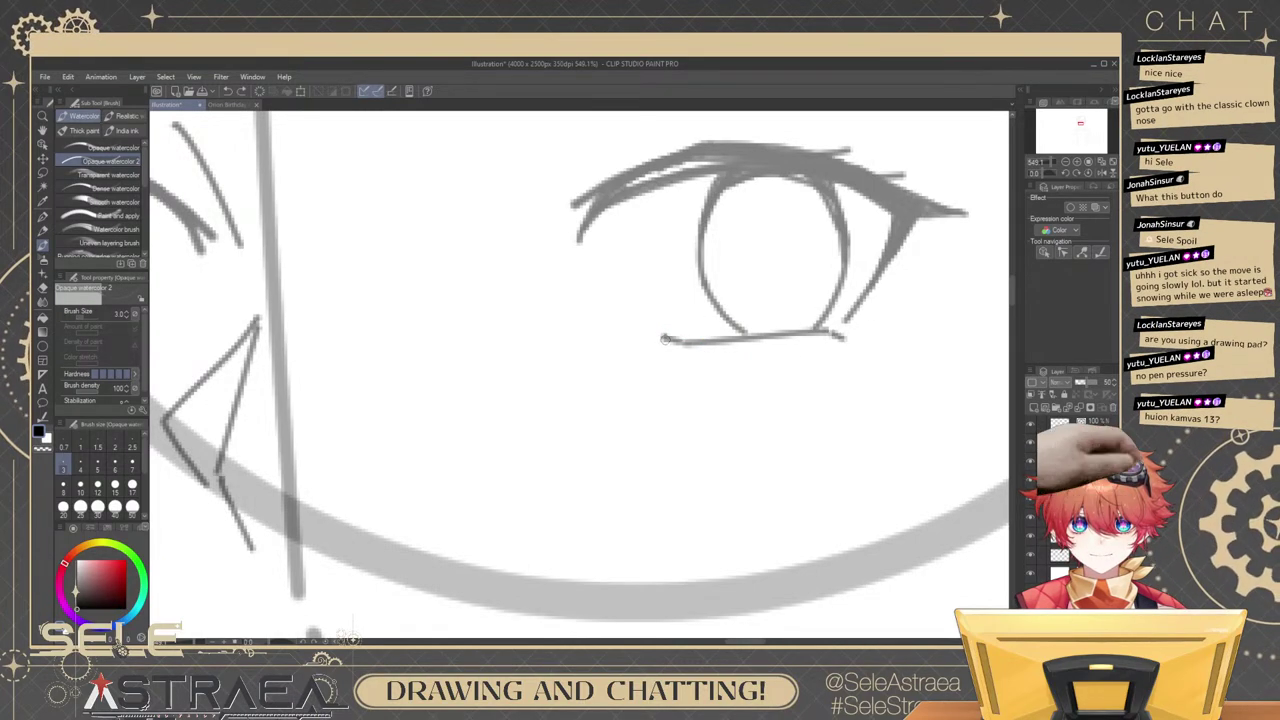
pyautogui.scroll(-4, 876, 291)
pyautogui.moveTo(926, 303); pyautogui.dragTo(868, 347)
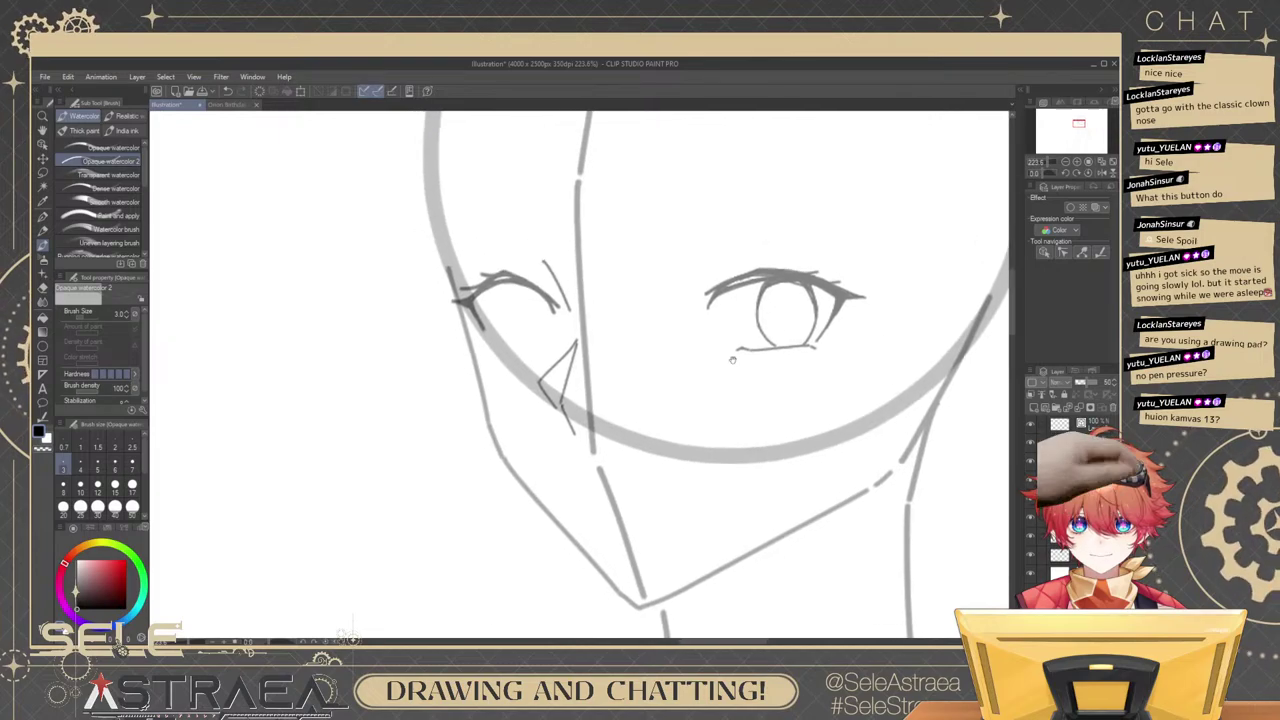
pyautogui.moveTo(734, 357); pyautogui.dragTo(807, 354)
pyautogui.scroll(5, 860, 345)
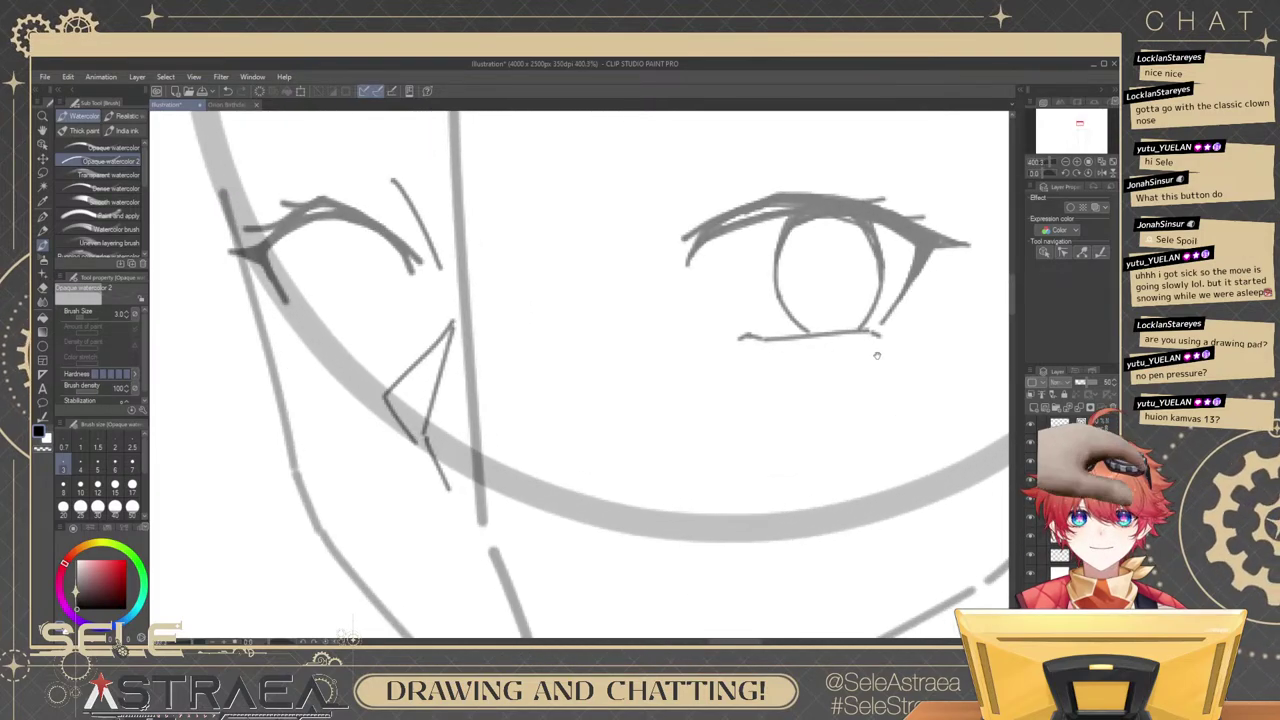
# Erase the near eye's whole lower lid line with its end ticks, using the Vector and Rough erasers.
pyautogui.press('e')
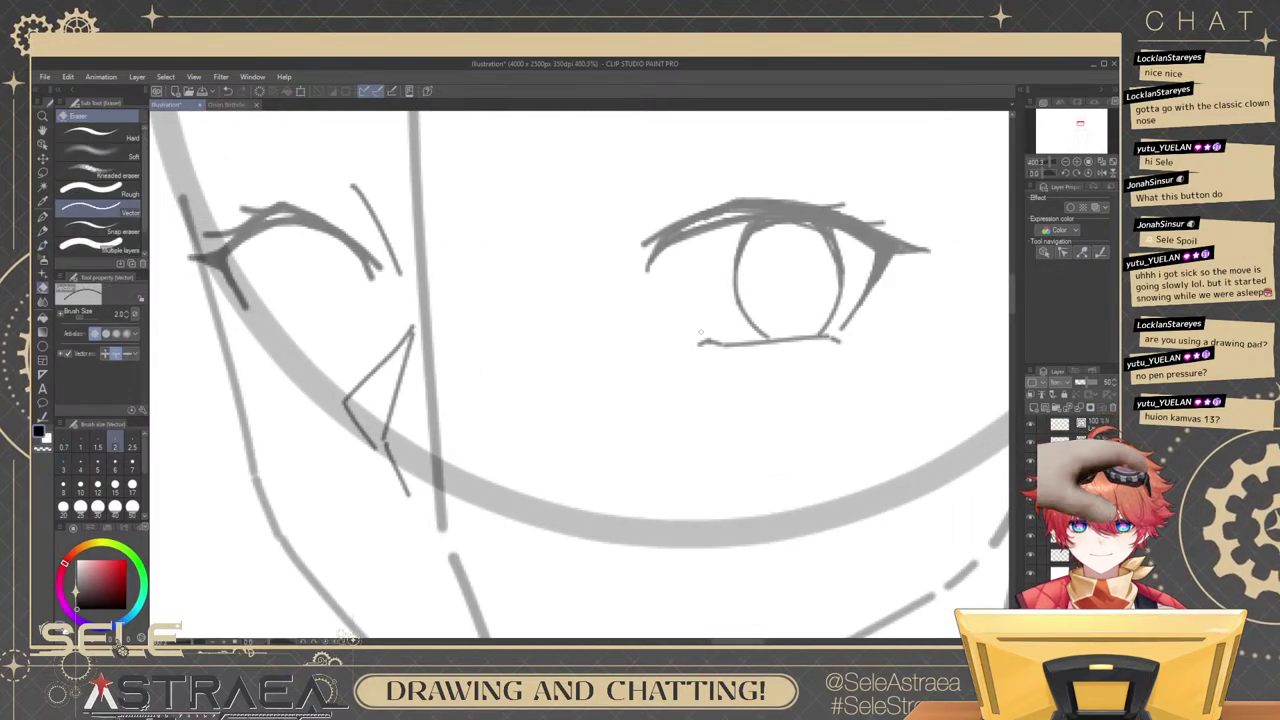
pyautogui.moveTo(708, 341); pyautogui.dragTo(696, 344)
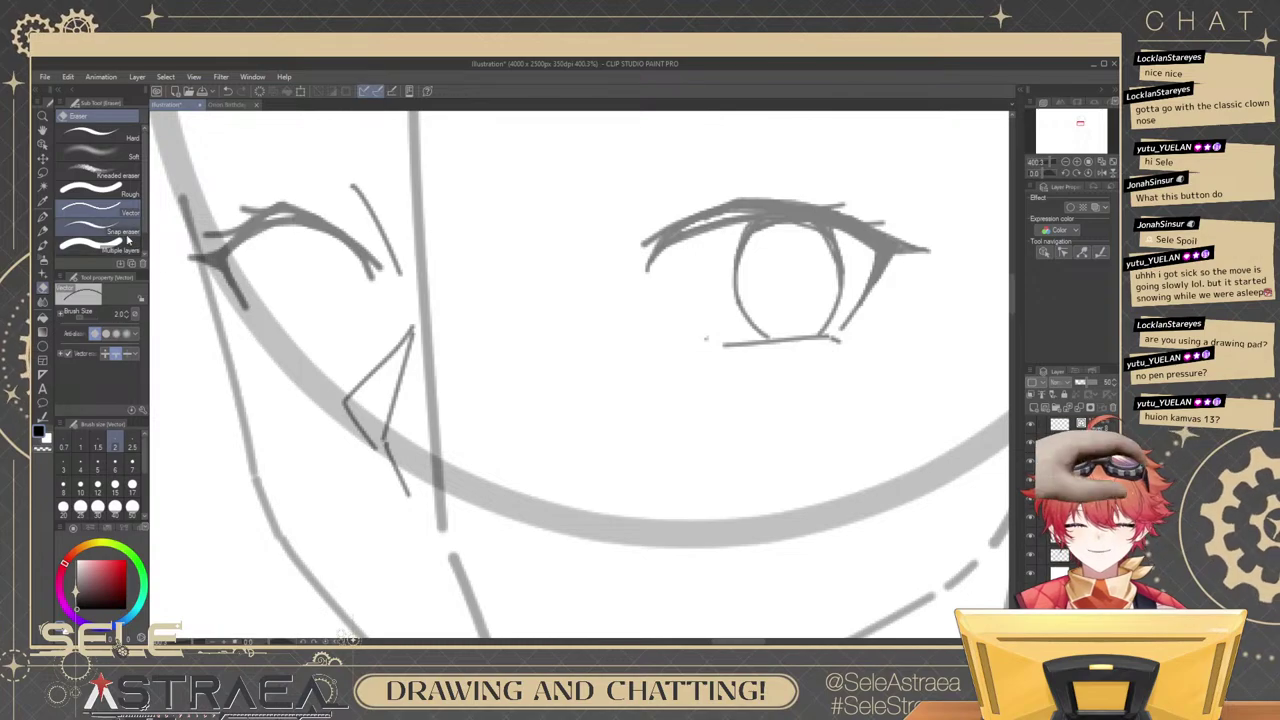
pyautogui.click(95, 190)
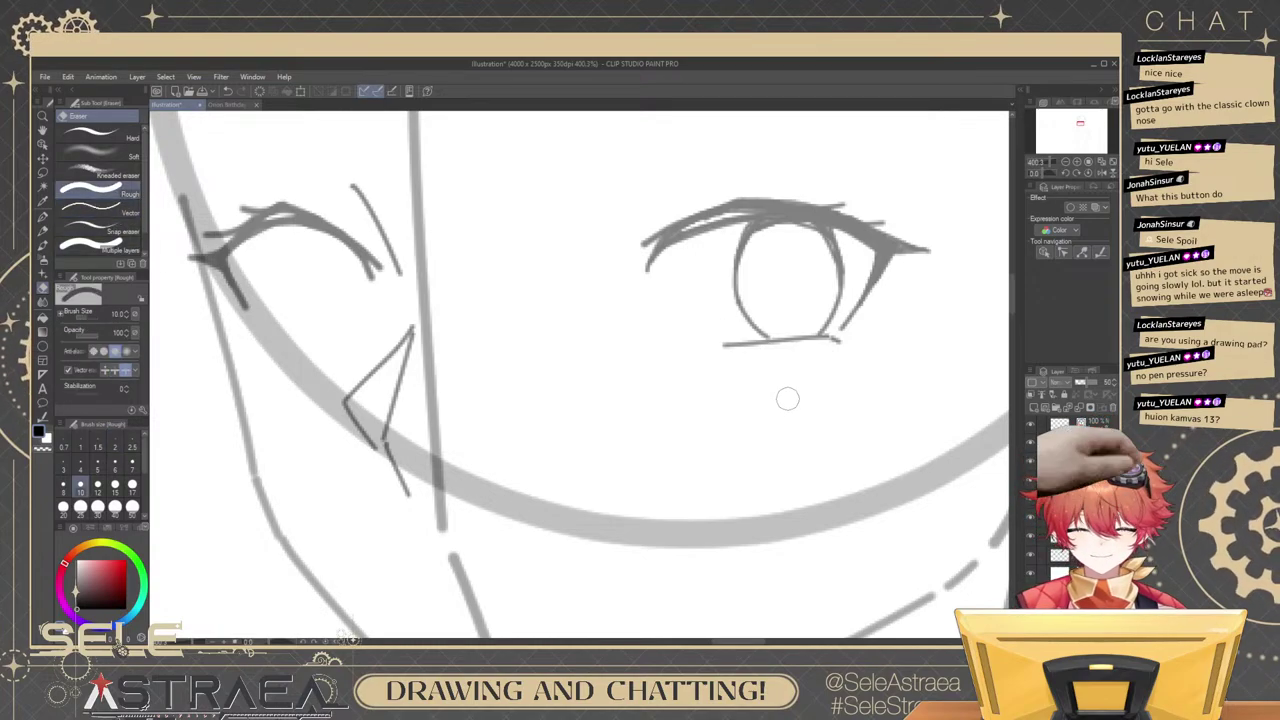
pyautogui.moveTo(724, 340); pyautogui.dragTo(834, 341)
pyautogui.press('b')
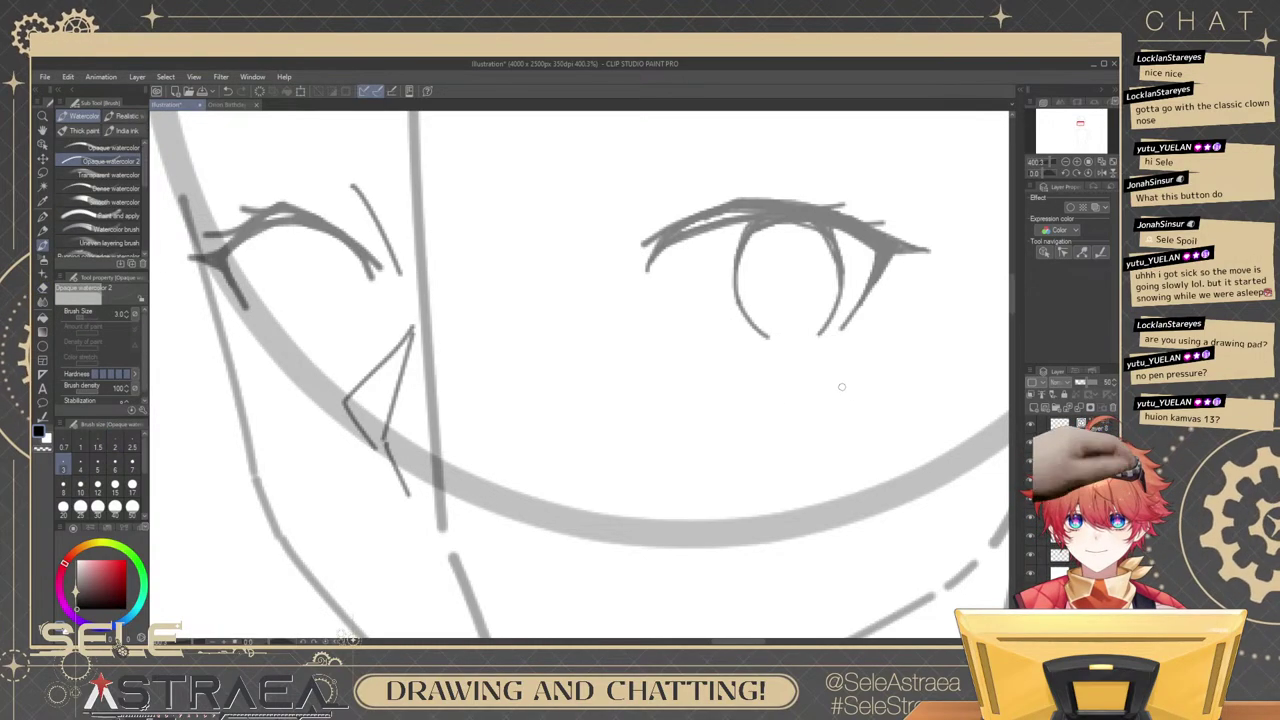
# Try several versions of a nearly level inner lower lid line running from the eye's inner side to the iris's base.
pyautogui.moveTo(710, 328); pyautogui.dragTo(778, 343)
pyautogui.hotkey('ctrl', 'z')
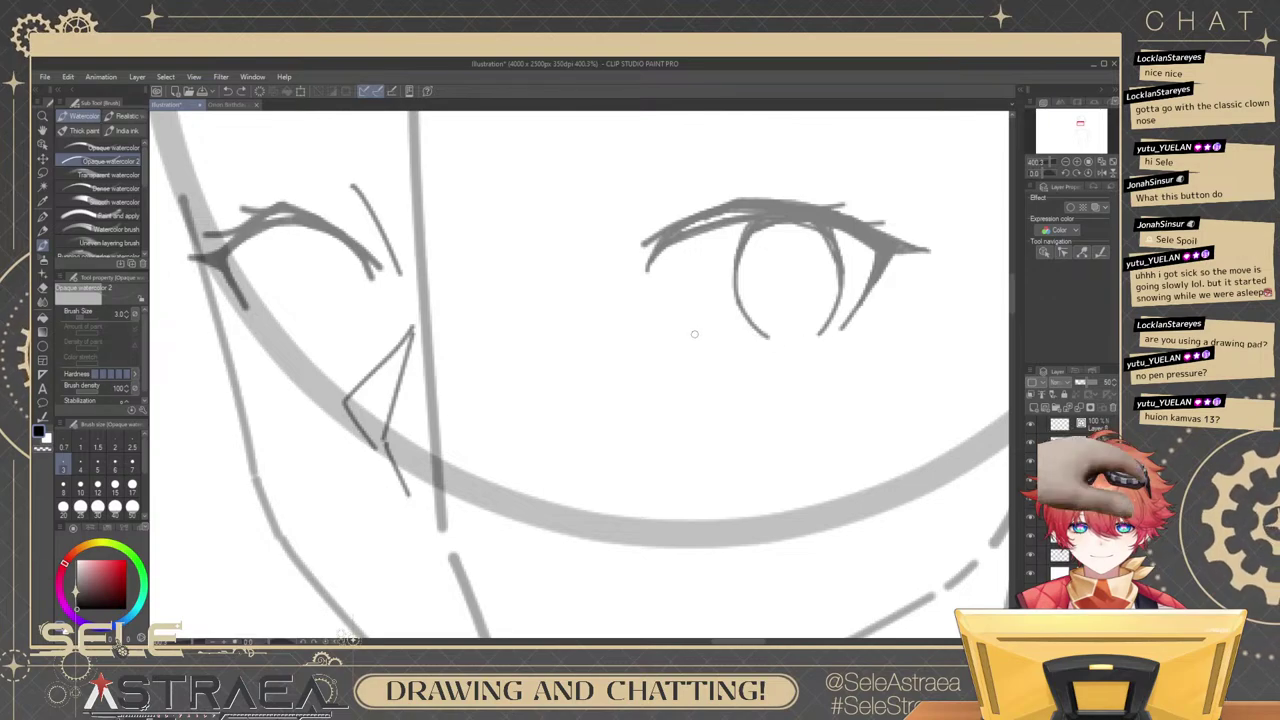
pyautogui.moveTo(694, 335)
pyautogui.mouseDown()
pyautogui.moveTo(789, 343)
pyautogui.moveTo(777, 348)
pyautogui.mouseUp()
pyautogui.hotkey('ctrl', 'z')
pyautogui.hotkey('ctrl', 'z')
pyautogui.moveTo(691, 341); pyautogui.dragTo(777, 345)
pyautogui.hotkey('ctrl', 'z')
pyautogui.hotkey('ctrl', 'z')
pyautogui.moveTo(691, 347); pyautogui.dragTo(780, 343)
pyautogui.hotkey('ctrl', 'z')
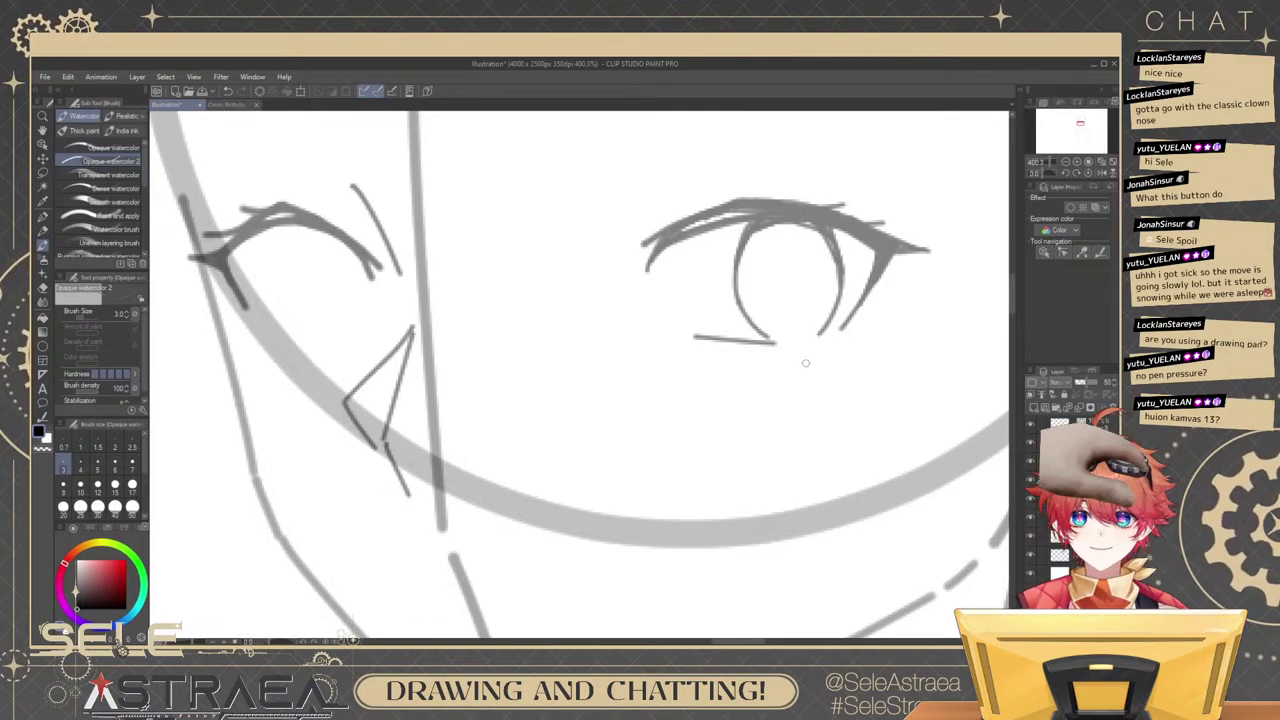
pyautogui.hotkey('ctrl', 'z')
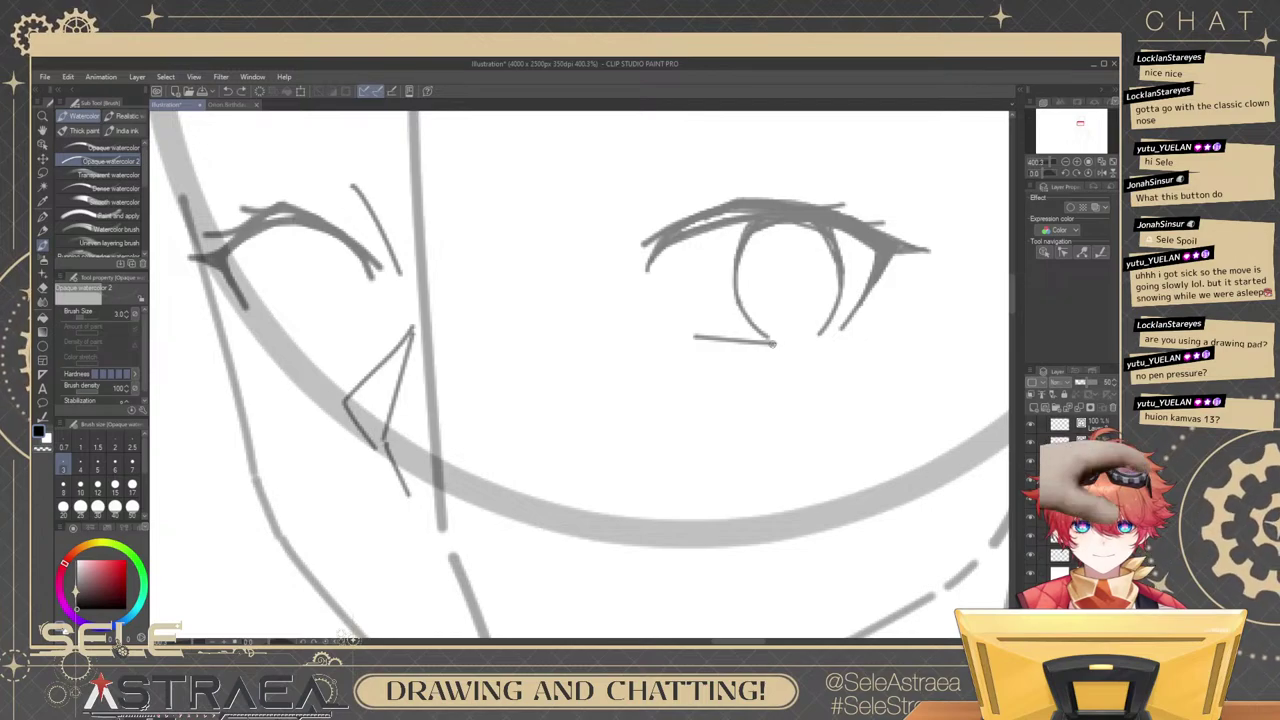
# Try extending the near eye's lower lid outwards with an upward slant and short end ticks, and undo the lid strokes.
pyautogui.moveTo(774, 344); pyautogui.dragTo(835, 331)
pyautogui.hotkey('ctrl', 'z')
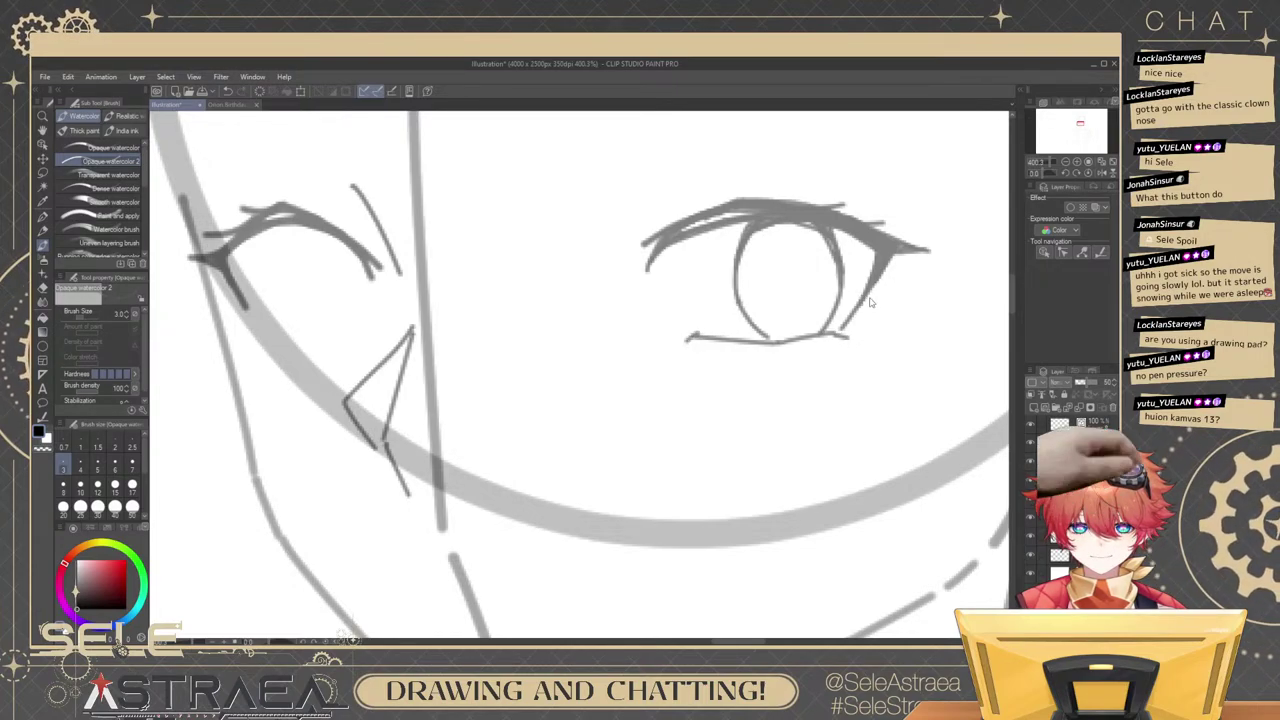
pyautogui.scroll(-2, 886, 303)
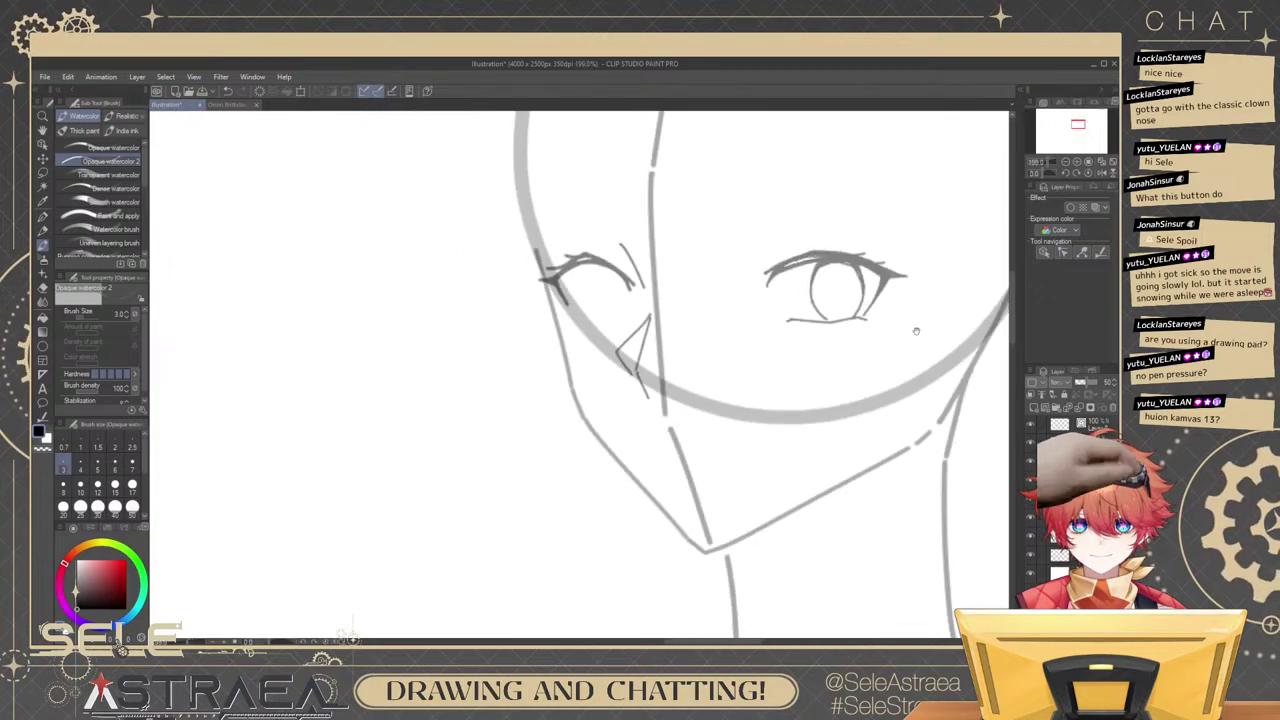
pyautogui.scroll(1, 882, 320)
pyautogui.hotkey('ctrl', 'z')
pyautogui.hotkey('ctrl', 'z')
pyautogui.hotkey('ctrl', 'z')
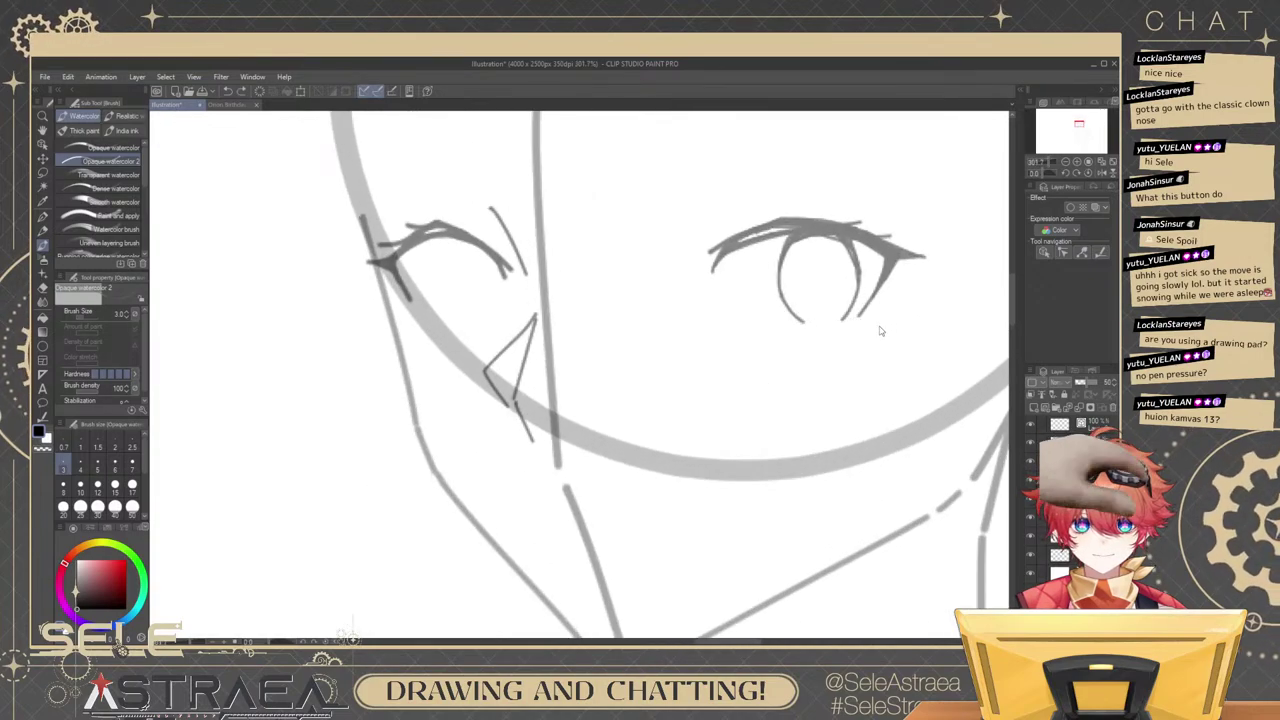
# Draw a short, almost level lower lid line closing the bottom of the near eye's iris and extending slightly inwards.
pyautogui.moveTo(751, 322); pyautogui.dragTo(855, 320)
pyautogui.scroll(1, 798, 324)
pyautogui.hotkey('ctrl', 'z')
pyautogui.hotkey('ctrl', 'z')
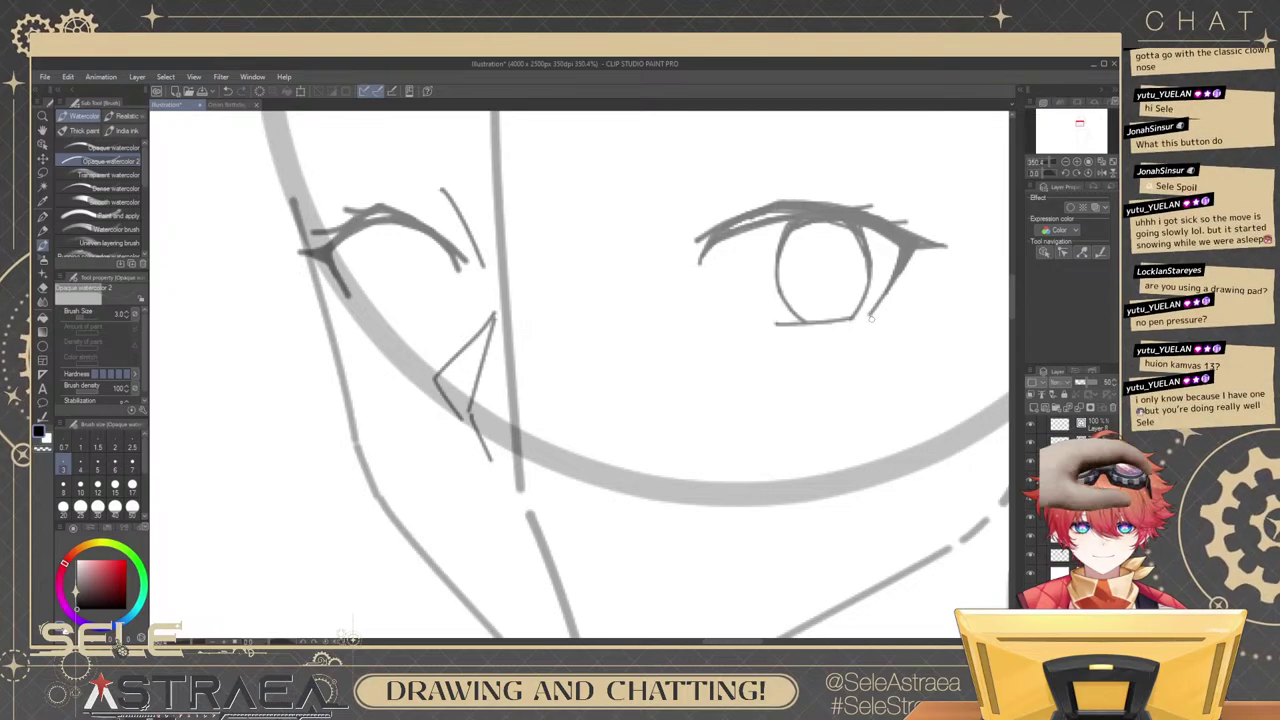
pyautogui.scroll(-1, 902, 281)
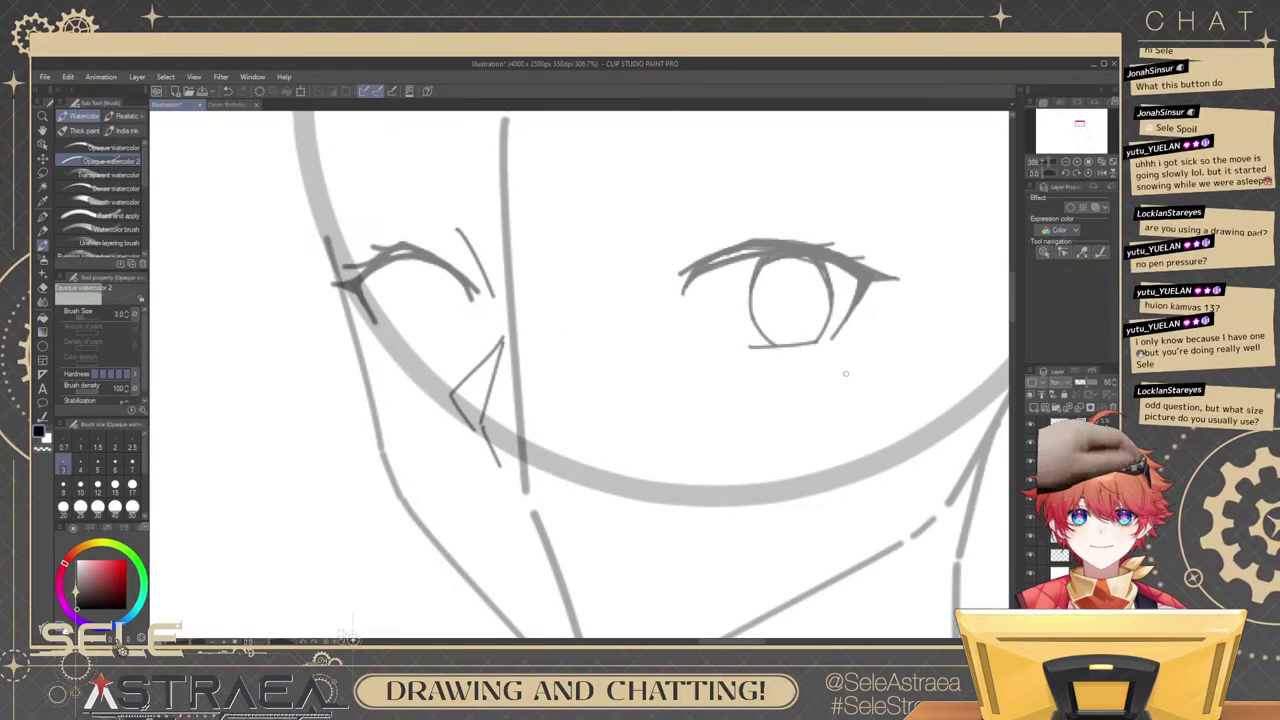
pyautogui.scroll(3, 846, 373)
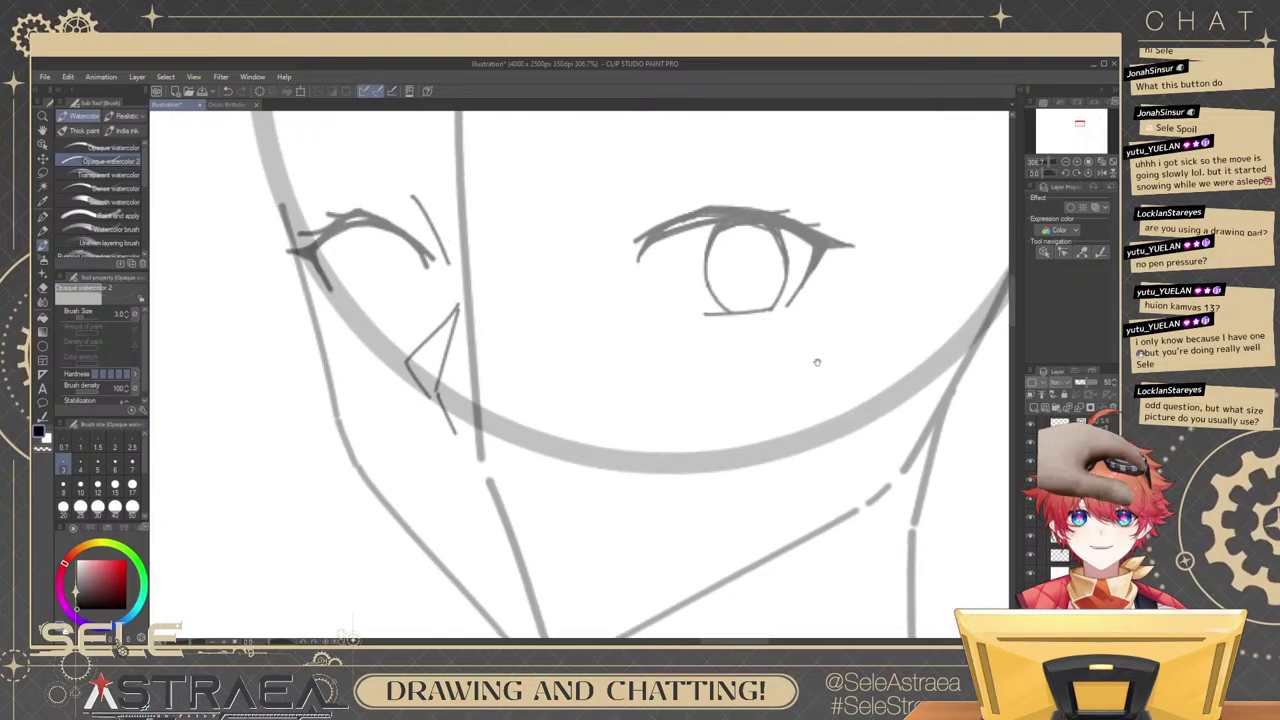
# Draw the outer side curve of the far eye's iris, running down from beneath the upper lash line.
pyautogui.moveTo(734, 303); pyautogui.dragTo(888, 309)
pyautogui.moveTo(800, 371); pyautogui.dragTo(909, 407)
pyautogui.moveTo(703, 400); pyautogui.dragTo(909, 446)
pyautogui.moveTo(808, 423); pyautogui.dragTo(868, 442)
pyautogui.moveTo(612, 298); pyautogui.dragTo(646, 369)
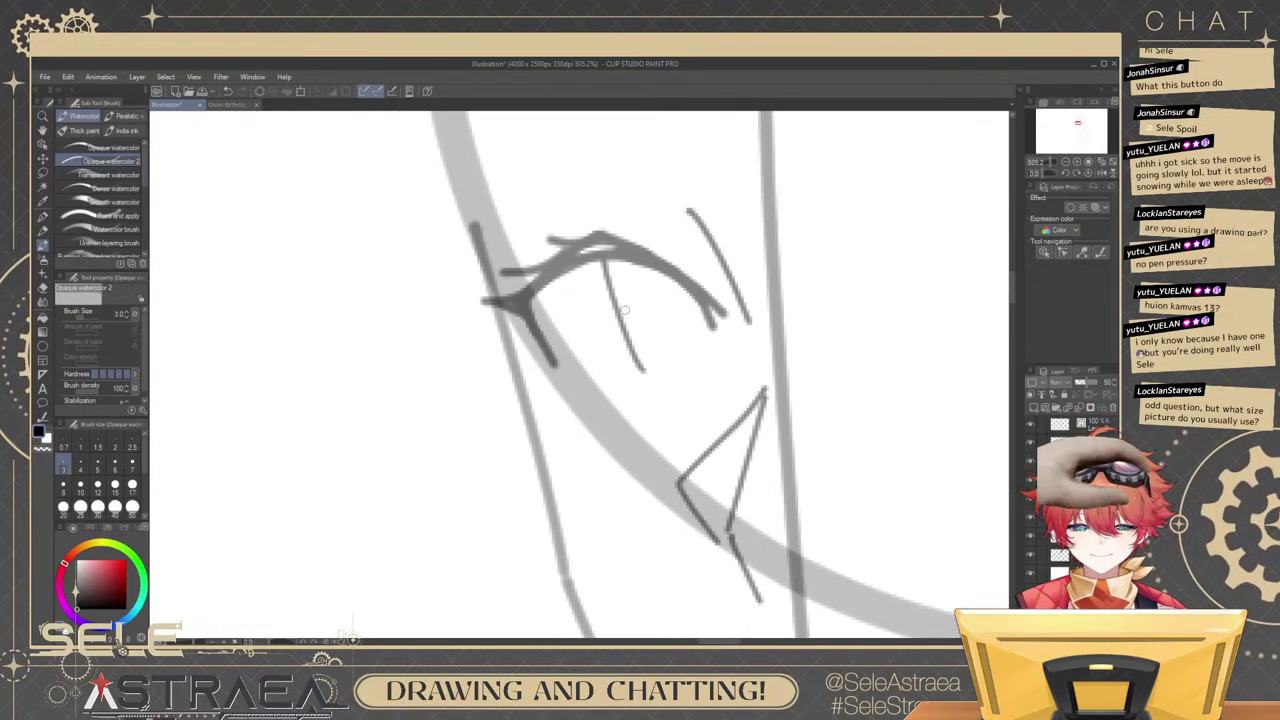
# Try redrawing the outer side curve of the far eye's iris slightly further inwards and longer.
pyautogui.hotkey('ctrl', 'z')
pyautogui.moveTo(614, 260)
pyautogui.mouseDown()
pyautogui.moveTo(612, 301)
pyautogui.moveTo(664, 398)
pyautogui.mouseUp()
pyautogui.hotkey('ctrl', 'z')
pyautogui.moveTo(612, 300); pyautogui.dragTo(648, 388)
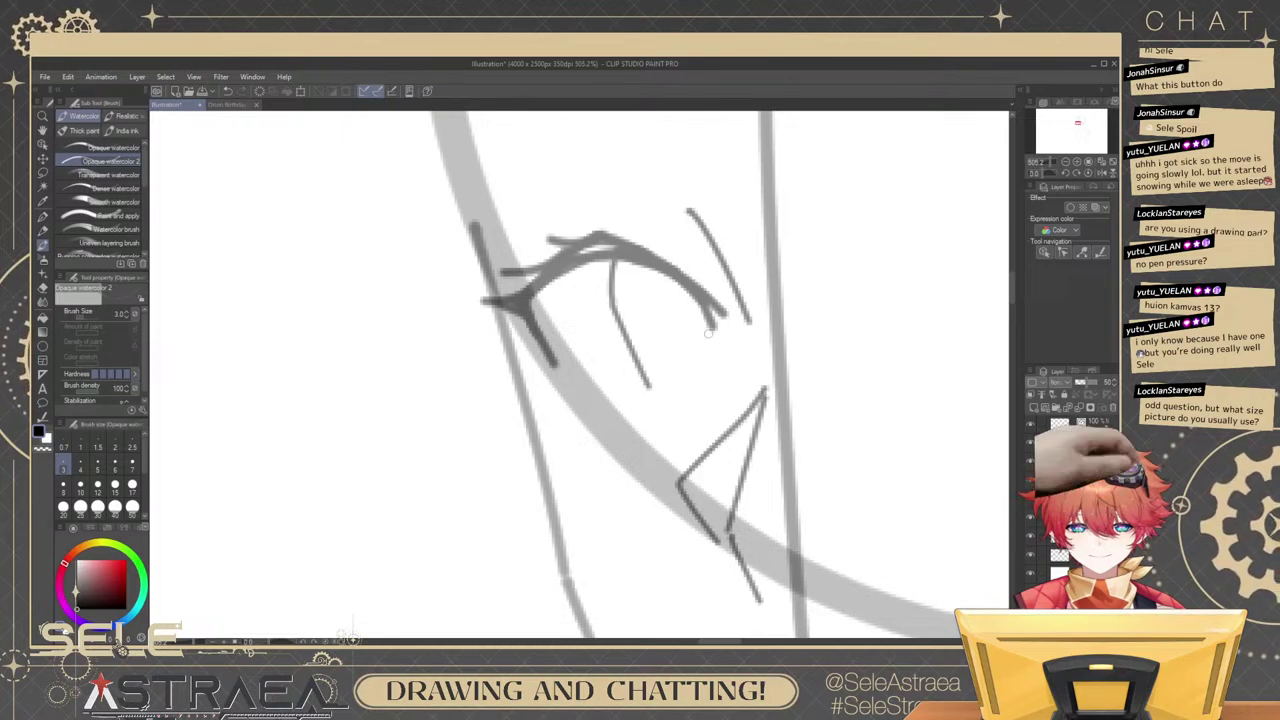
# Draw the inner side curve of the far eye's iris, bending down from beneath the lash line's inner end.
pyautogui.moveTo(705, 318); pyautogui.dragTo(701, 390)
pyautogui.hotkey('ctrl', 'z')
pyautogui.moveTo(706, 302); pyautogui.dragTo(692, 385)
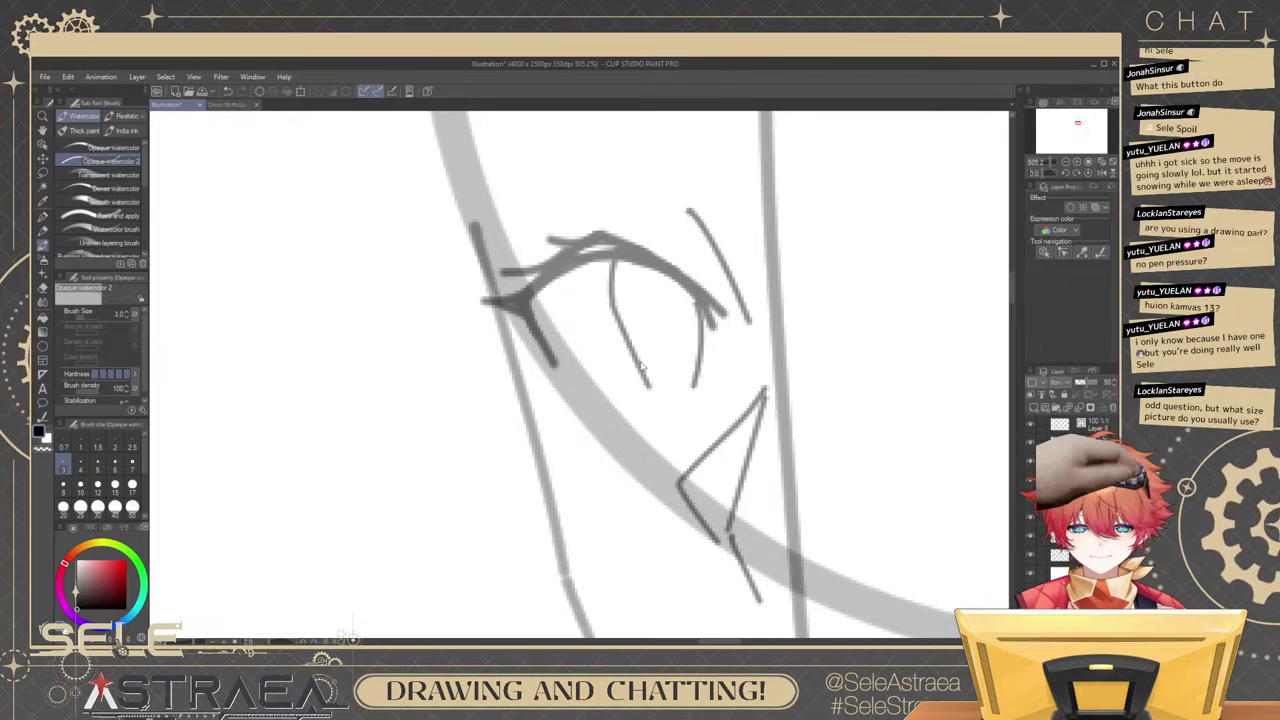
# Try several rounder versions of the lower part of the far iris's outer side curve, and undo them.
pyautogui.keyDown('ctrl'); pyautogui.click(641, 367); pyautogui.keyUp('ctrl')
pyautogui.press('Delete')
pyautogui.moveTo(613, 303); pyautogui.dragTo(654, 390)
pyautogui.hotkey('ctrl', 'z')
pyautogui.moveTo(611, 301); pyautogui.dragTo(660, 390)
pyautogui.hotkey('ctrl', 'z')
pyautogui.hotkey('ctrl', 'z')
pyautogui.moveTo(614, 302); pyautogui.dragTo(656, 380)
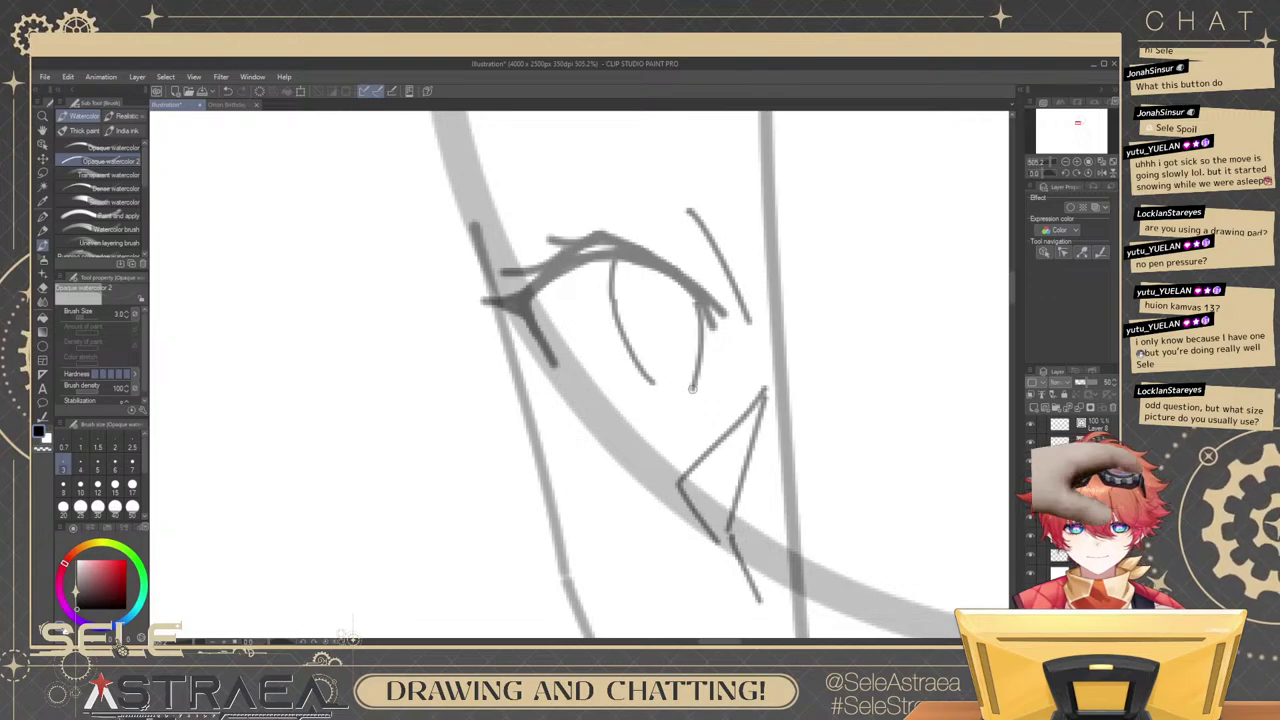
pyautogui.hotkey('ctrl', 'z')
pyautogui.moveTo(612, 300); pyautogui.dragTo(646, 383)
pyautogui.hotkey('ctrl', 'z')
pyautogui.hotkey('ctrl', 'z')
pyautogui.hotkey('ctrl', 'z')
pyautogui.hotkey('ctrl', 'z')
# Redraw the far iris's outer side curve slightly further inwards and close its base with a nearly level lower lid line.
pyautogui.moveTo(616, 262)
pyautogui.mouseDown()
pyautogui.moveTo(633, 315)
pyautogui.moveTo(622, 270)
pyautogui.moveTo(626, 333)
pyautogui.moveTo(621, 316)
pyautogui.moveTo(660, 405)
pyautogui.mouseUp()
pyautogui.hotkey('ctrl', 'z')
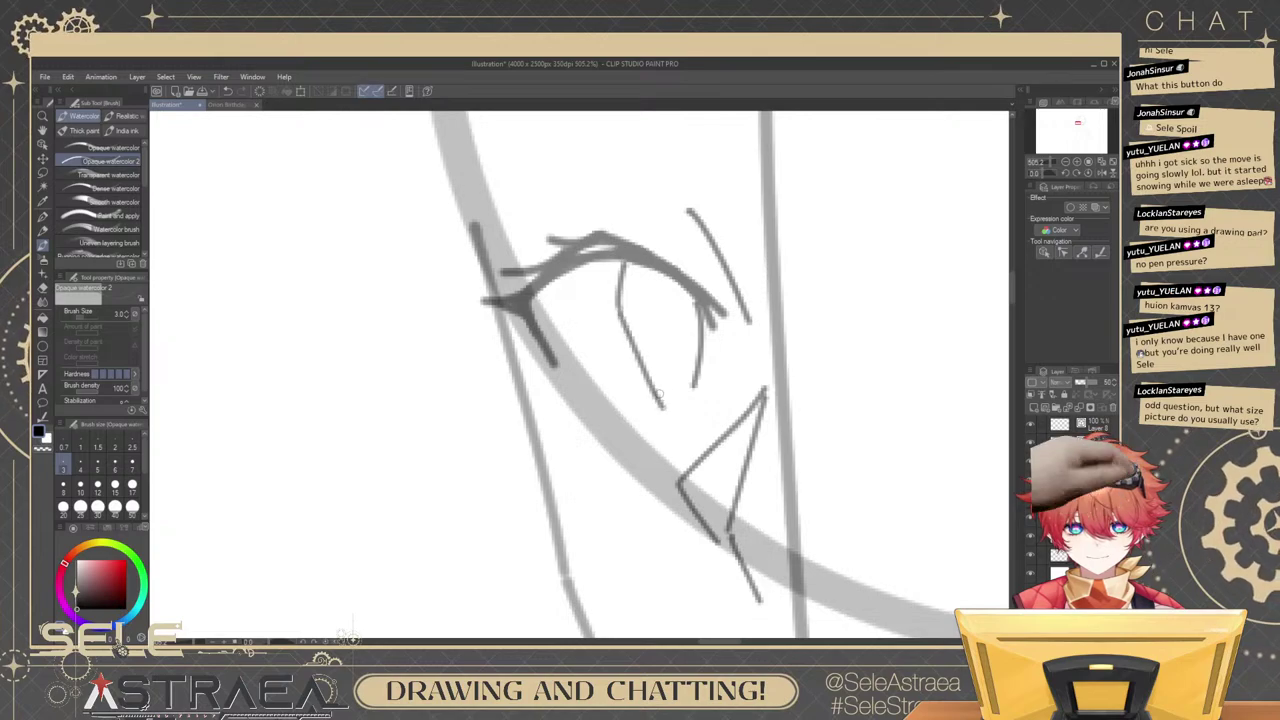
pyautogui.hotkey('ctrl', 'z')
pyautogui.moveTo(616, 306); pyautogui.dragTo(657, 400)
pyautogui.hotkey('ctrl', 'z')
pyautogui.moveTo(618, 310); pyautogui.dragTo(650, 394)
pyautogui.hotkey('ctrl', 'z')
pyautogui.hotkey('ctrl', 'z')
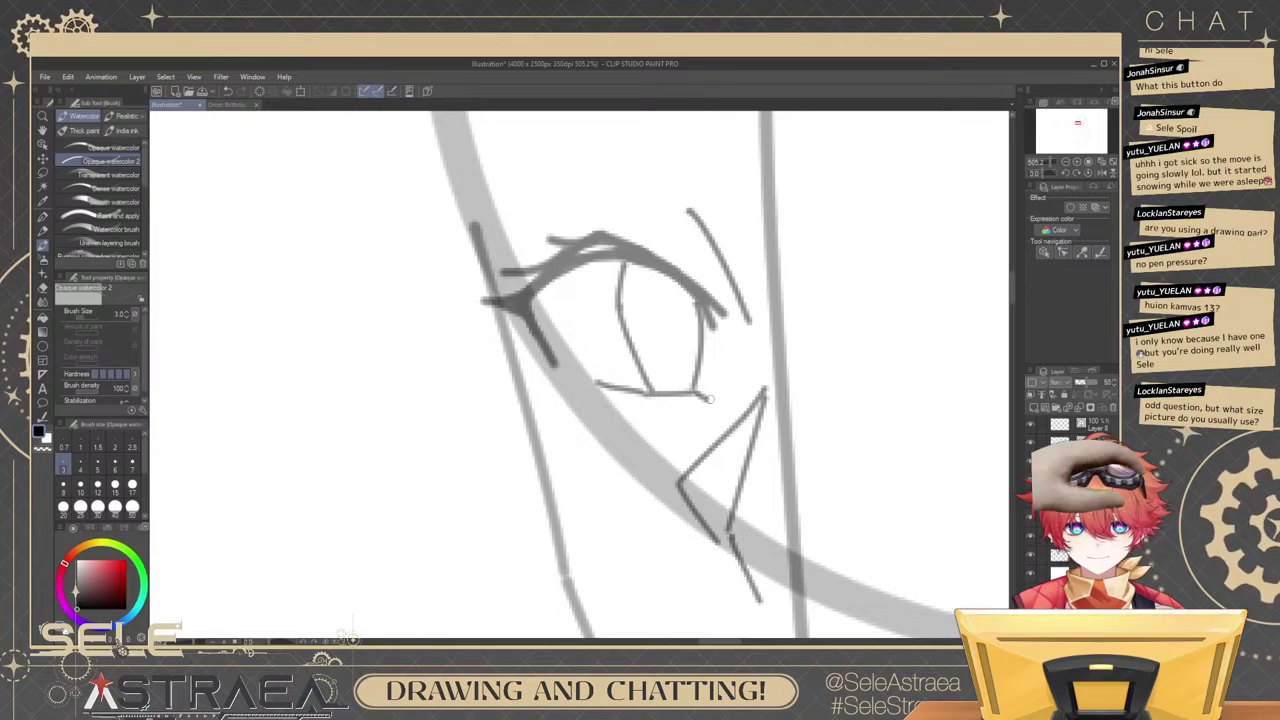
# Thicken the upper ends of the far eye's iris outline and join them with a top edge beneath the lash line.
pyautogui.scroll(-4, 760, 322)
pyautogui.moveTo(987, 304); pyautogui.dragTo(881, 293)
pyautogui.scroll(5, 603, 282)
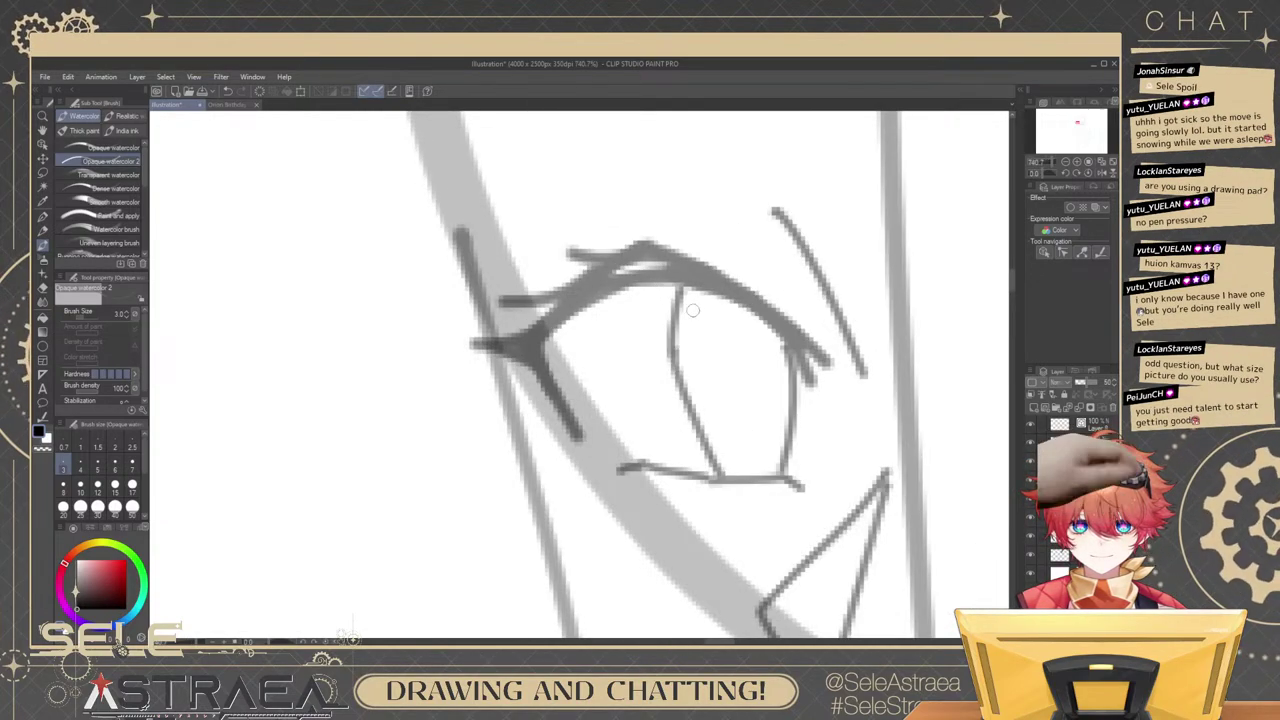
pyautogui.moveTo(685, 288); pyautogui.dragTo(674, 337)
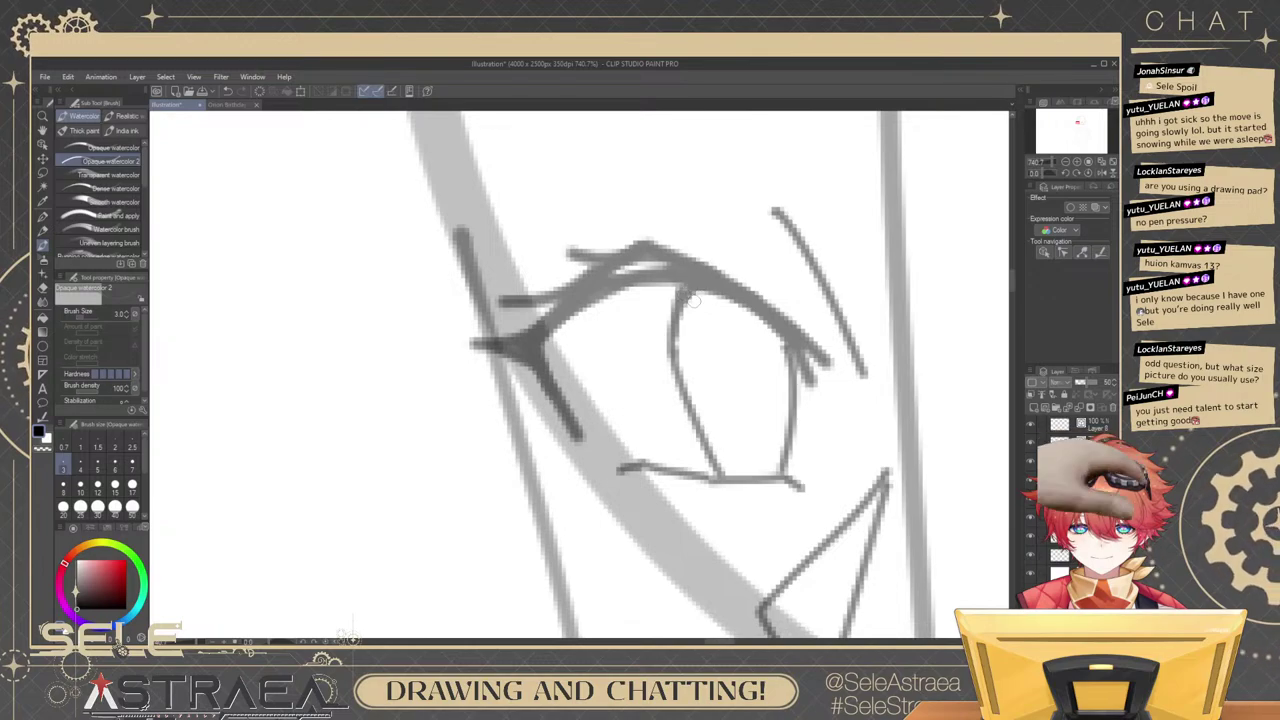
pyautogui.moveTo(695, 288); pyautogui.dragTo(675, 362)
pyautogui.hotkey('ctrl', 'z')
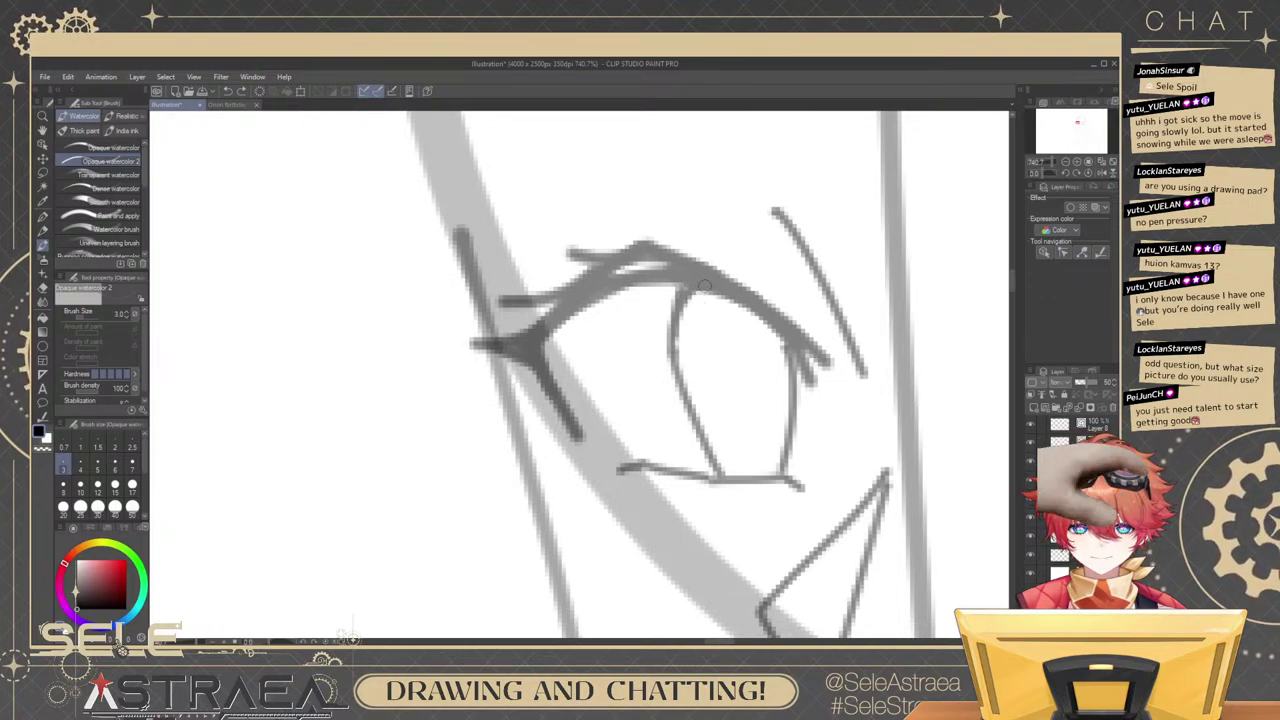
pyautogui.moveTo(692, 288); pyautogui.dragTo(674, 353)
pyautogui.moveTo(697, 297)
pyautogui.mouseDown()
pyautogui.moveTo(750, 306)
pyautogui.moveTo(696, 295)
pyautogui.moveTo(723, 293)
pyautogui.moveTo(790, 370)
pyautogui.mouseUp()
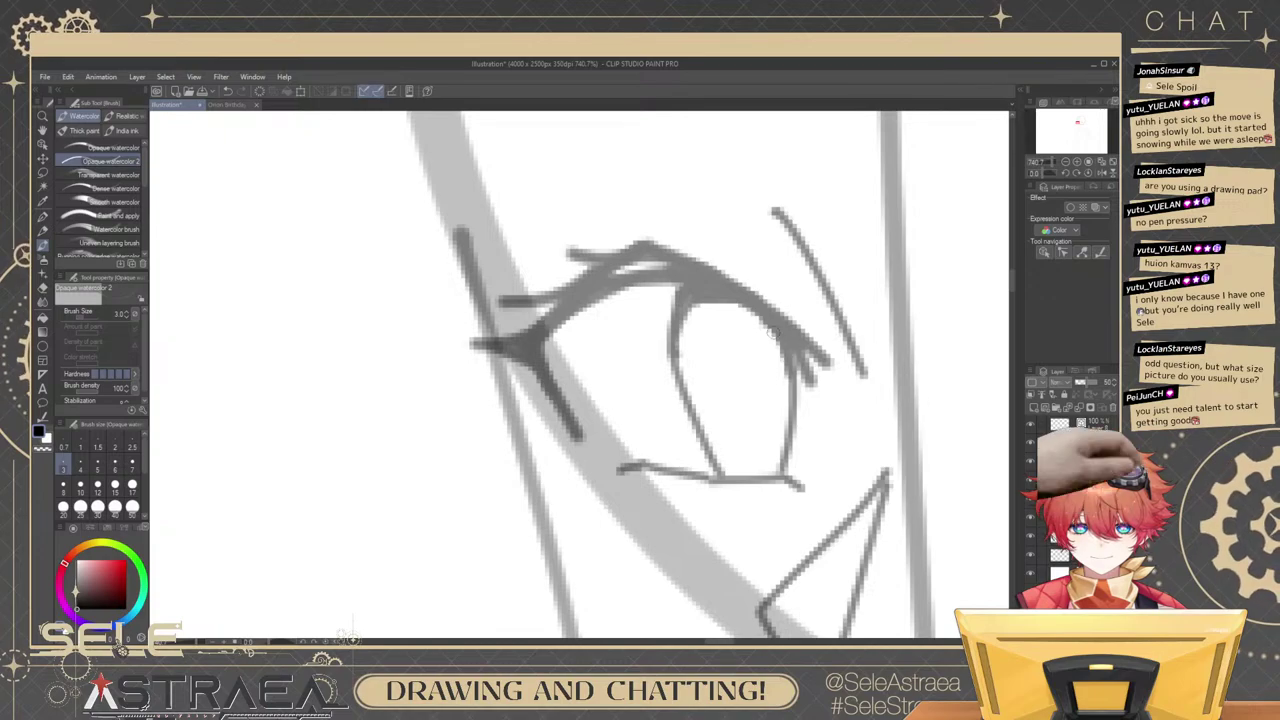
pyautogui.moveTo(762, 323); pyautogui.dragTo(789, 382)
pyautogui.moveTo(692, 301)
pyautogui.mouseDown()
pyautogui.moveTo(685, 390)
pyautogui.moveTo(676, 348)
pyautogui.moveTo(683, 388)
pyautogui.mouseUp()
pyautogui.hotkey('ctrl', 'z')
# Examine both eyes together at several magnifications, comparing iris shapes and their placement within the head.
pyautogui.scroll(-6, 797, 291)
pyautogui.moveTo(873, 275); pyautogui.dragTo(825, 273)
pyautogui.scroll(5, 722, 311)
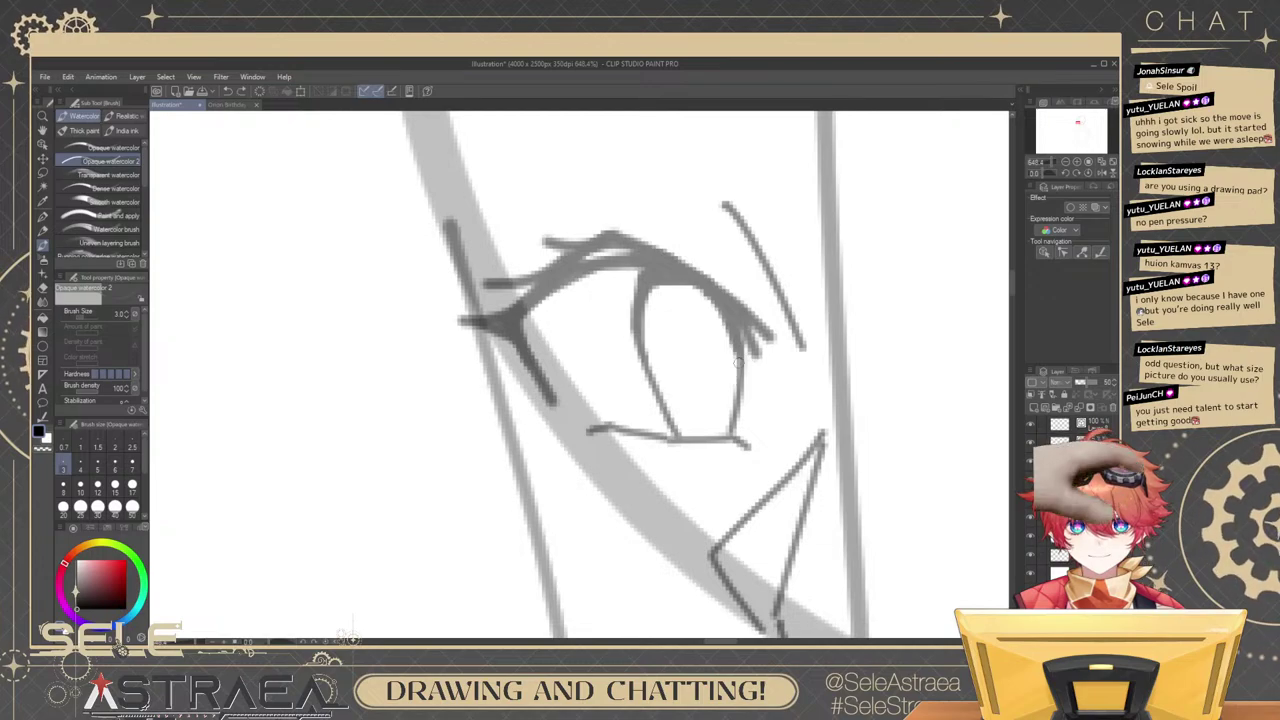
pyautogui.scroll(-3, 780, 307)
pyautogui.moveTo(840, 307); pyautogui.dragTo(768, 323)
pyautogui.moveTo(890, 304); pyautogui.dragTo(686, 354)
pyautogui.moveTo(820, 319); pyautogui.dragTo(801, 311)
pyautogui.scroll(-1, 801, 313)
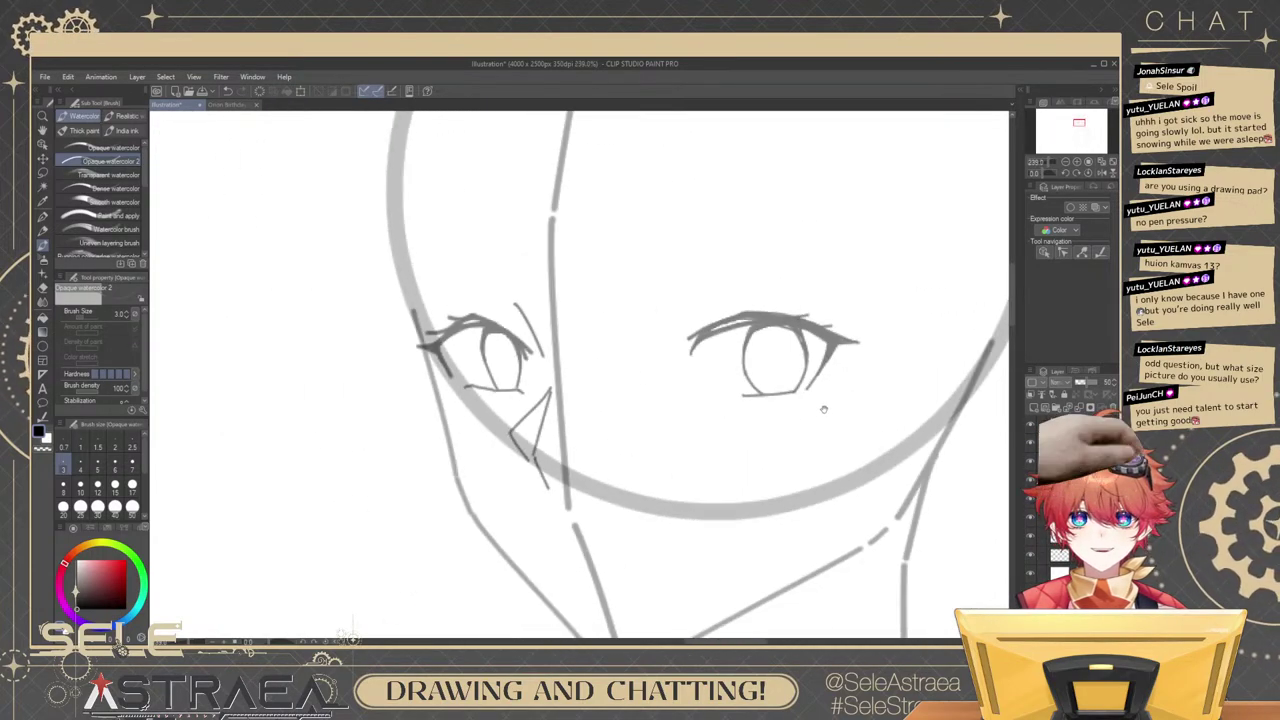
pyautogui.moveTo(762, 359); pyautogui.dragTo(747, 277)
pyautogui.scroll(3, 764, 366)
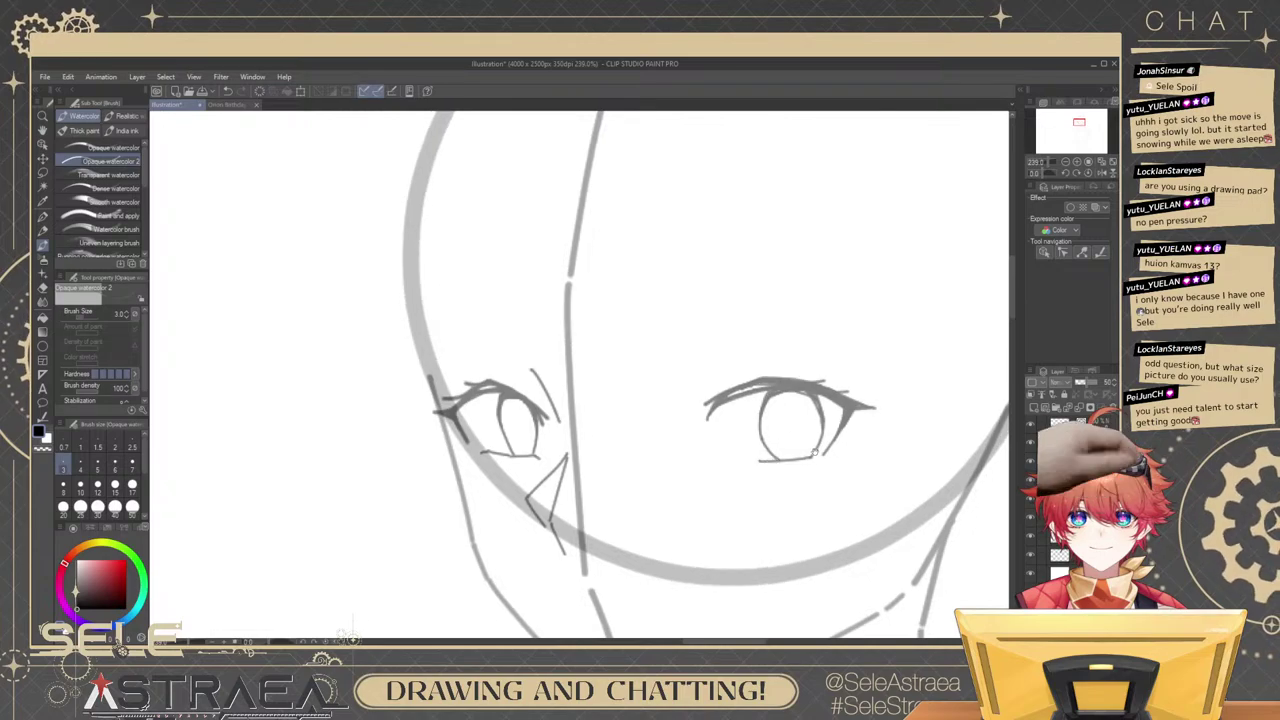
pyautogui.moveTo(837, 429); pyautogui.dragTo(781, 229)
pyautogui.moveTo(751, 354); pyautogui.dragTo(806, 432)
pyautogui.scroll(3, 806, 432)
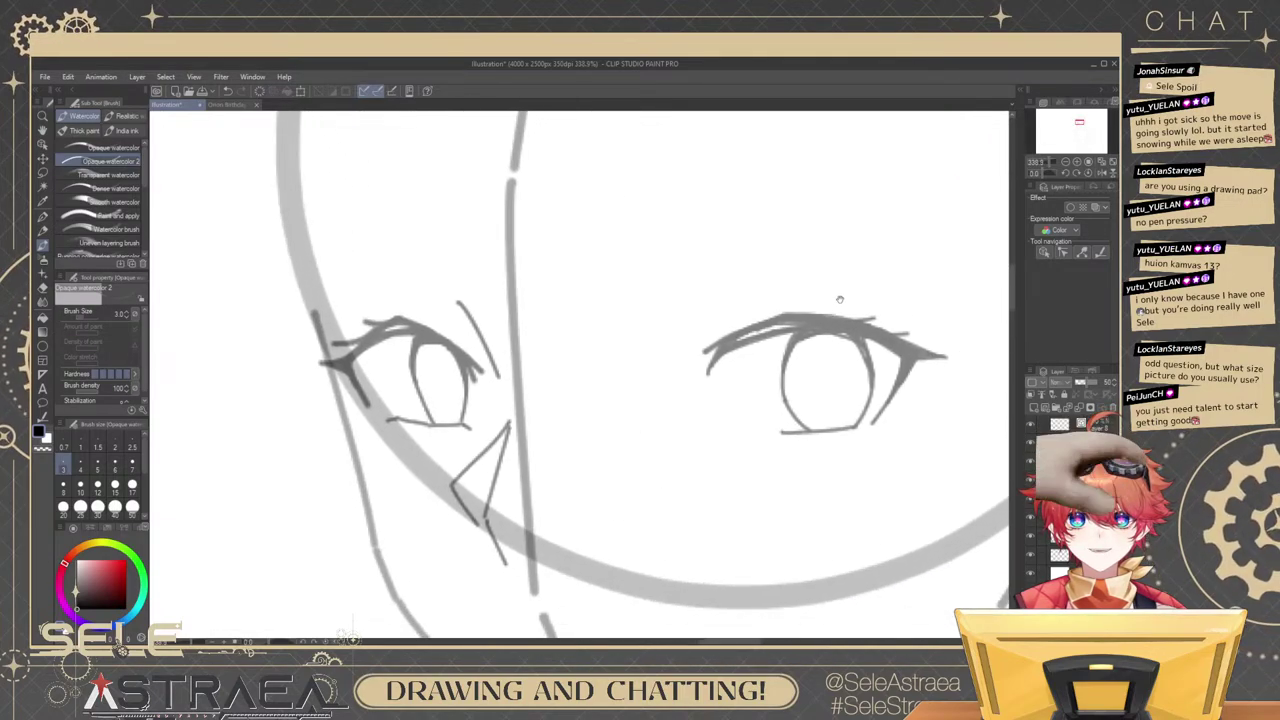
pyautogui.scroll(-5, 832, 326)
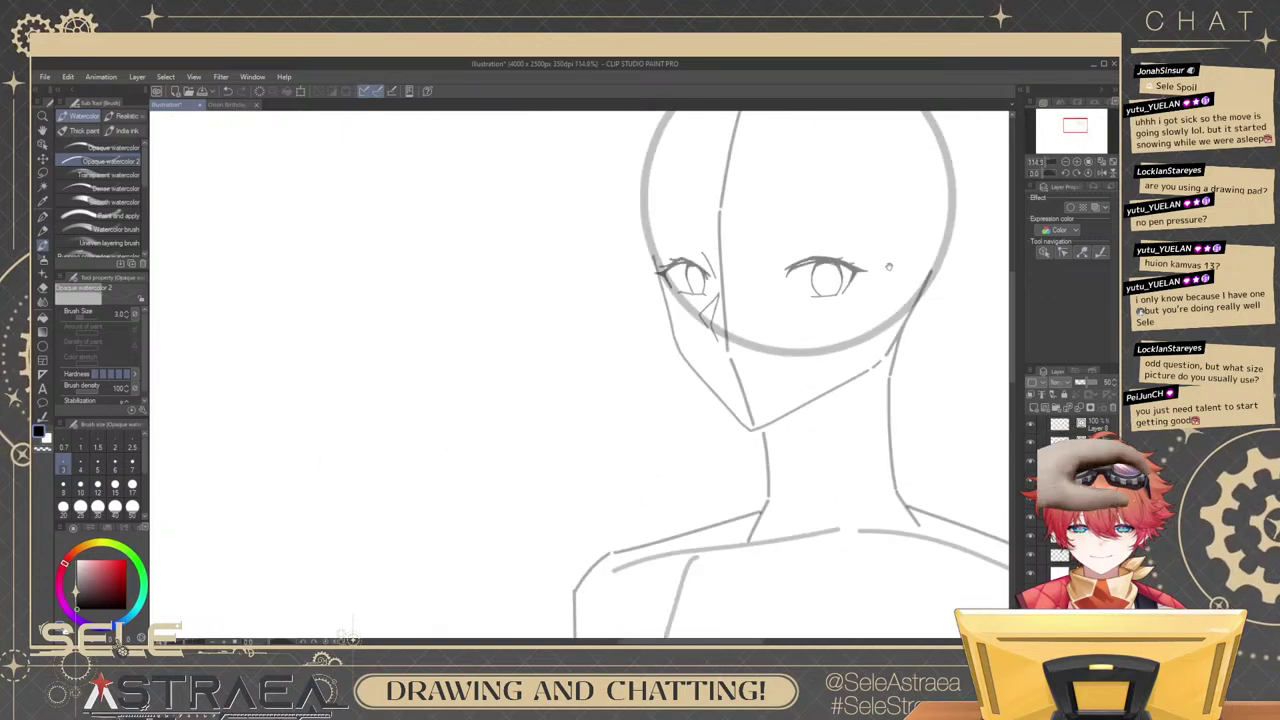
pyautogui.scroll(3, 836, 252)
pyautogui.scroll(-3, 832, 262)
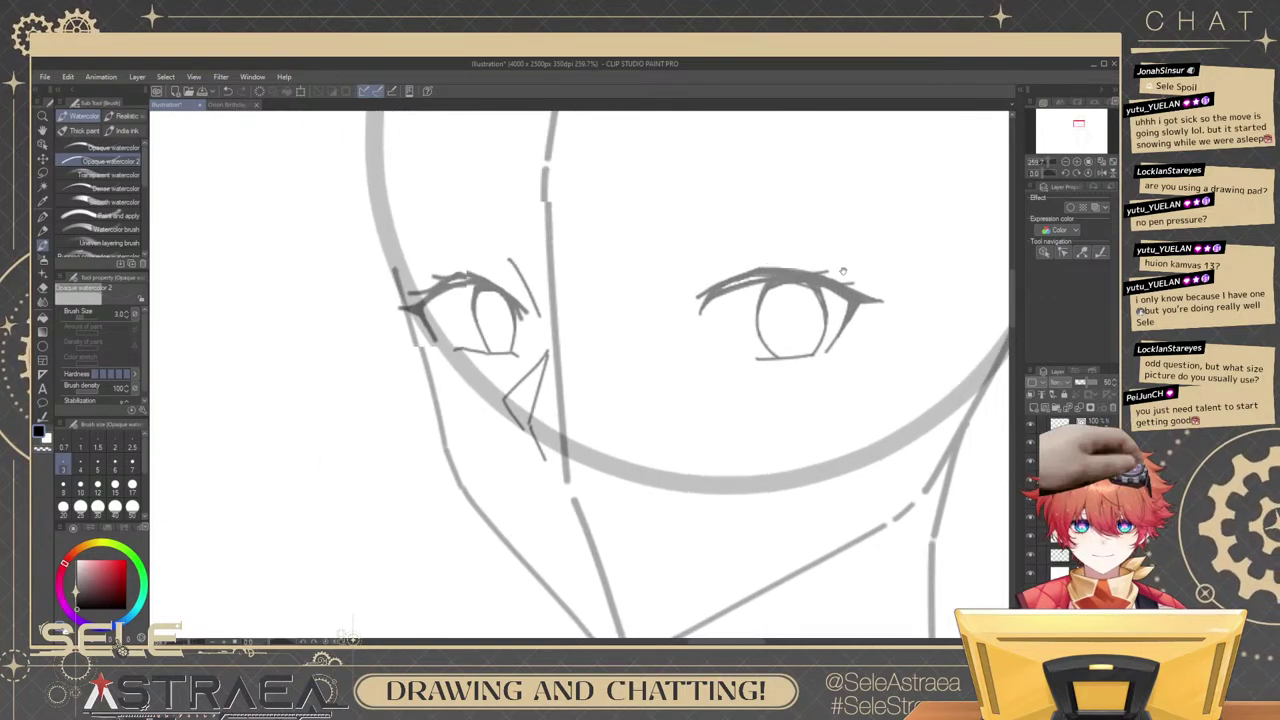
pyautogui.scroll(5, 832, 265)
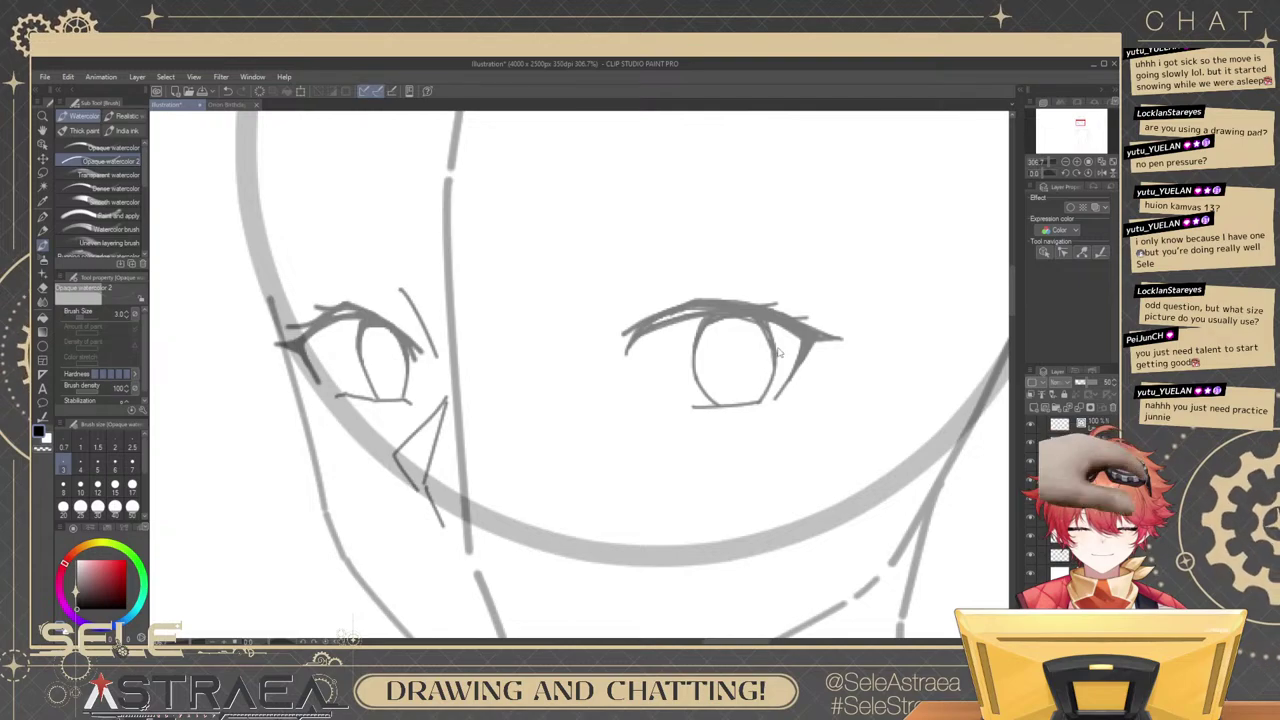
# Erase the near eye's round iris outline, keeping the lash line and the lower lid line.
pyautogui.scroll(2, 779, 352)
pyautogui.press('e')
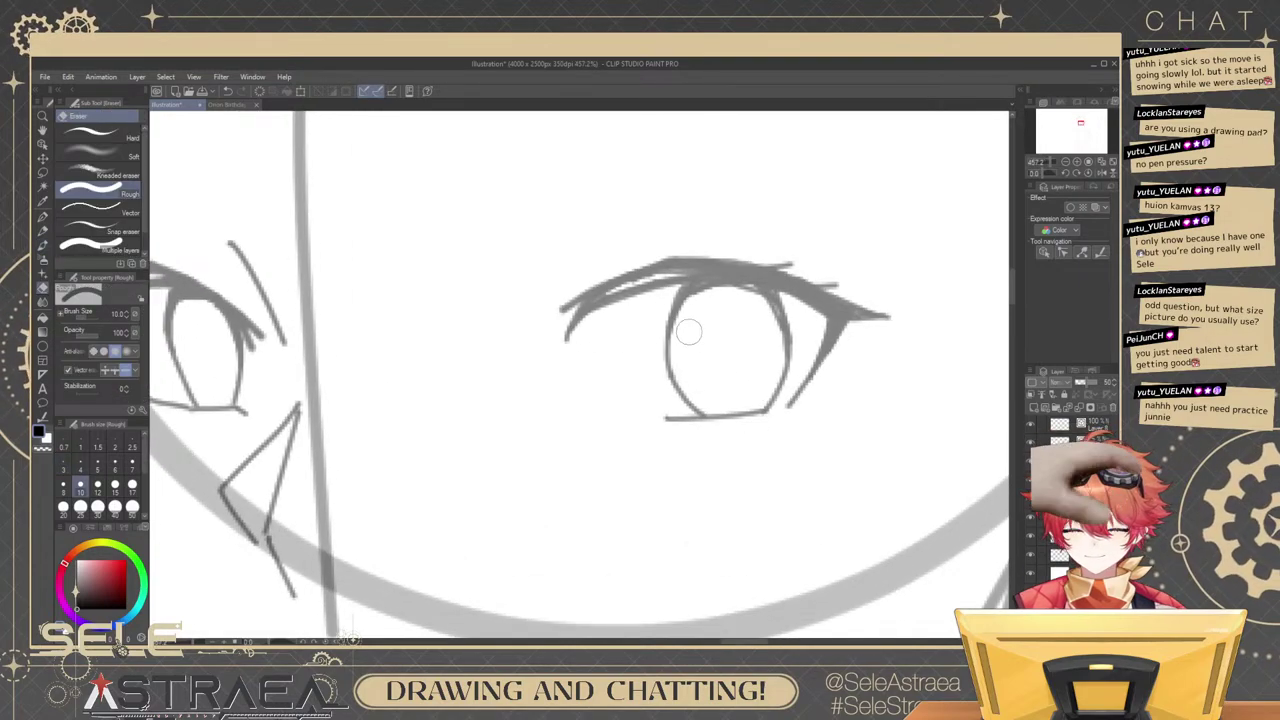
pyautogui.moveTo(686, 331)
pyautogui.mouseDown()
pyautogui.moveTo(727, 305)
pyautogui.moveTo(772, 322)
pyautogui.moveTo(757, 300)
pyautogui.moveTo(683, 388)
pyautogui.moveTo(699, 402)
pyautogui.mouseUp()
pyautogui.press('b')
# Draw a new inner side curve for the near eye's iris, running from the lash line to just above the lower lid.
pyautogui.moveTo(737, 345); pyautogui.dragTo(767, 338)
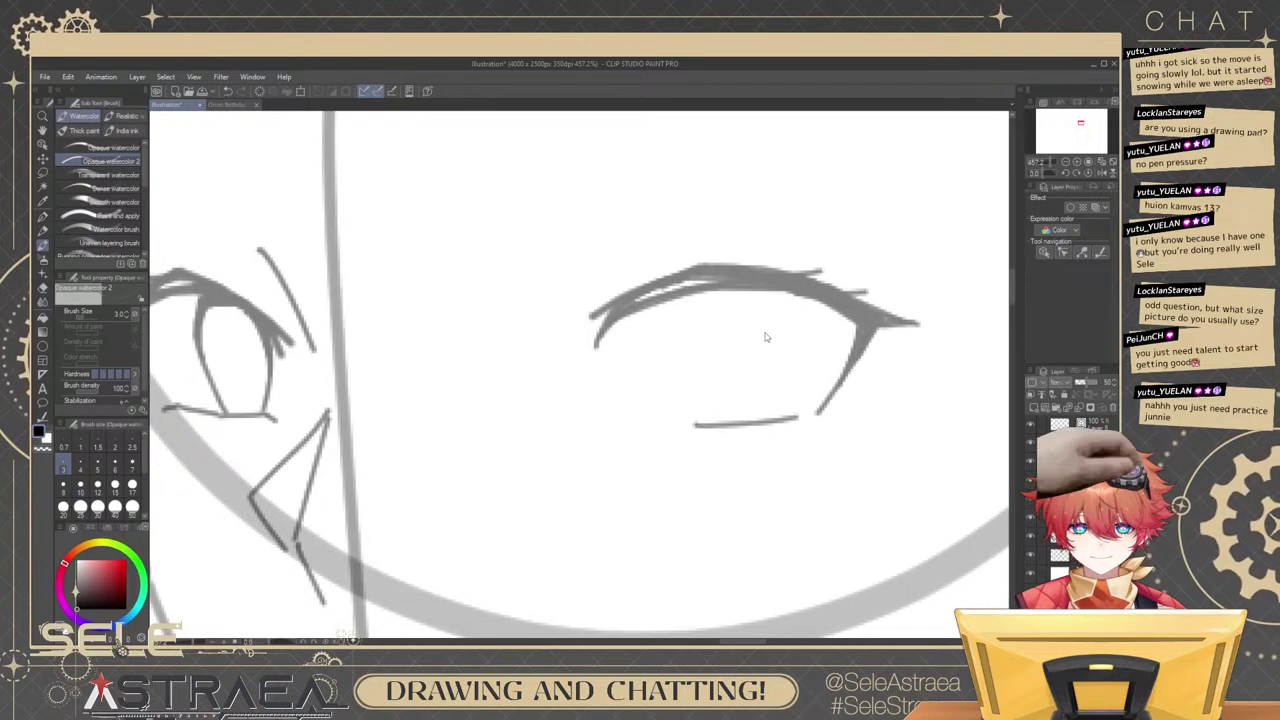
pyautogui.scroll(-1, 753, 325)
pyautogui.scroll(2, 713, 309)
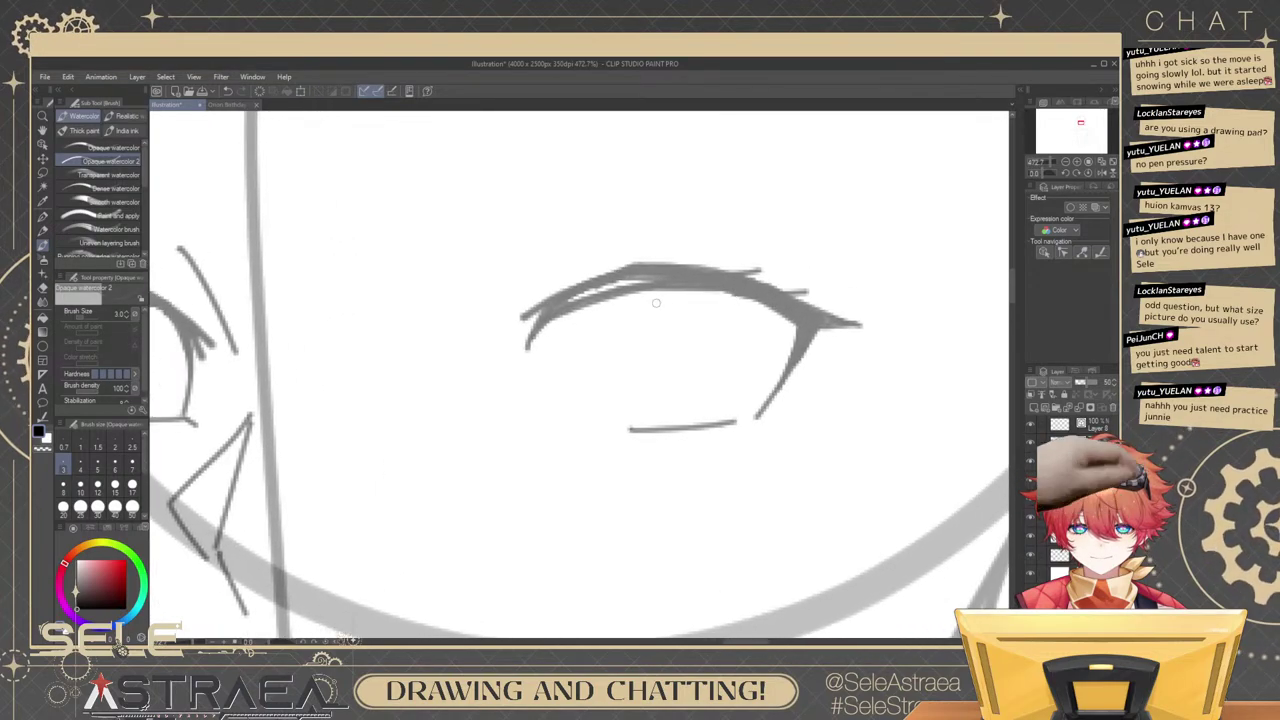
pyautogui.moveTo(626, 296)
pyautogui.mouseDown()
pyautogui.moveTo(640, 390)
pyautogui.moveTo(625, 396)
pyautogui.moveTo(650, 421)
pyautogui.mouseUp()
pyautogui.hotkey('ctrl', 'z')
pyautogui.hotkey('ctrl', 'z')
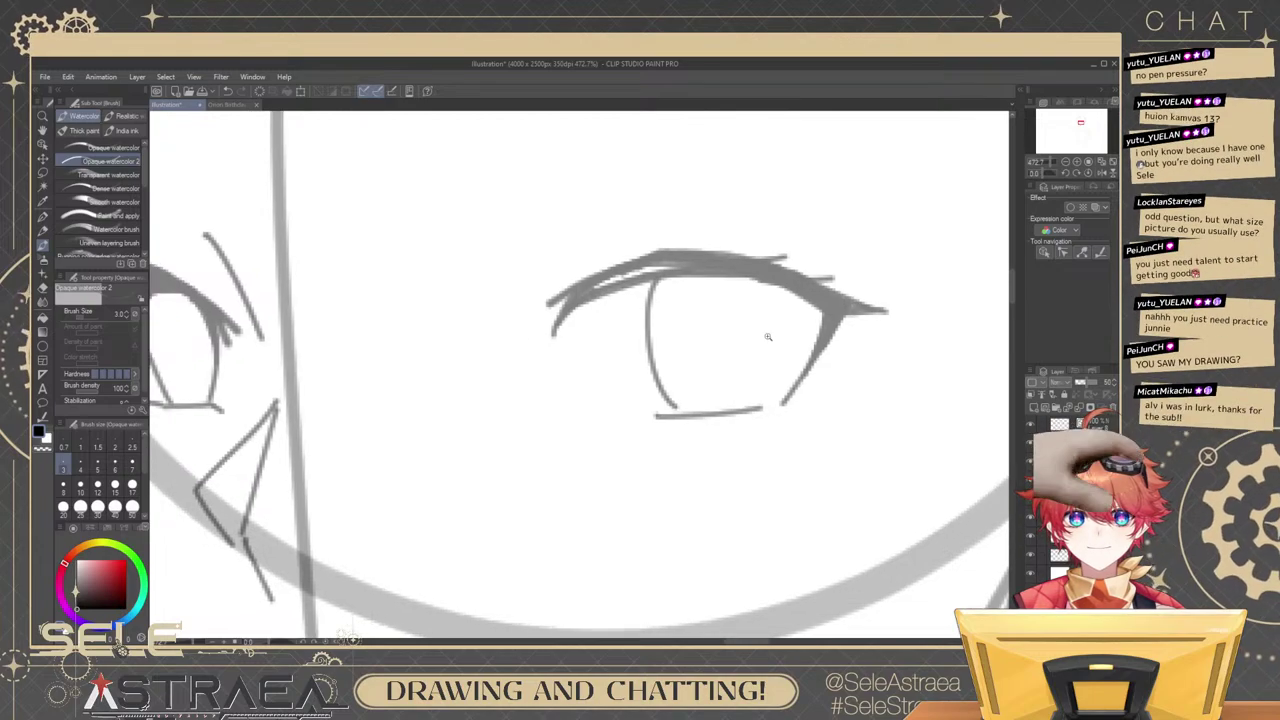
# Draw the outer side curve of the near eye's iris, bowing outwards from the lash line down to the lower lid.
pyautogui.scroll(2, 776, 337)
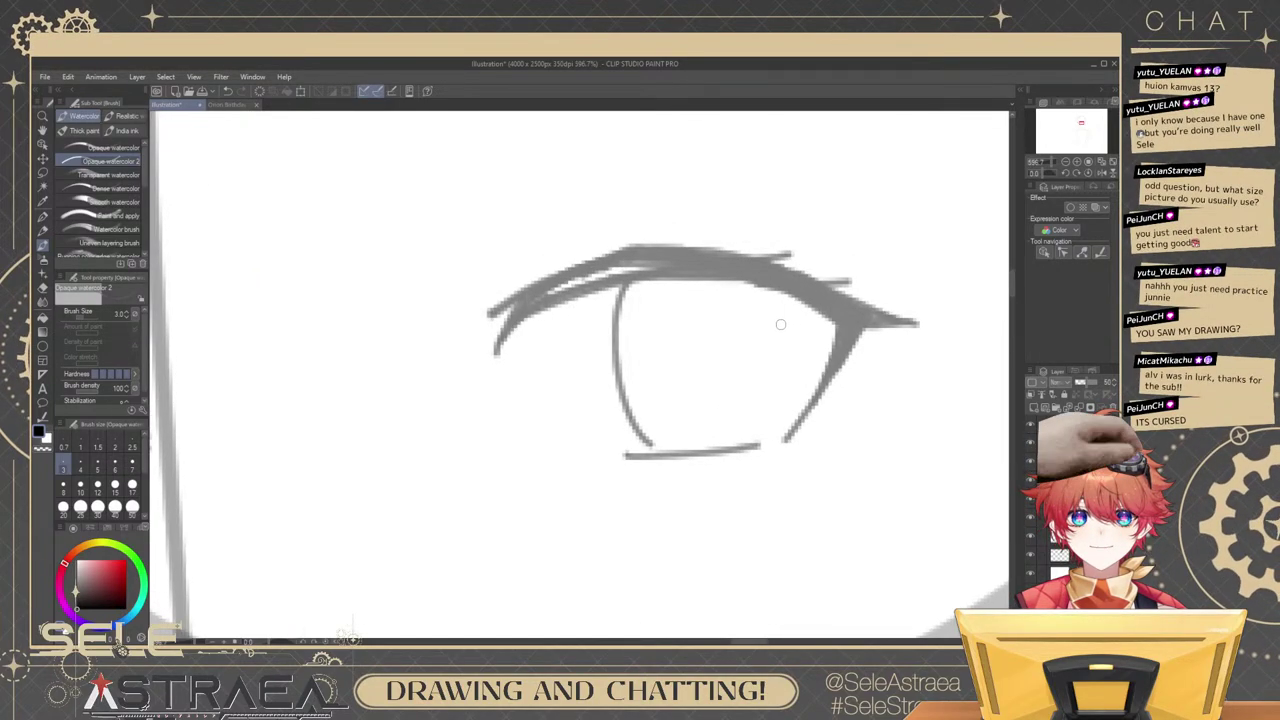
pyautogui.moveTo(740, 280); pyautogui.dragTo(745, 416)
pyautogui.hotkey('ctrl', 'z')
pyautogui.moveTo(740, 278)
pyautogui.mouseDown()
pyautogui.moveTo(748, 422)
pyautogui.moveTo(737, 428)
pyautogui.mouseUp()
pyautogui.hotkey('ctrl', 'z')
pyautogui.hotkey('ctrl', 'z')
pyautogui.moveTo(752, 282); pyautogui.dragTo(730, 442)
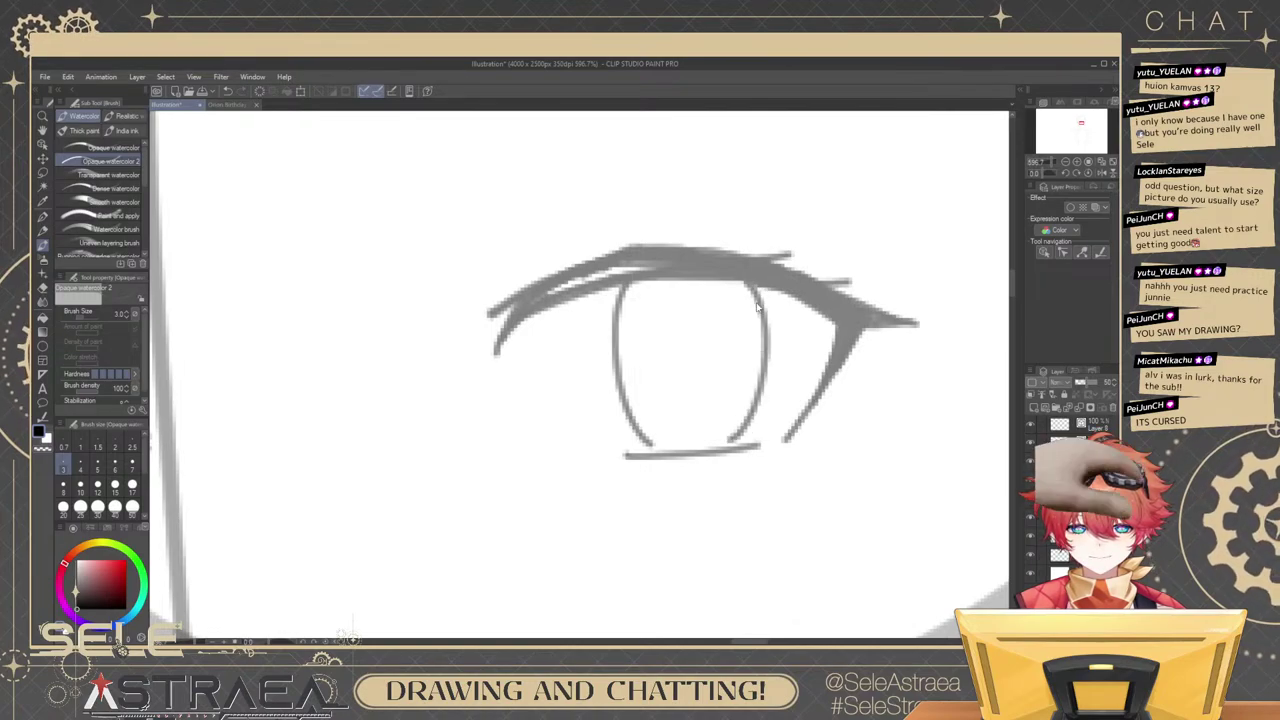
# Round off the top of the near eye's iris beneath the lash line and thicken the upper part of its outer side.
pyautogui.moveTo(611, 328); pyautogui.dragTo(613, 343)
pyautogui.hotkey('ctrl', 'z')
pyautogui.moveTo(635, 286)
pyautogui.mouseDown()
pyautogui.moveTo(615, 370)
pyautogui.moveTo(700, 274)
pyautogui.moveTo(765, 307)
pyautogui.moveTo(768, 336)
pyautogui.mouseUp()
pyautogui.hotkey('ctrl', 'z')
pyautogui.moveTo(741, 284); pyautogui.dragTo(763, 362)
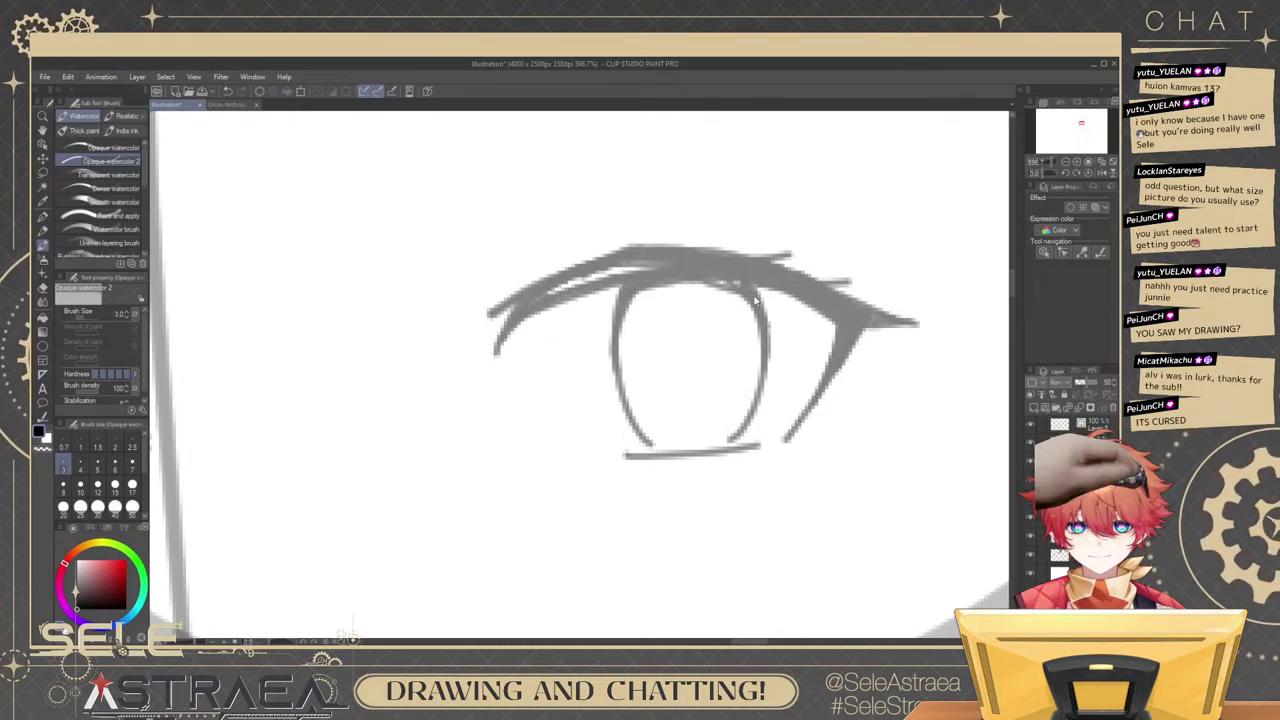
pyautogui.hotkey('ctrl', 'z')
pyautogui.hotkey('ctrl', 'z')
pyautogui.moveTo(742, 285)
pyautogui.mouseDown()
pyautogui.moveTo(762, 374)
pyautogui.moveTo(763, 352)
pyautogui.mouseUp()
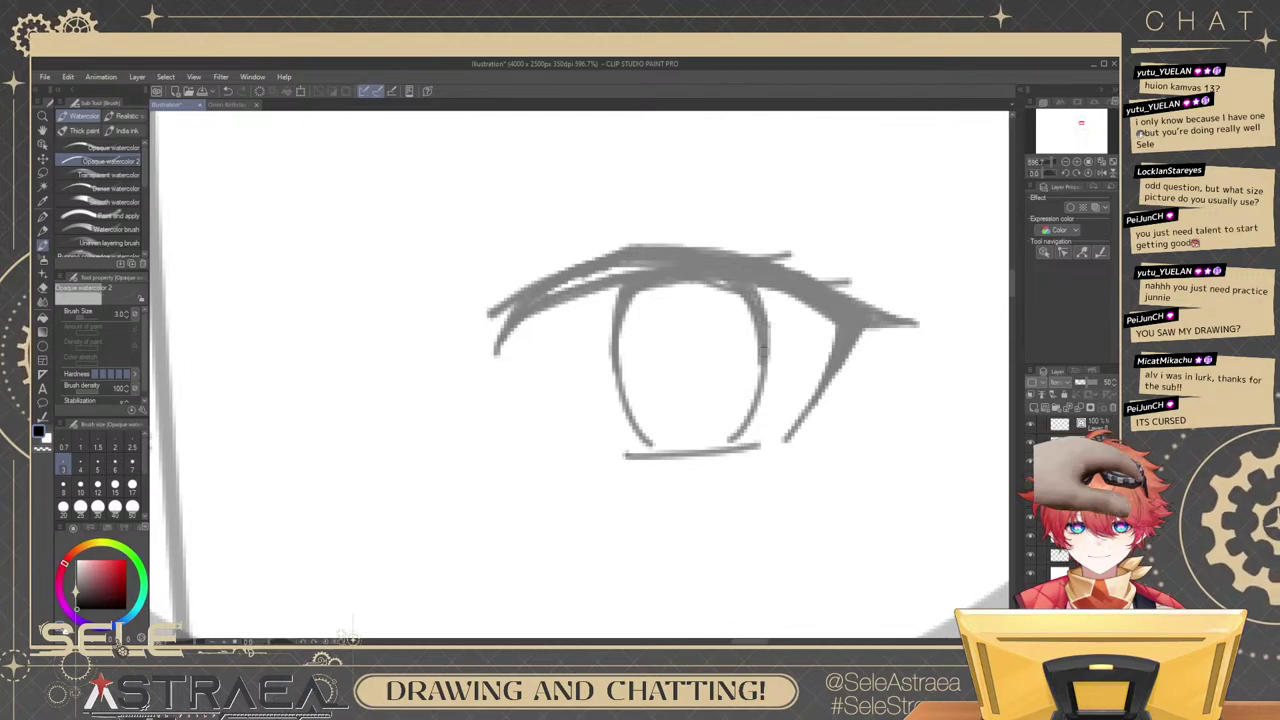
# Thicken the middle of the near eye's iris outline slightly on both its inner and outer sides.
pyautogui.moveTo(624, 318); pyautogui.dragTo(638, 410)
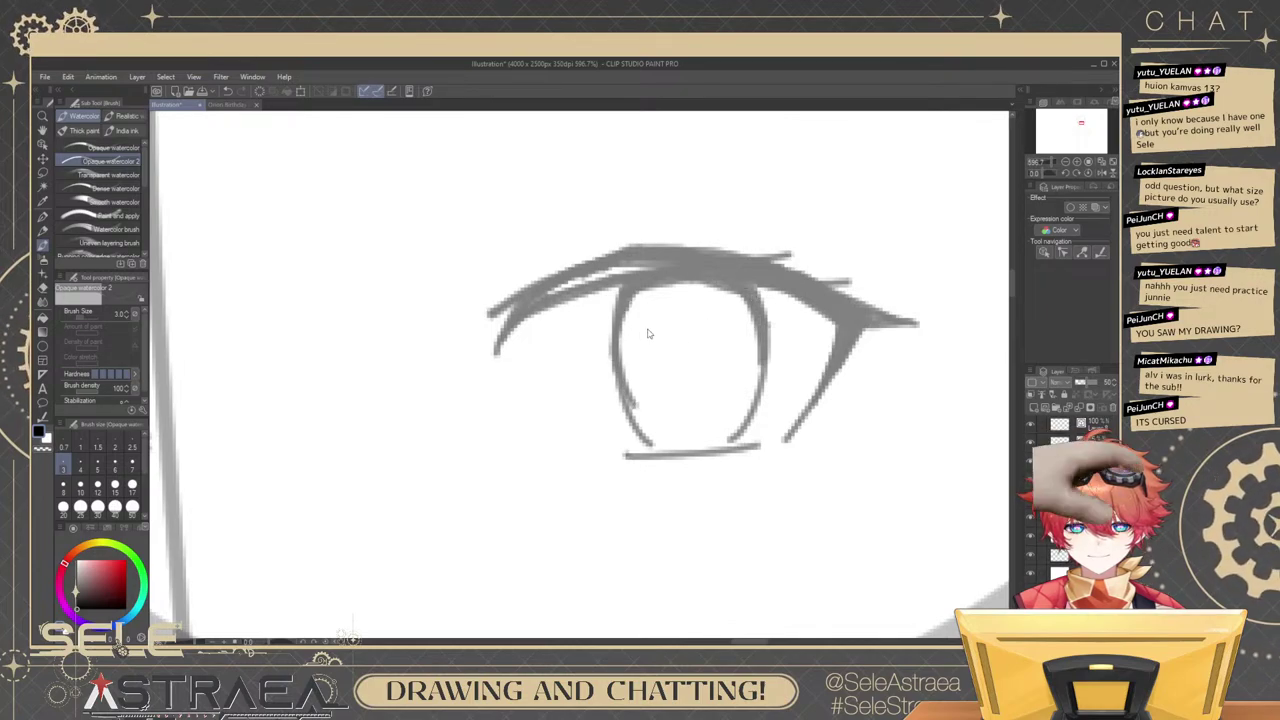
pyautogui.hotkey('ctrl', 'z')
pyautogui.moveTo(624, 308); pyautogui.dragTo(620, 402)
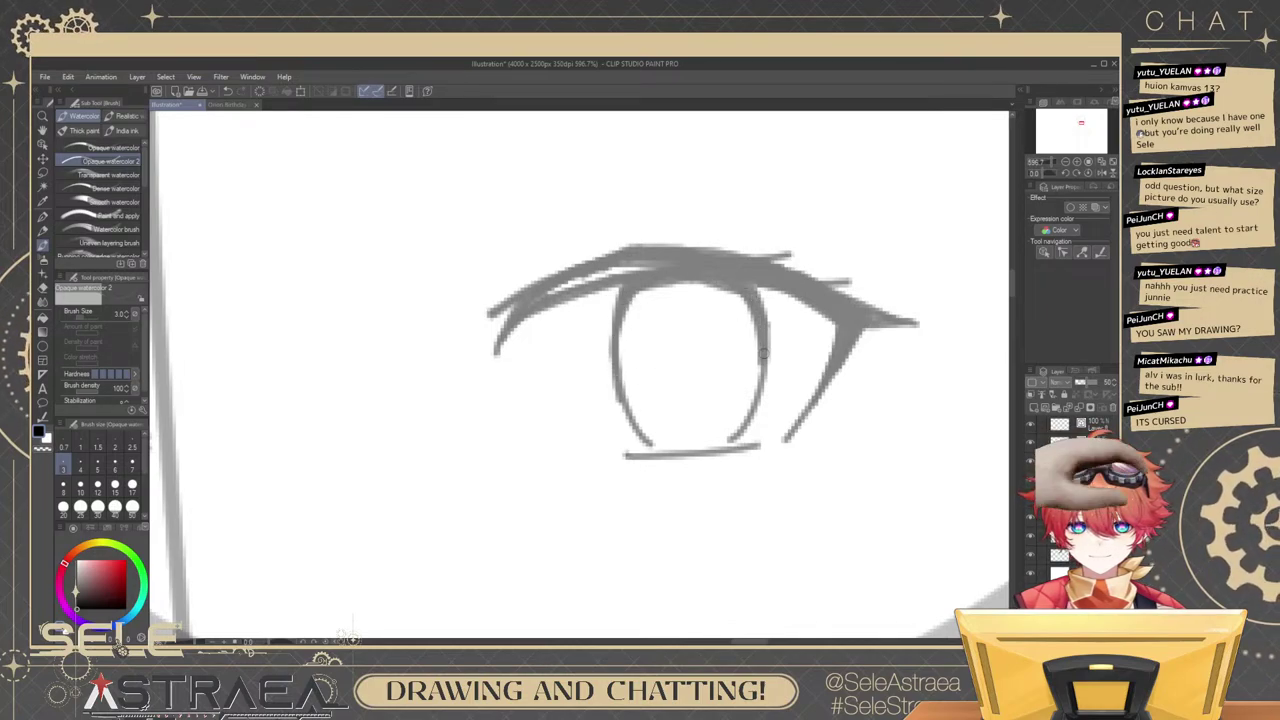
pyautogui.hotkey('ctrl', 'z')
pyautogui.moveTo(620, 332); pyautogui.dragTo(629, 402)
pyautogui.hotkey('ctrl', 'z')
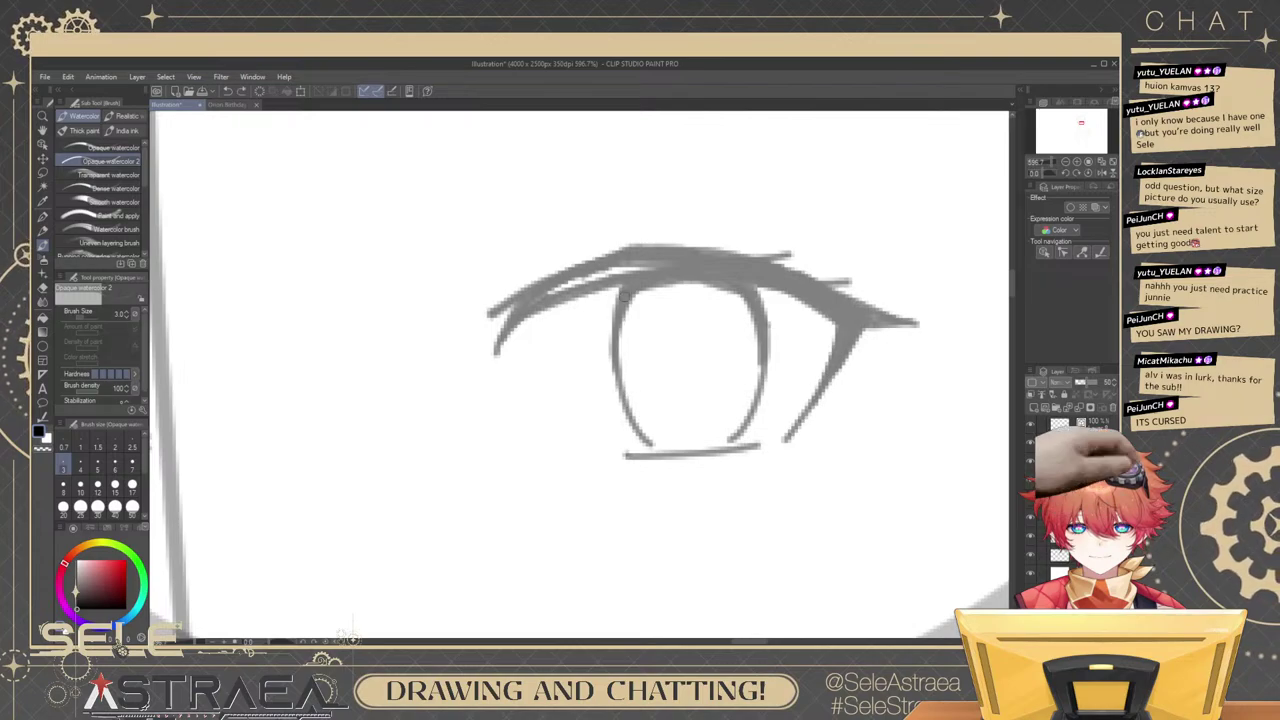
pyautogui.moveTo(613, 340); pyautogui.dragTo(628, 390)
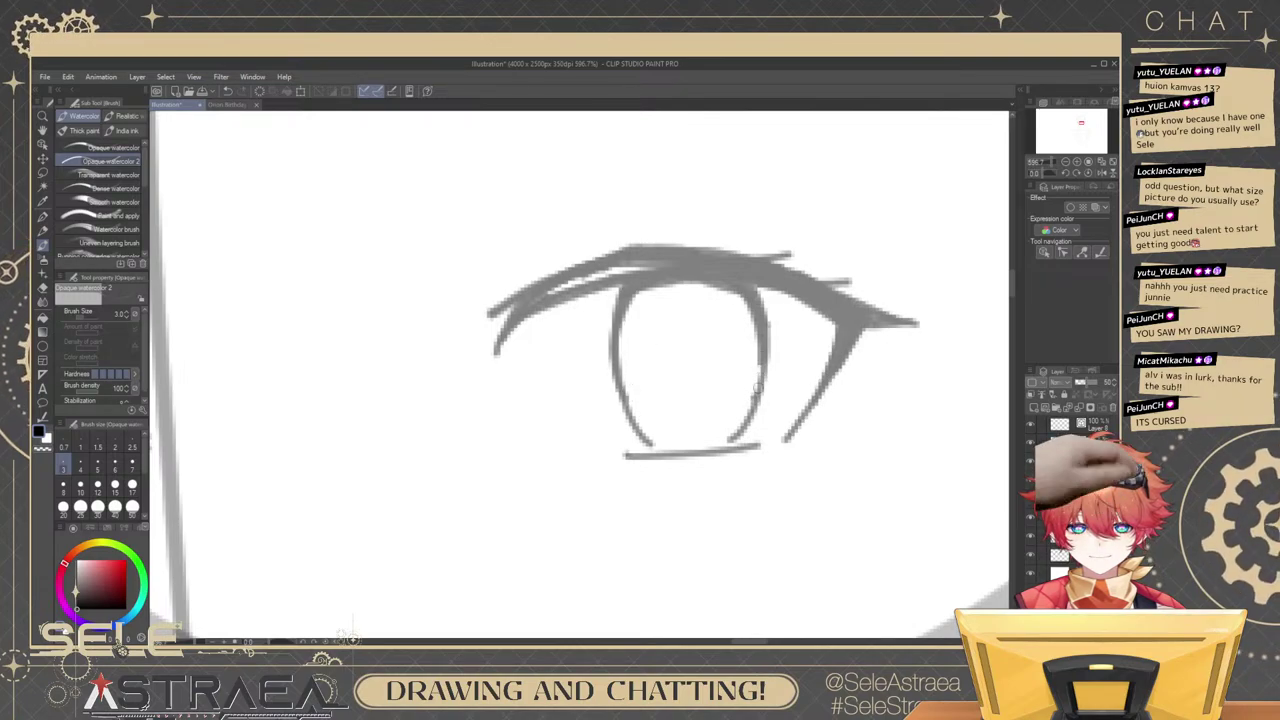
pyautogui.hotkey('ctrl', 'z')
pyautogui.moveTo(766, 326); pyautogui.dragTo(757, 398)
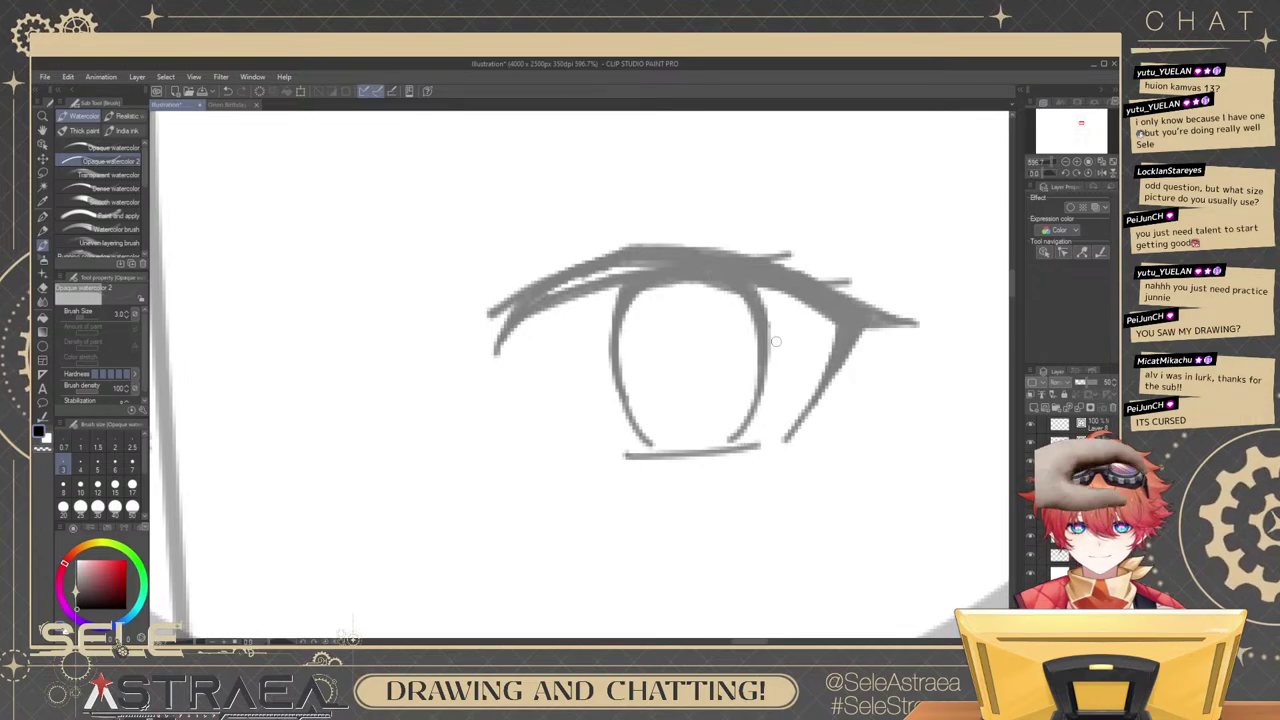
# Remove the near eye's lower lid line and try replacement lines across the base of the iris.
pyautogui.scroll(-6, 748, 301)
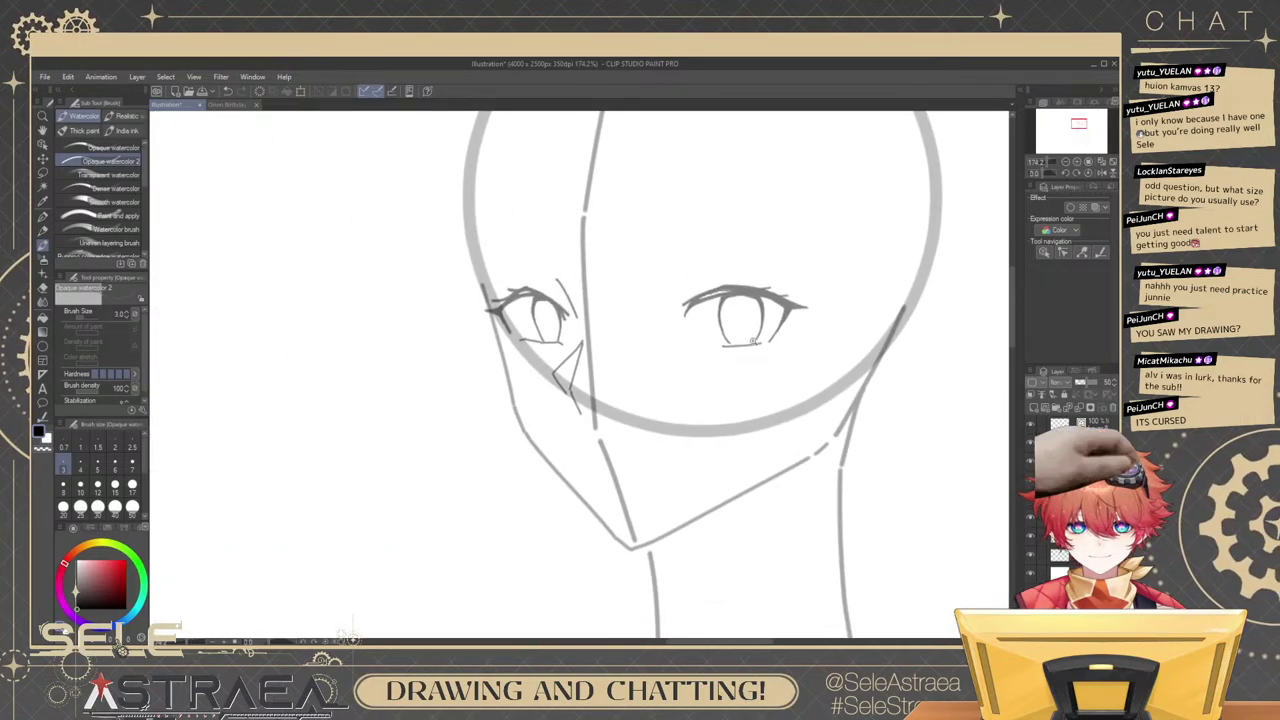
pyautogui.scroll(5, 749, 350)
pyautogui.hotkey('ctrl', 'z')
pyautogui.moveTo(679, 347); pyautogui.dragTo(762, 344)
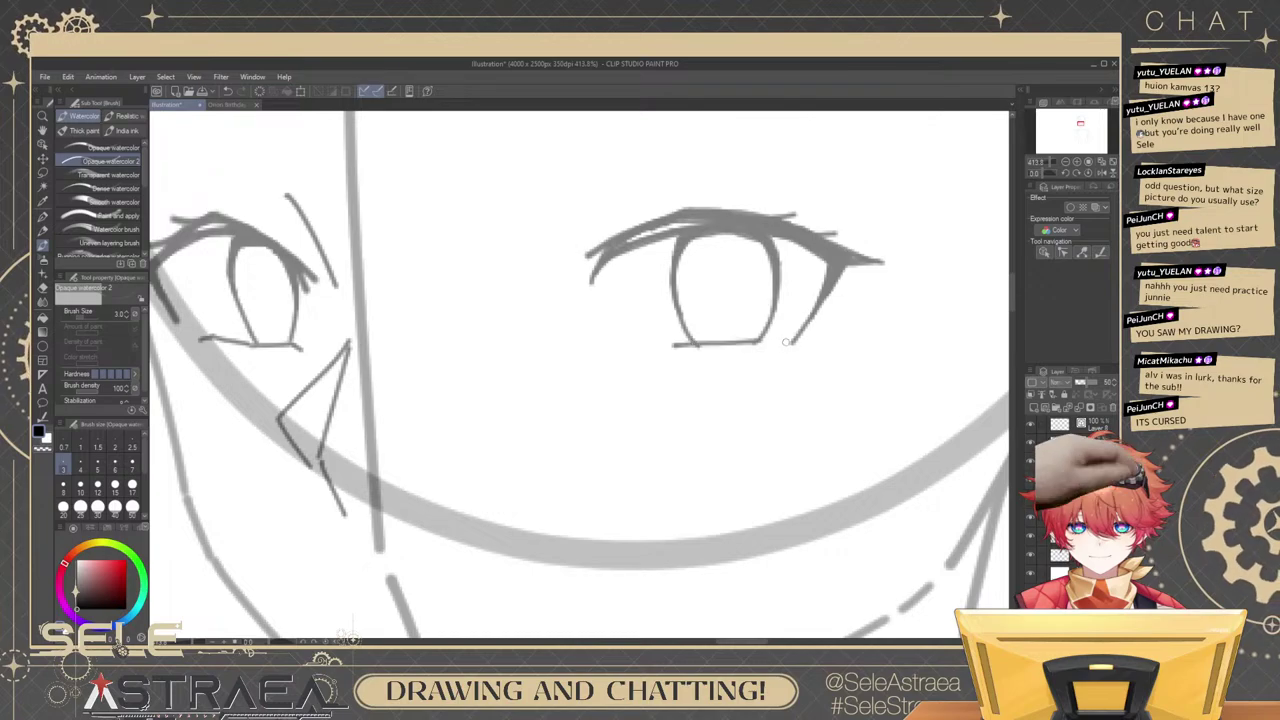
pyautogui.hotkey('ctrl', 'z')
pyautogui.moveTo(680, 347)
pyautogui.mouseDown()
pyautogui.moveTo(772, 339)
pyautogui.moveTo(580, 217)
pyautogui.moveTo(757, 333)
pyautogui.mouseUp()
pyautogui.hotkey('ctrl', 'z')
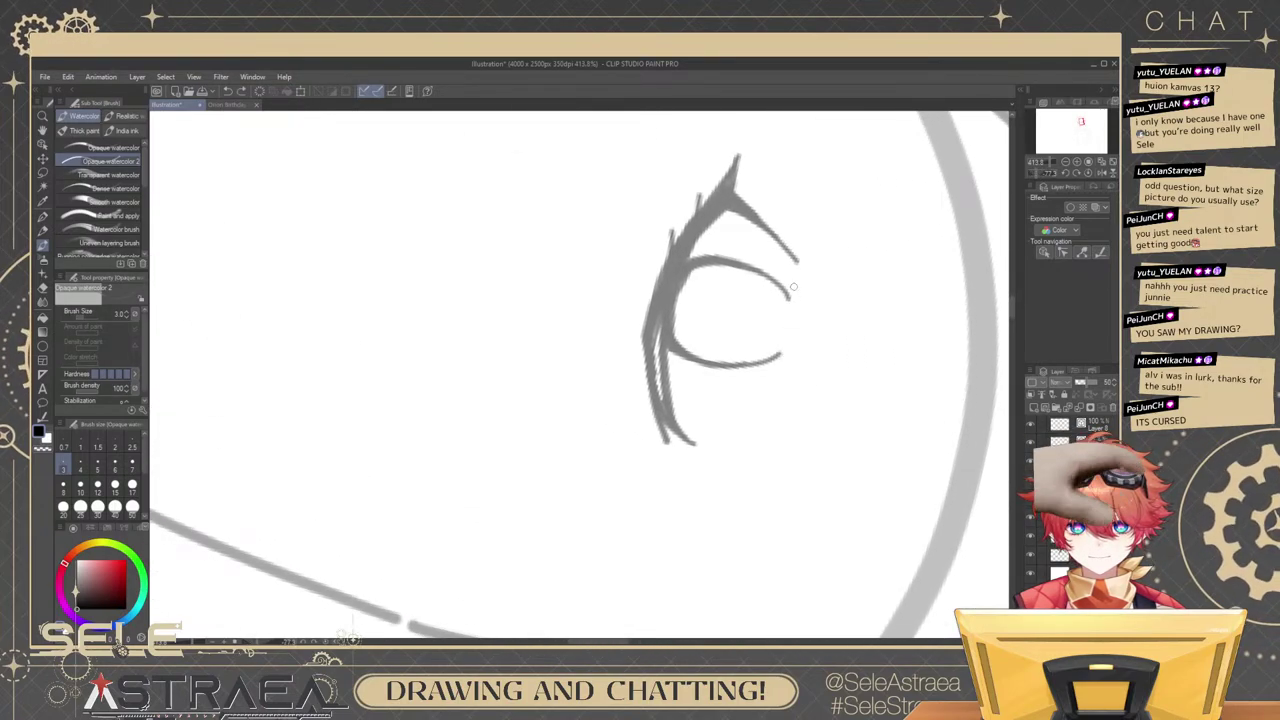
# Draw a new lower lid line closing the near iris's base, extending slightly inwards and ending in a short downward outer tick.
pyautogui.moveTo(795, 285); pyautogui.dragTo(769, 399)
pyautogui.hotkey('ctrl', 'z')
pyautogui.moveTo(791, 318); pyautogui.dragTo(771, 391)
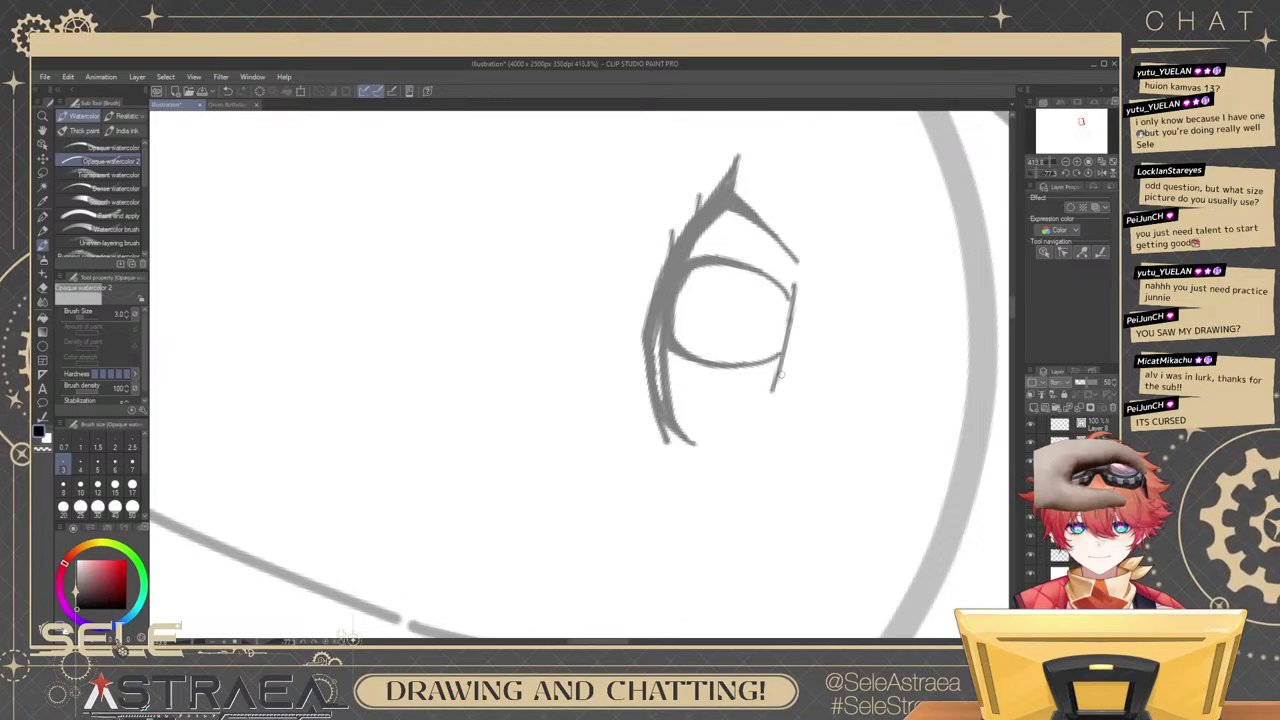
pyautogui.hotkey('ctrl', 'z')
pyautogui.moveTo(791, 317); pyautogui.dragTo(767, 404)
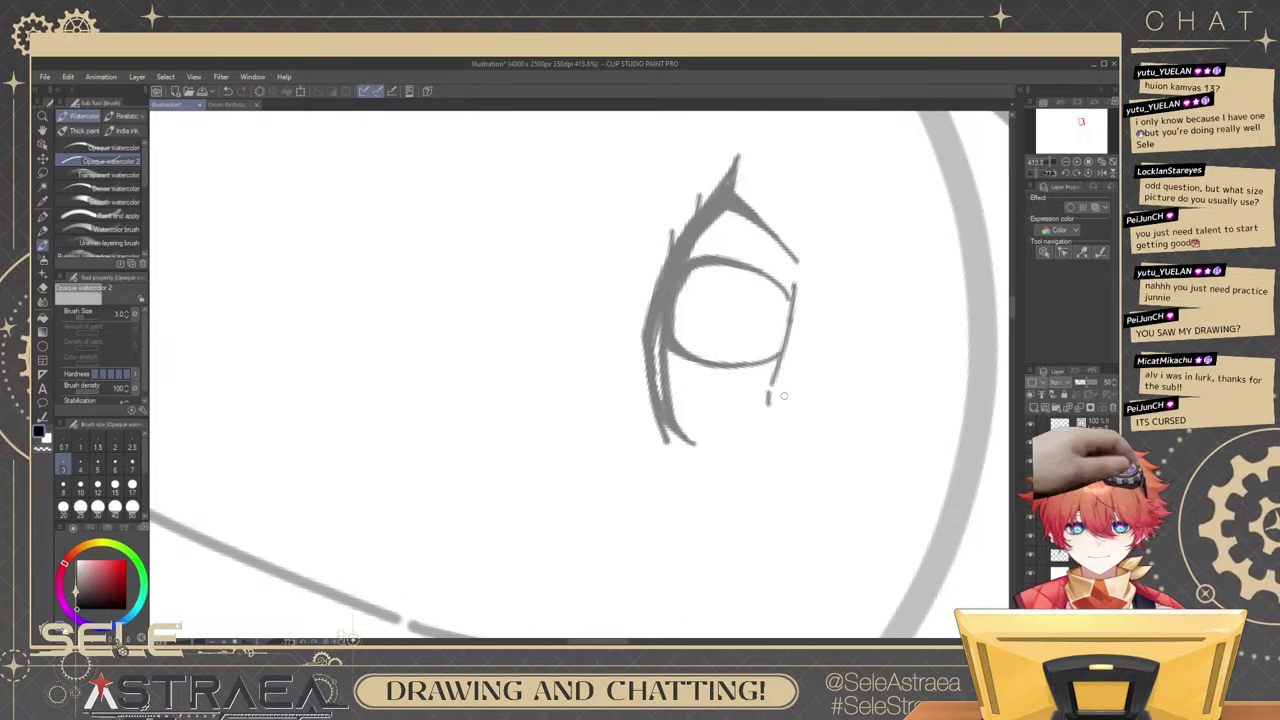
pyautogui.hotkey('ctrl', 'z')
pyautogui.moveTo(794, 290); pyautogui.dragTo(808, 268)
pyautogui.scroll(-3, 829, 289)
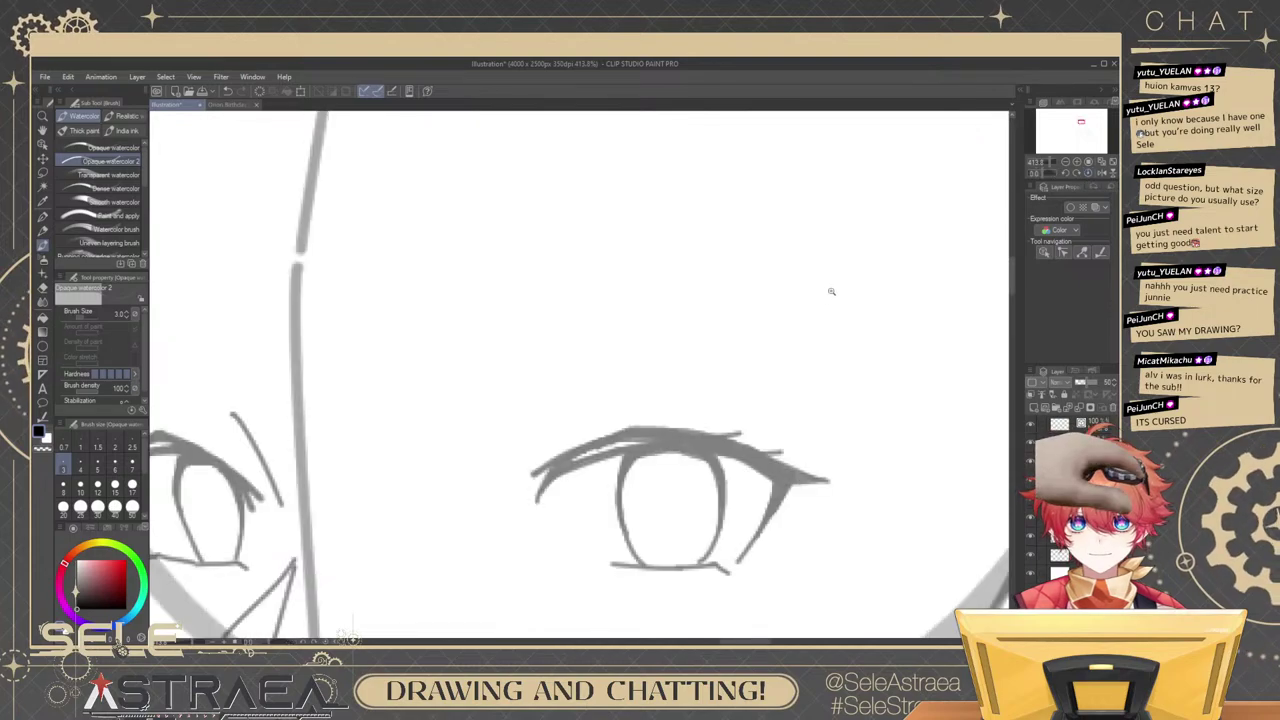
# Rework the outer end of the near eye's lower lid line, leaving a shorter downward tick.
pyautogui.moveTo(825, 284); pyautogui.dragTo(860, 305)
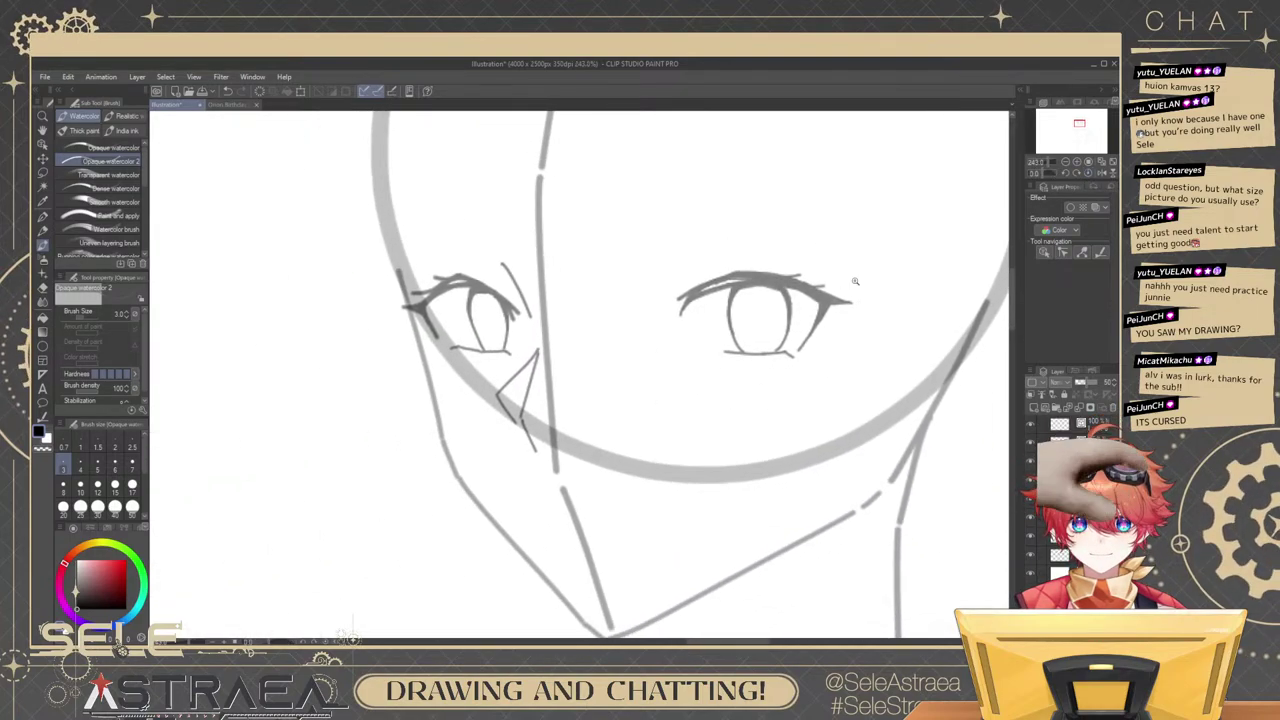
pyautogui.scroll(-2, 860, 303)
pyautogui.scroll(5, 824, 313)
pyautogui.keyDown('ctrl'); pyautogui.click(806, 347); pyautogui.keyUp('ctrl')
pyautogui.press('Delete')
pyautogui.keyDown('ctrl'); pyautogui.click(793, 342); pyautogui.keyUp('ctrl')
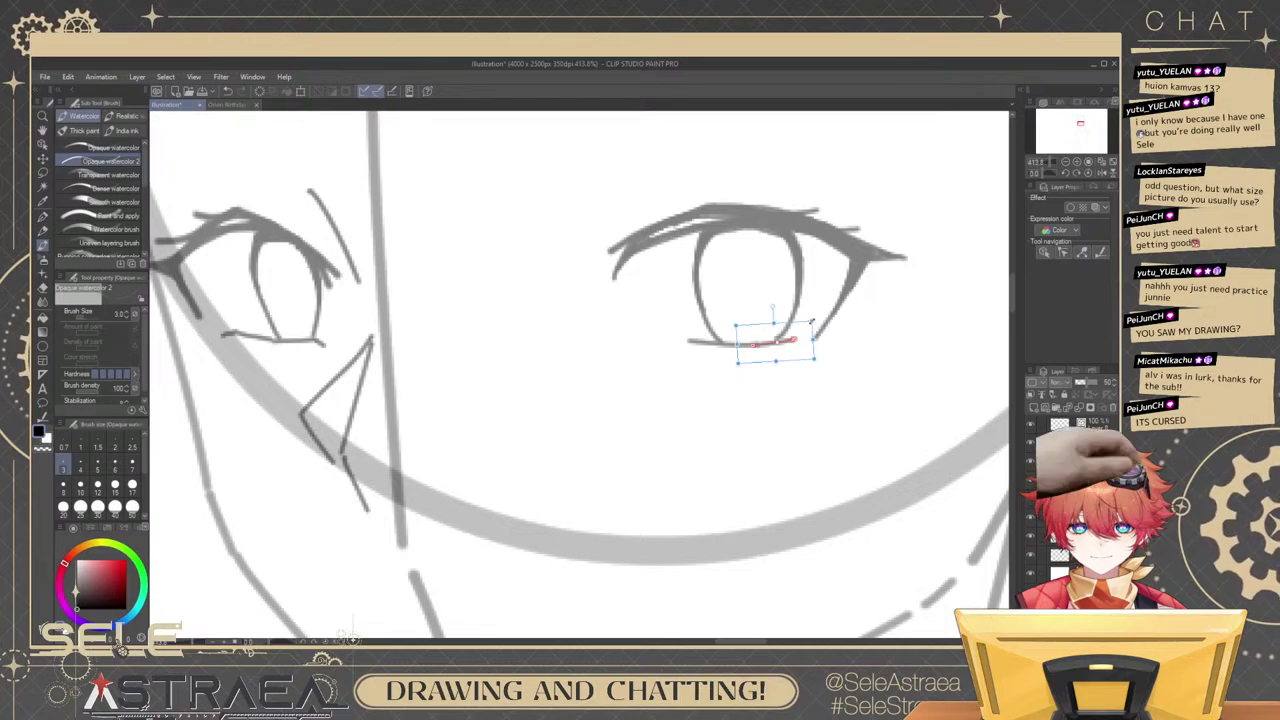
pyautogui.press('Return')
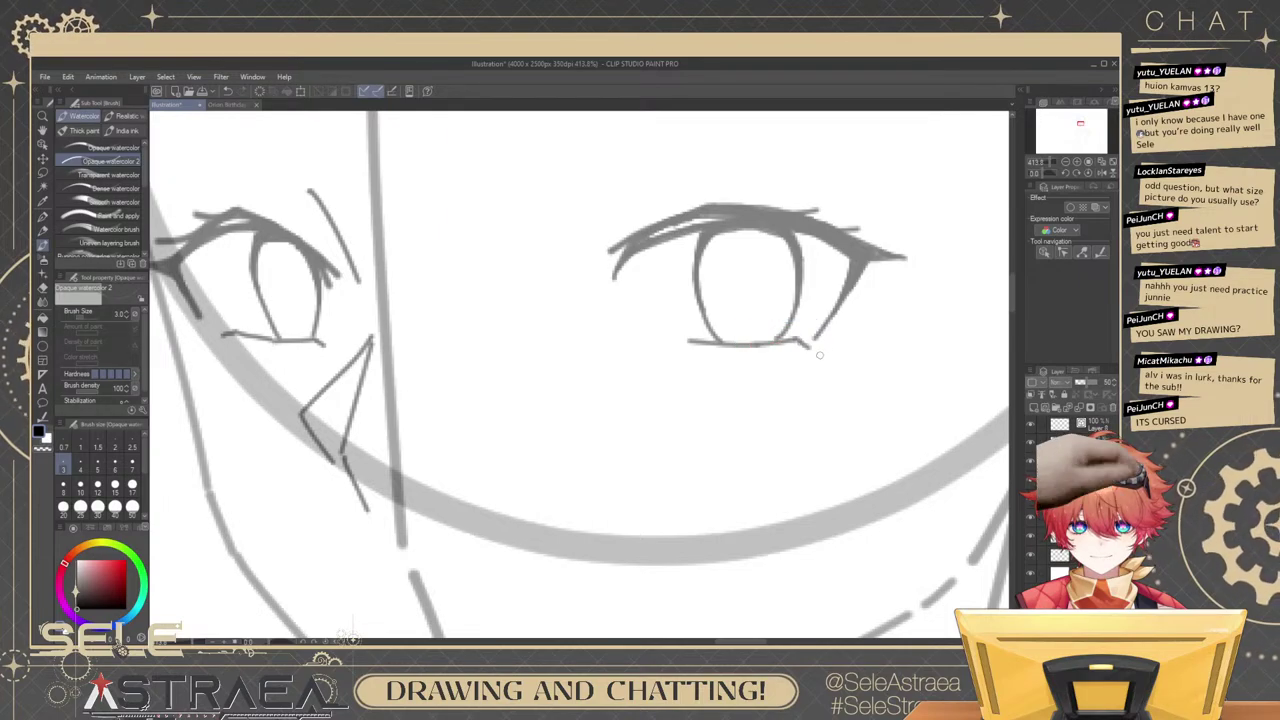
pyautogui.scroll(1, 800, 340)
pyautogui.scroll(-5, 836, 330)
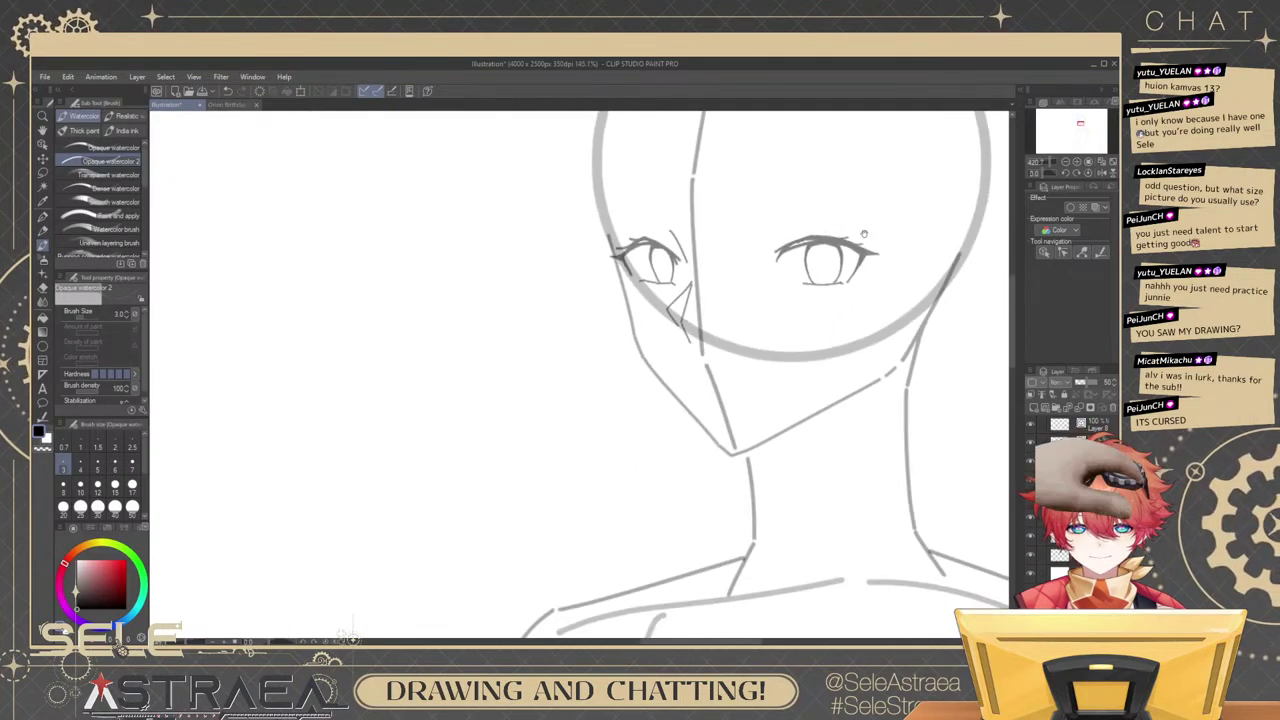
pyautogui.scroll(4, 846, 288)
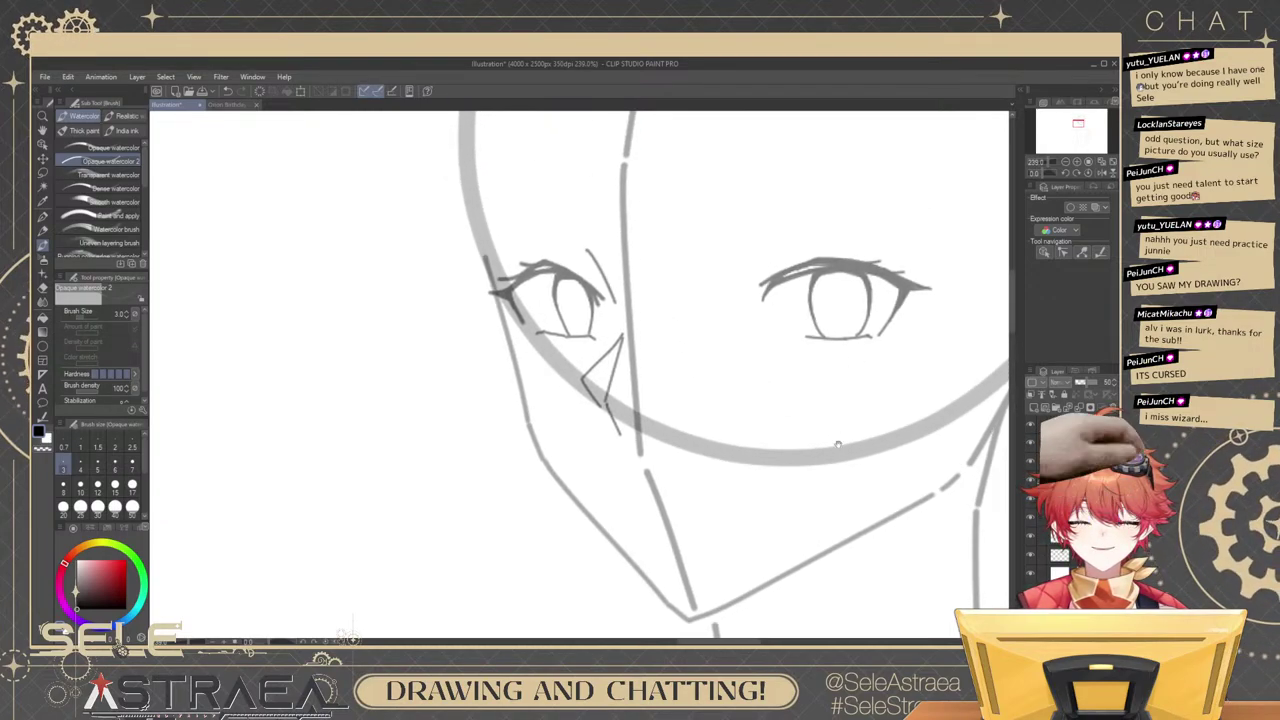
# Try out several differently curved brow lines above the near eye and undo them.
pyautogui.moveTo(906, 354); pyautogui.dragTo(812, 345)
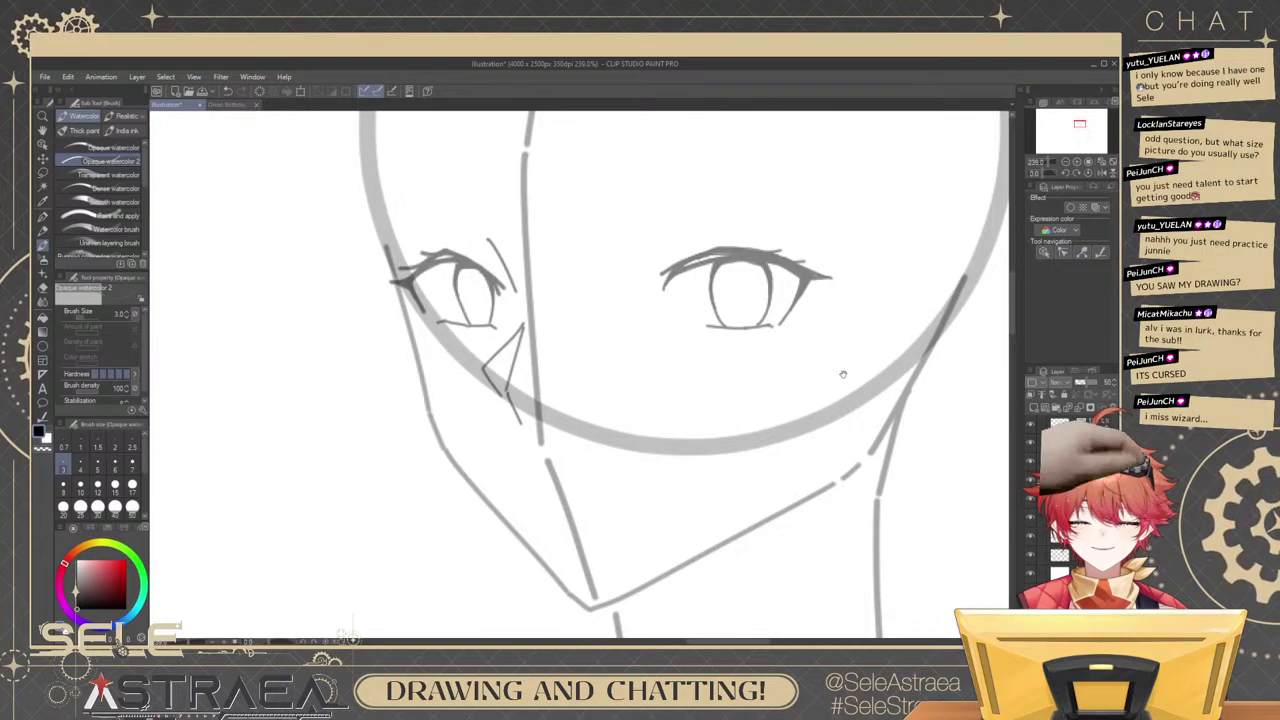
pyautogui.moveTo(745, 375)
pyautogui.mouseDown()
pyautogui.moveTo(766, 425)
pyautogui.moveTo(800, 445)
pyautogui.moveTo(850, 412)
pyautogui.mouseUp()
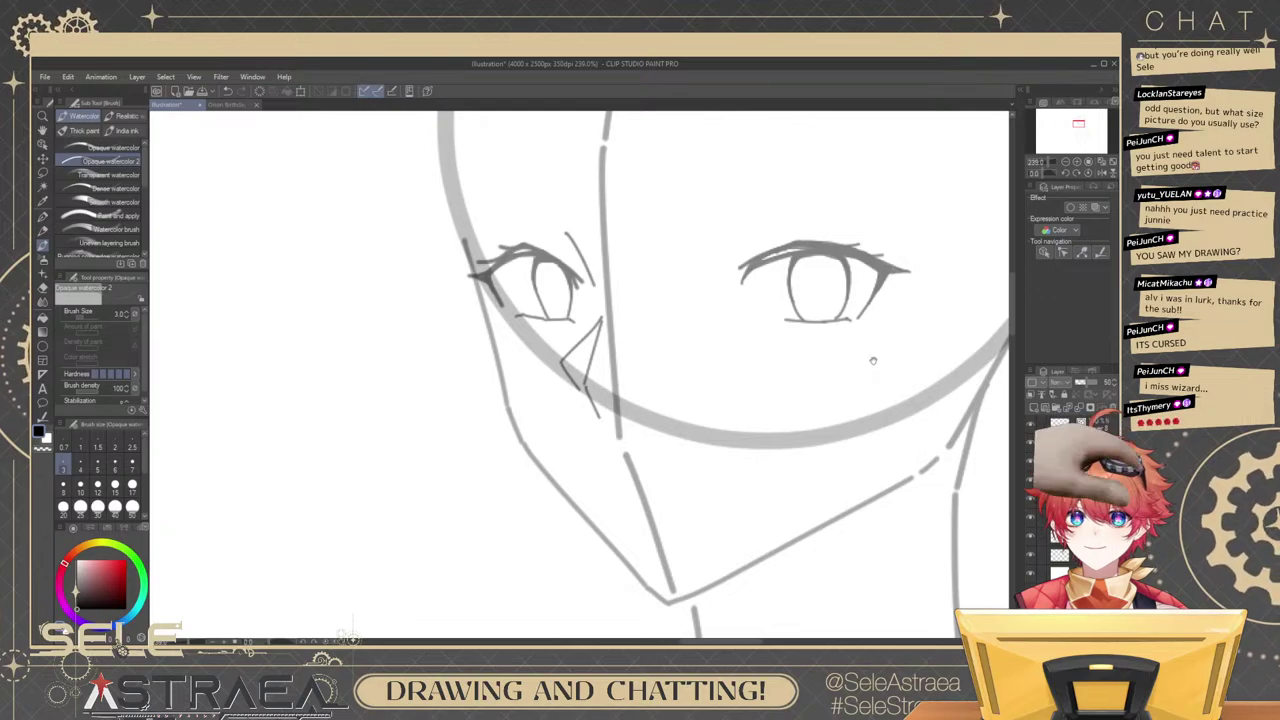
pyautogui.moveTo(892, 309)
pyautogui.mouseDown()
pyautogui.moveTo(859, 331)
pyautogui.moveTo(824, 315)
pyautogui.moveTo(885, 341)
pyautogui.moveTo(920, 337)
pyautogui.mouseUp()
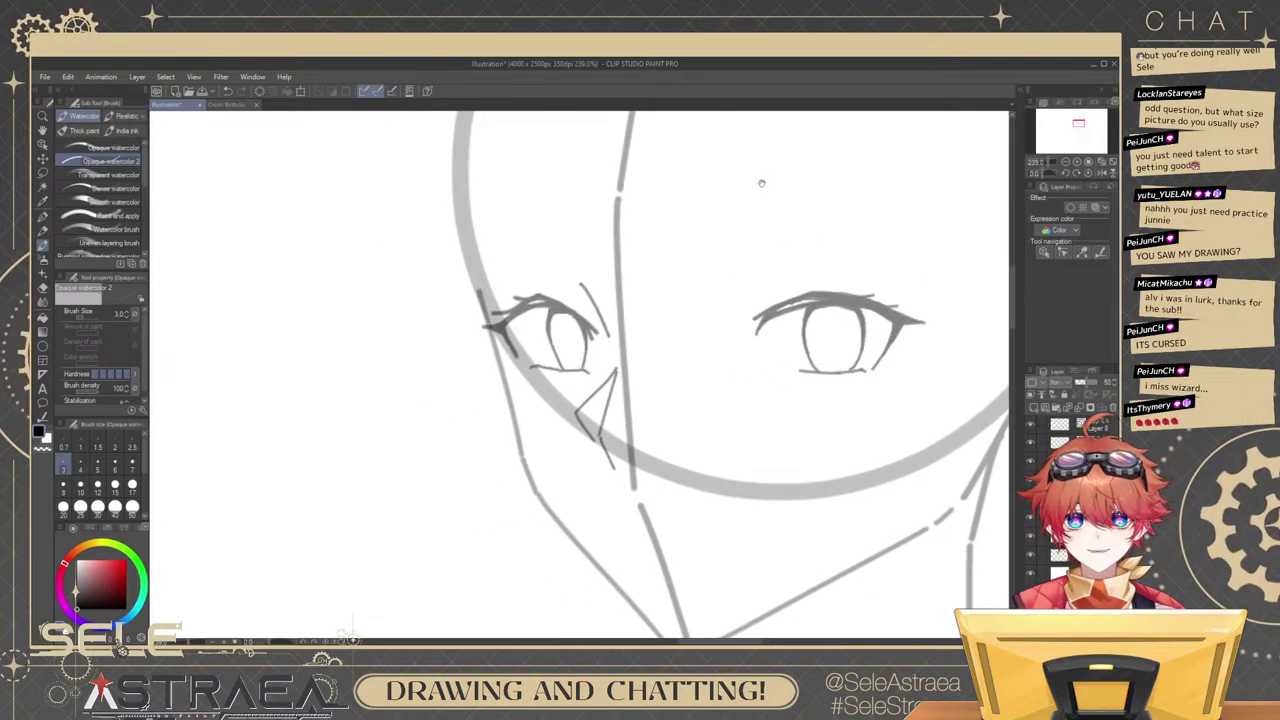
pyautogui.moveTo(831, 279); pyautogui.dragTo(793, 314)
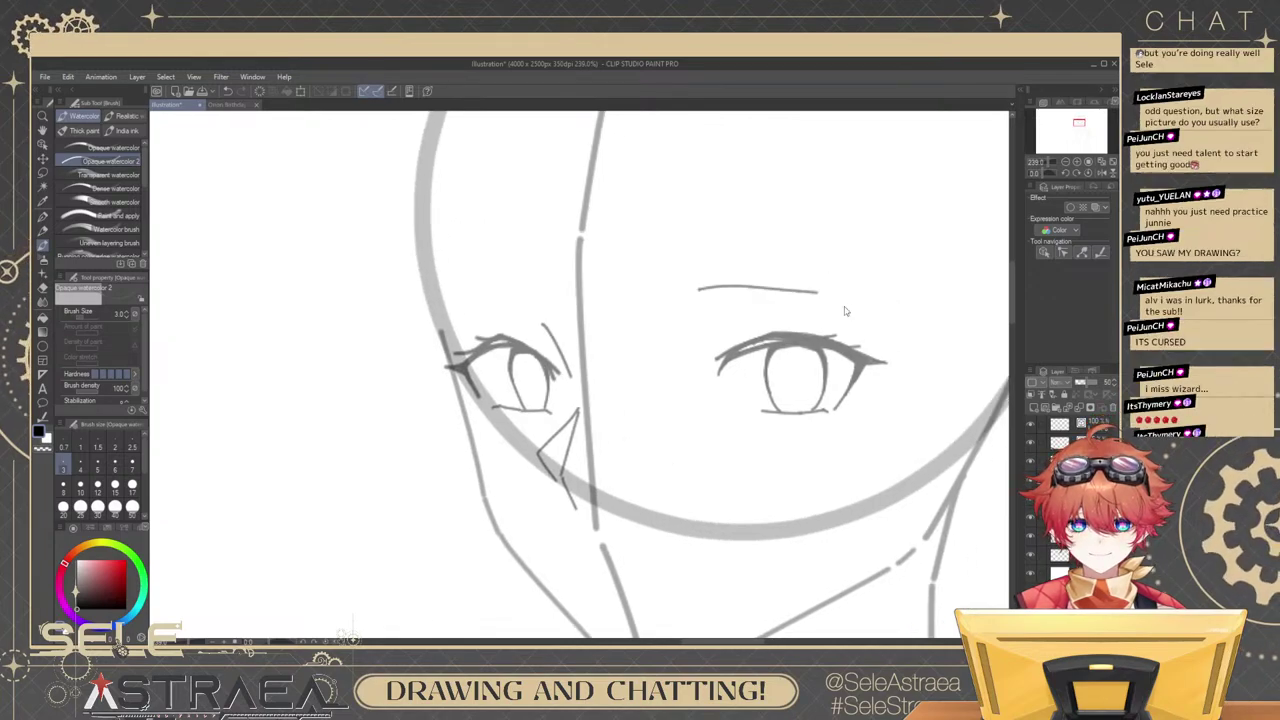
pyautogui.moveTo(682, 294); pyautogui.dragTo(880, 268)
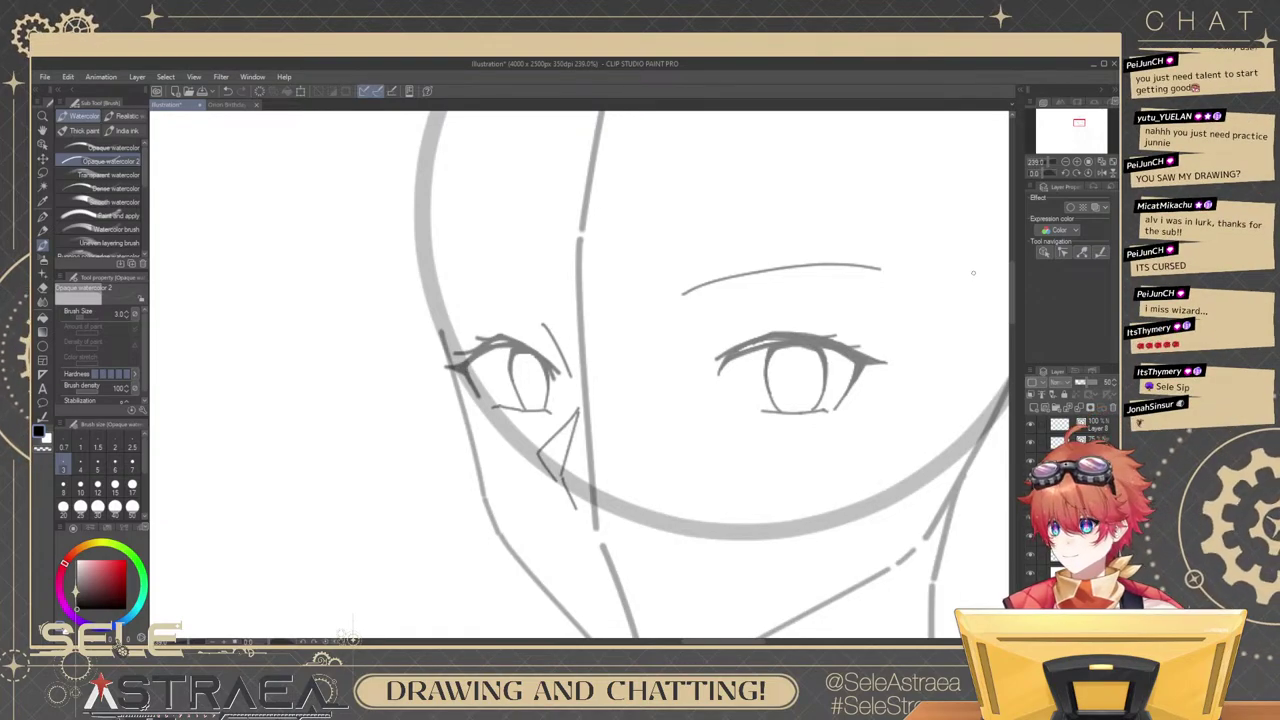
pyautogui.moveTo(797, 263); pyautogui.dragTo(844, 271)
pyautogui.hotkey('ctrl', 'z')
pyautogui.hotkey('ctrl', 'z')
pyautogui.moveTo(684, 275); pyautogui.dragTo(908, 312)
pyautogui.hotkey('ctrl', 'z')
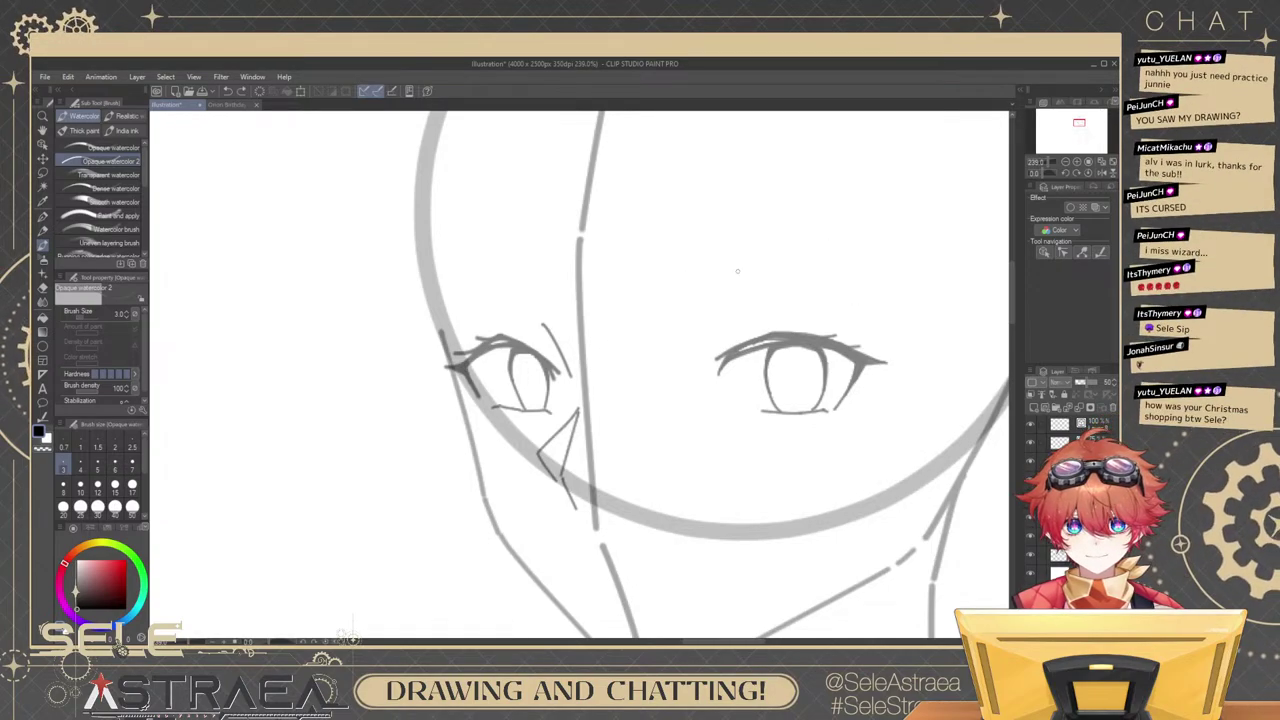
# Draw the near eye's brow as a long arc sloping down outwards, with a narrow wedge closing its inner end.
pyautogui.moveTo(692, 268); pyautogui.dragTo(876, 300)
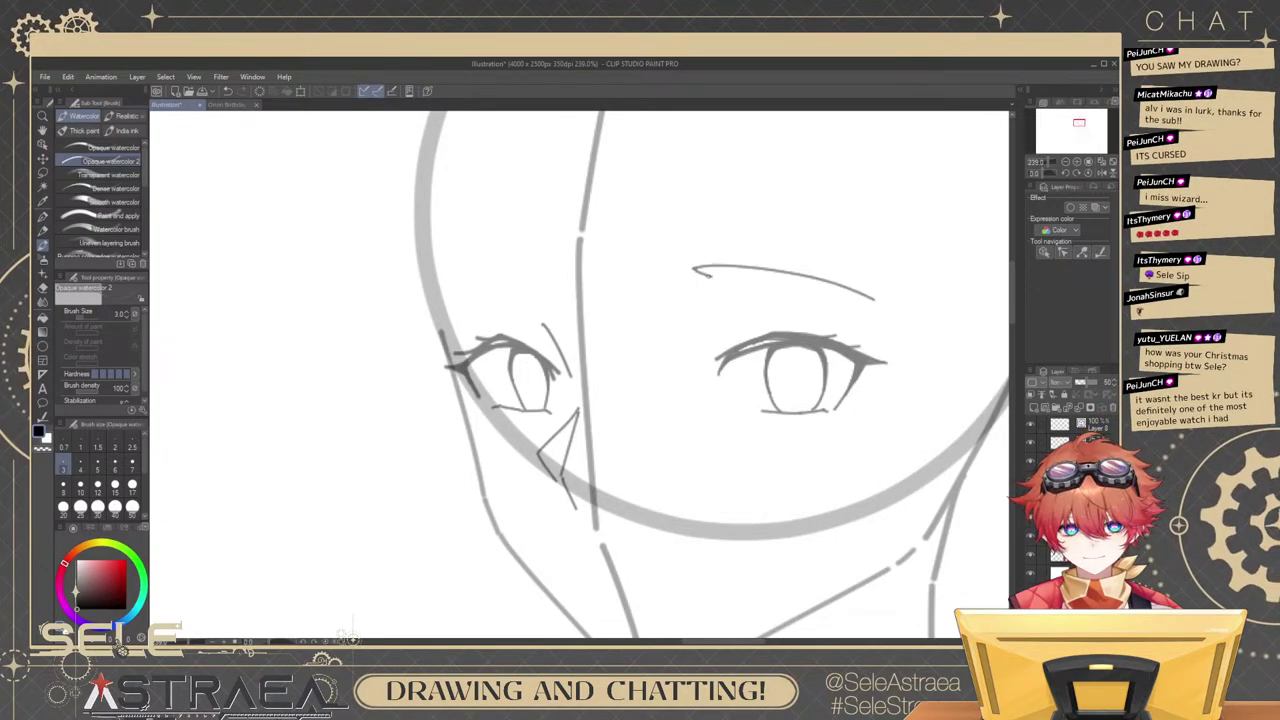
pyautogui.moveTo(708, 274)
pyautogui.mouseDown()
pyautogui.moveTo(787, 279)
pyautogui.moveTo(771, 272)
pyautogui.mouseUp()
pyautogui.hotkey('ctrl', 'z')
pyautogui.hotkey('ctrl', 'z')
# Draw a shorter matching brow above the far eye, sloping down outwards from a narrow wedge-shaped inner end.
pyautogui.moveTo(720, 311); pyautogui.dragTo(993, 291)
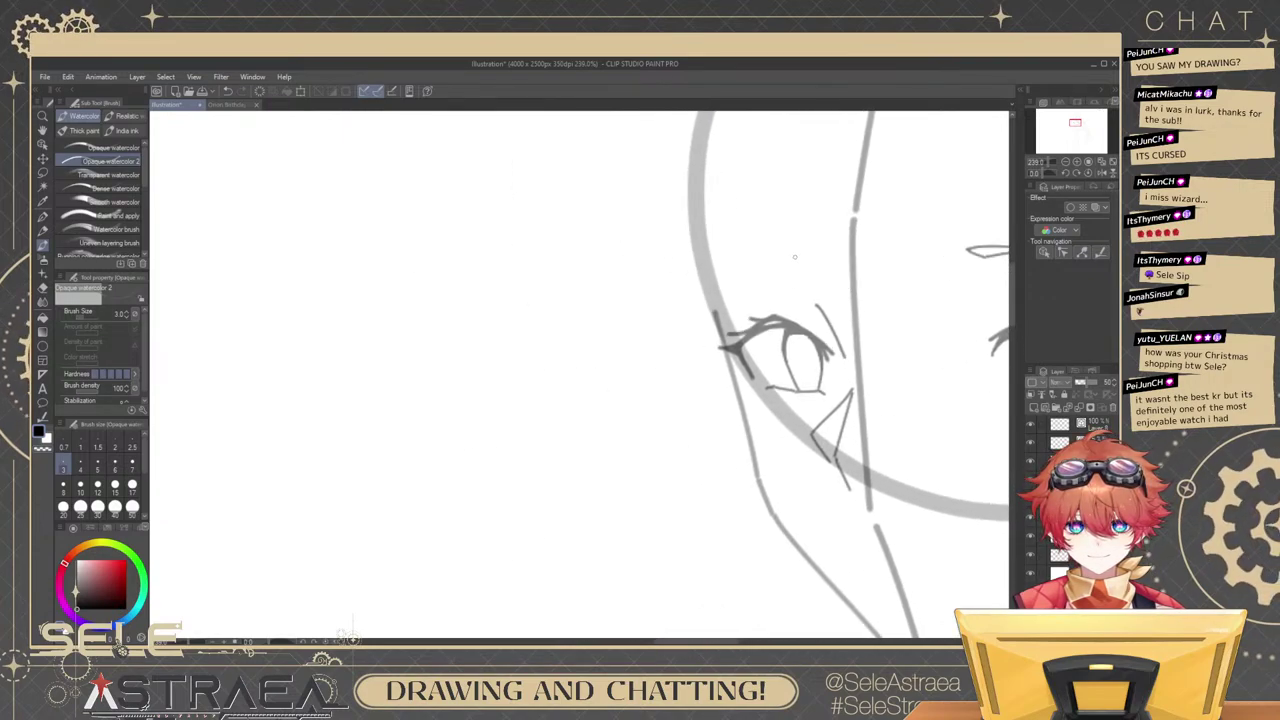
pyautogui.moveTo(731, 281); pyautogui.dragTo(797, 258)
pyautogui.hotkey('ctrl', 'z')
pyautogui.moveTo(732, 286)
pyautogui.mouseDown()
pyautogui.moveTo(806, 260)
pyautogui.moveTo(764, 277)
pyautogui.mouseUp()
pyautogui.moveTo(882, 275)
pyautogui.mouseDown()
pyautogui.moveTo(868, 290)
pyautogui.moveTo(748, 294)
pyautogui.mouseUp()
pyautogui.scroll(2, 869, 290)
pyautogui.moveTo(871, 297); pyautogui.dragTo(782, 293)
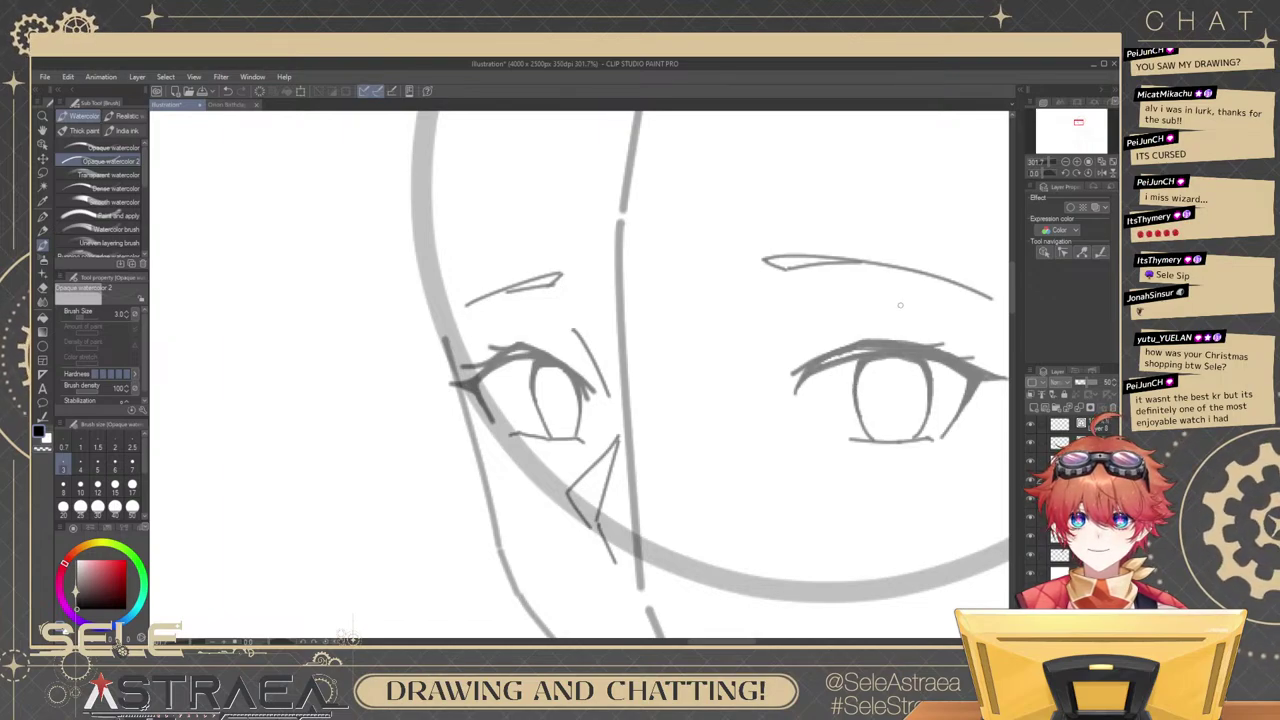
# Clean up the lower corner of the near brow's wedge-shaped inner end so its lines meet neatly.
pyautogui.moveTo(864, 280); pyautogui.dragTo(888, 280)
pyautogui.hotkey('ctrl', 'z')
pyautogui.scroll(3, 798, 258)
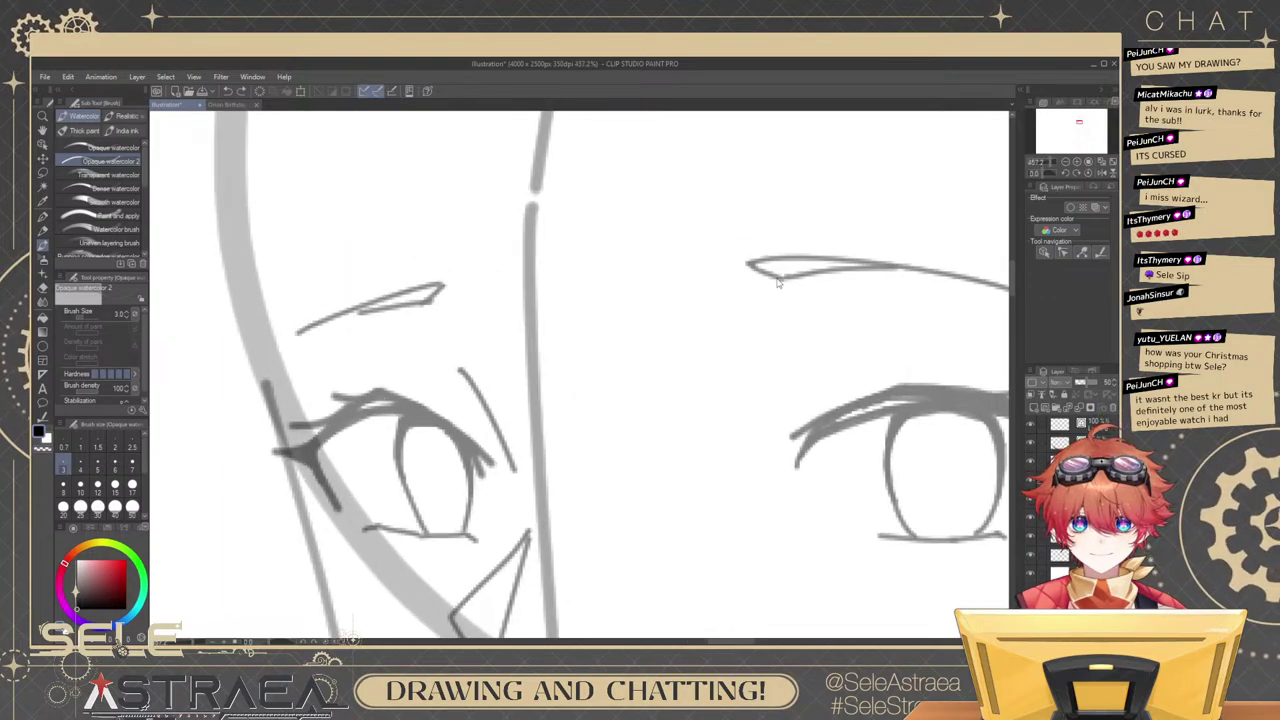
pyautogui.keyDown('ctrl'); pyautogui.click(782, 280); pyautogui.keyUp('ctrl')
pyautogui.moveTo(799, 295); pyautogui.dragTo(803, 291)
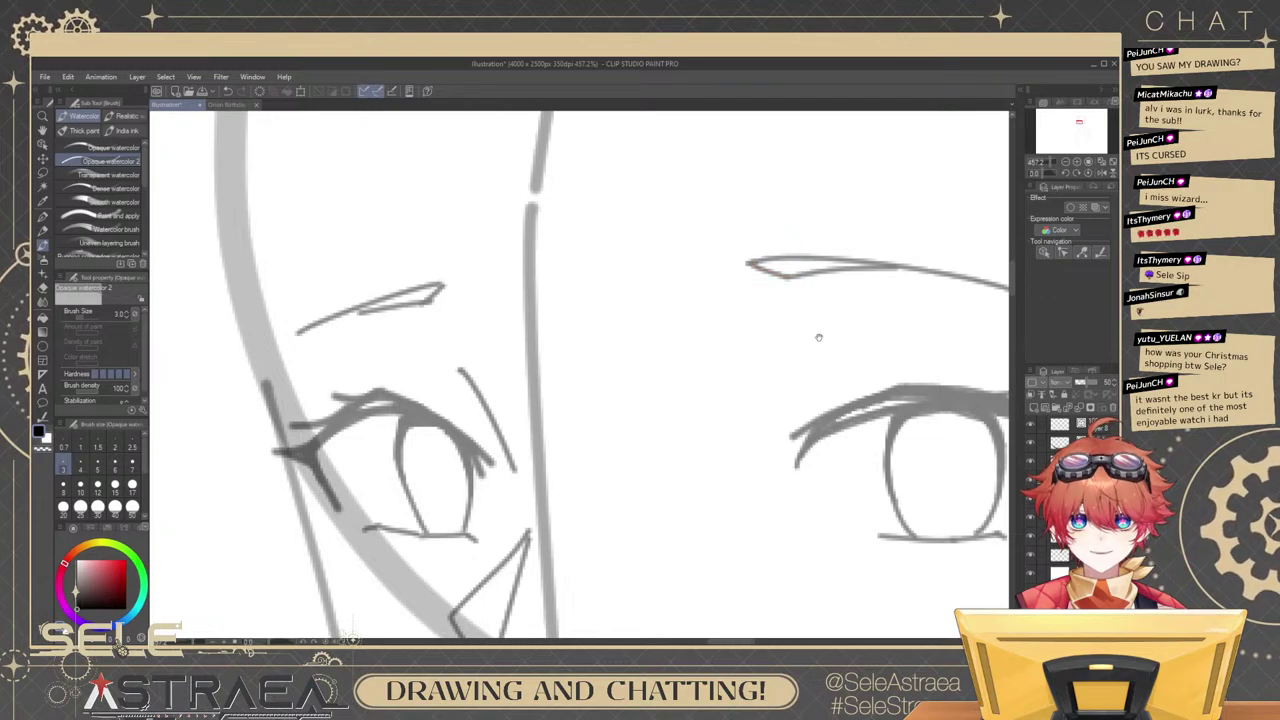
pyautogui.moveTo(802, 341); pyautogui.dragTo(861, 331)
pyautogui.scroll(-6, 808, 285)
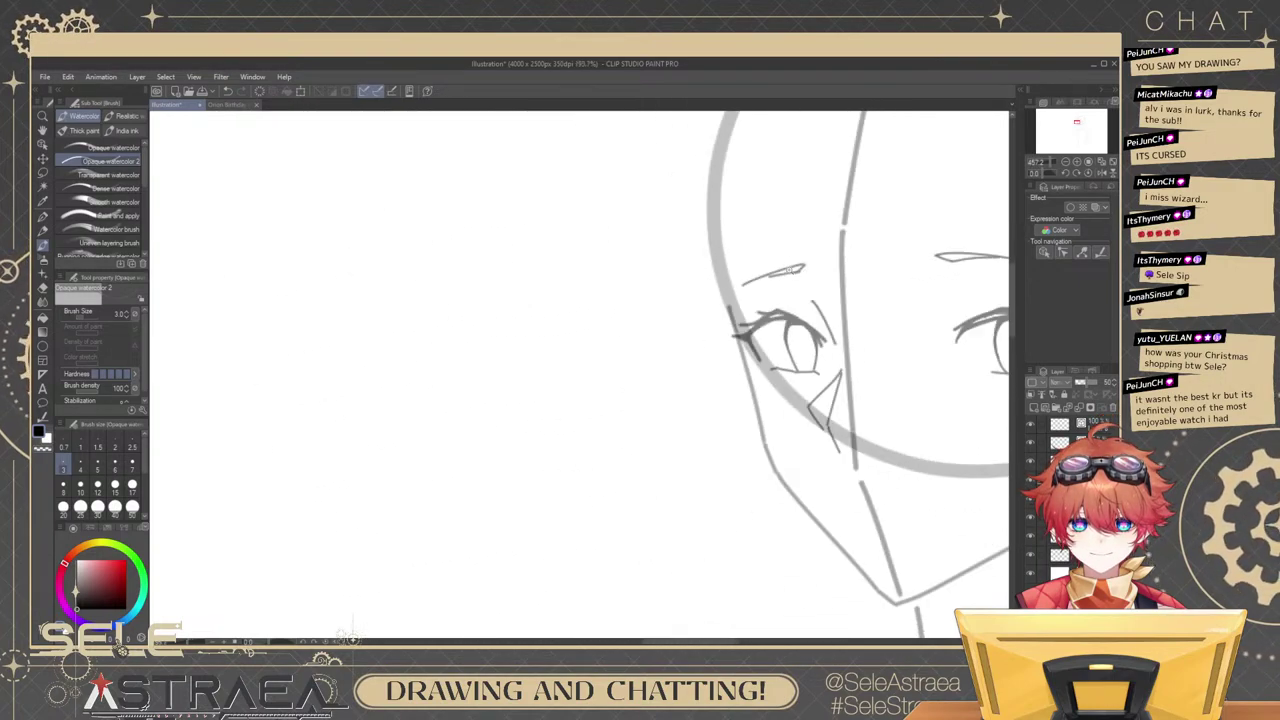
# Lasso the near eye's brow and shift it slightly inwards and down, closer to the eye.
pyautogui.moveTo(1007, 238); pyautogui.dragTo(816, 227)
pyautogui.scroll(3, 902, 262)
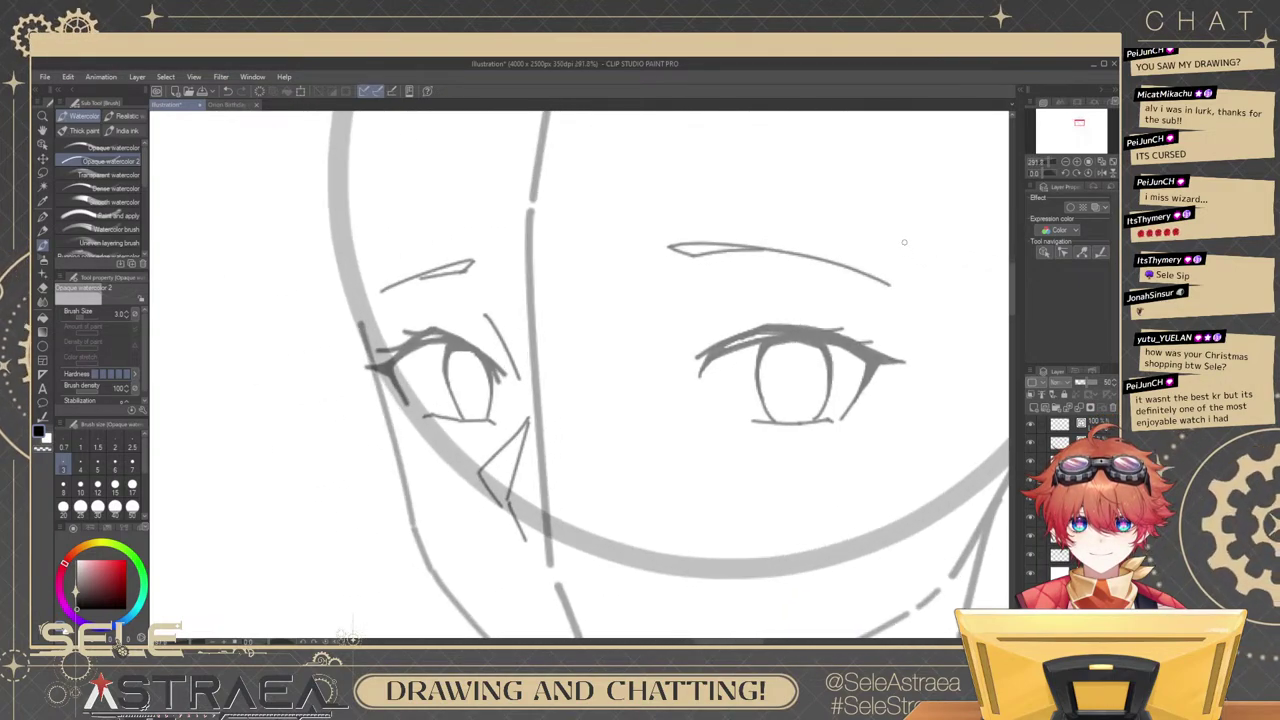
pyautogui.press('m')
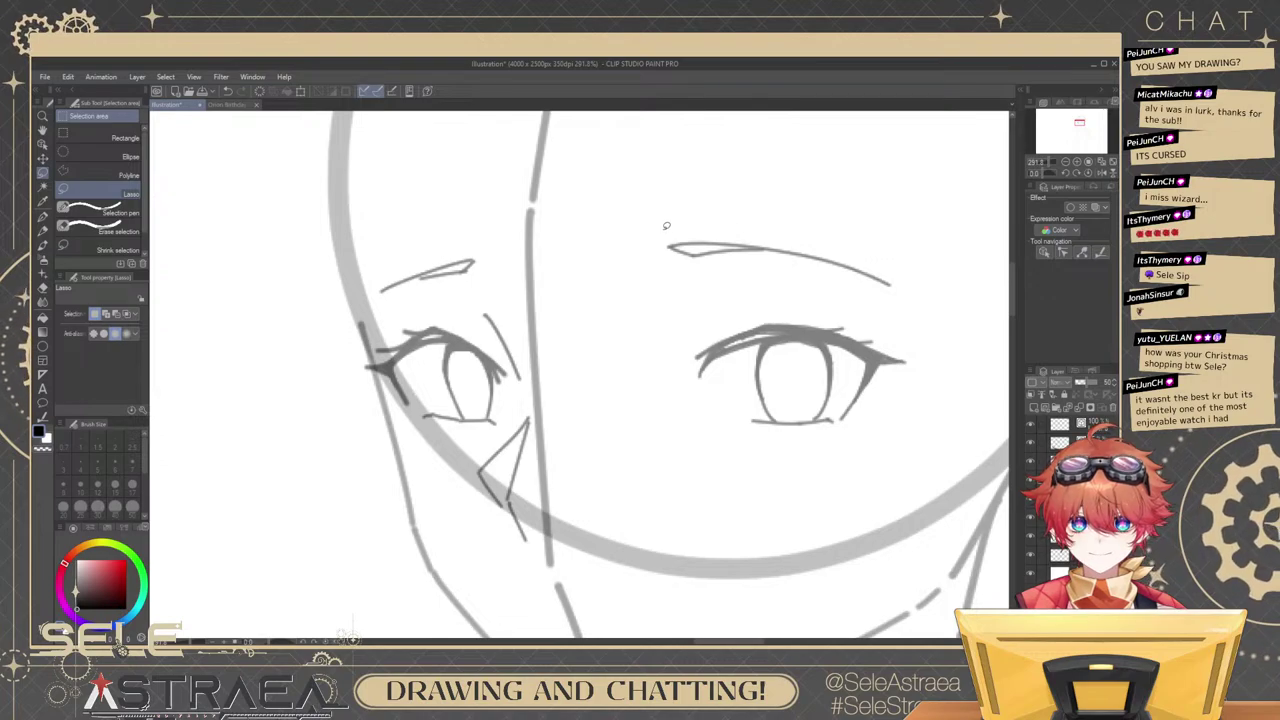
pyautogui.moveTo(640, 214)
pyautogui.mouseDown()
pyautogui.moveTo(925, 295)
pyautogui.moveTo(936, 246)
pyautogui.moveTo(927, 257)
pyautogui.moveTo(943, 243)
pyautogui.mouseUp()
pyautogui.click(796, 328)
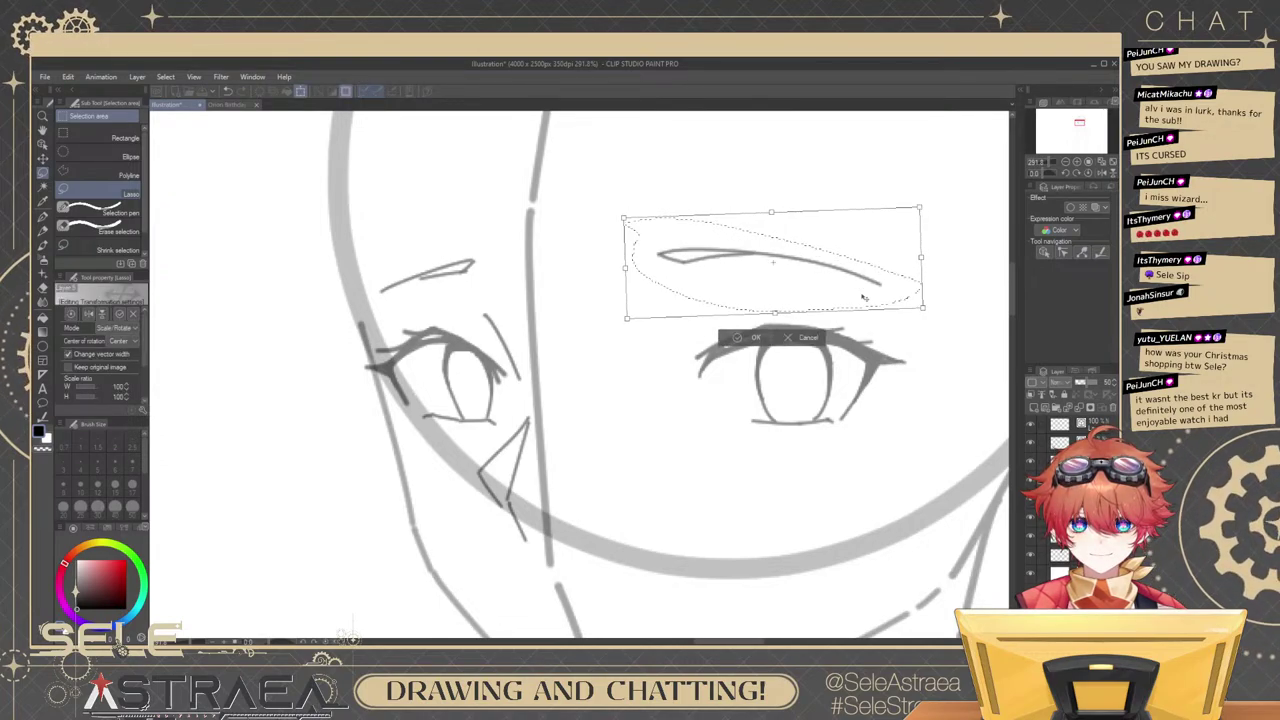
pyautogui.moveTo(864, 300); pyautogui.dragTo(861, 308)
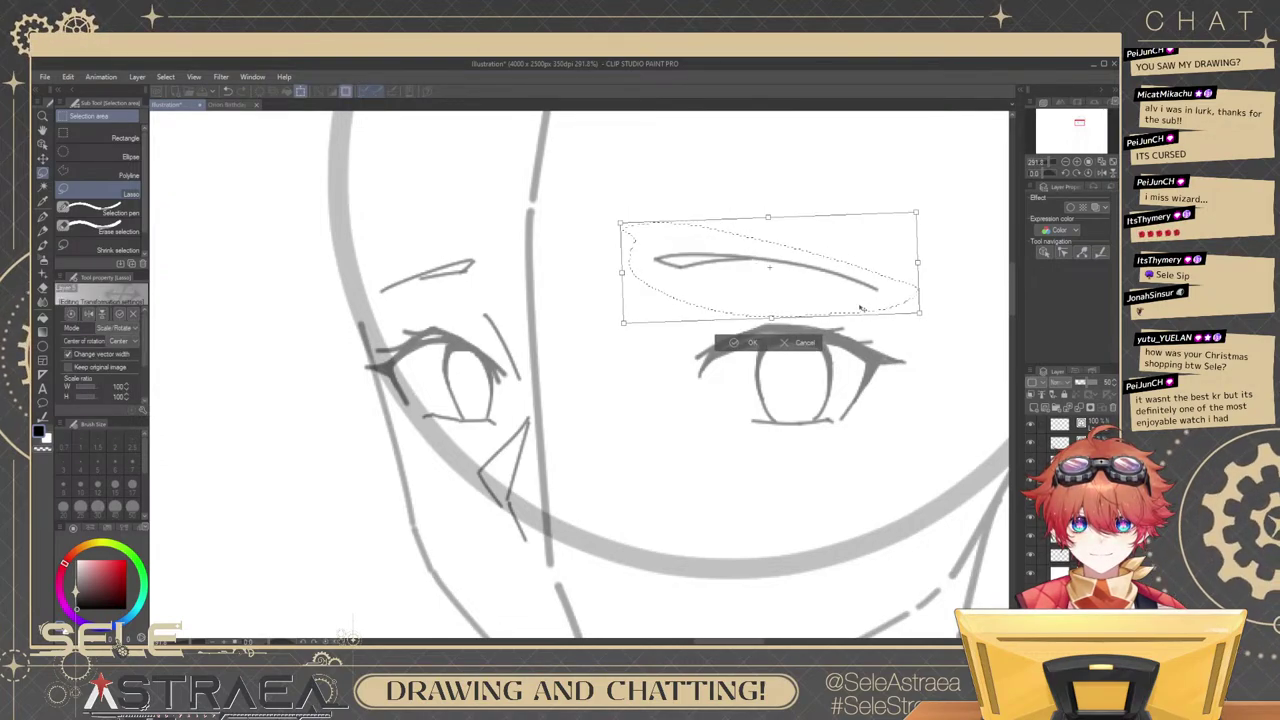
pyautogui.click(749, 343)
pyautogui.press('b')
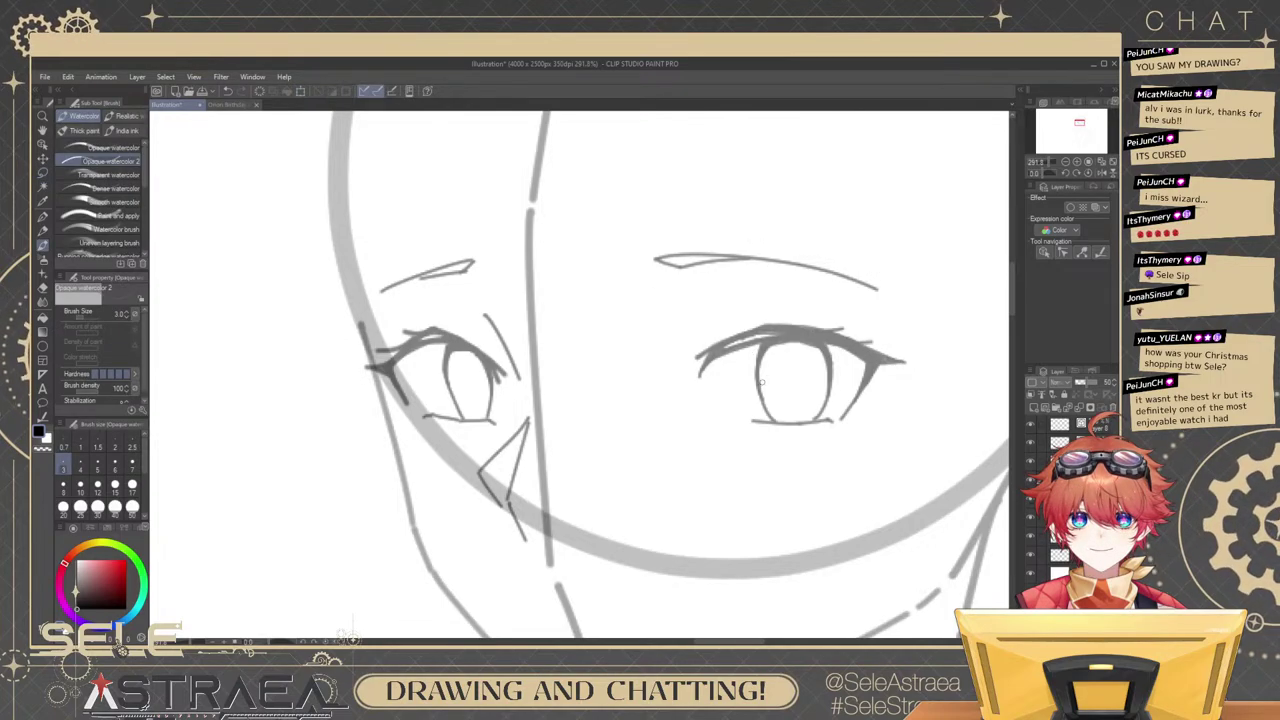
# Try a small correction to the inner end of the far eye's brow and undo it.
pyautogui.moveTo(743, 391); pyautogui.dragTo(809, 376)
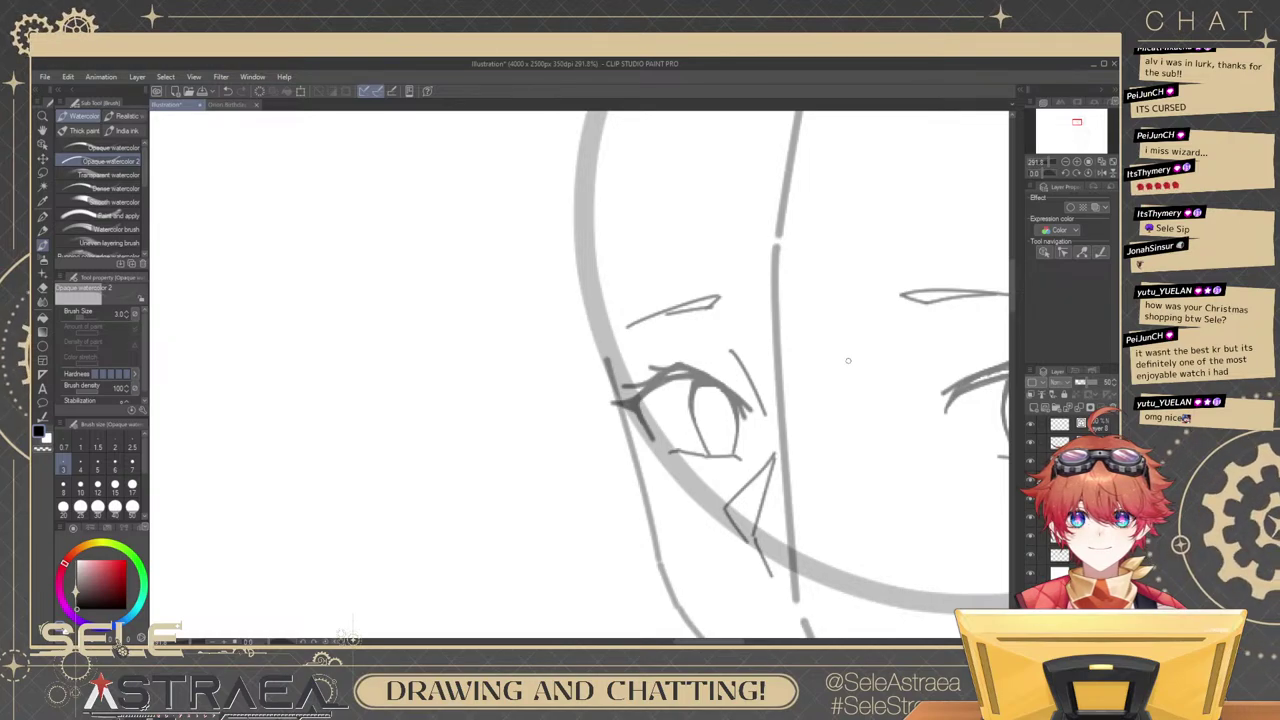
pyautogui.moveTo(955, 340); pyautogui.dragTo(835, 297)
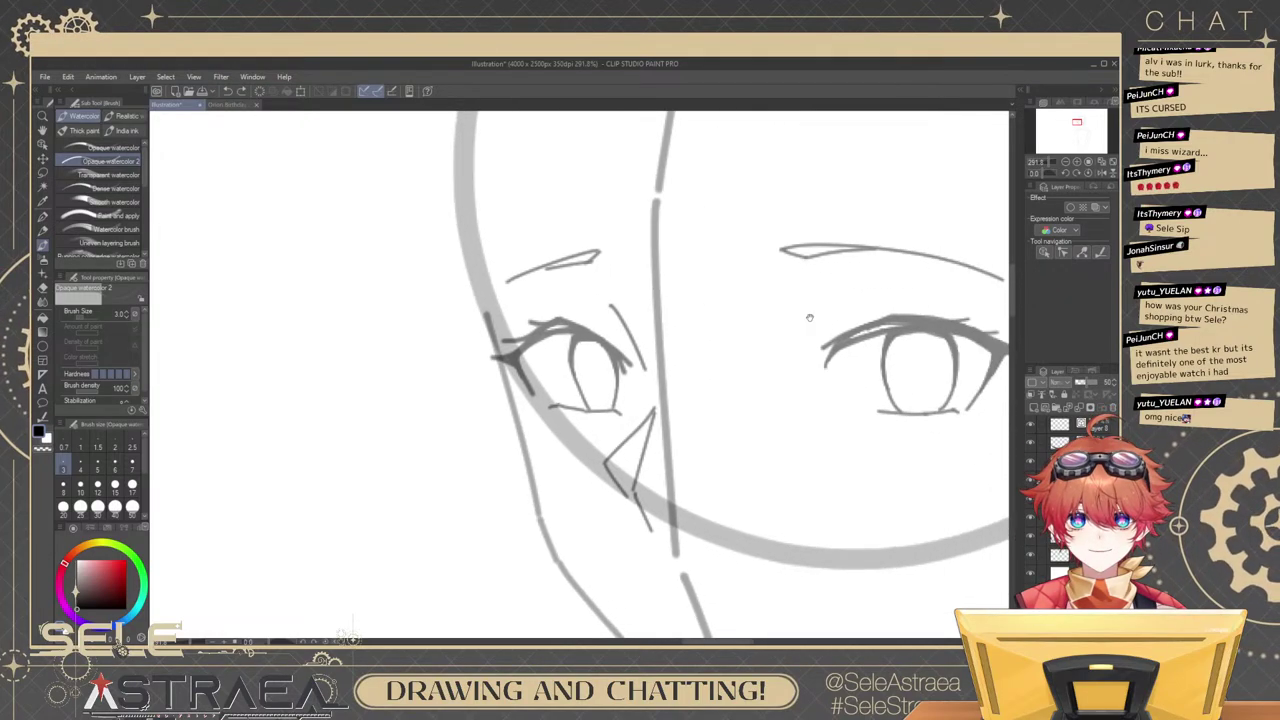
pyautogui.moveTo(735, 367); pyautogui.dragTo(874, 383)
pyautogui.moveTo(780, 300)
pyautogui.mouseDown()
pyautogui.moveTo(827, 313)
pyautogui.moveTo(813, 309)
pyautogui.mouseUp()
pyautogui.keyDown('ctrl'); pyautogui.click(819, 300); pyautogui.keyUp('ctrl')
pyautogui.hotkey('ctrl', 'z')
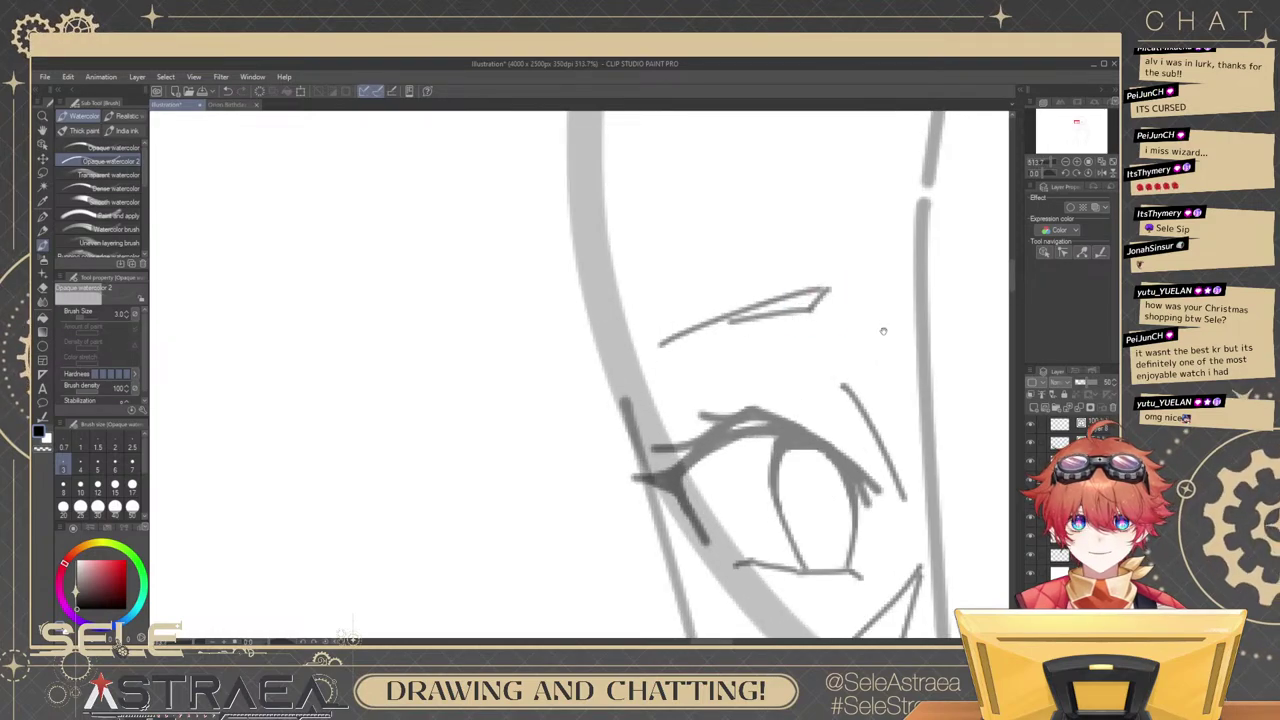
pyautogui.moveTo(990, 323); pyautogui.dragTo(851, 297)
pyautogui.scroll(-3, 853, 297)
pyautogui.moveTo(936, 325); pyautogui.dragTo(874, 317)
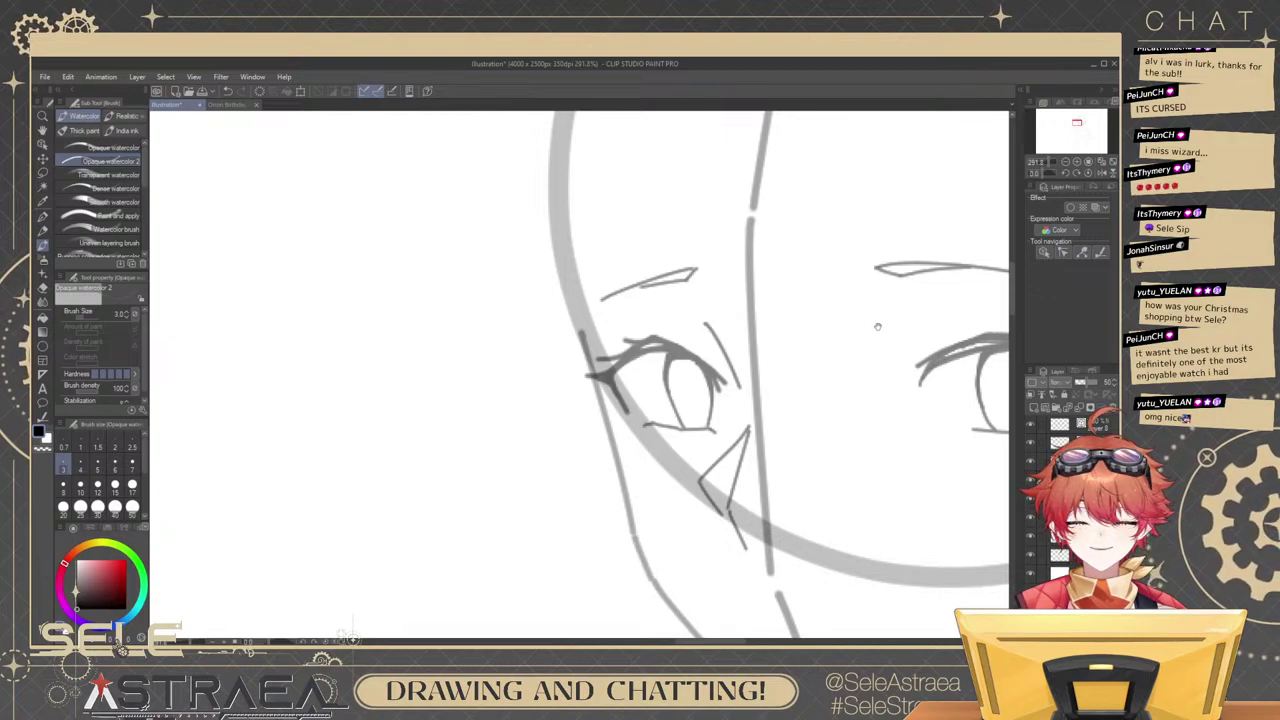
pyautogui.moveTo(920, 319)
pyautogui.mouseDown()
pyautogui.moveTo(809, 320)
pyautogui.moveTo(835, 319)
pyautogui.mouseUp()
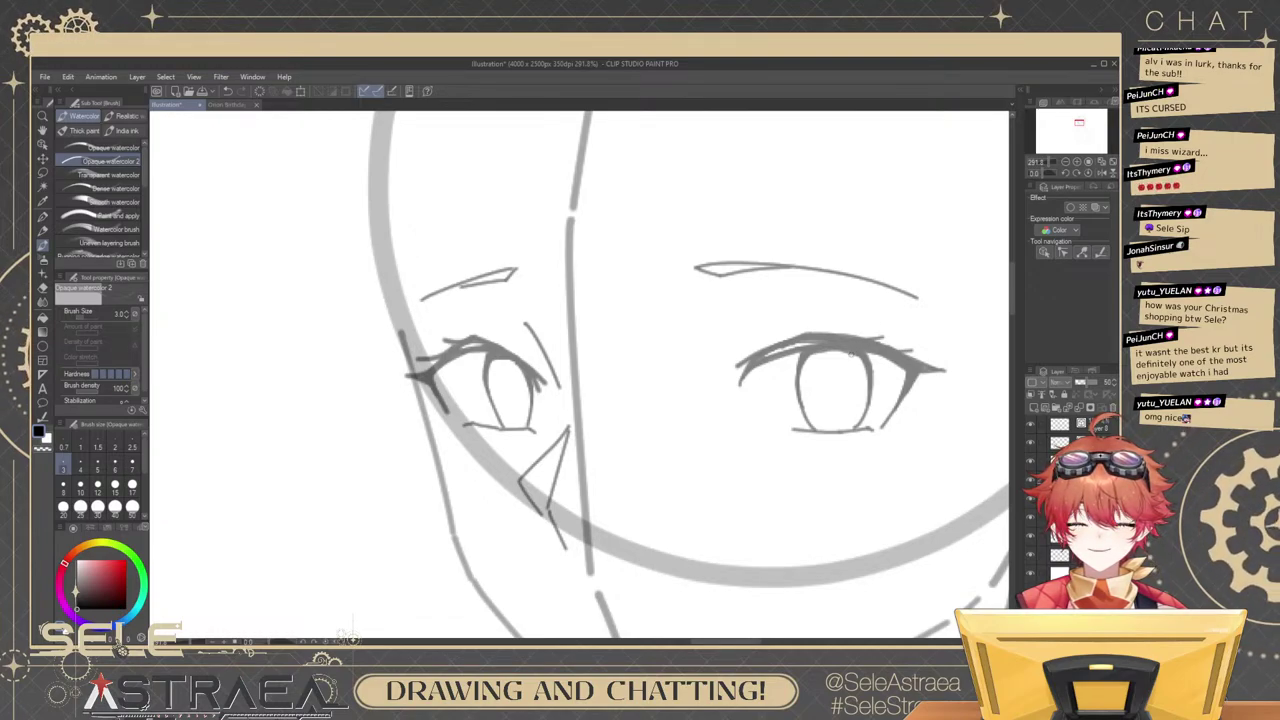
# With brush size 2, draw a small oval highlight in the upper inner part of the near eye's iris.
pyautogui.scroll(2, 829, 380)
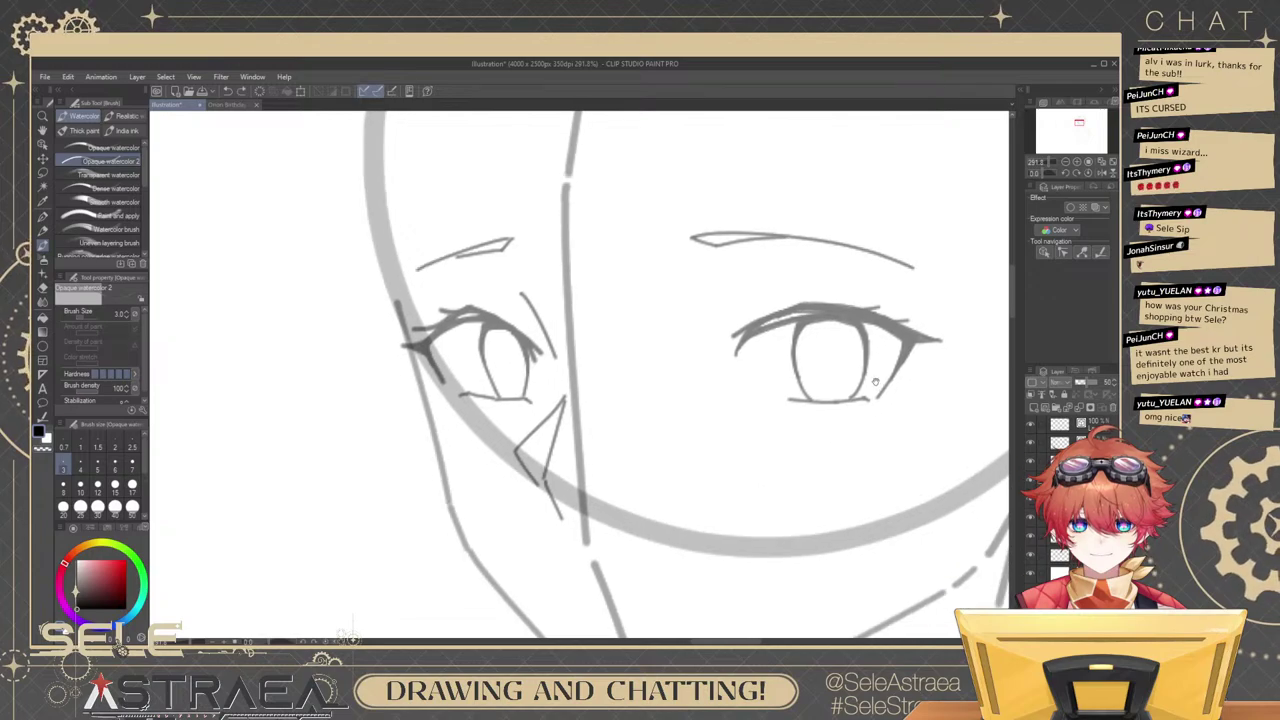
pyautogui.click(115, 446)
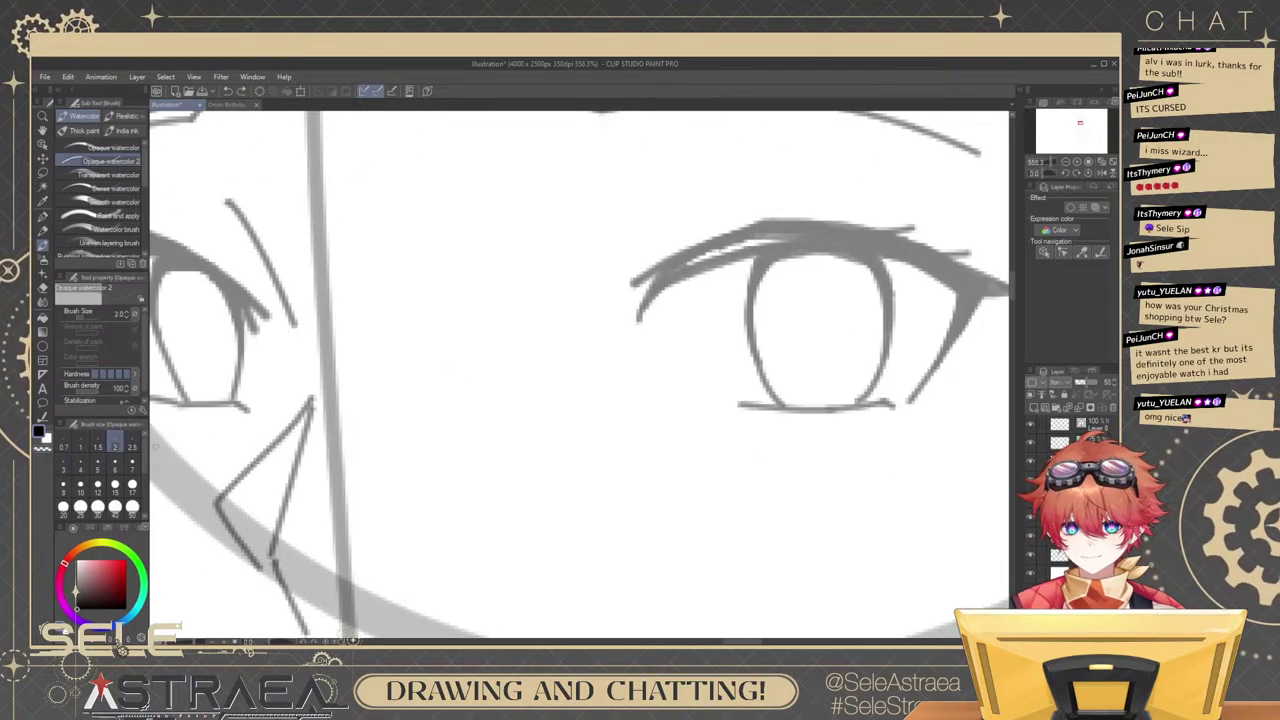
pyautogui.moveTo(758, 290)
pyautogui.mouseDown()
pyautogui.moveTo(801, 281)
pyautogui.moveTo(790, 312)
pyautogui.mouseUp()
pyautogui.hotkey('ctrl', 'z')
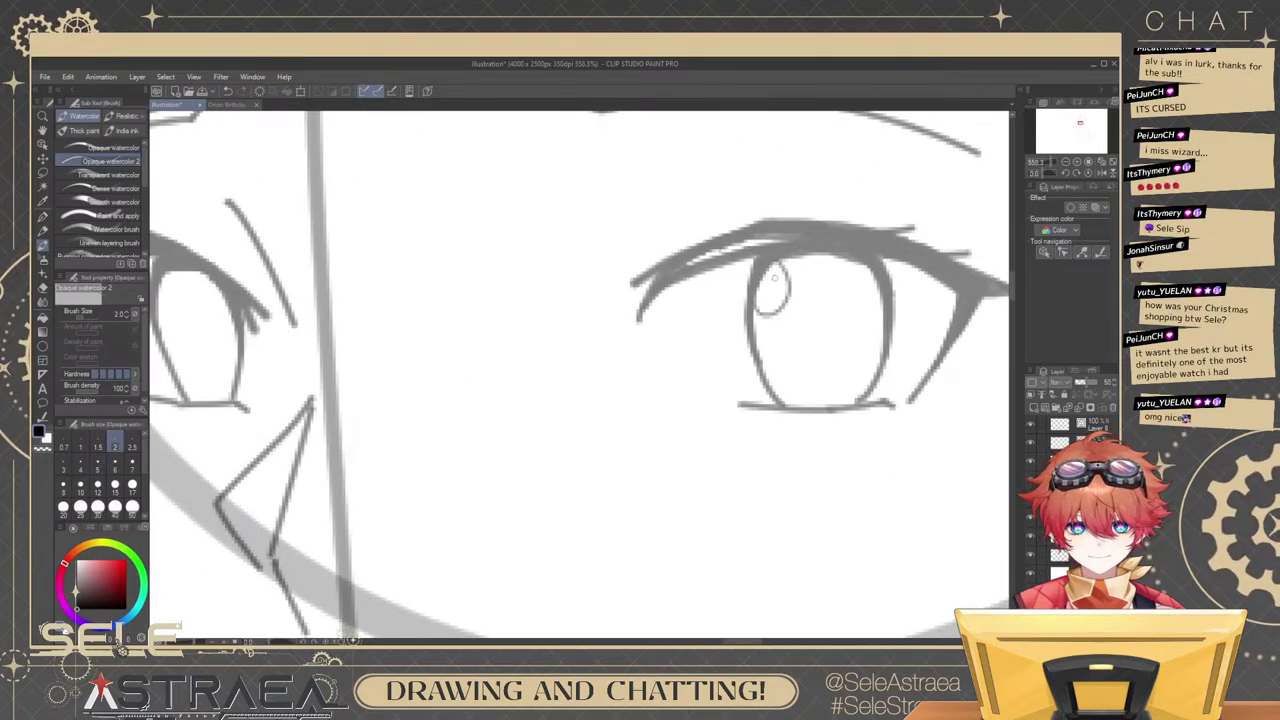
pyautogui.hotkey('ctrl', 'z')
pyautogui.moveTo(776, 264); pyautogui.dragTo(790, 314)
# Draw a matching, narrower oval highlight in the upper part of the far eye's iris.
pyautogui.moveTo(597, 403); pyautogui.dragTo(834, 369)
pyautogui.moveTo(438, 293)
pyautogui.mouseDown()
pyautogui.moveTo(683, 307)
pyautogui.moveTo(652, 257)
pyautogui.mouseUp()
pyautogui.moveTo(738, 248); pyautogui.dragTo(709, 249)
pyautogui.moveTo(966, 274)
pyautogui.mouseDown()
pyautogui.moveTo(777, 272)
pyautogui.moveTo(797, 272)
pyautogui.mouseUp()
# With brush size 2.5, draw a U-shaped pupil outline in the lower half of the near eye's iris.
pyautogui.click(132, 446)
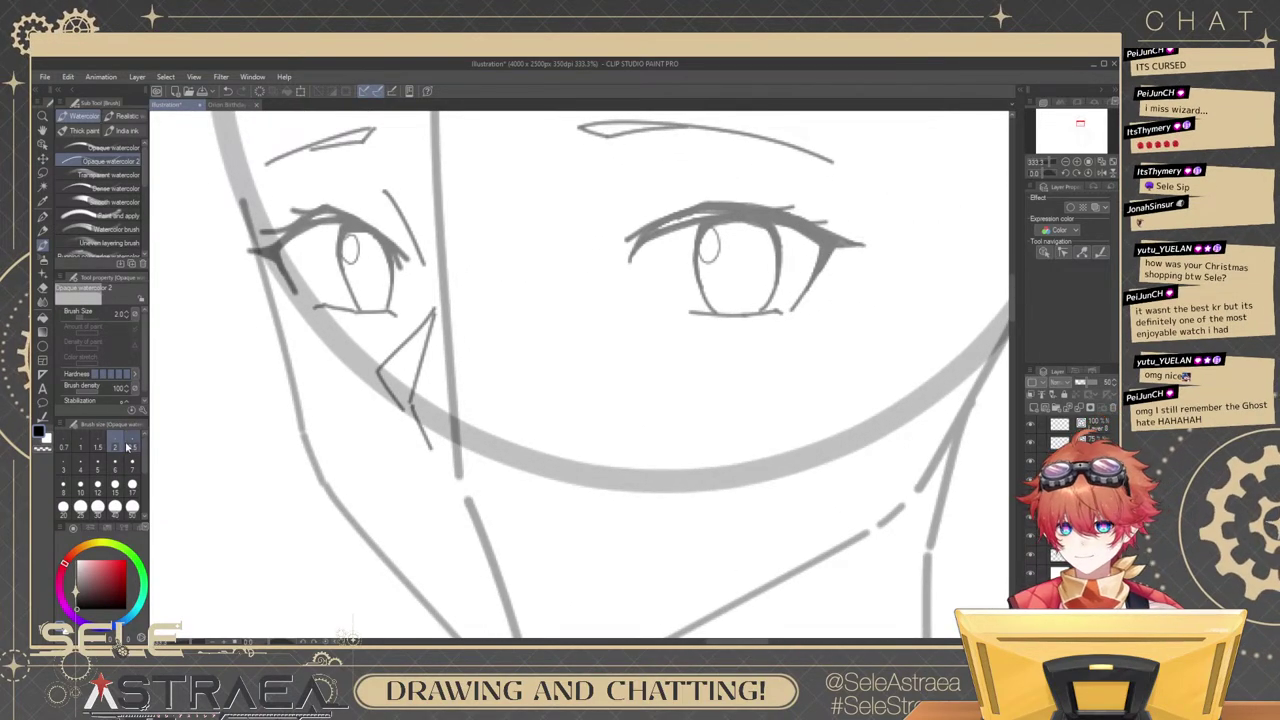
pyautogui.scroll(2, 743, 255)
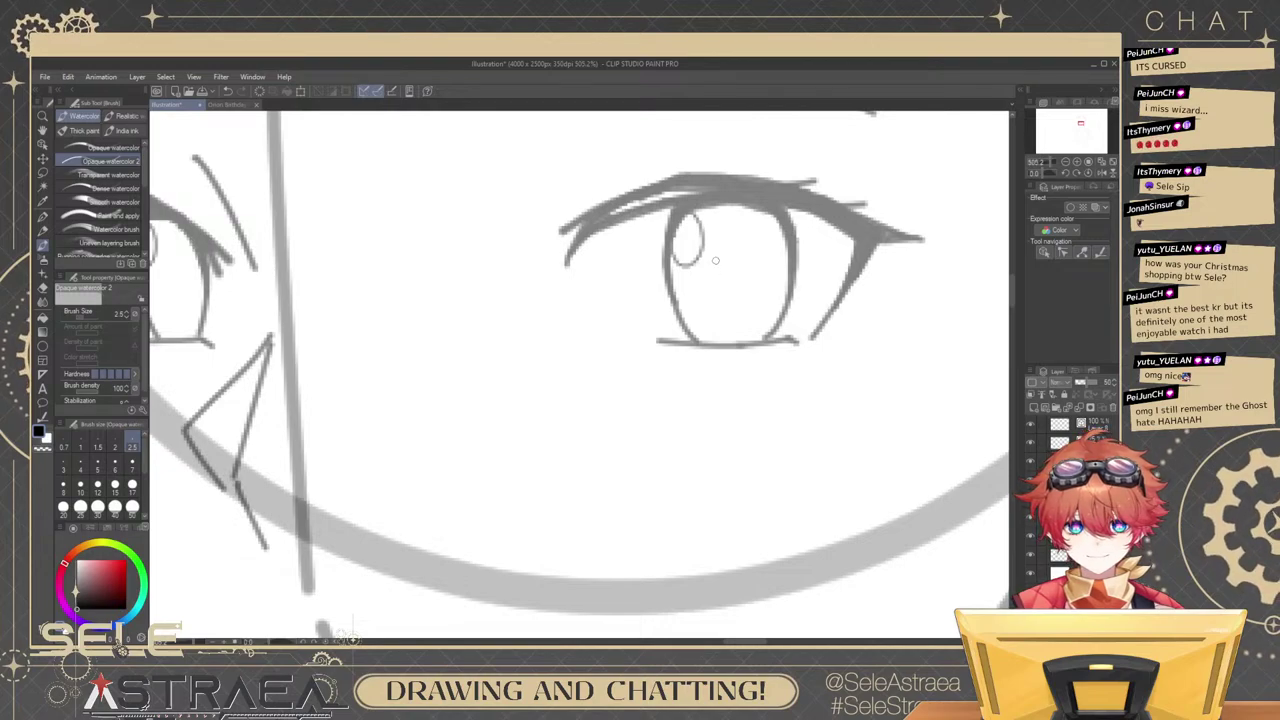
pyautogui.moveTo(712, 262)
pyautogui.mouseDown()
pyautogui.moveTo(737, 321)
pyautogui.moveTo(754, 306)
pyautogui.moveTo(745, 316)
pyautogui.mouseUp()
pyautogui.hotkey('ctrl', 'z')
pyautogui.hotkey('ctrl', 'z')
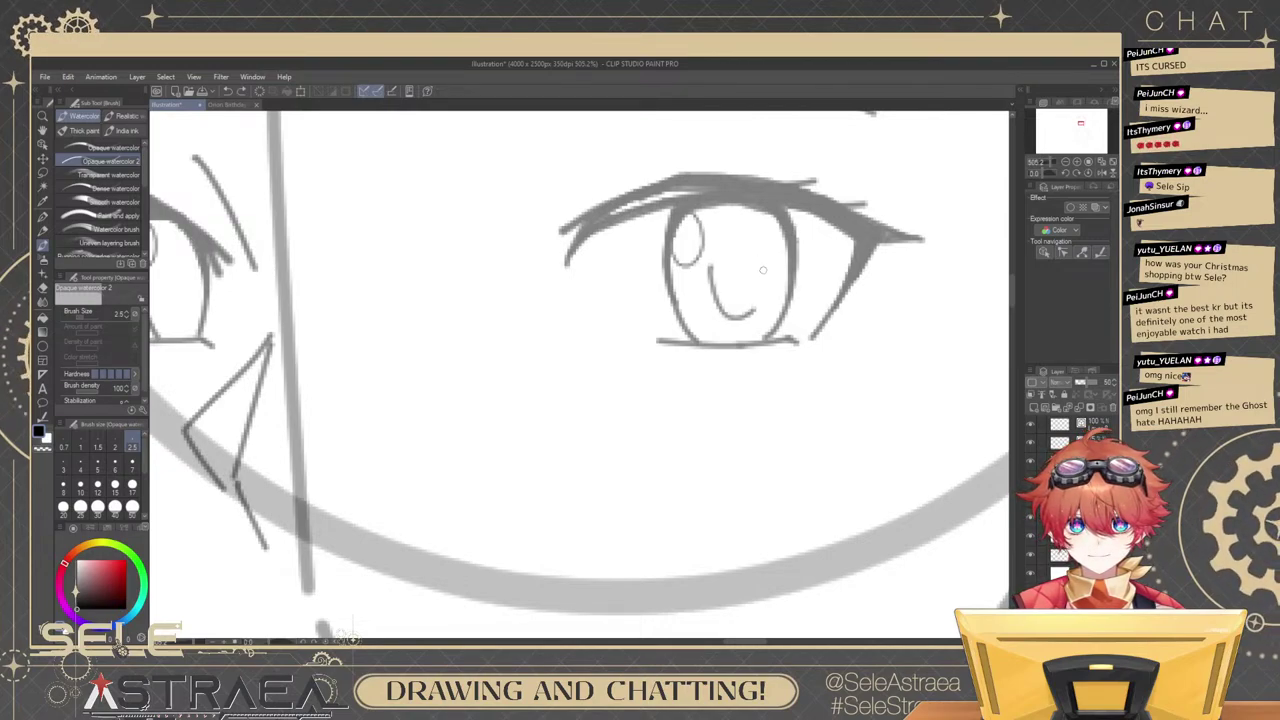
pyautogui.moveTo(763, 266); pyautogui.dragTo(745, 315)
# Draw a matching, narrower U-shaped pupil outline beneath the highlight in the far eye's iris.
pyautogui.moveTo(723, 245); pyautogui.dragTo(1005, 243)
pyautogui.moveTo(526, 305); pyautogui.dragTo(711, 346)
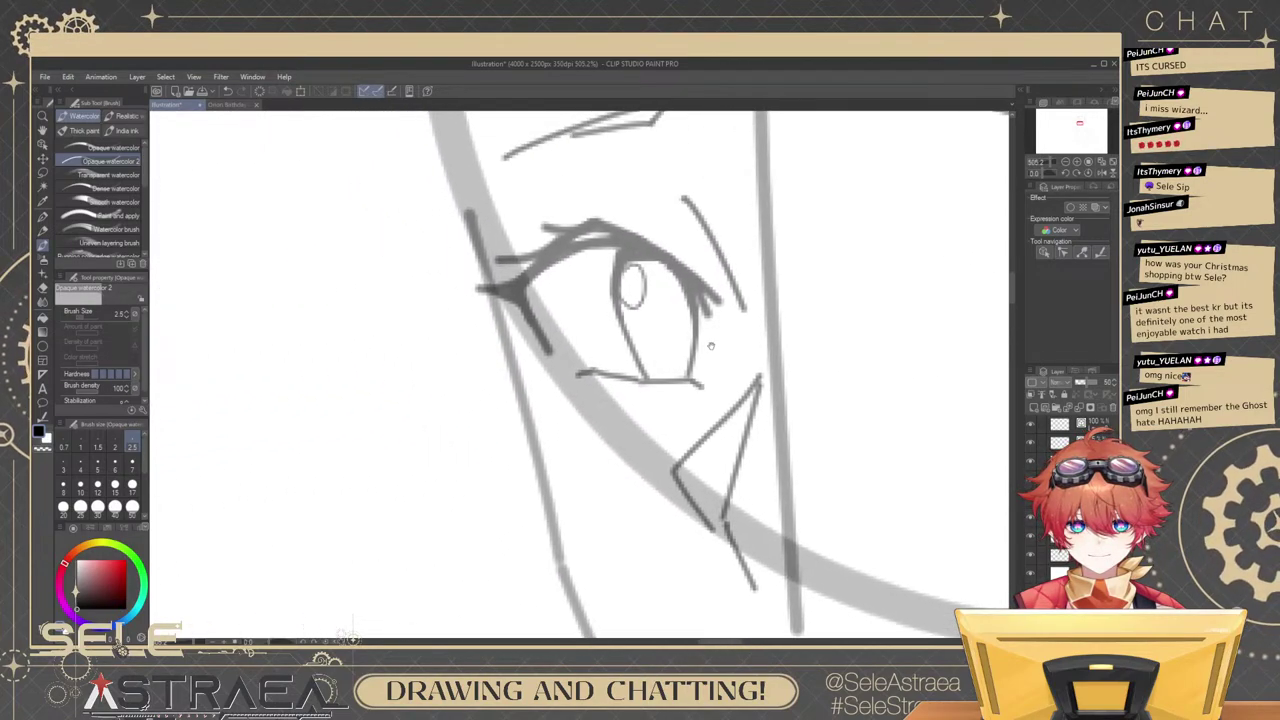
pyautogui.moveTo(653, 312)
pyautogui.mouseDown()
pyautogui.moveTo(679, 362)
pyautogui.moveTo(689, 318)
pyautogui.moveTo(674, 362)
pyautogui.mouseUp()
pyautogui.hotkey('ctrl', 'z')
pyautogui.hotkey('ctrl', 'z')
pyautogui.scroll(-8, 755, 268)
pyautogui.moveTo(955, 249)
pyautogui.mouseDown()
pyautogui.moveTo(886, 249)
pyautogui.moveTo(862, 267)
pyautogui.mouseUp()
pyautogui.scroll(3, 851, 250)
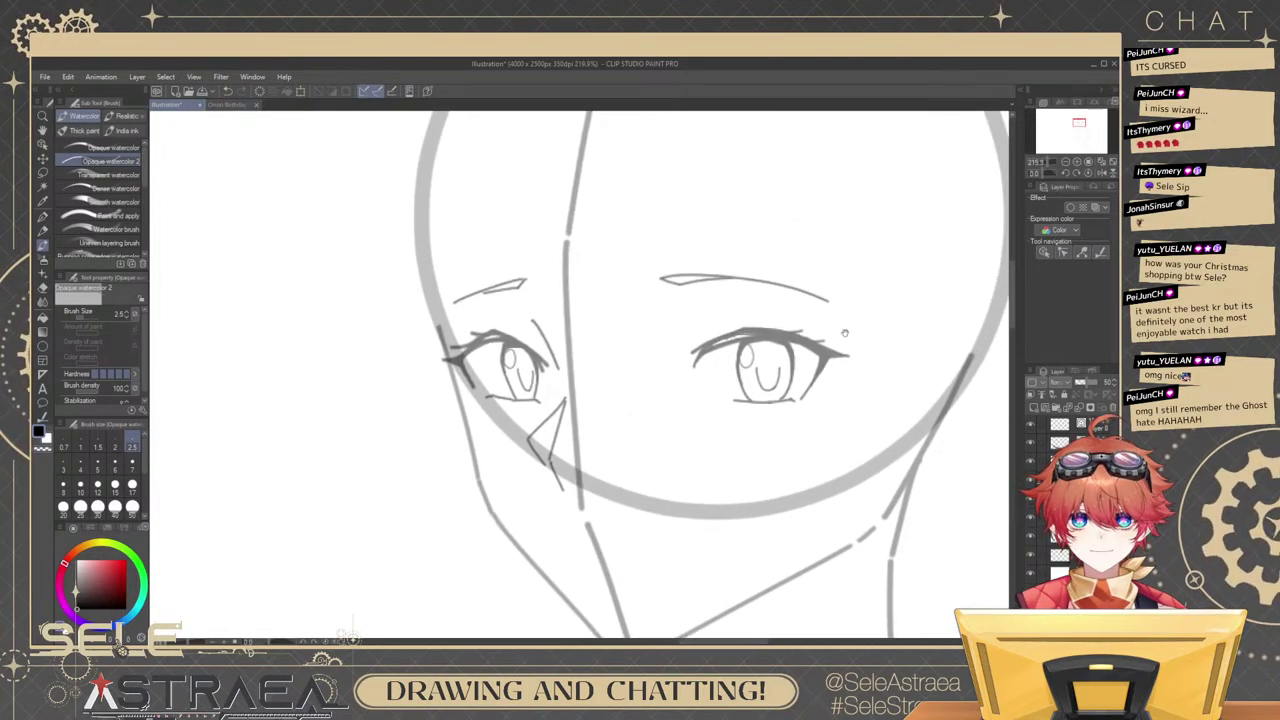
# Examine the eyes, nose and lower face of the sketch up close and at a wider view.
pyautogui.moveTo(770, 325)
pyautogui.mouseDown()
pyautogui.moveTo(839, 322)
pyautogui.moveTo(805, 402)
pyautogui.moveTo(847, 317)
pyautogui.mouseUp()
pyautogui.moveTo(776, 432); pyautogui.dragTo(815, 418)
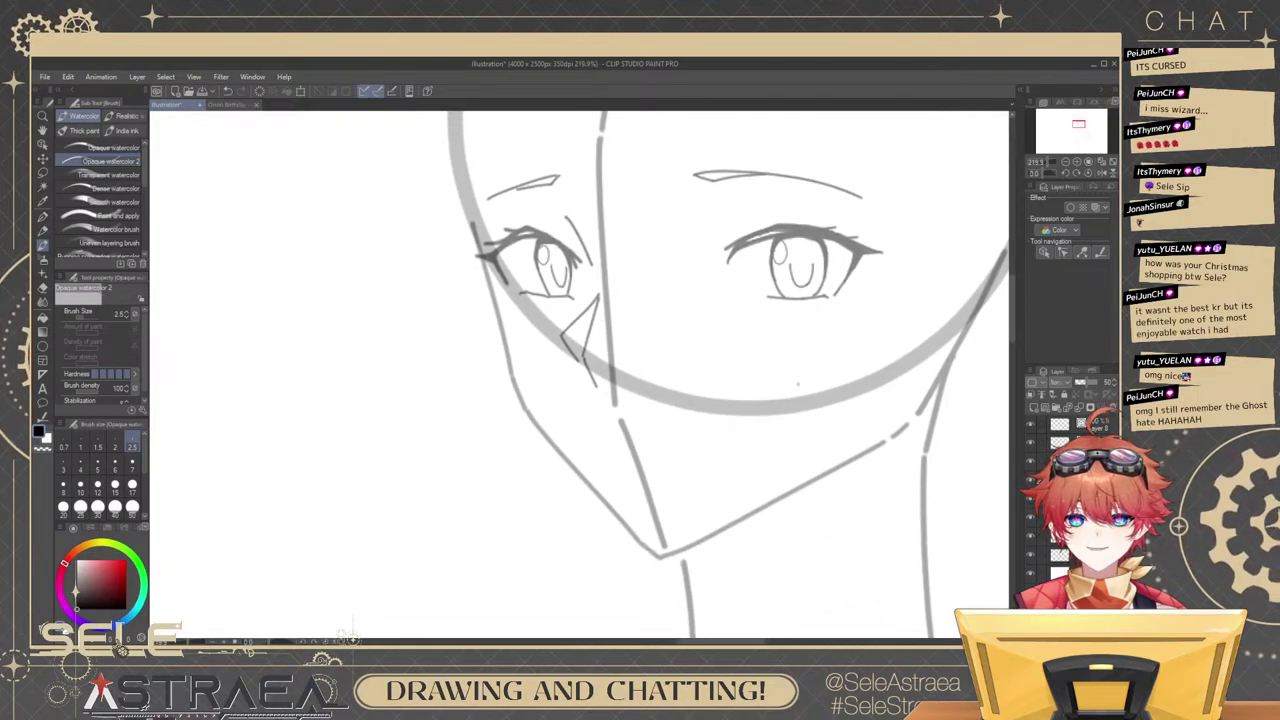
pyautogui.moveTo(803, 427); pyautogui.dragTo(786, 416)
pyautogui.moveTo(695, 369); pyautogui.dragTo(729, 378)
pyautogui.scroll(3, 731, 379)
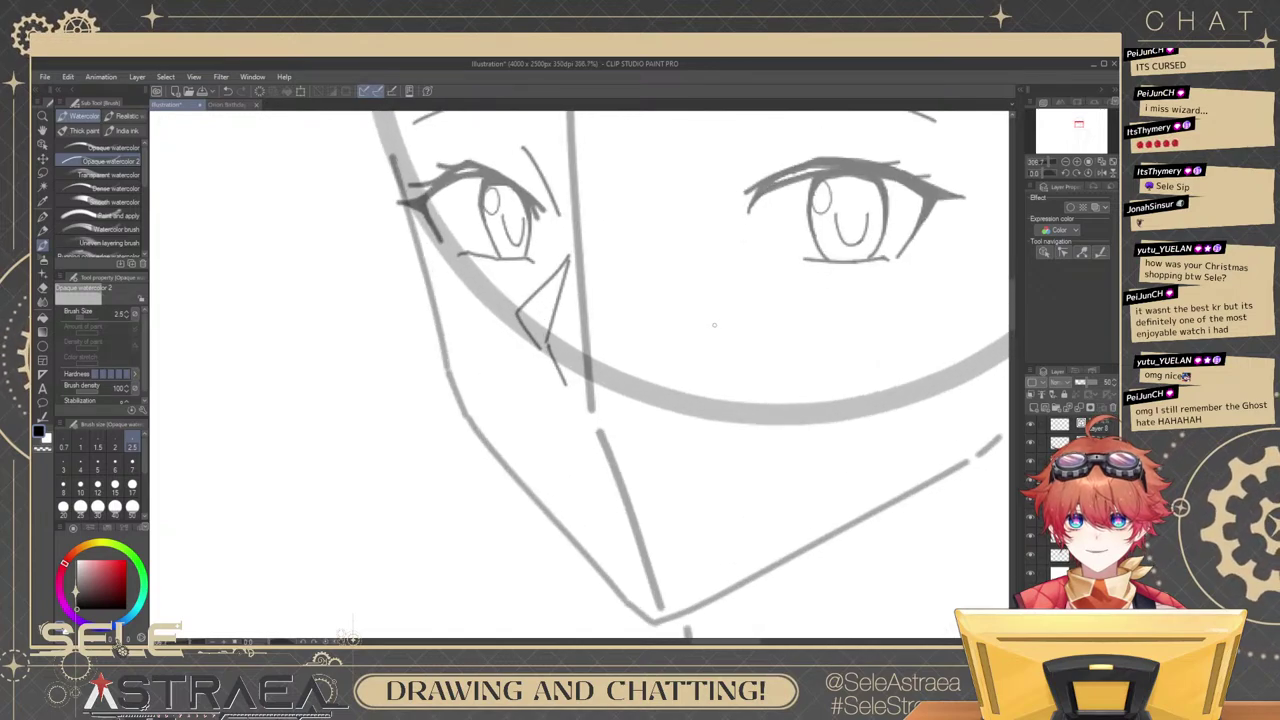
pyautogui.moveTo(789, 409); pyautogui.dragTo(751, 373)
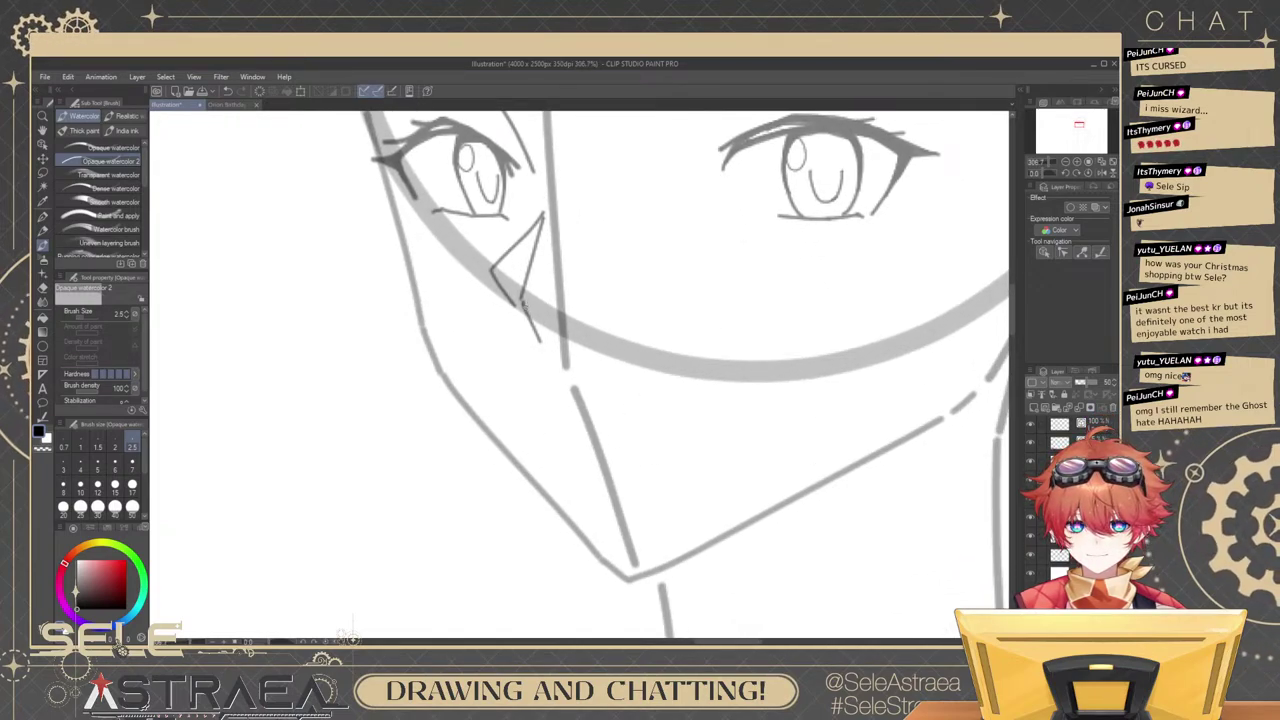
pyautogui.keyDown('ctrl'); pyautogui.click(525, 307); pyautogui.keyUp('ctrl')
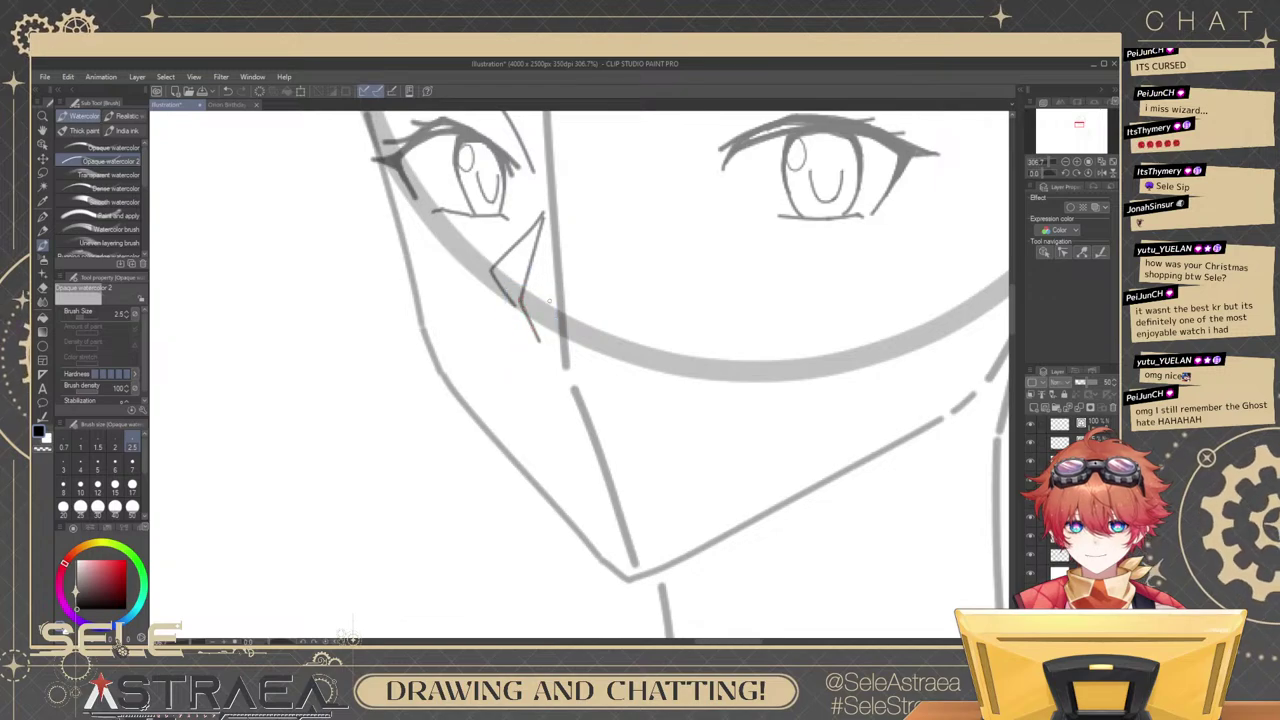
pyautogui.moveTo(718, 356)
pyautogui.mouseDown()
pyautogui.moveTo(740, 411)
pyautogui.moveTo(788, 368)
pyautogui.moveTo(837, 428)
pyautogui.moveTo(849, 476)
pyautogui.mouseUp()
pyautogui.scroll(4, 831, 307)
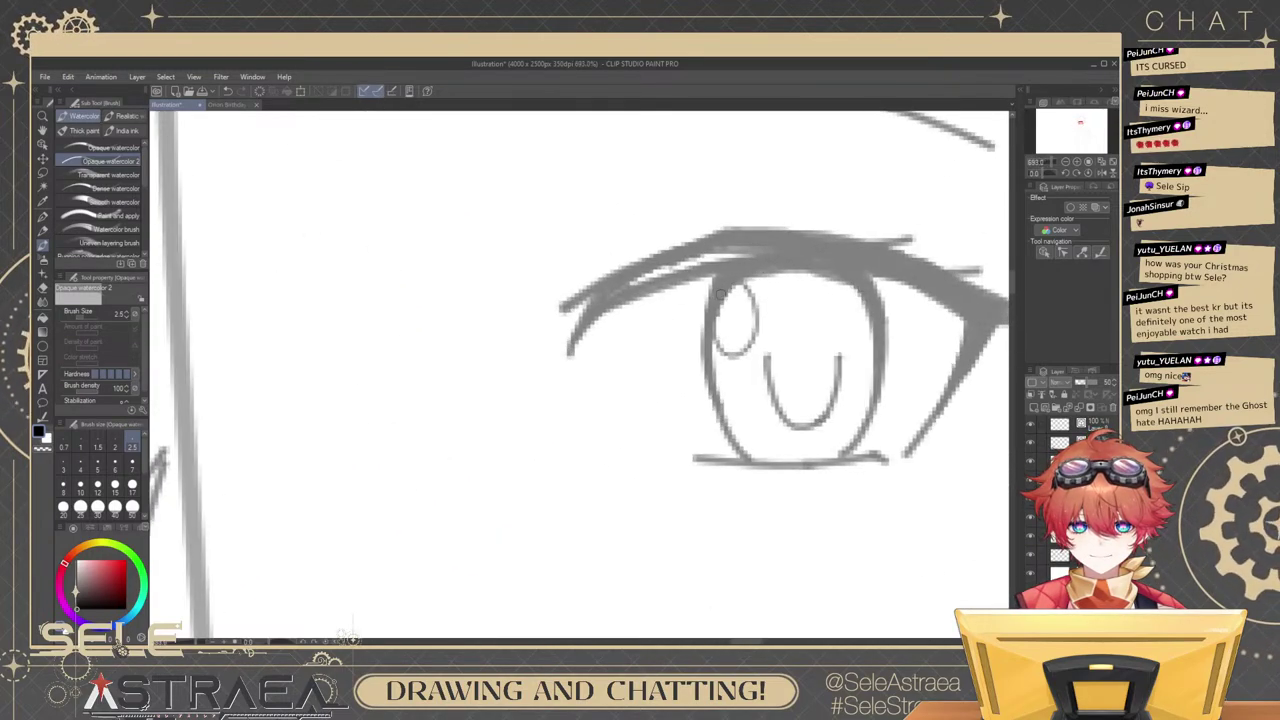
pyautogui.scroll(-7, 866, 264)
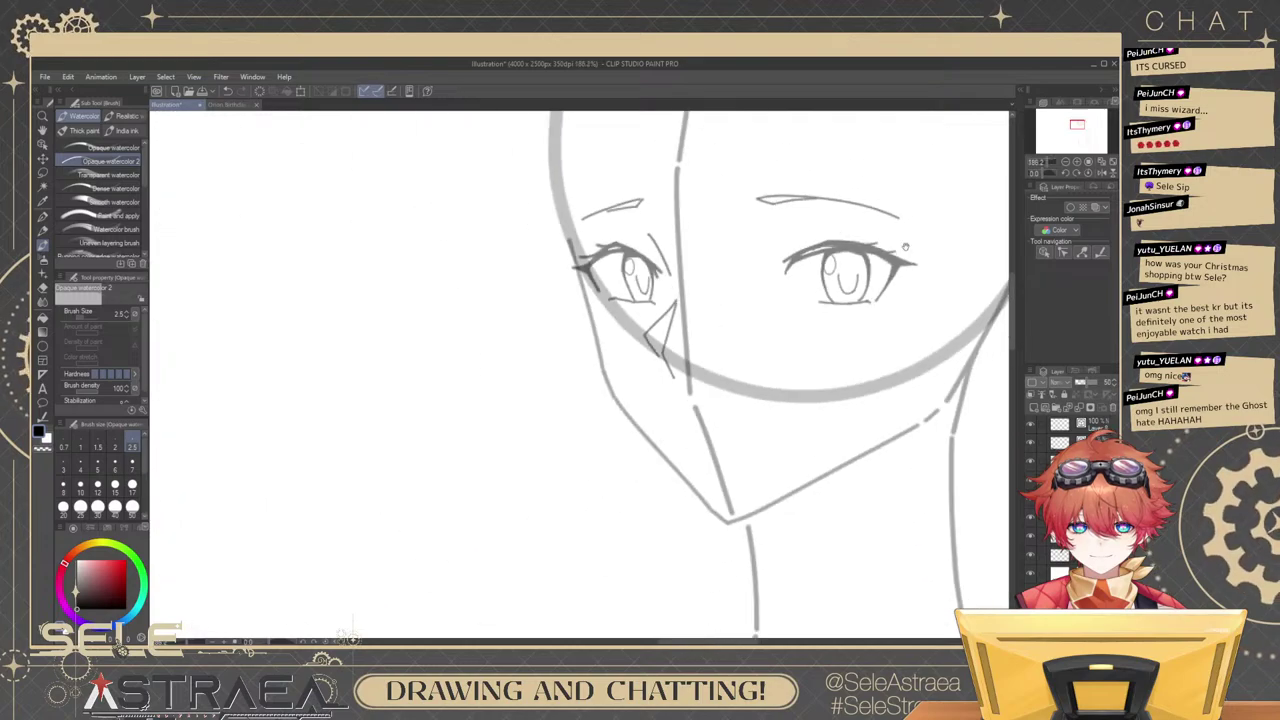
pyautogui.moveTo(893, 316); pyautogui.dragTo(878, 280)
pyautogui.scroll(2, 722, 370)
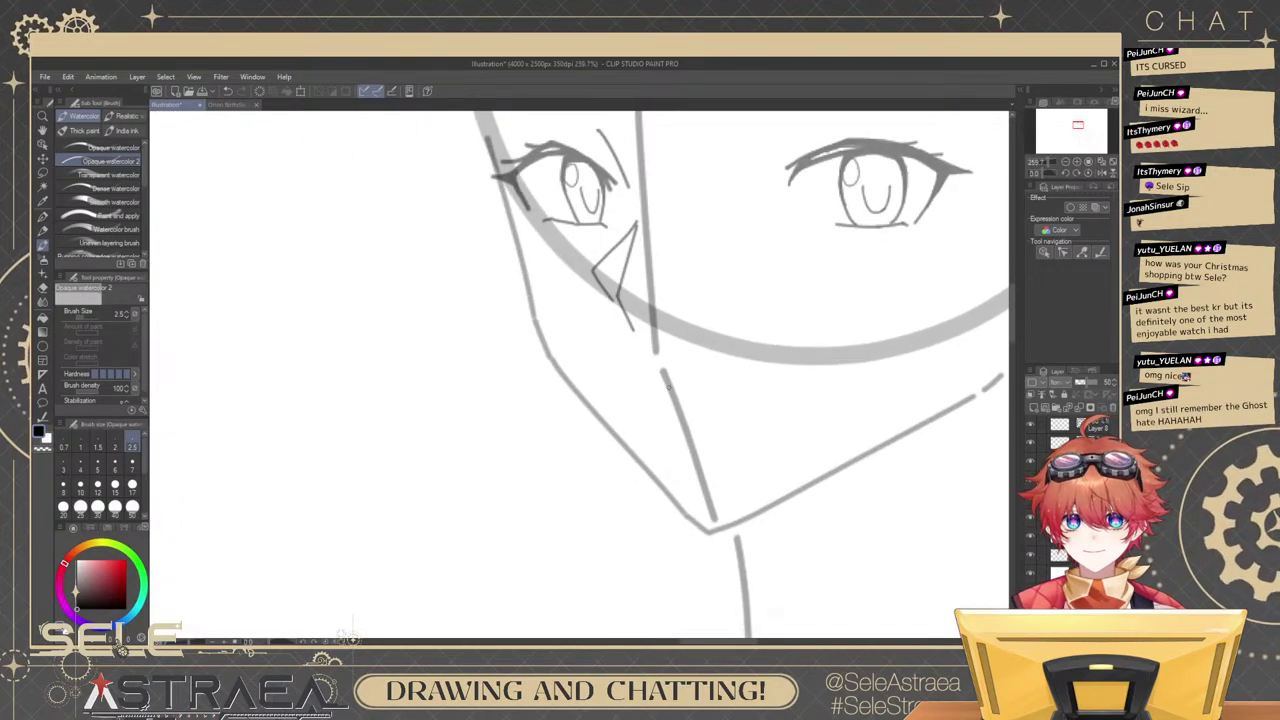
# Try to sketch the mouth as a nearly horizontal line crossing the centre guideline below the nose.
pyautogui.hotkey('ctrl', 'z')
pyautogui.moveTo(613, 368)
pyautogui.mouseDown()
pyautogui.moveTo(644, 387)
pyautogui.moveTo(757, 396)
pyautogui.mouseUp()
pyautogui.hotkey('ctrl', 'z')
pyautogui.moveTo(667, 388); pyautogui.dragTo(766, 387)
pyautogui.hotkey('ctrl', 'z')
pyautogui.hotkey('ctrl', 'z')
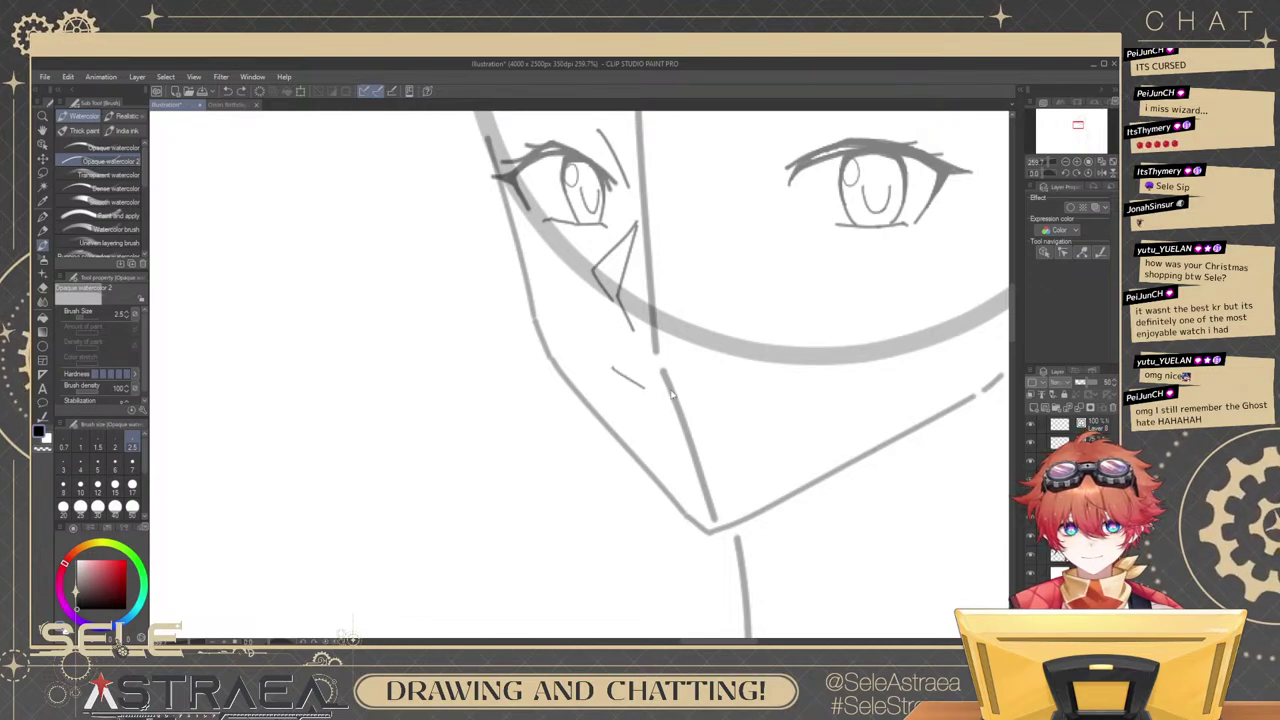
pyautogui.moveTo(627, 379)
pyautogui.mouseDown()
pyautogui.moveTo(750, 377)
pyautogui.moveTo(742, 394)
pyautogui.mouseUp()
pyautogui.hotkey('ctrl', 'z')
pyautogui.moveTo(884, 288); pyautogui.dragTo(848, 376)
pyautogui.hotkey('ctrl', 'z')
# Draw the mouth below the nose as a short far-side stroke and a longer, upward-curving near-side stroke with a gap between.
pyautogui.moveTo(587, 460); pyautogui.dragTo(660, 492)
pyautogui.hotkey('ctrl', 'z')
pyautogui.moveTo(588, 472)
pyautogui.mouseDown()
pyautogui.moveTo(630, 494)
pyautogui.moveTo(772, 497)
pyautogui.mouseUp()
pyautogui.hotkey('ctrl', 'z')
pyautogui.moveTo(638, 491); pyautogui.dragTo(724, 480)
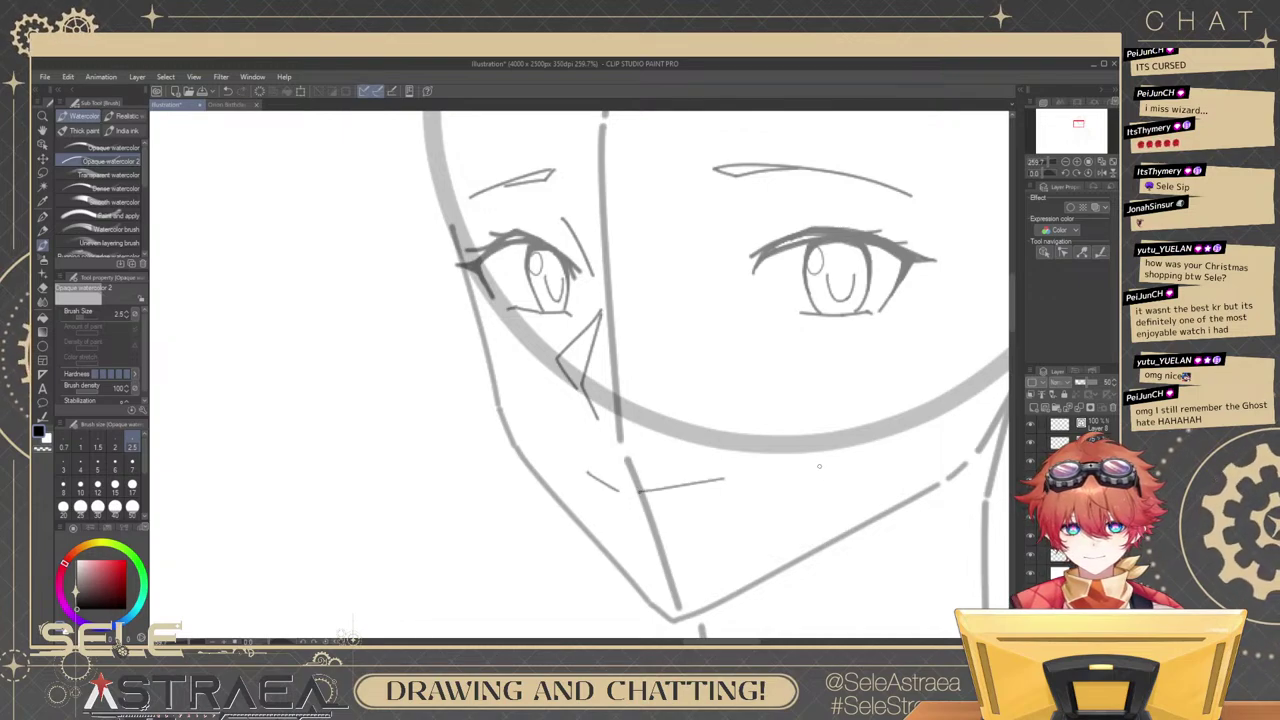
# With brush size 3, thicken the outer ends of both mouth strokes to mark the corners.
pyautogui.moveTo(786, 451)
pyautogui.mouseDown()
pyautogui.moveTo(854, 383)
pyautogui.moveTo(806, 272)
pyautogui.mouseUp()
pyautogui.click(68, 467)
pyautogui.moveTo(781, 329); pyautogui.dragTo(848, 351)
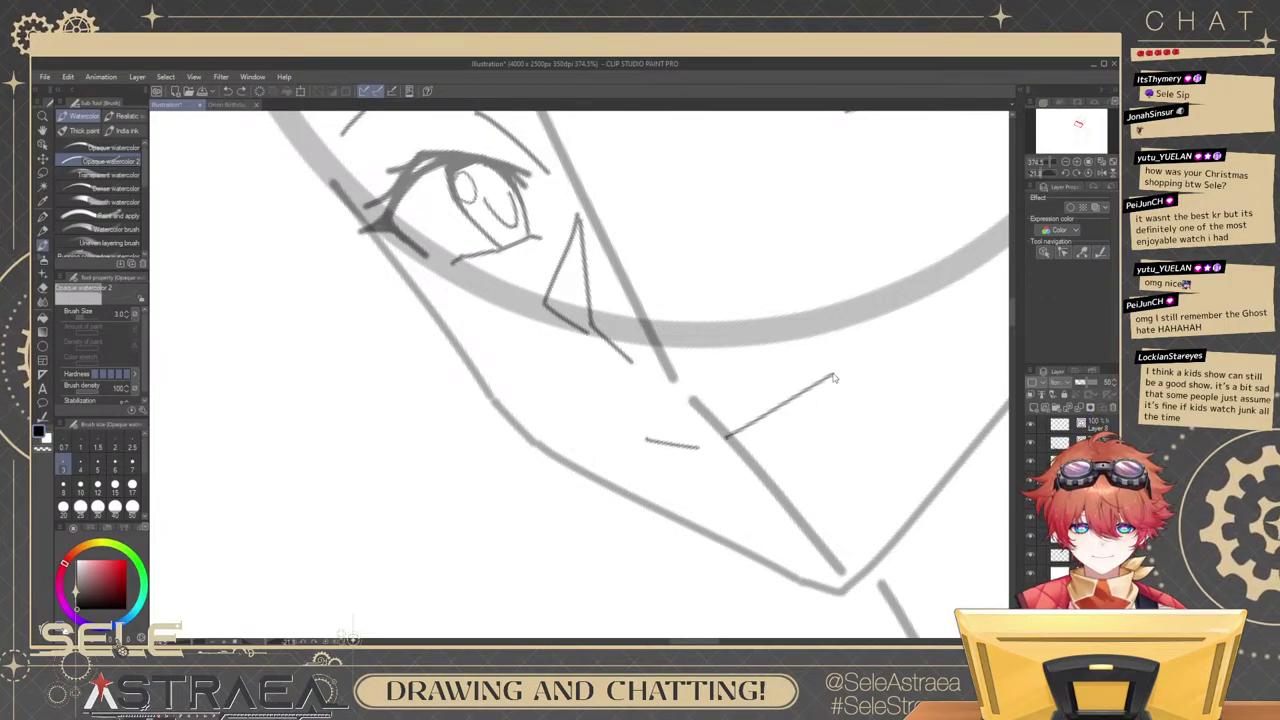
pyautogui.moveTo(811, 386); pyautogui.dragTo(838, 368)
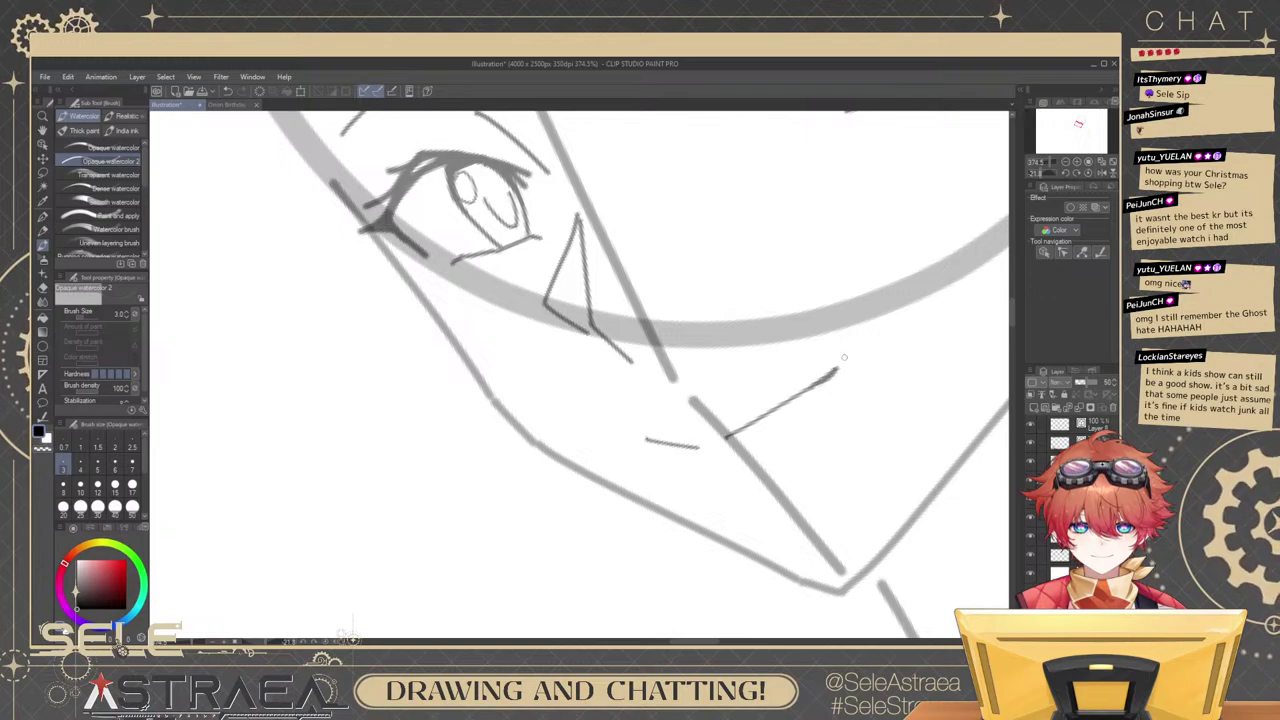
pyautogui.moveTo(761, 397); pyautogui.dragTo(893, 352)
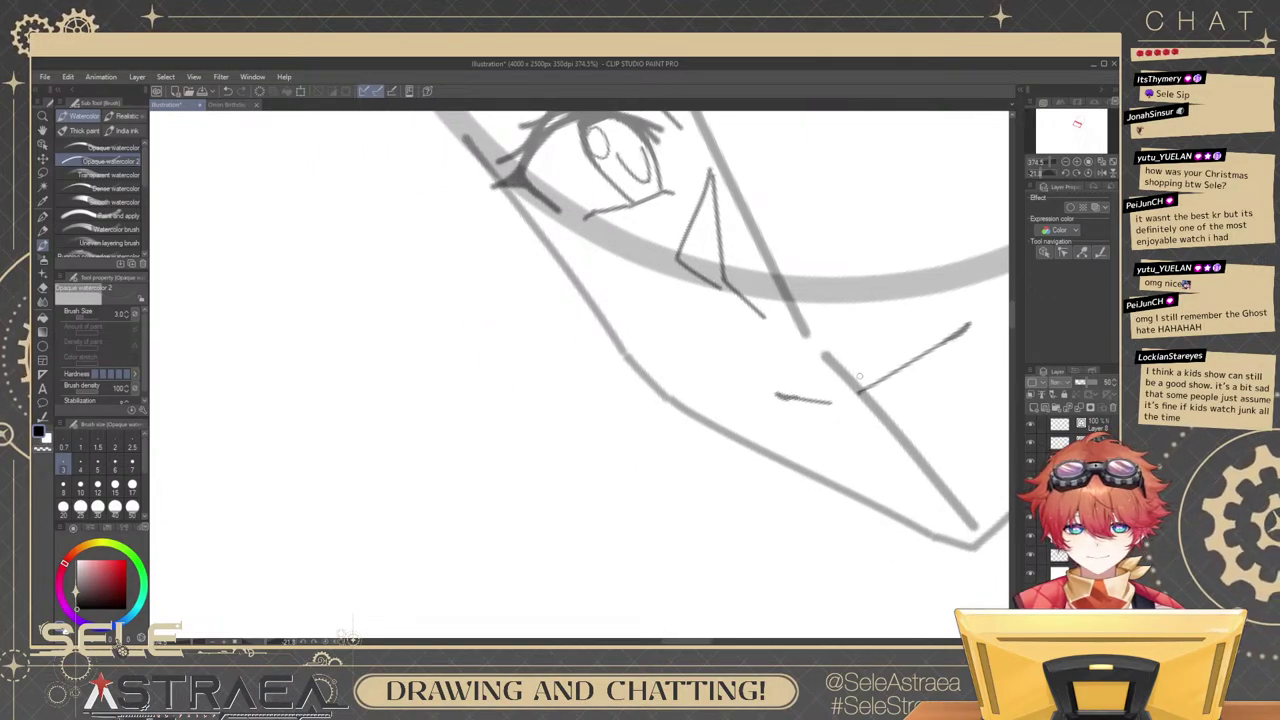
pyautogui.keyDown('ctrl'); pyautogui.click(866, 297); pyautogui.keyUp('ctrl')
pyautogui.hotkey('ctrl', 'z')
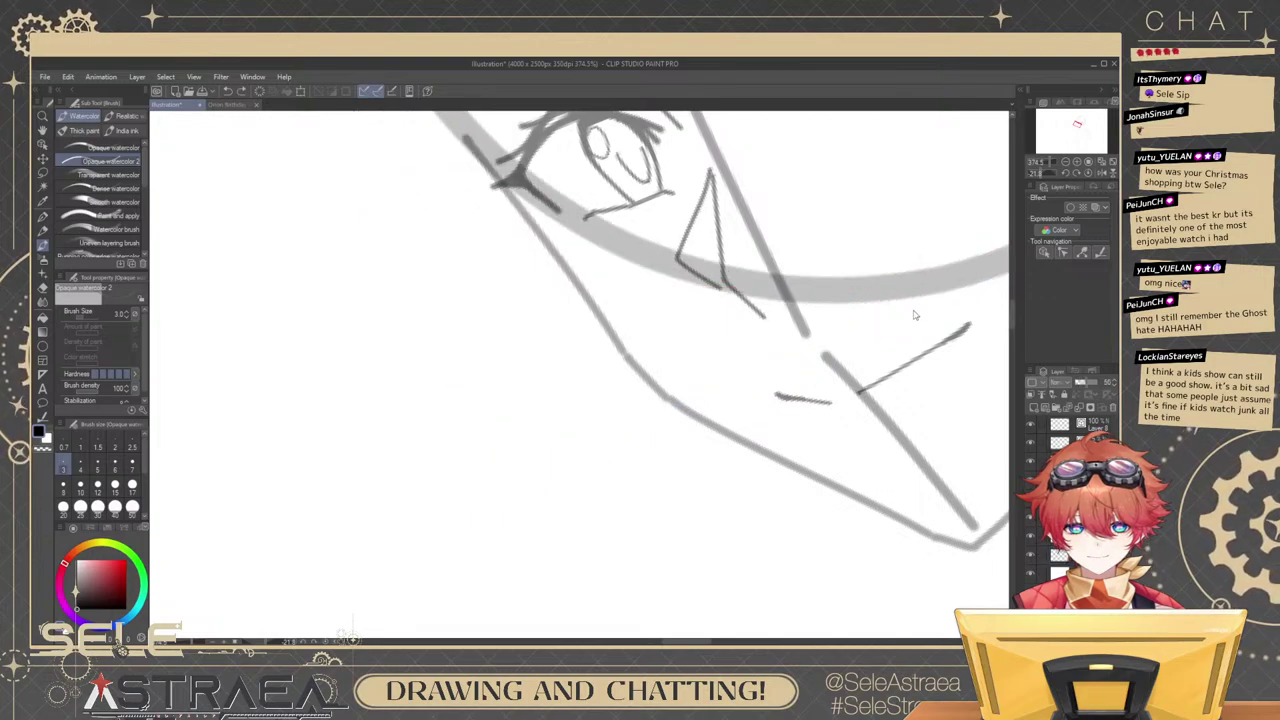
# Reset the canvas rotation, then lasso the near eye with its brow, shift them slightly towards the centre guideline and deselect.
pyautogui.moveTo(942, 235); pyautogui.dragTo(834, 326)
pyautogui.scroll(-6, 877, 300)
pyautogui.click(1088, 174)
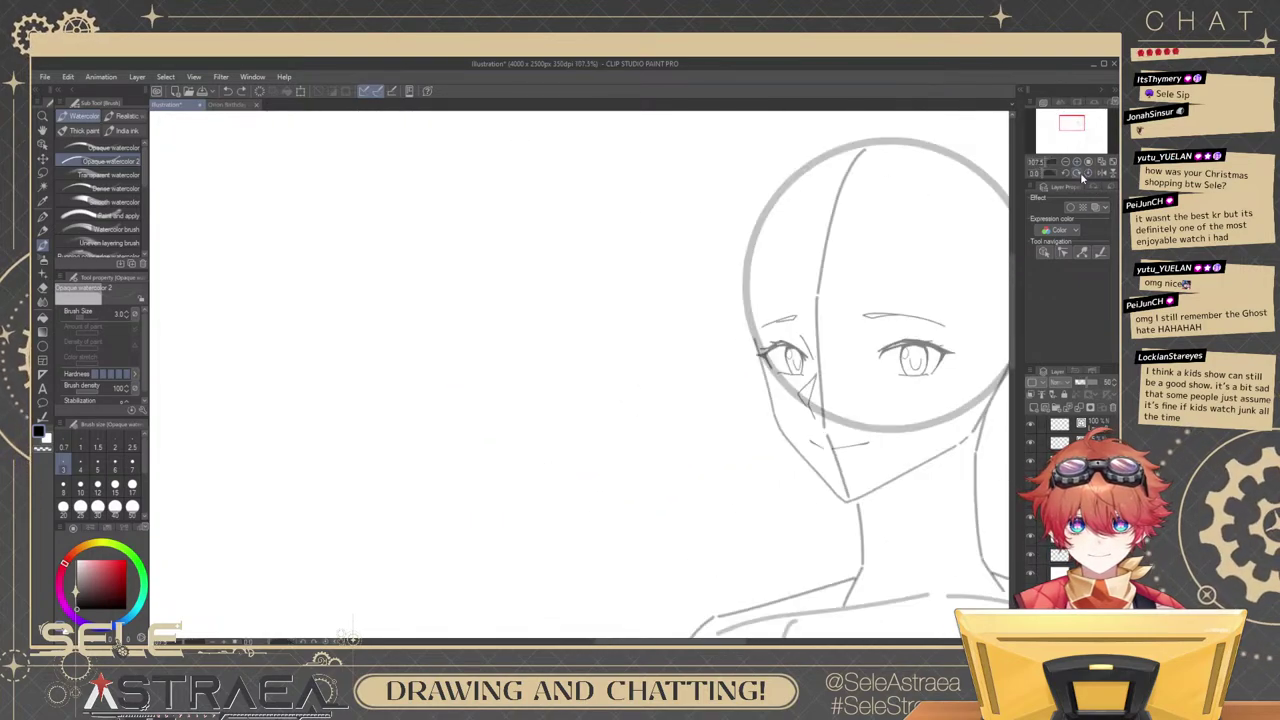
pyautogui.moveTo(961, 292); pyautogui.dragTo(895, 241)
pyautogui.scroll(2, 915, 301)
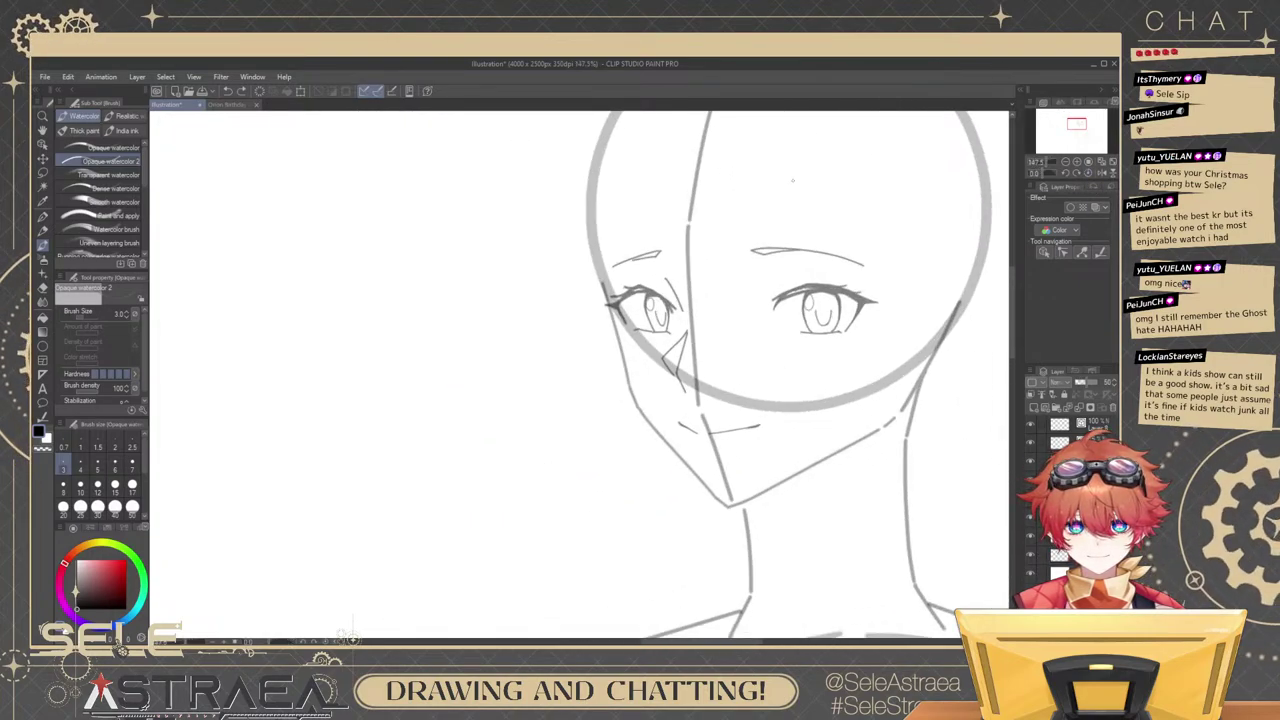
pyautogui.press('m')
pyautogui.moveTo(748, 212); pyautogui.dragTo(790, 192)
pyautogui.press('k')
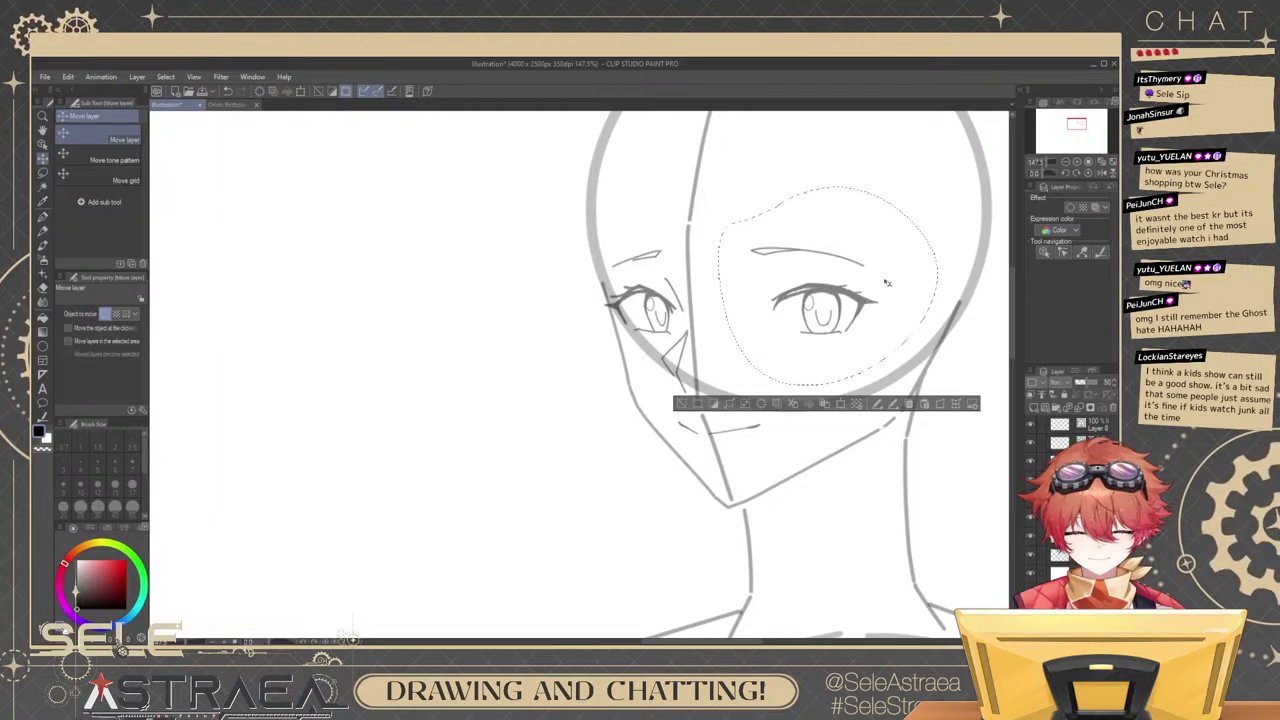
pyautogui.moveTo(869, 301); pyautogui.dragTo(878, 286)
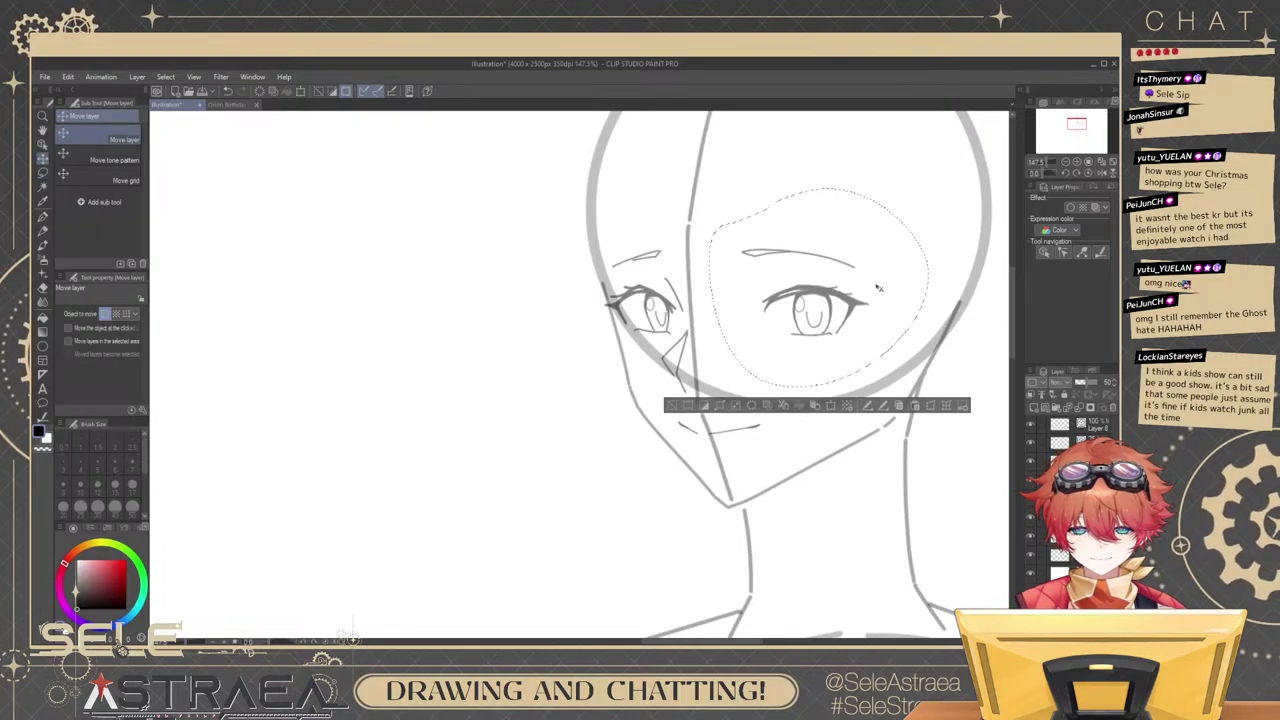
pyautogui.hotkey('ctrl', 'd')
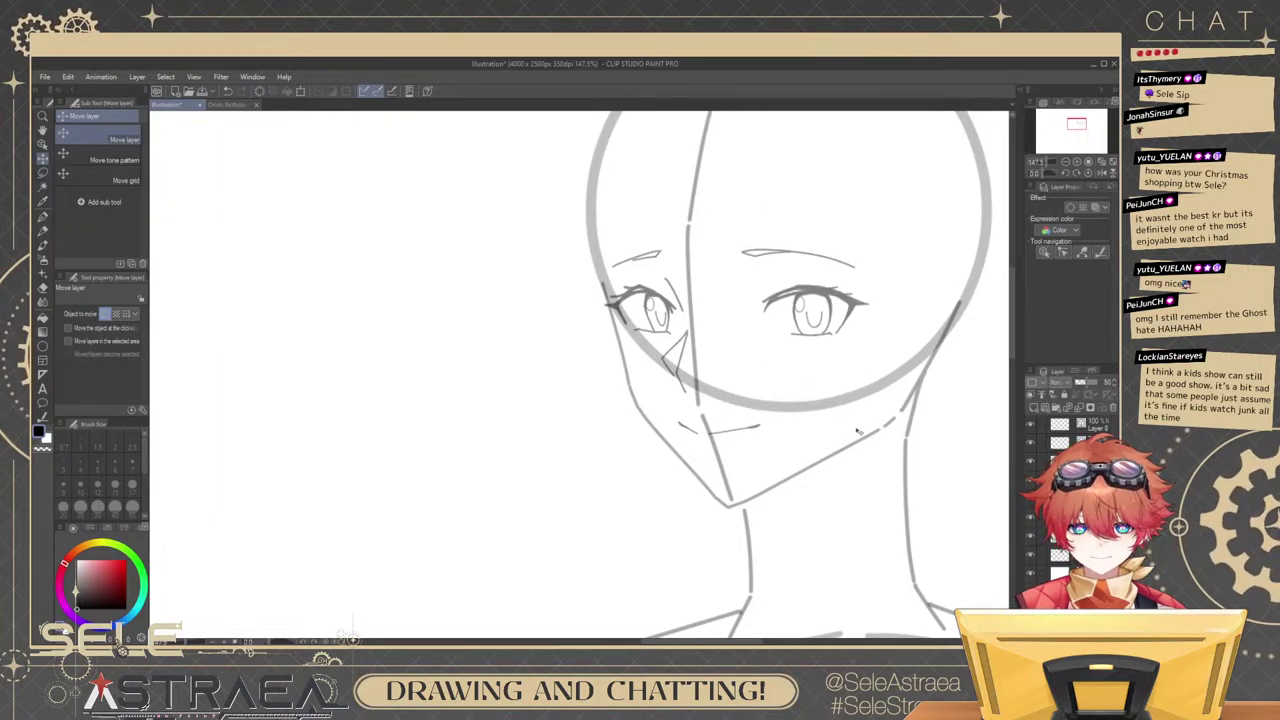
# Return to the brush and try a short slanted hair stroke on the forehead above the near brow.
pyautogui.press('b')
pyautogui.moveTo(918, 260); pyautogui.dragTo(846, 351)
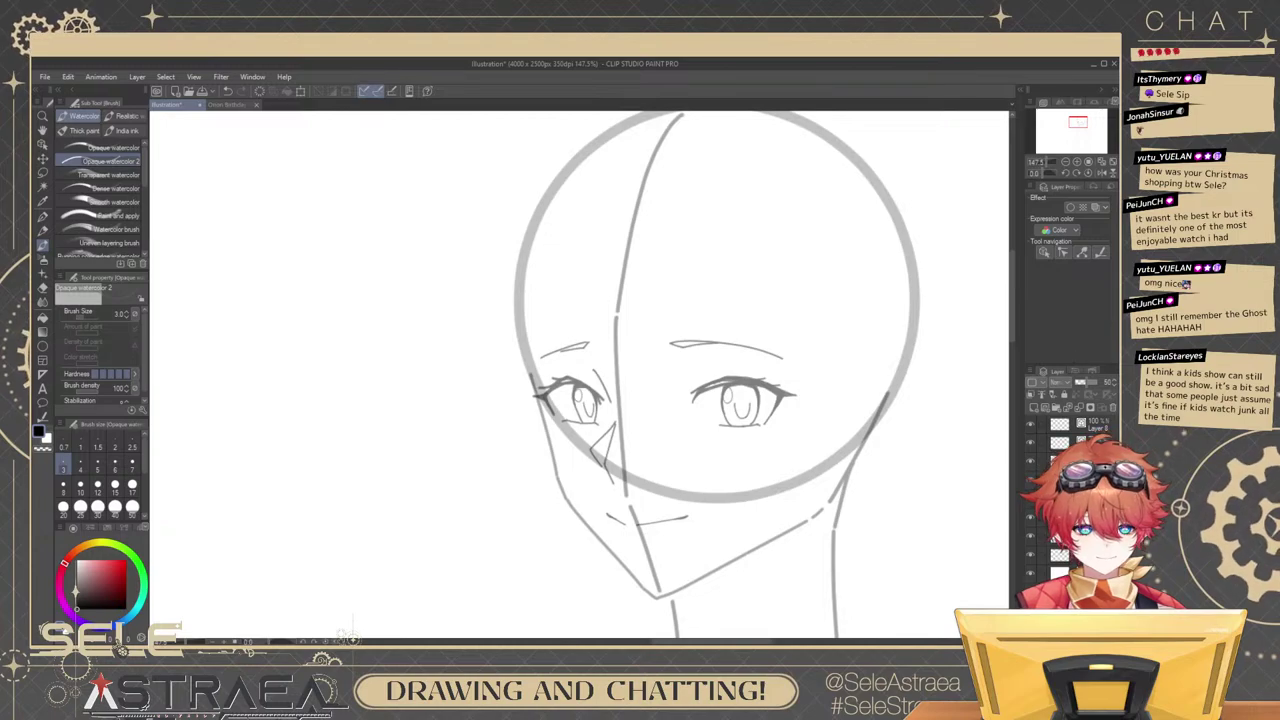
pyautogui.moveTo(768, 324)
pyautogui.mouseDown()
pyautogui.moveTo(832, 414)
pyautogui.moveTo(851, 311)
pyautogui.mouseUp()
pyautogui.scroll(2, 806, 392)
pyautogui.scroll(-2, 862, 329)
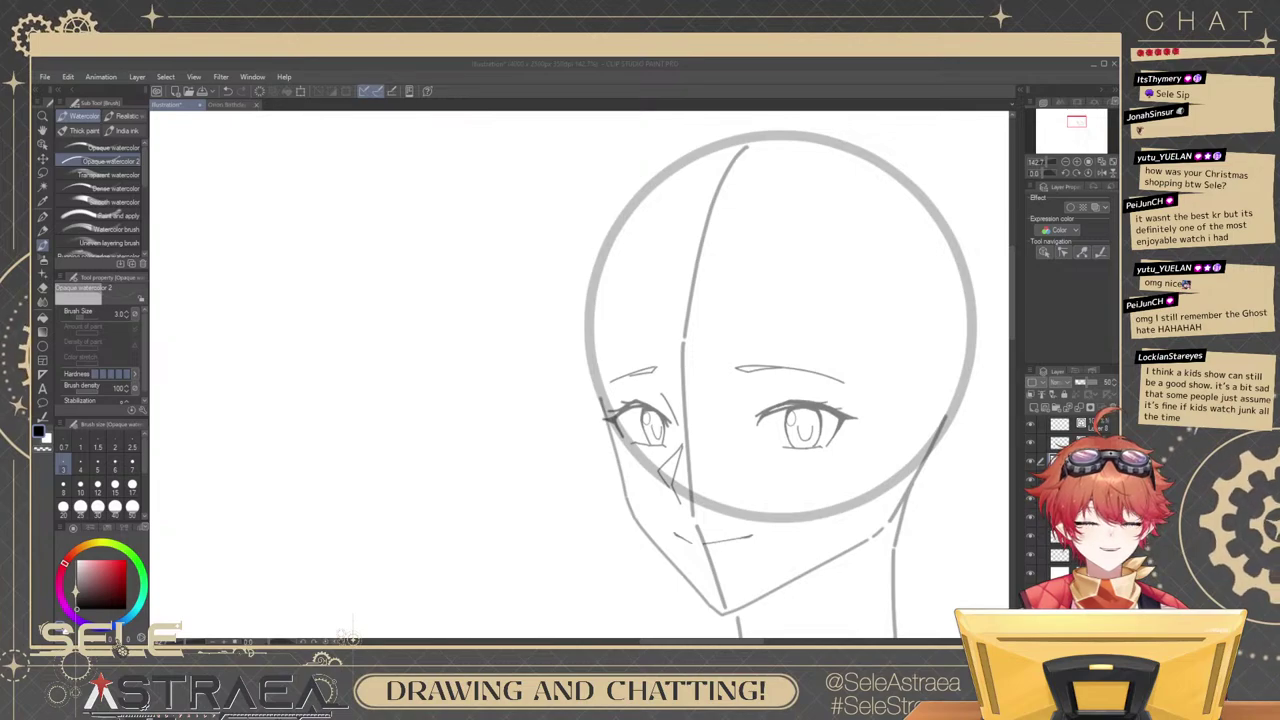
pyautogui.moveTo(764, 271); pyautogui.dragTo(781, 303)
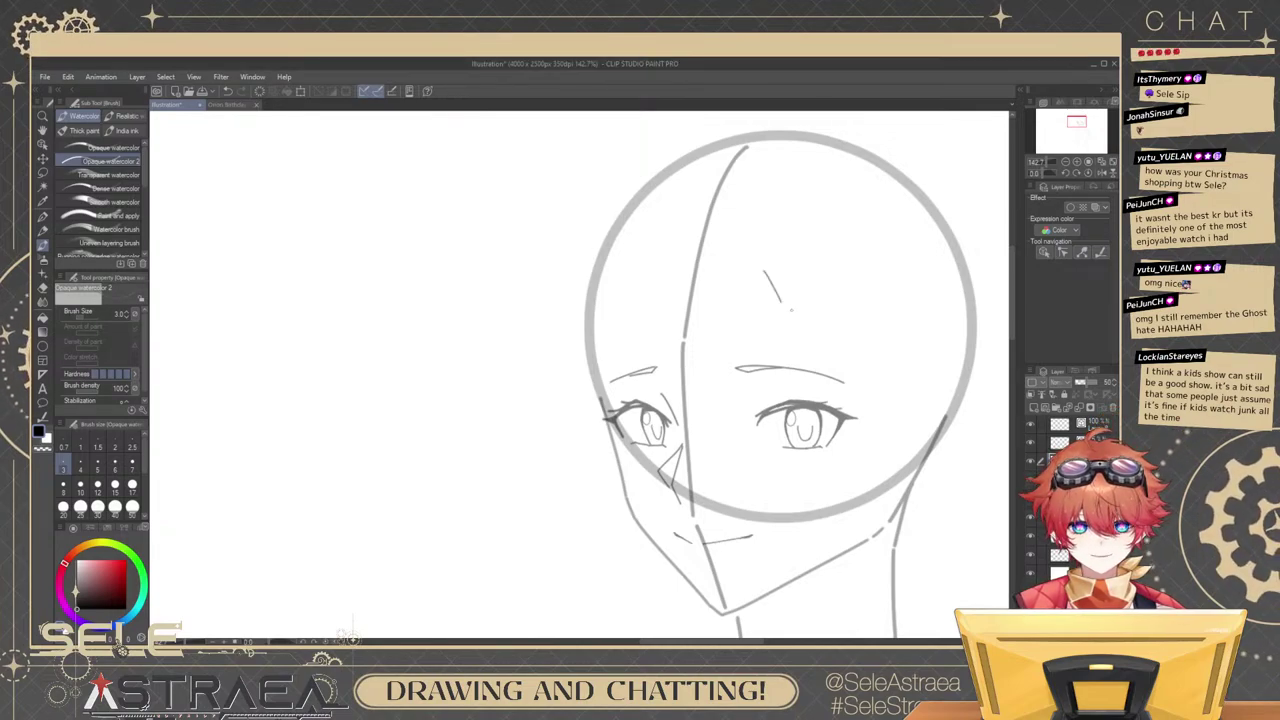
pyautogui.hotkey('ctrl', 'z')
pyautogui.hotkey('ctrl', 'z')
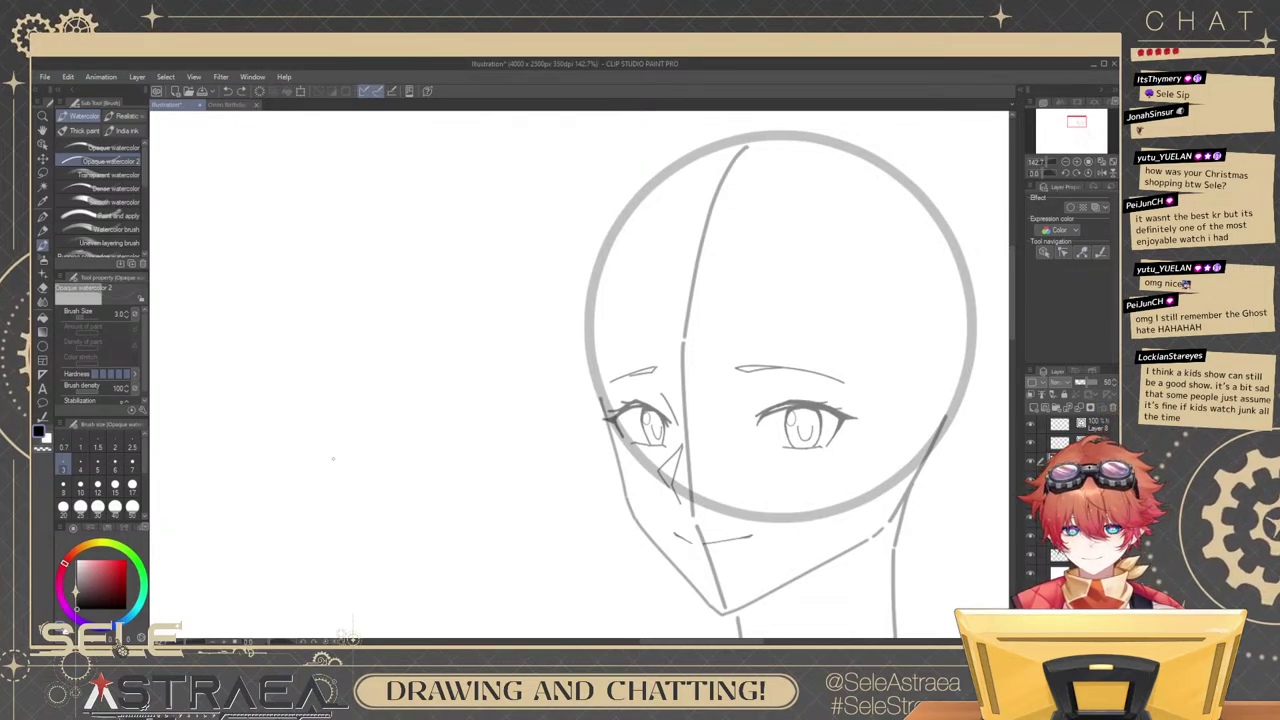
# Try a pair of hair strokes forming a peak on the forehead with brush size 4.
pyautogui.click(80, 465)
pyautogui.moveTo(782, 275); pyautogui.dragTo(800, 297)
pyautogui.hotkey('ctrl', 'z')
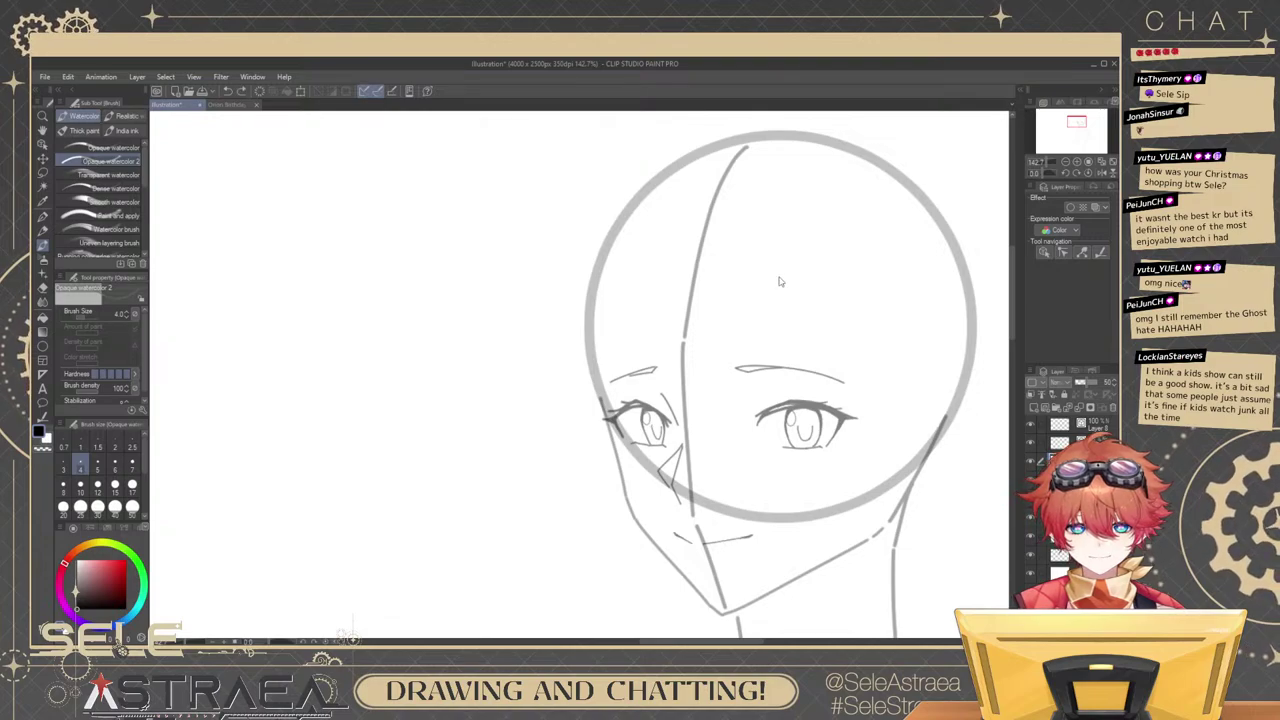
pyautogui.scroll(2, 783, 273)
pyautogui.moveTo(777, 254)
pyautogui.mouseDown()
pyautogui.moveTo(813, 311)
pyautogui.moveTo(794, 298)
pyautogui.mouseUp()
pyautogui.hotkey('ctrl', 'z')
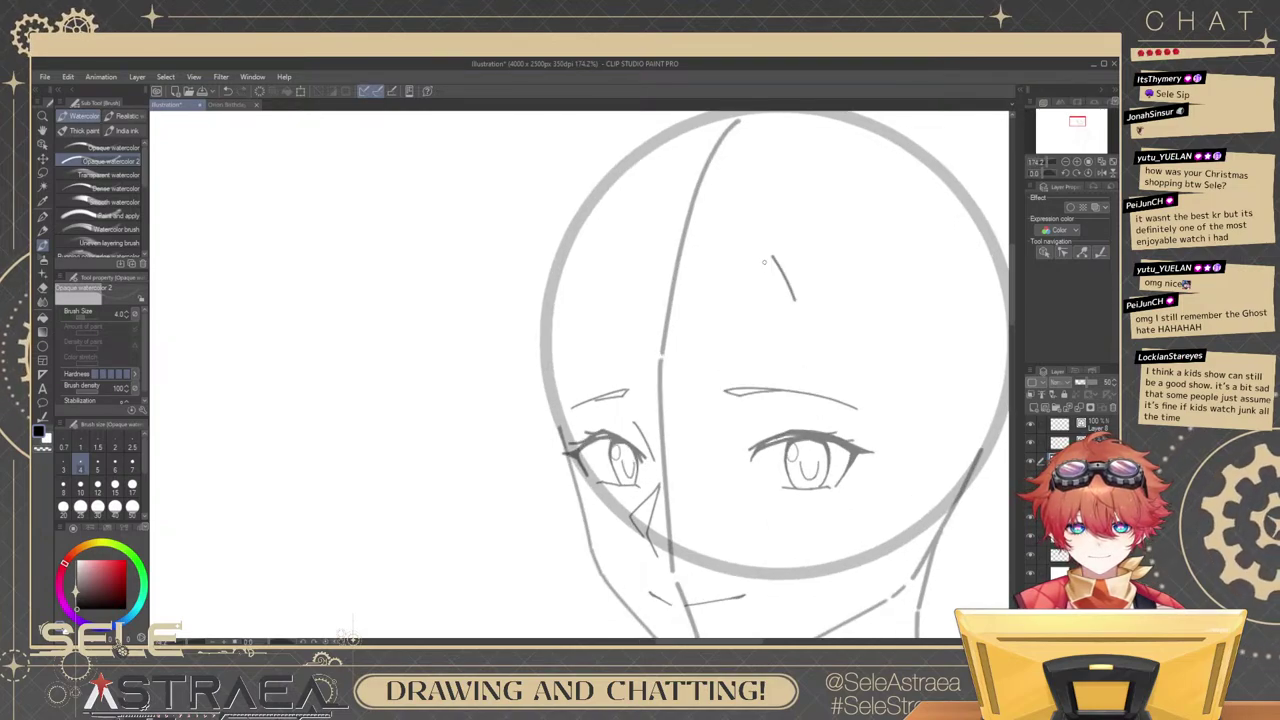
pyautogui.moveTo(769, 255); pyautogui.dragTo(718, 430)
pyautogui.hotkey('ctrl', 'z')
pyautogui.hotkey('ctrl', 'z')
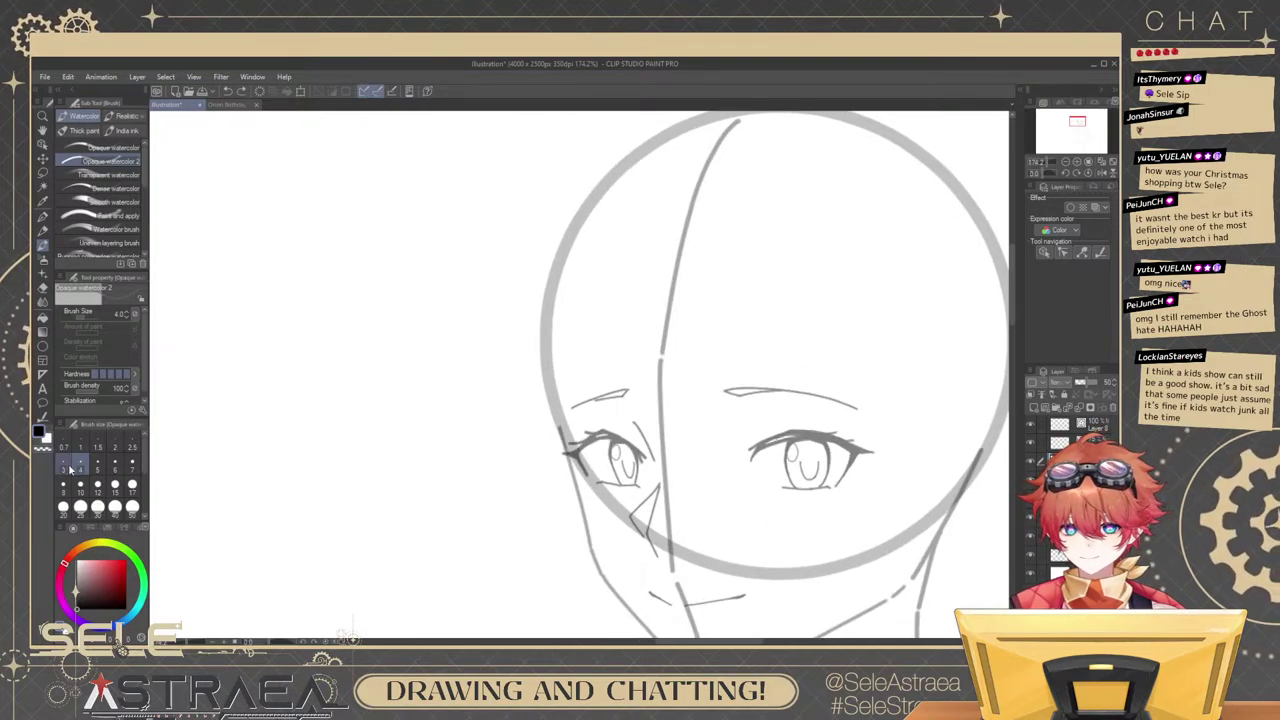
# Try a taller fringe peak above the near brow with brush size 3.
pyautogui.click(64, 466)
pyautogui.moveTo(780, 246)
pyautogui.mouseDown()
pyautogui.moveTo(817, 344)
pyautogui.moveTo(708, 412)
pyautogui.mouseUp()
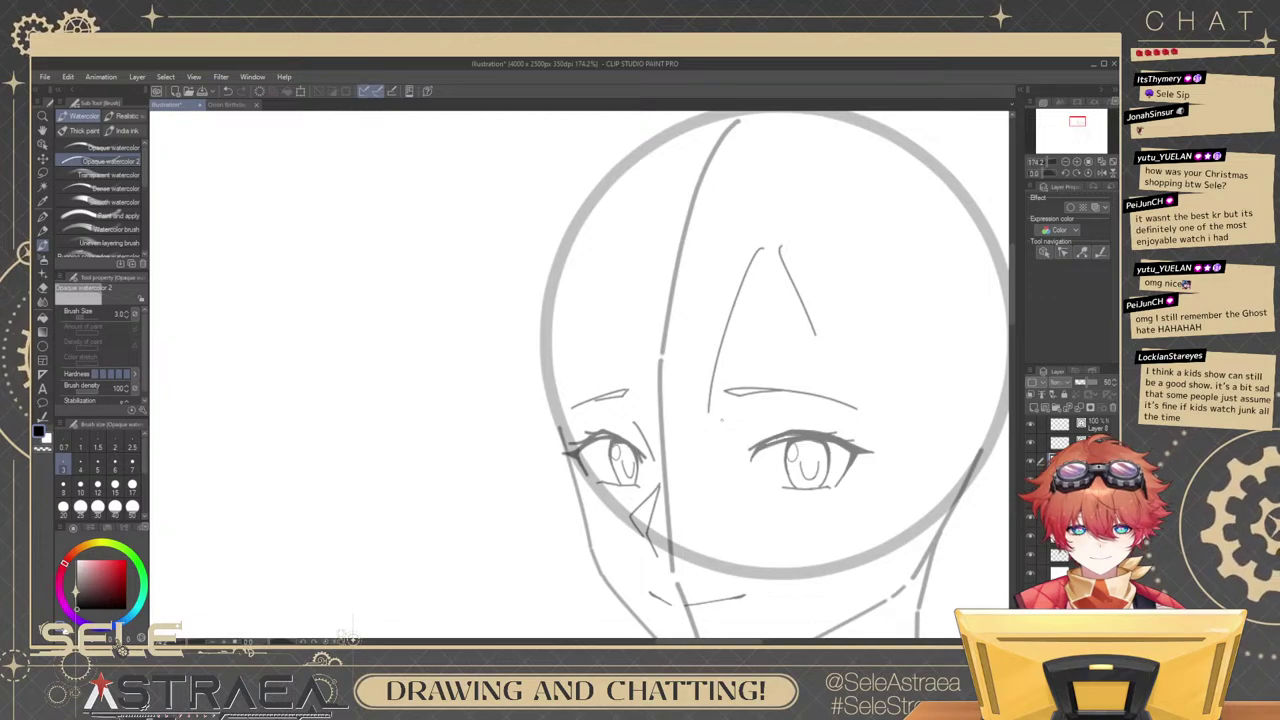
pyautogui.hotkey('ctrl', 'z')
pyautogui.hotkey('ctrl', 'z')
pyautogui.hotkey('ctrl', 'z')
pyautogui.moveTo(770, 251); pyautogui.dragTo(820, 375)
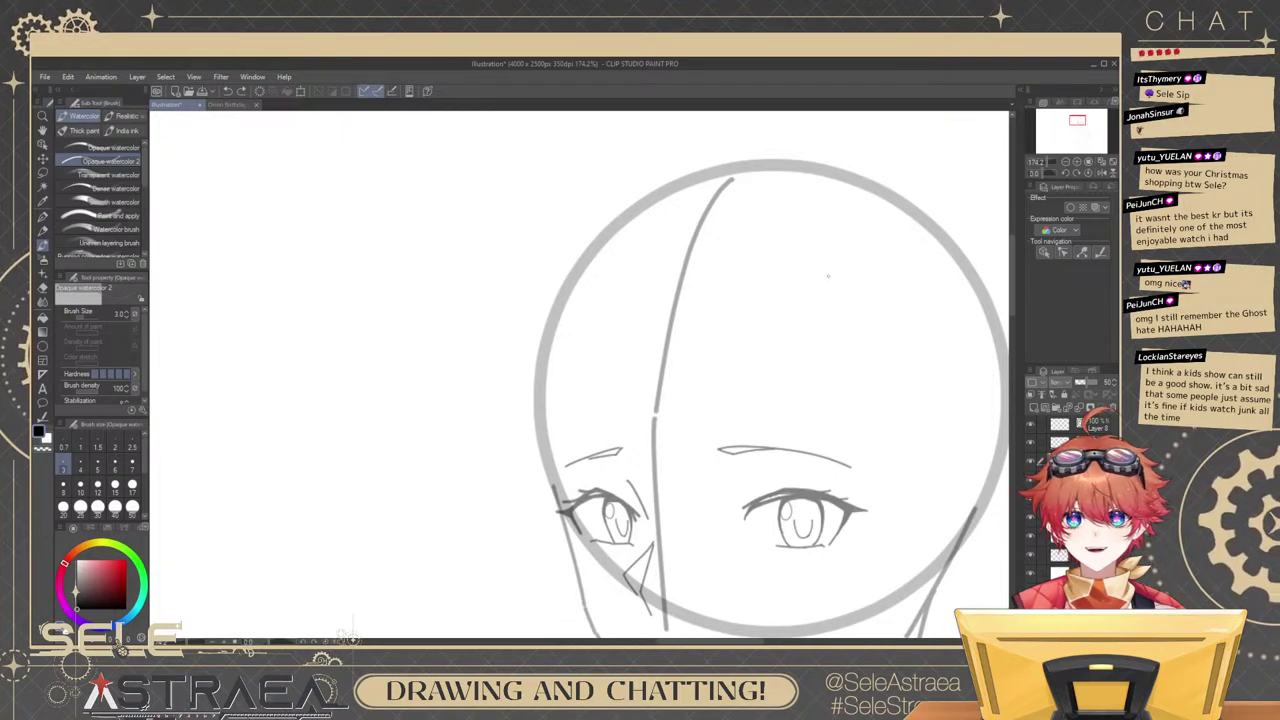
# Try a curved hair parting line running from the forehead up towards the crown on the near side.
pyautogui.moveTo(799, 314)
pyautogui.mouseDown()
pyautogui.moveTo(814, 270)
pyautogui.moveTo(893, 187)
pyautogui.mouseUp()
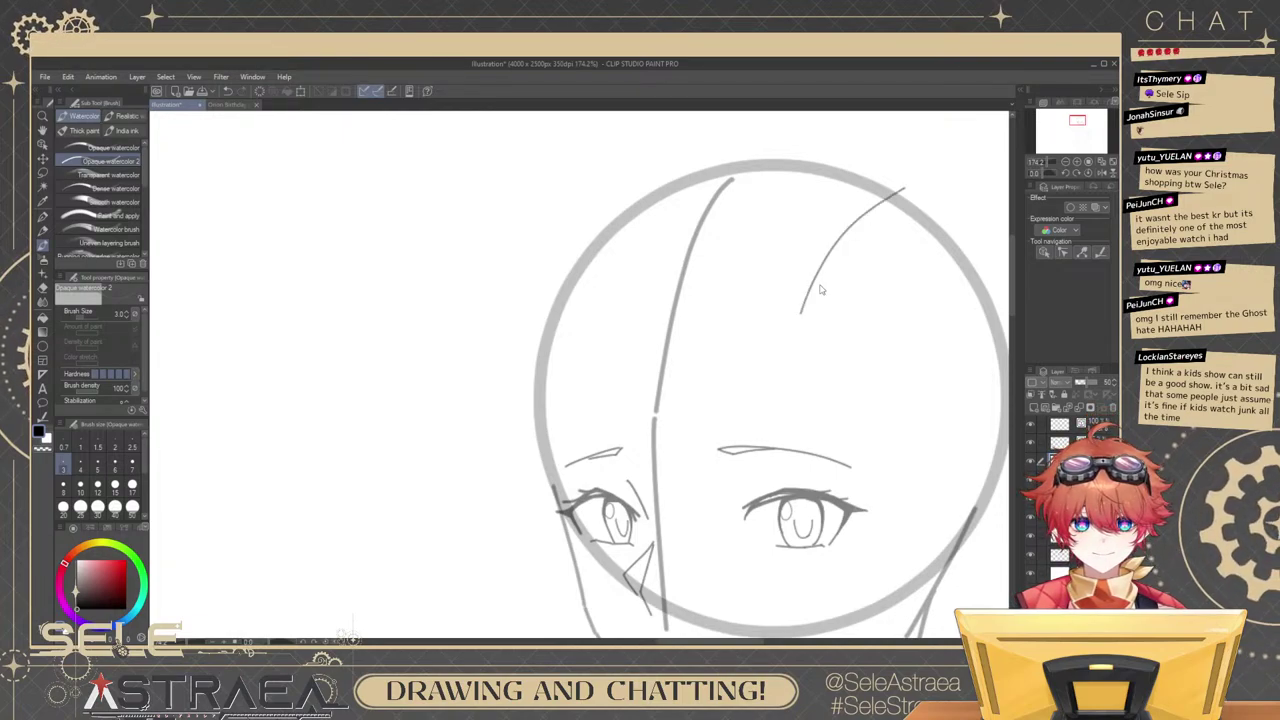
pyautogui.hotkey('ctrl', 'z')
pyautogui.moveTo(798, 314)
pyautogui.mouseDown()
pyautogui.moveTo(893, 187)
pyautogui.moveTo(815, 310)
pyautogui.mouseUp()
pyautogui.hotkey('ctrl', 'z')
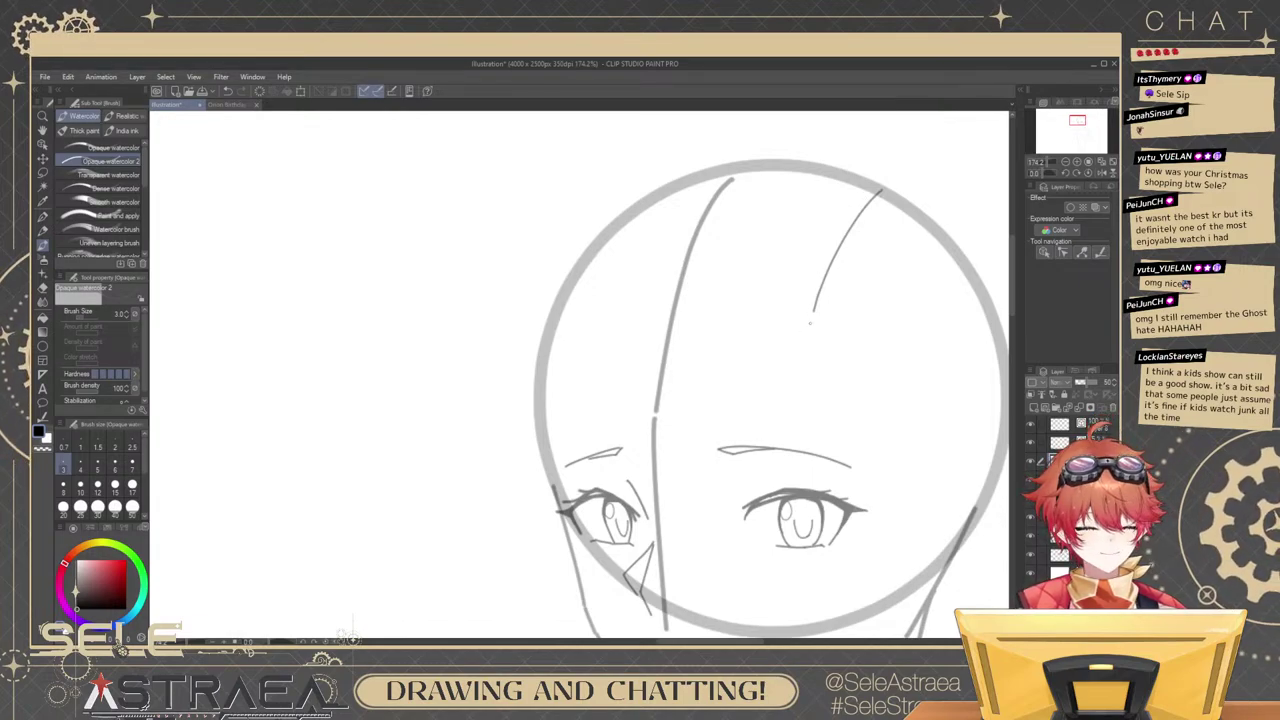
pyautogui.moveTo(884, 198)
pyautogui.mouseDown()
pyautogui.moveTo(816, 306)
pyautogui.moveTo(858, 240)
pyautogui.mouseUp()
pyautogui.hotkey('ctrl', 'z')
pyautogui.hotkey('ctrl', 'z')
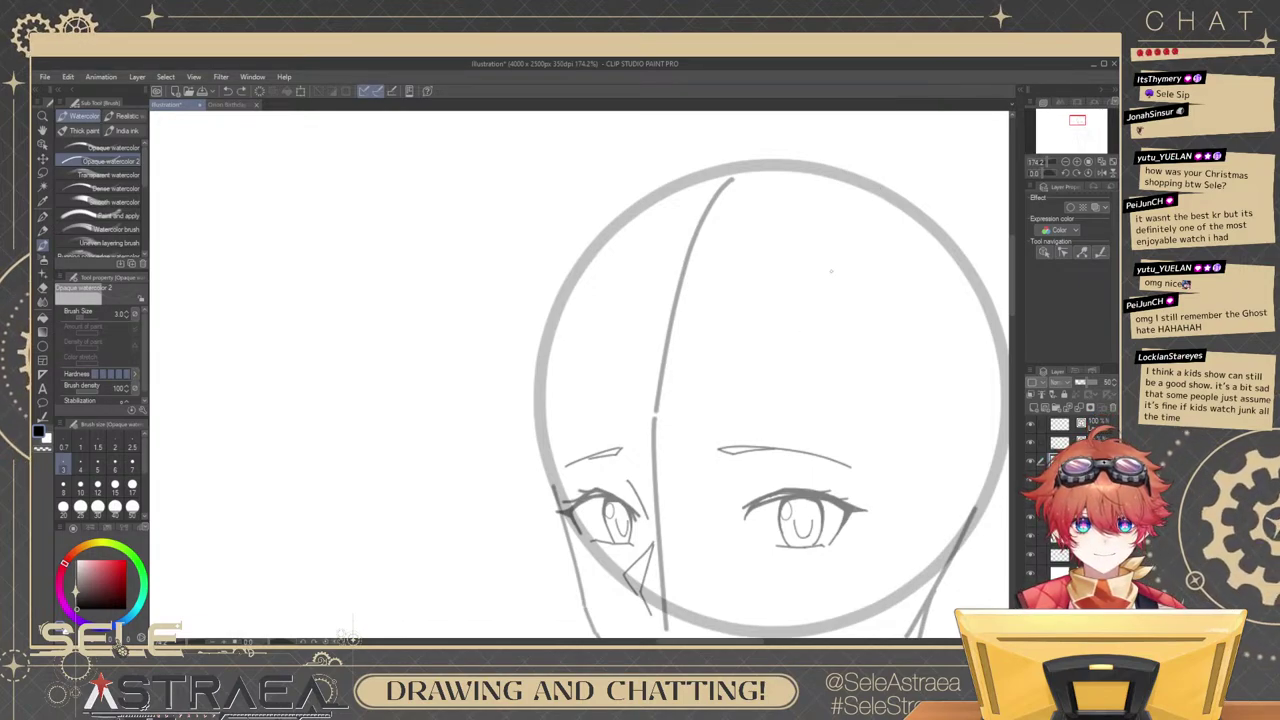
pyautogui.moveTo(819, 309); pyautogui.dragTo(835, 273)
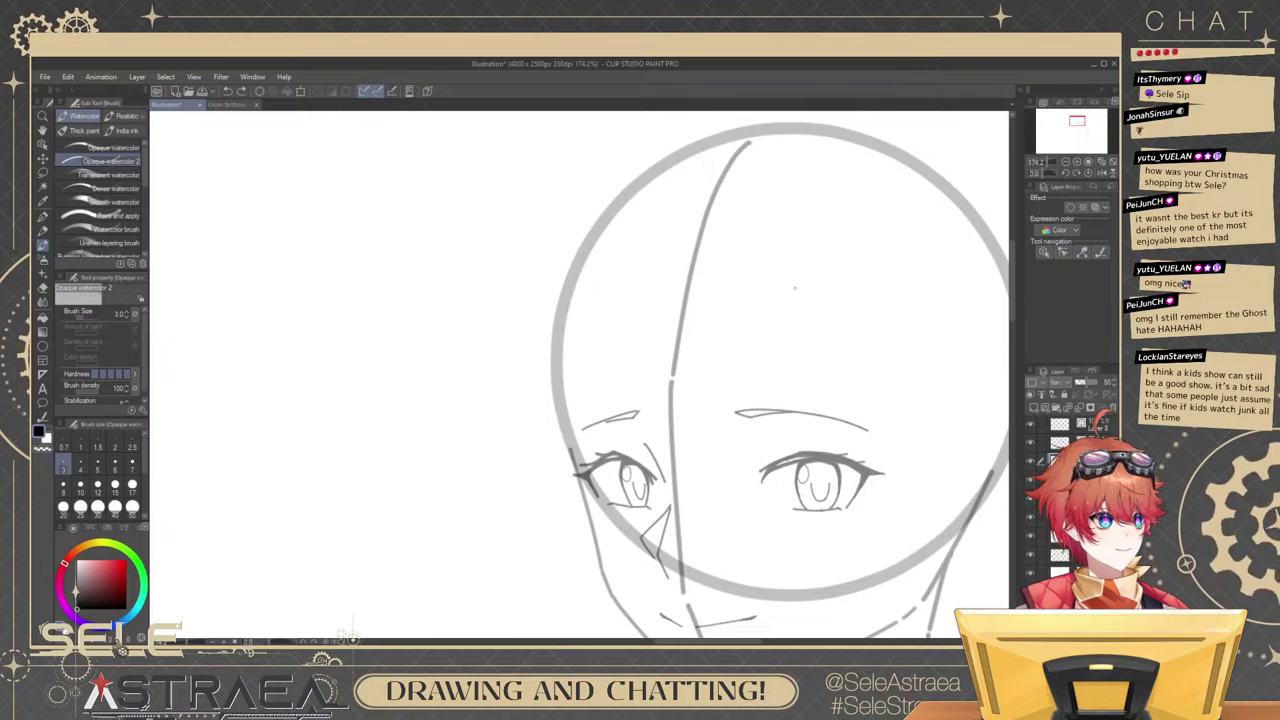
pyautogui.moveTo(795, 284); pyautogui.dragTo(852, 194)
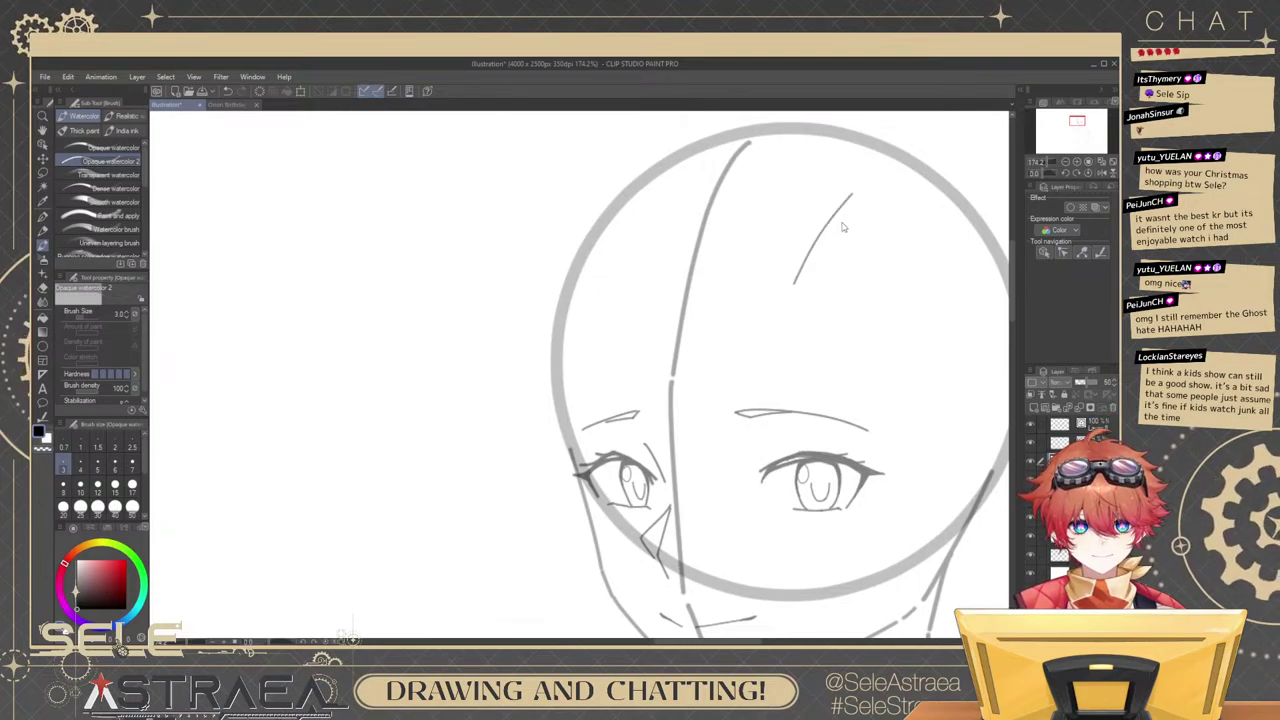
pyautogui.hotkey('ctrl', 'z')
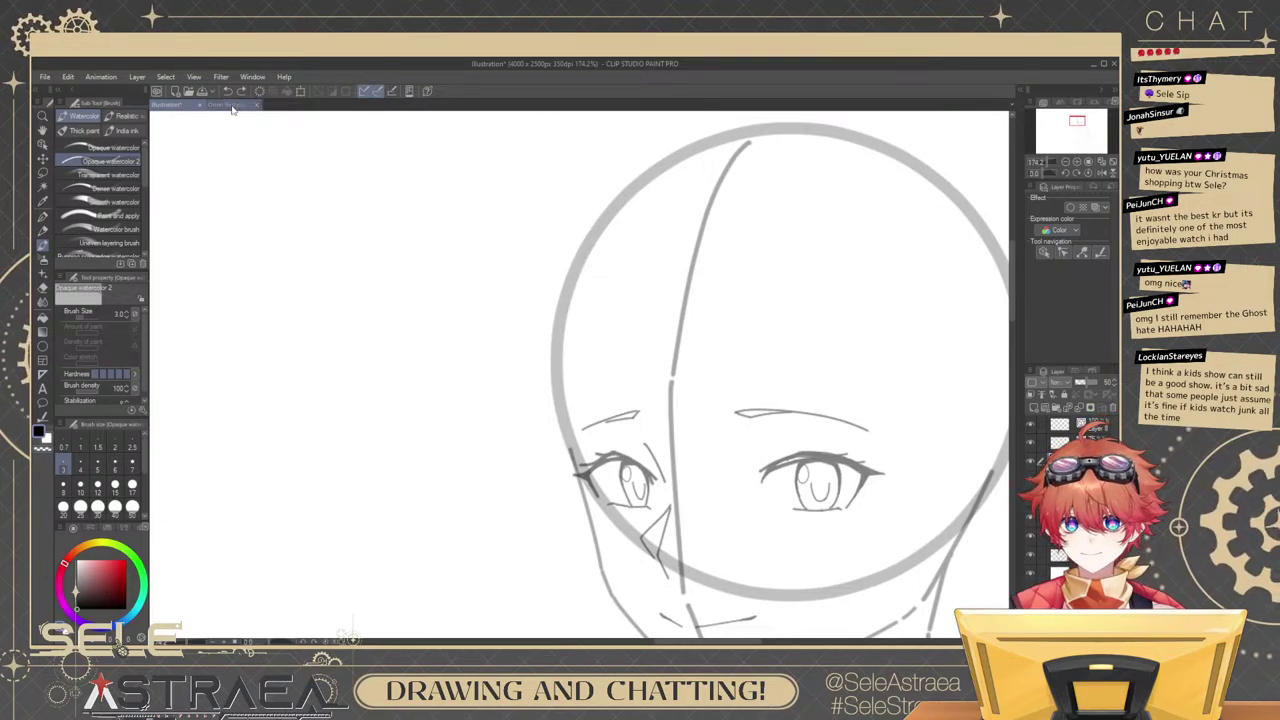
# Examine the hair parting and fringe in the open Orion Birthday Art document, and return to the illustration.
pyautogui.click(234, 105)
pyautogui.moveTo(700, 257); pyautogui.dragTo(711, 369)
pyautogui.scroll(5, 711, 369)
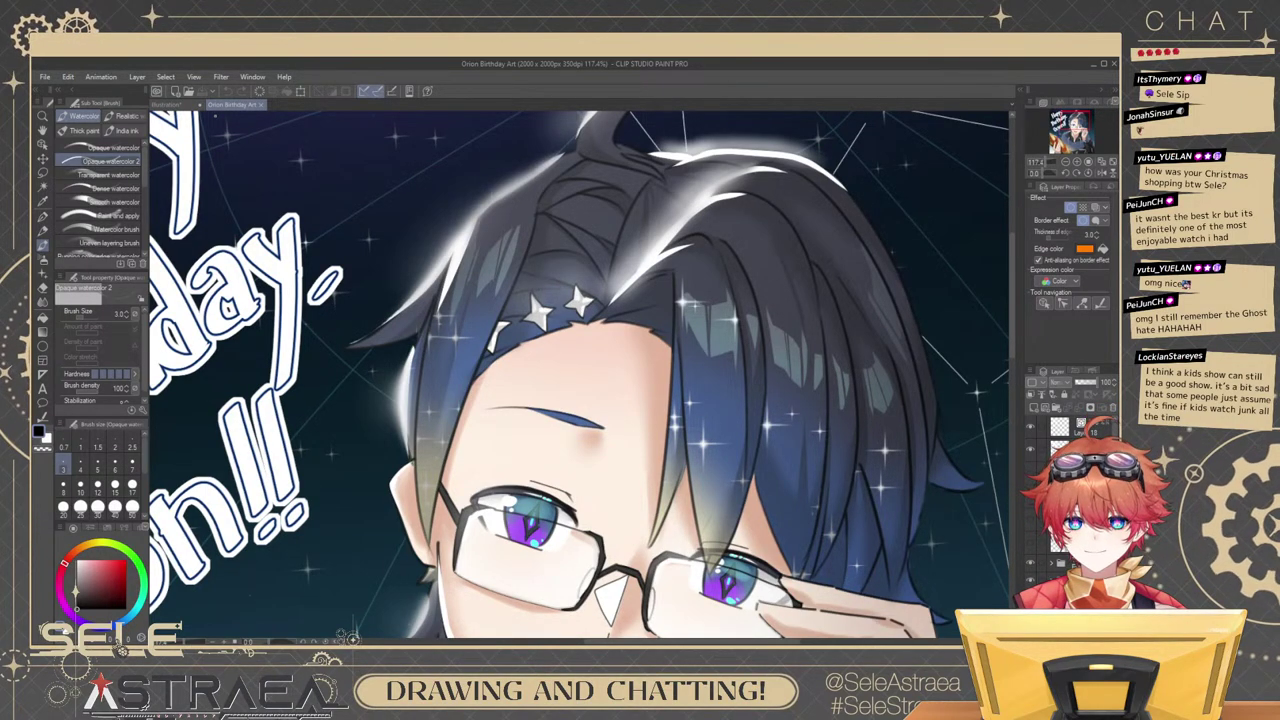
pyautogui.hotkey('ctrl', 'Tab')
# Draw a pointed fringe peak on the forehead, with a short near-side stroke and a long curve falling past the near brow's inner end.
pyautogui.moveTo(868, 166)
pyautogui.mouseDown()
pyautogui.moveTo(839, 245)
pyautogui.moveTo(806, 280)
pyautogui.moveTo(741, 420)
pyautogui.mouseUp()
pyautogui.hotkey('ctrl', 'z')
pyautogui.hotkey('ctrl', 'z')
pyautogui.hotkey('ctrl', 'z')
pyautogui.moveTo(783, 270)
pyautogui.mouseDown()
pyautogui.moveTo(754, 317)
pyautogui.moveTo(738, 465)
pyautogui.mouseUp()
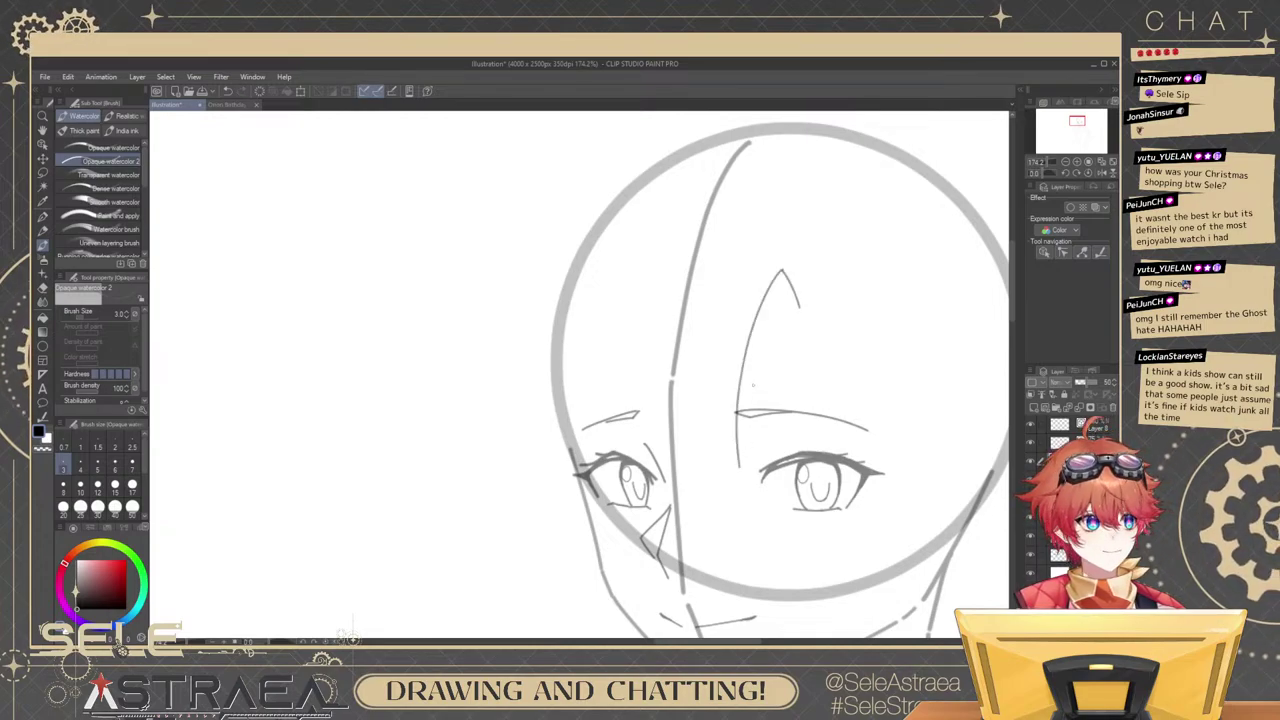
# Redraw the fringe curve past the near brow's inner end and add a second peak with a long curve falling to the near eye's outer corner.
pyautogui.hotkey('ctrl', 'z')
pyautogui.moveTo(782, 272); pyautogui.dragTo(722, 474)
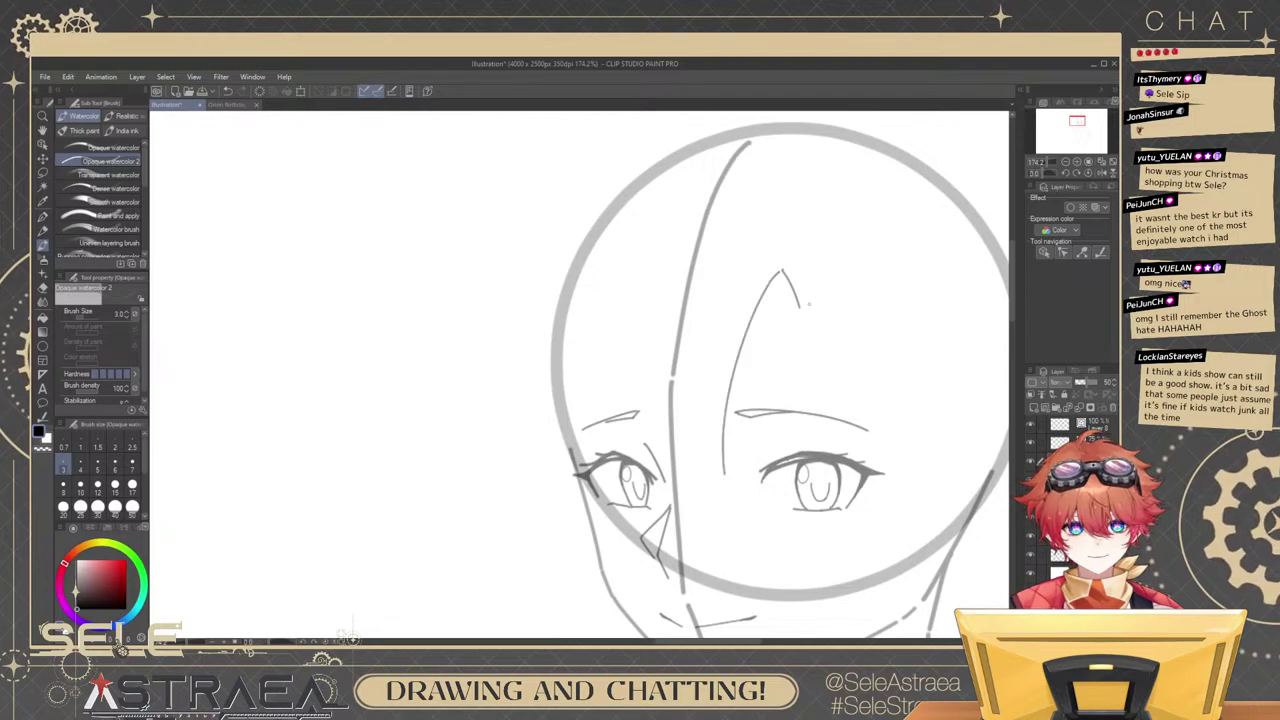
pyautogui.hotkey('ctrl', 'z')
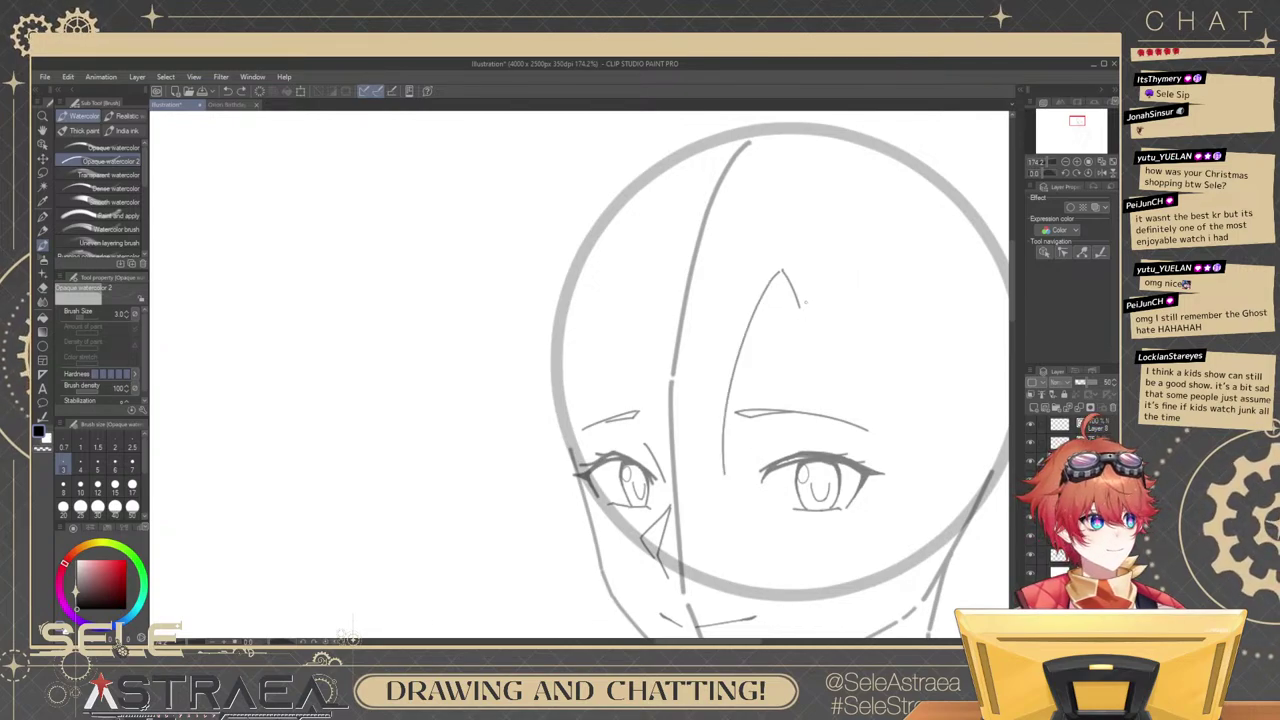
pyautogui.moveTo(825, 270)
pyautogui.mouseDown()
pyautogui.moveTo(875, 372)
pyautogui.moveTo(884, 477)
pyautogui.mouseUp()
pyautogui.hotkey('ctrl', 'z')
pyautogui.hotkey('ctrl', 'z')
pyautogui.hotkey('ctrl', 'z')
pyautogui.moveTo(825, 270); pyautogui.dragTo(870, 473)
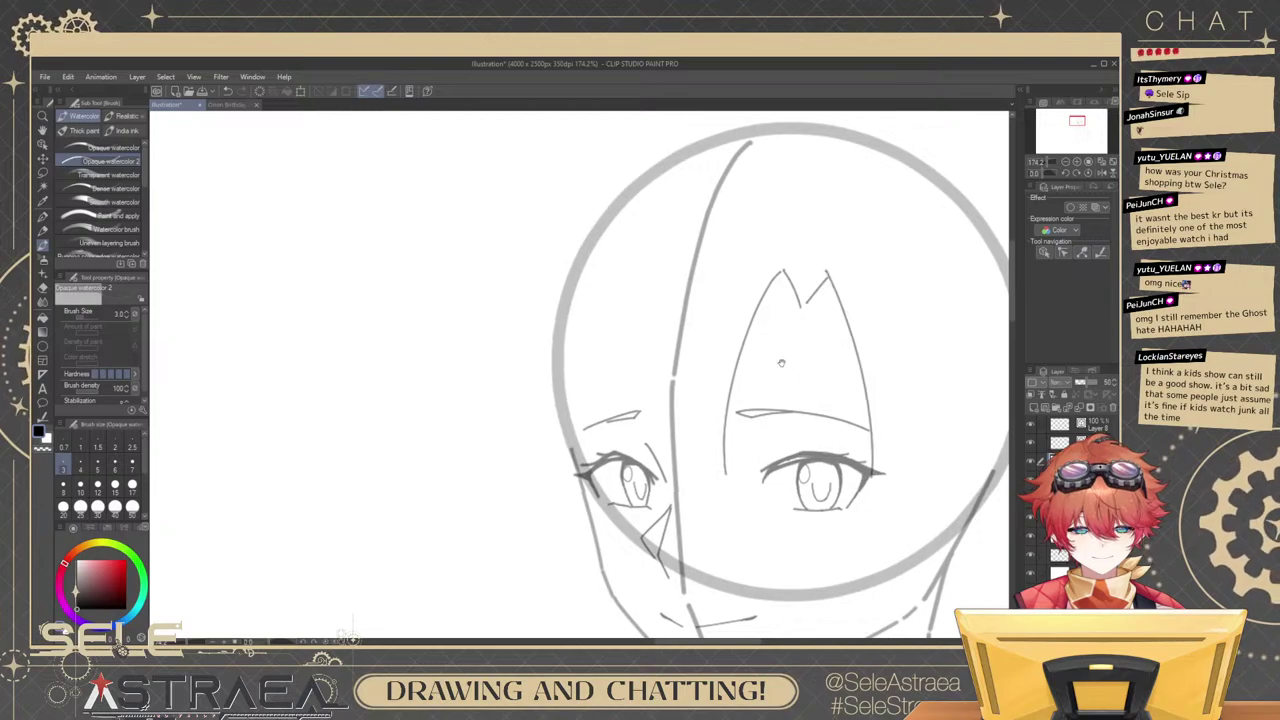
# Draw the curved inner edge of a narrow fringe strand meeting the tip of the curve beside the near brow's inner end.
pyautogui.moveTo(780, 363); pyautogui.dragTo(841, 360)
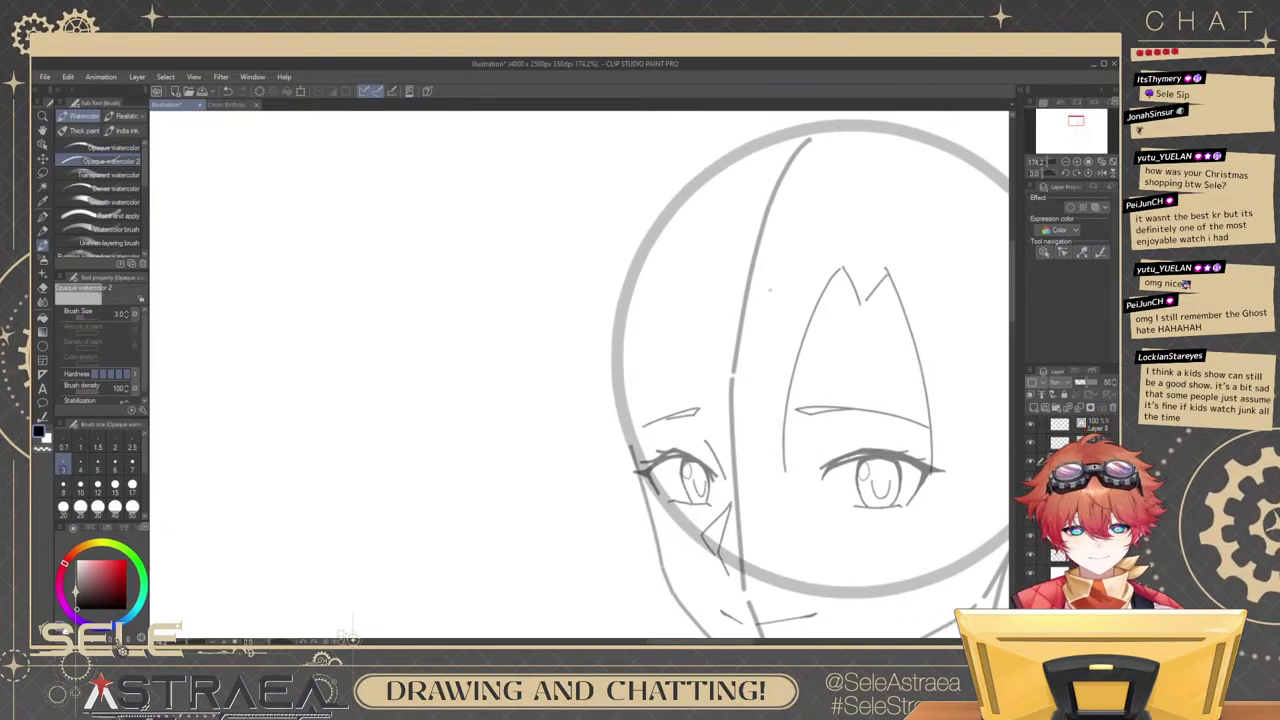
pyautogui.moveTo(770, 290); pyautogui.dragTo(762, 444)
pyautogui.hotkey('ctrl', 'z')
pyautogui.moveTo(786, 318); pyautogui.dragTo(776, 474)
pyautogui.hotkey('ctrl', 'z')
pyautogui.moveTo(776, 332); pyautogui.dragTo(780, 474)
pyautogui.hotkey('ctrl', 'z')
pyautogui.hotkey('ctrl', 'z')
pyautogui.moveTo(768, 340); pyautogui.dragTo(782, 474)
pyautogui.hotkey('ctrl', 'z')
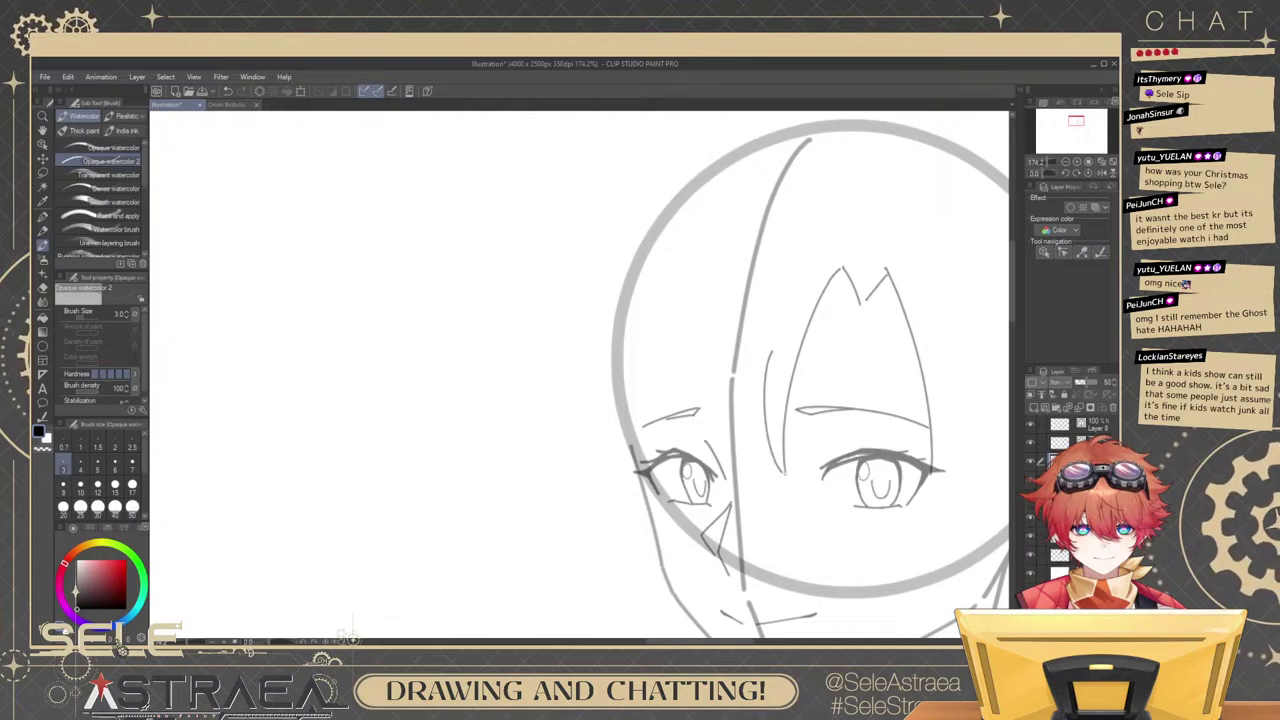
# Draw a long strand line from the forehead down along the face's centre line, closing its pointed tip with a short stroke.
pyautogui.moveTo(790, 218)
pyautogui.mouseDown()
pyautogui.moveTo(729, 358)
pyautogui.moveTo(729, 462)
pyautogui.mouseUp()
pyautogui.hotkey('ctrl', 'z')
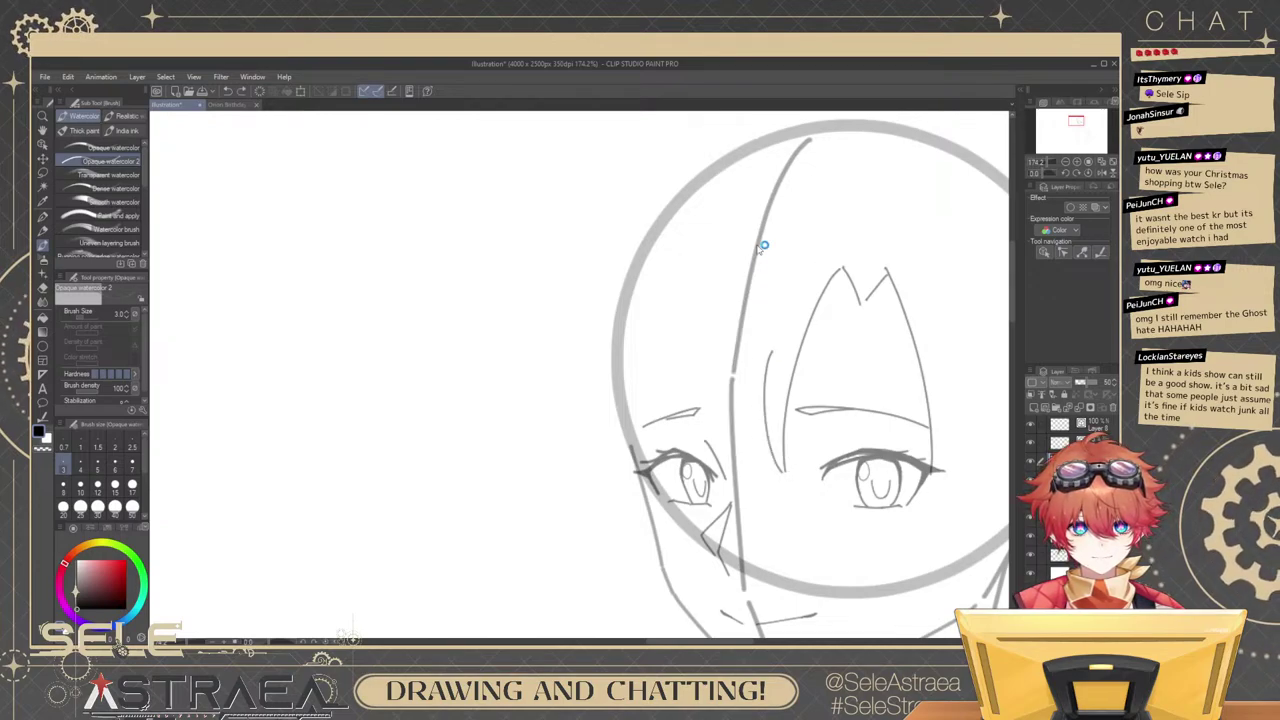
pyautogui.moveTo(783, 222); pyautogui.dragTo(731, 454)
pyautogui.hotkey('ctrl', 'z')
pyautogui.moveTo(786, 226); pyautogui.dragTo(764, 468)
pyautogui.hotkey('ctrl', 'z')
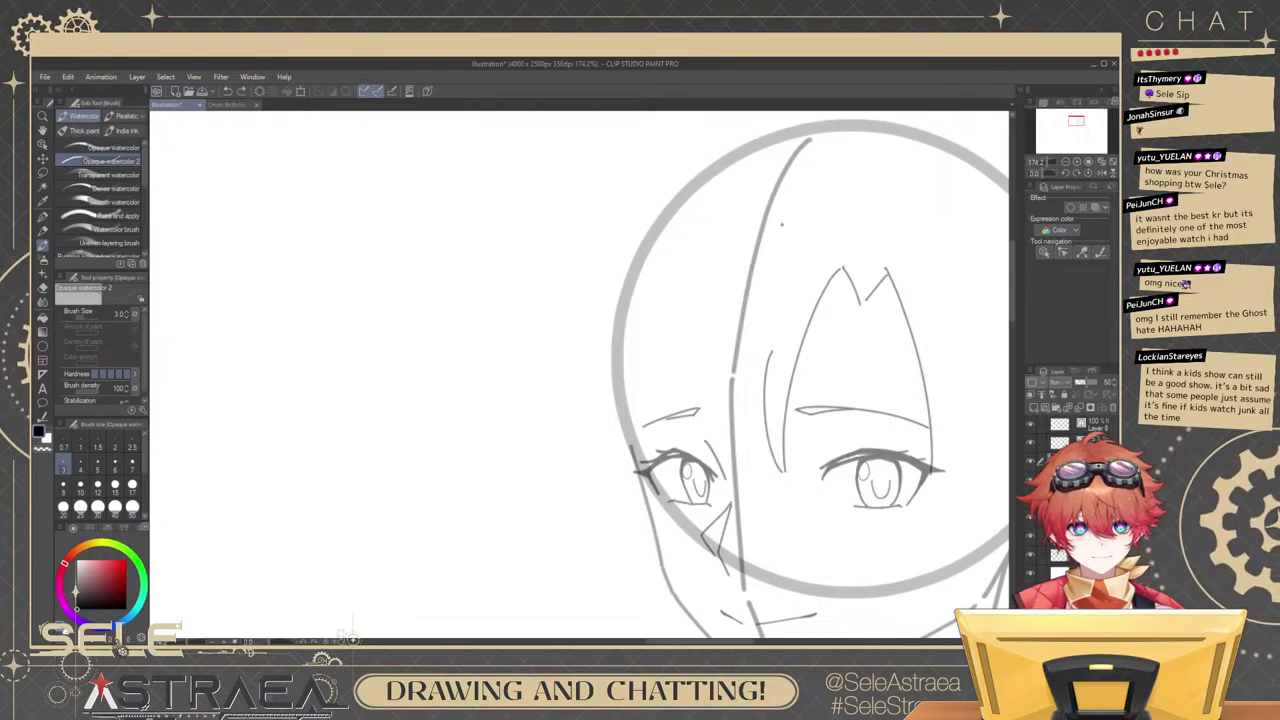
pyautogui.moveTo(782, 225)
pyautogui.mouseDown()
pyautogui.moveTo(752, 455)
pyautogui.moveTo(771, 376)
pyautogui.moveTo(815, 352)
pyautogui.mouseUp()
pyautogui.moveTo(779, 419); pyautogui.dragTo(800, 366)
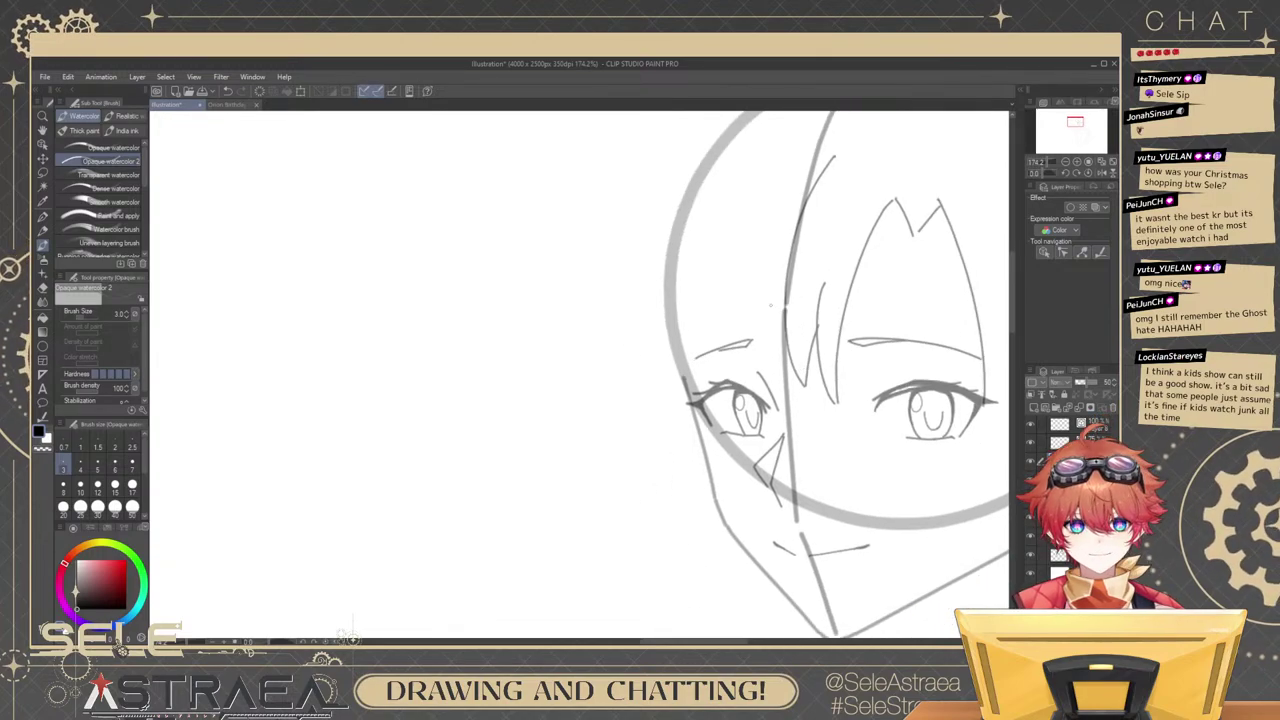
# Draw a short stroke from the centre line to the far brow's inner end and a curved strand line beside it.
pyautogui.moveTo(783, 286)
pyautogui.mouseDown()
pyautogui.moveTo(756, 385)
pyautogui.moveTo(755, 354)
pyautogui.mouseUp()
pyautogui.hotkey('ctrl', 'z')
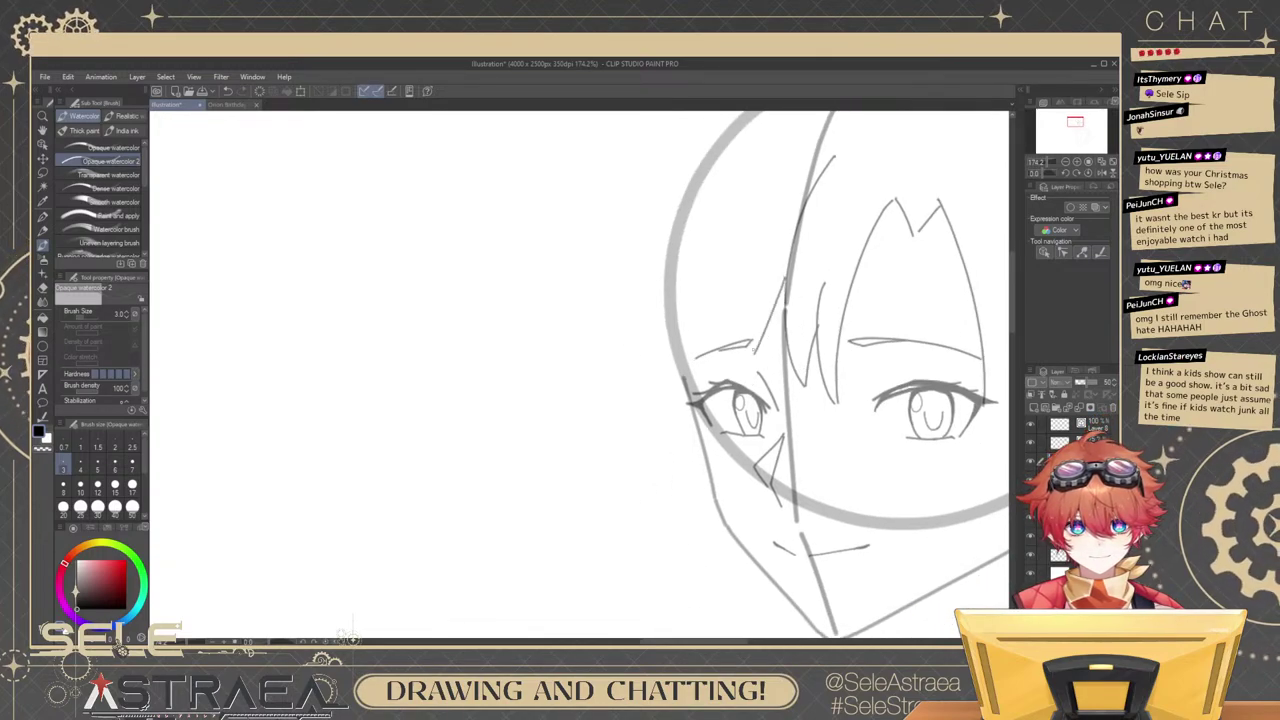
pyautogui.hotkey('ctrl', 'z')
pyautogui.moveTo(783, 289); pyautogui.dragTo(757, 341)
pyautogui.moveTo(773, 264); pyautogui.dragTo(752, 395)
pyautogui.hotkey('ctrl', 'z')
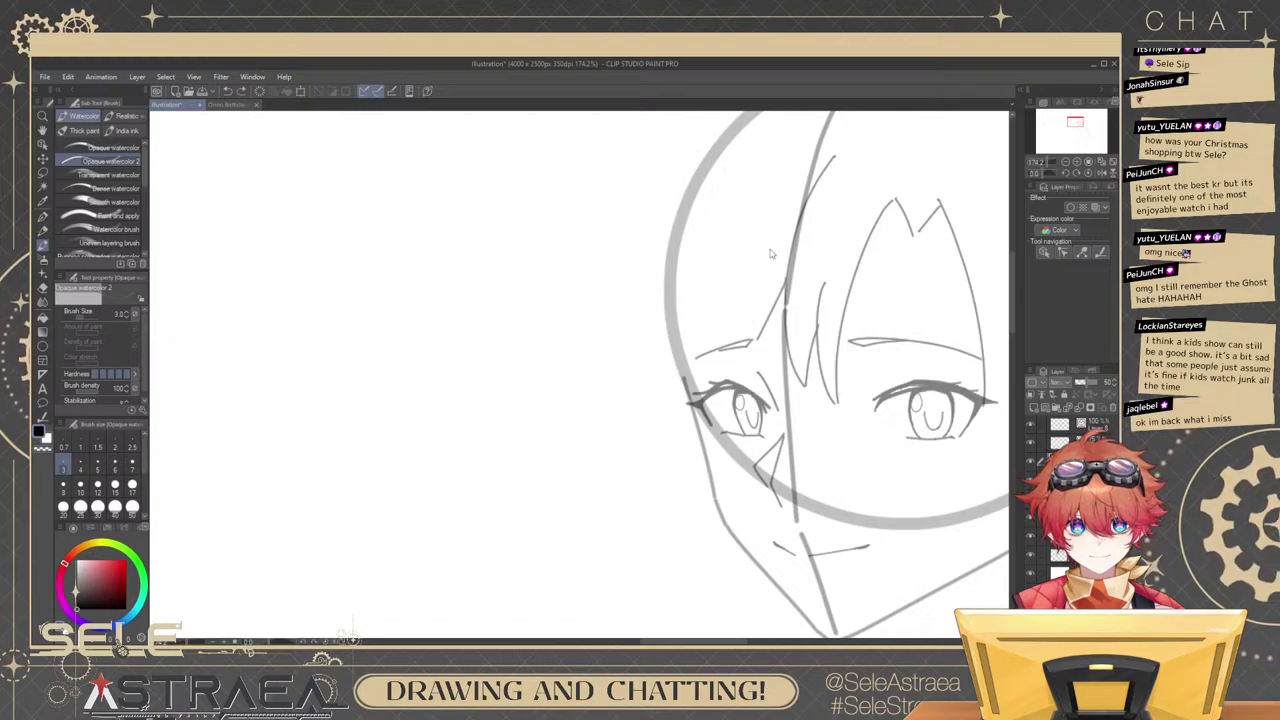
pyautogui.moveTo(772, 248)
pyautogui.mouseDown()
pyautogui.moveTo(751, 393)
pyautogui.moveTo(762, 305)
pyautogui.mouseUp()
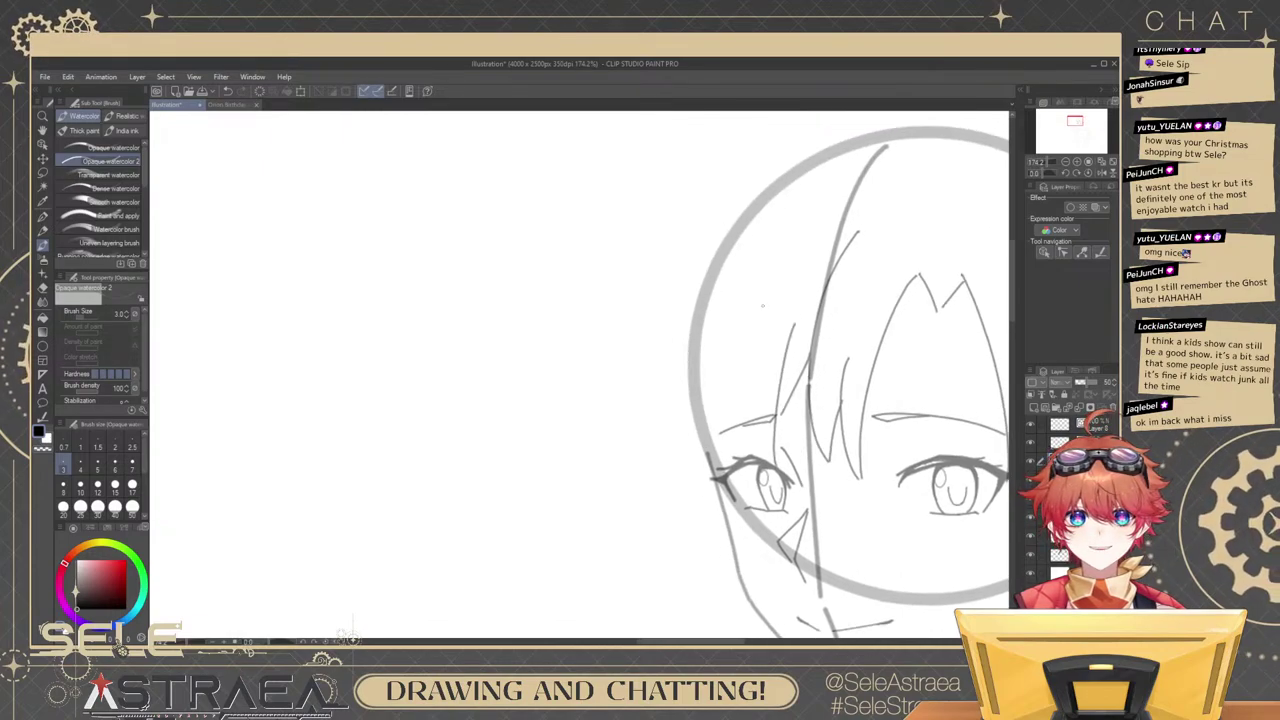
# Draw the long outer curve of the far-side fringe strand from the upper forehead across the far brow to the strand's tip.
pyautogui.moveTo(770, 224)
pyautogui.mouseDown()
pyautogui.moveTo(742, 444)
pyautogui.moveTo(746, 432)
pyautogui.mouseUp()
pyautogui.hotkey('ctrl', 'z')
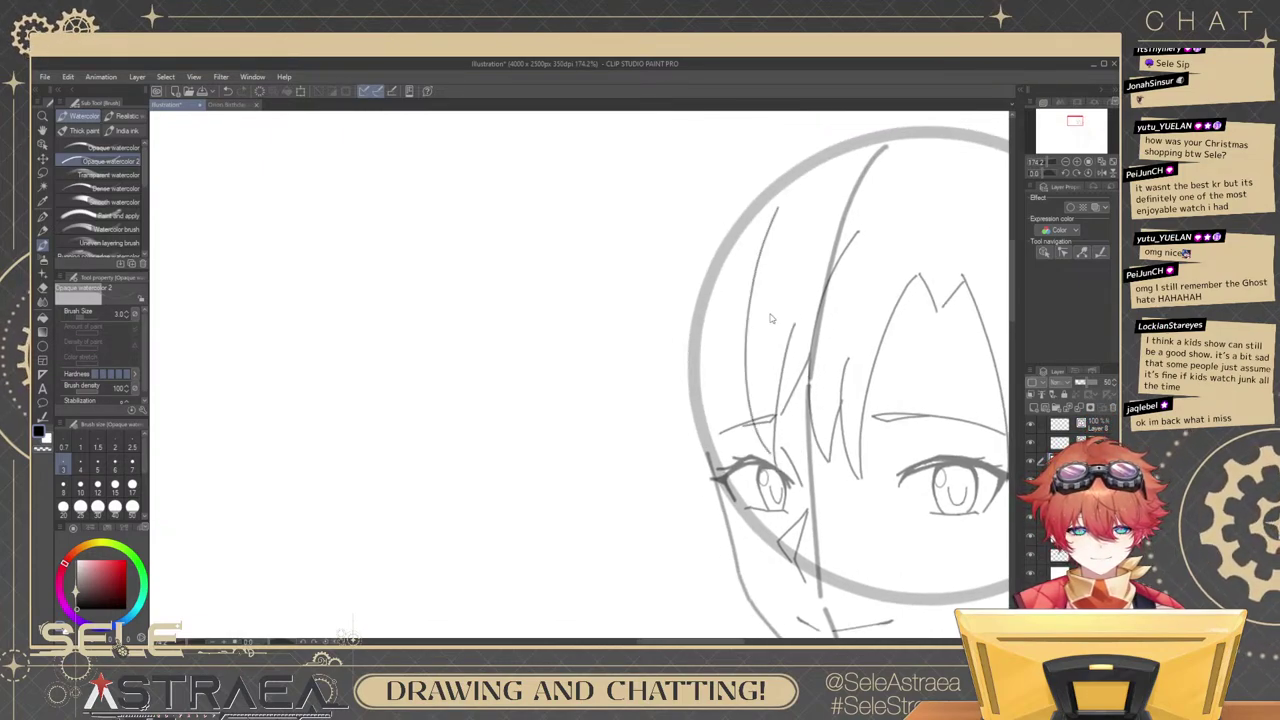
pyautogui.hotkey('ctrl', 'z')
pyautogui.moveTo(775, 223)
pyautogui.mouseDown()
pyautogui.moveTo(745, 340)
pyautogui.moveTo(776, 478)
pyautogui.mouseUp()
pyautogui.hotkey('ctrl', 'z')
pyautogui.moveTo(774, 239); pyautogui.dragTo(771, 464)
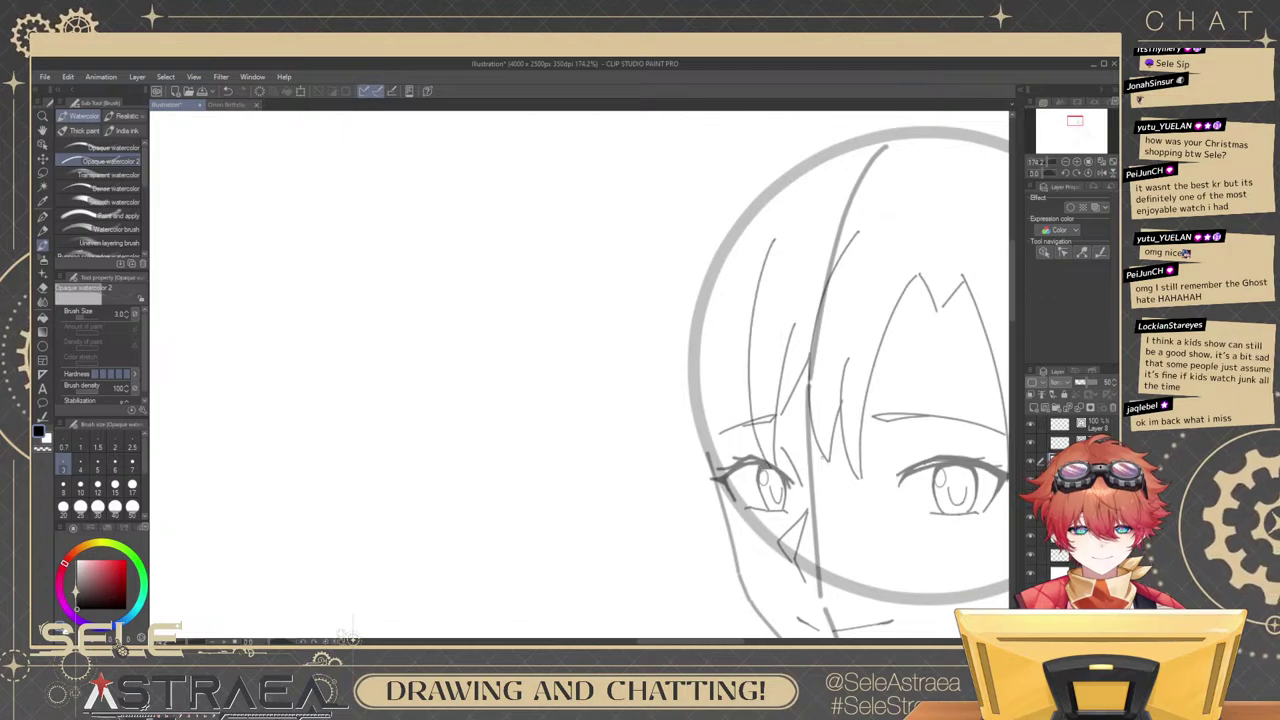
pyautogui.hotkey('ctrl', 'z')
pyautogui.moveTo(776, 249); pyautogui.dragTo(774, 466)
pyautogui.hotkey('ctrl', 'z')
pyautogui.moveTo(775, 235); pyautogui.dragTo(772, 461)
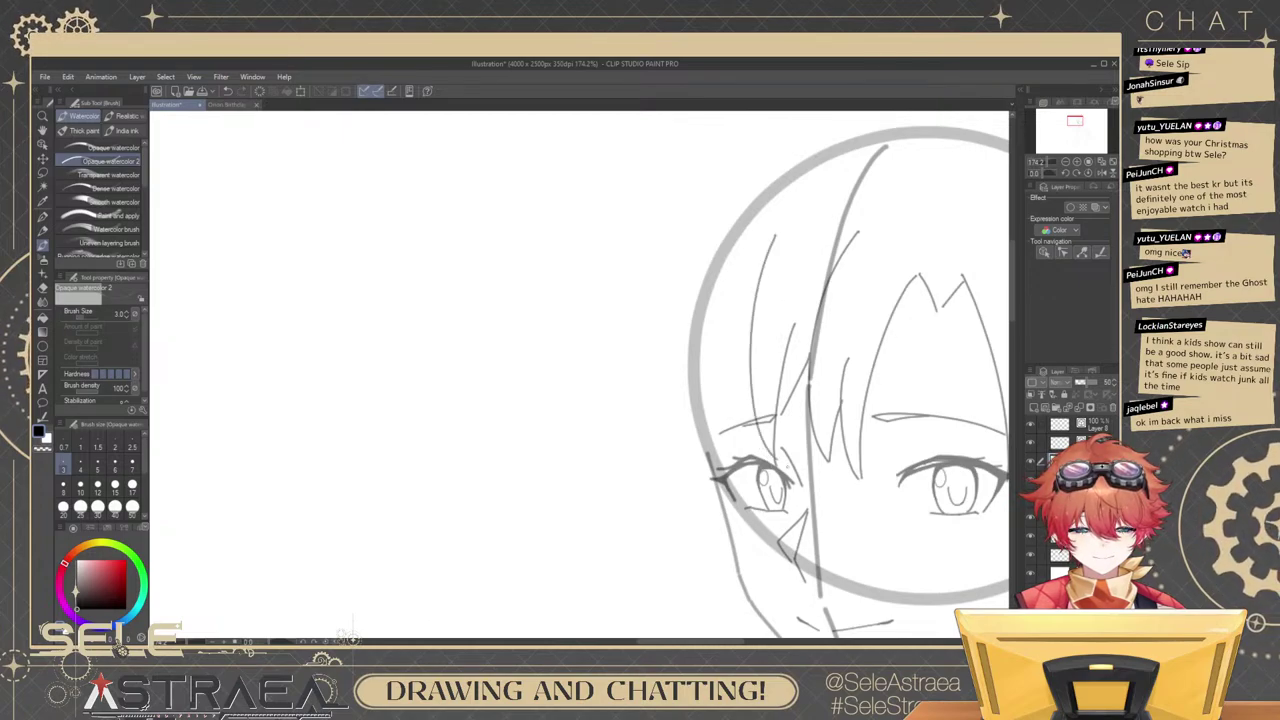
# Delete the short stroke closing the central fringe strand's tip and redraw it as a smoother edge.
pyautogui.moveTo(820, 358); pyautogui.dragTo(835, 327)
pyautogui.hotkey('ctrl', 'z')
pyautogui.moveTo(792, 213); pyautogui.dragTo(786, 437)
pyautogui.moveTo(988, 274)
pyautogui.mouseDown()
pyautogui.moveTo(901, 213)
pyautogui.moveTo(863, 240)
pyautogui.moveTo(891, 232)
pyautogui.mouseUp()
pyautogui.scroll(2, 745, 370)
pyautogui.keyDown('ctrl'); pyautogui.click(755, 366); pyautogui.keyUp('ctrl')
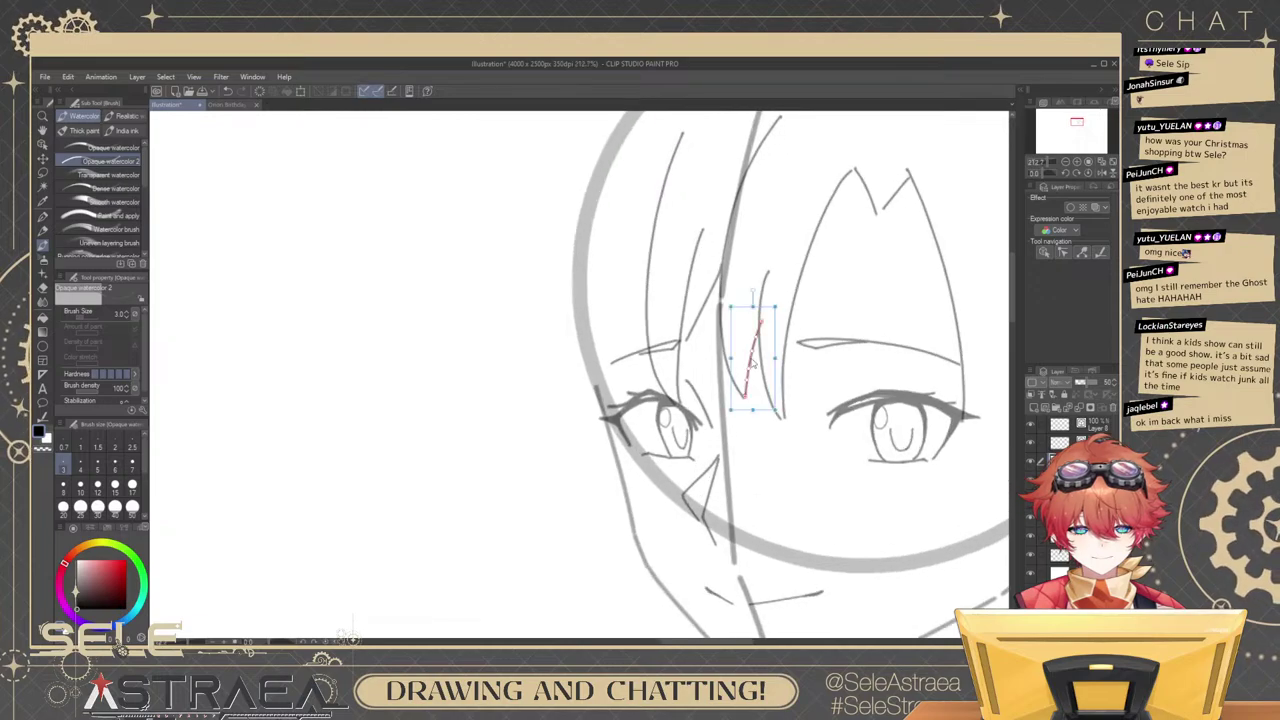
pyautogui.press('Delete')
pyautogui.moveTo(759, 320); pyautogui.dragTo(752, 407)
pyautogui.hotkey('ctrl', 'z')
pyautogui.moveTo(759, 320); pyautogui.dragTo(748, 400)
pyautogui.hotkey('ctrl', 'z')
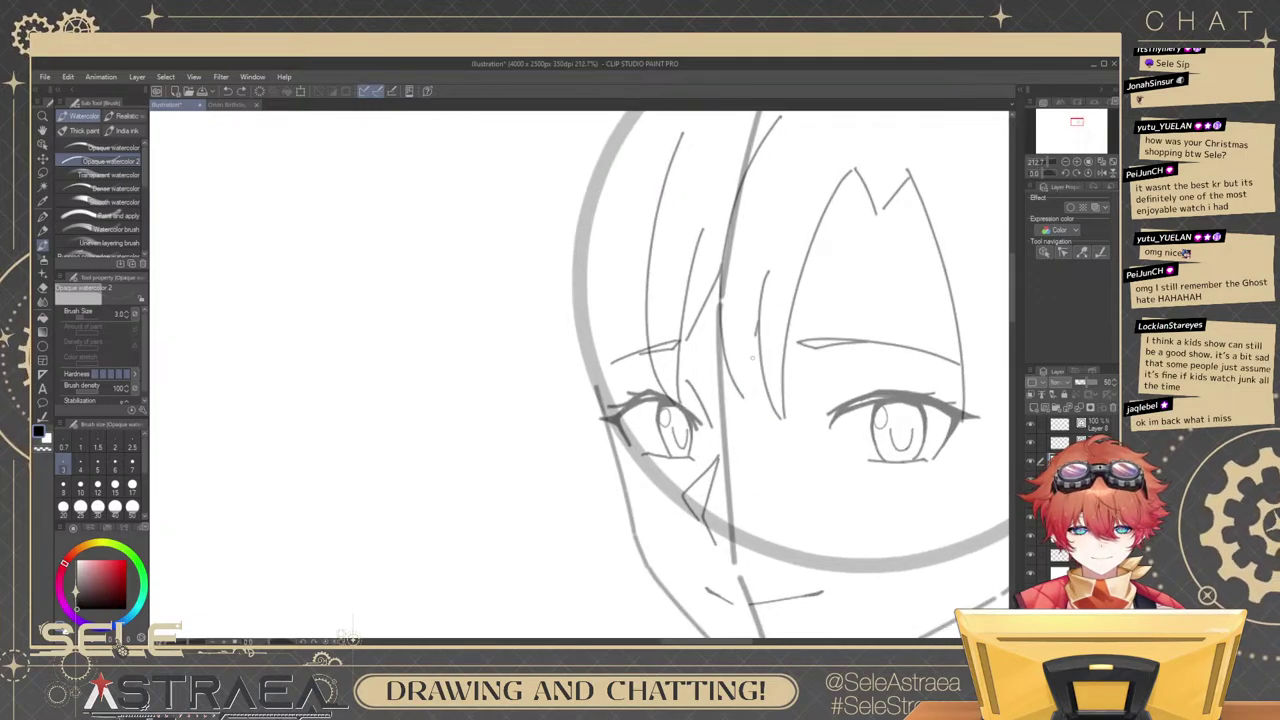
pyautogui.moveTo(759, 320); pyautogui.dragTo(750, 397)
pyautogui.hotkey('ctrl', 'z')
# Try extending the far-side strand's outer curve up towards the crown with a short diagonal stroke.
pyautogui.moveTo(892, 247); pyautogui.dragTo(849, 300)
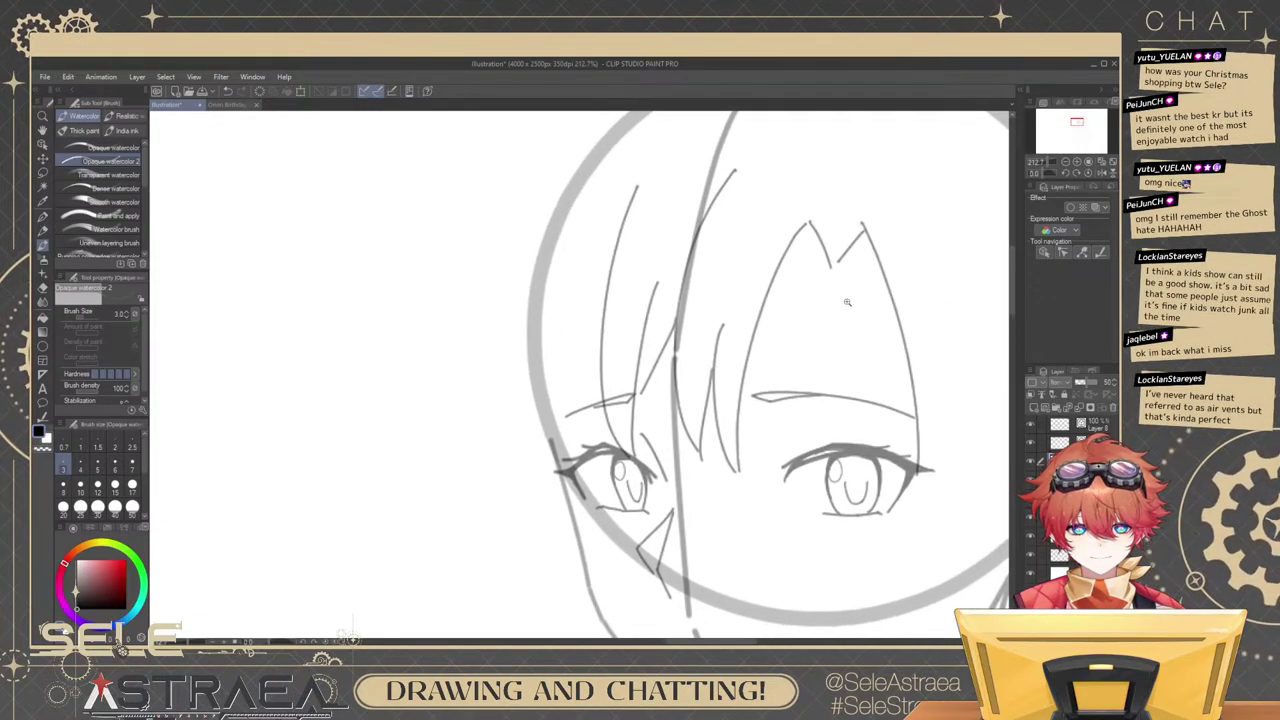
pyautogui.scroll(-5, 840, 312)
pyautogui.scroll(5, 806, 283)
pyautogui.moveTo(727, 290)
pyautogui.mouseDown()
pyautogui.moveTo(806, 283)
pyautogui.moveTo(792, 320)
pyautogui.mouseUp()
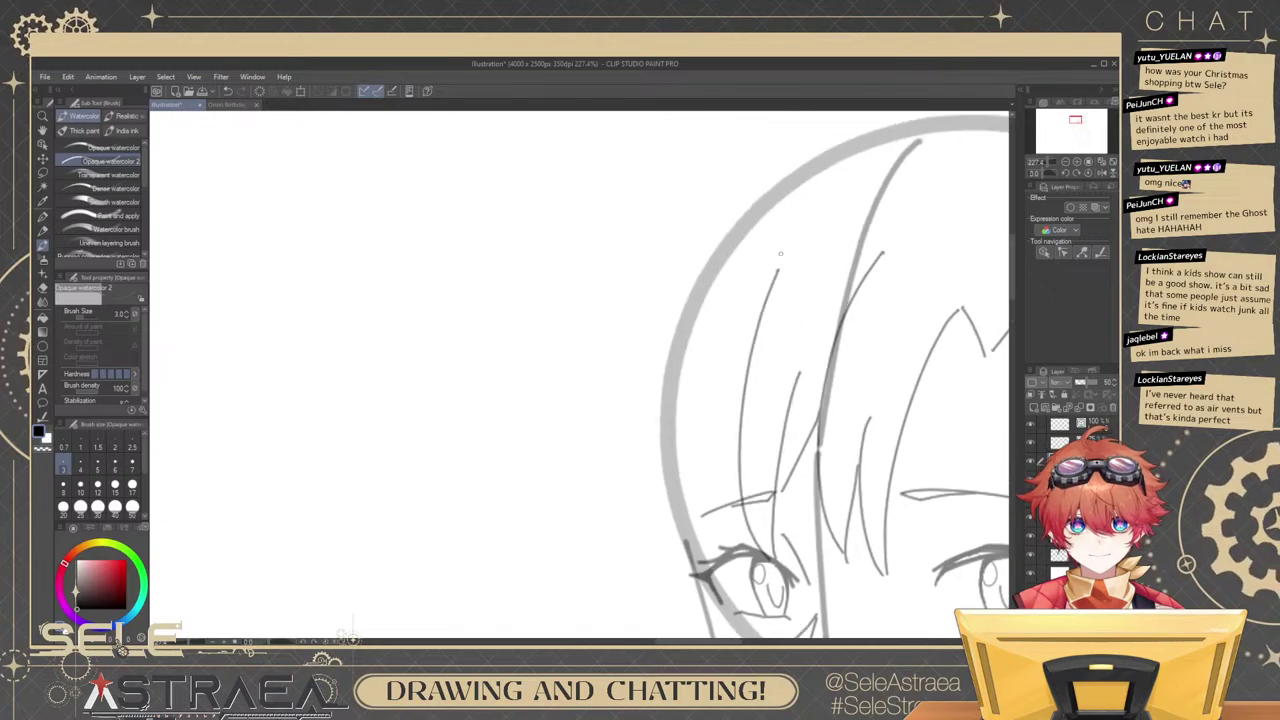
pyautogui.moveTo(781, 264); pyautogui.dragTo(859, 207)
pyautogui.hotkey('ctrl', 'z')
pyautogui.moveTo(779, 269); pyautogui.dragTo(828, 218)
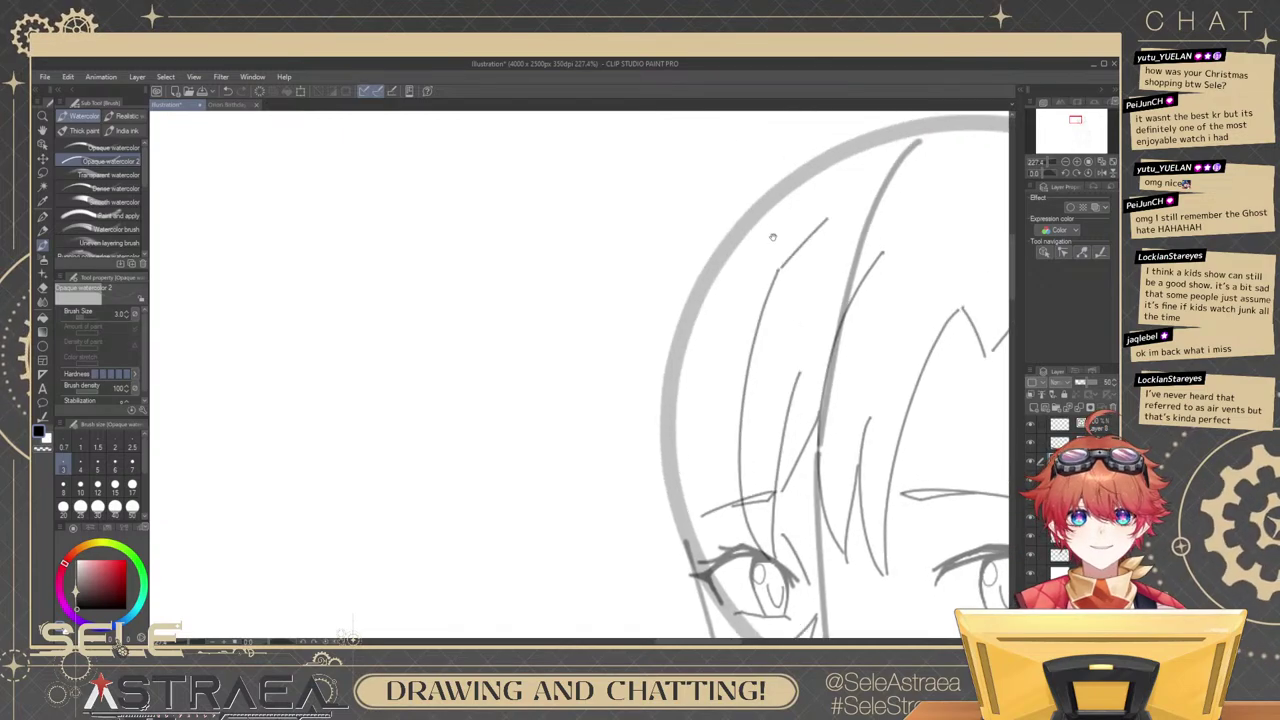
pyautogui.moveTo(816, 352); pyautogui.dragTo(820, 327)
pyautogui.moveTo(887, 367)
pyautogui.mouseDown()
pyautogui.moveTo(779, 357)
pyautogui.moveTo(814, 340)
pyautogui.mouseUp()
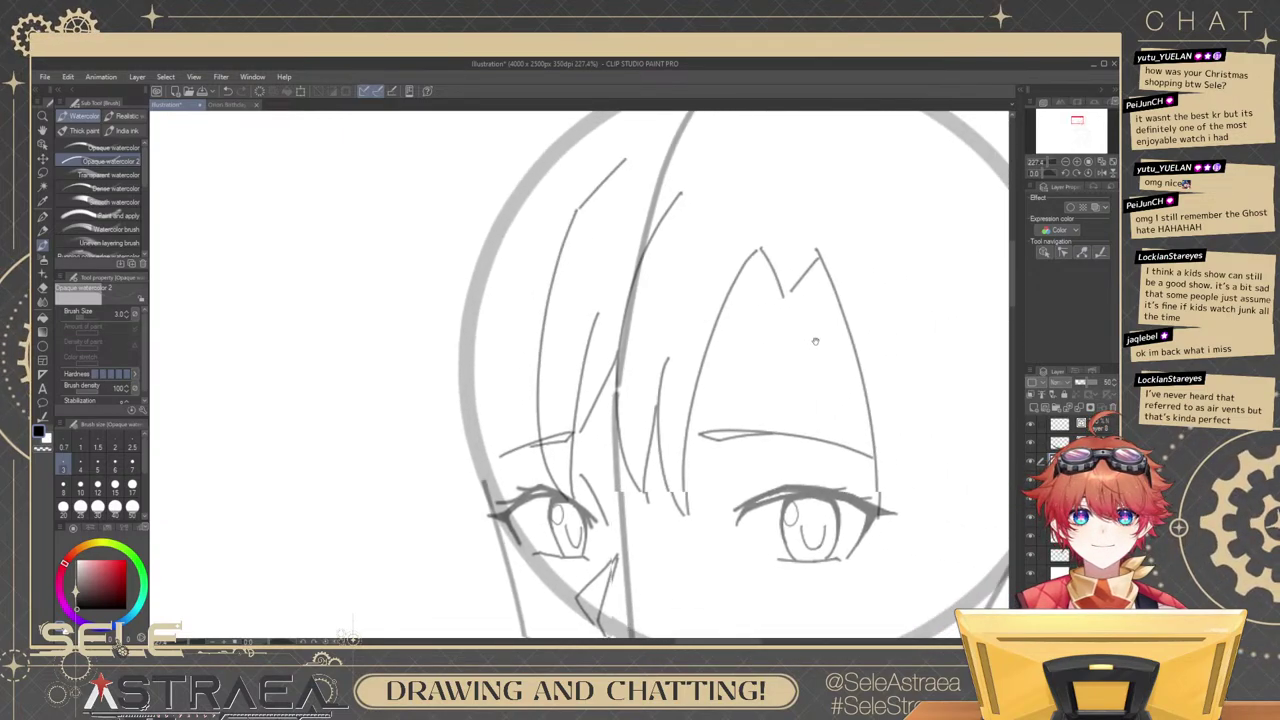
pyautogui.moveTo(897, 325)
pyautogui.mouseDown()
pyautogui.moveTo(757, 341)
pyautogui.moveTo(825, 316)
pyautogui.mouseUp()
pyautogui.scroll(-4, 824, 287)
pyautogui.scroll(4, 740, 306)
pyautogui.hotkey('ctrl', 'z')
pyautogui.hotkey('ctrl', 'z')
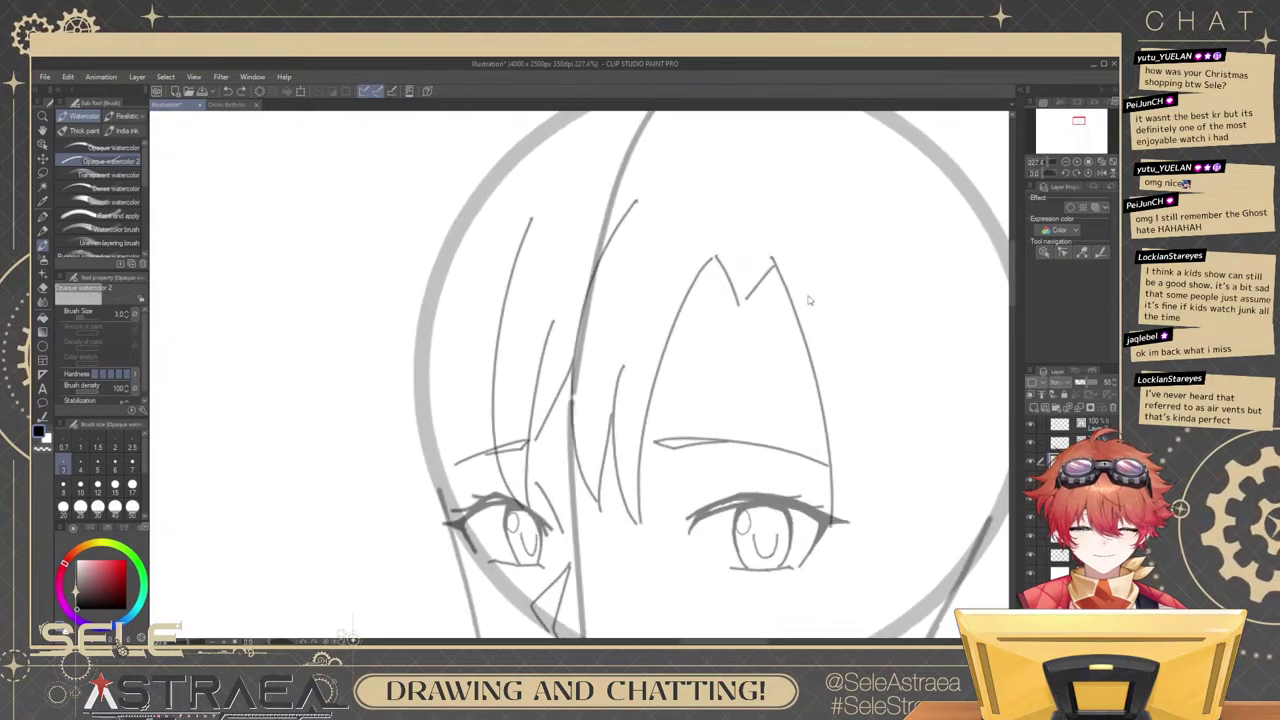
pyautogui.moveTo(860, 277)
pyautogui.mouseDown()
pyautogui.moveTo(844, 307)
pyautogui.moveTo(855, 326)
pyautogui.moveTo(830, 292)
pyautogui.mouseUp()
pyautogui.hotkey('ctrl', 'y')
pyautogui.scroll(-8, 854, 316)
pyautogui.scroll(5, 828, 290)
pyautogui.moveTo(814, 230)
pyautogui.mouseDown()
pyautogui.moveTo(806, 289)
pyautogui.moveTo(769, 282)
pyautogui.moveTo(789, 288)
pyautogui.mouseUp()
pyautogui.scroll(-4, 820, 289)
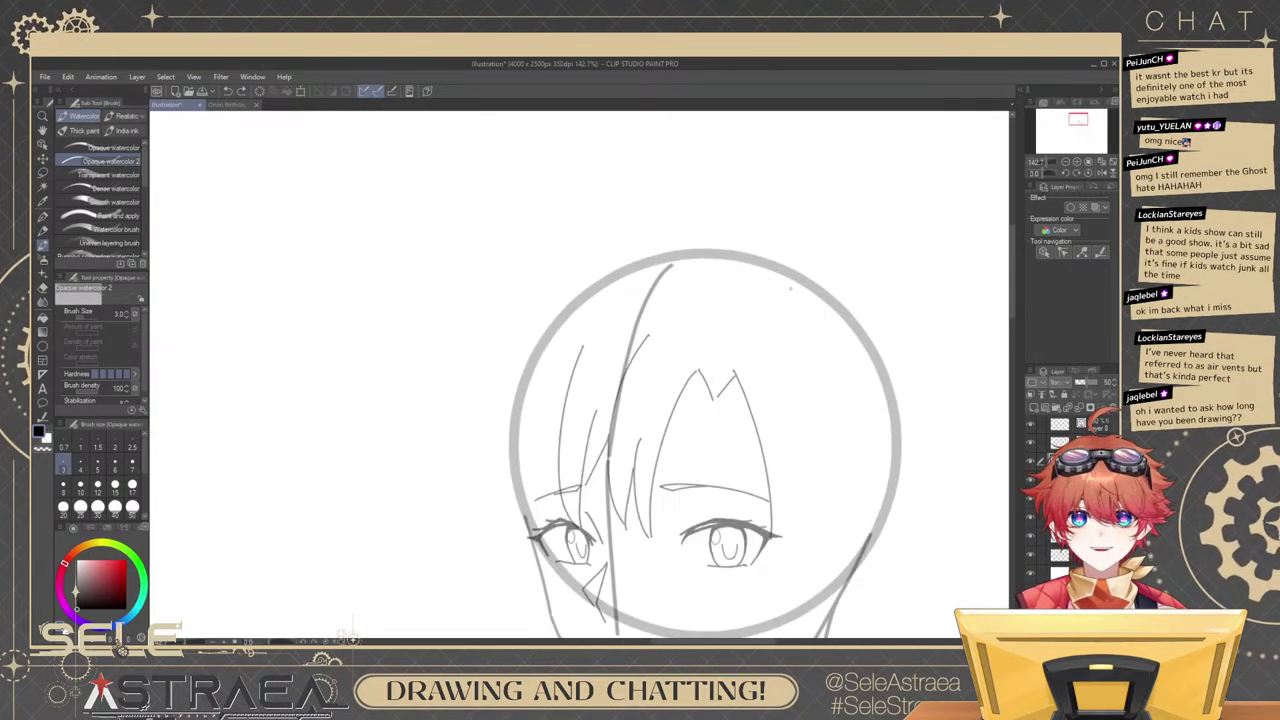
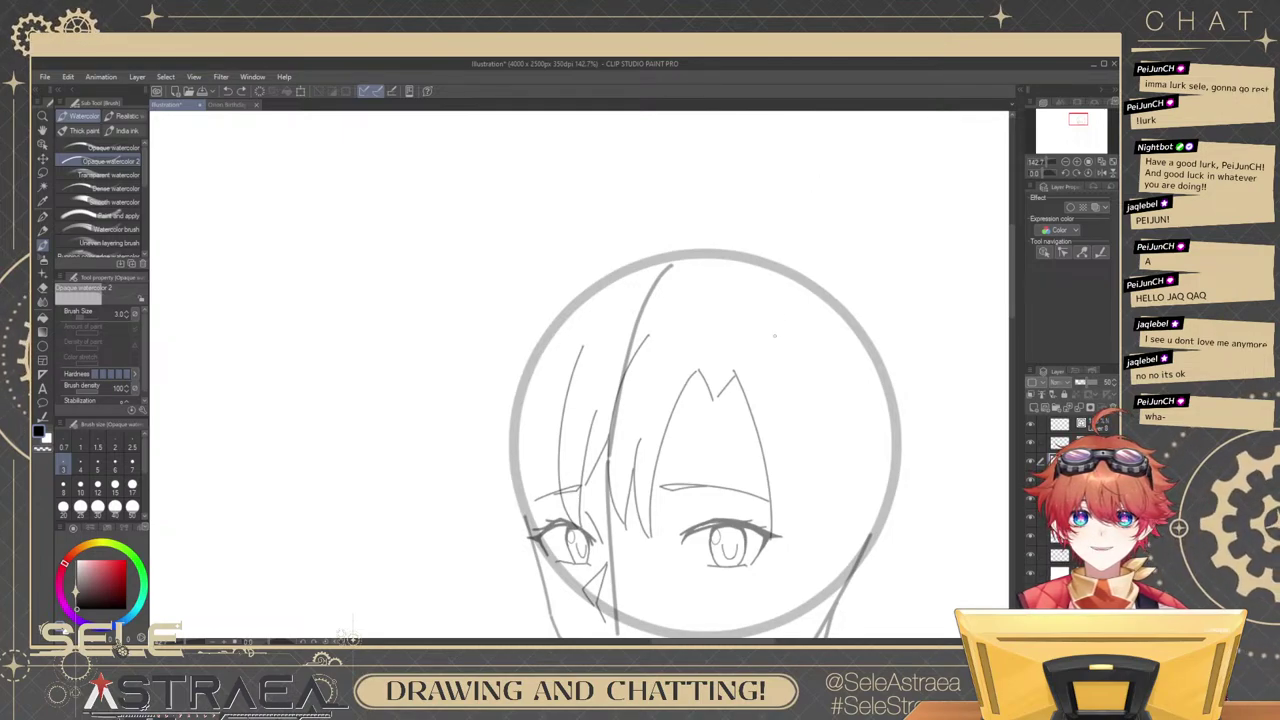
# Try a short diagonal hair stroke at the near-side top of the head.
pyautogui.moveTo(772, 319); pyautogui.dragTo(796, 285)
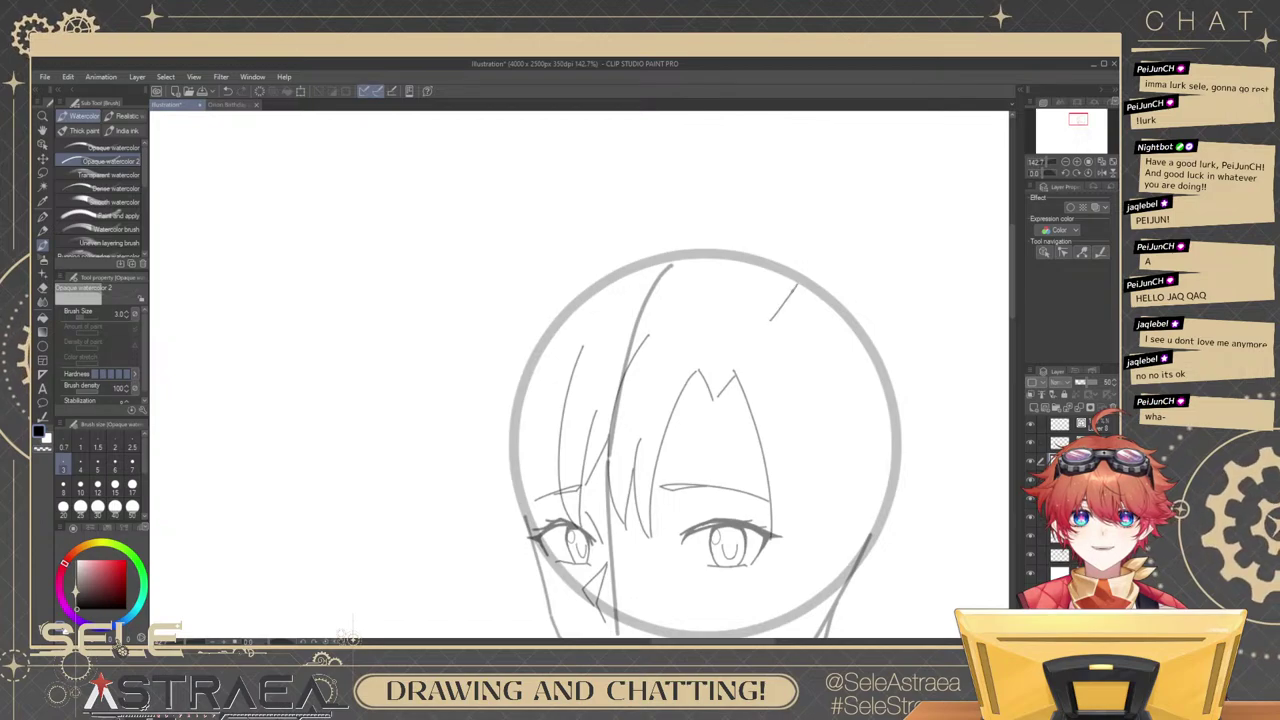
pyautogui.hotkey('ctrl', 'z')
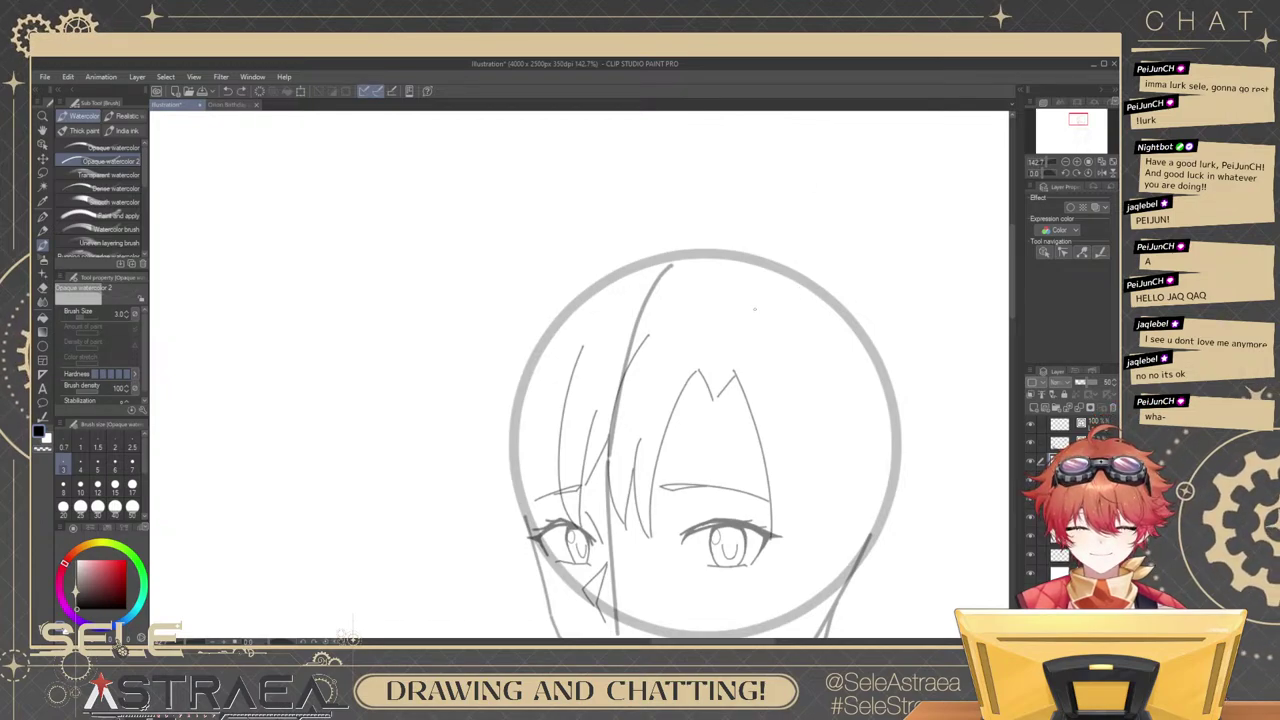
pyautogui.moveTo(742, 318); pyautogui.dragTo(786, 274)
pyautogui.hotkey('ctrl', 'z')
# Extend the far-side fringe strand's outer curve up towards the crown with a short curved stroke.
pyautogui.moveTo(642, 393)
pyautogui.mouseDown()
pyautogui.moveTo(780, 279)
pyautogui.moveTo(841, 265)
pyautogui.mouseUp()
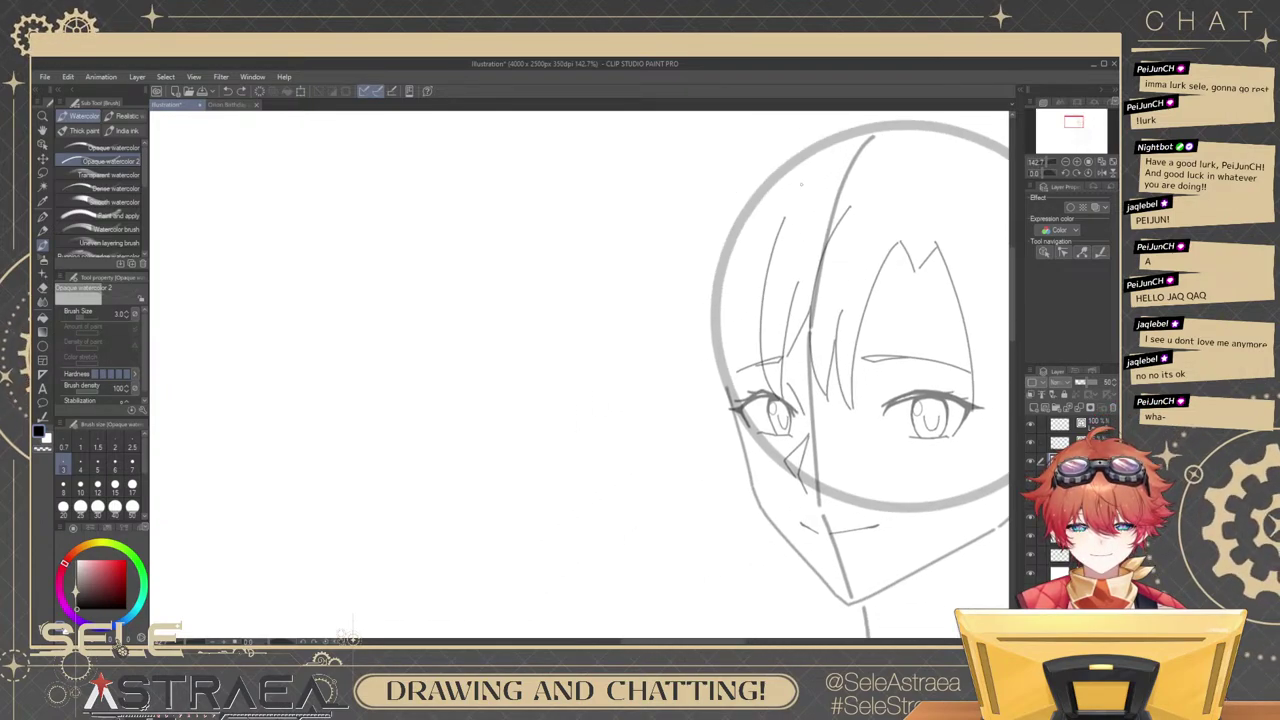
pyautogui.moveTo(827, 178); pyautogui.dragTo(790, 224)
pyautogui.hotkey('ctrl', 'z')
pyautogui.hotkey('ctrl', 'z')
pyautogui.moveTo(827, 172); pyautogui.dragTo(789, 217)
pyautogui.hotkey('ctrl', 'z')
pyautogui.moveTo(826, 177); pyautogui.dragTo(786, 218)
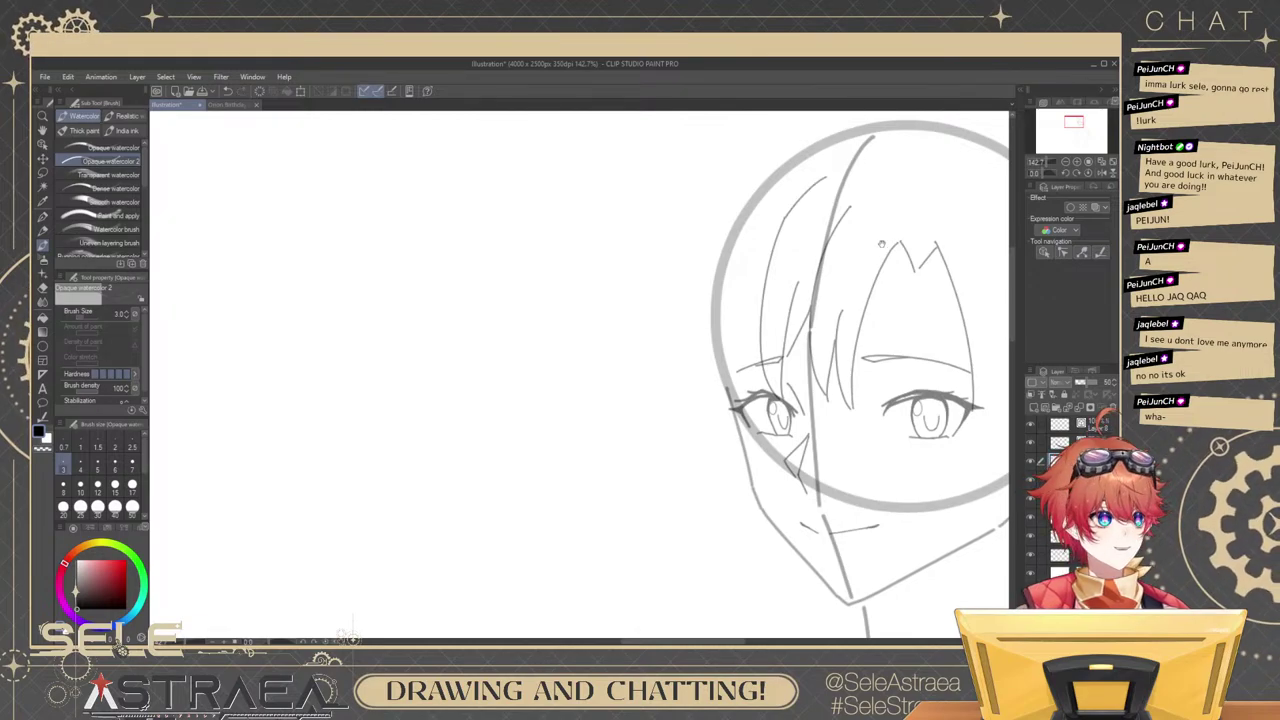
# Redraw the near-side fringe curve from the second peak down to the near eye's outer corner.
pyautogui.moveTo(895, 237)
pyautogui.mouseDown()
pyautogui.moveTo(863, 297)
pyautogui.moveTo(883, 309)
pyautogui.moveTo(777, 186)
pyautogui.mouseUp()
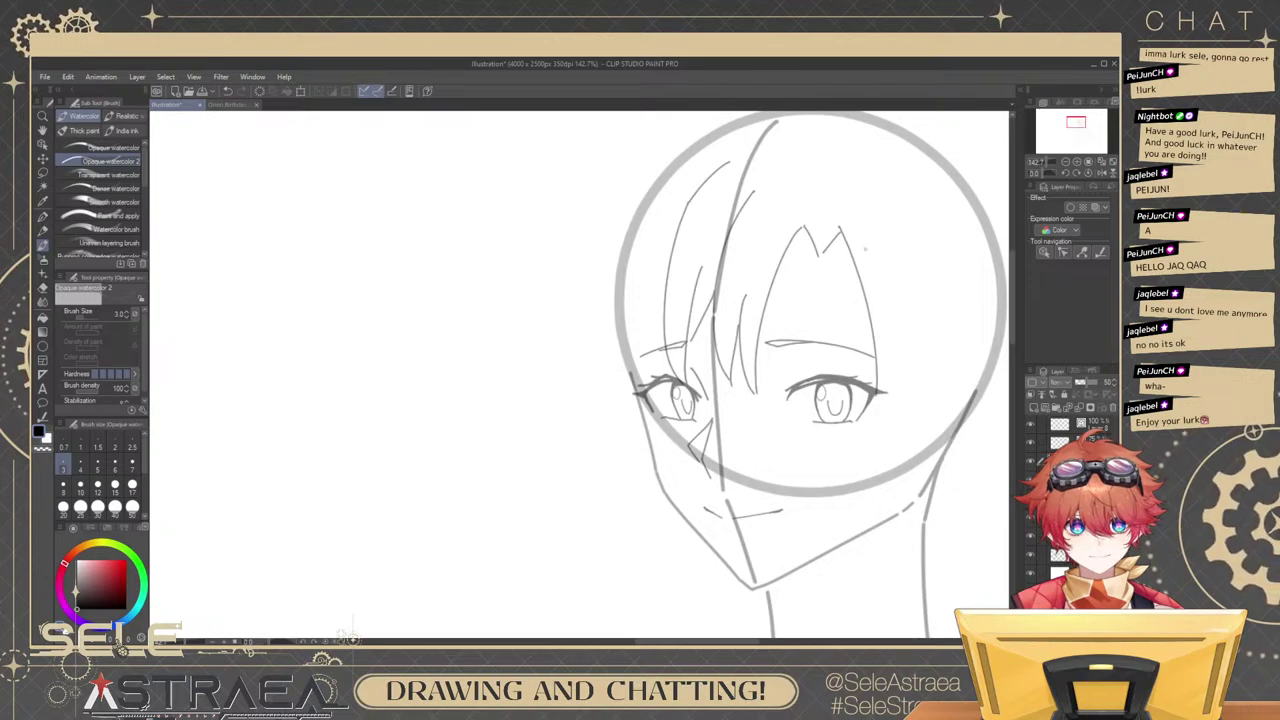
pyautogui.hotkey('ctrl', 'z')
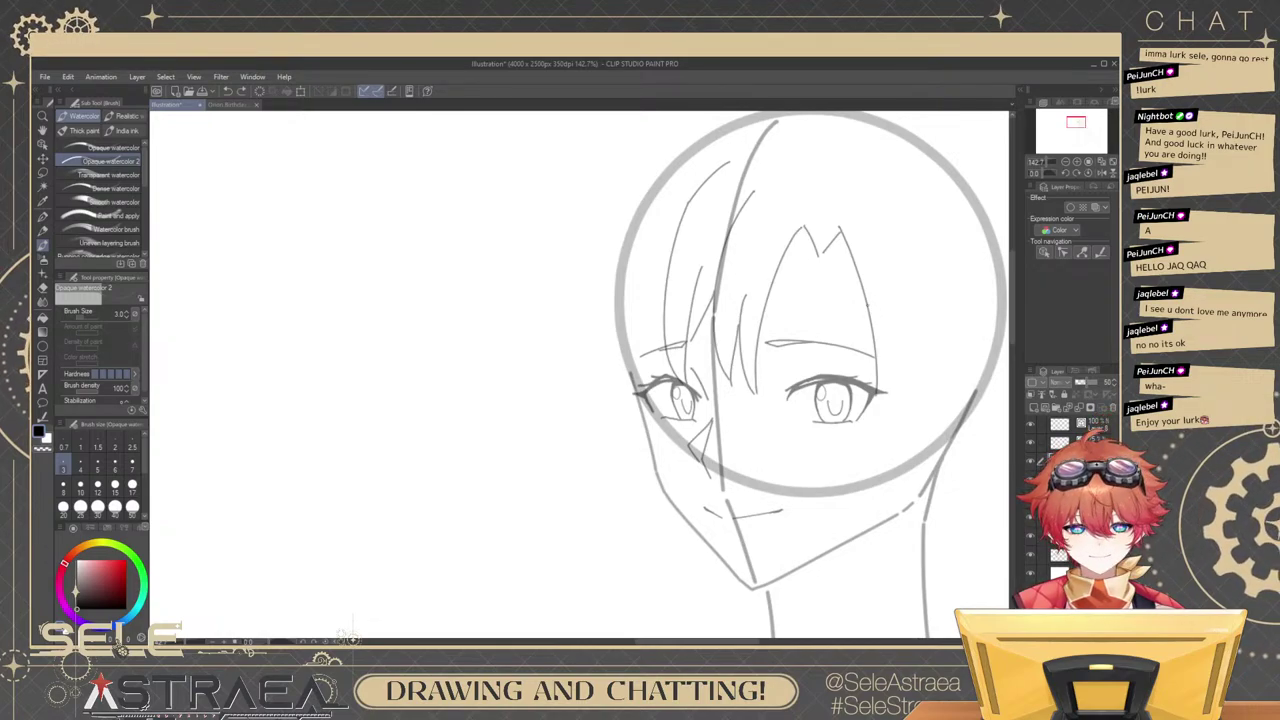
pyautogui.hotkey('ctrl', 'z')
pyautogui.hotkey('ctrl', 'y')
pyautogui.hotkey('ctrl', 'z')
pyautogui.hotkey('ctrl', 'y')
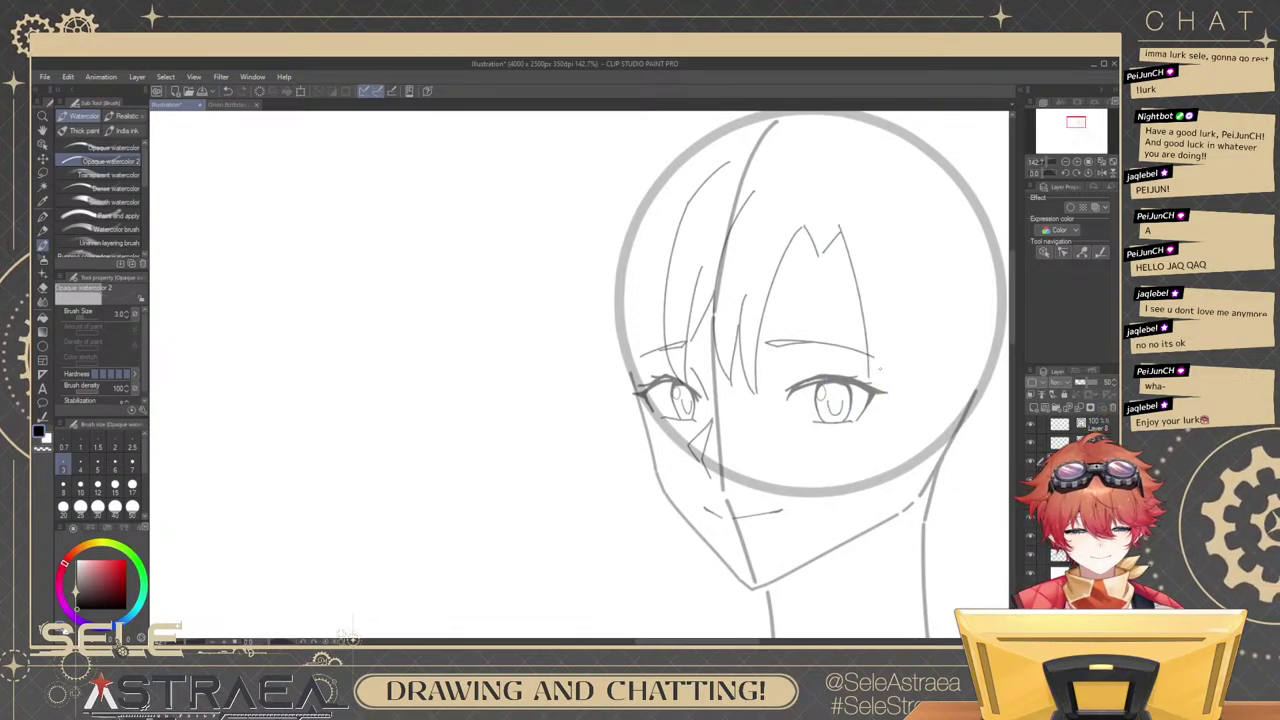
pyautogui.hotkey('ctrl', 'z')
pyautogui.moveTo(846, 257); pyautogui.dragTo(868, 384)
pyautogui.hotkey('ctrl', 'z')
pyautogui.moveTo(861, 184); pyautogui.dragTo(843, 300)
pyautogui.moveTo(821, 346); pyautogui.dragTo(859, 510)
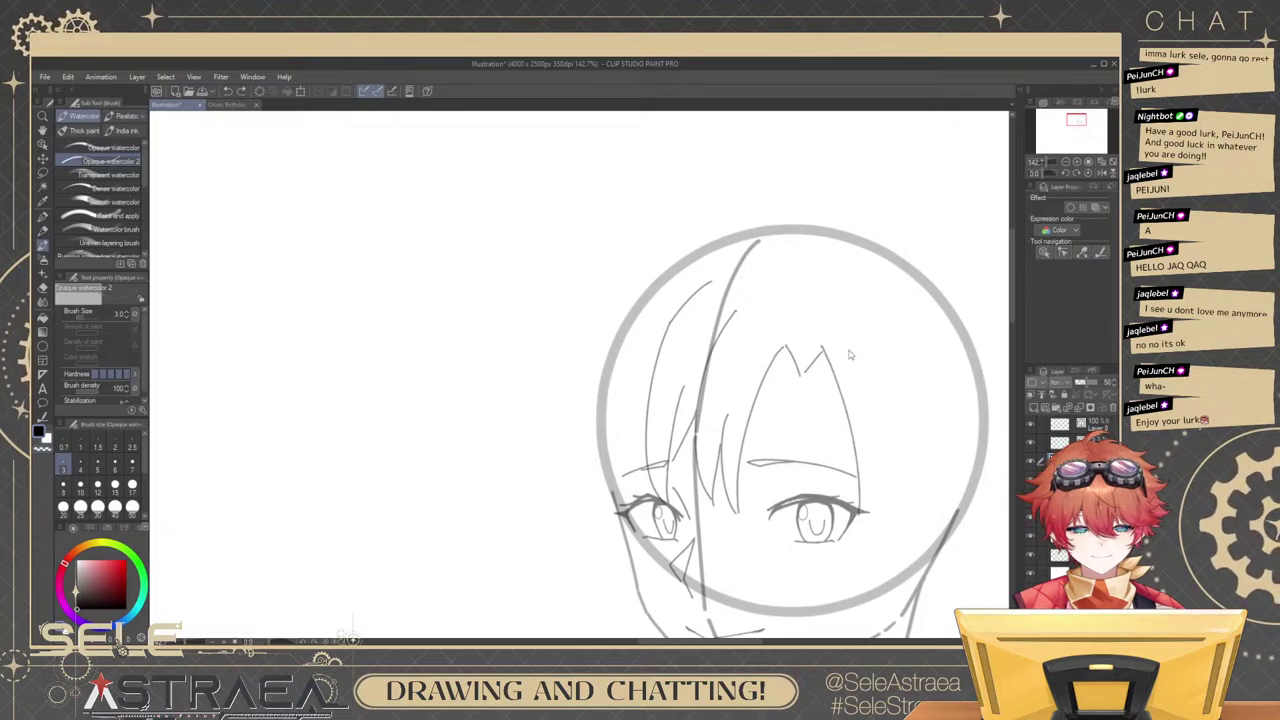
# Draw a near-side hair peak at the top of the head circle and a larger outer hair outline arching above and down behind it.
pyautogui.moveTo(857, 287); pyautogui.dragTo(833, 297)
pyautogui.moveTo(840, 240)
pyautogui.mouseDown()
pyautogui.moveTo(826, 292)
pyautogui.moveTo(874, 286)
pyautogui.moveTo(900, 412)
pyautogui.mouseUp()
pyautogui.hotkey('ctrl', 'z')
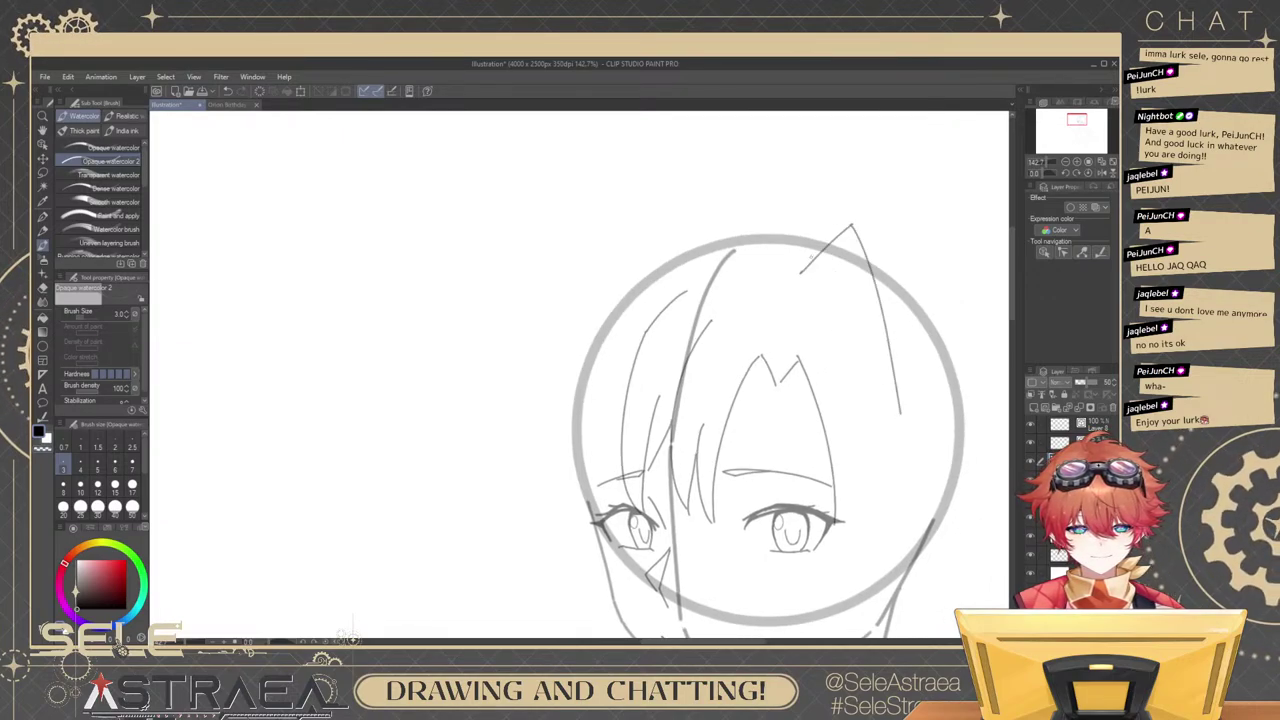
pyautogui.moveTo(812, 256)
pyautogui.mouseDown()
pyautogui.moveTo(867, 201)
pyautogui.moveTo(900, 196)
pyautogui.mouseUp()
pyautogui.moveTo(931, 227)
pyautogui.mouseDown()
pyautogui.moveTo(883, 191)
pyautogui.moveTo(897, 456)
pyautogui.mouseUp()
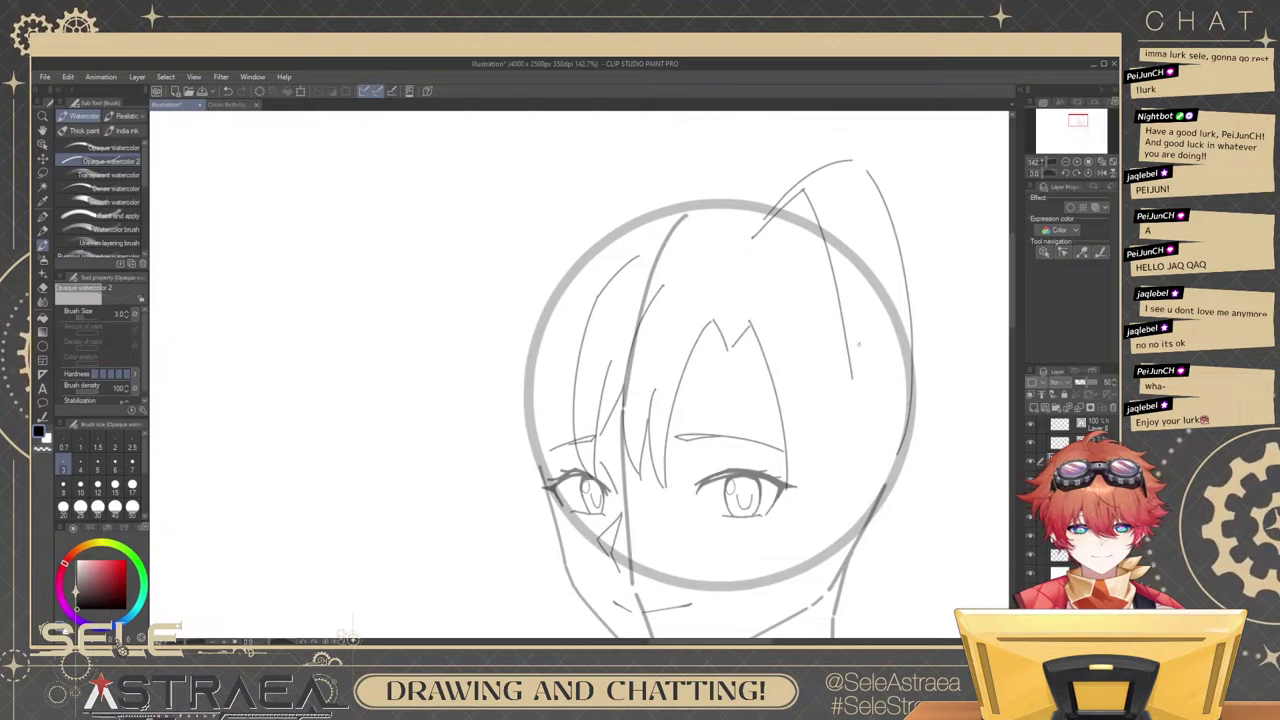
# Add short strokes forming a pointed strand below the near-side hair peak and a stroke continuing the hair down towards the jaw.
pyautogui.moveTo(859, 344); pyautogui.dragTo(857, 403)
pyautogui.moveTo(860, 346)
pyautogui.mouseDown()
pyautogui.moveTo(870, 456)
pyautogui.moveTo(829, 509)
pyautogui.mouseUp()
pyautogui.hotkey('ctrl', 'z')
pyautogui.hotkey('ctrl', 'z')
pyautogui.moveTo(857, 336); pyautogui.dragTo(851, 386)
pyautogui.moveTo(857, 333); pyautogui.dragTo(865, 390)
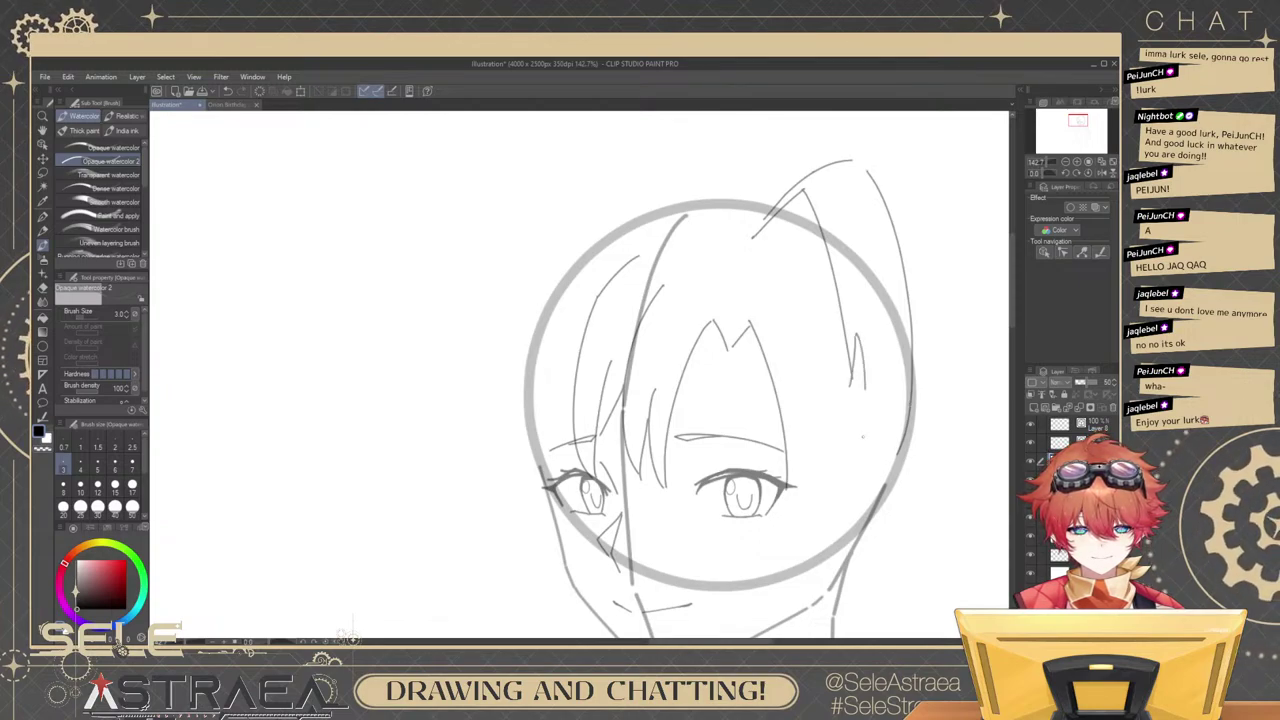
pyautogui.moveTo(863, 437)
pyautogui.mouseDown()
pyautogui.moveTo(826, 532)
pyautogui.moveTo(848, 508)
pyautogui.mouseUp()
pyautogui.moveTo(834, 349); pyautogui.dragTo(887, 395)
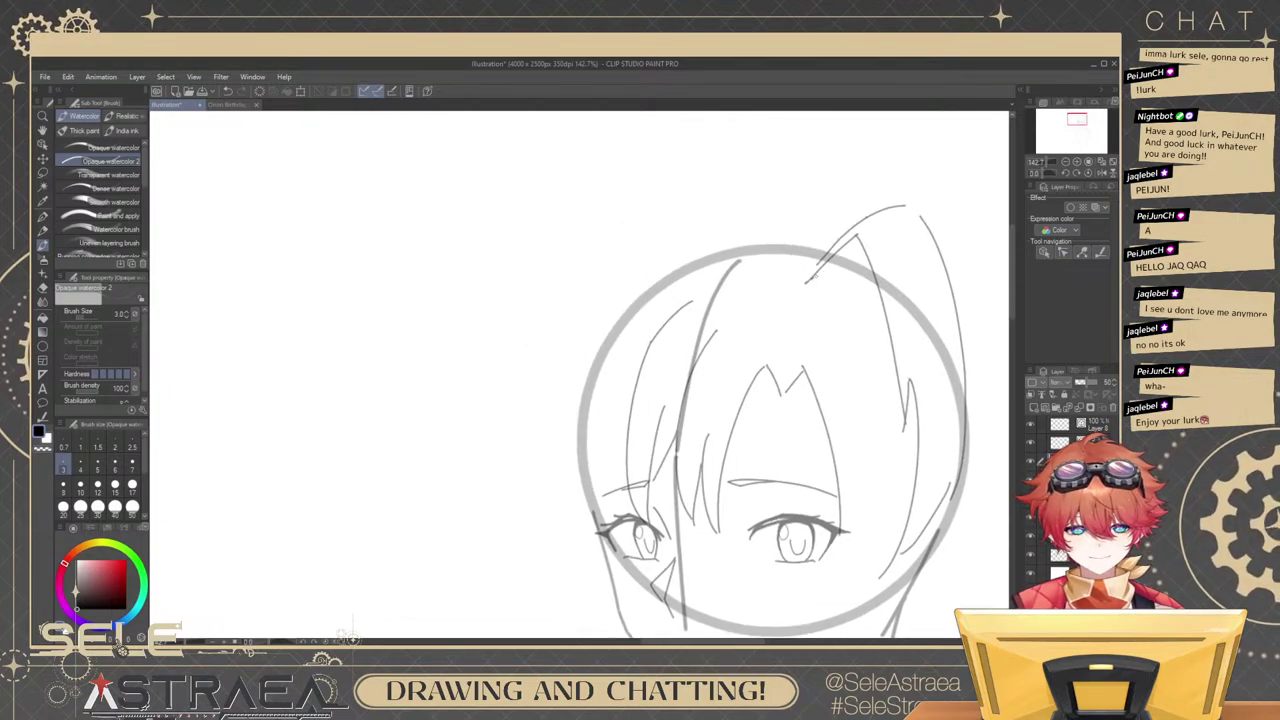
# Add short strokes at the base of the near-side hair peak and arrow strokes leading towards and away from it.
pyautogui.moveTo(808, 280)
pyautogui.mouseDown()
pyautogui.moveTo(858, 238)
pyautogui.moveTo(878, 290)
pyautogui.mouseUp()
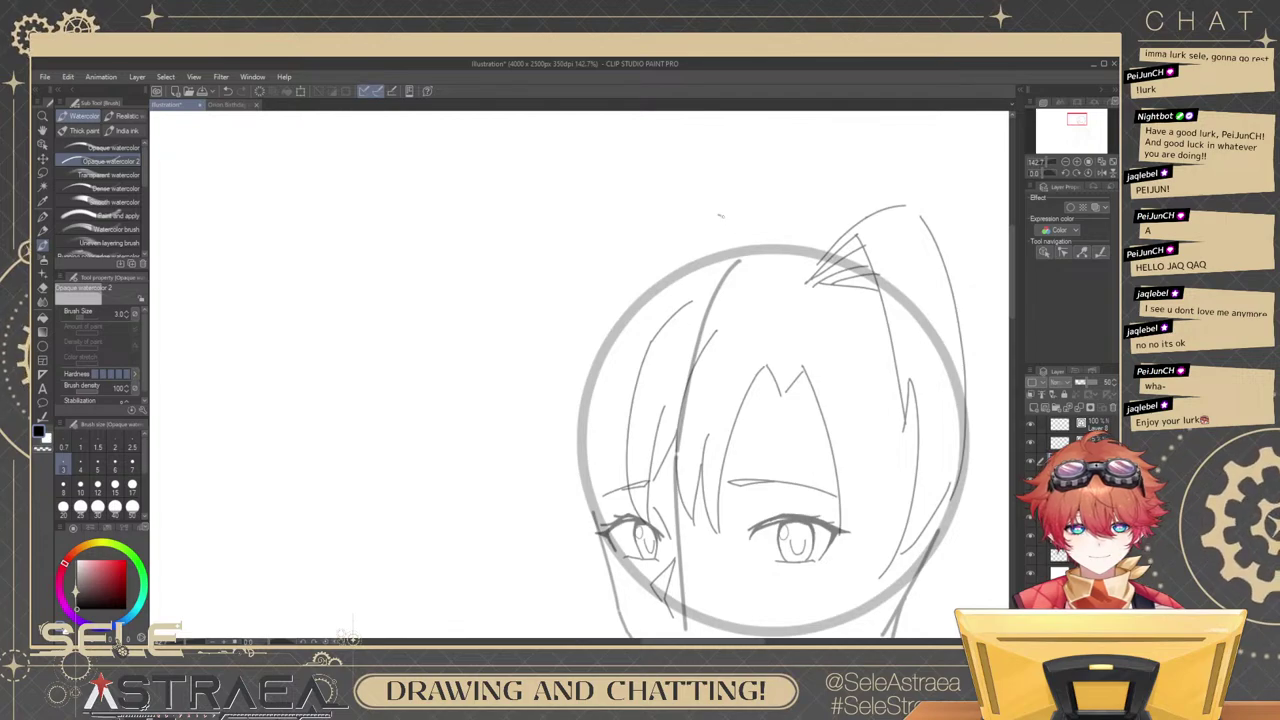
pyautogui.moveTo(720, 215); pyautogui.dragTo(841, 247)
pyautogui.moveTo(809, 220); pyautogui.dragTo(845, 246)
pyautogui.moveTo(920, 253); pyautogui.dragTo(841, 257)
pyautogui.moveTo(876, 253); pyautogui.dragTo(968, 252)
pyautogui.moveTo(927, 269)
pyautogui.mouseDown()
pyautogui.moveTo(971, 259)
pyautogui.moveTo(1059, 271)
pyautogui.mouseUp()
# Draw a matching far-side hair peak over the head circle, with an inner curve and short strokes at its base.
pyautogui.moveTo(672, 212); pyautogui.dragTo(712, 266)
pyautogui.hotkey('ctrl', 'z')
pyautogui.moveTo(695, 208); pyautogui.dragTo(738, 264)
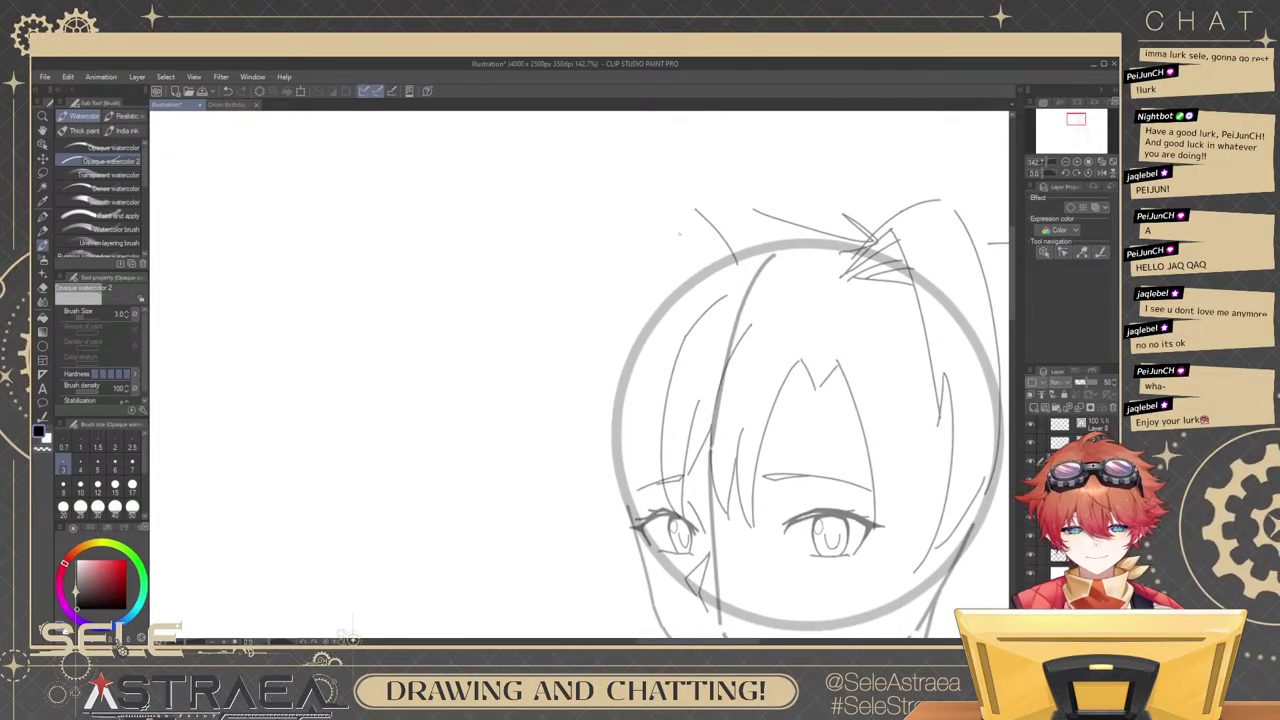
pyautogui.moveTo(668, 238); pyautogui.dragTo(726, 270)
pyautogui.moveTo(690, 210)
pyautogui.mouseDown()
pyautogui.moveTo(622, 292)
pyautogui.moveTo(590, 426)
pyautogui.mouseUp()
pyautogui.moveTo(674, 240); pyautogui.dragTo(656, 260)
pyautogui.moveTo(656, 260); pyautogui.dragTo(610, 372)
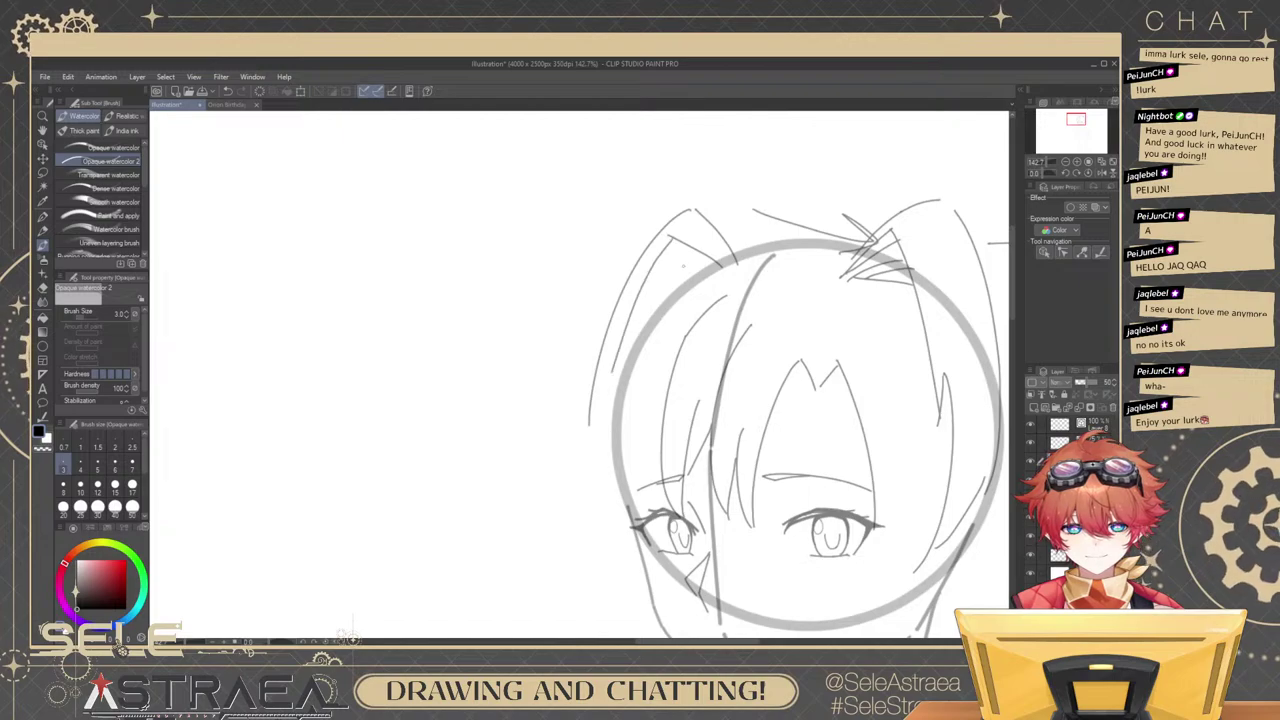
pyautogui.moveTo(665, 249); pyautogui.dragTo(698, 253)
pyautogui.moveTo(676, 264); pyautogui.dragTo(716, 265)
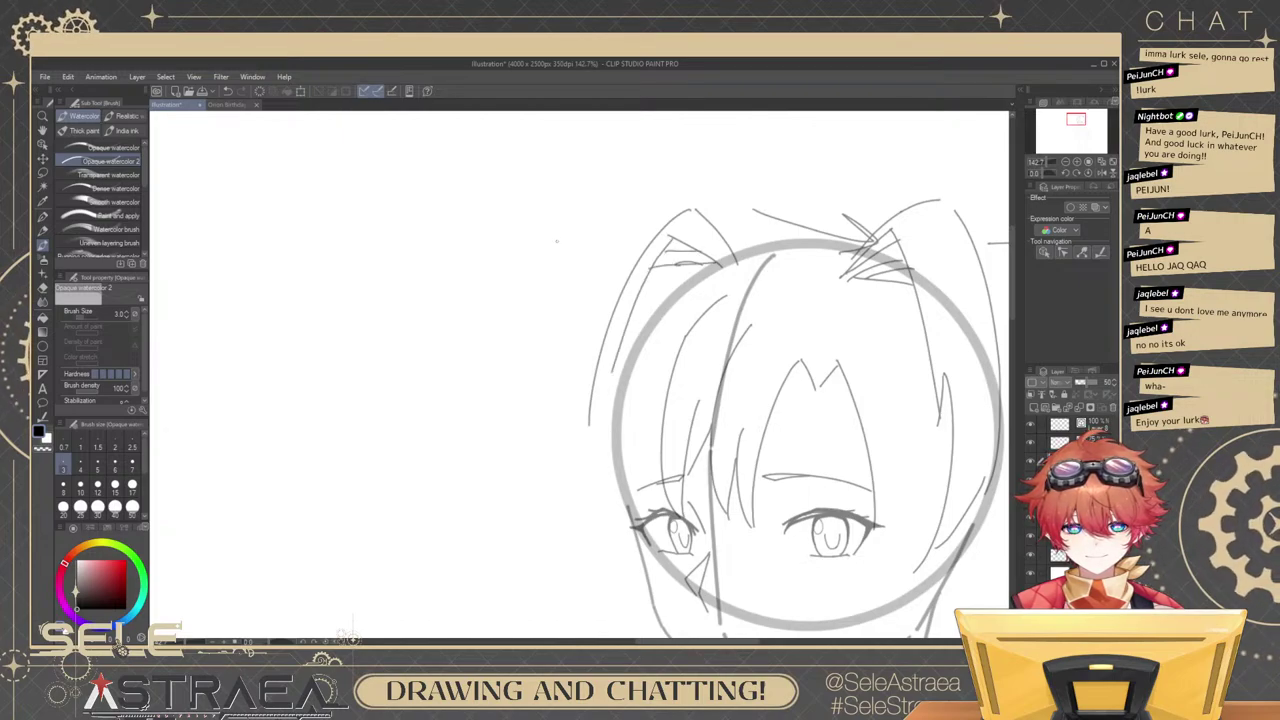
# Draw an arrow pointing at the far-side hair peak and add arrowhead strokes between the two peaks.
pyautogui.moveTo(550, 235); pyautogui.dragTo(627, 248)
pyautogui.moveTo(601, 233)
pyautogui.mouseDown()
pyautogui.moveTo(627, 247)
pyautogui.moveTo(600, 265)
pyautogui.mouseUp()
pyautogui.moveTo(713, 226); pyautogui.dragTo(773, 225)
pyautogui.moveTo(747, 213)
pyautogui.mouseDown()
pyautogui.moveTo(772, 225)
pyautogui.moveTo(760, 237)
pyautogui.mouseUp()
pyautogui.moveTo(910, 211); pyautogui.dragTo(893, 212)
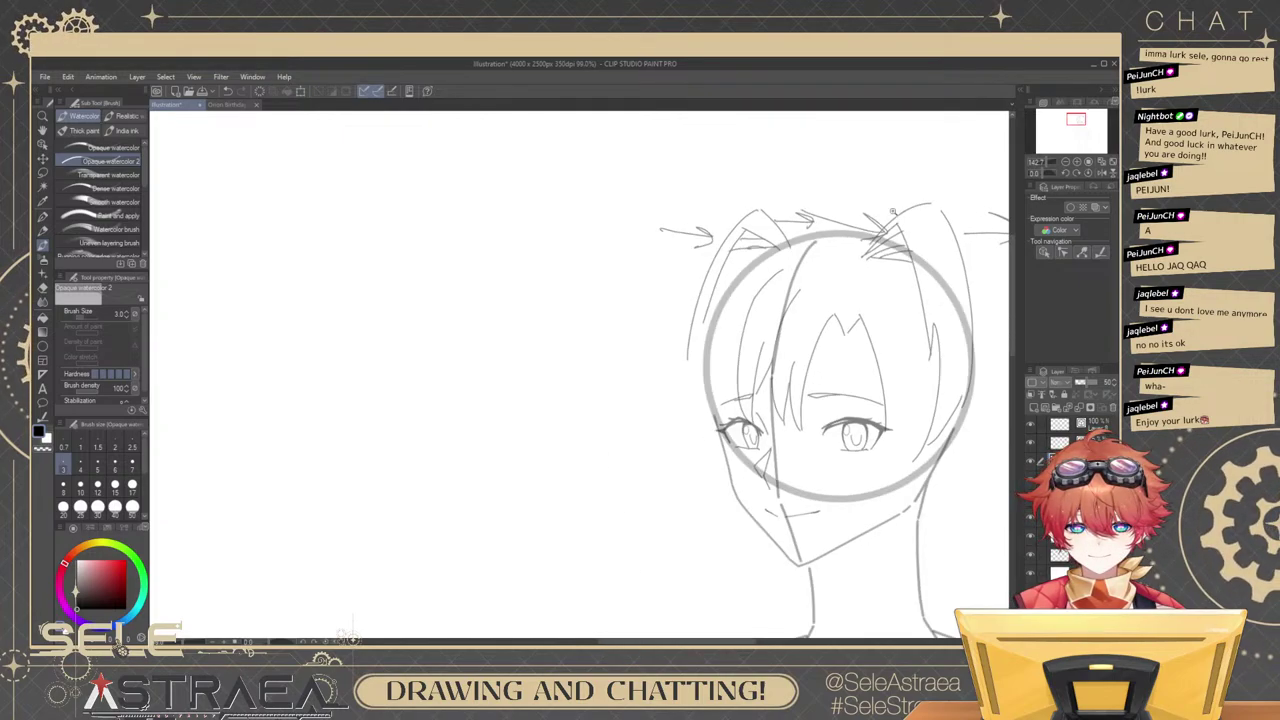
# Undo the arrows, both hair peaks and the near-side outer hair strokes, going back to the fringe.
pyautogui.scroll(-2, 892, 211)
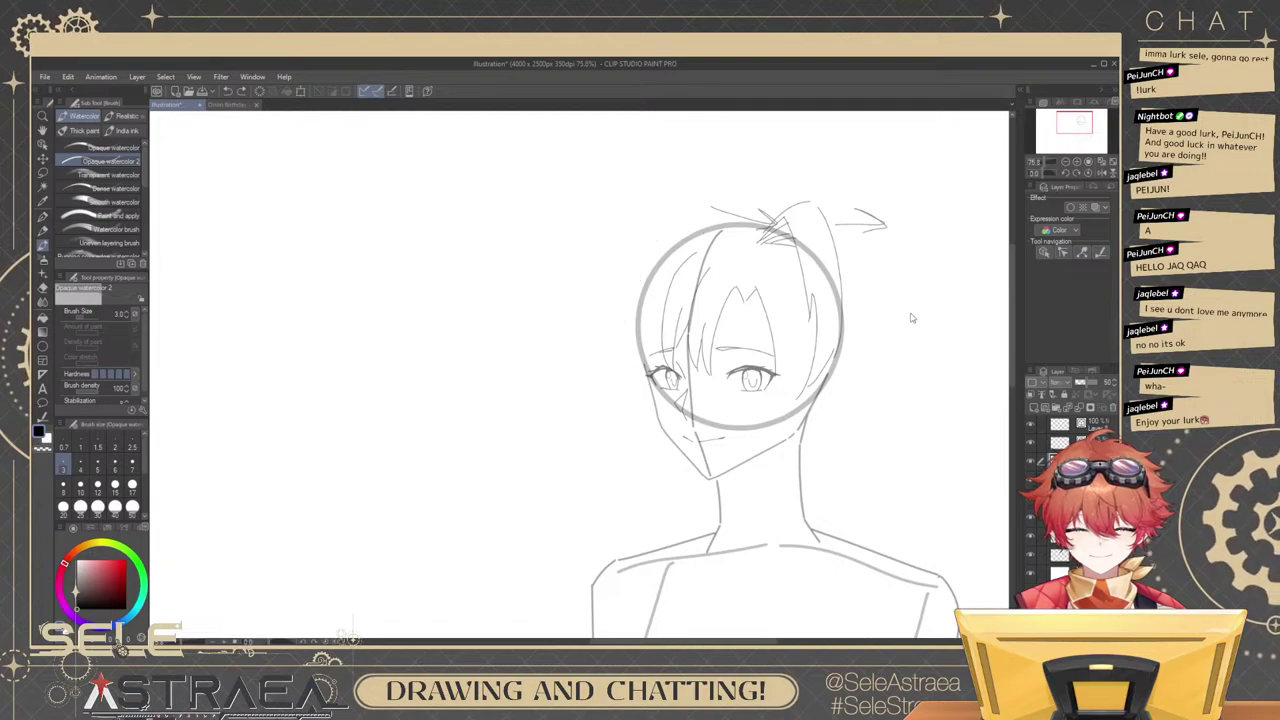
pyautogui.hotkey('ctrl', 'z')
pyautogui.hotkey('ctrl', 'z')
pyautogui.hotkey('ctrl', 'z')
pyautogui.hotkey('ctrl', 'z')
pyautogui.hotkey('ctrl', 'z')
pyautogui.hotkey('ctrl', 'z')
pyautogui.hotkey('ctrl', 'z')
pyautogui.hotkey('ctrl', 'z')
pyautogui.hotkey('ctrl', 'z')
pyautogui.hotkey('ctrl', 'z')
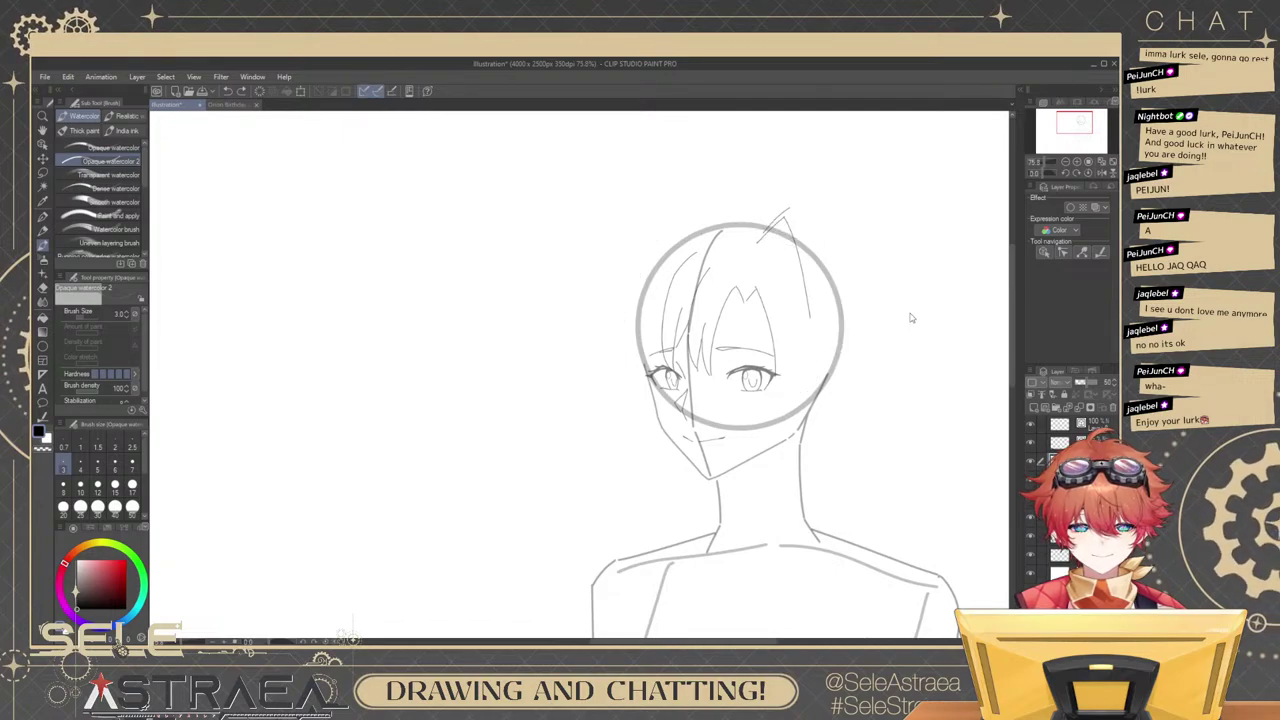
# Redraw the near-side fringe curve from the second peak and add a second stroke closing a pointed strand above the near eye's outer corner.
pyautogui.scroll(3, 869, 327)
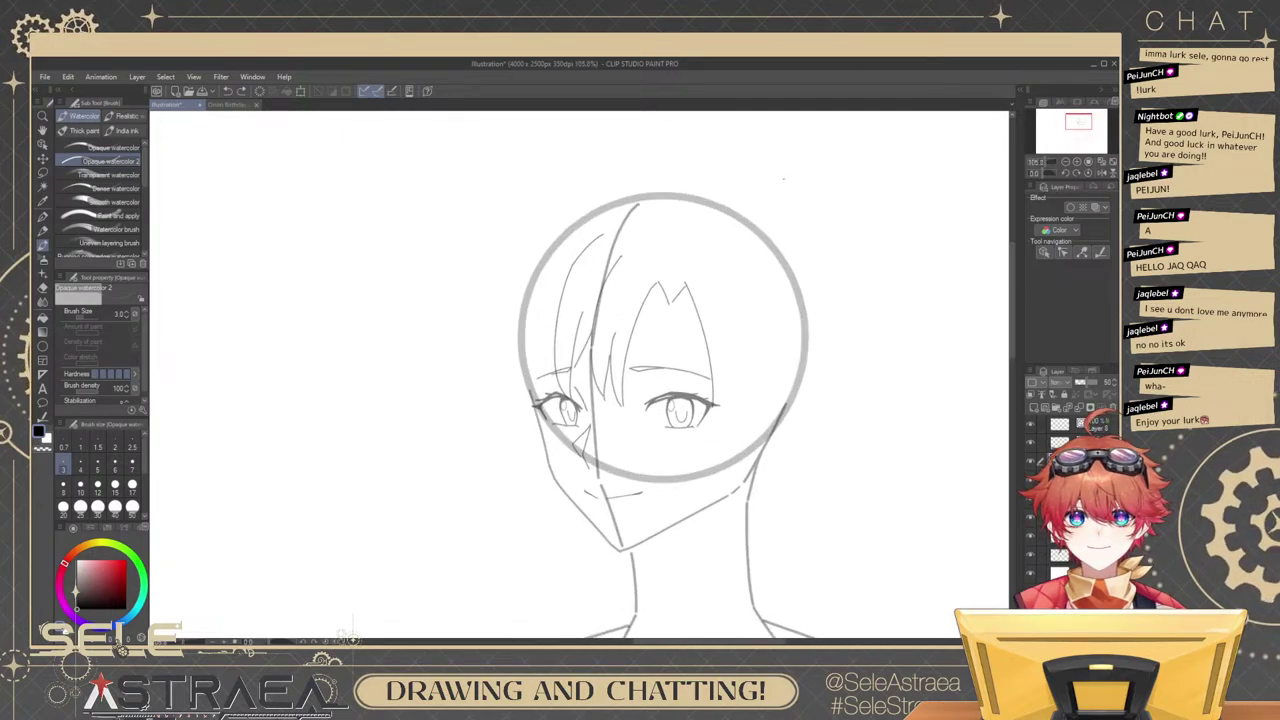
pyautogui.scroll(3, 794, 313)
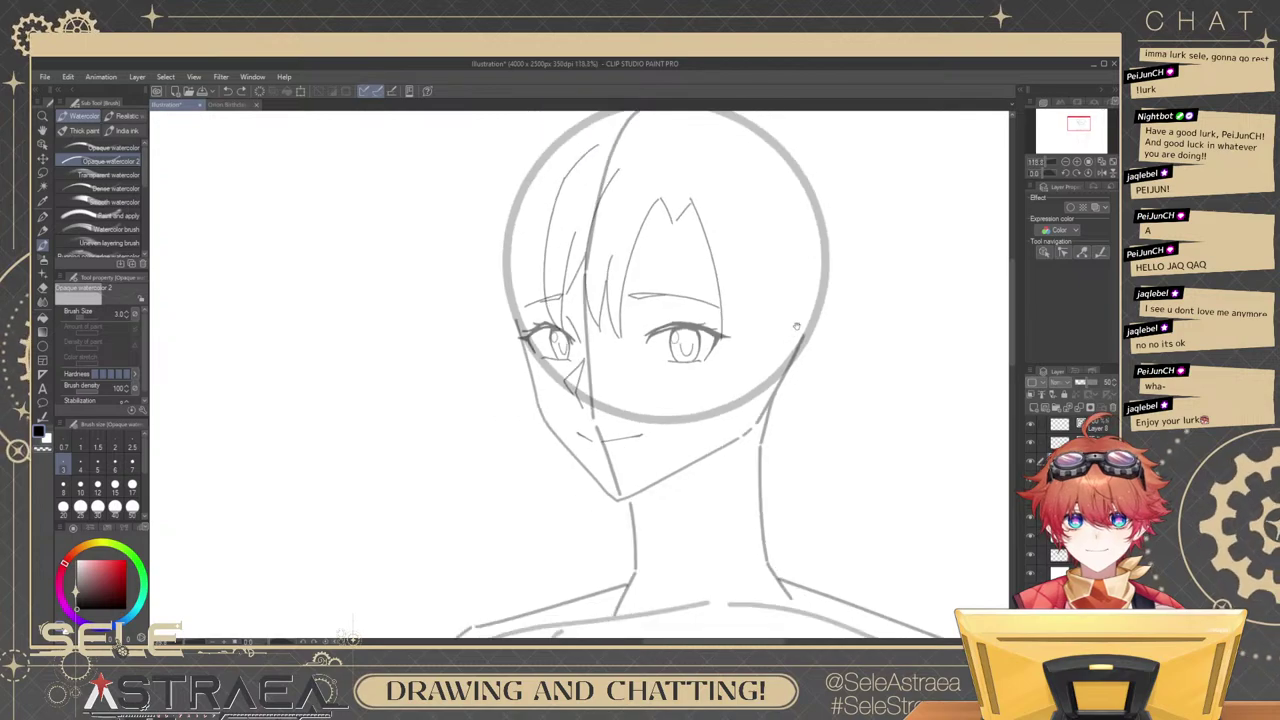
pyautogui.moveTo(783, 360); pyautogui.dragTo(829, 378)
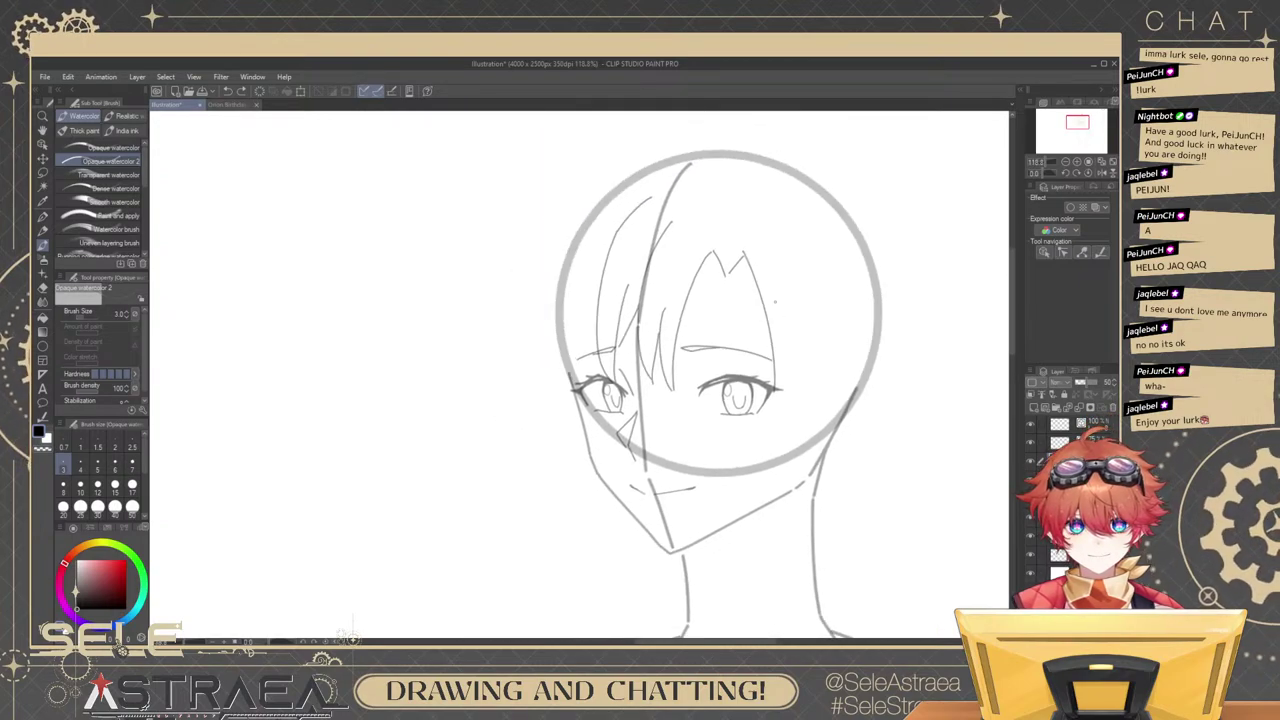
pyautogui.moveTo(777, 277); pyautogui.dragTo(774, 380)
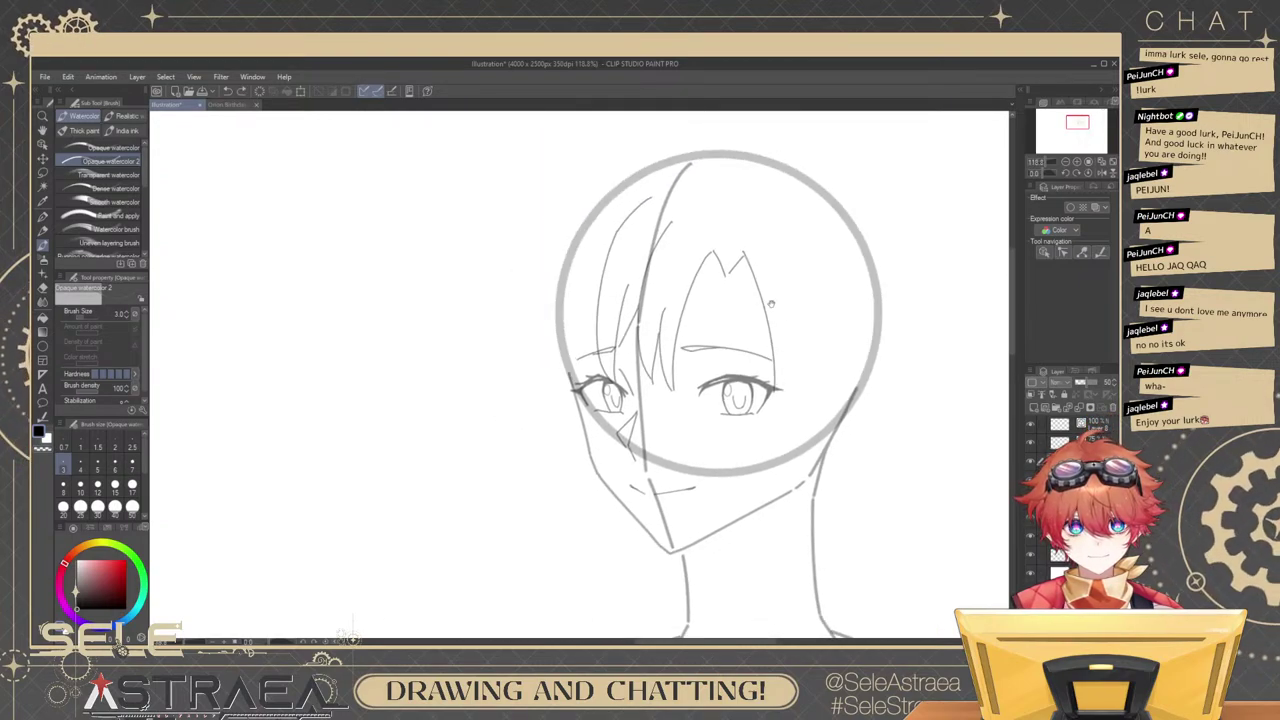
pyautogui.moveTo(765, 310); pyautogui.dragTo(777, 318)
pyautogui.scroll(2, 766, 314)
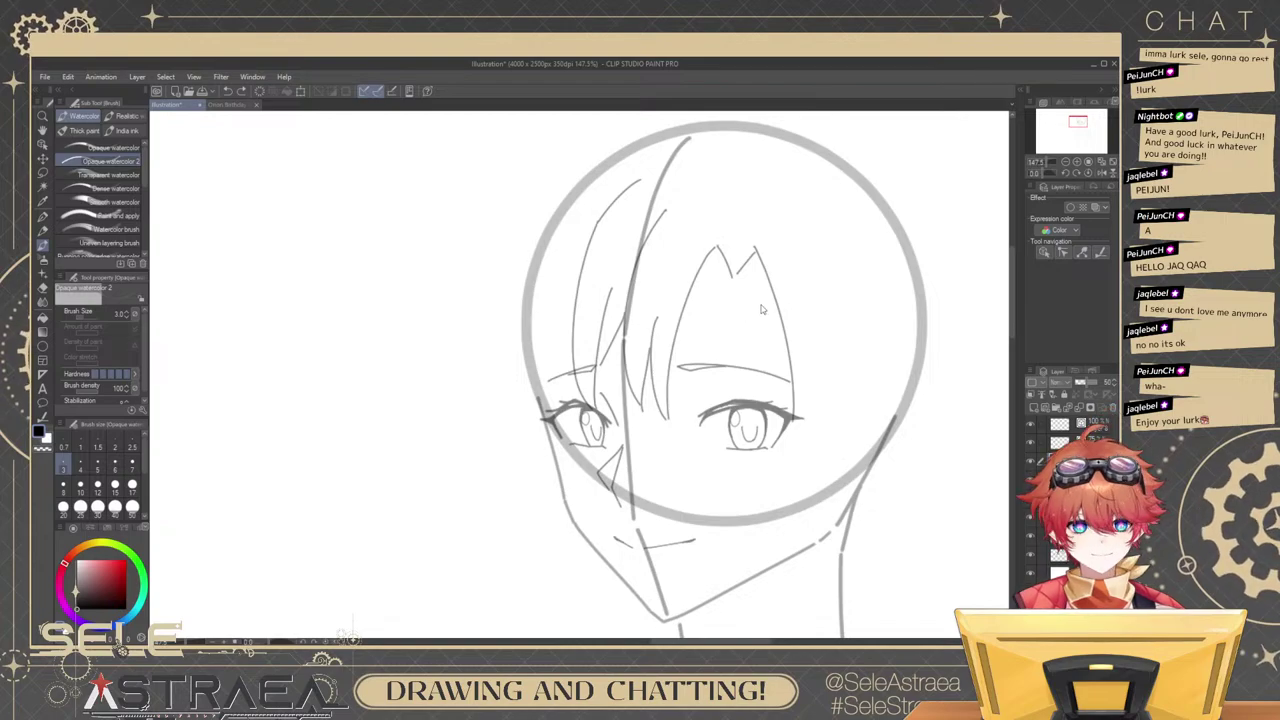
pyautogui.moveTo(758, 254)
pyautogui.mouseDown()
pyautogui.moveTo(772, 326)
pyautogui.moveTo(757, 392)
pyautogui.moveTo(777, 408)
pyautogui.mouseUp()
pyautogui.hotkey('ctrl', 'z')
pyautogui.hotkey('ctrl', 'z')
pyautogui.moveTo(776, 258); pyautogui.dragTo(796, 412)
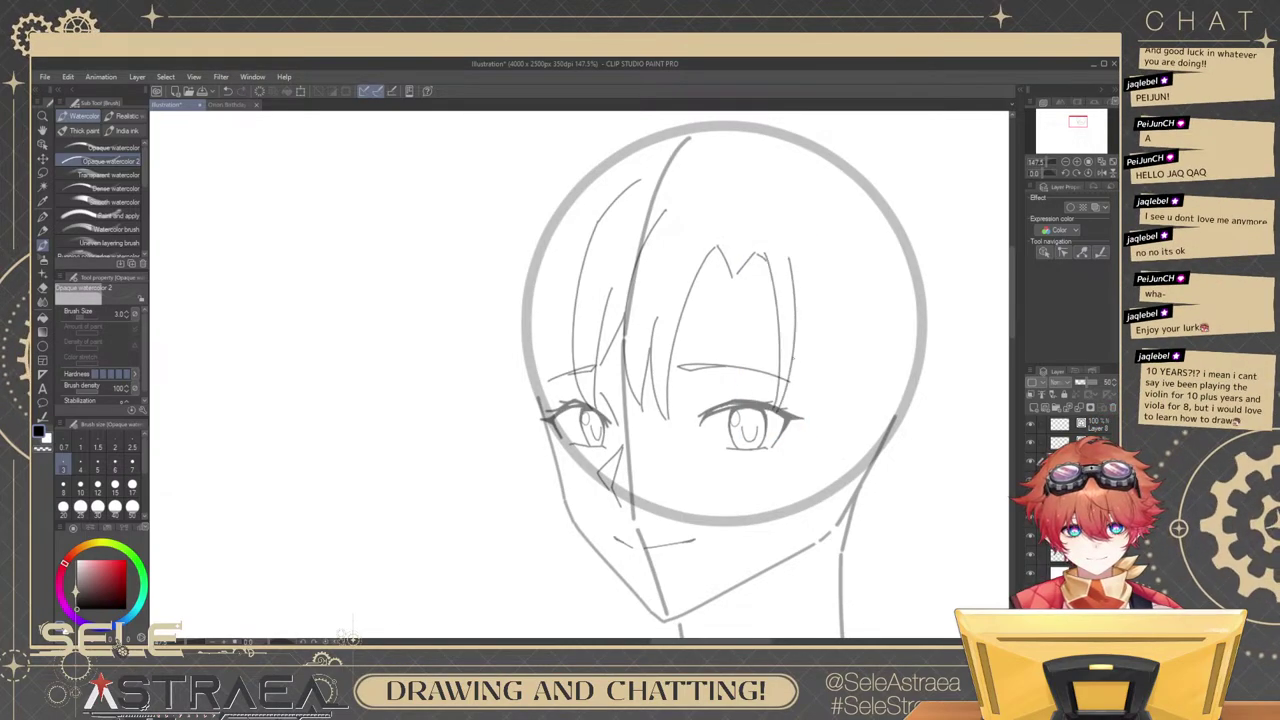
pyautogui.hotkey('ctrl', 'z')
pyautogui.moveTo(790, 284); pyautogui.dragTo(798, 404)
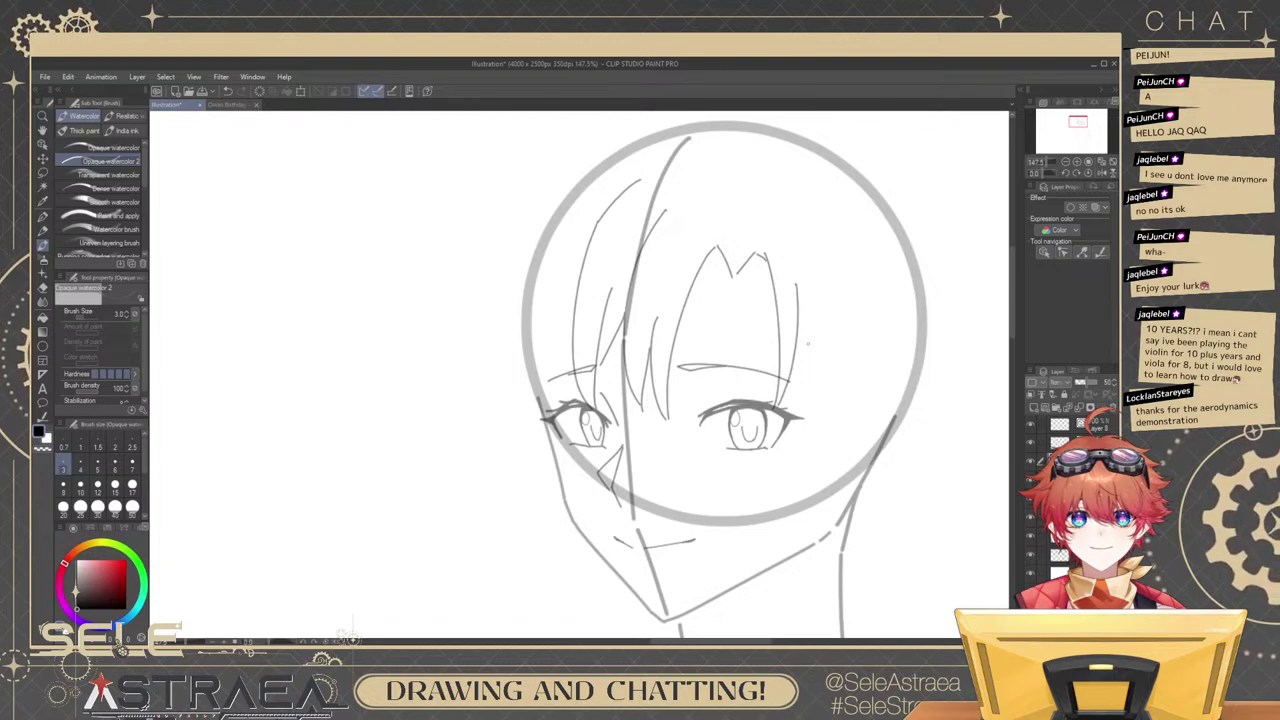
pyautogui.moveTo(798, 321)
pyautogui.mouseDown()
pyautogui.moveTo(813, 464)
pyautogui.moveTo(799, 316)
pyautogui.moveTo(799, 451)
pyautogui.mouseUp()
pyautogui.hotkey('ctrl', 'z')
pyautogui.hotkey('ctrl', 'z')
pyautogui.moveTo(810, 202)
pyautogui.mouseDown()
pyautogui.moveTo(832, 243)
pyautogui.moveTo(837, 398)
pyautogui.moveTo(803, 446)
pyautogui.mouseUp()
pyautogui.hotkey('ctrl', 'z')
pyautogui.moveTo(859, 309); pyautogui.dragTo(858, 306)
pyautogui.hotkey('ctrl', 'z')
# Draw a long outer curve and an inner stroke forming a pointed hair strand beside the near eye.
pyautogui.moveTo(812, 226)
pyautogui.mouseDown()
pyautogui.moveTo(836, 376)
pyautogui.moveTo(818, 436)
pyautogui.mouseUp()
pyautogui.keyDown('ctrl'); pyautogui.click(804, 367); pyautogui.keyUp('ctrl')
pyautogui.press('Delete')
pyautogui.moveTo(797, 329); pyautogui.dragTo(804, 445)
pyautogui.hotkey('ctrl', 'z')
pyautogui.hotkey('ctrl', 'z')
pyautogui.hotkey('ctrl', 'z')
pyautogui.hotkey('ctrl', 'y')
pyautogui.hotkey('ctrl', 'z')
pyautogui.moveTo(821, 393); pyautogui.dragTo(805, 444)
pyautogui.moveTo(873, 349)
pyautogui.mouseDown()
pyautogui.moveTo(908, 309)
pyautogui.moveTo(852, 345)
pyautogui.moveTo(826, 320)
pyautogui.moveTo(766, 349)
pyautogui.moveTo(818, 332)
pyautogui.moveTo(829, 403)
pyautogui.mouseUp()
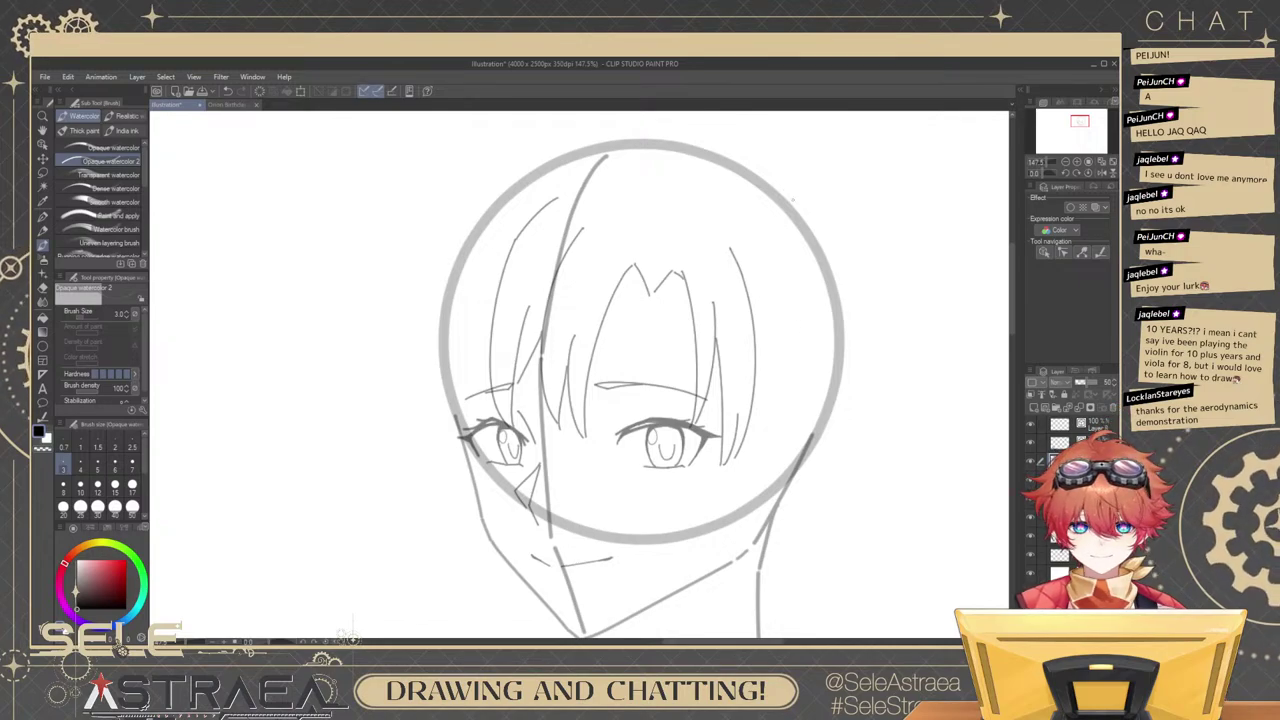
pyautogui.moveTo(776, 190); pyautogui.dragTo(766, 583)
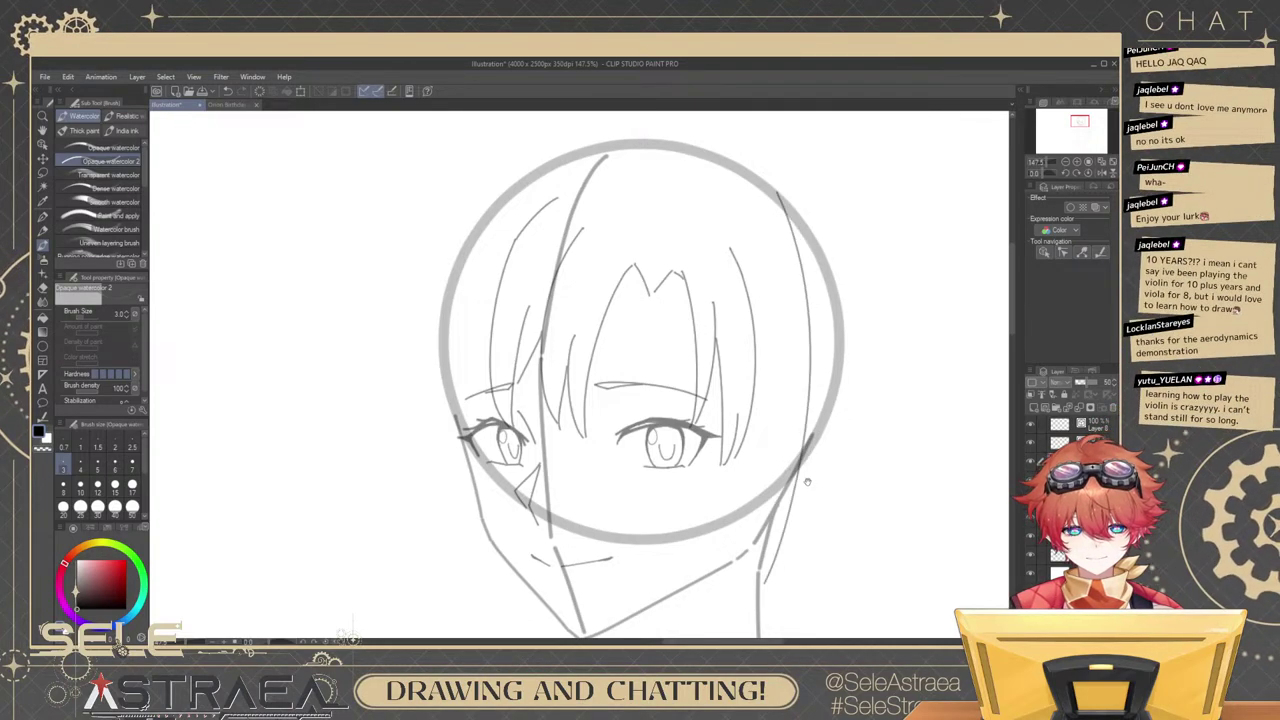
pyautogui.moveTo(806, 480); pyautogui.dragTo(828, 353)
pyautogui.moveTo(819, 232); pyautogui.dragTo(824, 352)
pyautogui.scroll(-4, 860, 378)
pyautogui.hotkey('ctrl', 'z')
pyautogui.moveTo(812, 177); pyautogui.dragTo(842, 278)
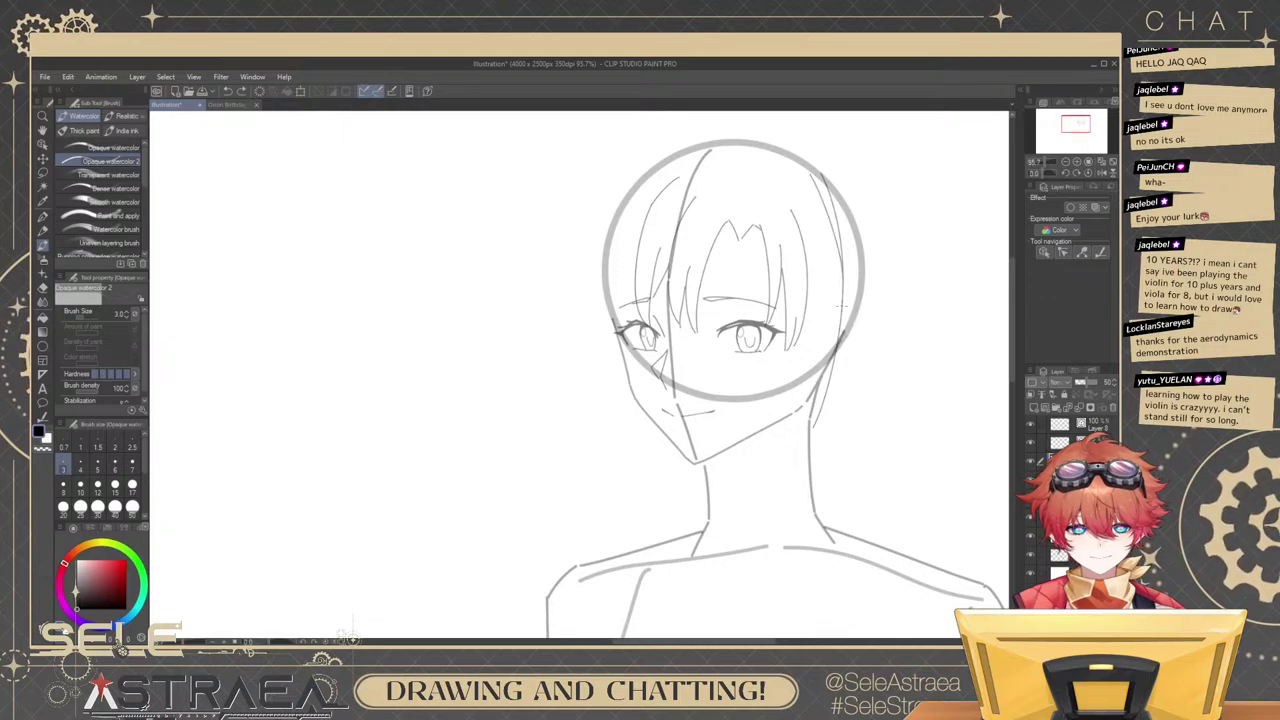
pyautogui.hotkey('ctrl', 'z')
pyautogui.hotkey('ctrl', 'z')
pyautogui.moveTo(814, 180); pyautogui.dragTo(842, 300)
pyautogui.hotkey('ctrl', 'z')
pyautogui.hotkey('ctrl', 'z')
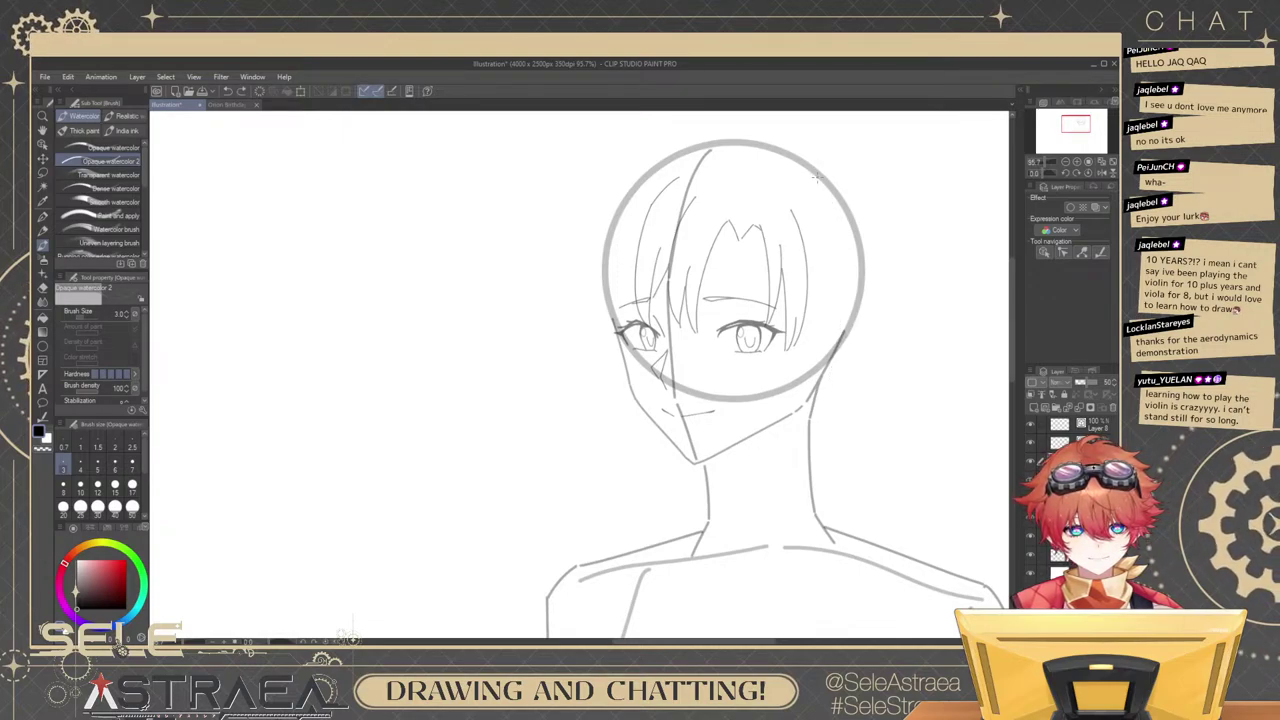
pyautogui.moveTo(822, 178); pyautogui.dragTo(818, 422)
pyautogui.hotkey('ctrl', 'z')
pyautogui.moveTo(830, 190); pyautogui.dragTo(798, 462)
pyautogui.hotkey('ctrl', 'z')
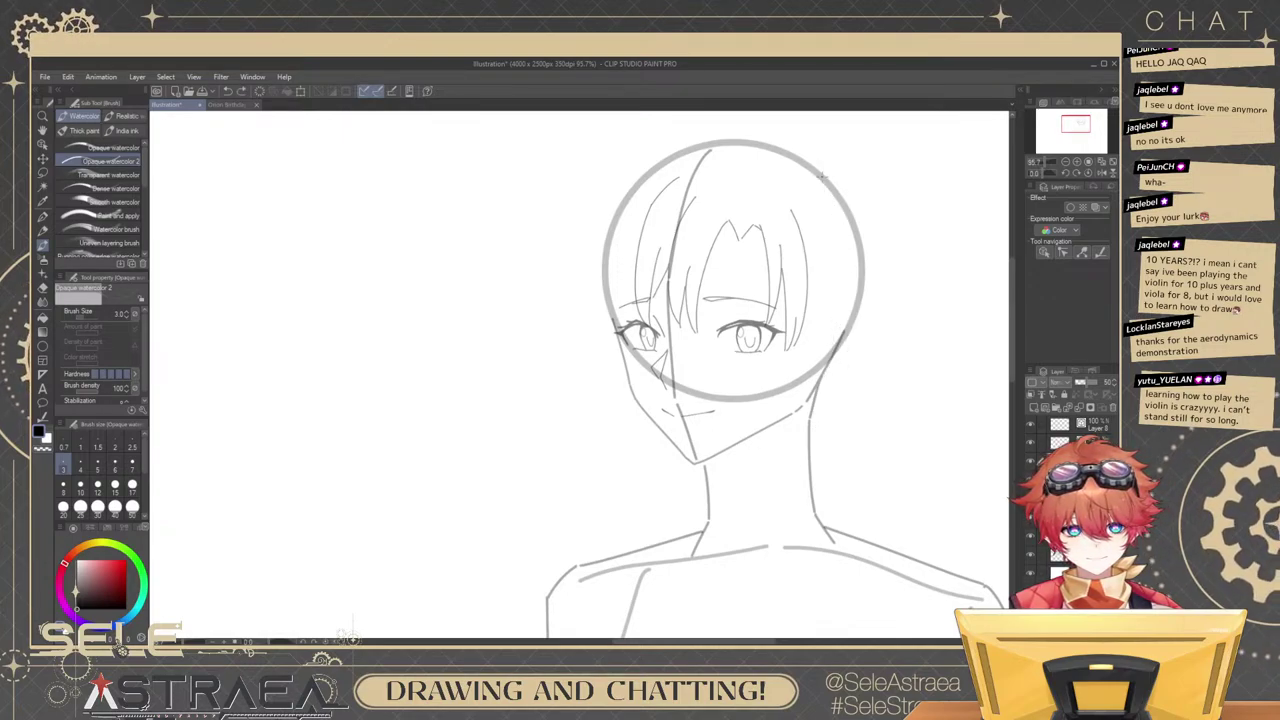
# Draw the near-side outer hair outline from the head circle down past the jaw, with a pointed inner strand along the neck.
pyautogui.moveTo(821, 172); pyautogui.dragTo(810, 462)
pyautogui.moveTo(806, 289)
pyautogui.mouseDown()
pyautogui.moveTo(797, 486)
pyautogui.moveTo(815, 400)
pyautogui.mouseUp()
pyautogui.hotkey('ctrl', 'z')
pyautogui.scroll(2, 814, 468)
pyautogui.moveTo(791, 491); pyautogui.dragTo(813, 391)
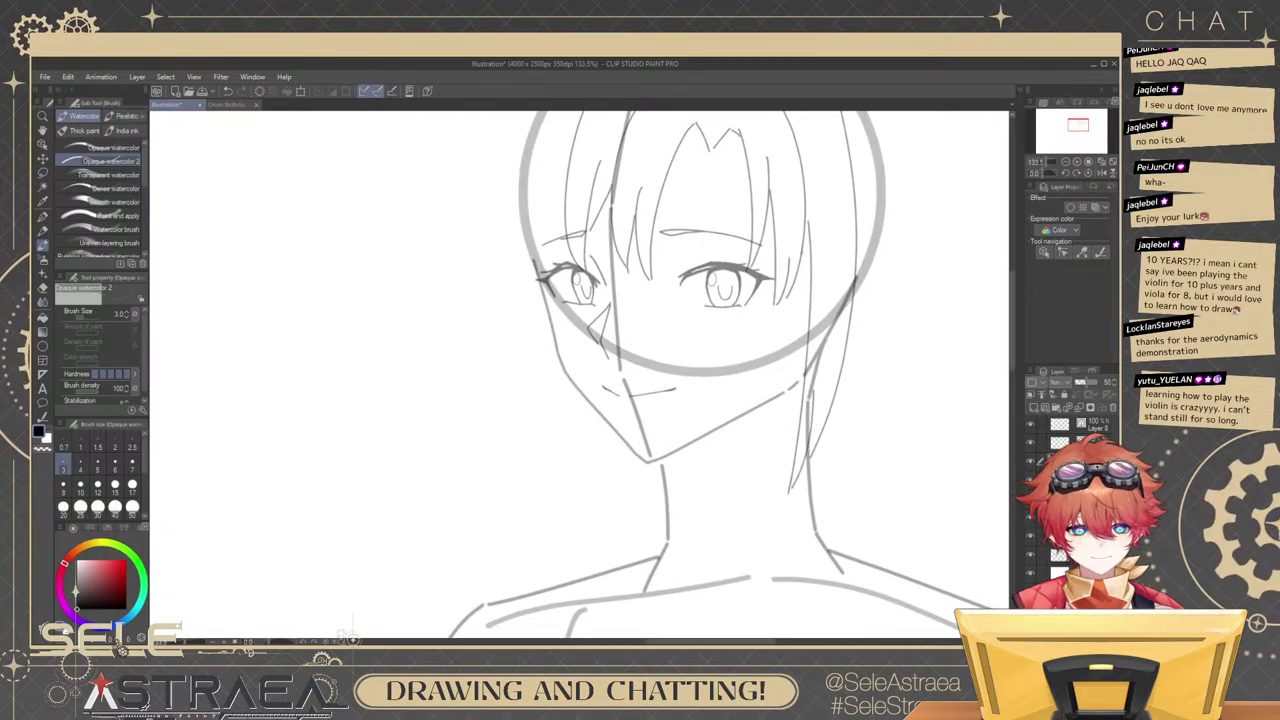
pyautogui.moveTo(862, 334); pyautogui.dragTo(844, 381)
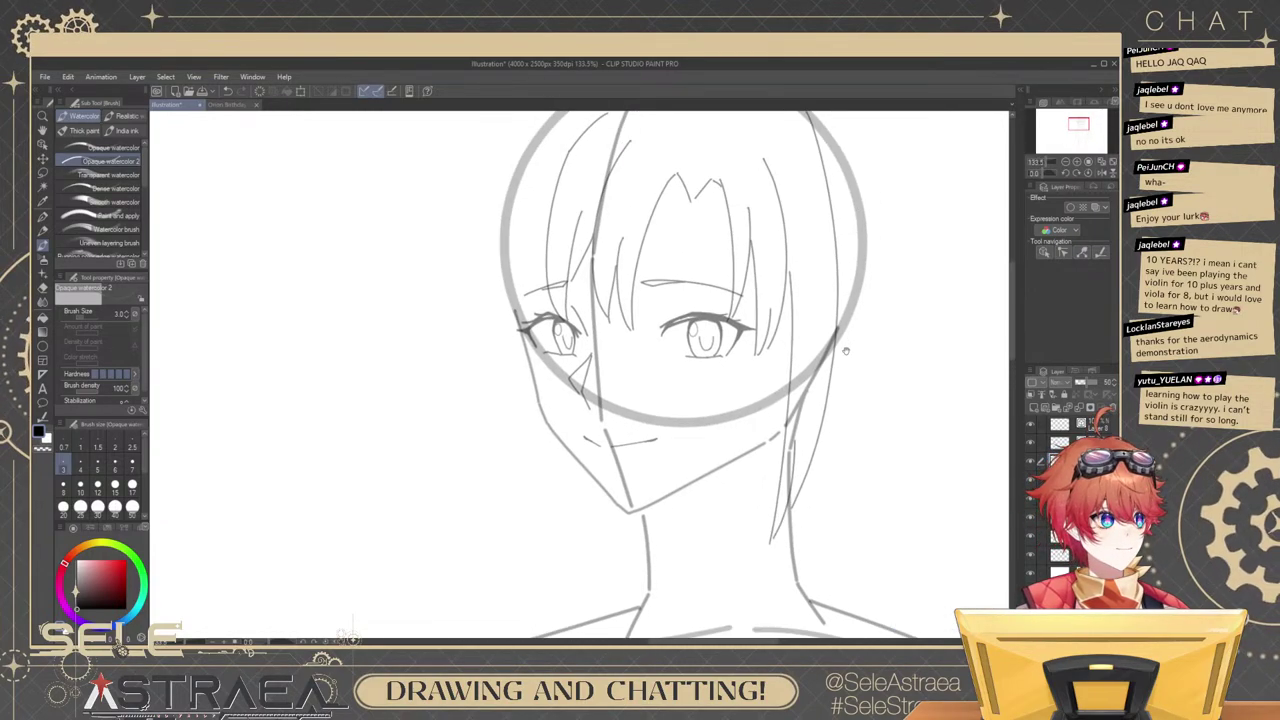
pyautogui.moveTo(717, 428); pyautogui.dragTo(711, 428)
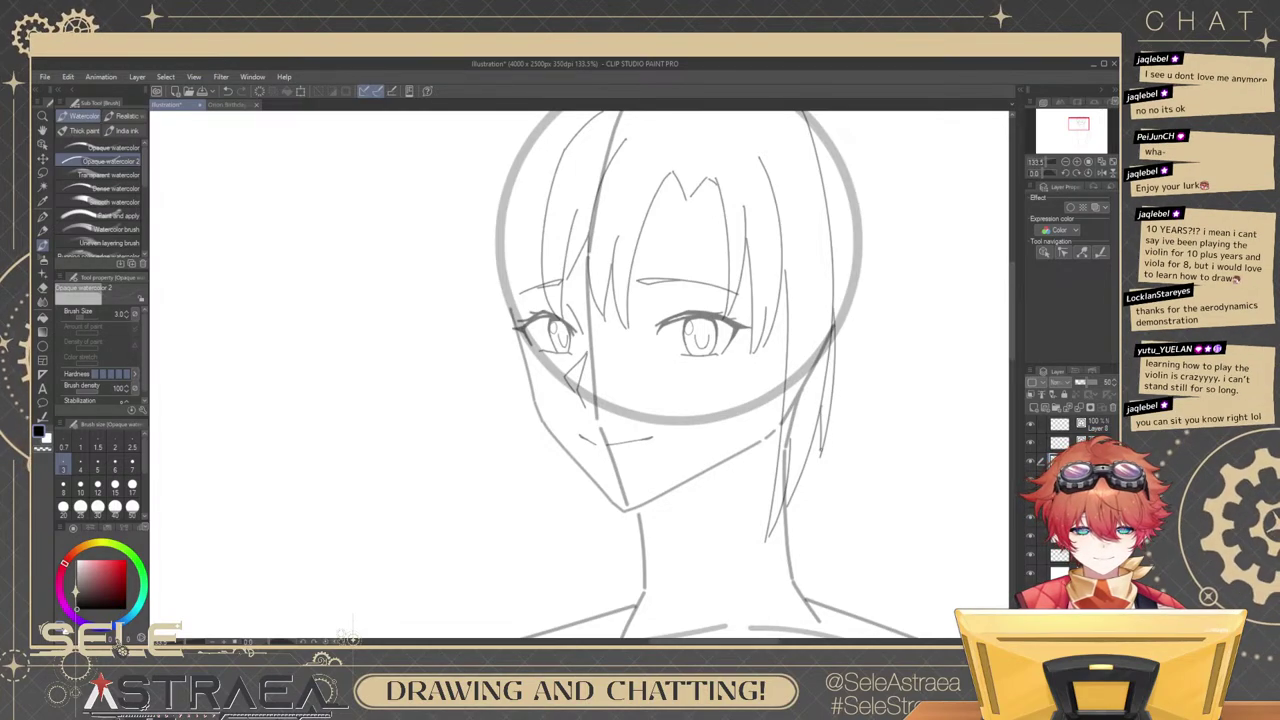
# Draw two curved strokes for the far-side outer hair, running from beside the crown down along the head circle towards the cheek.
pyautogui.moveTo(730, 353); pyautogui.dragTo(830, 448)
pyautogui.moveTo(779, 337); pyautogui.dragTo(849, 397)
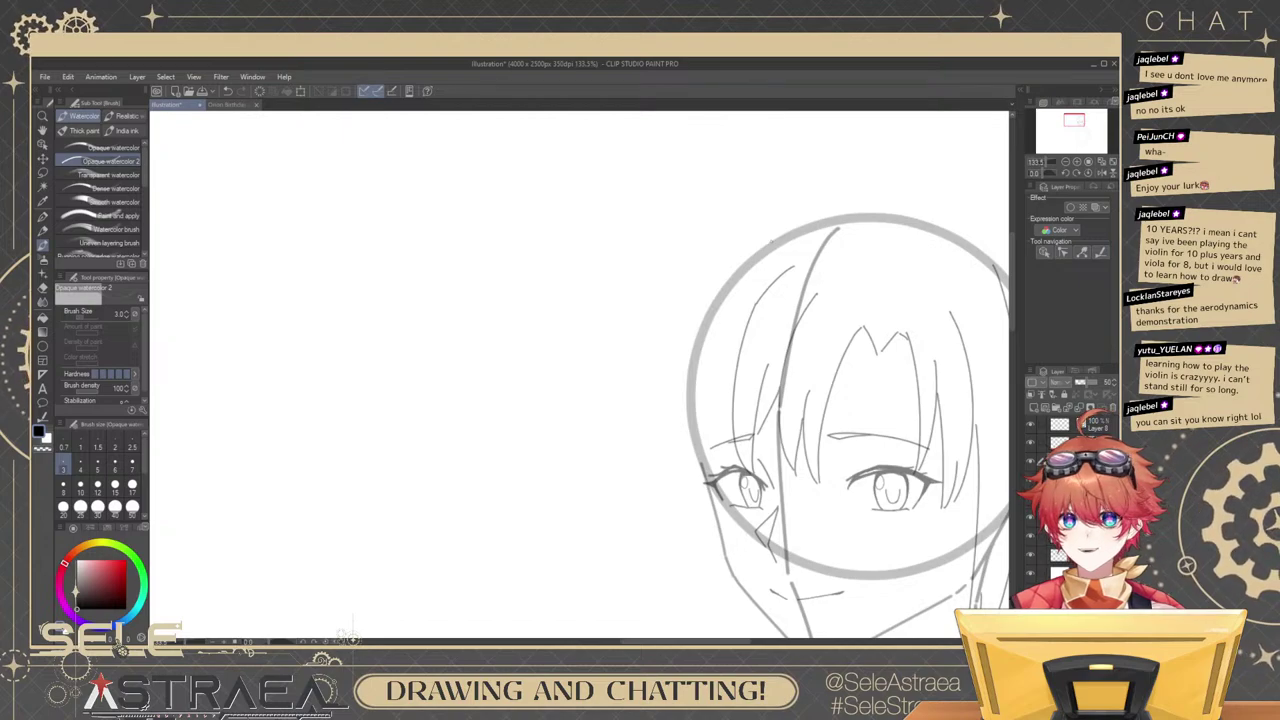
pyautogui.moveTo(766, 242); pyautogui.dragTo(773, 274)
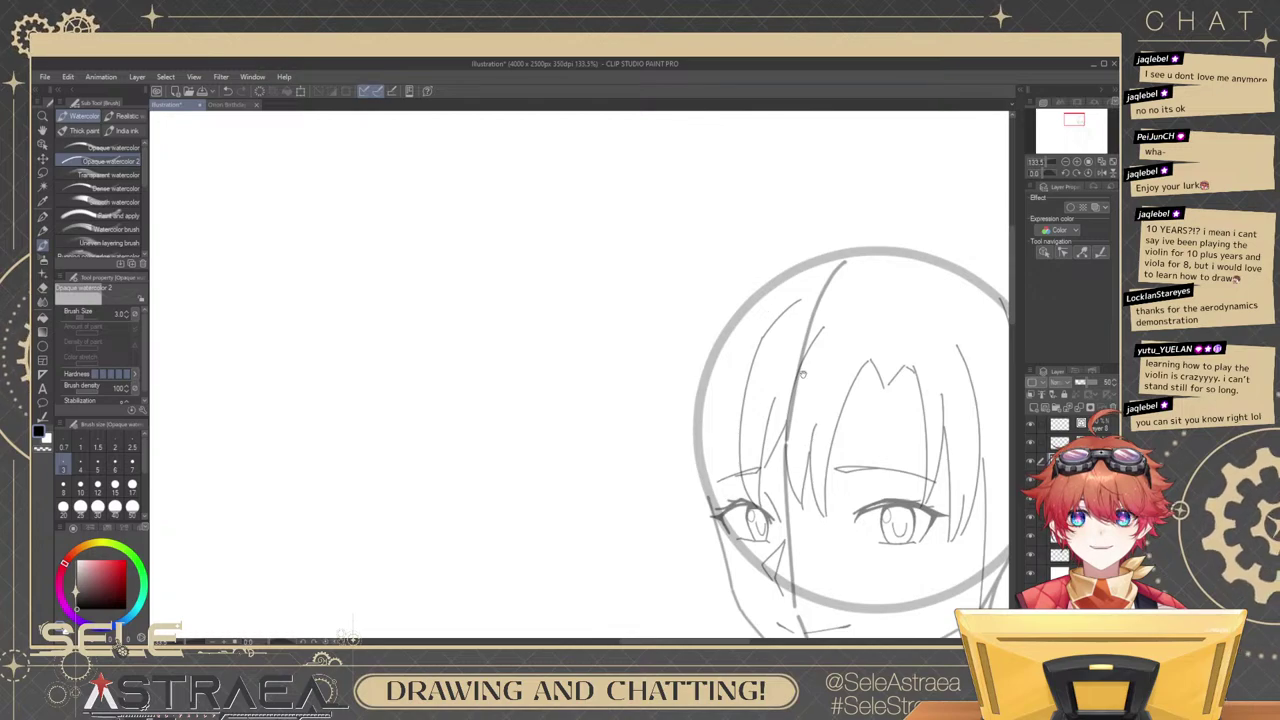
pyautogui.scroll(-3, 801, 374)
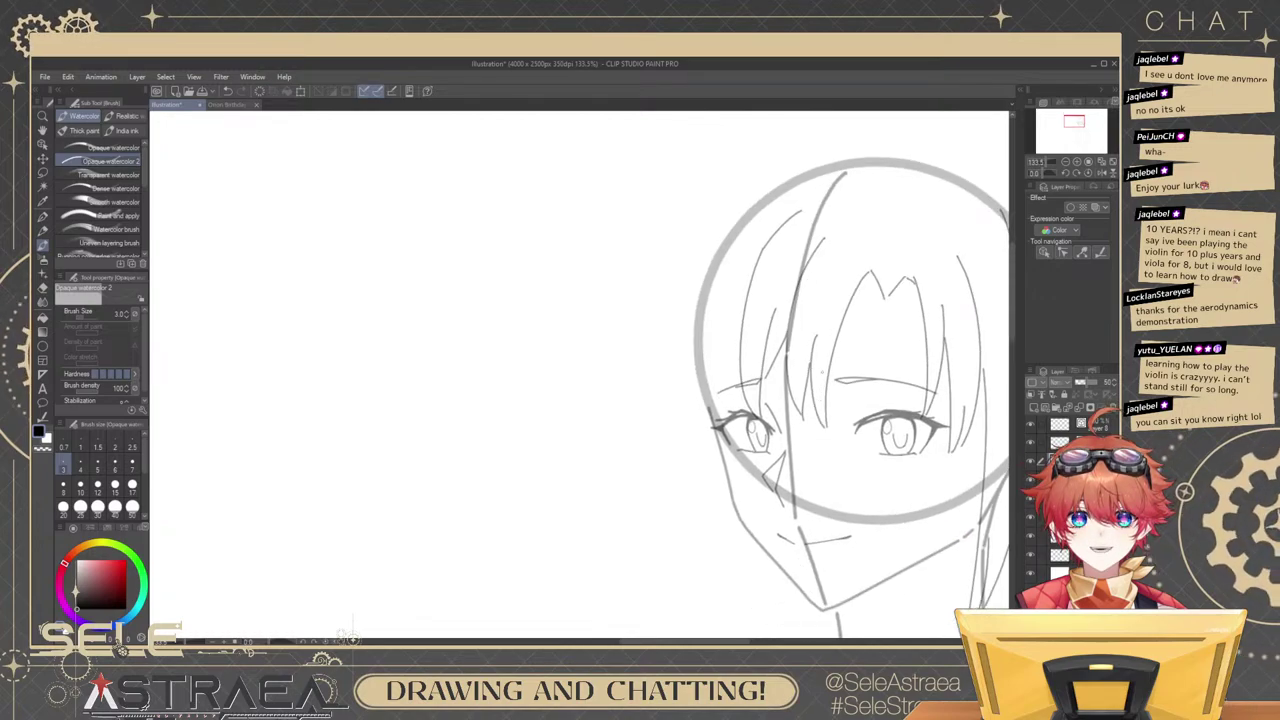
pyautogui.moveTo(866, 346)
pyautogui.mouseDown()
pyautogui.moveTo(822, 319)
pyautogui.moveTo(838, 364)
pyautogui.mouseUp()
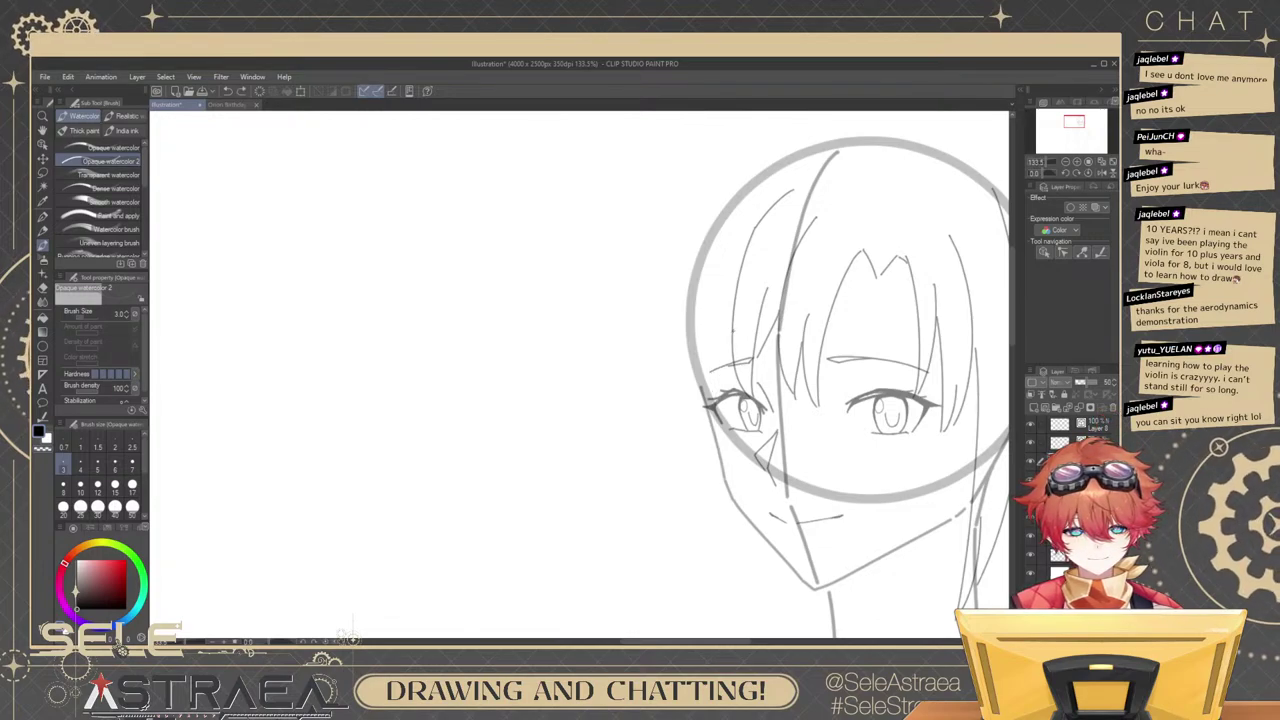
pyautogui.moveTo(732, 184); pyautogui.dragTo(682, 389)
pyautogui.hotkey('ctrl', 'z')
pyautogui.moveTo(741, 161)
pyautogui.mouseDown()
pyautogui.moveTo(697, 226)
pyautogui.moveTo(674, 345)
pyautogui.mouseUp()
pyautogui.hotkey('ctrl', 'z')
pyautogui.moveTo(781, 143); pyautogui.dragTo(682, 395)
pyautogui.hotkey('ctrl', 'z')
pyautogui.moveTo(760, 152); pyautogui.dragTo(705, 440)
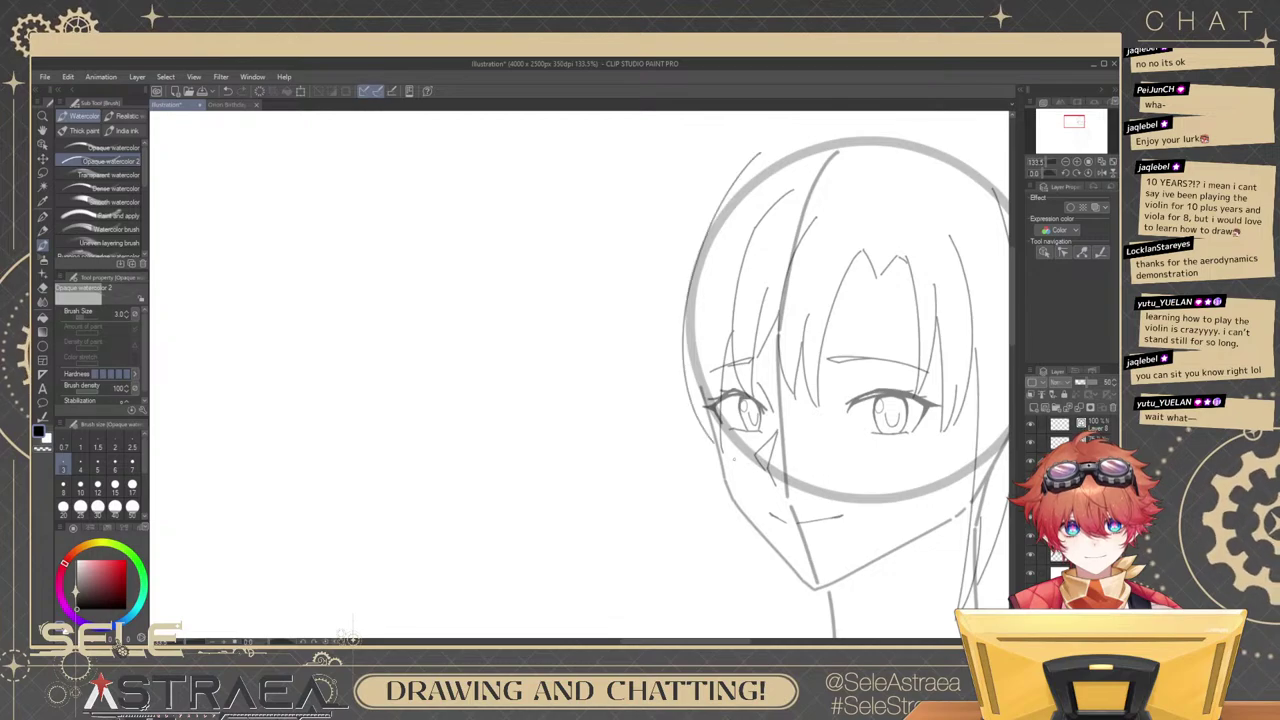
pyautogui.moveTo(740, 160); pyautogui.dragTo(671, 372)
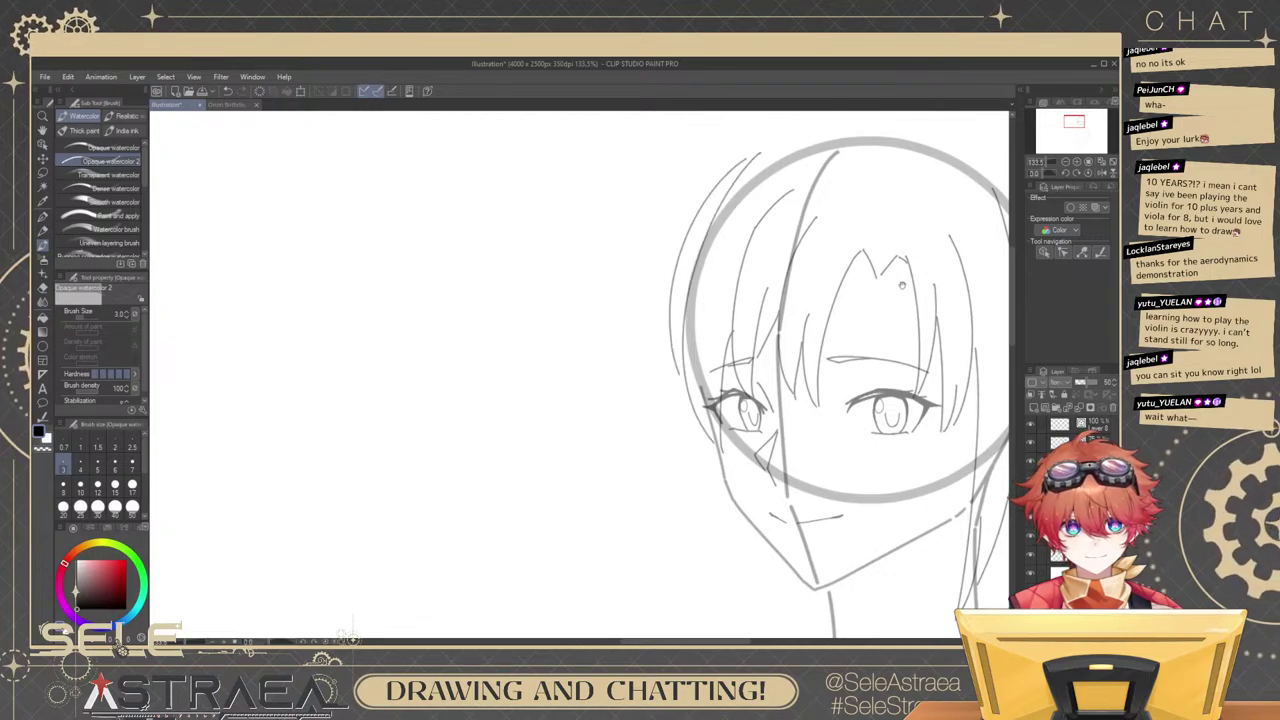
# Delete the two far-side outer hair strokes along the head circle.
pyautogui.moveTo(902, 285); pyautogui.dragTo(836, 317)
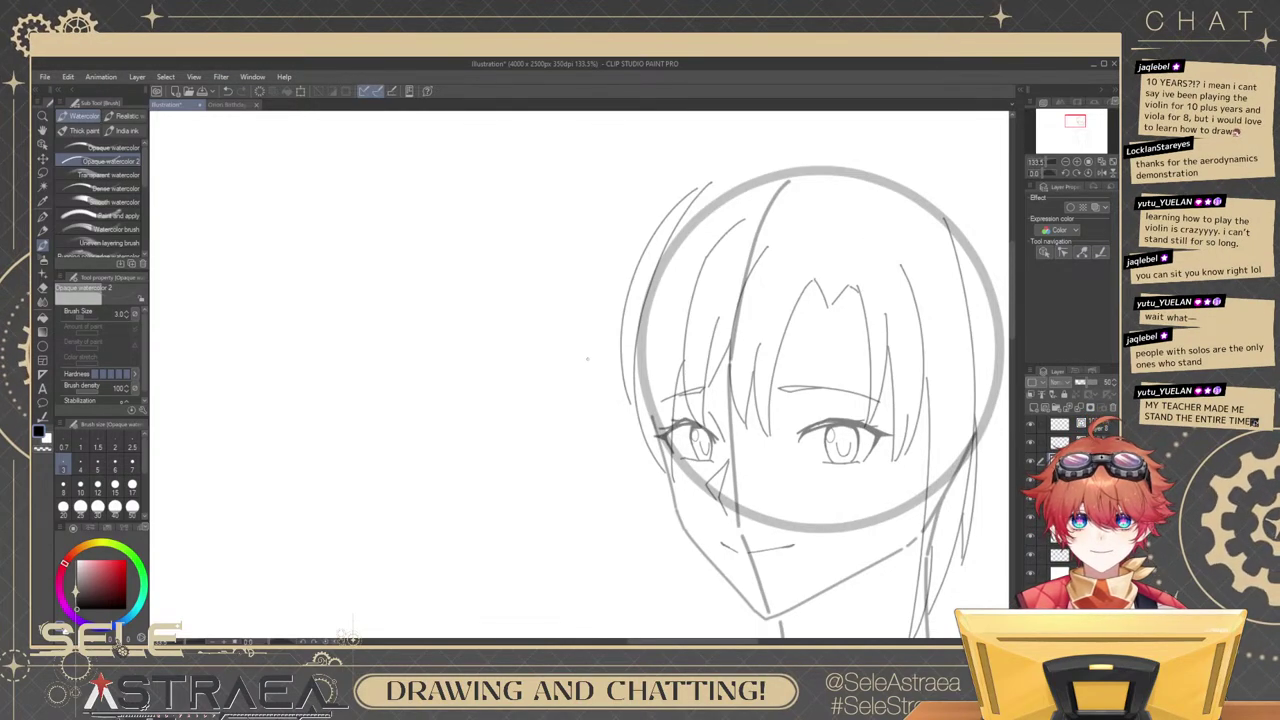
pyautogui.moveTo(748, 277); pyautogui.dragTo(775, 347)
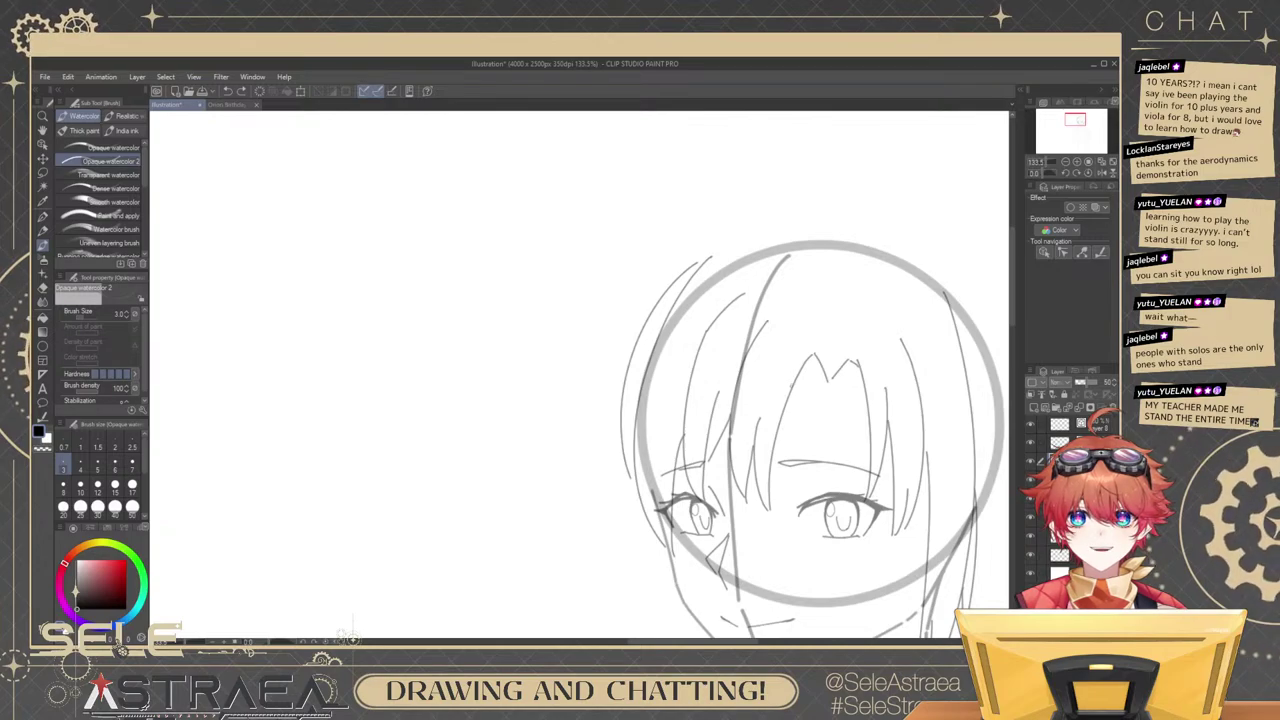
pyautogui.moveTo(858, 357); pyautogui.dragTo(846, 243)
pyautogui.moveTo(876, 335); pyautogui.dragTo(814, 340)
pyautogui.moveTo(852, 288); pyautogui.dragTo(824, 280)
pyautogui.moveTo(791, 310); pyautogui.dragTo(849, 349)
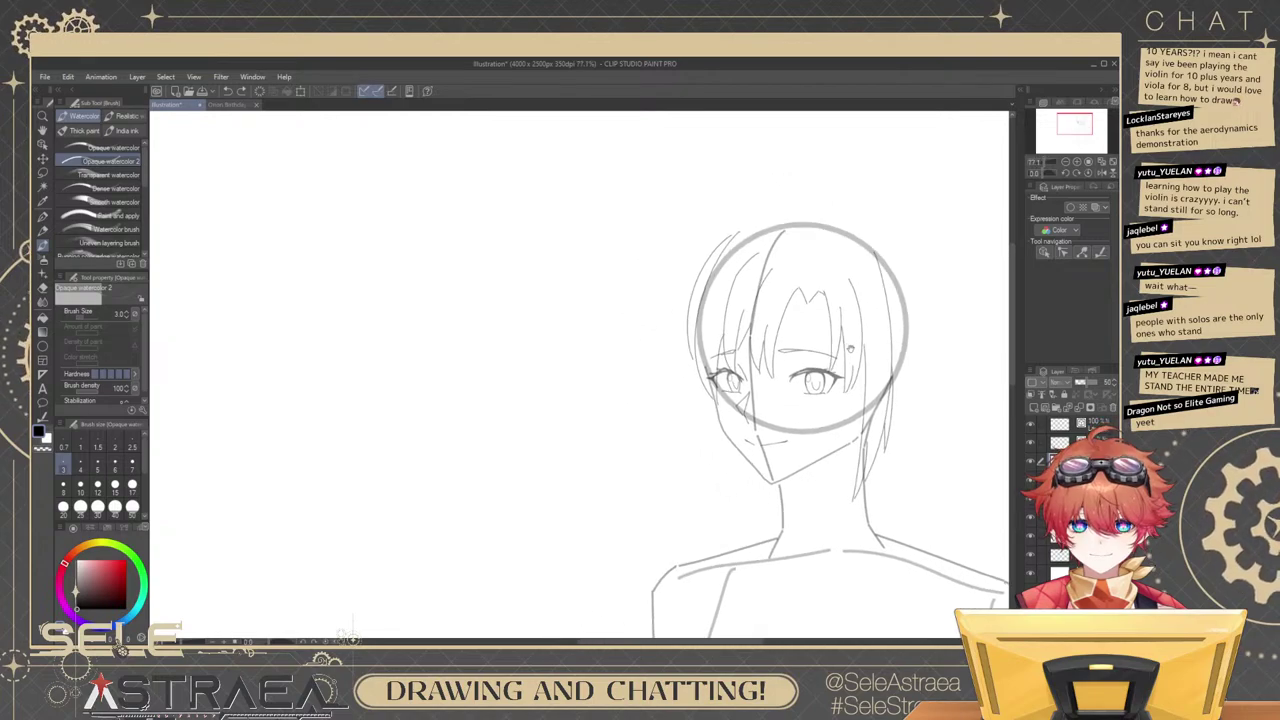
pyautogui.moveTo(697, 311); pyautogui.dragTo(778, 314)
pyautogui.keyDown('ctrl'); pyautogui.click(686, 297); pyautogui.keyUp('ctrl')
pyautogui.press('Delete')
pyautogui.keyDown('ctrl'); pyautogui.click(704, 291); pyautogui.keyUp('ctrl')
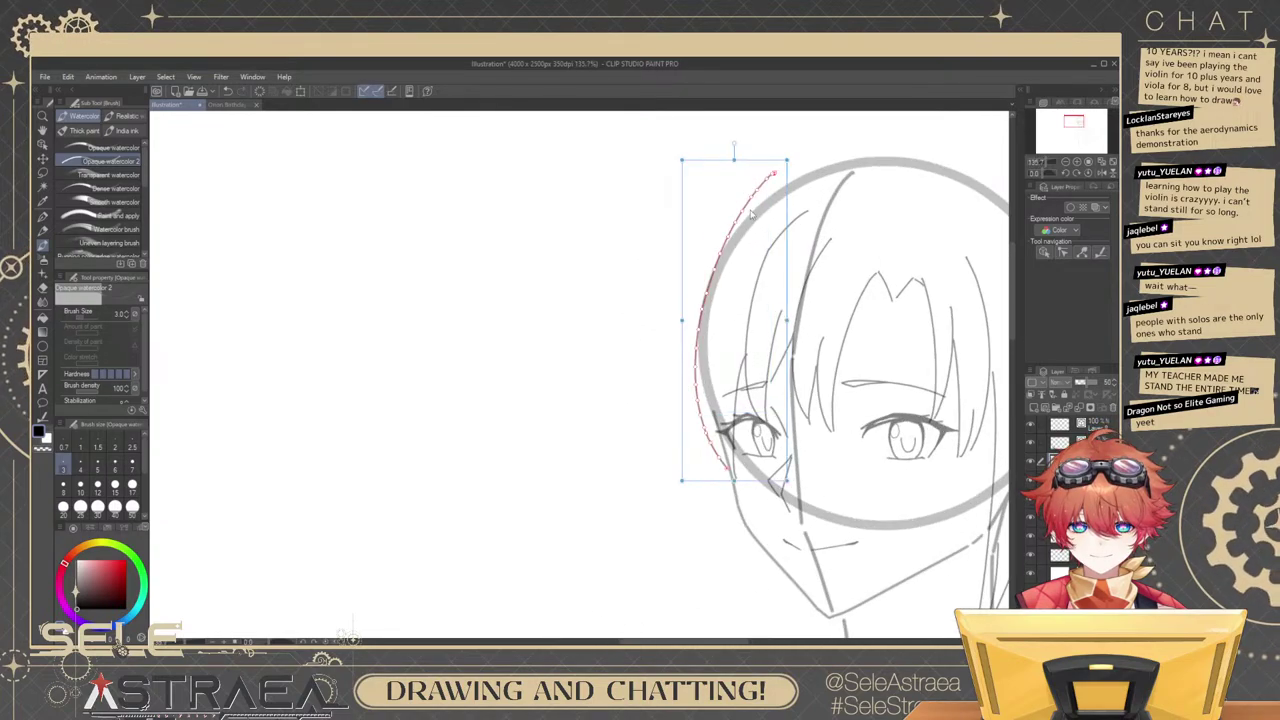
pyautogui.press('Delete')
pyautogui.moveTo(757, 179)
pyautogui.mouseDown()
pyautogui.moveTo(677, 329)
pyautogui.moveTo(711, 430)
pyautogui.moveTo(677, 279)
pyautogui.moveTo(700, 466)
pyautogui.mouseUp()
pyautogui.hotkey('ctrl', 'z')
pyautogui.hotkey('ctrl', 'z')
pyautogui.moveTo(722, 232)
pyautogui.mouseDown()
pyautogui.moveTo(684, 334)
pyautogui.moveTo(690, 452)
pyautogui.mouseUp()
pyautogui.hotkey('ctrl', 'z')
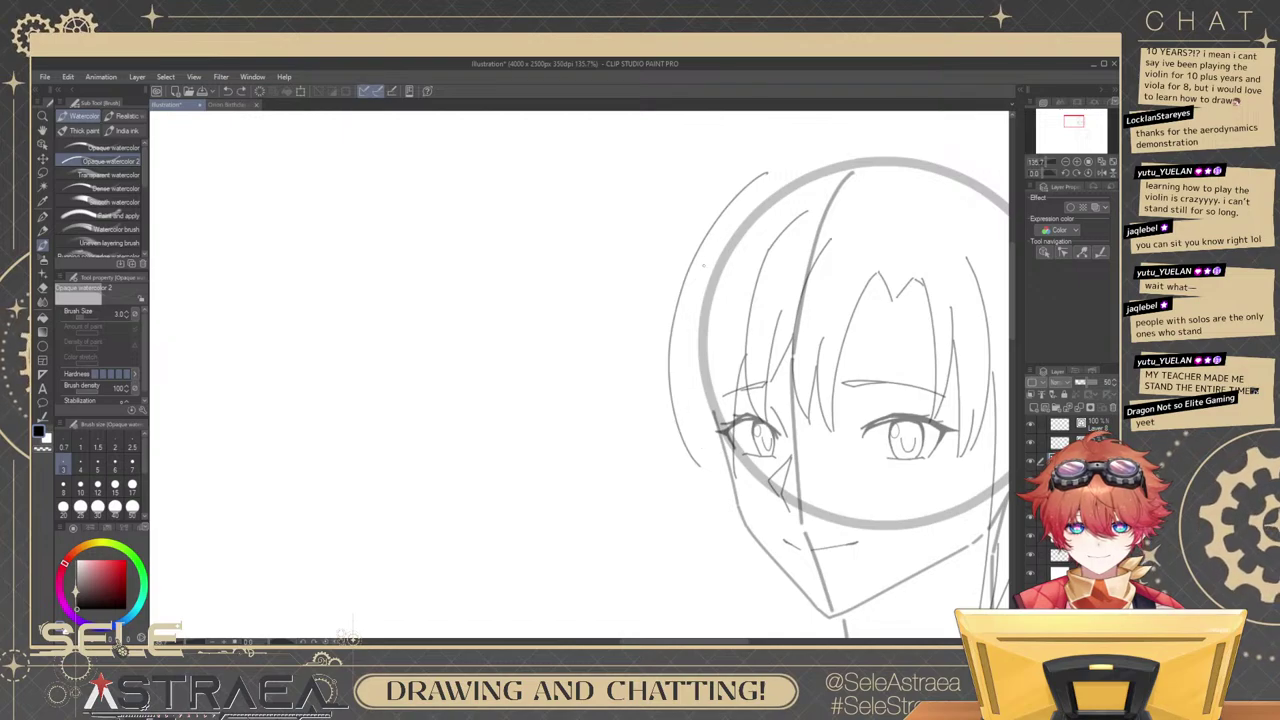
pyautogui.moveTo(710, 258)
pyautogui.mouseDown()
pyautogui.moveTo(692, 460)
pyautogui.moveTo(709, 267)
pyautogui.moveTo(704, 469)
pyautogui.mouseUp()
pyautogui.hotkey('ctrl', 'z')
pyautogui.moveTo(726, 236); pyautogui.dragTo(720, 464)
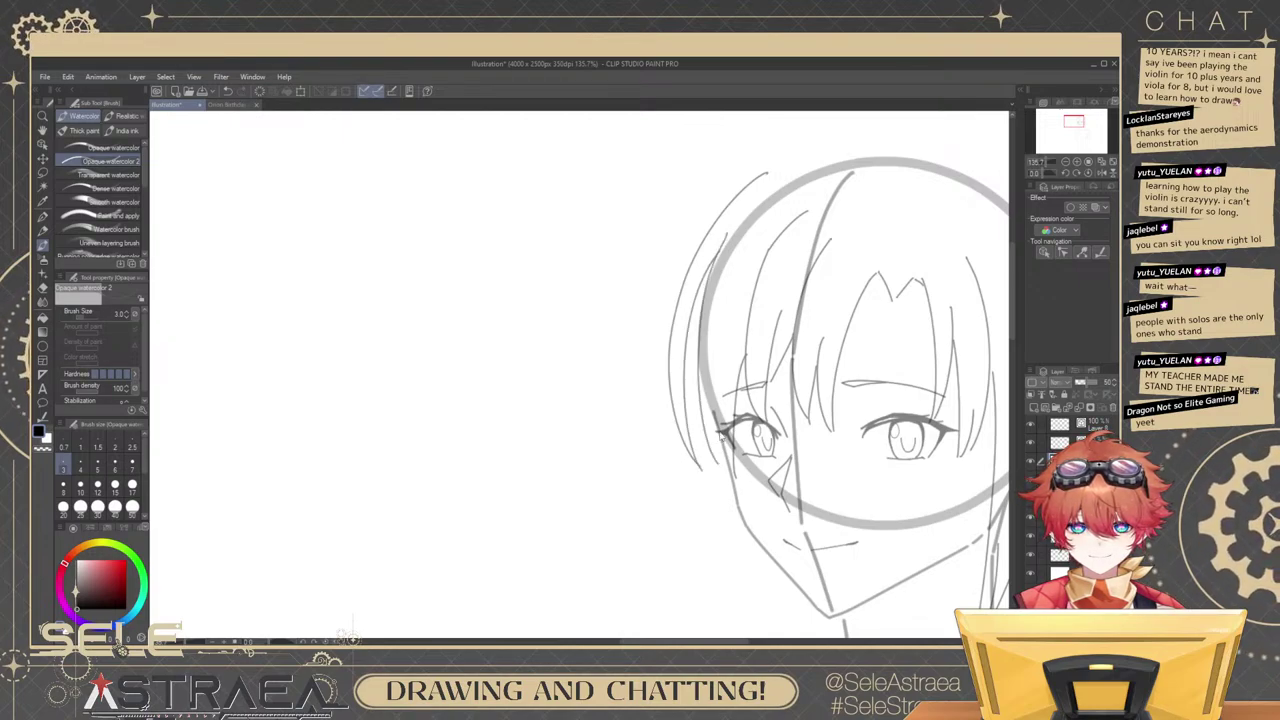
pyautogui.hotkey('ctrl', 'z')
pyautogui.hotkey('ctrl', 'z')
pyautogui.hotkey('ctrl', 'z')
# Draw a wider far-side outer hair outline beyond the head circle, with inner strokes curving down to the far cheek.
pyautogui.moveTo(767, 170); pyautogui.dragTo(662, 449)
pyautogui.moveTo(703, 235)
pyautogui.mouseDown()
pyautogui.moveTo(659, 318)
pyautogui.moveTo(660, 441)
pyautogui.moveTo(702, 477)
pyautogui.mouseUp()
pyautogui.hotkey('ctrl', 'z')
pyautogui.moveTo(721, 208); pyautogui.dragTo(714, 486)
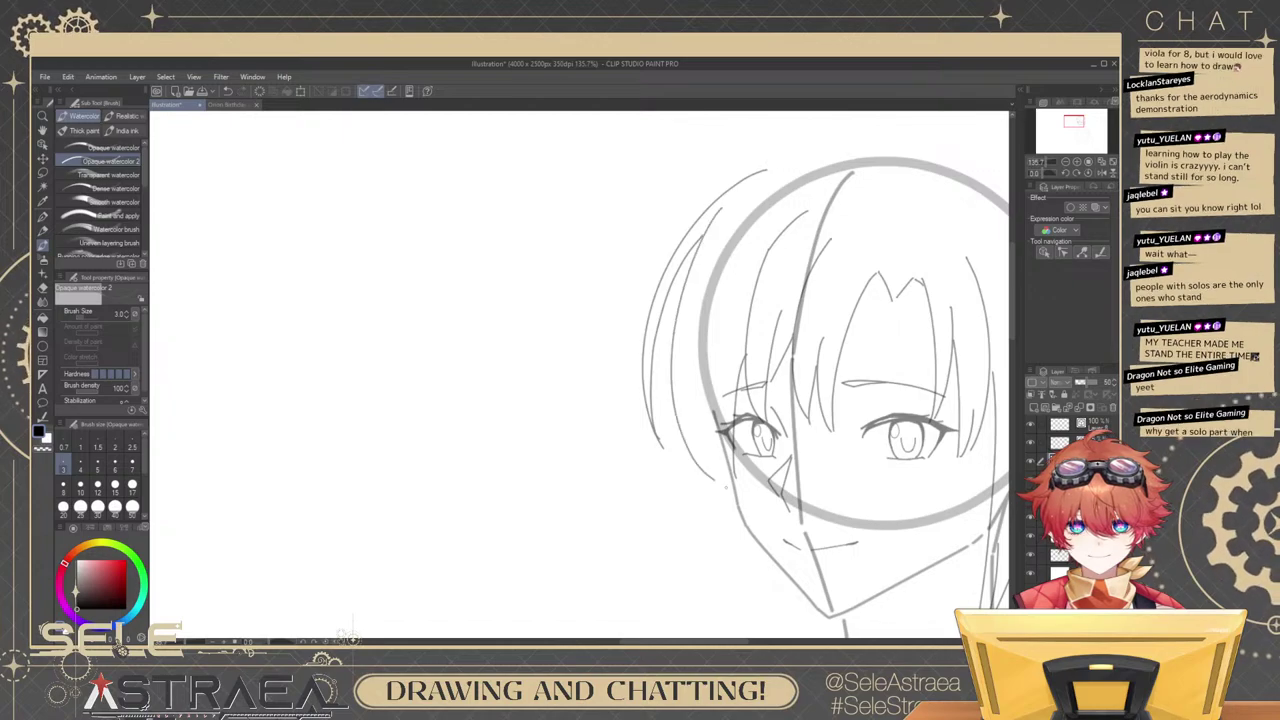
# Draw a thin inner strand of the far-side hair, curving from the head circle's edge down beside the far eye to the cheek.
pyautogui.moveTo(698, 401); pyautogui.dragTo(718, 488)
pyautogui.hotkey('ctrl', 'z')
pyautogui.moveTo(697, 381); pyautogui.dragTo(732, 483)
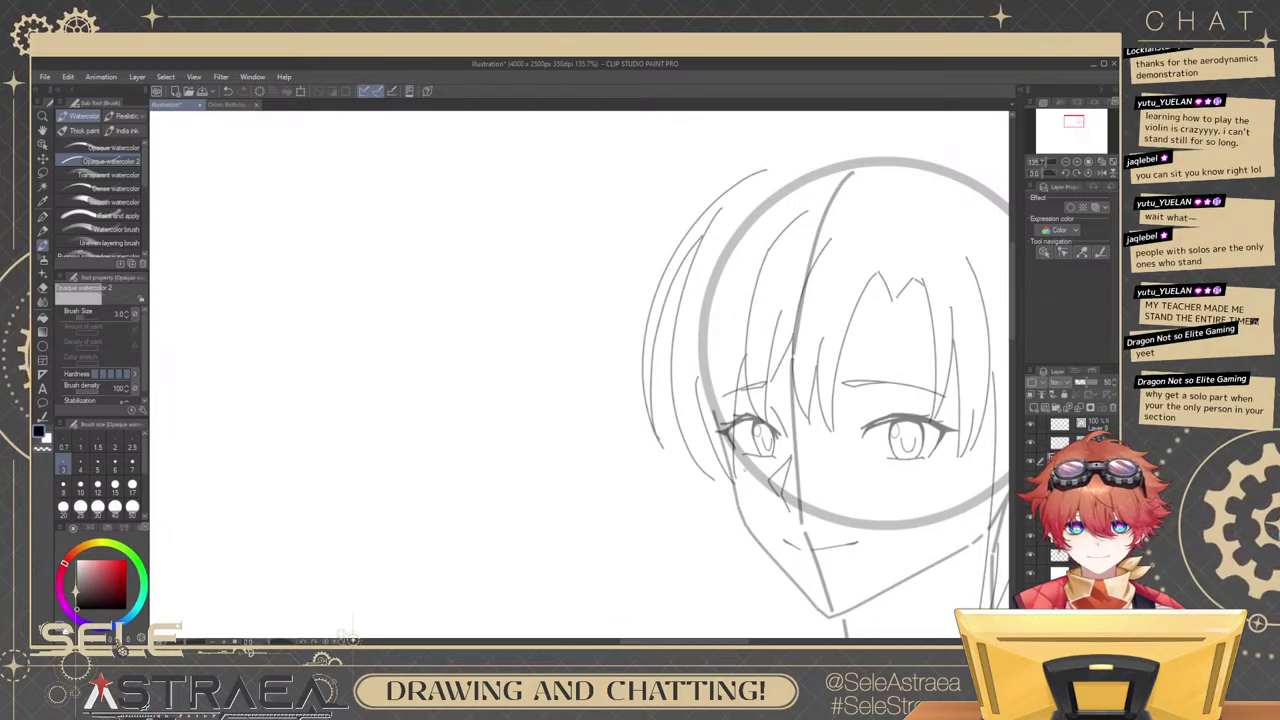
pyautogui.hotkey('ctrl', 'z')
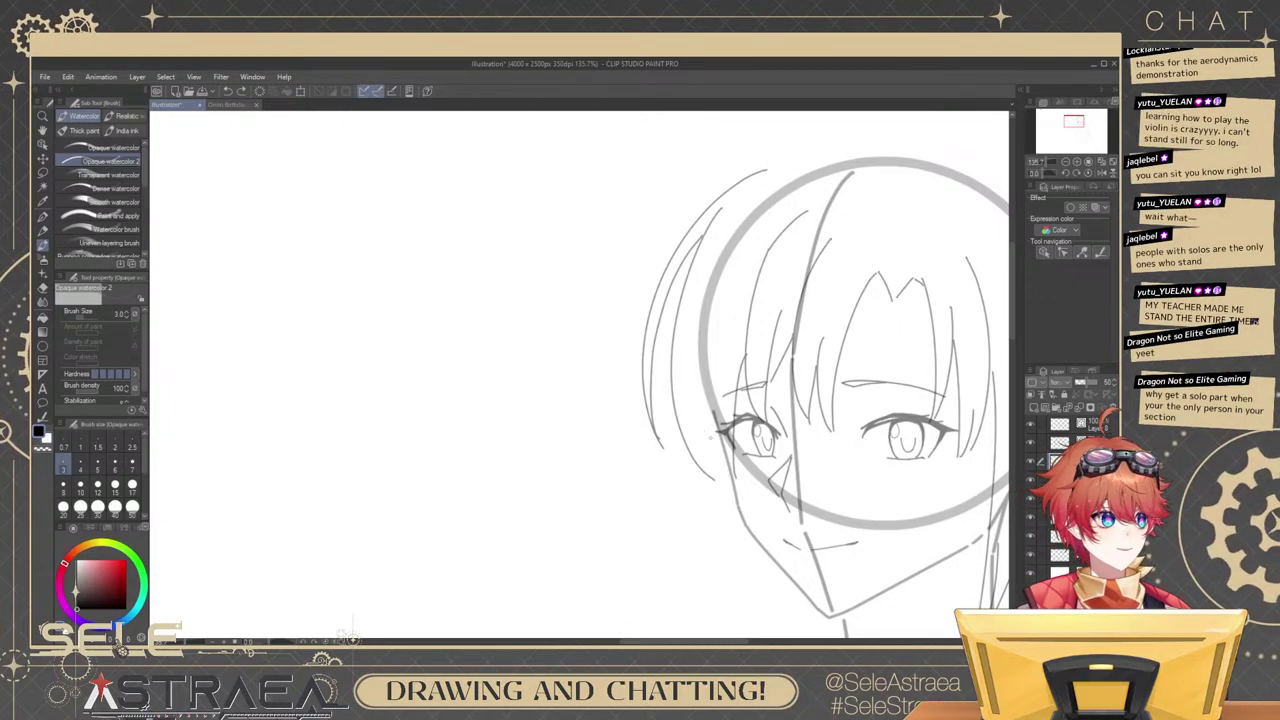
pyautogui.moveTo(734, 421); pyautogui.dragTo(725, 386)
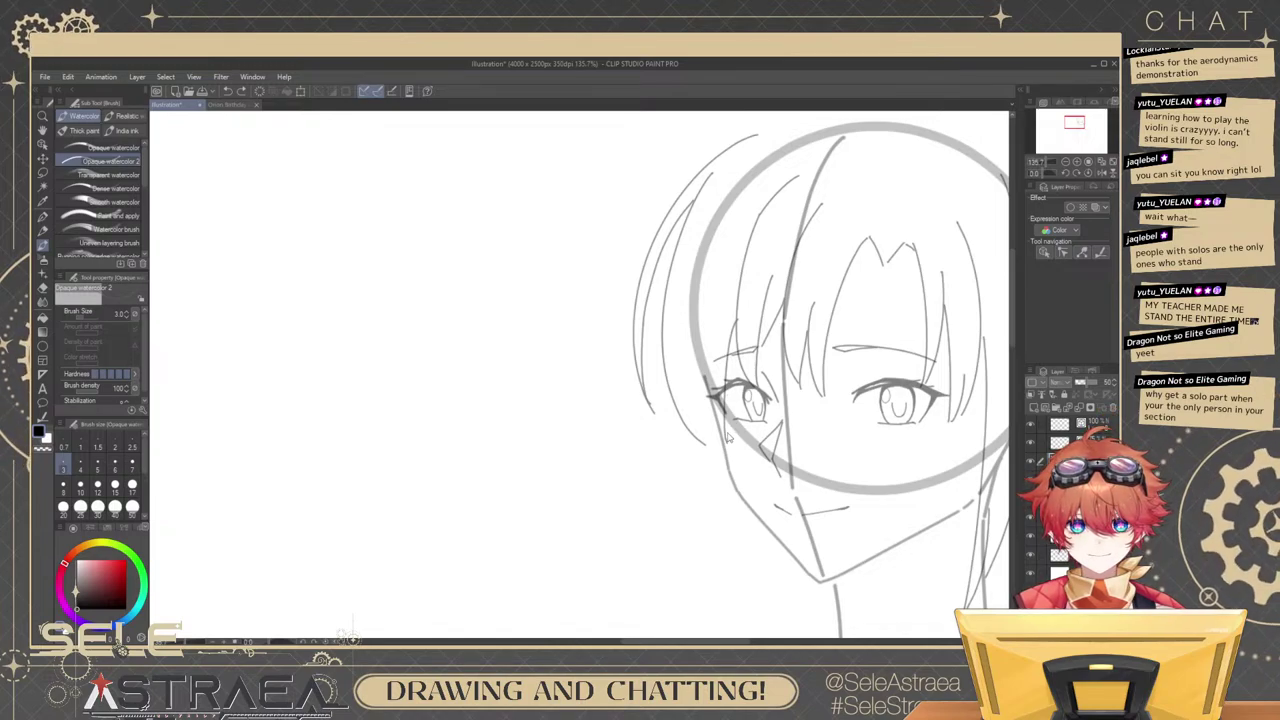
pyautogui.hotkey('ctrl', 'z')
pyautogui.moveTo(738, 298); pyautogui.dragTo(720, 466)
pyautogui.moveTo(701, 302)
pyautogui.mouseDown()
pyautogui.moveTo(702, 435)
pyautogui.moveTo(722, 470)
pyautogui.mouseUp()
pyautogui.hotkey('ctrl', 'z')
pyautogui.hotkey('ctrl', 'z')
pyautogui.moveTo(697, 291)
pyautogui.mouseDown()
pyautogui.moveTo(718, 478)
pyautogui.moveTo(716, 460)
pyautogui.mouseUp()
pyautogui.hotkey('ctrl', 'z')
pyautogui.hotkey('ctrl', 'z')
pyautogui.moveTo(690, 300)
pyautogui.mouseDown()
pyautogui.moveTo(720, 472)
pyautogui.moveTo(713, 353)
pyautogui.moveTo(765, 331)
pyautogui.moveTo(727, 525)
pyautogui.mouseUp()
pyautogui.hotkey('ctrl', 'z')
pyautogui.moveTo(712, 314); pyautogui.dragTo(727, 533)
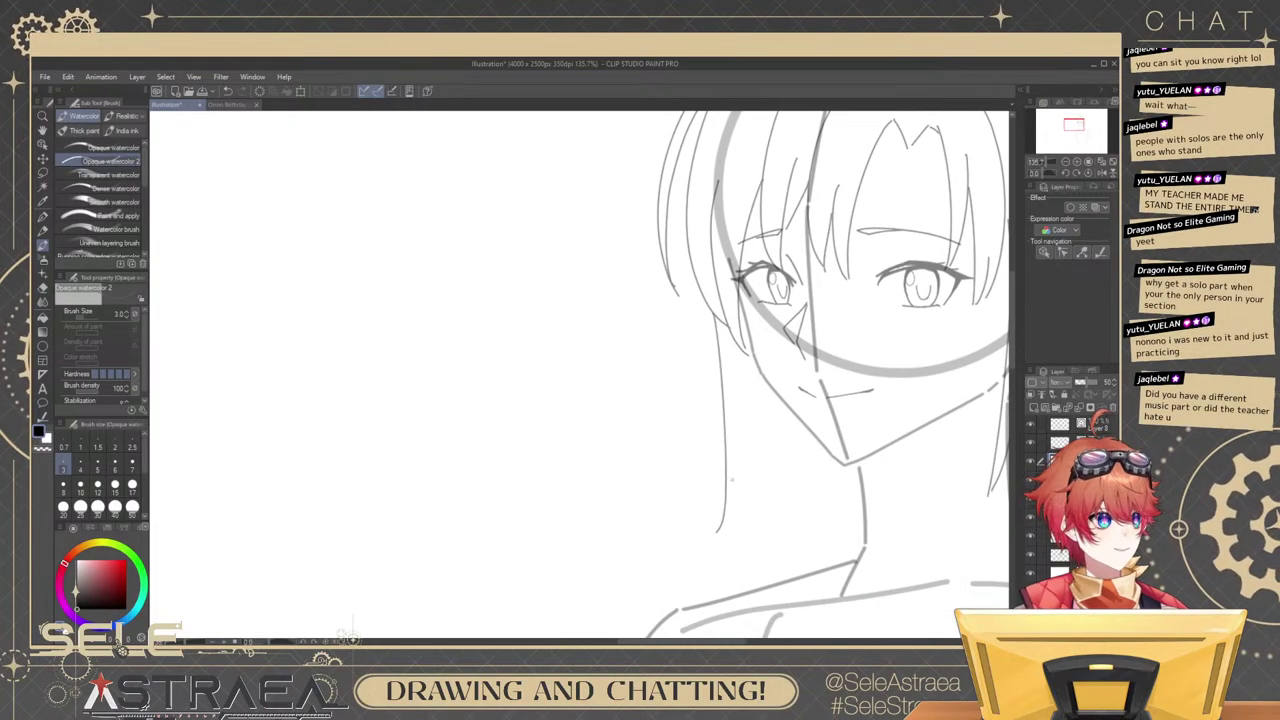
pyautogui.moveTo(759, 457); pyautogui.dragTo(769, 445)
pyautogui.hotkey('ctrl', 'z')
pyautogui.moveTo(714, 294); pyautogui.dragTo(748, 458)
pyautogui.hotkey('ctrl', 'z')
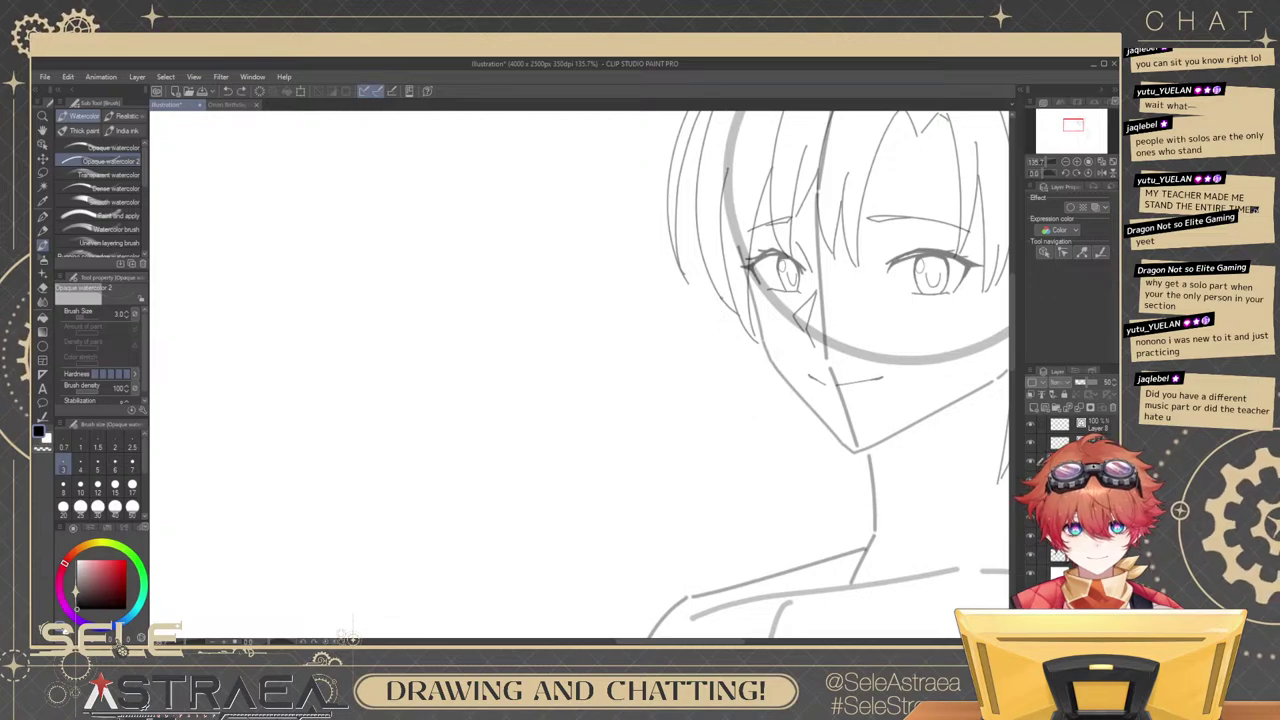
# Draw a long far-side hair lock falling from beside the cheek towards the shoulder, with a roughly parallel inner line starting at the jaw.
pyautogui.moveTo(718, 295); pyautogui.dragTo(747, 451)
pyautogui.hotkey('ctrl', 'z')
pyautogui.moveTo(752, 369); pyautogui.dragTo(722, 563)
pyautogui.moveTo(780, 461); pyautogui.dragTo(781, 423)
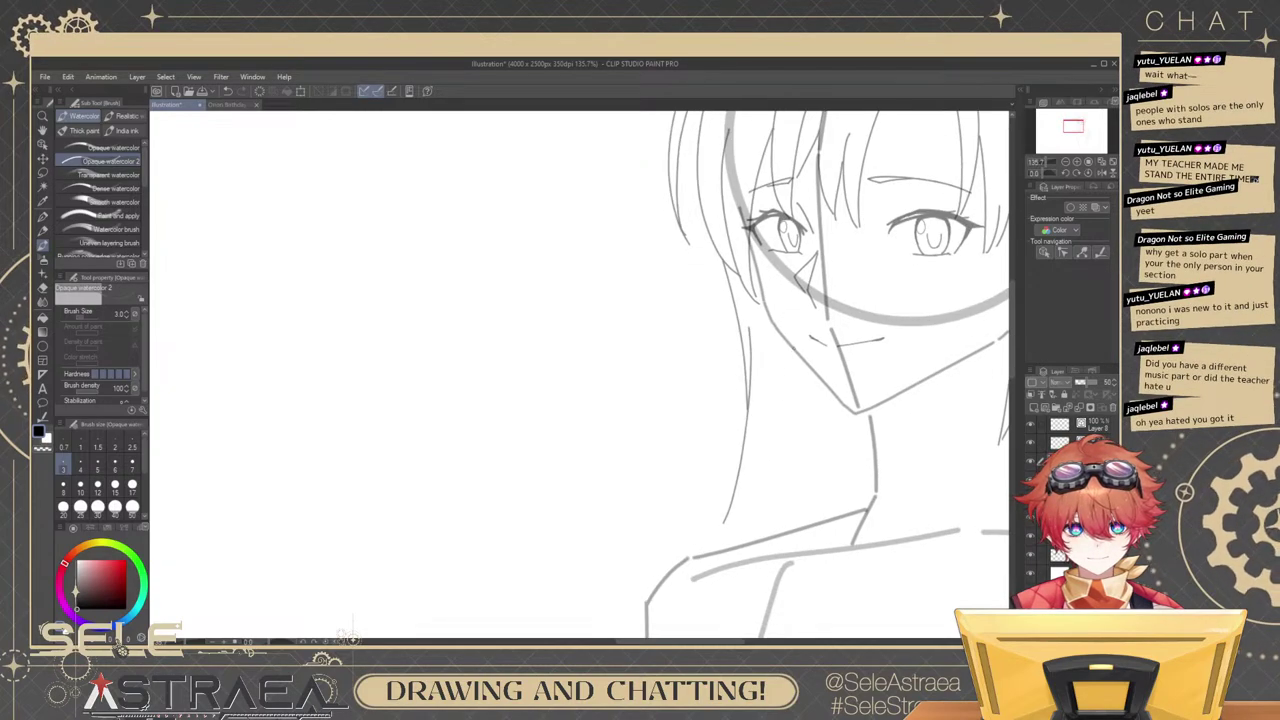
pyautogui.moveTo(792, 344); pyautogui.dragTo(753, 540)
pyautogui.hotkey('ctrl', 'z')
pyautogui.moveTo(779, 328); pyautogui.dragTo(743, 551)
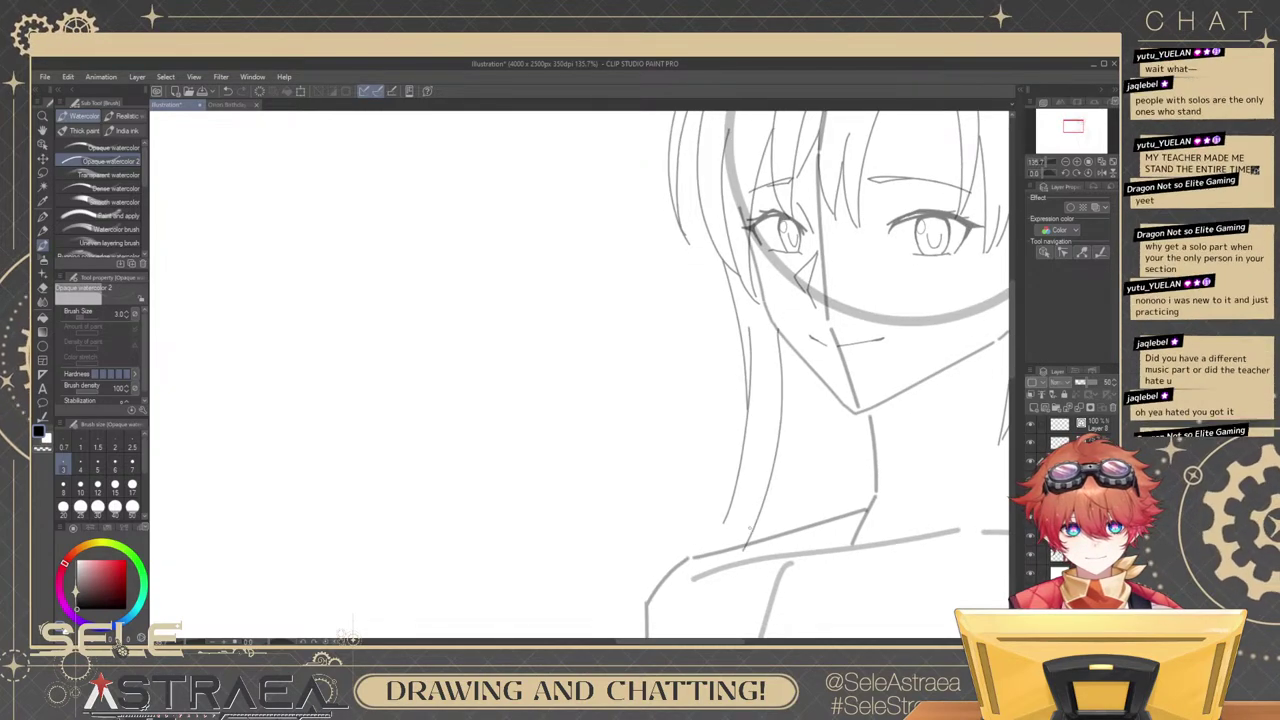
pyautogui.moveTo(831, 466)
pyautogui.mouseDown()
pyautogui.moveTo(811, 440)
pyautogui.moveTo(800, 478)
pyautogui.mouseUp()
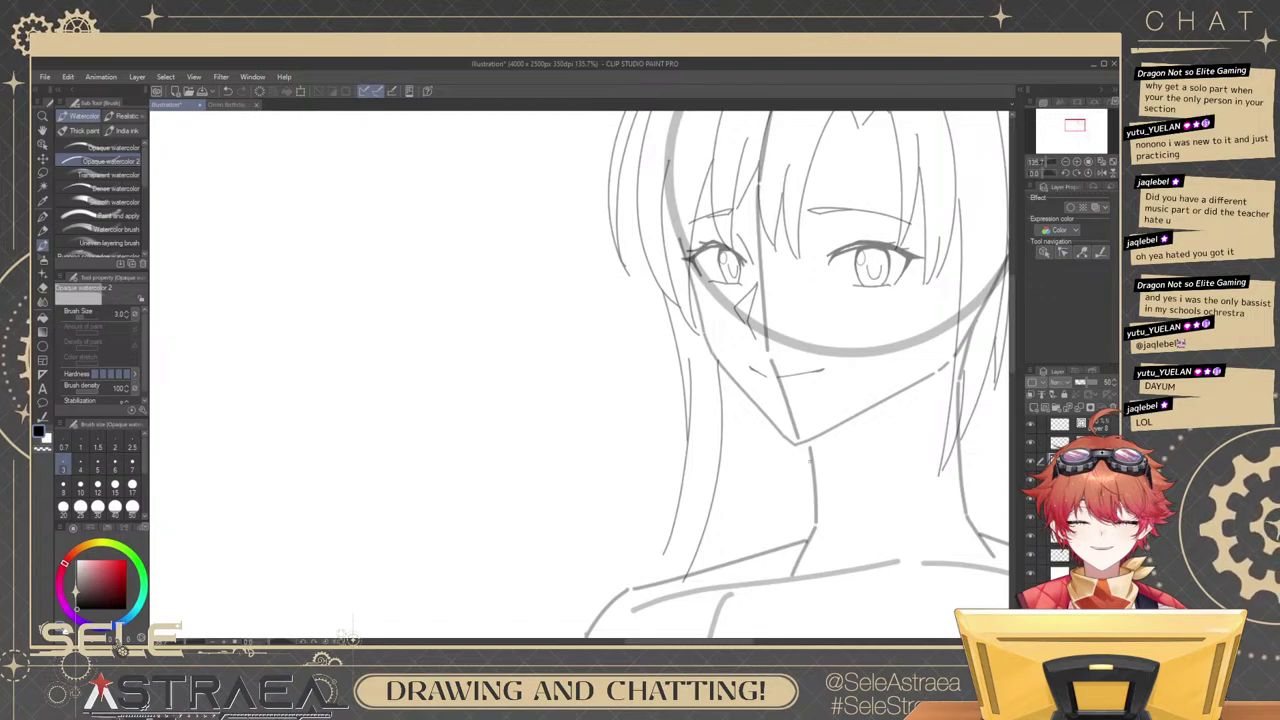
pyautogui.moveTo(832, 455)
pyautogui.mouseDown()
pyautogui.moveTo(798, 395)
pyautogui.moveTo(815, 388)
pyautogui.moveTo(836, 462)
pyautogui.moveTo(811, 469)
pyautogui.mouseUp()
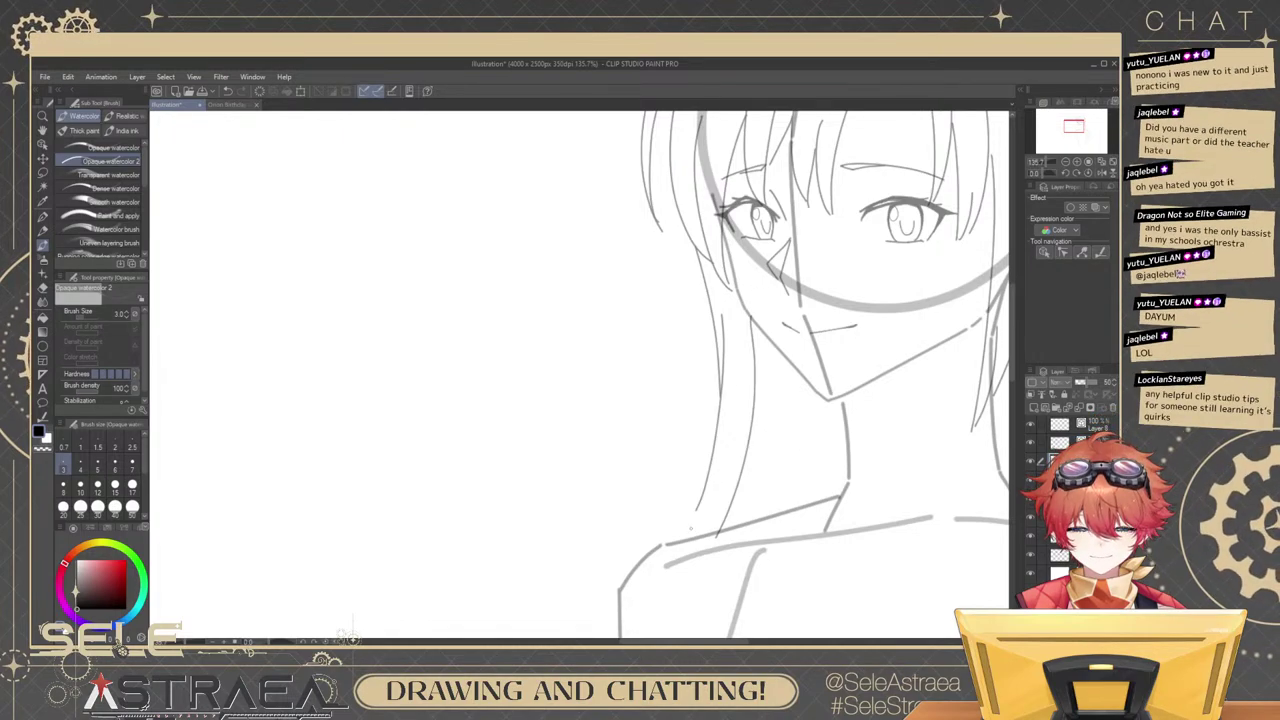
# Extend the outer line of the long far-side hair lock down to the shoulder line with a short stroke.
pyautogui.moveTo(705, 522)
pyautogui.mouseDown()
pyautogui.moveTo(762, 406)
pyautogui.moveTo(748, 426)
pyautogui.moveTo(762, 376)
pyautogui.mouseUp()
pyautogui.scroll(3, 740, 422)
pyautogui.hotkey('ctrl', 'z')
pyautogui.hotkey('ctrl', 'z')
pyautogui.hotkey('ctrl', 'z')
pyautogui.moveTo(746, 430); pyautogui.dragTo(767, 370)
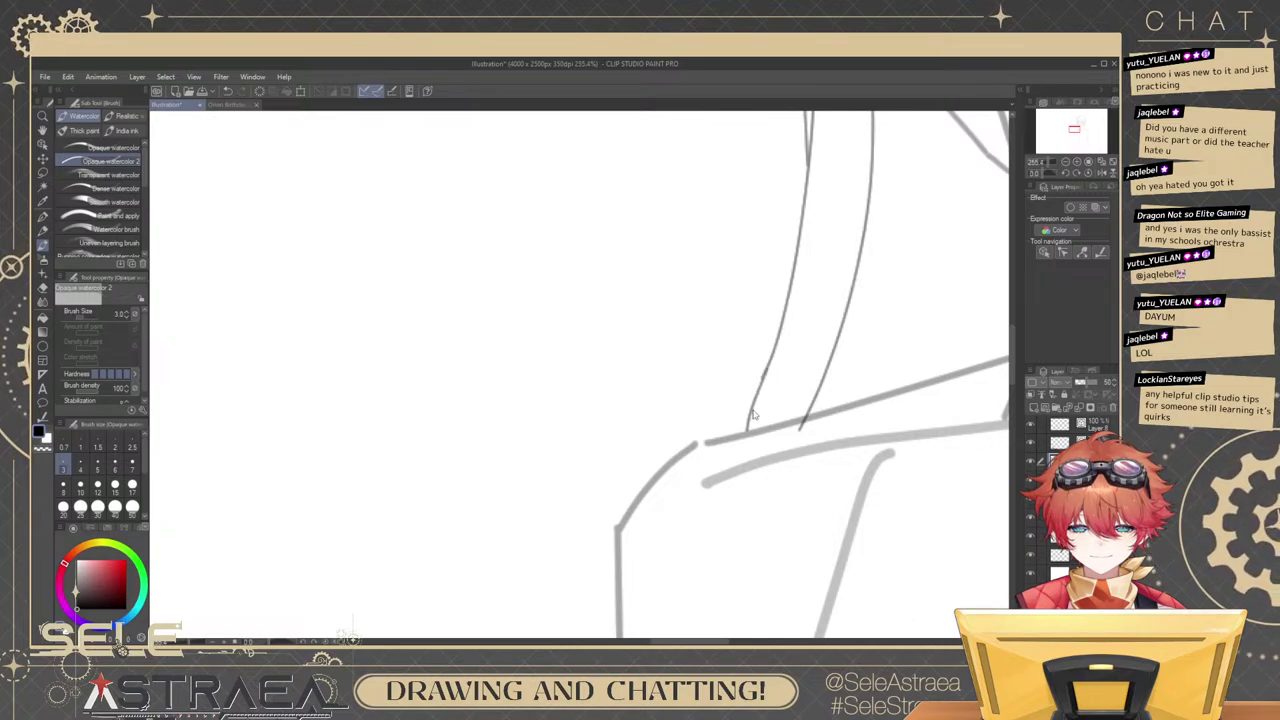
pyautogui.hotkey('ctrl', 'z')
pyautogui.moveTo(746, 428); pyautogui.dragTo(767, 368)
pyautogui.hotkey('ctrl', 'z')
pyautogui.moveTo(751, 428); pyautogui.dragTo(763, 382)
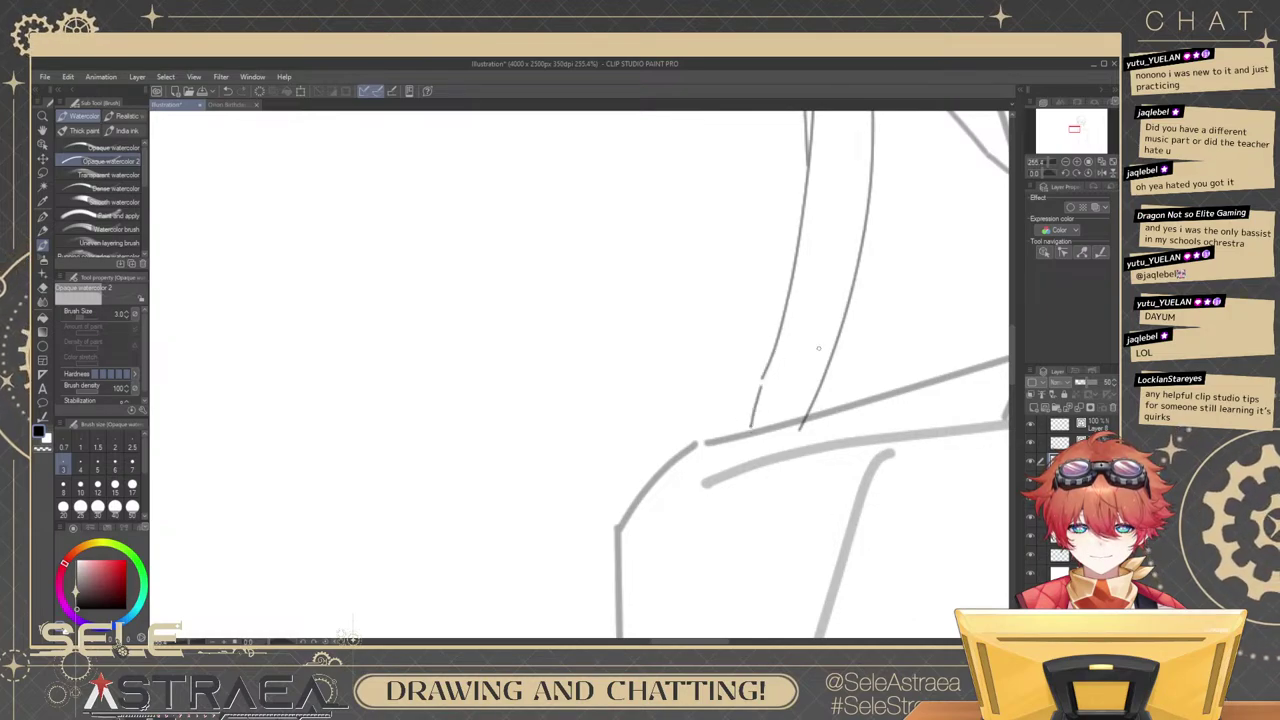
pyautogui.hotkey('ctrl', 'z')
pyautogui.moveTo(749, 428); pyautogui.dragTo(764, 370)
# Replace the inner line of the far-side lock with a smoother stroke from the jaw down to the shoulder line.
pyautogui.moveTo(908, 191); pyautogui.dragTo(824, 385)
pyautogui.scroll(-1, 797, 328)
pyautogui.hotkey('ctrl', 'z')
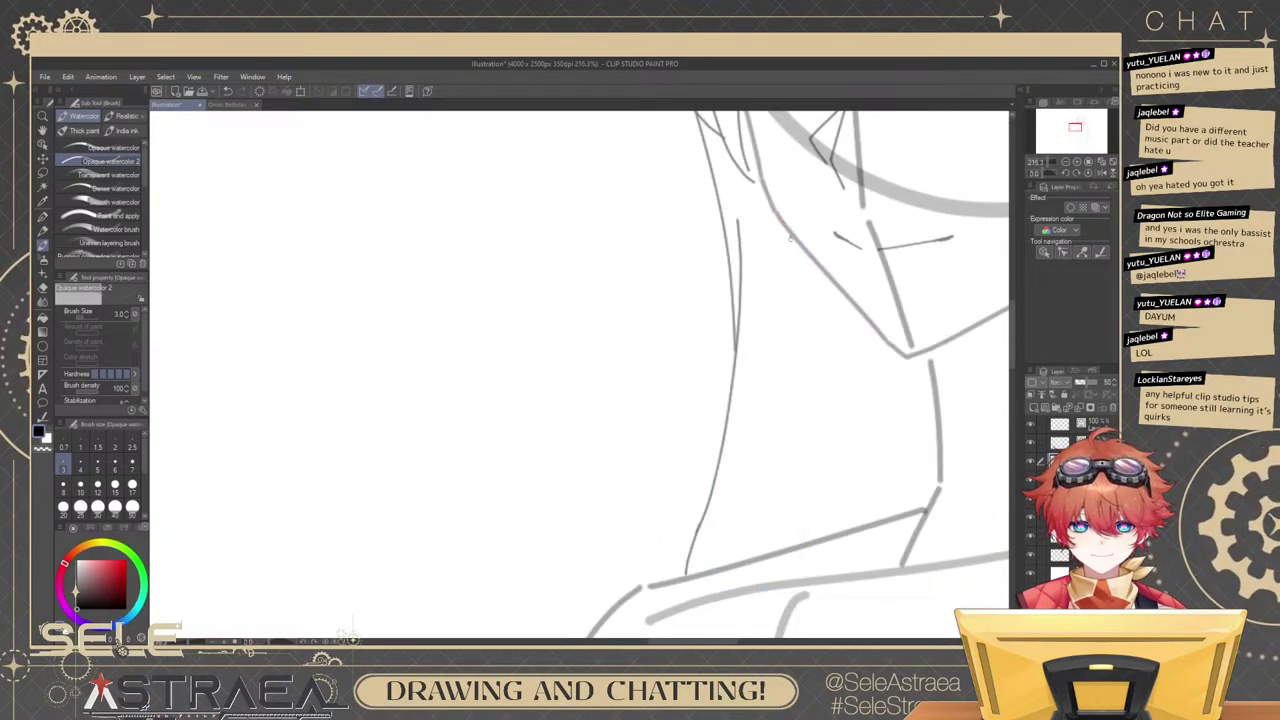
pyautogui.hotkey('ctrl', 'z')
pyautogui.moveTo(789, 237); pyautogui.dragTo(755, 553)
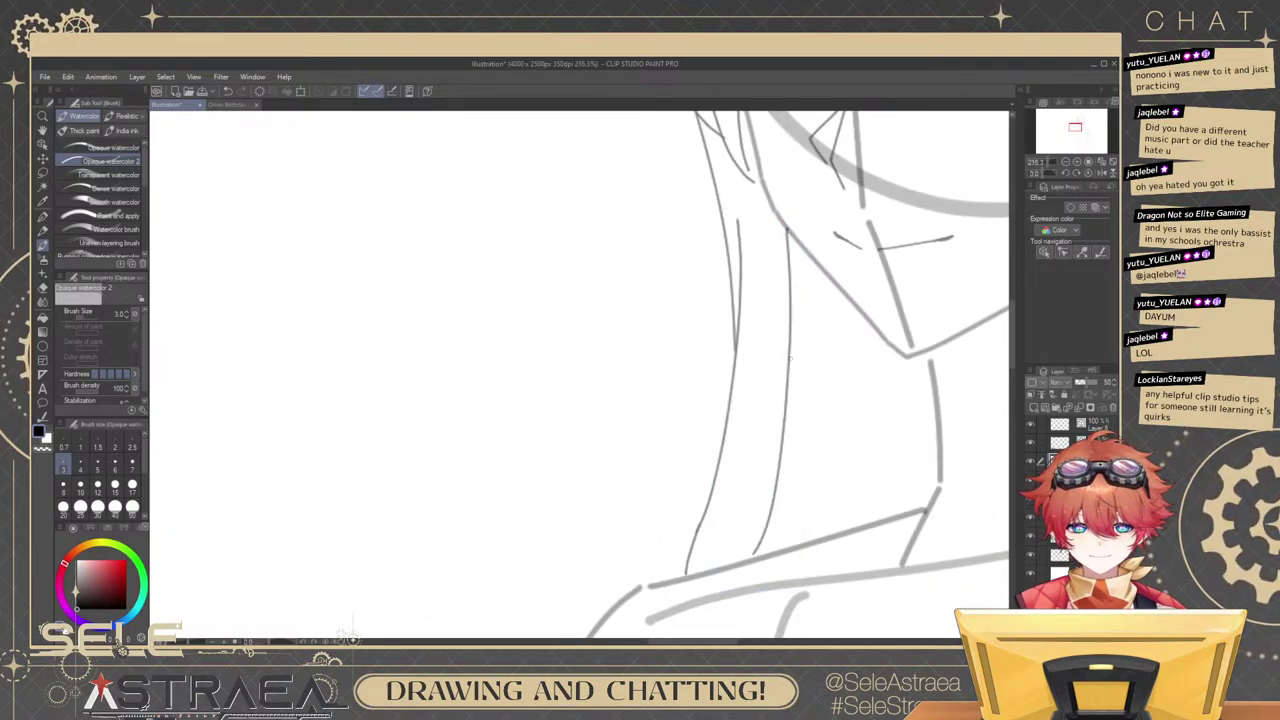
# Draw a second hair strand from under the far jaw to the shoulder, with a short stroke joining it partway down.
pyautogui.moveTo(808, 304); pyautogui.dragTo(792, 516)
pyautogui.hotkey('ctrl', 'z')
pyautogui.moveTo(814, 322); pyautogui.dragTo(794, 536)
pyautogui.moveTo(826, 280); pyautogui.dragTo(804, 505)
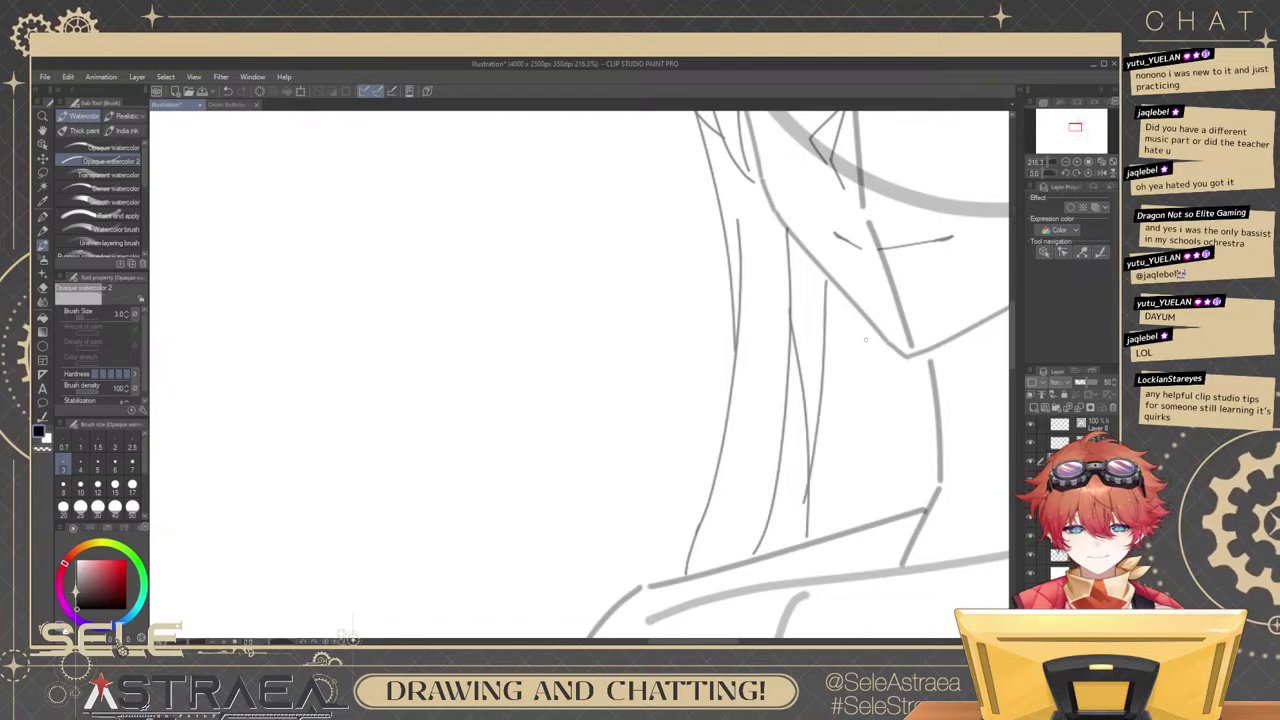
pyautogui.hotkey('ctrl', 'z')
pyautogui.moveTo(846, 290); pyautogui.dragTo(822, 546)
pyautogui.moveTo(860, 313); pyautogui.dragTo(834, 442)
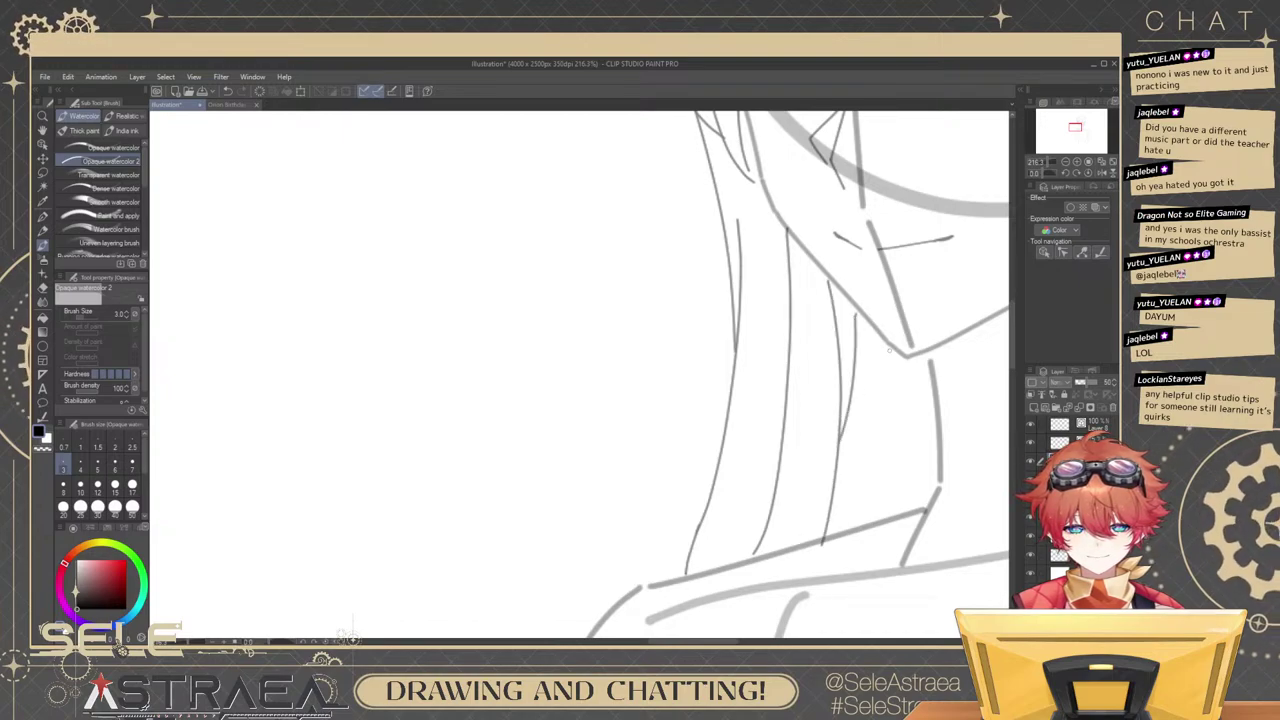
# Draw a hair line from just beside the chin down along the far side of the neck to the shoulder.
pyautogui.moveTo(889, 345); pyautogui.dragTo(903, 490)
pyautogui.moveTo(905, 374); pyautogui.dragTo(905, 422)
pyautogui.hotkey('ctrl', 'z')
pyautogui.hotkey('ctrl', 'z')
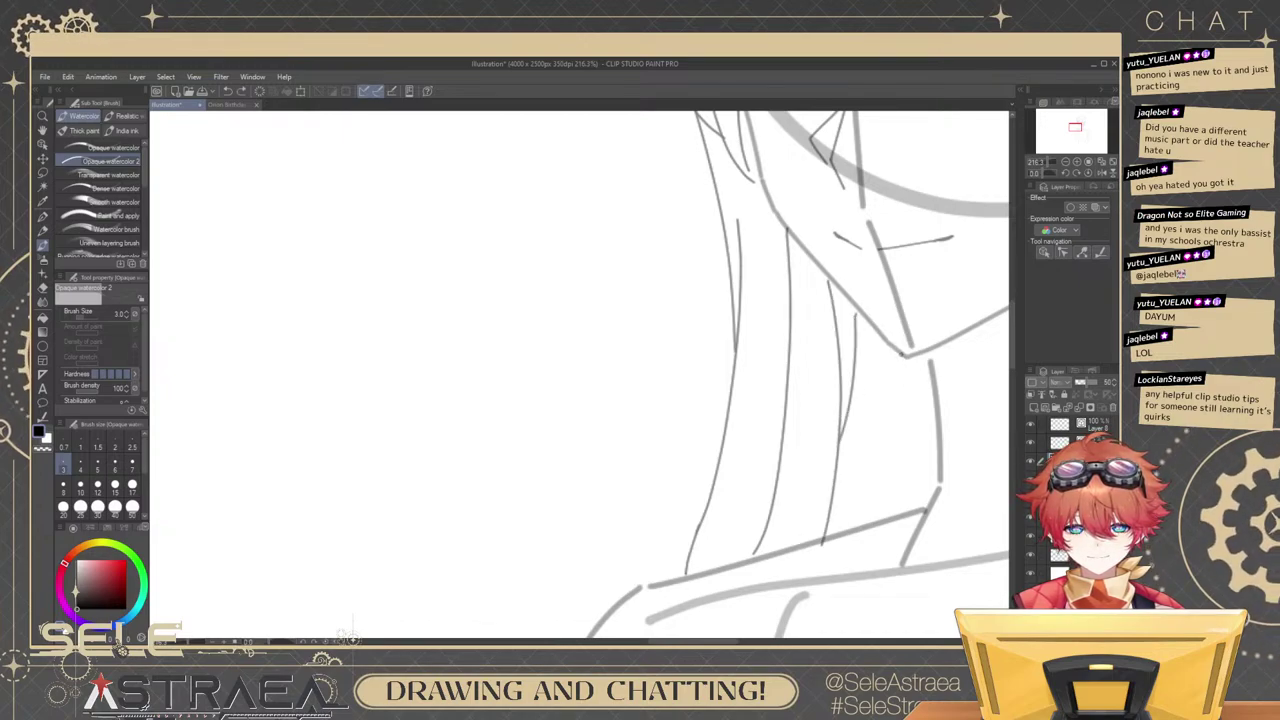
pyautogui.moveTo(902, 355); pyautogui.dragTo(913, 494)
pyautogui.scroll(-5, 893, 331)
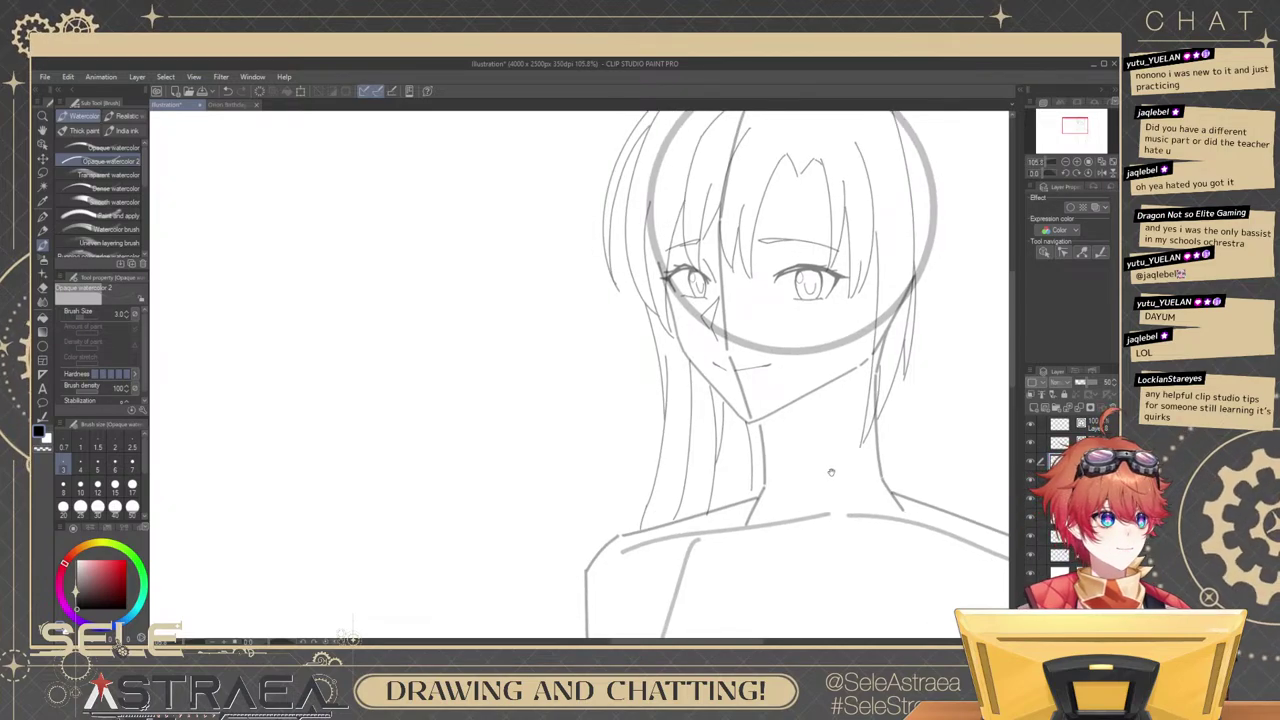
# Extend the long far-side hair lock past the shoulder line, tapering to a point over the upper chest.
pyautogui.scroll(4, 798, 494)
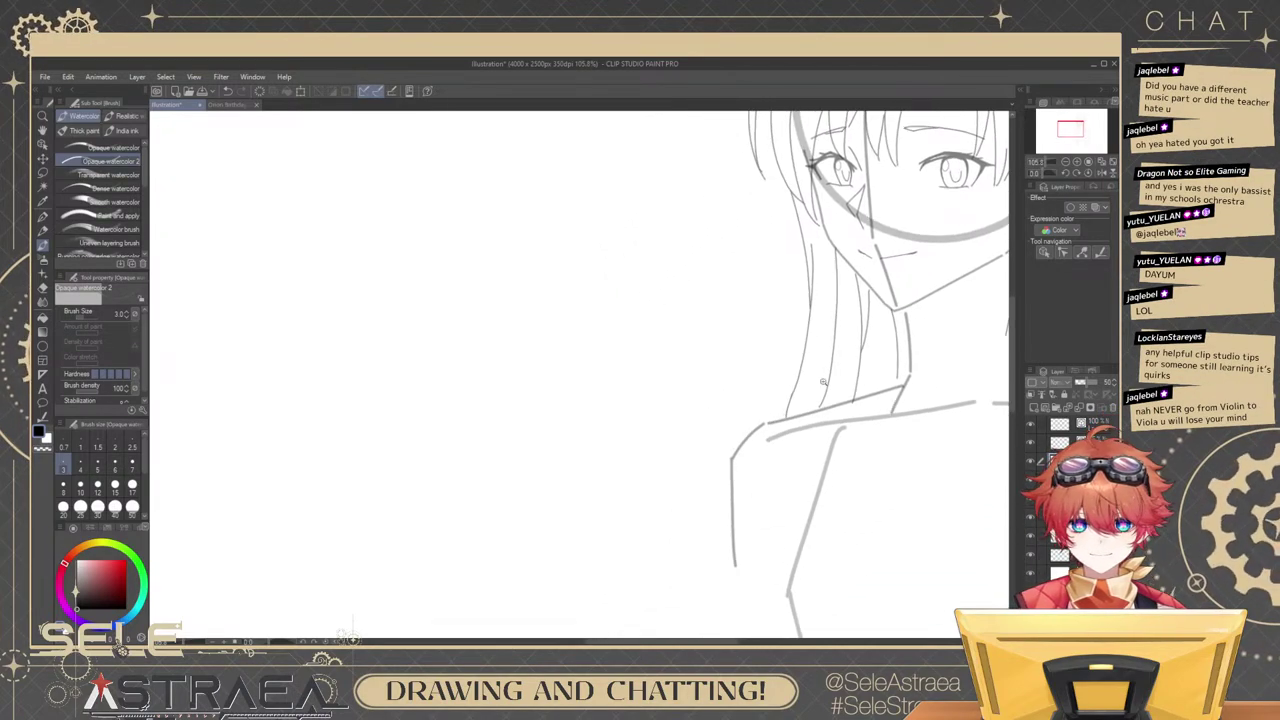
pyautogui.moveTo(791, 358)
pyautogui.mouseDown()
pyautogui.moveTo(780, 526)
pyautogui.moveTo(778, 510)
pyautogui.mouseUp()
pyautogui.hotkey('ctrl', 'z')
pyautogui.moveTo(839, 348); pyautogui.dragTo(784, 503)
pyautogui.scroll(-5, 905, 306)
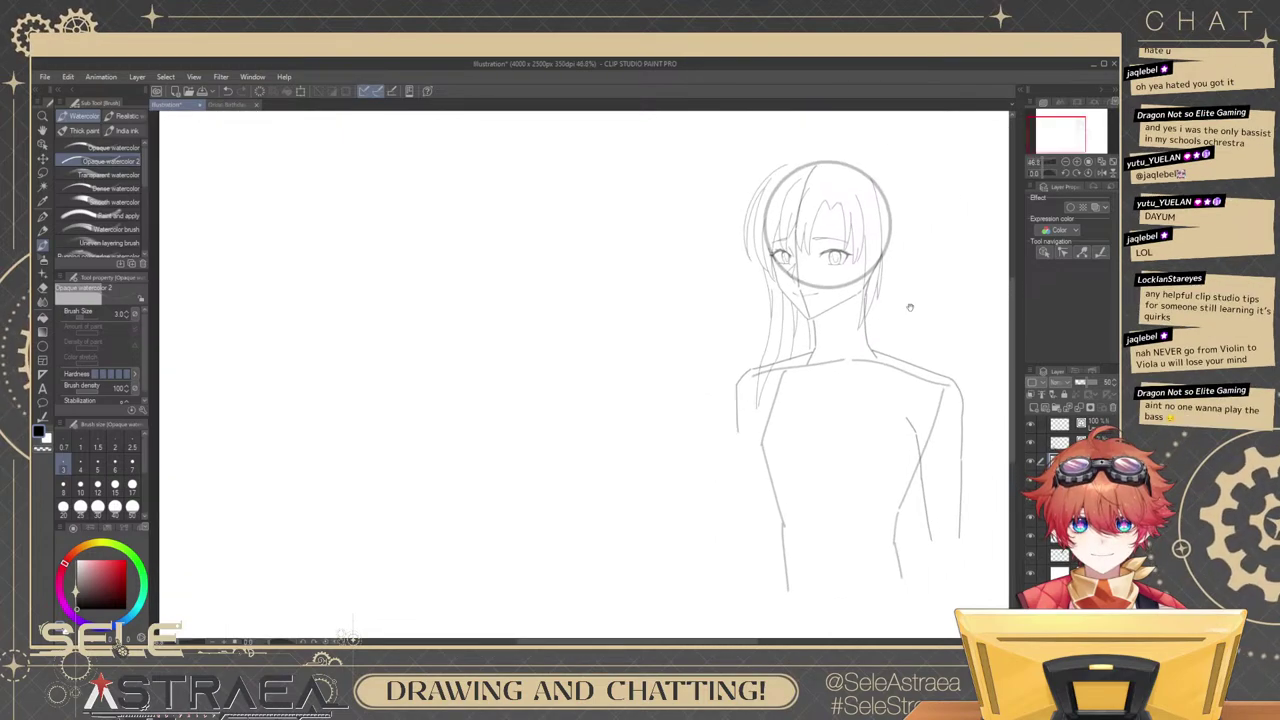
pyautogui.scroll(3, 890, 292)
pyautogui.moveTo(884, 336)
pyautogui.mouseDown()
pyautogui.moveTo(857, 371)
pyautogui.moveTo(860, 403)
pyautogui.mouseUp()
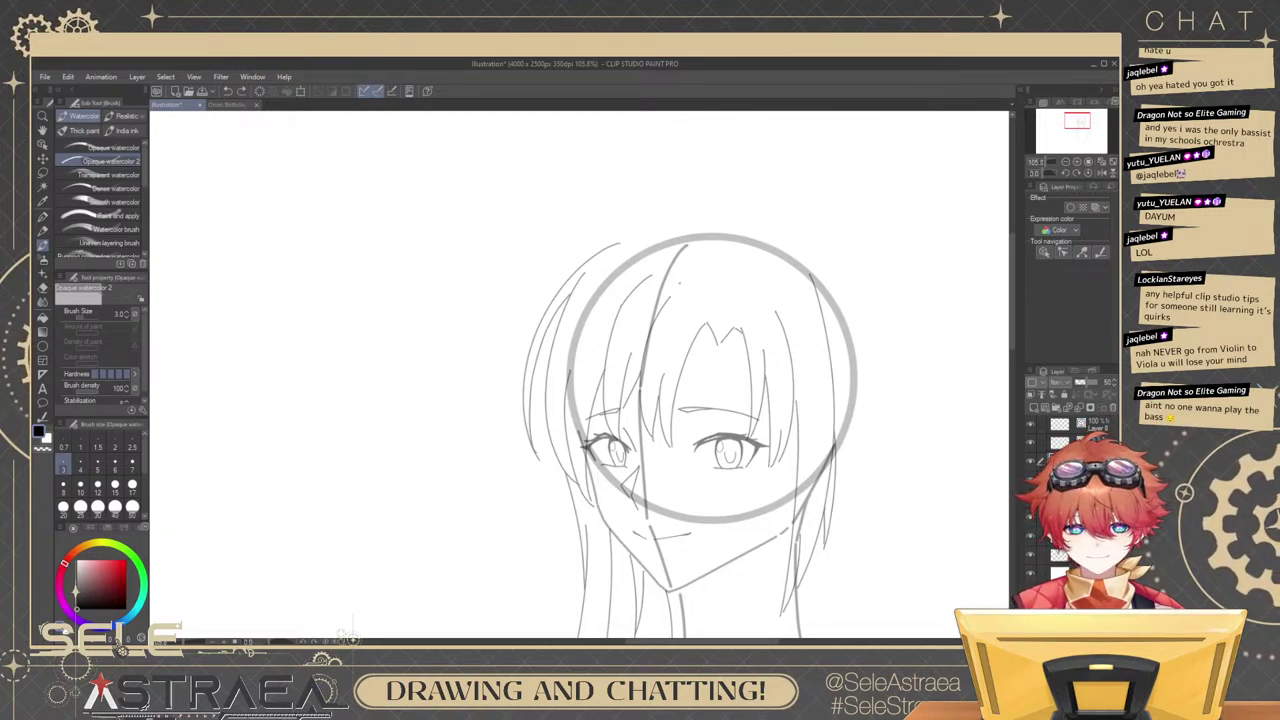
pyautogui.hotkey('ctrl', 'z')
pyautogui.moveTo(630, 228)
pyautogui.mouseDown()
pyautogui.moveTo(713, 217)
pyautogui.moveTo(821, 265)
pyautogui.mouseUp()
pyautogui.hotkey('ctrl', 'z')
pyautogui.moveTo(724, 216); pyautogui.dragTo(857, 297)
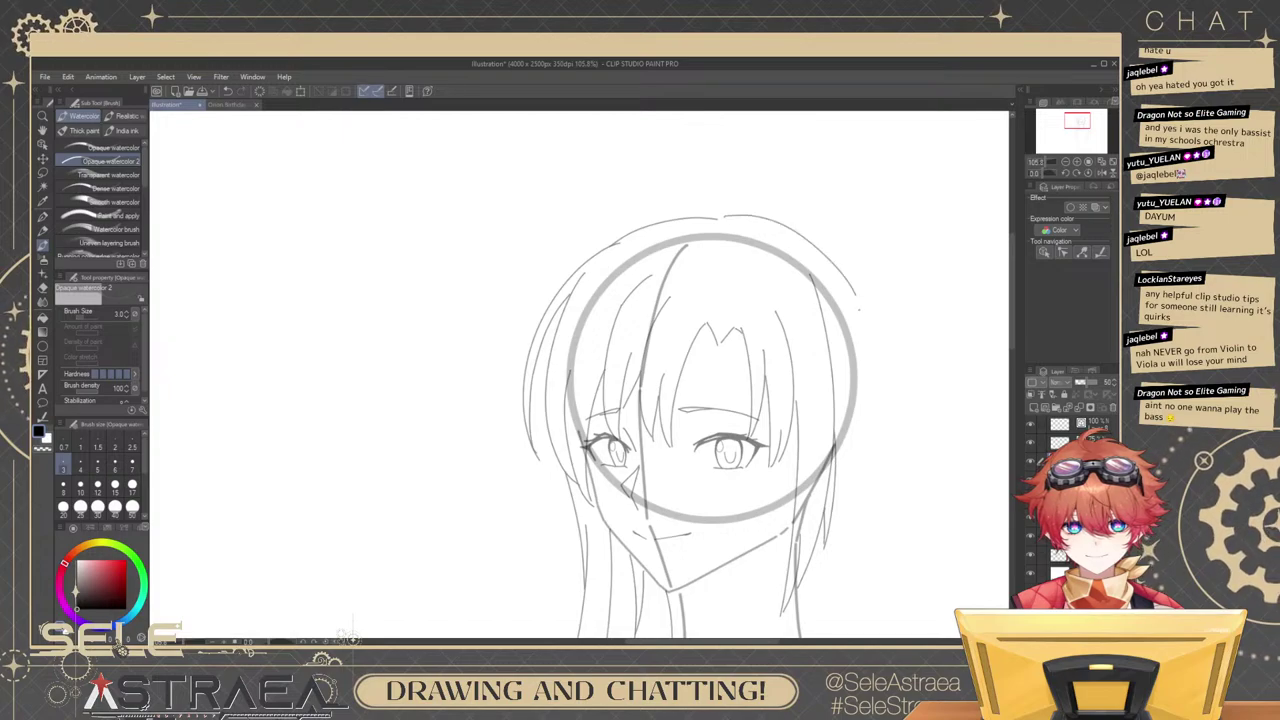
pyautogui.hotkey('ctrl', 'z')
pyautogui.hotkey('ctrl', 'z')
pyautogui.moveTo(612, 244); pyautogui.dragTo(742, 213)
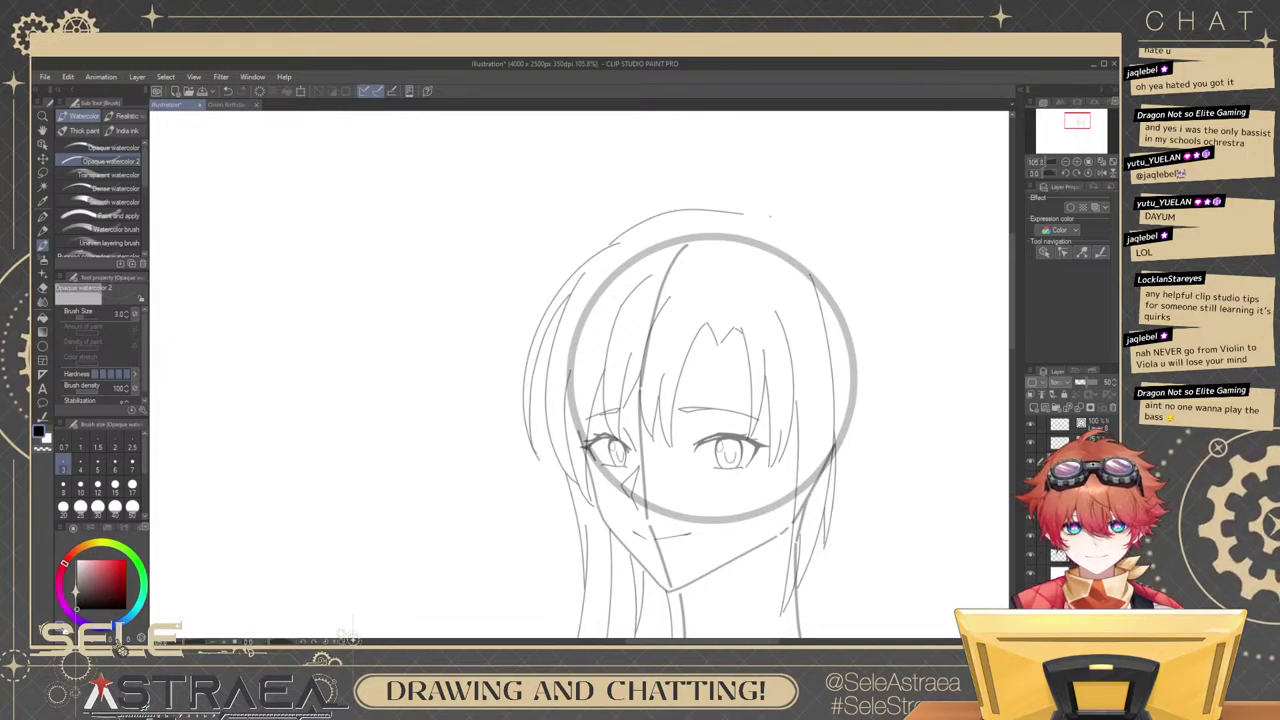
pyautogui.hotkey('ctrl', 'z')
pyautogui.moveTo(612, 246); pyautogui.dragTo(778, 214)
pyautogui.hotkey('ctrl', 'z')
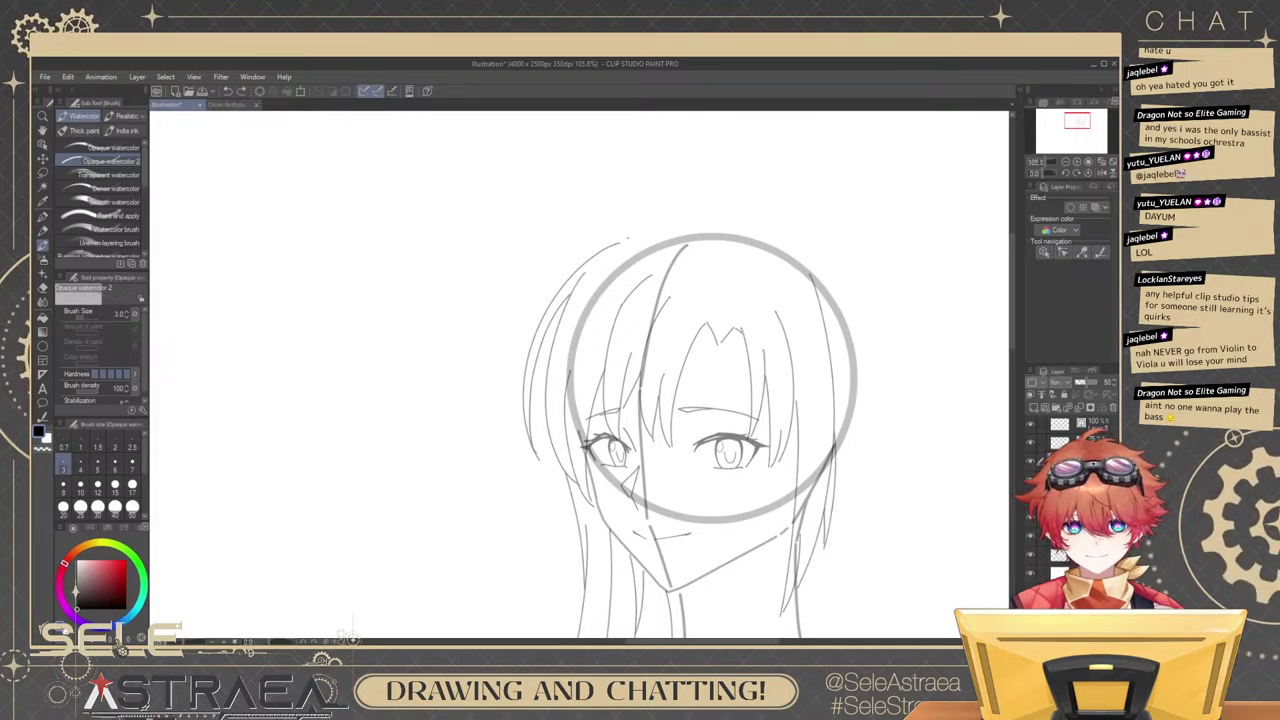
pyautogui.moveTo(616, 244)
pyautogui.mouseDown()
pyautogui.moveTo(710, 216)
pyautogui.moveTo(772, 222)
pyautogui.moveTo(866, 330)
pyautogui.mouseUp()
pyautogui.hotkey('ctrl', 'z')
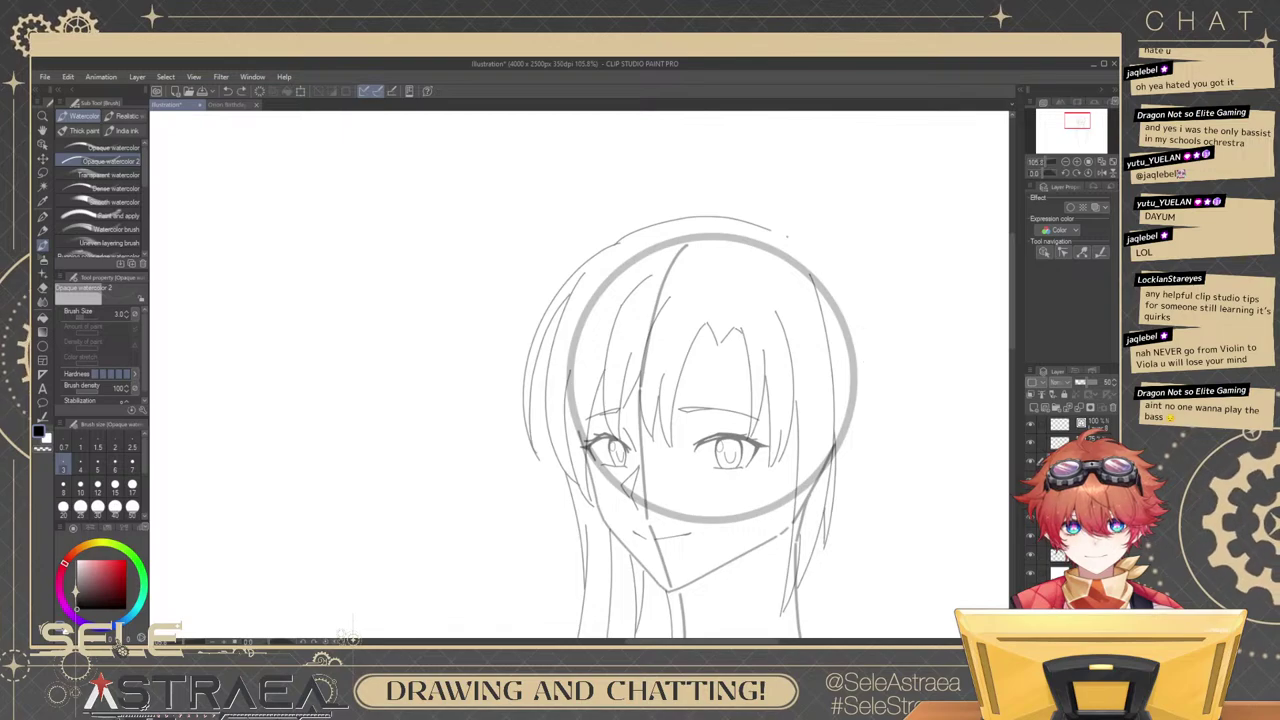
pyautogui.keyDown('ctrl'); pyautogui.click(769, 232); pyautogui.keyUp('ctrl')
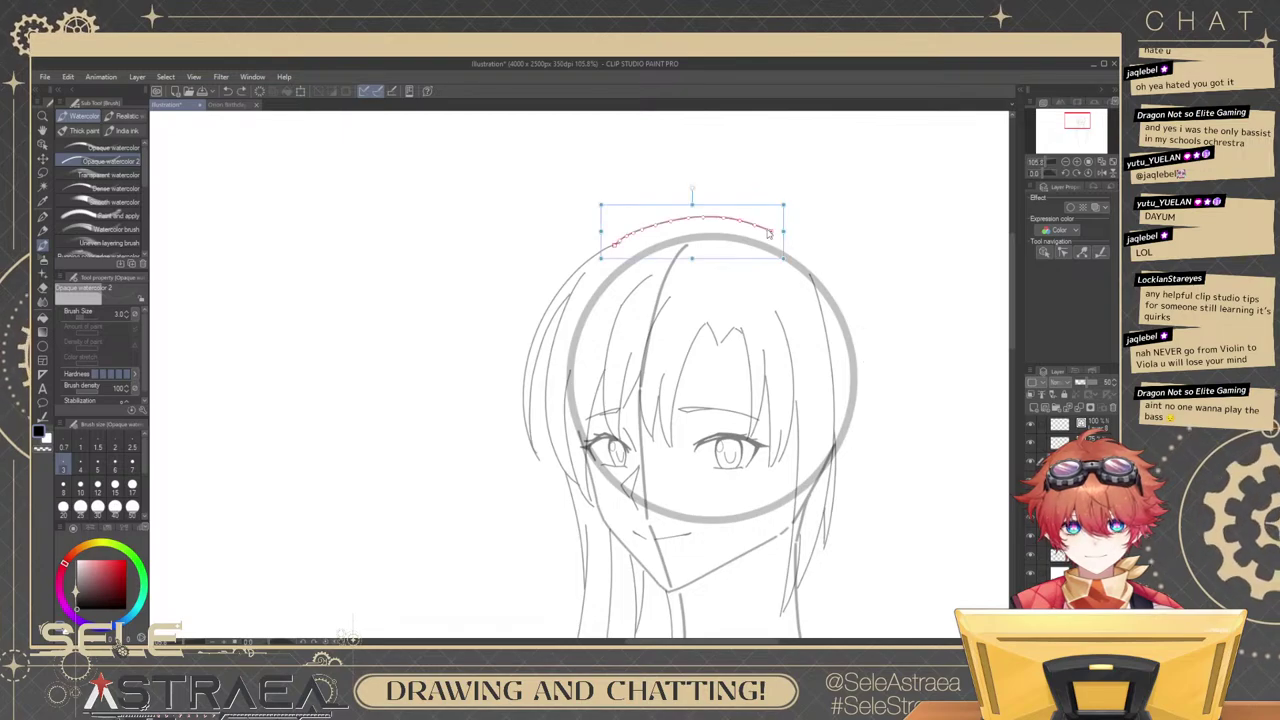
pyautogui.hotkey('ctrl', 'z')
pyautogui.click(763, 226)
# Rotate the canvas and draw the crown outline above the head circle, joining the top of the far-side outer hair.
pyautogui.moveTo(785, 222); pyautogui.dragTo(590, 150)
pyautogui.moveTo(647, 316); pyautogui.dragTo(830, 441)
pyautogui.scroll(2, 754, 309)
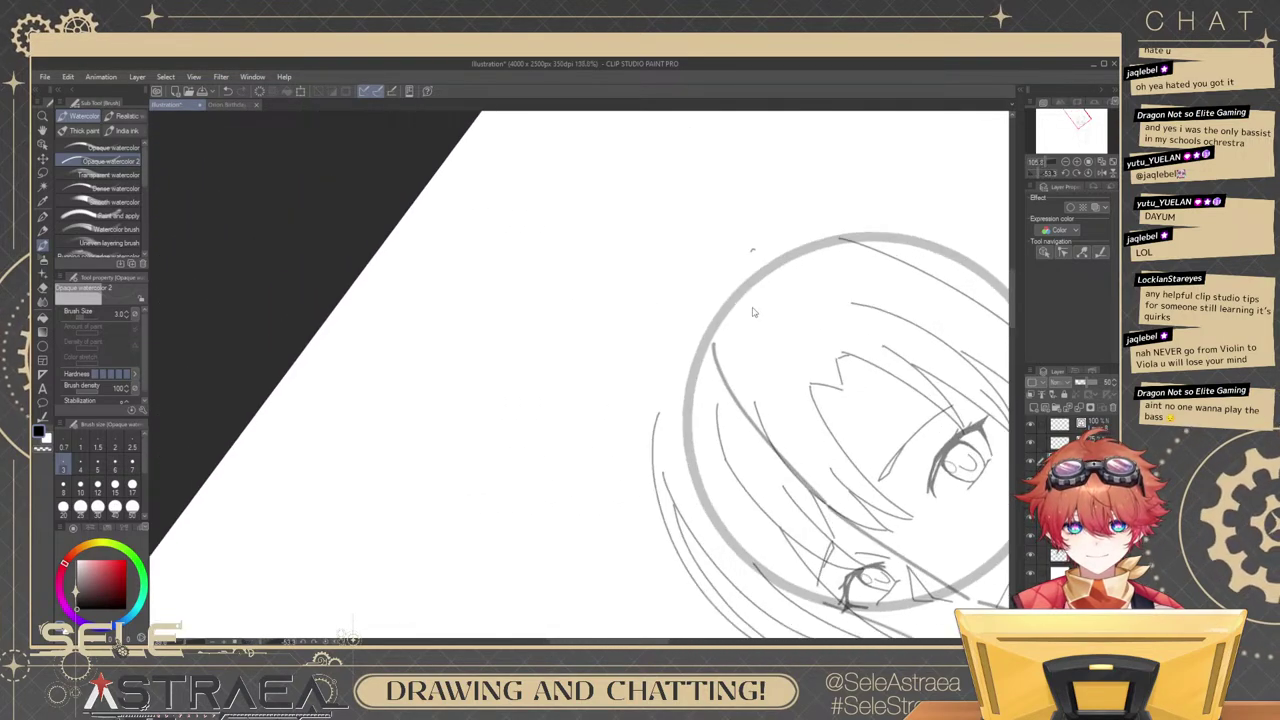
pyautogui.moveTo(757, 241)
pyautogui.mouseDown()
pyautogui.moveTo(651, 434)
pyautogui.moveTo(664, 351)
pyautogui.moveTo(661, 455)
pyautogui.moveTo(735, 247)
pyautogui.moveTo(655, 438)
pyautogui.moveTo(654, 368)
pyautogui.moveTo(646, 472)
pyautogui.mouseUp()
pyautogui.hotkey('ctrl', 'z')
pyautogui.hotkey('ctrl', 'z')
pyautogui.hotkey('ctrl', 'z')
pyautogui.hotkey('ctrl', 'z')
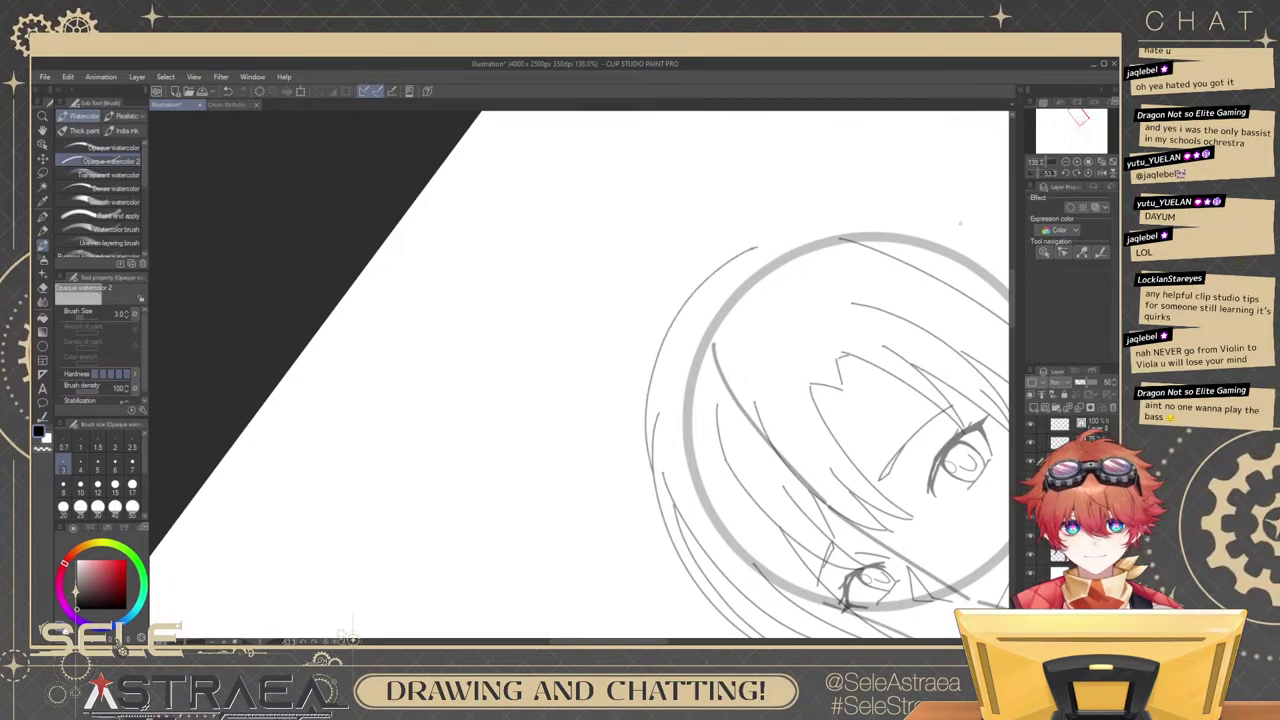
# Straighten the rotated canvas and examine the hair outlines around the head, neck and shoulders at different magnifications.
pyautogui.moveTo(836, 257); pyautogui.dragTo(807, 304)
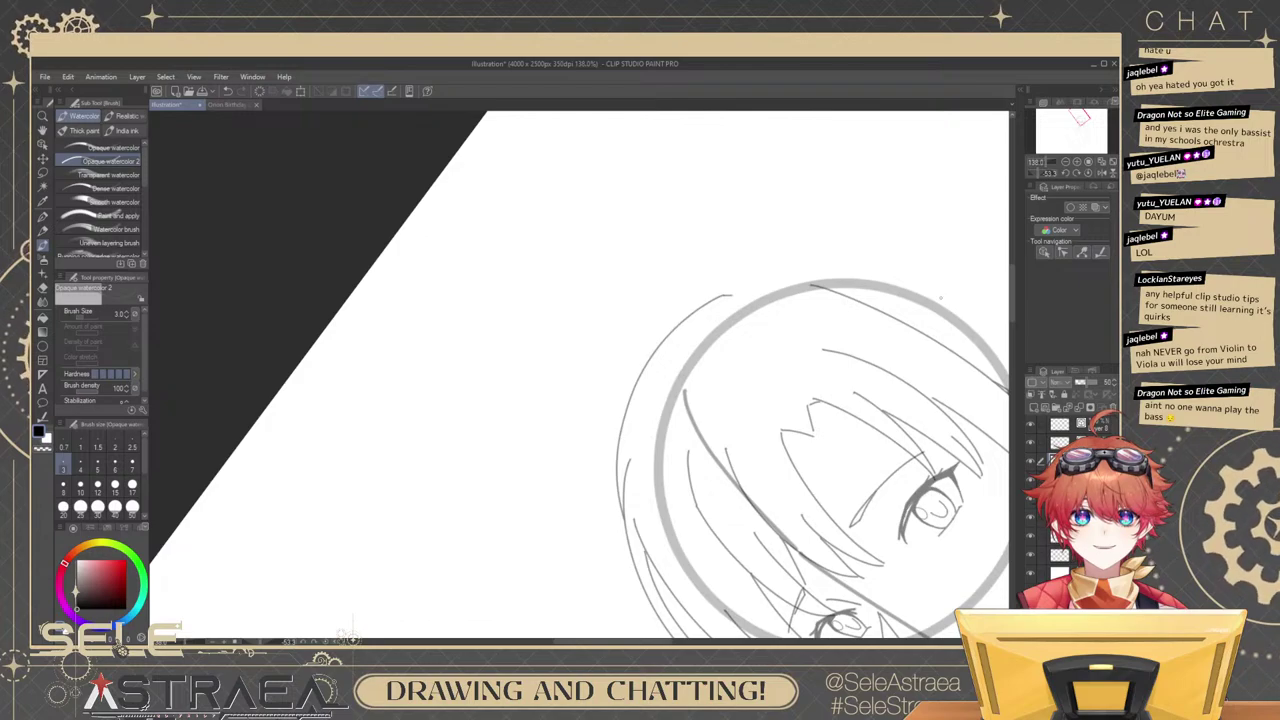
pyautogui.click(1088, 175)
pyautogui.moveTo(852, 458); pyautogui.dragTo(900, 229)
pyautogui.moveTo(889, 526); pyautogui.dragTo(886, 356)
pyautogui.moveTo(914, 288); pyautogui.dragTo(865, 382)
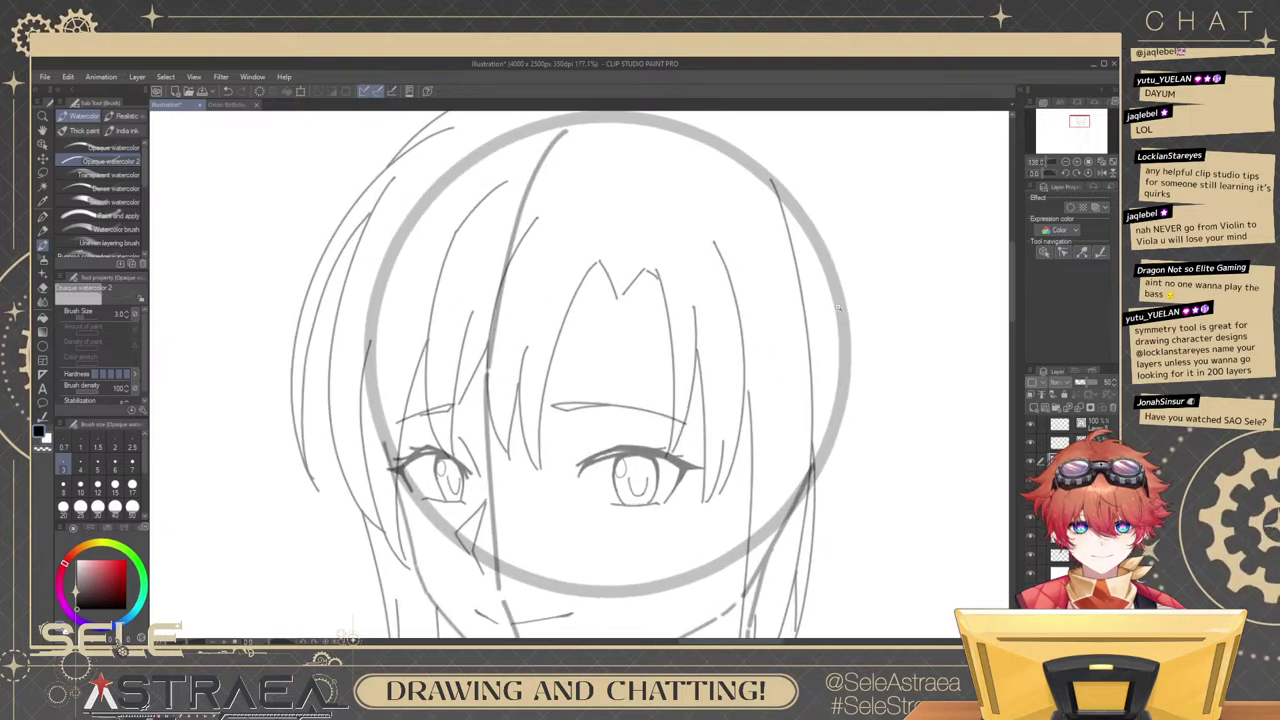
pyautogui.scroll(3, 876, 372)
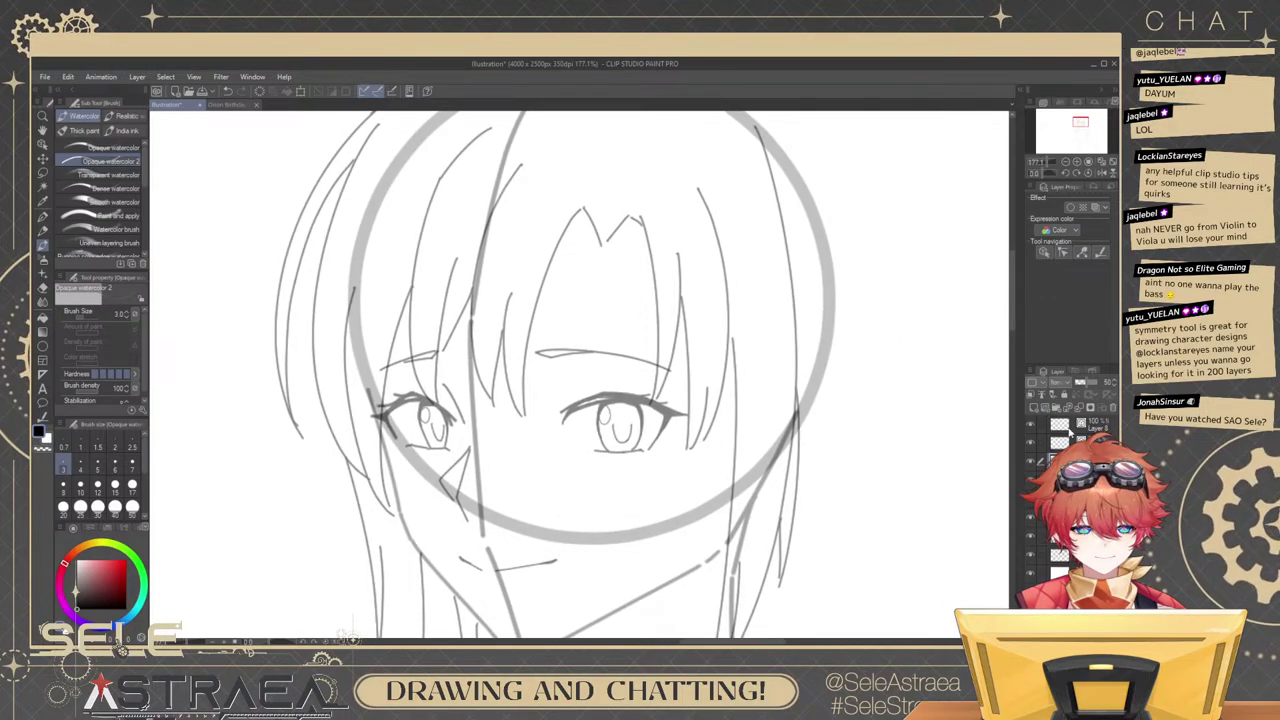
pyautogui.scroll(-6, 932, 434)
pyautogui.moveTo(896, 467); pyautogui.dragTo(904, 391)
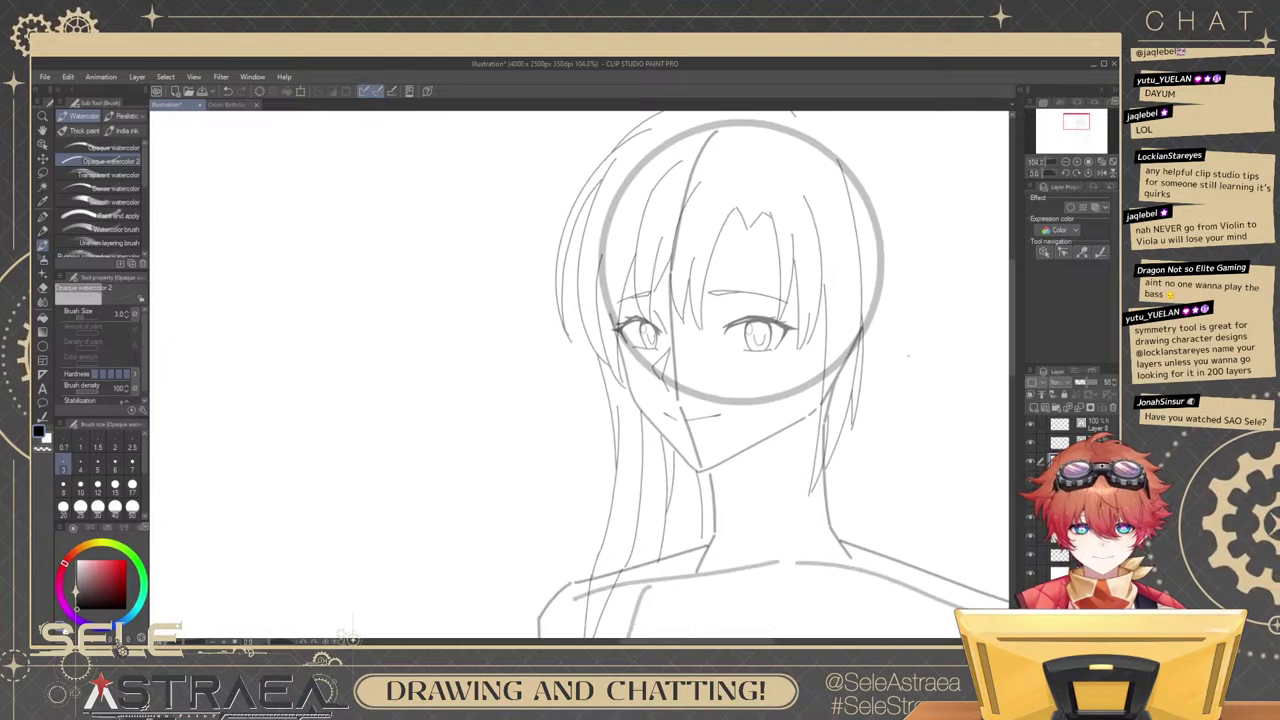
pyautogui.scroll(3, 904, 391)
pyautogui.scroll(1, 905, 390)
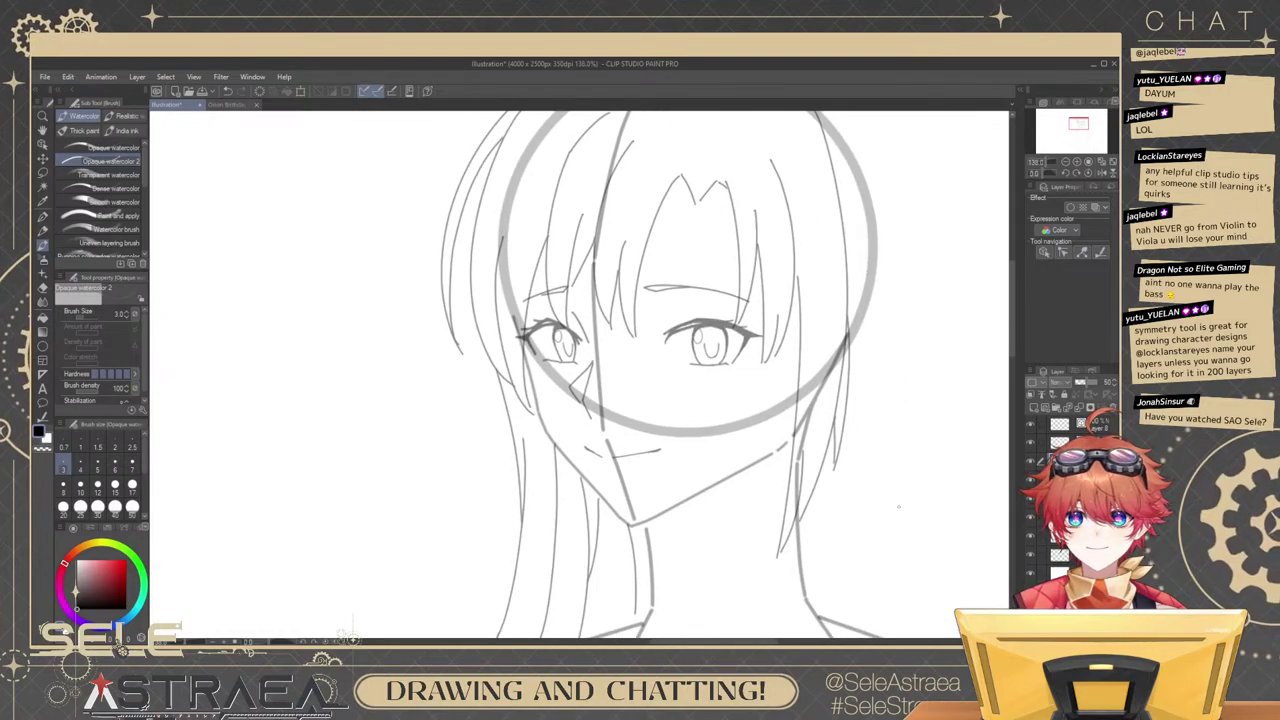
pyautogui.scroll(-2, 875, 421)
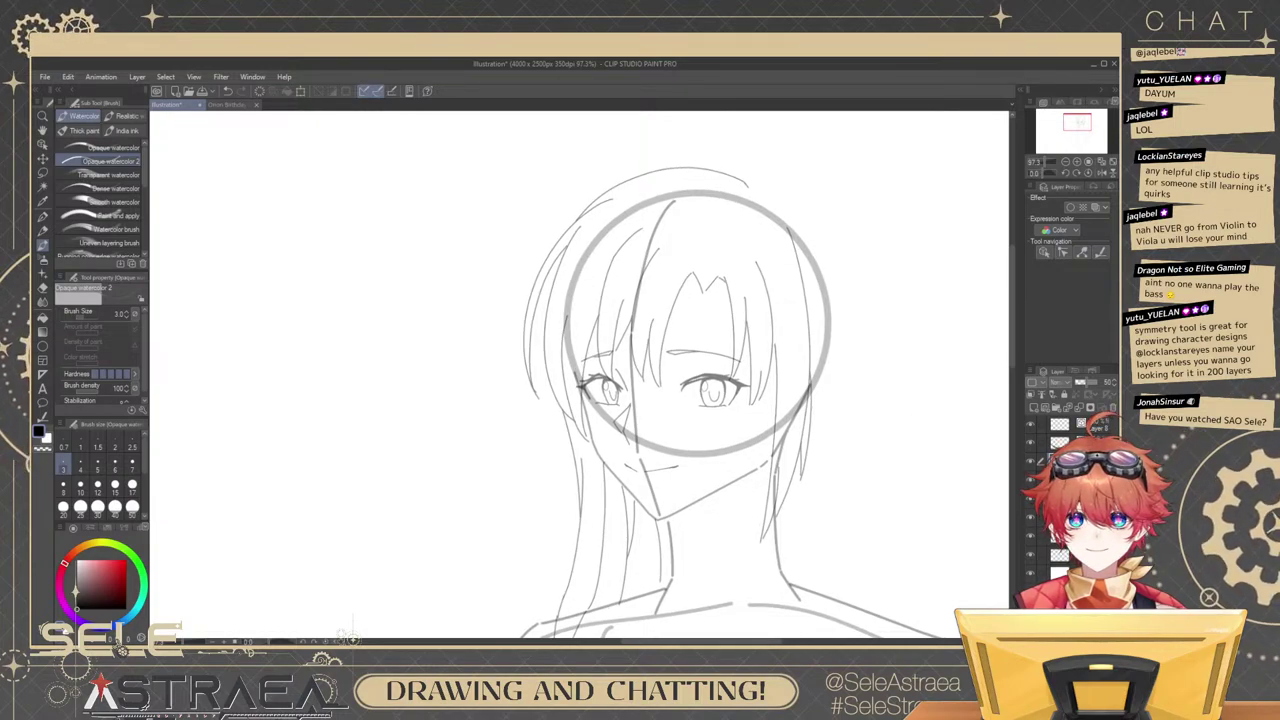
pyautogui.moveTo(877, 378); pyautogui.dragTo(909, 312)
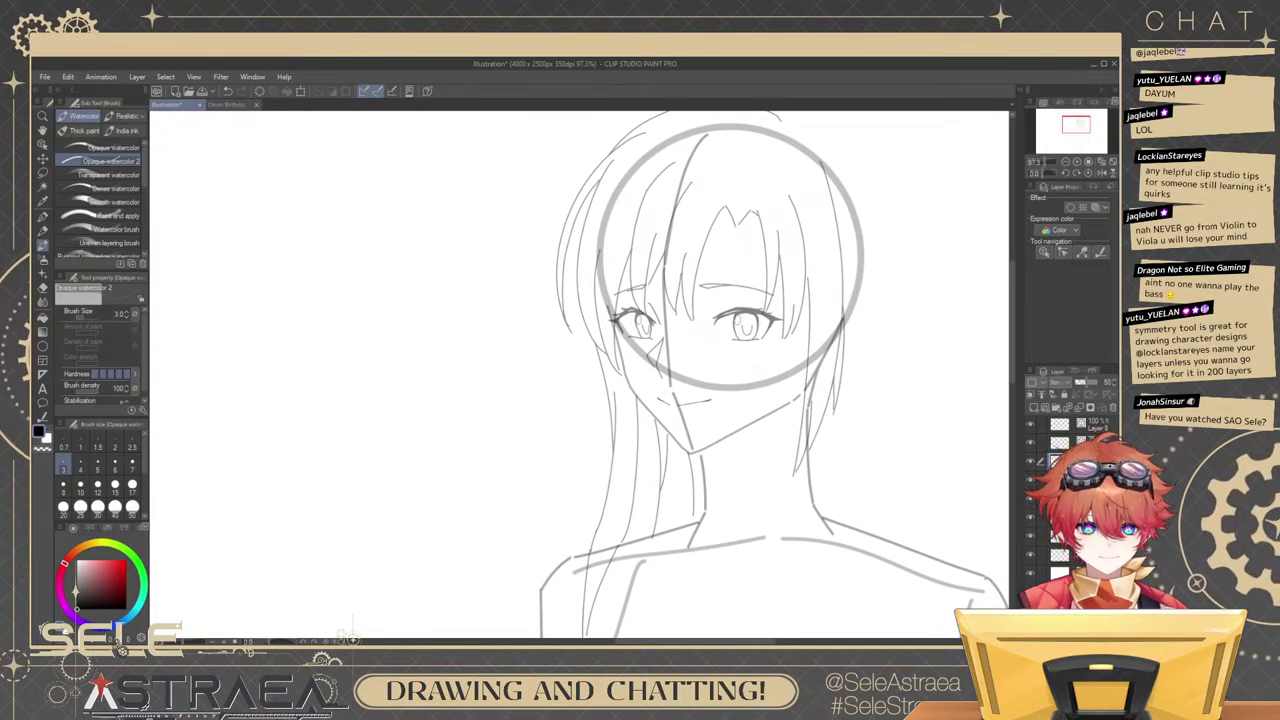
pyautogui.moveTo(953, 416); pyautogui.dragTo(905, 448)
pyautogui.moveTo(884, 350); pyautogui.dragTo(777, 392)
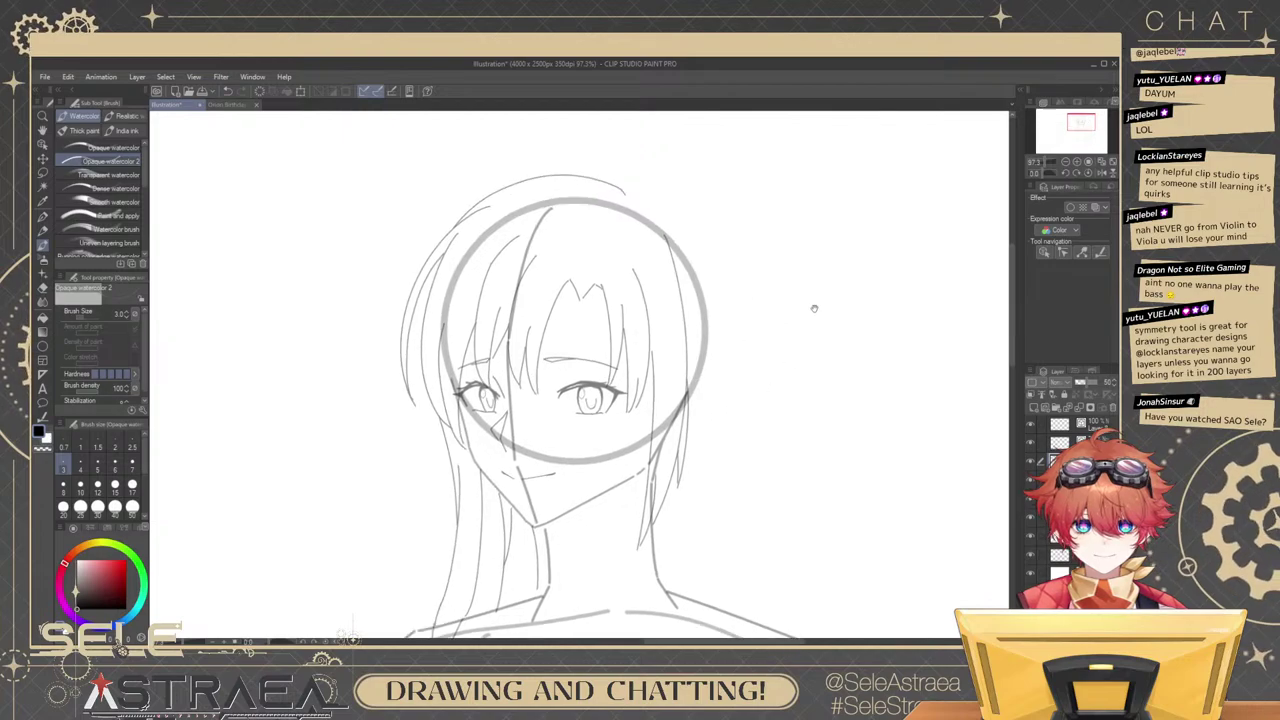
# Draw a small square beside the head with the brush at size 10 and a second one next to it on a new raster layer.
pyautogui.moveTo(789, 303)
pyautogui.mouseDown()
pyautogui.moveTo(858, 338)
pyautogui.moveTo(859, 318)
pyautogui.mouseUp()
pyautogui.hotkey('ctrl', 'z')
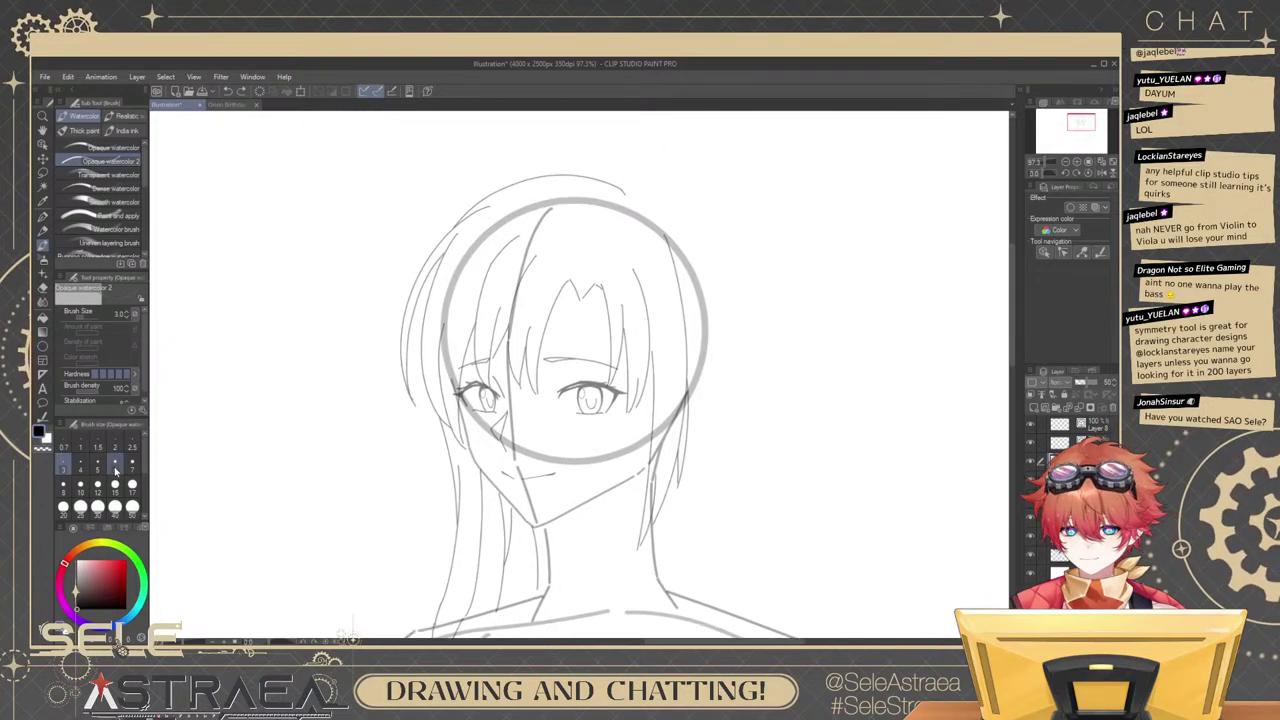
pyautogui.click(118, 472)
pyautogui.click(80, 484)
pyautogui.moveTo(766, 307)
pyautogui.mouseDown()
pyautogui.moveTo(807, 356)
pyautogui.moveTo(775, 302)
pyautogui.mouseUp()
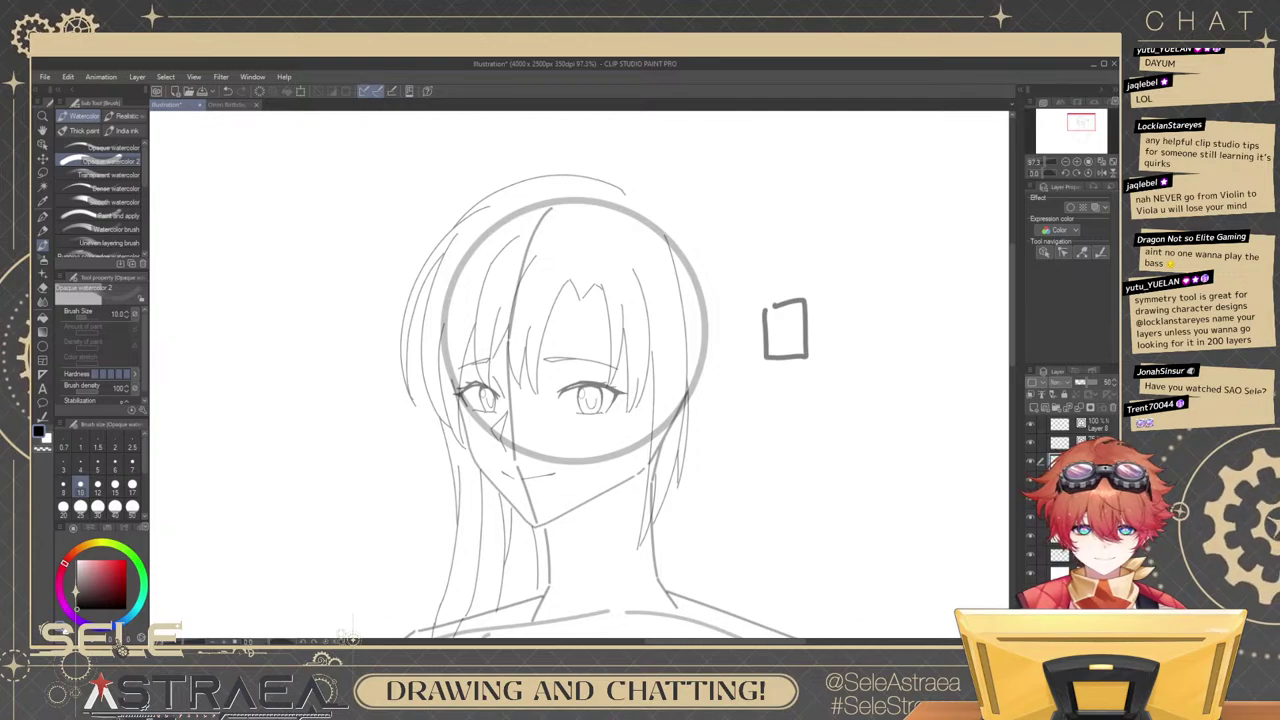
pyautogui.click(1034, 407)
pyautogui.moveTo(840, 306)
pyautogui.mouseDown()
pyautogui.moveTo(896, 358)
pyautogui.moveTo(845, 298)
pyautogui.mouseUp()
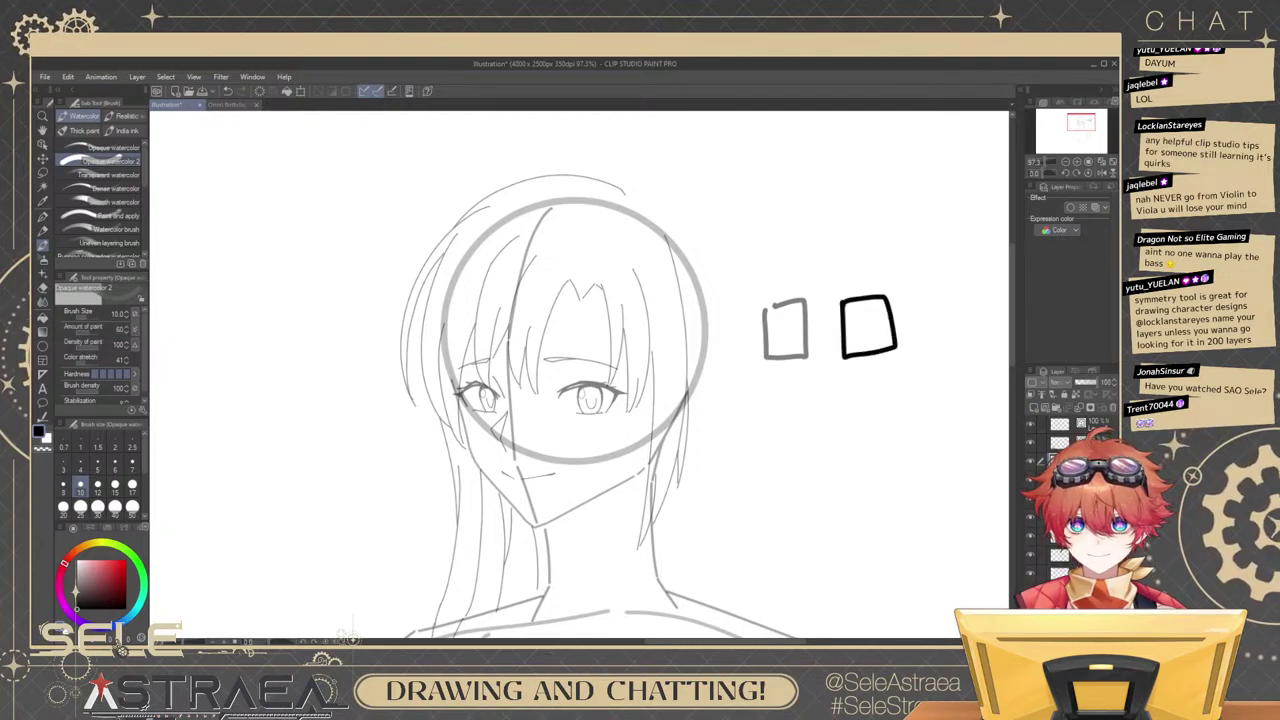
# Lasso the grey square on the vector layer, scale it up and apply the transformation.
pyautogui.click(1085, 480)
pyautogui.press('m')
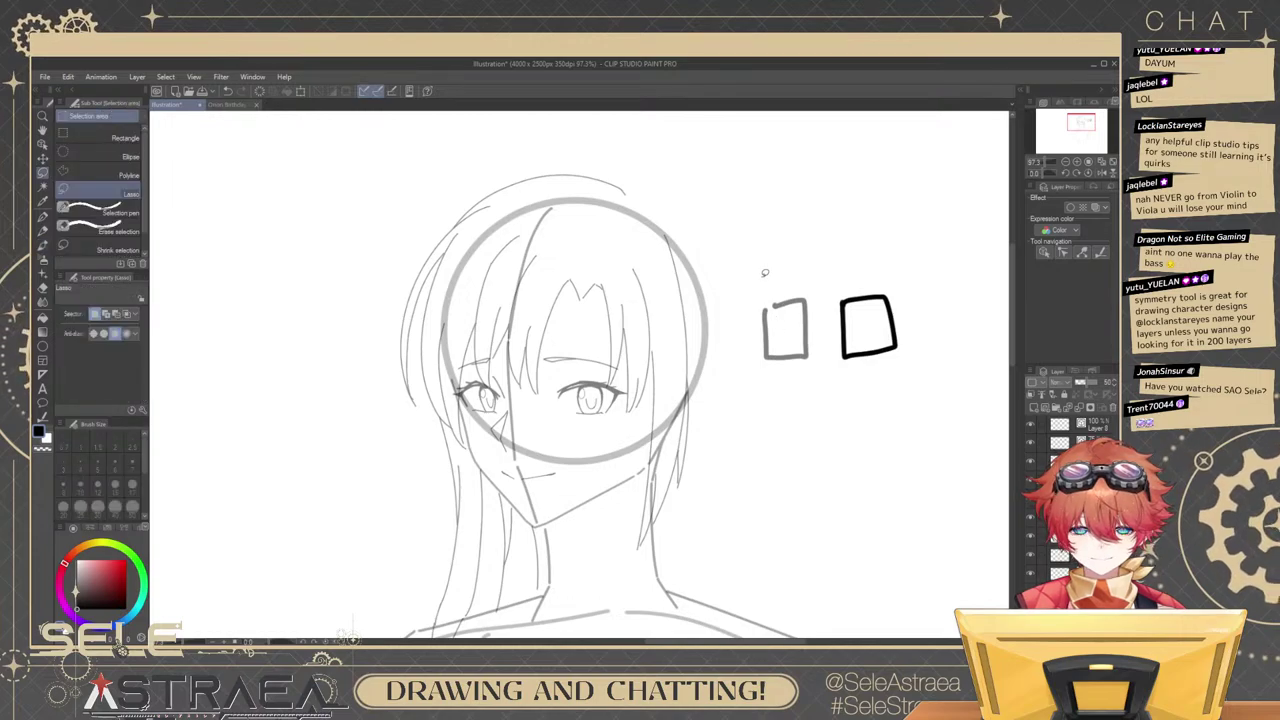
pyautogui.moveTo(766, 272); pyautogui.dragTo(835, 278)
pyautogui.click(796, 420)
pyautogui.moveTo(786, 399); pyautogui.dragTo(786, 609)
pyautogui.moveTo(856, 513)
pyautogui.mouseDown()
pyautogui.moveTo(820, 400)
pyautogui.moveTo(848, 392)
pyautogui.moveTo(837, 387)
pyautogui.mouseUp()
pyautogui.click(715, 549)
pyautogui.click(622, 545)
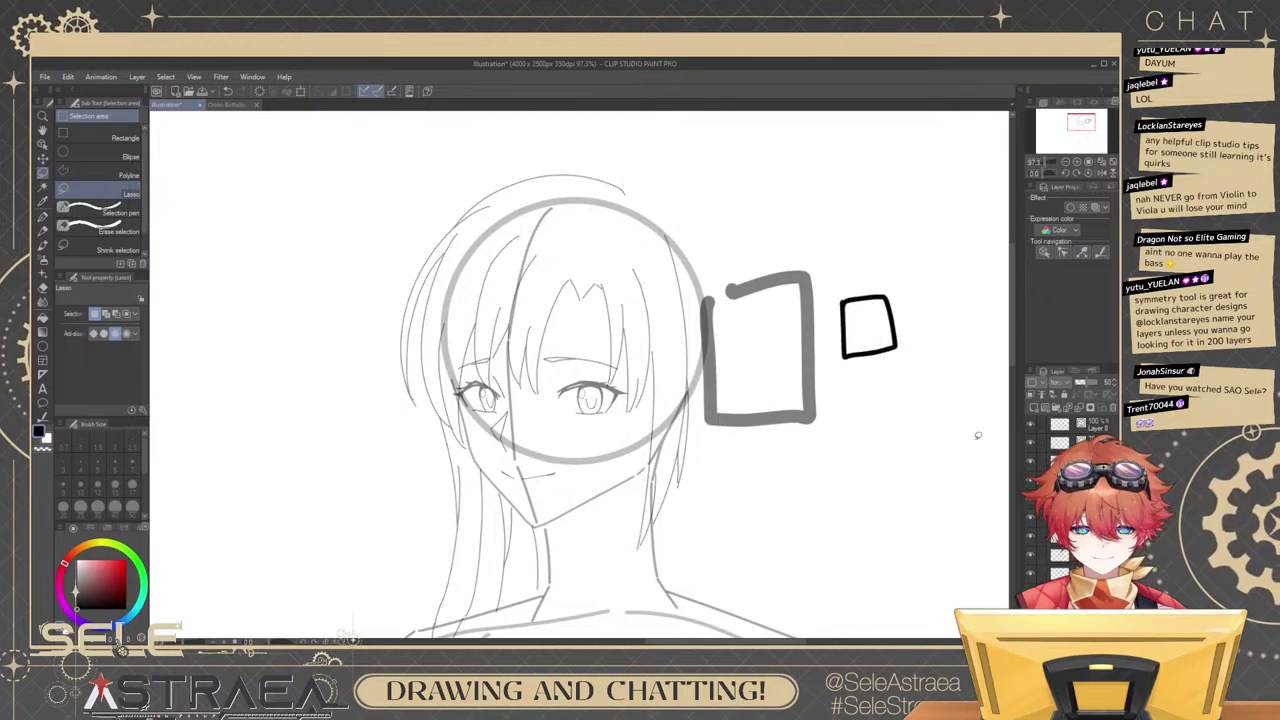
# Lasso the black square on the raster layer, enlarge it and reposition it beside the grey square.
pyautogui.moveTo(862, 262); pyautogui.dragTo(845, 248)
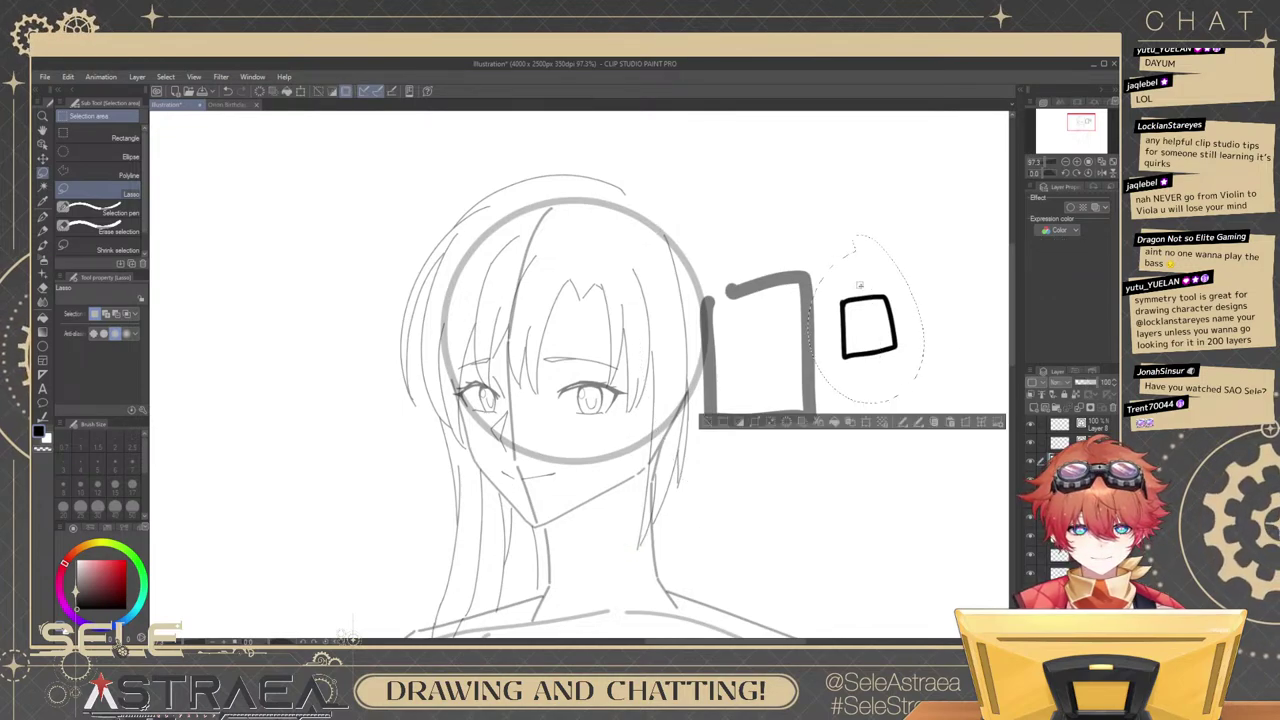
pyautogui.click(866, 421)
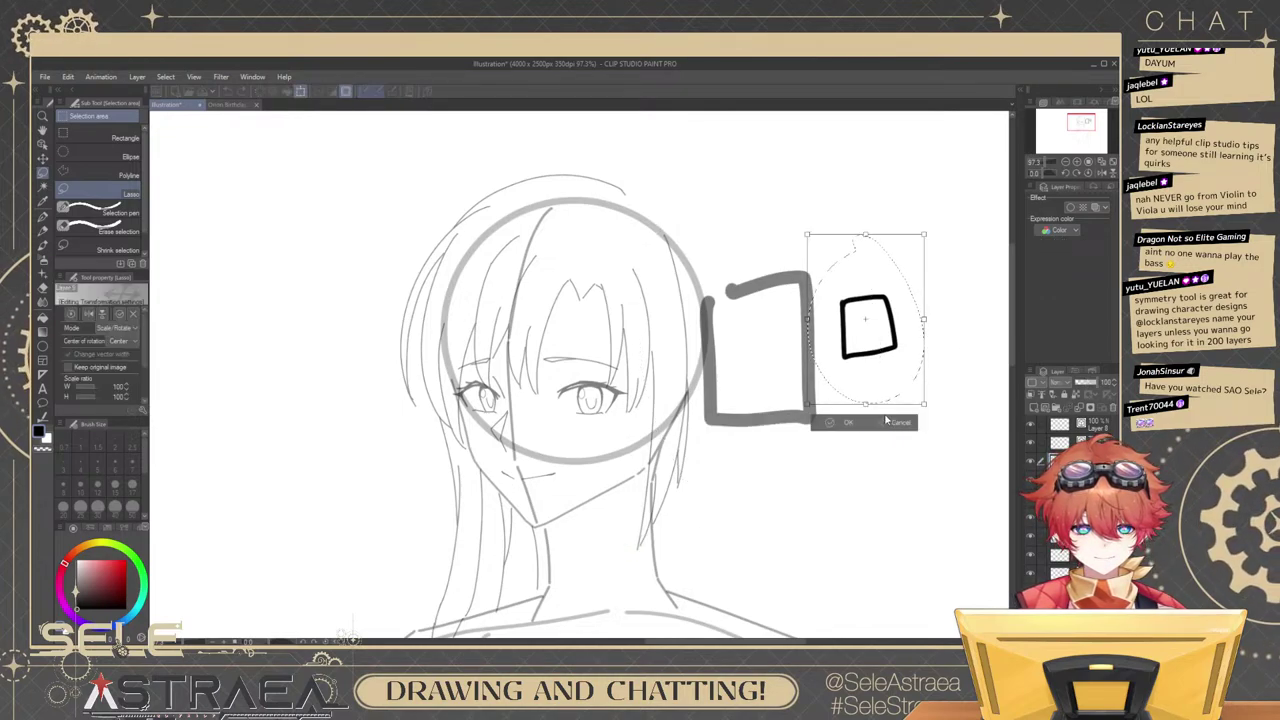
pyautogui.moveTo(875, 626); pyautogui.dragTo(880, 637)
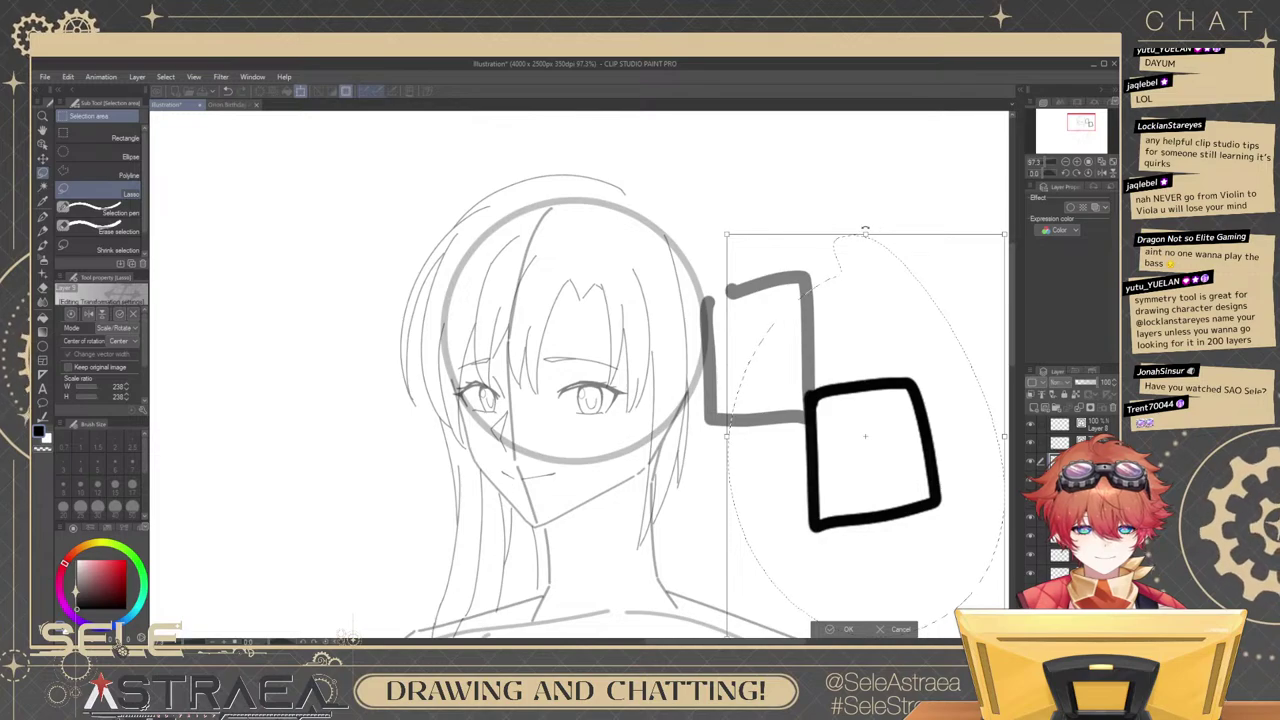
pyautogui.moveTo(886, 235); pyautogui.dragTo(887, 115)
pyautogui.moveTo(897, 321); pyautogui.dragTo(941, 258)
pyautogui.click(874, 592)
pyautogui.moveTo(932, 455); pyautogui.dragTo(797, 463)
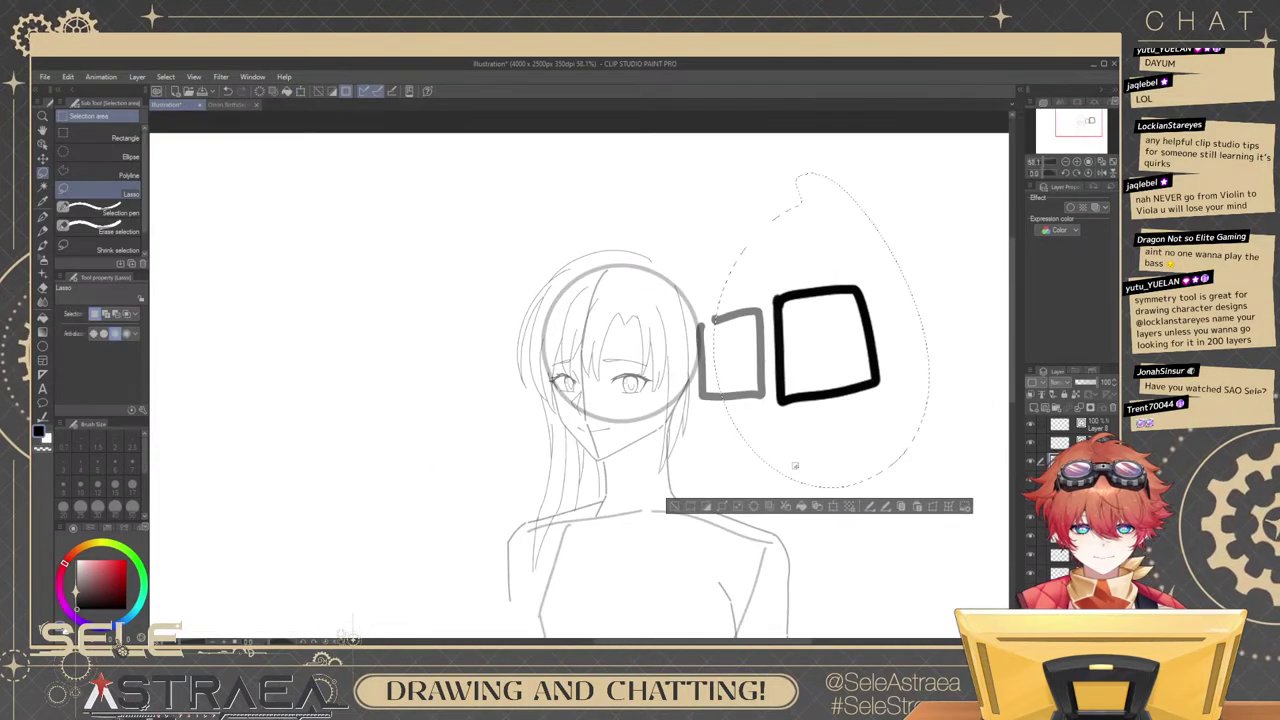
# Clear the selection and undo both square enlargements and the black raster square.
pyautogui.click(678, 507)
pyautogui.hotkey('ctrl', 'z')
pyautogui.hotkey('ctrl', 'z')
pyautogui.hotkey('ctrl', 'z')
pyautogui.hotkey('ctrl', 'z')
pyautogui.hotkey('ctrl', 'z')
pyautogui.hotkey('ctrl', 'z')
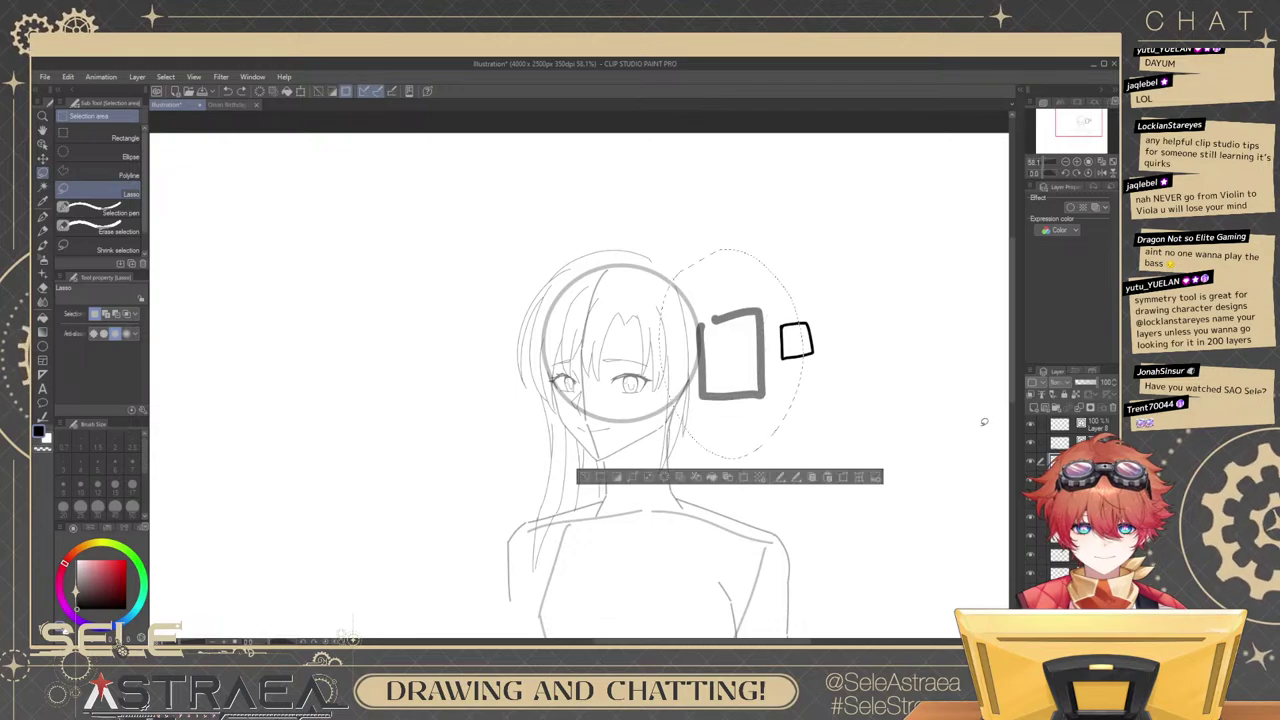
pyautogui.hotkey('ctrl', 'z')
pyautogui.hotkey('ctrl', 'z')
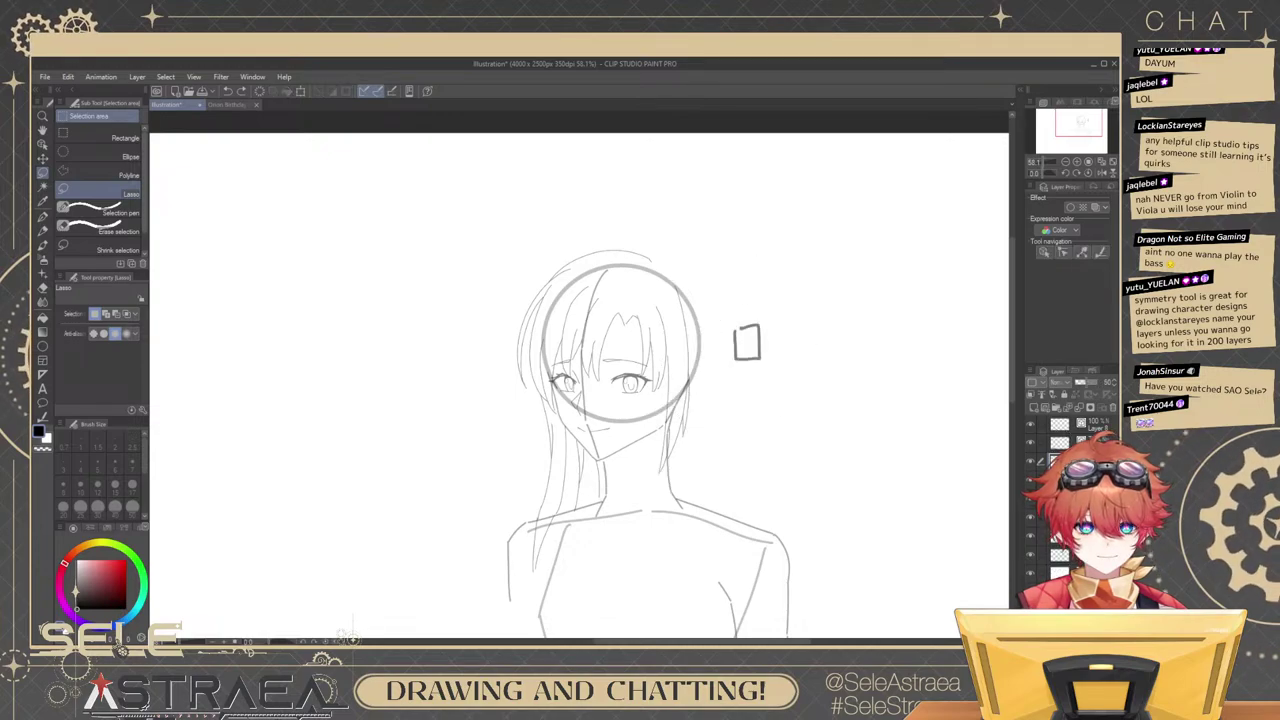
# Draw a horizontal line through the grey square and erase the segment inside it with the vector eraser at size 8.
pyautogui.press('b')
pyautogui.scroll(5, 758, 305)
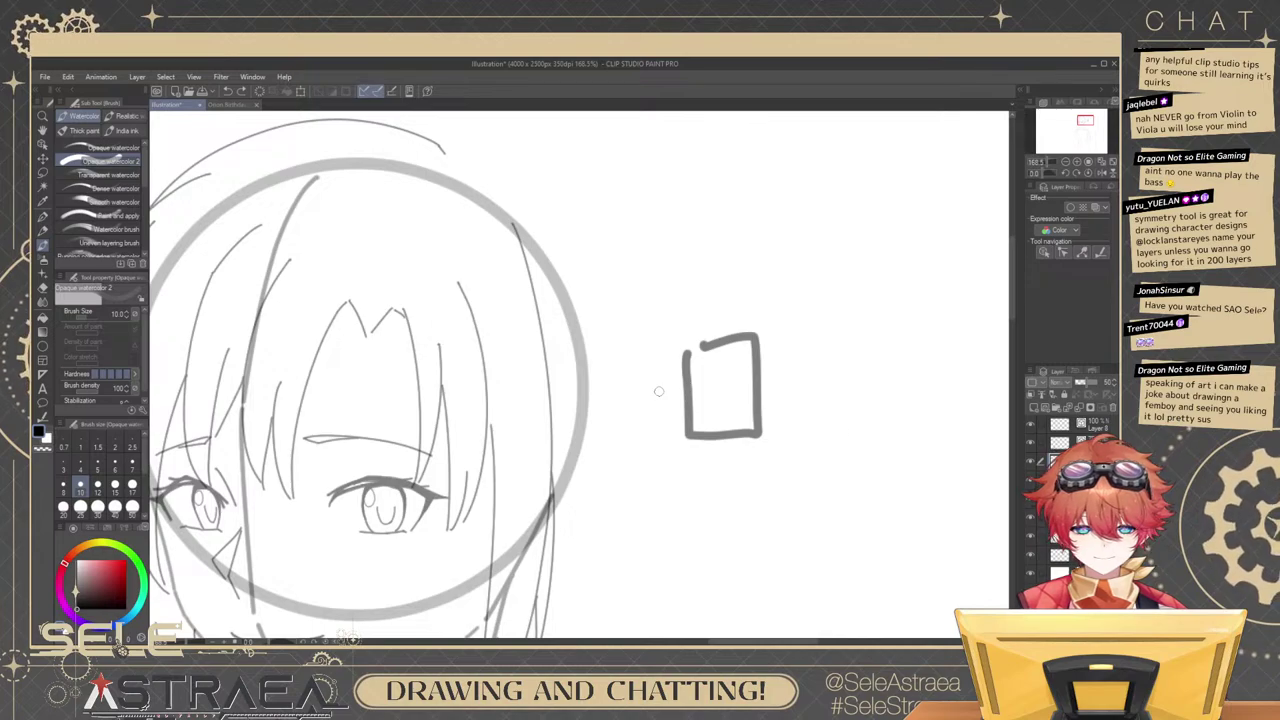
pyautogui.moveTo(618, 384)
pyautogui.mouseDown()
pyautogui.moveTo(885, 408)
pyautogui.moveTo(905, 377)
pyautogui.mouseUp()
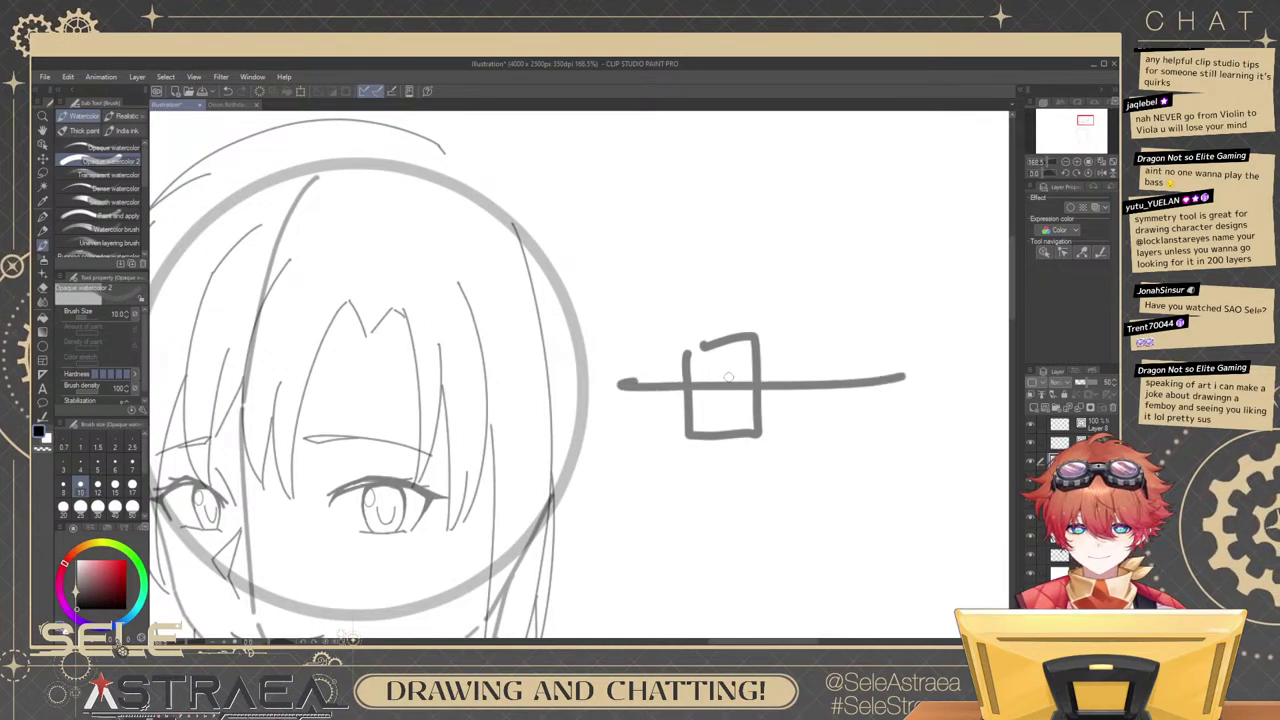
pyautogui.press('e')
pyautogui.press('e')
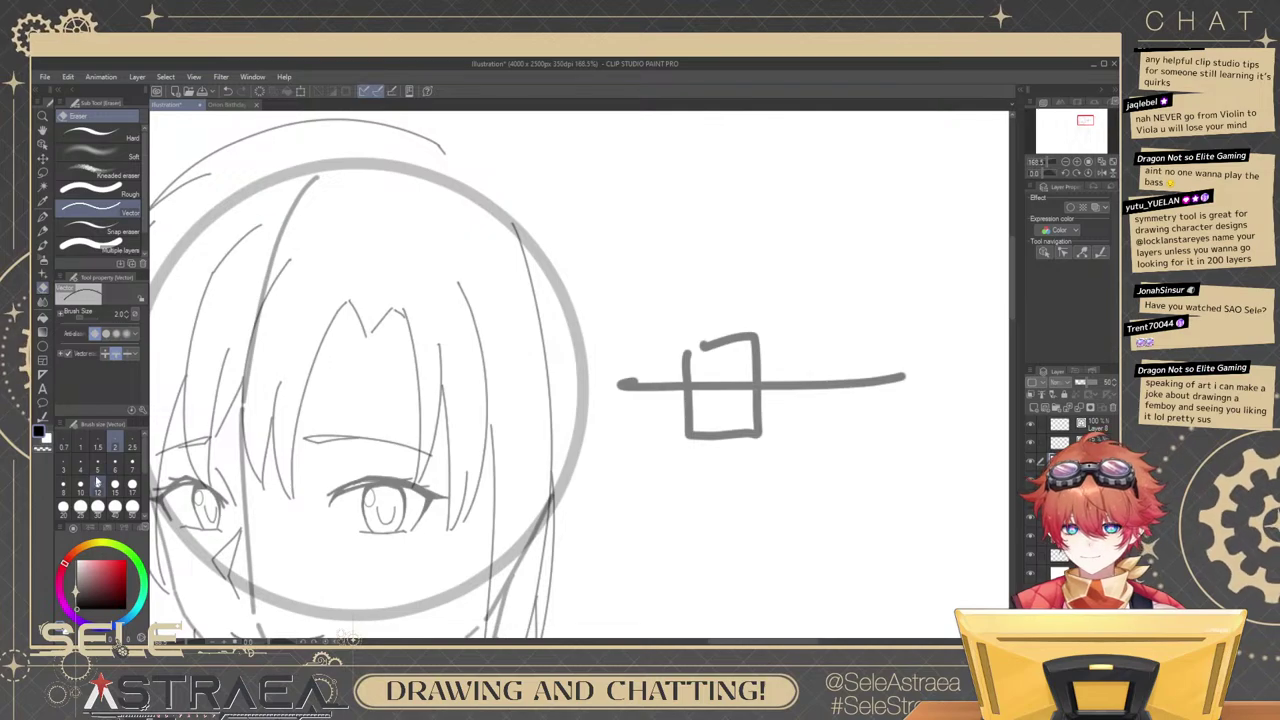
pyautogui.click(63, 487)
pyautogui.click(716, 384)
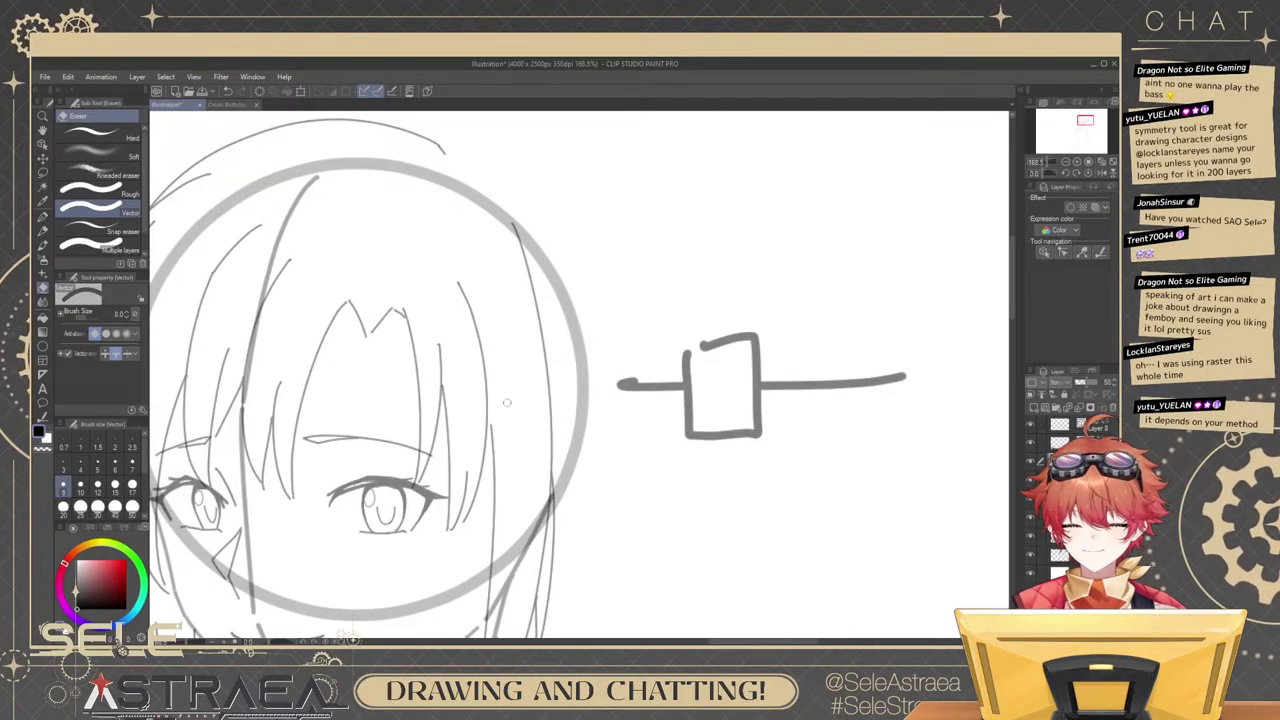
pyautogui.click(108, 192)
pyautogui.moveTo(642, 371)
pyautogui.mouseDown()
pyautogui.moveTo(697, 443)
pyautogui.moveTo(795, 443)
pyautogui.moveTo(829, 386)
pyautogui.mouseUp()
# Place a vertical symmetrical ruler with two lines in the empty area beside the head.
pyautogui.press('u')
pyautogui.press('u')
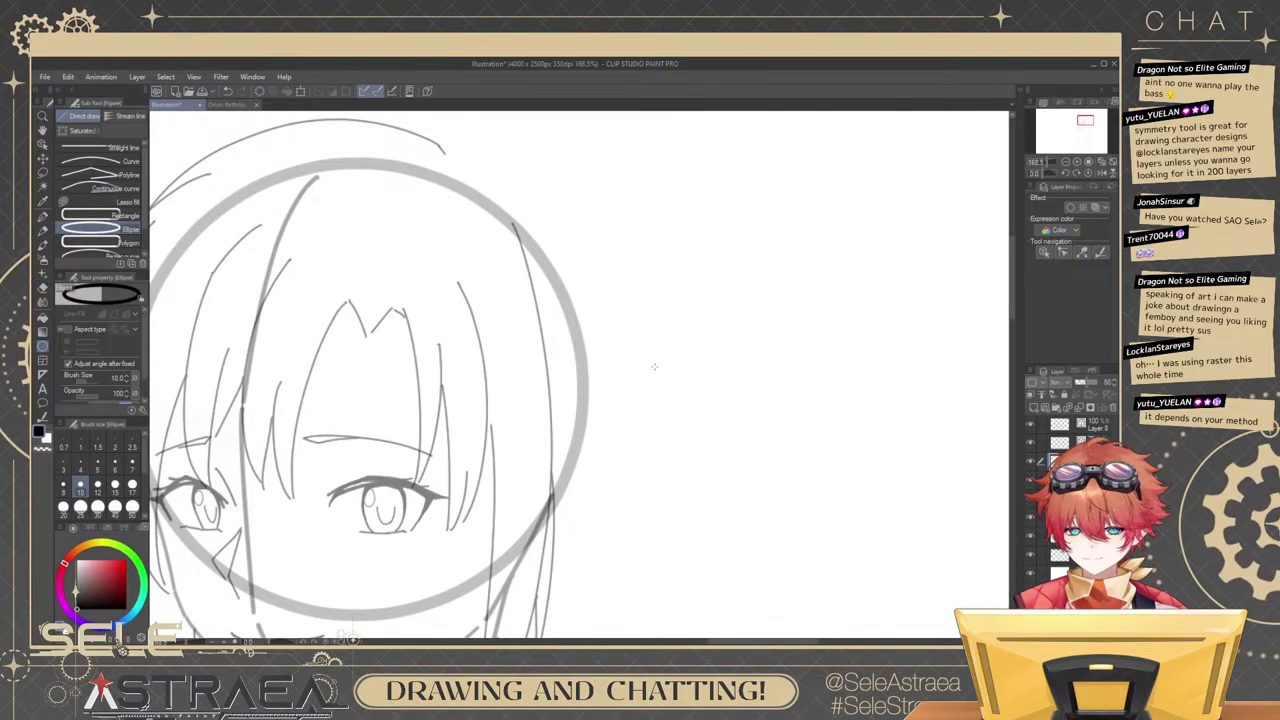
pyautogui.press('u')
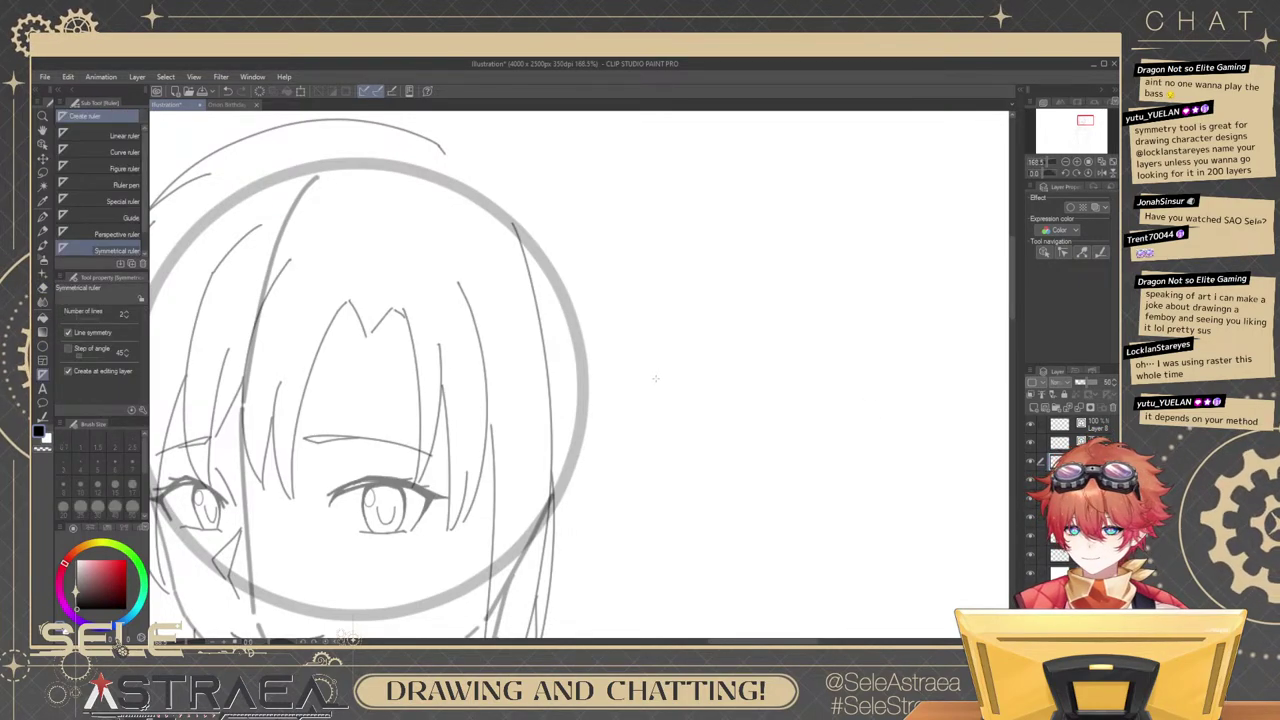
pyautogui.press('u')
pyautogui.press('u')
pyautogui.press('u')
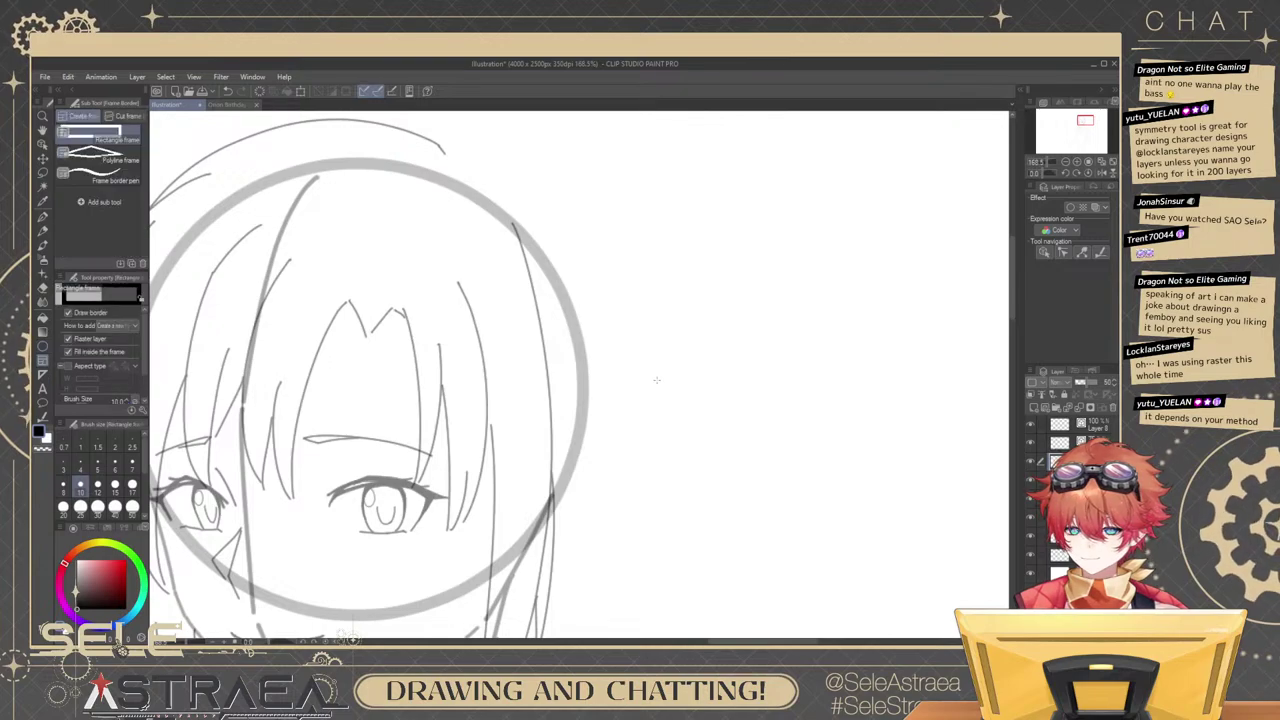
pyautogui.moveTo(755, 211); pyautogui.dragTo(767, 542)
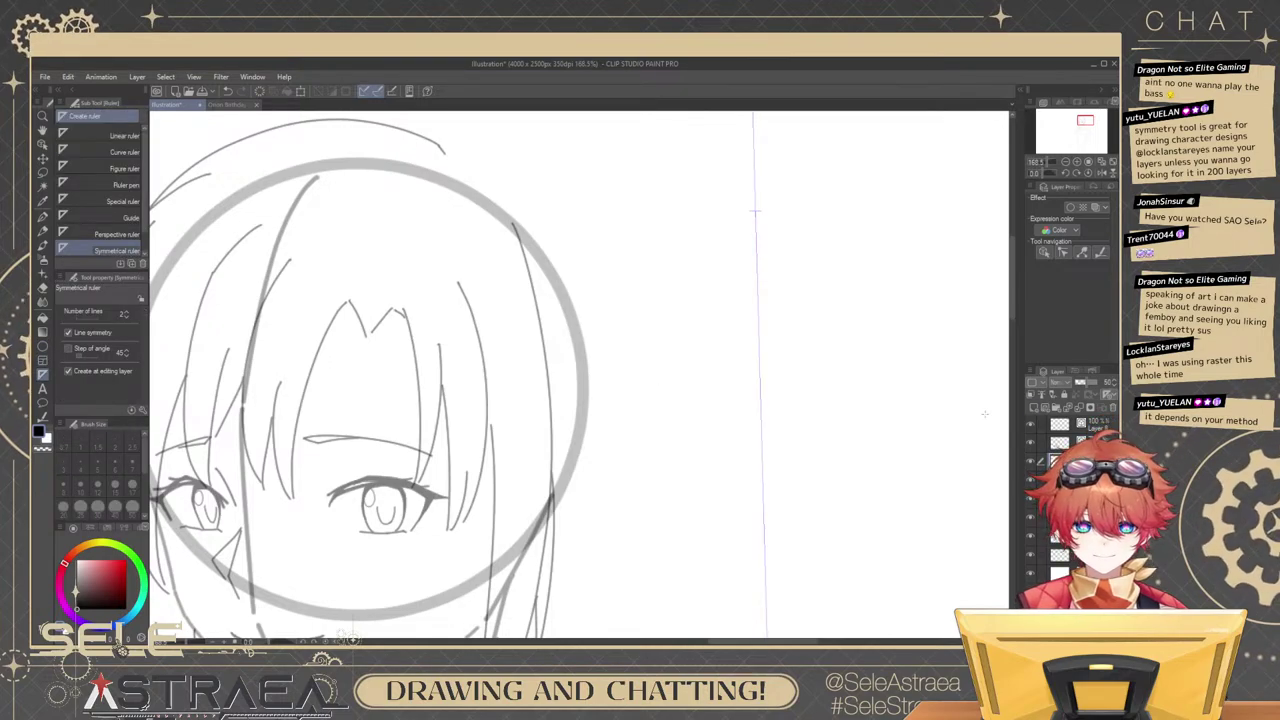
pyautogui.hotkey('ctrl', 'z')
pyautogui.moveTo(801, 223); pyautogui.dragTo(802, 518)
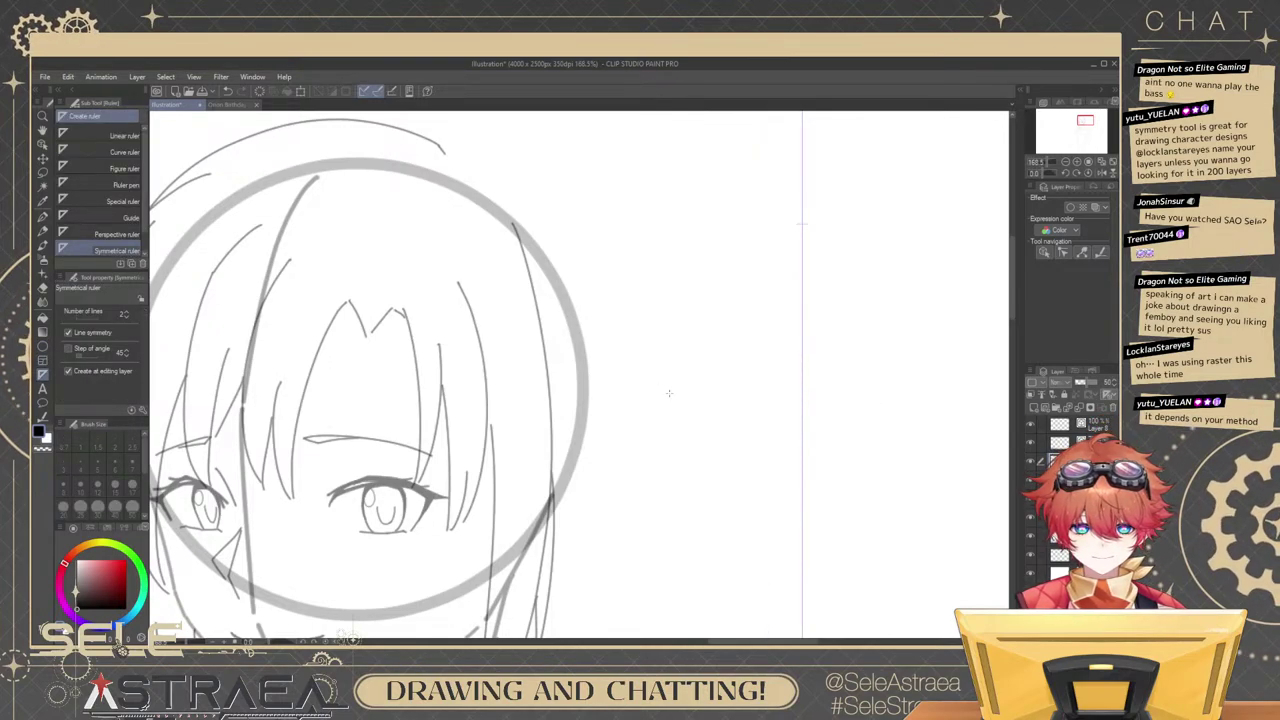
# Try mirrored curves along the symmetrical ruler for the upper part of a violin body, using the brush at size 4.
pyautogui.press('b')
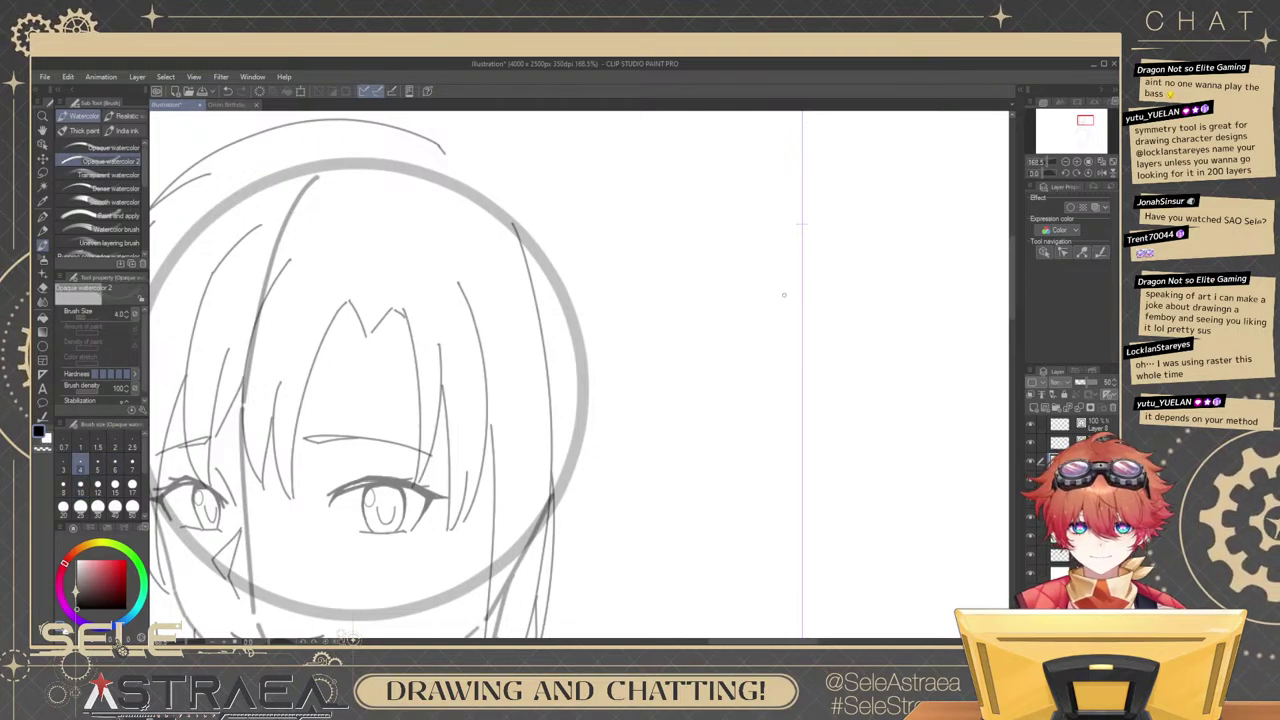
pyautogui.moveTo(796, 281)
pyautogui.mouseDown()
pyautogui.moveTo(784, 358)
pyautogui.moveTo(763, 310)
pyautogui.moveTo(770, 394)
pyautogui.moveTo(803, 415)
pyautogui.mouseUp()
pyautogui.hotkey('ctrl', 'z')
pyautogui.hotkey('ctrl', 'z')
pyautogui.moveTo(790, 289)
pyautogui.mouseDown()
pyautogui.moveTo(762, 319)
pyautogui.moveTo(761, 352)
pyautogui.mouseUp()
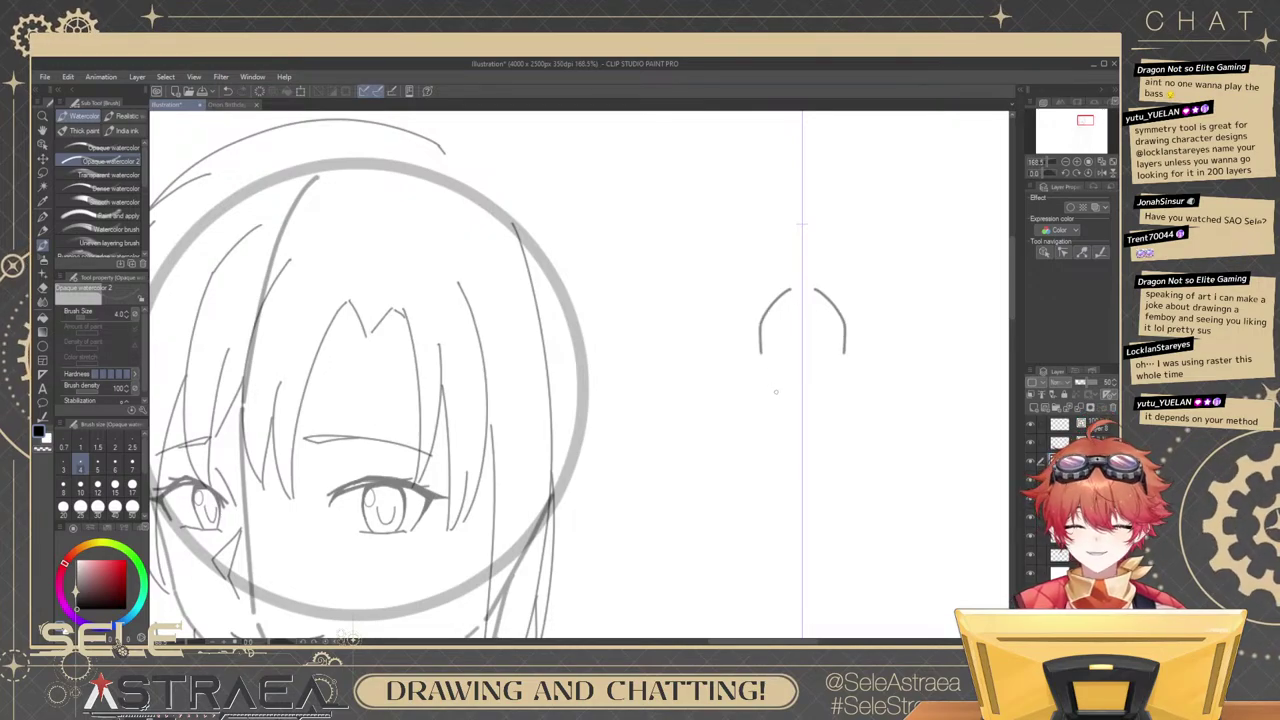
pyautogui.moveTo(761, 352); pyautogui.dragTo(790, 443)
pyautogui.hotkey('ctrl', 'z')
pyautogui.hotkey('ctrl', 'z')
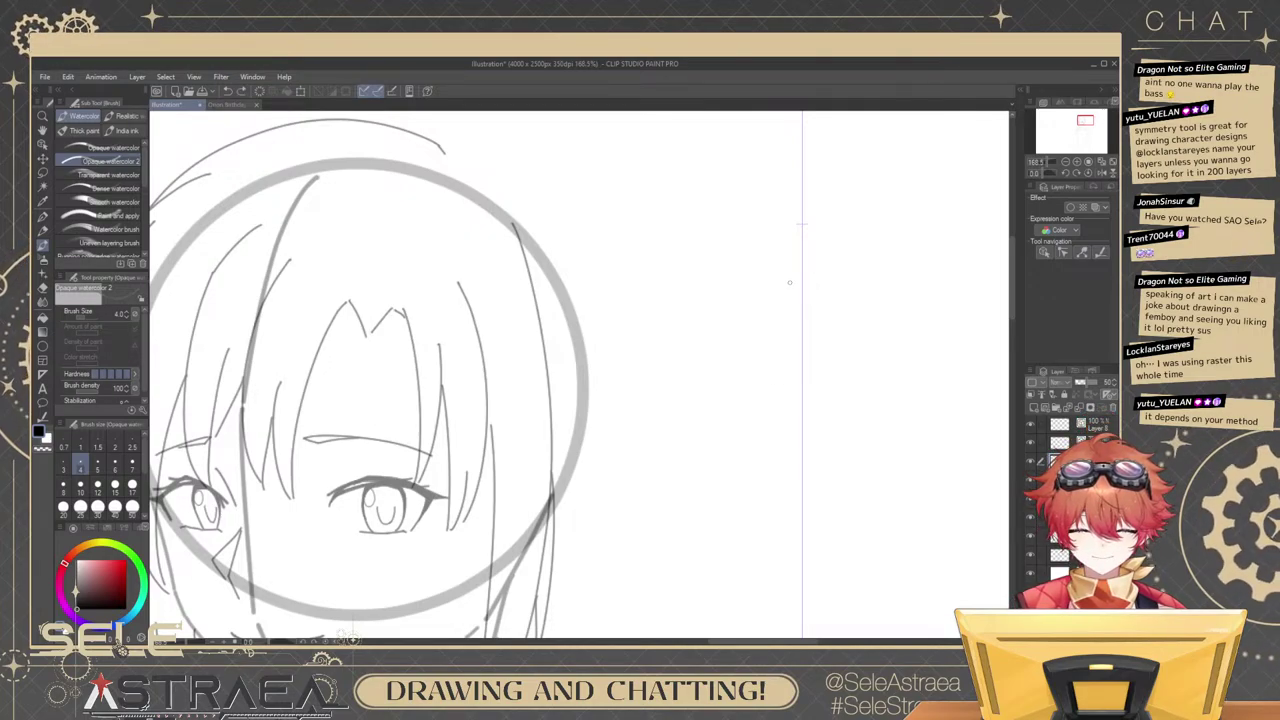
# Draw a mirrored violin body outline with its two f-holes around the symmetrical ruler.
pyautogui.moveTo(790, 283)
pyautogui.mouseDown()
pyautogui.moveTo(759, 336)
pyautogui.moveTo(797, 441)
pyautogui.mouseUp()
pyautogui.hotkey('ctrl', 'z')
pyautogui.moveTo(776, 367)
pyautogui.mouseDown()
pyautogui.moveTo(764, 381)
pyautogui.moveTo(802, 455)
pyautogui.mouseUp()
pyautogui.moveTo(781, 345)
pyautogui.mouseDown()
pyautogui.moveTo(777, 402)
pyautogui.moveTo(790, 372)
pyautogui.mouseUp()
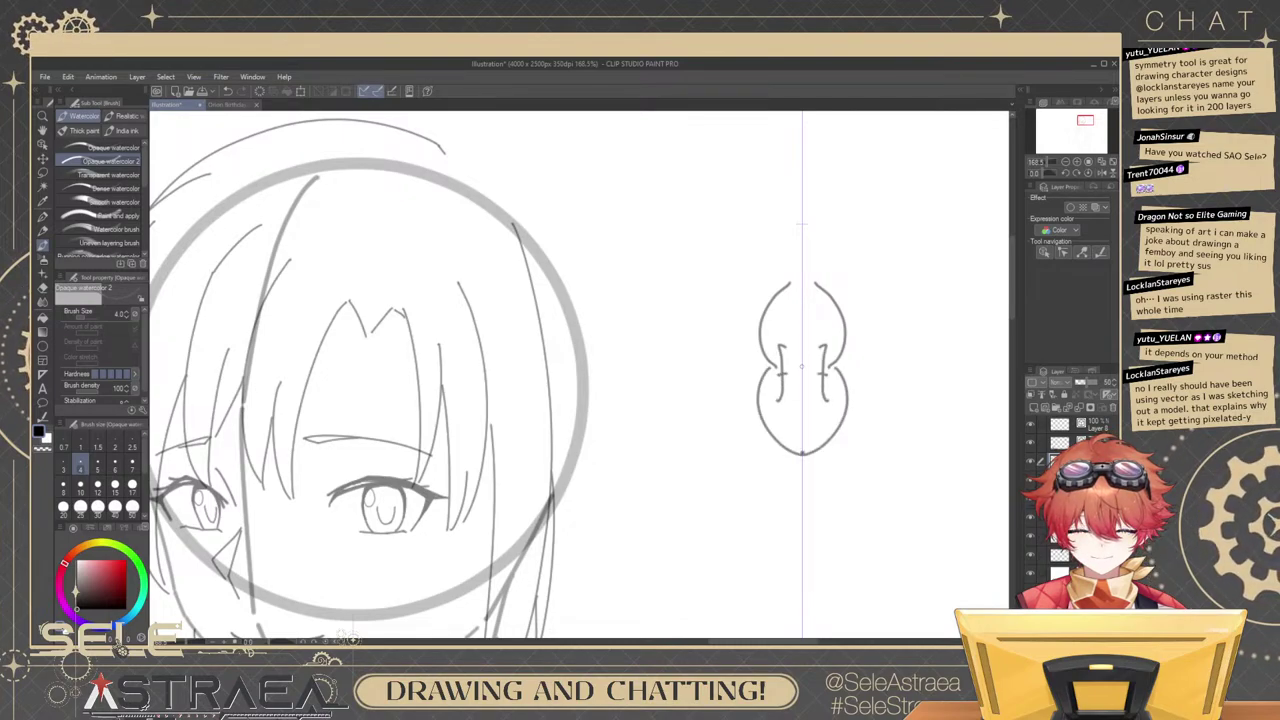
# Undo the violin sketch and the symmetrical ruler.
pyautogui.hotkey('ctrl', 'z')
pyautogui.hotkey('ctrl', 'z')
pyautogui.hotkey('ctrl', 'z')
pyautogui.hotkey('ctrl', 'z')
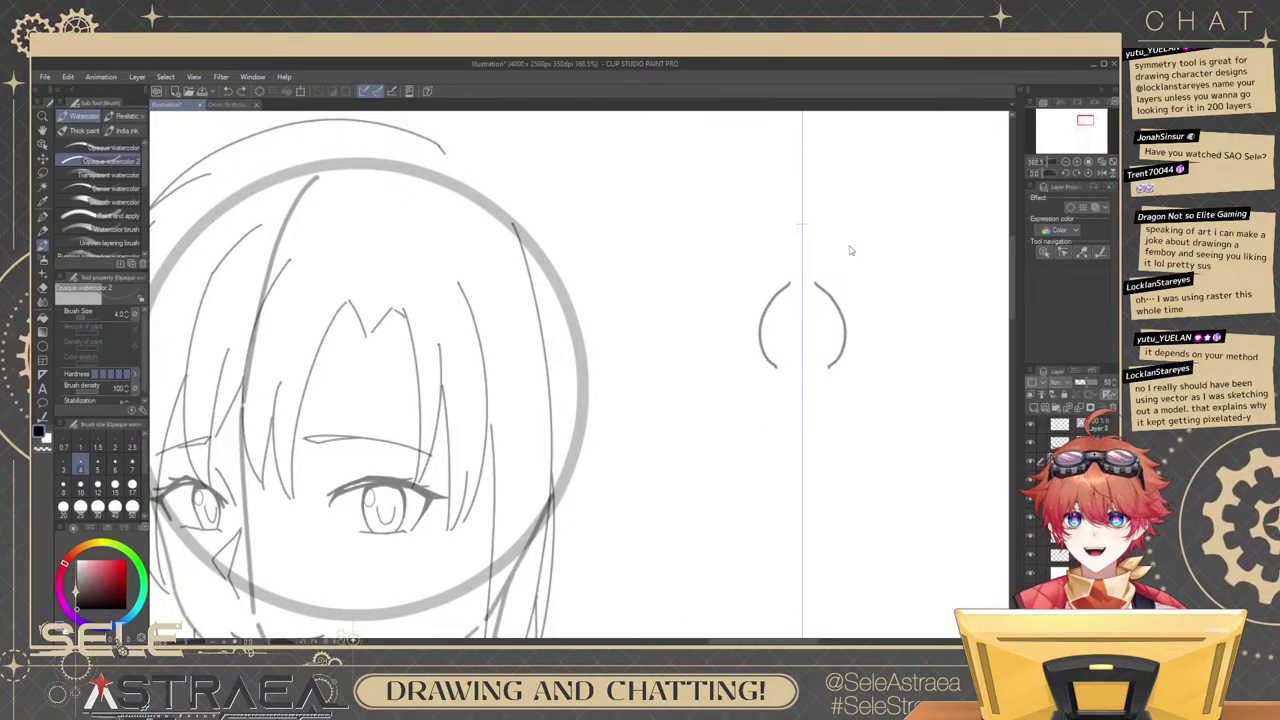
pyautogui.hotkey('ctrl', 'z')
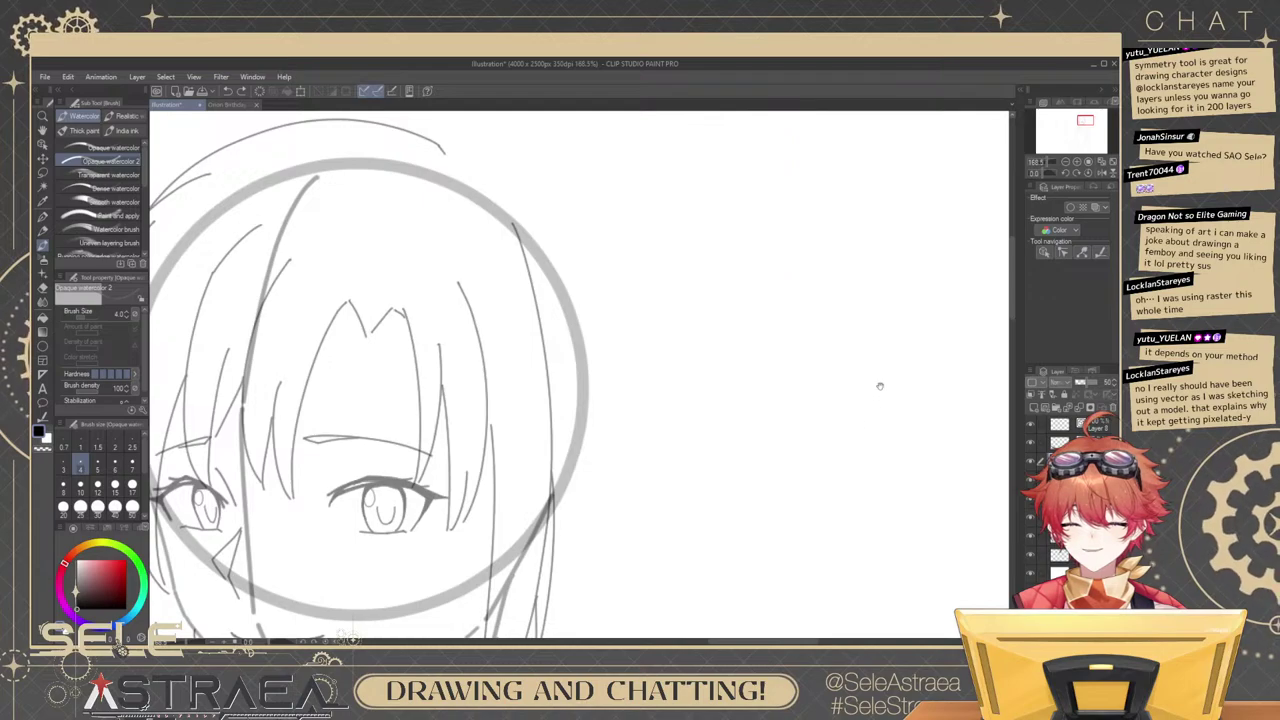
pyautogui.moveTo(898, 328); pyautogui.dragTo(841, 420)
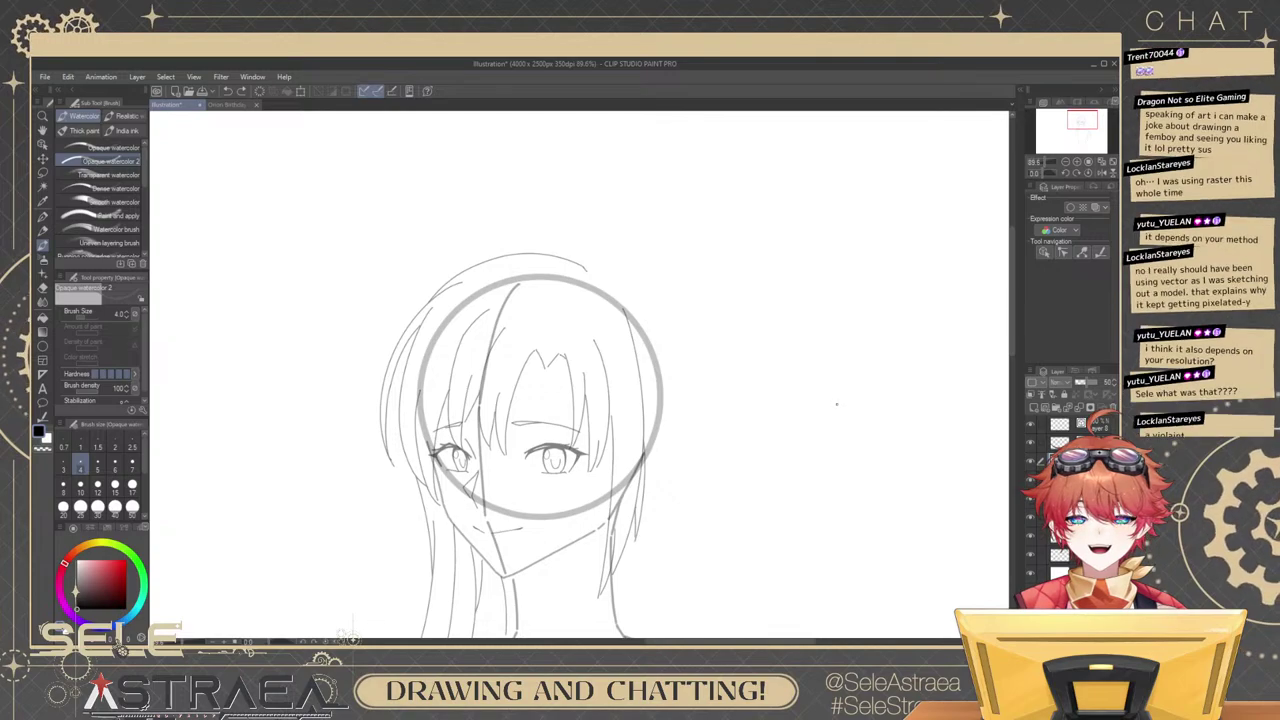
pyautogui.scroll(5, 833, 396)
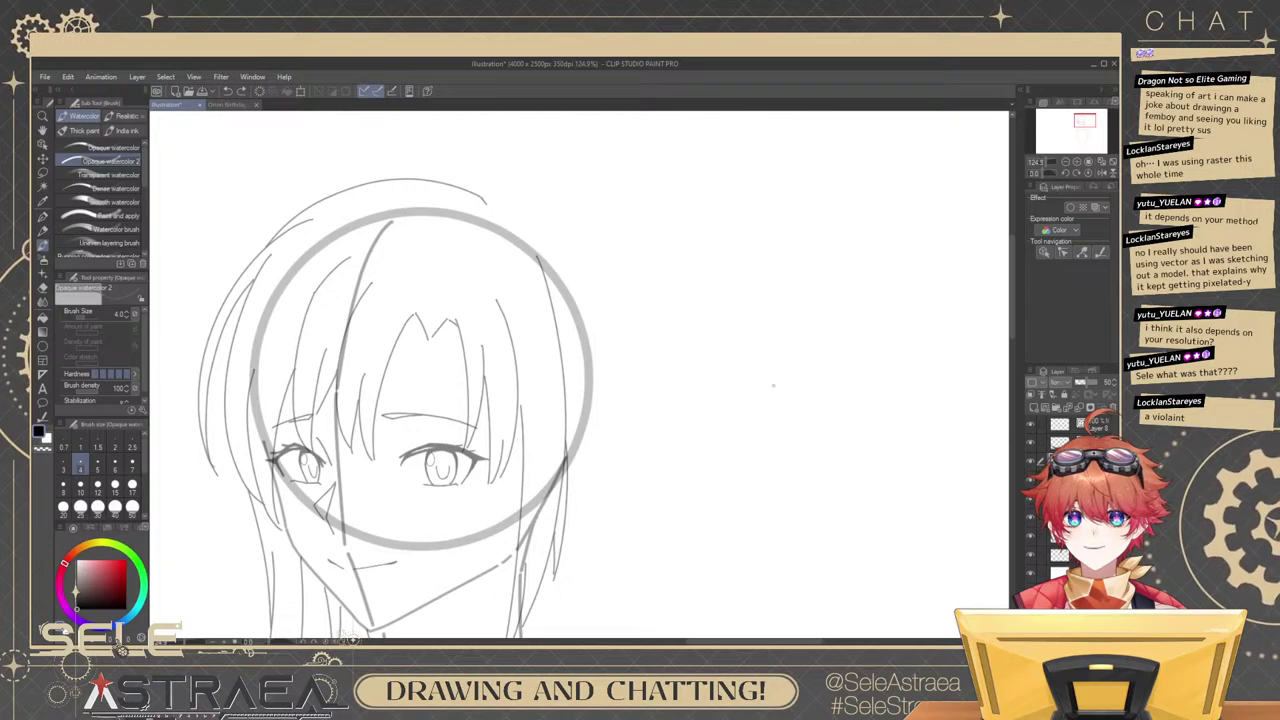
pyautogui.moveTo(776, 307)
pyautogui.mouseDown()
pyautogui.moveTo(786, 382)
pyautogui.moveTo(821, 392)
pyautogui.mouseUp()
pyautogui.hotkey('ctrl', 'z')
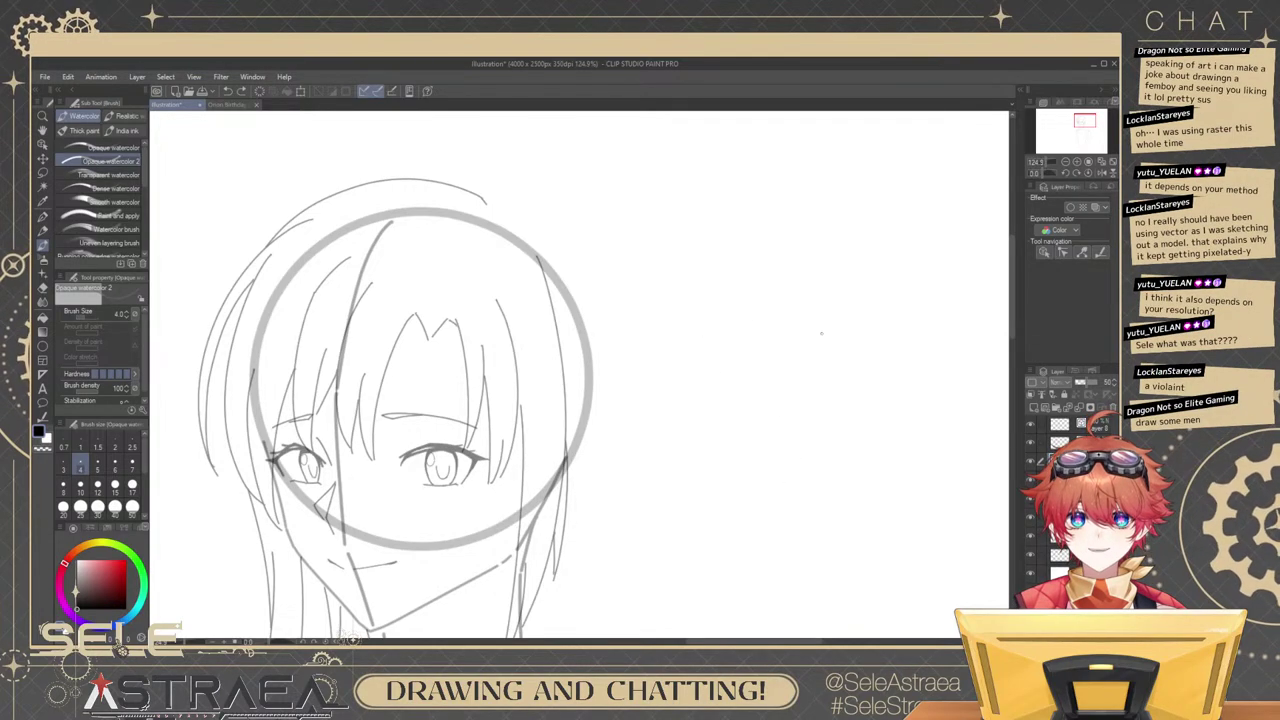
pyautogui.scroll(-4, 812, 371)
pyautogui.scroll(4, 812, 371)
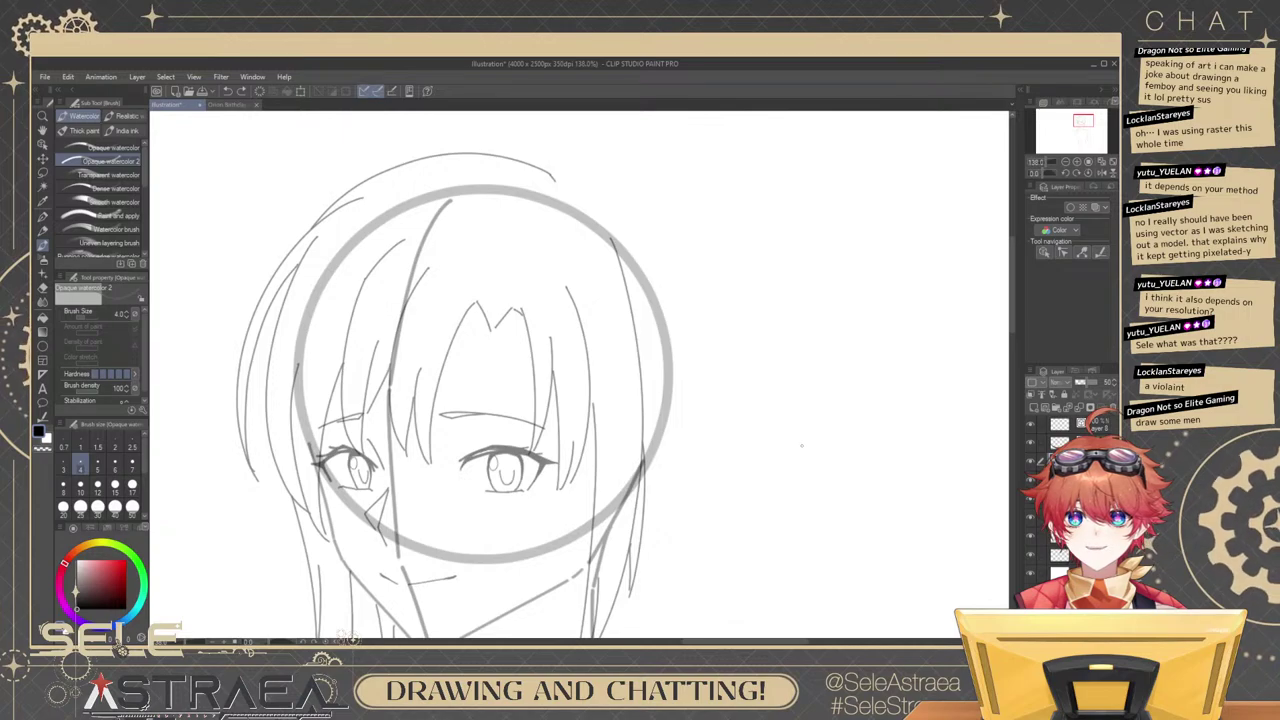
# Draw the near-side hair outline from the end of the crown line down outside the head circle, using the brush at size 3.
pyautogui.moveTo(785, 379); pyautogui.dragTo(830, 403)
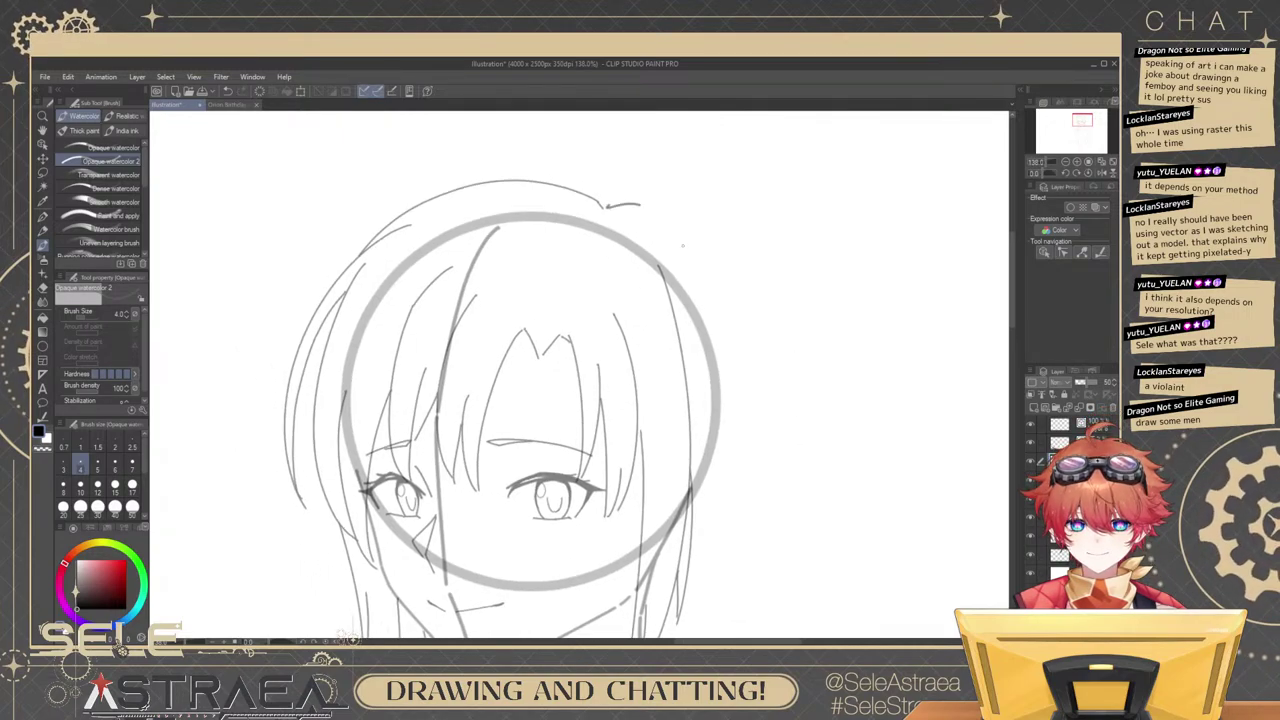
pyautogui.click(63, 466)
pyautogui.scroll(2, 634, 257)
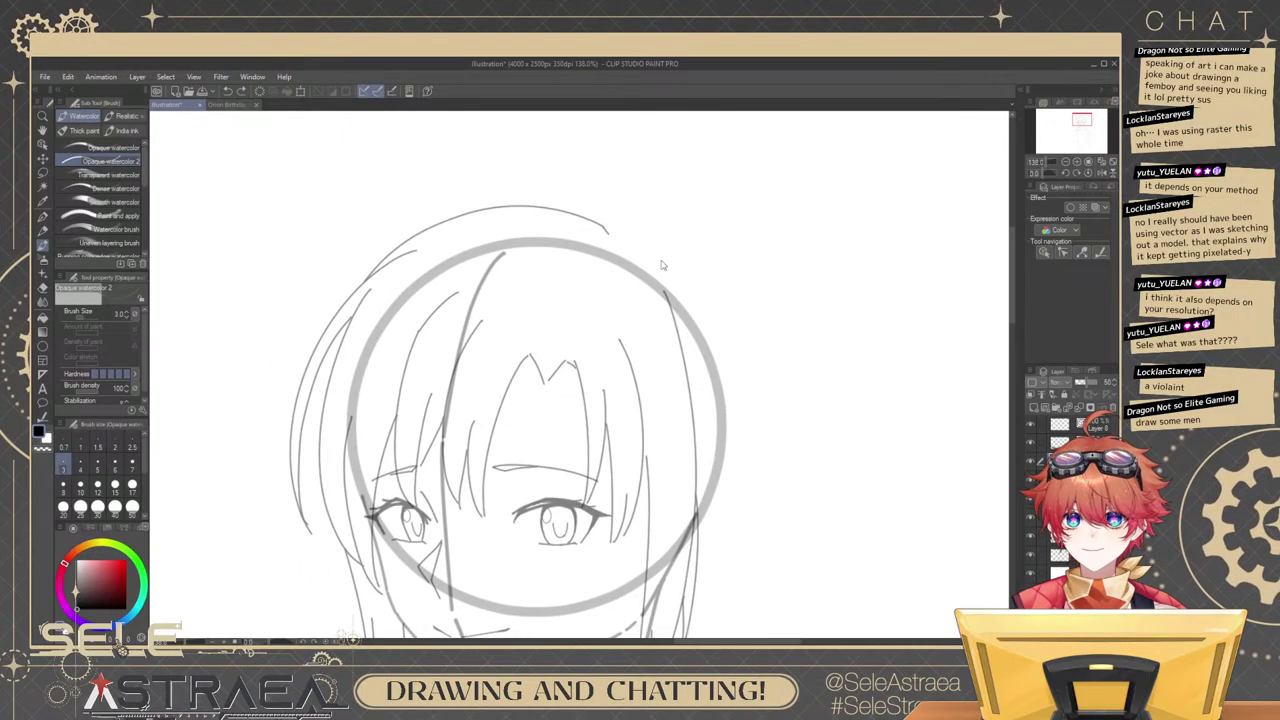
pyautogui.moveTo(597, 221)
pyautogui.mouseDown()
pyautogui.moveTo(643, 229)
pyautogui.moveTo(705, 343)
pyautogui.mouseUp()
pyautogui.hotkey('ctrl', 'z')
pyautogui.moveTo(649, 230)
pyautogui.mouseDown()
pyautogui.moveTo(765, 430)
pyautogui.moveTo(679, 256)
pyautogui.moveTo(773, 470)
pyautogui.moveTo(739, 331)
pyautogui.moveTo(784, 490)
pyautogui.mouseUp()
pyautogui.hotkey('ctrl', 'z')
pyautogui.hotkey('ctrl', 'z')
pyautogui.moveTo(786, 418)
pyautogui.mouseDown()
pyautogui.moveTo(796, 351)
pyautogui.moveTo(790, 422)
pyautogui.mouseUp()
pyautogui.moveTo(774, 352)
pyautogui.mouseDown()
pyautogui.moveTo(790, 475)
pyautogui.moveTo(800, 362)
pyautogui.mouseUp()
pyautogui.hotkey('ctrl', 'z')
# Try a hair line curving inward from the near-side outline to below eye level, and undo it.
pyautogui.moveTo(800, 267); pyautogui.dragTo(759, 486)
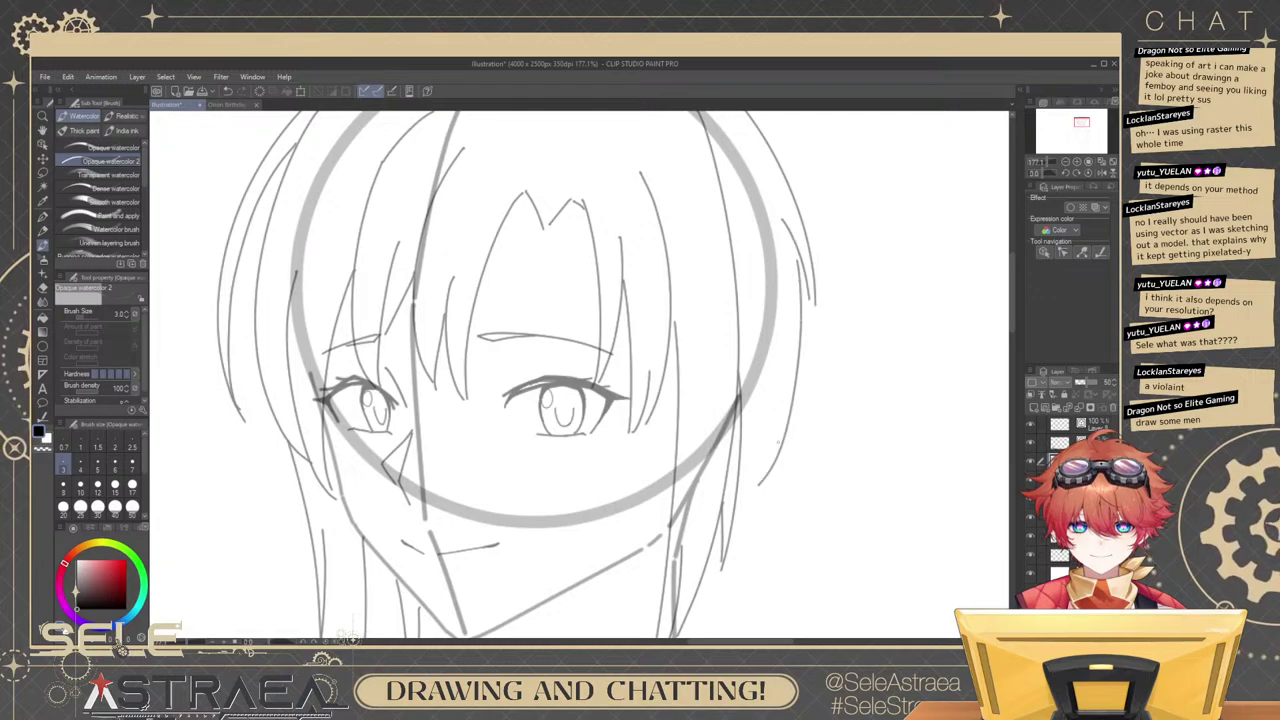
pyautogui.hotkey('ctrl', 'z')
pyautogui.moveTo(868, 328)
pyautogui.mouseDown()
pyautogui.moveTo(854, 346)
pyautogui.moveTo(860, 377)
pyautogui.moveTo(823, 383)
pyautogui.moveTo(826, 423)
pyautogui.moveTo(810, 339)
pyautogui.mouseUp()
pyautogui.hotkey('ctrl', 'z')
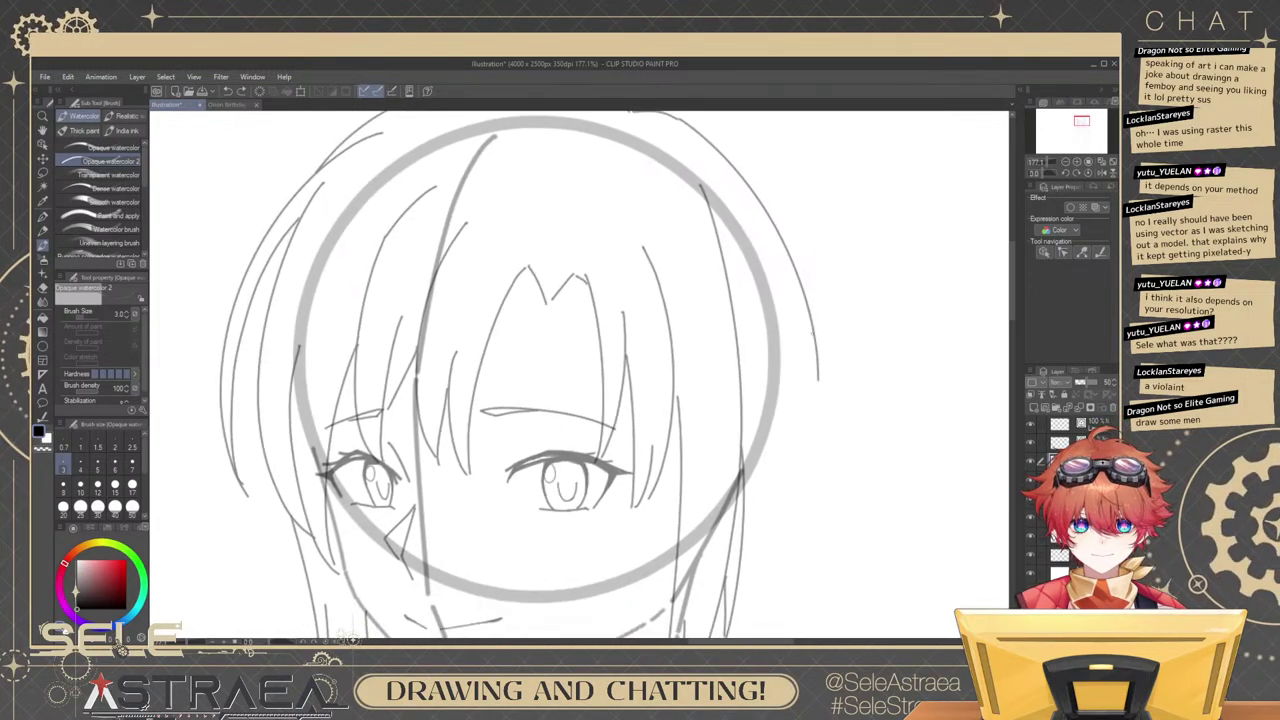
pyautogui.scroll(2, 816, 328)
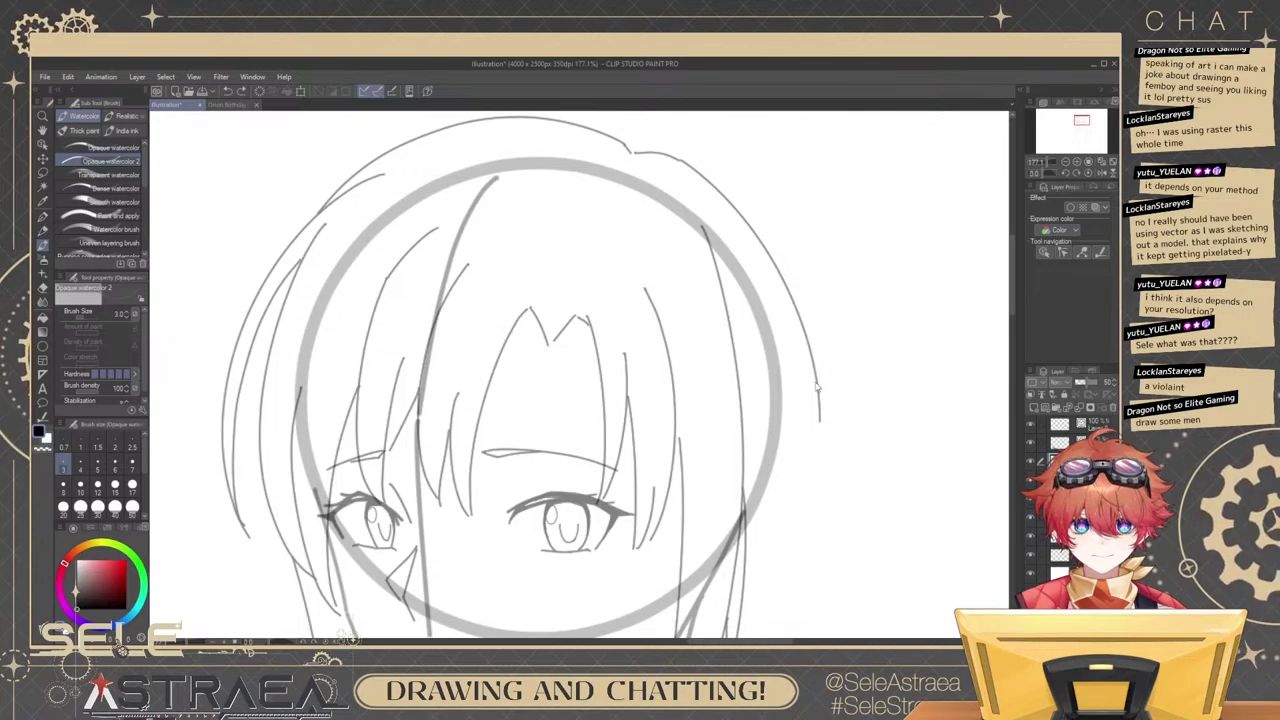
# Erase the near-side hair outline and redraw it as a tighter curve from the crown's end down outside the head circle.
pyautogui.press('e')
pyautogui.click(806, 337)
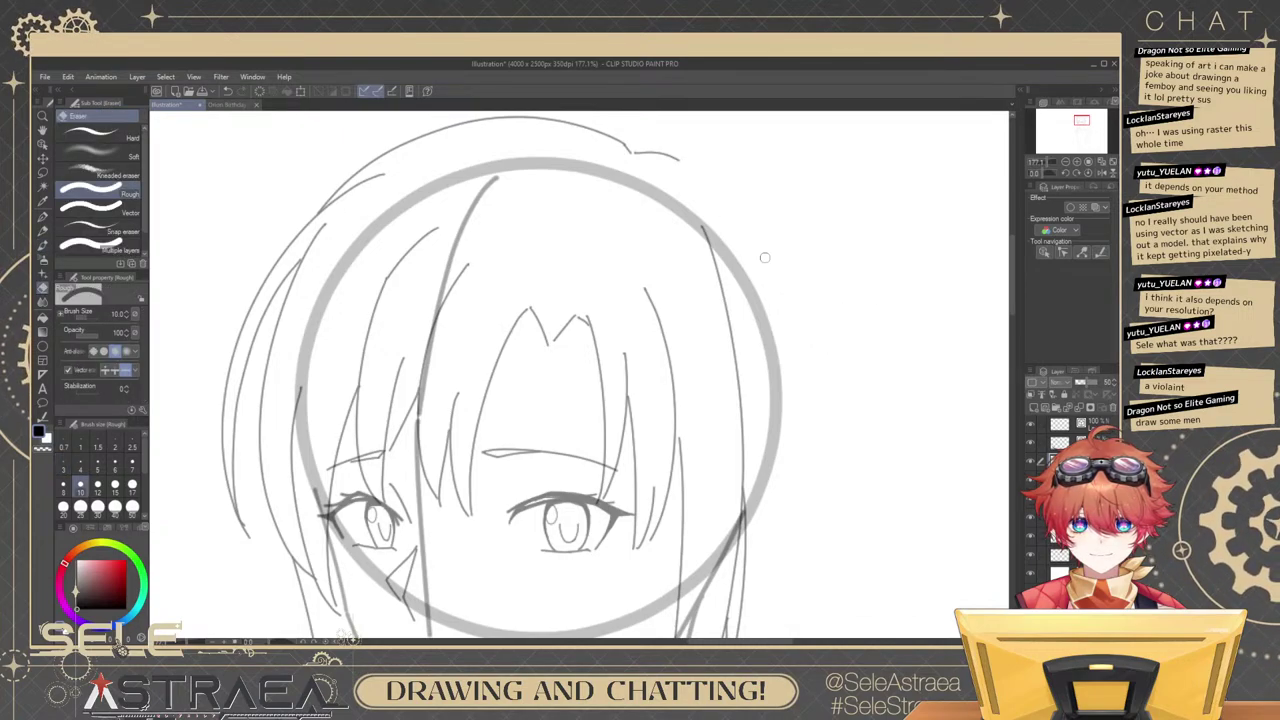
pyautogui.press('b')
pyautogui.moveTo(684, 162)
pyautogui.mouseDown()
pyautogui.moveTo(769, 308)
pyautogui.moveTo(732, 216)
pyautogui.mouseUp()
pyautogui.hotkey('ctrl', 'z')
pyautogui.hotkey('ctrl', 'z')
pyautogui.moveTo(685, 164)
pyautogui.mouseDown()
pyautogui.moveTo(784, 308)
pyautogui.moveTo(772, 265)
pyautogui.moveTo(814, 355)
pyautogui.mouseUp()
pyautogui.hotkey('ctrl', 'z')
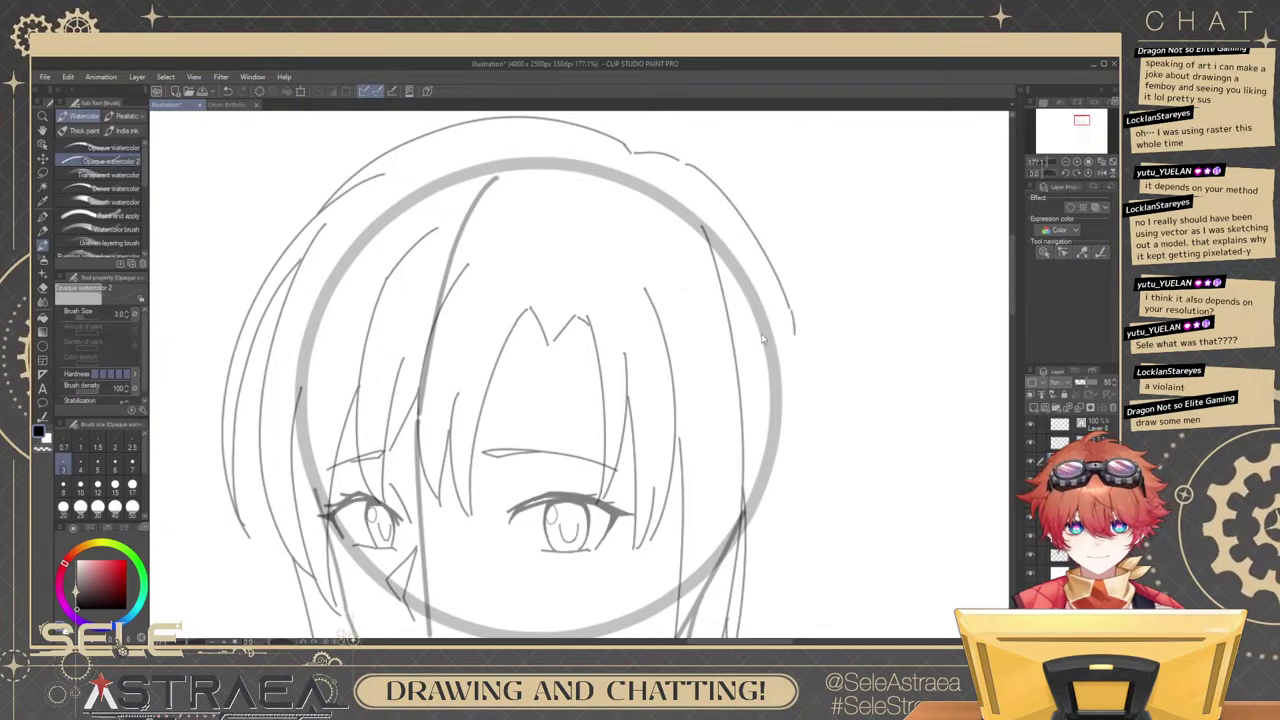
# Sketch the first two overlapping segments of a small braided bun beside the near-side lock, across the head circle.
pyautogui.scroll(3, 762, 340)
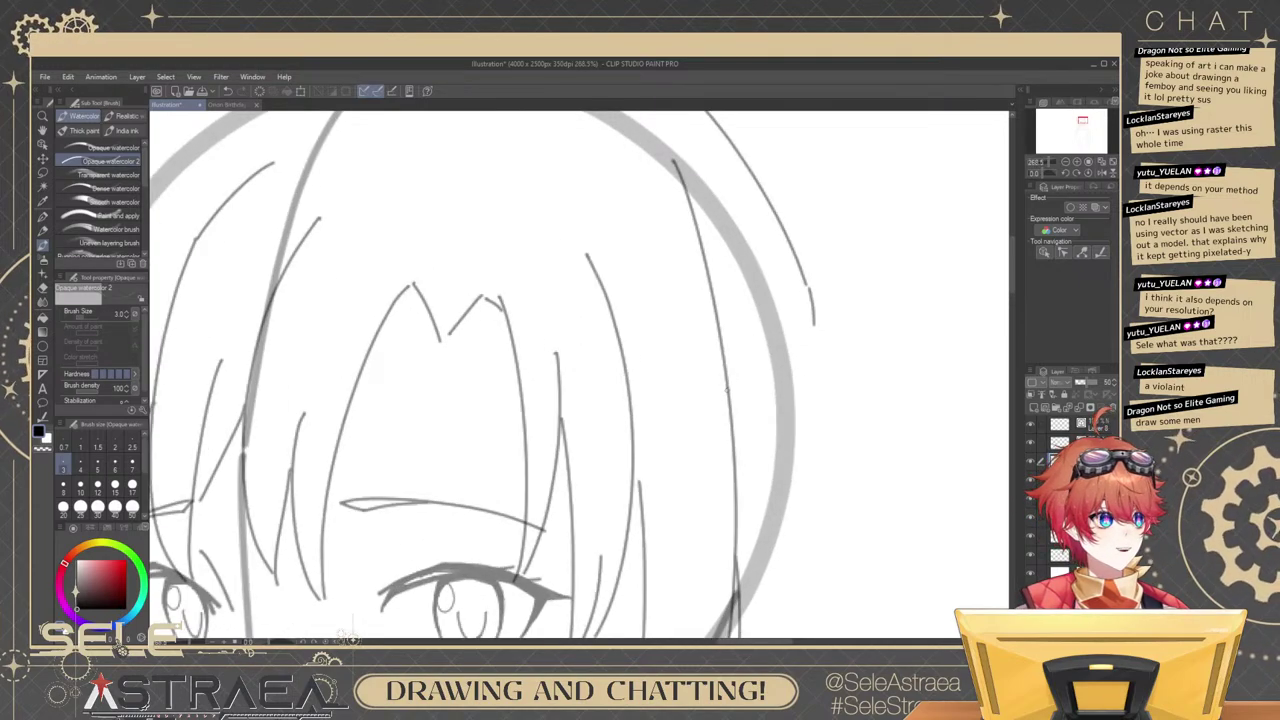
pyautogui.moveTo(719, 326)
pyautogui.mouseDown()
pyautogui.moveTo(765, 375)
pyautogui.moveTo(733, 323)
pyautogui.moveTo(778, 371)
pyautogui.mouseUp()
pyautogui.hotkey('ctrl', 'z')
pyautogui.moveTo(735, 464)
pyautogui.mouseDown()
pyautogui.moveTo(756, 462)
pyautogui.moveTo(775, 421)
pyautogui.mouseUp()
pyautogui.moveTo(778, 373); pyautogui.dragTo(795, 400)
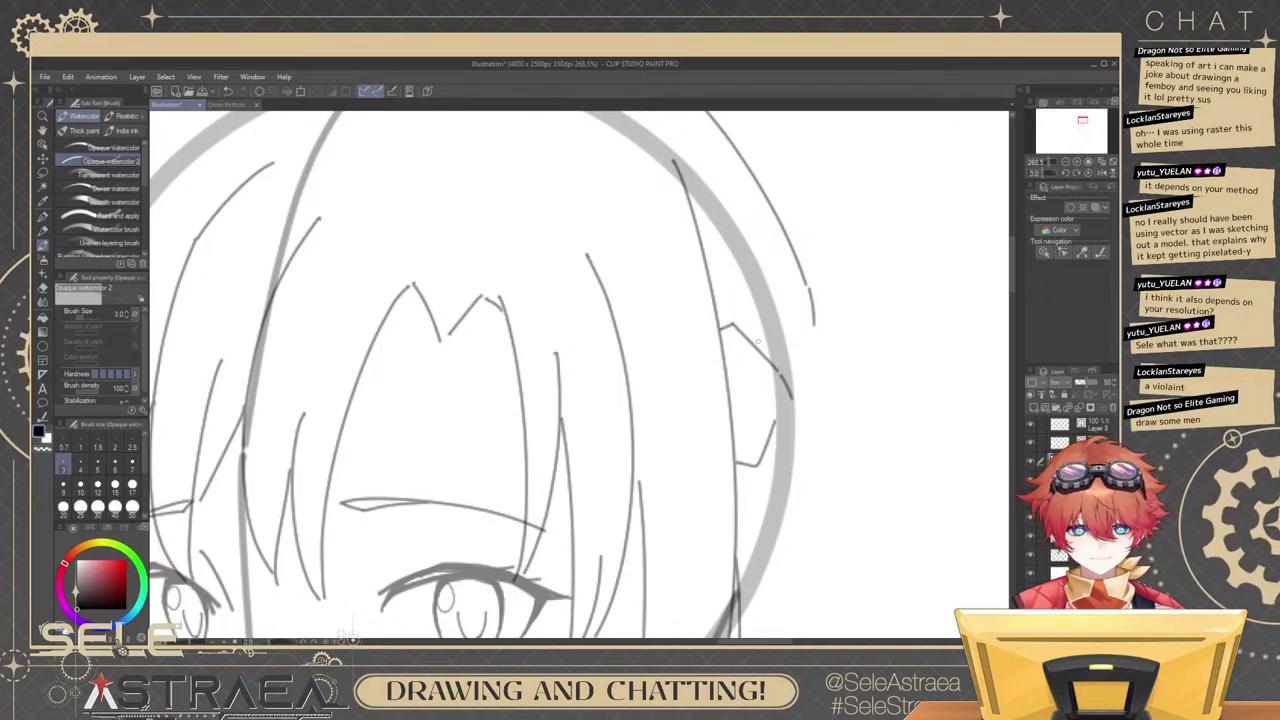
pyautogui.moveTo(755, 342)
pyautogui.mouseDown()
pyautogui.moveTo(785, 323)
pyautogui.moveTo(820, 366)
pyautogui.mouseUp()
pyautogui.moveTo(767, 456); pyautogui.dragTo(820, 417)
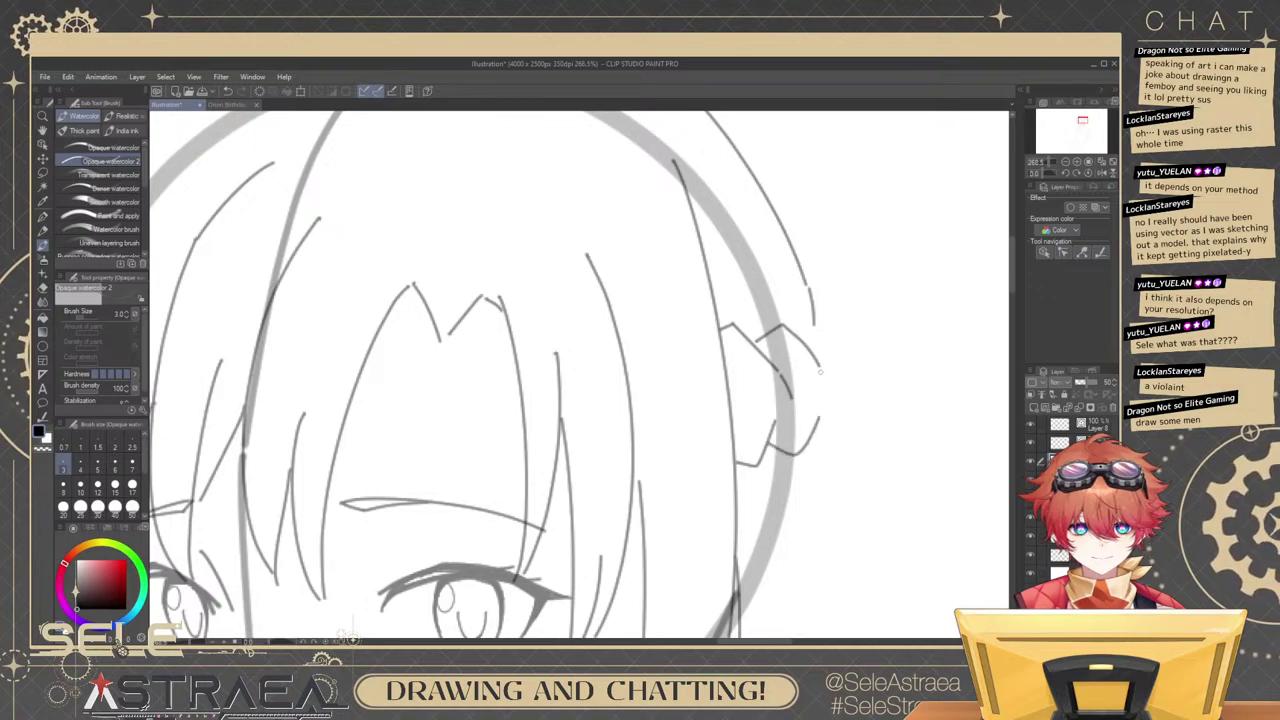
# Draw the bun's outermost segment and add short crease strokes inside the braid.
pyautogui.moveTo(803, 336); pyautogui.dragTo(838, 403)
pyautogui.hotkey('ctrl', 'z')
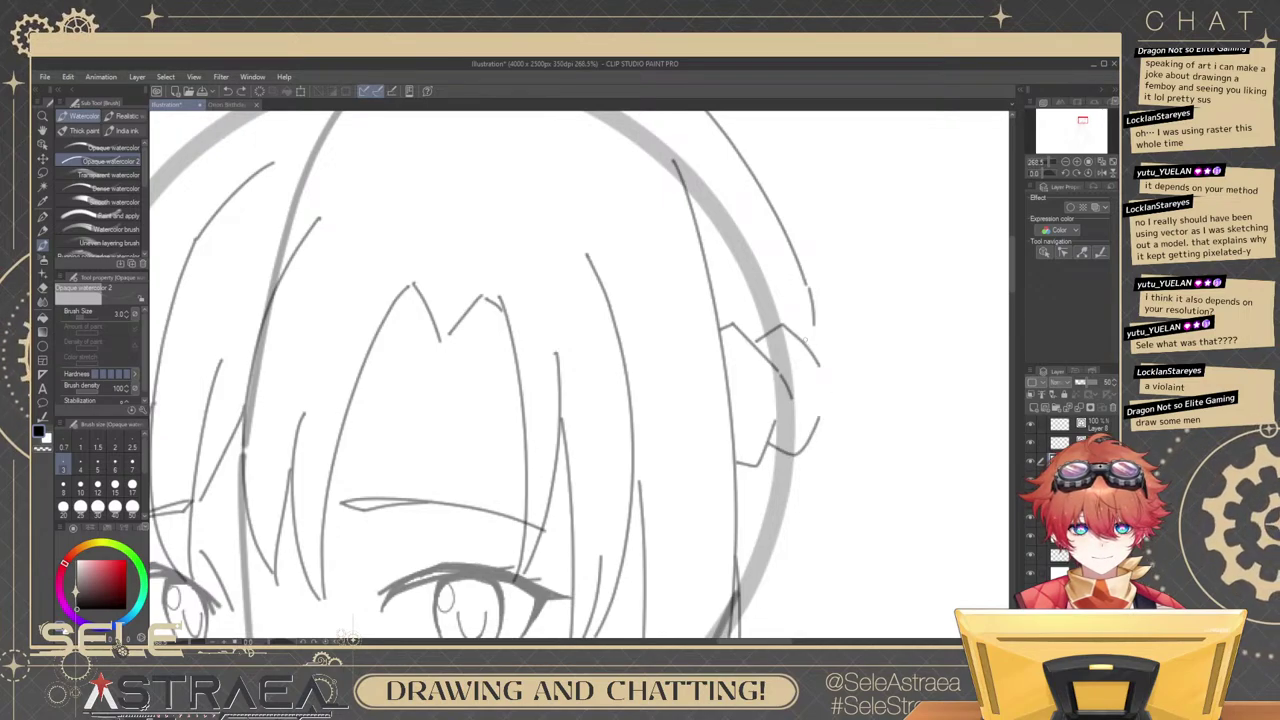
pyautogui.moveTo(803, 337)
pyautogui.mouseDown()
pyautogui.moveTo(834, 373)
pyautogui.moveTo(822, 424)
pyautogui.moveTo(833, 398)
pyautogui.mouseUp()
pyautogui.hotkey('ctrl', 'z')
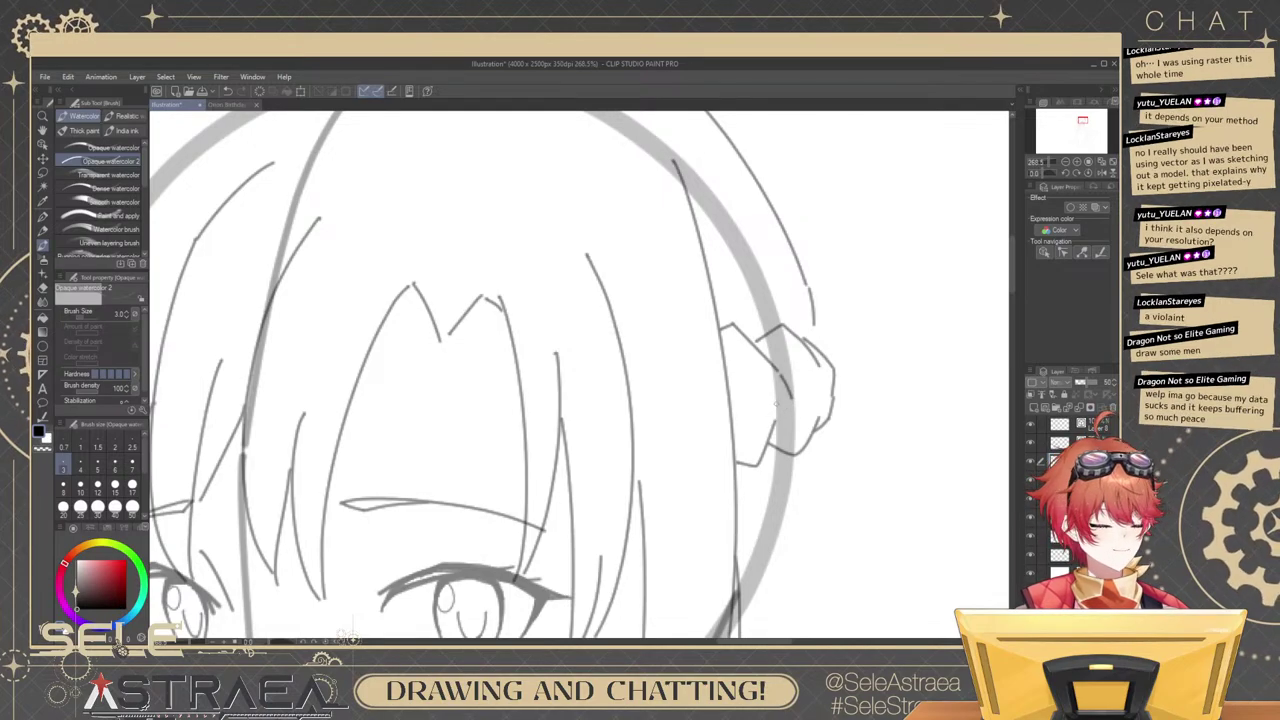
pyautogui.moveTo(756, 390)
pyautogui.mouseDown()
pyautogui.moveTo(734, 418)
pyautogui.moveTo(748, 382)
pyautogui.moveTo(773, 433)
pyautogui.mouseUp()
pyautogui.moveTo(779, 375); pyautogui.dragTo(799, 378)
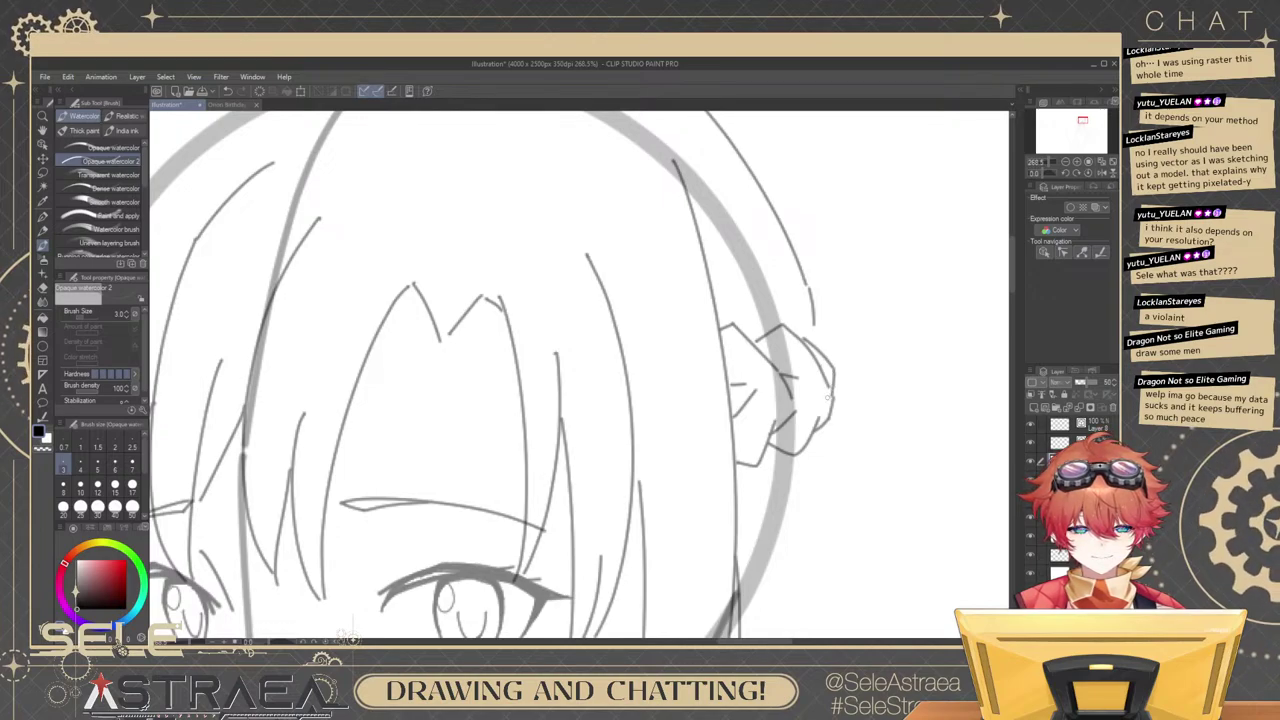
# Redraw the lower end of the near-side hair outline so that it meets the braided bun.
pyautogui.hotkey('ctrl', '0')
pyautogui.scroll(1, 880, 295)
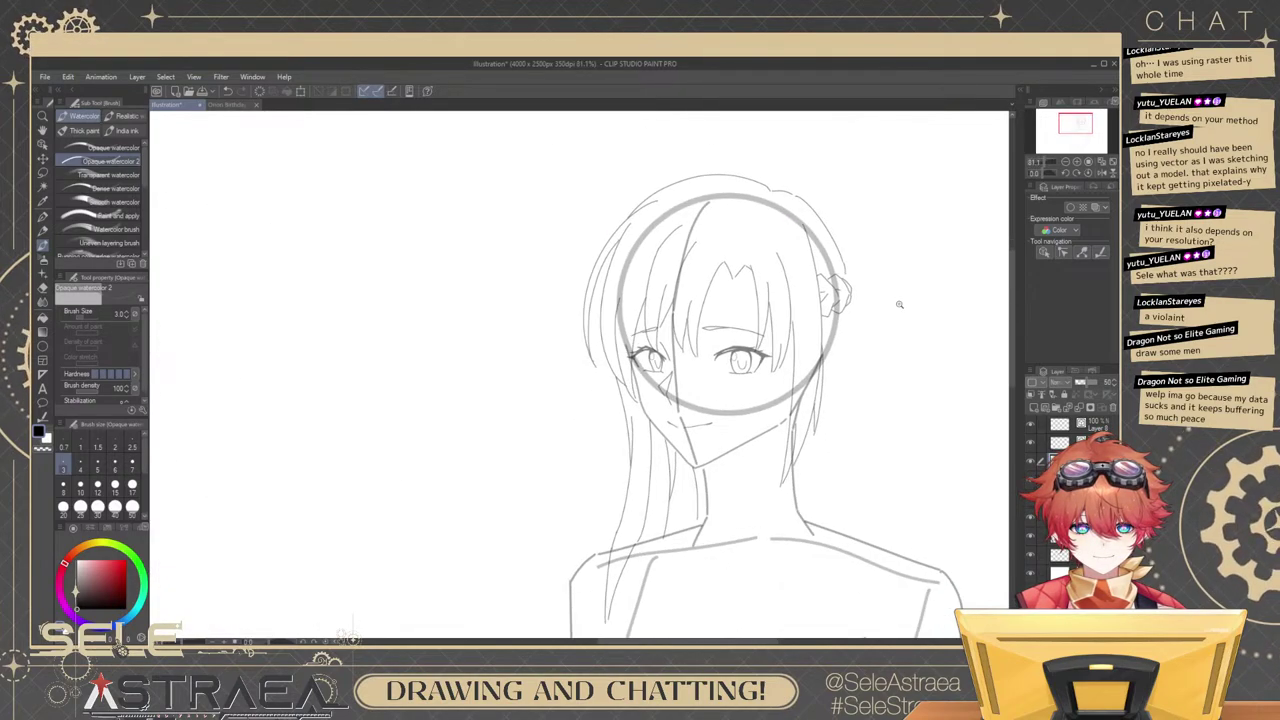
pyautogui.scroll(1, 900, 300)
pyautogui.moveTo(868, 362); pyautogui.dragTo(840, 350)
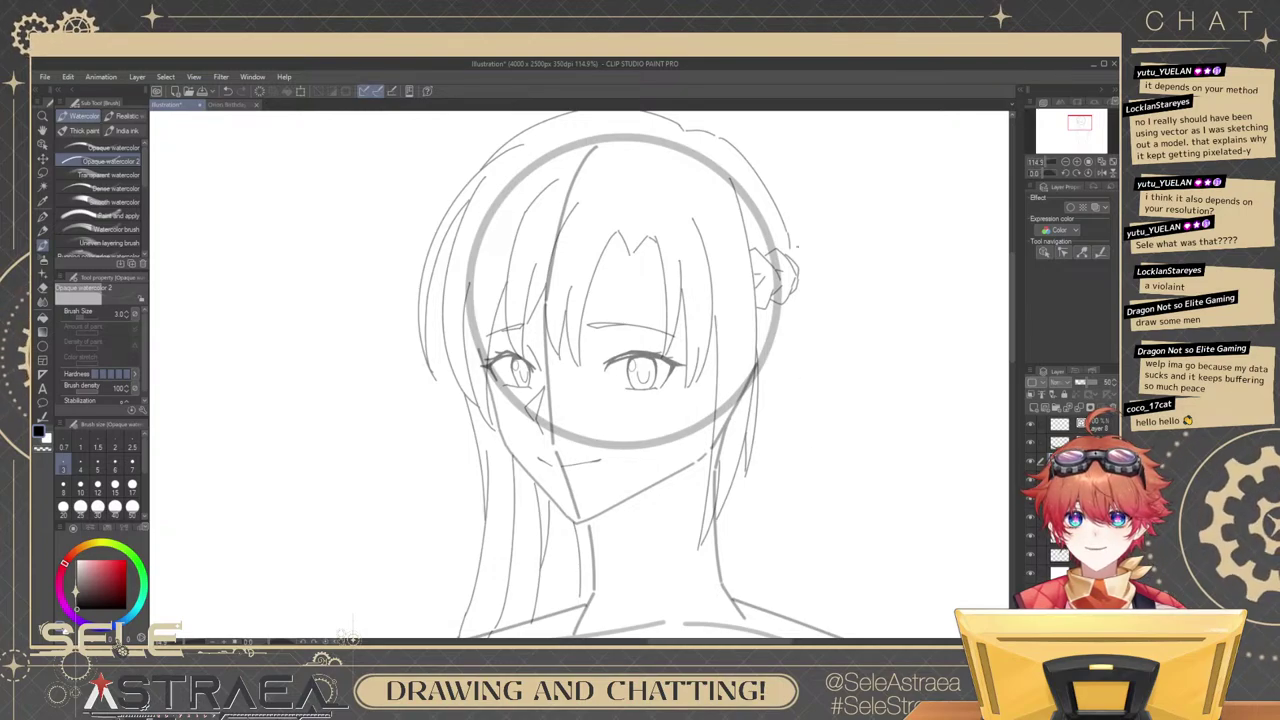
pyautogui.scroll(5, 795, 333)
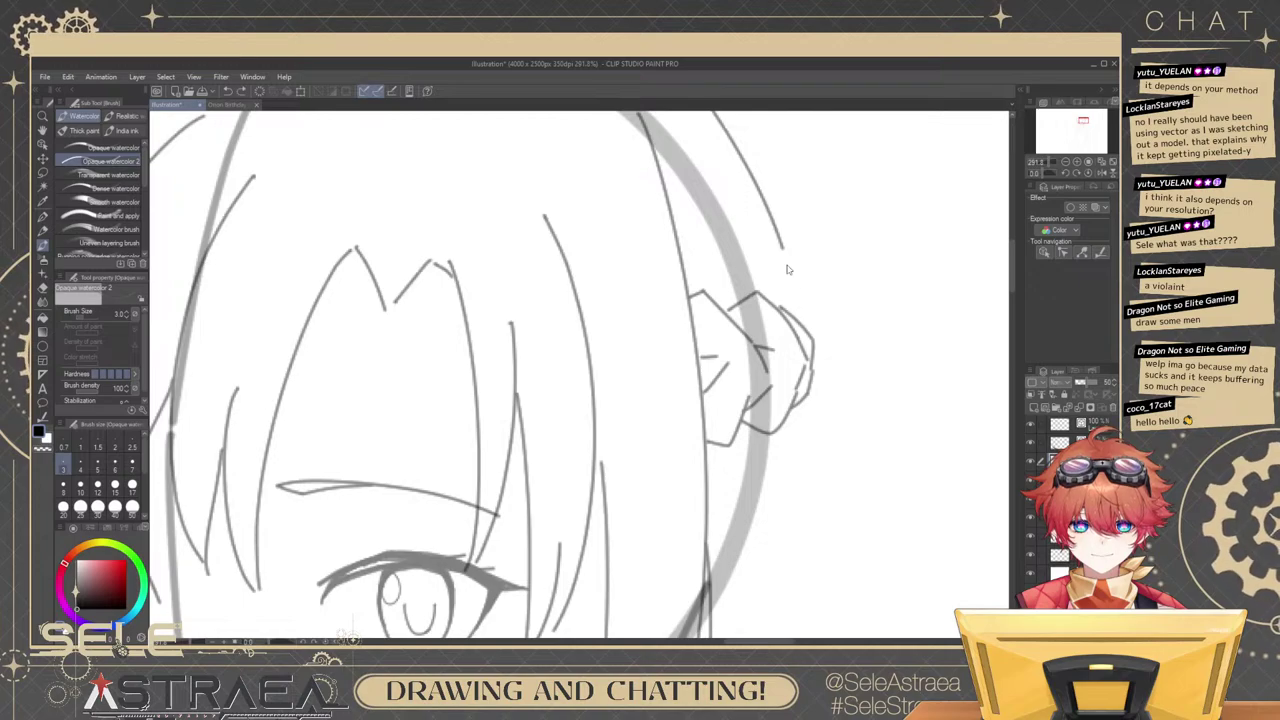
pyautogui.scroll(-3, 797, 300)
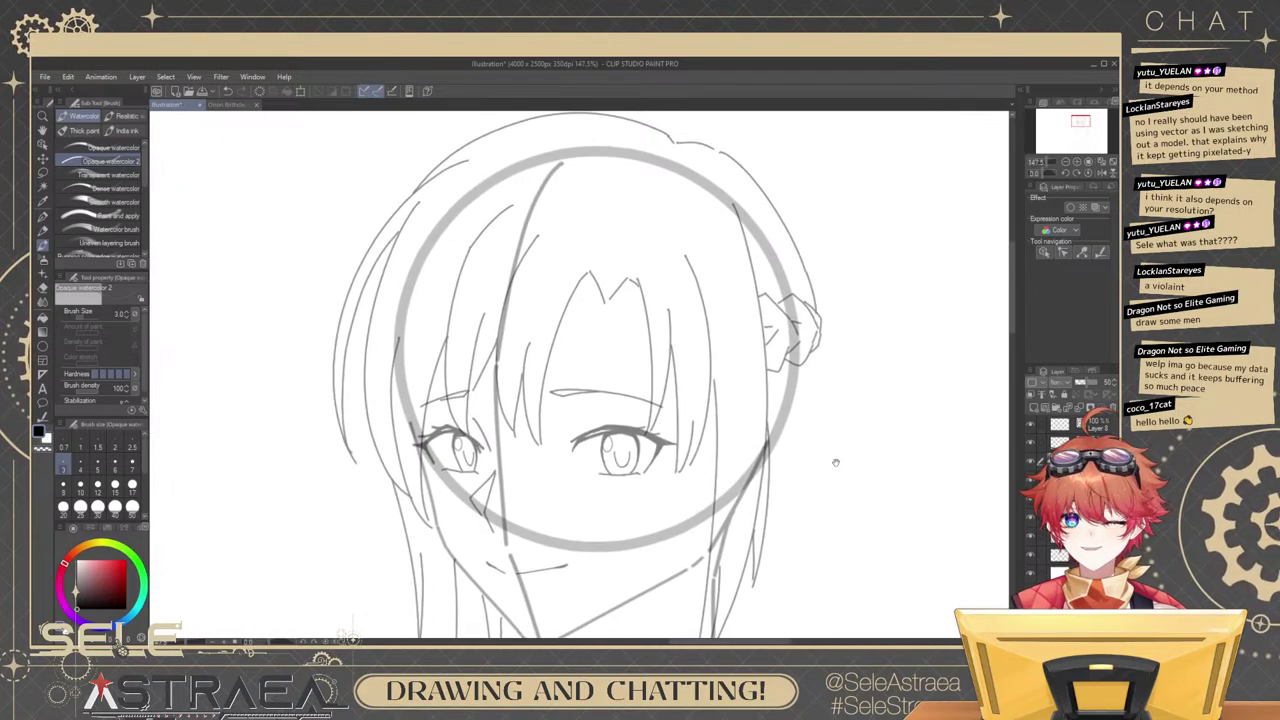
# Try several curves for the back-hair outline running from the bun down toward jaw level, undoing each one.
pyautogui.moveTo(835, 466); pyautogui.dragTo(835, 370)
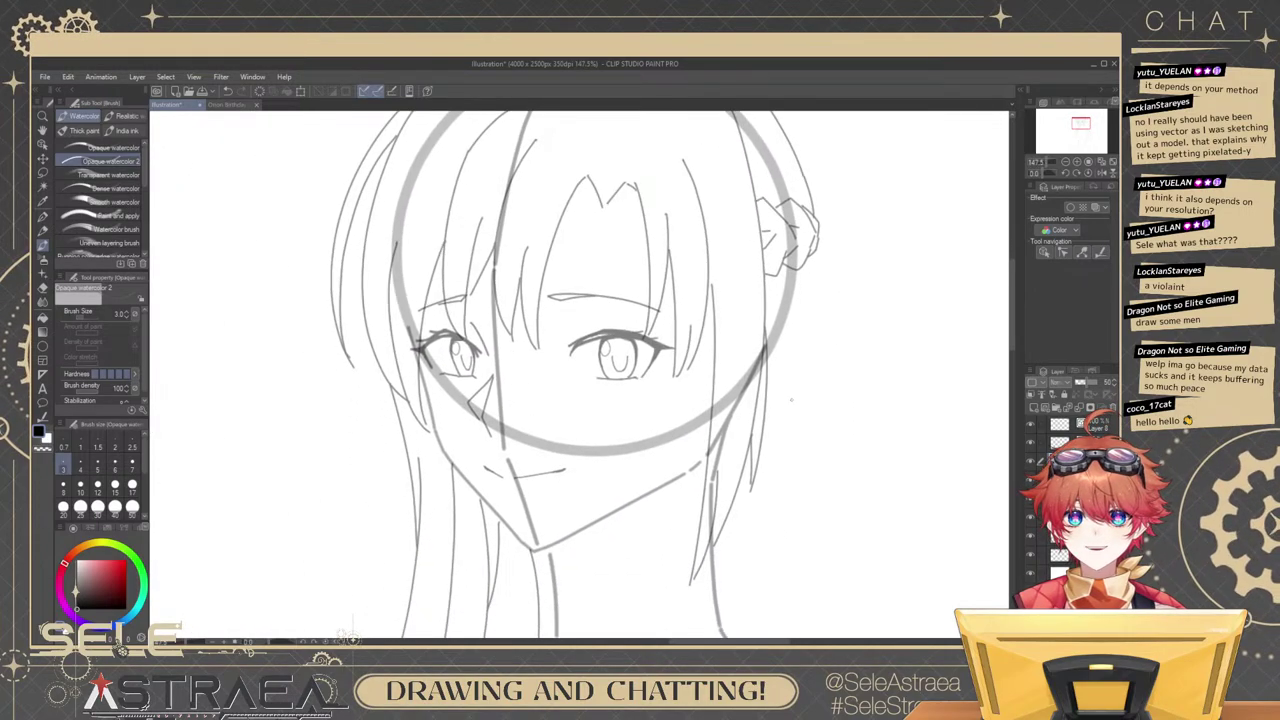
pyautogui.moveTo(815, 441)
pyautogui.mouseDown()
pyautogui.moveTo(840, 379)
pyautogui.moveTo(852, 432)
pyautogui.mouseUp()
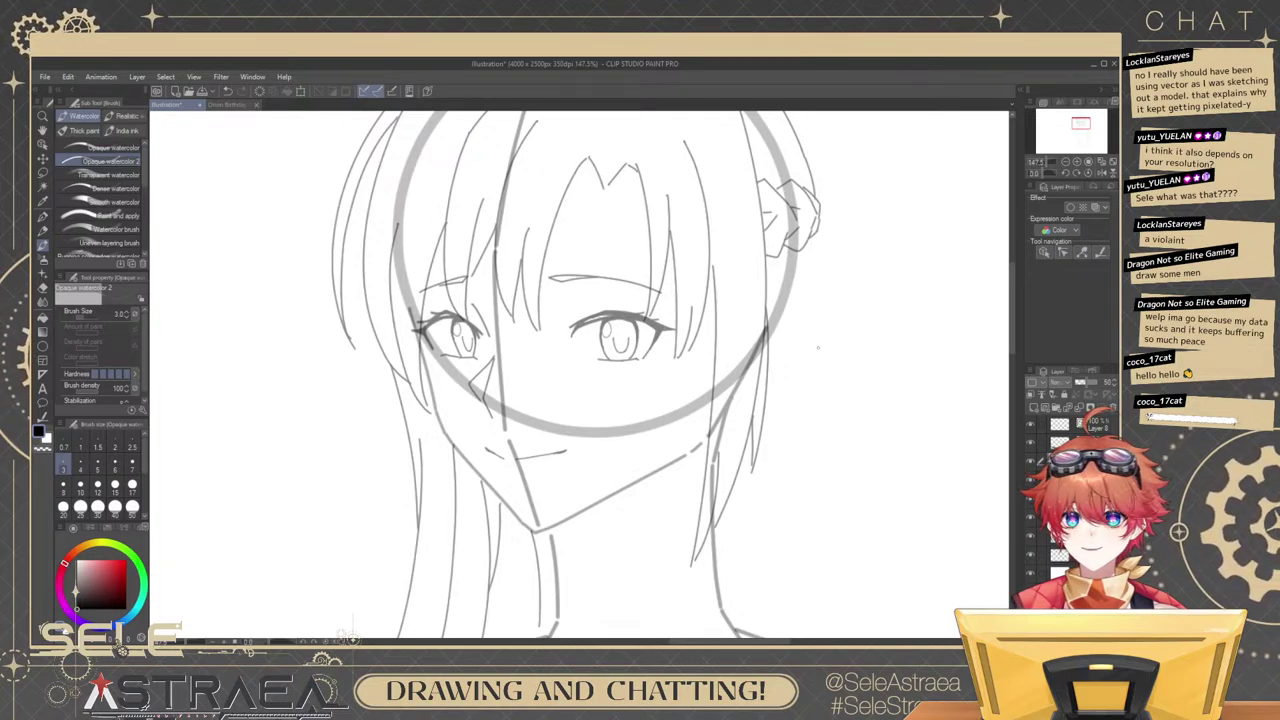
pyautogui.hotkey('ctrl', 'z')
pyautogui.moveTo(817, 239); pyautogui.dragTo(836, 474)
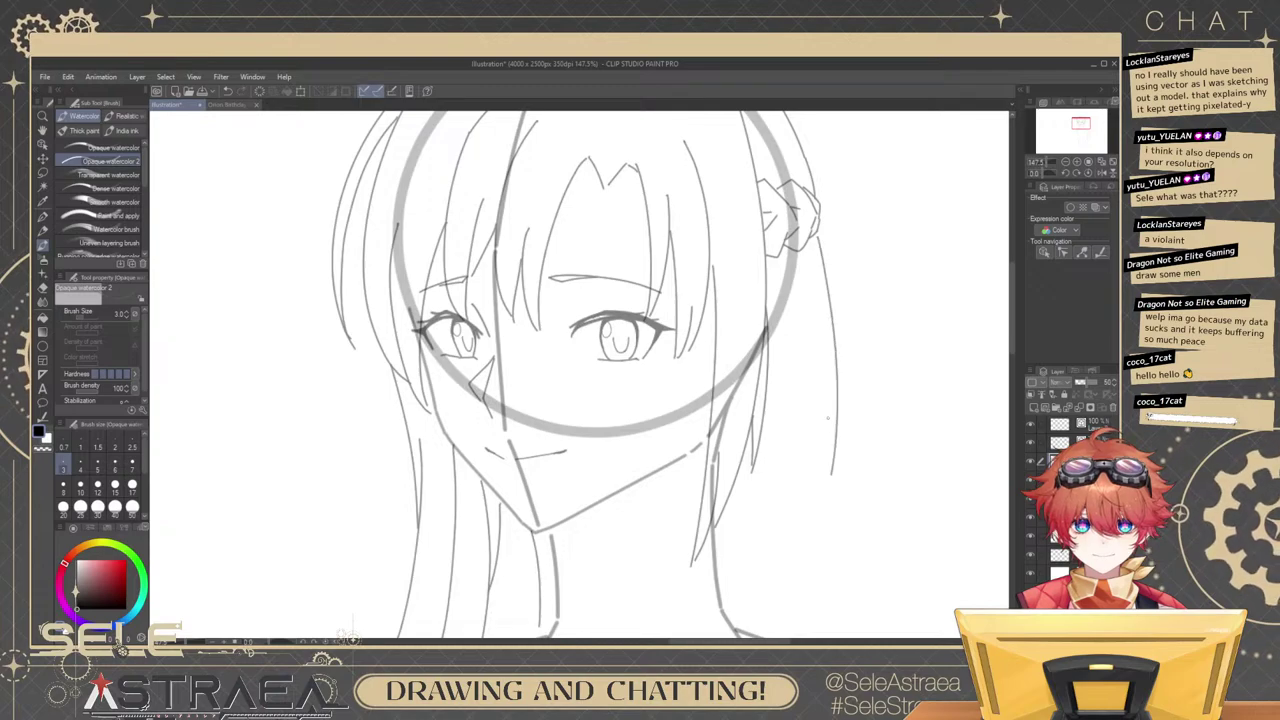
pyautogui.hotkey('ctrl', 'z')
pyautogui.moveTo(817, 239)
pyautogui.mouseDown()
pyautogui.moveTo(789, 490)
pyautogui.moveTo(817, 427)
pyautogui.moveTo(812, 462)
pyautogui.mouseUp()
pyautogui.hotkey('ctrl', 'z')
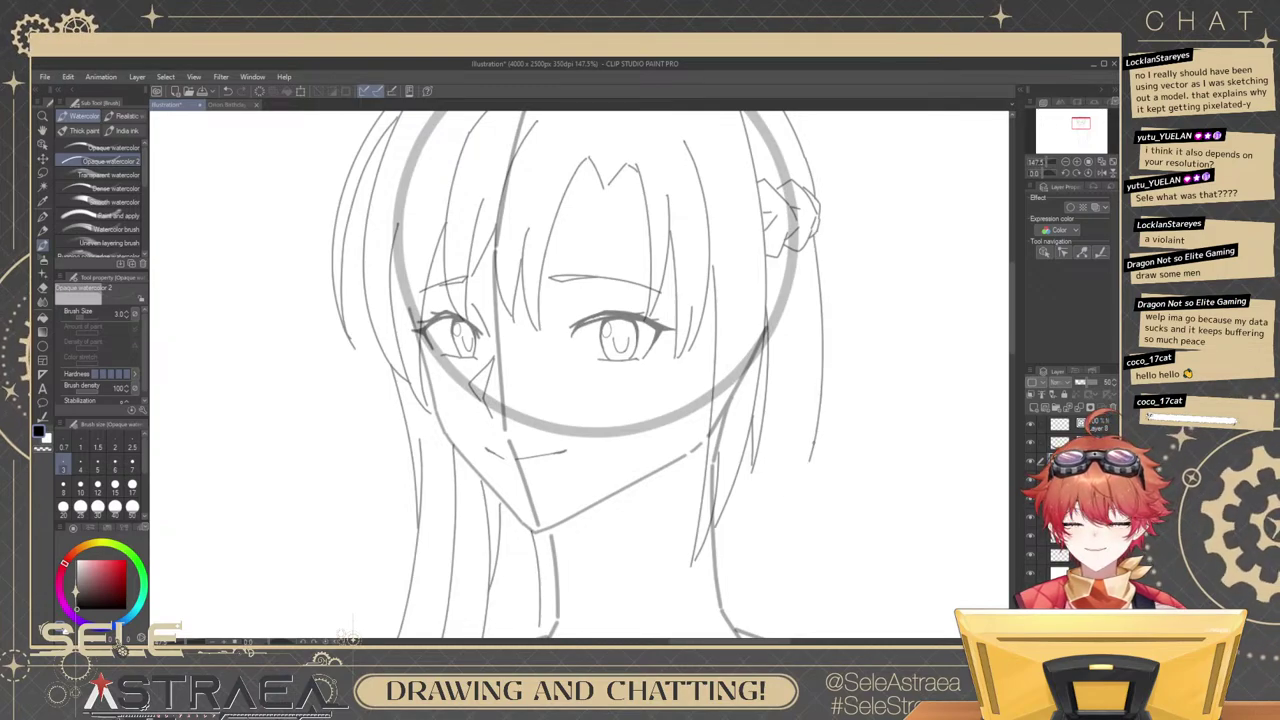
pyautogui.hotkey('ctrl', 'z')
pyautogui.moveTo(818, 238)
pyautogui.mouseDown()
pyautogui.moveTo(813, 385)
pyautogui.moveTo(821, 247)
pyautogui.moveTo(816, 306)
pyautogui.mouseUp()
pyautogui.hotkey('ctrl', 'z')
pyautogui.hotkey('ctrl', 'z')
pyautogui.hotkey('ctrl', 'z')
pyautogui.hotkey('ctrl', 'z')
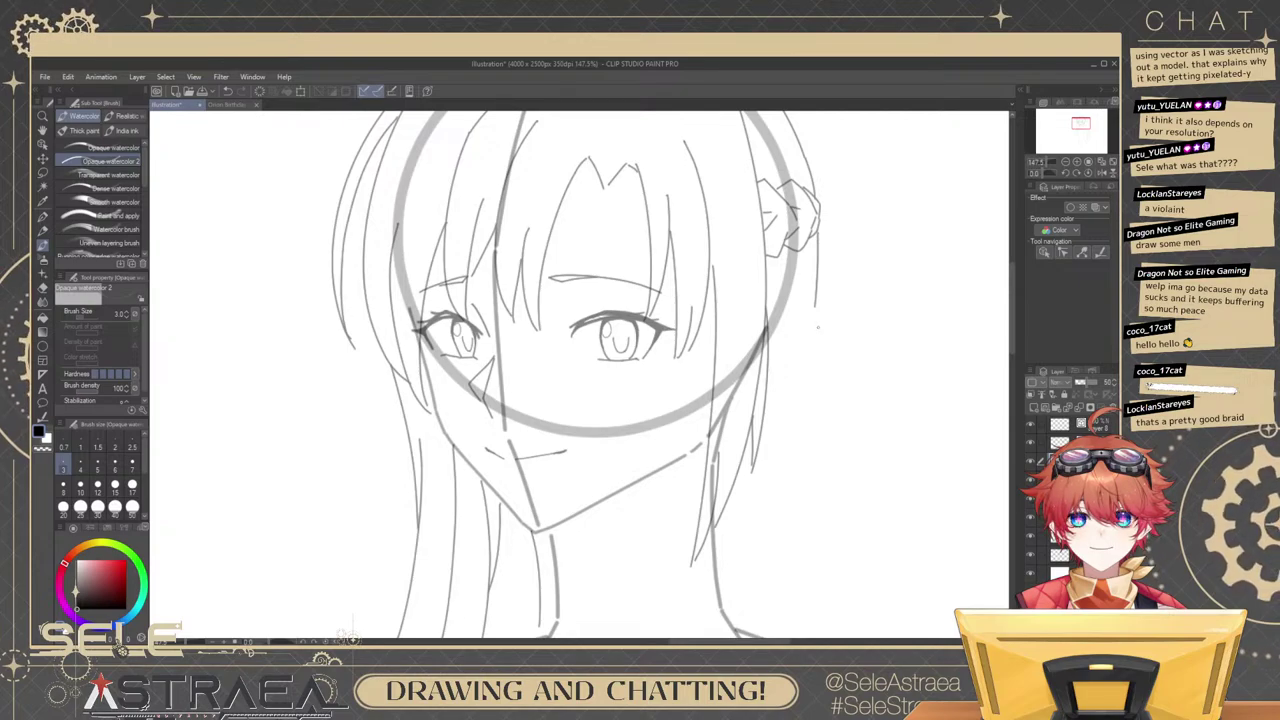
pyautogui.hotkey('ctrl', 'z')
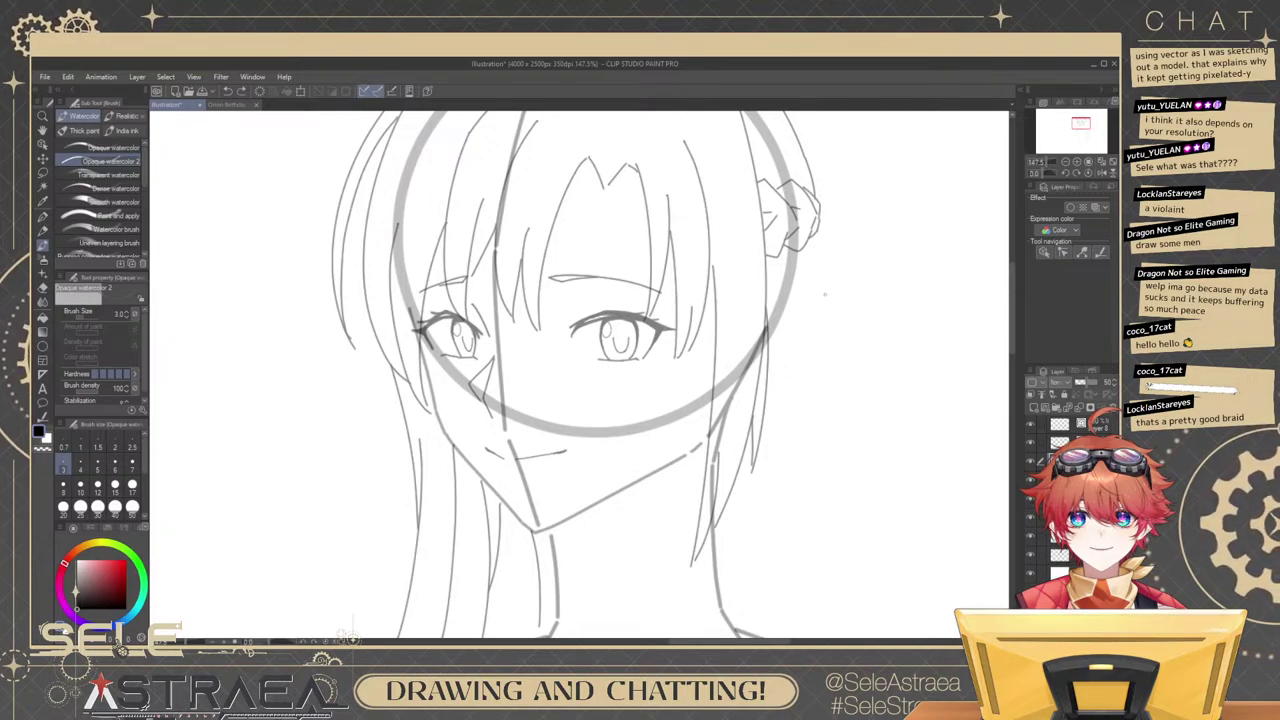
pyautogui.moveTo(822, 232); pyautogui.dragTo(813, 440)
pyautogui.hotkey('ctrl', 'z')
pyautogui.hotkey('ctrl', 'z')
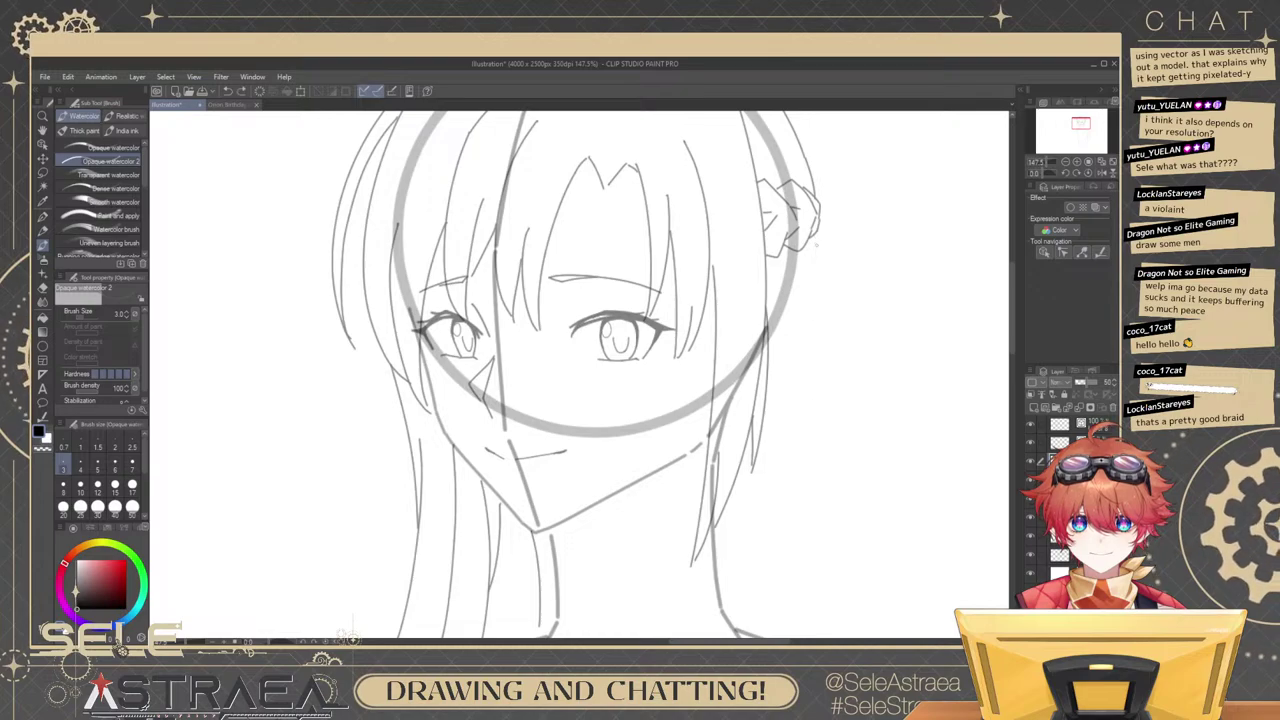
# Draw a back-hair outline from the bun down past the jaw and try an inner line parallel to it.
pyautogui.moveTo(822, 234); pyautogui.dragTo(801, 504)
pyautogui.moveTo(845, 464); pyautogui.dragTo(840, 370)
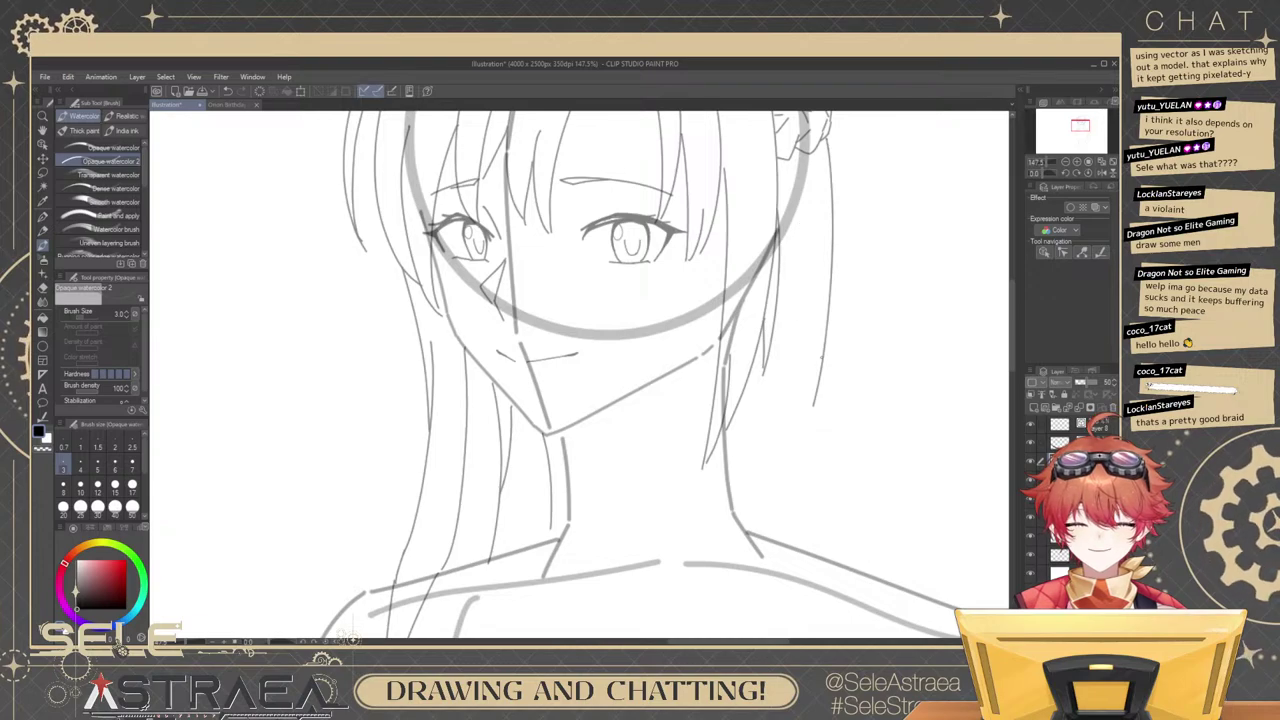
pyautogui.moveTo(794, 240); pyautogui.dragTo(819, 332)
pyautogui.moveTo(788, 228); pyautogui.dragTo(789, 436)
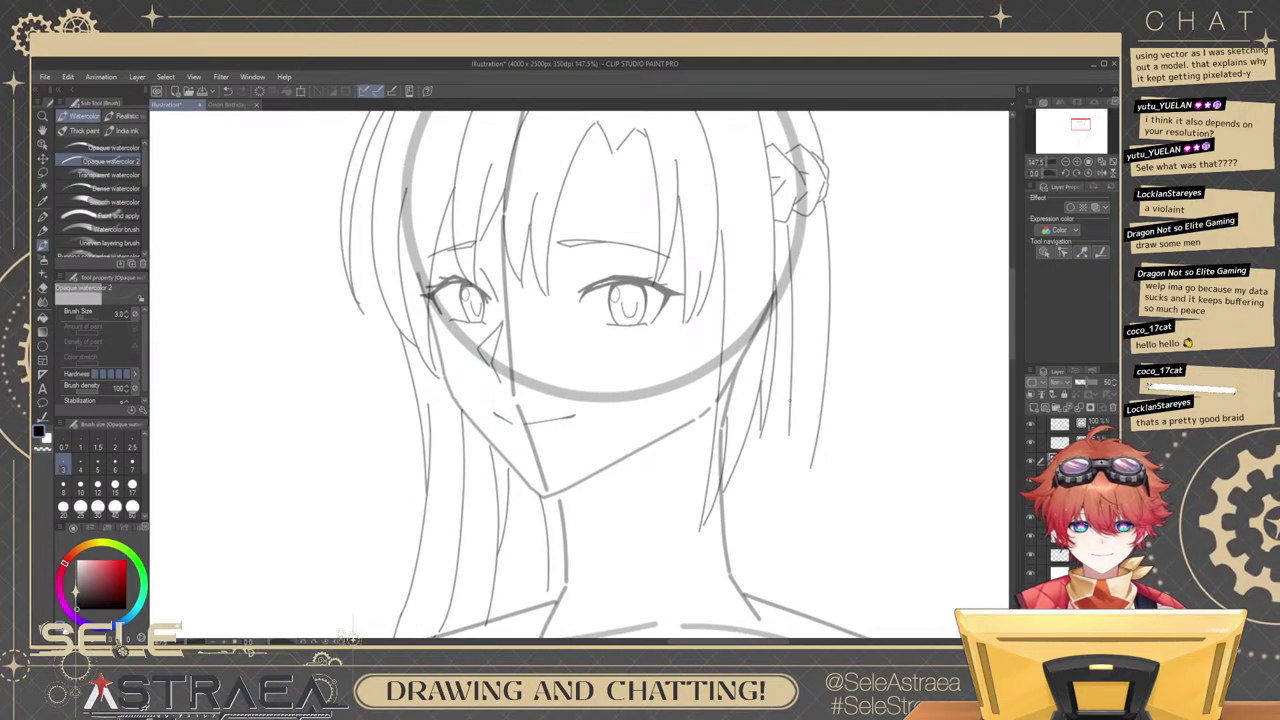
pyautogui.hotkey('ctrl', 'z')
pyautogui.moveTo(781, 262); pyautogui.dragTo(780, 520)
pyautogui.moveTo(798, 456); pyautogui.dragTo(818, 338)
pyautogui.hotkey('ctrl', 'z')
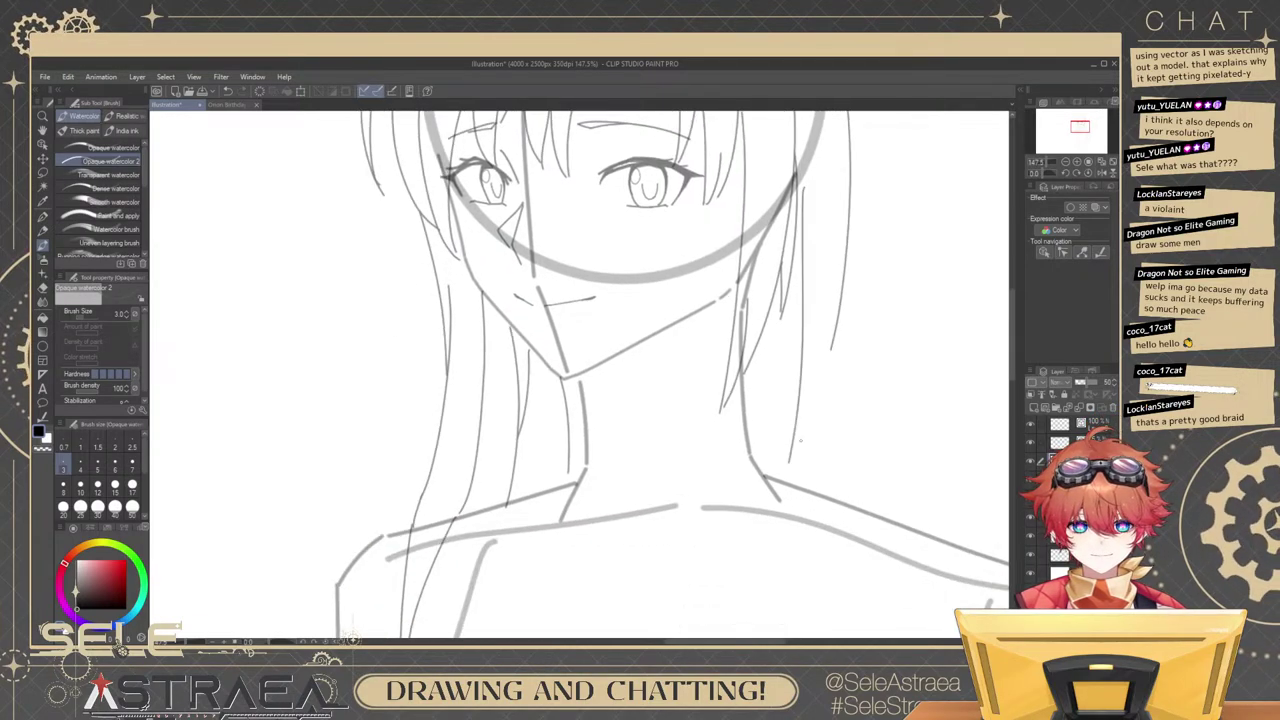
# Try new inner hair lines hanging below the bun, and undo them together with the back-hair outline.
pyautogui.moveTo(834, 446); pyautogui.dragTo(873, 474)
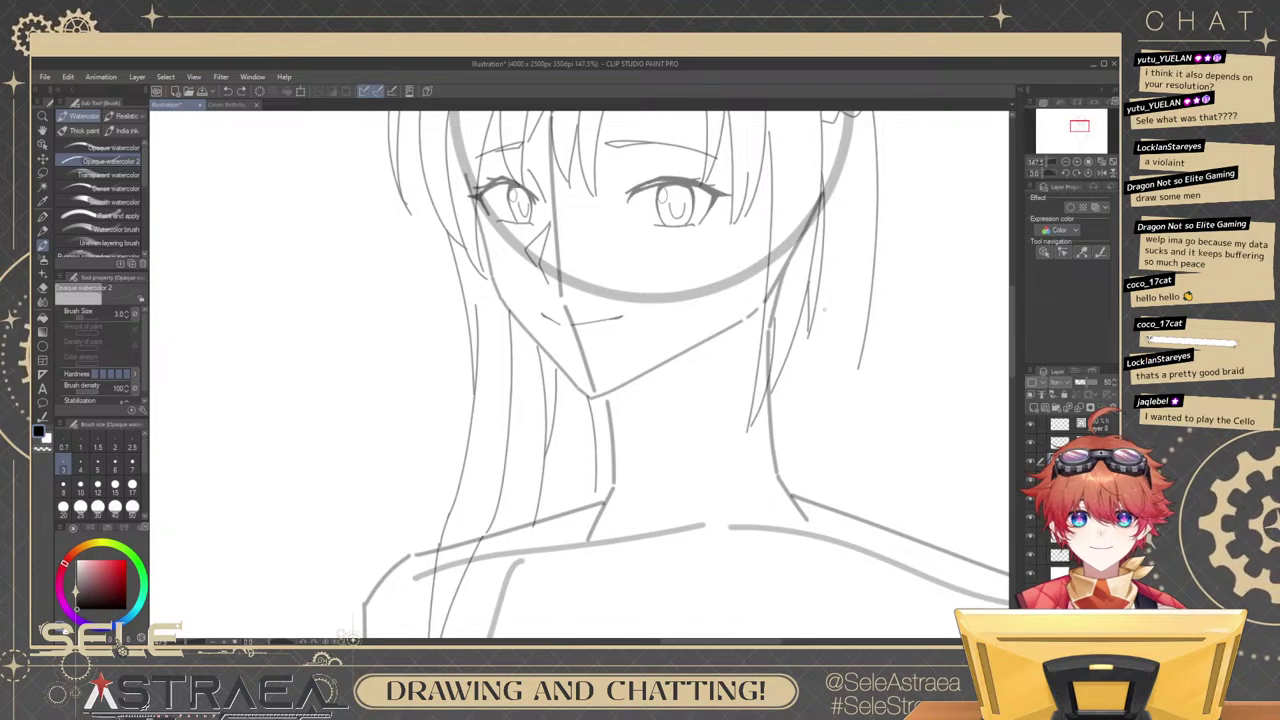
pyautogui.moveTo(828, 203); pyautogui.dragTo(820, 289)
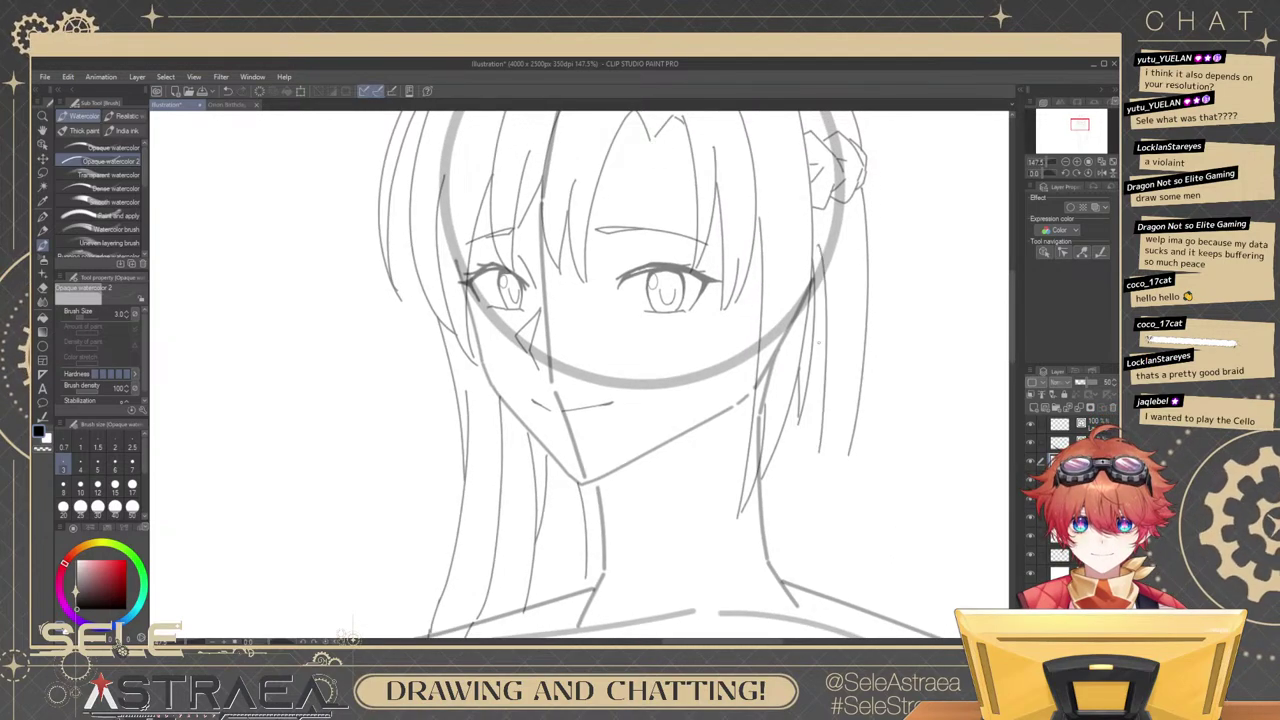
pyautogui.hotkey('ctrl', 'z')
pyautogui.hotkey('ctrl', 'z')
pyautogui.moveTo(817, 230); pyautogui.dragTo(814, 471)
pyautogui.moveTo(854, 412); pyautogui.dragTo(866, 314)
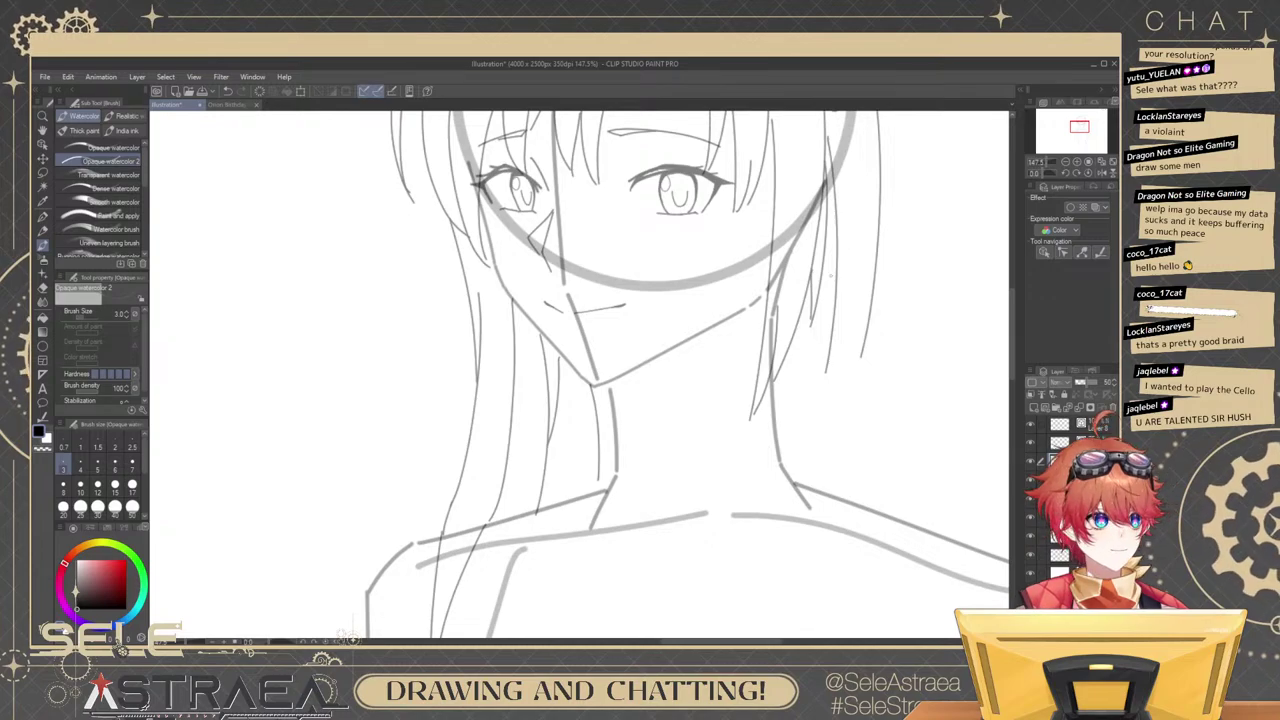
pyautogui.moveTo(826, 425); pyautogui.dragTo(846, 430)
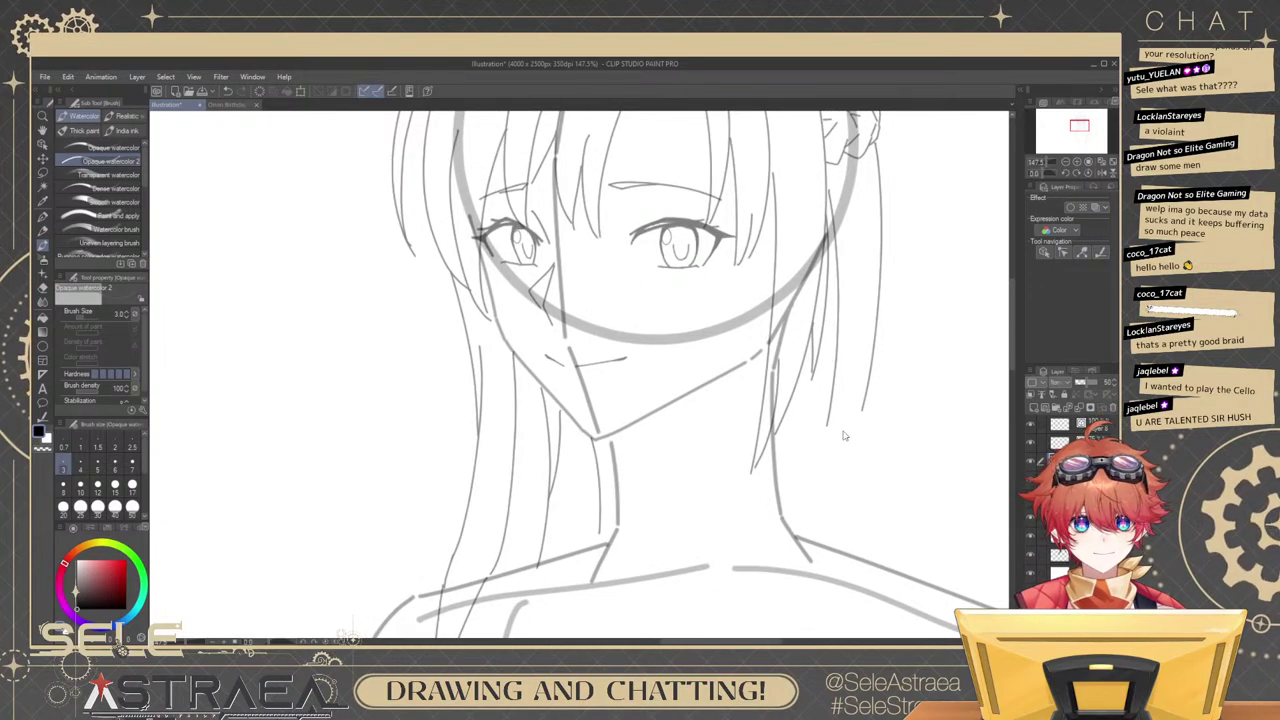
pyautogui.hotkey('ctrl', 'z')
pyautogui.hotkey('ctrl', 'z')
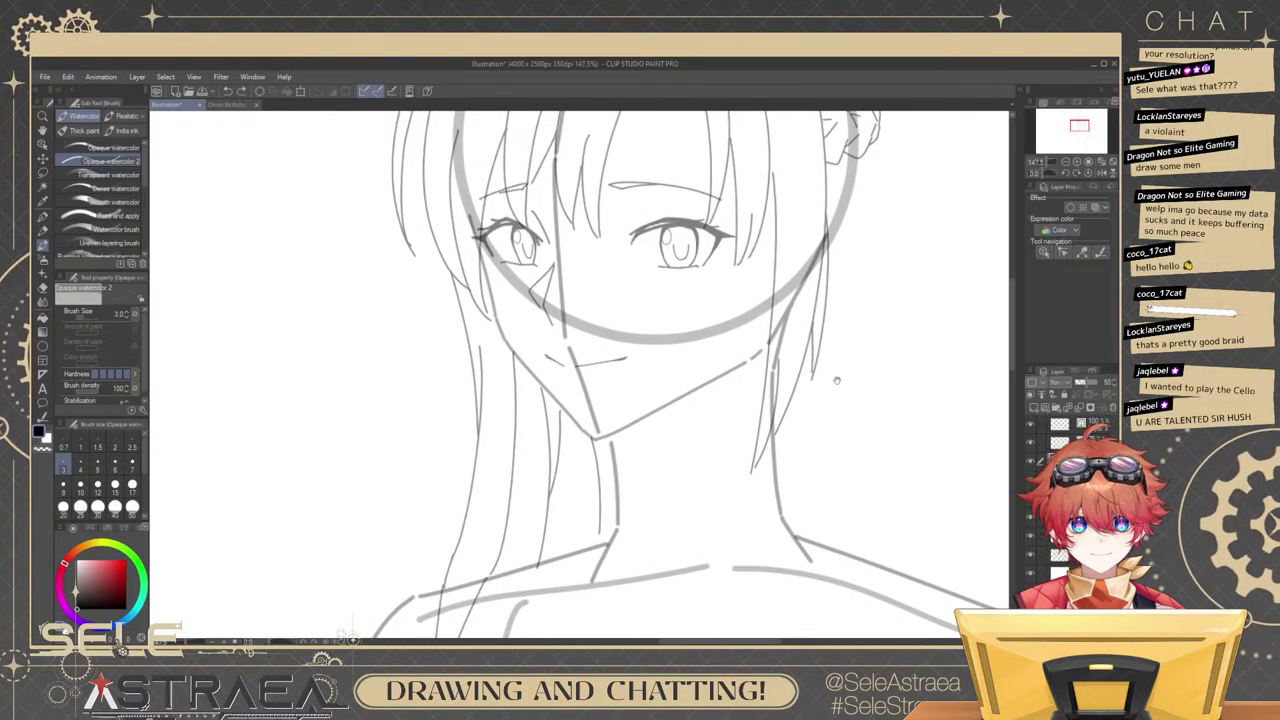
# Erase the near-side lock's long outer line and its short tip strokes beside the jaw.
pyautogui.moveTo(837, 380); pyautogui.dragTo(872, 382)
pyautogui.press('e')
pyautogui.moveTo(809, 439)
pyautogui.mouseDown()
pyautogui.moveTo(861, 355)
pyautogui.moveTo(811, 434)
pyautogui.moveTo(808, 410)
pyautogui.moveTo(800, 450)
pyautogui.mouseUp()
pyautogui.hotkey('ctrl', 'z')
pyautogui.moveTo(843, 356)
pyautogui.mouseDown()
pyautogui.moveTo(849, 408)
pyautogui.moveTo(865, 360)
pyautogui.mouseUp()
pyautogui.scroll(-1, 870, 357)
pyautogui.press('b')
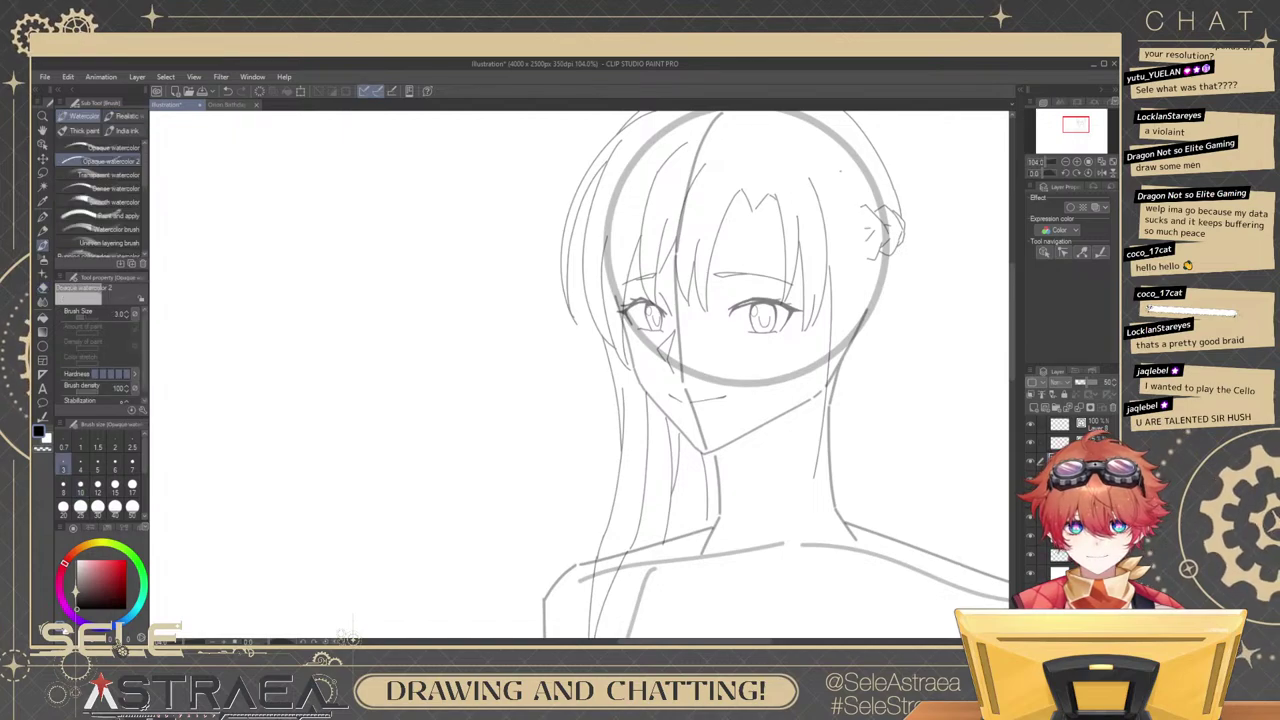
# Redraw the near-side lock's outer line as one long curve from the upper head, past the bun and jaw, to the shoulder.
pyautogui.moveTo(866, 281); pyautogui.dragTo(847, 452)
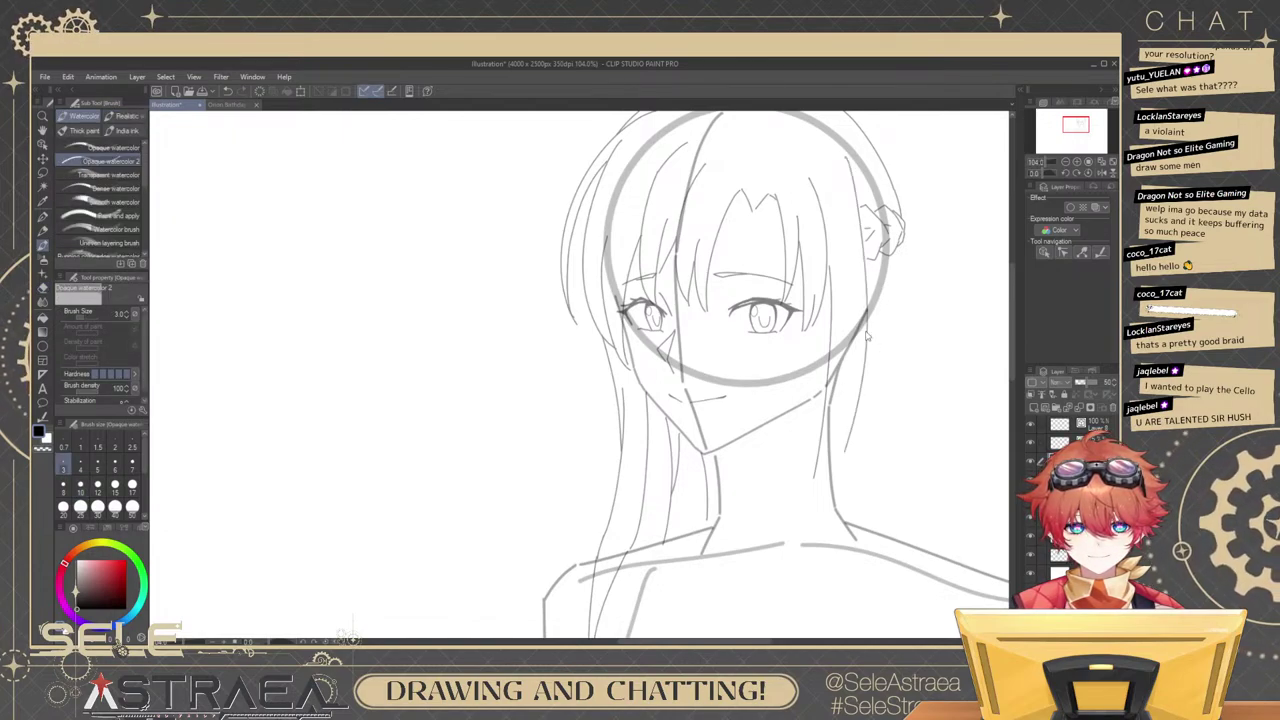
pyautogui.hotkey('ctrl', 'z')
pyautogui.moveTo(841, 161)
pyautogui.mouseDown()
pyautogui.moveTo(863, 365)
pyautogui.moveTo(850, 449)
pyautogui.moveTo(865, 365)
pyautogui.moveTo(850, 450)
pyautogui.mouseUp()
pyautogui.hotkey('ctrl', 'z')
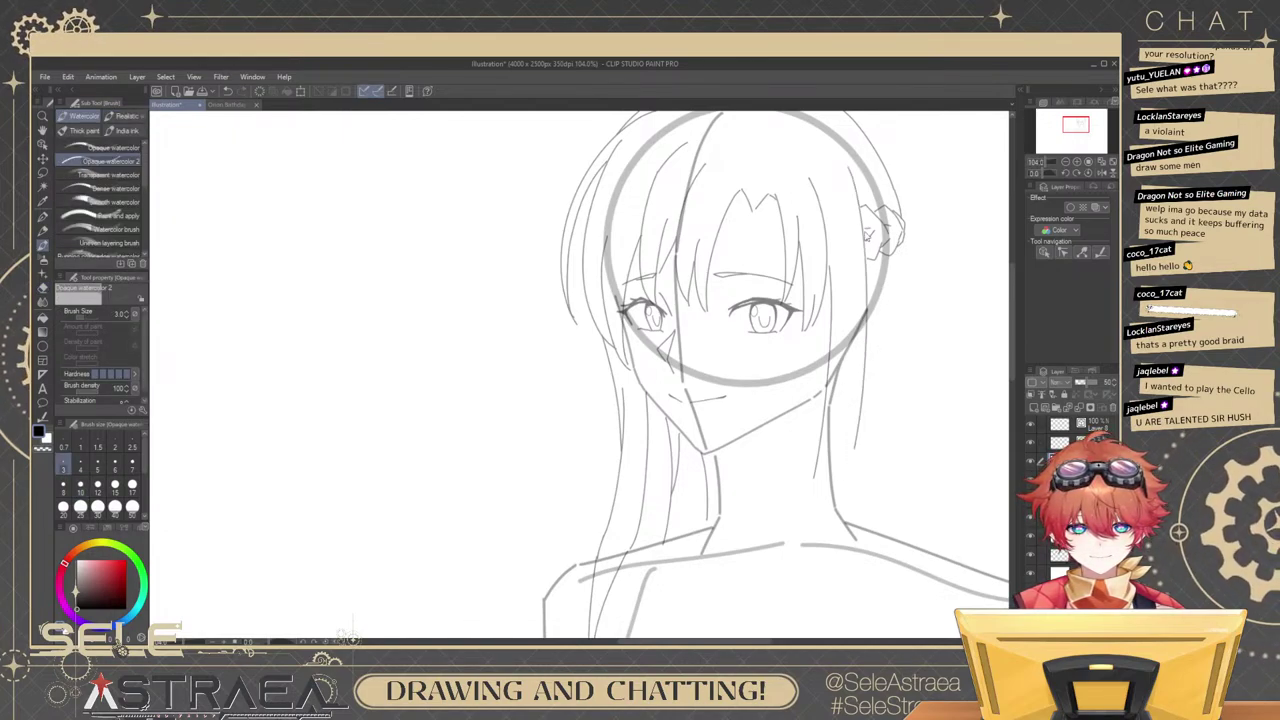
pyautogui.hotkey('ctrl', 'z')
pyautogui.moveTo(852, 170); pyautogui.dragTo(833, 541)
pyautogui.moveTo(862, 458); pyautogui.dragTo(860, 438)
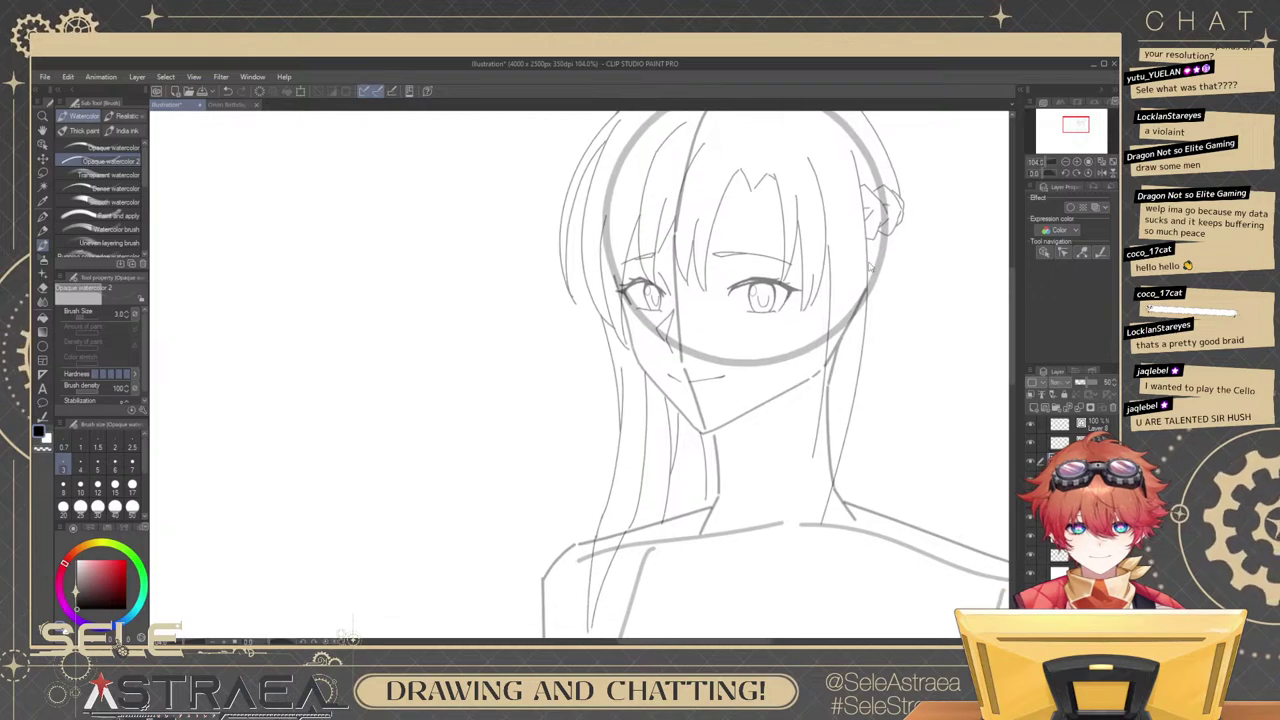
pyautogui.hotkey('ctrl', 'z')
pyautogui.moveTo(845, 149); pyautogui.dragTo(828, 558)
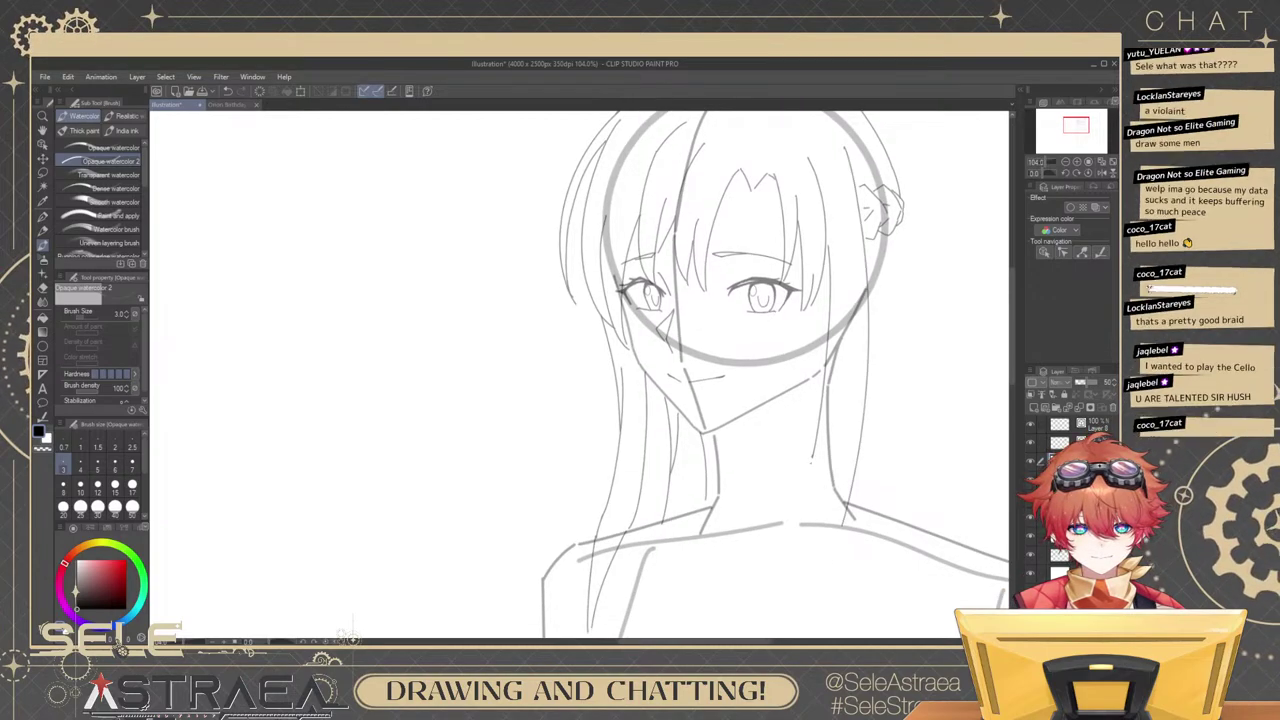
# Lengthen the near-side lock's inner line to the collarbone and add thin strand strokes inside the lock.
pyautogui.moveTo(812, 457); pyautogui.dragTo(815, 546)
pyautogui.moveTo(817, 492)
pyautogui.mouseDown()
pyautogui.moveTo(817, 435)
pyautogui.moveTo(860, 435)
pyautogui.mouseUp()
pyautogui.hotkey('ctrl', 'z')
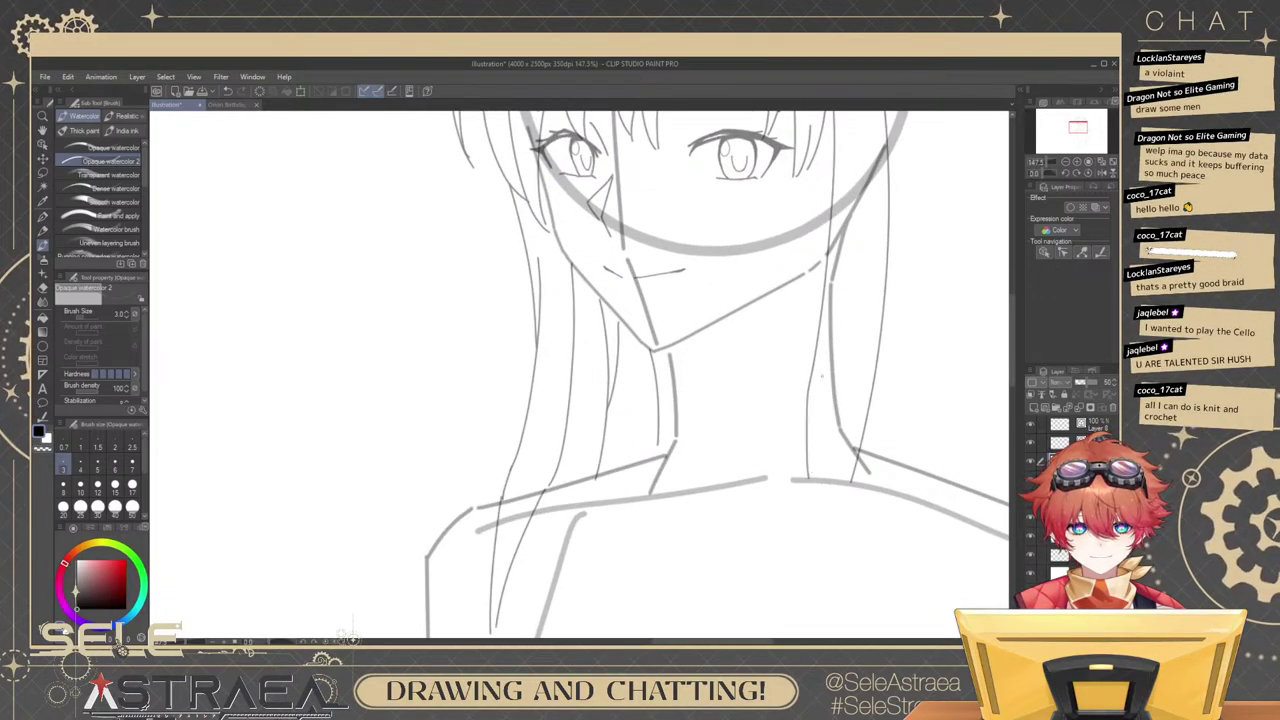
pyautogui.moveTo(820, 372)
pyautogui.mouseDown()
pyautogui.moveTo(817, 474)
pyautogui.moveTo(863, 409)
pyautogui.moveTo(864, 468)
pyautogui.mouseUp()
pyautogui.hotkey('ctrl', 'z')
pyautogui.moveTo(863, 292)
pyautogui.mouseDown()
pyautogui.moveTo(844, 511)
pyautogui.moveTo(841, 405)
pyautogui.mouseUp()
pyautogui.hotkey('ctrl', 'z')
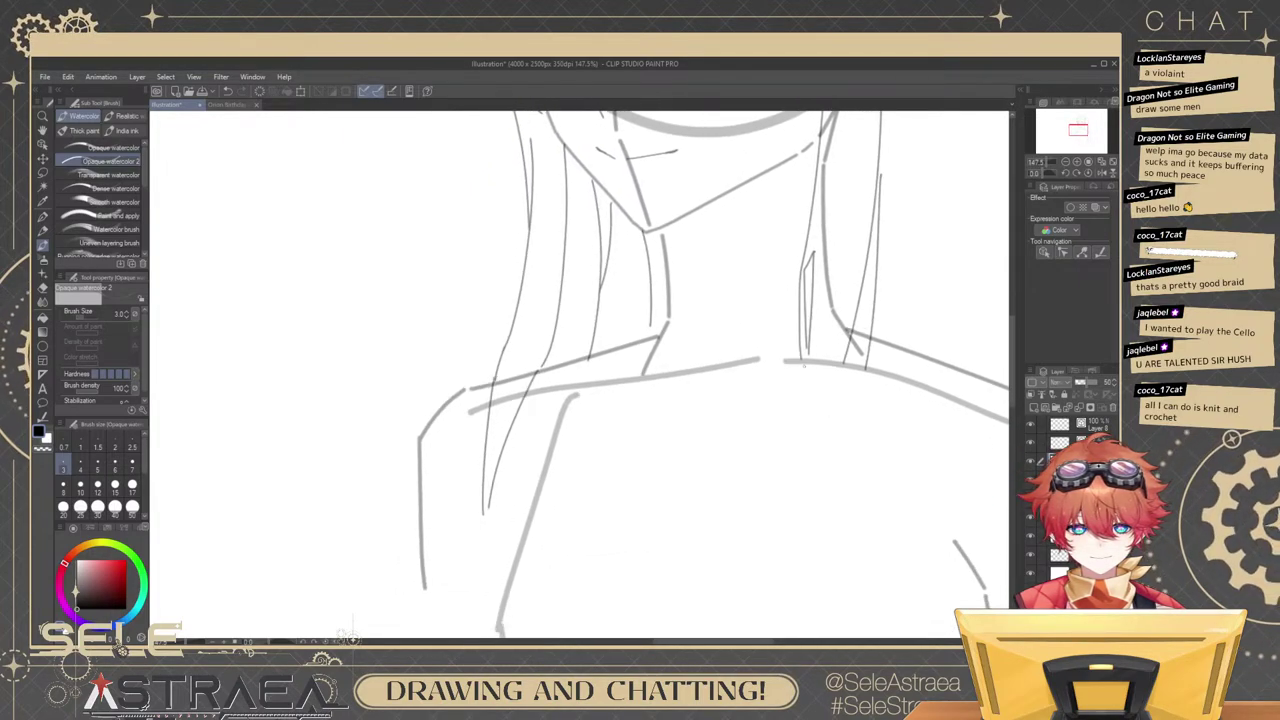
pyautogui.moveTo(803, 362); pyautogui.dragTo(822, 466)
pyautogui.hotkey('ctrl', 'z')
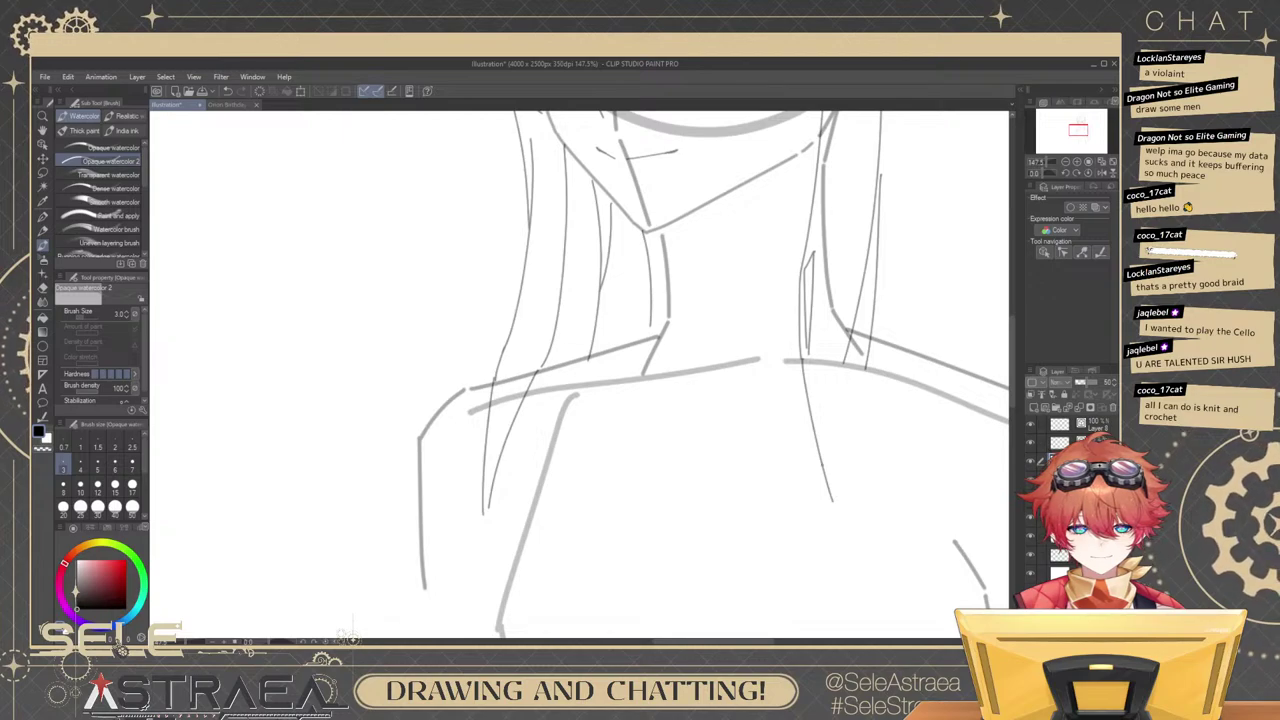
pyautogui.hotkey('ctrl', 'z')
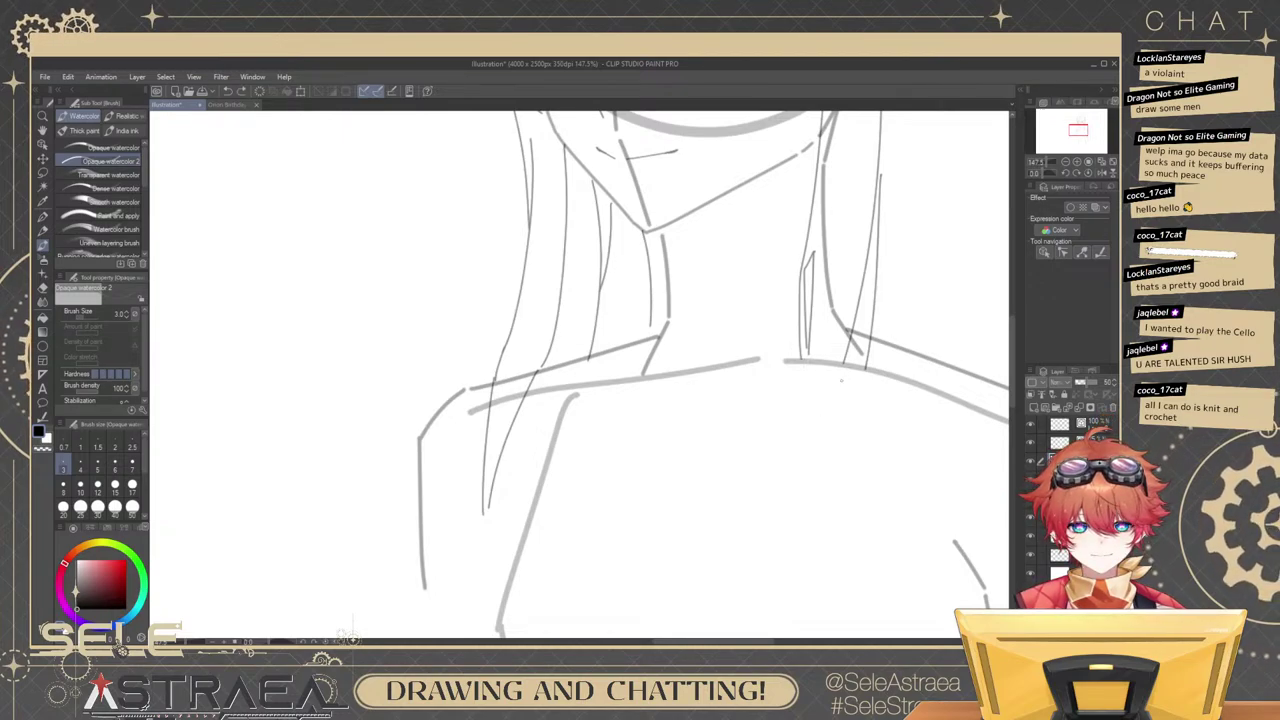
# Extend the near-side lock's two edges past the shoulder line to a pointed tip on the chest, and add an outer strand line beside it.
pyautogui.moveTo(866, 365); pyautogui.dragTo(814, 537)
pyautogui.moveTo(800, 362); pyautogui.dragTo(812, 534)
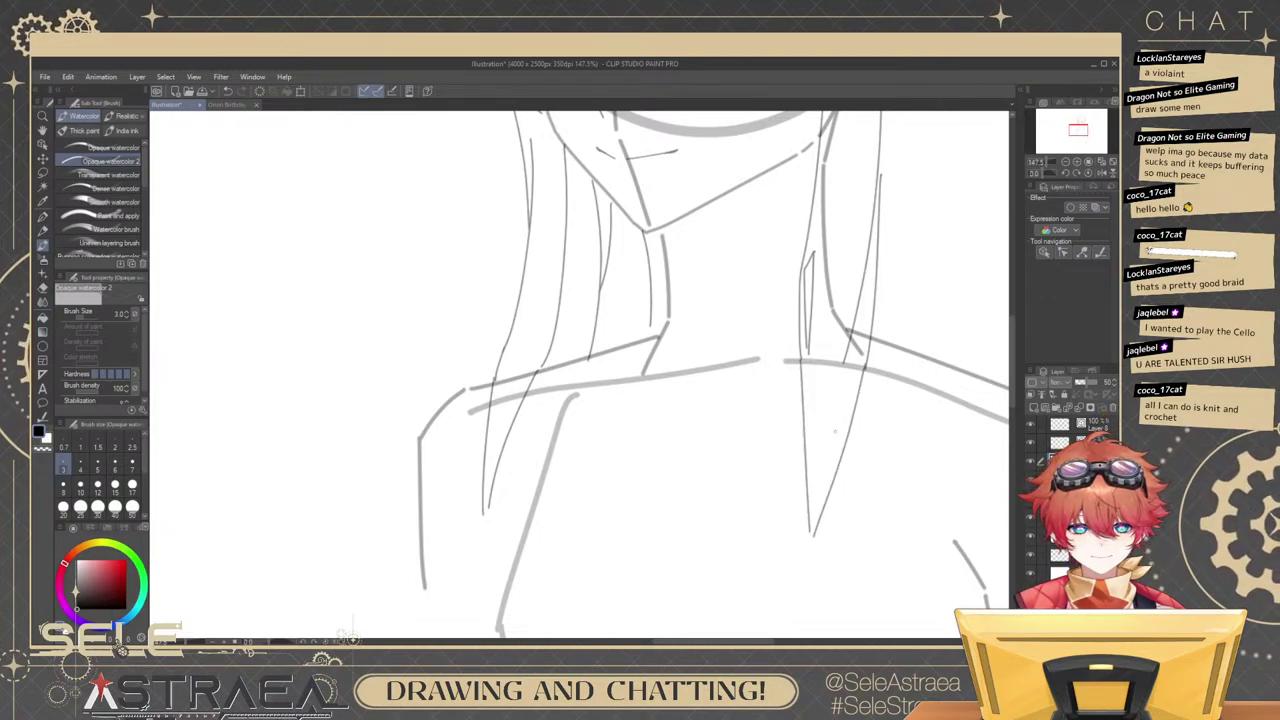
pyautogui.hotkey('ctrl', 'z')
pyautogui.moveTo(870, 358); pyautogui.dragTo(857, 523)
# Redraw the thin pointed strand inside the near-side lock, beside the neck and just above the shoulder line.
pyautogui.scroll(-5, 888, 305)
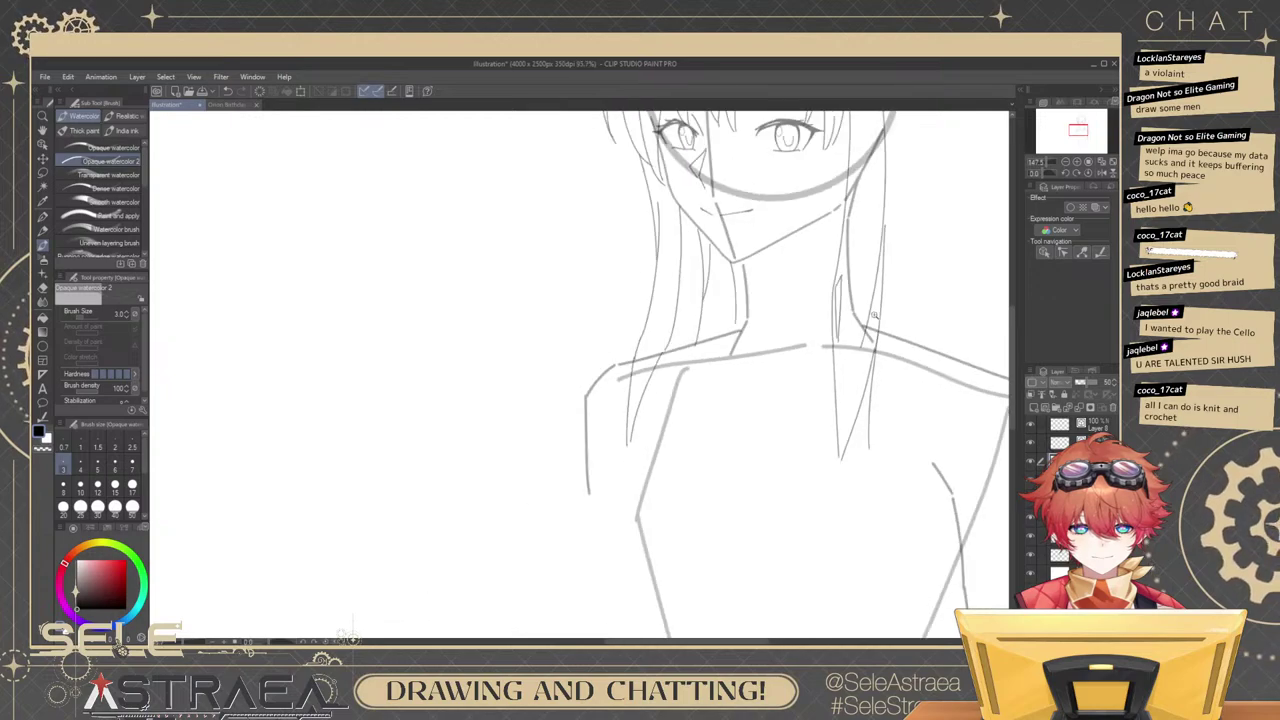
pyautogui.moveTo(933, 322)
pyautogui.mouseDown()
pyautogui.moveTo(837, 423)
pyautogui.moveTo(861, 316)
pyautogui.moveTo(900, 323)
pyautogui.mouseUp()
pyautogui.scroll(2, 900, 345)
pyautogui.scroll(3, 861, 314)
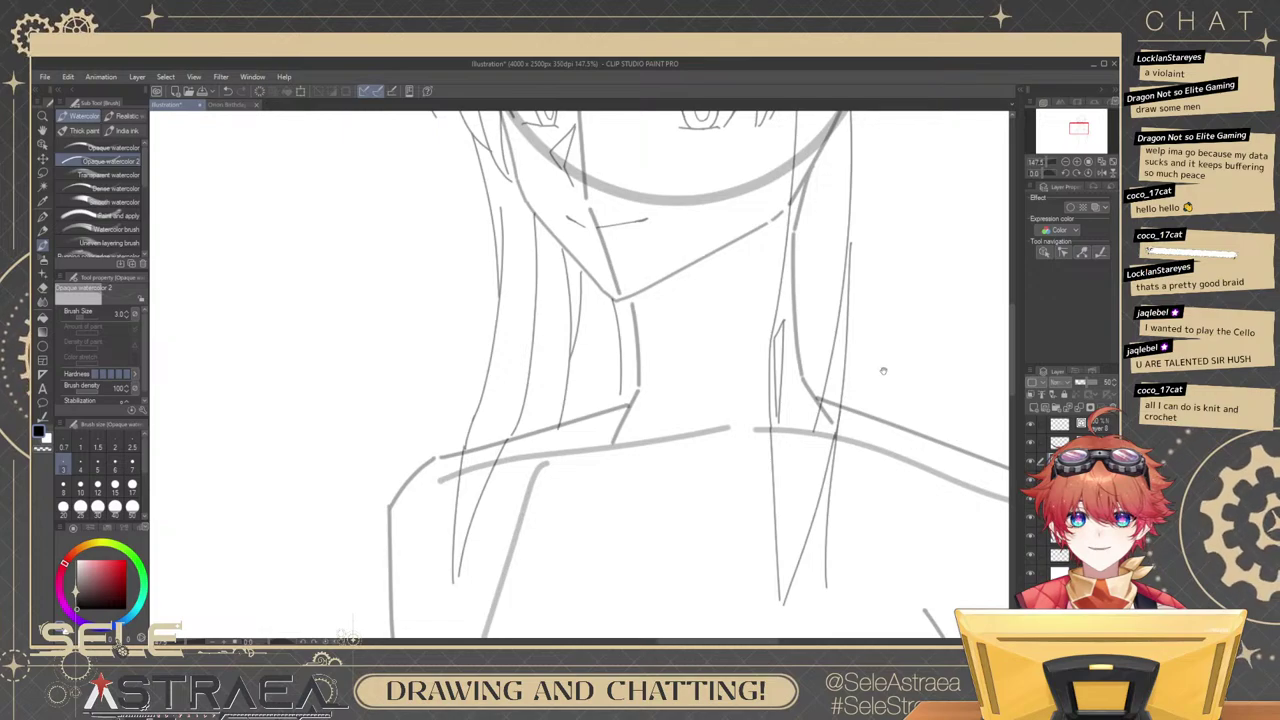
pyautogui.moveTo(883, 371); pyautogui.dragTo(841, 432)
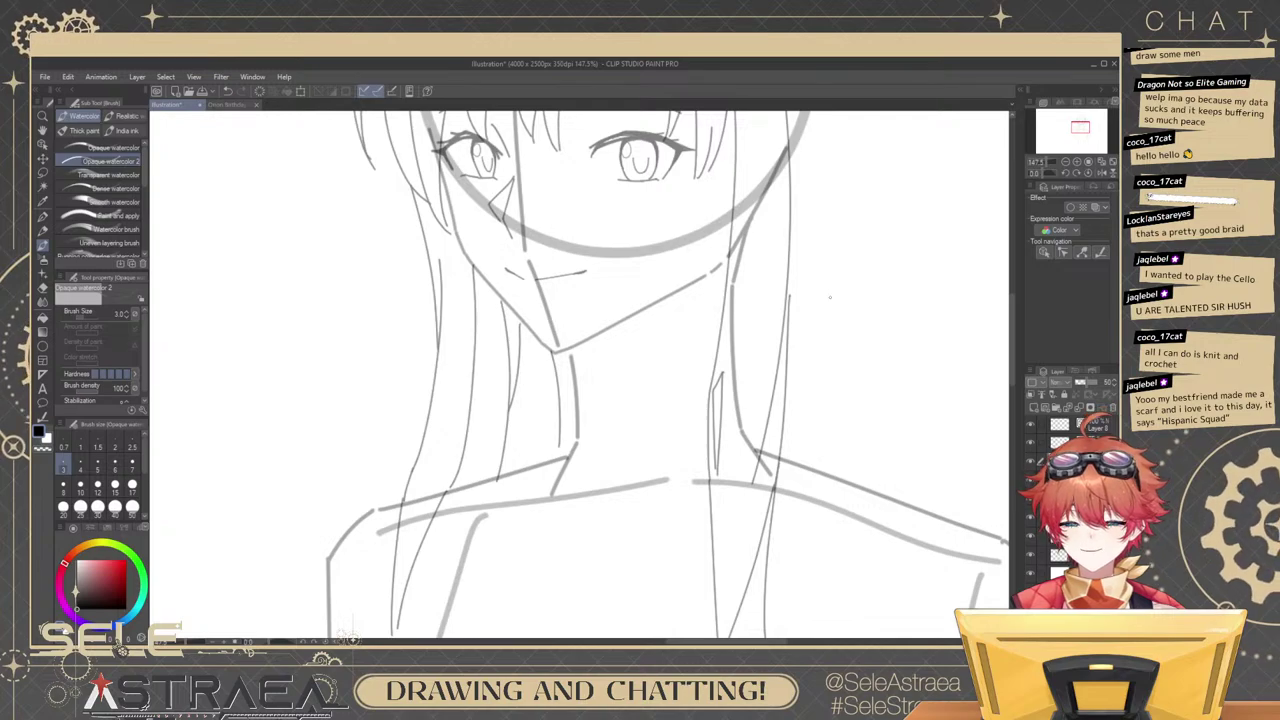
pyautogui.scroll(-2, 851, 309)
pyautogui.scroll(3, 851, 309)
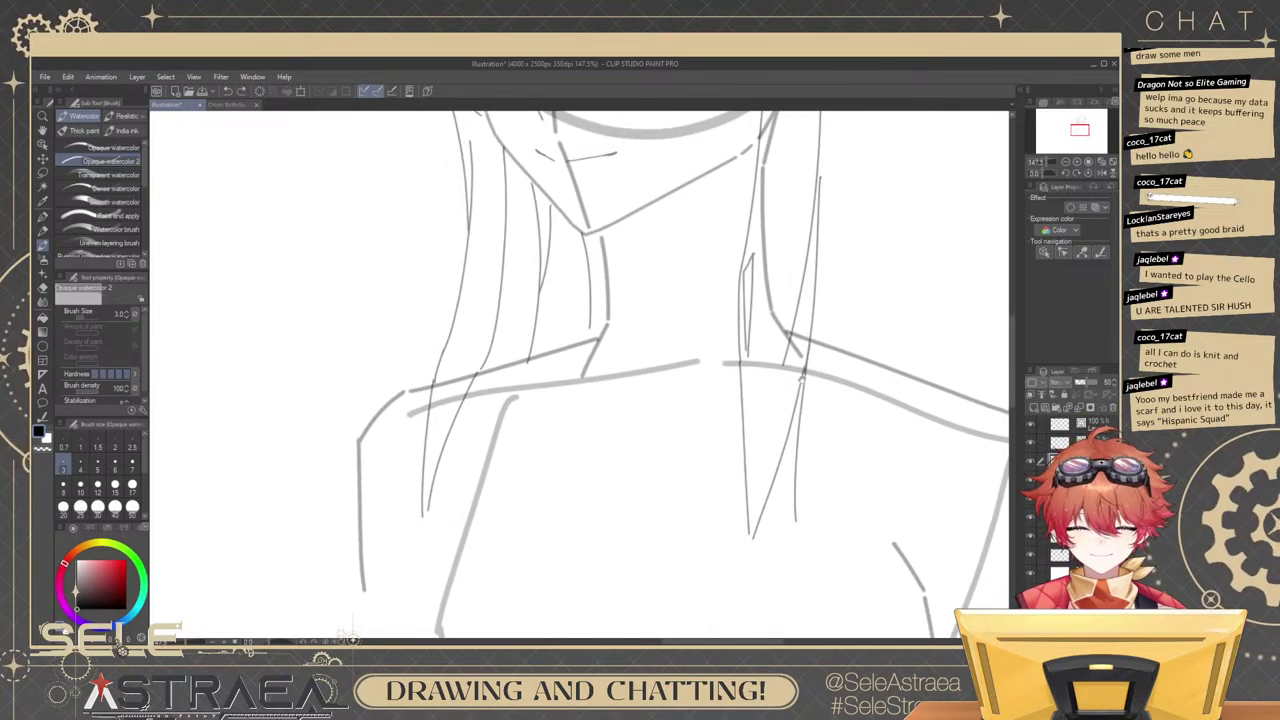
pyautogui.hotkey('ctrl', 'z')
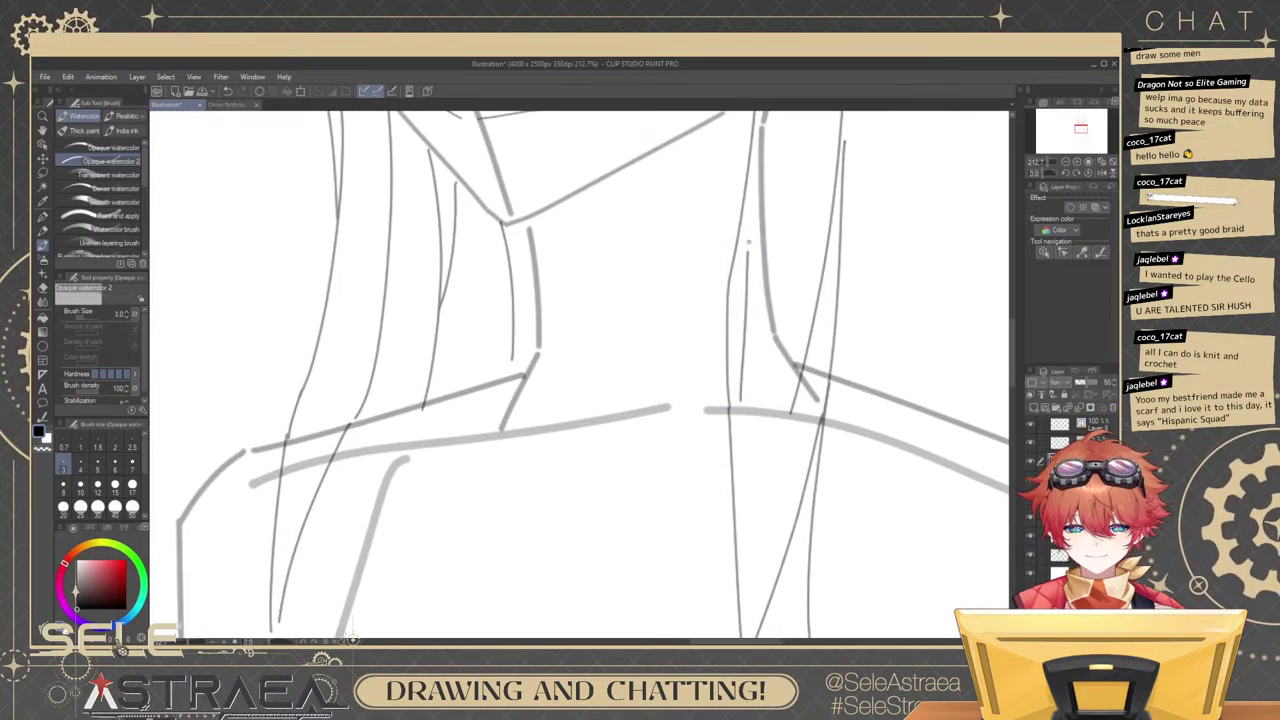
pyautogui.hotkey('ctrl', 'z')
pyautogui.moveTo(748, 252)
pyautogui.mouseDown()
pyautogui.moveTo(736, 314)
pyautogui.moveTo(743, 286)
pyautogui.moveTo(735, 295)
pyautogui.moveTo(741, 404)
pyautogui.mouseUp()
pyautogui.hotkey('ctrl', 'z')
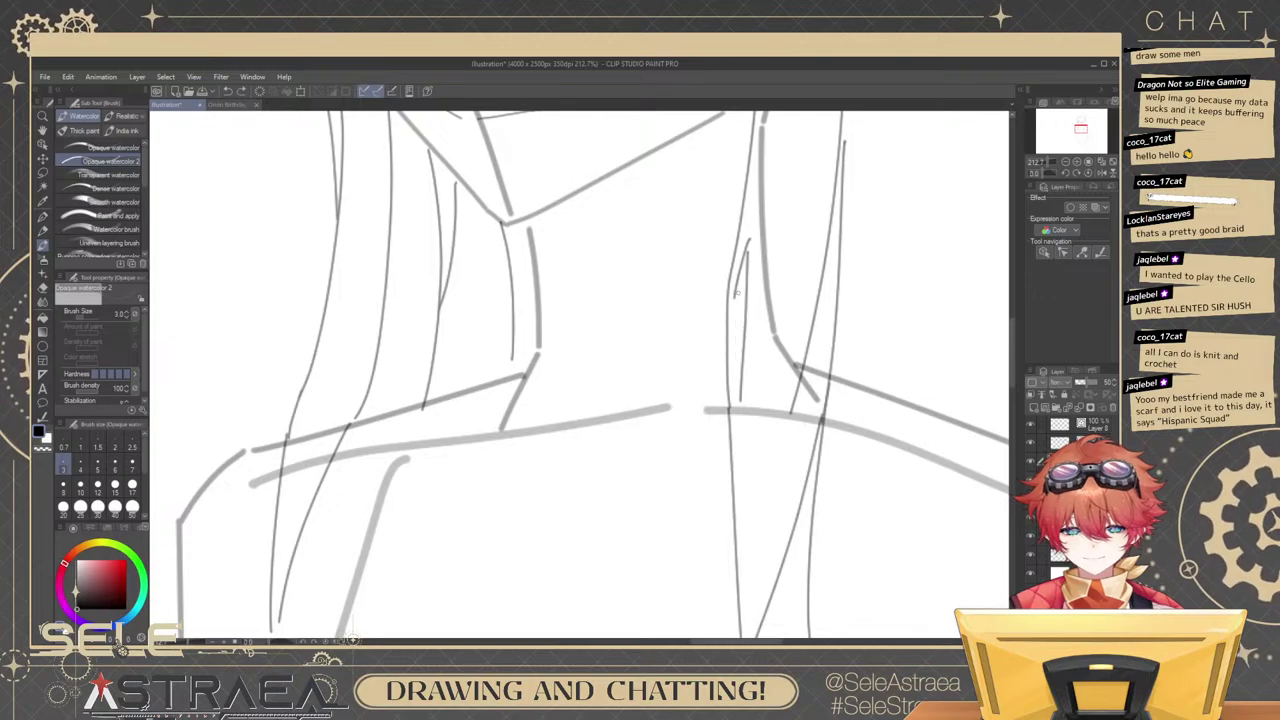
# Draw a short thin line closing the narrow inner hair strand beside the neck, on the side of the hair flower.
pyautogui.moveTo(735, 293)
pyautogui.mouseDown()
pyautogui.moveTo(744, 409)
pyautogui.moveTo(740, 379)
pyautogui.mouseUp()
pyautogui.hotkey('ctrl', 'z')
pyautogui.hotkey('ctrl', 'z')
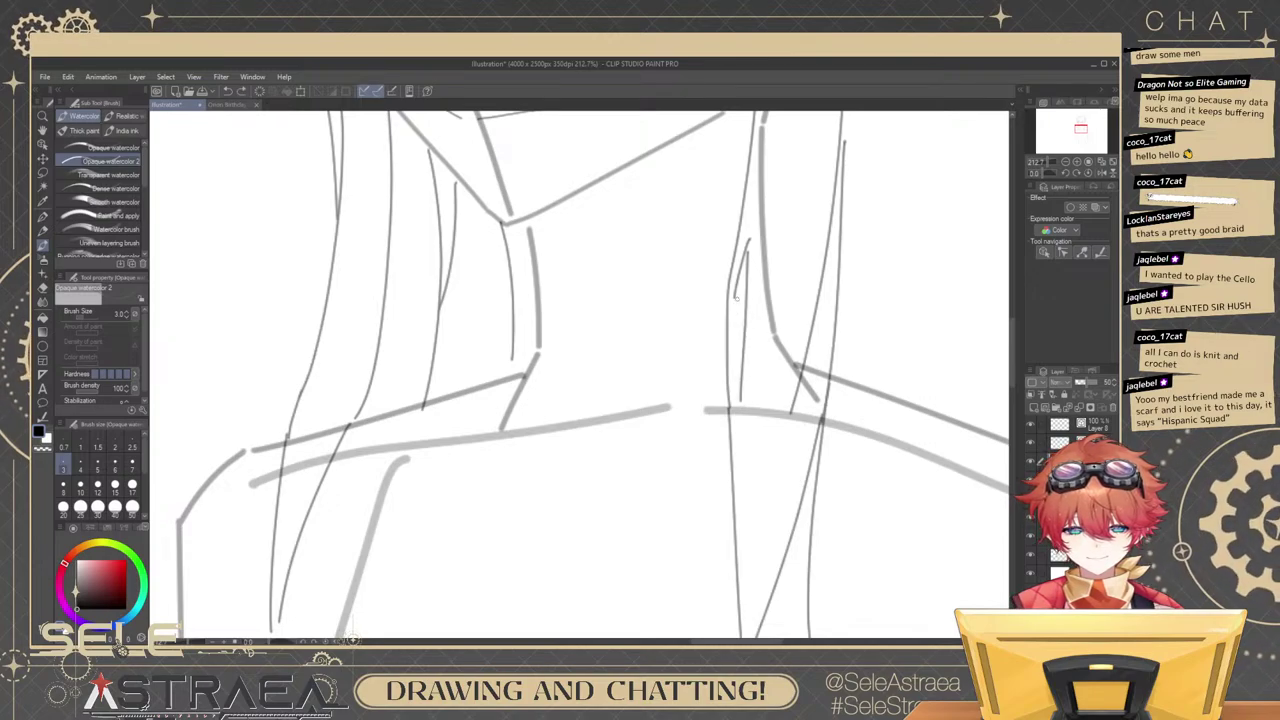
pyautogui.moveTo(736, 300); pyautogui.dragTo(741, 378)
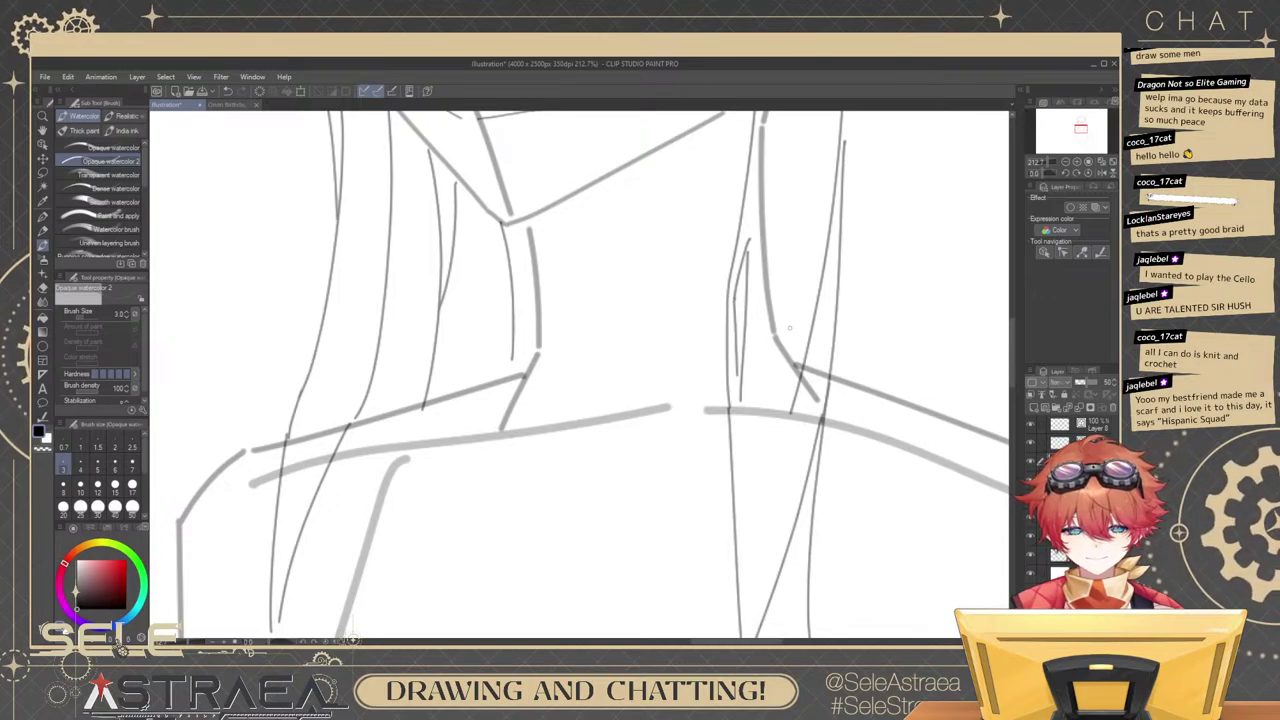
pyautogui.hotkey('ctrl', 'z')
pyautogui.moveTo(736, 298); pyautogui.dragTo(739, 392)
# Add short strokes below the shoulder line to form the tip of a second strand next to the long front lock.
pyautogui.scroll(-5, 904, 237)
pyautogui.moveTo(906, 237)
pyautogui.mouseDown()
pyautogui.moveTo(873, 276)
pyautogui.moveTo(860, 331)
pyautogui.mouseUp()
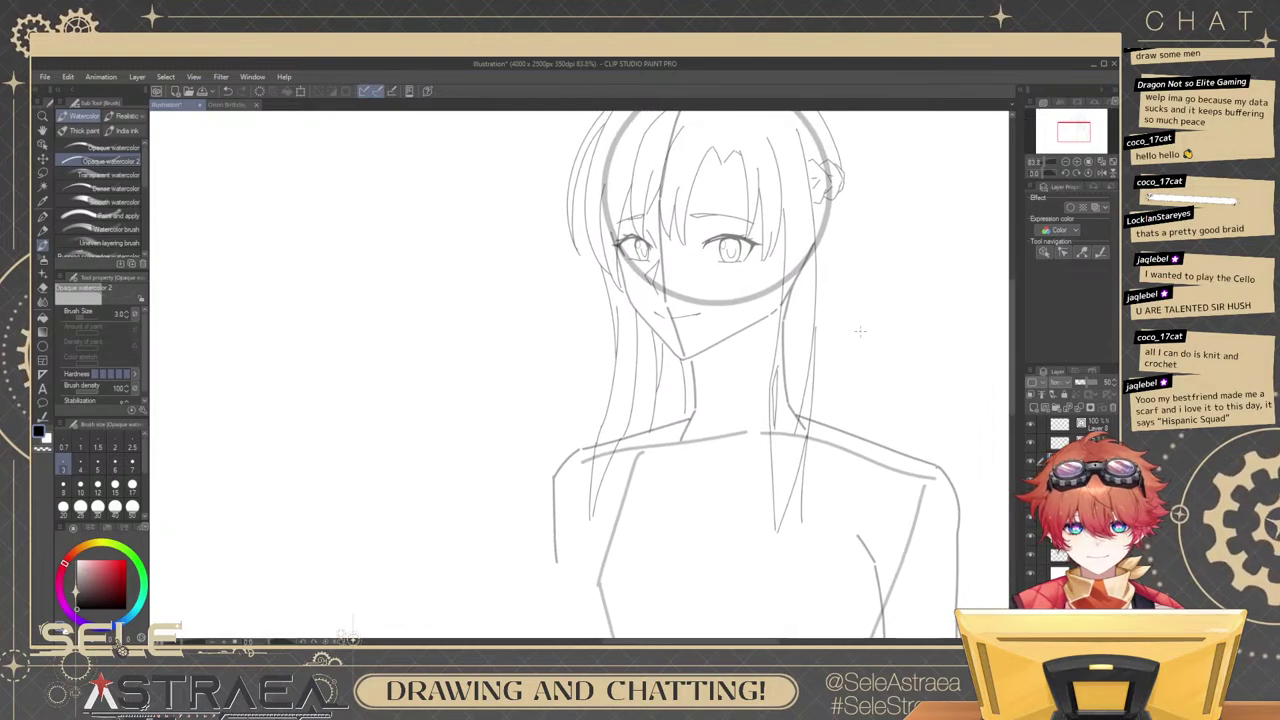
pyautogui.scroll(3, 860, 330)
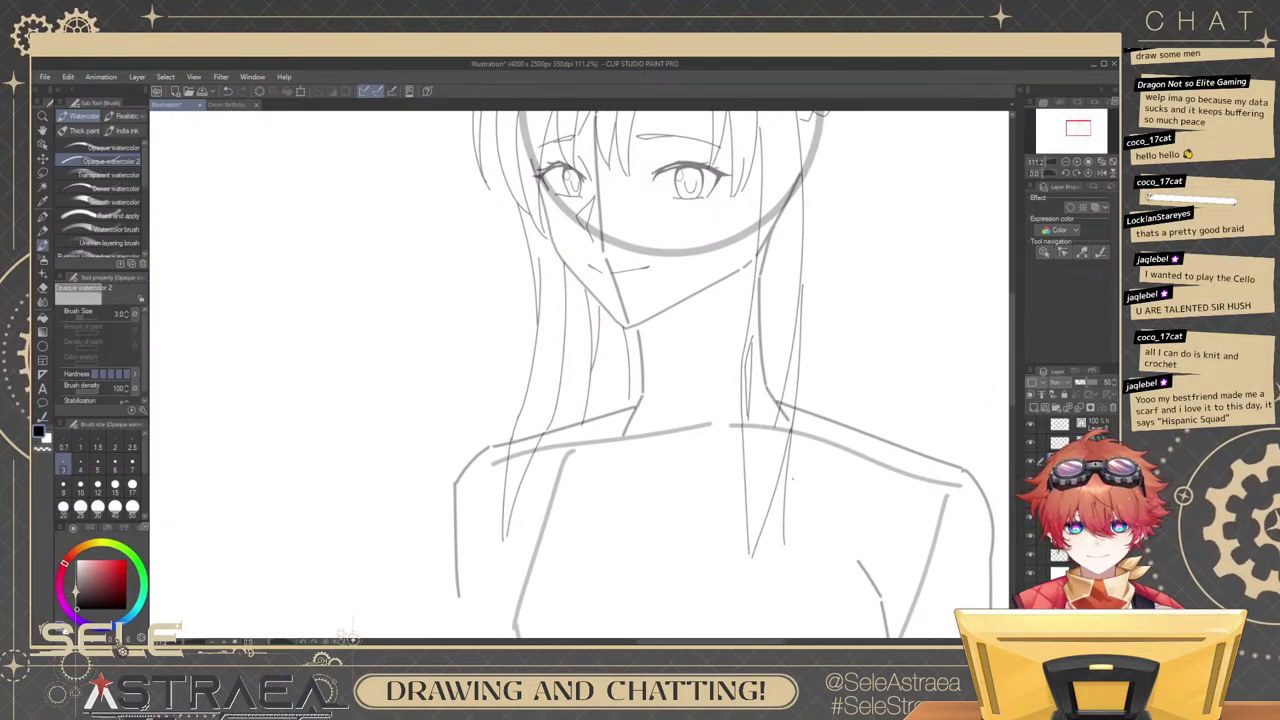
pyautogui.moveTo(784, 496); pyautogui.dragTo(797, 432)
pyautogui.scroll(3, 797, 432)
pyautogui.hotkey('ctrl', 'z')
pyautogui.moveTo(797, 376); pyautogui.dragTo(802, 500)
pyautogui.hotkey('ctrl', 'z')
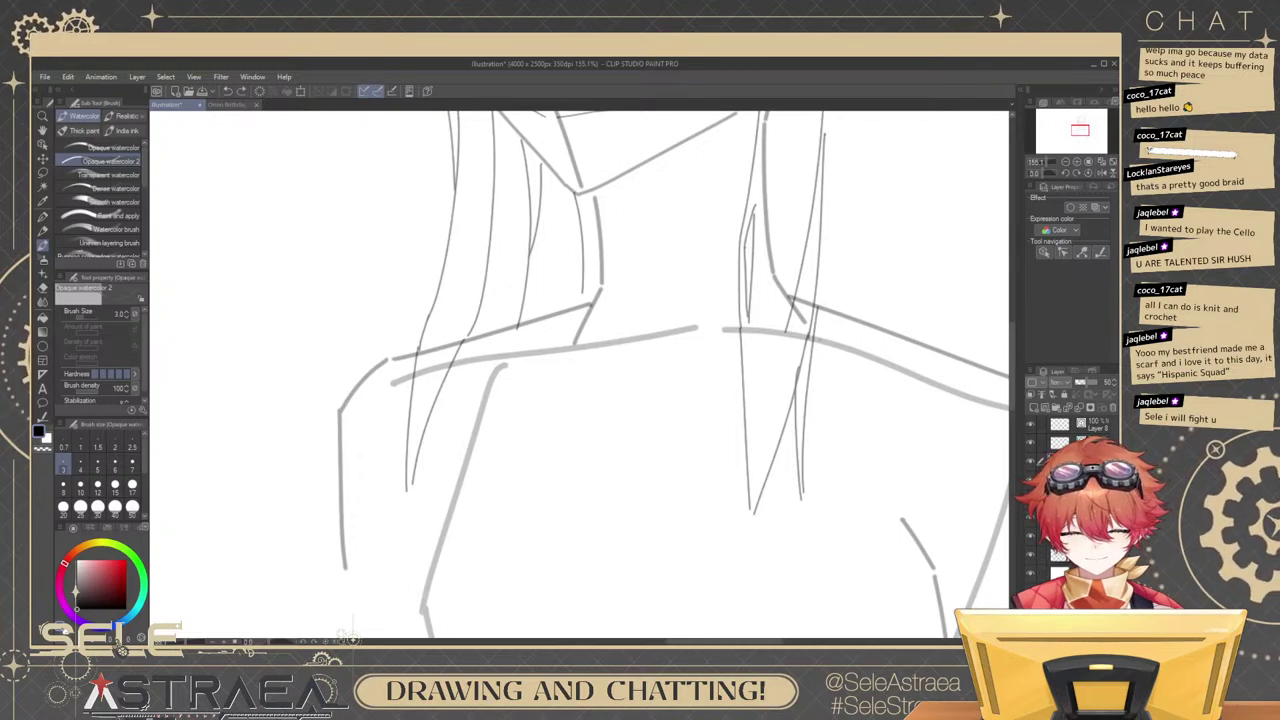
# Try to draw a curved outer hair strand hanging down from the hair flower.
pyautogui.moveTo(852, 182); pyautogui.dragTo(776, 564)
pyautogui.hotkey('ctrl', 'z')
pyautogui.moveTo(807, 266)
pyautogui.mouseDown()
pyautogui.moveTo(815, 421)
pyautogui.moveTo(797, 474)
pyautogui.mouseUp()
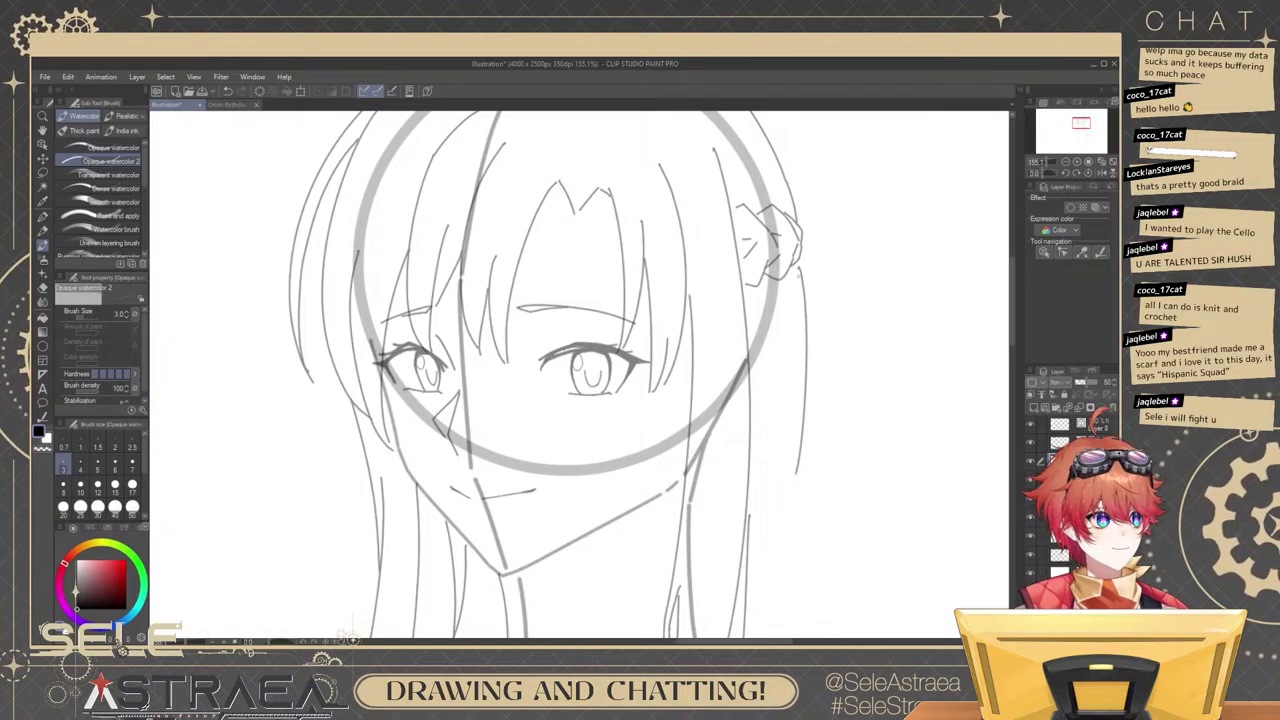
pyautogui.hotkey('ctrl', 'z')
pyautogui.moveTo(809, 339); pyautogui.dragTo(809, 517)
pyautogui.hotkey('ctrl', 'z')
pyautogui.moveTo(799, 267)
pyautogui.mouseDown()
pyautogui.moveTo(803, 391)
pyautogui.moveTo(772, 563)
pyautogui.mouseUp()
pyautogui.moveTo(823, 481); pyautogui.dragTo(855, 376)
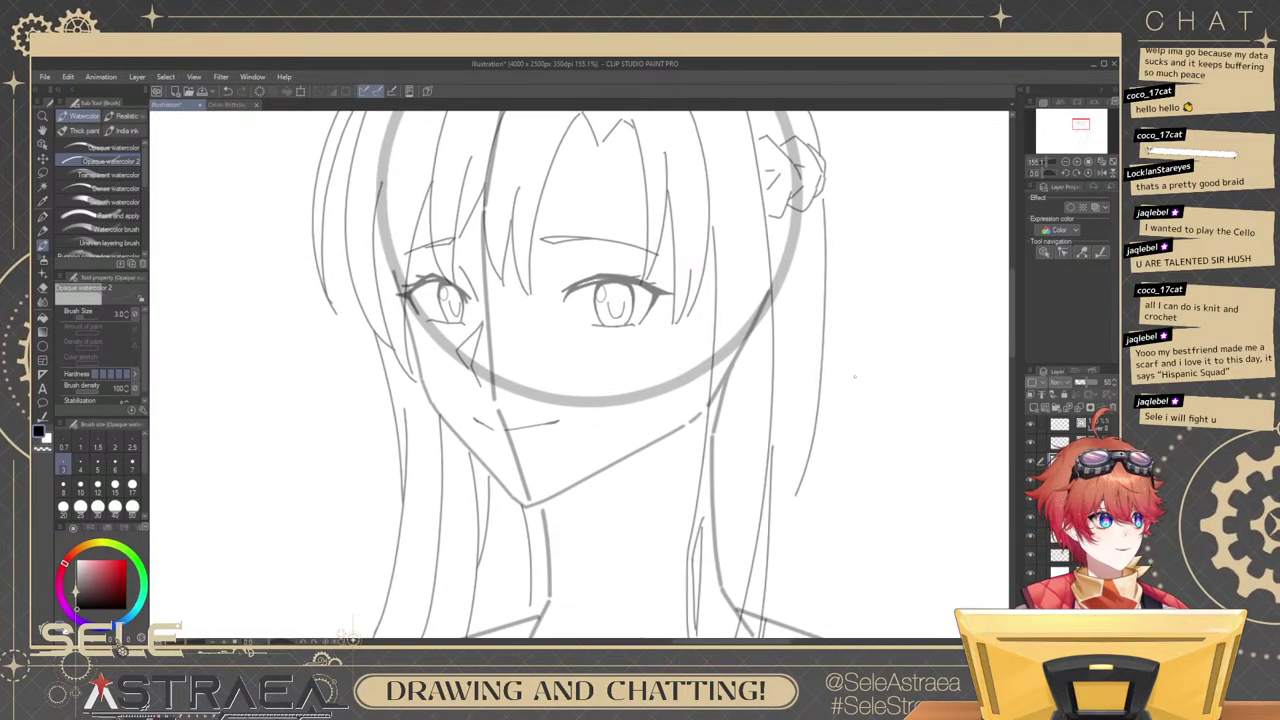
pyautogui.hotkey('ctrl', 'z')
pyautogui.moveTo(827, 191); pyautogui.dragTo(831, 430)
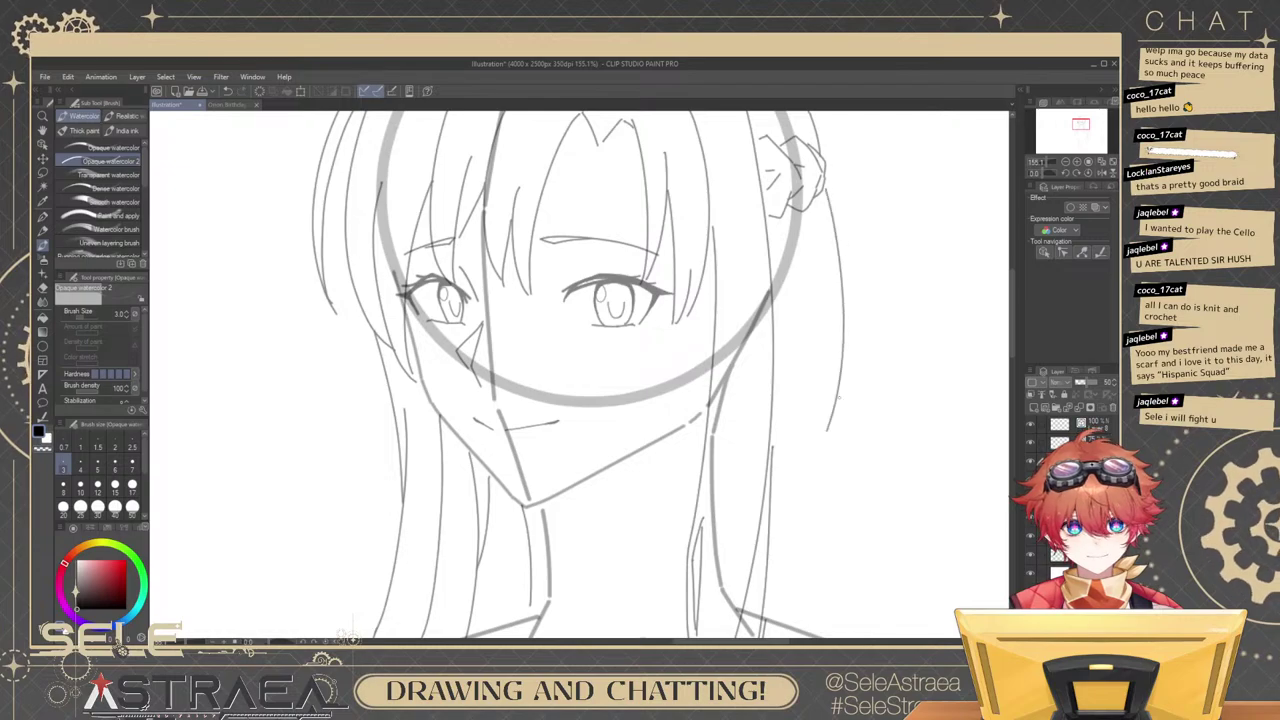
pyautogui.hotkey('ctrl', 'z')
pyautogui.moveTo(825, 203)
pyautogui.mouseDown()
pyautogui.moveTo(834, 478)
pyautogui.moveTo(827, 315)
pyautogui.mouseUp()
pyautogui.hotkey('ctrl', 'z')
# Draw a straight hair strand falling from beneath the hair flower and curve its end in at the shoulder.
pyautogui.moveTo(826, 256); pyautogui.dragTo(827, 545)
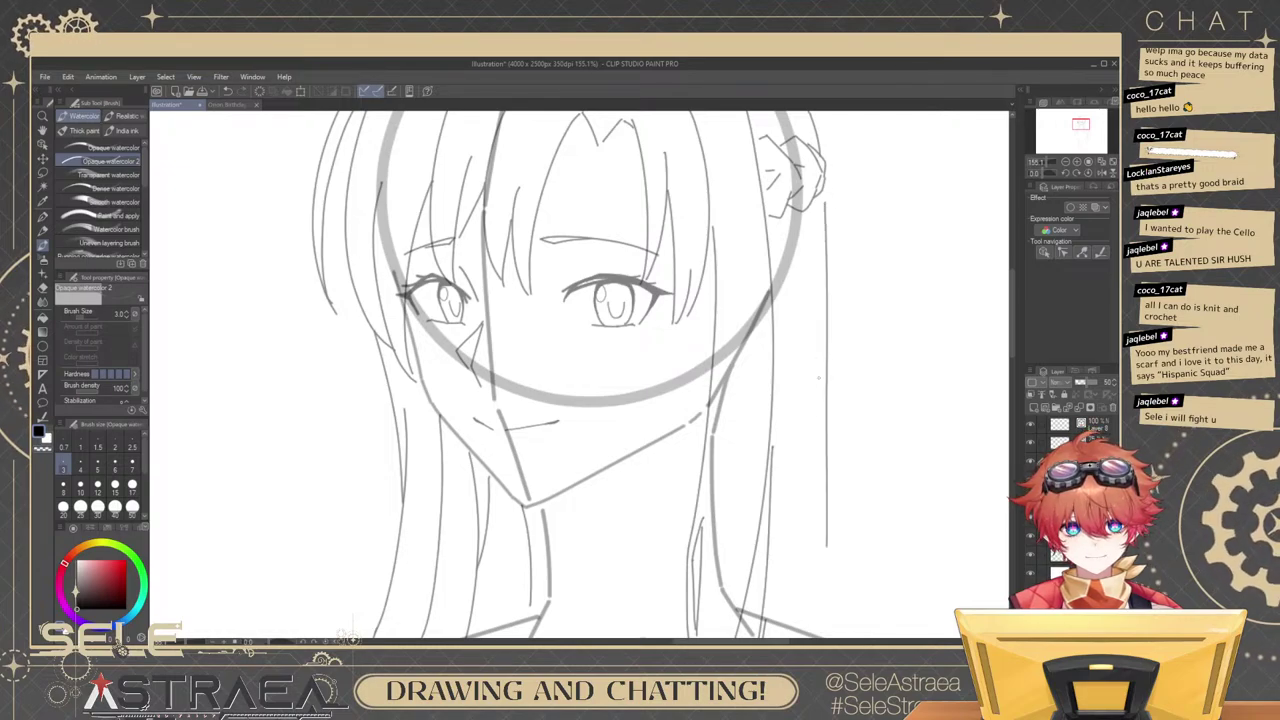
pyautogui.scroll(-3, 816, 425)
pyautogui.hotkey('ctrl', 'z')
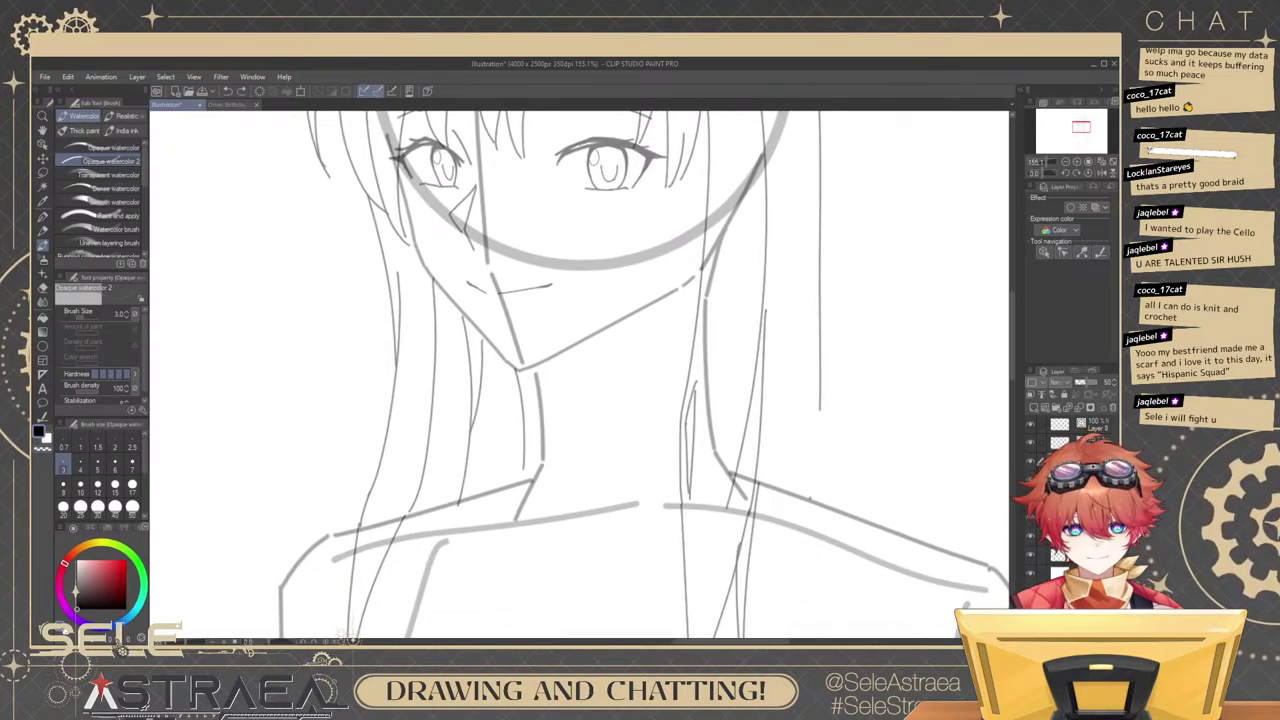
pyautogui.moveTo(820, 419); pyautogui.dragTo(811, 498)
# Draw an outer strand flaring out to the shoulder and an inner strand between it and the front lock.
pyautogui.moveTo(821, 207); pyautogui.dragTo(859, 476)
pyautogui.hotkey('ctrl', 'z')
pyautogui.moveTo(820, 226); pyautogui.dragTo(854, 526)
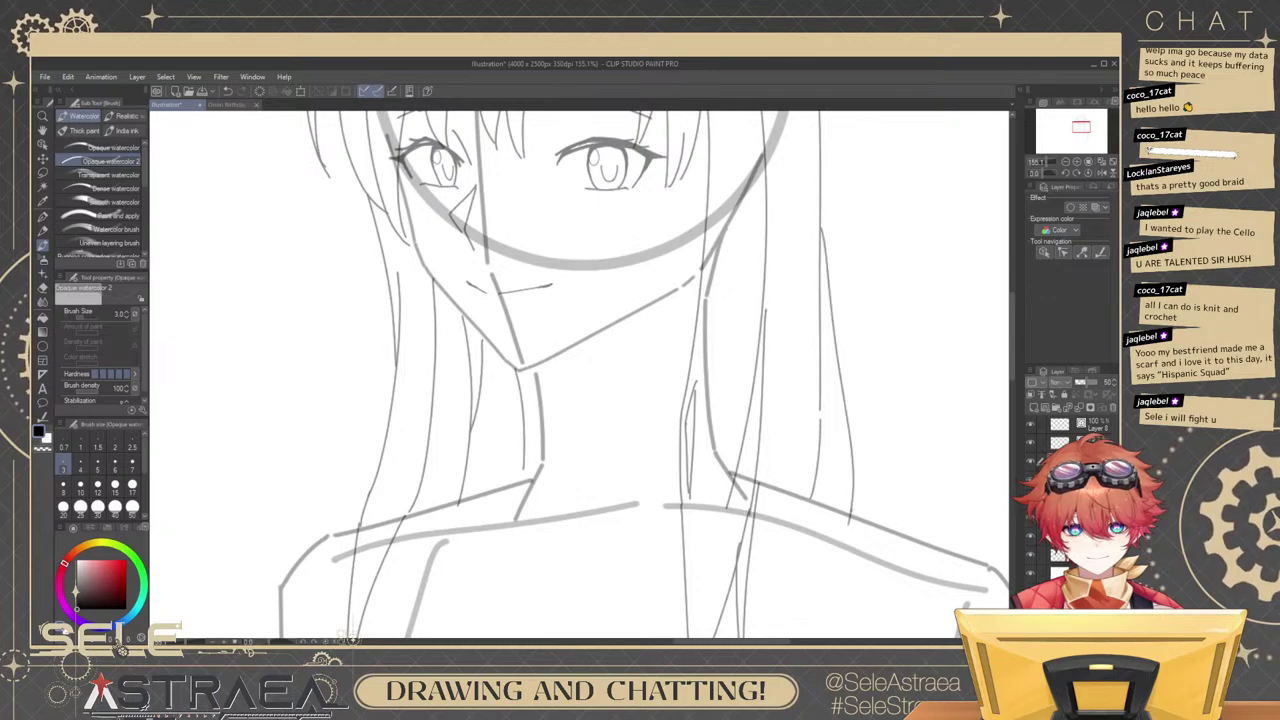
pyautogui.hotkey('ctrl', 'z')
pyautogui.moveTo(822, 210); pyautogui.dragTo(850, 508)
pyautogui.moveTo(772, 224); pyautogui.dragTo(786, 480)
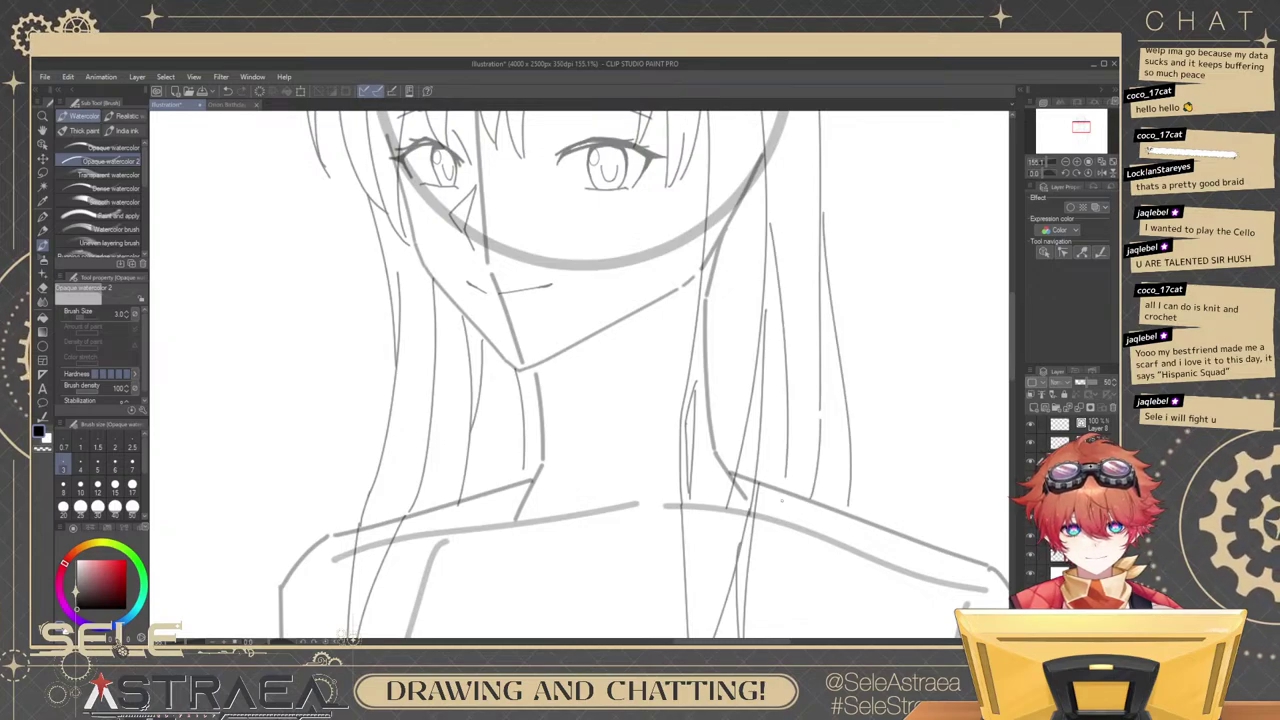
# Hide the layer that holds the circular head construction guide.
pyautogui.scroll(-2, 835, 319)
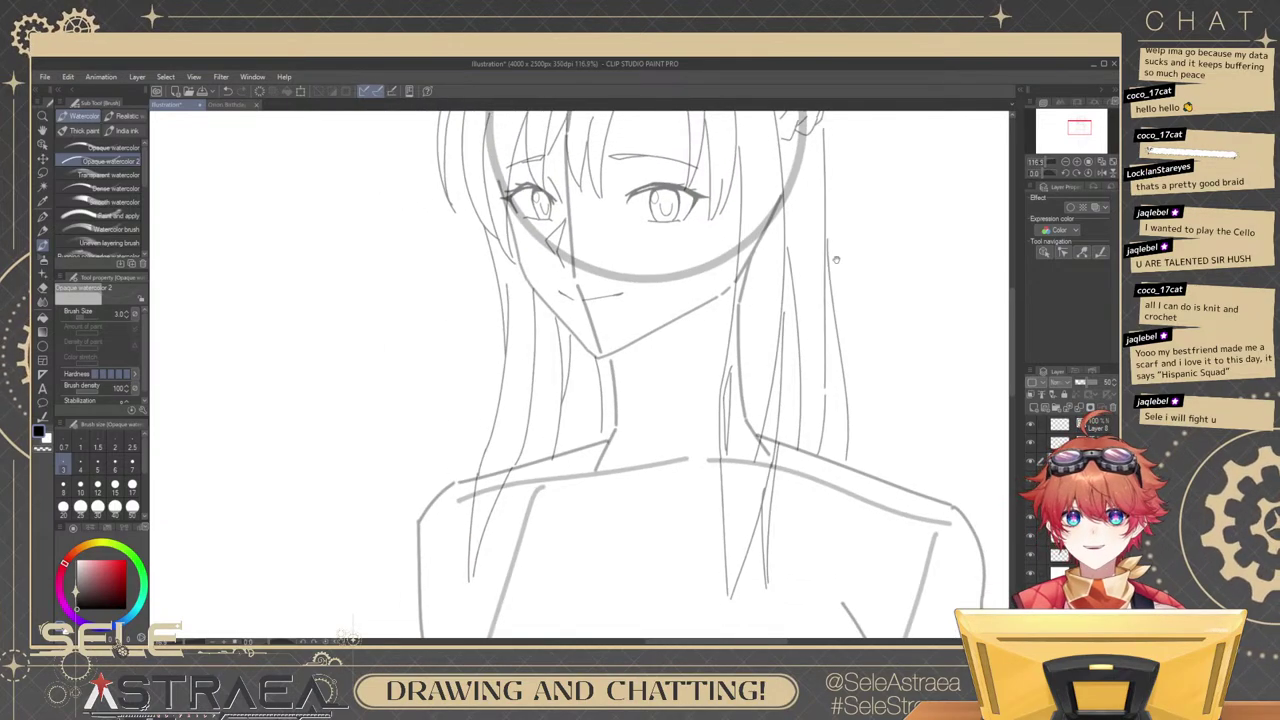
pyautogui.moveTo(836, 260); pyautogui.dragTo(822, 308)
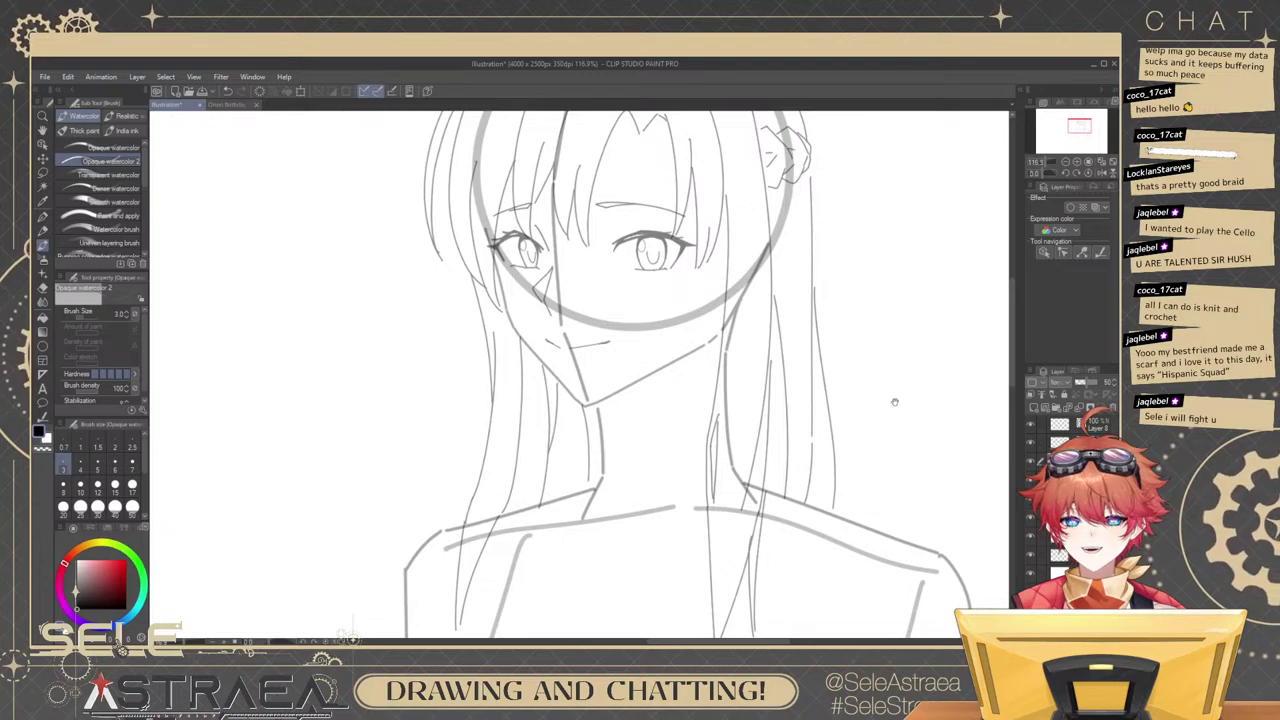
pyautogui.moveTo(895, 402); pyautogui.dragTo(823, 314)
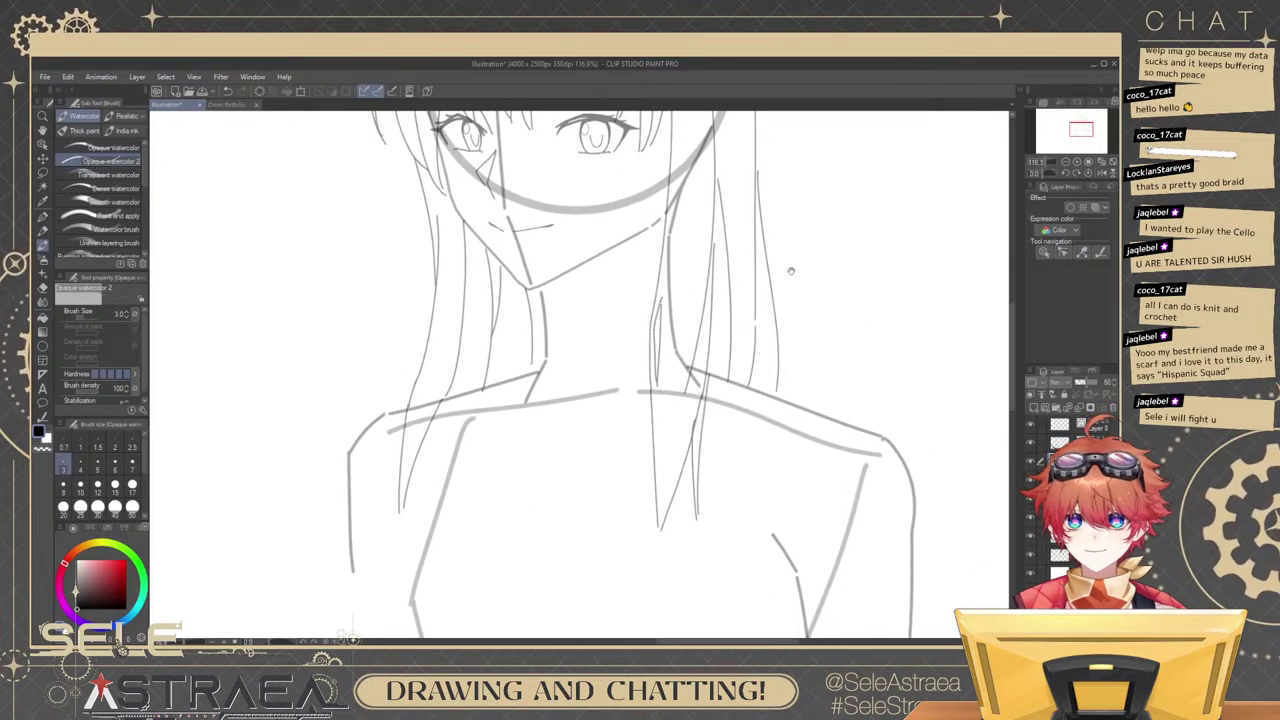
pyautogui.scroll(-4, 895, 339)
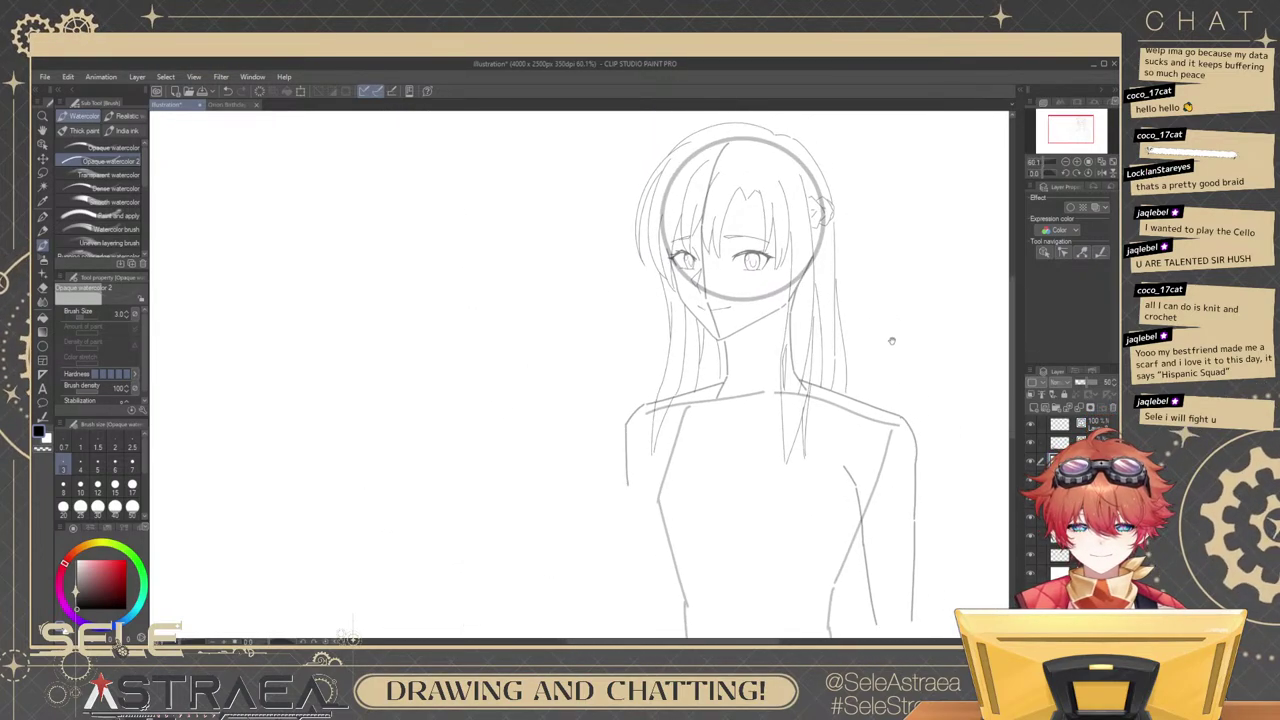
pyautogui.moveTo(891, 341); pyautogui.dragTo(901, 369)
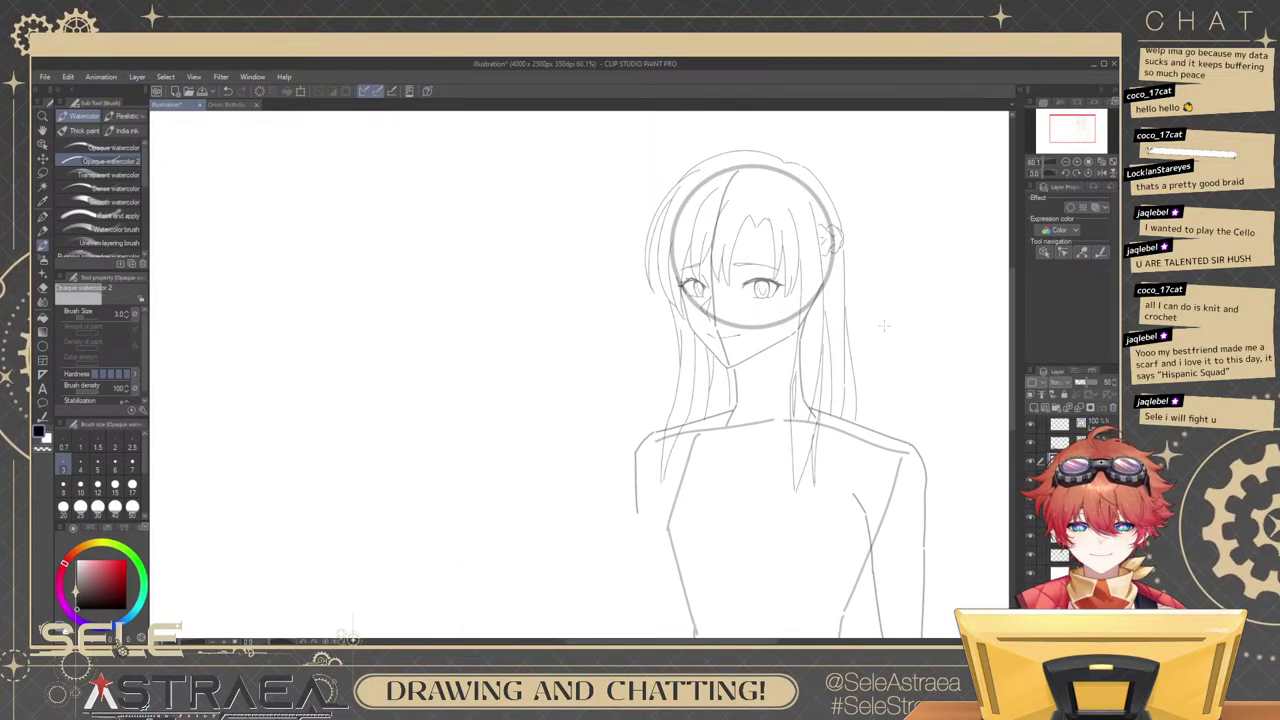
pyautogui.click(1031, 555)
pyautogui.moveTo(907, 482); pyautogui.dragTo(919, 505)
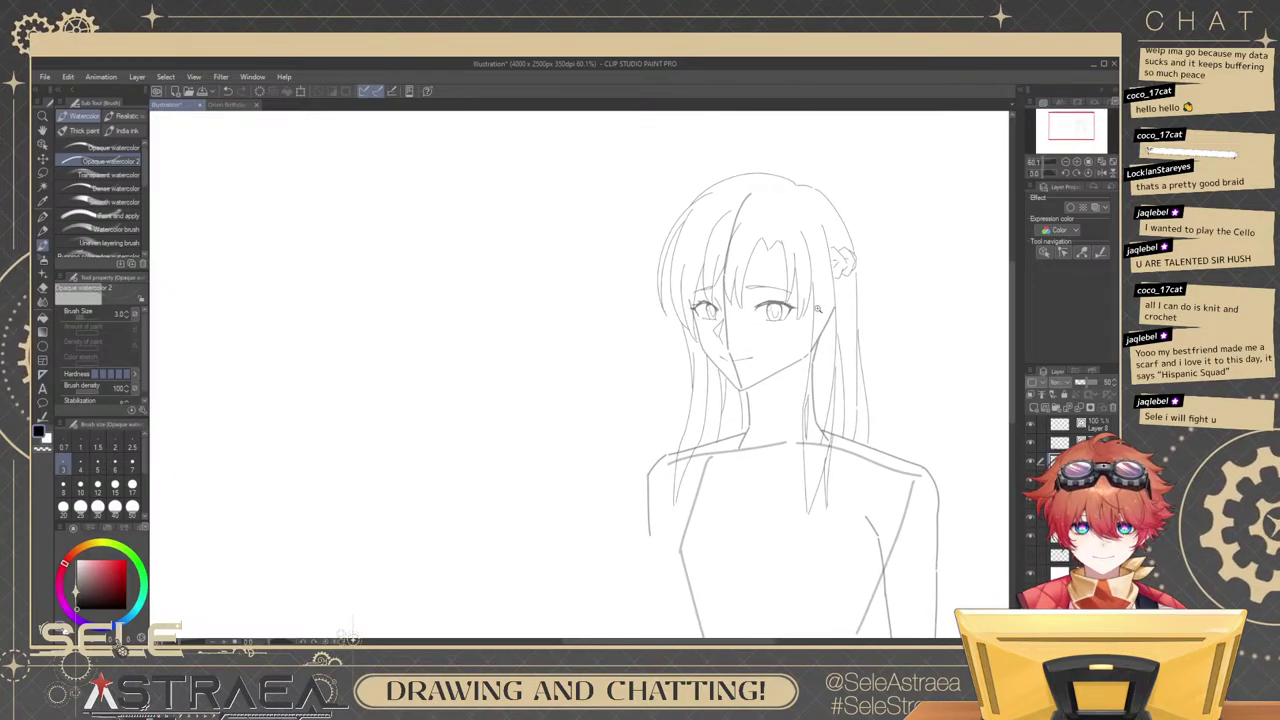
# Try to sketch the ear's outer curve above the jaw's end with the brush size set to 4.
pyautogui.scroll(5, 818, 310)
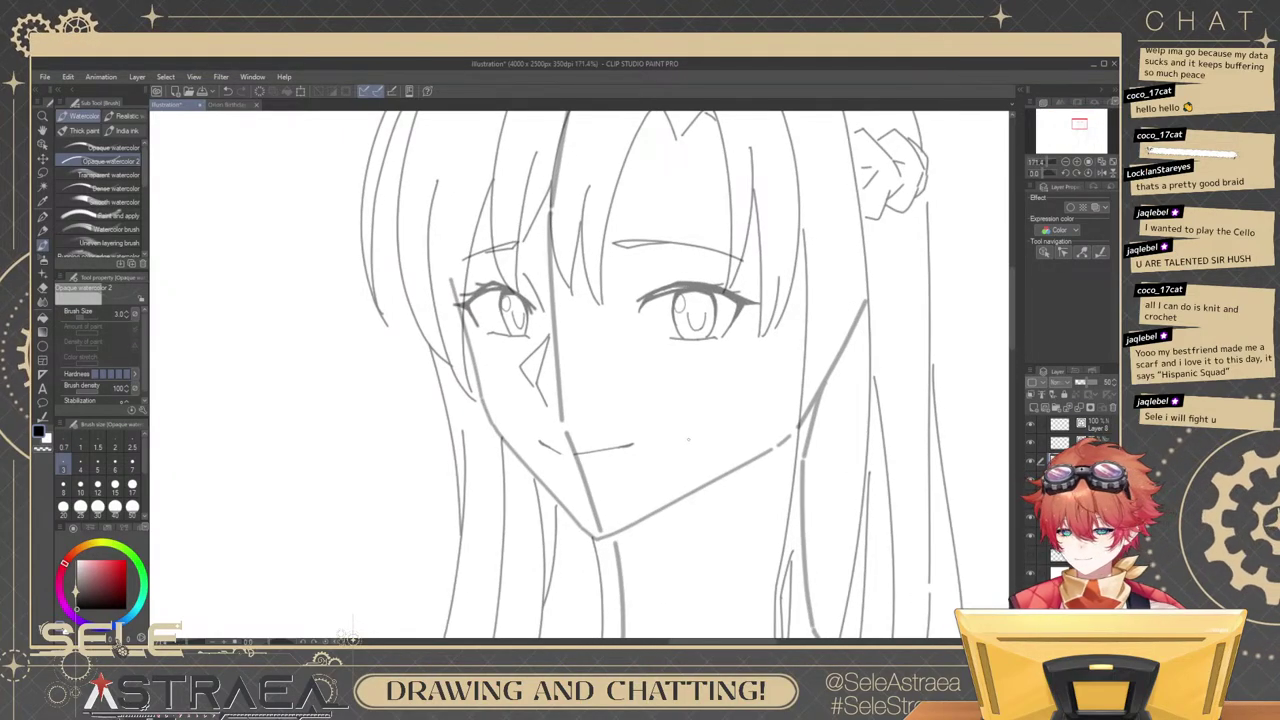
pyautogui.click(81, 465)
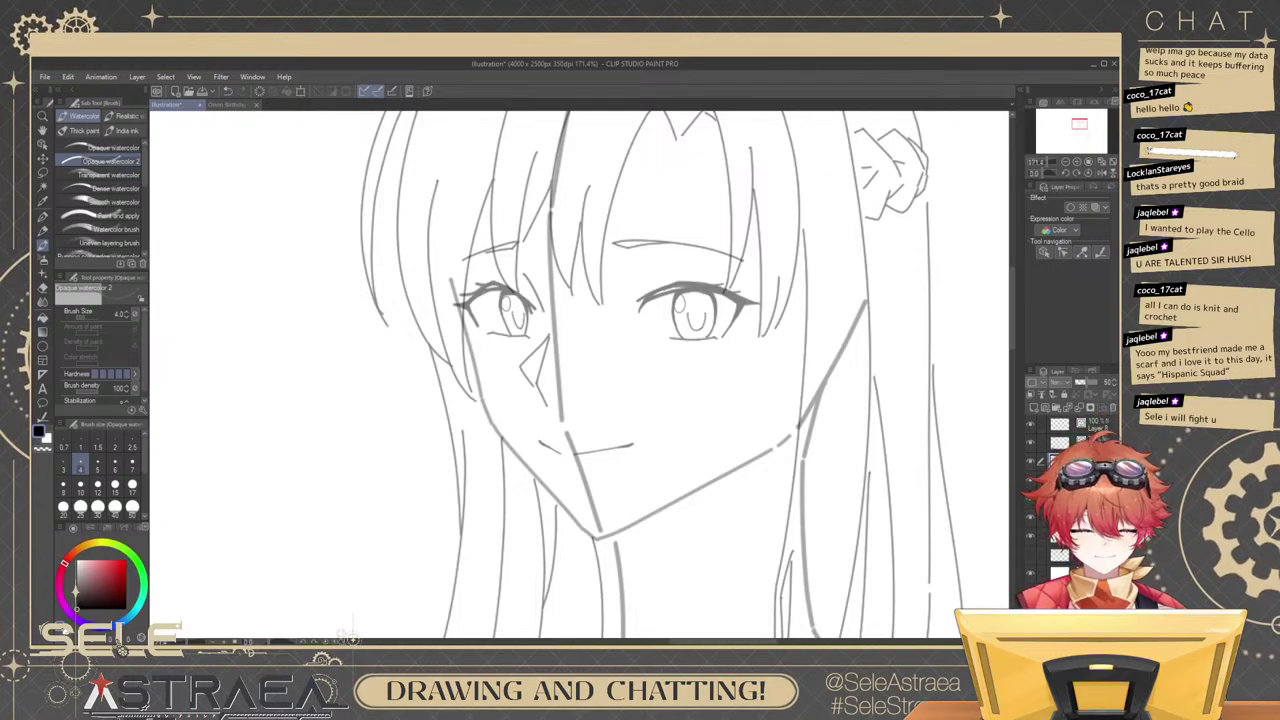
pyautogui.click(1031, 519)
pyautogui.click(1031, 519)
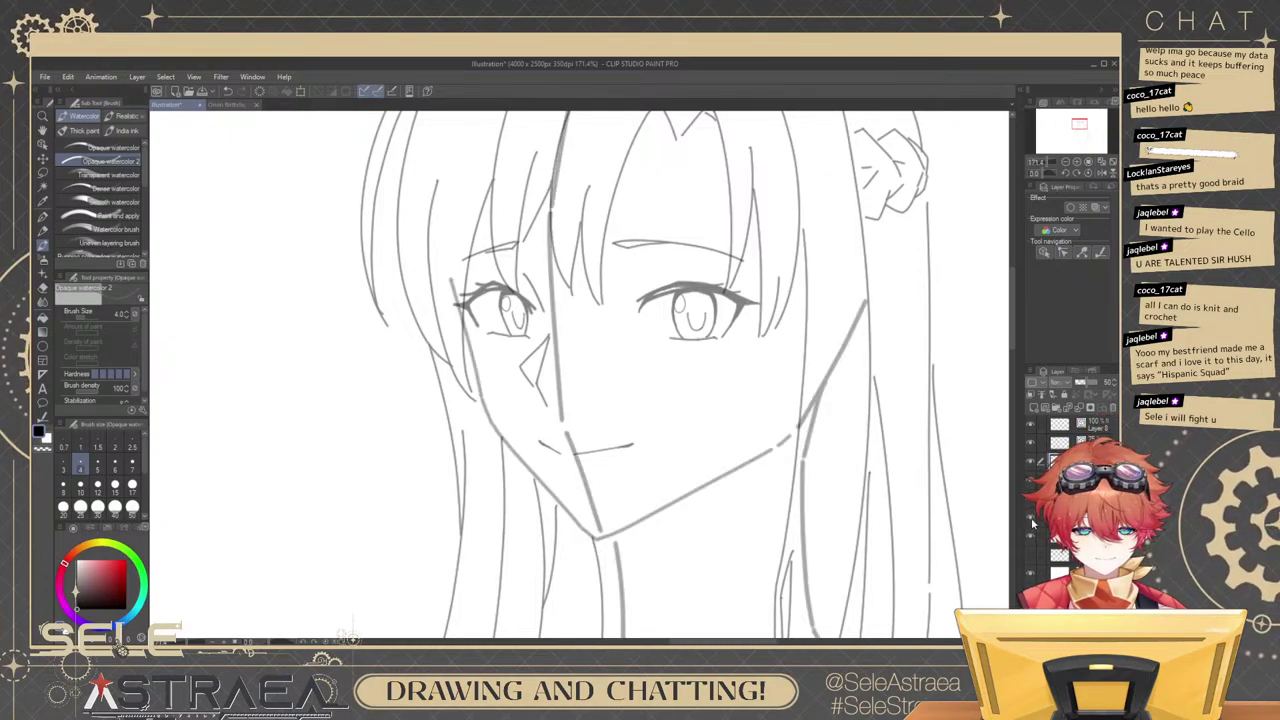
pyautogui.moveTo(833, 249); pyautogui.dragTo(869, 334)
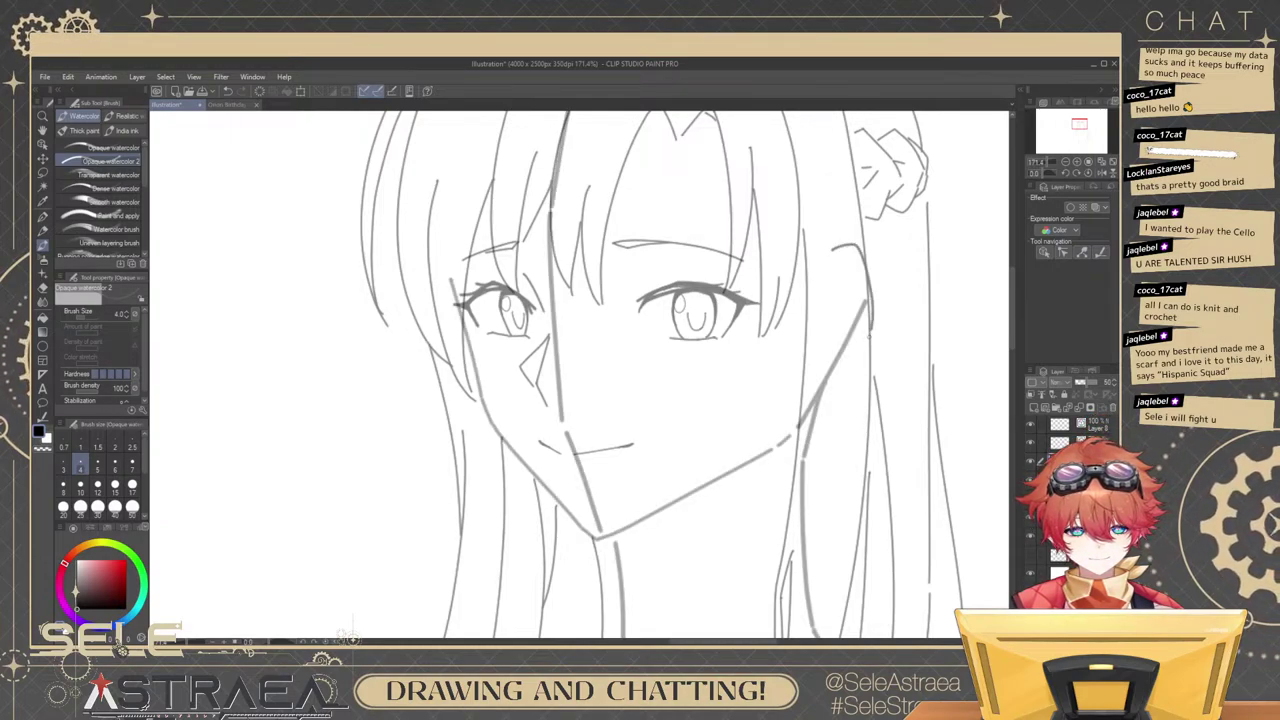
pyautogui.hotkey('ctrl', 'z')
pyautogui.moveTo(833, 257); pyautogui.dragTo(857, 366)
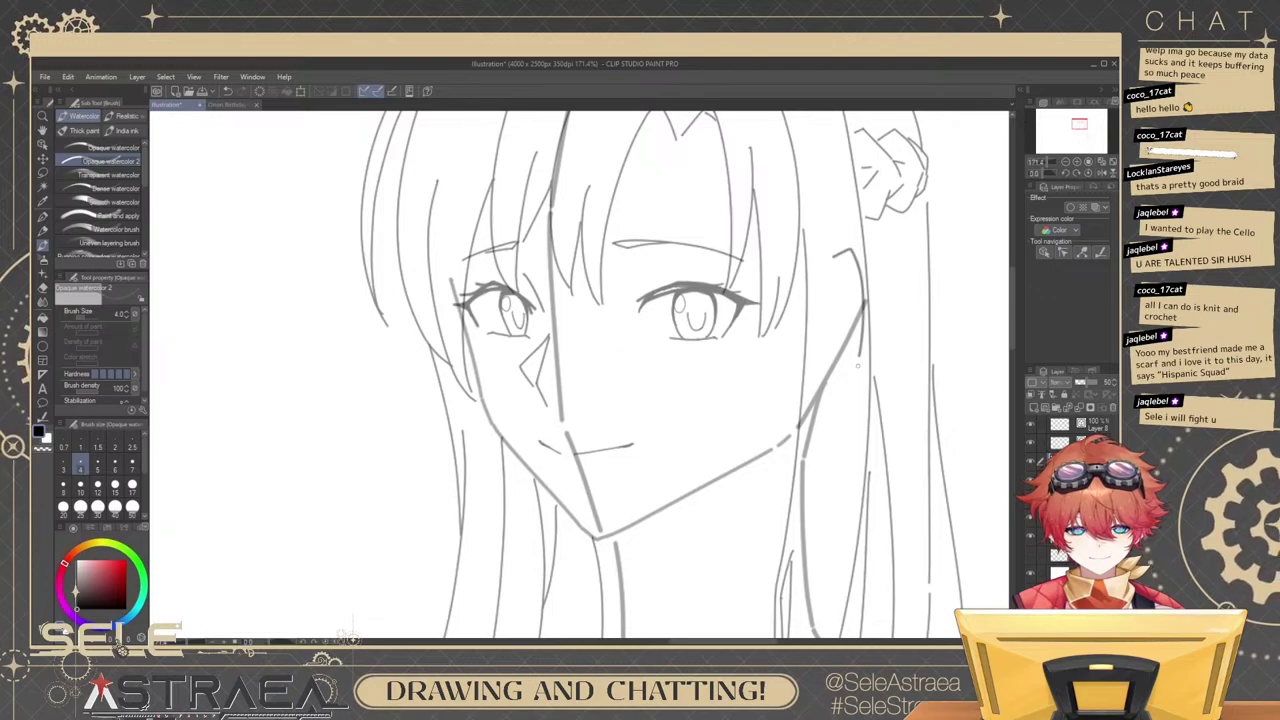
pyautogui.hotkey('ctrl', 'z')
pyautogui.moveTo(828, 264)
pyautogui.mouseDown()
pyautogui.moveTo(850, 251)
pyautogui.moveTo(873, 347)
pyautogui.mouseUp()
pyautogui.hotkey('ctrl', 'z')
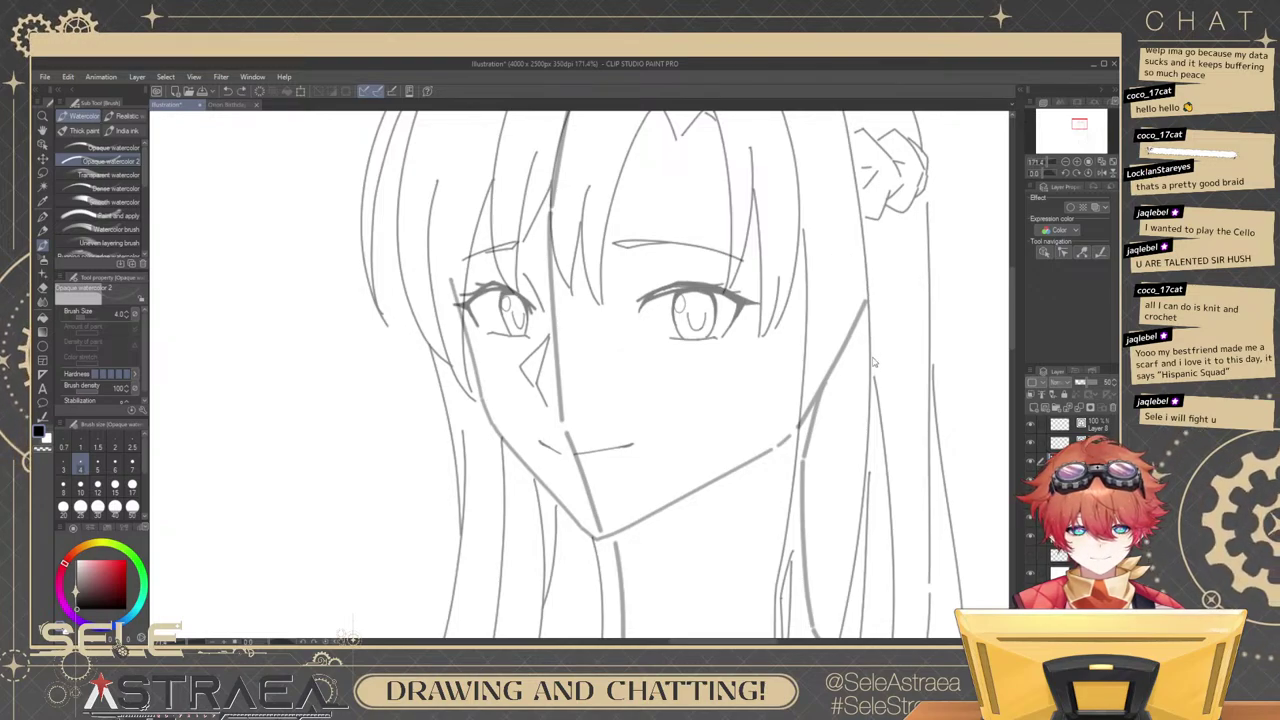
# Erase the rear jaw guide line and the neck line covered by the hair, using the Vector eraser at size 5.
pyautogui.press('e')
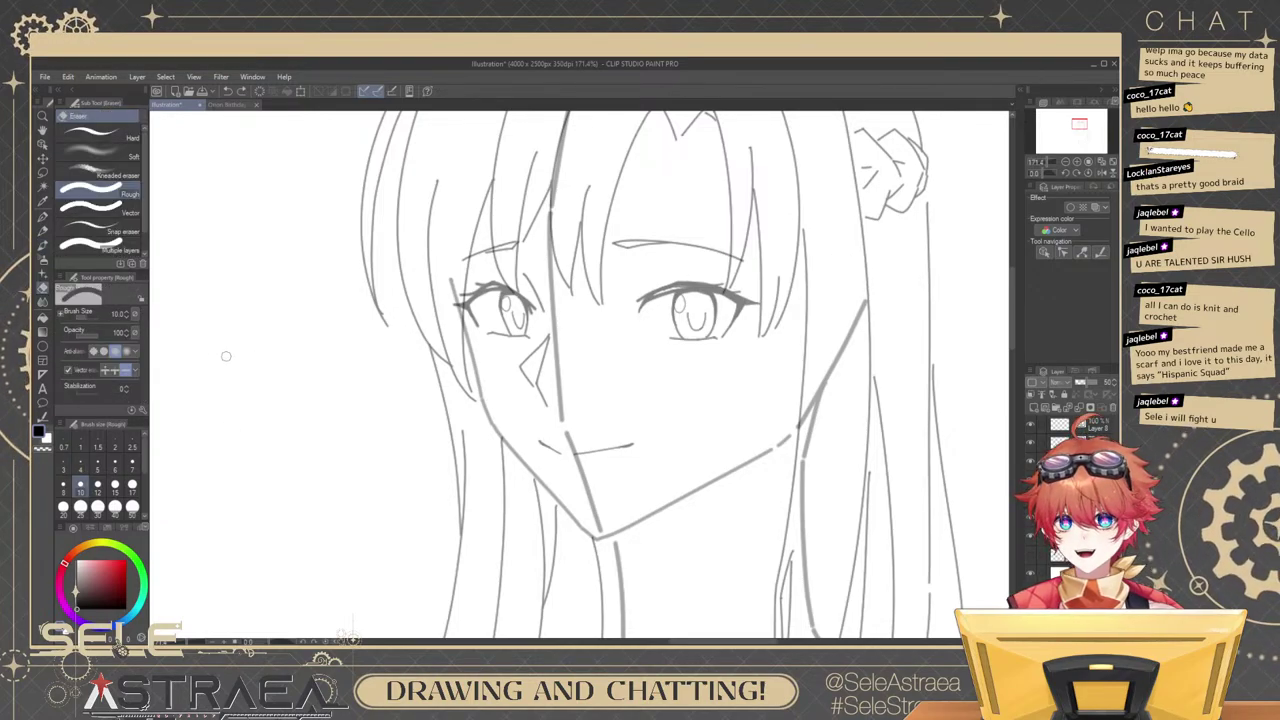
pyautogui.click(98, 465)
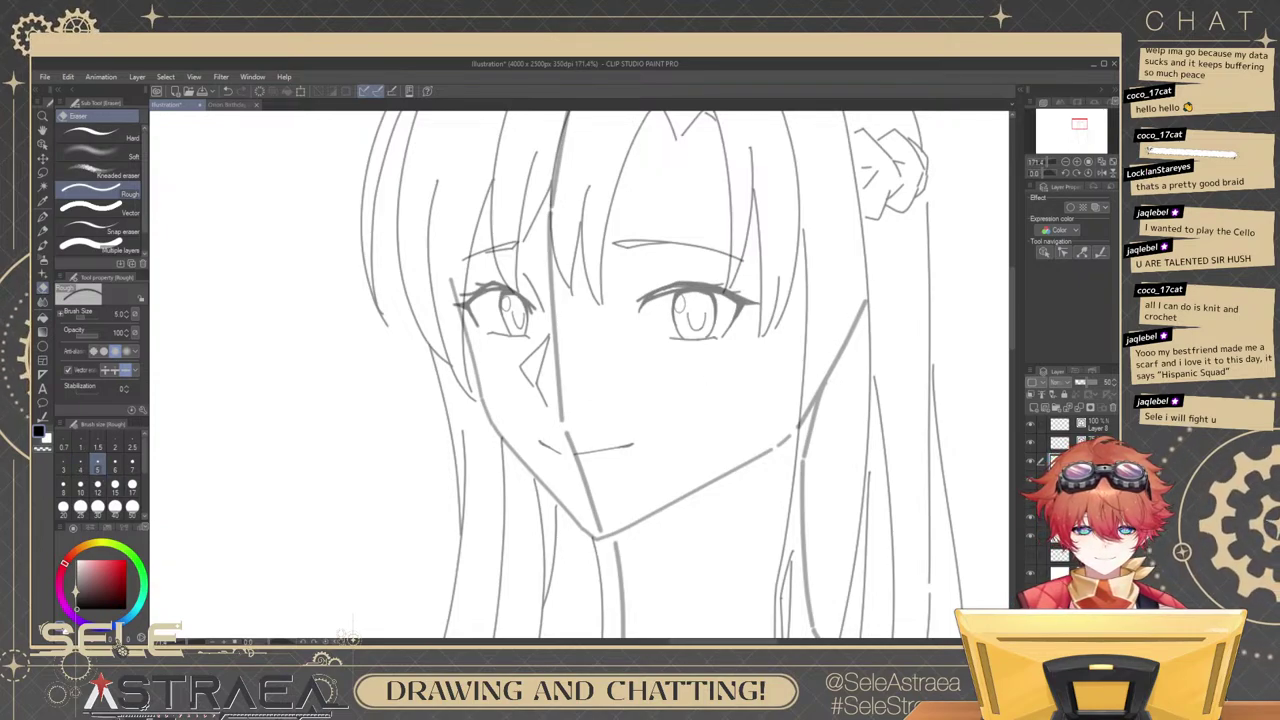
pyautogui.click(1031, 522)
pyautogui.click(1031, 522)
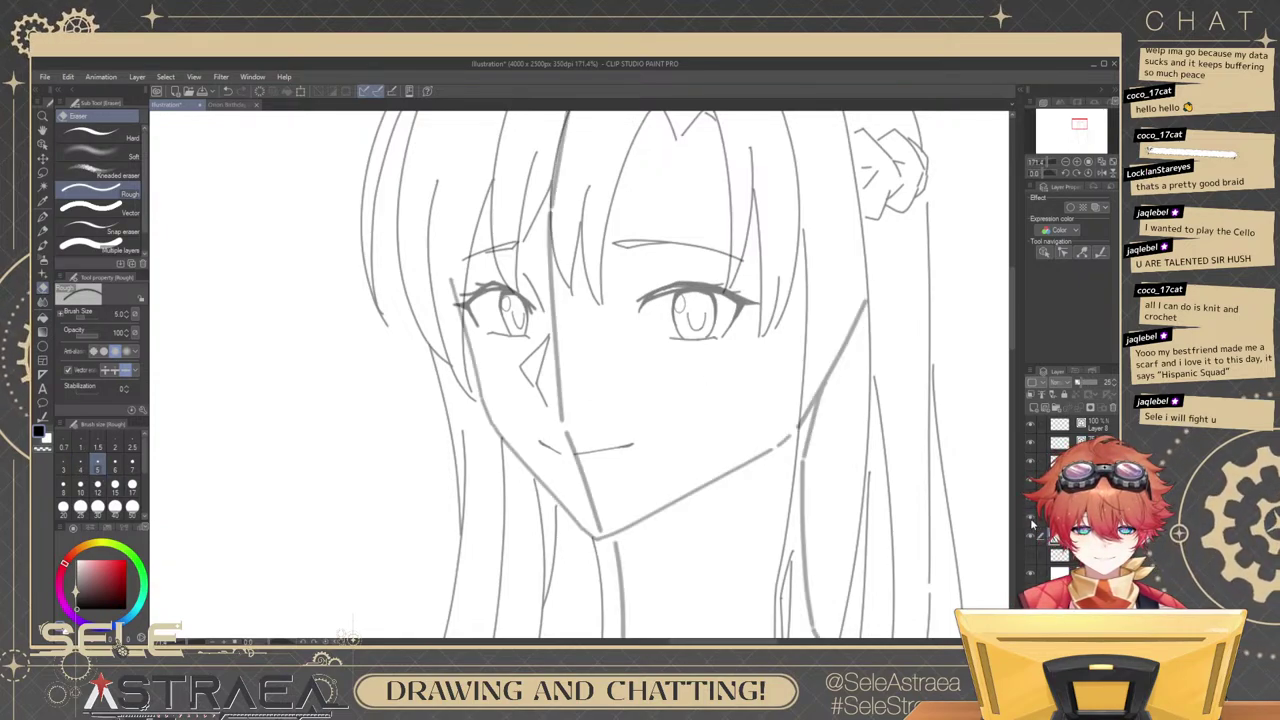
pyautogui.click(80, 466)
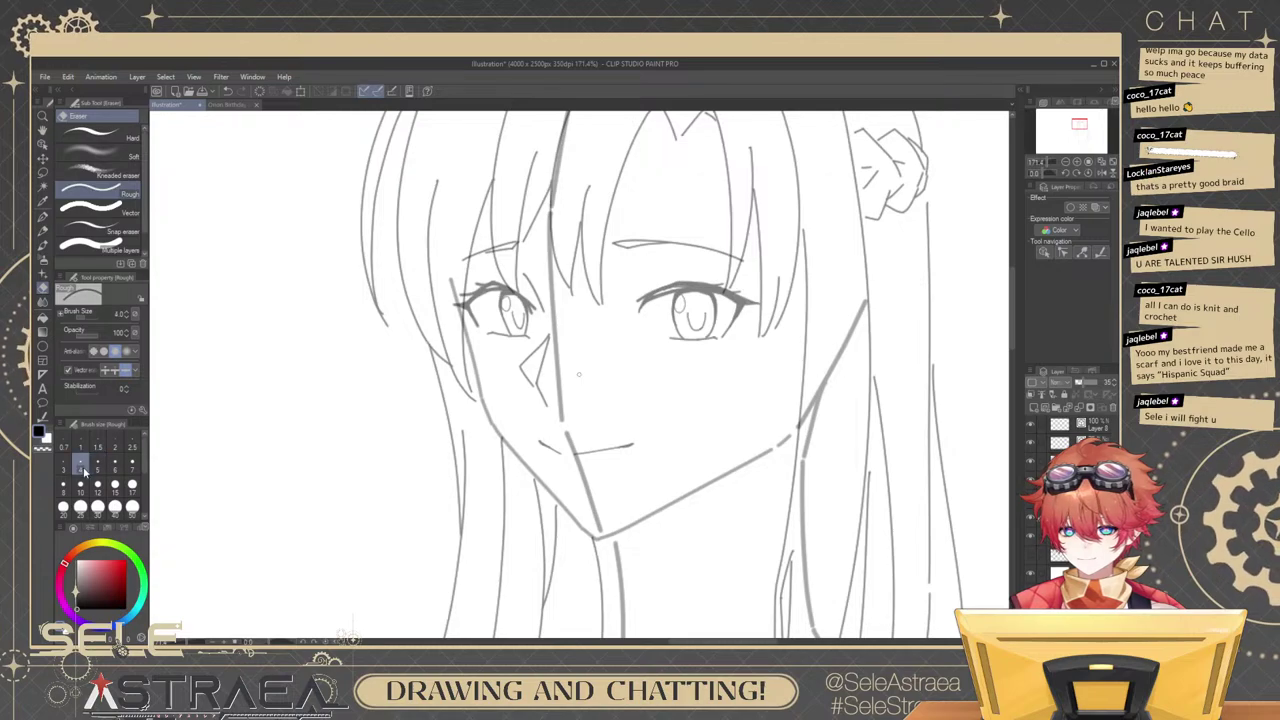
pyautogui.click(95, 207)
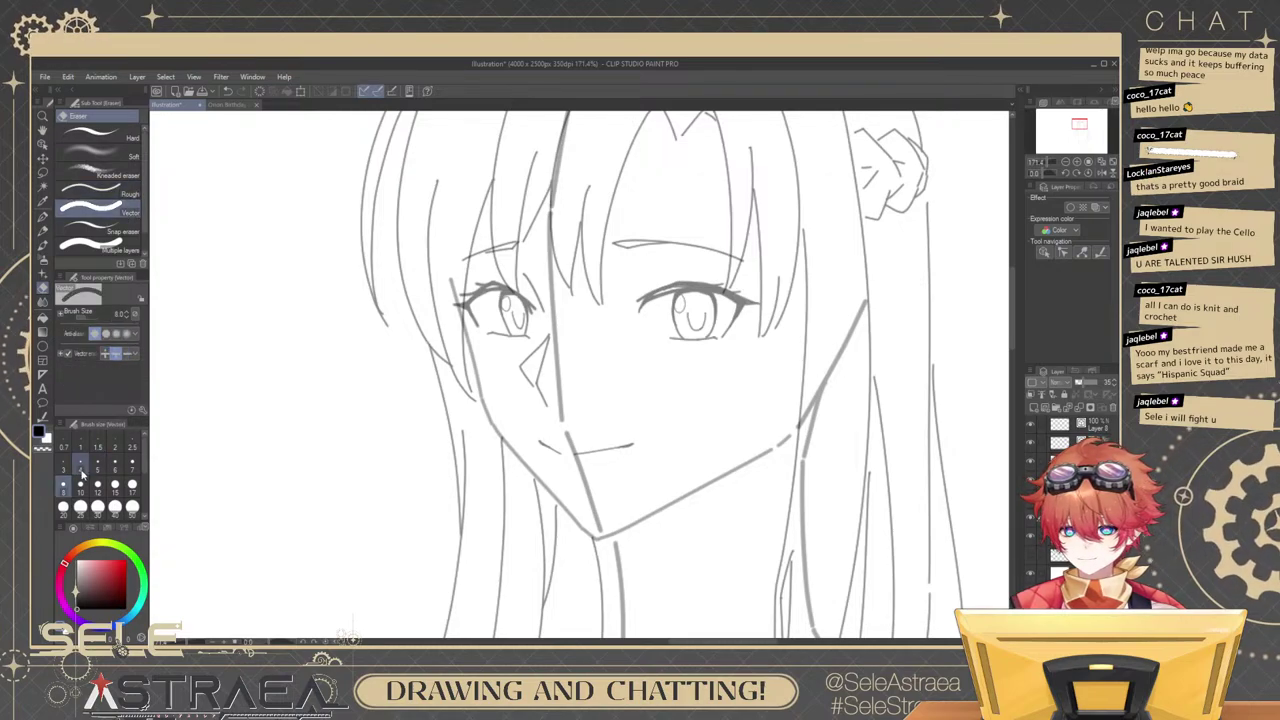
pyautogui.moveTo(843, 341); pyautogui.dragTo(841, 351)
pyautogui.moveTo(826, 382); pyautogui.dragTo(815, 422)
pyautogui.moveTo(846, 496)
pyautogui.mouseDown()
pyautogui.moveTo(868, 318)
pyautogui.moveTo(825, 308)
pyautogui.mouseUp()
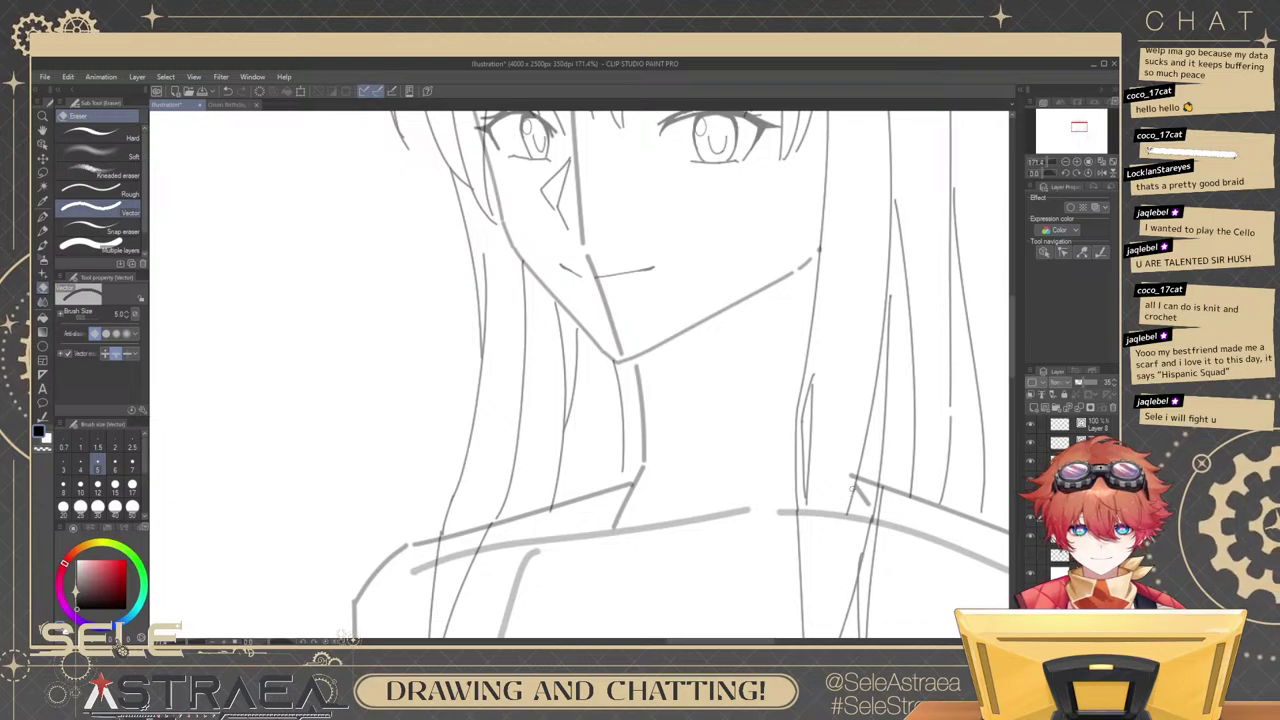
# Erase the face's vertical centre guide line from the top of the head down to the chin.
pyautogui.moveTo(745, 374); pyautogui.dragTo(868, 487)
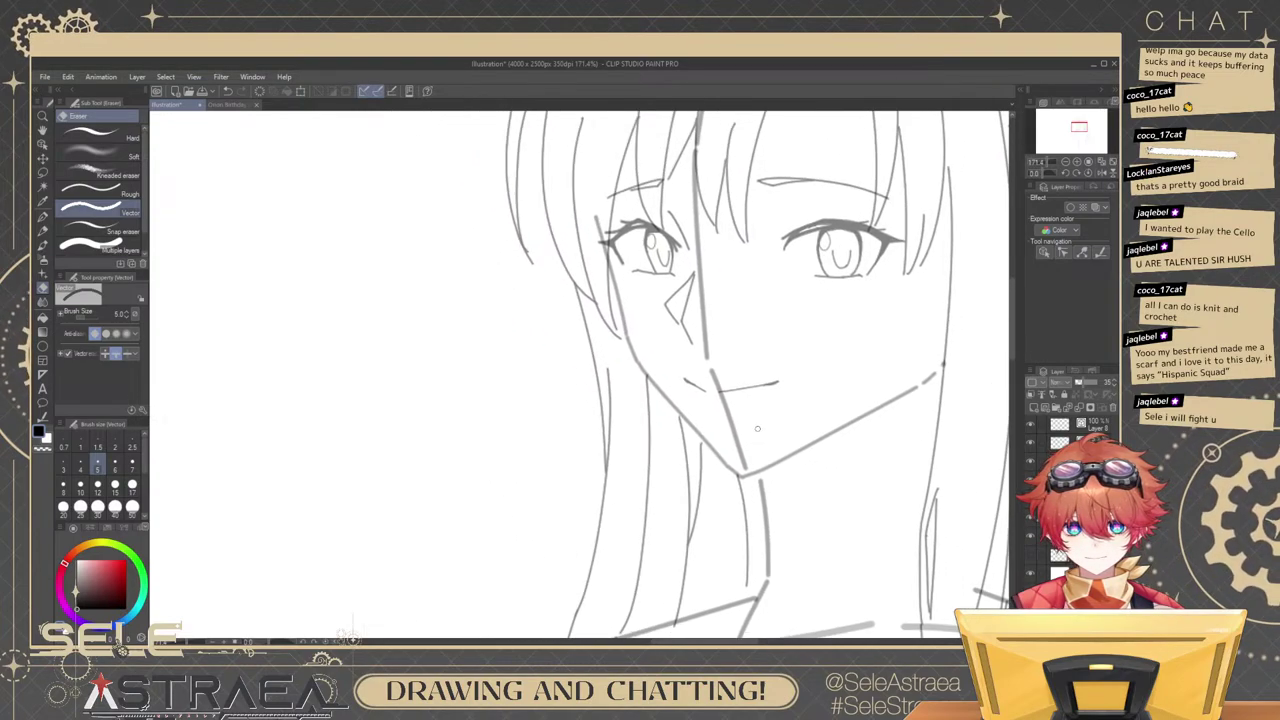
pyautogui.click(707, 357)
pyautogui.scroll(4, 731, 399)
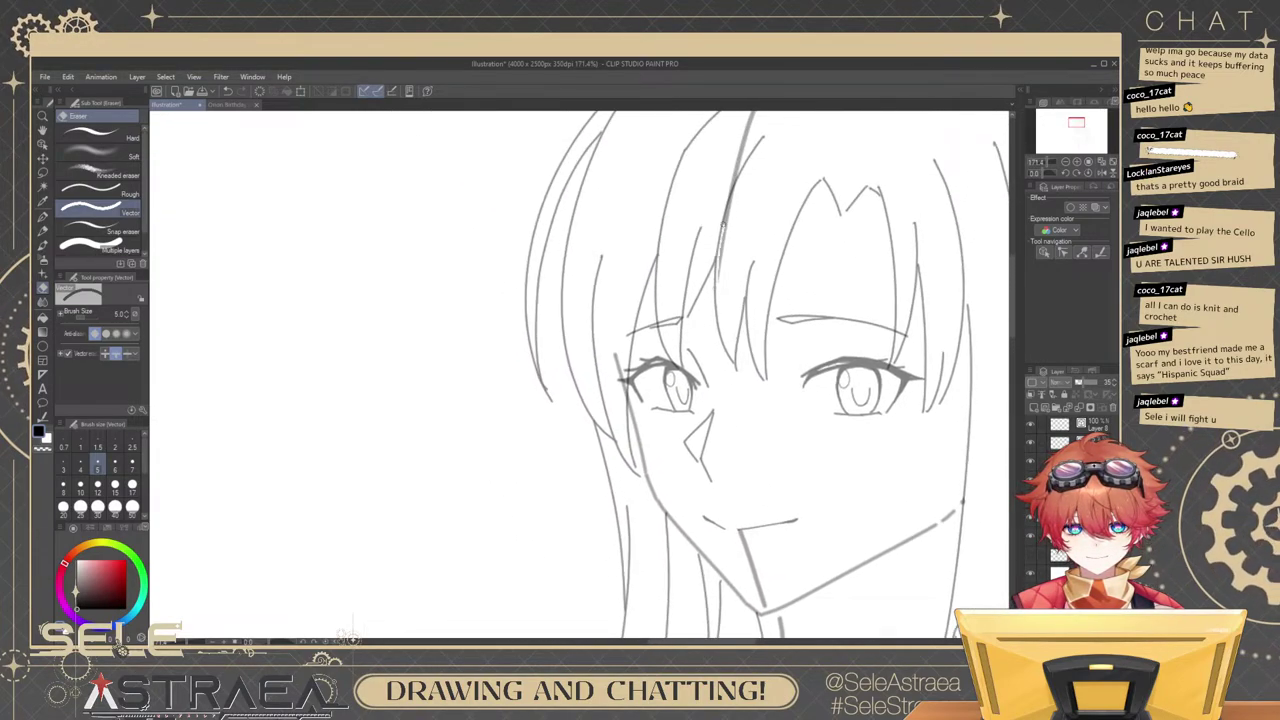
pyautogui.scroll(3, 744, 194)
pyautogui.click(752, 188)
pyautogui.moveTo(763, 162); pyautogui.dragTo(715, 302)
pyautogui.moveTo(725, 335); pyautogui.dragTo(746, 286)
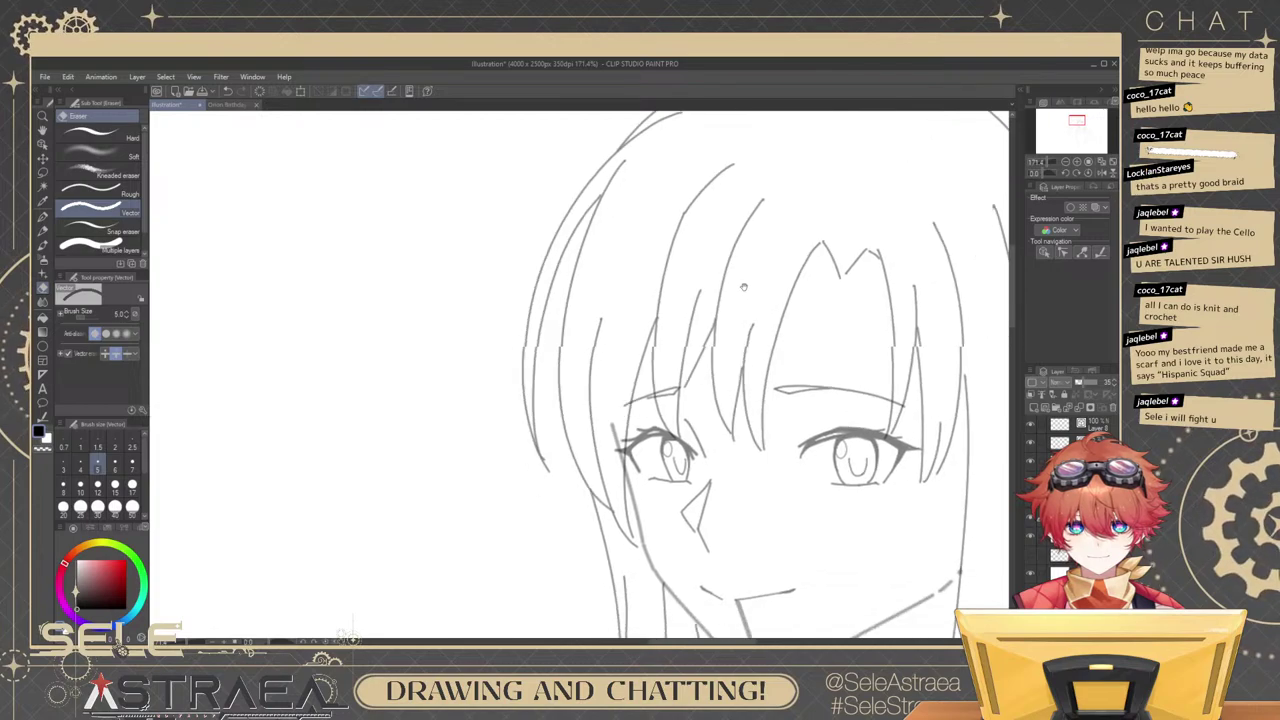
pyautogui.moveTo(728, 612); pyautogui.dragTo(778, 370)
pyautogui.scroll(4, 818, 432)
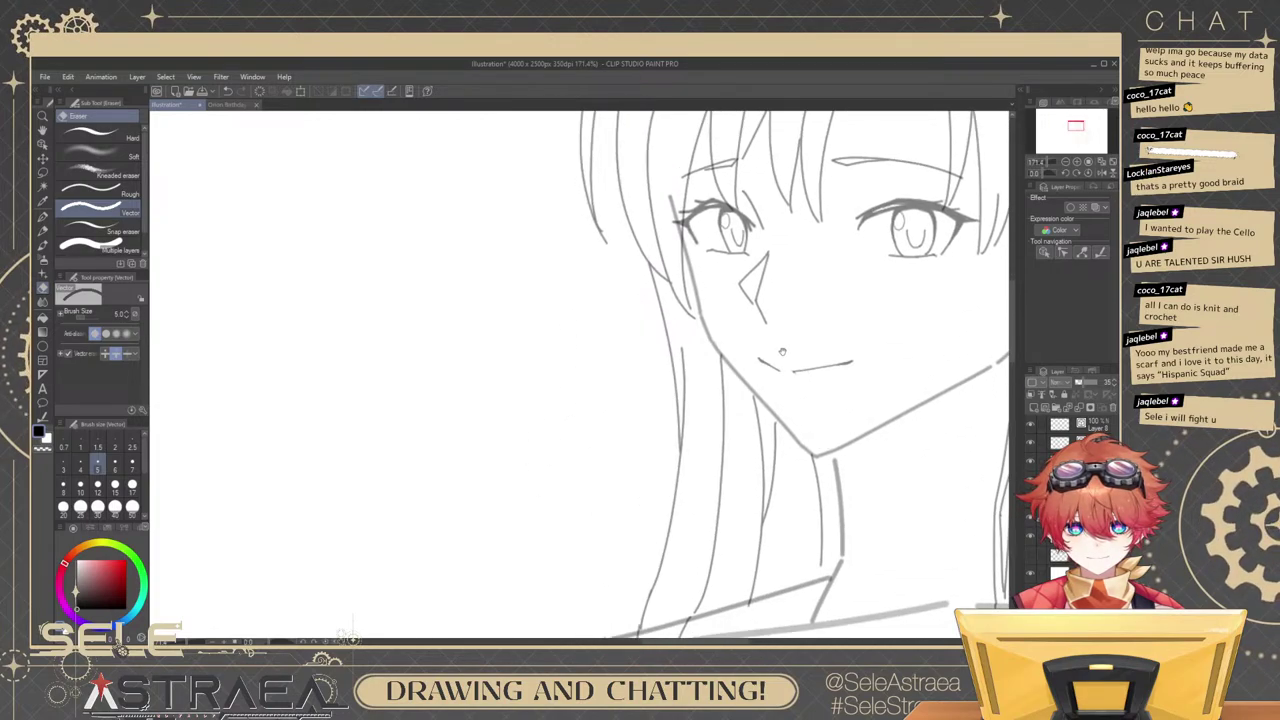
pyautogui.scroll(-12, 790, 290)
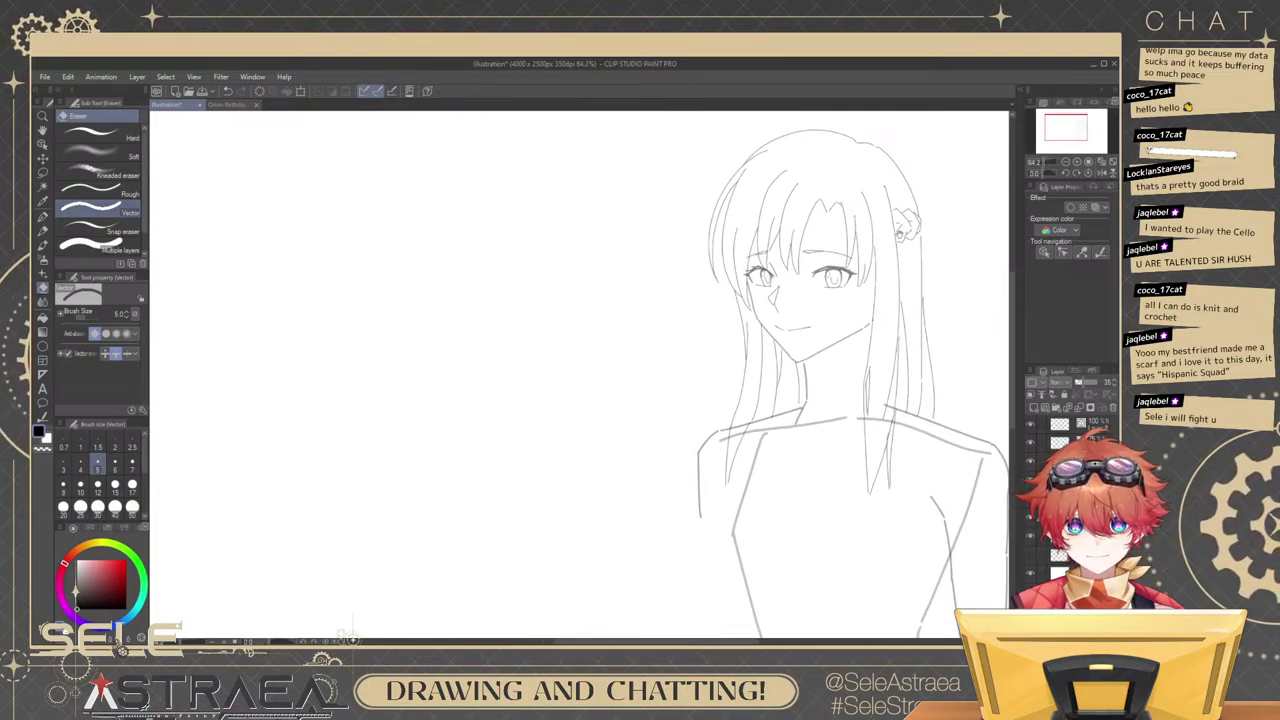
# Sketch the hair parting as a curve from the crown notch down toward the bangs, using Opaque watercolor 2 at size 3.
pyautogui.moveTo(916, 238); pyautogui.dragTo(902, 266)
pyautogui.scroll(4, 902, 270)
pyautogui.scroll(3, 902, 272)
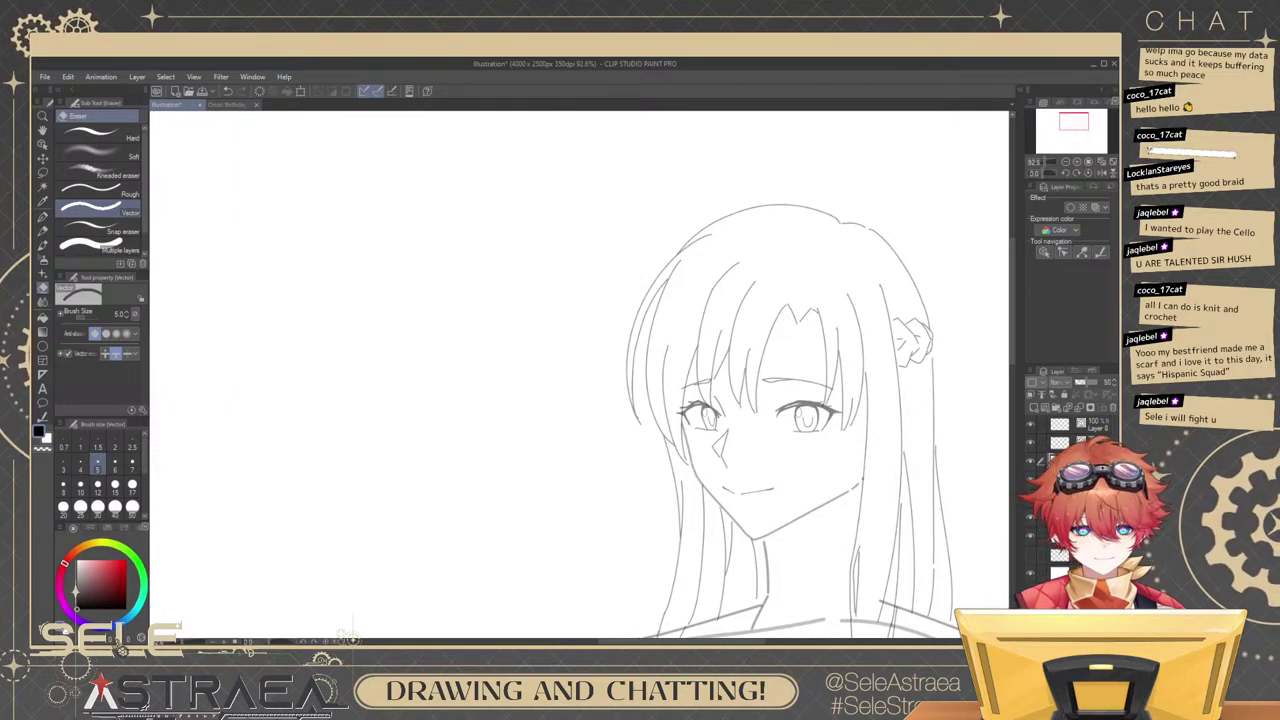
pyautogui.click(1032, 462)
pyautogui.click(1032, 462)
pyautogui.press('b')
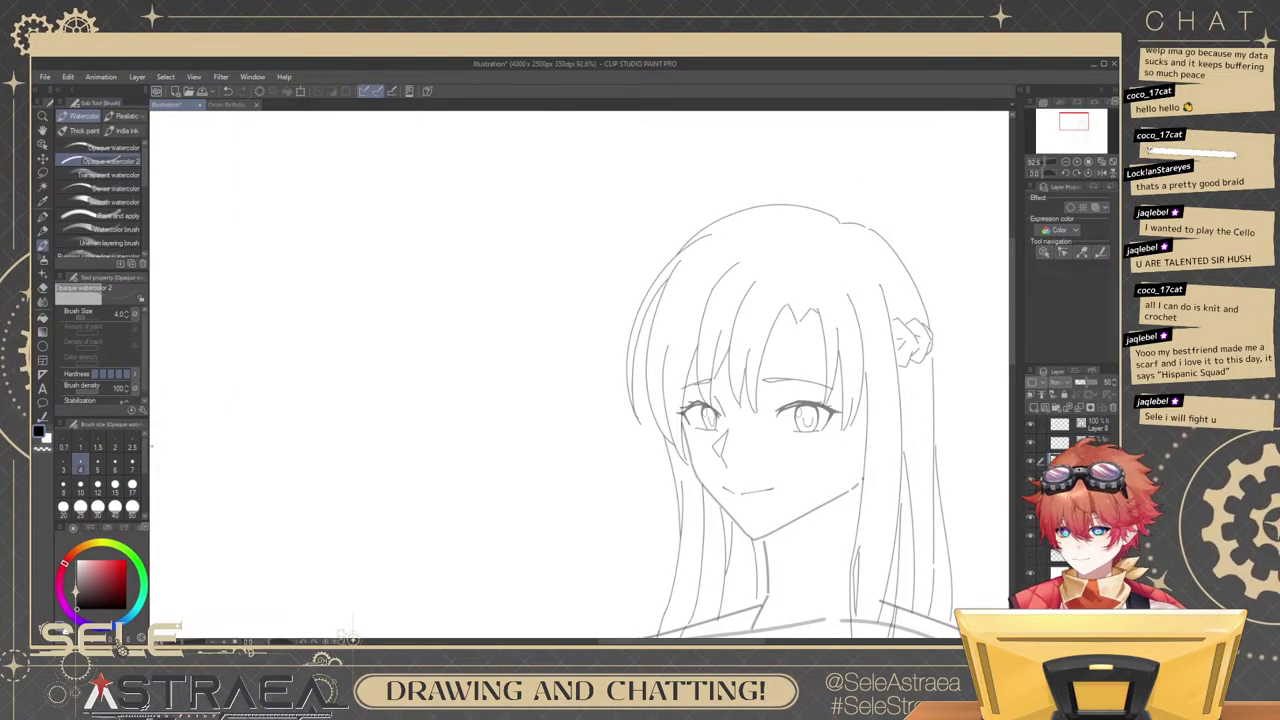
pyautogui.scroll(3, 872, 275)
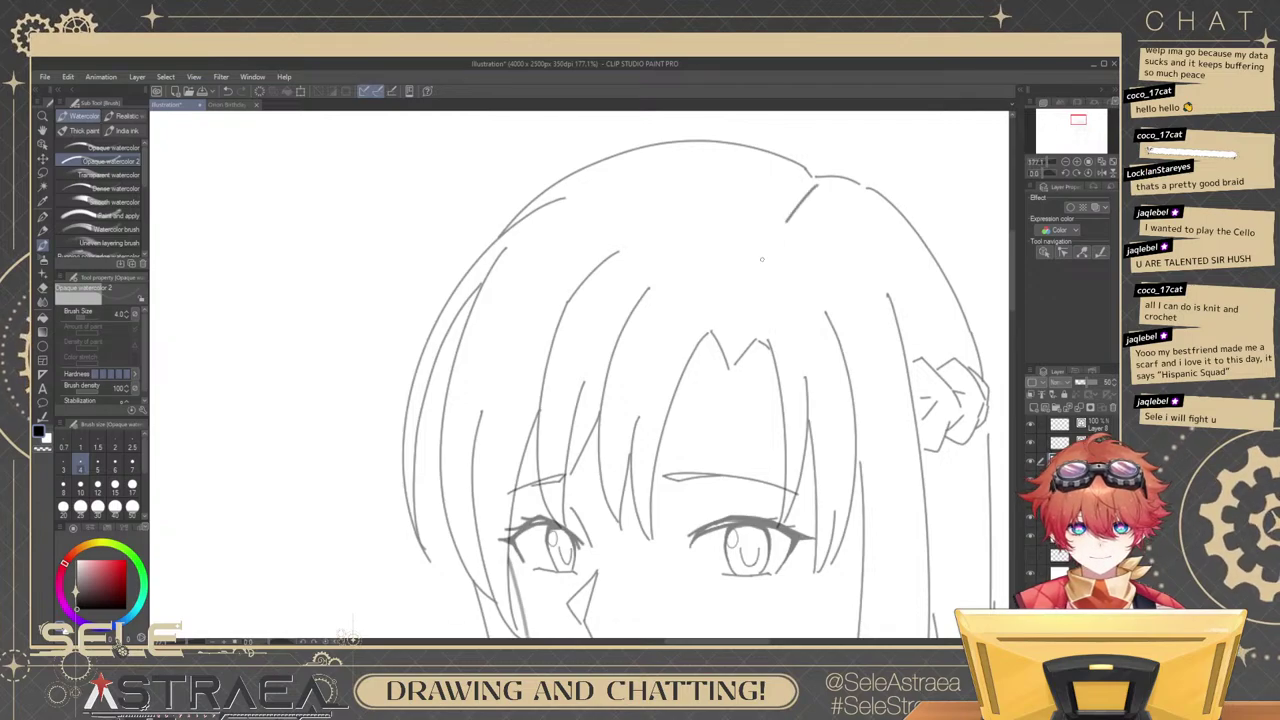
pyautogui.click(62, 465)
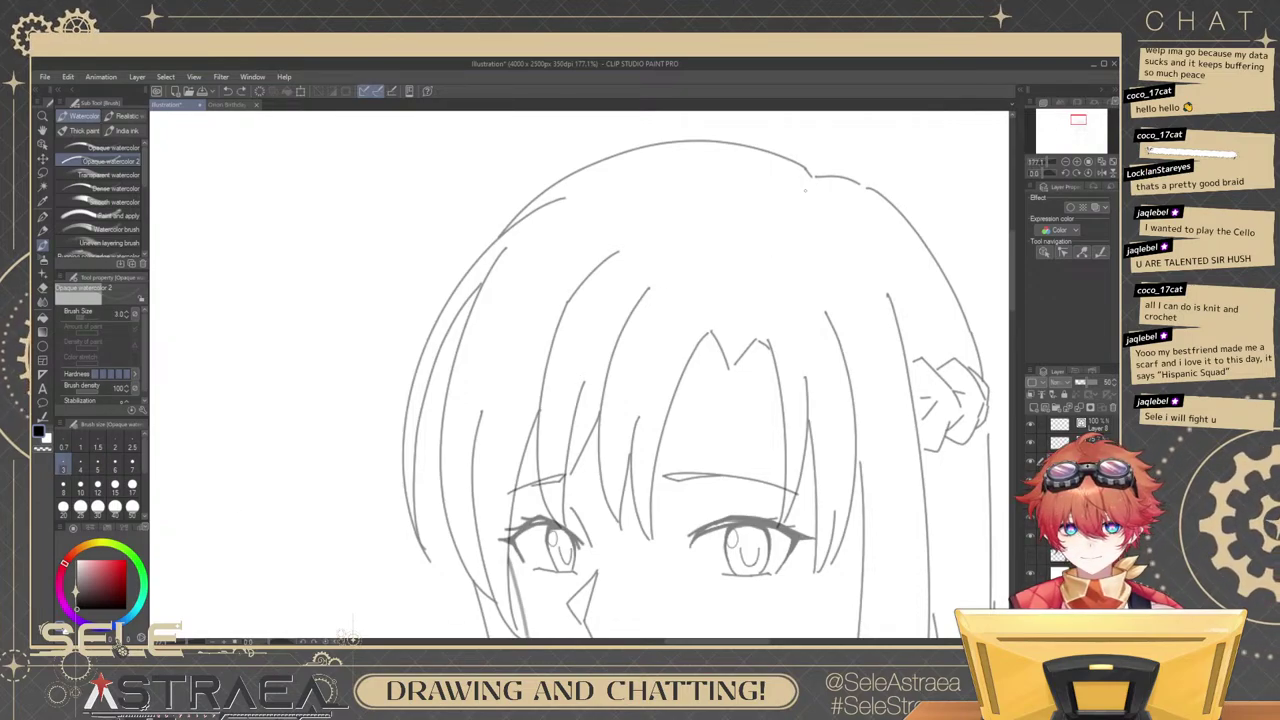
pyautogui.moveTo(805, 188); pyautogui.dragTo(727, 360)
pyautogui.hotkey('ctrl', 'z')
pyautogui.moveTo(811, 181); pyautogui.dragTo(740, 312)
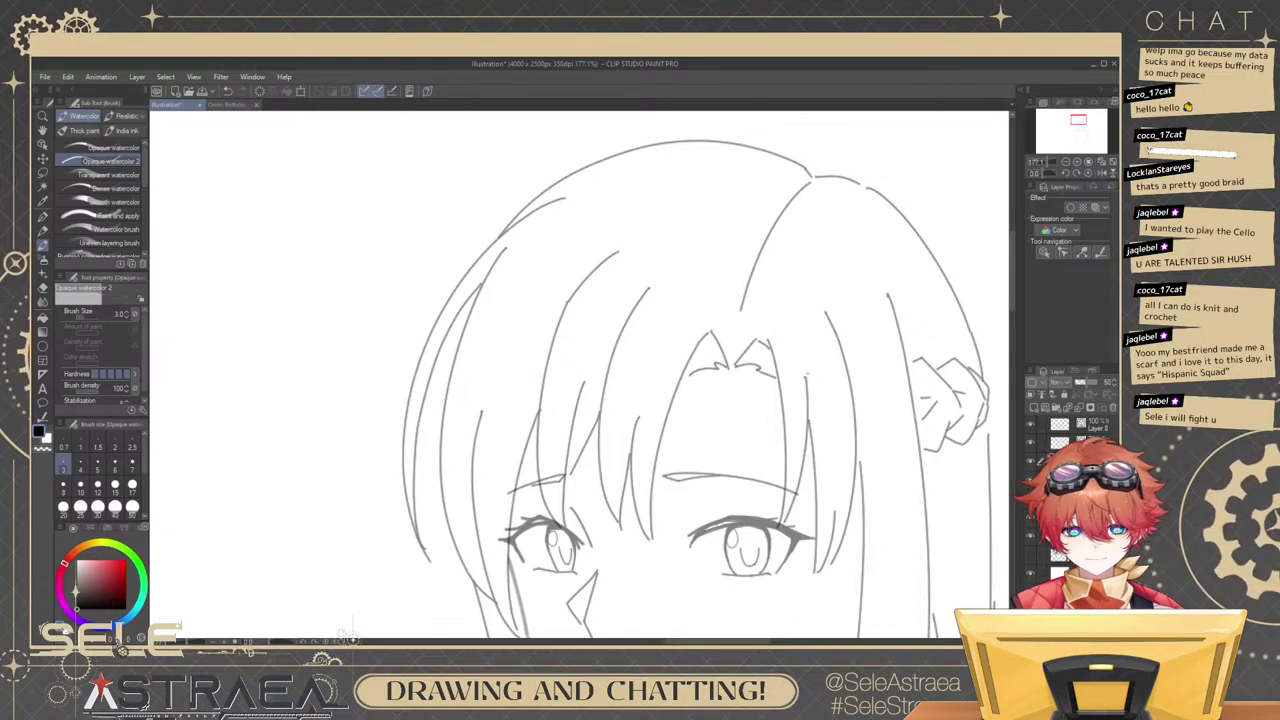
# Replace the jagged hairline stroke under the left tip of the parted bangs with a new small zigzag stroke.
pyautogui.scroll(3, 791, 380)
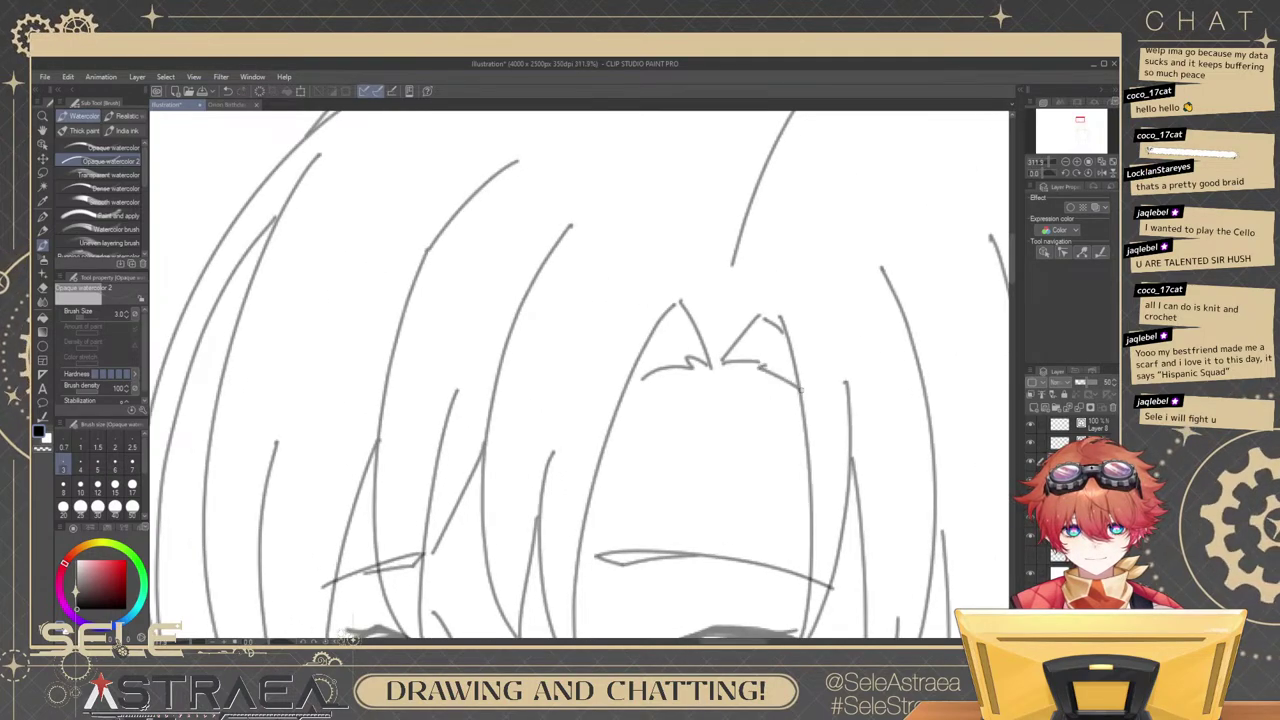
pyautogui.keyDown('ctrl'); pyautogui.click(689, 370); pyautogui.keyUp('ctrl')
pyautogui.press('Delete')
pyautogui.moveTo(710, 367); pyautogui.dragTo(688, 356)
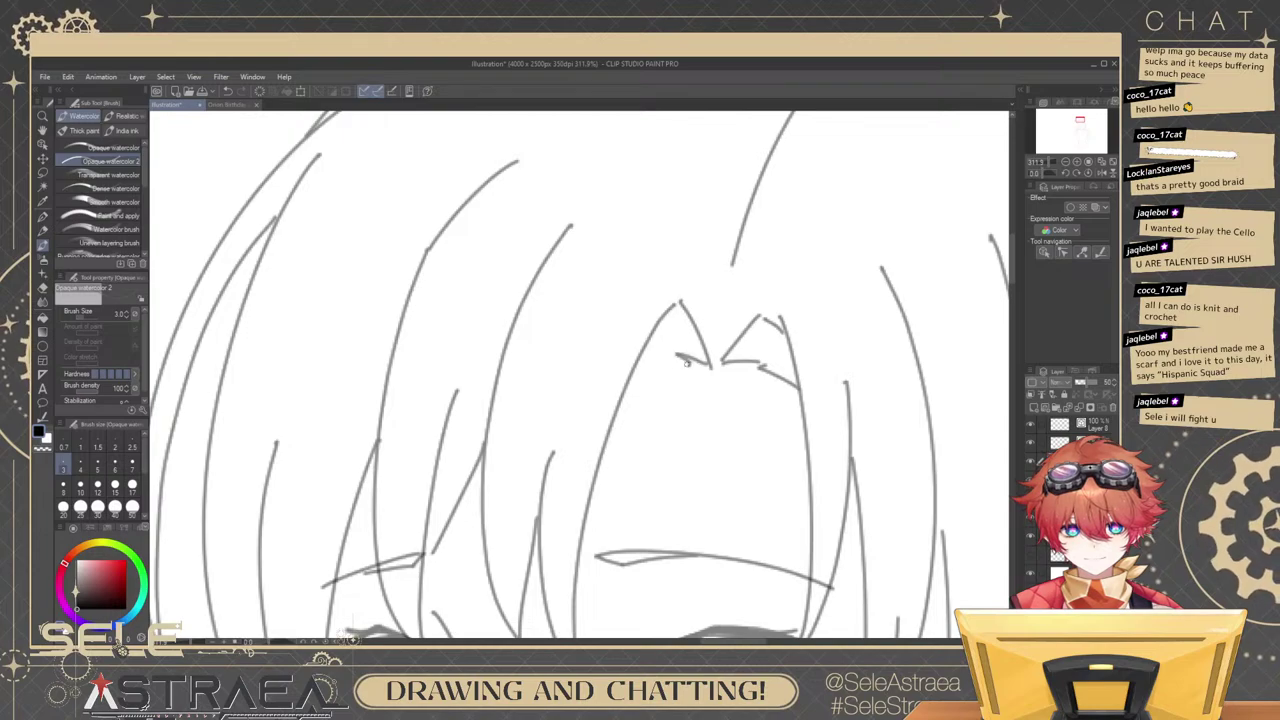
pyautogui.scroll(-3, 824, 308)
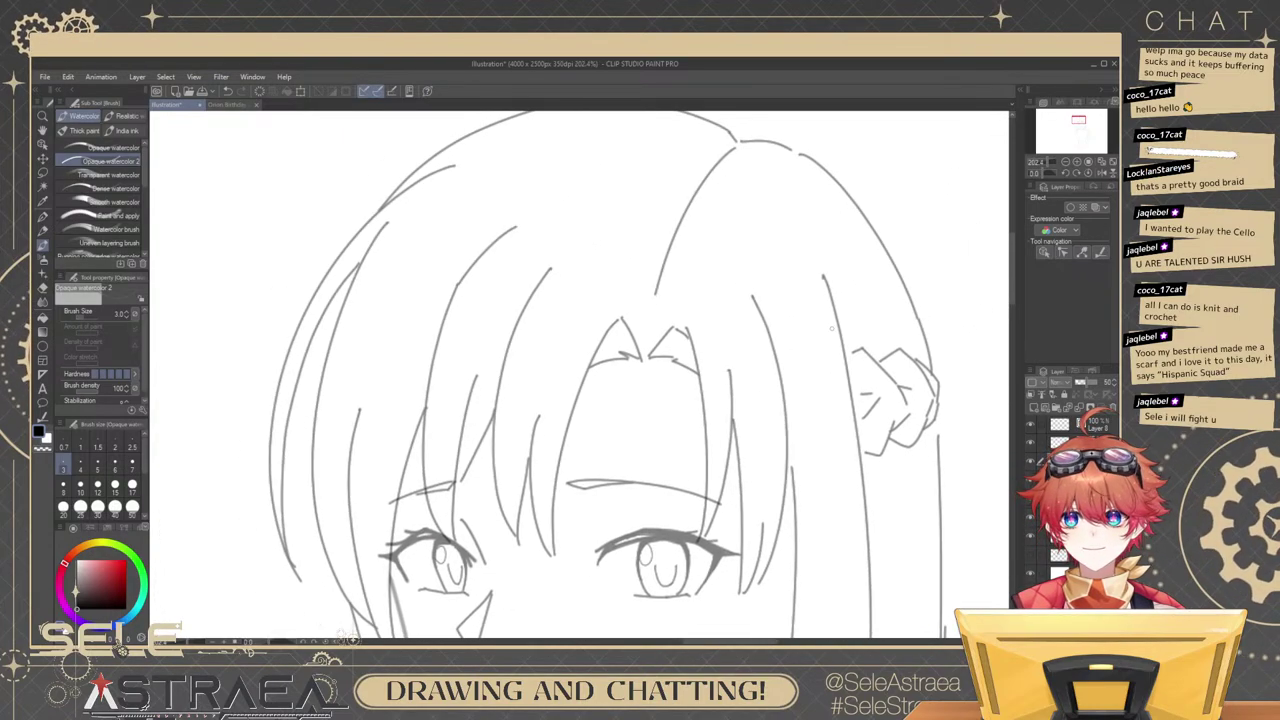
# Sketch the collar's upper edge across the neck, with a small fold at the front neck line.
pyautogui.scroll(-4, 831, 327)
pyautogui.moveTo(817, 424); pyautogui.dragTo(803, 536)
pyautogui.moveTo(843, 320); pyautogui.dragTo(884, 222)
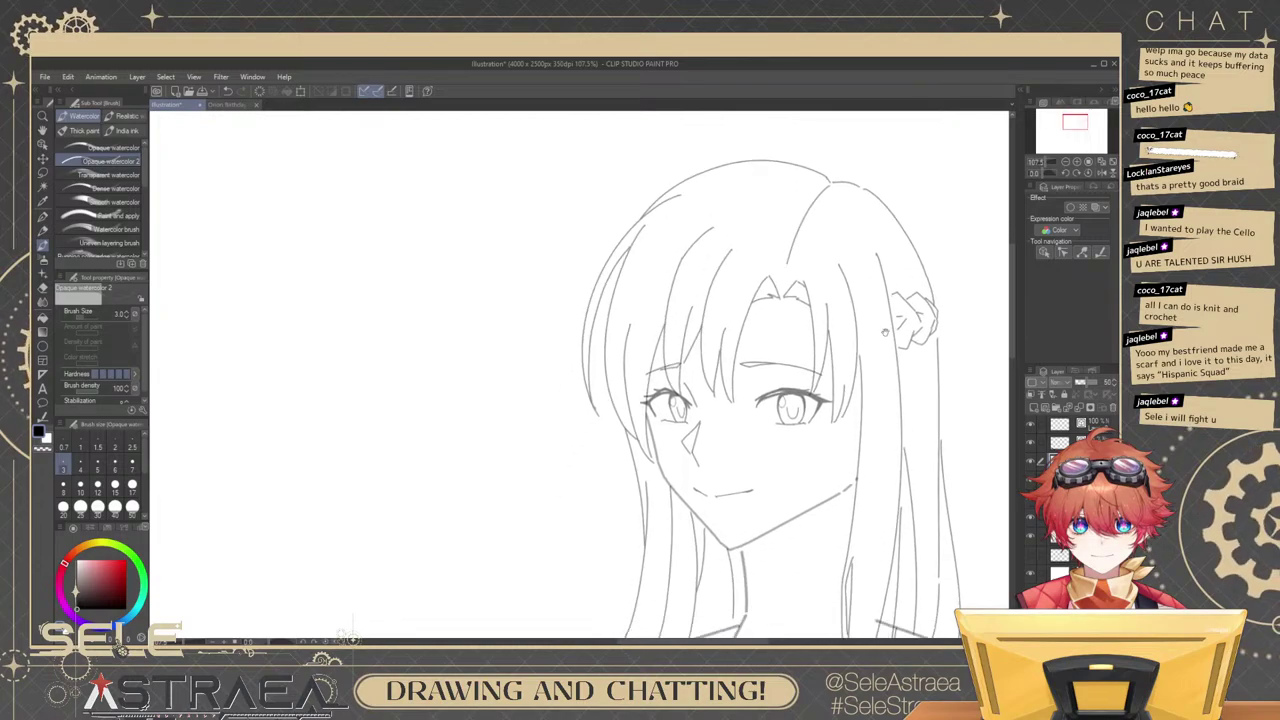
pyautogui.moveTo(873, 392); pyautogui.dragTo(887, 258)
pyautogui.scroll(-2, 885, 260)
pyautogui.moveTo(911, 358); pyautogui.dragTo(889, 284)
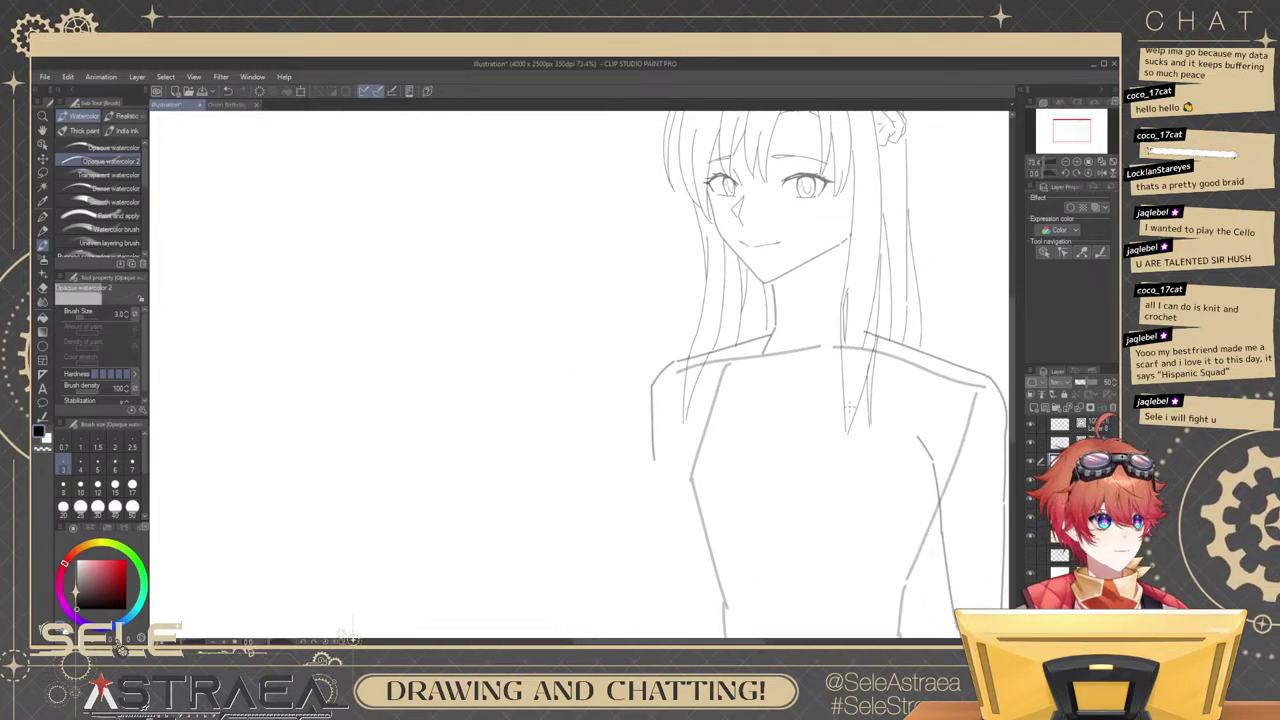
pyautogui.moveTo(763, 362); pyautogui.dragTo(811, 391)
pyautogui.scroll(-2, 783, 314)
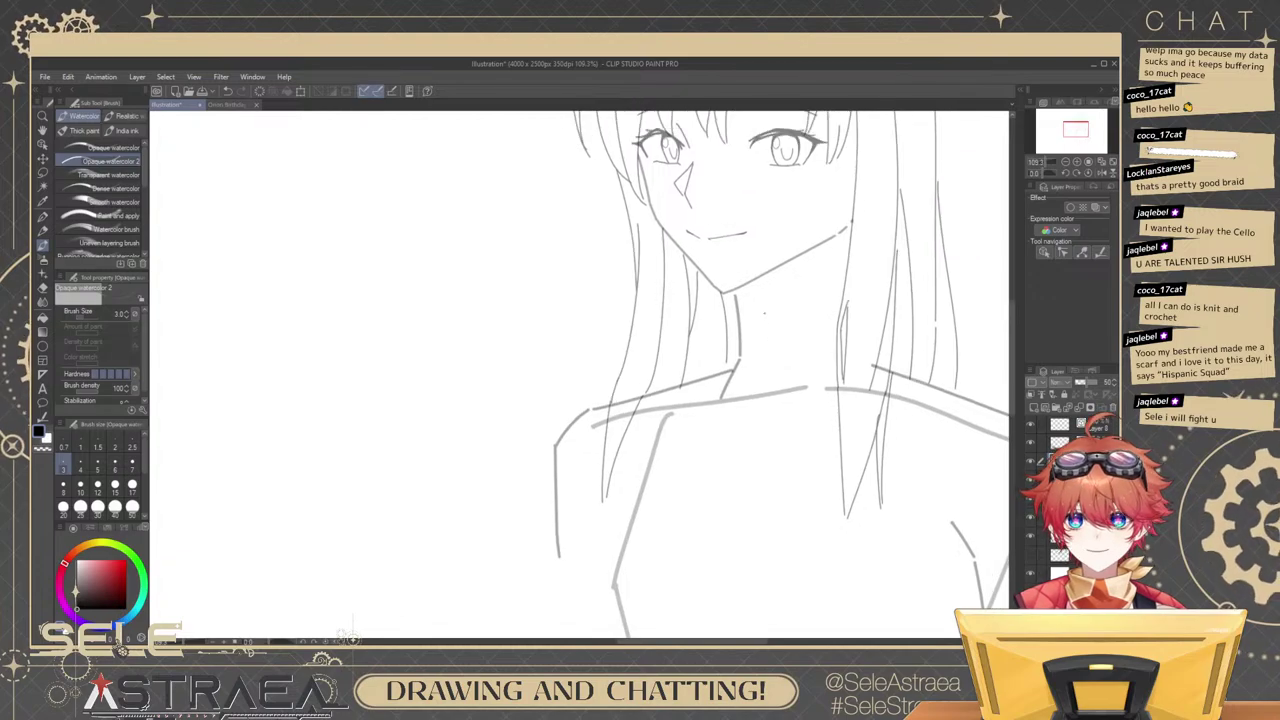
pyautogui.scroll(4, 777, 302)
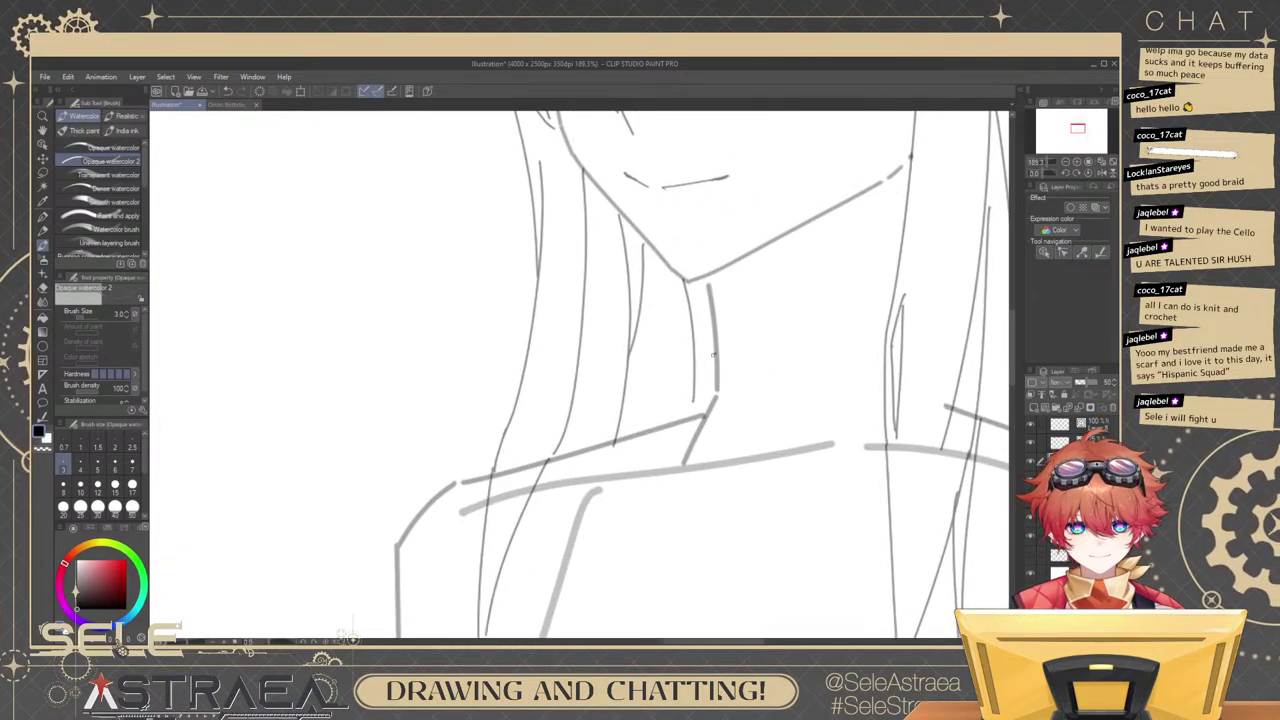
pyautogui.moveTo(713, 354)
pyautogui.mouseDown()
pyautogui.moveTo(711, 377)
pyautogui.moveTo(881, 346)
pyautogui.mouseUp()
pyautogui.keyDown('ctrl'); pyautogui.click(863, 343); pyautogui.keyUp('ctrl')
pyautogui.moveTo(811, 392); pyautogui.dragTo(832, 352)
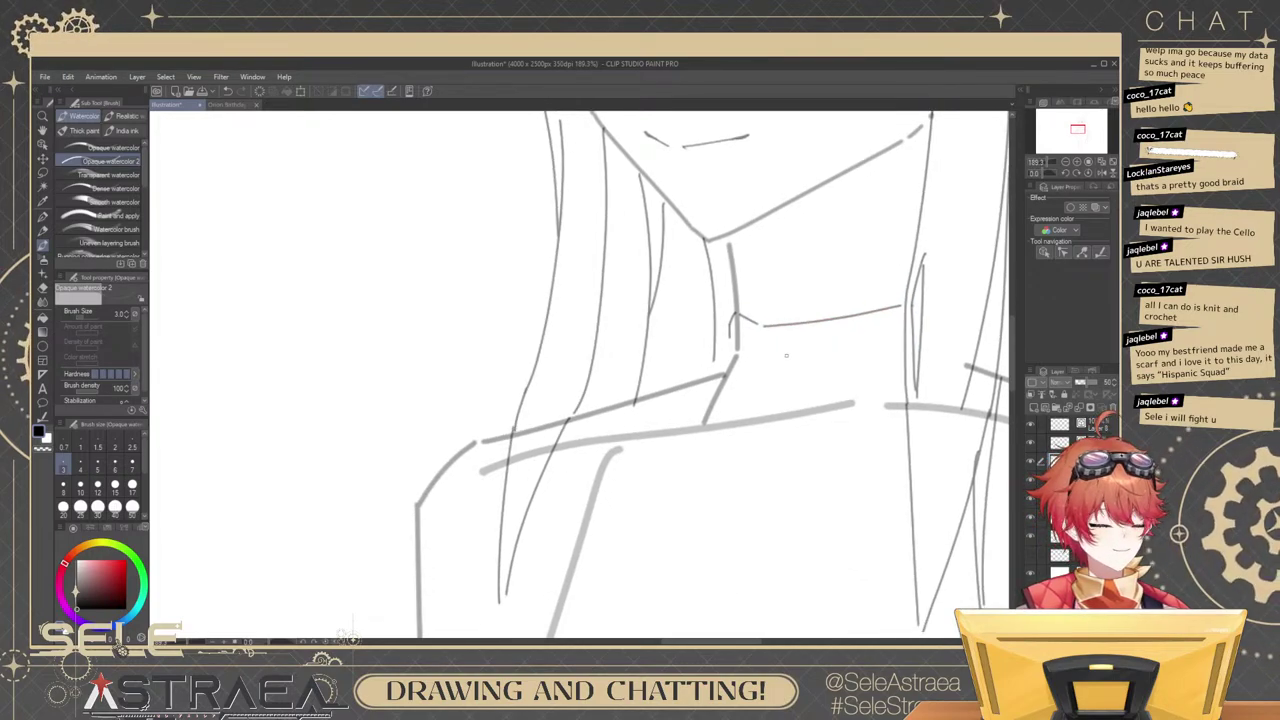
# Sketch the collar's lower edge as a second line just below and parallel to the upper one.
pyautogui.moveTo(734, 340); pyautogui.dragTo(798, 347)
pyautogui.hotkey('ctrl', 'z')
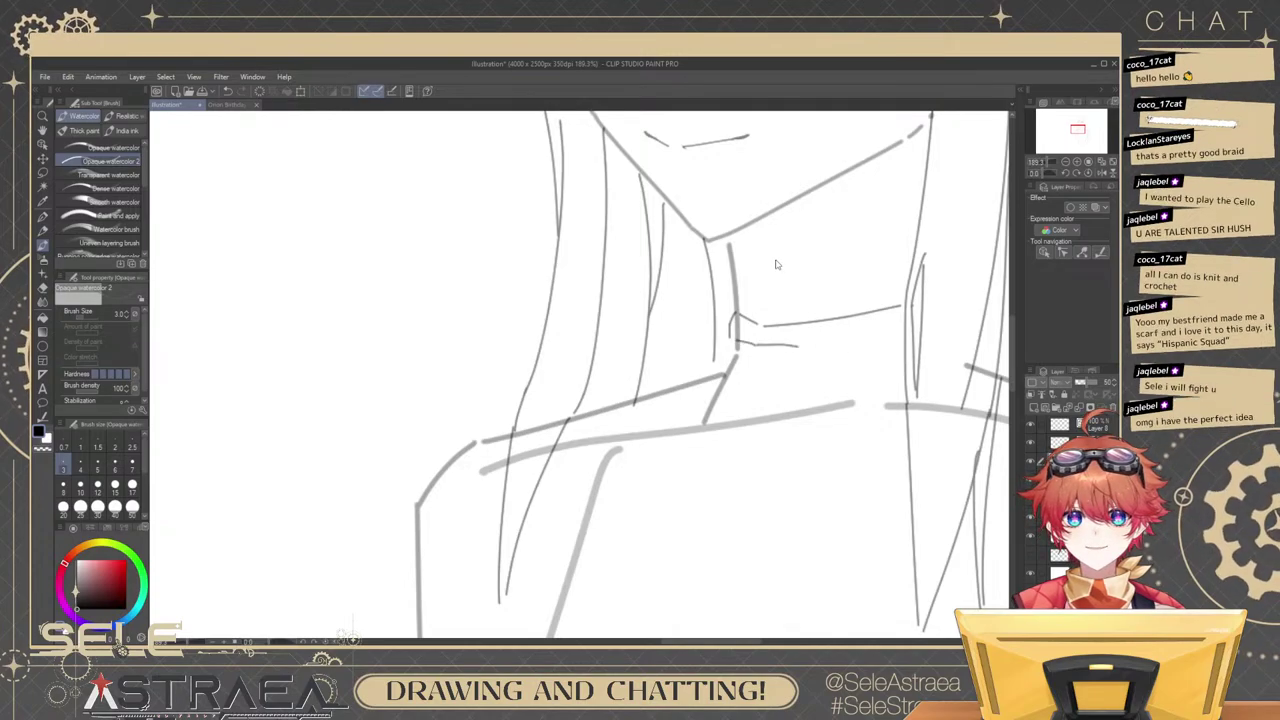
pyautogui.hotkey('ctrl', 'z')
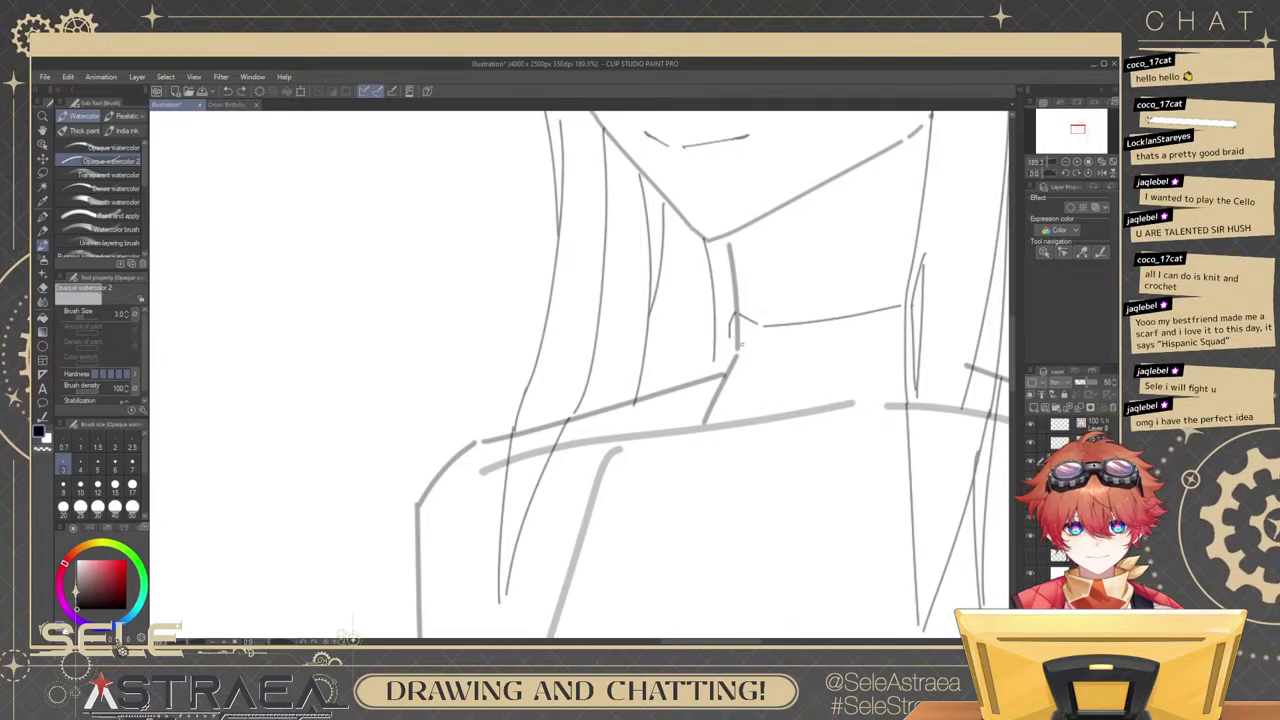
pyautogui.moveTo(755, 349); pyautogui.dragTo(834, 343)
pyautogui.hotkey('ctrl', 'z')
pyautogui.moveTo(754, 348); pyautogui.dragTo(852, 341)
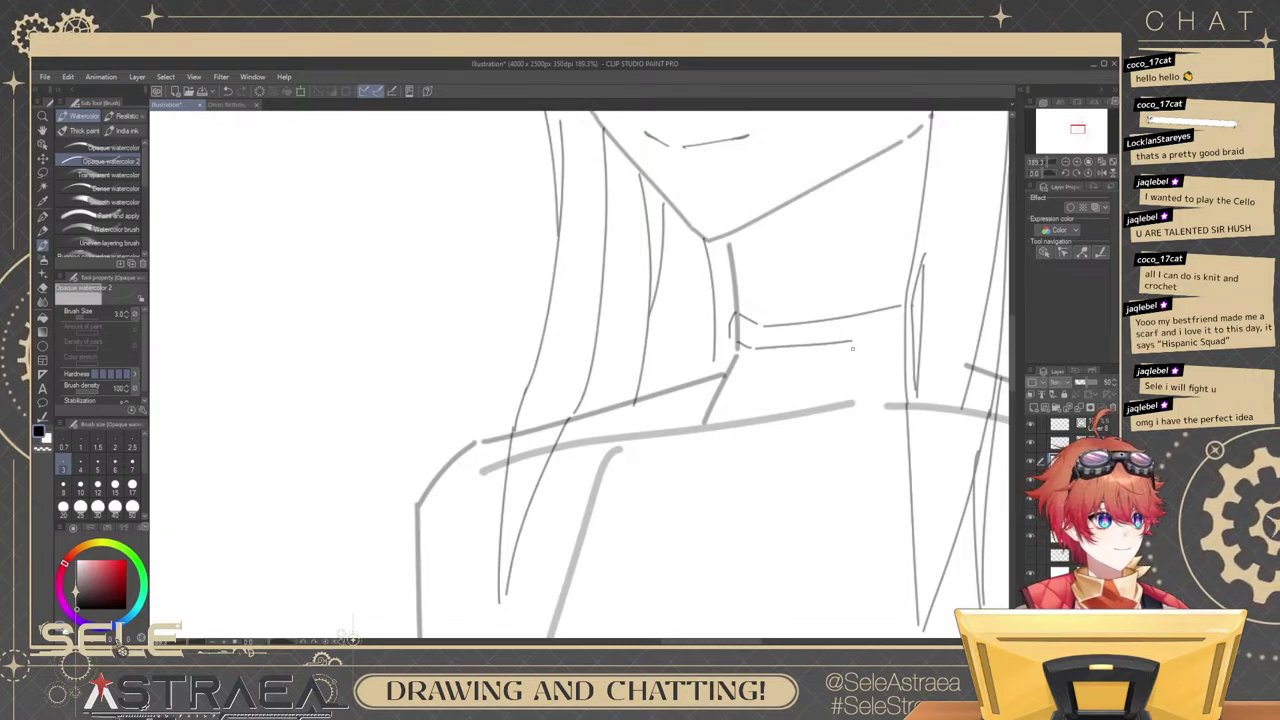
# Sketch the right side and lower right slant of the neckline opening and its left side below the collar.
pyautogui.moveTo(853, 343)
pyautogui.mouseDown()
pyautogui.moveTo(875, 440)
pyautogui.moveTo(799, 524)
pyautogui.mouseUp()
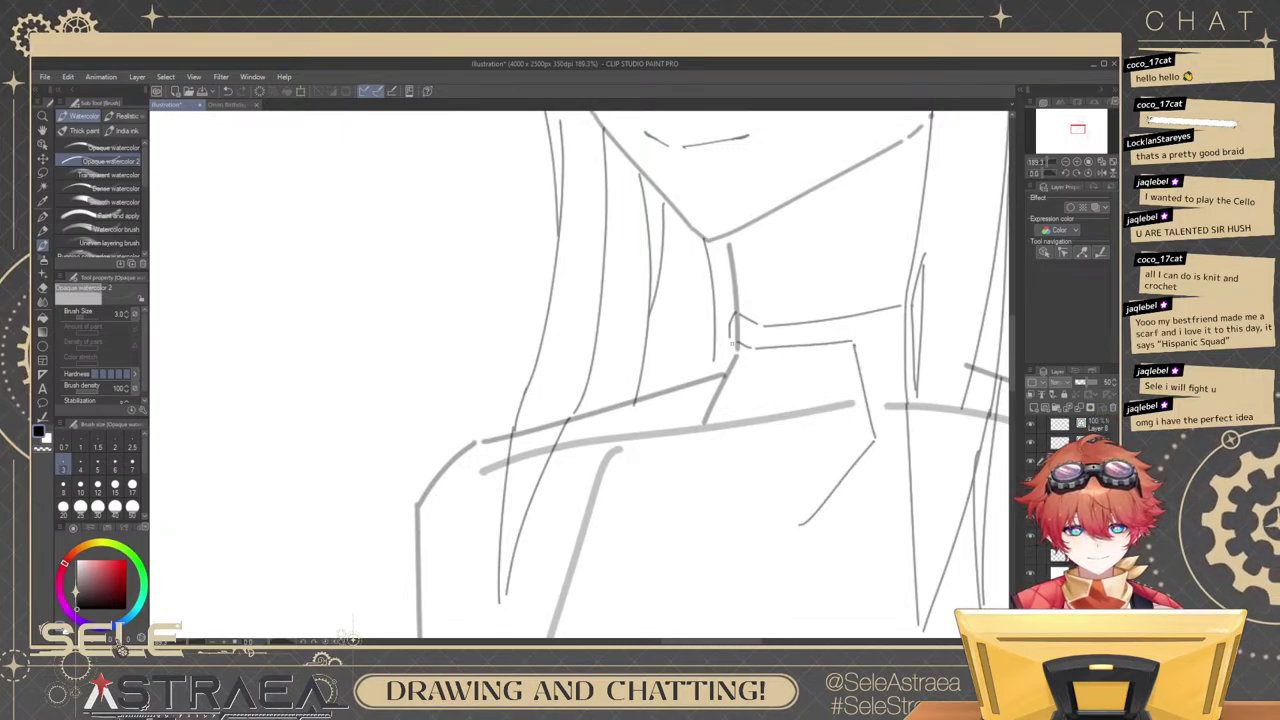
pyautogui.moveTo(735, 345); pyautogui.dragTo(706, 390)
pyautogui.hotkey('ctrl', 'z')
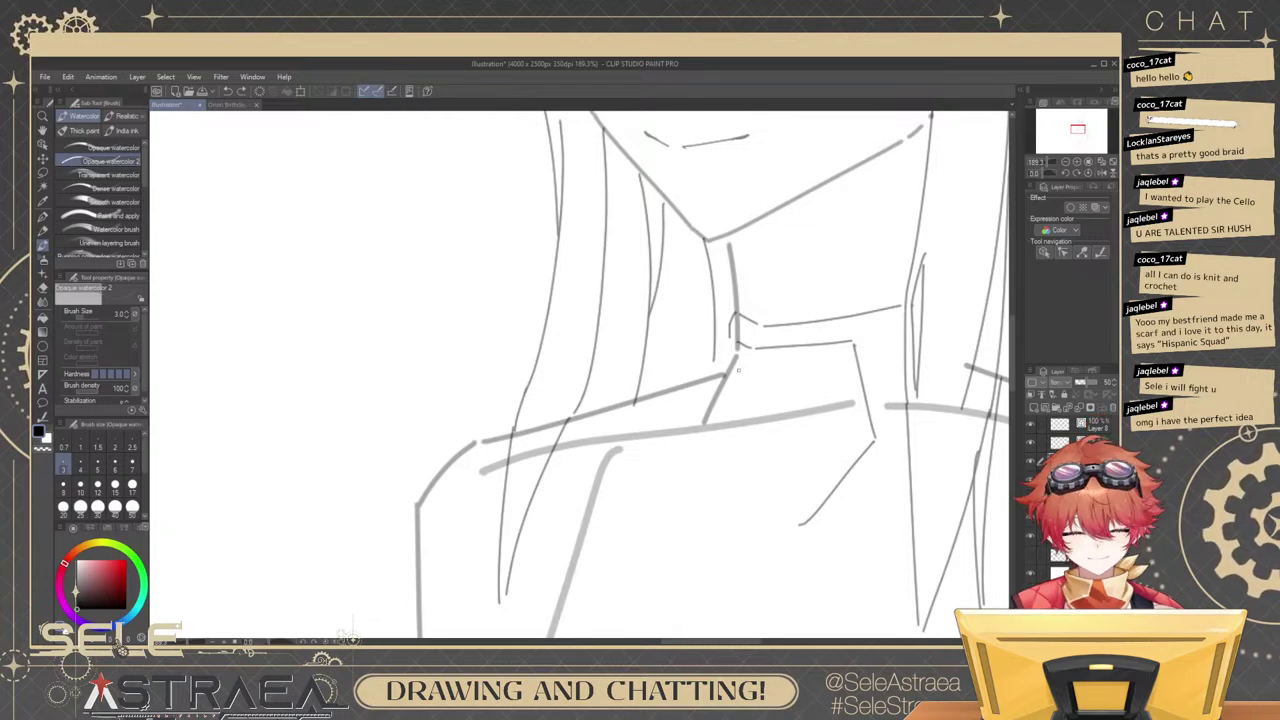
pyautogui.moveTo(737, 340)
pyautogui.mouseDown()
pyautogui.moveTo(703, 441)
pyautogui.moveTo(730, 423)
pyautogui.moveTo(708, 443)
pyautogui.moveTo(761, 511)
pyautogui.mouseUp()
pyautogui.hotkey('ctrl', 'z')
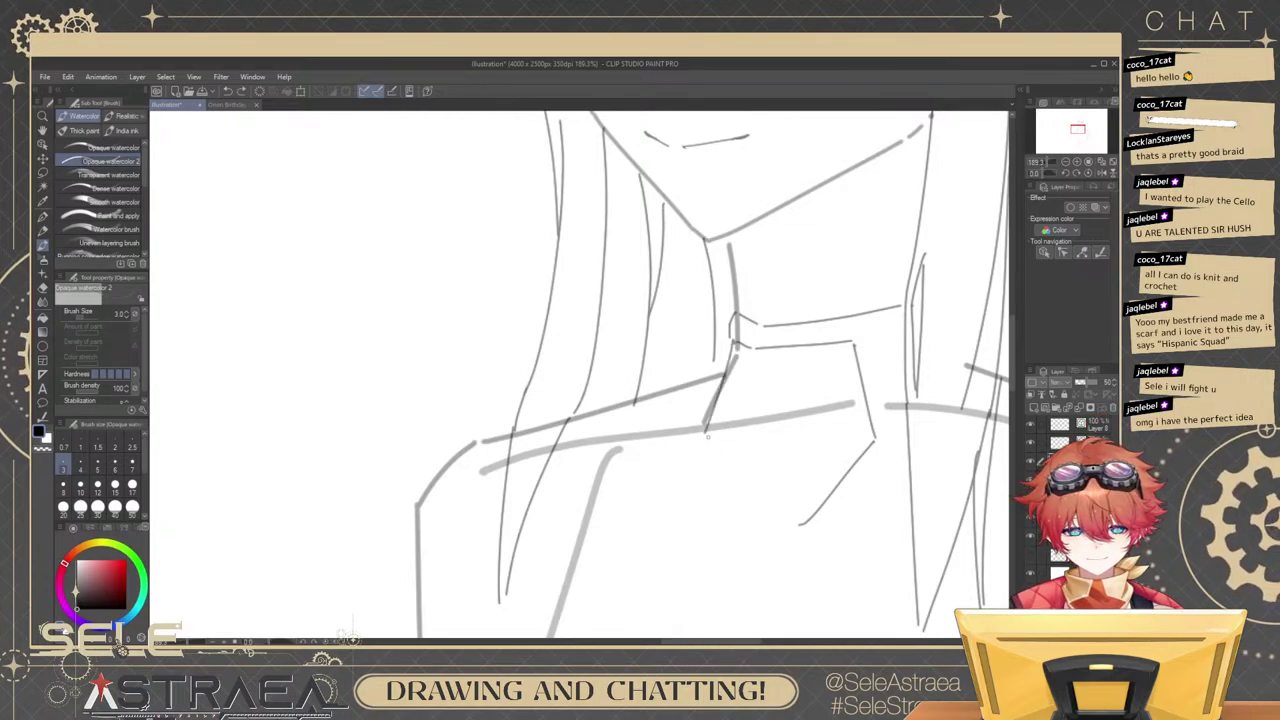
# Close the neckline opening into a pentagon with a lower left slant, a redrawn lower right slant and a short bottom edge.
pyautogui.moveTo(705, 434); pyautogui.dragTo(757, 517)
pyautogui.keyDown('ctrl'); pyautogui.click(848, 476); pyautogui.keyUp('ctrl')
pyautogui.press('Delete')
pyautogui.moveTo(878, 443); pyautogui.dragTo(778, 520)
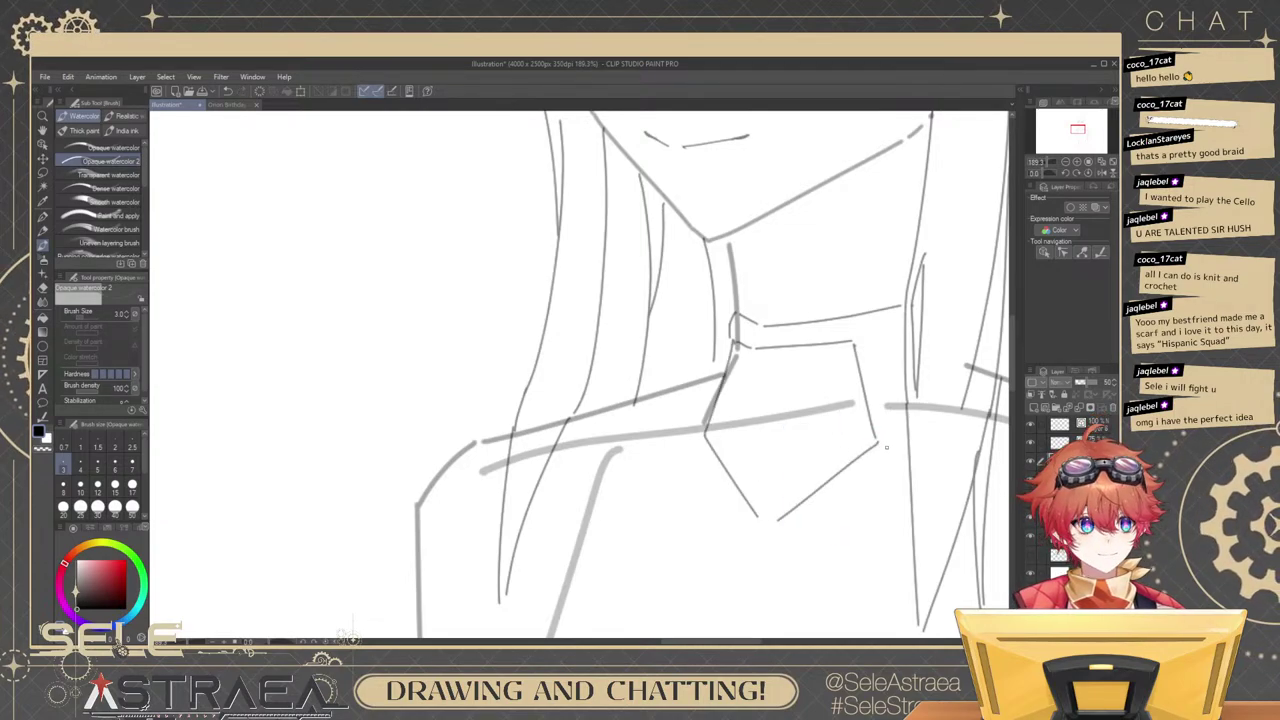
pyautogui.moveTo(839, 460); pyautogui.dragTo(866, 393)
pyautogui.moveTo(783, 454); pyautogui.dragTo(800, 456)
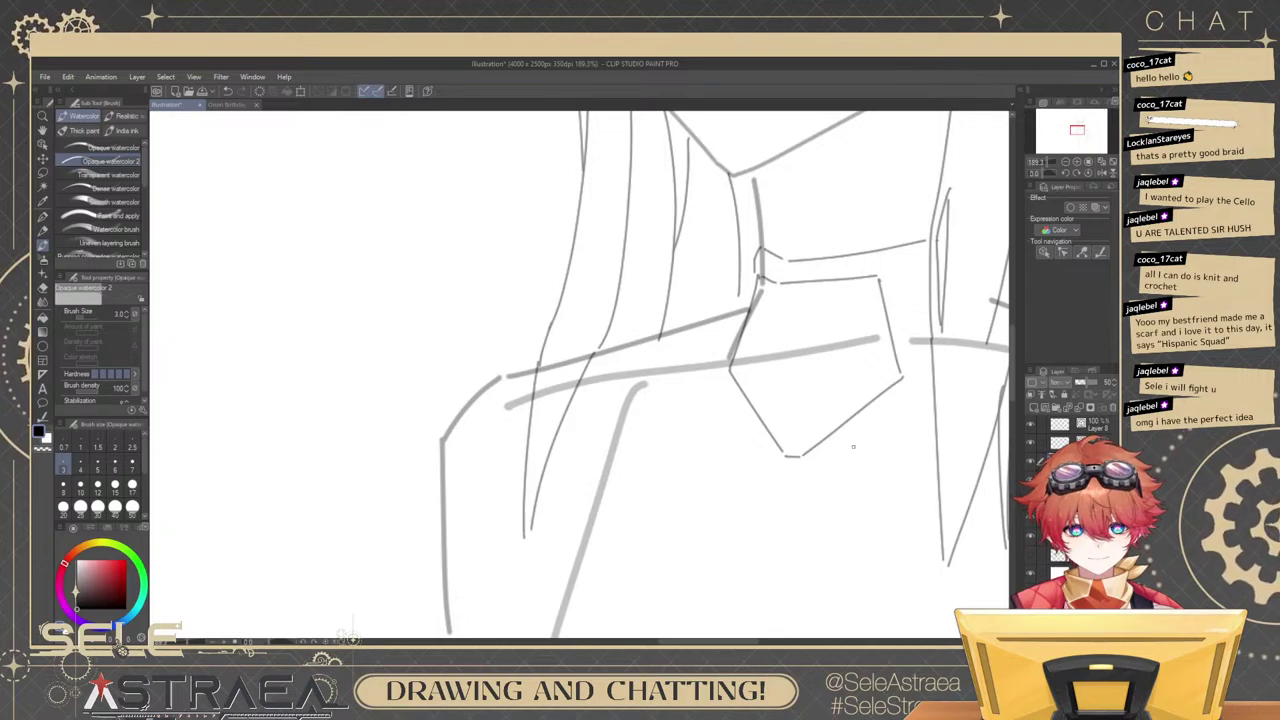
# Sketch the left side, bottom edge and upper right start of a wider border around the pentagonal neckline opening.
pyautogui.moveTo(887, 368); pyautogui.dragTo(828, 393)
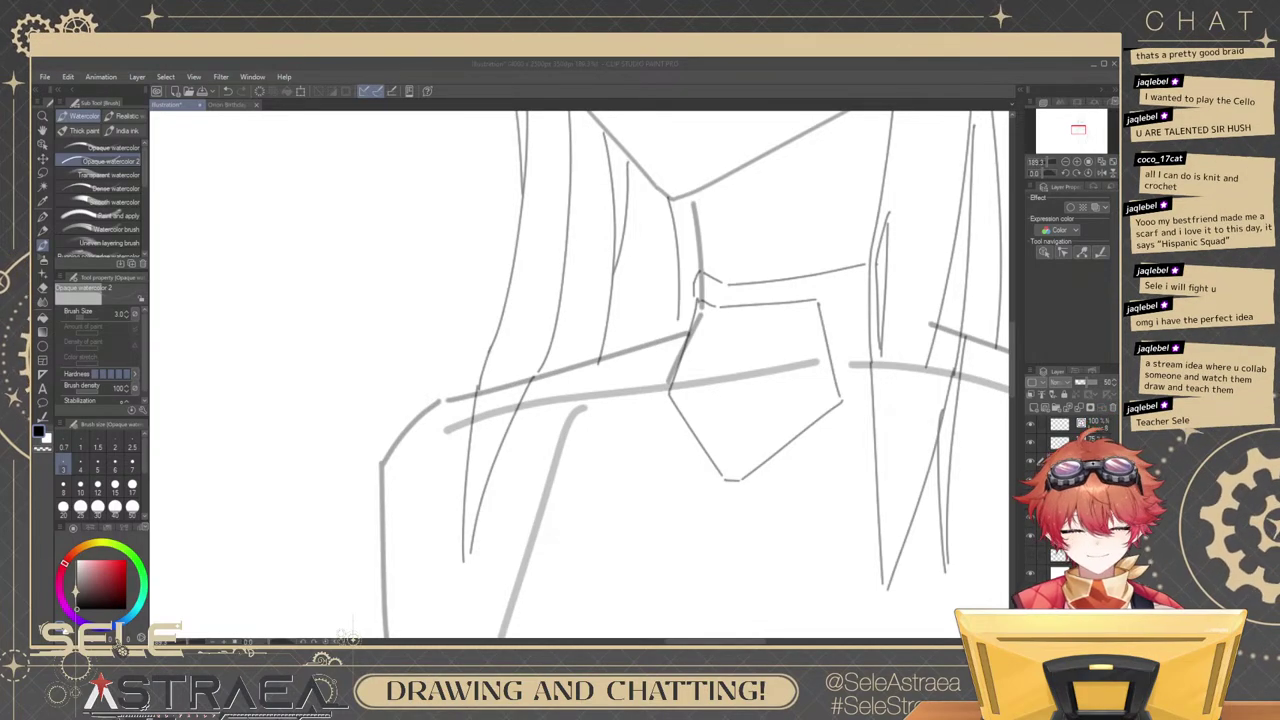
pyautogui.moveTo(668, 381); pyautogui.dragTo(650, 462)
pyautogui.moveTo(683, 437)
pyautogui.mouseDown()
pyautogui.moveTo(711, 370)
pyautogui.moveTo(730, 487)
pyautogui.mouseUp()
pyautogui.hotkey('ctrl', 'z')
pyautogui.moveTo(680, 396)
pyautogui.mouseDown()
pyautogui.moveTo(740, 492)
pyautogui.moveTo(774, 490)
pyautogui.moveTo(868, 401)
pyautogui.mouseUp()
pyautogui.moveTo(870, 326)
pyautogui.mouseDown()
pyautogui.moveTo(880, 392)
pyautogui.moveTo(887, 362)
pyautogui.moveTo(799, 441)
pyautogui.mouseUp()
pyautogui.hotkey('ctrl', 'z')
pyautogui.hotkey('ctrl', 'z')
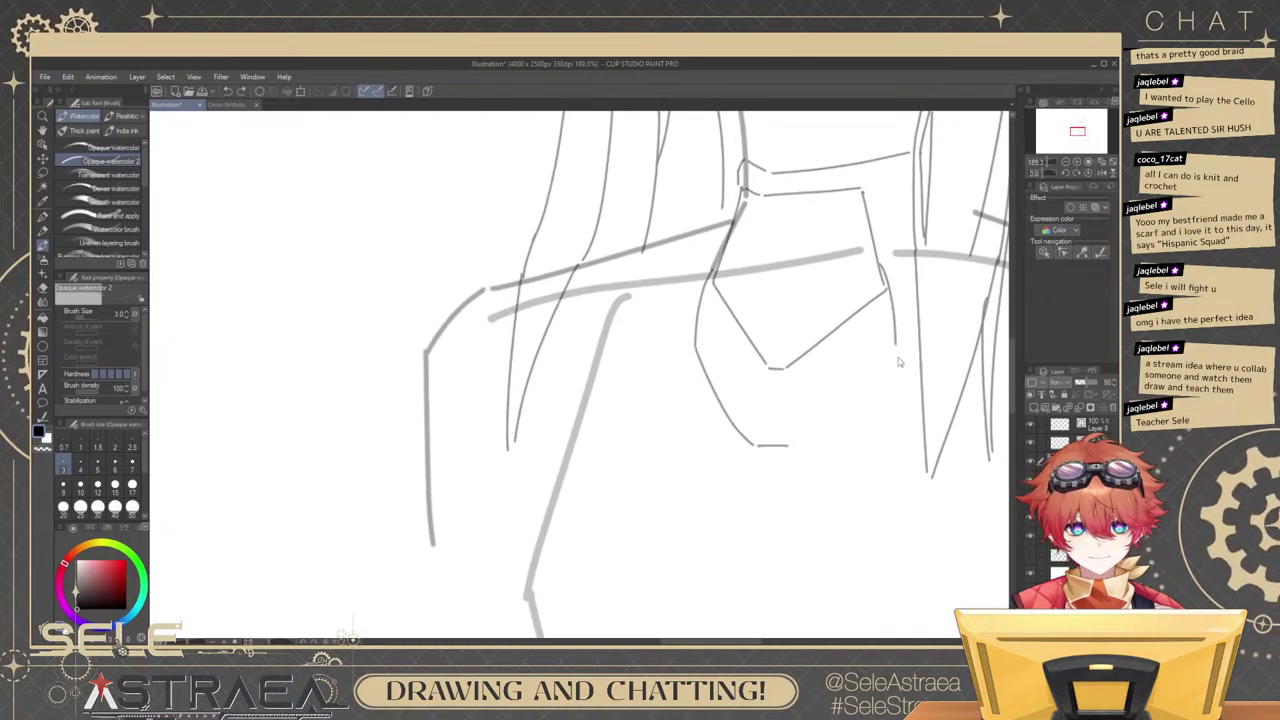
# Complete the neckline border with a slanted lower right edge running down to its bottom edge.
pyautogui.moveTo(896, 348); pyautogui.dragTo(792, 460)
pyautogui.hotkey('ctrl', 'z')
pyautogui.moveTo(895, 349); pyautogui.dragTo(795, 447)
pyautogui.scroll(-6, 882, 339)
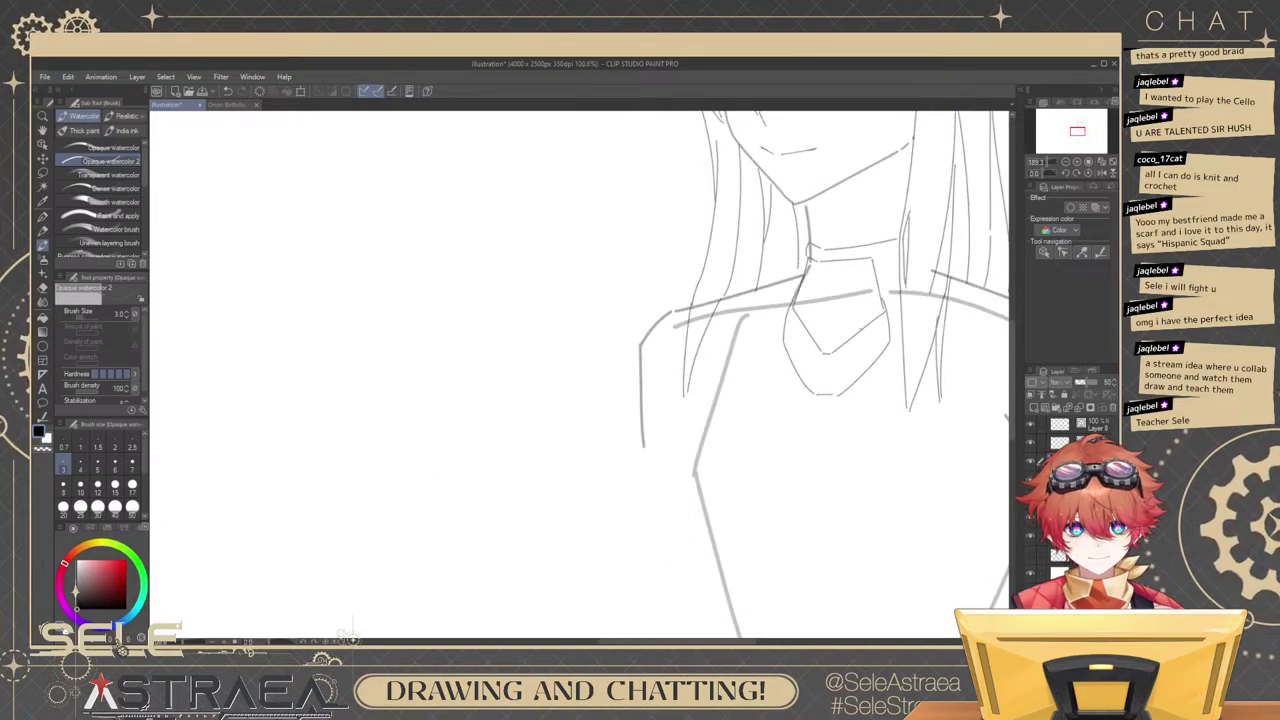
pyautogui.scroll(4, 785, 452)
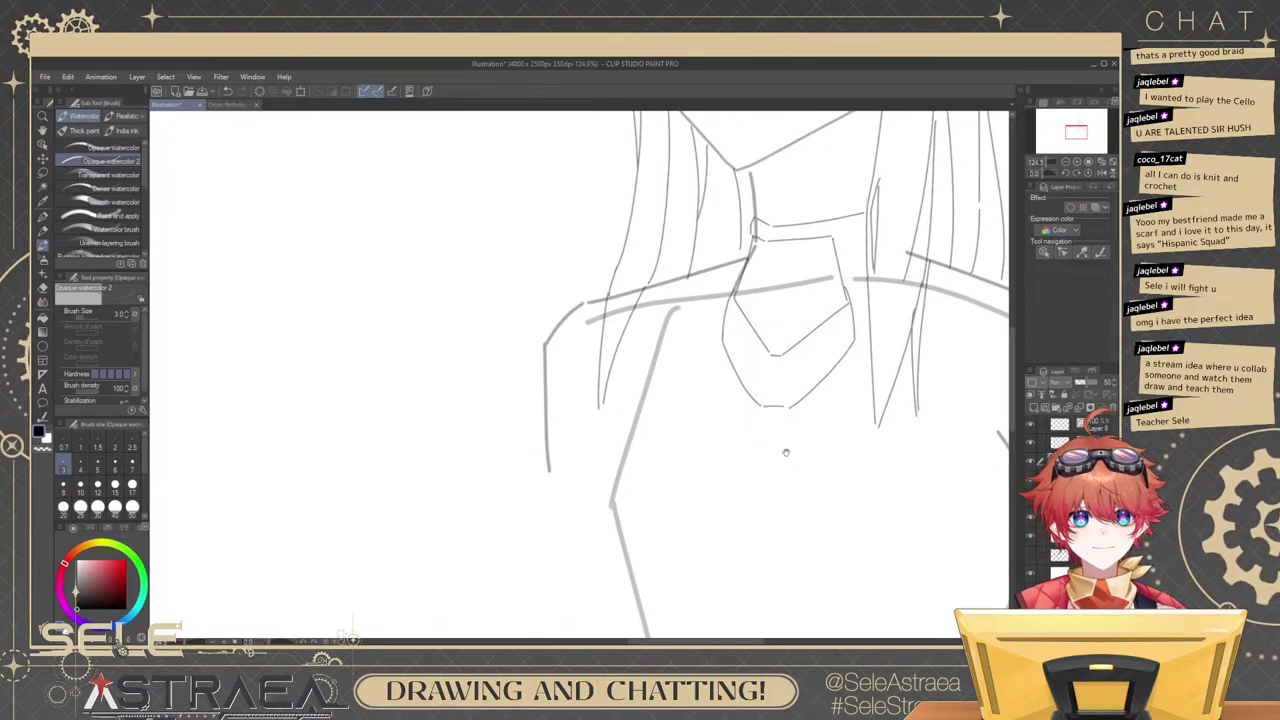
# Sketch the upper chest curve from the neckline border's left side down to the torso guide line.
pyautogui.moveTo(747, 475); pyautogui.dragTo(819, 450)
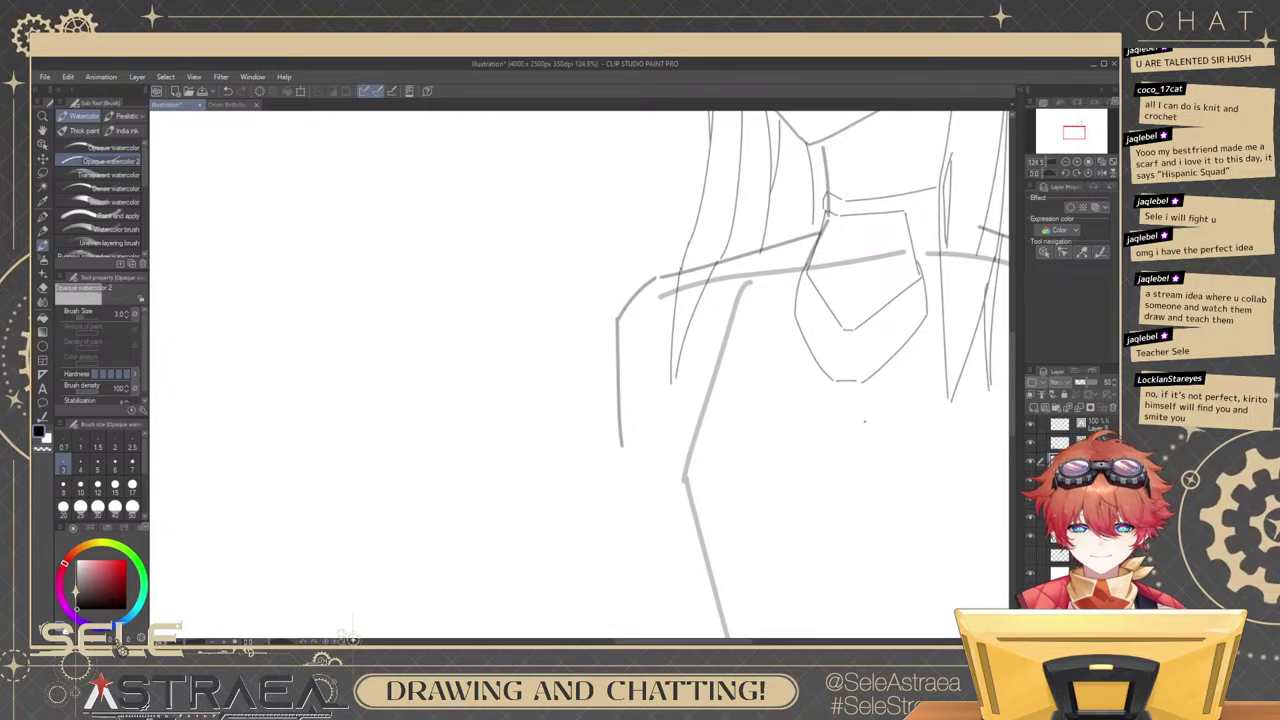
pyautogui.moveTo(819, 440); pyautogui.dragTo(819, 455)
pyautogui.hotkey('ctrl', 'z')
pyautogui.moveTo(900, 400); pyautogui.dragTo(851, 294)
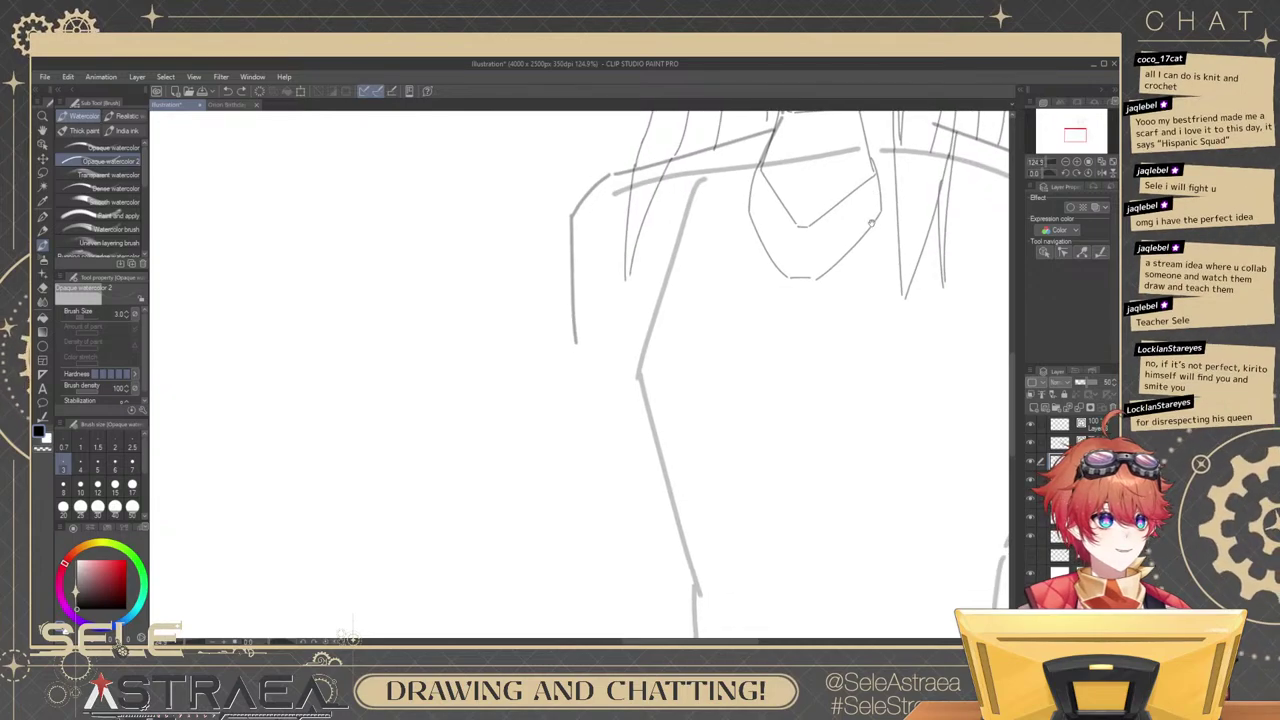
pyautogui.moveTo(826, 384)
pyautogui.mouseDown()
pyautogui.moveTo(823, 409)
pyautogui.moveTo(846, 407)
pyautogui.mouseUp()
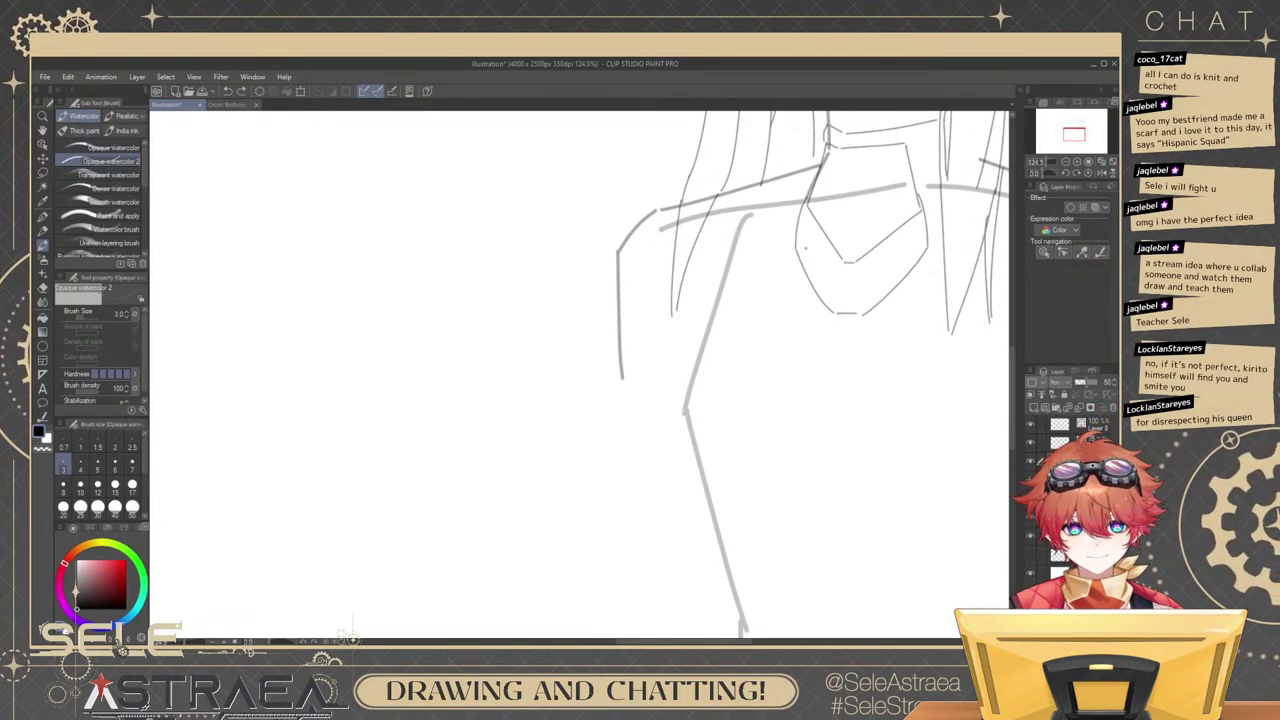
pyautogui.moveTo(792, 253); pyautogui.dragTo(698, 360)
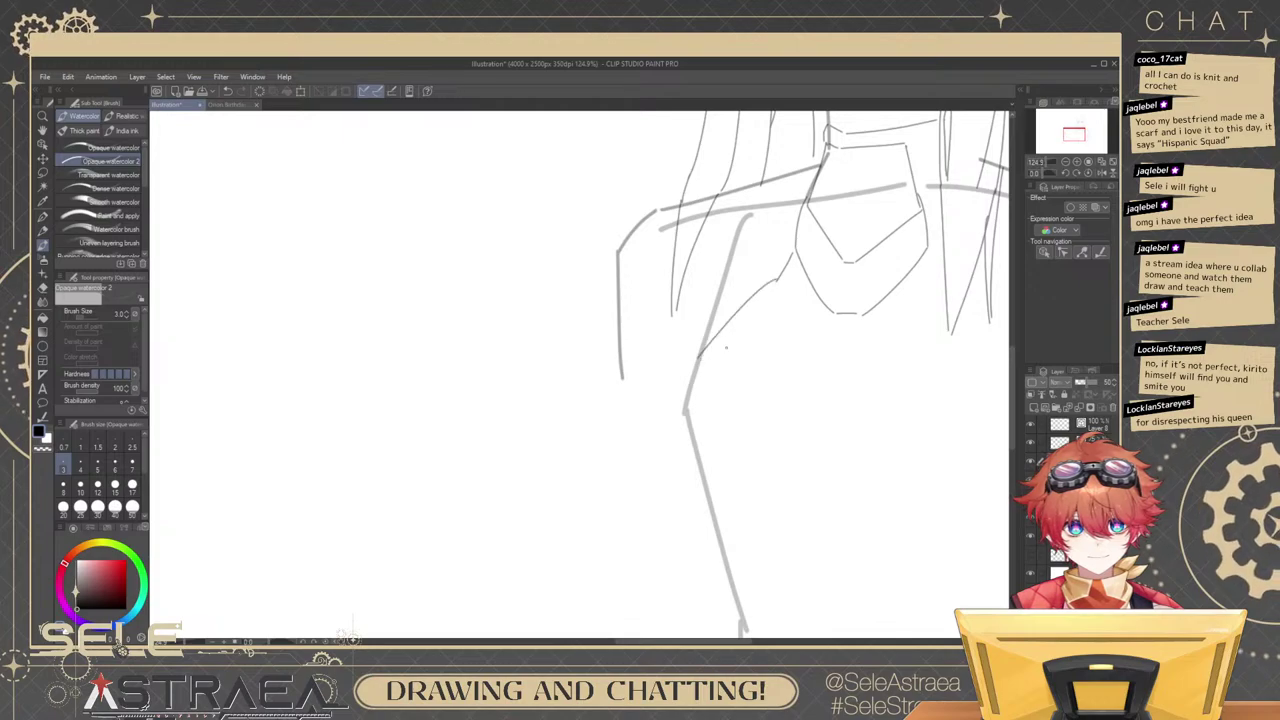
pyautogui.hotkey('ctrl', 'z')
pyautogui.moveTo(777, 281); pyautogui.dragTo(708, 352)
pyautogui.hotkey('ctrl', 'z')
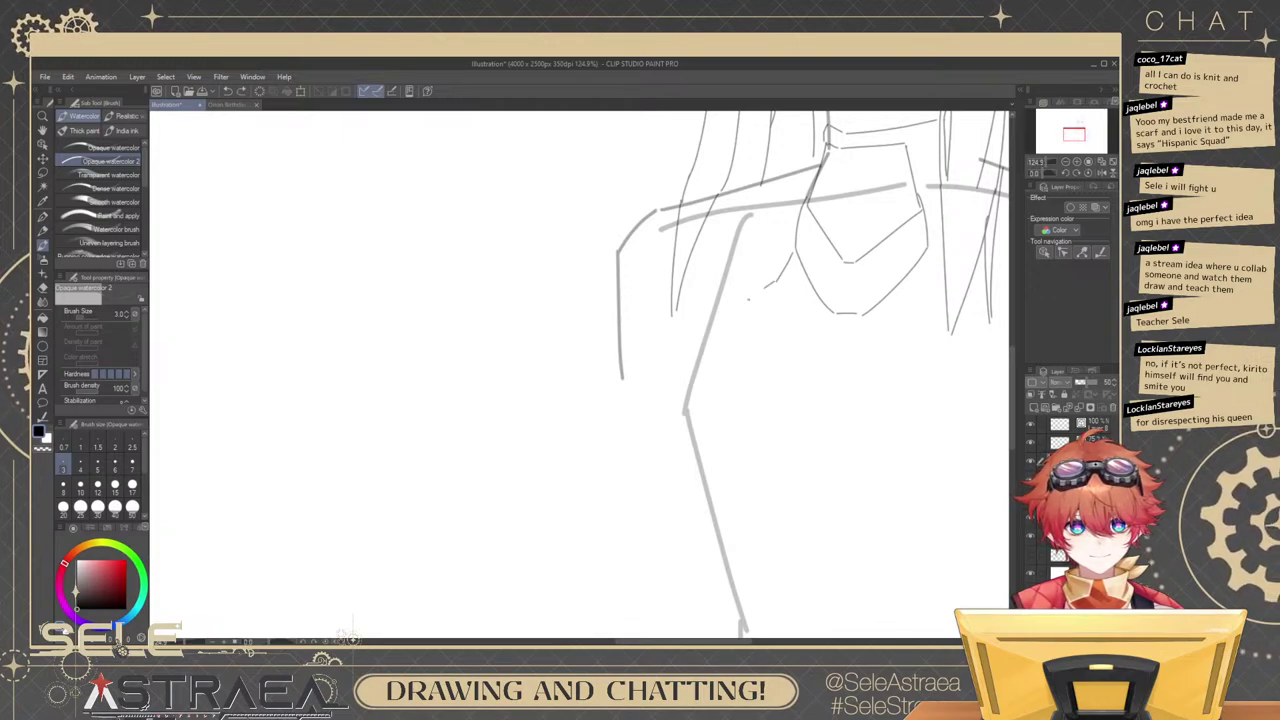
pyautogui.moveTo(766, 288); pyautogui.dragTo(693, 364)
# Sketch the bust's left outer curve and its underside across to the right torso guide, with the brush size set to 4.
pyautogui.click(81, 466)
pyautogui.moveTo(686, 457); pyautogui.dragTo(715, 408)
pyautogui.hotkey('ctrl', 'z')
pyautogui.moveTo(714, 320)
pyautogui.mouseDown()
pyautogui.moveTo(682, 442)
pyautogui.moveTo(688, 413)
pyautogui.mouseUp()
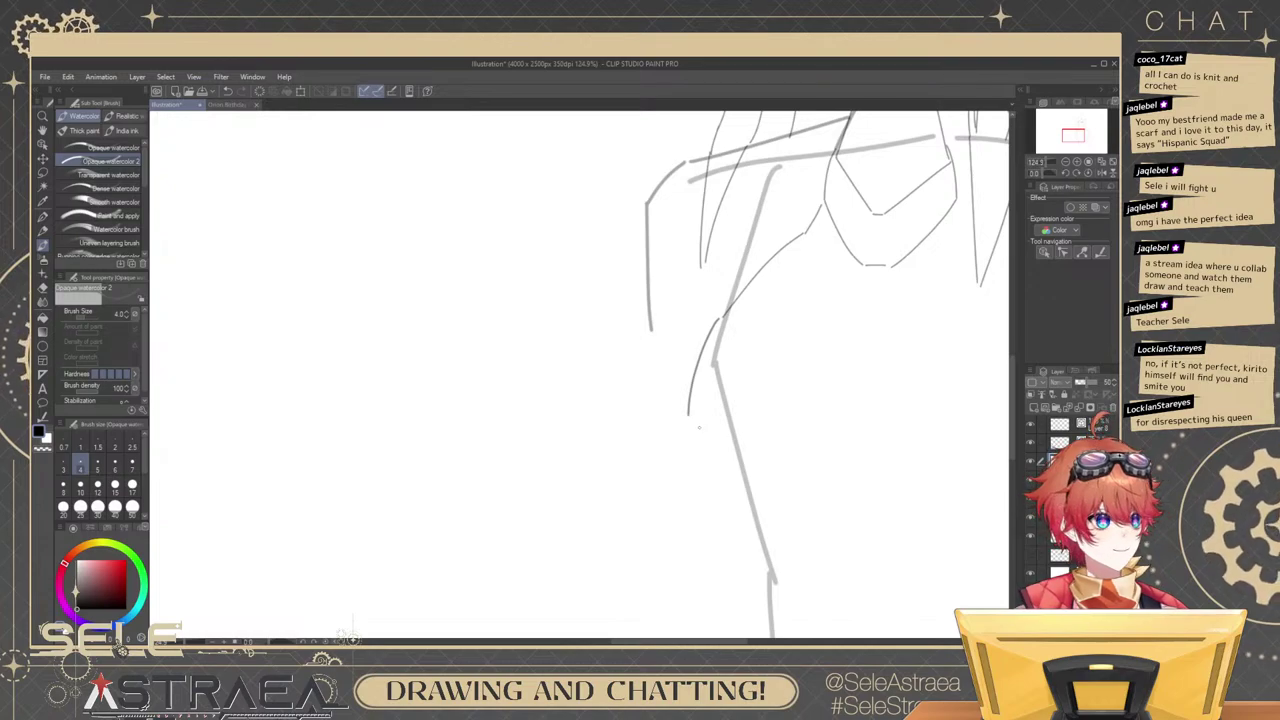
pyautogui.hotkey('ctrl', 'z')
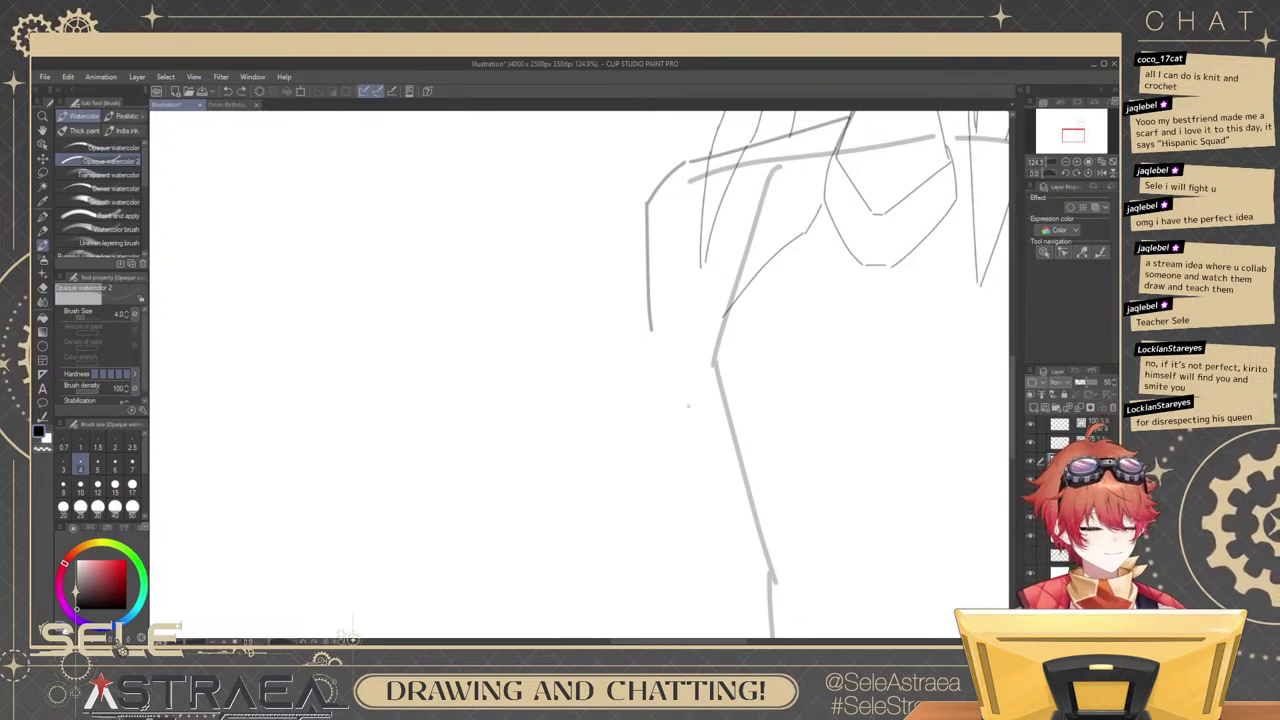
pyautogui.moveTo(720, 318); pyautogui.dragTo(688, 408)
pyautogui.hotkey('ctrl', 'z')
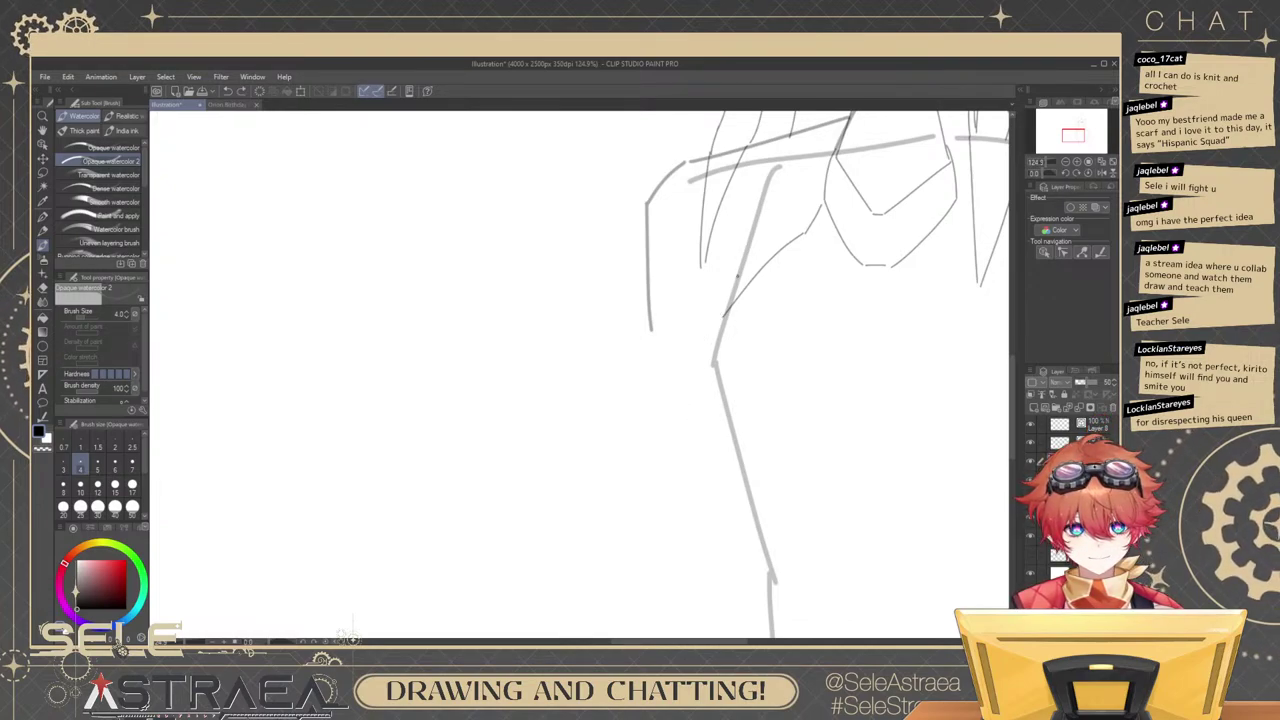
pyautogui.moveTo(740, 276); pyautogui.dragTo(688, 370)
pyautogui.hotkey('ctrl', 'z')
pyautogui.hotkey('ctrl', 'z')
pyautogui.moveTo(730, 290)
pyautogui.mouseDown()
pyautogui.moveTo(694, 428)
pyautogui.moveTo(738, 496)
pyautogui.mouseUp()
pyautogui.hotkey('ctrl', 'z')
pyautogui.moveTo(689, 415)
pyautogui.mouseDown()
pyautogui.moveTo(733, 494)
pyautogui.moveTo(777, 510)
pyautogui.moveTo(739, 456)
pyautogui.mouseUp()
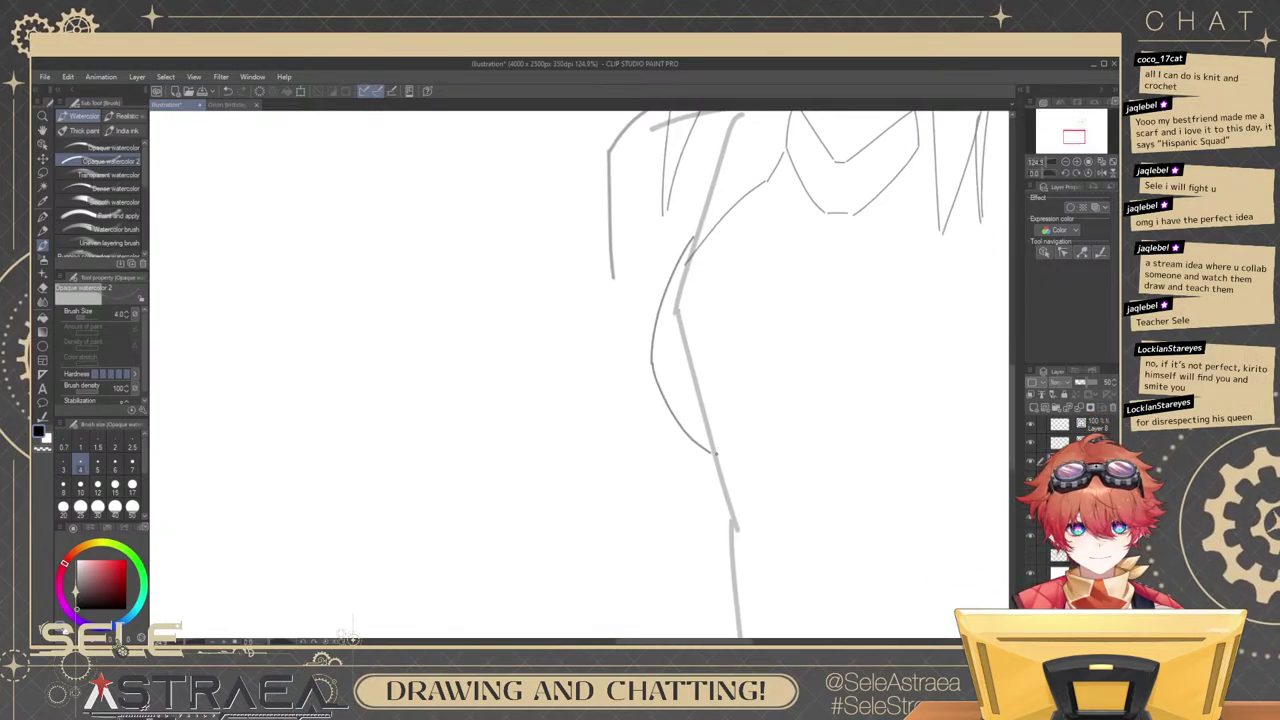
pyautogui.moveTo(740, 452)
pyautogui.mouseDown()
pyautogui.moveTo(842, 404)
pyautogui.moveTo(911, 429)
pyautogui.moveTo(836, 390)
pyautogui.moveTo(796, 411)
pyautogui.moveTo(895, 457)
pyautogui.moveTo(885, 447)
pyautogui.moveTo(981, 358)
pyautogui.moveTo(868, 371)
pyautogui.mouseUp()
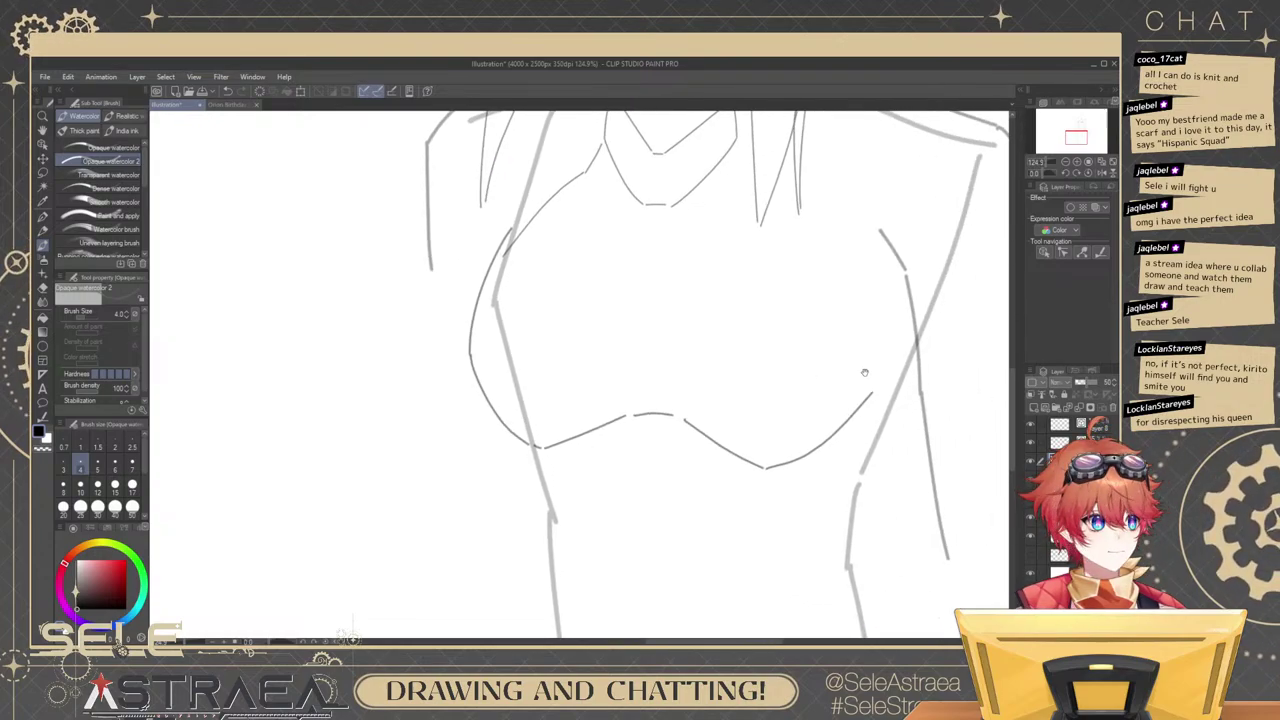
# Try an outer curve for the bust's right side, and undo it together with the underside's rising right segment.
pyautogui.moveTo(853, 240); pyautogui.dragTo(880, 331)
pyautogui.hotkey('ctrl', 'z')
pyautogui.moveTo(823, 223); pyautogui.dragTo(868, 383)
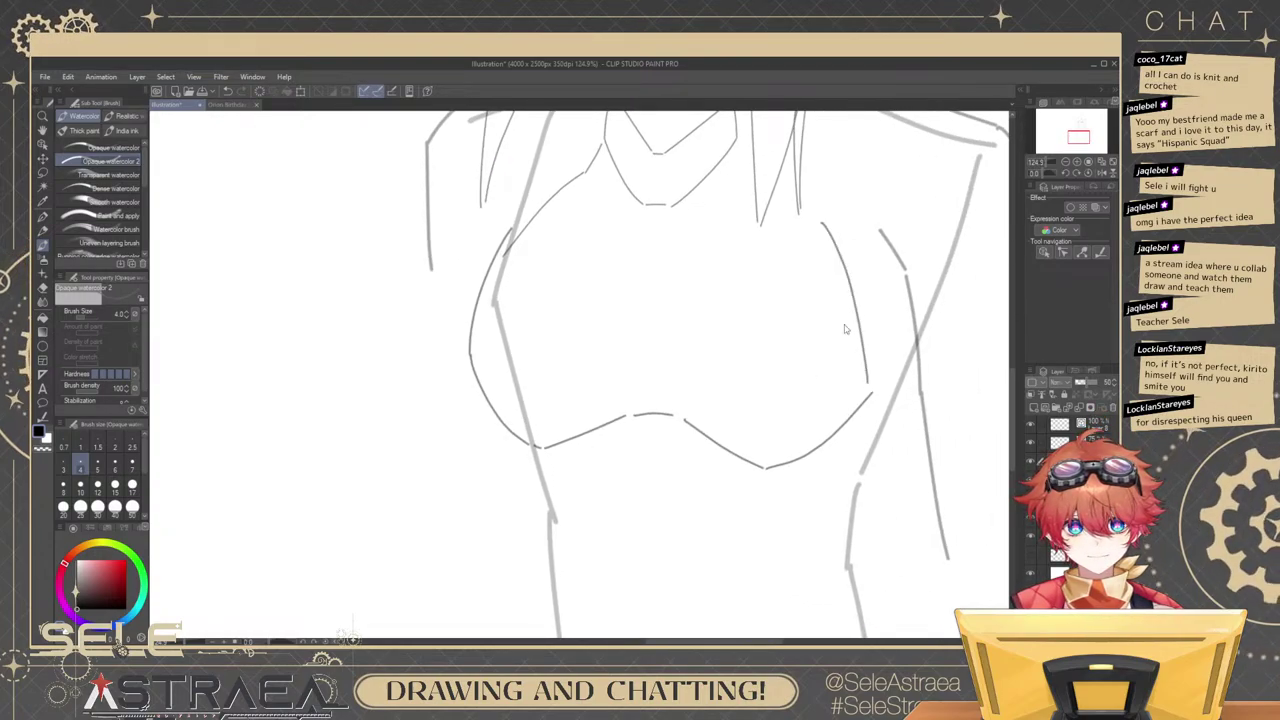
pyautogui.hotkey('ctrl', 'z')
pyautogui.hotkey('ctrl', 'z')
pyautogui.moveTo(765, 190); pyautogui.dragTo(770, 265)
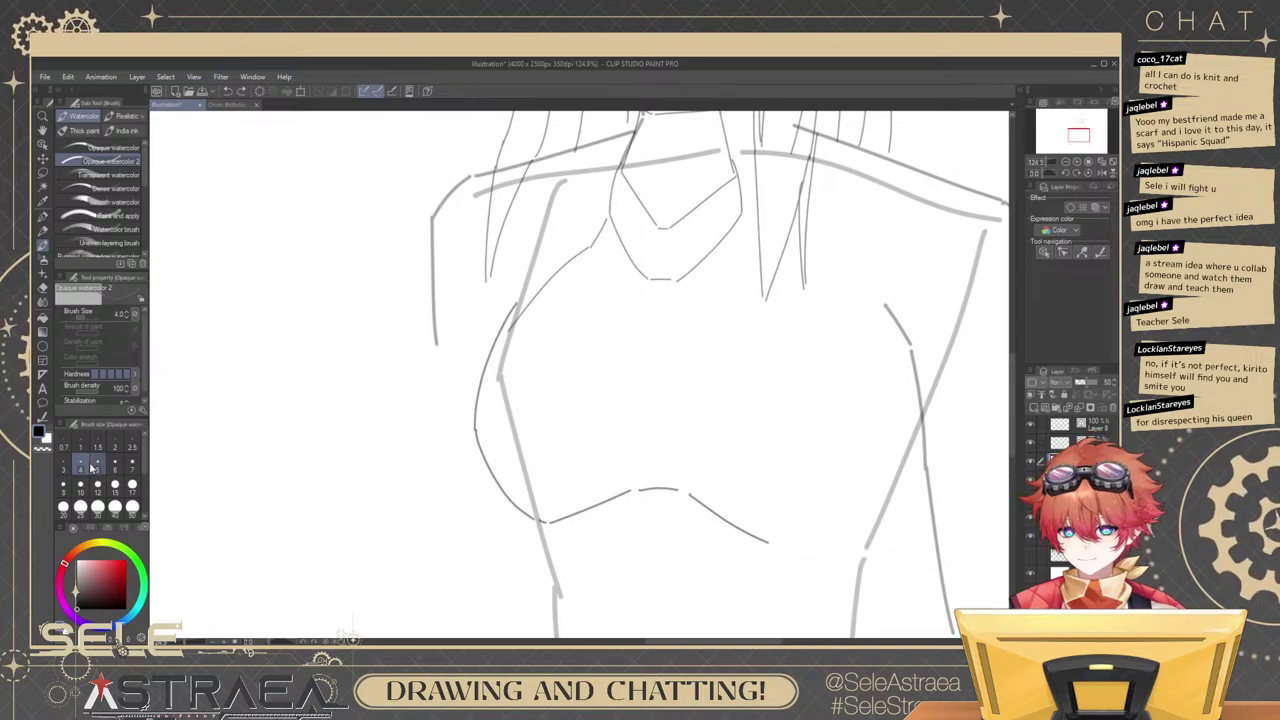
# Set the brush size to 3 and sketch a short line from the neckline border's right side down to the hair strand.
pyautogui.click(64, 466)
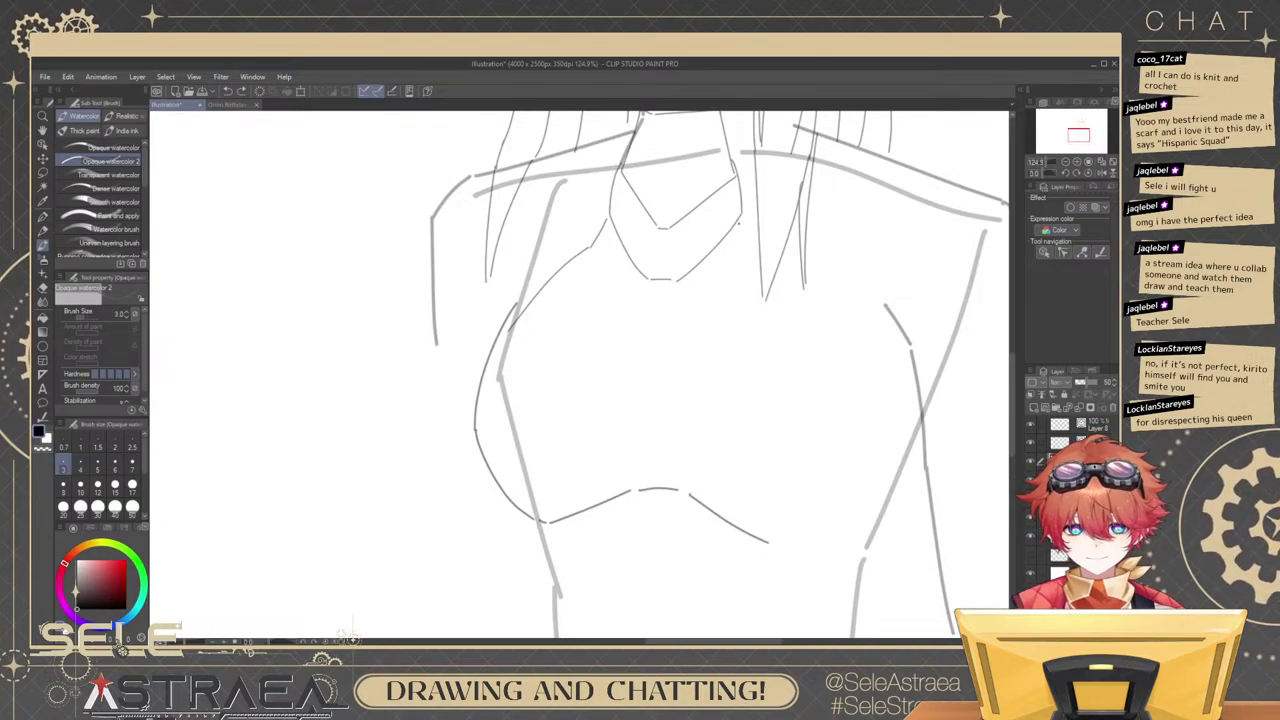
pyautogui.moveTo(738, 223); pyautogui.dragTo(820, 342)
pyautogui.hotkey('ctrl', 'z')
pyautogui.hotkey('ctrl', 'z')
pyautogui.hotkey('ctrl', 'z')
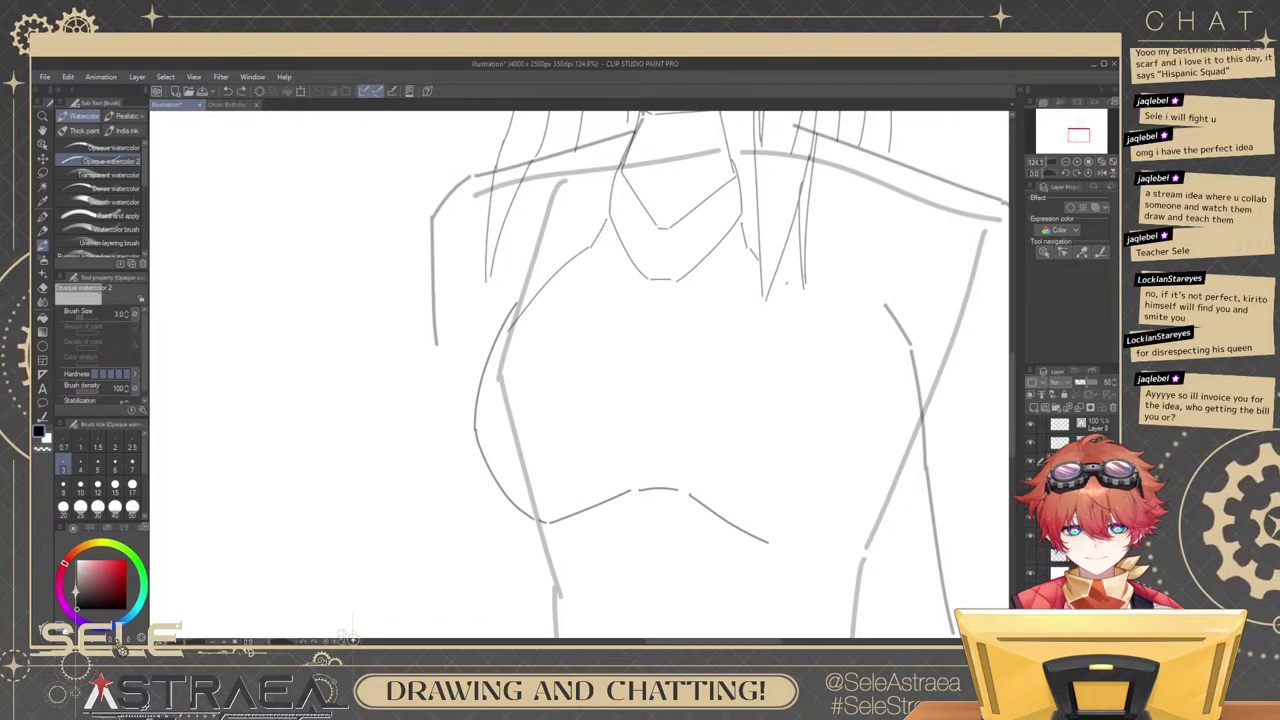
pyautogui.moveTo(778, 275); pyautogui.dragTo(822, 344)
pyautogui.hotkey('ctrl', 'z')
pyautogui.hotkey('ctrl', 'z')
pyautogui.moveTo(749, 247); pyautogui.dragTo(762, 267)
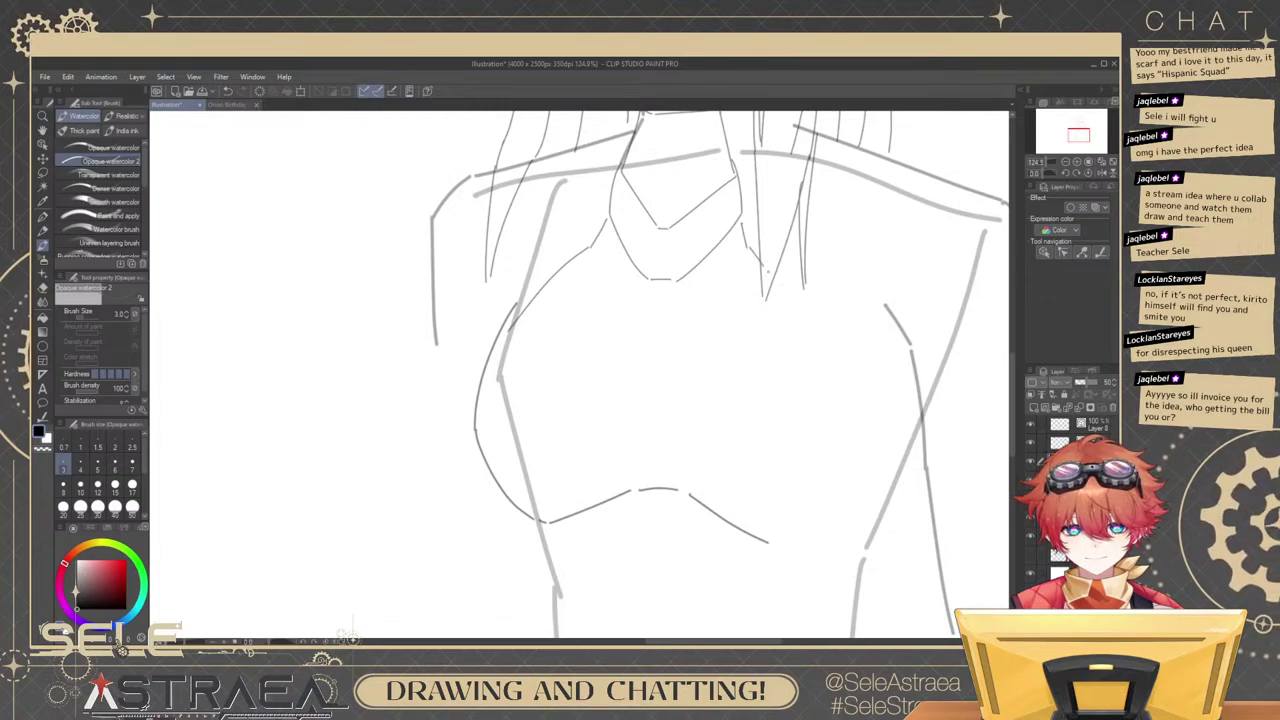
pyautogui.hotkey('ctrl', 'z')
pyautogui.hotkey('ctrl', 'z')
pyautogui.moveTo(742, 218); pyautogui.dragTo(808, 316)
pyautogui.hotkey('ctrl', 'z')
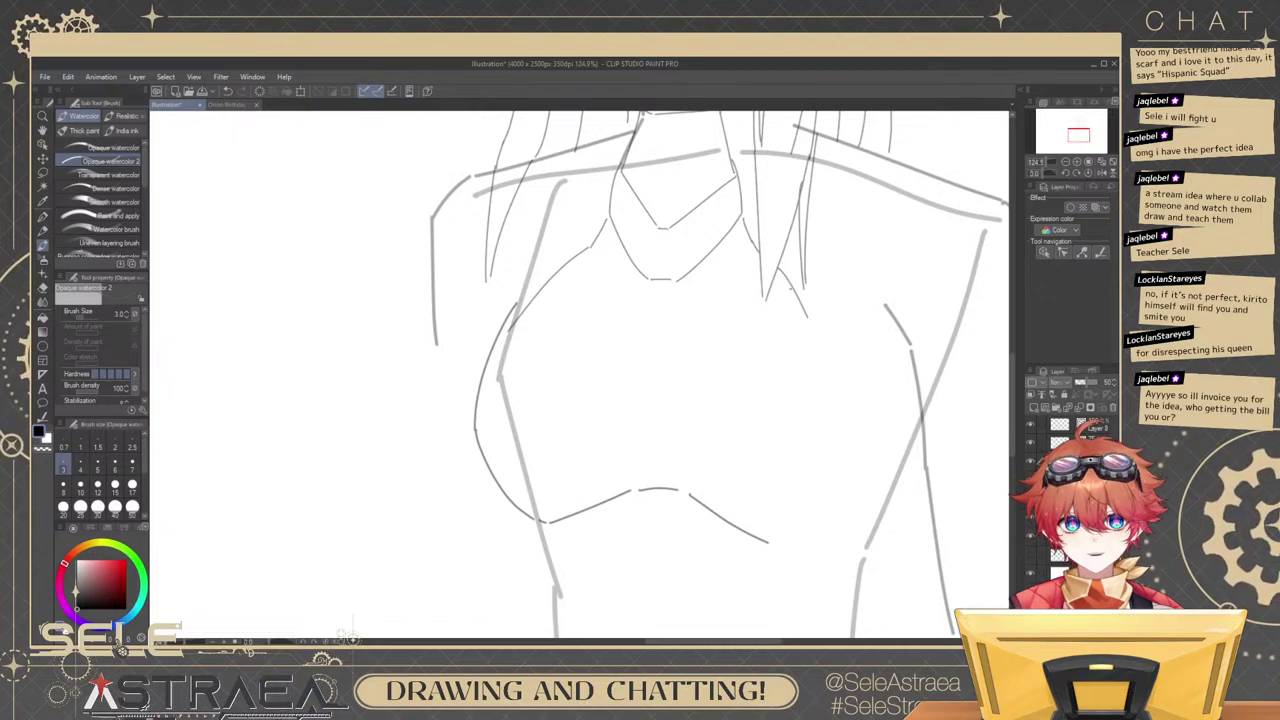
# Sketch a short diagonal continuation of the upper chest line beyond the pointed hair strand, redrawing it at varied angles.
pyautogui.moveTo(876, 349)
pyautogui.mouseDown()
pyautogui.moveTo(854, 371)
pyautogui.moveTo(848, 343)
pyautogui.moveTo(838, 376)
pyautogui.mouseUp()
pyautogui.moveTo(820, 423); pyautogui.dragTo(804, 383)
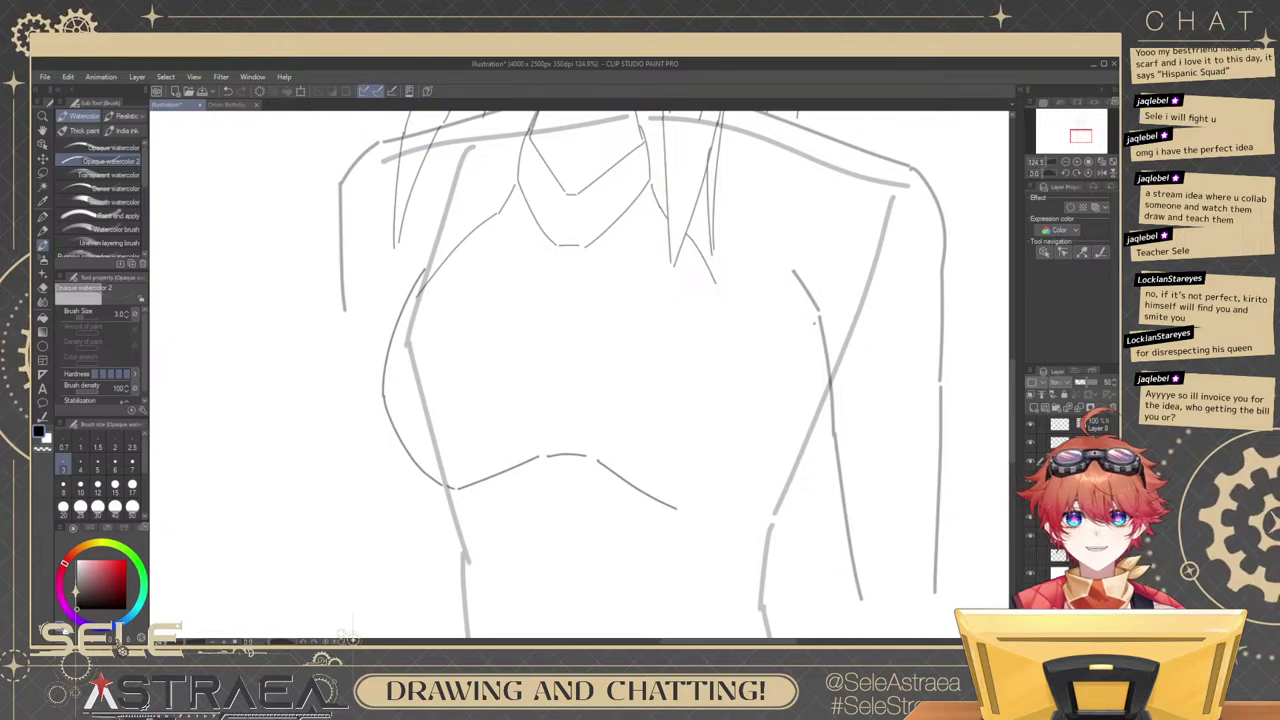
pyautogui.hotkey('ctrl', 'z')
pyautogui.moveTo(688, 233); pyautogui.dragTo(740, 301)
pyautogui.hotkey('ctrl', 'z')
pyautogui.moveTo(687, 234); pyautogui.dragTo(777, 354)
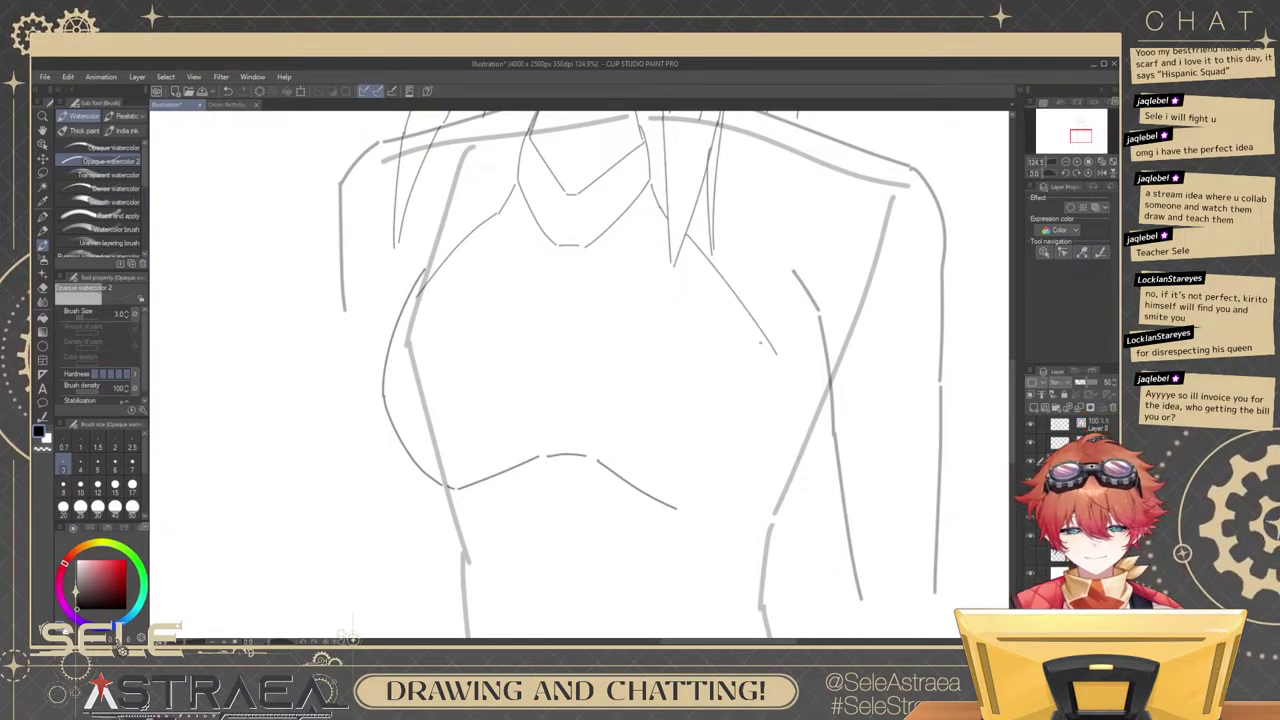
pyautogui.hotkey('ctrl', 'z')
pyautogui.moveTo(690, 232); pyautogui.dragTo(758, 323)
pyautogui.hotkey('ctrl', 'z')
pyautogui.hotkey('ctrl', 'z')
pyautogui.moveTo(690, 232); pyautogui.dragTo(744, 286)
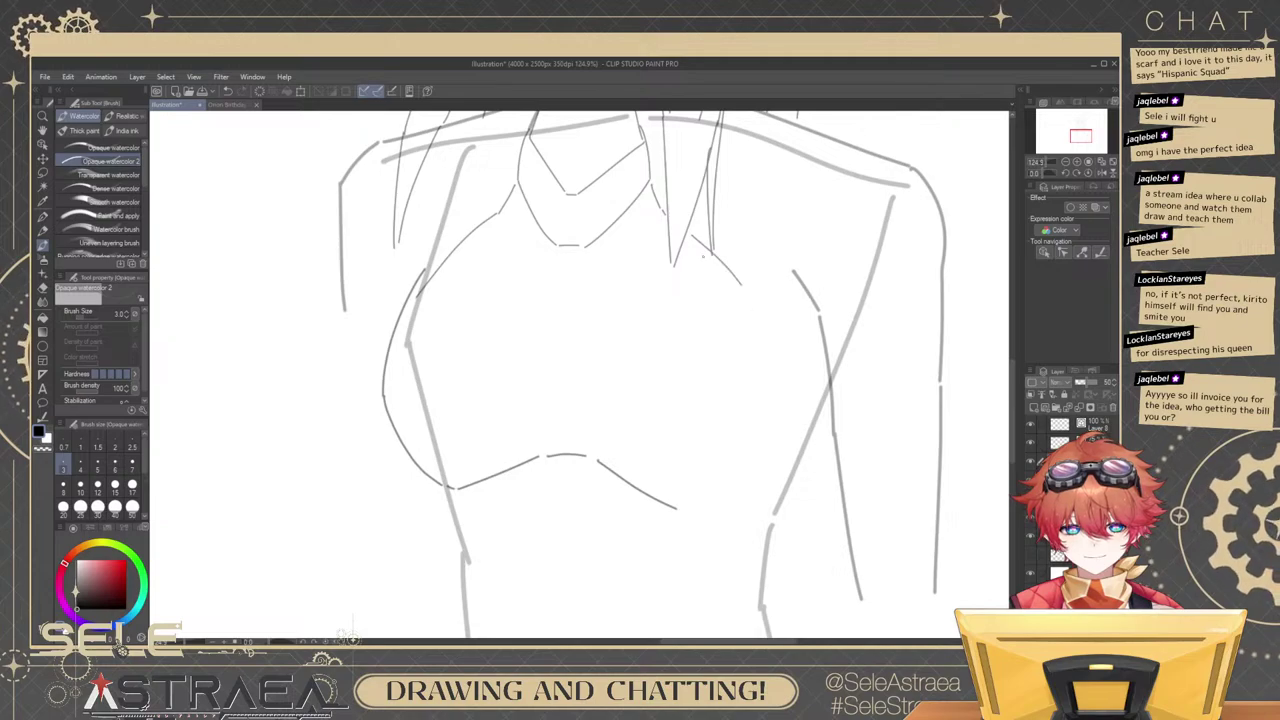
pyautogui.hotkey('ctrl', 'z')
pyautogui.moveTo(690, 232); pyautogui.dragTo(752, 312)
pyautogui.hotkey('ctrl', 'z')
pyautogui.moveTo(690, 236); pyautogui.dragTo(740, 308)
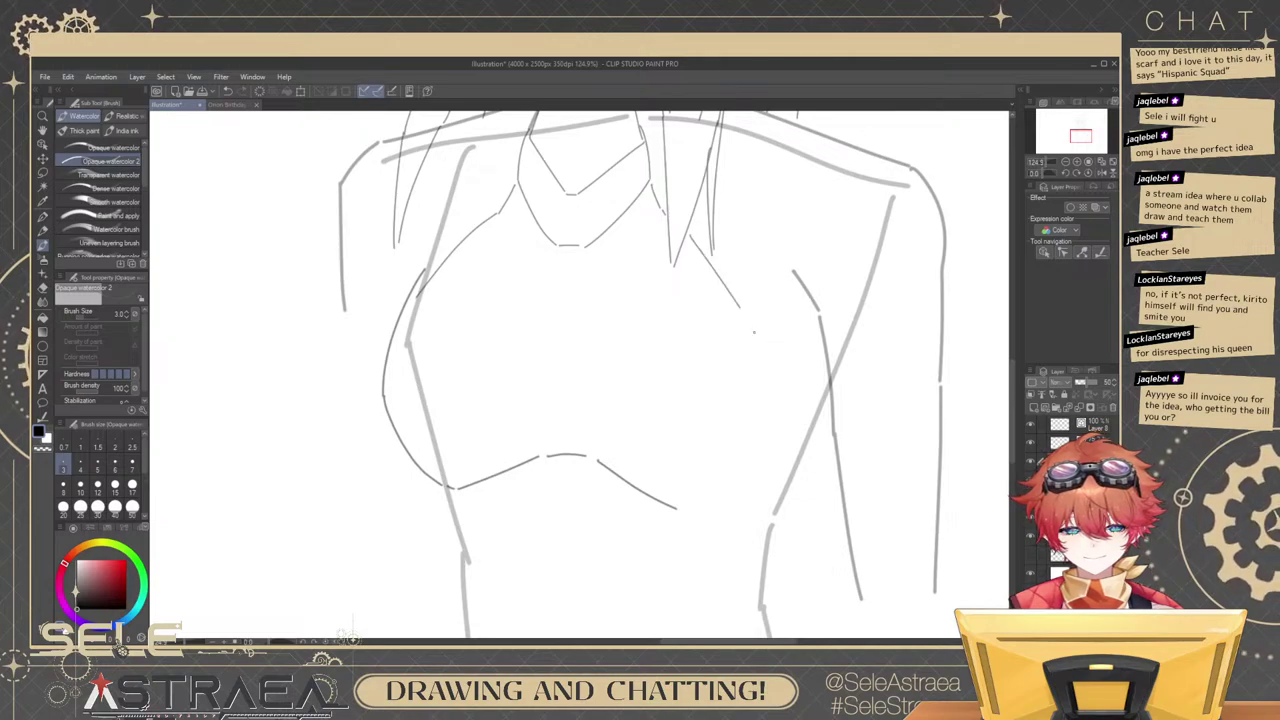
pyautogui.hotkey('ctrl', 'z')
pyautogui.moveTo(690, 236); pyautogui.dragTo(734, 296)
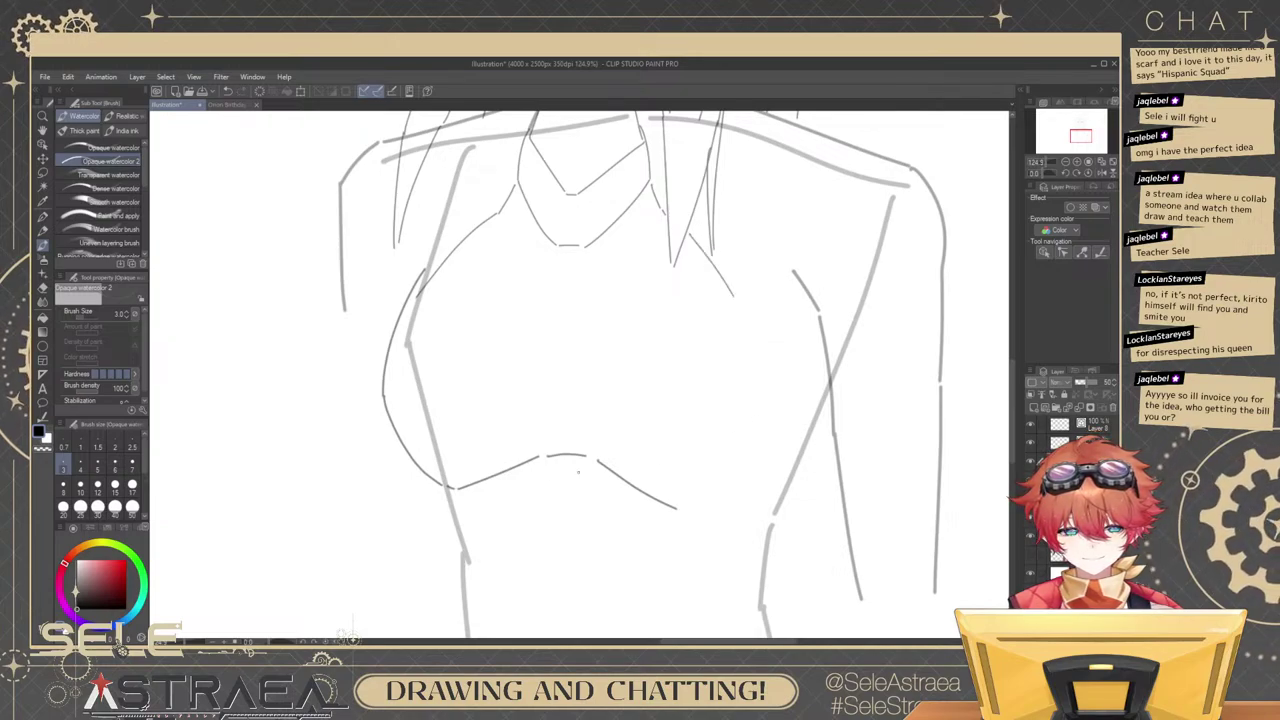
# Set the brush size to 4 and redraw the bust underside's short center mark and the descending segment right of it.
pyautogui.click(81, 465)
pyautogui.moveTo(733, 443); pyautogui.dragTo(766, 414)
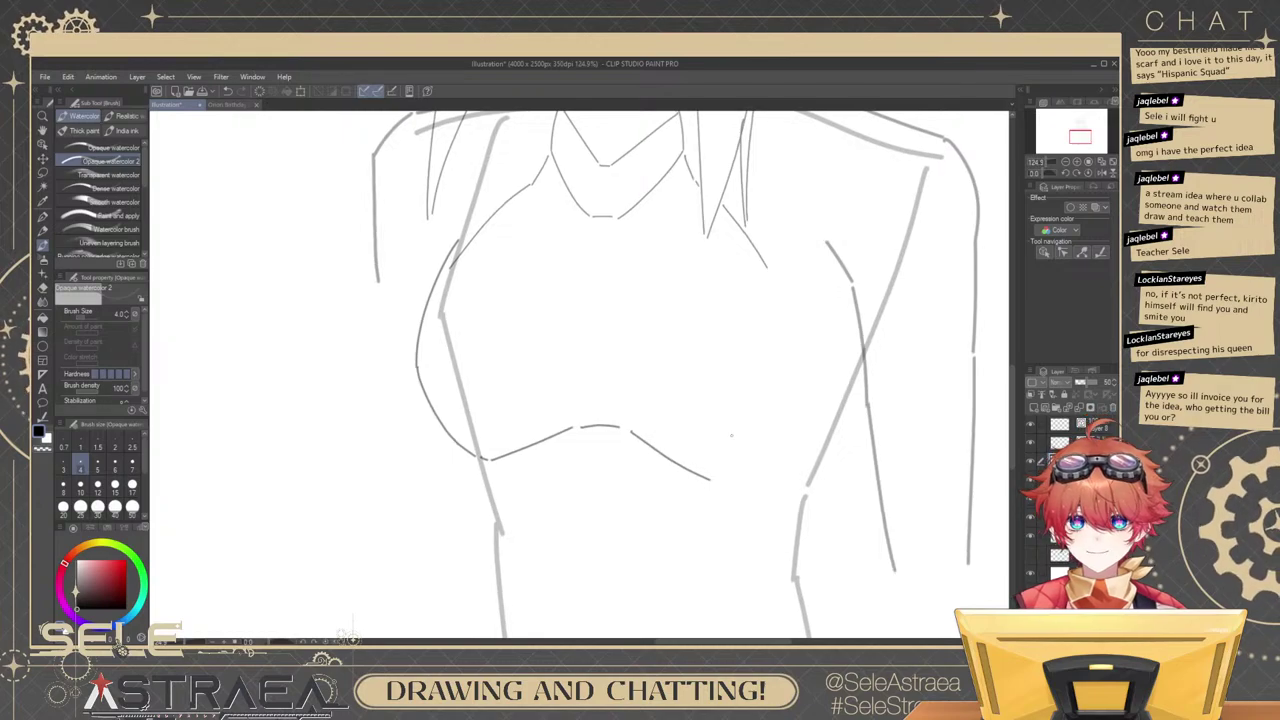
pyautogui.hotkey('ctrl', 'z')
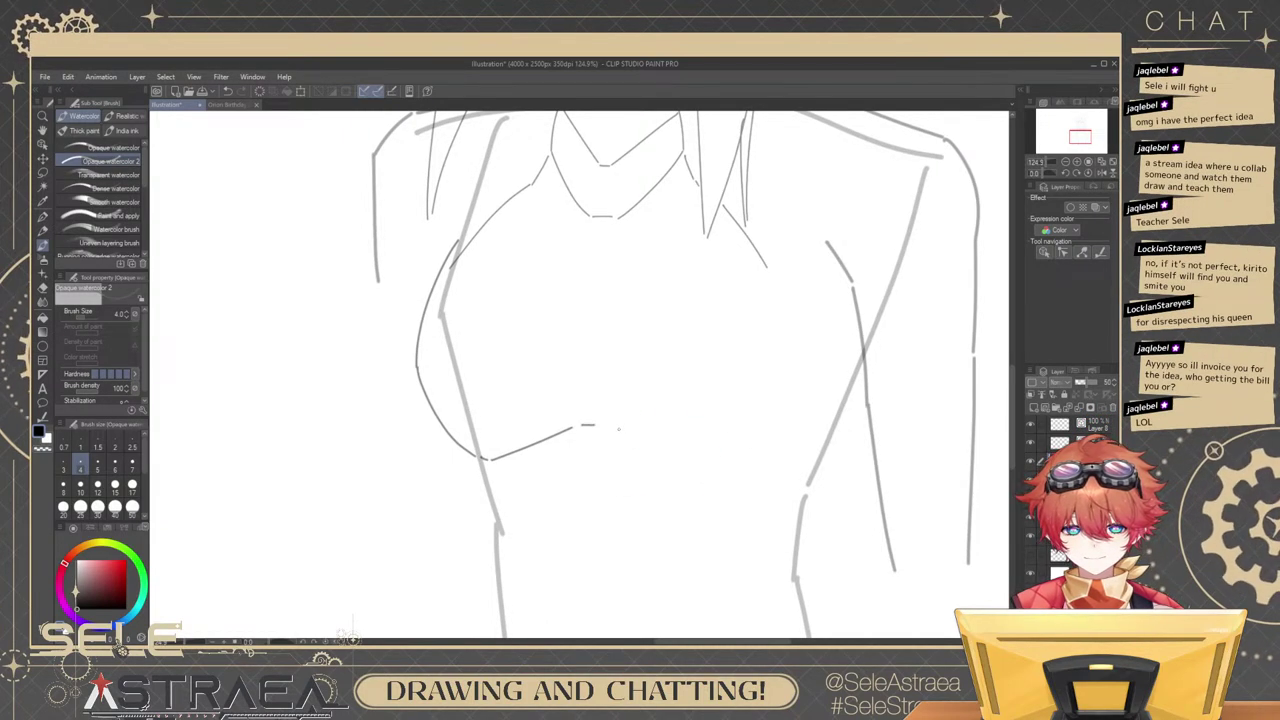
pyautogui.moveTo(614, 428); pyautogui.dragTo(688, 474)
pyautogui.hotkey('ctrl', 'z')
pyautogui.moveTo(614, 428)
pyautogui.mouseDown()
pyautogui.moveTo(684, 468)
pyautogui.moveTo(628, 436)
pyautogui.moveTo(684, 460)
pyautogui.moveTo(800, 365)
pyautogui.mouseUp()
pyautogui.hotkey('ctrl', 'z')
pyautogui.hotkey('ctrl', 'z')
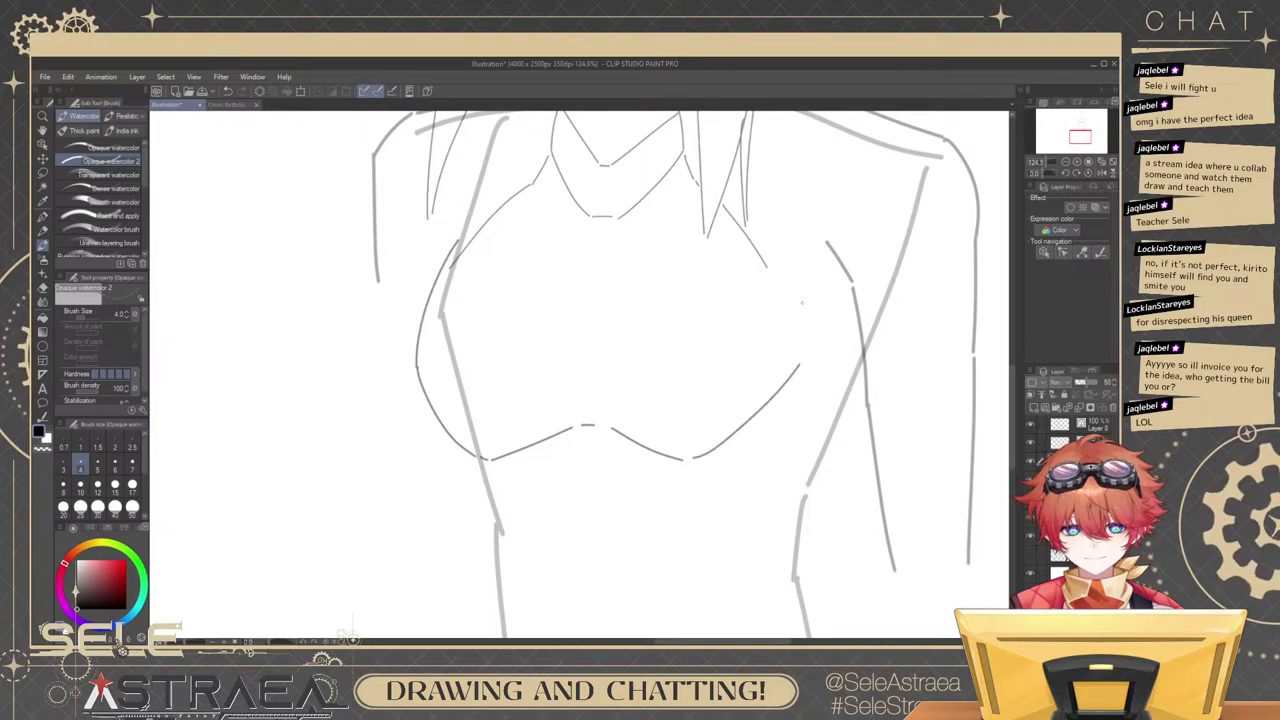
# Sketch the right breast's rounded lower curve and an outer curve running down from the upper chest line to meet it.
pyautogui.hotkey('ctrl', 'z')
pyautogui.moveTo(703, 462); pyautogui.dragTo(808, 376)
pyautogui.hotkey('ctrl', 'z')
pyautogui.moveTo(705, 462); pyautogui.dragTo(796, 354)
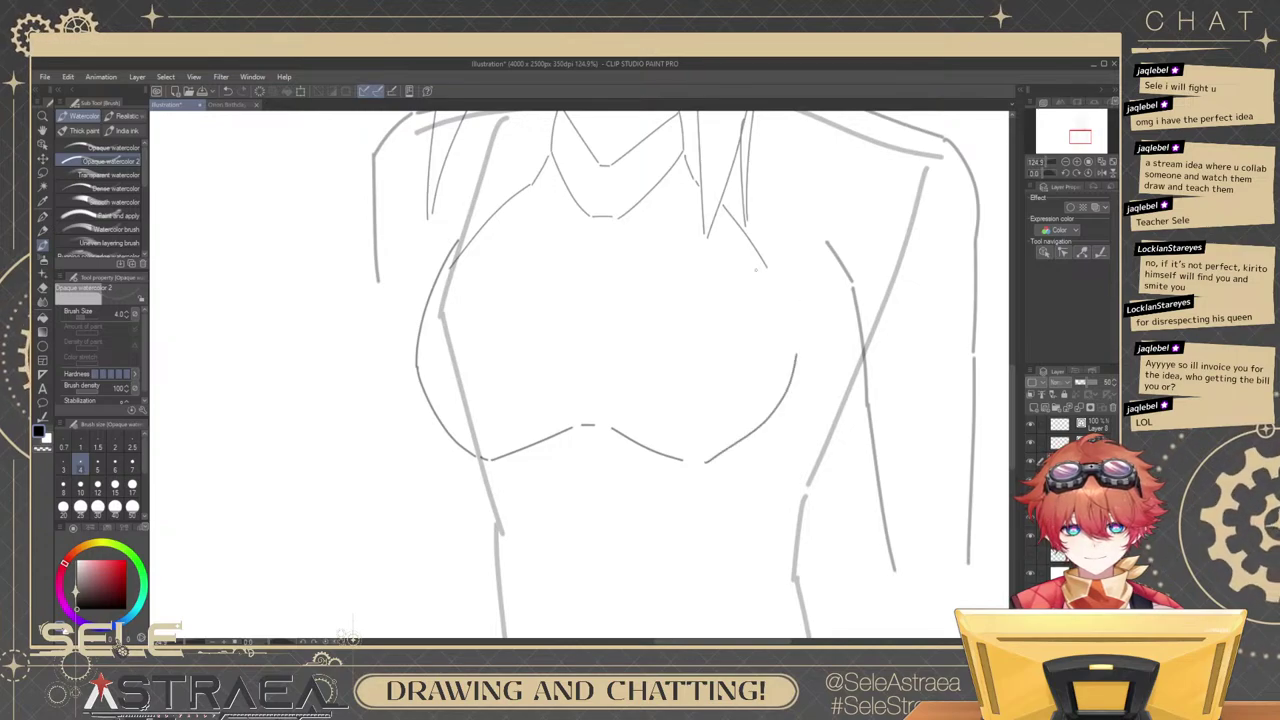
pyautogui.moveTo(768, 270); pyautogui.dragTo(789, 325)
pyautogui.hotkey('ctrl', 'z')
pyautogui.moveTo(773, 272); pyautogui.dragTo(797, 367)
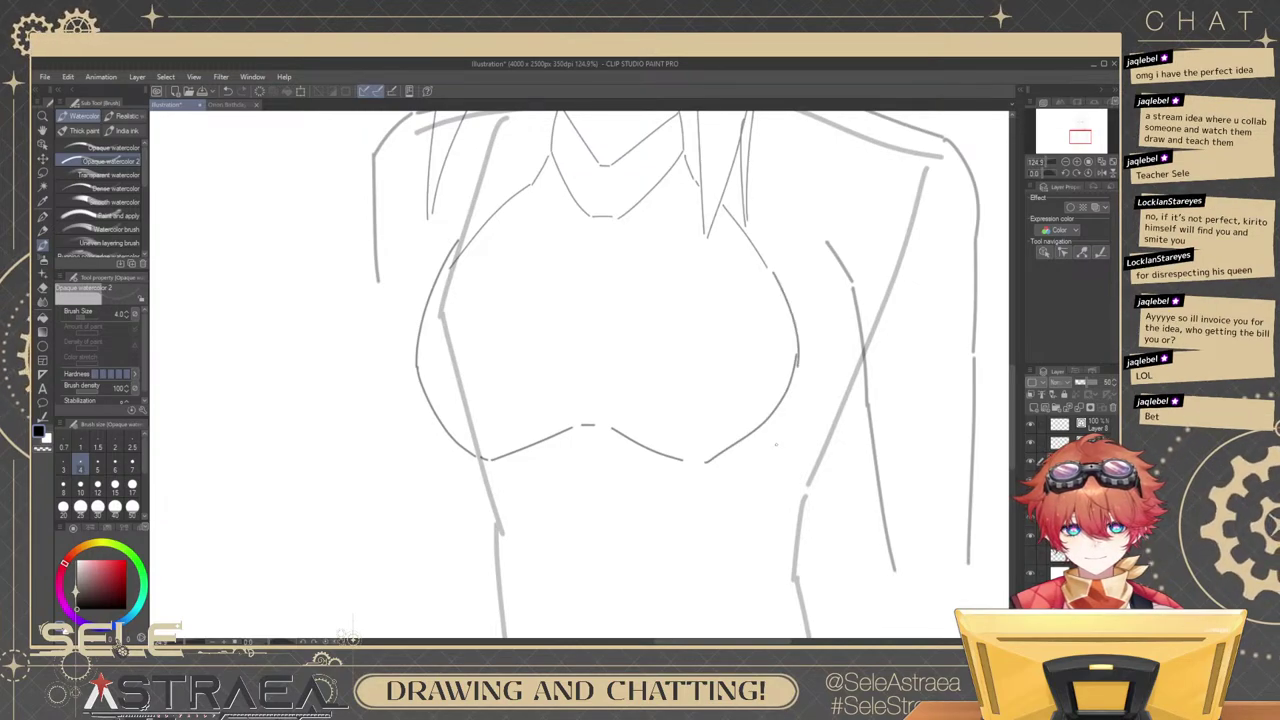
# Redraw the right breast's lower curve from the outer curve's end down toward the underside as a straighter diagonal.
pyautogui.hotkey('ctrl', 'z')
pyautogui.moveTo(700, 460)
pyautogui.mouseDown()
pyautogui.moveTo(792, 392)
pyautogui.moveTo(724, 453)
pyautogui.mouseUp()
pyautogui.hotkey('ctrl', 'z')
pyautogui.hotkey('ctrl', 'z')
pyautogui.moveTo(798, 374); pyautogui.dragTo(714, 463)
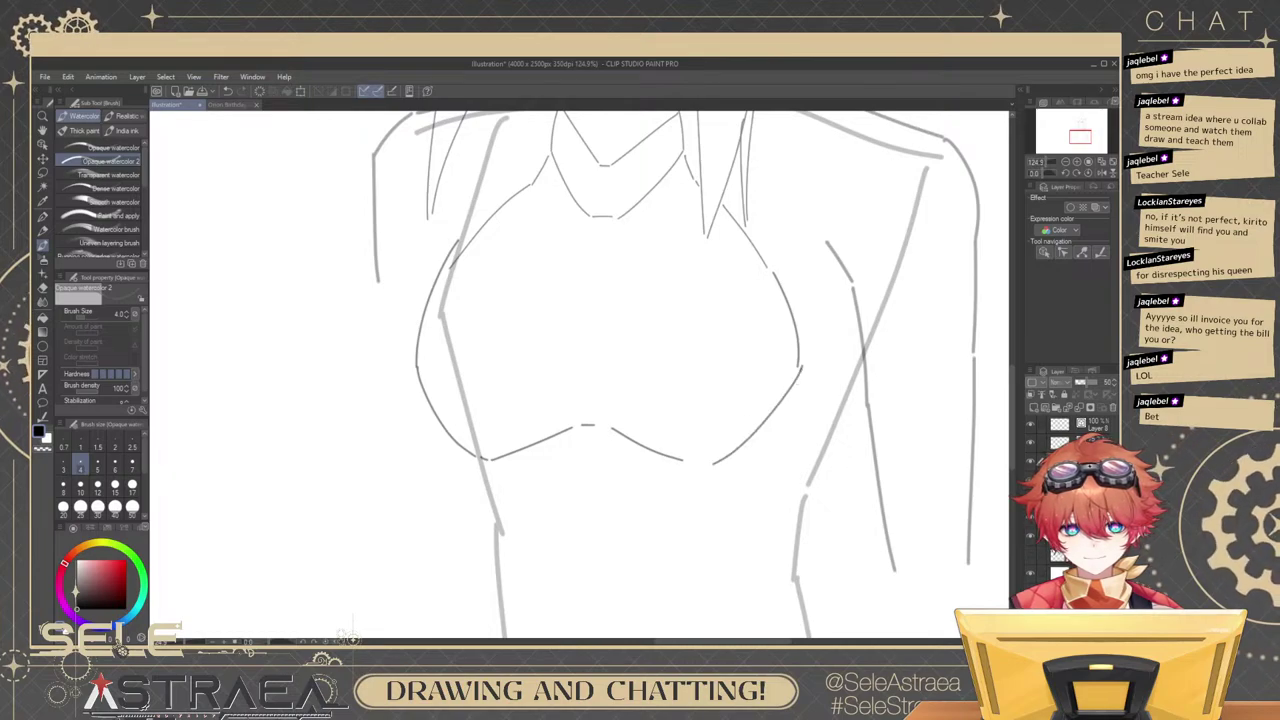
# Replace the right outer curve with one starting higher at the hair strand, and redraw the lower right curve.
pyautogui.scroll(-5, 856, 278)
pyautogui.scroll(3, 860, 334)
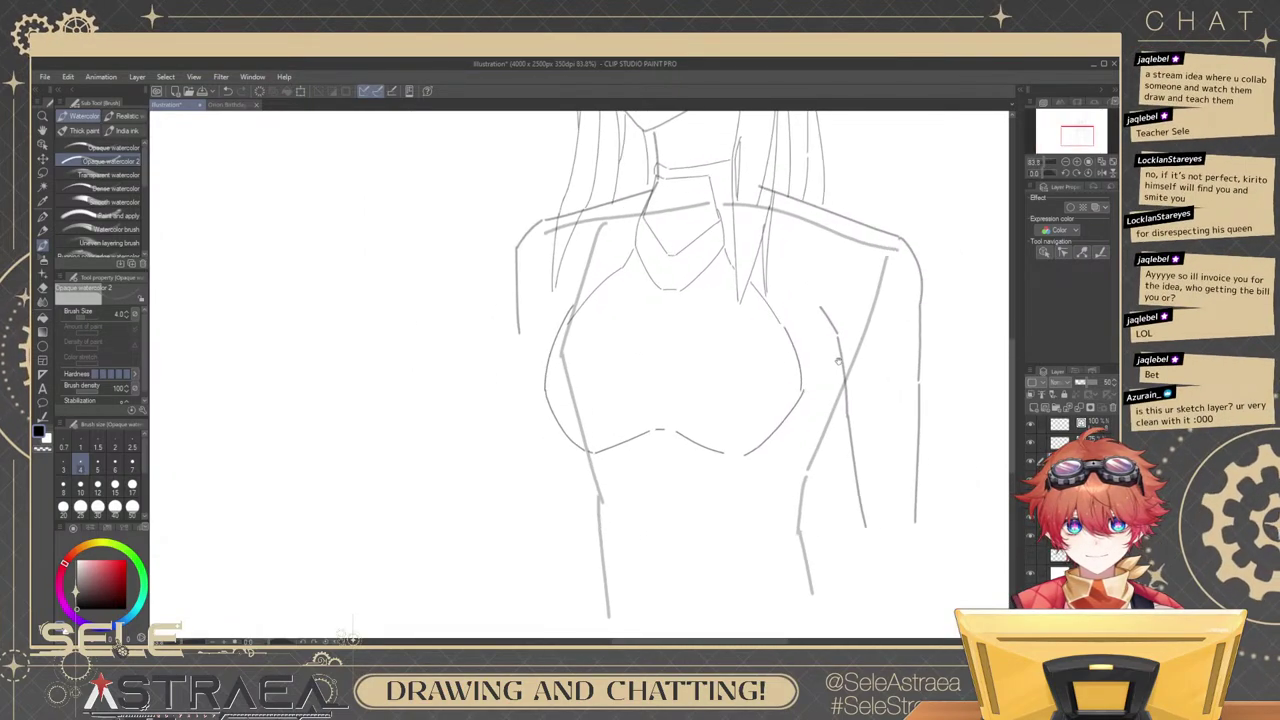
pyautogui.scroll(2, 779, 383)
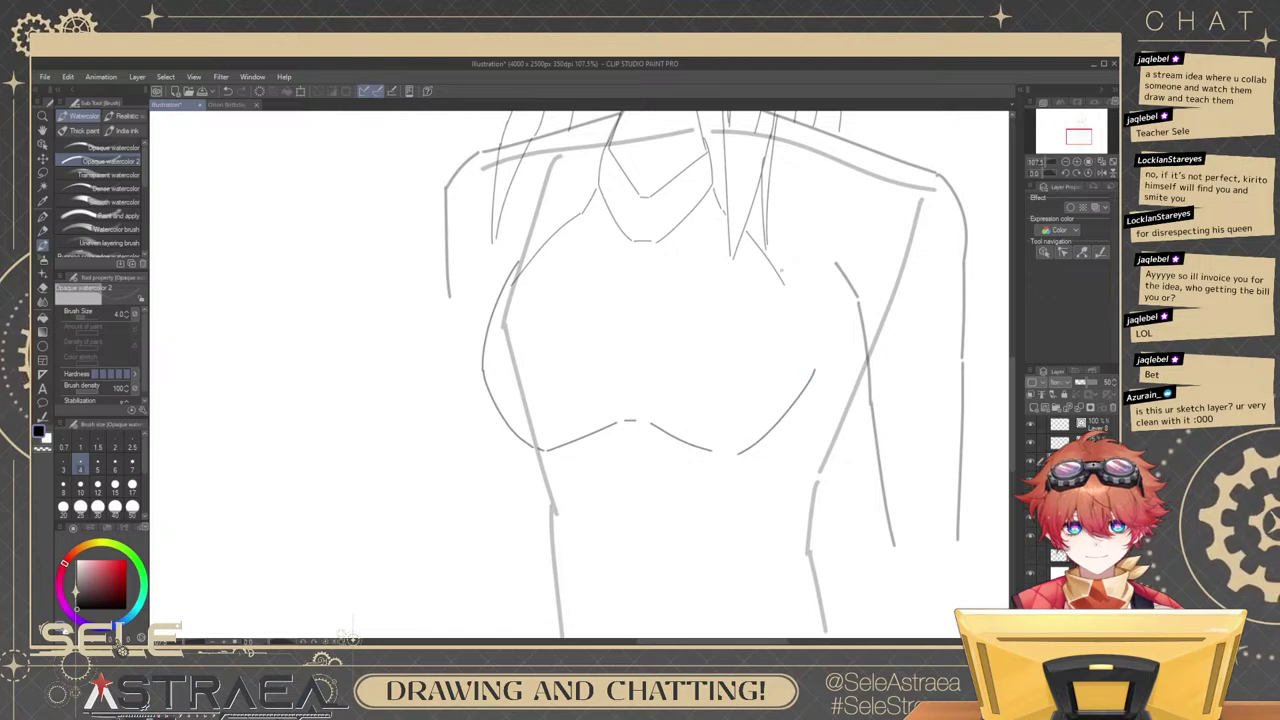
pyautogui.hotkey('ctrl', 'z')
pyautogui.moveTo(763, 250)
pyautogui.mouseDown()
pyautogui.moveTo(815, 346)
pyautogui.moveTo(761, 437)
pyautogui.mouseUp()
pyautogui.hotkey('ctrl', 'z')
pyautogui.hotkey('ctrl', 'z')
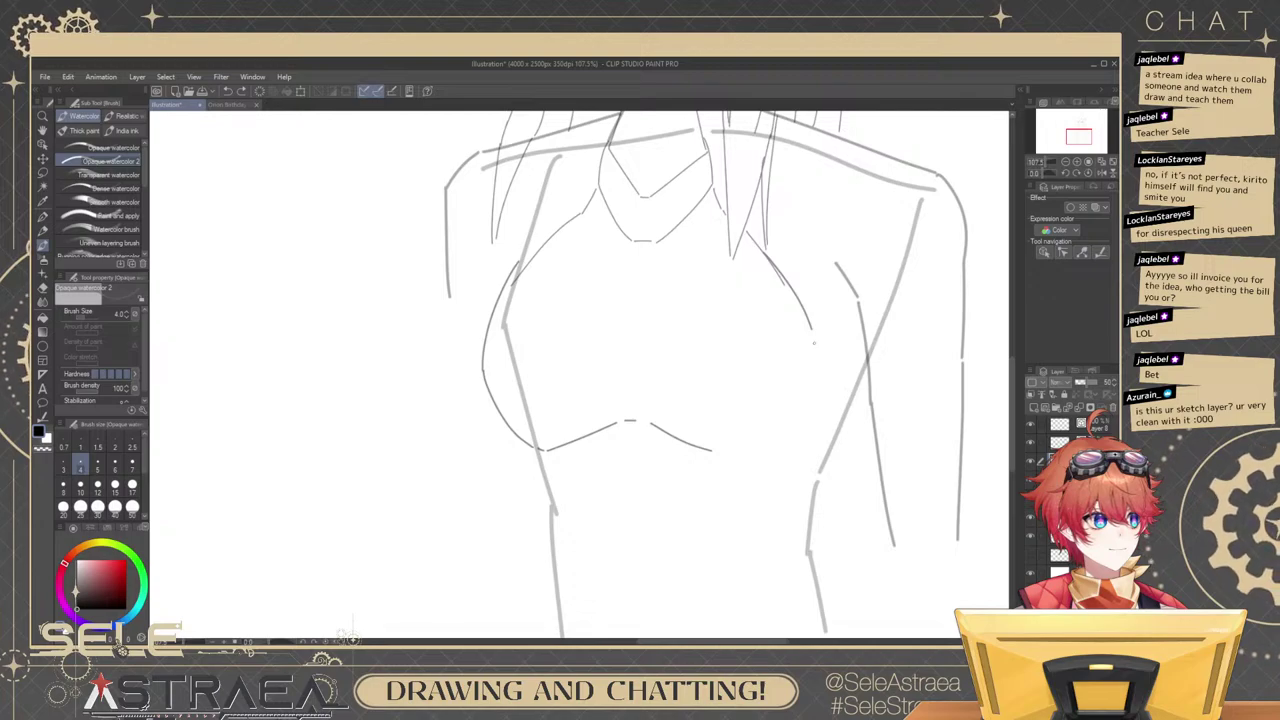
pyautogui.moveTo(738, 456); pyautogui.dragTo(816, 370)
# Delete the bust's right outer curve and the diagonal upper chest stroke beside the hair strand.
pyautogui.moveTo(829, 314); pyautogui.dragTo(827, 346)
pyautogui.keyDown('ctrl'); pyautogui.click(807, 348); pyautogui.keyUp('ctrl')
pyautogui.press('Delete')
pyautogui.keyDown('ctrl'); pyautogui.click(782, 316); pyautogui.keyUp('ctrl')
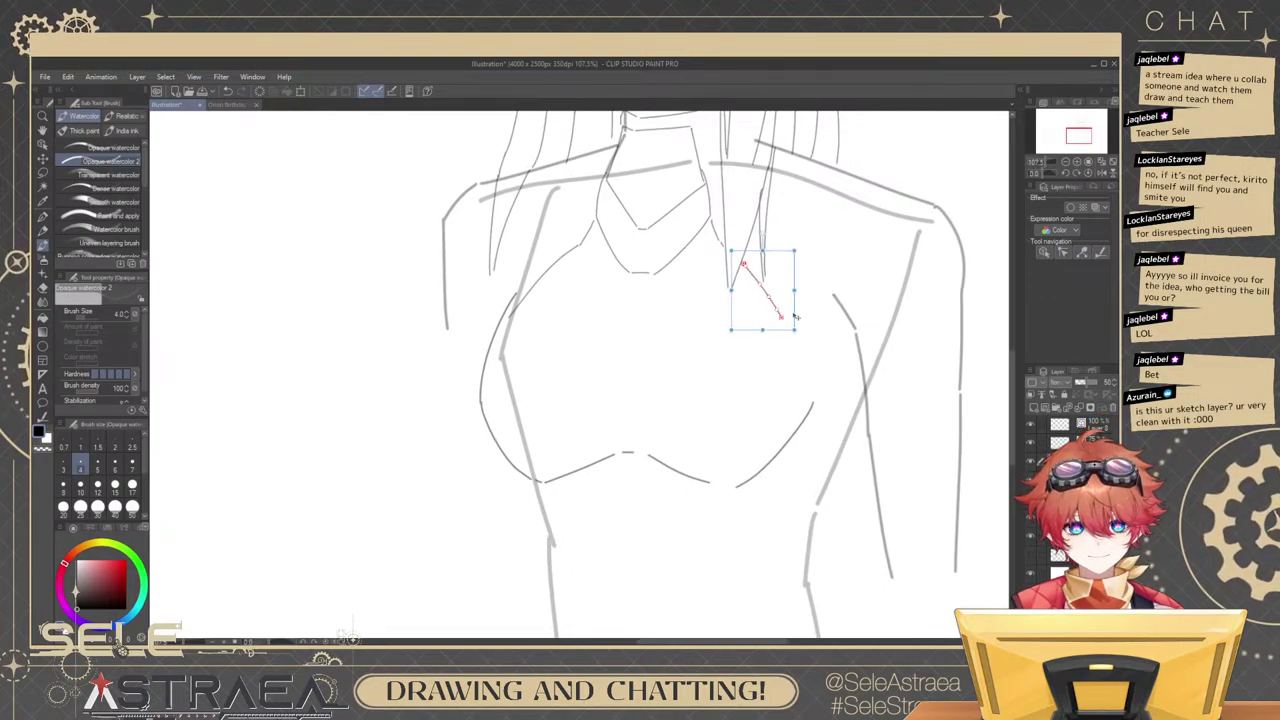
pyautogui.press('Delete')
# With the brush size at 3, sketch a longer, flatter upper chest curve from the hair strand toward the right arm.
pyautogui.click(63, 465)
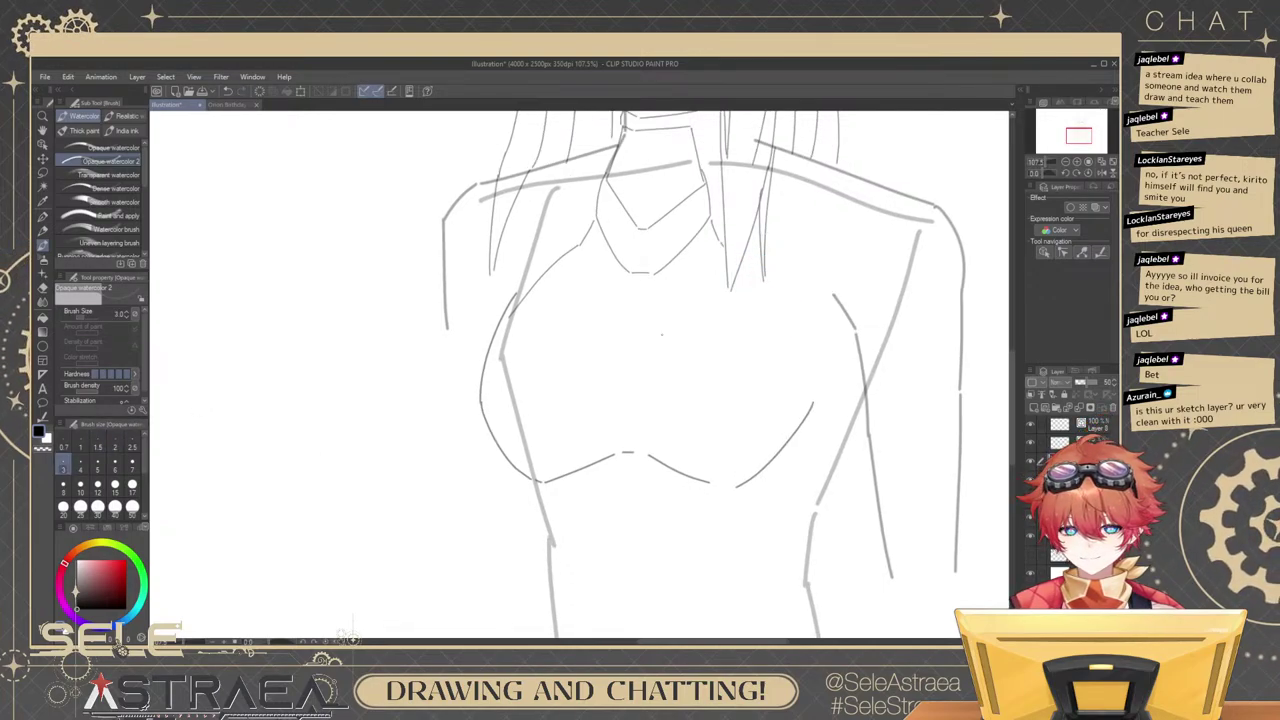
pyautogui.hotkey('ctrl', 'z')
pyautogui.moveTo(742, 265); pyautogui.dragTo(809, 327)
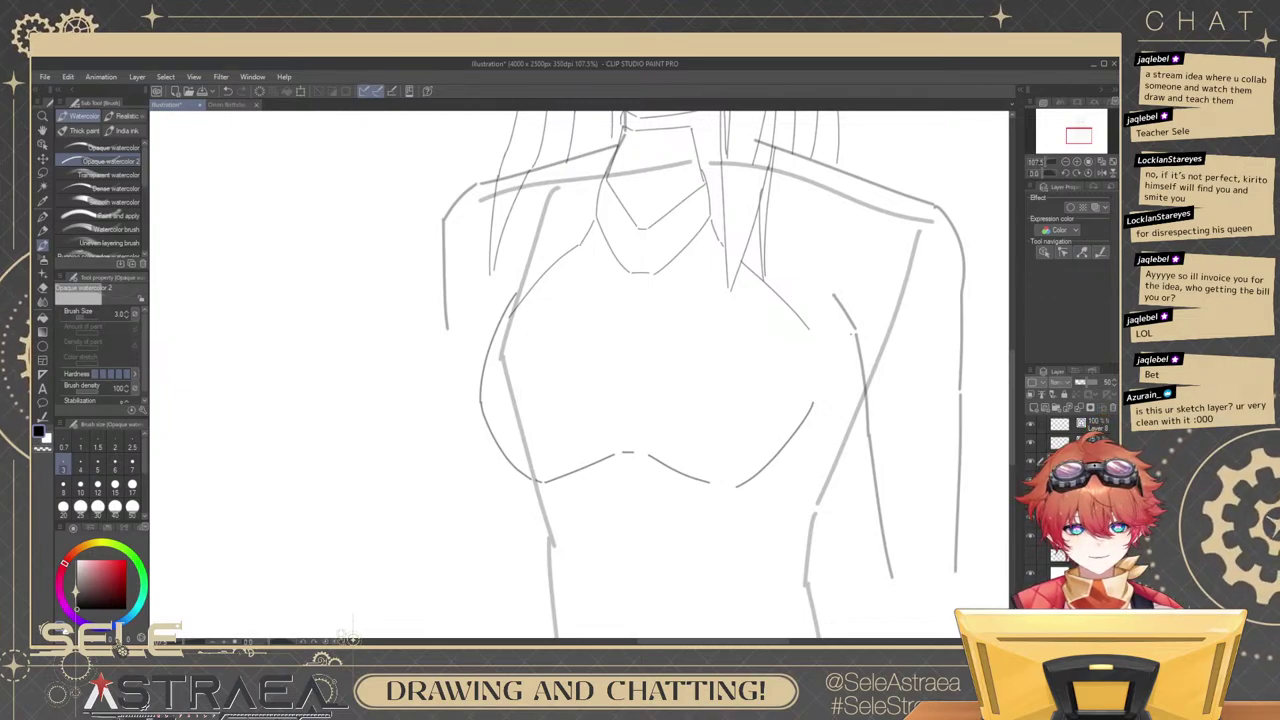
pyautogui.hotkey('ctrl', 'z')
pyautogui.moveTo(742, 264); pyautogui.dragTo(826, 335)
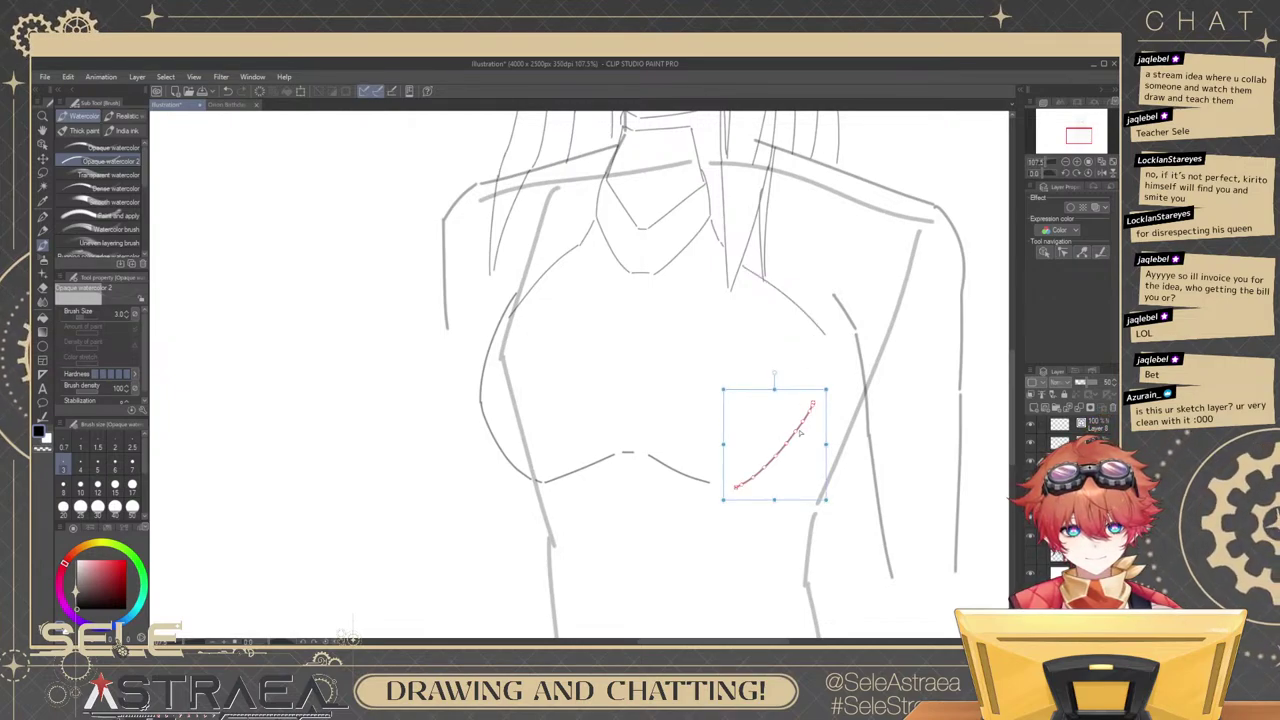
# Delete the bust's lower right curve and set the brush size to 5.
pyautogui.hotkey('ctrl', 'z')
pyautogui.press(']')
pyautogui.press(']')
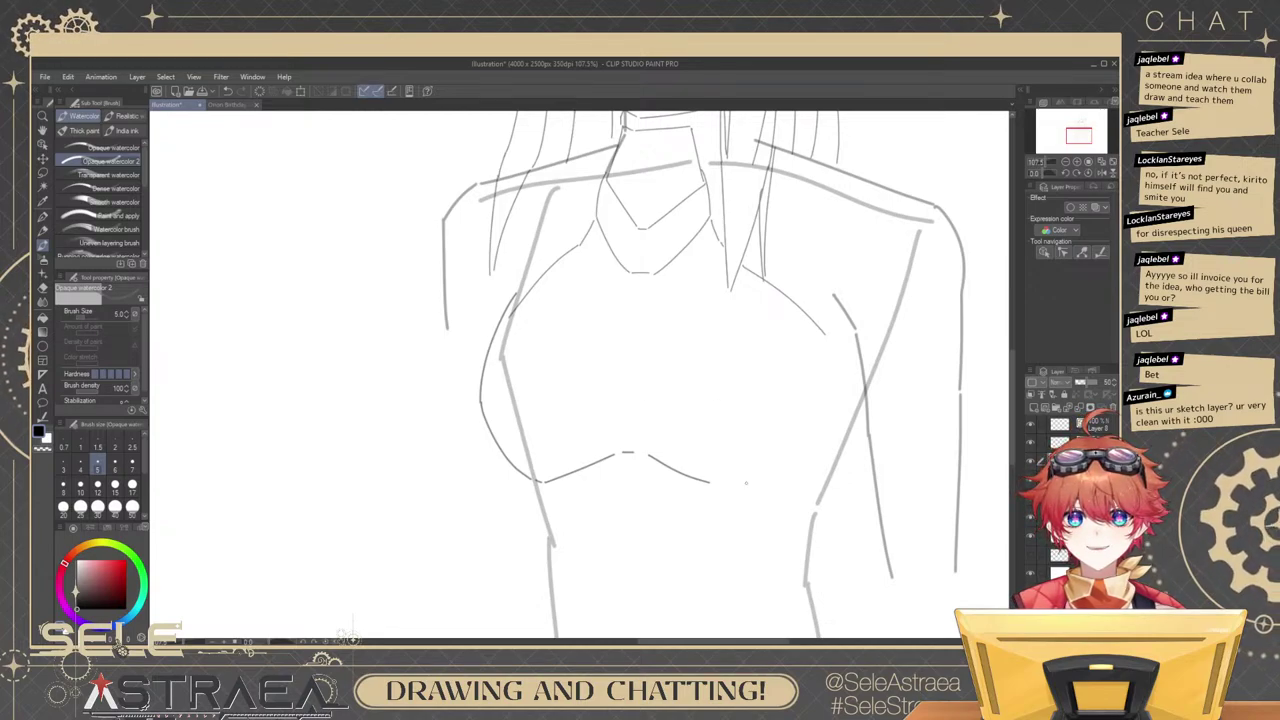
pyautogui.moveTo(758, 392)
pyautogui.mouseDown()
pyautogui.moveTo(806, 444)
pyautogui.moveTo(844, 418)
pyautogui.mouseUp()
pyautogui.hotkey('ctrl', 'z')
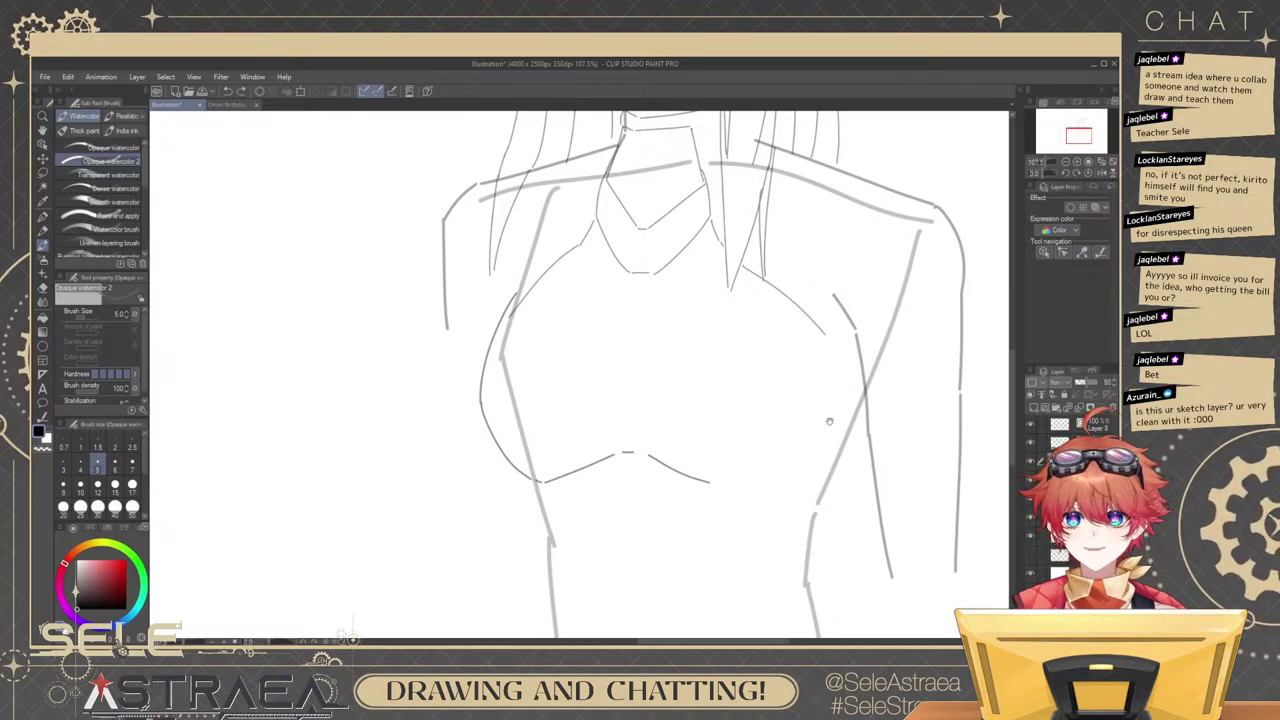
pyautogui.moveTo(507, 470)
pyautogui.mouseDown()
pyautogui.moveTo(727, 370)
pyautogui.moveTo(890, 318)
pyautogui.mouseUp()
pyautogui.moveTo(607, 312)
pyautogui.mouseDown()
pyautogui.moveTo(650, 411)
pyautogui.moveTo(607, 312)
pyautogui.mouseUp()
pyautogui.moveTo(640, 388); pyautogui.dragTo(659, 434)
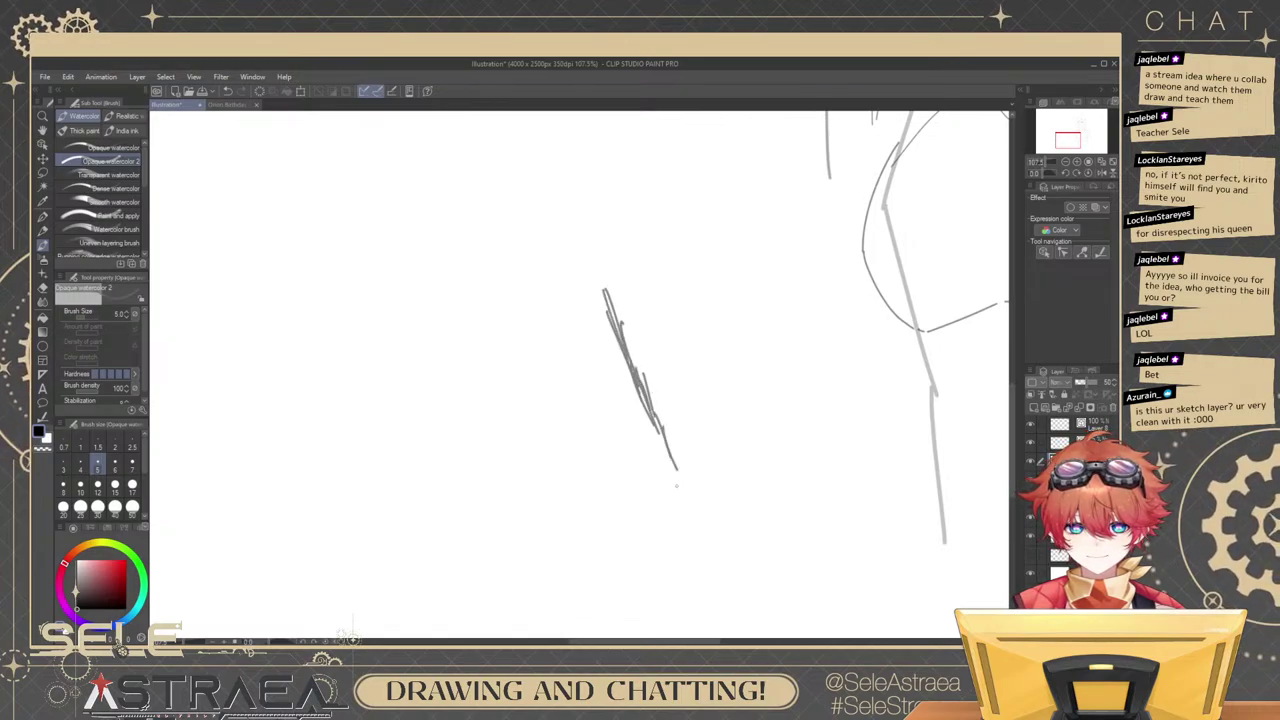
pyautogui.hotkey('ctrl', 'z')
pyautogui.hotkey('ctrl', 'z')
pyautogui.hotkey('ctrl', 'z')
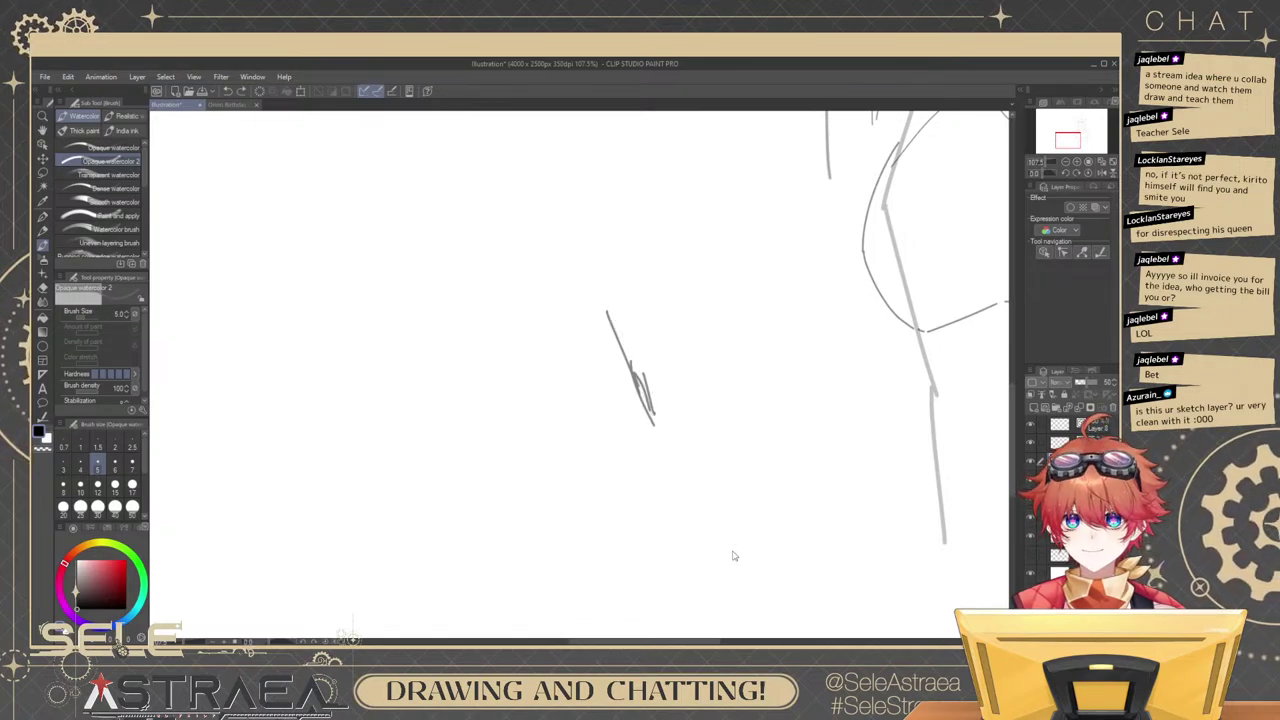
pyautogui.hotkey('ctrl', 'z')
pyautogui.hotkey('ctrl', 'z')
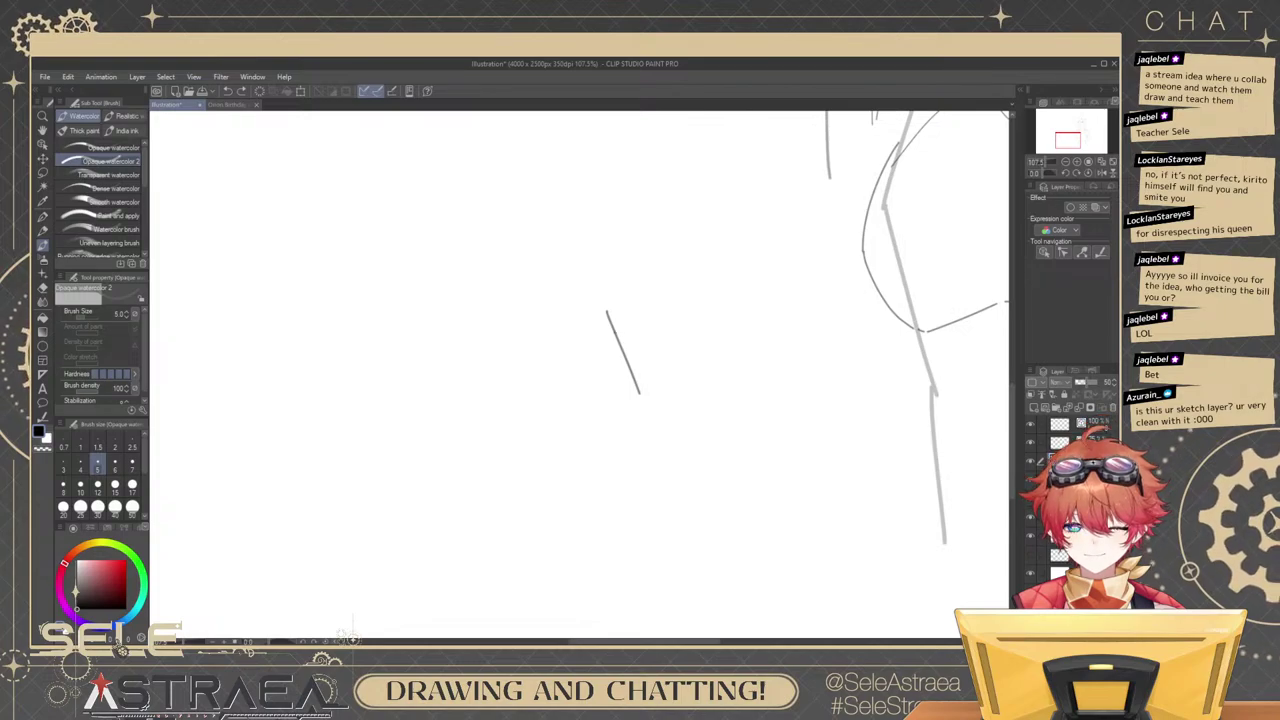
pyautogui.hotkey('ctrl', 'z')
# Doodle a pointed bird beak with inner shading lines in the blank canvas area left of the figure.
pyautogui.moveTo(610, 323)
pyautogui.mouseDown()
pyautogui.moveTo(560, 368)
pyautogui.moveTo(672, 372)
pyautogui.mouseUp()
pyautogui.moveTo(570, 380)
pyautogui.mouseDown()
pyautogui.moveTo(540, 384)
pyautogui.moveTo(650, 296)
pyautogui.moveTo(658, 338)
pyautogui.mouseUp()
pyautogui.moveTo(624, 356)
pyautogui.mouseDown()
pyautogui.moveTo(668, 330)
pyautogui.moveTo(682, 340)
pyautogui.moveTo(676, 372)
pyautogui.mouseUp()
# Add a tufted head outline, a chin curve and a round eye to the bird beak doodle.
pyautogui.moveTo(650, 290); pyautogui.dragTo(698, 186)
pyautogui.moveTo(692, 198); pyautogui.dragTo(688, 222)
pyautogui.moveTo(704, 190)
pyautogui.mouseDown()
pyautogui.moveTo(700, 204)
pyautogui.moveTo(806, 154)
pyautogui.moveTo(808, 244)
pyautogui.mouseUp()
pyautogui.moveTo(680, 368)
pyautogui.mouseDown()
pyautogui.moveTo(768, 390)
pyautogui.moveTo(806, 374)
pyautogui.mouseUp()
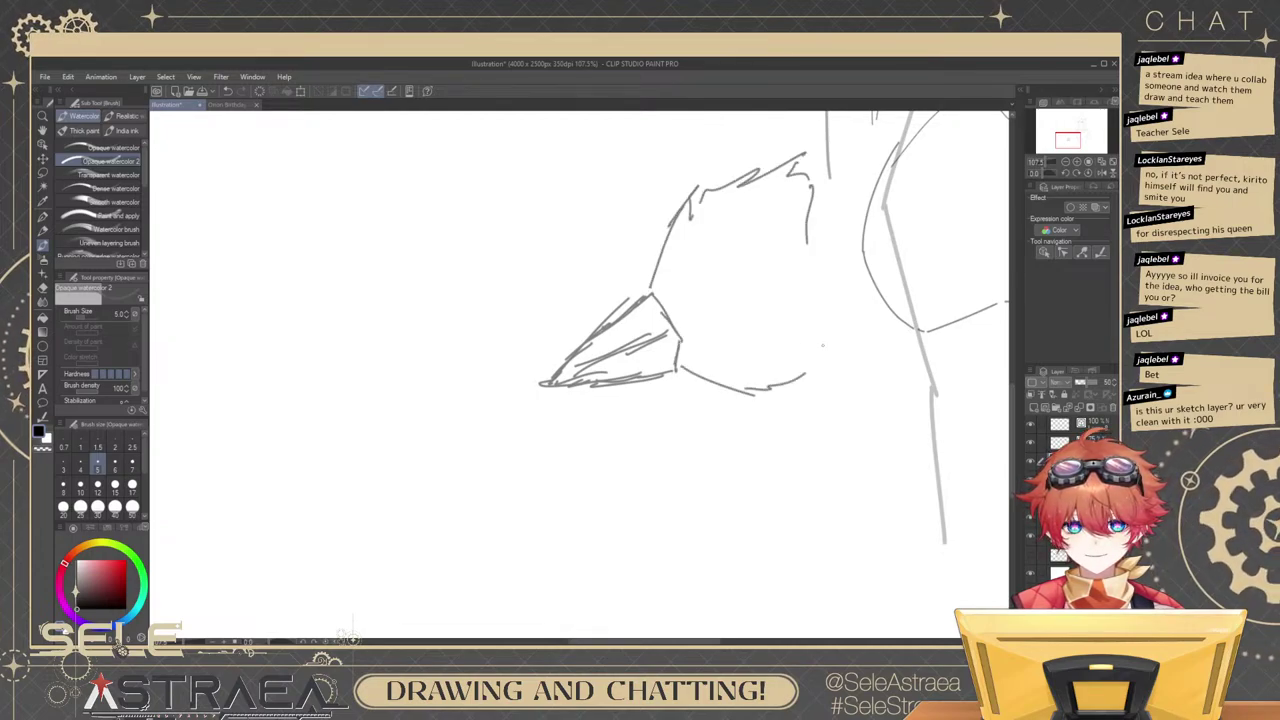
pyautogui.moveTo(710, 265); pyautogui.dragTo(708, 268)
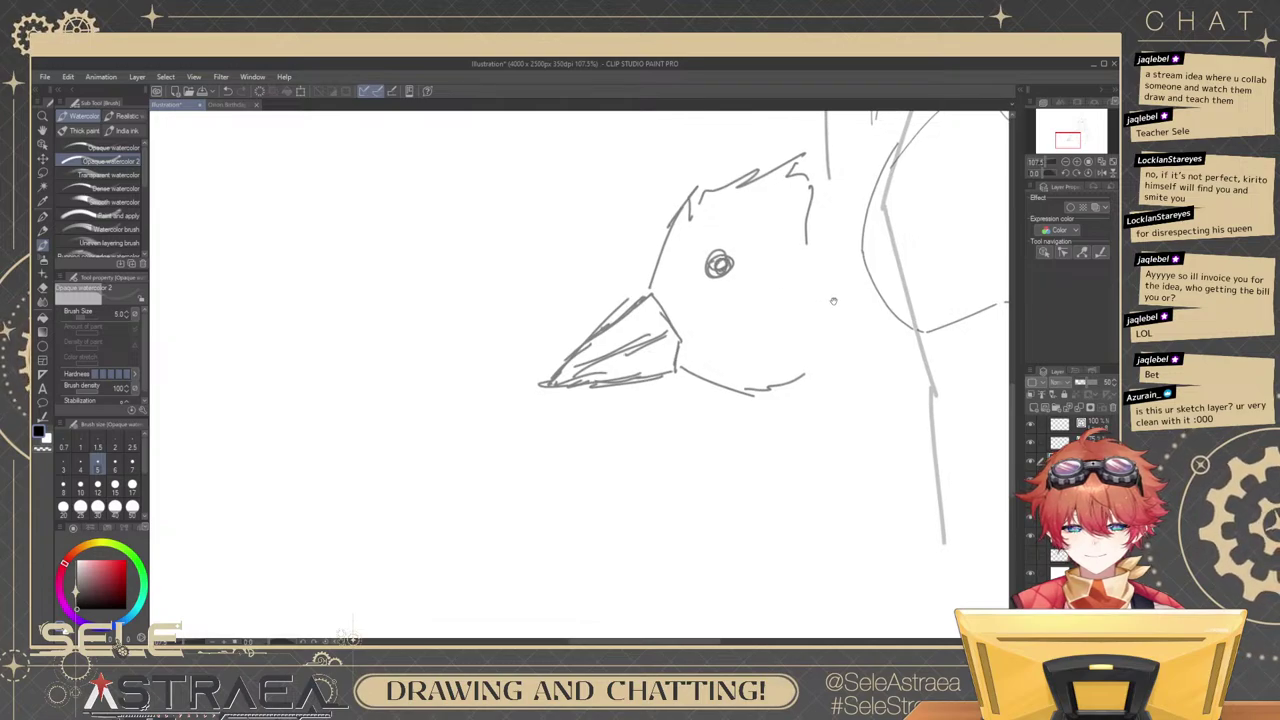
# Try a slanted line from the right end of the bust's underside down to the right waist guide.
pyautogui.scroll(-4, 766, 318)
pyautogui.moveTo(834, 297); pyautogui.dragTo(741, 331)
pyautogui.moveTo(590, 373)
pyautogui.mouseDown()
pyautogui.moveTo(566, 393)
pyautogui.moveTo(624, 346)
pyautogui.mouseUp()
pyautogui.moveTo(886, 347)
pyautogui.mouseDown()
pyautogui.moveTo(753, 275)
pyautogui.moveTo(890, 445)
pyautogui.mouseUp()
pyautogui.hotkey('ctrl', 'z')
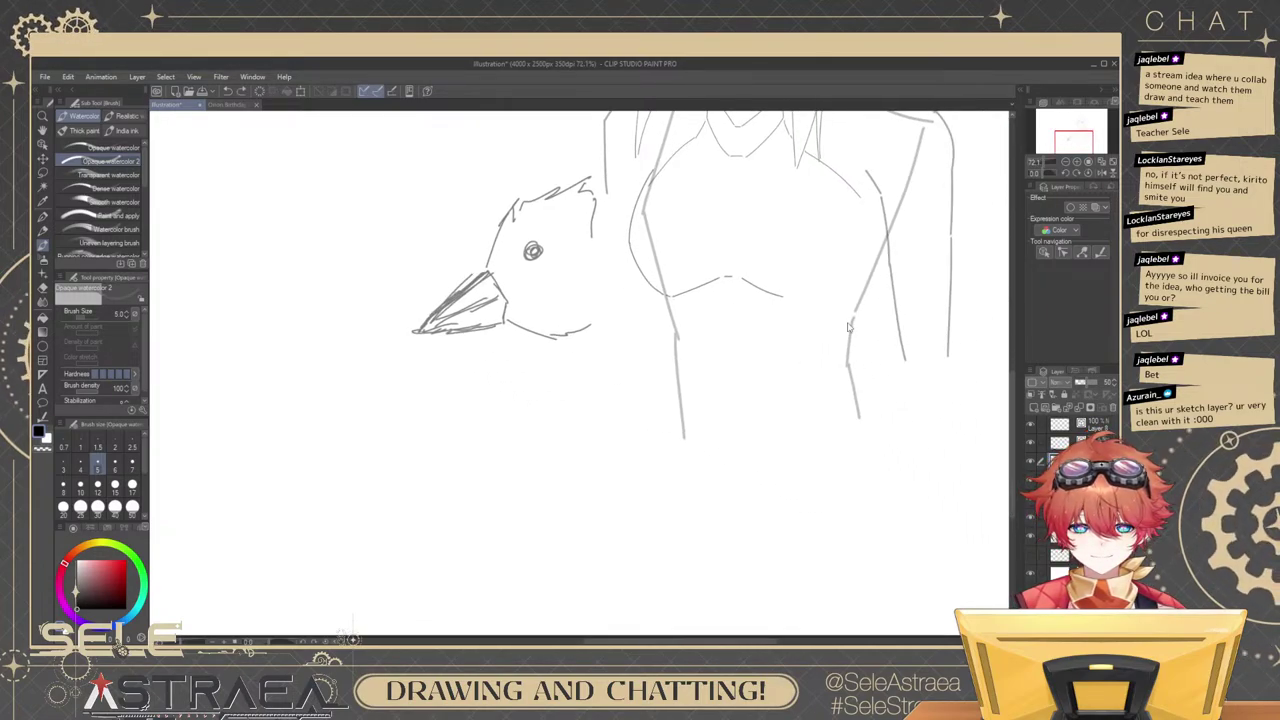
pyautogui.moveTo(783, 297); pyautogui.dragTo(854, 388)
pyautogui.moveTo(834, 267); pyautogui.dragTo(860, 353)
# Undo the slanted waist line and the bird's eye, chin and head outline, back to the beak alone.
pyautogui.hotkey('ctrl', 'z')
pyautogui.hotkey('ctrl', 'z')
pyautogui.hotkey('ctrl', 'z')
pyautogui.hotkey('ctrl', 'z')
pyautogui.hotkey('ctrl', 'z')
pyautogui.hotkey('ctrl', 'z')
pyautogui.hotkey('ctrl', 'z')
pyautogui.hotkey('ctrl', 'z')
pyautogui.hotkey('ctrl', 'z')
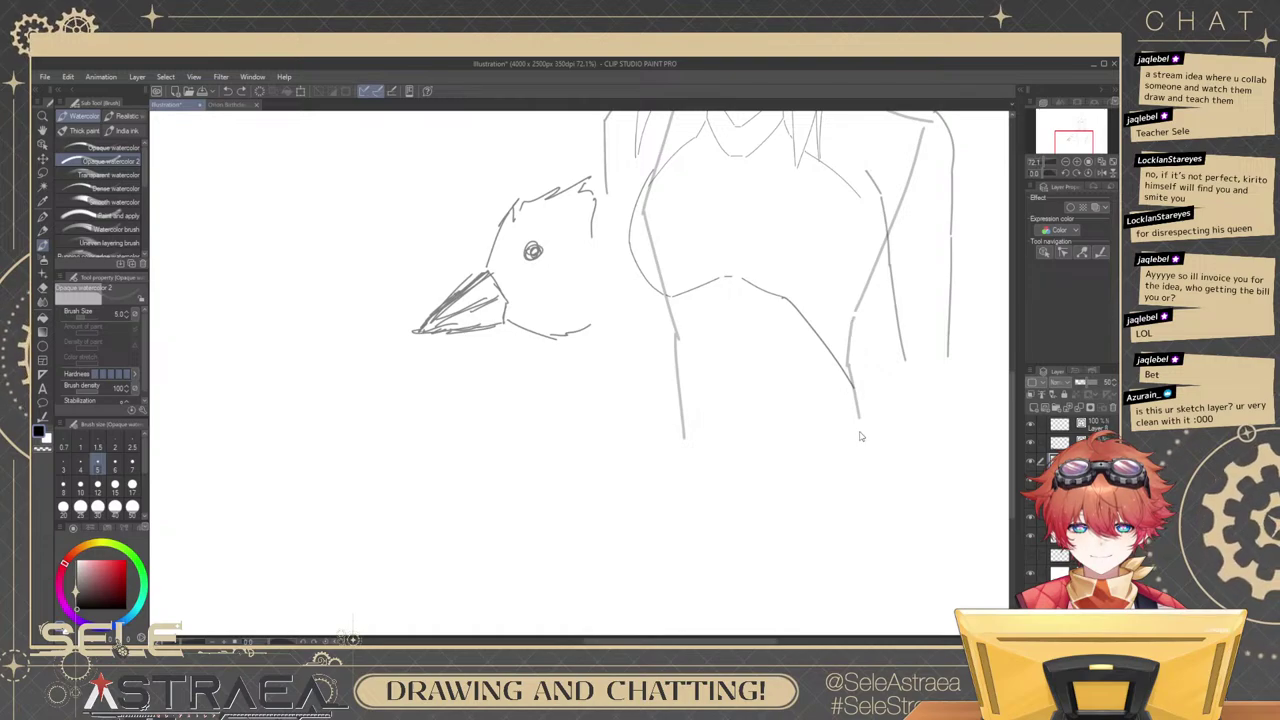
pyautogui.hotkey('ctrl', 'z')
pyautogui.hotkey('ctrl', 'z')
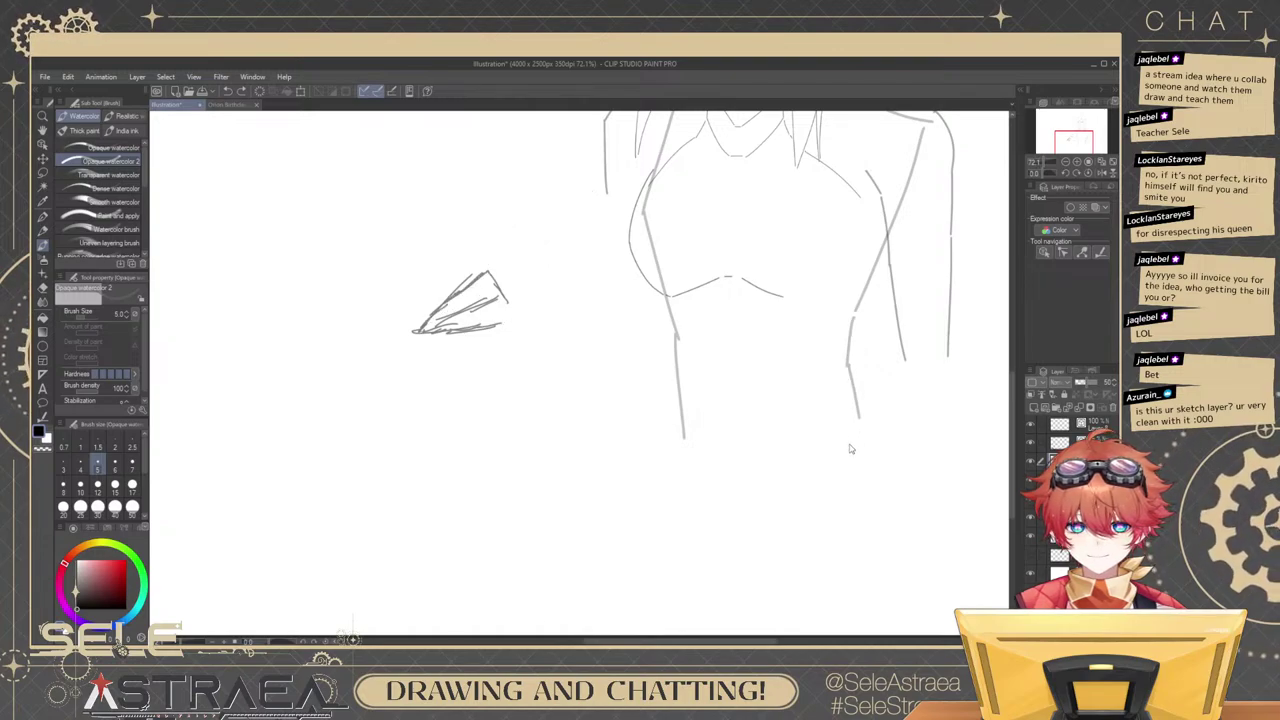
# Try adding a squiggly tuft below the bird beak doodle and long slanted strokes beneath it.
pyautogui.moveTo(487, 336); pyautogui.dragTo(486, 384)
pyautogui.moveTo(496, 350); pyautogui.dragTo(560, 412)
pyautogui.moveTo(412, 312)
pyautogui.mouseDown()
pyautogui.moveTo(452, 258)
pyautogui.moveTo(440, 256)
pyautogui.mouseUp()
pyautogui.hotkey('ctrl', 'z')
pyautogui.moveTo(573, 379); pyautogui.dragTo(732, 416)
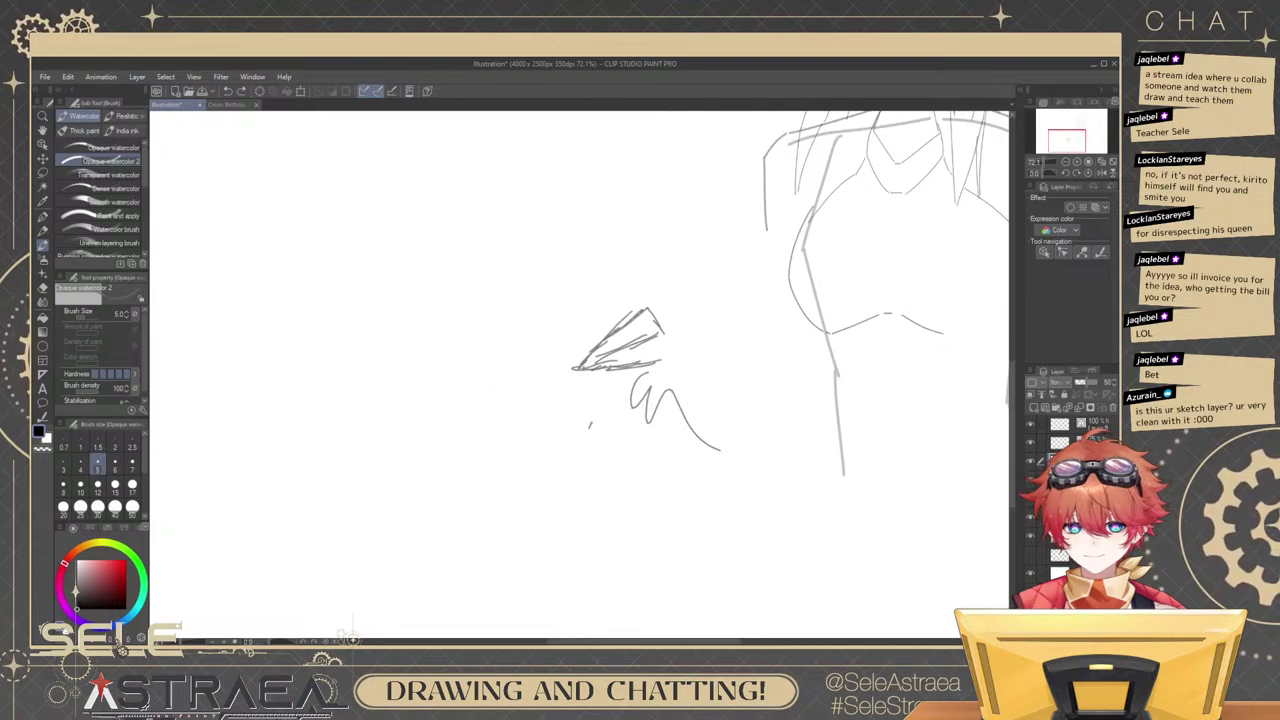
pyautogui.moveTo(591, 425); pyautogui.dragTo(653, 543)
pyautogui.moveTo(646, 525); pyautogui.dragTo(682, 574)
# Undo the whole bird doodle beside the figure, including the beak.
pyautogui.hotkey('ctrl', 'z')
pyautogui.hotkey('ctrl', 'z')
pyautogui.hotkey('ctrl', 'z')
pyautogui.hotkey('ctrl', 'z')
pyautogui.hotkey('ctrl', 'z')
pyautogui.hotkey('ctrl', 'z')
pyautogui.hotkey('ctrl', 'z')
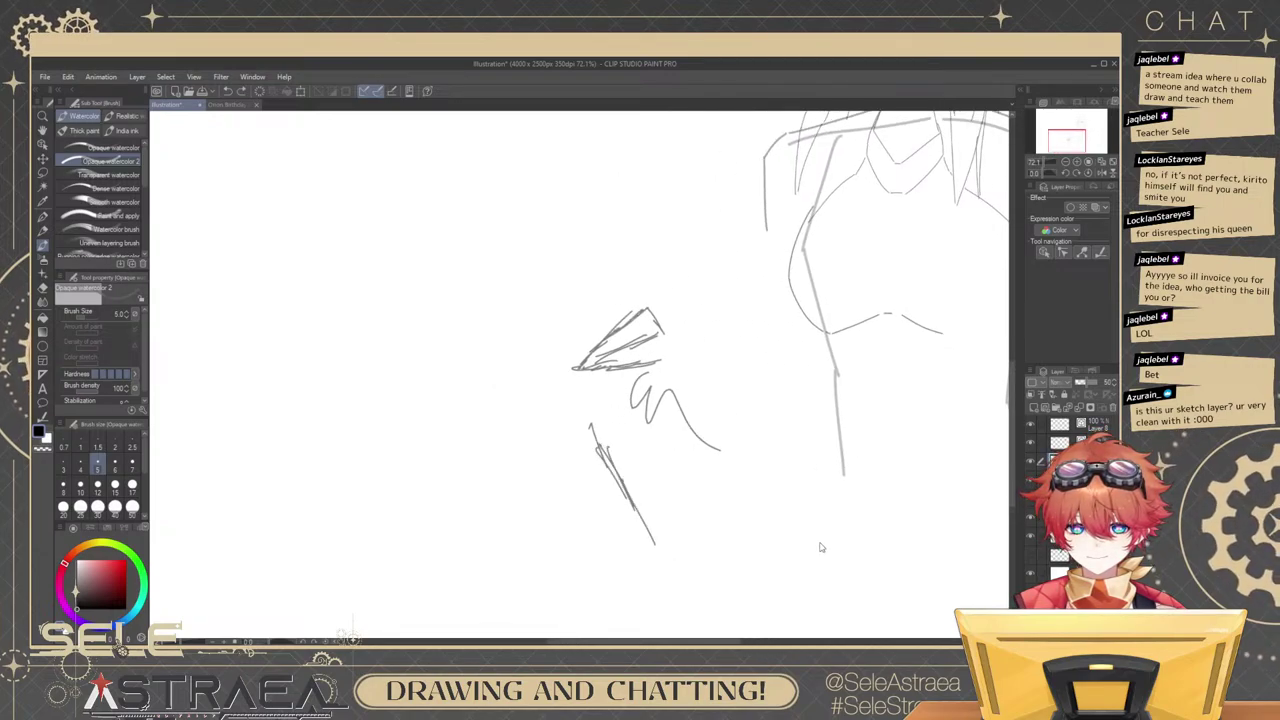
pyautogui.hotkey('ctrl', 'z')
pyautogui.hotkey('ctrl', 'z')
pyautogui.hotkey('ctrl', 'z')
pyautogui.hotkey('ctrl', 'z')
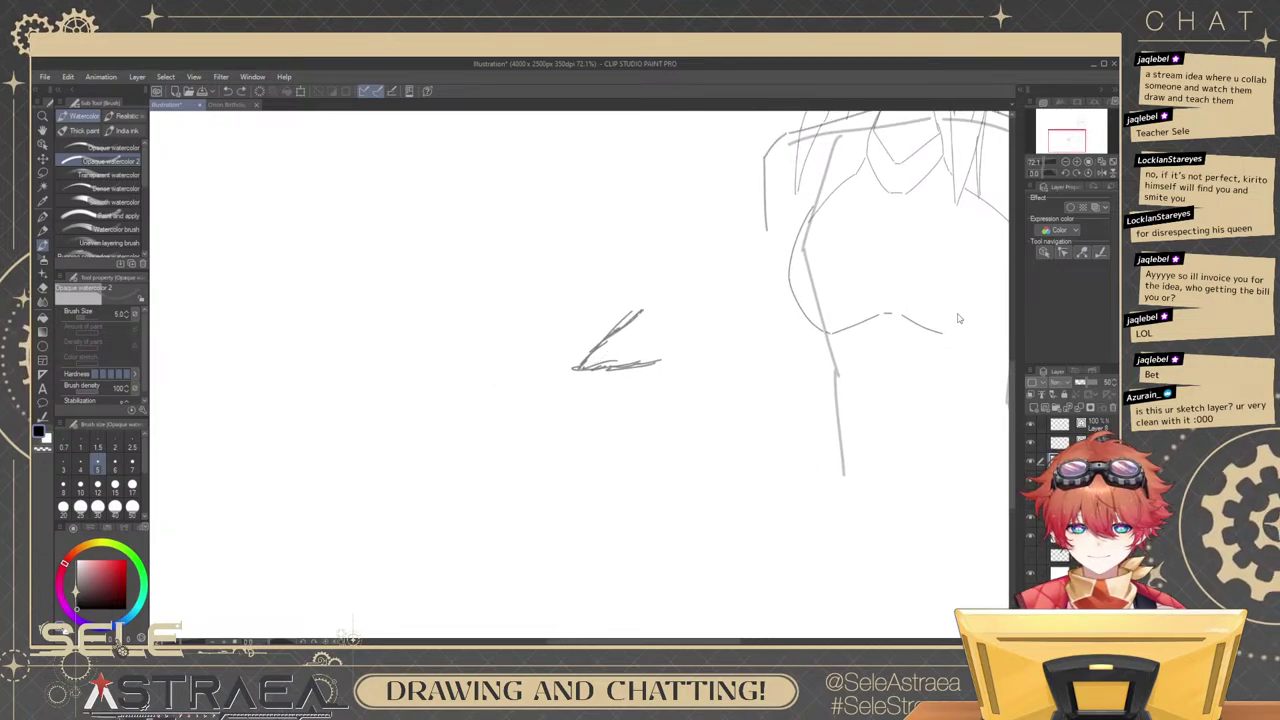
pyautogui.hotkey('ctrl', 'z')
pyautogui.hotkey('ctrl', 'z')
pyautogui.hotkey('ctrl', 'z')
pyautogui.hotkey('ctrl', 'z')
pyautogui.hotkey('ctrl', 'z')
pyautogui.hotkey('ctrl', 'z')
# Set the brush size to 4 and try a rising curve from the right end of the bust's underside.
pyautogui.moveTo(963, 306); pyautogui.dragTo(809, 342)
pyautogui.scroll(2, 853, 333)
pyautogui.moveTo(770, 391); pyautogui.dragTo(886, 317)
pyautogui.hotkey('ctrl', 'z')
pyautogui.hotkey('ctrl', 'z')
pyautogui.press('[')
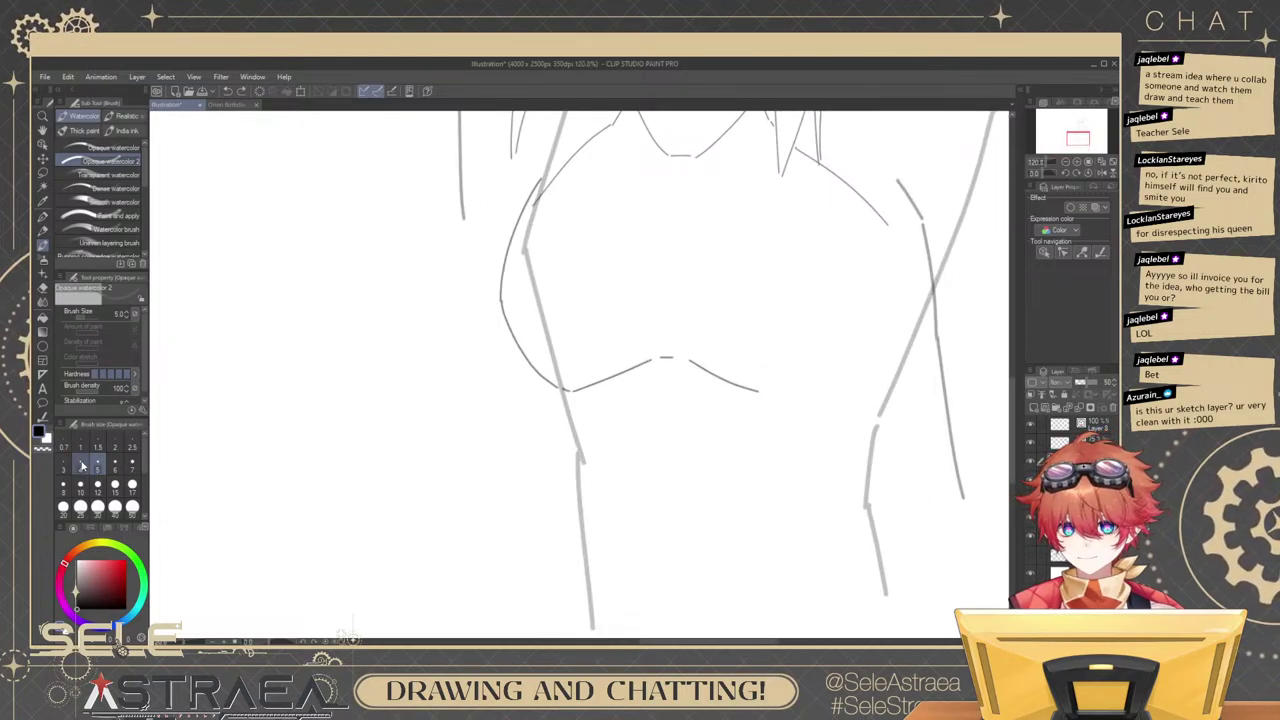
pyautogui.moveTo(771, 390); pyautogui.dragTo(888, 305)
pyautogui.hotkey('ctrl', 'z')
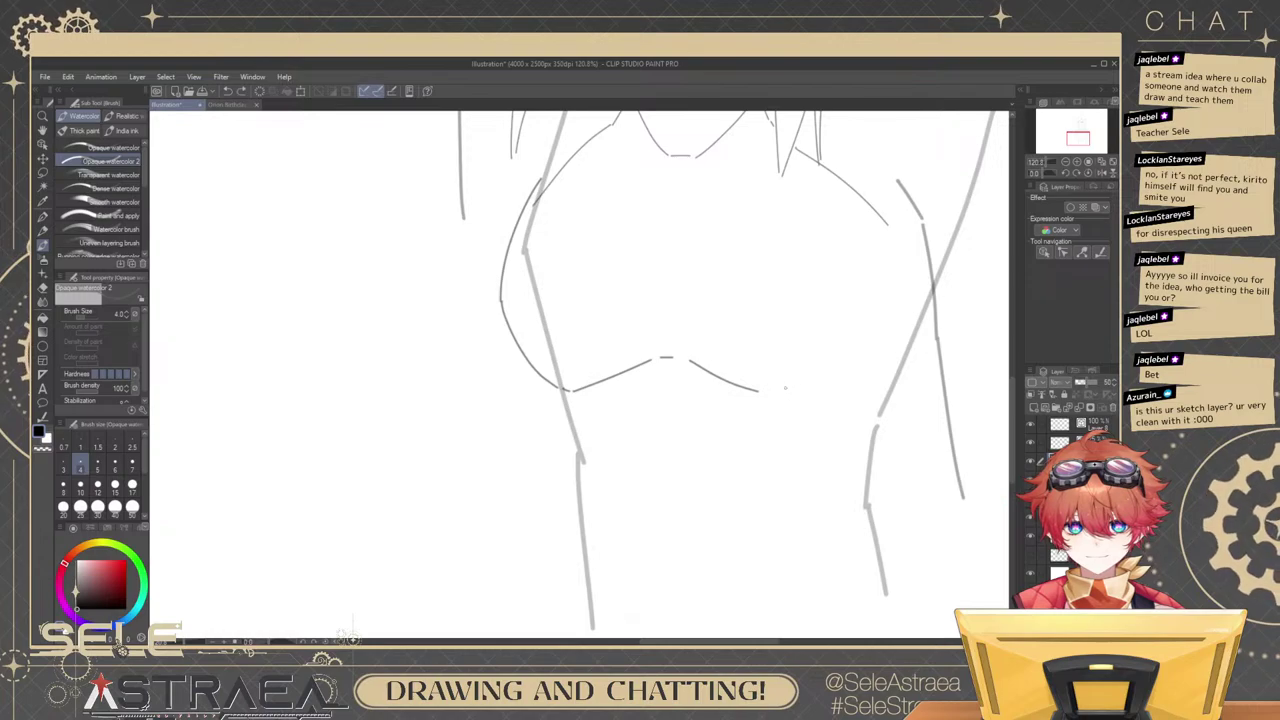
# Try several strokes for the lower right bust curve, undoing each one.
pyautogui.moveTo(788, 394); pyautogui.dragTo(888, 282)
pyautogui.scroll(2, 881, 245)
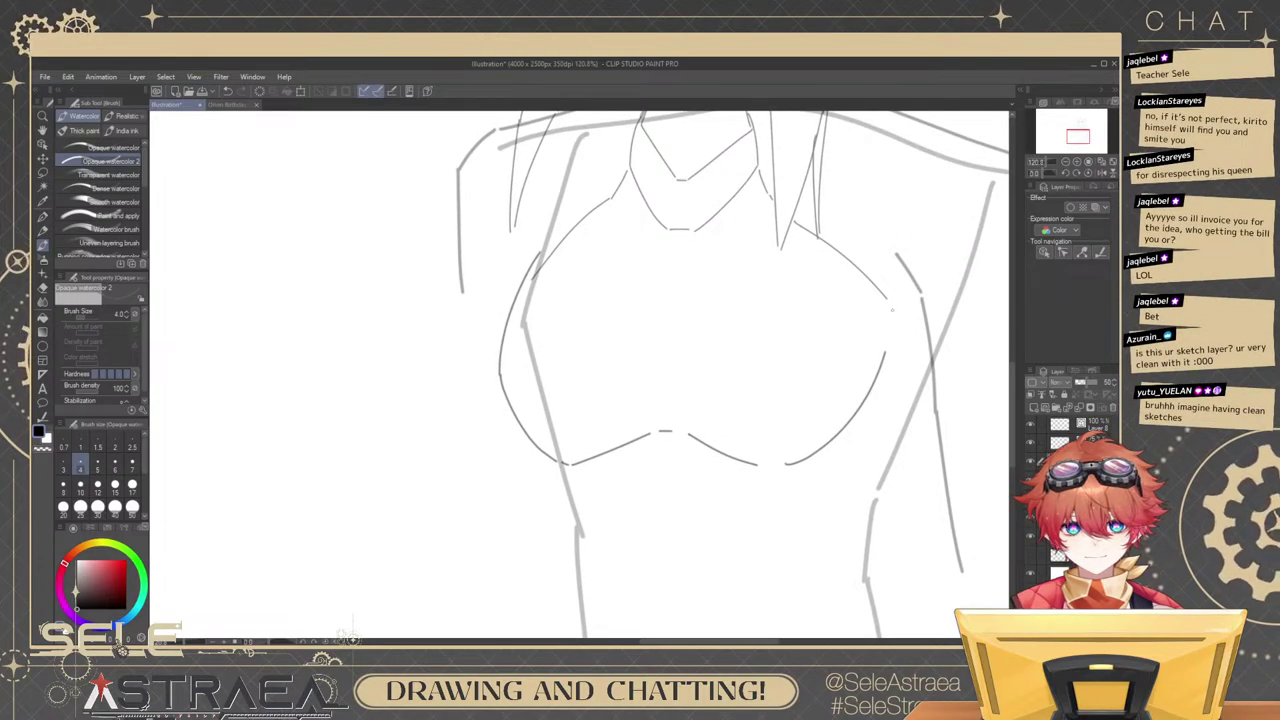
pyautogui.hotkey('ctrl', 'z')
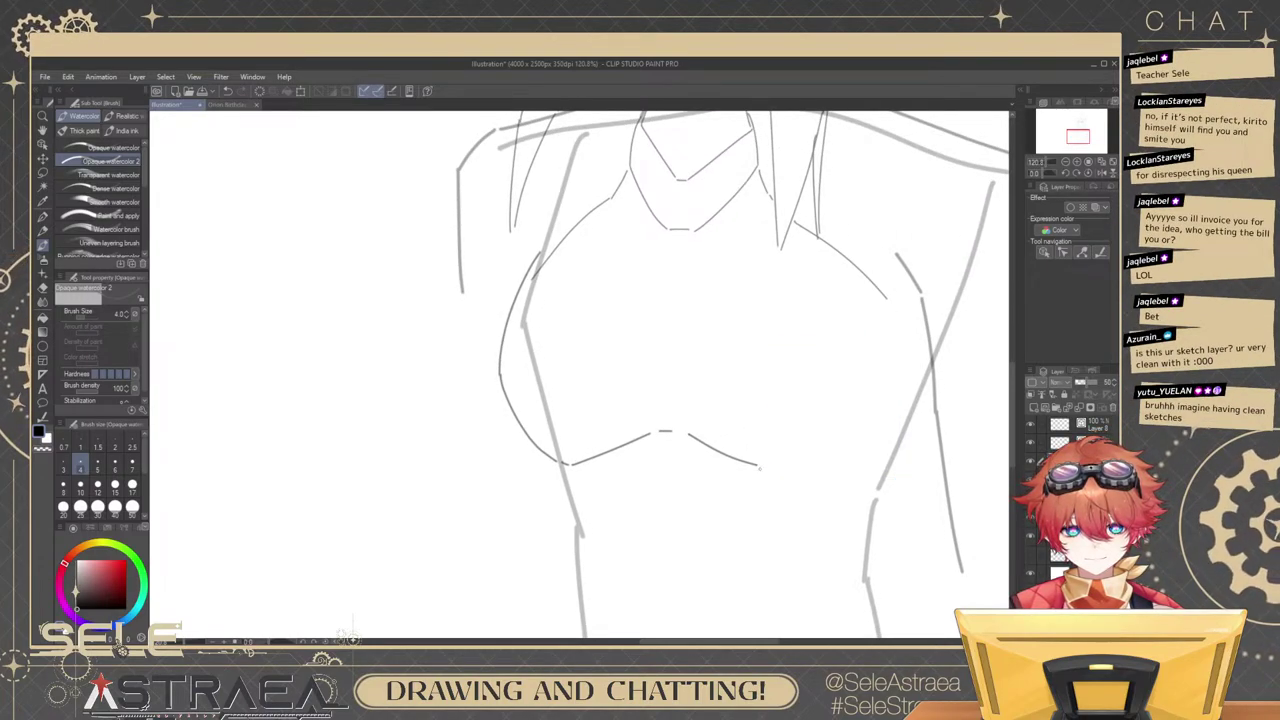
pyautogui.hotkey('ctrl', 'z')
pyautogui.moveTo(767, 467); pyautogui.dragTo(831, 435)
pyautogui.hotkey('ctrl', 'z')
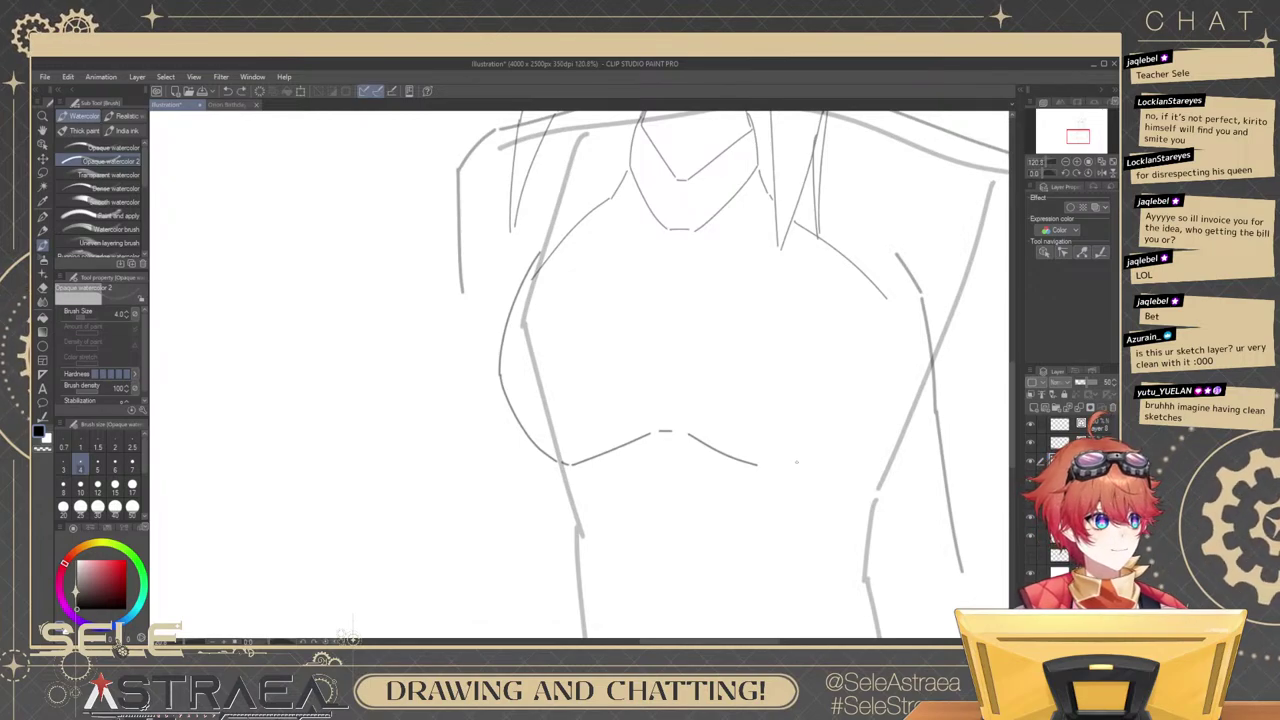
pyautogui.moveTo(767, 465); pyautogui.dragTo(852, 415)
pyautogui.hotkey('ctrl', 'z')
# Draw the right side curve of the bust, running down from the right chest line.
pyautogui.moveTo(853, 268); pyautogui.dragTo(859, 373)
pyautogui.hotkey('ctrl', 'z')
pyautogui.moveTo(844, 260)
pyautogui.mouseDown()
pyautogui.moveTo(872, 361)
pyautogui.moveTo(865, 304)
pyautogui.moveTo(868, 387)
pyautogui.mouseUp()
pyautogui.hotkey('ctrl', 'z')
pyautogui.hotkey('ctrl', 'z')
pyautogui.moveTo(841, 256)
pyautogui.mouseDown()
pyautogui.moveTo(873, 368)
pyautogui.moveTo(851, 426)
pyautogui.moveTo(787, 467)
pyautogui.mouseUp()
pyautogui.keyDown('ctrl'); pyautogui.click(852, 419); pyautogui.keyUp('ctrl')
pyautogui.press('Delete')
pyautogui.hotkey('ctrl', 'z')
# Draw the lower right bust curve inward to the underside and remove the old short underside stroke right of the centre.
pyautogui.moveTo(873, 372)
pyautogui.mouseDown()
pyautogui.moveTo(773, 469)
pyautogui.moveTo(822, 447)
pyautogui.moveTo(781, 470)
pyautogui.mouseUp()
pyautogui.hotkey('ctrl', 'z')
pyautogui.hotkey('ctrl', 'z')
pyautogui.moveTo(876, 378); pyautogui.dragTo(780, 470)
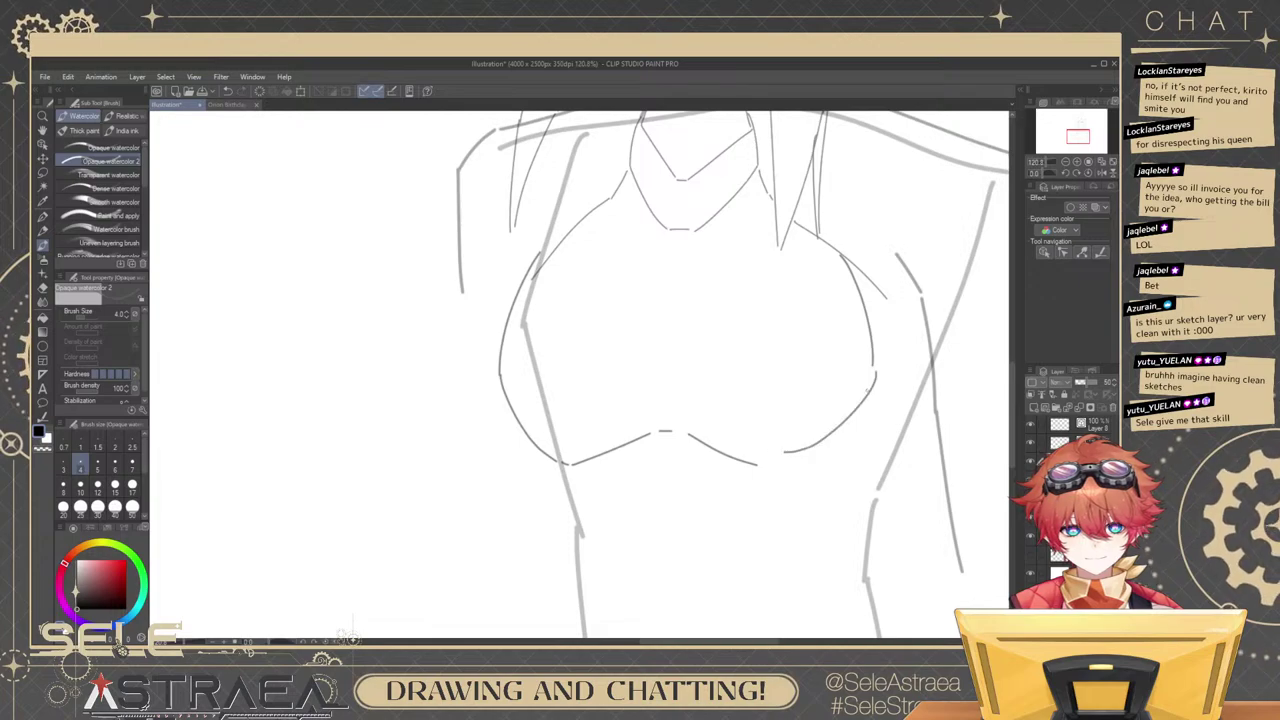
pyautogui.hotkey('ctrl', 'z')
pyautogui.moveTo(874, 382)
pyautogui.mouseDown()
pyautogui.moveTo(807, 450)
pyautogui.moveTo(772, 474)
pyautogui.mouseUp()
pyautogui.hotkey('ctrl', 'z')
pyautogui.hotkey('ctrl', 'z')
pyautogui.hotkey('ctrl', 'z')
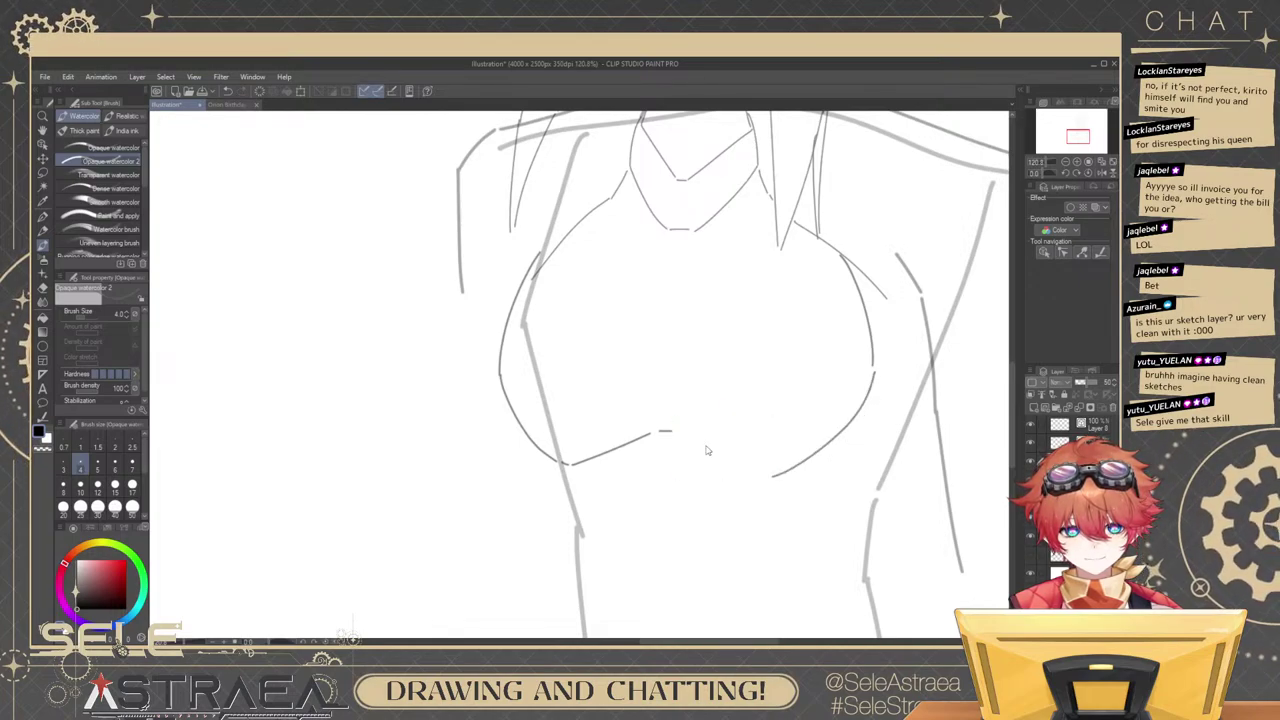
# Try new underside strokes between the centre dash and the lower right bust curve.
pyautogui.moveTo(684, 436); pyautogui.dragTo(758, 467)
pyautogui.hotkey('ctrl', 'z')
pyautogui.moveTo(680, 436)
pyautogui.mouseDown()
pyautogui.moveTo(801, 456)
pyautogui.moveTo(818, 315)
pyautogui.moveTo(840, 403)
pyautogui.mouseUp()
pyautogui.hotkey('ctrl', 'z')
pyautogui.hotkey('ctrl', 'z')
pyautogui.moveTo(754, 445); pyautogui.dragTo(781, 319)
pyautogui.moveTo(742, 364); pyautogui.dragTo(774, 438)
pyautogui.moveTo(774, 438)
pyautogui.mouseDown()
pyautogui.moveTo(780, 357)
pyautogui.moveTo(818, 244)
pyautogui.mouseUp()
pyautogui.hotkey('ctrl', 'z')
pyautogui.hotkey('ctrl', 'z')
# Draw the curved underside stroke from the centre dash to the end of the lower right bust curve.
pyautogui.moveTo(655, 322)
pyautogui.mouseDown()
pyautogui.moveTo(739, 429)
pyautogui.moveTo(702, 403)
pyautogui.moveTo(748, 424)
pyautogui.mouseUp()
pyautogui.hotkey('ctrl', 'z')
pyautogui.hotkey('ctrl', 'z')
pyautogui.hotkey('ctrl', 'z')
pyautogui.moveTo(650, 320)
pyautogui.mouseDown()
pyautogui.moveTo(683, 379)
pyautogui.moveTo(752, 427)
pyautogui.mouseUp()
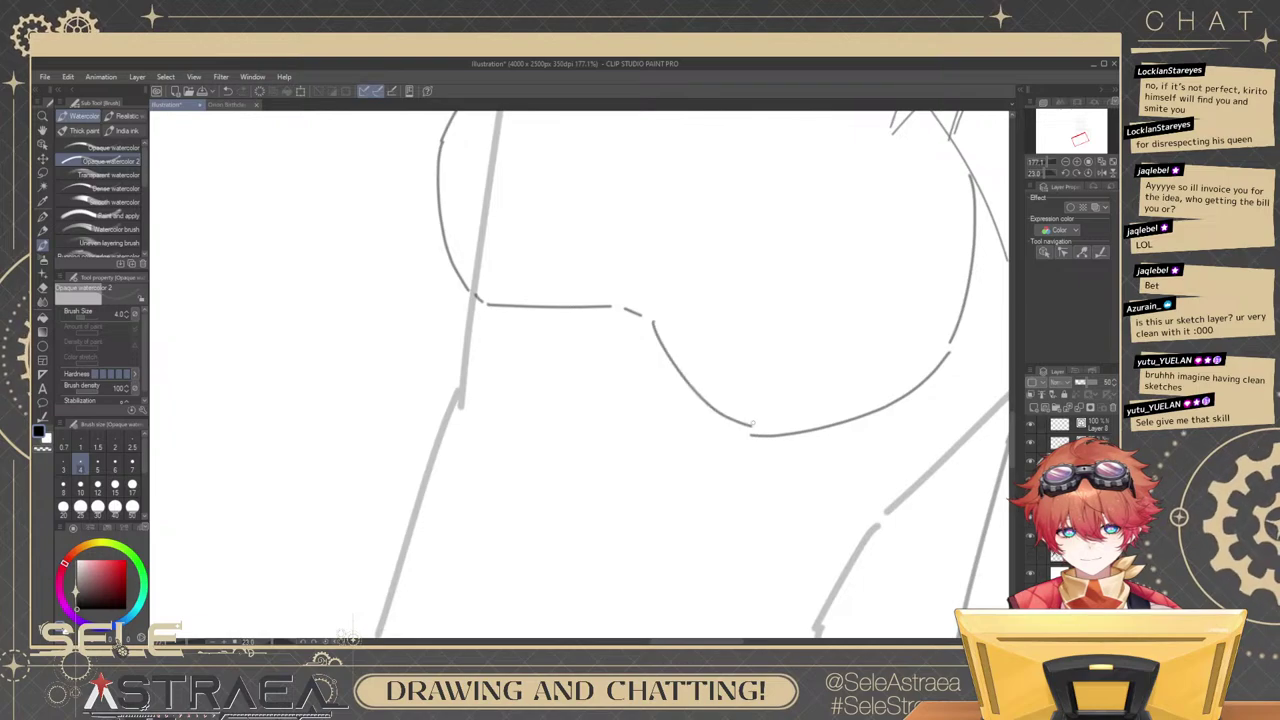
pyautogui.hotkey('ctrl', 'z')
pyautogui.moveTo(648, 322)
pyautogui.mouseDown()
pyautogui.moveTo(748, 428)
pyautogui.moveTo(650, 333)
pyautogui.moveTo(736, 430)
pyautogui.mouseUp()
pyautogui.hotkey('ctrl', 'z')
pyautogui.hotkey('ctrl', 'z')
pyautogui.hotkey('ctrl', 'z')
pyautogui.moveTo(648, 322)
pyautogui.mouseDown()
pyautogui.moveTo(671, 372)
pyautogui.moveTo(740, 428)
pyautogui.mouseUp()
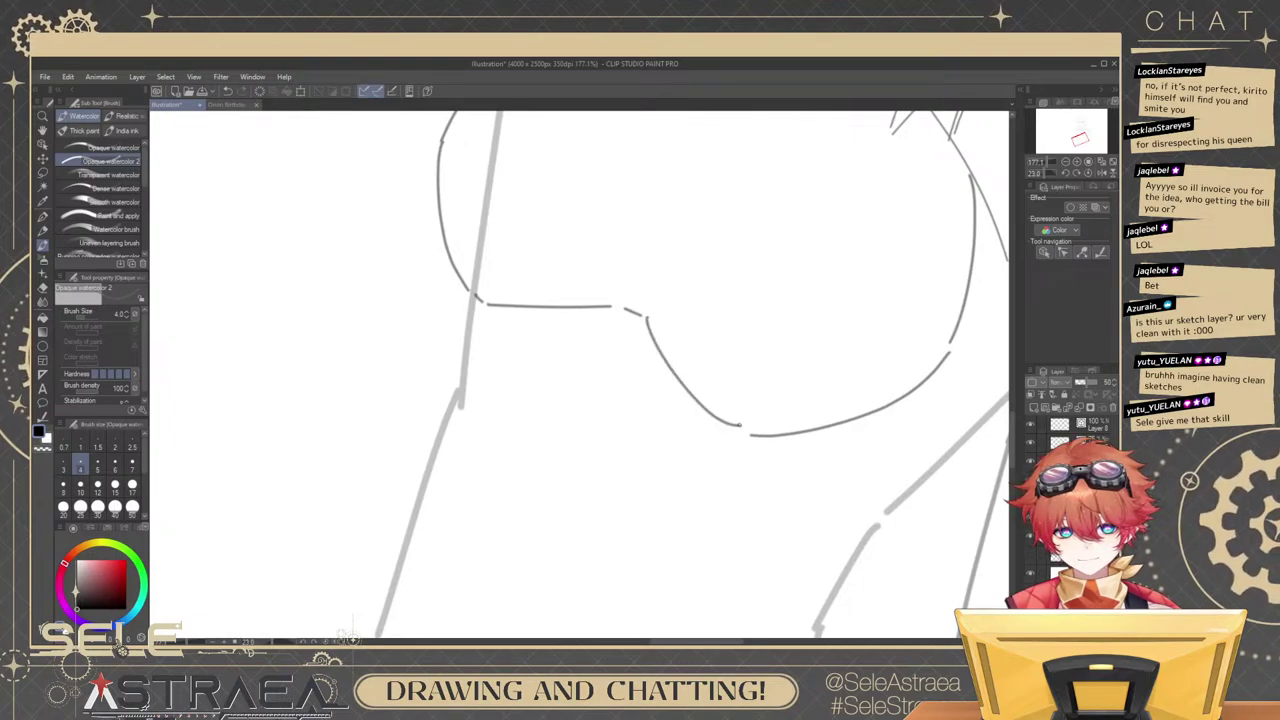
pyautogui.hotkey('ctrl', 'z')
pyautogui.moveTo(646, 320); pyautogui.dragTo(738, 428)
pyautogui.scroll(-4, 780, 288)
pyautogui.scroll(5, 818, 289)
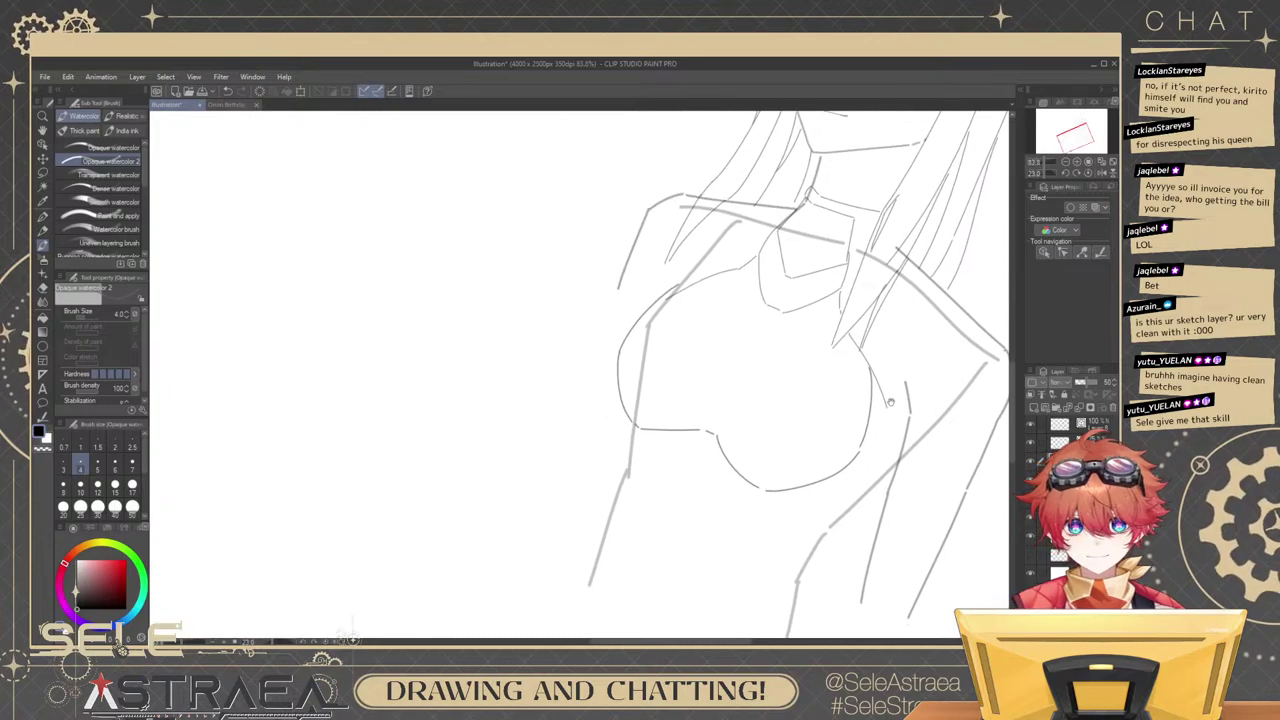
# Examine the bust outline's proportions against the shoulders, arms and face with the canvas upright.
pyautogui.click(1091, 173)
pyautogui.hscroll(4, 858, 383)
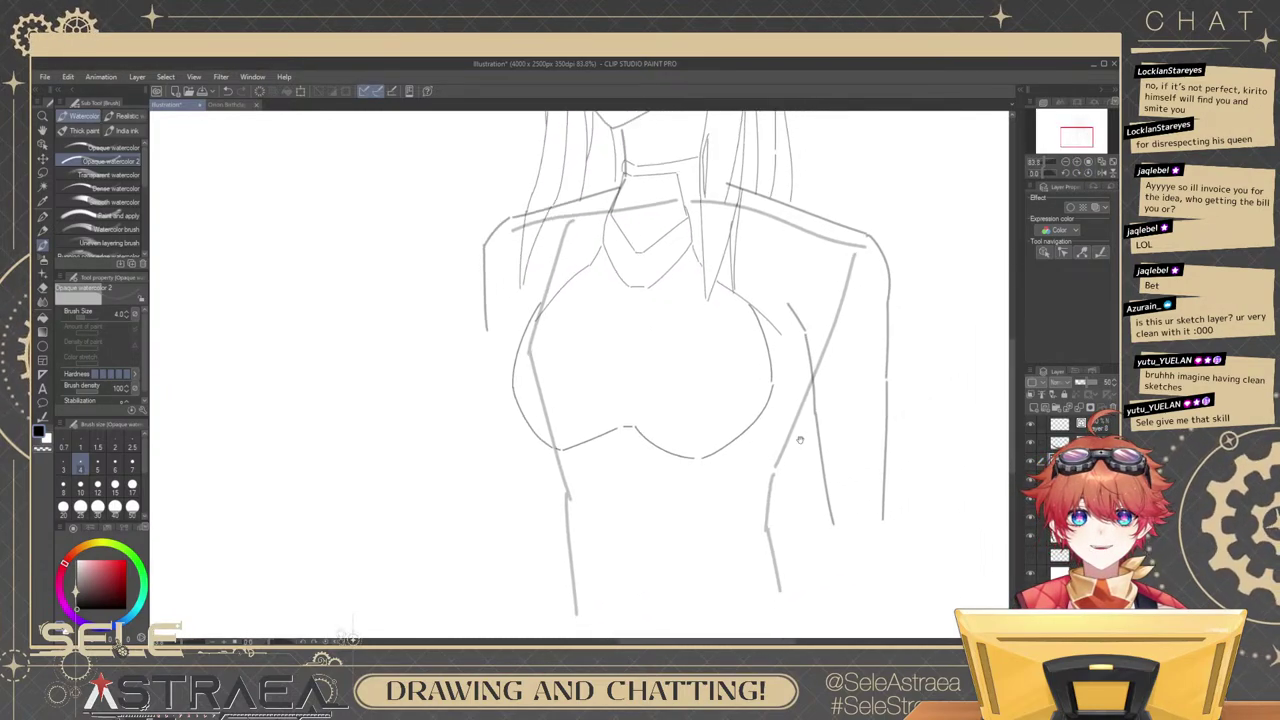
pyautogui.scroll(2, 849, 409)
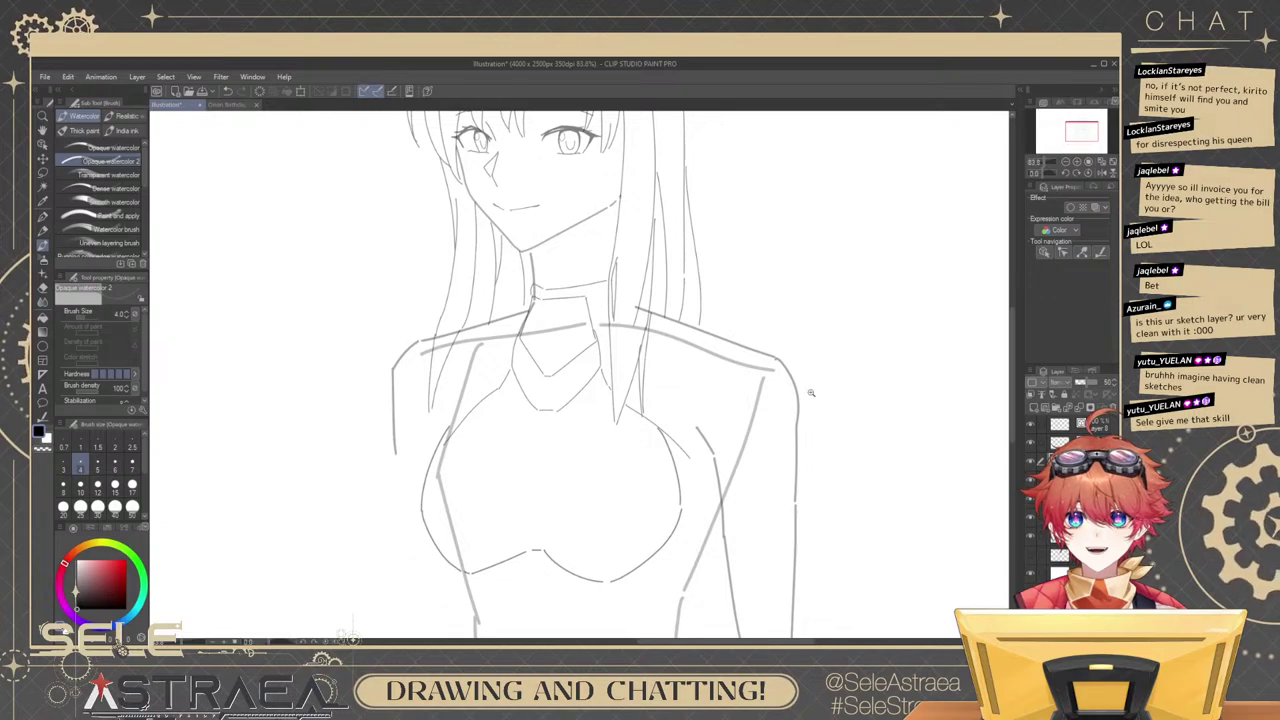
pyautogui.scroll(3, 852, 411)
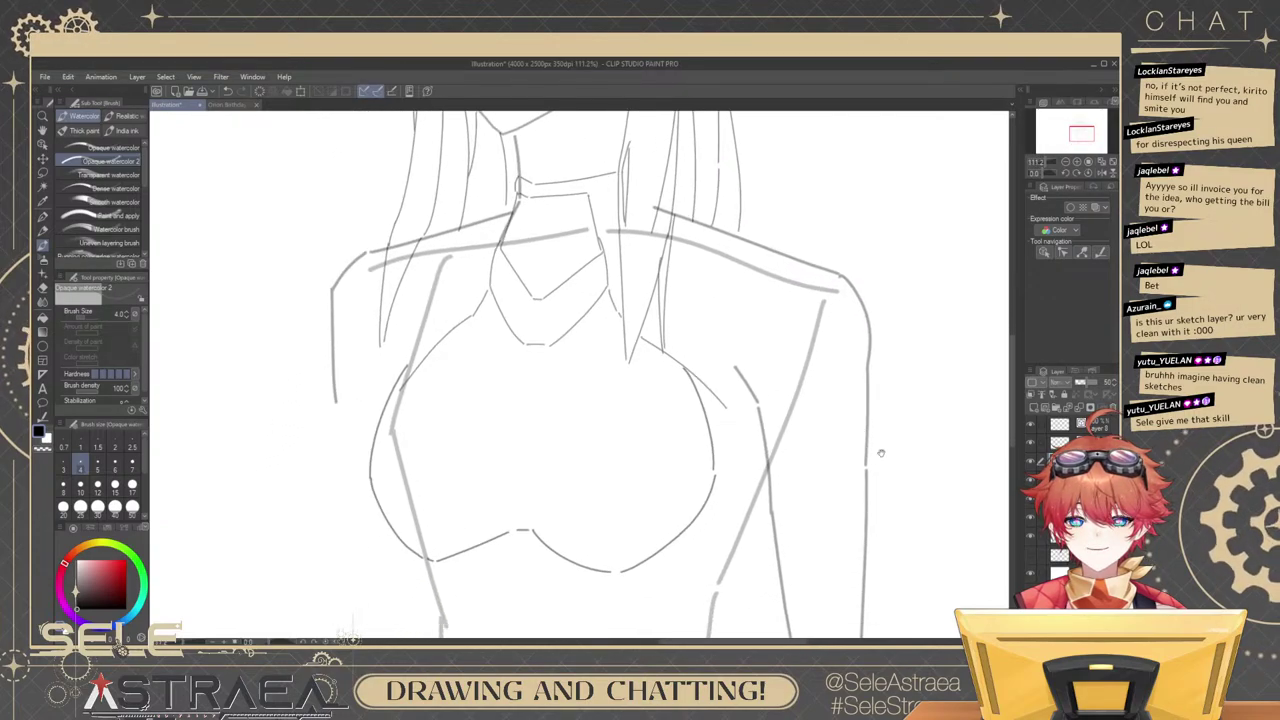
pyautogui.moveTo(881, 453)
pyautogui.mouseDown()
pyautogui.moveTo(829, 360)
pyautogui.moveTo(849, 423)
pyautogui.mouseUp()
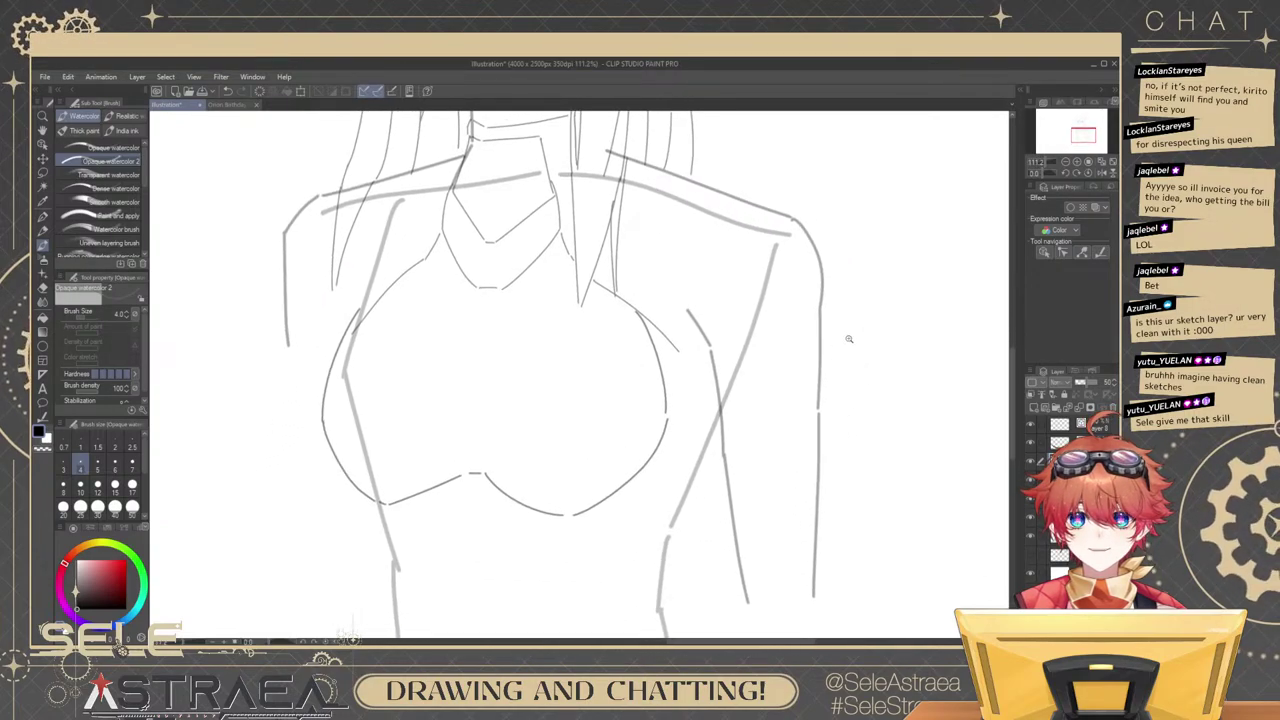
pyautogui.scroll(-4, 849, 339)
pyautogui.moveTo(838, 309); pyautogui.dragTo(866, 383)
pyautogui.moveTo(790, 405); pyautogui.dragTo(878, 320)
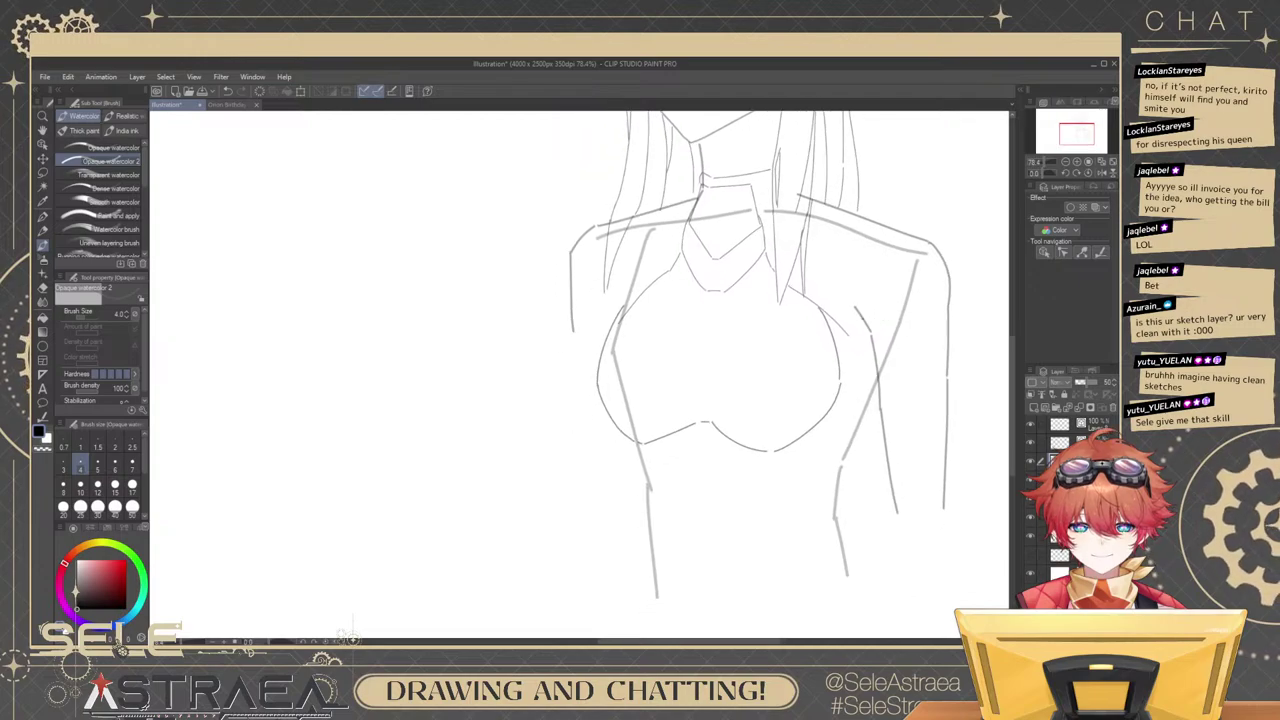
# Stretch the right side stroke of the bust slightly so its end closes up with the lower right curve.
pyautogui.scroll(3, 857, 335)
pyautogui.scroll(5, 836, 413)
pyautogui.keyDown('ctrl'); pyautogui.click(829, 382); pyautogui.keyUp('ctrl')
pyautogui.moveTo(842, 400)
pyautogui.mouseDown()
pyautogui.moveTo(849, 411)
pyautogui.moveTo(847, 400)
pyautogui.mouseUp()
pyautogui.keyDown('ctrl'); pyautogui.click(836, 383); pyautogui.keyUp('ctrl')
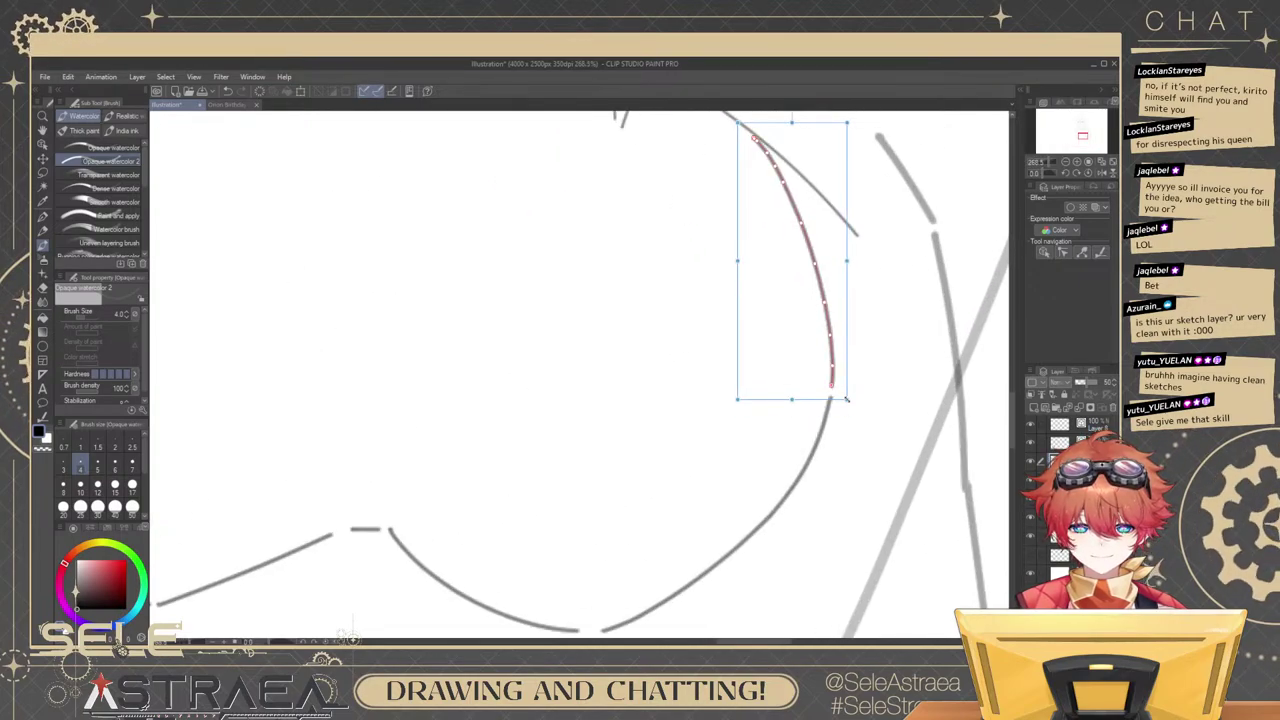
pyautogui.scroll(-3, 848, 390)
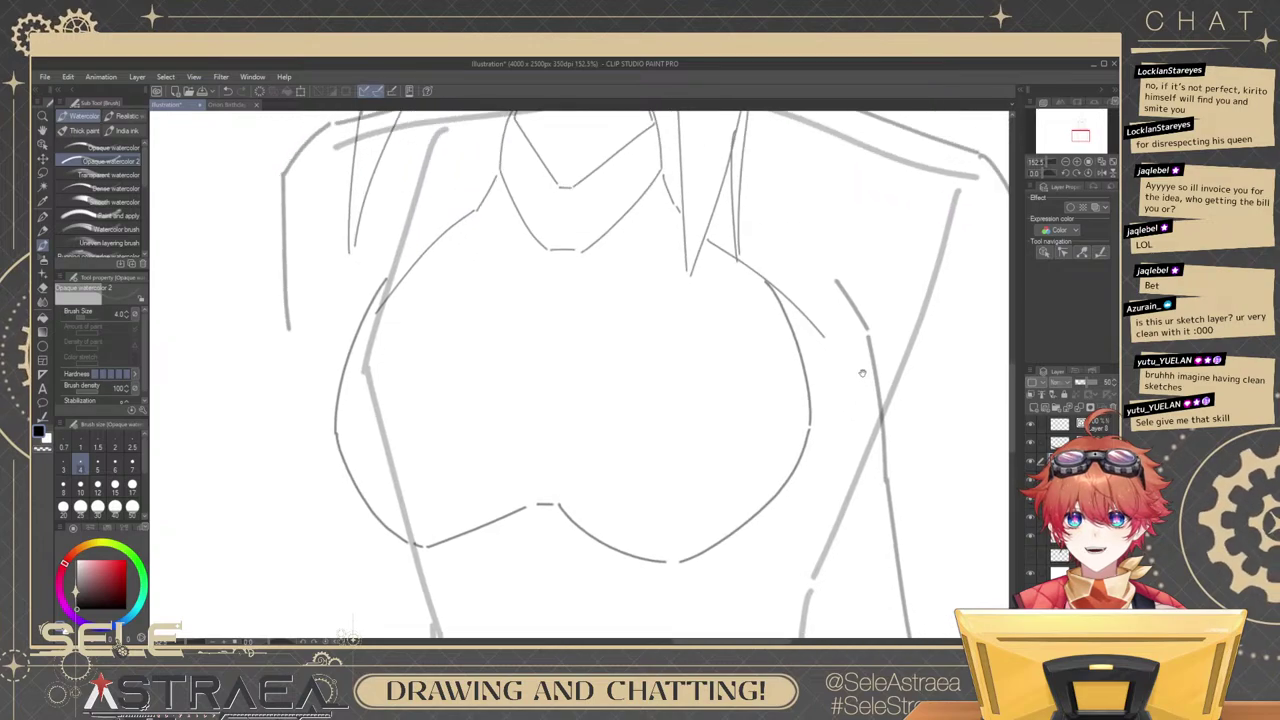
pyautogui.scroll(-4, 862, 373)
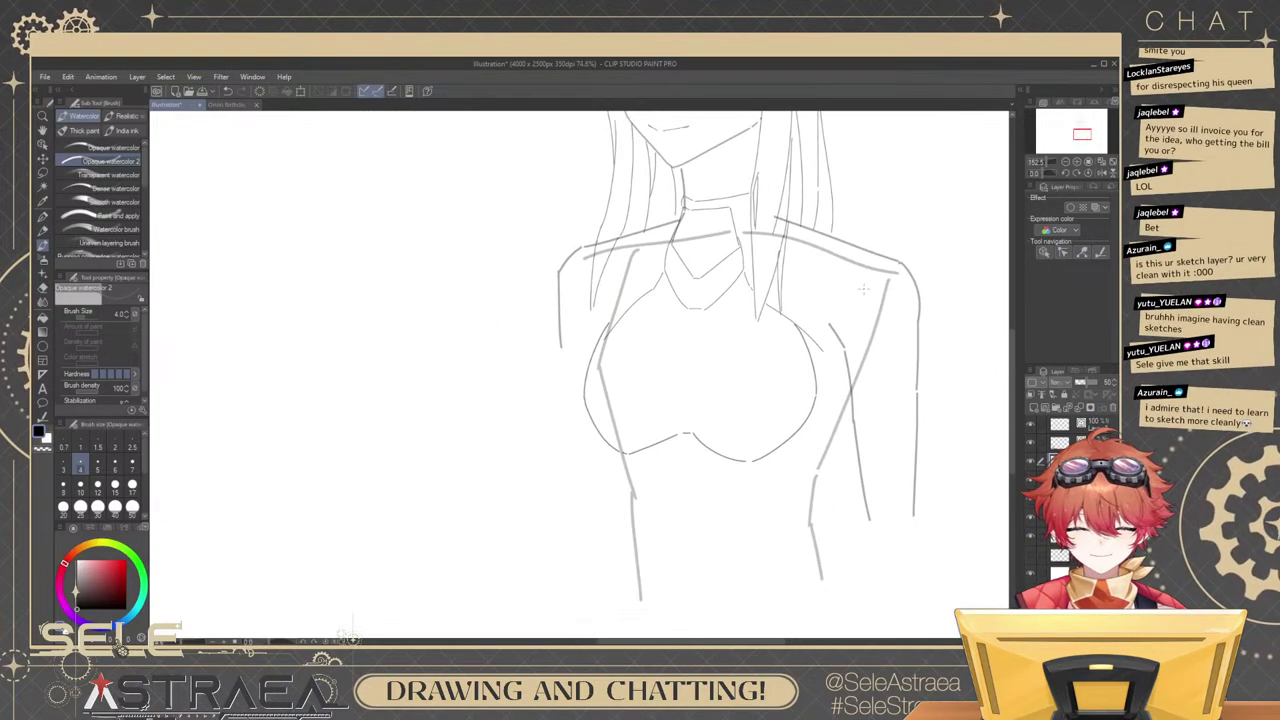
# Select the outer left stroke of the bust, adjust its shape slightly, and deselect it.
pyautogui.moveTo(668, 402); pyautogui.dragTo(720, 360)
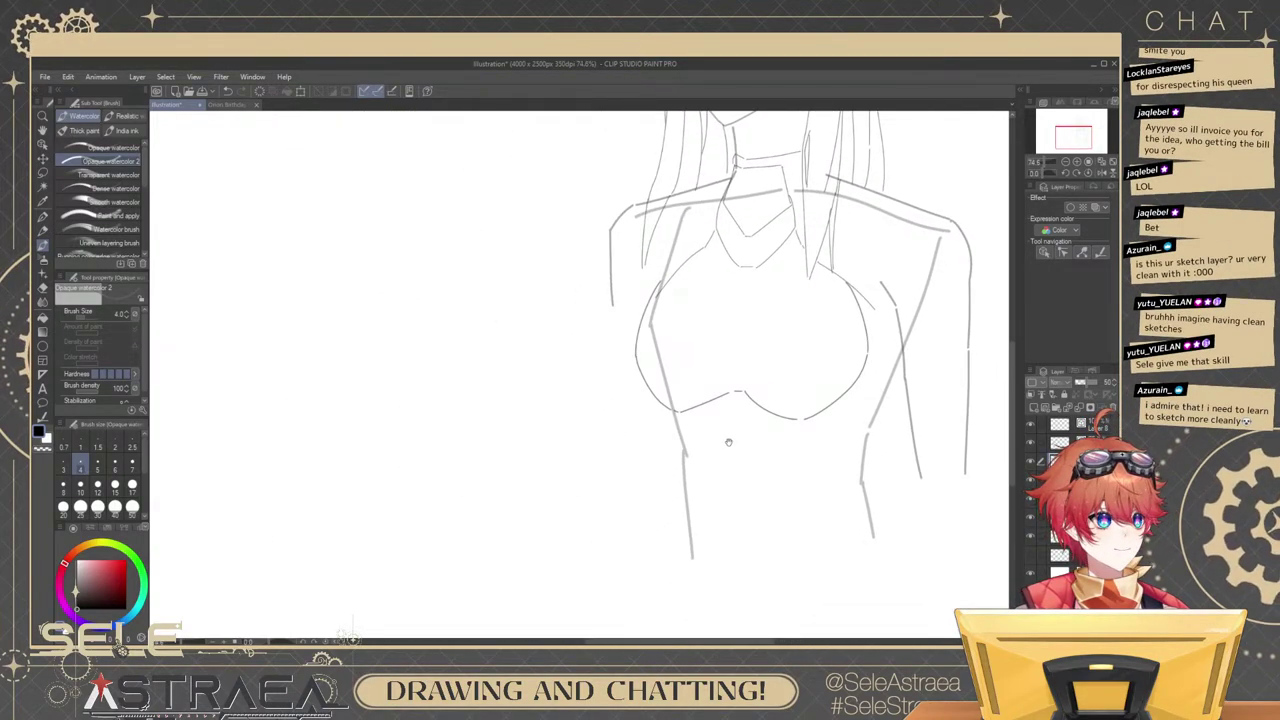
pyautogui.scroll(-1, 728, 442)
pyautogui.scroll(4, 797, 343)
pyautogui.keyDown('ctrl'); pyautogui.click(746, 403); pyautogui.keyUp('ctrl')
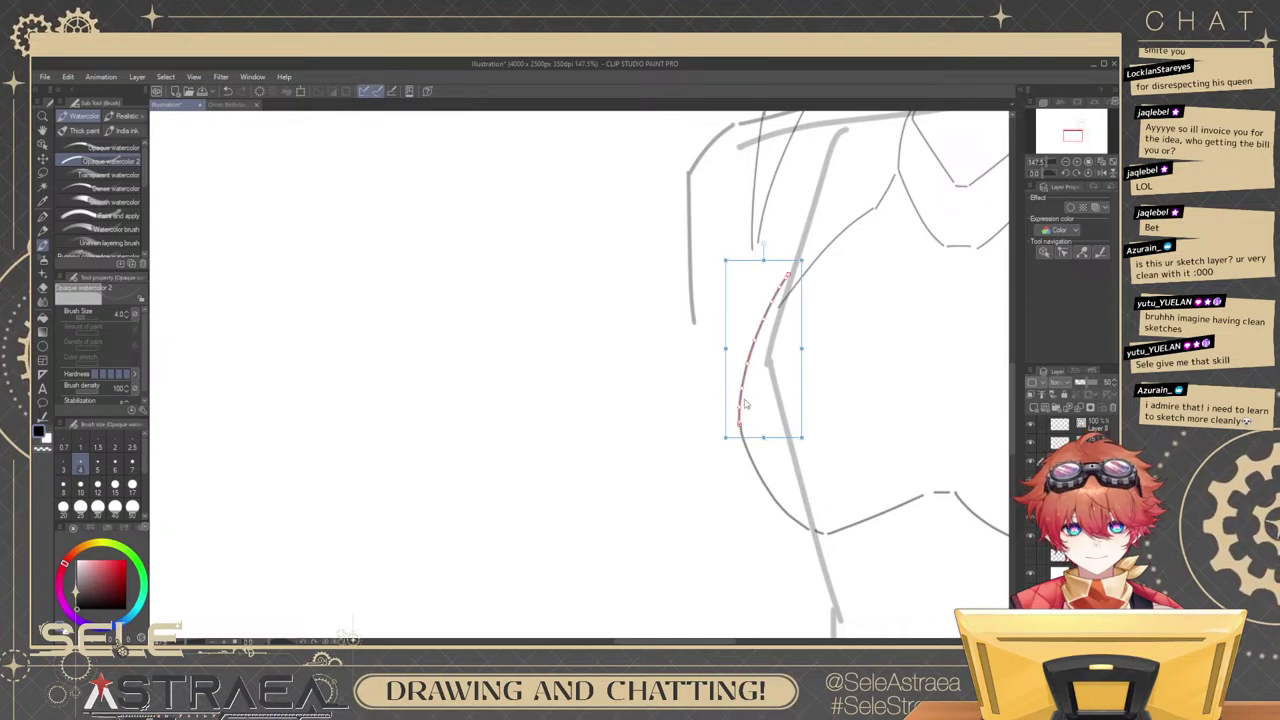
pyautogui.moveTo(804, 406); pyautogui.dragTo(806, 409)
pyautogui.hotkey('ctrl', 'd')
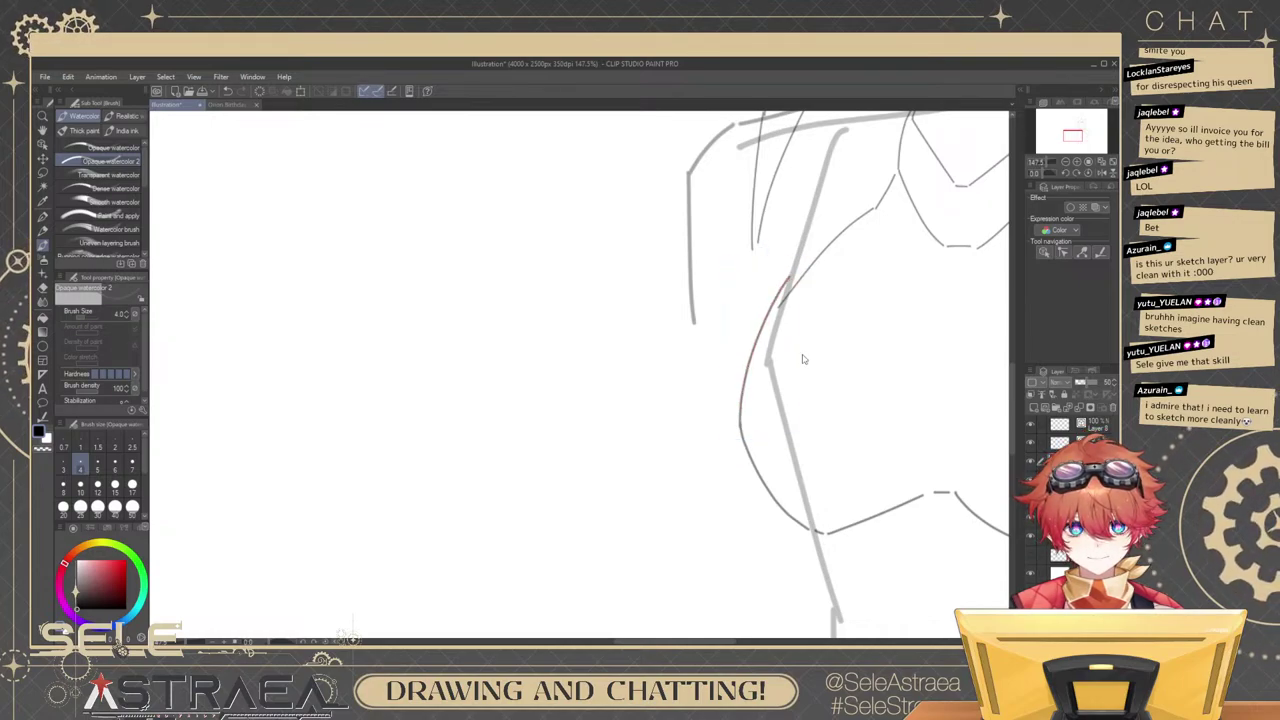
# Set the brush size to 3 and add a short stroke extending the left chest line to the bust's outer outline.
pyautogui.scroll(2, 794, 295)
pyautogui.click(63, 463)
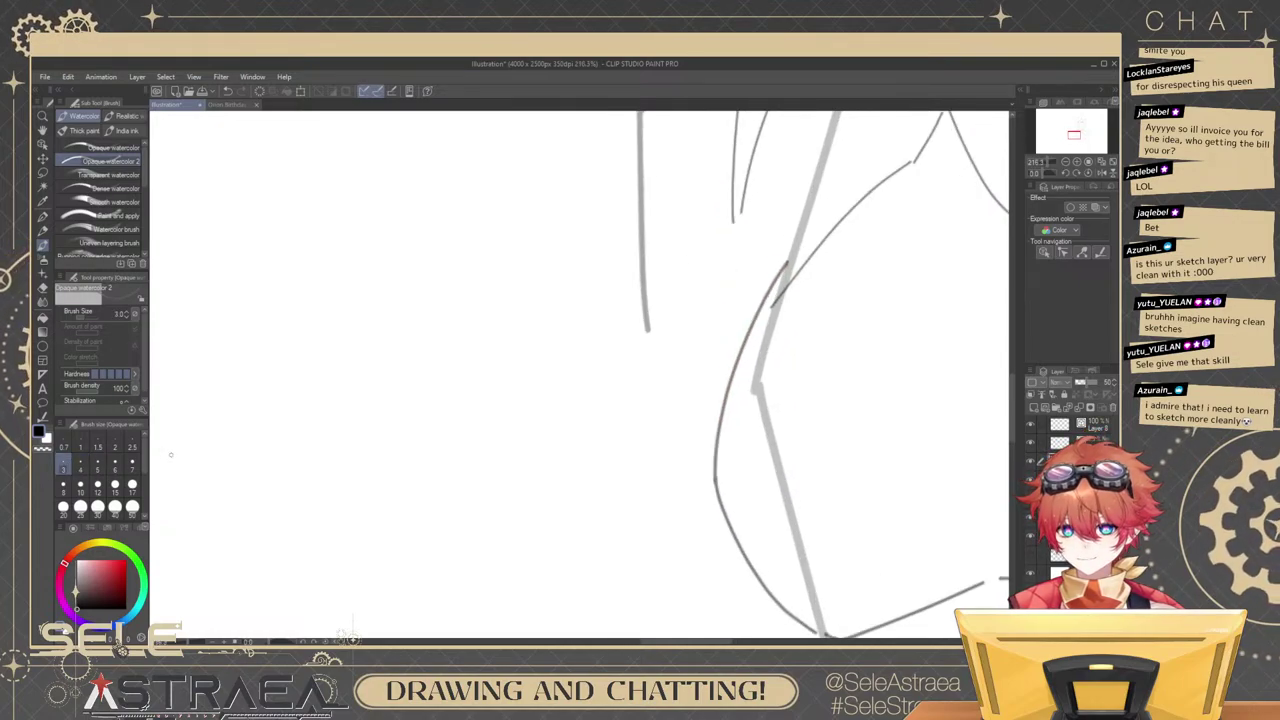
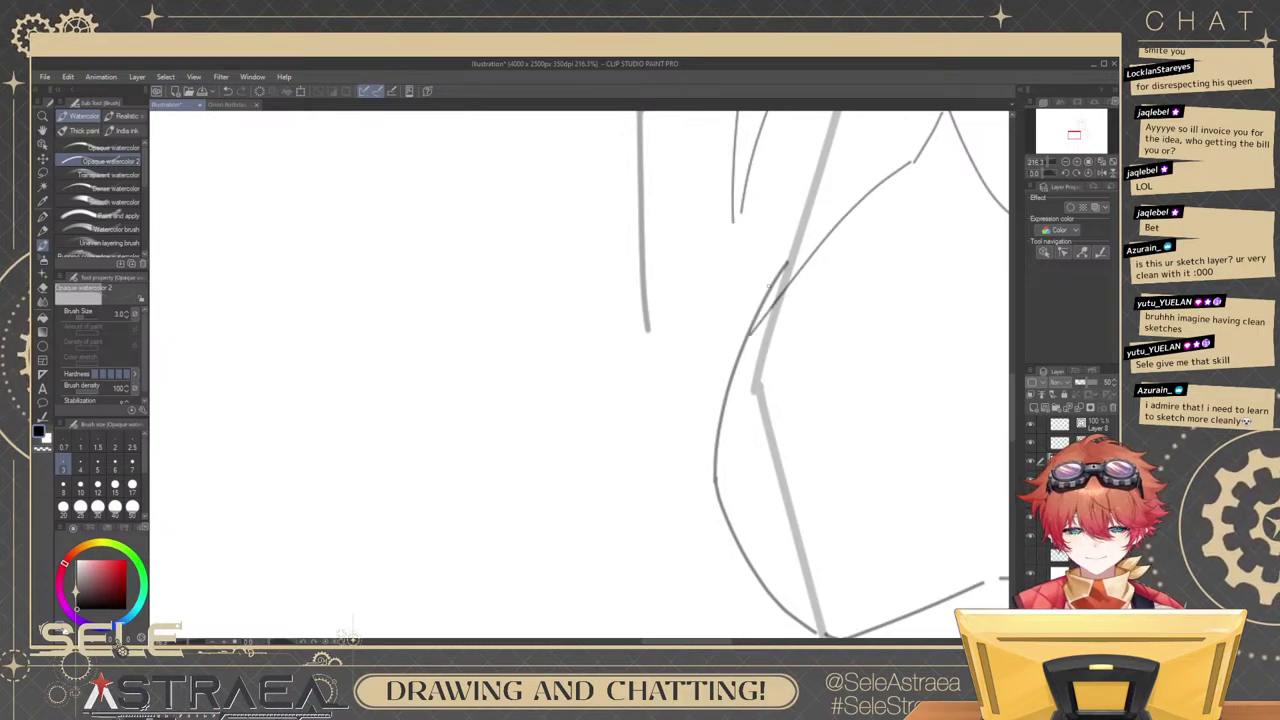
pyautogui.press('e')
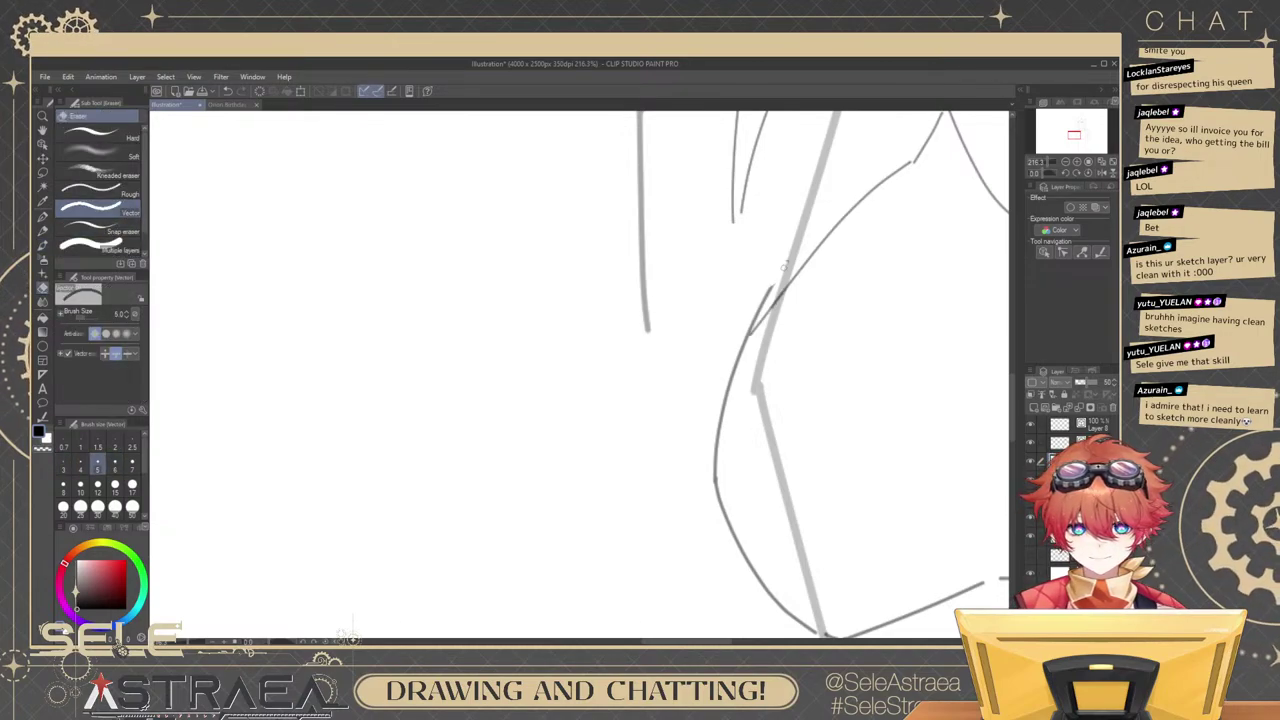
pyautogui.moveTo(785, 266); pyautogui.dragTo(787, 273)
pyautogui.hotkey('ctrl', 'z')
pyautogui.keyDown('ctrl'); pyautogui.click(753, 335); pyautogui.keyUp('ctrl')
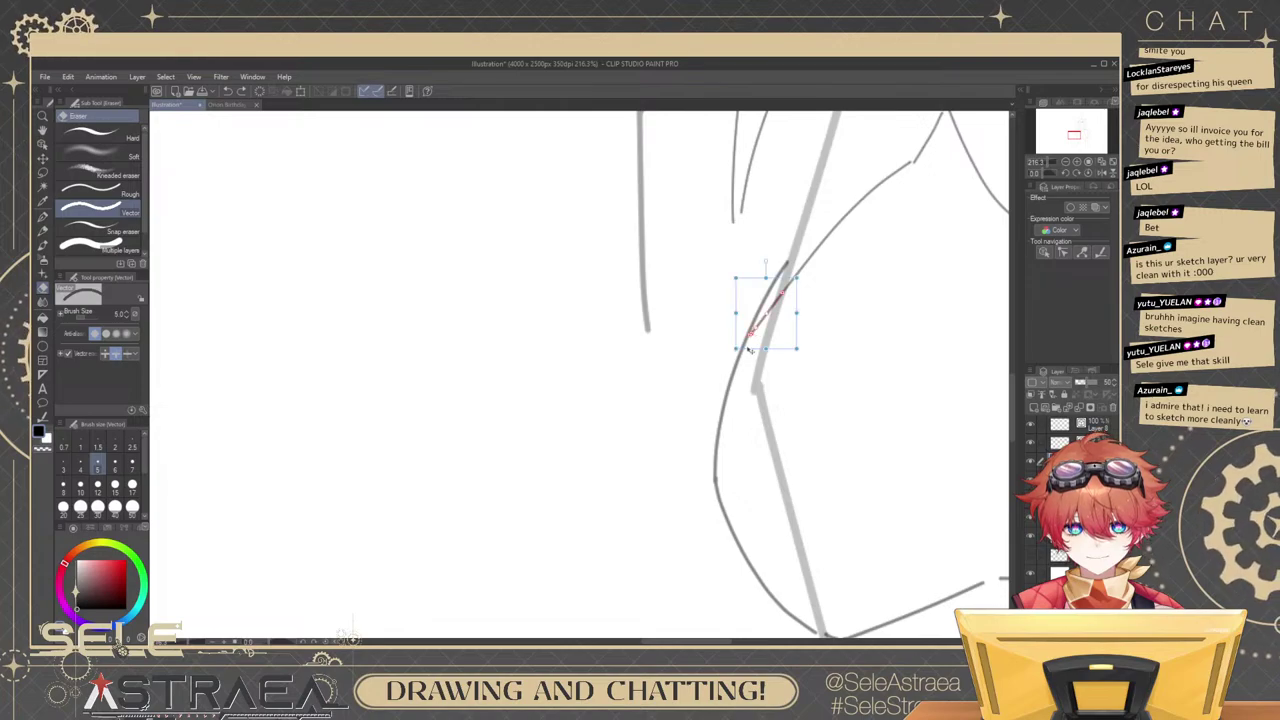
pyautogui.moveTo(752, 334); pyautogui.dragTo(747, 340)
# Stretch the short connecting stroke onto the left bust outline and erase the outline's overlapping tip with the vector eraser.
pyautogui.moveTo(786, 264); pyautogui.dragTo(782, 273)
pyautogui.hotkey('ctrl', 'z')
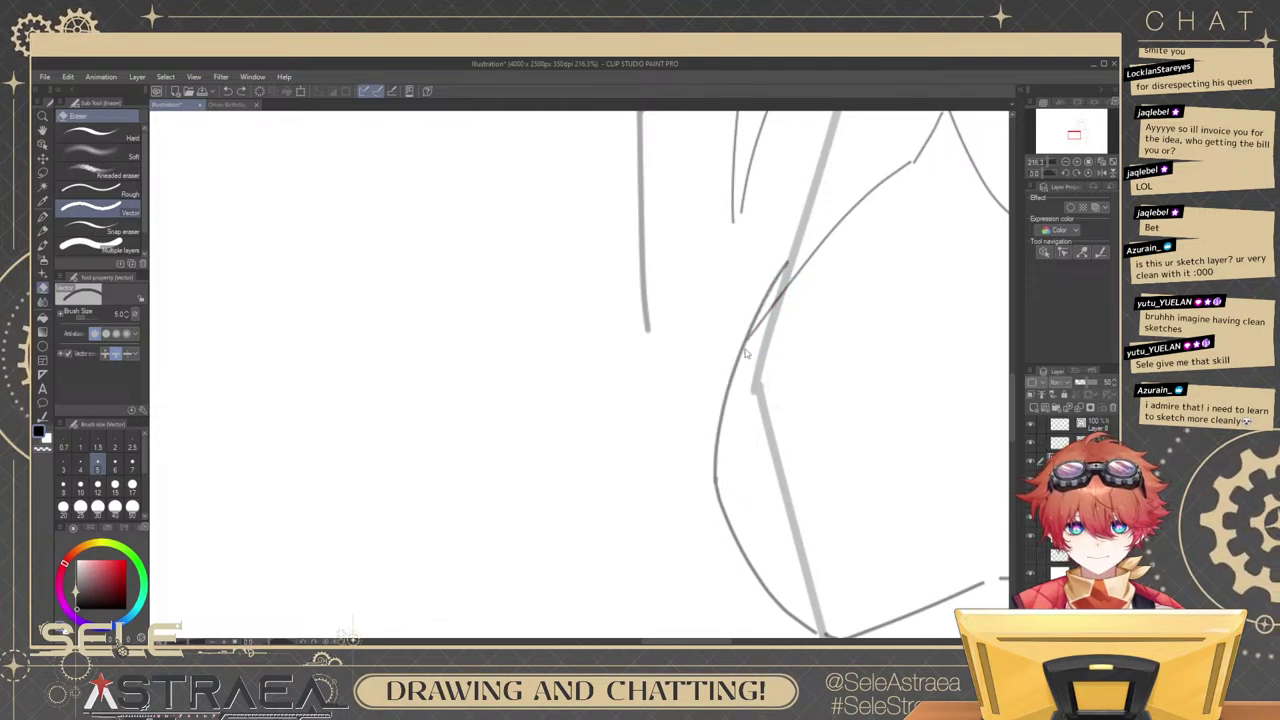
pyautogui.keyDown('ctrl'); pyautogui.click(757, 328); pyautogui.keyUp('ctrl')
pyautogui.moveTo(732, 355); pyautogui.dragTo(727, 358)
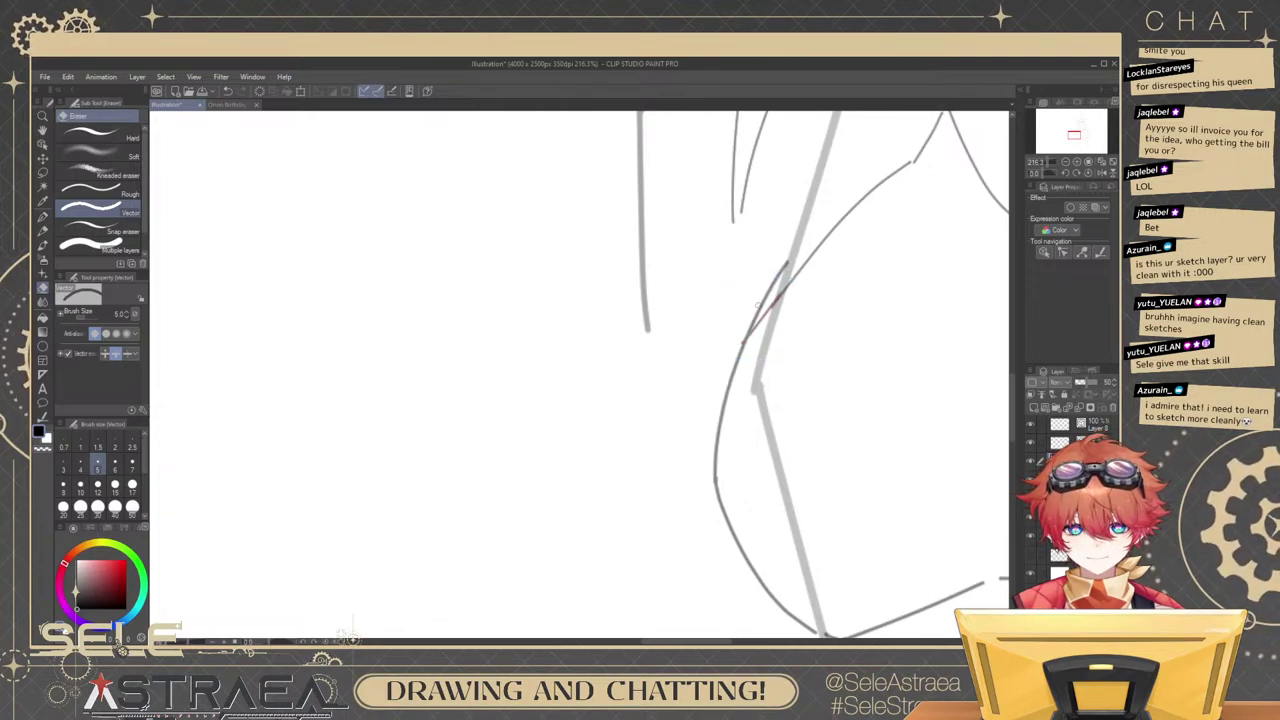
pyautogui.moveTo(786, 264); pyautogui.dragTo(809, 296)
pyautogui.press('b')
pyautogui.keyDown('ctrl'); pyautogui.click(804, 293); pyautogui.keyUp('ctrl')
pyautogui.moveTo(870, 248); pyautogui.dragTo(853, 212)
pyautogui.moveTo(904, 259); pyautogui.dragTo(847, 350)
# Draw a second line parallel to the left chest line, from the outer bust outline up to the neckpiece.
pyautogui.moveTo(740, 405); pyautogui.dragTo(810, 314)
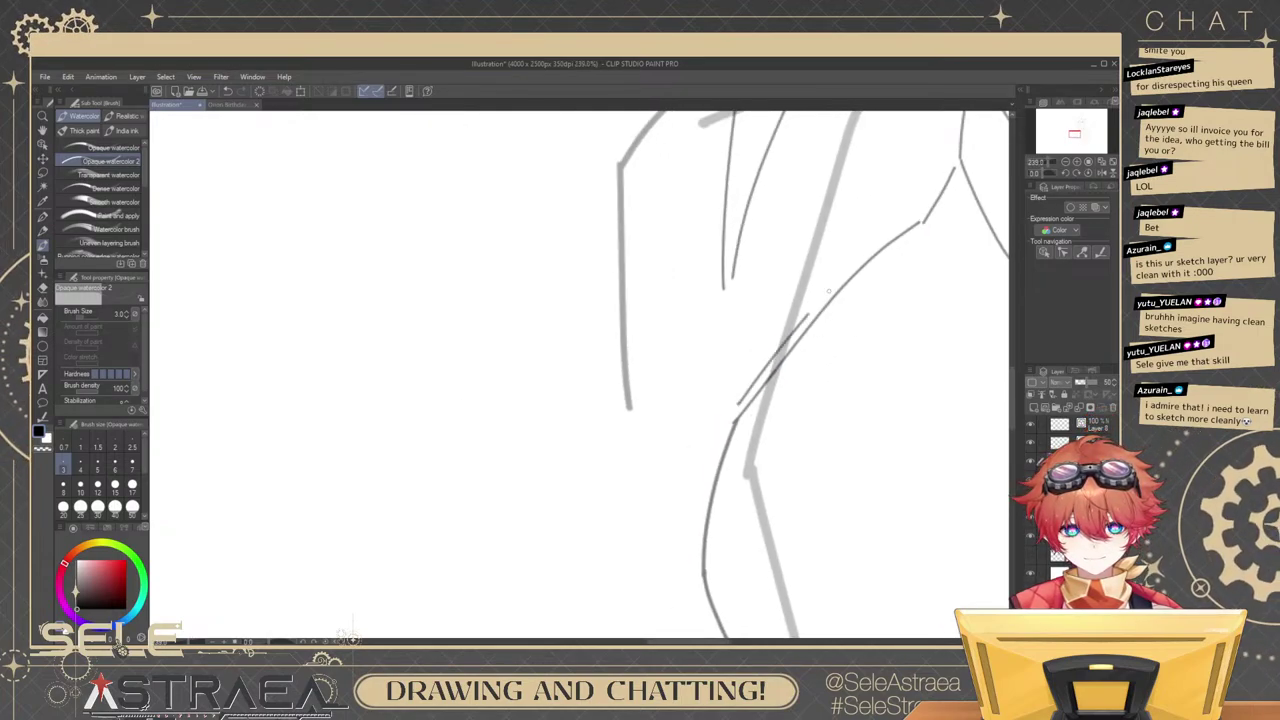
pyautogui.hotkey('ctrl', 'z')
pyautogui.moveTo(742, 404)
pyautogui.mouseDown()
pyautogui.moveTo(874, 238)
pyautogui.moveTo(923, 208)
pyautogui.moveTo(900, 242)
pyautogui.mouseUp()
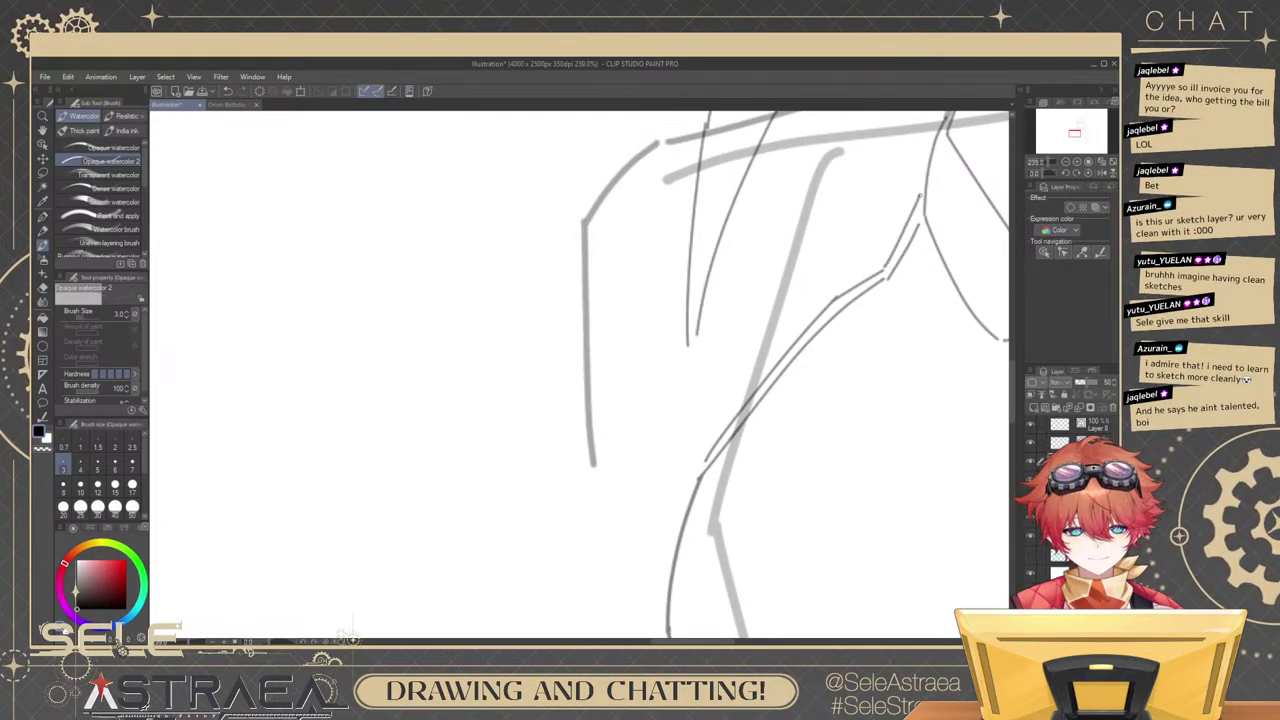
pyautogui.hotkey('ctrl', 'z')
pyautogui.moveTo(925, 194); pyautogui.dragTo(886, 271)
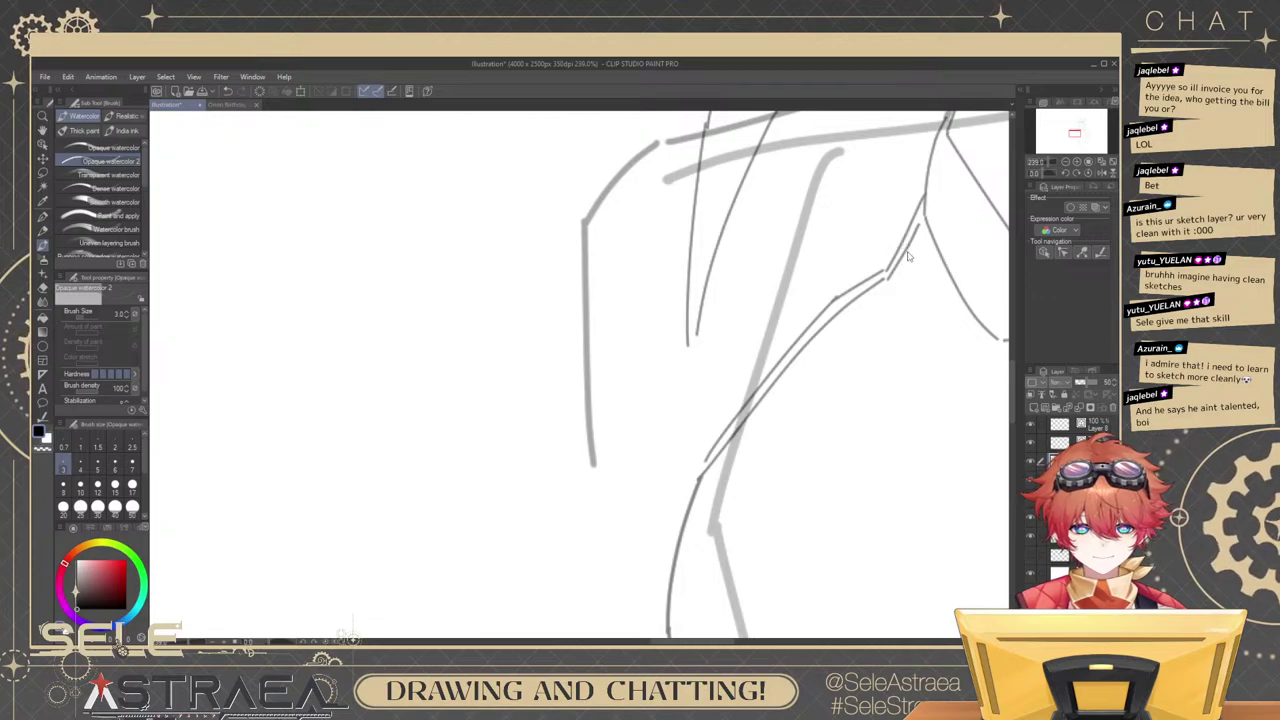
# Redraw the short inner line between the neckpiece and the left chest line so it meets the neckpiece edge.
pyautogui.hotkey('ctrl', 'z')
pyautogui.moveTo(922, 220); pyautogui.dragTo(887, 280)
pyautogui.hotkey('ctrl', 'z')
pyautogui.moveTo(923, 218); pyautogui.dragTo(890, 280)
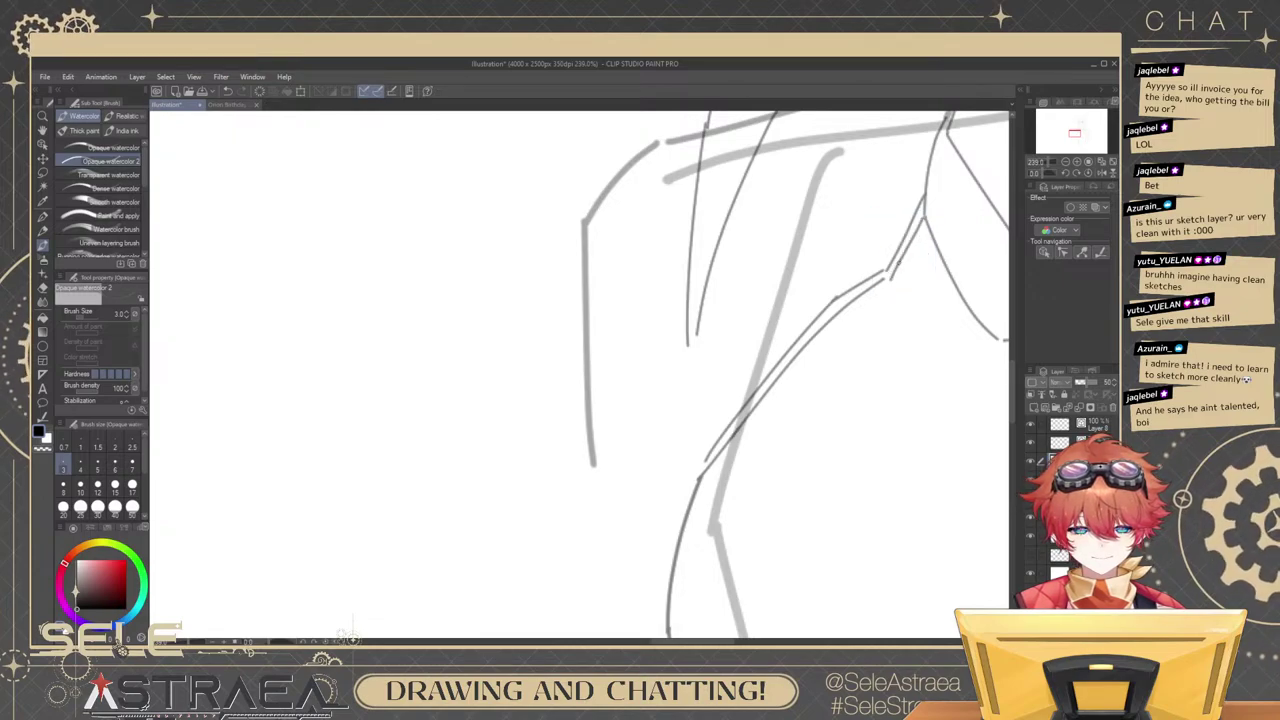
pyautogui.hotkey('ctrl', 'z')
pyautogui.moveTo(922, 221); pyautogui.dragTo(871, 320)
pyautogui.hotkey('ctrl', 'z')
pyautogui.scroll(-2, 926, 214)
pyautogui.scroll(-4, 925, 217)
pyautogui.scroll(4, 825, 296)
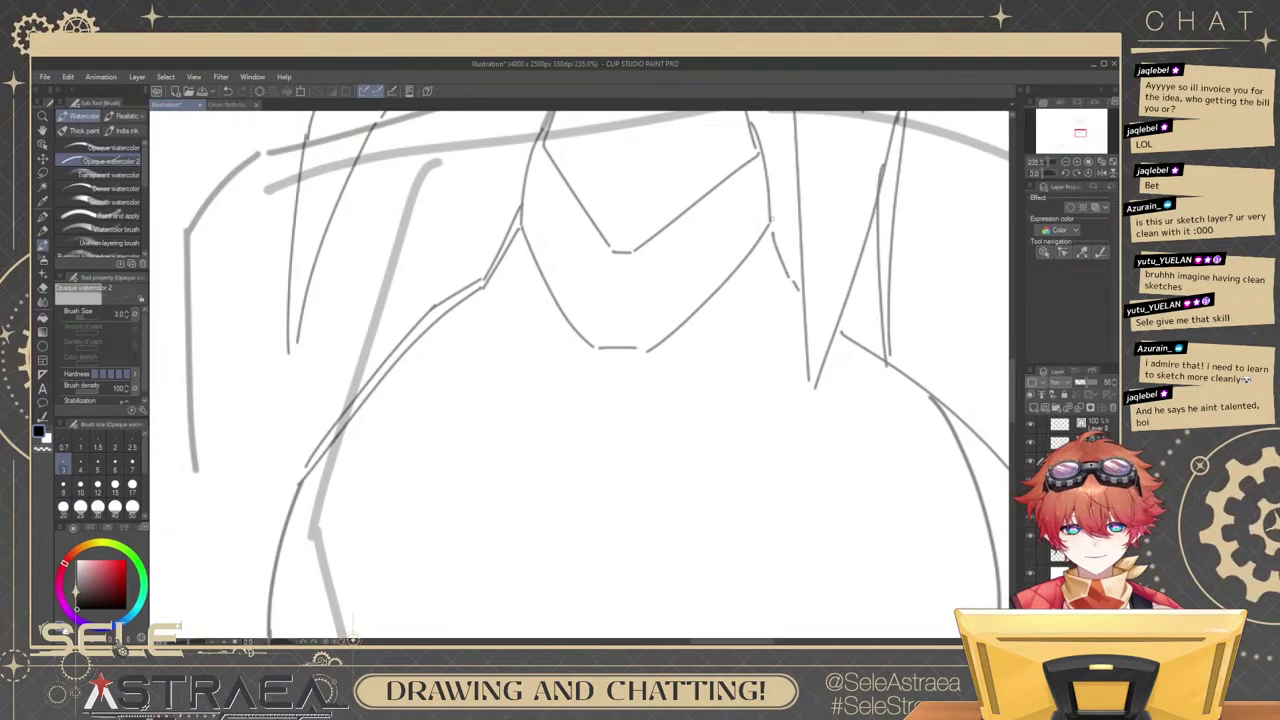
# Complete the short line running from the neckpiece's right edge down to the nearest hair lock.
pyautogui.moveTo(788, 277); pyautogui.dragTo(804, 299)
pyautogui.hotkey('ctrl', 'z')
pyautogui.hotkey('ctrl', 'z')
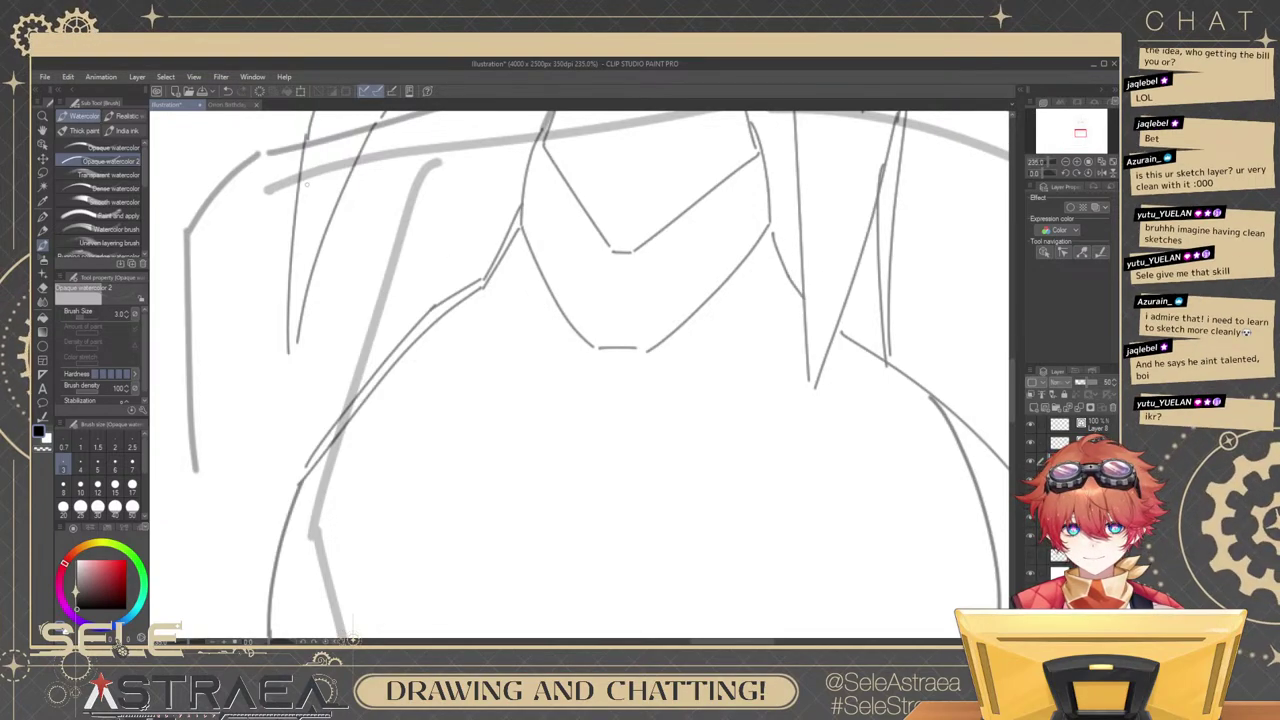
# Examine the finished Orion Birthday Art illustration up close, look through its layers, and return to the girl sketch.
pyautogui.click(228, 104)
pyautogui.moveTo(960, 412); pyautogui.dragTo(826, 266)
pyautogui.scroll(-5, 915, 268)
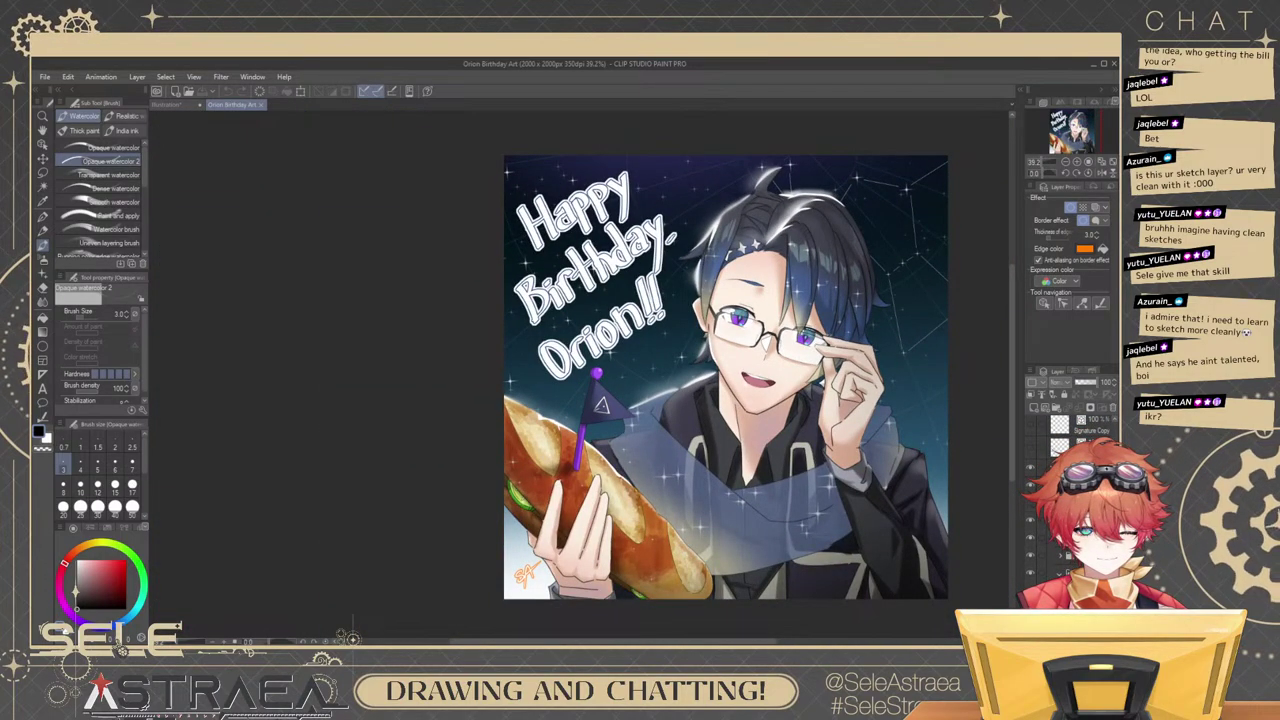
pyautogui.click(1086, 424)
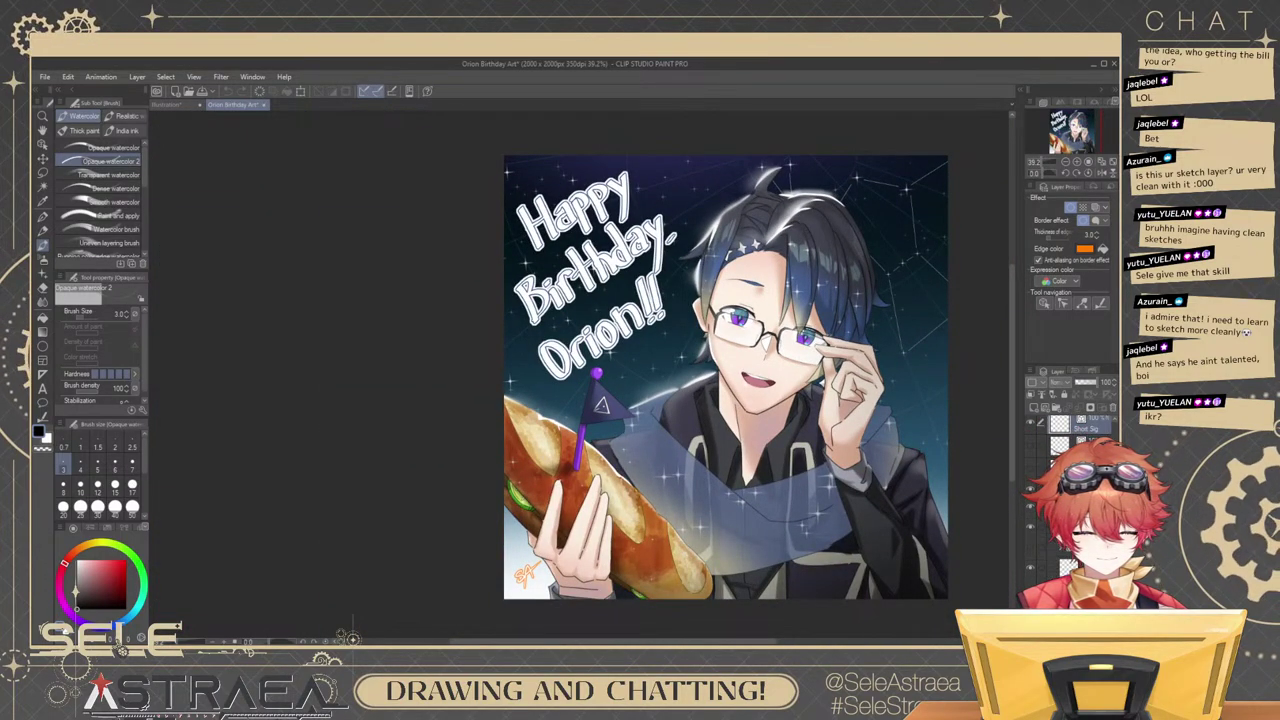
pyautogui.click(1033, 511)
pyautogui.click(1033, 511)
pyautogui.moveTo(937, 513); pyautogui.dragTo(944, 605)
pyautogui.scroll(3, 852, 477)
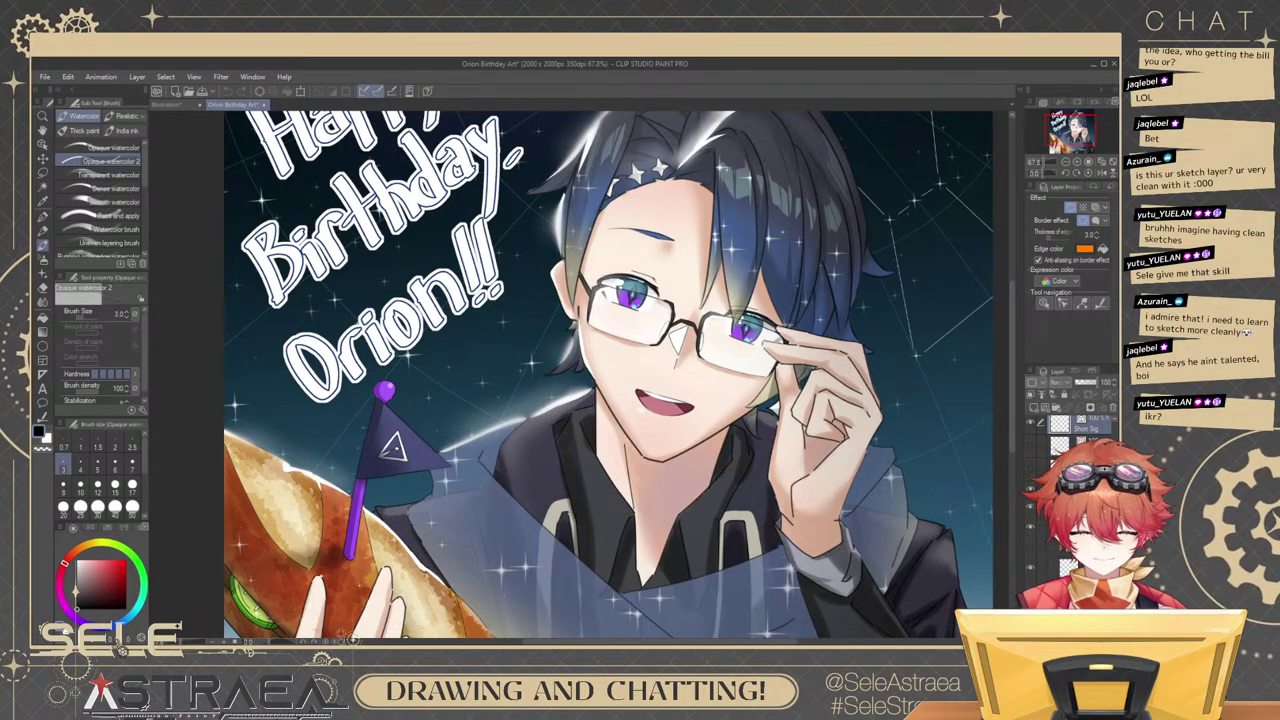
pyautogui.click(1086, 505)
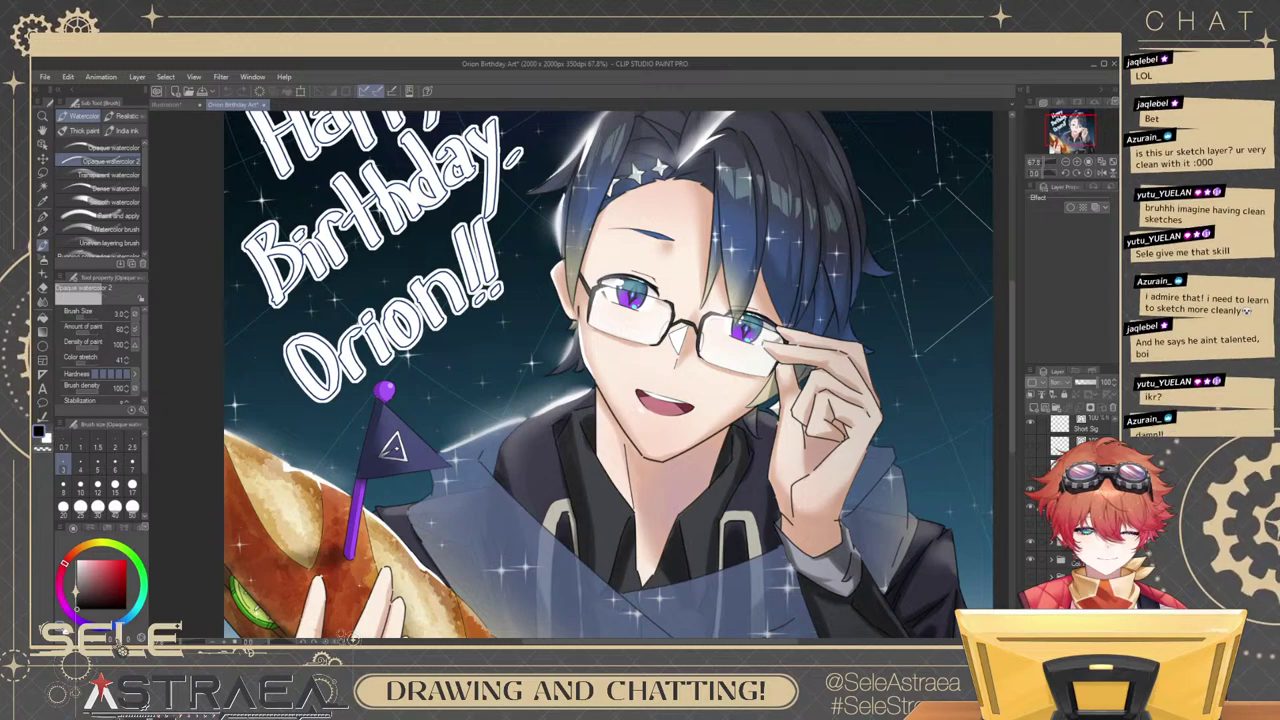
pyautogui.click(190, 104)
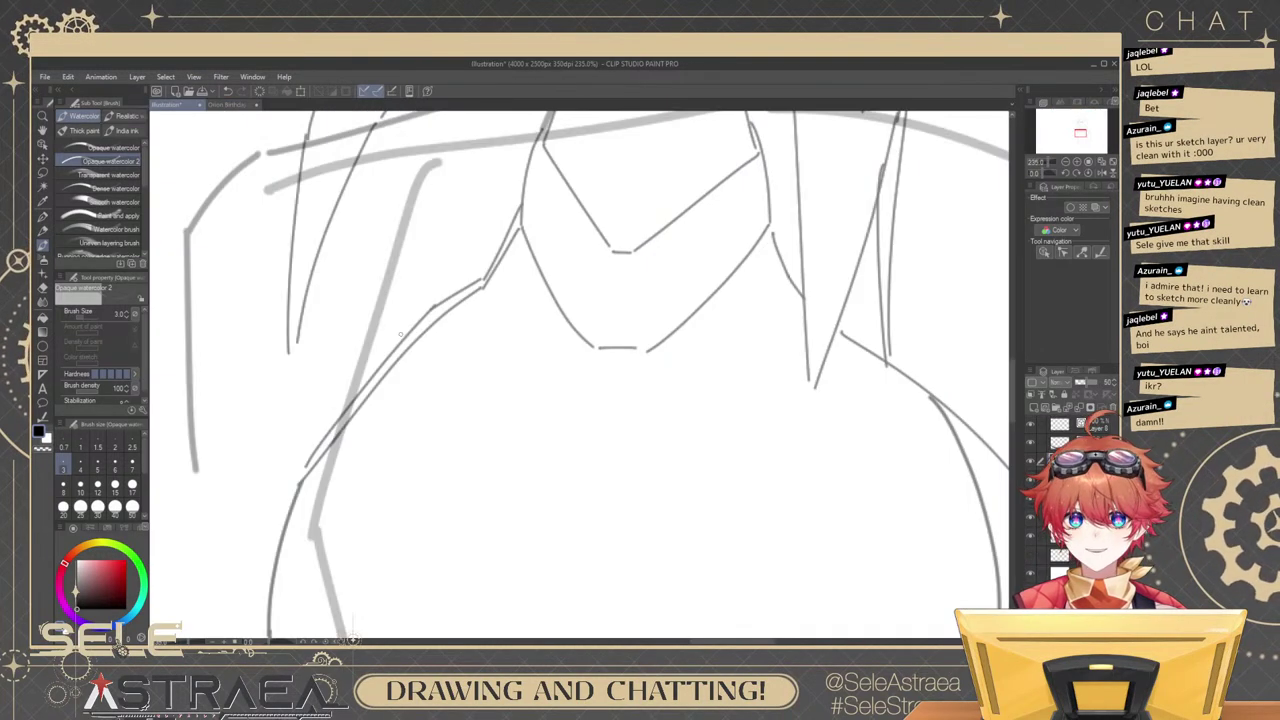
# View the Orion Birthday Art illustration again with the whole picture fitted in the window, and go back to the sketch.
pyautogui.click(240, 104)
pyautogui.moveTo(559, 324); pyautogui.dragTo(559, 350)
pyautogui.scroll(-4, 742, 325)
pyautogui.scroll(2, 742, 325)
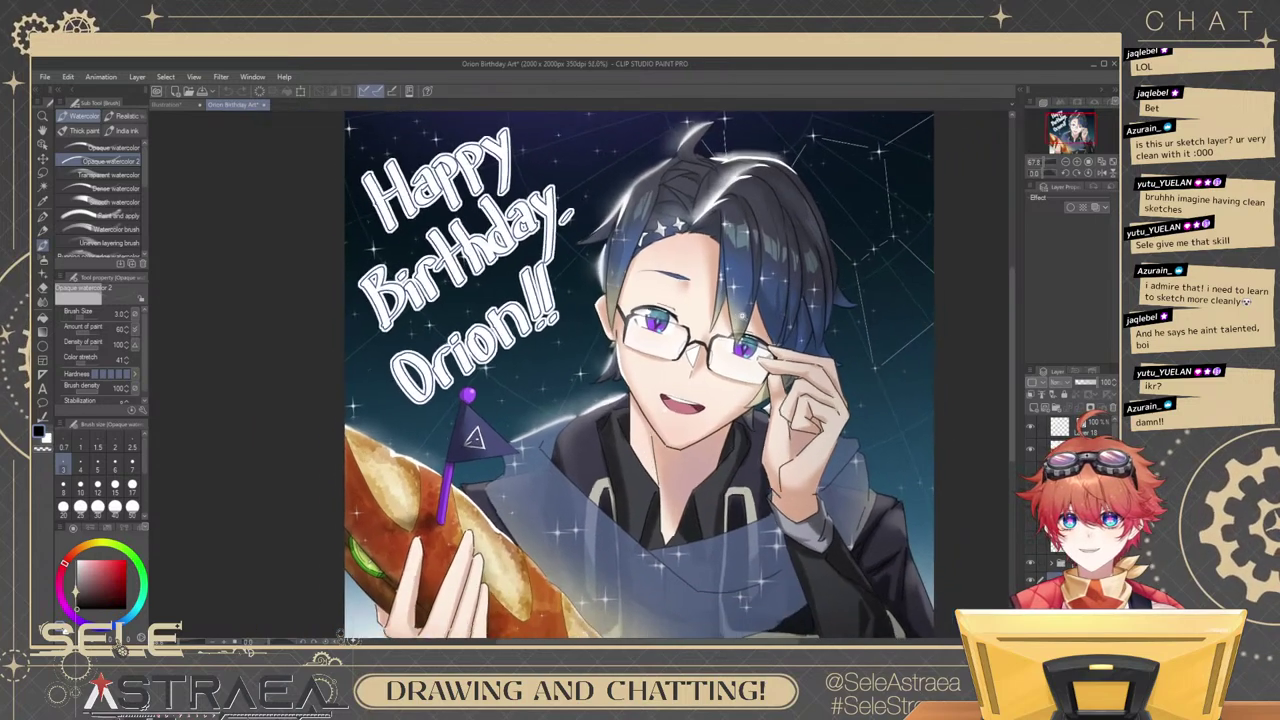
pyautogui.hotkey('ctrl', '0')
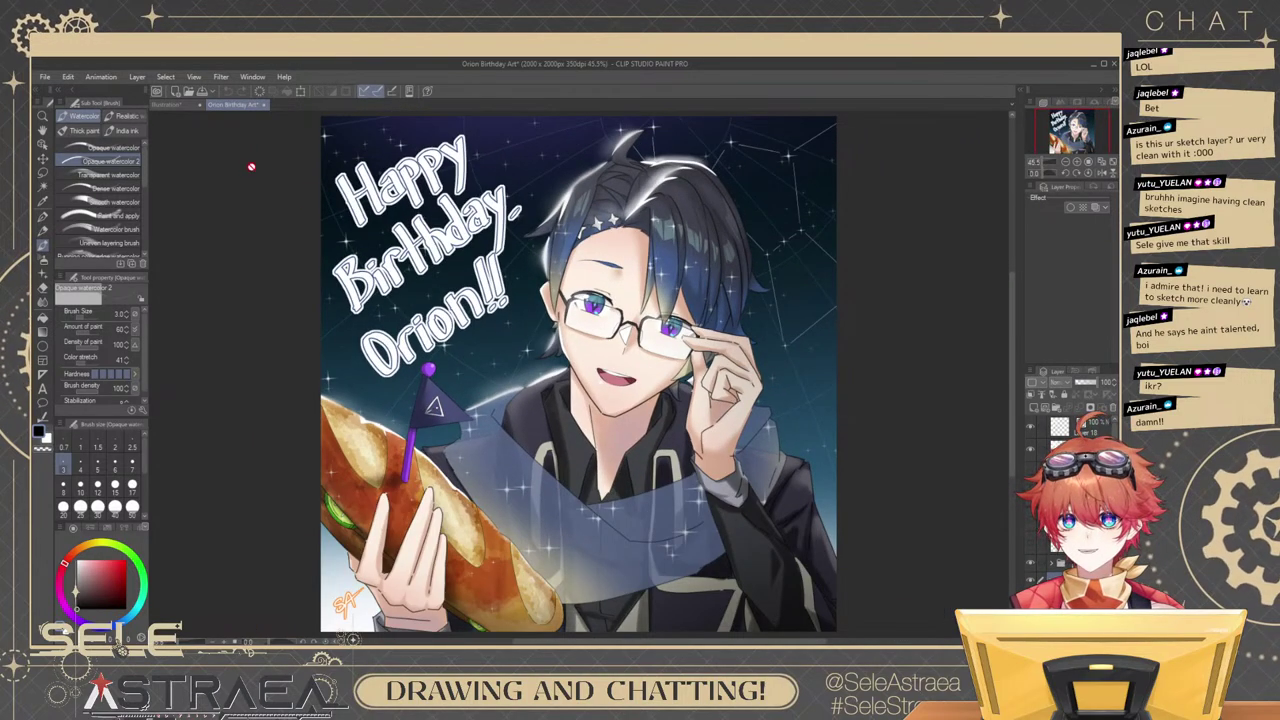
pyautogui.click(181, 105)
# Draw a second short line parallel to the one between the neckpiece's right edge and the hair lock.
pyautogui.moveTo(759, 346); pyautogui.dragTo(791, 362)
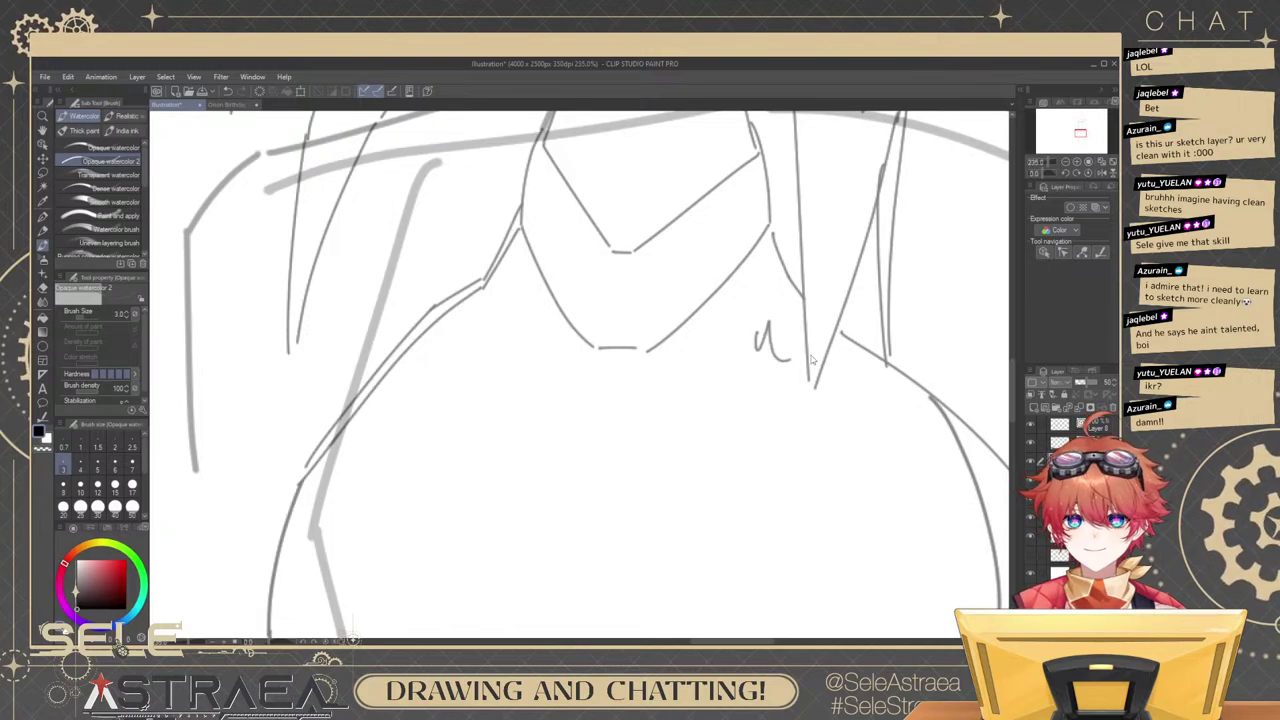
pyautogui.hotkey('ctrl', 'z')
pyautogui.scroll(-3, 849, 284)
pyautogui.moveTo(852, 236); pyautogui.dragTo(869, 292)
pyautogui.scroll(4, 868, 293)
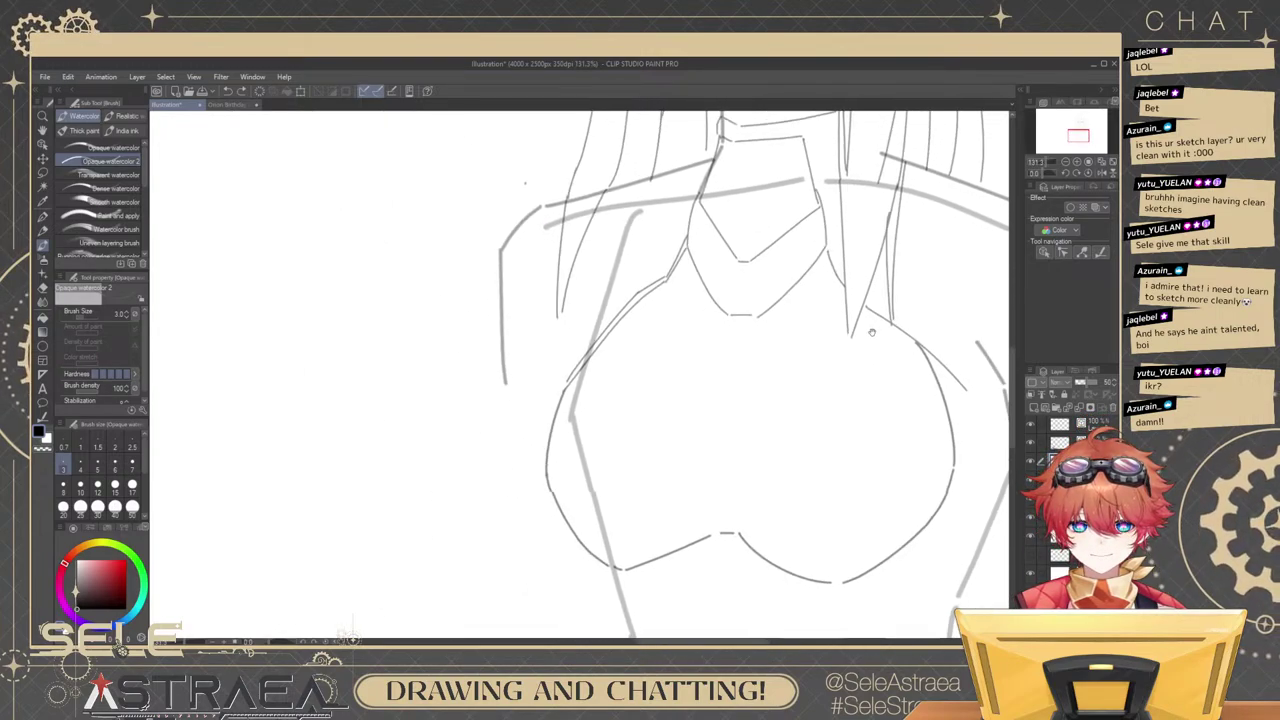
pyautogui.hotkey('ctrl', 'z')
pyautogui.moveTo(785, 253); pyautogui.dragTo(819, 340)
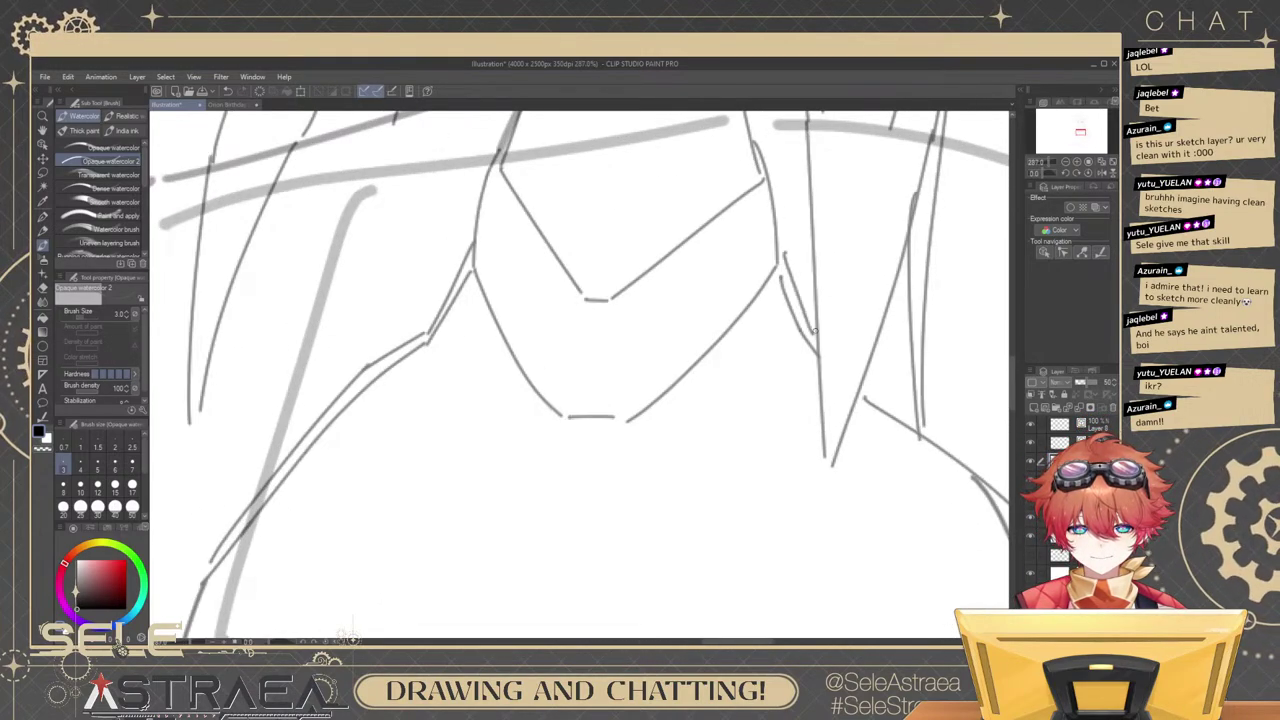
# Draw a second line parallel to the right chest line, from the hair tip down past the bust outline.
pyautogui.moveTo(867, 386)
pyautogui.mouseDown()
pyautogui.moveTo(718, 291)
pyautogui.moveTo(898, 430)
pyautogui.mouseUp()
pyautogui.hotkey('ctrl', 'z')
pyautogui.moveTo(790, 336); pyautogui.dragTo(930, 461)
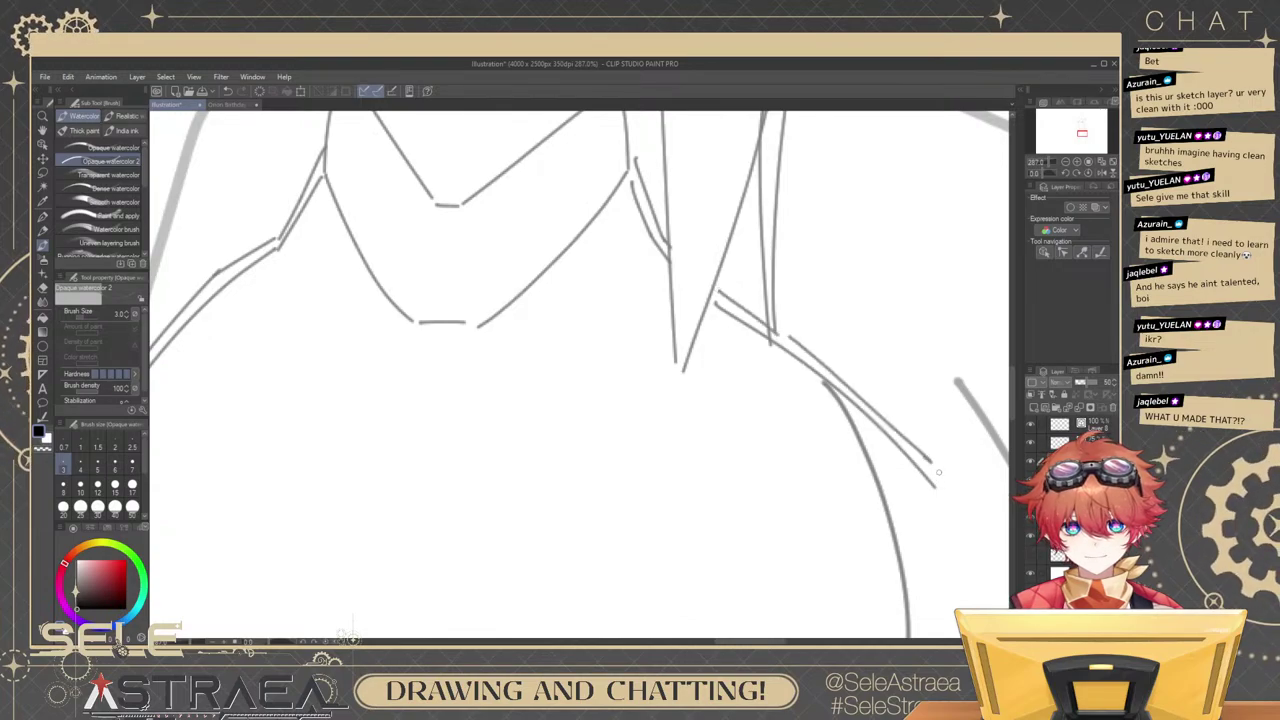
pyautogui.scroll(-4, 890, 381)
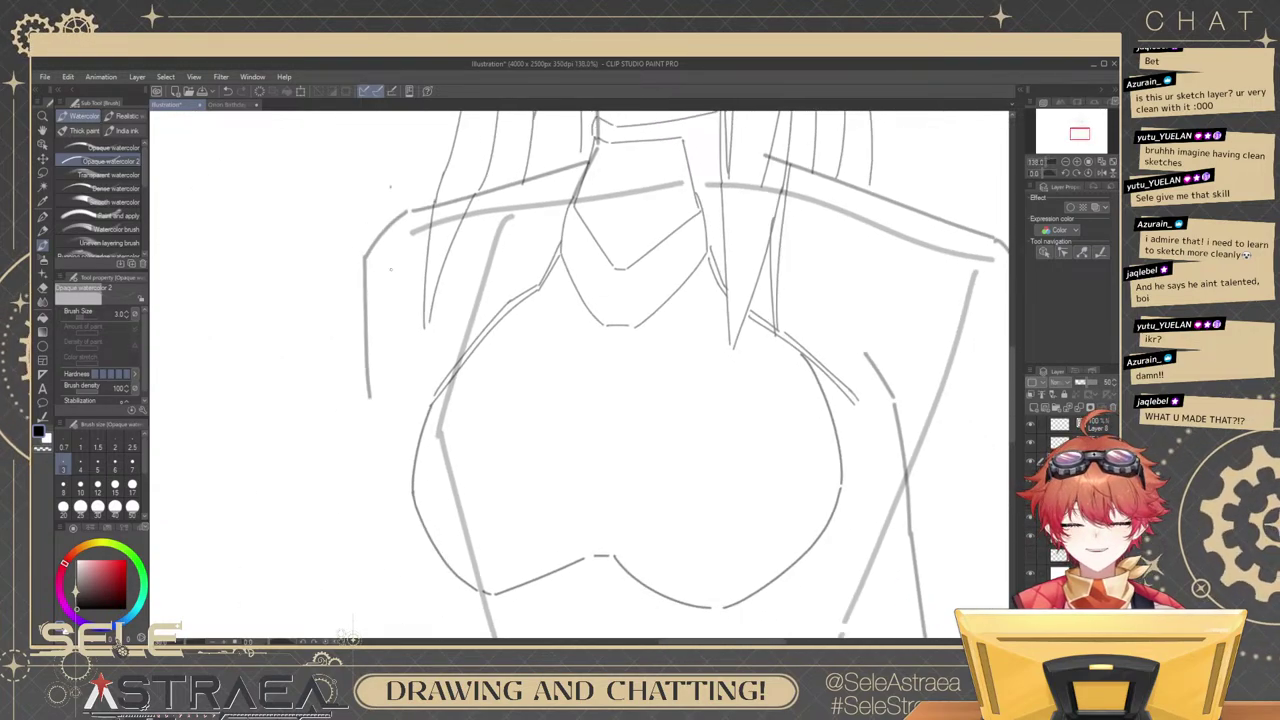
# Show the Orion Birthday Art and Uma Birthday Art illustrations, and return to the girl sketch.
pyautogui.click(232, 104)
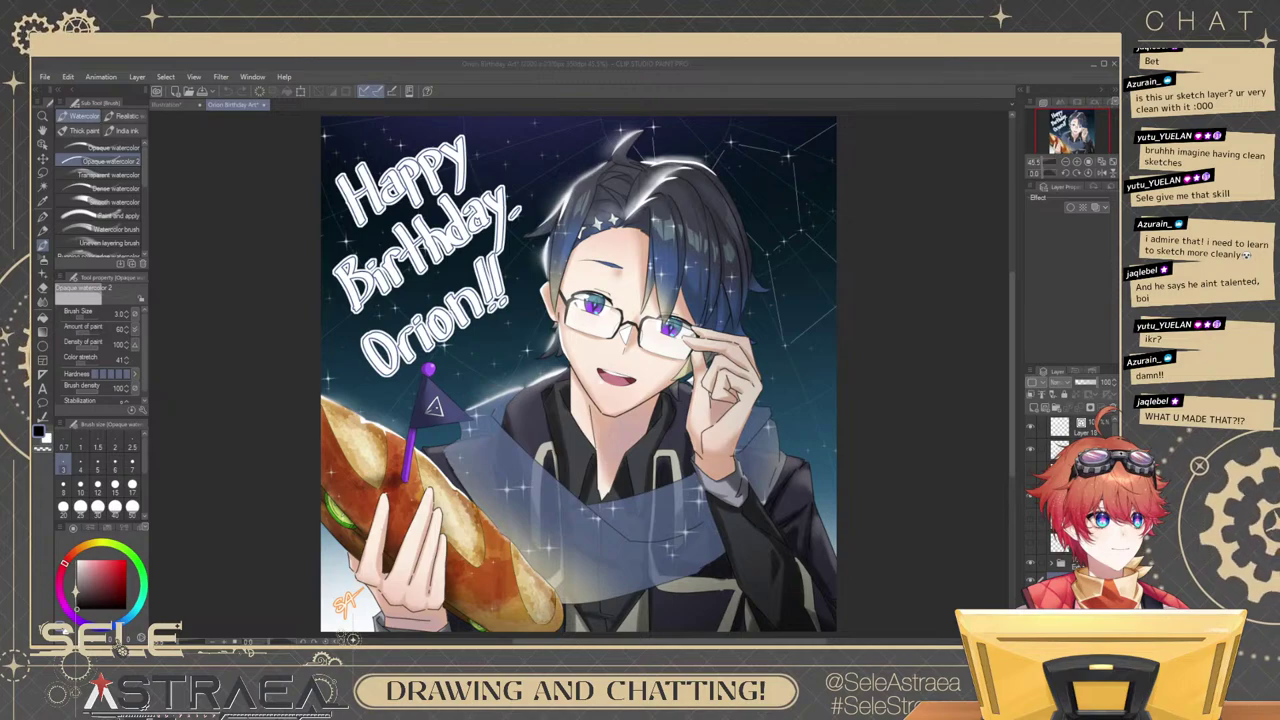
pyautogui.hotkey('alt', 'Tab')
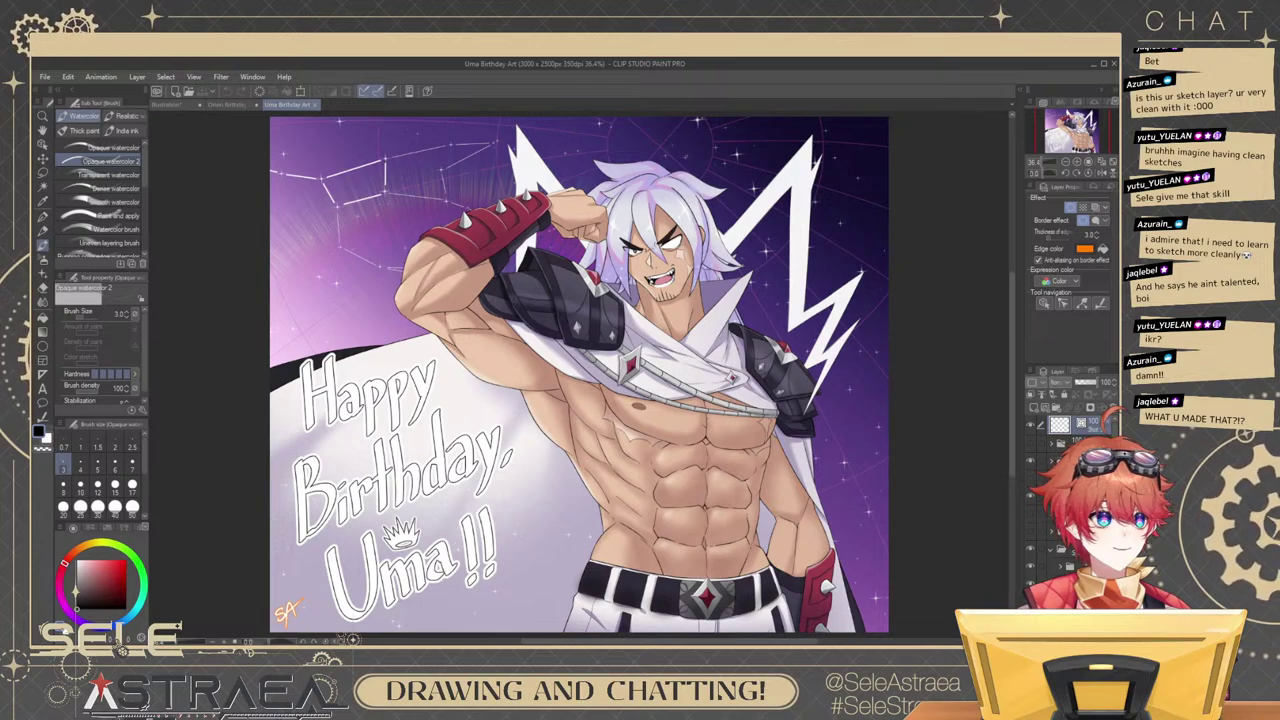
pyautogui.hotkey('alt', 'Tab')
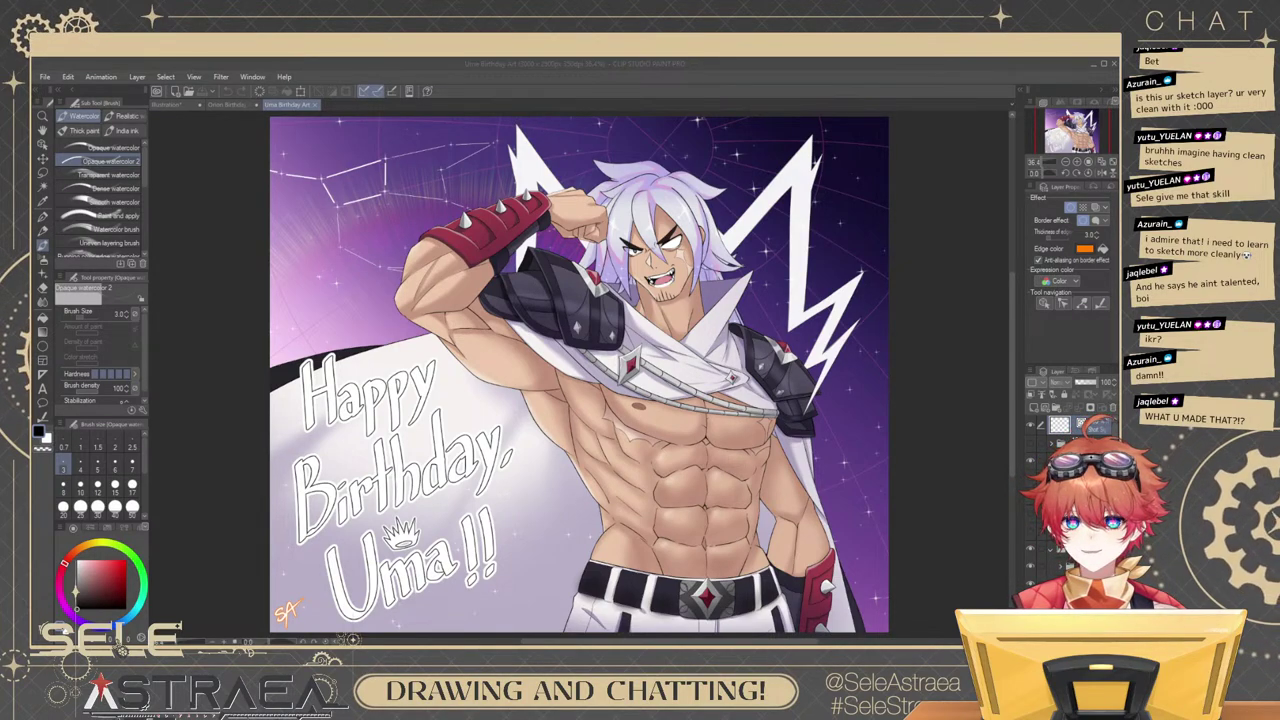
pyautogui.hotkey('alt', 'Tab')
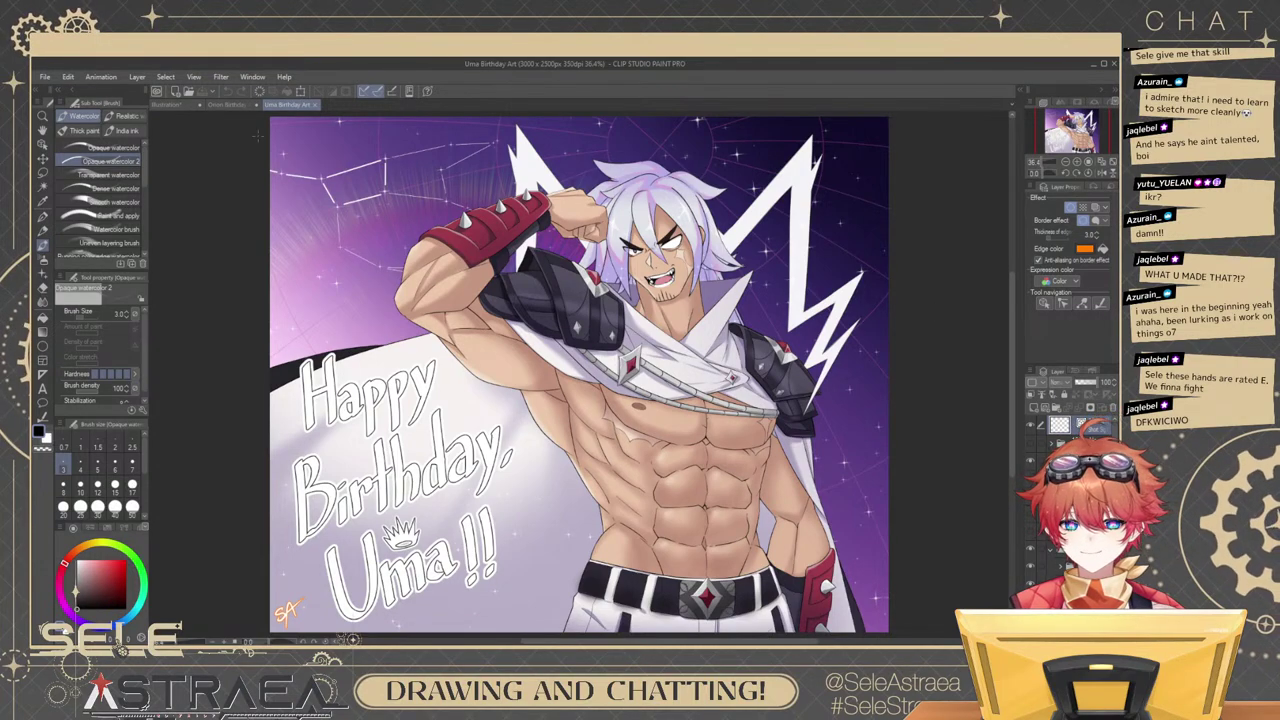
pyautogui.click(172, 105)
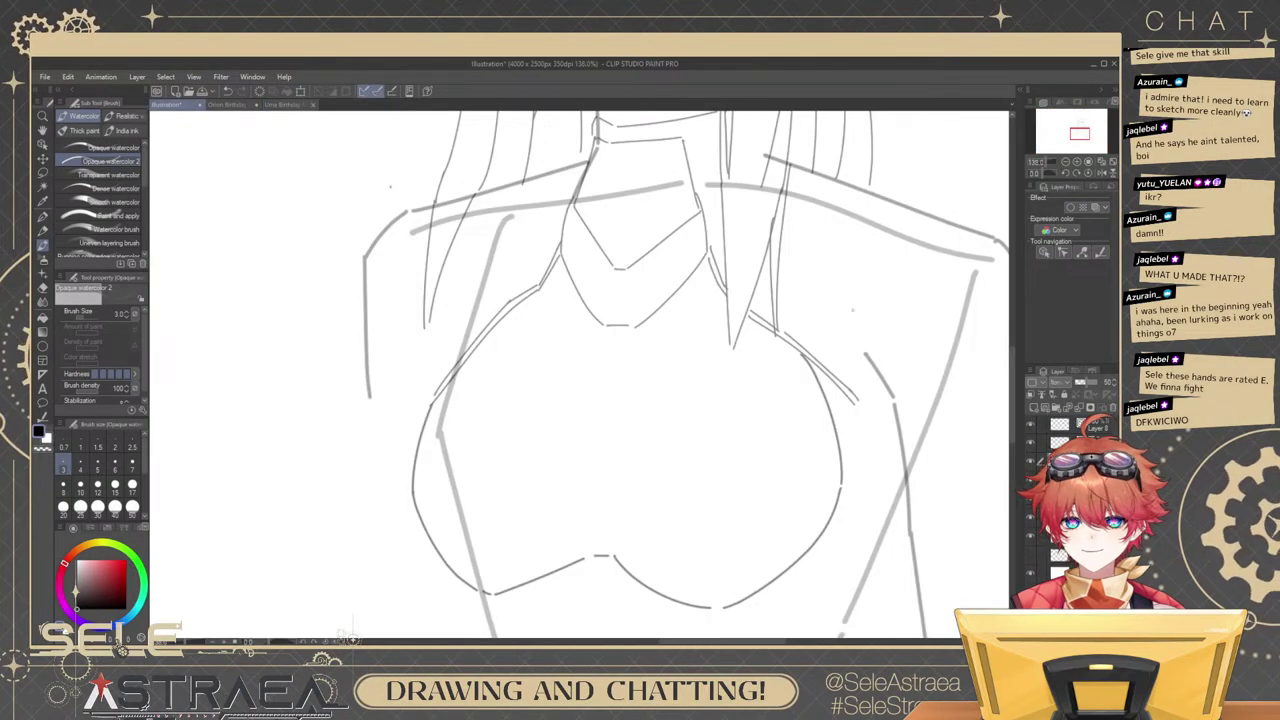
# Draw a diagonal line across the lower ends of the right double chest lines, slanting down toward the arm.
pyautogui.moveTo(894, 414); pyautogui.dragTo(842, 375)
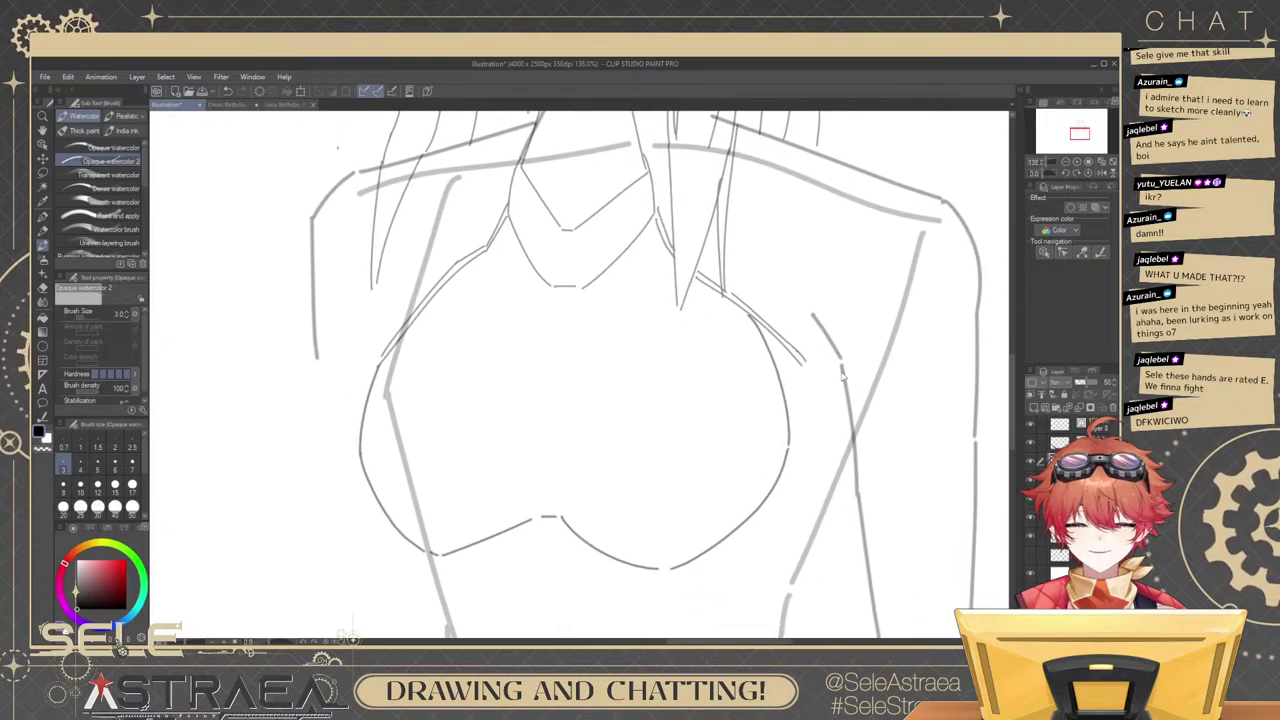
pyautogui.scroll(2, 841, 372)
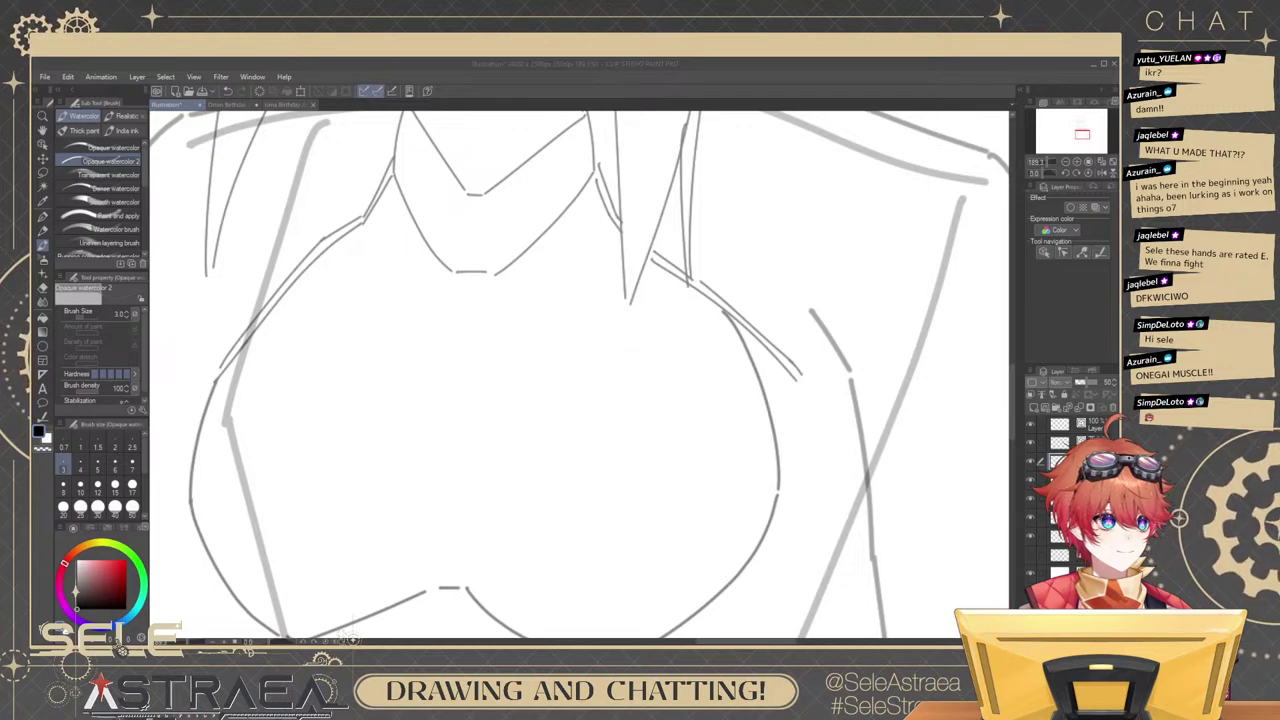
pyautogui.moveTo(768, 308); pyautogui.dragTo(817, 438)
pyautogui.hotkey('ctrl', 'z')
pyautogui.moveTo(762, 284); pyautogui.dragTo(824, 446)
pyautogui.hotkey('ctrl', 'z')
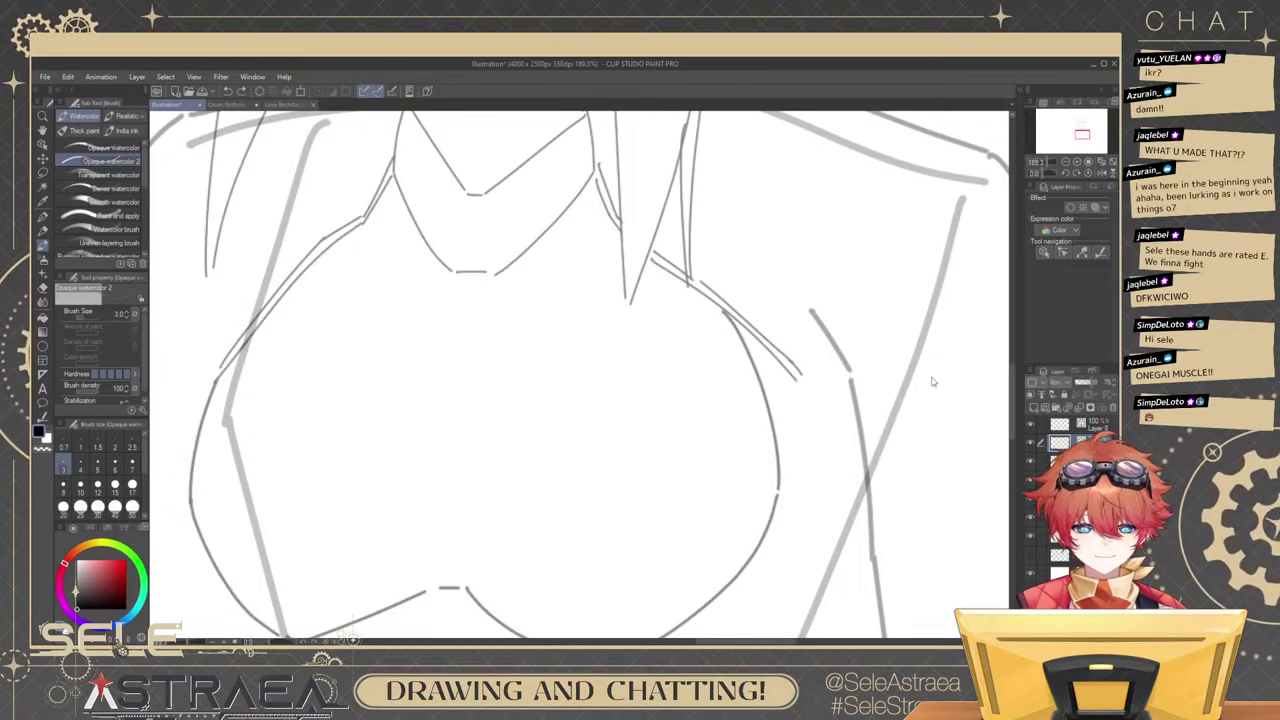
pyautogui.moveTo(797, 330); pyautogui.dragTo(757, 359)
pyautogui.moveTo(719, 328); pyautogui.dragTo(786, 481)
pyautogui.hotkey('ctrl', 'z')
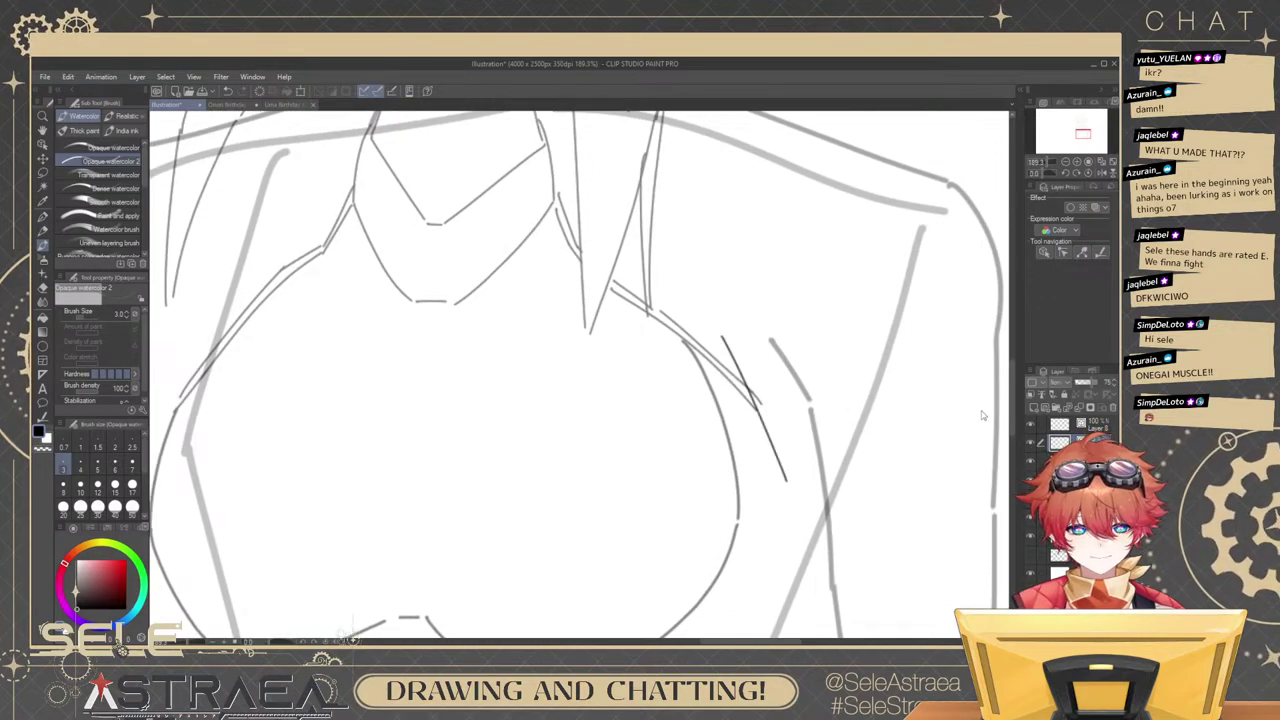
pyautogui.hotkey('ctrl', 'z')
pyautogui.moveTo(728, 338); pyautogui.dragTo(798, 498)
# Draw a long line from the right shoulder down to the diagonal line, and extend the diagonal's lower end to the arm.
pyautogui.moveTo(739, 325); pyautogui.dragTo(755, 367)
pyautogui.moveTo(709, 266); pyautogui.dragTo(733, 349)
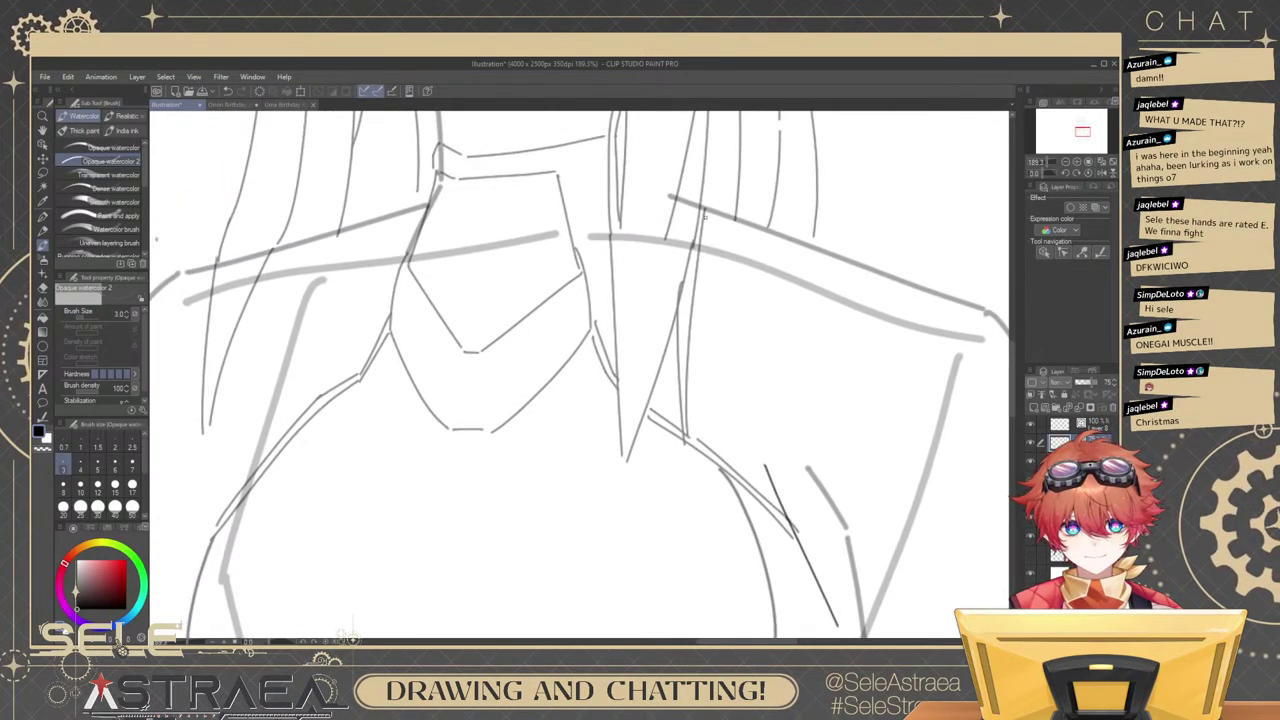
pyautogui.hotkey('ctrl', 'z')
pyautogui.moveTo(704, 214); pyautogui.dragTo(766, 480)
pyautogui.hotkey('ctrl', 'z')
pyautogui.hotkey('ctrl', 'z')
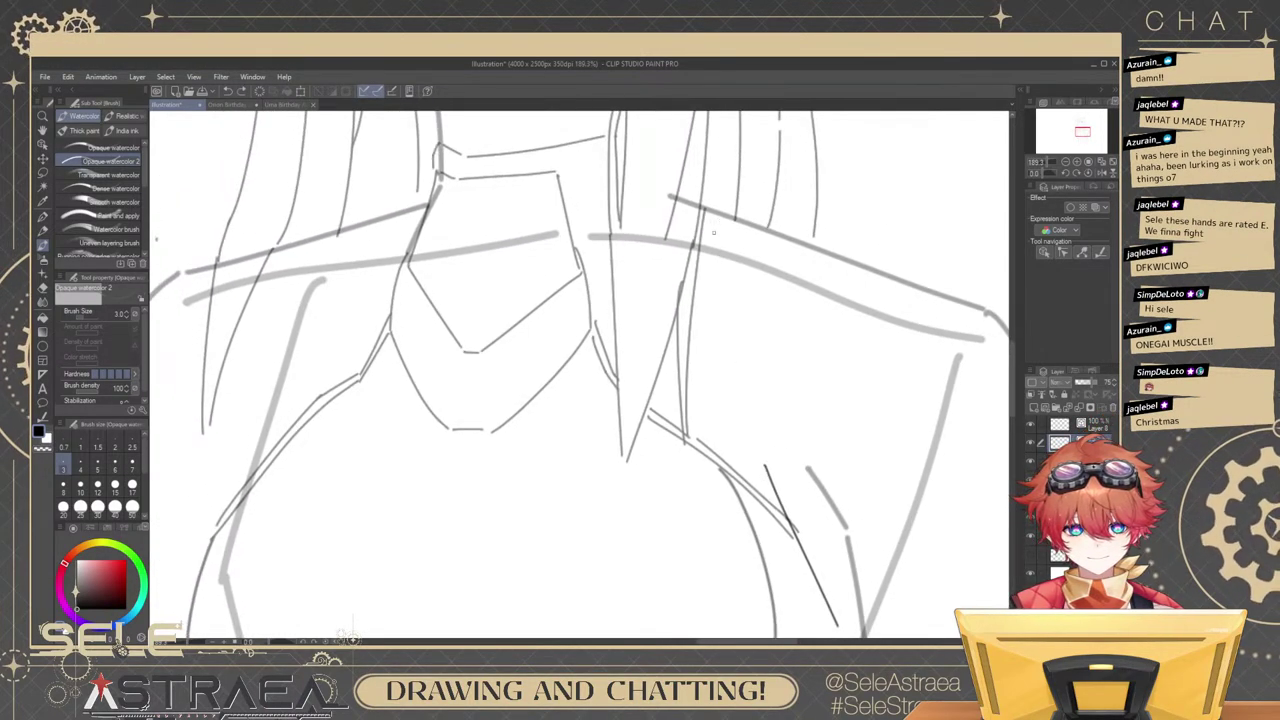
pyautogui.moveTo(713, 221); pyautogui.dragTo(770, 488)
pyautogui.moveTo(817, 525); pyautogui.dragTo(809, 511)
pyautogui.hotkey('ctrl', 'z')
pyautogui.moveTo(712, 198); pyautogui.dragTo(728, 302)
pyautogui.moveTo(740, 355); pyautogui.dragTo(758, 420)
pyautogui.hotkey('ctrl', 'z')
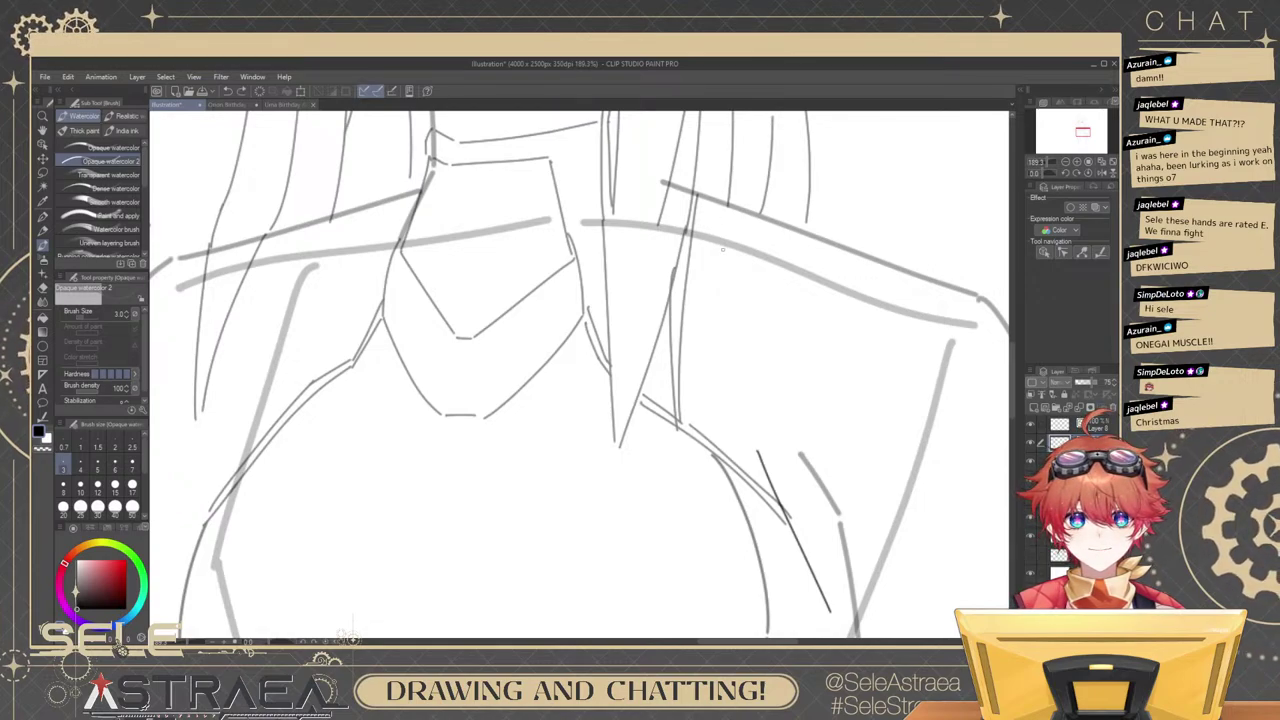
pyautogui.moveTo(721, 222); pyautogui.dragTo(740, 368)
pyautogui.hotkey('ctrl', 'z')
pyautogui.moveTo(715, 200); pyautogui.dragTo(755, 440)
pyautogui.hotkey('ctrl', 'z')
pyautogui.moveTo(828, 482)
pyautogui.mouseDown()
pyautogui.moveTo(799, 446)
pyautogui.moveTo(771, 314)
pyautogui.mouseUp()
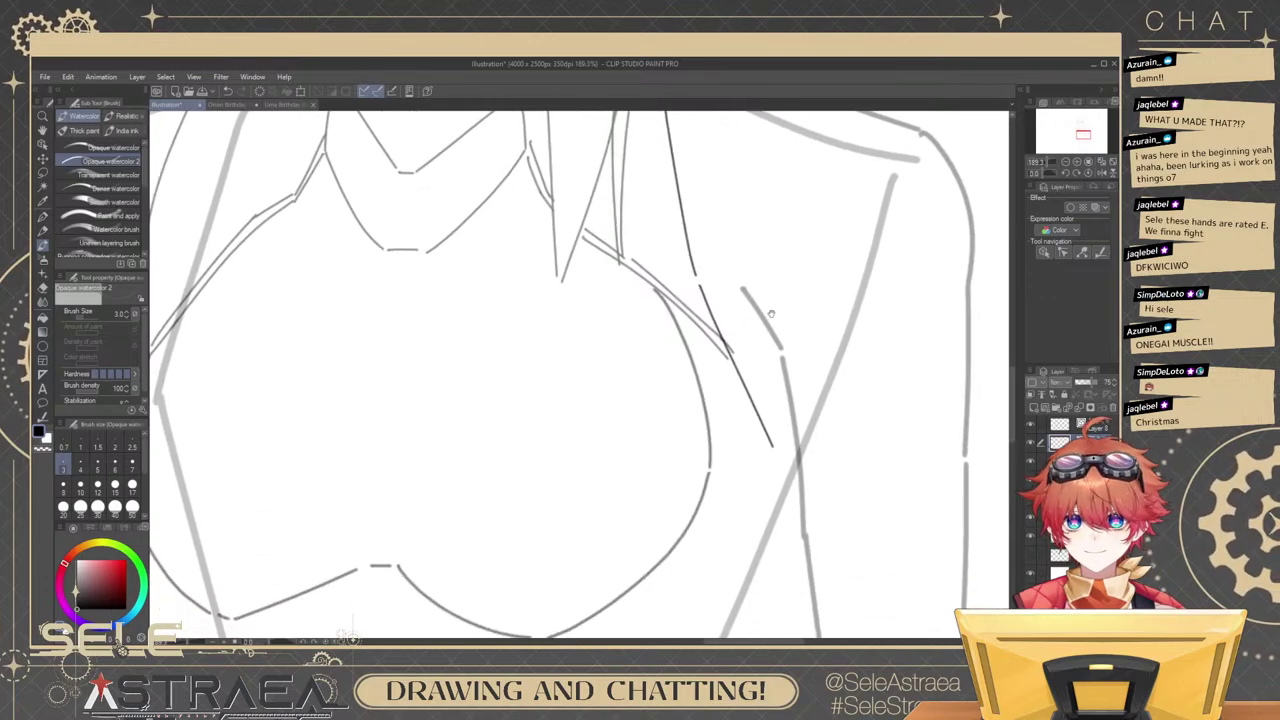
pyautogui.moveTo(774, 451); pyautogui.dragTo(789, 468)
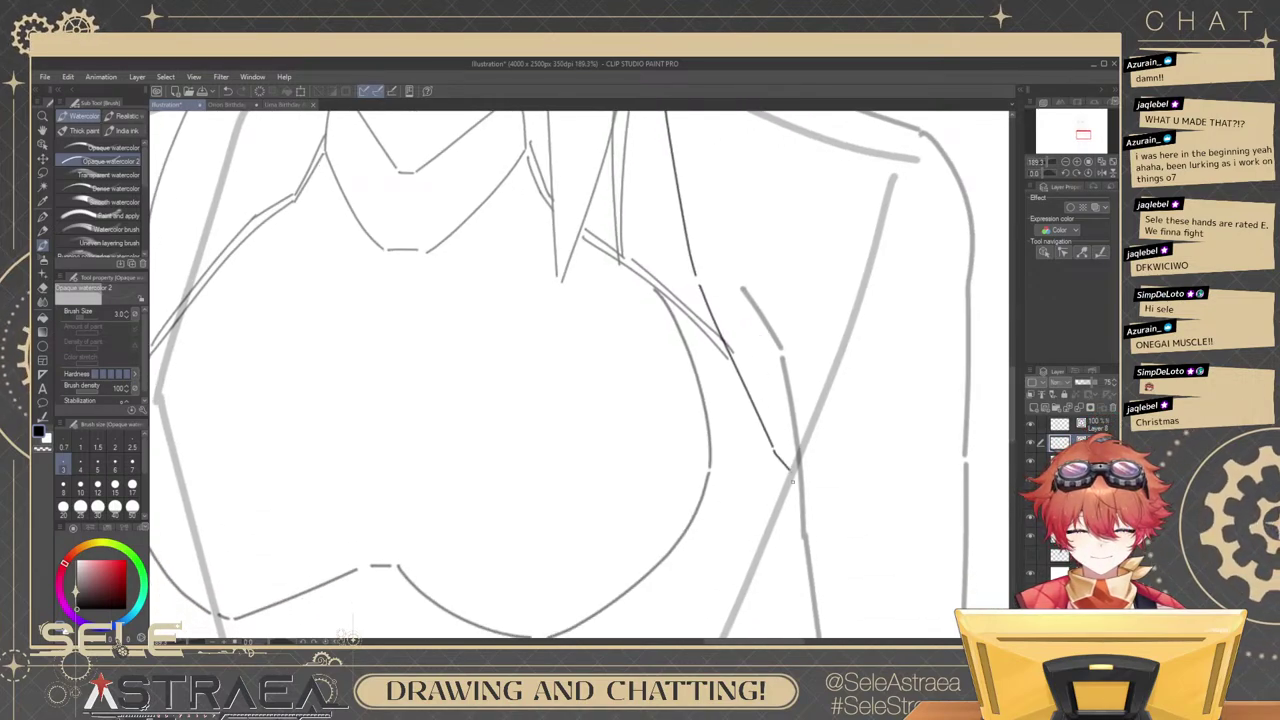
# Draw a small upright oval just below the lowest point of the right bust outline.
pyautogui.moveTo(752, 510)
pyautogui.mouseDown()
pyautogui.moveTo(824, 359)
pyautogui.moveTo(797, 430)
pyautogui.moveTo(789, 274)
pyautogui.mouseUp()
pyautogui.moveTo(770, 402); pyautogui.dragTo(837, 403)
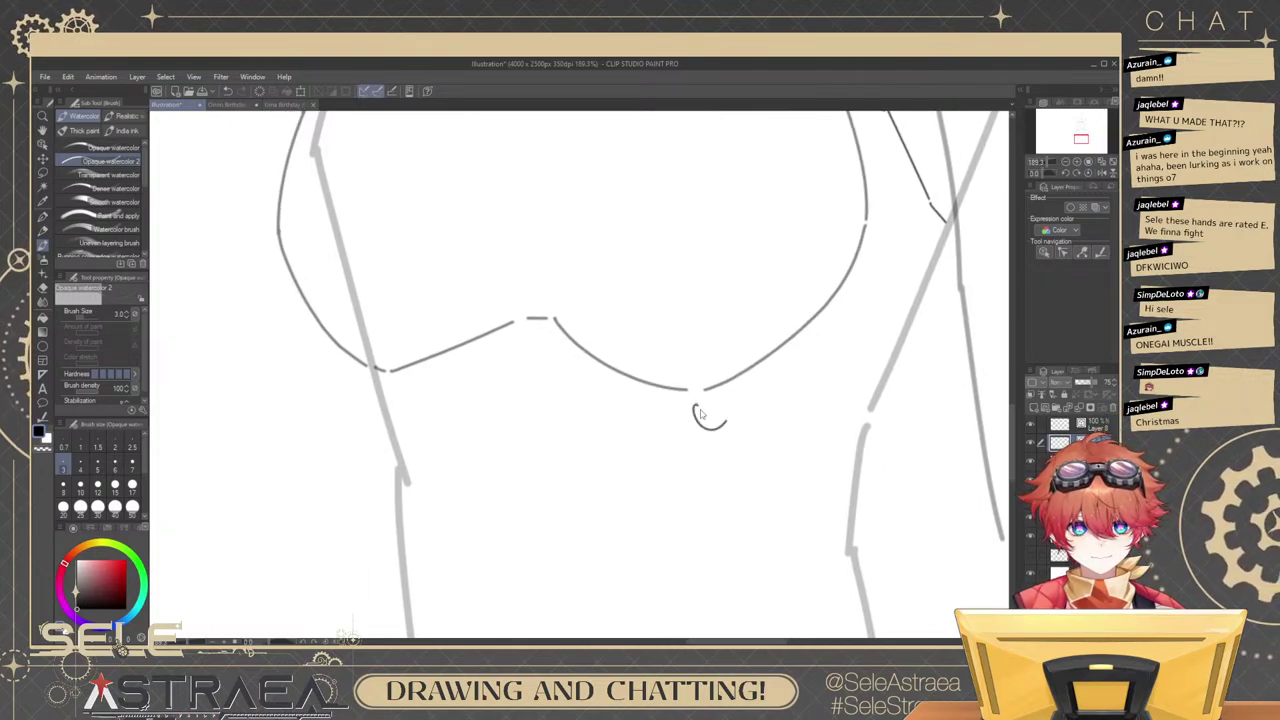
pyautogui.moveTo(700, 415)
pyautogui.mouseDown()
pyautogui.moveTo(706, 394)
pyautogui.moveTo(864, 308)
pyautogui.mouseUp()
pyautogui.hotkey('ctrl', 'z')
pyautogui.hotkey('ctrl', 'z')
pyautogui.moveTo(714, 390); pyautogui.dragTo(832, 346)
pyautogui.hotkey('ctrl', 'z')
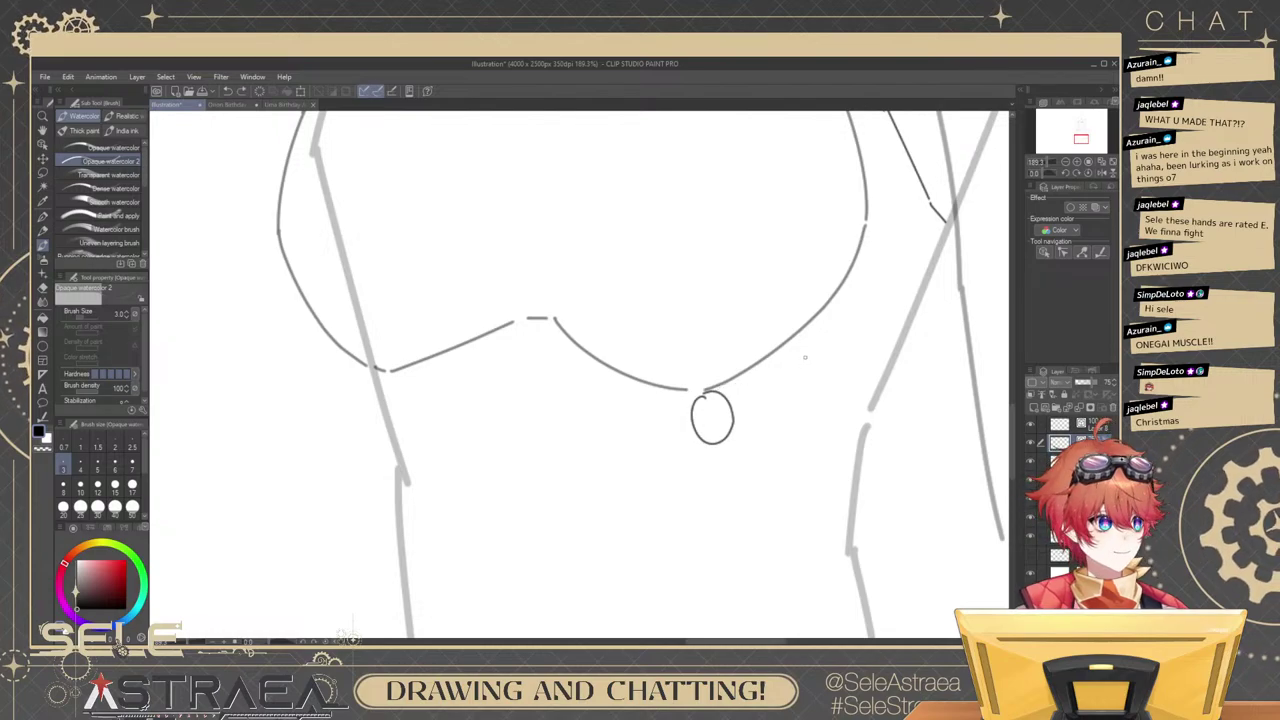
# Draw a larger outer ring around the small oval, meeting the bust outline at its upper edge.
pyautogui.moveTo(689, 393); pyautogui.dragTo(693, 448)
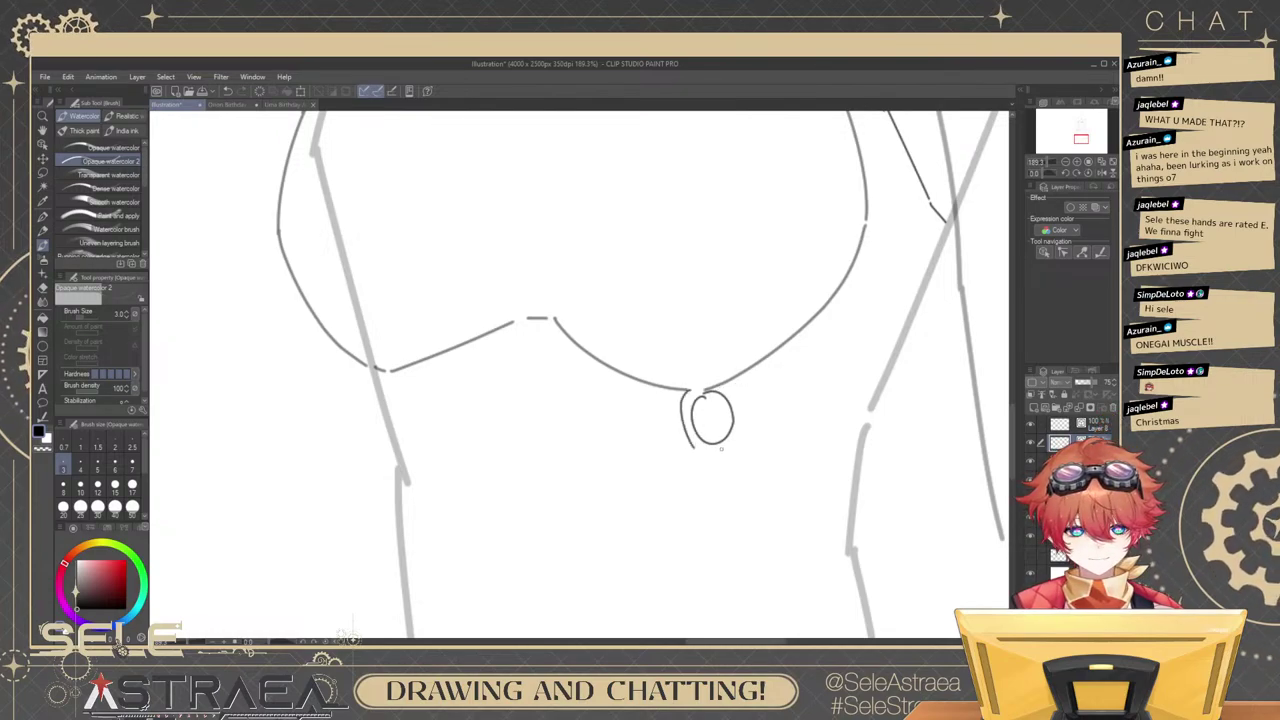
pyautogui.hotkey('ctrl', 'z')
pyautogui.moveTo(688, 396); pyautogui.dragTo(724, 458)
pyautogui.hotkey('ctrl', 'z')
pyautogui.moveTo(682, 396); pyautogui.dragTo(745, 442)
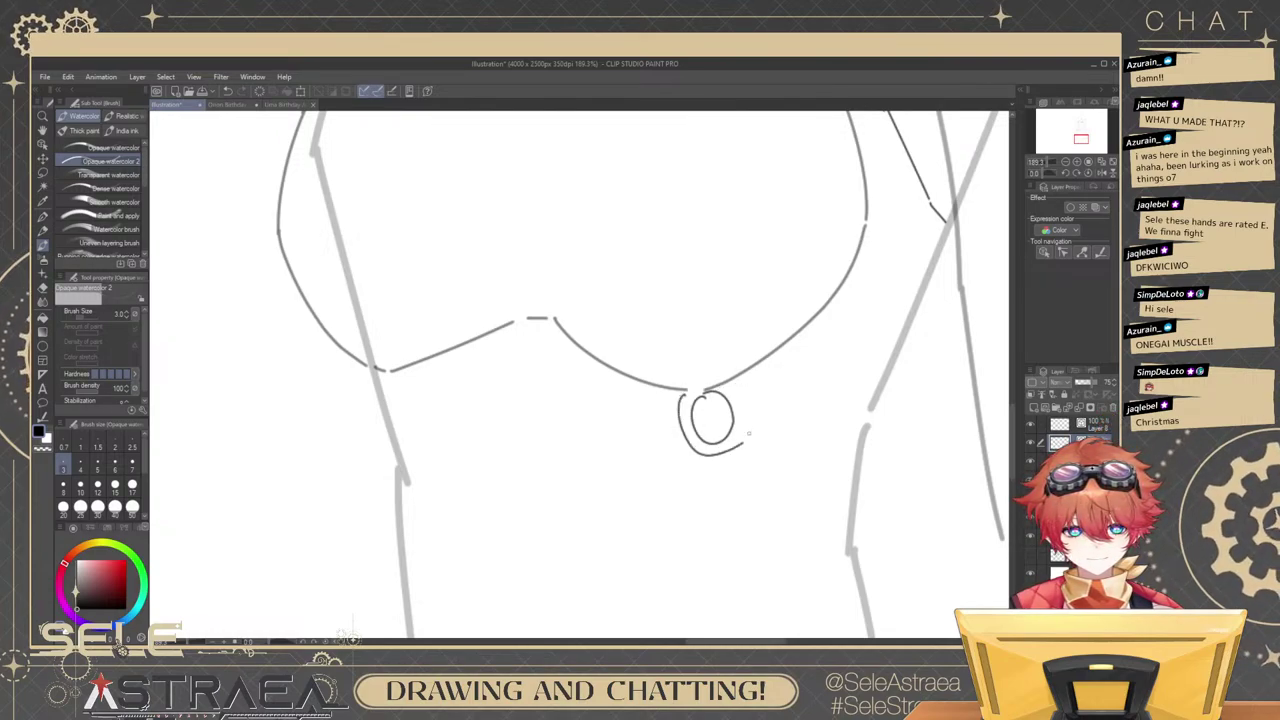
pyautogui.moveTo(731, 381); pyautogui.dragTo(746, 446)
pyautogui.hotkey('ctrl', 'z')
pyautogui.hotkey('ctrl', 'z')
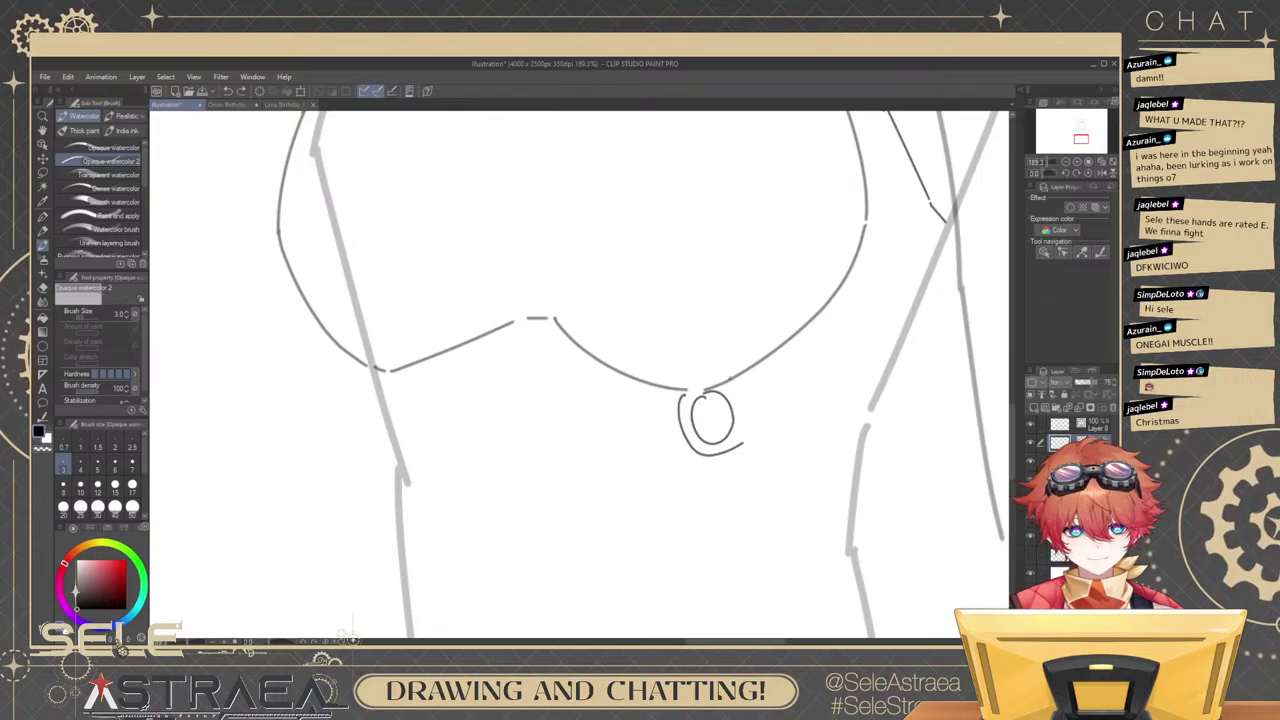
pyautogui.moveTo(731, 380)
pyautogui.mouseDown()
pyautogui.moveTo(746, 448)
pyautogui.moveTo(864, 357)
pyautogui.mouseUp()
pyautogui.hotkey('ctrl', 'z')
# Draw two parallel lines from the ring up toward the right arm to form a tube, and close its far end.
pyautogui.moveTo(743, 438); pyautogui.dragTo(897, 355)
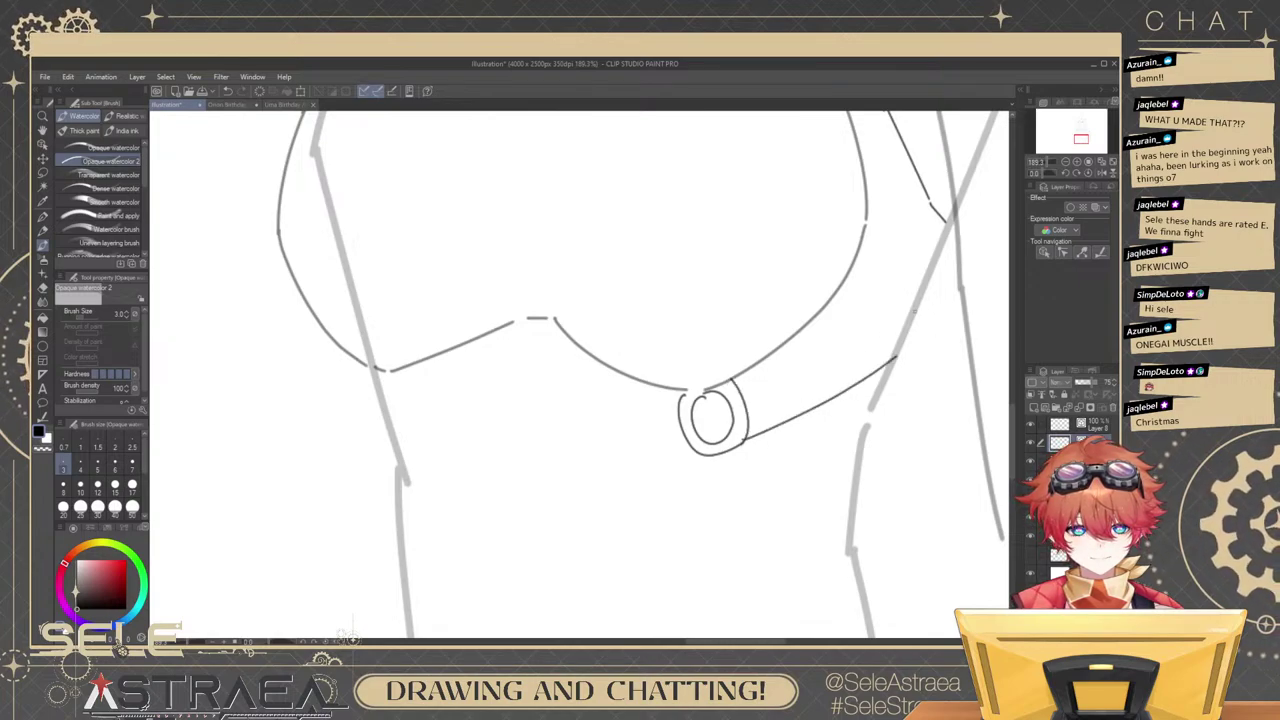
pyautogui.moveTo(740, 373); pyautogui.dragTo(897, 298)
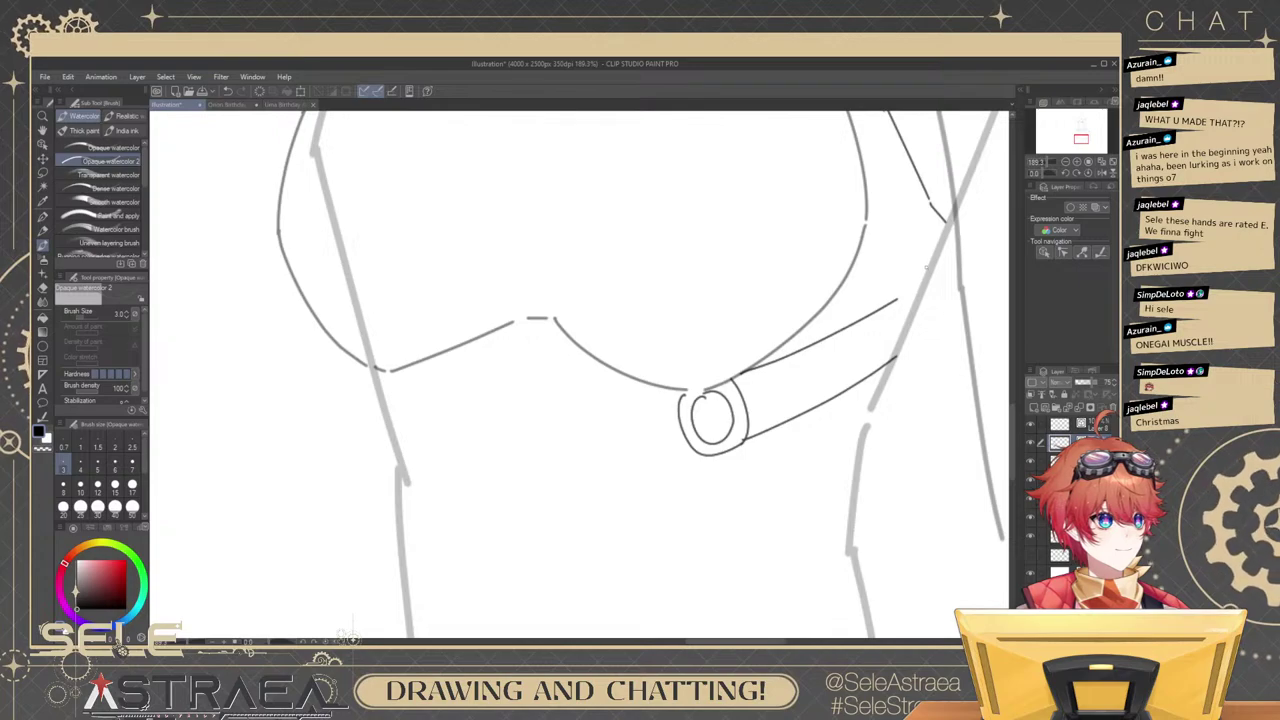
pyautogui.moveTo(928, 274); pyautogui.dragTo(908, 348)
pyautogui.hotkey('ctrl', 'z')
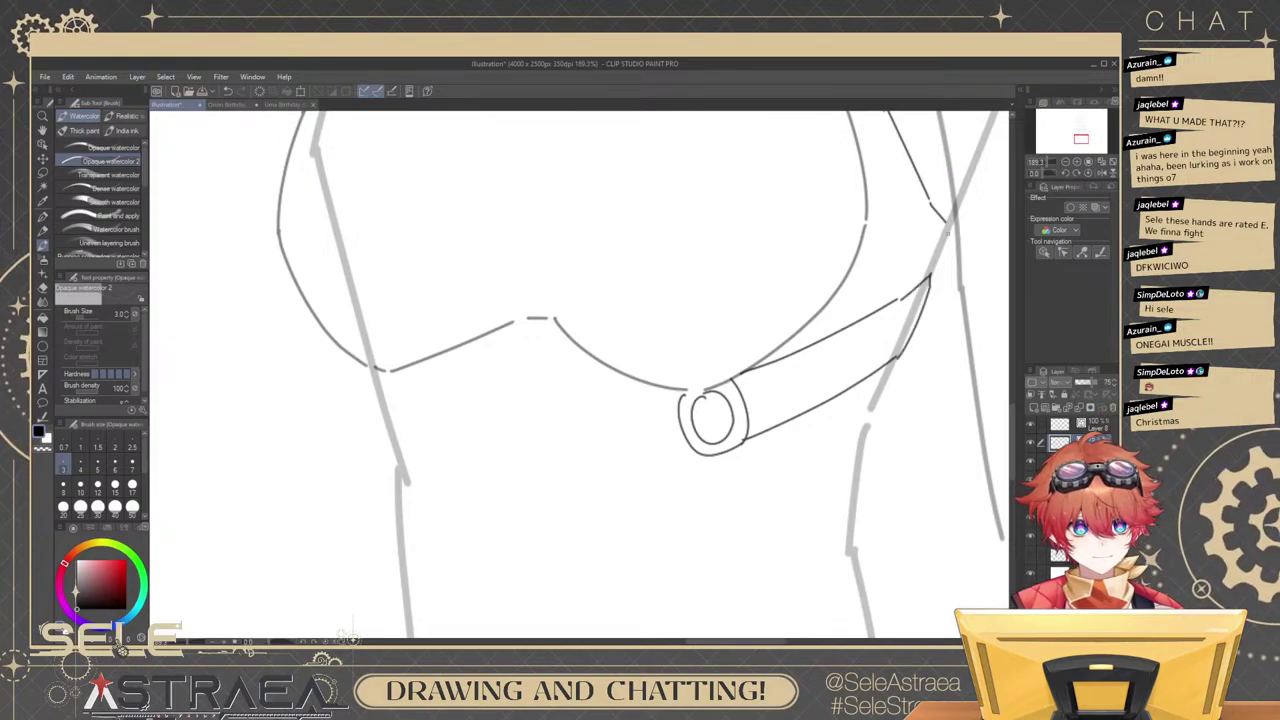
# Draw a narrow upright oval with a larger ring around it, just below the lowest point of the left bust outline.
pyautogui.scroll(-3, 963, 216)
pyautogui.moveTo(873, 226); pyautogui.dragTo(888, 320)
pyautogui.moveTo(683, 421); pyautogui.dragTo(697, 420)
pyautogui.scroll(2, 697, 420)
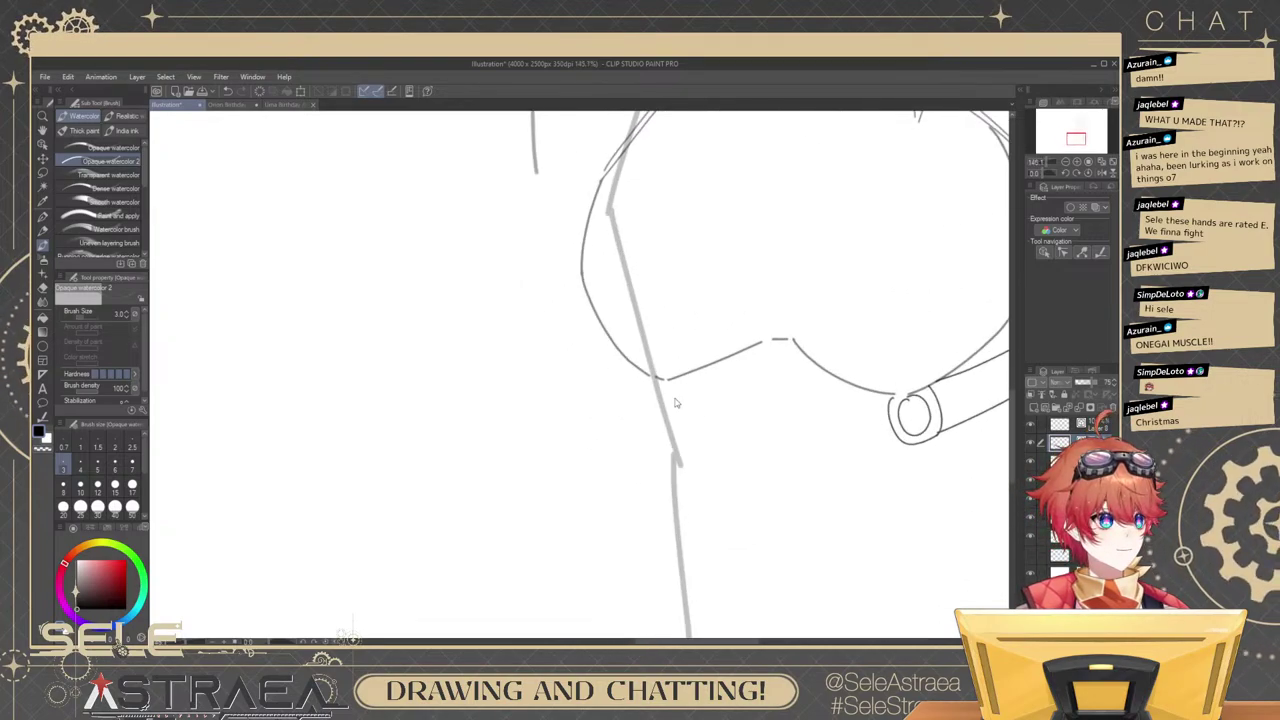
pyautogui.moveTo(900, 321); pyautogui.dragTo(881, 248)
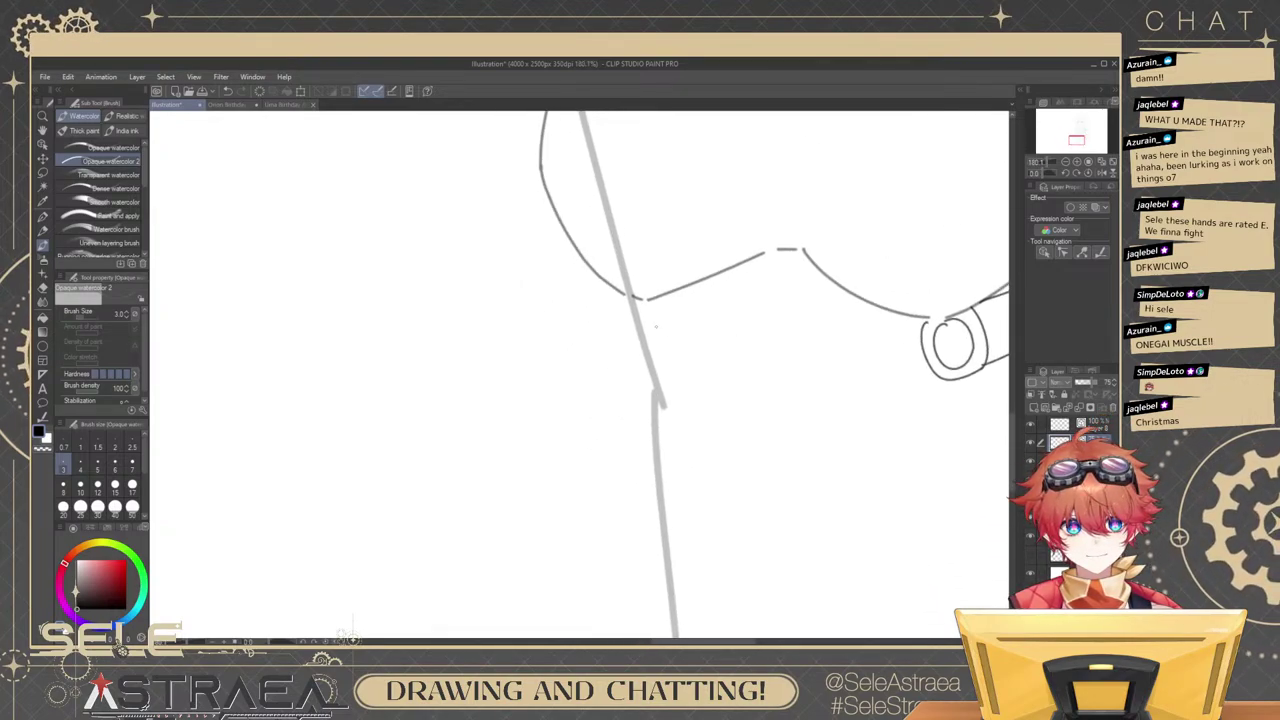
pyautogui.moveTo(637, 314); pyautogui.dragTo(658, 362)
pyautogui.moveTo(638, 315); pyautogui.dragTo(665, 362)
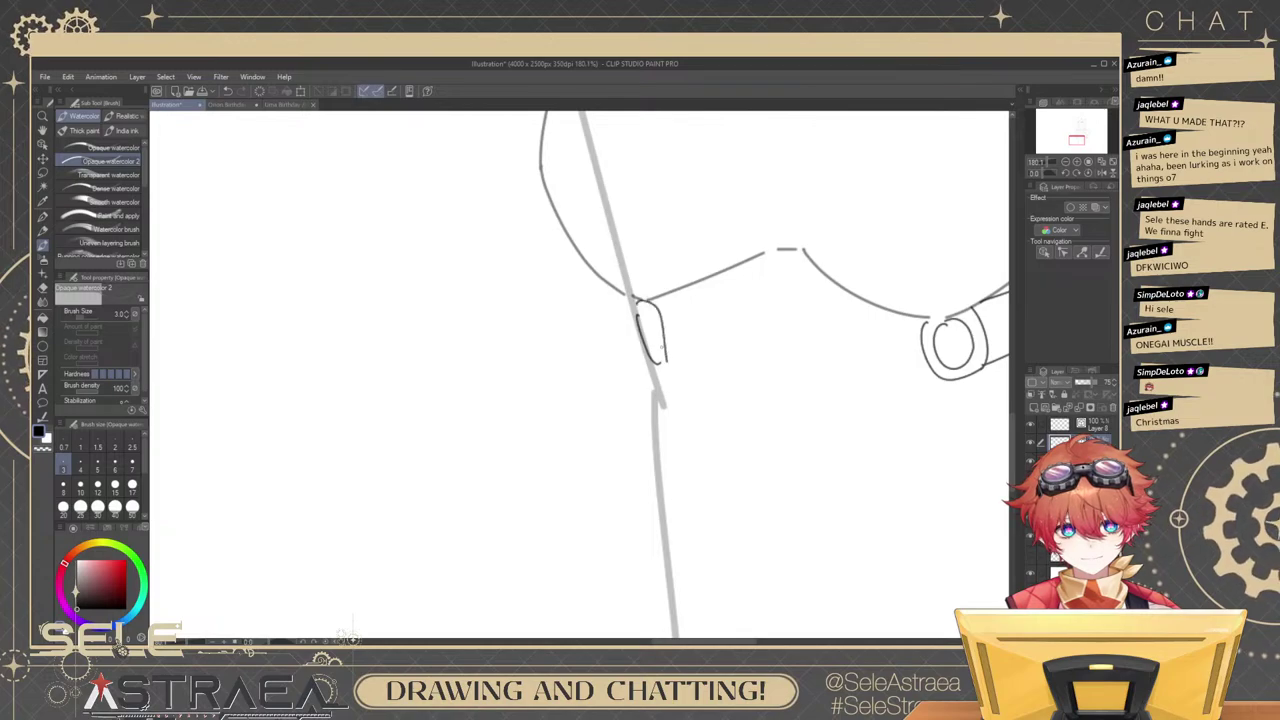
pyautogui.hotkey('ctrl', 'z')
pyautogui.moveTo(642, 305)
pyautogui.mouseDown()
pyautogui.moveTo(657, 368)
pyautogui.moveTo(673, 378)
pyautogui.moveTo(672, 338)
pyautogui.moveTo(672, 369)
pyautogui.mouseUp()
pyautogui.hotkey('ctrl', 'z')
pyautogui.hotkey('ctrl', 'z')
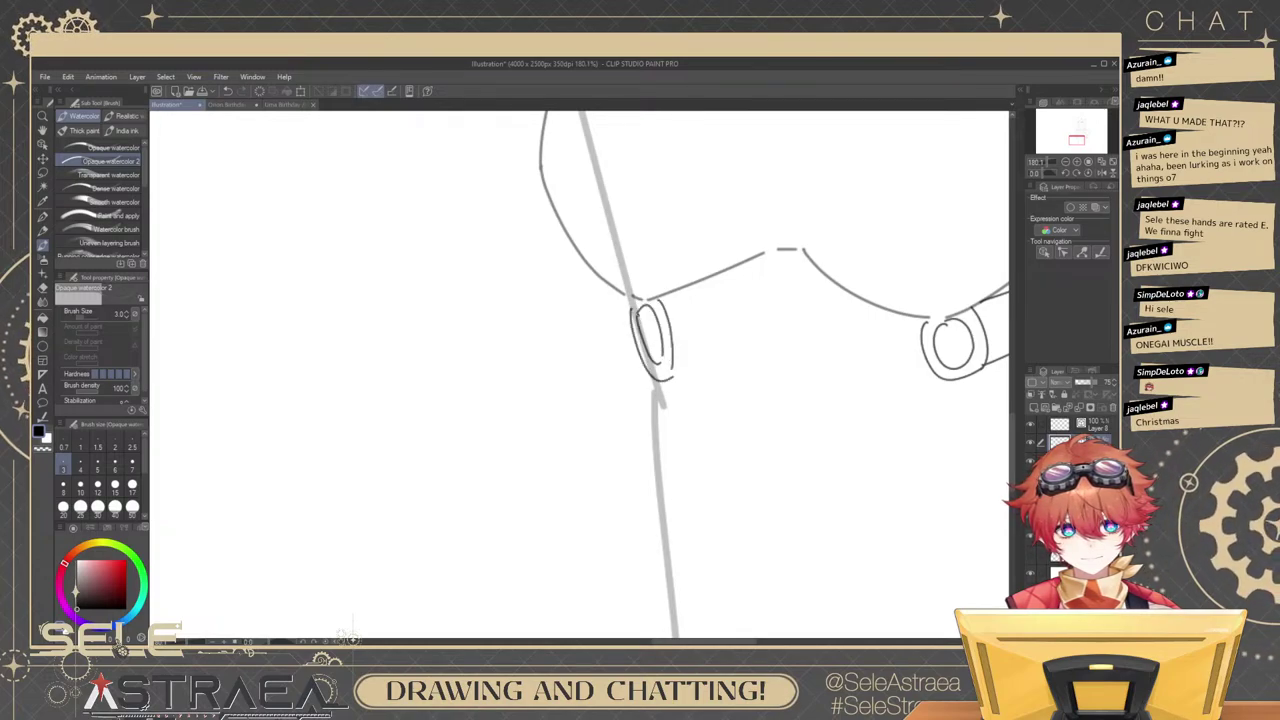
# Draw a slanted line along the outer side of the left ring, meeting it at its lower end.
pyautogui.moveTo(608, 292); pyautogui.dragTo(649, 377)
pyautogui.hotkey('ctrl', 'z')
pyautogui.moveTo(618, 295); pyautogui.dragTo(645, 371)
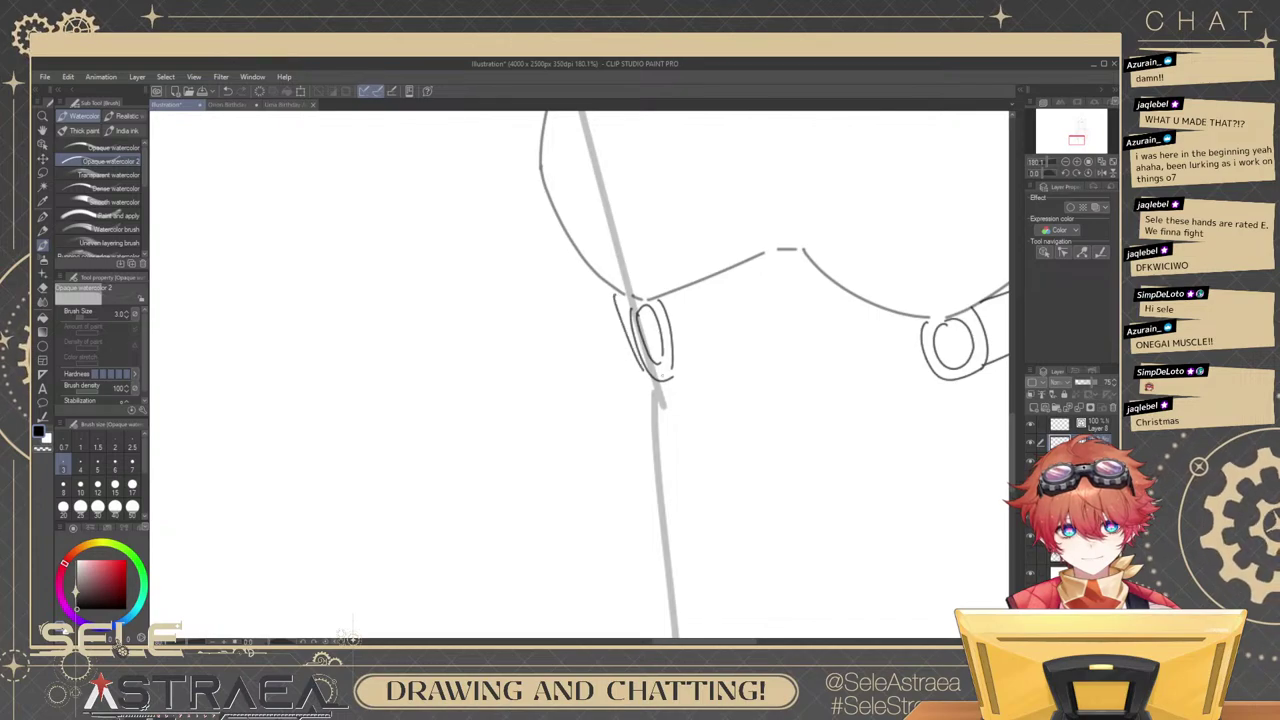
pyautogui.hotkey('ctrl', 'z')
pyautogui.moveTo(617, 294)
pyautogui.mouseDown()
pyautogui.moveTo(619, 325)
pyautogui.moveTo(650, 373)
pyautogui.mouseUp()
pyautogui.scroll(-5, 778, 277)
pyautogui.scroll(4, 813, 246)
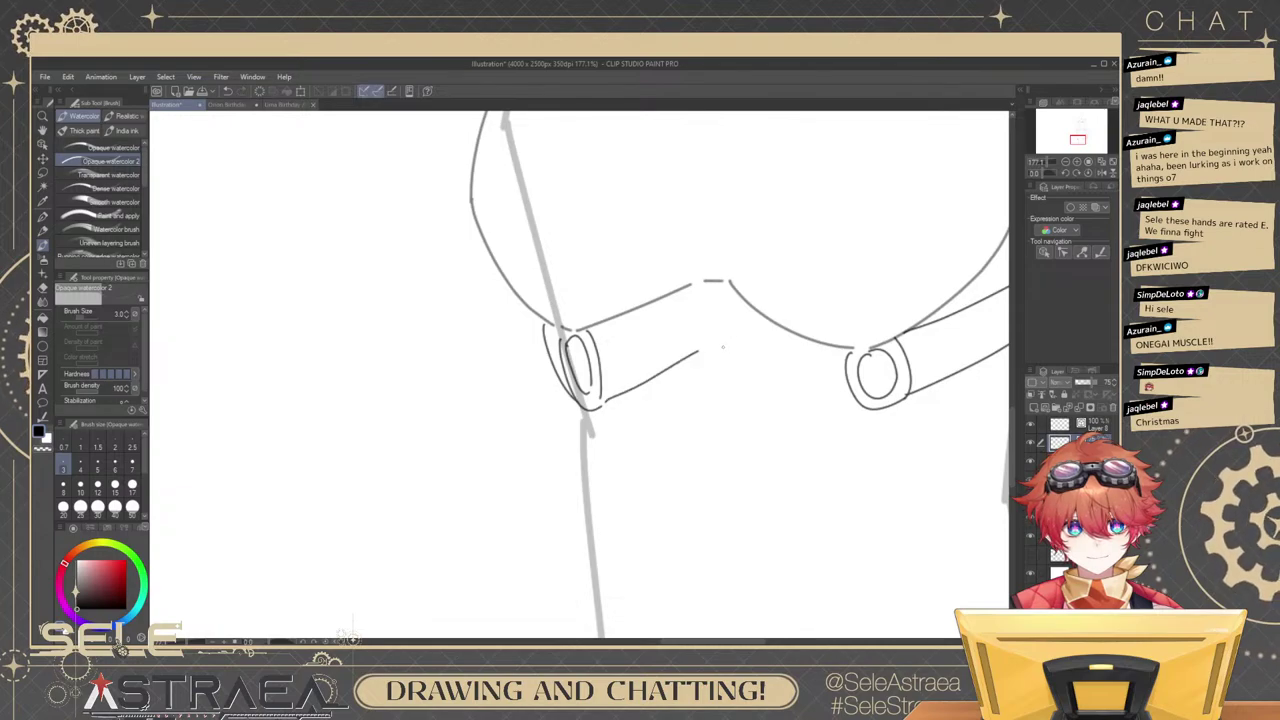
# Draw the underbust band's lower edge from the left ring to the centre and down toward the right ring, parallel to the bust outline.
pyautogui.moveTo(606, 397)
pyautogui.mouseDown()
pyautogui.moveTo(712, 341)
pyautogui.moveTo(807, 412)
pyautogui.moveTo(765, 403)
pyautogui.mouseUp()
pyautogui.hotkey('ctrl', 'z')
pyautogui.moveTo(671, 337); pyautogui.dragTo(677, 349)
pyautogui.hotkey('ctrl', 'z')
pyautogui.hotkey('ctrl', 'z')
pyautogui.moveTo(558, 390)
pyautogui.mouseDown()
pyautogui.moveTo(650, 344)
pyautogui.moveTo(778, 390)
pyautogui.mouseUp()
pyautogui.hotkey('ctrl', 'z')
pyautogui.moveTo(686, 343); pyautogui.dragTo(813, 408)
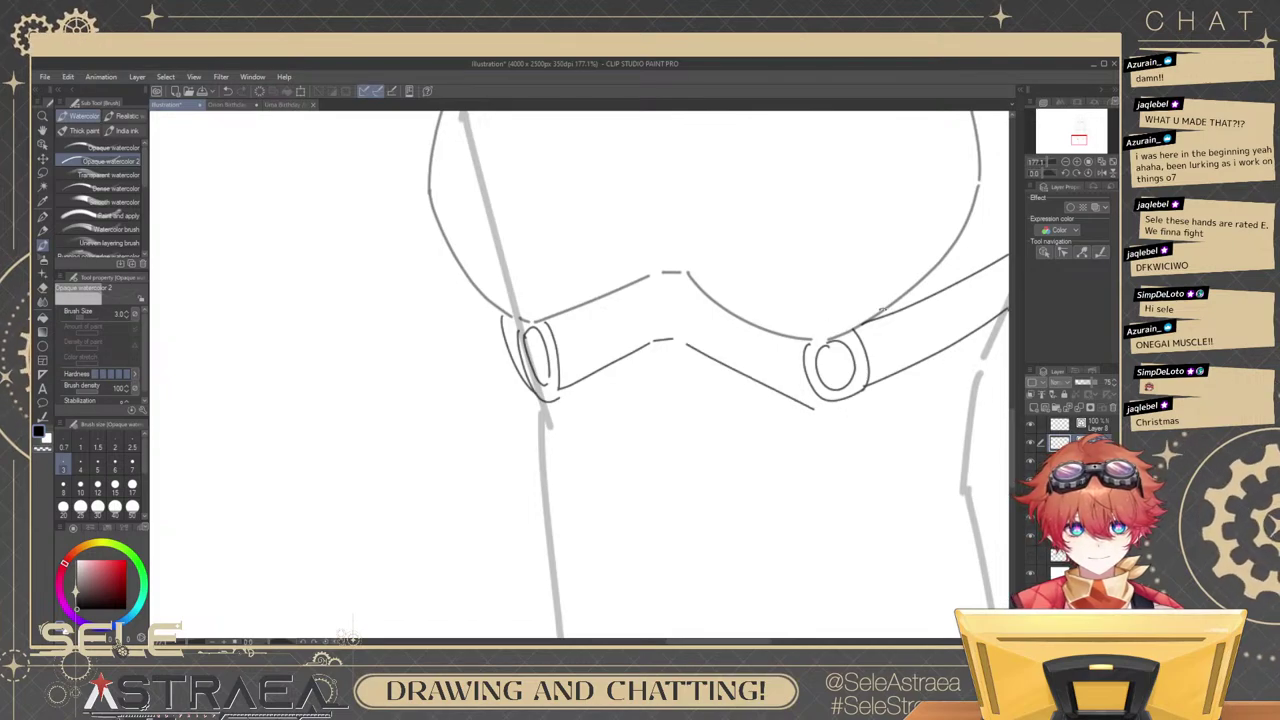
# Rotate the canvas to extend the band's lower edge to the right ring, and restore the upright view.
pyautogui.moveTo(882, 311); pyautogui.dragTo(880, 448)
pyautogui.moveTo(700, 430); pyautogui.dragTo(765, 430)
pyautogui.moveTo(765, 430)
pyautogui.mouseDown()
pyautogui.moveTo(618, 325)
pyautogui.moveTo(678, 421)
pyautogui.mouseUp()
pyautogui.hotkey('ctrl', 'z')
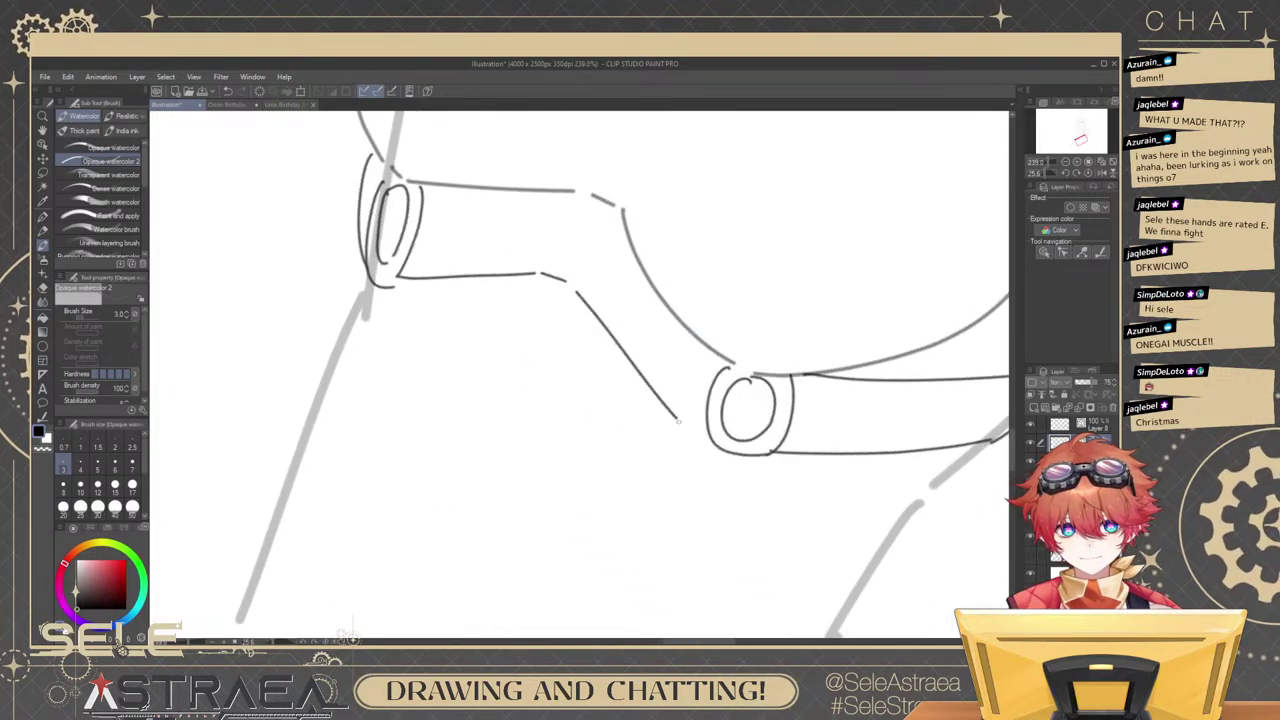
pyautogui.scroll(-4, 755, 324)
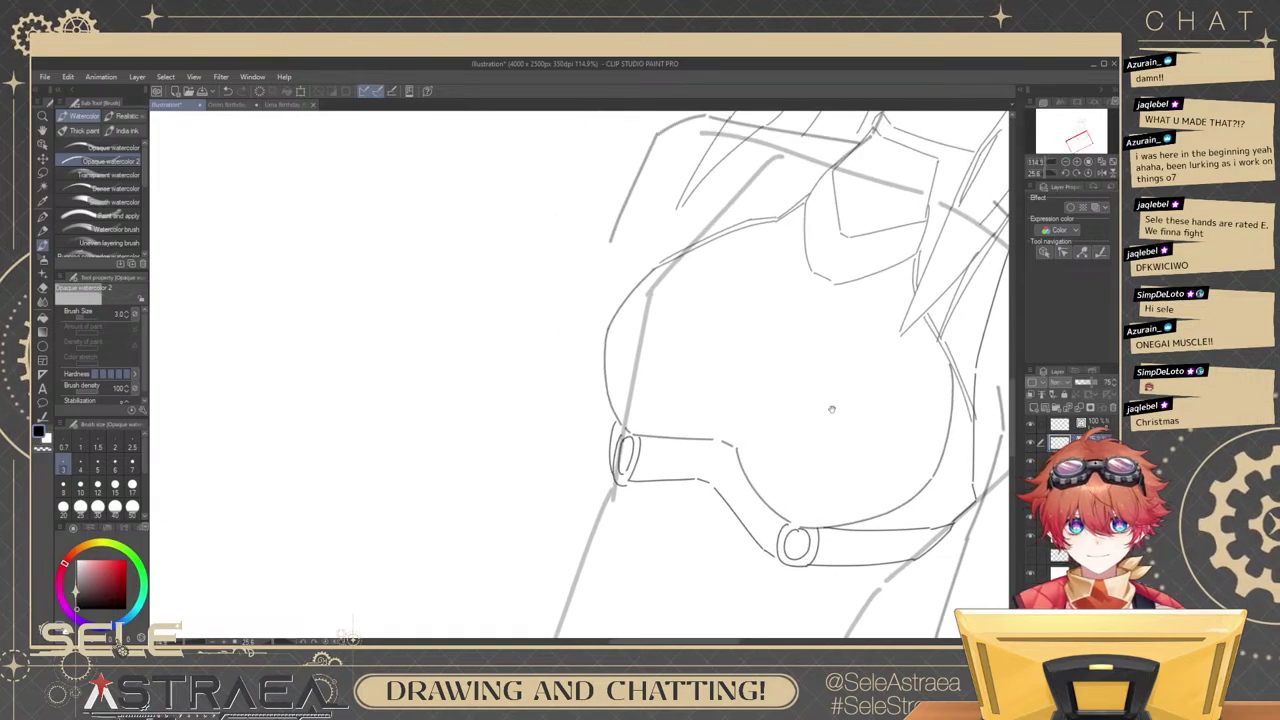
pyautogui.click(1089, 175)
pyautogui.moveTo(988, 331)
pyautogui.mouseDown()
pyautogui.moveTo(889, 317)
pyautogui.moveTo(905, 258)
pyautogui.mouseUp()
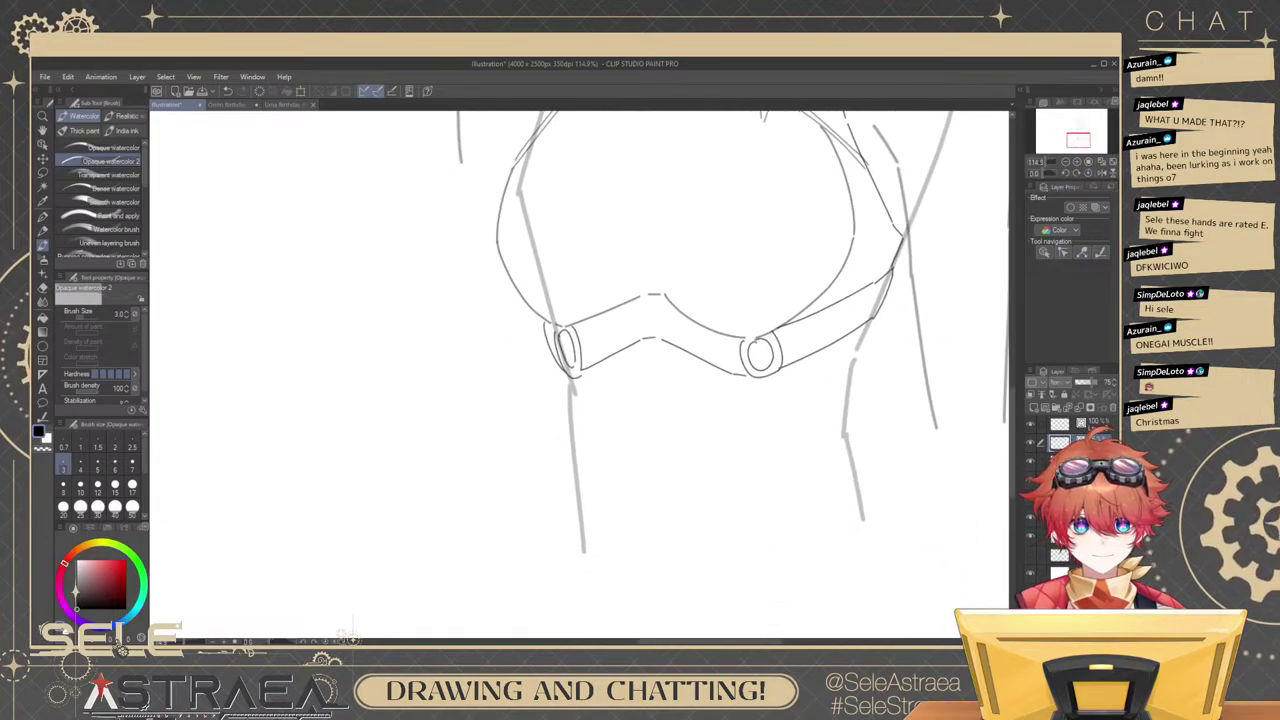
# Erase the thick grey waist guide lines on both sides below the underbust band with the Vector eraser.
pyautogui.press('e')
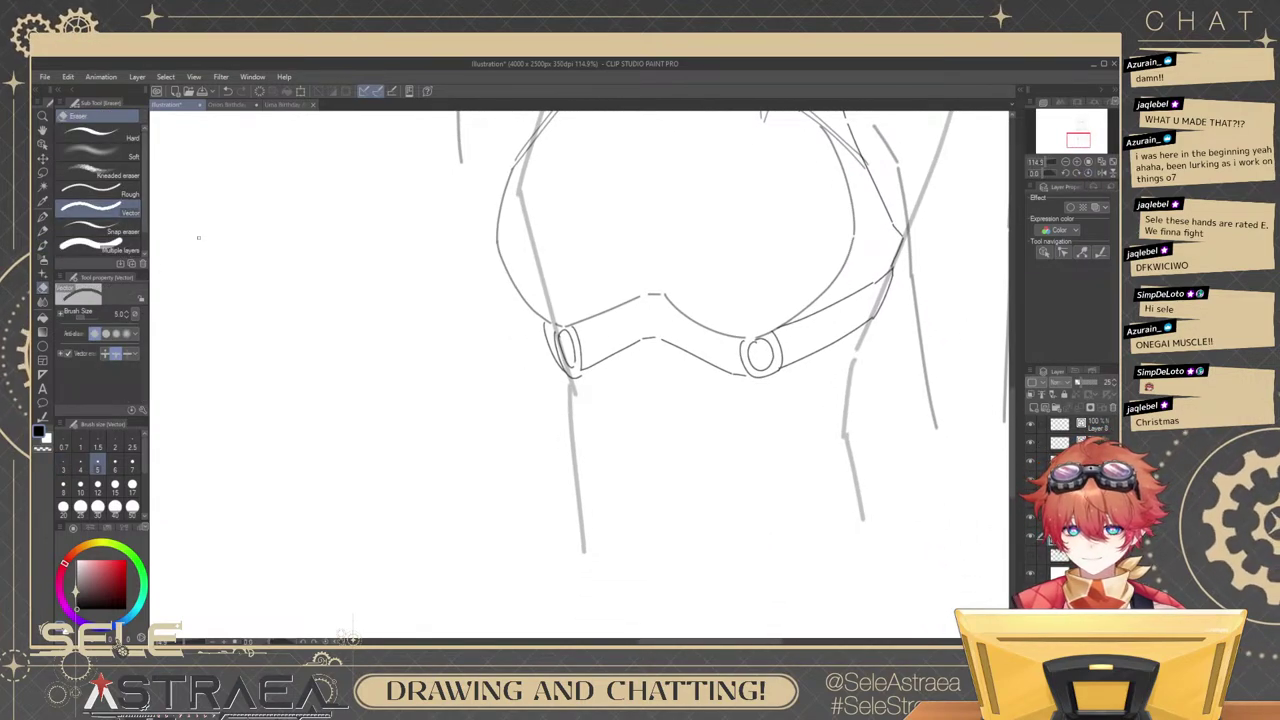
pyautogui.moveTo(575, 396); pyautogui.dragTo(575, 410)
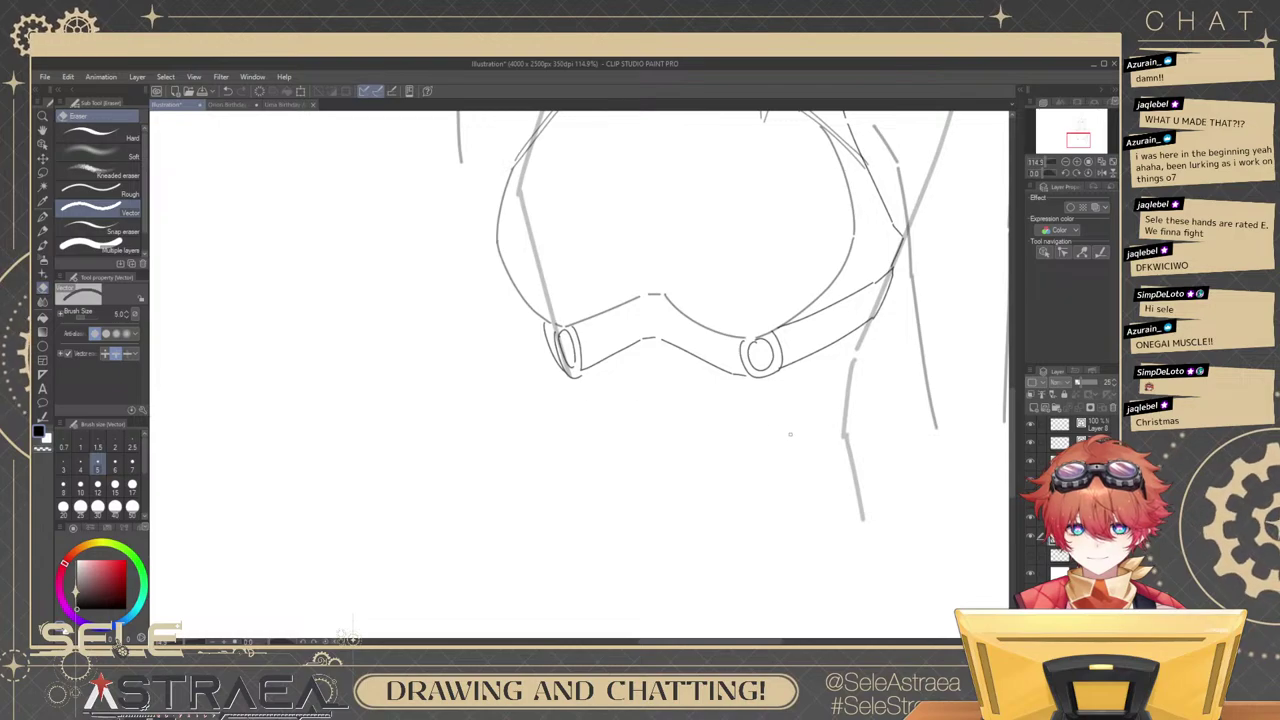
pyautogui.moveTo(840, 400); pyautogui.dragTo(854, 394)
pyautogui.moveTo(860, 331); pyautogui.dragTo(867, 337)
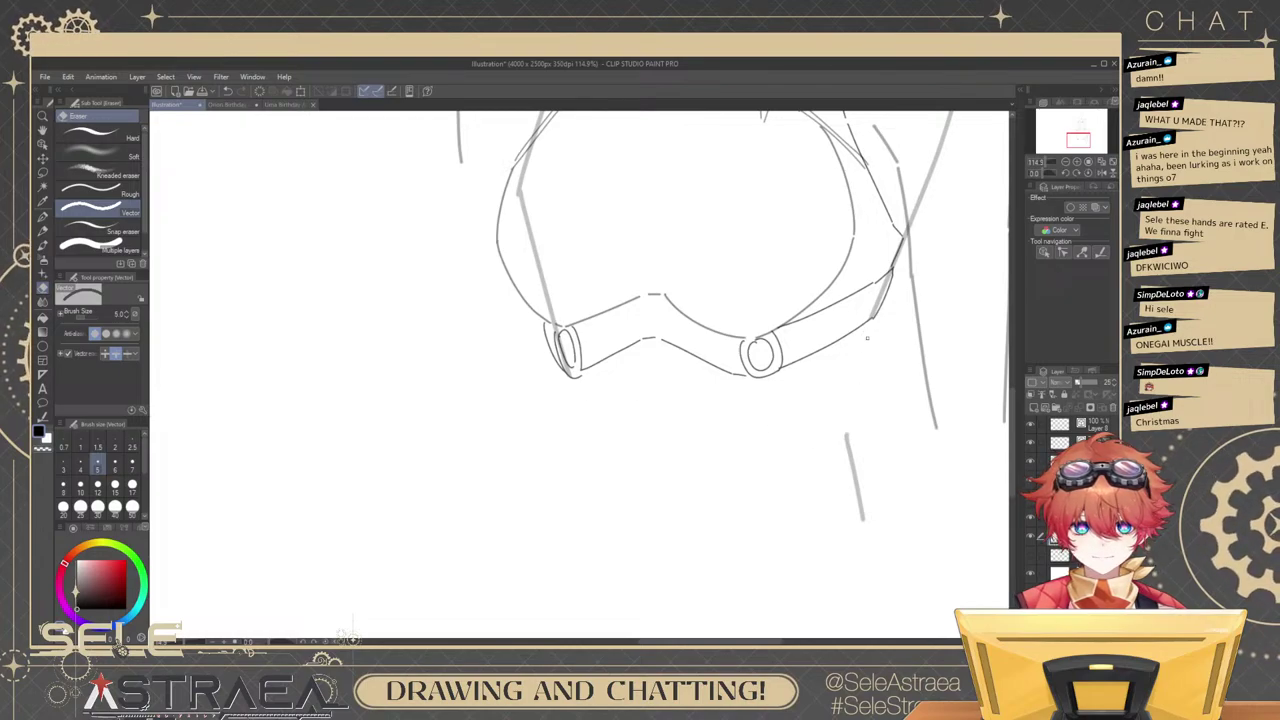
pyautogui.click(855, 445)
pyautogui.scroll(-4, 856, 440)
pyautogui.press('b')
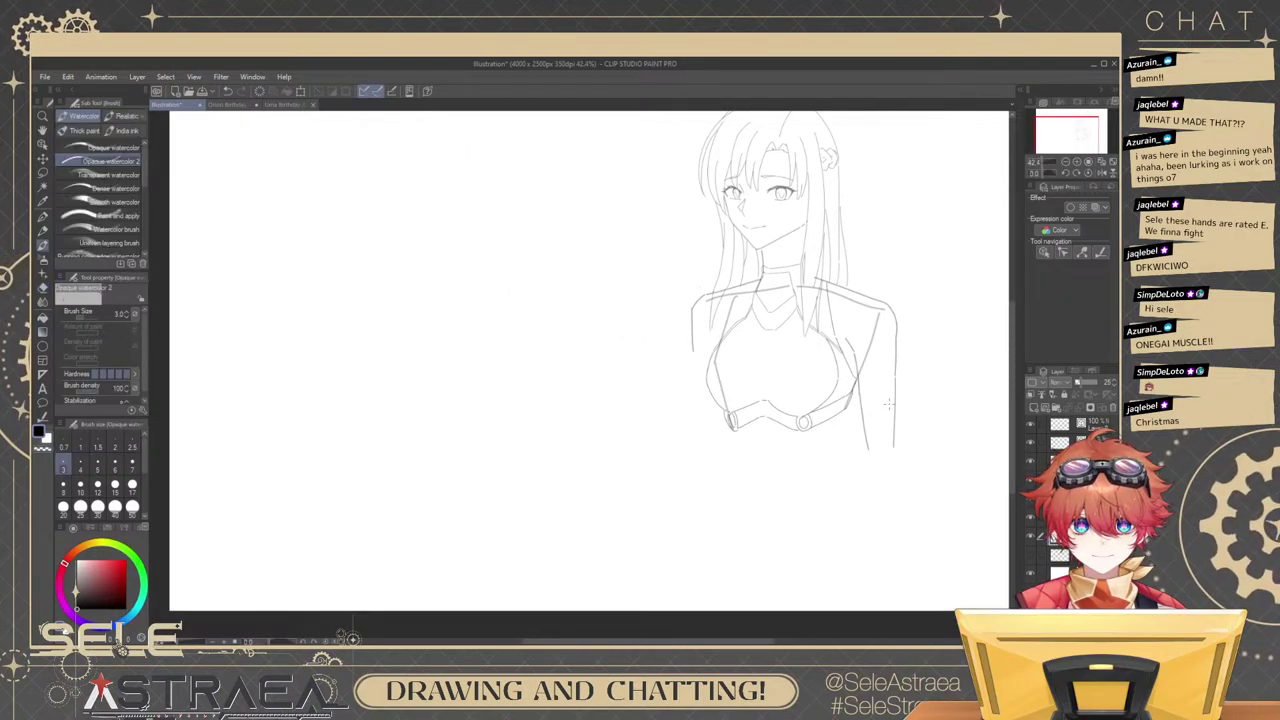
# Set the brush size to 2.5 and draw a curved vertical seam inside the left bust outline down to the band.
pyautogui.scroll(4, 793, 375)
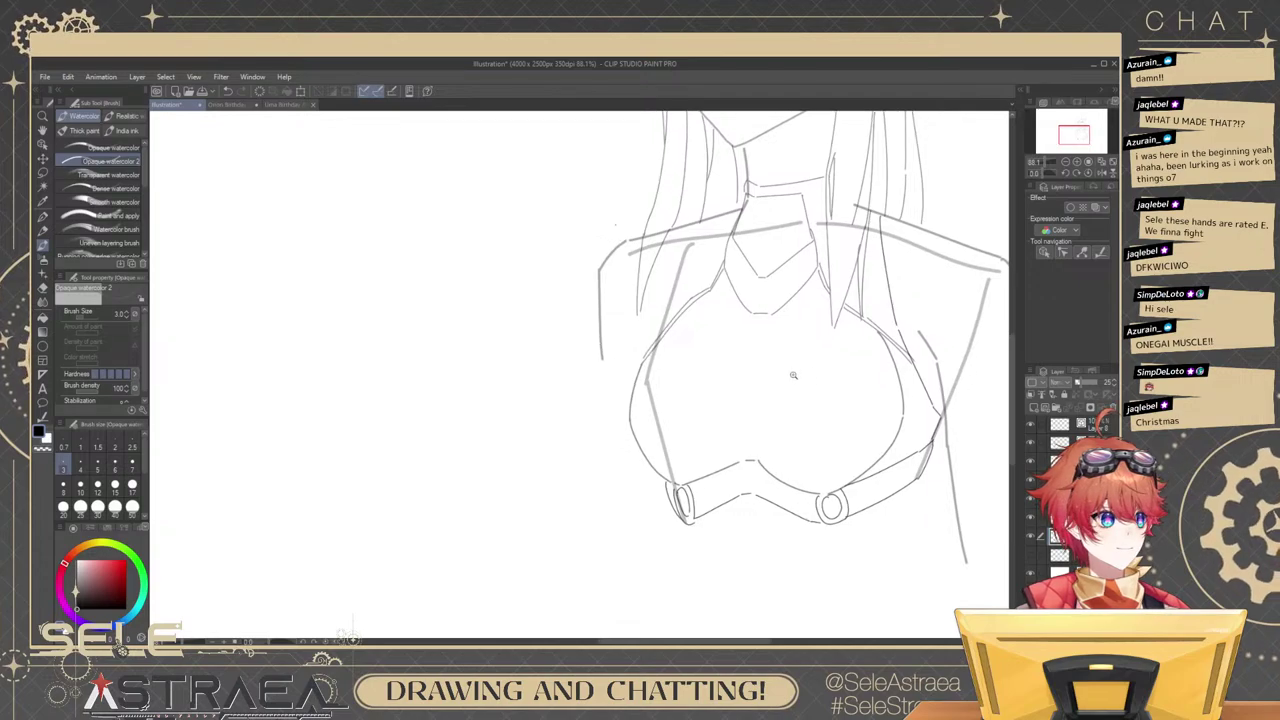
pyautogui.scroll(1, 793, 375)
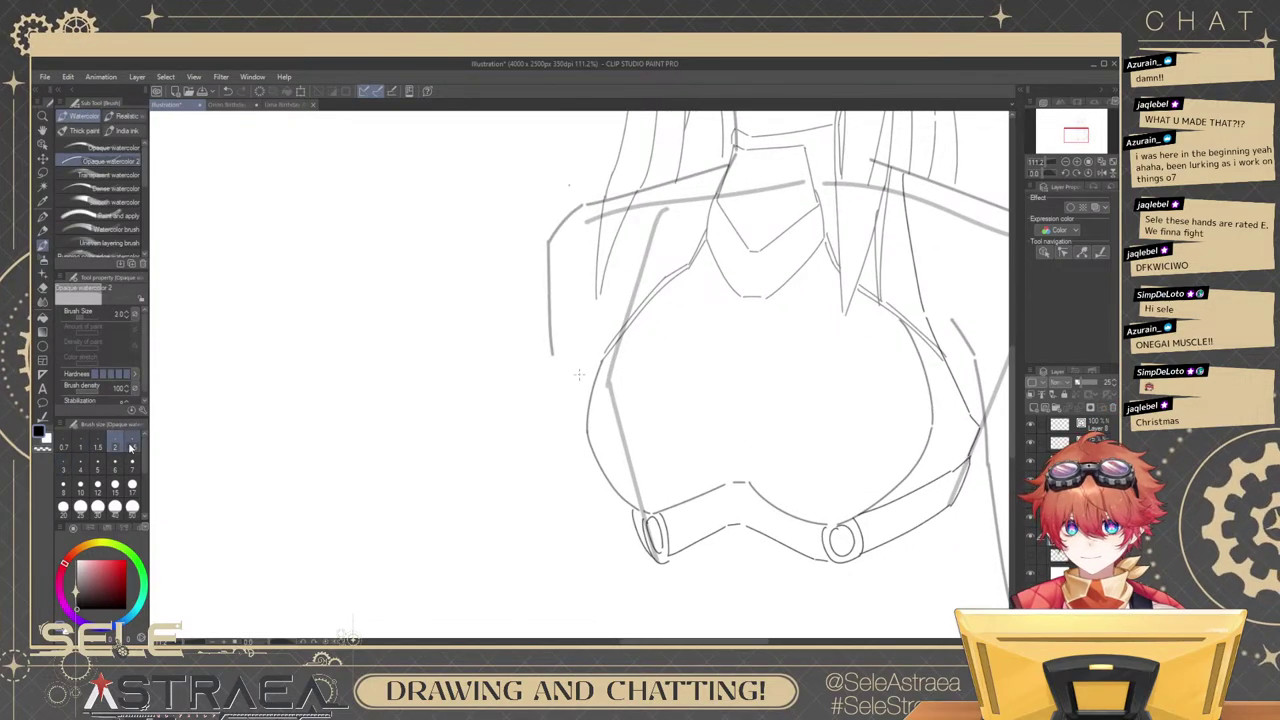
pyautogui.click(132, 447)
pyautogui.scroll(1, 700, 321)
pyautogui.scroll(1, 688, 344)
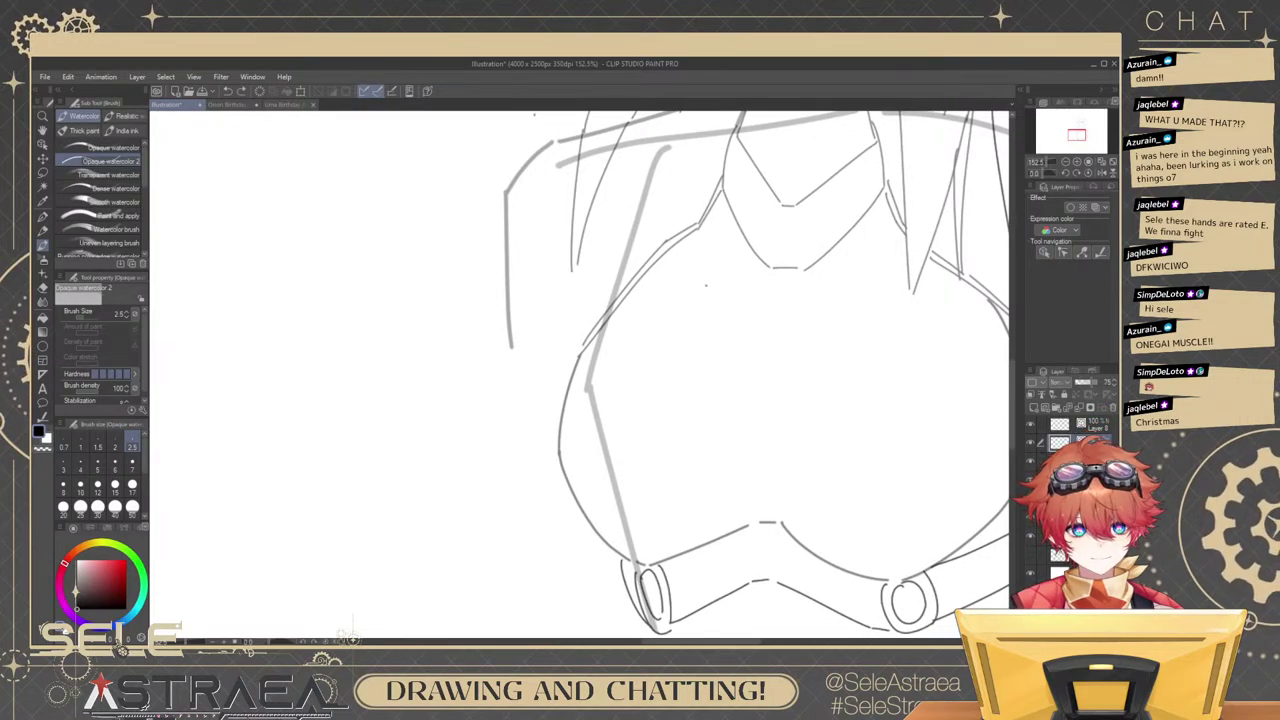
pyautogui.moveTo(676, 253); pyautogui.dragTo(642, 423)
pyautogui.hotkey('ctrl', 'z')
pyautogui.moveTo(666, 283)
pyautogui.mouseDown()
pyautogui.moveTo(630, 377)
pyautogui.moveTo(624, 452)
pyautogui.moveTo(668, 550)
pyautogui.mouseUp()
pyautogui.hotkey('ctrl', 'z')
pyautogui.moveTo(626, 458); pyautogui.dragTo(675, 545)
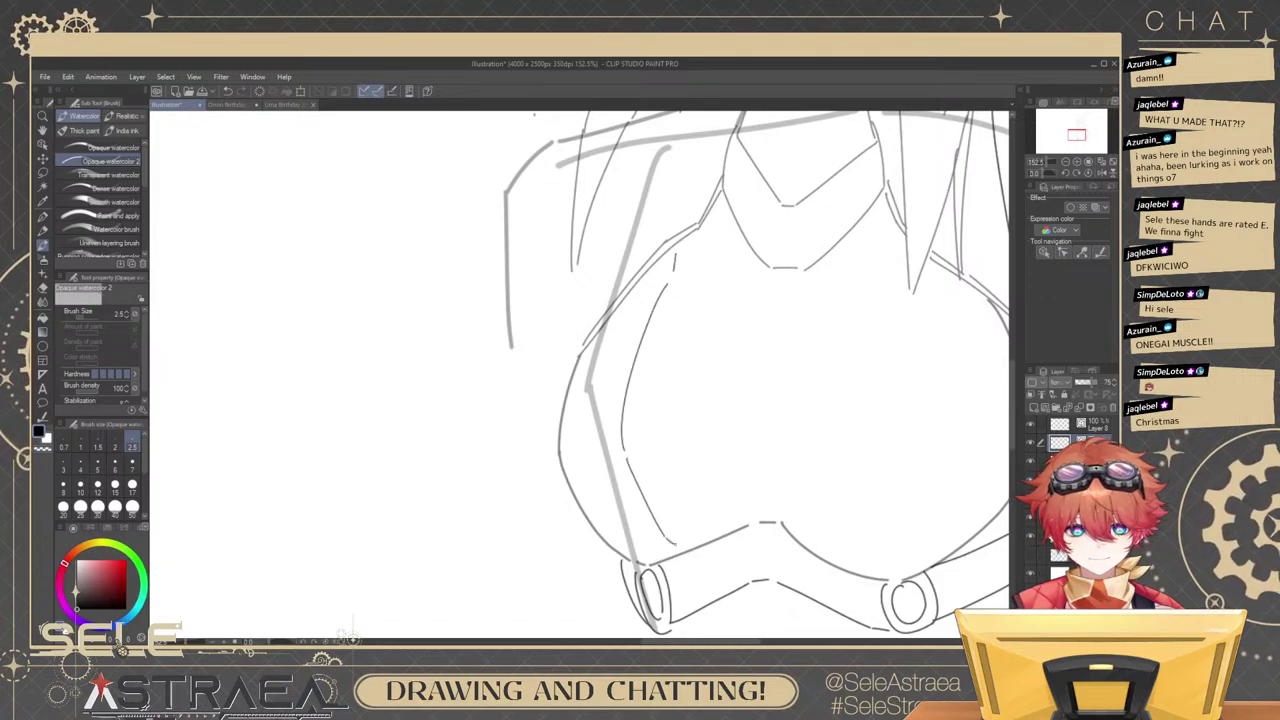
# Draw a matching vertical seam over the right bust from below the neckline down to the band.
pyautogui.moveTo(857, 408); pyautogui.dragTo(791, 391)
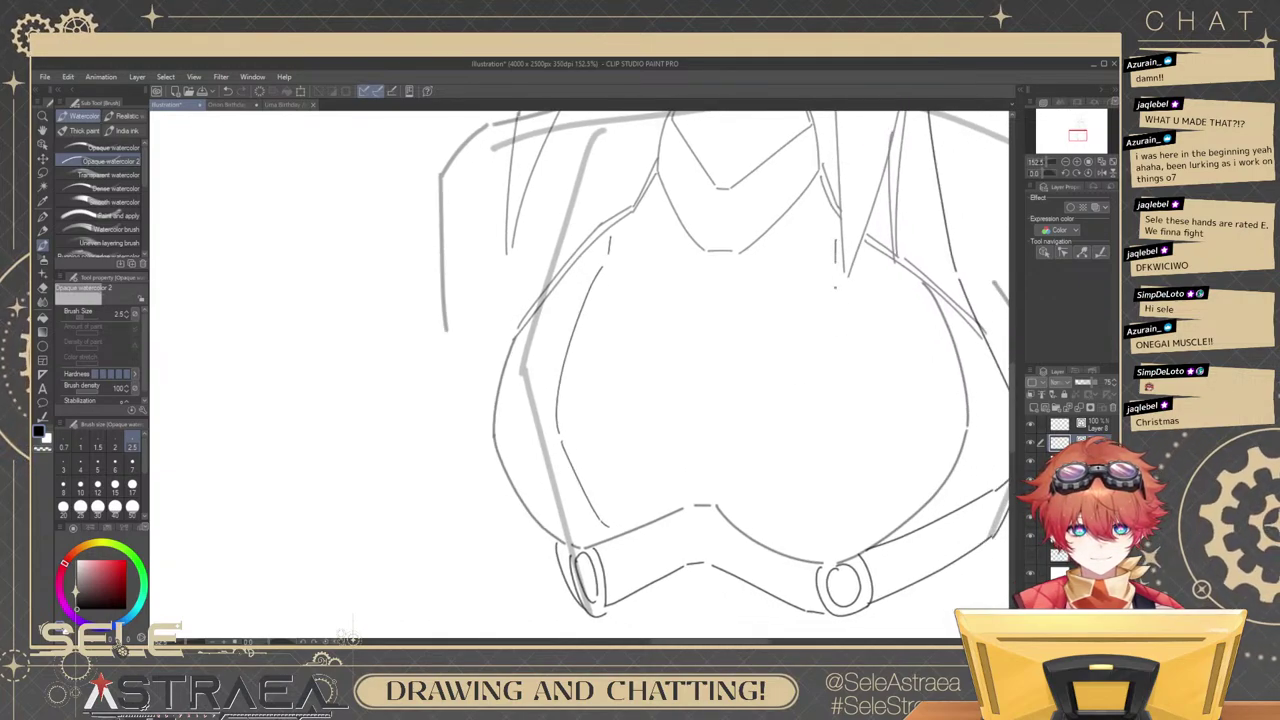
pyautogui.moveTo(835, 287)
pyautogui.mouseDown()
pyautogui.moveTo(836, 407)
pyautogui.moveTo(809, 548)
pyautogui.mouseUp()
pyautogui.hotkey('ctrl', 'z')
pyautogui.moveTo(835, 417); pyautogui.dragTo(806, 555)
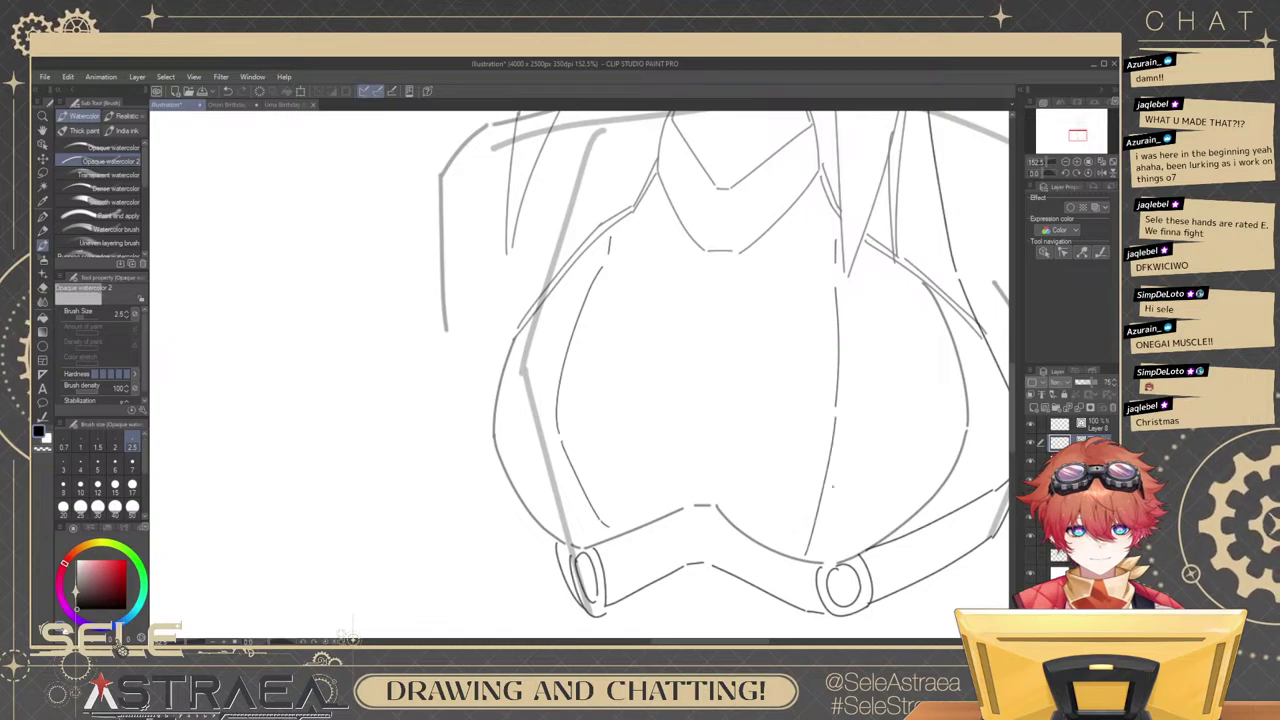
pyautogui.scroll(-8, 850, 394)
# Draw a small, narrow upright rectangle in the middle of the collar piece, above its V-shaped point.
pyautogui.scroll(5, 889, 337)
pyautogui.moveTo(826, 250); pyautogui.dragTo(910, 395)
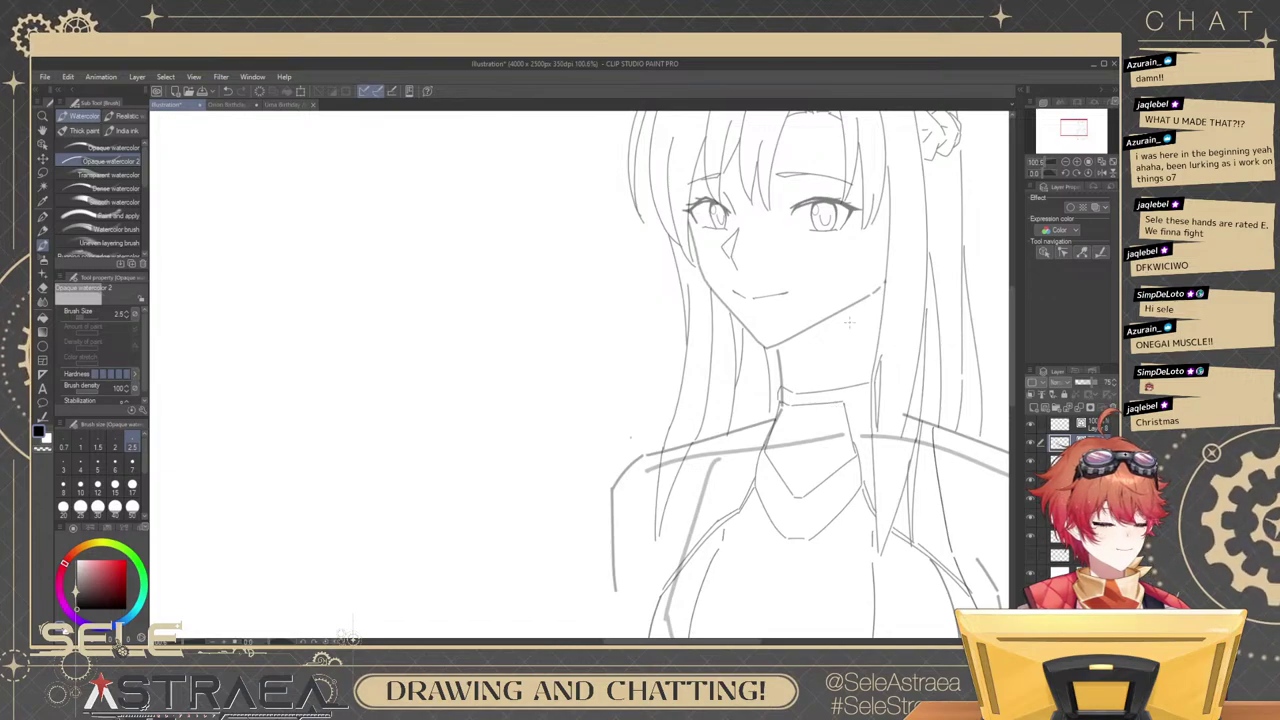
pyautogui.scroll(4, 808, 434)
pyautogui.moveTo(810, 310); pyautogui.dragTo(808, 378)
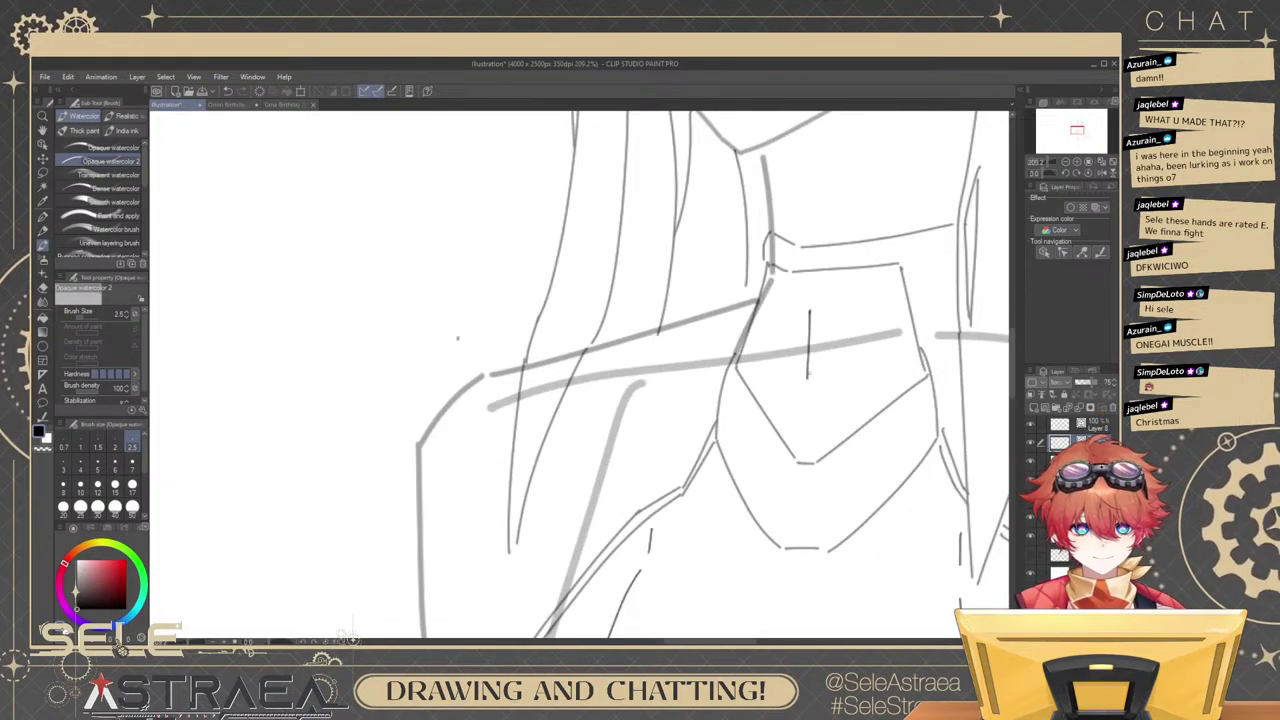
pyautogui.moveTo(809, 313); pyautogui.dragTo(815, 374)
pyautogui.hotkey('ctrl', 'z')
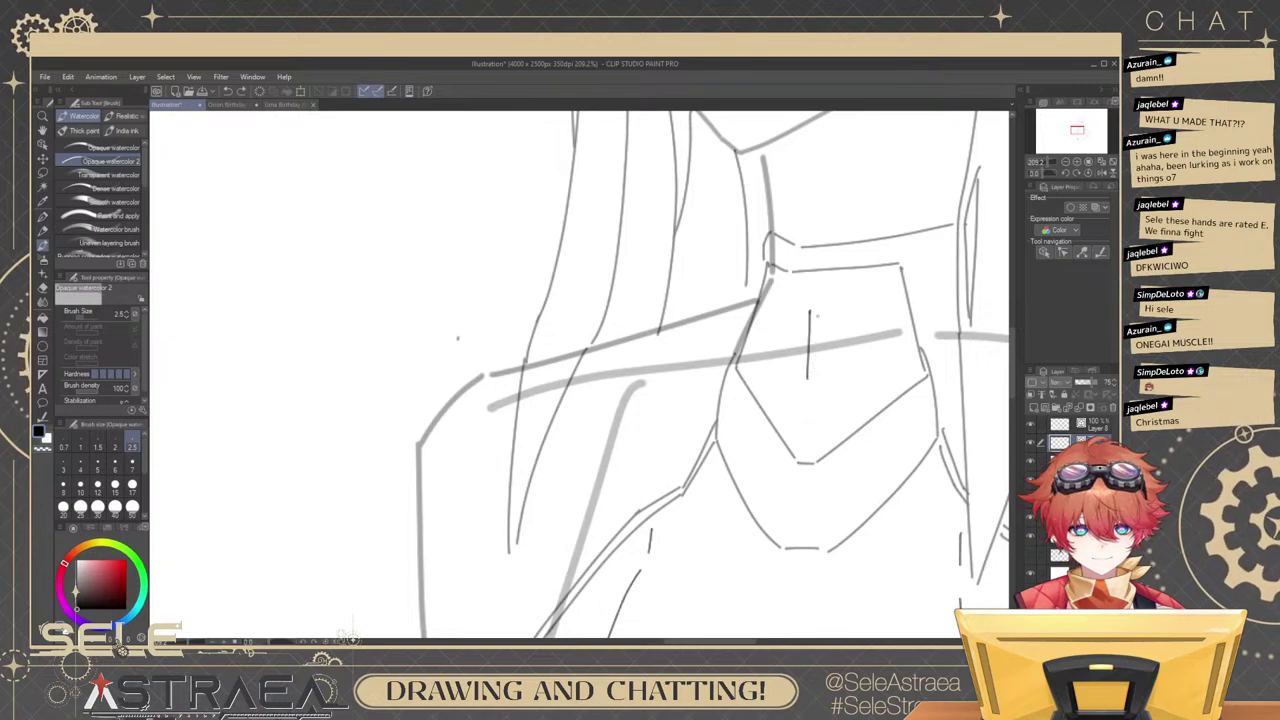
pyautogui.moveTo(809, 313); pyautogui.dragTo(816, 376)
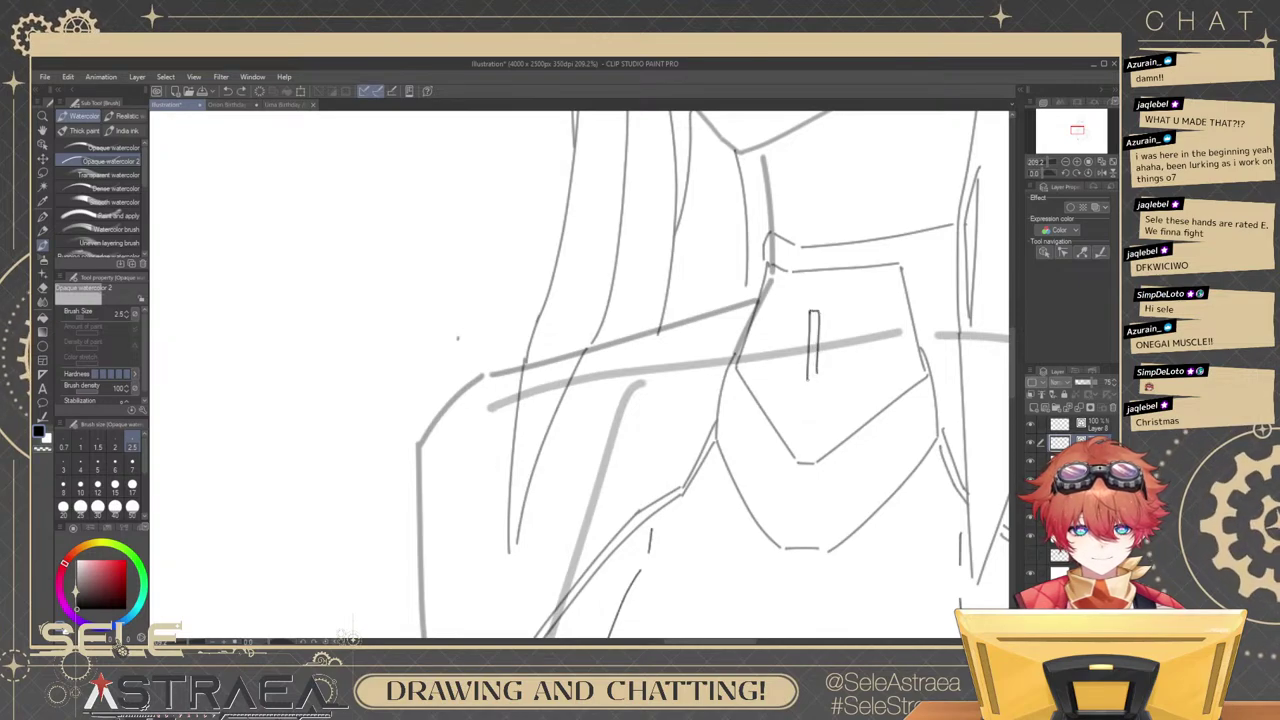
pyautogui.scroll(-5, 894, 308)
pyautogui.scroll(1, 894, 308)
pyautogui.moveTo(985, 300); pyautogui.dragTo(897, 297)
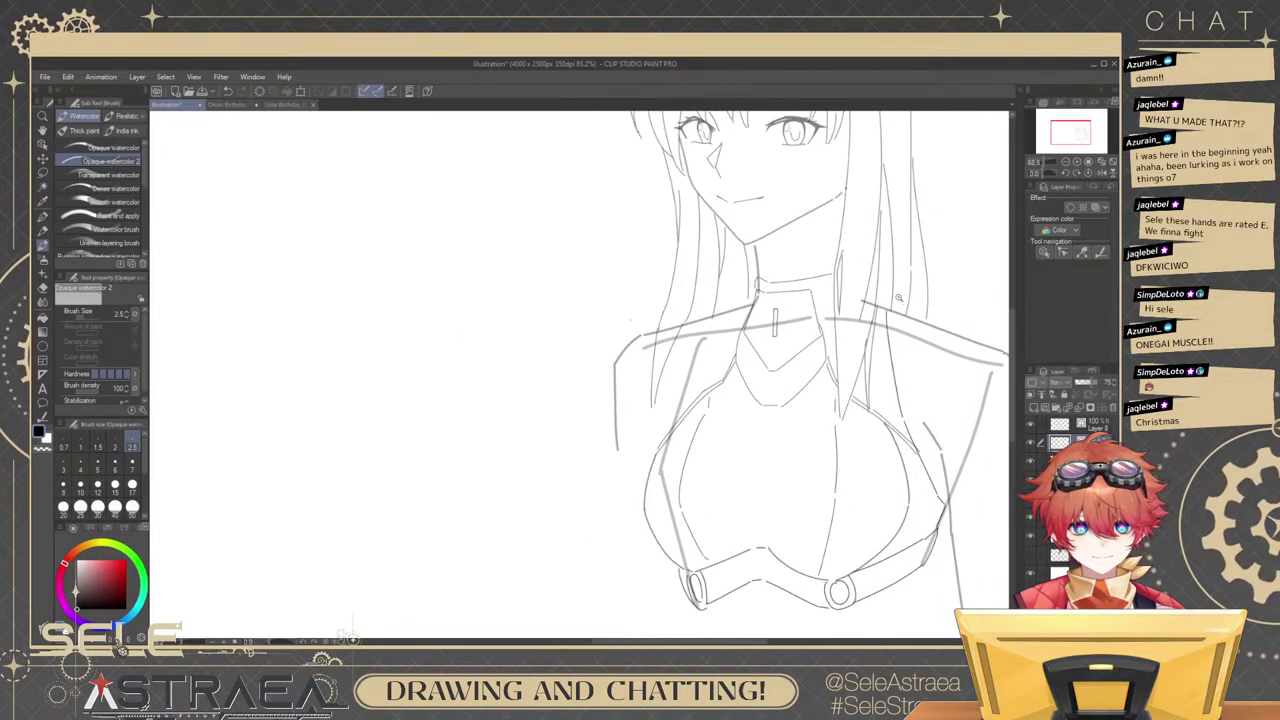
# Set the brush size to 3 and sketch an angled inner edge for a shape on the right upper arm.
pyautogui.moveTo(996, 341); pyautogui.dragTo(844, 273)
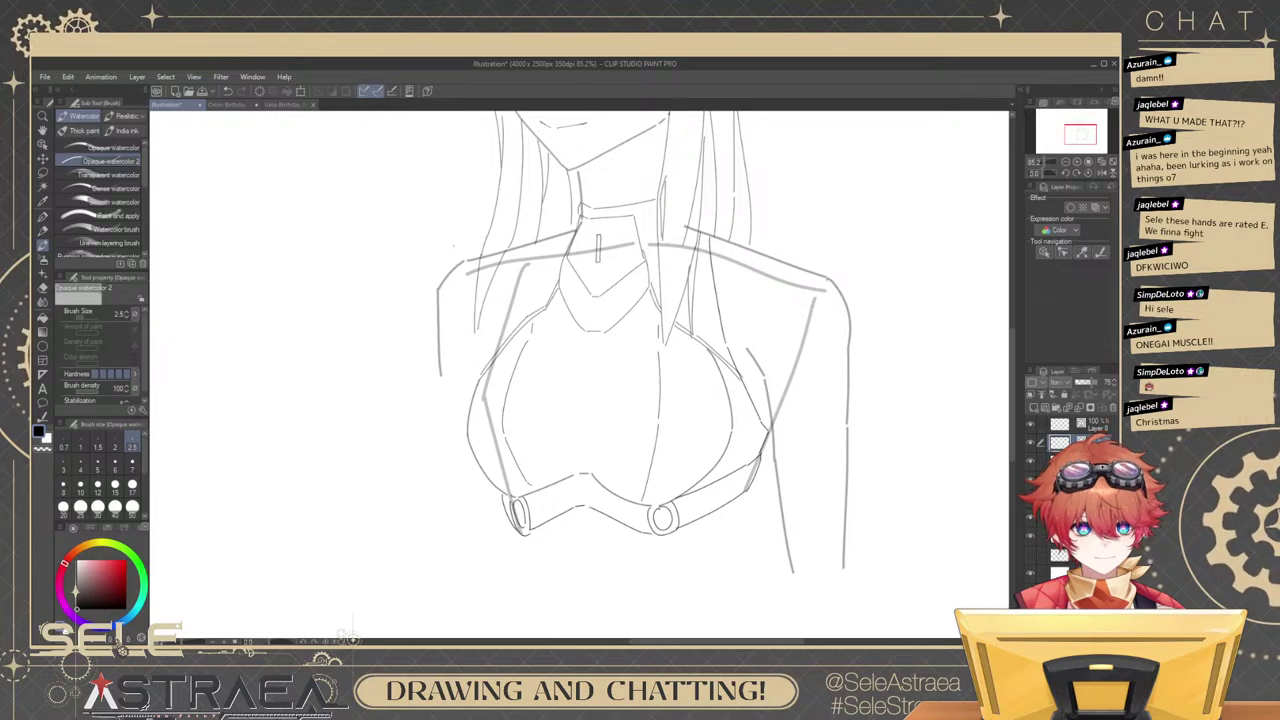
pyautogui.click(63, 466)
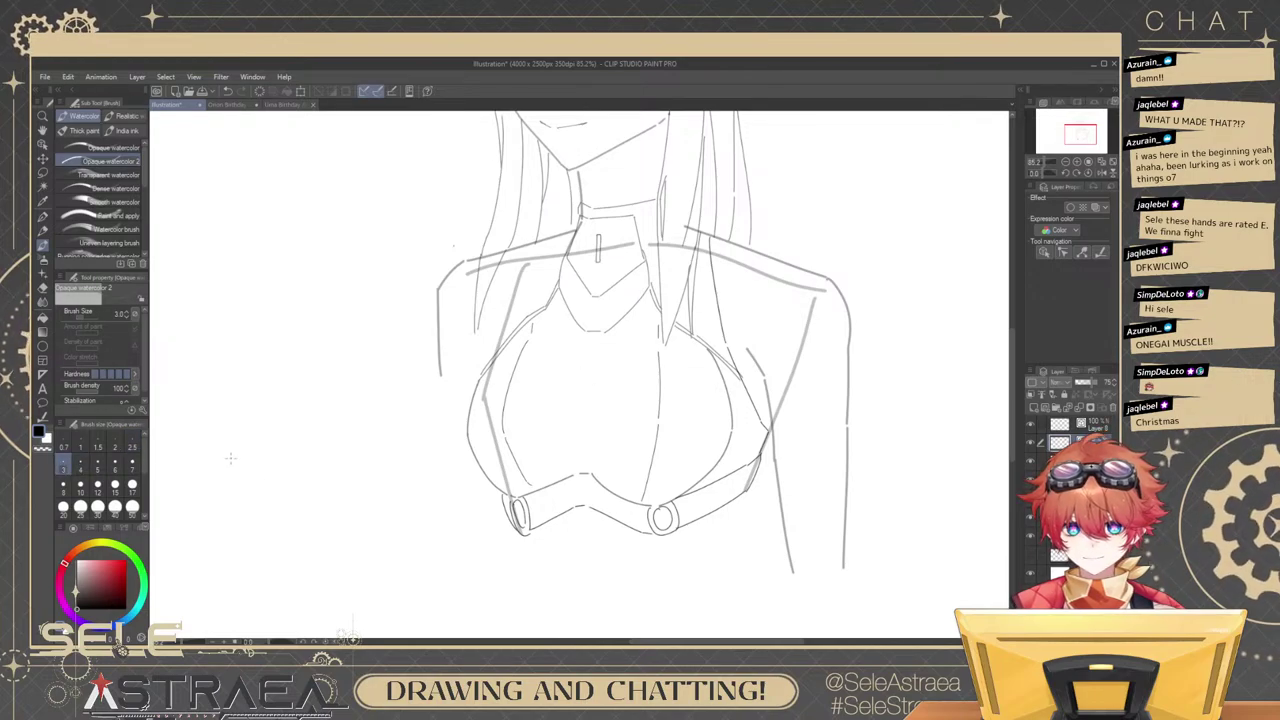
pyautogui.scroll(2, 826, 388)
pyautogui.moveTo(800, 350); pyautogui.dragTo(777, 410)
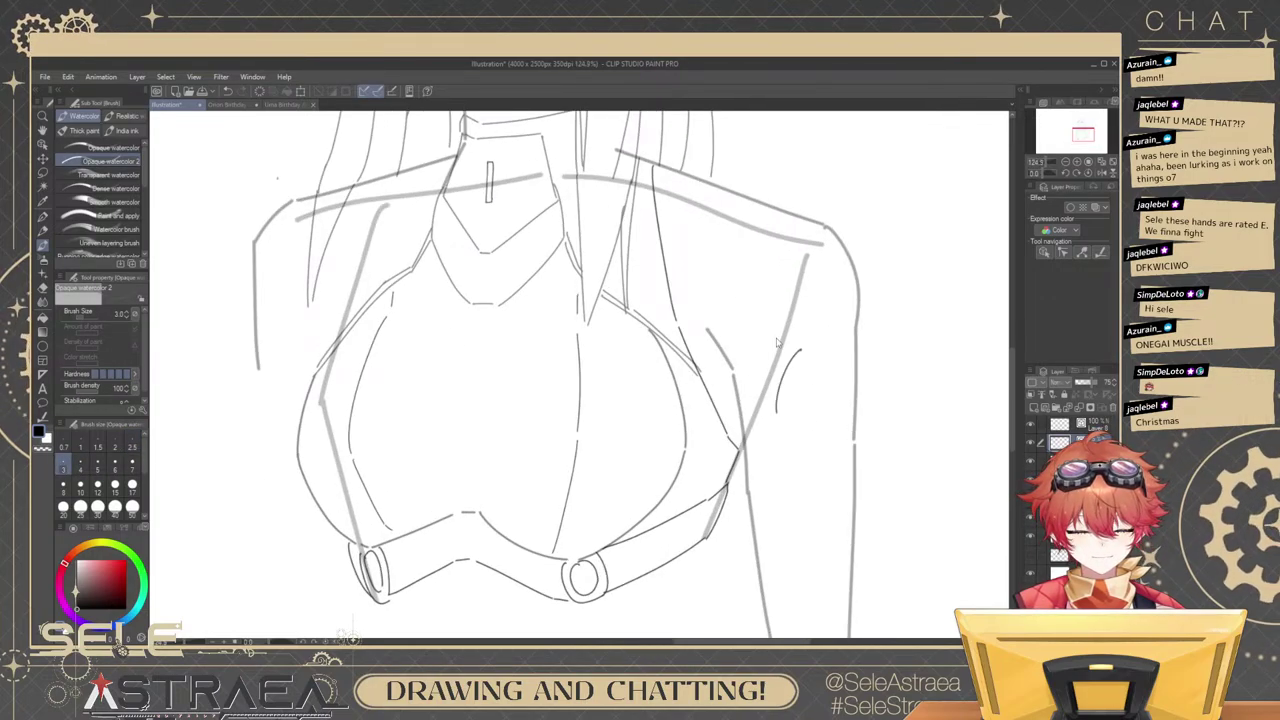
pyautogui.hotkey('ctrl', 'z')
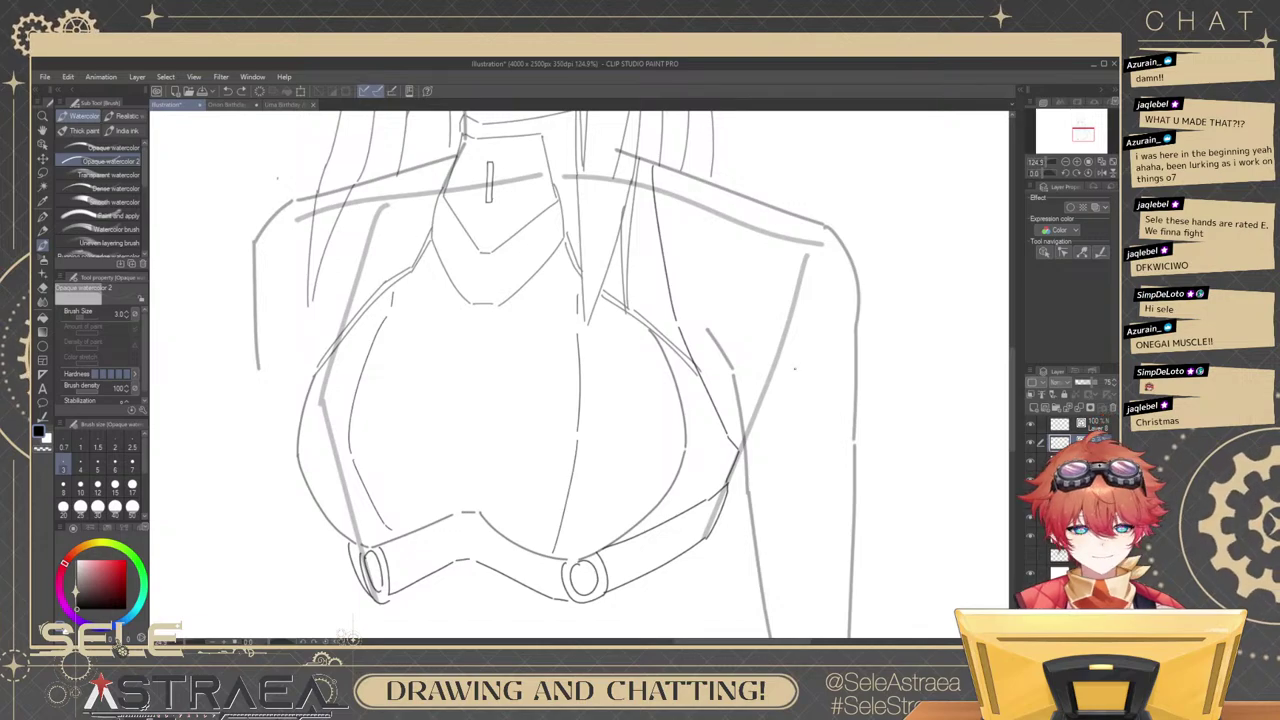
pyautogui.moveTo(780, 375); pyautogui.dragTo(789, 437)
pyautogui.scroll(3, 785, 397)
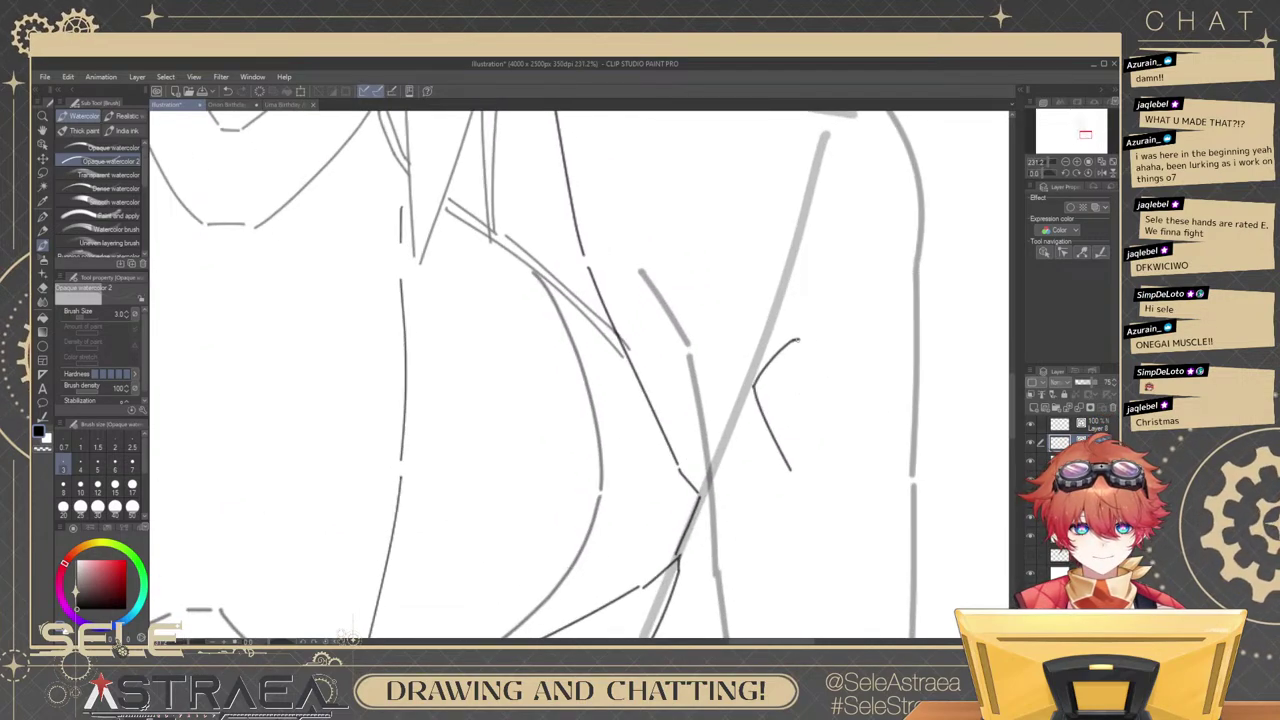
# Draw the upper, outer and lower edges of the shape across the right upper arm, extending slightly past the arm's outline.
pyautogui.moveTo(796, 340); pyautogui.dragTo(924, 342)
pyautogui.hotkey('ctrl', 'z')
pyautogui.moveTo(802, 339); pyautogui.dragTo(914, 336)
pyautogui.moveTo(945, 321)
pyautogui.mouseDown()
pyautogui.moveTo(905, 312)
pyautogui.moveTo(905, 446)
pyautogui.moveTo(770, 470)
pyautogui.mouseUp()
pyautogui.hotkey('ctrl', 'z')
pyautogui.hotkey('ctrl', 'z')
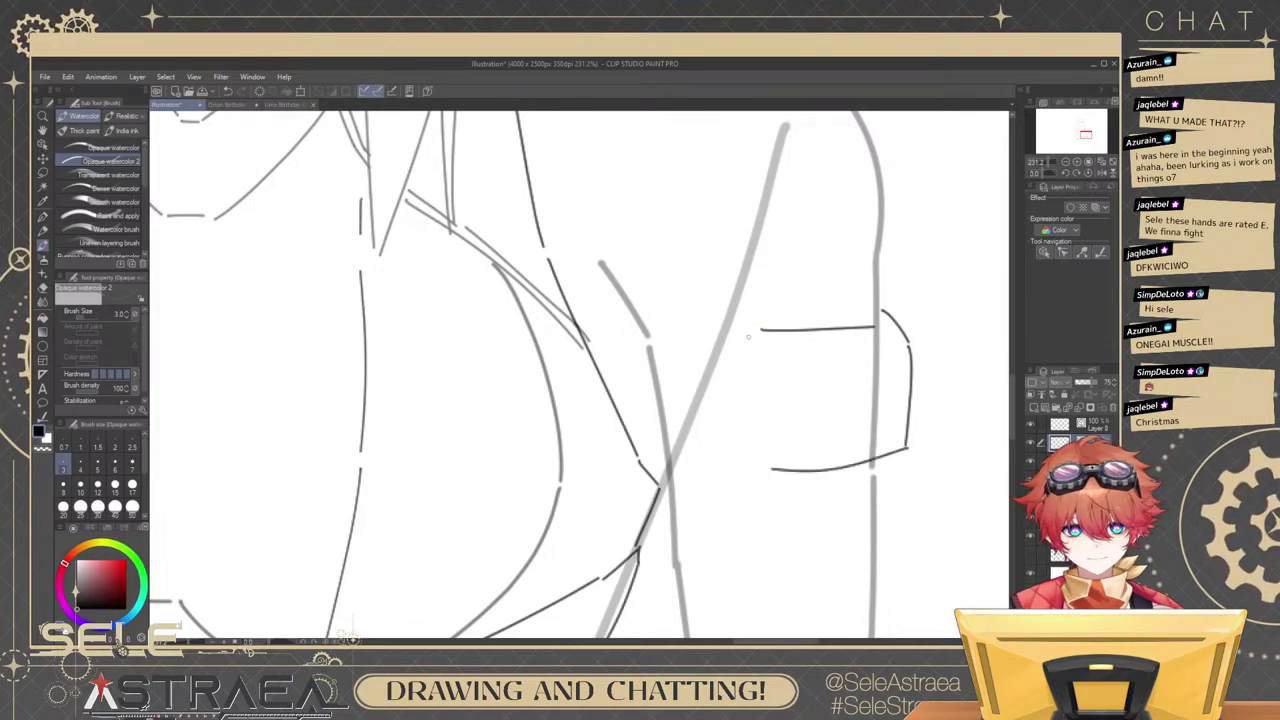
# Close the arm shape's inner side with a pointed edge joining its upper and lower lines.
pyautogui.moveTo(754, 332); pyautogui.dragTo(714, 390)
pyautogui.hotkey('ctrl', 'z')
pyautogui.moveTo(758, 334)
pyautogui.mouseDown()
pyautogui.moveTo(707, 407)
pyautogui.moveTo(762, 466)
pyautogui.mouseUp()
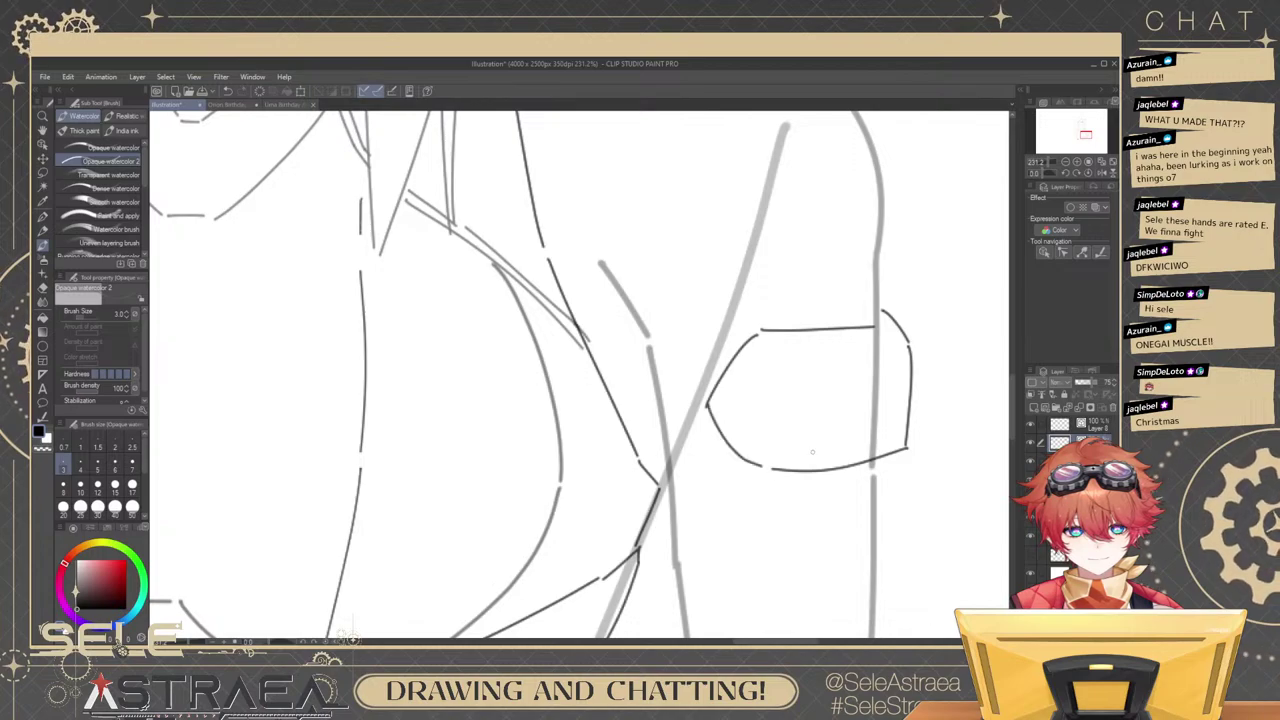
# Remove the arm shape's outer and lower edges and redraw them with the lower outer corner slightly further in.
pyautogui.hotkey('ctrl', 'z')
pyautogui.hotkey('ctrl', 'z')
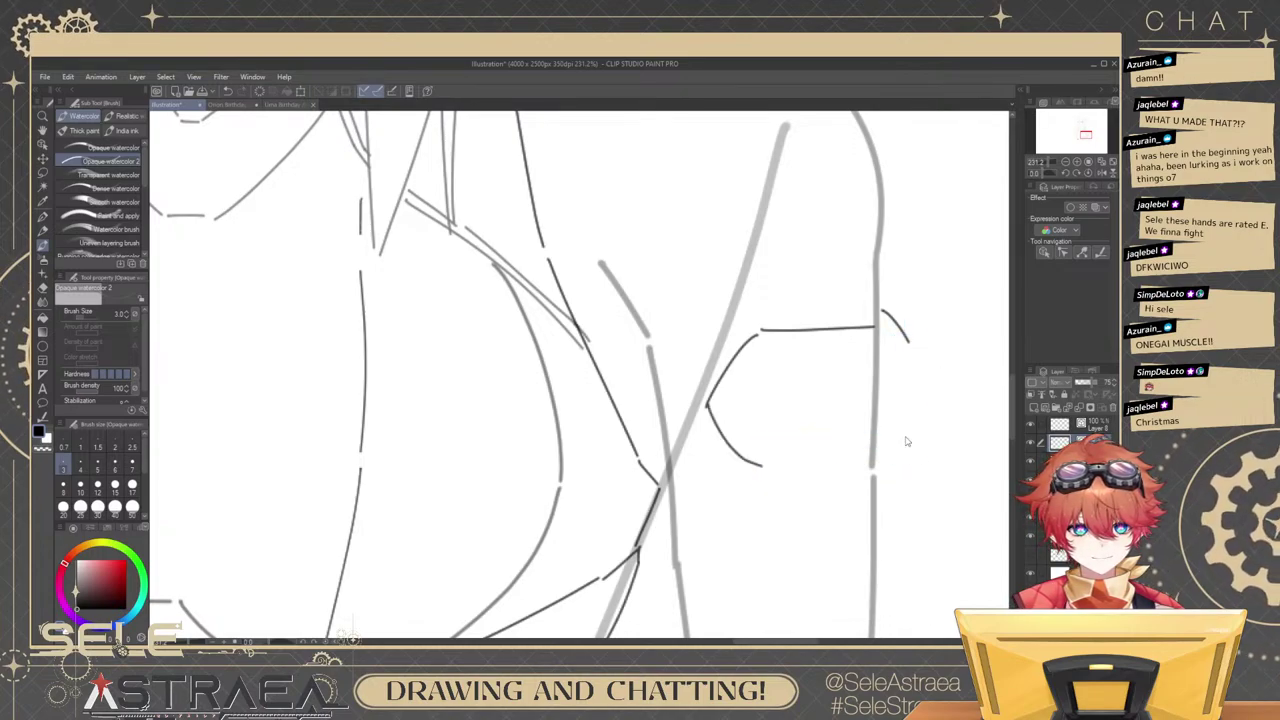
pyautogui.moveTo(909, 345)
pyautogui.mouseDown()
pyautogui.moveTo(901, 442)
pyautogui.moveTo(789, 474)
pyautogui.mouseUp()
pyautogui.hotkey('ctrl', 'z')
pyautogui.moveTo(902, 443); pyautogui.dragTo(767, 464)
pyautogui.hotkey('ctrl', 'z')
pyautogui.moveTo(899, 445); pyautogui.dragTo(770, 468)
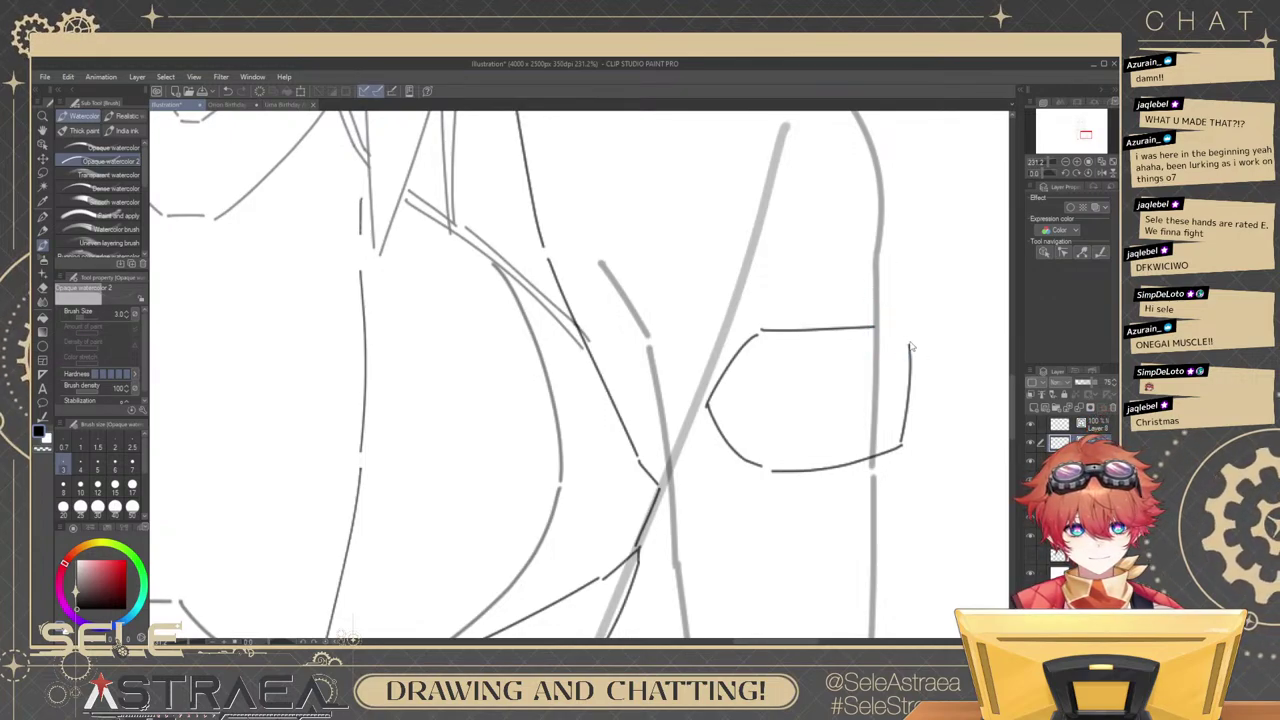
# Redraw the short slanted line at the arm shape's upper outer corner, linking the arm outline to the outer edge.
pyautogui.keyDown('ctrl'); pyautogui.click(910, 354); pyautogui.keyUp('ctrl')
pyautogui.moveTo(906, 312); pyautogui.dragTo(907, 350)
pyautogui.hotkey('ctrl', 'z')
pyautogui.hotkey('ctrl', 'z')
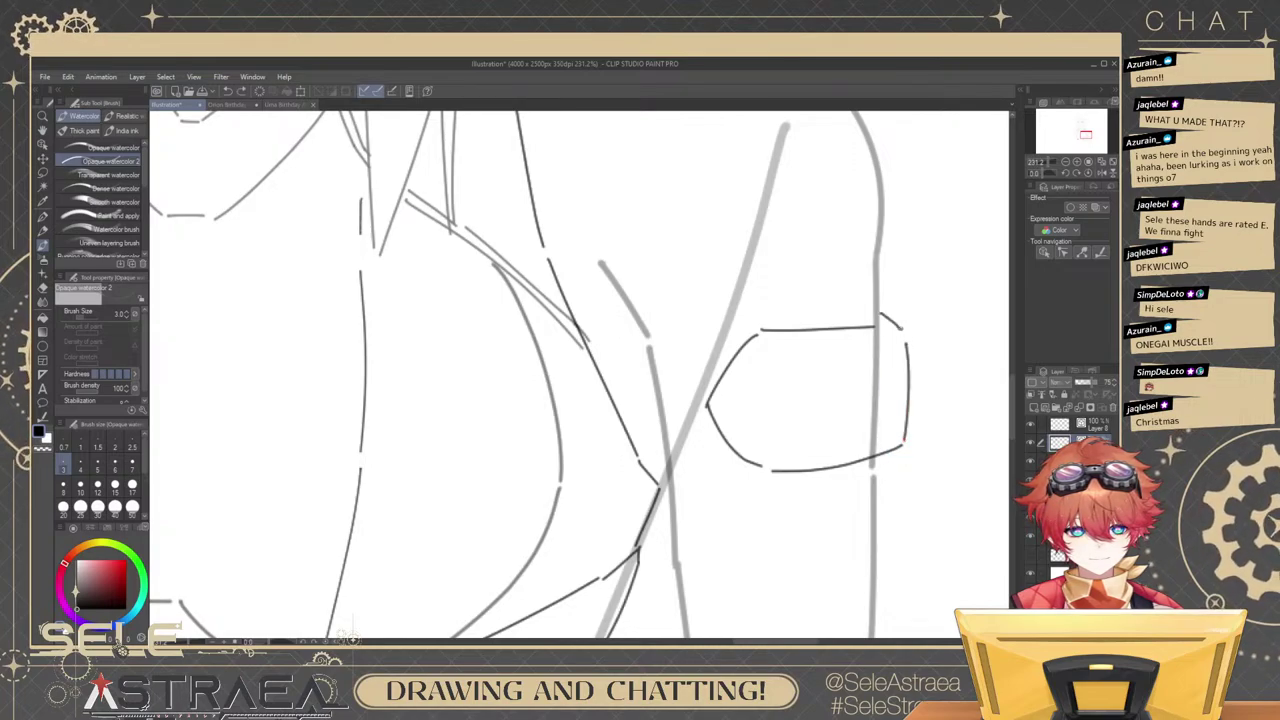
# Remove the upper edge of the shape on the right upper arm and redraw it up to the outer corner.
pyautogui.keyDown('ctrl'); pyautogui.click(848, 328); pyautogui.keyUp('ctrl')
pyautogui.press('Delete')
pyautogui.moveTo(761, 334)
pyautogui.mouseDown()
pyautogui.moveTo(869, 328)
pyautogui.moveTo(835, 315)
pyautogui.mouseUp()
pyautogui.hotkey('ctrl', 'z')
pyautogui.moveTo(929, 322)
pyautogui.mouseDown()
pyautogui.moveTo(949, 266)
pyautogui.moveTo(934, 366)
pyautogui.moveTo(903, 334)
pyautogui.moveTo(870, 337)
pyautogui.moveTo(904, 334)
pyautogui.mouseUp()
pyautogui.moveTo(814, 258)
pyautogui.mouseDown()
pyautogui.moveTo(897, 297)
pyautogui.moveTo(891, 411)
pyautogui.moveTo(787, 394)
pyautogui.mouseUp()
pyautogui.hotkey('ctrl', 'z')
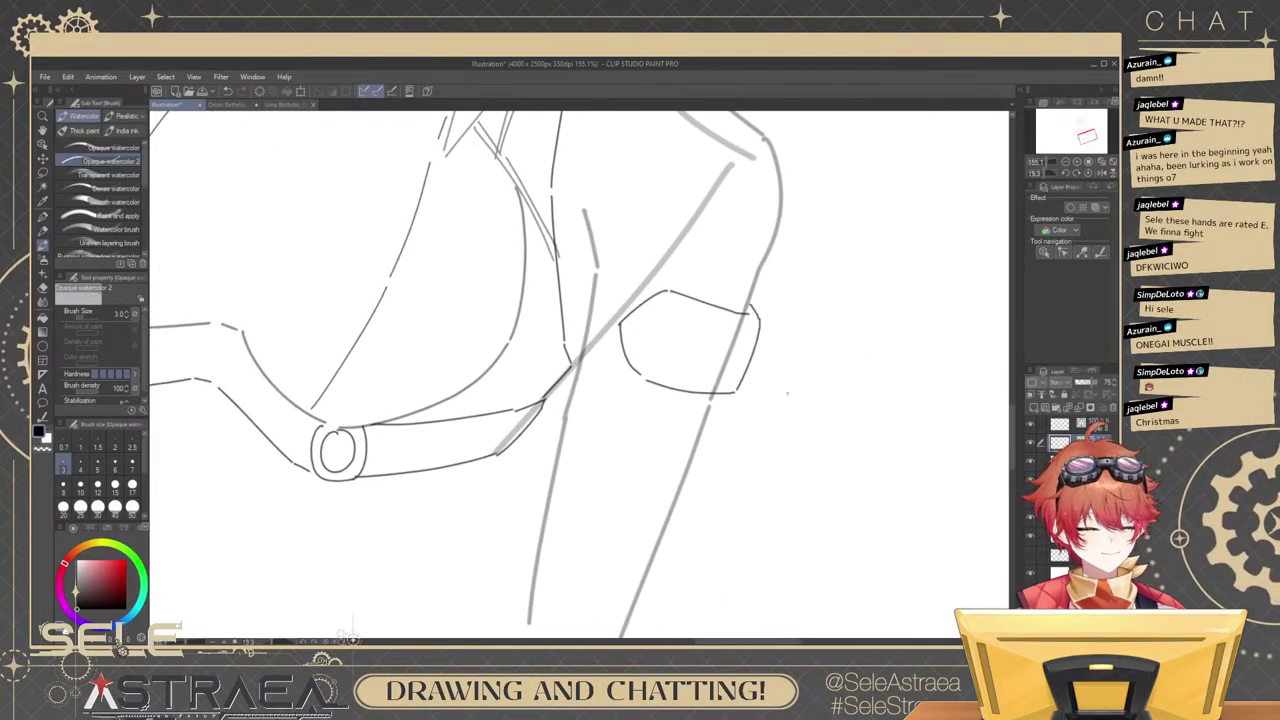
# Draw a hanging strap tail below the right armband with two long sides and a slanted, pointed end.
pyautogui.moveTo(686, 391)
pyautogui.mouseDown()
pyautogui.moveTo(695, 499)
pyautogui.moveTo(717, 451)
pyautogui.mouseUp()
pyautogui.hotkey('ctrl', 'z')
pyautogui.moveTo(696, 361); pyautogui.dragTo(718, 479)
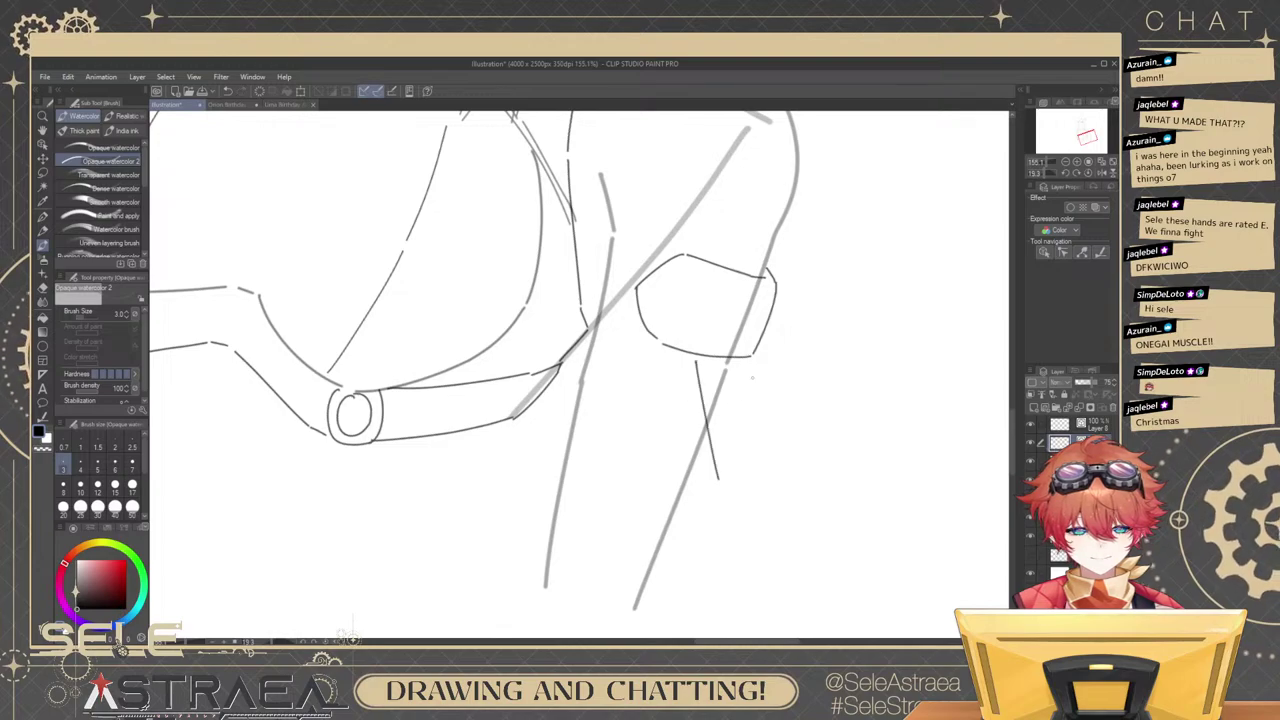
pyautogui.hotkey('ctrl', 'z')
pyautogui.moveTo(751, 362); pyautogui.dragTo(749, 472)
pyautogui.keyDown('ctrl'); pyautogui.click(707, 409); pyautogui.keyUp('ctrl')
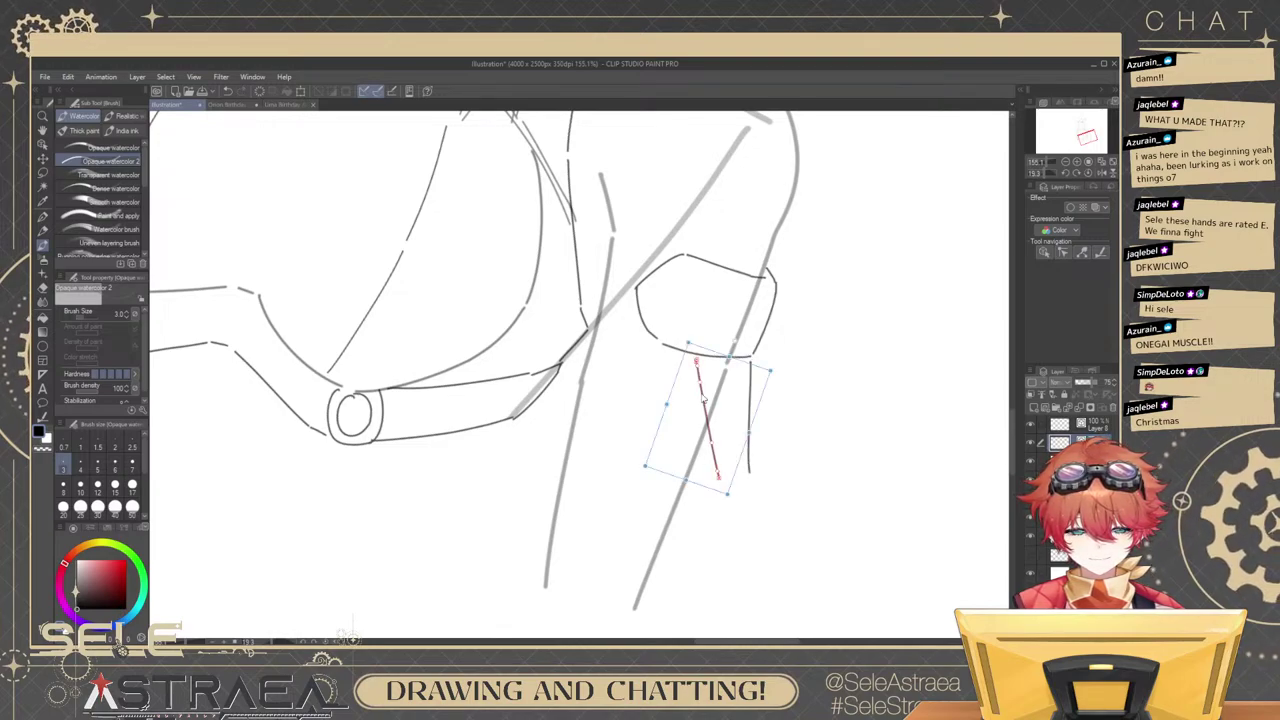
pyautogui.press('Delete')
pyautogui.moveTo(697, 356); pyautogui.dragTo(714, 440)
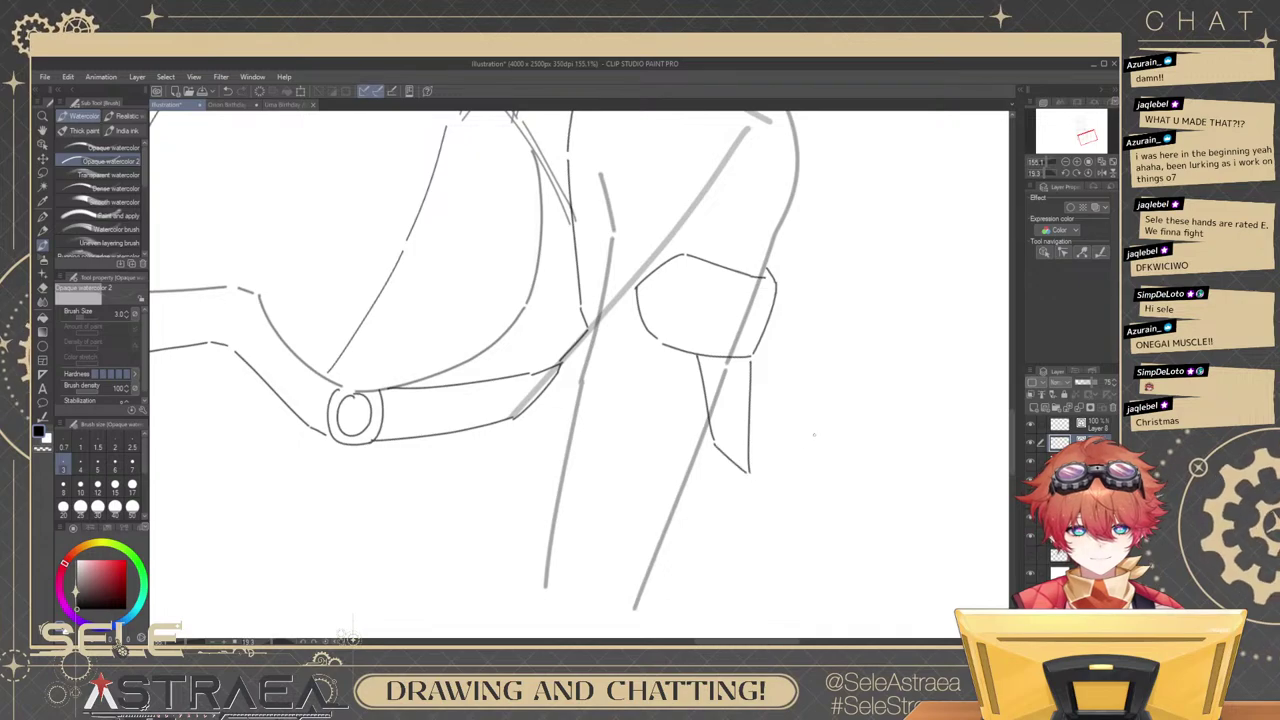
pyautogui.moveTo(778, 238)
pyautogui.mouseDown()
pyautogui.moveTo(868, 300)
pyautogui.moveTo(869, 368)
pyautogui.mouseUp()
pyautogui.scroll(-5, 866, 310)
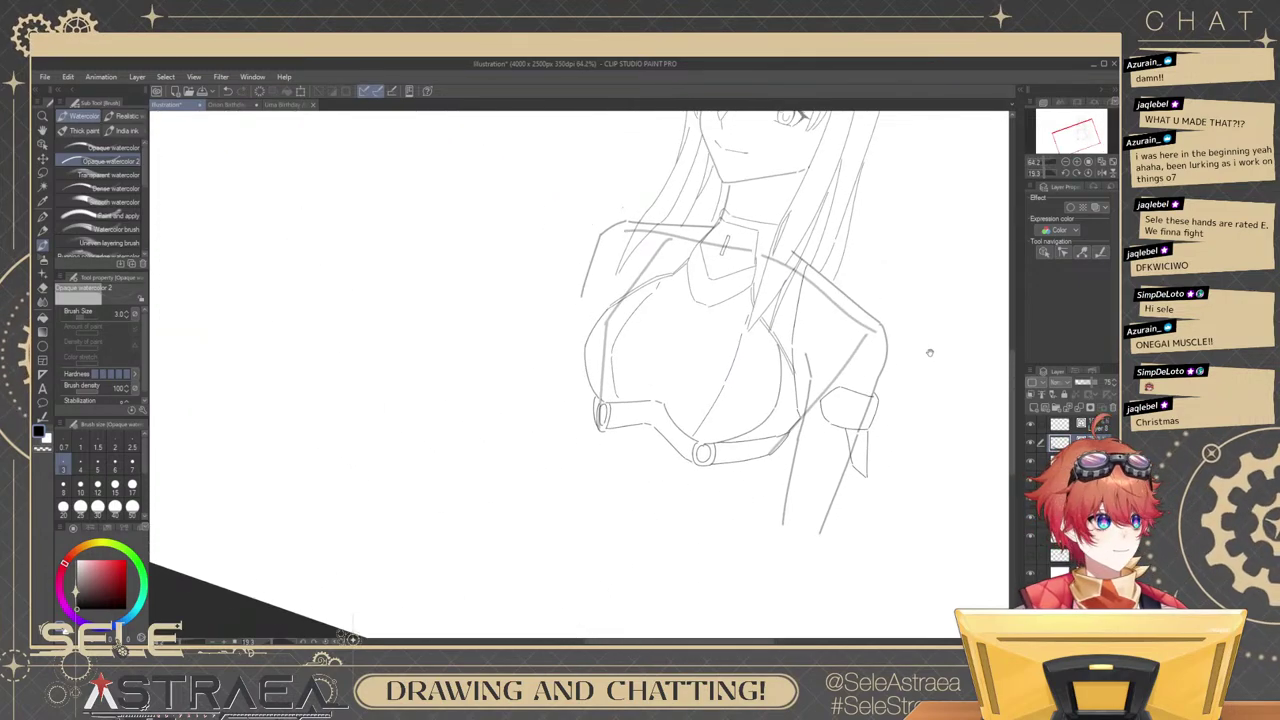
# Draw a small oval near the right armband's inner end and a curved line running from it towards the outer edge.
pyautogui.scroll(6, 929, 352)
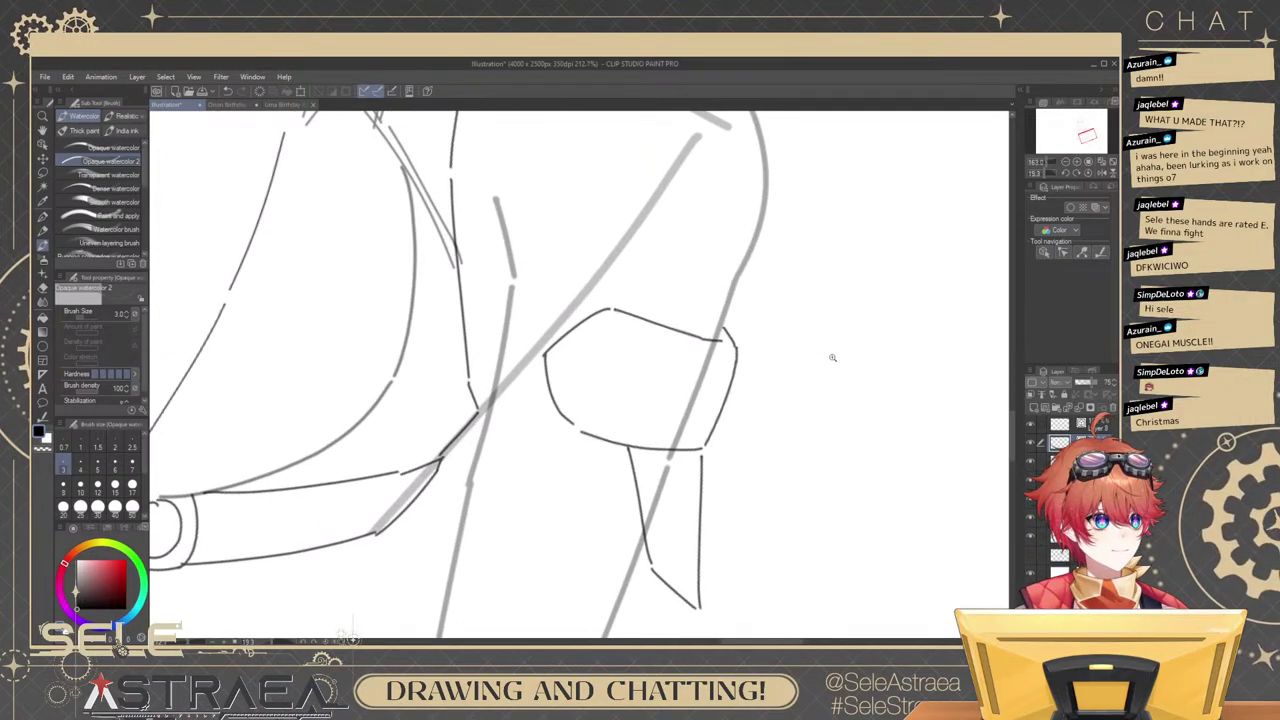
pyautogui.moveTo(832, 357); pyautogui.dragTo(841, 357)
pyautogui.moveTo(578, 371); pyautogui.dragTo(641, 366)
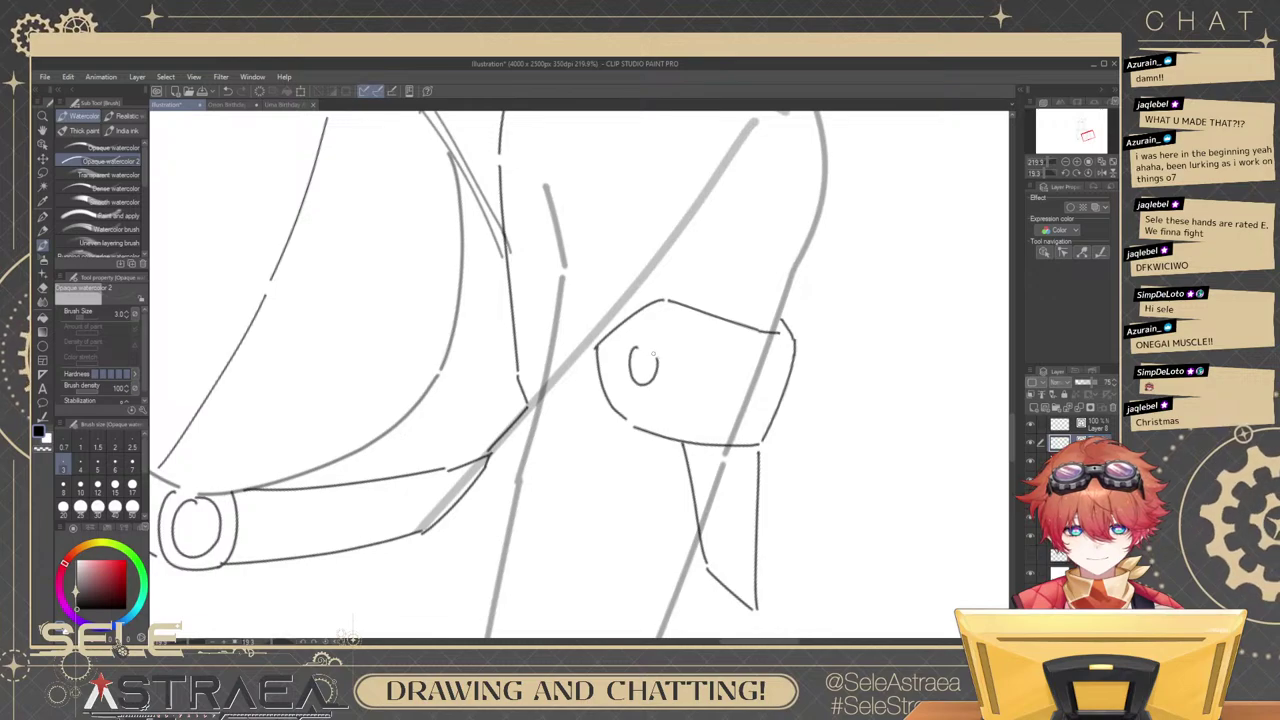
pyautogui.hotkey('ctrl', 'z')
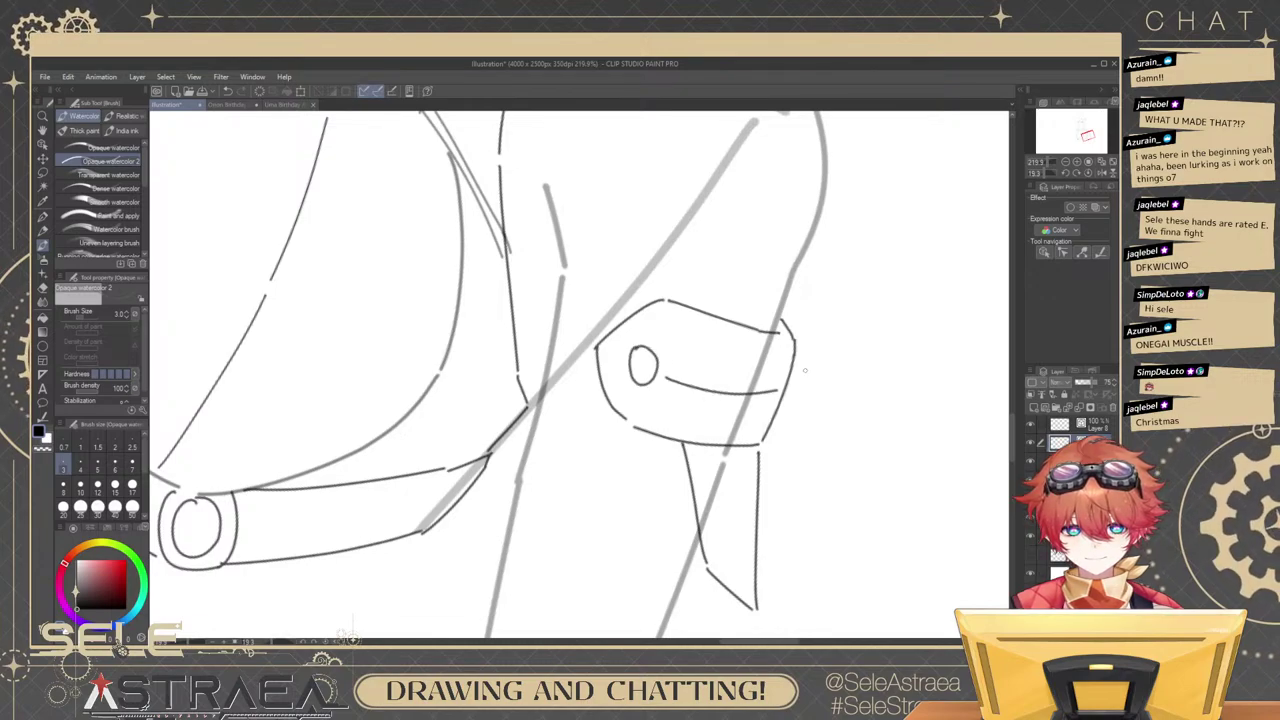
# Remove the right armband's outer edge and short corner line, and redraw them bulging slightly further out from the arm.
pyautogui.scroll(2, 845, 345)
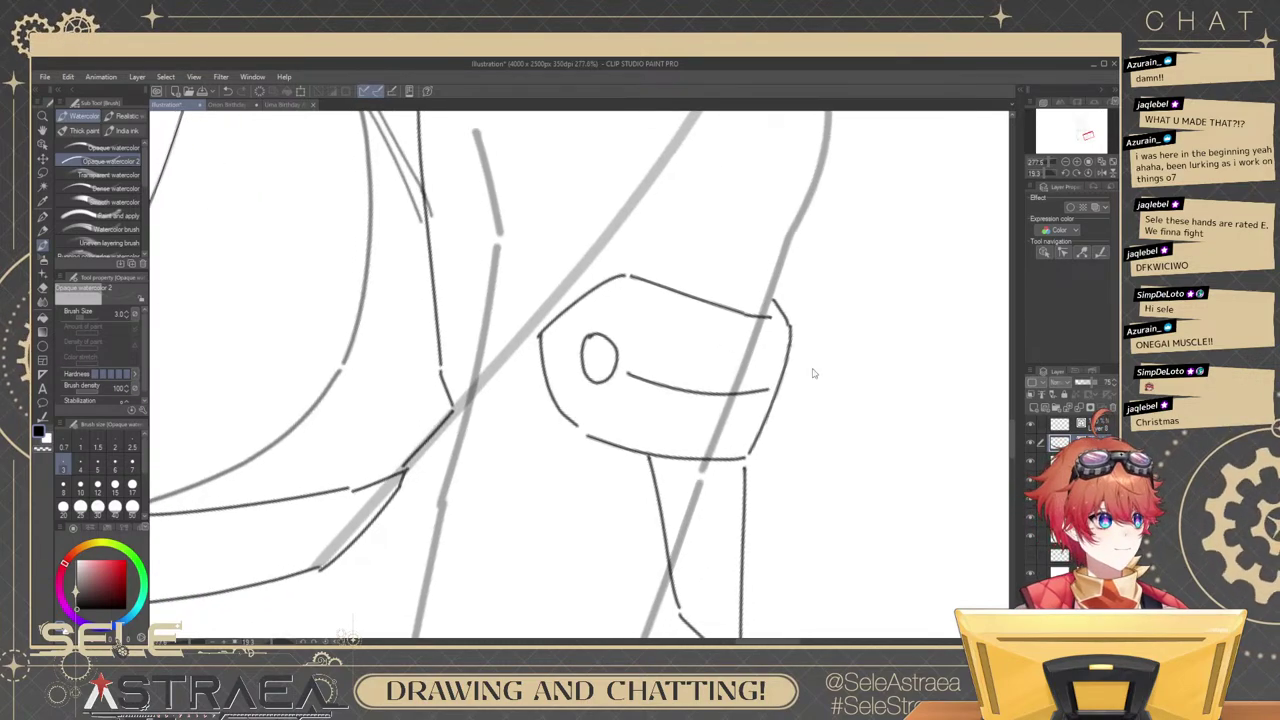
pyautogui.hotkey('ctrl', 'z')
pyautogui.hotkey('ctrl', 'z')
pyautogui.moveTo(790, 348); pyautogui.dragTo(749, 454)
pyautogui.hotkey('ctrl', 'z')
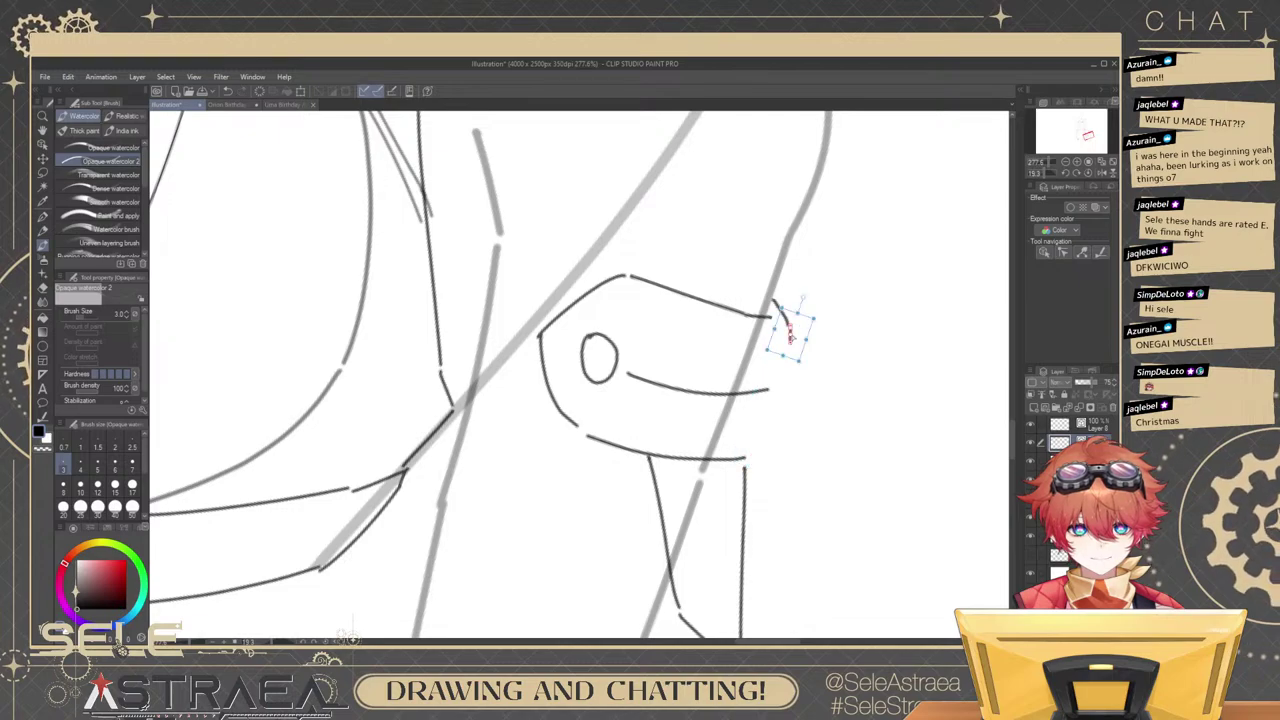
pyautogui.hotkey('ctrl', 'z')
pyautogui.moveTo(788, 325); pyautogui.dragTo(796, 383)
pyautogui.hotkey('ctrl', 'z')
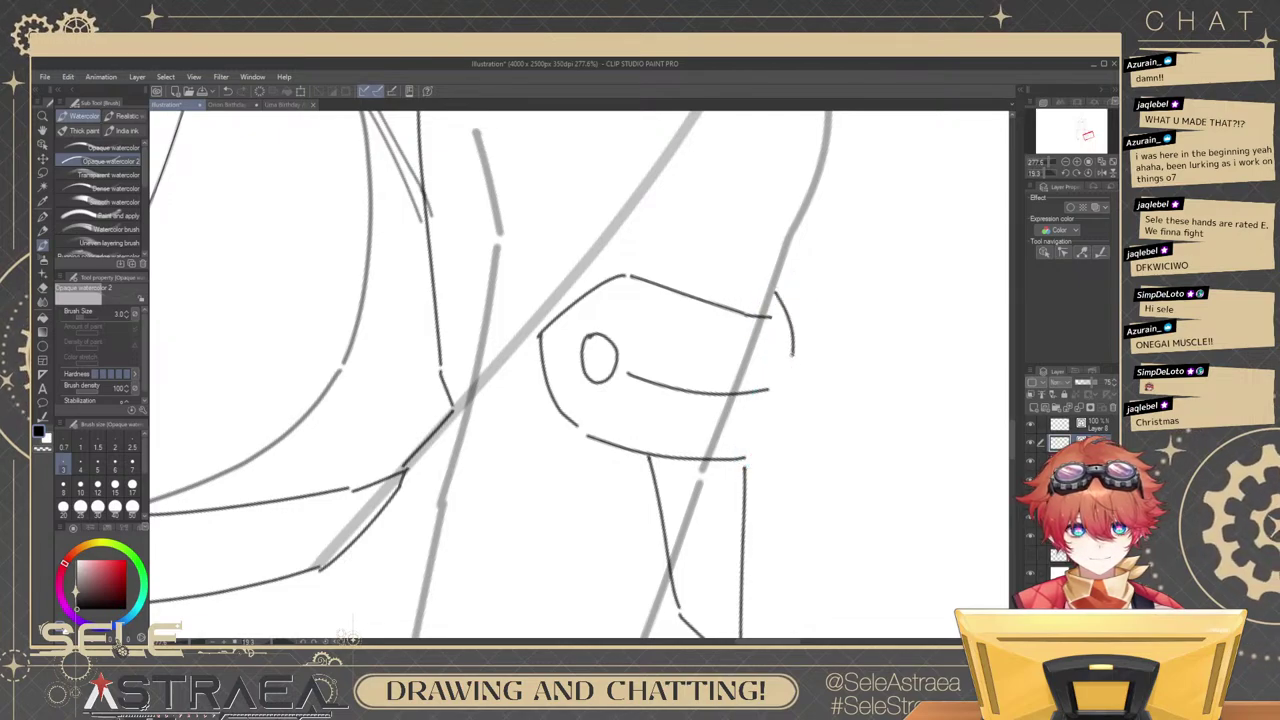
pyautogui.hotkey('ctrl', 'z')
pyautogui.hotkey('ctrl', 'z')
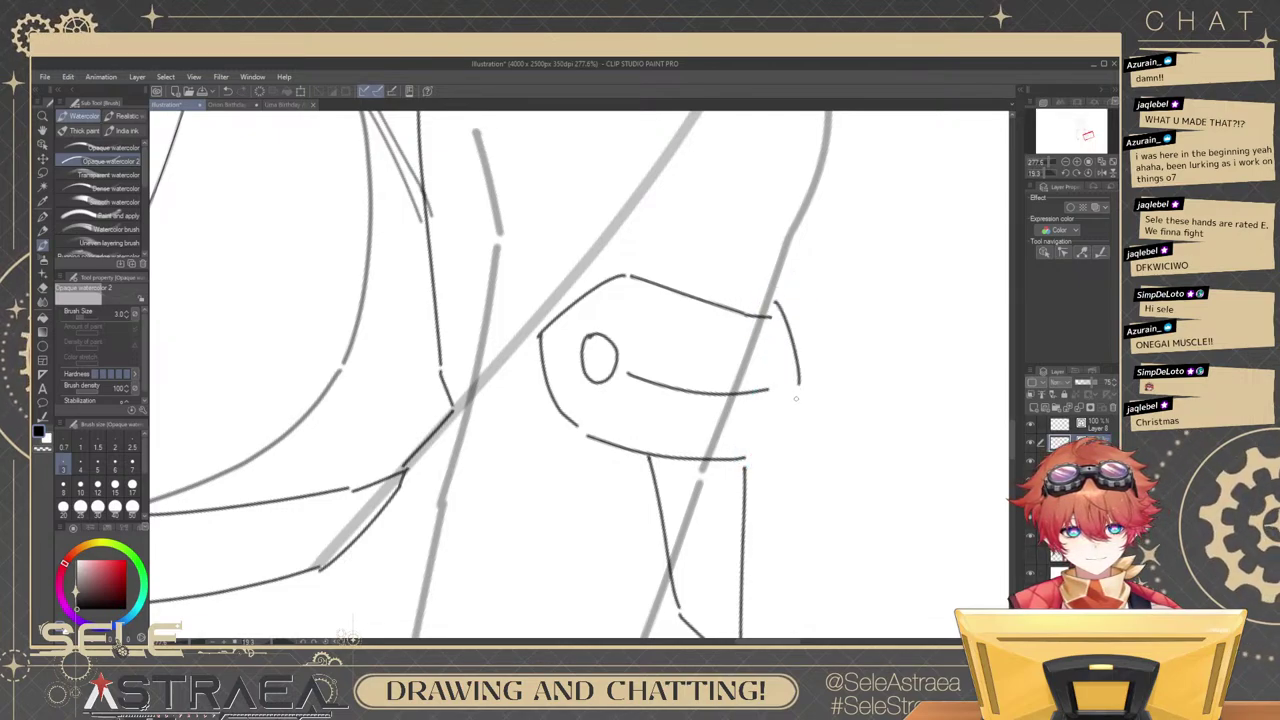
pyautogui.hotkey('ctrl', 'z')
pyautogui.moveTo(798, 391); pyautogui.dragTo(749, 454)
# Draw thin lines parallel to the right armband's upper and lower edges, just inside them, with brush size 2.
pyautogui.scroll(-8, 835, 322)
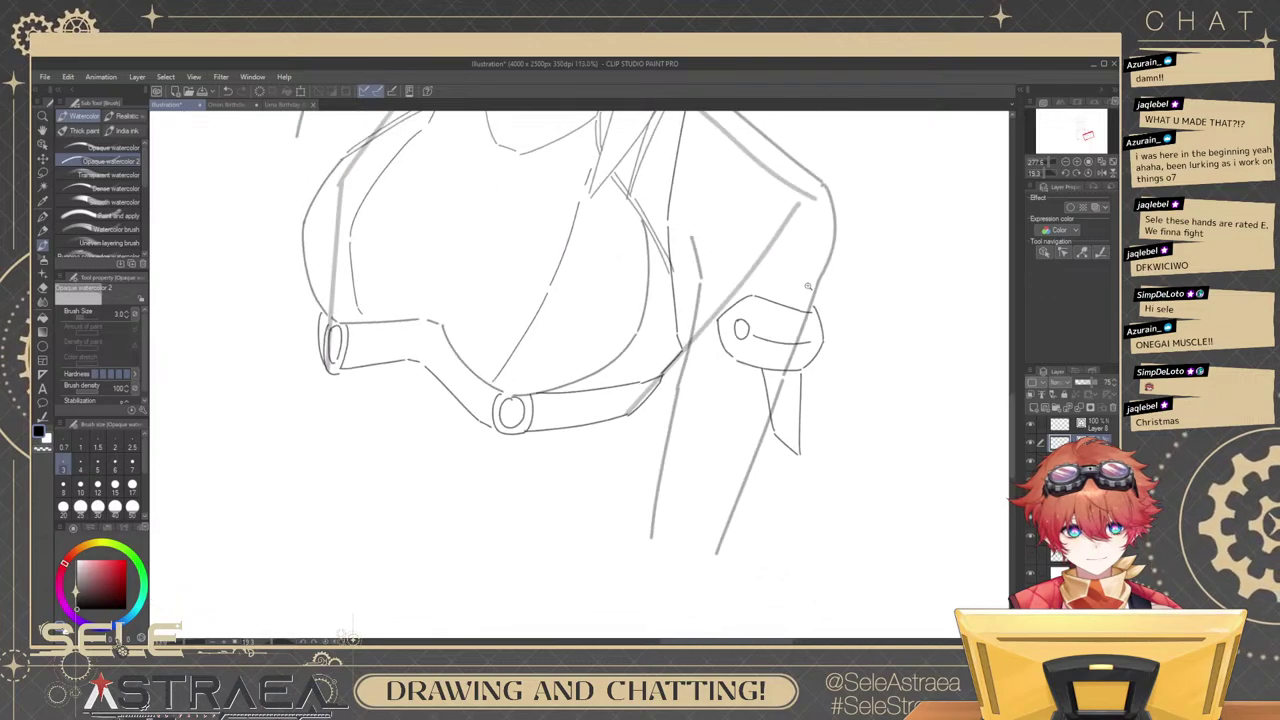
pyautogui.moveTo(831, 318)
pyautogui.mouseDown()
pyautogui.moveTo(833, 352)
pyautogui.moveTo(714, 397)
pyautogui.mouseUp()
pyautogui.scroll(3, 832, 352)
pyautogui.scroll(3, 704, 380)
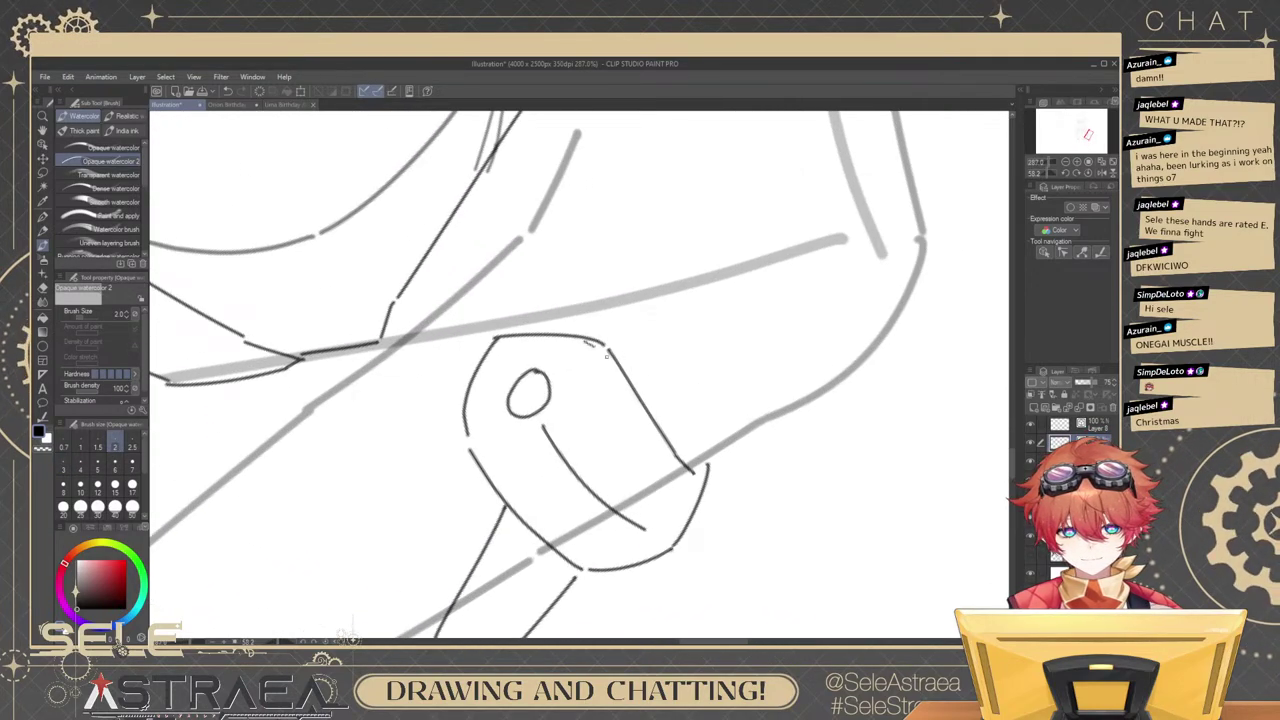
pyautogui.moveTo(605, 355)
pyautogui.mouseDown()
pyautogui.moveTo(669, 464)
pyautogui.moveTo(658, 437)
pyautogui.mouseUp()
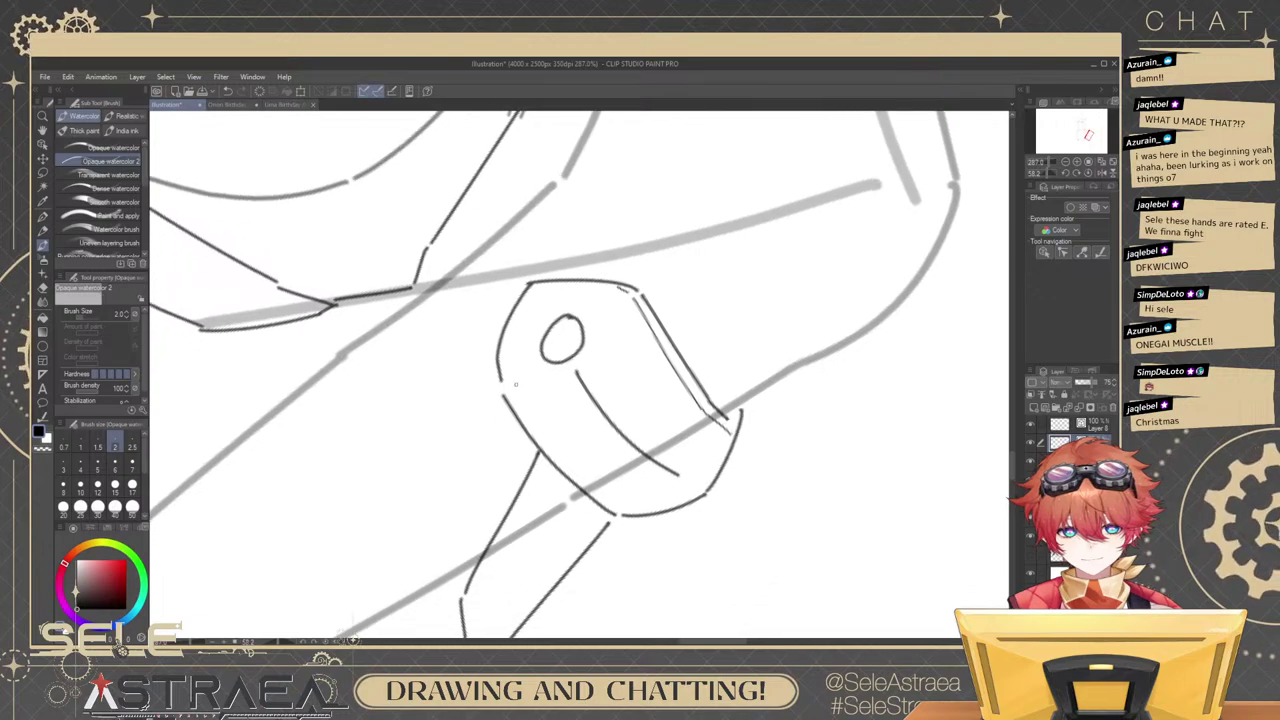
pyautogui.moveTo(510, 388); pyautogui.dragTo(620, 512)
pyautogui.click(1089, 174)
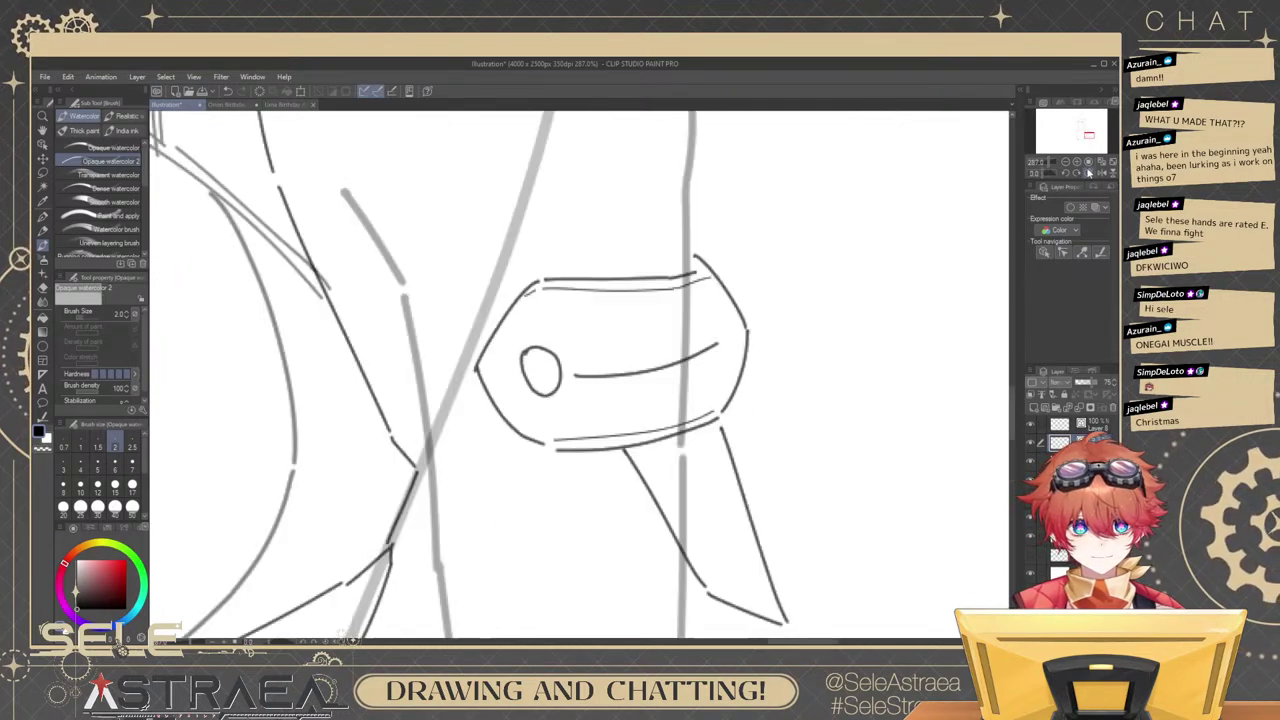
# Start a matching armband on the left upper arm with brush size 4, drawing its curved outer side and lower edge.
pyautogui.scroll(-6, 866, 272)
pyautogui.moveTo(763, 237)
pyautogui.mouseDown()
pyautogui.moveTo(922, 367)
pyautogui.moveTo(936, 404)
pyautogui.mouseUp()
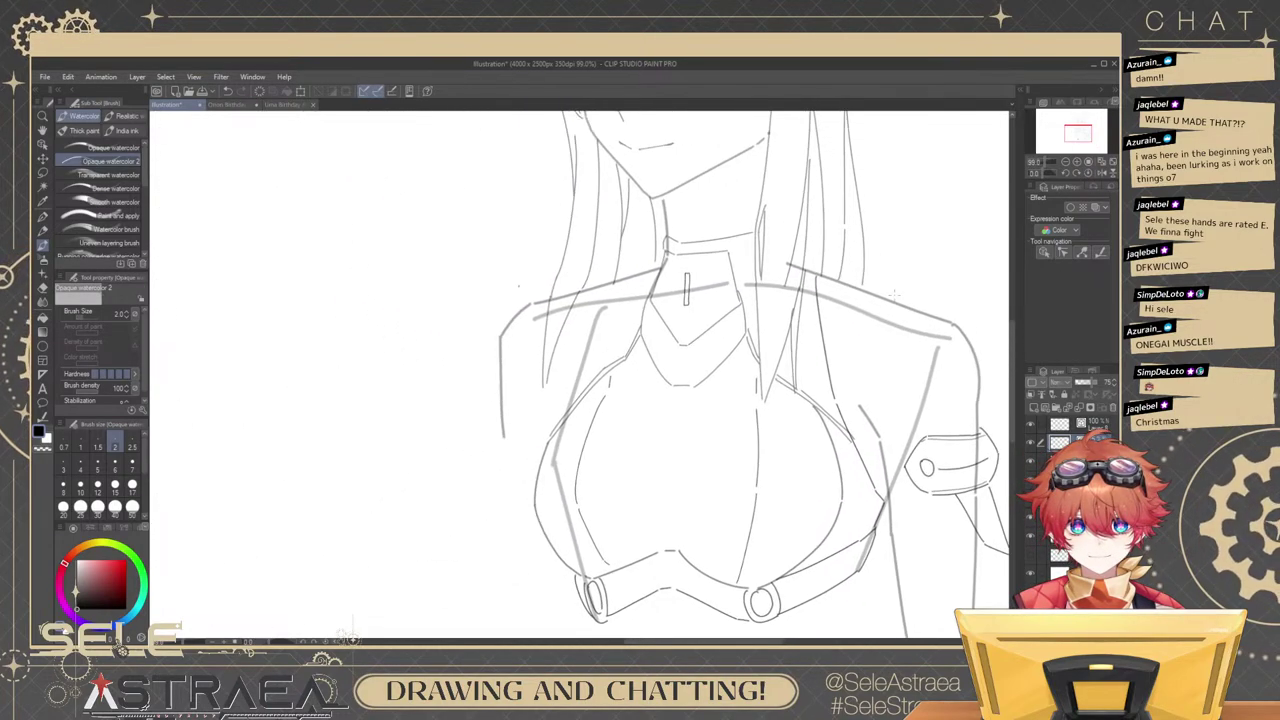
pyautogui.scroll(-2, 880, 310)
pyautogui.moveTo(875, 308); pyautogui.dragTo(996, 290)
pyautogui.click(80, 465)
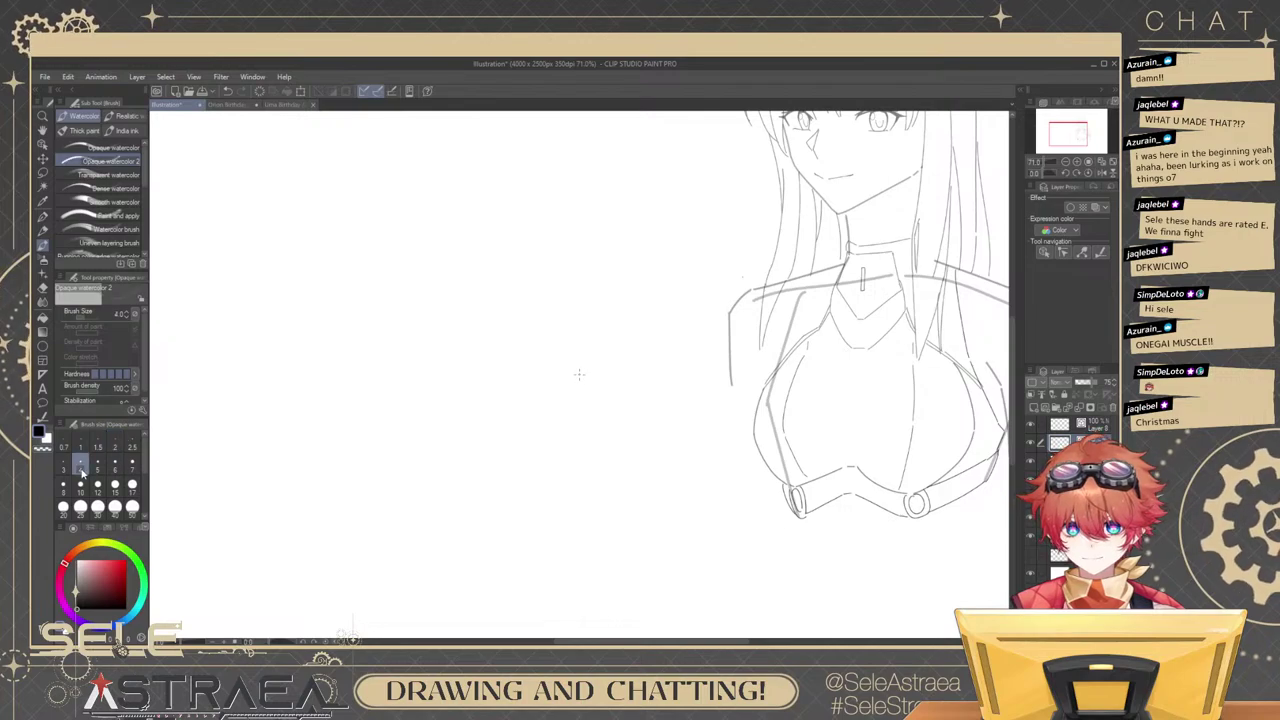
pyautogui.scroll(5, 642, 298)
pyautogui.moveTo(642, 298); pyautogui.dragTo(700, 320)
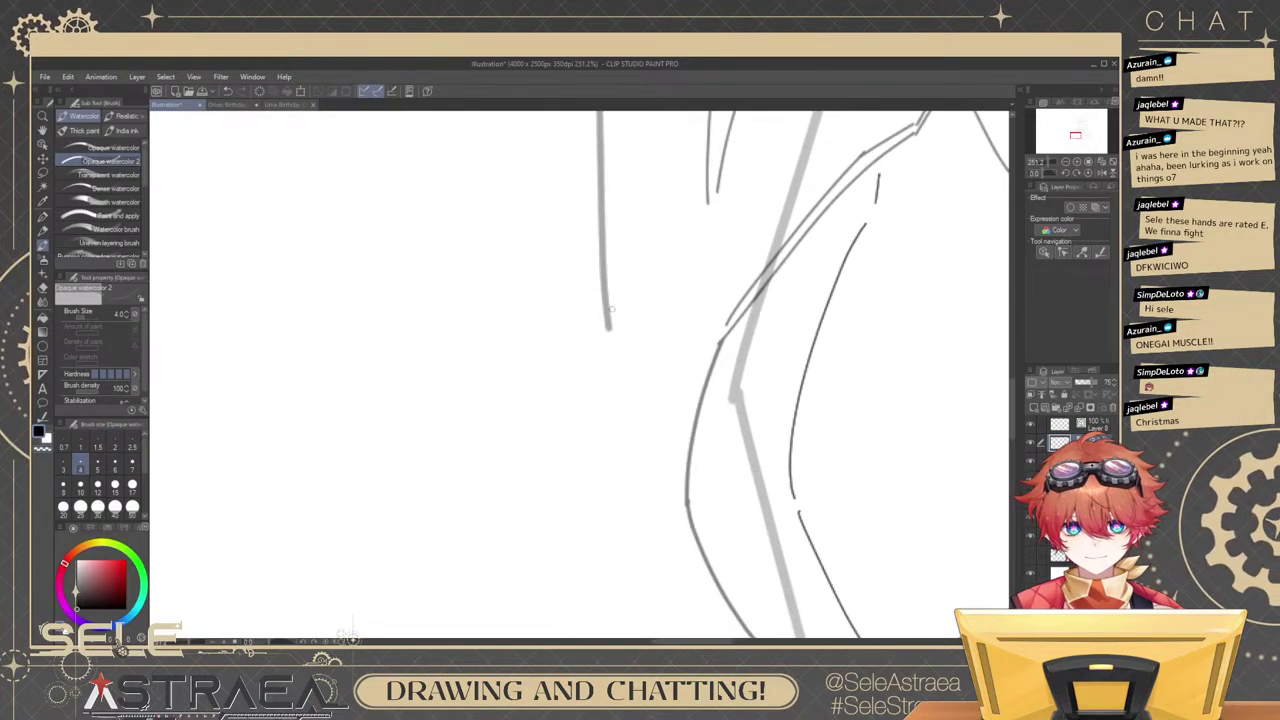
pyautogui.moveTo(605, 276); pyautogui.dragTo(572, 386)
pyautogui.hotkey('ctrl', 'z')
pyautogui.moveTo(605, 276)
pyautogui.mouseDown()
pyautogui.moveTo(573, 386)
pyautogui.moveTo(652, 490)
pyautogui.mouseUp()
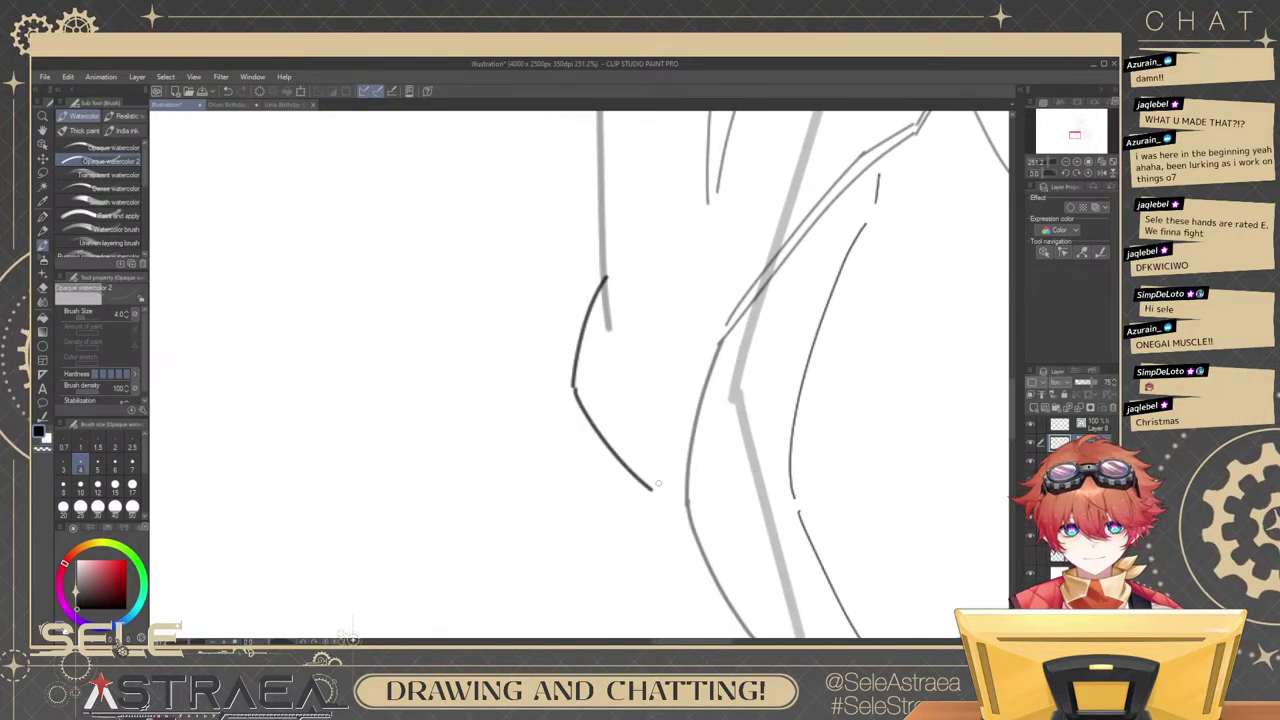
pyautogui.hotkey('ctrl', 'z')
pyautogui.hotkey('ctrl', 'z')
pyautogui.moveTo(574, 388); pyautogui.dragTo(625, 466)
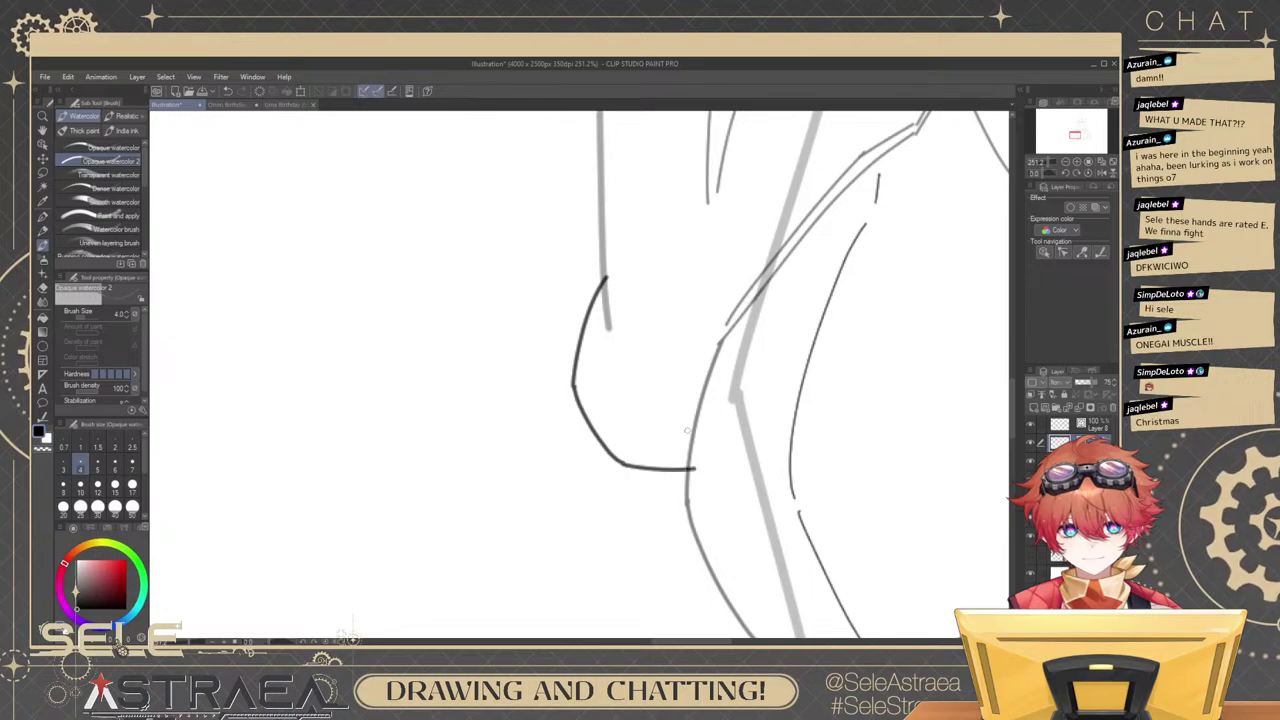
# Draw the left armband's upper edge with a short slanted inner corner, and redraw its lower edge.
pyautogui.moveTo(606, 278); pyautogui.dragTo(717, 287)
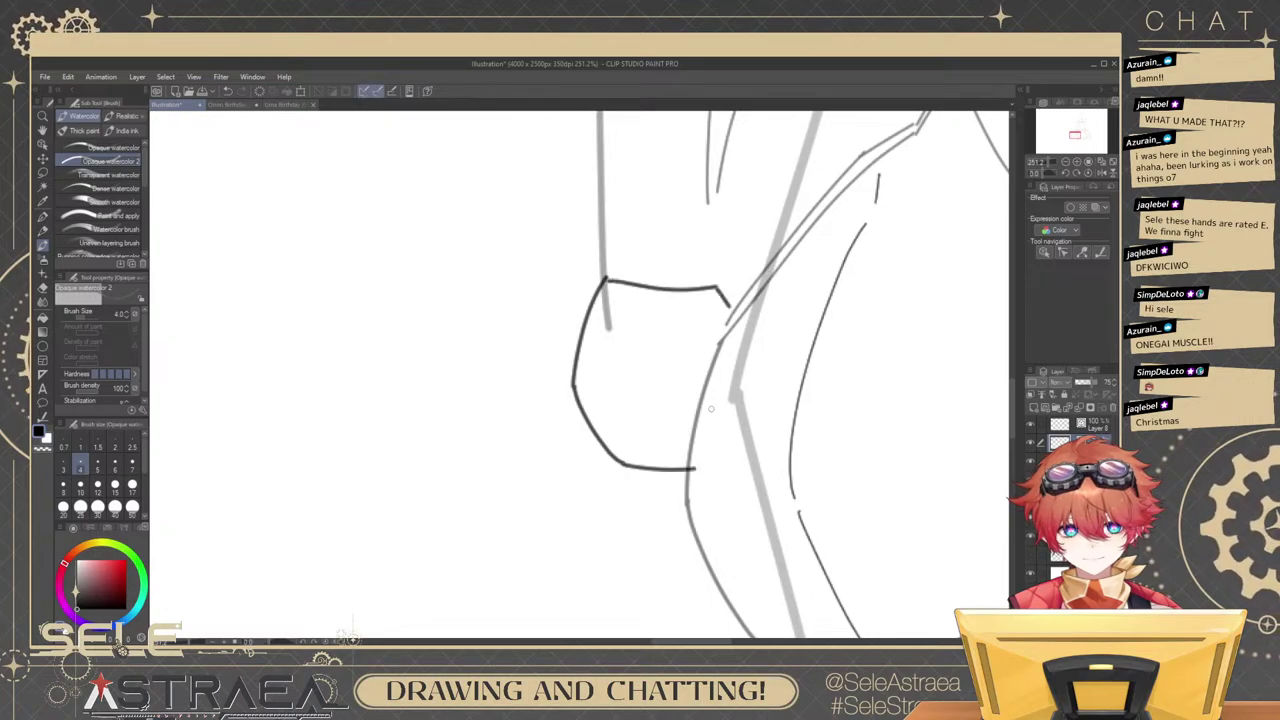
pyautogui.hotkey('ctrl', 'z')
pyautogui.moveTo(624, 463); pyautogui.dragTo(678, 468)
# Draw a strap tail hanging outward below the left armband, with two long sides and a short flat end.
pyautogui.moveTo(722, 376)
pyautogui.mouseDown()
pyautogui.moveTo(670, 380)
pyautogui.moveTo(724, 353)
pyautogui.mouseUp()
pyautogui.moveTo(696, 424); pyautogui.dragTo(760, 387)
pyautogui.moveTo(774, 323)
pyautogui.mouseDown()
pyautogui.moveTo(747, 446)
pyautogui.moveTo(841, 355)
pyautogui.mouseUp()
pyautogui.hotkey('ctrl', 'z')
pyautogui.hotkey('ctrl', 'z')
pyautogui.moveTo(757, 443); pyautogui.dragTo(834, 351)
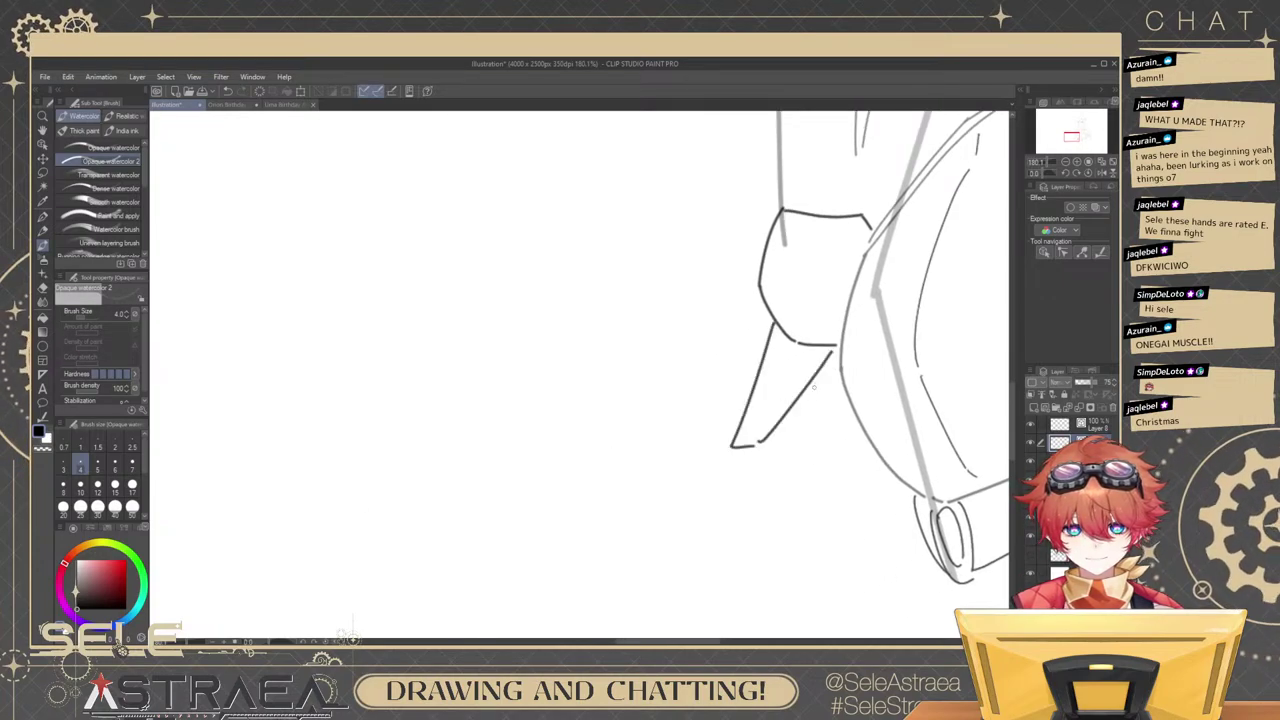
pyautogui.scroll(-4, 840, 332)
pyautogui.moveTo(930, 250); pyautogui.dragTo(635, 306)
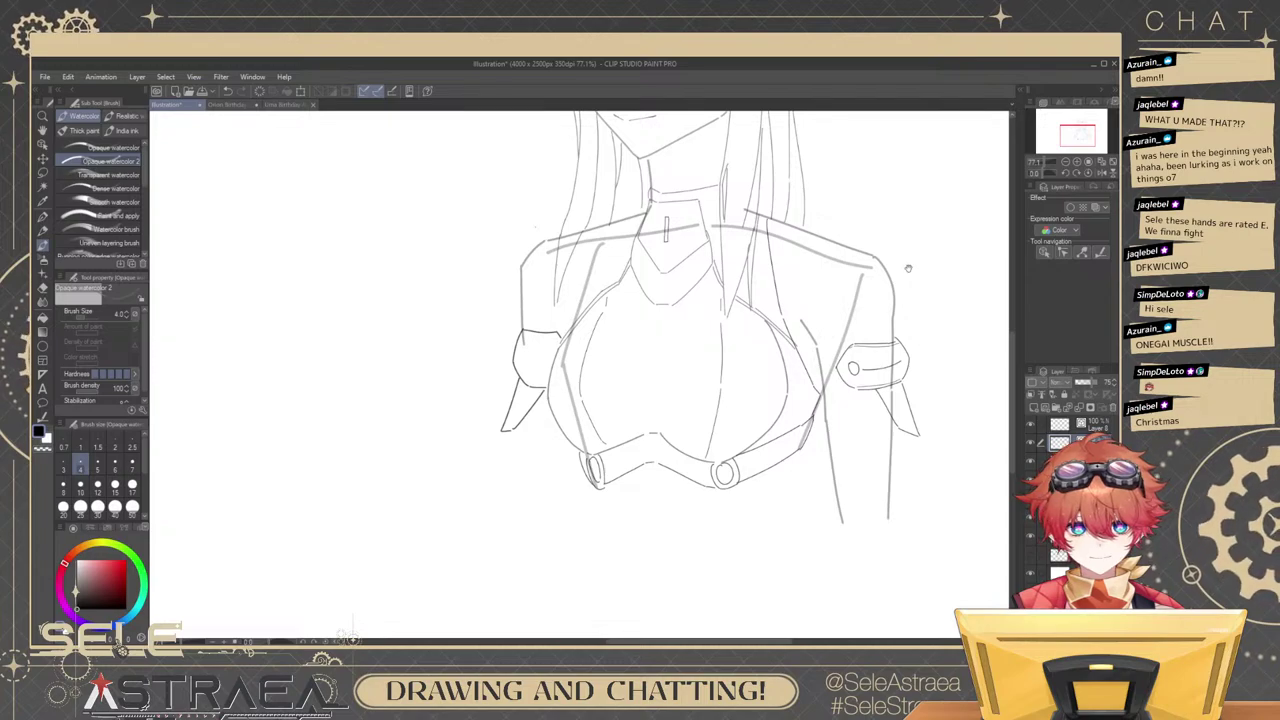
pyautogui.moveTo(908, 268); pyautogui.dragTo(1058, 248)
pyautogui.click(97, 465)
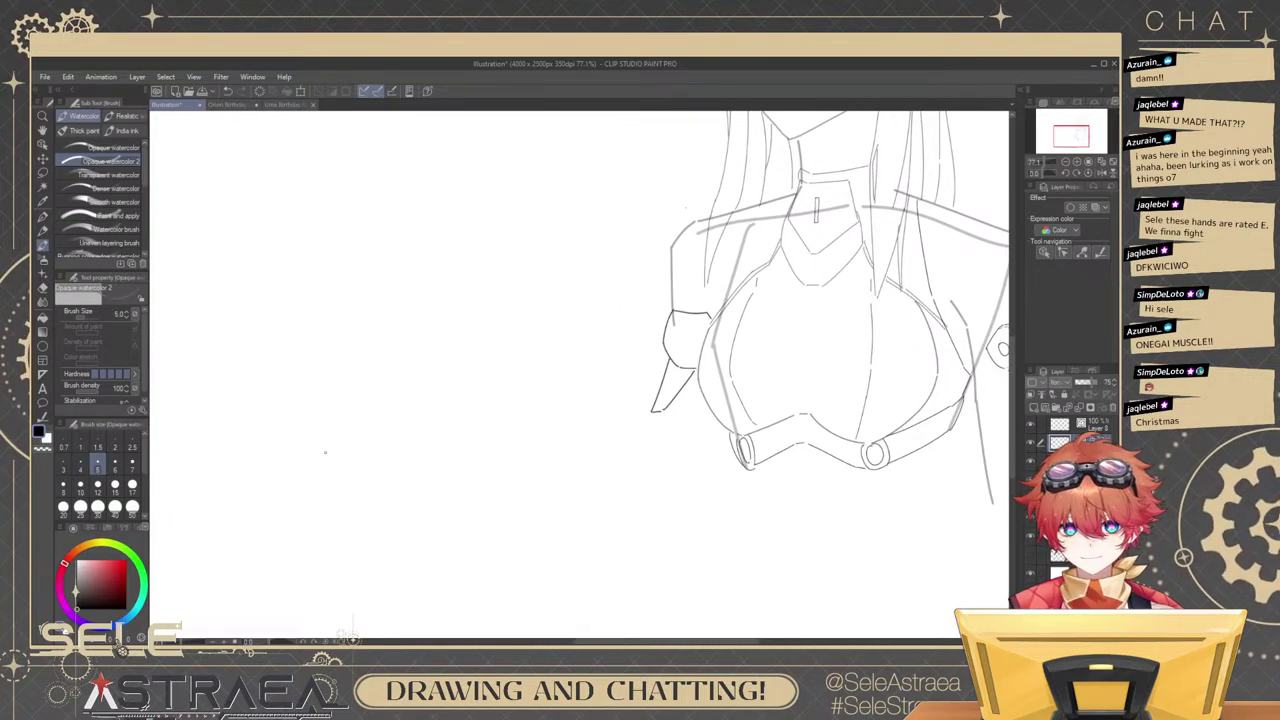
pyautogui.click(80, 467)
pyautogui.scroll(4, 642, 364)
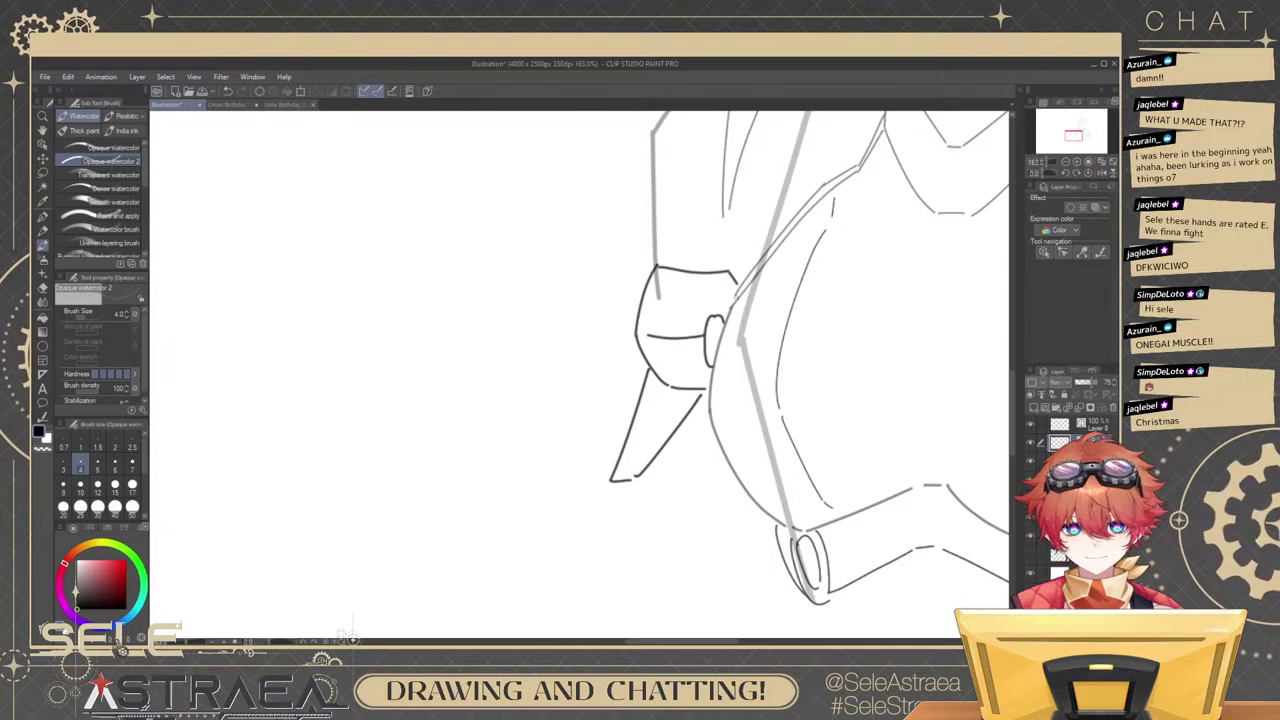
pyautogui.scroll(-5, 792, 277)
pyautogui.moveTo(854, 263); pyautogui.dragTo(699, 306)
pyautogui.moveTo(914, 254); pyautogui.dragTo(858, 302)
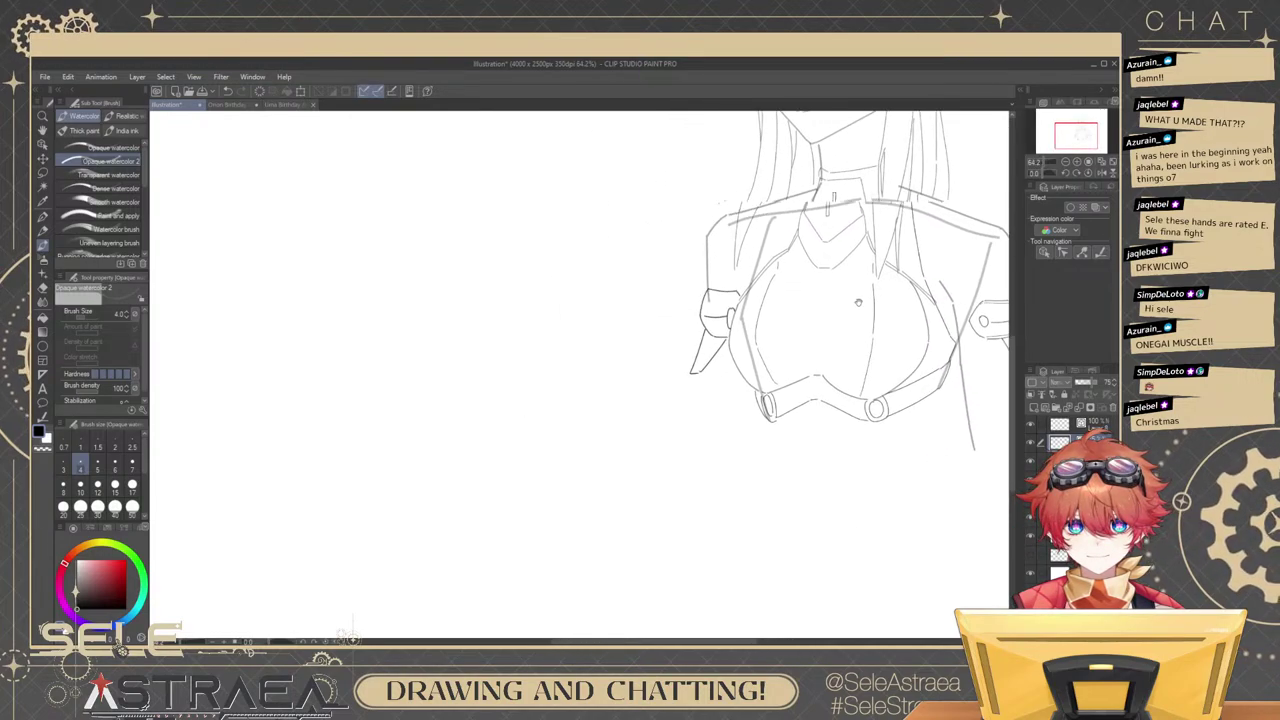
# Draw a partly hidden oval at the left armband's inner end and a line from it towards the outer side, using brush size 3.
pyautogui.scroll(9, 728, 320)
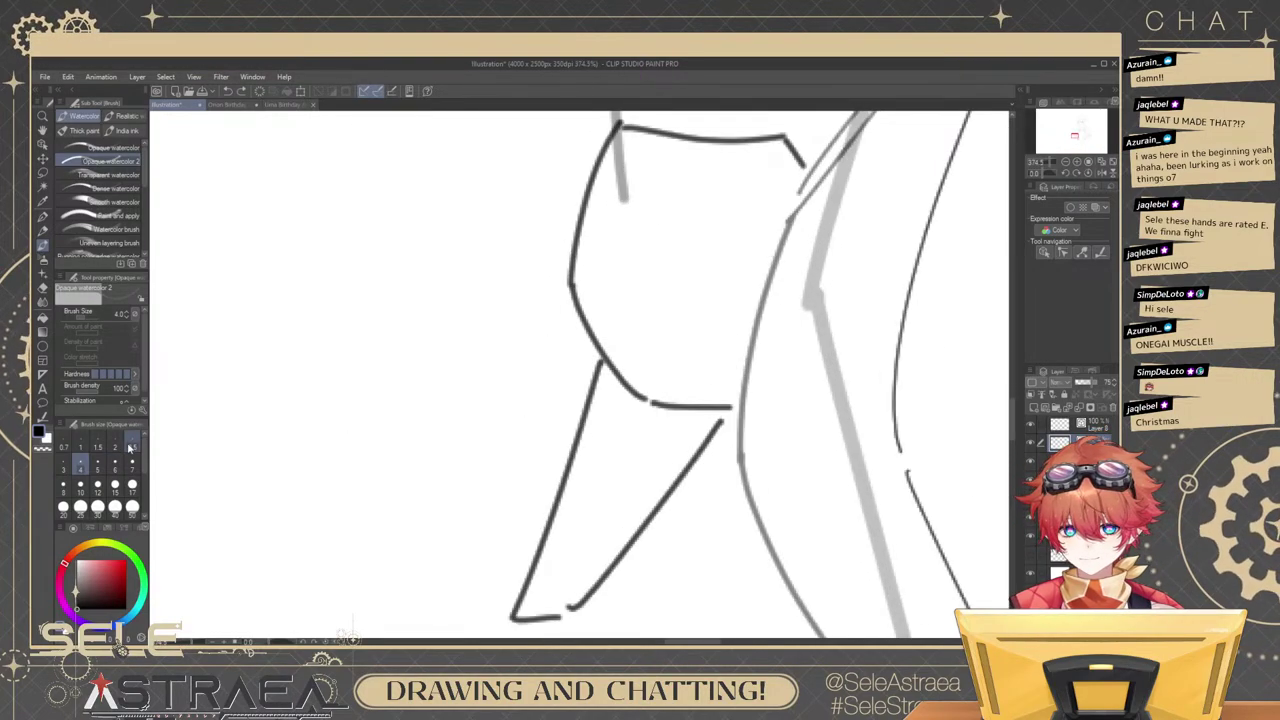
pyautogui.click(63, 465)
pyautogui.moveTo(740, 243); pyautogui.dragTo(731, 320)
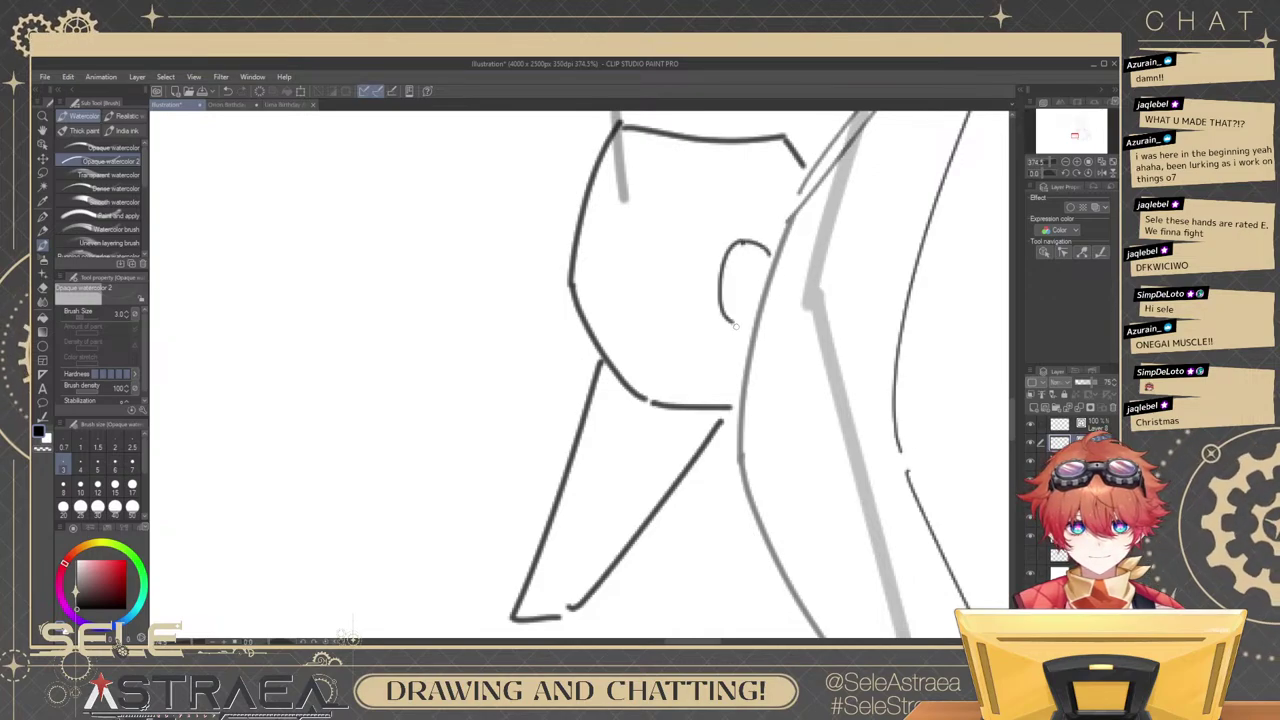
pyautogui.moveTo(717, 287); pyautogui.dragTo(605, 284)
pyautogui.hotkey('ctrl', 'z')
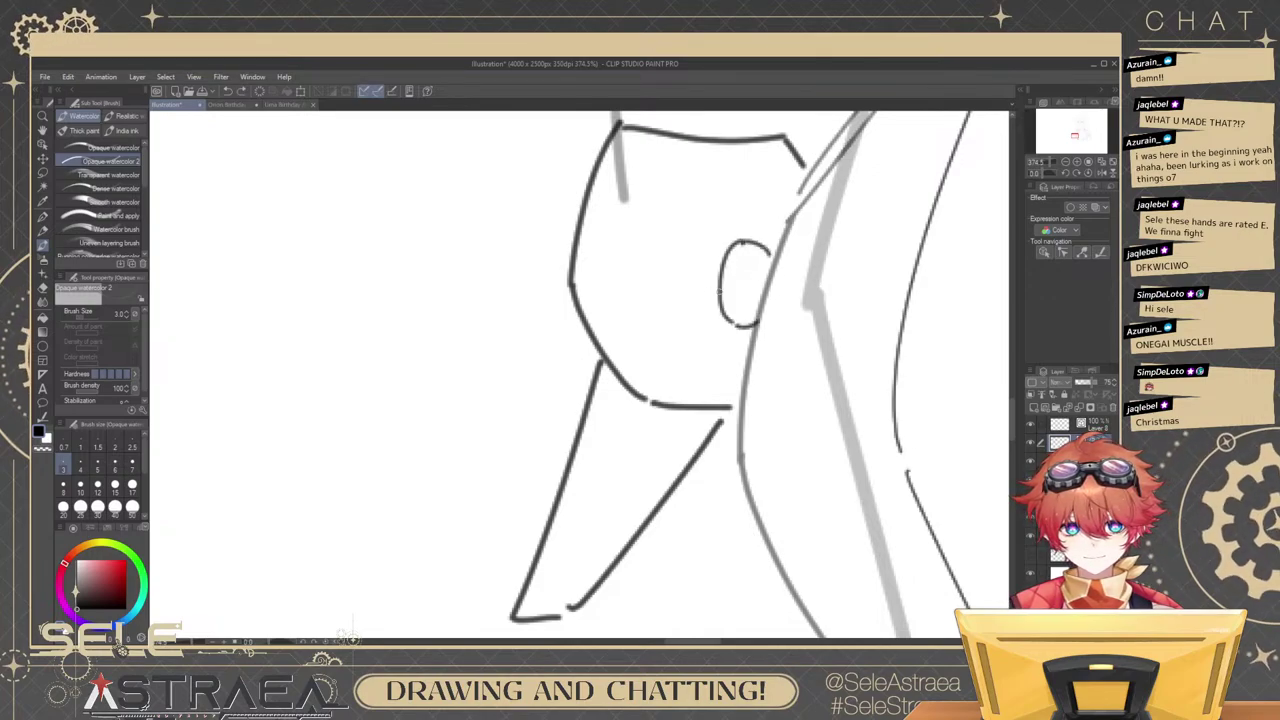
pyautogui.moveTo(721, 291); pyautogui.dragTo(613, 275)
# Draw an inner line parallel to the left armband's upper edge, following the slanted corner.
pyautogui.moveTo(790, 268); pyautogui.dragTo(753, 265)
pyautogui.moveTo(876, 309); pyautogui.dragTo(684, 359)
pyautogui.moveTo(850, 277); pyautogui.dragTo(831, 219)
pyautogui.moveTo(892, 264); pyautogui.dragTo(878, 561)
pyautogui.moveTo(612, 317); pyautogui.dragTo(696, 317)
pyautogui.moveTo(406, 380); pyautogui.dragTo(449, 332)
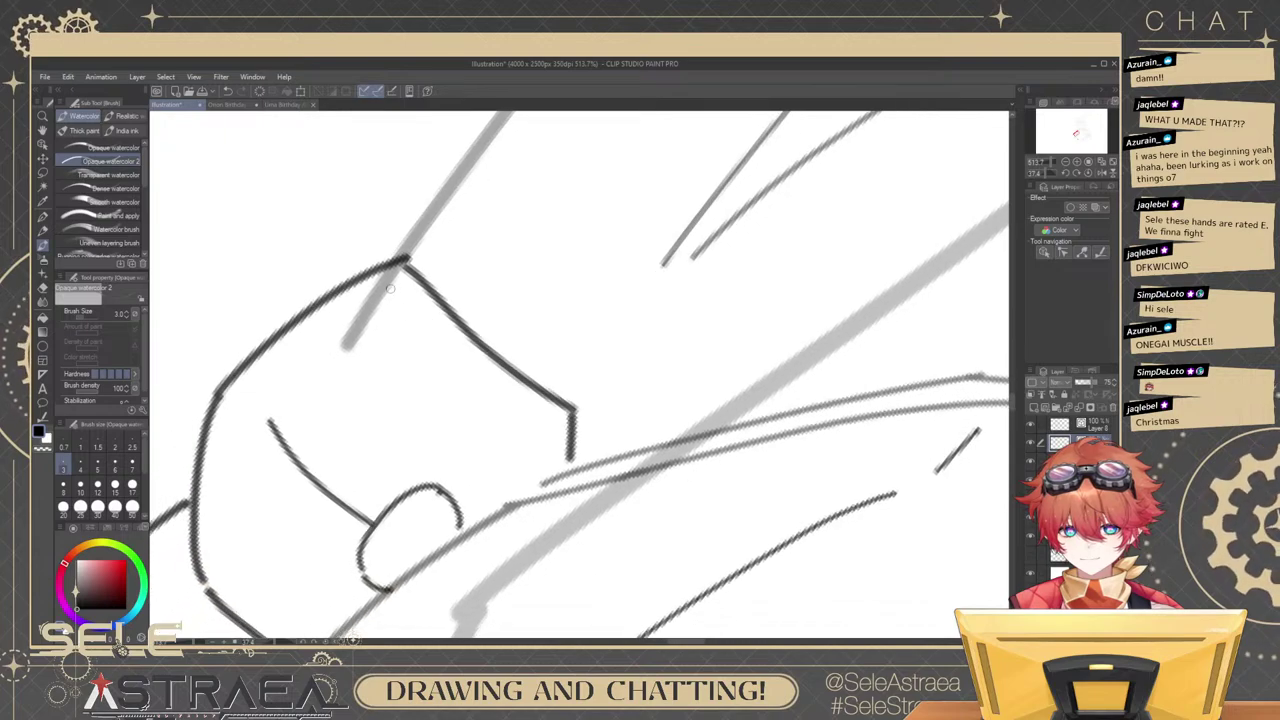
pyautogui.moveTo(391, 287)
pyautogui.mouseDown()
pyautogui.moveTo(556, 423)
pyautogui.moveTo(592, 314)
pyautogui.mouseUp()
pyautogui.hotkey('ctrl', 'z')
# Draw an inner line parallel to the left armband's lower edge and return the canvas to its upright rotation.
pyautogui.moveTo(446, 420); pyautogui.dragTo(560, 496)
pyautogui.hotkey('ctrl', 'z')
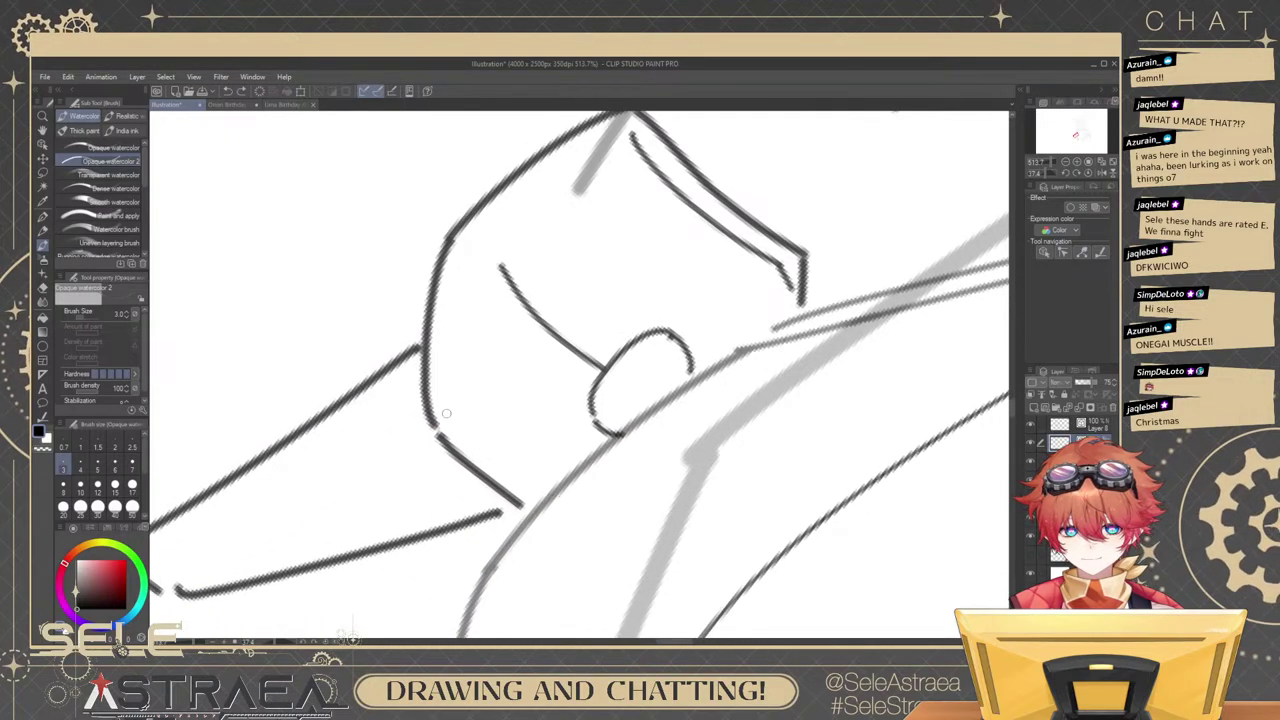
pyautogui.moveTo(446, 415); pyautogui.dragTo(553, 502)
pyautogui.moveTo(760, 317); pyautogui.dragTo(700, 305)
pyautogui.moveTo(863, 289); pyautogui.dragTo(602, 338)
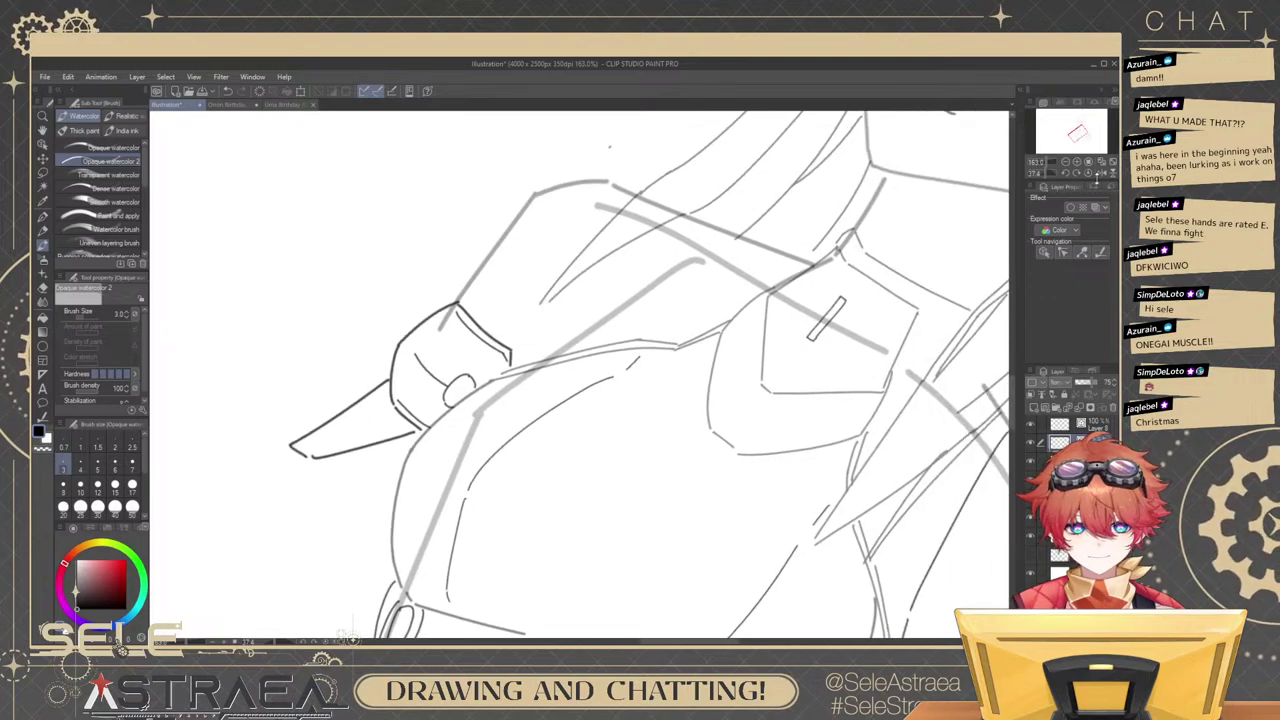
pyautogui.click(1090, 173)
pyautogui.moveTo(917, 239); pyautogui.dragTo(745, 302)
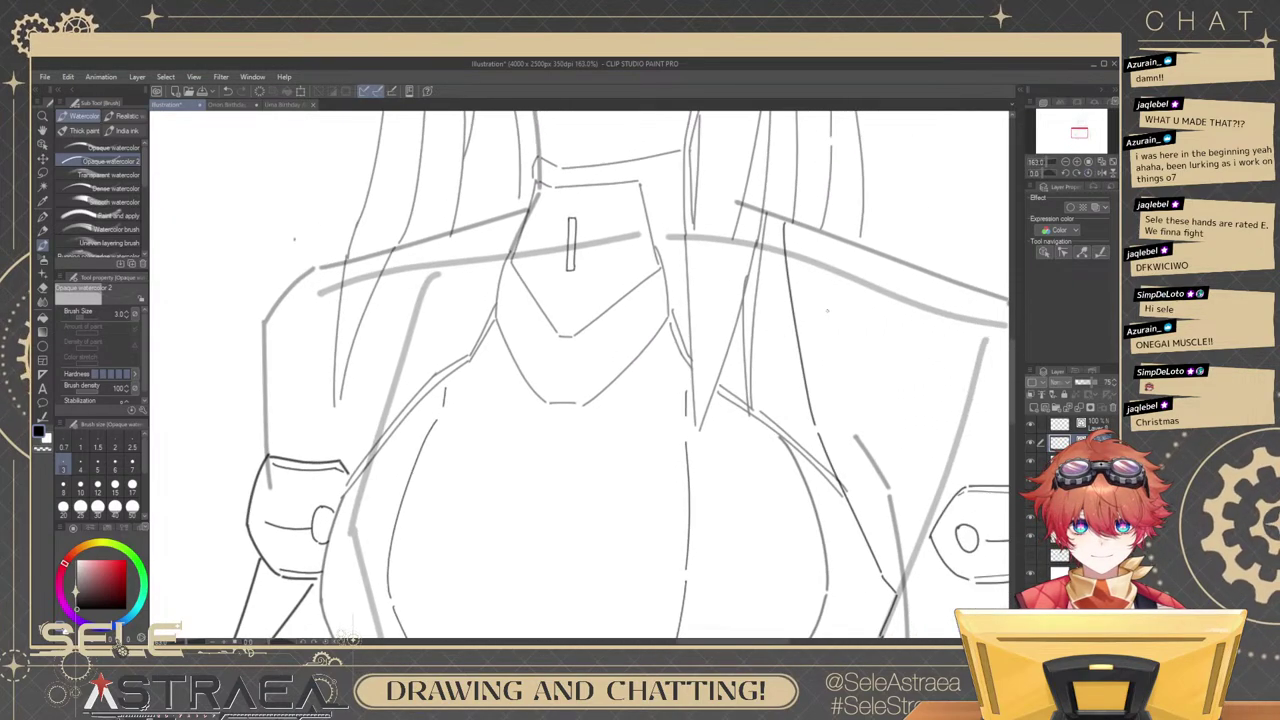
pyautogui.moveTo(670, 348); pyautogui.dragTo(846, 394)
pyautogui.scroll(-4, 879, 259)
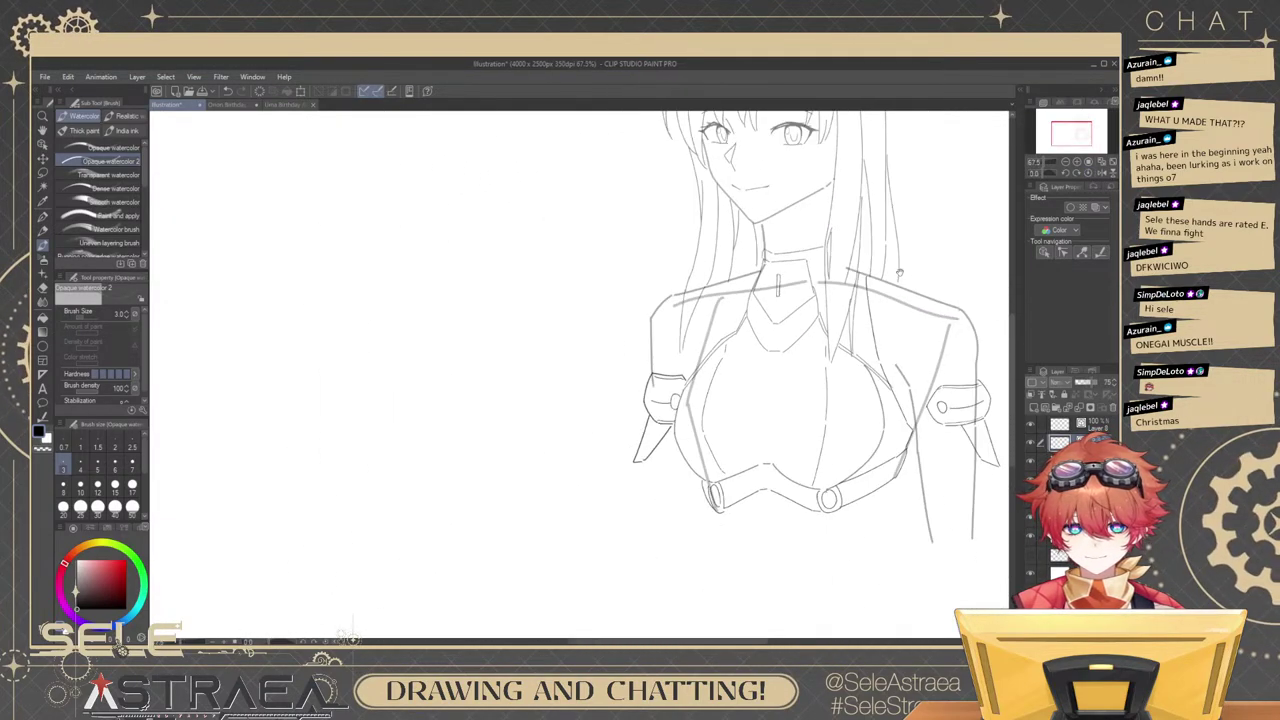
# Reshape the lower part of the outermost right hair strand so it bows outward and curves back in at the shoulder.
pyautogui.moveTo(879, 259); pyautogui.dragTo(855, 290)
pyautogui.scroll(3, 797, 280)
pyautogui.moveTo(783, 254); pyautogui.dragTo(815, 400)
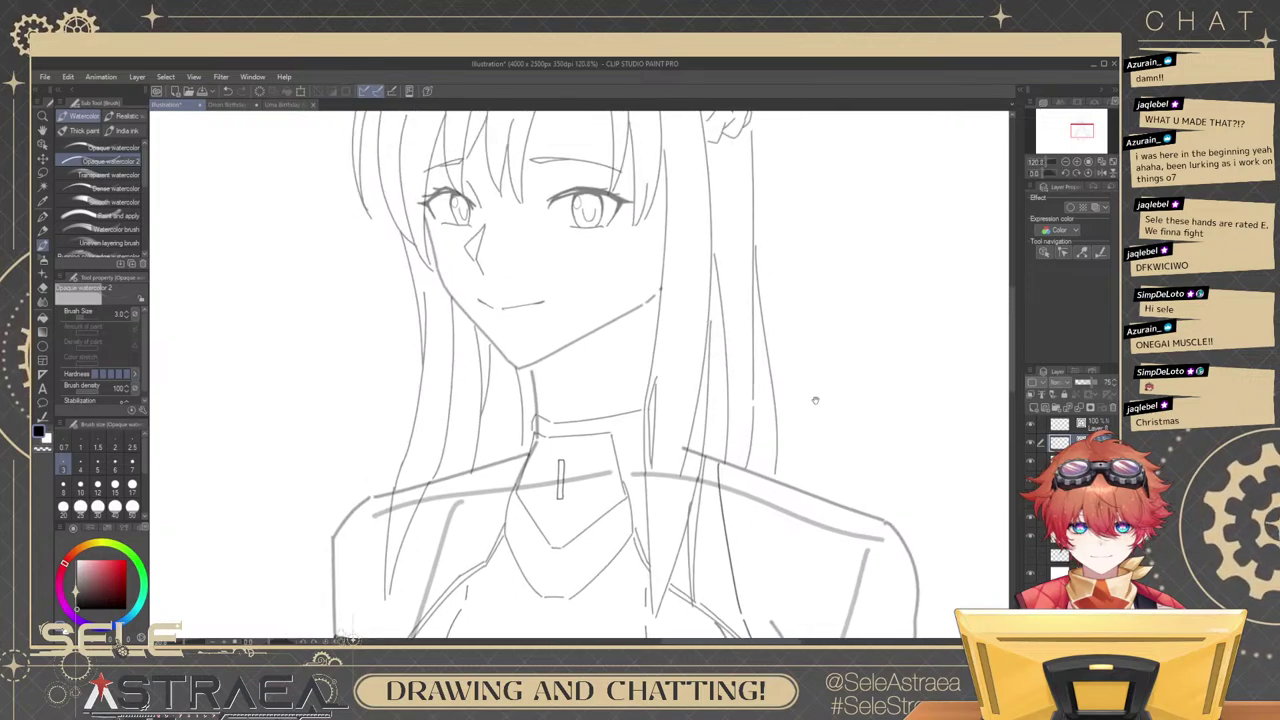
pyautogui.moveTo(782, 327); pyautogui.dragTo(746, 263)
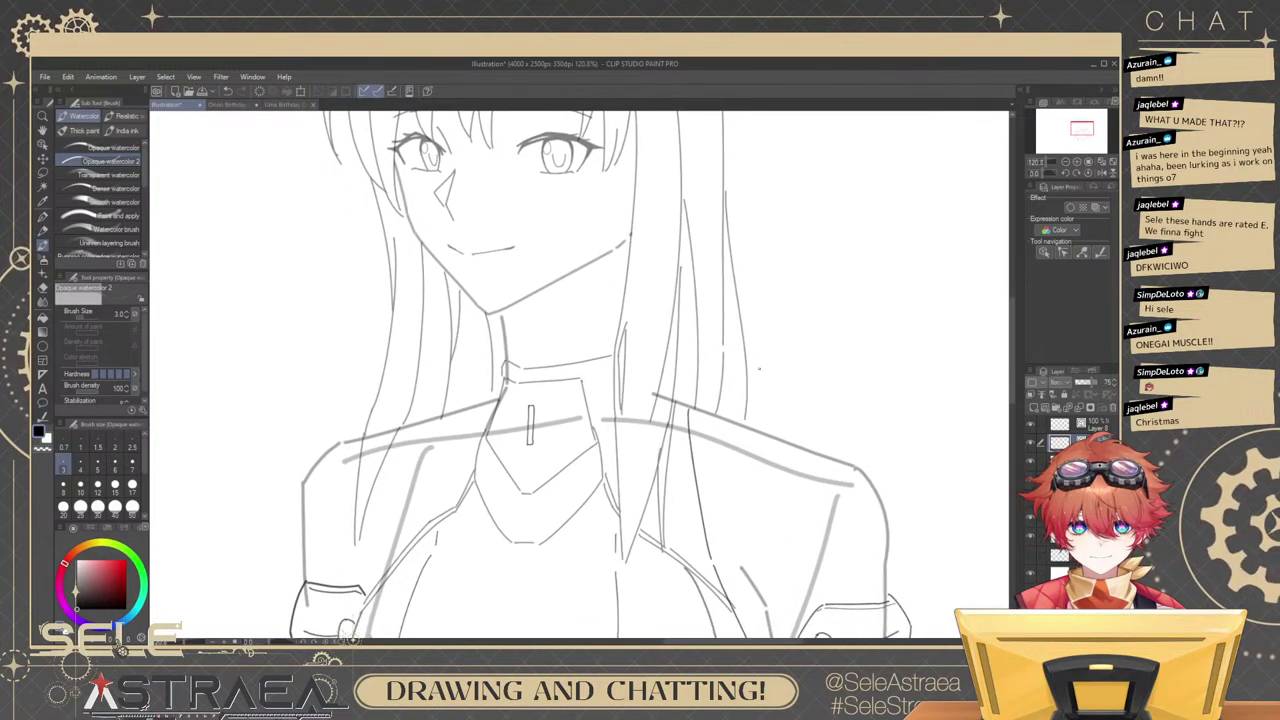
pyautogui.keyDown('ctrl'); pyautogui.click(748, 385); pyautogui.keyUp('ctrl')
pyautogui.moveTo(759, 432); pyautogui.dragTo(784, 446)
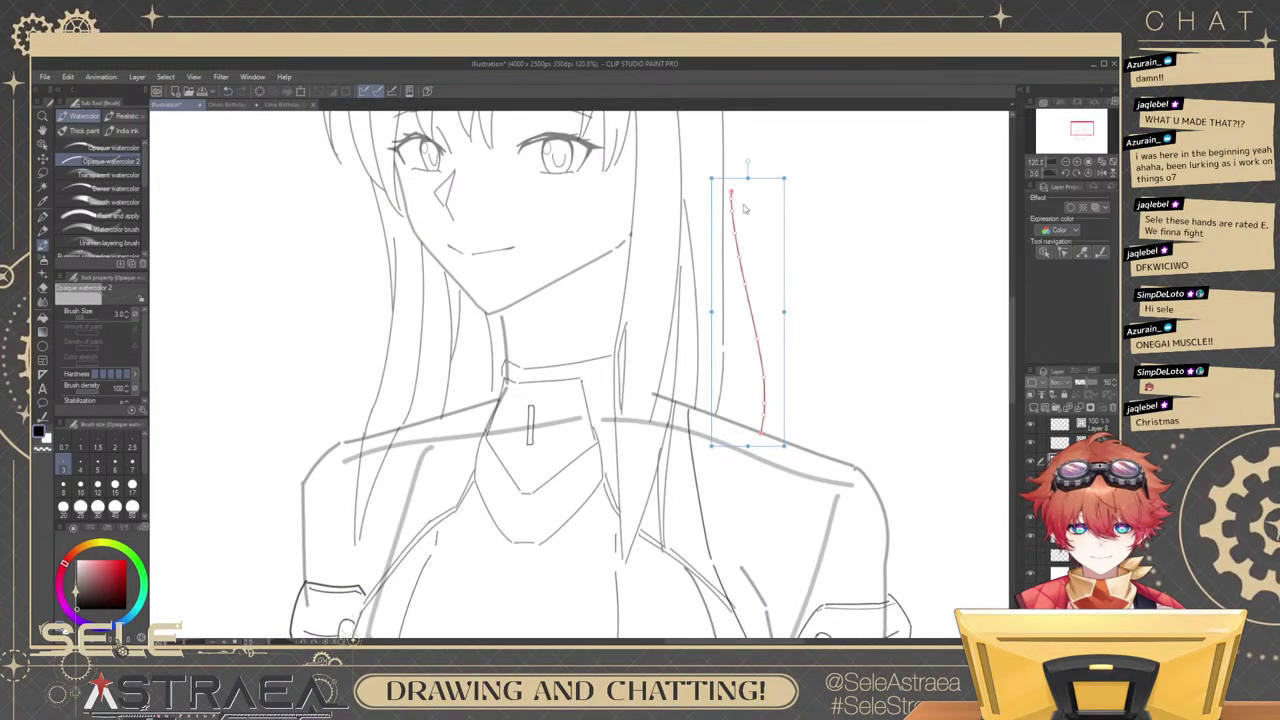
pyautogui.moveTo(748, 162); pyautogui.dragTo(746, 162)
pyautogui.click(788, 200)
pyautogui.scroll(-5, 814, 251)
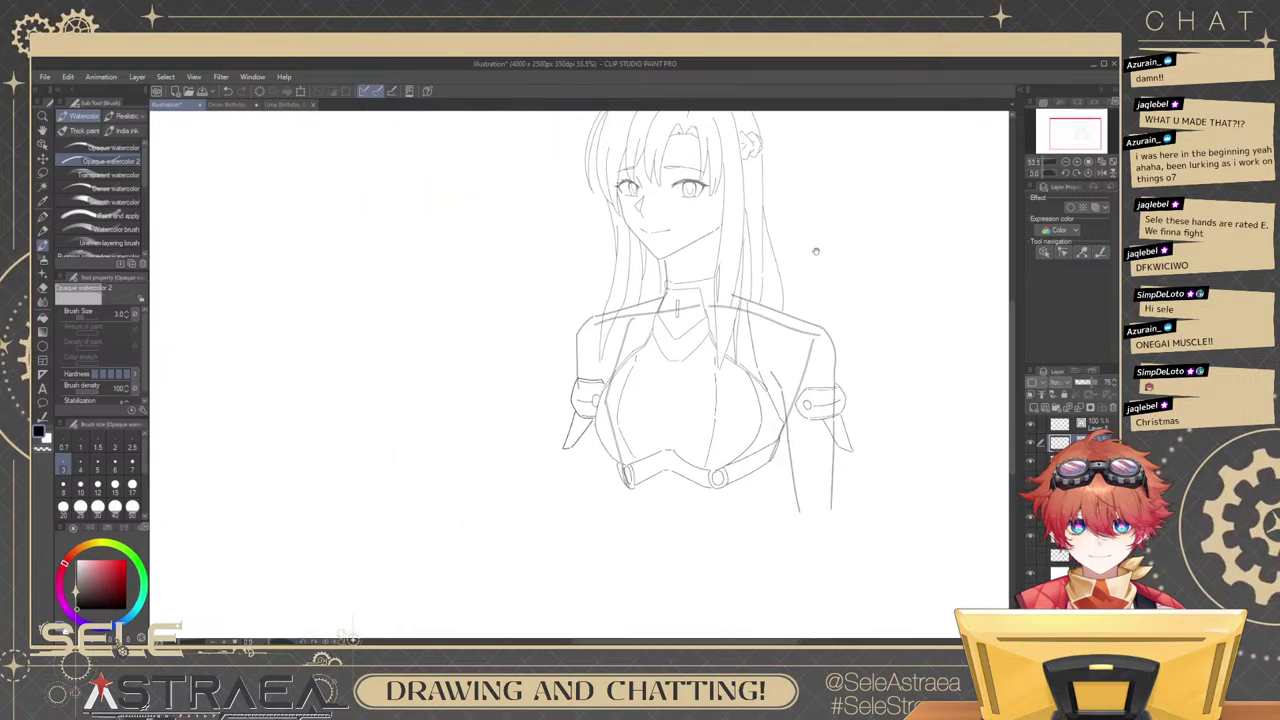
# Erase the thick inner guide lines at the right shoulder: the slanted armhole line and the collarbone line beneath the shoulder outline.
pyautogui.scroll(3, 821, 313)
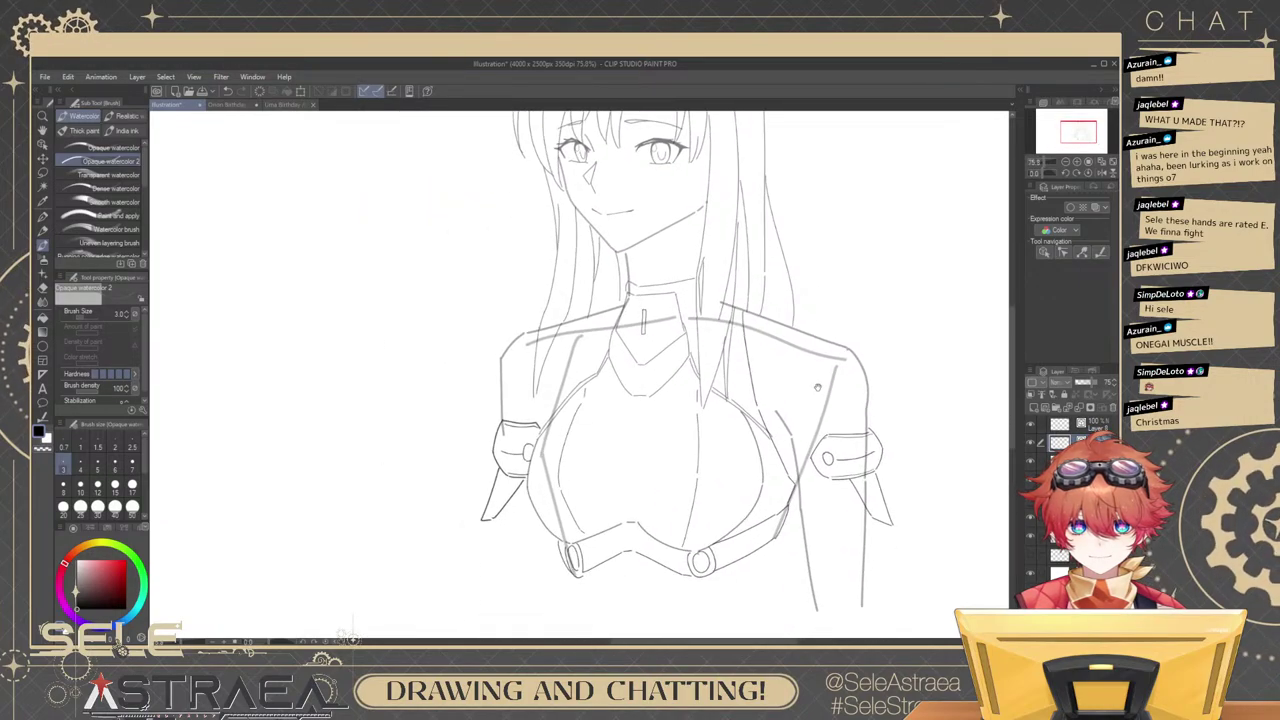
pyautogui.moveTo(804, 342)
pyautogui.mouseDown()
pyautogui.moveTo(866, 329)
pyautogui.moveTo(783, 371)
pyautogui.moveTo(849, 233)
pyautogui.moveTo(865, 241)
pyautogui.mouseUp()
pyautogui.moveTo(874, 314); pyautogui.dragTo(811, 225)
pyautogui.scroll(5, 812, 330)
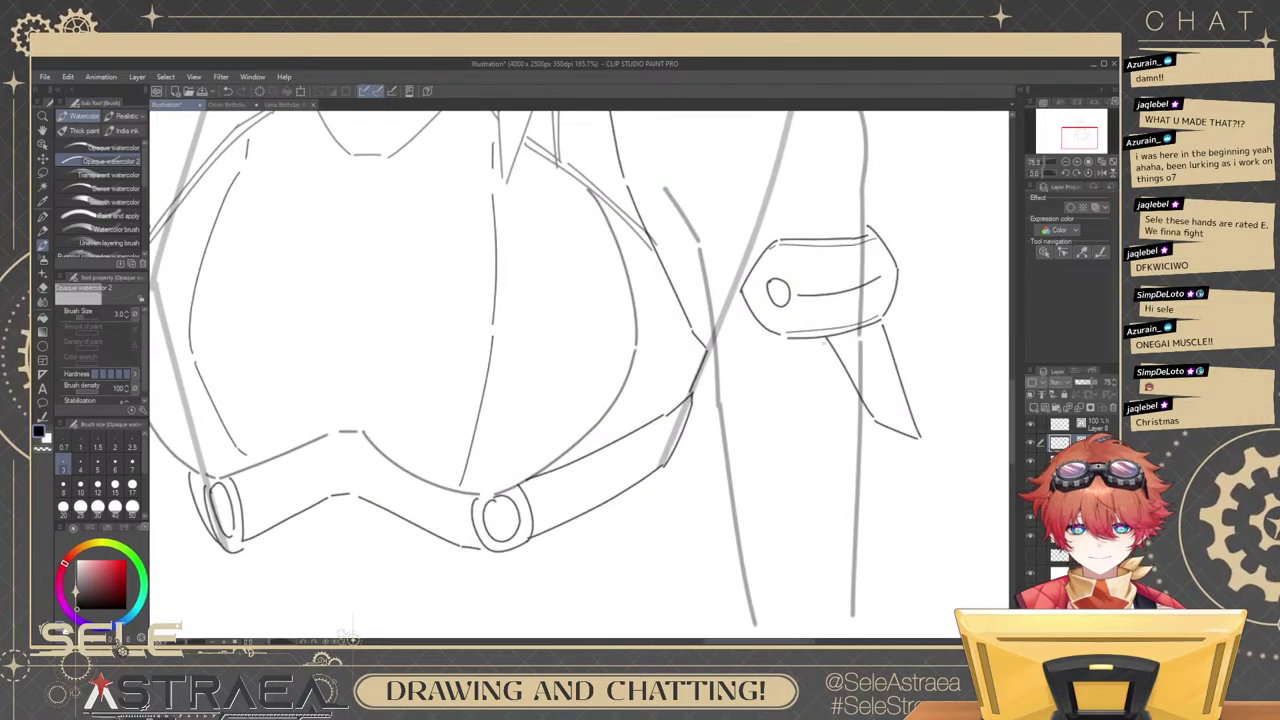
pyautogui.moveTo(906, 355); pyautogui.dragTo(904, 437)
pyautogui.press('e')
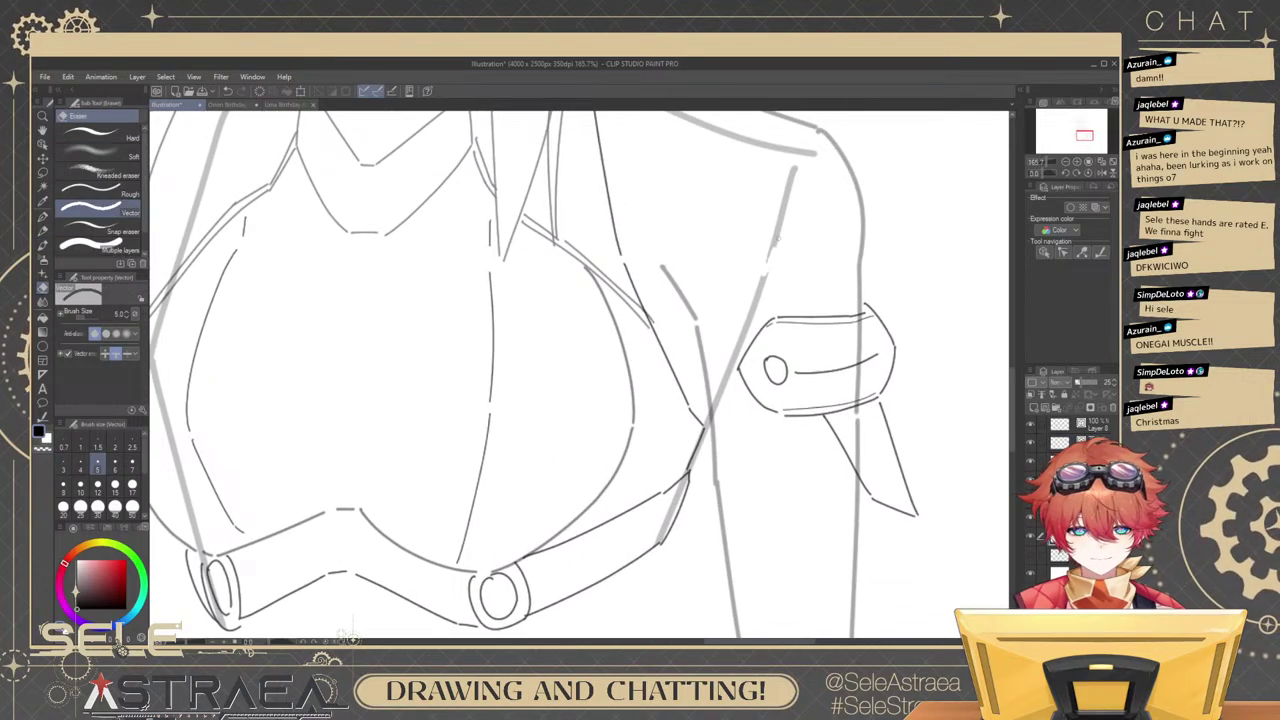
pyautogui.moveTo(778, 240); pyautogui.dragTo(765, 276)
pyautogui.moveTo(782, 148); pyautogui.dragTo(799, 270)
pyautogui.moveTo(627, 257); pyautogui.dragTo(826, 355)
# Erase the thick collarbone guide line running from the left shoulder across the collar.
pyautogui.moveTo(802, 296)
pyautogui.mouseDown()
pyautogui.moveTo(707, 282)
pyautogui.moveTo(586, 289)
pyautogui.moveTo(354, 324)
pyautogui.mouseUp()
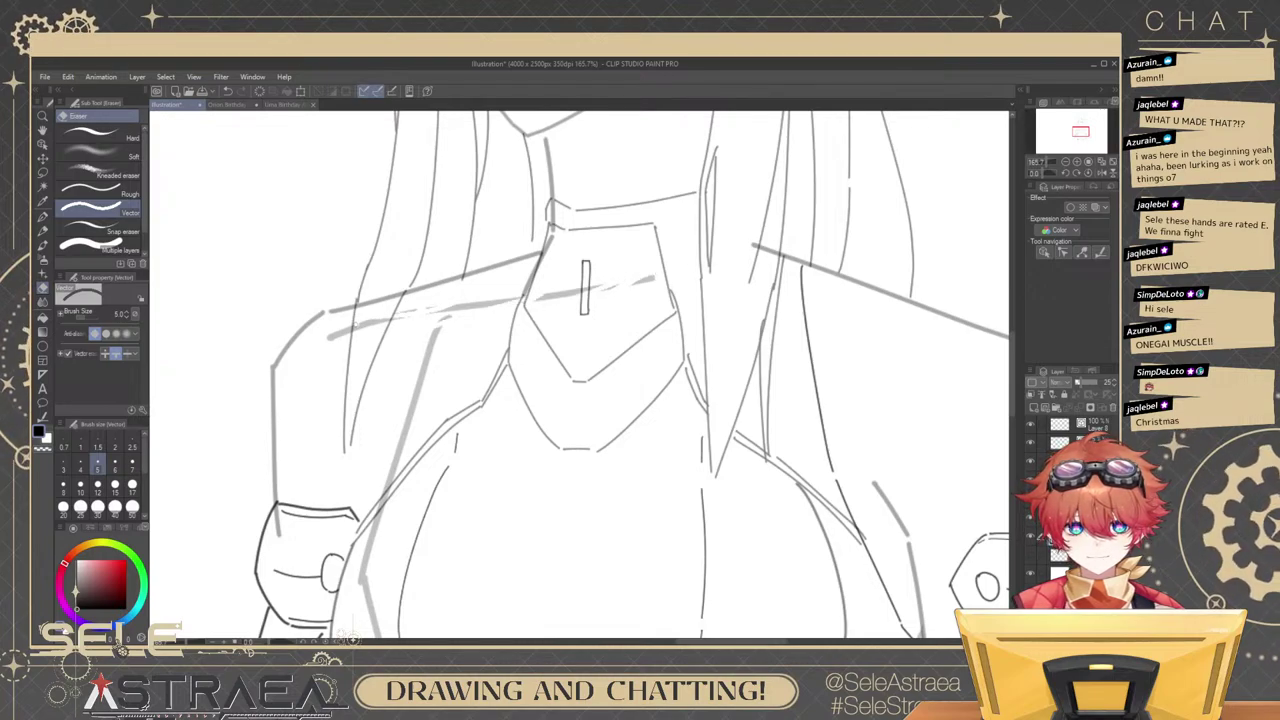
pyautogui.moveTo(430, 315); pyautogui.dragTo(596, 292)
pyautogui.hotkey('ctrl', 'z')
pyautogui.moveTo(504, 324); pyautogui.dragTo(664, 296)
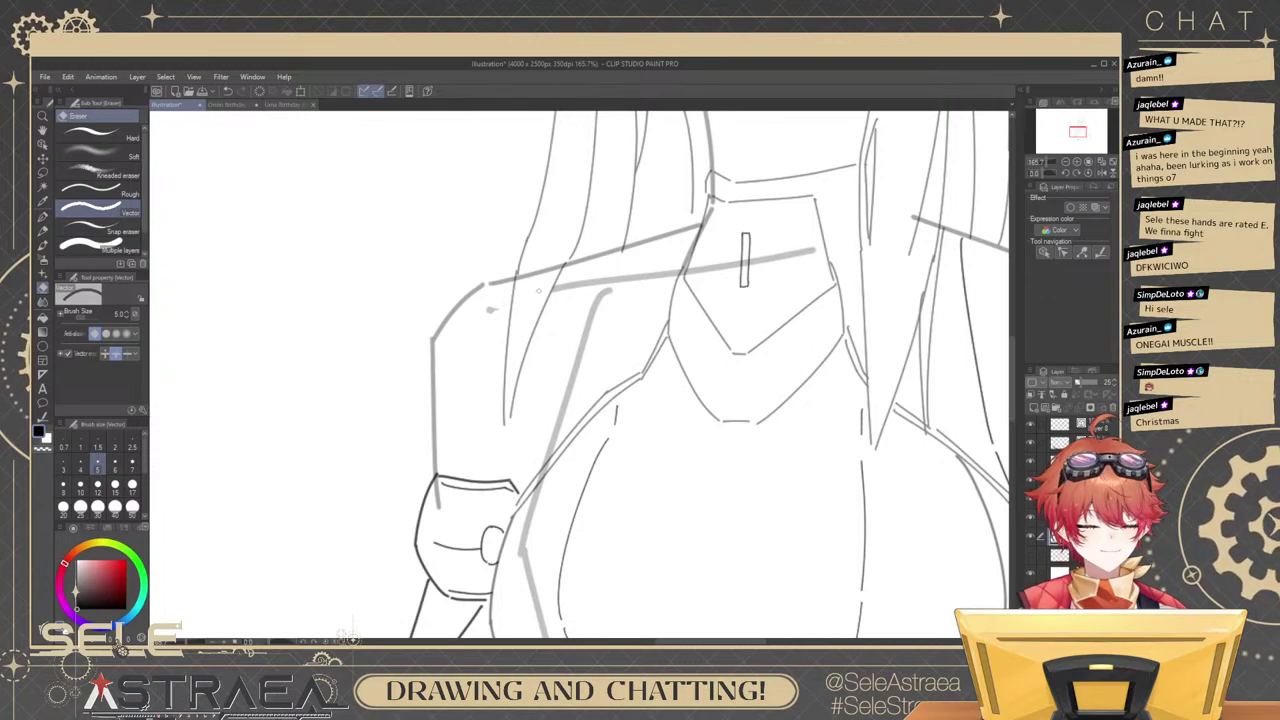
pyautogui.moveTo(618, 278); pyautogui.dragTo(554, 288)
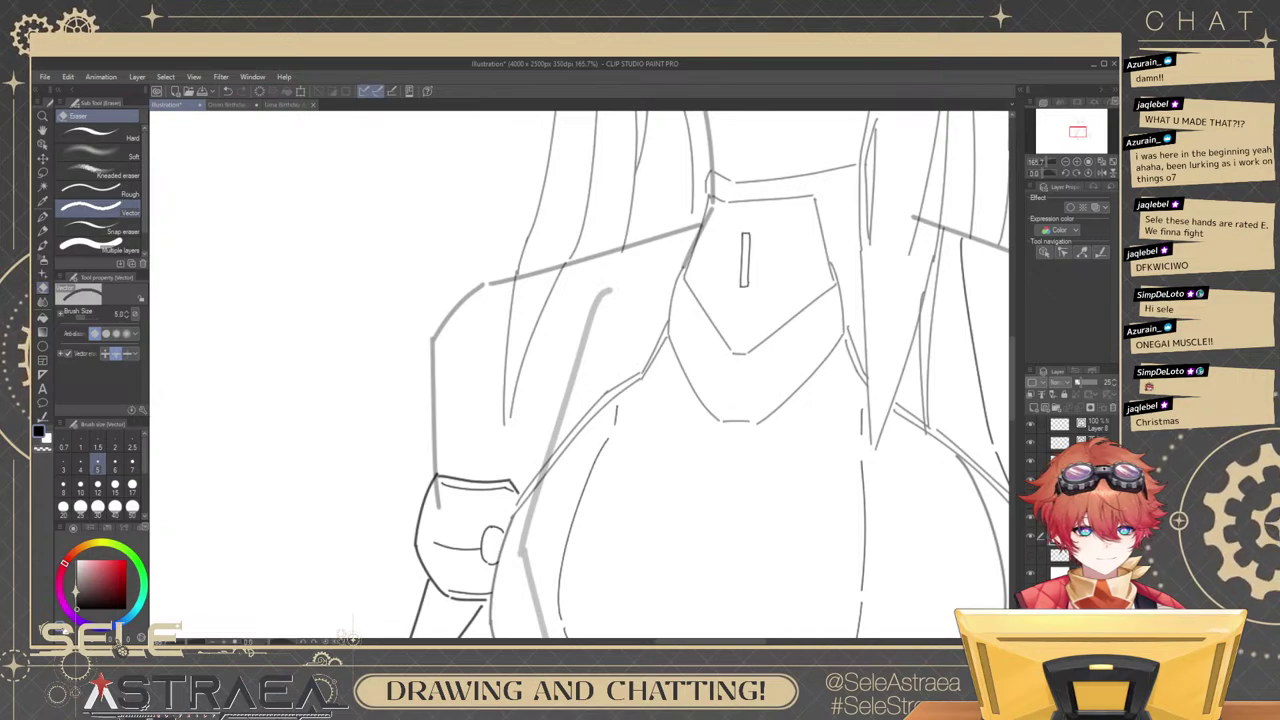
# Draw a slanted hair strand line from the left shoulder outline down to the top's edge near the armband.
pyautogui.press('b')
pyautogui.moveTo(834, 506); pyautogui.dragTo(910, 463)
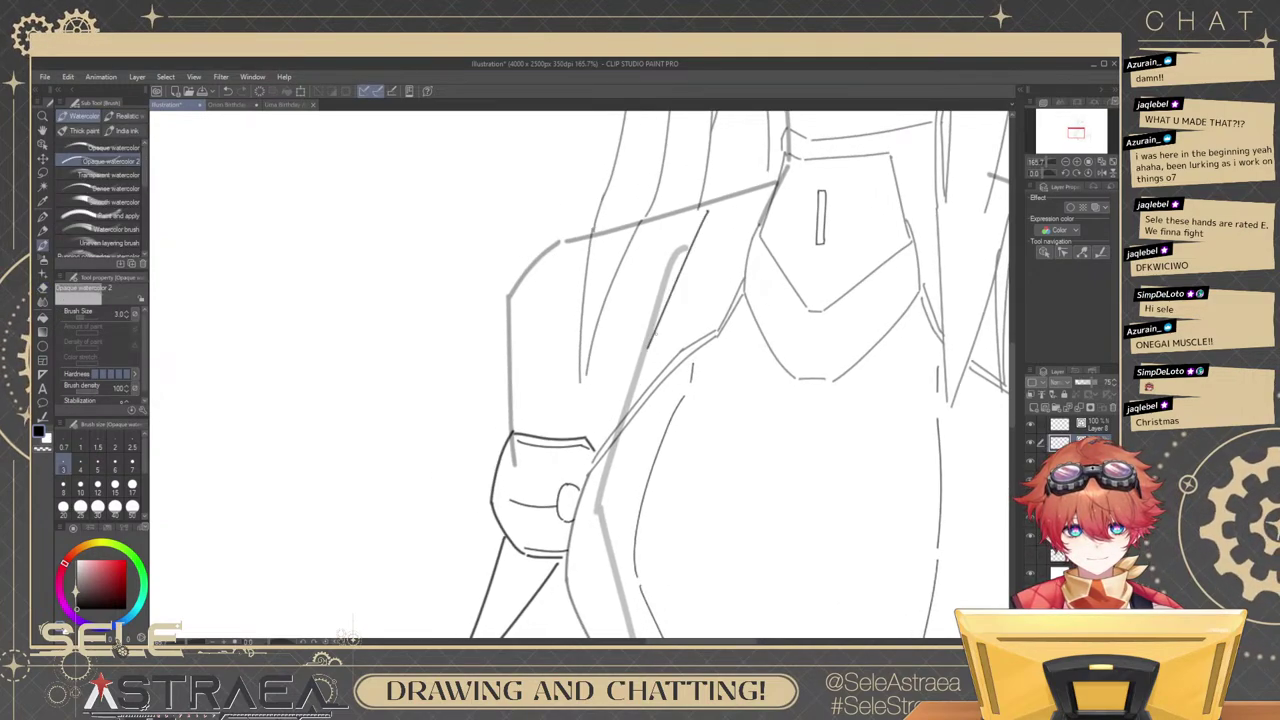
pyautogui.moveTo(714, 206)
pyautogui.mouseDown()
pyautogui.moveTo(631, 400)
pyautogui.moveTo(698, 232)
pyautogui.mouseUp()
pyautogui.hotkey('ctrl', 'z')
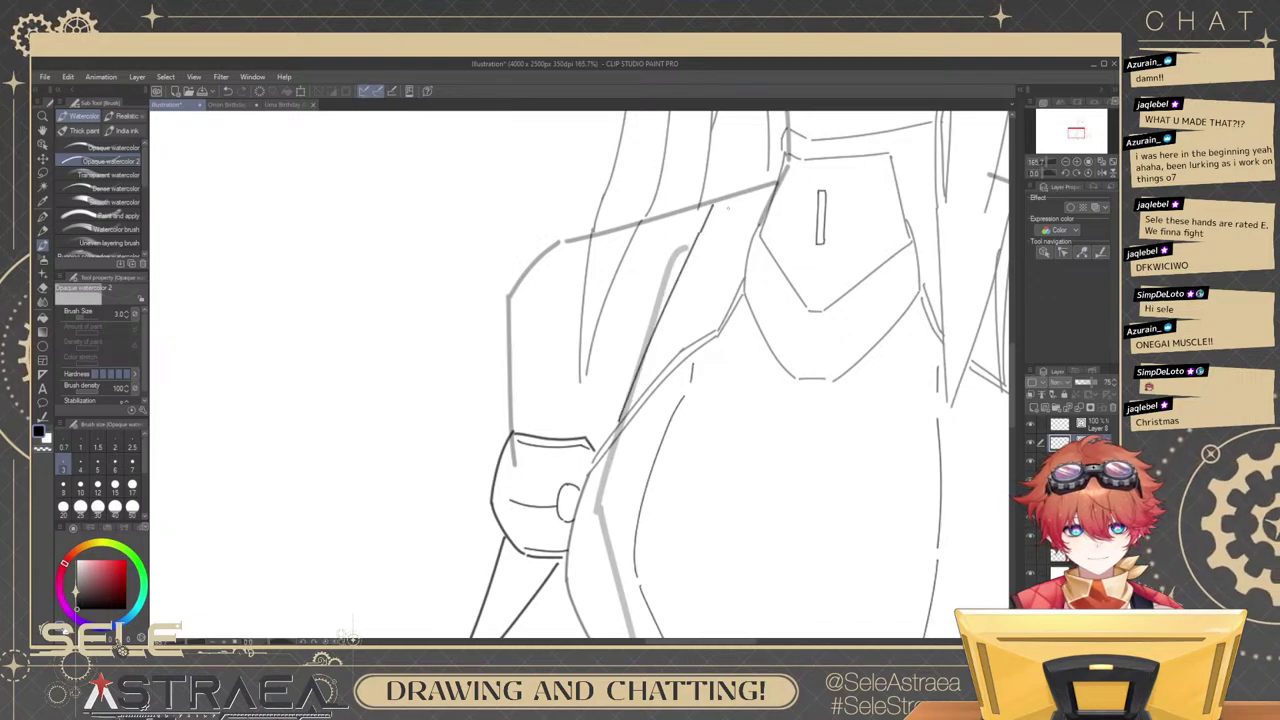
# Redraw the hair strand below the right shoulder outline farther outward and remove the old strand's lower segment.
pyautogui.scroll(-5, 806, 186)
pyautogui.moveTo(948, 162); pyautogui.dragTo(856, 230)
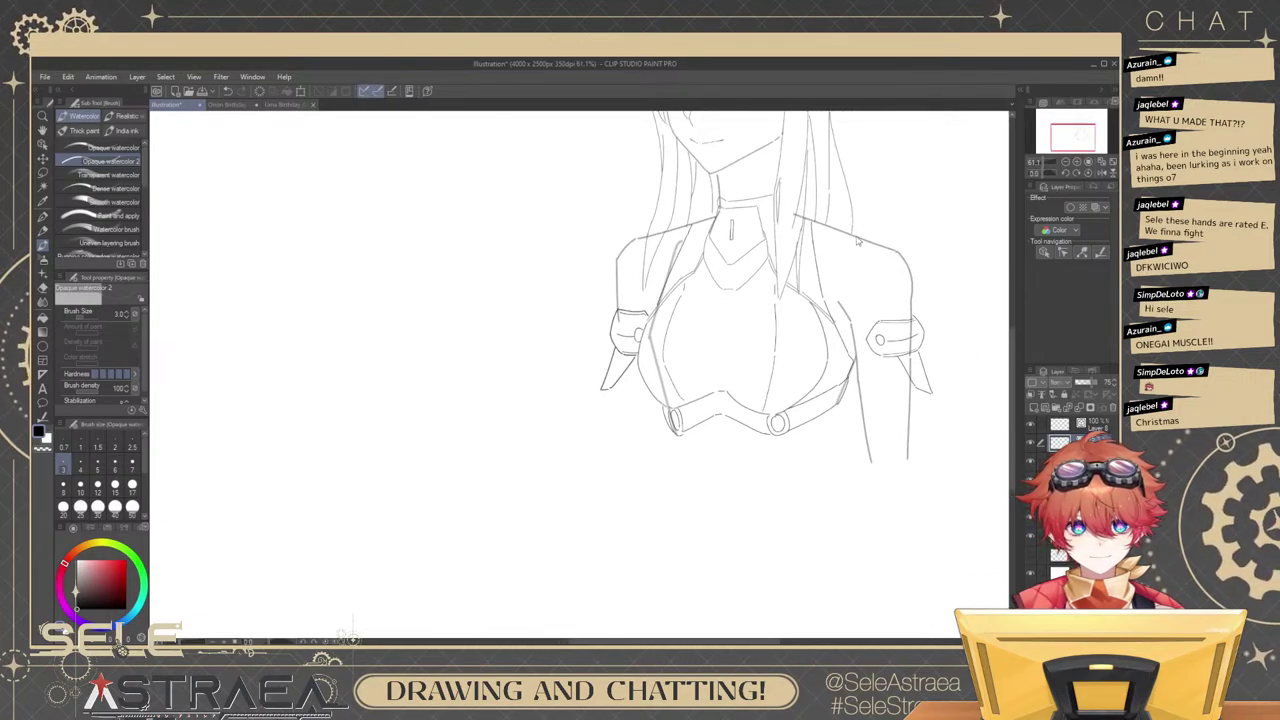
pyautogui.scroll(3, 852, 240)
pyautogui.scroll(2, 879, 275)
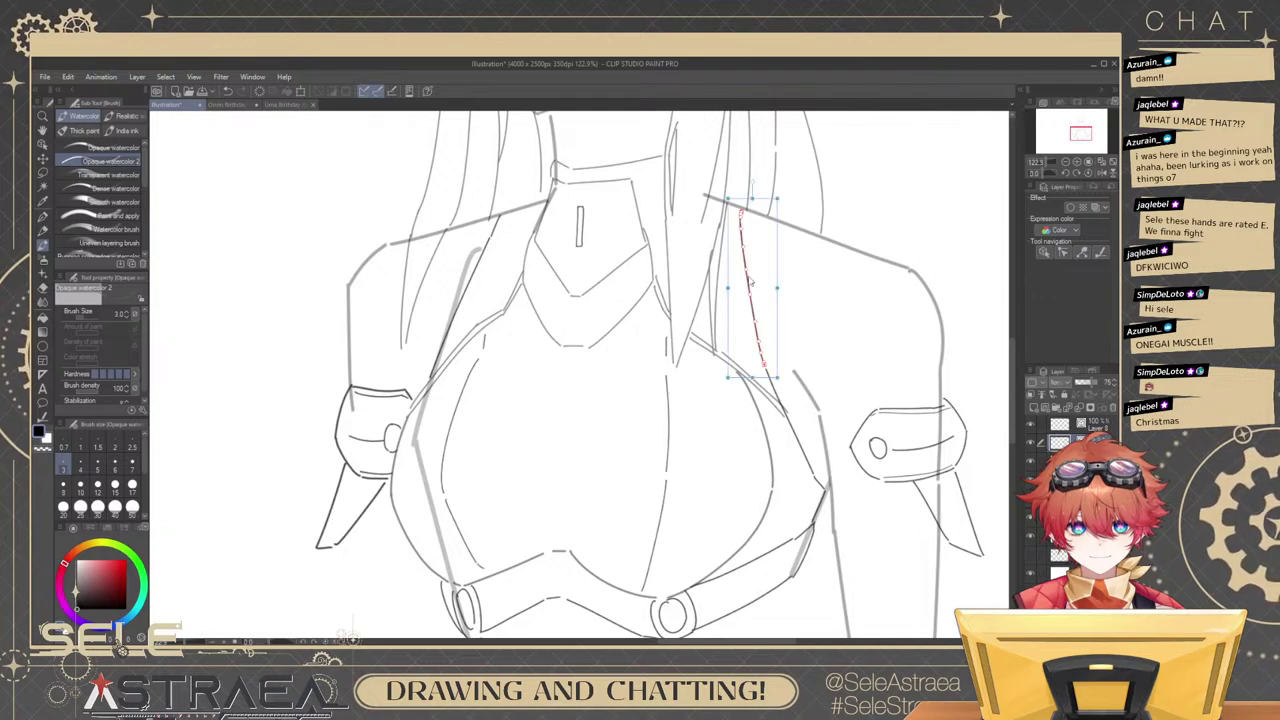
pyautogui.moveTo(749, 215); pyautogui.dragTo(777, 358)
pyautogui.hotkey('ctrl', 'z')
pyautogui.hotkey('ctrl', 'z')
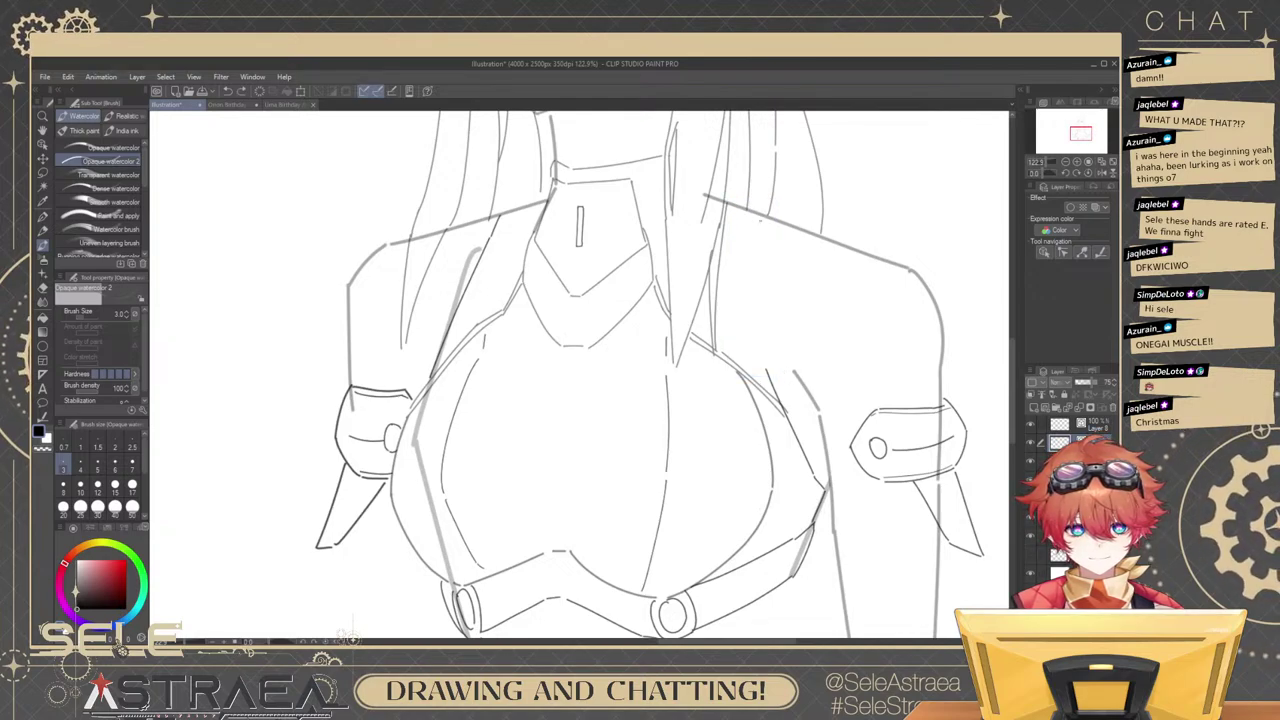
pyautogui.moveTo(760, 216); pyautogui.dragTo(785, 380)
pyautogui.hotkey('ctrl', 'z')
pyautogui.moveTo(768, 223); pyautogui.dragTo(780, 383)
pyautogui.hotkey('ctrl', 'z')
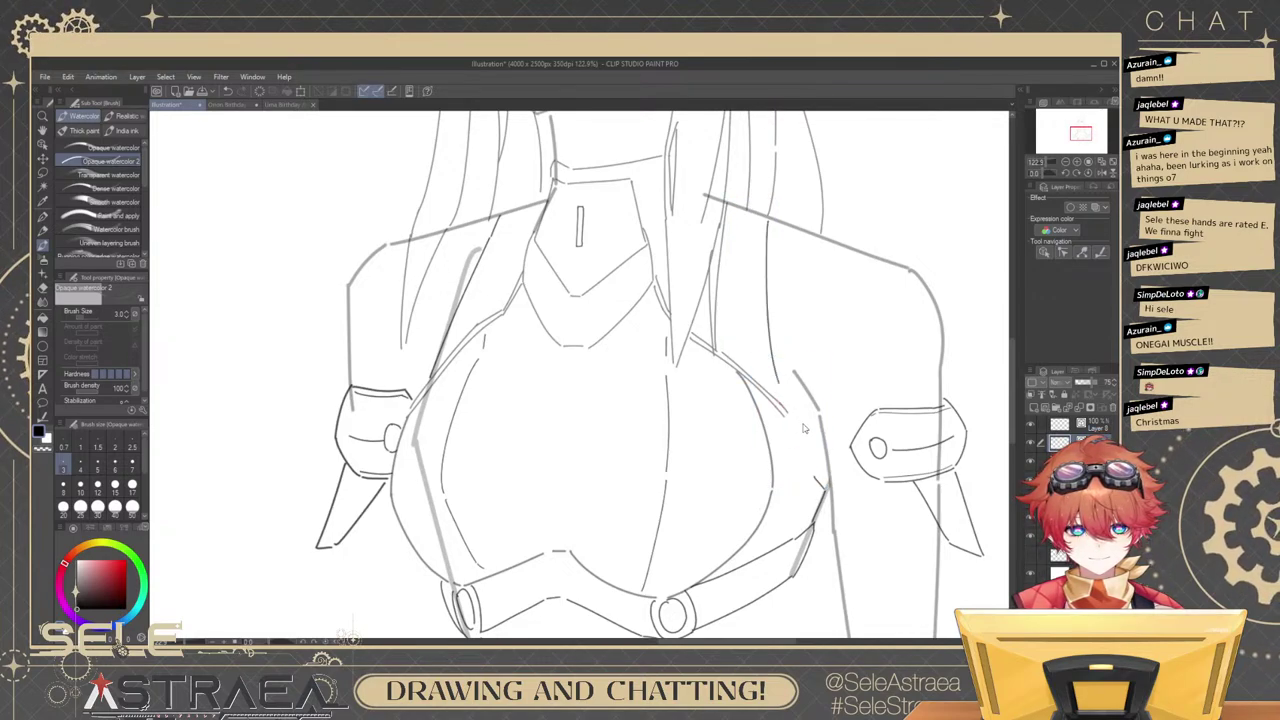
pyautogui.hotkey('ctrl', 'z')
# Continue the right front hair strand with a line slanting down the chest's outer side to the corner above the underbust band.
pyautogui.scroll(2, 798, 423)
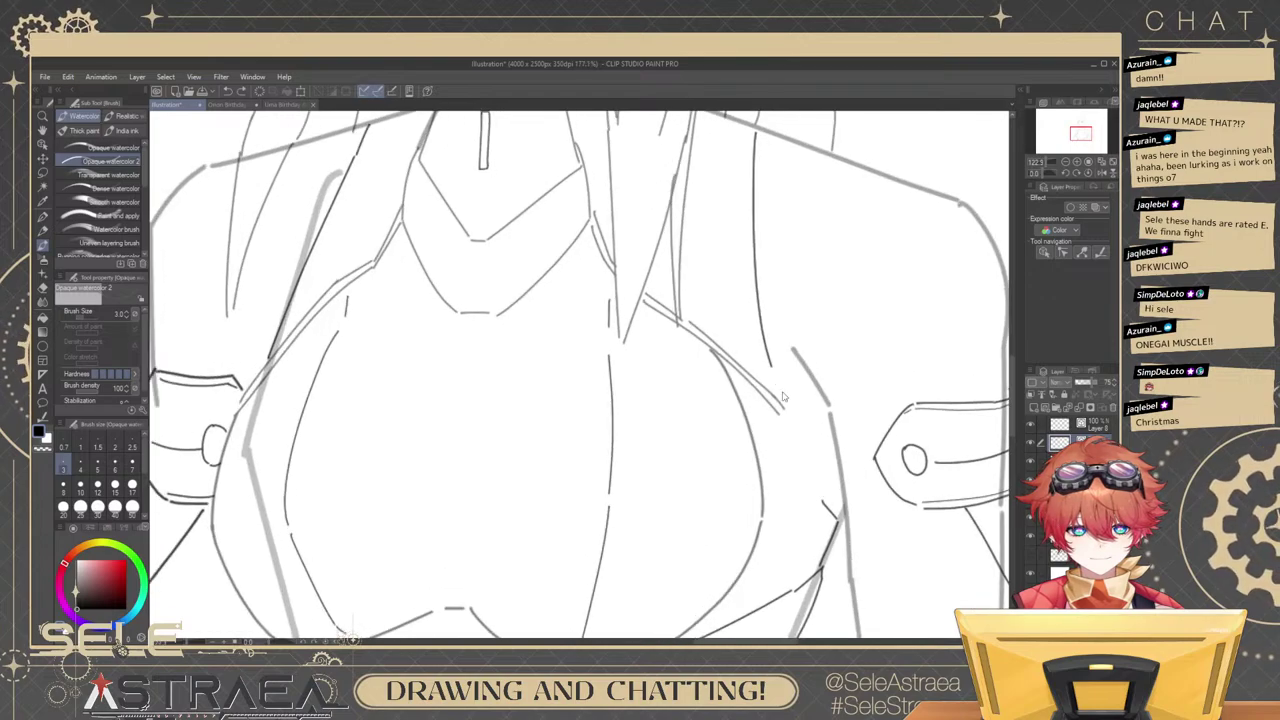
pyautogui.moveTo(772, 366); pyautogui.dragTo(827, 506)
pyautogui.hotkey('ctrl', 'z')
pyautogui.moveTo(773, 370); pyautogui.dragTo(824, 500)
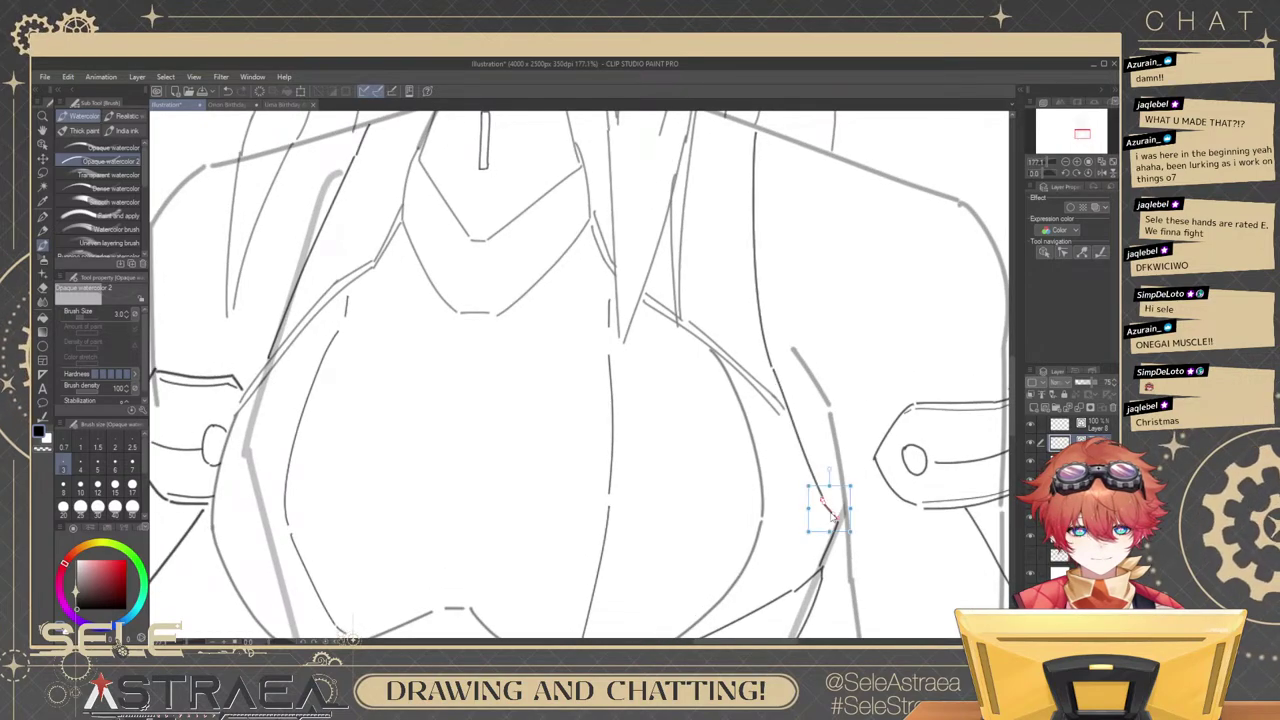
# Erase the thick torso guide line running down the left side of the chest to the underbust band.
pyautogui.scroll(-4, 846, 402)
pyautogui.scroll(2, 848, 242)
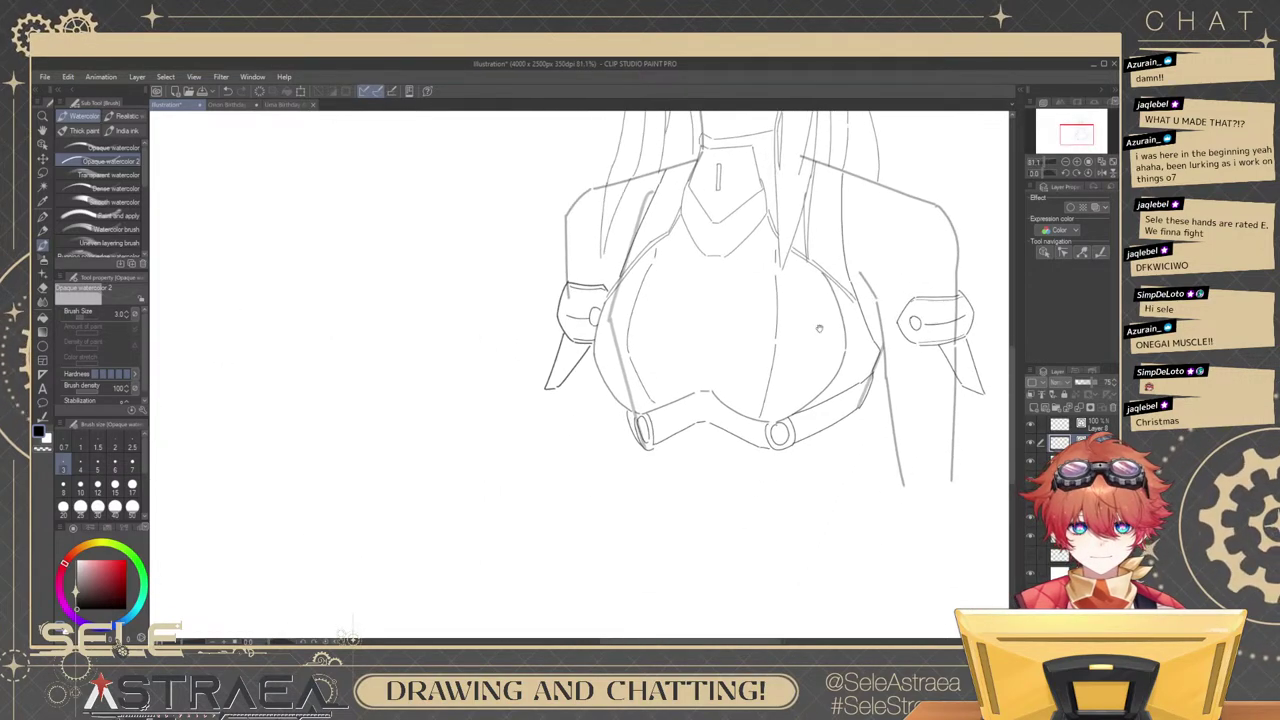
pyautogui.press('e')
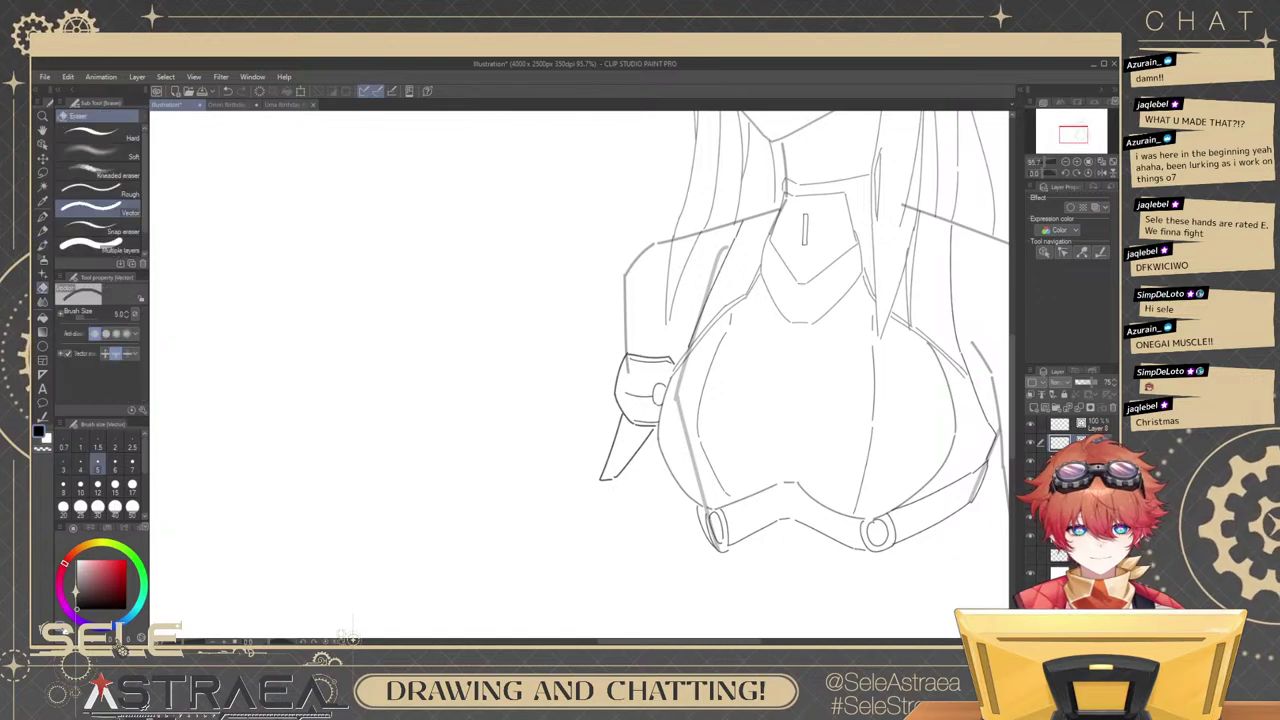
pyautogui.scroll(3, 637, 384)
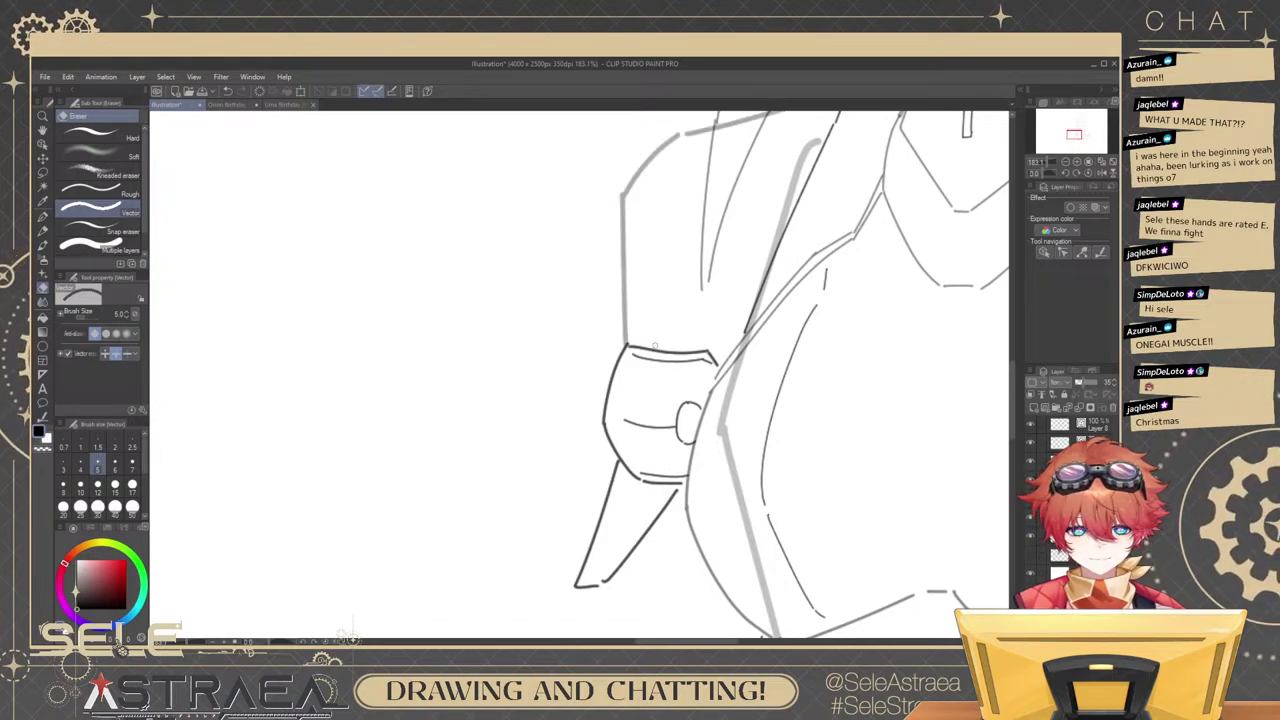
pyautogui.moveTo(869, 343); pyautogui.dragTo(729, 298)
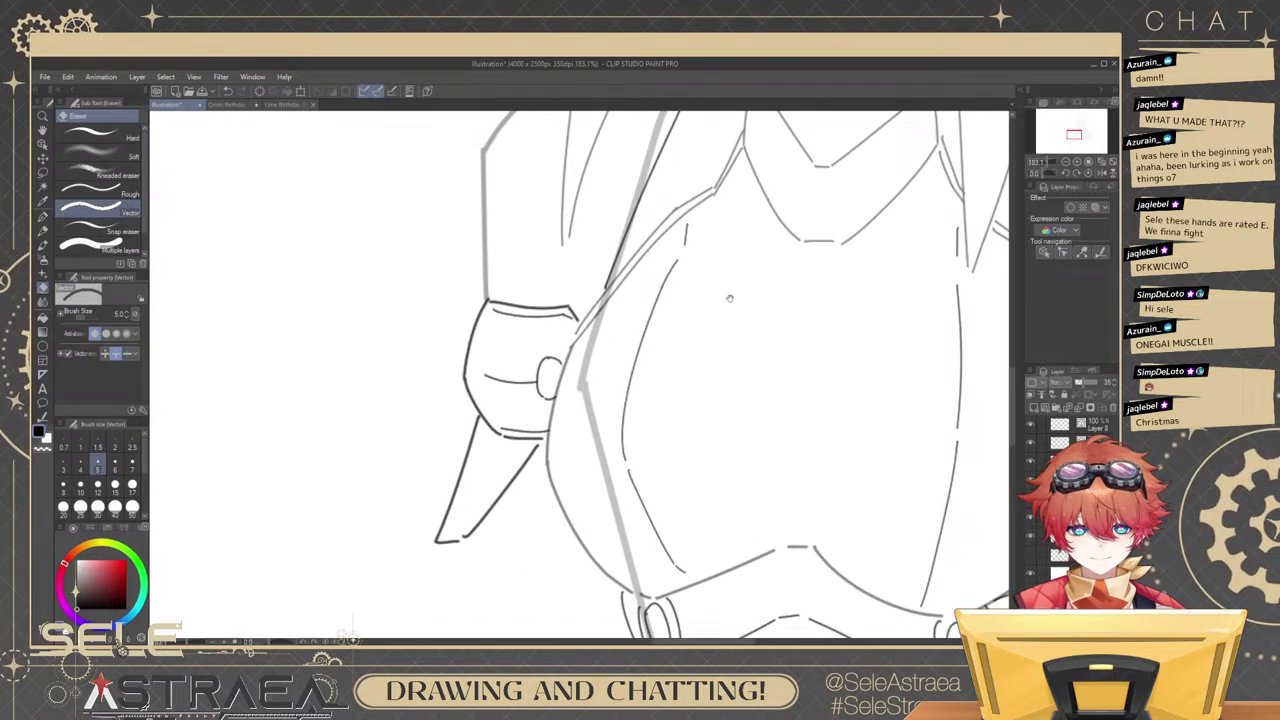
pyautogui.click(593, 393)
pyautogui.moveTo(645, 439); pyautogui.dragTo(674, 318)
# Erase the remaining thick guide pieces at the underbust band's right end and beside the left shoulder's hair strand.
pyautogui.moveTo(884, 360)
pyautogui.mouseDown()
pyautogui.moveTo(660, 380)
pyautogui.moveTo(568, 363)
pyautogui.mouseUp()
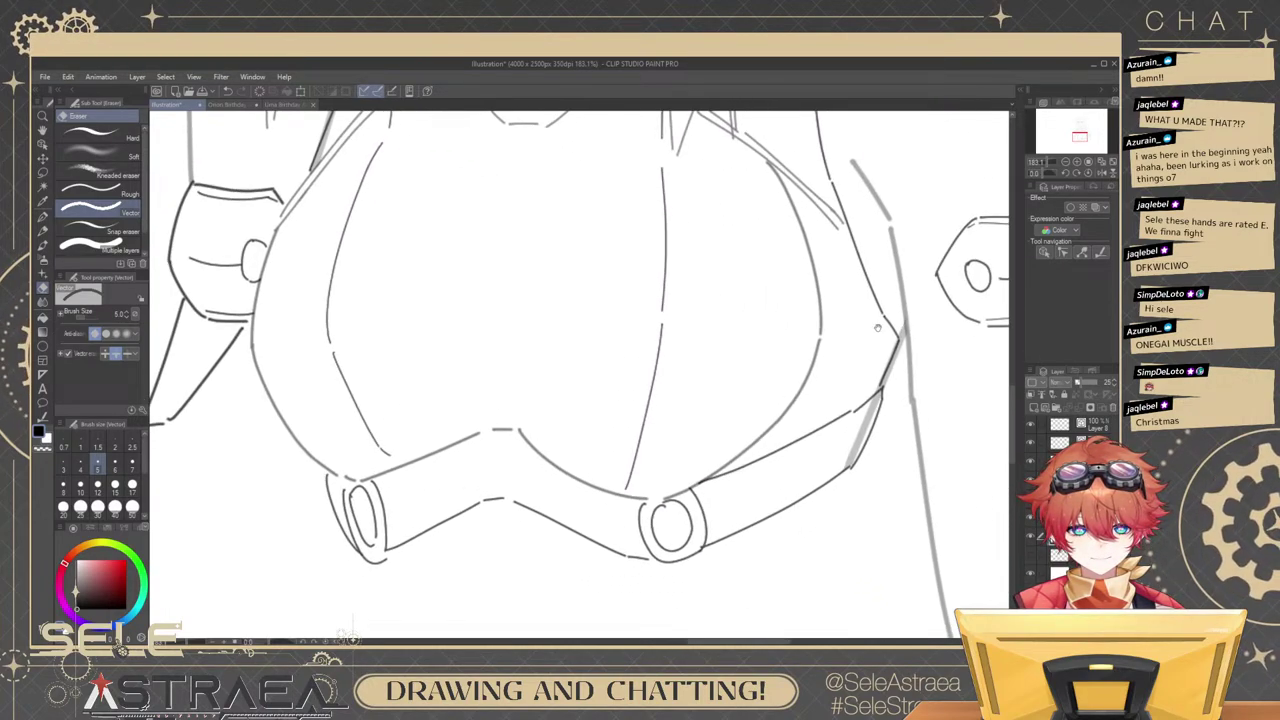
pyautogui.moveTo(877, 326)
pyautogui.mouseDown()
pyautogui.moveTo(849, 368)
pyautogui.moveTo(849, 450)
pyautogui.moveTo(829, 500)
pyautogui.mouseUp()
pyautogui.moveTo(843, 190)
pyautogui.mouseDown()
pyautogui.moveTo(838, 449)
pyautogui.moveTo(830, 379)
pyautogui.mouseUp()
pyautogui.scroll(-2, 830, 379)
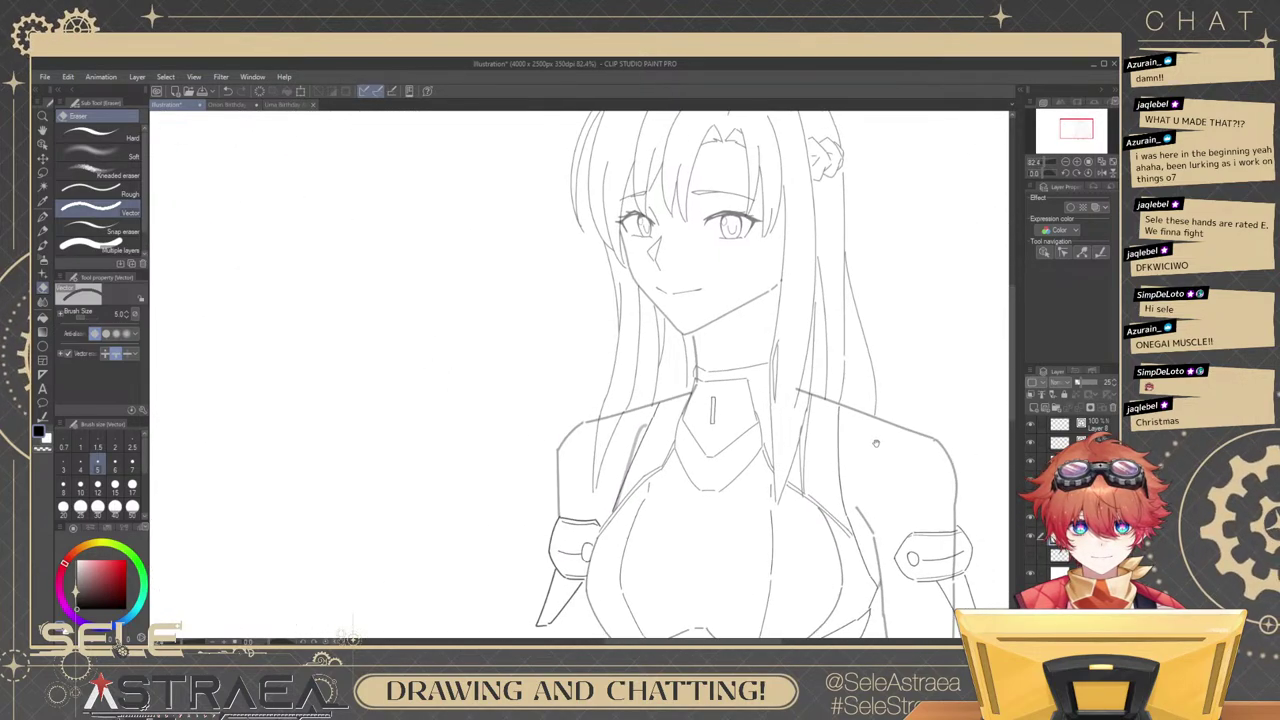
pyautogui.scroll(5, 874, 440)
pyautogui.moveTo(726, 400); pyautogui.dragTo(704, 463)
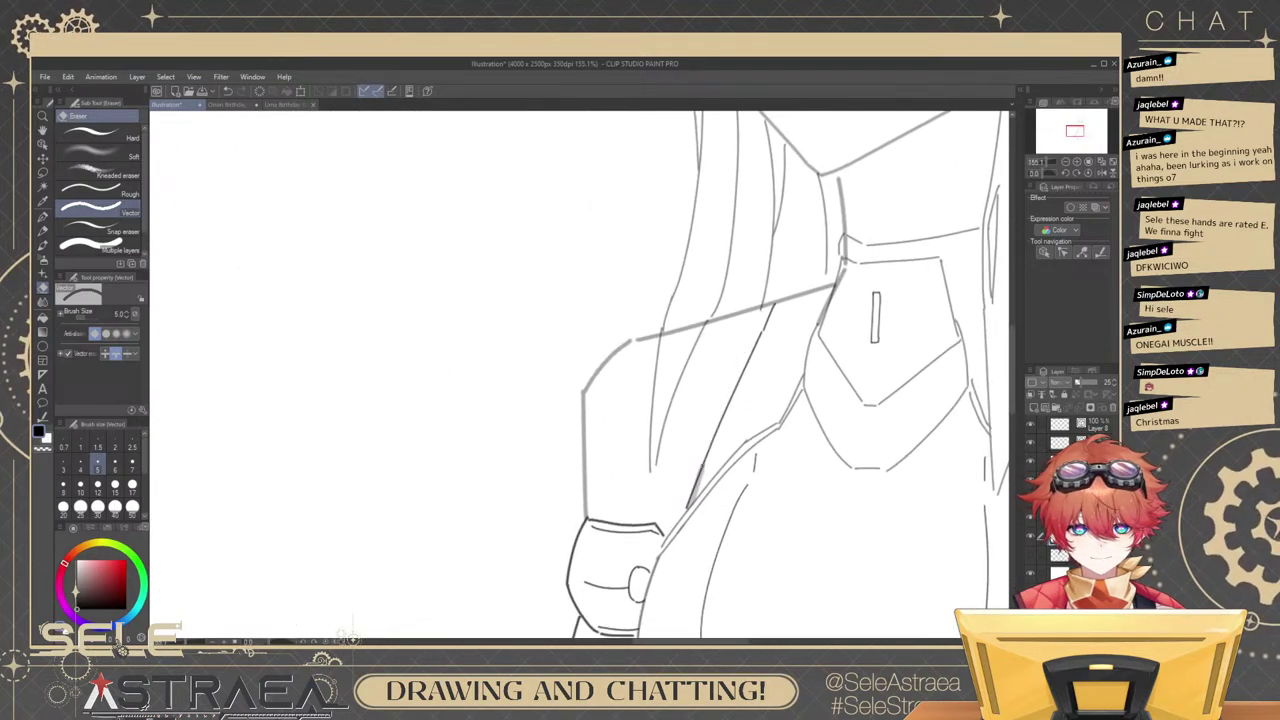
pyautogui.scroll(-2, 1001, 293)
# Draw a short, nearly vertical armpit line beside the lower end of the left front hair strand.
pyautogui.press('b')
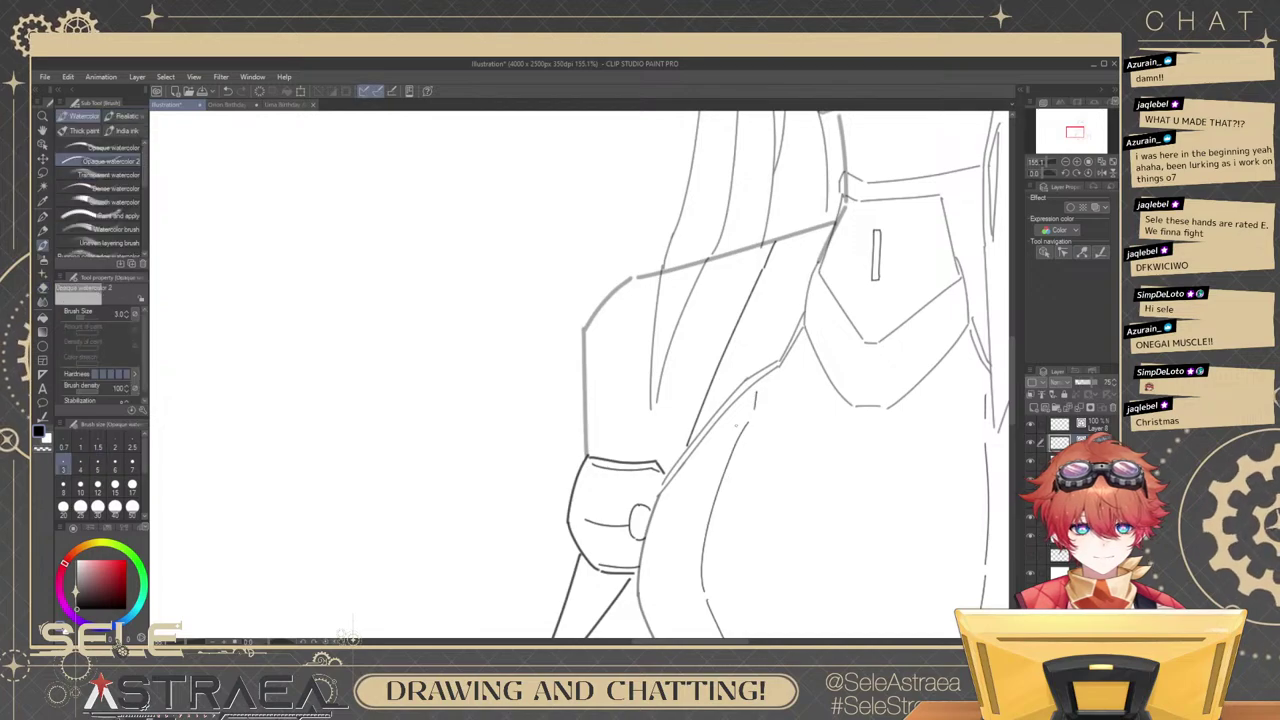
pyautogui.scroll(-3, 823, 291)
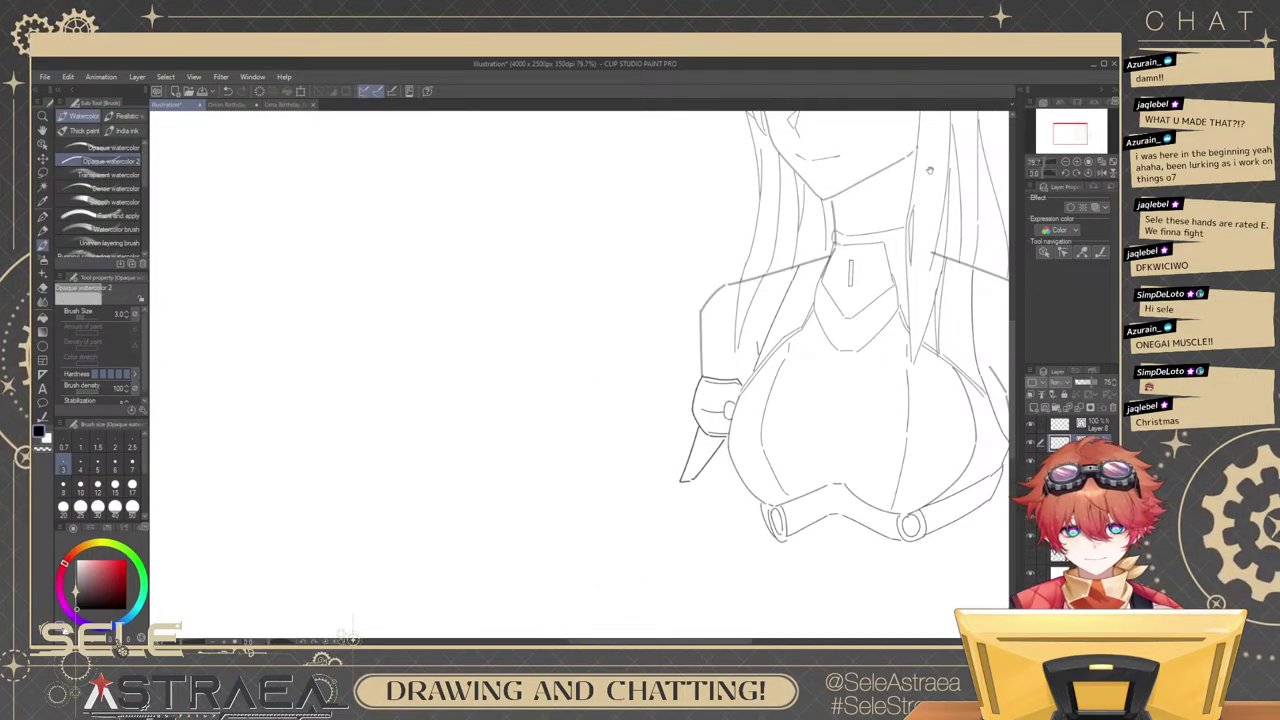
pyautogui.moveTo(935, 275); pyautogui.dragTo(793, 297)
pyautogui.moveTo(945, 338); pyautogui.dragTo(863, 281)
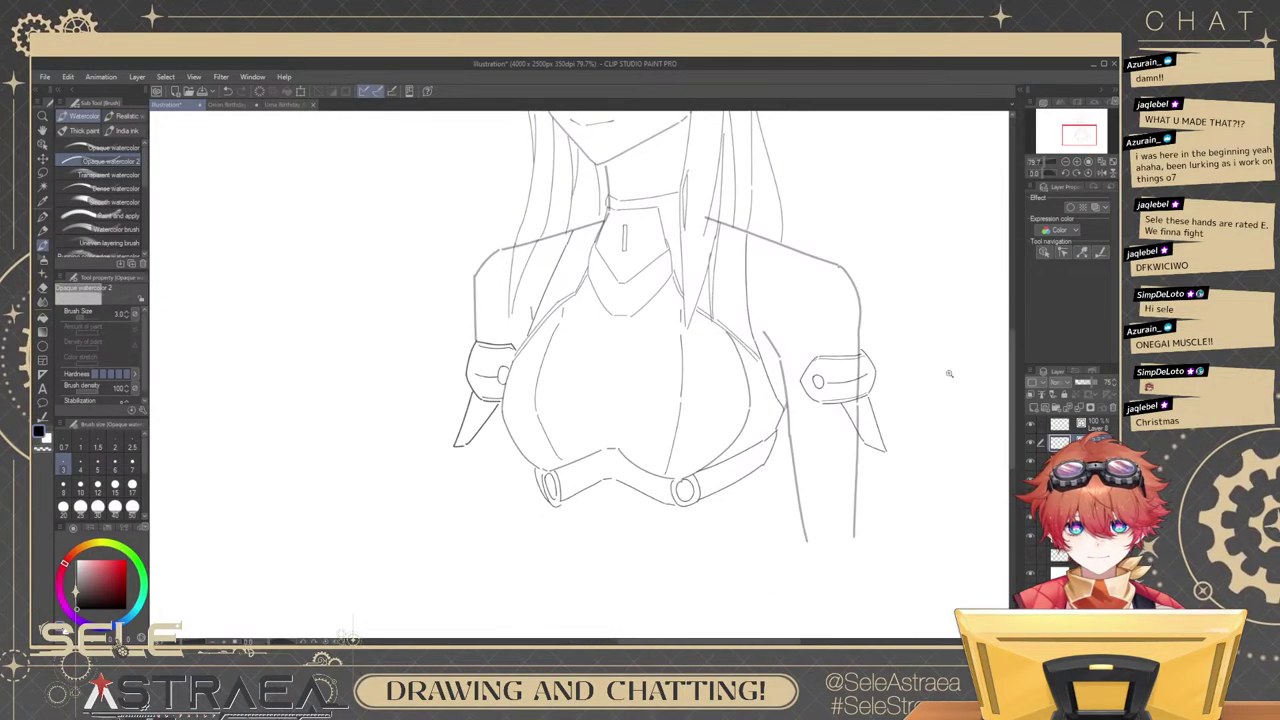
# Erase both right arm guide lines below the armband using the Rough eraser.
pyautogui.press('e')
pyautogui.scroll(3, 923, 512)
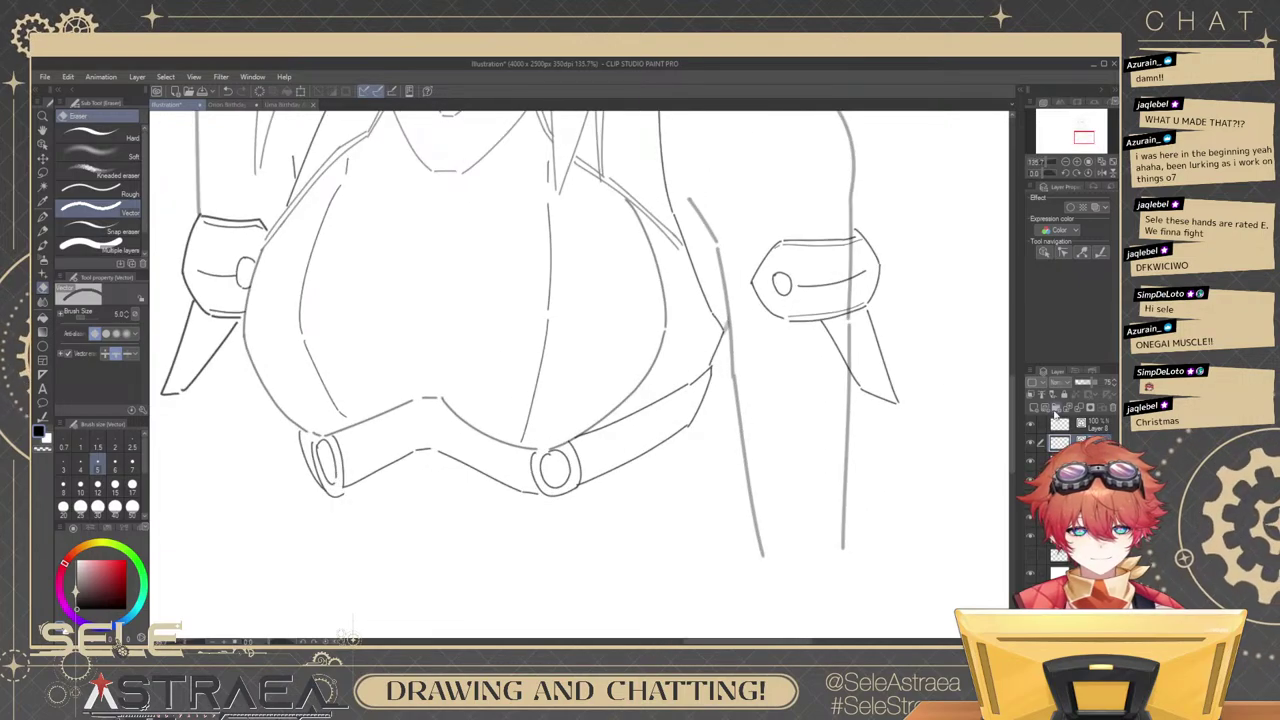
pyautogui.moveTo(764, 465)
pyautogui.mouseDown()
pyautogui.moveTo(746, 462)
pyautogui.moveTo(748, 477)
pyautogui.mouseUp()
pyautogui.hotkey('ctrl', 'z')
pyautogui.click(122, 193)
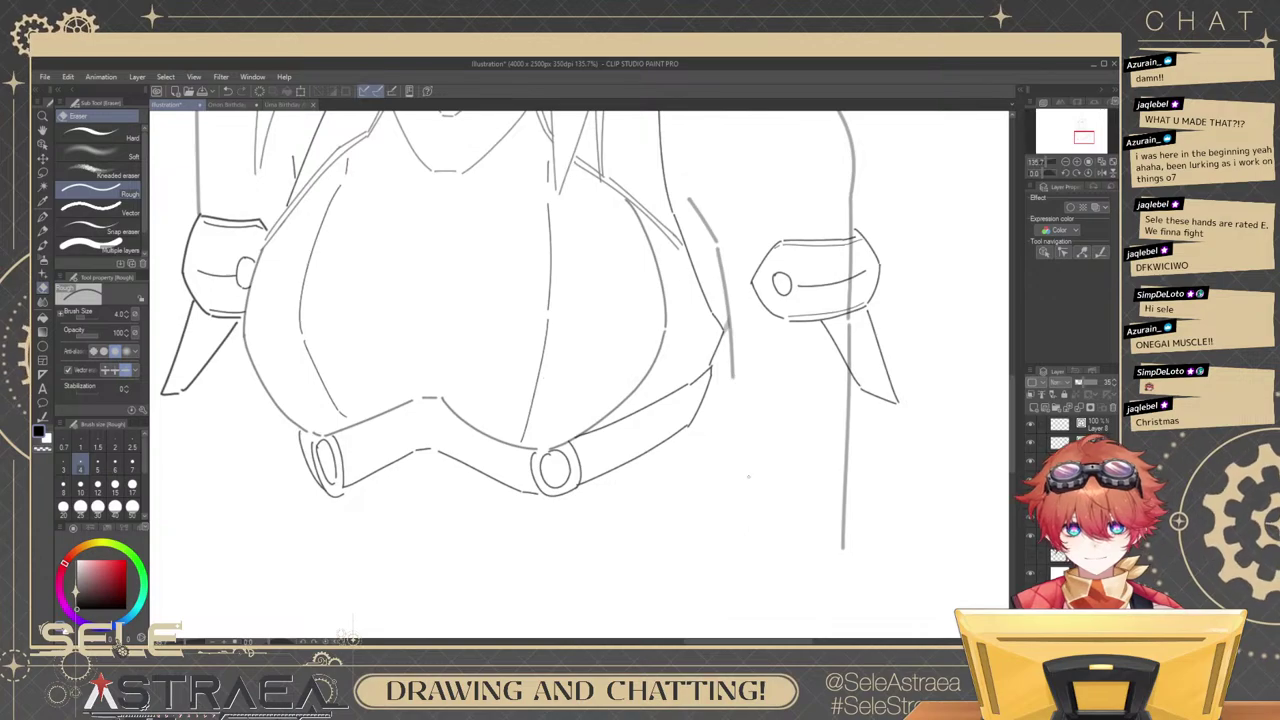
pyautogui.moveTo(853, 440); pyautogui.dragTo(847, 480)
pyautogui.moveTo(865, 351); pyautogui.dragTo(868, 433)
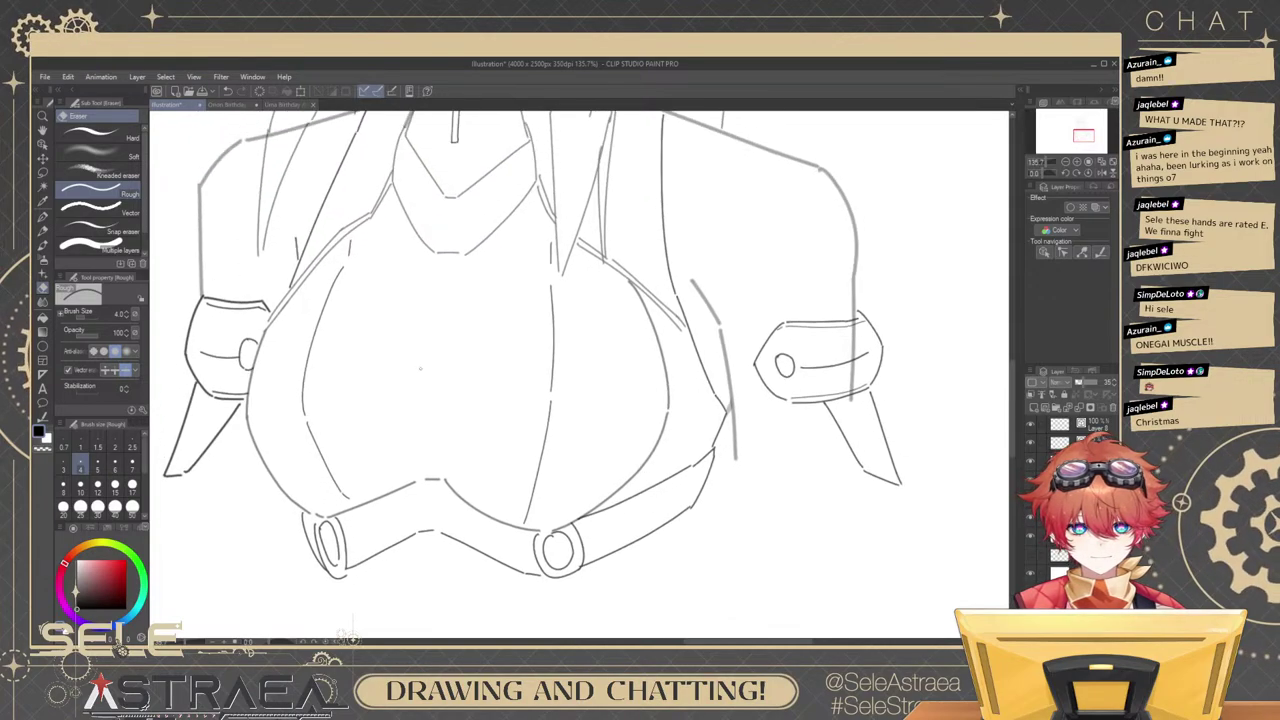
# Erase the arm outline crossing the inside of the right armband using the Vector eraser at size 7.
pyautogui.click(112, 212)
pyautogui.click(132, 465)
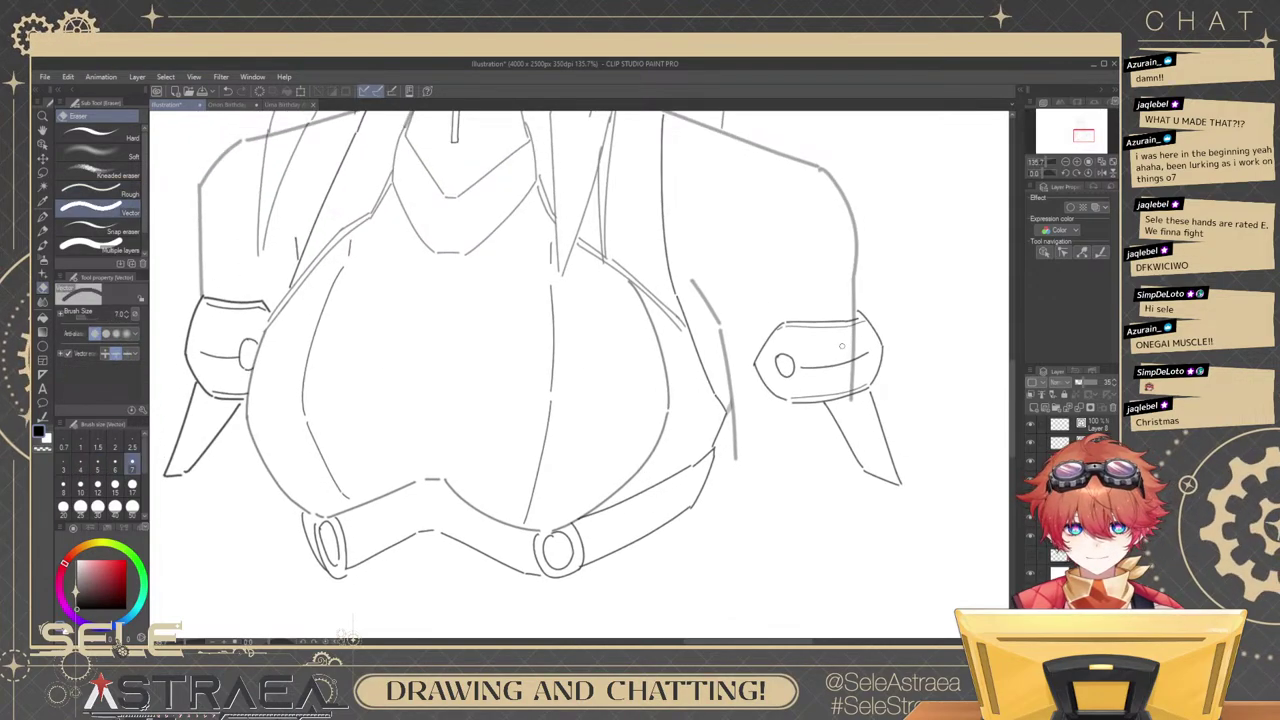
pyautogui.moveTo(888, 198); pyautogui.dragTo(906, 346)
# Erase the inner end of the right shoulder line where it crosses the front hair strands.
pyautogui.scroll(-6, 906, 346)
pyautogui.scroll(5, 870, 302)
pyautogui.moveTo(815, 327); pyautogui.dragTo(754, 346)
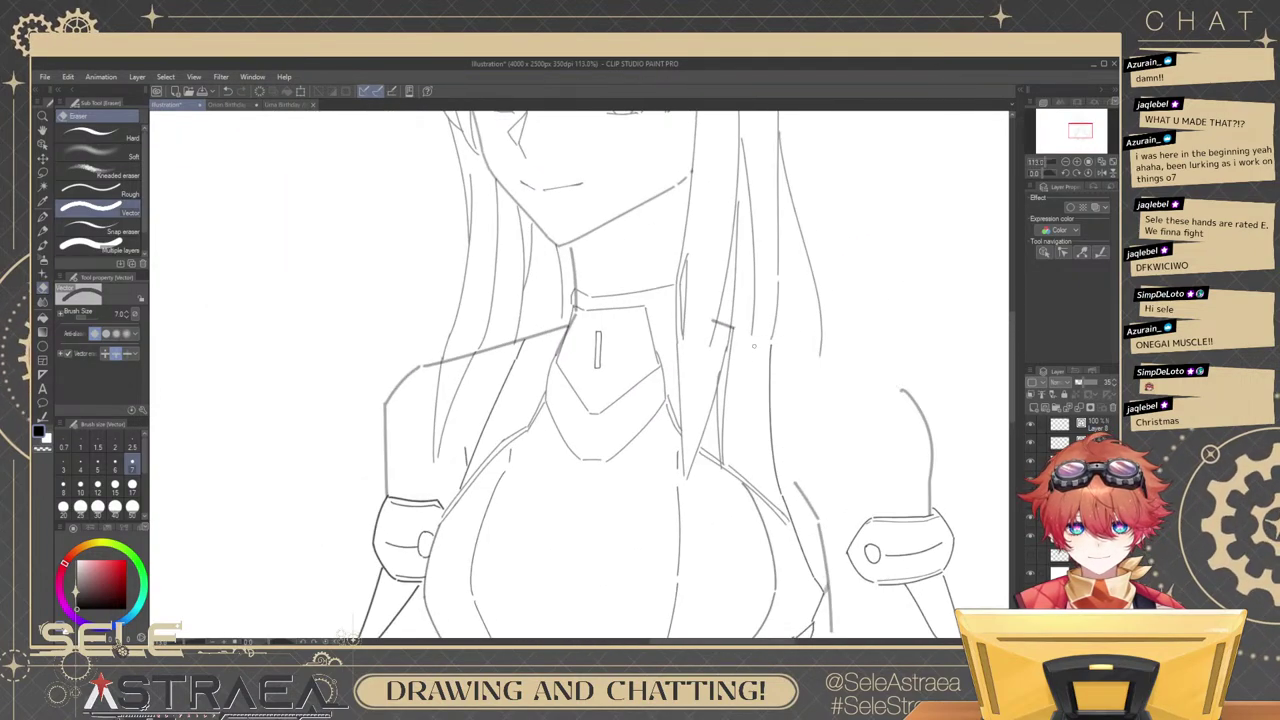
pyautogui.scroll(5, 764, 302)
pyautogui.keyDown('ctrl'); pyautogui.click(762, 392); pyautogui.keyUp('ctrl')
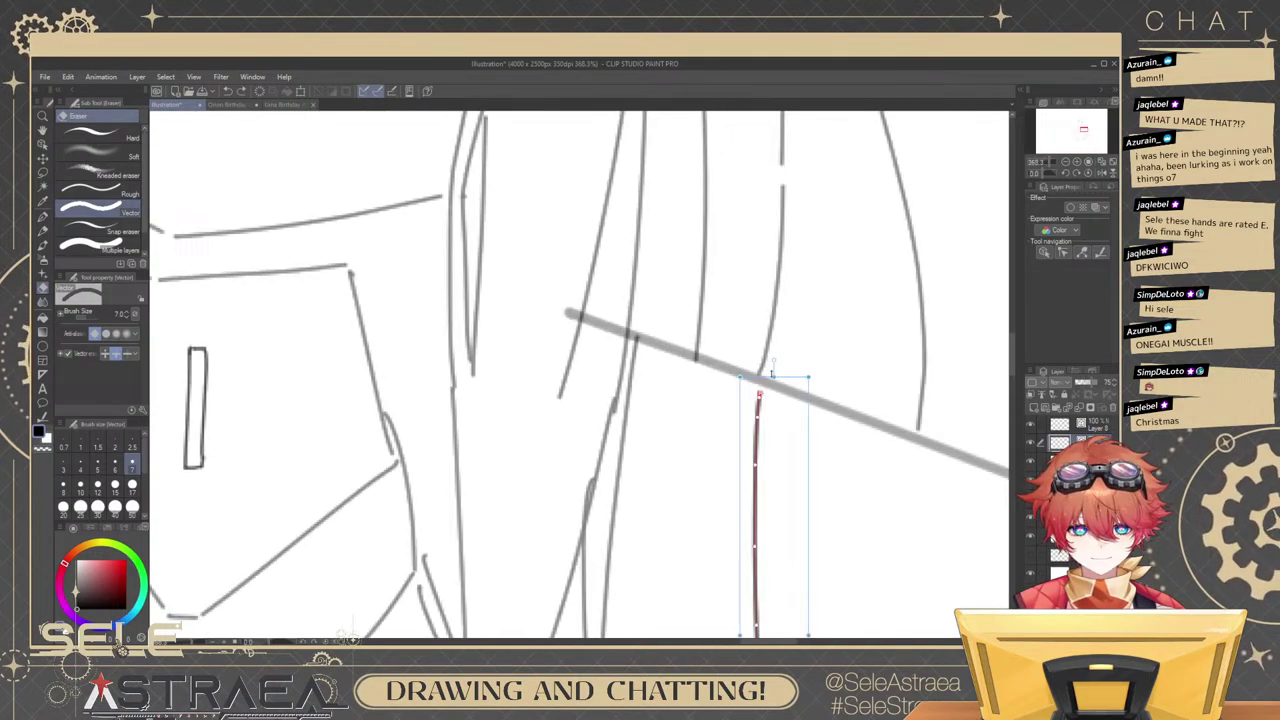
pyautogui.moveTo(751, 363)
pyautogui.mouseDown()
pyautogui.moveTo(653, 345)
pyautogui.moveTo(688, 346)
pyautogui.mouseUp()
pyautogui.moveTo(594, 328); pyautogui.dragTo(570, 312)
pyautogui.scroll(-7, 718, 306)
pyautogui.moveTo(718, 306); pyautogui.dragTo(714, 358)
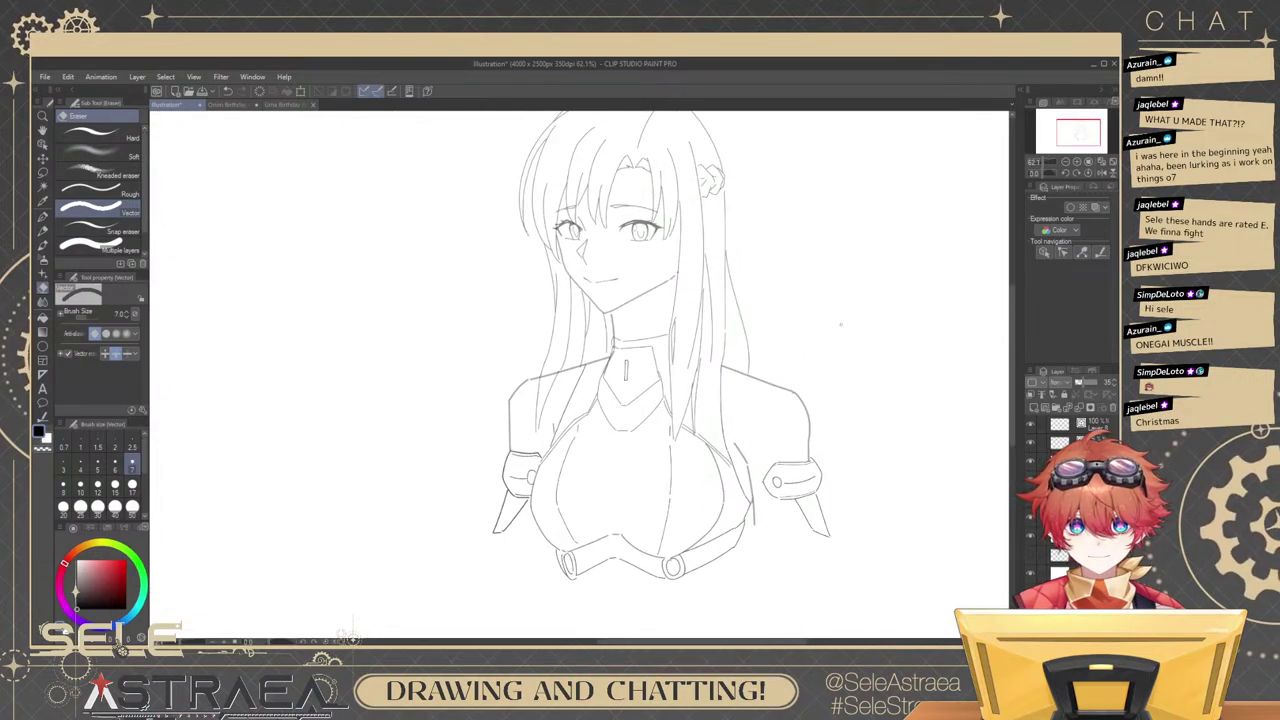
# Examine the shoulders, front hair strands, armbands and overall figure for remaining overlapping lines.
pyautogui.scroll(2, 795, 321)
pyautogui.scroll(1, 794, 321)
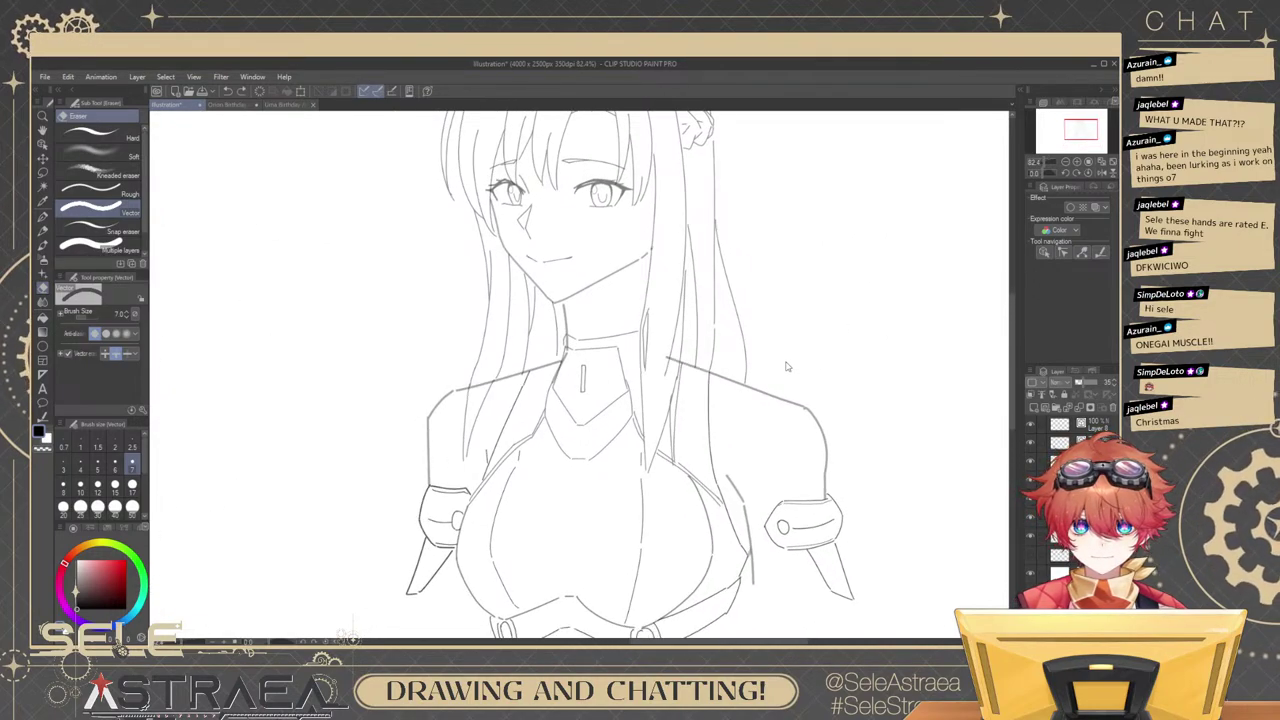
pyautogui.scroll(4, 810, 368)
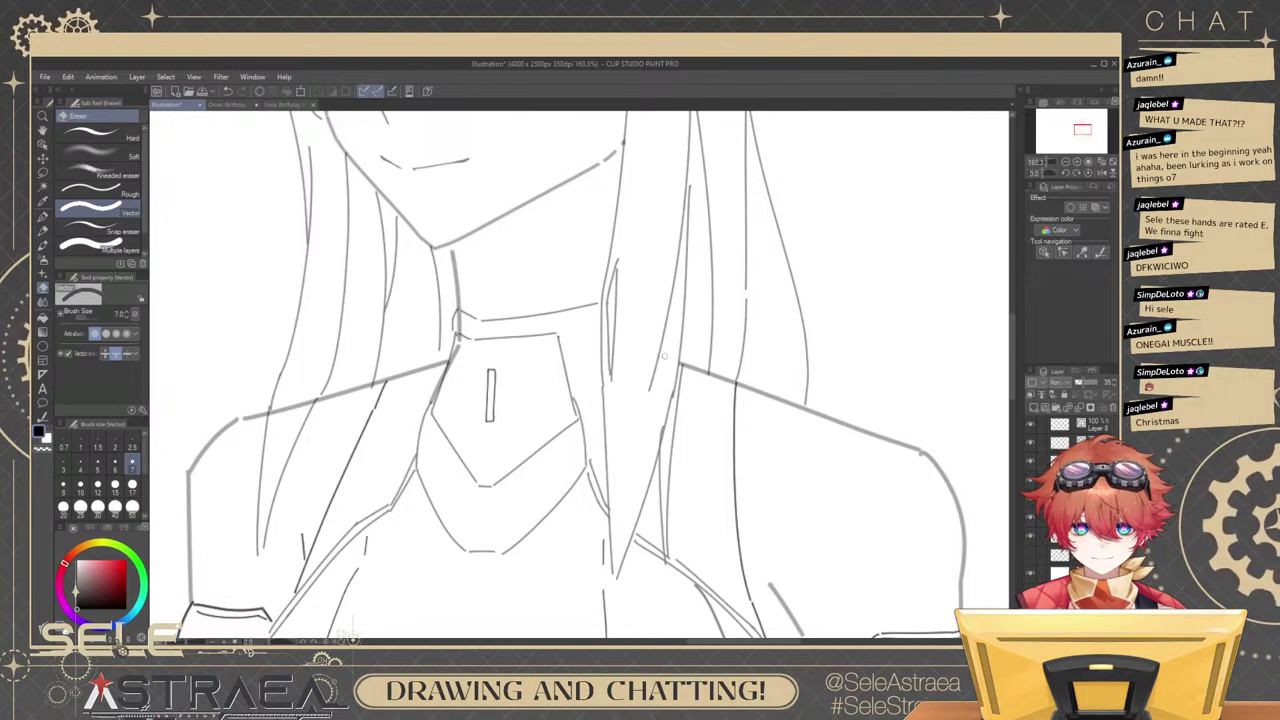
pyautogui.scroll(-3, 760, 286)
pyautogui.scroll(-3, 843, 294)
pyautogui.scroll(1, 849, 257)
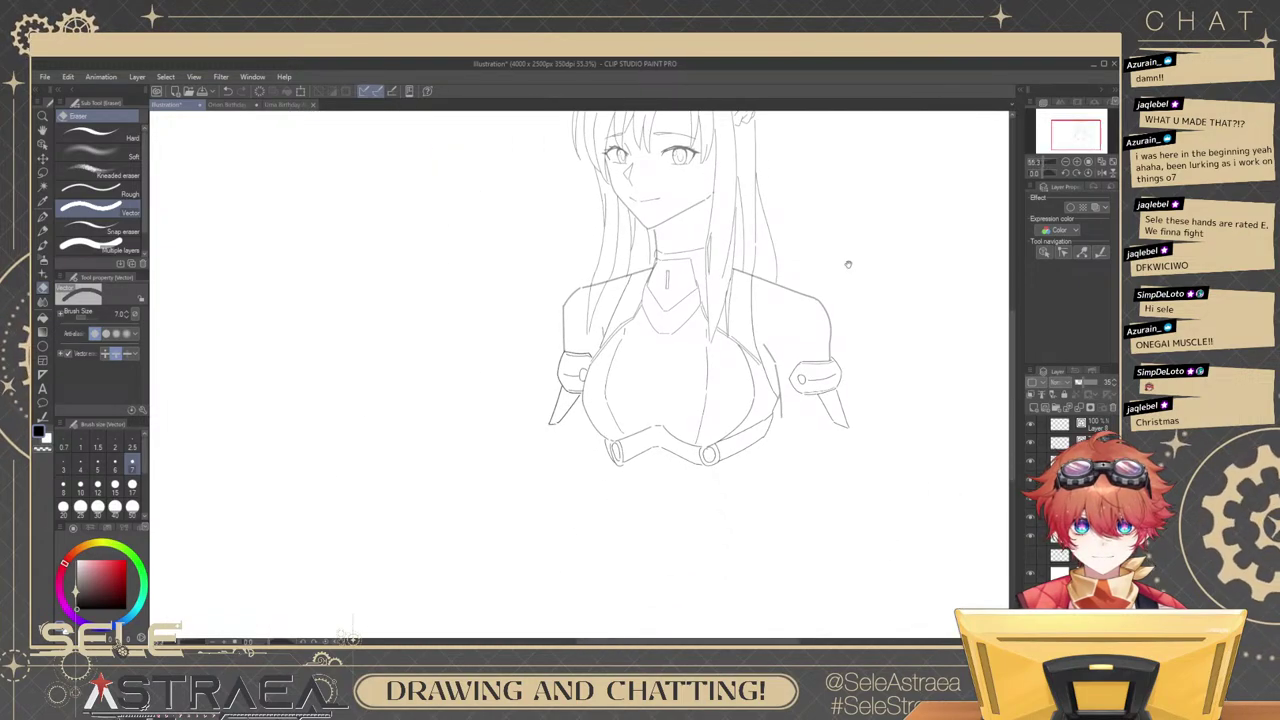
pyautogui.scroll(-1, 843, 325)
pyautogui.scroll(4, 843, 325)
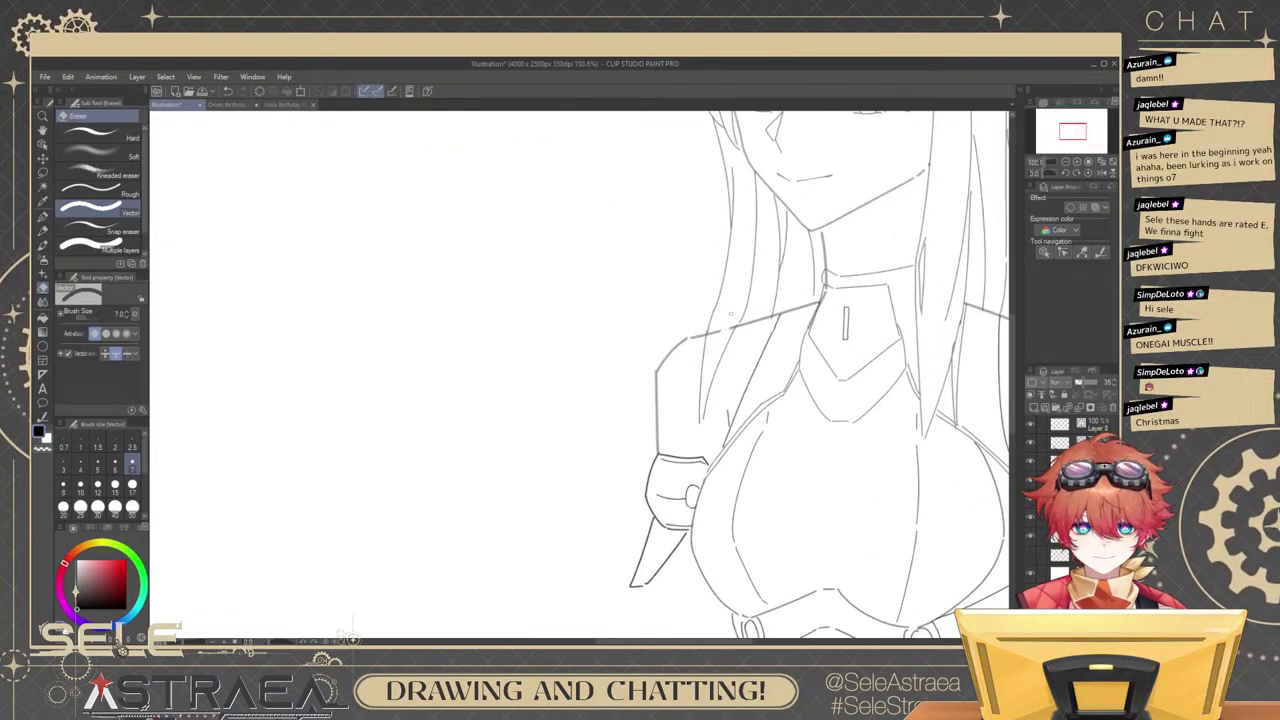
pyautogui.moveTo(887, 284); pyautogui.dragTo(740, 303)
pyautogui.scroll(-3, 906, 269)
pyautogui.scroll(2, 880, 306)
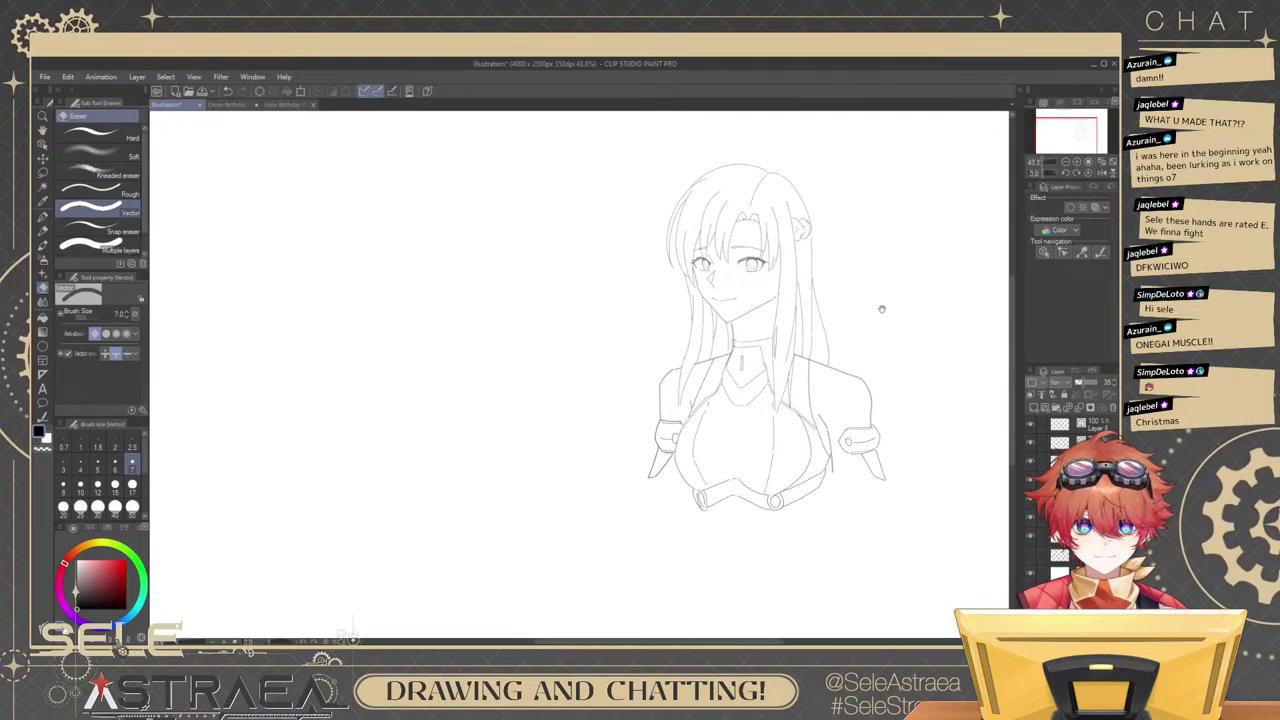
pyautogui.scroll(2, 843, 285)
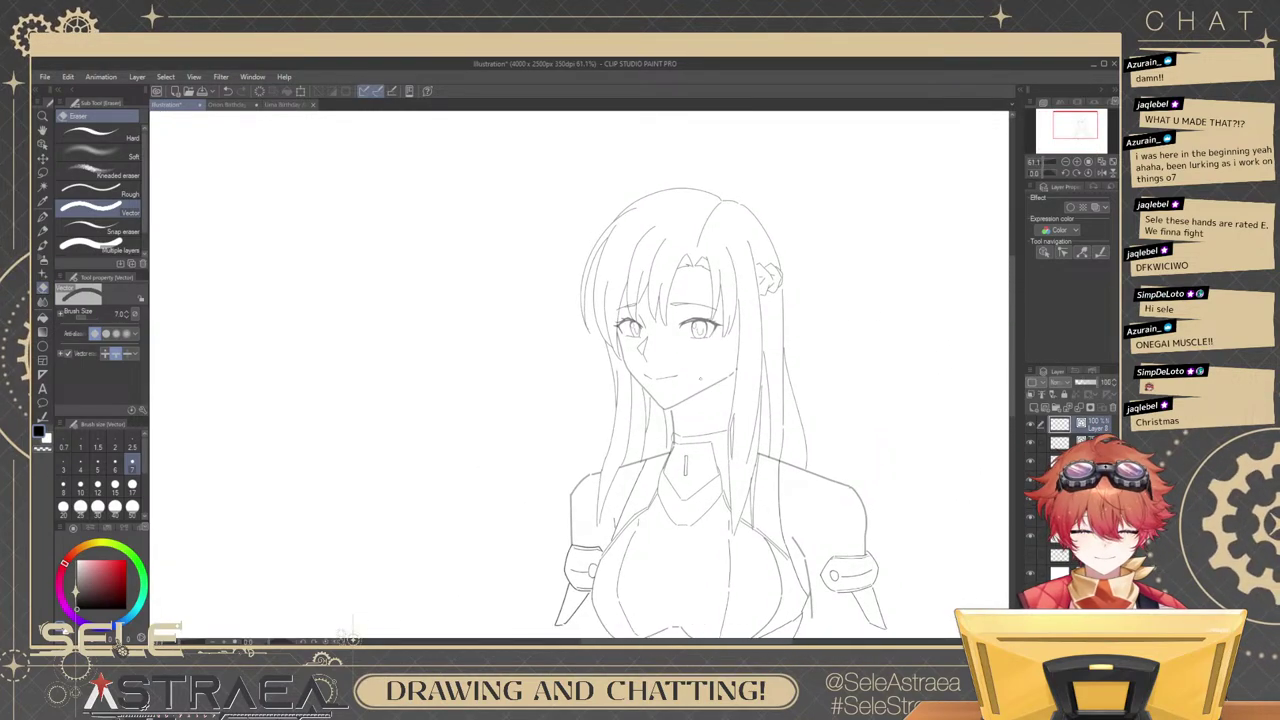
# Draw the lower edge of a Santa hat brim curving across the top of the head using Opaque watercolor 2 at size 3.
pyautogui.press('b')
pyautogui.scroll(3, 845, 305)
pyautogui.moveTo(831, 305); pyautogui.dragTo(836, 304)
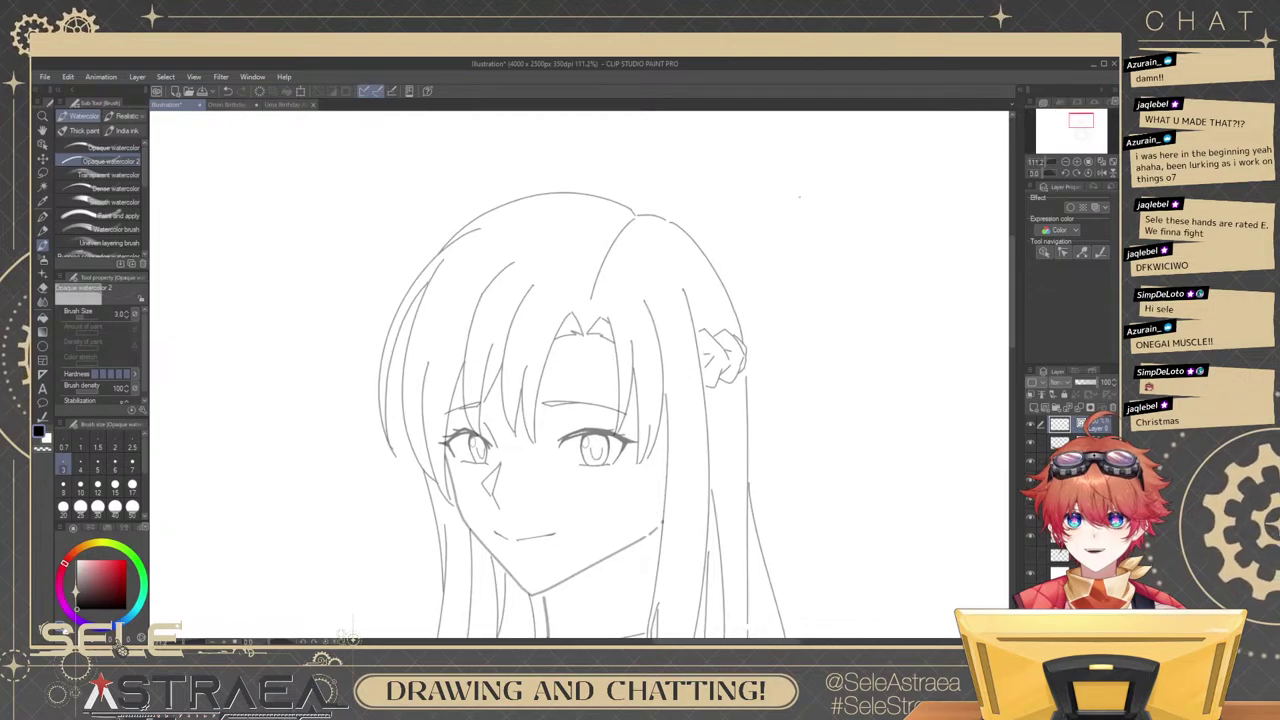
pyautogui.moveTo(832, 388); pyautogui.dragTo(828, 334)
pyautogui.moveTo(776, 279); pyautogui.dragTo(816, 298)
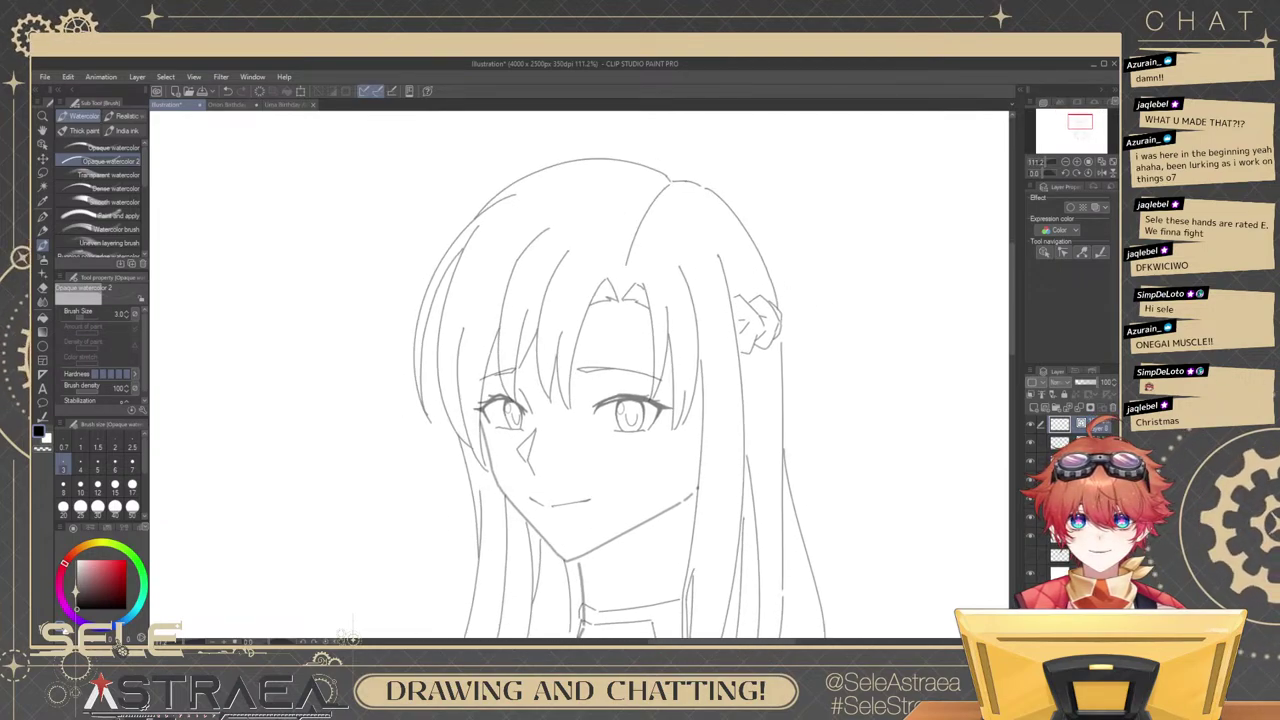
pyautogui.moveTo(708, 309); pyautogui.dragTo(742, 329)
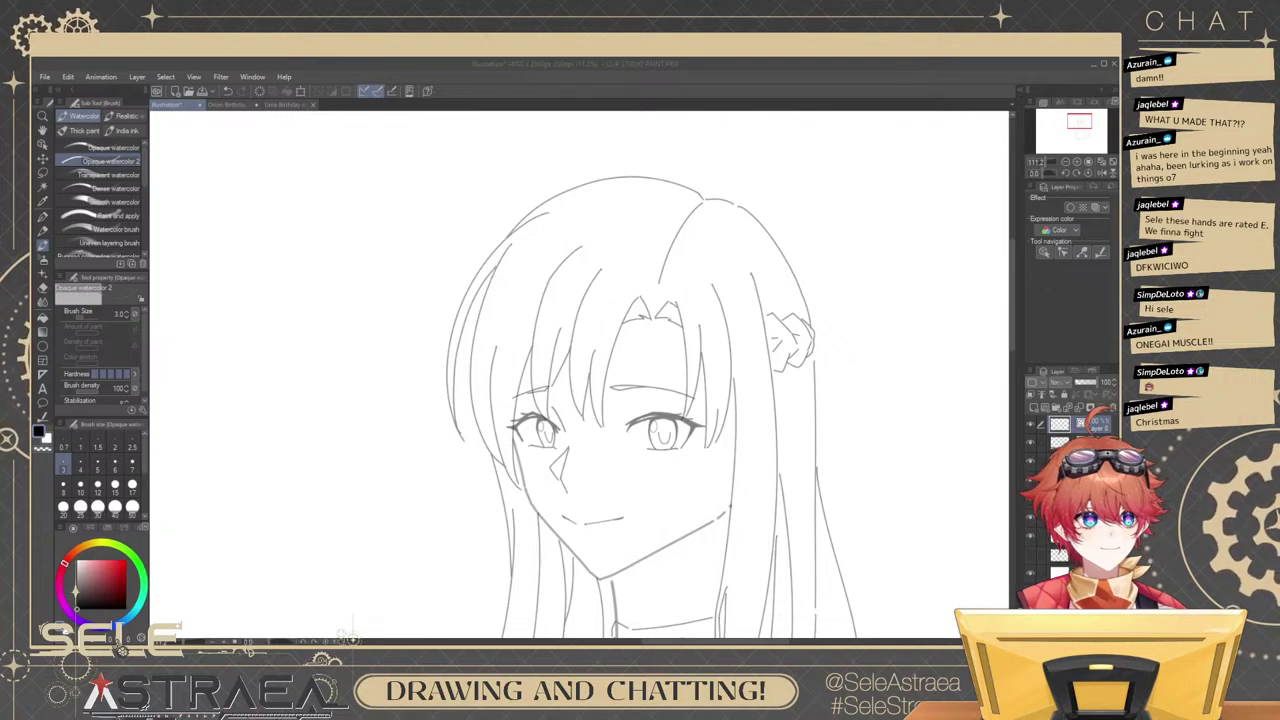
pyautogui.moveTo(640, 290); pyautogui.dragTo(668, 376)
pyautogui.moveTo(576, 308)
pyautogui.mouseDown()
pyautogui.moveTo(622, 319)
pyautogui.moveTo(568, 331)
pyautogui.moveTo(777, 371)
pyautogui.mouseUp()
pyautogui.hotkey('ctrl', 'z')
pyautogui.hotkey('ctrl', 'z')
pyautogui.moveTo(540, 321)
pyautogui.mouseDown()
pyautogui.moveTo(762, 358)
pyautogui.moveTo(798, 378)
pyautogui.mouseUp()
# Draw the hat brim's curved upper edge and close the band at both sides of the head.
pyautogui.moveTo(538, 318)
pyautogui.mouseDown()
pyautogui.moveTo(553, 272)
pyautogui.moveTo(604, 258)
pyautogui.moveTo(764, 269)
pyautogui.mouseUp()
pyautogui.hotkey('ctrl', 'z')
pyautogui.moveTo(551, 271)
pyautogui.mouseDown()
pyautogui.moveTo(628, 261)
pyautogui.moveTo(779, 311)
pyautogui.mouseUp()
pyautogui.hotkey('ctrl', 'z')
pyautogui.hotkey('ctrl', 'z')
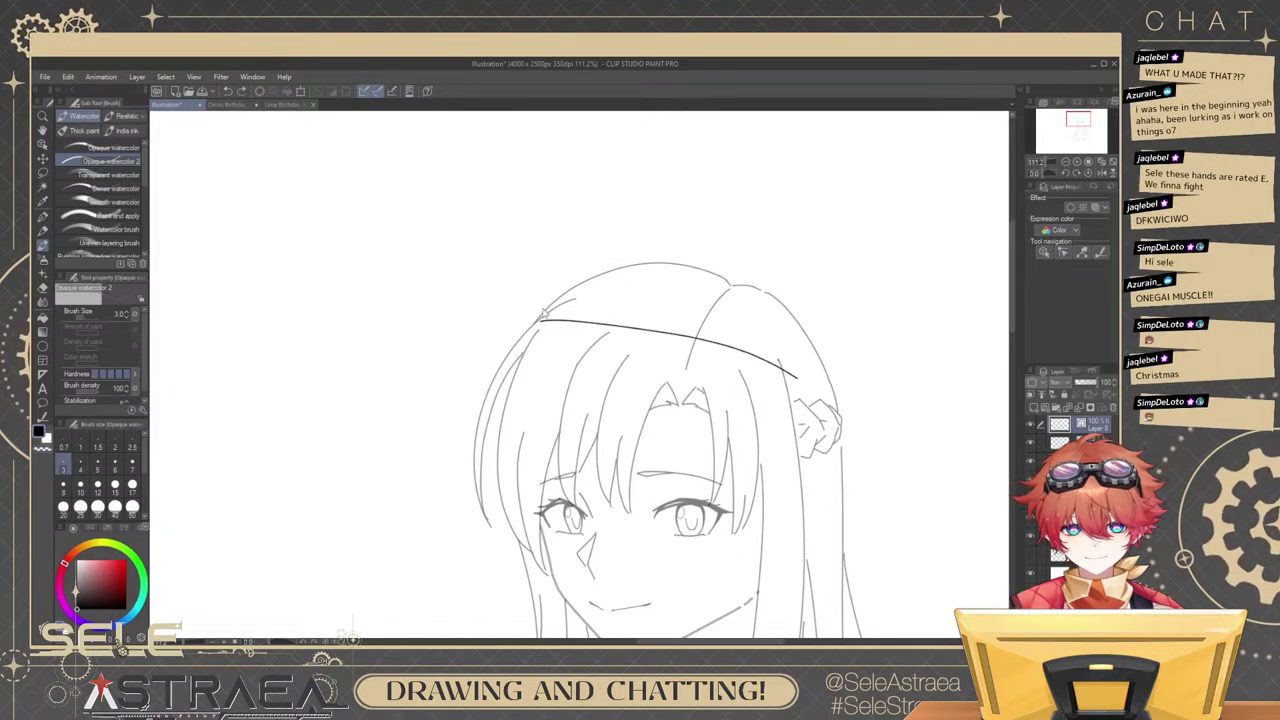
pyautogui.moveTo(540, 318)
pyautogui.mouseDown()
pyautogui.moveTo(560, 284)
pyautogui.moveTo(775, 284)
pyautogui.mouseUp()
pyautogui.hotkey('ctrl', 'z')
pyautogui.moveTo(561, 283)
pyautogui.mouseDown()
pyautogui.moveTo(604, 269)
pyautogui.moveTo(824, 380)
pyautogui.mouseUp()
pyautogui.hotkey('ctrl', 'z')
pyautogui.moveTo(810, 322)
pyautogui.mouseDown()
pyautogui.moveTo(819, 382)
pyautogui.moveTo(829, 353)
pyautogui.mouseUp()
pyautogui.hotkey('ctrl', 'z')
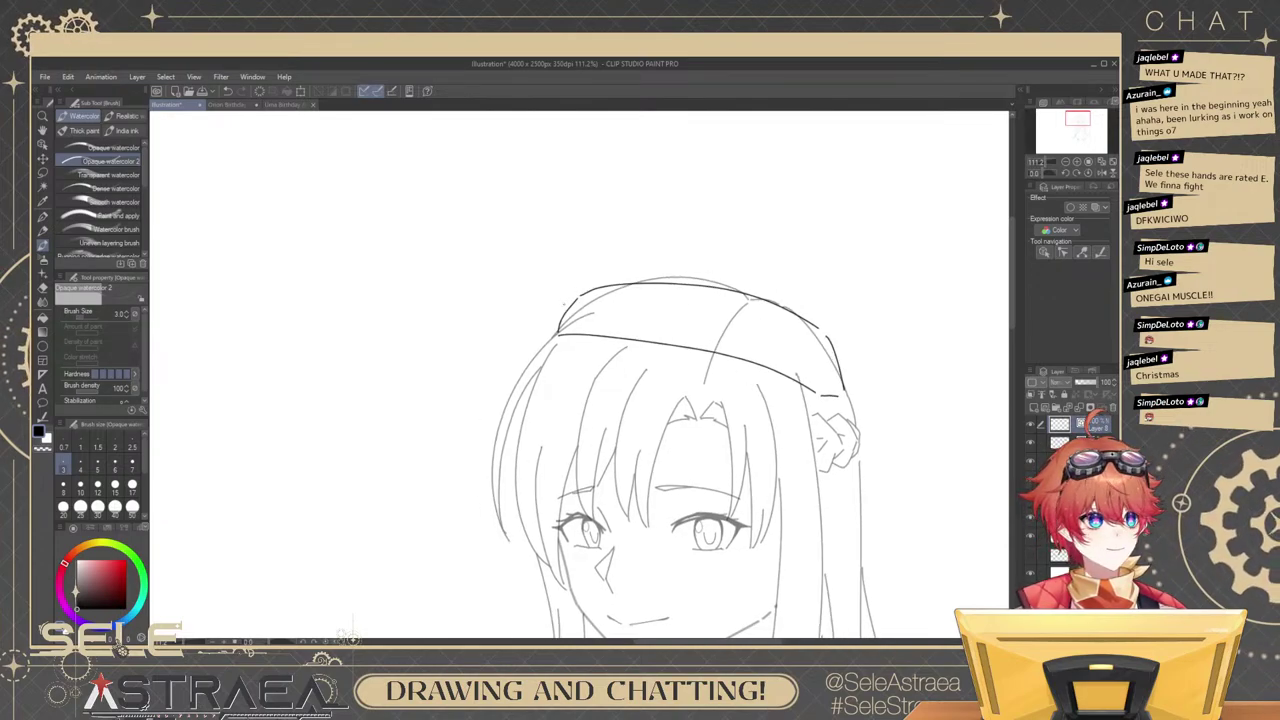
pyautogui.moveTo(568, 304)
pyautogui.mouseDown()
pyautogui.moveTo(593, 258)
pyautogui.moveTo(618, 254)
pyautogui.moveTo(601, 246)
pyautogui.moveTo(666, 198)
pyautogui.moveTo(650, 203)
pyautogui.moveTo(814, 230)
pyautogui.mouseUp()
pyautogui.hotkey('ctrl', 'z')
pyautogui.hotkey('ctrl', 'z')
pyautogui.moveTo(658, 200); pyautogui.dragTo(856, 246)
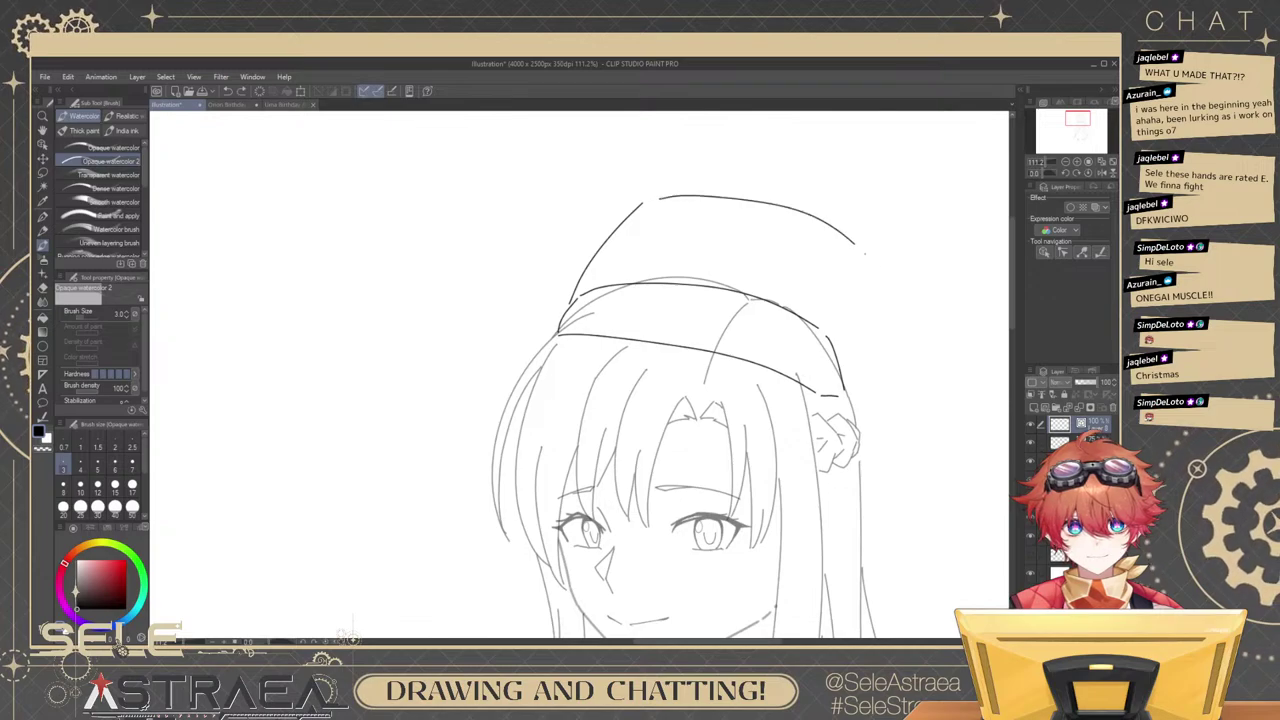
pyautogui.hotkey('ctrl', 'z')
pyautogui.hotkey('ctrl', 'z')
# Draw the hat's domed crown above the brim and the outer edge of its tail drooping past the hair braid.
pyautogui.moveTo(578, 296)
pyautogui.mouseDown()
pyautogui.moveTo(710, 206)
pyautogui.moveTo(675, 212)
pyautogui.moveTo(835, 228)
pyautogui.moveTo(871, 298)
pyautogui.moveTo(850, 286)
pyautogui.moveTo(880, 435)
pyautogui.mouseUp()
pyautogui.hotkey('ctrl', 'z')
pyautogui.moveTo(840, 282); pyautogui.dragTo(886, 445)
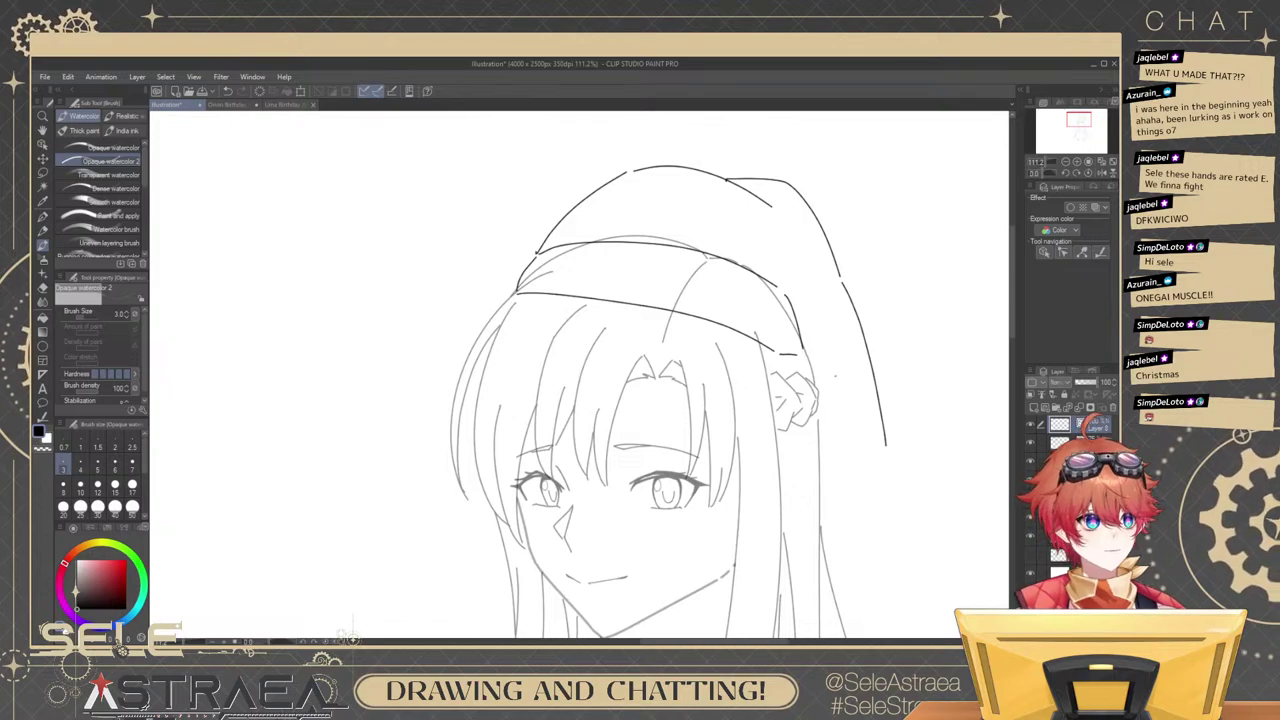
# Draw the inner edge of the hat's drooping tail and a round pom-pom at its tip.
pyautogui.moveTo(829, 360); pyautogui.dragTo(837, 382)
pyautogui.moveTo(783, 240); pyautogui.dragTo(861, 440)
pyautogui.moveTo(873, 457); pyautogui.dragTo(850, 391)
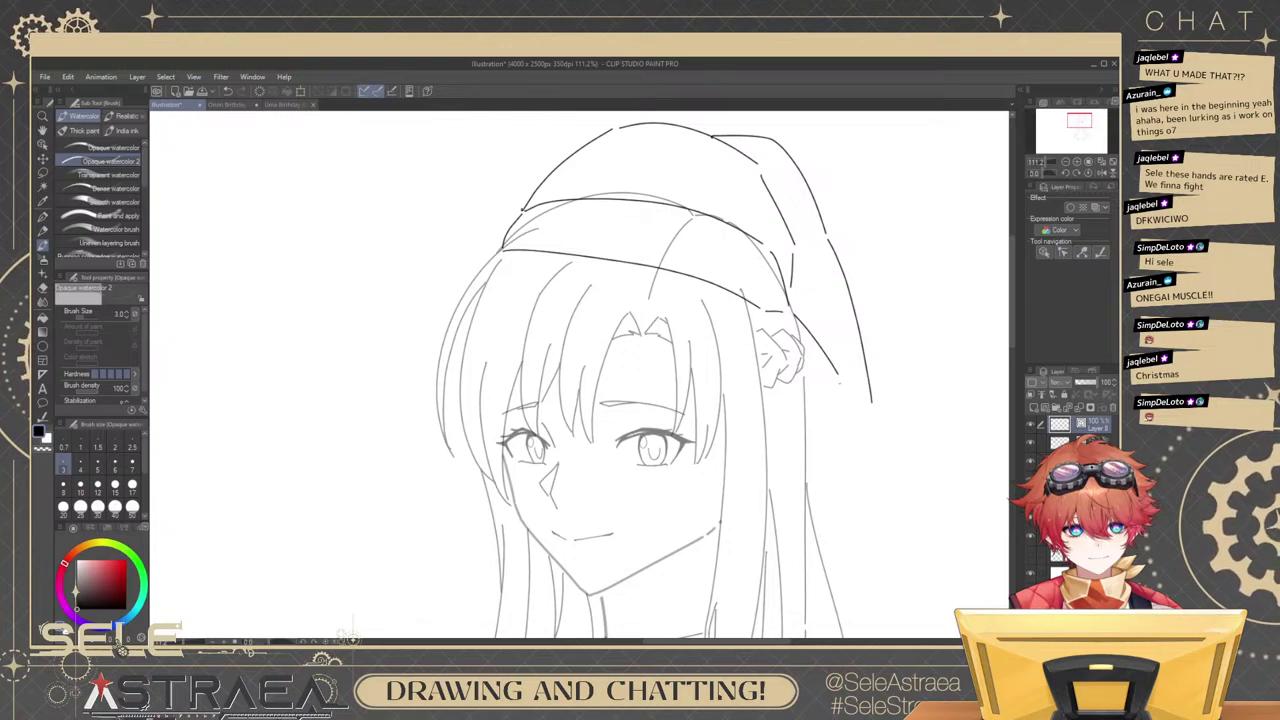
pyautogui.hotkey('ctrl', 'z')
pyautogui.moveTo(799, 315); pyautogui.dragTo(839, 395)
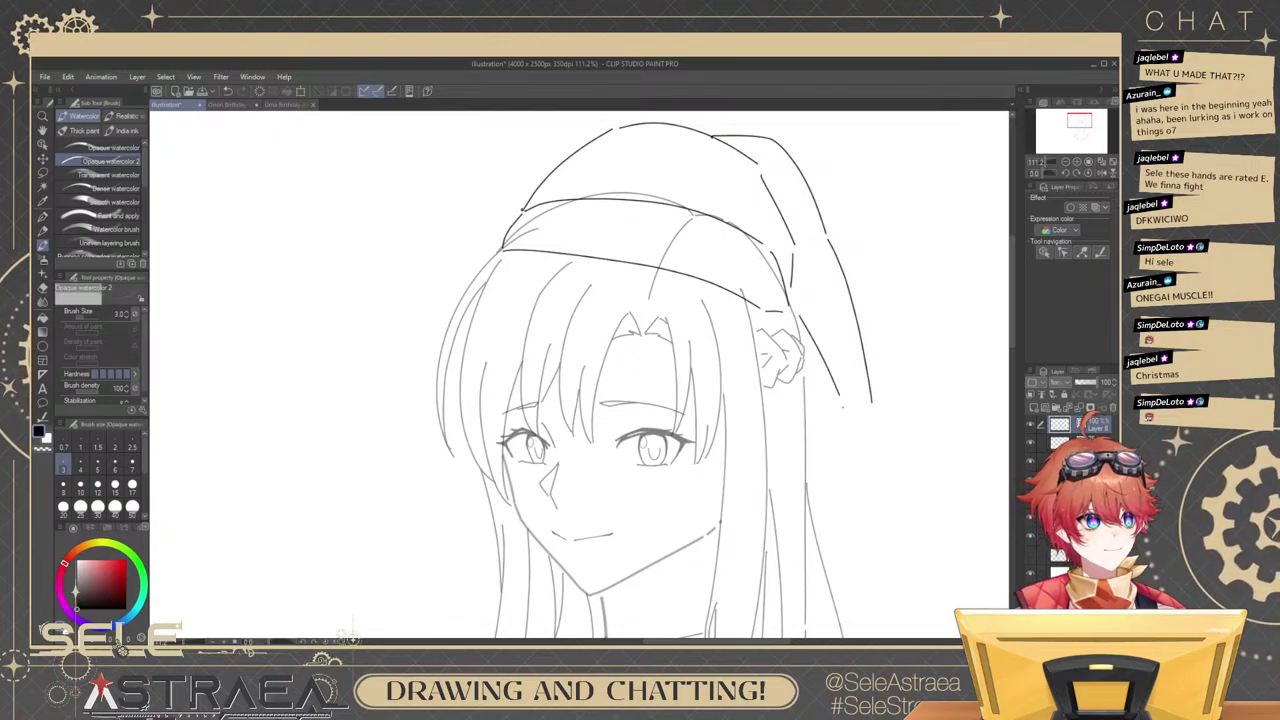
pyautogui.hotkey('ctrl', 'z')
pyautogui.moveTo(798, 314)
pyautogui.mouseDown()
pyautogui.moveTo(843, 388)
pyautogui.moveTo(843, 453)
pyautogui.moveTo(841, 385)
pyautogui.moveTo(860, 465)
pyautogui.moveTo(846, 389)
pyautogui.mouseUp()
pyautogui.hotkey('ctrl', 'z')
pyautogui.hotkey('ctrl', 'z')
pyautogui.moveTo(965, 325); pyautogui.dragTo(907, 319)
pyautogui.scroll(3, 886, 316)
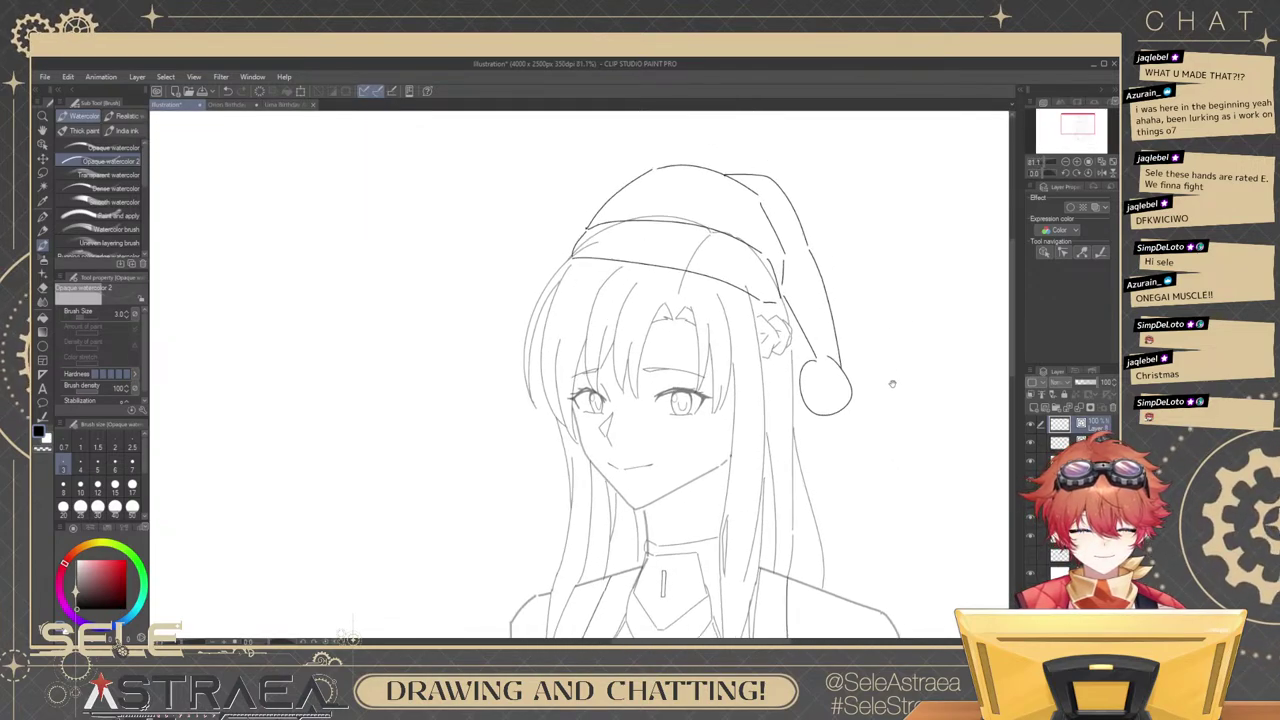
# Erase the head outline and hair lines covered by the Santa hat using the Vector eraser at size 7.
pyautogui.click(1031, 443)
pyautogui.click(1031, 443)
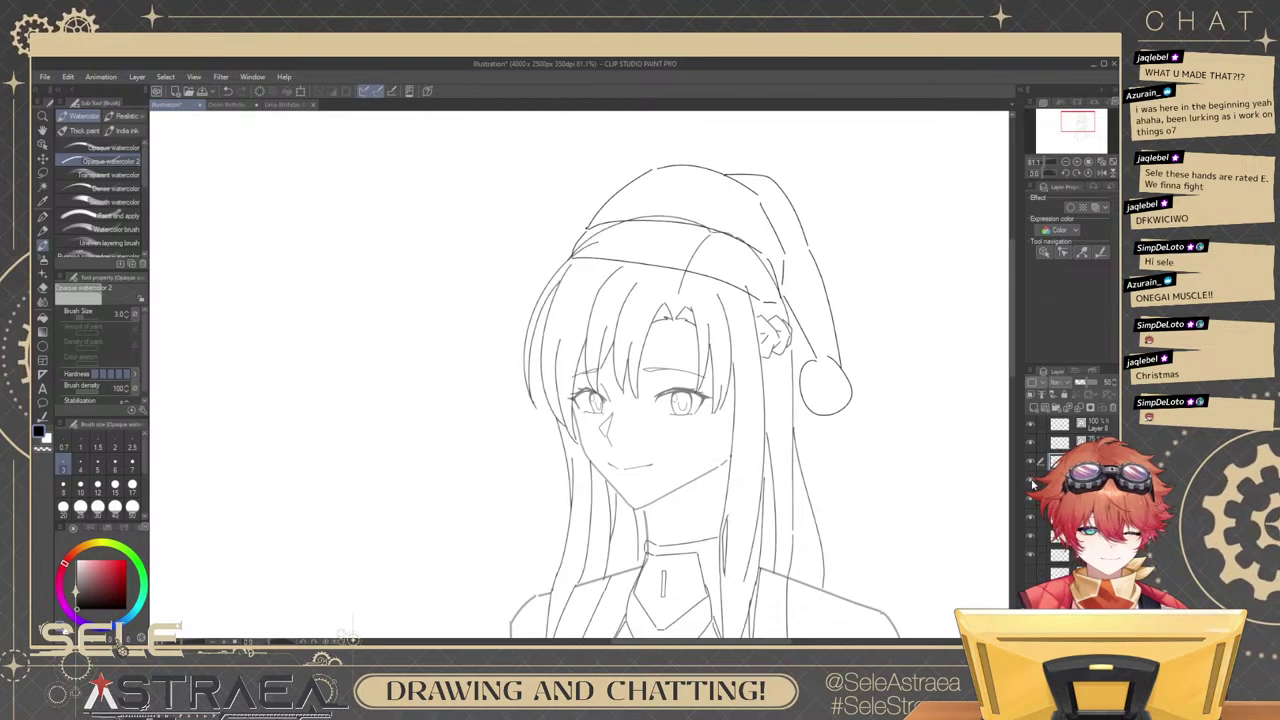
pyautogui.press('e')
pyautogui.moveTo(682, 255)
pyautogui.mouseDown()
pyautogui.moveTo(706, 234)
pyautogui.moveTo(700, 331)
pyautogui.mouseUp()
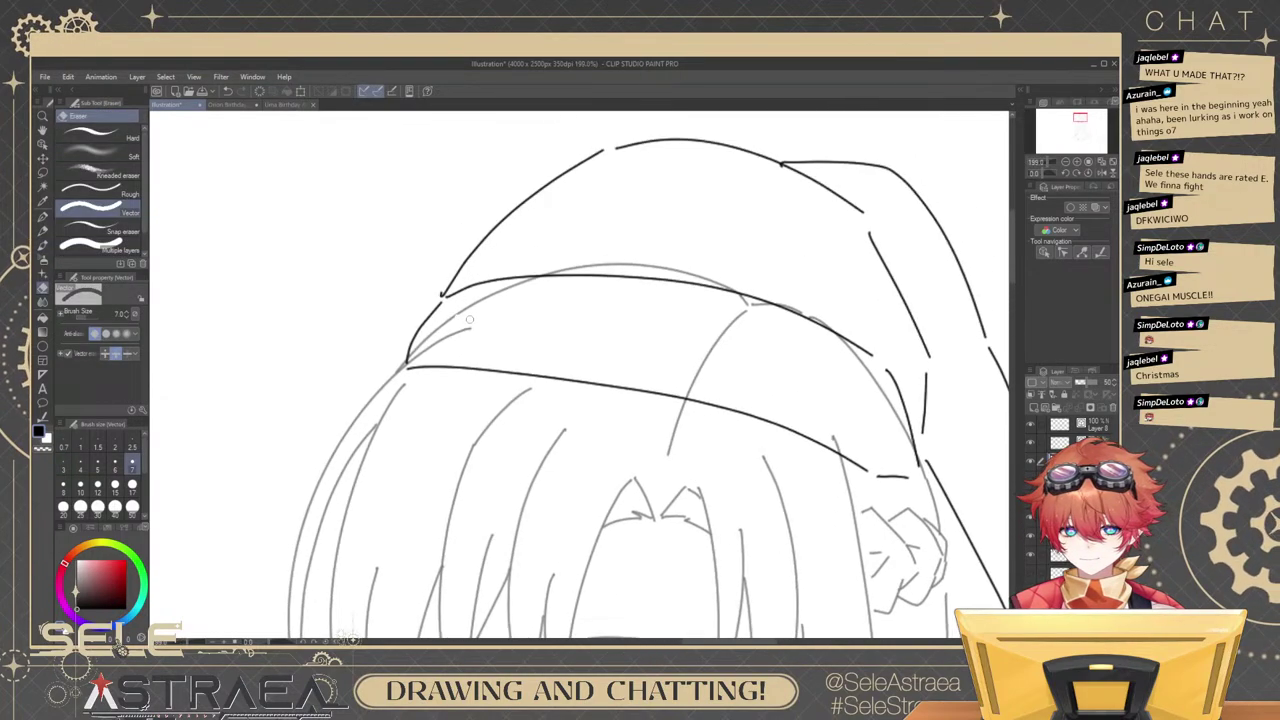
pyautogui.moveTo(468, 317); pyautogui.dragTo(431, 338)
pyautogui.moveTo(591, 272)
pyautogui.mouseDown()
pyautogui.moveTo(749, 279)
pyautogui.moveTo(791, 329)
pyautogui.moveTo(840, 346)
pyautogui.moveTo(885, 393)
pyautogui.mouseUp()
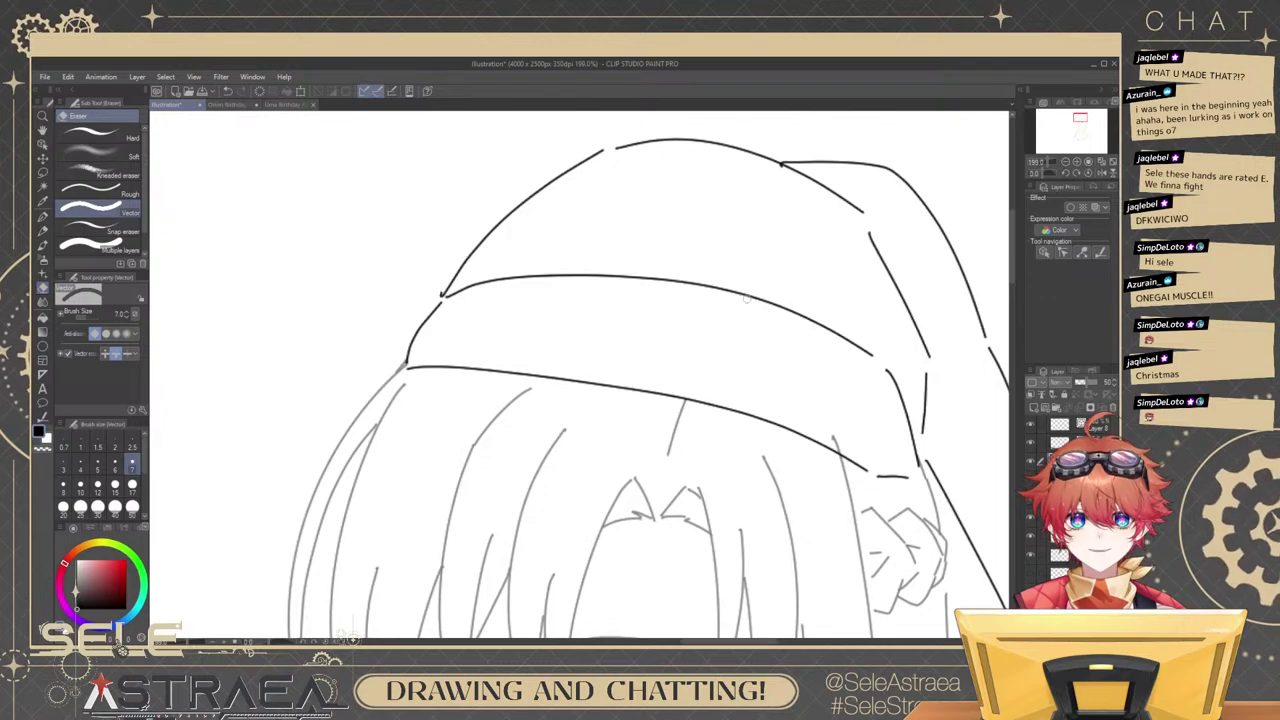
pyautogui.moveTo(855, 450); pyautogui.dragTo(836, 428)
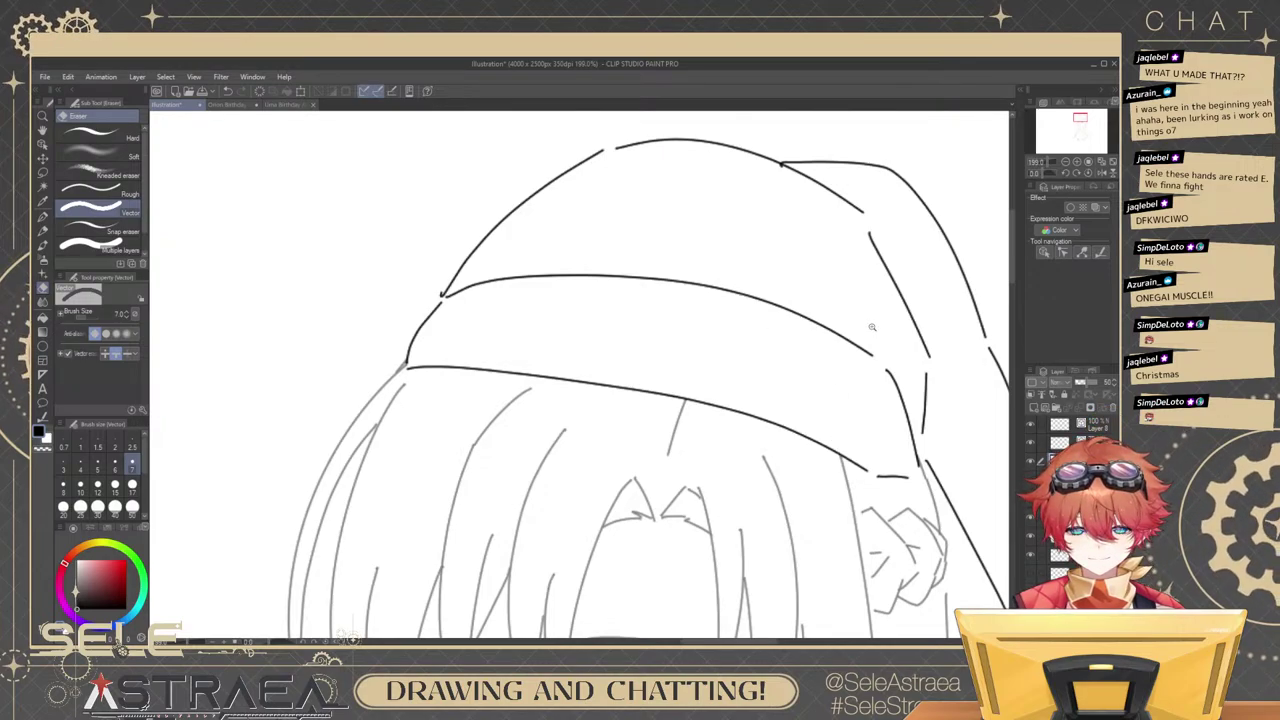
pyautogui.scroll(-4, 871, 326)
pyautogui.moveTo(927, 316)
pyautogui.mouseDown()
pyautogui.moveTo(900, 260)
pyautogui.moveTo(901, 274)
pyautogui.moveTo(885, 258)
pyautogui.moveTo(886, 329)
pyautogui.moveTo(906, 323)
pyautogui.moveTo(937, 272)
pyautogui.mouseUp()
pyautogui.scroll(1, 901, 276)
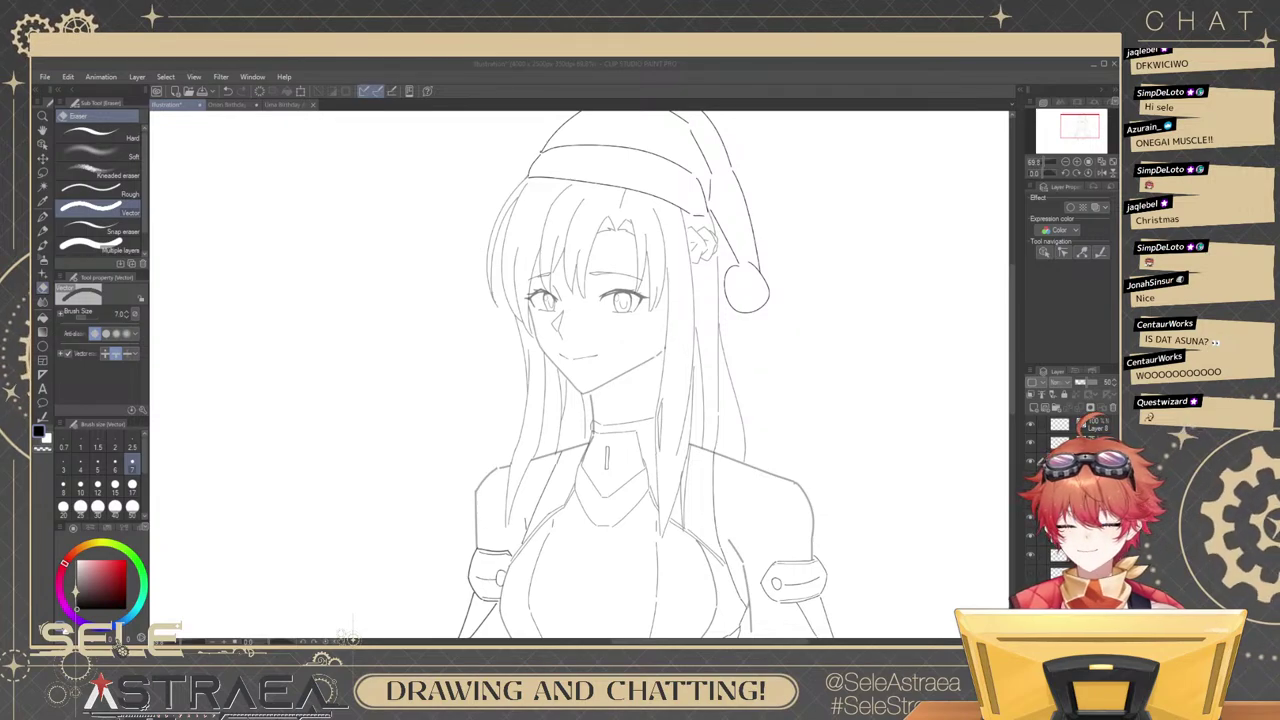
# Lasso the eye and eyebrow on the braid side and nudge them slightly toward the nose, clearing the selection.
pyautogui.click(1031, 499)
pyautogui.click(1031, 499)
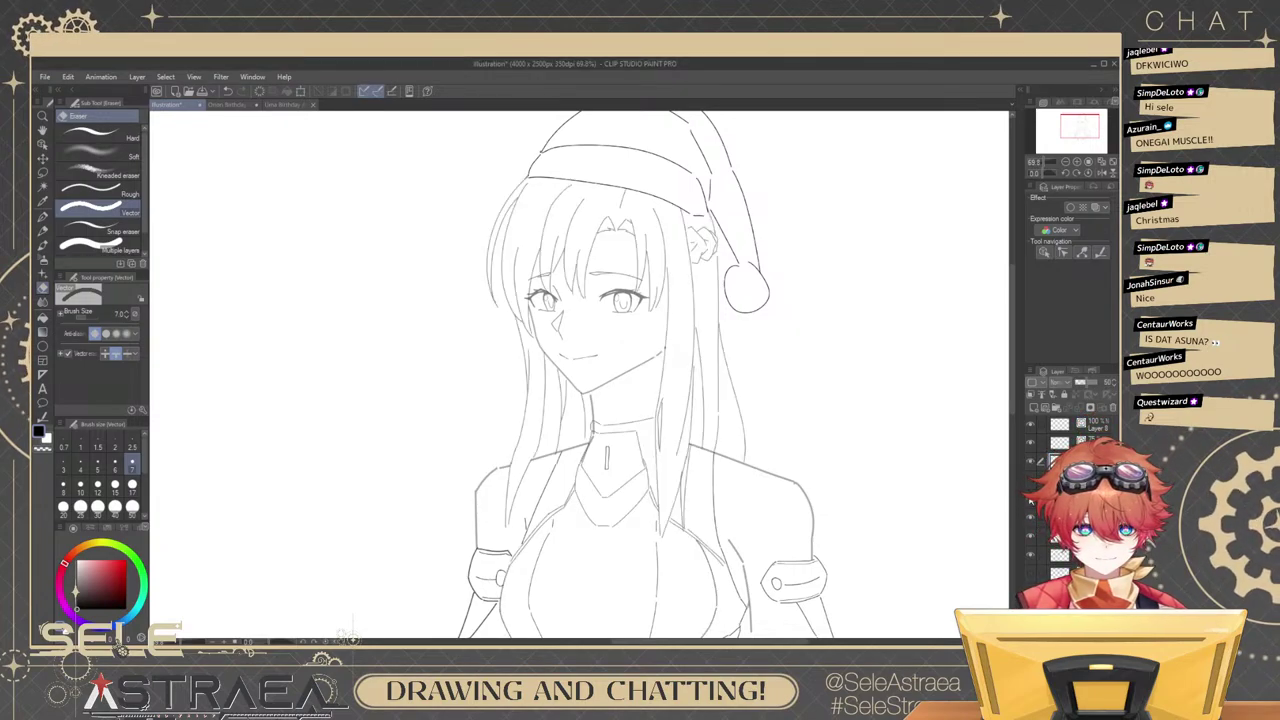
pyautogui.click(1031, 500)
pyautogui.click(1031, 500)
pyautogui.press('m')
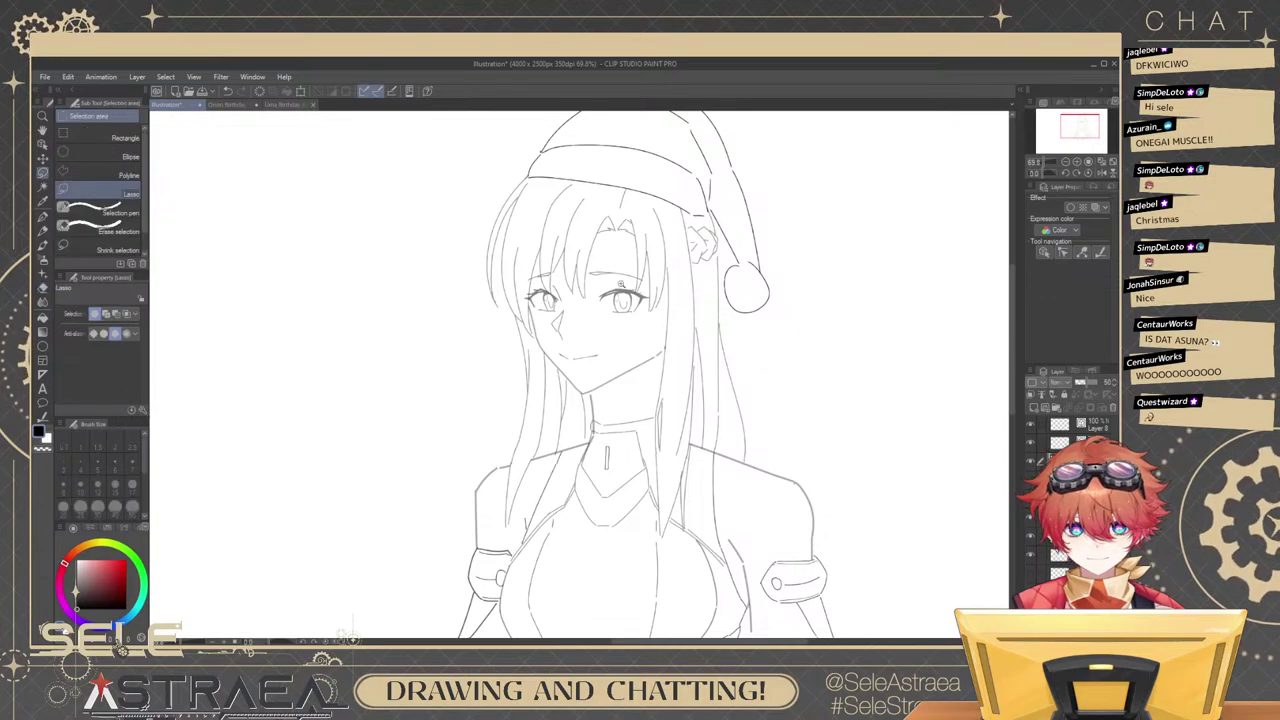
pyautogui.scroll(3, 618, 279)
pyautogui.moveTo(541, 250); pyautogui.dragTo(629, 228)
pyautogui.press('k')
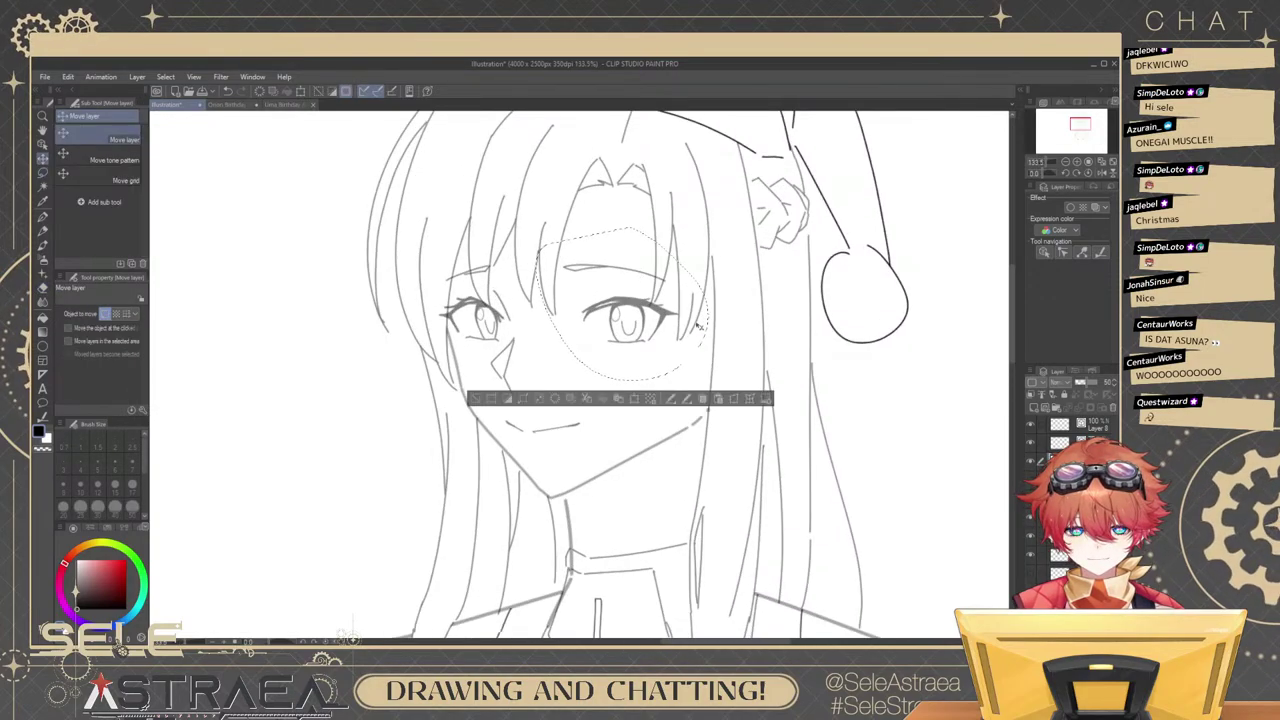
pyautogui.moveTo(702, 326); pyautogui.dragTo(696, 323)
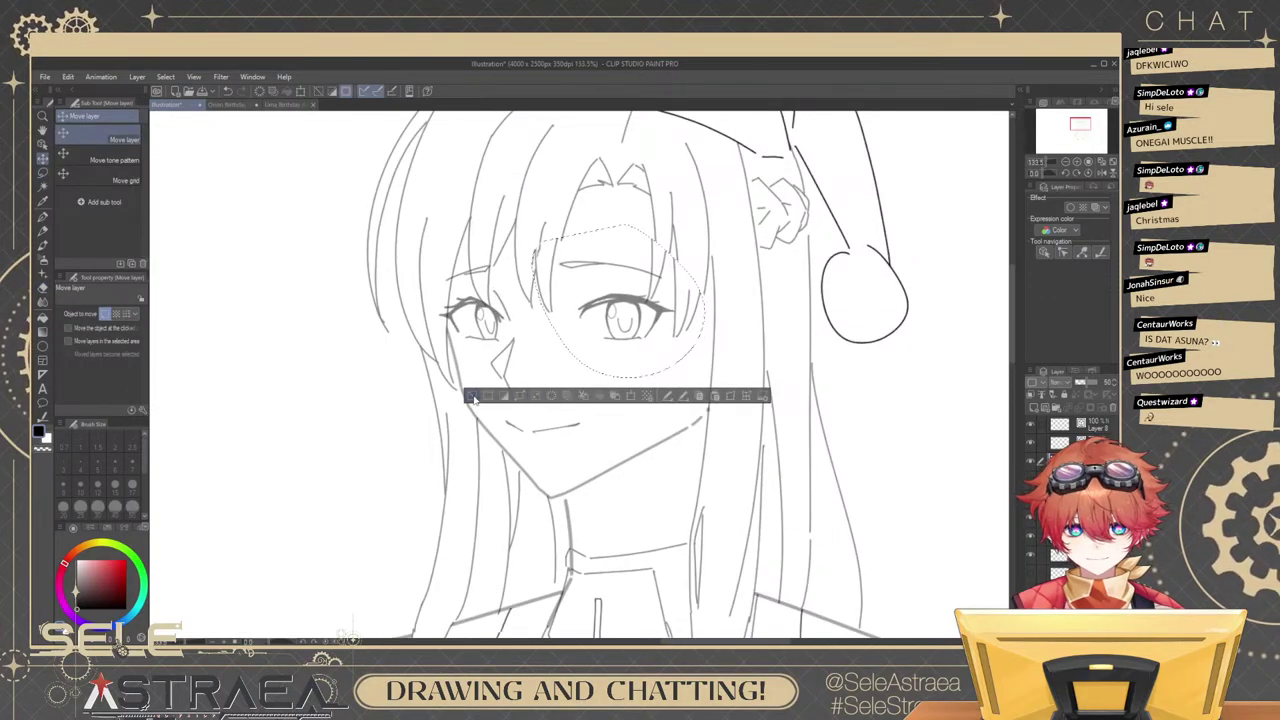
pyautogui.hotkey('ctrl', 'd')
# Save the illustration as Art Stream 1.
pyautogui.scroll(-5, 831, 271)
pyautogui.scroll(-2, 826, 305)
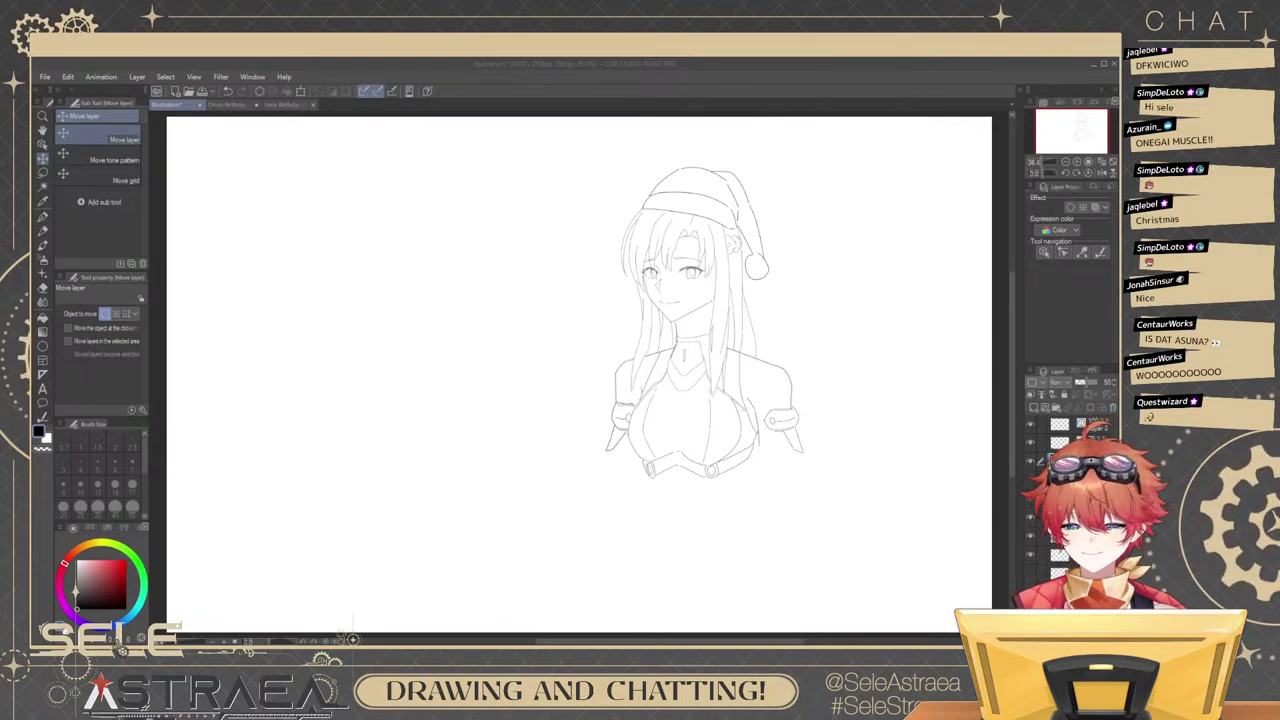
pyautogui.press('Return')
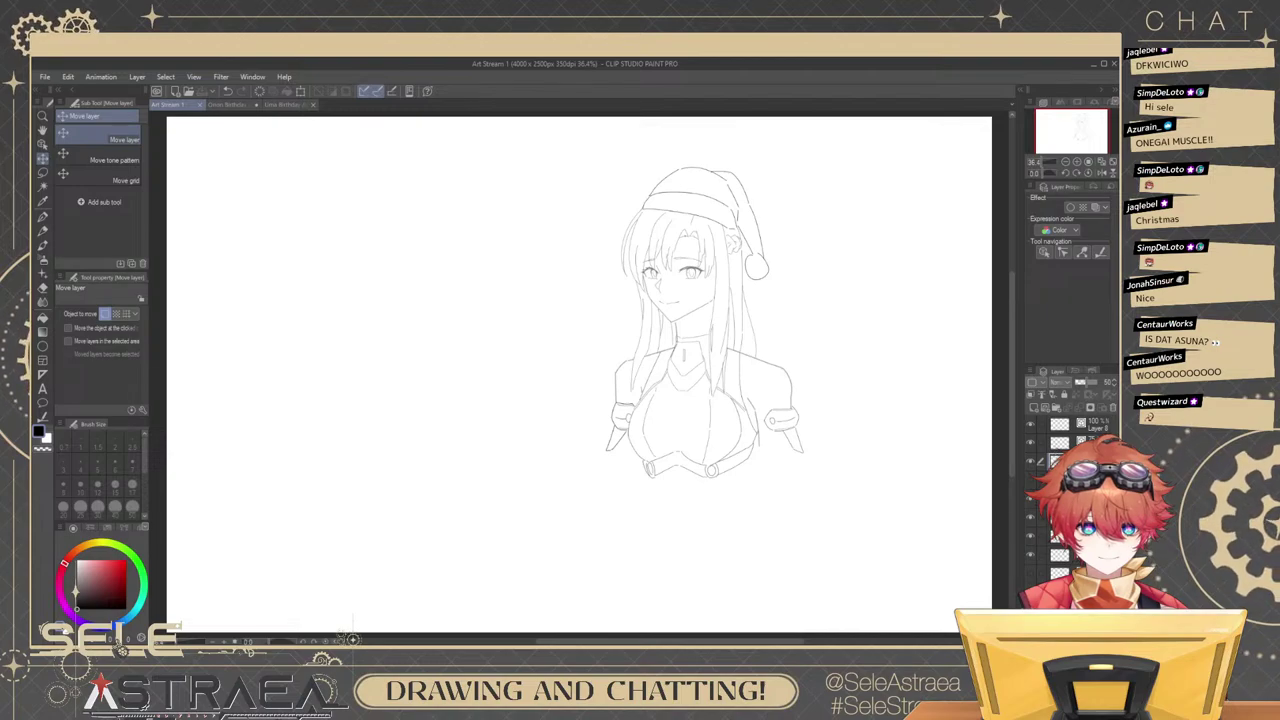
# Create a new layer folder at the top of the layer stack and name it Asuna.
pyautogui.click(1069, 425)
pyautogui.click(1058, 410)
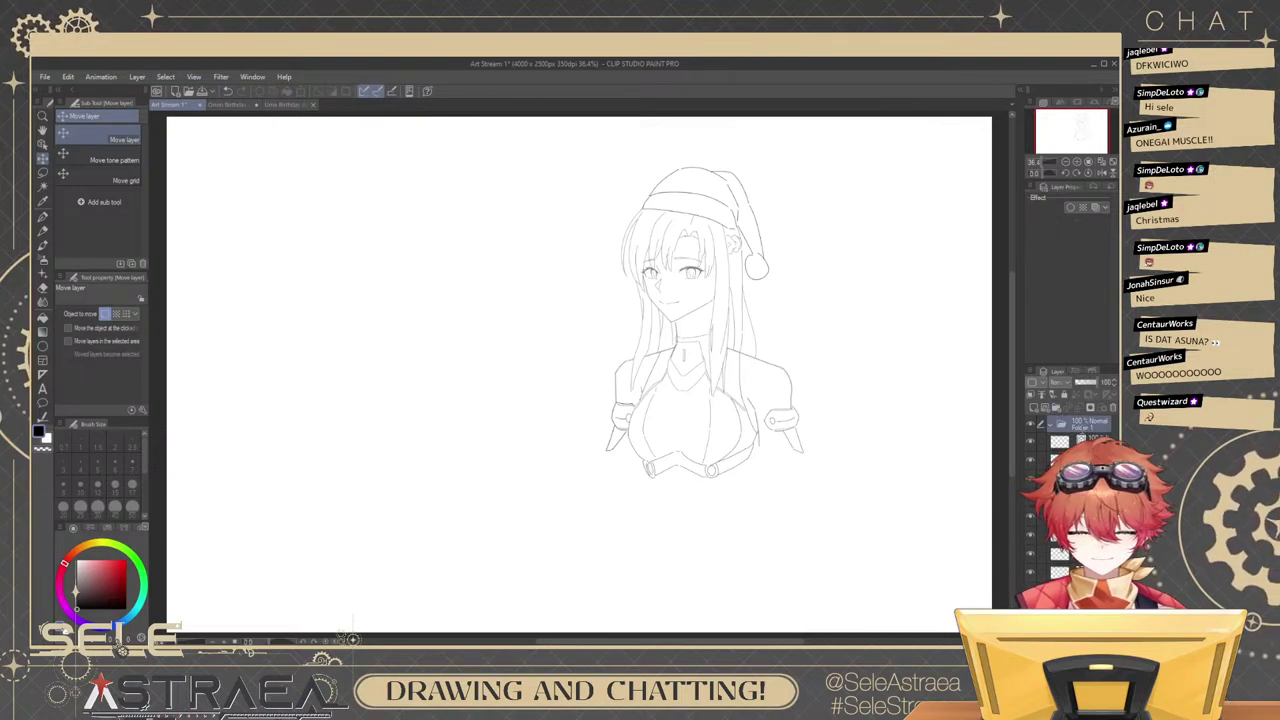
pyautogui.doubleClick(1090, 424)
pyautogui.write('Asuna')
pyautogui.press('Return')
# Put all the drawing layers above the paper layer into the Asuna folder and collapse it.
pyautogui.click(1085, 441)
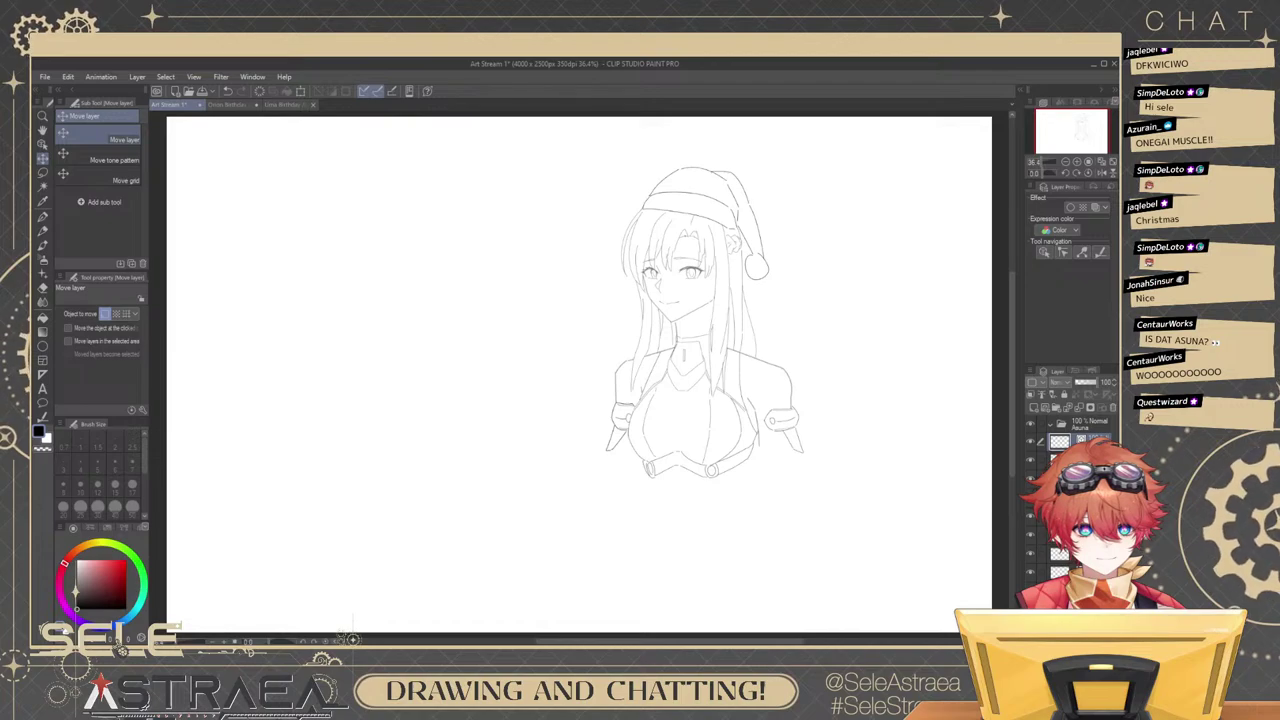
pyautogui.click(1061, 429)
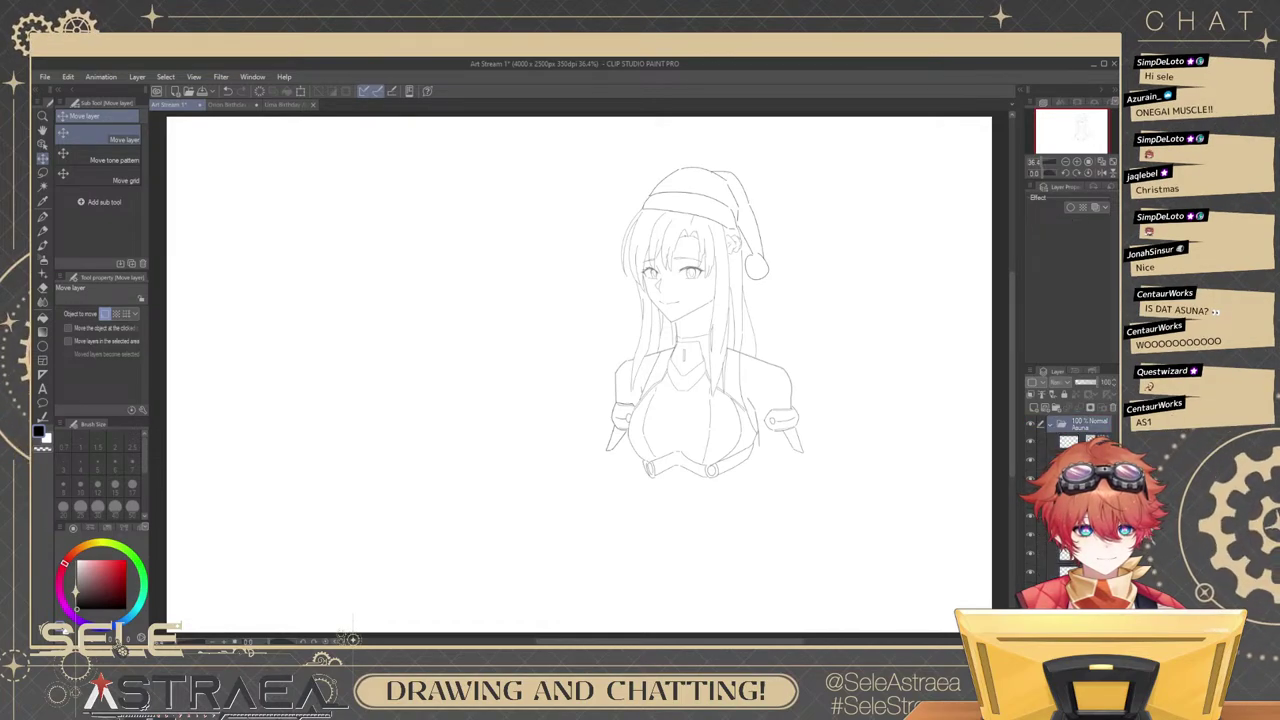
pyautogui.click(1085, 590)
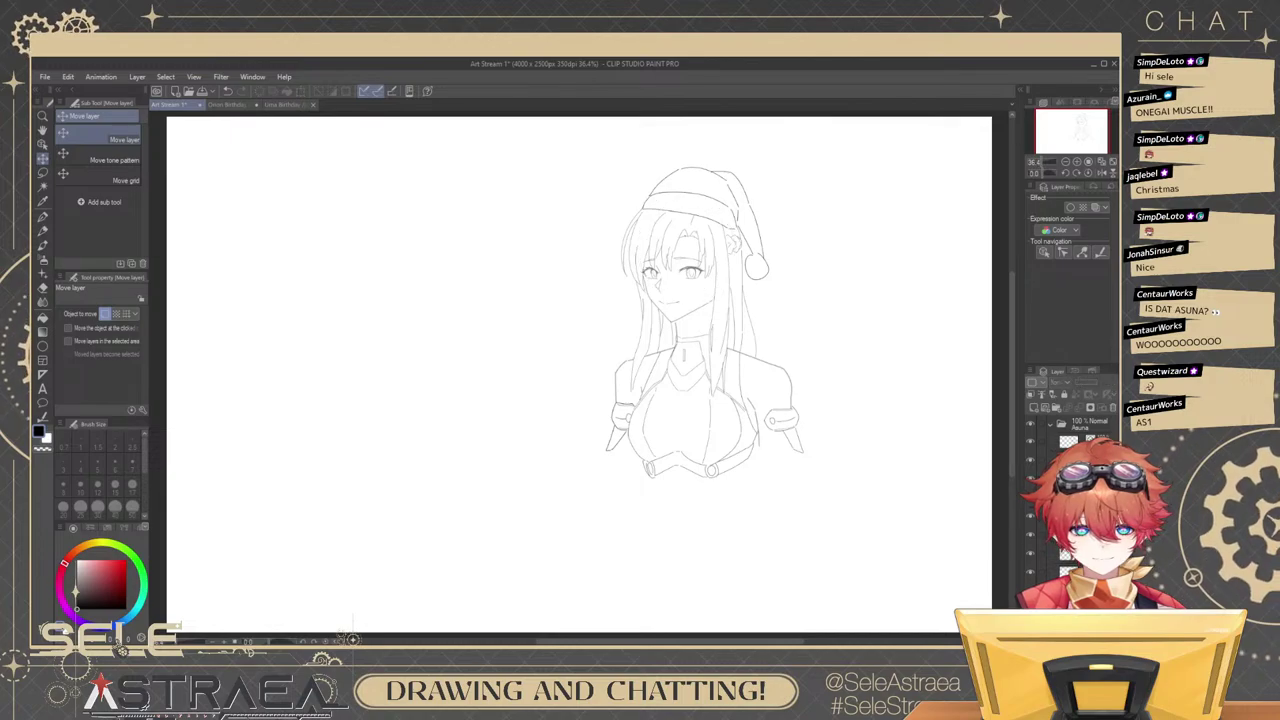
pyautogui.click(1050, 427)
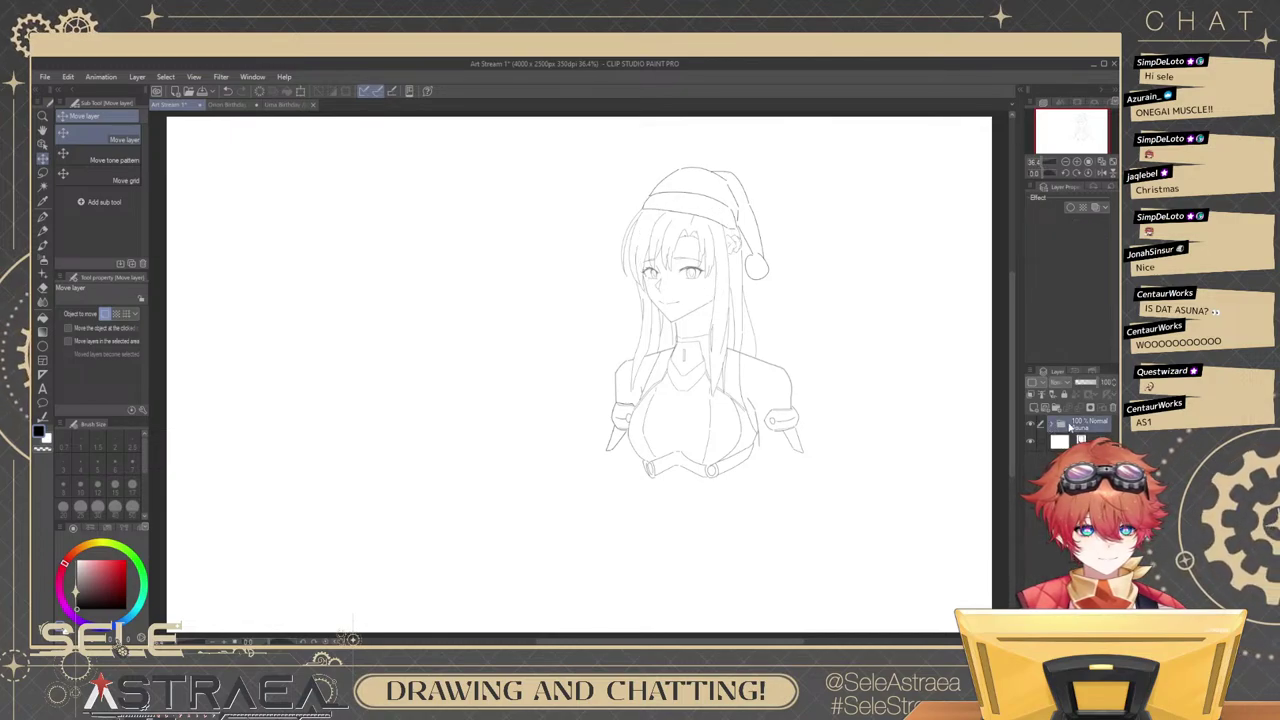
pyautogui.click(1073, 429)
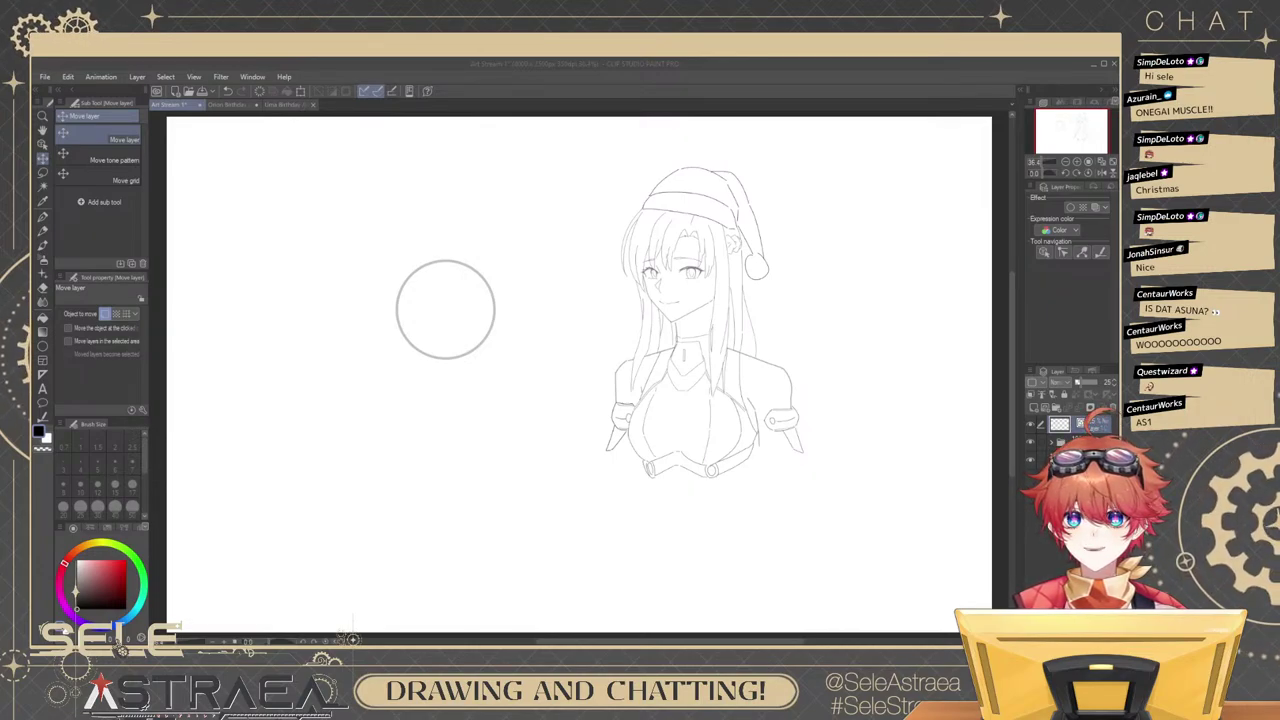
# Move the guide circle beside the girl up and left, toward the upper left part of the canvas.
pyautogui.moveTo(857, 368); pyautogui.dragTo(778, 351)
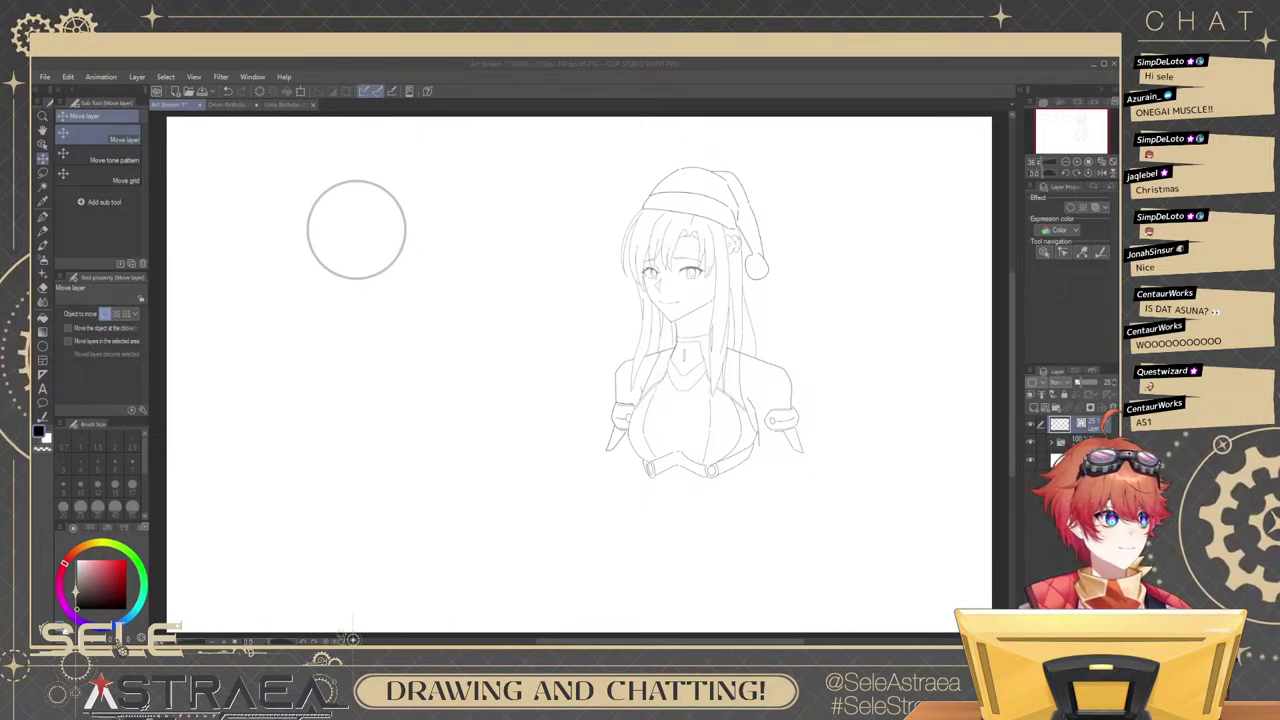
pyautogui.hotkey('alt', 'Tab')
pyautogui.hotkey('alt', 'Tab')
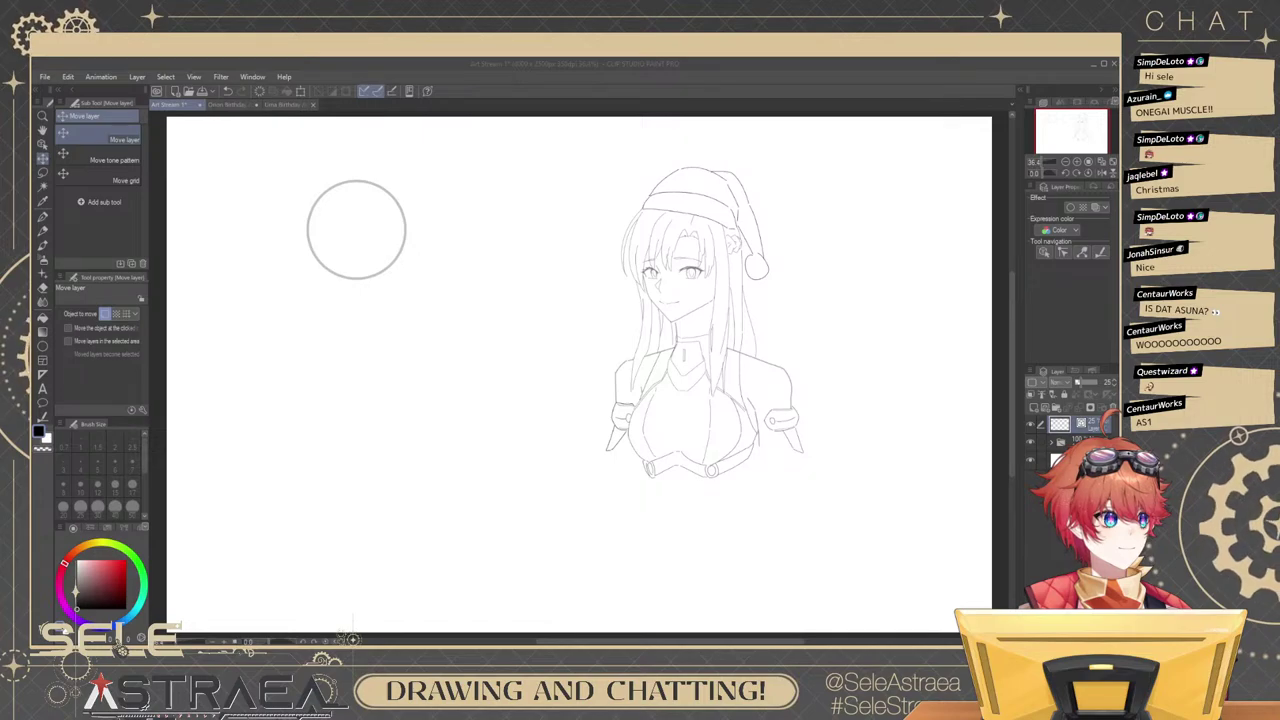
# Nudge the guide circle slightly left and down, and return to the Opaque watercolor 2 brush.
pyautogui.click(828, 340)
pyautogui.moveTo(851, 356)
pyautogui.mouseDown()
pyautogui.moveTo(826, 374)
pyautogui.moveTo(845, 344)
pyautogui.mouseUp()
pyautogui.press('b')
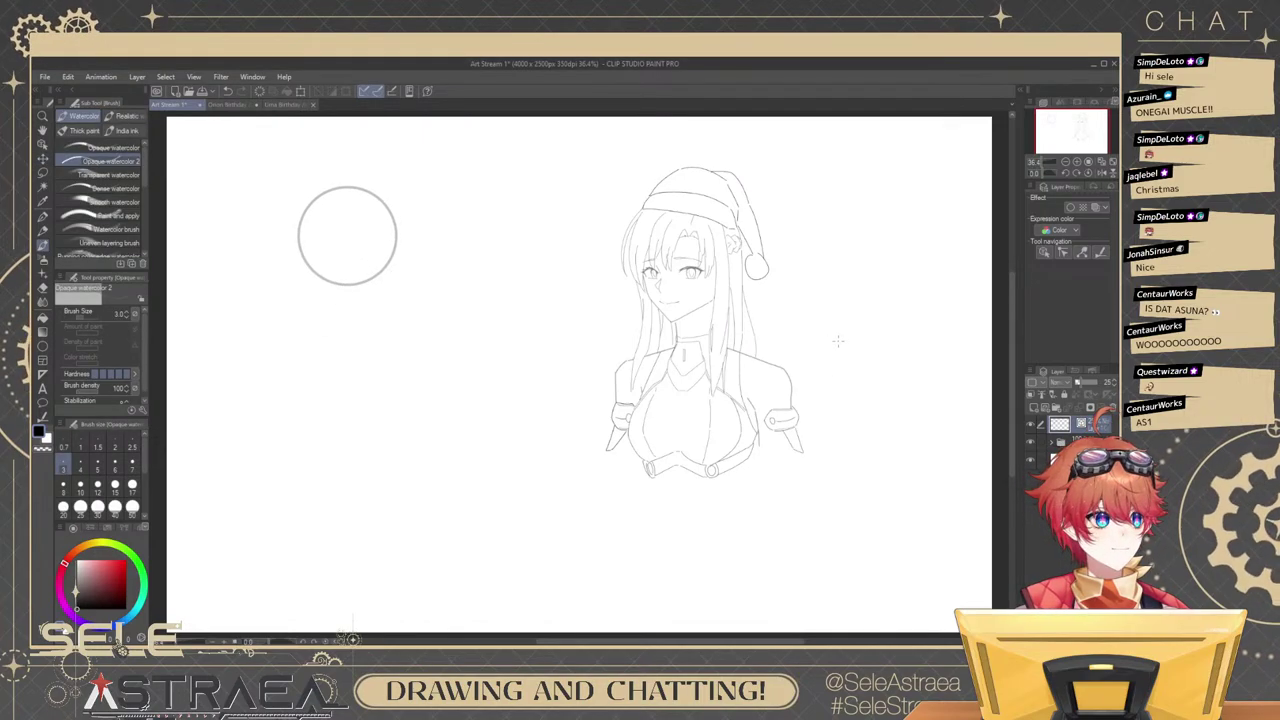
pyautogui.scroll(1, 745, 297)
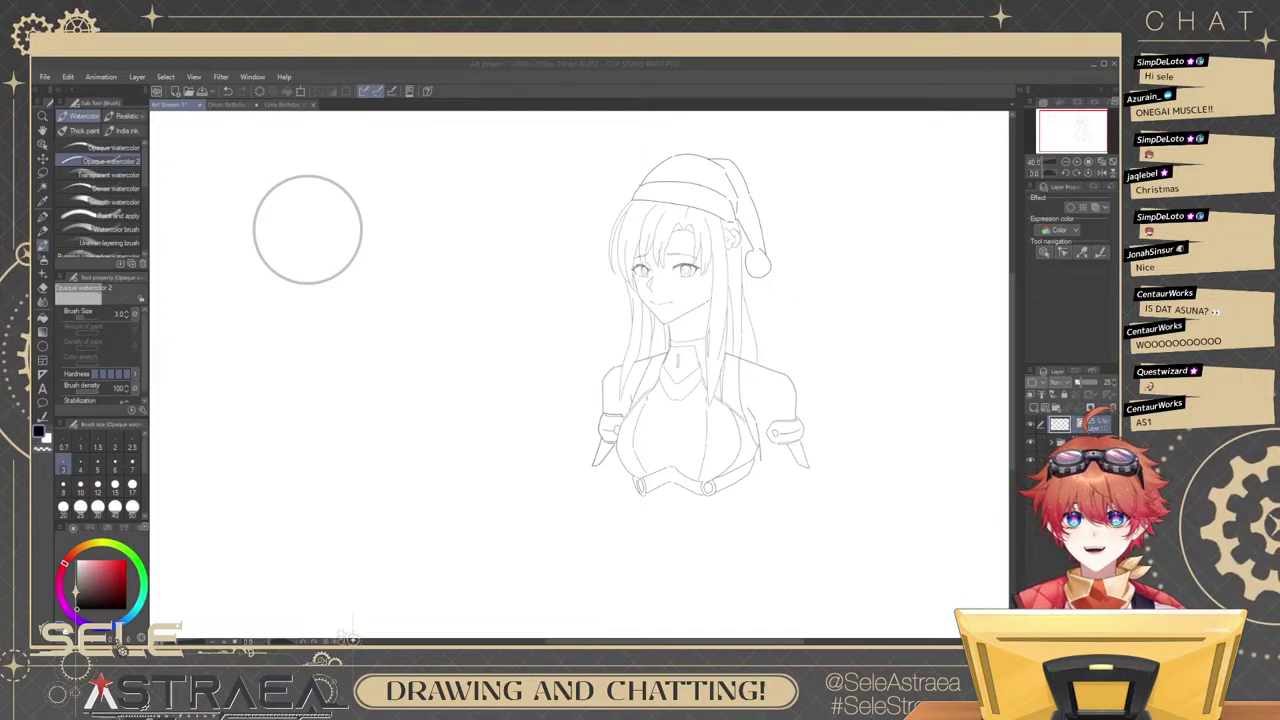
pyautogui.moveTo(856, 288); pyautogui.dragTo(866, 326)
pyautogui.hotkey('ctrl', 'z')
pyautogui.moveTo(568, 362); pyautogui.dragTo(703, 406)
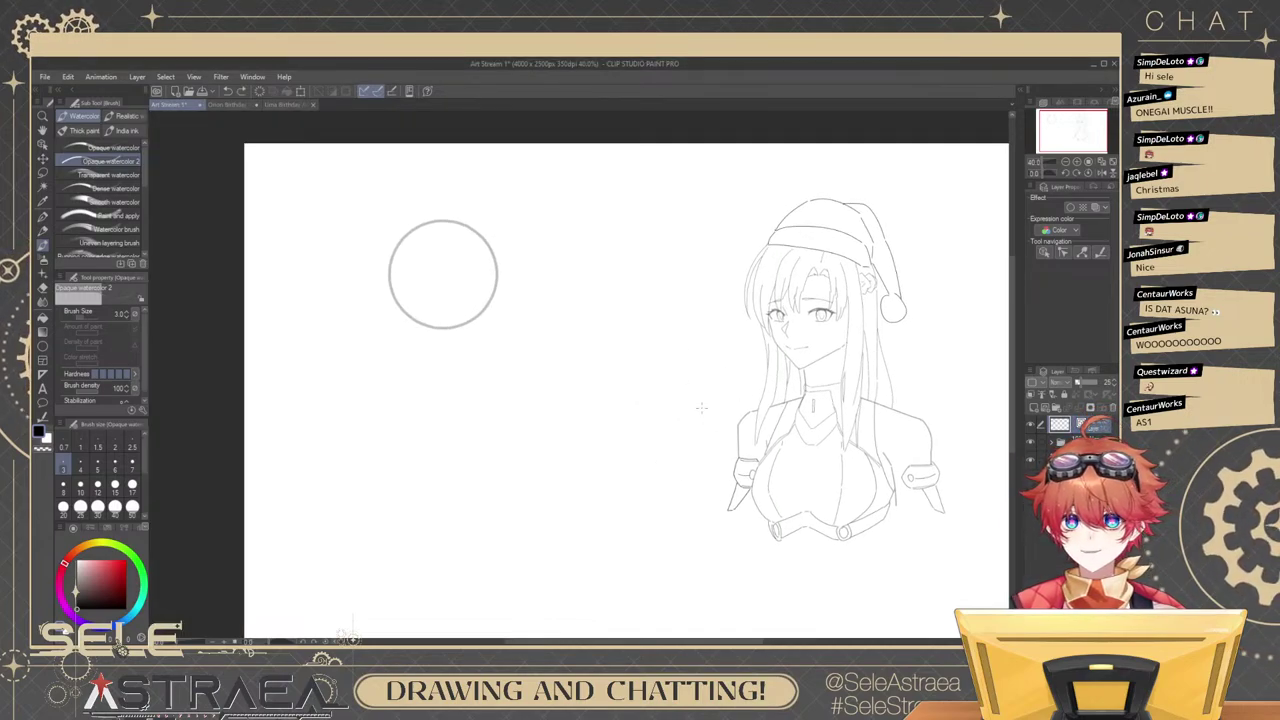
# Set the brush size to 5 and add two layers above the guide circle's layer, at 50% and 75% opacity.
pyautogui.click(97, 465)
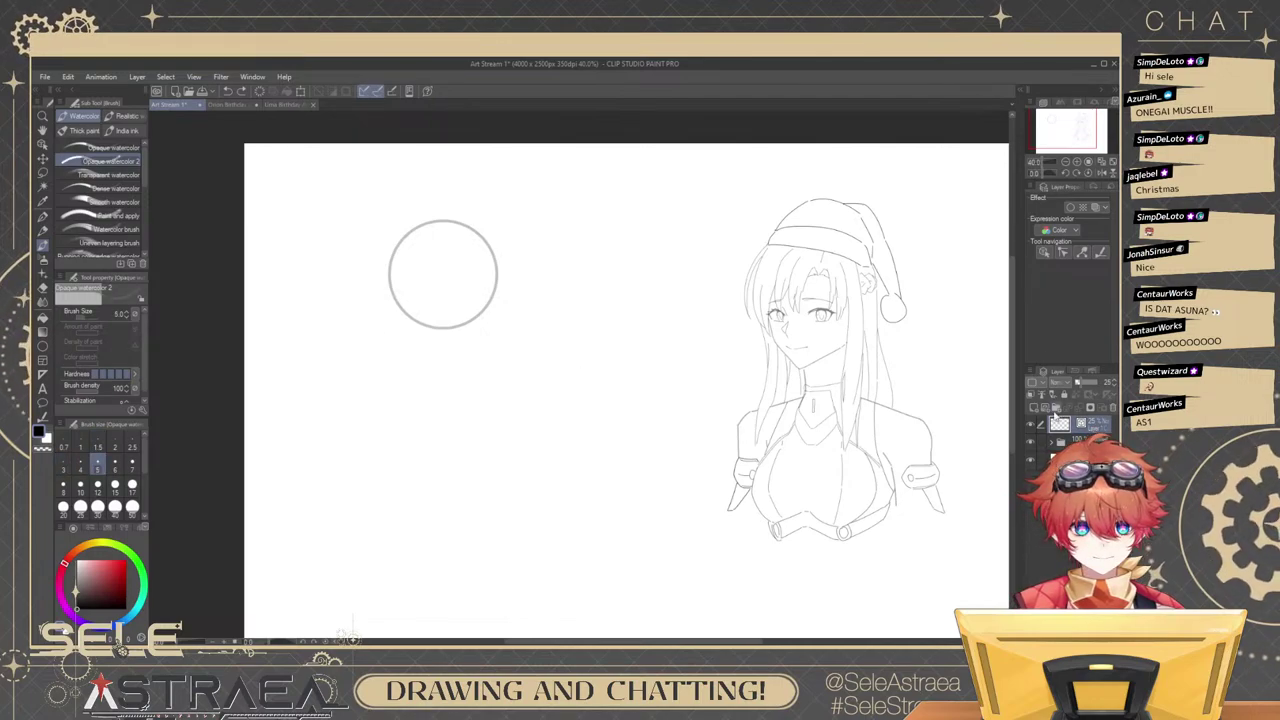
pyautogui.click(1046, 409)
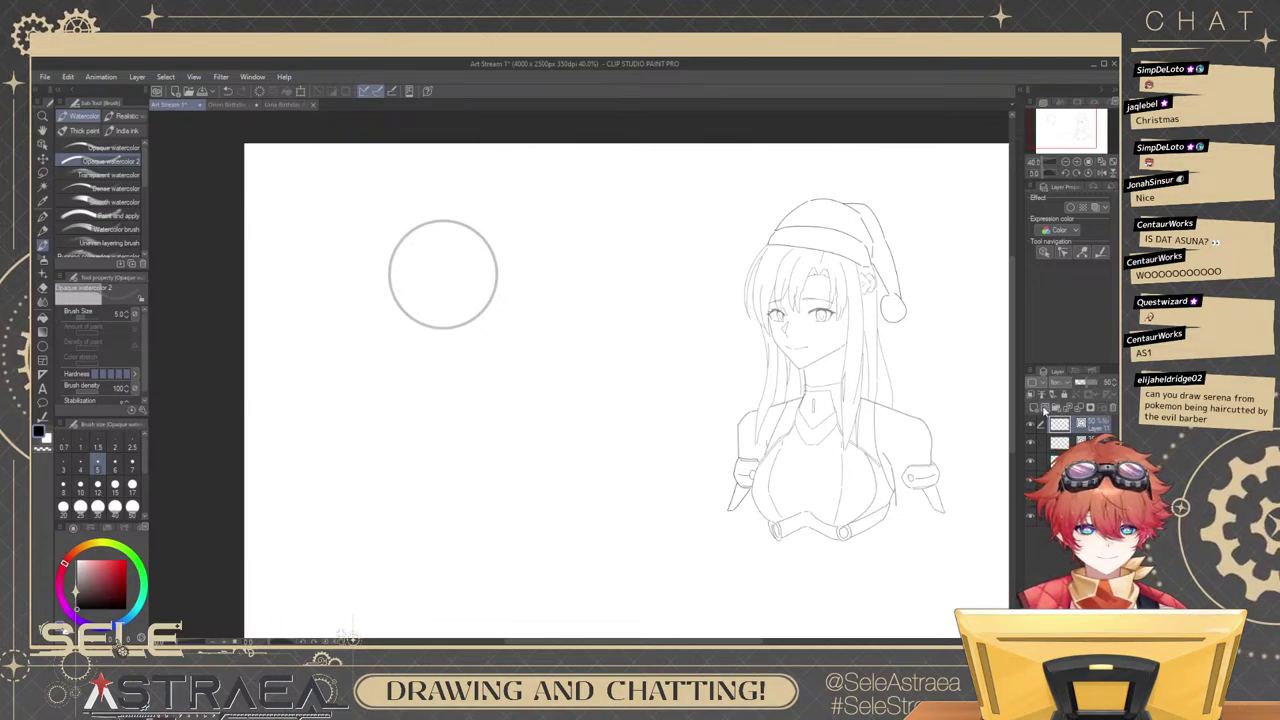
pyautogui.click(1098, 426)
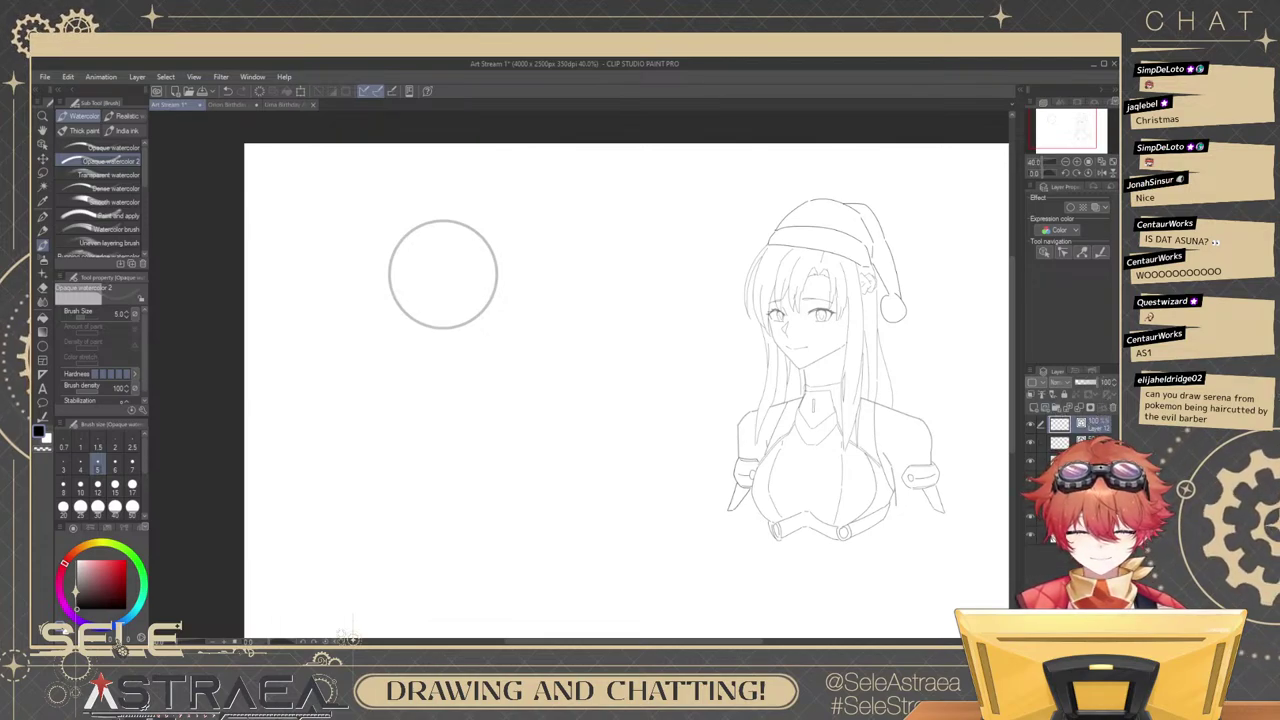
pyautogui.click(1091, 382)
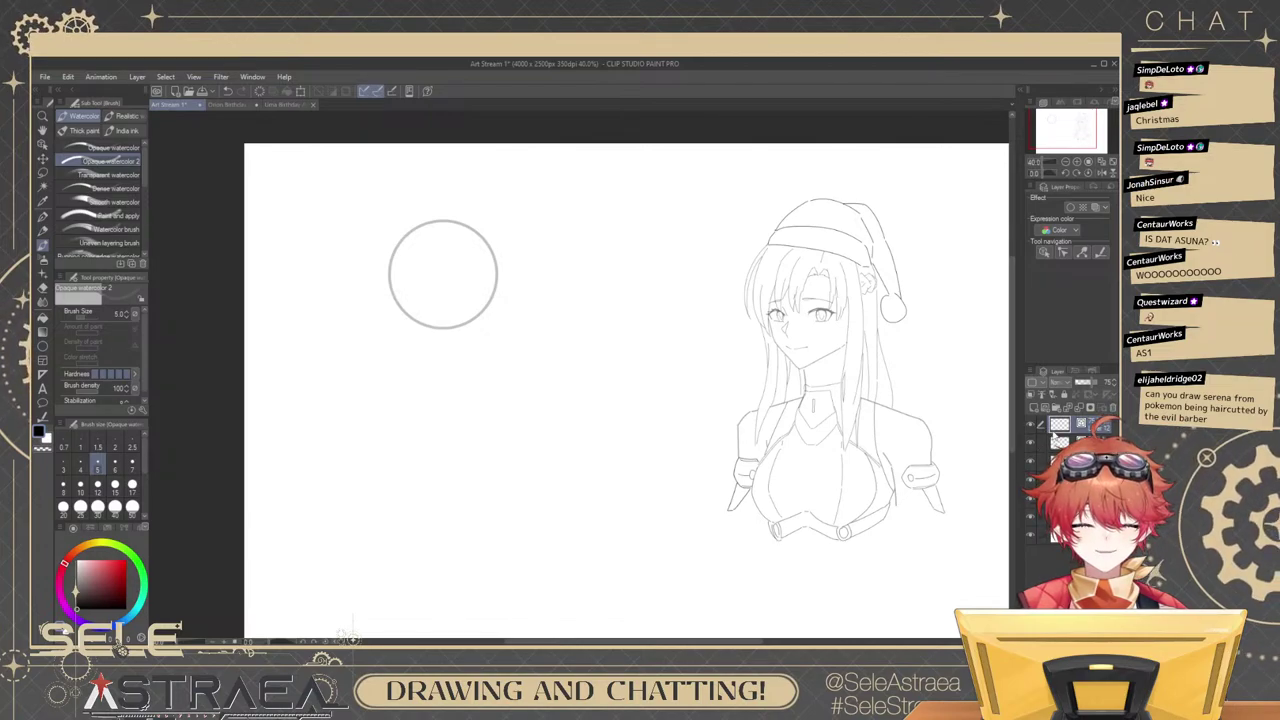
# Group the second figure's drawing layers in a new named folder at the top of the layer stack.
pyautogui.click(1092, 480)
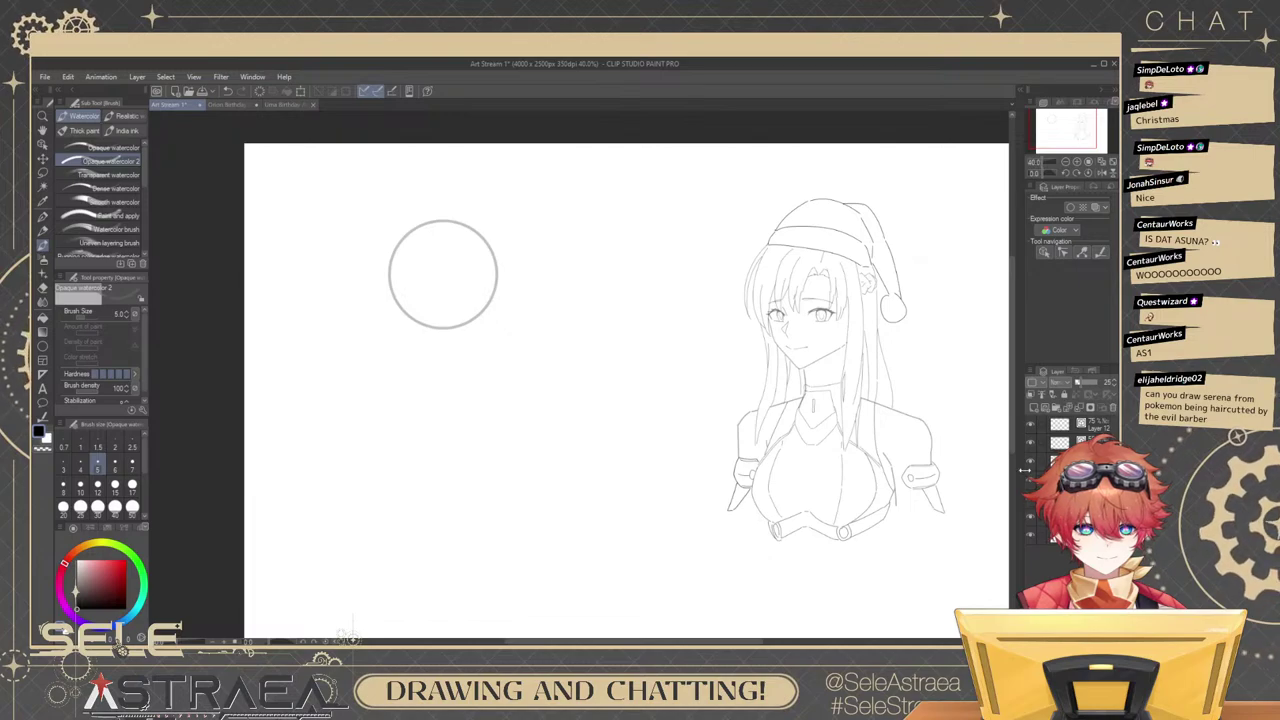
pyautogui.click(1086, 426)
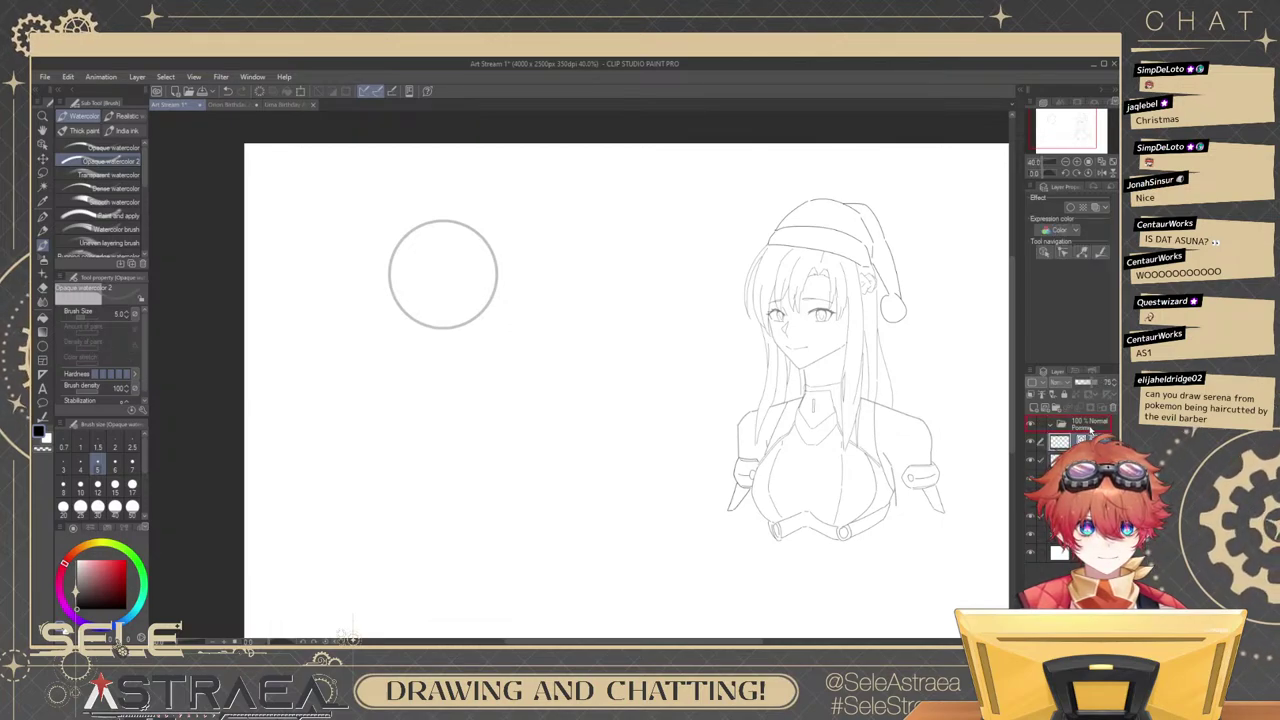
pyautogui.click(1084, 478)
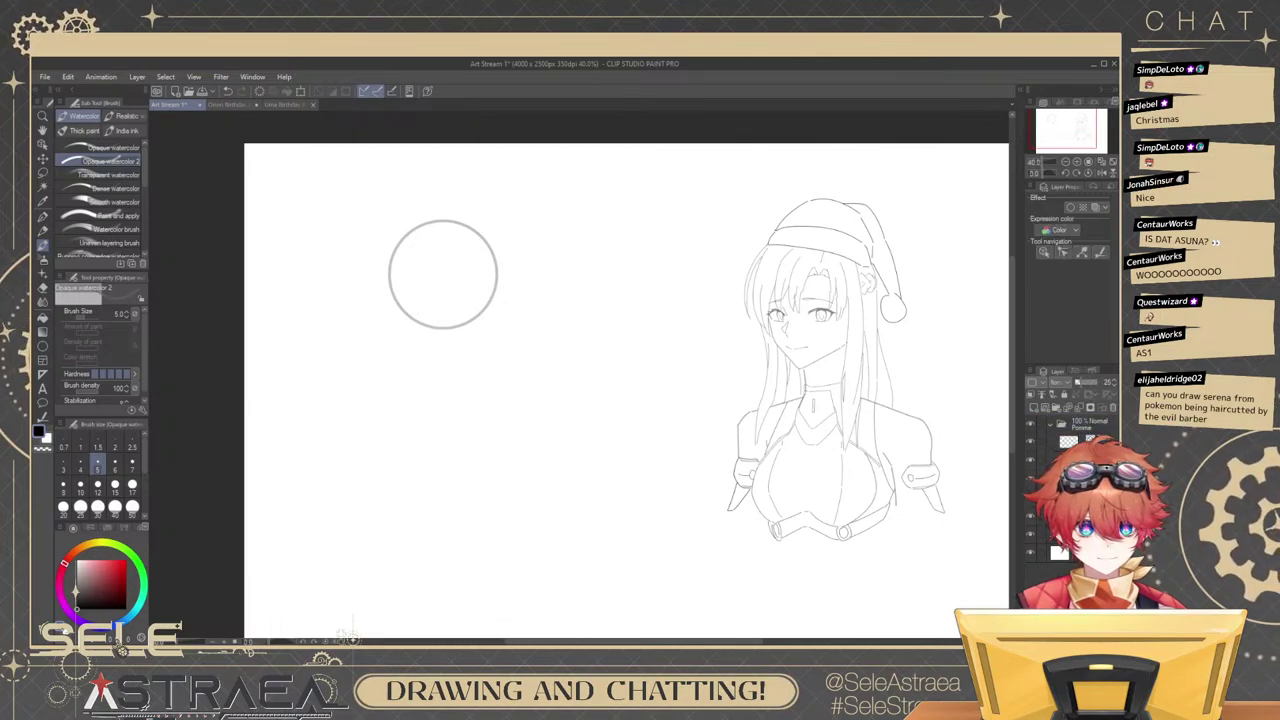
pyautogui.click(1084, 460)
pyautogui.click(1031, 462)
pyautogui.click(1031, 462)
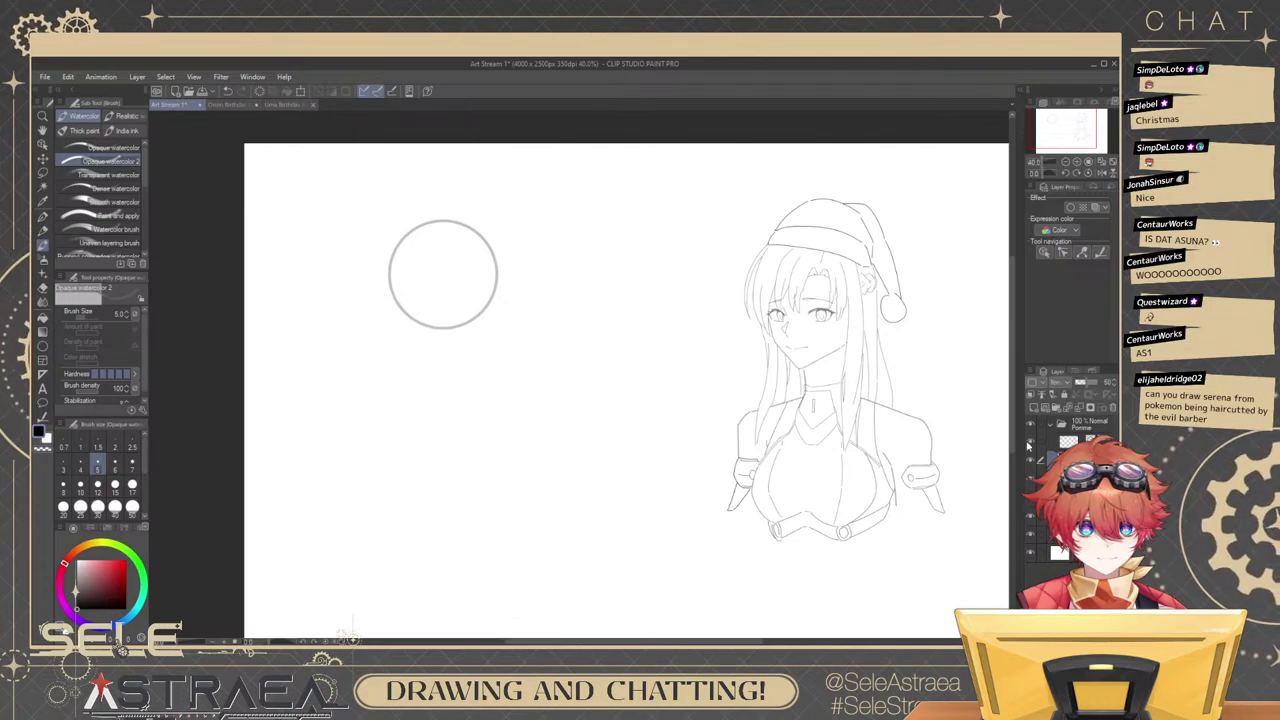
# Set the guide circle layer's opacity to 35% and shift the circle right and slightly up, toward Asuna.
pyautogui.click(1084, 442)
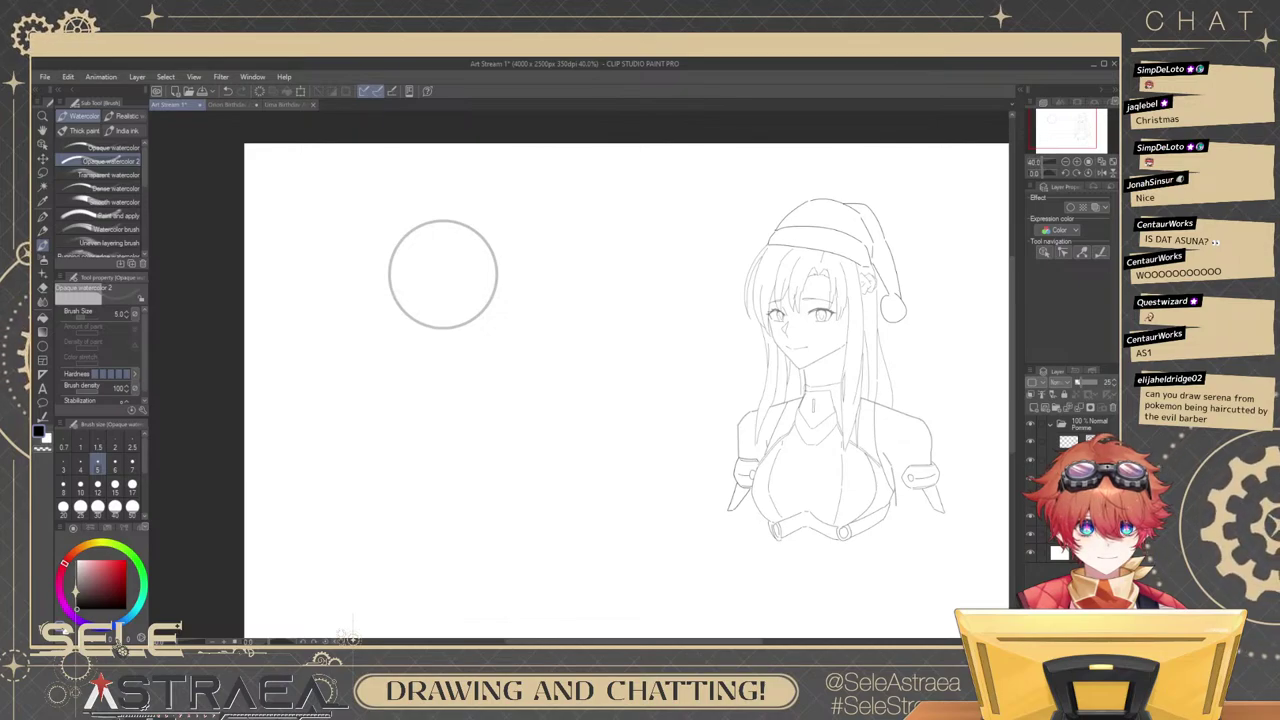
pyautogui.click(1083, 382)
pyautogui.press('b')
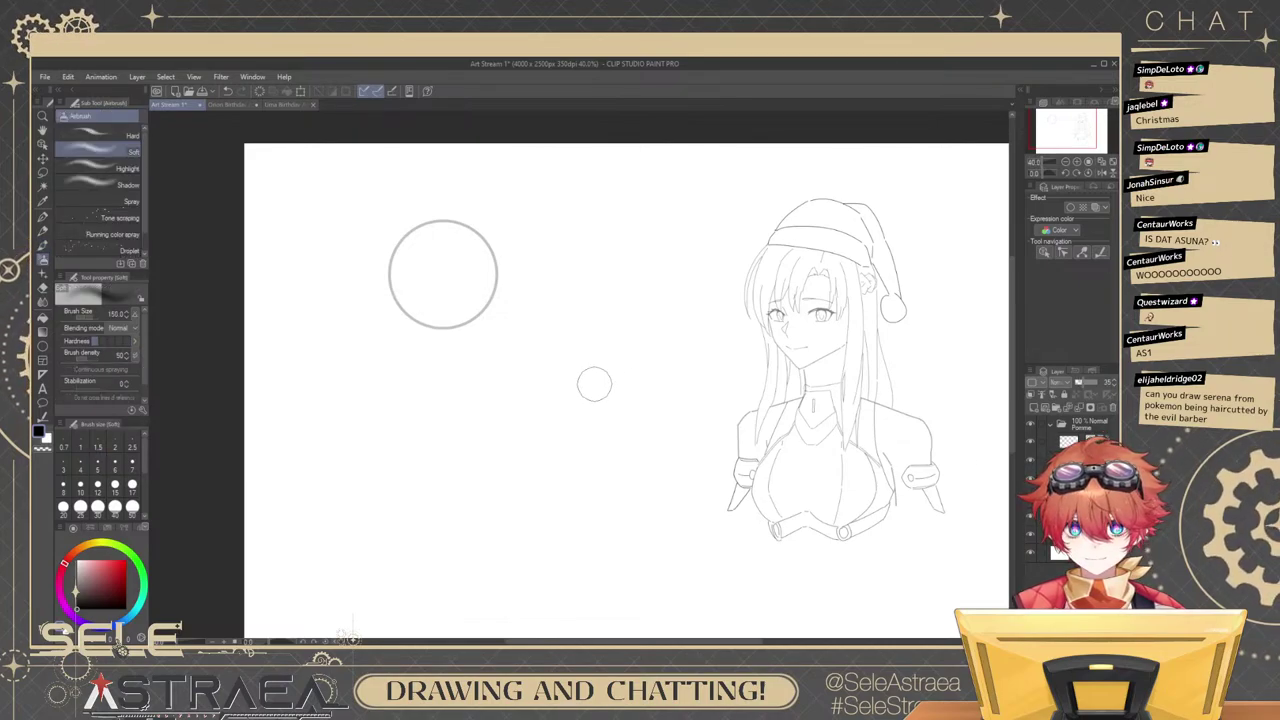
pyautogui.moveTo(602, 408); pyautogui.dragTo(782, 463)
pyautogui.press('b')
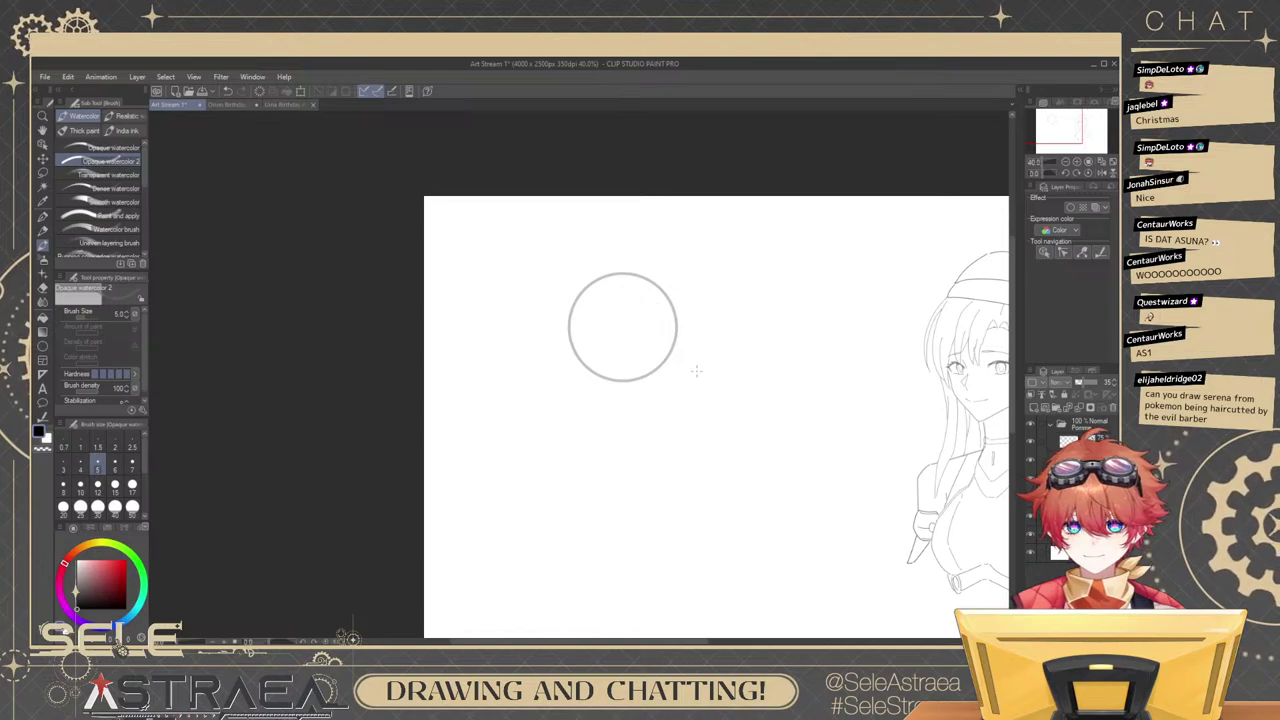
pyautogui.press('k')
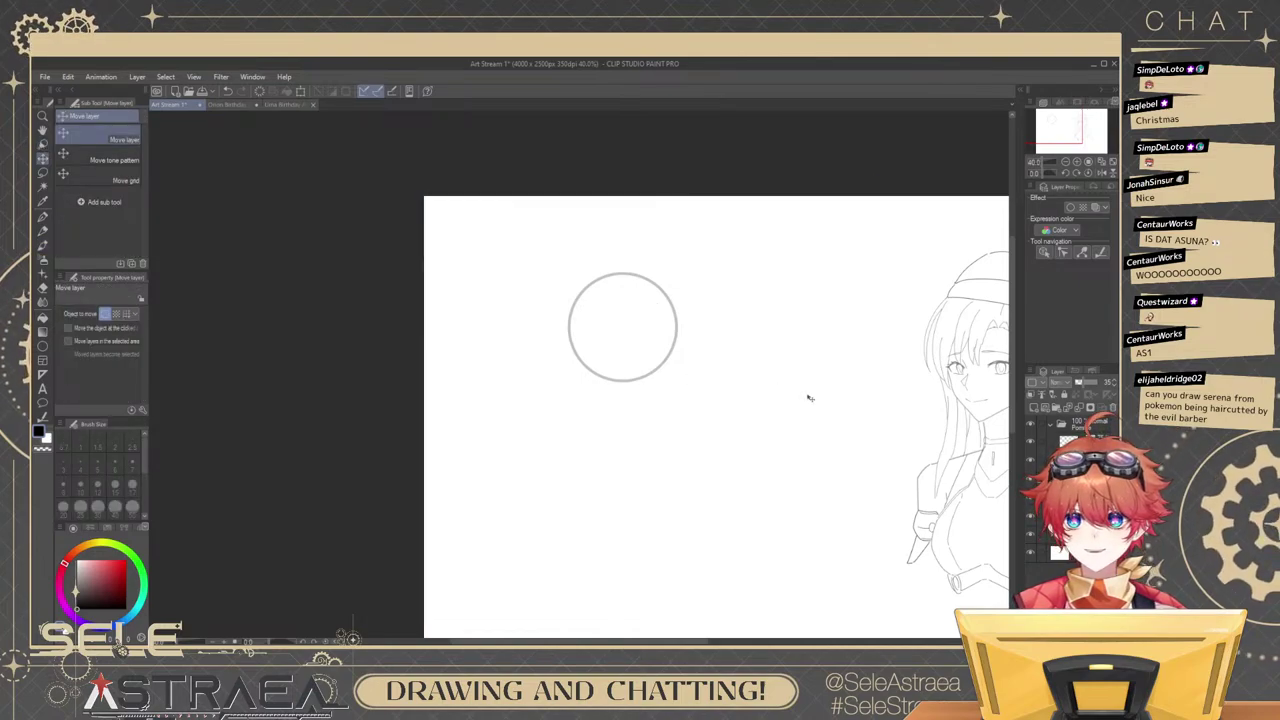
pyautogui.moveTo(808, 434)
pyautogui.mouseDown()
pyautogui.moveTo(883, 455)
pyautogui.moveTo(996, 407)
pyautogui.mouseUp()
pyautogui.press('b')
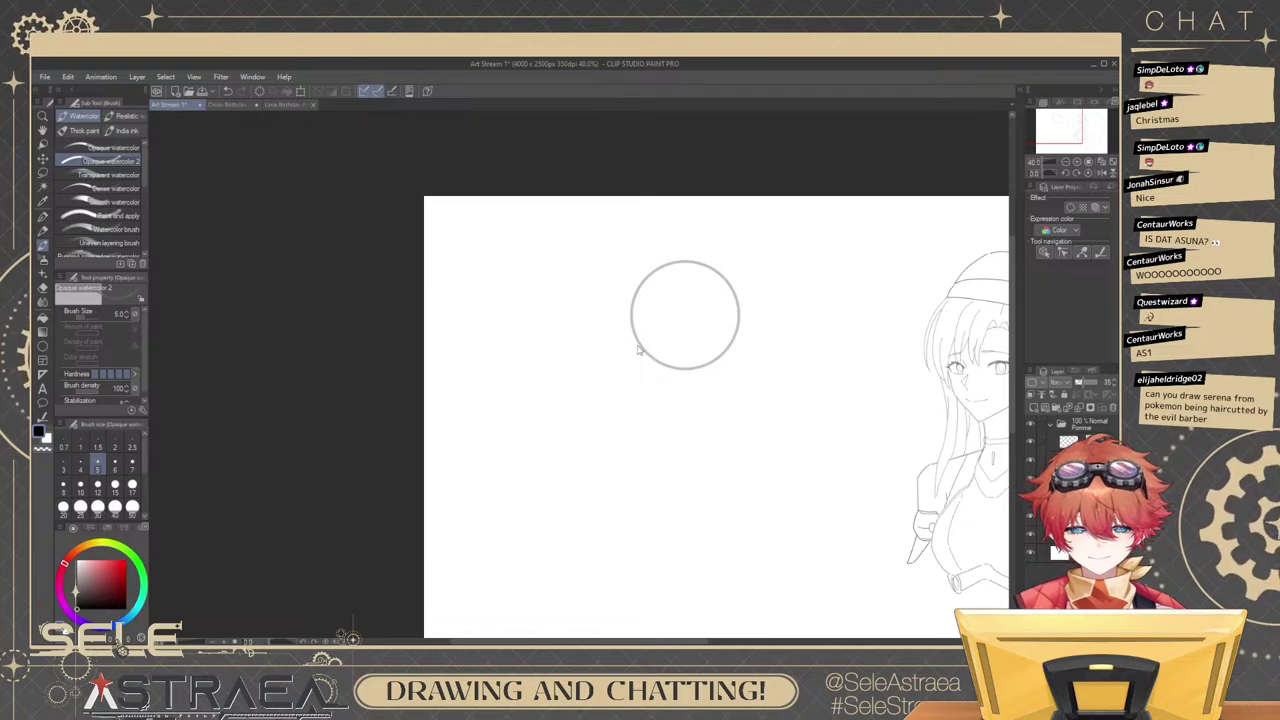
# Set the brush size to 8 and try contour strokes along the guide circle's left edge.
pyautogui.scroll(2, 640, 350)
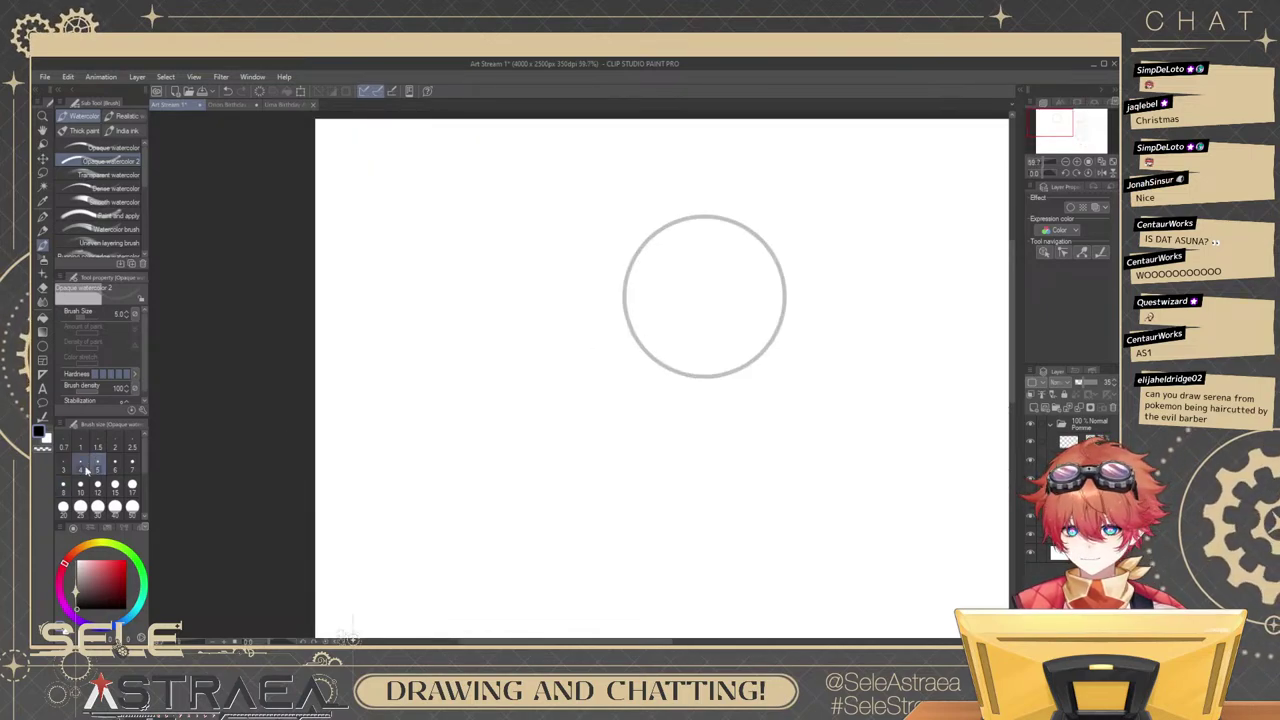
pyautogui.click(114, 463)
pyautogui.moveTo(619, 304); pyautogui.dragTo(643, 399)
pyautogui.hotkey('ctrl', 'z')
pyautogui.scroll(2, 642, 346)
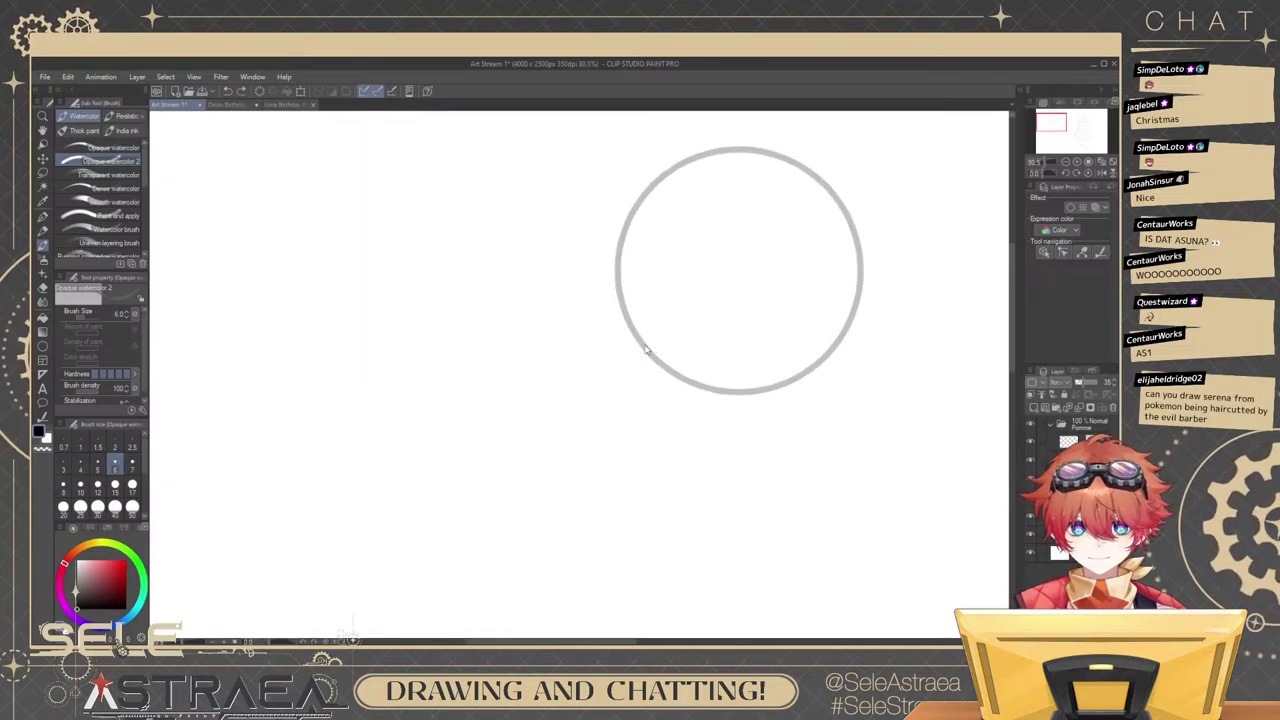
pyautogui.click(63, 487)
pyautogui.moveTo(603, 280)
pyautogui.mouseDown()
pyautogui.moveTo(622, 371)
pyautogui.moveTo(624, 354)
pyautogui.moveTo(624, 388)
pyautogui.mouseUp()
pyautogui.hotkey('ctrl', 'z')
pyautogui.hotkey('ctrl', 'z')
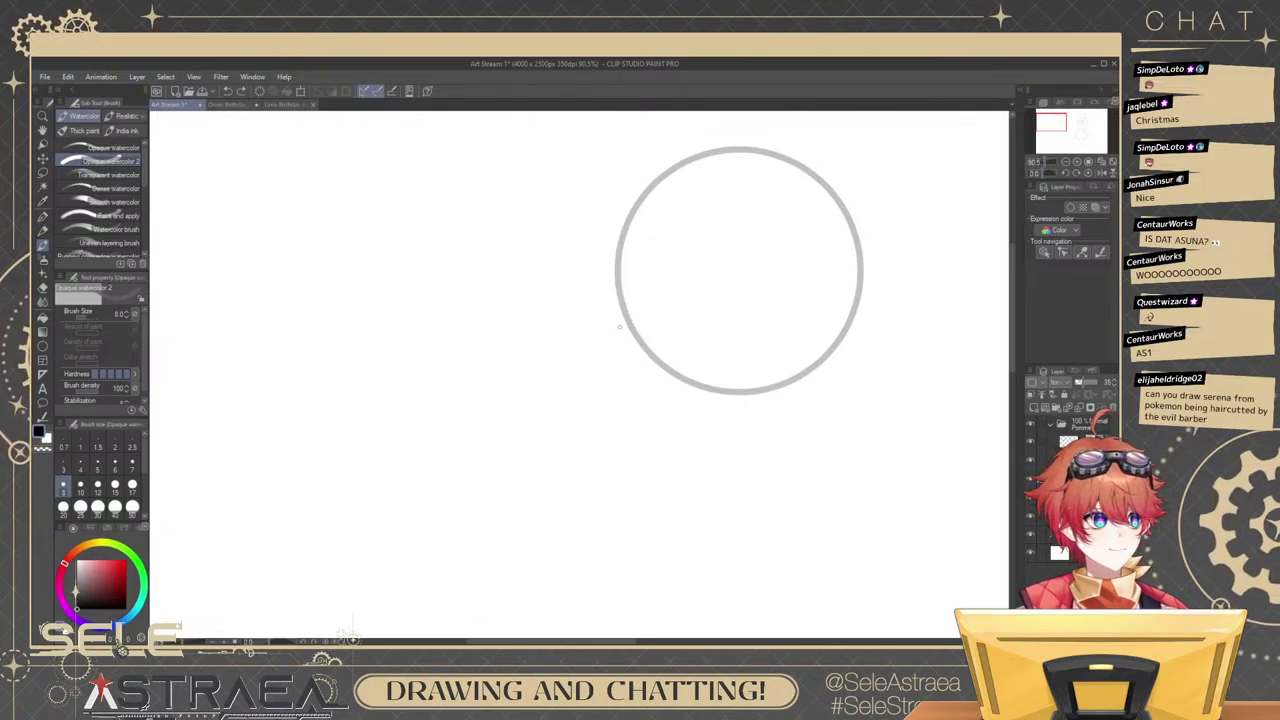
pyautogui.moveTo(618, 250); pyautogui.dragTo(622, 298)
pyautogui.hotkey('ctrl', 'z')
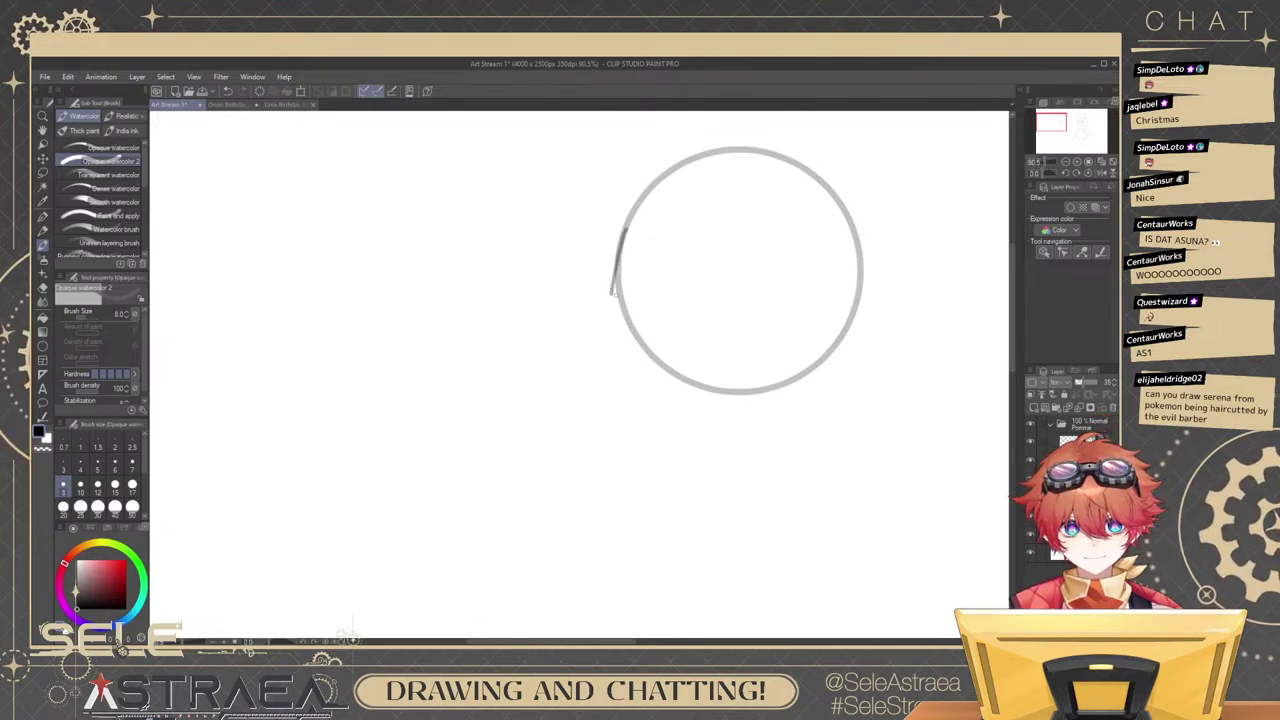
pyautogui.hotkey('ctrl', 'z')
# Sketch the angled brow and upper cheek contour against the guide circle's left edge.
pyautogui.moveTo(633, 207)
pyautogui.mouseDown()
pyautogui.moveTo(624, 310)
pyautogui.moveTo(609, 271)
pyautogui.moveTo(625, 326)
pyautogui.mouseUp()
pyautogui.hotkey('ctrl', 'z')
pyautogui.hotkey('ctrl', 'z')
pyautogui.hotkey('ctrl', 'z')
pyautogui.moveTo(608, 270); pyautogui.dragTo(646, 385)
pyautogui.hotkey('ctrl', 'z')
pyautogui.hotkey('ctrl', 'z')
# Extend the face contour below the guide circle with a lower cheek line and a slanted jaw line.
pyautogui.moveTo(628, 330)
pyautogui.mouseDown()
pyautogui.moveTo(648, 403)
pyautogui.moveTo(722, 460)
pyautogui.mouseUp()
pyautogui.hotkey('ctrl', 'z')
pyautogui.moveTo(650, 406)
pyautogui.mouseDown()
pyautogui.moveTo(768, 482)
pyautogui.moveTo(684, 423)
pyautogui.moveTo(734, 445)
pyautogui.mouseUp()
pyautogui.hotkey('ctrl', 'z')
pyautogui.hotkey('ctrl', 'z')
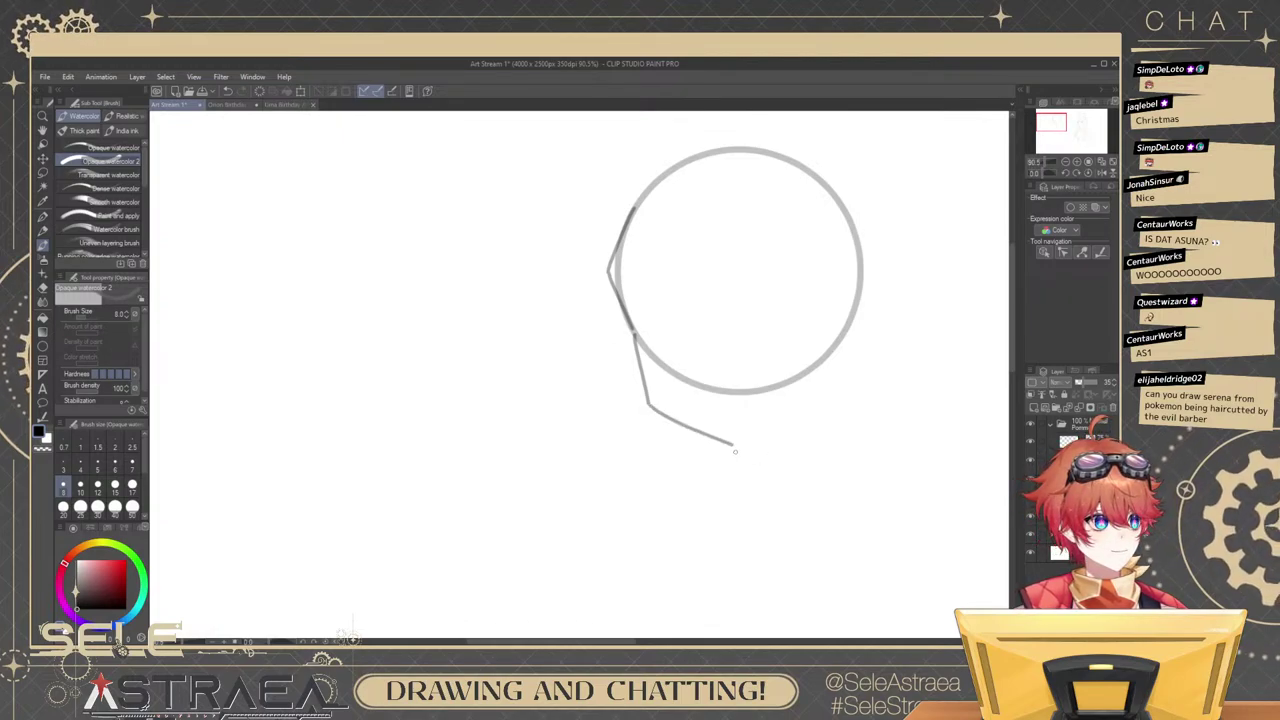
# Delete and redraw the lower cheek line, and move the jaw line so it meets the cheek line's end.
pyautogui.keyDown('ctrl'); pyautogui.click(645, 382); pyautogui.keyUp('ctrl')
pyautogui.press('Delete')
pyautogui.moveTo(633, 332); pyautogui.dragTo(666, 407)
pyautogui.hotkey('ctrl', 'z')
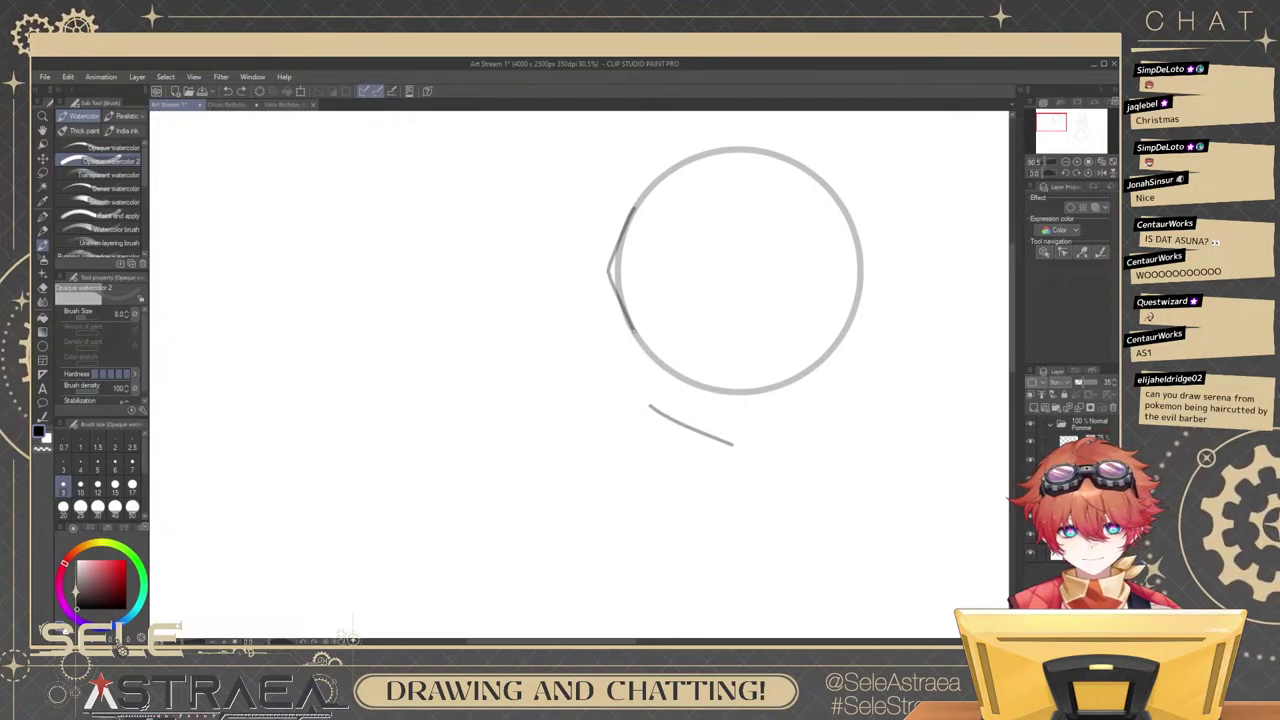
pyautogui.moveTo(634, 332)
pyautogui.mouseDown()
pyautogui.moveTo(656, 404)
pyautogui.moveTo(724, 391)
pyautogui.mouseUp()
pyautogui.keyDown('ctrl'); pyautogui.click(693, 431); pyautogui.keyUp('ctrl')
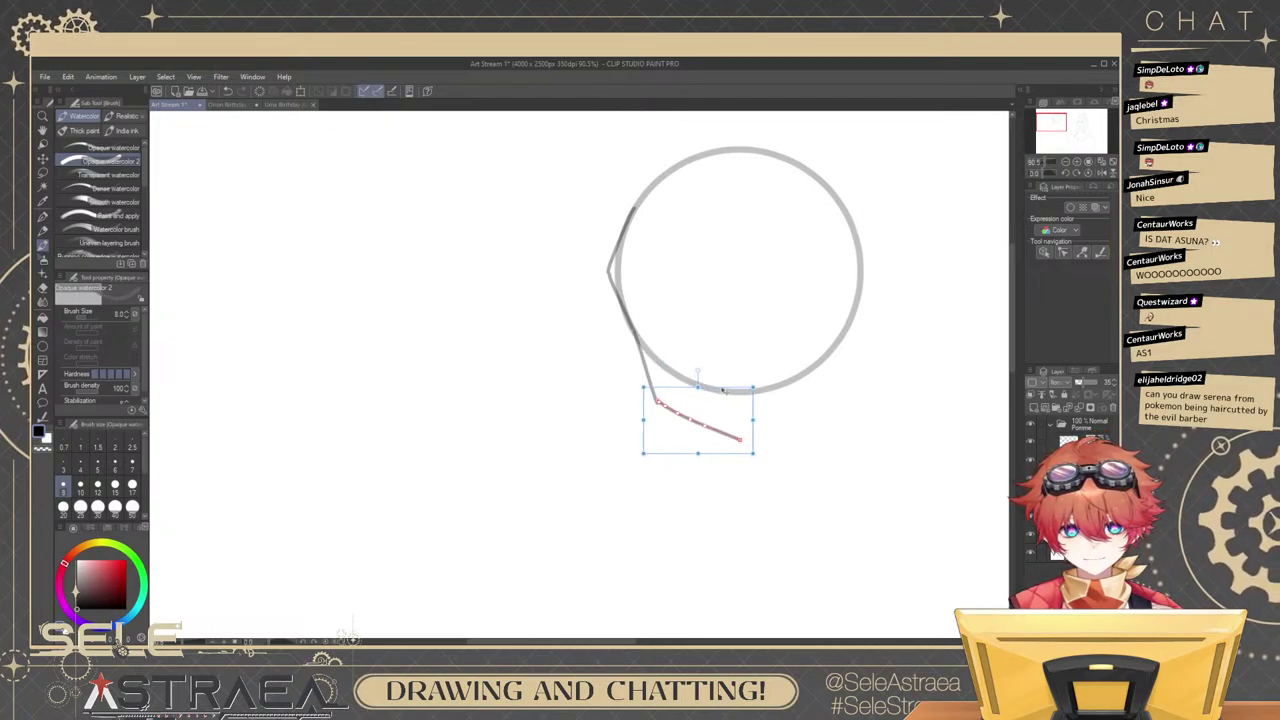
# Sketch two short neck lines beneath the head and try a shoulder line below them.
pyautogui.moveTo(742, 444); pyautogui.dragTo(751, 464)
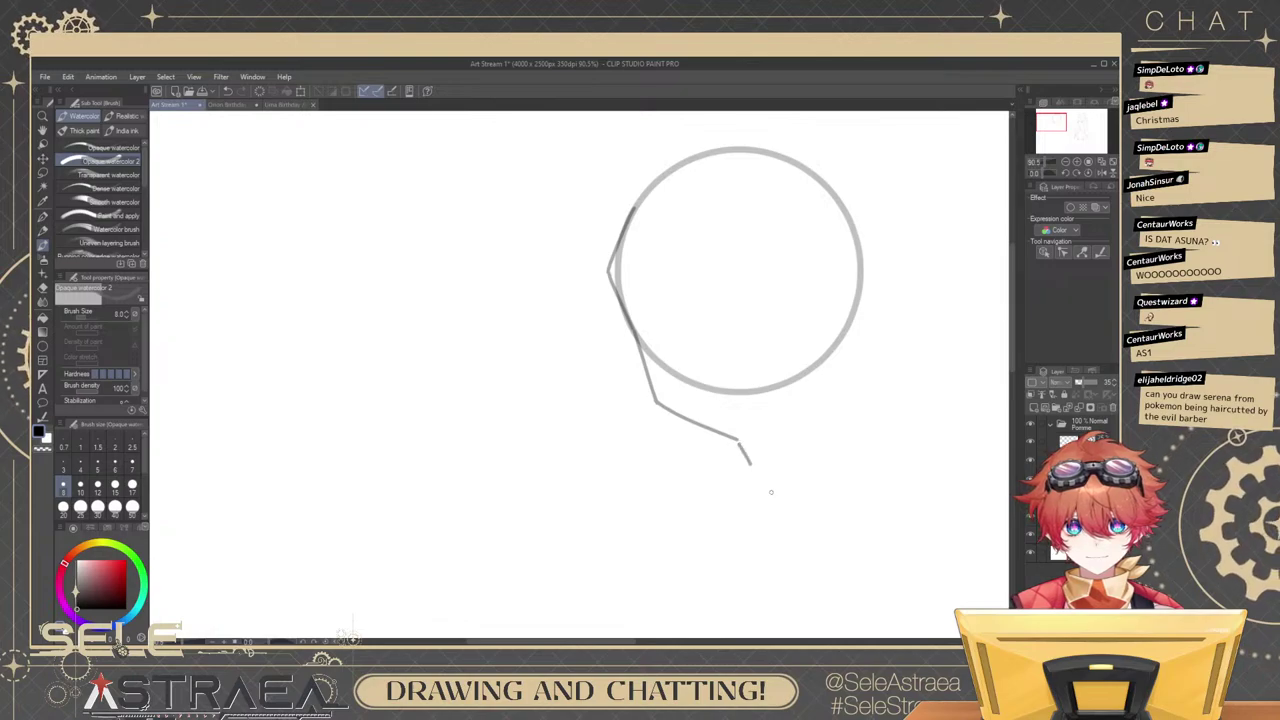
pyautogui.moveTo(829, 402)
pyautogui.mouseDown()
pyautogui.moveTo(828, 432)
pyautogui.moveTo(859, 407)
pyautogui.mouseUp()
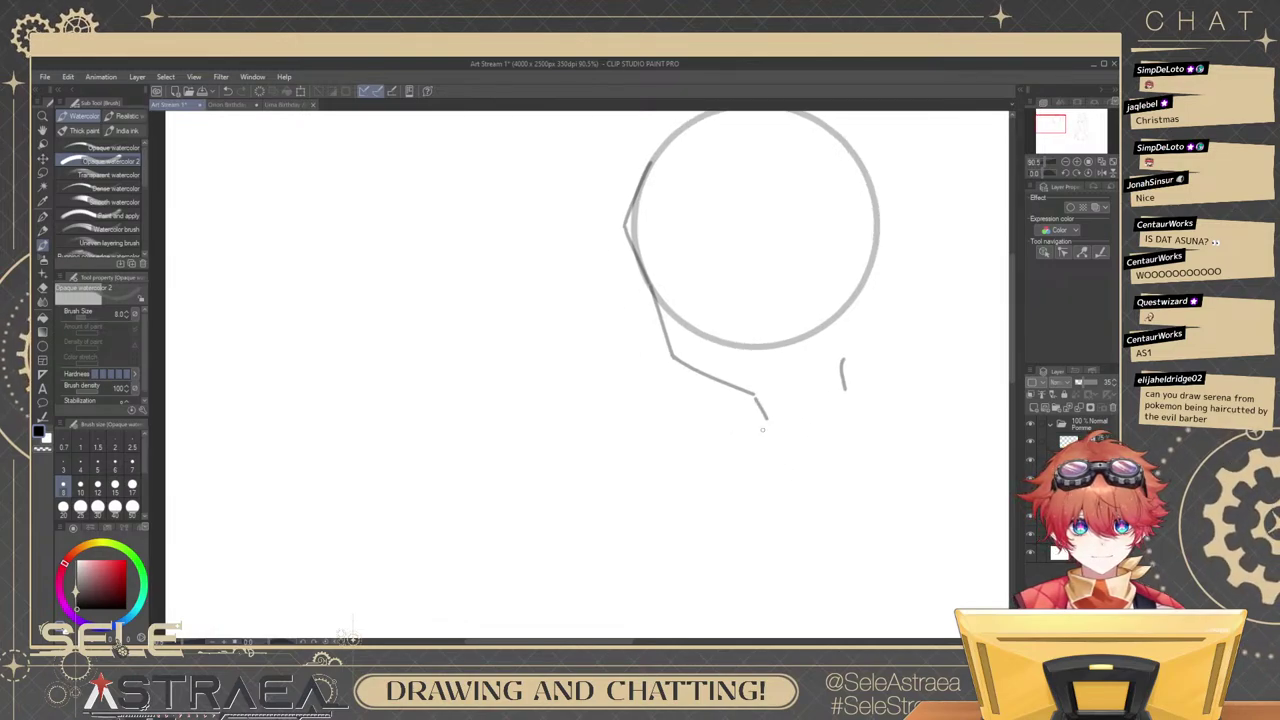
pyautogui.moveTo(716, 440); pyautogui.dragTo(869, 389)
pyautogui.hotkey('ctrl', 'z')
pyautogui.moveTo(703, 489)
pyautogui.mouseDown()
pyautogui.moveTo(790, 428)
pyautogui.moveTo(829, 343)
pyautogui.mouseUp()
pyautogui.hotkey('ctrl', 'z')
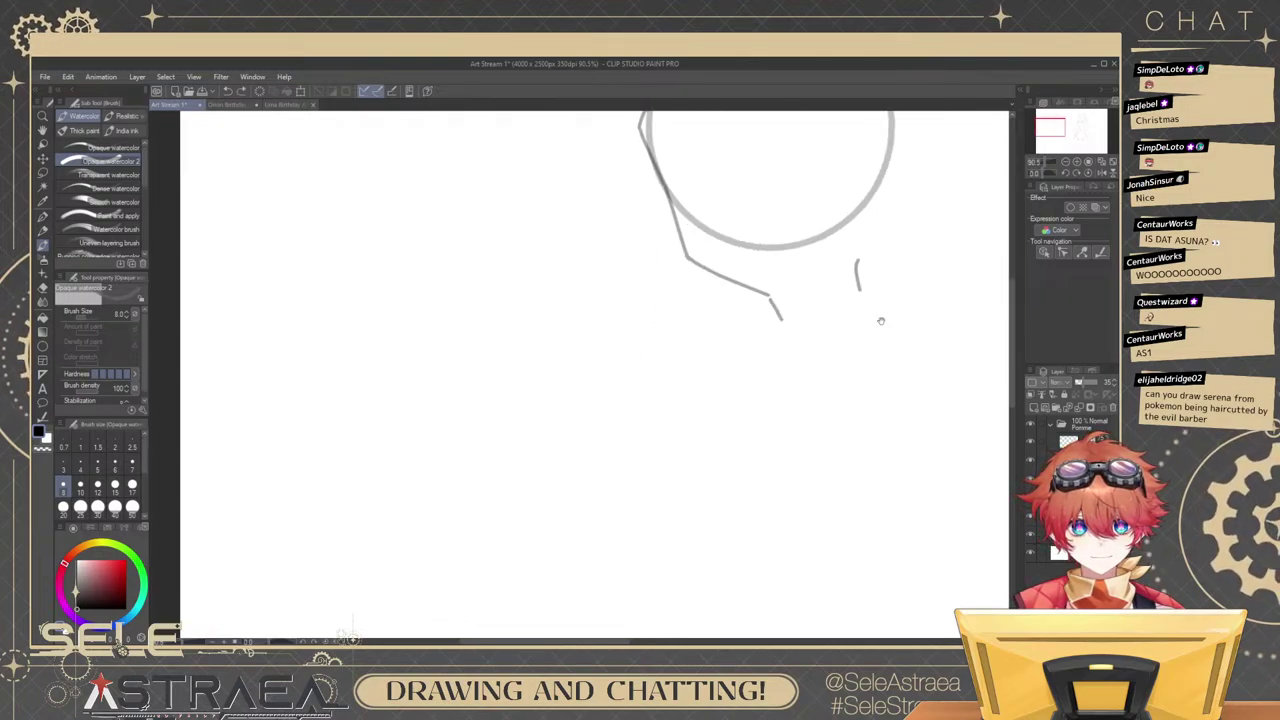
# Sketch the sloping shoulder line across the neck base, with short torso edges curving down from both ends.
pyautogui.moveTo(914, 309); pyautogui.dragTo(825, 314)
pyautogui.moveTo(943, 428); pyautogui.dragTo(817, 427)
pyautogui.moveTo(697, 343); pyautogui.dragTo(718, 342)
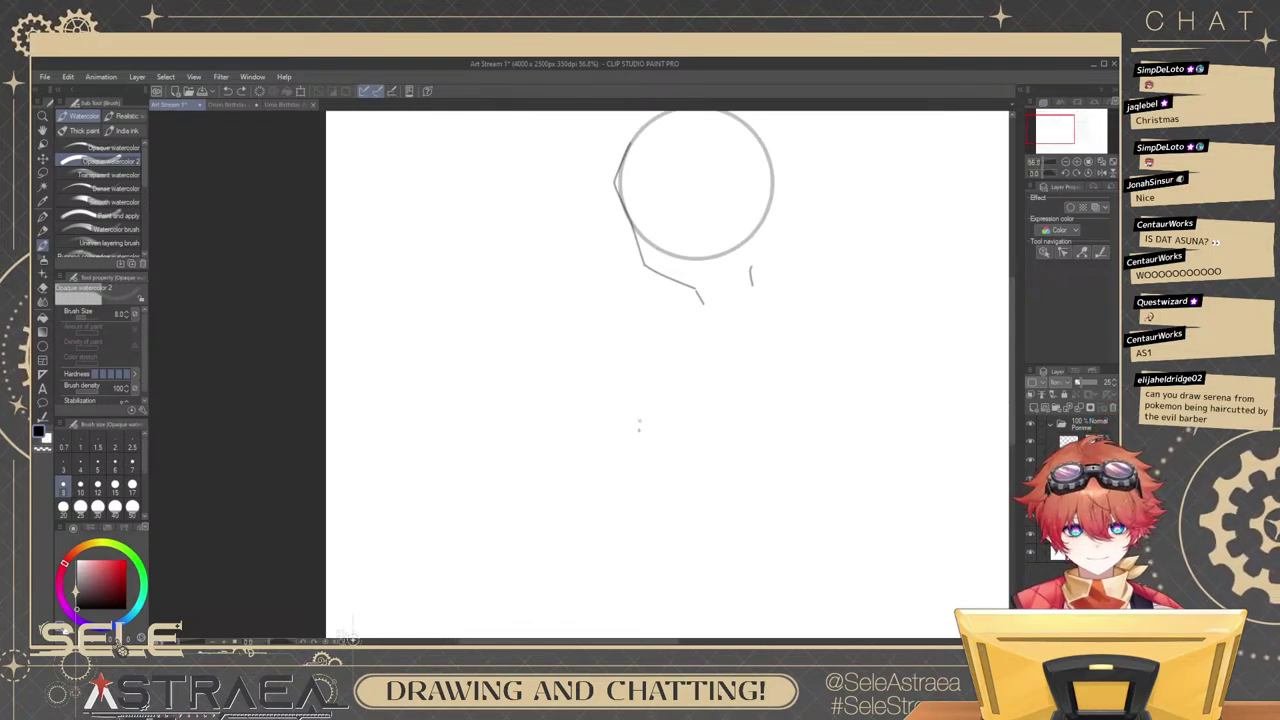
pyautogui.moveTo(634, 429); pyautogui.dragTo(646, 355)
pyautogui.hotkey('ctrl', 'z')
pyautogui.moveTo(627, 405); pyautogui.dragTo(643, 340)
pyautogui.moveTo(722, 290); pyautogui.dragTo(636, 352)
pyautogui.hotkey('ctrl', 'z')
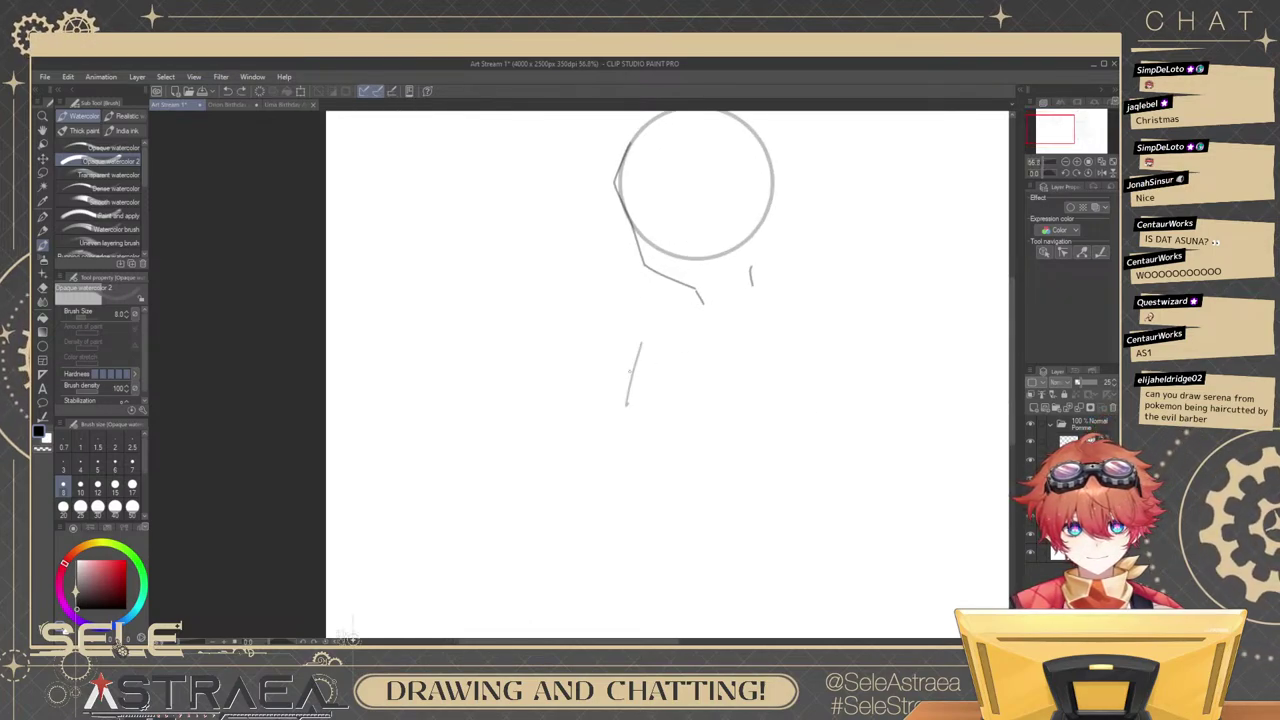
pyautogui.hotkey('ctrl', 'z')
pyautogui.moveTo(623, 402)
pyautogui.mouseDown()
pyautogui.moveTo(637, 342)
pyautogui.moveTo(776, 278)
pyautogui.moveTo(808, 281)
pyautogui.moveTo(831, 319)
pyautogui.mouseUp()
pyautogui.hotkey('ctrl', 'z')
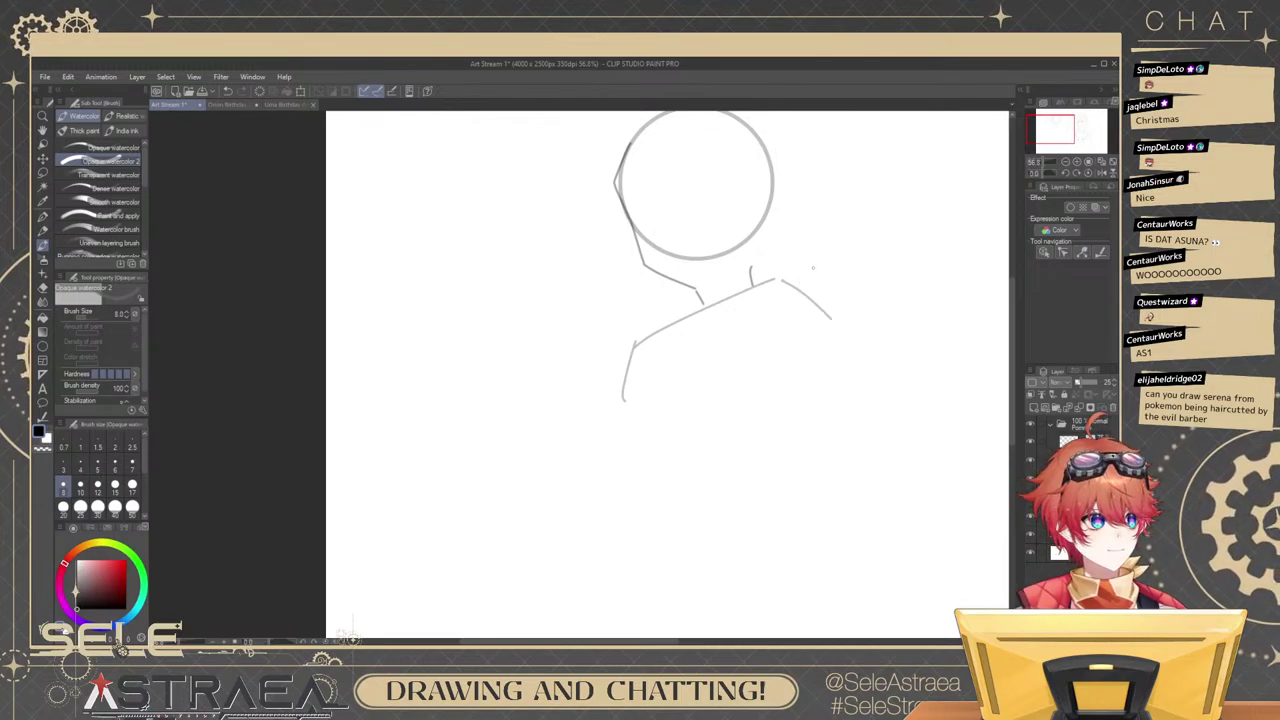
# Sketch the outer shoulder curves on both sides of the torso.
pyautogui.moveTo(796, 279)
pyautogui.mouseDown()
pyautogui.moveTo(838, 269)
pyautogui.moveTo(884, 342)
pyautogui.mouseUp()
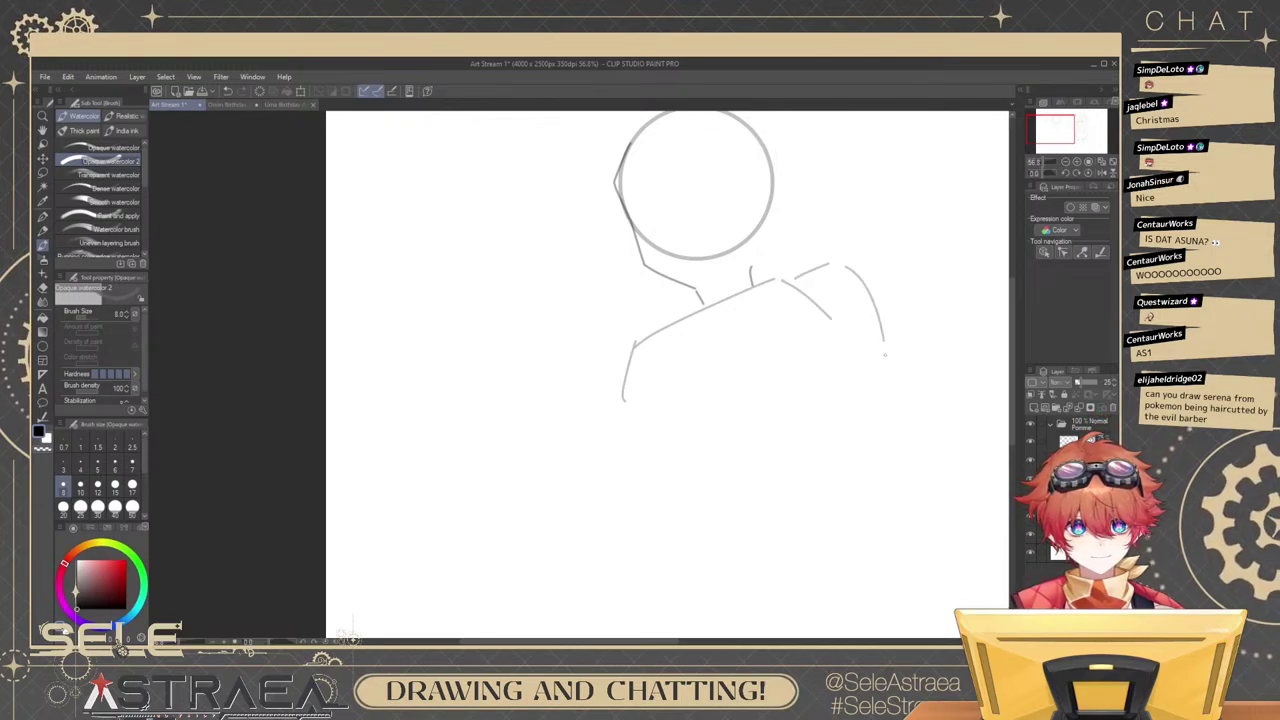
pyautogui.moveTo(734, 386); pyautogui.dragTo(804, 375)
pyautogui.moveTo(725, 317); pyautogui.dragTo(673, 366)
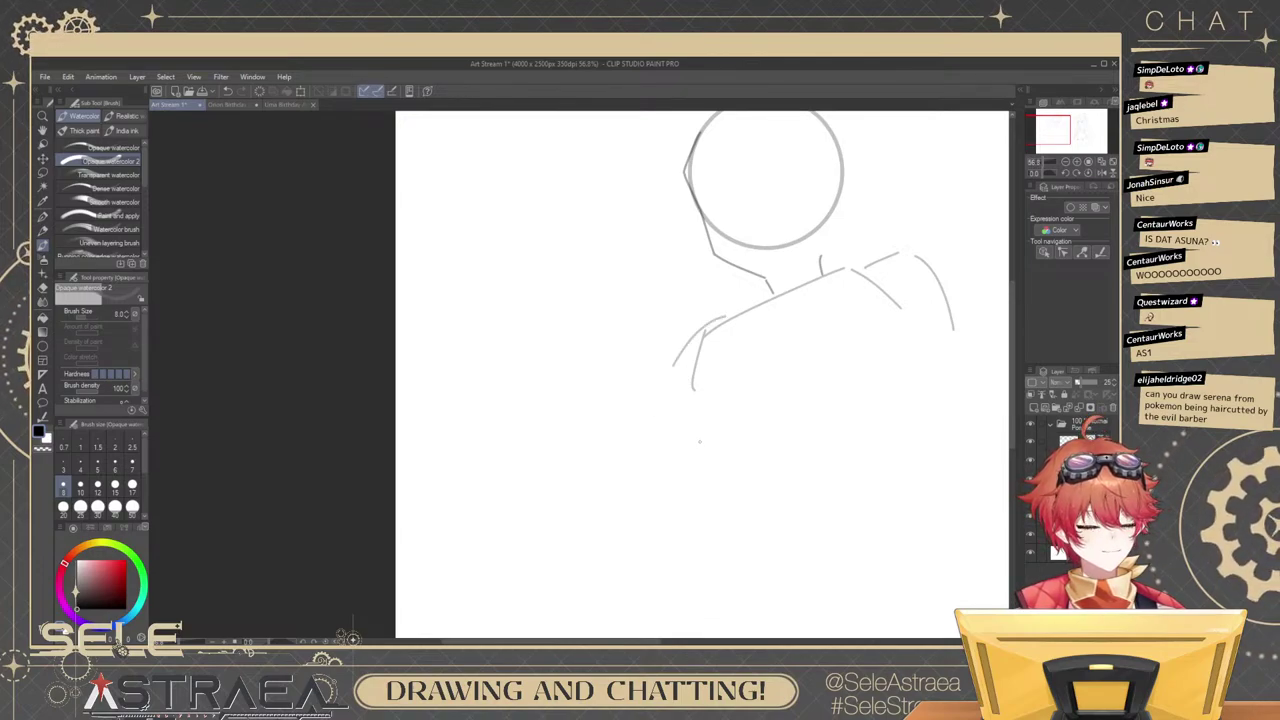
# Redraw the torso's left chest edge and try a side line running down from it.
pyautogui.moveTo(697, 384); pyautogui.dragTo(695, 478)
pyautogui.hotkey('ctrl', 'z')
pyautogui.hotkey('ctrl', 'z')
pyautogui.hotkey('ctrl', 'z')
pyautogui.moveTo(708, 331)
pyautogui.mouseDown()
pyautogui.moveTo(697, 402)
pyautogui.moveTo(704, 391)
pyautogui.moveTo(710, 472)
pyautogui.mouseUp()
pyautogui.hotkey('ctrl', 'z')
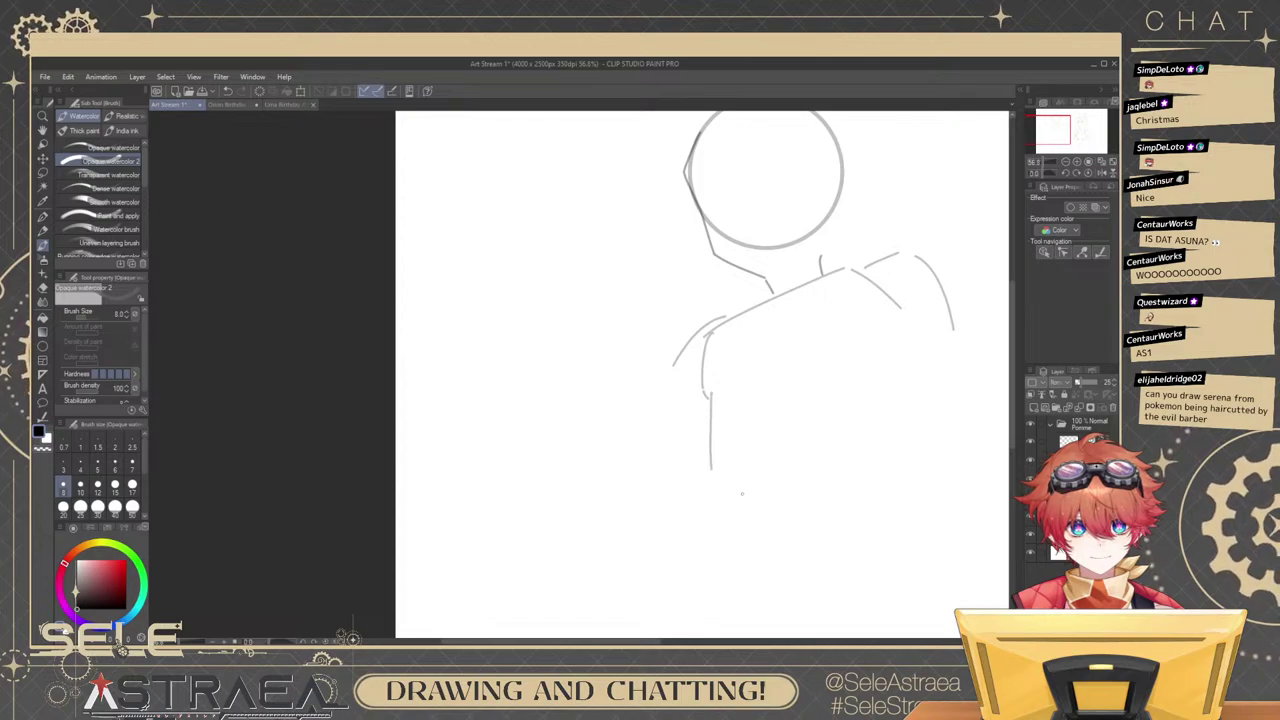
pyautogui.hotkey('ctrl', 'z')
# Sketch the curved line beneath the chest and the torso's right side contour down past the waist.
pyautogui.moveTo(712, 397)
pyautogui.mouseDown()
pyautogui.moveTo(786, 346)
pyautogui.moveTo(944, 360)
pyautogui.moveTo(911, 337)
pyautogui.mouseUp()
pyautogui.moveTo(919, 364)
pyautogui.mouseDown()
pyautogui.moveTo(906, 317)
pyautogui.moveTo(917, 356)
pyautogui.mouseUp()
pyautogui.hotkey('ctrl', 'z')
pyautogui.moveTo(905, 286)
pyautogui.mouseDown()
pyautogui.moveTo(901, 367)
pyautogui.moveTo(871, 453)
pyautogui.mouseUp()
pyautogui.hotkey('ctrl', 'z')
pyautogui.moveTo(903, 366)
pyautogui.mouseDown()
pyautogui.moveTo(884, 412)
pyautogui.moveTo(900, 478)
pyautogui.mouseUp()
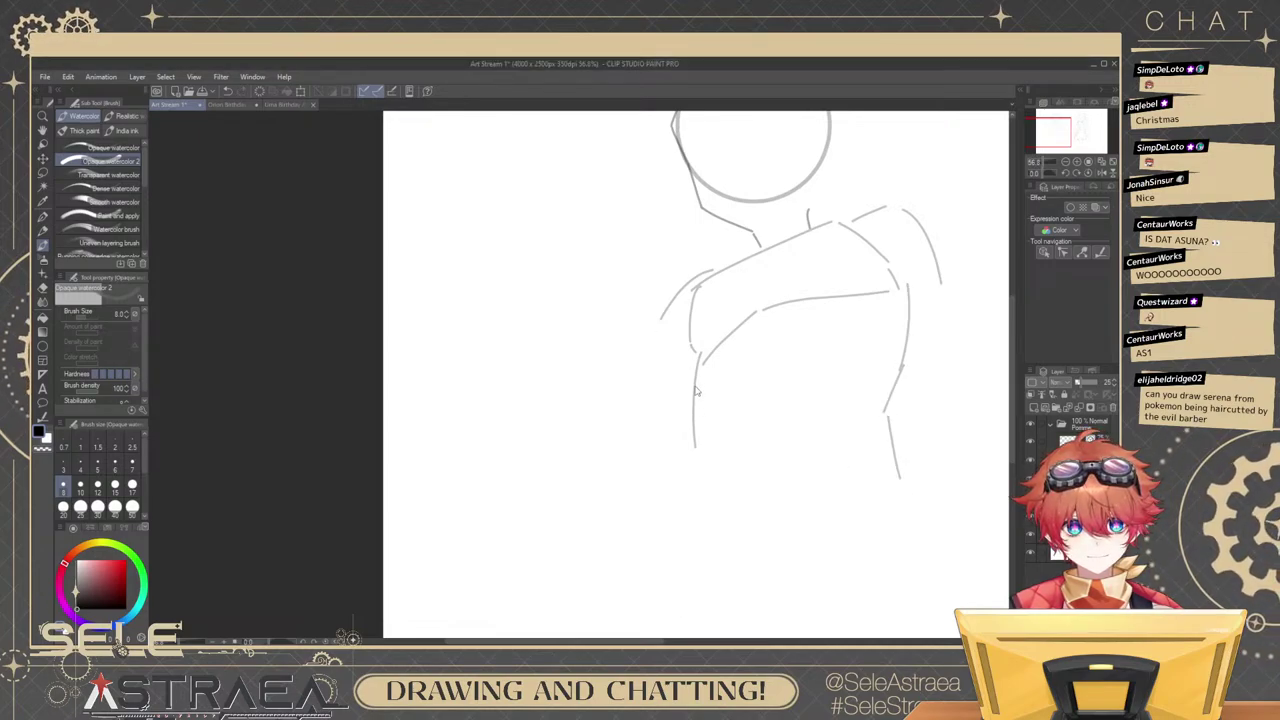
# Redraw the torso's left side line below the chest and extend it with a line slanting down and inward.
pyautogui.hotkey('ctrl', 'z')
pyautogui.moveTo(700, 357)
pyautogui.mouseDown()
pyautogui.moveTo(693, 419)
pyautogui.moveTo(706, 462)
pyautogui.mouseUp()
pyautogui.moveTo(821, 461); pyautogui.dragTo(819, 412)
pyautogui.hotkey('ctrl', 'z')
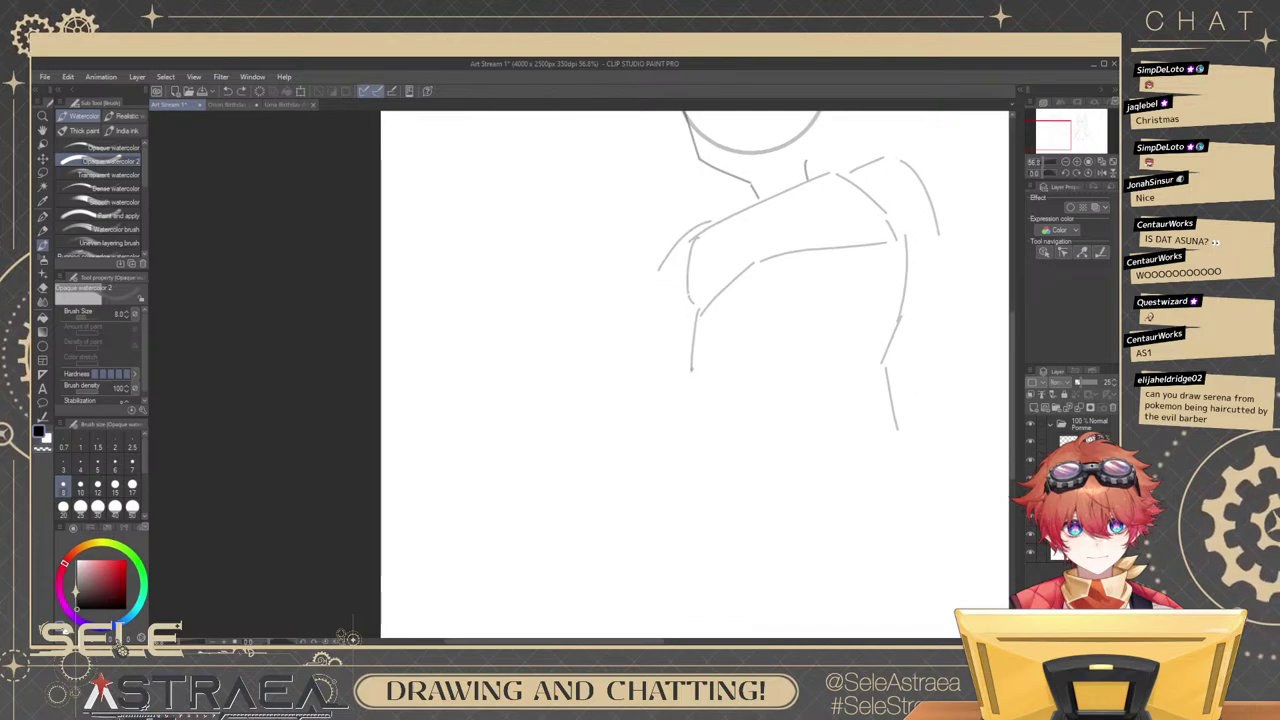
pyautogui.moveTo(693, 368); pyautogui.dragTo(702, 435)
pyautogui.hotkey('ctrl', 'z')
pyautogui.moveTo(693, 370)
pyautogui.mouseDown()
pyautogui.moveTo(712, 432)
pyautogui.moveTo(712, 532)
pyautogui.mouseUp()
pyautogui.hotkey('ctrl', 'z')
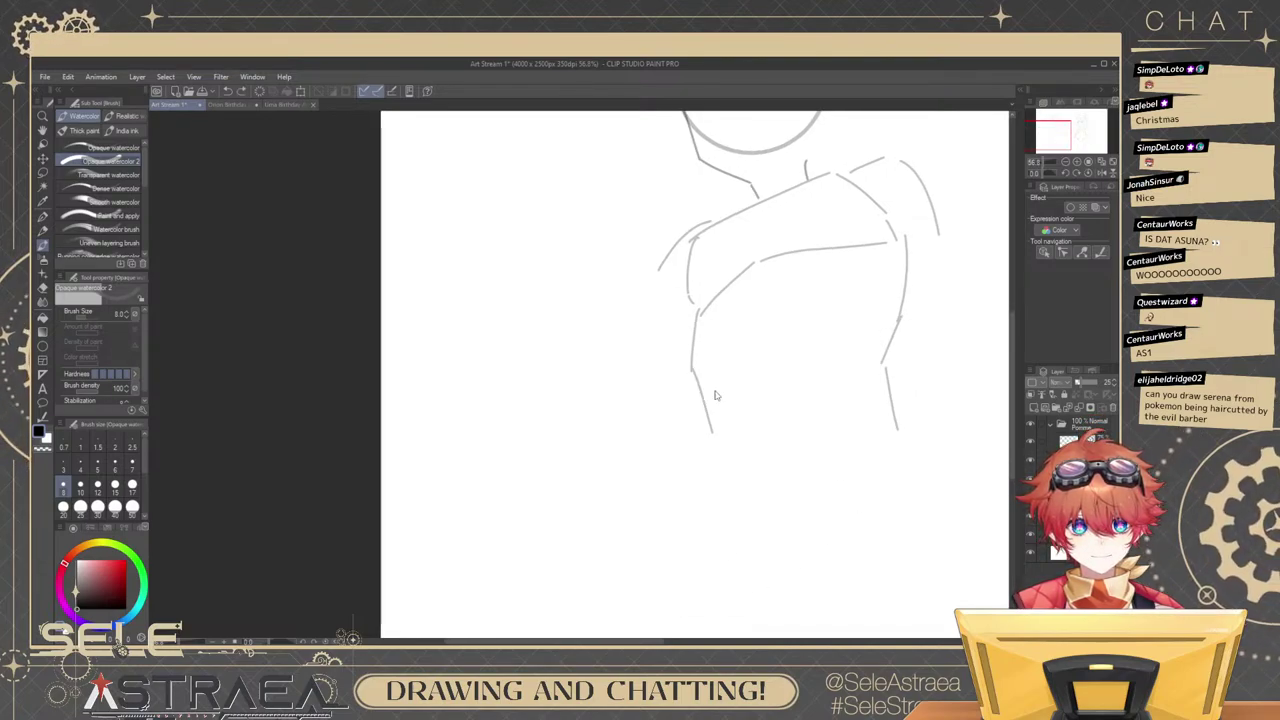
# Redraw the torso's left side line below the waist and extend it down along the hip.
pyautogui.hotkey('ctrl', 'z')
pyautogui.moveTo(692, 372); pyautogui.dragTo(719, 545)
pyautogui.hotkey('ctrl', 'z')
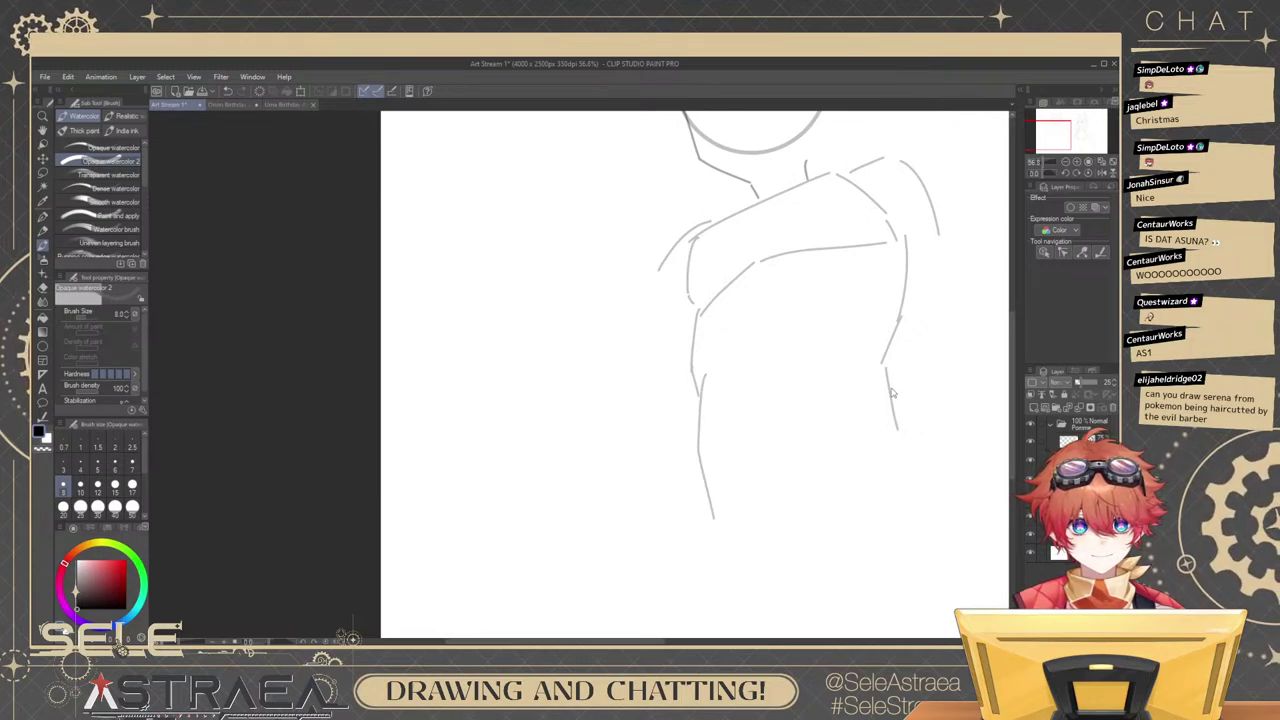
# Retry the short line below the torso's right waist, and delete it together with the waist segment above it.
pyautogui.hotkey('ctrl', 'z')
pyautogui.moveTo(883, 363); pyautogui.dragTo(897, 430)
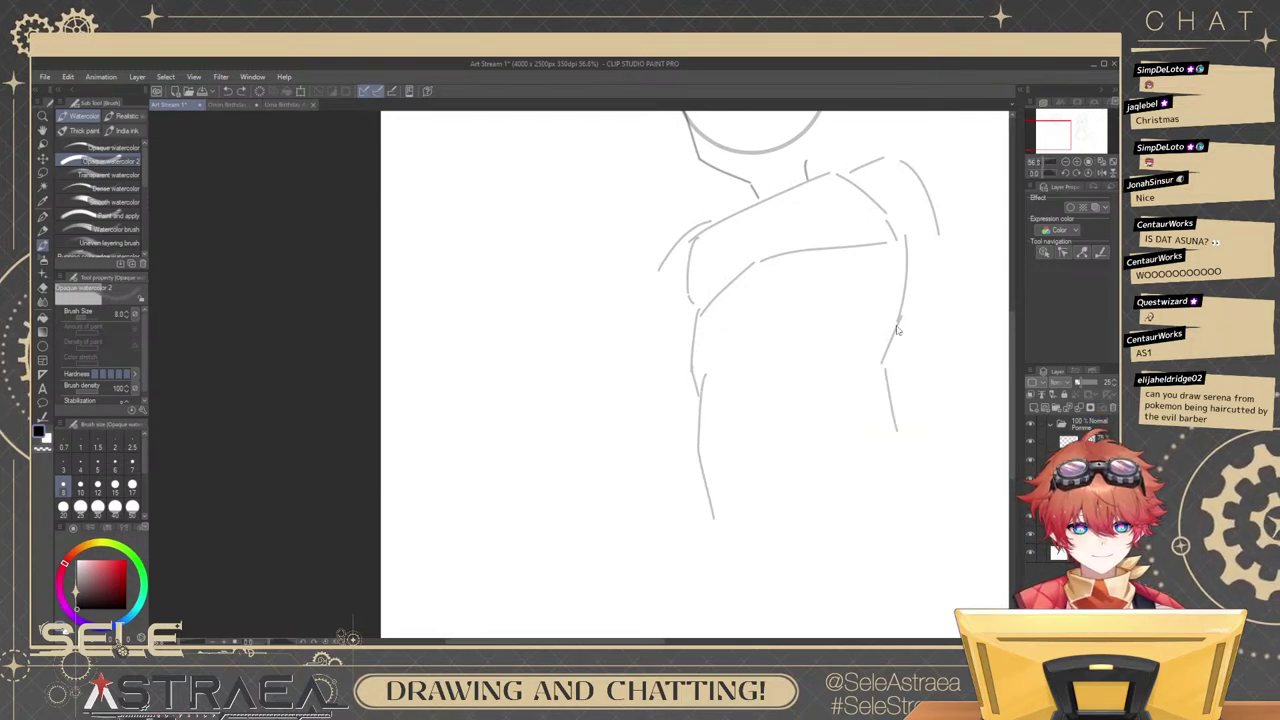
pyautogui.keyDown('ctrl'); pyautogui.click(887, 373); pyautogui.keyUp('ctrl')
pyautogui.press('Delete')
pyautogui.keyDown('ctrl'); pyautogui.click(893, 336); pyautogui.keyUp('ctrl')
pyautogui.press('Delete')
# Redraw the torso's right contour inward through the waist and add a line slanting outward for the hip.
pyautogui.moveTo(898, 320)
pyautogui.mouseDown()
pyautogui.moveTo(881, 360)
pyautogui.moveTo(886, 451)
pyautogui.mouseUp()
pyautogui.hotkey('ctrl', 'z')
pyautogui.moveTo(881, 361); pyautogui.dragTo(882, 455)
pyautogui.hotkey('ctrl', 'z')
pyautogui.moveTo(881, 358)
pyautogui.mouseDown()
pyautogui.moveTo(876, 420)
pyautogui.moveTo(904, 480)
pyautogui.mouseUp()
pyautogui.hotkey('ctrl', 'z')
pyautogui.moveTo(878, 416); pyautogui.dragTo(910, 481)
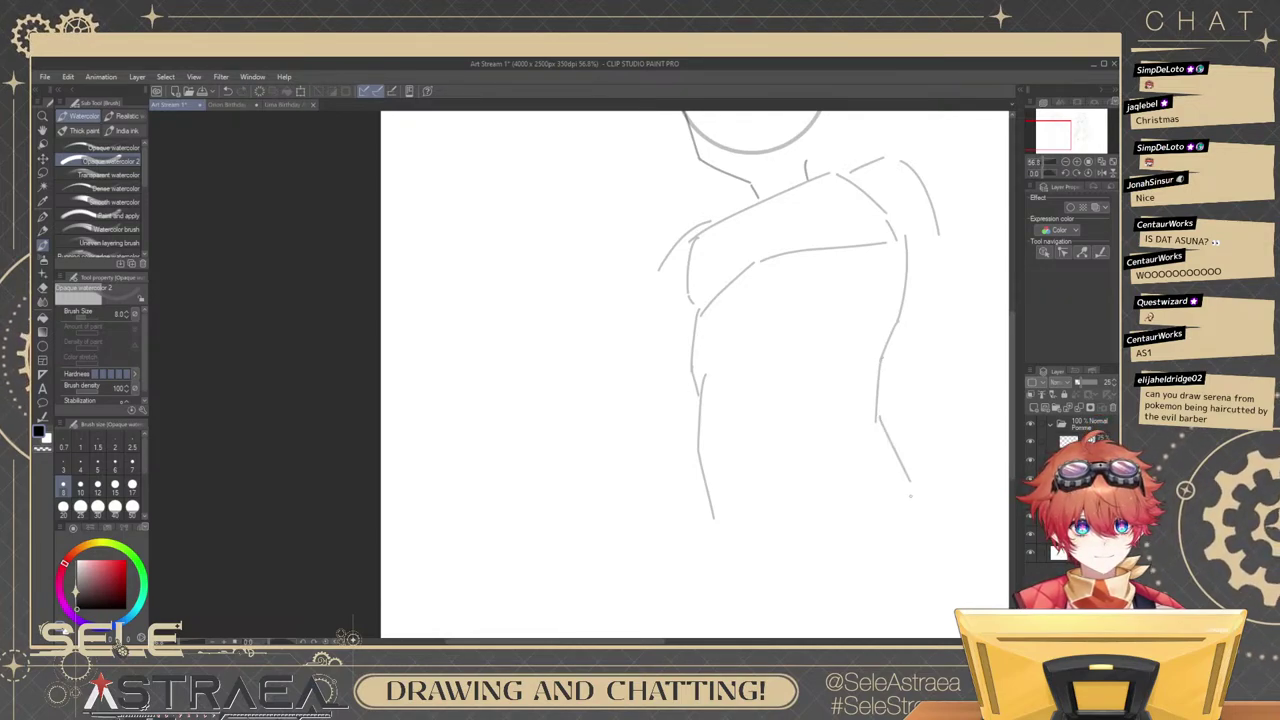
# Delete the left hip line and both right contour lines below the waist.
pyautogui.moveTo(821, 367); pyautogui.dragTo(840, 426)
pyautogui.moveTo(908, 378); pyautogui.dragTo(908, 313)
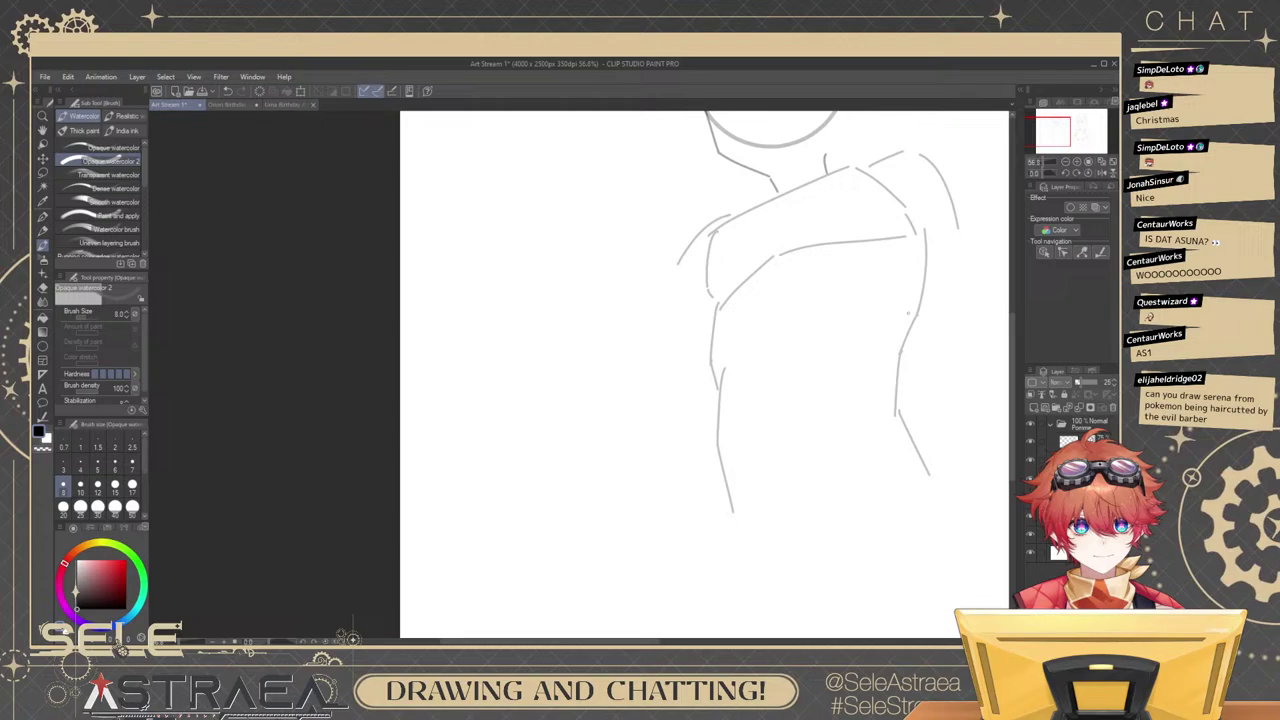
pyautogui.keyDown('ctrl'); pyautogui.click(721, 418); pyautogui.keyUp('ctrl')
pyautogui.press('Delete')
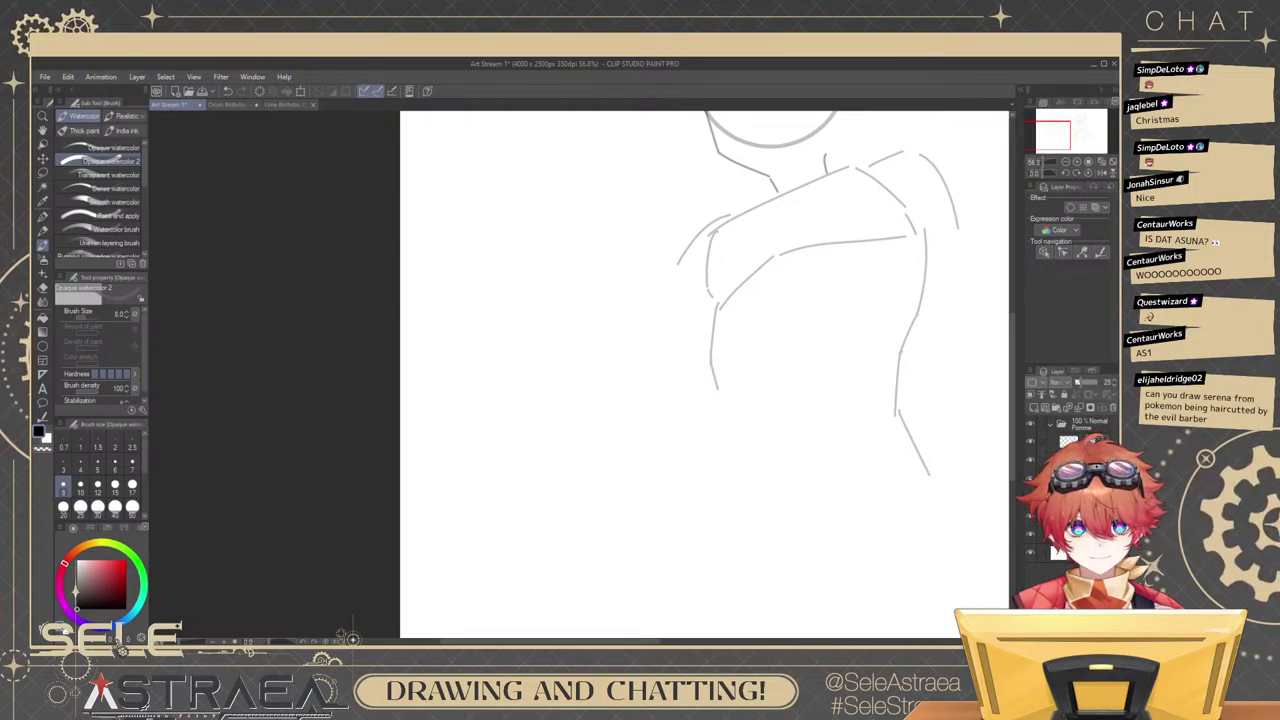
pyautogui.moveTo(916, 385); pyautogui.dragTo(886, 363)
pyautogui.keyDown('ctrl'); pyautogui.click(870, 358); pyautogui.keyUp('ctrl')
pyautogui.press('Delete')
pyautogui.keyDown('ctrl'); pyautogui.click(878, 402); pyautogui.keyUp('ctrl')
pyautogui.press('Delete')
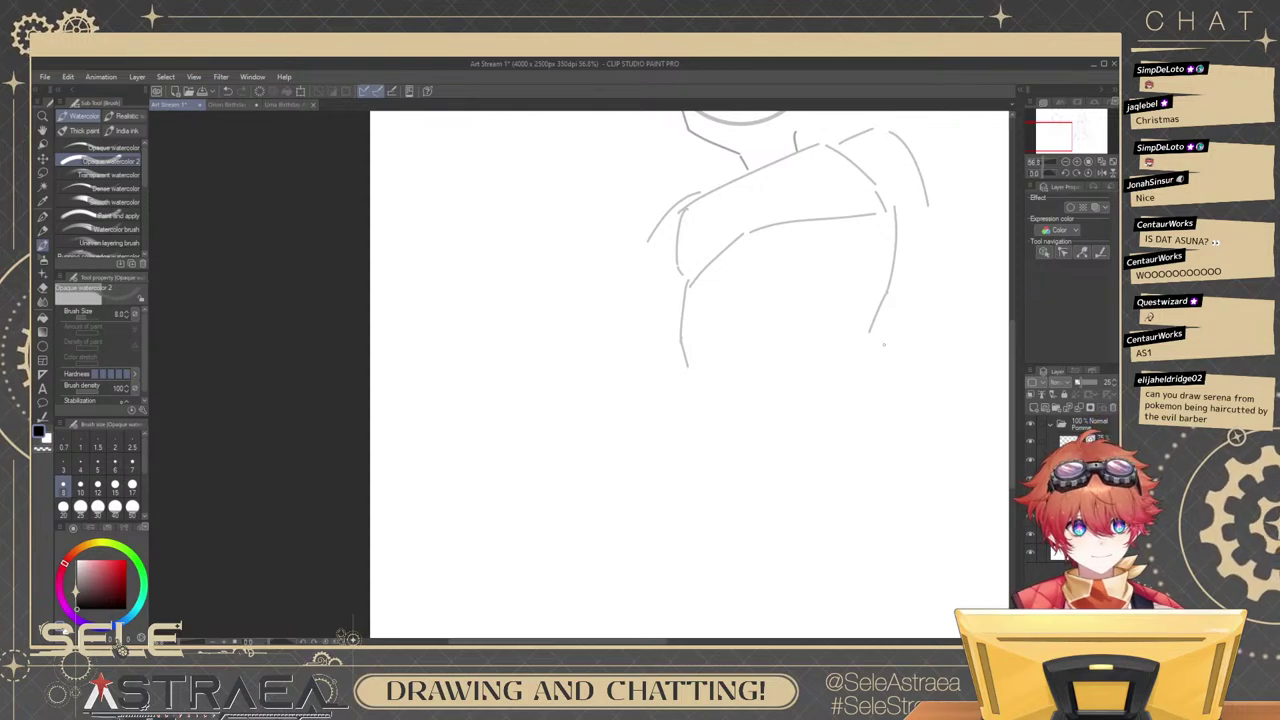
# Redraw a short stroke continuing the torso's right contour down from the waist.
pyautogui.hotkey('ctrl', 'z')
pyautogui.moveTo(872, 333); pyautogui.dragTo(870, 348)
pyautogui.hotkey('ctrl', 'z')
pyautogui.hotkey('ctrl', 'z')
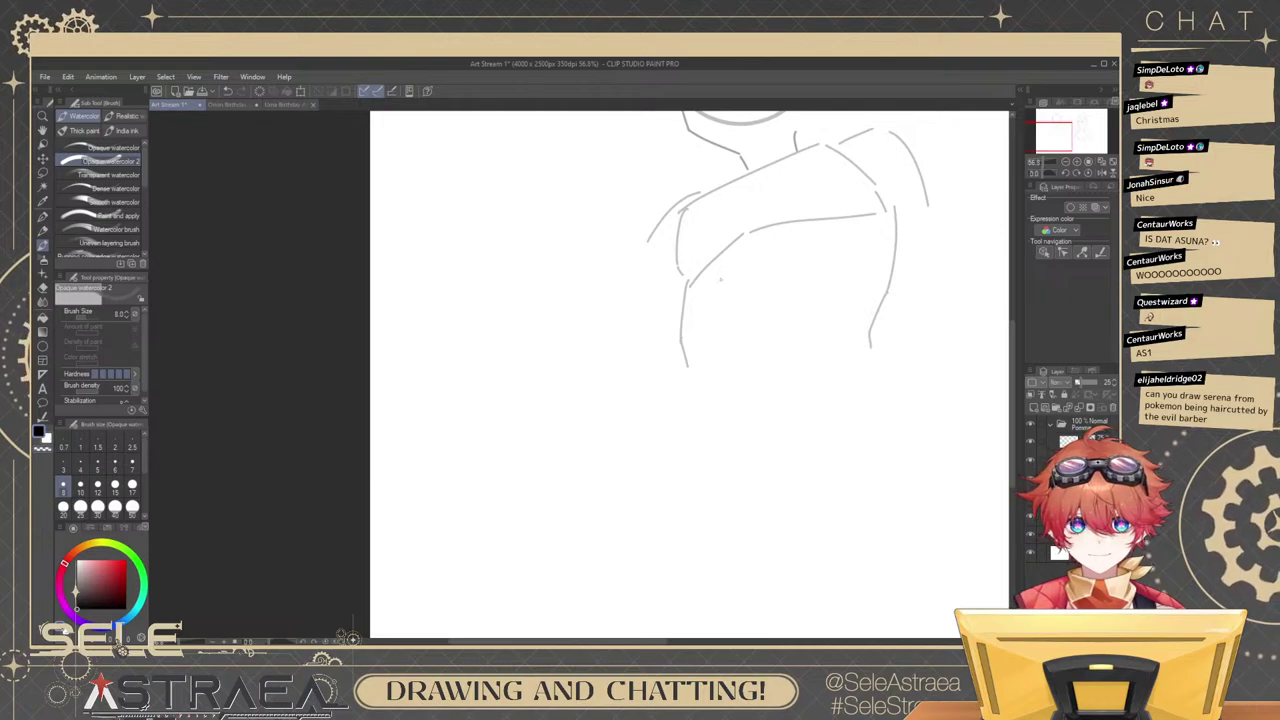
pyautogui.moveTo(888, 241); pyautogui.dragTo(741, 408)
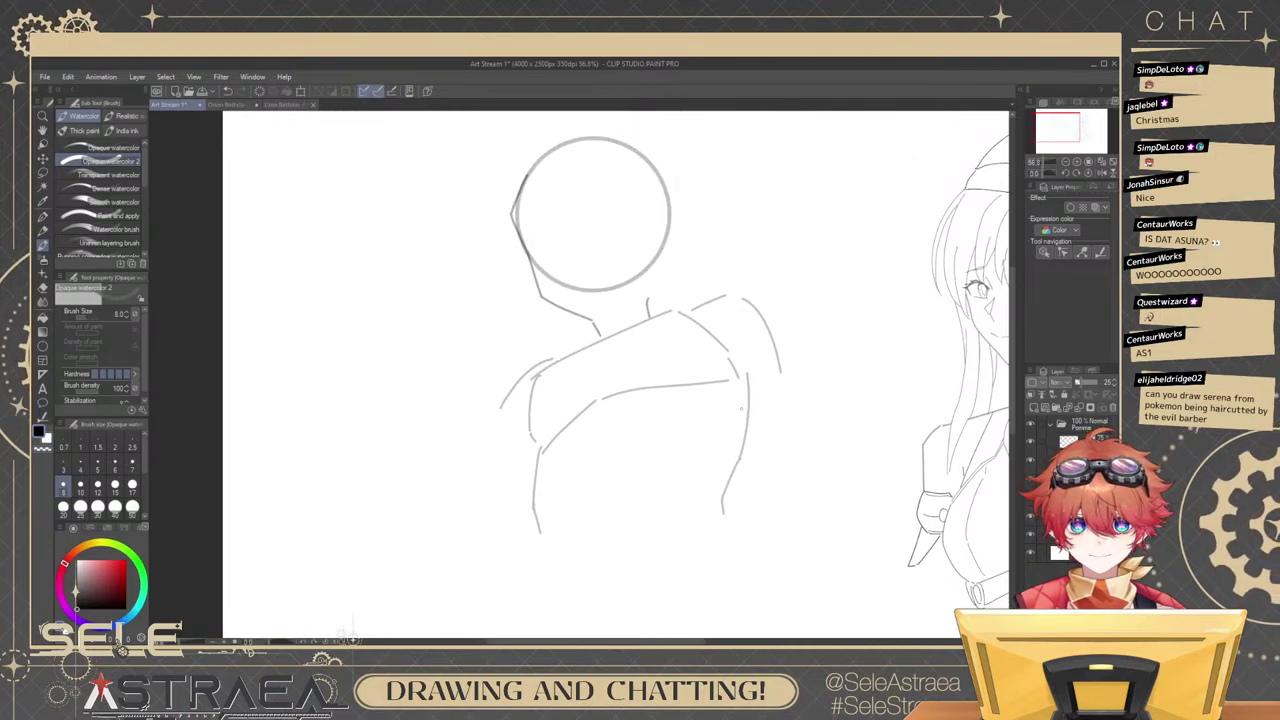
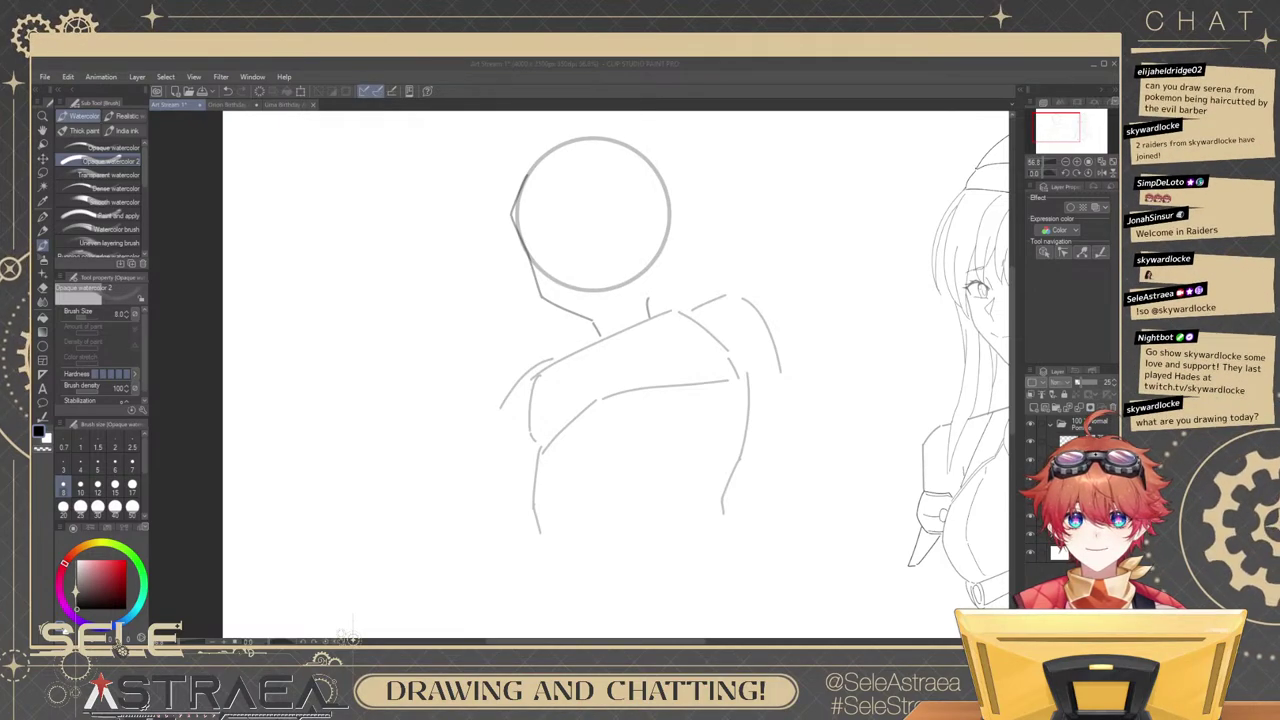
# Examine the rough torso sketch and compare it with the line art of the Santa-hat character beside it.
pyautogui.click(660, 256)
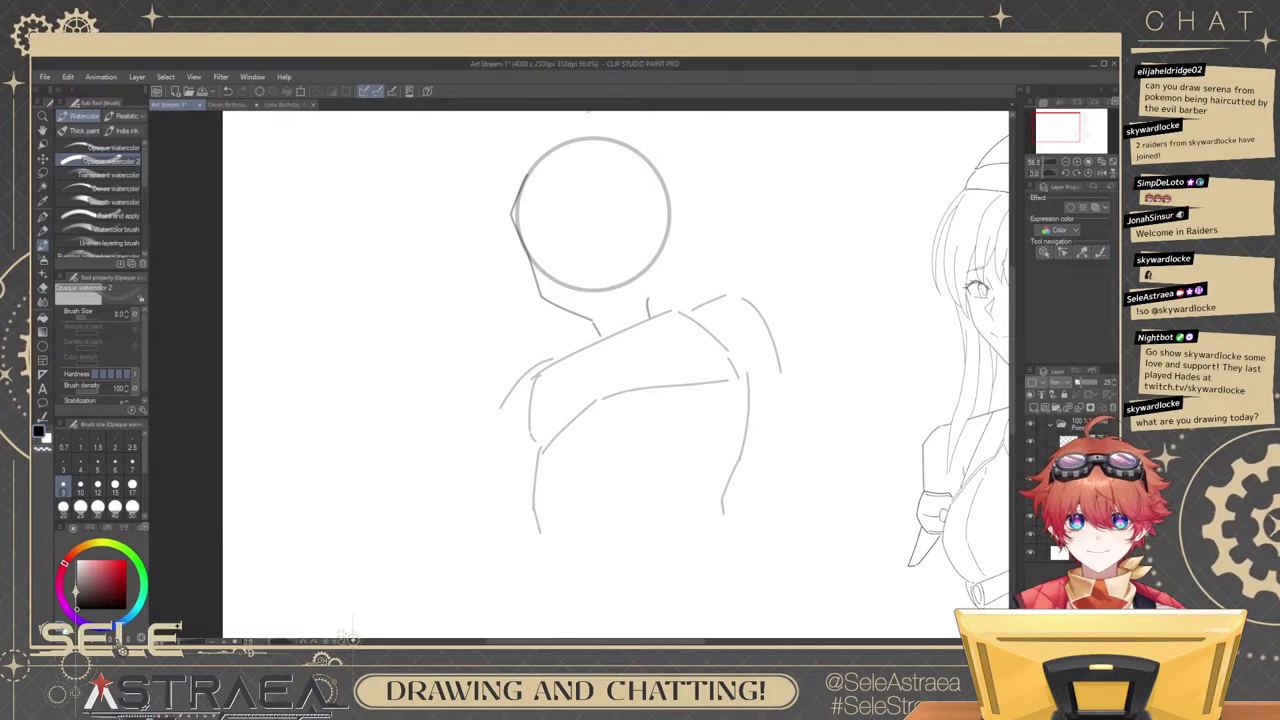
pyautogui.moveTo(755, 340); pyautogui.dragTo(486, 294)
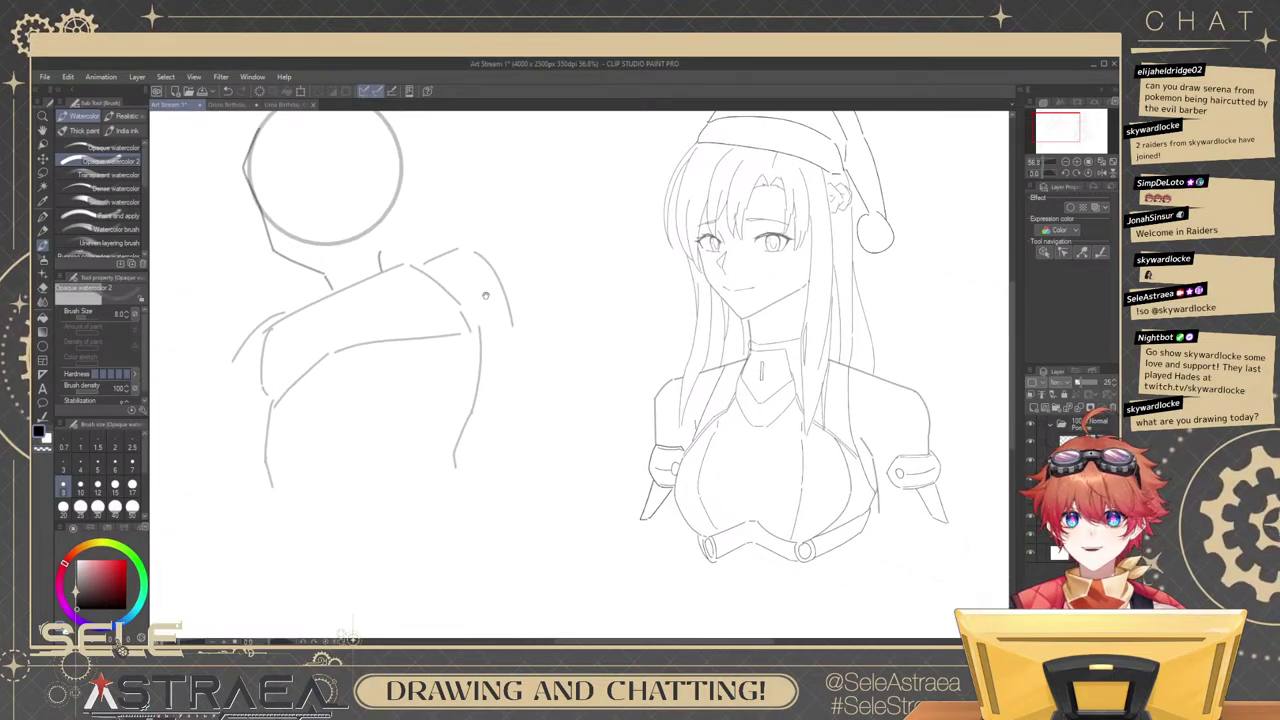
pyautogui.scroll(-3, 521, 307)
pyautogui.moveTo(693, 323); pyautogui.dragTo(546, 375)
pyautogui.scroll(2, 617, 331)
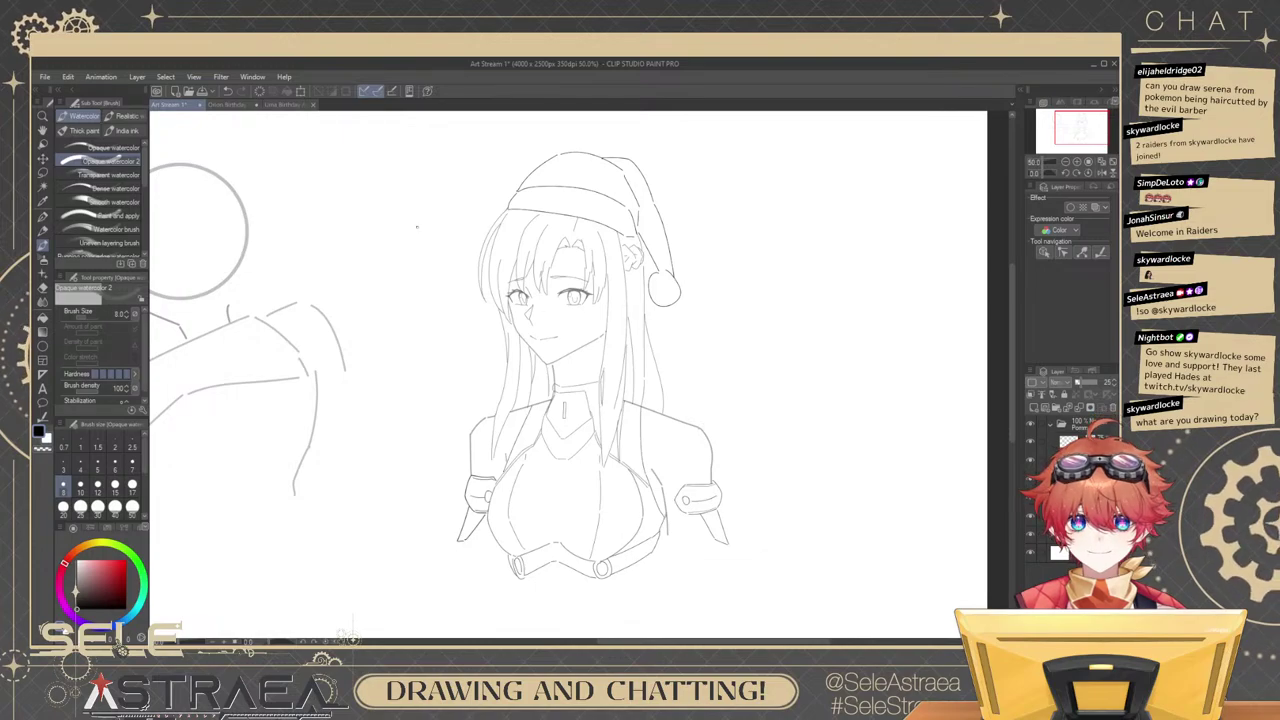
pyautogui.moveTo(331, 292); pyautogui.dragTo(620, 206)
pyautogui.moveTo(528, 215); pyautogui.dragTo(509, 264)
pyautogui.scroll(2, 604, 244)
pyautogui.scroll(-2, 510, 265)
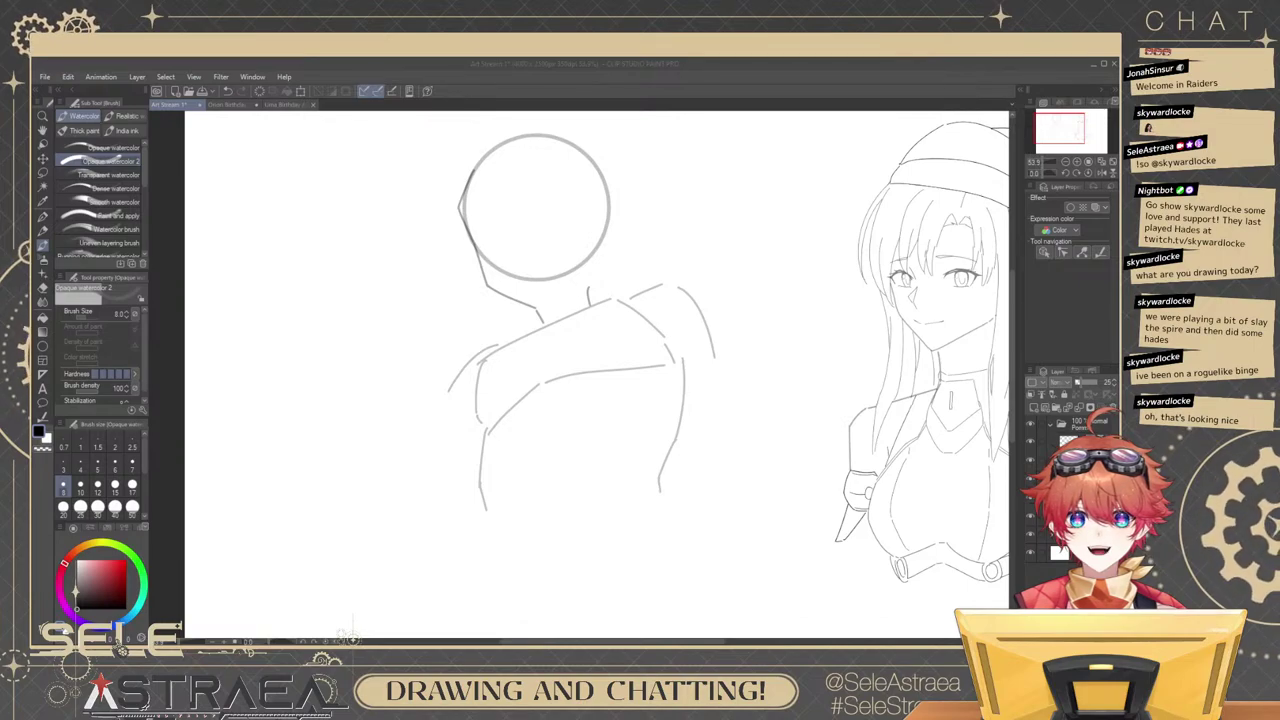
pyautogui.click(788, 222)
pyautogui.moveTo(788, 222); pyautogui.dragTo(673, 195)
pyautogui.moveTo(717, 244)
pyautogui.mouseDown()
pyautogui.moveTo(711, 286)
pyautogui.moveTo(794, 260)
pyautogui.mouseUp()
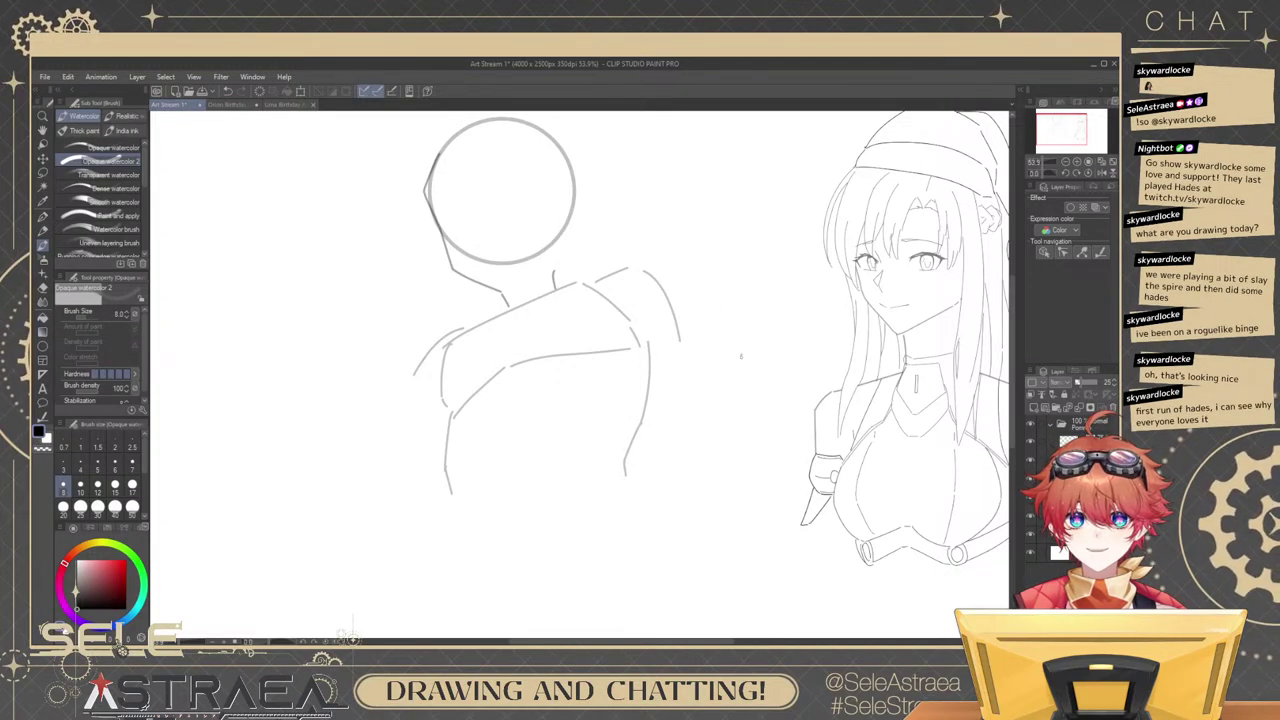
pyautogui.moveTo(741, 356)
pyautogui.mouseDown()
pyautogui.moveTo(772, 377)
pyautogui.moveTo(769, 394)
pyautogui.moveTo(771, 360)
pyautogui.moveTo(794, 411)
pyautogui.mouseUp()
pyautogui.hotkey('ctrl', 'z')
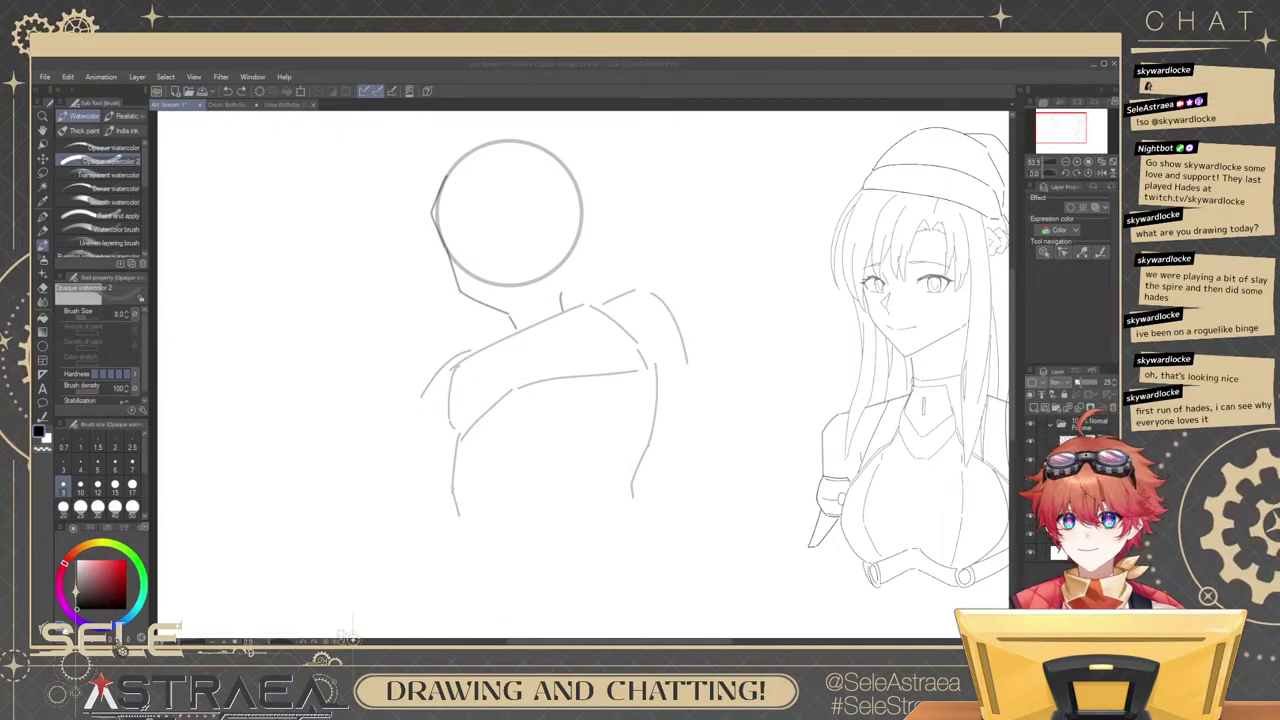
pyautogui.moveTo(654, 359); pyautogui.dragTo(682, 398)
pyautogui.hotkey('ctrl', 'z')
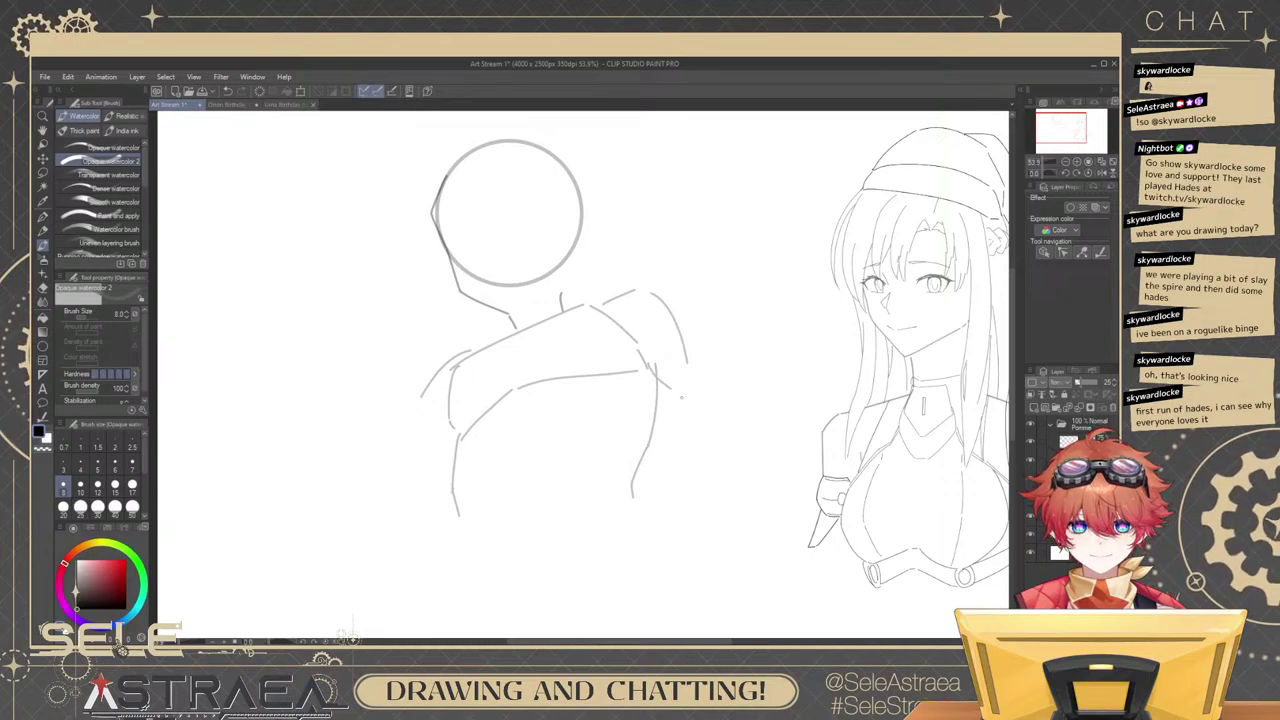
pyautogui.moveTo(684, 341); pyautogui.dragTo(716, 388)
pyautogui.hotkey('ctrl', 'z')
pyautogui.hotkey('ctrl', 'z')
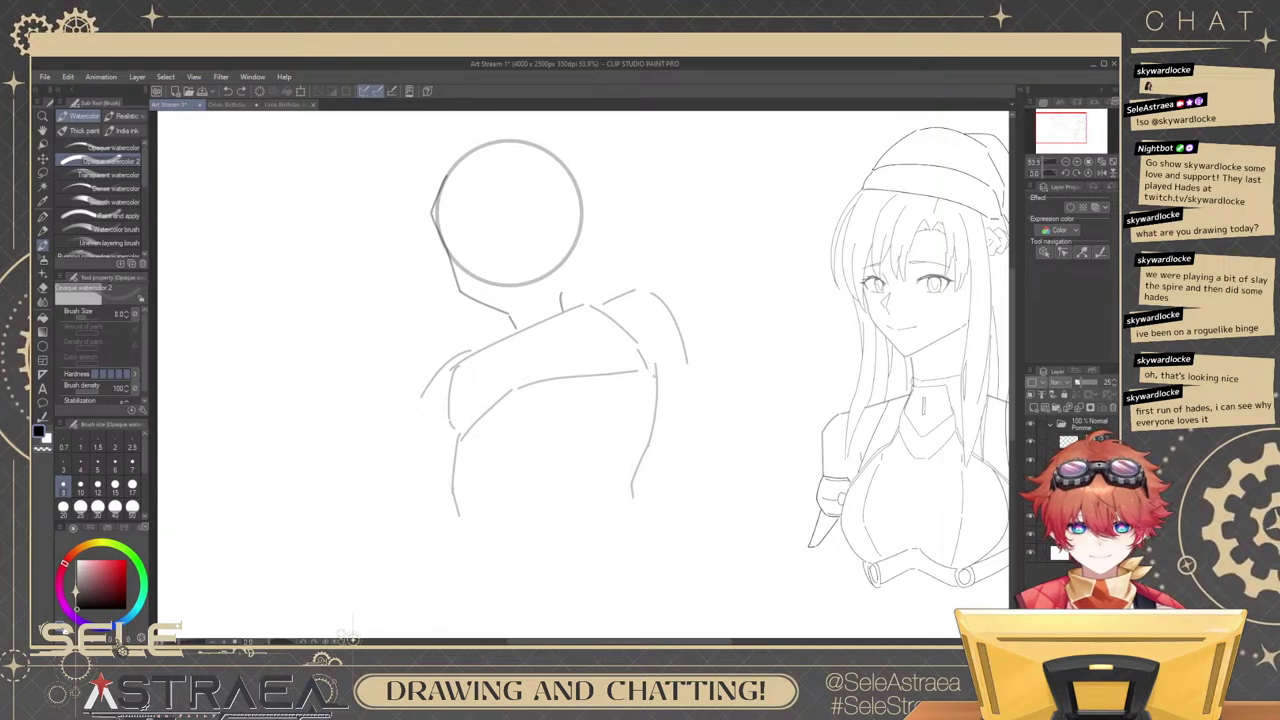
pyautogui.moveTo(657, 338); pyautogui.dragTo(654, 375)
pyautogui.hotkey('ctrl', 'z')
pyautogui.moveTo(656, 321); pyautogui.dragTo(647, 361)
pyautogui.moveTo(661, 319); pyautogui.dragTo(704, 347)
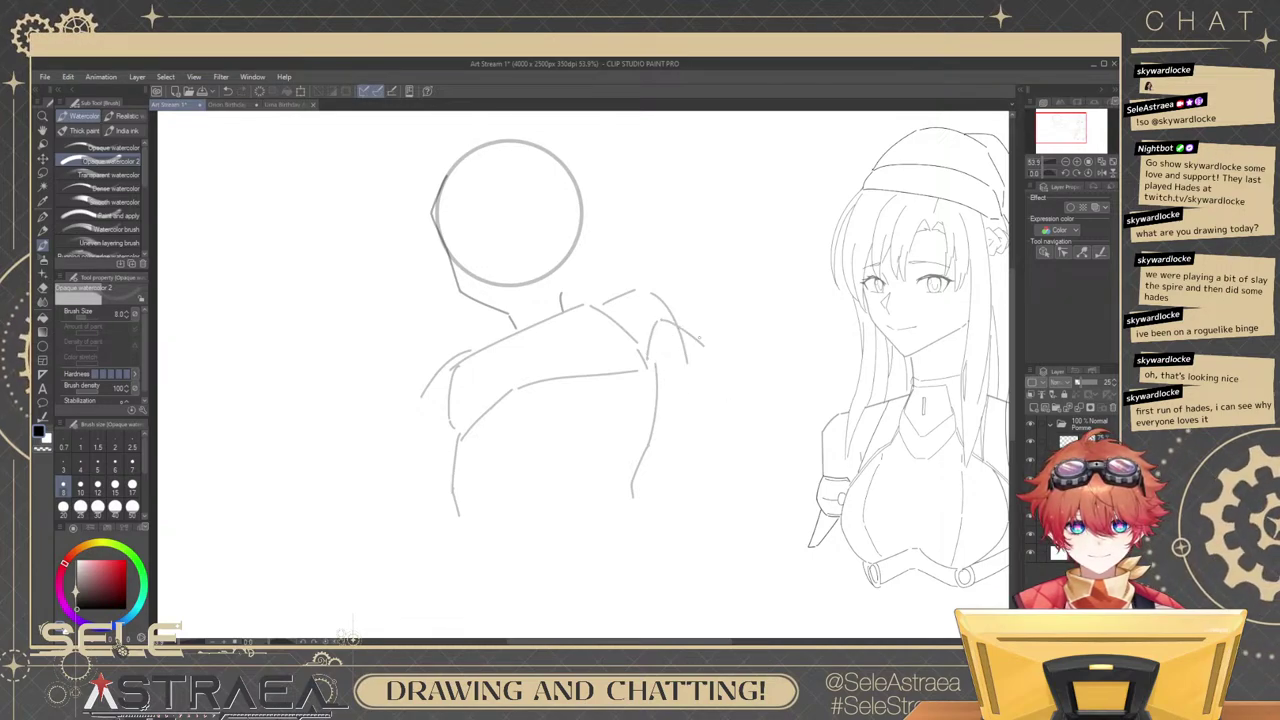
pyautogui.hotkey('ctrl', 'z')
pyautogui.hotkey('ctrl', 'z')
# Sketch the shoulder curve and both edges of the upper arm on the torso's right side, angled outward and down.
pyautogui.moveTo(639, 290); pyautogui.dragTo(759, 372)
pyautogui.moveTo(654, 364); pyautogui.dragTo(709, 389)
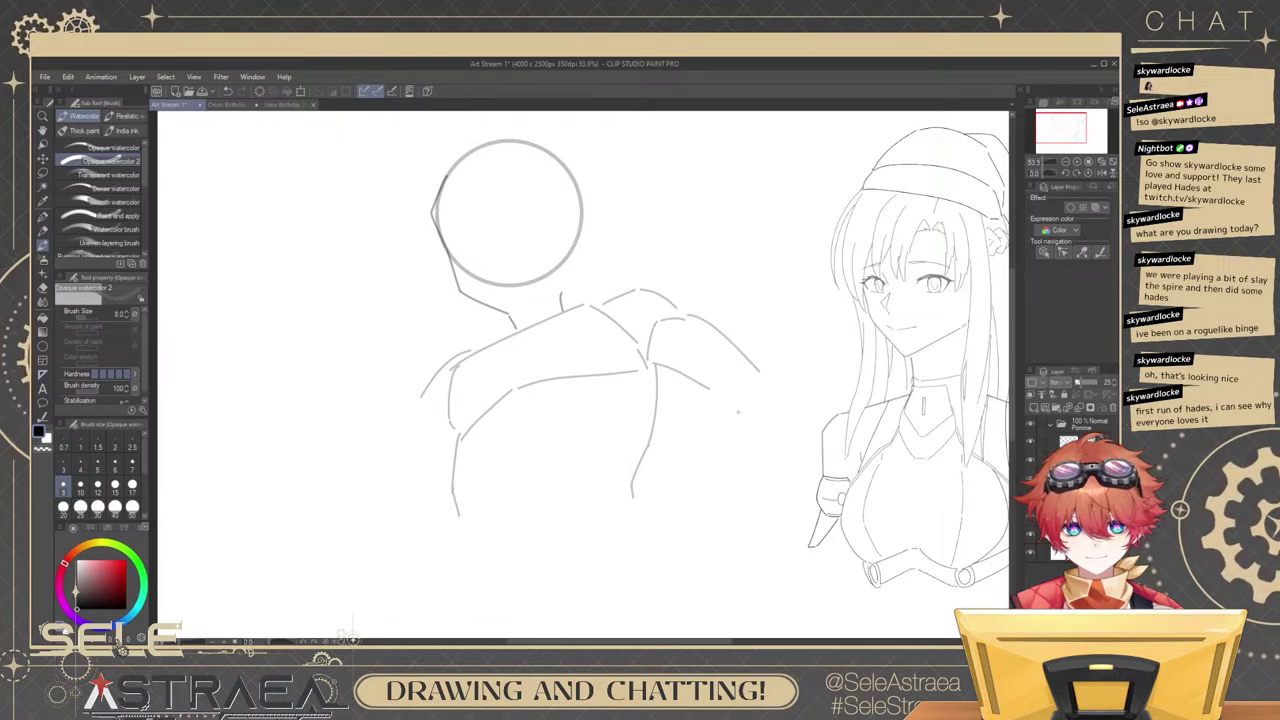
pyautogui.hotkey('ctrl', 'z')
pyautogui.hotkey('ctrl', 'z')
pyautogui.moveTo(686, 321); pyautogui.dragTo(745, 373)
pyautogui.moveTo(656, 362)
pyautogui.mouseDown()
pyautogui.moveTo(716, 398)
pyautogui.moveTo(776, 375)
pyautogui.moveTo(686, 456)
pyautogui.mouseUp()
pyautogui.moveTo(780, 318)
pyautogui.mouseDown()
pyautogui.moveTo(804, 340)
pyautogui.moveTo(746, 446)
pyautogui.mouseUp()
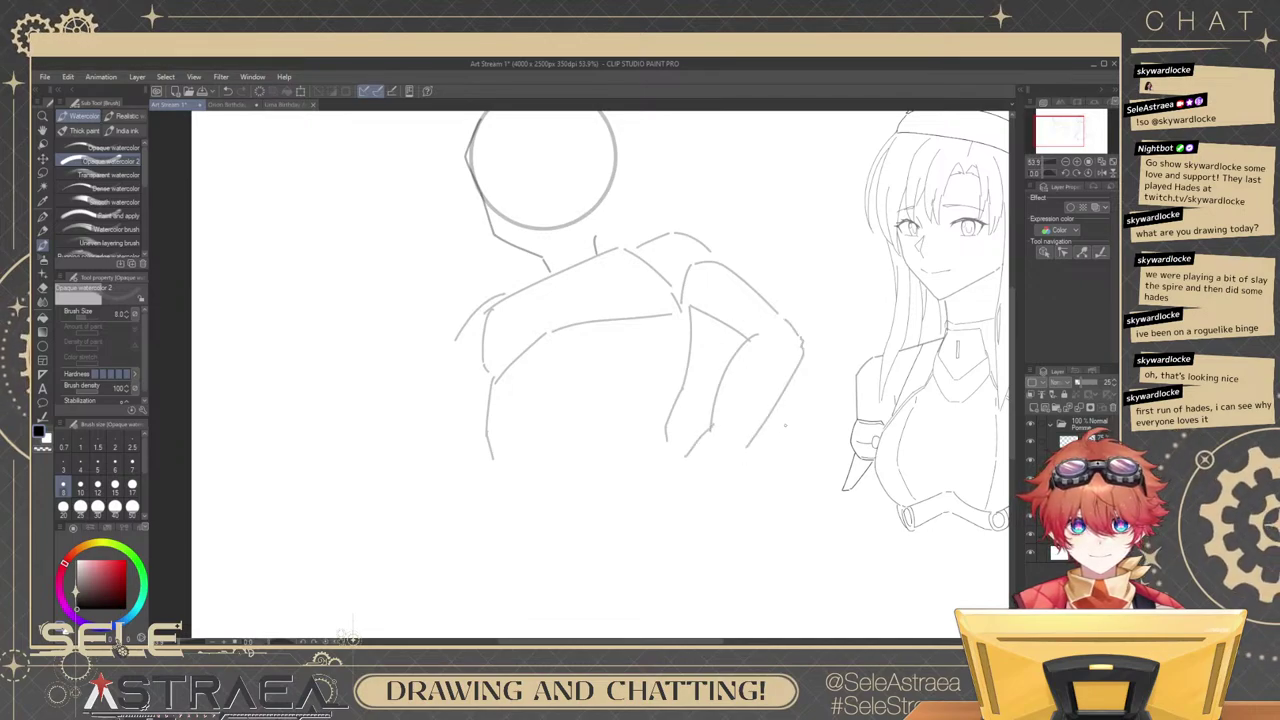
pyautogui.hotkey('ctrl', 'z')
pyautogui.hotkey('ctrl', 'z')
pyautogui.hotkey('ctrl', 'z')
pyautogui.hotkey('ctrl', 'z')
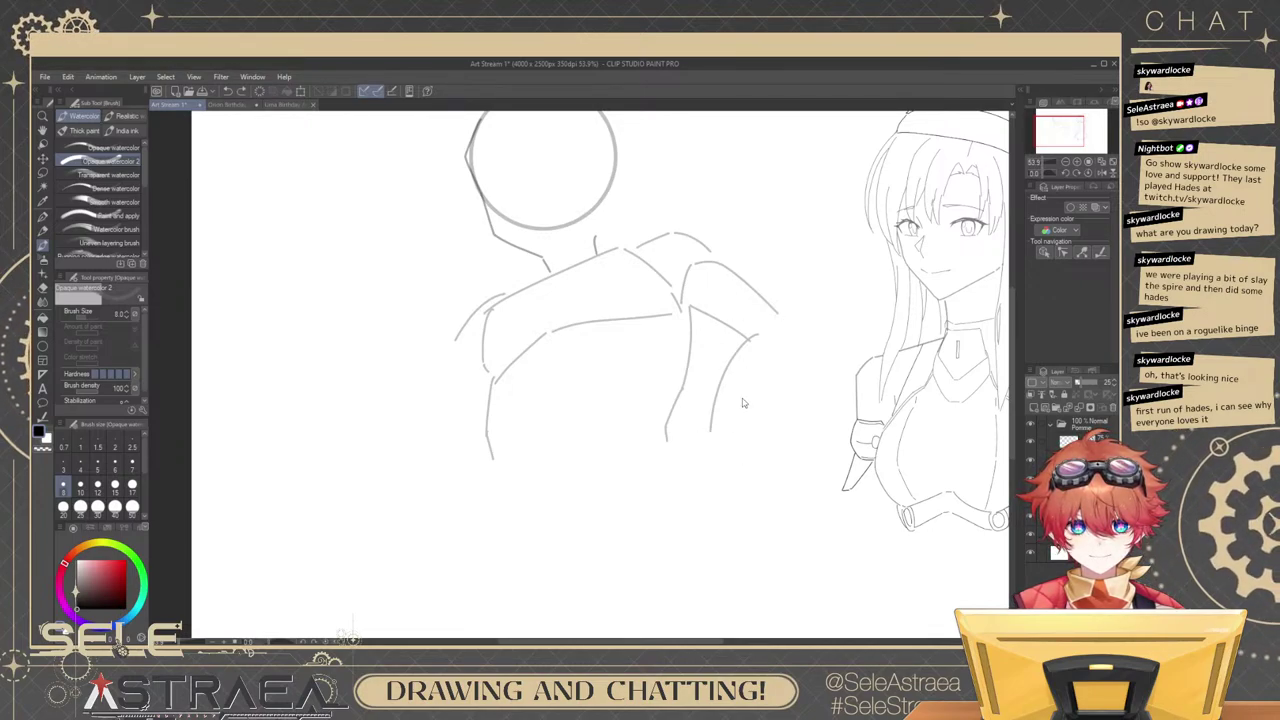
# Sketch the shoulder and the outer edge of the upper arm along the torso's left side.
pyautogui.moveTo(583, 444)
pyautogui.mouseDown()
pyautogui.moveTo(735, 443)
pyautogui.moveTo(741, 412)
pyautogui.moveTo(759, 472)
pyautogui.mouseUp()
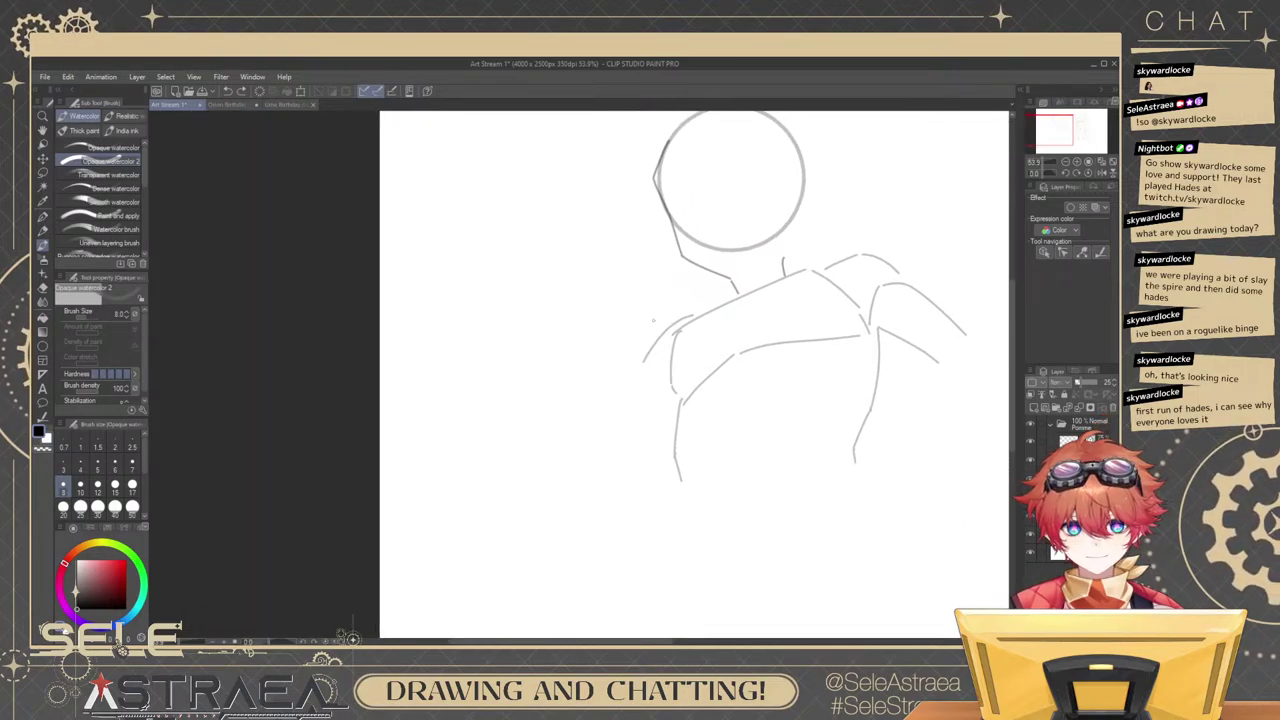
pyautogui.moveTo(643, 364)
pyautogui.mouseDown()
pyautogui.moveTo(640, 407)
pyautogui.moveTo(678, 469)
pyautogui.moveTo(645, 416)
pyautogui.moveTo(645, 468)
pyautogui.moveTo(664, 364)
pyautogui.mouseUp()
pyautogui.hotkey('ctrl', 'z')
pyautogui.hotkey('ctrl', 'z')
pyautogui.hotkey('ctrl', 'z')
pyautogui.hotkey('ctrl', 'z')
pyautogui.hotkey('ctrl', 'z')
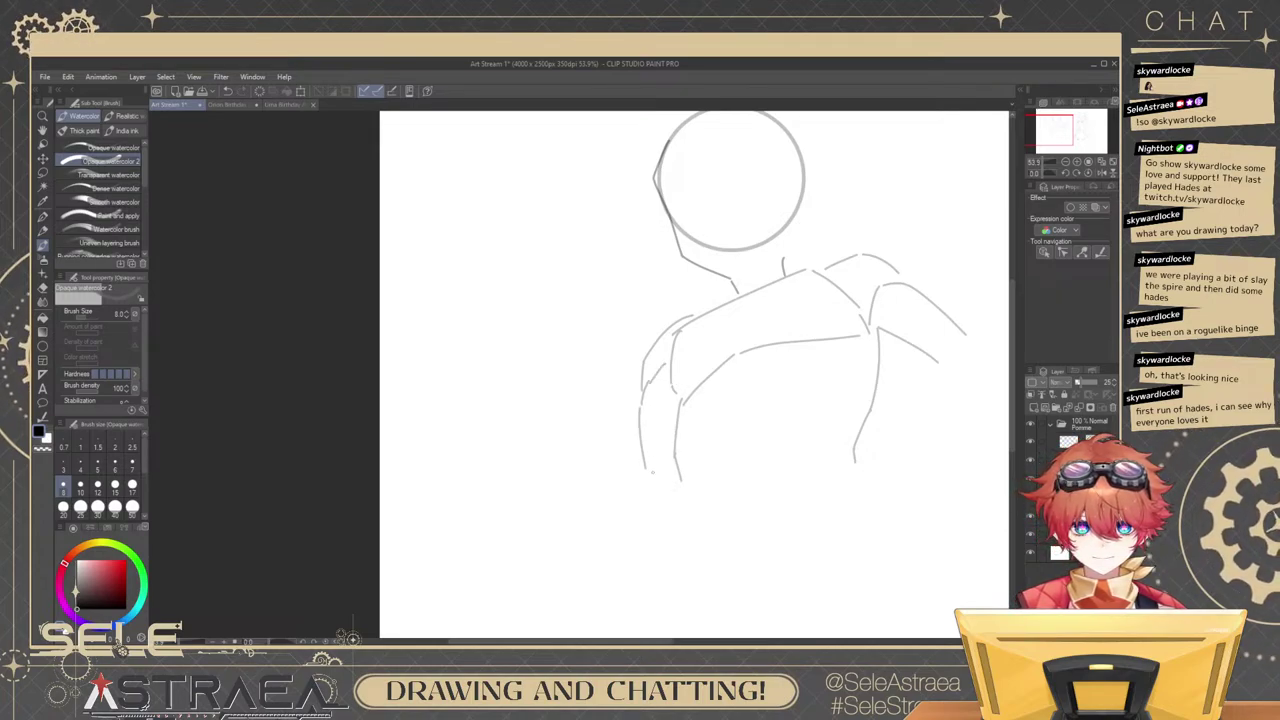
# Add the elbow curve to the arm on the torso's left side and extend the forearm's outer line downward.
pyautogui.moveTo(672, 461); pyautogui.dragTo(641, 495)
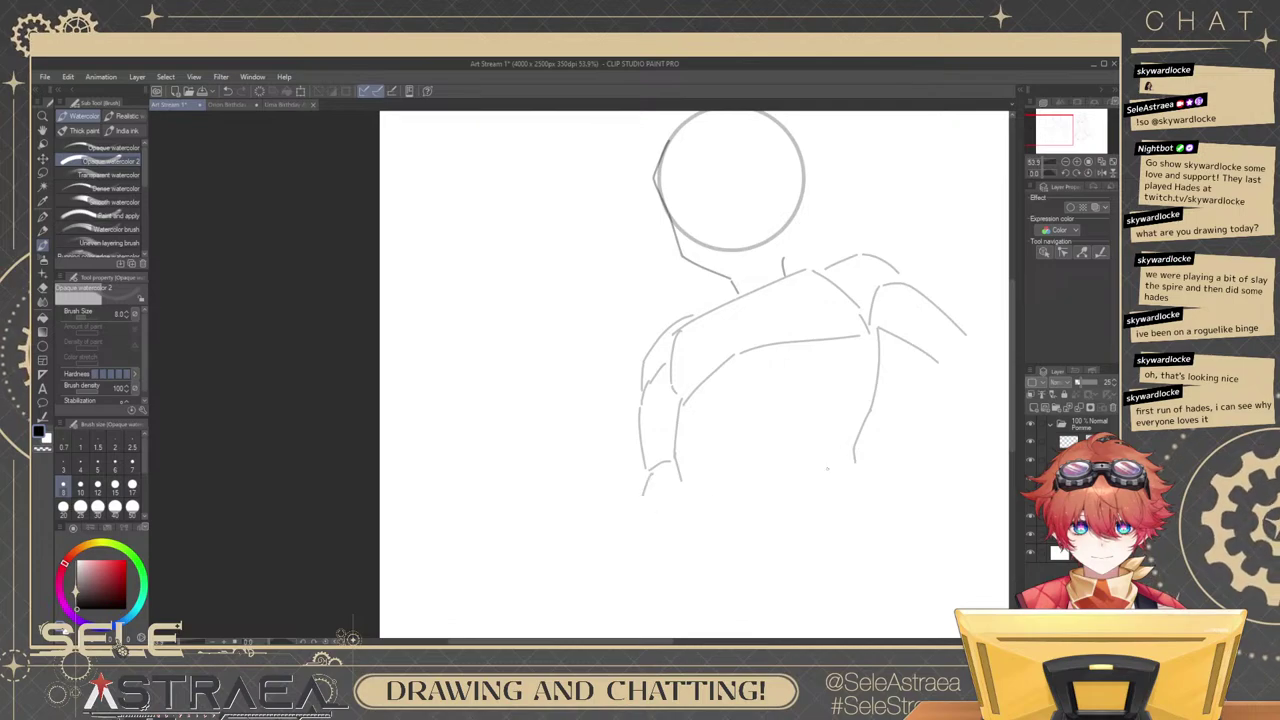
pyautogui.moveTo(882, 446)
pyautogui.mouseDown()
pyautogui.moveTo(870, 398)
pyautogui.moveTo(886, 376)
pyautogui.mouseUp()
pyautogui.moveTo(652, 400); pyautogui.dragTo(622, 481)
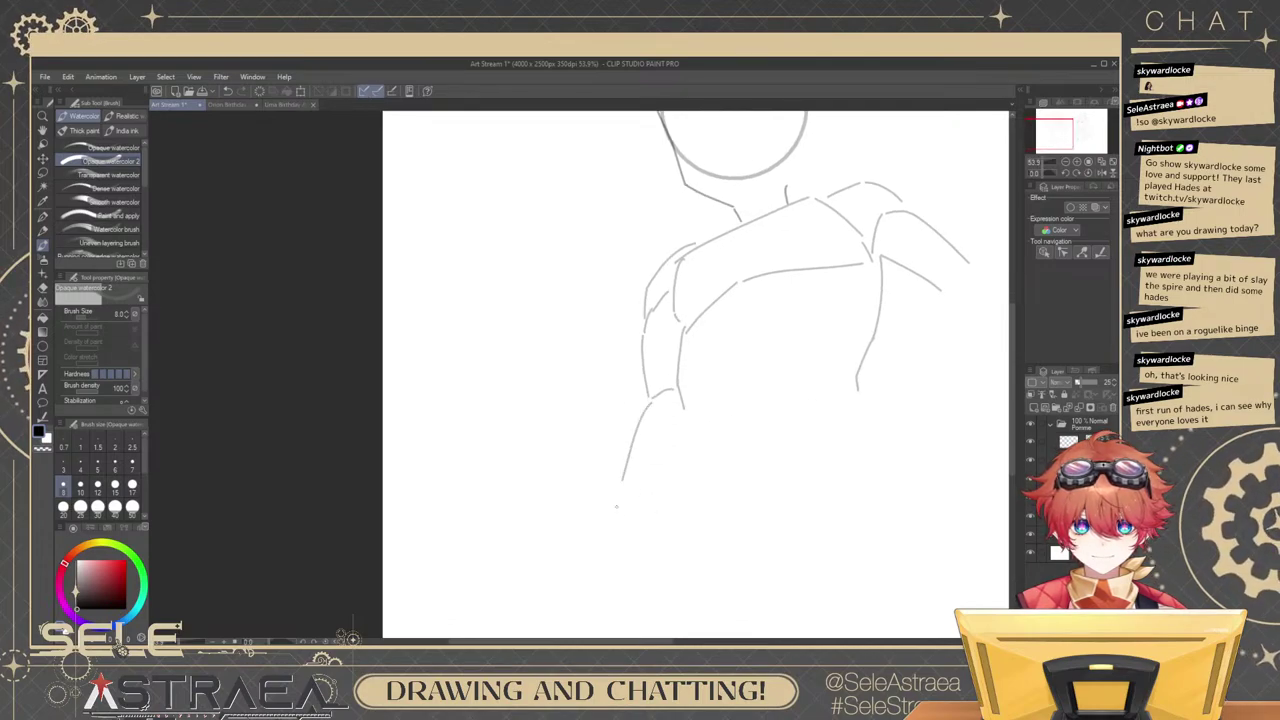
pyautogui.moveTo(890, 349); pyautogui.dragTo(823, 364)
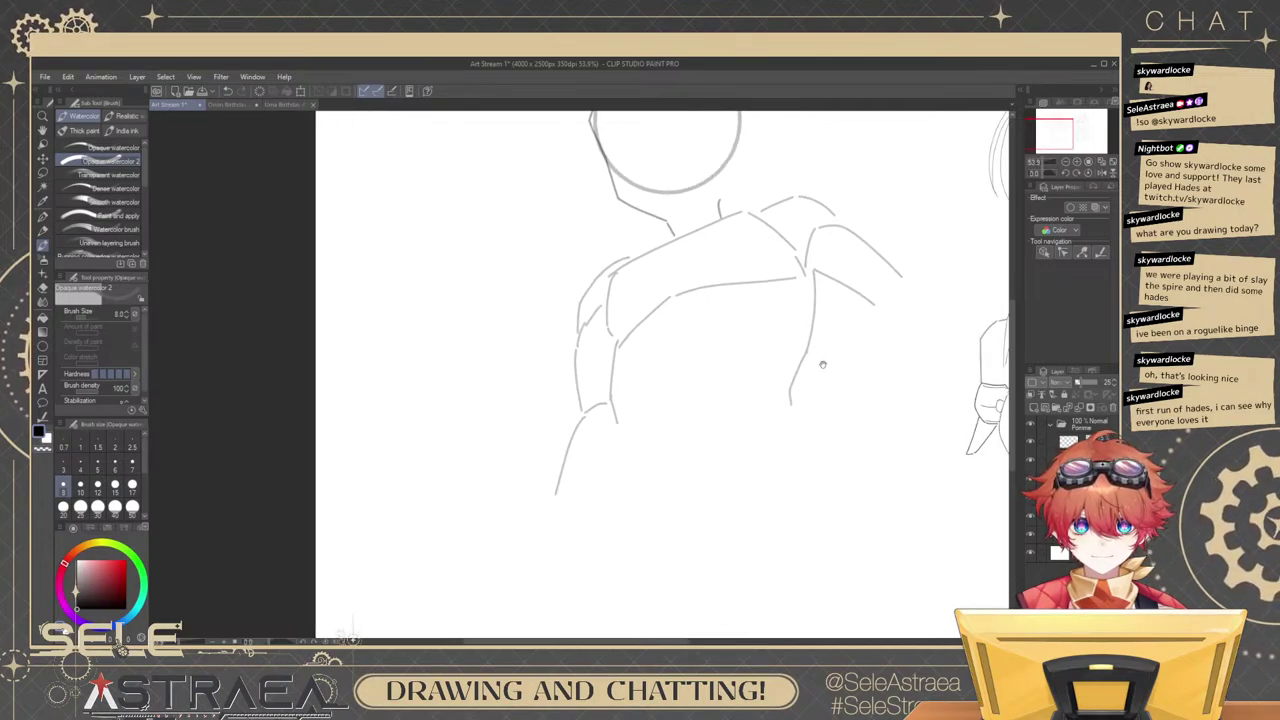
pyautogui.moveTo(795, 409)
pyautogui.mouseDown()
pyautogui.moveTo(762, 411)
pyautogui.moveTo(782, 429)
pyautogui.moveTo(796, 424)
pyautogui.moveTo(776, 402)
pyautogui.moveTo(828, 399)
pyautogui.moveTo(794, 388)
pyautogui.mouseUp()
pyautogui.hotkey('ctrl', 'z')
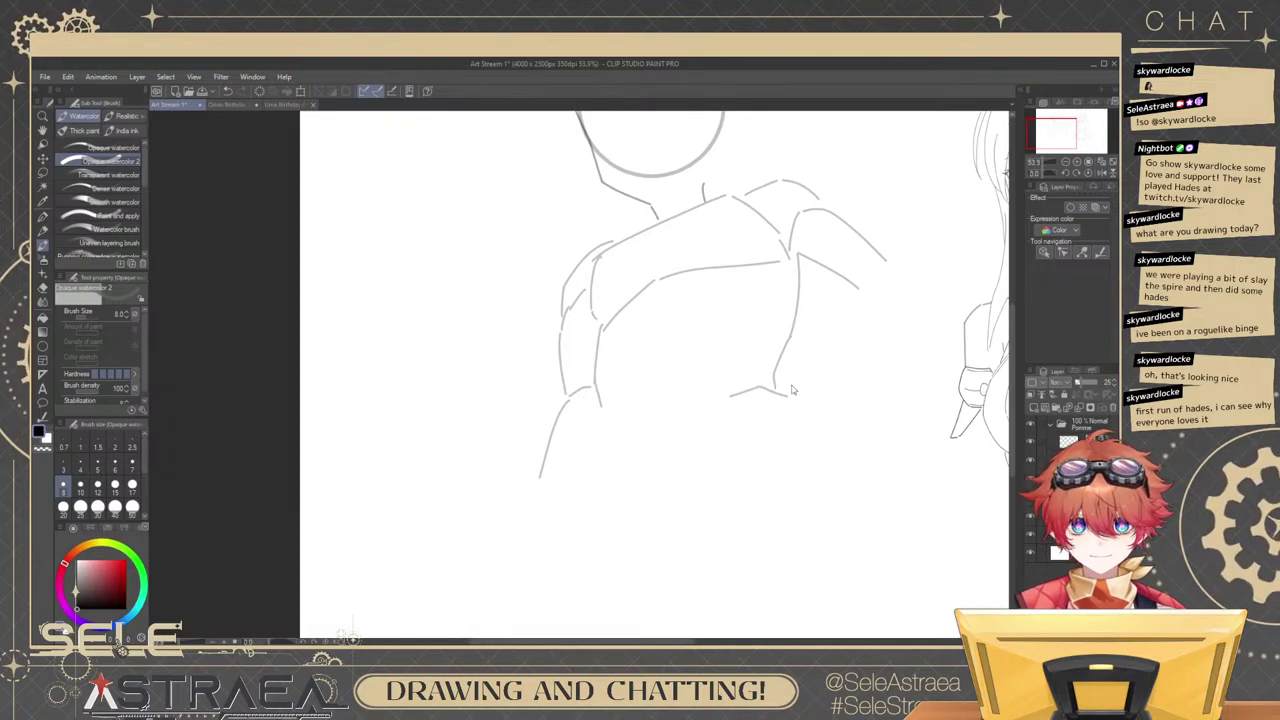
pyautogui.scroll(2, 794, 388)
pyautogui.moveTo(795, 334); pyautogui.dragTo(782, 297)
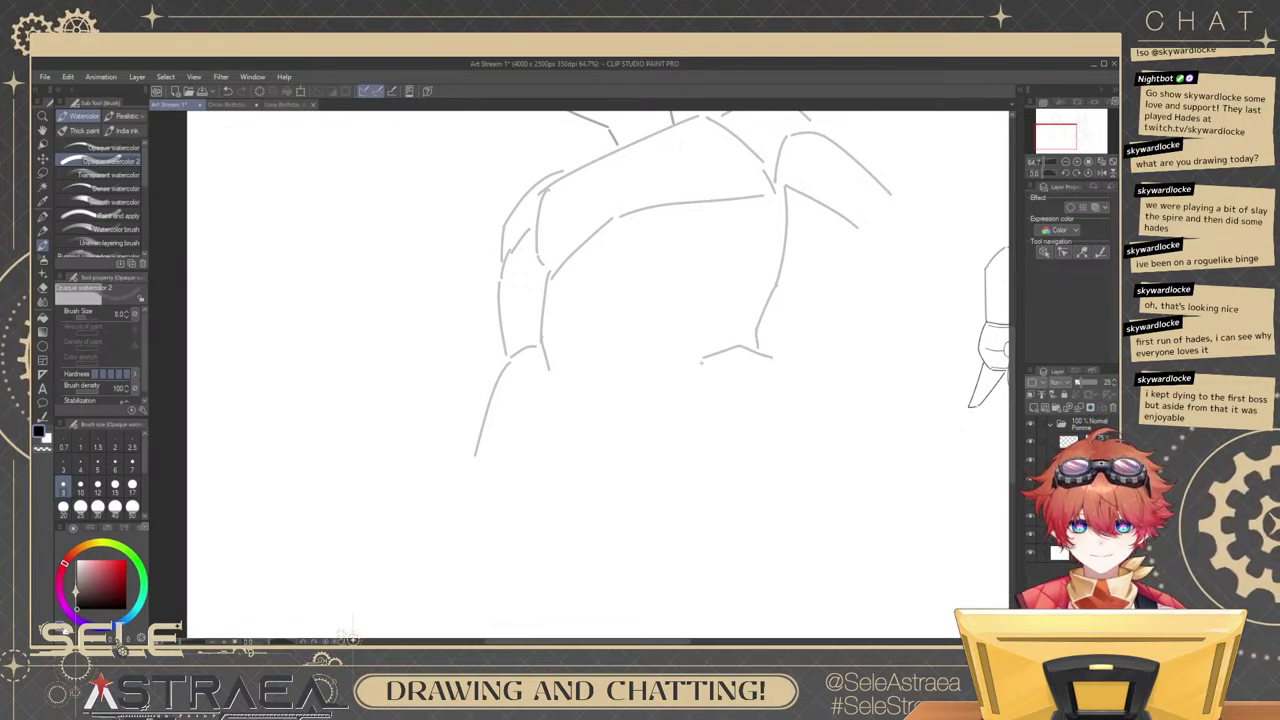
pyautogui.scroll(2, 709, 368)
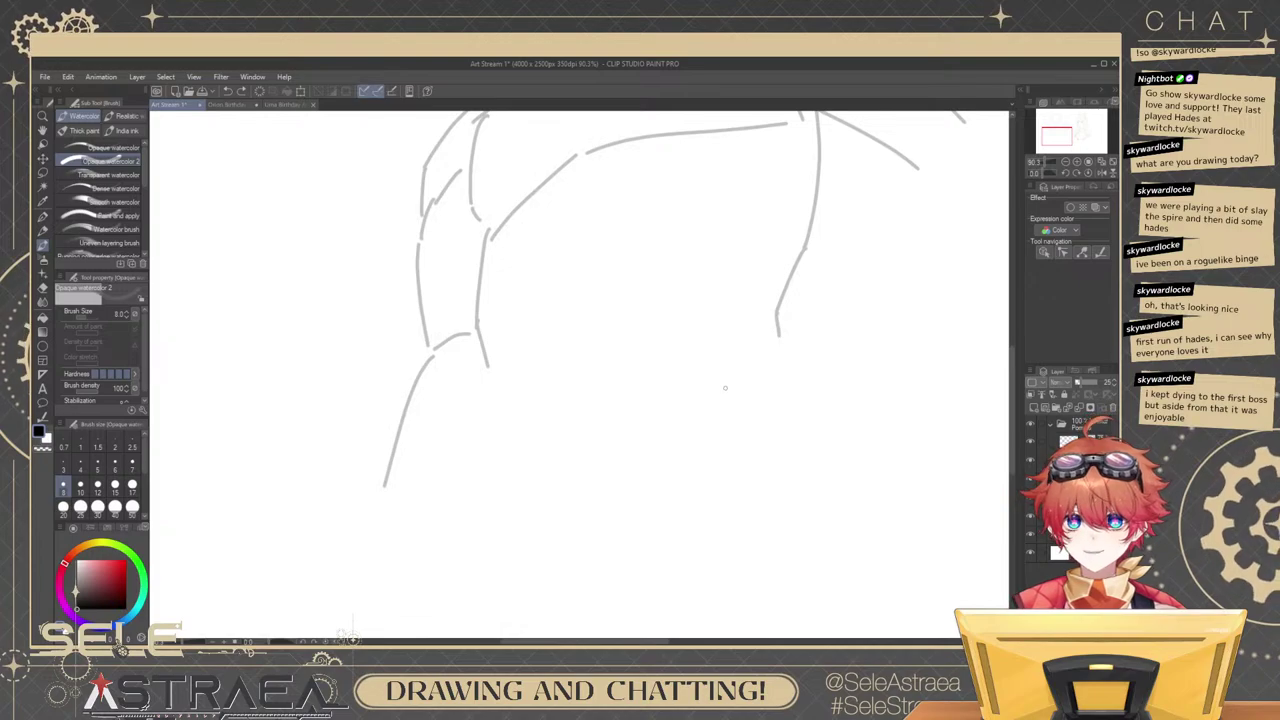
# Sketch a pointed thumb and the first outline of the hand's back at the right side of the waist.
pyautogui.moveTo(703, 350); pyautogui.dragTo(800, 349)
pyautogui.moveTo(700, 352)
pyautogui.mouseDown()
pyautogui.moveTo(670, 362)
pyautogui.moveTo(693, 377)
pyautogui.mouseUp()
pyautogui.hotkey('ctrl', 'z')
pyautogui.hotkey('ctrl', 'z')
pyautogui.moveTo(705, 374)
pyautogui.mouseDown()
pyautogui.moveTo(738, 362)
pyautogui.moveTo(674, 374)
pyautogui.moveTo(713, 383)
pyautogui.moveTo(758, 361)
pyautogui.moveTo(790, 378)
pyautogui.moveTo(825, 339)
pyautogui.moveTo(871, 374)
pyautogui.mouseUp()
pyautogui.hotkey('ctrl', 'z')
pyautogui.hotkey('ctrl', 'z')
pyautogui.hotkey('ctrl', 'z')
pyautogui.hotkey('ctrl', 'z')
pyautogui.hotkey('ctrl', 'z')
pyautogui.hotkey('ctrl', 'z')
pyautogui.hotkey('ctrl', 'z')
pyautogui.hotkey('ctrl', 'z')
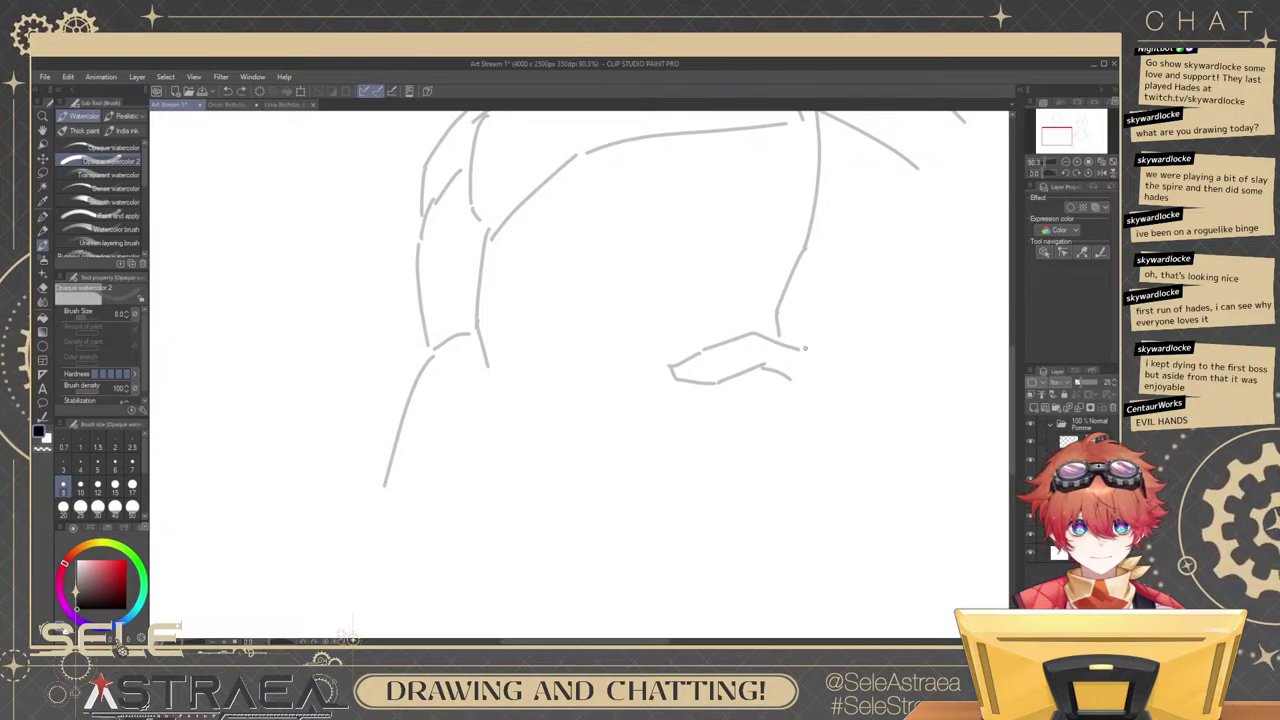
pyautogui.moveTo(805, 348); pyautogui.dragTo(827, 345)
pyautogui.moveTo(828, 345); pyautogui.dragTo(869, 377)
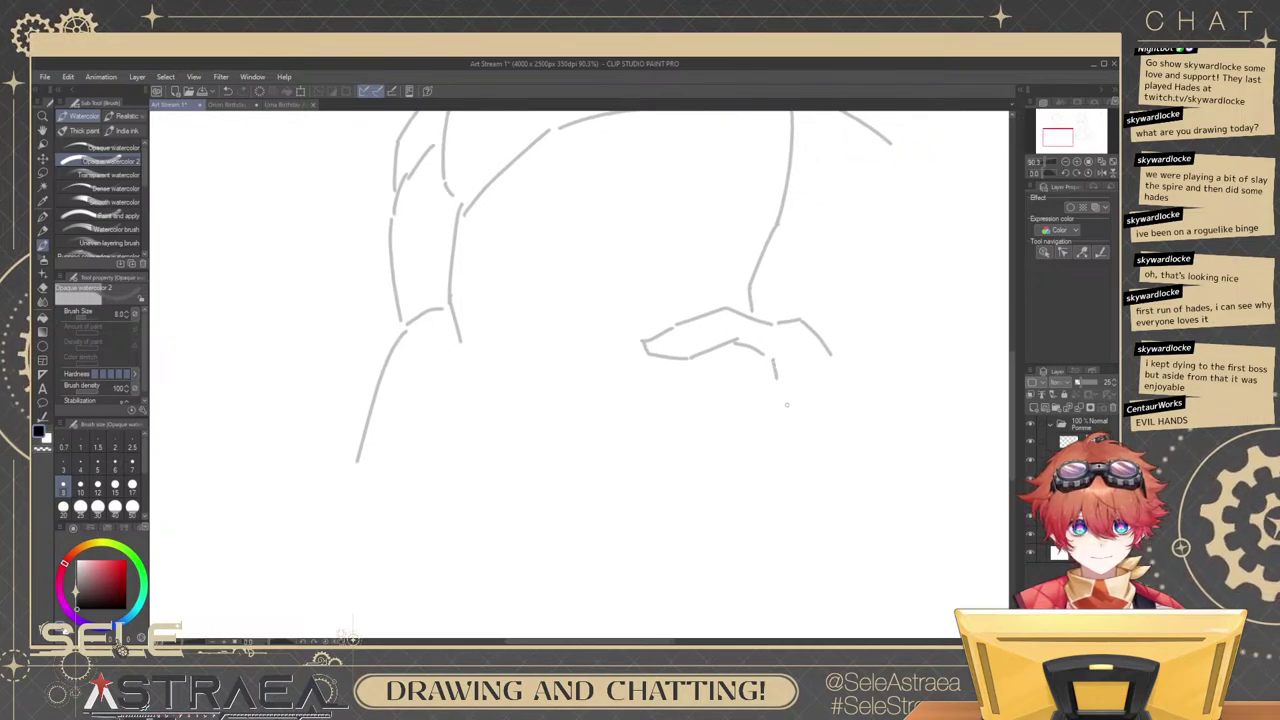
# Sketch the first finger below the thumb, bent and pointing down toward the left, with both edges and the tip.
pyautogui.moveTo(782, 382); pyautogui.dragTo(728, 411)
pyautogui.hotkey('ctrl', 'z')
pyautogui.hotkey('ctrl', 'z')
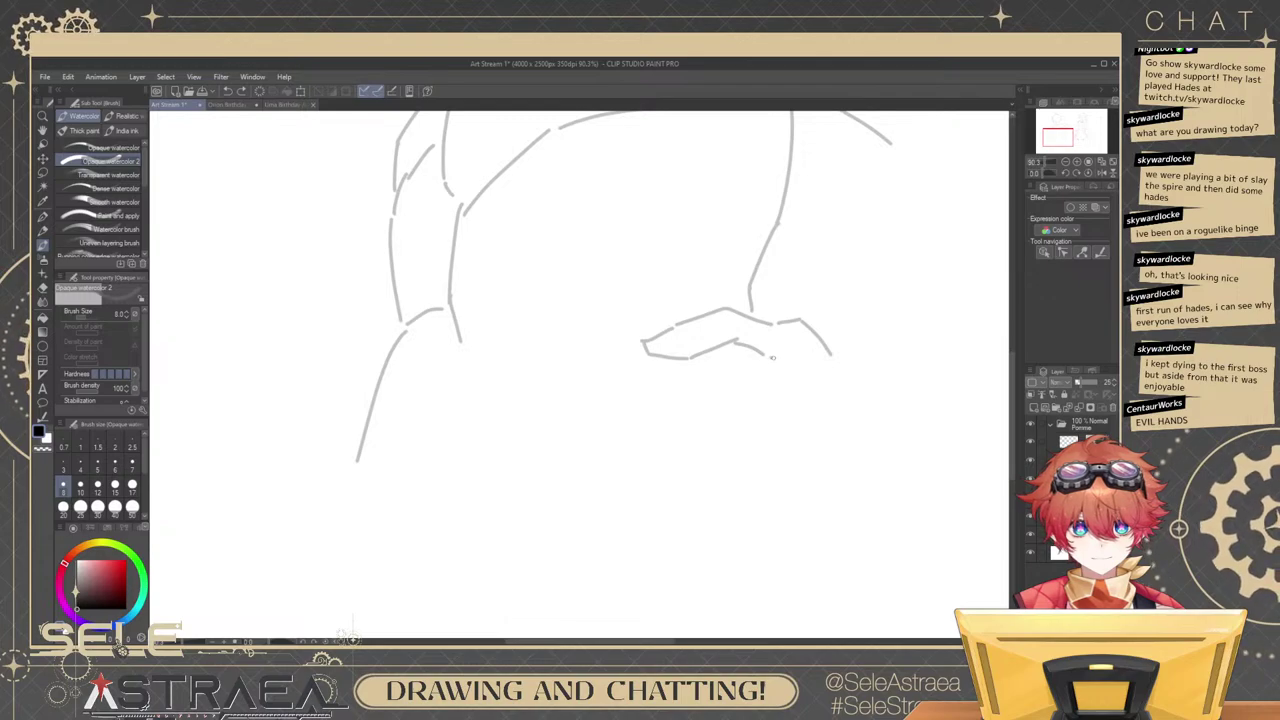
pyautogui.moveTo(770, 357)
pyautogui.mouseDown()
pyautogui.moveTo(729, 424)
pyautogui.moveTo(748, 422)
pyautogui.moveTo(729, 427)
pyautogui.moveTo(699, 475)
pyautogui.mouseUp()
pyautogui.hotkey('ctrl', 'z')
pyautogui.moveTo(725, 430)
pyautogui.mouseDown()
pyautogui.moveTo(687, 488)
pyautogui.moveTo(696, 494)
pyautogui.moveTo(742, 473)
pyautogui.moveTo(800, 410)
pyautogui.mouseUp()
pyautogui.hotkey('ctrl', 'z')
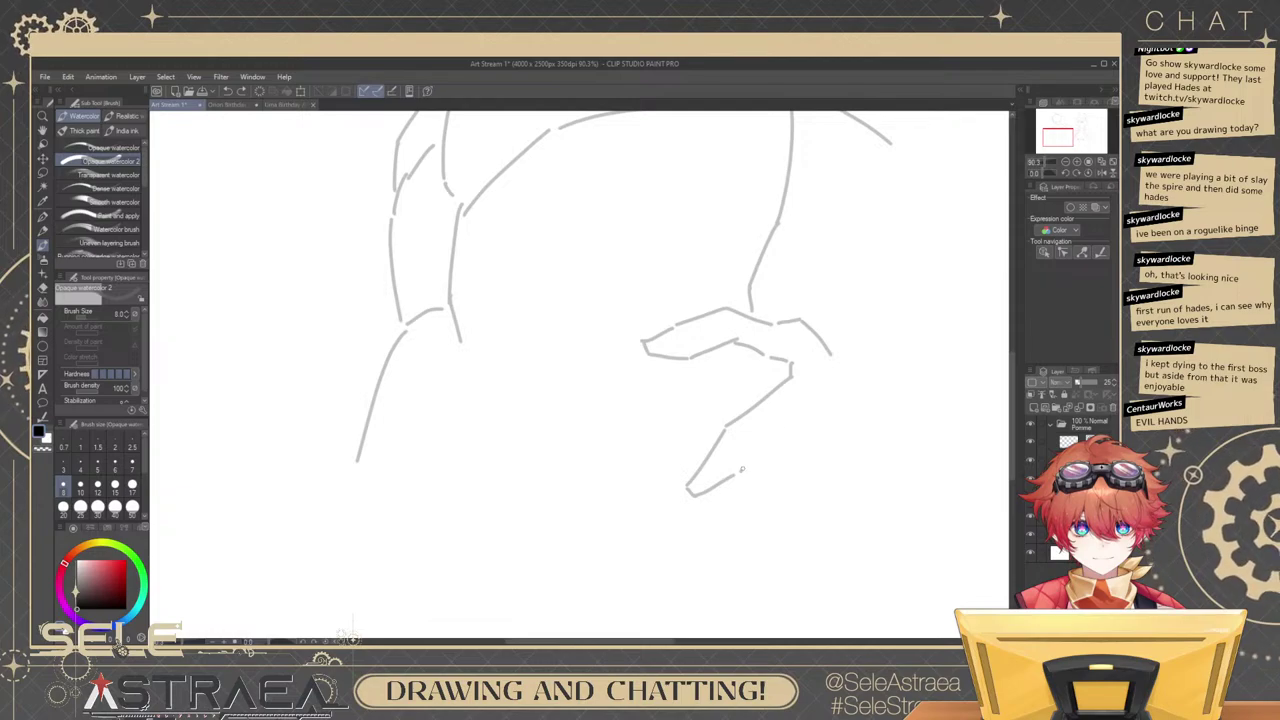
pyautogui.moveTo(742, 469); pyautogui.dragTo(815, 408)
pyautogui.hotkey('ctrl', 'z')
pyautogui.moveTo(740, 462); pyautogui.dragTo(800, 400)
pyautogui.hotkey('ctrl', 'z')
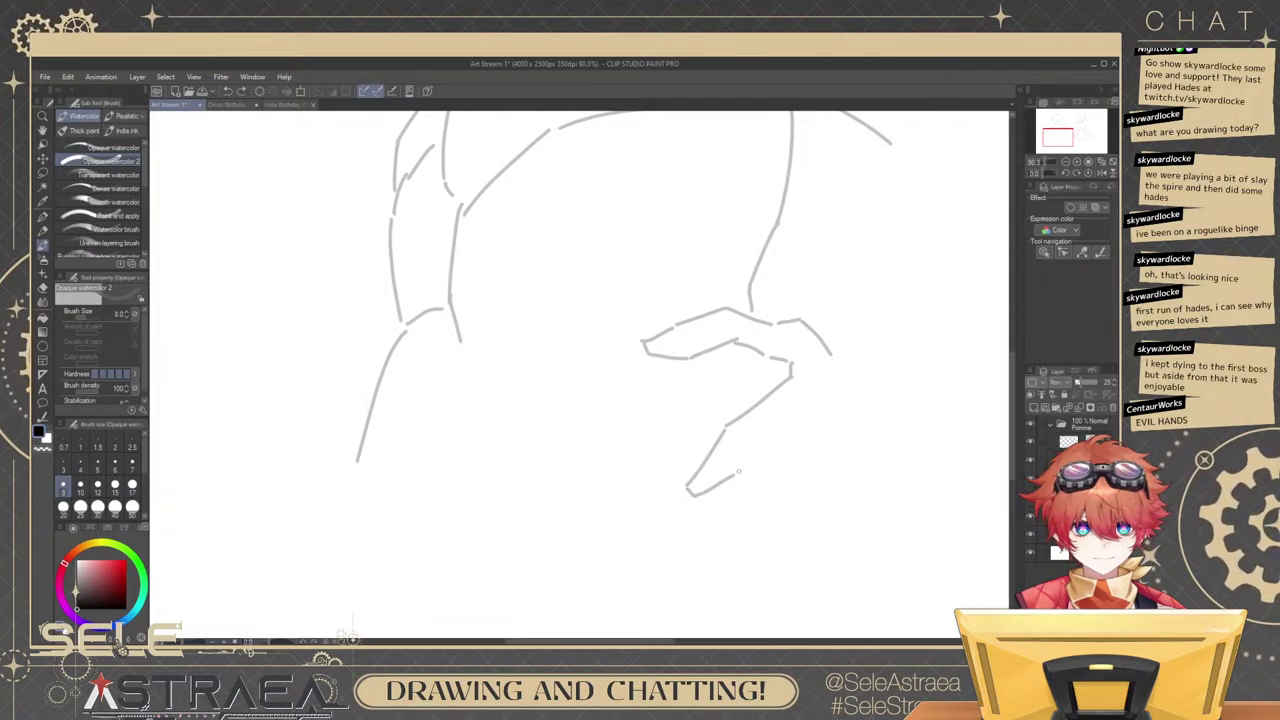
pyautogui.moveTo(738, 471)
pyautogui.mouseDown()
pyautogui.moveTo(818, 384)
pyautogui.moveTo(796, 424)
pyautogui.mouseUp()
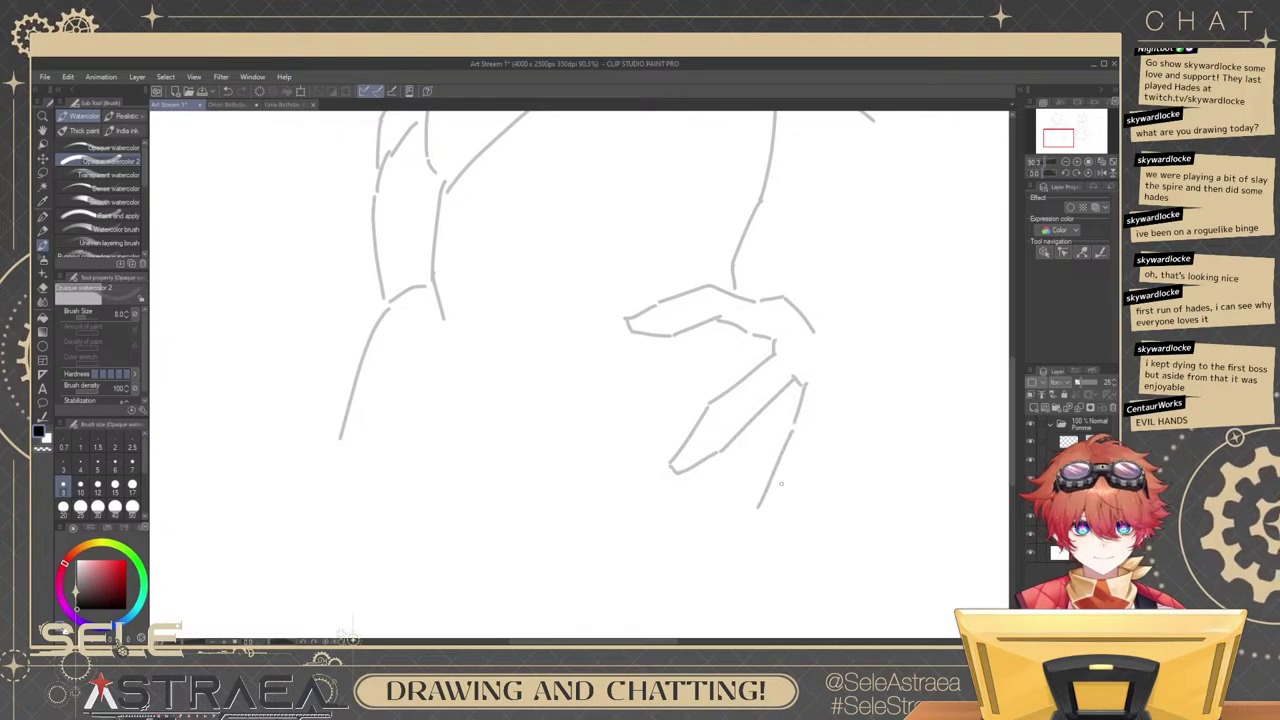
# Sketch the remaining fingers of the waist hand, tucking one behind the first finger and ending with a narrow lowest finger.
pyautogui.hotkey('ctrl', 'z')
pyautogui.moveTo(692, 470)
pyautogui.mouseDown()
pyautogui.moveTo(702, 482)
pyautogui.moveTo(790, 436)
pyautogui.mouseUp()
pyautogui.hotkey('ctrl', 'z')
pyautogui.hotkey('ctrl', 'z')
pyautogui.moveTo(709, 467)
pyautogui.mouseDown()
pyautogui.moveTo(781, 438)
pyautogui.moveTo(840, 388)
pyautogui.moveTo(818, 449)
pyautogui.moveTo(763, 500)
pyautogui.mouseUp()
pyautogui.hotkey('ctrl', 'z')
pyautogui.hotkey('ctrl', 'z')
pyautogui.hotkey('ctrl', 'z')
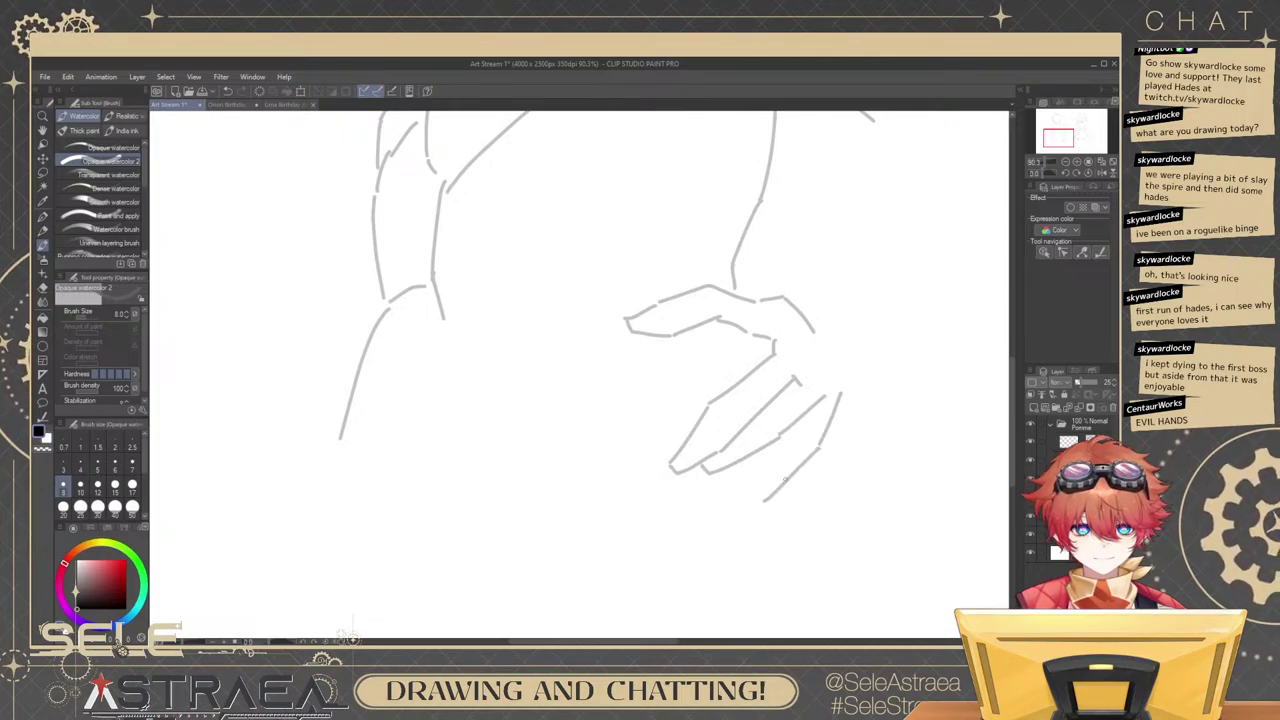
pyautogui.moveTo(797, 425); pyautogui.dragTo(747, 508)
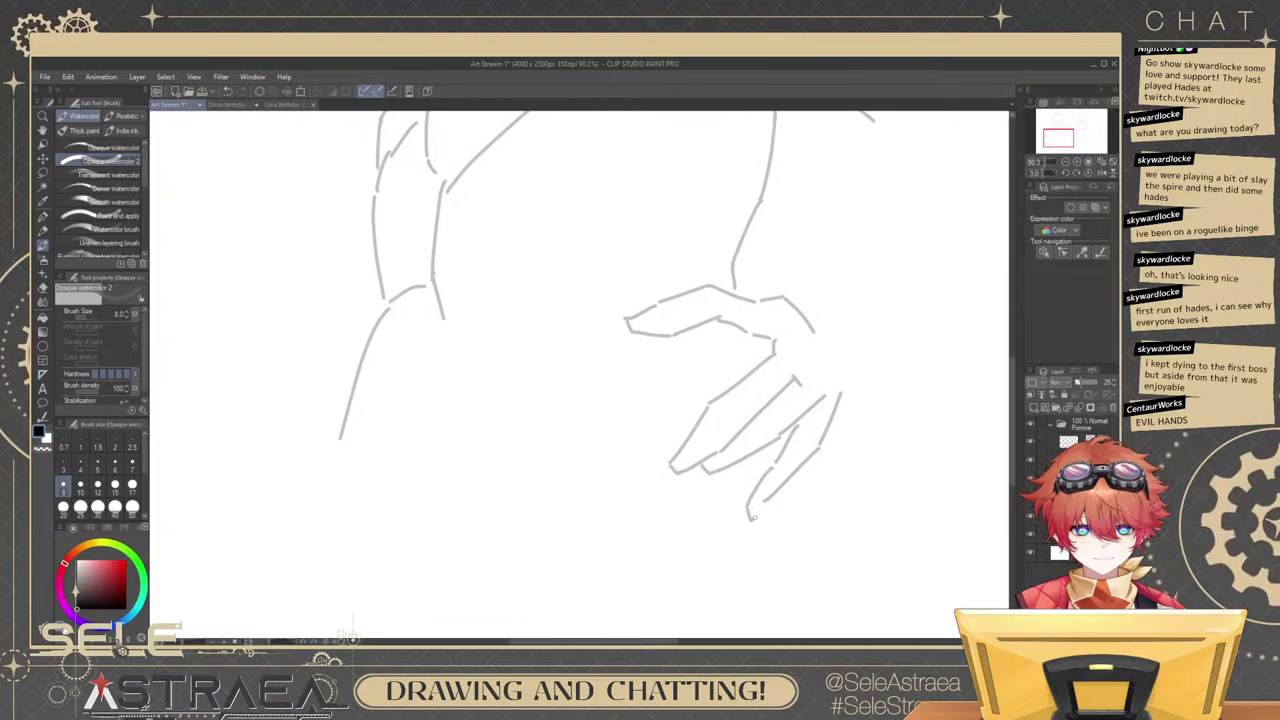
pyautogui.moveTo(900, 388); pyautogui.dragTo(904, 400)
# Delete the strokes forming the back of the waist hand and the thumb's upper edge.
pyautogui.keyDown('ctrl'); pyautogui.click(802, 323); pyautogui.keyUp('ctrl')
pyautogui.press('Delete')
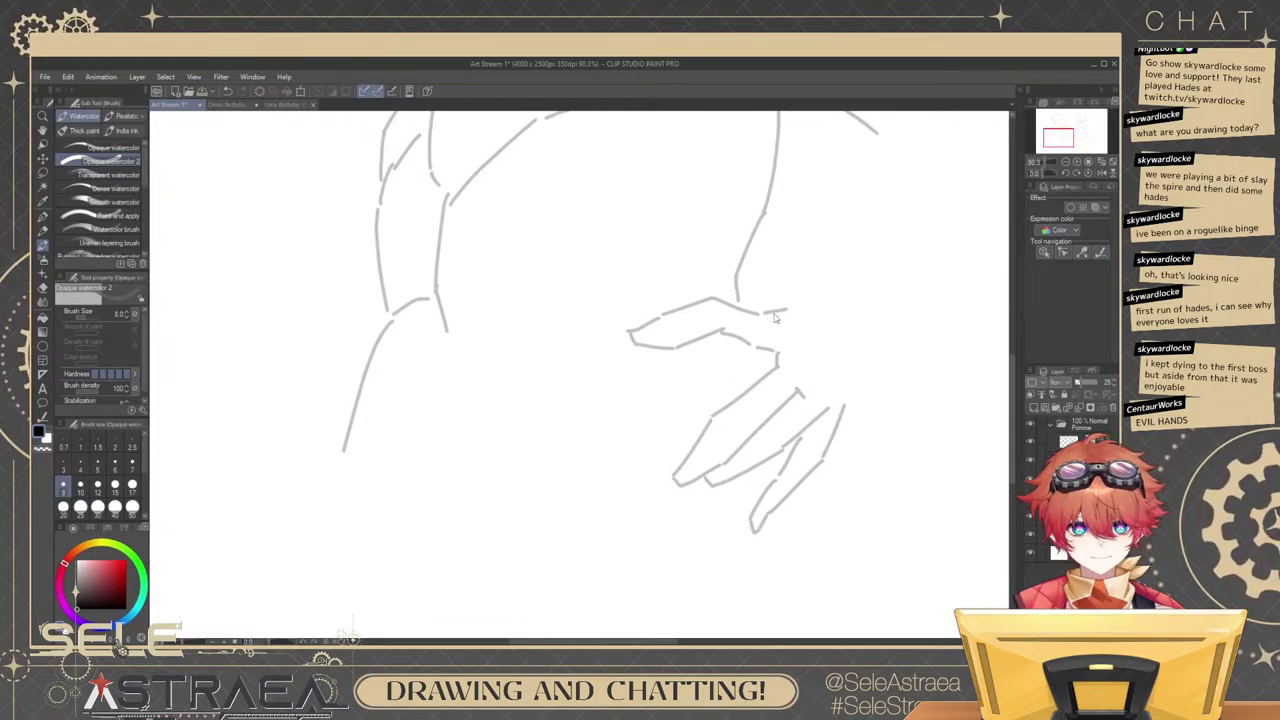
pyautogui.keyDown('ctrl'); pyautogui.click(774, 313); pyautogui.keyUp('ctrl')
pyautogui.press('Delete')
pyautogui.keyDown('ctrl'); pyautogui.click(741, 312); pyautogui.keyUp('ctrl')
pyautogui.press('Delete')
# Redraw the thumb's upper edge as a smoother line meeting the bottom of the waist line and continuing toward the wrist.
pyautogui.moveTo(666, 315); pyautogui.dragTo(741, 297)
pyautogui.hotkey('ctrl', 'z')
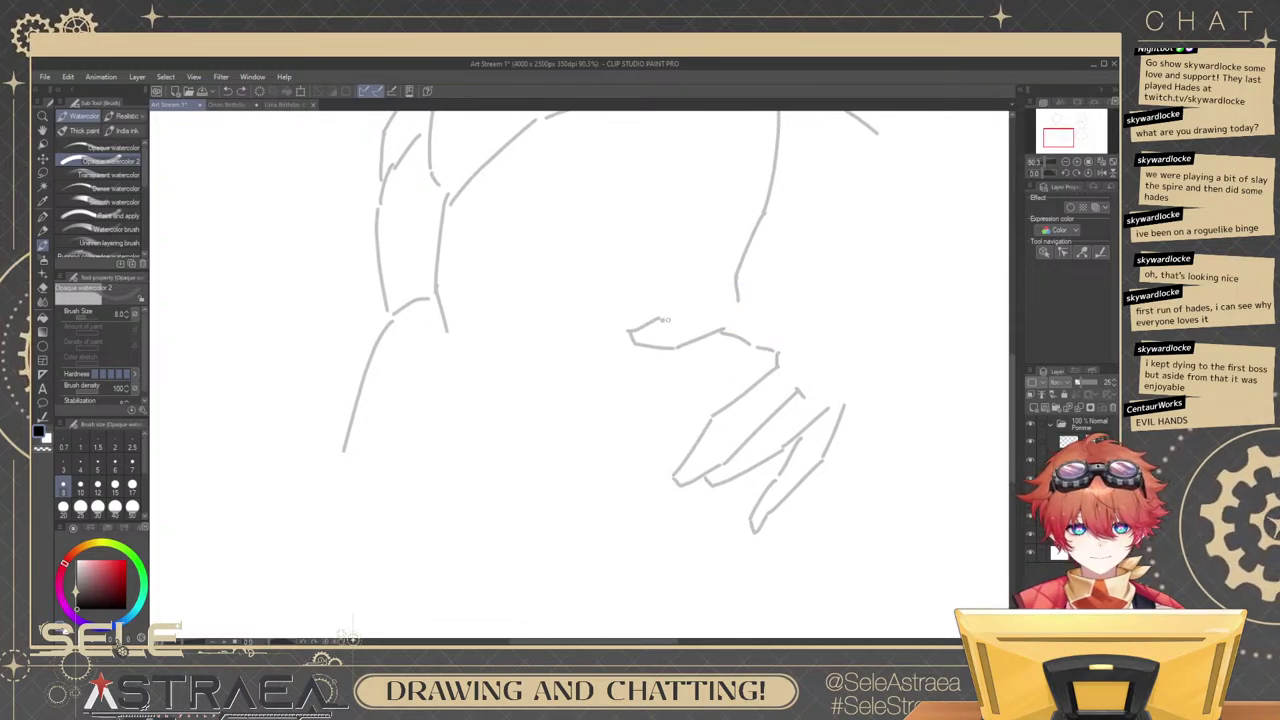
pyautogui.hotkey('ctrl', 'z')
pyautogui.moveTo(665, 320)
pyautogui.mouseDown()
pyautogui.moveTo(735, 298)
pyautogui.moveTo(781, 314)
pyautogui.moveTo(834, 396)
pyautogui.mouseUp()
pyautogui.hotkey('ctrl', 'z')
# Draw the outer back edge of the waist hand down to the lowest finger and redo the inner knuckle line.
pyautogui.moveTo(785, 328); pyautogui.dragTo(822, 392)
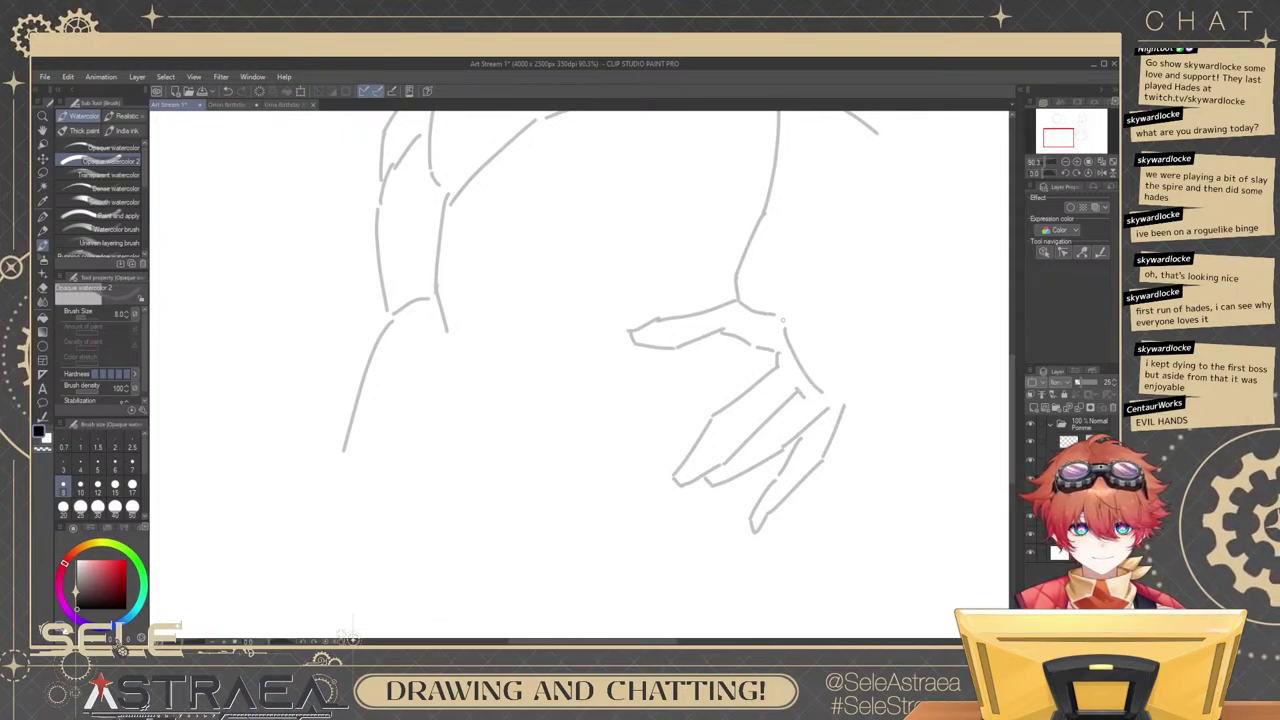
pyautogui.moveTo(781, 314); pyautogui.dragTo(820, 314)
pyautogui.moveTo(822, 315)
pyautogui.mouseDown()
pyautogui.moveTo(854, 381)
pyautogui.moveTo(850, 405)
pyautogui.mouseUp()
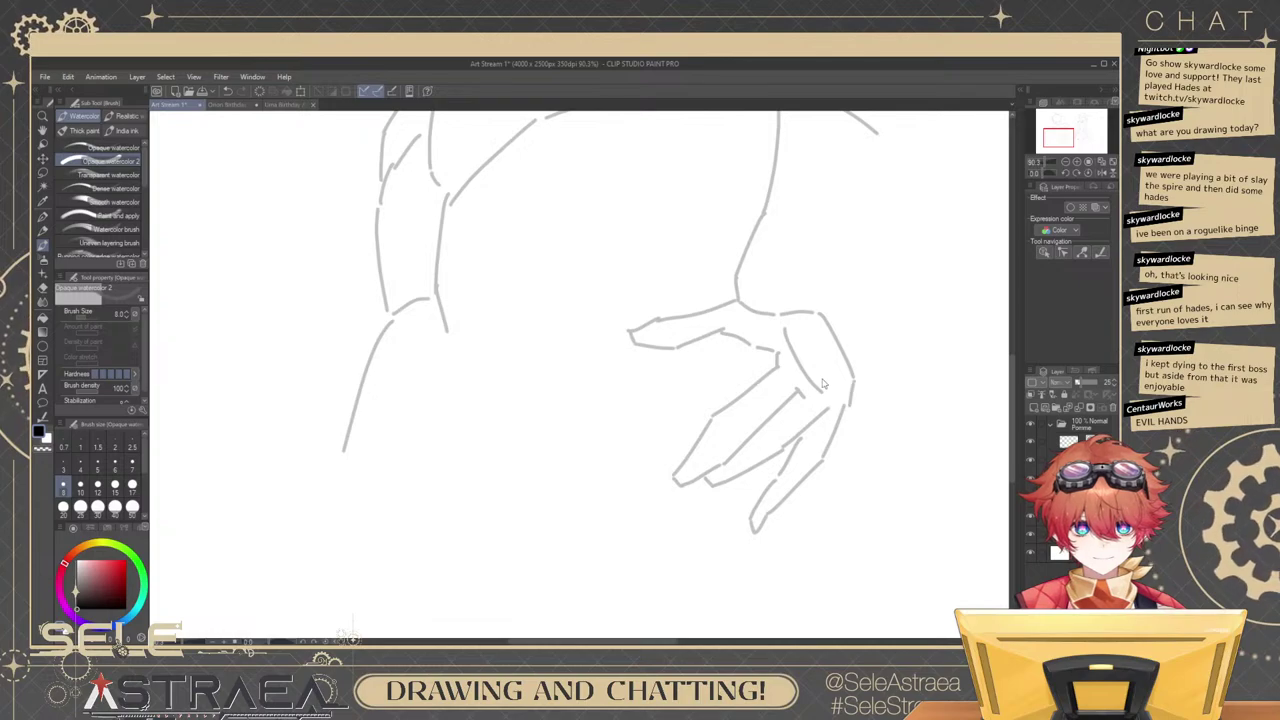
pyautogui.keyDown('ctrl'); pyautogui.click(822, 388); pyautogui.keyUp('ctrl')
pyautogui.press('Delete')
pyautogui.moveTo(795, 326); pyautogui.dragTo(842, 394)
pyautogui.scroll(-4, 846, 309)
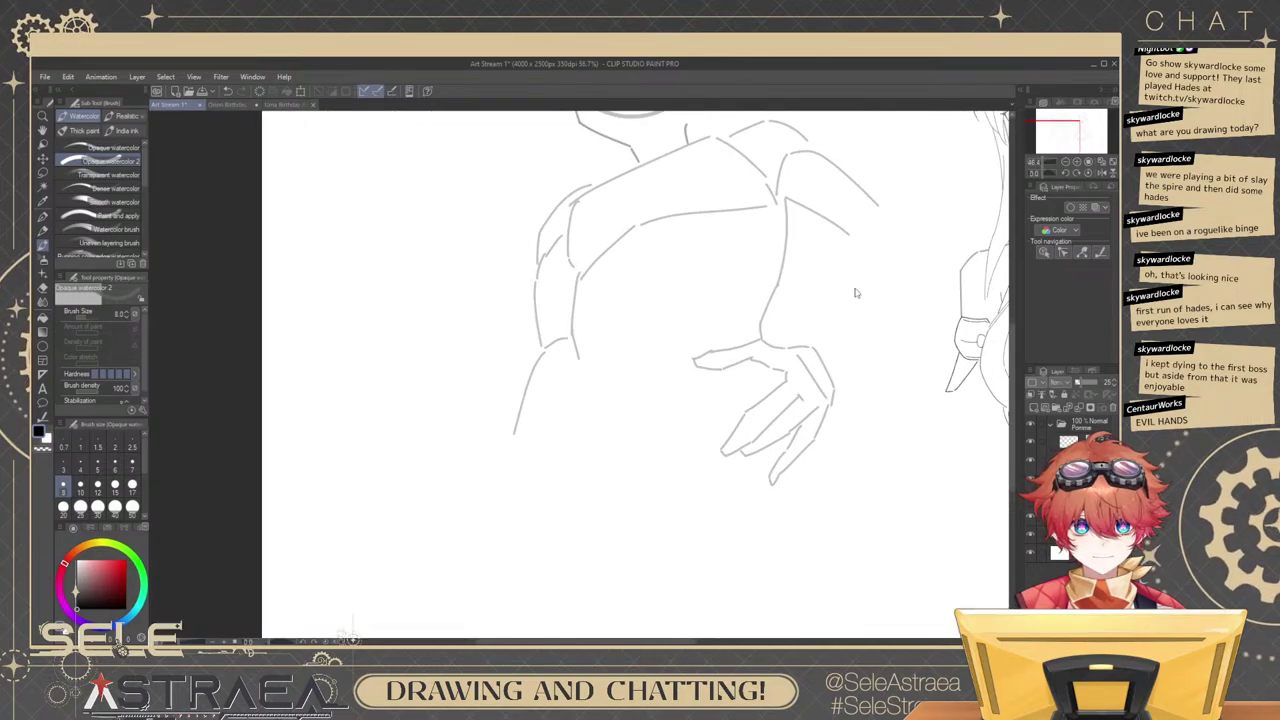
pyautogui.moveTo(852, 234)
pyautogui.mouseDown()
pyautogui.moveTo(804, 302)
pyautogui.moveTo(797, 345)
pyautogui.mouseUp()
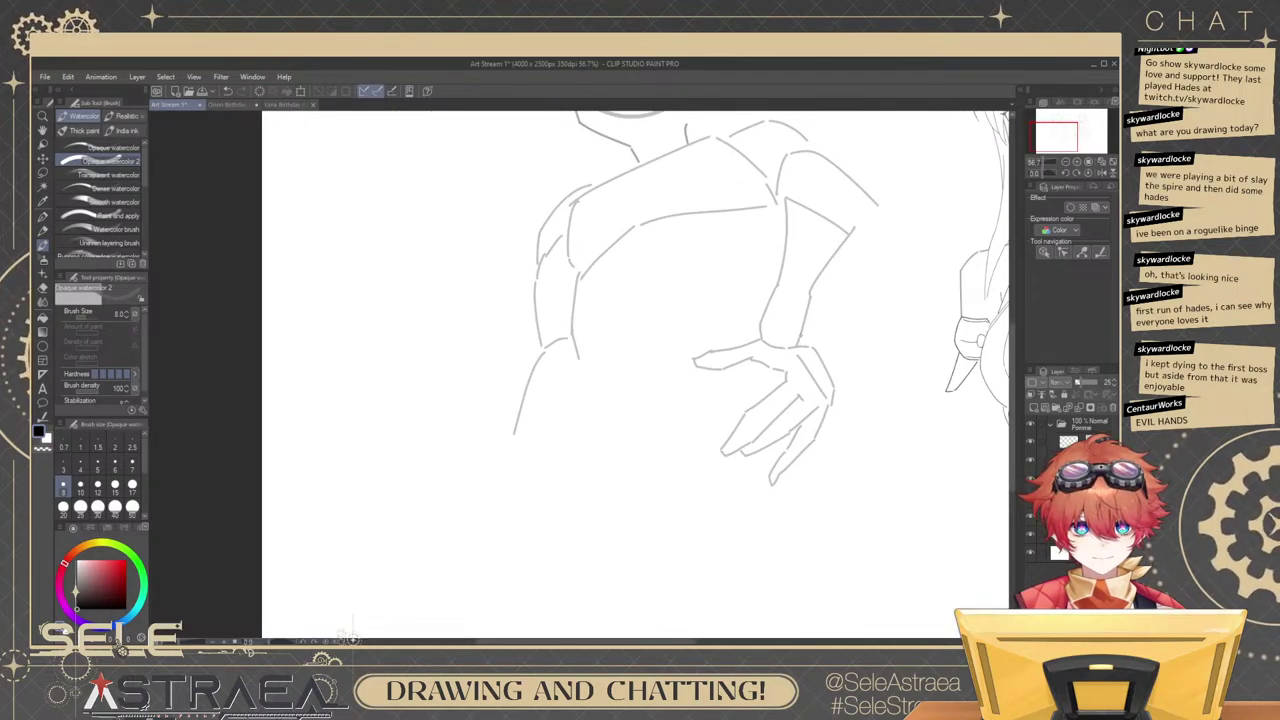
pyautogui.hotkey('ctrl', 'z')
pyautogui.hotkey('ctrl', 'z')
pyautogui.moveTo(851, 235); pyautogui.dragTo(821, 278)
pyautogui.hotkey('ctrl', 'z')
pyautogui.hotkey('ctrl', 'z')
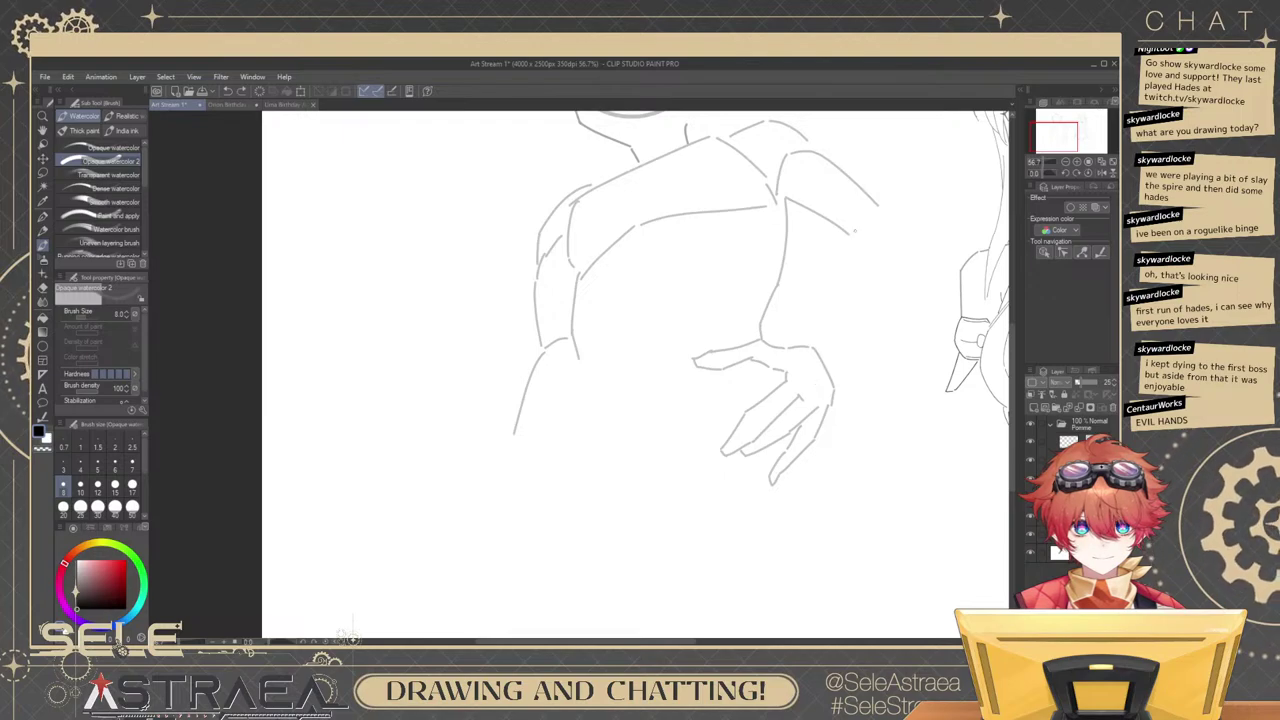
pyautogui.moveTo(858, 228)
pyautogui.mouseDown()
pyautogui.moveTo(815, 296)
pyautogui.moveTo(804, 345)
pyautogui.mouseUp()
pyautogui.hotkey('ctrl', 'z')
pyautogui.moveTo(817, 297); pyautogui.dragTo(810, 345)
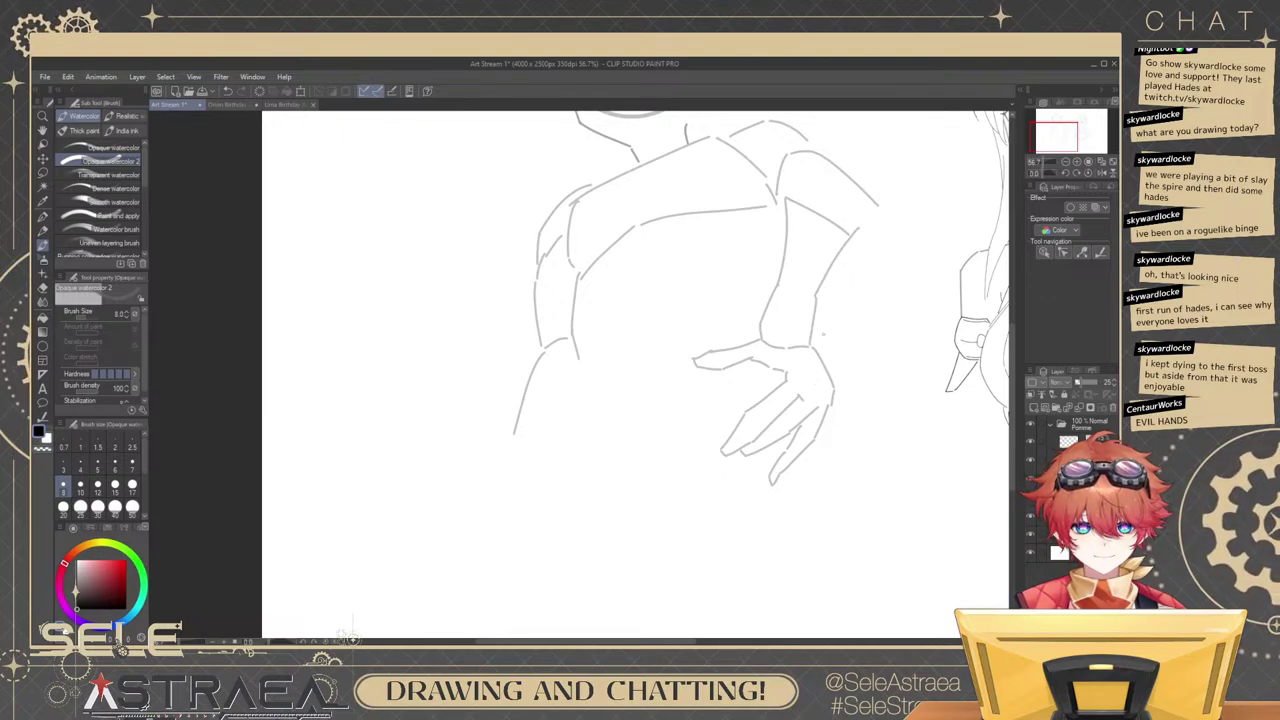
pyautogui.hotkey('ctrl', 'z')
pyautogui.hotkey('ctrl', 'z')
# Draw the forearm of the waist-hand arm, with its inner edge from elbow to wrist and its outer edge down to the hand.
pyautogui.moveTo(856, 231)
pyautogui.mouseDown()
pyautogui.moveTo(826, 270)
pyautogui.moveTo(808, 346)
pyautogui.mouseUp()
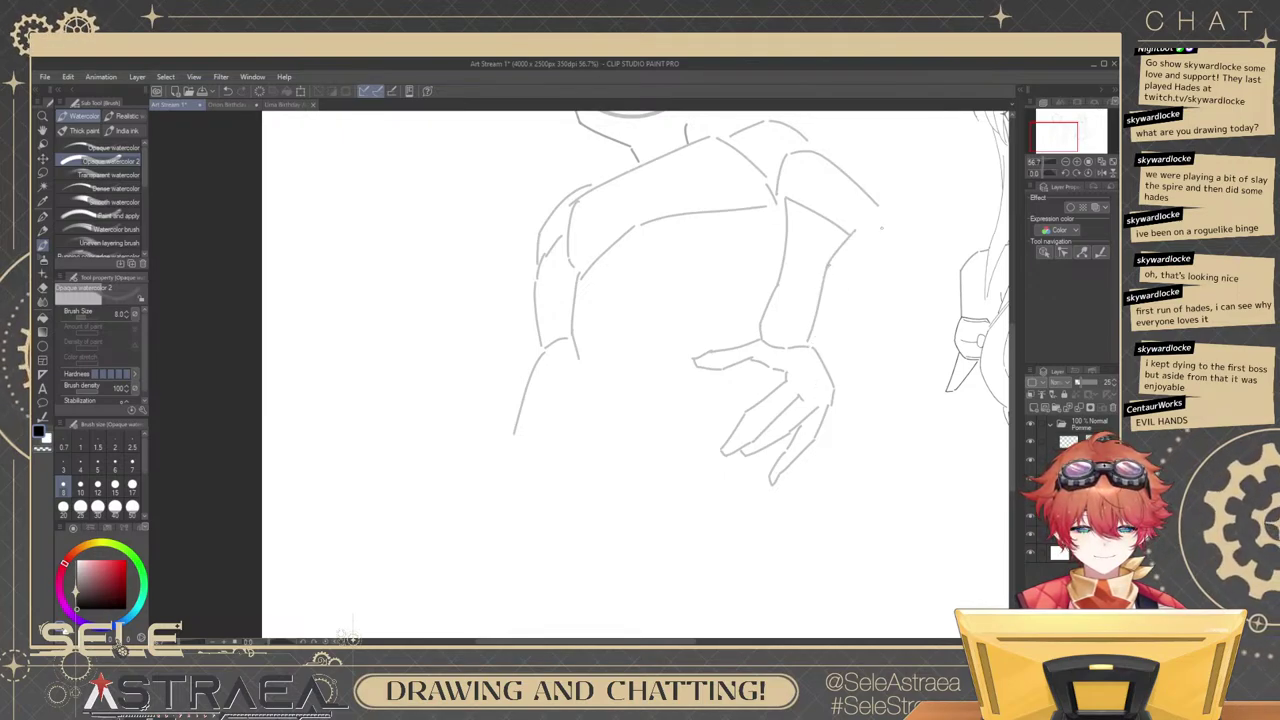
pyautogui.moveTo(901, 236)
pyautogui.mouseDown()
pyautogui.moveTo(864, 335)
pyautogui.moveTo(876, 318)
pyautogui.moveTo(835, 378)
pyautogui.mouseUp()
pyautogui.hotkey('ctrl', 'z')
pyautogui.hotkey('ctrl', 'z')
pyautogui.moveTo(875, 318); pyautogui.dragTo(835, 381)
pyautogui.scroll(-4, 877, 388)
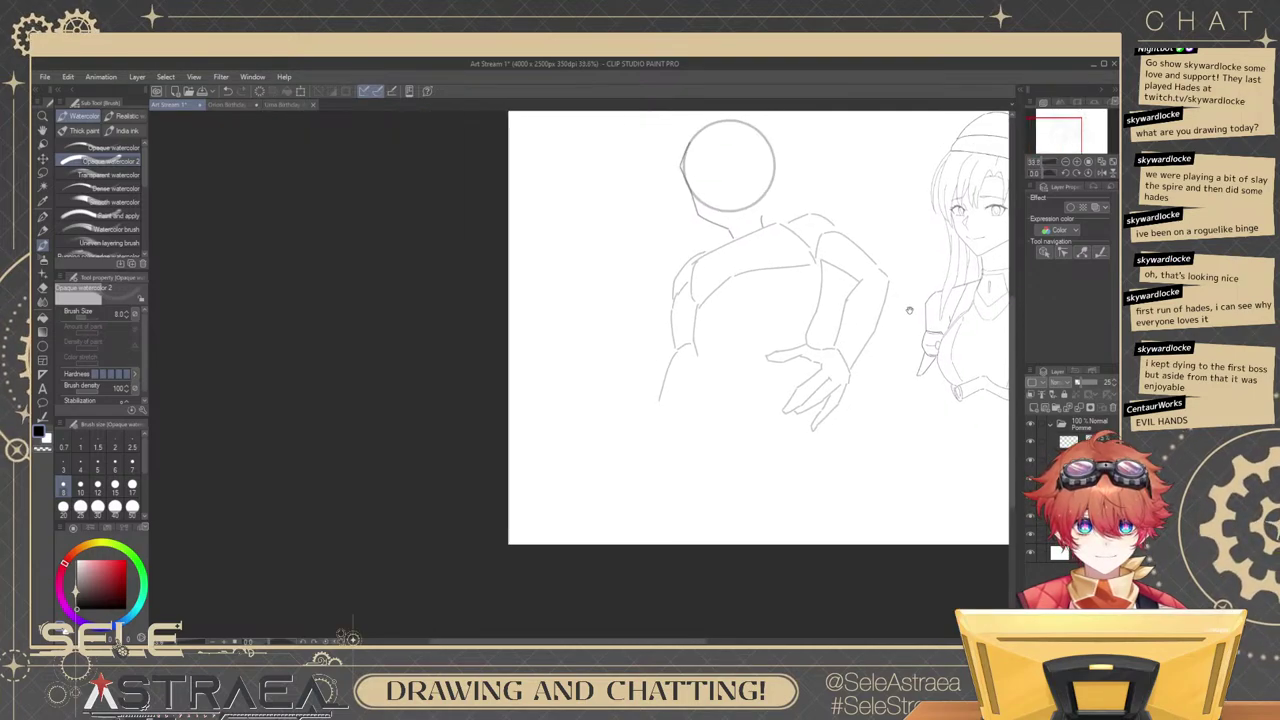
pyautogui.scroll(3, 828, 348)
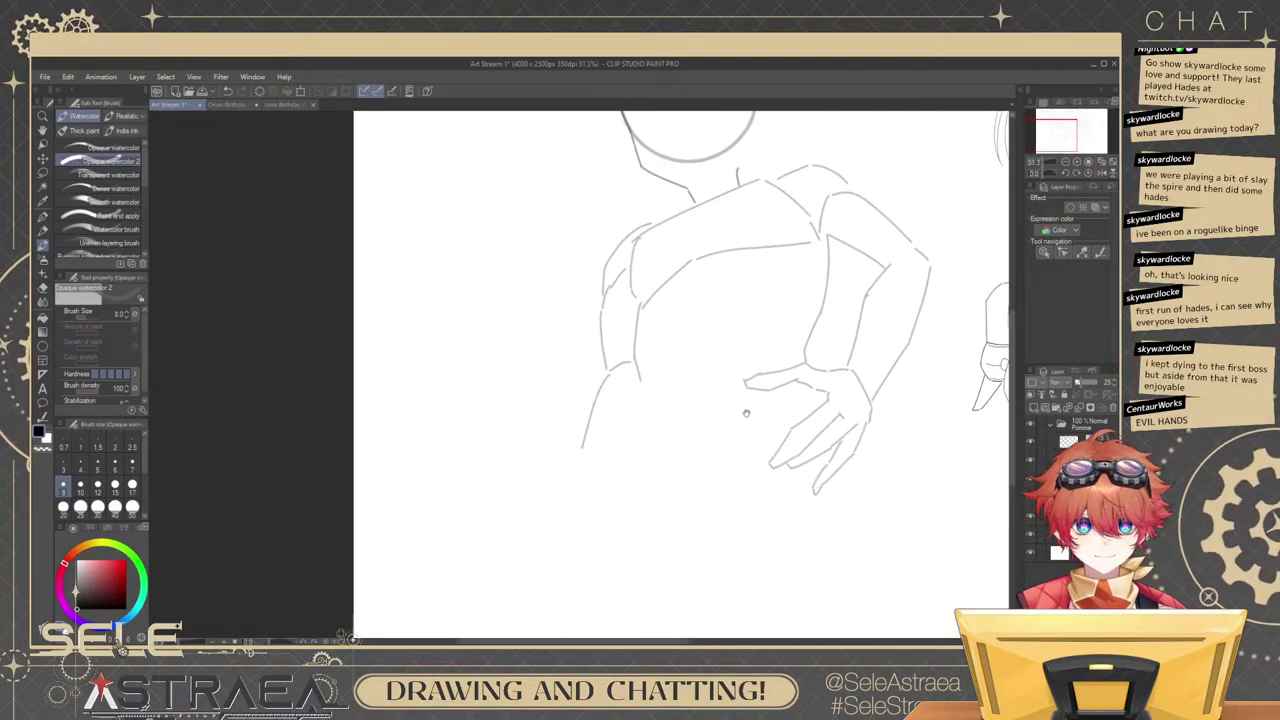
pyautogui.hotkey('ctrl', 'z')
pyautogui.moveTo(665, 368); pyautogui.dragTo(648, 474)
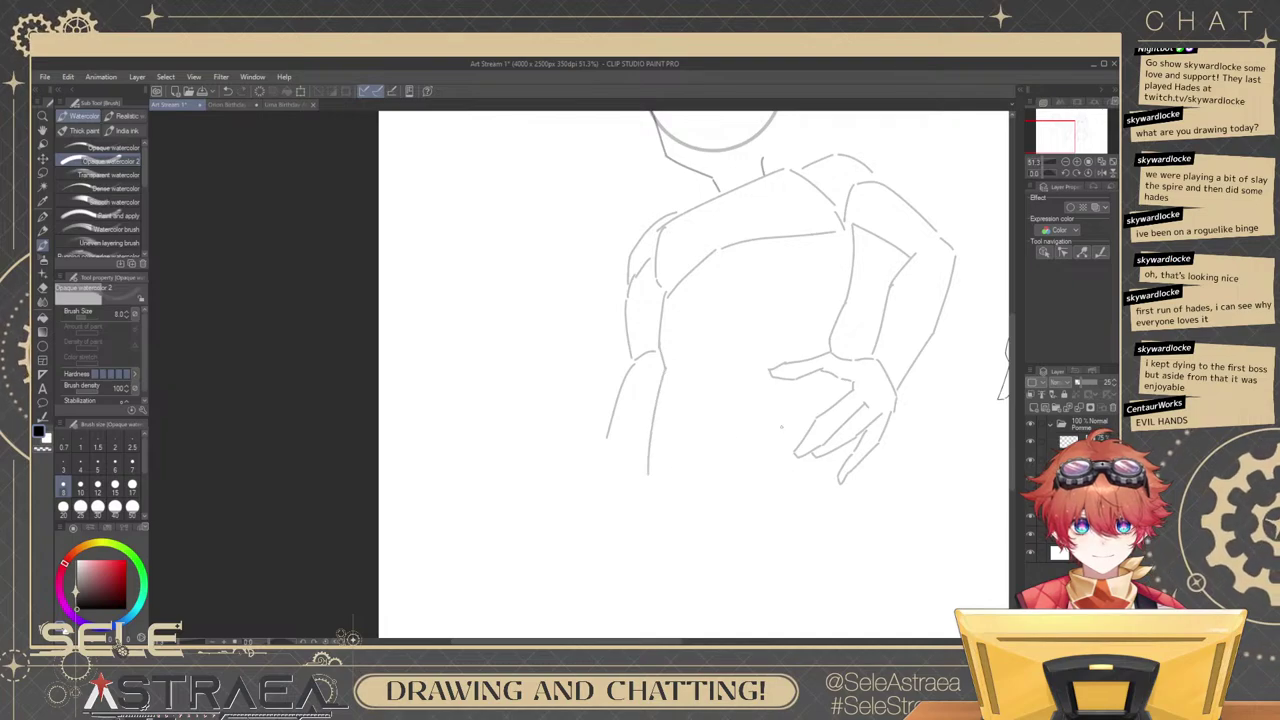
pyautogui.moveTo(861, 364); pyautogui.dragTo(908, 336)
pyautogui.hotkey('ctrl', 'z')
pyautogui.moveTo(719, 299); pyautogui.dragTo(706, 396)
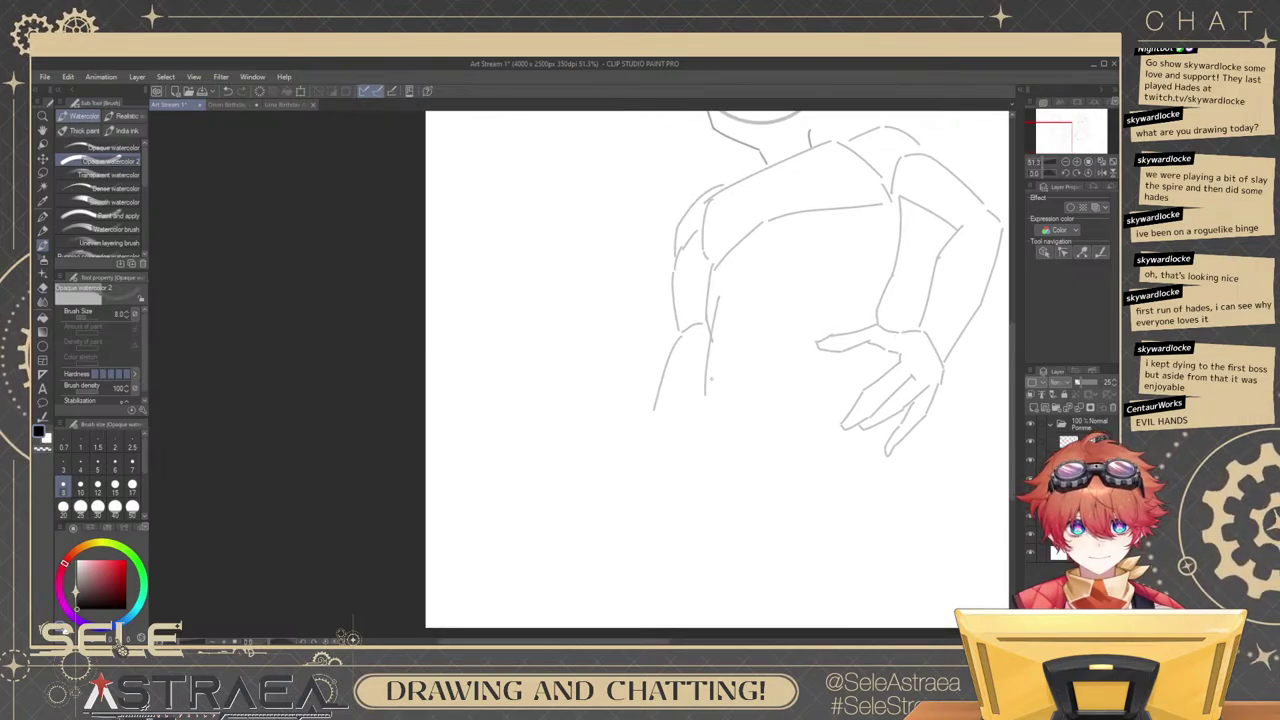
pyautogui.hotkey('ctrl', 'z')
# Rejoin the short line below the far side of the chest and sketch the abdomen's side down toward the hip.
pyautogui.scroll(3, 708, 336)
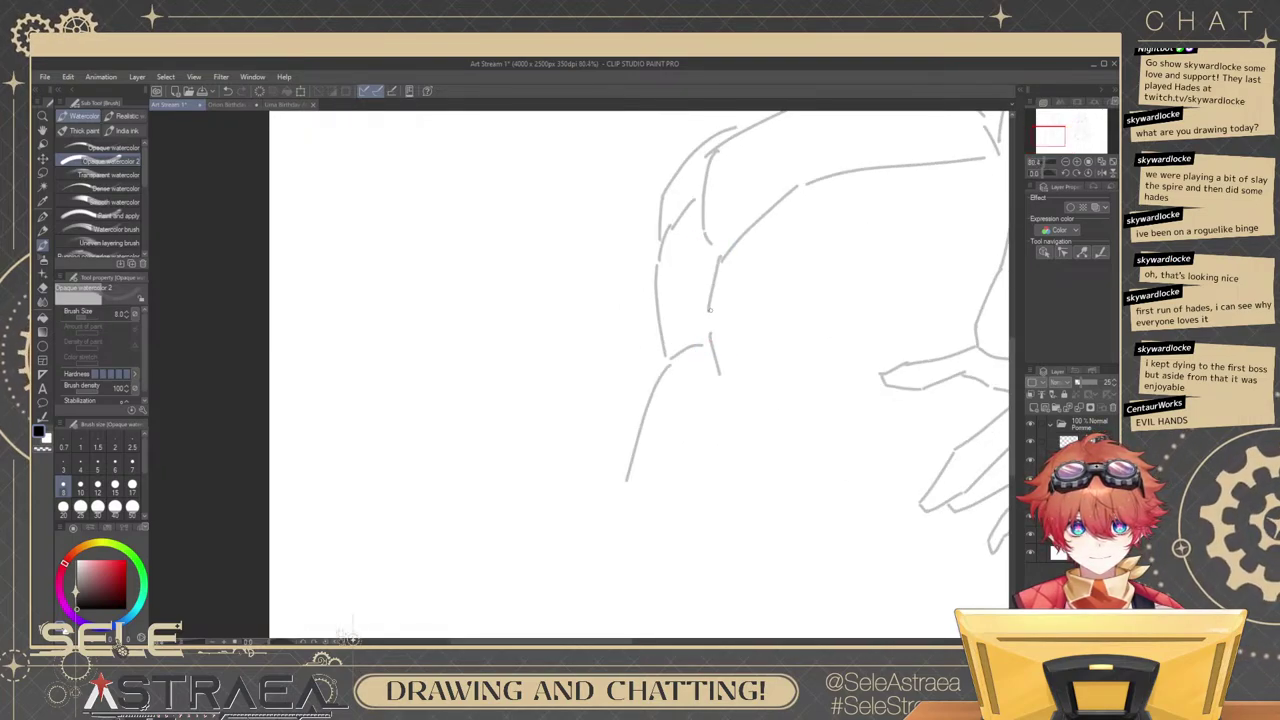
pyautogui.hotkey('ctrl', 'z')
pyautogui.moveTo(710, 311); pyautogui.dragTo(730, 496)
pyautogui.hotkey('ctrl', 'z')
pyautogui.hotkey('ctrl', 'z')
pyautogui.moveTo(727, 330)
pyautogui.mouseDown()
pyautogui.moveTo(727, 496)
pyautogui.moveTo(742, 526)
pyautogui.mouseUp()
pyautogui.hotkey('ctrl', 'z')
pyautogui.moveTo(723, 484); pyautogui.dragTo(741, 535)
pyautogui.moveTo(778, 466); pyautogui.dragTo(777, 438)
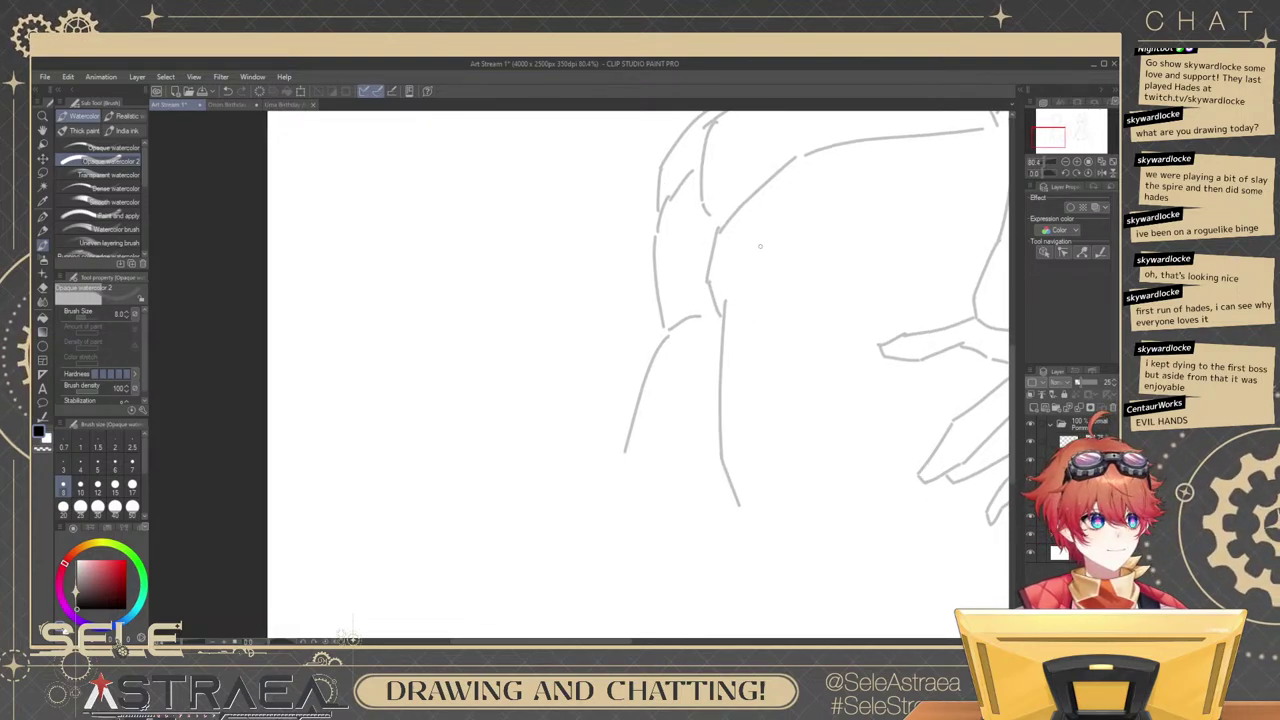
# Redraw the abdomen's side as one smoother curve that flares out at the hip.
pyautogui.moveTo(739, 349); pyautogui.dragTo(744, 353)
pyautogui.hotkey('ctrl', 'z')
pyautogui.hotkey('ctrl', 'z')
pyautogui.moveTo(733, 299)
pyautogui.mouseDown()
pyautogui.moveTo(725, 412)
pyautogui.moveTo(753, 529)
pyautogui.mouseUp()
pyautogui.moveTo(799, 477); pyautogui.dragTo(763, 380)
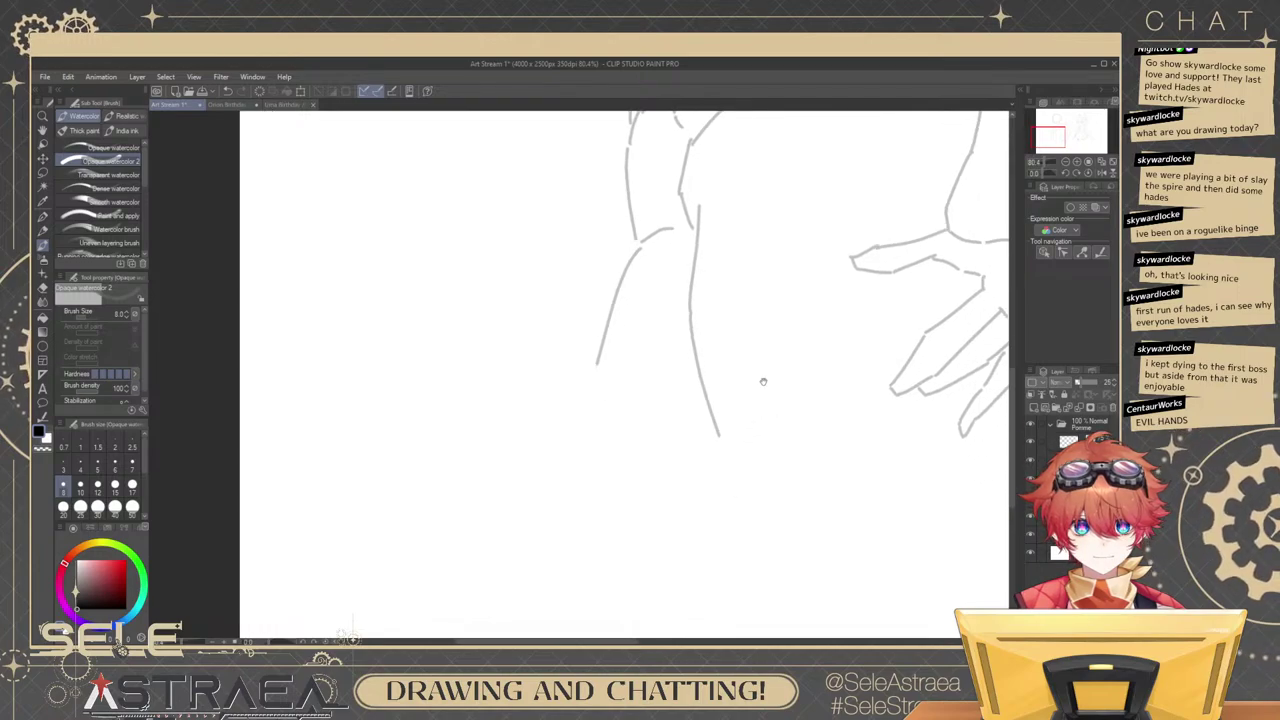
pyautogui.moveTo(721, 440); pyautogui.dragTo(758, 524)
pyautogui.hotkey('ctrl', 'z')
pyautogui.moveTo(869, 426); pyautogui.dragTo(841, 385)
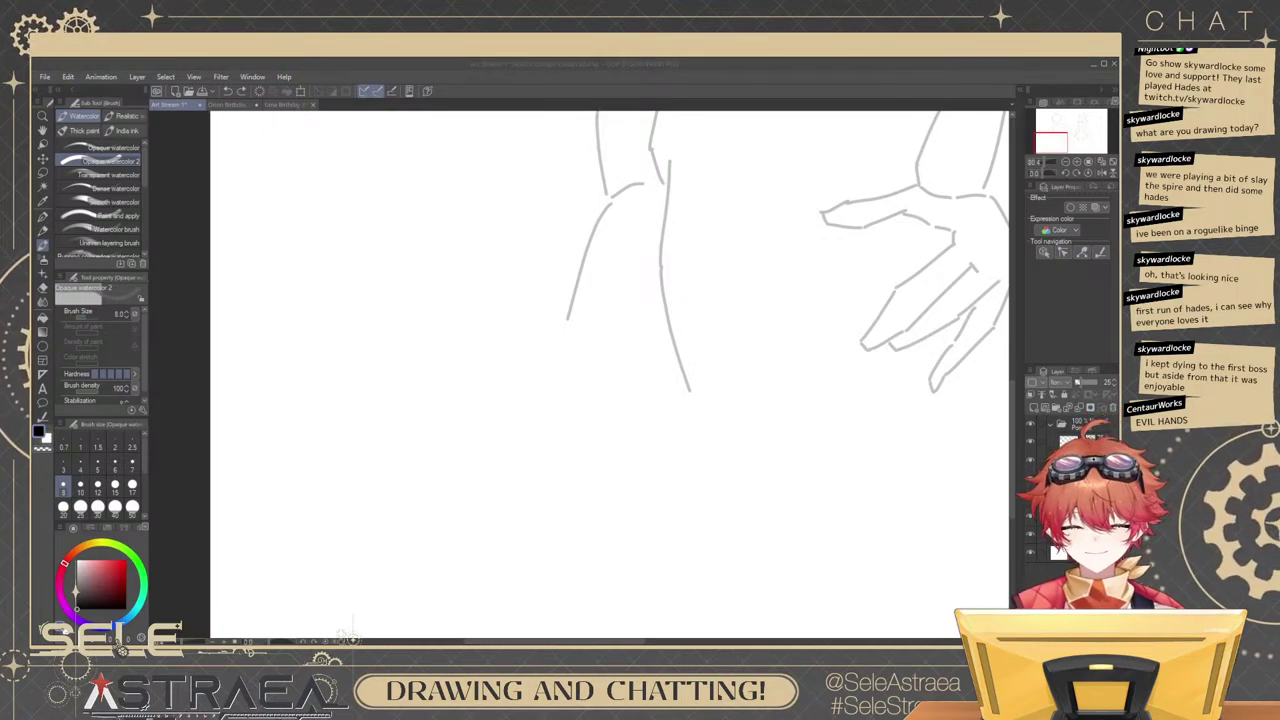
# Draw a curved two-line waistband across the hips up to the waist hand, plus a short side line from the thumb to it.
pyautogui.moveTo(636, 386); pyautogui.dragTo(778, 327)
pyautogui.hotkey('ctrl', 'z')
pyautogui.moveTo(629, 386)
pyautogui.mouseDown()
pyautogui.moveTo(878, 309)
pyautogui.moveTo(911, 332)
pyautogui.moveTo(886, 305)
pyautogui.moveTo(631, 379)
pyautogui.moveTo(636, 404)
pyautogui.moveTo(688, 381)
pyautogui.moveTo(861, 354)
pyautogui.moveTo(829, 350)
pyautogui.moveTo(862, 337)
pyautogui.mouseUp()
pyautogui.hotkey('ctrl', 'z')
pyautogui.hotkey('ctrl', 'z')
pyautogui.scroll(-4, 899, 269)
pyautogui.moveTo(899, 269); pyautogui.dragTo(839, 356)
pyautogui.scroll(3, 874, 318)
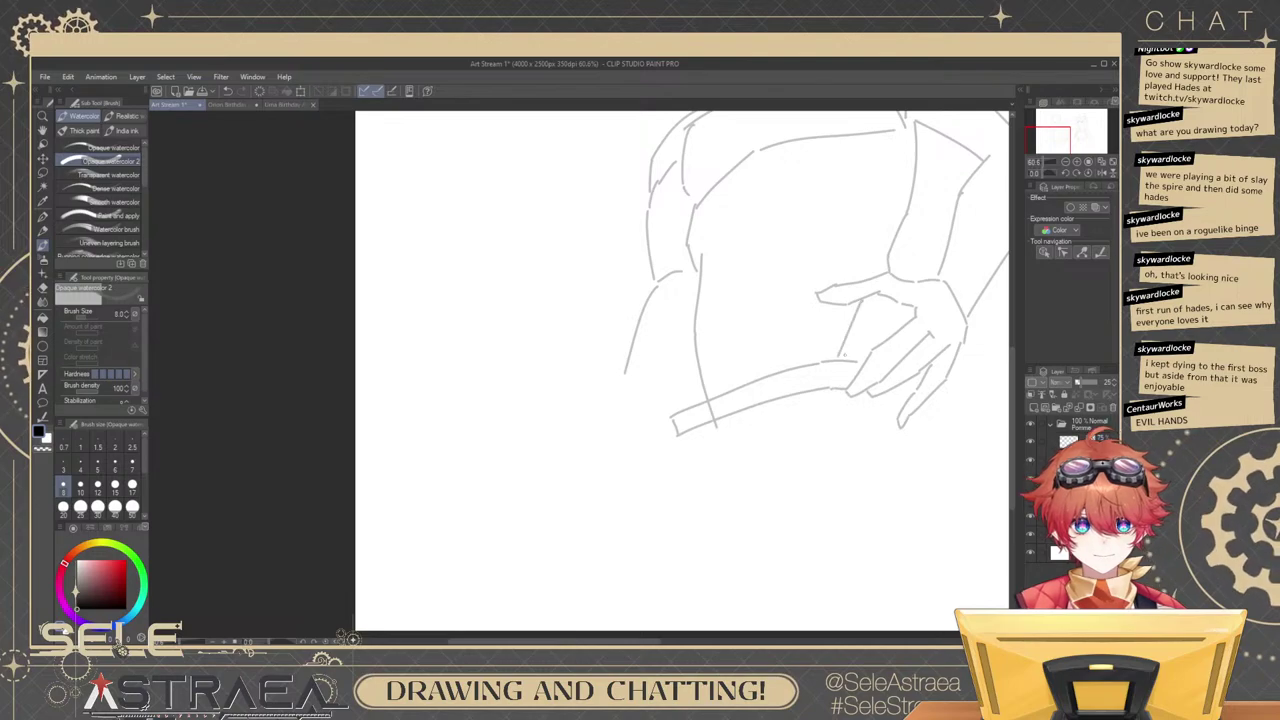
# Draw the inner edge of the lowered arm's forearm in the gap beside the torso.
pyautogui.moveTo(977, 200); pyautogui.dragTo(918, 341)
pyautogui.scroll(-5, 894, 291)
pyautogui.scroll(3, 883, 327)
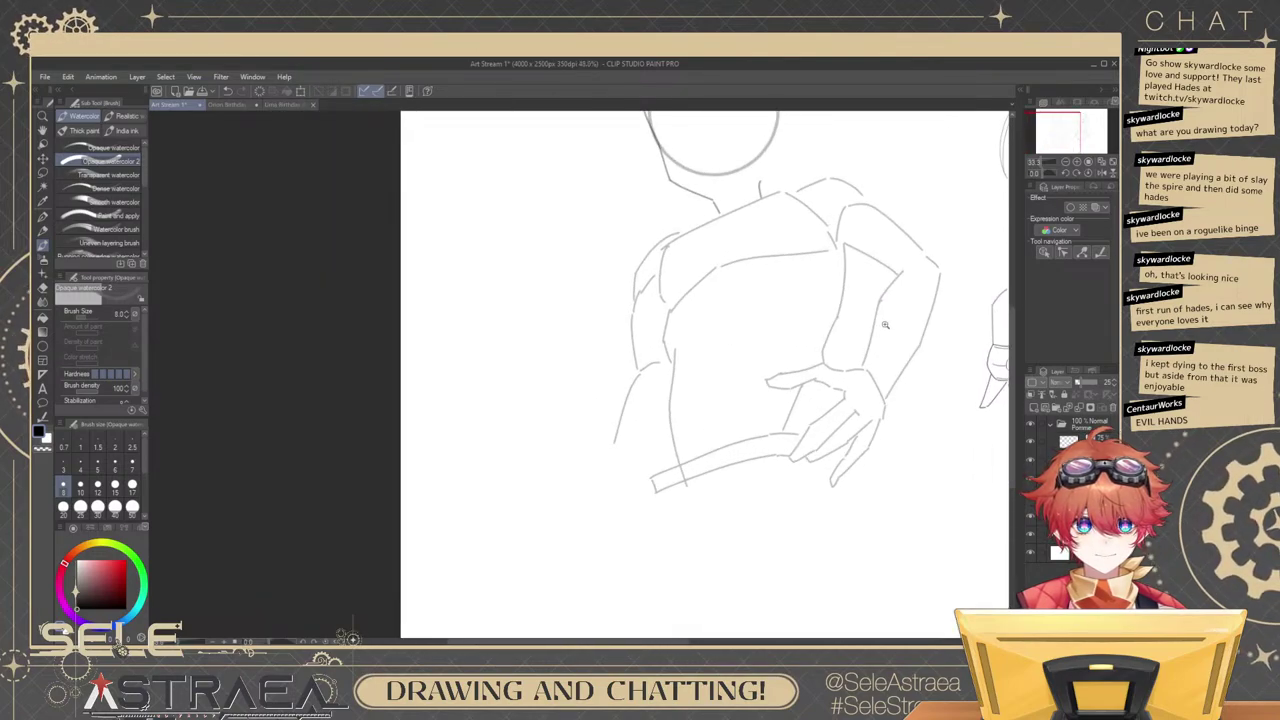
pyautogui.moveTo(793, 392); pyautogui.dragTo(866, 368)
pyautogui.moveTo(740, 351); pyautogui.dragTo(710, 437)
pyautogui.moveTo(929, 317); pyautogui.dragTo(886, 368)
pyautogui.moveTo(933, 320); pyautogui.dragTo(919, 342)
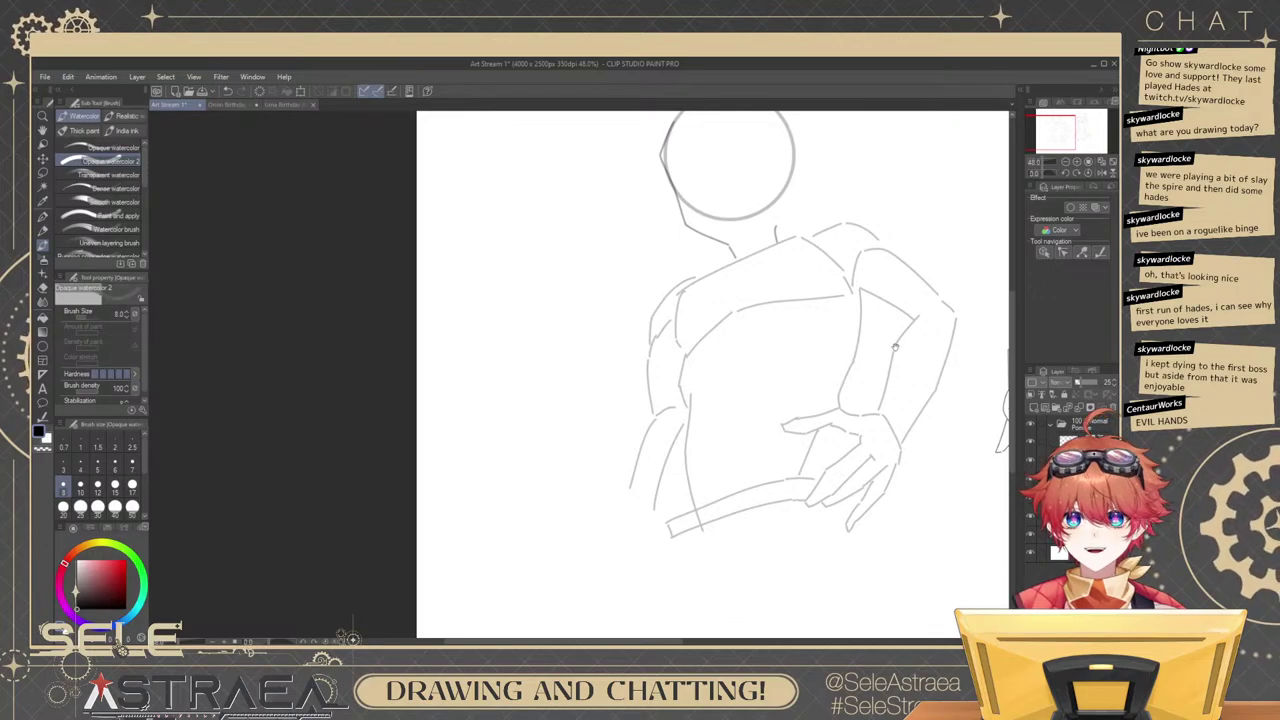
pyautogui.scroll(3, 895, 347)
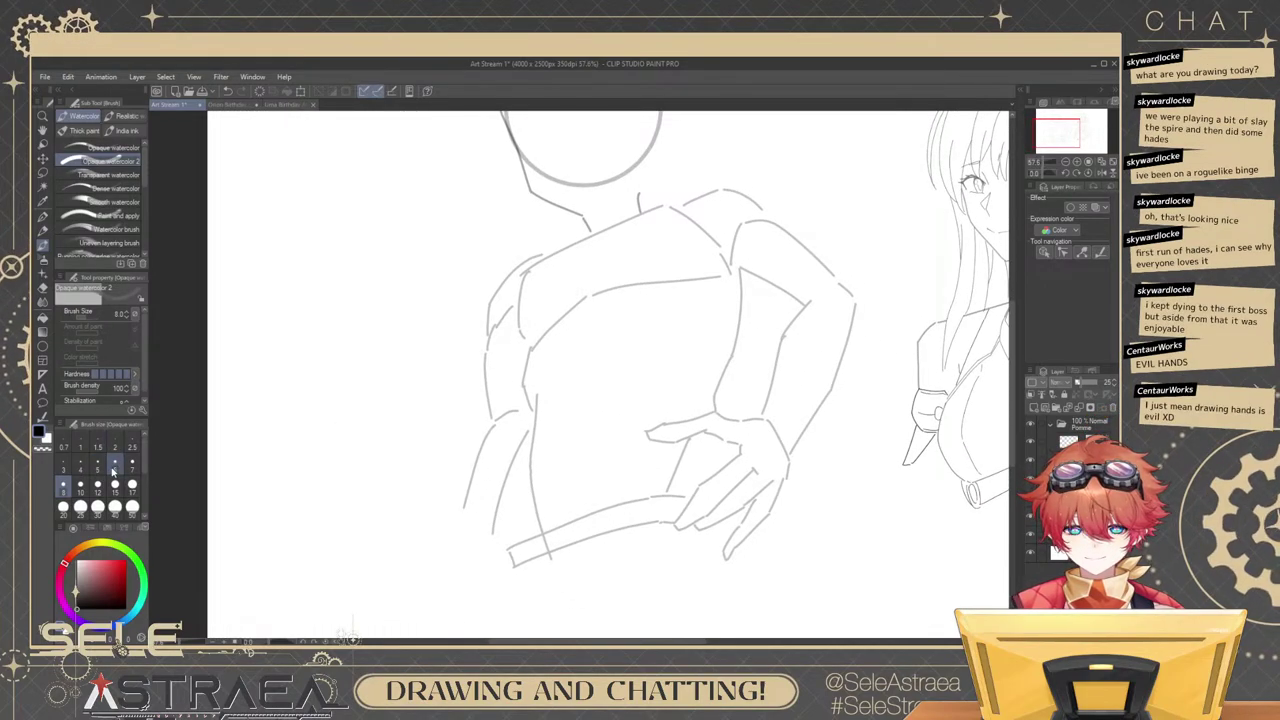
# Set the brush size to 6 and check a sketch layer by toggling its visibility.
pyautogui.click(114, 468)
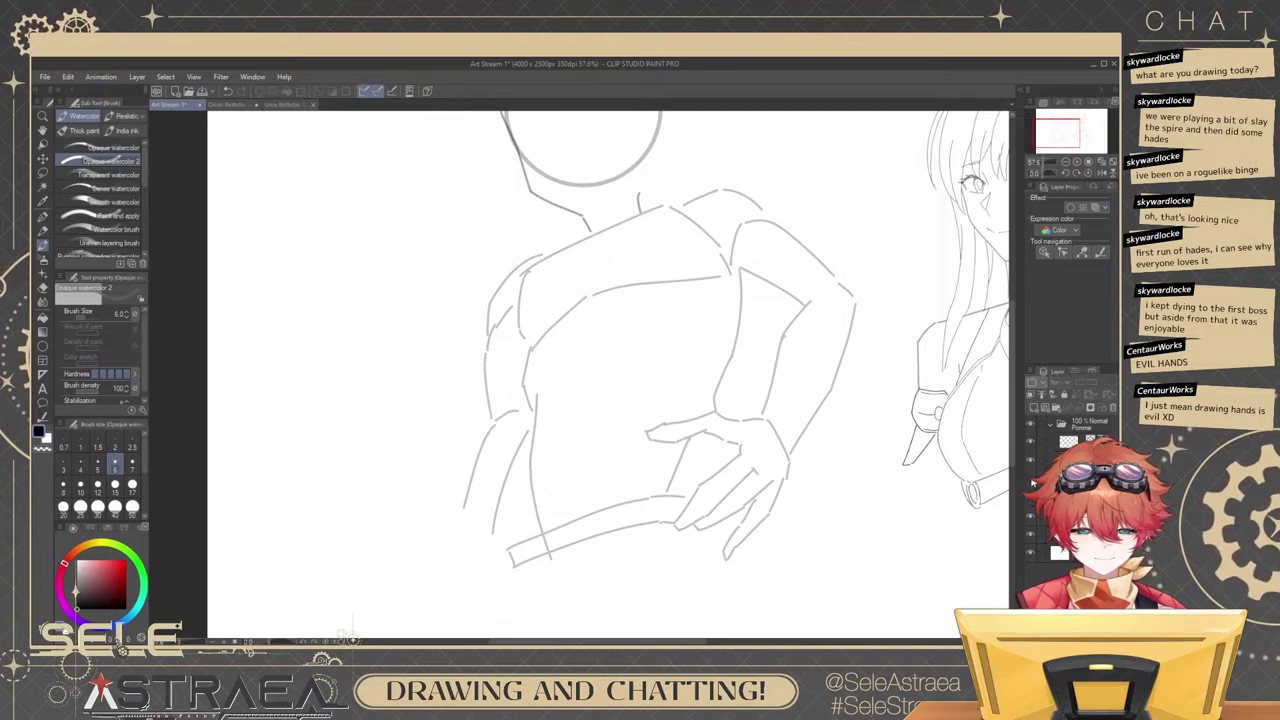
pyautogui.moveTo(853, 388); pyautogui.dragTo(882, 518)
pyautogui.scroll(3, 662, 335)
pyautogui.moveTo(661, 334); pyautogui.dragTo(691, 343)
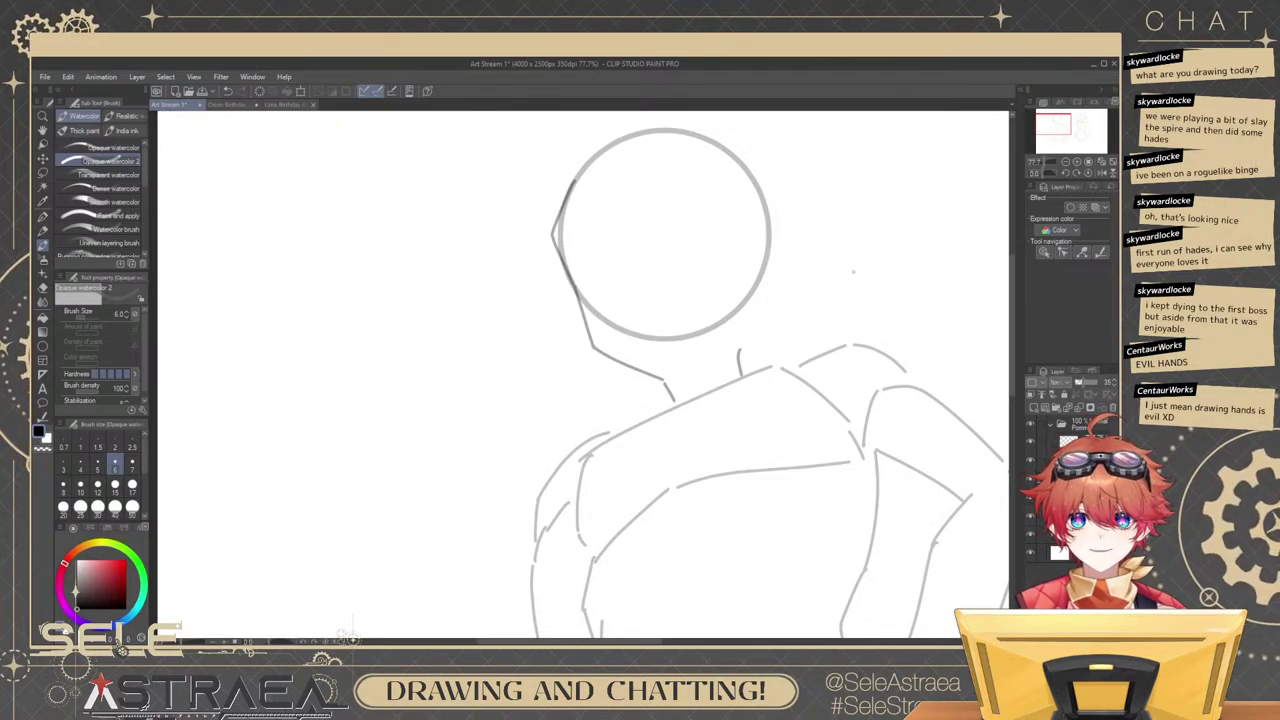
pyautogui.moveTo(908, 313); pyautogui.dragTo(858, 286)
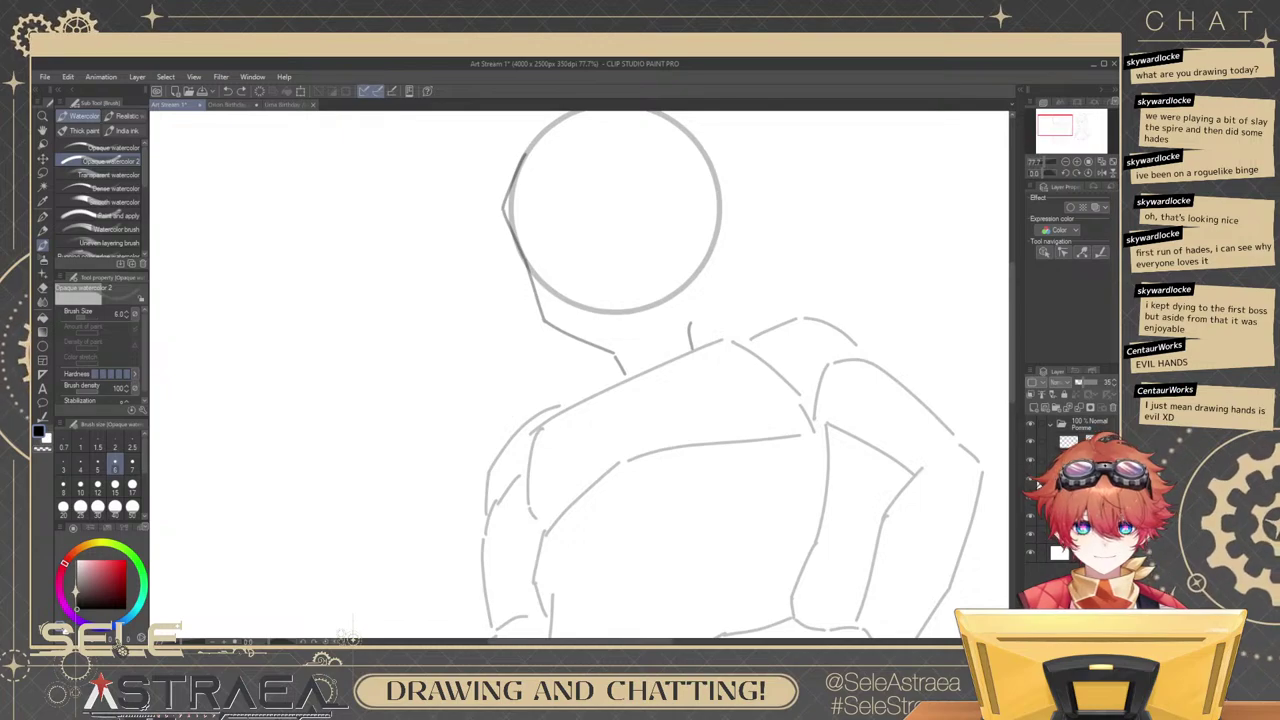
pyautogui.click(1032, 481)
pyautogui.click(1033, 485)
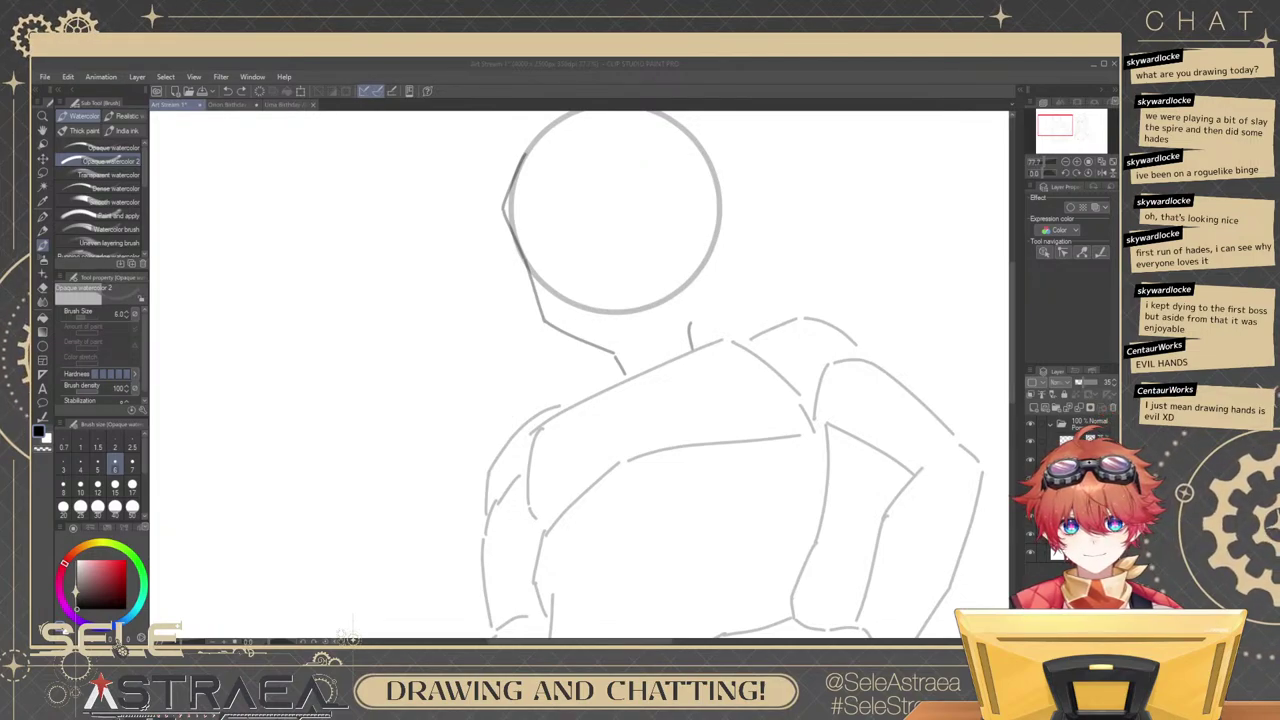
# Remove the old jaw and chin lines below the head circle.
pyautogui.moveTo(642, 318); pyautogui.dragTo(657, 335)
pyautogui.moveTo(698, 305)
pyautogui.mouseDown()
pyautogui.moveTo(777, 334)
pyautogui.moveTo(755, 323)
pyautogui.mouseUp()
pyautogui.hotkey('ctrl', 'z')
pyautogui.scroll(2, 703, 334)
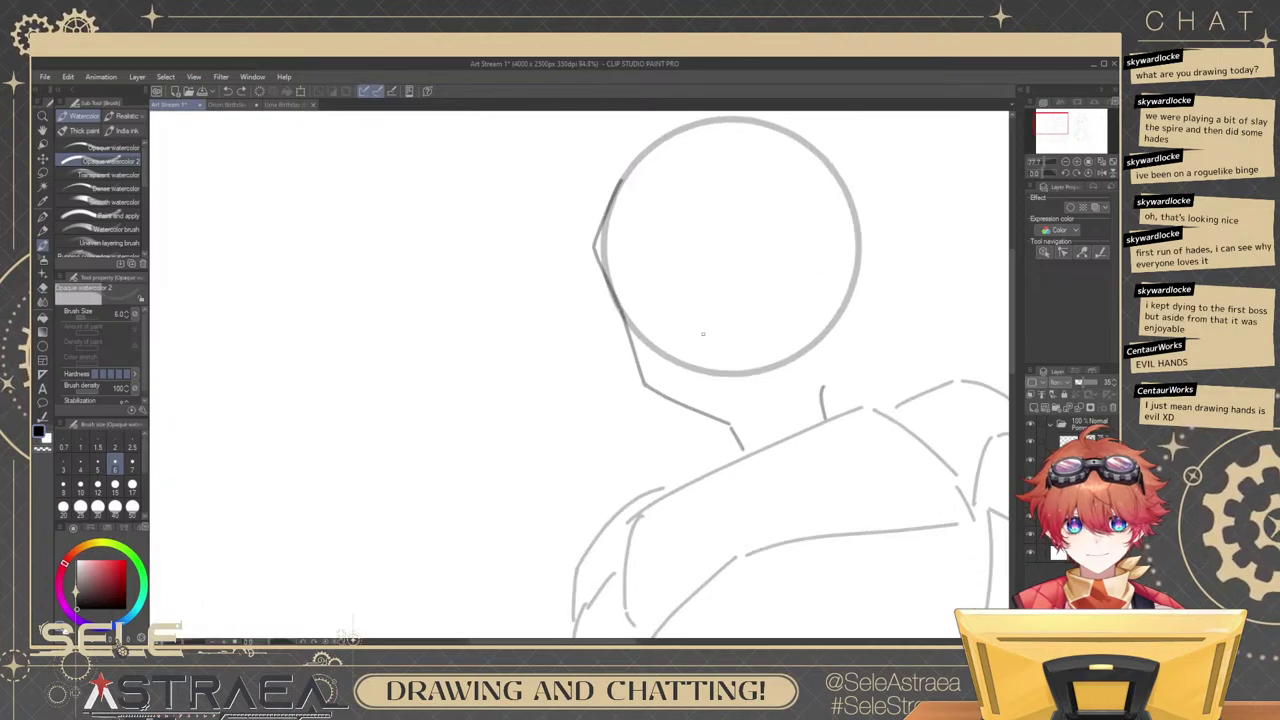
pyautogui.moveTo(657, 391); pyautogui.dragTo(741, 434)
pyautogui.hotkey('ctrl', 'z')
pyautogui.hotkey('ctrl', 'z')
pyautogui.hotkey('ctrl', 'z')
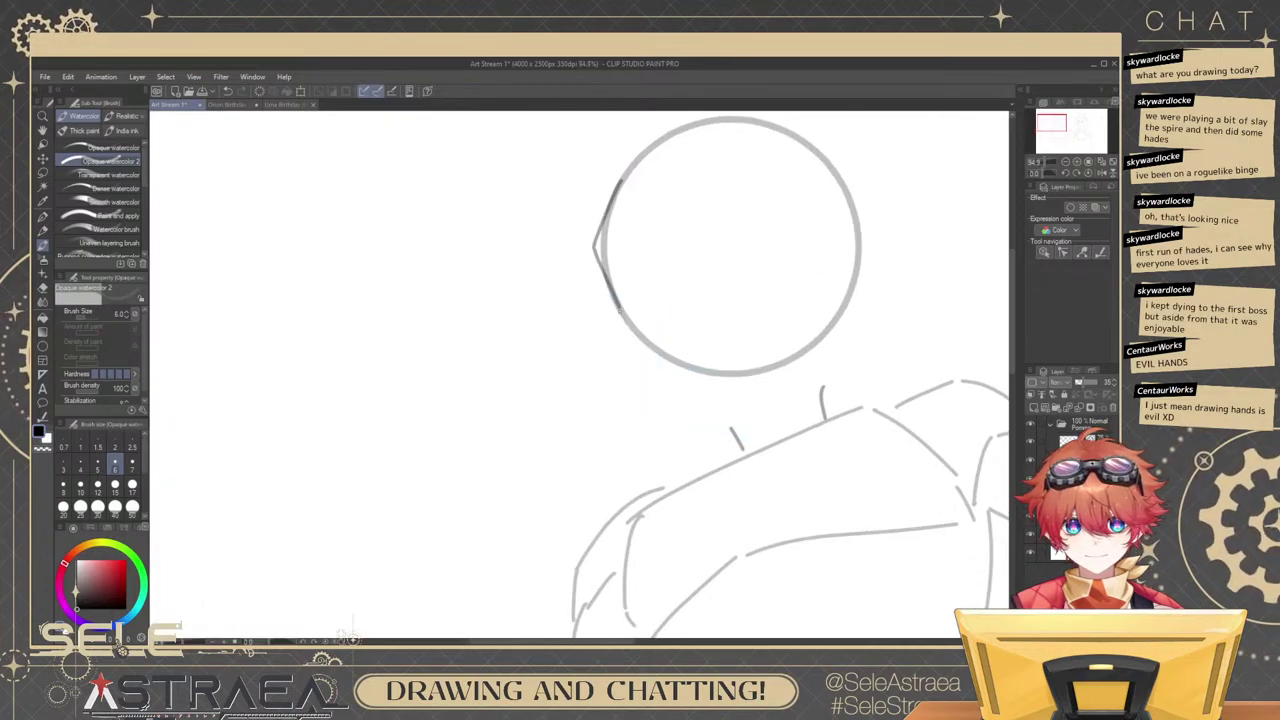
# Try a new cheek and chin line, and undo it together with the remaining face-edge strokes on the head circle.
pyautogui.moveTo(620, 309)
pyautogui.mouseDown()
pyautogui.moveTo(635, 379)
pyautogui.moveTo(661, 406)
pyautogui.mouseUp()
pyautogui.hotkey('ctrl', 'z')
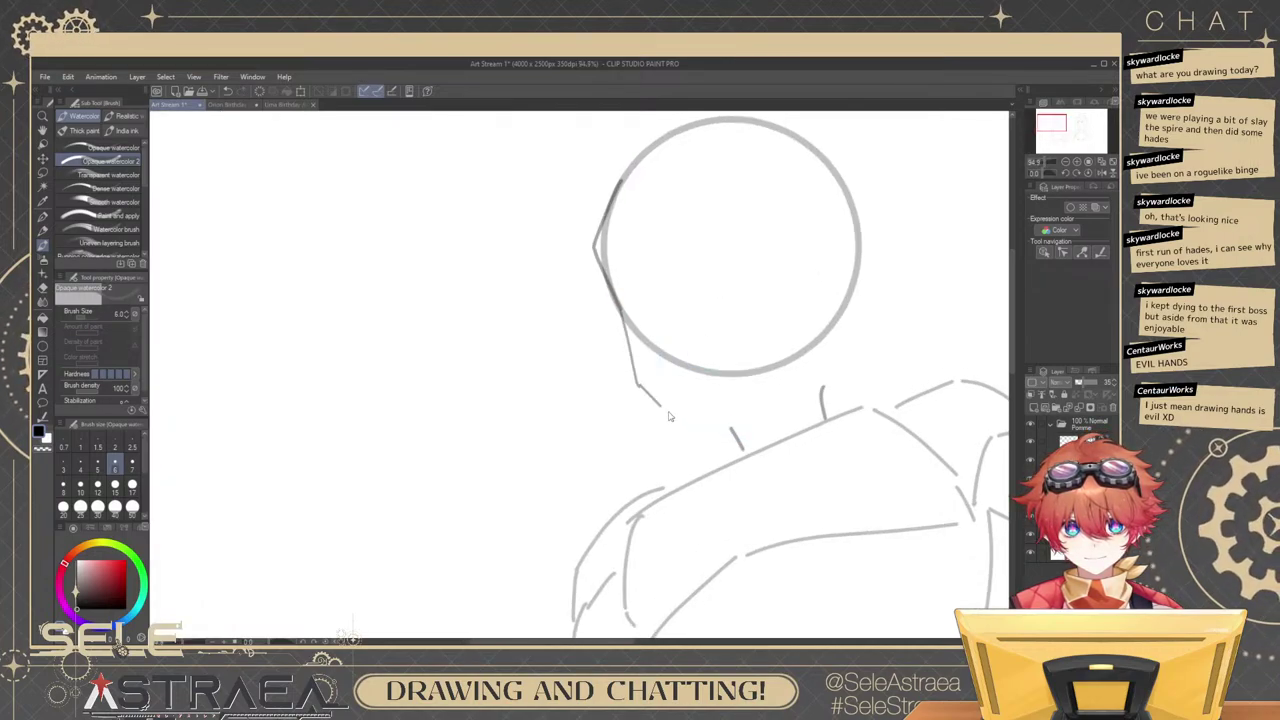
pyautogui.hotkey('ctrl', 'z')
pyautogui.hotkey('ctrl', 'z')
pyautogui.hotkey('ctrl', 'z')
pyautogui.moveTo(634, 277); pyautogui.dragTo(696, 365)
pyautogui.hotkey('ctrl', 'z')
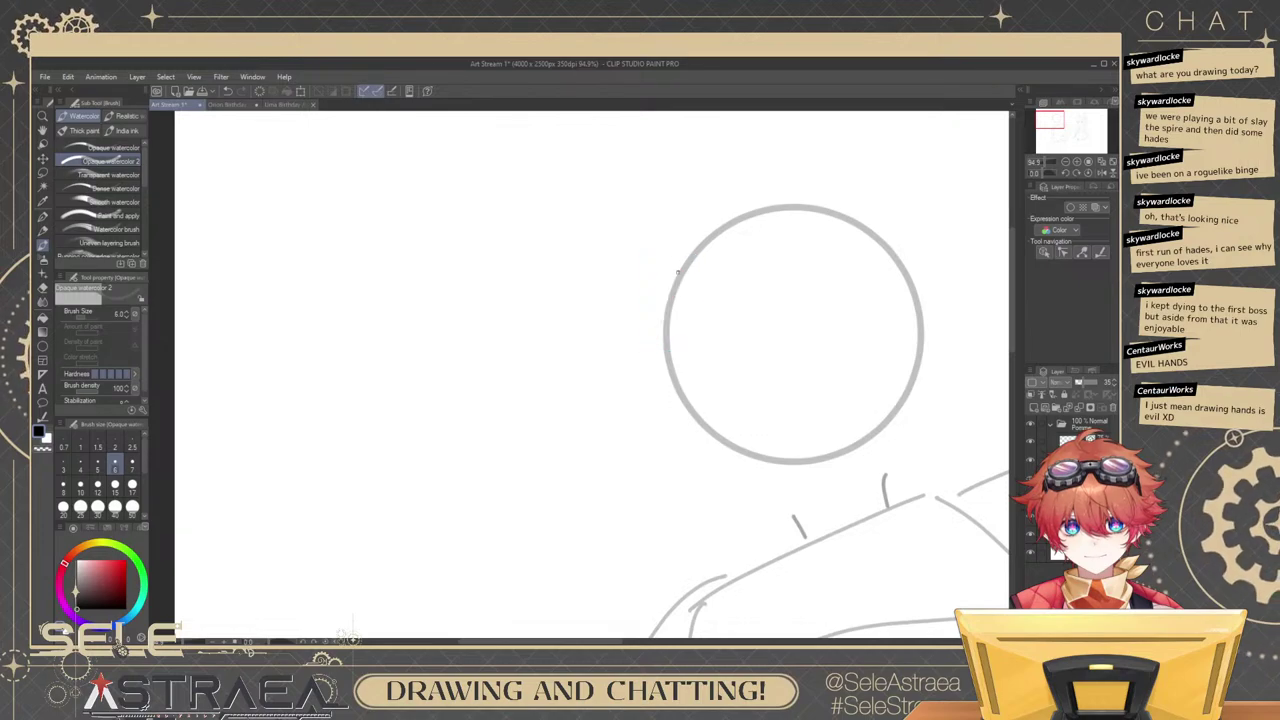
# Sketch an angular brow and cheekbone line along the front edge of the head circle.
pyautogui.moveTo(677, 272); pyautogui.dragTo(672, 374)
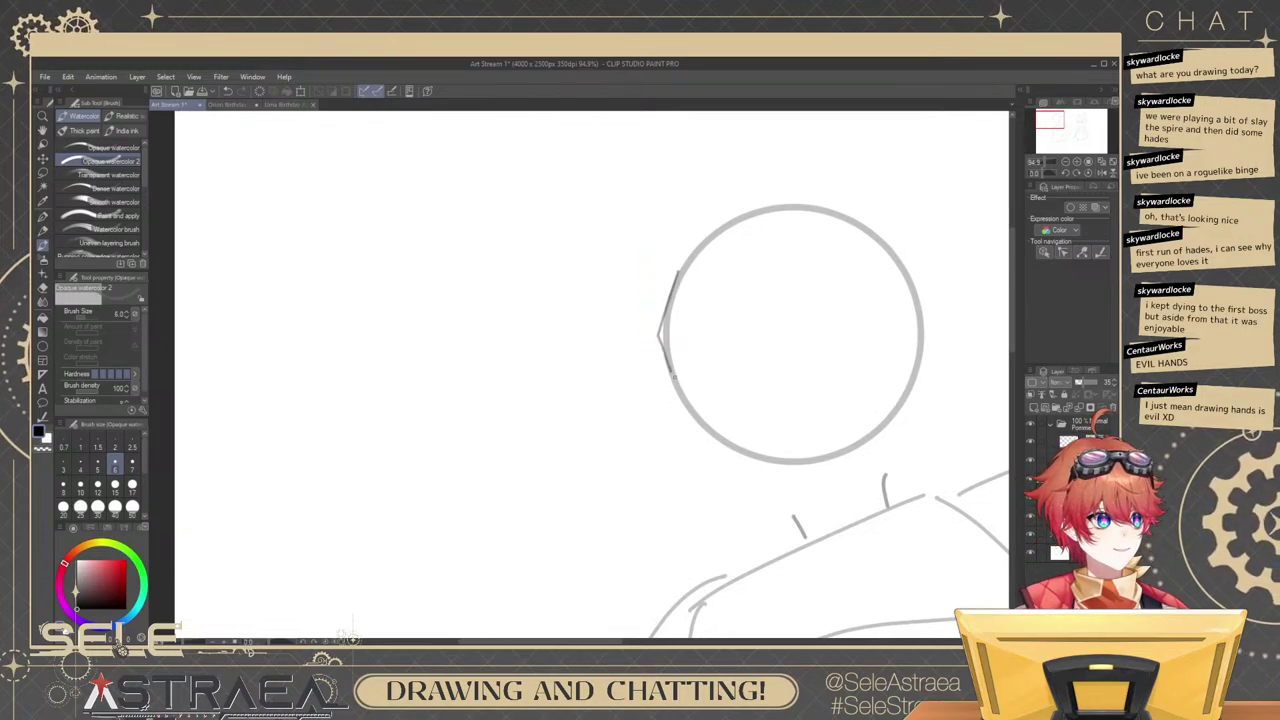
pyautogui.hotkey('ctrl', 'z')
pyautogui.moveTo(676, 276); pyautogui.dragTo(676, 392)
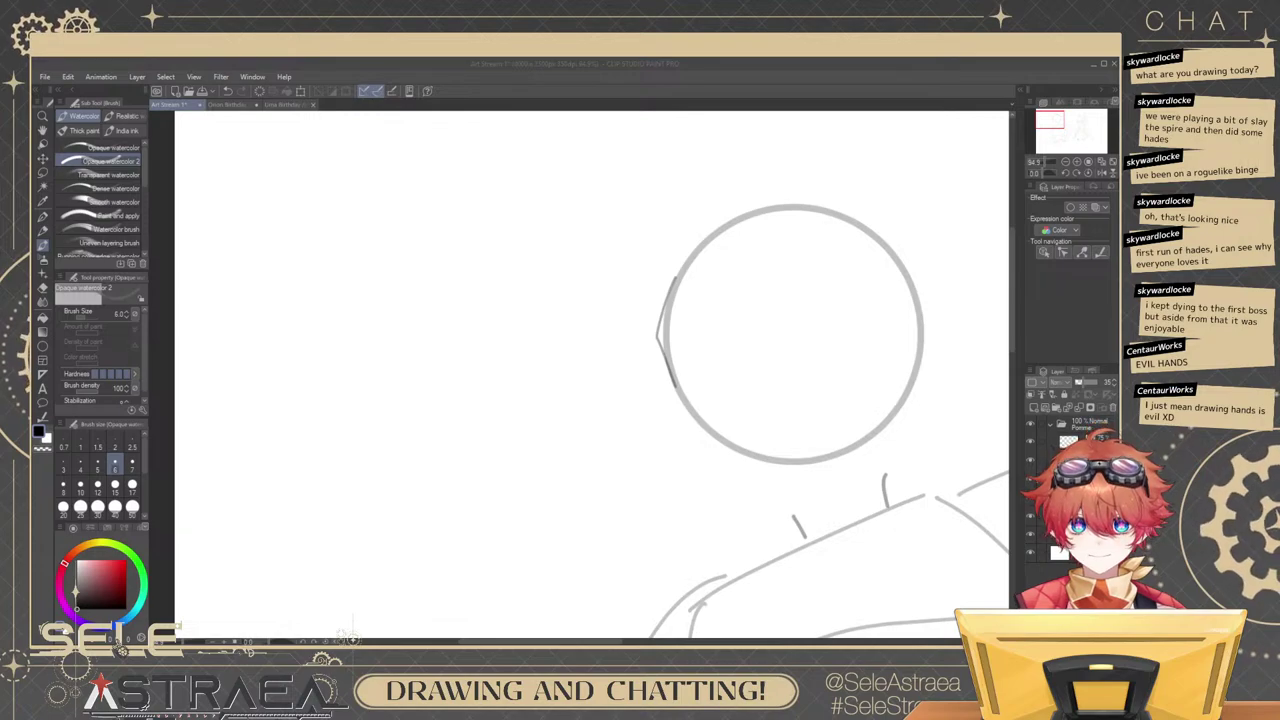
# Try a jawline running from the cheek to a pointed chin and back up to the head circle, and undo it.
pyautogui.hotkey('ctrl', 'z')
pyautogui.moveTo(676, 386)
pyautogui.mouseDown()
pyautogui.moveTo(686, 468)
pyautogui.moveTo(700, 480)
pyautogui.mouseUp()
pyautogui.hotkey('ctrl', 'z')
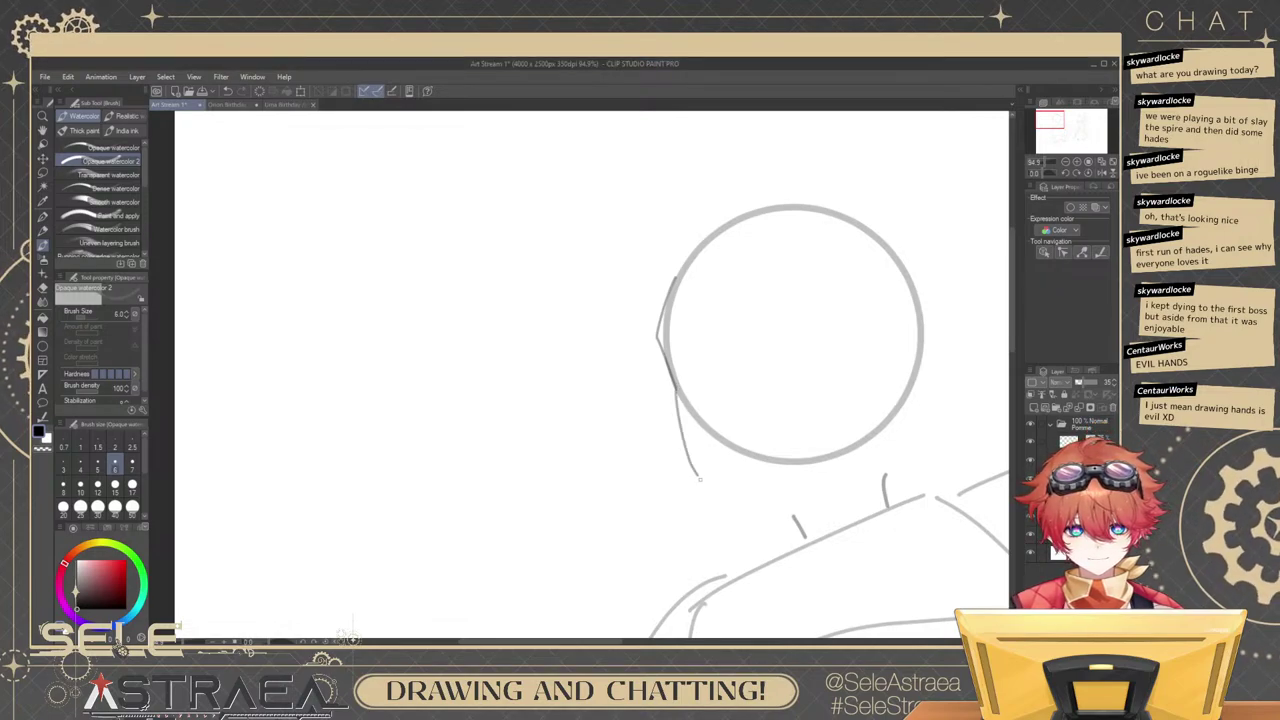
pyautogui.hotkey('ctrl', 'z')
pyautogui.moveTo(676, 392)
pyautogui.mouseDown()
pyautogui.moveTo(722, 494)
pyautogui.moveTo(855, 447)
pyautogui.mouseUp()
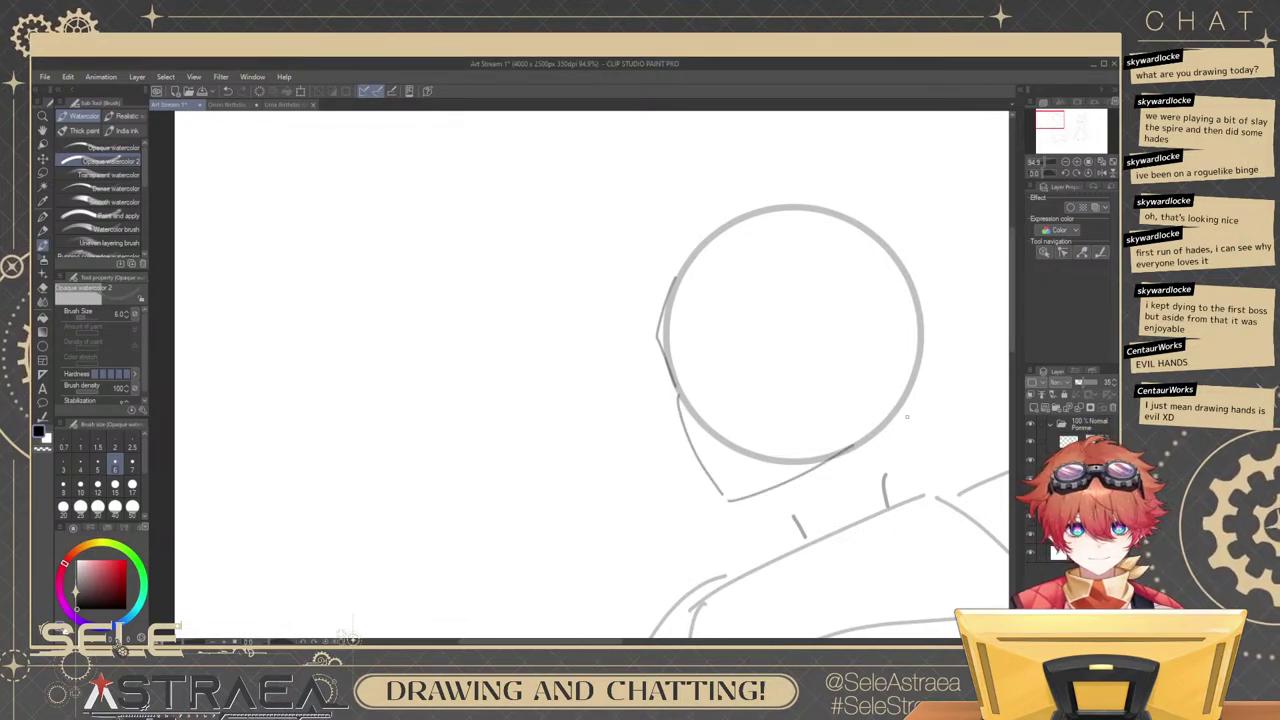
pyautogui.scroll(-3, 848, 326)
pyautogui.moveTo(896, 373); pyautogui.dragTo(868, 277)
pyautogui.scroll(1, 868, 275)
pyautogui.hotkey('ctrl', 'z')
pyautogui.hotkey('ctrl', 'z')
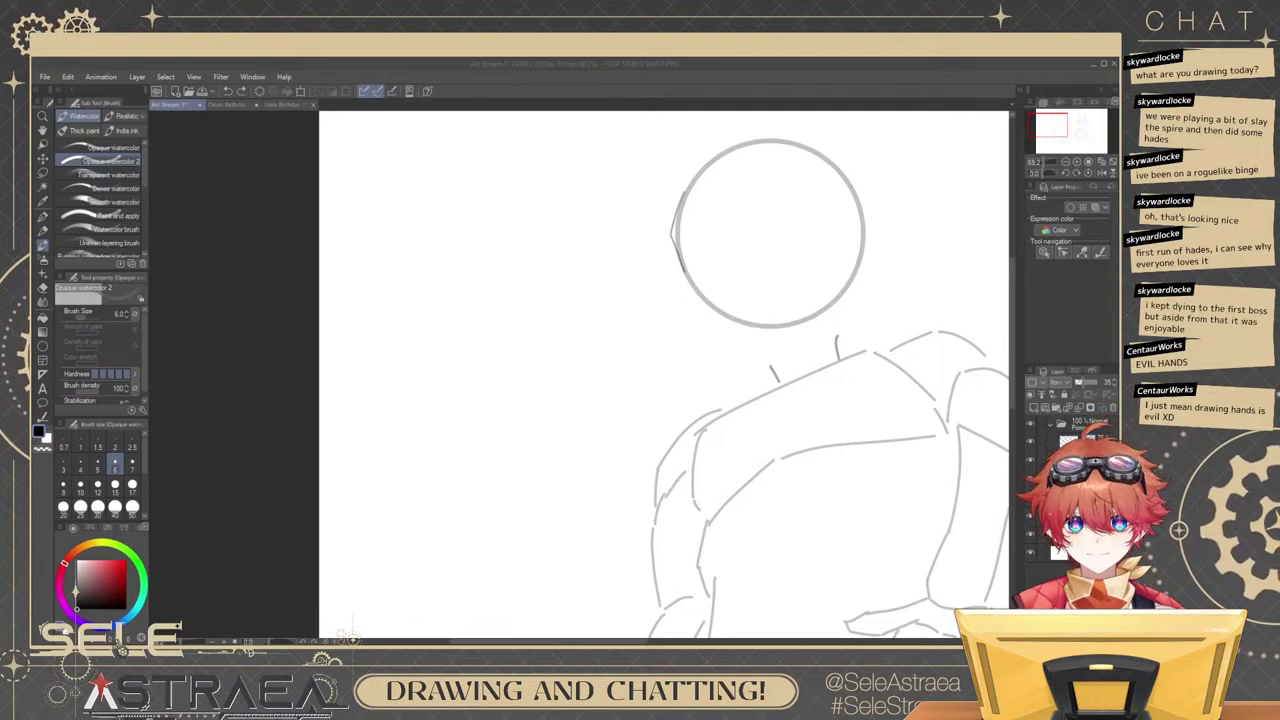
# Remove the angular brow and cheekbone line from the front of the head circle.
pyautogui.scroll(2, 769, 304)
pyautogui.moveTo(782, 304); pyautogui.dragTo(774, 357)
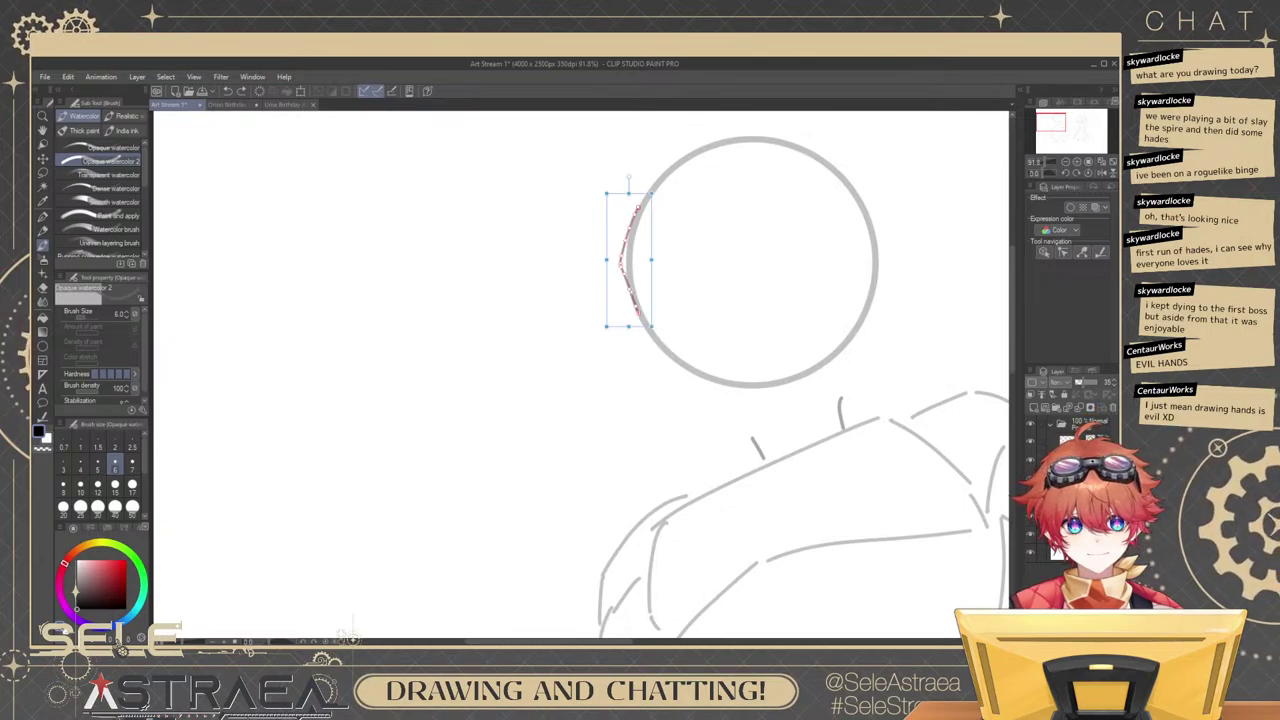
pyautogui.hotkey('ctrl', 'z')
pyautogui.moveTo(653, 297); pyautogui.dragTo(666, 320)
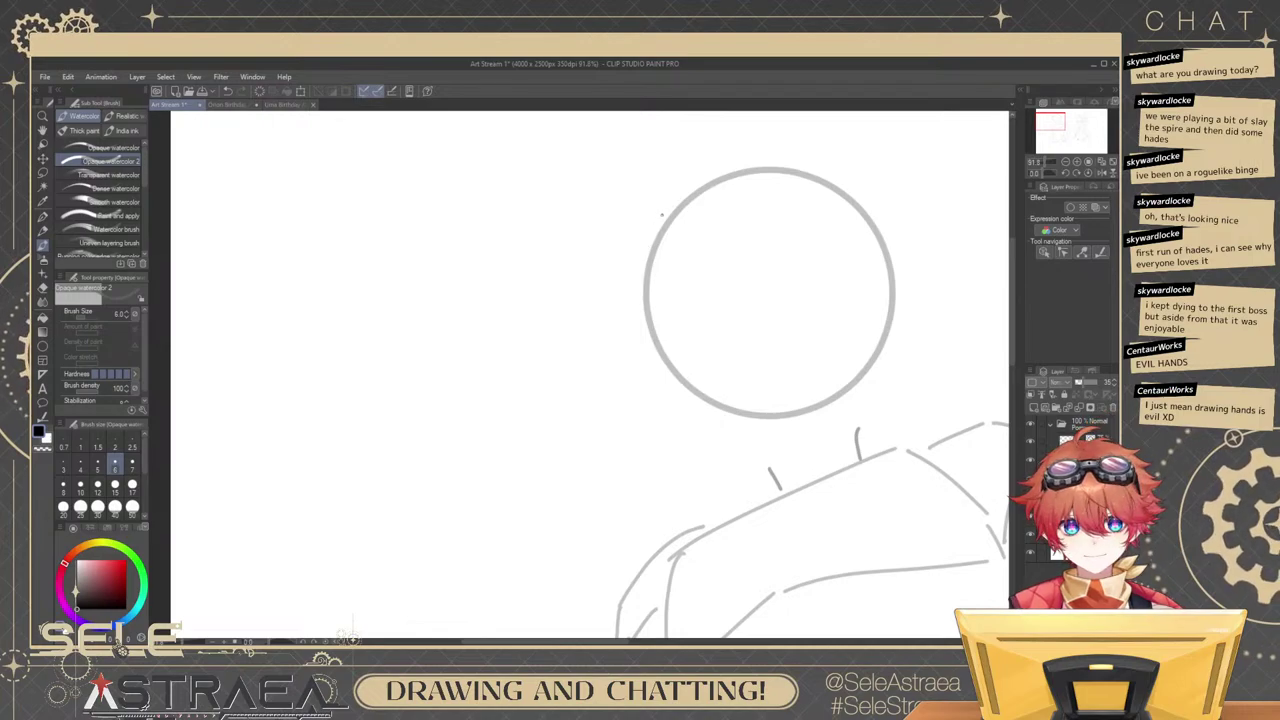
pyautogui.hotkey('ctrl', 'z')
# Draw a softer curved brow and eye-socket line along the front edge of the head circle.
pyautogui.moveTo(661, 216)
pyautogui.mouseDown()
pyautogui.moveTo(640, 282)
pyautogui.moveTo(637, 262)
pyautogui.moveTo(642, 316)
pyautogui.mouseUp()
pyautogui.hotkey('ctrl', 'z')
pyautogui.moveTo(660, 224)
pyautogui.mouseDown()
pyautogui.moveTo(641, 294)
pyautogui.moveTo(664, 388)
pyautogui.mouseUp()
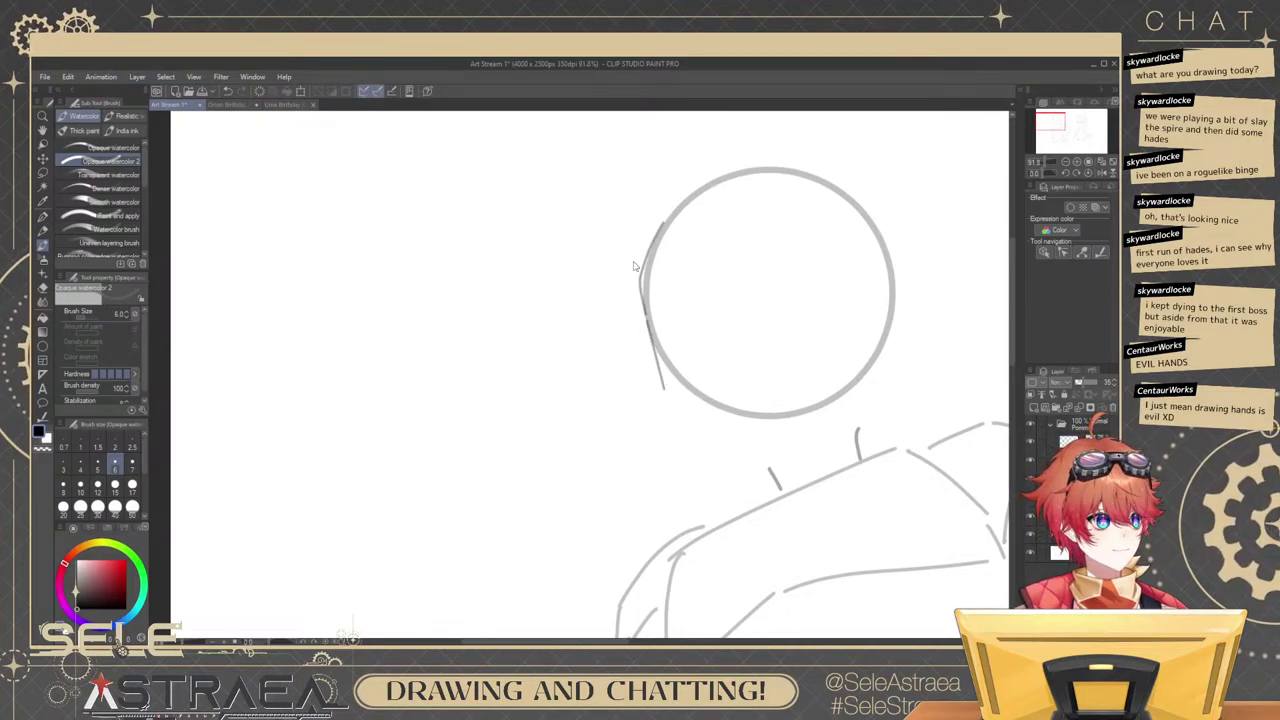
pyautogui.hotkey('ctrl', 'z')
# Draw the cheek contour from below the eye socket down to the chin, redoing the stroke until the curve fits.
pyautogui.moveTo(650, 318); pyautogui.dragTo(654, 410)
pyautogui.hotkey('ctrl', 'z')
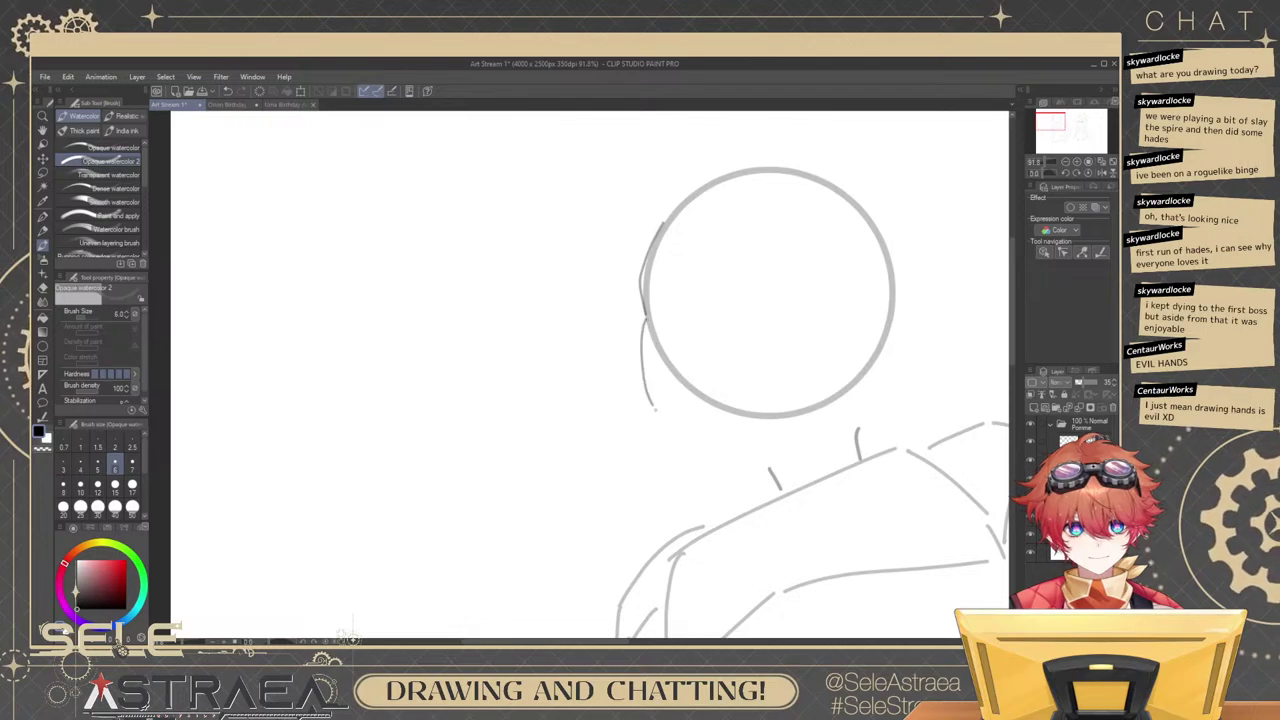
pyautogui.hotkey('ctrl', 'z')
pyautogui.moveTo(648, 322); pyautogui.dragTo(654, 398)
pyautogui.hotkey('ctrl', 'z')
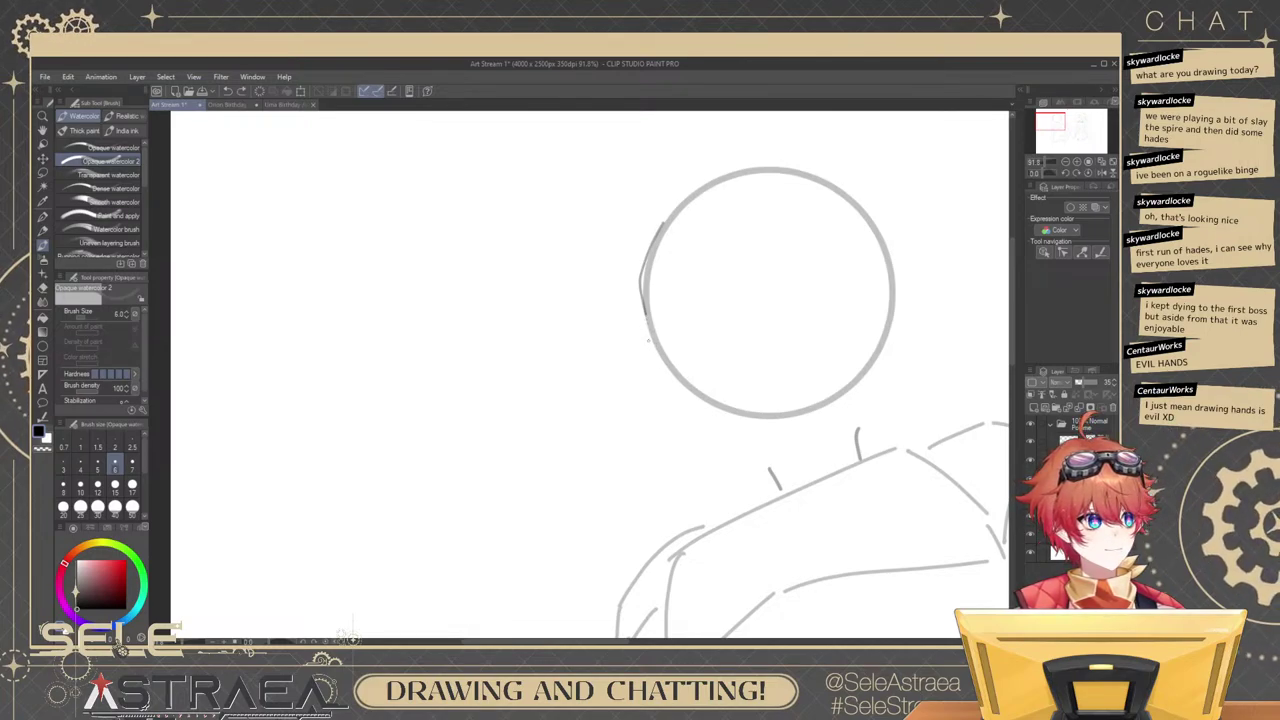
pyautogui.hotkey('ctrl', 'z')
pyautogui.moveTo(650, 326); pyautogui.dragTo(696, 434)
pyautogui.hotkey('ctrl', 'z')
pyautogui.moveTo(648, 322)
pyautogui.mouseDown()
pyautogui.moveTo(692, 428)
pyautogui.moveTo(734, 431)
pyautogui.mouseUp()
pyautogui.scroll(-1, 802, 400)
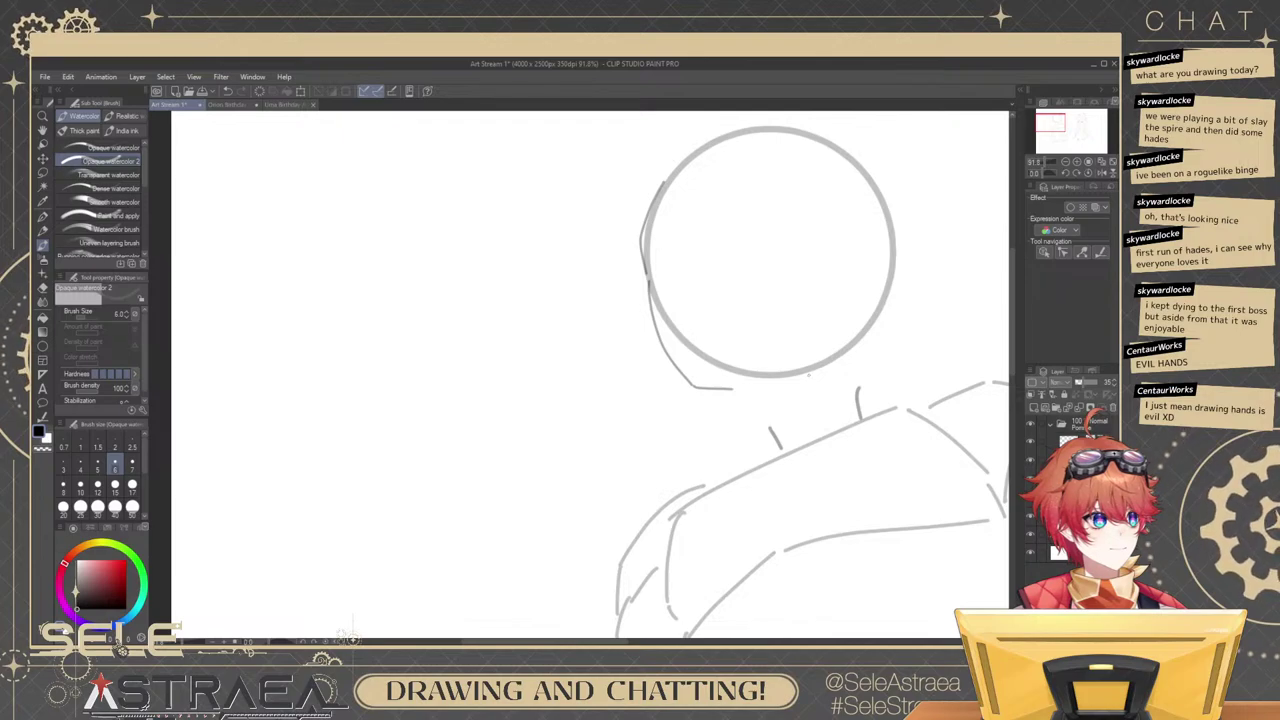
# Try a flat jaw underside extending back from the chin and undo it.
pyautogui.moveTo(896, 376); pyautogui.dragTo(860, 364)
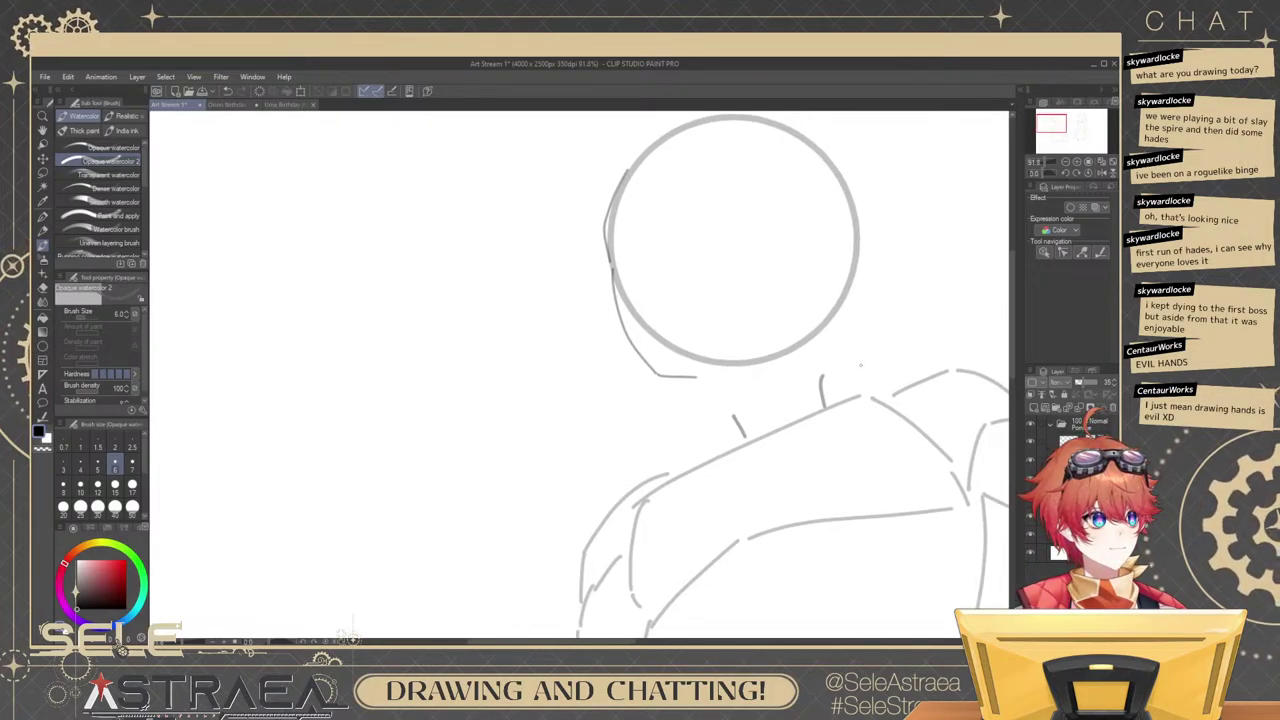
pyautogui.hotkey('ctrl', 'z')
pyautogui.moveTo(656, 374)
pyautogui.mouseDown()
pyautogui.moveTo(665, 389)
pyautogui.moveTo(711, 390)
pyautogui.mouseUp()
pyautogui.scroll(-5, 796, 292)
pyautogui.scroll(6, 829, 283)
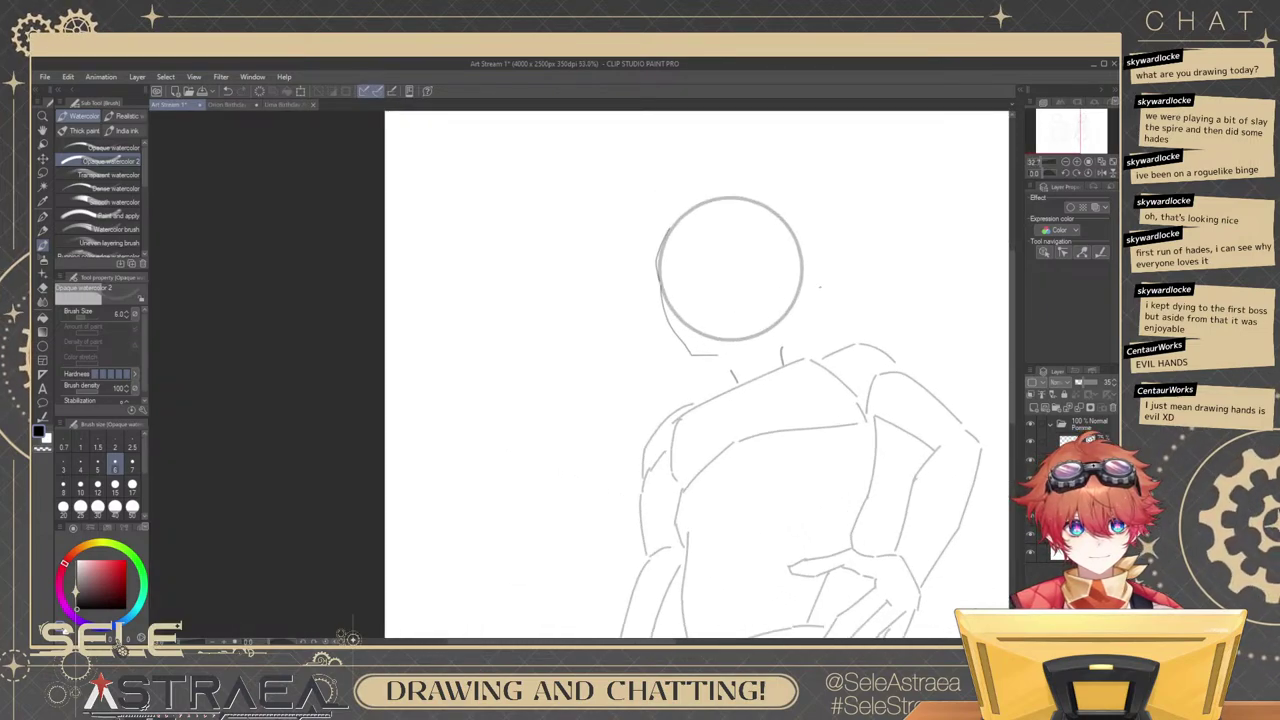
pyautogui.hotkey('ctrl', 'z')
pyautogui.hotkey('ctrl', 'z')
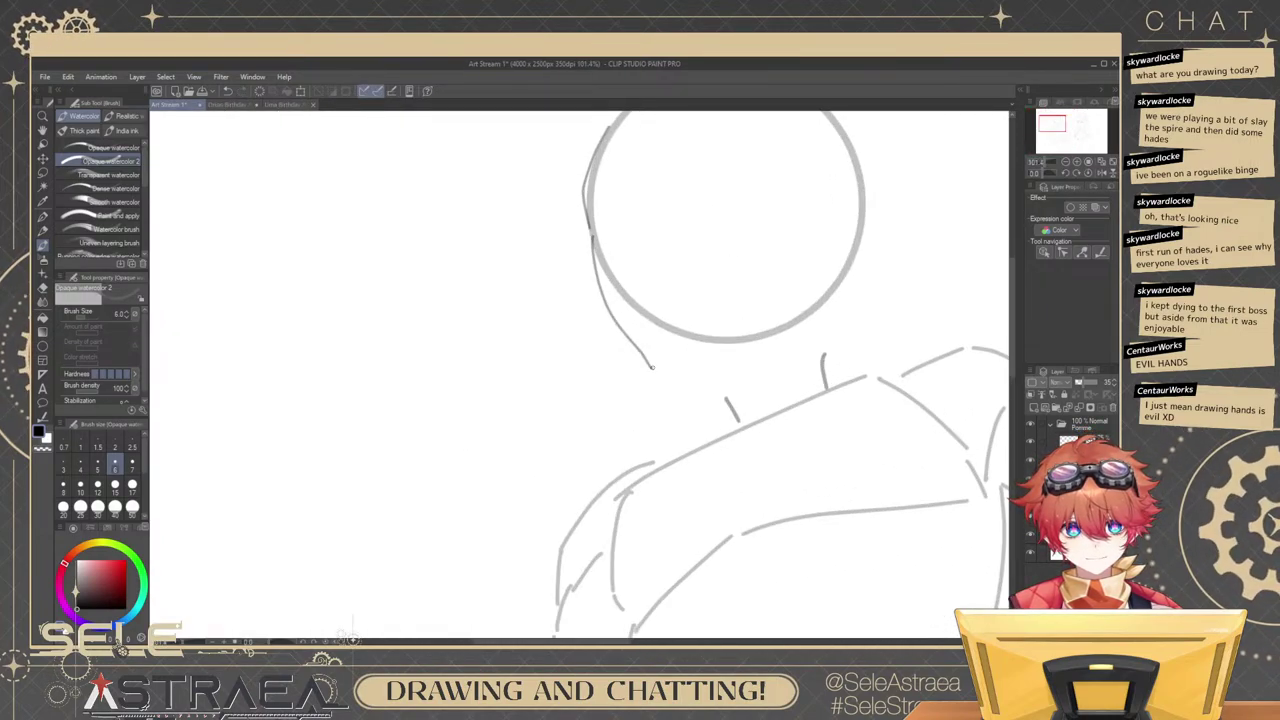
# Draw a short jaw underside from the chin and replace the front neck tick with a curved neck line reaching the shoulder line.
pyautogui.moveTo(651, 367)
pyautogui.mouseDown()
pyautogui.moveTo(722, 356)
pyautogui.moveTo(727, 430)
pyautogui.mouseUp()
pyautogui.click(730, 406)
pyautogui.hotkey('ctrl', 'z')
pyautogui.moveTo(703, 362); pyautogui.dragTo(725, 428)
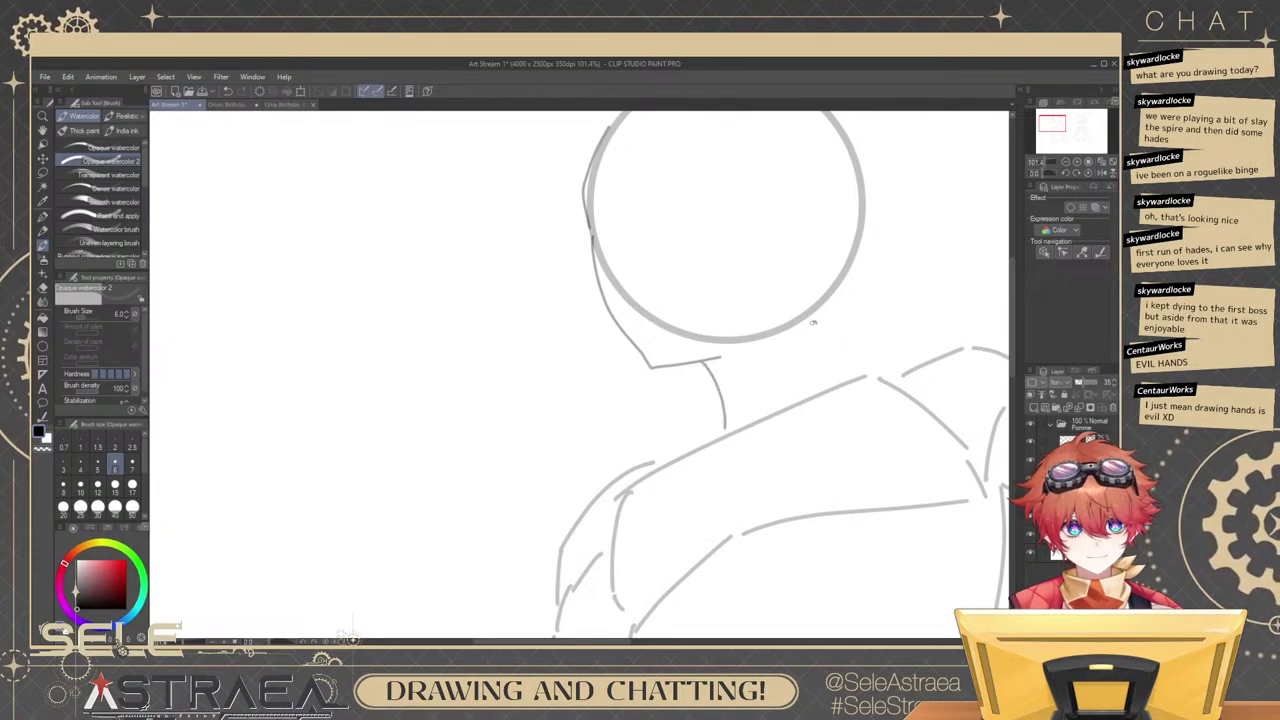
pyautogui.scroll(-3, 835, 280)
pyautogui.scroll(1, 859, 272)
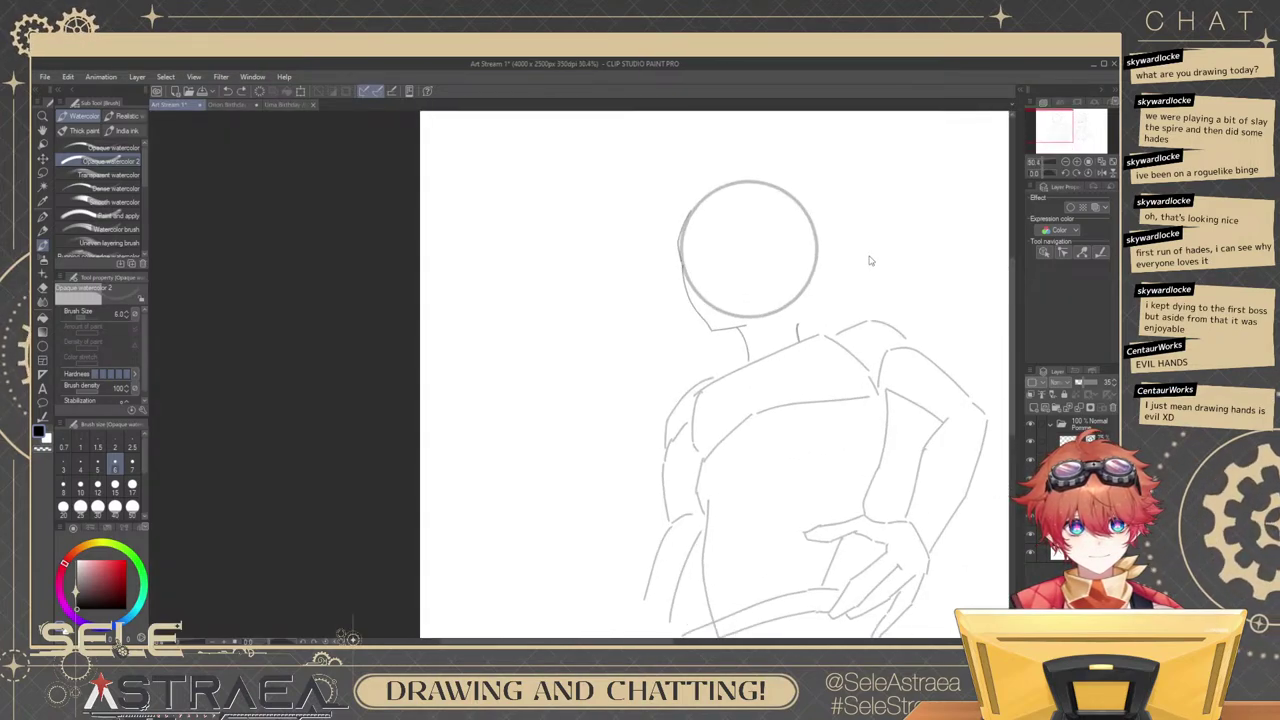
# Delete the curved front neck line below the chin.
pyautogui.scroll(1, 830, 279)
pyautogui.keyDown('ctrl'); pyautogui.click(725, 358); pyautogui.keyUp('ctrl')
pyautogui.press('Delete')
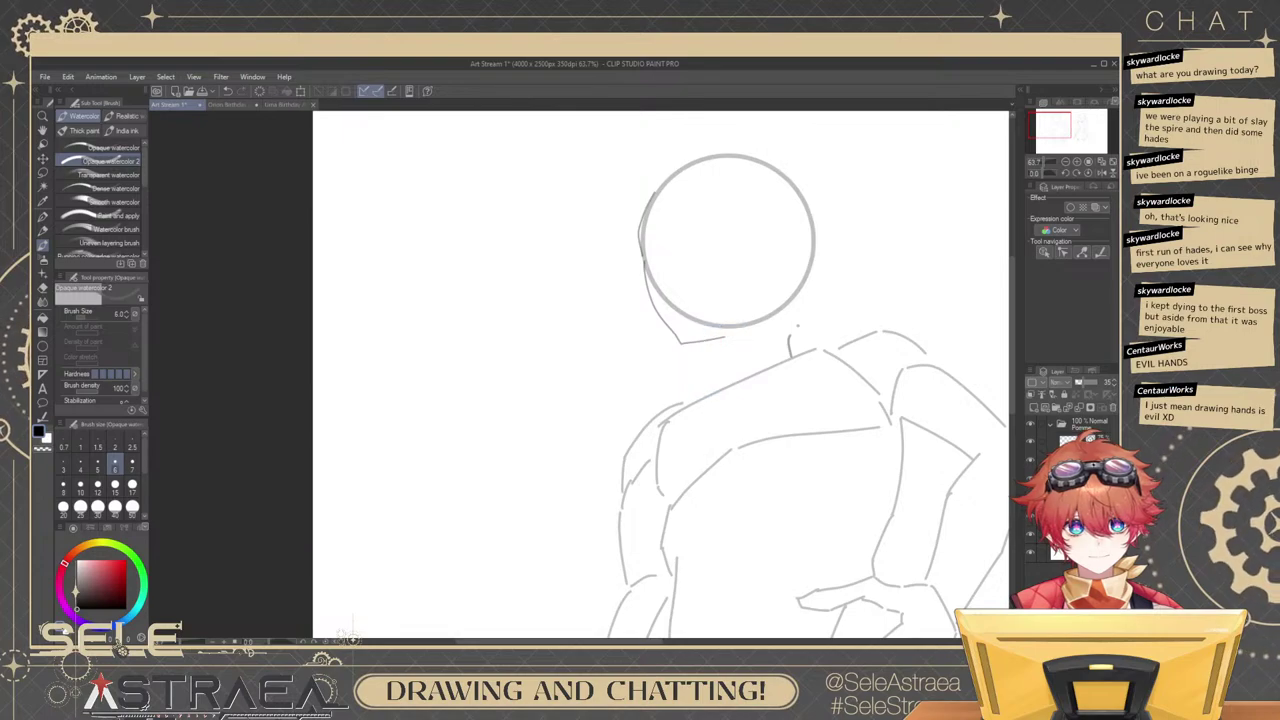
# Lasso the head circle with its face outline and move it slightly down toward the shoulders.
pyautogui.press('m')
pyautogui.moveTo(650, 370)
pyautogui.mouseDown()
pyautogui.moveTo(780, 321)
pyautogui.moveTo(768, 134)
pyautogui.moveTo(641, 376)
pyautogui.mouseUp()
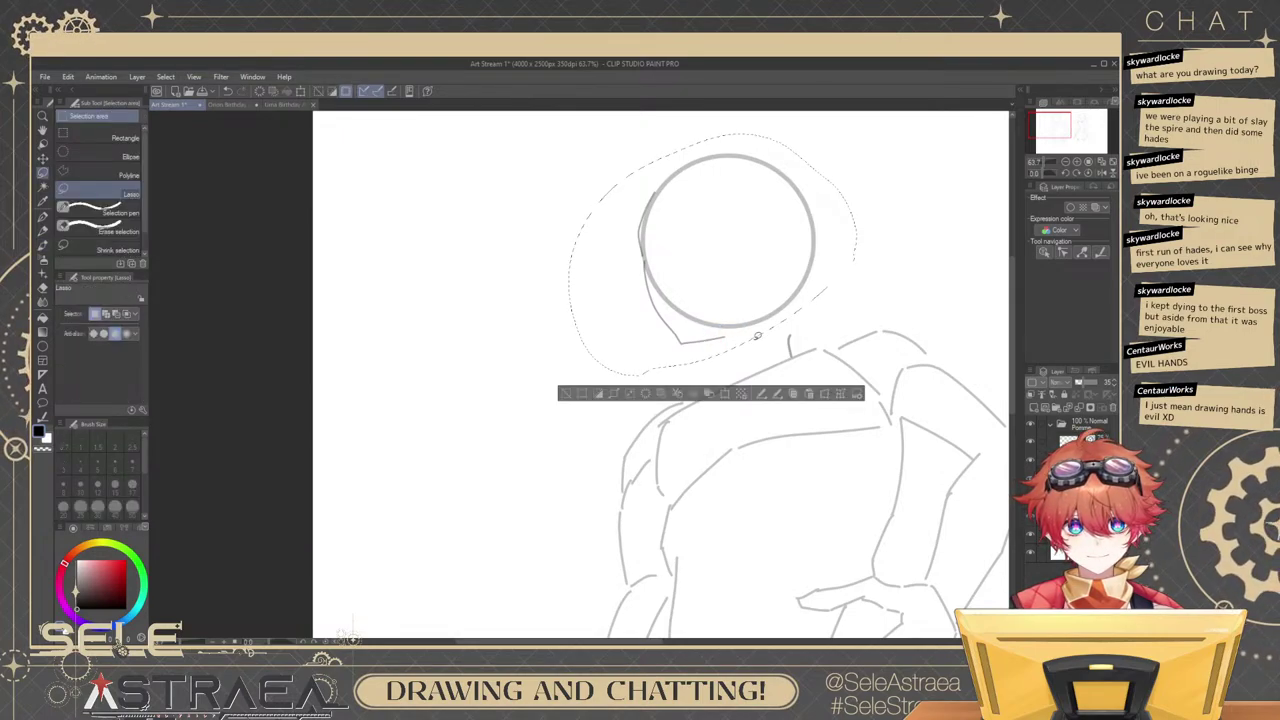
pyautogui.click(1031, 516)
pyautogui.click(1031, 516)
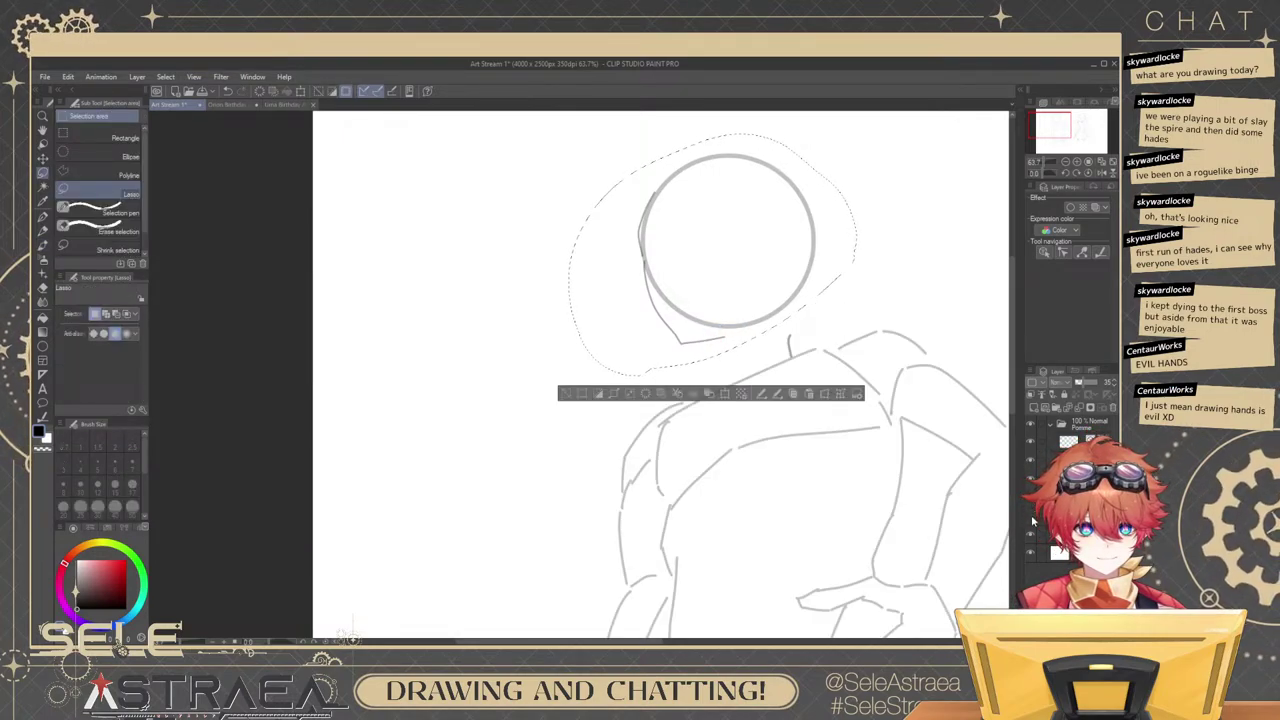
pyautogui.click(1031, 498)
pyautogui.hotkey('ctrl', 'z')
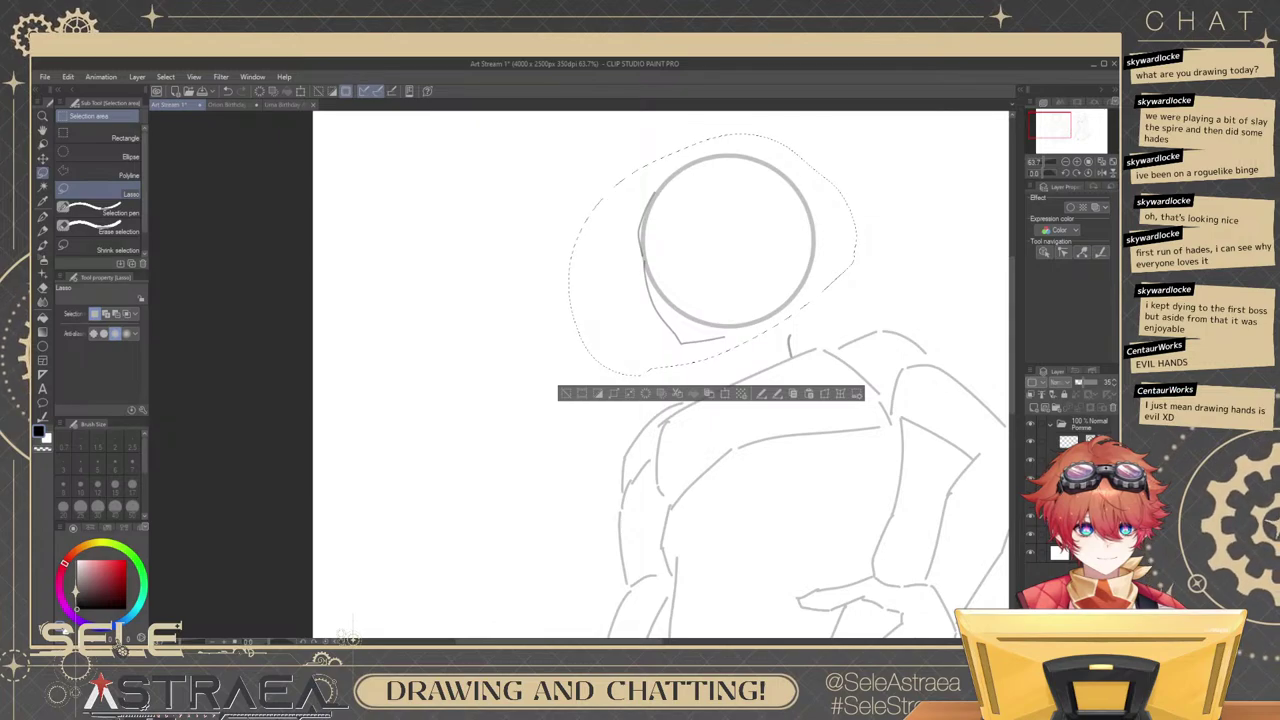
pyautogui.press('k')
pyautogui.moveTo(839, 274); pyautogui.dragTo(850, 296)
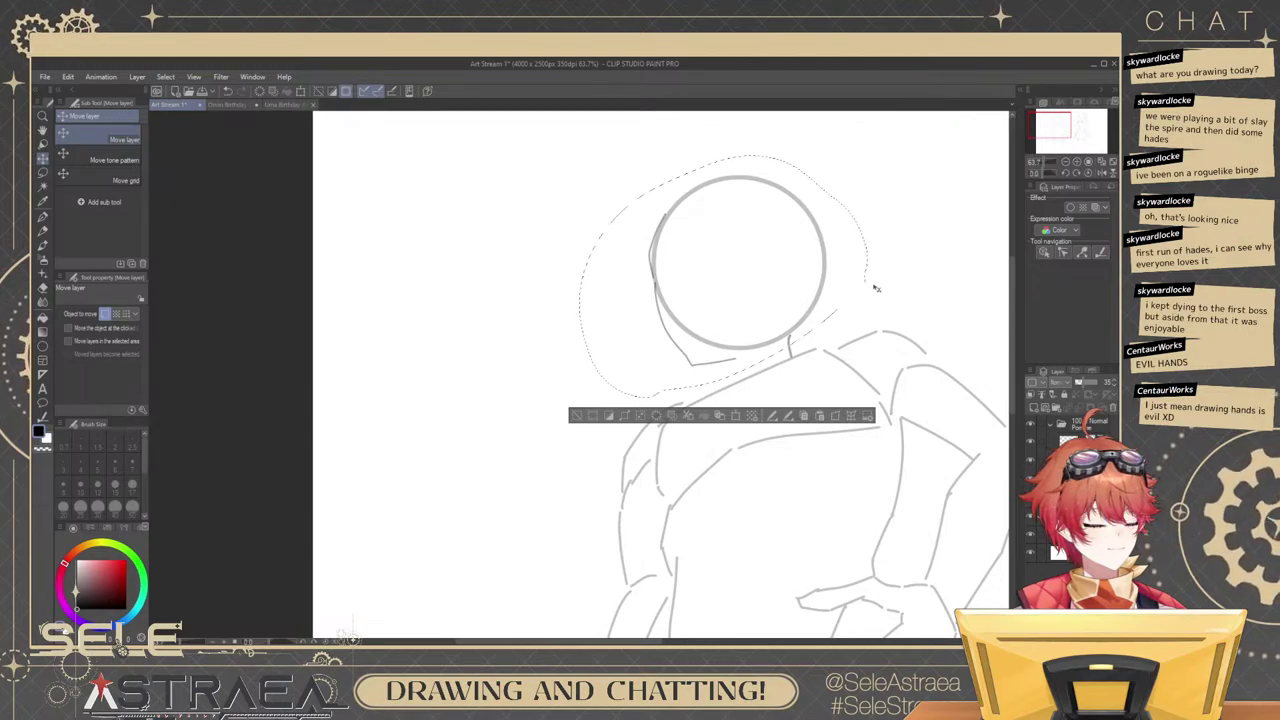
# Rotate the selected head counterclockwise so the face tips downward, adjust its position slightly, and apply the transform.
pyautogui.moveTo(918, 261)
pyautogui.mouseDown()
pyautogui.moveTo(916, 216)
pyautogui.moveTo(912, 258)
pyautogui.moveTo(906, 243)
pyautogui.moveTo(817, 297)
pyautogui.mouseUp()
pyautogui.click(733, 409)
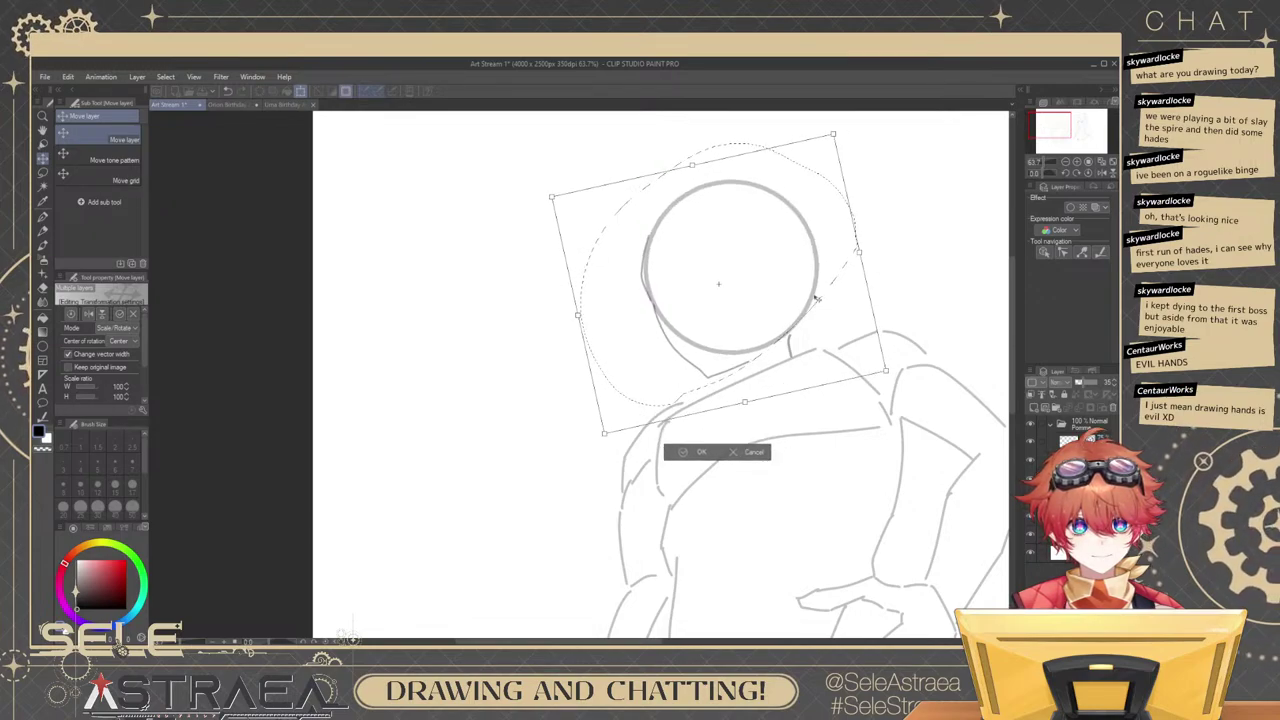
pyautogui.moveTo(816, 299); pyautogui.dragTo(812, 295)
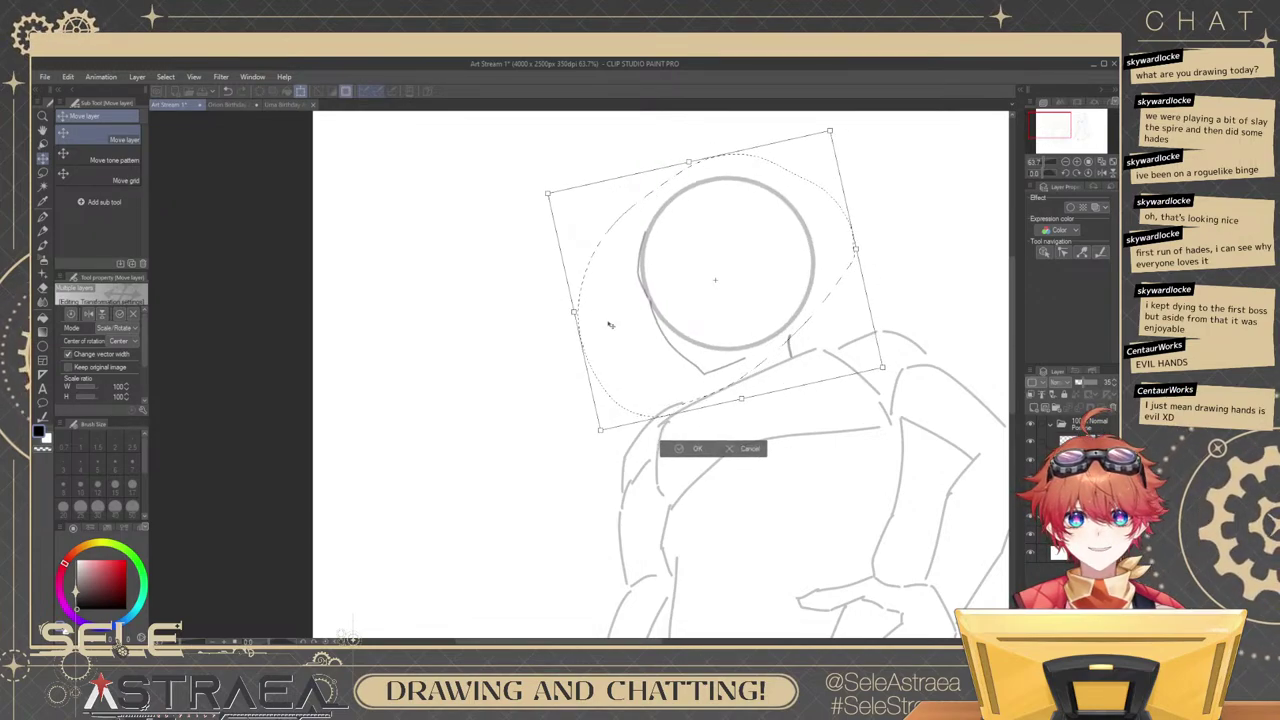
pyautogui.click(697, 448)
# Erase the short jaw underside behind the chin with the vector eraser.
pyautogui.press('e')
pyautogui.scroll(3, 735, 343)
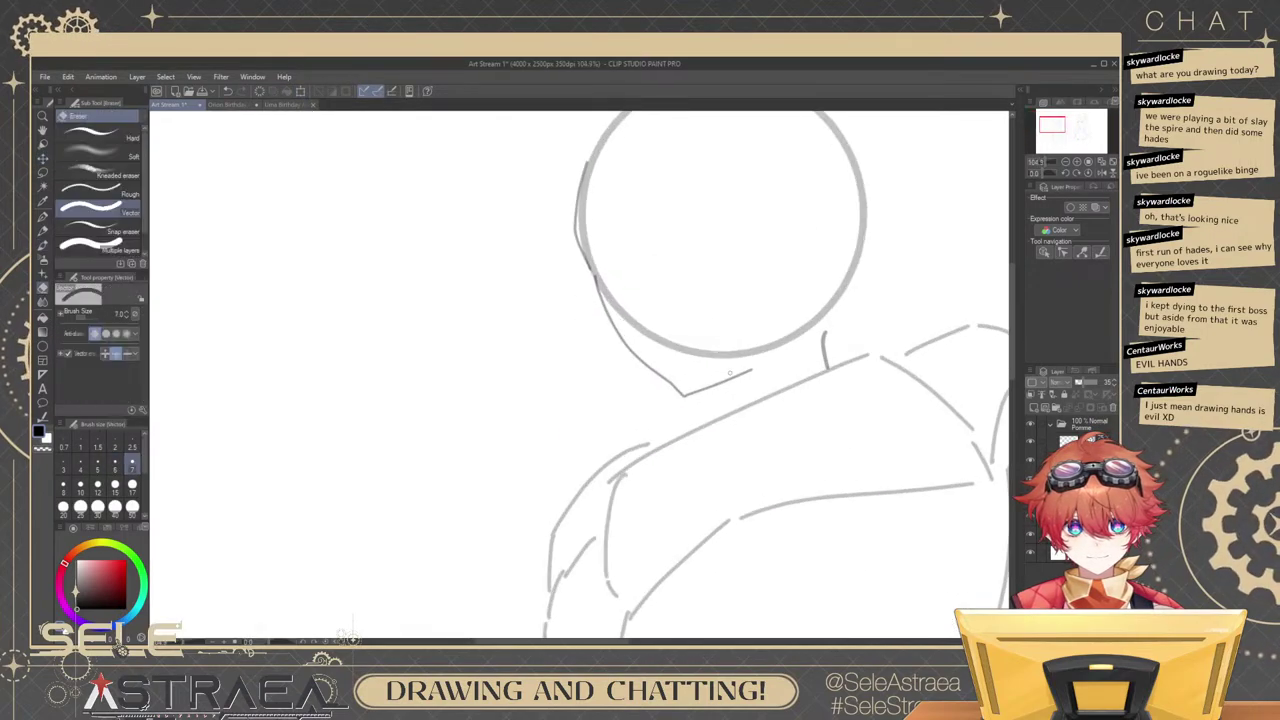
pyautogui.moveTo(716, 382); pyautogui.dragTo(688, 398)
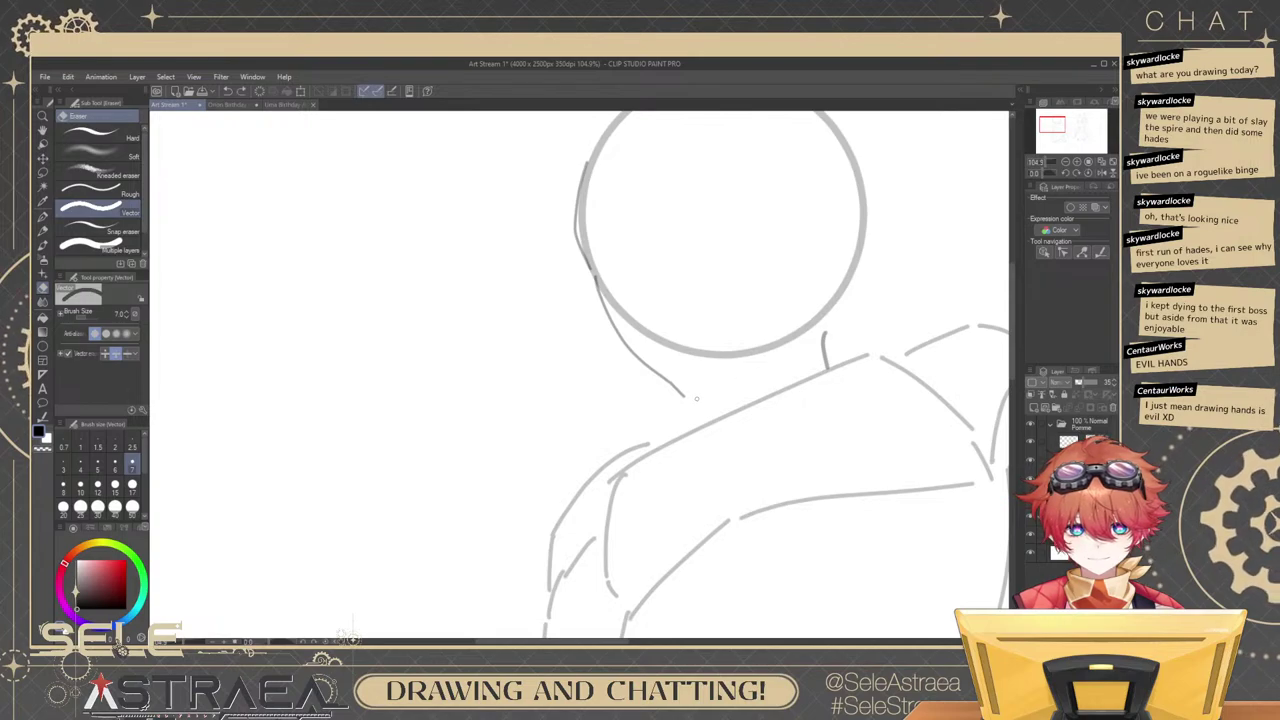
# Try a nearly straight jawline from the chin back up to the head circle and undo it.
pyautogui.press('b')
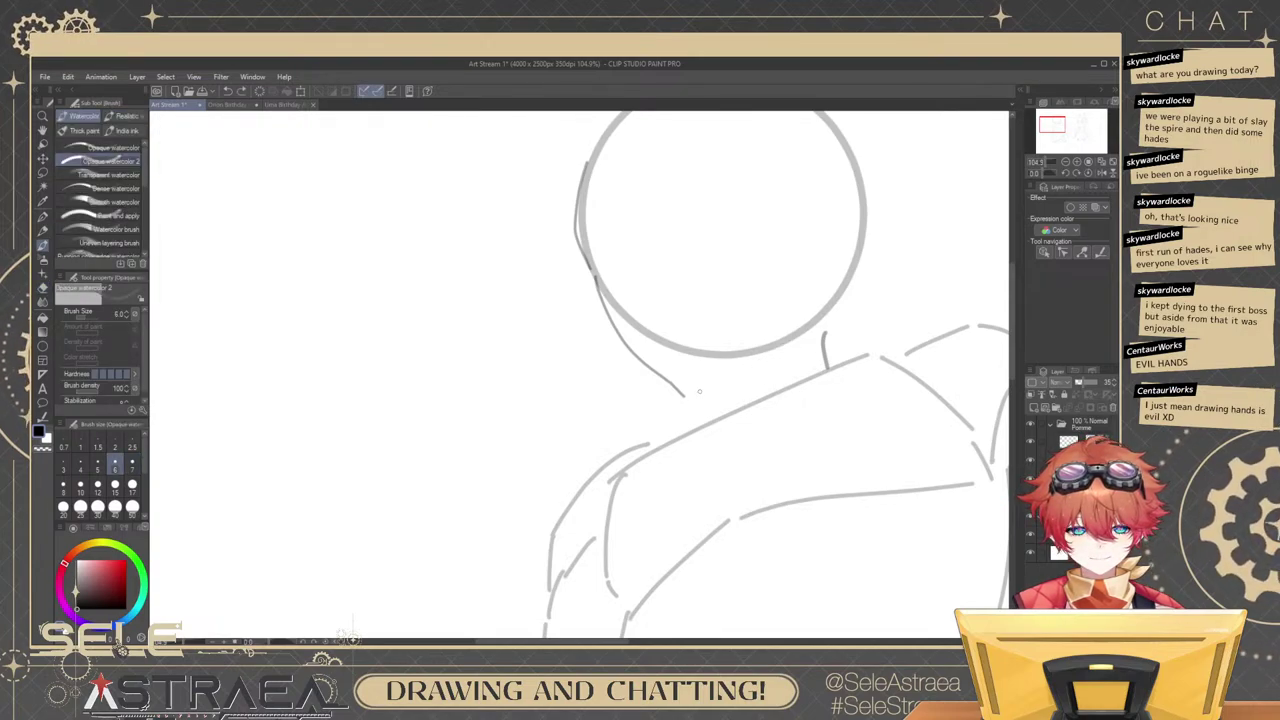
pyautogui.moveTo(686, 396); pyautogui.dragTo(822, 328)
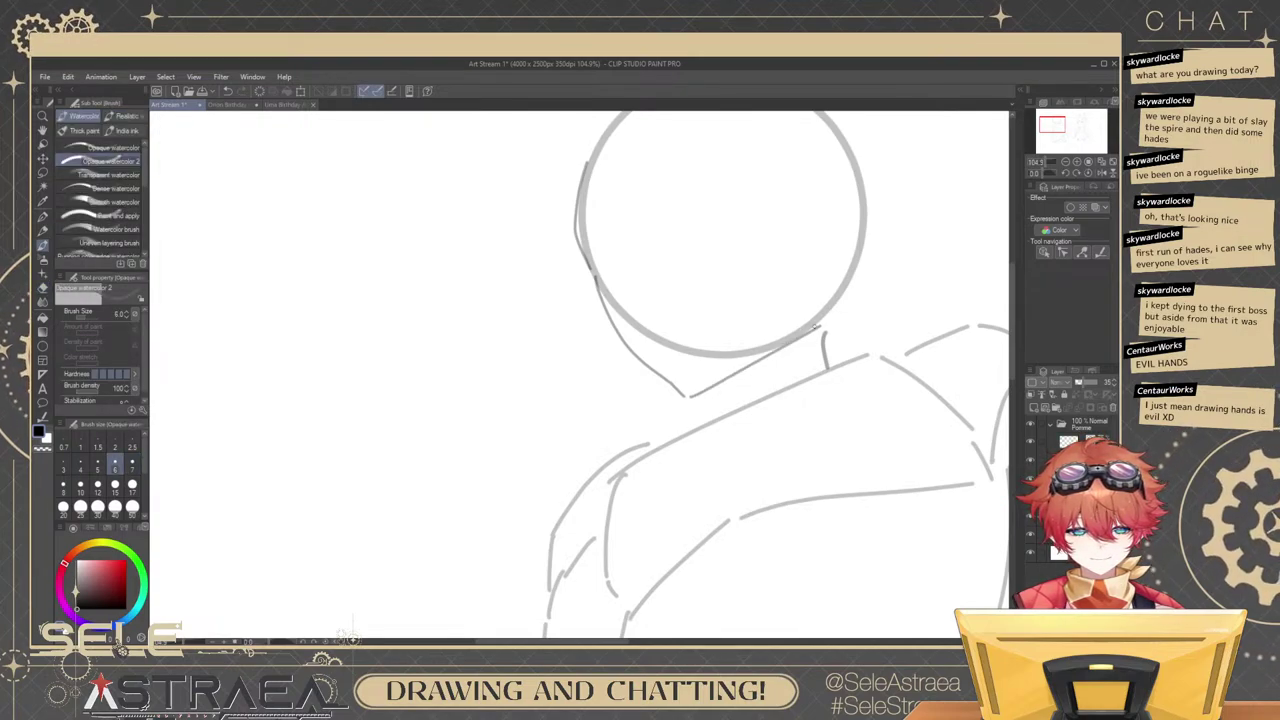
pyautogui.hotkey('ctrl', 'z')
pyautogui.moveTo(688, 396); pyautogui.dragTo(795, 340)
pyautogui.hotkey('ctrl', 'z')
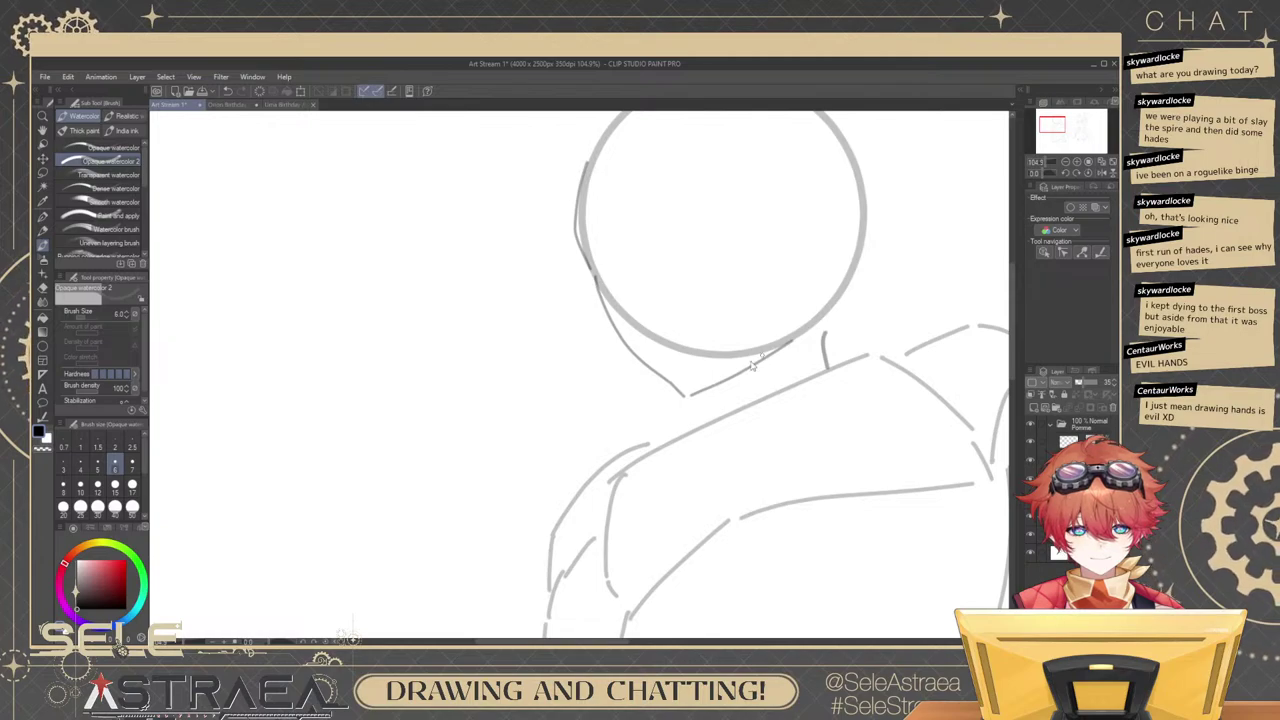
pyautogui.hotkey('ctrl', 'z')
pyautogui.hotkey('ctrl', 'y')
pyautogui.hotkey('ctrl', 'z')
# Try a jawline that bends upward along the rear of the head circle and undo it.
pyautogui.moveTo(686, 397)
pyautogui.mouseDown()
pyautogui.moveTo(819, 332)
pyautogui.moveTo(804, 340)
pyautogui.moveTo(879, 229)
pyautogui.moveTo(843, 281)
pyautogui.mouseUp()
pyautogui.hotkey('ctrl', 'z')
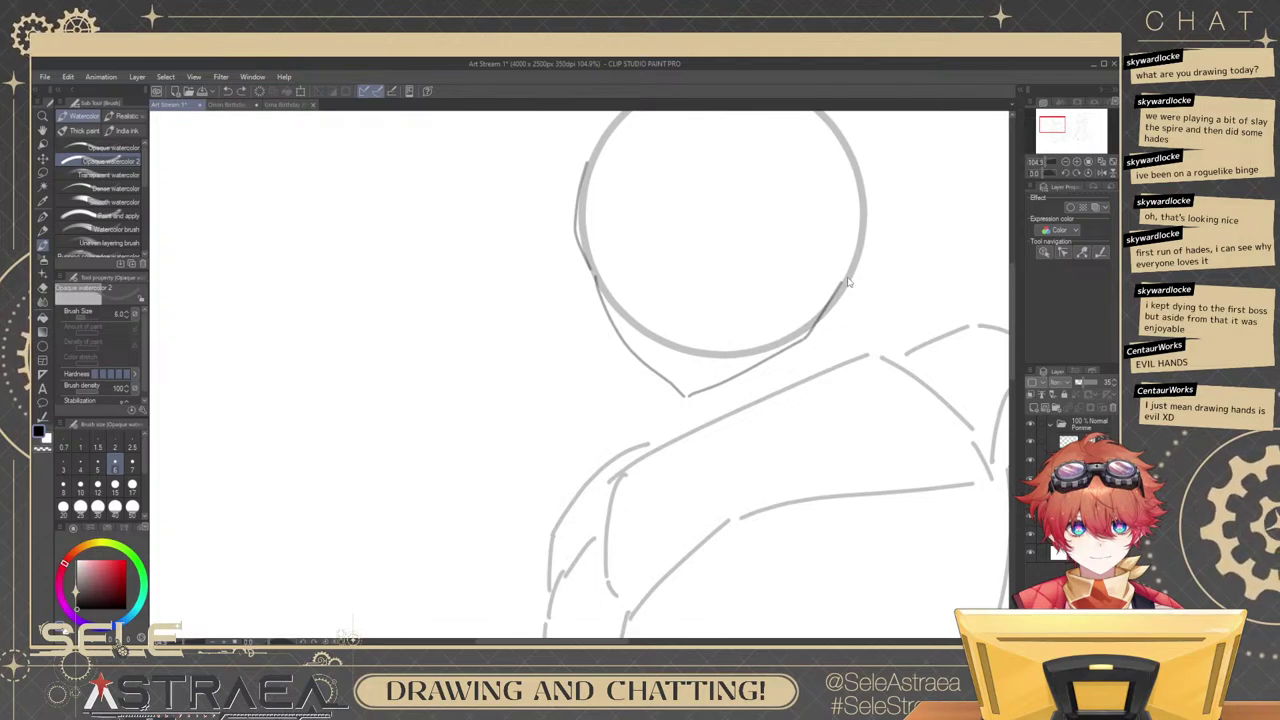
pyautogui.scroll(-2, 866, 275)
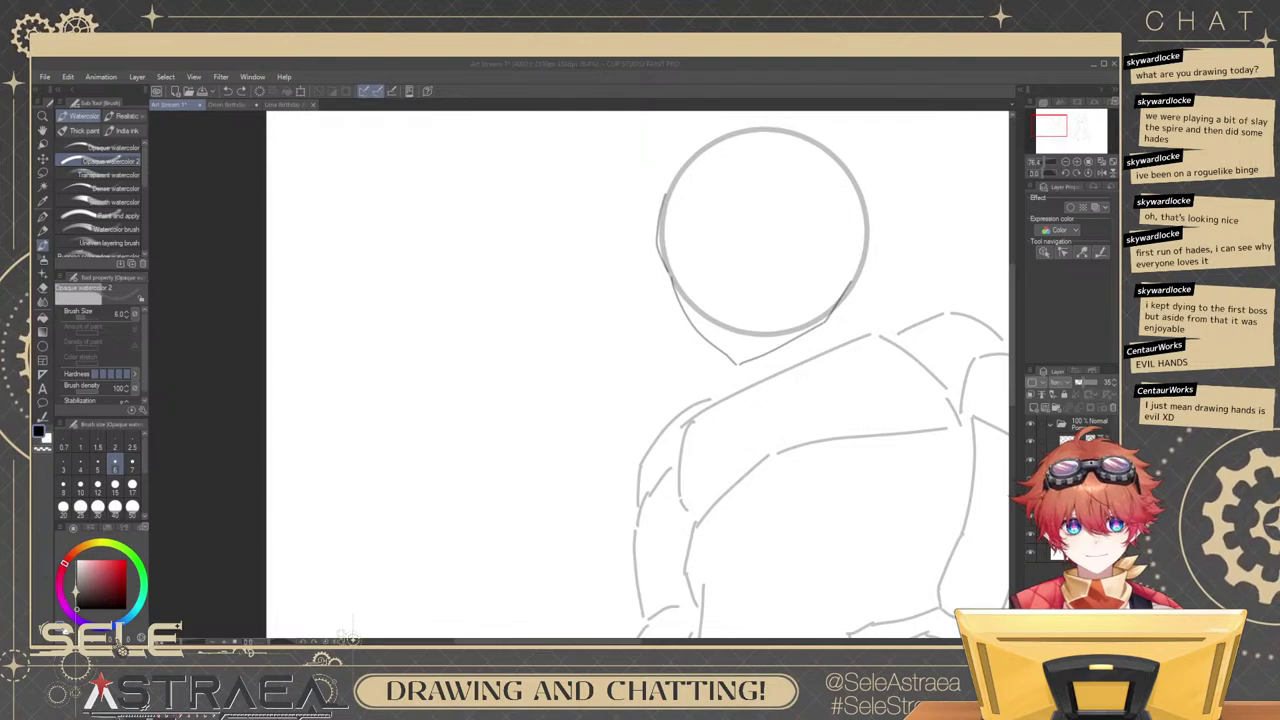
pyautogui.click(903, 292)
pyautogui.moveTo(904, 286); pyautogui.dragTo(852, 306)
pyautogui.scroll(2, 857, 262)
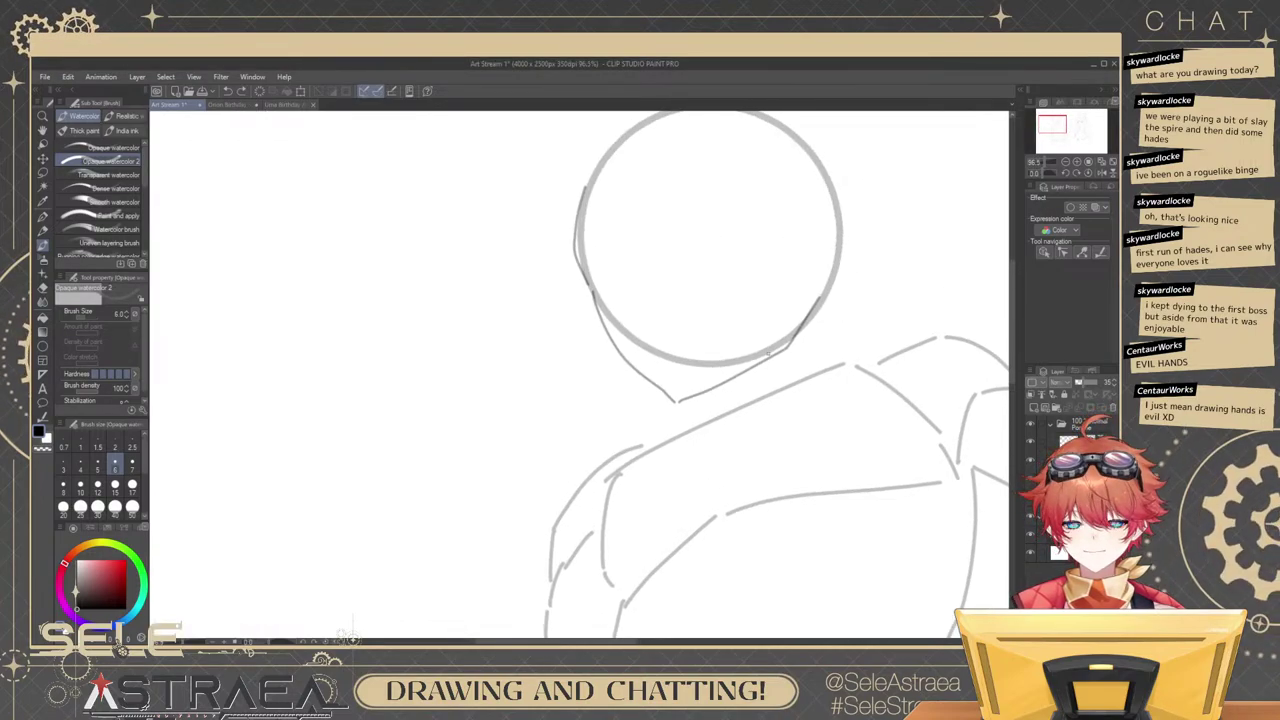
pyautogui.hotkey('ctrl', 'z')
pyautogui.hotkey('ctrl', 'z')
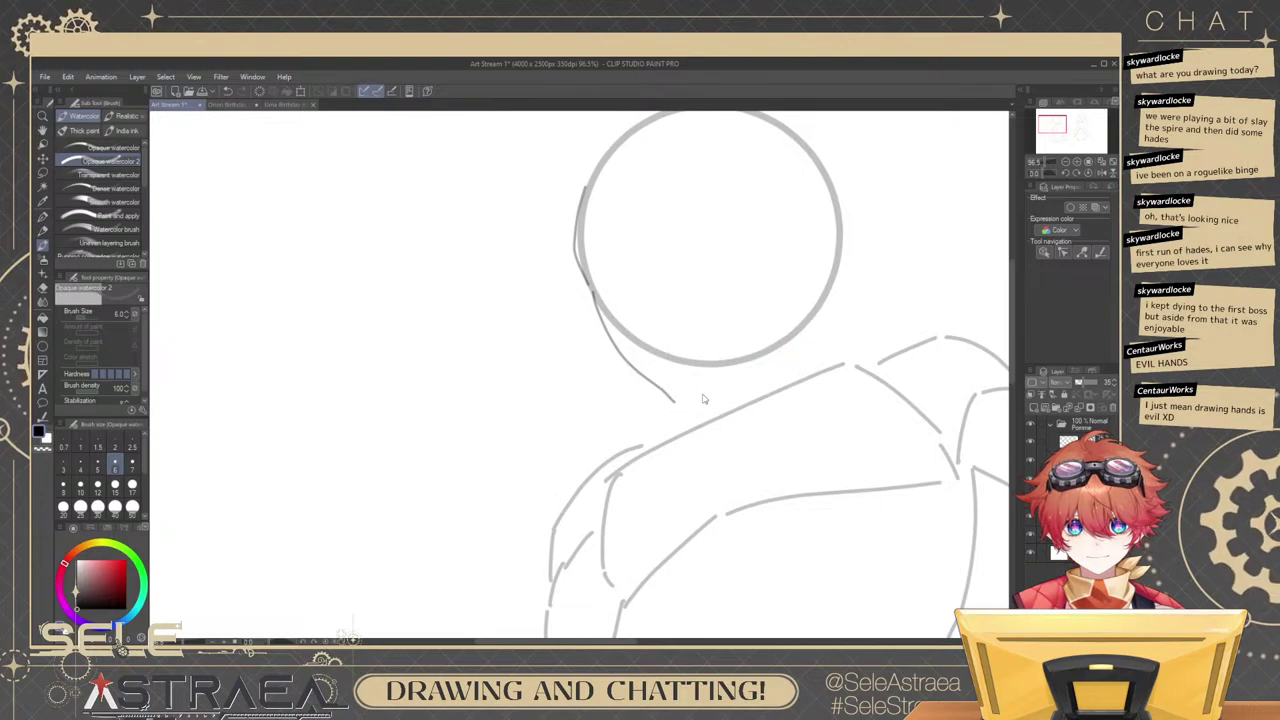
# Sketch a throat line from the chin straight to the shoulder line and a back-of-neck line below the head circle.
pyautogui.moveTo(677, 402)
pyautogui.mouseDown()
pyautogui.moveTo(838, 314)
pyautogui.moveTo(801, 333)
pyautogui.moveTo(734, 410)
pyautogui.mouseUp()
pyautogui.hotkey('ctrl', 'z')
pyautogui.hotkey('ctrl', 'z')
pyautogui.hotkey('ctrl', 'z')
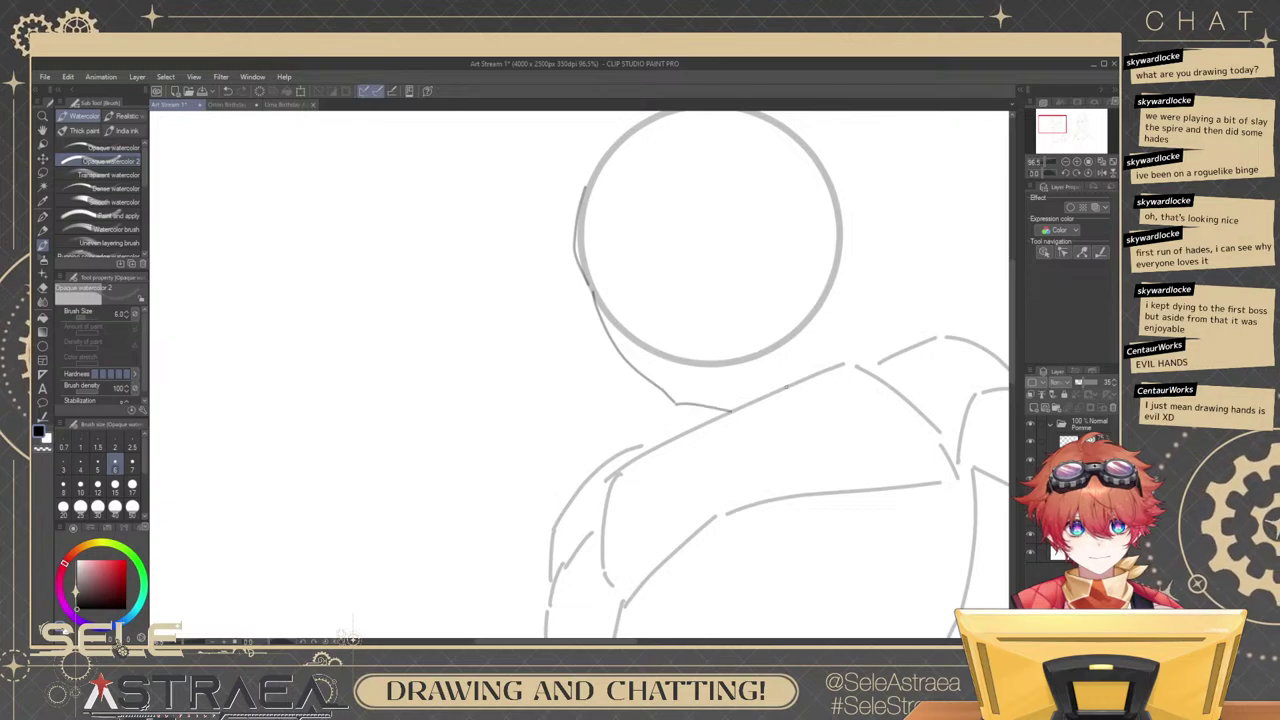
pyautogui.moveTo(810, 332); pyautogui.dragTo(814, 376)
pyautogui.hotkey('ctrl', 'z')
pyautogui.moveTo(816, 314); pyautogui.dragTo(818, 366)
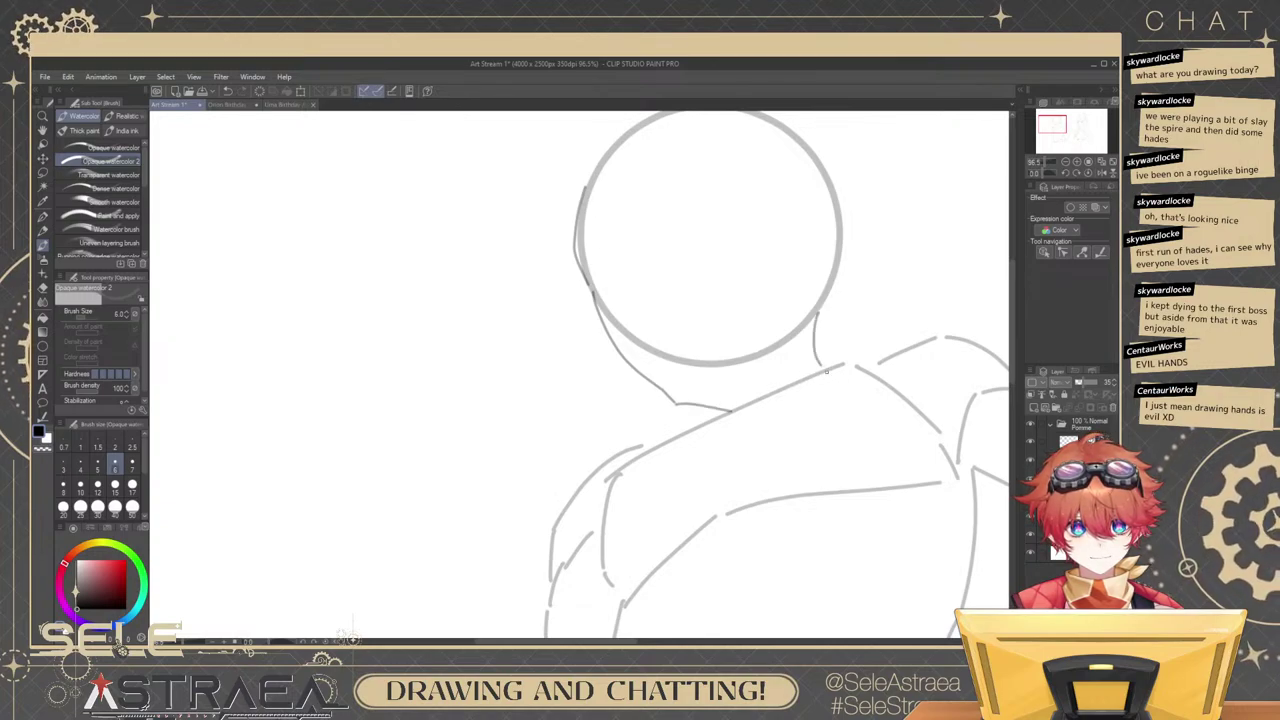
# Redraw the chin area as a short rising jaw underside with a small throat curve down to the shoulder line.
pyautogui.hotkey('ctrl', 'z')
pyautogui.moveTo(677, 403)
pyautogui.mouseDown()
pyautogui.moveTo(713, 388)
pyautogui.moveTo(722, 405)
pyautogui.mouseUp()
pyautogui.hotkey('ctrl', 'z')
pyautogui.hotkey('ctrl', 'z')
pyautogui.hotkey('ctrl', 'z')
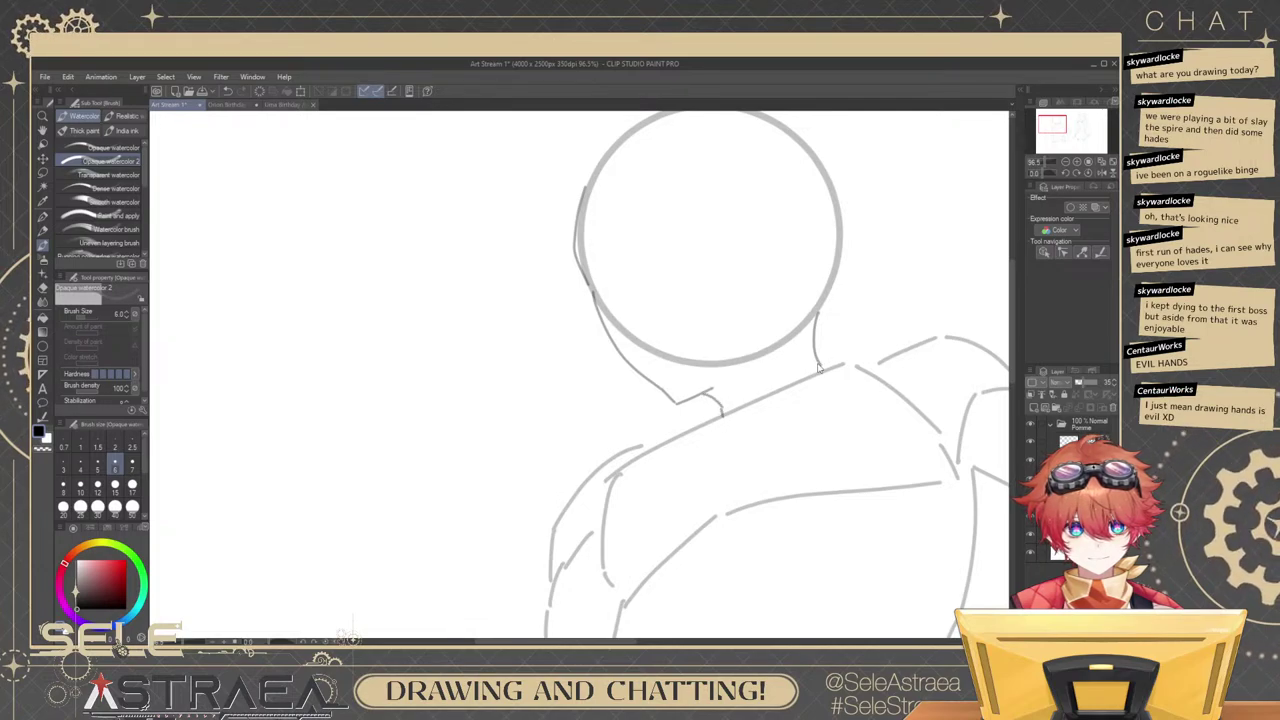
# Redraw the back-of-neck line closer to the throat, running from the head circle down to the shoulder line.
pyautogui.hotkey('ctrl', 'z')
pyautogui.moveTo(816, 314); pyautogui.dragTo(824, 371)
pyautogui.hotkey('ctrl', 'z')
pyautogui.moveTo(816, 313)
pyautogui.mouseDown()
pyautogui.moveTo(835, 366)
pyautogui.moveTo(814, 373)
pyautogui.mouseUp()
pyautogui.hotkey('ctrl', 'z')
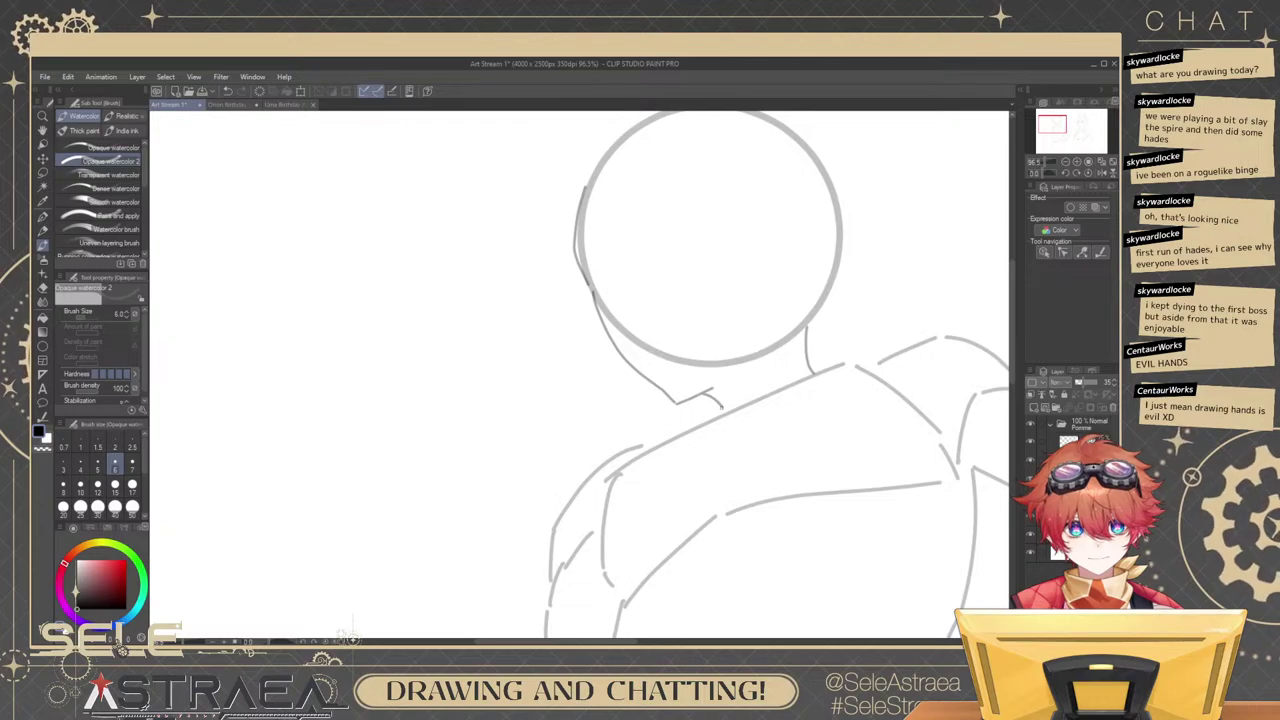
pyautogui.moveTo(836, 289); pyautogui.dragTo(871, 278)
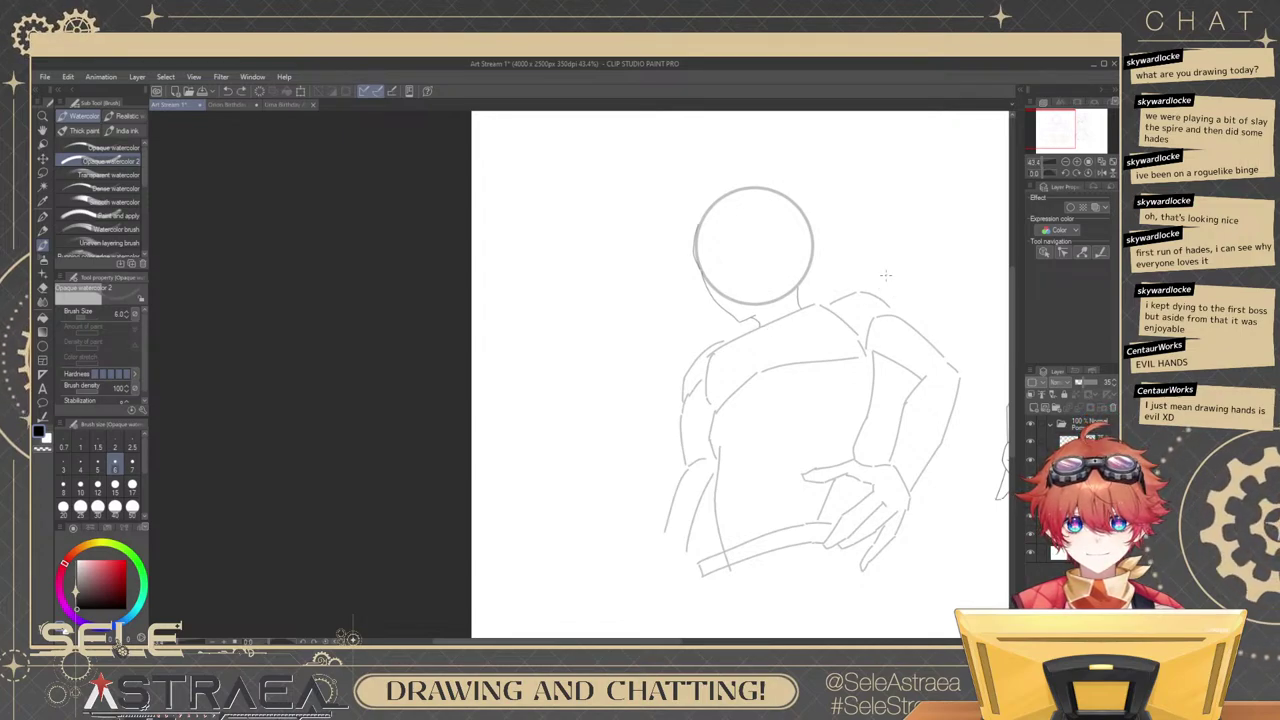
# Shift and stretch the slanted shoulder line so its upper end meets the line running down to the armpit.
pyautogui.scroll(3, 875, 268)
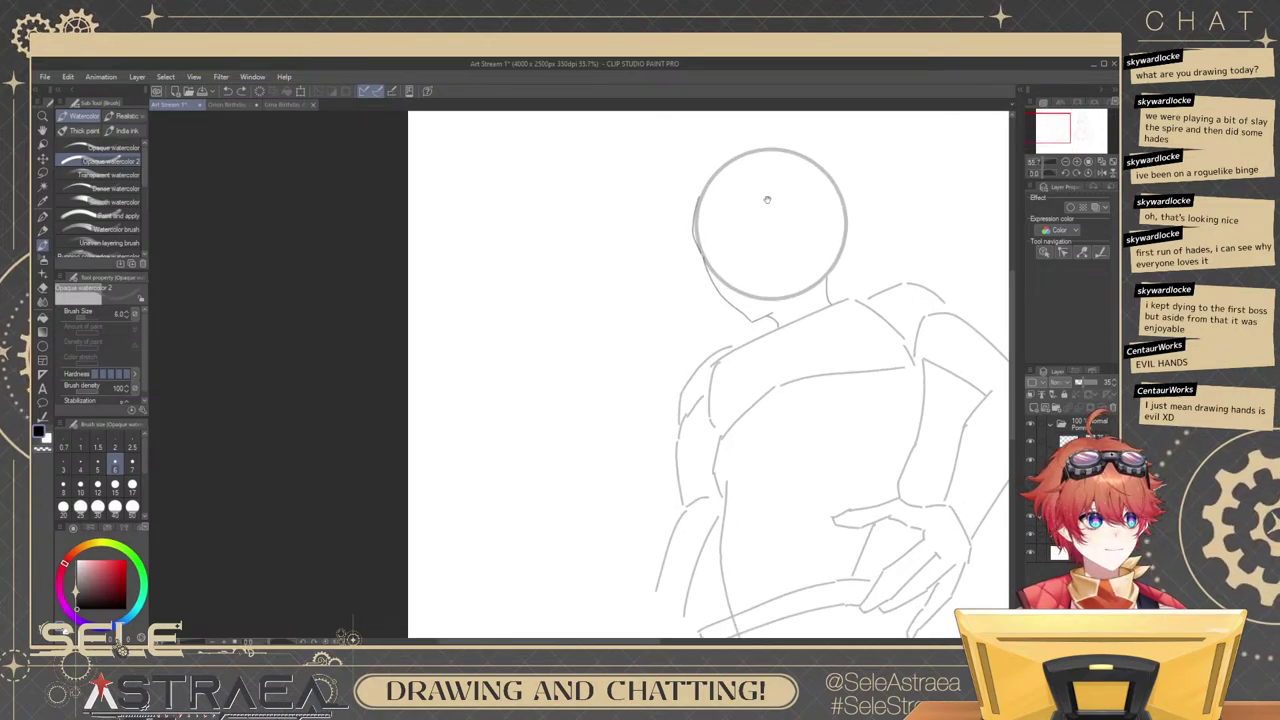
pyautogui.moveTo(767, 200); pyautogui.dragTo(784, 222)
pyautogui.keyDown('ctrl'); pyautogui.click(826, 340); pyautogui.keyUp('ctrl')
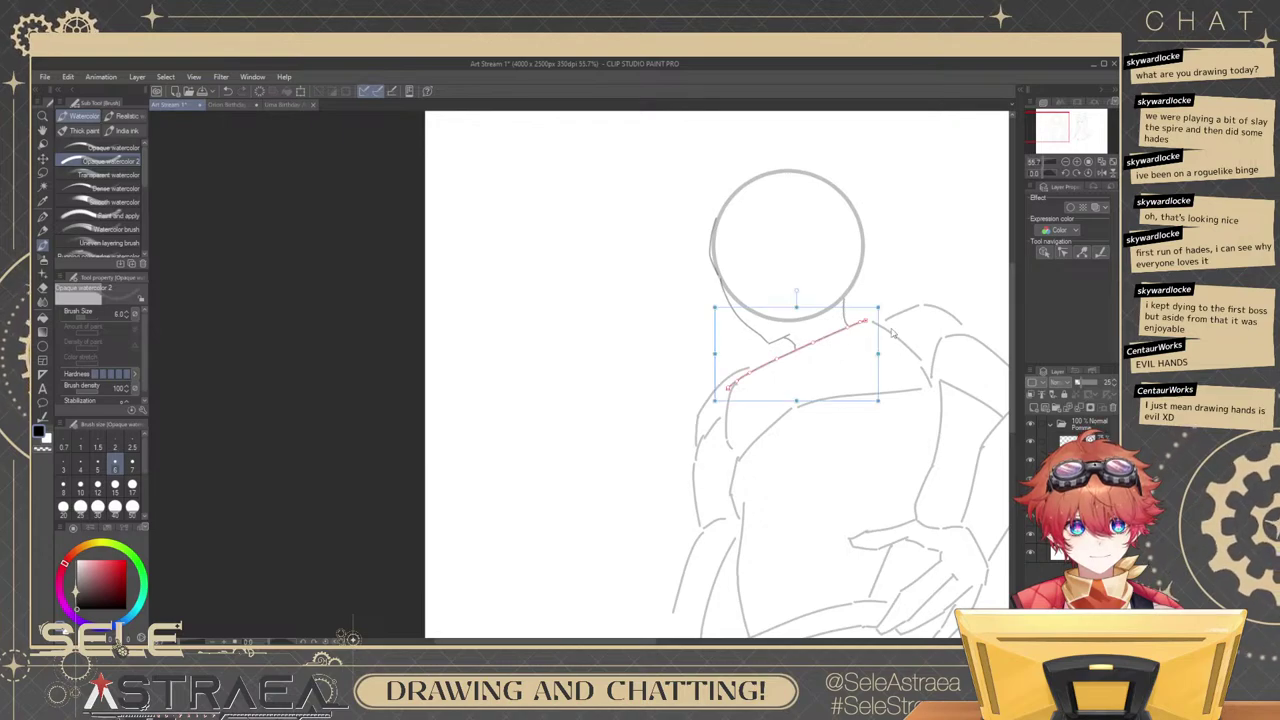
pyautogui.moveTo(875, 325); pyautogui.dragTo(884, 326)
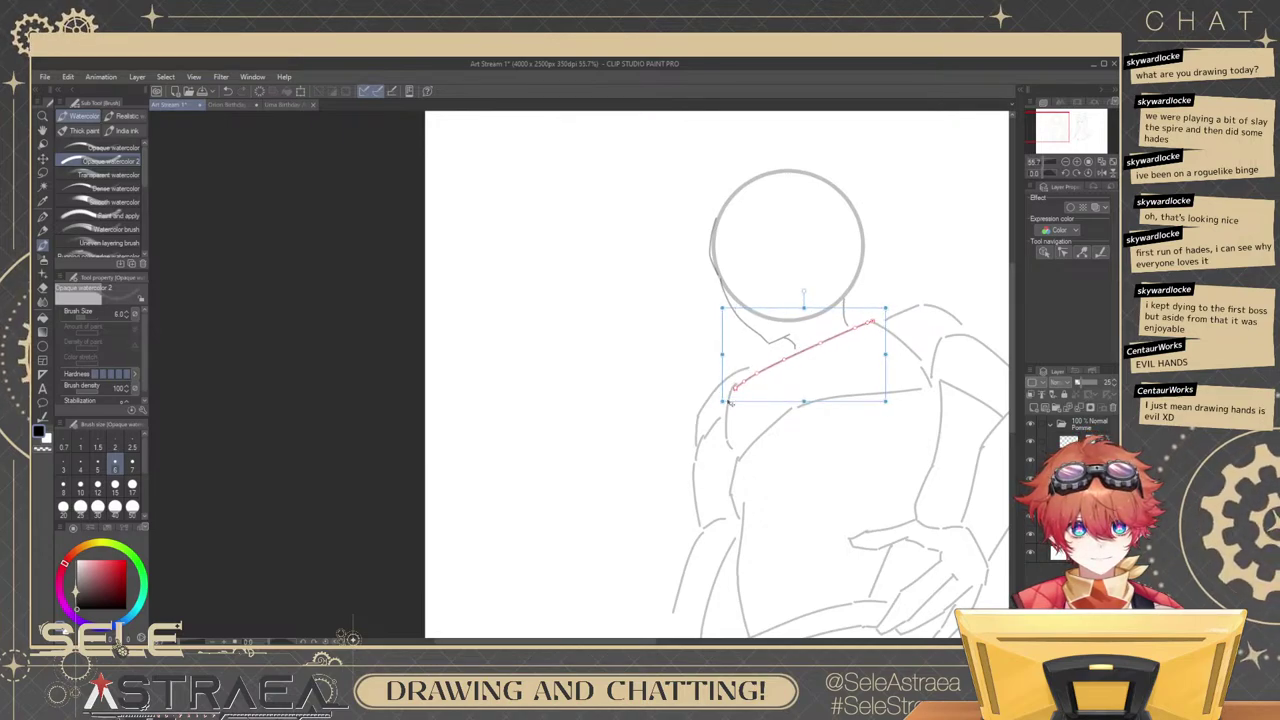
pyautogui.moveTo(728, 402); pyautogui.dragTo(725, 396)
pyautogui.moveTo(917, 377); pyautogui.dragTo(919, 353)
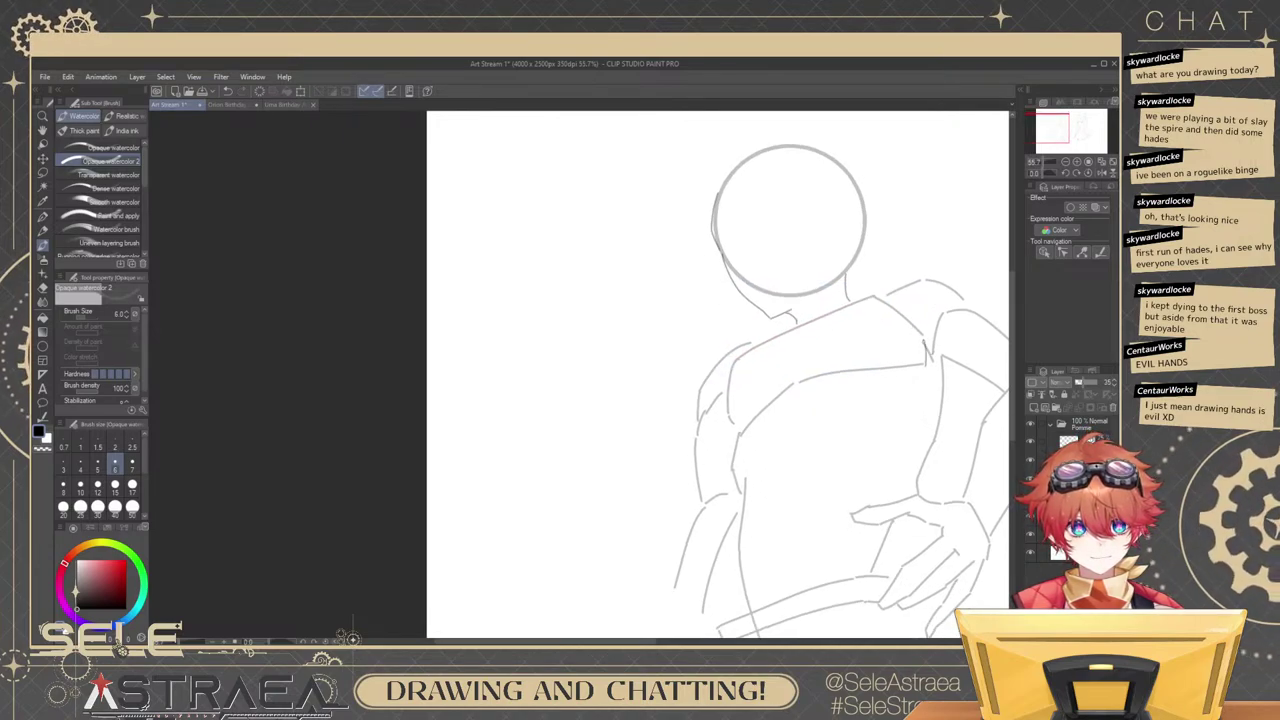
pyautogui.hotkey('ctrl', 'z')
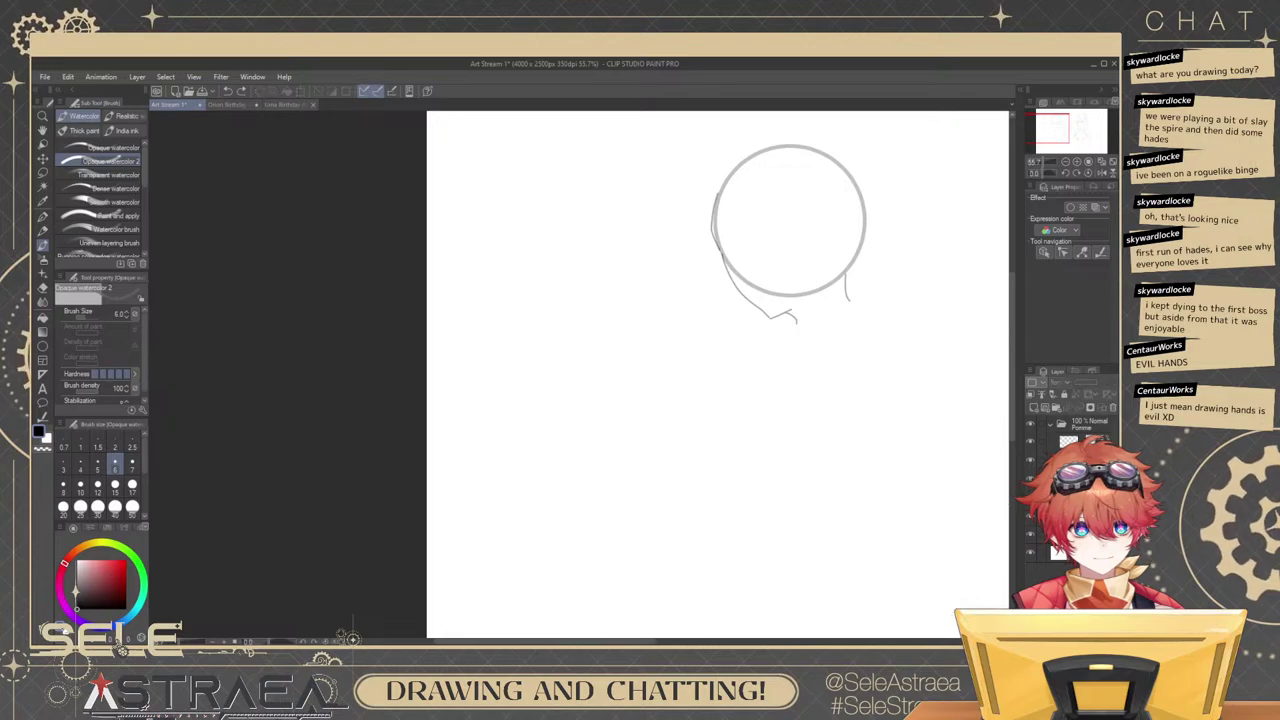
pyautogui.scroll(3, 930, 345)
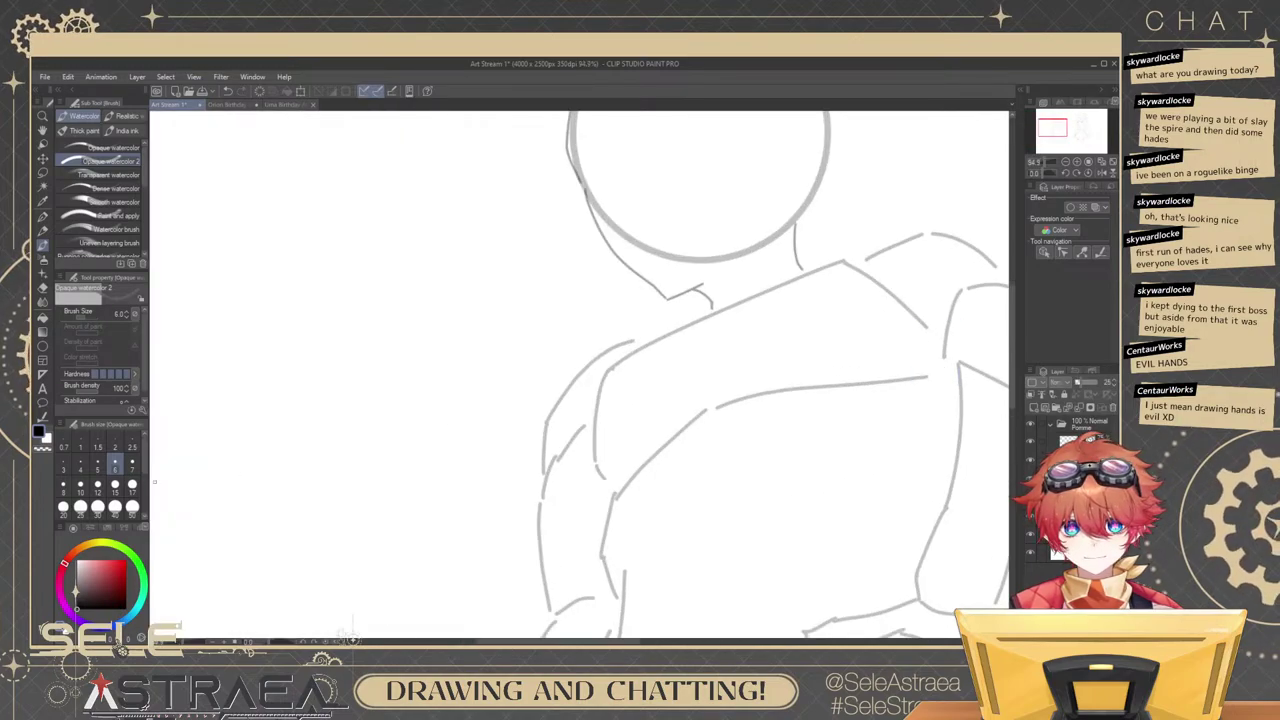
# With the brush at size 8, draw a short armpit line beside the bent arm and a slanted line descending to its wrist.
pyautogui.click(63, 485)
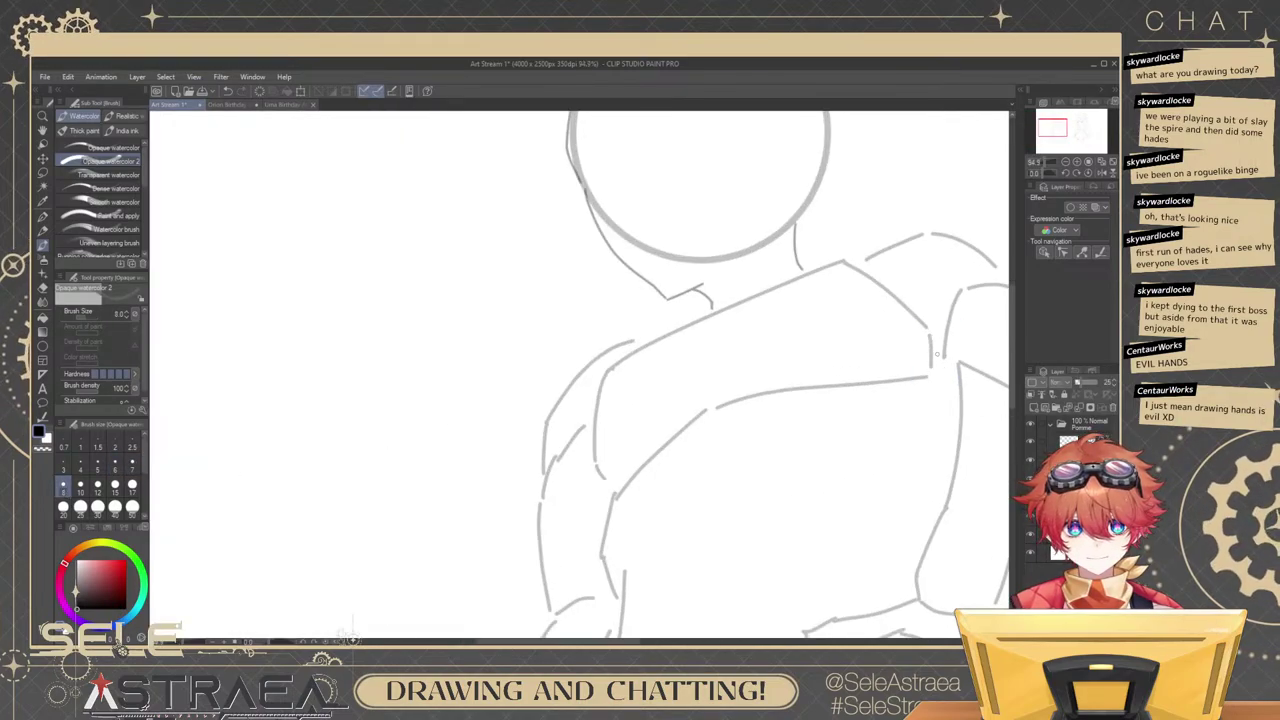
pyautogui.scroll(-3, 929, 340)
pyautogui.scroll(-1, 912, 346)
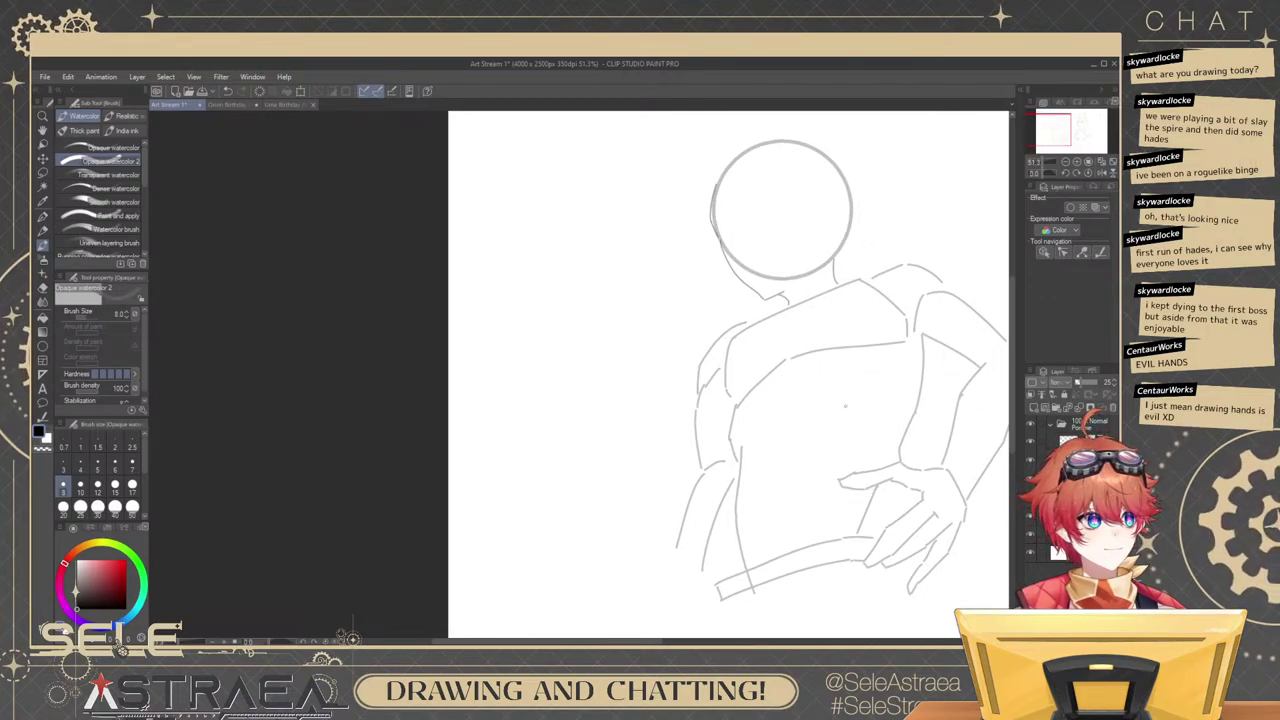
pyautogui.moveTo(877, 405); pyautogui.dragTo(900, 460)
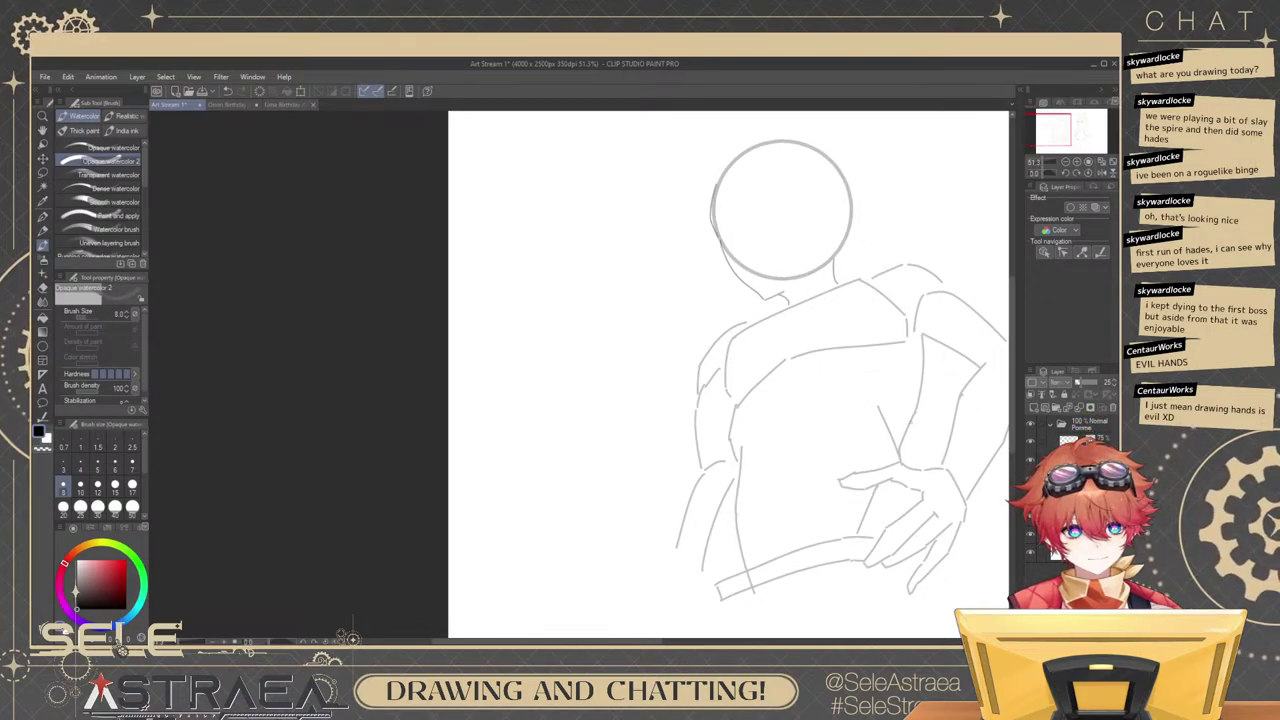
# Redraw the torso's side line from the armpit beside the bent arm down to the wrist resting at the hip.
pyautogui.keyDown('ctrl'); pyautogui.click(922, 377); pyautogui.keyUp('ctrl')
pyautogui.press('Delete')
pyautogui.moveTo(918, 336); pyautogui.dragTo(924, 398)
pyautogui.hotkey('ctrl', 'z')
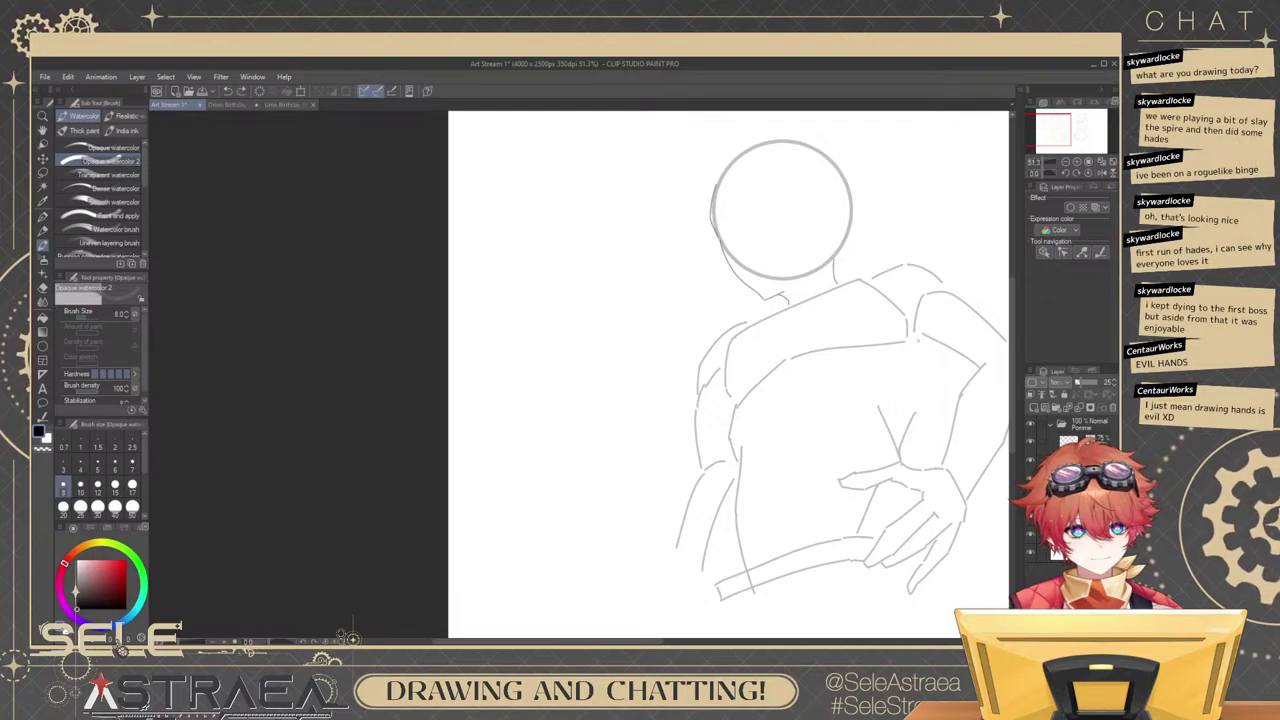
pyautogui.moveTo(918, 338); pyautogui.dragTo(925, 391)
pyautogui.scroll(2, 924, 340)
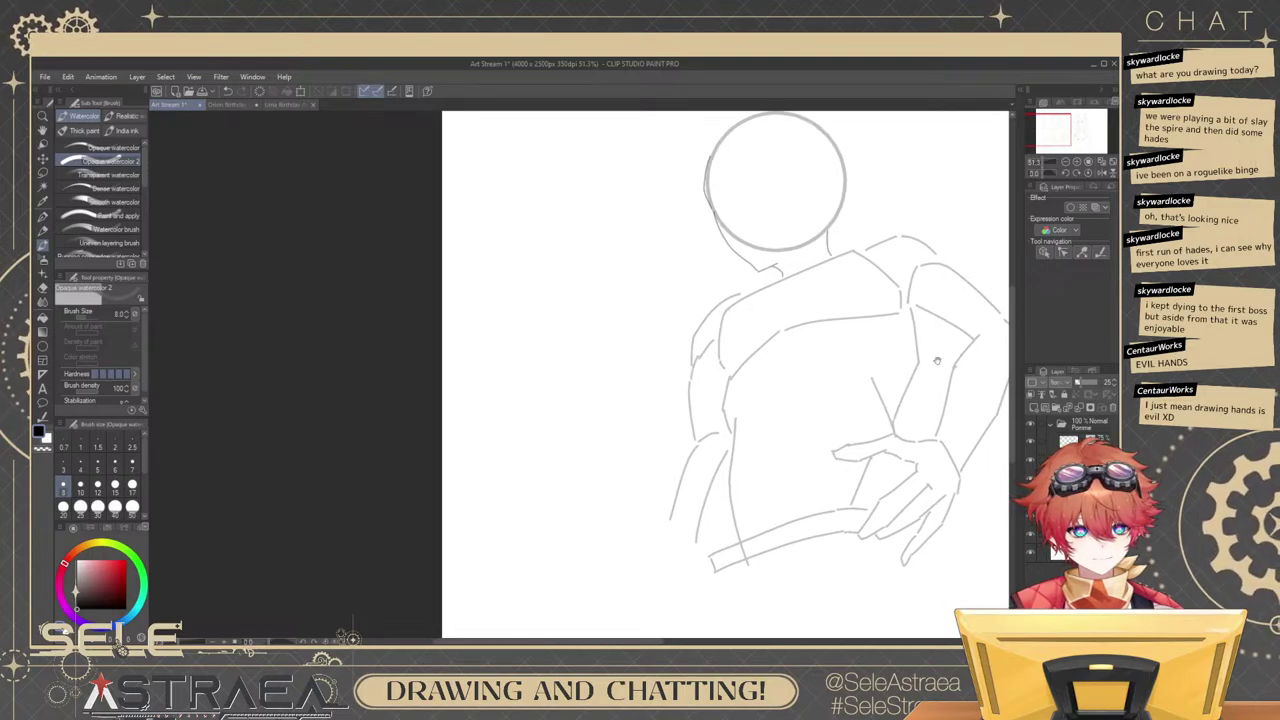
pyautogui.keyDown('ctrl'); pyautogui.click(916, 332); pyautogui.keyUp('ctrl')
pyautogui.press('Delete')
pyautogui.moveTo(910, 267)
pyautogui.mouseDown()
pyautogui.moveTo(913, 350)
pyautogui.moveTo(889, 418)
pyautogui.mouseUp()
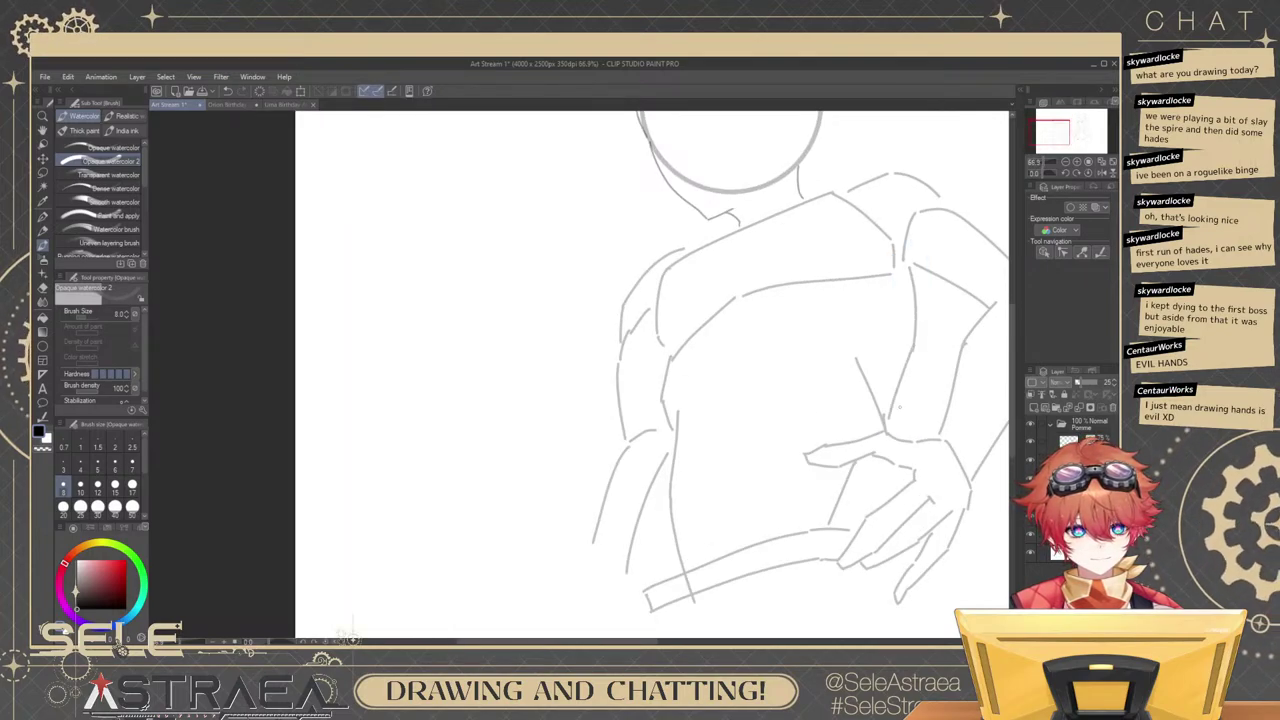
pyautogui.hotkey('ctrl', 'z')
# Redraw the short torso line beside the hanging arm as a curve bowing outward between chest and waist.
pyautogui.scroll(-6, 922, 322)
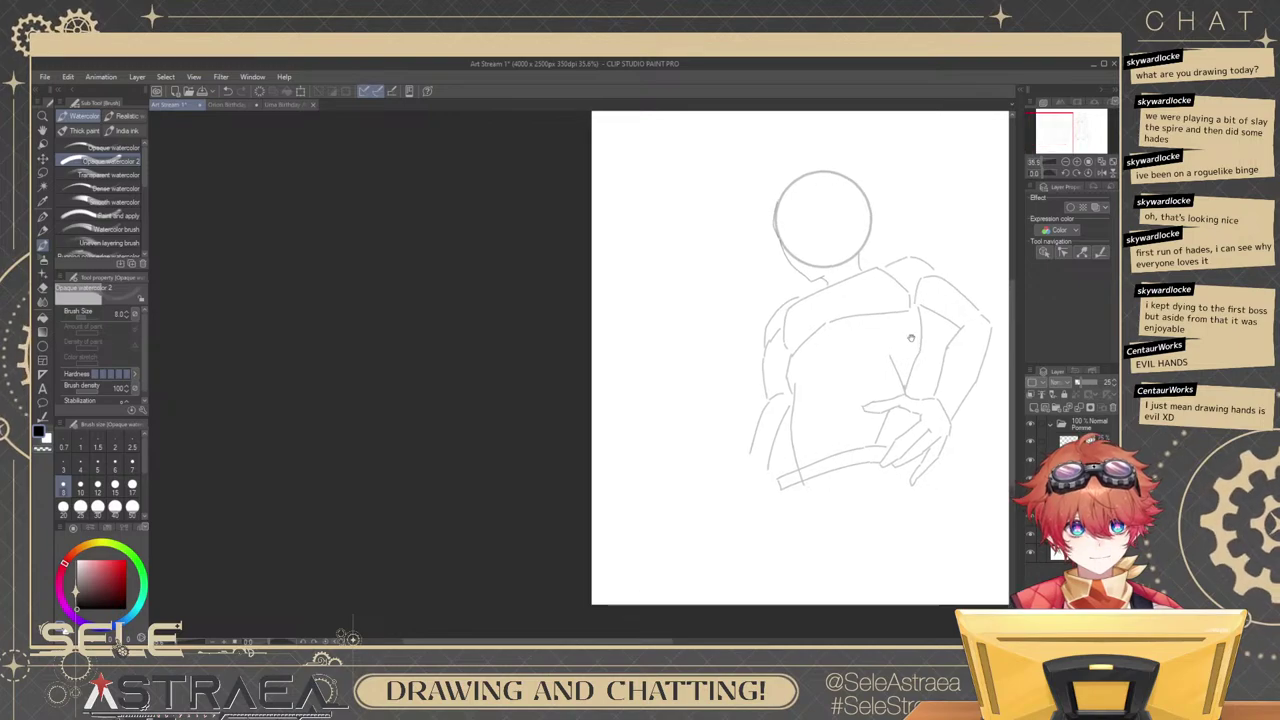
pyautogui.scroll(3, 922, 322)
pyautogui.scroll(3, 922, 322)
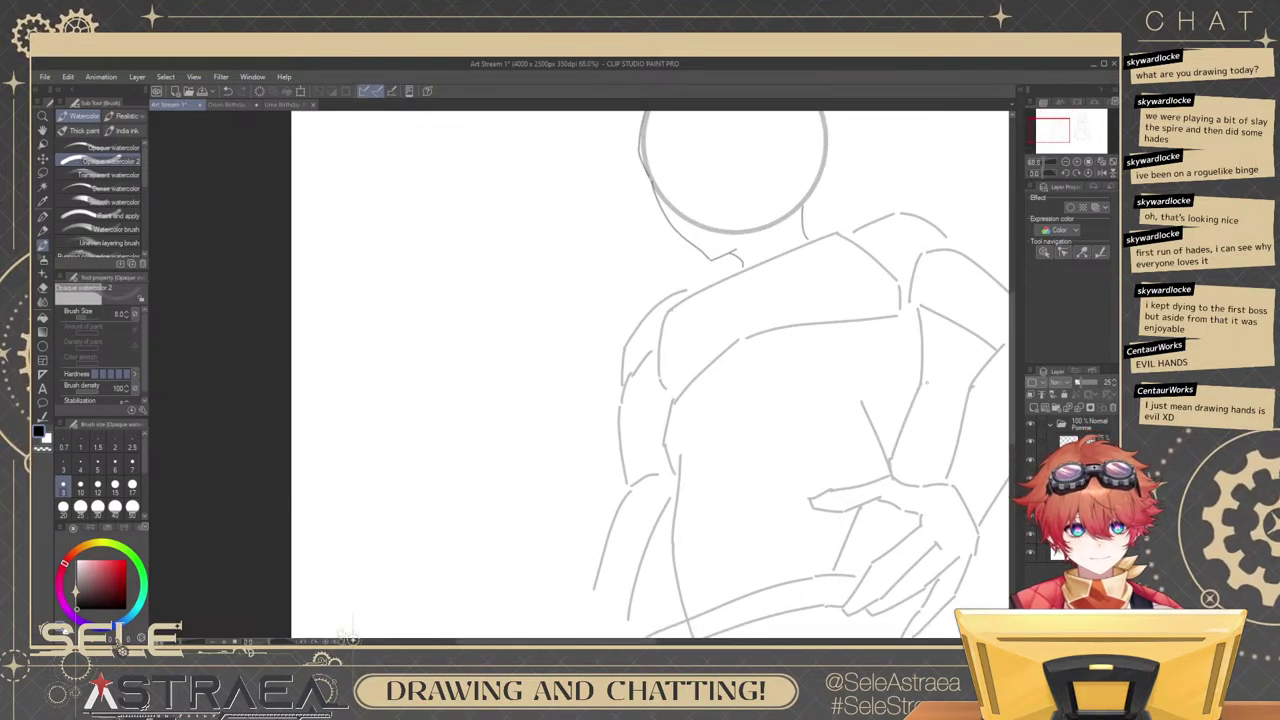
pyautogui.scroll(-4, 941, 253)
pyautogui.scroll(2, 941, 253)
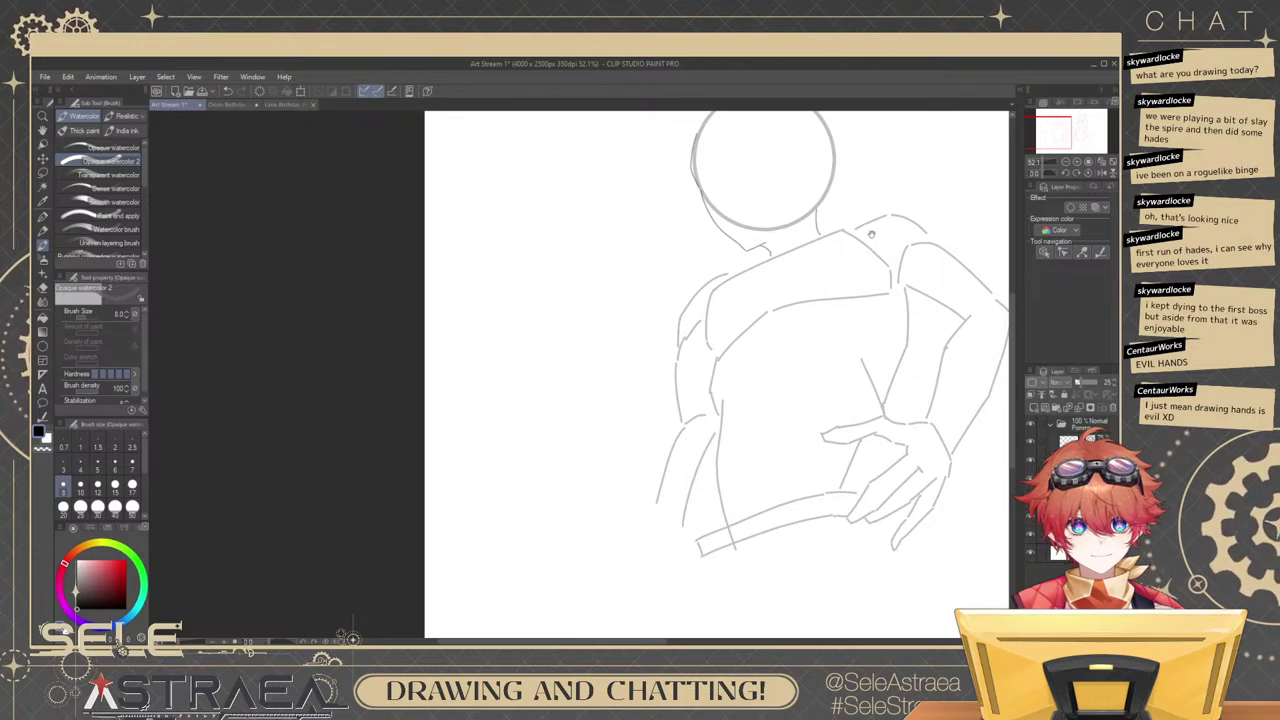
pyautogui.scroll(2, 871, 234)
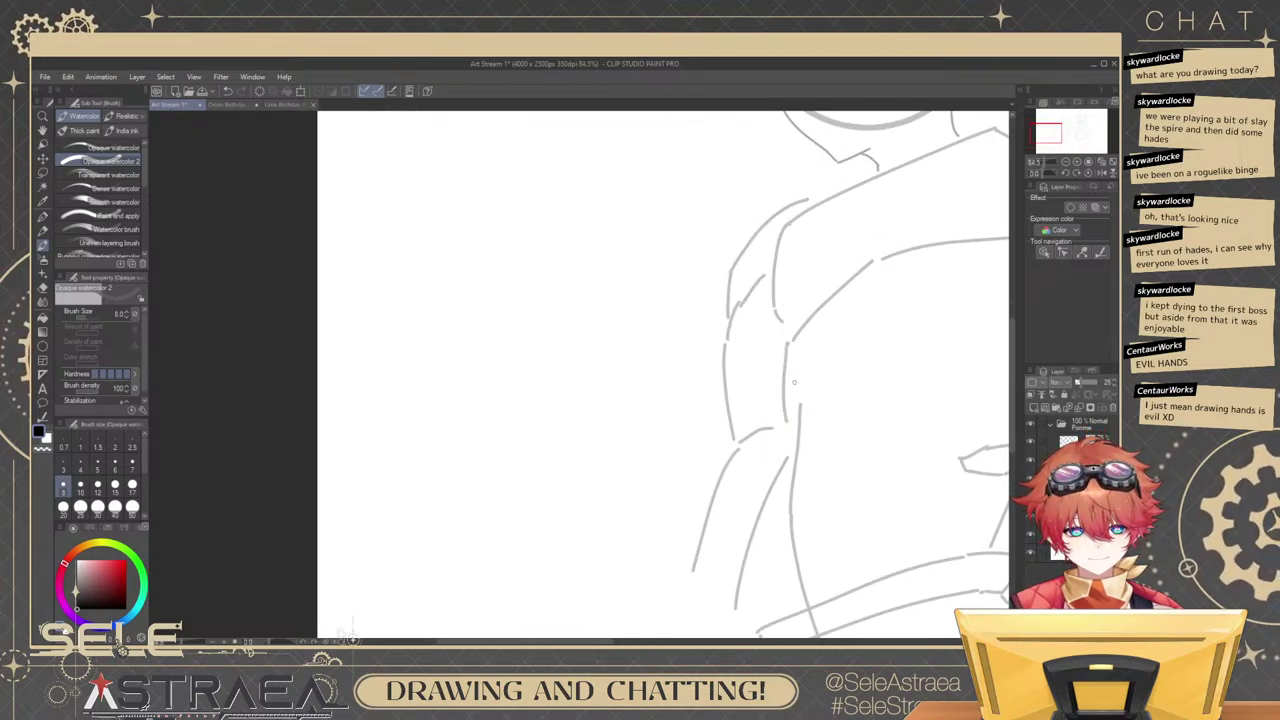
pyautogui.hotkey('ctrl', 'z')
pyautogui.moveTo(788, 342); pyautogui.dragTo(794, 436)
pyautogui.hotkey('ctrl', 'z')
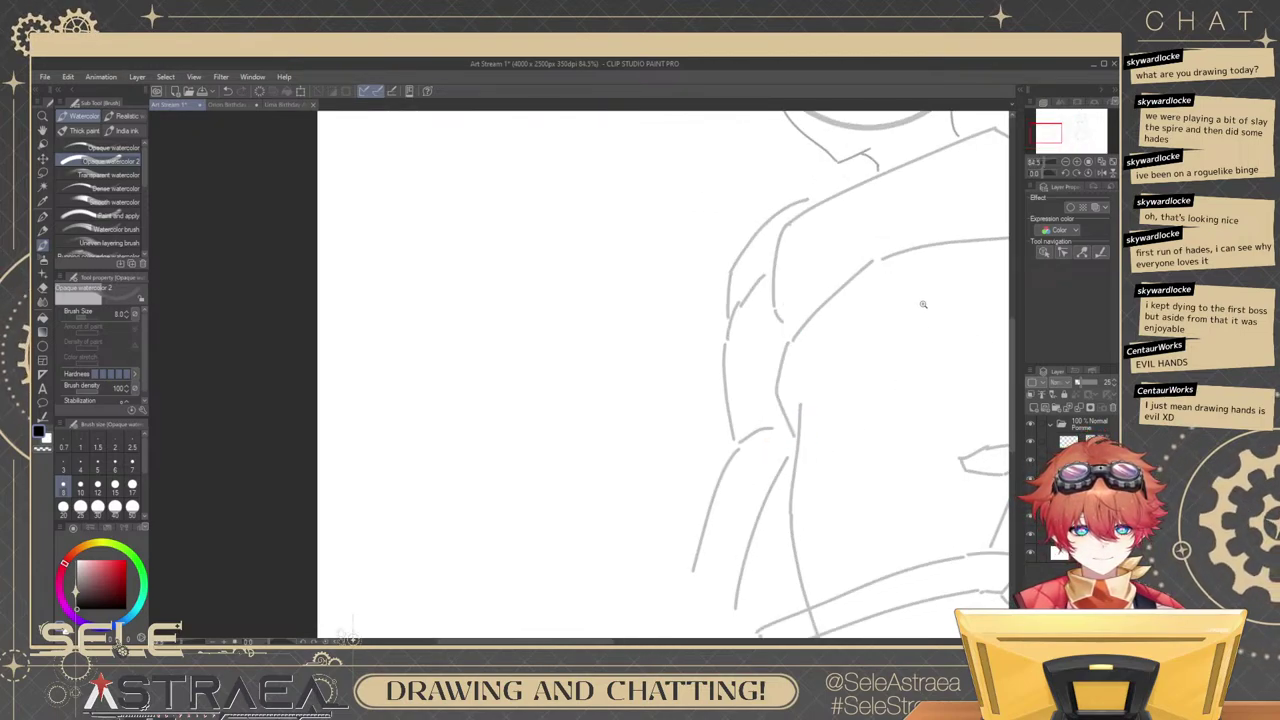
pyautogui.scroll(-4, 923, 304)
pyautogui.scroll(3, 743, 366)
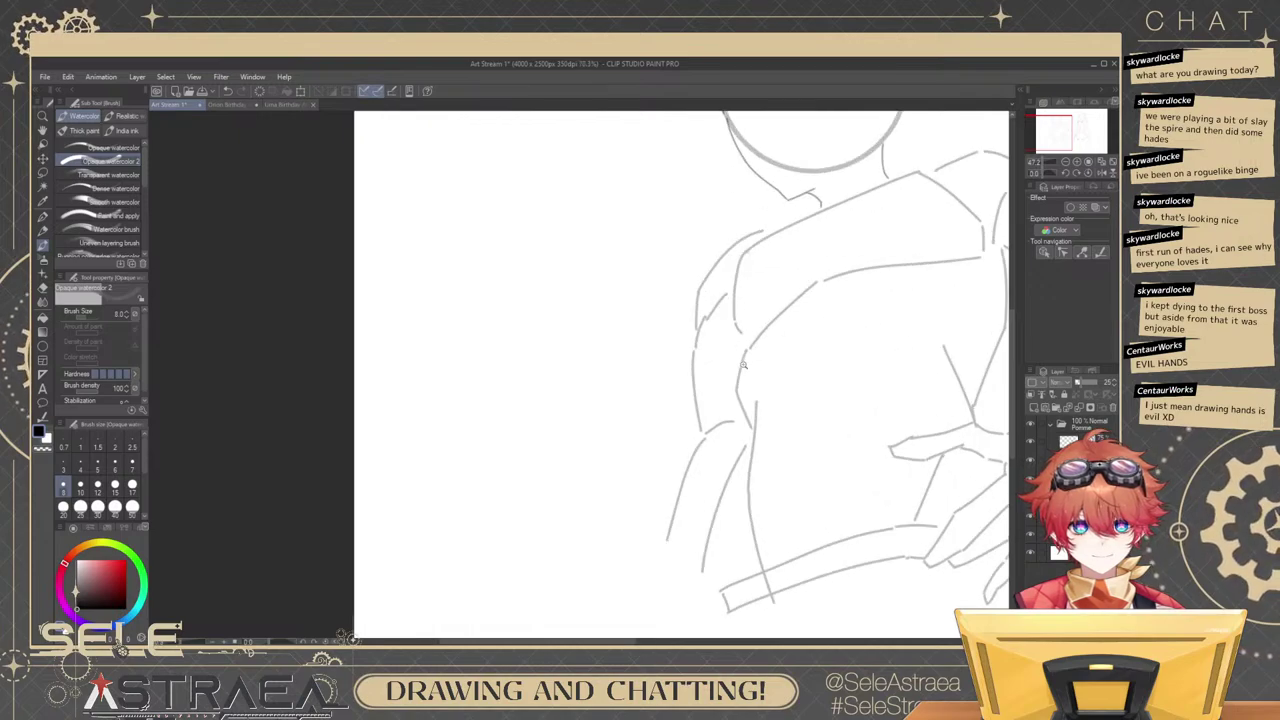
pyautogui.scroll(-2, 885, 288)
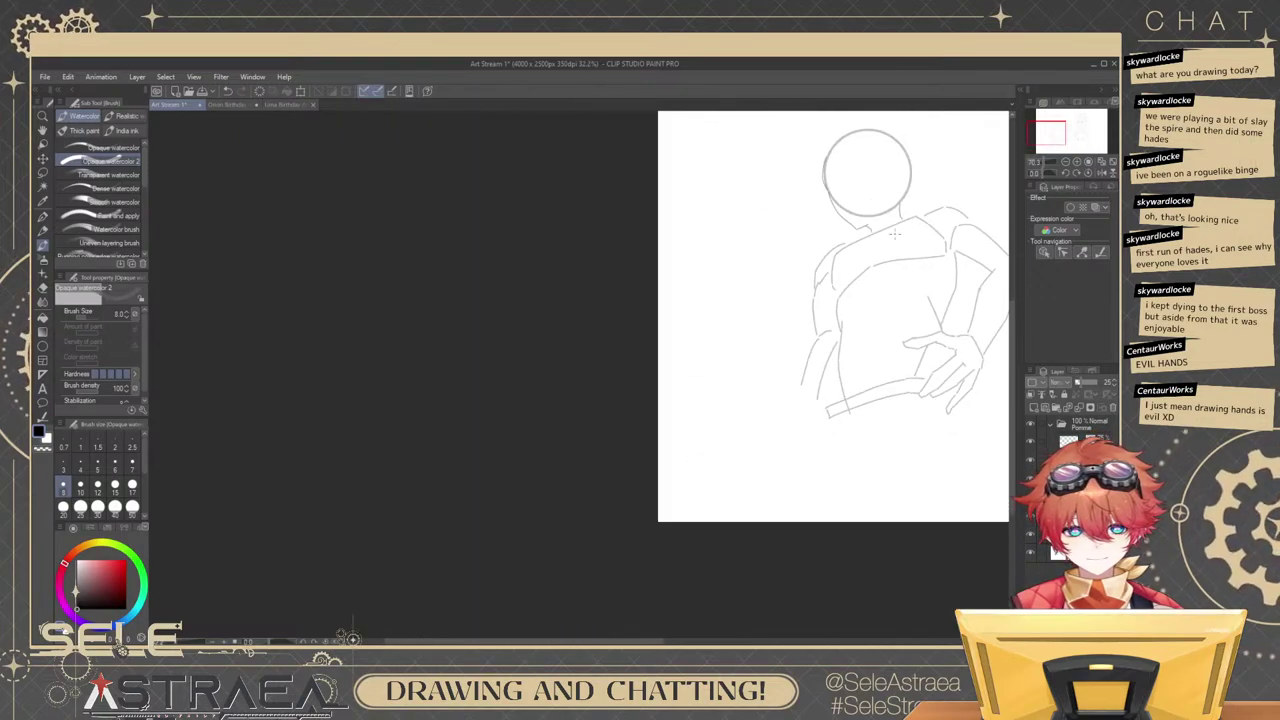
pyautogui.scroll(4, 895, 233)
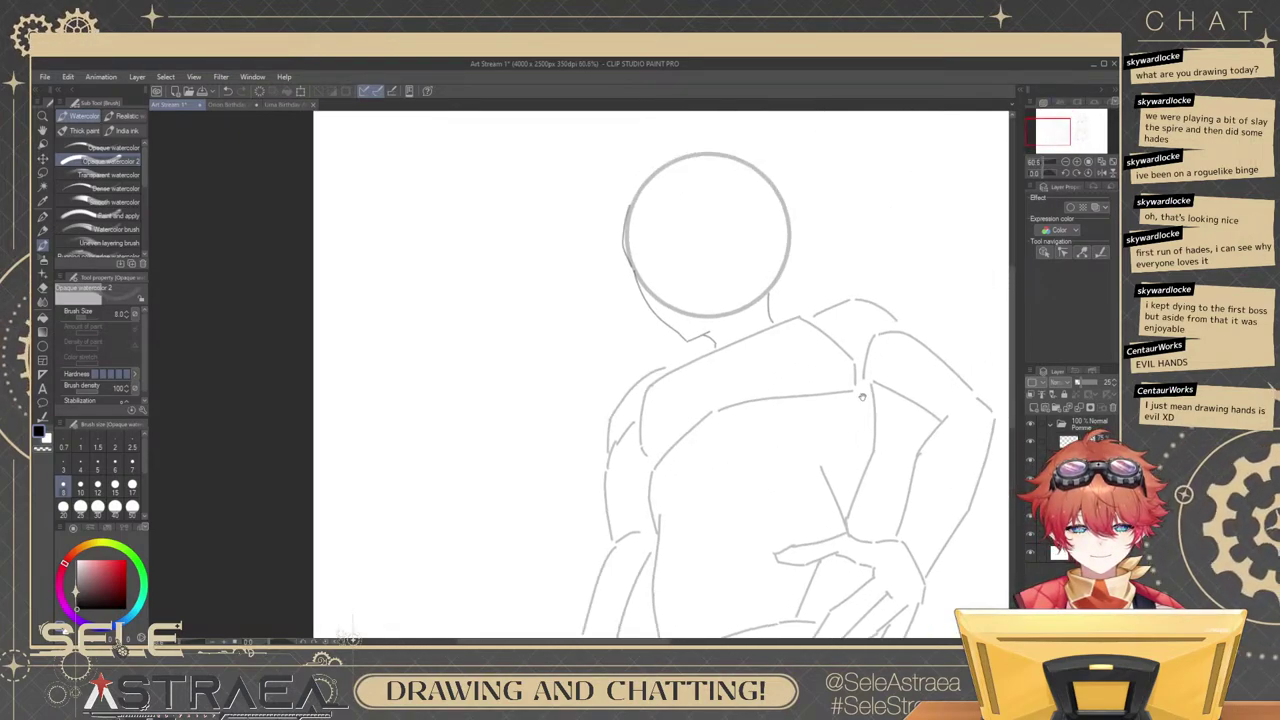
pyautogui.moveTo(868, 378)
pyautogui.mouseDown()
pyautogui.moveTo(888, 374)
pyautogui.moveTo(876, 382)
pyautogui.mouseUp()
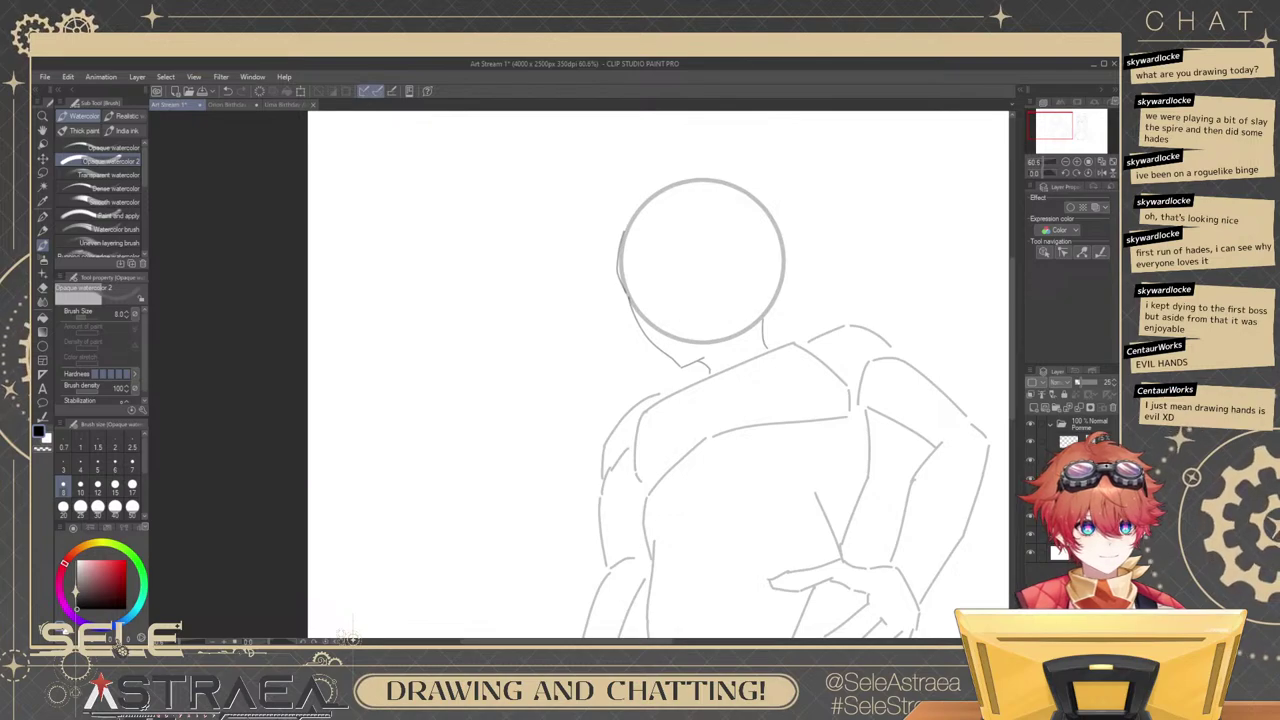
# On the face outline layer, draw the far eye's angled upper lid and short lower corner line with the brush at size 4.
pyautogui.click(1031, 441)
pyautogui.click(1069, 460)
pyautogui.click(1031, 441)
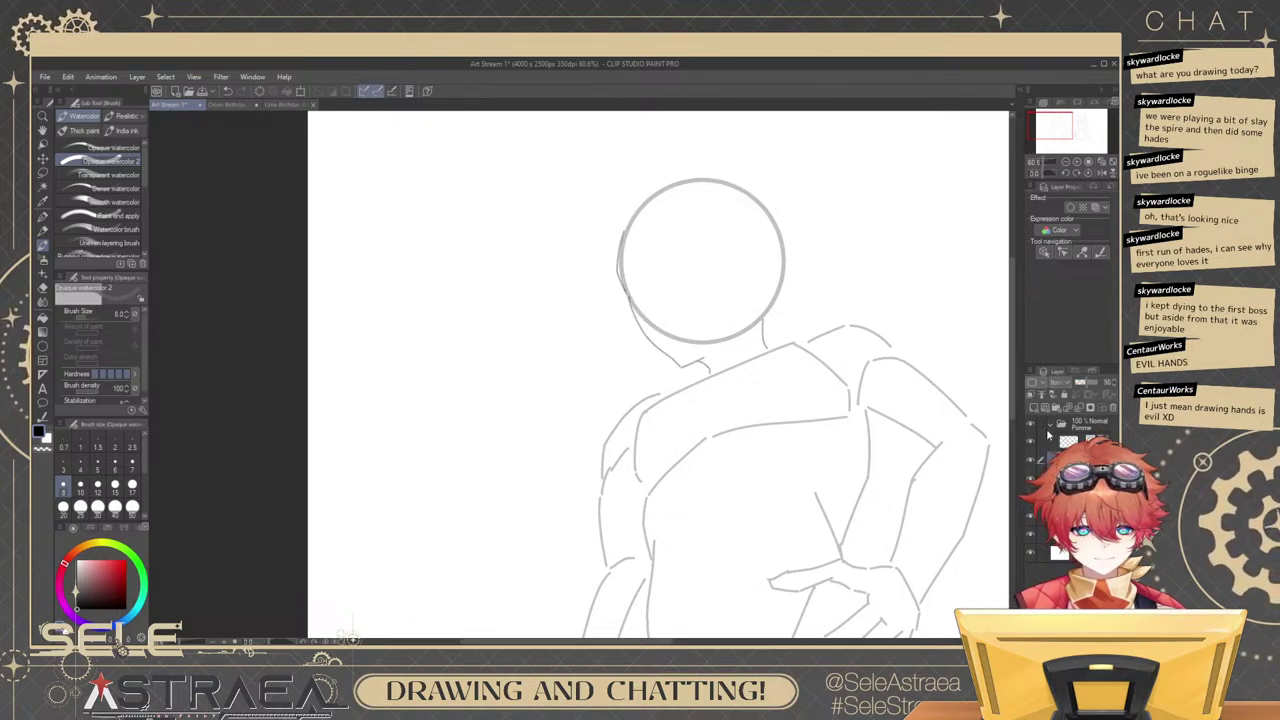
pyautogui.click(86, 470)
pyautogui.moveTo(742, 306); pyautogui.dragTo(777, 383)
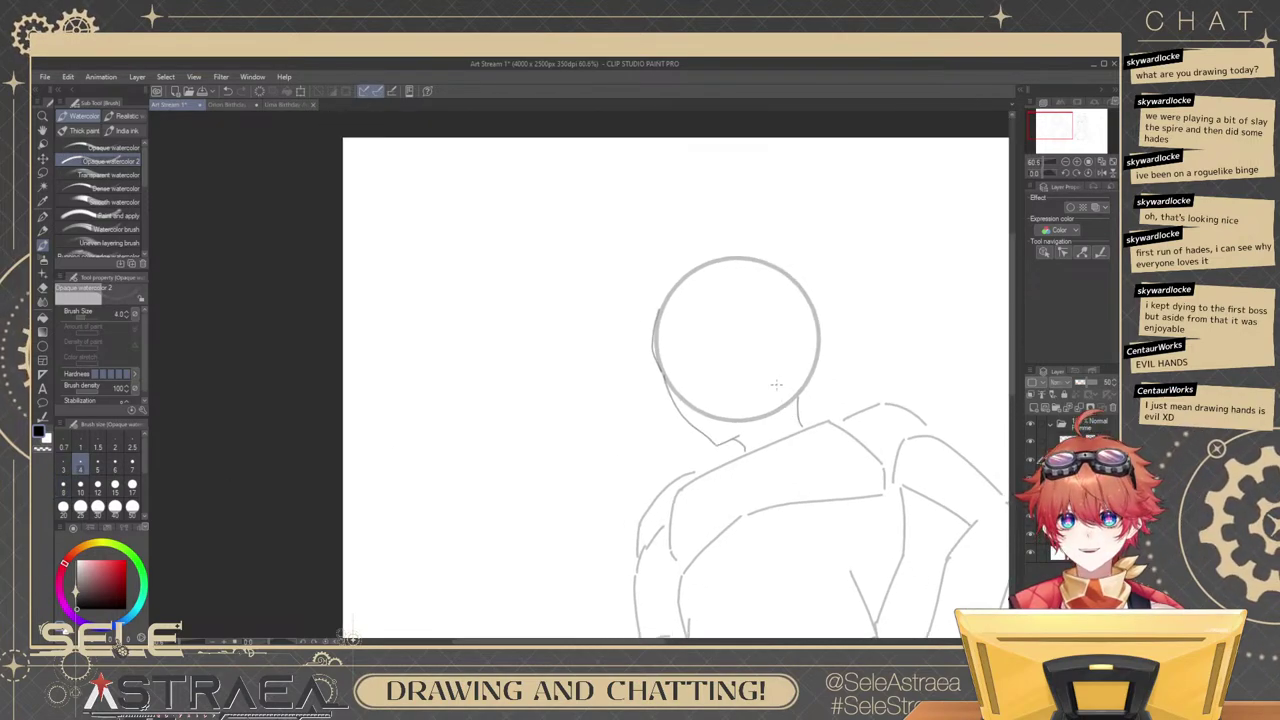
pyautogui.scroll(2, 762, 364)
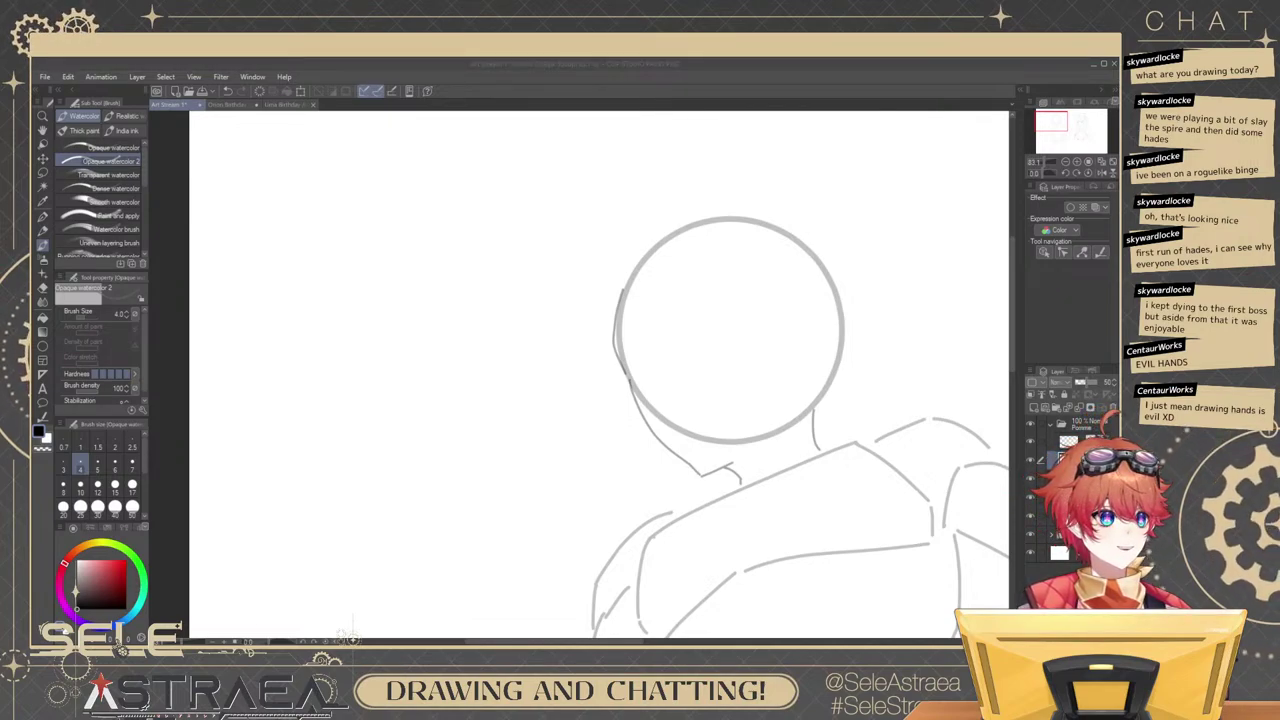
pyautogui.moveTo(633, 363)
pyautogui.mouseDown()
pyautogui.moveTo(656, 334)
pyautogui.moveTo(686, 321)
pyautogui.mouseUp()
pyautogui.scroll(4, 648, 350)
pyautogui.hotkey('ctrl', 'z')
pyautogui.hotkey('ctrl', 'z')
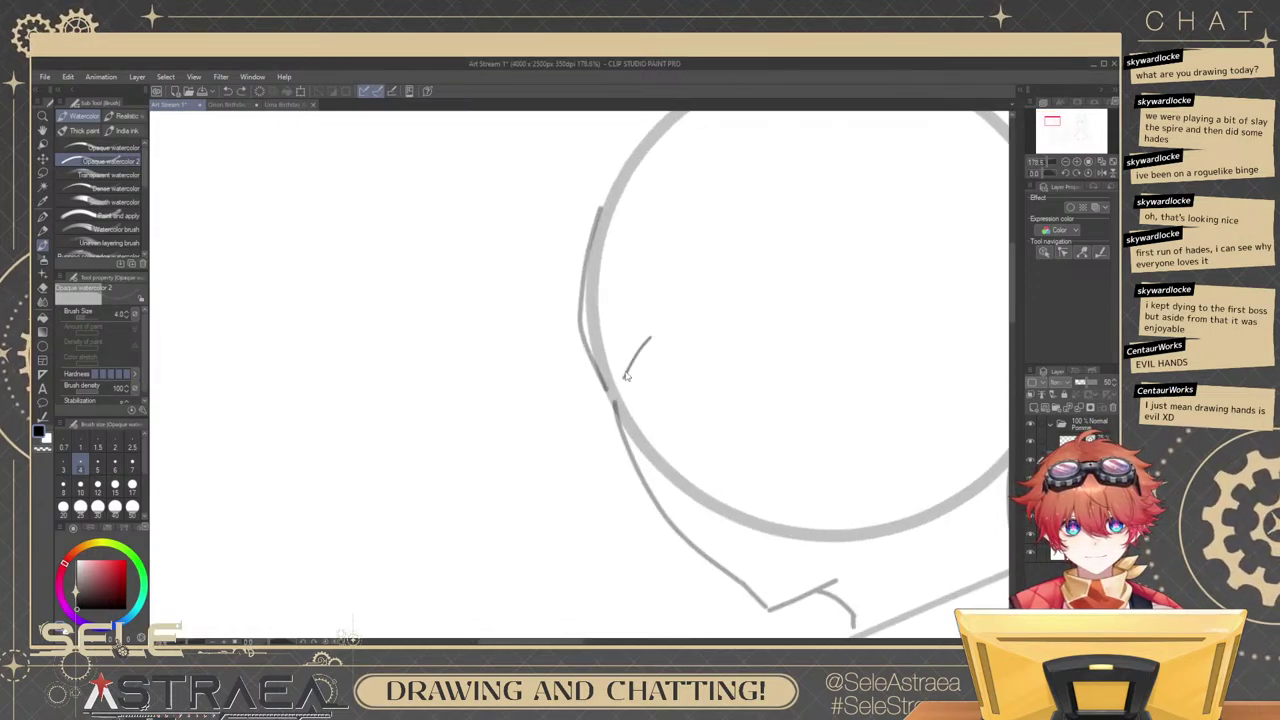
pyautogui.moveTo(624, 386); pyautogui.dragTo(644, 338)
pyautogui.moveTo(623, 387); pyautogui.dragTo(643, 384)
pyautogui.hotkey('ctrl', 'z')
pyautogui.moveTo(881, 281)
pyautogui.mouseDown()
pyautogui.moveTo(851, 294)
pyautogui.moveTo(874, 306)
pyautogui.moveTo(837, 331)
pyautogui.moveTo(864, 292)
pyautogui.mouseUp()
pyautogui.moveTo(694, 319)
pyautogui.mouseDown()
pyautogui.moveTo(725, 297)
pyautogui.moveTo(787, 310)
pyautogui.mouseUp()
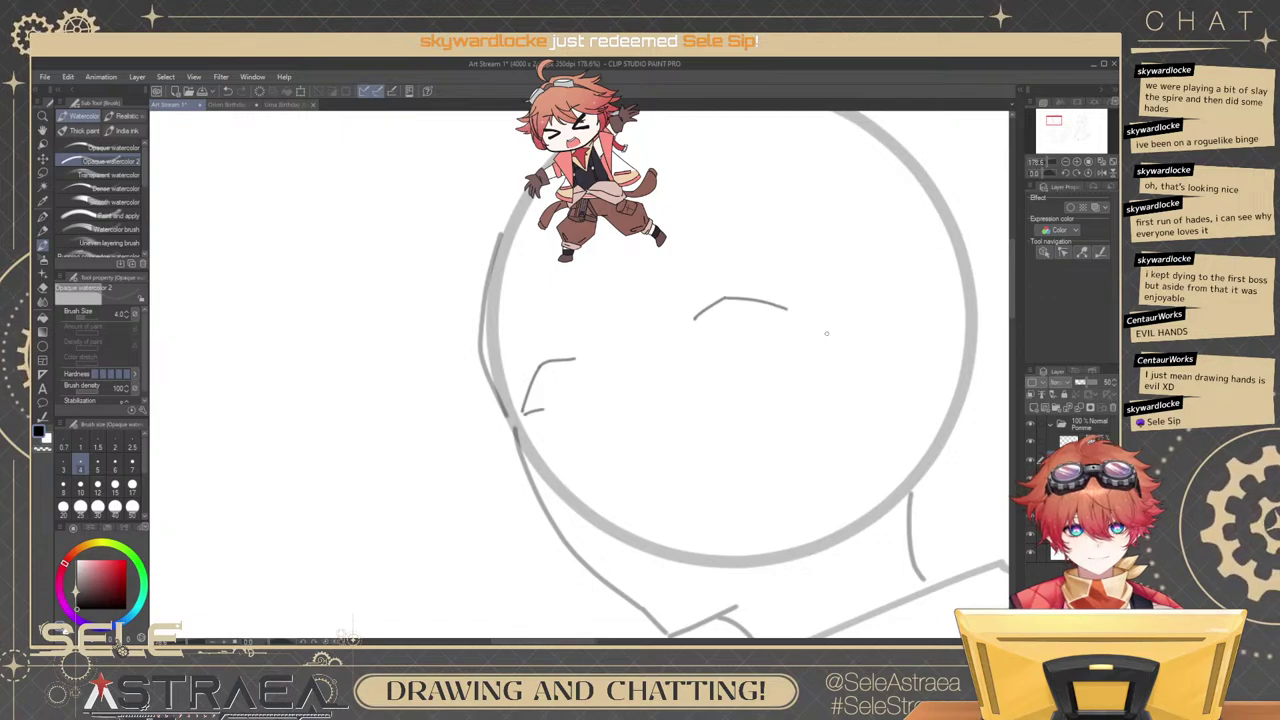
pyautogui.hotkey('ctrl', 'z')
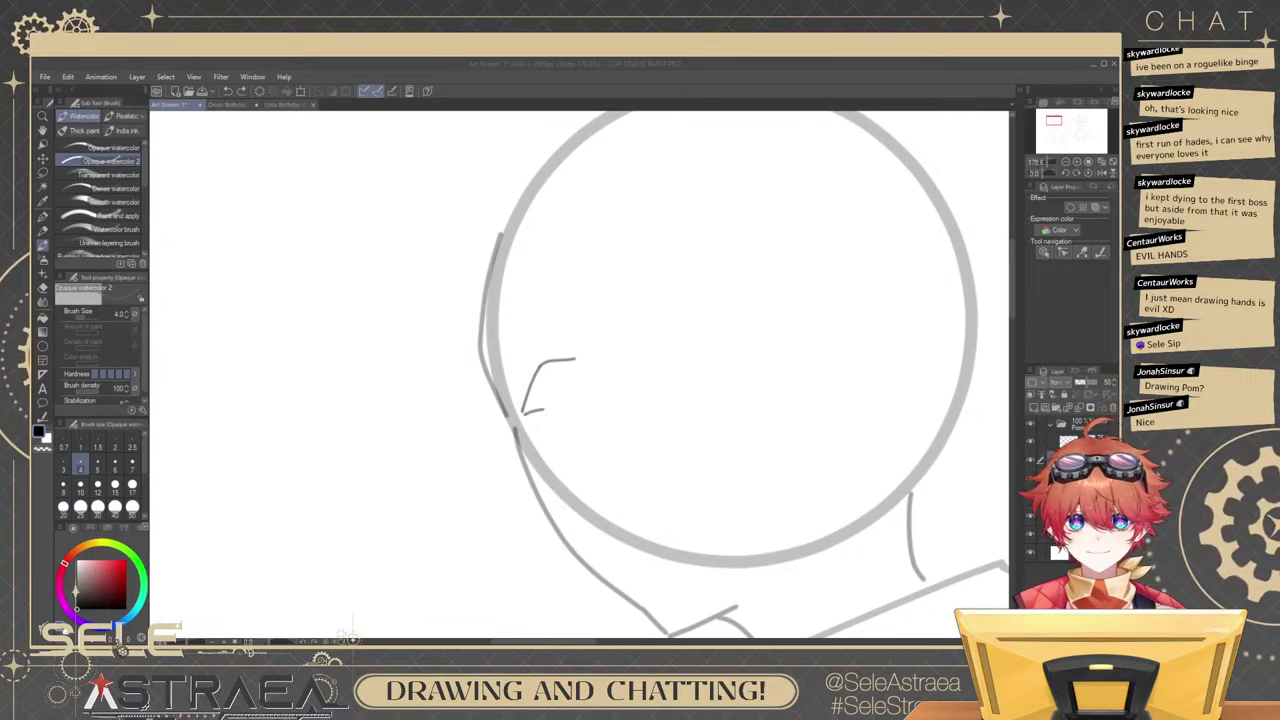
pyautogui.click(821, 339)
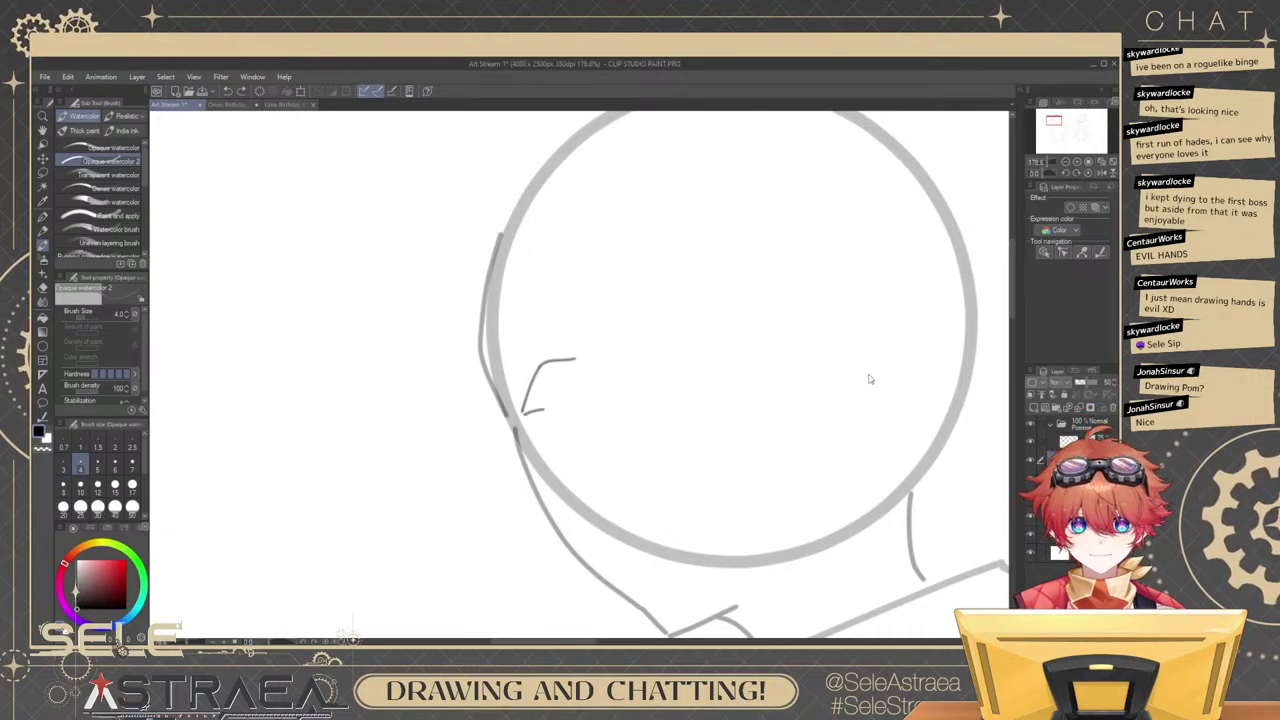
pyautogui.moveTo(829, 387); pyautogui.dragTo(821, 340)
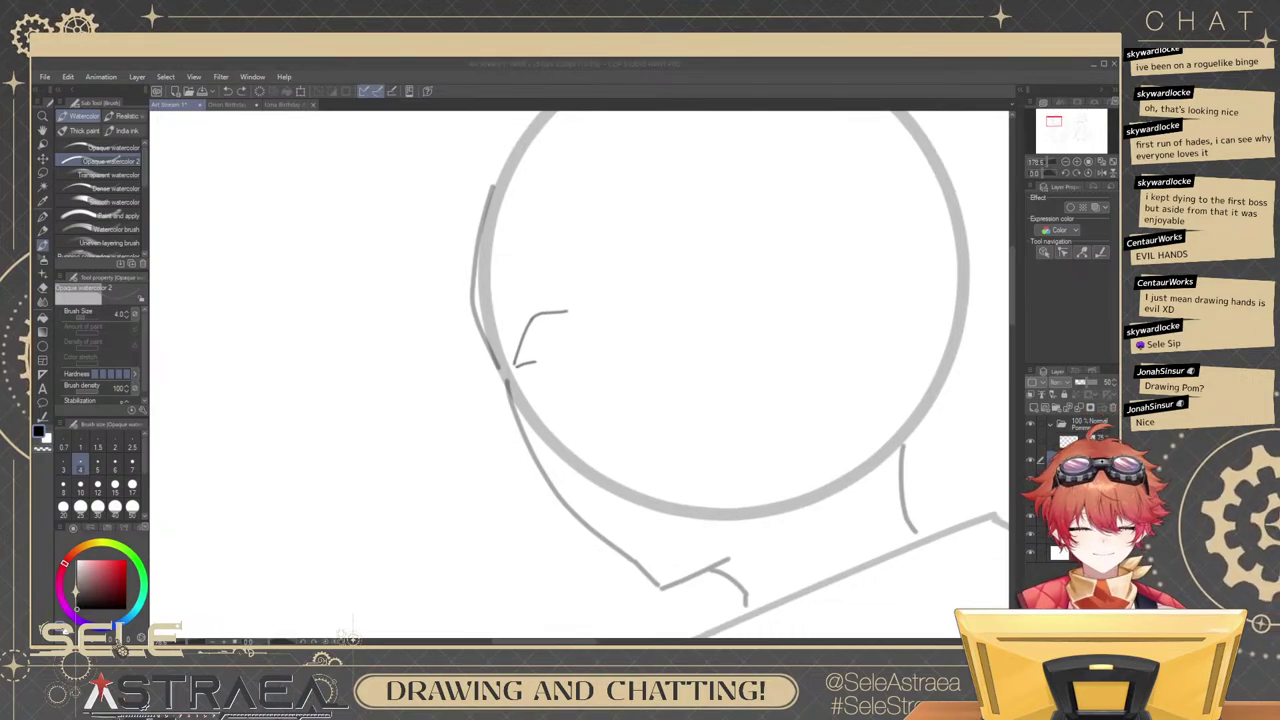
# Thicken and round the far eye's upper lid line with an additional stroke over its corner.
pyautogui.scroll(3, 599, 335)
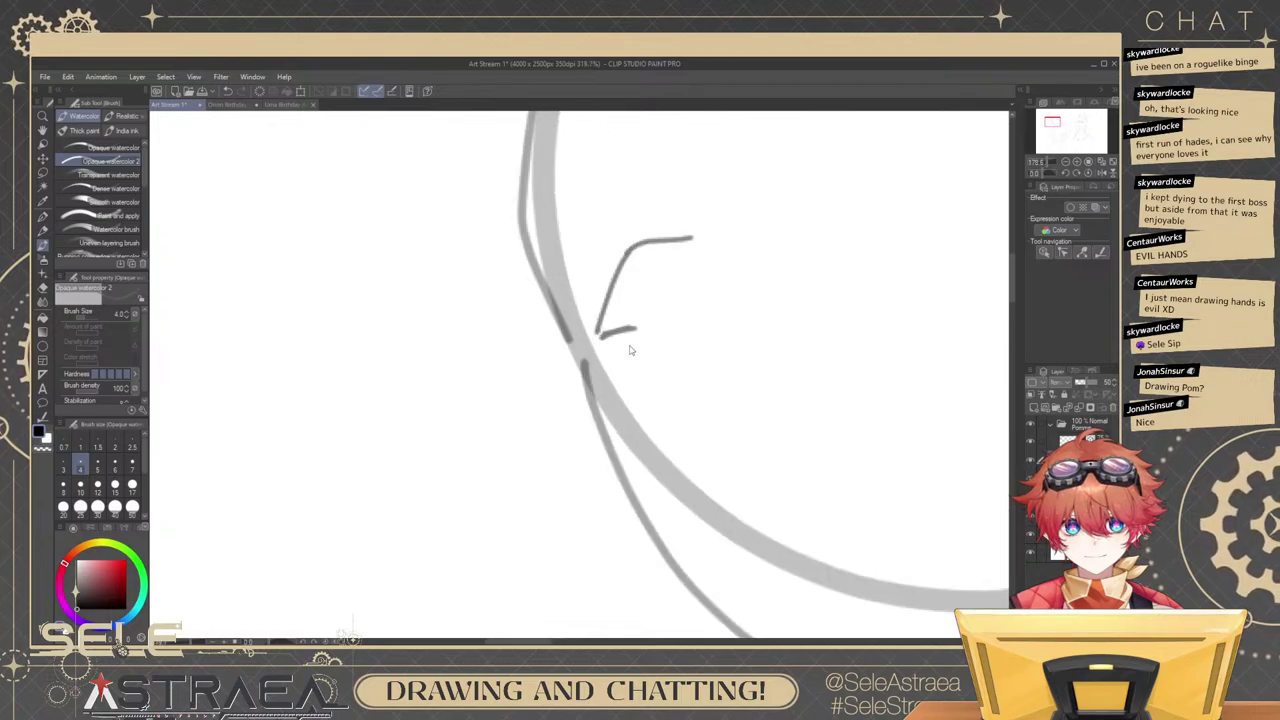
pyautogui.moveTo(599, 333)
pyautogui.mouseDown()
pyautogui.moveTo(617, 332)
pyautogui.moveTo(611, 287)
pyautogui.moveTo(662, 241)
pyautogui.mouseUp()
pyautogui.moveTo(755, 257)
pyautogui.mouseDown()
pyautogui.moveTo(786, 266)
pyautogui.moveTo(846, 246)
pyautogui.moveTo(751, 311)
pyautogui.mouseUp()
pyautogui.scroll(-4, 777, 246)
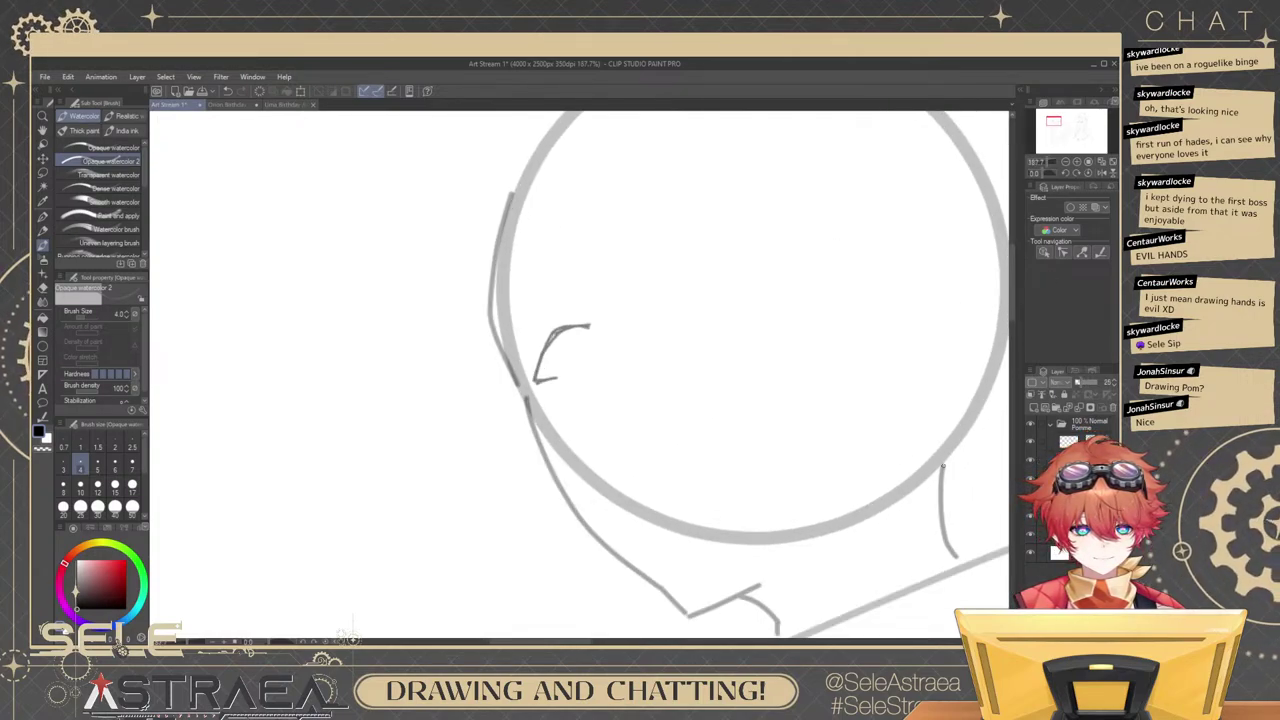
# Draw a light curved guide line from the far eye's lower corner across the face to the near eye position.
pyautogui.moveTo(545, 392)
pyautogui.mouseDown()
pyautogui.moveTo(630, 310)
pyautogui.moveTo(790, 296)
pyautogui.mouseUp()
pyautogui.hotkey('ctrl', 'z')
pyautogui.hotkey('ctrl', 'z')
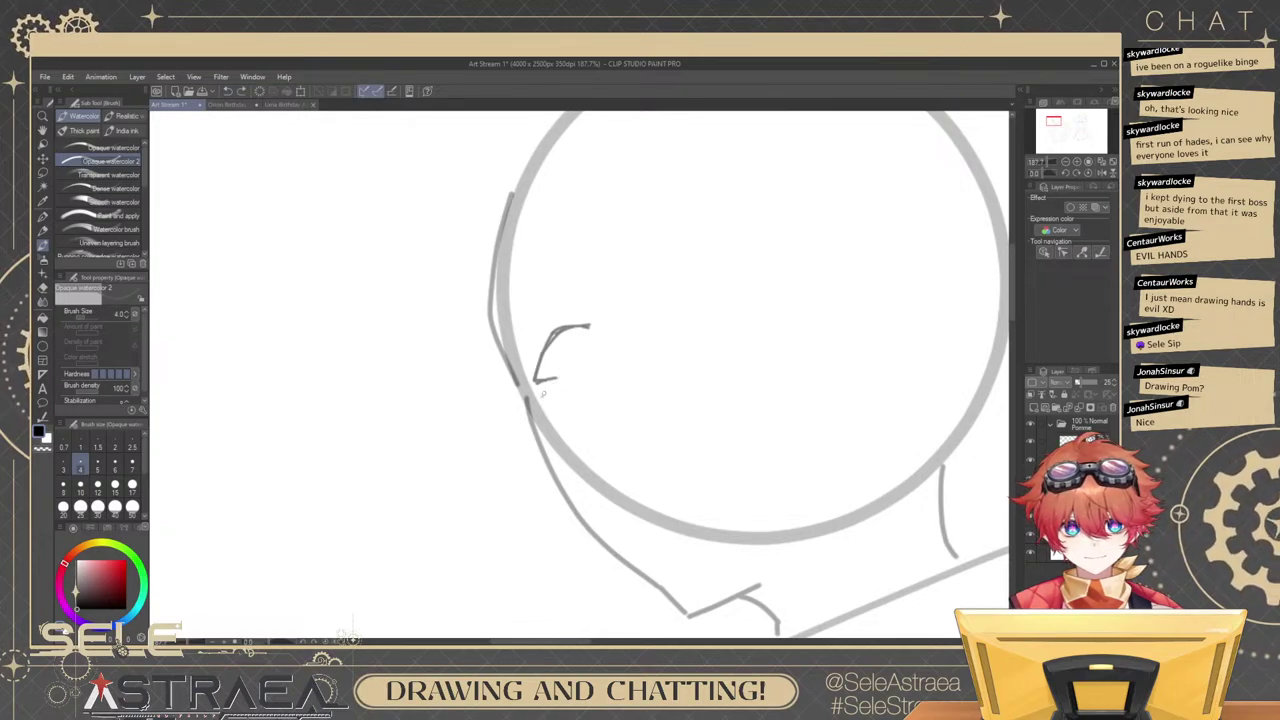
pyautogui.moveTo(542, 394); pyautogui.dragTo(590, 346)
pyautogui.hotkey('ctrl', 'z')
pyautogui.moveTo(545, 386); pyautogui.dragTo(602, 329)
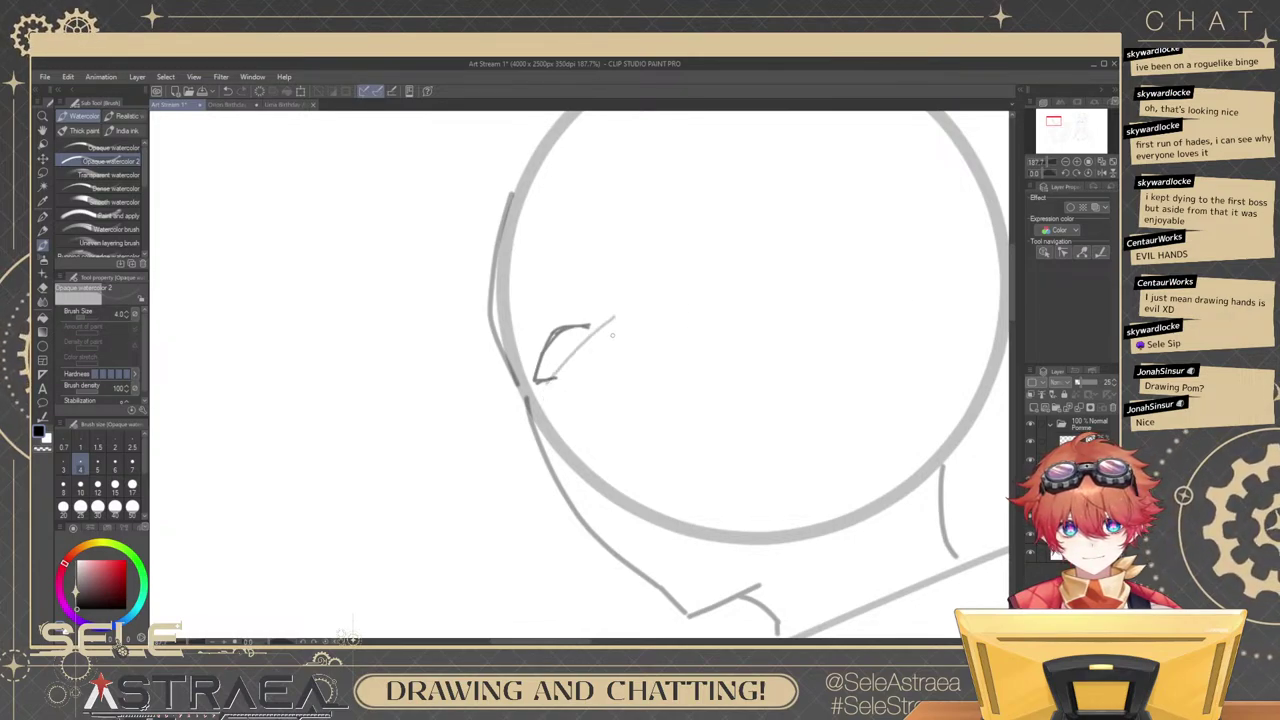
pyautogui.hotkey('ctrl', 'z')
pyautogui.moveTo(557, 381)
pyautogui.mouseDown()
pyautogui.moveTo(616, 321)
pyautogui.moveTo(800, 300)
pyautogui.mouseUp()
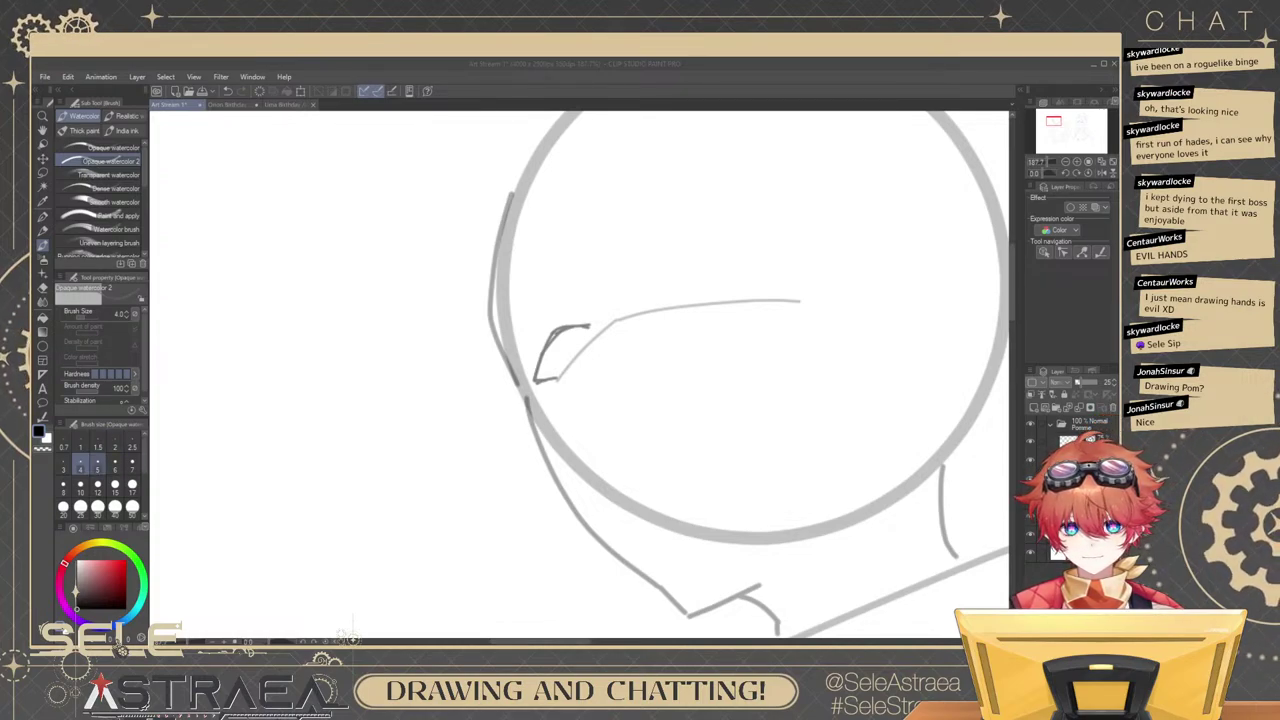
# On the face outline layer, draw the near eye with an arched upper lid, pointed outer corner and short lower lid line.
pyautogui.click(88, 464)
pyautogui.click(80, 463)
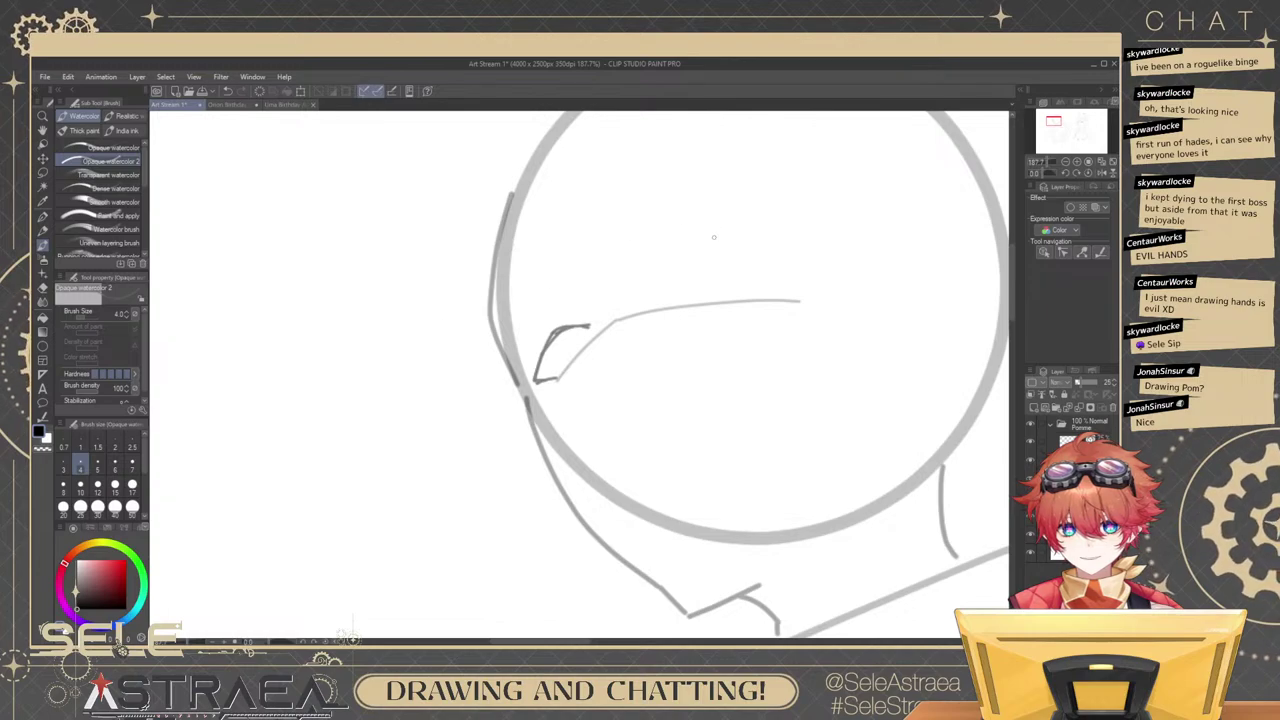
pyautogui.click(1032, 463)
pyautogui.click(1032, 463)
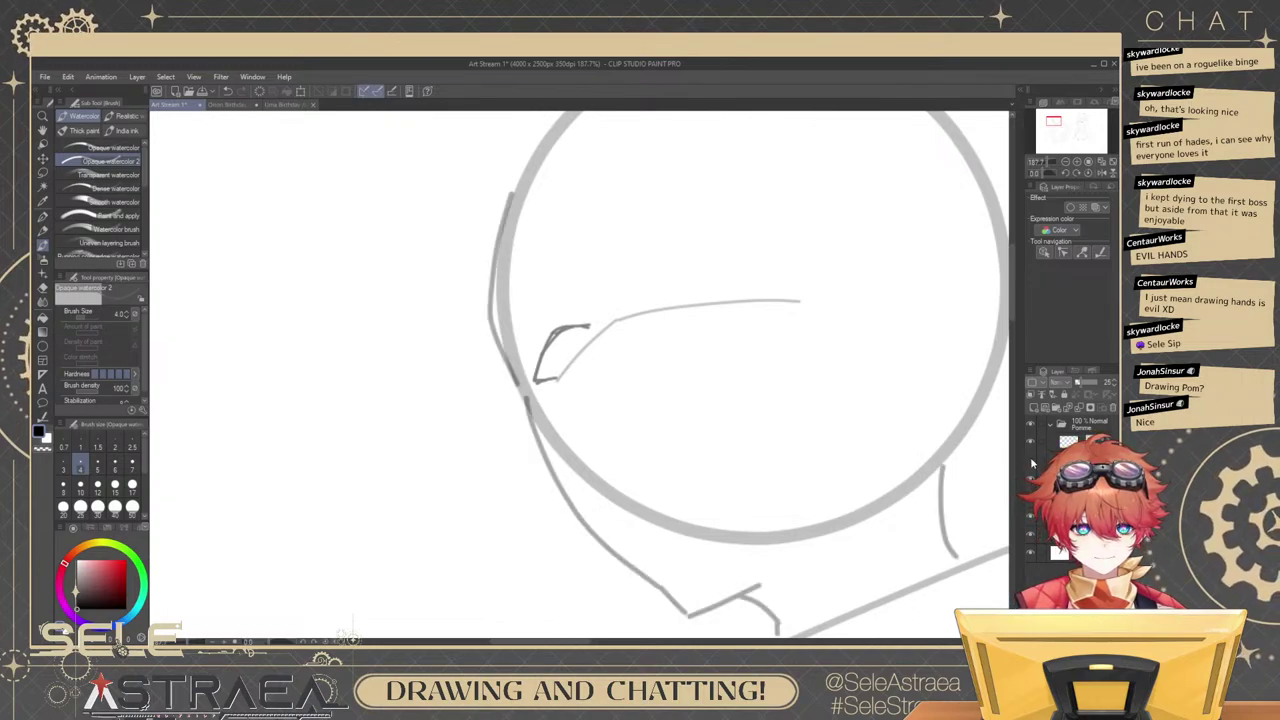
pyautogui.click(1032, 462)
pyautogui.click(1032, 462)
pyautogui.click(1068, 461)
pyautogui.moveTo(680, 283)
pyautogui.mouseDown()
pyautogui.moveTo(741, 254)
pyautogui.moveTo(806, 283)
pyautogui.mouseUp()
pyautogui.hotkey('ctrl', 'z')
pyautogui.moveTo(738, 253)
pyautogui.mouseDown()
pyautogui.moveTo(822, 289)
pyautogui.moveTo(812, 280)
pyautogui.moveTo(790, 300)
pyautogui.moveTo(806, 305)
pyautogui.moveTo(803, 287)
pyautogui.moveTo(873, 289)
pyautogui.mouseUp()
pyautogui.hotkey('ctrl', 'z')
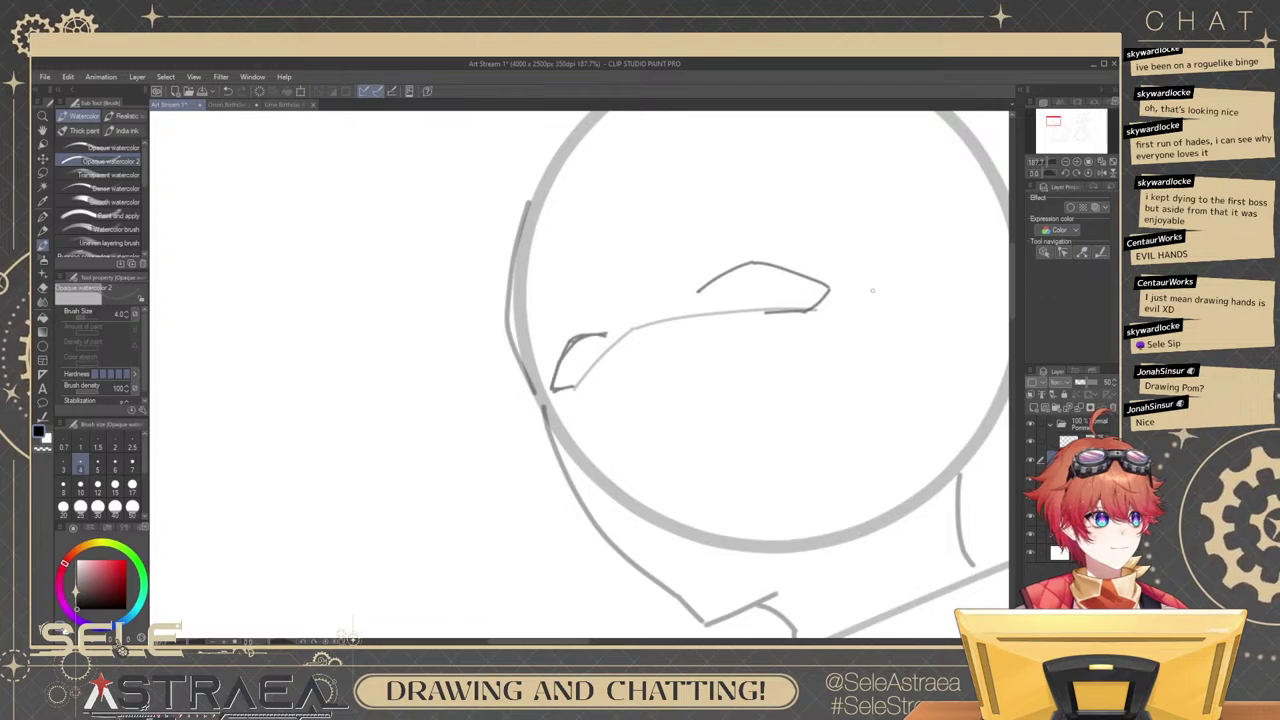
# Reshape the curved guide line under the near eye so its outer end sits higher.
pyautogui.keyDown('ctrl'); pyautogui.click(760, 313); pyautogui.keyUp('ctrl')
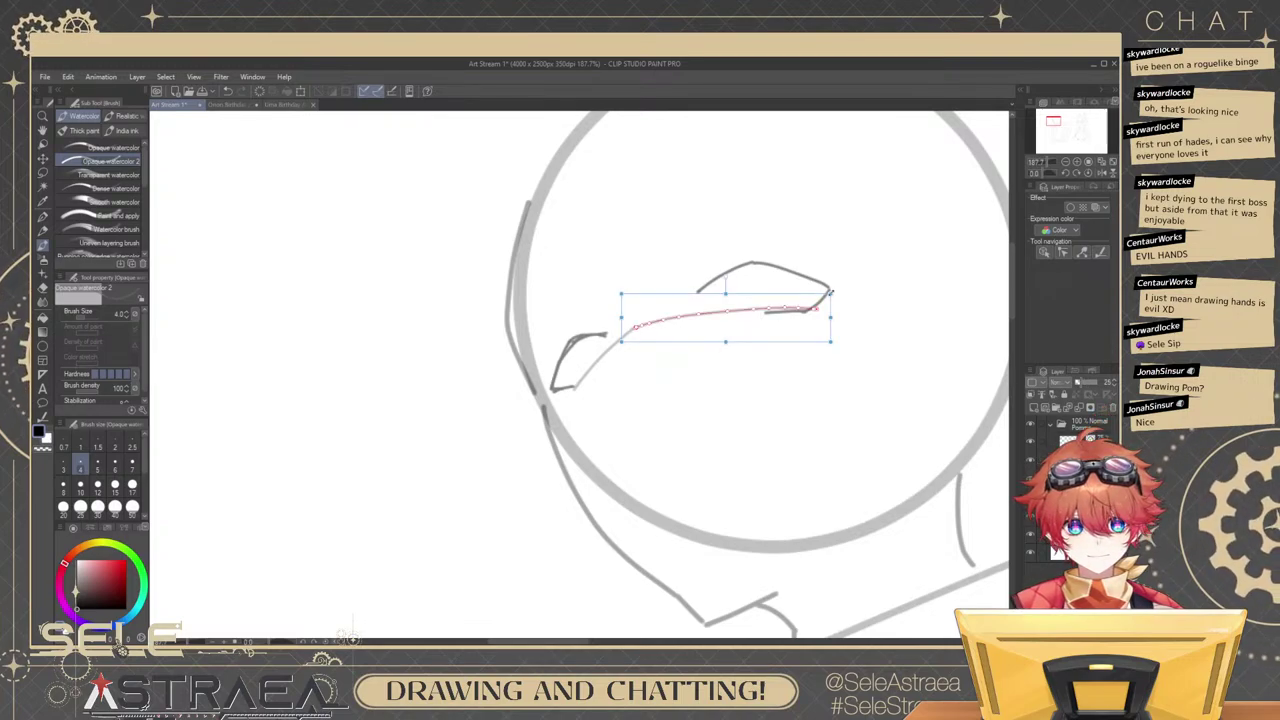
pyautogui.moveTo(831, 293); pyautogui.dragTo(844, 277)
pyautogui.moveTo(733, 264); pyautogui.dragTo(735, 225)
# Lasso the near eye, rotate it slightly counterclockwise and move it up so its lower lid rests on the guide line.
pyautogui.keyDown('ctrl'); pyautogui.click(807, 288); pyautogui.keyUp('ctrl')
pyautogui.press('m')
pyautogui.hotkey('ctrl', 't')
pyautogui.moveTo(924, 284); pyautogui.dragTo(916, 278)
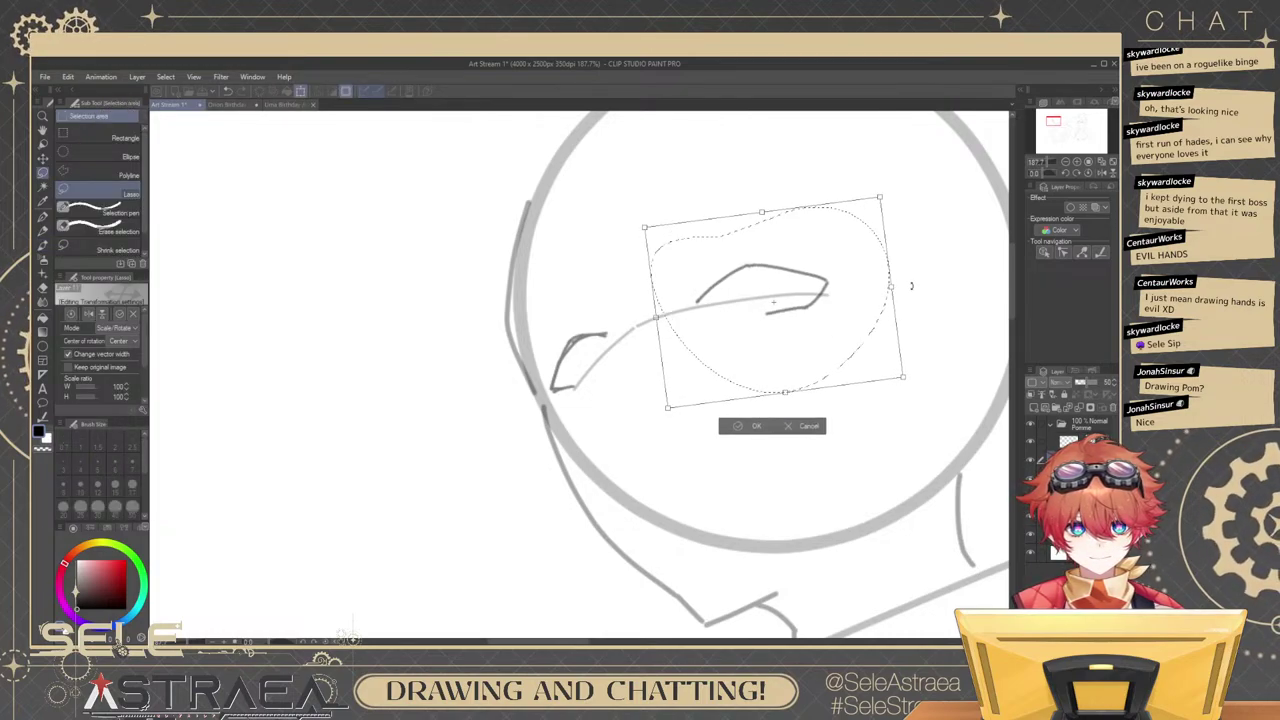
pyautogui.moveTo(845, 336); pyautogui.dragTo(838, 322)
pyautogui.moveTo(927, 280); pyautogui.dragTo(927, 284)
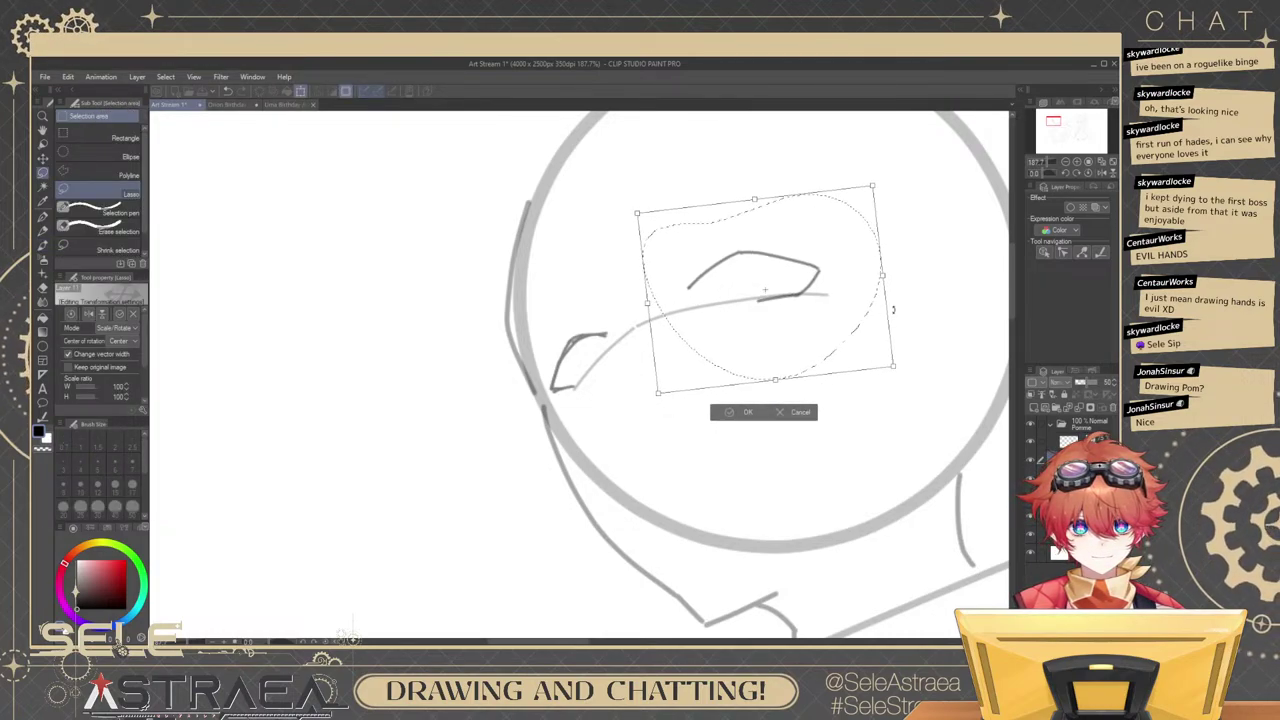
pyautogui.click(733, 412)
pyautogui.click(616, 400)
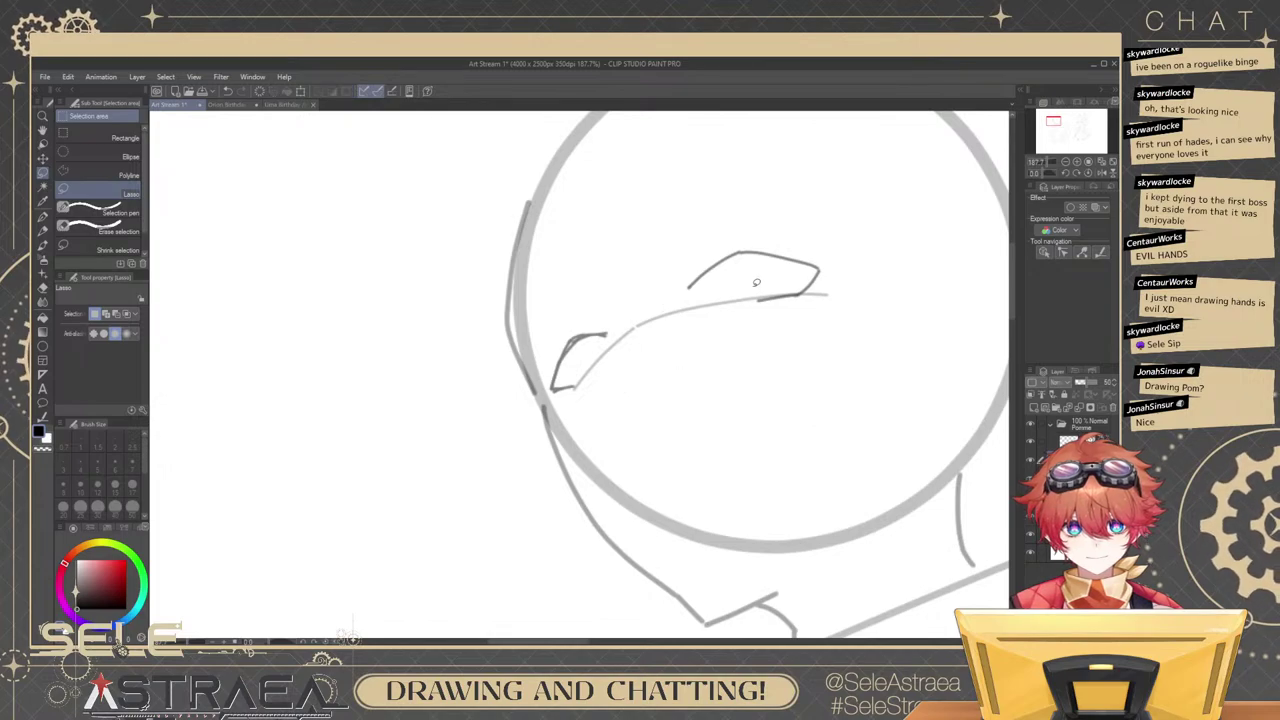
# With the Opaque watercolor 2 brush at size 3, draw a second line along the inner half of the near eye's upper lid.
pyautogui.scroll(2, 756, 283)
pyautogui.press('b')
pyautogui.scroll(2, 720, 308)
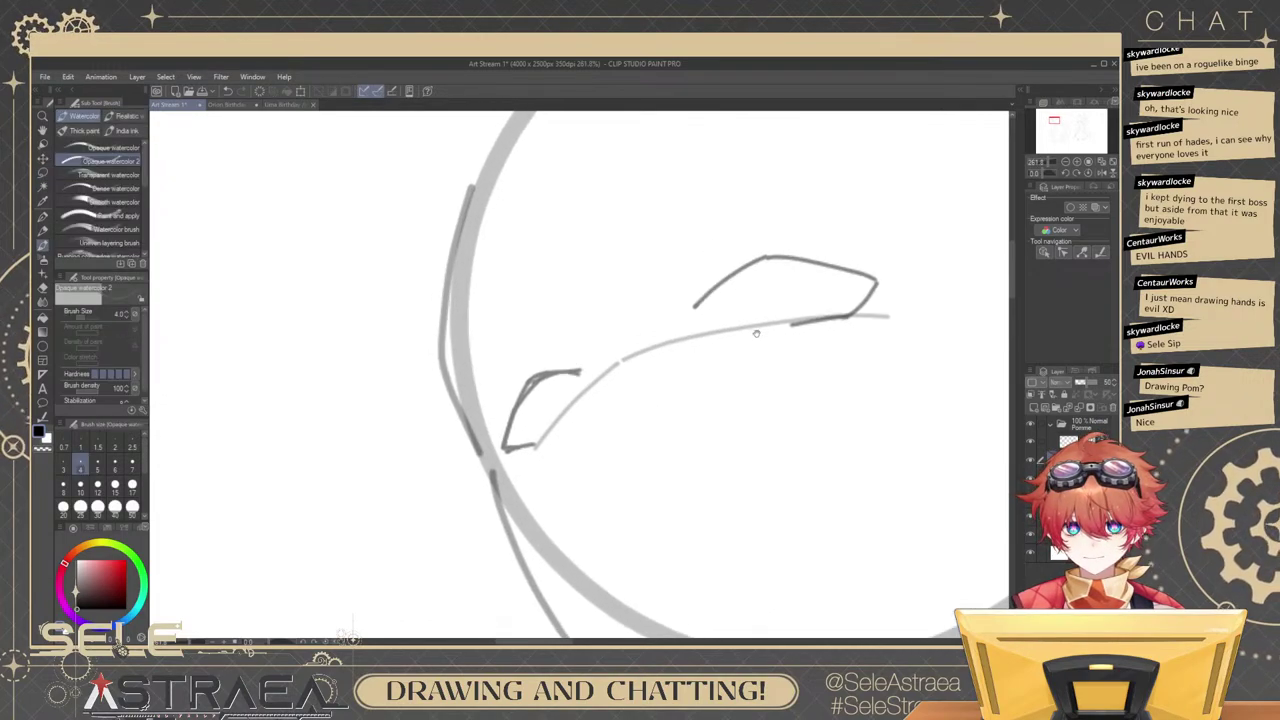
pyautogui.click(63, 465)
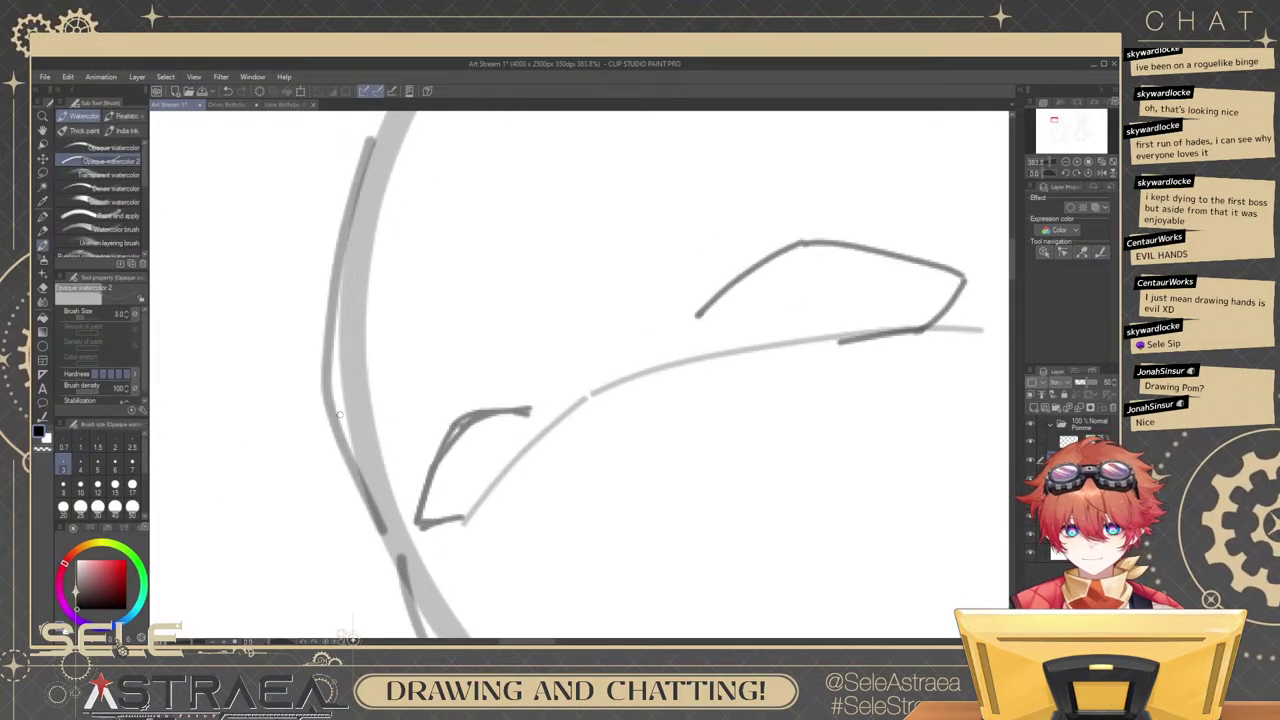
pyautogui.moveTo(708, 318); pyautogui.dragTo(783, 256)
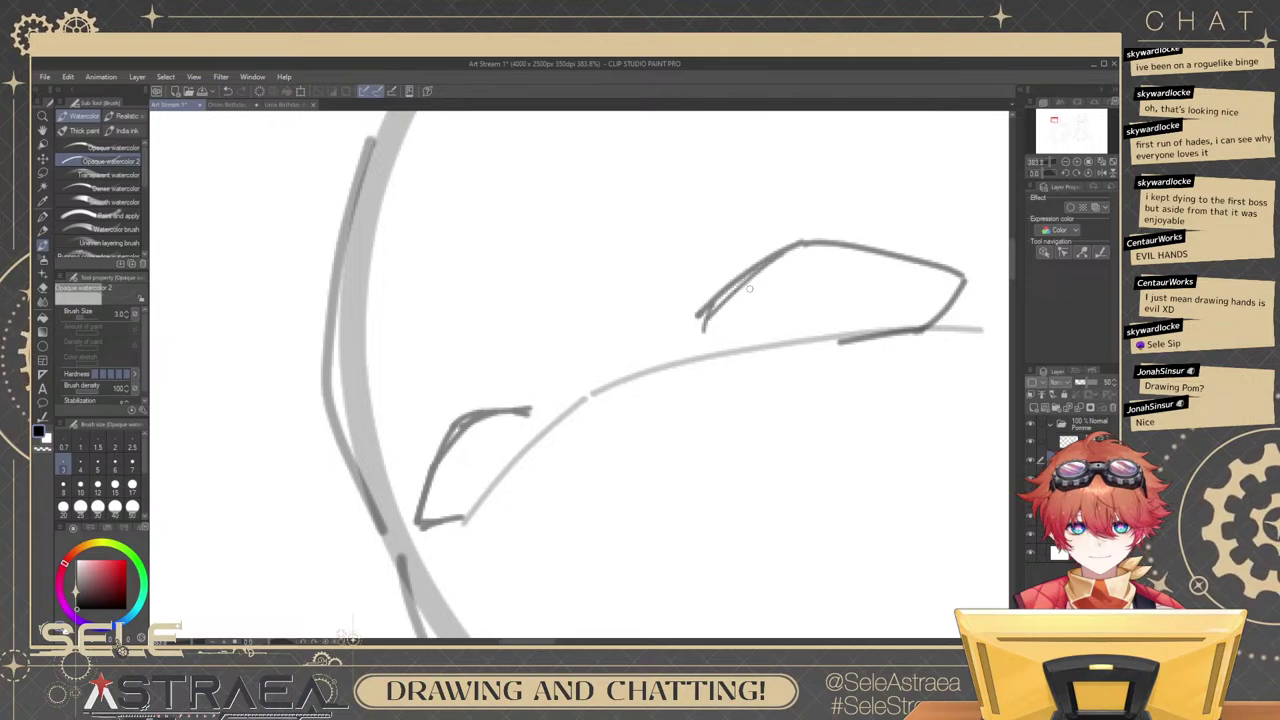
pyautogui.hotkey('ctrl', 'z')
pyautogui.moveTo(708, 319); pyautogui.dragTo(760, 277)
pyautogui.hotkey('ctrl', 'z')
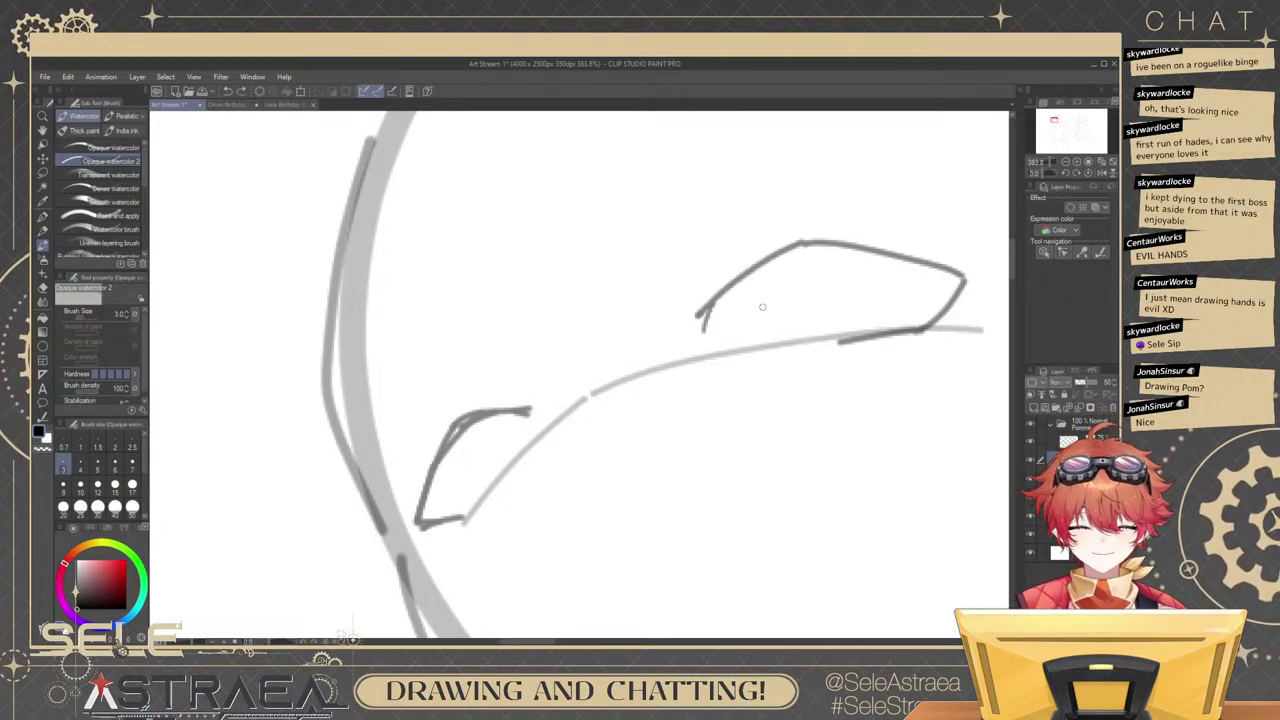
pyautogui.moveTo(706, 318)
pyautogui.mouseDown()
pyautogui.moveTo(797, 252)
pyautogui.moveTo(741, 278)
pyautogui.moveTo(783, 252)
pyautogui.moveTo(762, 258)
pyautogui.mouseUp()
pyautogui.hotkey('ctrl', 'z')
pyautogui.hotkey('ctrl', 'z')
pyautogui.moveTo(707, 320); pyautogui.dragTo(802, 248)
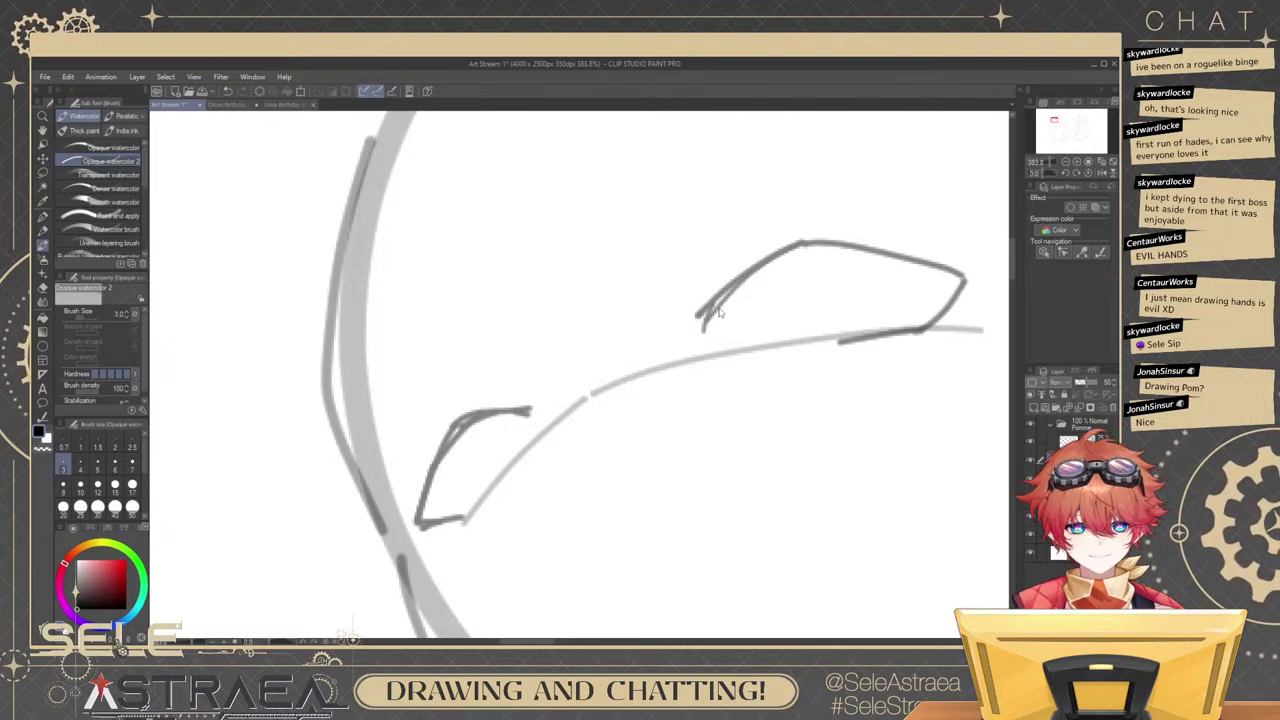
pyautogui.hotkey('ctrl', 'z')
pyautogui.moveTo(711, 316); pyautogui.dragTo(809, 250)
pyautogui.hotkey('ctrl', 'z')
pyautogui.moveTo(705, 321)
pyautogui.mouseDown()
pyautogui.moveTo(751, 277)
pyautogui.moveTo(843, 245)
pyautogui.moveTo(915, 257)
pyautogui.mouseUp()
pyautogui.hotkey('ctrl', 'z')
# Trace a second line from the peak of the near eye's upper lid along its outer half and around the outer corner.
pyautogui.moveTo(814, 249)
pyautogui.mouseDown()
pyautogui.moveTo(952, 272)
pyautogui.moveTo(860, 260)
pyautogui.mouseUp()
pyautogui.hotkey('ctrl', 'z')
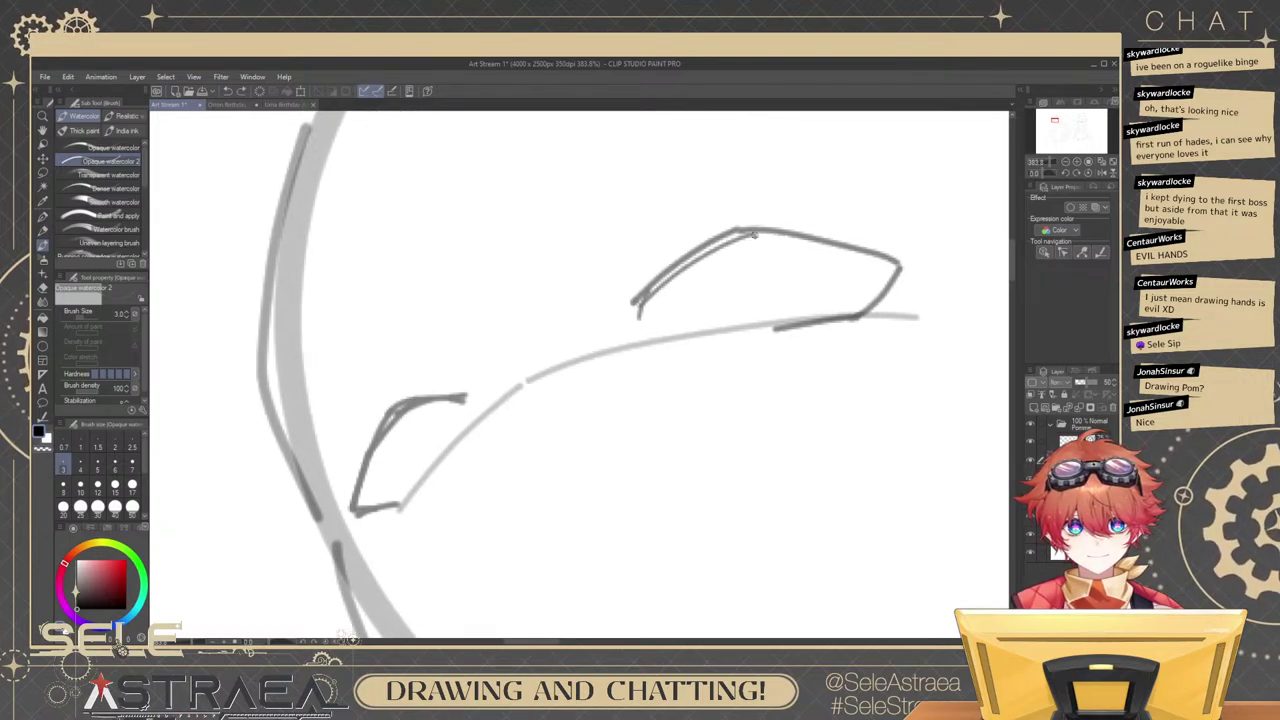
pyautogui.moveTo(752, 235)
pyautogui.mouseDown()
pyautogui.moveTo(873, 257)
pyautogui.moveTo(877, 300)
pyautogui.mouseUp()
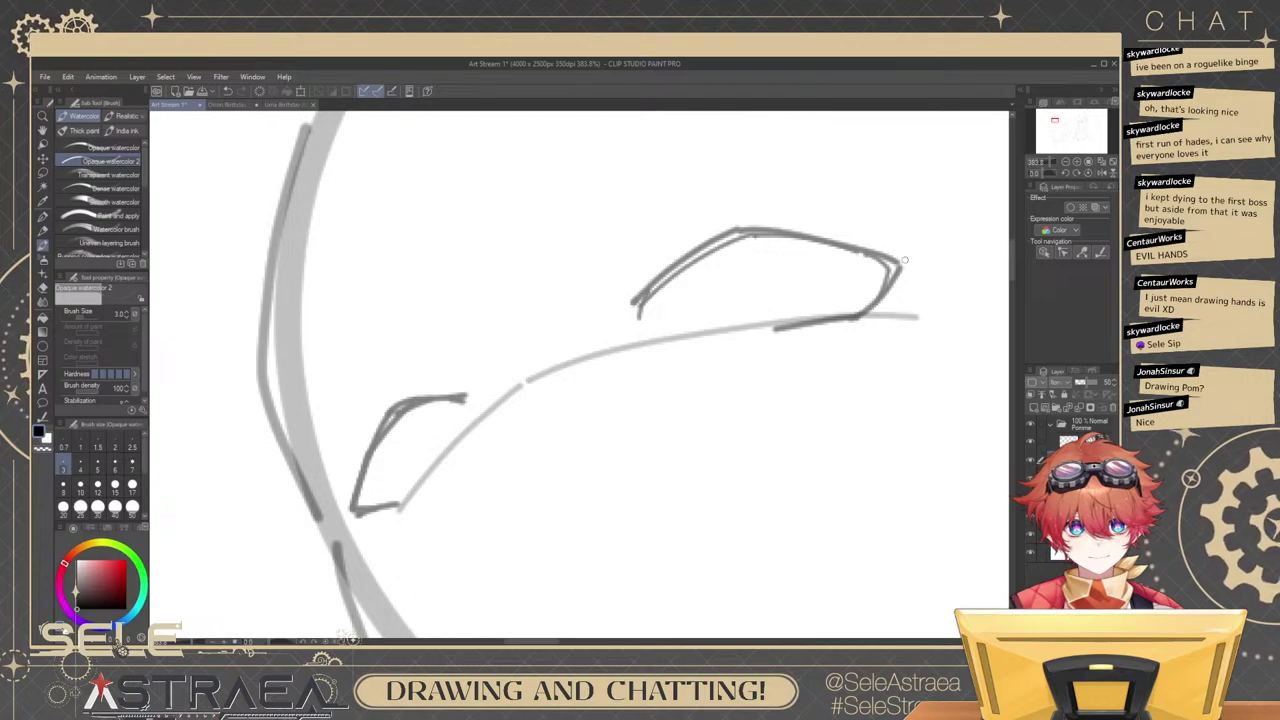
pyautogui.moveTo(823, 243); pyautogui.dragTo(856, 294)
# Set the brush size to 4 and thicken the inner half of the near eye's upper lid up to its peak.
pyautogui.moveTo(409, 495); pyautogui.dragTo(687, 355)
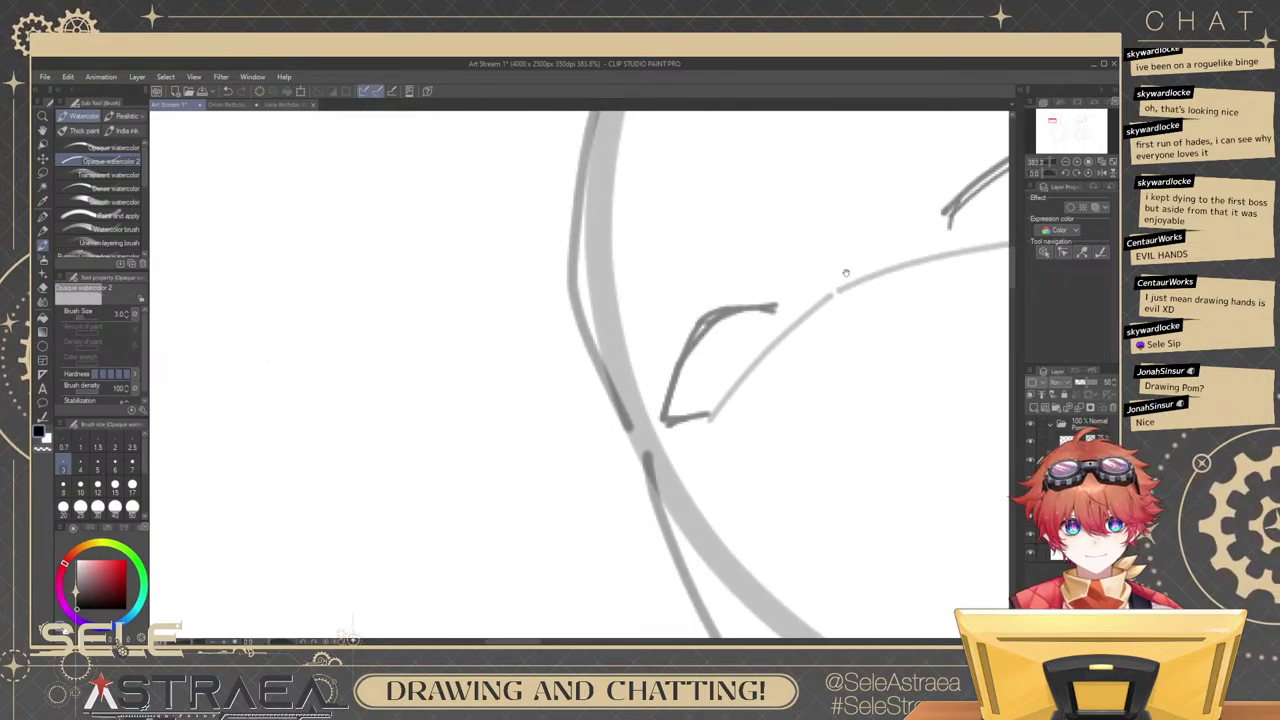
pyautogui.moveTo(845, 272); pyautogui.dragTo(675, 367)
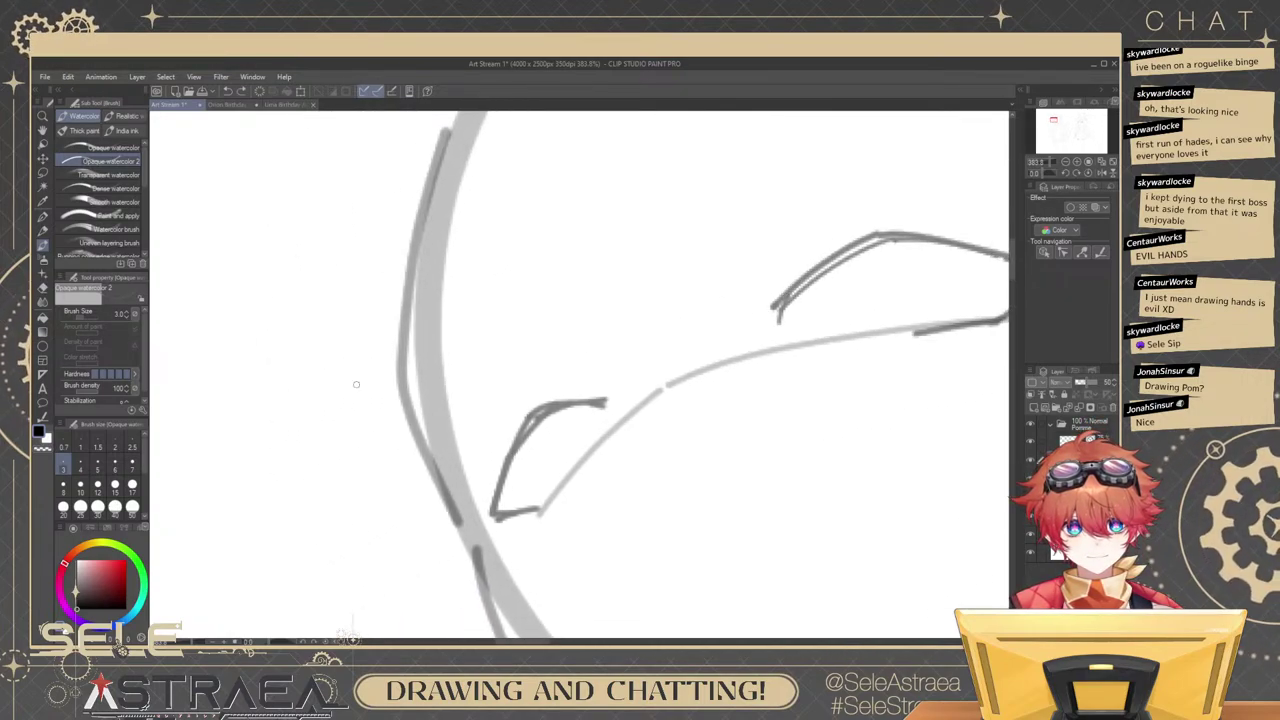
pyautogui.click(80, 465)
pyautogui.moveTo(786, 300); pyautogui.dragTo(865, 230)
pyautogui.hotkey('ctrl', 'z')
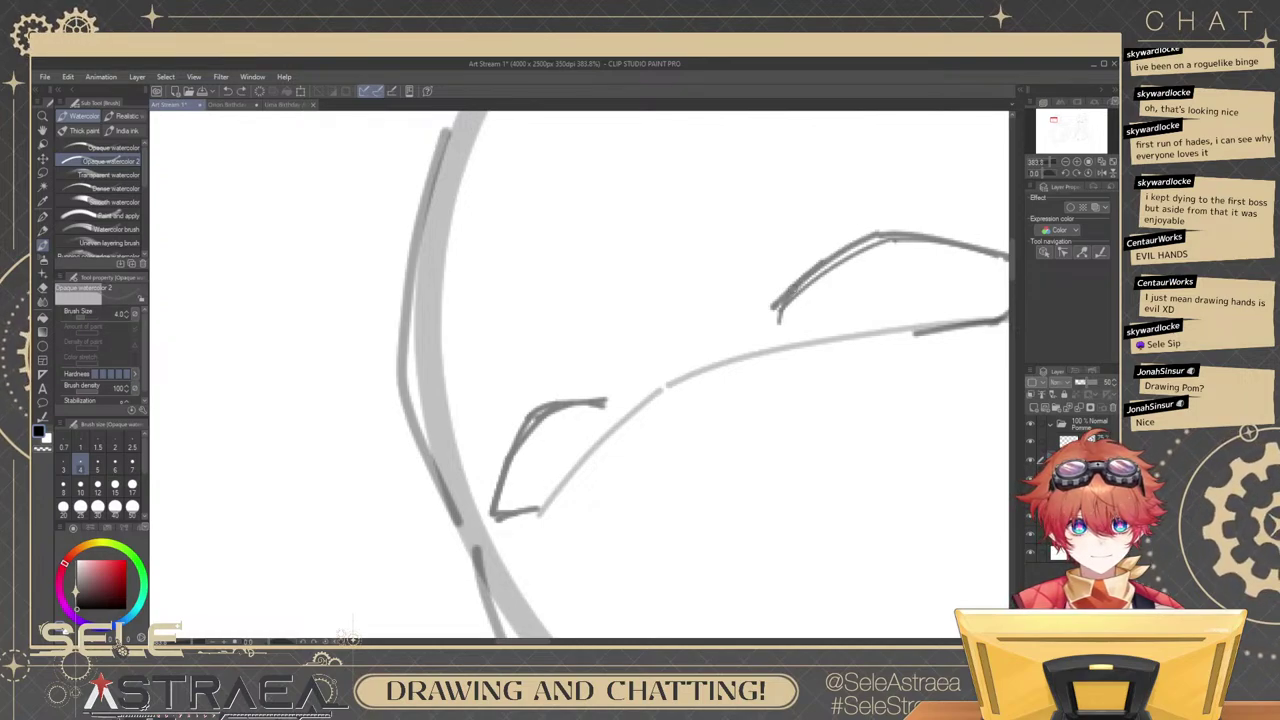
pyautogui.moveTo(808, 277)
pyautogui.mouseDown()
pyautogui.moveTo(877, 234)
pyautogui.moveTo(830, 256)
pyautogui.moveTo(910, 236)
pyautogui.mouseUp()
pyautogui.hotkey('ctrl', 'z')
# Thicken the outer half of the near eye's upper lid from the peak toward the outer corner.
pyautogui.moveTo(944, 247); pyautogui.dragTo(741, 292)
pyautogui.moveTo(662, 276); pyautogui.dragTo(828, 320)
pyautogui.hotkey('ctrl', 'z')
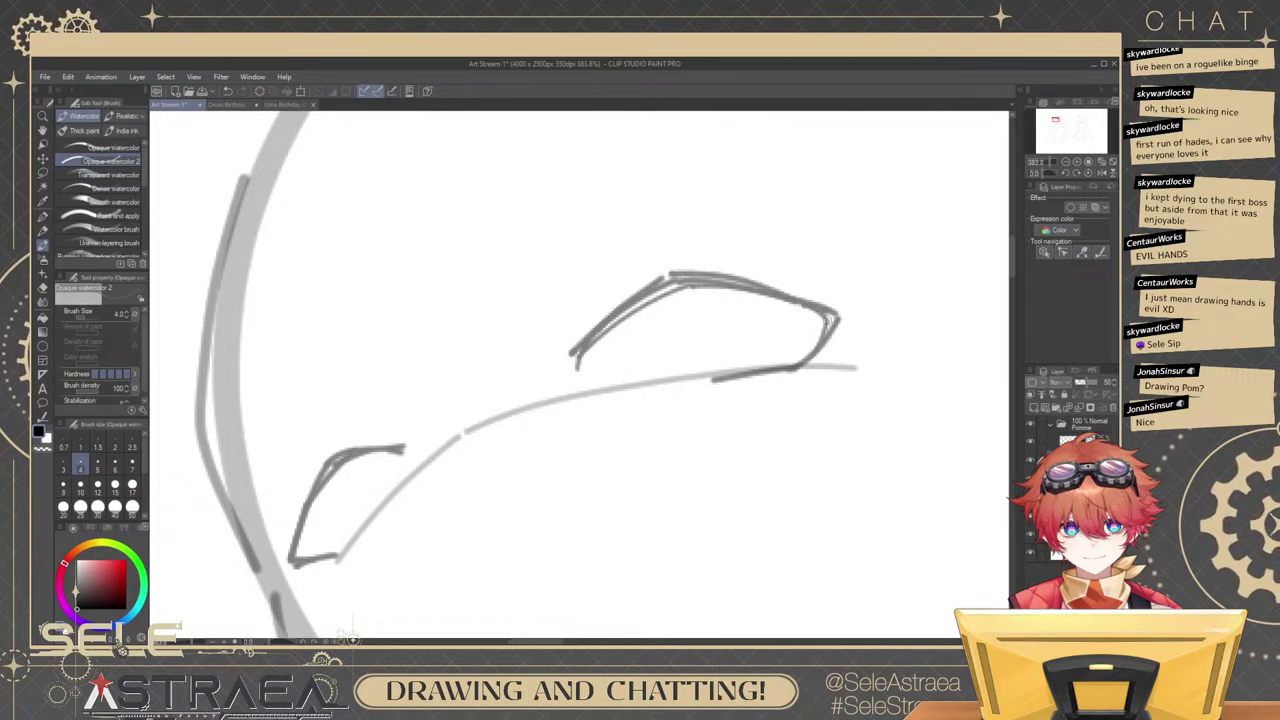
pyautogui.hotkey('ctrl', 'z')
pyautogui.moveTo(666, 276)
pyautogui.mouseDown()
pyautogui.moveTo(840, 316)
pyautogui.moveTo(805, 301)
pyautogui.moveTo(842, 327)
pyautogui.moveTo(779, 290)
pyautogui.moveTo(823, 341)
pyautogui.mouseUp()
pyautogui.hotkey('ctrl', 'z')
pyautogui.hotkey('ctrl', 'z')
pyautogui.hotkey('ctrl', 'z')
pyautogui.hotkey('ctrl', 'z')
pyautogui.moveTo(714, 286); pyautogui.dragTo(834, 273)
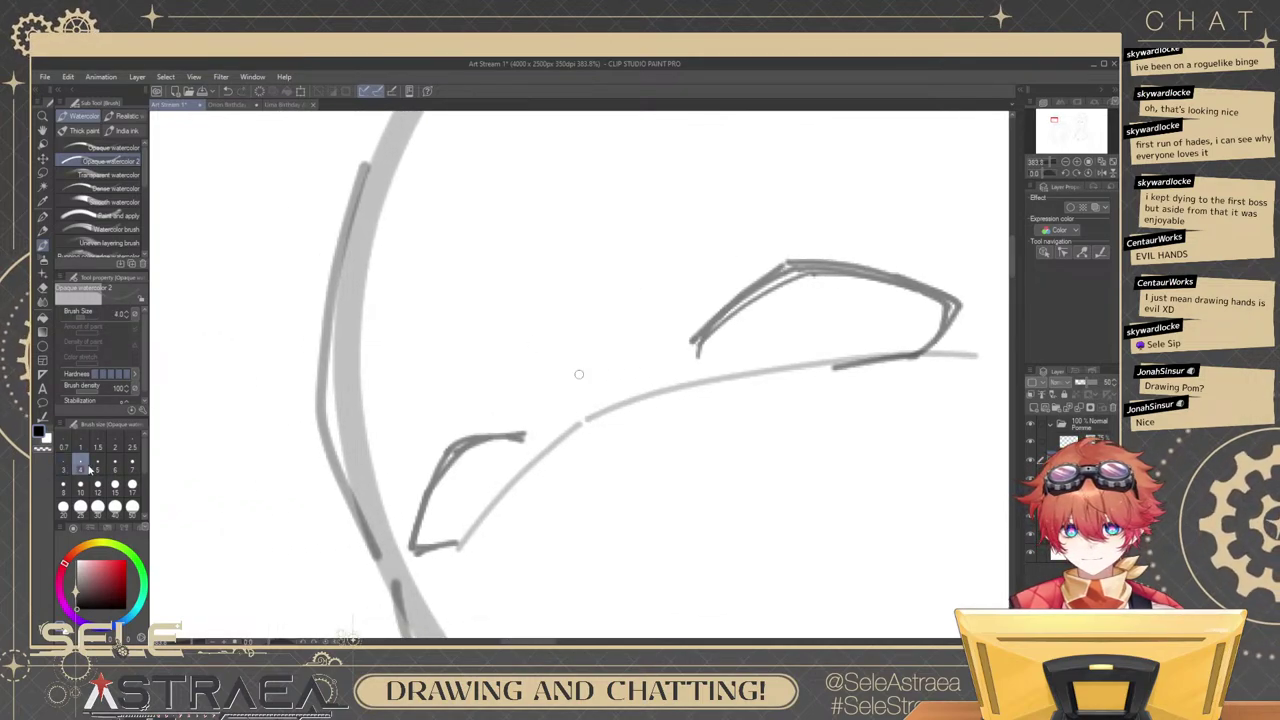
pyautogui.moveTo(709, 335); pyautogui.dragTo(798, 265)
pyautogui.hotkey('ctrl', 'z')
pyautogui.hotkey('ctrl', 'z')
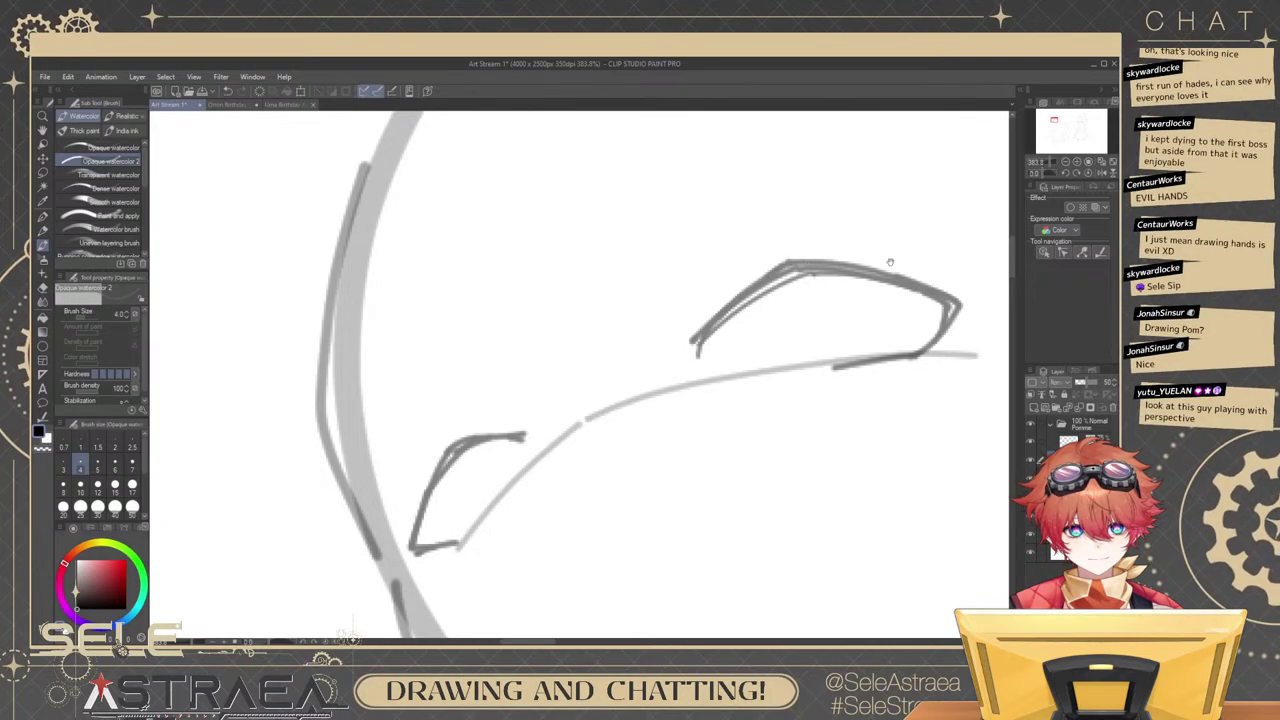
# Review the eyes in relation to the head circle and the whole figure's pose.
pyautogui.moveTo(980, 289); pyautogui.dragTo(830, 299)
pyautogui.scroll(-10, 872, 293)
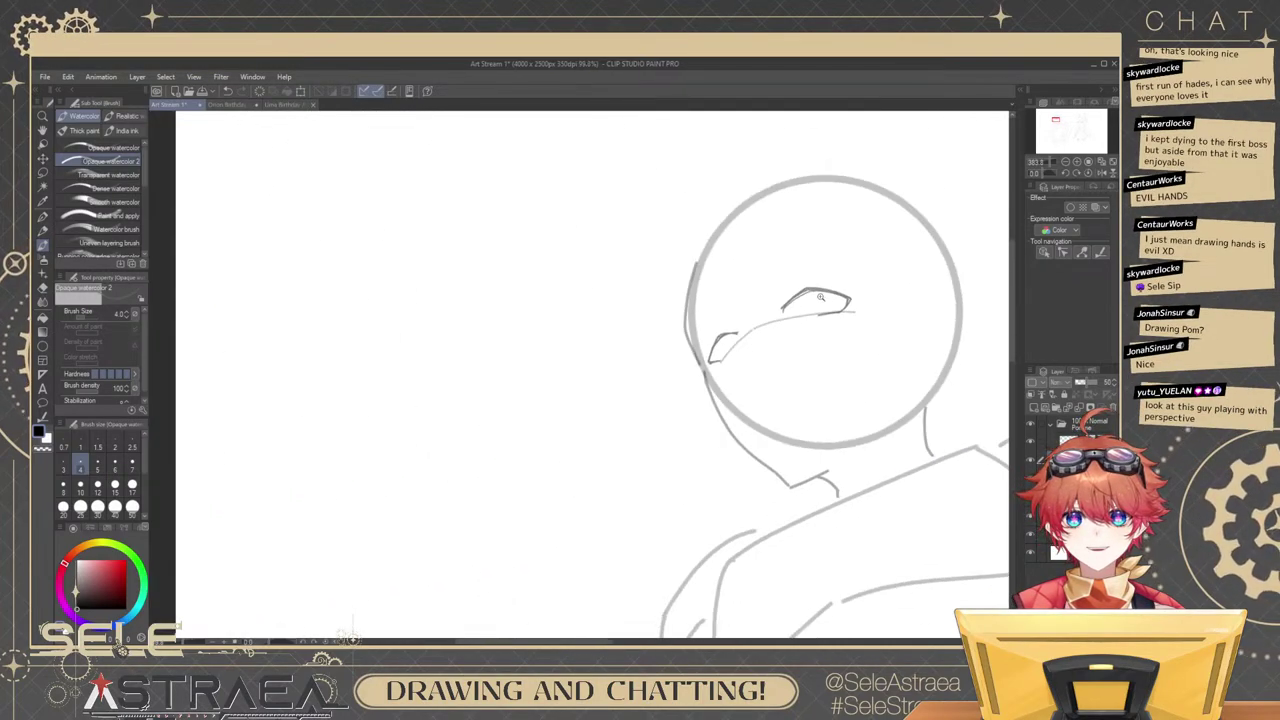
pyautogui.scroll(3, 797, 297)
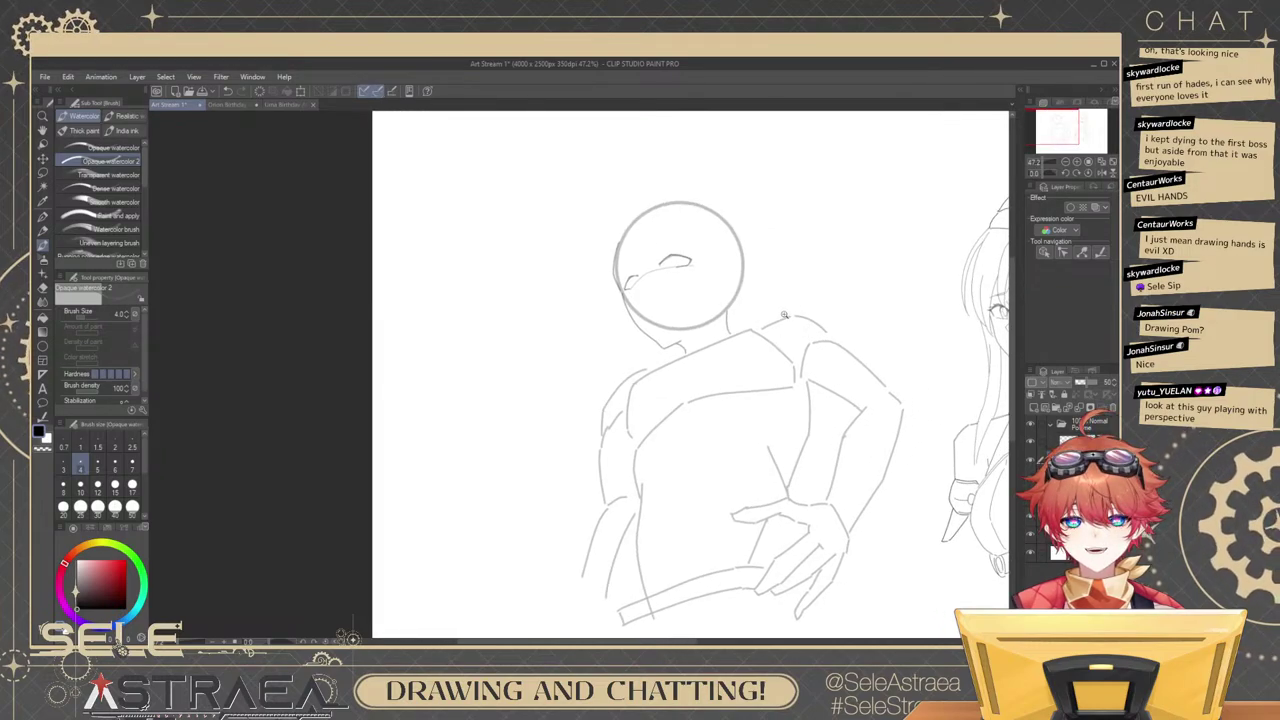
pyautogui.scroll(2, 805, 320)
pyautogui.scroll(3, 779, 318)
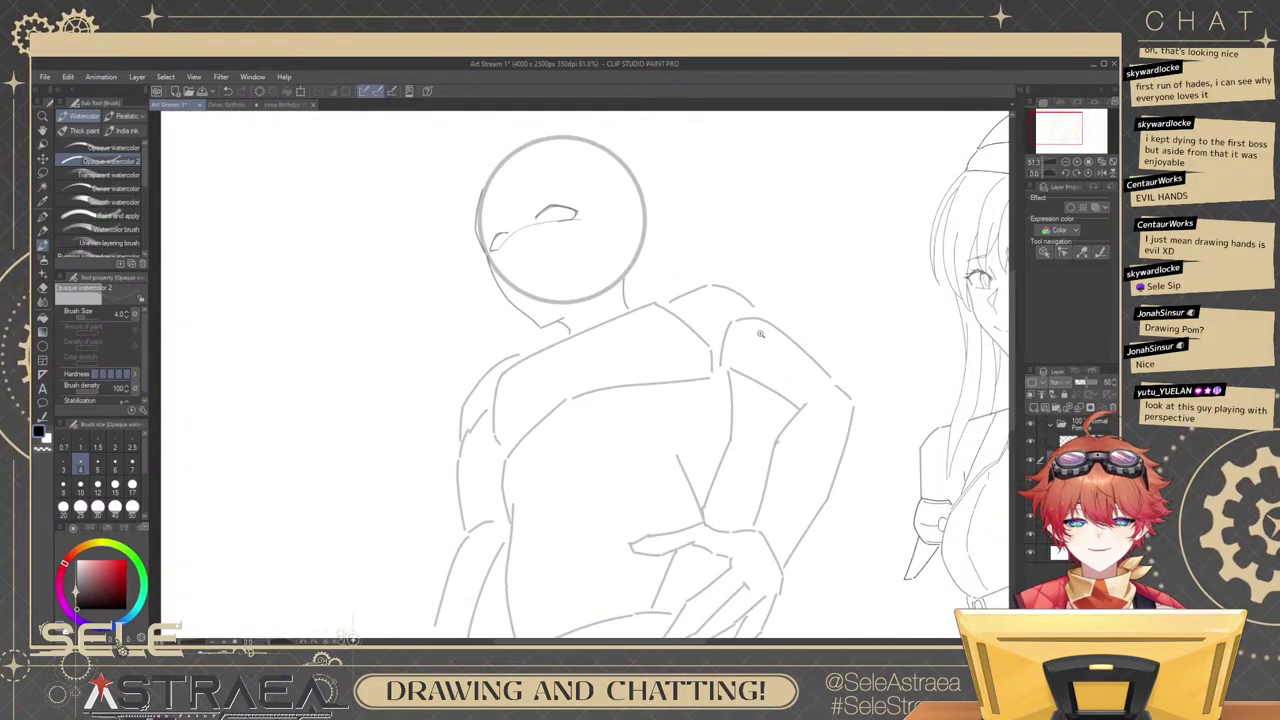
pyautogui.scroll(5, 753, 383)
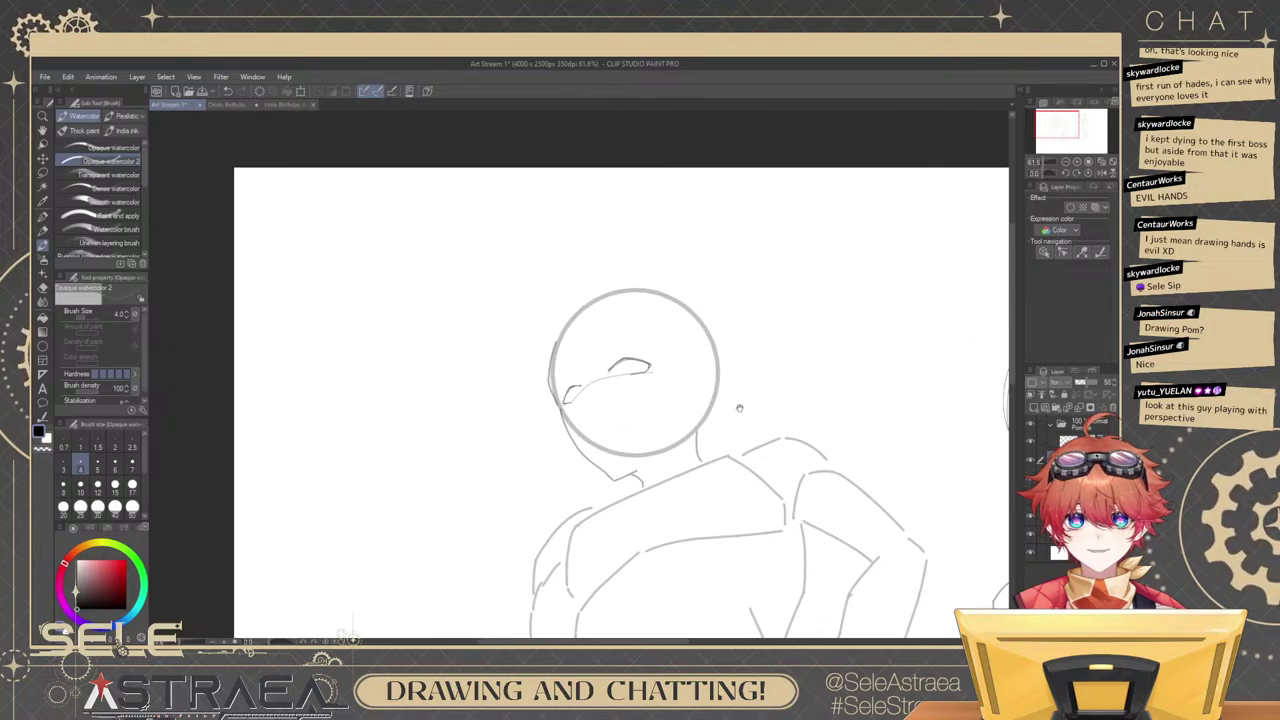
pyautogui.scroll(5, 690, 376)
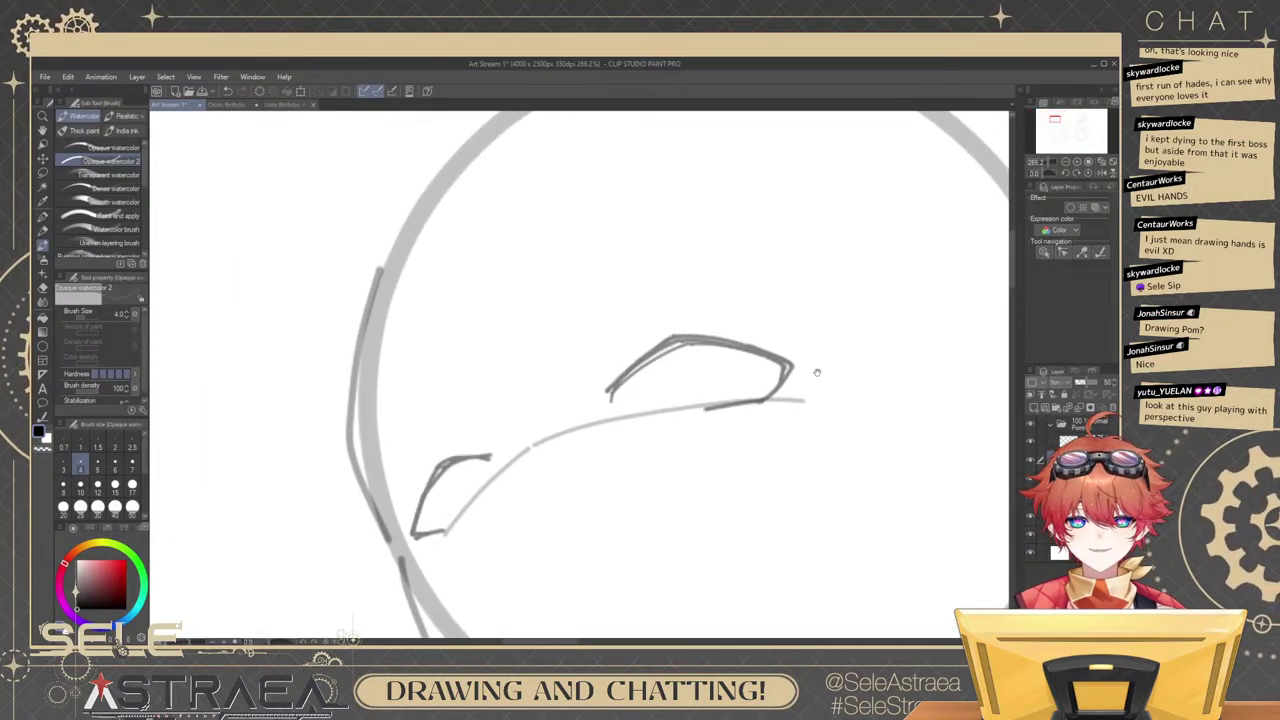
# Select and delete the two thin doubled strokes along the inner edge of the near eye's upper lid.
pyautogui.moveTo(817, 373)
pyautogui.mouseDown()
pyautogui.moveTo(756, 352)
pyautogui.moveTo(891, 280)
pyautogui.moveTo(944, 321)
pyautogui.mouseUp()
pyautogui.scroll(4, 751, 337)
pyautogui.keyDown('ctrl'); pyautogui.click(760, 288); pyautogui.keyUp('ctrl')
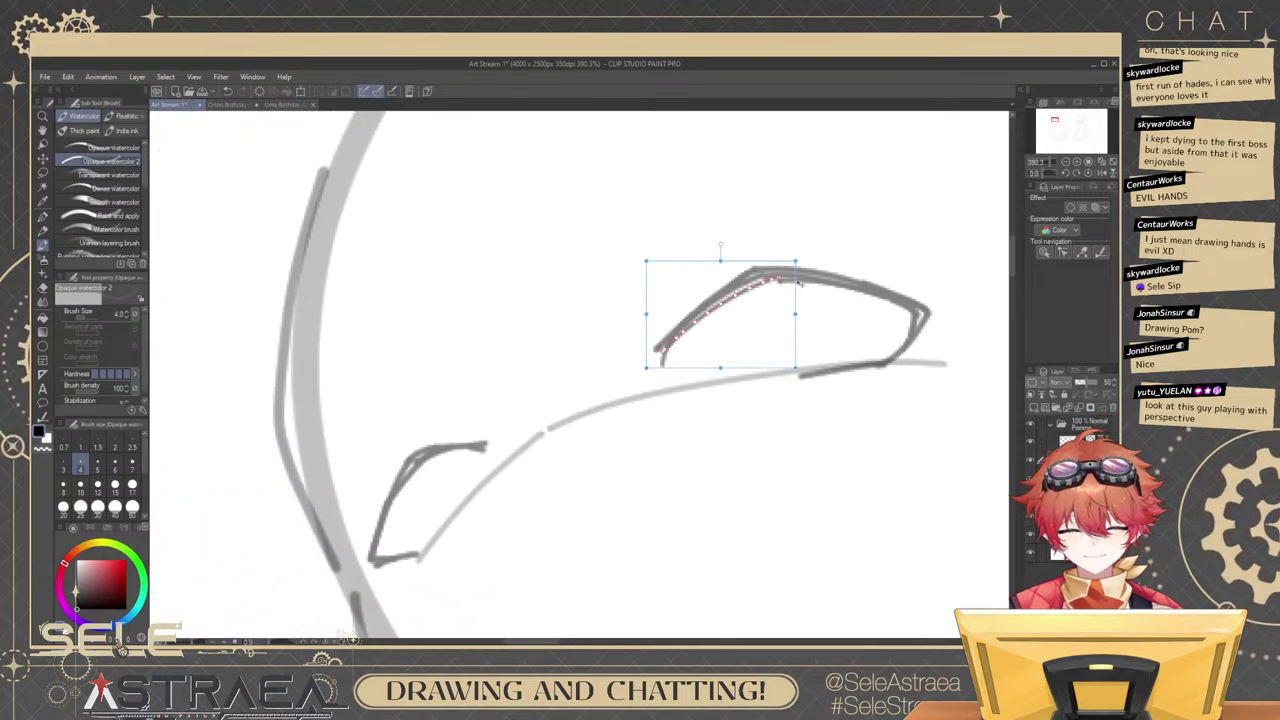
pyautogui.press('Delete')
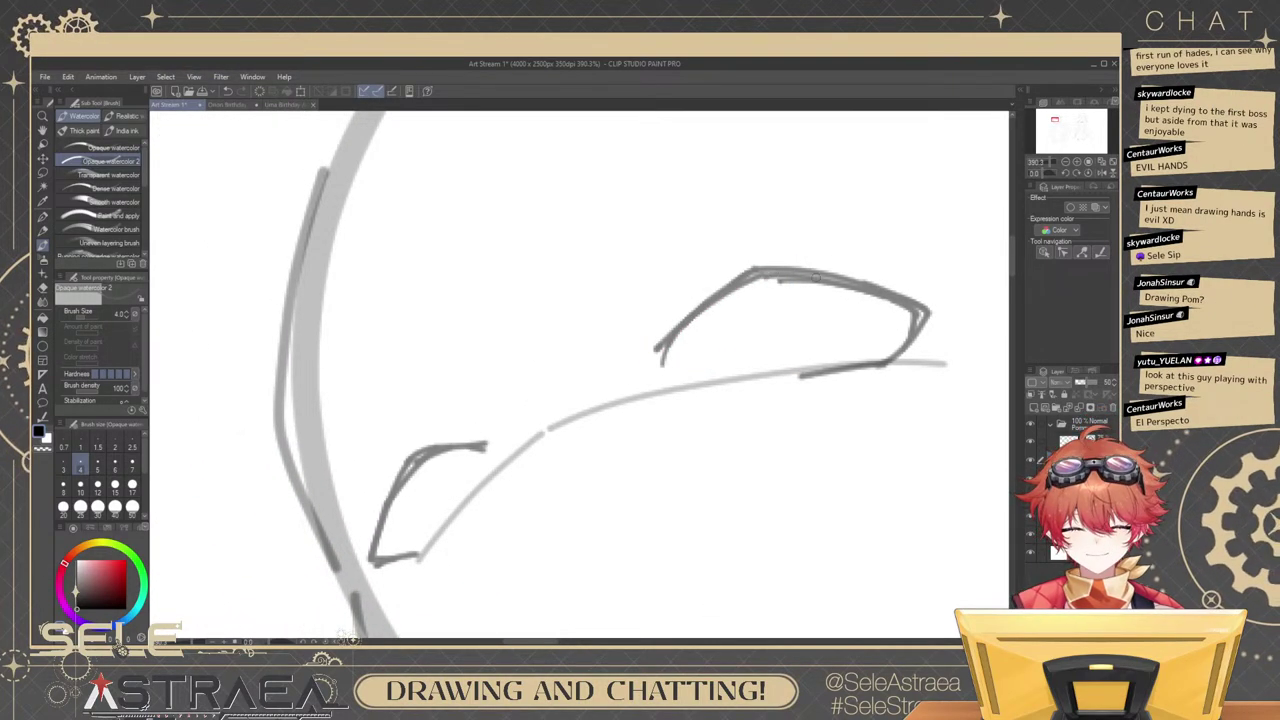
pyautogui.keyDown('ctrl'); pyautogui.click(792, 284); pyautogui.keyUp('ctrl')
pyautogui.press('Delete')
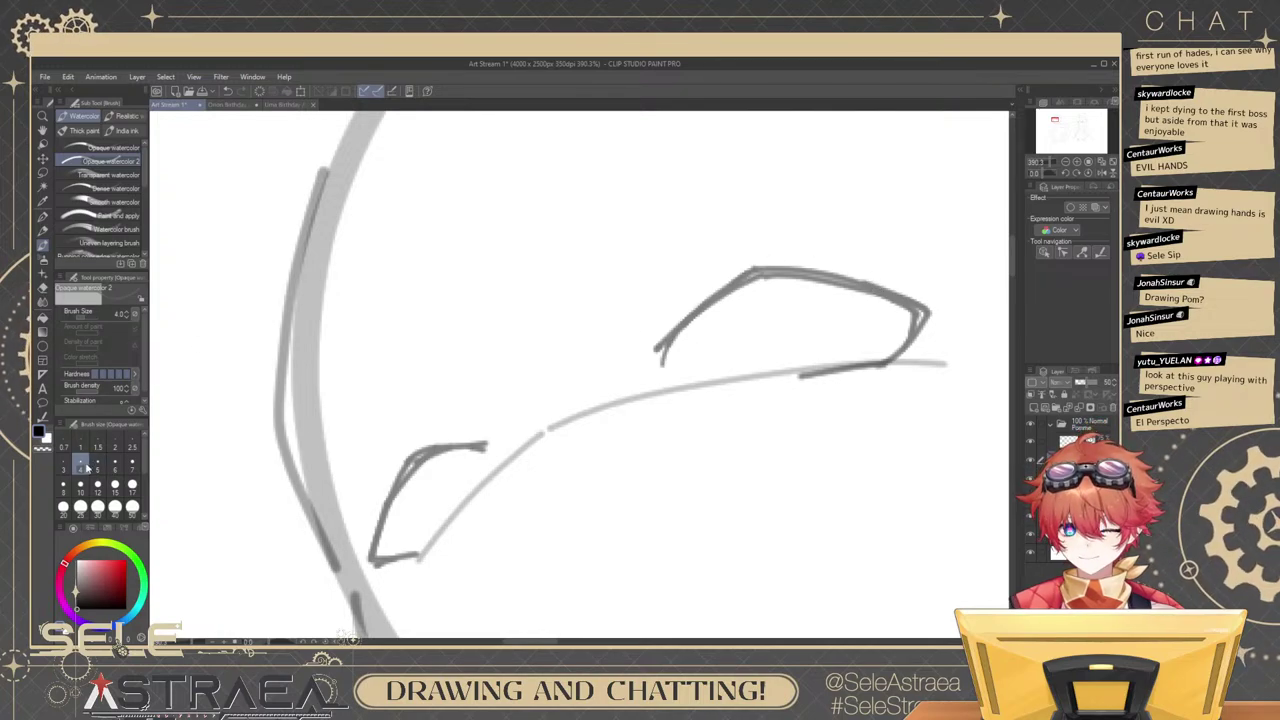
# With the brush at size 3, draw three short pointed lashes at the outer end of the near eye's upper lid.
pyautogui.click(63, 465)
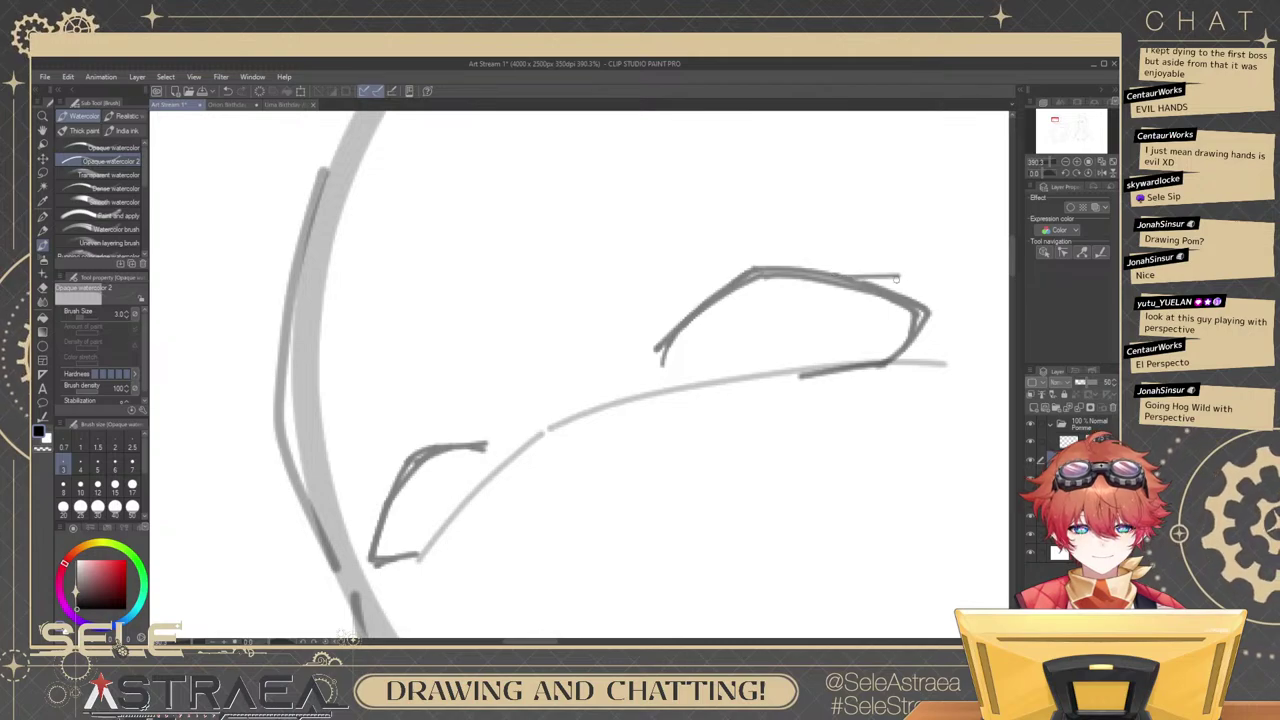
pyautogui.moveTo(875, 281); pyautogui.dragTo(836, 294)
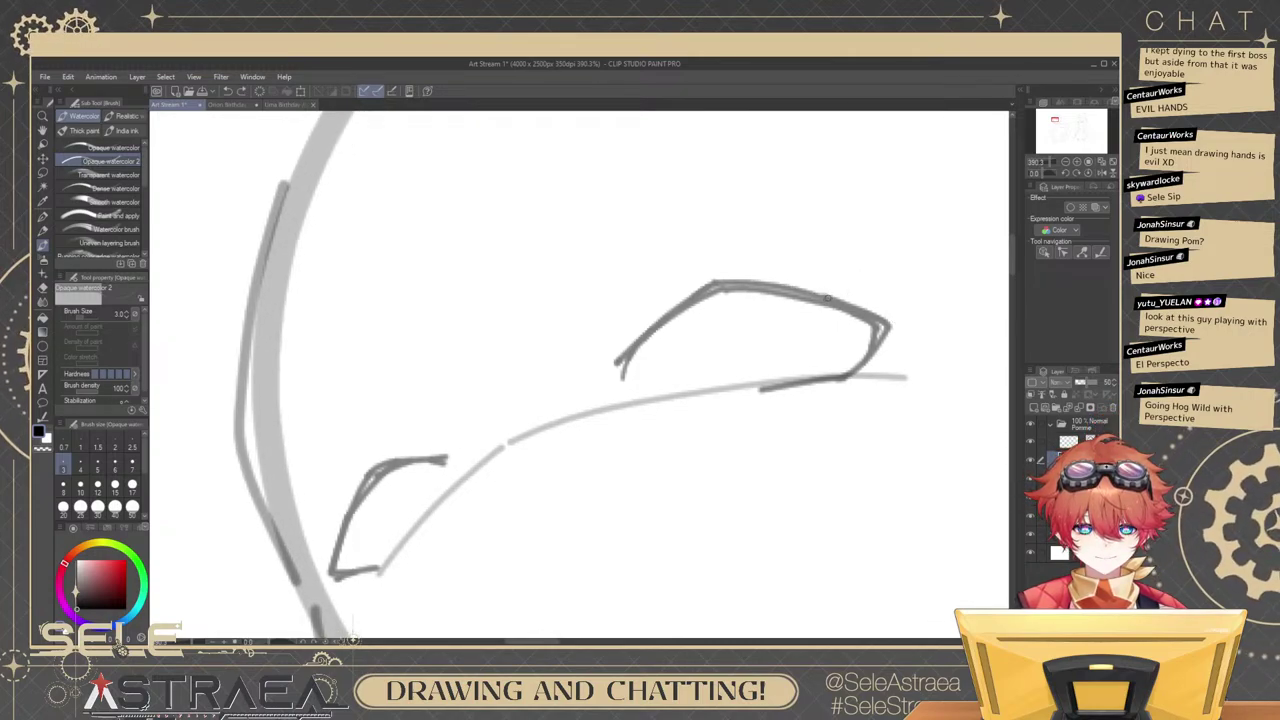
pyautogui.moveTo(718, 284); pyautogui.dragTo(777, 283)
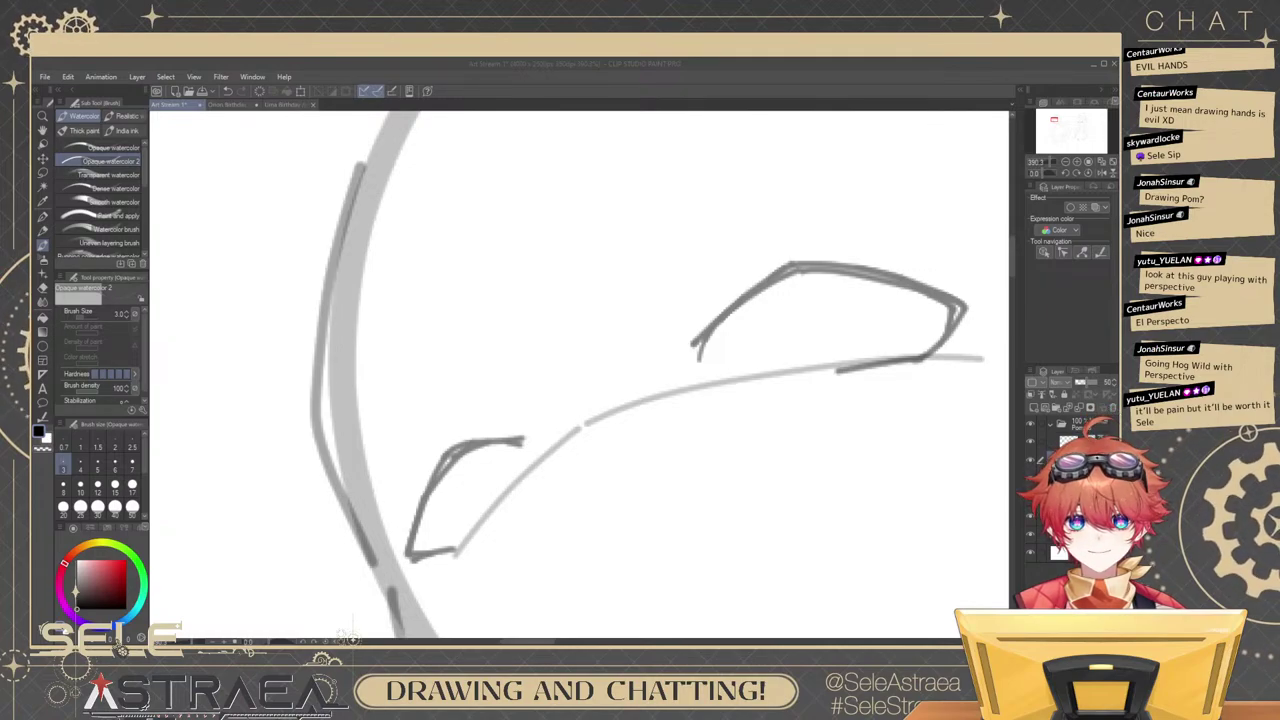
pyautogui.click(805, 271)
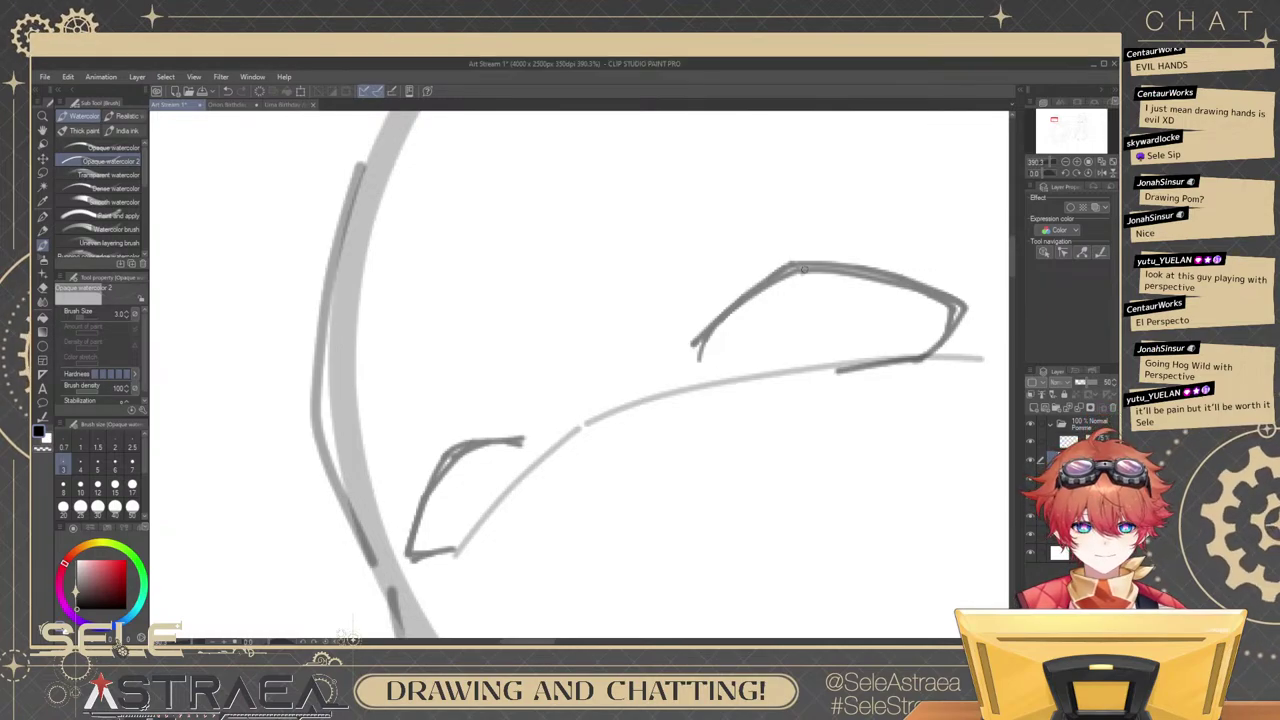
pyautogui.scroll(5, 808, 270)
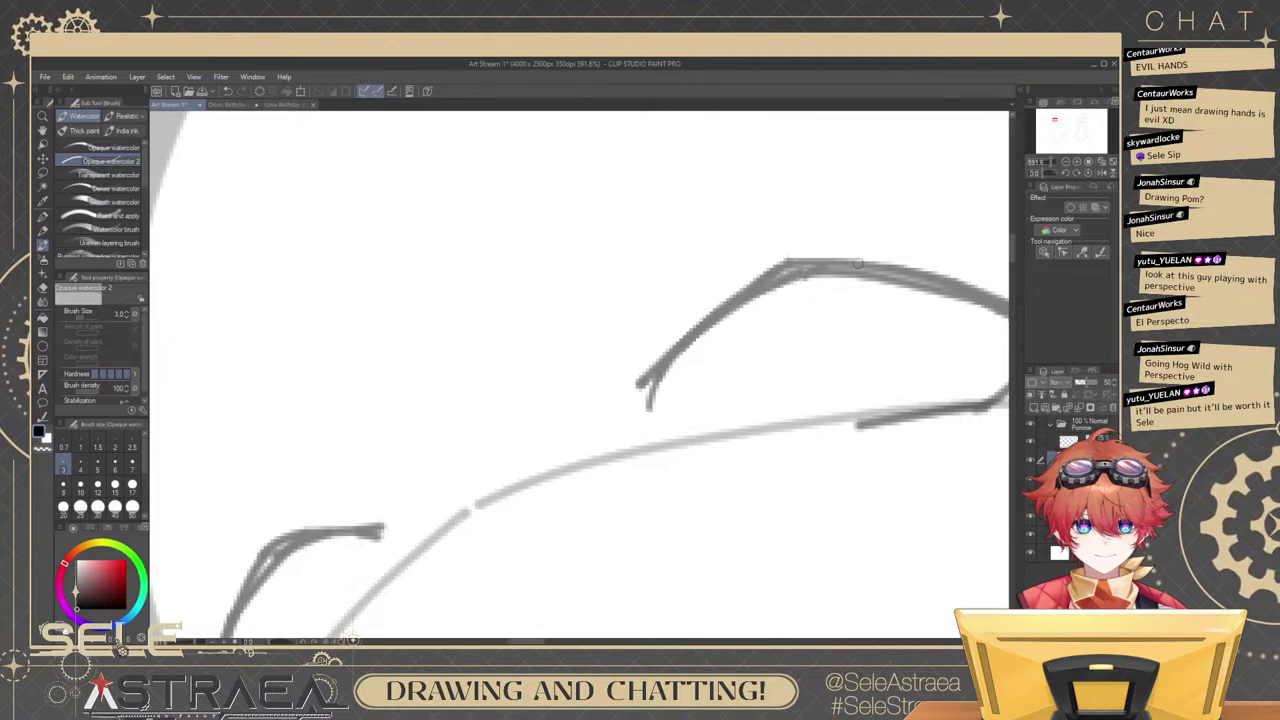
pyautogui.moveTo(860, 261); pyautogui.dragTo(842, 275)
pyautogui.moveTo(760, 304); pyautogui.dragTo(814, 298)
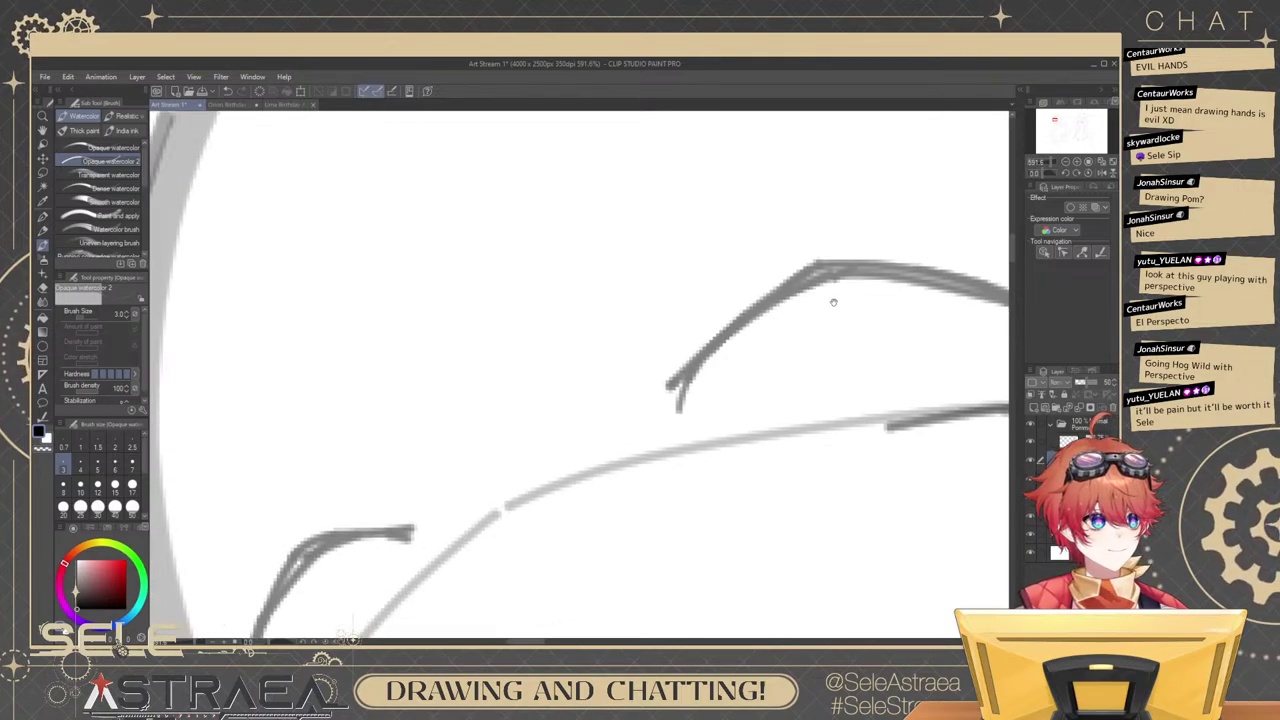
pyautogui.moveTo(1000, 270)
pyautogui.mouseDown()
pyautogui.moveTo(926, 254)
pyautogui.moveTo(848, 262)
pyautogui.moveTo(866, 254)
pyautogui.moveTo(908, 277)
pyautogui.mouseUp()
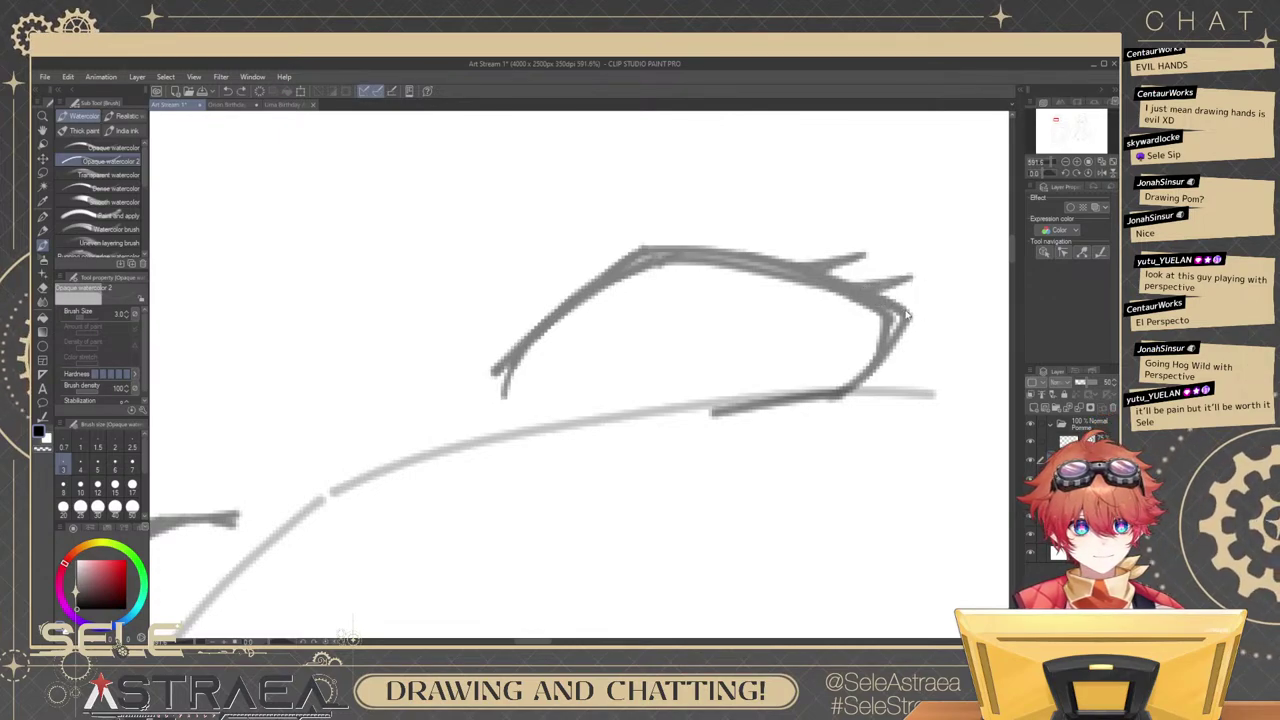
pyautogui.moveTo(881, 305); pyautogui.dragTo(968, 304)
pyautogui.hotkey('ctrl', 'z')
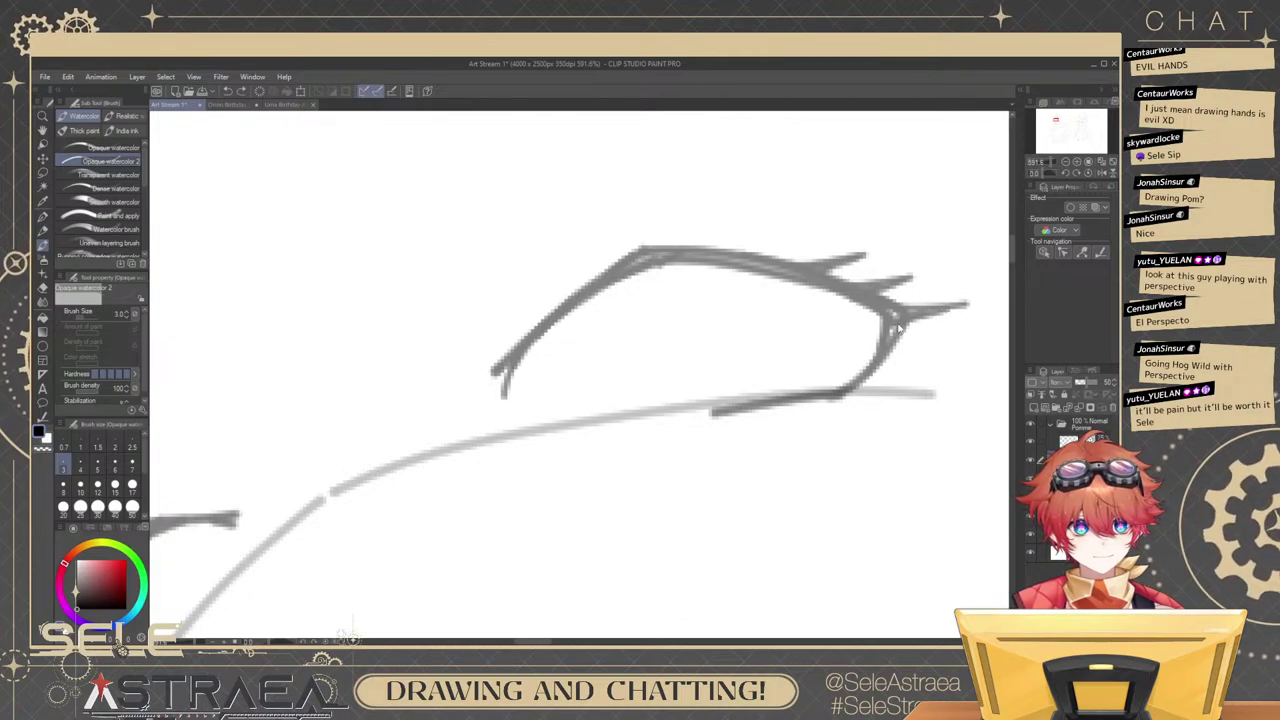
# Try to erase the two upper lashes of the near eye with the Vector eraser.
pyautogui.scroll(-5, 938, 254)
pyautogui.scroll(4, 956, 274)
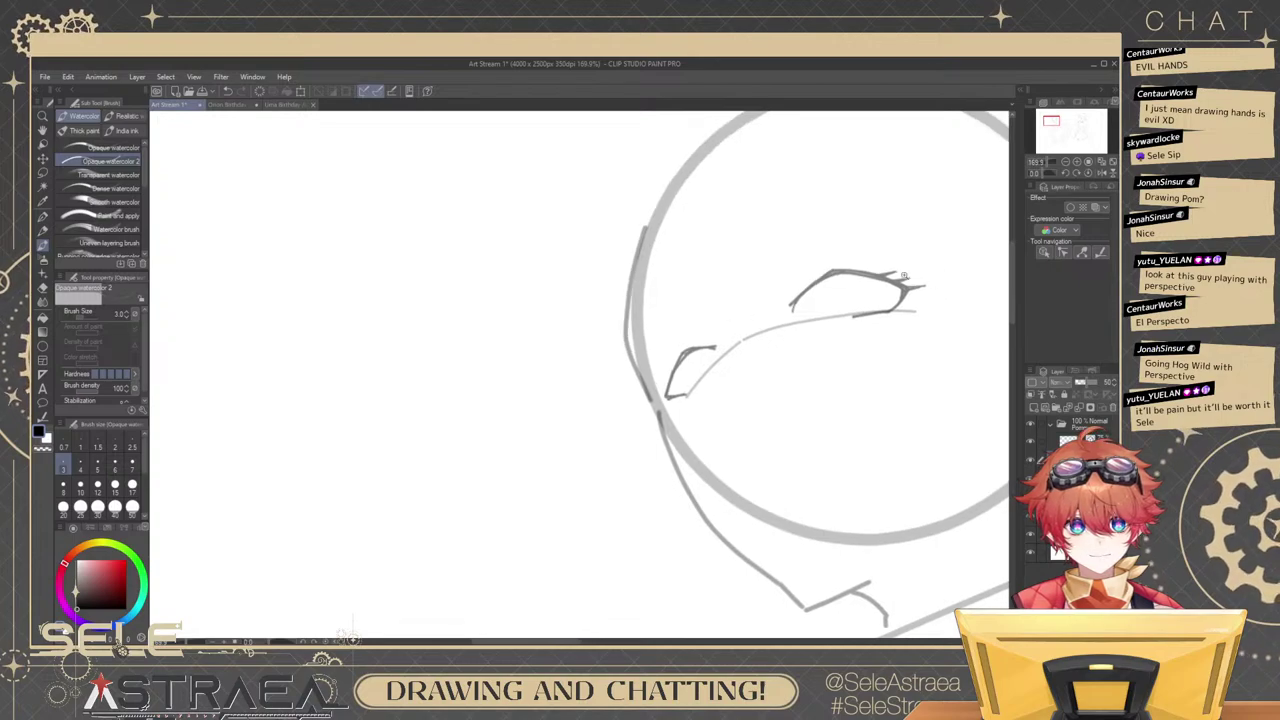
pyautogui.press('e')
pyautogui.moveTo(876, 264); pyautogui.dragTo(900, 290)
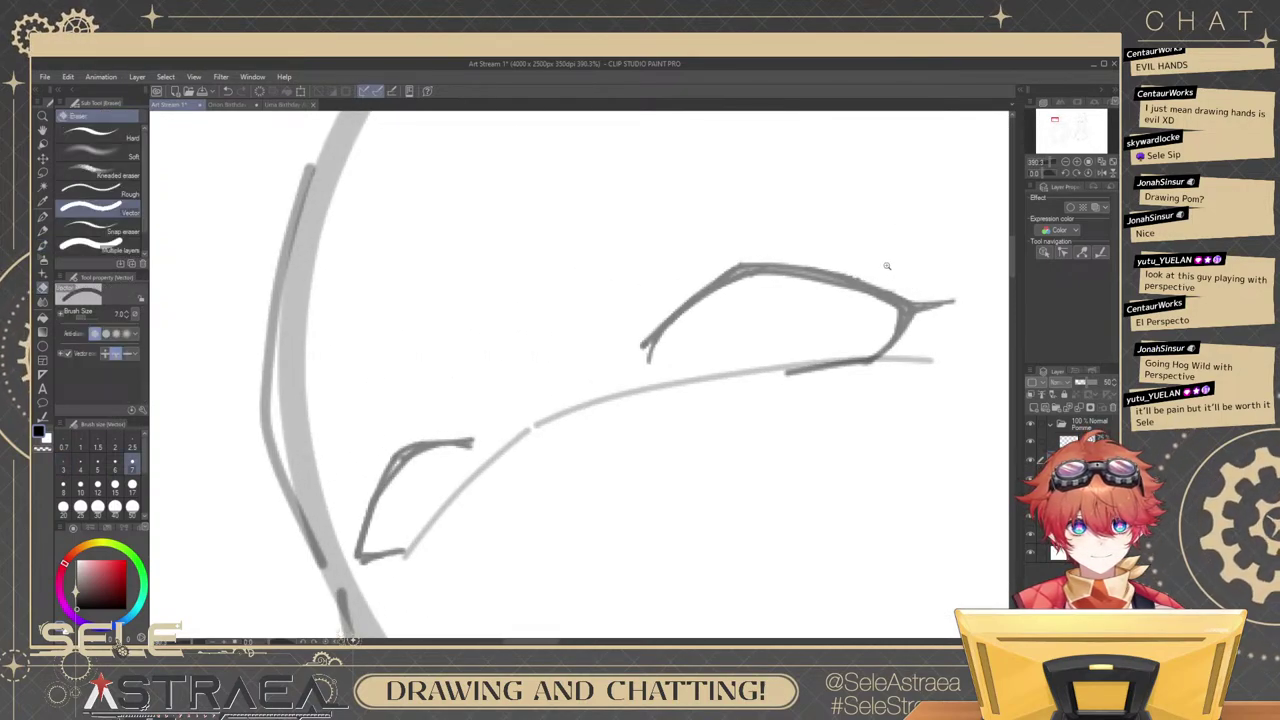
pyautogui.scroll(1, 886, 265)
pyautogui.hotkey('ctrl', 'z')
pyautogui.hotkey('ctrl', 'z')
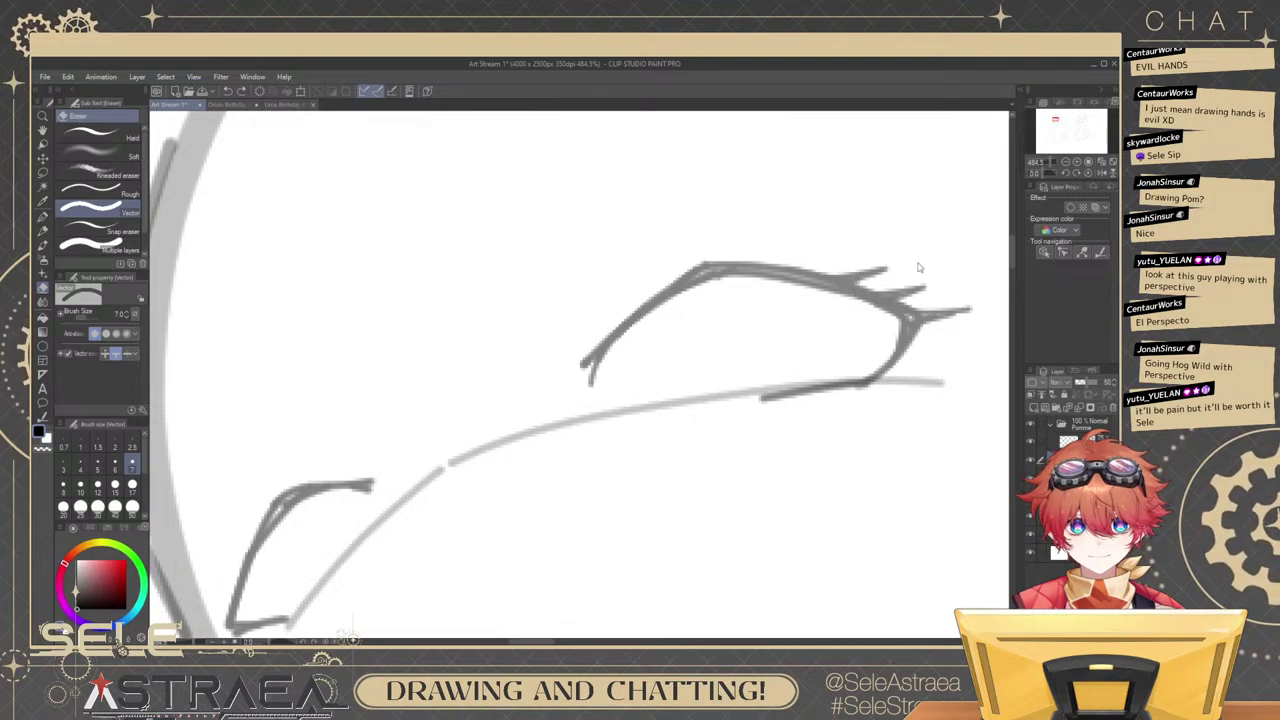
# Erase the near eye's two upper lashes with the Rough eraser, keeping the lash at the outer corner.
pyautogui.click(100, 191)
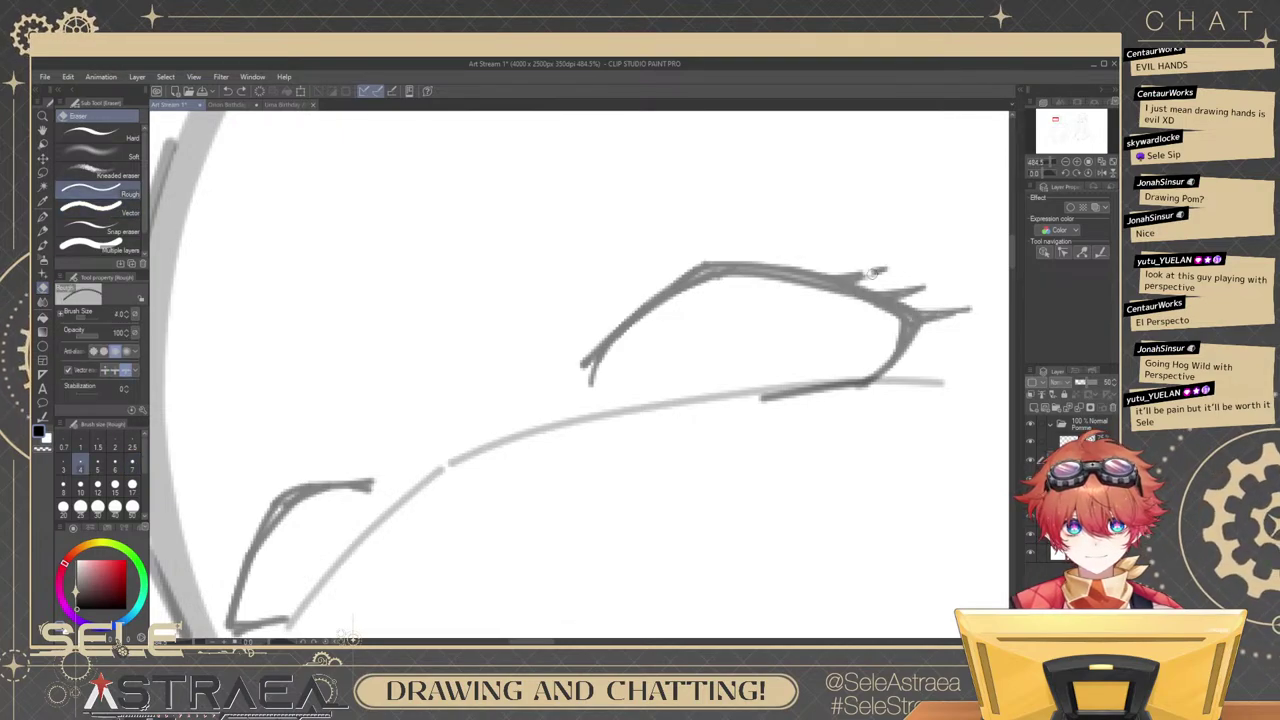
pyautogui.moveTo(875, 272); pyautogui.dragTo(908, 289)
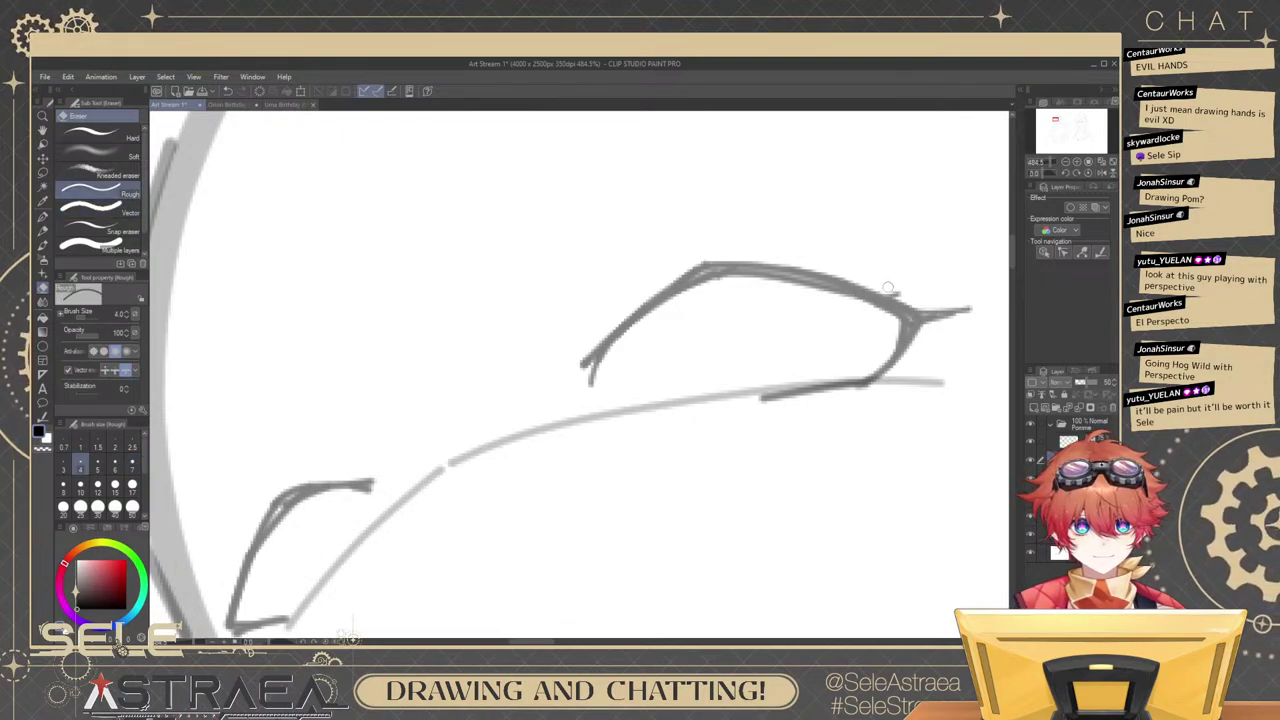
pyautogui.moveTo(746, 310); pyautogui.dragTo(819, 339)
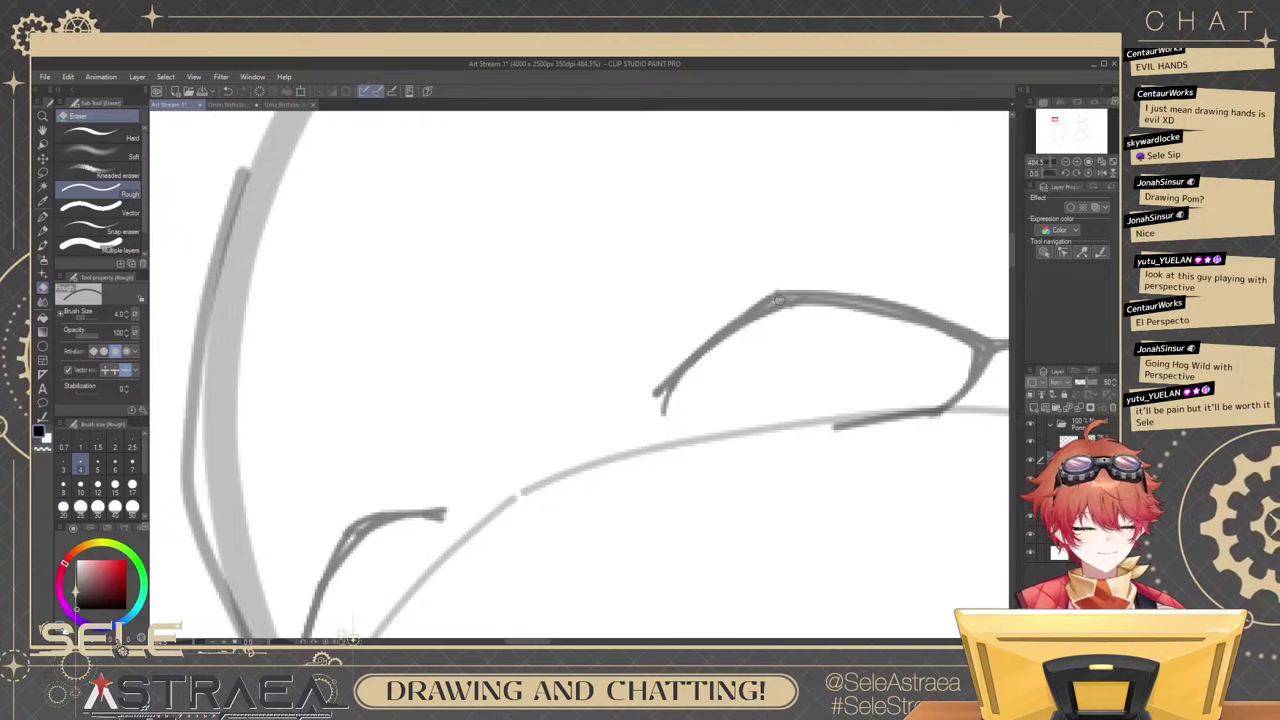
# Draw a thin line from the peak of the near eye's upper lid toward its inner end, finishing in a short pointed lash.
pyautogui.moveTo(768, 302)
pyautogui.mouseDown()
pyautogui.moveTo(688, 352)
pyautogui.moveTo(692, 364)
pyautogui.mouseUp()
pyautogui.hotkey('ctrl', 'z')
pyautogui.press('b')
pyautogui.hotkey('ctrl', 'z')
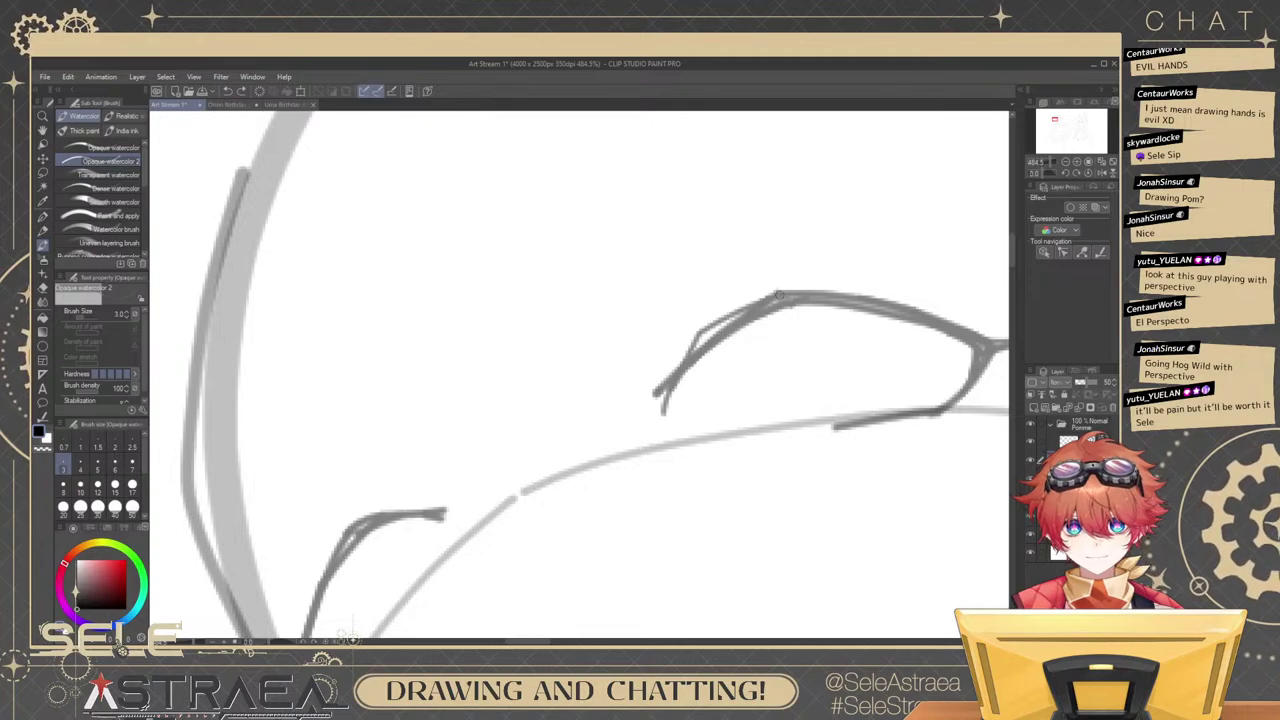
pyautogui.moveTo(743, 307); pyautogui.dragTo(670, 334)
pyautogui.hotkey('ctrl', 'z')
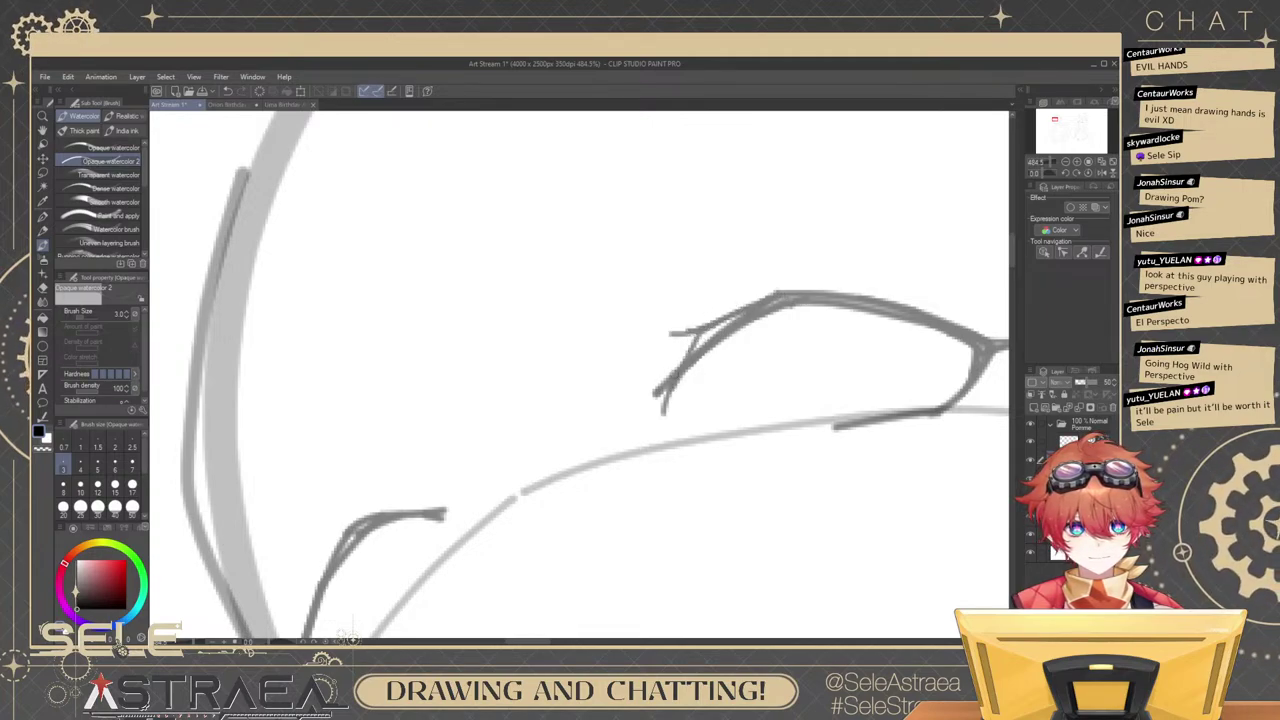
# Erase the stray tip at the near eye's inner end with the Vector eraser and strengthen the short line joining lash and lid.
pyautogui.press('e')
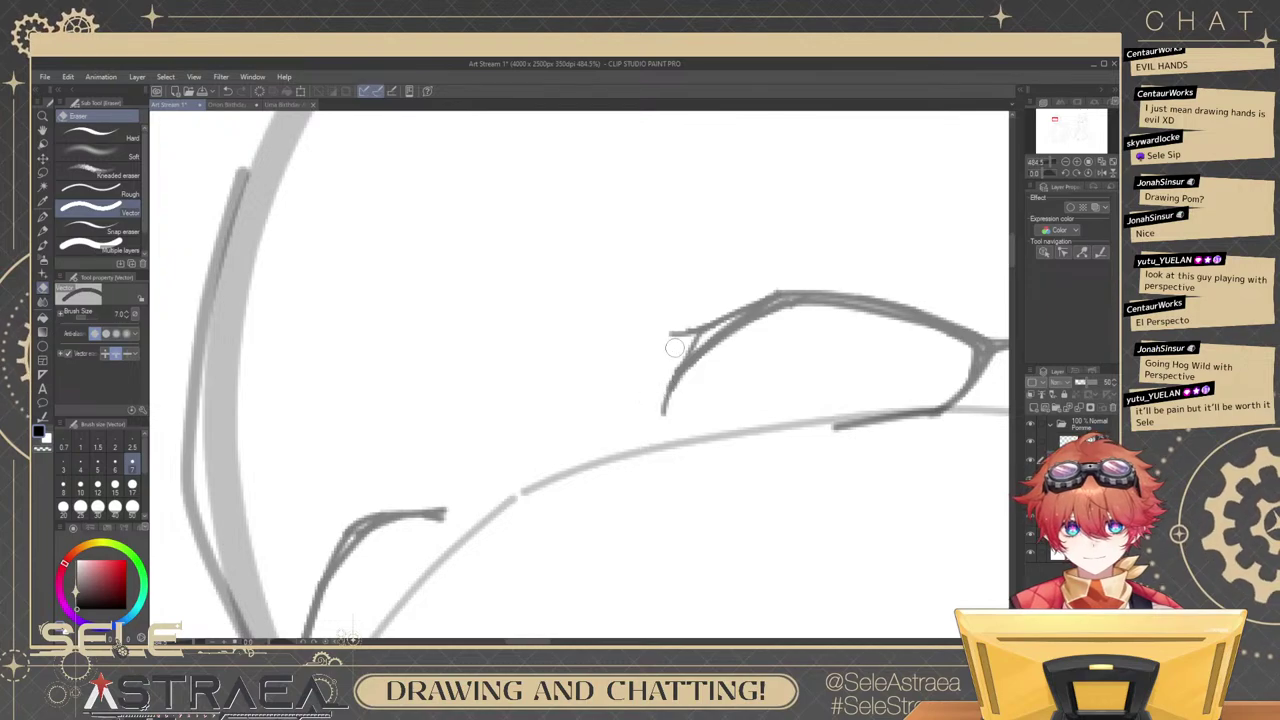
pyautogui.press('b')
pyautogui.moveTo(696, 333); pyautogui.dragTo(677, 386)
pyautogui.hotkey('ctrl', 'z')
pyautogui.moveTo(697, 332); pyautogui.dragTo(680, 371)
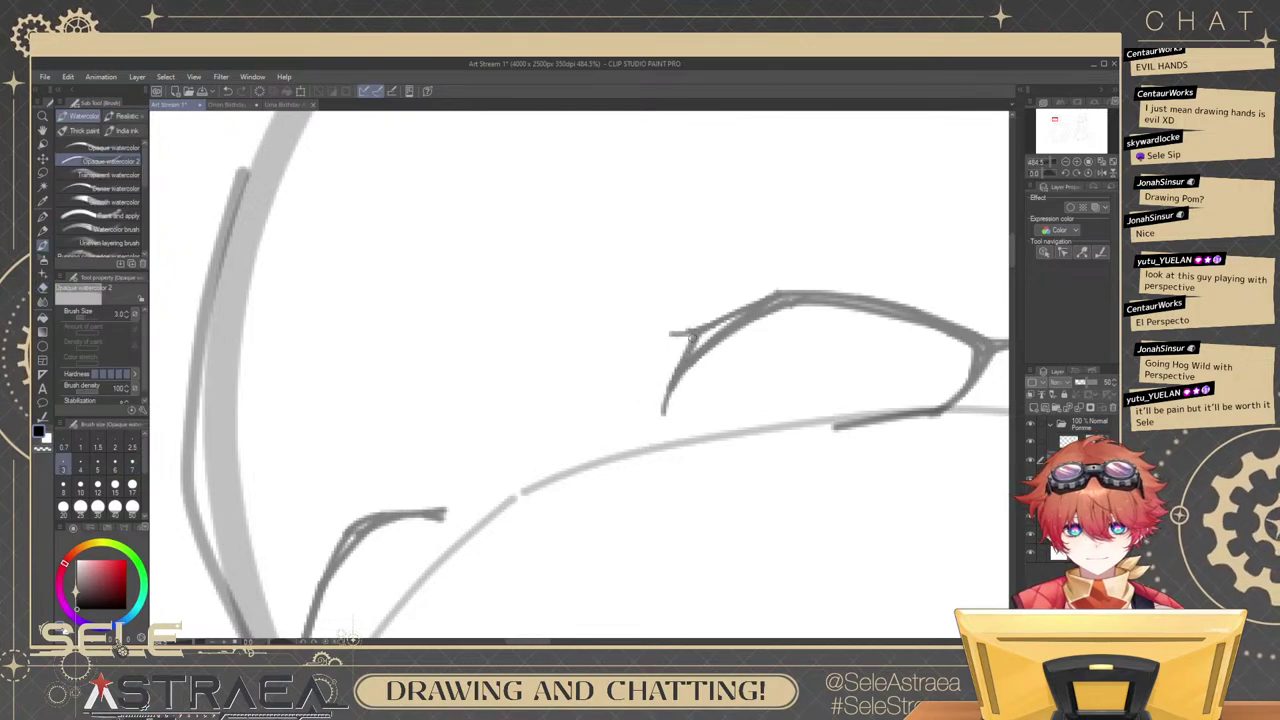
# Draw a pointed lash at the far eye's outer corner, reaching across the head circle to the face contour.
pyautogui.scroll(-3, 885, 262)
pyautogui.scroll(1, 904, 241)
pyautogui.moveTo(940, 246)
pyautogui.mouseDown()
pyautogui.moveTo(898, 244)
pyautogui.moveTo(897, 280)
pyautogui.mouseUp()
pyautogui.scroll(1, 893, 290)
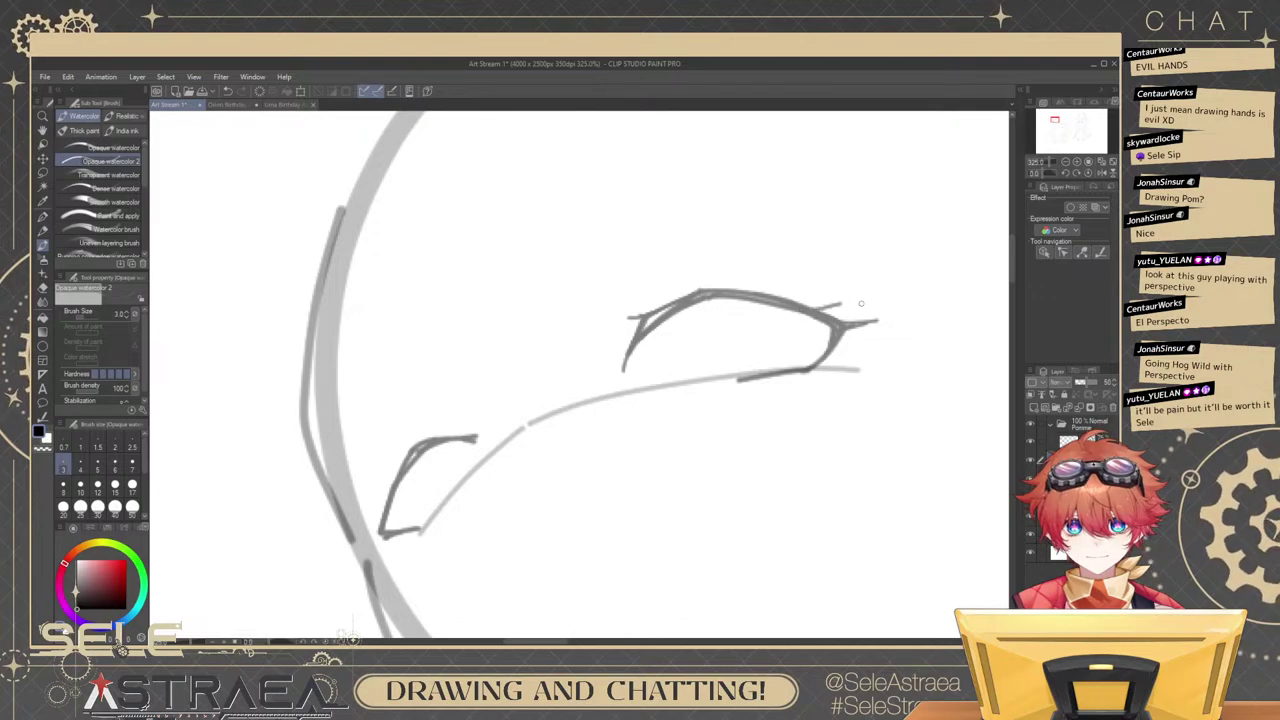
pyautogui.scroll(1, 818, 301)
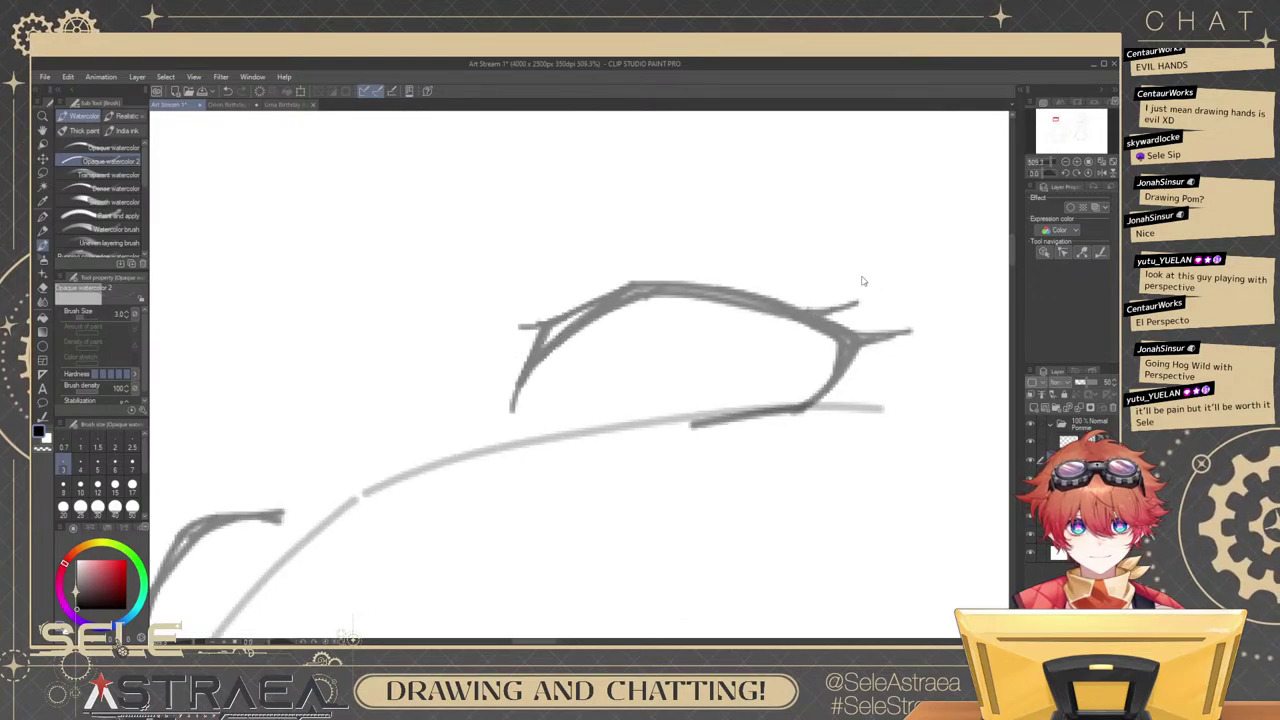
pyautogui.scroll(-2, 858, 279)
pyautogui.moveTo(808, 266); pyautogui.dragTo(884, 223)
pyautogui.moveTo(622, 431); pyautogui.dragTo(826, 340)
pyautogui.moveTo(676, 378); pyautogui.dragTo(788, 341)
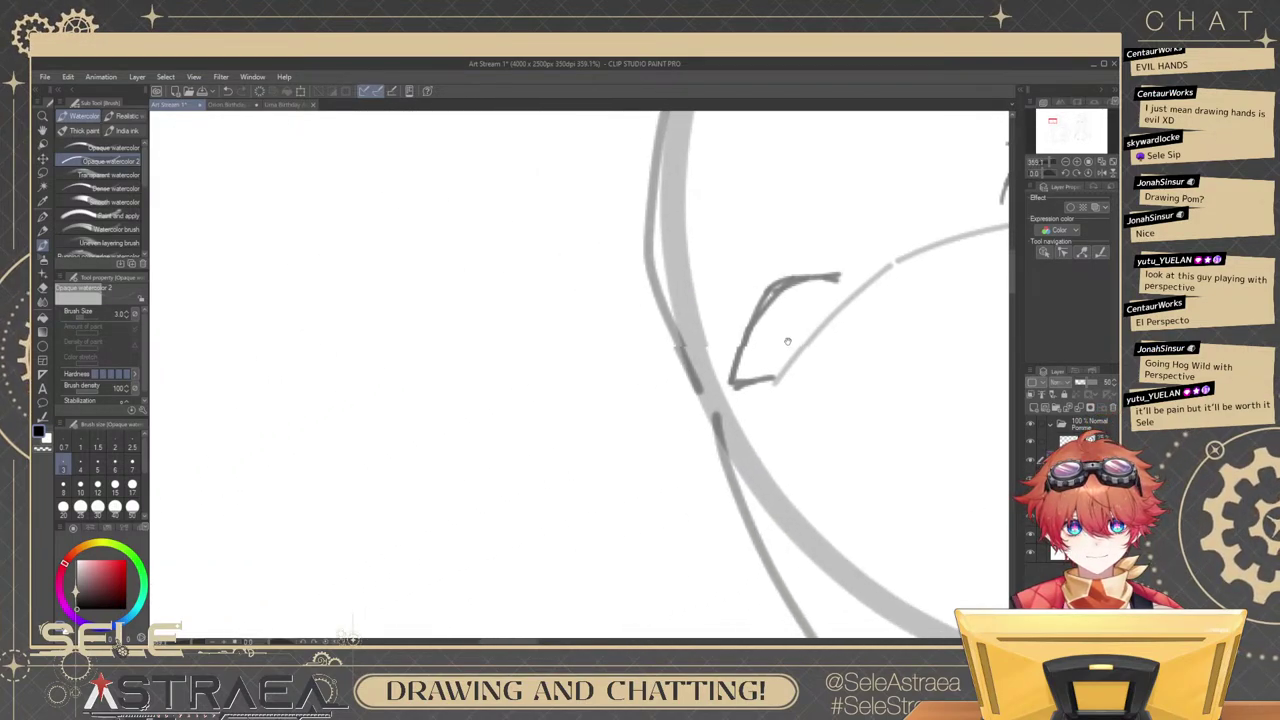
pyautogui.scroll(2, 787, 341)
pyautogui.moveTo(735, 384)
pyautogui.mouseDown()
pyautogui.moveTo(677, 421)
pyautogui.moveTo(708, 412)
pyautogui.moveTo(687, 431)
pyautogui.mouseUp()
pyautogui.hotkey('ctrl', 'z')
pyautogui.hotkey('ctrl', 'z')
pyautogui.hotkey('ctrl', 'z')
pyautogui.hotkey('ctrl', 'z')
pyautogui.moveTo(733, 384); pyautogui.dragTo(687, 424)
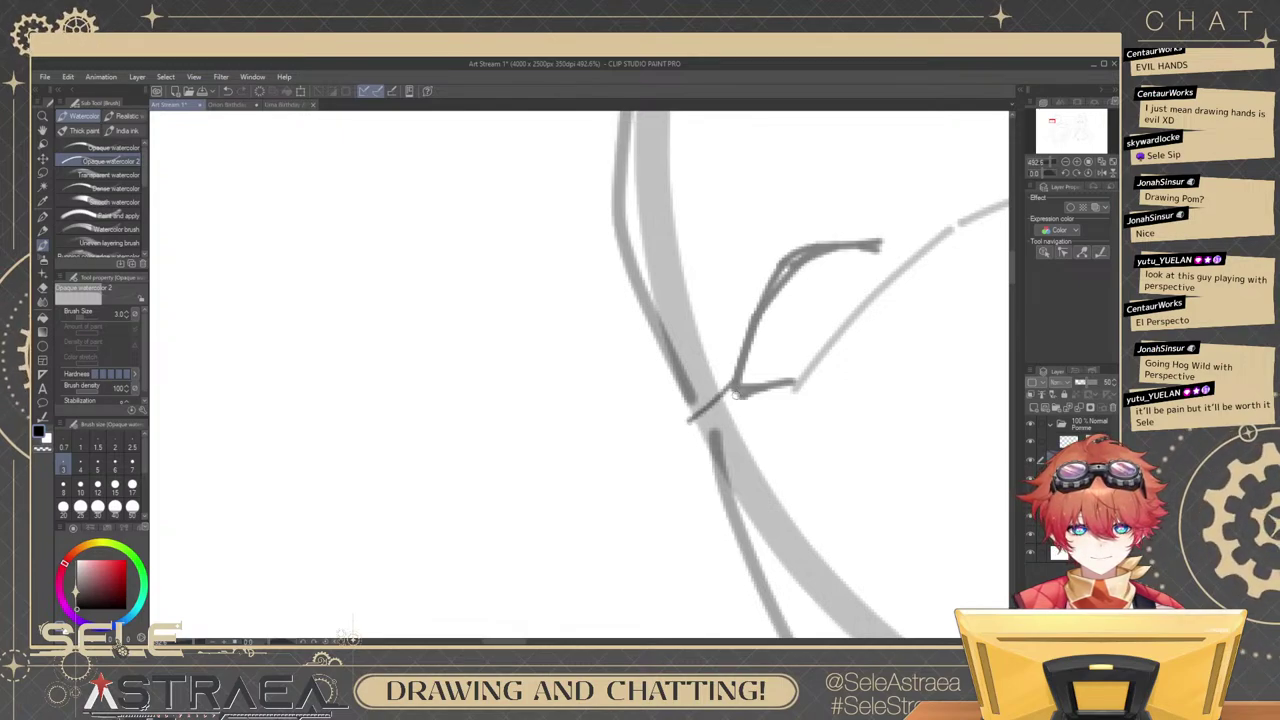
pyautogui.hotkey('ctrl', 'z')
pyautogui.moveTo(737, 381); pyautogui.dragTo(699, 415)
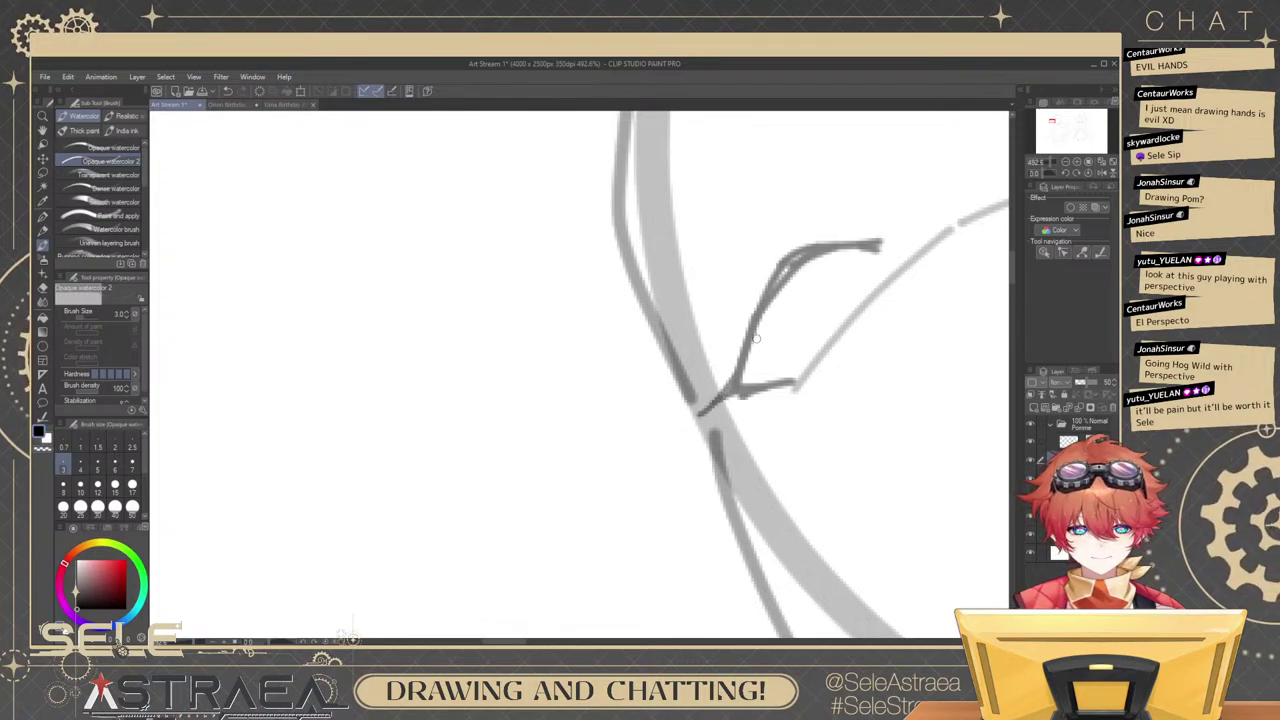
# Add two short lashes to the far eye's upper lid, one near the outer corner and one near the peak.
pyautogui.moveTo(747, 344); pyautogui.dragTo(713, 362)
pyautogui.moveTo(788, 285)
pyautogui.mouseDown()
pyautogui.moveTo(762, 335)
pyautogui.moveTo(797, 275)
pyautogui.mouseUp()
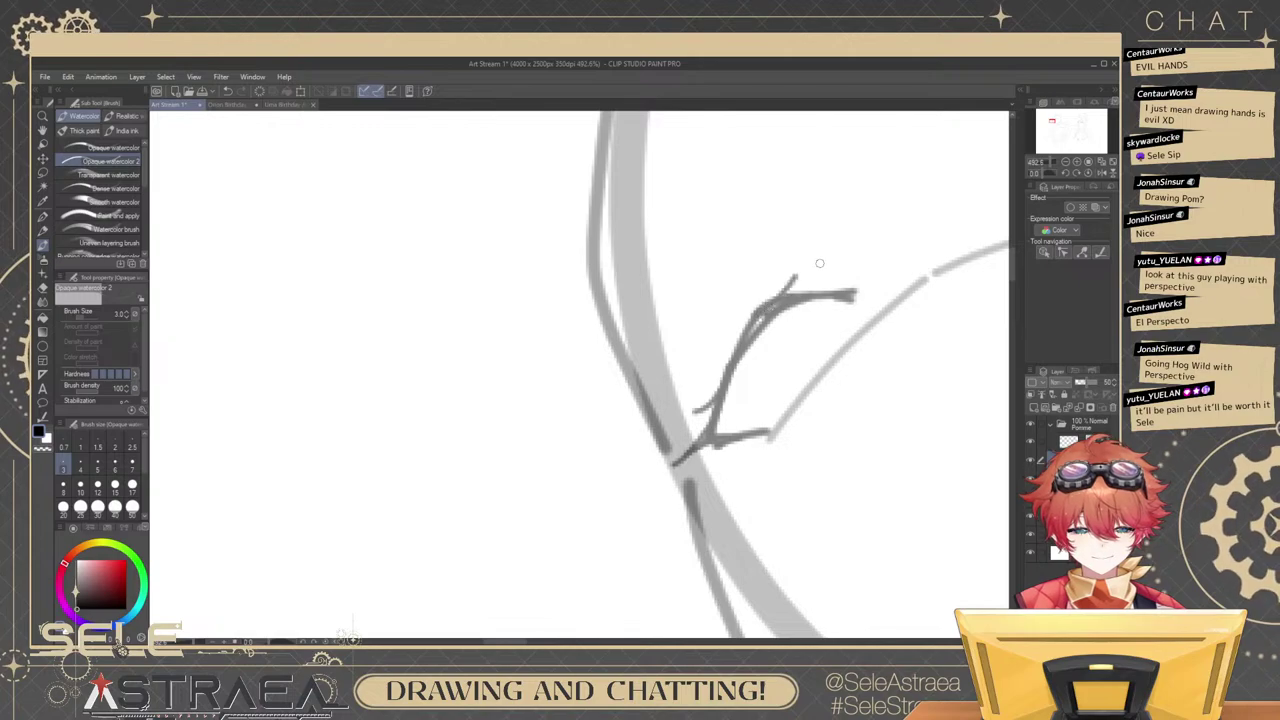
pyautogui.hotkey('ctrl', 'z')
pyautogui.moveTo(750, 318)
pyautogui.mouseDown()
pyautogui.moveTo(789, 278)
pyautogui.moveTo(732, 323)
pyautogui.mouseUp()
pyautogui.hotkey('ctrl', 'z')
pyautogui.hotkey('ctrl', 'z')
pyautogui.hotkey('ctrl', 'z')
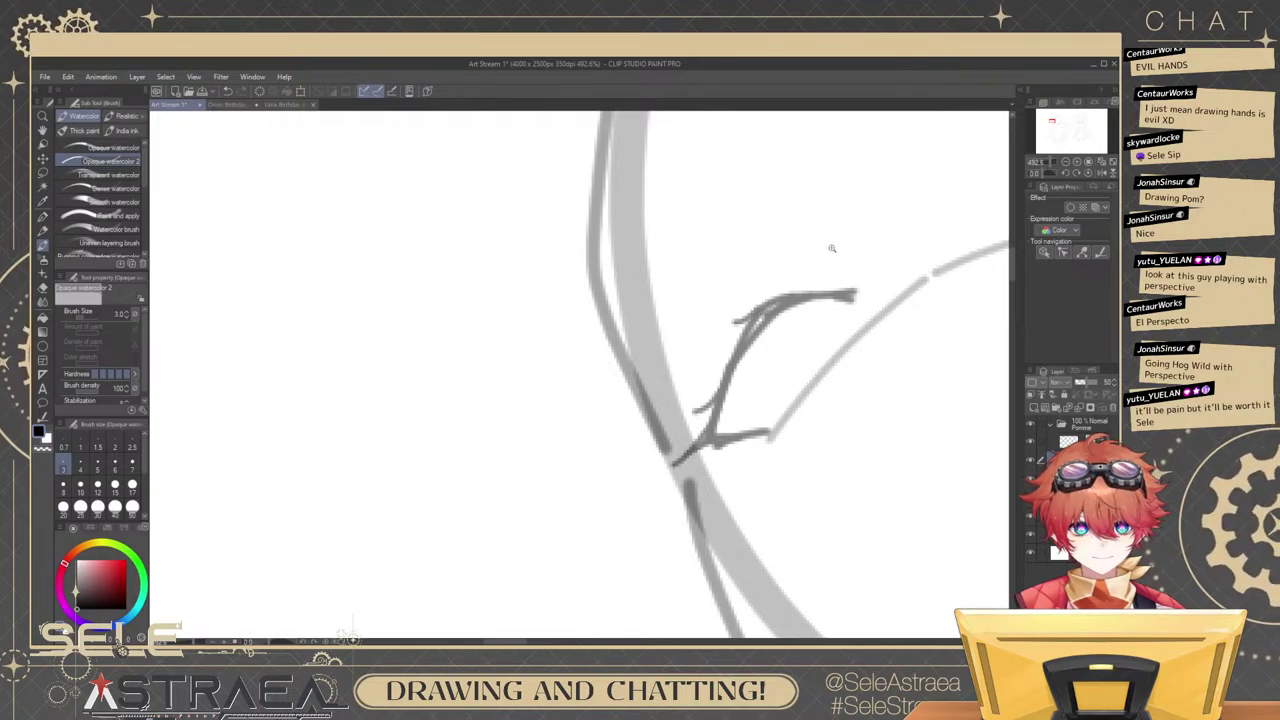
# Lasso both eyes and rotate them together very slightly clockwise.
pyautogui.moveTo(832, 249); pyautogui.dragTo(740, 250)
pyautogui.moveTo(956, 260); pyautogui.dragTo(863, 310)
pyautogui.scroll(1, 864, 310)
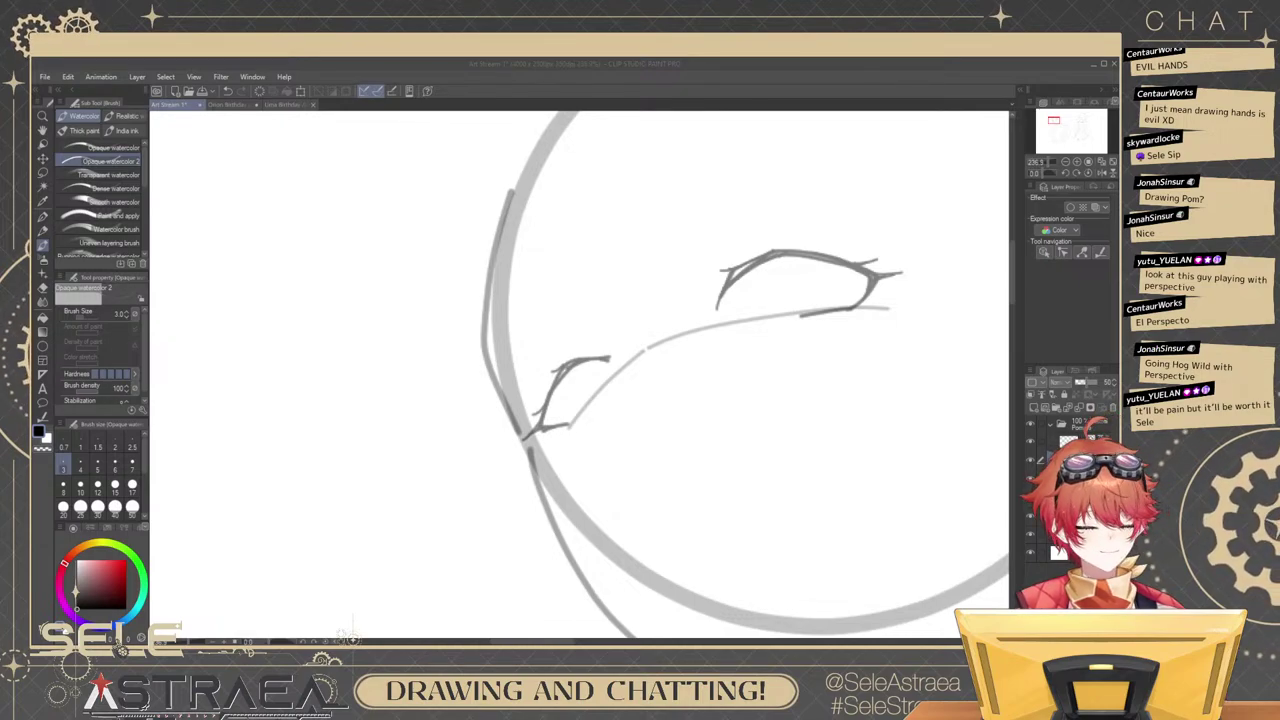
pyautogui.moveTo(875, 333)
pyautogui.mouseDown()
pyautogui.moveTo(897, 336)
pyautogui.moveTo(914, 377)
pyautogui.mouseUp()
pyautogui.hotkey('ctrl', 'z')
pyautogui.press('m')
pyautogui.moveTo(560, 332)
pyautogui.mouseDown()
pyautogui.moveTo(524, 555)
pyautogui.moveTo(682, 227)
pyautogui.mouseUp()
pyautogui.moveTo(774, 286); pyautogui.dragTo(726, 230)
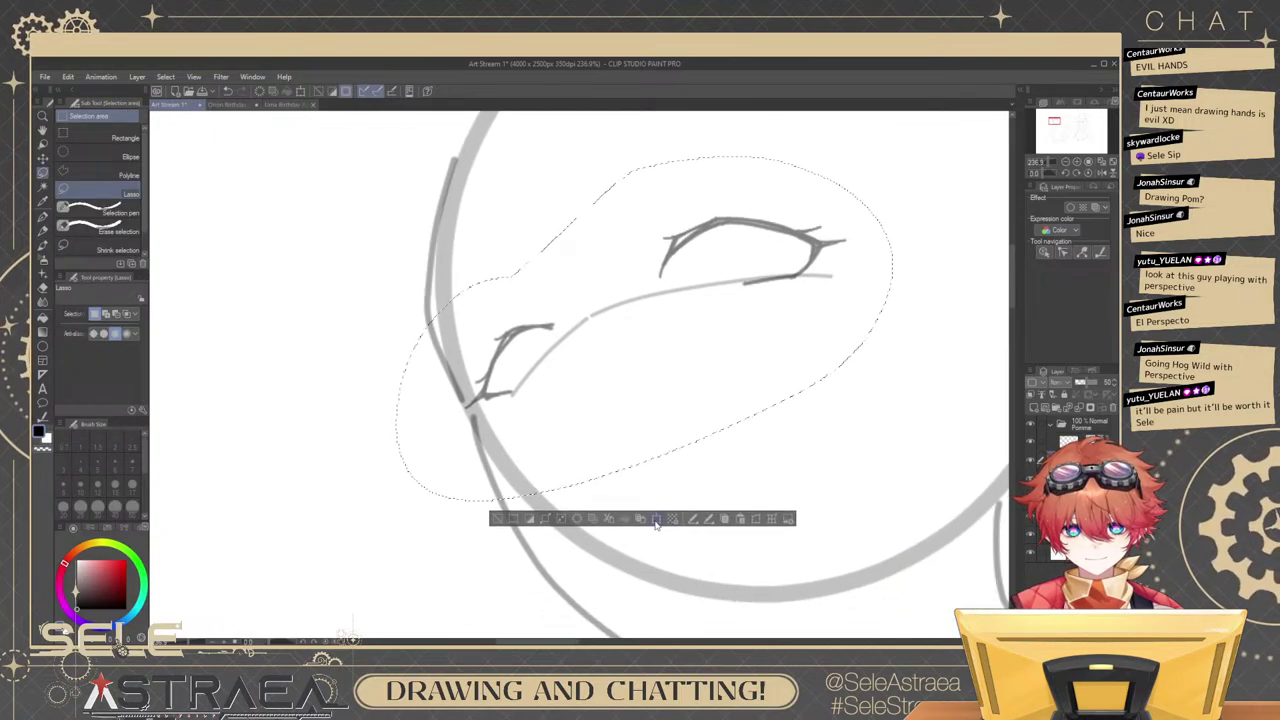
pyautogui.click(657, 520)
pyautogui.moveTo(917, 323); pyautogui.dragTo(928, 327)
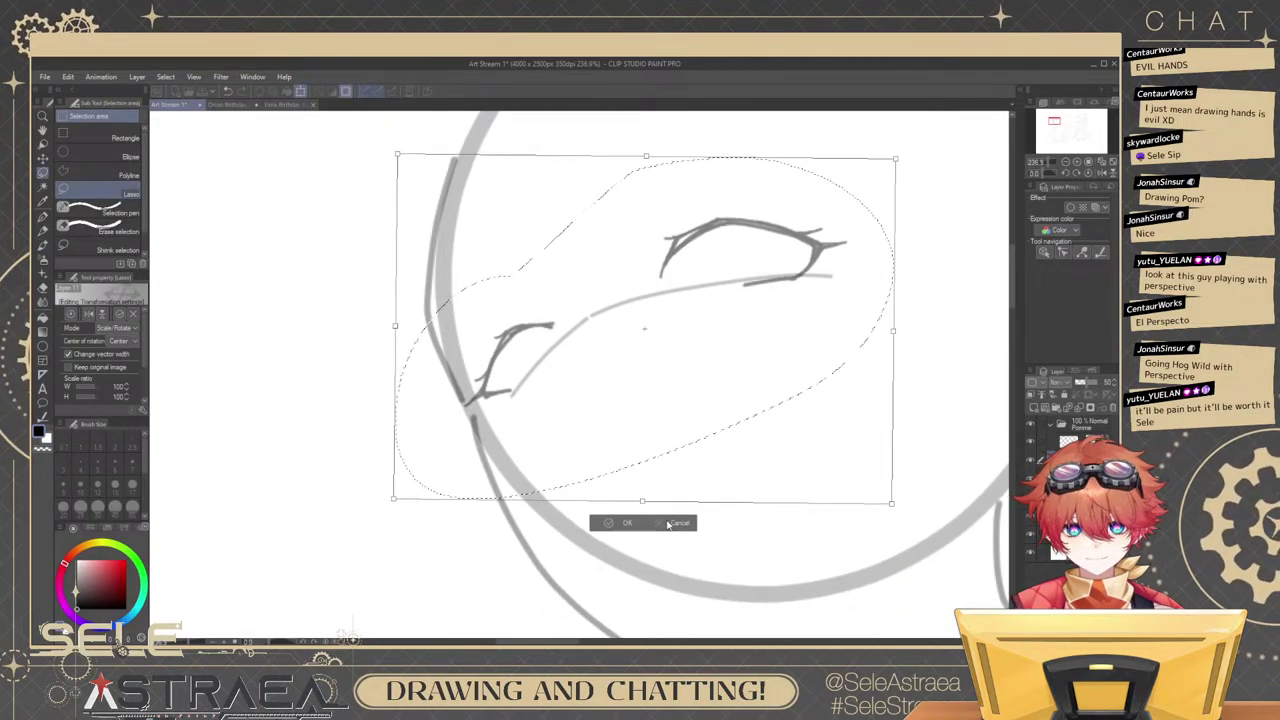
pyautogui.click(627, 523)
# Lasso the near eye alone and move it slightly up and outward, so its lower lid meets the curved eye guideline.
pyautogui.moveTo(670, 402); pyautogui.dragTo(654, 424)
pyautogui.moveTo(612, 200); pyautogui.dragTo(771, 231)
pyautogui.click(736, 451)
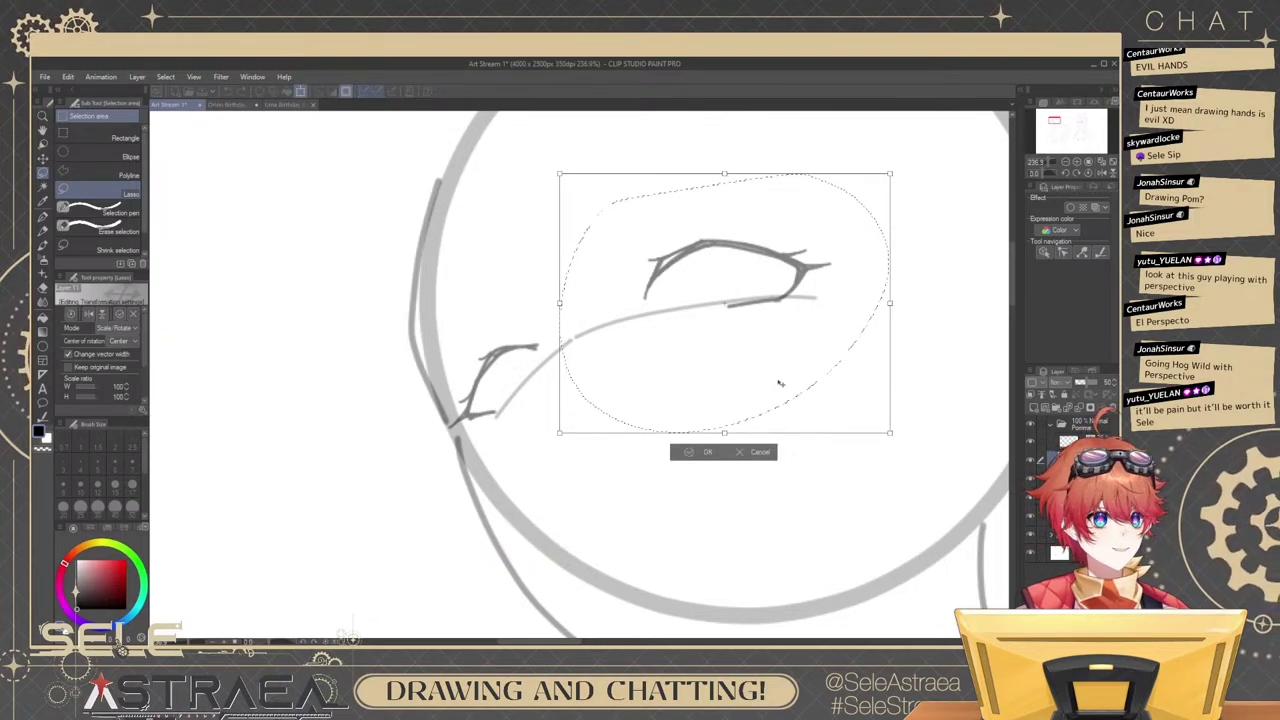
pyautogui.moveTo(791, 360); pyautogui.dragTo(806, 355)
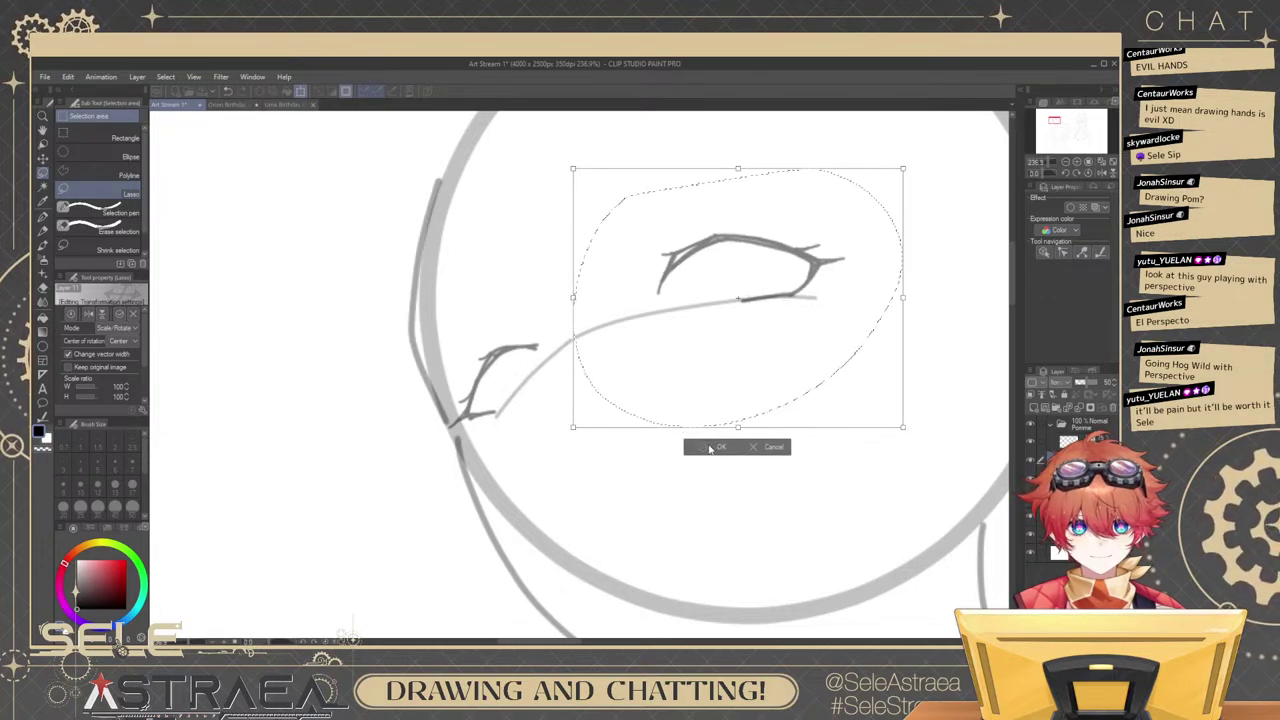
pyautogui.click(710, 448)
pyautogui.click(593, 446)
# Lasso the far eye alone, rotate it very slightly clockwise and clear the selection.
pyautogui.moveTo(430, 349)
pyautogui.mouseDown()
pyautogui.moveTo(549, 317)
pyautogui.moveTo(501, 289)
pyautogui.mouseUp()
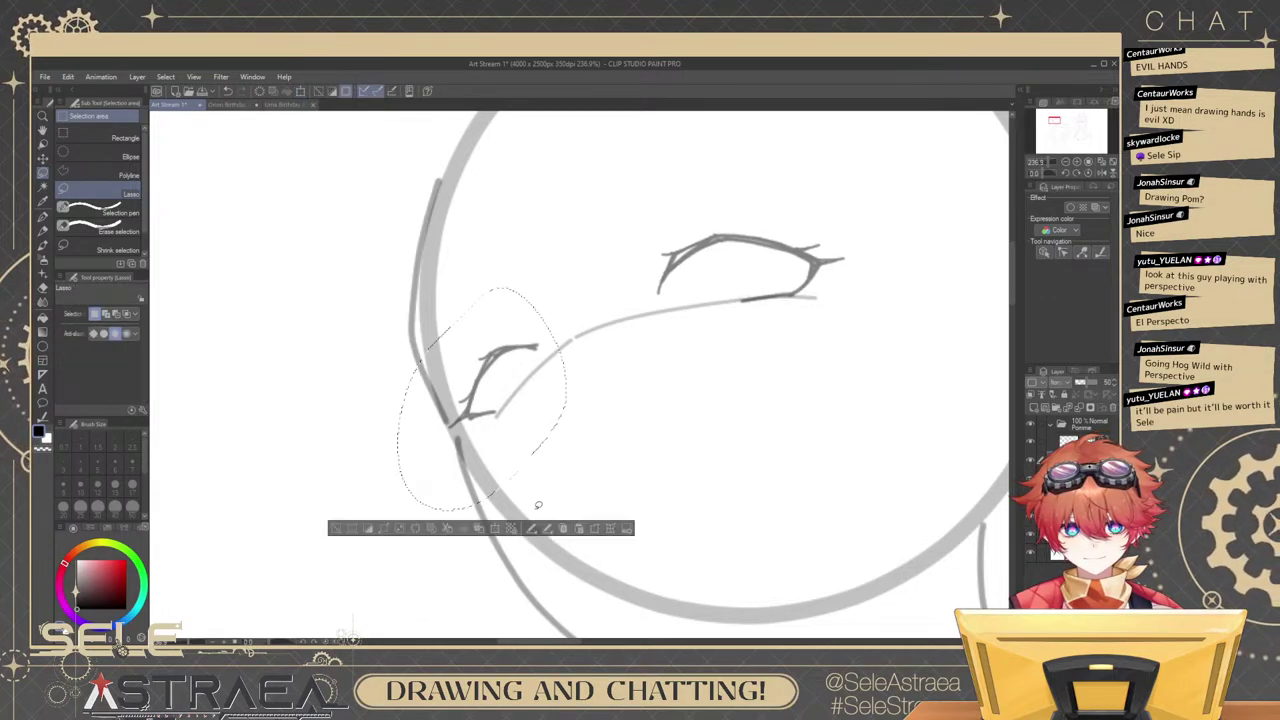
pyautogui.hotkey('ctrl', 't')
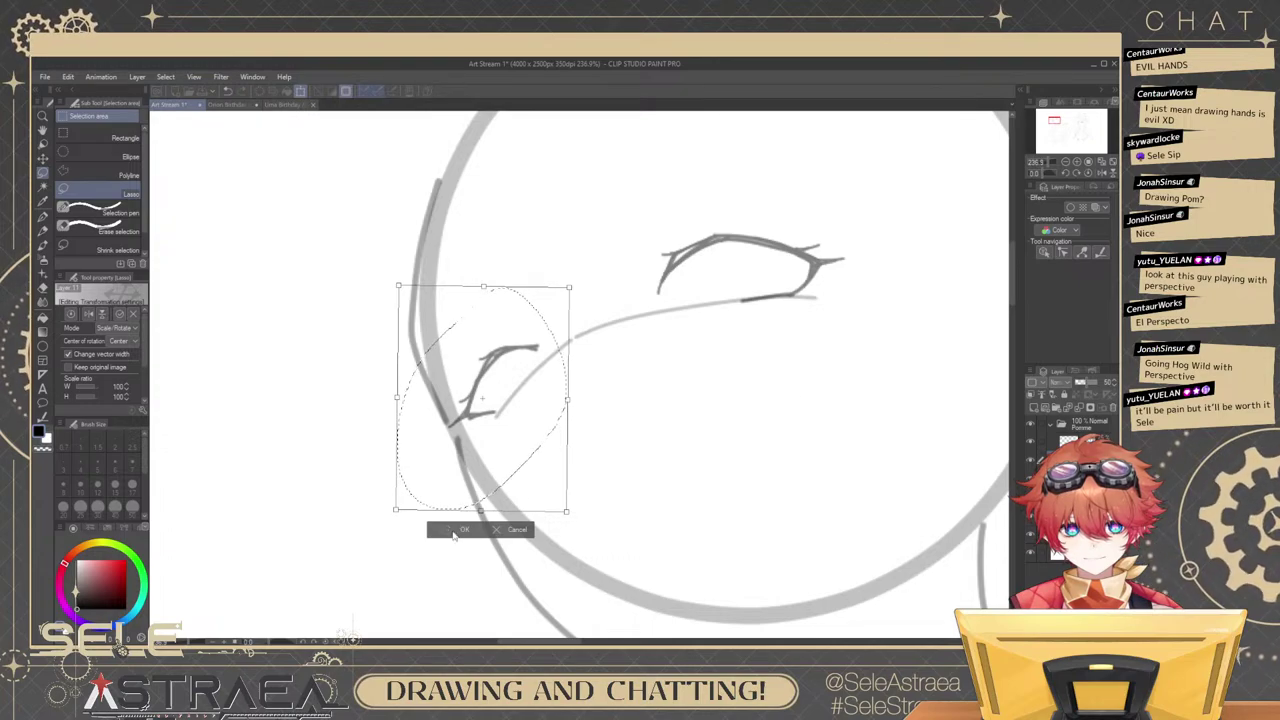
pyautogui.press('Return')
pyautogui.hotkey('ctrl', 'd')
# Sketch a short slanted nose line and a nostril dash below the eye guideline, trying out a boxy bridge above and undoing it.
pyautogui.press('b')
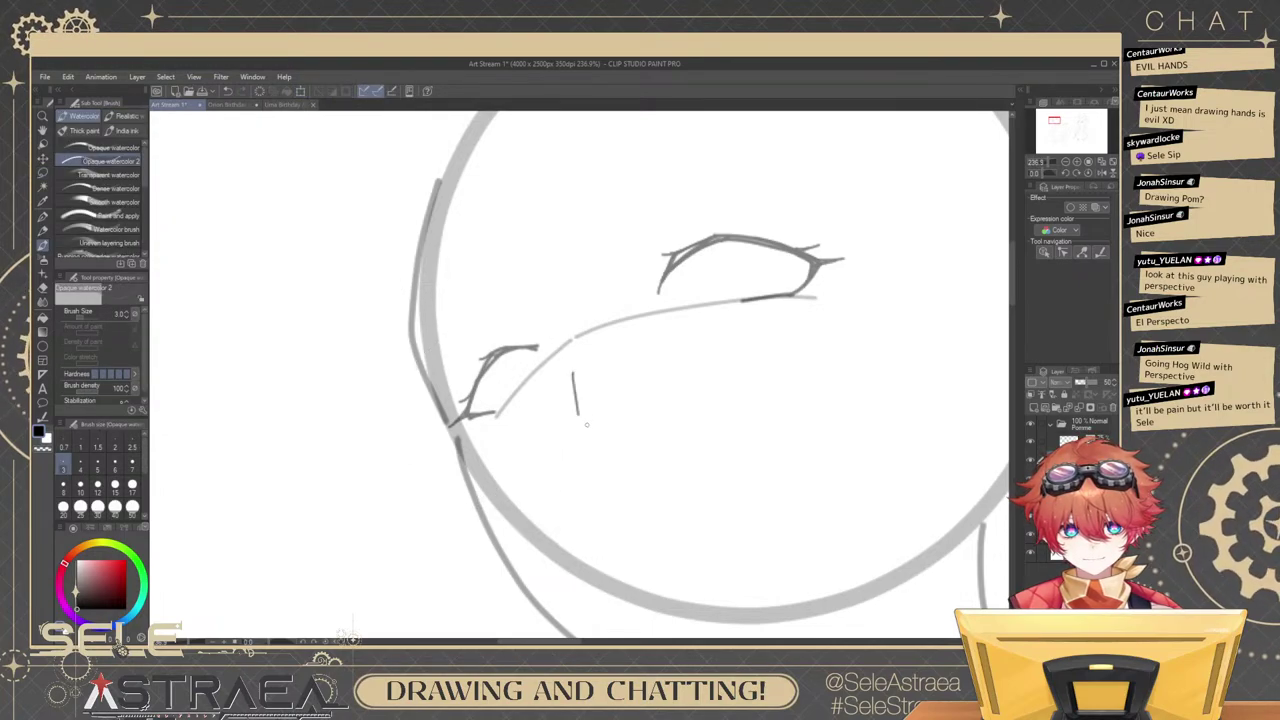
pyautogui.moveTo(573, 381)
pyautogui.mouseDown()
pyautogui.moveTo(591, 416)
pyautogui.moveTo(615, 408)
pyautogui.mouseUp()
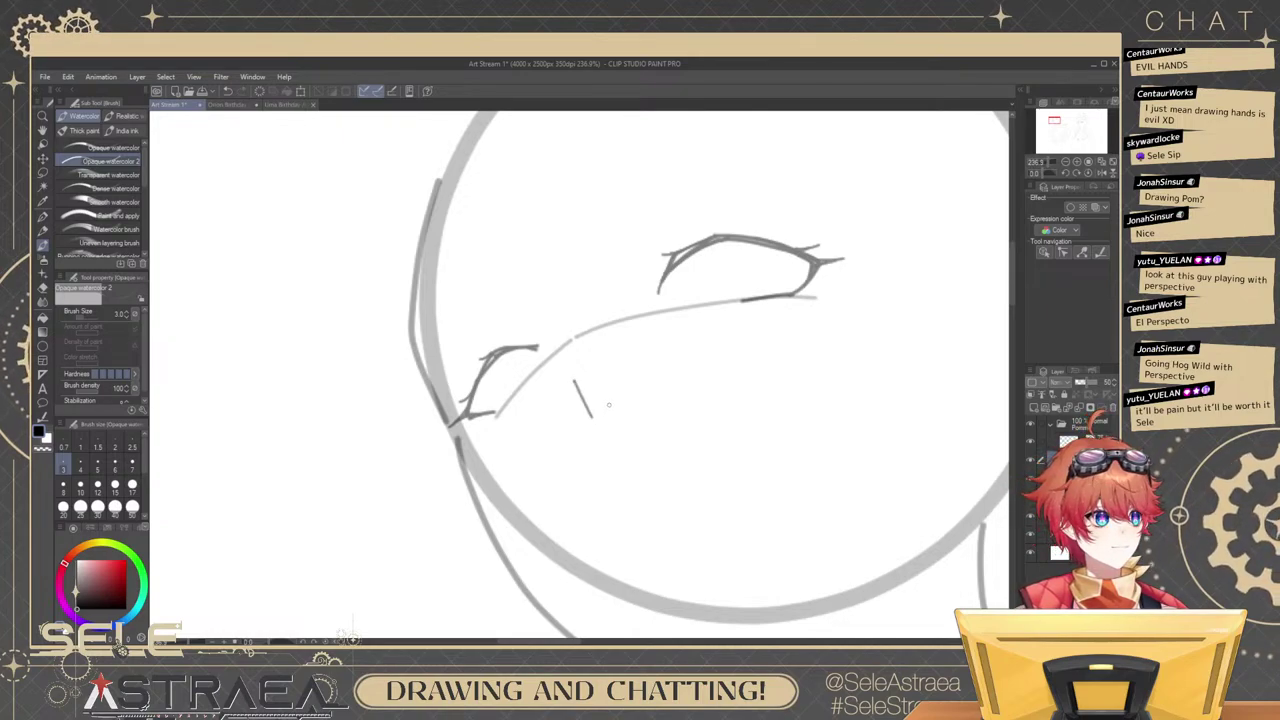
pyautogui.moveTo(568, 339)
pyautogui.mouseDown()
pyautogui.moveTo(561, 376)
pyautogui.moveTo(579, 372)
pyautogui.moveTo(601, 332)
pyautogui.mouseUp()
pyautogui.scroll(-2, 785, 259)
pyautogui.moveTo(785, 259); pyautogui.dragTo(799, 250)
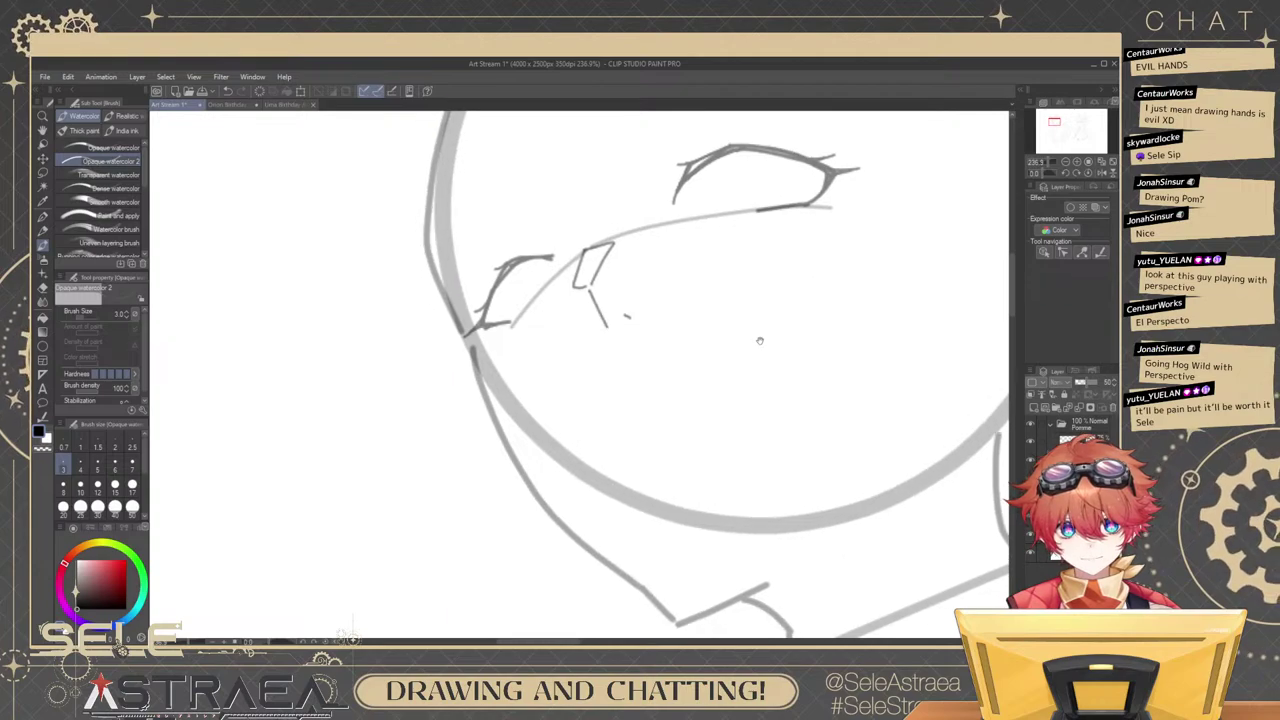
pyautogui.moveTo(762, 340); pyautogui.dragTo(803, 366)
pyautogui.hotkey('ctrl', 'z')
pyautogui.hotkey('ctrl', 'z')
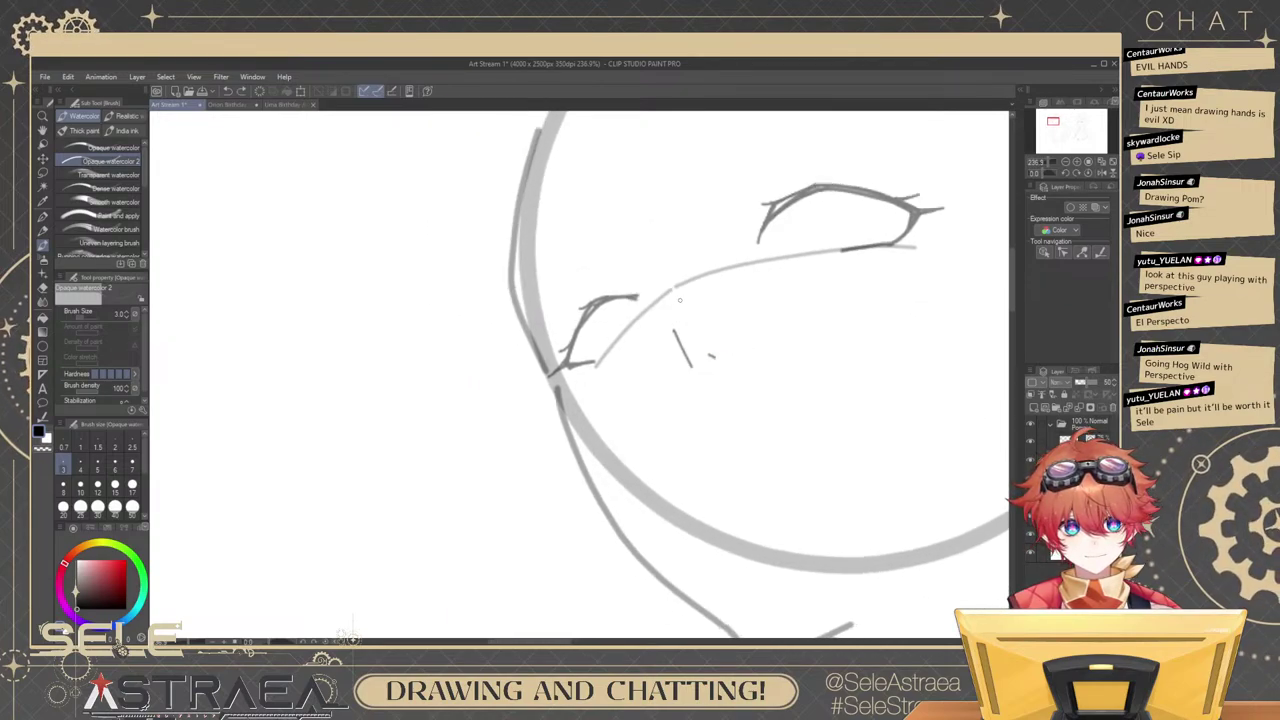
# Draw the nose bridge from the eye guideline down to the slanted nose line, with an angular facet on its far side.
pyautogui.scroll(2, 669, 293)
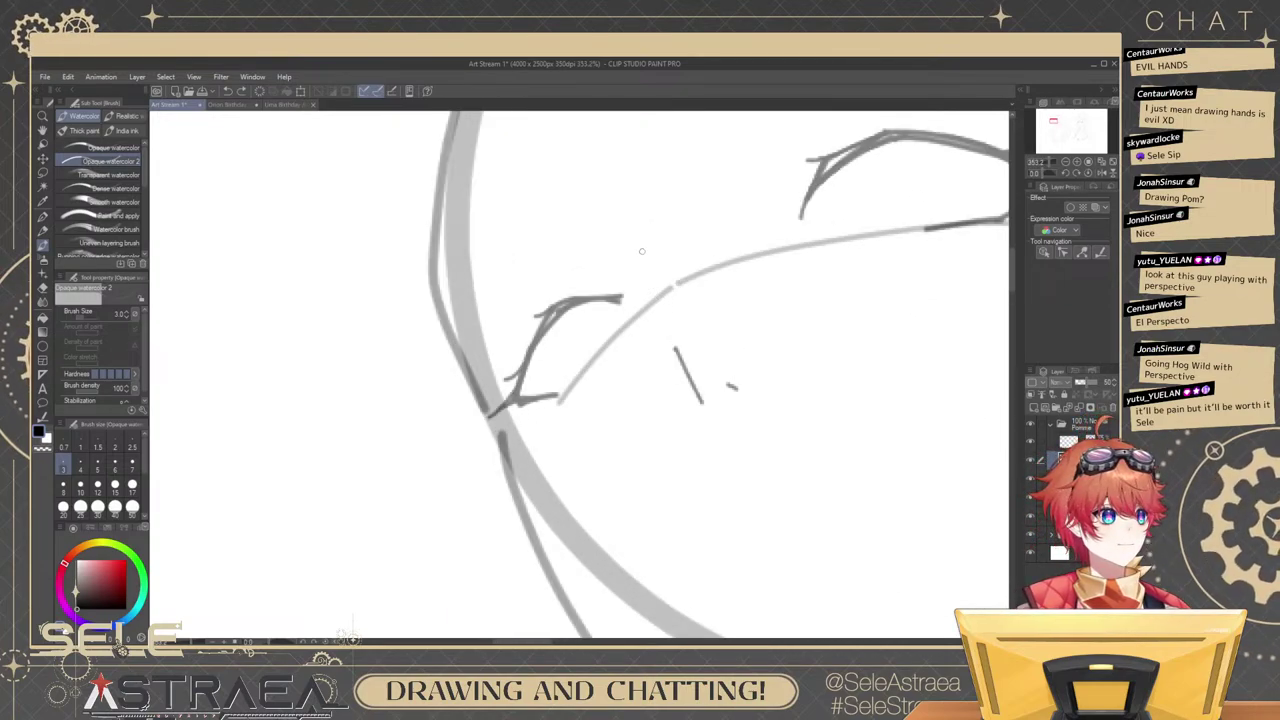
pyautogui.moveTo(684, 275)
pyautogui.mouseDown()
pyautogui.moveTo(675, 347)
pyautogui.moveTo(676, 328)
pyautogui.moveTo(646, 317)
pyautogui.moveTo(668, 348)
pyautogui.mouseUp()
pyautogui.hotkey('ctrl', 'z')
pyautogui.scroll(-5, 815, 271)
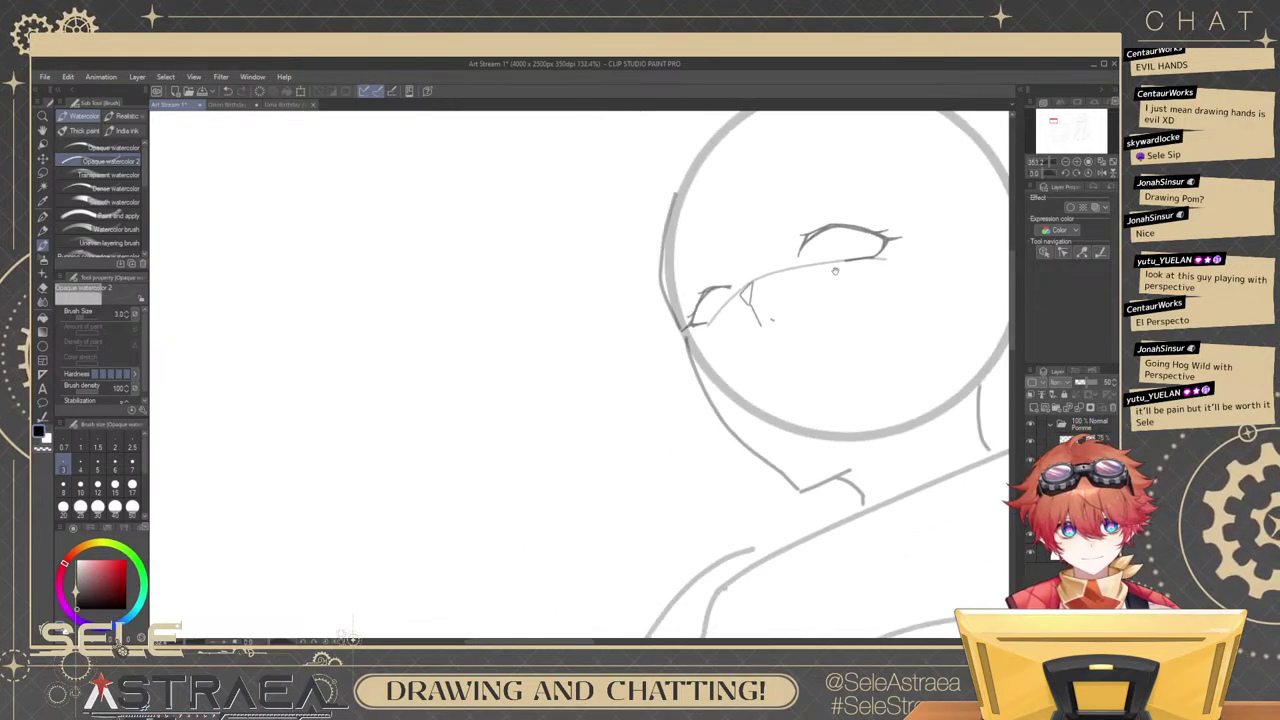
pyautogui.moveTo(834, 271); pyautogui.dragTo(800, 270)
pyautogui.scroll(2, 815, 284)
pyautogui.scroll(1, 690, 293)
pyautogui.hotkey('ctrl', 'z')
pyautogui.hotkey('ctrl', 'z')
pyautogui.scroll(2, 688, 292)
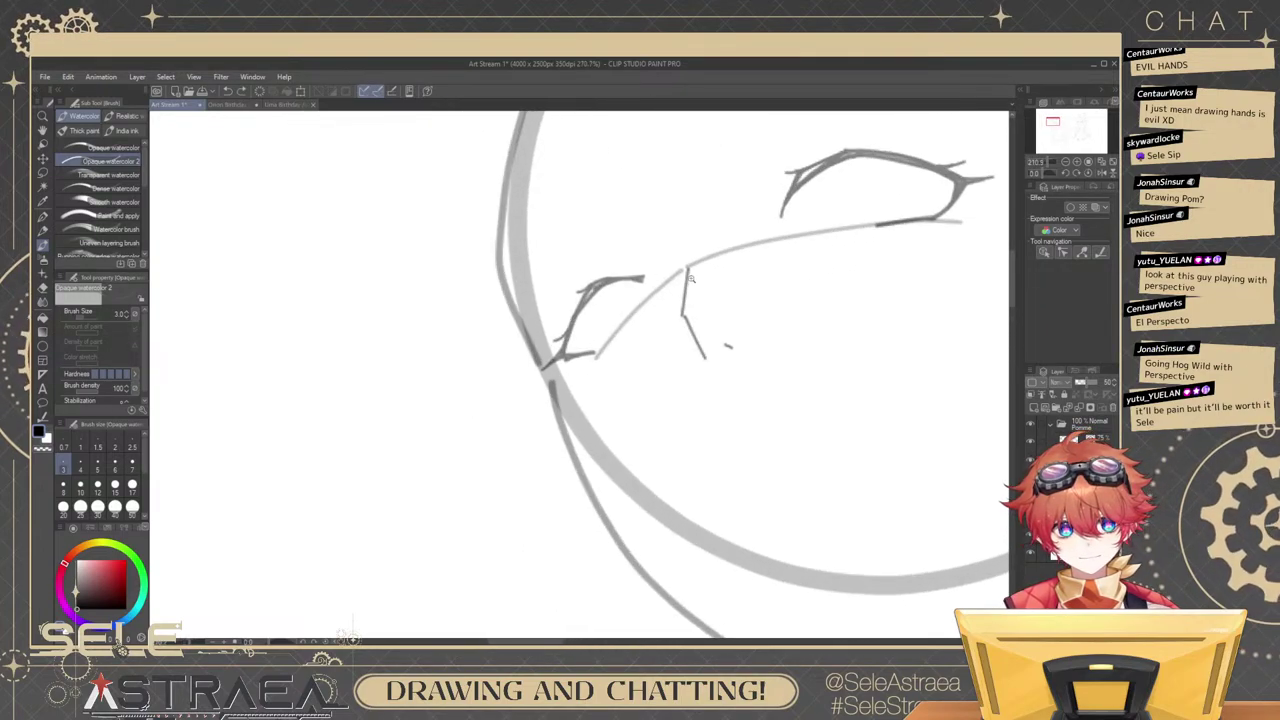
pyautogui.moveTo(686, 266); pyautogui.dragTo(684, 322)
pyautogui.moveTo(686, 268); pyautogui.dragTo(693, 333)
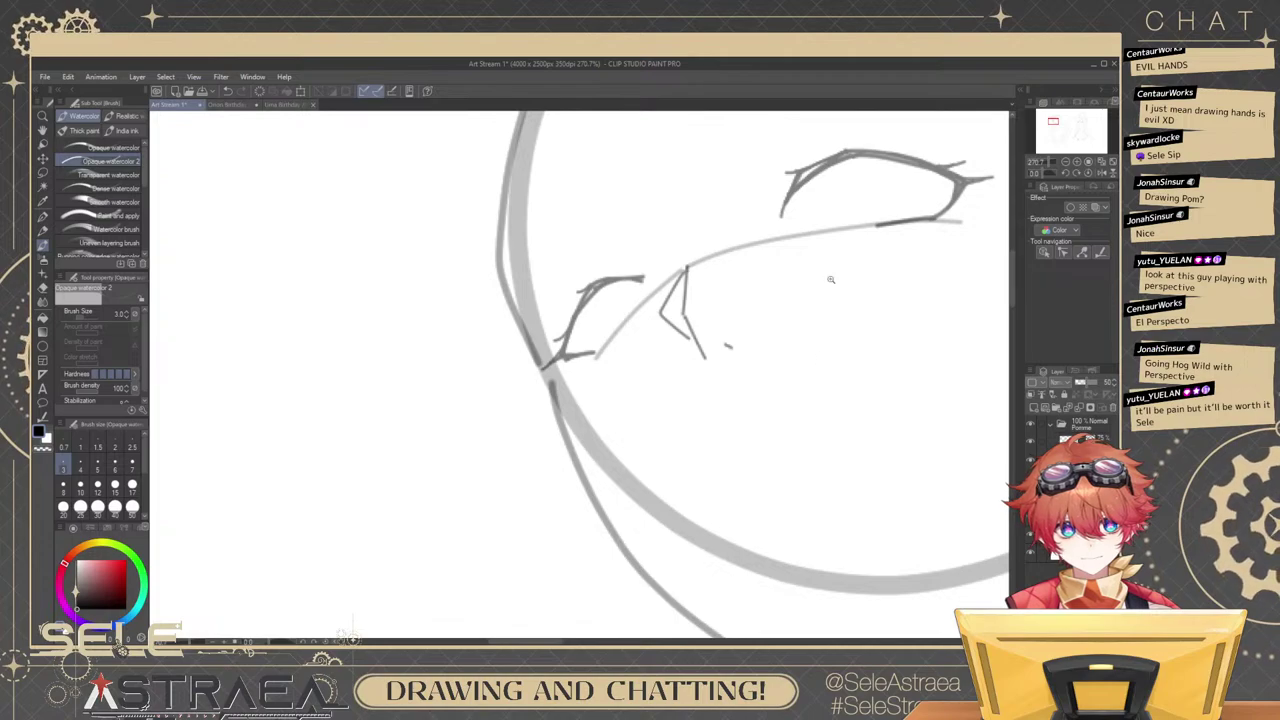
# Sketch the mouth below the nose as a short far-side dash and a long diagonal line rising toward the near cheek.
pyautogui.scroll(-3, 729, 370)
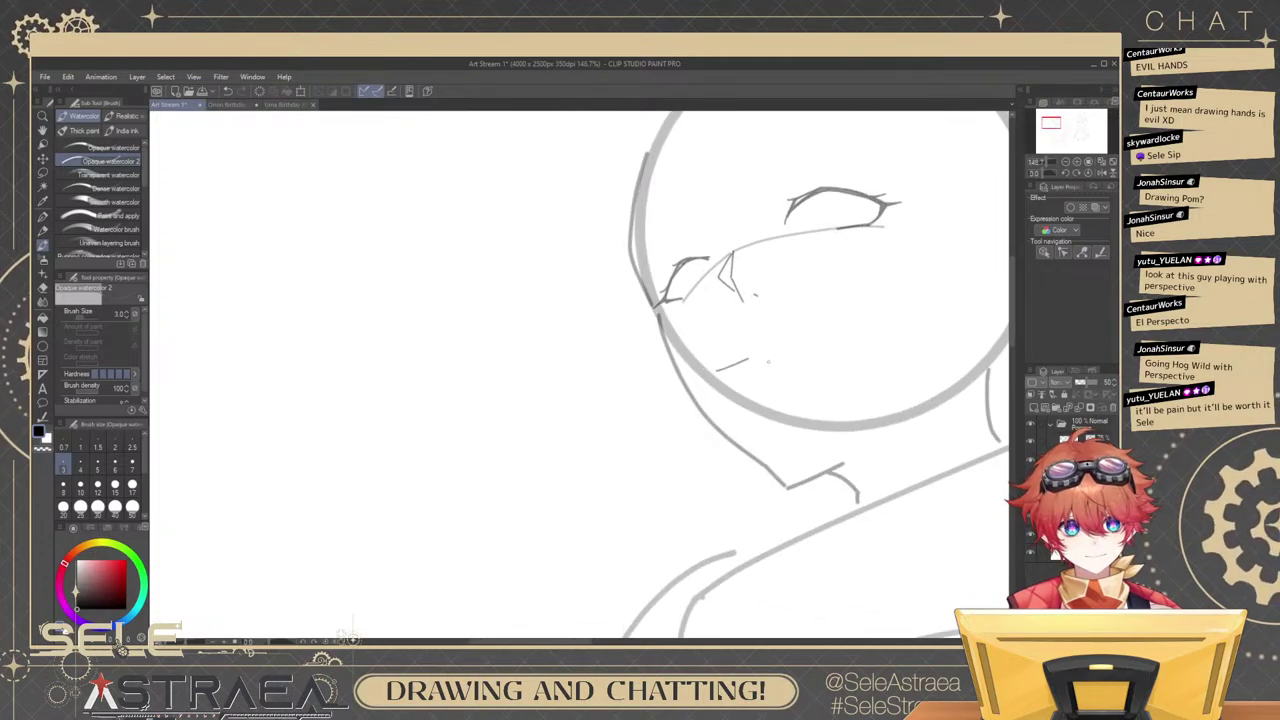
pyautogui.scroll(2, 736, 345)
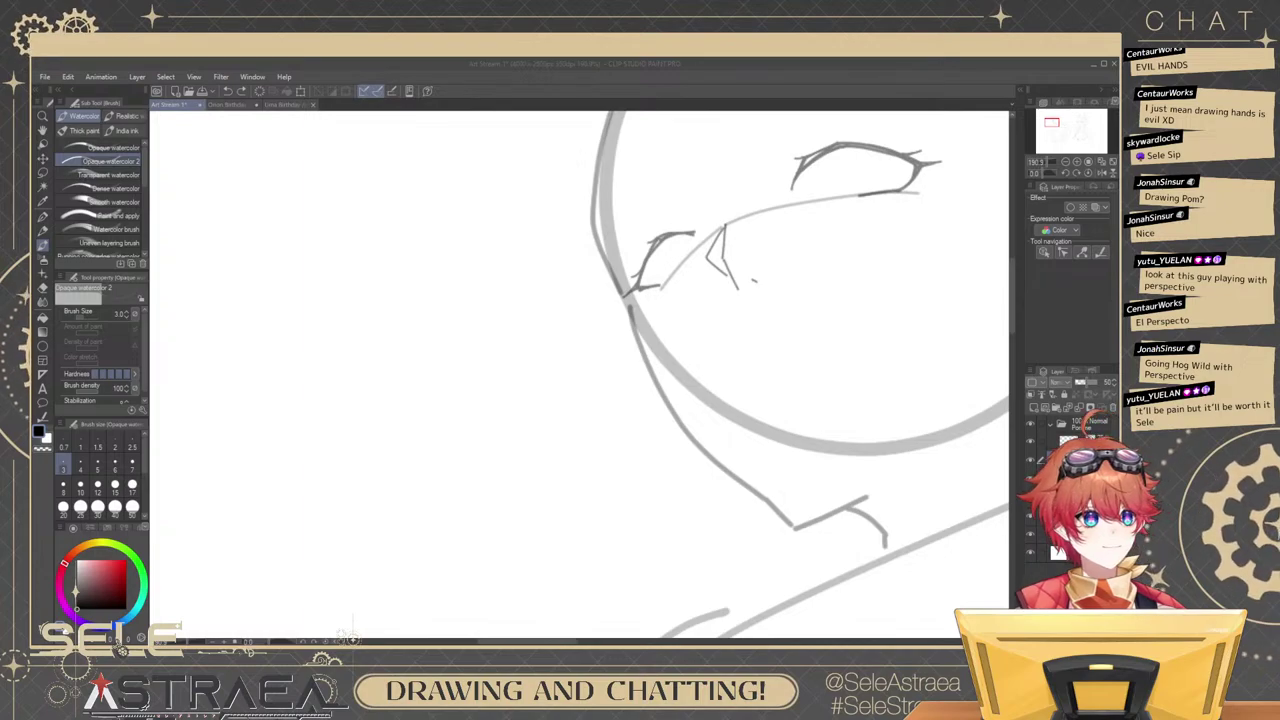
pyautogui.moveTo(692, 347)
pyautogui.mouseDown()
pyautogui.moveTo(711, 344)
pyautogui.moveTo(707, 365)
pyautogui.mouseUp()
pyautogui.hotkey('ctrl', 'z')
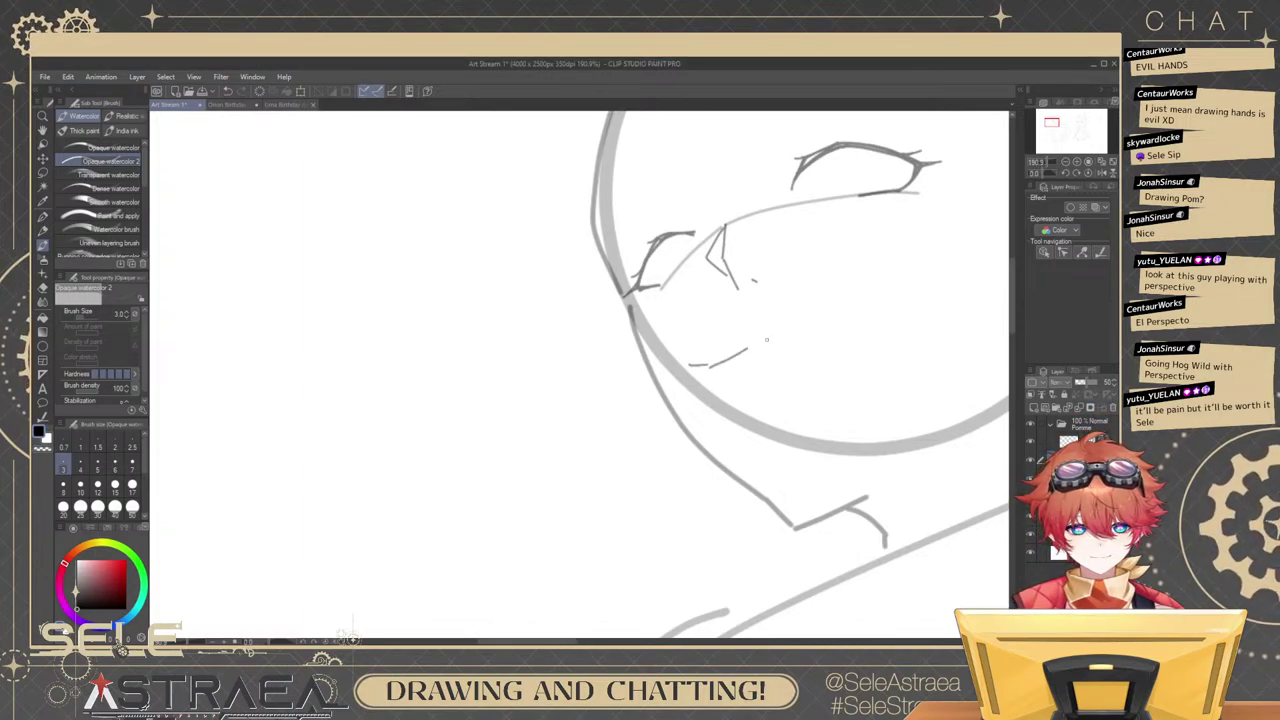
pyautogui.hotkey('ctrl', 'z')
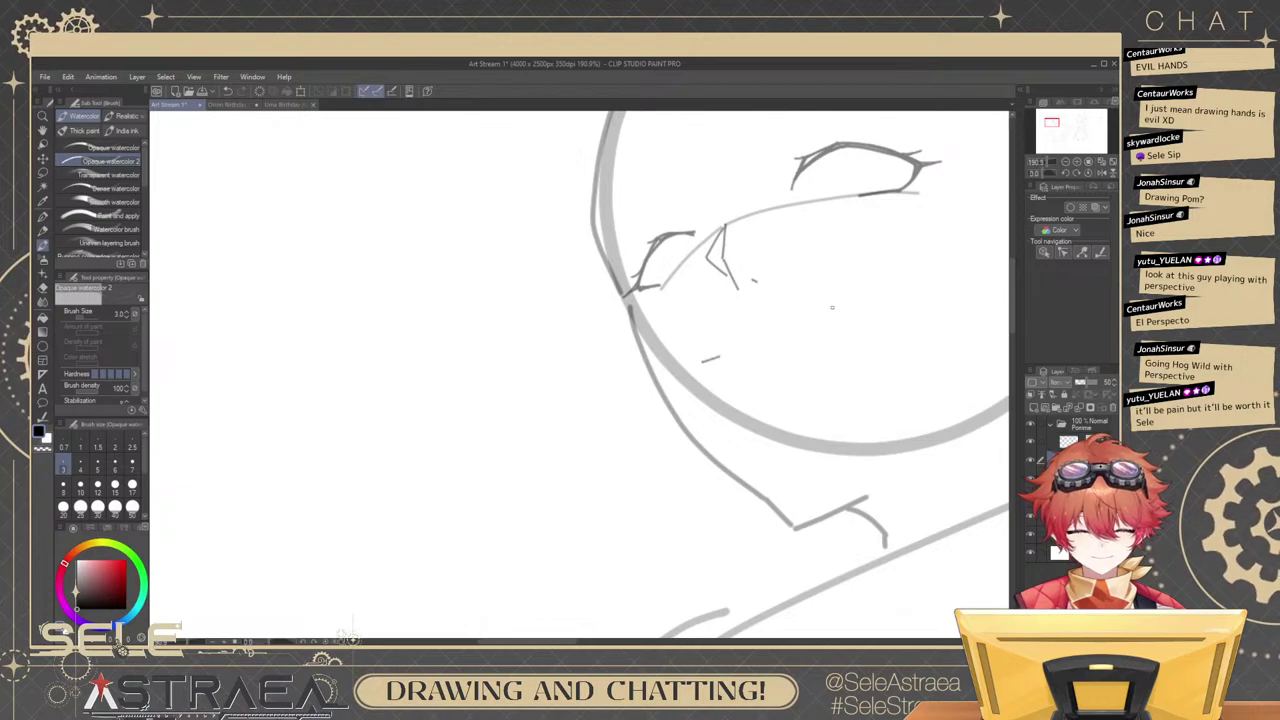
pyautogui.moveTo(760, 345); pyautogui.dragTo(860, 294)
pyautogui.scroll(-10, 893, 310)
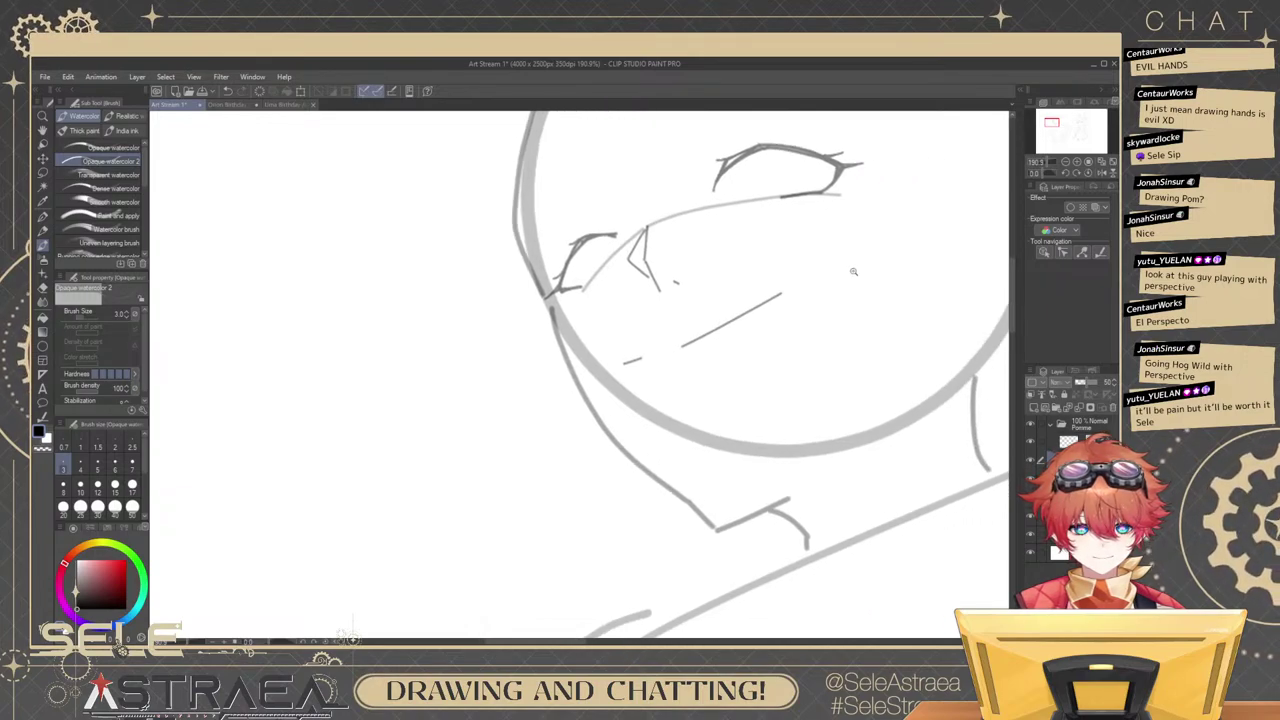
pyautogui.scroll(9, 912, 283)
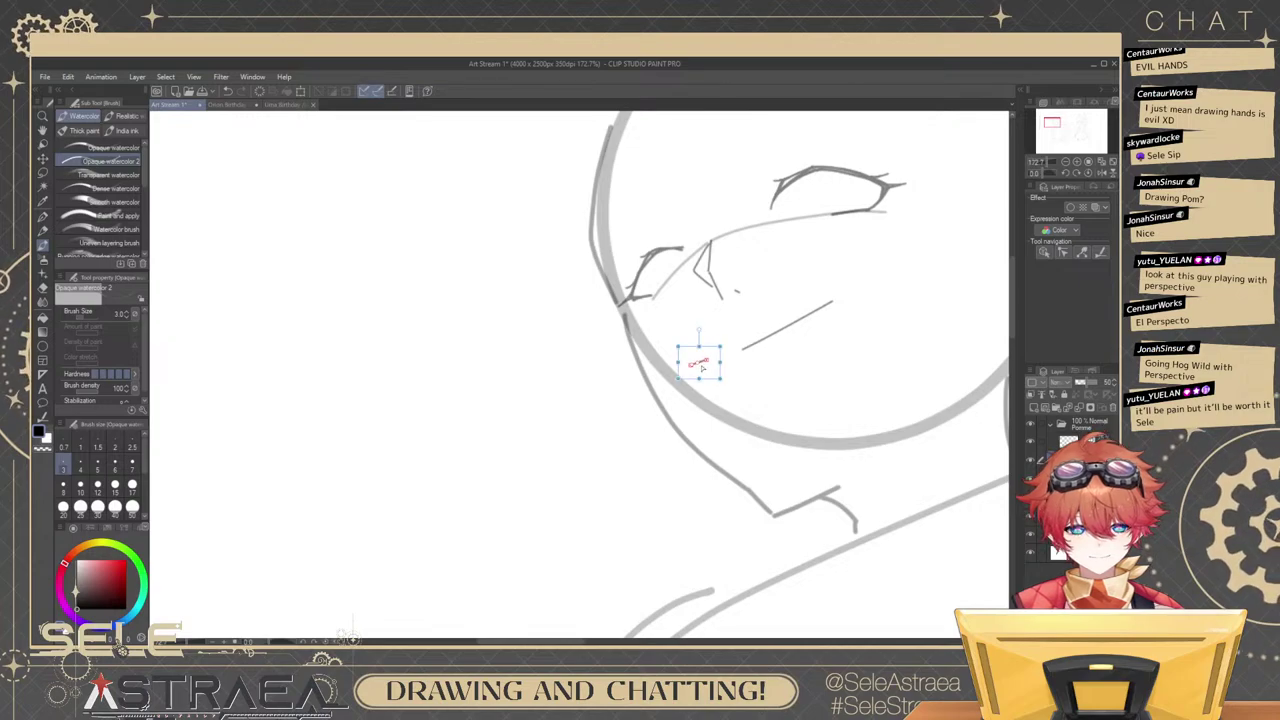
# Redraw the mouth's far-side dash slightly longer with a darker outer tip, and set the brush size to 4.
pyautogui.hotkey('ctrl', 'z')
pyautogui.moveTo(699, 358); pyautogui.dragTo(728, 353)
pyautogui.scroll(1, 841, 358)
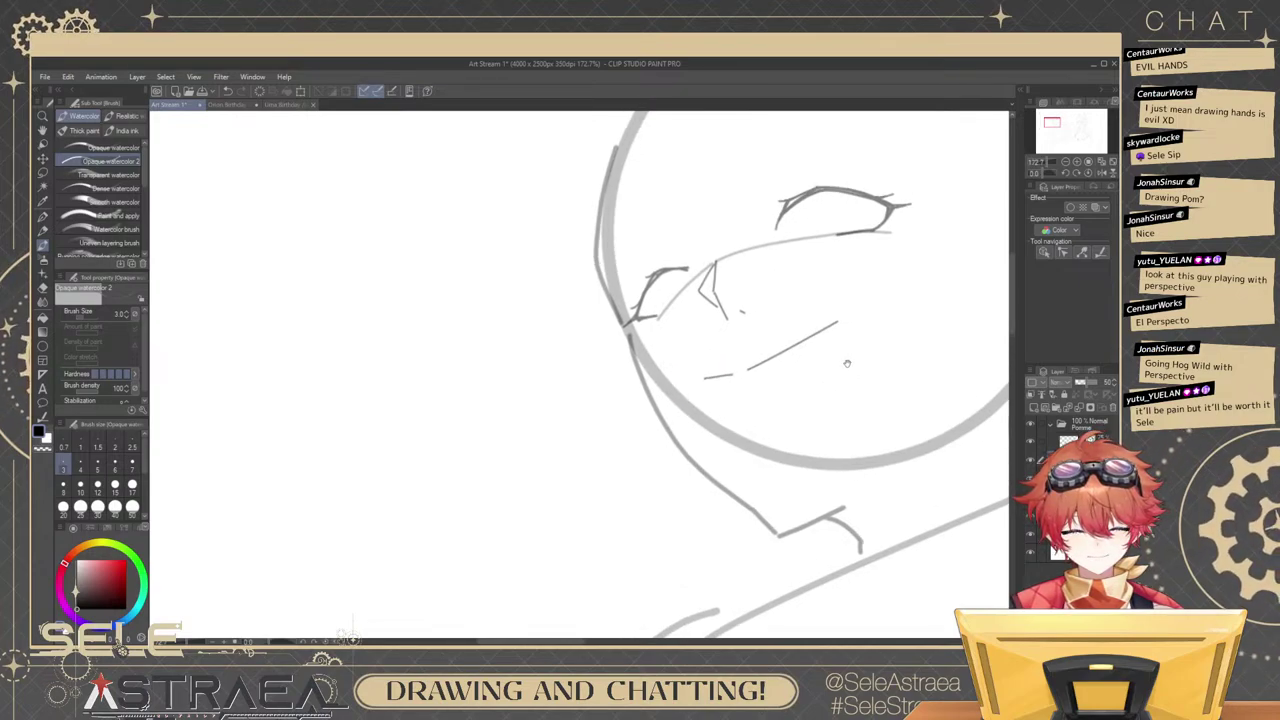
pyautogui.scroll(2, 720, 364)
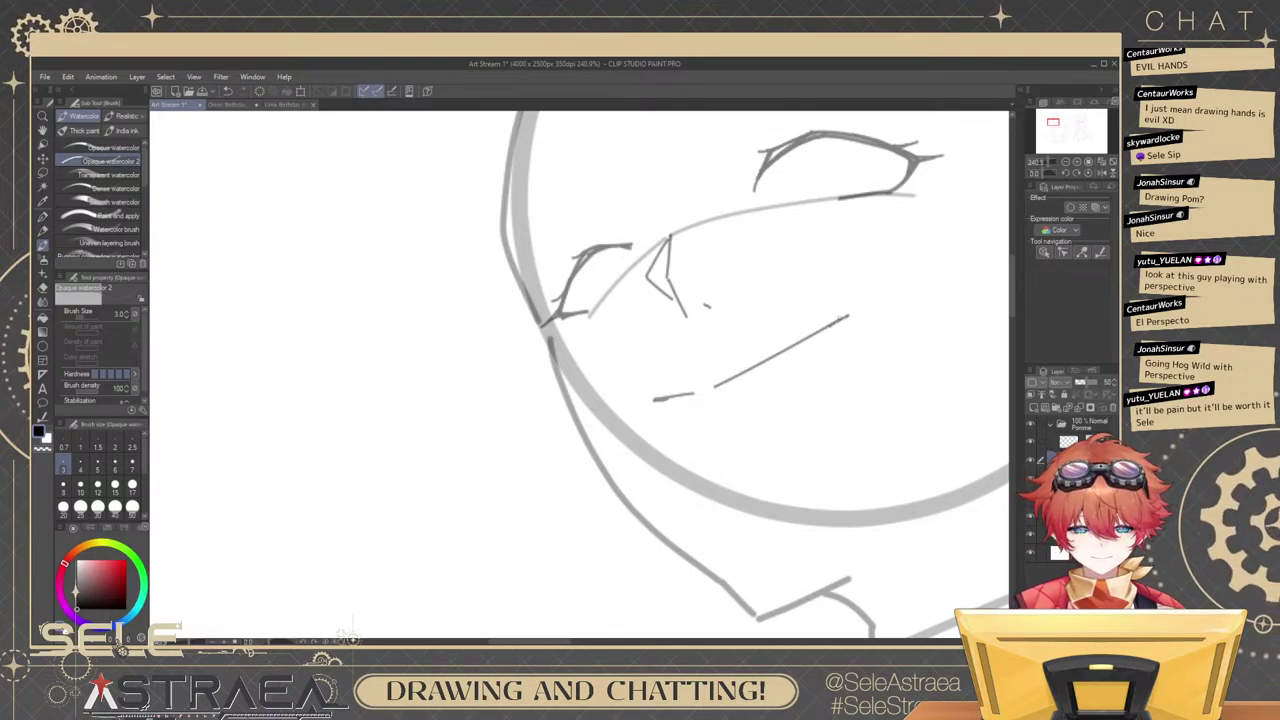
pyautogui.click(80, 464)
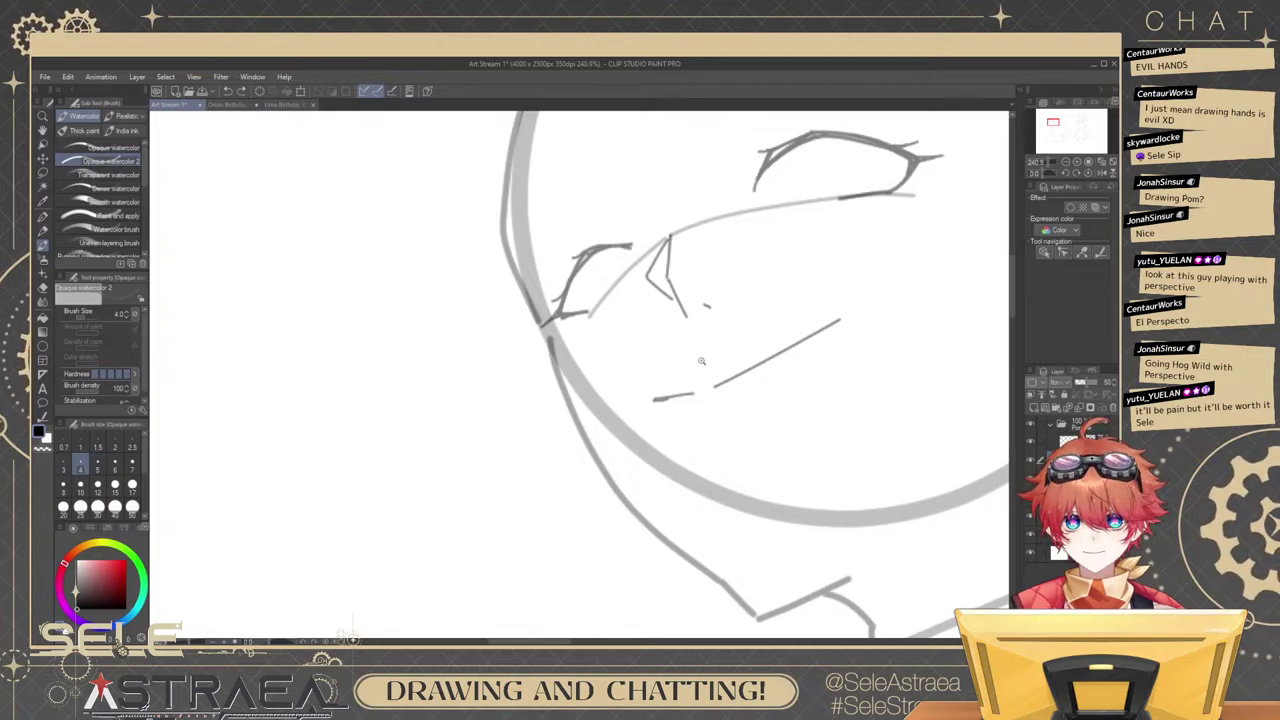
# Thicken the near-cheek end of the long mouth line into a darker, slightly upturned tip, undoing stray retries.
pyautogui.scroll(2, 702, 361)
pyautogui.moveTo(636, 409); pyautogui.dragTo(661, 406)
pyautogui.hotkey('ctrl', 'z')
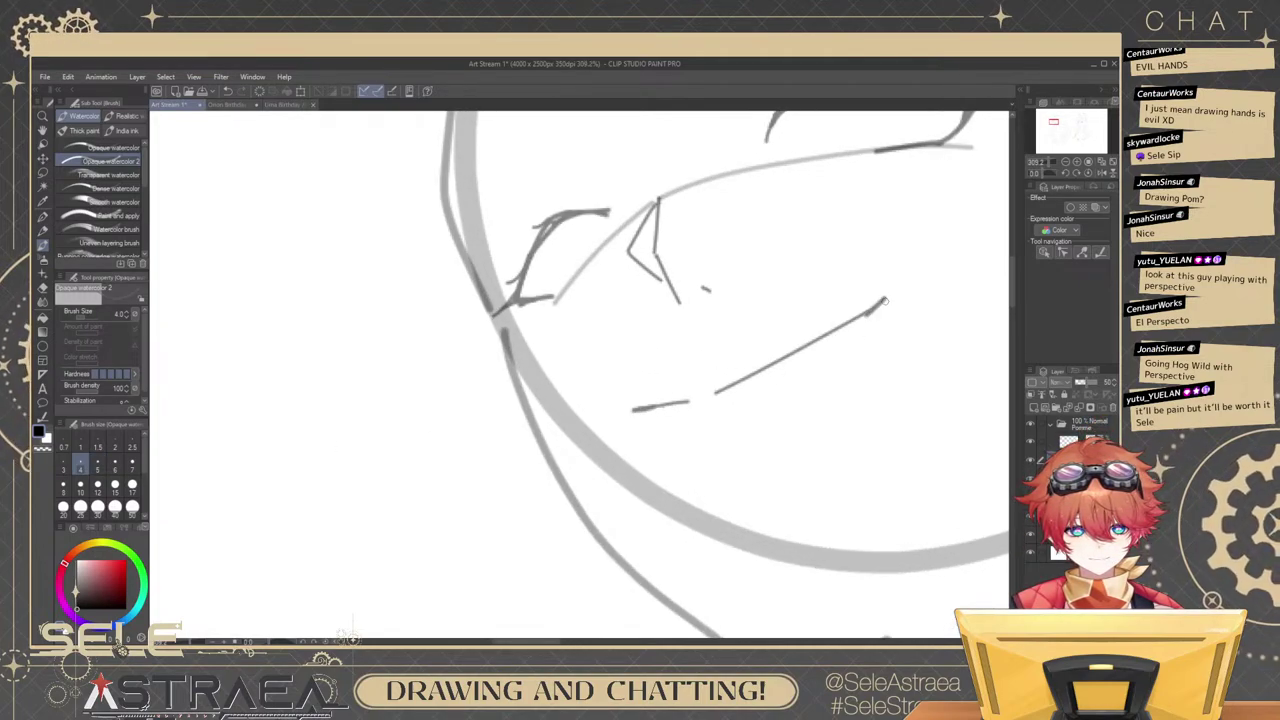
pyautogui.scroll(-5, 908, 247)
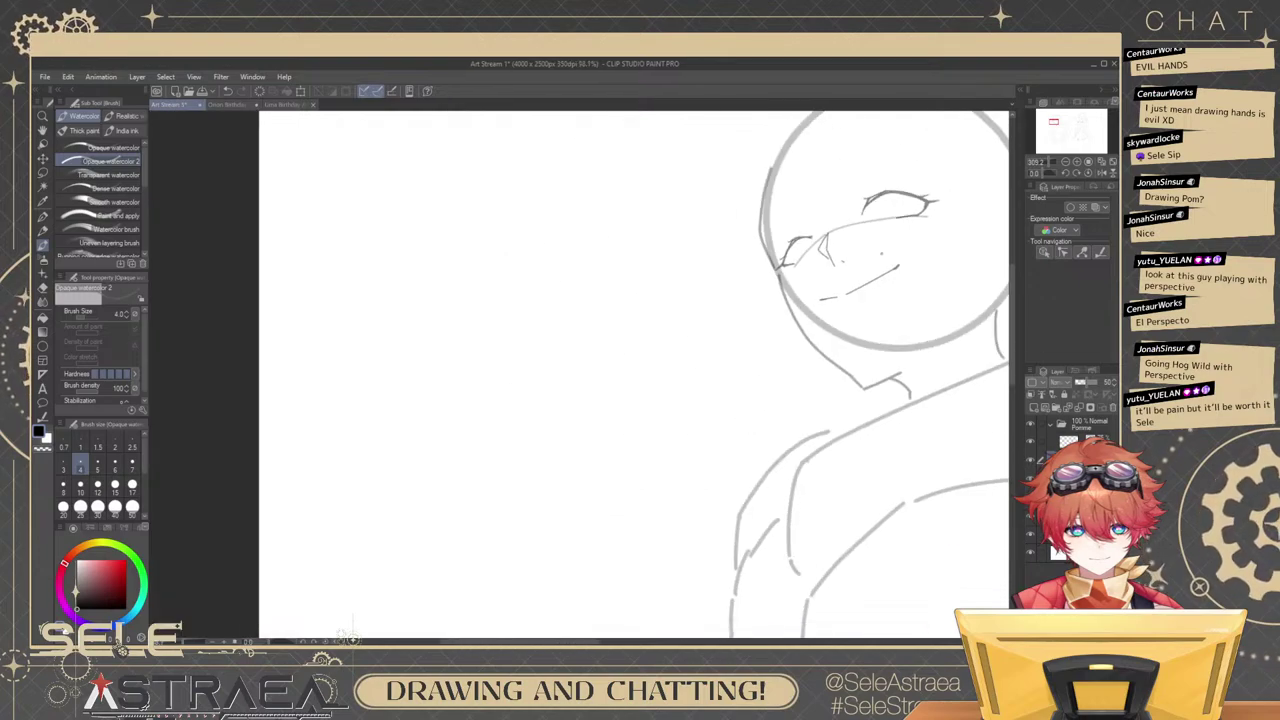
pyautogui.scroll(4, 900, 252)
pyautogui.hotkey('ctrl', 'z')
pyautogui.scroll(2, 864, 300)
pyautogui.moveTo(866, 297); pyautogui.dragTo(836, 315)
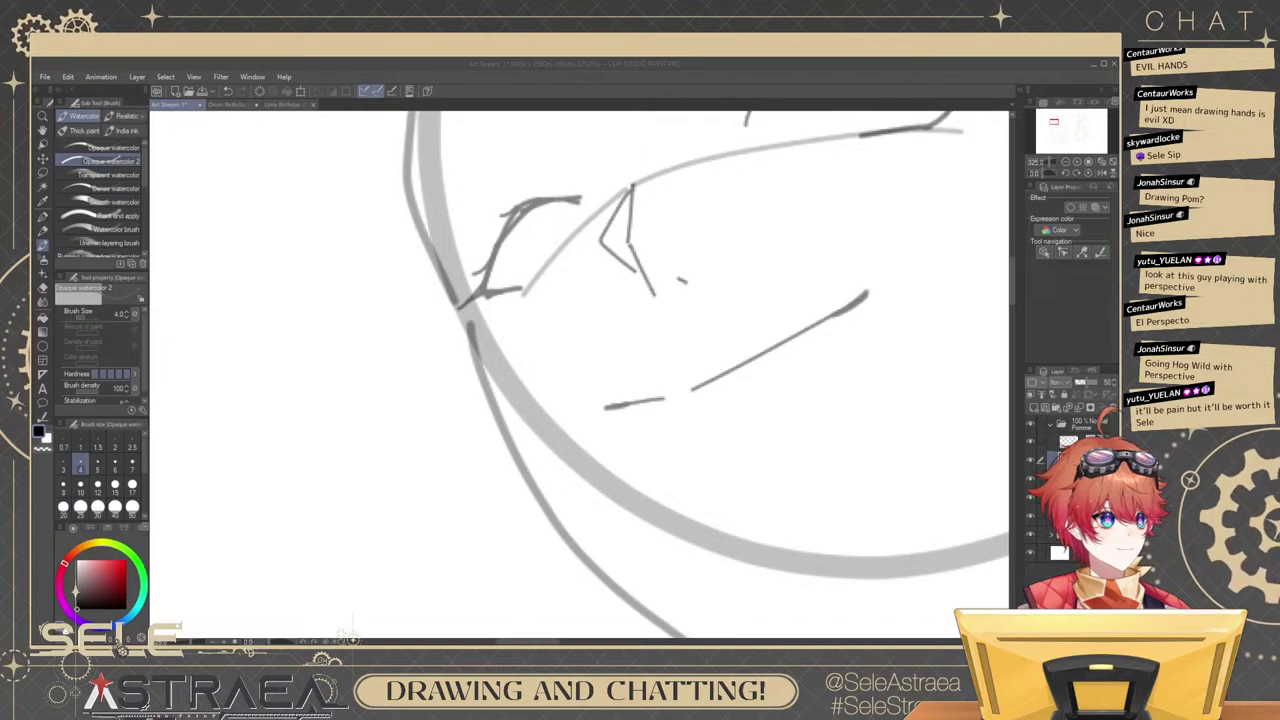
pyautogui.moveTo(724, 316)
pyautogui.mouseDown()
pyautogui.moveTo(725, 343)
pyautogui.moveTo(746, 337)
pyautogui.mouseUp()
pyautogui.hotkey('ctrl', 'z')
pyautogui.hotkey('ctrl', 'z')
pyautogui.moveTo(859, 332); pyautogui.dragTo(870, 326)
pyautogui.scroll(-5, 868, 322)
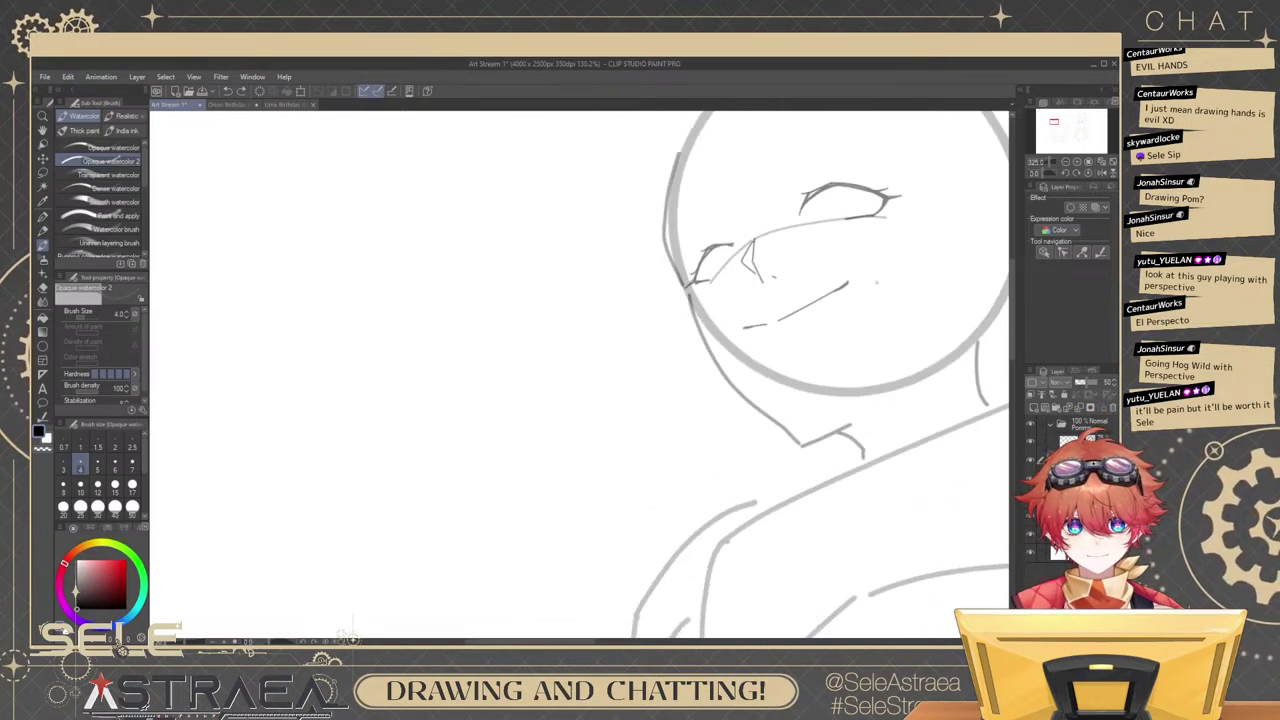
pyautogui.moveTo(885, 283); pyautogui.dragTo(874, 291)
pyautogui.scroll(2, 878, 298)
pyautogui.scroll(2, 799, 353)
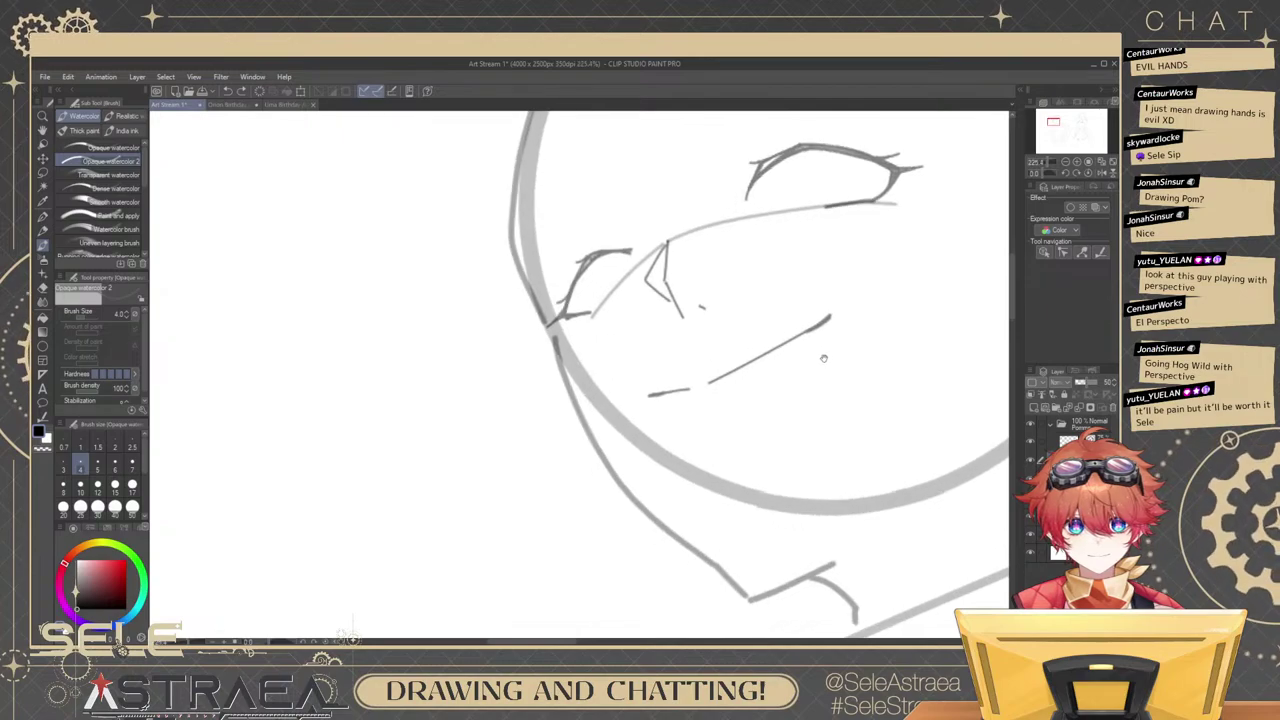
# Try a first iris curve in the near eye, undo it, and set the brush size to 3.
pyautogui.click(66, 465)
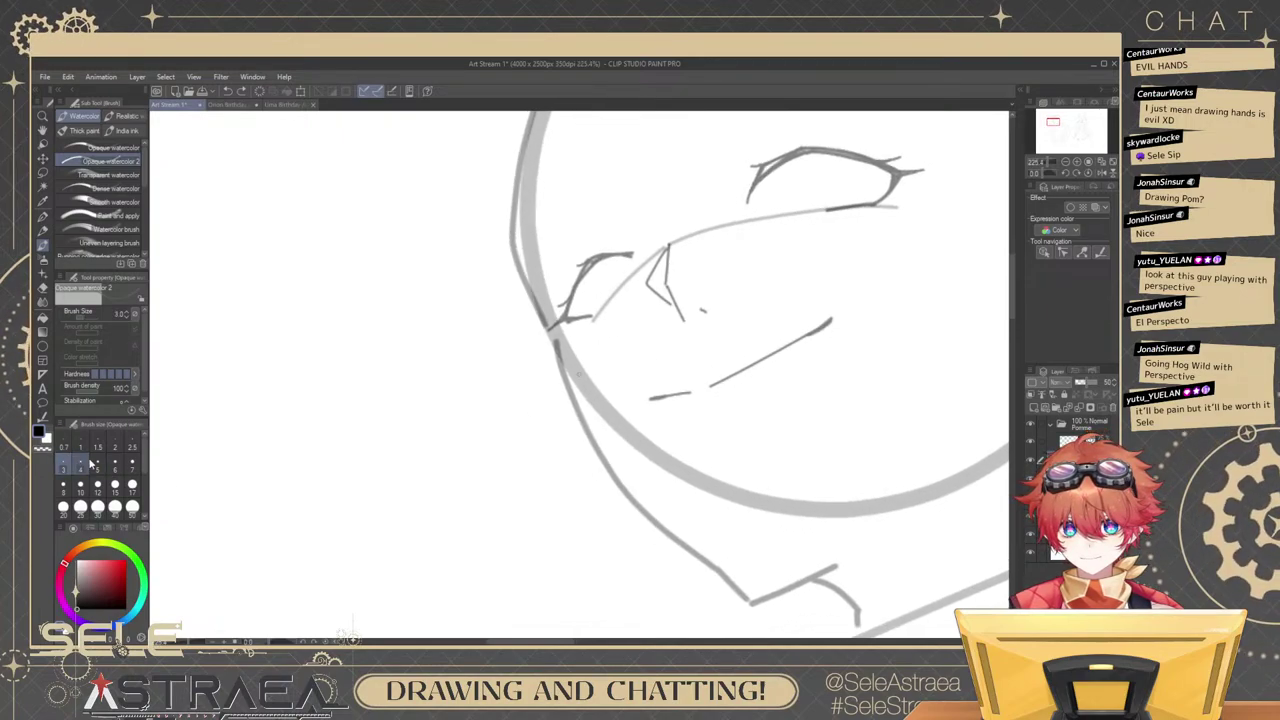
pyautogui.click(98, 465)
pyautogui.click(82, 465)
pyautogui.moveTo(828, 195); pyautogui.dragTo(778, 268)
pyautogui.scroll(2, 777, 268)
pyautogui.moveTo(742, 213)
pyautogui.mouseDown()
pyautogui.moveTo(762, 292)
pyautogui.moveTo(748, 297)
pyautogui.moveTo(770, 354)
pyautogui.mouseUp()
pyautogui.hotkey('ctrl', 'z')
pyautogui.click(63, 465)
# Try out curved side strokes for a round iris in the near eye and undo them.
pyautogui.scroll(1, 748, 297)
pyautogui.hotkey('ctrl', 'z')
pyautogui.moveTo(725, 270); pyautogui.dragTo(746, 352)
pyautogui.hotkey('ctrl', 'z')
pyautogui.hotkey('ctrl', 'z')
pyautogui.moveTo(746, 275)
pyautogui.mouseDown()
pyautogui.moveTo(714, 322)
pyautogui.moveTo(740, 376)
pyautogui.moveTo(752, 354)
pyautogui.mouseUp()
pyautogui.hotkey('ctrl', 'z')
pyautogui.moveTo(802, 285); pyautogui.dragTo(784, 354)
pyautogui.scroll(-5, 808, 256)
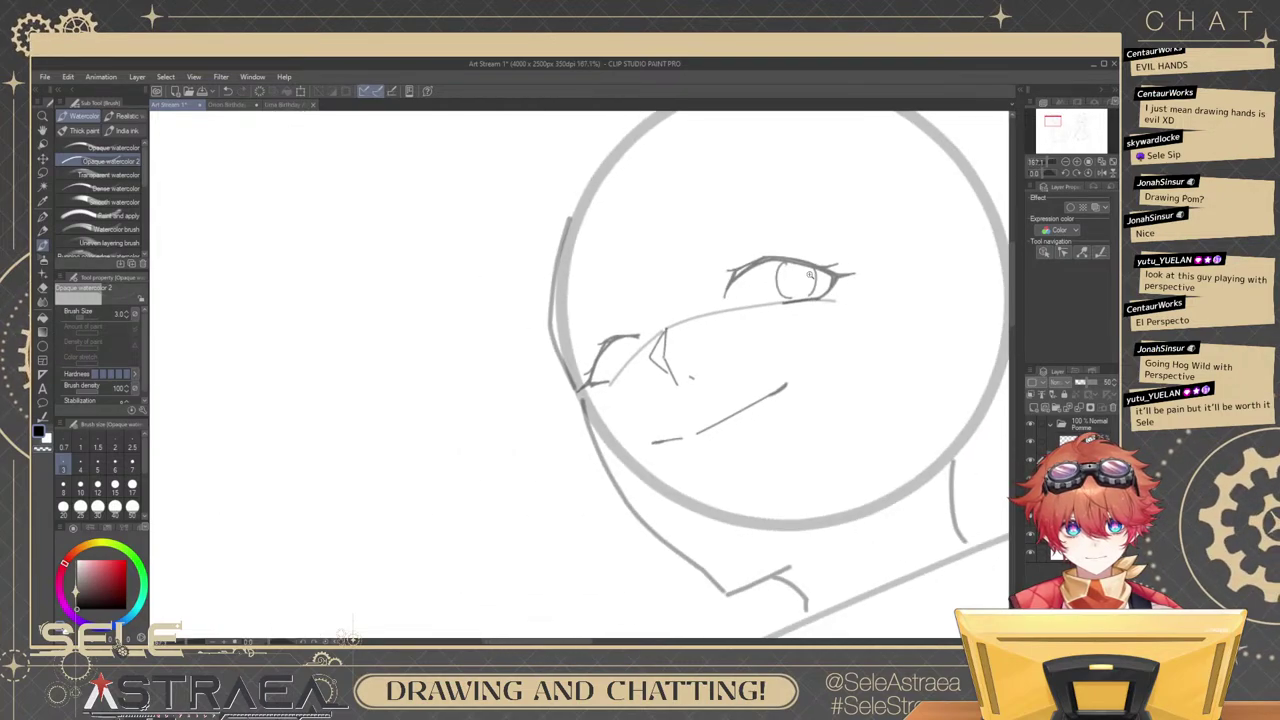
pyautogui.scroll(2, 808, 274)
pyautogui.hotkey('ctrl', 'z')
pyautogui.hotkey('ctrl', 'z')
pyautogui.scroll(2, 784, 274)
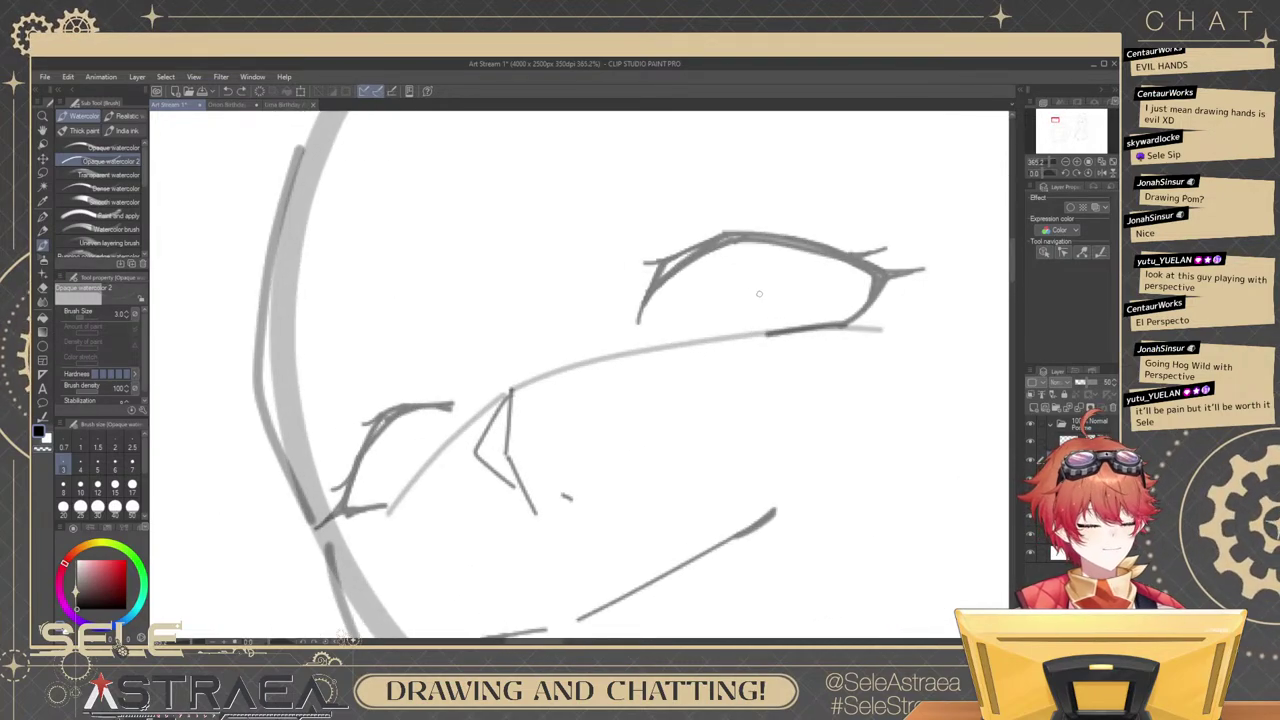
pyautogui.moveTo(758, 243)
pyautogui.mouseDown()
pyautogui.moveTo(790, 313)
pyautogui.moveTo(770, 338)
pyautogui.mouseUp()
pyautogui.hotkey('ctrl', 'z')
pyautogui.hotkey('ctrl', 'z')
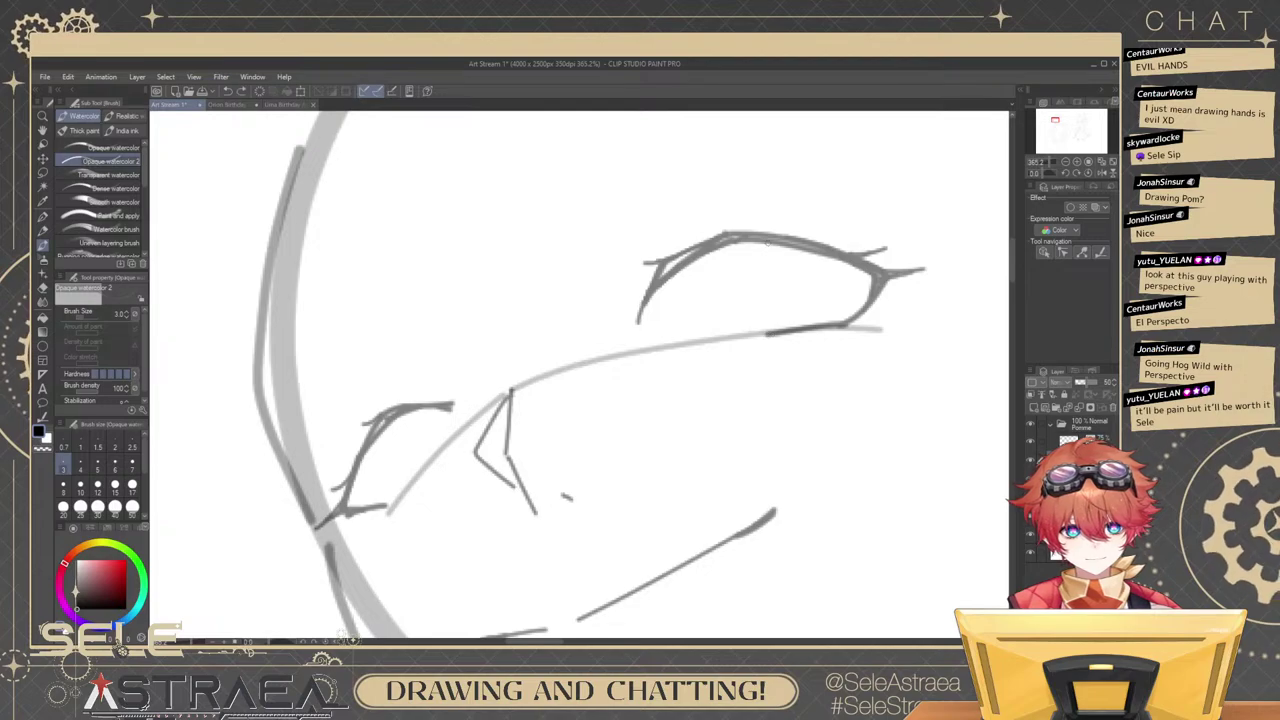
# Draw the near eye's iris as a tall oval running from the upper lid to the short lower lid line.
pyautogui.moveTo(756, 242); pyautogui.dragTo(764, 325)
pyautogui.moveTo(842, 259); pyautogui.dragTo(823, 318)
pyautogui.scroll(-3, 858, 252)
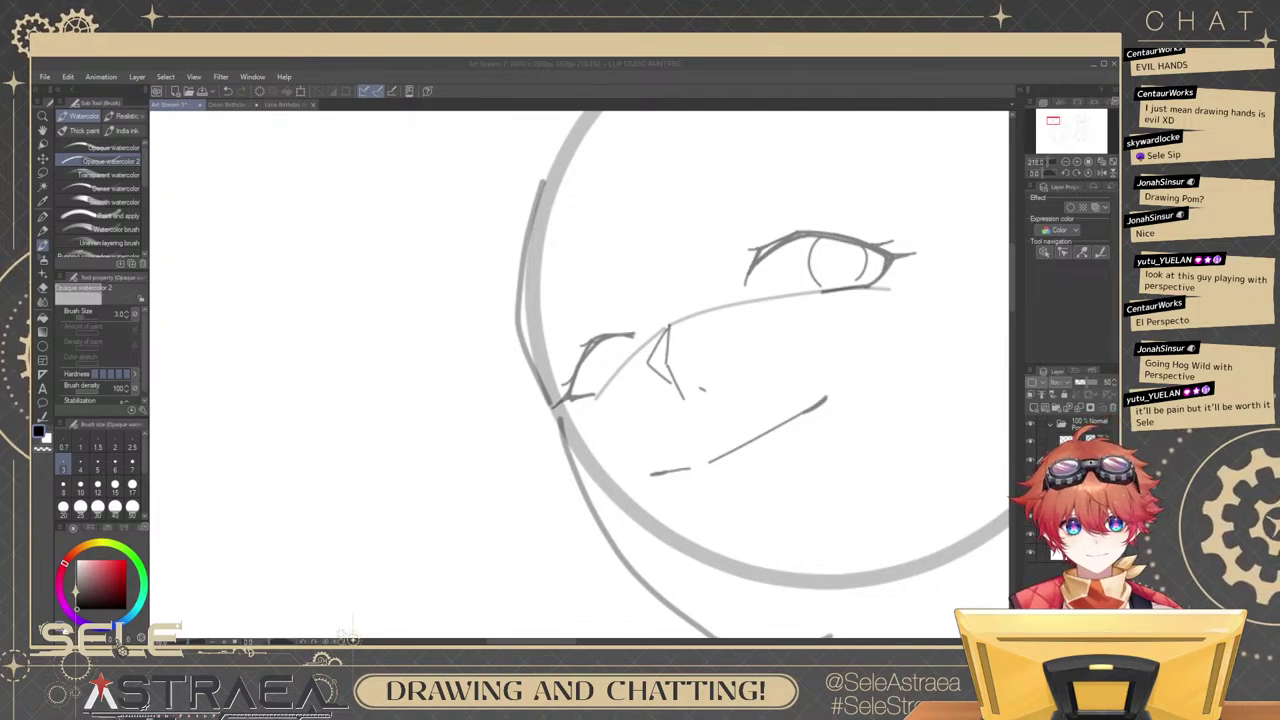
pyautogui.scroll(2, 856, 256)
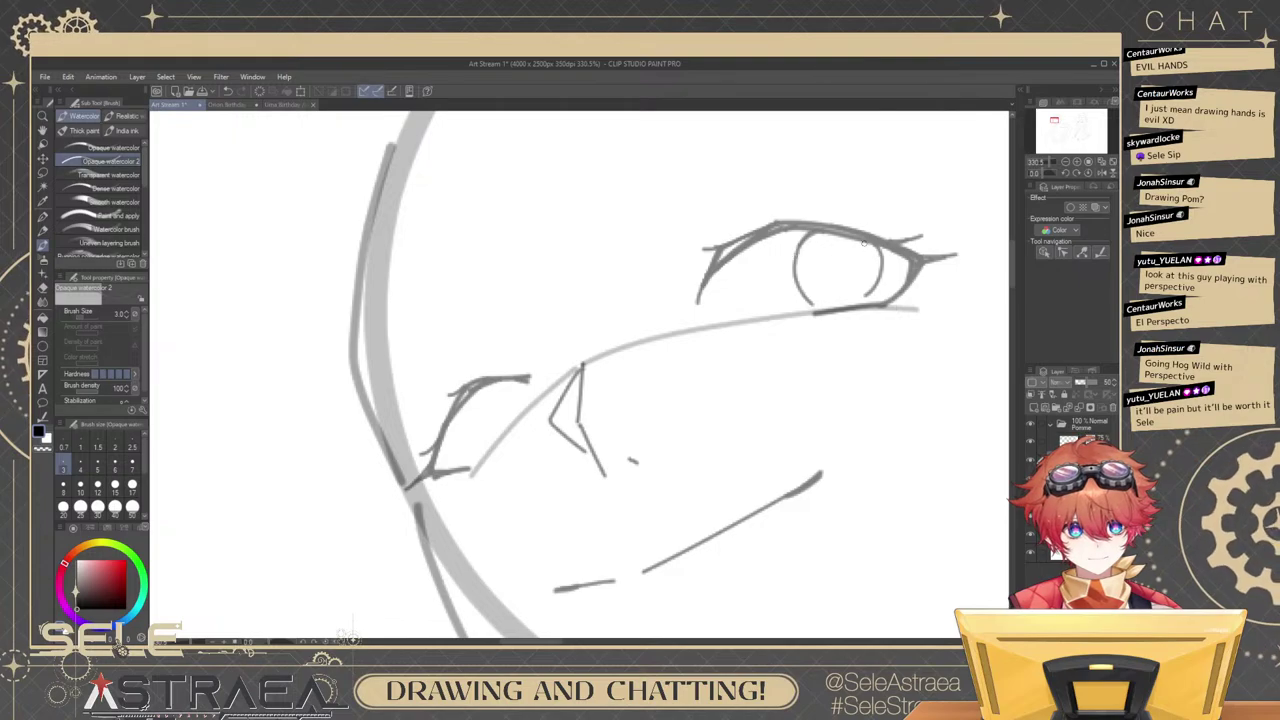
pyautogui.moveTo(863, 243)
pyautogui.mouseDown()
pyautogui.moveTo(880, 270)
pyautogui.moveTo(860, 245)
pyautogui.moveTo(821, 235)
pyautogui.moveTo(828, 311)
pyautogui.moveTo(887, 288)
pyautogui.moveTo(880, 304)
pyautogui.mouseUp()
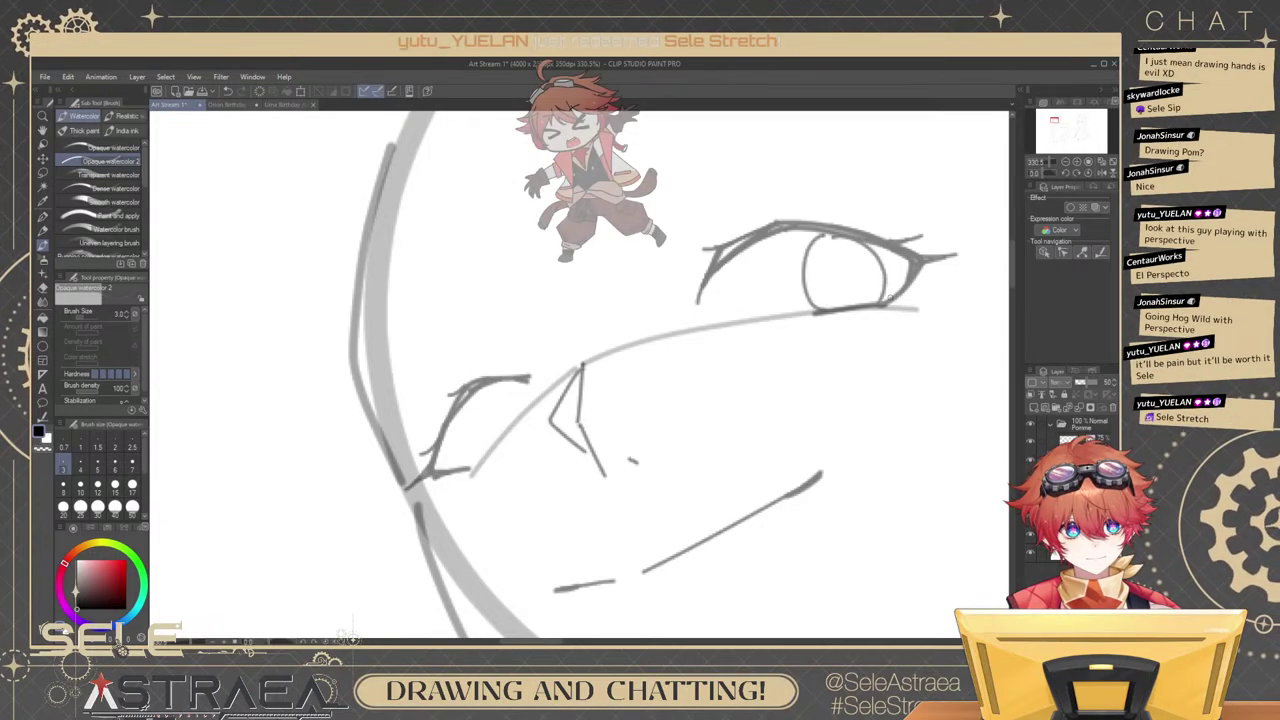
pyautogui.moveTo(798, 293); pyautogui.dragTo(832, 311)
# Draw the far eye's iris as a narrow tilted oval and darken the lower lid along the guideline beneath it.
pyautogui.moveTo(740, 361)
pyautogui.mouseDown()
pyautogui.moveTo(880, 301)
pyautogui.moveTo(933, 262)
pyautogui.mouseUp()
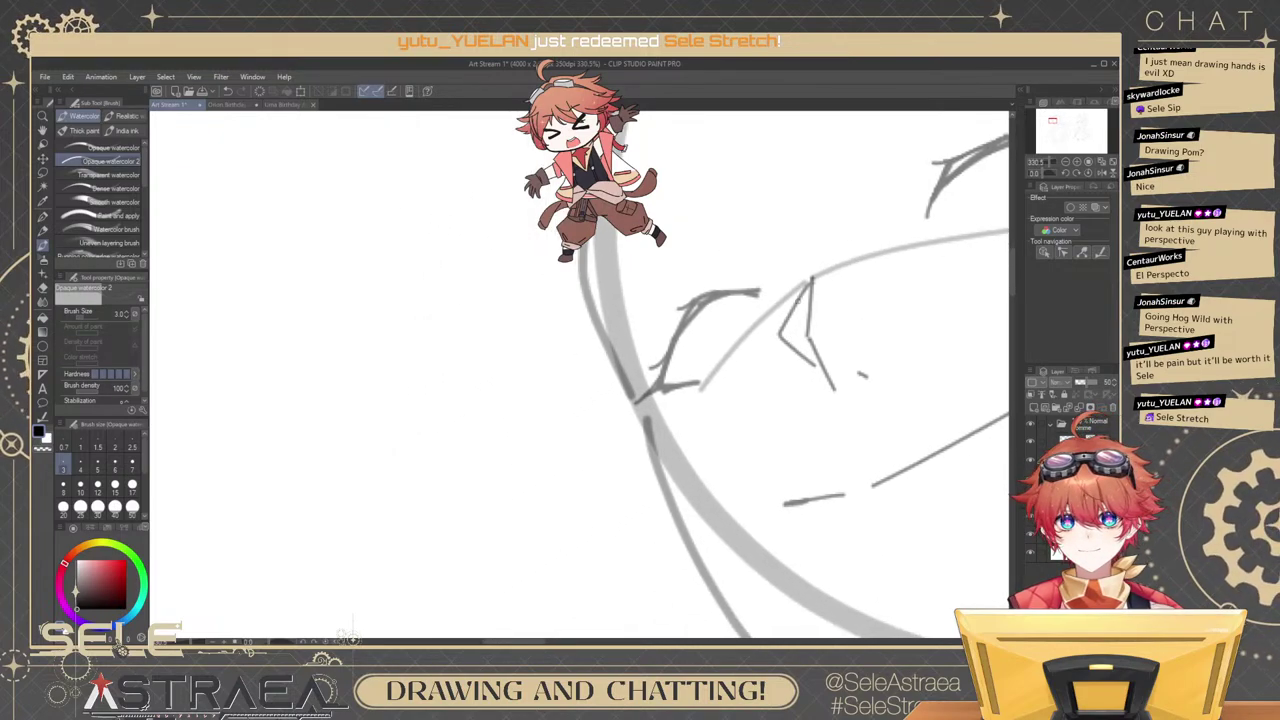
pyautogui.scroll(1, 704, 306)
pyautogui.moveTo(728, 302); pyautogui.dragTo(734, 372)
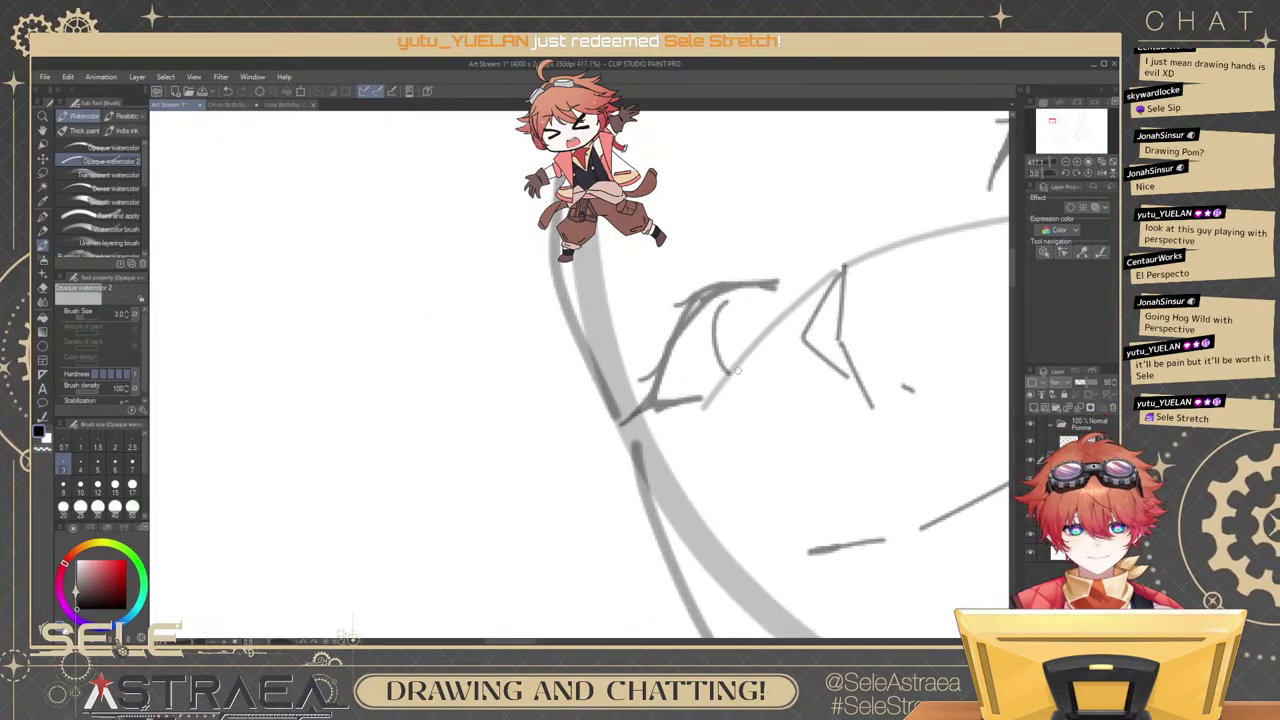
pyautogui.moveTo(726, 303)
pyautogui.mouseDown()
pyautogui.moveTo(777, 320)
pyautogui.moveTo(774, 304)
pyautogui.moveTo(779, 318)
pyautogui.mouseUp()
pyautogui.hotkey('ctrl', 'z')
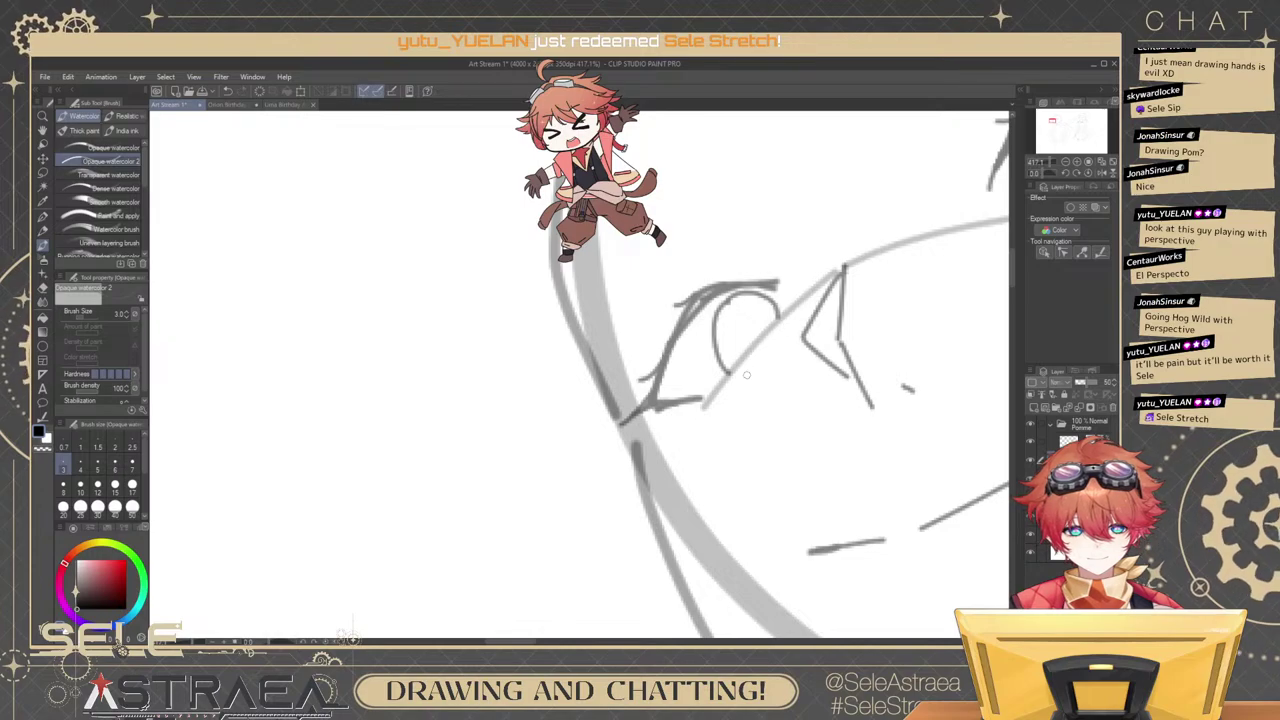
pyautogui.moveTo(728, 374); pyautogui.dragTo(785, 318)
pyautogui.scroll(-5, 768, 349)
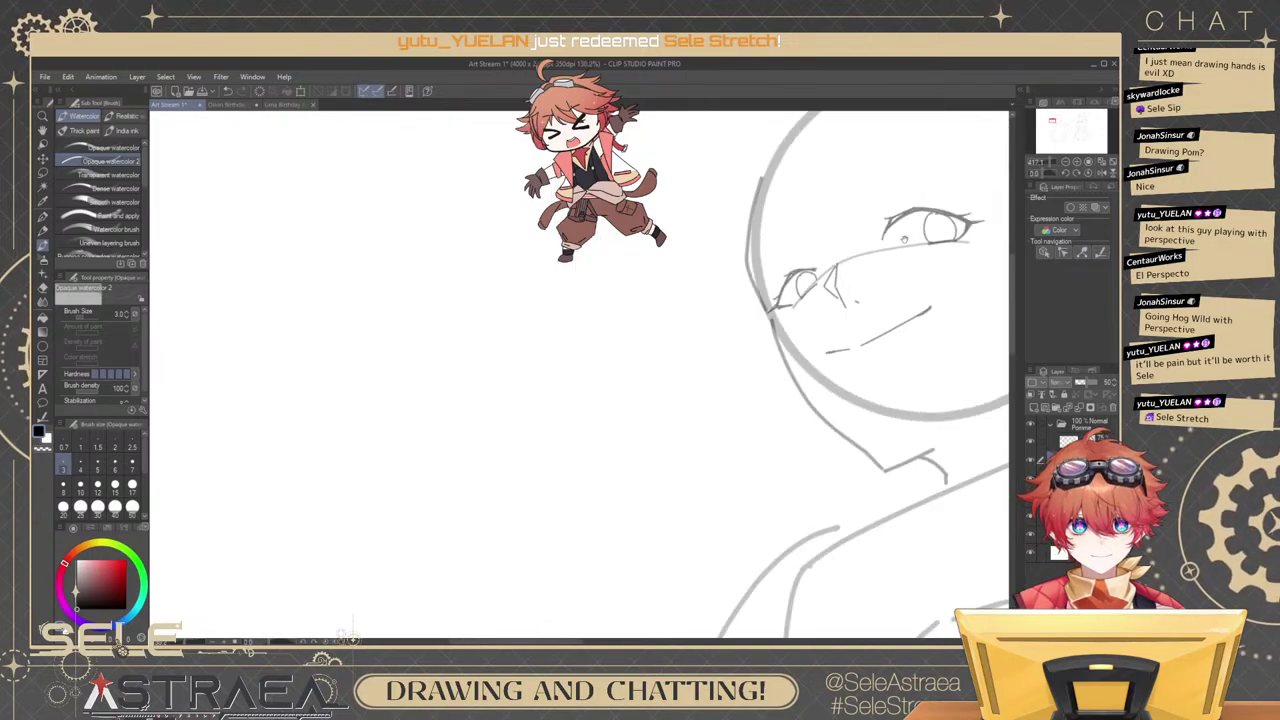
pyautogui.scroll(-2, 912, 292)
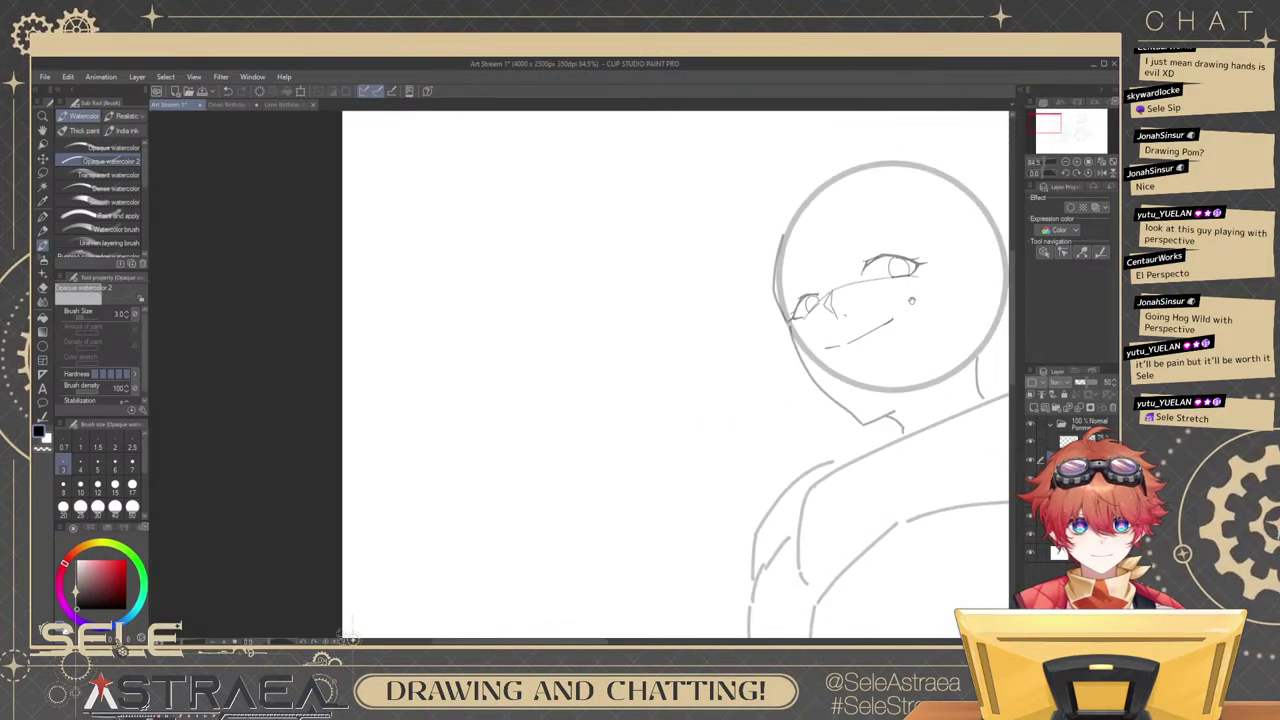
# Erase the nose bridge and its angular facet, keeping only the slanted nose line and the nostril dash.
pyautogui.scroll(2, 890, 291)
pyautogui.scroll(-1, 868, 290)
pyautogui.scroll(2, 868, 290)
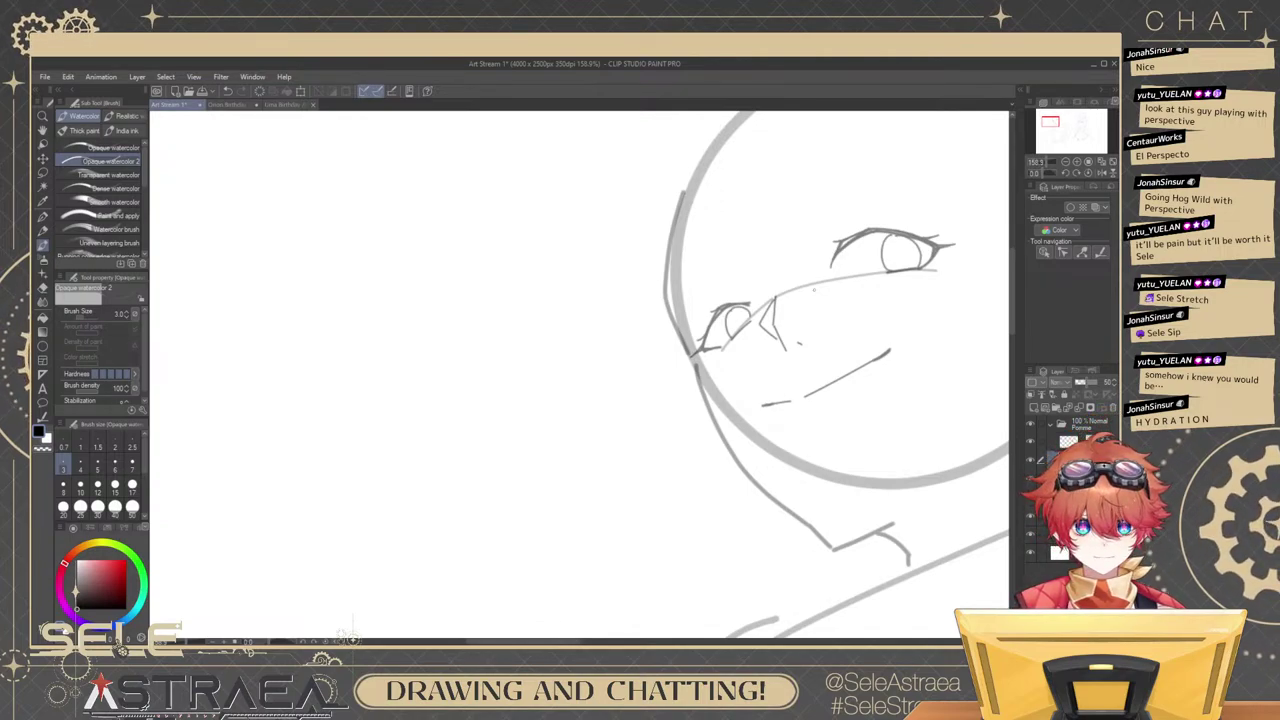
pyautogui.scroll(2, 787, 313)
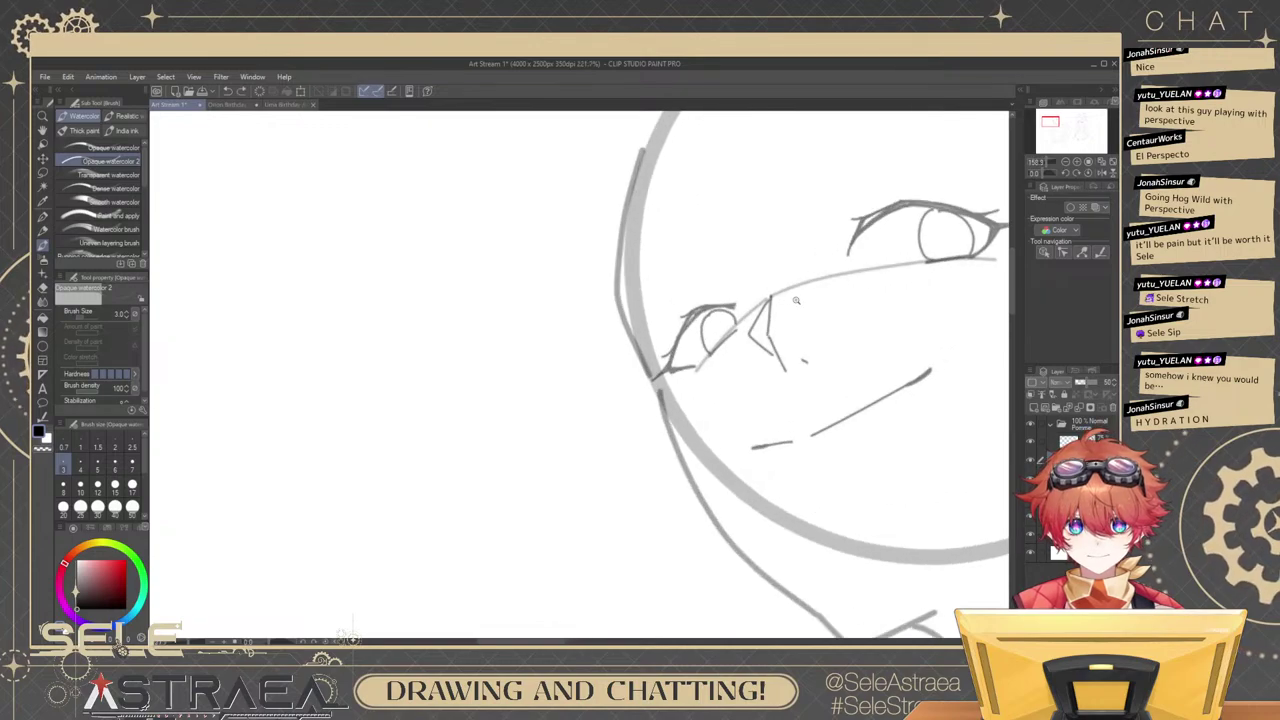
pyautogui.press('e')
pyautogui.moveTo(774, 304); pyautogui.dragTo(752, 342)
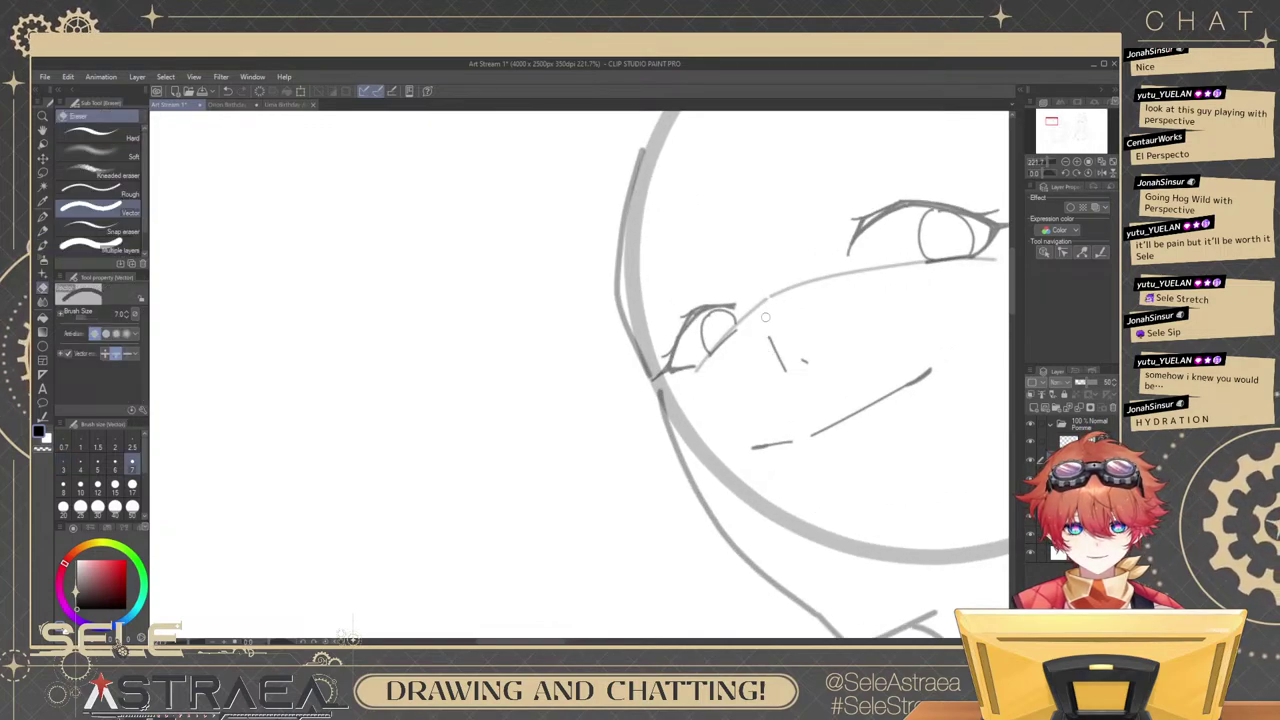
# Try a short bridge dash above the nose, undo it, and redraw the slanted nose line beside the nostril dash.
pyautogui.press('b')
pyautogui.moveTo(771, 314); pyautogui.dragTo(769, 334)
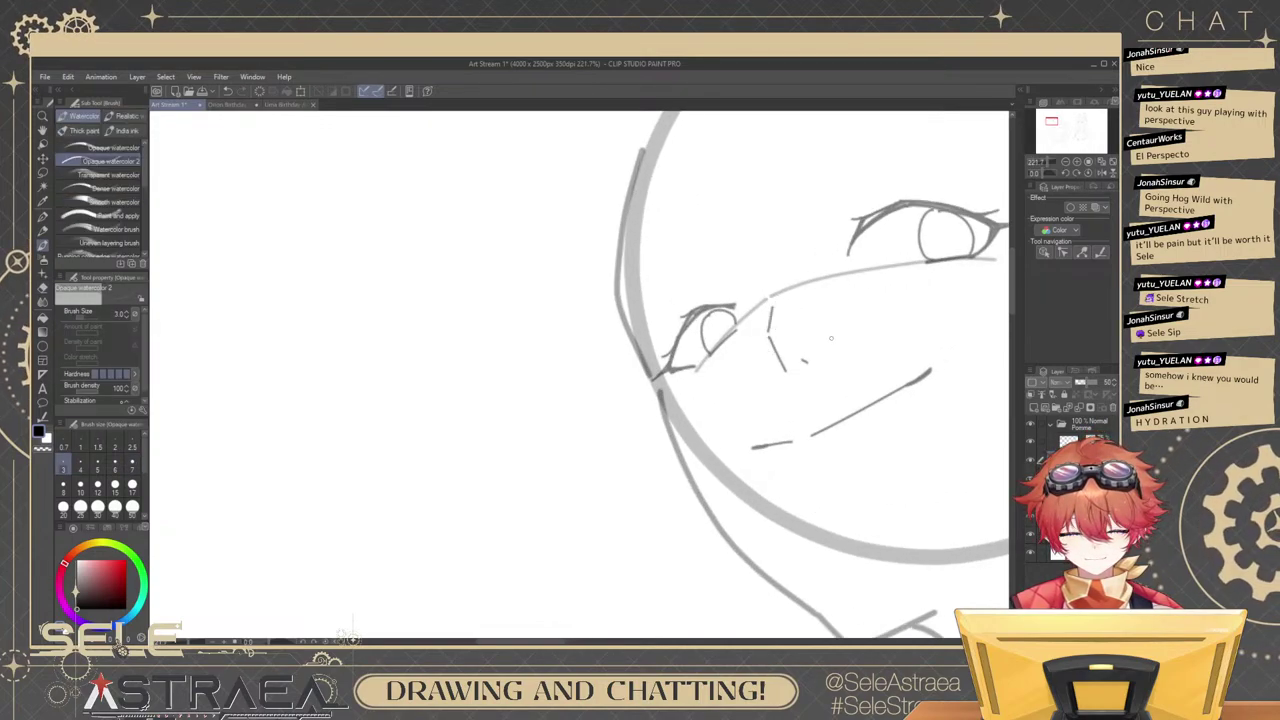
pyautogui.moveTo(903, 348); pyautogui.dragTo(865, 324)
pyautogui.hotkey('ctrl', 'z')
pyautogui.hotkey('ctrl', 'z')
pyautogui.moveTo(733, 316); pyautogui.dragTo(752, 350)
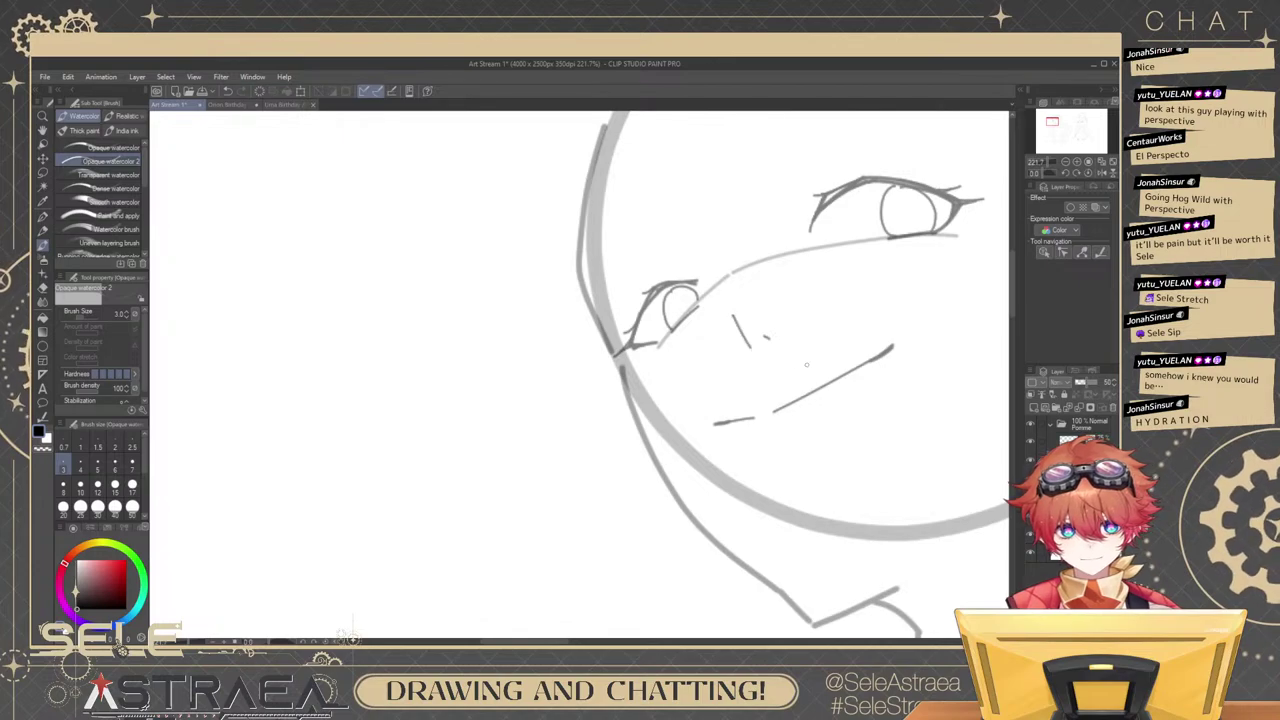
pyautogui.scroll(-2, 874, 351)
pyautogui.scroll(-2, 874, 351)
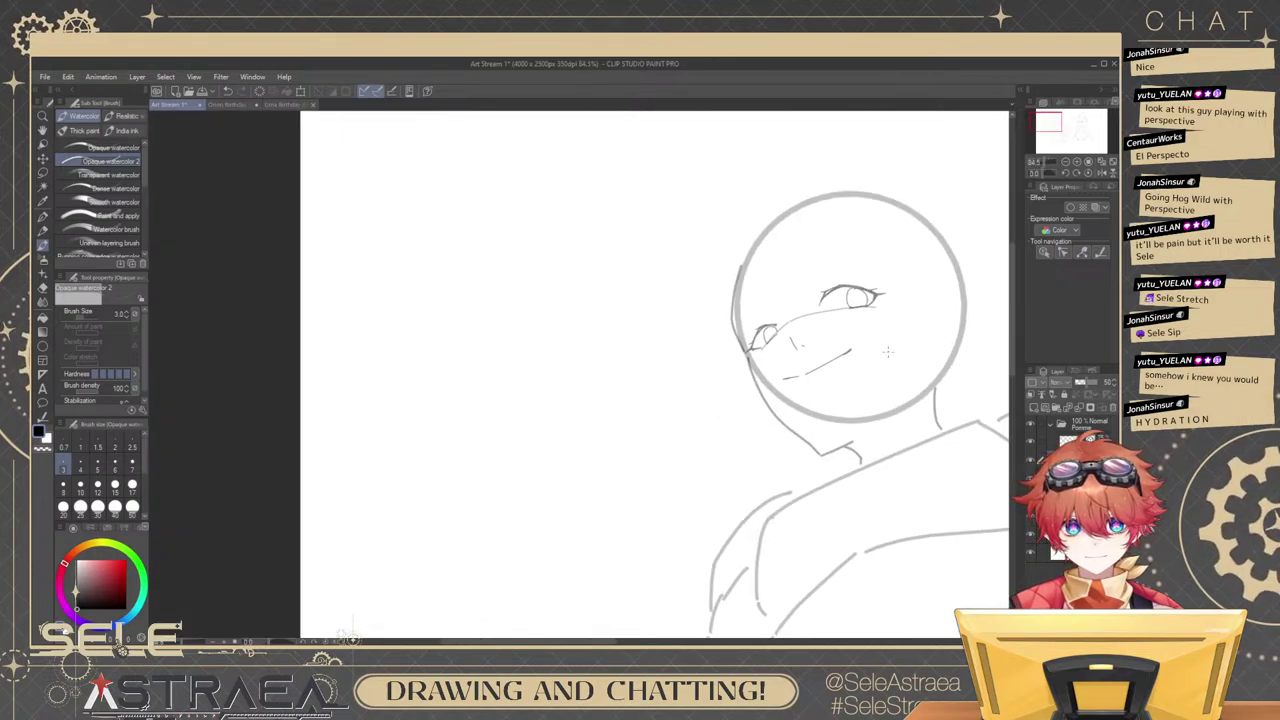
# Thicken the upper outline of the near eye's iris on both sides, just under the upper lid.
pyautogui.scroll(5, 874, 351)
pyautogui.moveTo(858, 340); pyautogui.dragTo(888, 290)
pyautogui.scroll(4, 892, 168)
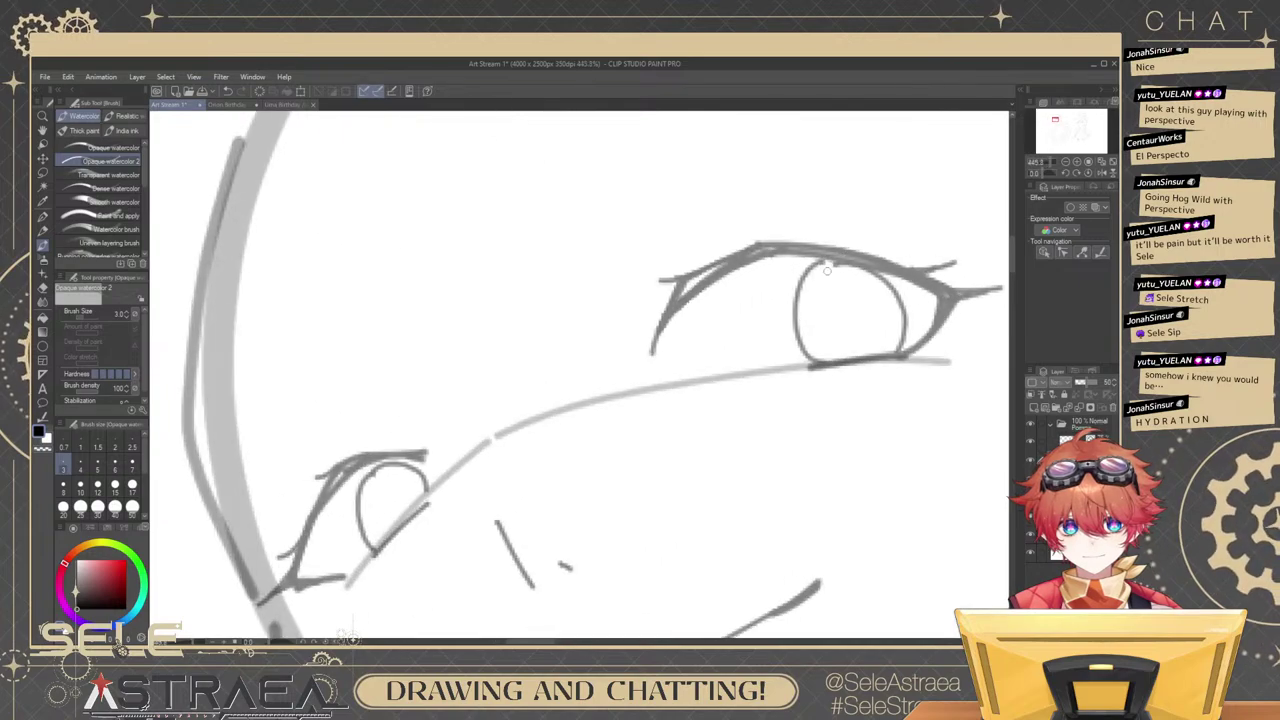
pyautogui.moveTo(834, 265); pyautogui.dragTo(795, 320)
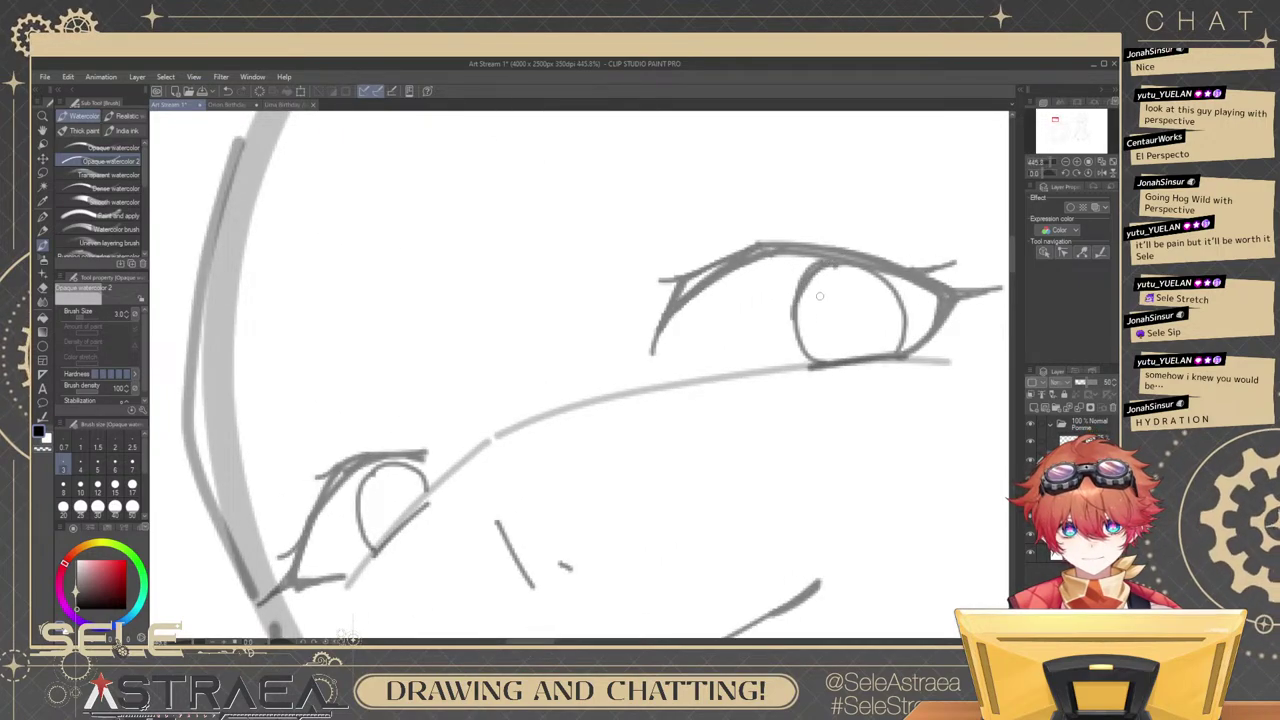
pyautogui.hotkey('ctrl', 'z')
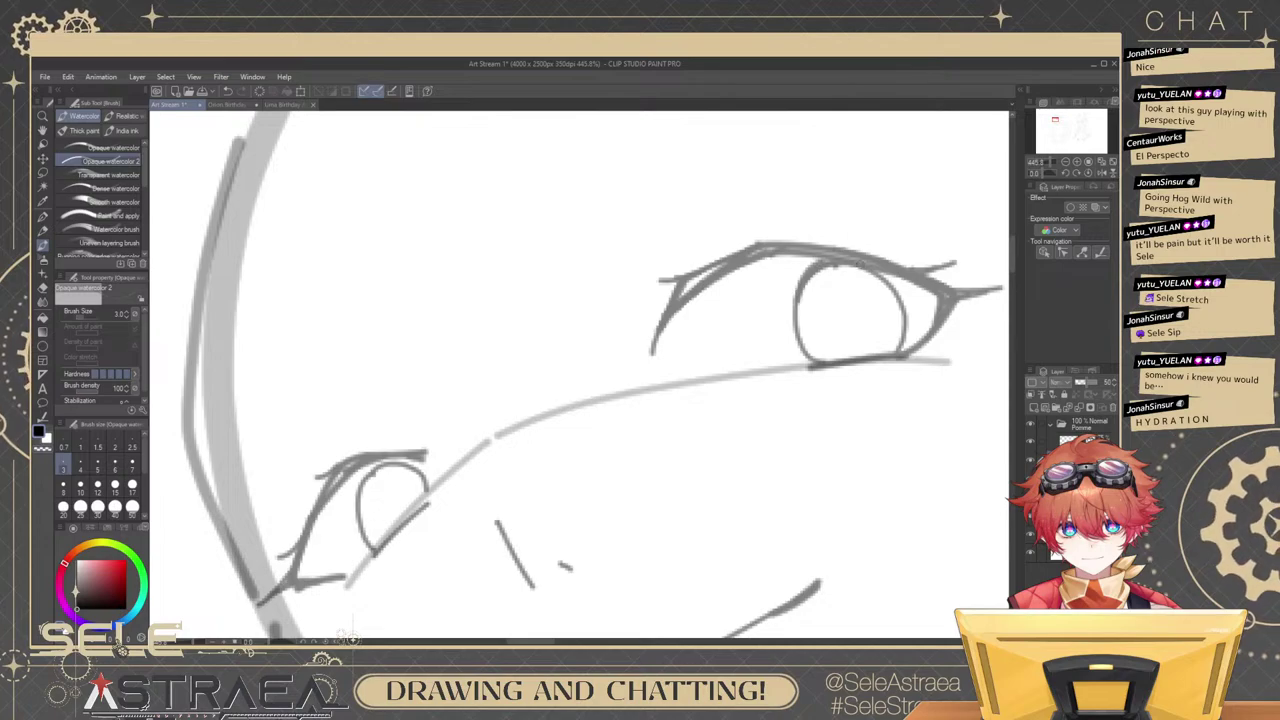
pyautogui.moveTo(842, 264)
pyautogui.mouseDown()
pyautogui.moveTo(894, 293)
pyautogui.moveTo(905, 321)
pyautogui.mouseUp()
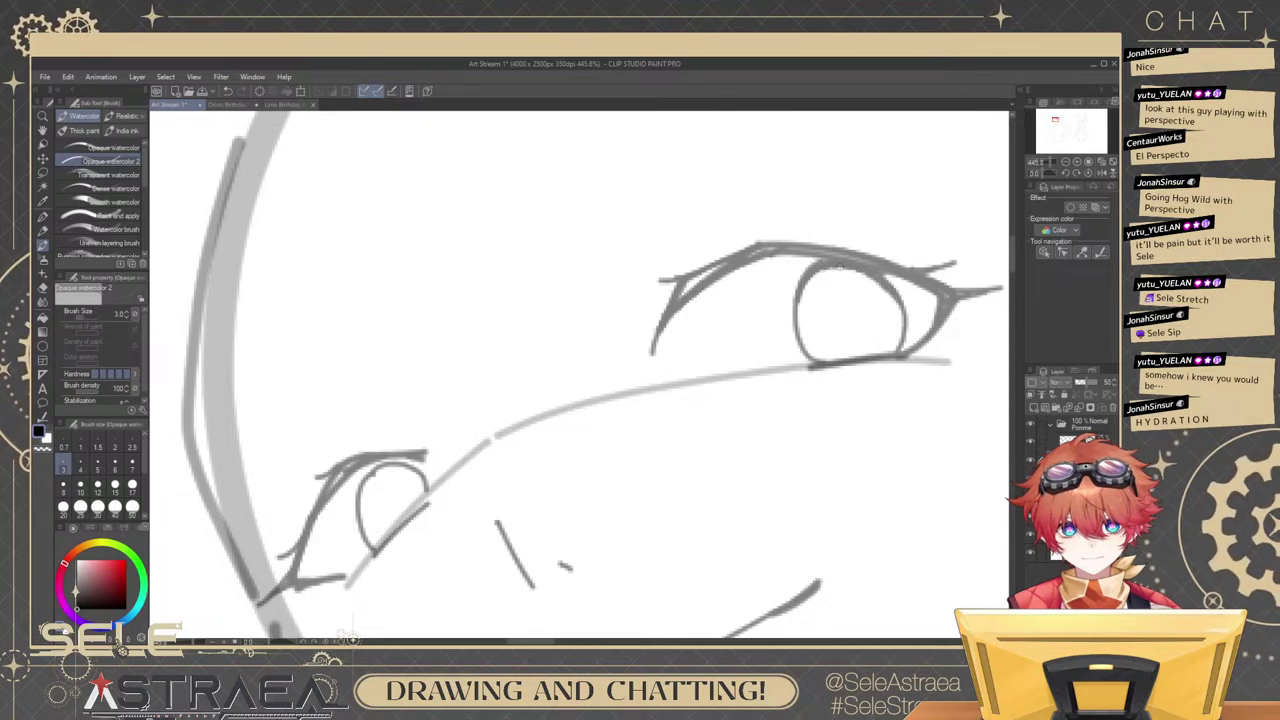
pyautogui.scroll(-6, 900, 214)
# Thicken the upper outer edge of the far eye's iris to match the near eye.
pyautogui.scroll(6, 708, 326)
pyautogui.moveTo(708, 326)
pyautogui.mouseDown()
pyautogui.moveTo(659, 376)
pyautogui.moveTo(710, 350)
pyautogui.moveTo(691, 378)
pyautogui.moveTo(718, 317)
pyautogui.mouseUp()
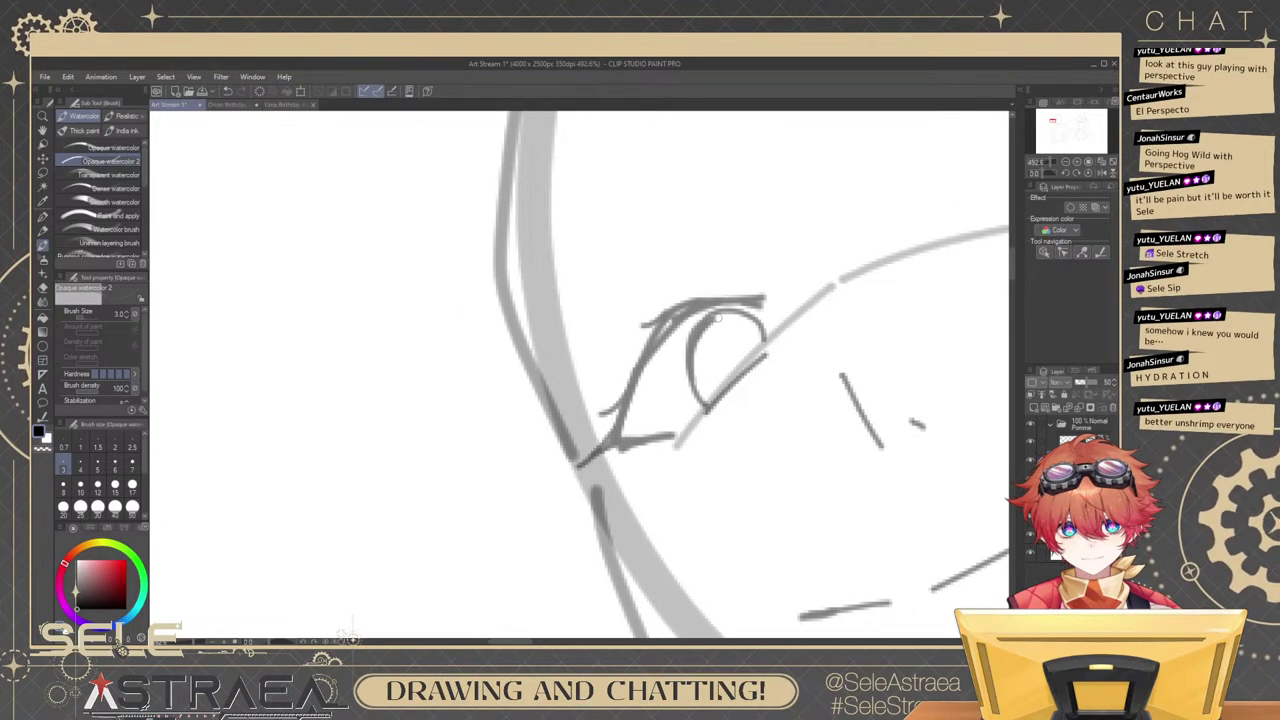
pyautogui.scroll(-4, 843, 297)
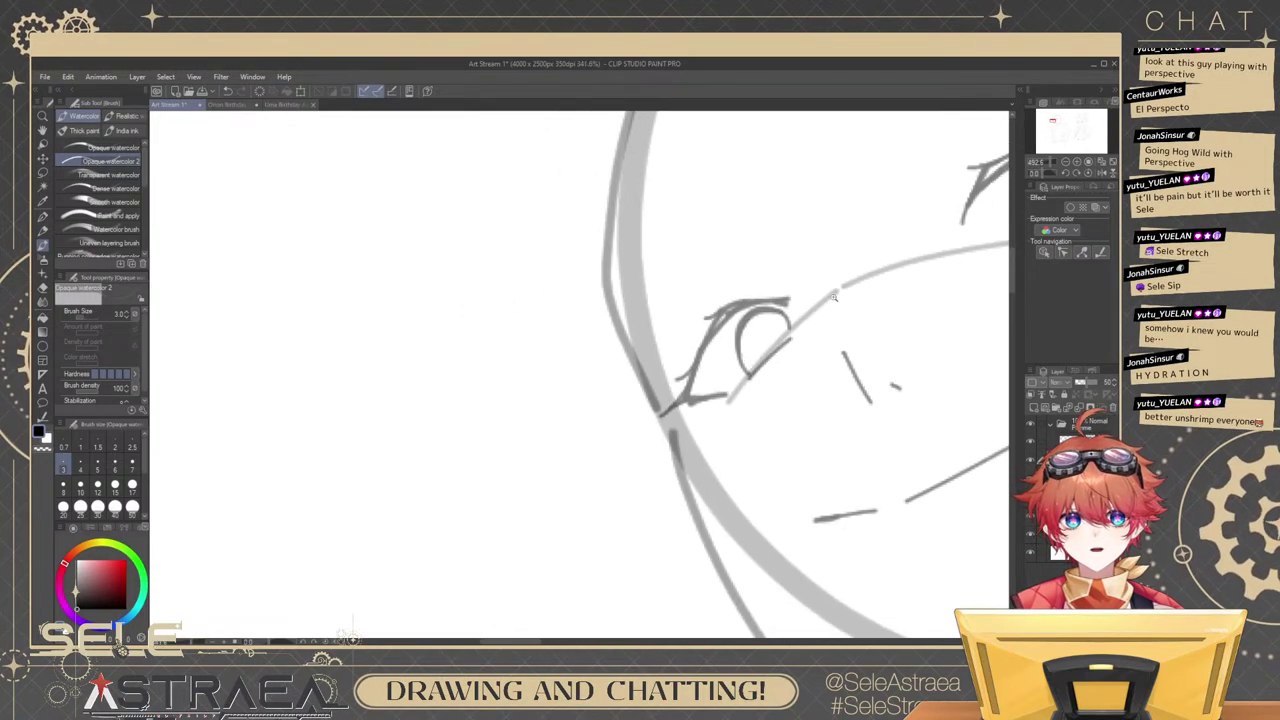
pyautogui.moveTo(967, 310); pyautogui.dragTo(811, 313)
pyautogui.moveTo(847, 390); pyautogui.dragTo(808, 402)
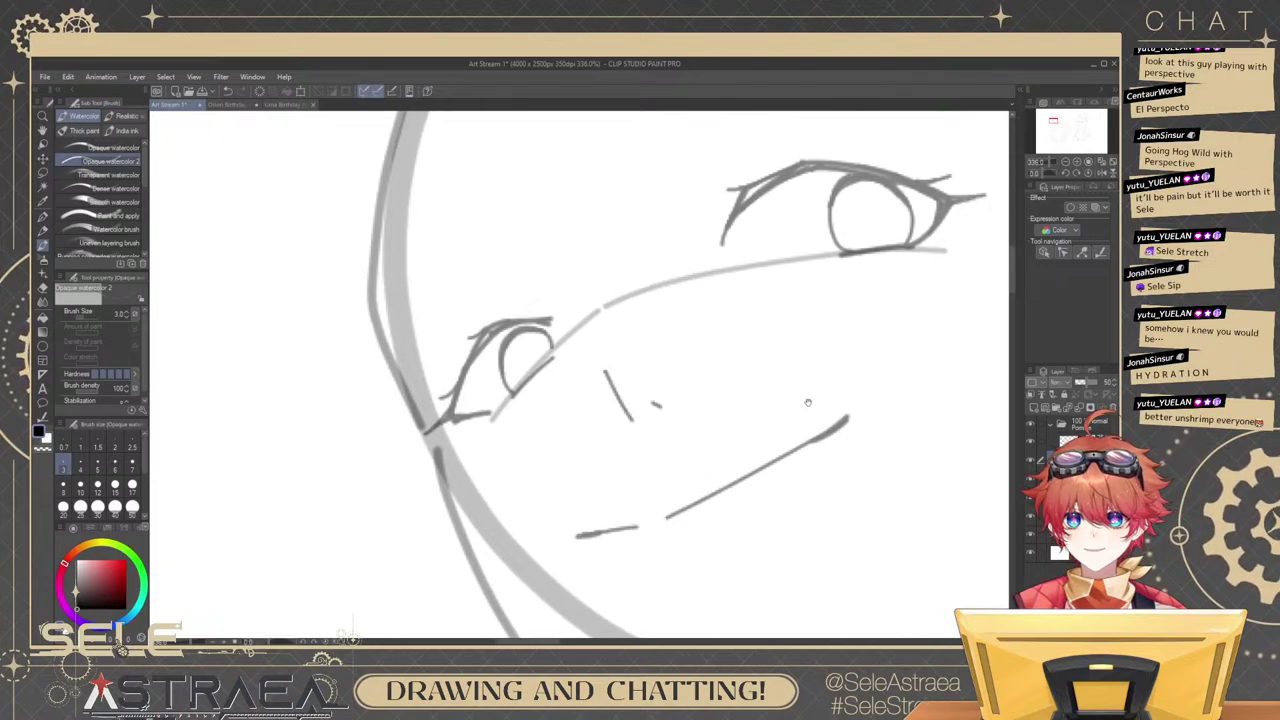
pyautogui.scroll(-5, 880, 370)
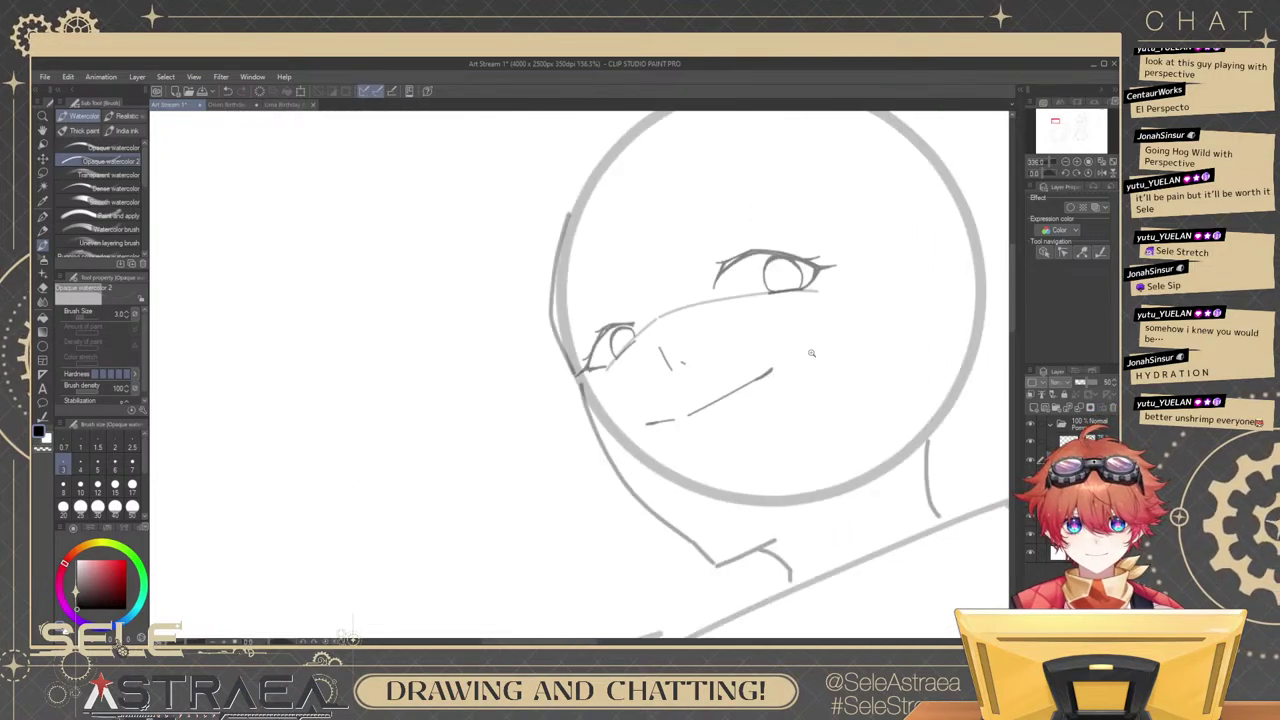
# Try nearly flat, gently curved eyebrow lines above the near eye and undo them.
pyautogui.scroll(3, 854, 349)
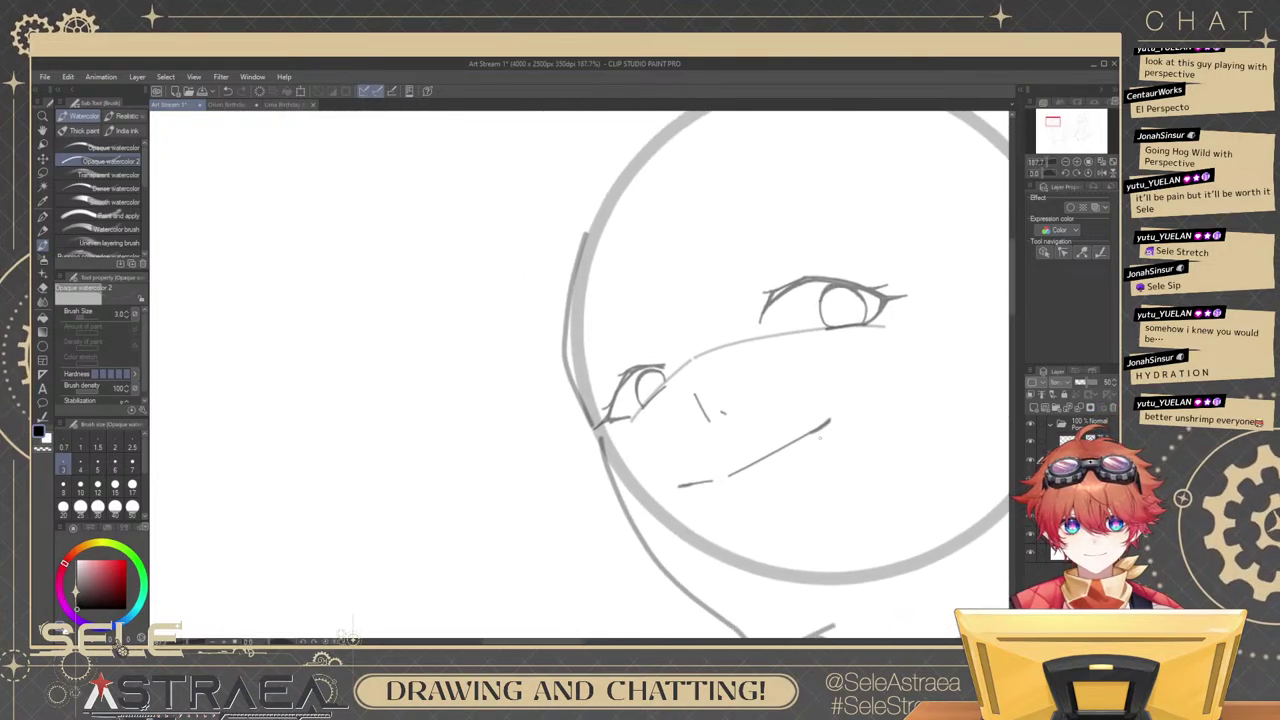
pyautogui.moveTo(726, 251); pyautogui.dragTo(838, 245)
pyautogui.hotkey('ctrl', 'z')
pyautogui.moveTo(756, 259)
pyautogui.mouseDown()
pyautogui.moveTo(860, 242)
pyautogui.moveTo(820, 286)
pyautogui.mouseUp()
pyautogui.hotkey('ctrl', 'z')
pyautogui.scroll(2, 819, 287)
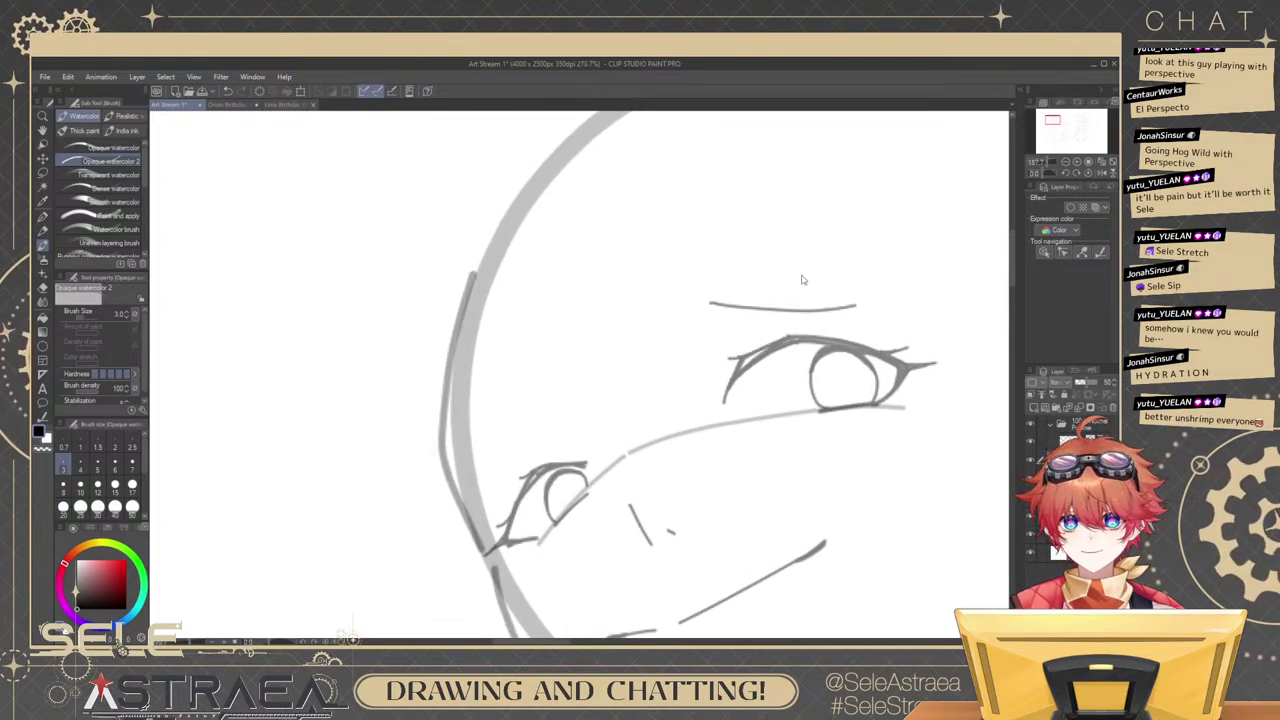
pyautogui.hotkey('ctrl', 'z')
# Try several straight, slanted eyebrow lines above the near eye and undo each one.
pyautogui.scroll(2, 800, 288)
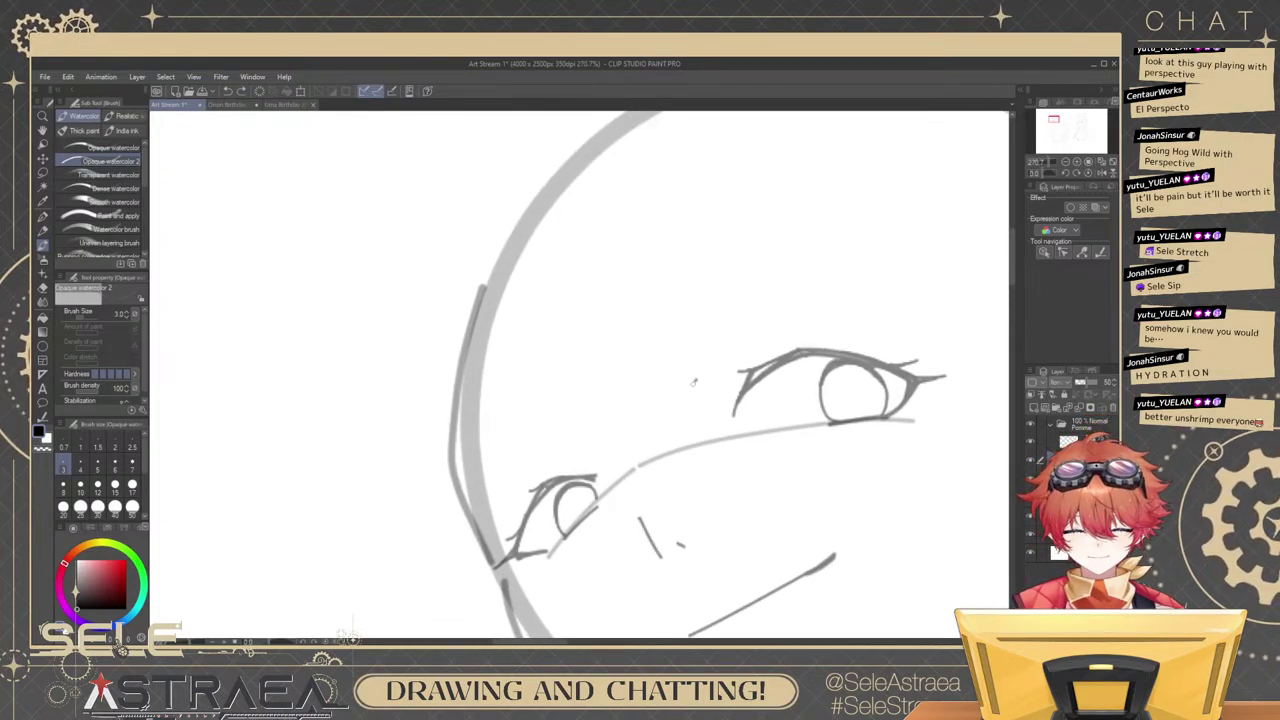
pyautogui.moveTo(692, 386)
pyautogui.mouseDown()
pyautogui.moveTo(892, 185)
pyautogui.moveTo(896, 268)
pyautogui.mouseUp()
pyautogui.hotkey('ctrl', 'z')
pyautogui.moveTo(705, 332); pyautogui.dragTo(812, 255)
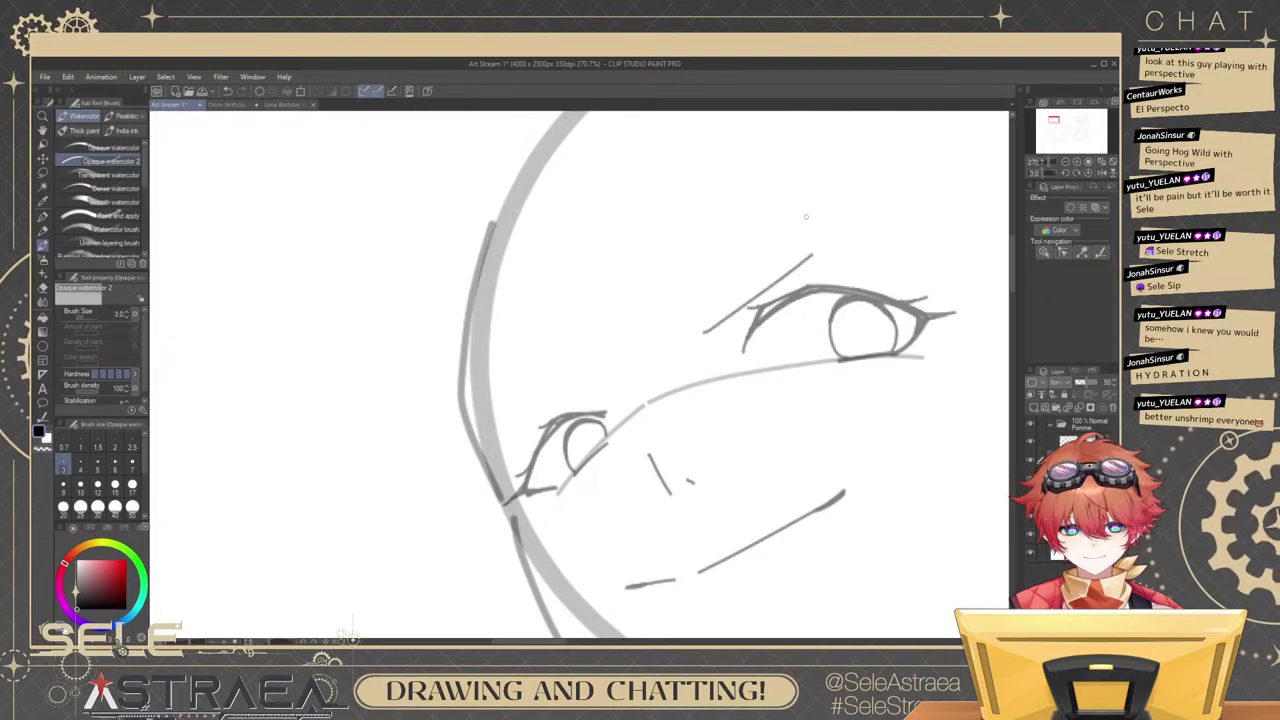
pyautogui.hotkey('ctrl', 'z')
pyautogui.moveTo(738, 318); pyautogui.dragTo(845, 197)
pyautogui.hotkey('ctrl', 'z')
pyautogui.moveTo(735, 303); pyautogui.dragTo(868, 233)
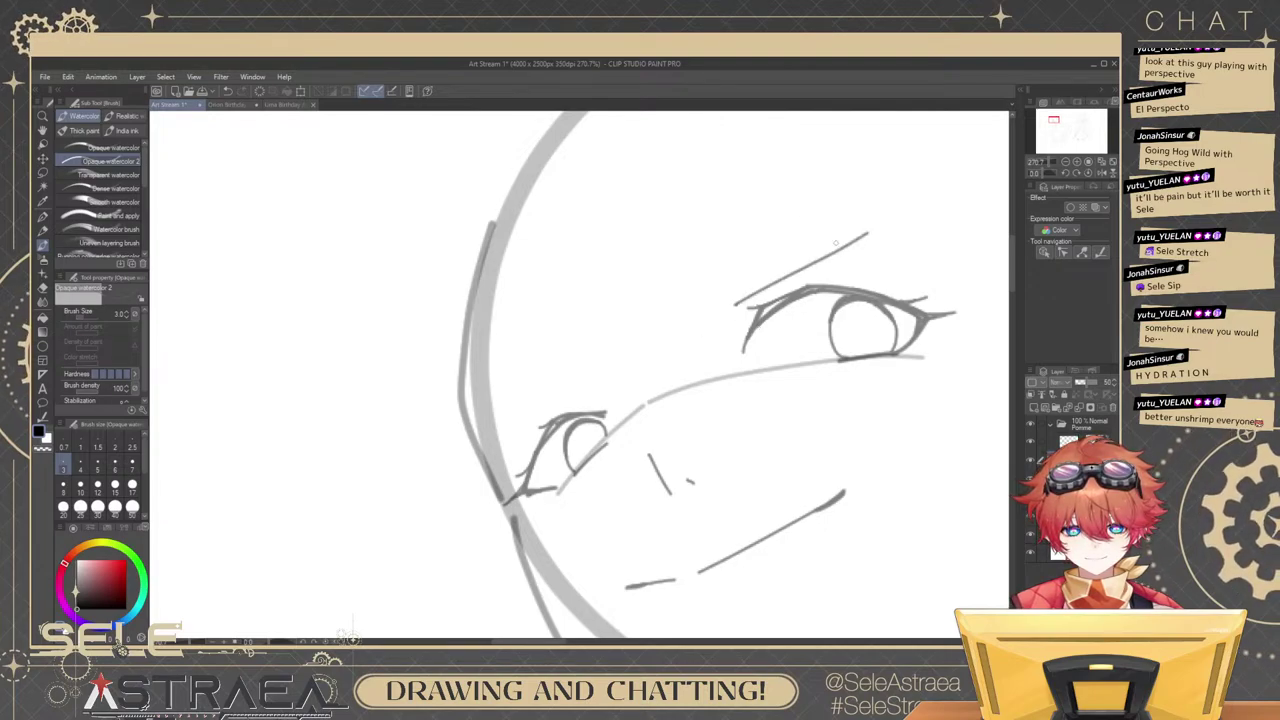
pyautogui.hotkey('ctrl', 'z')
pyautogui.moveTo(712, 318)
pyautogui.mouseDown()
pyautogui.moveTo(844, 247)
pyautogui.moveTo(879, 236)
pyautogui.mouseUp()
pyautogui.hotkey('ctrl', 'z')
# Draw a gently arched, slanted eyebrow above the near eye, with short strokes forming its pointed inner end.
pyautogui.moveTo(742, 303); pyautogui.dragTo(885, 211)
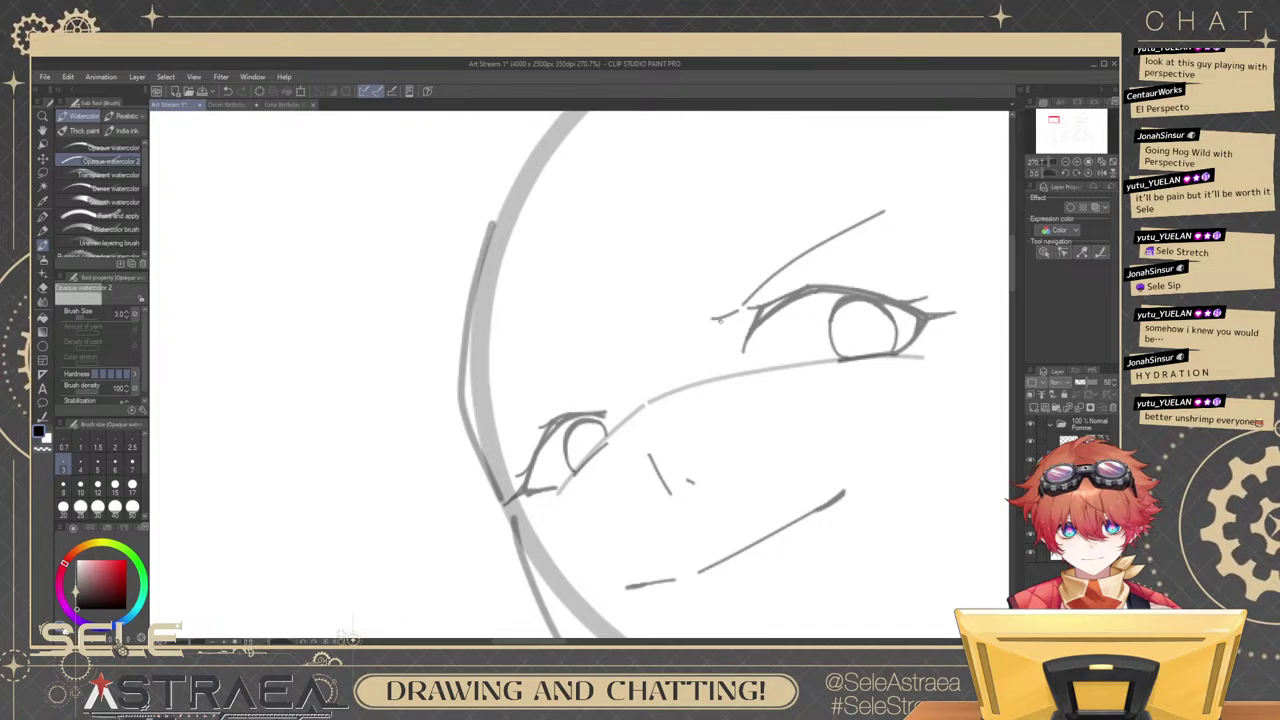
pyautogui.moveTo(750, 308)
pyautogui.mouseDown()
pyautogui.moveTo(893, 203)
pyautogui.moveTo(880, 201)
pyautogui.moveTo(802, 297)
pyautogui.mouseUp()
pyautogui.scroll(-7, 896, 204)
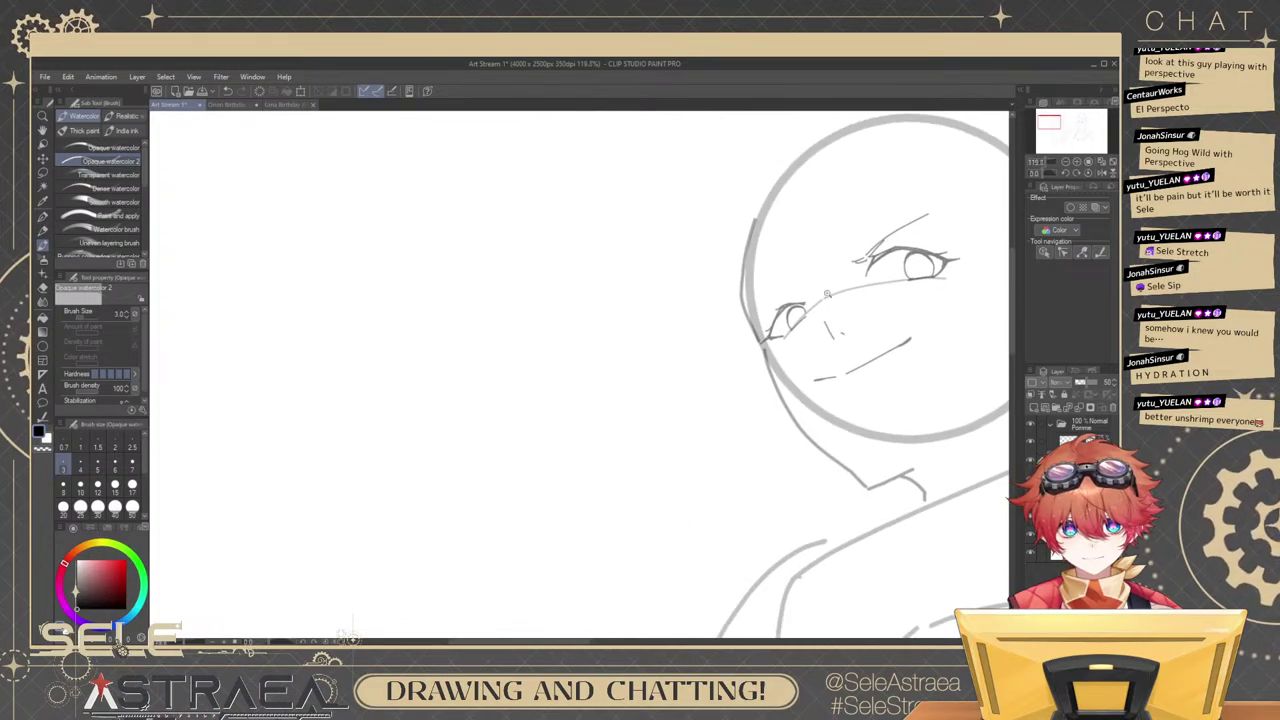
# Draw a low, slightly curved eyebrow above the far eye and undo the surplus strokes.
pyautogui.scroll(6, 802, 297)
pyautogui.moveTo(714, 318); pyautogui.dragTo(818, 295)
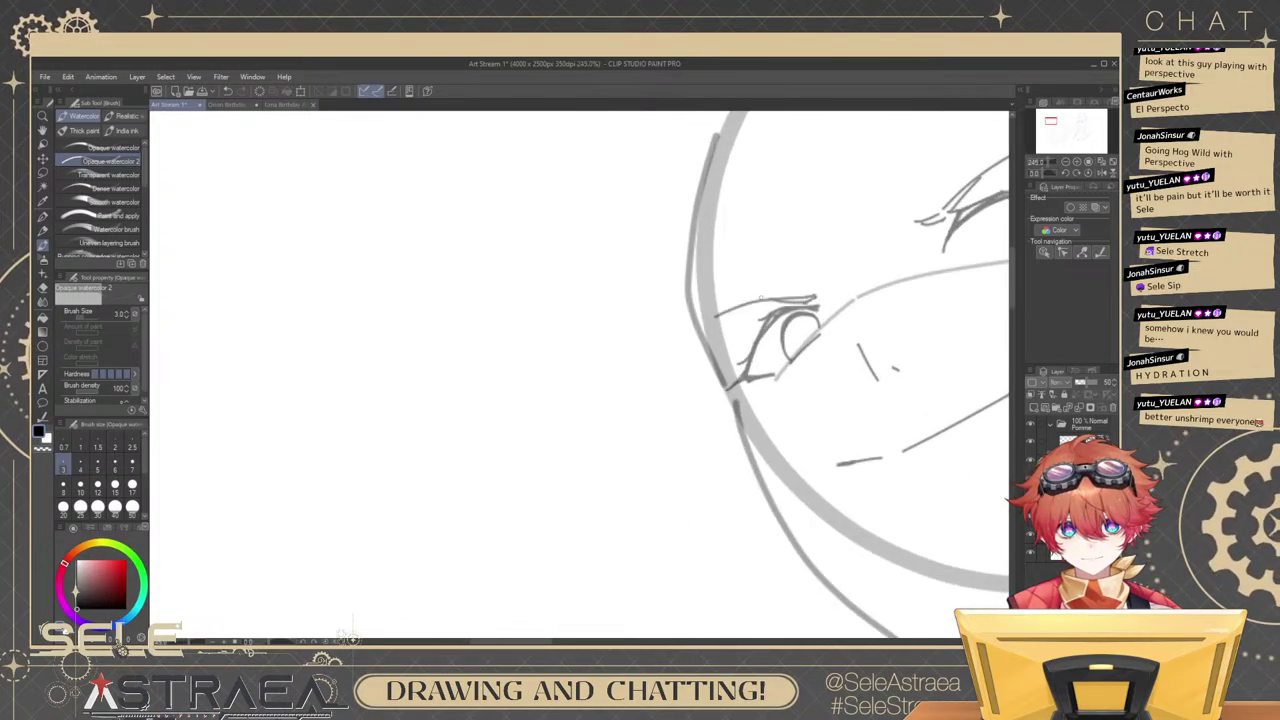
pyautogui.scroll(-6, 915, 243)
pyautogui.moveTo(966, 257)
pyautogui.mouseDown()
pyautogui.moveTo(909, 257)
pyautogui.moveTo(872, 297)
pyautogui.moveTo(786, 293)
pyautogui.moveTo(770, 315)
pyautogui.moveTo(824, 291)
pyautogui.mouseUp()
pyautogui.scroll(9, 815, 262)
pyautogui.hotkey('ctrl', 'z')
pyautogui.hotkey('ctrl', 'z')
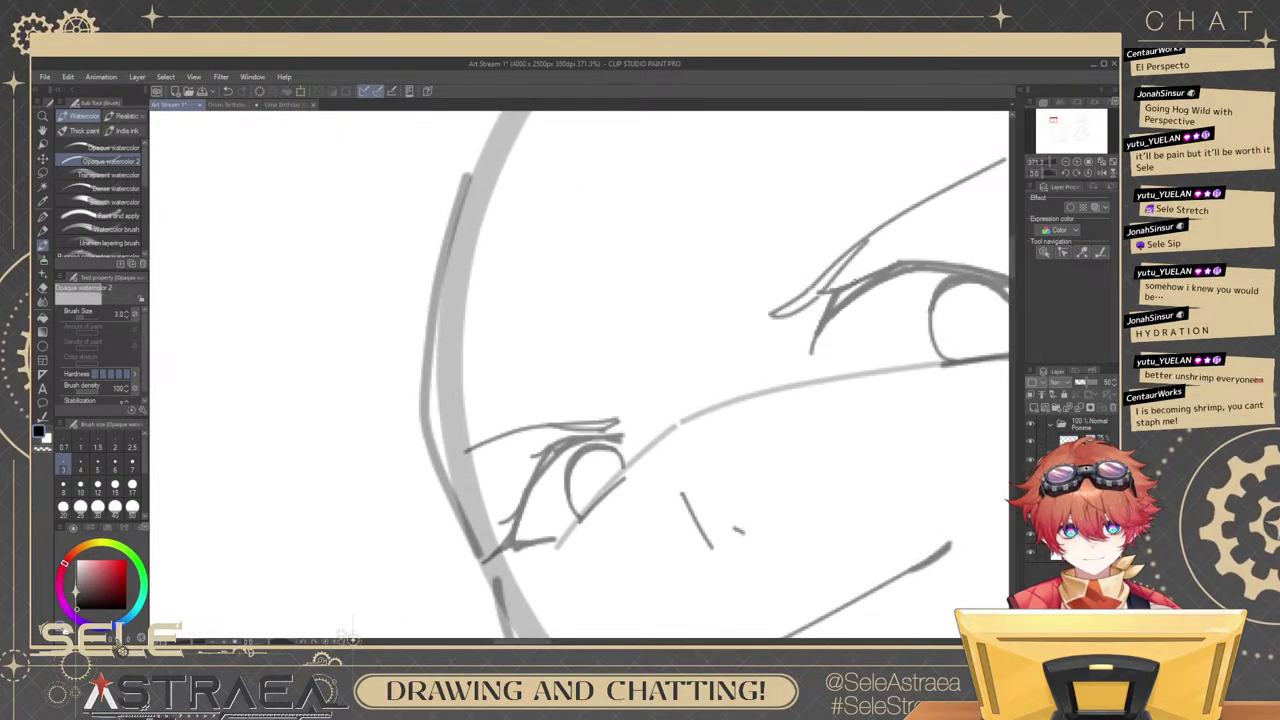
# Delete the lower strokes at the inner ends of both eyebrows, keeping their main upper lines.
pyautogui.scroll(-3, 902, 277)
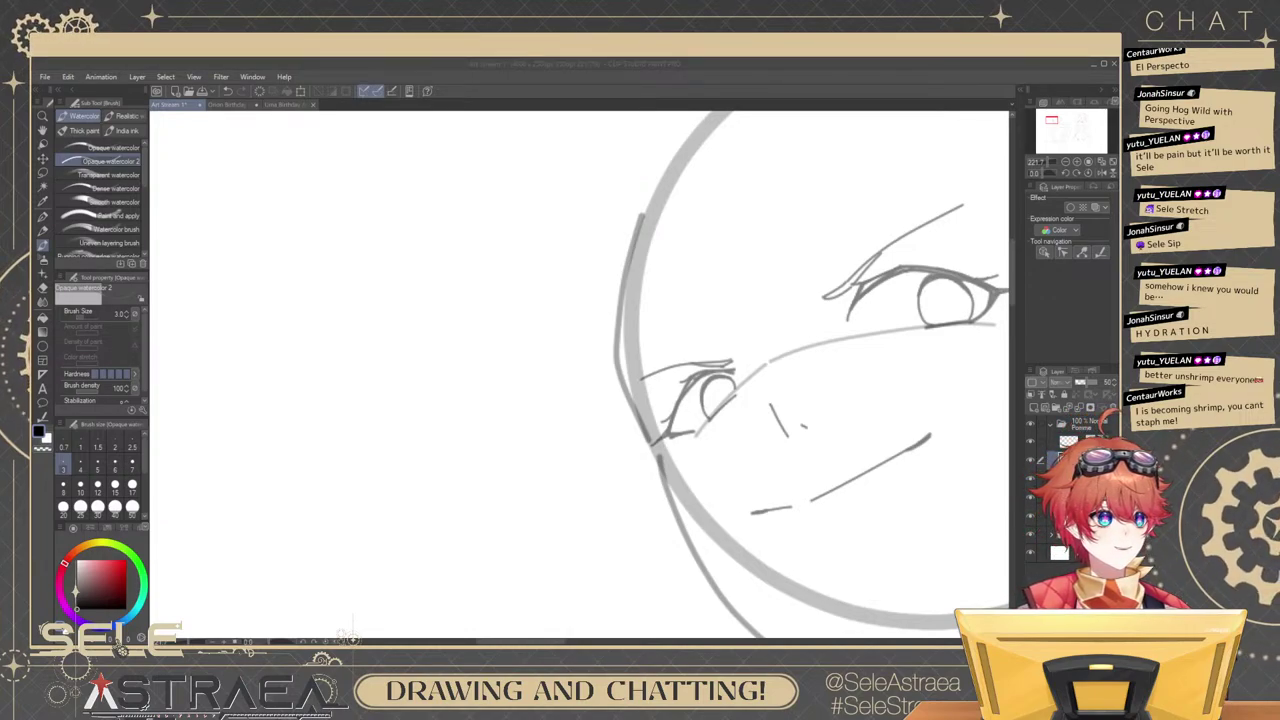
pyautogui.scroll(3, 868, 320)
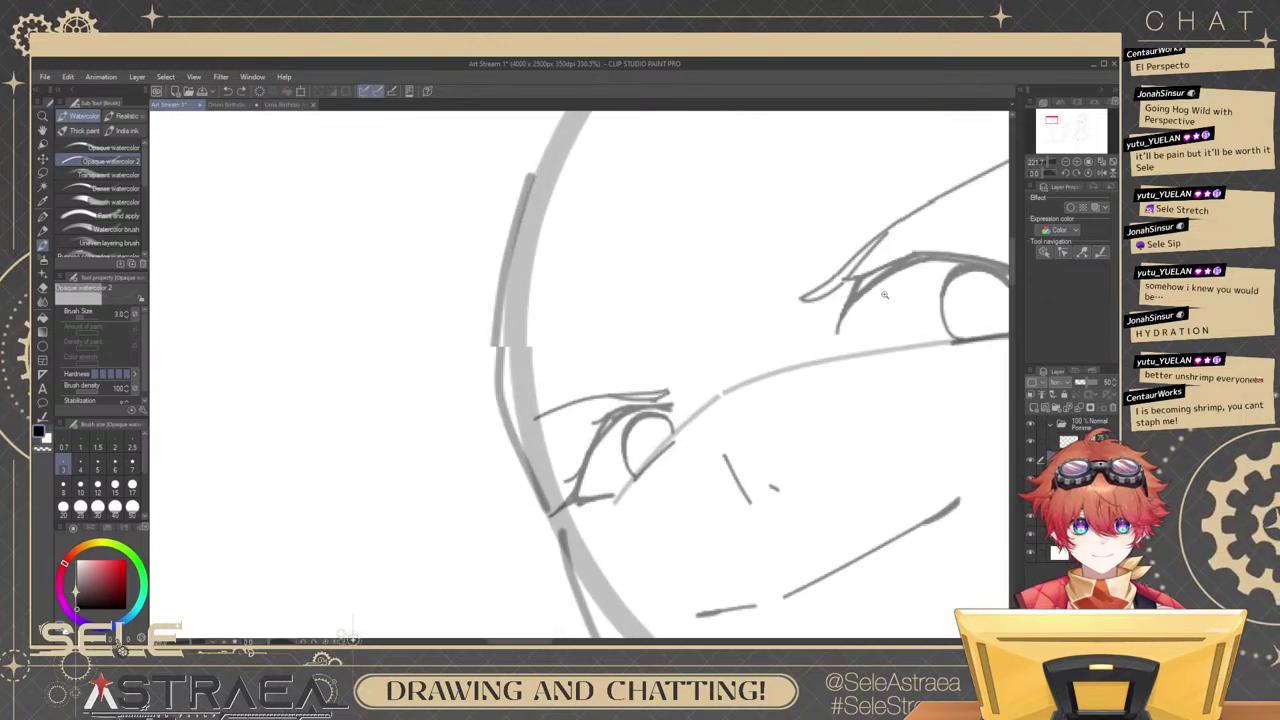
pyautogui.keyDown('ctrl'); pyautogui.click(850, 303); pyautogui.keyUp('ctrl')
pyautogui.press('Delete')
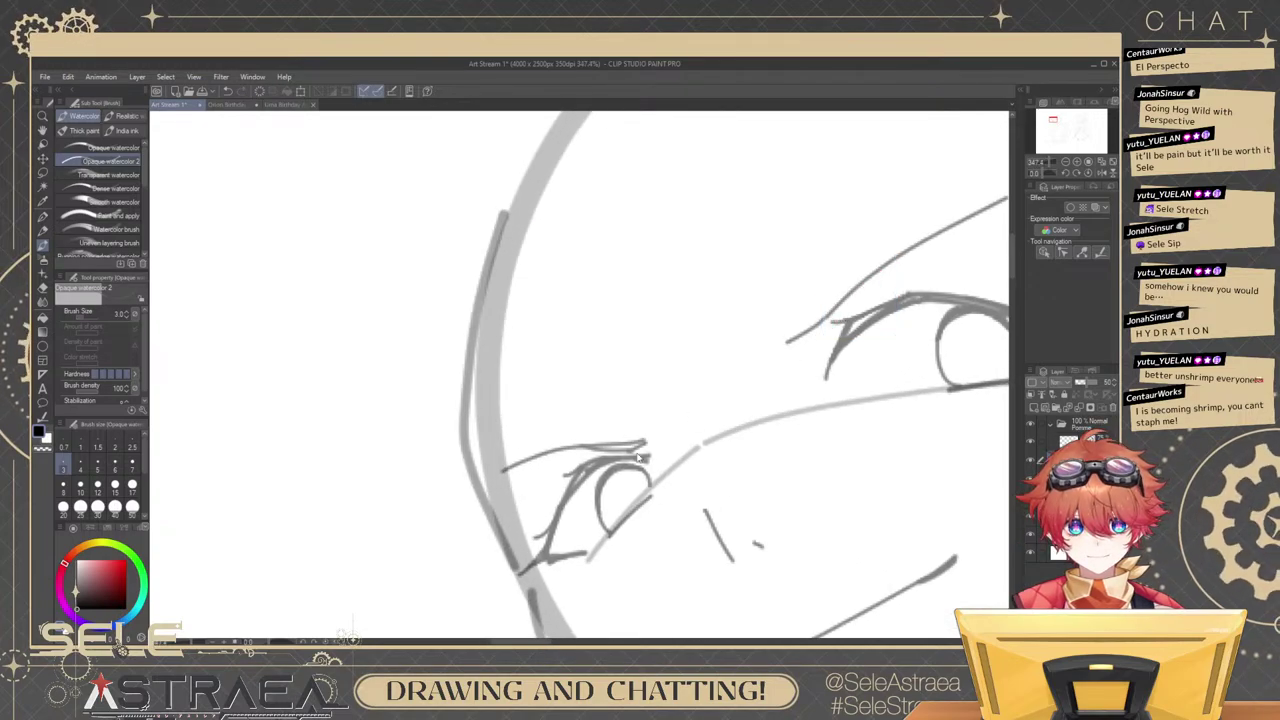
pyautogui.keyDown('ctrl'); pyautogui.click(641, 446); pyautogui.keyUp('ctrl')
pyautogui.press('Delete')
pyautogui.keyDown('ctrl'); pyautogui.click(631, 450); pyautogui.keyUp('ctrl')
pyautogui.press('Delete')
# Transform the far eyebrow's main line, shifting its inner end slightly up and outward.
pyautogui.keyDown('ctrl'); pyautogui.click(641, 441); pyautogui.keyUp('ctrl')
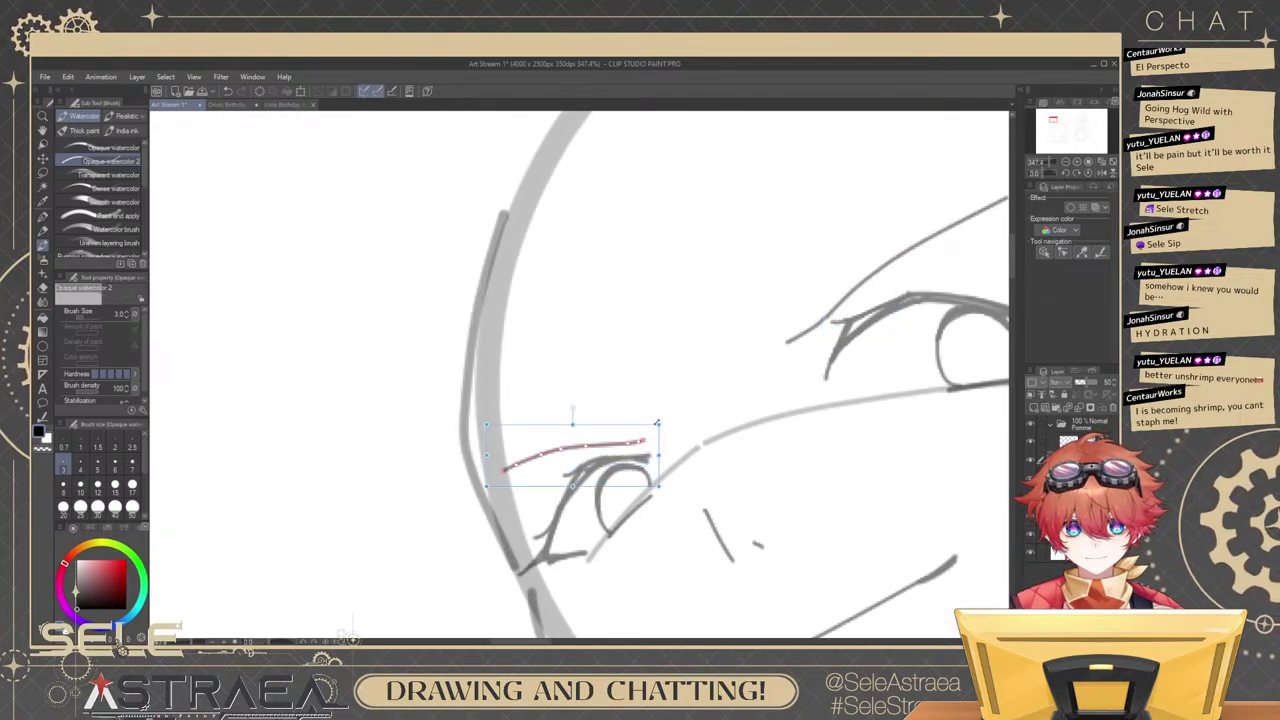
pyautogui.moveTo(656, 419); pyautogui.dragTo(634, 432)
pyautogui.keyDown('ctrl'); pyautogui.click(636, 438); pyautogui.keyUp('ctrl')
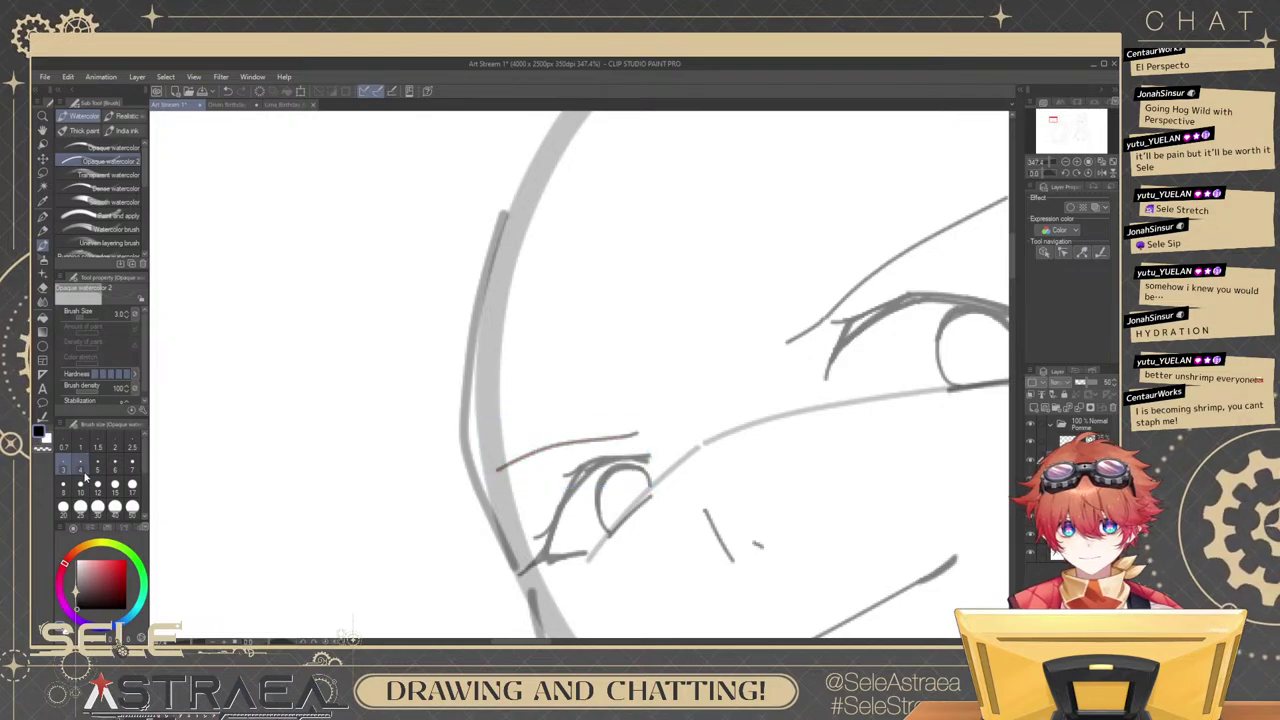
# Redraw the lower strokes of both eyebrows so their inner ends form narrow pointed wedges.
pyautogui.scroll(1, 845, 321)
pyautogui.moveTo(776, 347)
pyautogui.mouseDown()
pyautogui.moveTo(817, 352)
pyautogui.moveTo(939, 228)
pyautogui.moveTo(993, 226)
pyautogui.mouseUp()
pyautogui.moveTo(822, 337)
pyautogui.mouseDown()
pyautogui.moveTo(801, 359)
pyautogui.moveTo(775, 357)
pyautogui.mouseUp()
pyautogui.scroll(-6, 905, 319)
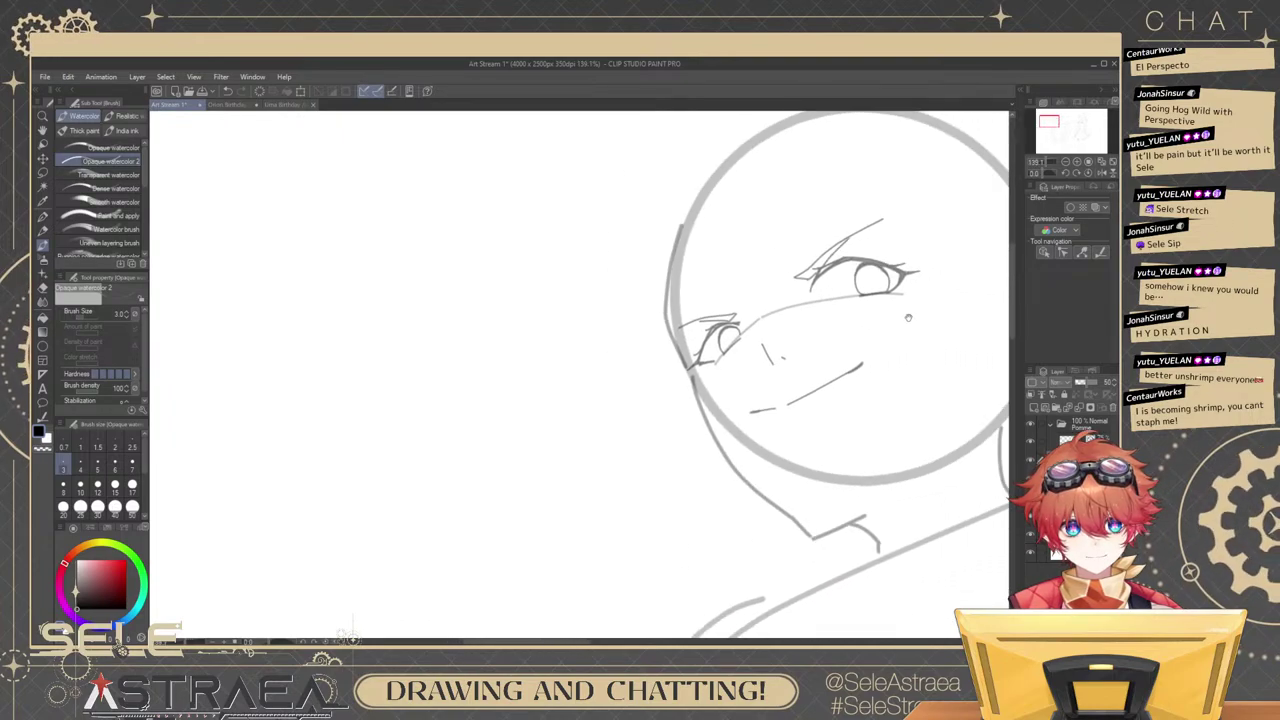
# Examine the eyes, eyebrows and mouth up close and against the whole figure.
pyautogui.scroll(3, 905, 319)
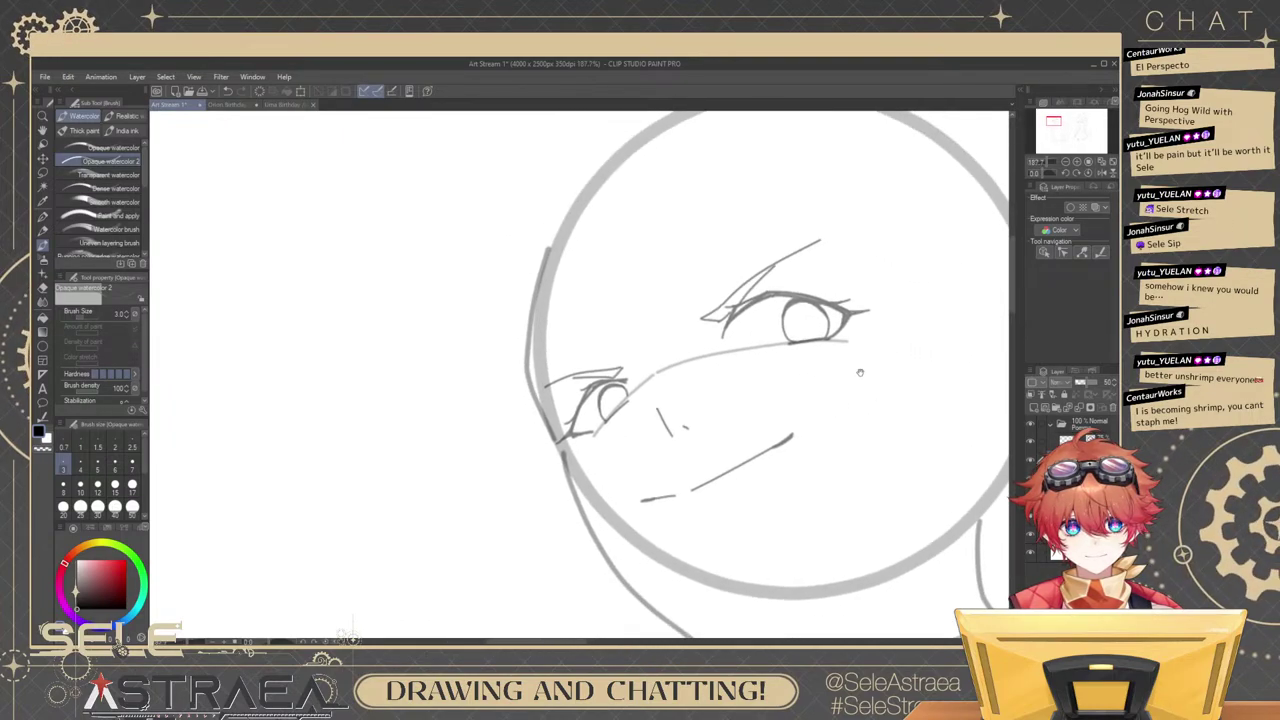
pyautogui.scroll(2, 821, 382)
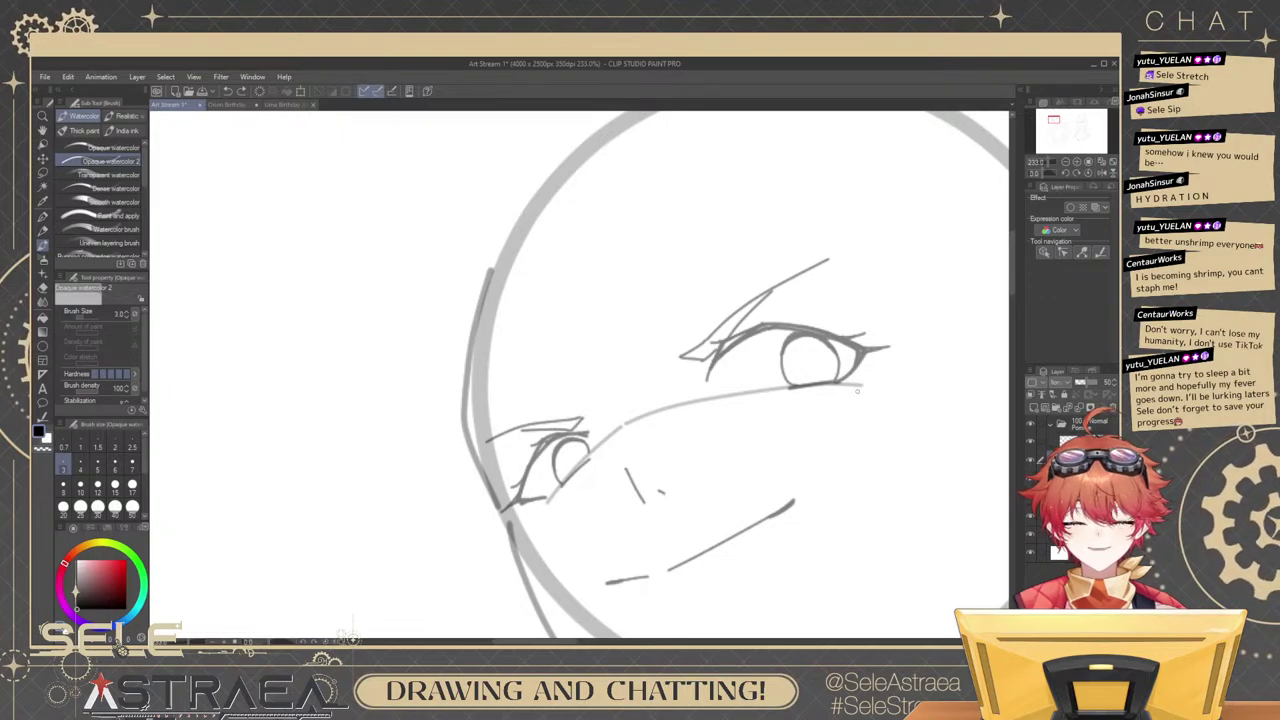
pyautogui.moveTo(889, 386)
pyautogui.mouseDown()
pyautogui.moveTo(851, 378)
pyautogui.moveTo(845, 333)
pyautogui.moveTo(871, 369)
pyautogui.moveTo(858, 417)
pyautogui.moveTo(832, 441)
pyautogui.mouseUp()
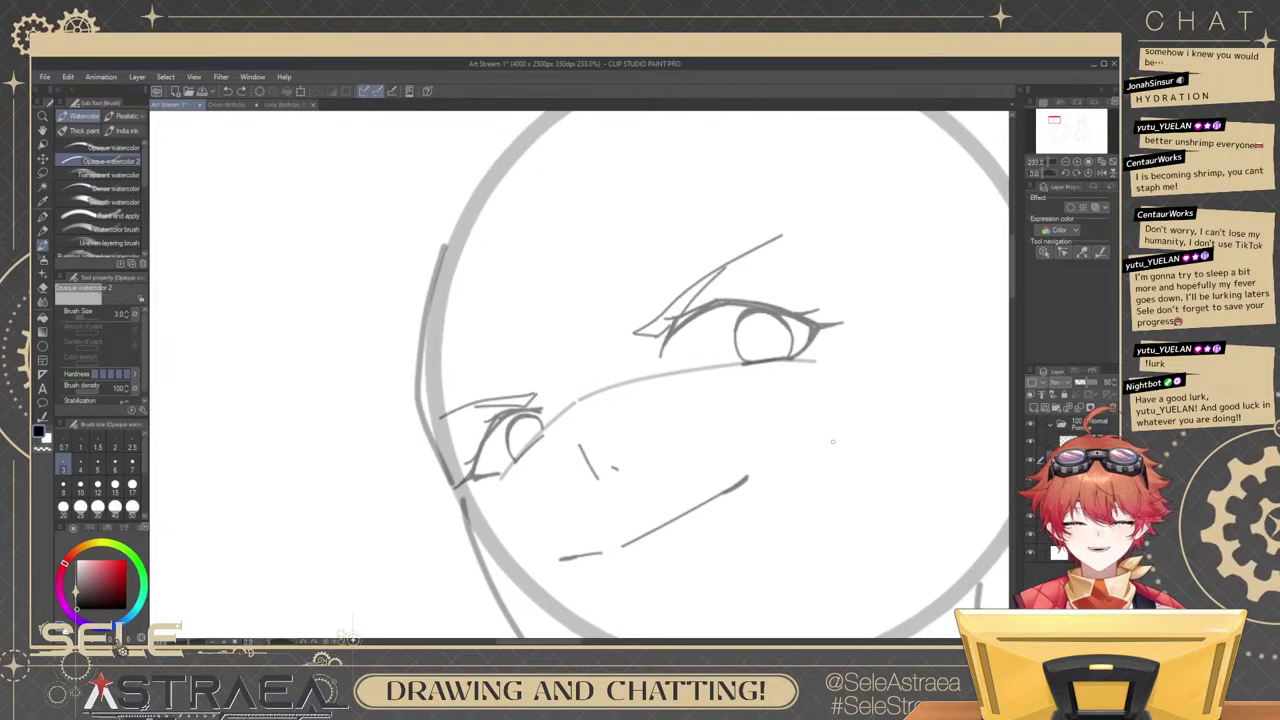
pyautogui.moveTo(820, 348); pyautogui.dragTo(847, 333)
pyautogui.scroll(5, 846, 332)
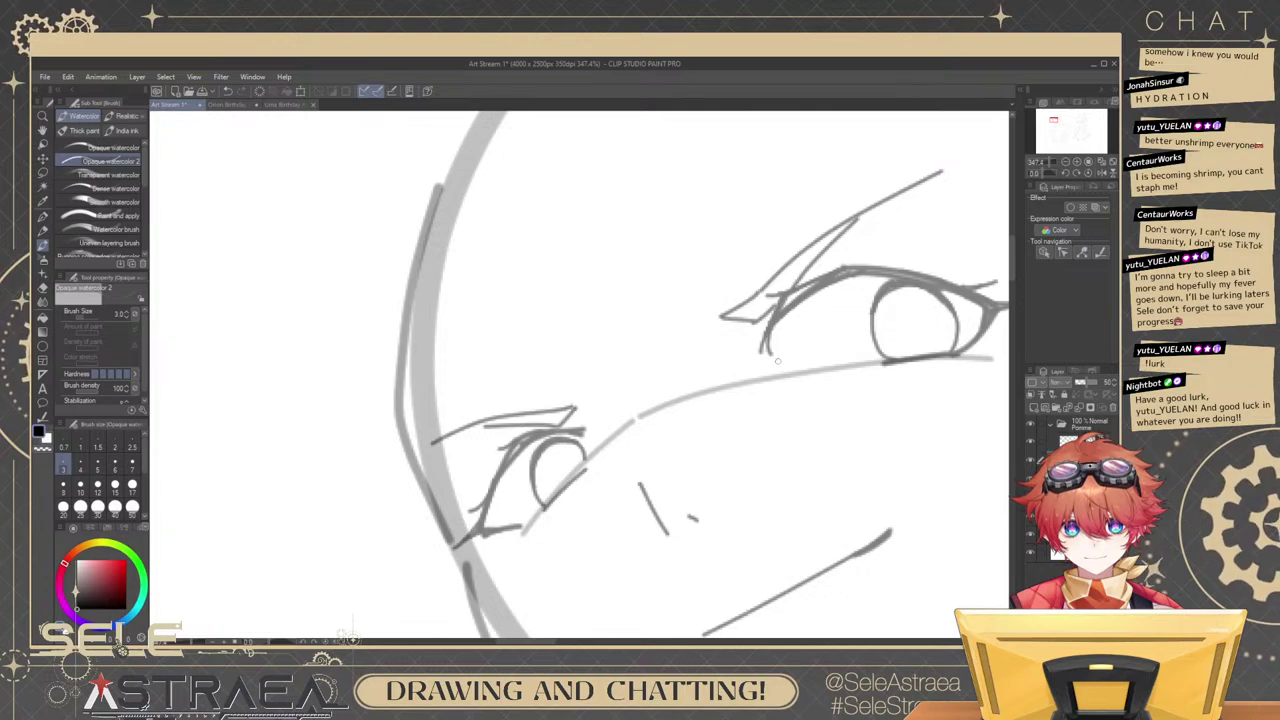
pyautogui.moveTo(960, 275); pyautogui.dragTo(872, 252)
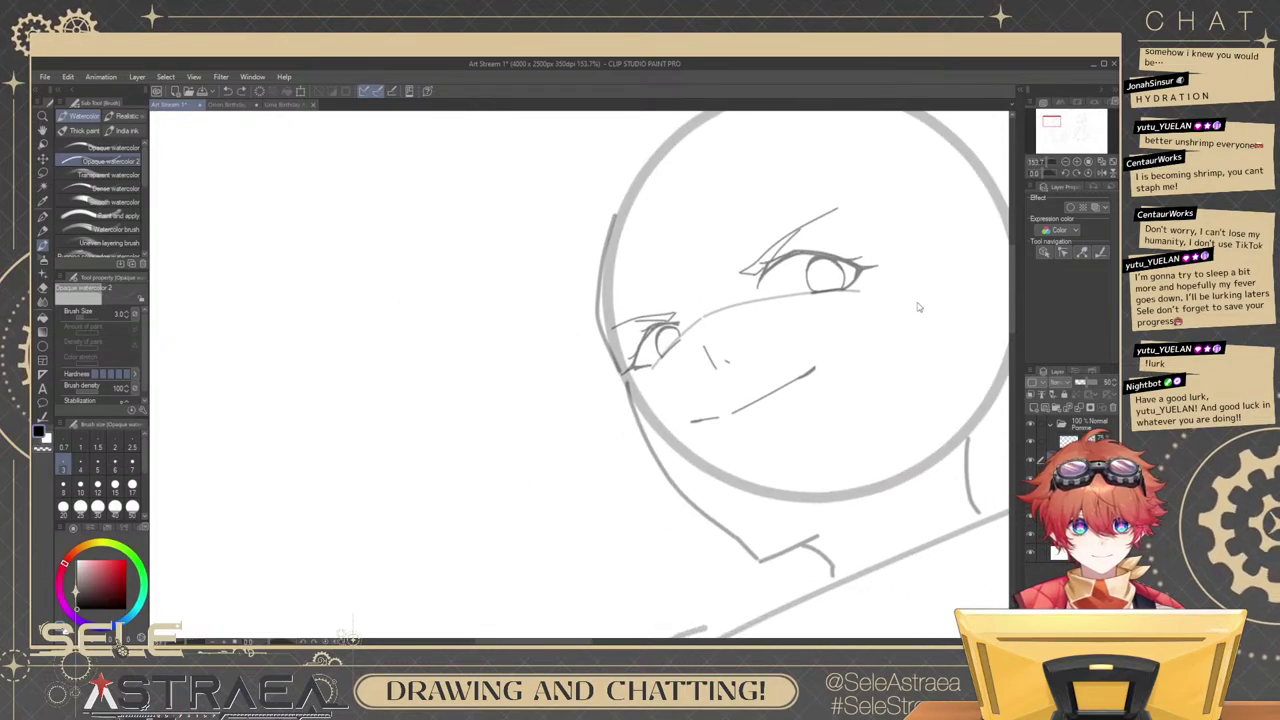
pyautogui.moveTo(945, 349); pyautogui.dragTo(861, 303)
pyautogui.moveTo(838, 346)
pyautogui.mouseDown()
pyautogui.moveTo(853, 337)
pyautogui.moveTo(900, 397)
pyautogui.moveTo(806, 403)
pyautogui.moveTo(806, 357)
pyautogui.mouseUp()
pyautogui.moveTo(894, 369); pyautogui.dragTo(820, 313)
pyautogui.moveTo(869, 317); pyautogui.dragTo(845, 313)
pyautogui.scroll(-1, 845, 313)
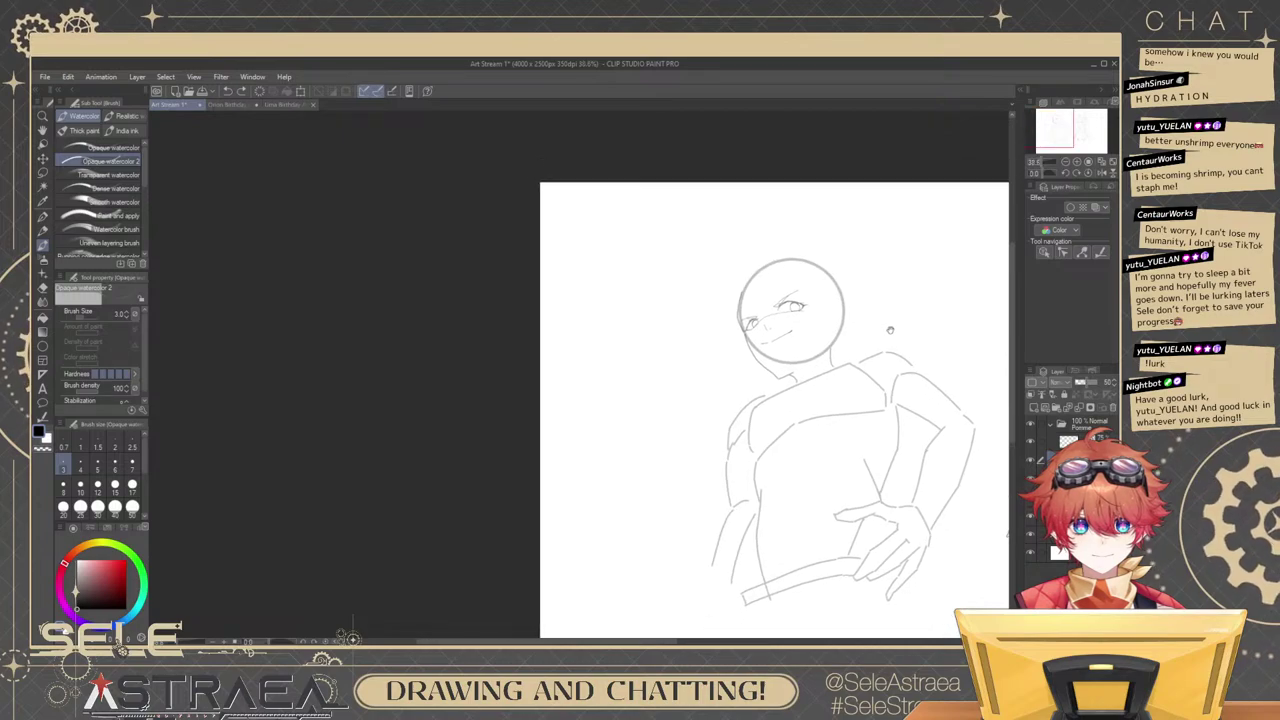
pyautogui.scroll(6, 880, 330)
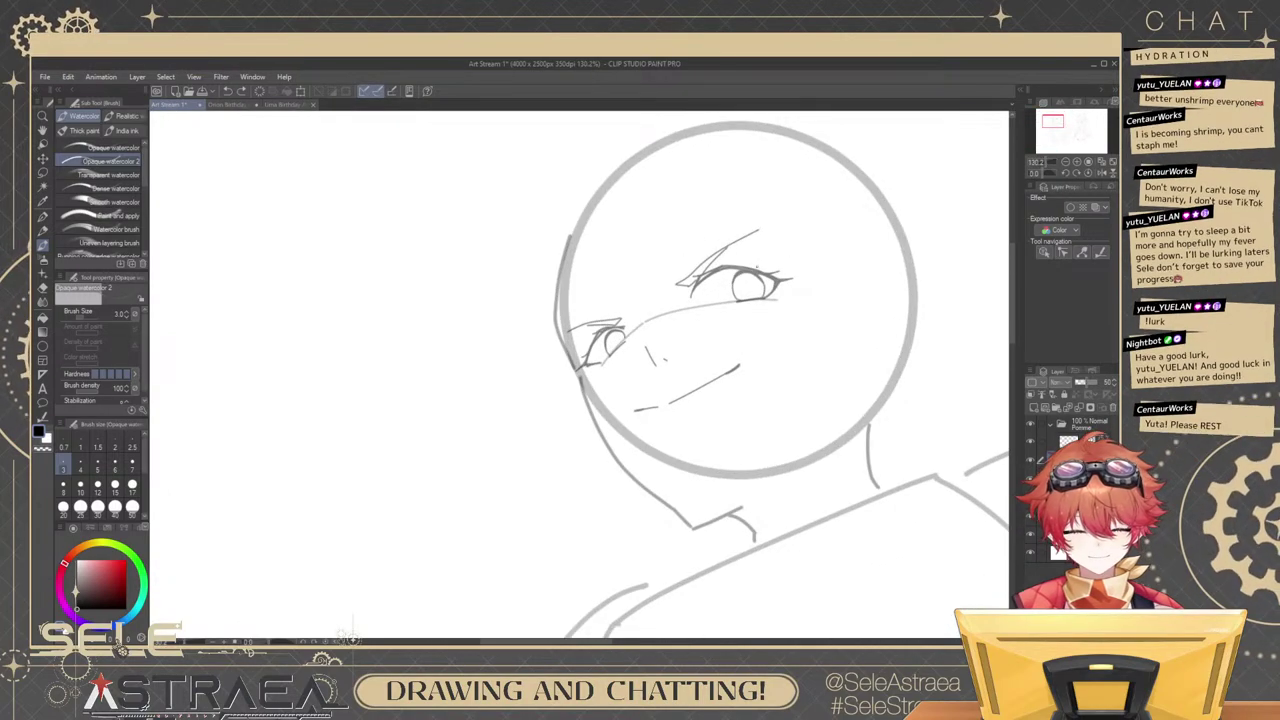
# Lasso the nose and mouth, move them slightly up towards the far side of the face, and deselect.
pyautogui.press('m')
pyautogui.moveTo(622, 370); pyautogui.dragTo(616, 425)
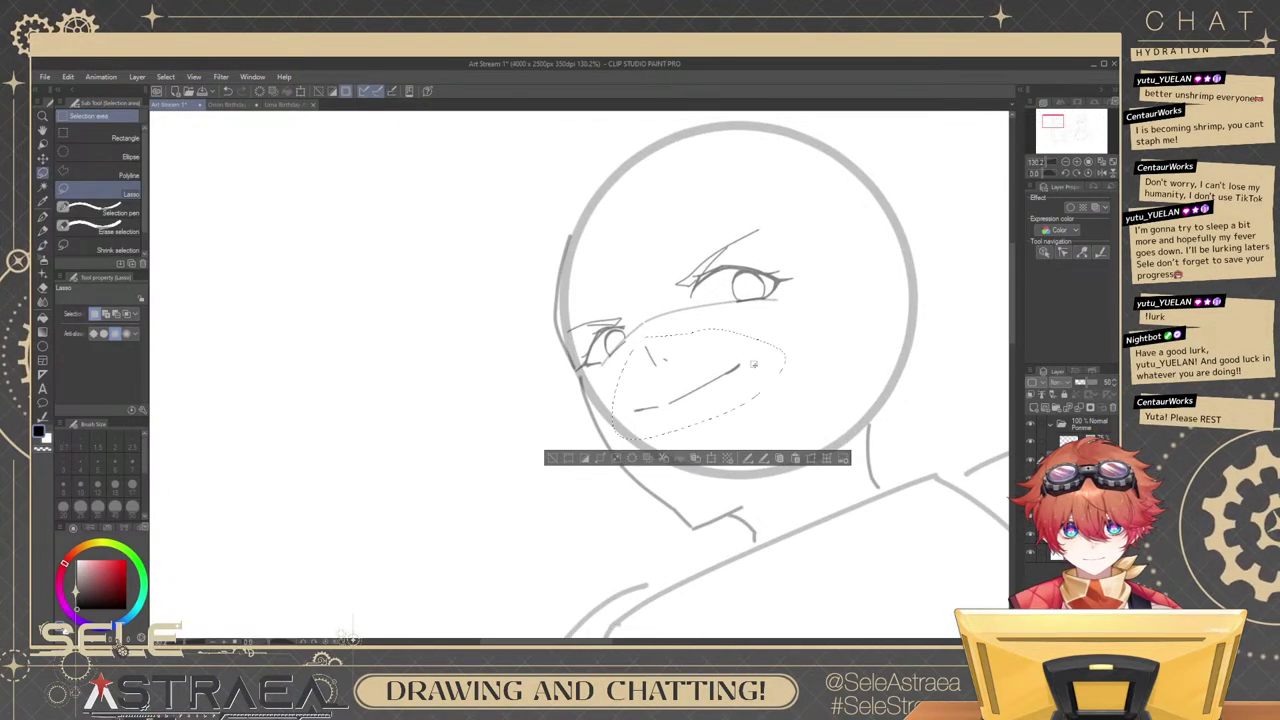
pyautogui.hotkey('ctrl', 't')
pyautogui.moveTo(738, 413); pyautogui.dragTo(736, 411)
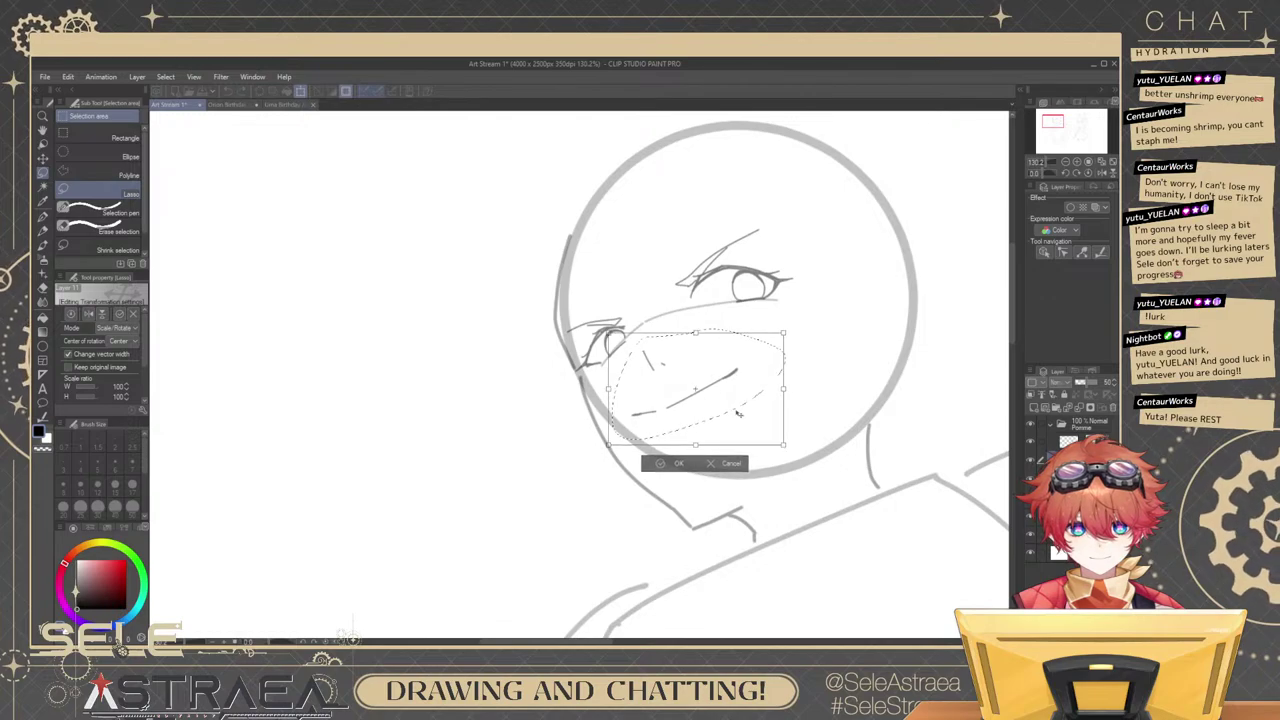
pyautogui.click(661, 463)
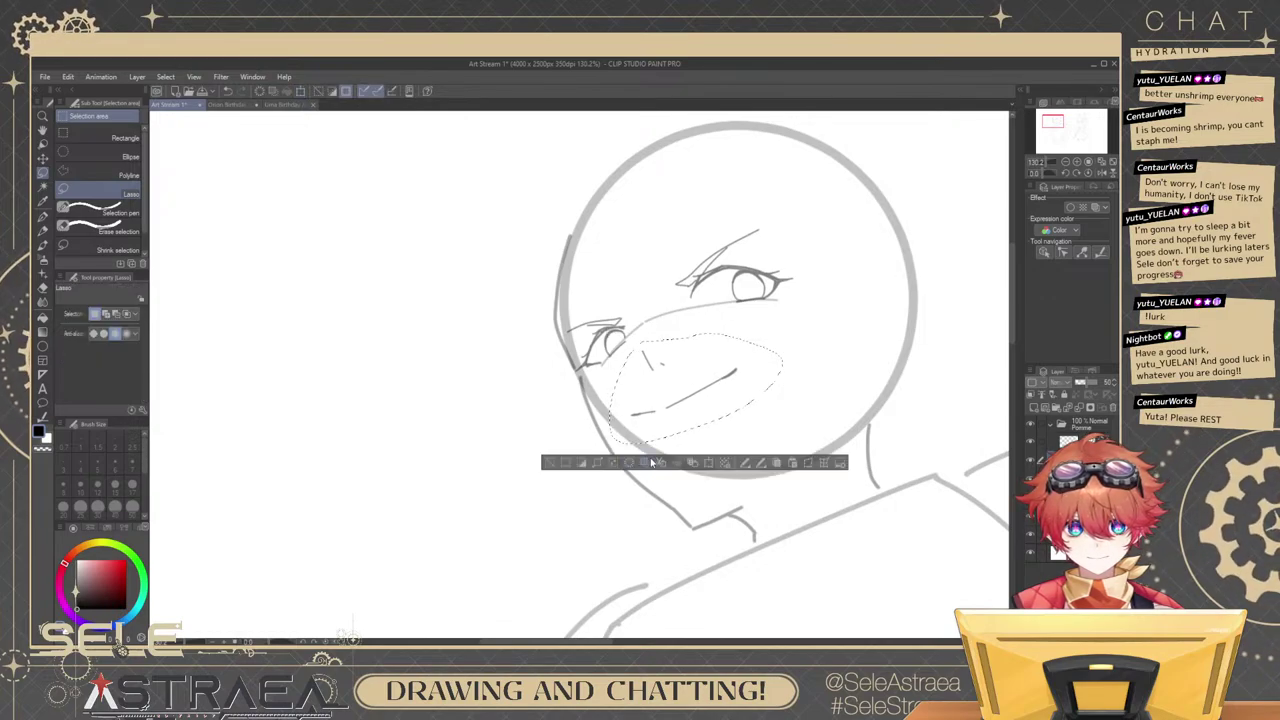
pyautogui.click(549, 463)
pyautogui.moveTo(791, 324); pyautogui.dragTo(771, 322)
# Try erasing the curved eye guideline across the face with the vector eraser and undo it.
pyautogui.press('b')
pyautogui.scroll(-3, 796, 197)
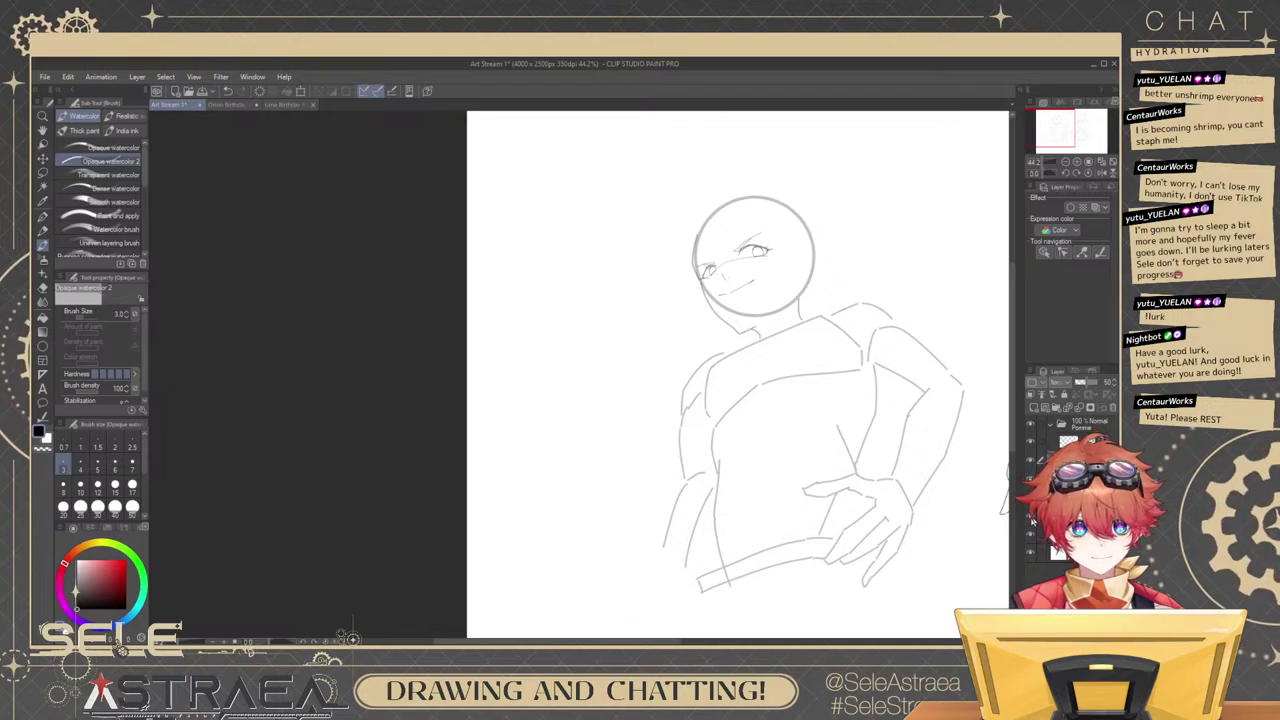
pyautogui.press('e')
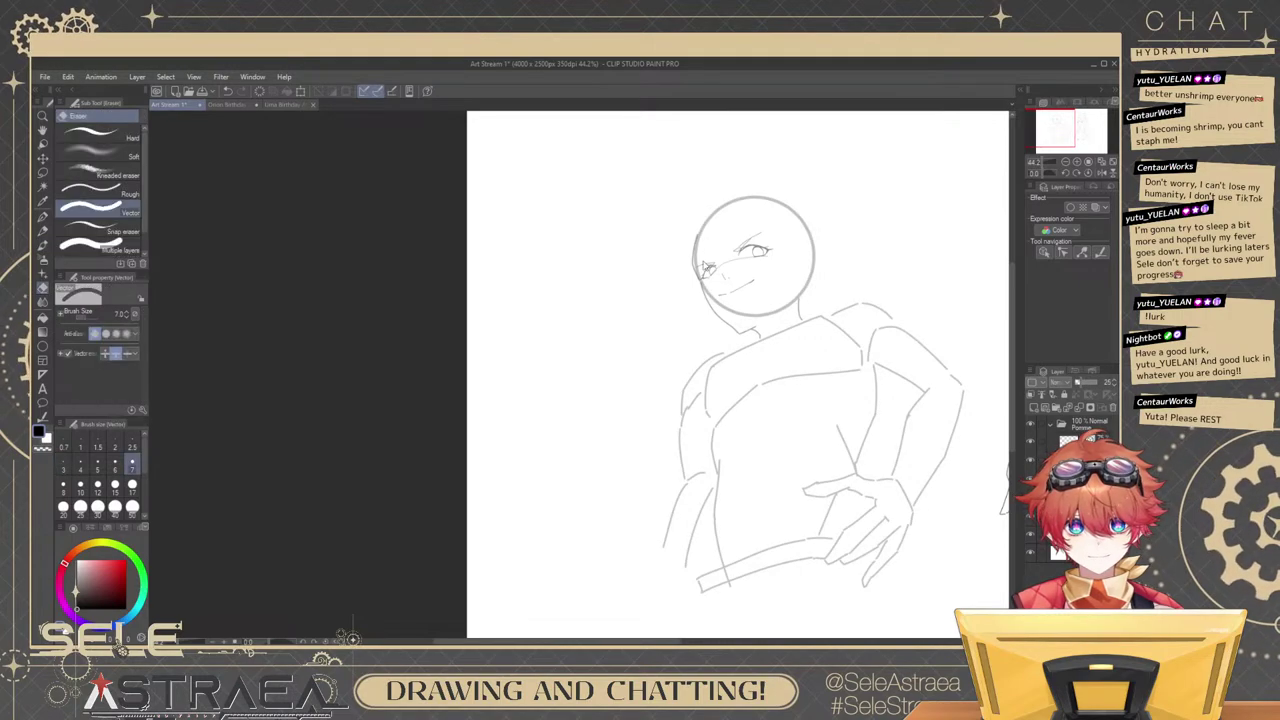
pyautogui.scroll(5, 706, 268)
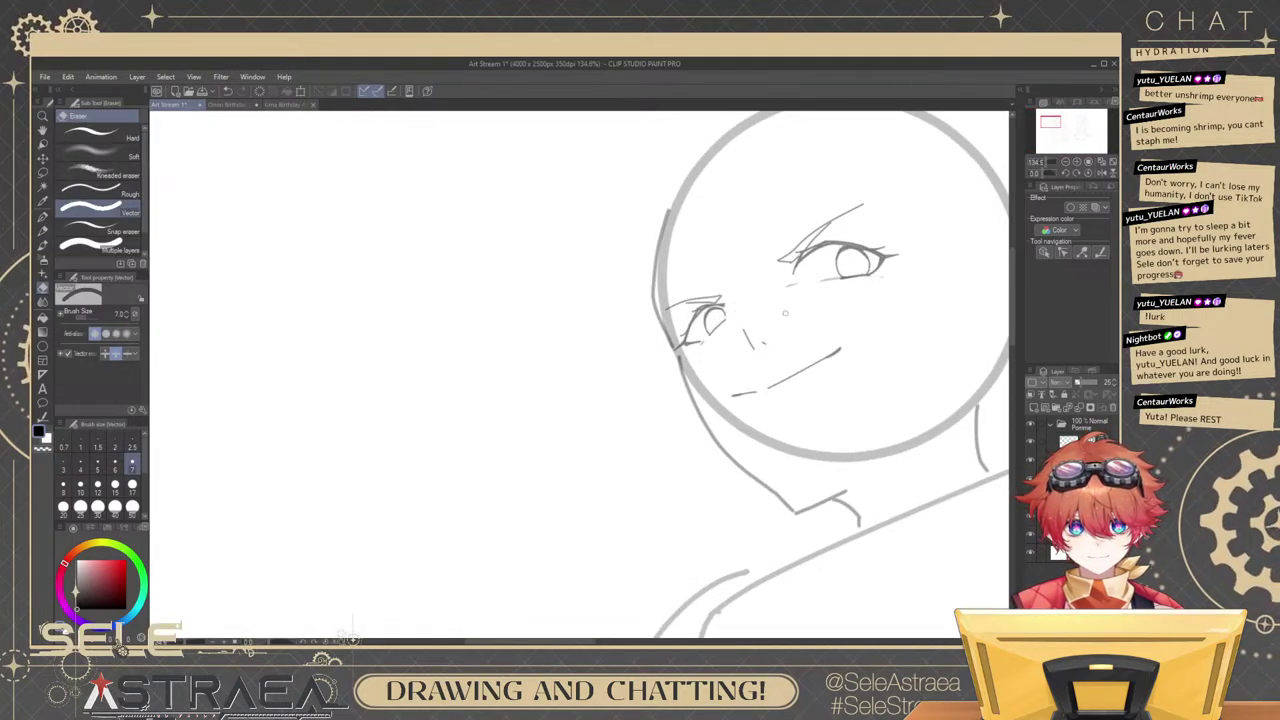
pyautogui.scroll(-3, 787, 290)
pyautogui.scroll(2, 922, 289)
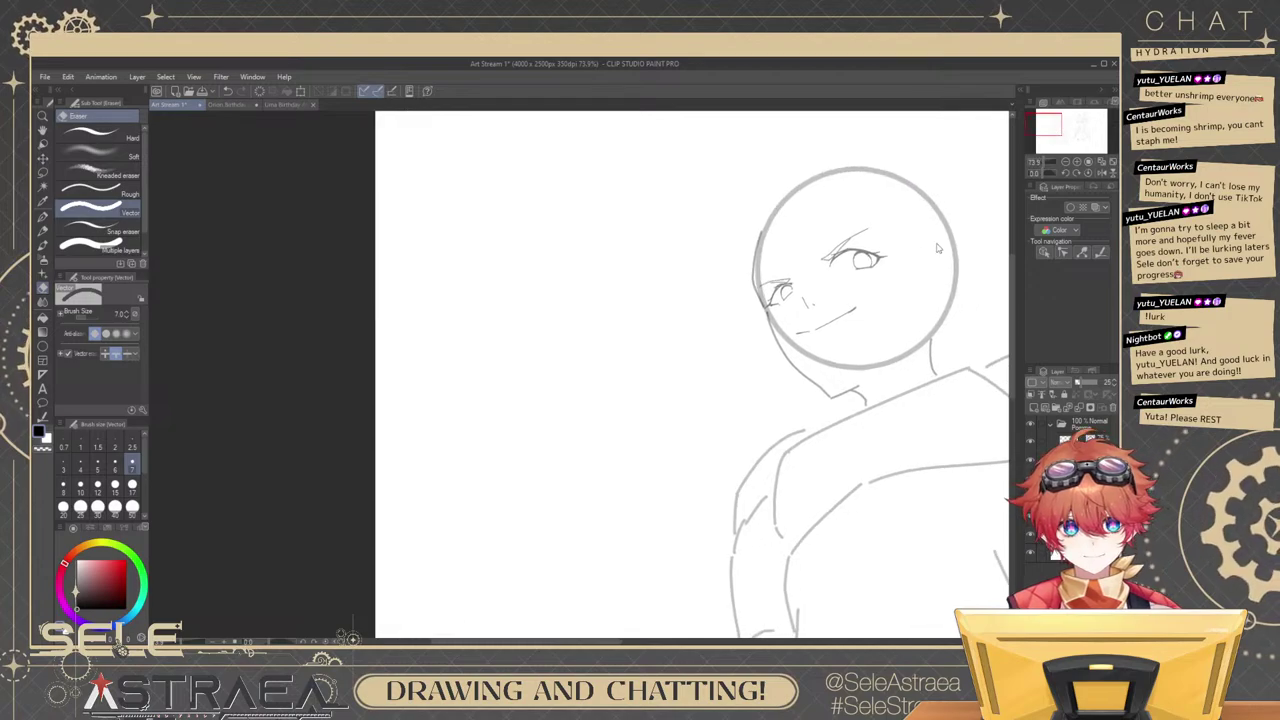
pyautogui.scroll(2, 922, 289)
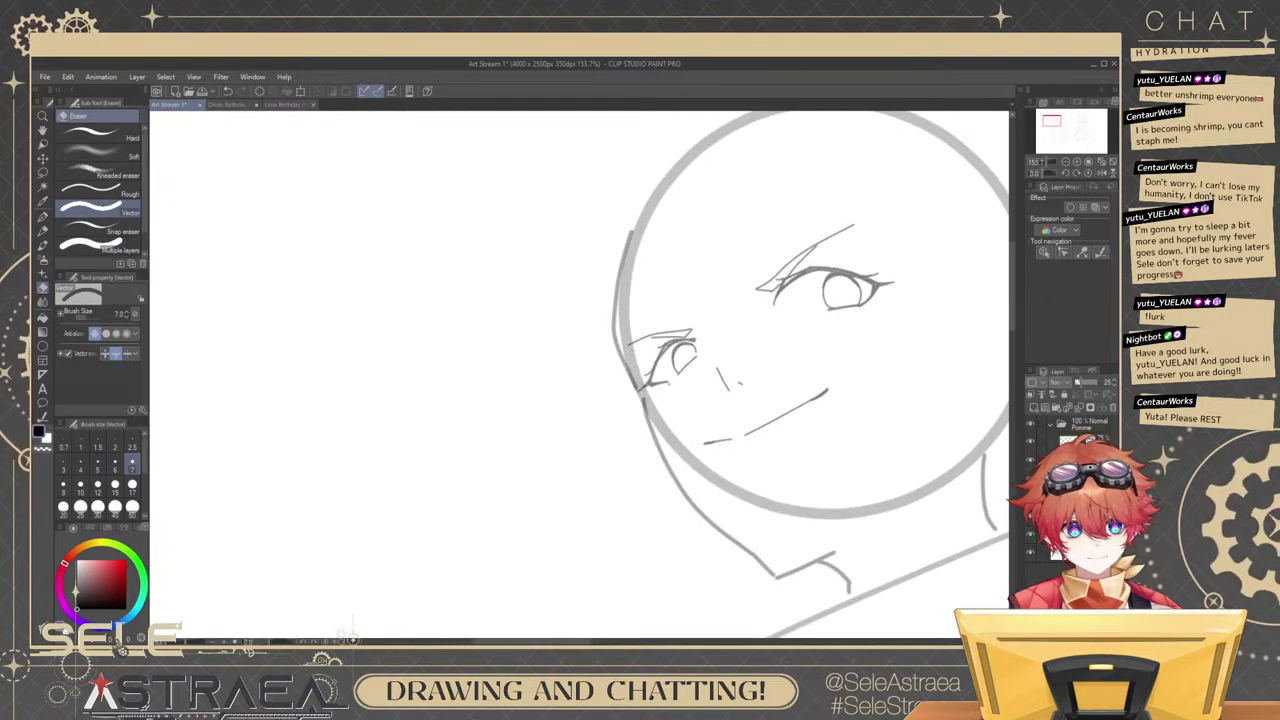
pyautogui.hotkey('ctrl', 'z')
pyautogui.hotkey('ctrl', 'z')
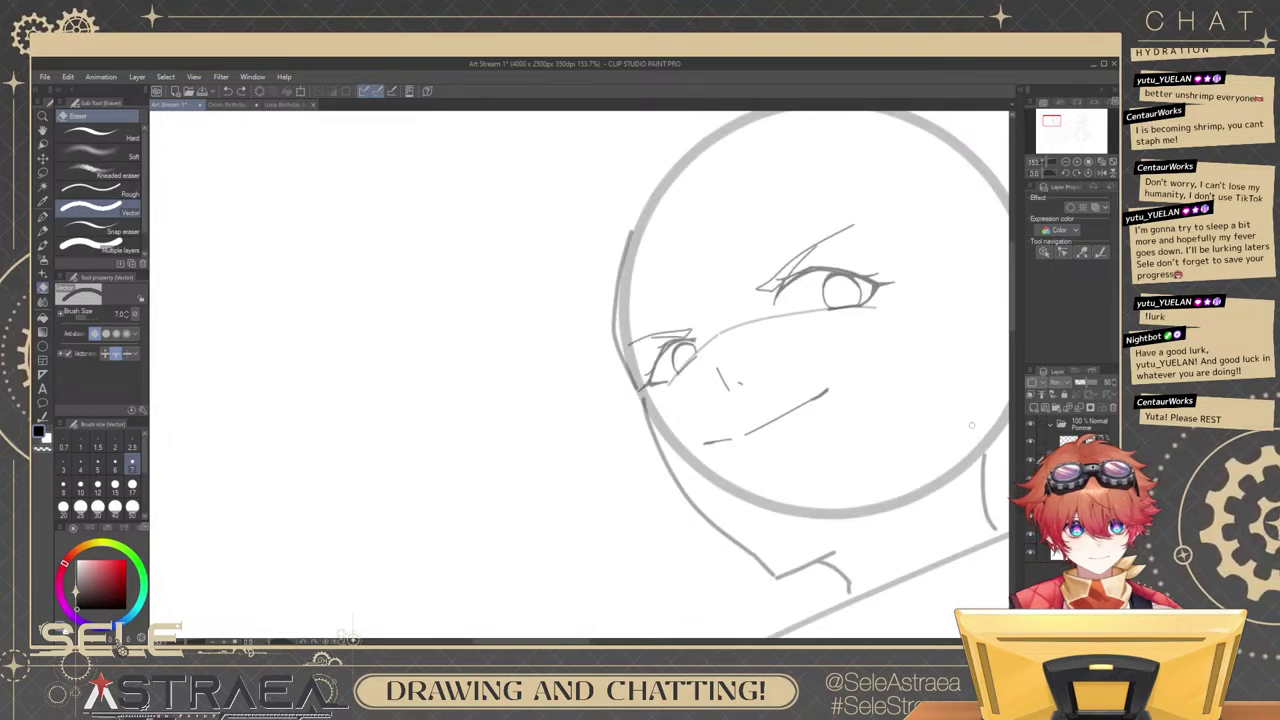
# Lasso the far eye with its eyebrow, scale them to 110% and rotate them slightly.
pyautogui.press('m')
pyautogui.moveTo(672, 286)
pyautogui.mouseDown()
pyautogui.moveTo(604, 417)
pyautogui.moveTo(673, 262)
pyautogui.moveTo(628, 462)
pyautogui.moveTo(682, 252)
pyautogui.moveTo(648, 242)
pyautogui.moveTo(668, 283)
pyautogui.moveTo(652, 245)
pyautogui.moveTo(752, 212)
pyautogui.mouseUp()
pyautogui.click(661, 482)
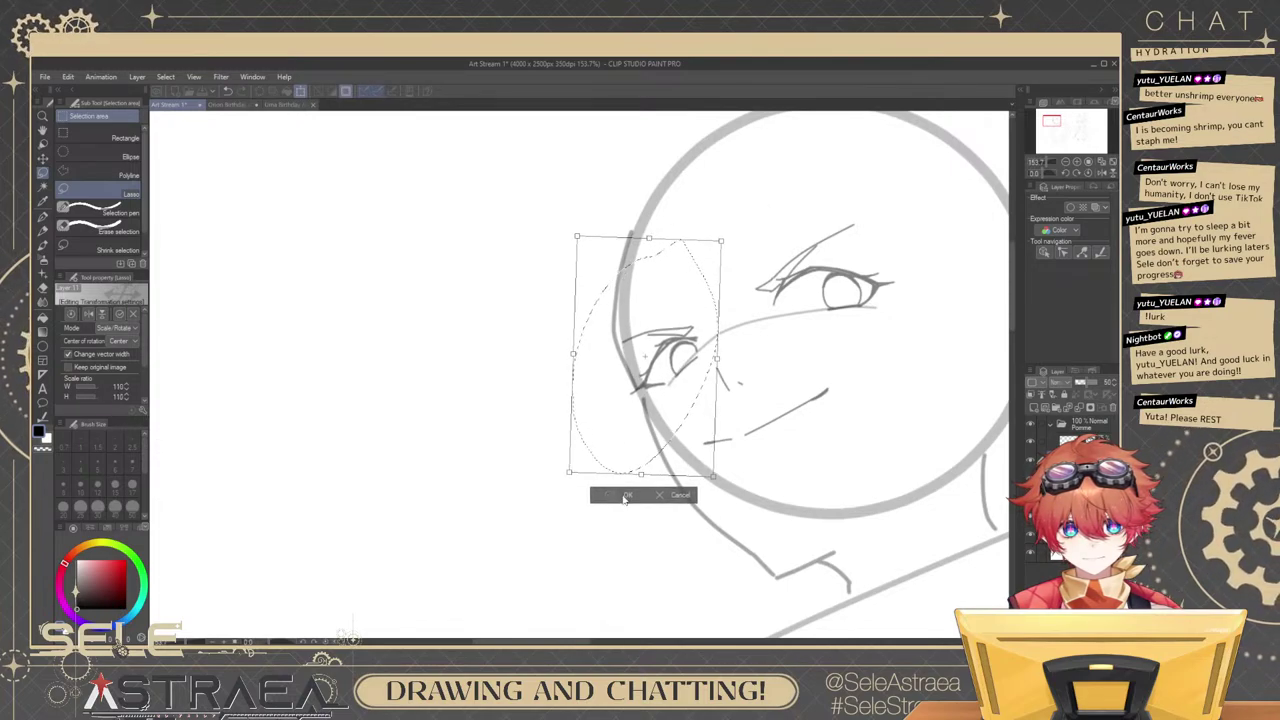
pyautogui.click(625, 497)
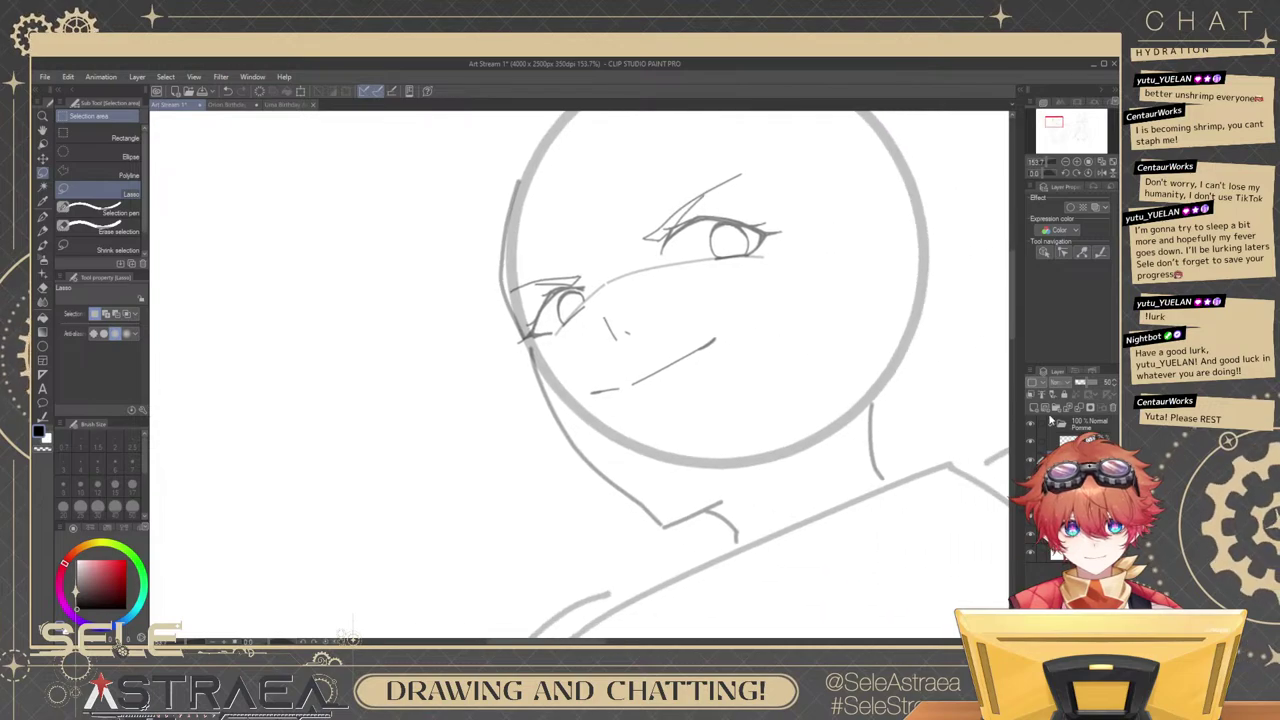
# Check the face with the body and eye guideline layer hidden, restore the layer, and inspect the near eye.
pyautogui.click(1030, 498)
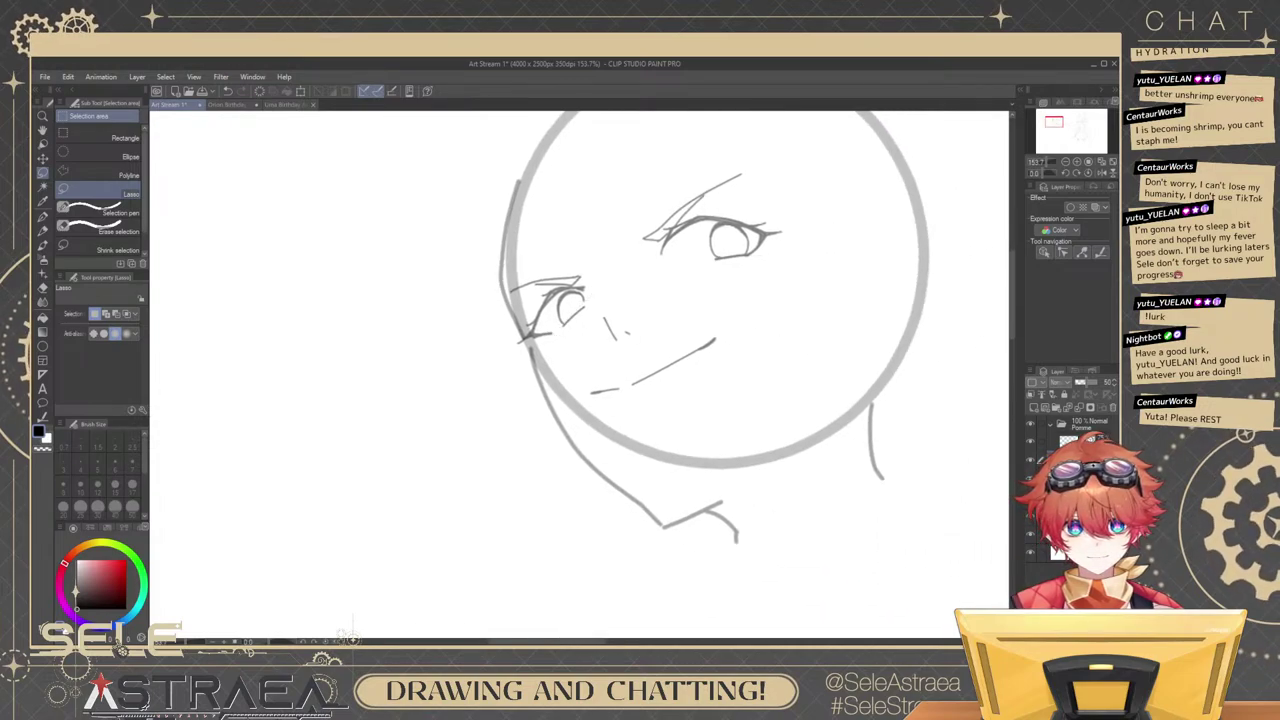
pyautogui.click(1030, 514)
pyautogui.moveTo(844, 388); pyautogui.dragTo(871, 484)
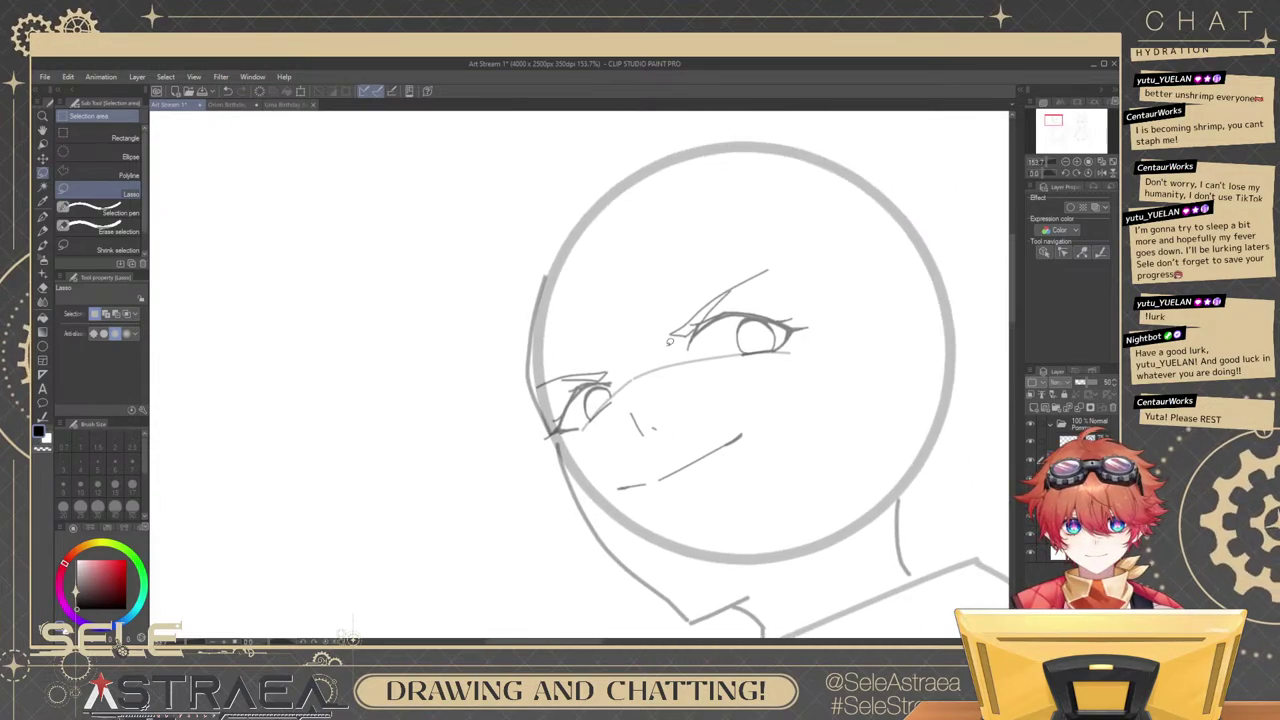
pyautogui.click(778, 271)
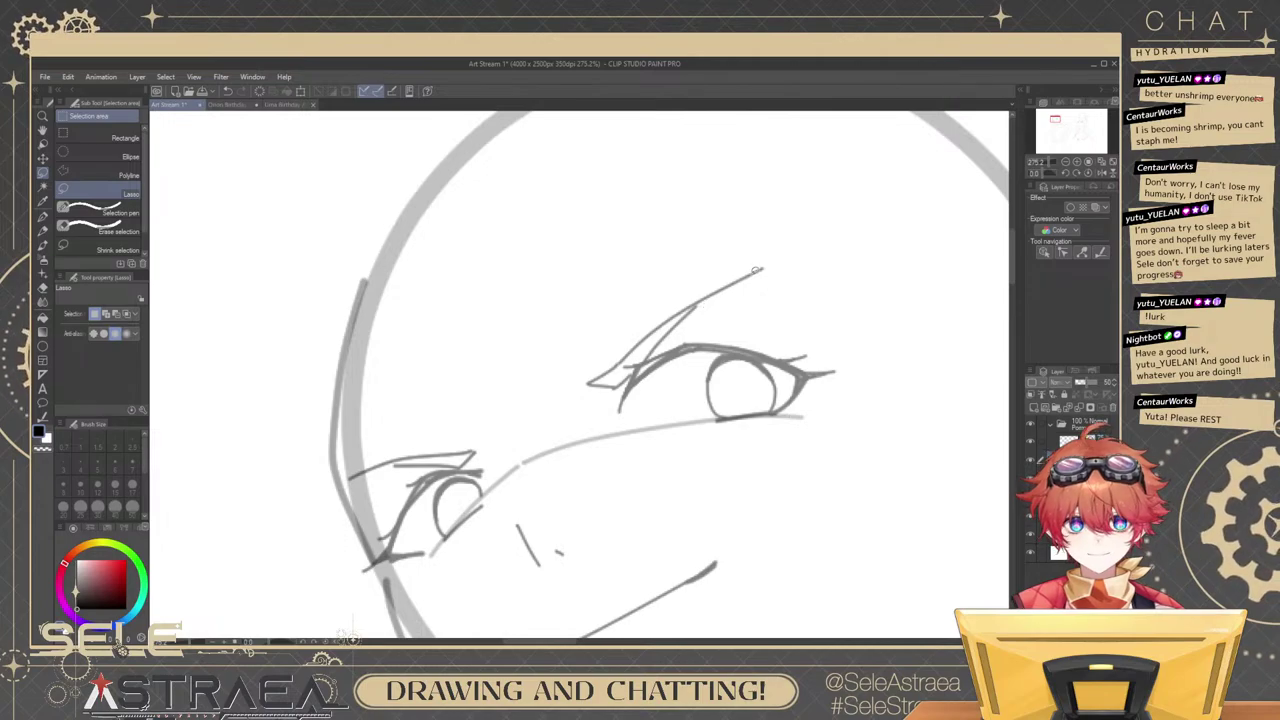
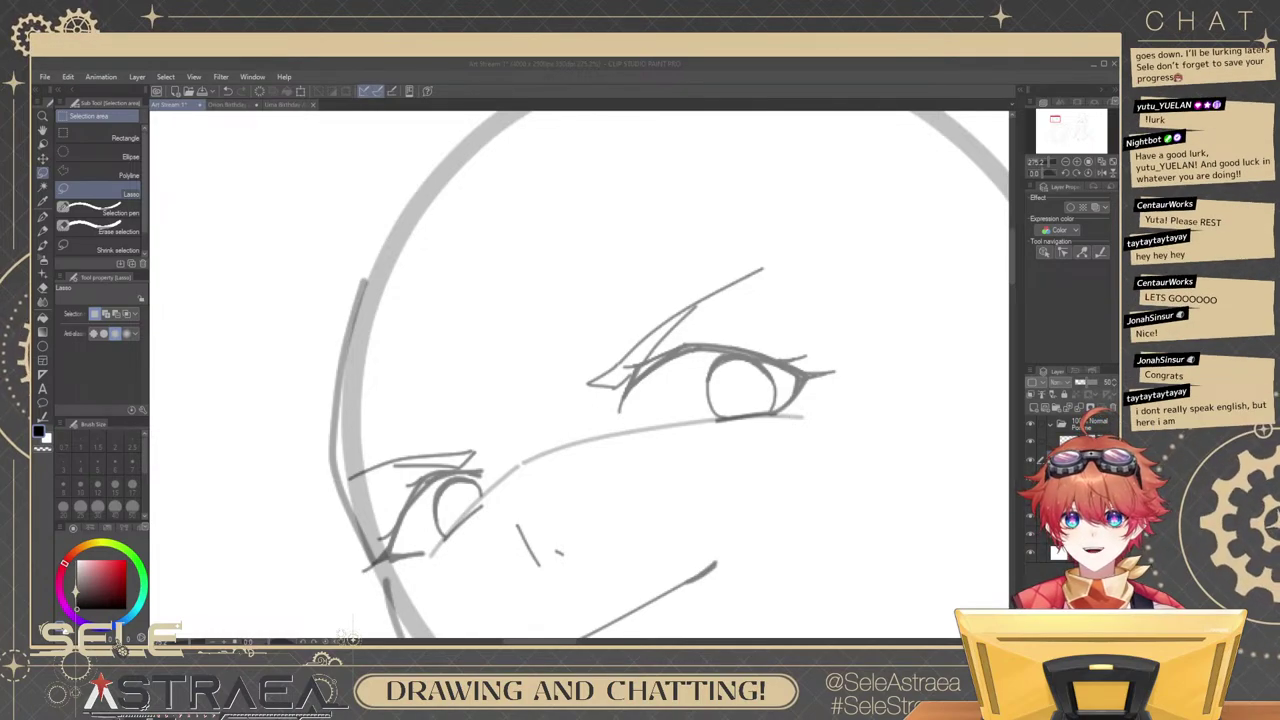
# Clear the stray lasso selection and extend the outer end of the near eyebrow with a short opaque watercolor brush stroke.
pyautogui.moveTo(858, 266); pyautogui.dragTo(850, 306)
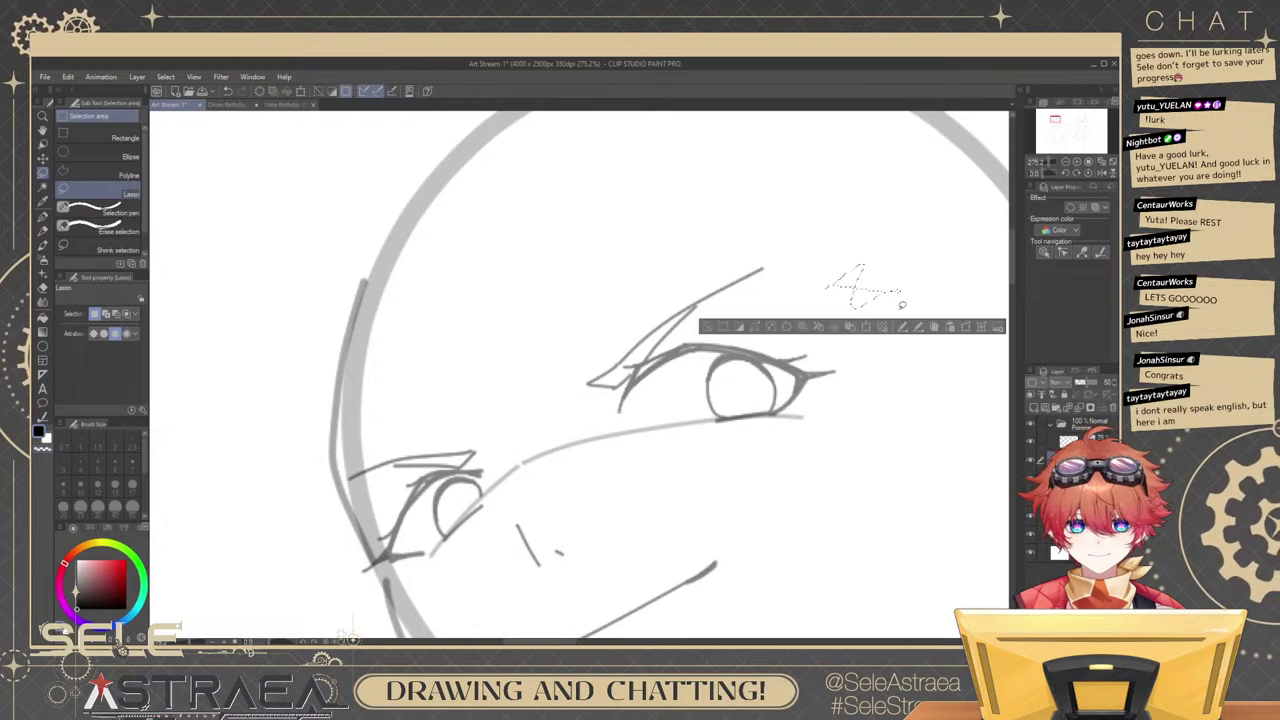
pyautogui.click(708, 327)
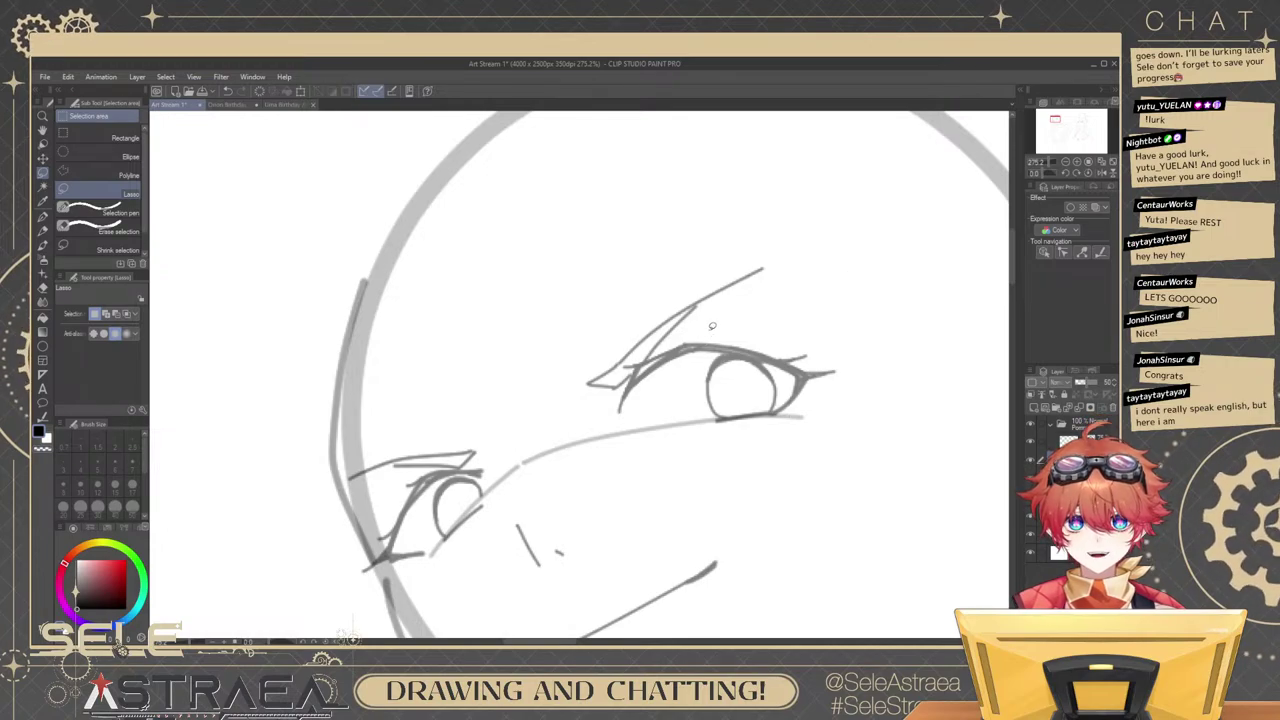
pyautogui.press('b')
pyautogui.moveTo(821, 278)
pyautogui.mouseDown()
pyautogui.moveTo(823, 291)
pyautogui.moveTo(818, 271)
pyautogui.moveTo(867, 250)
pyautogui.mouseUp()
pyautogui.scroll(1, 822, 290)
pyautogui.scroll(1, 818, 271)
pyautogui.moveTo(738, 303); pyautogui.dragTo(718, 322)
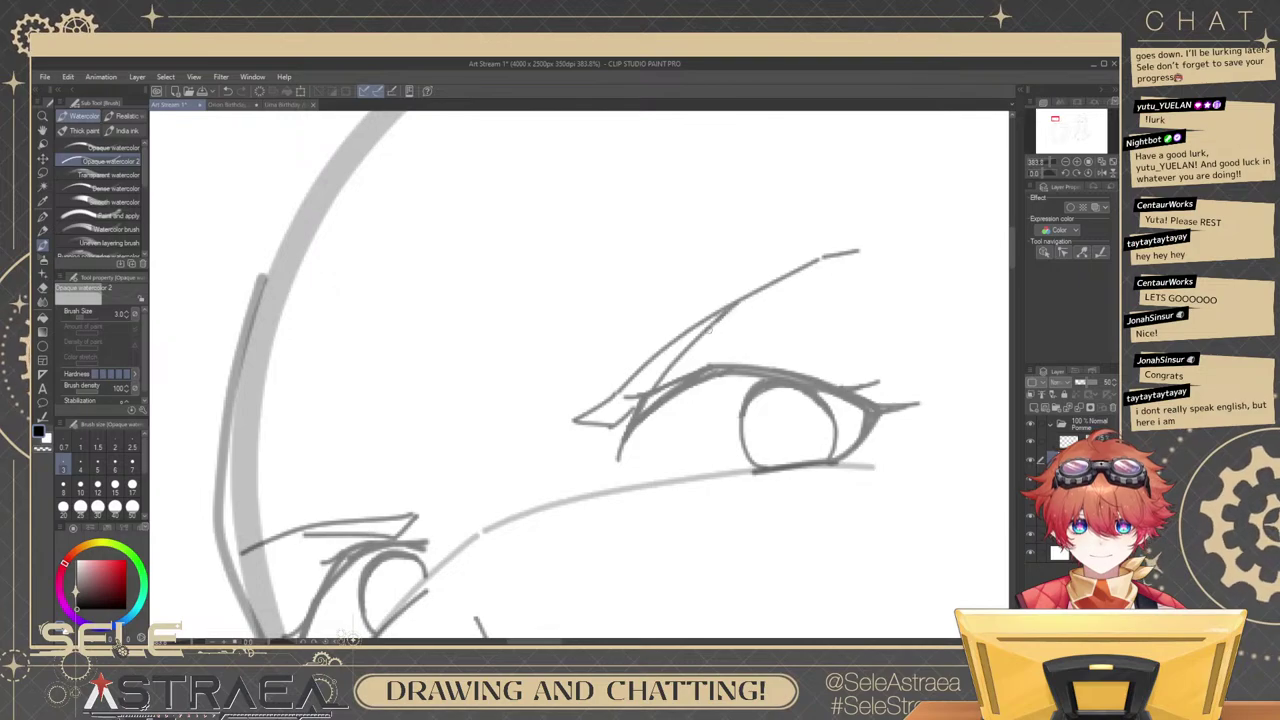
pyautogui.hotkey('ctrl', 'x')
pyautogui.hotkey('ctrl', 'z')
# Examine the near eyebrow and the far eye up close, and compare them against the whole head.
pyautogui.scroll(2, 761, 343)
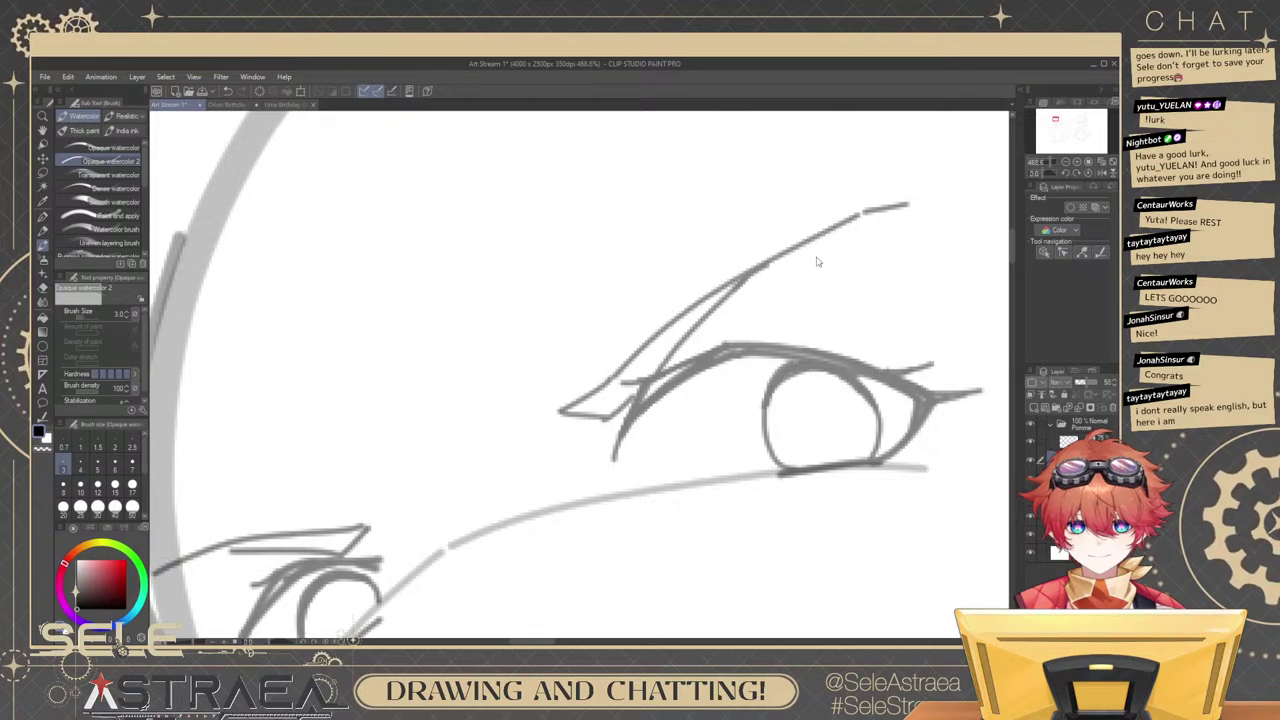
pyautogui.scroll(-5, 816, 261)
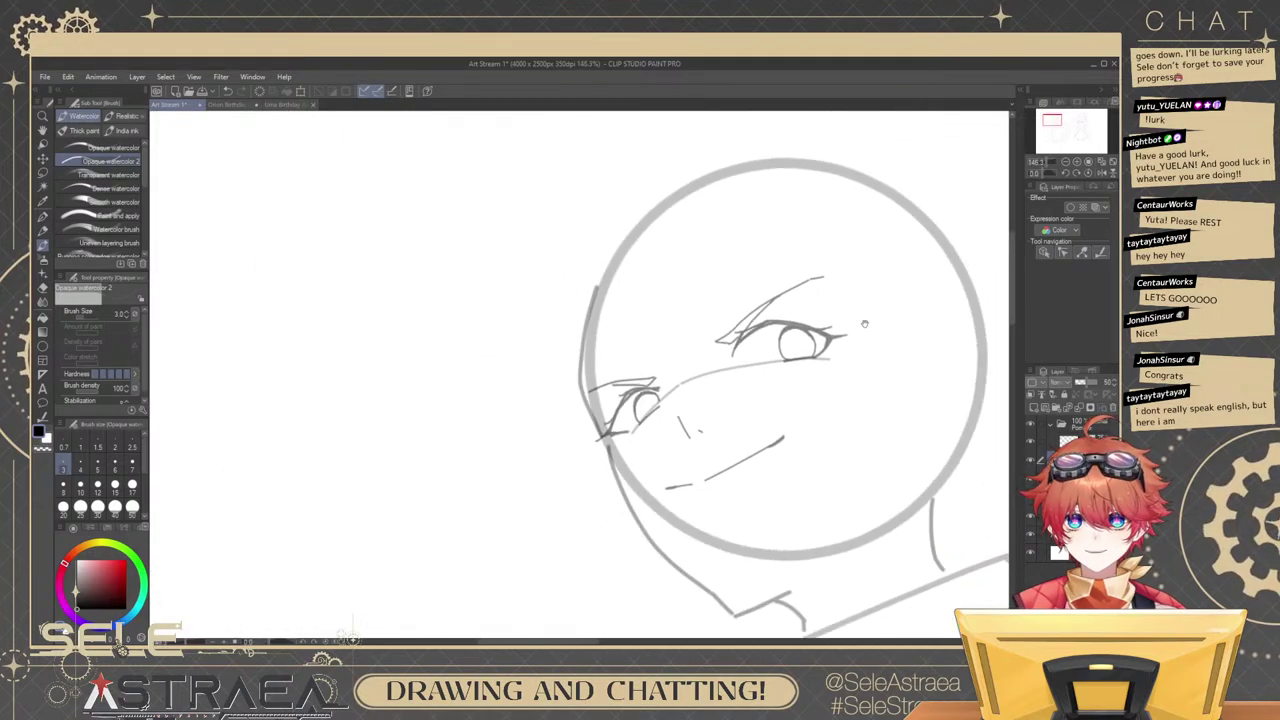
pyautogui.scroll(3, 864, 323)
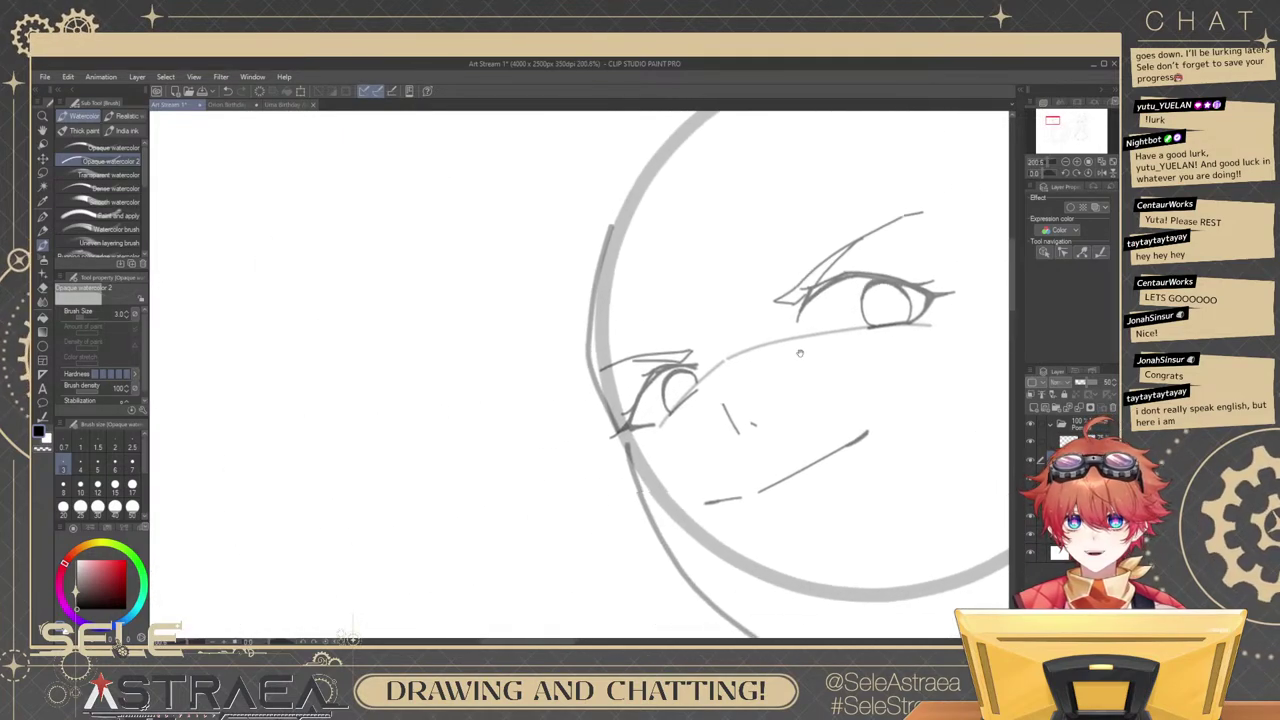
pyautogui.scroll(6, 711, 337)
pyautogui.keyDown('ctrl'); pyautogui.click(673, 371); pyautogui.keyUp('ctrl')
pyautogui.moveTo(692, 371); pyautogui.dragTo(664, 363)
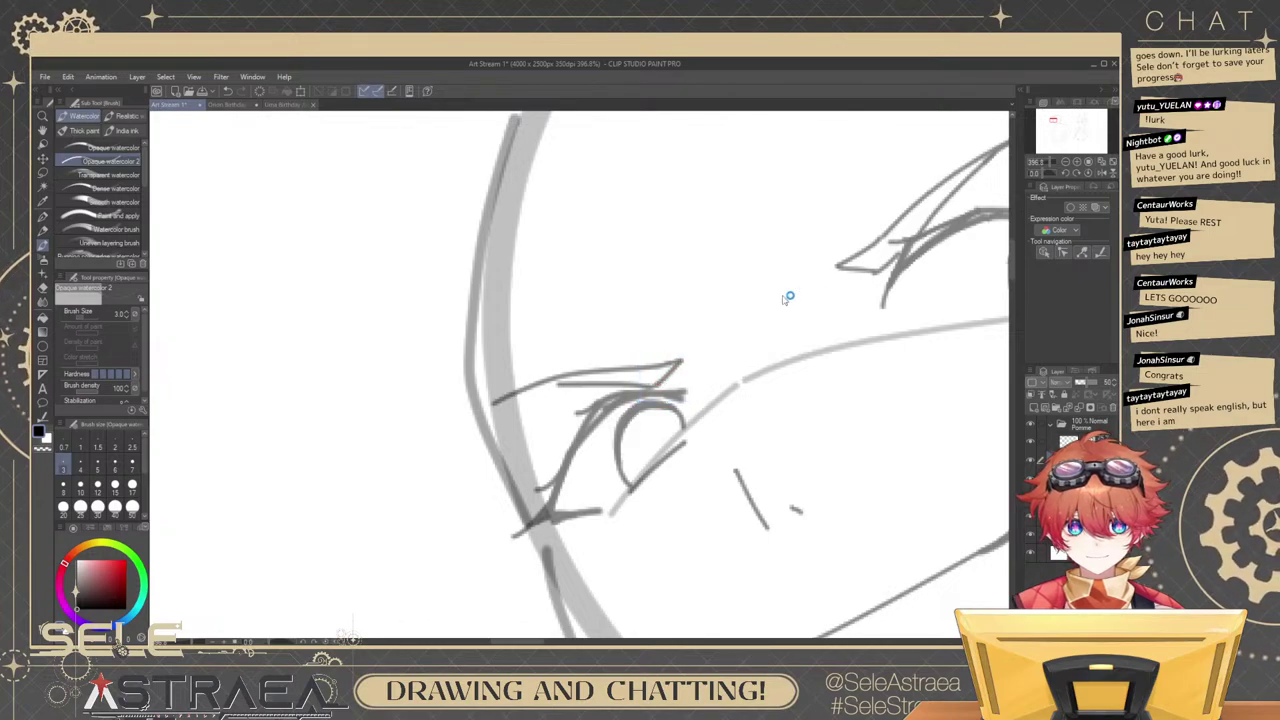
pyautogui.scroll(-6, 786, 294)
pyautogui.moveTo(867, 285); pyautogui.dragTo(858, 401)
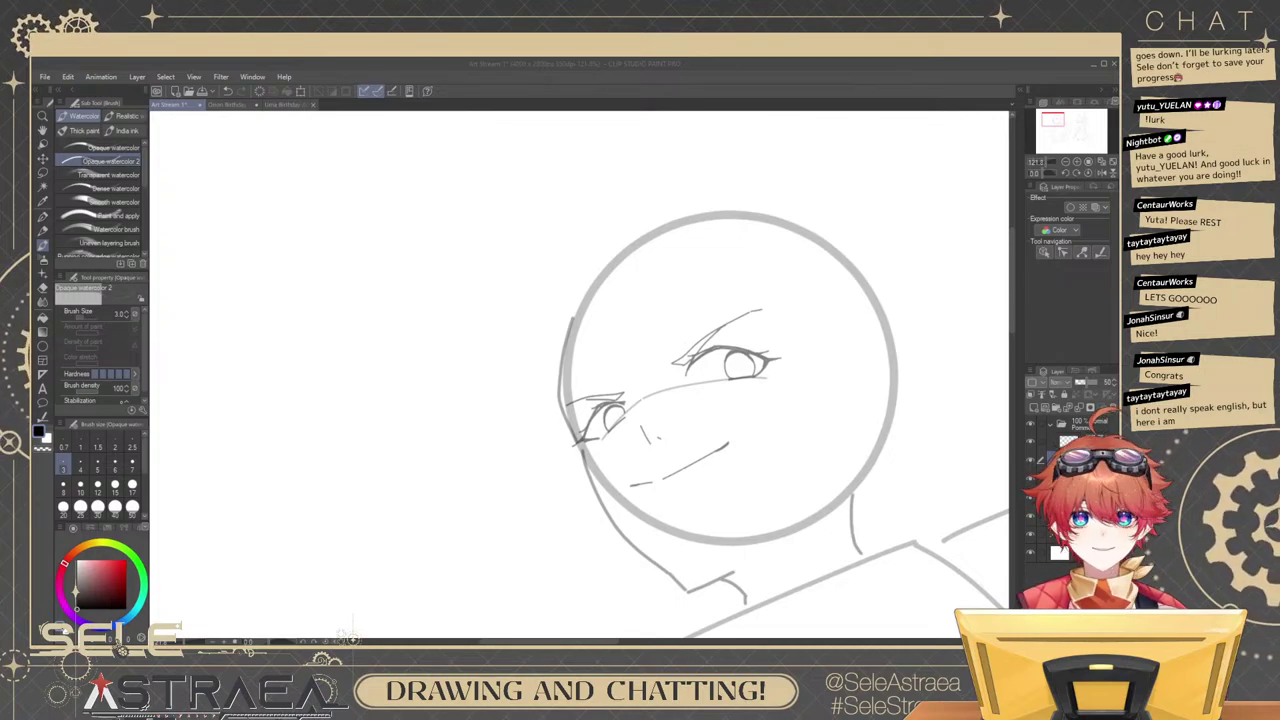
# Open the Pommelie character reference image alongside the other documents and return to the sketch.
pyautogui.hotkey('ctrl', '-')
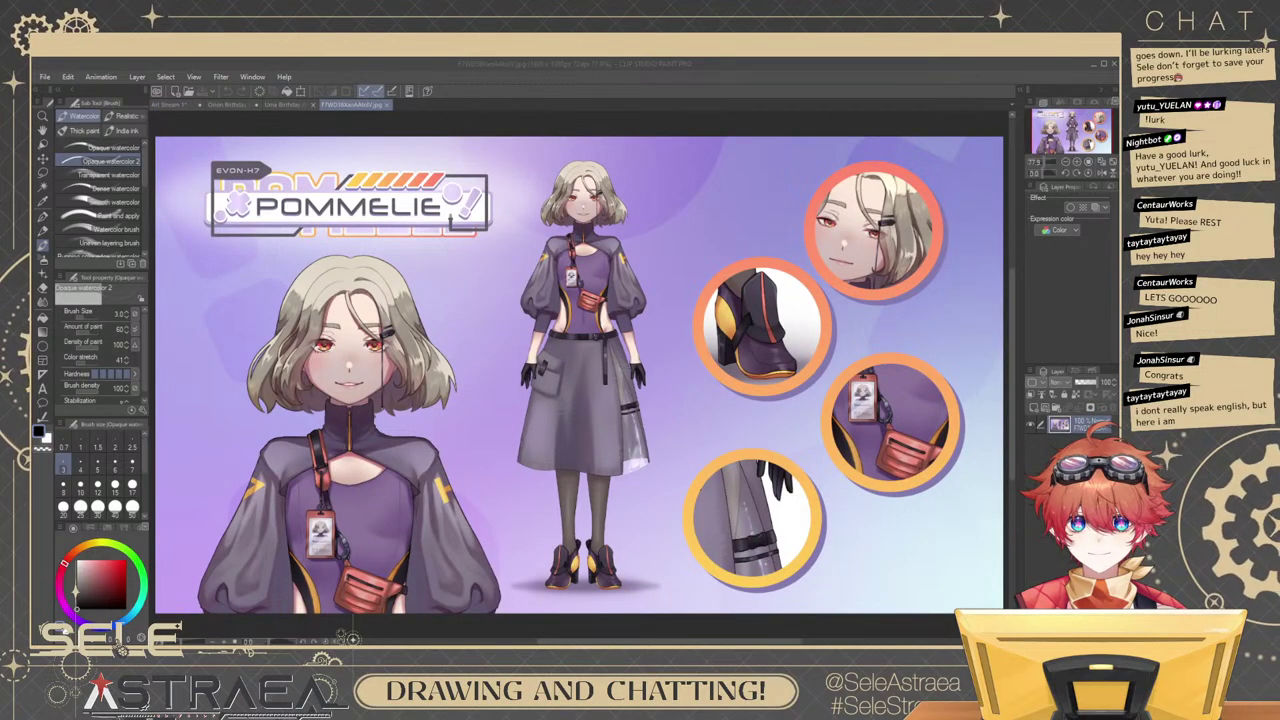
pyautogui.click(345, 104)
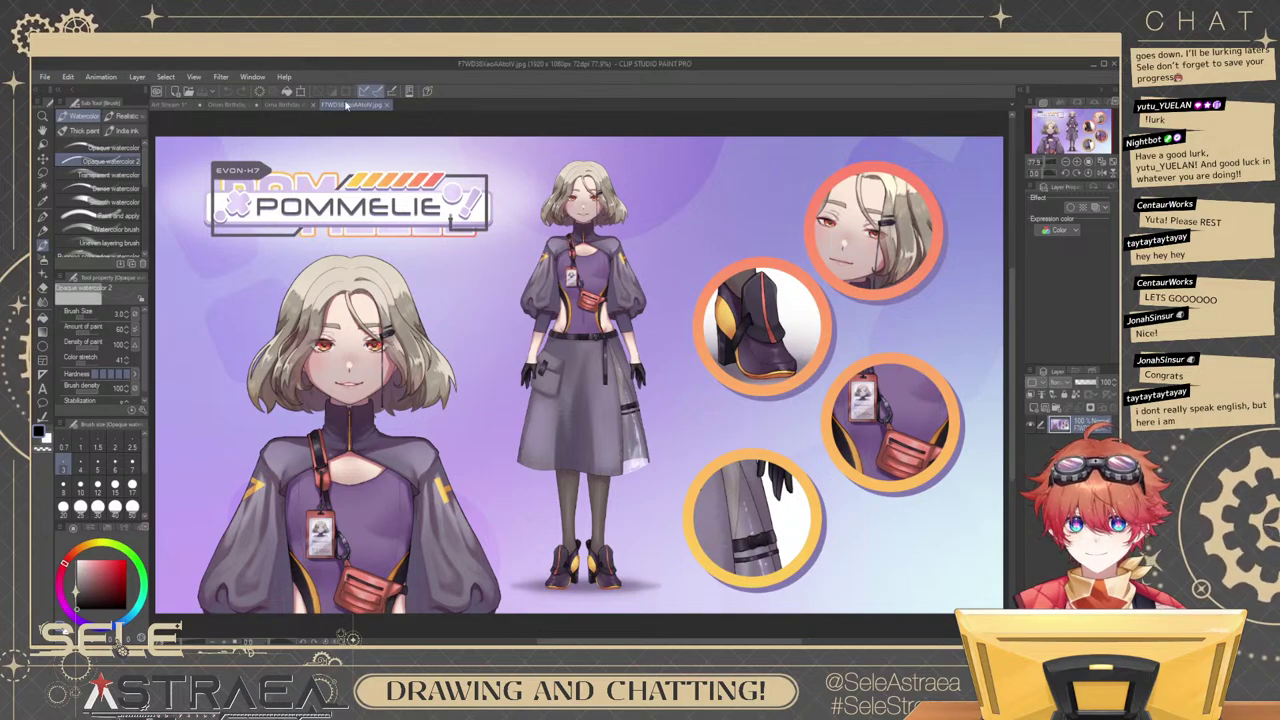
pyautogui.click(181, 106)
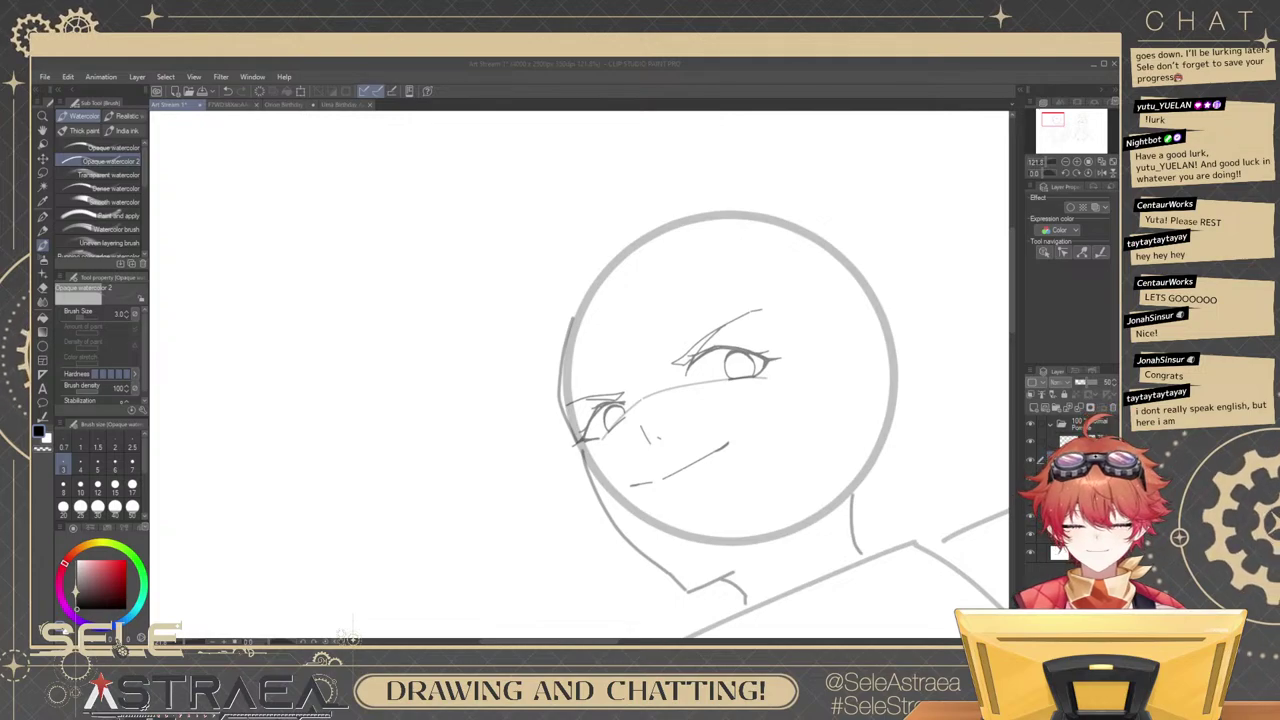
# Try short freehand strokes on the forehead around the near eye and undo them.
pyautogui.moveTo(799, 310); pyautogui.dragTo(809, 340)
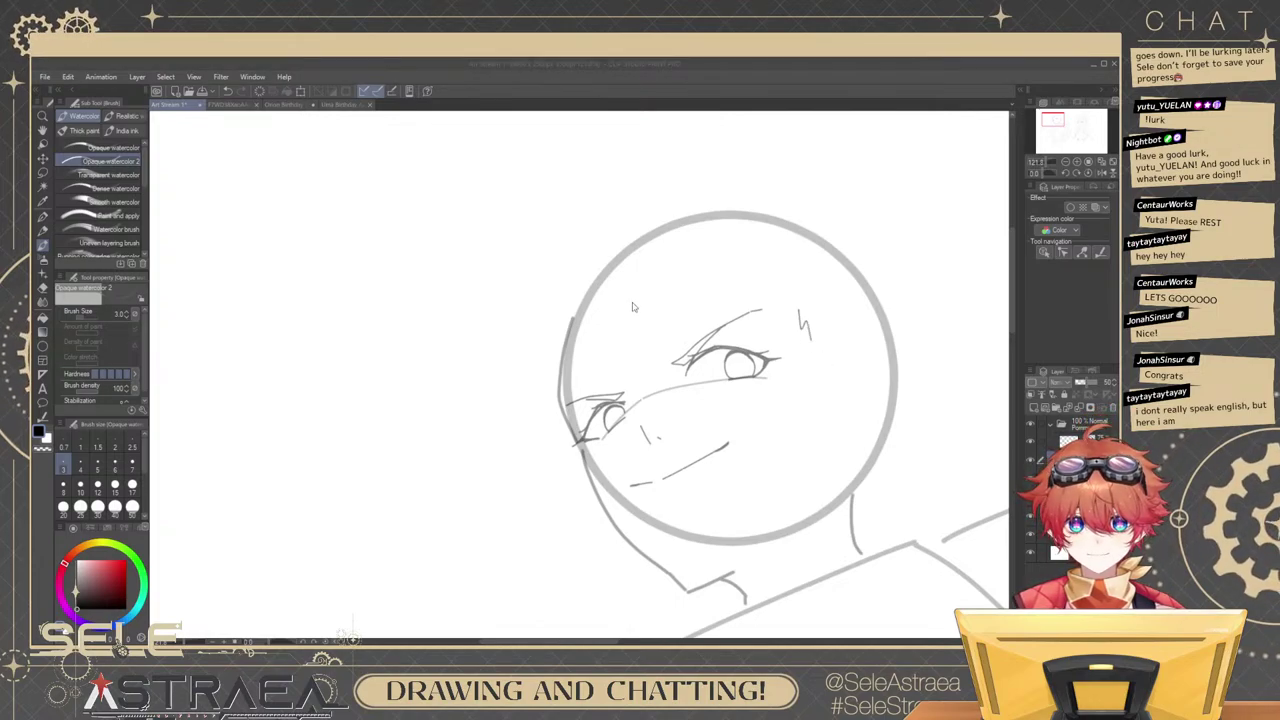
pyautogui.hotkey('ctrl', 'z')
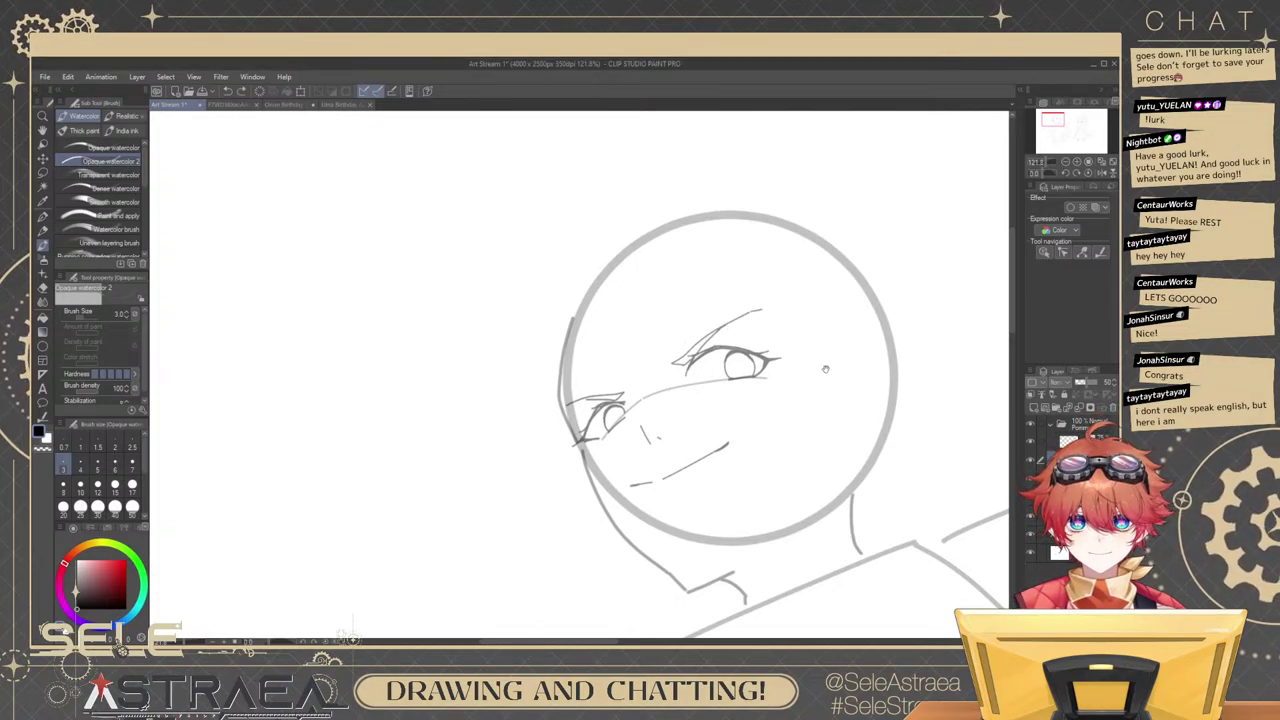
pyautogui.moveTo(829, 384); pyautogui.dragTo(812, 318)
pyautogui.scroll(3, 812, 320)
pyautogui.scroll(2, 812, 353)
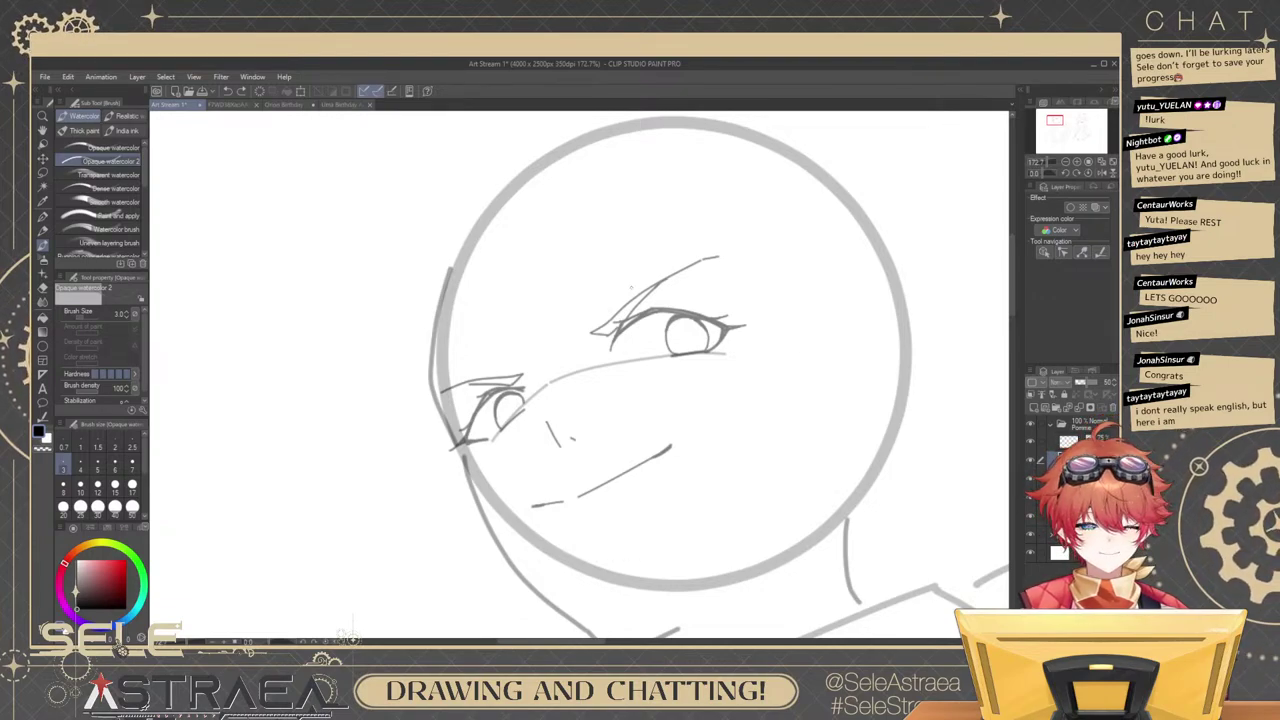
pyautogui.moveTo(535, 223)
pyautogui.mouseDown()
pyautogui.moveTo(585, 327)
pyautogui.moveTo(695, 392)
pyautogui.moveTo(709, 375)
pyautogui.moveTo(633, 360)
pyautogui.mouseUp()
pyautogui.hotkey('ctrl', 'z')
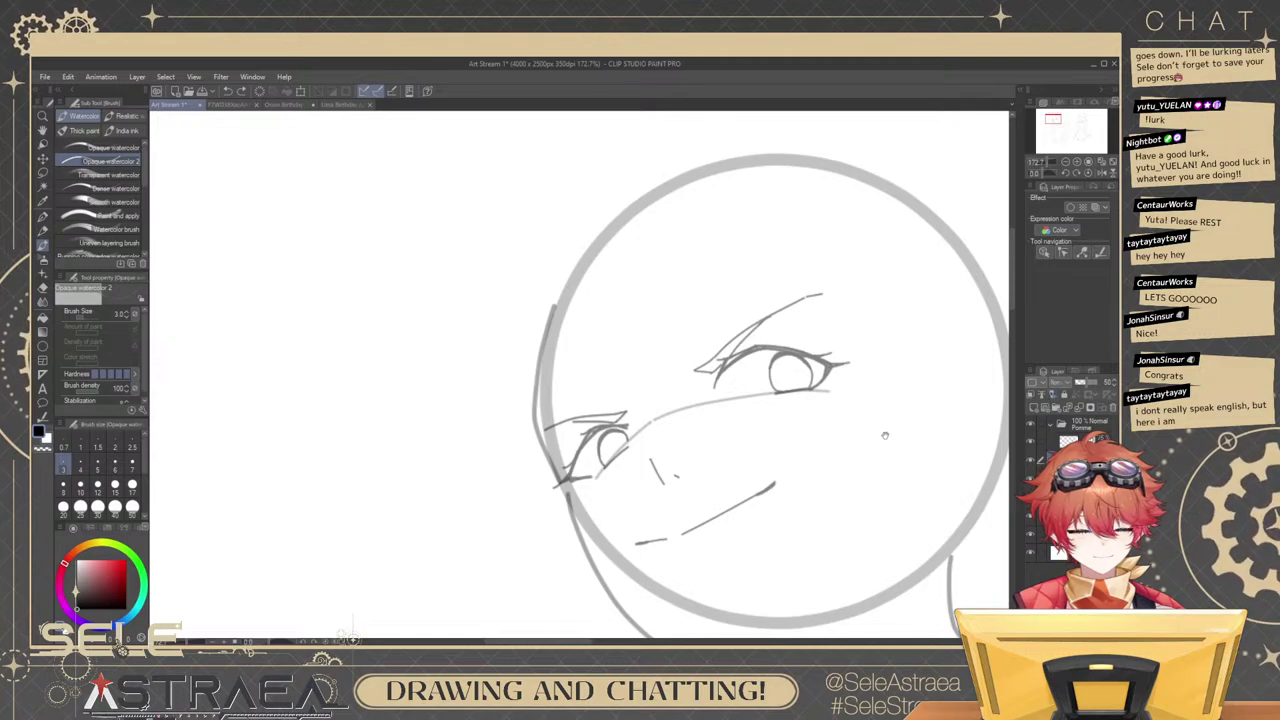
# Set the brush size to 2 and draw two small ovals inside the near eye's iris.
pyautogui.scroll(2, 884, 435)
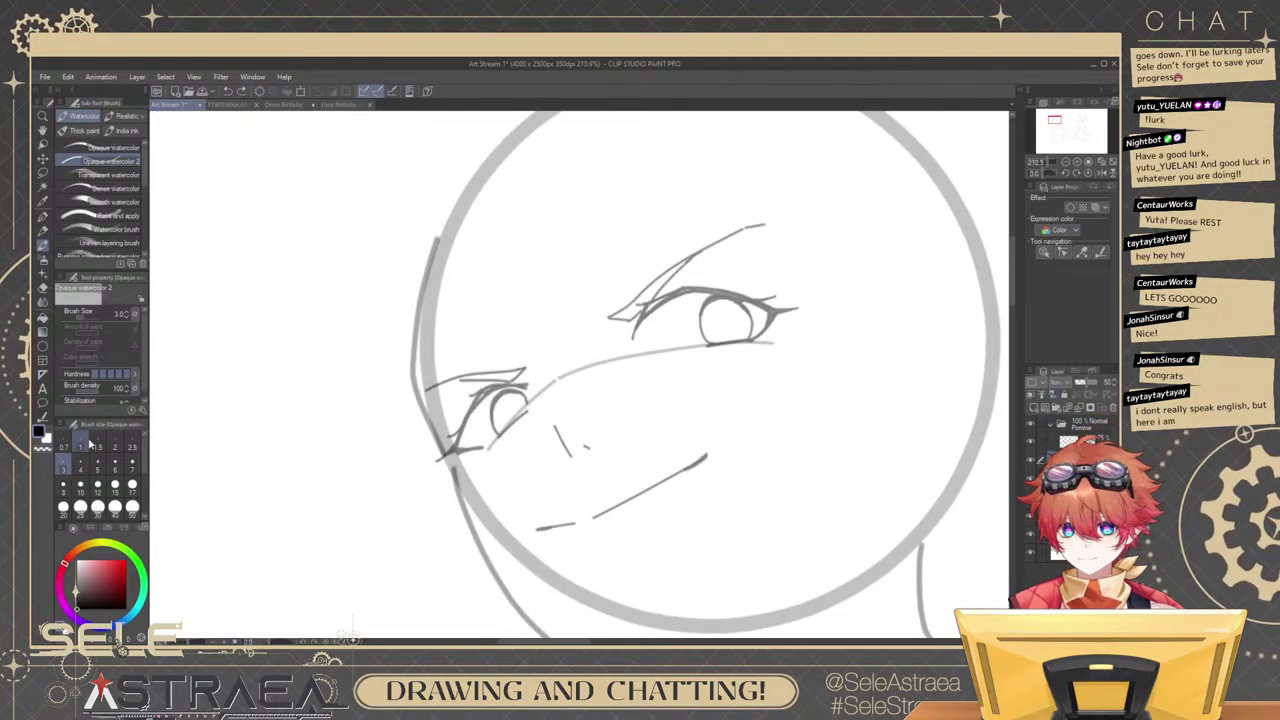
pyautogui.click(114, 444)
pyautogui.scroll(3, 740, 332)
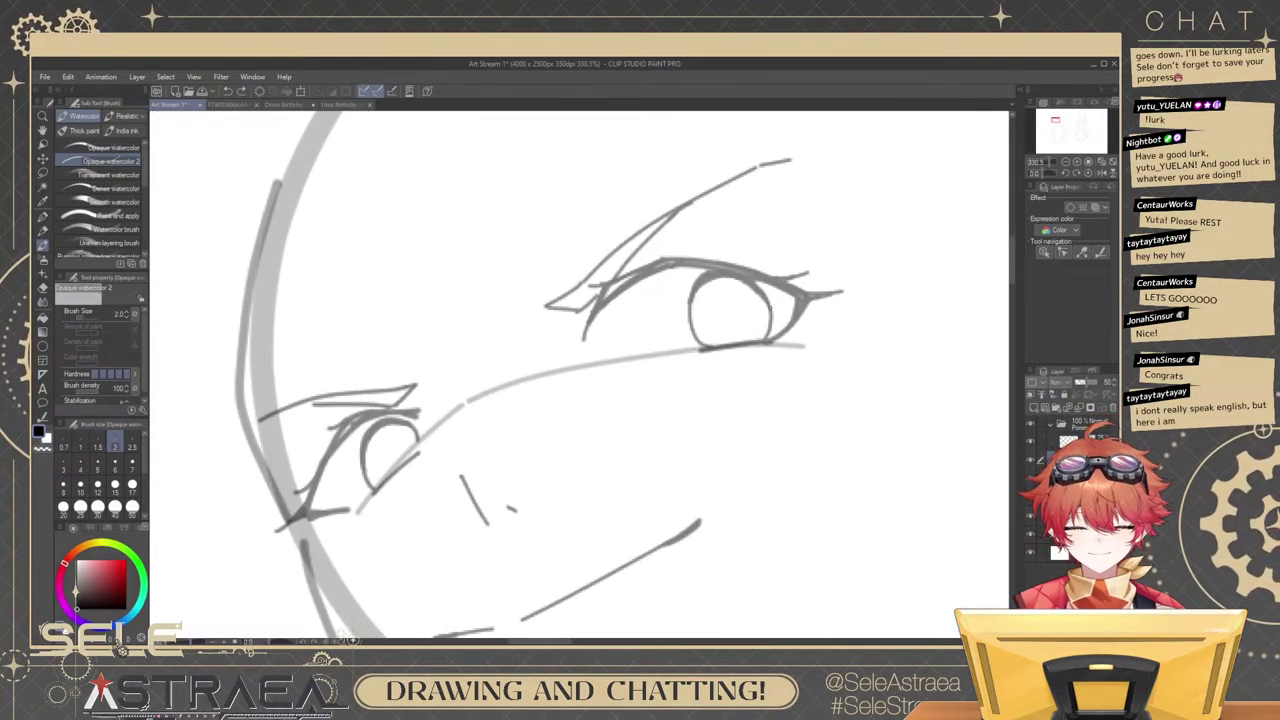
pyautogui.scroll(3, 700, 298)
pyautogui.moveTo(688, 300); pyautogui.dragTo(702, 328)
pyautogui.moveTo(708, 276)
pyautogui.mouseDown()
pyautogui.moveTo(716, 302)
pyautogui.moveTo(770, 313)
pyautogui.moveTo(758, 302)
pyautogui.mouseUp()
pyautogui.hotkey('ctrl', 'z')
pyautogui.scroll(-5, 803, 255)
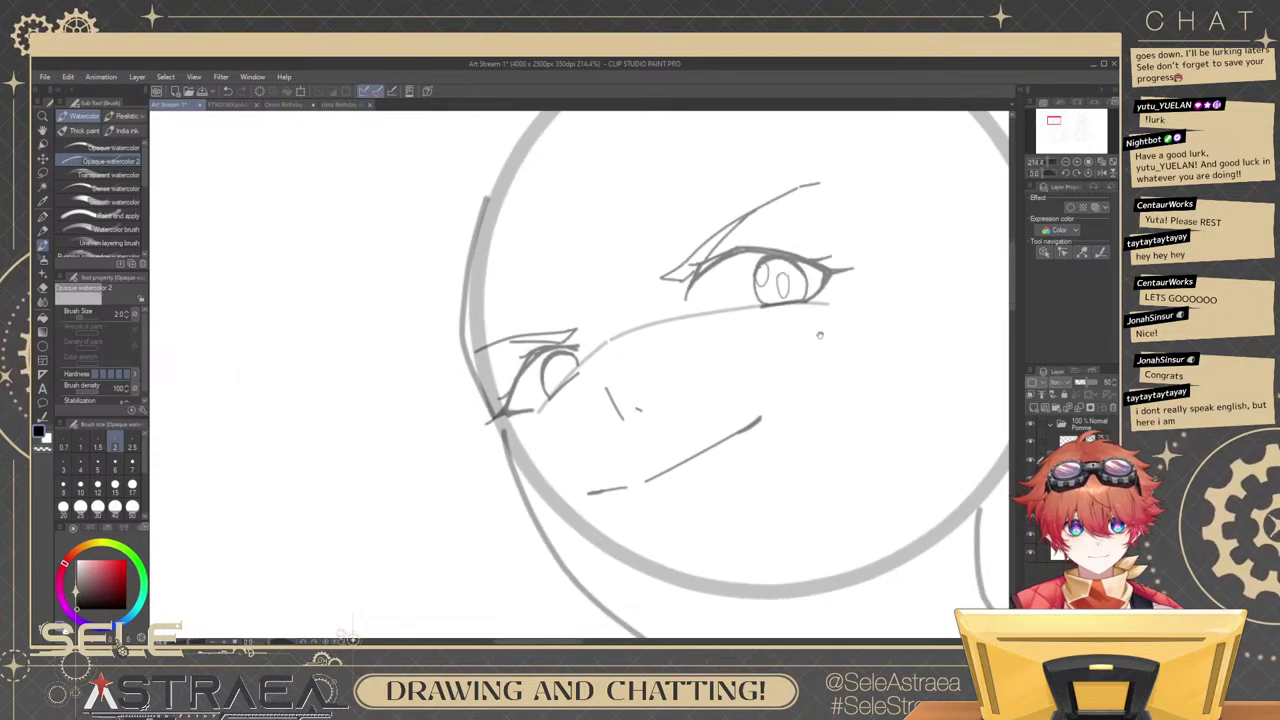
# Draw two small matching ovals inside the far eye's iris.
pyautogui.moveTo(820, 335); pyautogui.dragTo(877, 331)
pyautogui.scroll(5, 680, 352)
pyautogui.scroll(1, 678, 350)
pyautogui.moveTo(710, 392)
pyautogui.mouseDown()
pyautogui.moveTo(702, 438)
pyautogui.moveTo(740, 430)
pyautogui.mouseUp()
pyautogui.moveTo(752, 380); pyautogui.dragTo(742, 428)
pyautogui.scroll(-3, 754, 388)
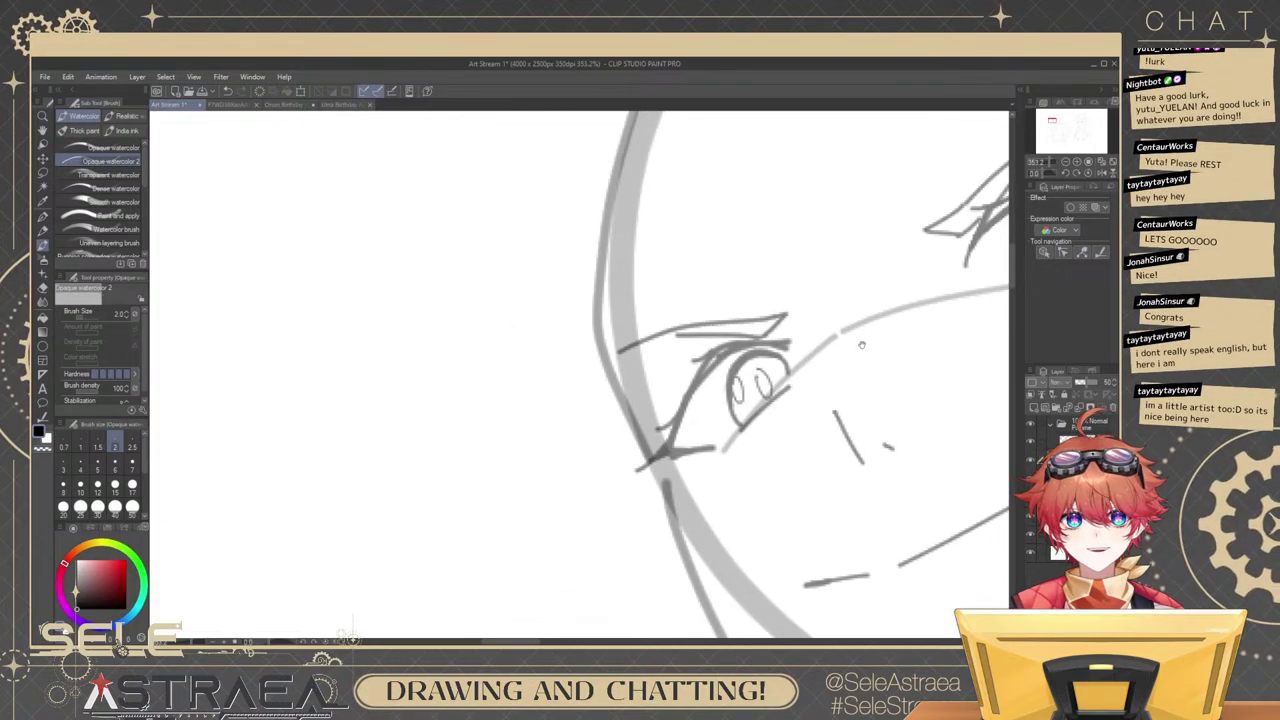
pyautogui.scroll(-4, 826, 335)
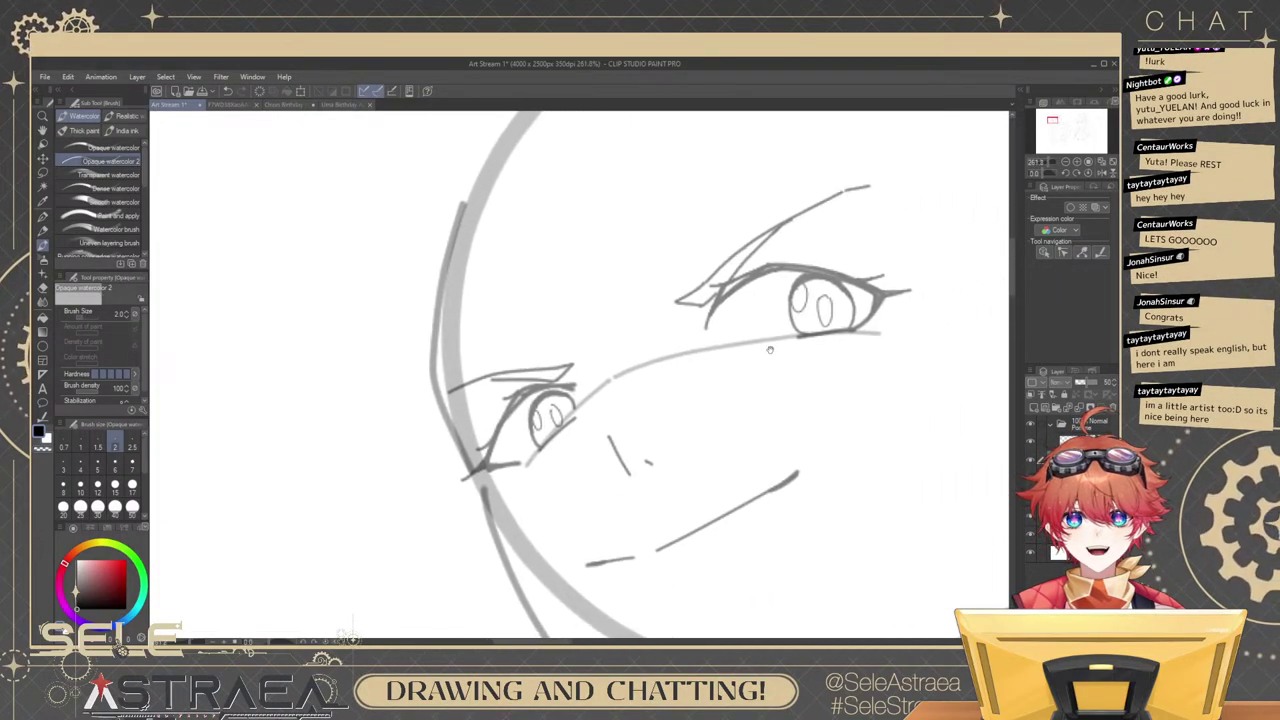
pyautogui.moveTo(835, 368); pyautogui.dragTo(798, 307)
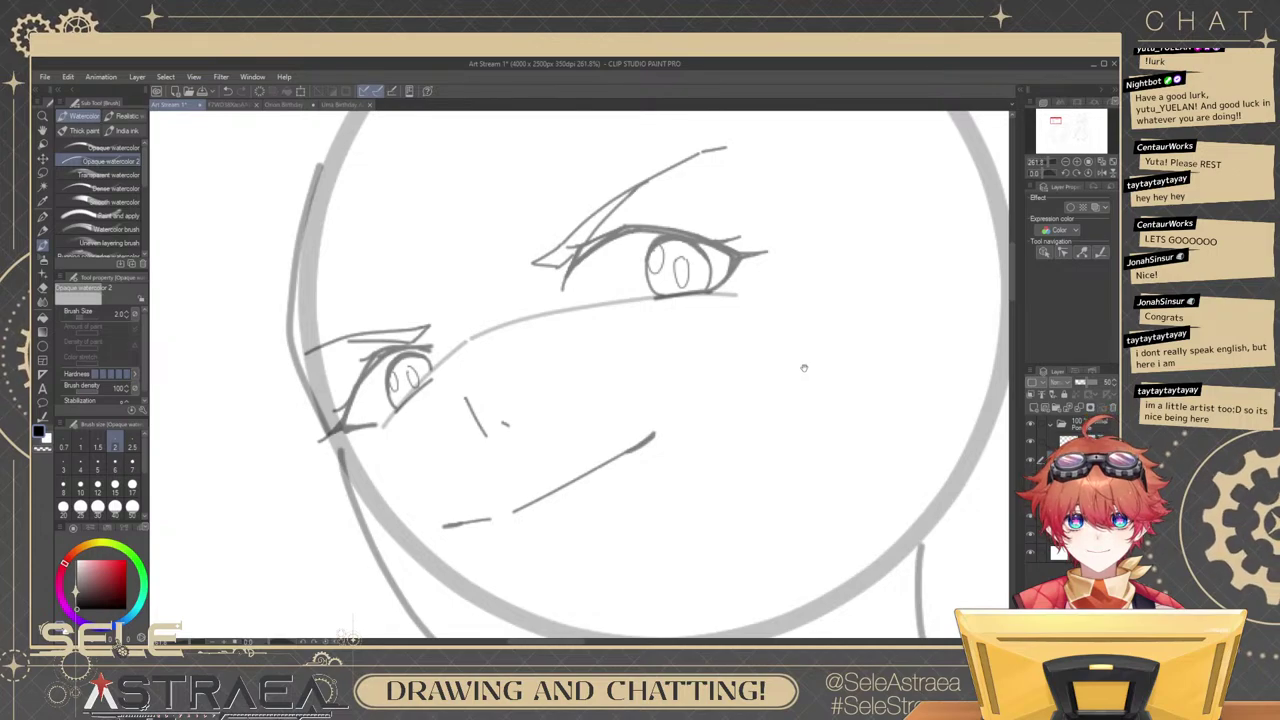
pyautogui.moveTo(804, 368); pyautogui.dragTo(804, 403)
pyautogui.moveTo(740, 429); pyautogui.dragTo(817, 429)
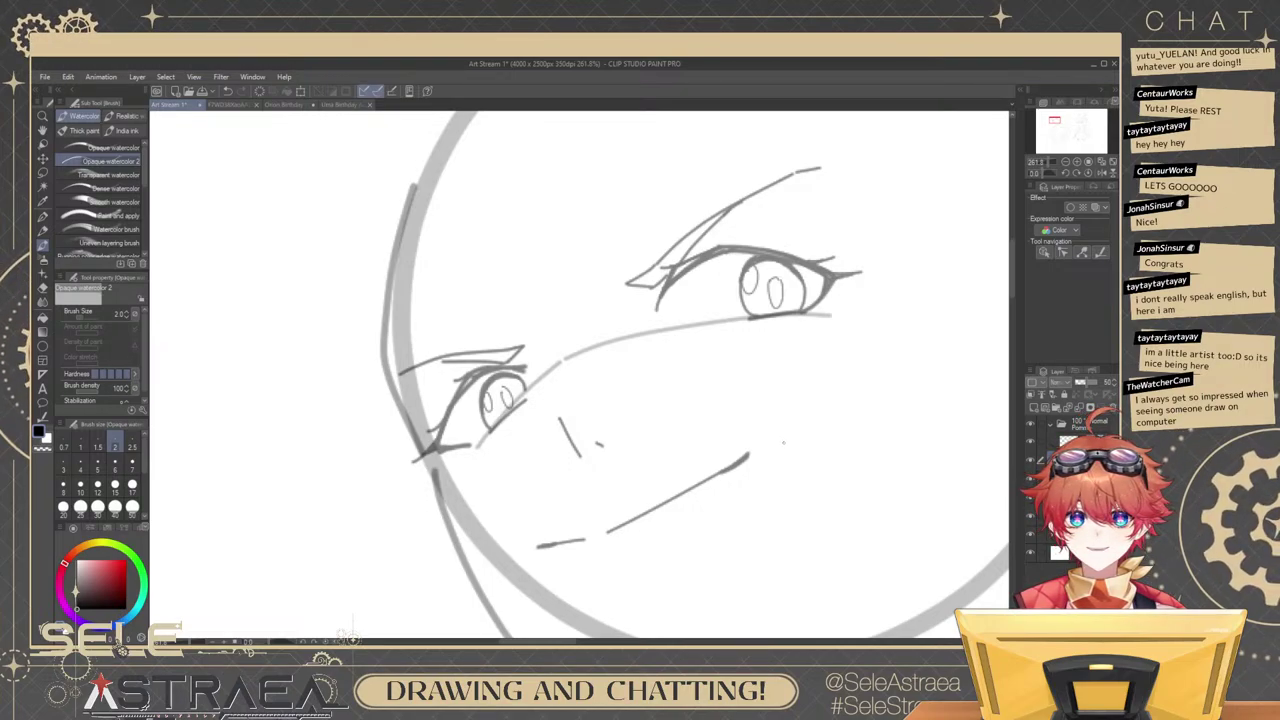
pyautogui.scroll(-4, 872, 386)
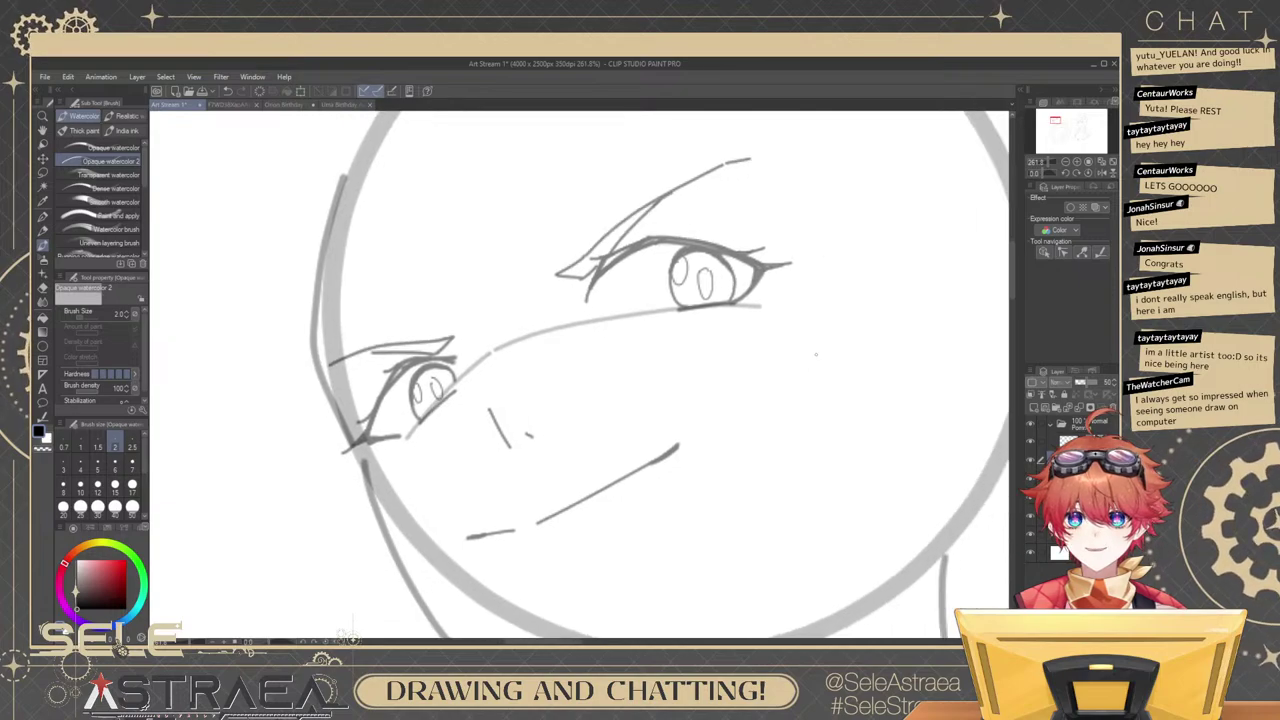
pyautogui.scroll(-3, 860, 312)
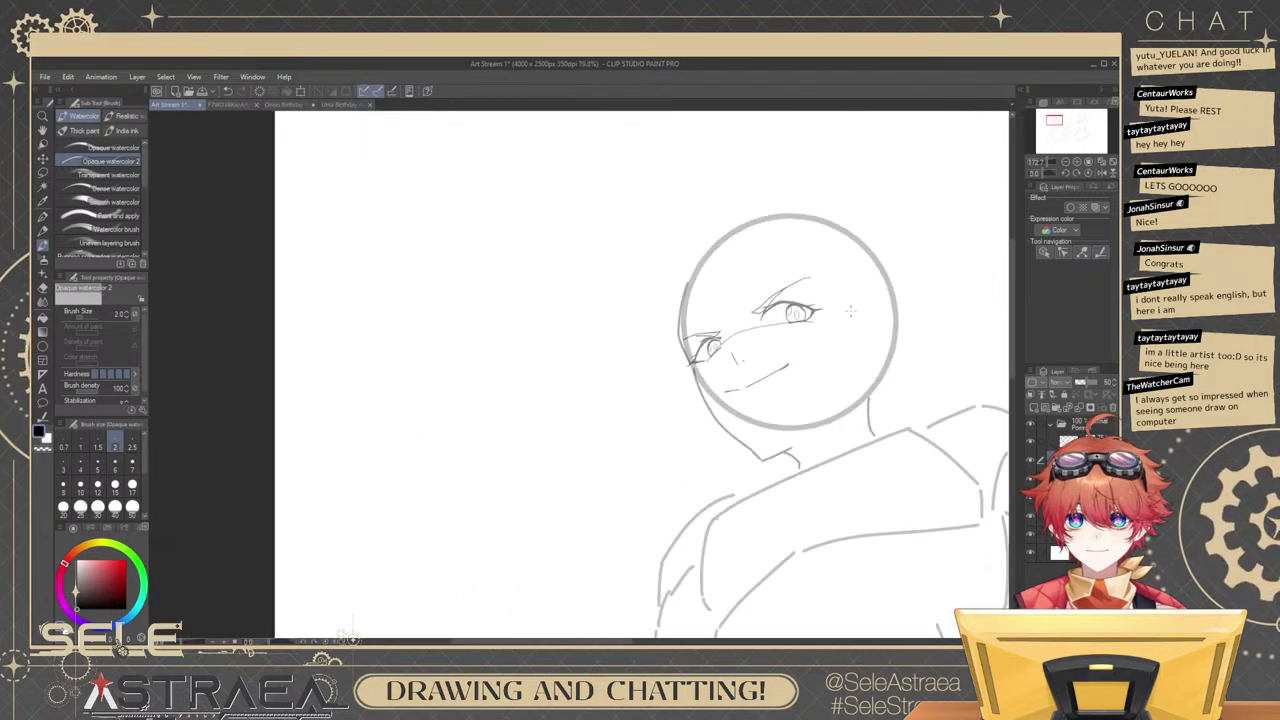
pyautogui.scroll(1, 848, 330)
pyautogui.moveTo(827, 328); pyautogui.dragTo(825, 360)
pyautogui.moveTo(869, 314)
pyautogui.mouseDown()
pyautogui.moveTo(824, 368)
pyautogui.moveTo(827, 358)
pyautogui.mouseUp()
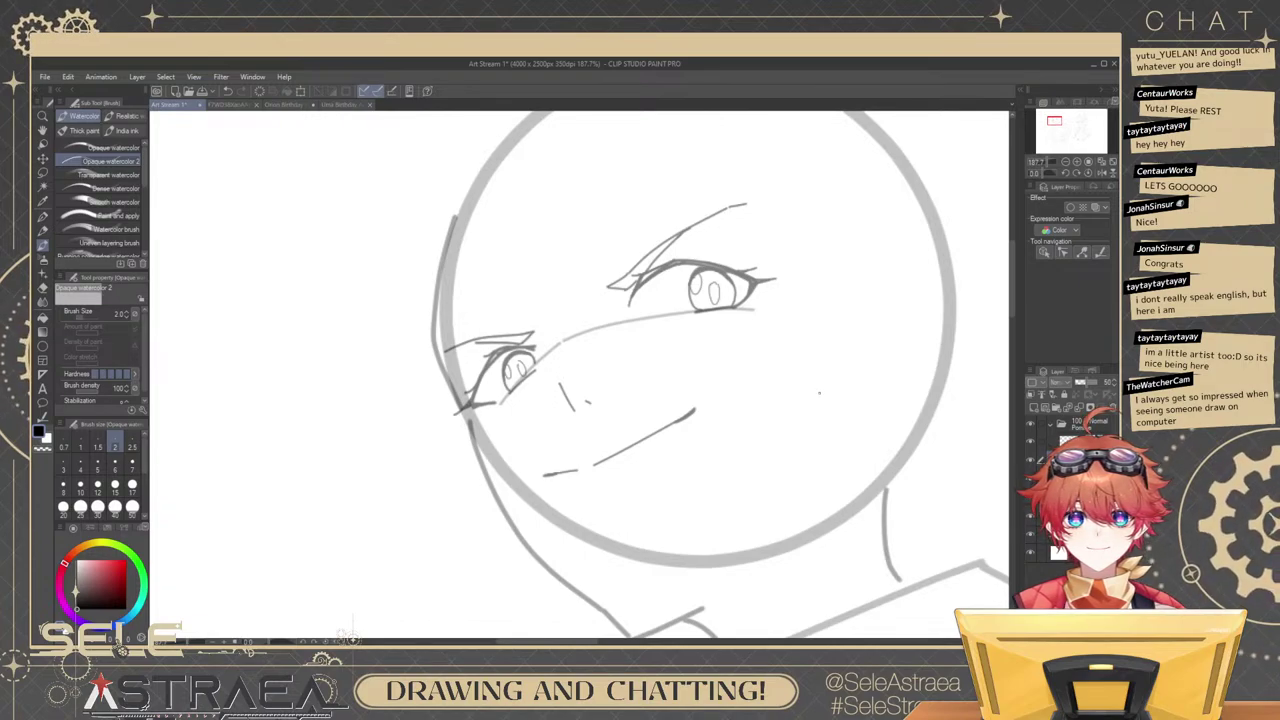
pyautogui.moveTo(834, 329); pyautogui.dragTo(828, 365)
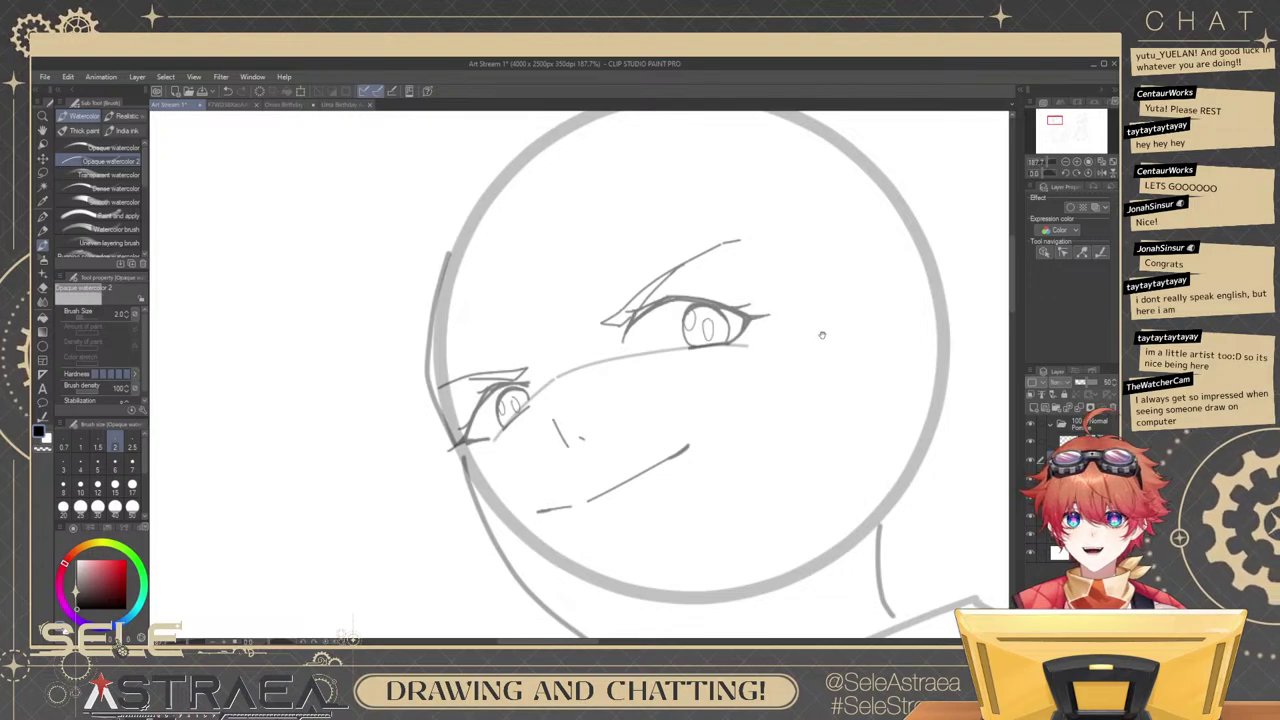
pyautogui.moveTo(874, 328)
pyautogui.mouseDown()
pyautogui.moveTo(806, 299)
pyautogui.moveTo(819, 380)
pyautogui.mouseUp()
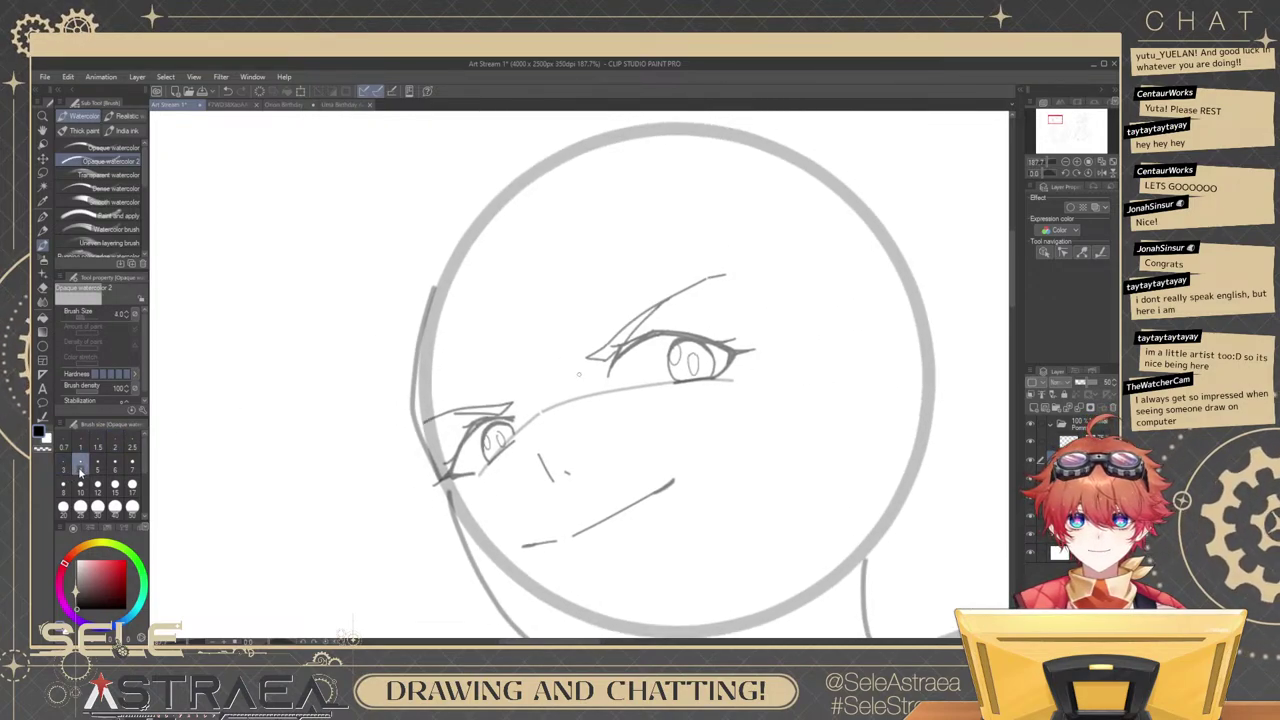
# Set the brush size to 3 for sketching on the head.
pyautogui.click(62, 465)
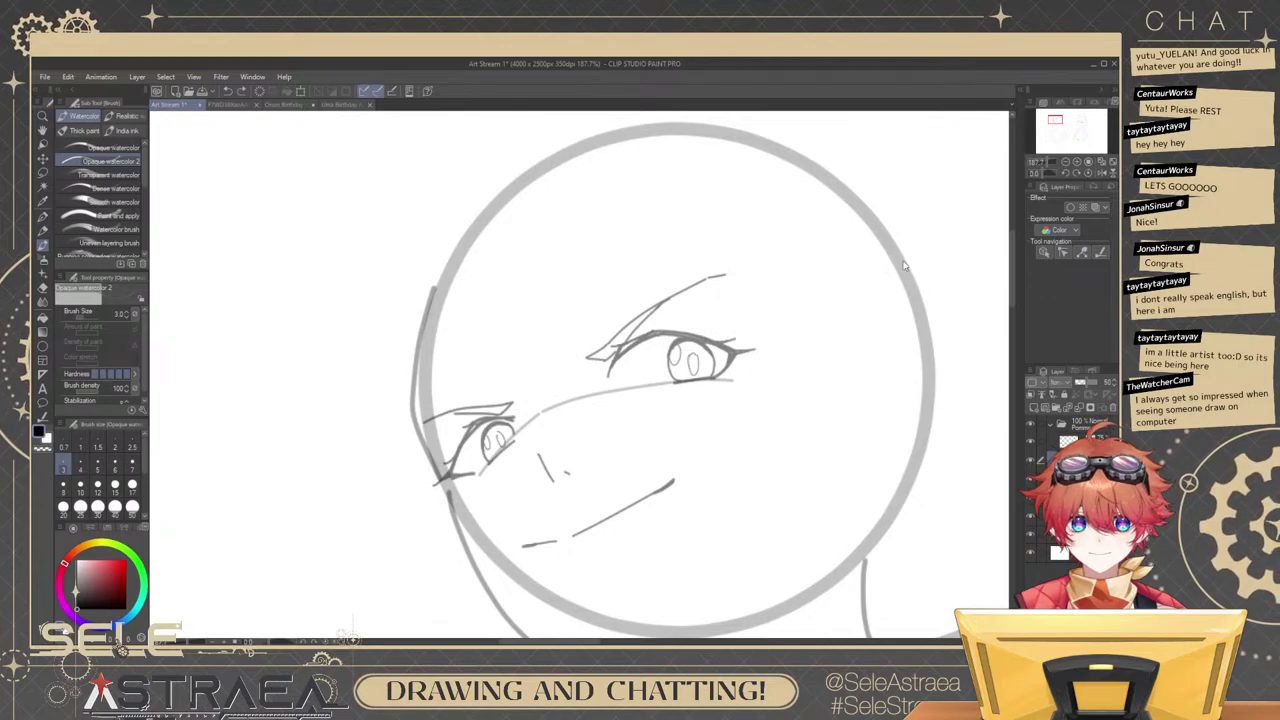
pyautogui.click(1036, 465)
pyautogui.click(1036, 466)
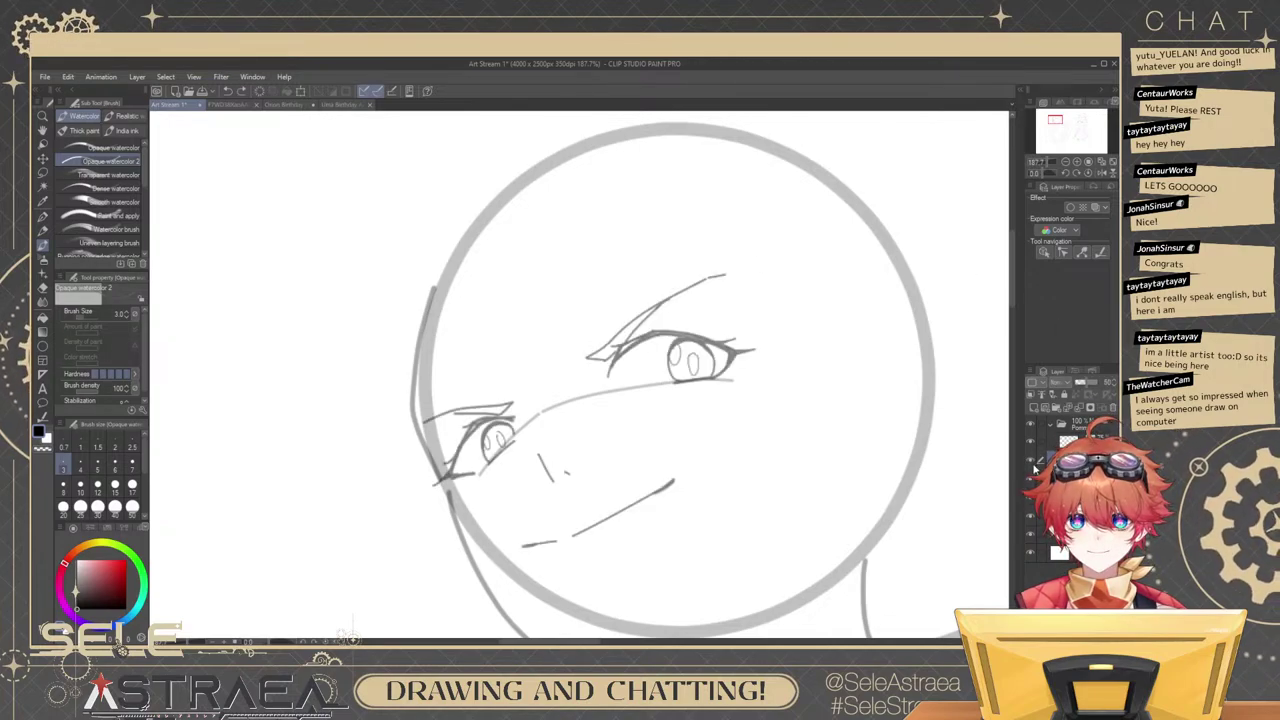
pyautogui.moveTo(831, 415); pyautogui.dragTo(899, 422)
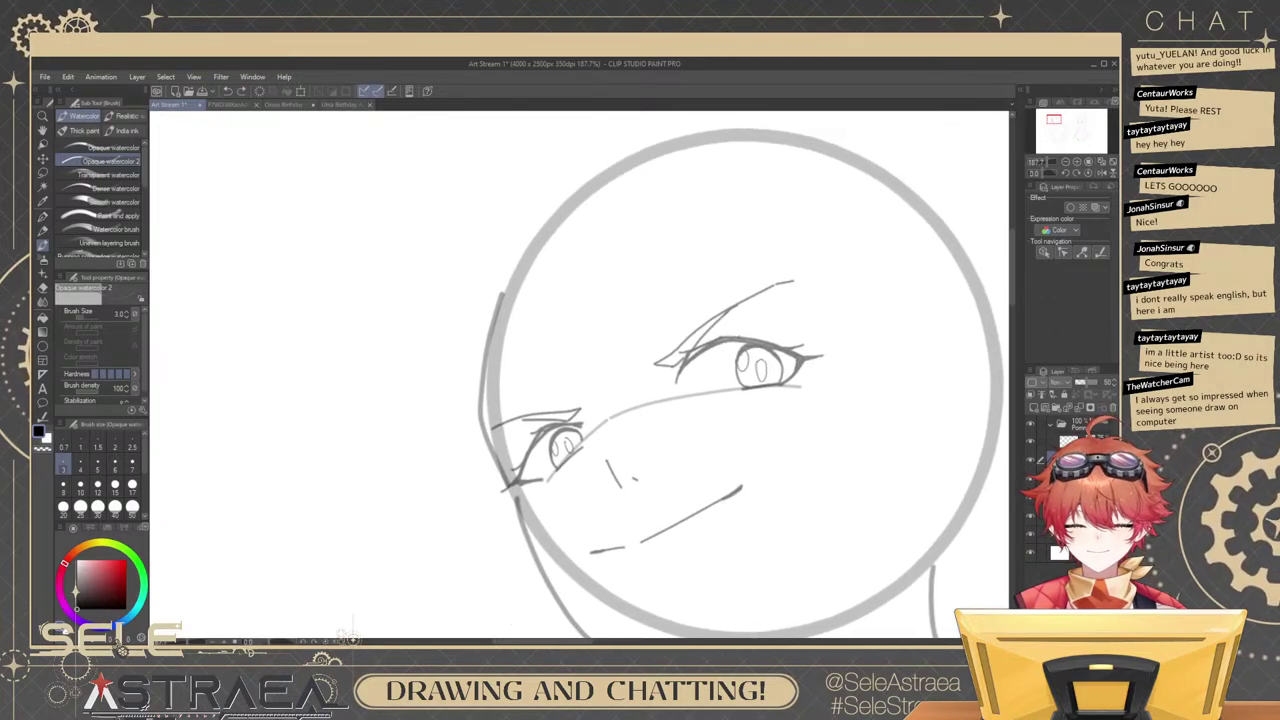
# Try a long stroke starting from the forehead on the far side of the head and undo it.
pyautogui.click(588, 317)
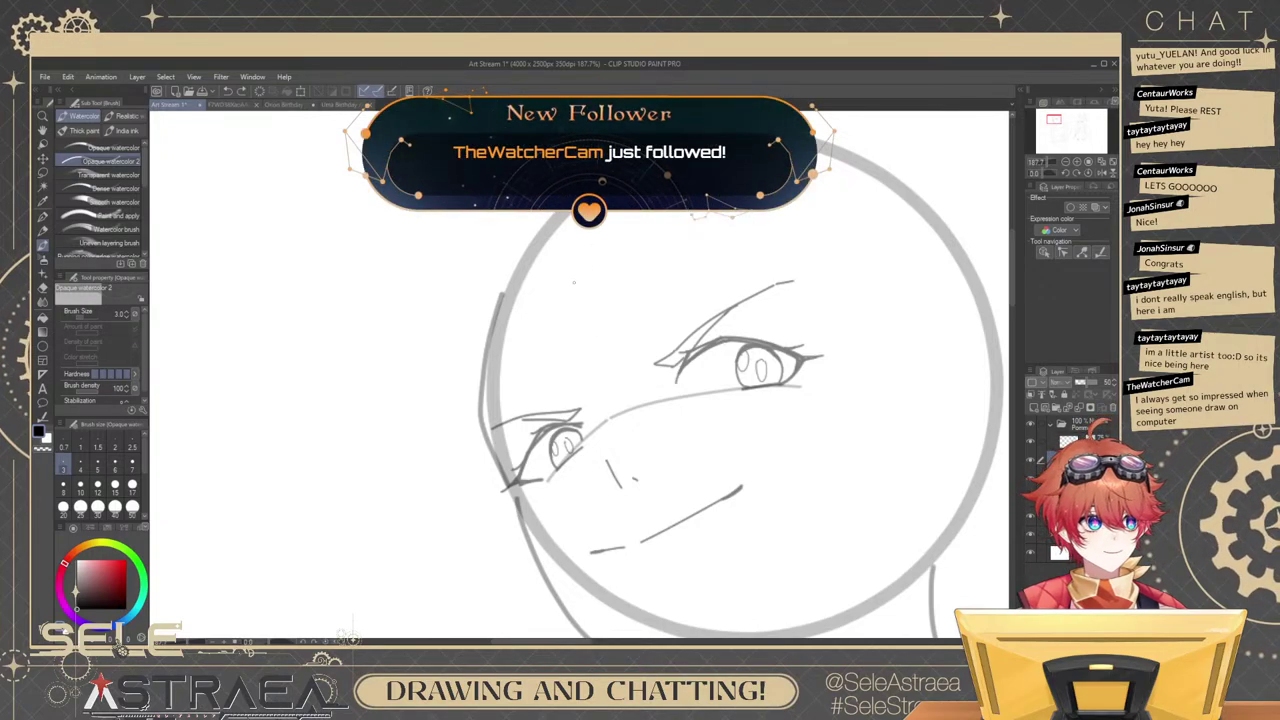
pyautogui.moveTo(564, 250); pyautogui.dragTo(742, 435)
pyautogui.hotkey('ctrl', 'z')
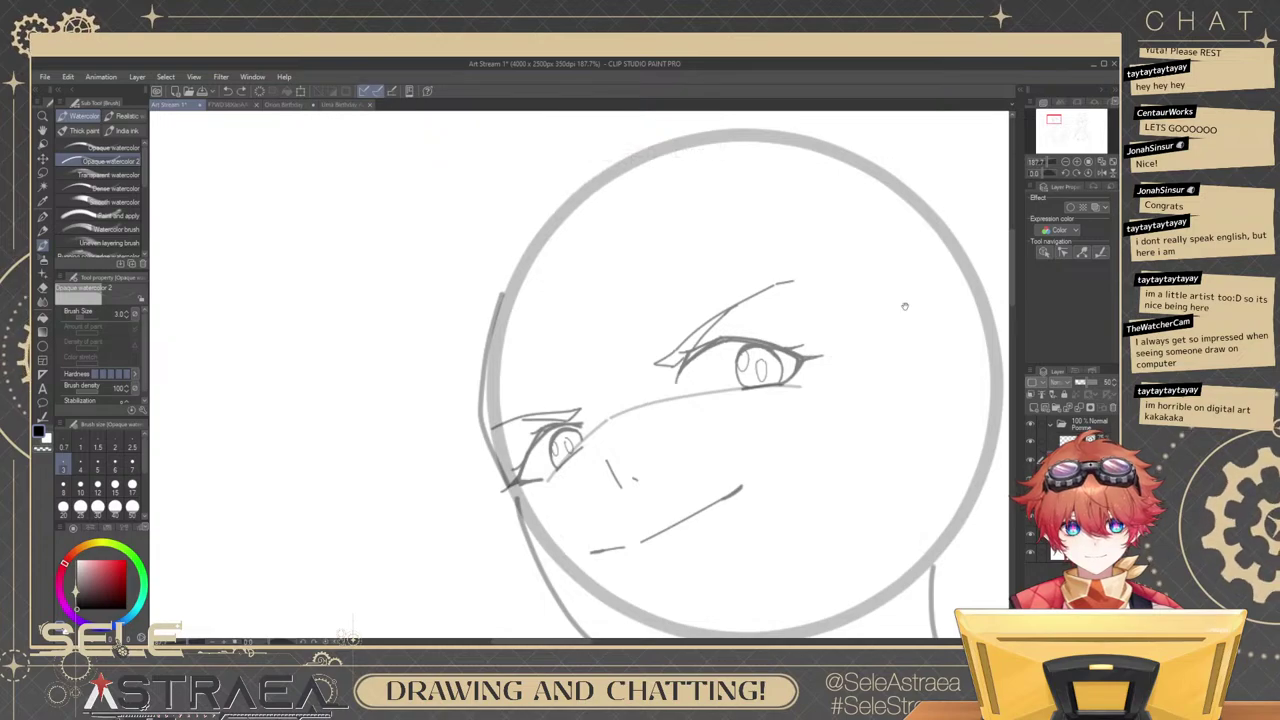
pyautogui.moveTo(906, 306); pyautogui.dragTo(872, 269)
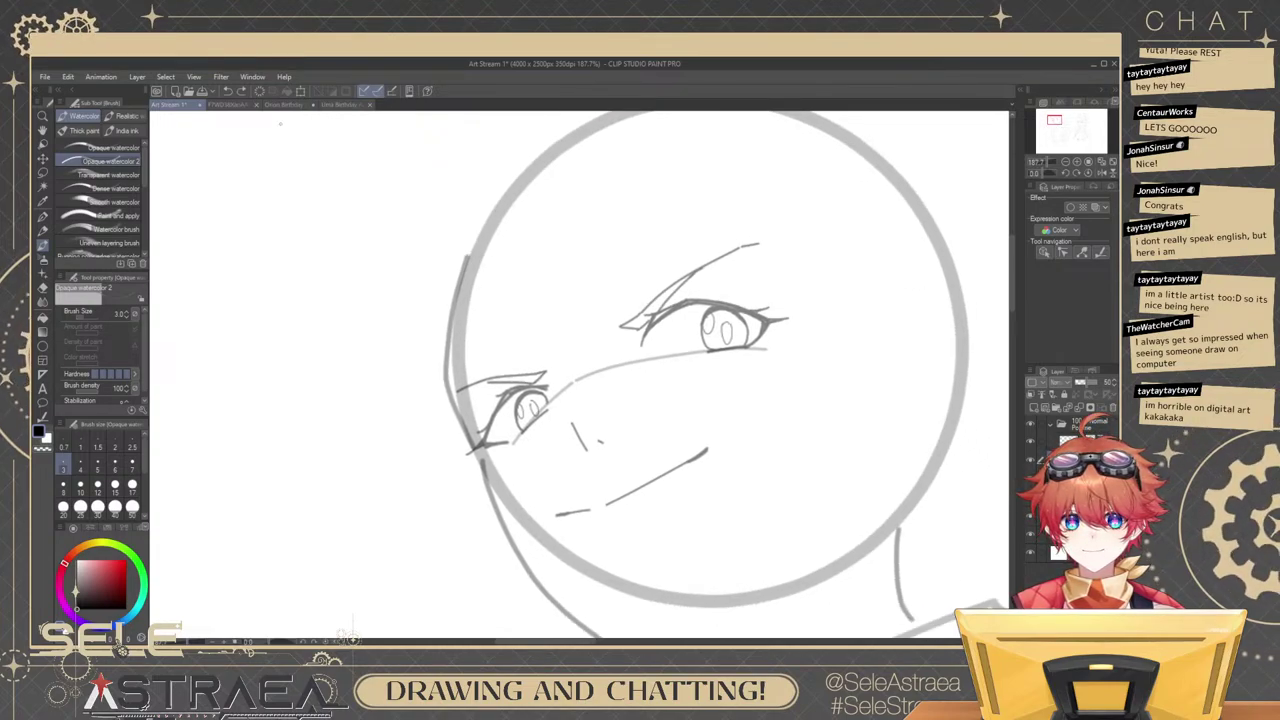
# Switch to the Pommelie reference image and examine the portrait's hairstyle, fringe and hair clip up close.
pyautogui.click(233, 105)
pyautogui.moveTo(630, 341); pyautogui.dragTo(812, 326)
pyautogui.moveTo(470, 326); pyautogui.dragTo(803, 389)
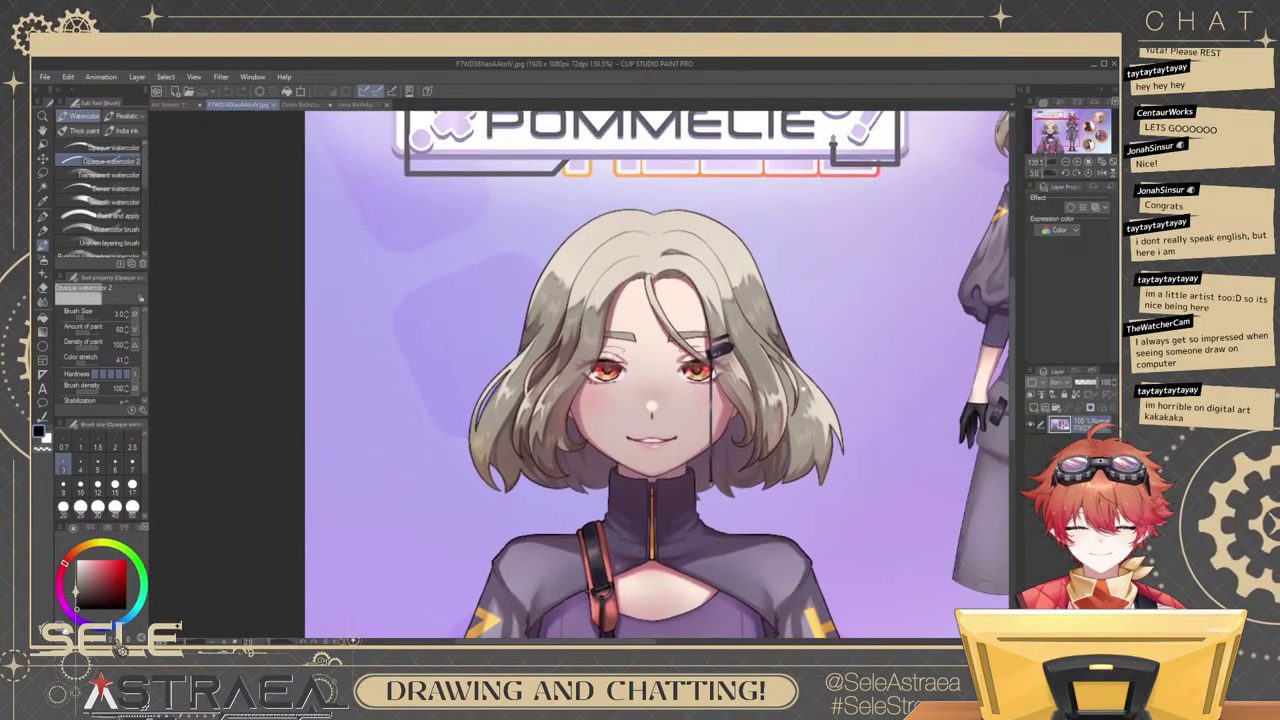
pyautogui.scroll(3, 795, 302)
pyautogui.scroll(-2, 820, 306)
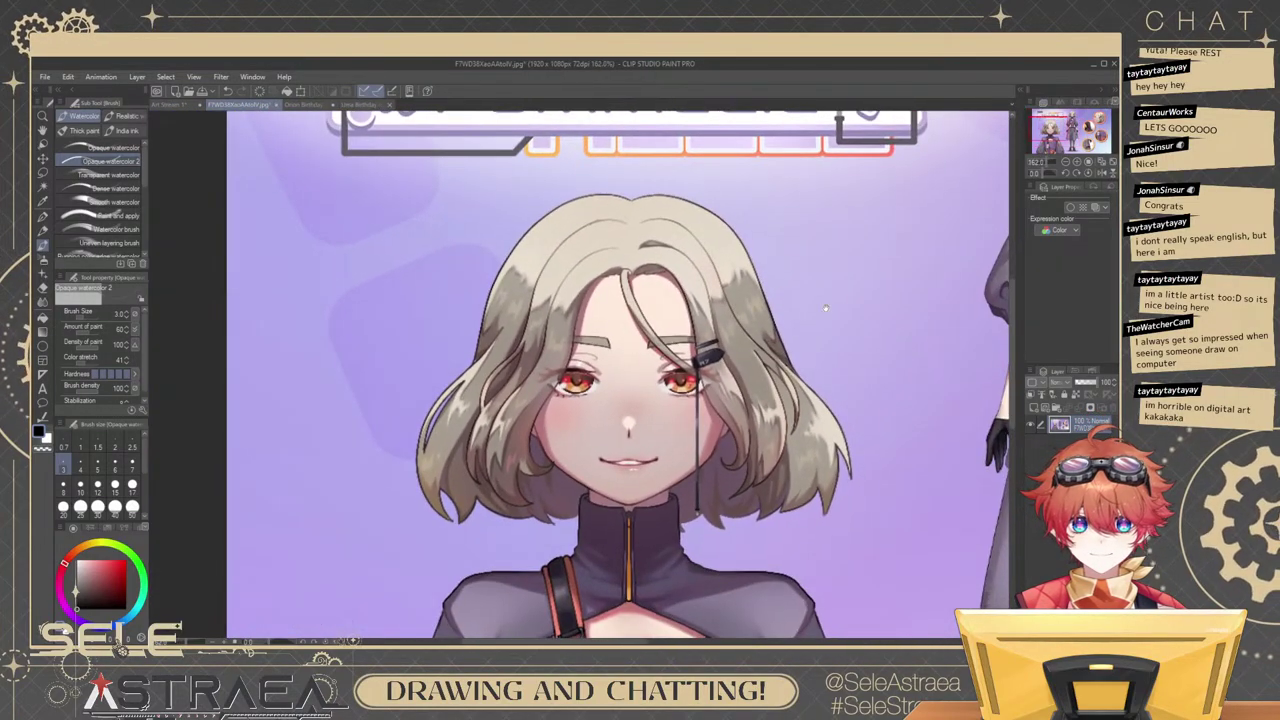
# Study the hair shape in the Pommelie reference's portrait and full-body view, and return to the Art Stream drawing.
pyautogui.scroll(-4, 825, 307)
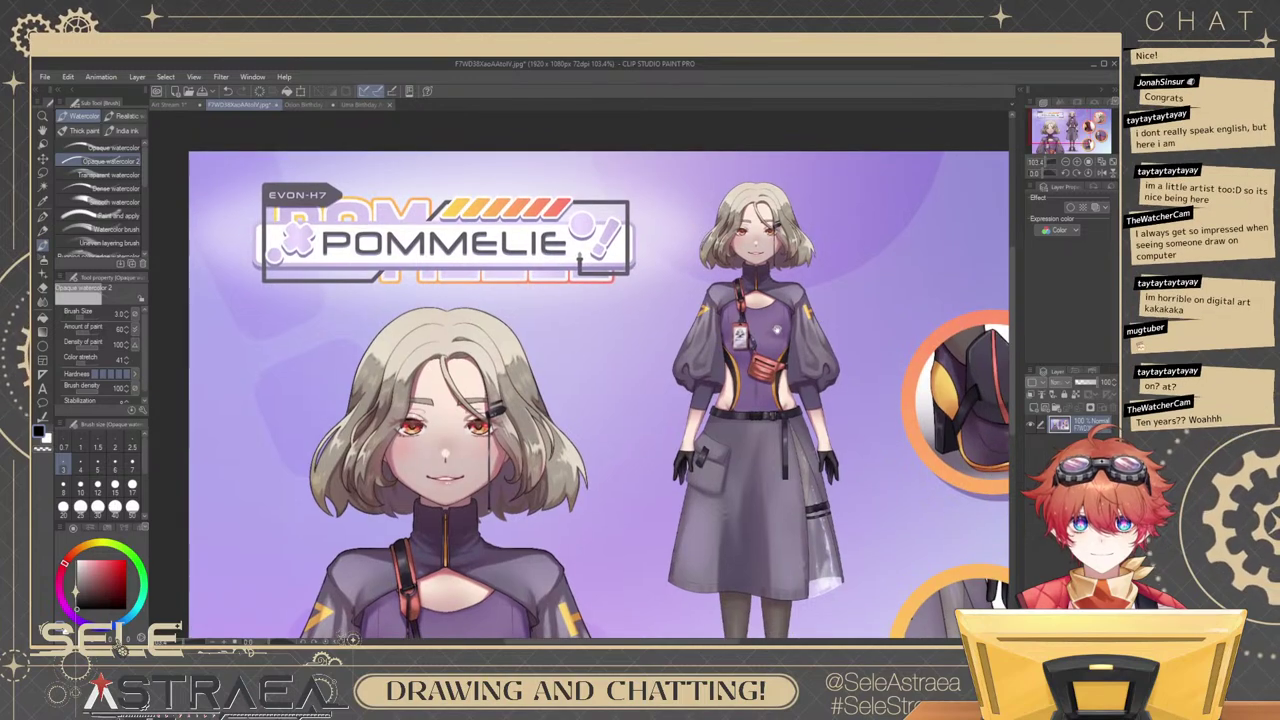
pyautogui.scroll(3, 780, 345)
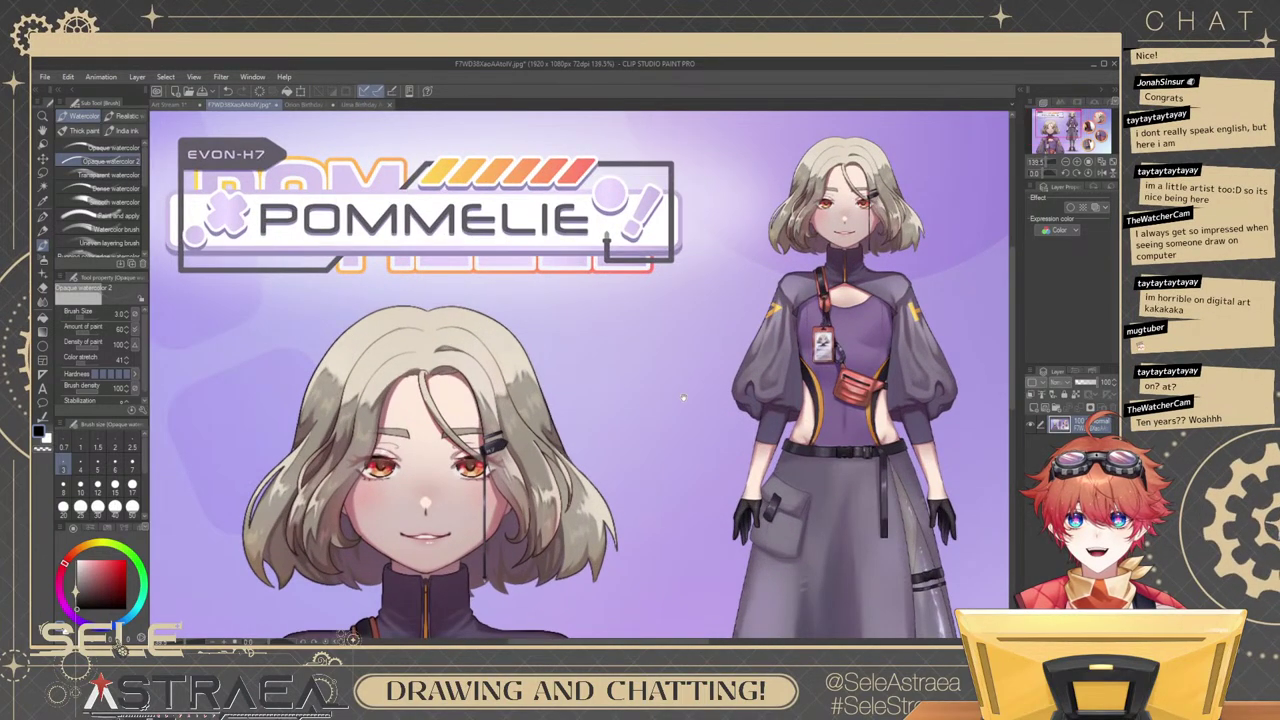
pyautogui.moveTo(683, 398); pyautogui.dragTo(691, 370)
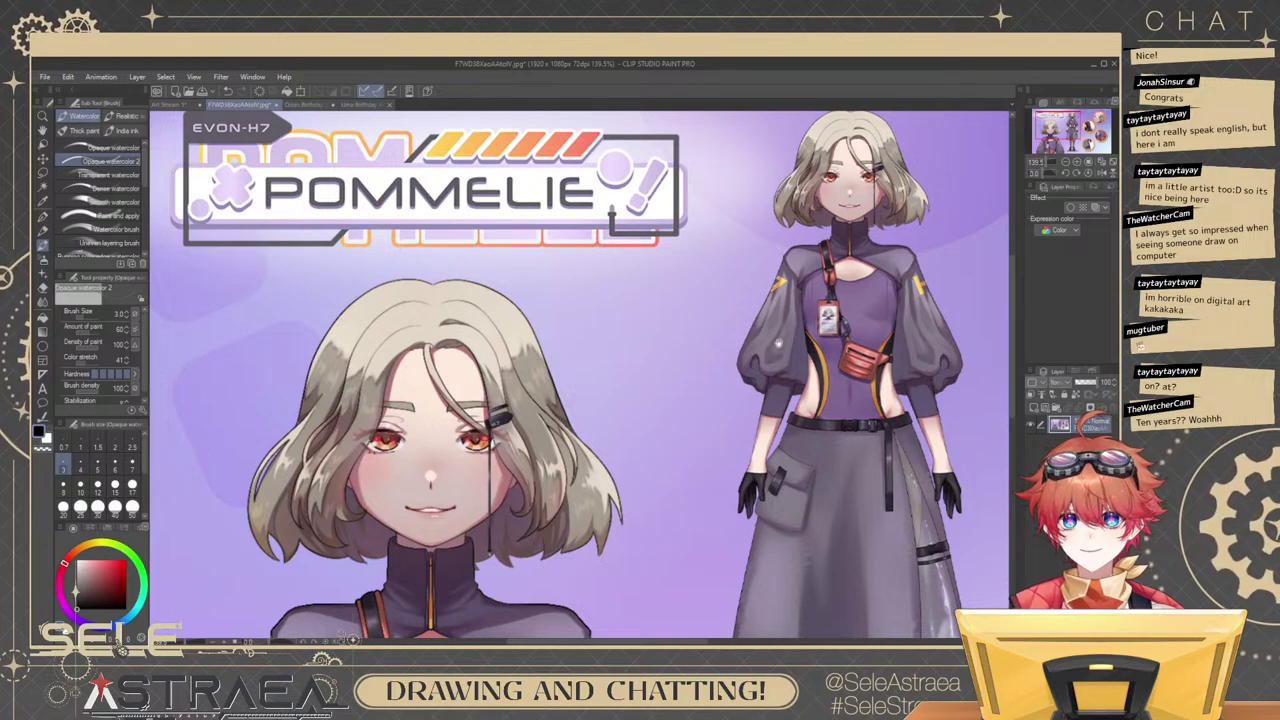
pyautogui.moveTo(779, 343); pyautogui.dragTo(755, 351)
pyautogui.moveTo(708, 404); pyautogui.dragTo(756, 396)
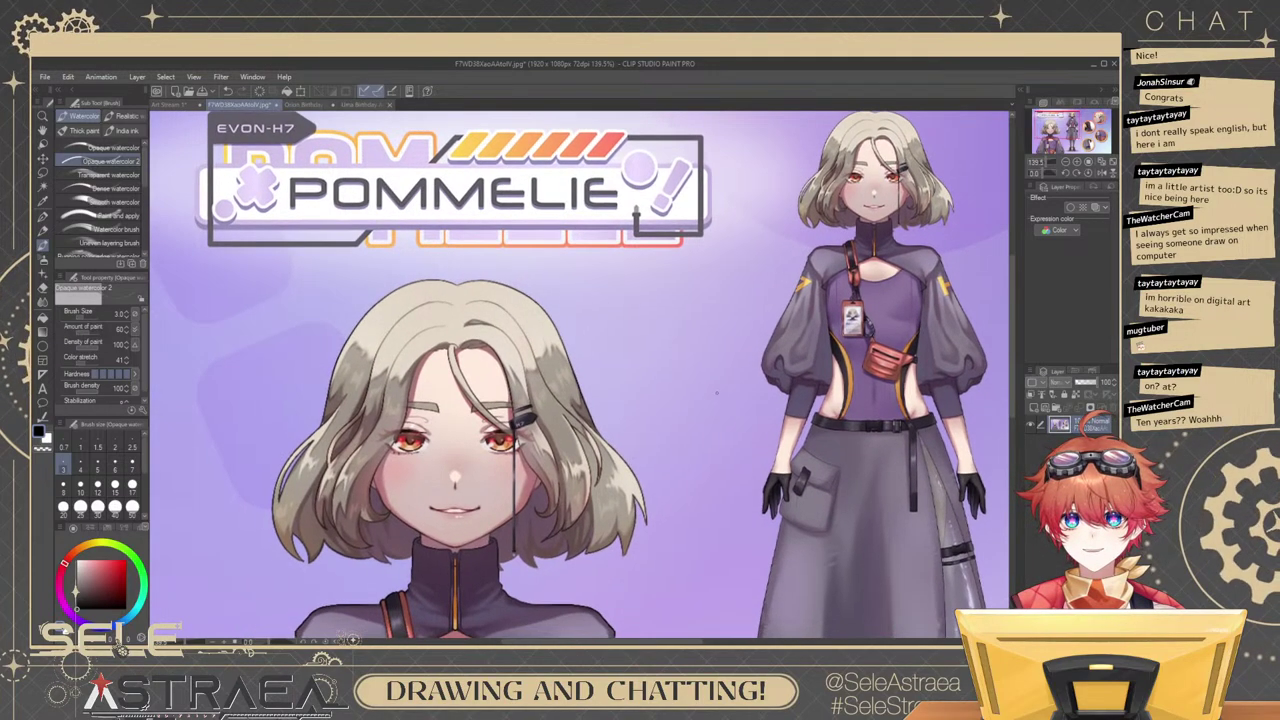
pyautogui.click(177, 105)
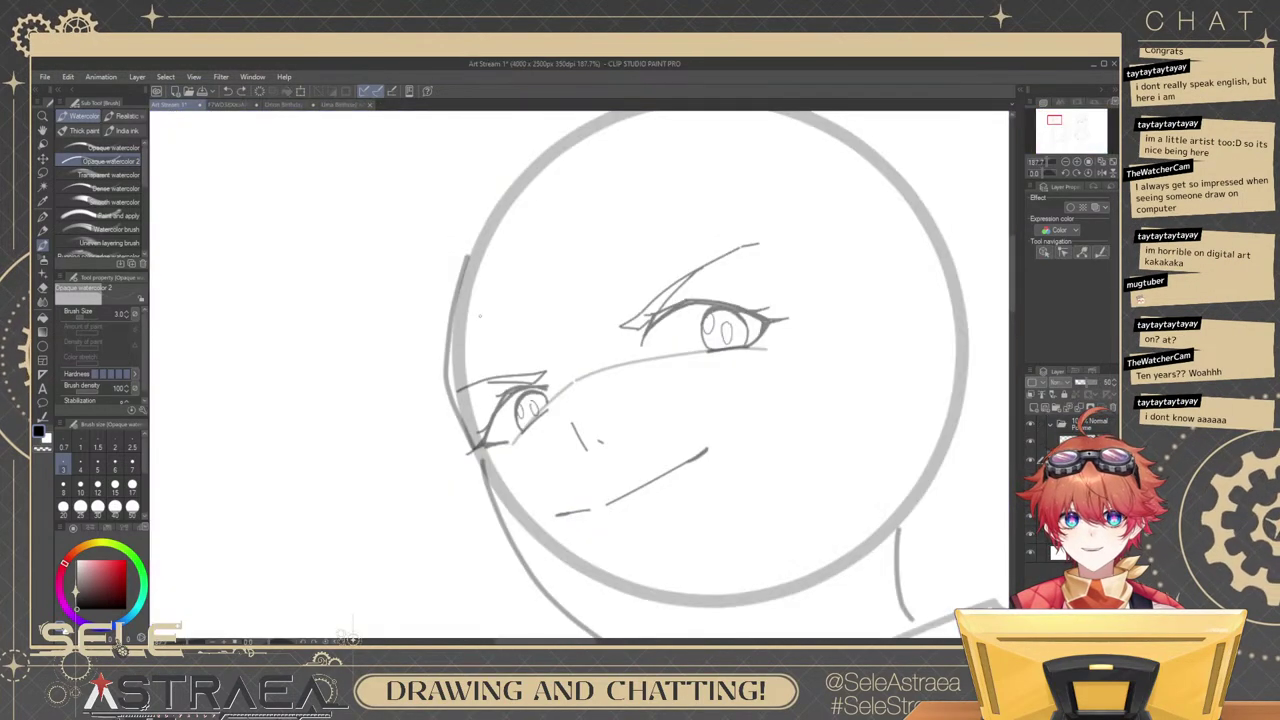
# Try short slanted strokes and a low arch for the hairline on the tilted head's forehead.
pyautogui.moveTo(732, 333); pyautogui.dragTo(719, 349)
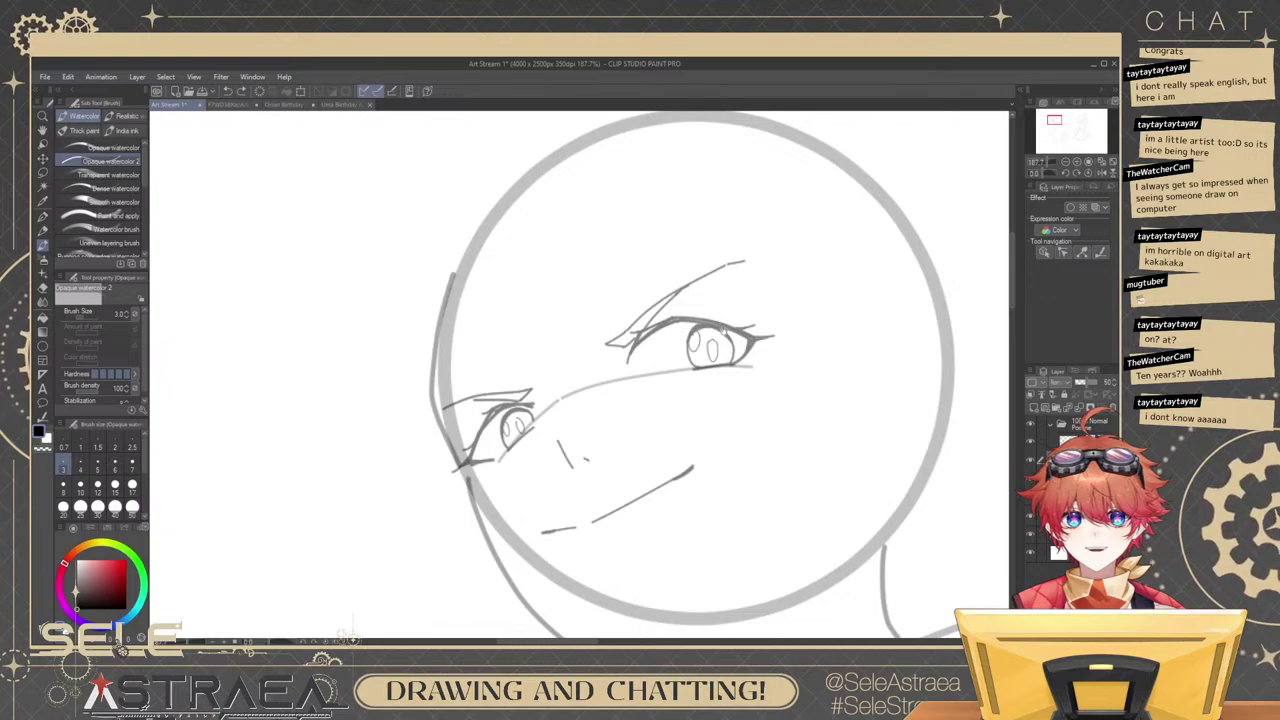
pyautogui.moveTo(806, 368)
pyautogui.mouseDown()
pyautogui.moveTo(746, 335)
pyautogui.moveTo(731, 343)
pyautogui.moveTo(754, 369)
pyautogui.mouseUp()
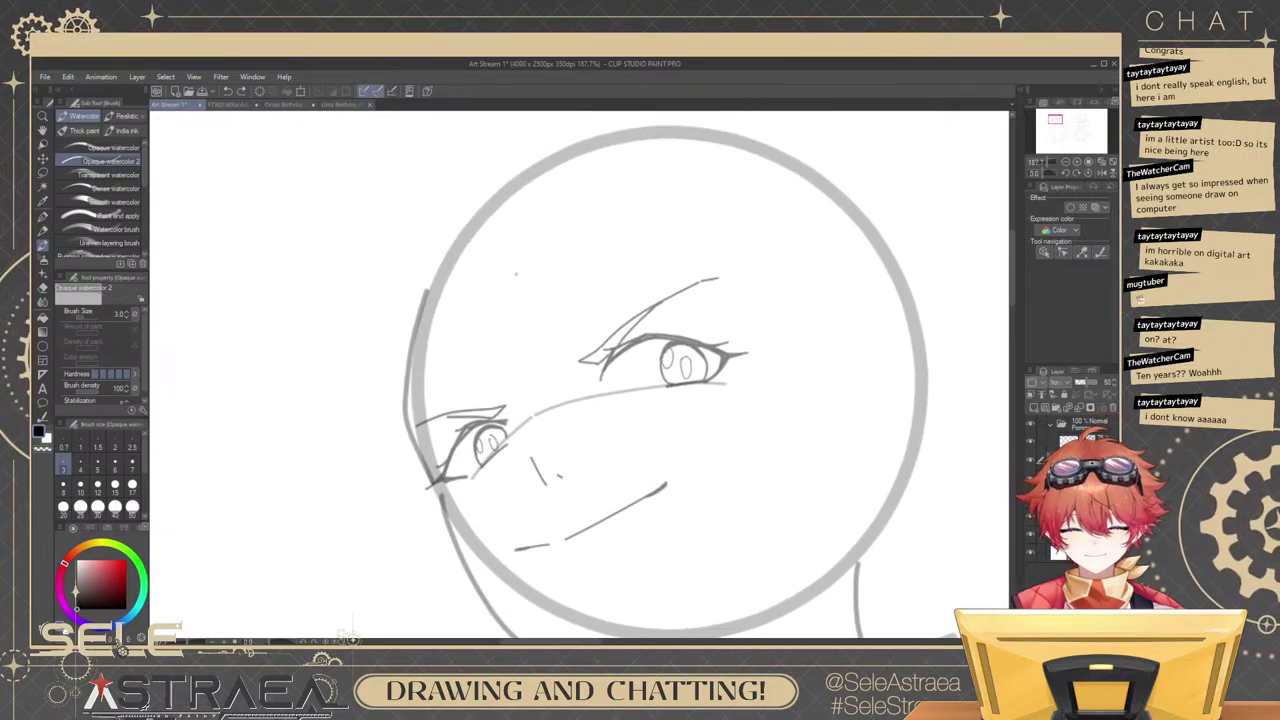
pyautogui.moveTo(516, 274)
pyautogui.mouseDown()
pyautogui.moveTo(586, 286)
pyautogui.moveTo(628, 322)
pyautogui.moveTo(657, 272)
pyautogui.mouseUp()
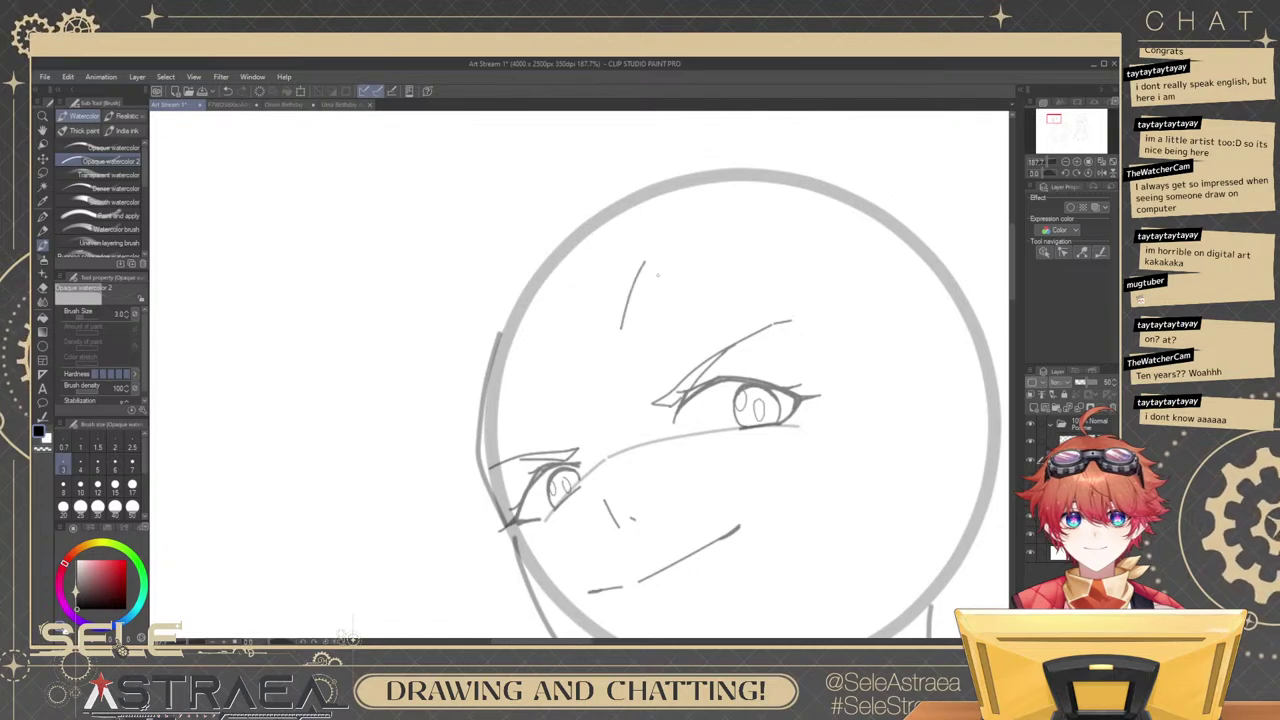
pyautogui.hotkey('ctrl', 'z')
pyautogui.moveTo(620, 318); pyautogui.dragTo(662, 252)
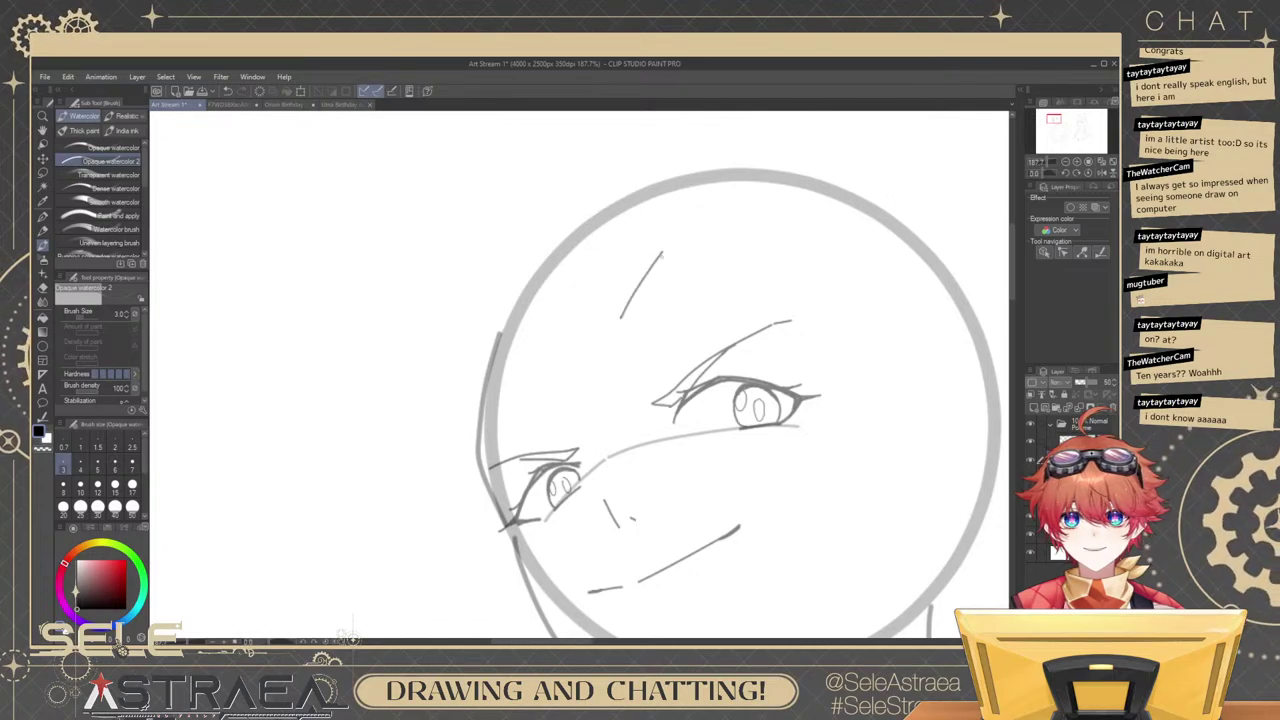
pyautogui.hotkey('ctrl', 'z')
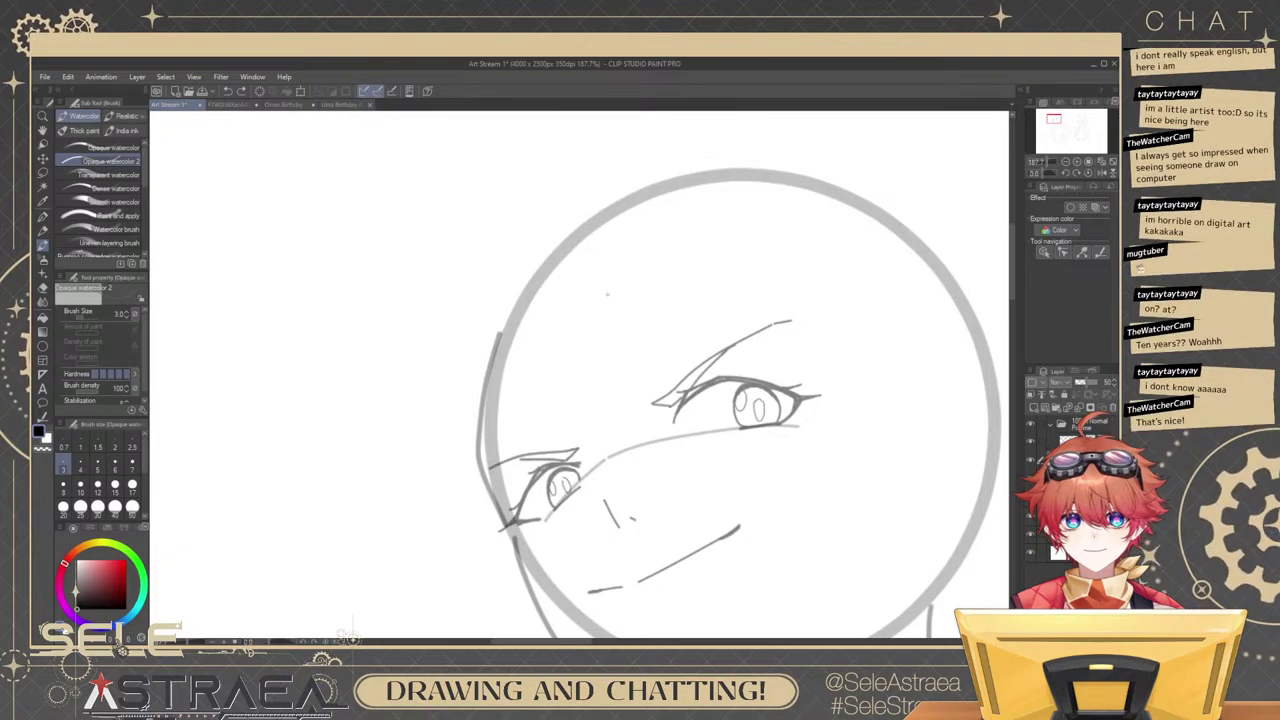
pyautogui.moveTo(605, 311)
pyautogui.mouseDown()
pyautogui.moveTo(628, 243)
pyautogui.moveTo(766, 298)
pyautogui.mouseUp()
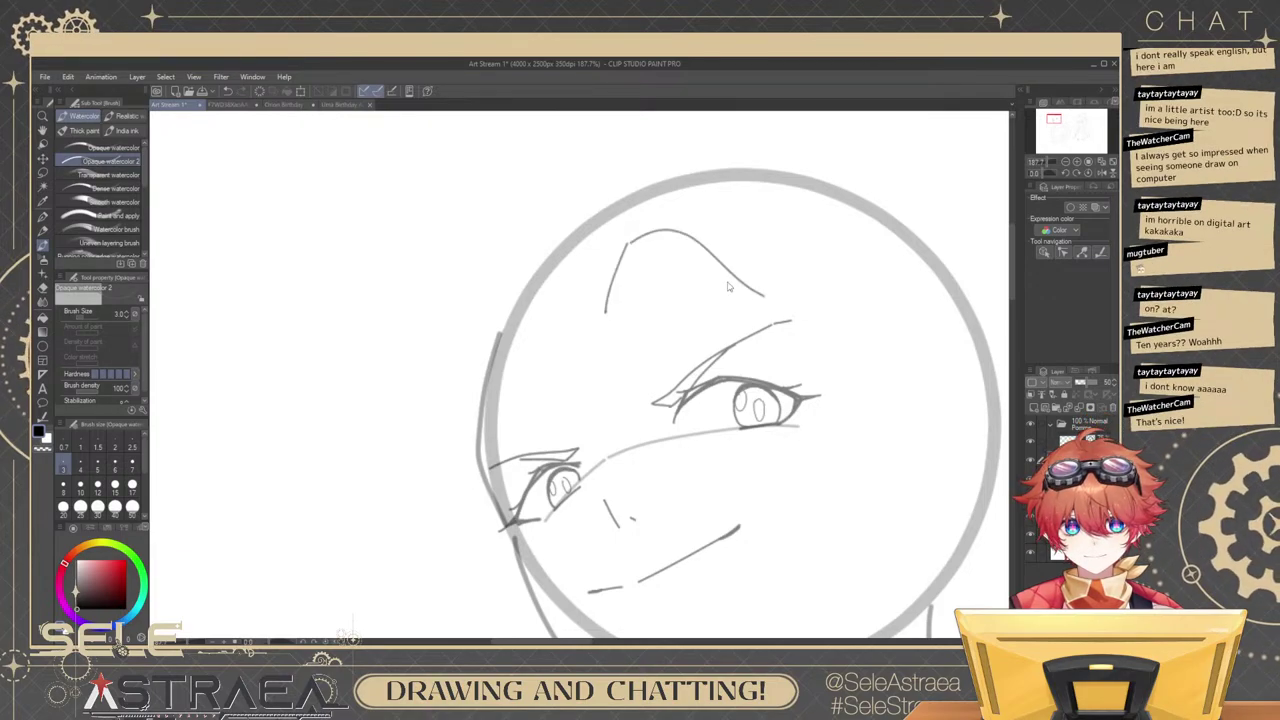
pyautogui.hotkey('ctrl', 'z')
pyautogui.moveTo(634, 240)
pyautogui.mouseDown()
pyautogui.moveTo(714, 266)
pyautogui.moveTo(822, 437)
pyautogui.mouseUp()
pyautogui.hotkey('ctrl', 'z')
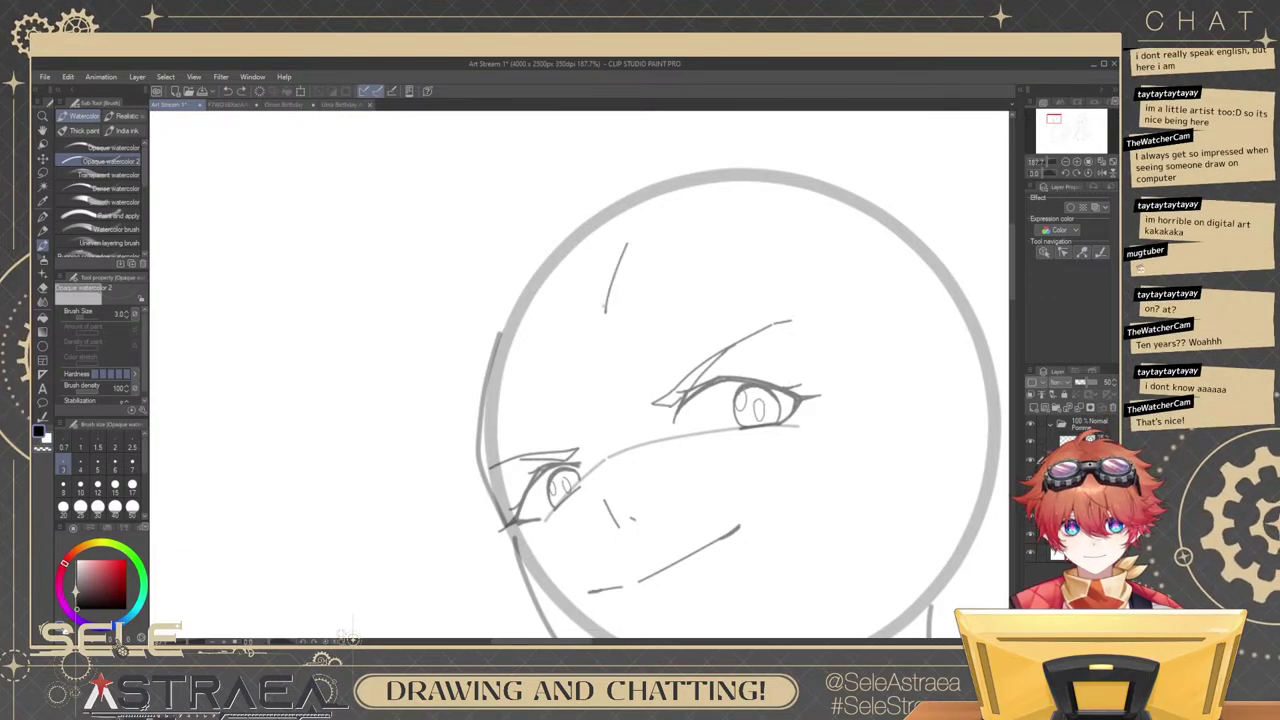
pyautogui.hotkey('ctrl', 'z')
# Draw the forehead hairline as an arch rising from the parting and falling past the outer corner of the near eye.
pyautogui.moveTo(603, 313)
pyautogui.mouseDown()
pyautogui.moveTo(608, 241)
pyautogui.moveTo(603, 264)
pyautogui.moveTo(806, 388)
pyautogui.moveTo(896, 514)
pyautogui.mouseUp()
pyautogui.hotkey('ctrl', 'z')
pyautogui.moveTo(912, 448); pyautogui.dragTo(829, 240)
pyautogui.moveTo(658, 278); pyautogui.dragTo(848, 457)
pyautogui.moveTo(630, 287); pyautogui.dragTo(632, 562)
pyautogui.hotkey('ctrl', 'z')
pyautogui.moveTo(828, 309); pyautogui.dragTo(841, 244)
# Undo the latest hairline strokes on the far side of the forehead, keeping the near-side arch.
pyautogui.scroll(-5, 841, 244)
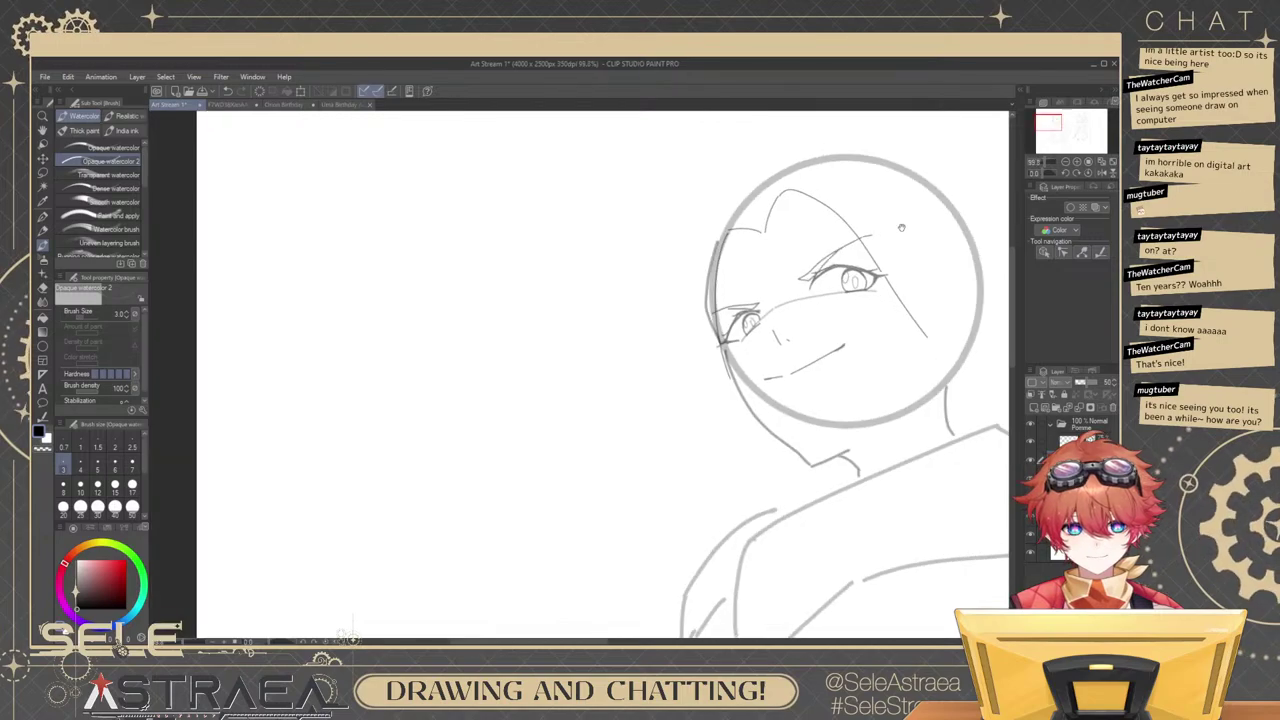
pyautogui.scroll(3, 902, 227)
pyautogui.scroll(2, 702, 254)
pyautogui.moveTo(702, 254)
pyautogui.mouseDown()
pyautogui.moveTo(699, 312)
pyautogui.moveTo(668, 277)
pyautogui.moveTo(609, 402)
pyautogui.mouseUp()
pyautogui.scroll(2, 701, 312)
pyautogui.hotkey('ctrl', 'z')
pyautogui.hotkey('ctrl', 'z')
pyautogui.hotkey('ctrl', 'z')
pyautogui.hotkey('ctrl', 'z')
# Draw a short curve from the parting to the head's far edge and a long line from there down past the far eye.
pyautogui.moveTo(636, 260); pyautogui.dragTo(692, 304)
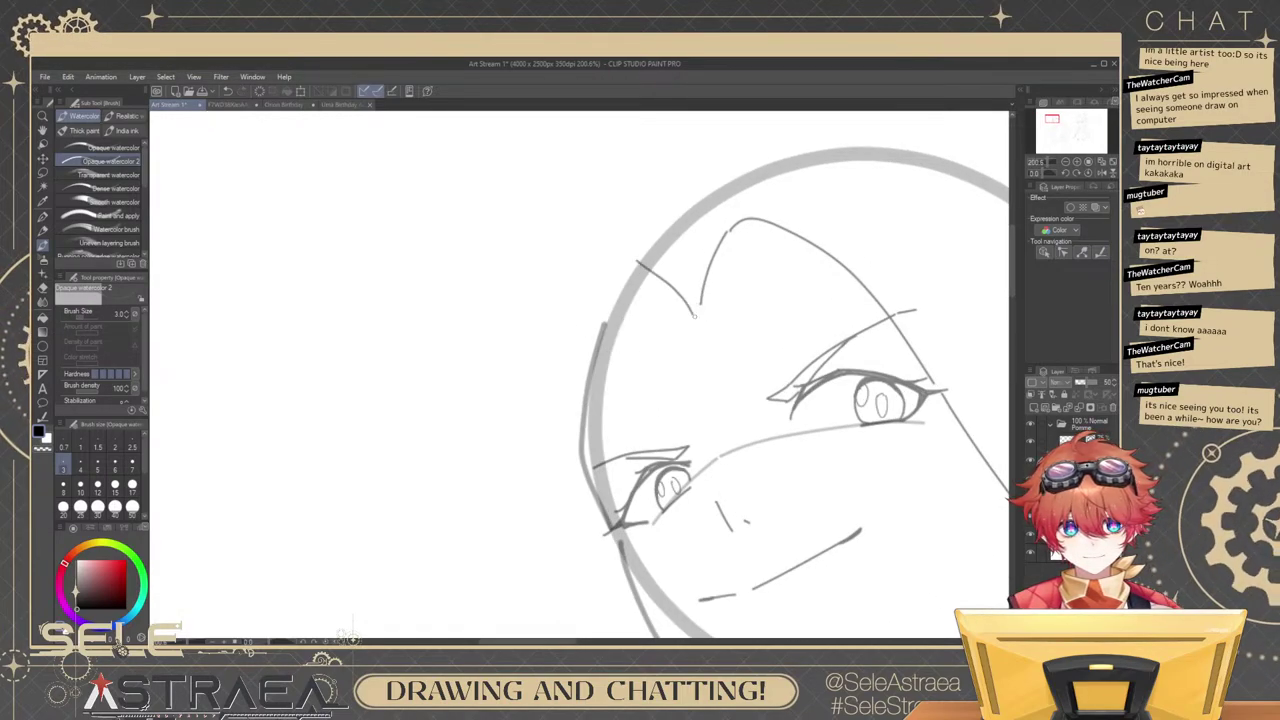
pyautogui.hotkey('ctrl', 'z')
pyautogui.moveTo(636, 260)
pyautogui.mouseDown()
pyautogui.moveTo(692, 304)
pyautogui.moveTo(604, 484)
pyautogui.mouseUp()
pyautogui.hotkey('ctrl', 'z')
pyautogui.hotkey('ctrl', 'z')
pyautogui.moveTo(643, 264); pyautogui.dragTo(638, 566)
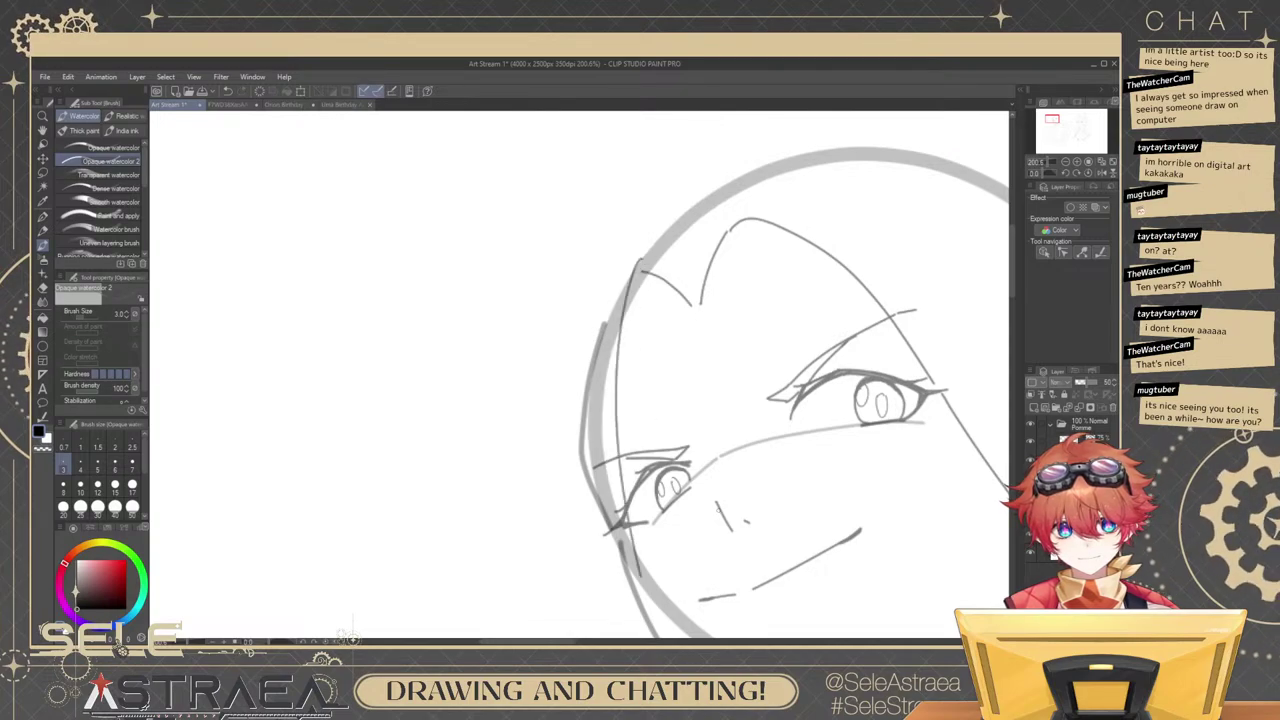
pyautogui.hotkey('ctrl', 'z')
pyautogui.moveTo(643, 264); pyautogui.dragTo(651, 586)
# Check the Pommelie reference's parting and fringe against the sketched hairline and return to the drawing.
pyautogui.scroll(-4, 754, 288)
pyautogui.moveTo(851, 259); pyautogui.dragTo(820, 218)
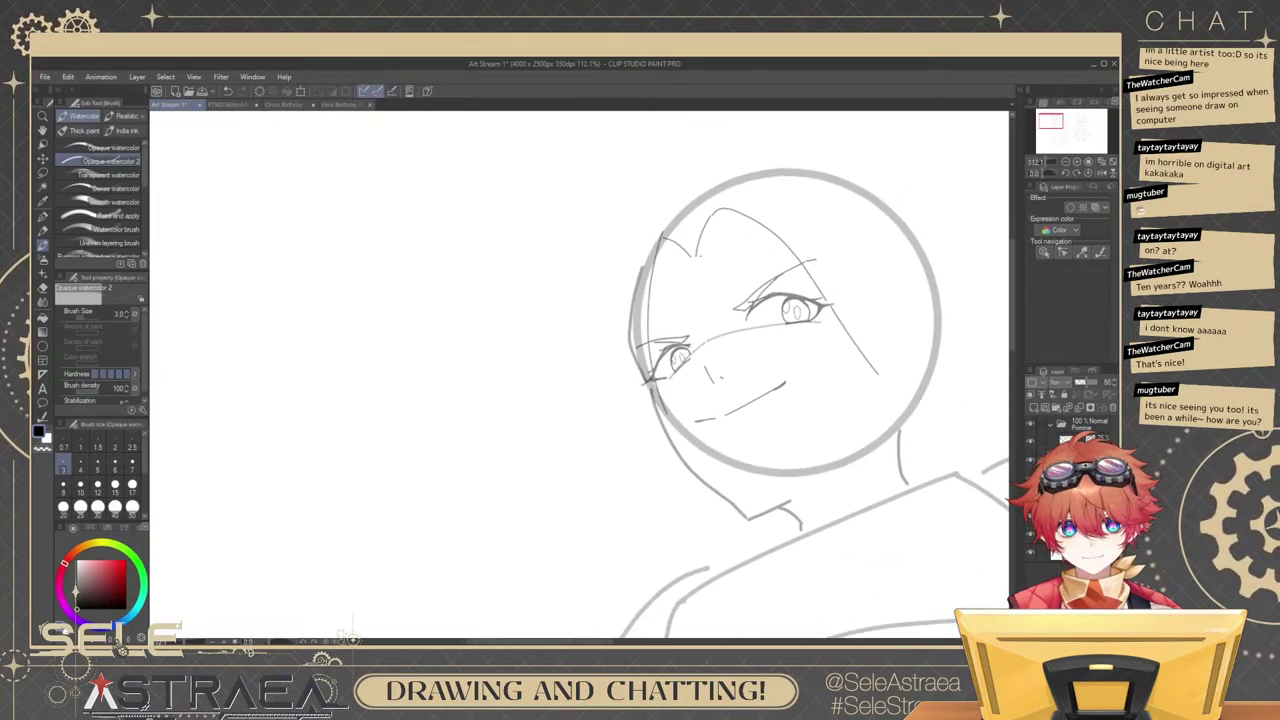
pyautogui.click(240, 104)
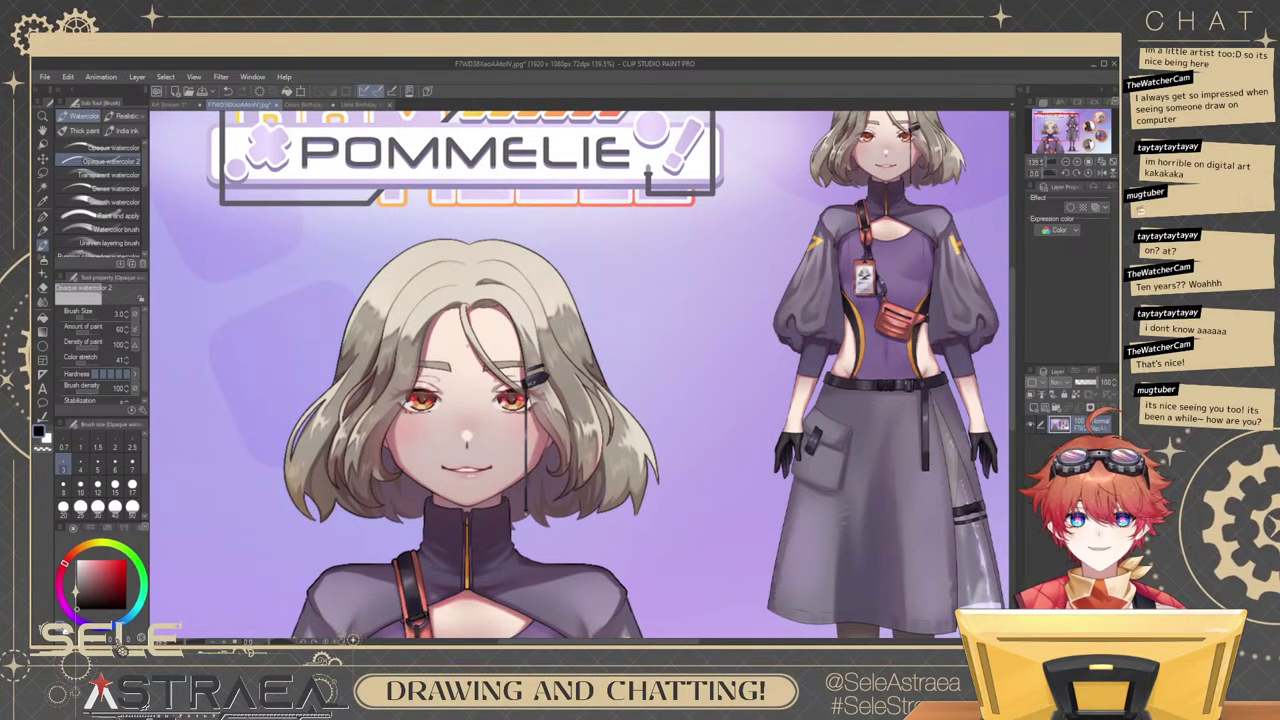
pyautogui.click(182, 104)
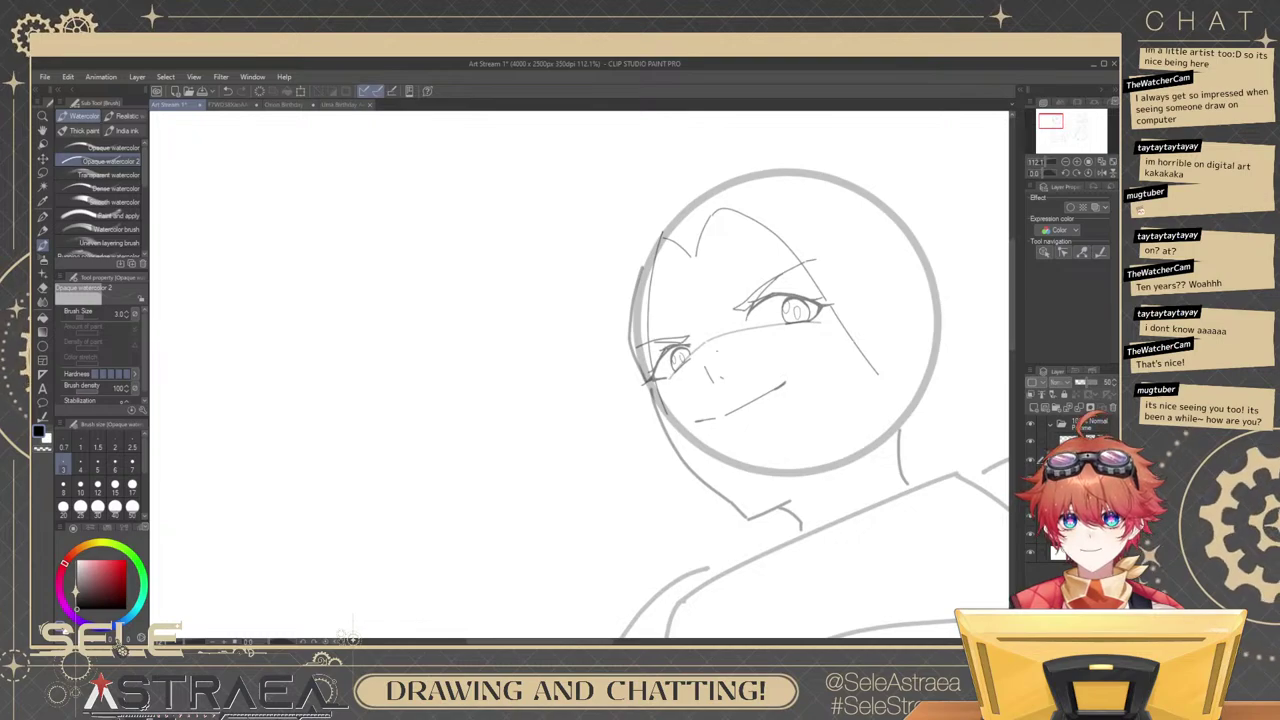
# Look over both sketched figures and the tilted head with its new hairline.
pyautogui.moveTo(858, 277); pyautogui.dragTo(780, 320)
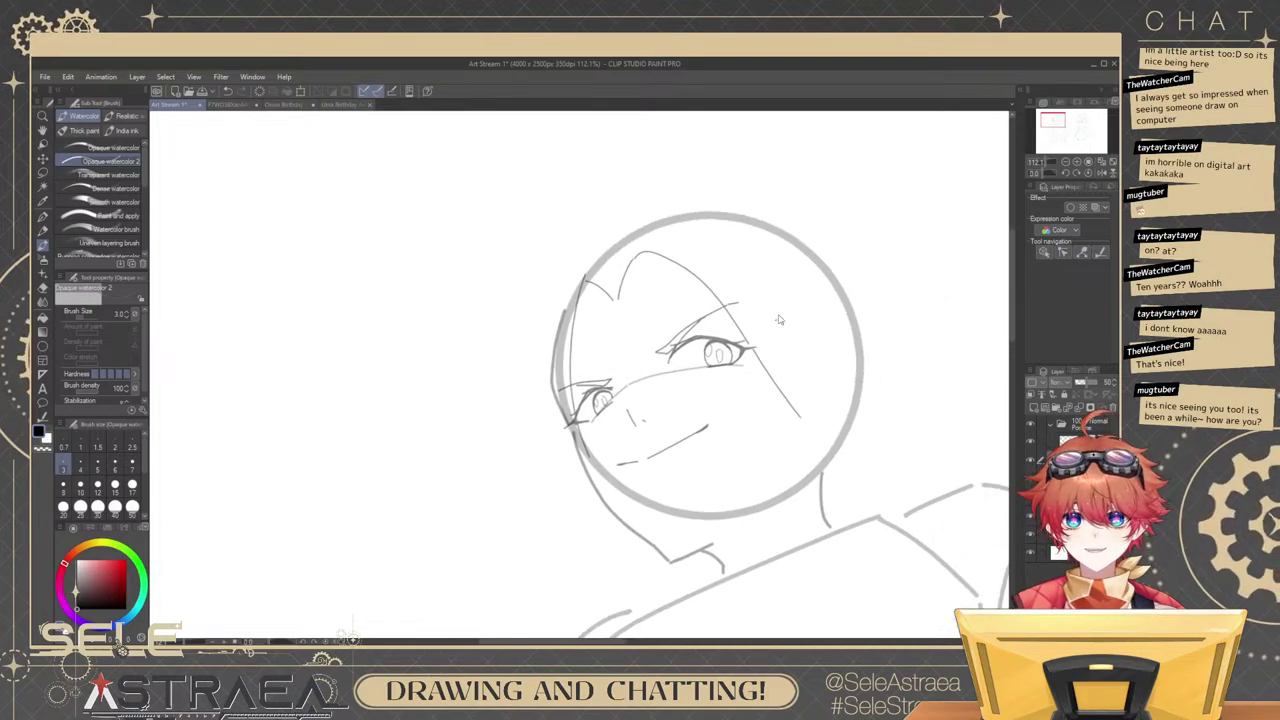
pyautogui.scroll(2, 790, 318)
pyautogui.scroll(1, 805, 303)
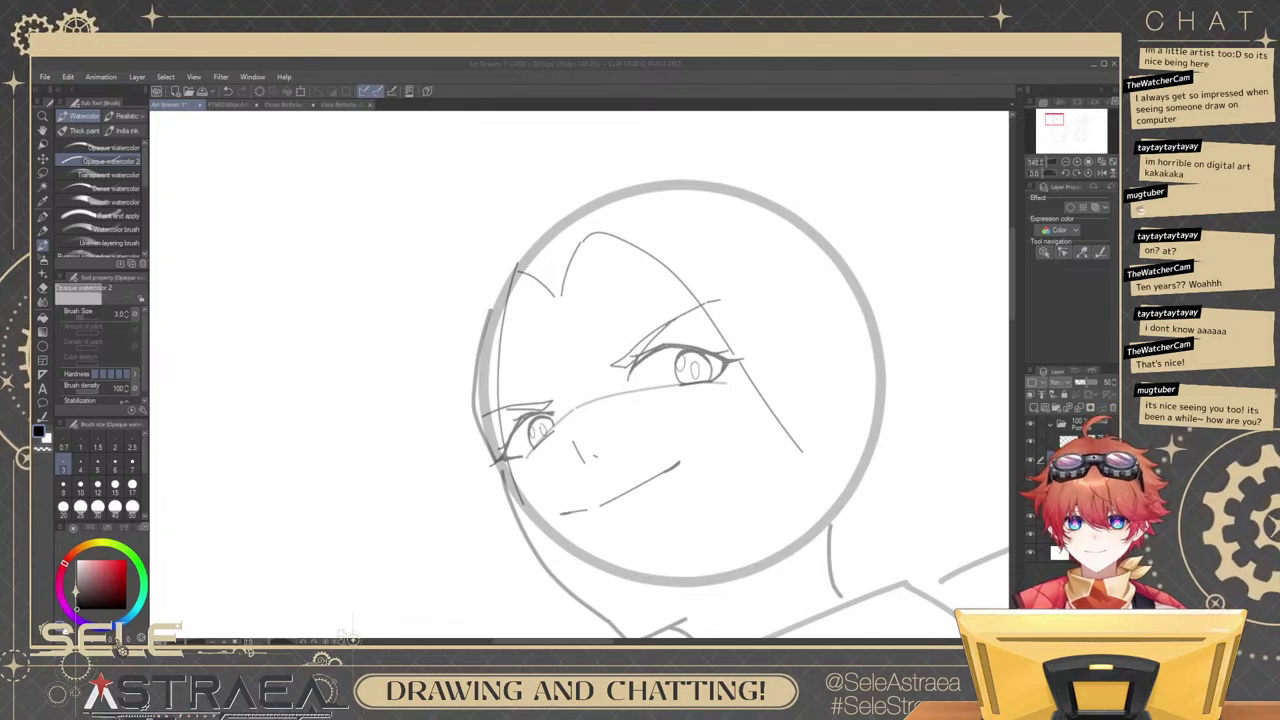
pyautogui.scroll(-2, 813, 325)
pyautogui.moveTo(956, 380); pyautogui.dragTo(663, 224)
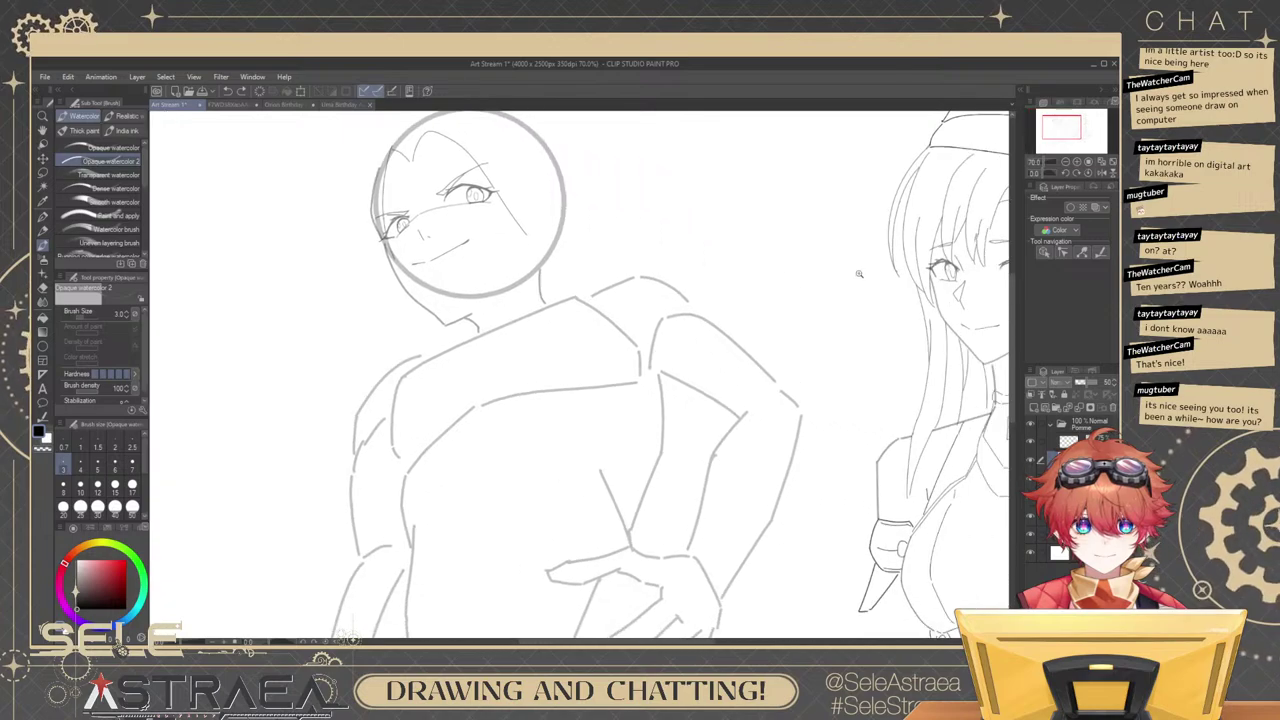
pyautogui.scroll(-2, 858, 272)
pyautogui.moveTo(995, 263)
pyautogui.mouseDown()
pyautogui.moveTo(864, 271)
pyautogui.moveTo(825, 306)
pyautogui.moveTo(888, 340)
pyautogui.mouseUp()
pyautogui.hotkey('ctrl', 'z')
pyautogui.moveTo(691, 344); pyautogui.dragTo(848, 405)
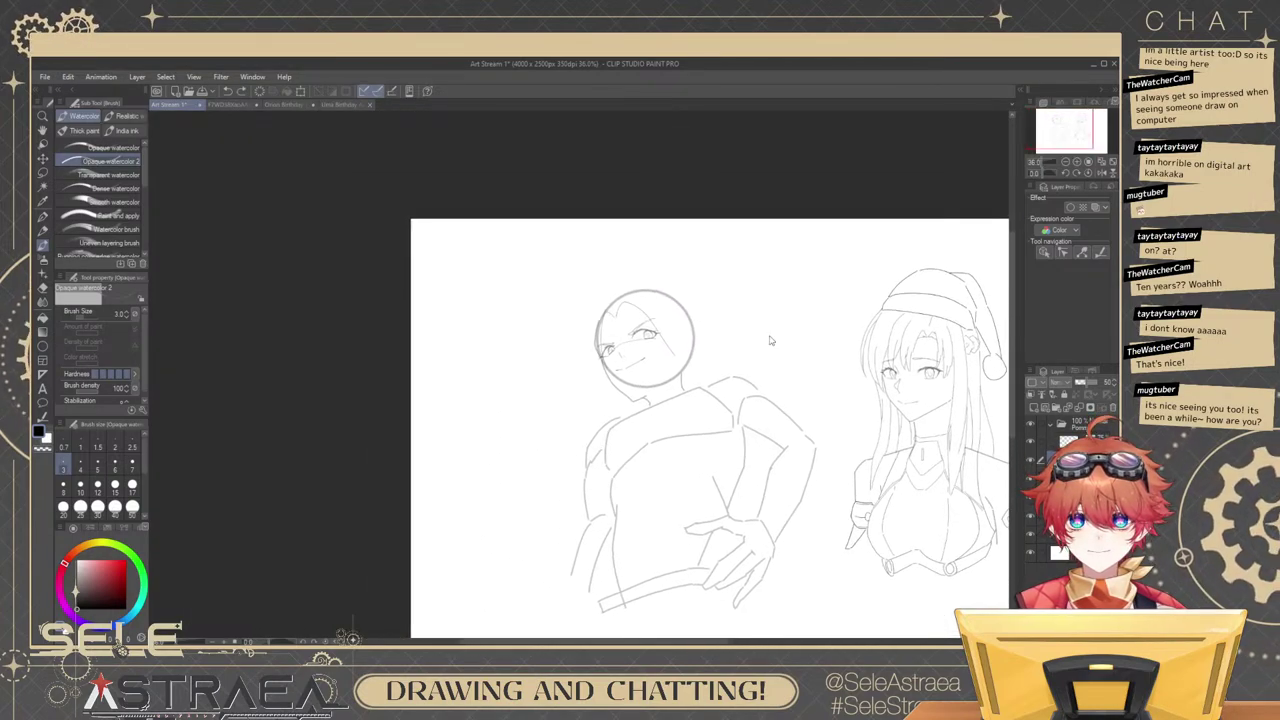
pyautogui.scroll(3, 745, 330)
pyautogui.moveTo(697, 344); pyautogui.dragTo(847, 330)
pyautogui.moveTo(761, 323)
pyautogui.mouseDown()
pyautogui.moveTo(786, 366)
pyautogui.moveTo(823, 304)
pyautogui.mouseUp()
pyautogui.scroll(2, 797, 318)
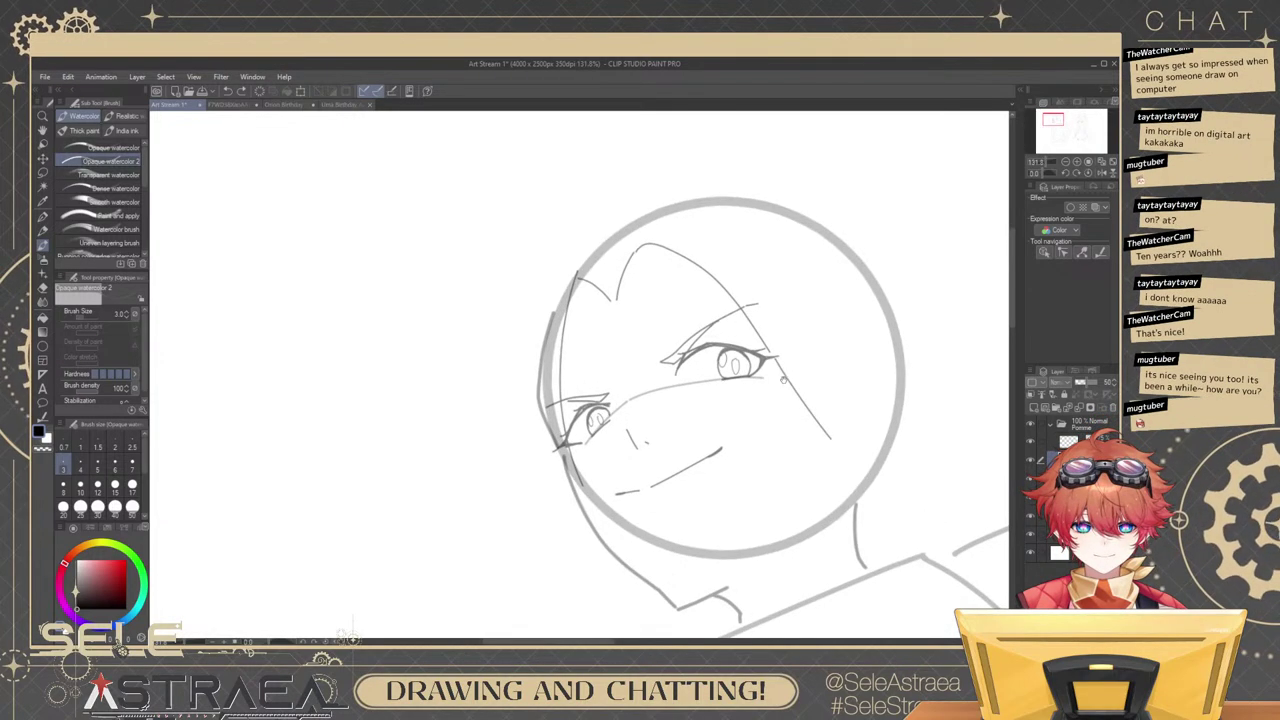
pyautogui.moveTo(773, 396); pyautogui.dragTo(784, 380)
pyautogui.moveTo(683, 412); pyautogui.dragTo(721, 410)
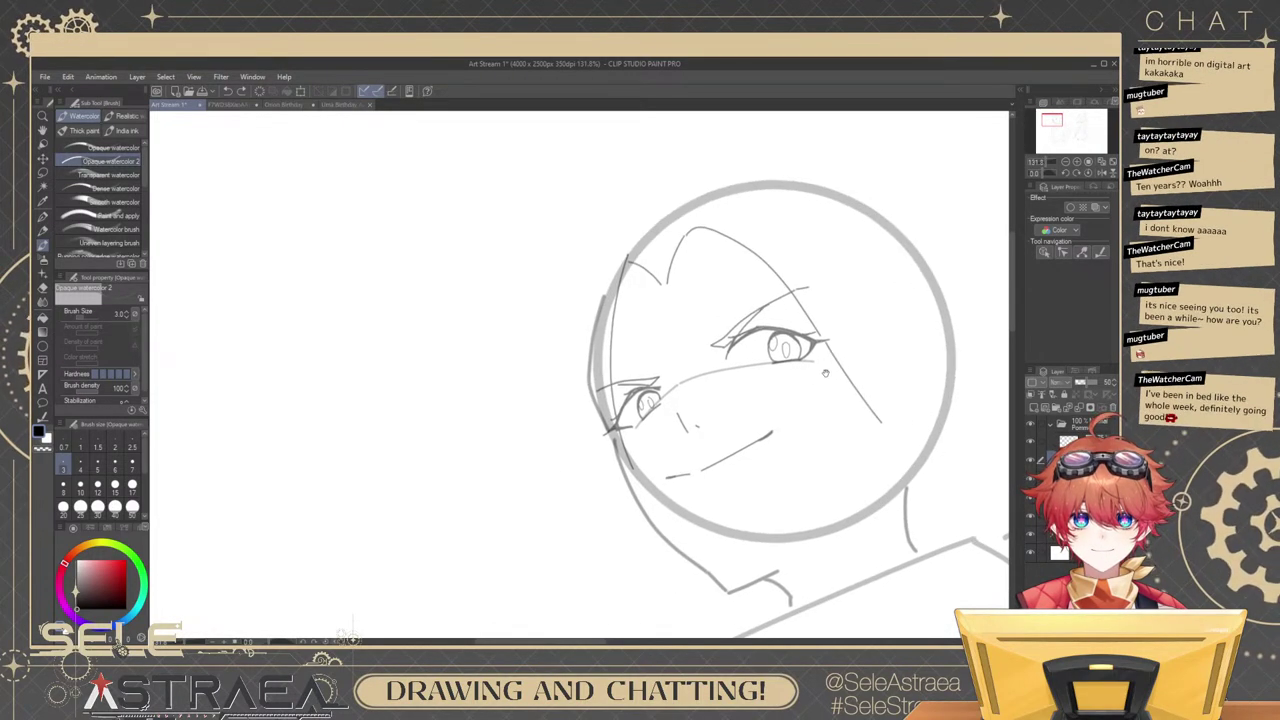
pyautogui.moveTo(825, 373); pyautogui.dragTo(795, 391)
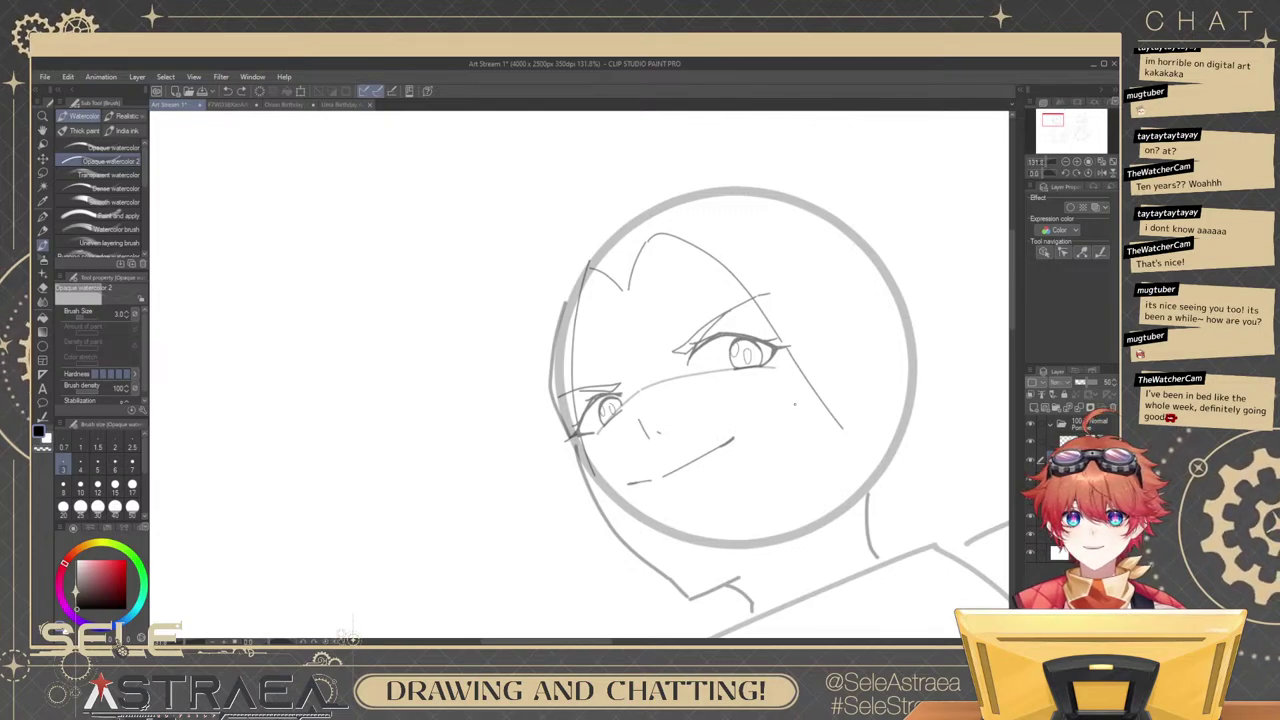
# Try a second arc above the near-side hairline, running inside the head circle.
pyautogui.moveTo(881, 339); pyautogui.dragTo(790, 351)
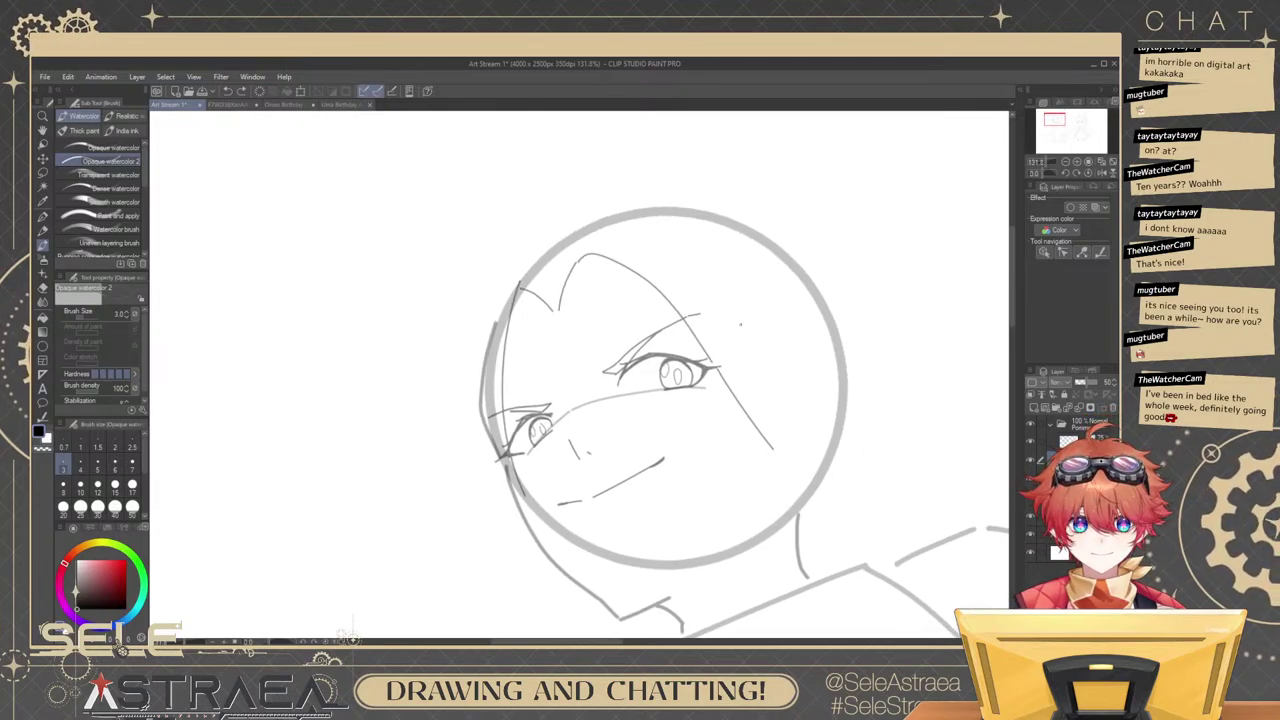
pyautogui.moveTo(693, 249); pyautogui.dragTo(760, 416)
pyautogui.hotkey('ctrl', 'z')
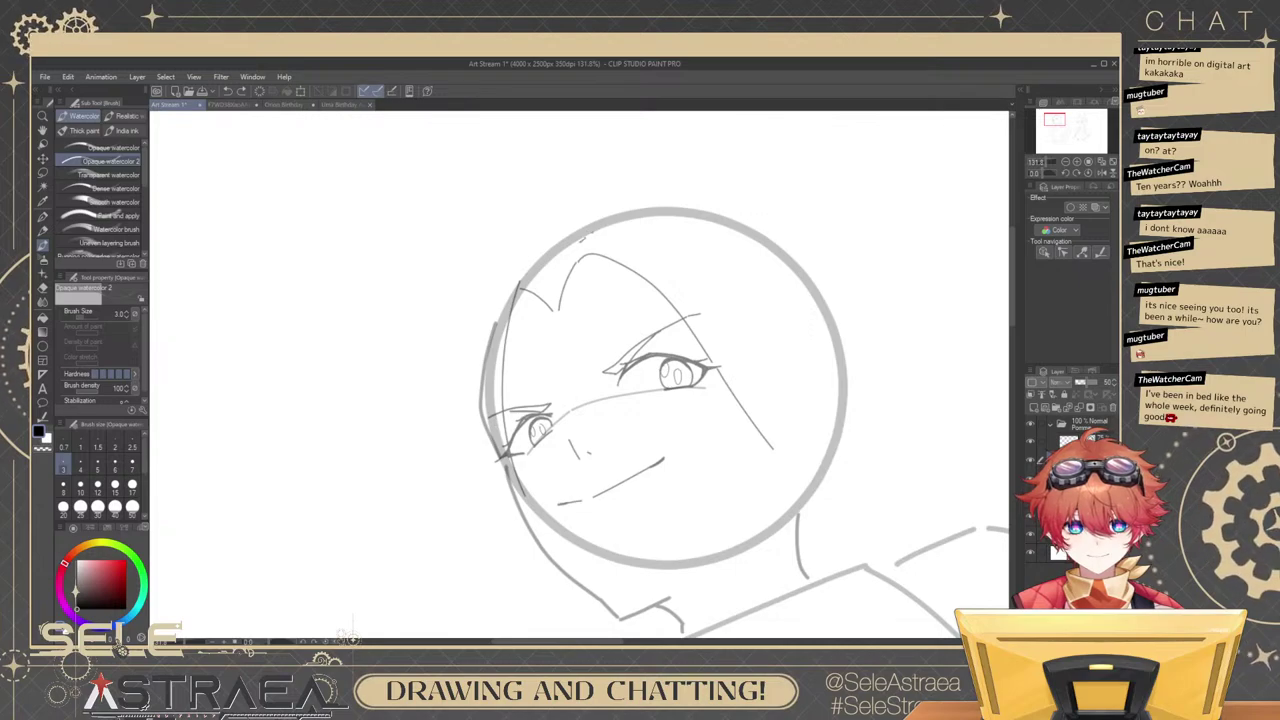
pyautogui.moveTo(586, 229)
pyautogui.mouseDown()
pyautogui.moveTo(732, 330)
pyautogui.moveTo(755, 380)
pyautogui.mouseUp()
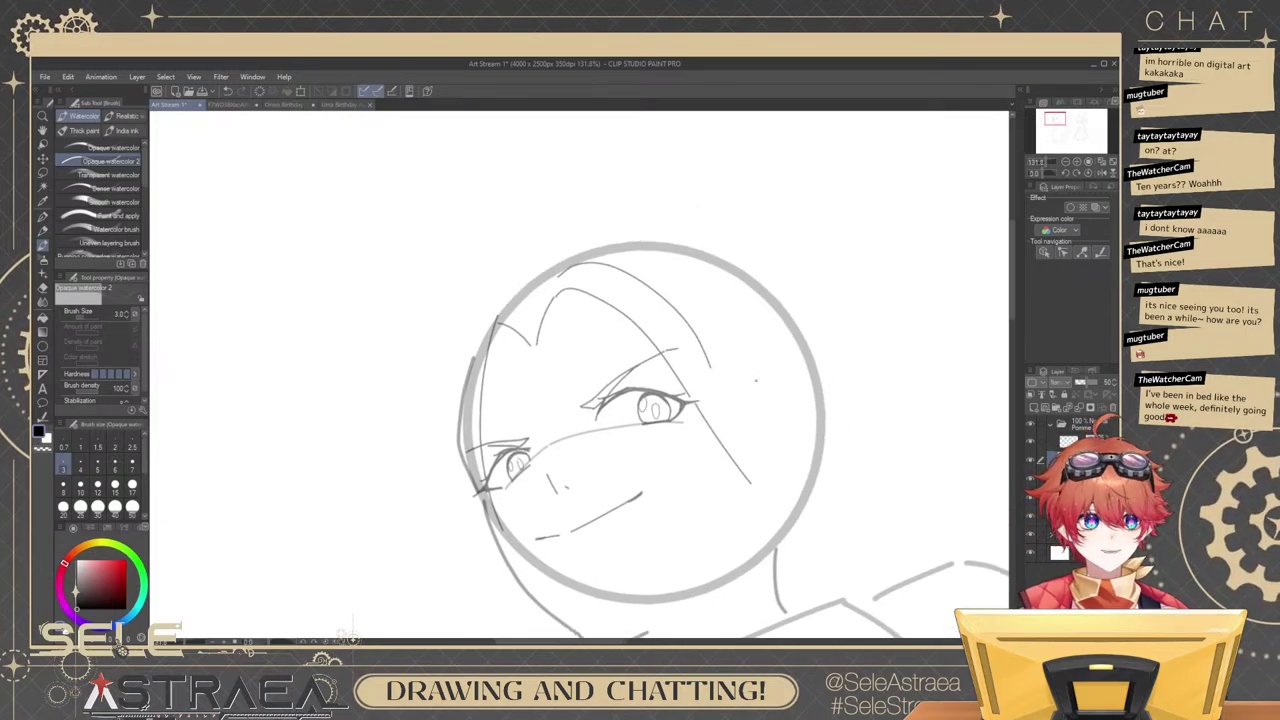
pyautogui.moveTo(778, 438); pyautogui.dragTo(763, 373)
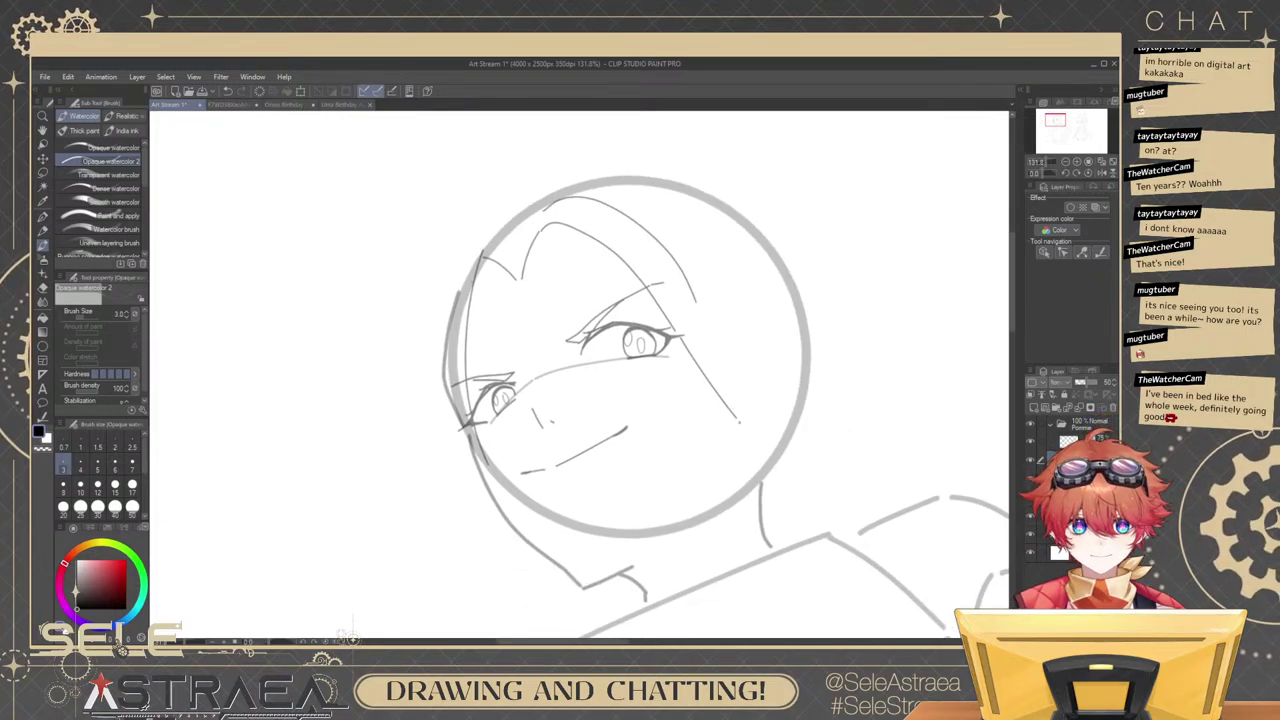
pyautogui.hotkey('ctrl', 'z')
pyautogui.hotkey('ctrl', 'z')
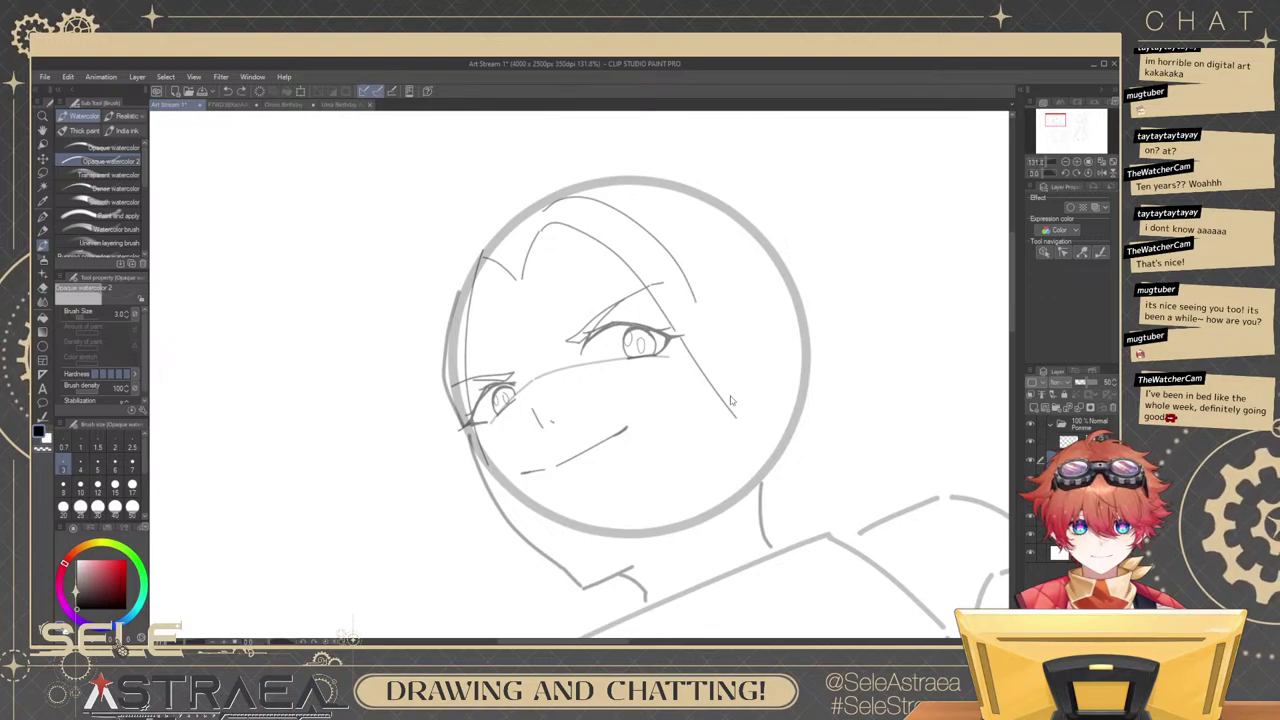
# Try reshaping the hairline's lower end beside the near eye into a curled strand tip.
pyautogui.moveTo(682, 338); pyautogui.dragTo(718, 452)
pyautogui.hotkey('ctrl', 'z')
pyautogui.moveTo(683, 339)
pyautogui.mouseDown()
pyautogui.moveTo(711, 386)
pyautogui.moveTo(718, 454)
pyautogui.moveTo(716, 368)
pyautogui.mouseUp()
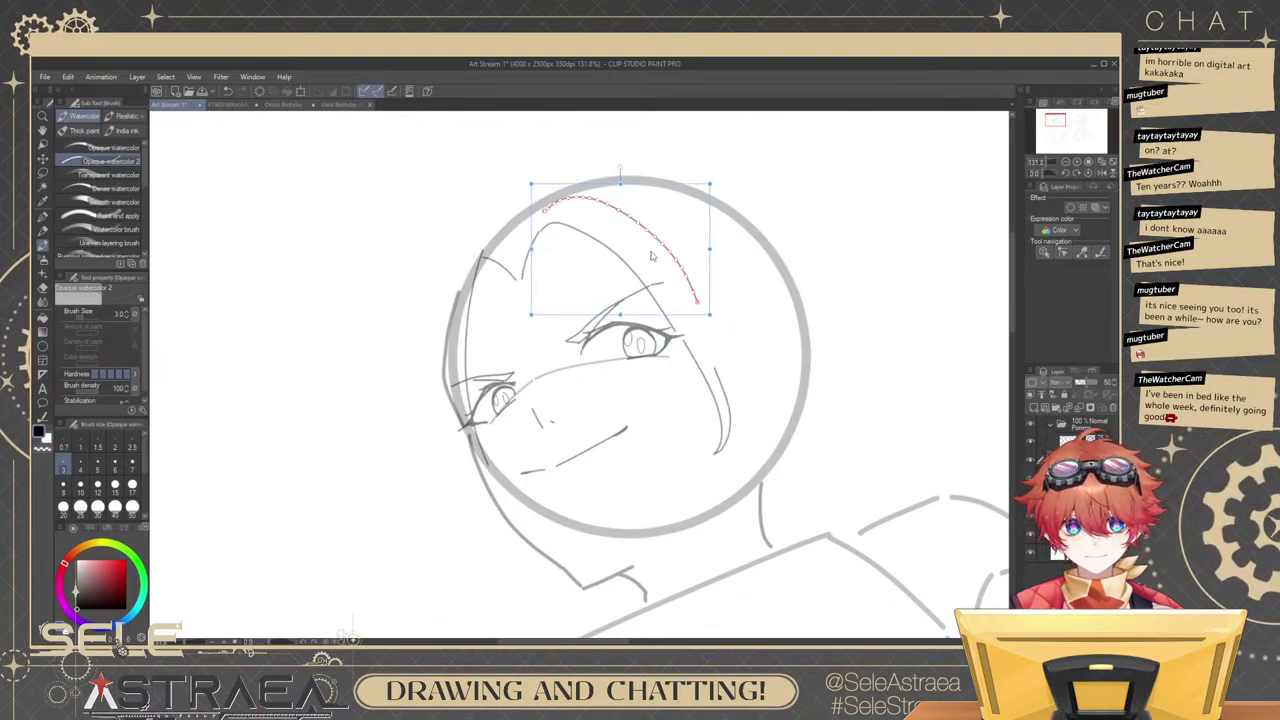
# Remove the second arc above the hairline and try a shorter arc over the parting.
pyautogui.hotkey('ctrl', 'z')
pyautogui.moveTo(539, 219); pyautogui.dragTo(635, 232)
pyautogui.moveTo(717, 227); pyautogui.dragTo(766, 325)
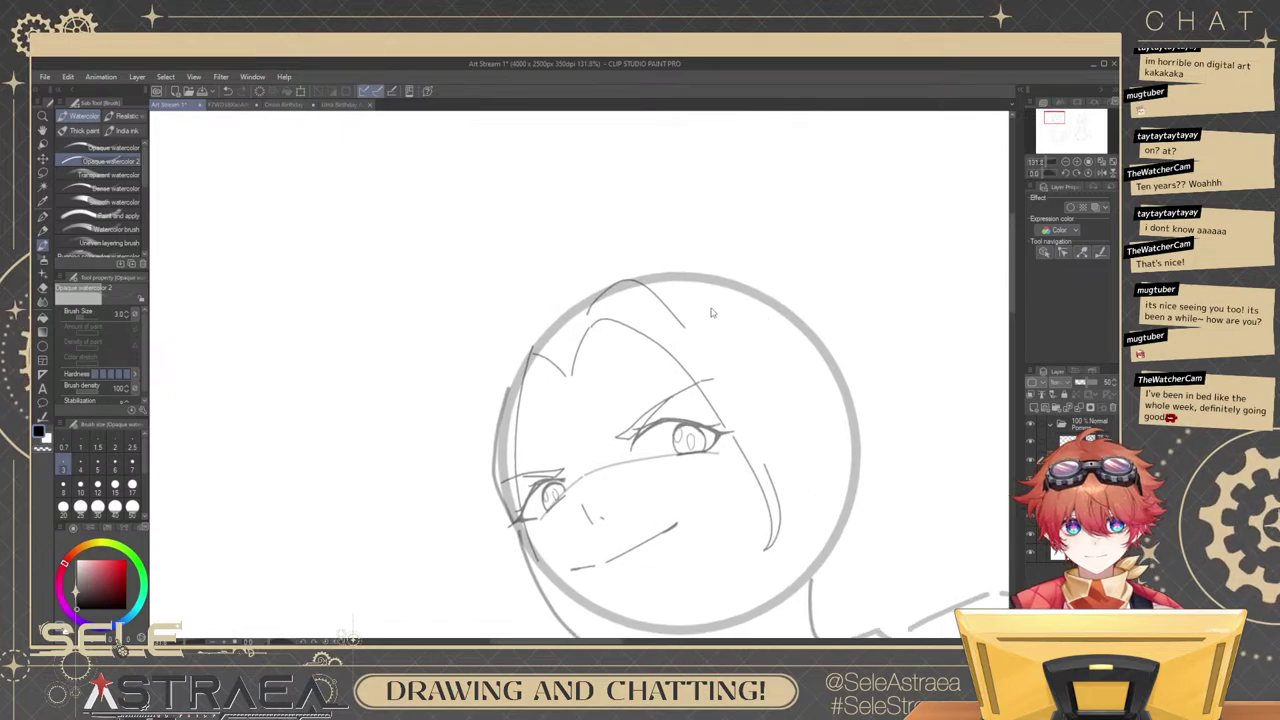
pyautogui.hotkey('ctrl', 'z')
pyautogui.moveTo(693, 304); pyautogui.dragTo(778, 307)
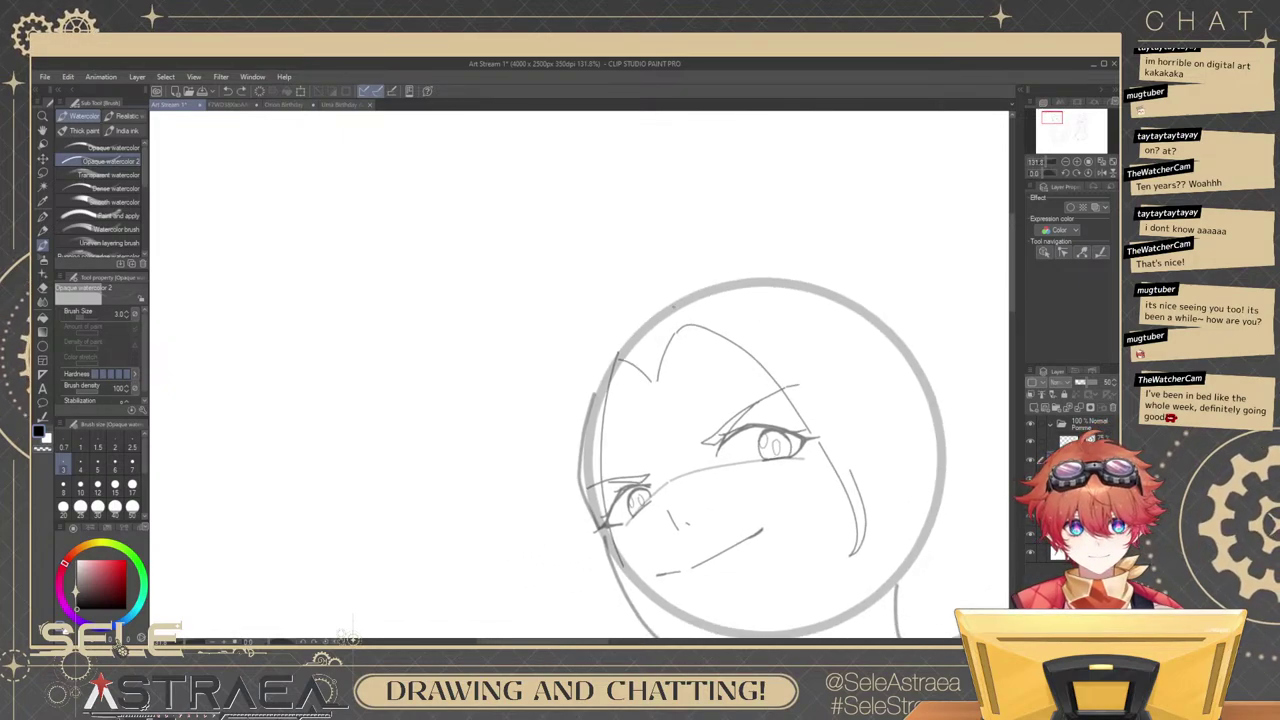
# Draw the near-side hair lock rising from the parting, sweeping down past the eye and ending in a pointed tip beside the cheek.
pyautogui.moveTo(653, 339)
pyautogui.mouseDown()
pyautogui.moveTo(698, 275)
pyautogui.moveTo(842, 376)
pyautogui.moveTo(808, 309)
pyautogui.mouseUp()
pyautogui.hotkey('ctrl', 'z')
pyautogui.moveTo(660, 222)
pyautogui.mouseDown()
pyautogui.moveTo(795, 343)
pyautogui.moveTo(828, 453)
pyautogui.moveTo(821, 500)
pyautogui.mouseUp()
pyautogui.hotkey('ctrl', 'z')
pyautogui.hotkey('ctrl', 'z')
pyautogui.moveTo(820, 407); pyautogui.dragTo(811, 506)
pyautogui.hotkey('ctrl', 'z')
pyautogui.moveTo(772, 388); pyautogui.dragTo(806, 508)
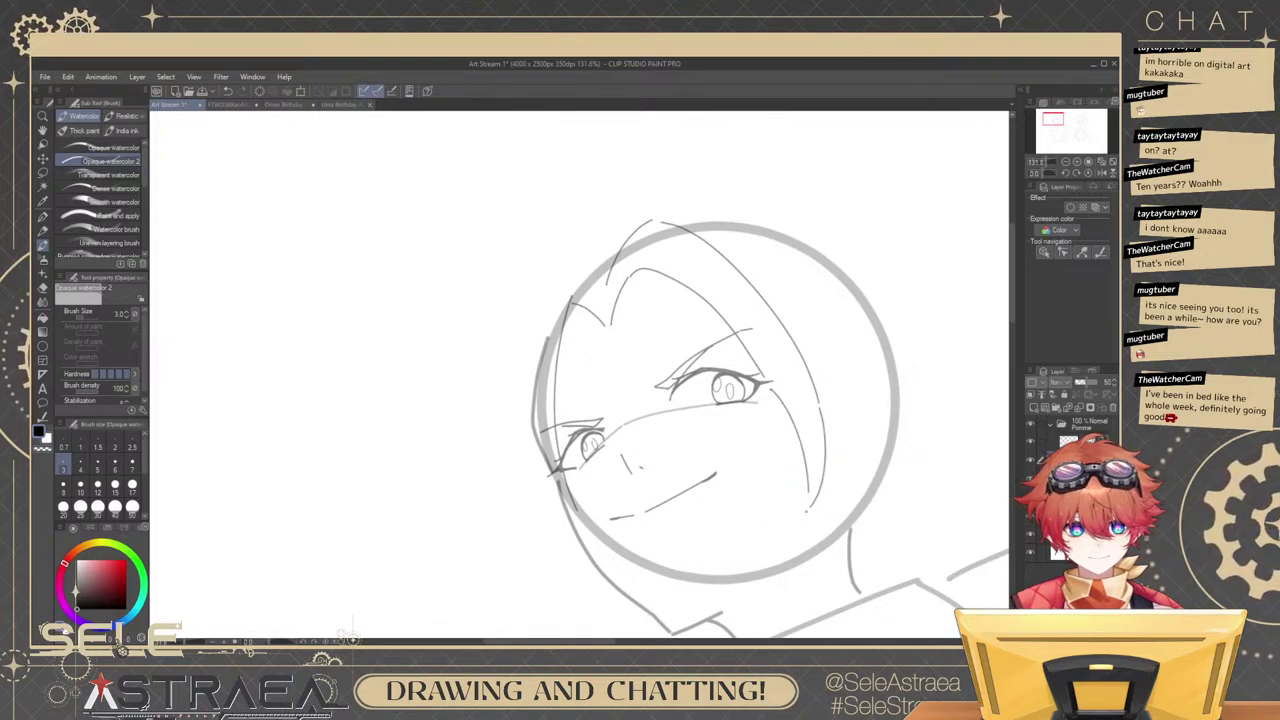
# Draw the far-side hair outline arching from the parting and running down outside the head circle to eye level.
pyautogui.moveTo(710, 516)
pyautogui.mouseDown()
pyautogui.moveTo(752, 457)
pyautogui.moveTo(835, 469)
pyautogui.mouseUp()
pyautogui.moveTo(658, 257)
pyautogui.mouseDown()
pyautogui.moveTo(724, 234)
pyautogui.moveTo(659, 257)
pyautogui.mouseUp()
pyautogui.hotkey('ctrl', 'z')
pyautogui.hotkey('ctrl', 'z')
pyautogui.moveTo(728, 237)
pyautogui.mouseDown()
pyautogui.moveTo(695, 234)
pyautogui.moveTo(665, 262)
pyautogui.moveTo(637, 404)
pyautogui.moveTo(647, 392)
pyautogui.mouseUp()
# Draw a thin strand falling from the far eye past the jaw, and extend the outer hair outline diagonally in toward it.
pyautogui.moveTo(671, 453)
pyautogui.mouseDown()
pyautogui.moveTo(683, 417)
pyautogui.moveTo(703, 490)
pyautogui.mouseUp()
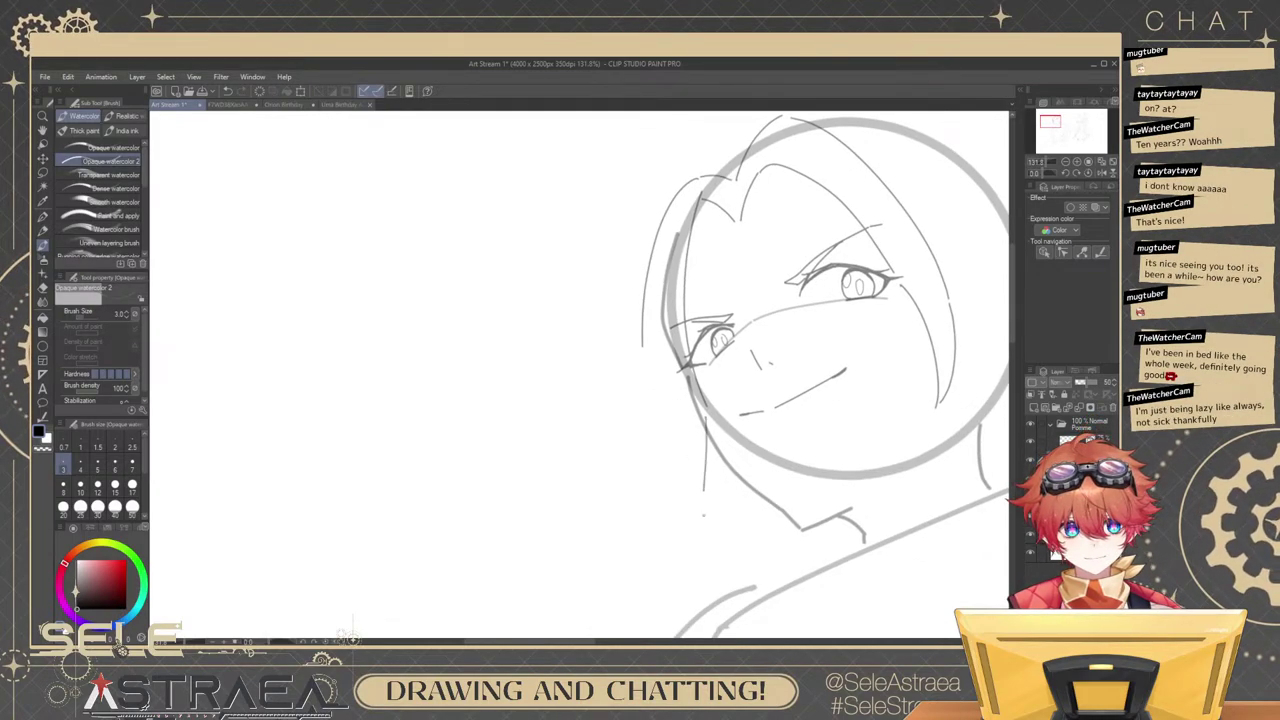
pyautogui.hotkey('ctrl', 'z')
pyautogui.moveTo(707, 410); pyautogui.dragTo(677, 472)
pyautogui.moveTo(757, 421)
pyautogui.mouseDown()
pyautogui.moveTo(777, 396)
pyautogui.moveTo(768, 428)
pyautogui.mouseUp()
pyautogui.hotkey('ctrl', 'z')
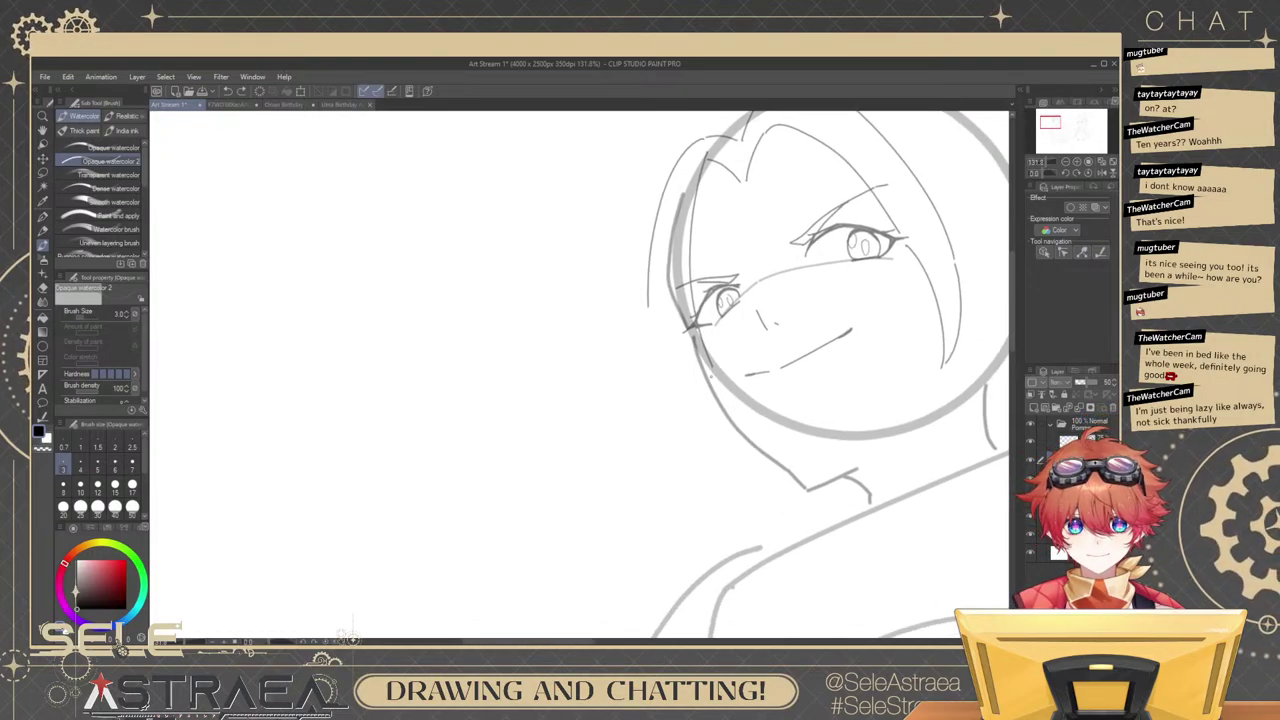
pyautogui.moveTo(714, 375); pyautogui.dragTo(704, 472)
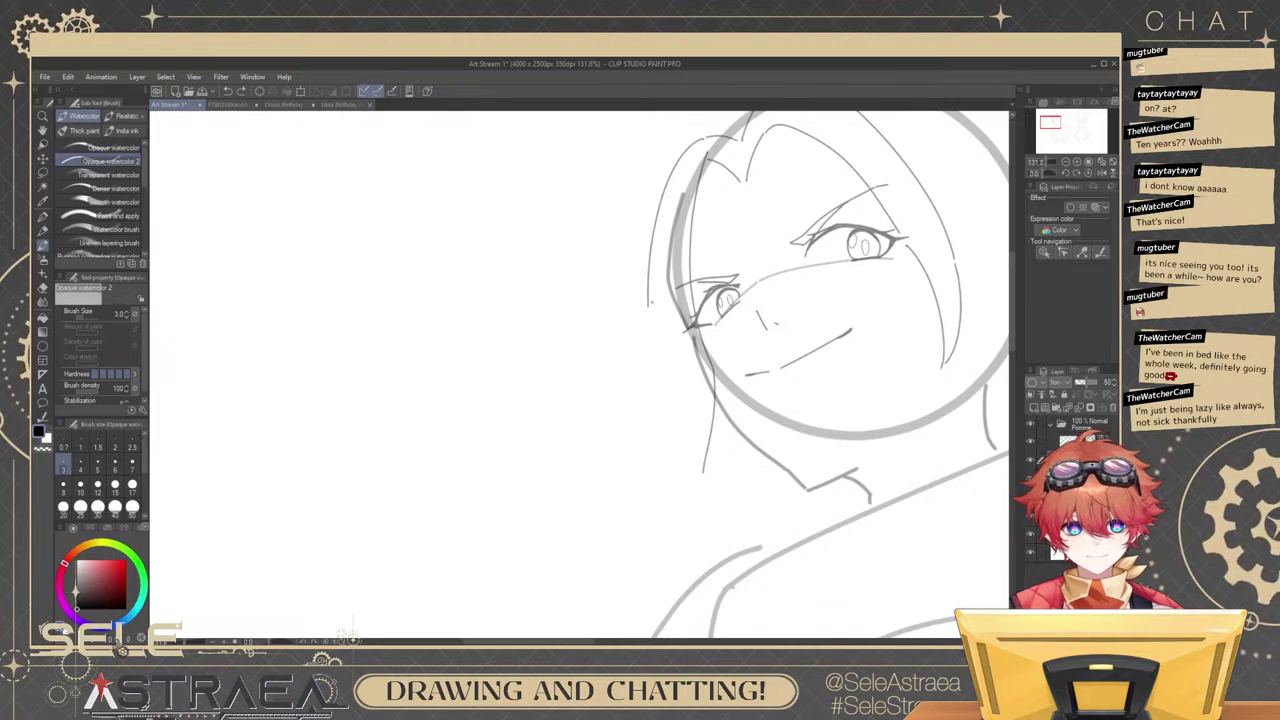
pyautogui.moveTo(648, 308); pyautogui.dragTo(688, 390)
# Draw the outer edge of the far-side front lock, curving down to a pointed tip below the cheek strand.
pyautogui.moveTo(690, 326); pyautogui.dragTo(677, 462)
pyautogui.hotkey('ctrl', 'z')
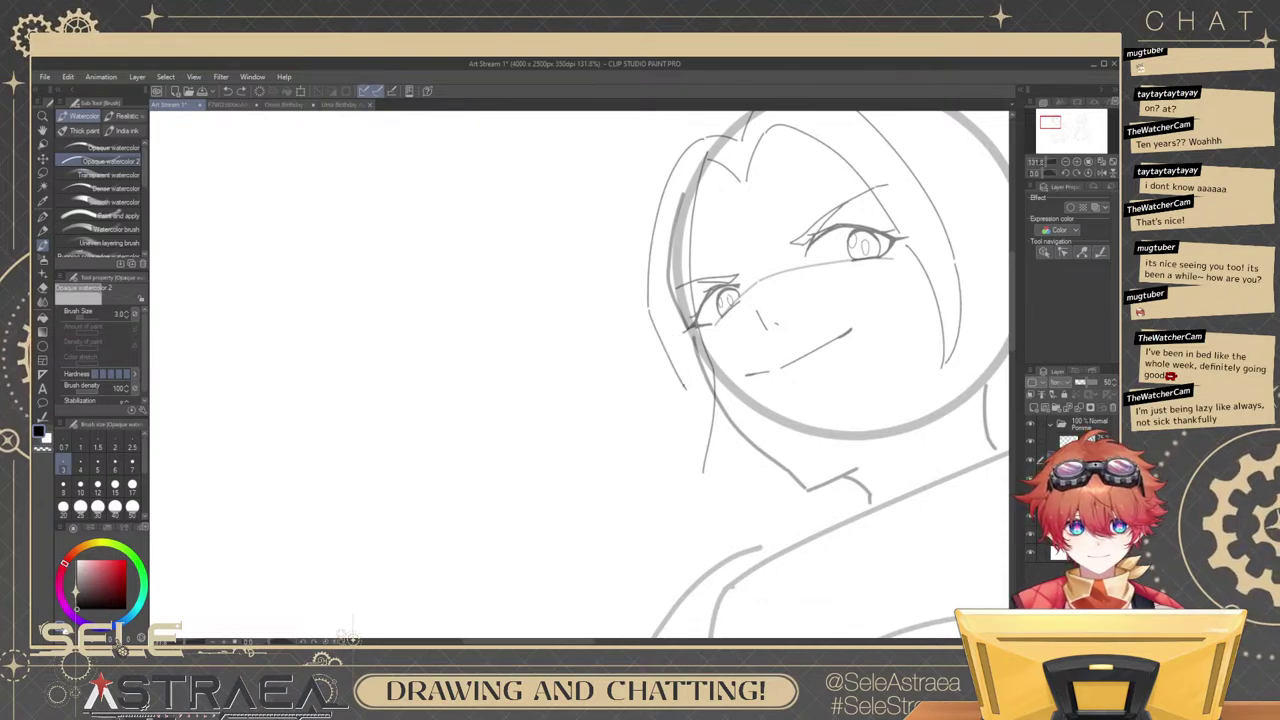
pyautogui.moveTo(686, 360); pyautogui.dragTo(700, 496)
pyautogui.hotkey('ctrl', 'z')
pyautogui.moveTo(690, 364); pyautogui.dragTo(714, 508)
pyautogui.hotkey('ctrl', 'z')
# Try a short curved strand behind the far-side front lock, starting from the diagonal hair outline.
pyautogui.moveTo(835, 391); pyautogui.dragTo(871, 346)
pyautogui.moveTo(695, 317)
pyautogui.mouseDown()
pyautogui.moveTo(704, 429)
pyautogui.moveTo(716, 437)
pyautogui.mouseUp()
pyautogui.hotkey('ctrl', 'z')
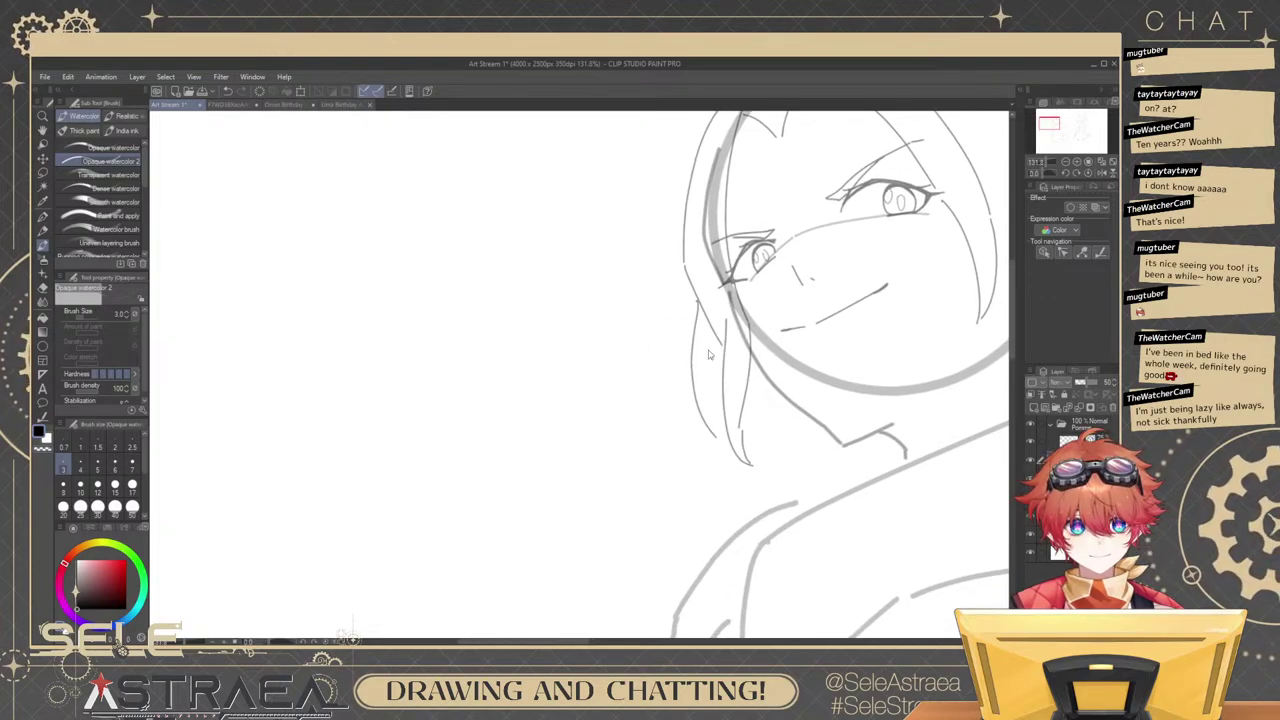
pyautogui.hotkey('ctrl', 'z')
pyautogui.moveTo(704, 322); pyautogui.dragTo(716, 436)
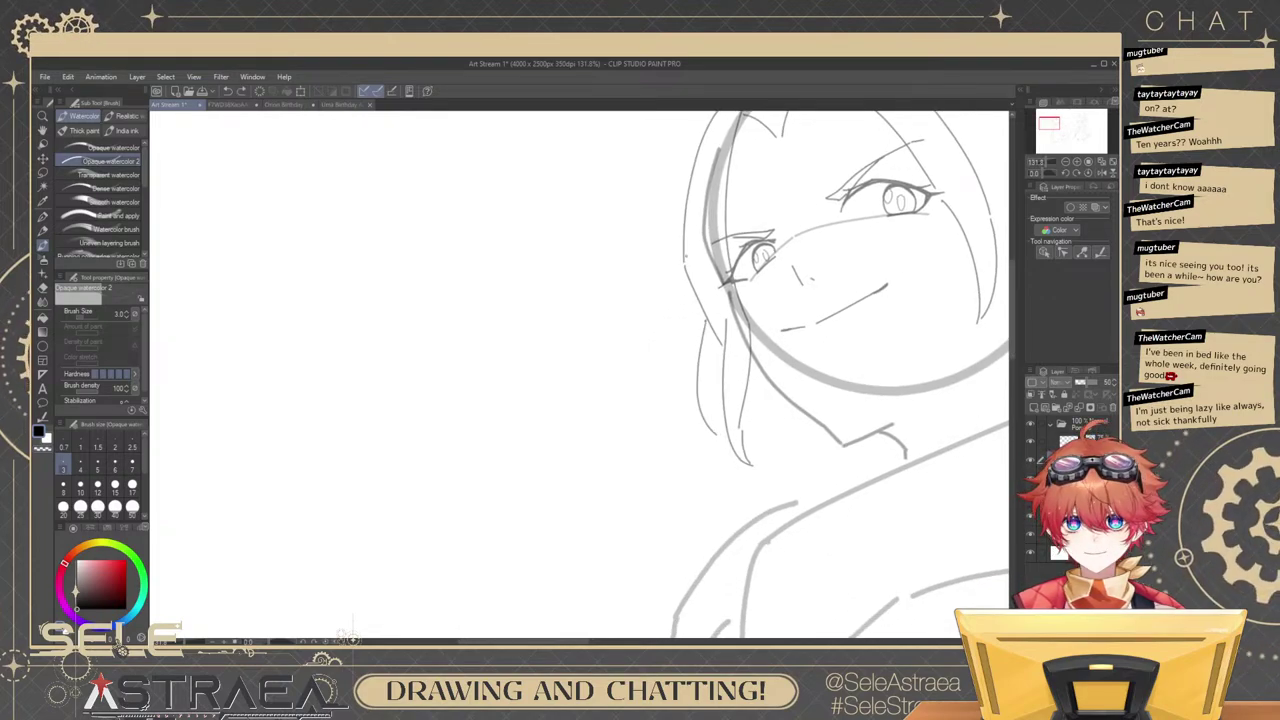
pyautogui.moveTo(775, 380); pyautogui.dragTo(740, 416)
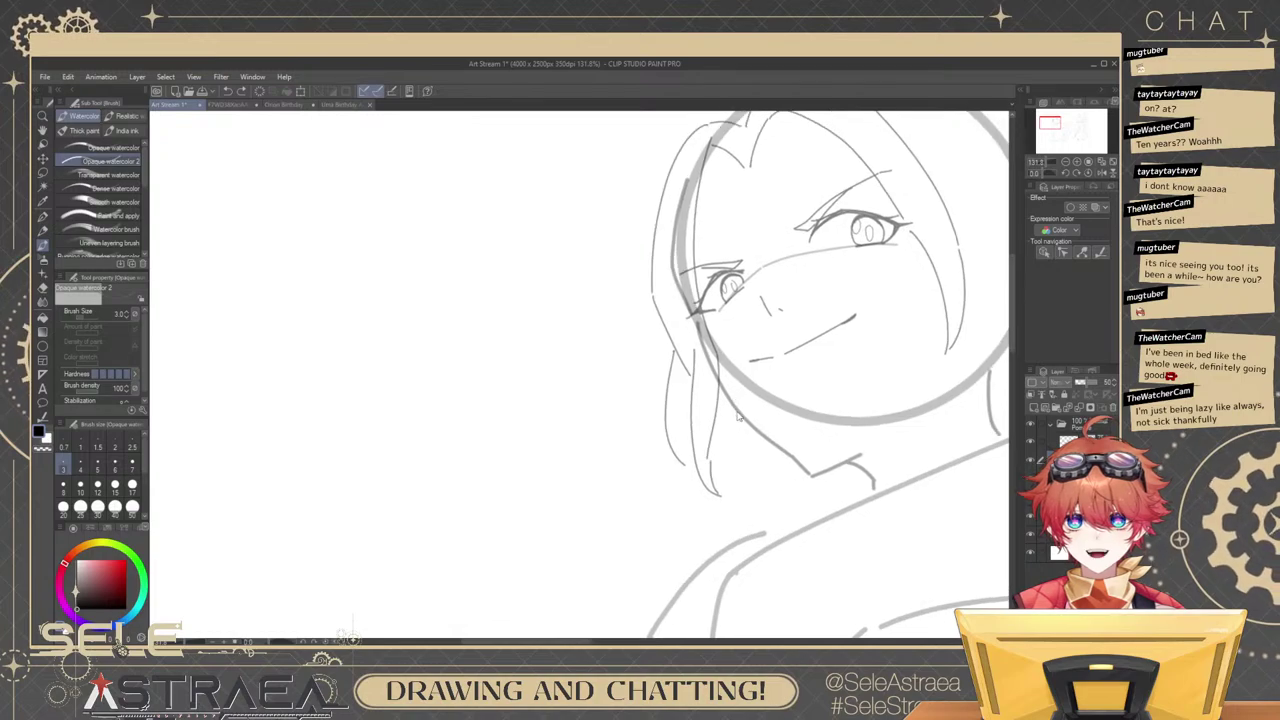
pyautogui.hotkey('ctrl', 'z')
pyautogui.moveTo(678, 342)
pyautogui.mouseDown()
pyautogui.moveTo(672, 428)
pyautogui.moveTo(694, 466)
pyautogui.mouseUp()
pyautogui.hotkey('ctrl', 'z')
pyautogui.hotkey('ctrl', 'z')
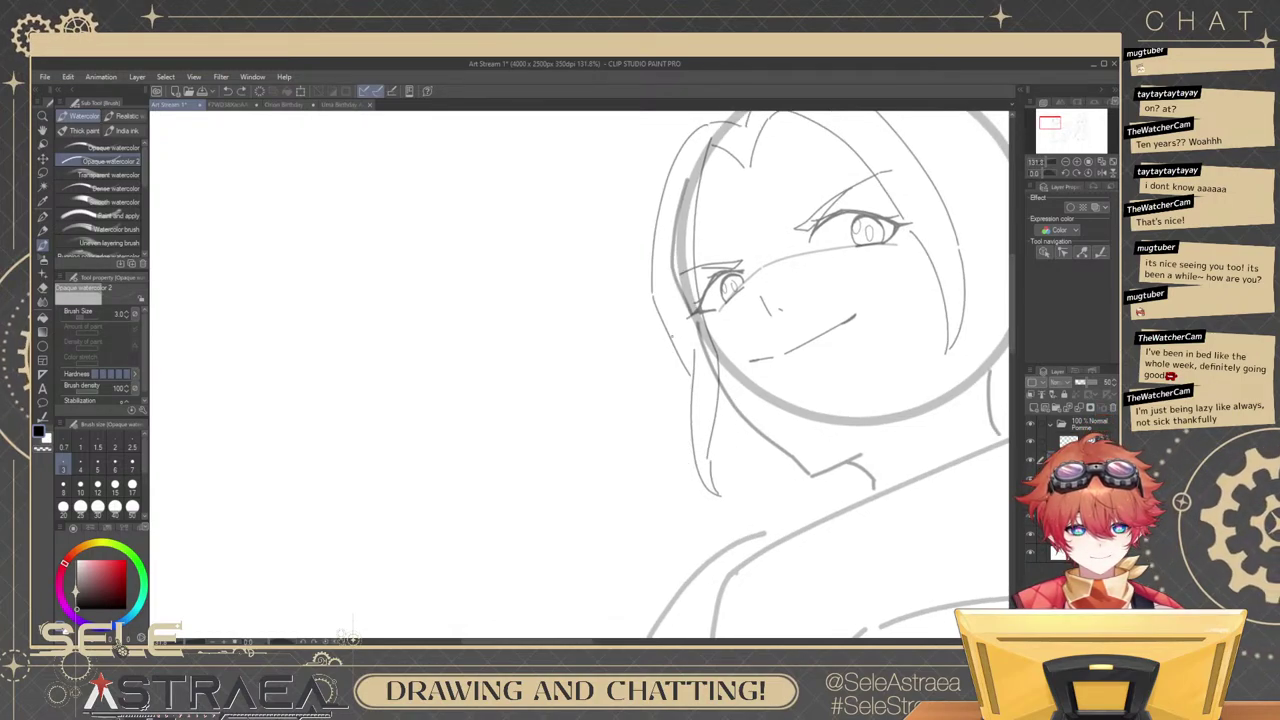
# Try a back strand with a small flick at the front lock's tip, and remove both.
pyautogui.moveTo(672, 342); pyautogui.dragTo(694, 466)
pyautogui.moveTo(927, 345)
pyautogui.mouseDown()
pyautogui.moveTo(831, 363)
pyautogui.moveTo(846, 371)
pyautogui.mouseUp()
pyautogui.moveTo(704, 373); pyautogui.dragTo(775, 375)
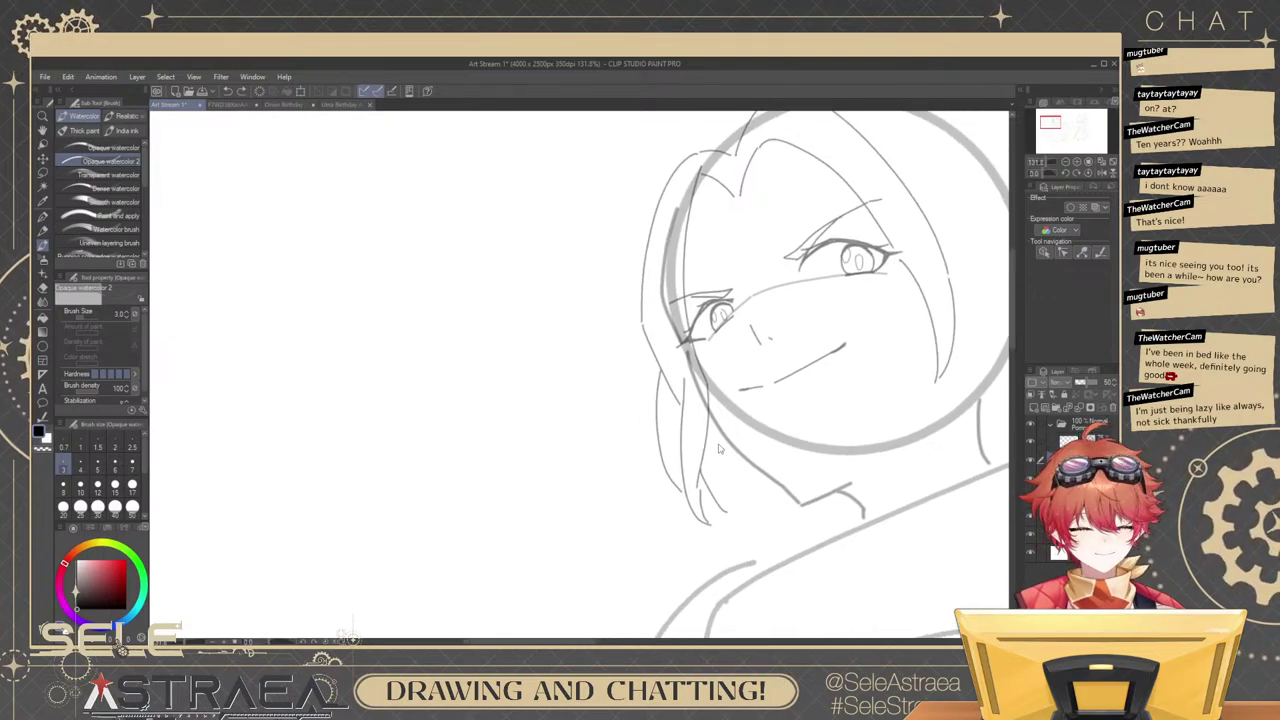
pyautogui.hotkey('ctrl', 'z')
pyautogui.hotkey('ctrl', 'z')
pyautogui.moveTo(690, 430); pyautogui.dragTo(765, 400)
pyautogui.hotkey('ctrl', 'z')
pyautogui.hotkey('ctrl', 'z')
# Draw a longer, fuller back lock behind the far-side strand, curving in to pointed ends beside the front lock's tip.
pyautogui.moveTo(733, 328); pyautogui.dragTo(732, 505)
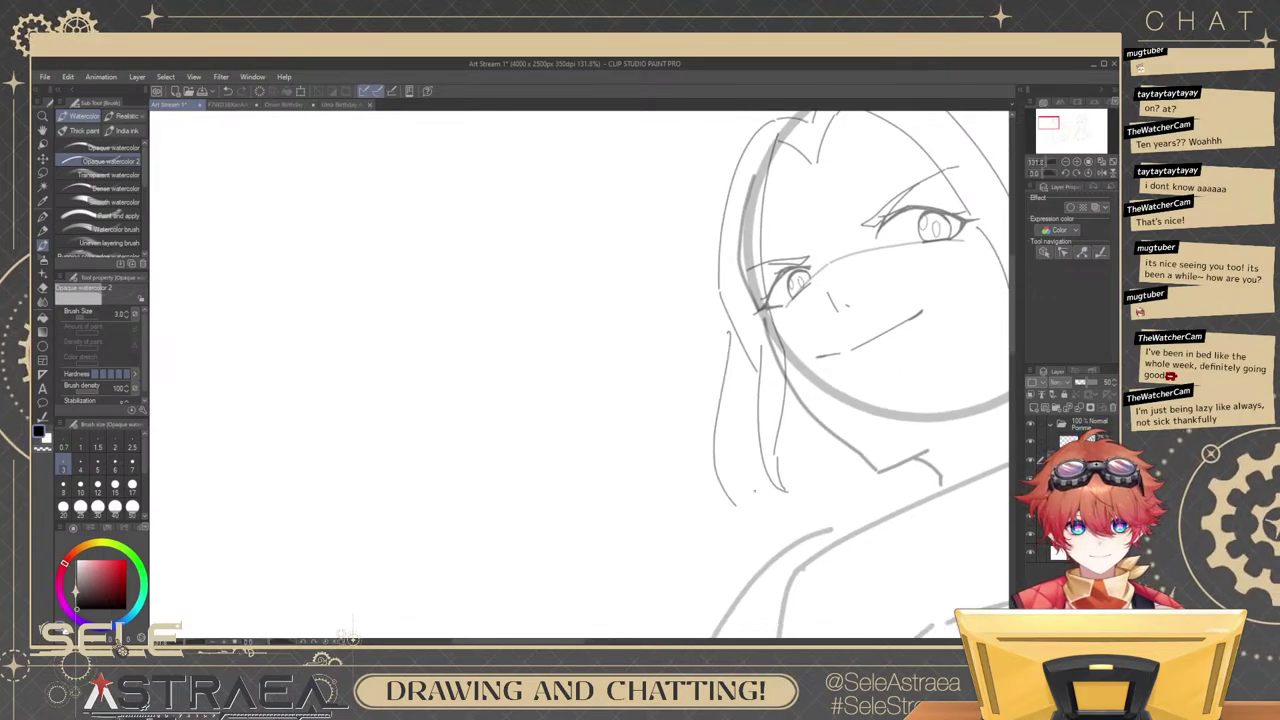
pyautogui.hotkey('ctrl', 'z')
pyautogui.moveTo(737, 341); pyautogui.dragTo(723, 461)
pyautogui.hotkey('ctrl', 'z')
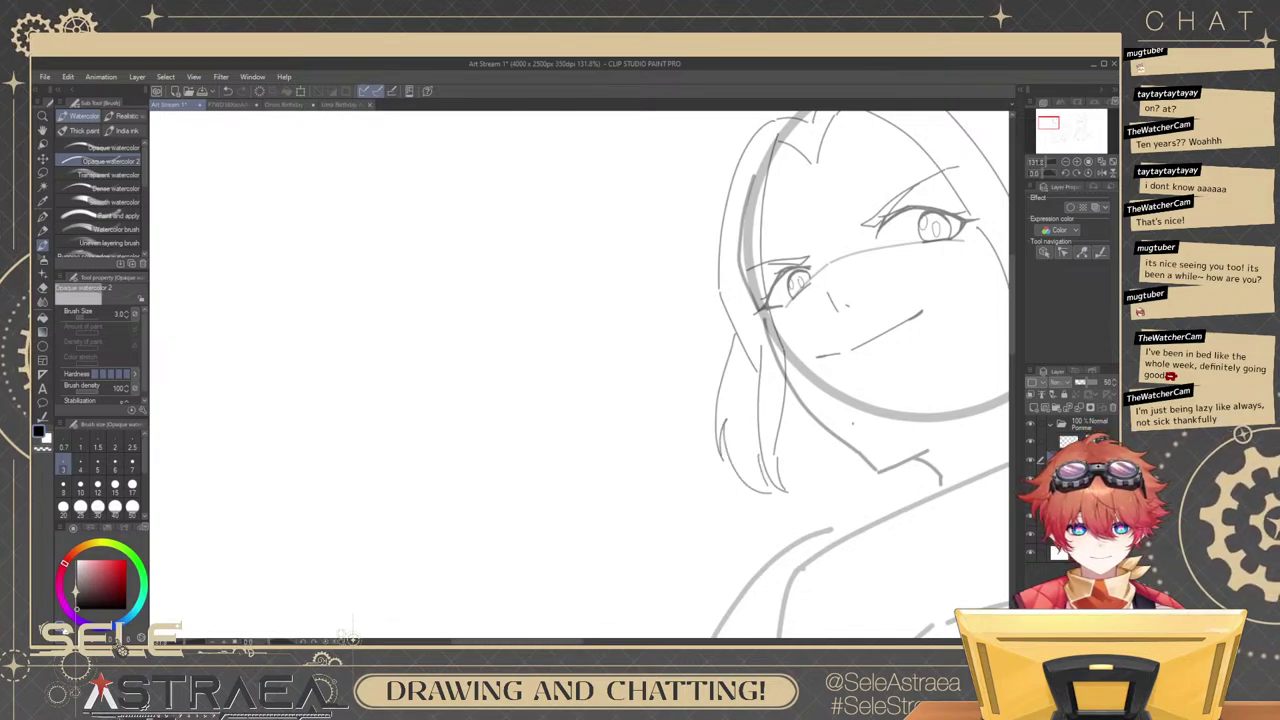
# Try a strand running from the near-side lock's outer edge down toward the neck.
pyautogui.moveTo(961, 315)
pyautogui.mouseDown()
pyautogui.moveTo(866, 334)
pyautogui.moveTo(840, 366)
pyautogui.mouseUp()
pyautogui.moveTo(819, 307); pyautogui.dragTo(856, 436)
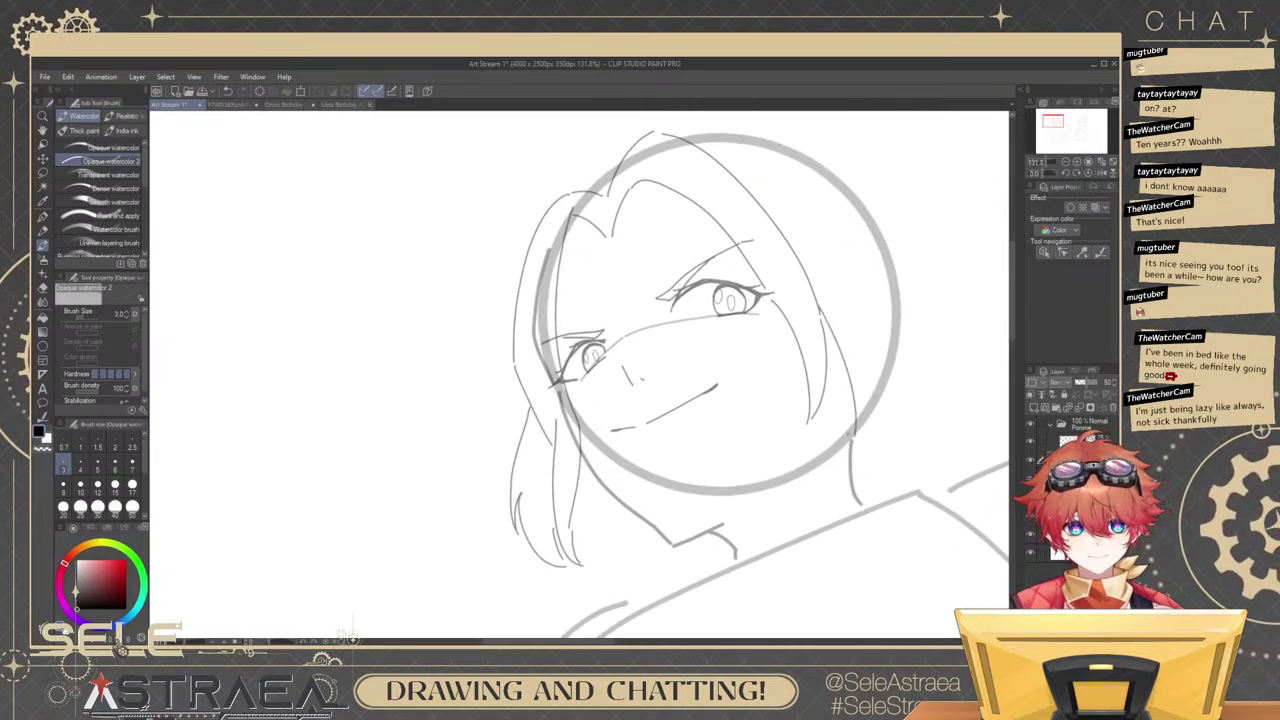
pyautogui.hotkey('ctrl', 'z')
pyautogui.moveTo(865, 372)
pyautogui.mouseDown()
pyautogui.moveTo(836, 377)
pyautogui.moveTo(819, 432)
pyautogui.mouseUp()
pyautogui.hotkey('ctrl', 'z')
pyautogui.moveTo(797, 368); pyautogui.dragTo(803, 454)
pyautogui.hotkey('ctrl', 'z')
# Draw the near-side back hair line slanting outward from the lock's outer edge toward the head circle.
pyautogui.moveTo(816, 331); pyautogui.dragTo(822, 391)
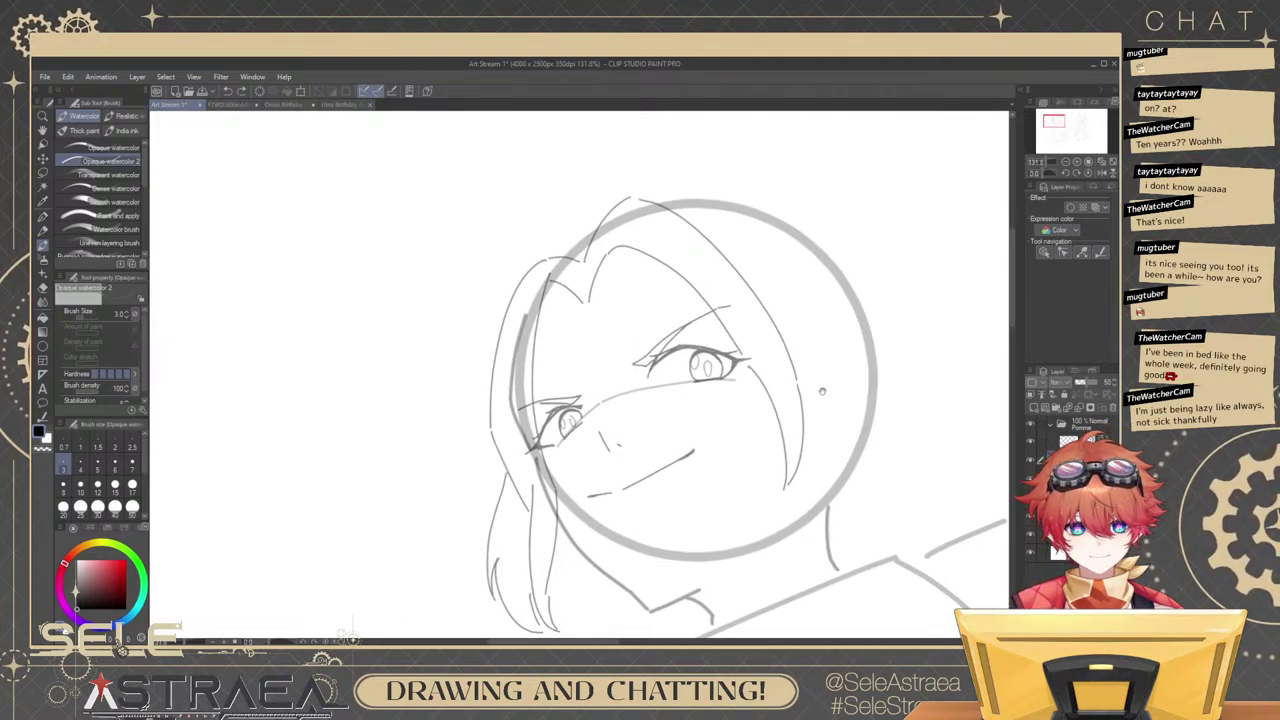
pyautogui.moveTo(788, 352); pyautogui.dragTo(851, 492)
pyautogui.moveTo(814, 317)
pyautogui.mouseDown()
pyautogui.moveTo(876, 425)
pyautogui.moveTo(908, 444)
pyautogui.mouseUp()
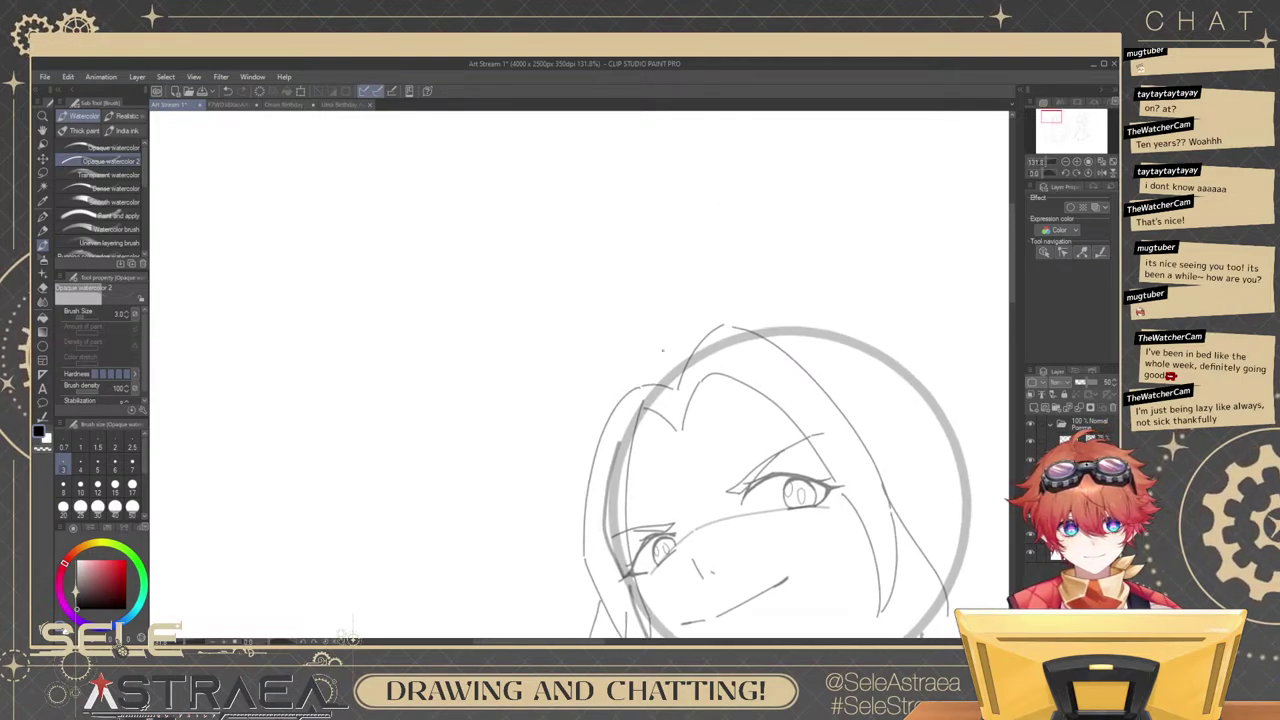
# Draw the upper contour of the hair as one smooth arc just above the head circle, redoing the stroke until it fits.
pyautogui.hotkey('ctrl', 'z')
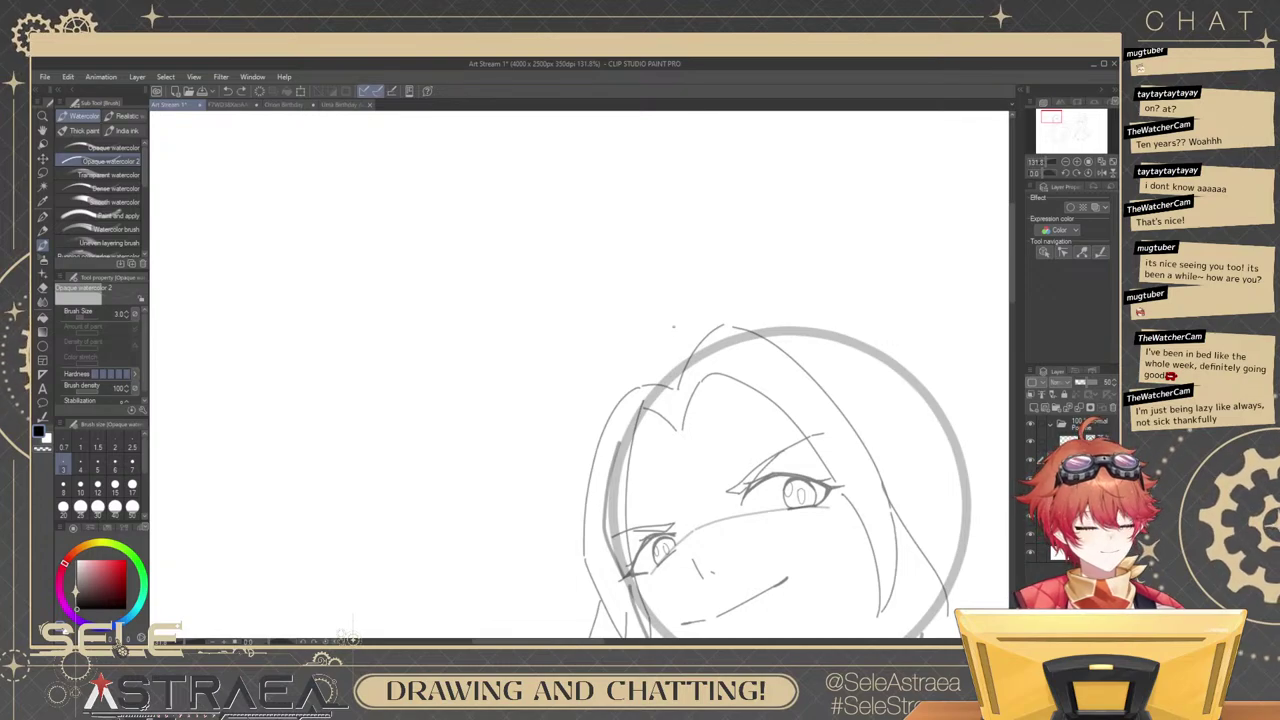
pyautogui.moveTo(670, 344); pyautogui.dragTo(742, 279)
pyautogui.hotkey('ctrl', 'z')
pyautogui.moveTo(669, 366); pyautogui.dragTo(746, 278)
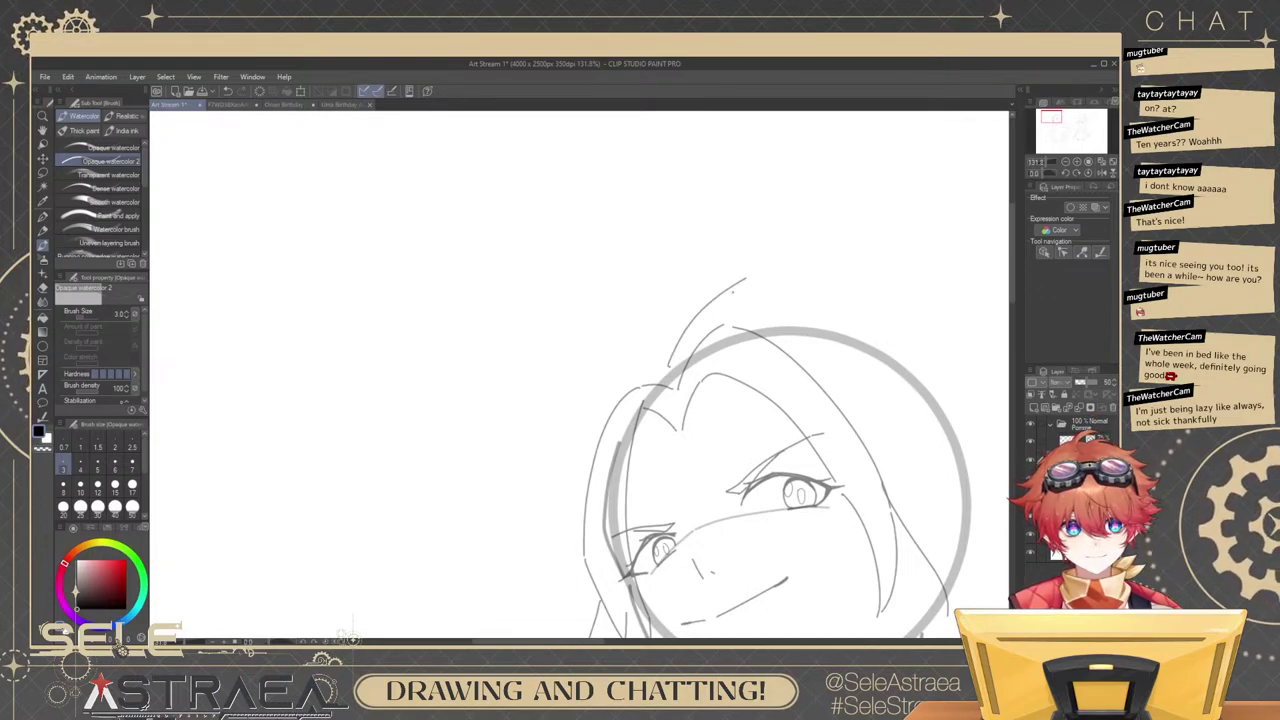
pyautogui.hotkey('ctrl', 'z')
pyautogui.moveTo(674, 366)
pyautogui.mouseDown()
pyautogui.moveTo(724, 298)
pyautogui.moveTo(749, 301)
pyautogui.moveTo(706, 313)
pyautogui.moveTo(826, 272)
pyautogui.mouseUp()
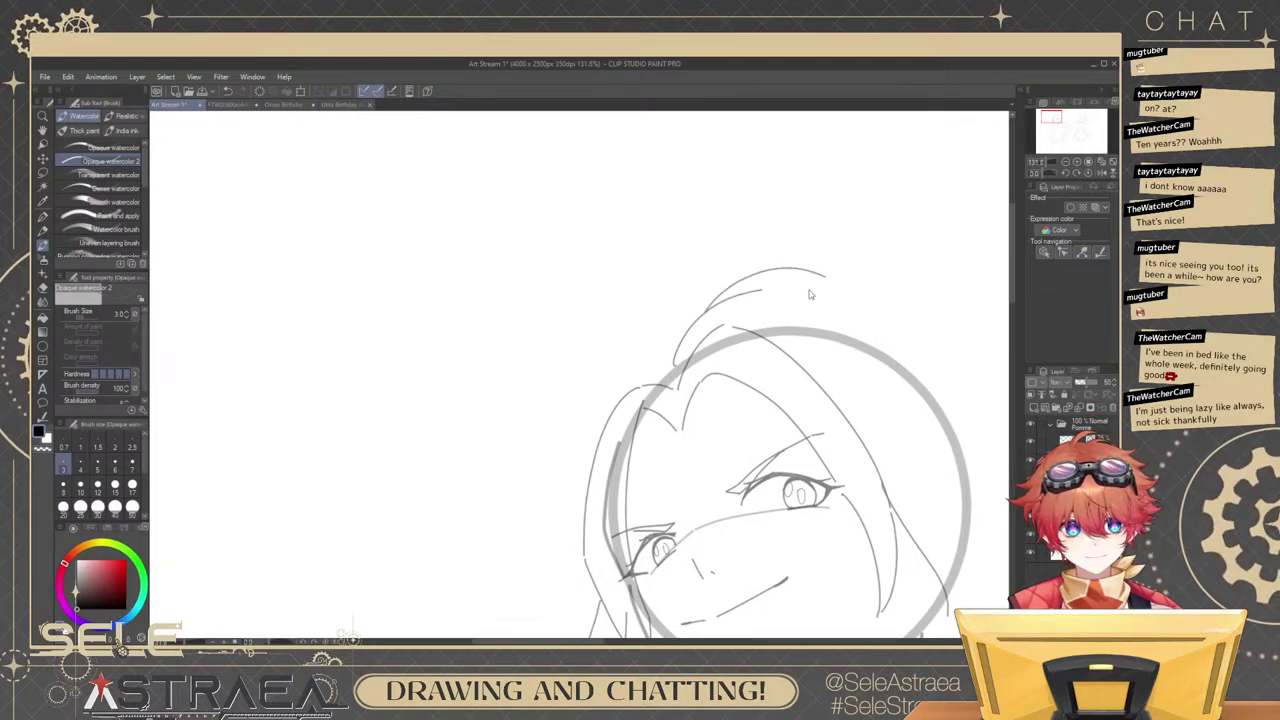
pyautogui.hotkey('ctrl', 'z')
pyautogui.hotkey('ctrl', 'z')
pyautogui.moveTo(676, 350); pyautogui.dragTo(790, 279)
pyautogui.hotkey('ctrl', 'z')
pyautogui.moveTo(678, 328); pyautogui.dragTo(838, 299)
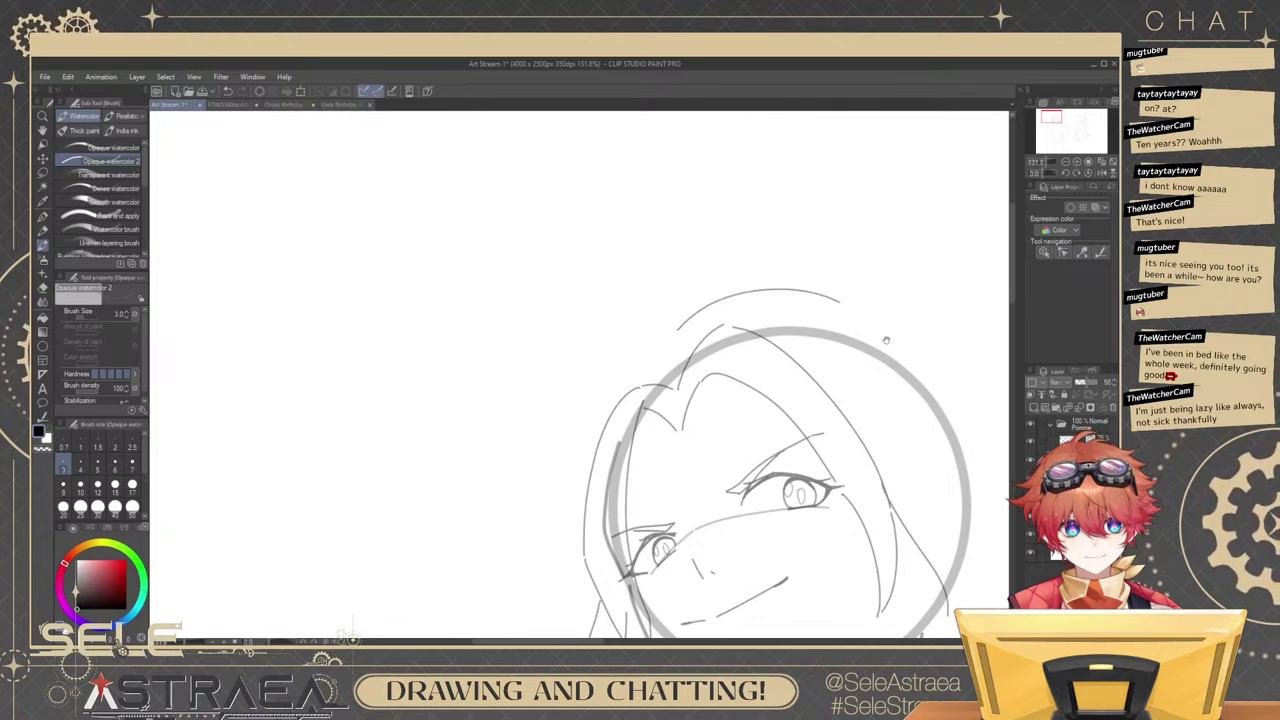
# Draw the hair contour from the crown down the right side of the head circle, adding strand lines beside the cheek.
pyautogui.moveTo(885, 340)
pyautogui.mouseDown()
pyautogui.moveTo(810, 295)
pyautogui.moveTo(676, 252)
pyautogui.mouseUp()
pyautogui.moveTo(607, 231)
pyautogui.mouseDown()
pyautogui.moveTo(747, 268)
pyautogui.moveTo(808, 441)
pyautogui.moveTo(786, 367)
pyautogui.mouseUp()
pyautogui.hotkey('ctrl', 'z')
pyautogui.moveTo(735, 243); pyautogui.dragTo(827, 441)
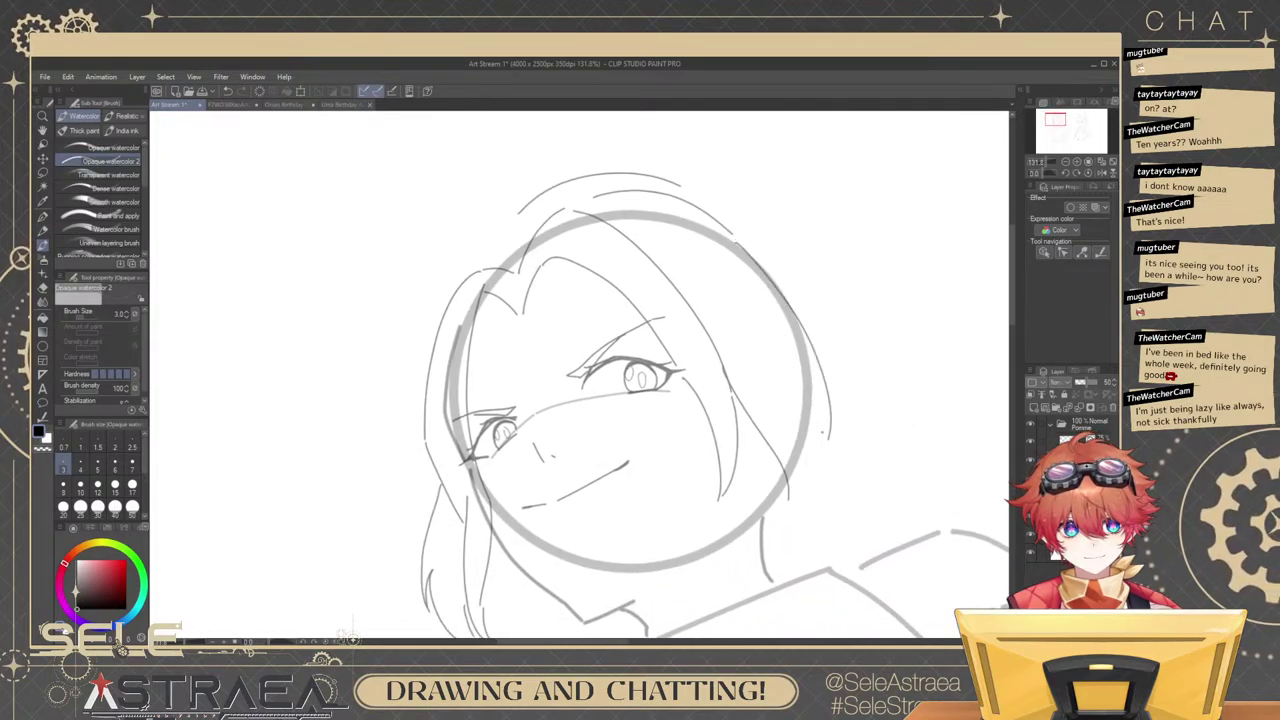
pyautogui.moveTo(815, 398)
pyautogui.mouseDown()
pyautogui.moveTo(825, 441)
pyautogui.moveTo(790, 502)
pyautogui.moveTo(826, 329)
pyautogui.moveTo(832, 428)
pyautogui.mouseUp()
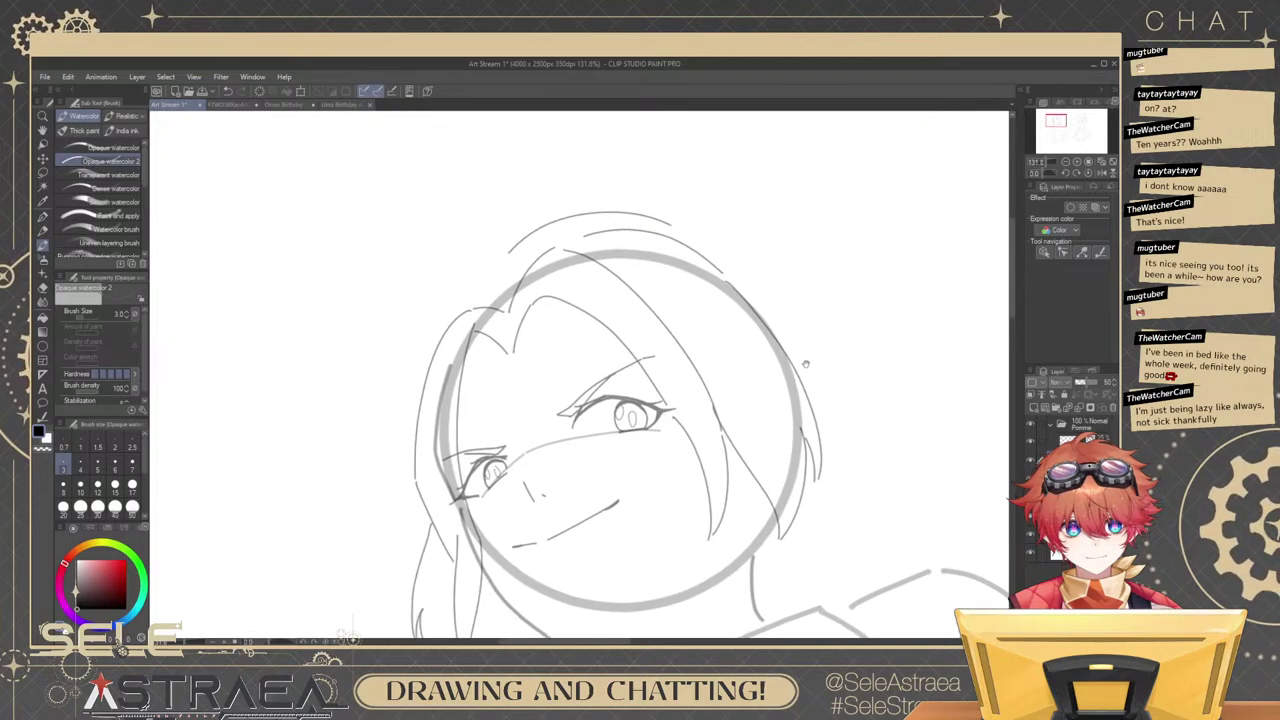
pyautogui.moveTo(762, 314)
pyautogui.mouseDown()
pyautogui.moveTo(817, 366)
pyautogui.moveTo(867, 448)
pyautogui.mouseUp()
# Draw the hair contour from the crown curving down to the left side of the forehead.
pyautogui.moveTo(574, 452)
pyautogui.mouseDown()
pyautogui.moveTo(717, 386)
pyautogui.moveTo(880, 432)
pyautogui.mouseUp()
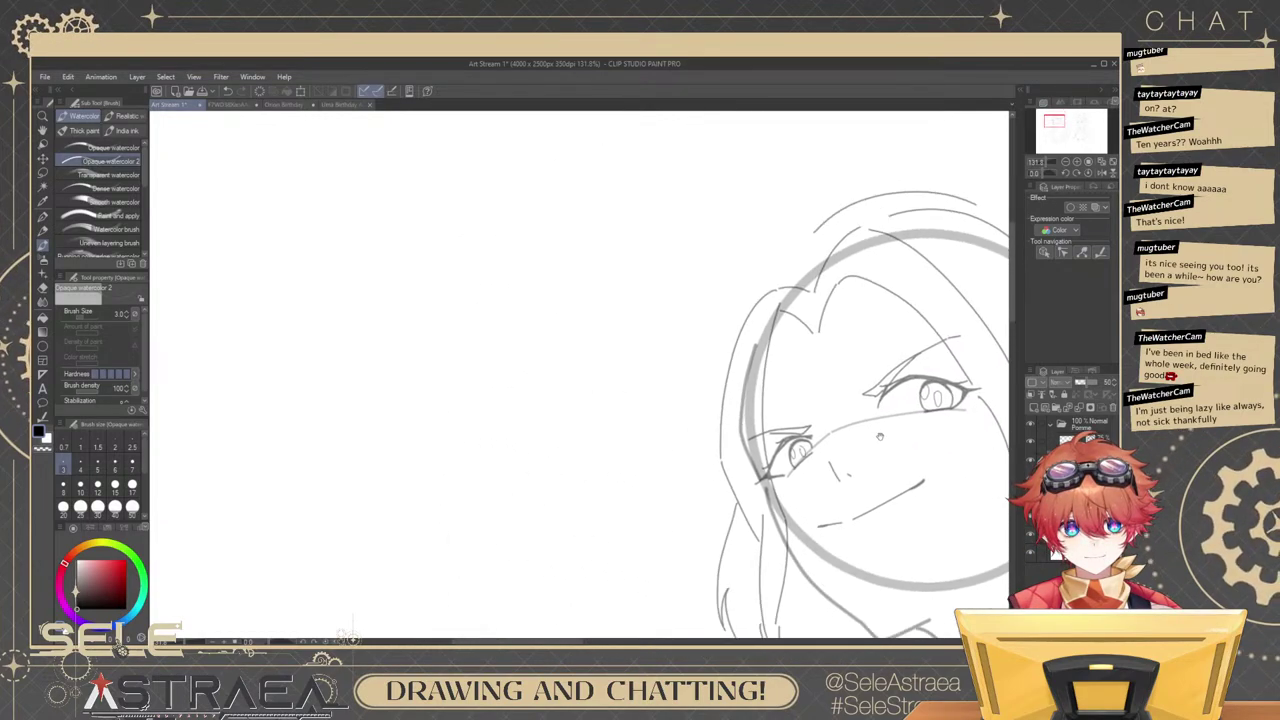
pyautogui.moveTo(804, 238)
pyautogui.mouseDown()
pyautogui.moveTo(733, 319)
pyautogui.moveTo(714, 412)
pyautogui.mouseUp()
pyautogui.hotkey('ctrl', 'z')
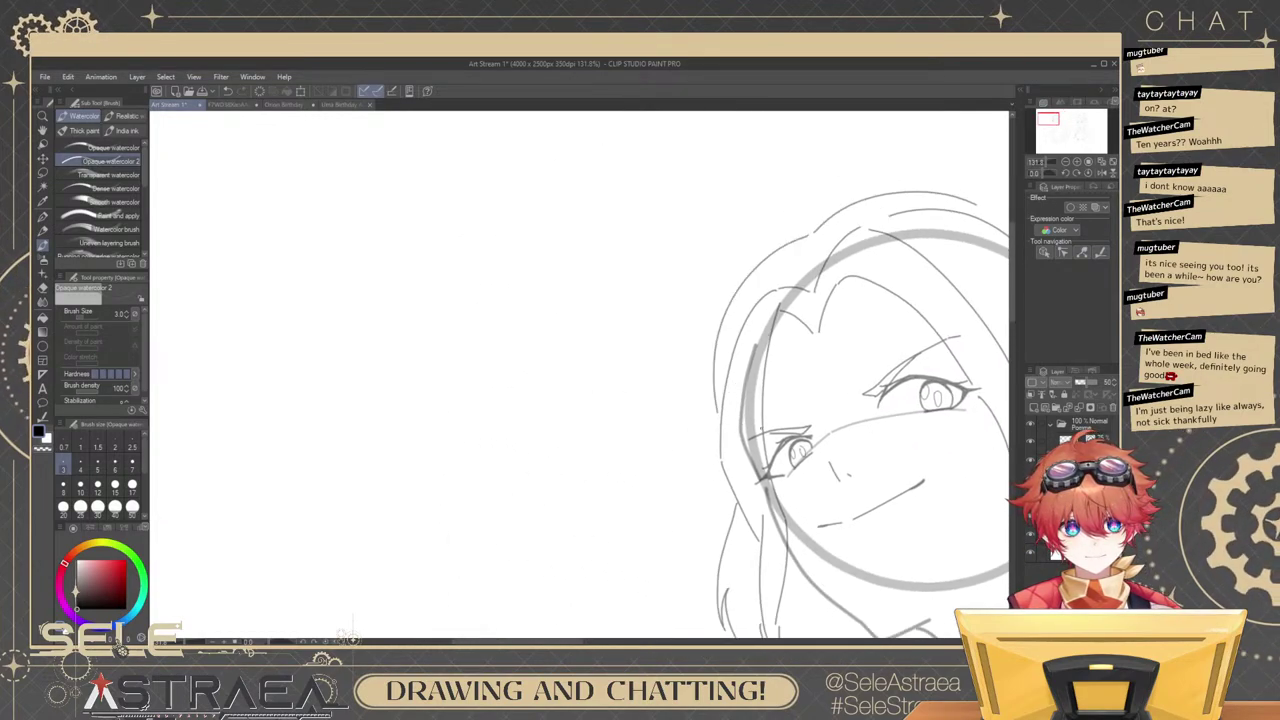
# Extend the left hair contour downward as a long strand that flares away from the face and curves in at chin level.
pyautogui.moveTo(836, 400); pyautogui.dragTo(838, 303)
pyautogui.moveTo(746, 396); pyautogui.dragTo(766, 402)
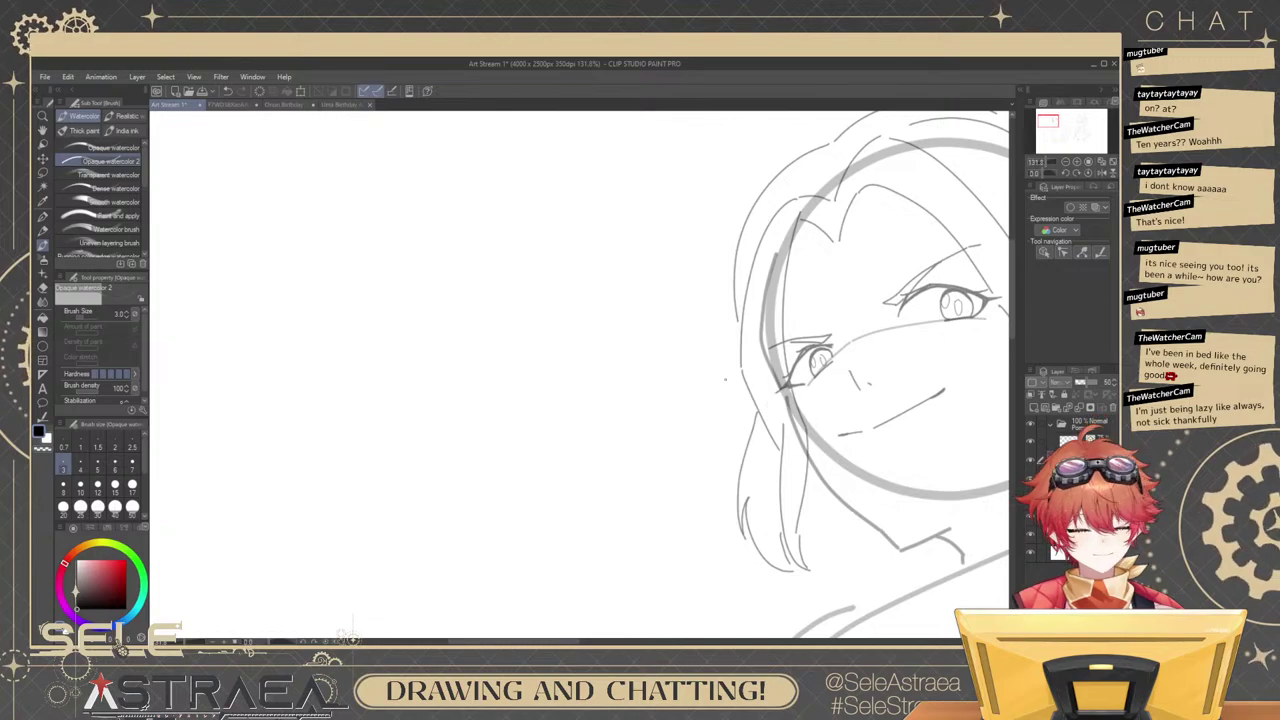
pyautogui.moveTo(737, 338)
pyautogui.mouseDown()
pyautogui.moveTo(717, 471)
pyautogui.moveTo(727, 535)
pyautogui.moveTo(711, 576)
pyautogui.mouseUp()
pyautogui.hotkey('ctrl', 'z')
pyautogui.moveTo(779, 467); pyautogui.dragTo(786, 410)
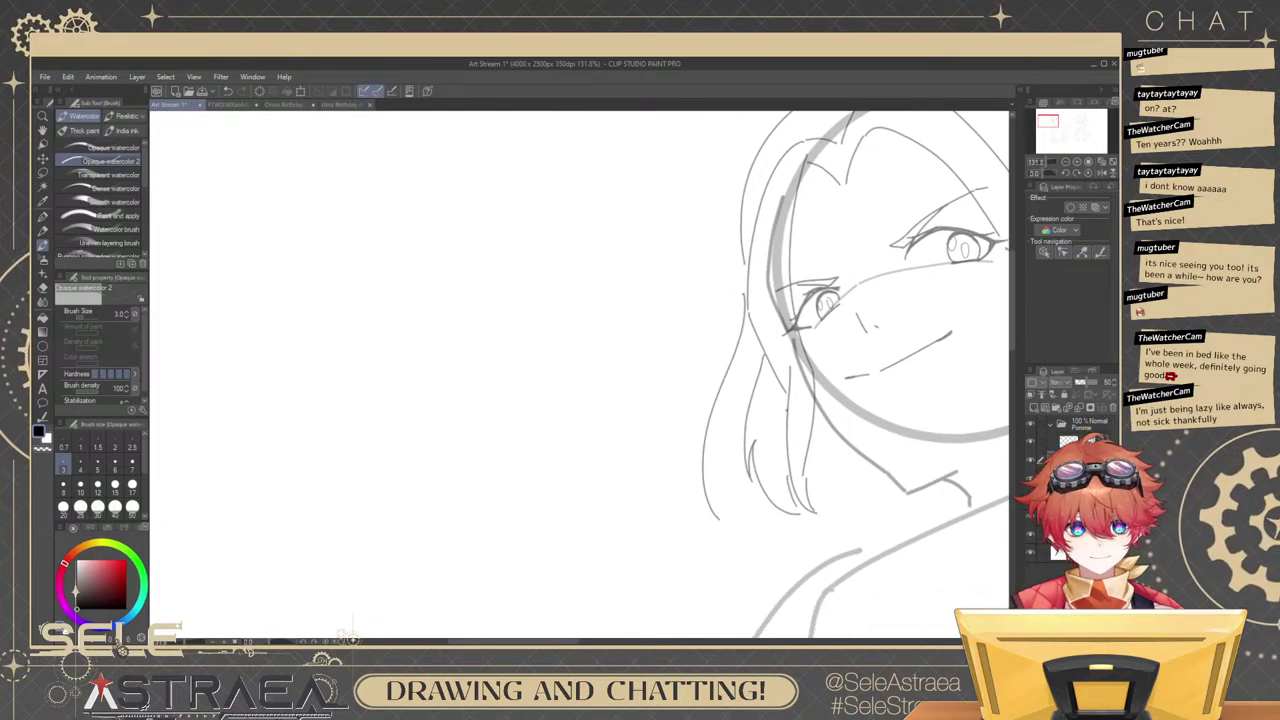
pyautogui.hotkey('ctrl', 'z')
pyautogui.moveTo(746, 288); pyautogui.dragTo(710, 518)
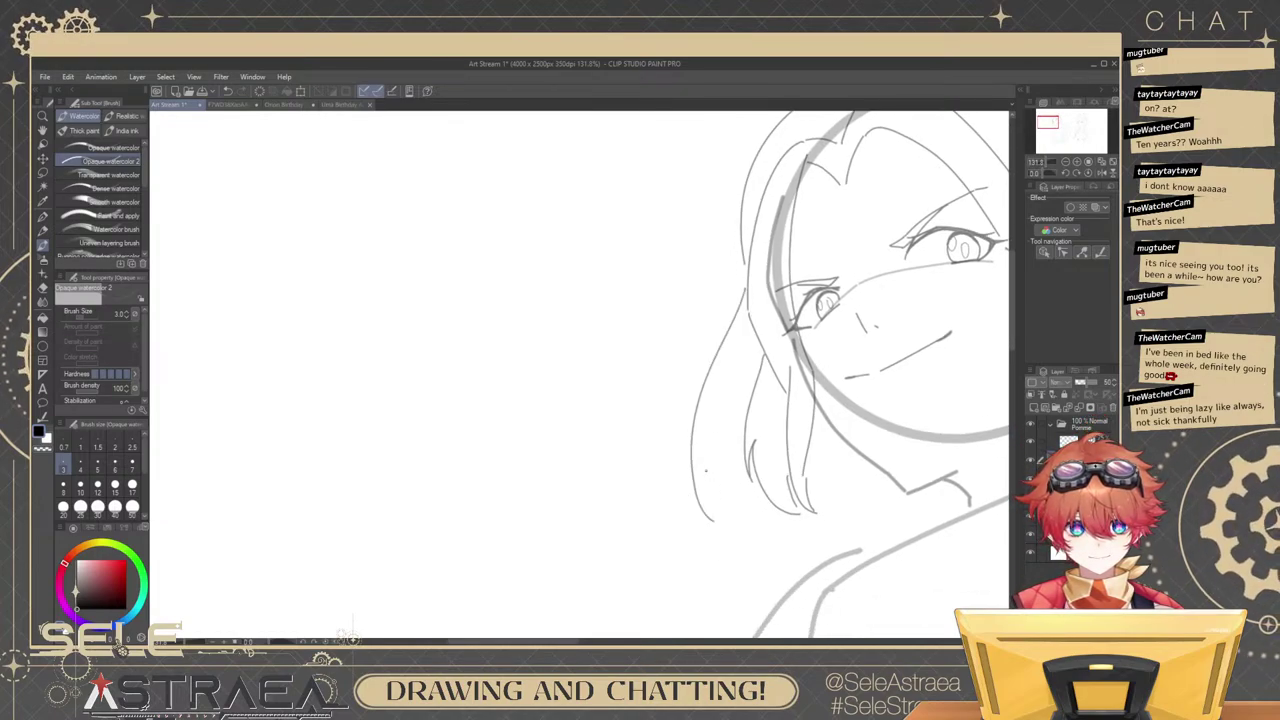
# Check the hairstyle in the character reference image and draw pointed strand tips along the lower edge of the left hair.
pyautogui.click(231, 105)
pyautogui.moveTo(722, 344); pyautogui.dragTo(766, 300)
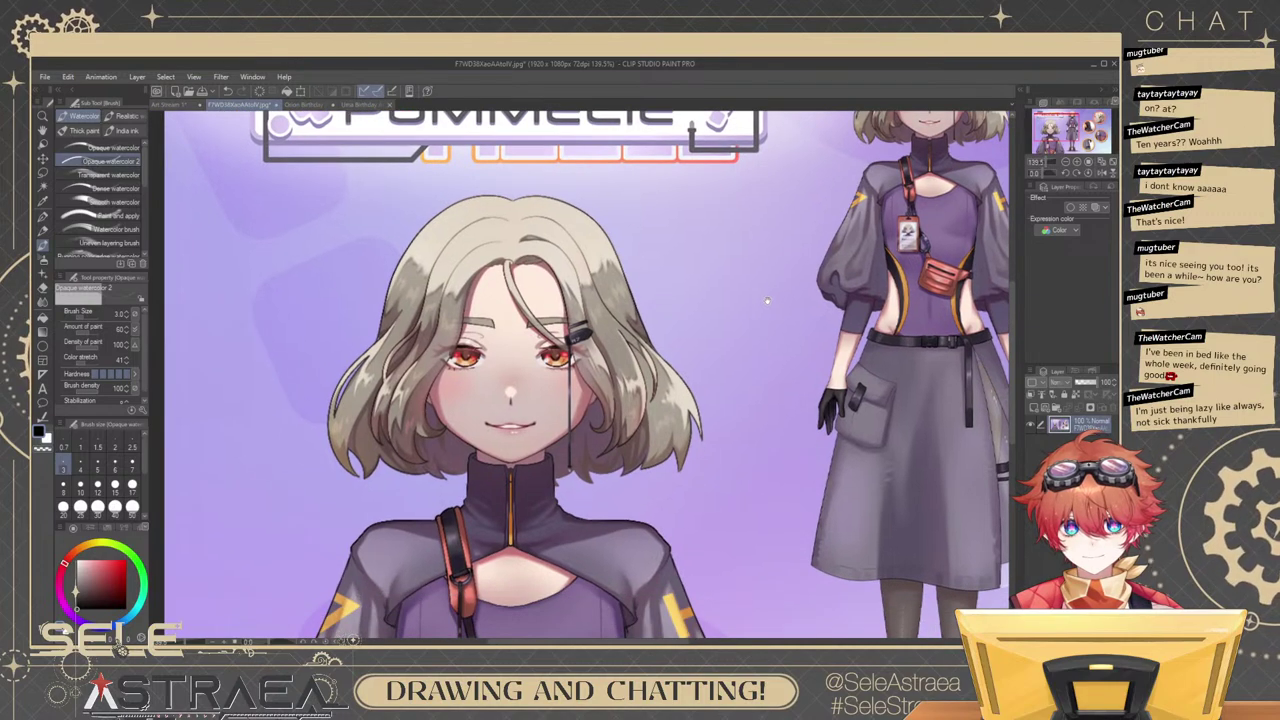
pyautogui.click(180, 106)
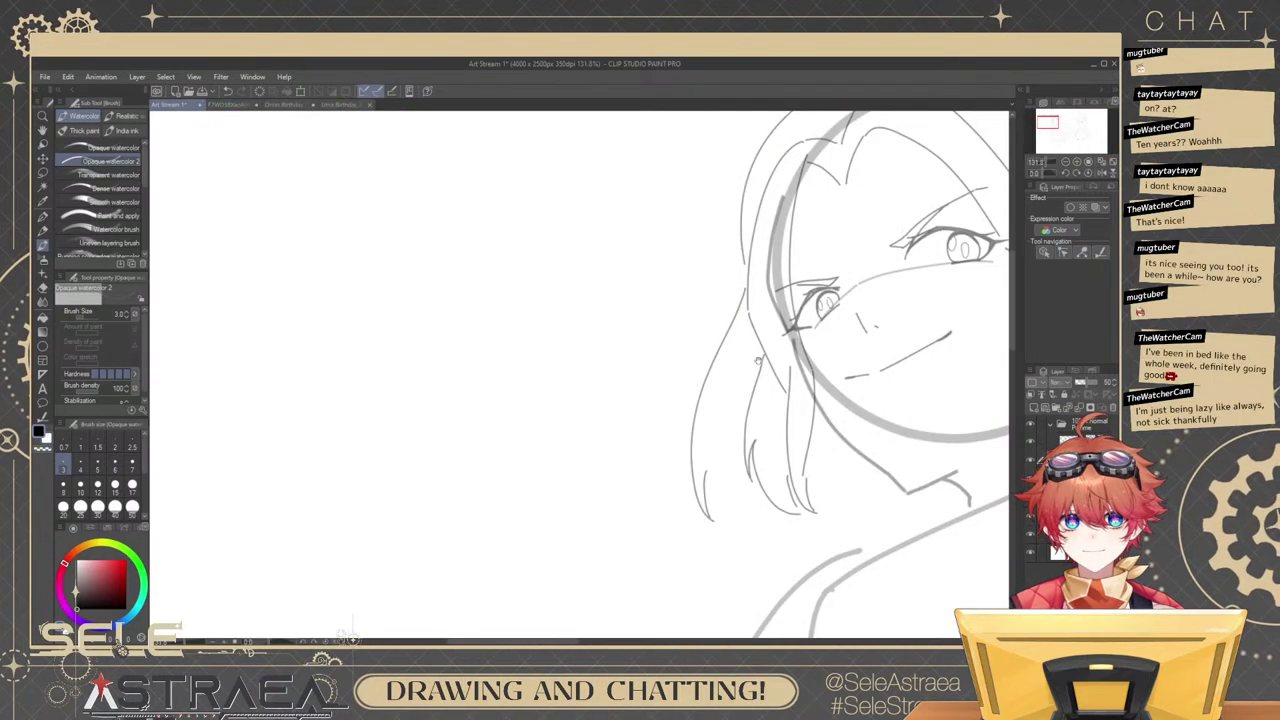
pyautogui.moveTo(808, 387)
pyautogui.mouseDown()
pyautogui.moveTo(770, 348)
pyautogui.moveTo(718, 351)
pyautogui.mouseUp()
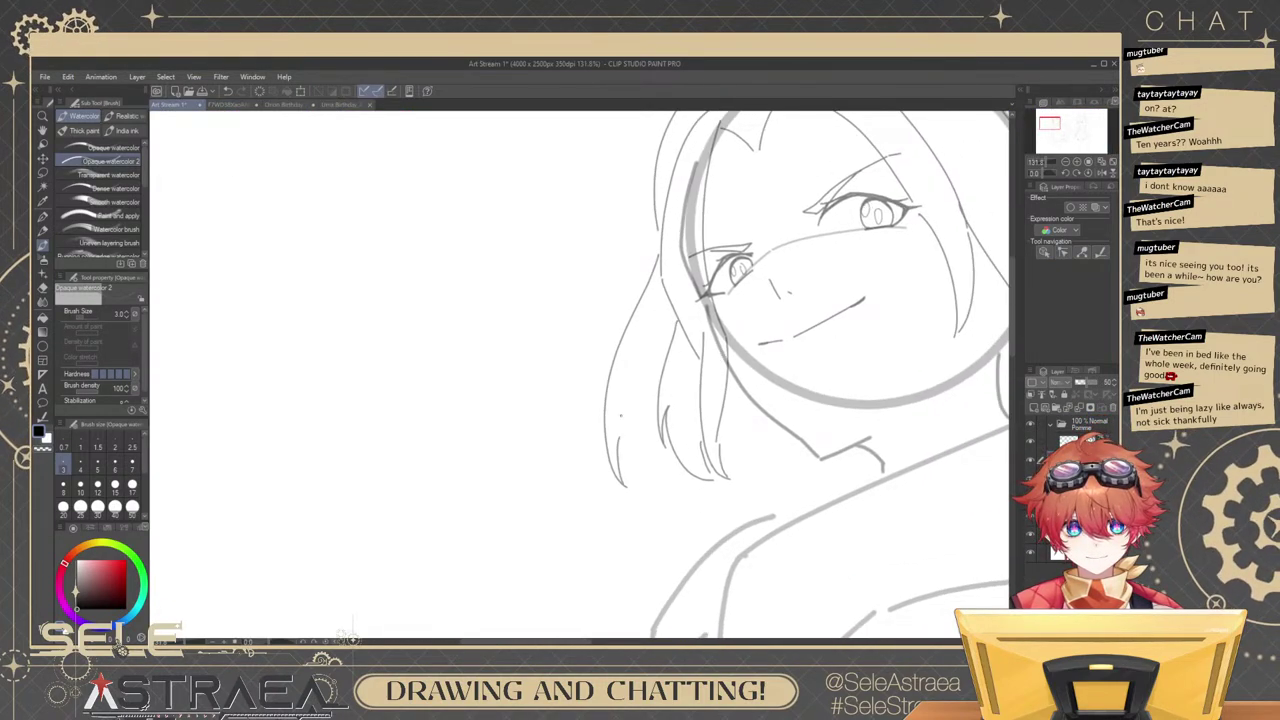
pyautogui.moveTo(640, 400); pyautogui.dragTo(672, 522)
pyautogui.hotkey('ctrl', 'z')
pyautogui.moveTo(662, 441); pyautogui.dragTo(671, 521)
pyautogui.hotkey('ctrl', 'z')
pyautogui.moveTo(662, 448)
pyautogui.mouseDown()
pyautogui.moveTo(693, 514)
pyautogui.moveTo(671, 469)
pyautogui.moveTo(664, 491)
pyautogui.moveTo(702, 517)
pyautogui.mouseUp()
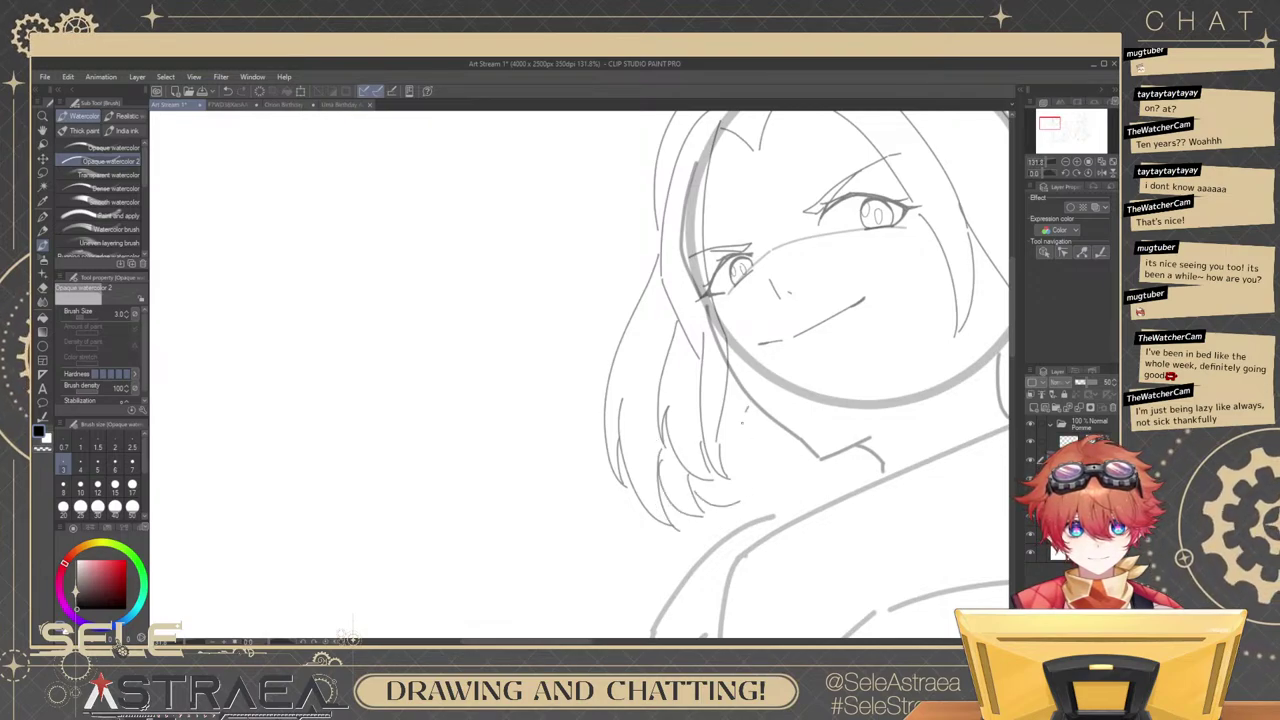
pyautogui.moveTo(742, 423)
pyautogui.mouseDown()
pyautogui.moveTo(759, 503)
pyautogui.moveTo(786, 483)
pyautogui.mouseUp()
# Add a thin outer strand flaring out beside the left hair contour.
pyautogui.scroll(-4, 812, 353)
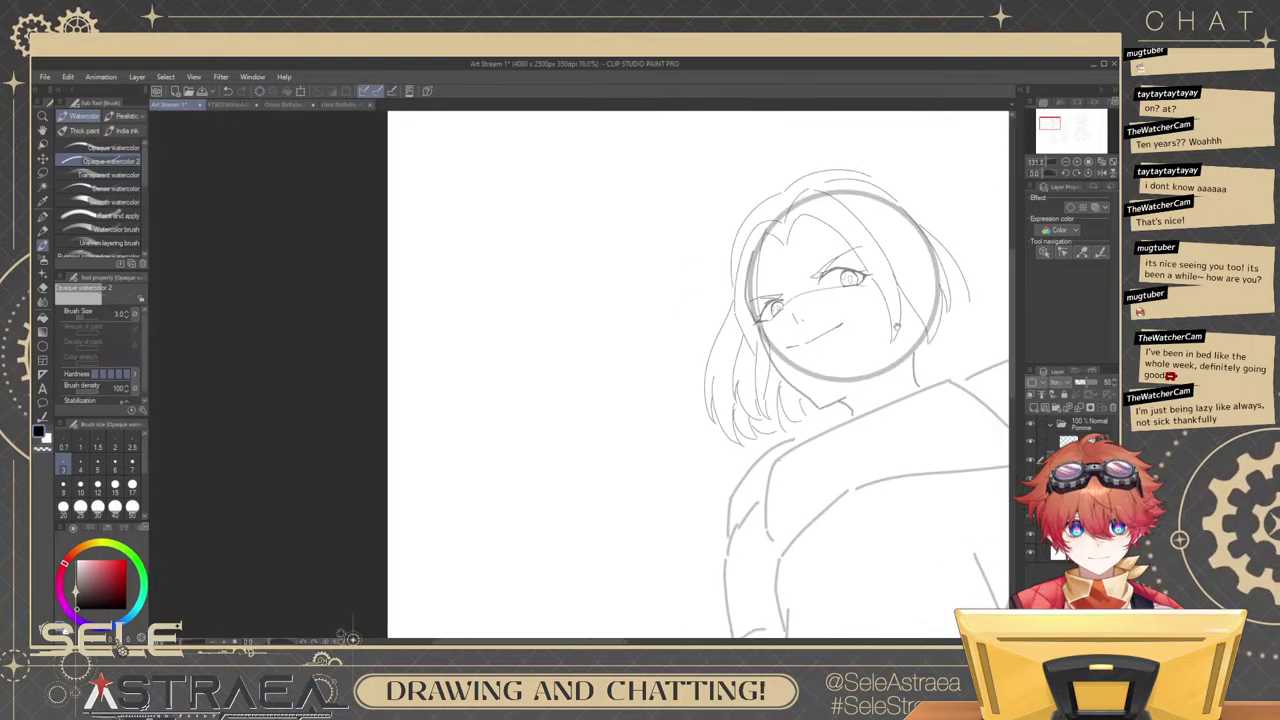
pyautogui.moveTo(982, 289); pyautogui.dragTo(811, 352)
pyautogui.moveTo(703, 397); pyautogui.dragTo(838, 369)
pyautogui.scroll(4, 837, 369)
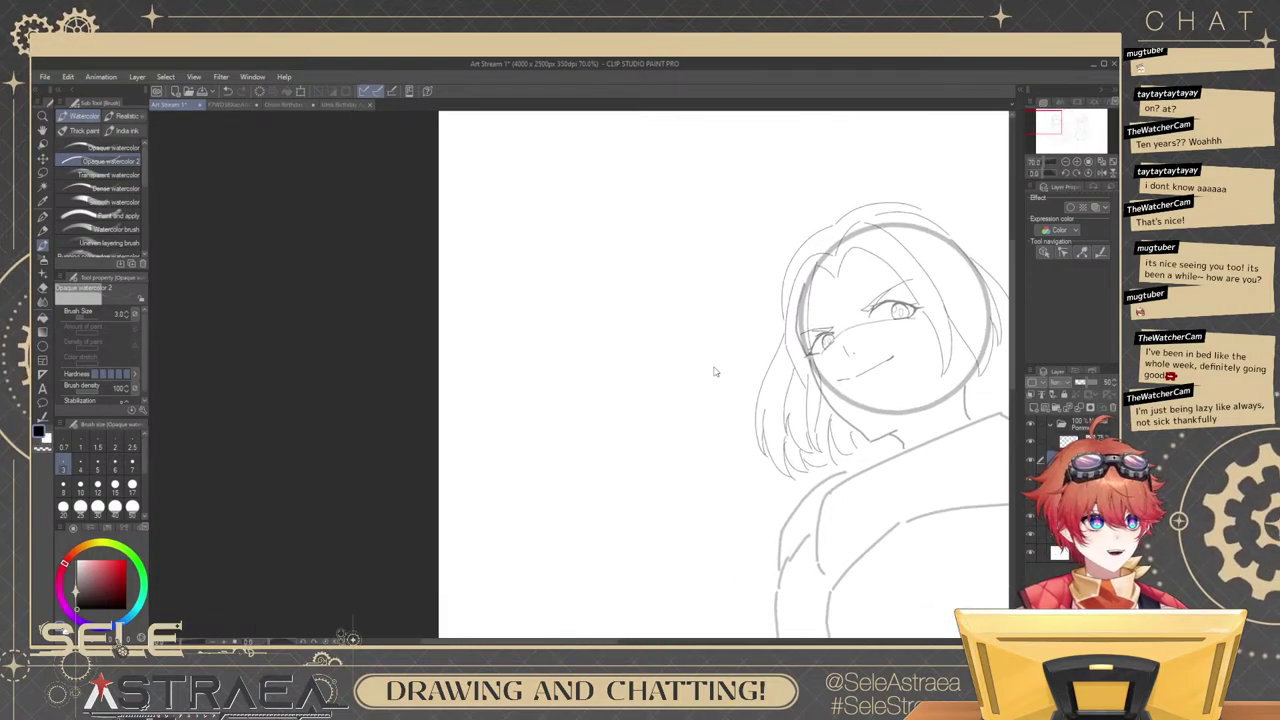
pyautogui.moveTo(869, 262); pyautogui.dragTo(818, 455)
pyautogui.hotkey('ctrl', 'z')
pyautogui.moveTo(851, 333); pyautogui.dragTo(808, 463)
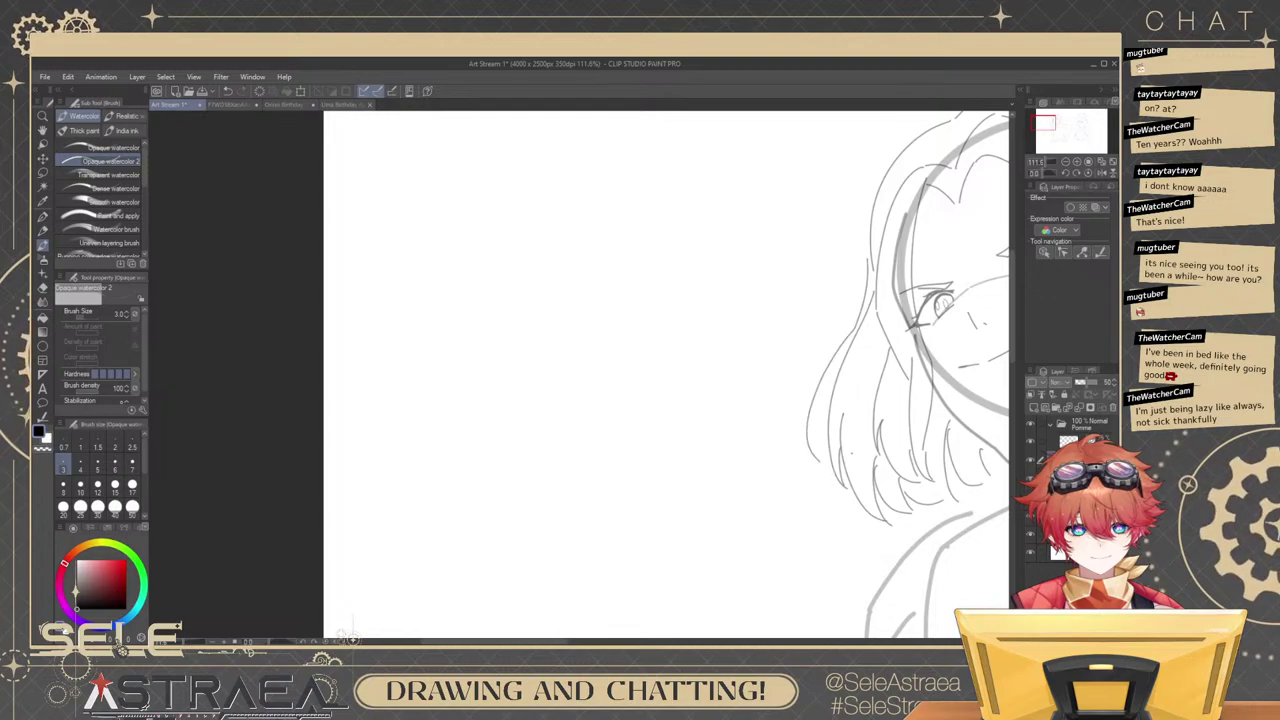
pyautogui.hotkey('ctrl', 'z')
pyautogui.moveTo(855, 333)
pyautogui.mouseDown()
pyautogui.moveTo(815, 454)
pyautogui.moveTo(836, 354)
pyautogui.moveTo(812, 456)
pyautogui.mouseUp()
pyautogui.hotkey('ctrl', 'z')
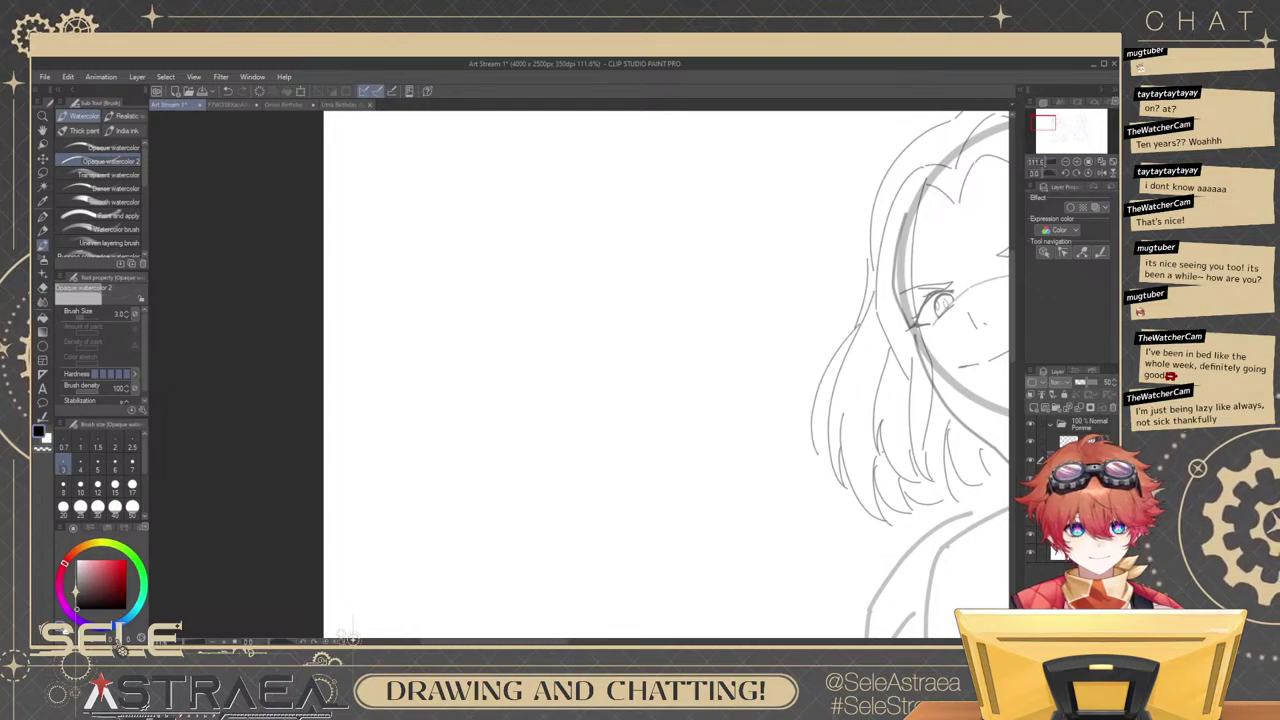
# Draw the back hair's upper contour sweeping outward from the crown to the right of the head, redoing it for a windblown shape.
pyautogui.moveTo(944, 346); pyautogui.dragTo(722, 349)
pyautogui.moveTo(869, 314)
pyautogui.mouseDown()
pyautogui.moveTo(672, 368)
pyautogui.moveTo(870, 355)
pyautogui.mouseUp()
pyautogui.moveTo(820, 282); pyautogui.dragTo(808, 333)
pyautogui.moveTo(672, 240); pyautogui.dragTo(806, 338)
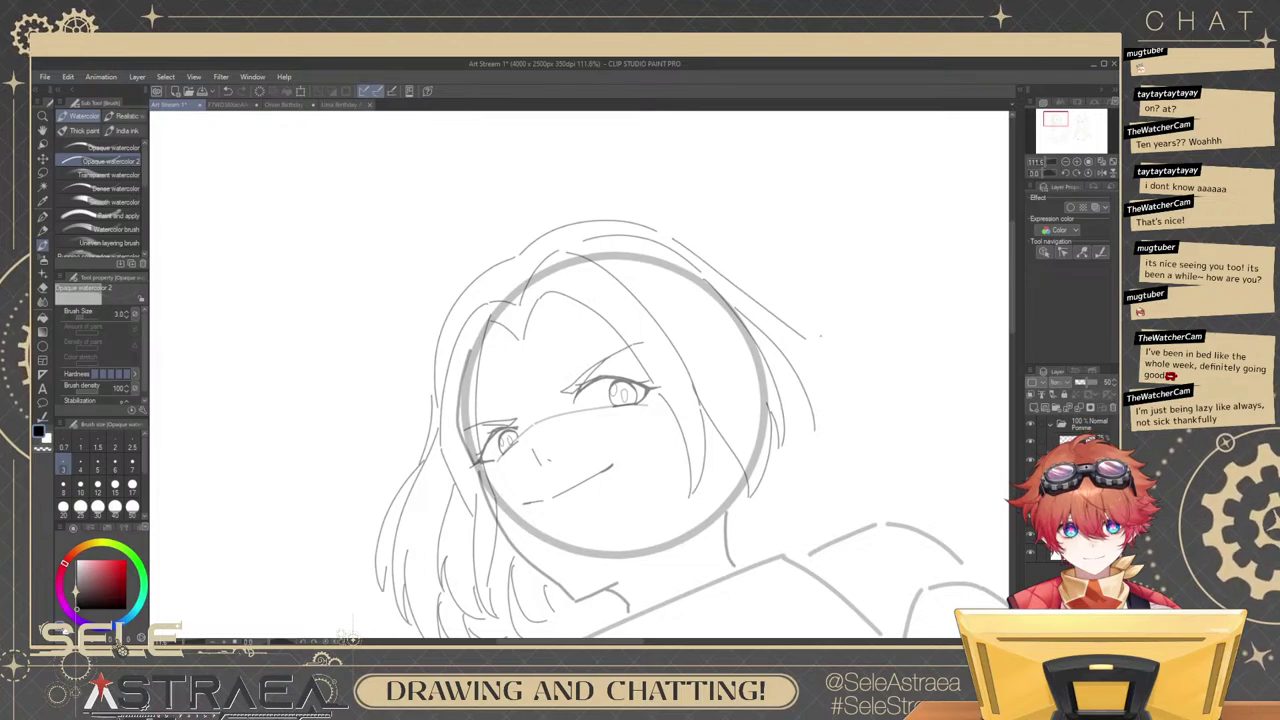
pyautogui.hotkey('ctrl', 'z')
pyautogui.moveTo(674, 240); pyautogui.dragTo(842, 345)
pyautogui.hotkey('ctrl', 'z')
pyautogui.hotkey('ctrl', 'z')
pyautogui.moveTo(672, 244)
pyautogui.mouseDown()
pyautogui.moveTo(858, 372)
pyautogui.moveTo(848, 338)
pyautogui.mouseUp()
pyautogui.hotkey('ctrl', 'z')
pyautogui.moveTo(668, 238)
pyautogui.mouseDown()
pyautogui.moveTo(784, 299)
pyautogui.moveTo(826, 410)
pyautogui.mouseUp()
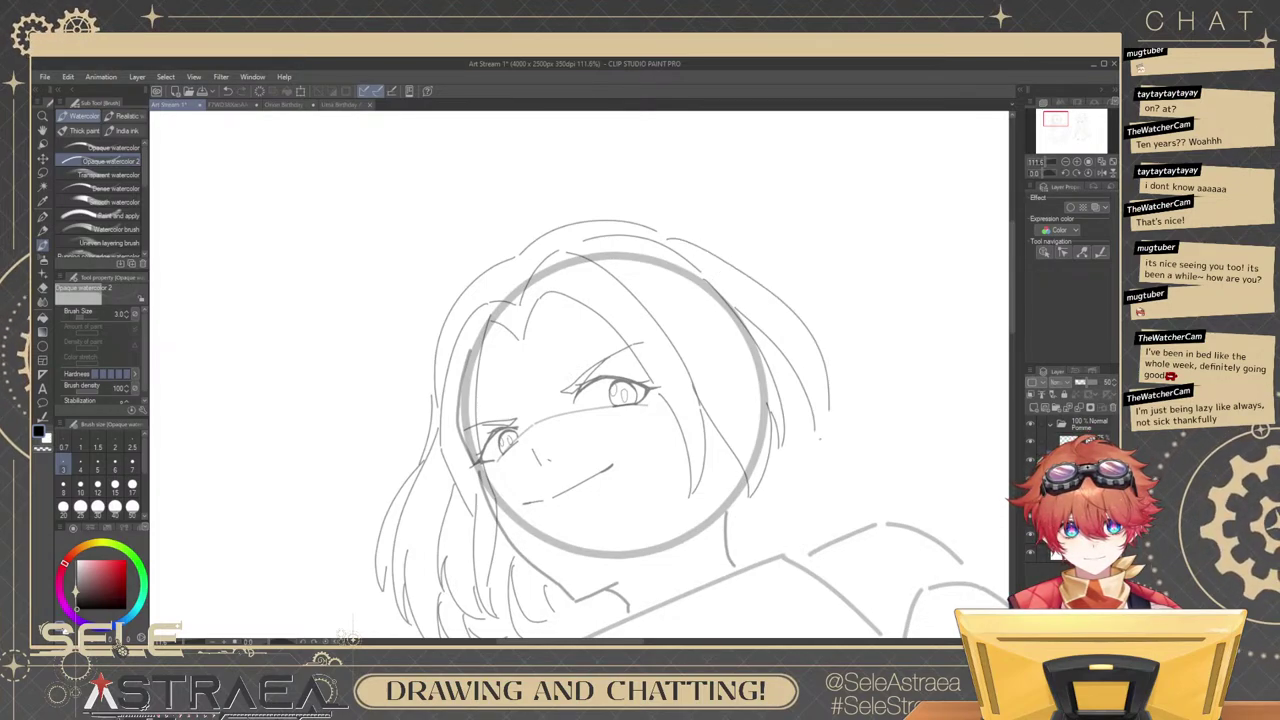
pyautogui.hotkey('ctrl', 'z')
pyautogui.moveTo(668, 236); pyautogui.dragTo(870, 398)
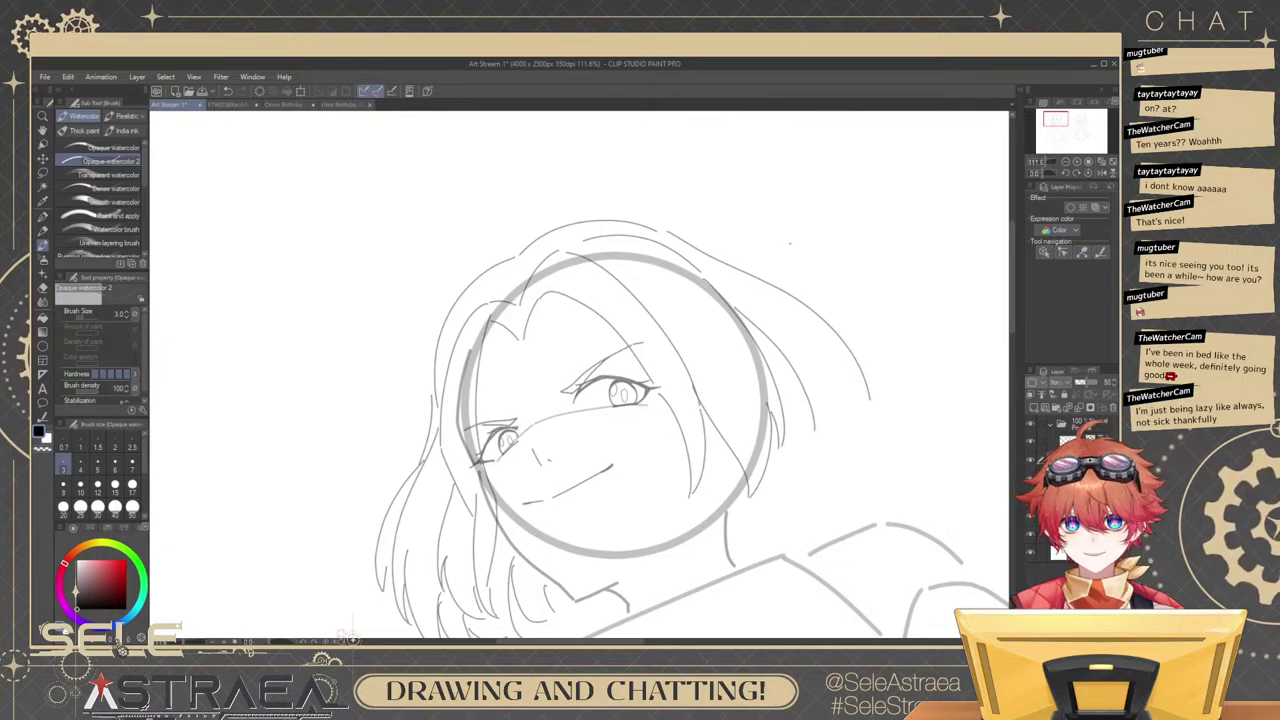
pyautogui.hotkey('ctrl', 'z')
pyautogui.moveTo(668, 234); pyautogui.dragTo(860, 404)
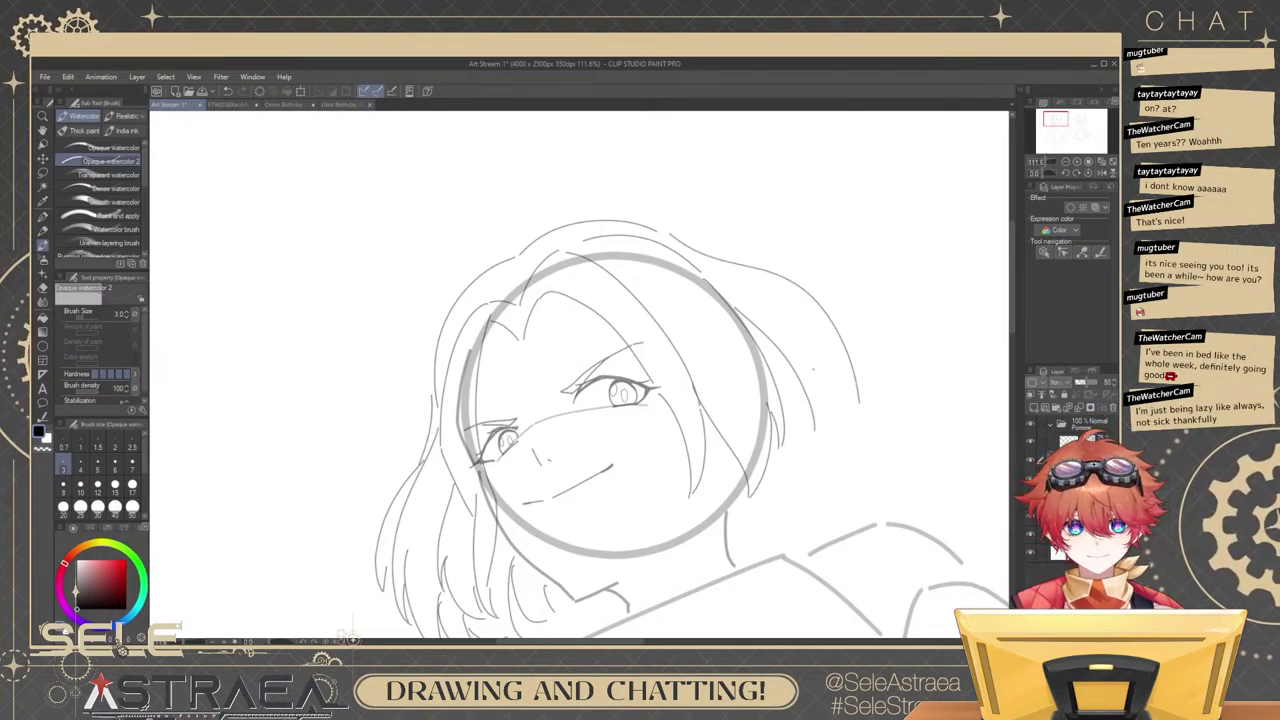
pyautogui.hotkey('ctrl', 'z')
pyautogui.moveTo(666, 233); pyautogui.dragTo(902, 390)
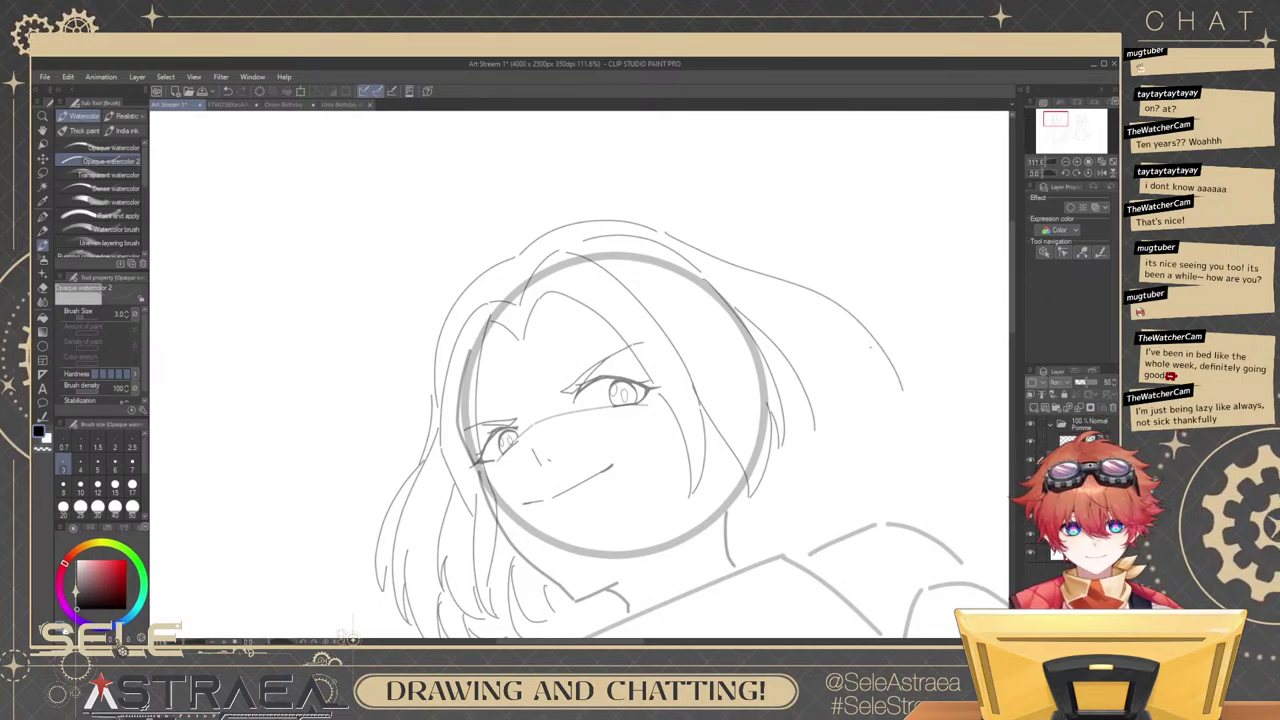
pyautogui.hotkey('ctrl', 'z')
# Draw the right back hair's falling edge and inner strands, closing its lower end with pointed tips.
pyautogui.moveTo(853, 312)
pyautogui.mouseDown()
pyautogui.moveTo(885, 329)
pyautogui.moveTo(896, 309)
pyautogui.moveTo(866, 432)
pyautogui.mouseUp()
pyautogui.moveTo(778, 300); pyautogui.dragTo(788, 456)
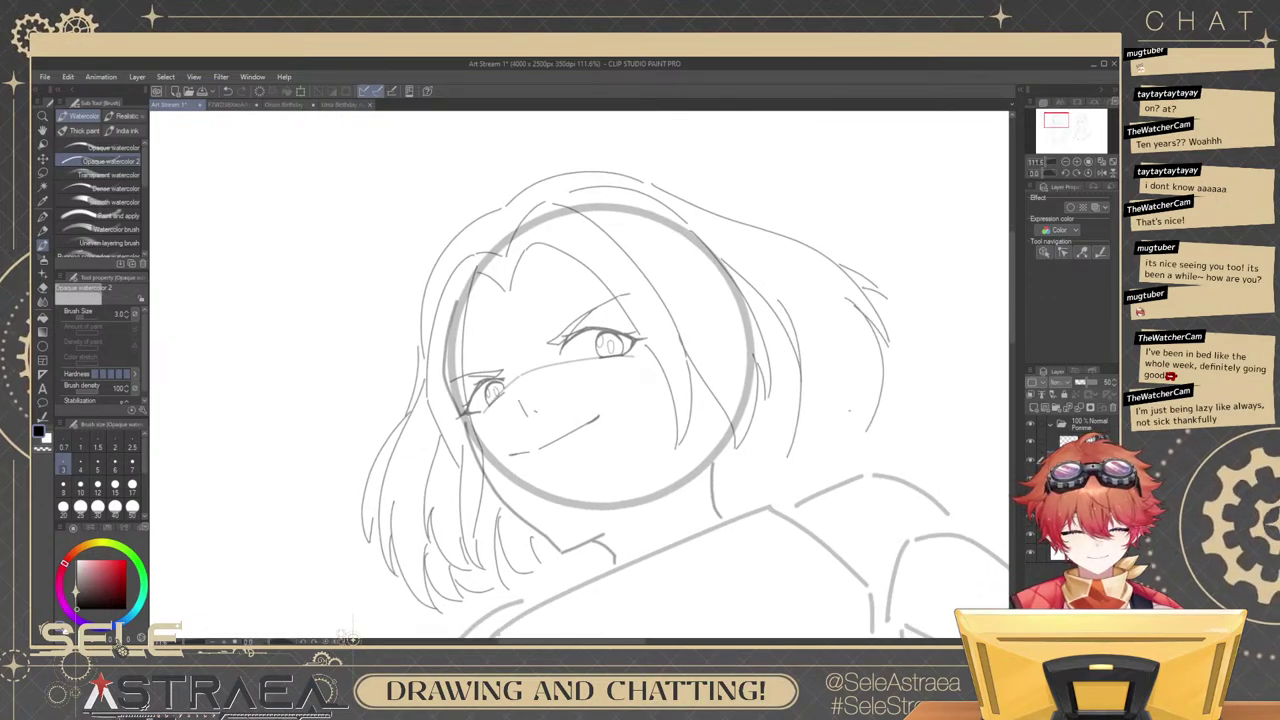
pyautogui.moveTo(843, 397)
pyautogui.mouseDown()
pyautogui.moveTo(842, 370)
pyautogui.moveTo(789, 424)
pyautogui.mouseUp()
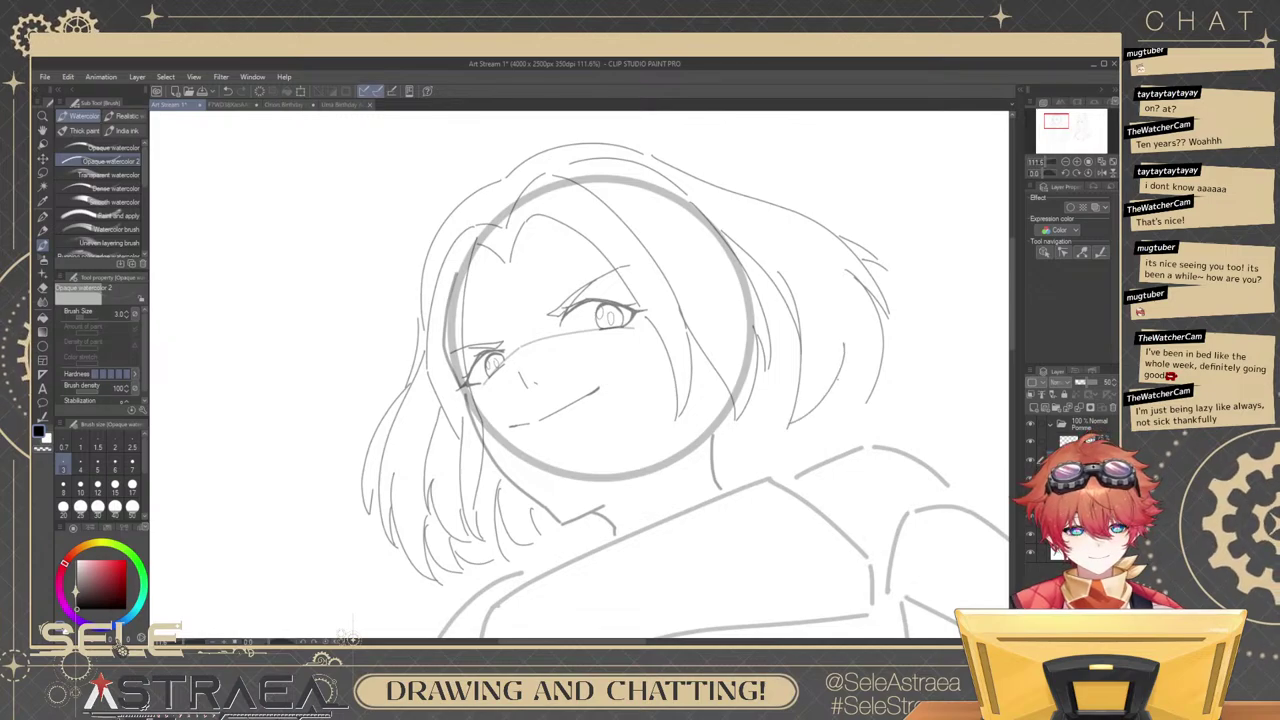
pyautogui.moveTo(843, 344); pyautogui.dragTo(847, 413)
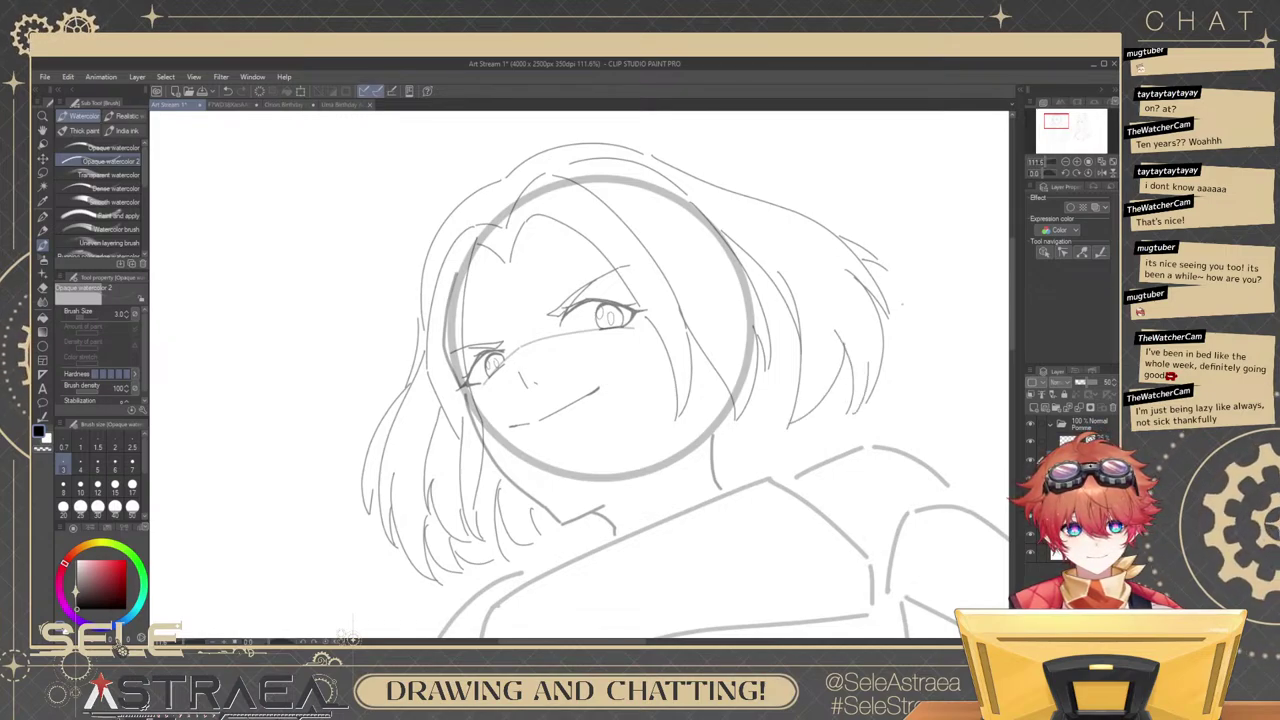
pyautogui.moveTo(902, 304); pyautogui.dragTo(878, 431)
pyautogui.hotkey('ctrl', 'z')
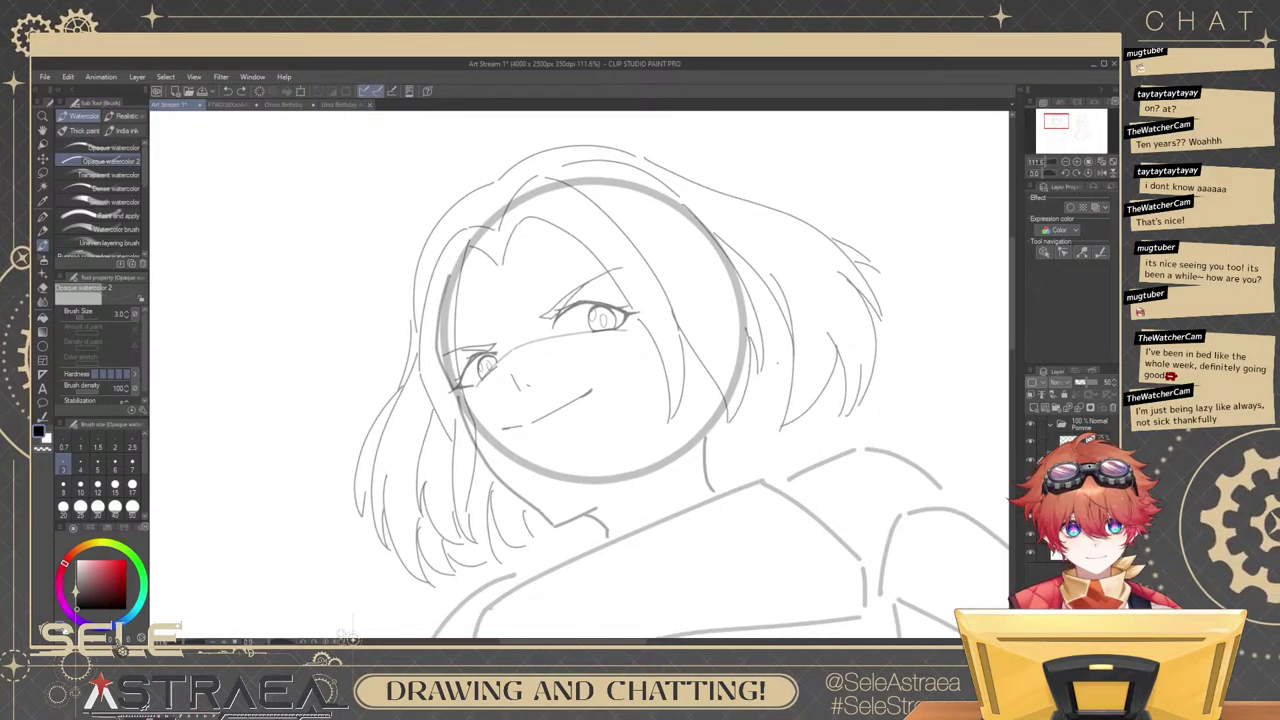
# Draw short pointed strands behind the neck and another strand along the outer edge of the right back hair.
pyautogui.moveTo(763, 334)
pyautogui.mouseDown()
pyautogui.moveTo(779, 404)
pyautogui.moveTo(743, 496)
pyautogui.mouseUp()
pyautogui.hotkey('ctrl', 'z')
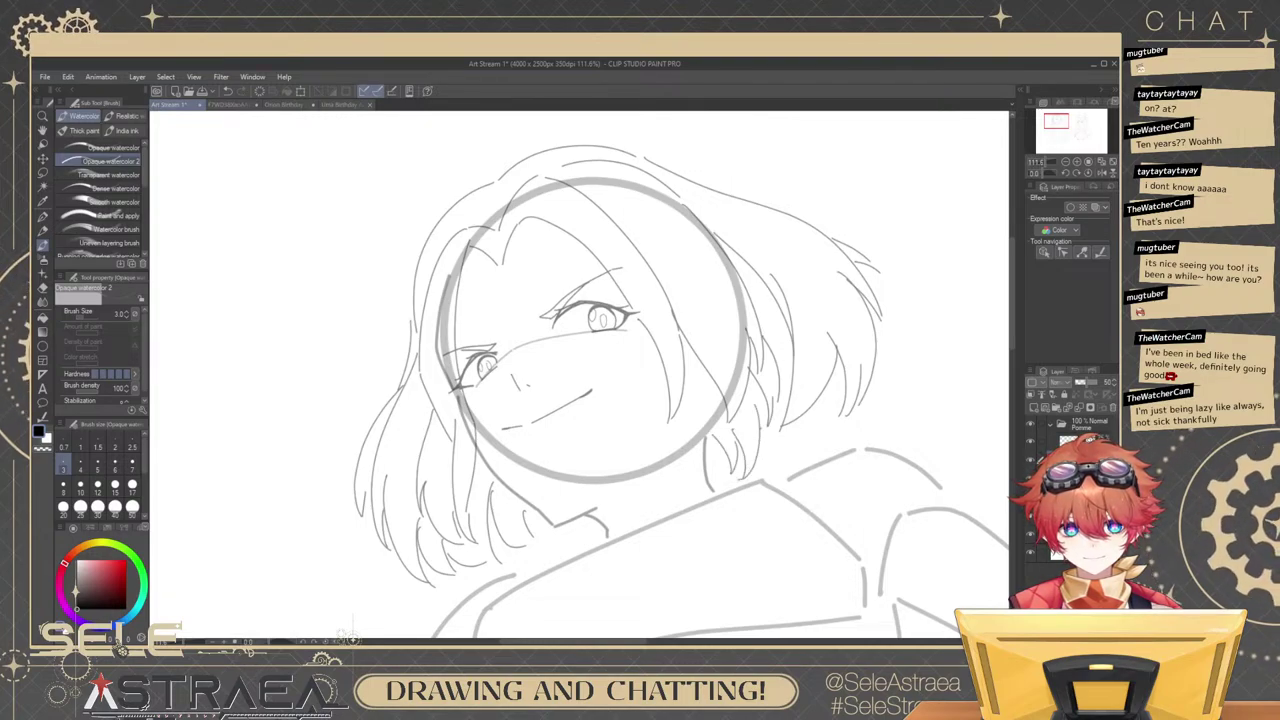
pyautogui.moveTo(766, 426); pyautogui.dragTo(761, 468)
pyautogui.moveTo(876, 337); pyautogui.dragTo(858, 434)
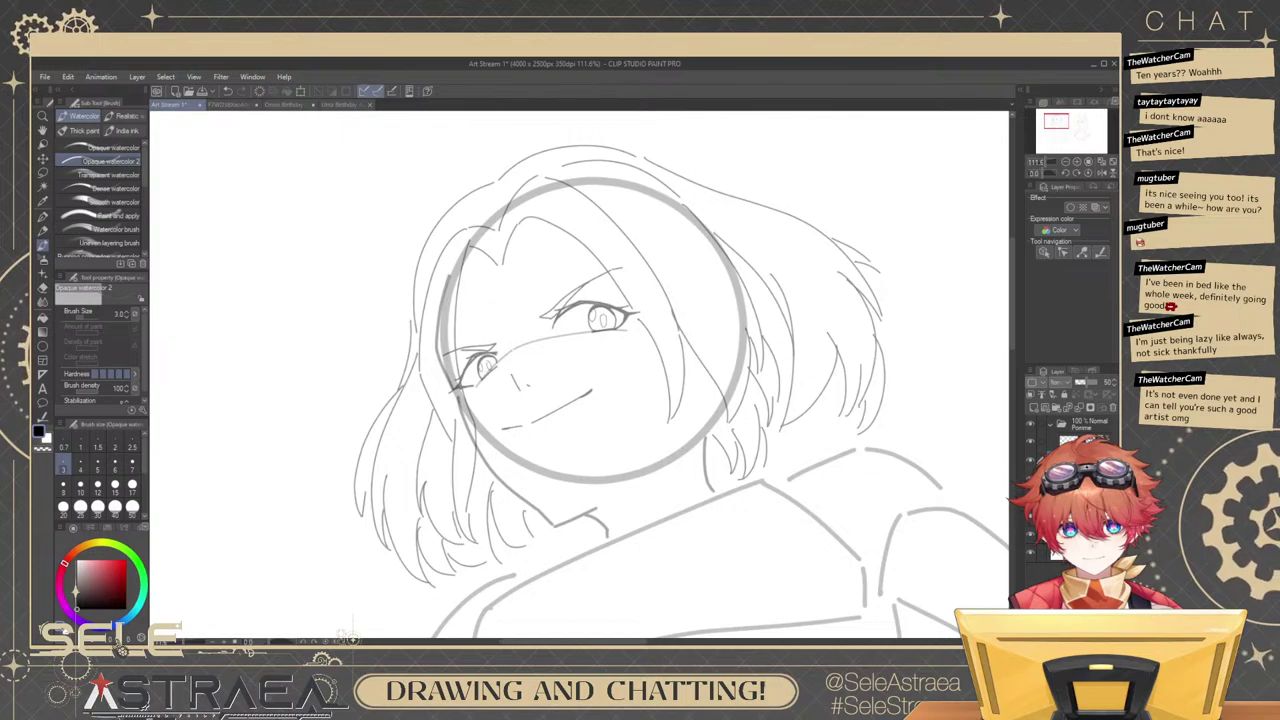
# Check the finished hair by hiding the body sketch layers and showing the body sketch again.
pyautogui.scroll(-4, 862, 338)
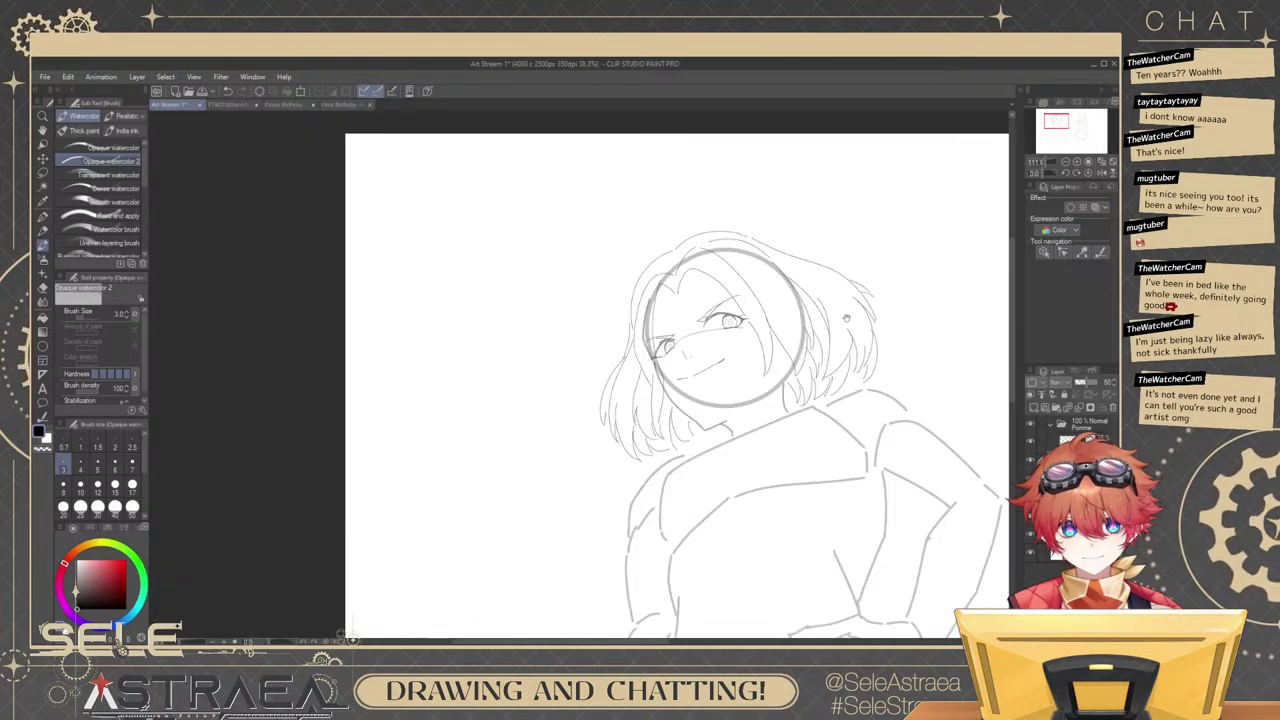
pyautogui.moveTo(949, 337); pyautogui.dragTo(940, 320)
pyautogui.moveTo(860, 207); pyautogui.dragTo(850, 227)
pyautogui.scroll(4, 850, 226)
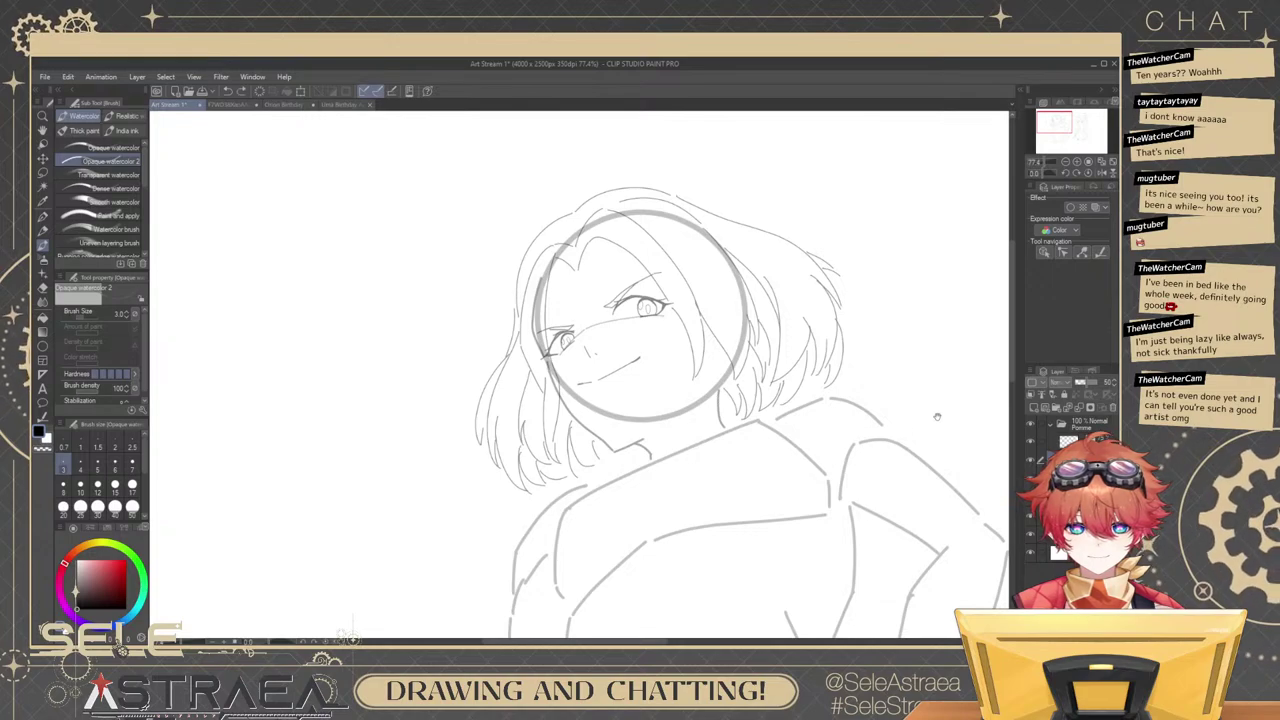
pyautogui.moveTo(764, 479); pyautogui.dragTo(716, 424)
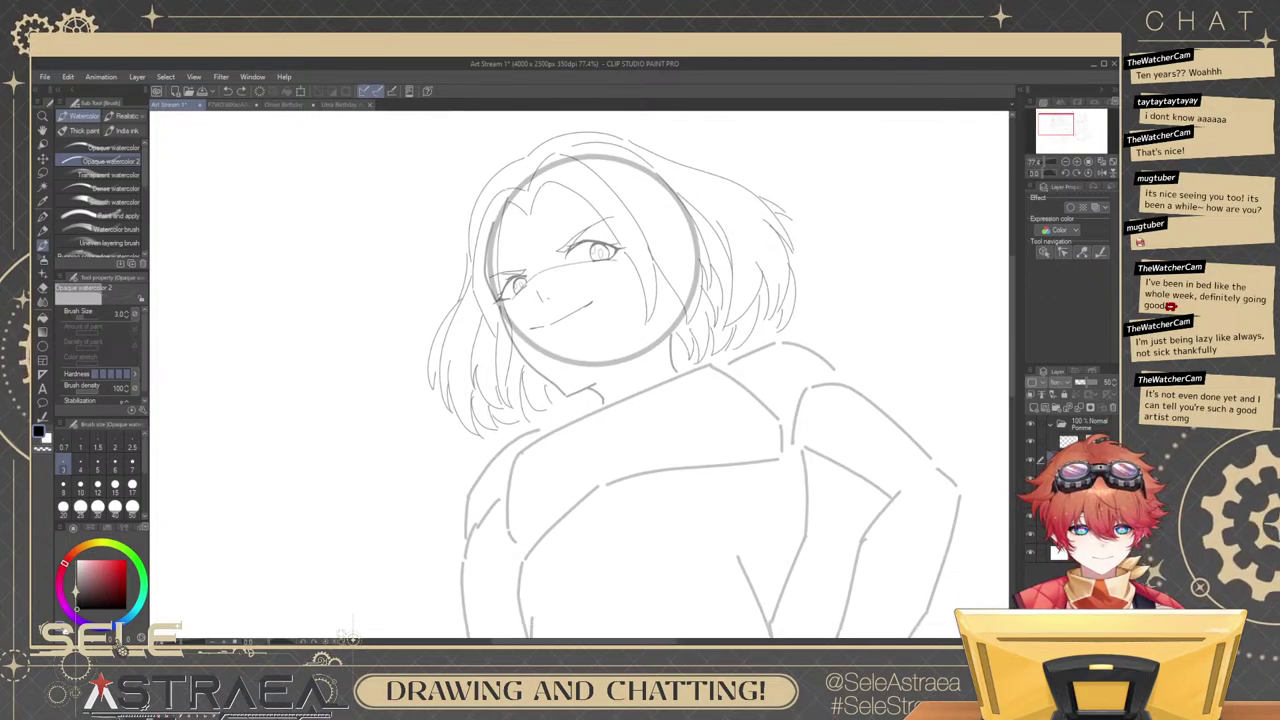
pyautogui.click(1031, 516)
pyautogui.click(1031, 534)
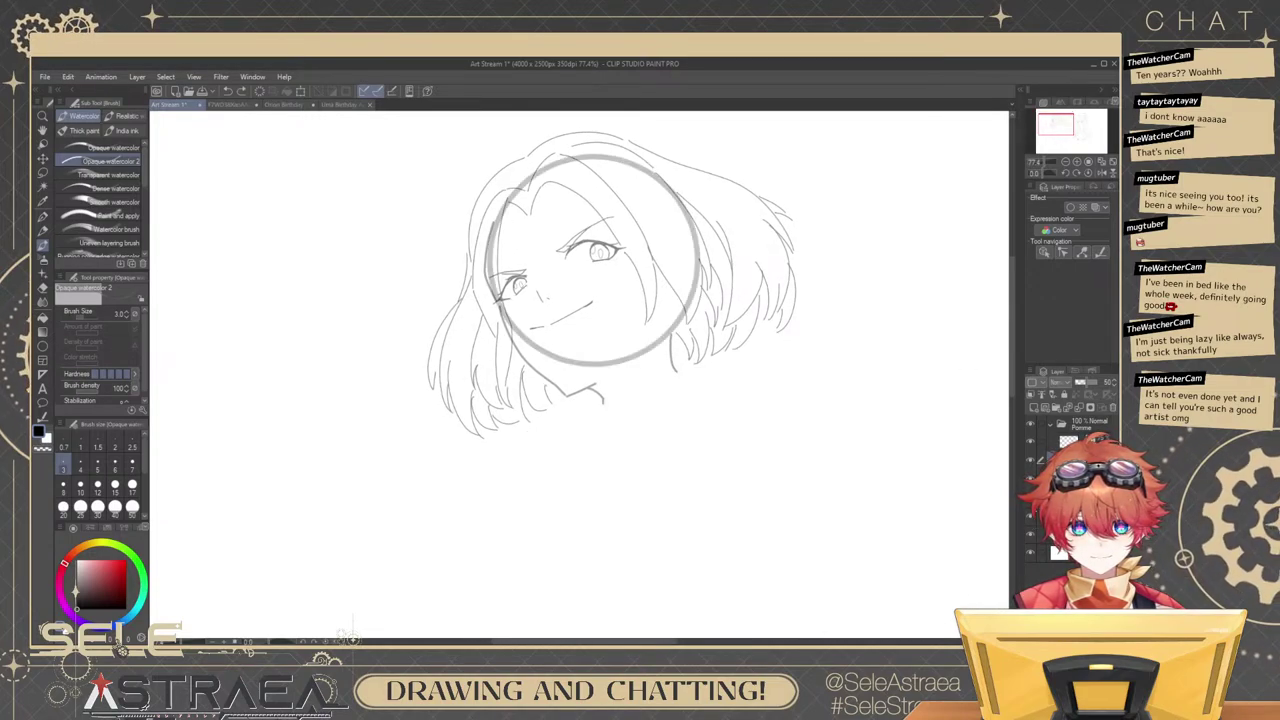
pyautogui.click(1031, 534)
# Erase the thin construction guide line crossing the nose bridge below the right eye.
pyautogui.click(1082, 534)
pyautogui.moveTo(740, 414); pyautogui.dragTo(836, 448)
pyautogui.moveTo(650, 358)
pyautogui.mouseDown()
pyautogui.moveTo(739, 355)
pyautogui.moveTo(789, 399)
pyautogui.mouseUp()
pyautogui.press('e')
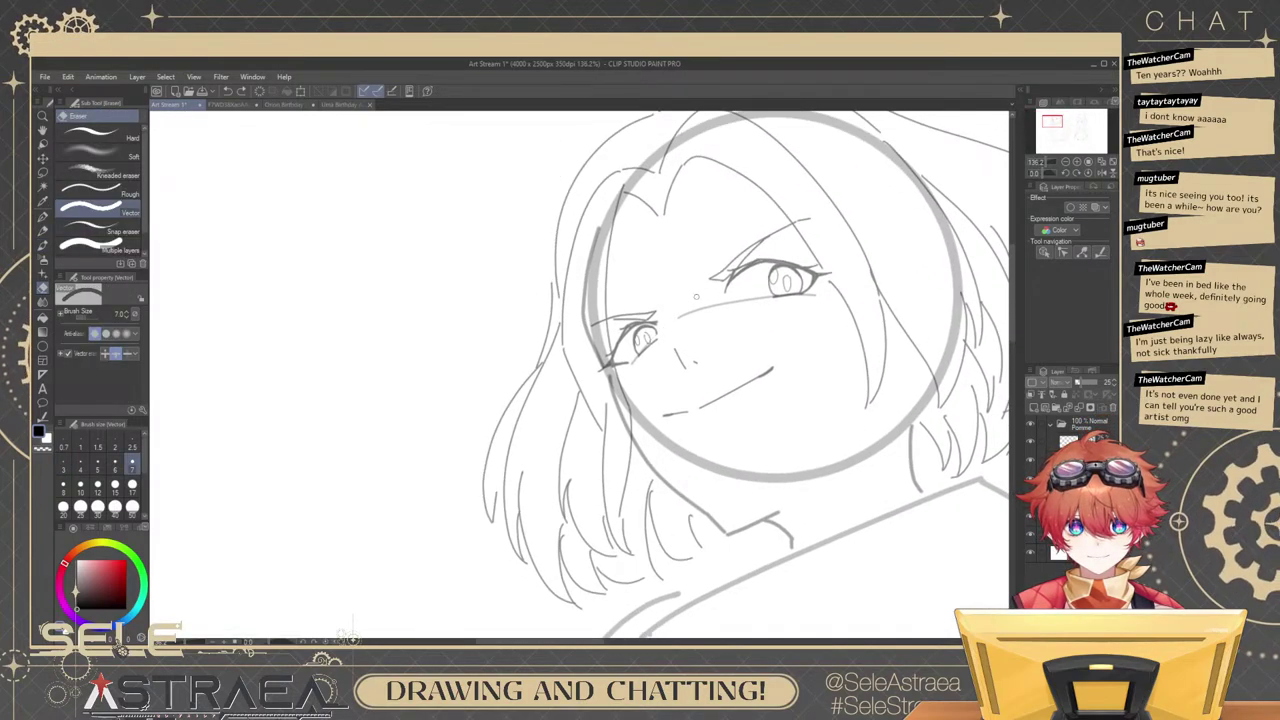
pyautogui.moveTo(705, 306); pyautogui.dragTo(815, 291)
pyautogui.scroll(-4, 841, 322)
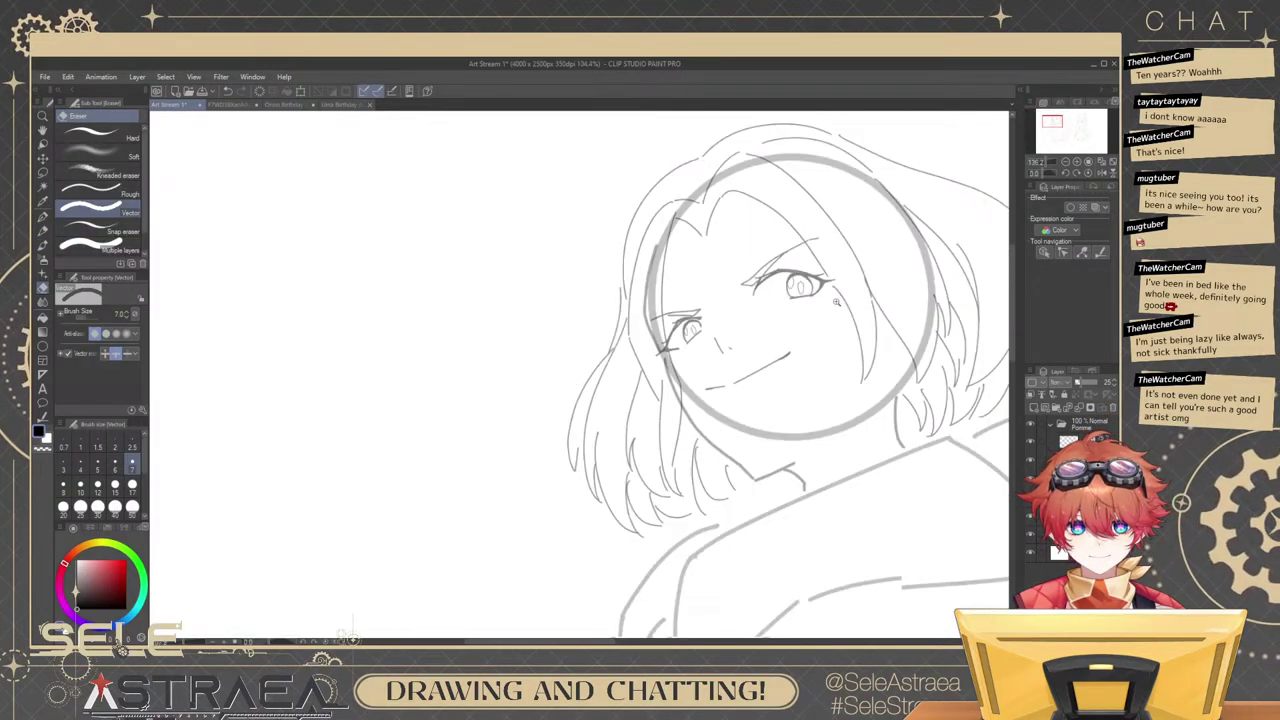
pyautogui.scroll(3, 818, 390)
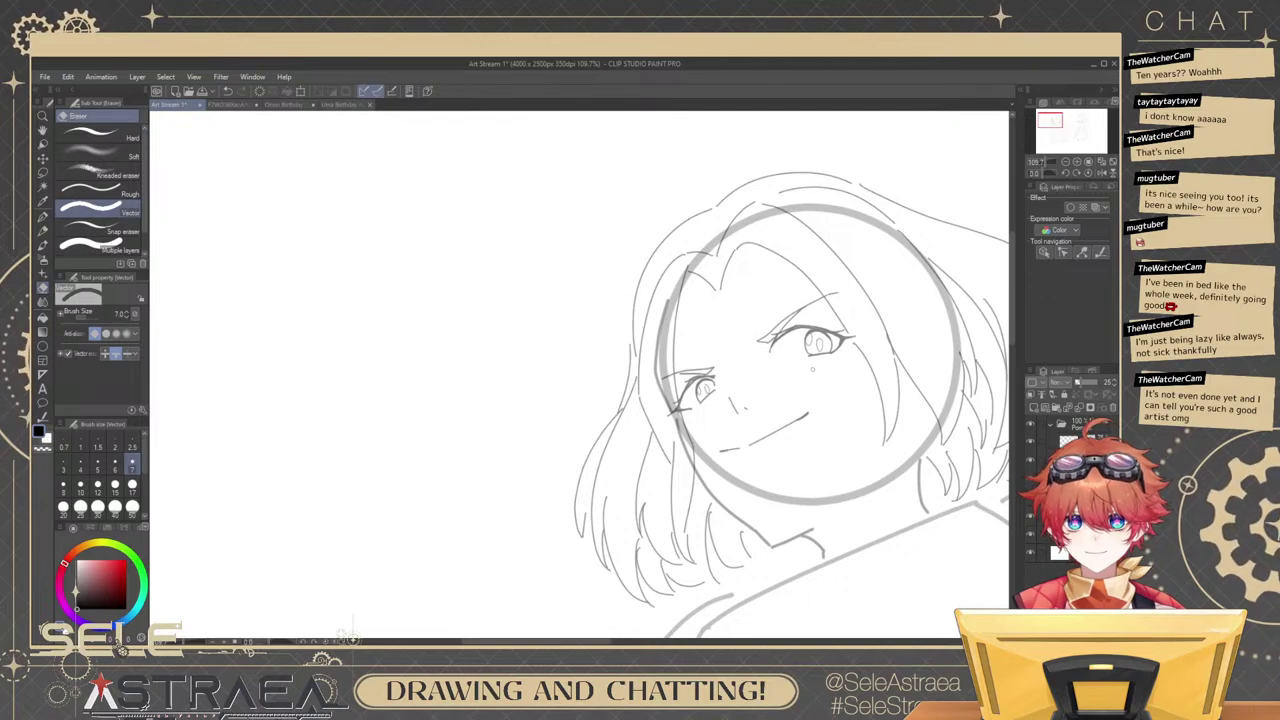
# Redraw the inner V-shaped point at the hair parting with a straight left edge and a steeper right edge.
pyautogui.press('b')
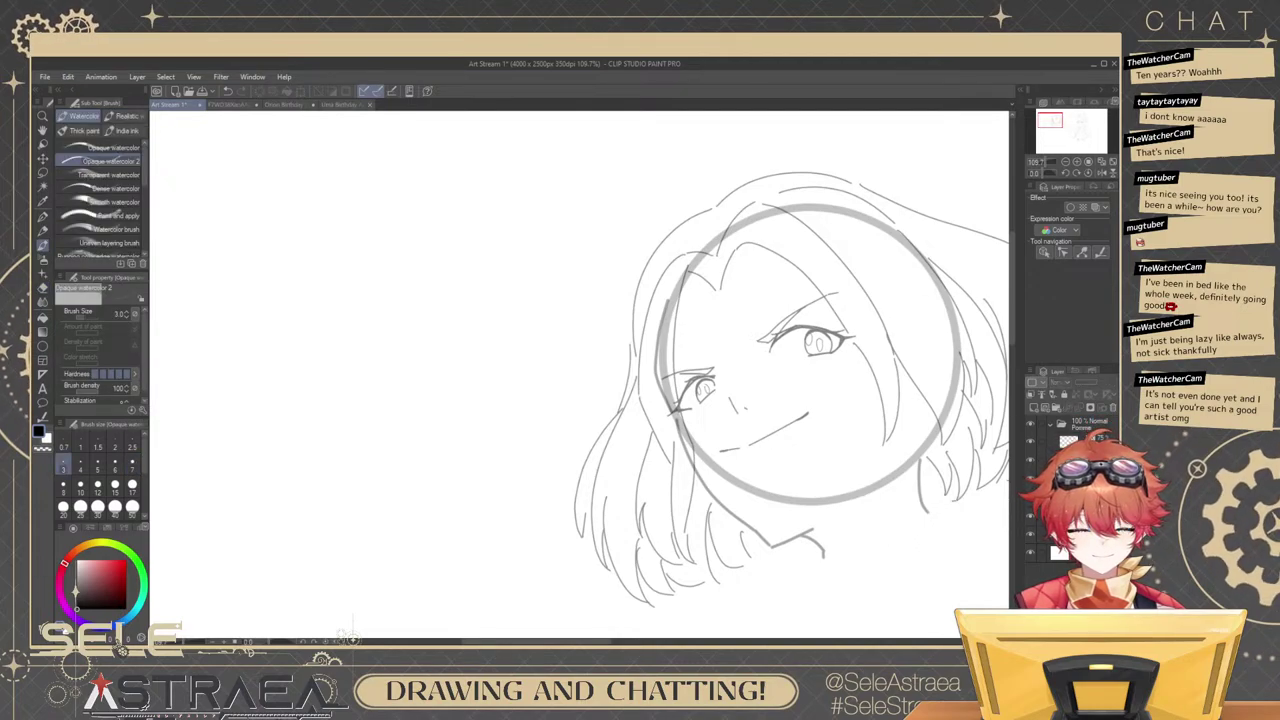
pyautogui.scroll(4, 754, 270)
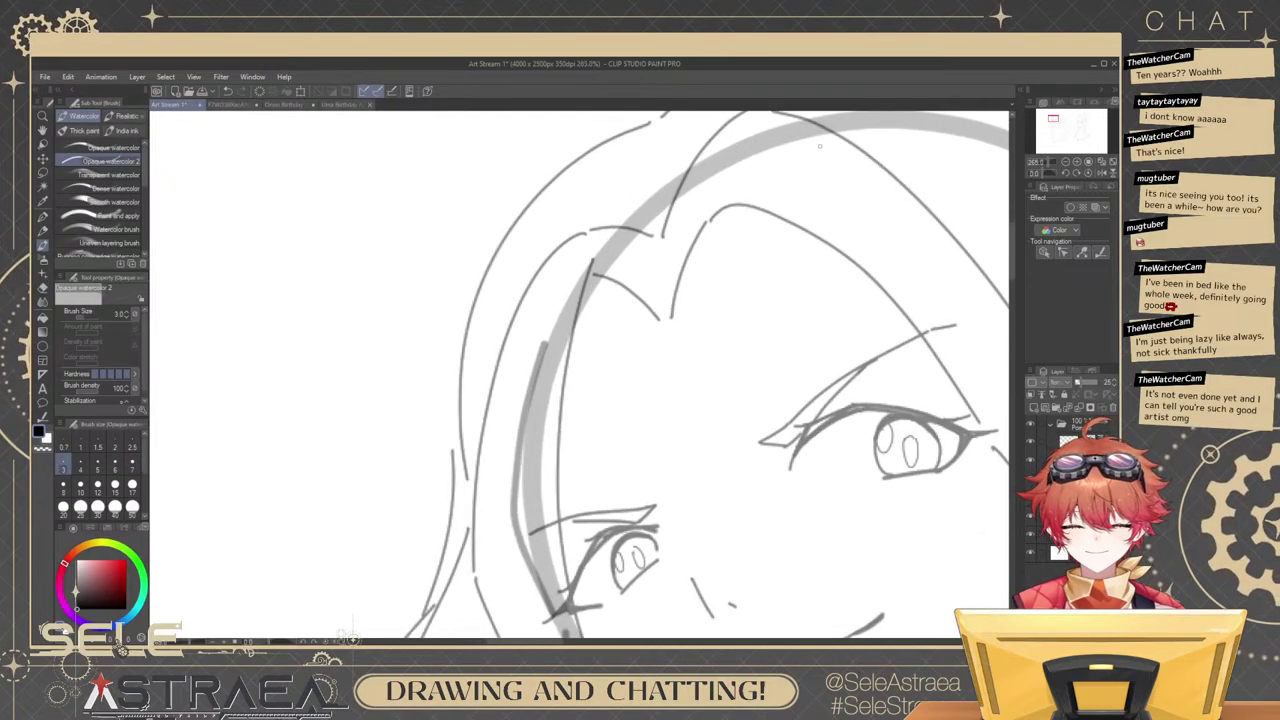
pyautogui.hotkey('ctrl', 'z')
pyautogui.moveTo(594, 273); pyautogui.dragTo(682, 332)
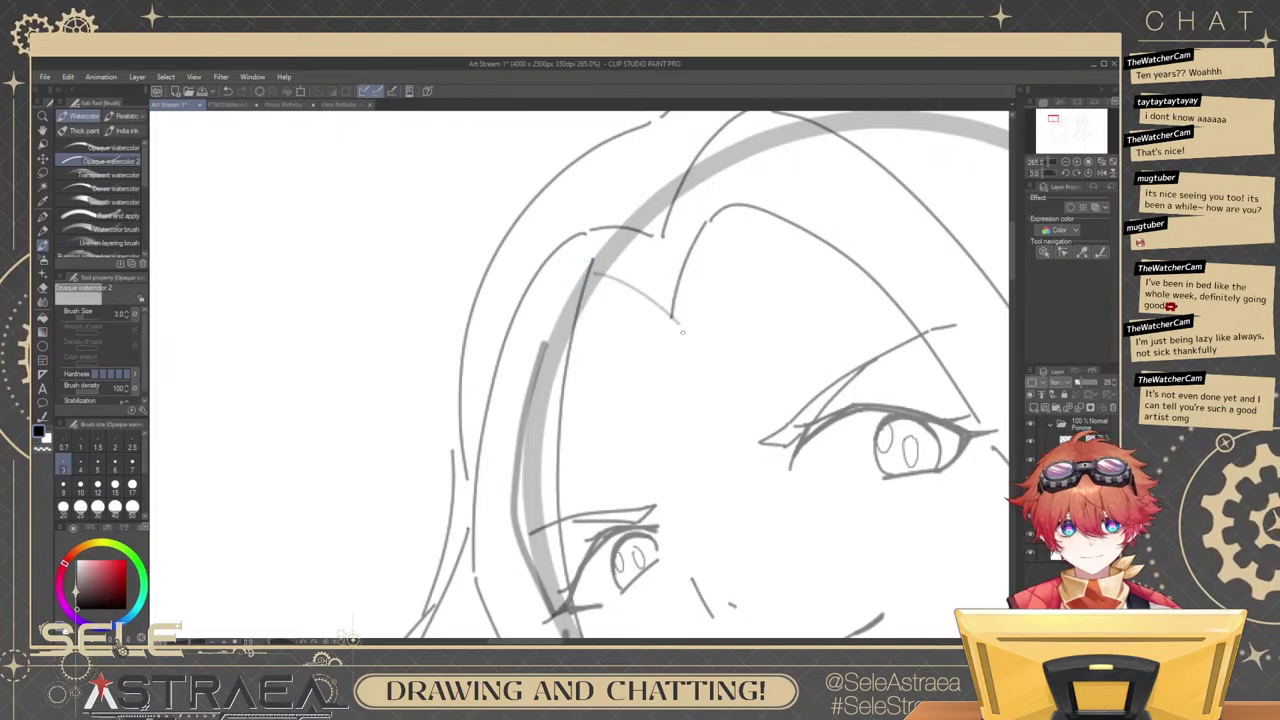
pyautogui.hotkey('ctrl', 'z')
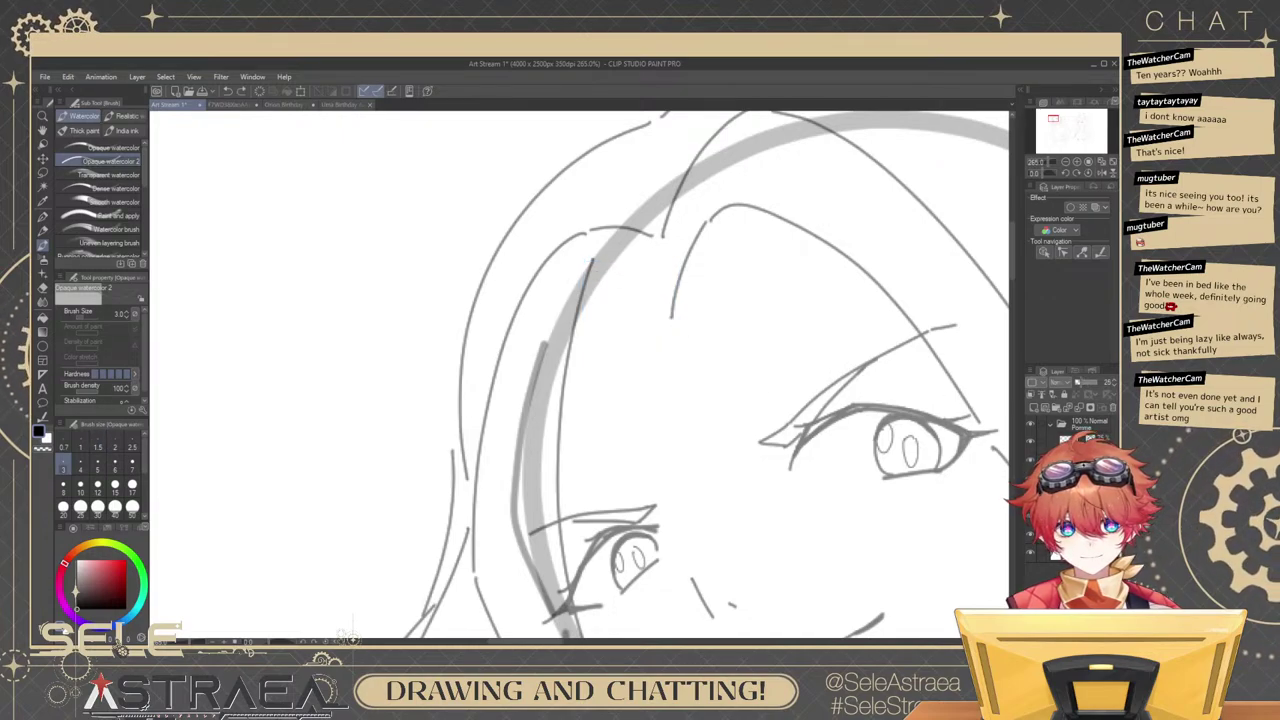
pyautogui.moveTo(590, 283)
pyautogui.mouseDown()
pyautogui.moveTo(688, 322)
pyautogui.moveTo(697, 270)
pyautogui.mouseUp()
pyautogui.hotkey('ctrl', 'z')
pyautogui.moveTo(707, 224); pyautogui.dragTo(694, 322)
pyautogui.hotkey('ctrl', 'z')
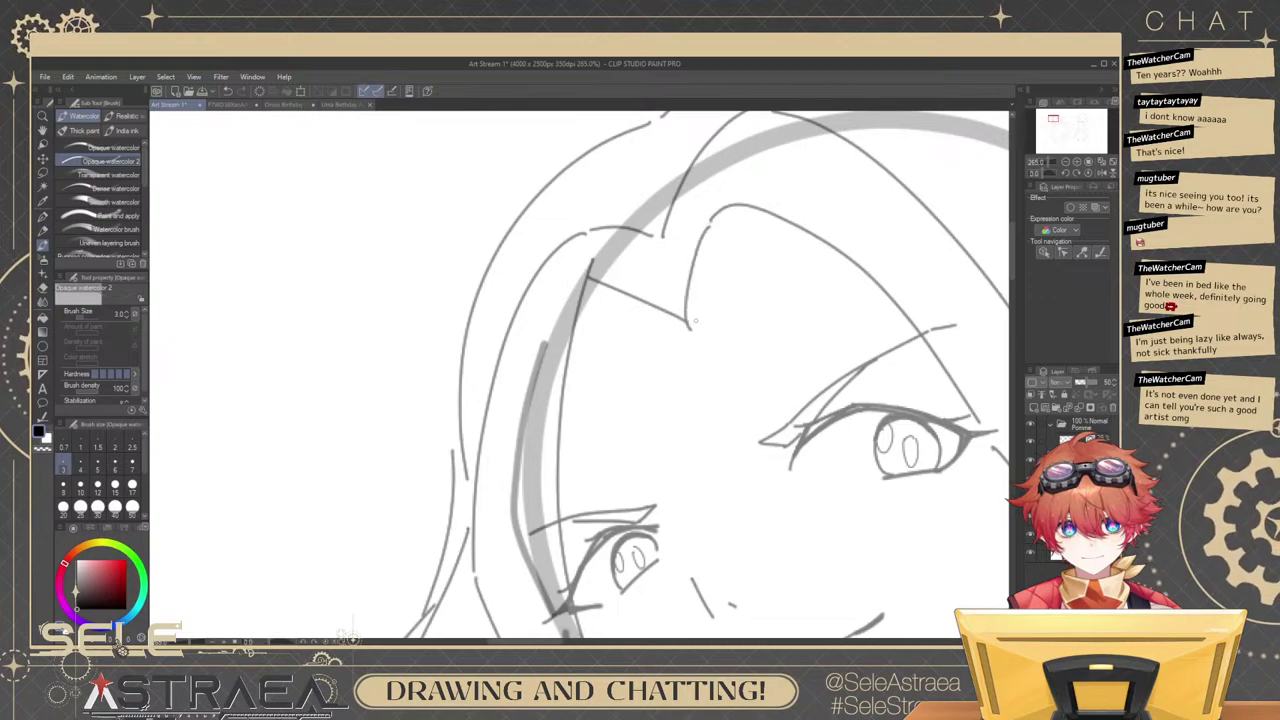
pyautogui.hotkey('ctrl', 'z')
# Draw a jagged hairline across the forehead on both sides of the V-shaped hair point.
pyautogui.moveTo(708, 224)
pyautogui.mouseDown()
pyautogui.moveTo(693, 320)
pyautogui.moveTo(764, 272)
pyautogui.moveTo(849, 262)
pyautogui.mouseUp()
pyautogui.moveTo(682, 327)
pyautogui.mouseDown()
pyautogui.moveTo(769, 286)
pyautogui.moveTo(686, 348)
pyautogui.moveTo(656, 402)
pyautogui.mouseUp()
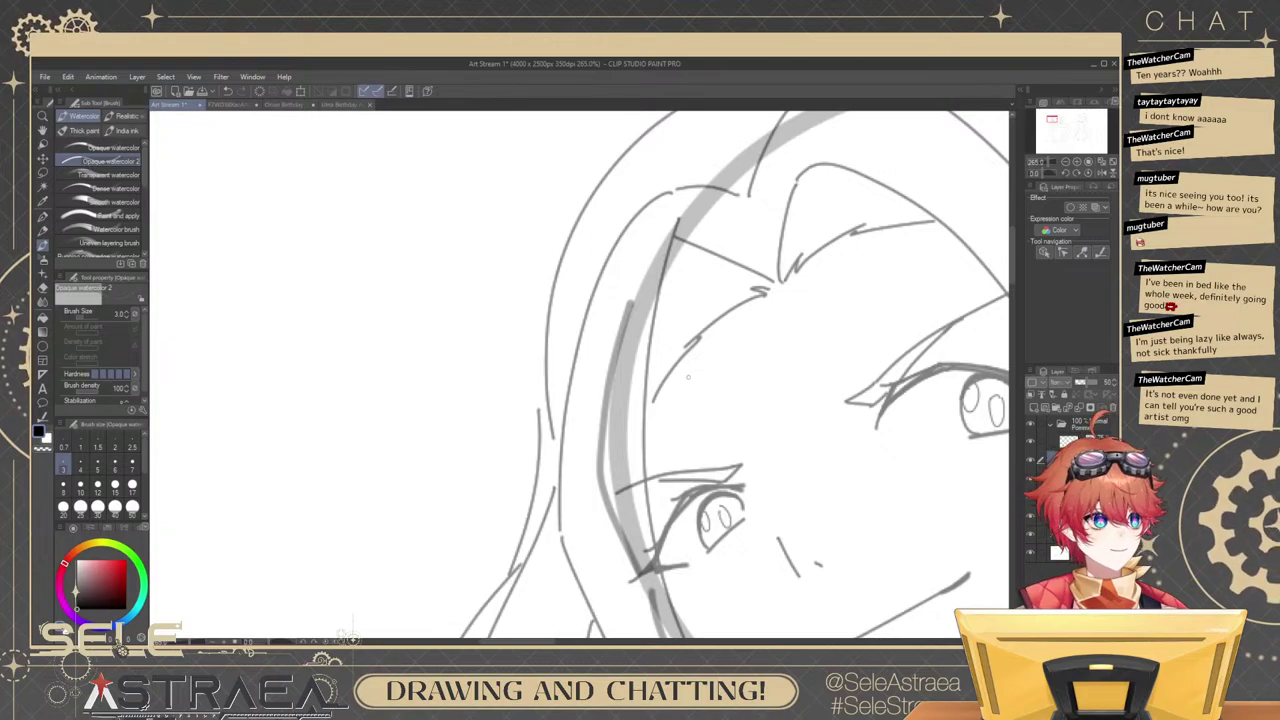
pyautogui.scroll(-5, 875, 255)
pyautogui.moveTo(952, 213); pyautogui.dragTo(900, 201)
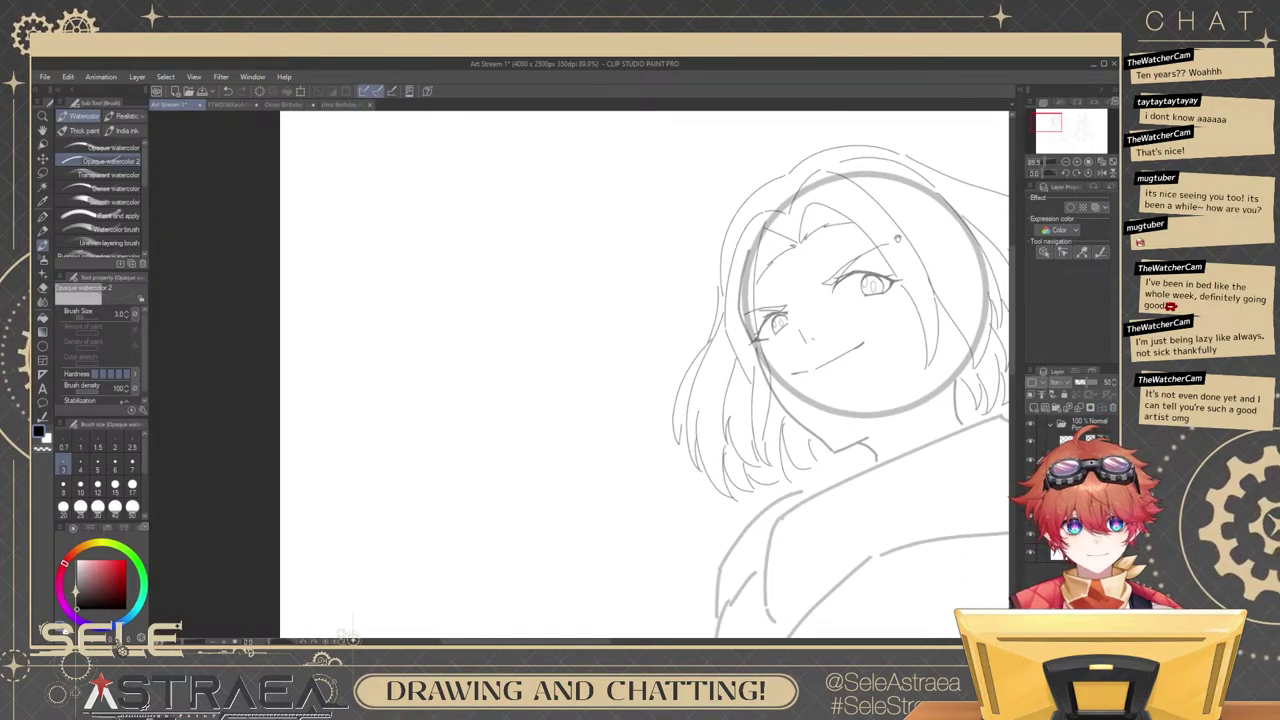
# Redraw the left part of the jagged hairline, curving it from the V-shaped point down to the left face strand.
pyautogui.scroll(6, 772, 243)
pyautogui.moveTo(866, 262)
pyautogui.mouseDown()
pyautogui.moveTo(738, 347)
pyautogui.moveTo(708, 432)
pyautogui.mouseUp()
pyautogui.scroll(-4, 870, 257)
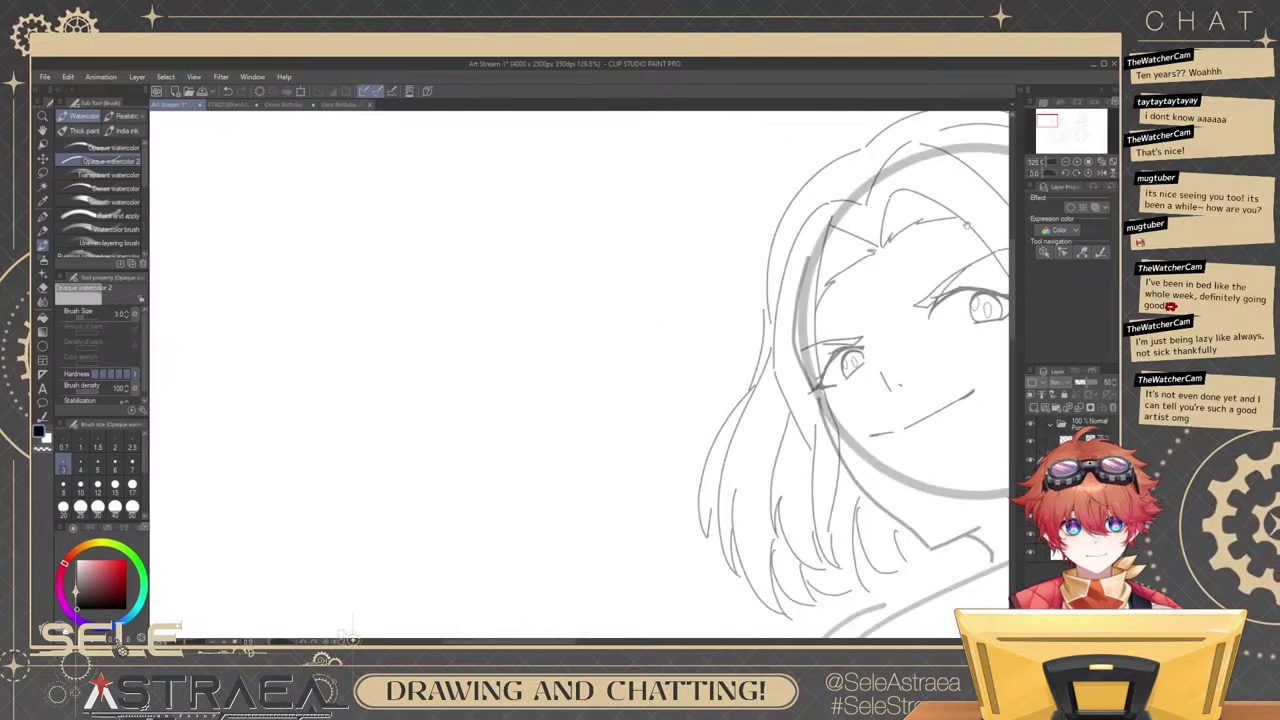
pyautogui.scroll(4, 897, 224)
pyautogui.moveTo(850, 288)
pyautogui.mouseDown()
pyautogui.moveTo(786, 305)
pyautogui.moveTo(795, 321)
pyautogui.moveTo(728, 382)
pyautogui.moveTo(712, 434)
pyautogui.mouseUp()
pyautogui.scroll(-5, 712, 434)
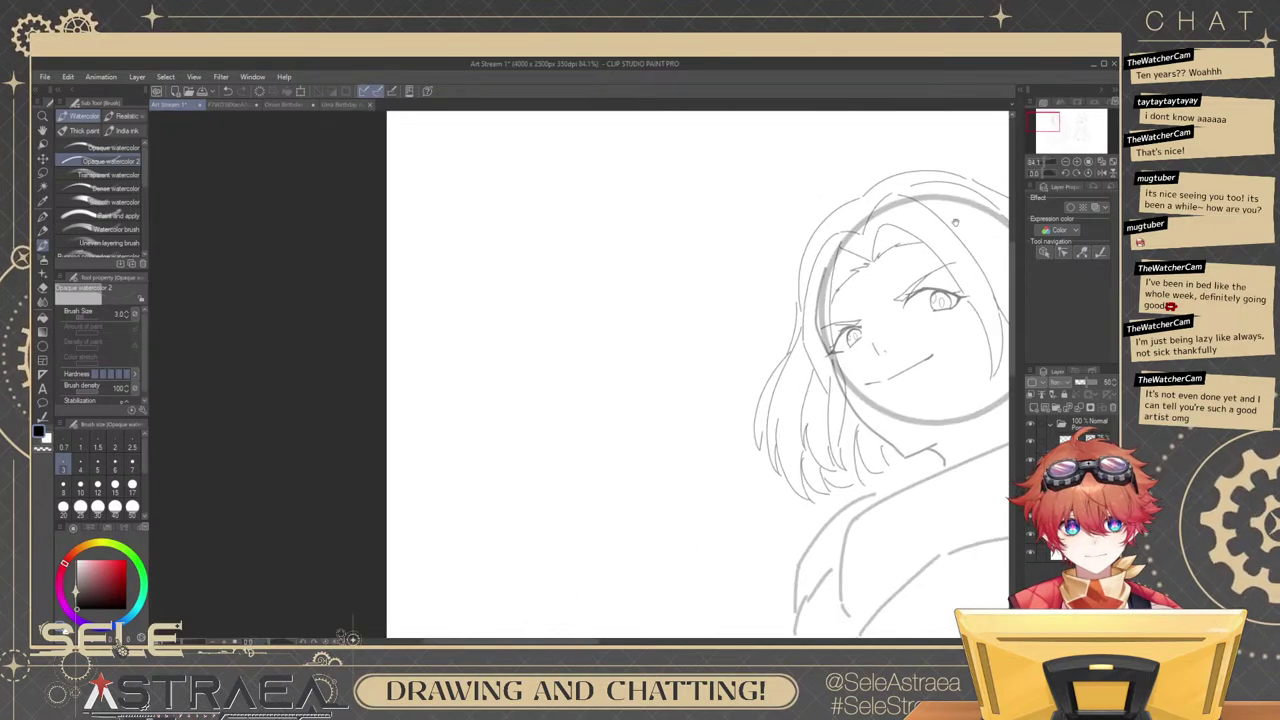
pyautogui.scroll(4, 767, 202)
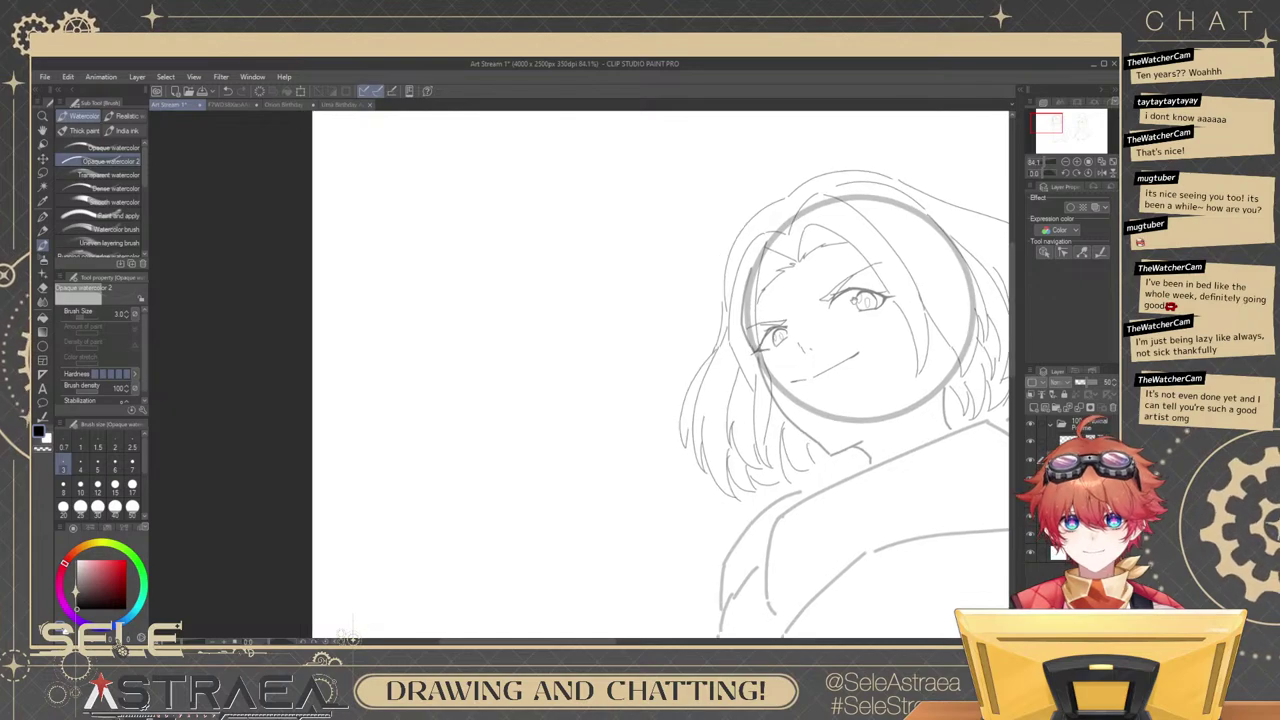
pyautogui.scroll(3, 817, 279)
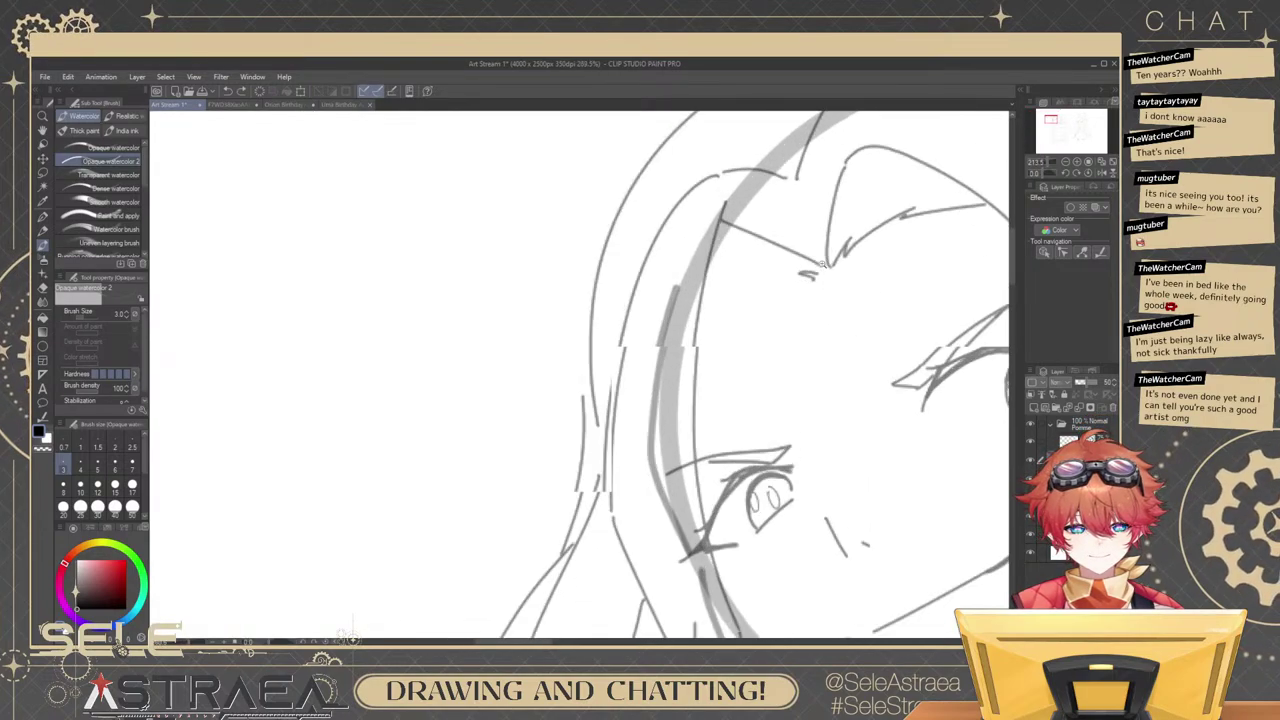
pyautogui.moveTo(808, 268)
pyautogui.mouseDown()
pyautogui.moveTo(740, 308)
pyautogui.moveTo(690, 384)
pyautogui.mouseUp()
pyautogui.scroll(-6, 698, 380)
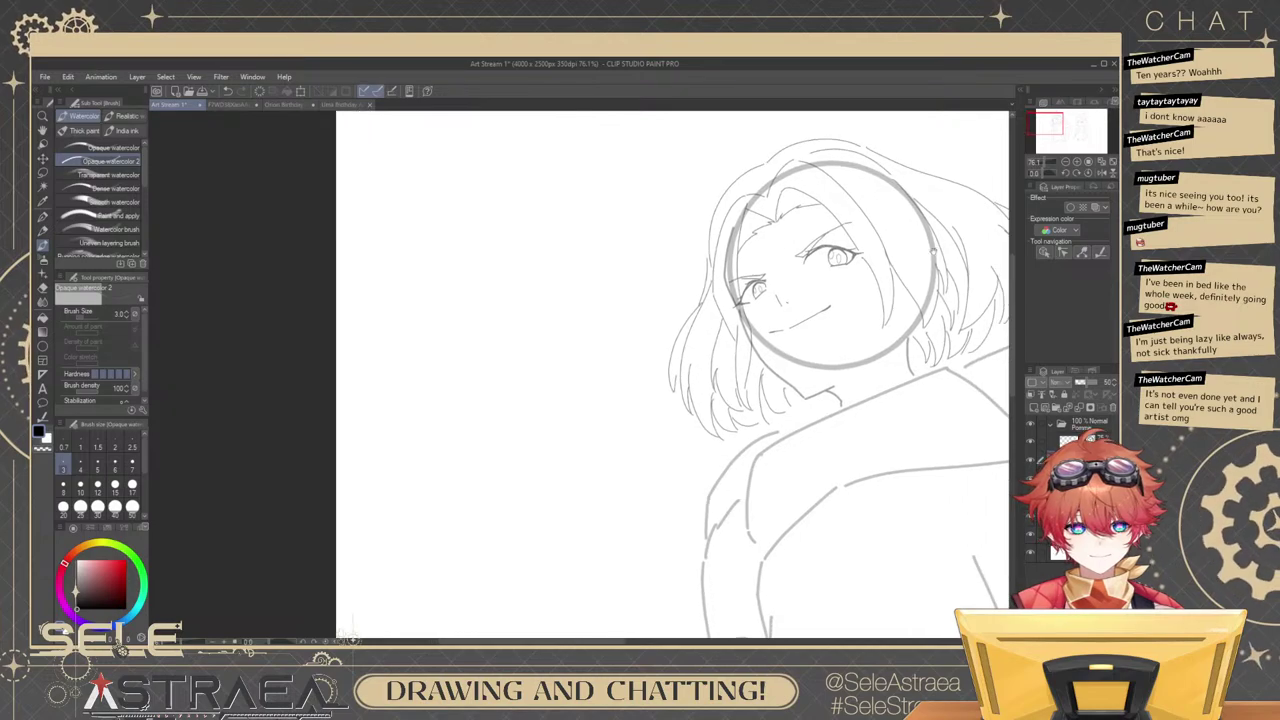
# Add short frown crease marks beside the inner ends of the eyebrows, redoing the one by the right eye.
pyautogui.moveTo(937, 289); pyautogui.dragTo(856, 279)
pyautogui.moveTo(673, 288)
pyautogui.mouseDown()
pyautogui.moveTo(737, 332)
pyautogui.moveTo(782, 340)
pyautogui.mouseUp()
pyautogui.scroll(5, 782, 340)
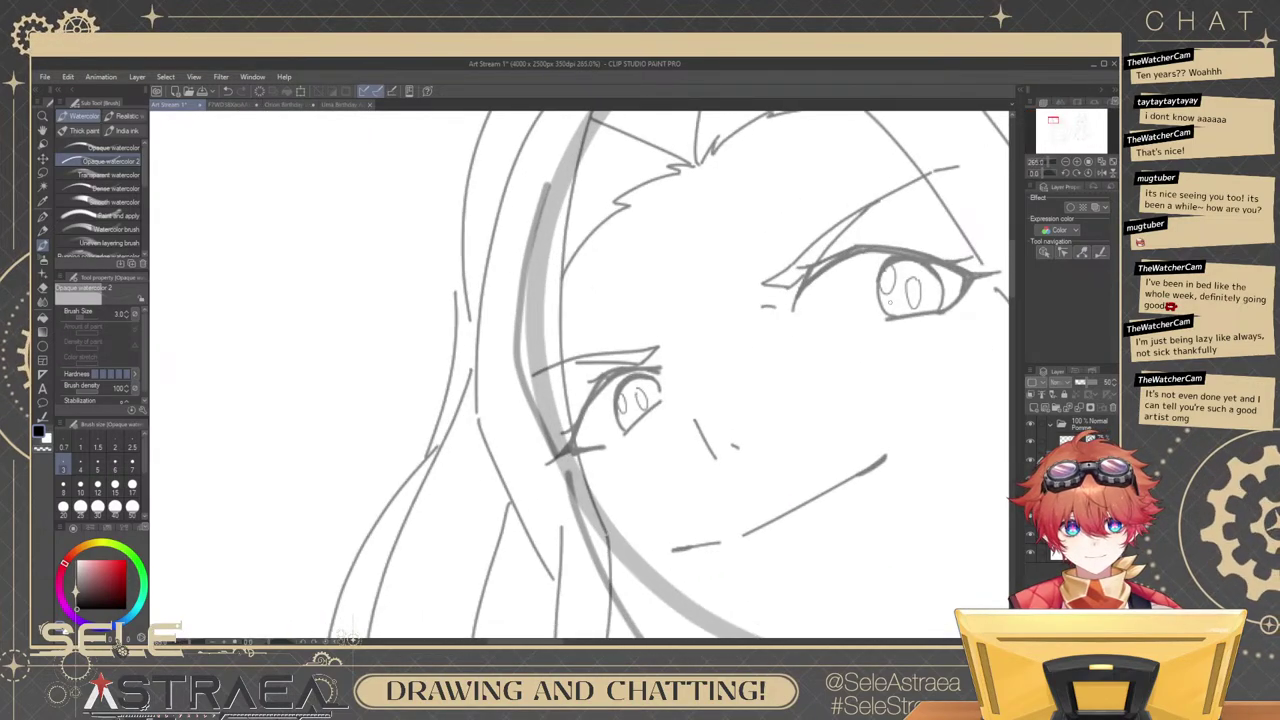
pyautogui.hotkey('ctrl', 'z')
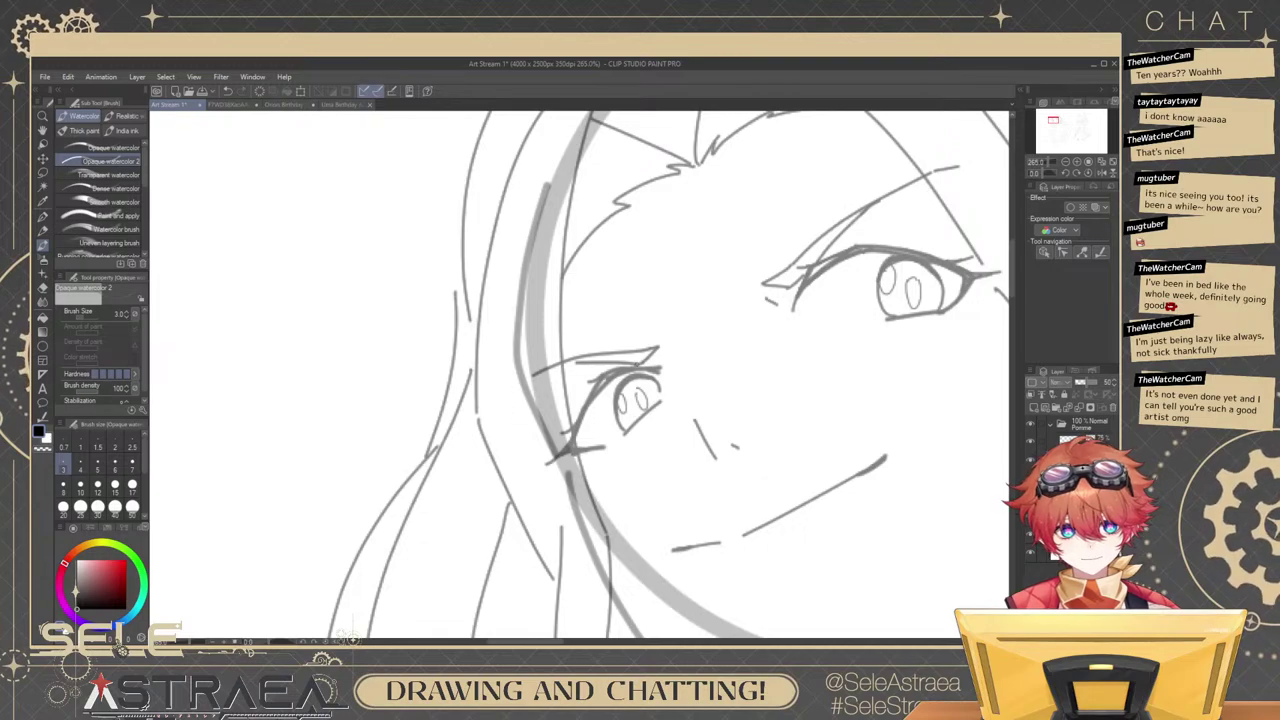
pyautogui.scroll(-5, 670, 344)
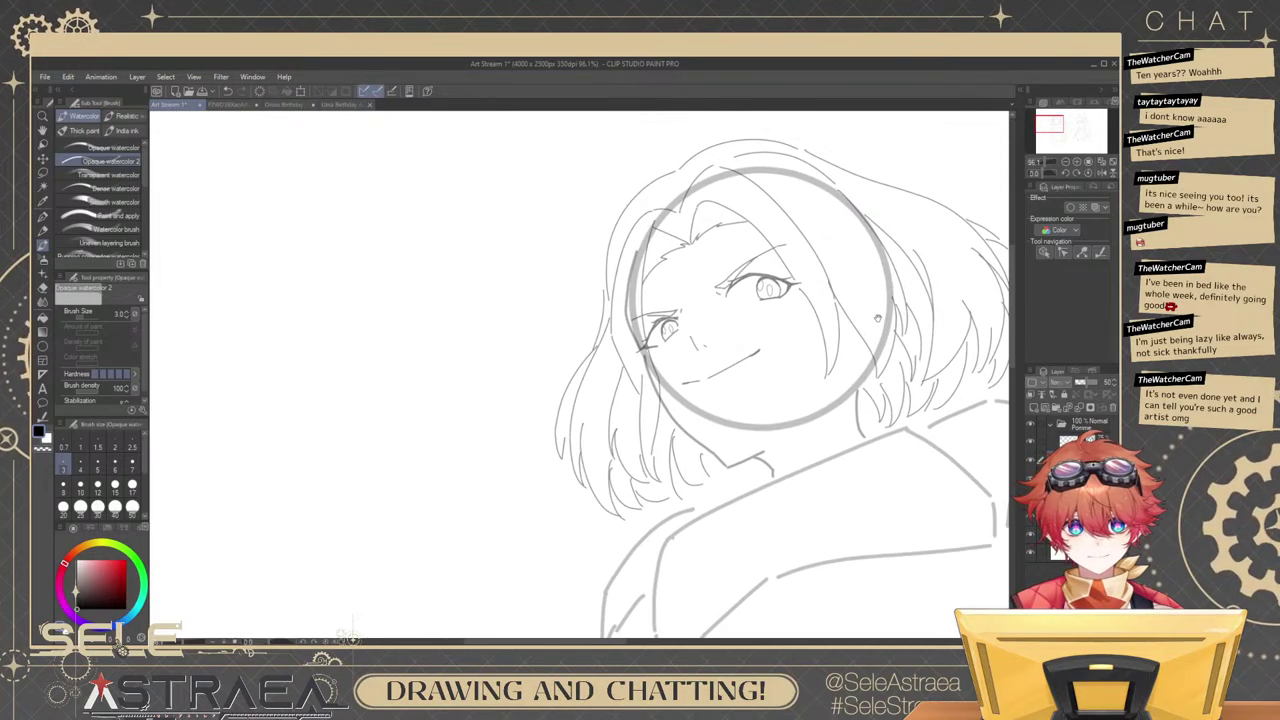
pyautogui.scroll(3, 718, 318)
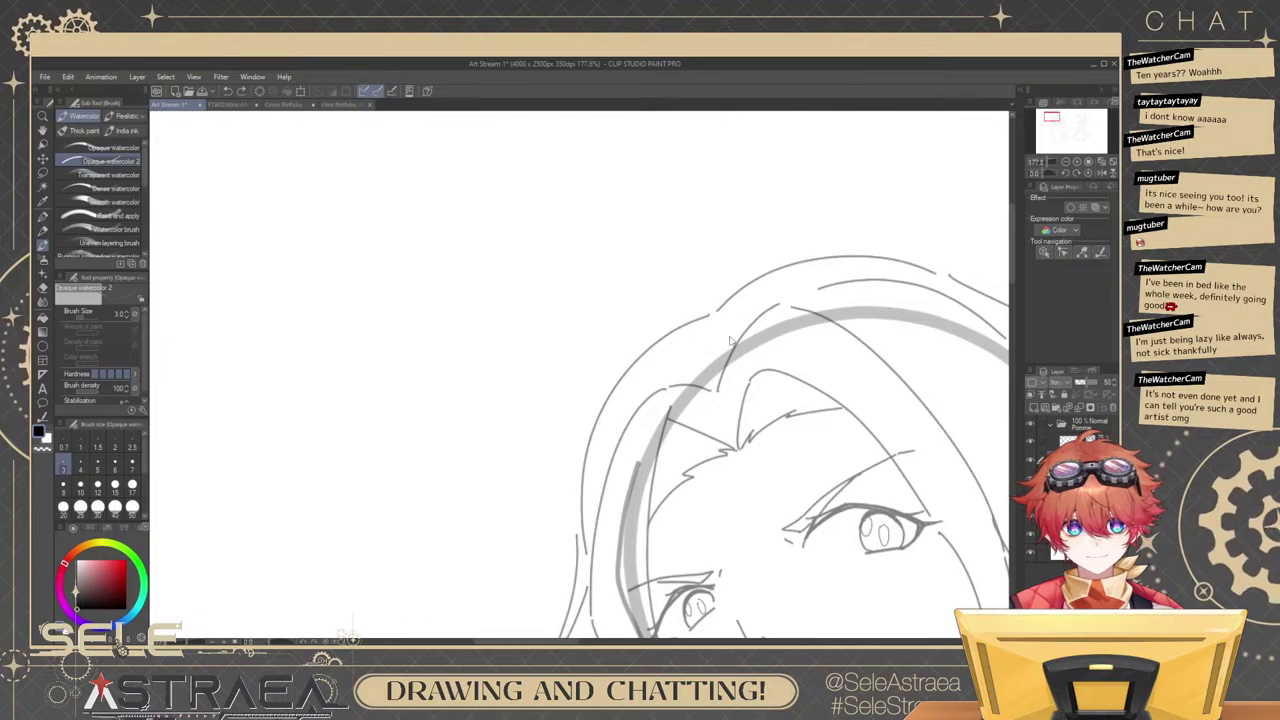
# Check the face and hair with the head circle hidden, showing the circle again at the end.
pyautogui.scroll(-3, 904, 260)
pyautogui.moveTo(904, 260); pyautogui.dragTo(834, 225)
pyautogui.moveTo(981, 267); pyautogui.dragTo(922, 233)
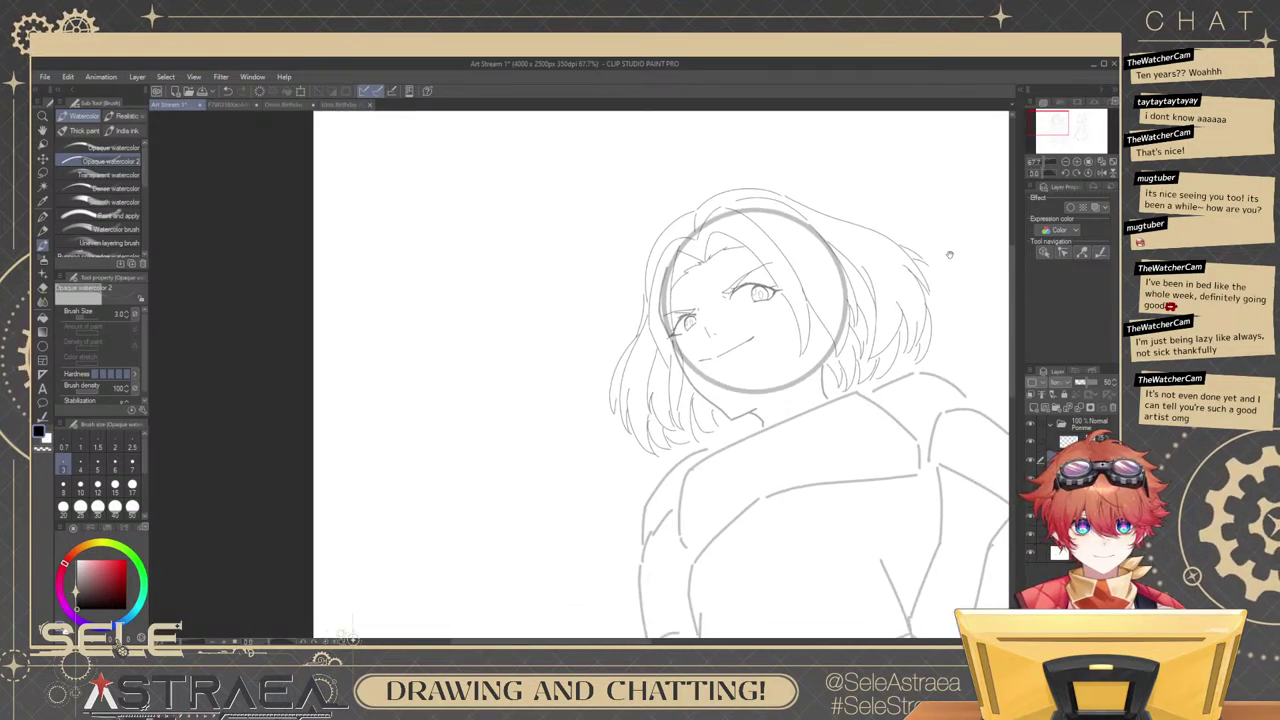
pyautogui.moveTo(969, 289); pyautogui.dragTo(909, 257)
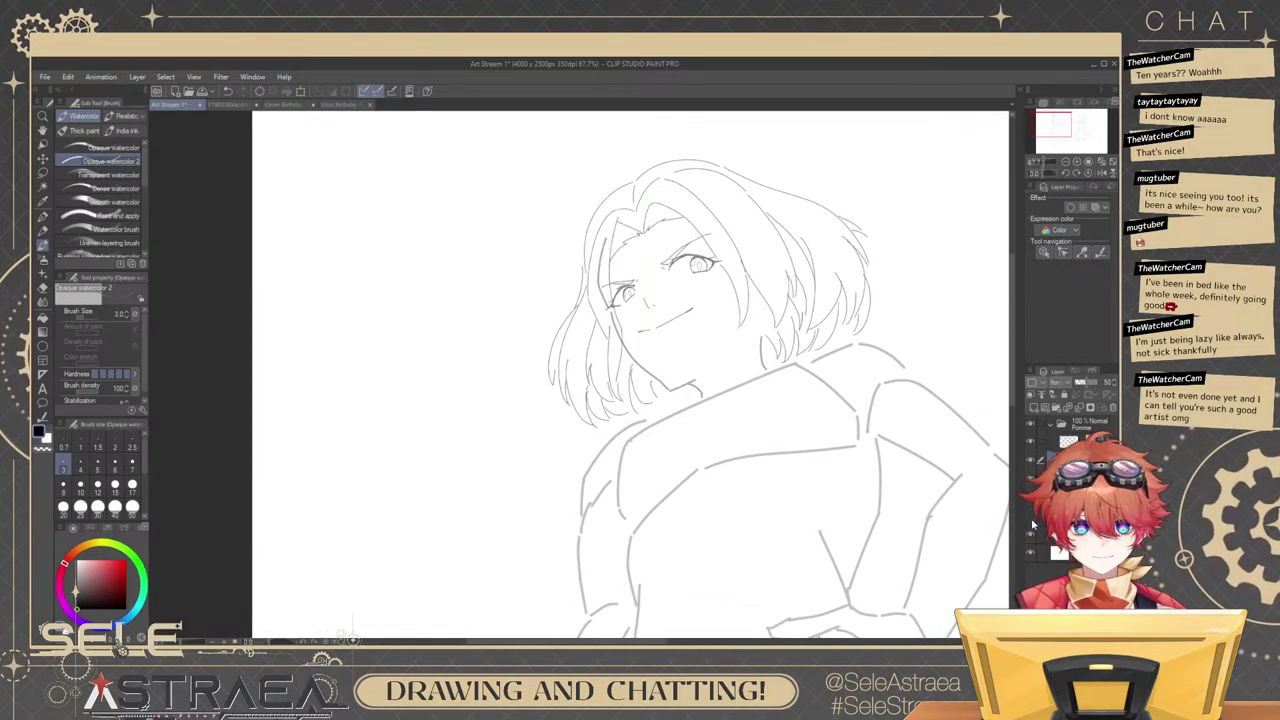
pyautogui.click(1032, 520)
# Replace the lower jaw edge with a thinner line rising from the chin toward the right face strand.
pyautogui.scroll(6, 722, 361)
pyautogui.moveTo(673, 385); pyautogui.dragTo(825, 275)
pyautogui.hotkey('ctrl', 'z')
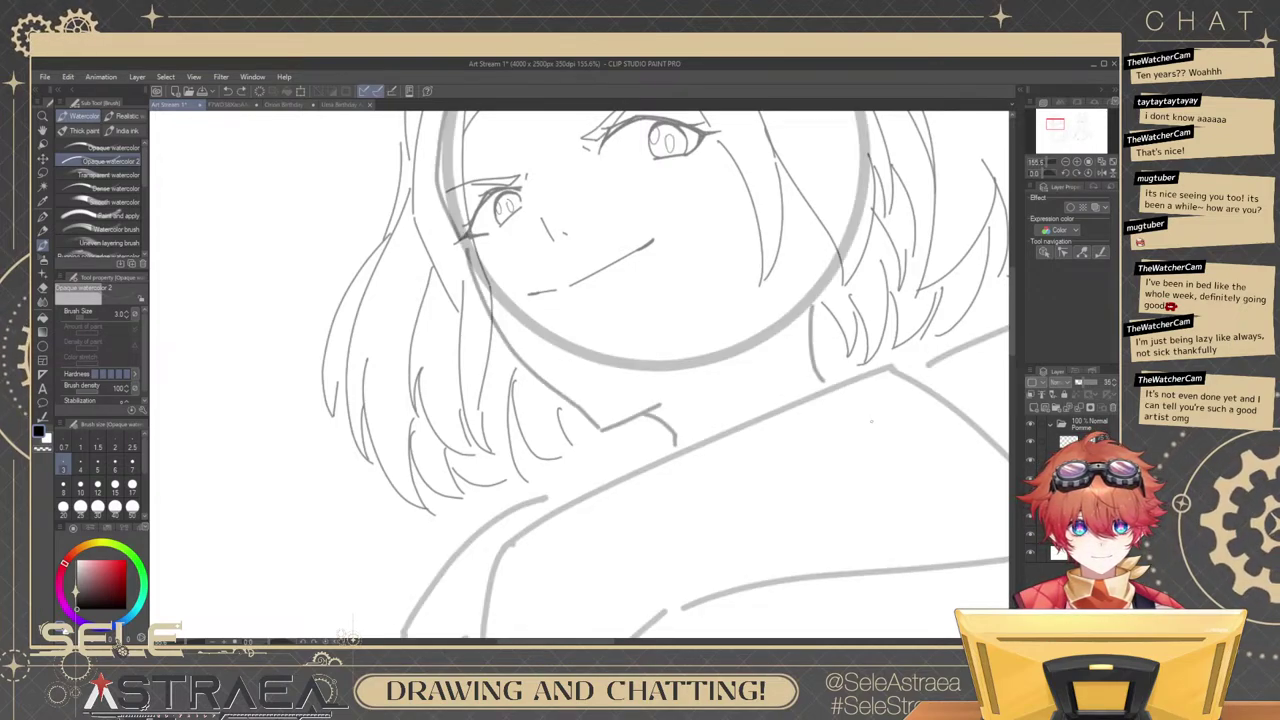
pyautogui.hotkey('ctrl', 'z')
pyautogui.moveTo(602, 429); pyautogui.dragTo(676, 394)
pyautogui.hotkey('ctrl', 'z')
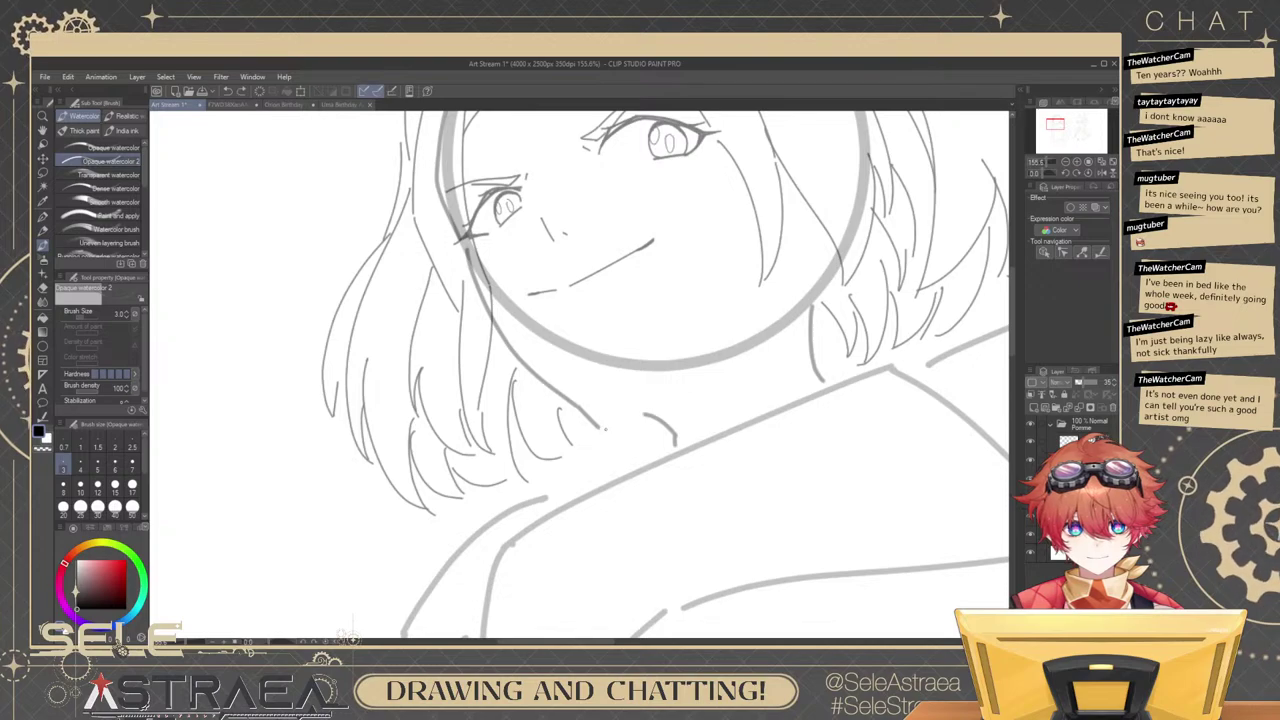
pyautogui.moveTo(606, 429)
pyautogui.mouseDown()
pyautogui.moveTo(671, 398)
pyautogui.moveTo(800, 291)
pyautogui.mouseUp()
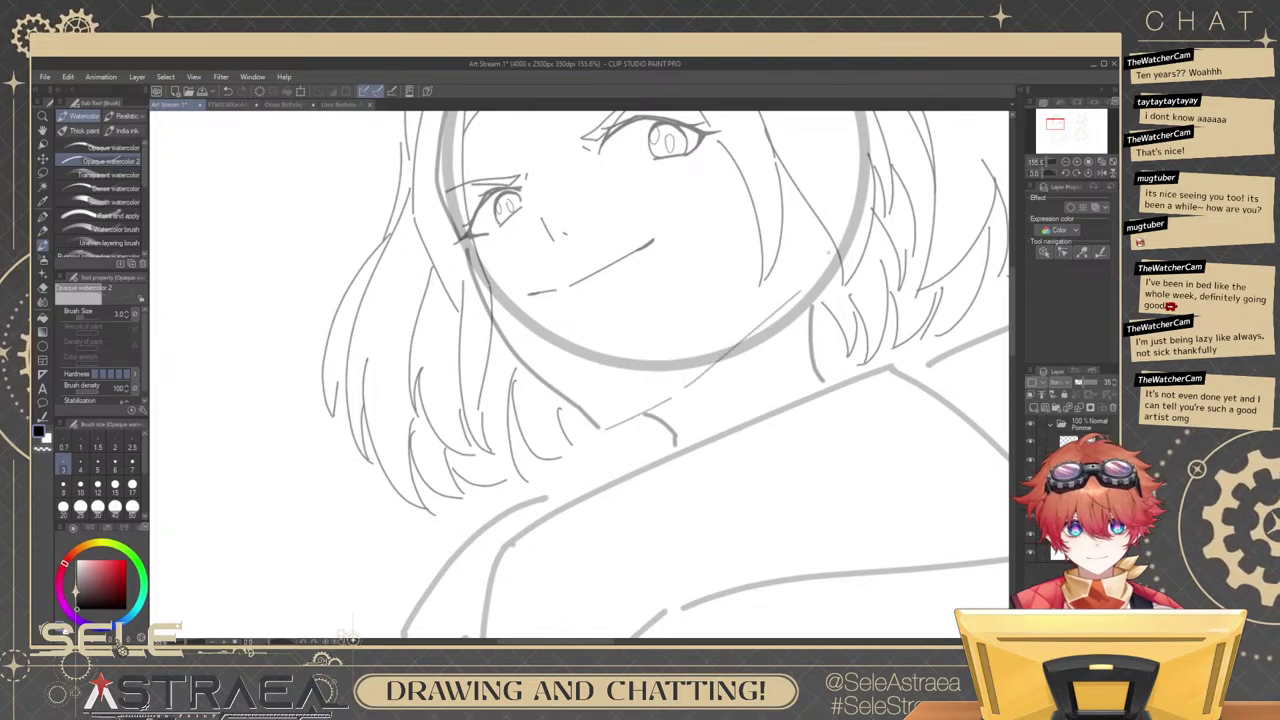
pyautogui.scroll(2, 823, 260)
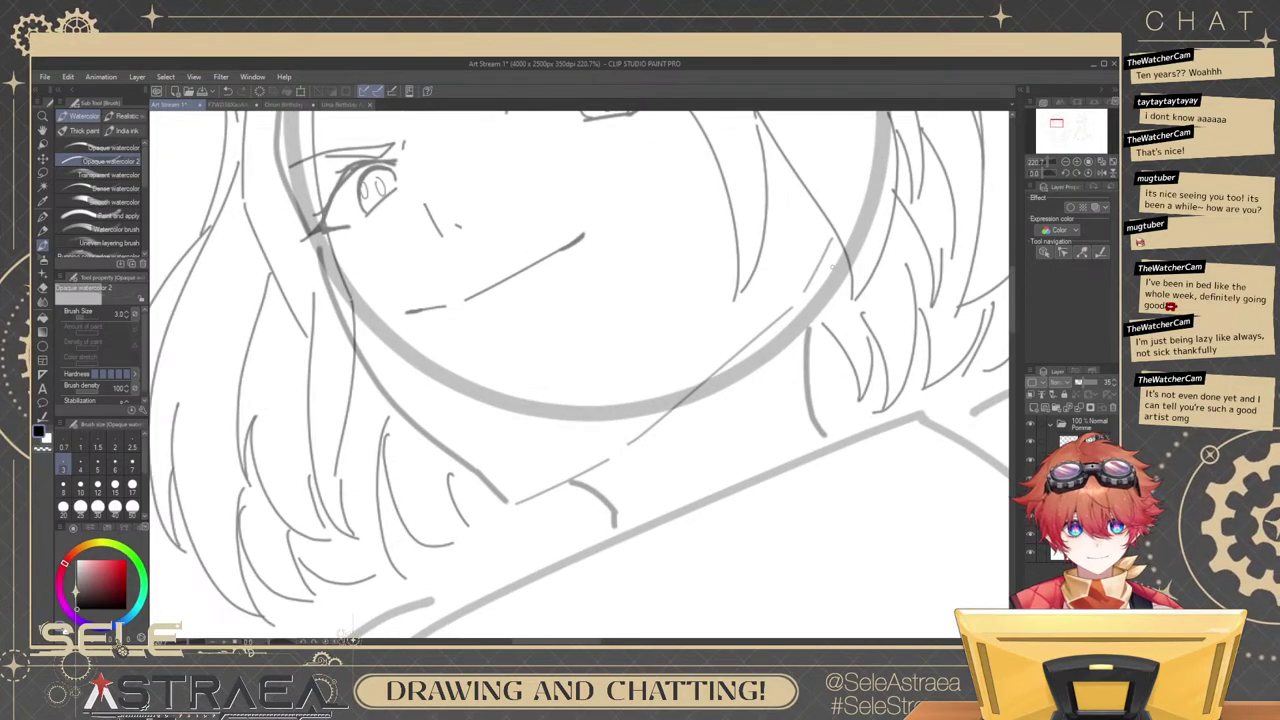
pyautogui.moveTo(831, 267); pyautogui.dragTo(818, 350)
pyautogui.hotkey('ctrl', 'z')
pyautogui.moveTo(831, 263)
pyautogui.mouseDown()
pyautogui.moveTo(813, 364)
pyautogui.moveTo(850, 444)
pyautogui.mouseUp()
# Replace the thick front and back neck lines with thinner curved strokes ending at the shoulder line.
pyautogui.keyDown('ctrl'); pyautogui.click(809, 383); pyautogui.keyUp('ctrl')
pyautogui.press('Delete')
pyautogui.hotkey('ctrl', 'z')
pyautogui.moveTo(814, 373); pyautogui.dragTo(848, 439)
pyautogui.moveTo(689, 474); pyautogui.dragTo(803, 417)
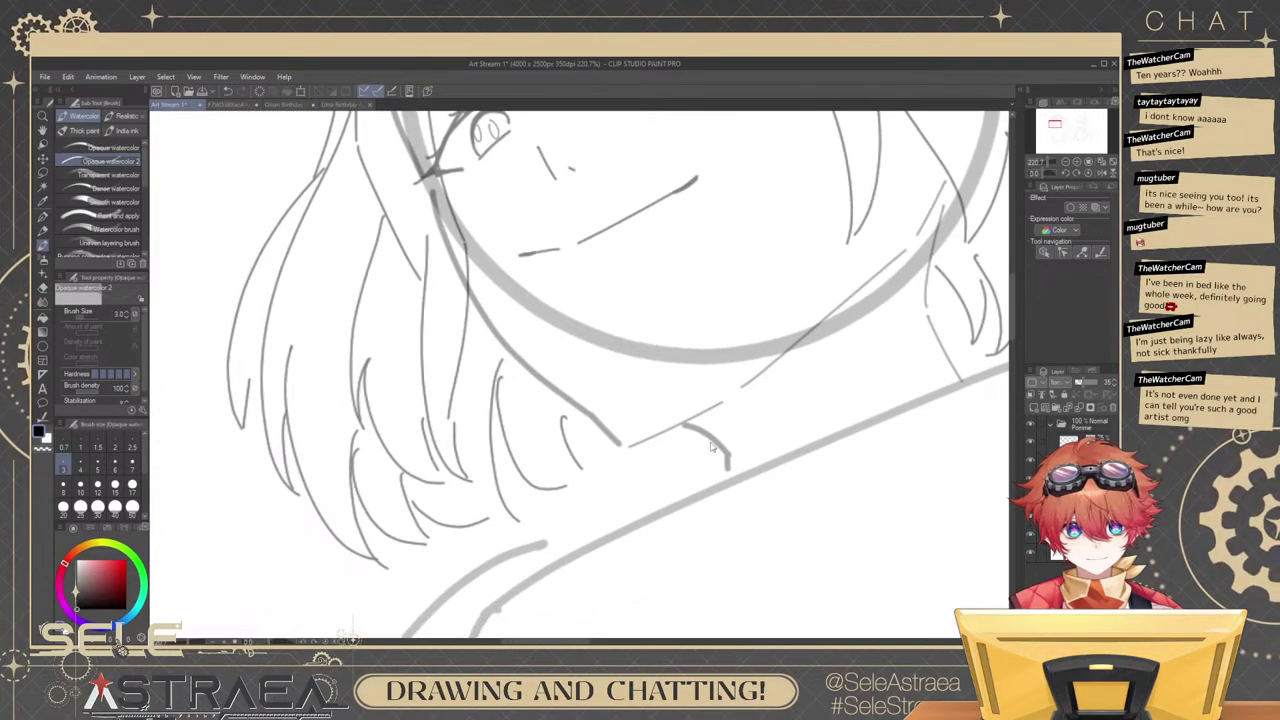
pyautogui.moveTo(713, 433); pyautogui.dragTo(728, 459)
pyautogui.hotkey('ctrl', 'z')
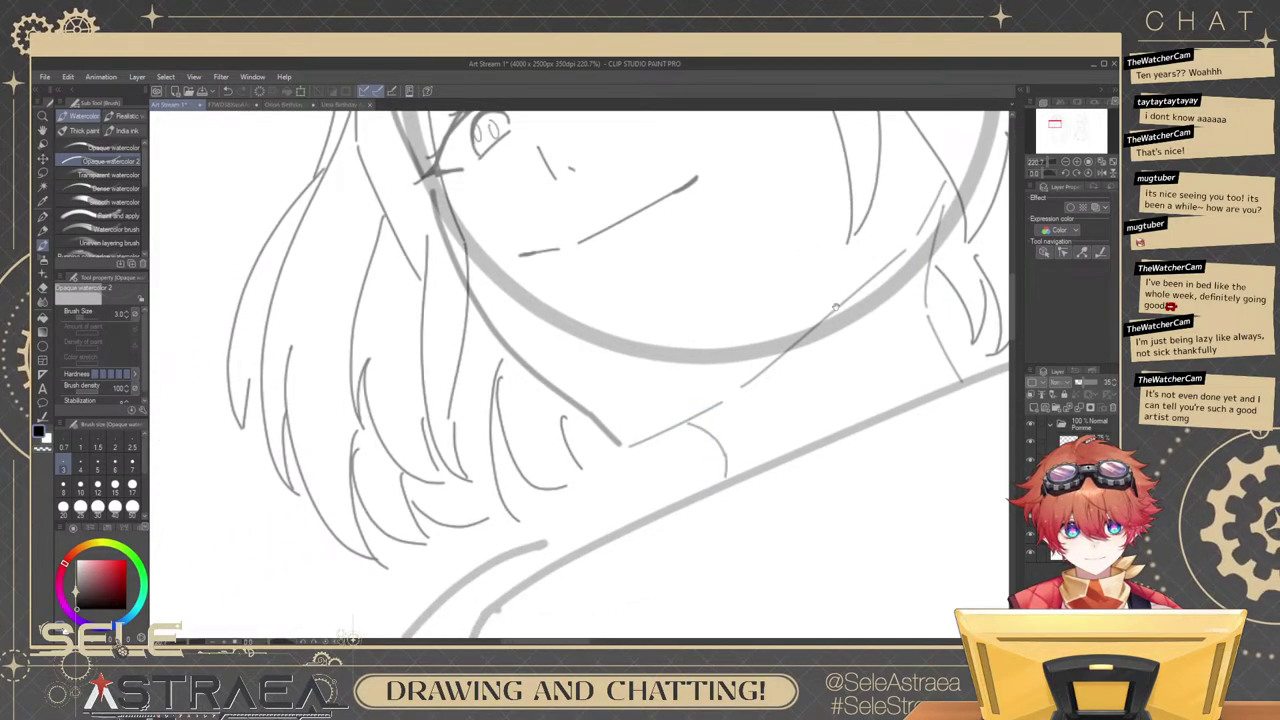
# Redraw the thick left edge of the chin tip as a thin stroke meeting the jaw line.
pyautogui.moveTo(836, 307); pyautogui.dragTo(935, 327)
pyautogui.keyDown('ctrl'); pyautogui.click(702, 449); pyautogui.keyUp('ctrl')
pyautogui.press('Delete')
pyautogui.hotkey('ctrl', 'z')
pyautogui.moveTo(692, 434); pyautogui.dragTo(720, 463)
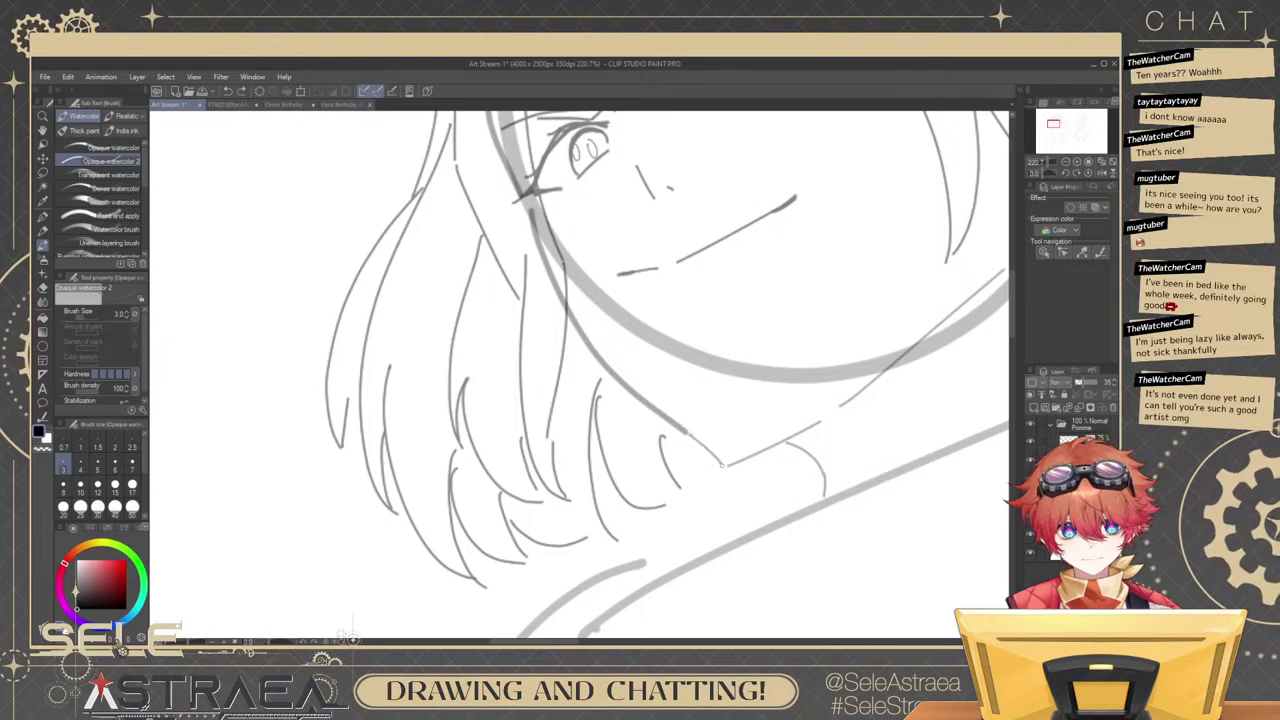
# Delete the thick left cheek line and redraw it as a thin curve from the face strand toward the chin.
pyautogui.moveTo(746, 380); pyautogui.dragTo(758, 404)
pyautogui.keyDown('ctrl'); pyautogui.click(626, 389); pyautogui.keyUp('ctrl')
pyautogui.press('Delete')
pyautogui.moveTo(580, 340); pyautogui.dragTo(706, 463)
pyautogui.hotkey('ctrl', 'z')
pyautogui.hotkey('ctrl', 'z')
pyautogui.hotkey('ctrl', 'z')
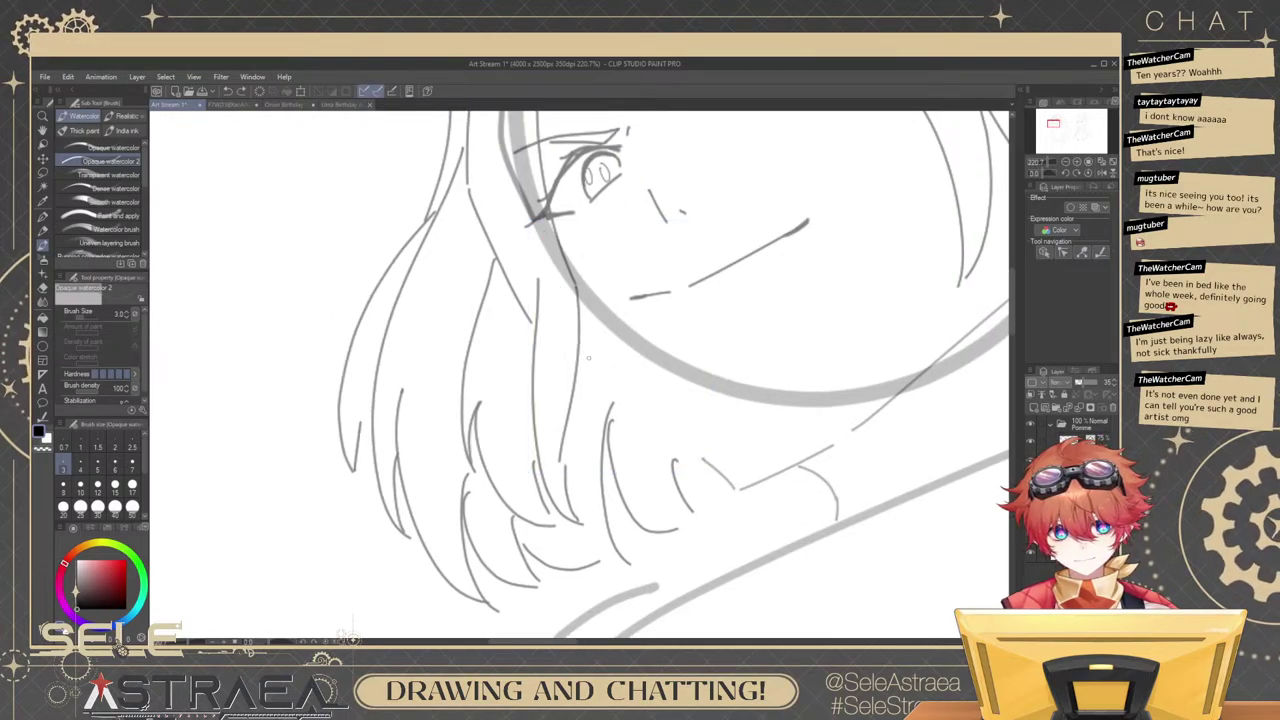
pyautogui.moveTo(580, 348); pyautogui.dragTo(700, 457)
# Replace the short chin tip segment so it joins the new left cheek curve.
pyautogui.moveTo(797, 333); pyautogui.dragTo(822, 298)
pyautogui.keyDown('ctrl'); pyautogui.click(745, 438); pyautogui.keyUp('ctrl')
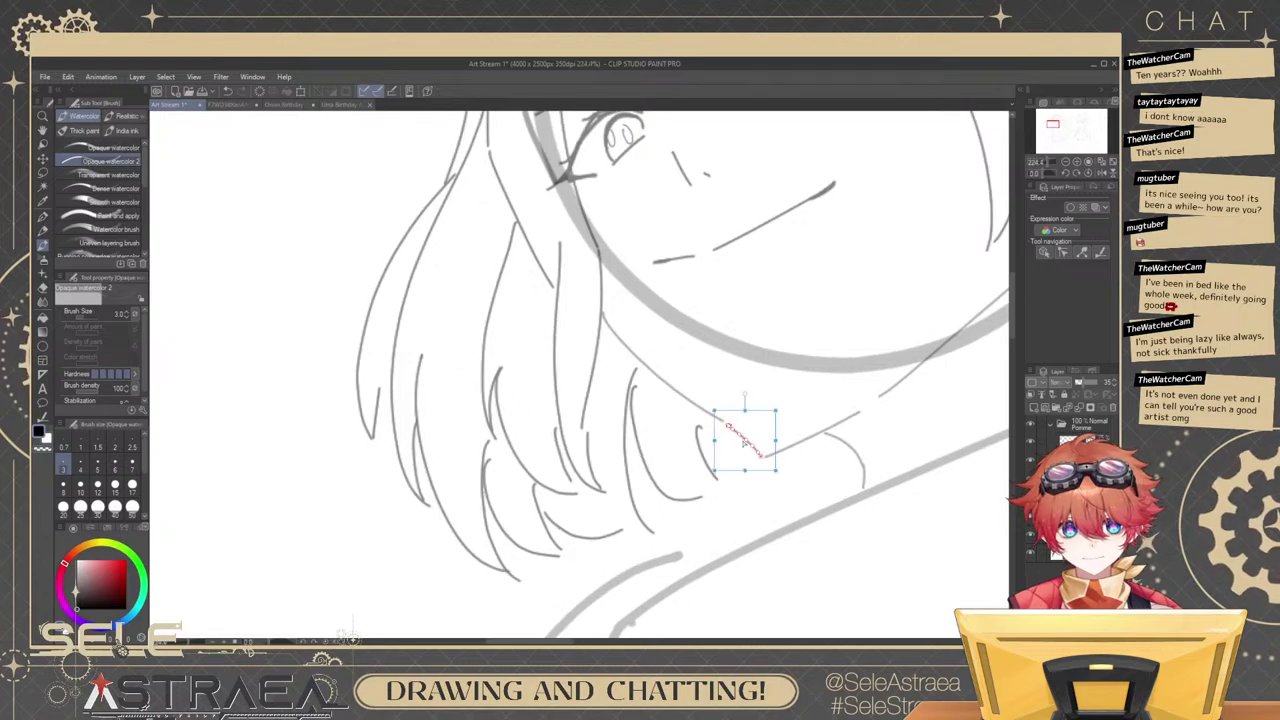
pyautogui.press('Delete')
pyautogui.moveTo(727, 424); pyautogui.dragTo(759, 455)
pyautogui.hotkey('ctrl', 'z')
pyautogui.scroll(-5, 806, 358)
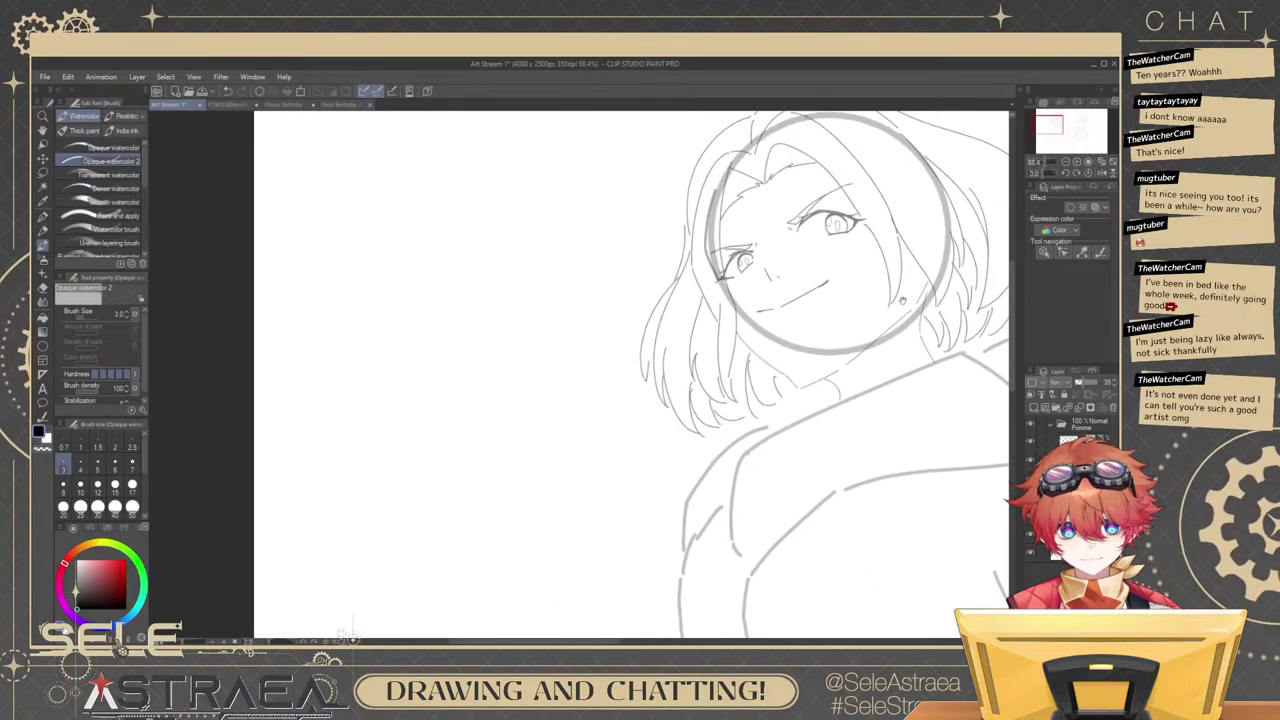
# Remove the jaw segment between the chin and the right face strand and try new strokes in its place.
pyautogui.moveTo(880, 333); pyautogui.dragTo(866, 357)
pyautogui.scroll(4, 868, 357)
pyautogui.keyDown('ctrl'); pyautogui.click(811, 412); pyautogui.keyUp('ctrl')
pyautogui.hotkey('ctrl', 'z')
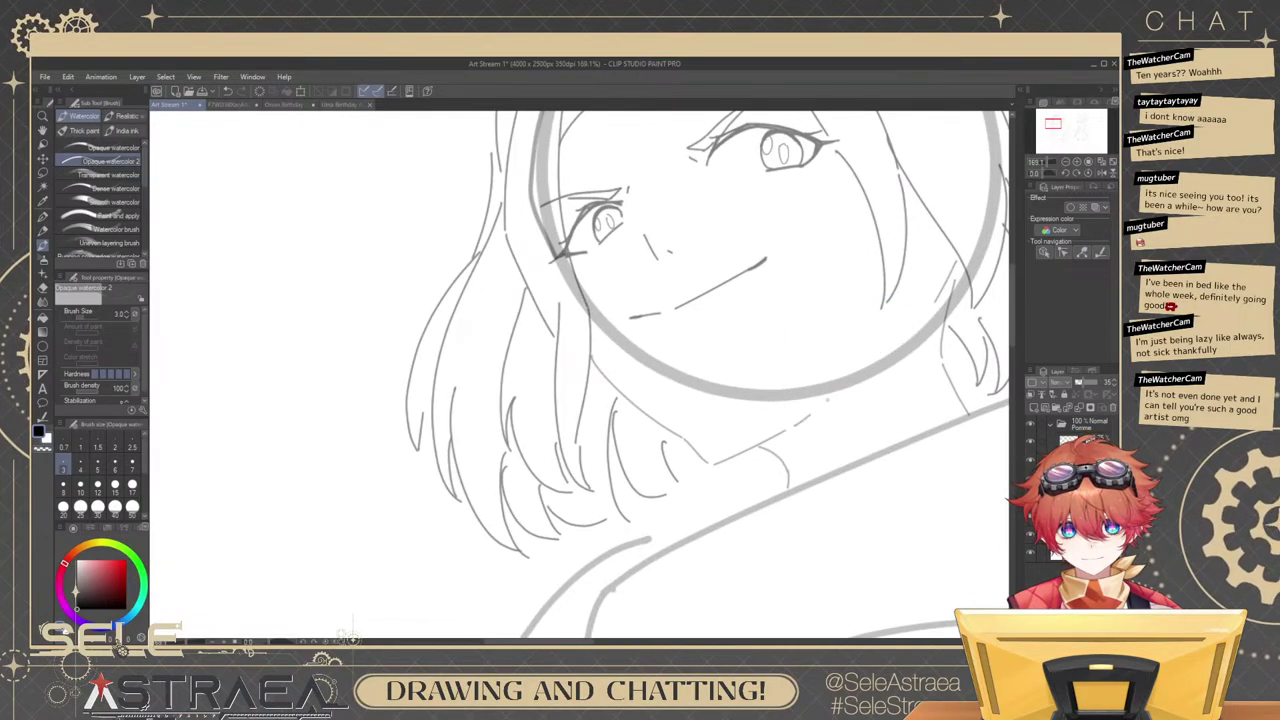
pyautogui.moveTo(832, 397); pyautogui.dragTo(817, 408)
pyautogui.hotkey('ctrl', 'z')
pyautogui.moveTo(930, 314)
pyautogui.mouseDown()
pyautogui.moveTo(804, 415)
pyautogui.moveTo(795, 440)
pyautogui.mouseUp()
pyautogui.hotkey('ctrl', 'z')
# Redraw the right jaw segment down to the chin, repeating the stroke until its curve fits.
pyautogui.scroll(-4, 949, 308)
pyautogui.scroll(6, 910, 321)
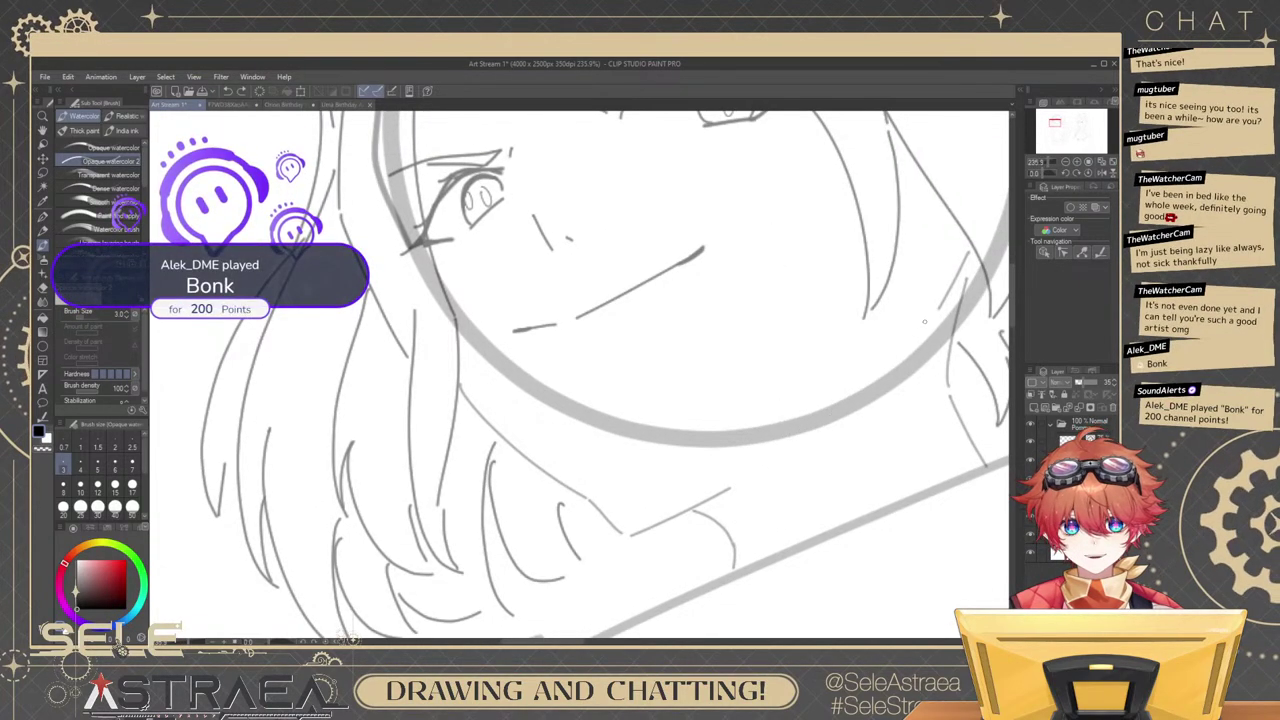
pyautogui.moveTo(932, 319); pyautogui.dragTo(776, 459)
pyautogui.hotkey('ctrl', 'z')
pyautogui.moveTo(935, 321); pyautogui.dragTo(742, 482)
pyautogui.hotkey('ctrl', 'z')
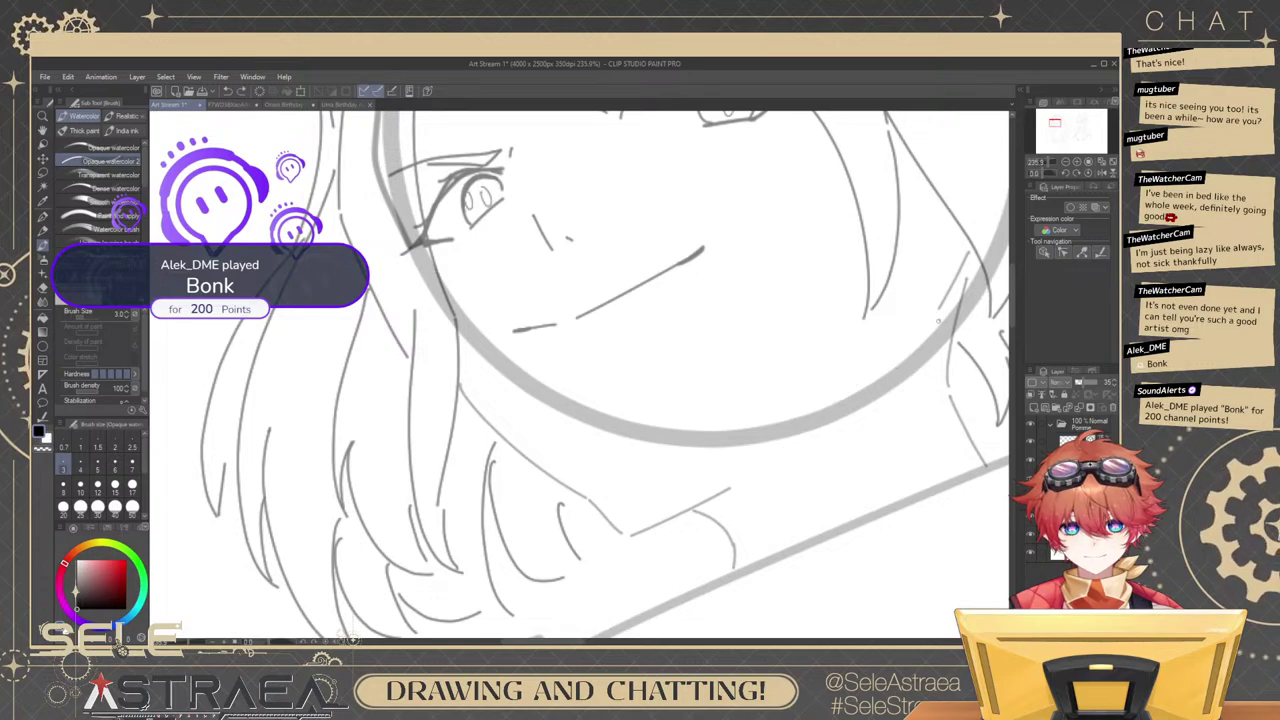
pyautogui.moveTo(940, 321); pyautogui.dragTo(766, 471)
pyautogui.hotkey('ctrl', 'z')
pyautogui.moveTo(905, 354)
pyautogui.mouseDown()
pyautogui.moveTo(766, 474)
pyautogui.moveTo(945, 303)
pyautogui.mouseUp()
pyautogui.hotkey('ctrl', 'z')
pyautogui.hotkey('ctrl', 'z')
pyautogui.press('ctrl')
pyautogui.scroll(-5, 957, 302)
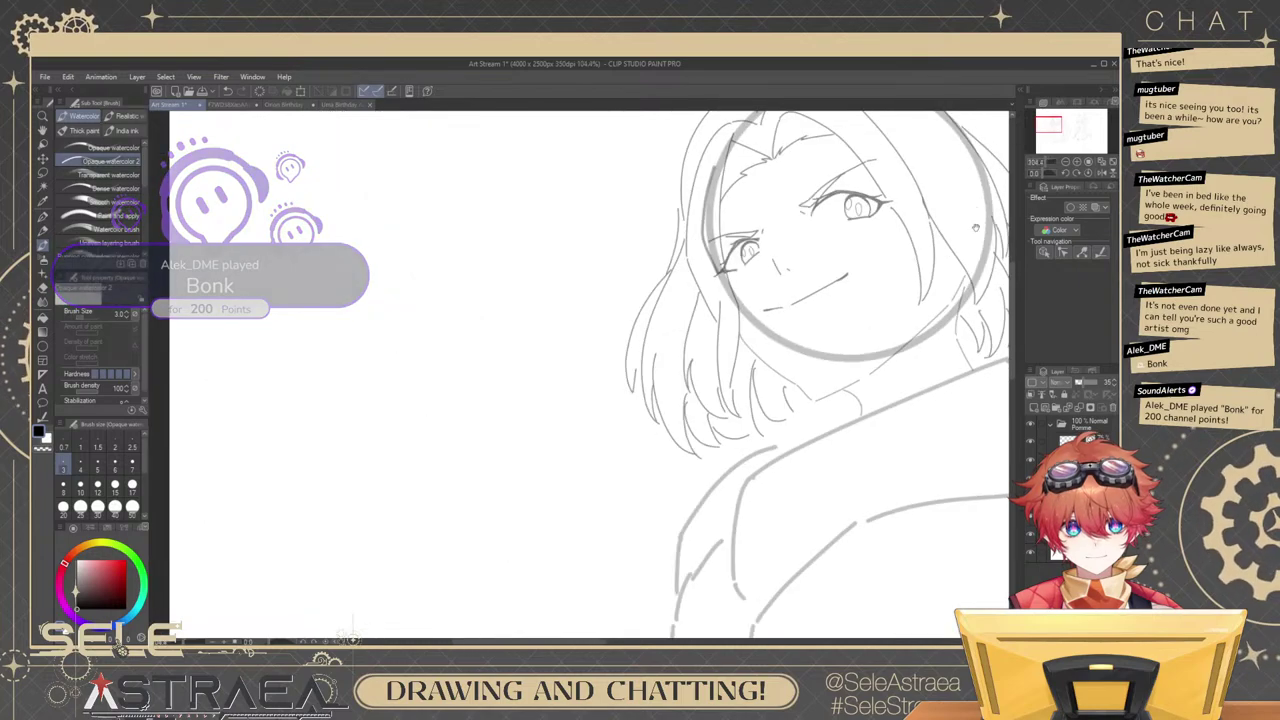
# Hide the head construction circle and extend the right jaw line upward with a short stroke.
pyautogui.moveTo(935, 369); pyautogui.dragTo(891, 419)
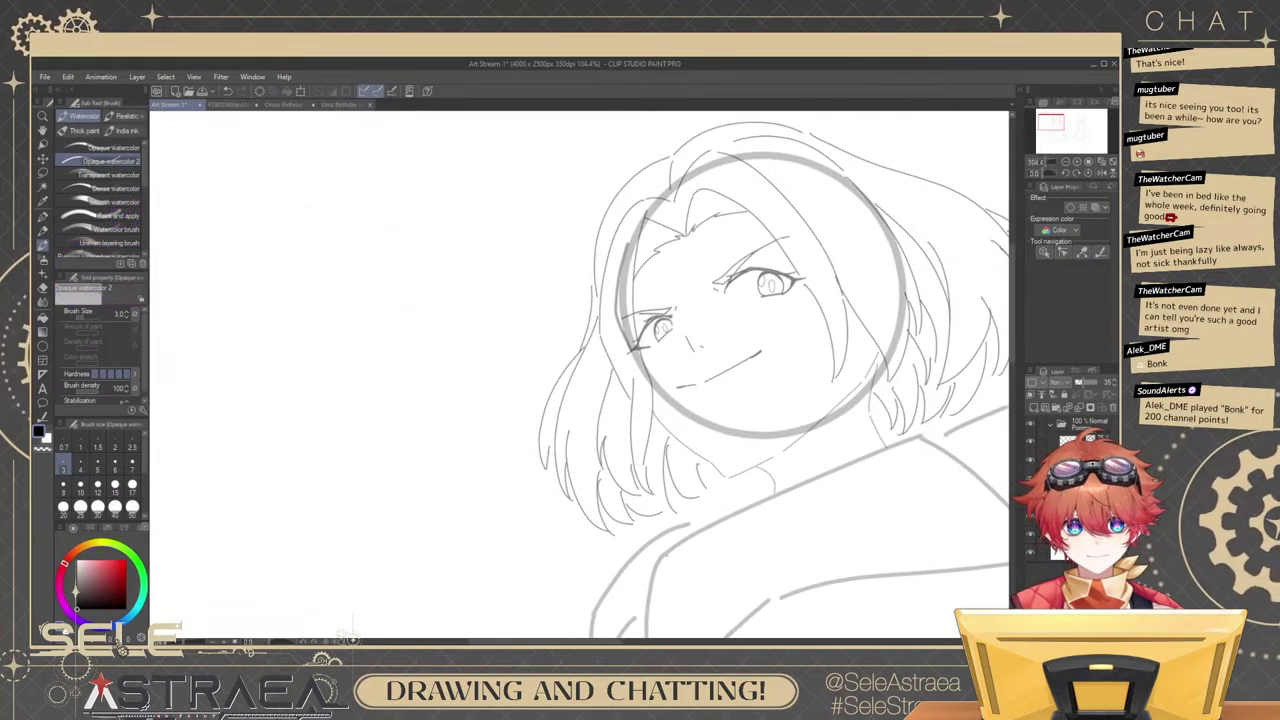
pyautogui.click(1030, 518)
pyautogui.scroll(3, 810, 478)
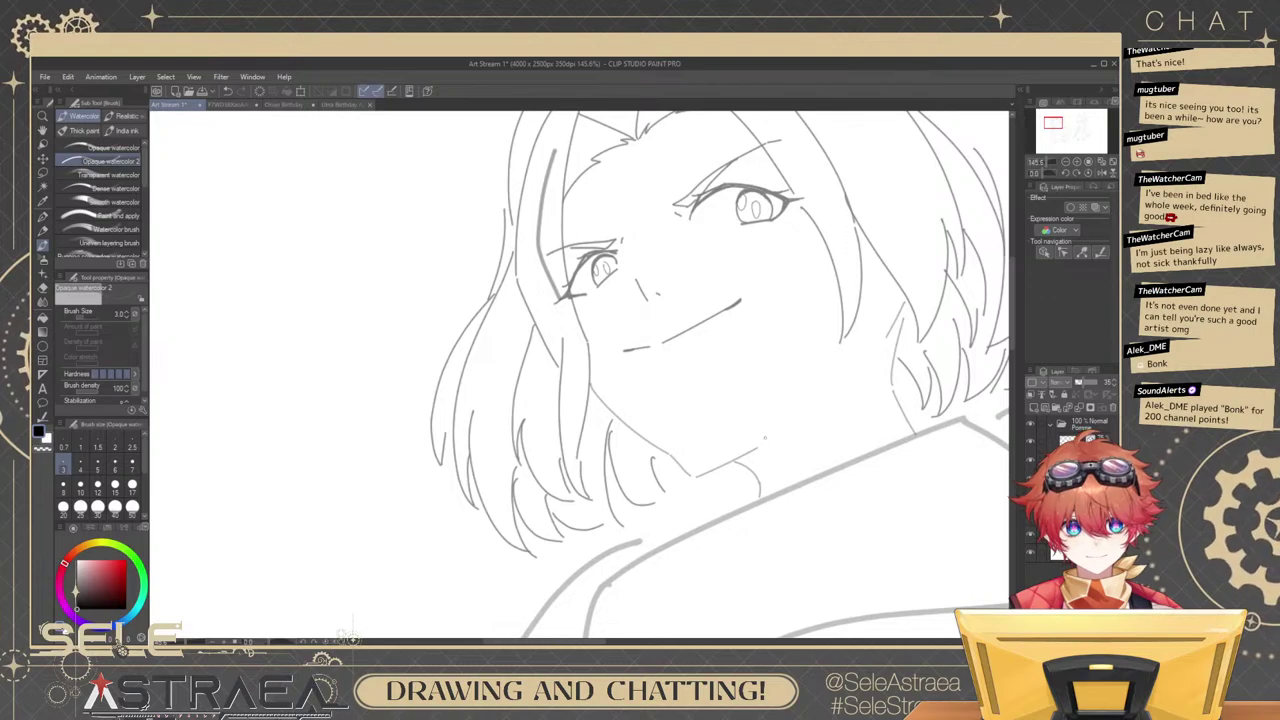
pyautogui.moveTo(766, 440); pyautogui.dragTo(803, 413)
pyautogui.hotkey('ctrl', 'z')
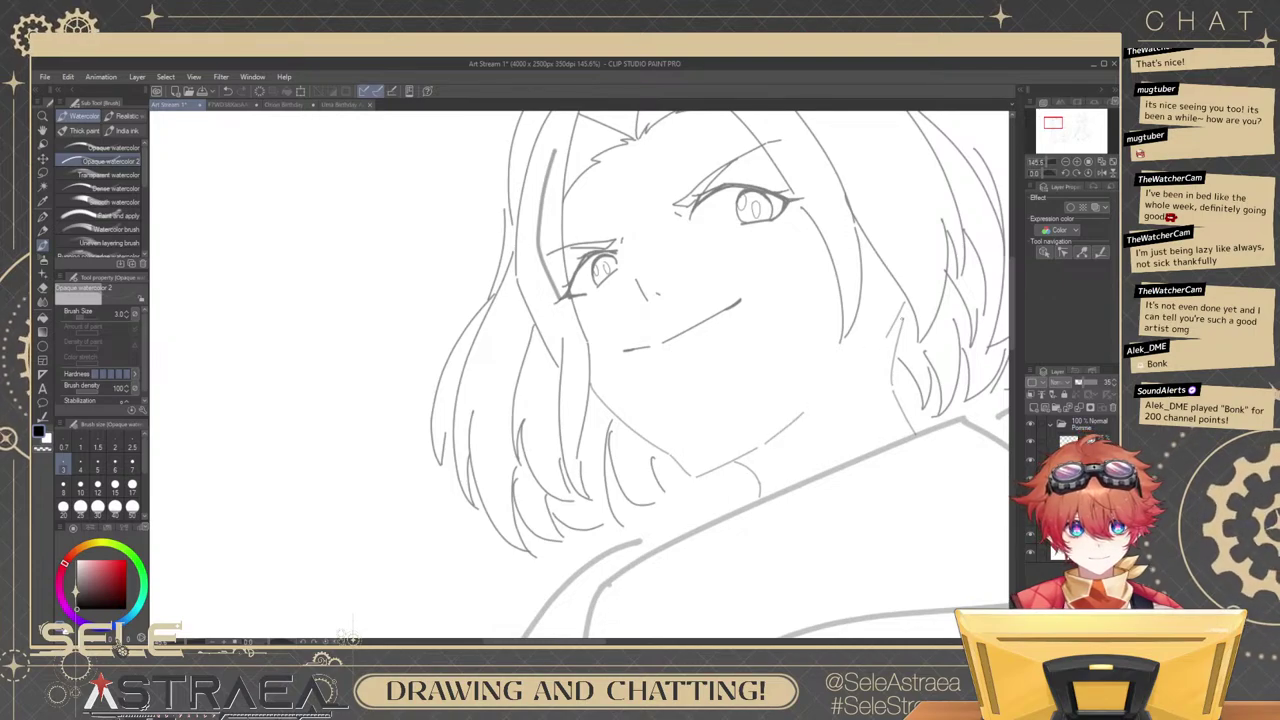
# Redraw the short neck line beneath the inner edge of the right side hair.
pyautogui.scroll(3, 898, 324)
pyautogui.moveTo(900, 285)
pyautogui.mouseDown()
pyautogui.moveTo(887, 408)
pyautogui.moveTo(908, 459)
pyautogui.mouseUp()
pyautogui.hotkey('ctrl', 'z')
pyautogui.moveTo(891, 412); pyautogui.dragTo(899, 431)
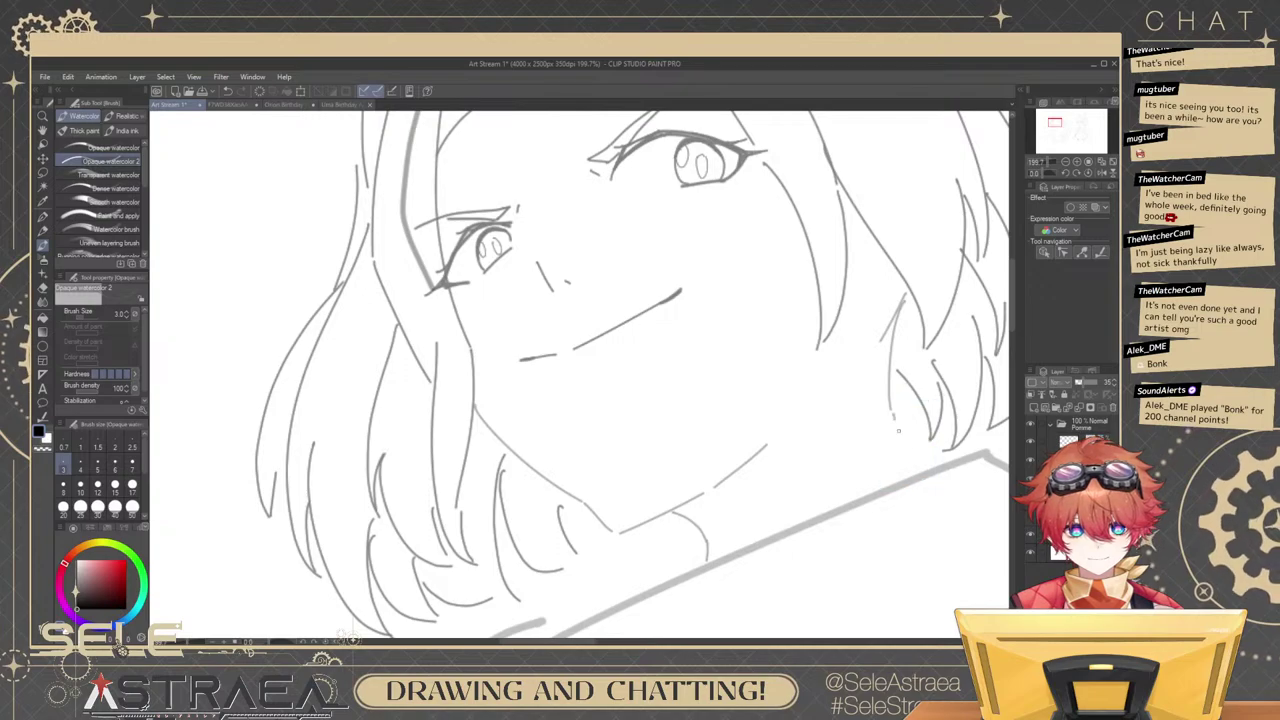
pyautogui.scroll(-5, 898, 431)
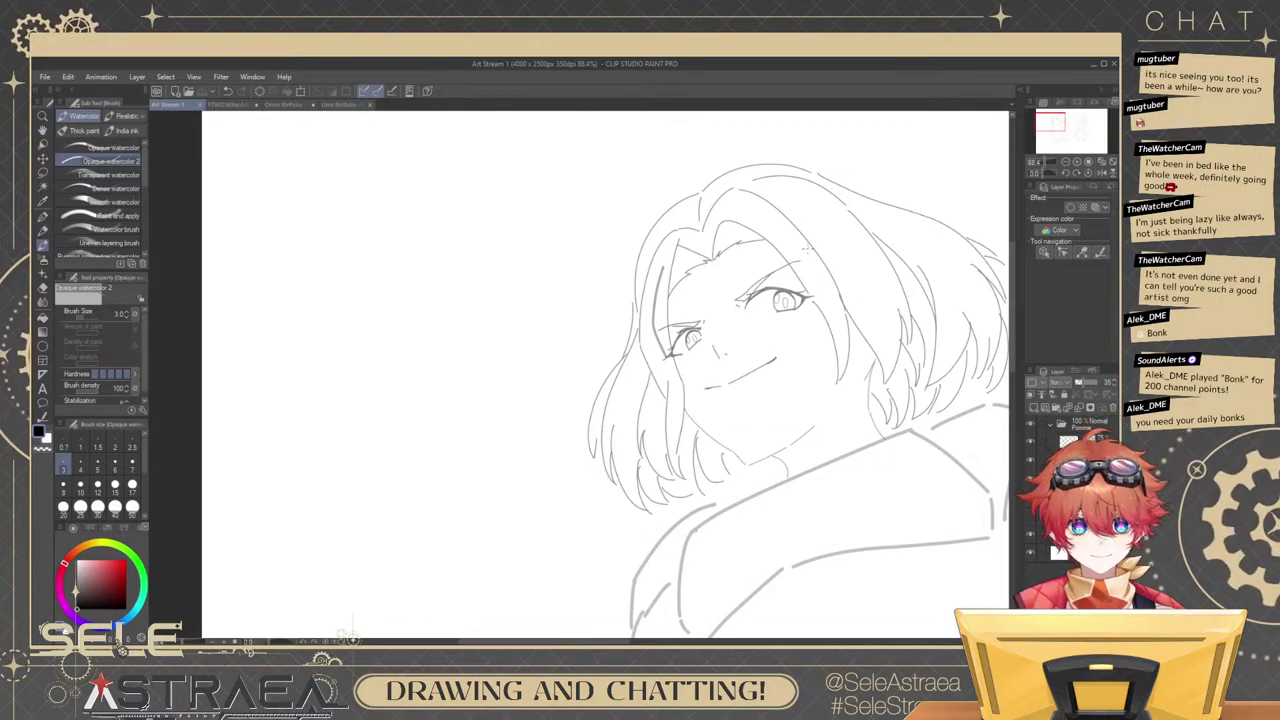
# Sketch a slanted hair clip across the right face strand above the eye, with a pointed outer end.
pyautogui.scroll(5, 806, 250)
pyautogui.moveTo(776, 287); pyautogui.dragTo(812, 280)
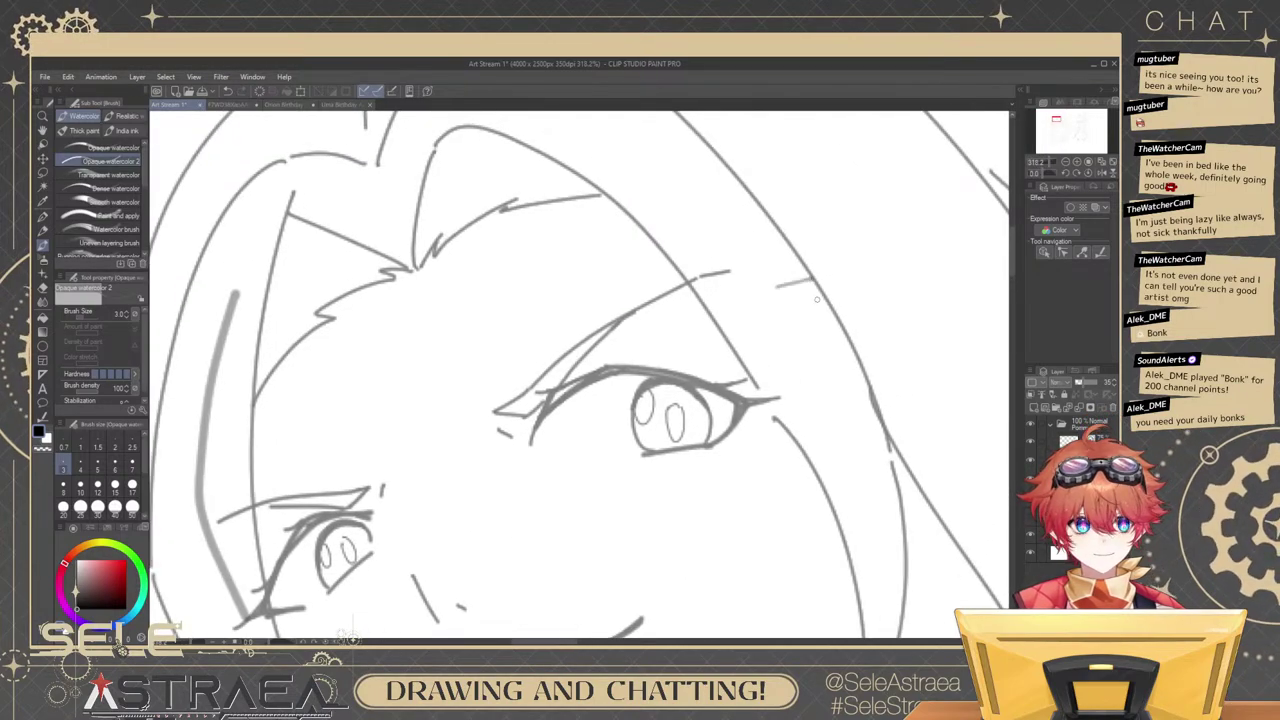
pyautogui.hotkey('ctrl', 'z')
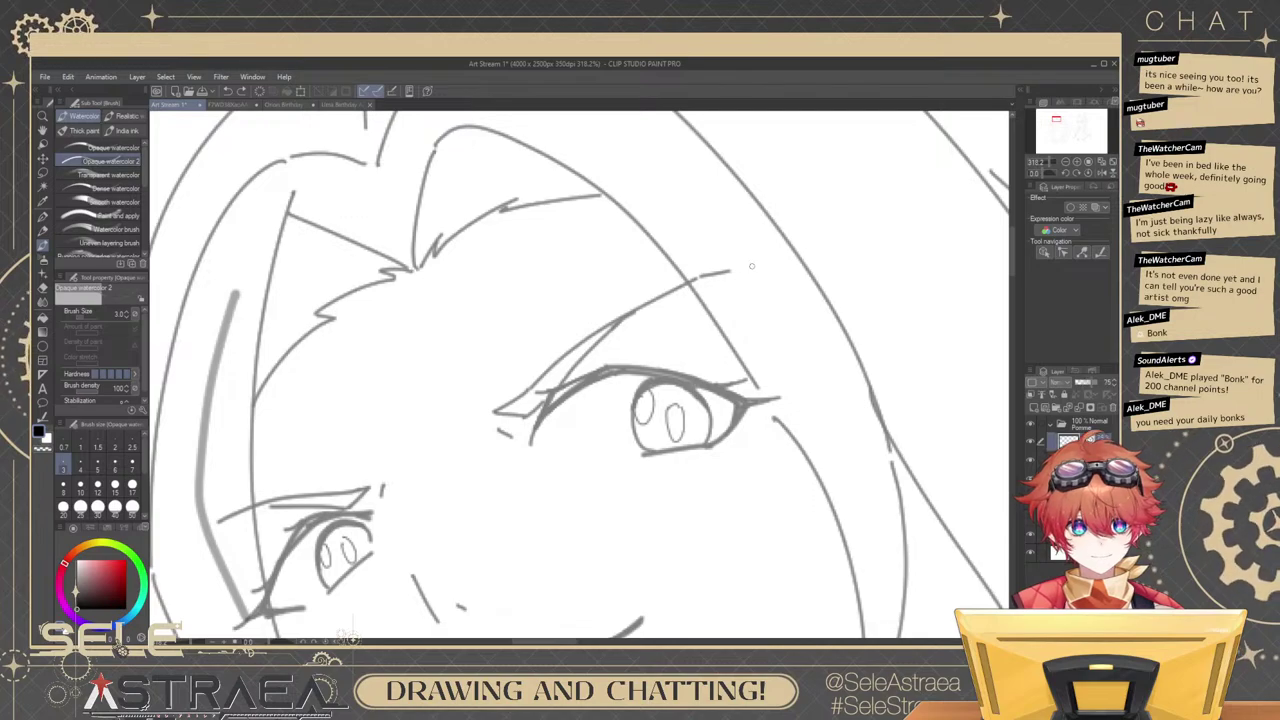
pyautogui.moveTo(796, 281)
pyautogui.mouseDown()
pyautogui.moveTo(820, 291)
pyautogui.moveTo(848, 278)
pyautogui.moveTo(838, 314)
pyautogui.mouseUp()
pyautogui.hotkey('ctrl', 'z')
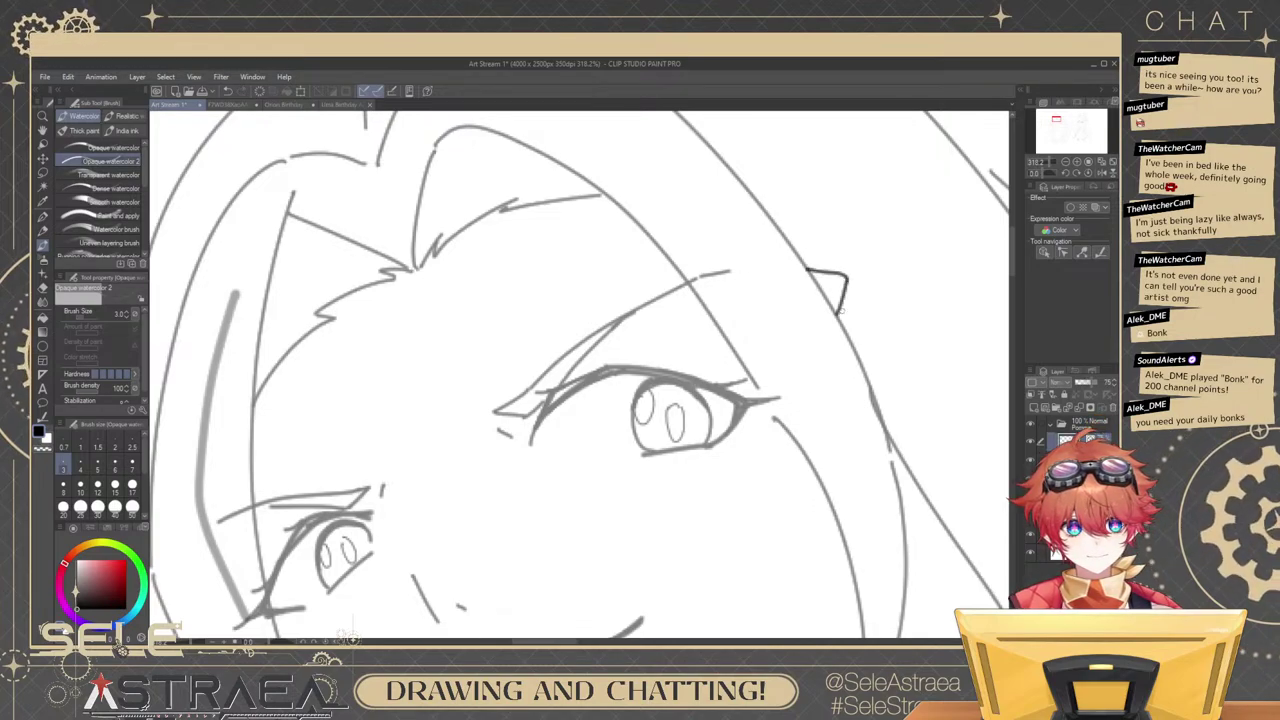
pyautogui.moveTo(806, 267); pyautogui.dragTo(712, 320)
pyautogui.hotkey('ctrl', 'z')
pyautogui.moveTo(802, 268)
pyautogui.mouseDown()
pyautogui.moveTo(703, 314)
pyautogui.moveTo(733, 364)
pyautogui.moveTo(836, 322)
pyautogui.mouseUp()
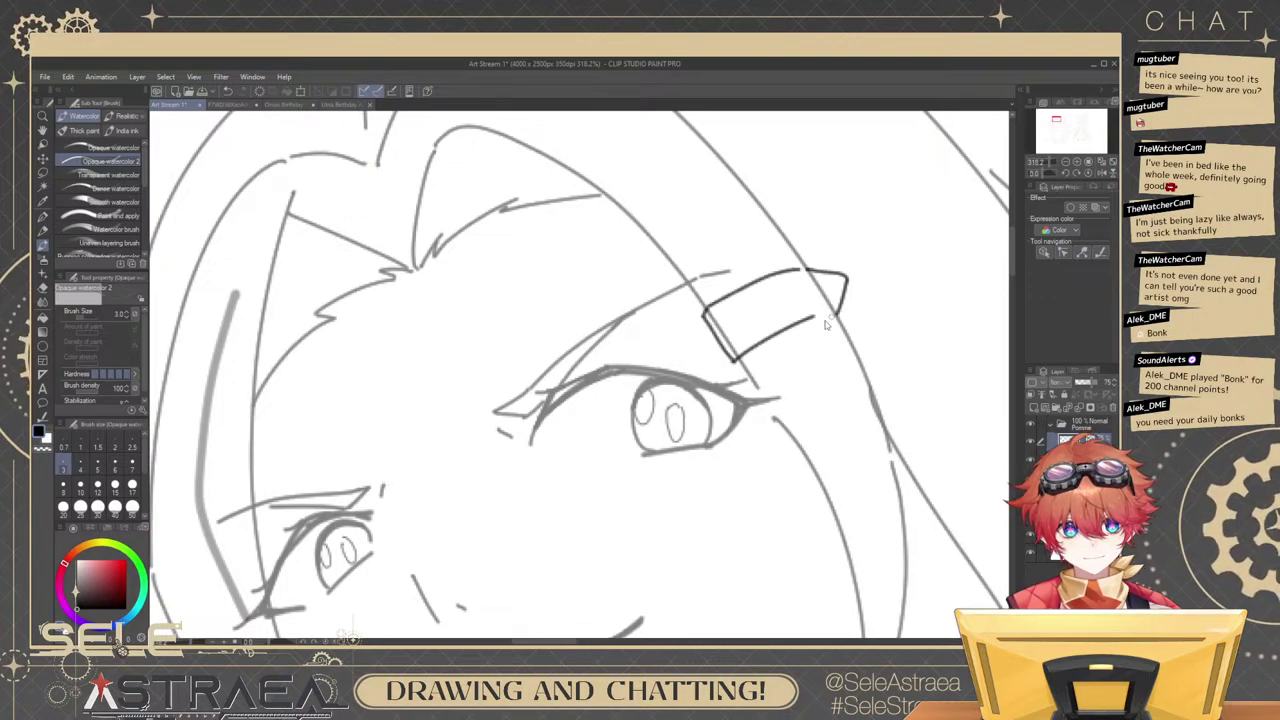
# Redraw the hair clip's lower edge and pointed outer end so the outline closes.
pyautogui.hotkey('ctrl', 'z')
pyautogui.moveTo(734, 362); pyautogui.dragTo(846, 316)
pyautogui.hotkey('ctrl', 'z')
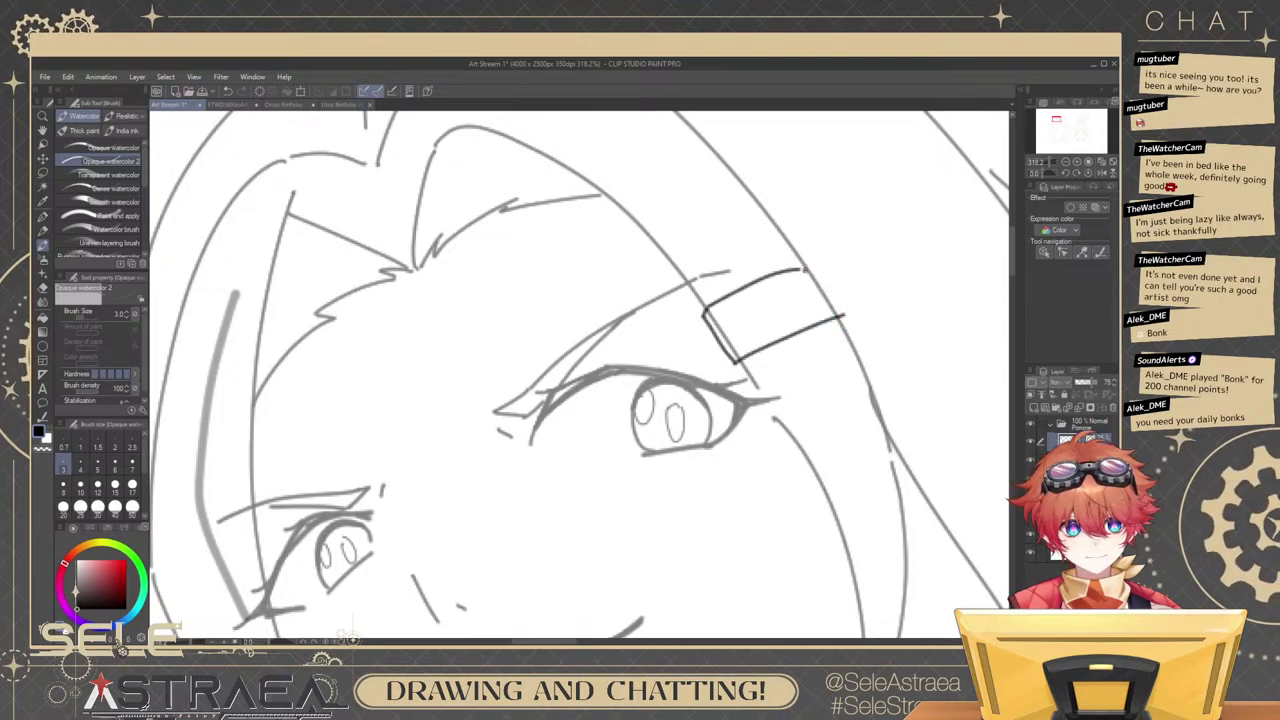
pyautogui.moveTo(804, 268)
pyautogui.mouseDown()
pyautogui.moveTo(854, 294)
pyautogui.moveTo(848, 314)
pyautogui.mouseUp()
# Erase the strand lines that cross the inside of the hair clip.
pyautogui.press('e')
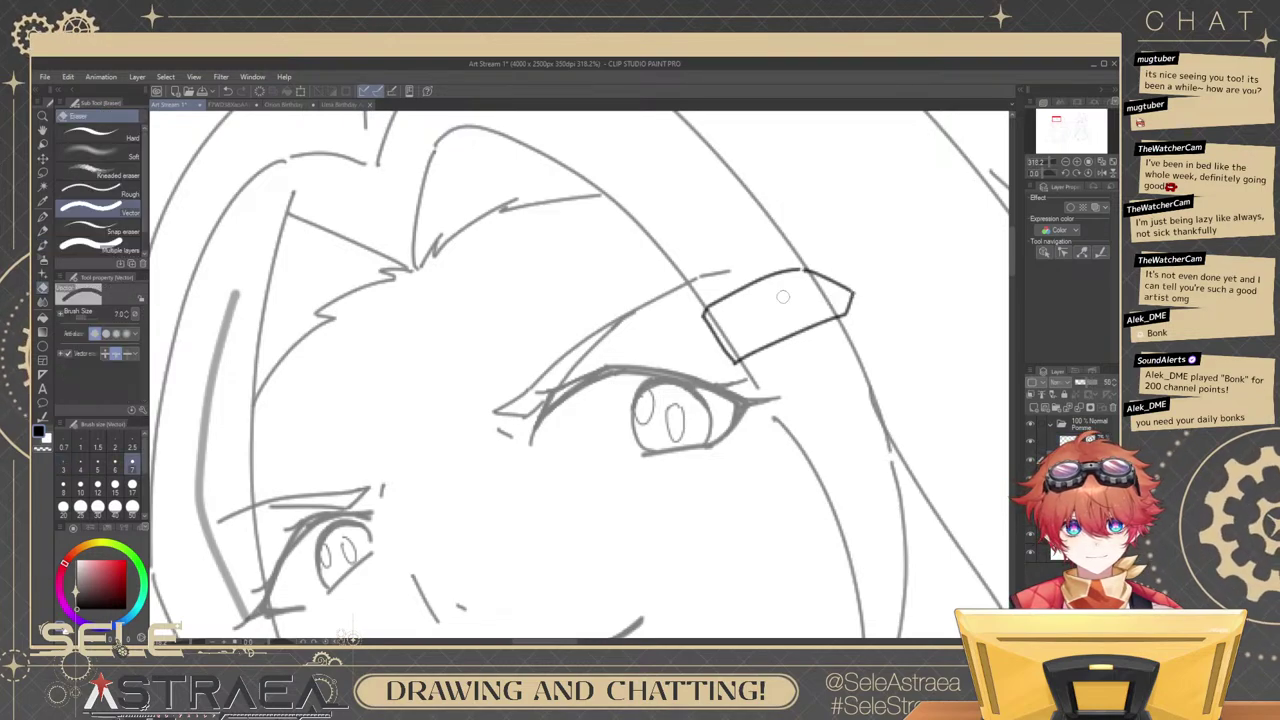
pyautogui.click(725, 330)
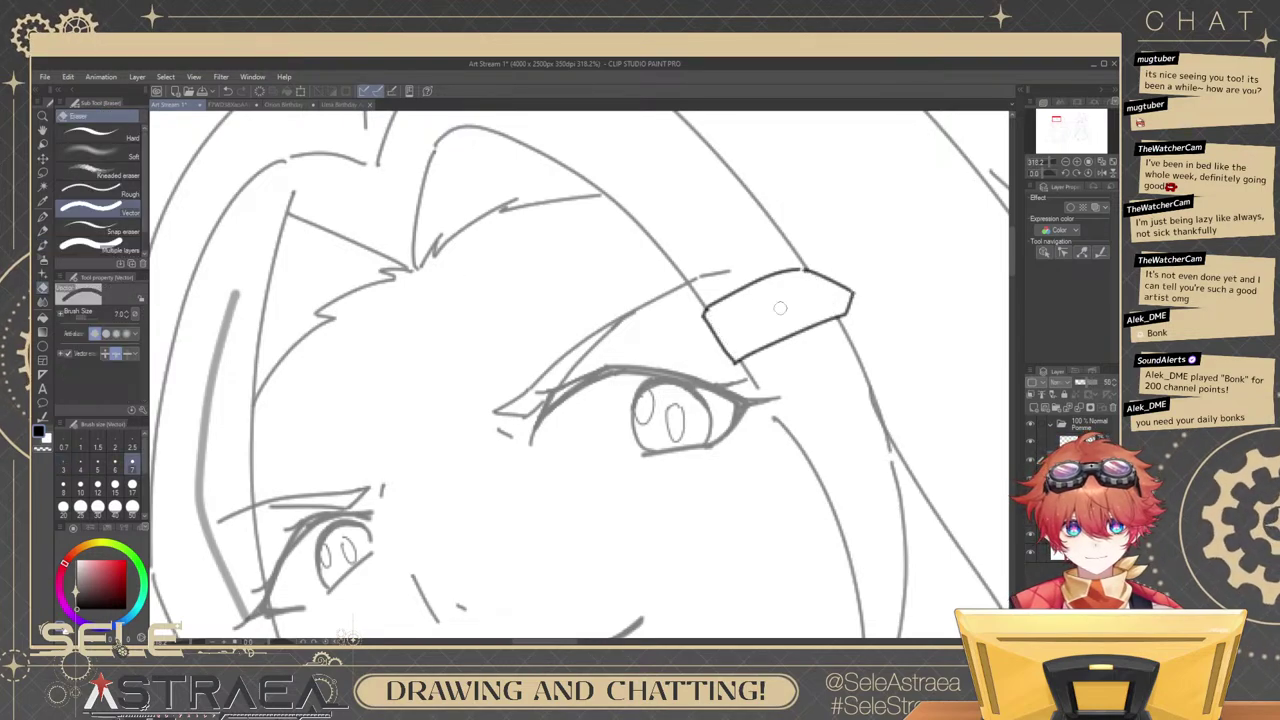
pyautogui.moveTo(903, 265)
pyautogui.mouseDown()
pyautogui.moveTo(790, 235)
pyautogui.moveTo(852, 206)
pyautogui.mouseUp()
pyautogui.press('b')
pyautogui.scroll(-3, 800, 365)
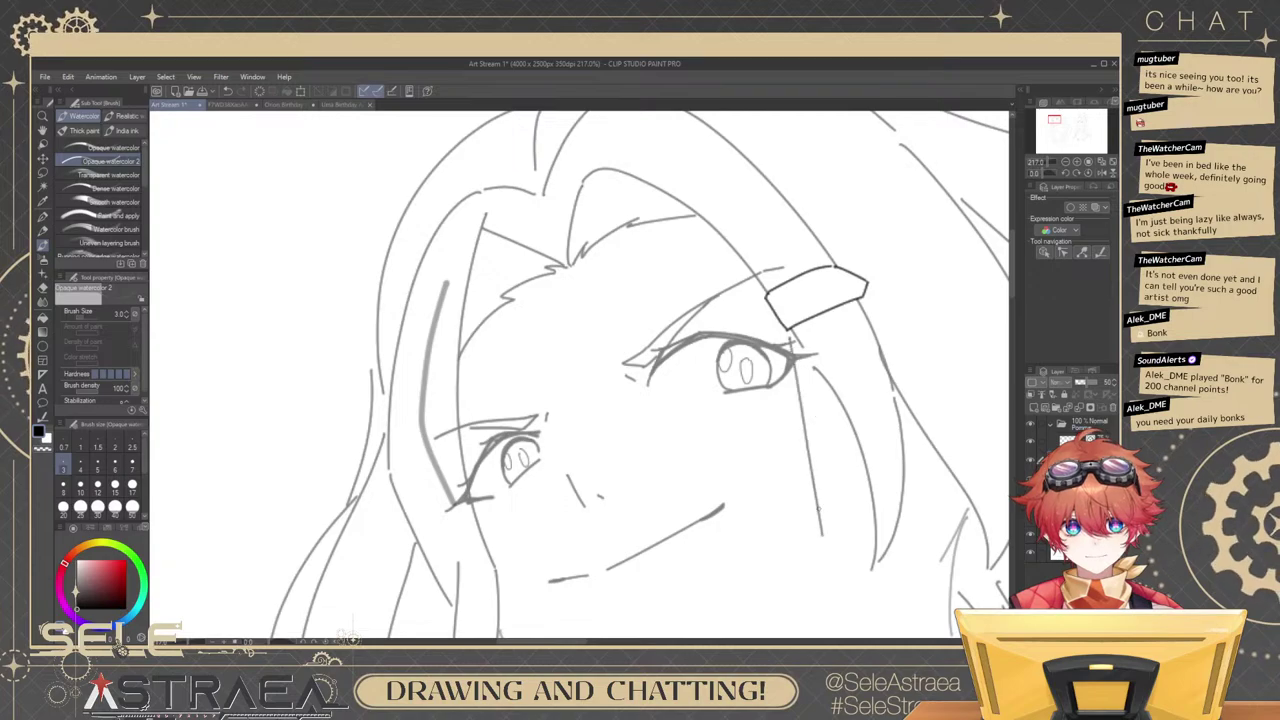
# Check the clip in the reference image and draw the inner end and lower edge of a narrow band above the hair clip.
pyautogui.click(231, 106)
pyautogui.moveTo(550, 345); pyautogui.dragTo(691, 405)
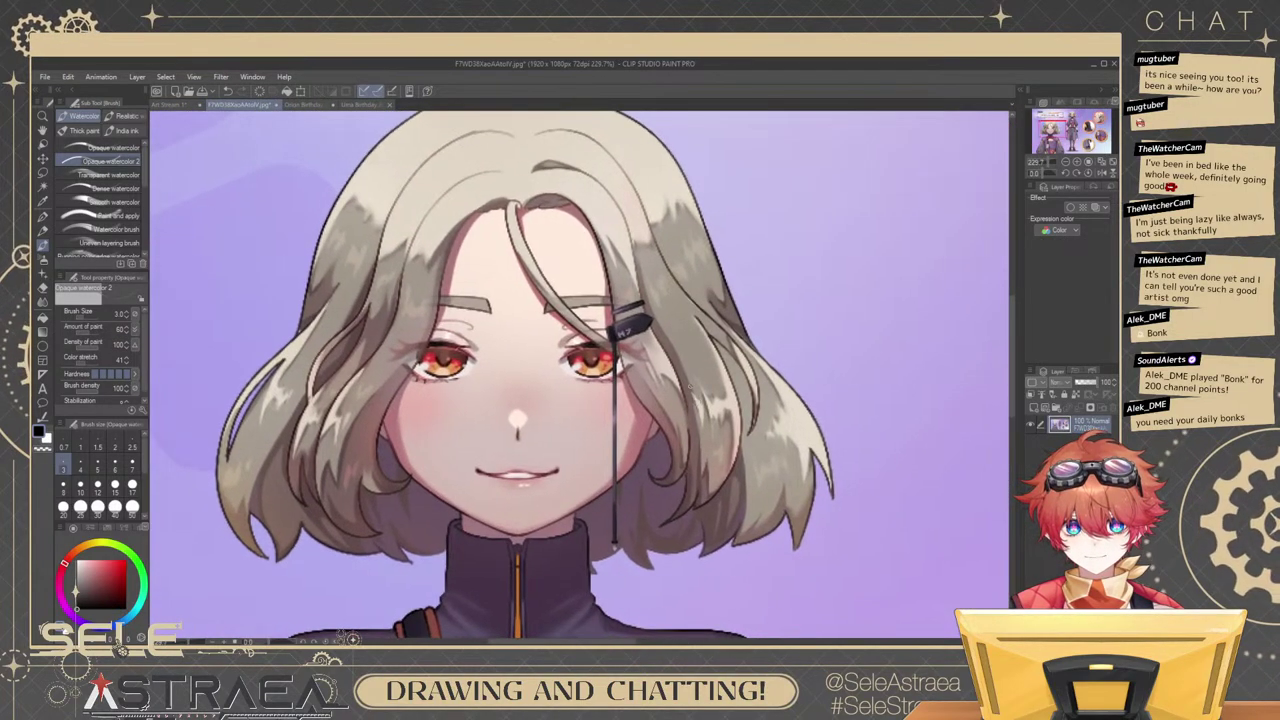
pyautogui.click(170, 105)
pyautogui.scroll(5, 790, 280)
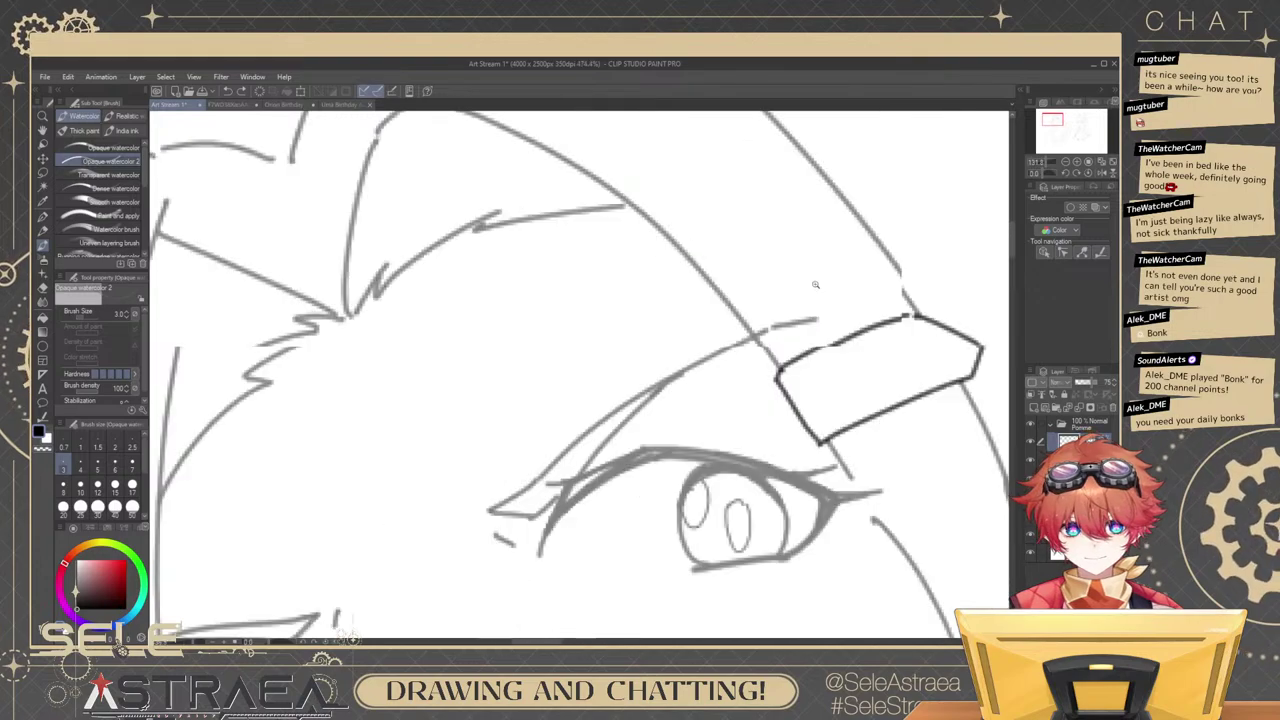
pyautogui.moveTo(735, 333)
pyautogui.mouseDown()
pyautogui.moveTo(762, 368)
pyautogui.moveTo(893, 300)
pyautogui.mouseUp()
pyautogui.hotkey('ctrl', 'z')
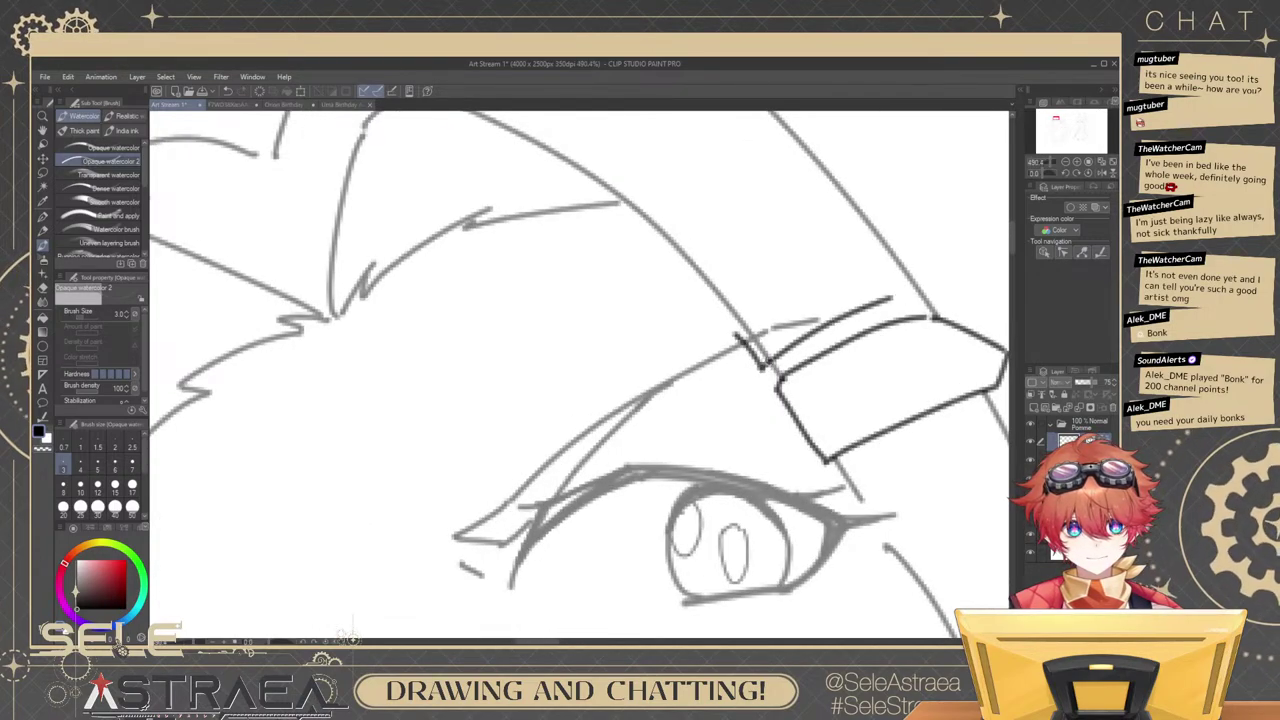
pyautogui.moveTo(762, 368); pyautogui.dragTo(835, 326)
pyautogui.hotkey('ctrl', 'z')
pyautogui.hotkey('ctrl', 'z')
pyautogui.moveTo(762, 368)
pyautogui.mouseDown()
pyautogui.moveTo(924, 294)
pyautogui.moveTo(889, 256)
pyautogui.moveTo(920, 293)
pyautogui.mouseUp()
pyautogui.hotkey('ctrl', 'z')
# Close the narrow band with its upper edge and outer end, redrawing the upper stroke once.
pyautogui.moveTo(739, 333); pyautogui.dragTo(890, 256)
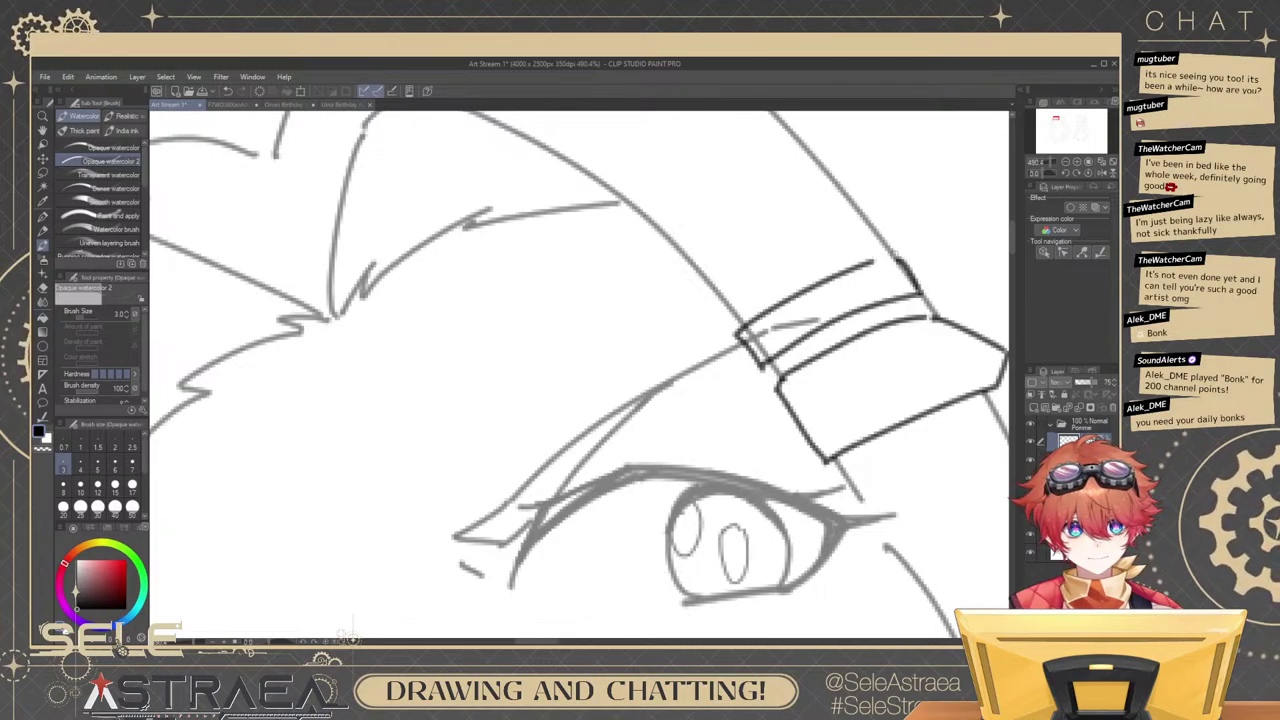
pyautogui.hotkey('ctrl', 'z')
pyautogui.moveTo(733, 333)
pyautogui.mouseDown()
pyautogui.moveTo(868, 264)
pyautogui.moveTo(924, 267)
pyautogui.mouseUp()
# Erase the eyebrow extension and strand lines showing through the narrow band.
pyautogui.press('e')
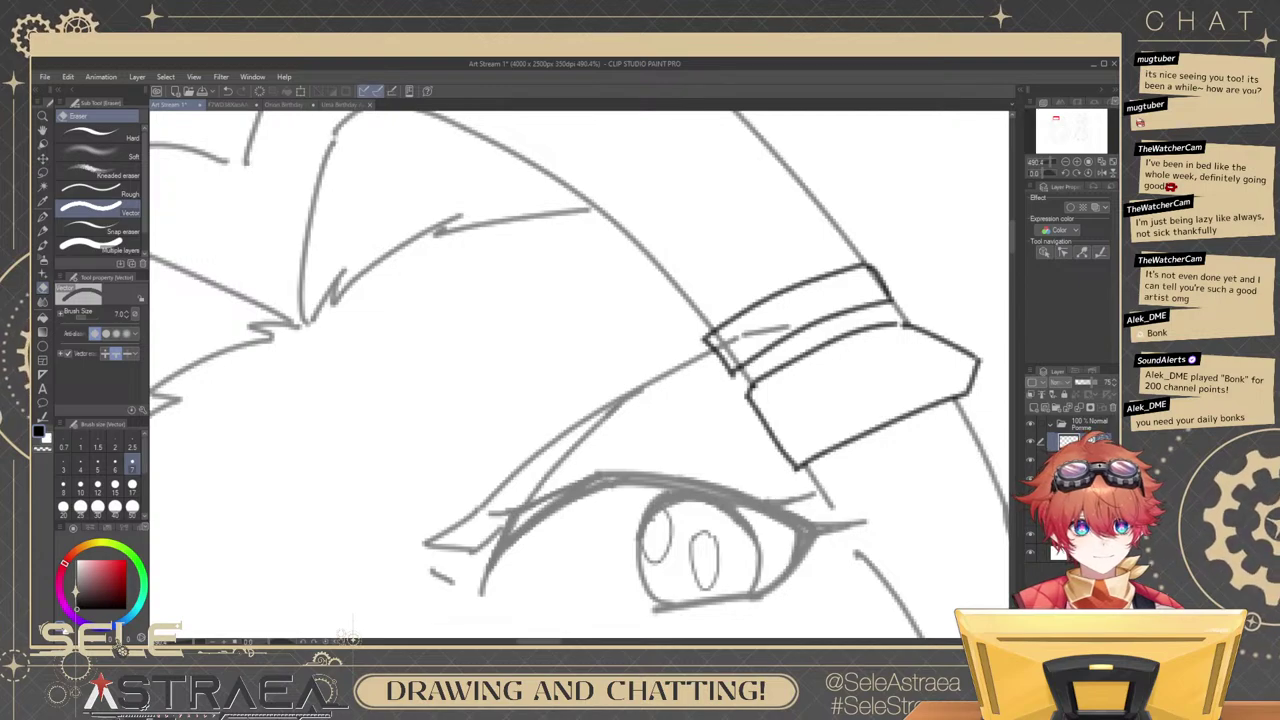
pyautogui.click(1032, 460)
pyautogui.click(1032, 460)
pyautogui.moveTo(729, 345); pyautogui.dragTo(781, 322)
pyautogui.moveTo(871, 275); pyautogui.dragTo(884, 281)
pyautogui.scroll(-5, 913, 245)
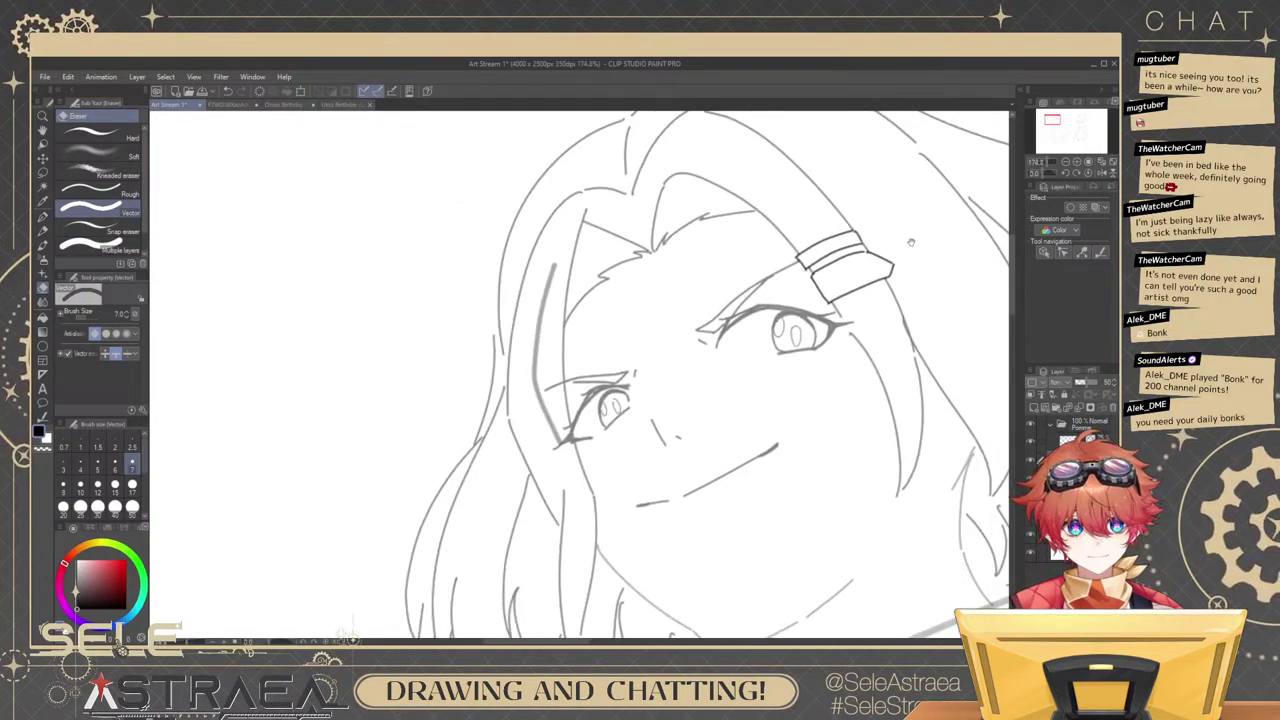
# Draw a thin cord hanging from the clip's lower corner past the right eye, repeating the stroke until it fits the reference.
pyautogui.press('b')
pyautogui.moveTo(829, 336); pyautogui.dragTo(842, 478)
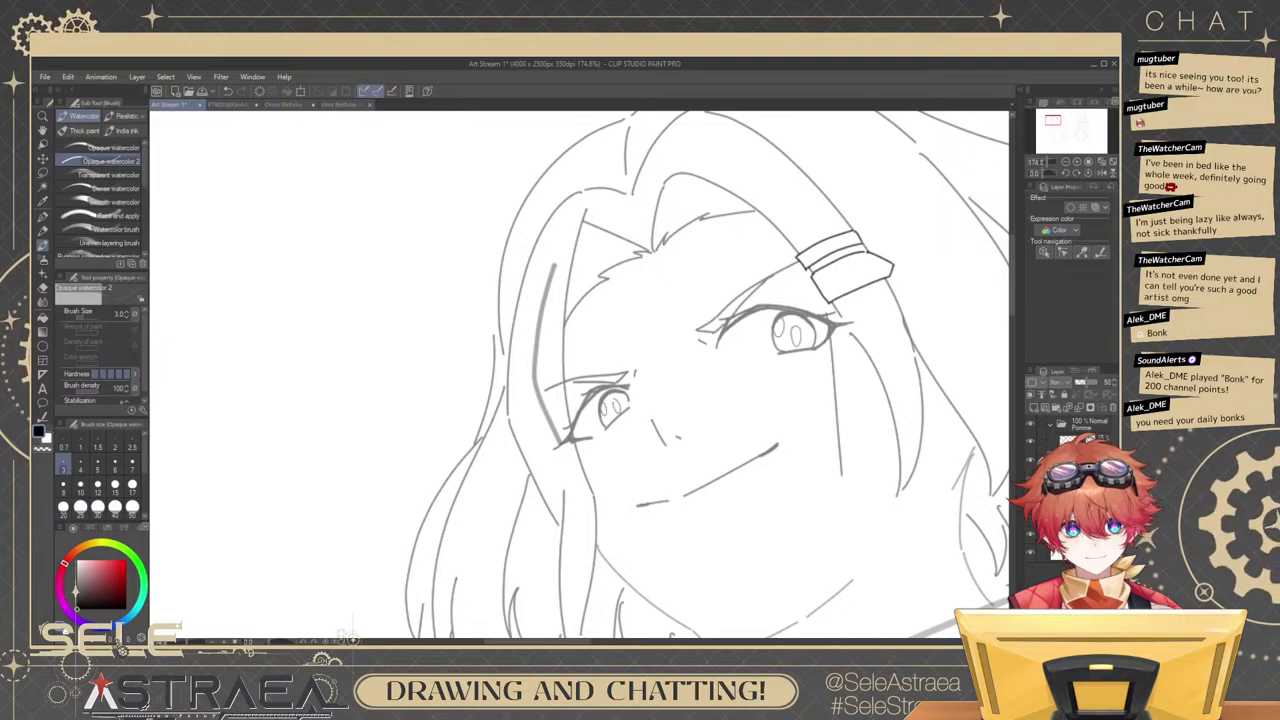
pyautogui.click(235, 105)
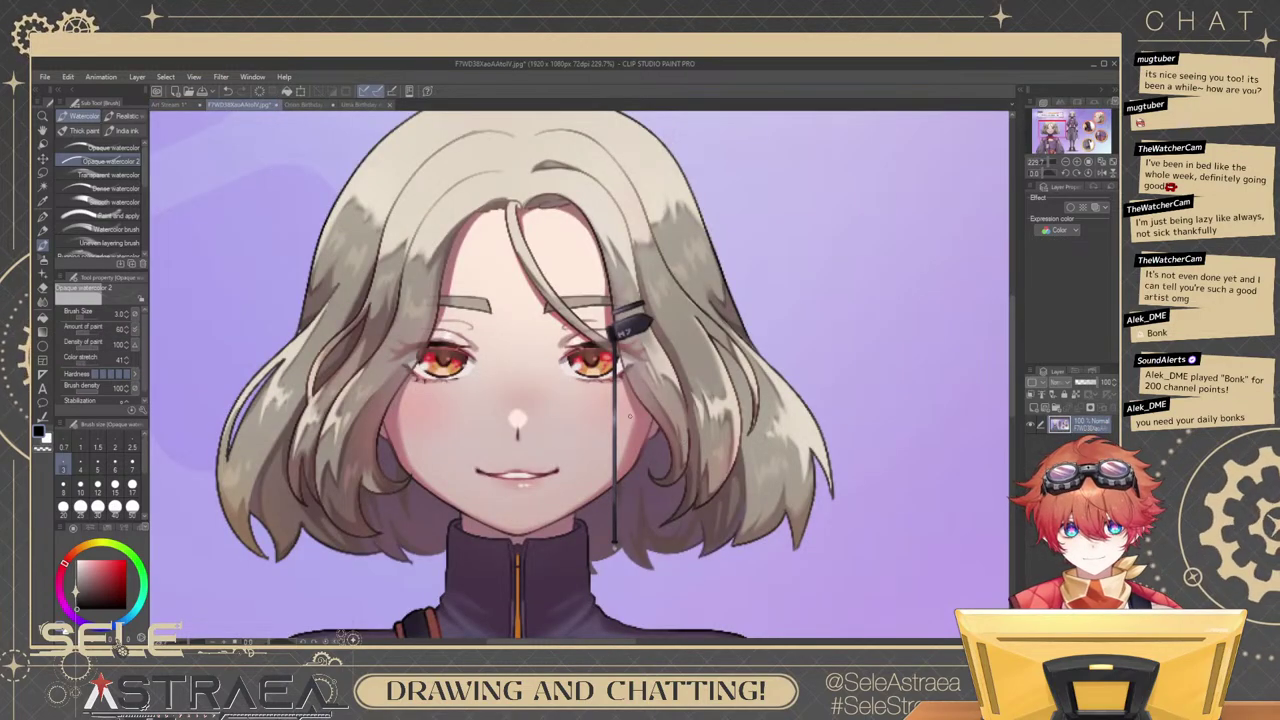
pyautogui.click(178, 104)
pyautogui.hotkey('ctrl', 'z')
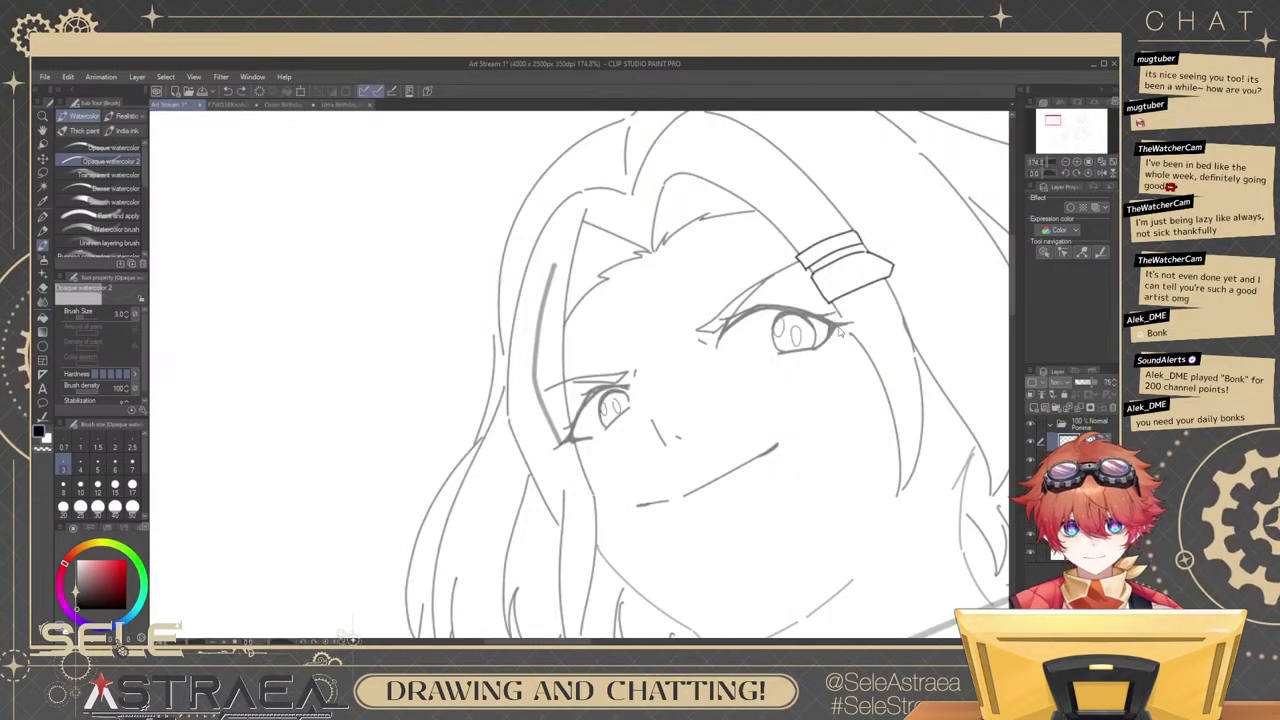
pyautogui.moveTo(833, 310)
pyautogui.mouseDown()
pyautogui.moveTo(841, 519)
pyautogui.moveTo(853, 514)
pyautogui.mouseUp()
pyautogui.hotkey('ctrl', 'z')
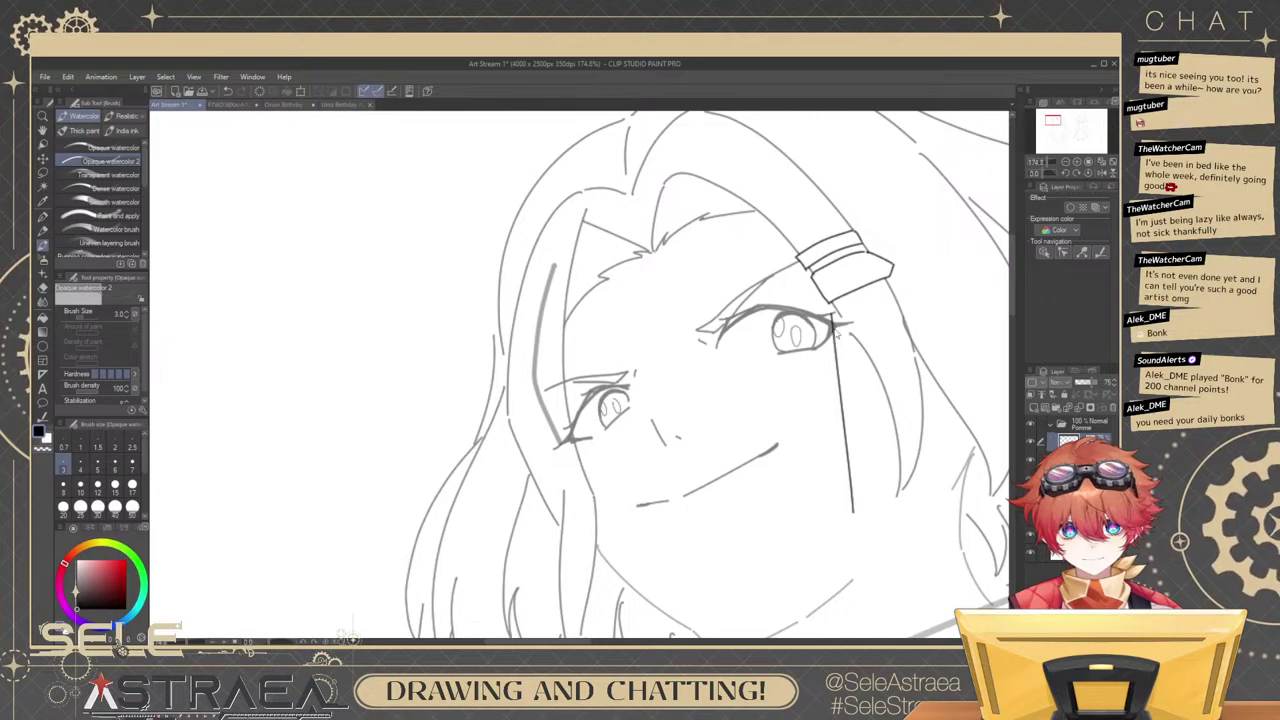
pyautogui.hotkey('ctrl', 'z')
pyautogui.moveTo(831, 304); pyautogui.dragTo(847, 508)
pyautogui.hotkey('ctrl', 'z')
pyautogui.moveTo(830, 304); pyautogui.dragTo(846, 511)
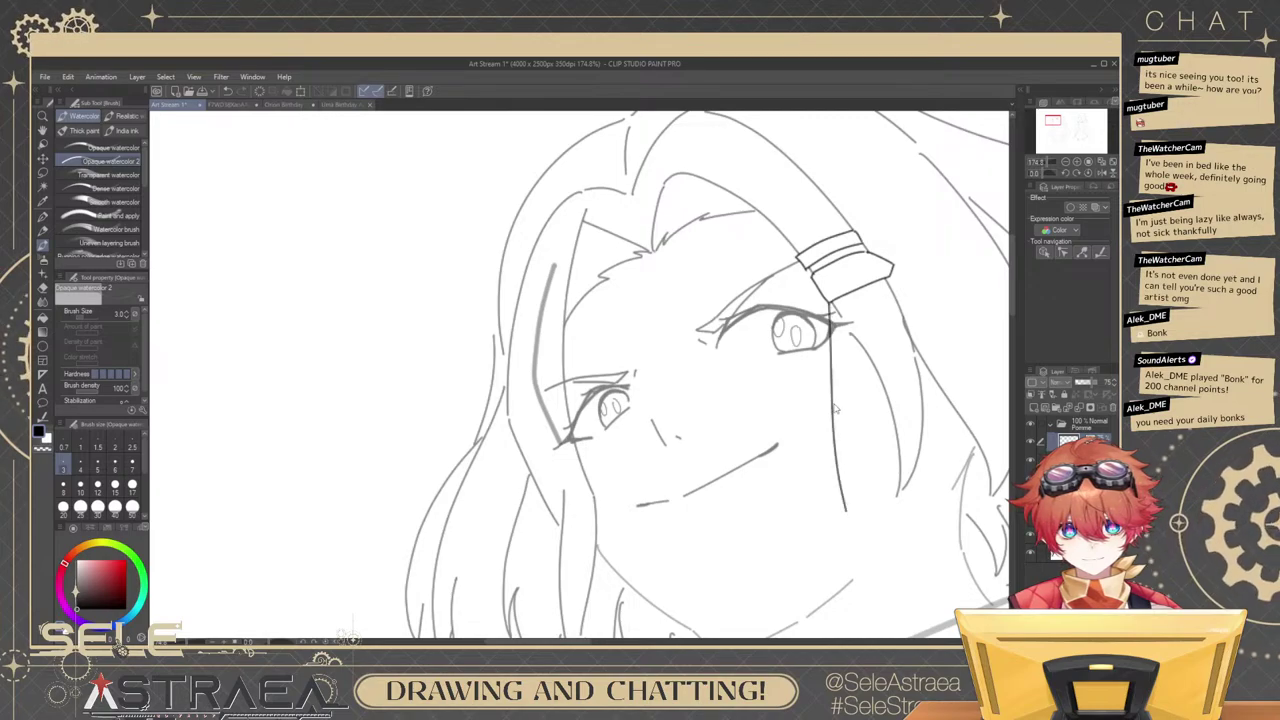
# Duplicate the hanging cord line, place the copy close beside the original to give the cord thickness, and save the file.
pyautogui.keyDown('ctrl'); pyautogui.click(835, 408); pyautogui.keyUp('ctrl')
pyautogui.hotkey('ctrl', 'c')
pyautogui.hotkey('ctrl', 'v')
pyautogui.moveTo(861, 354); pyautogui.dragTo(865, 353)
pyautogui.moveTo(873, 451)
pyautogui.mouseDown()
pyautogui.moveTo(847, 420)
pyautogui.moveTo(892, 403)
pyautogui.moveTo(888, 335)
pyautogui.mouseUp()
pyautogui.scroll(4, 873, 449)
pyautogui.scroll(-6, 909, 351)
pyautogui.scroll(1, 902, 390)
pyautogui.hotkey('ctrl', 's')
pyautogui.moveTo(867, 382); pyautogui.dragTo(902, 443)
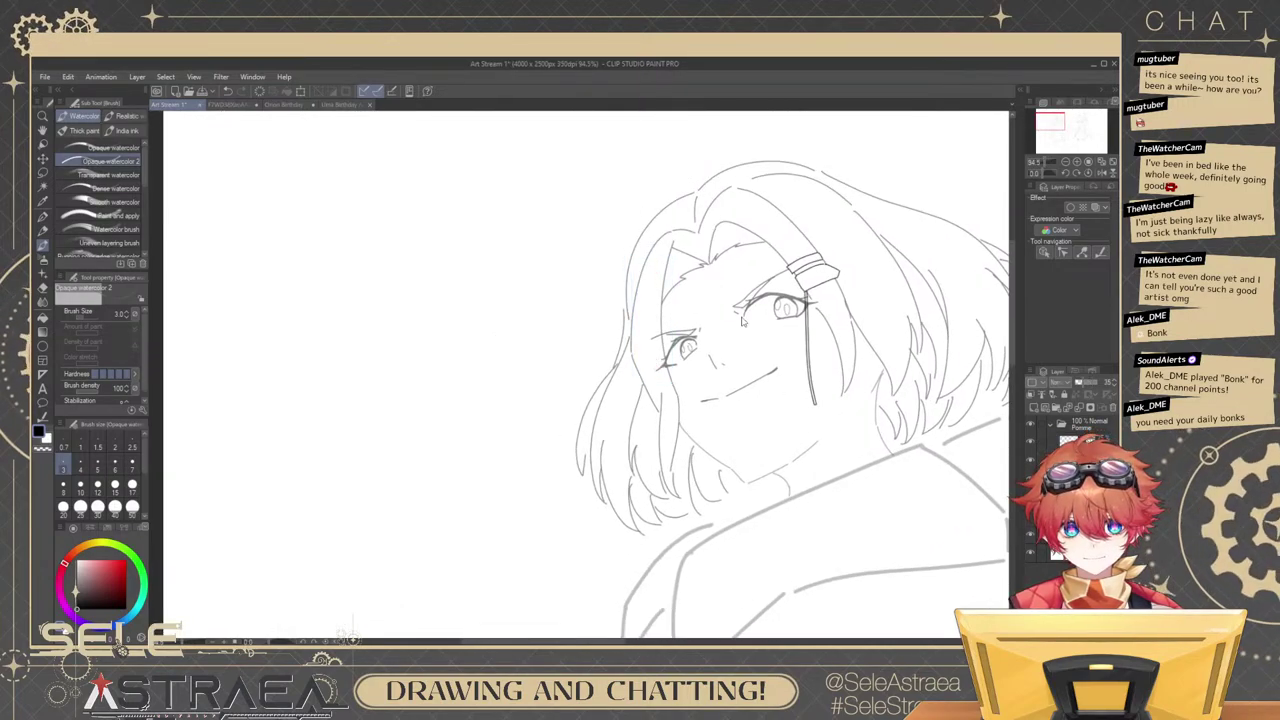
pyautogui.scroll(-2, 839, 310)
pyautogui.moveTo(965, 358); pyautogui.dragTo(922, 341)
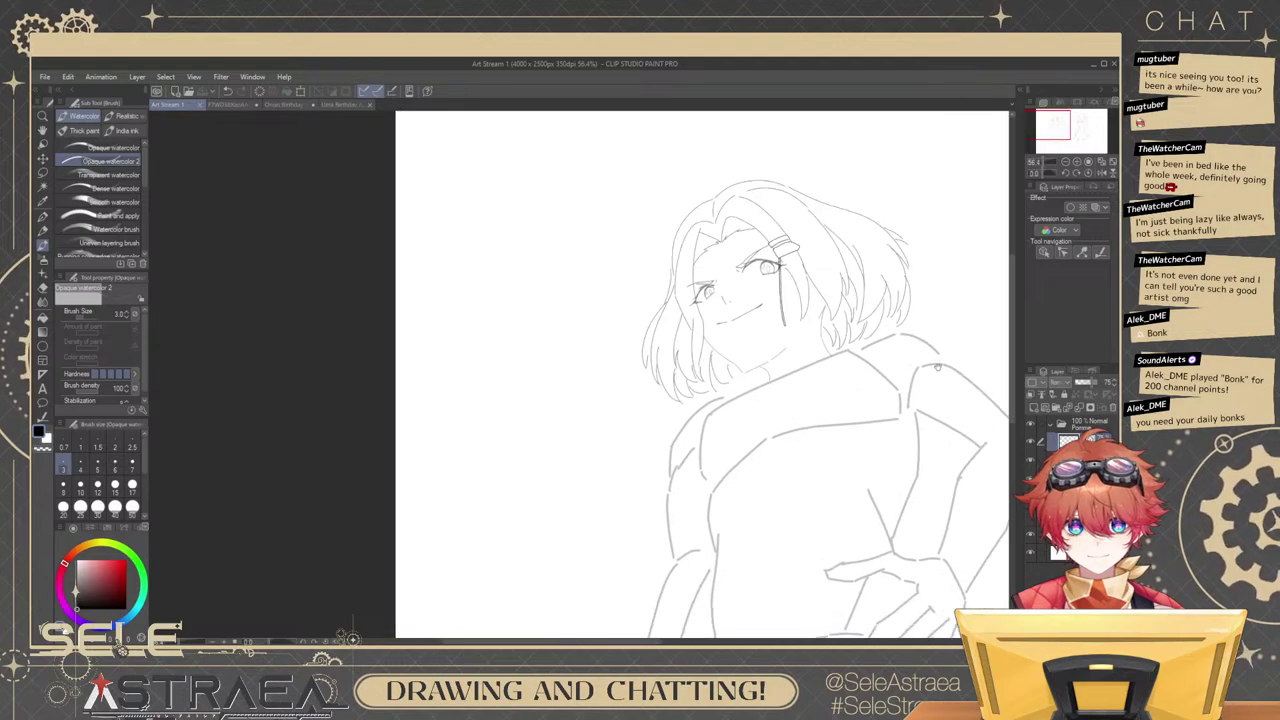
pyautogui.moveTo(964, 383); pyautogui.dragTo(909, 415)
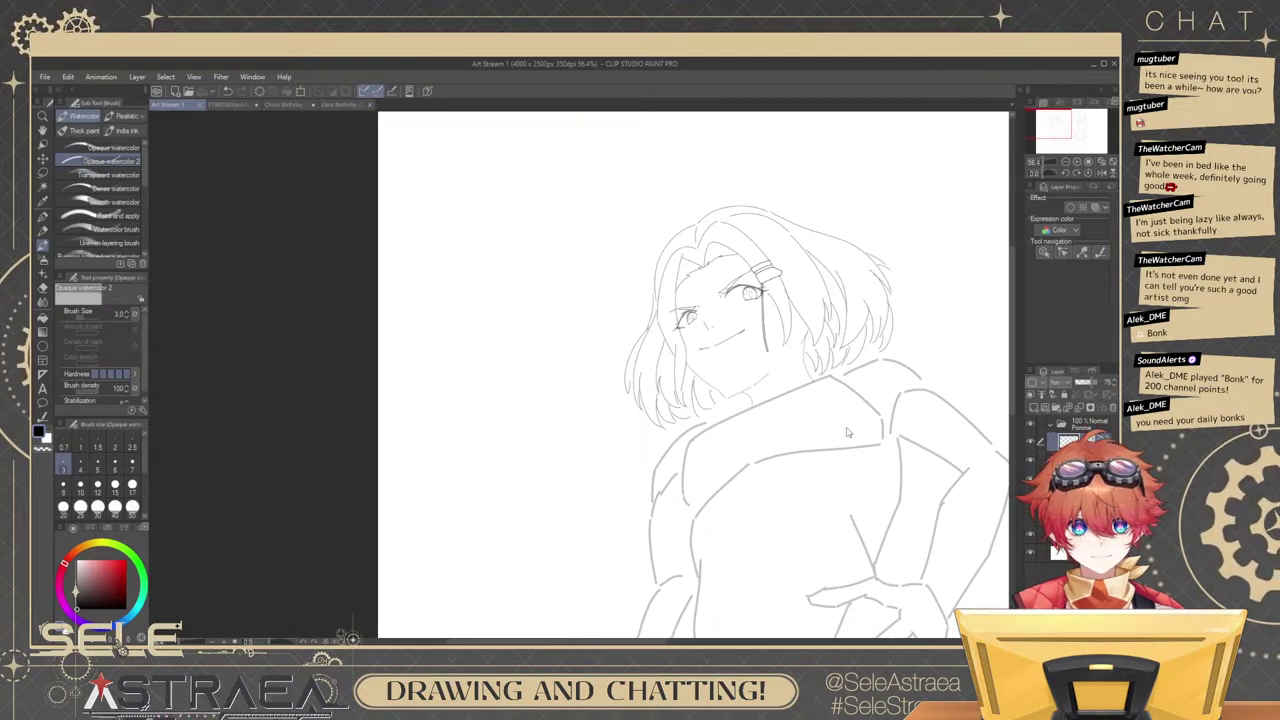
# Delete the small dot beside the nose and rotate the nose line slightly clockwise.
pyautogui.scroll(6, 720, 360)
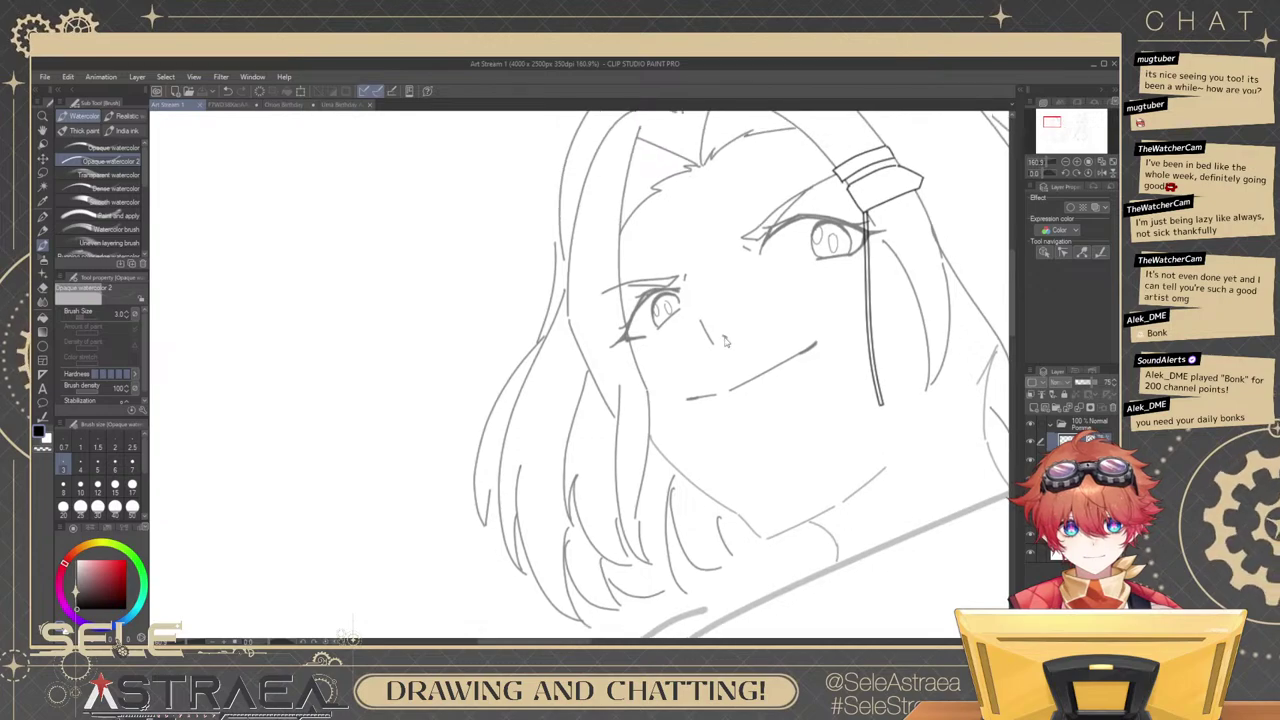
pyautogui.scroll(-4, 808, 296)
pyautogui.scroll(3, 760, 314)
pyautogui.keyDown('ctrl'); pyautogui.click(746, 314); pyautogui.keyUp('ctrl')
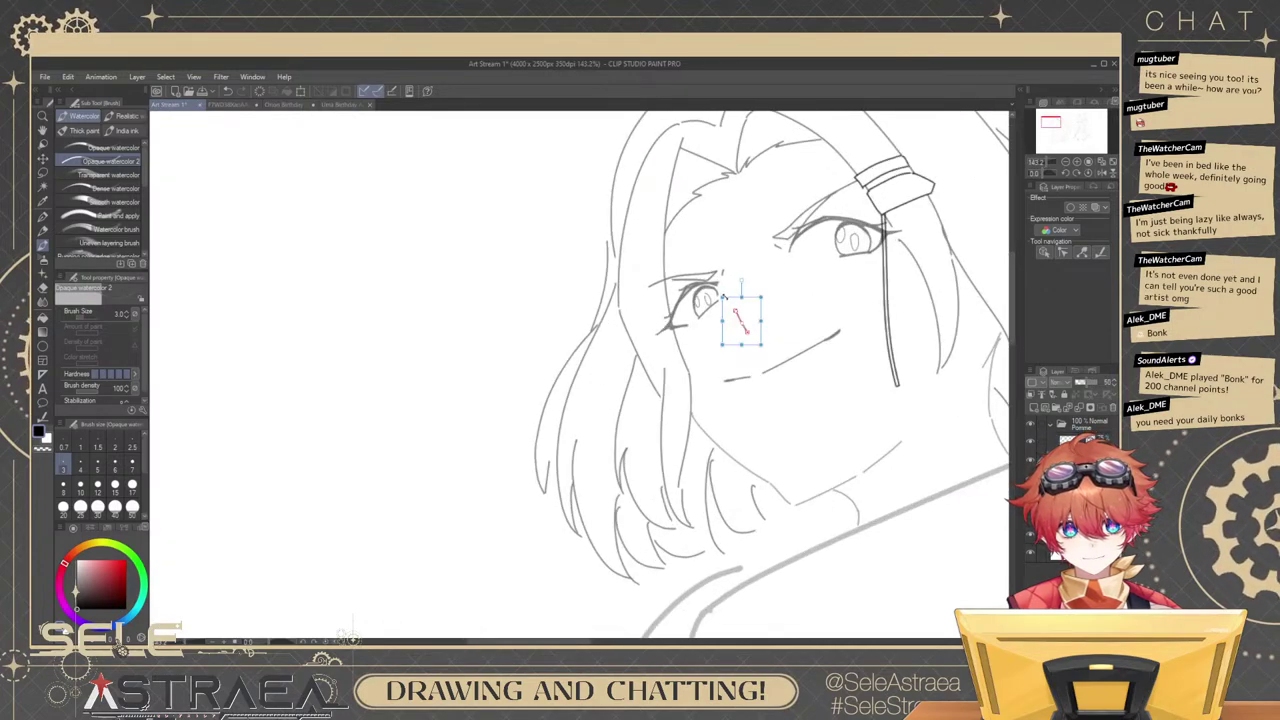
pyautogui.press('Delete')
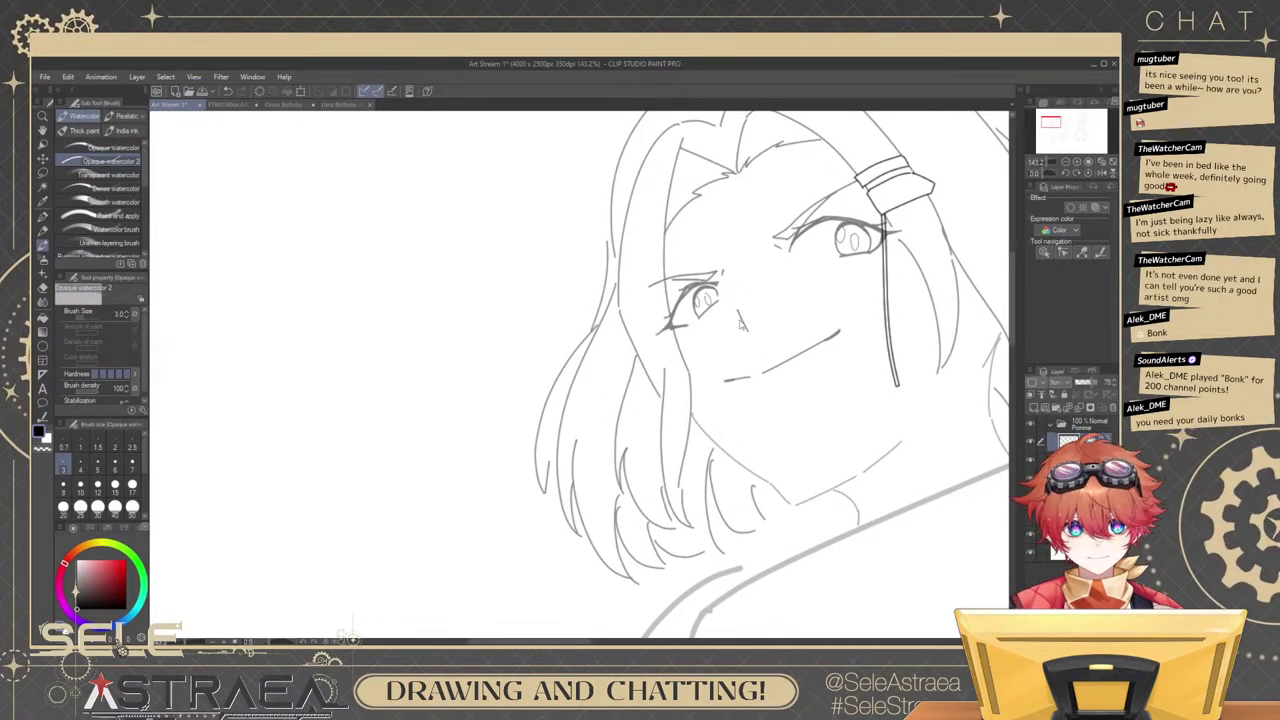
pyautogui.hotkey('ctrl', 't')
pyautogui.moveTo(743, 283); pyautogui.dragTo(751, 278)
pyautogui.press('Return')
pyautogui.scroll(-3, 869, 268)
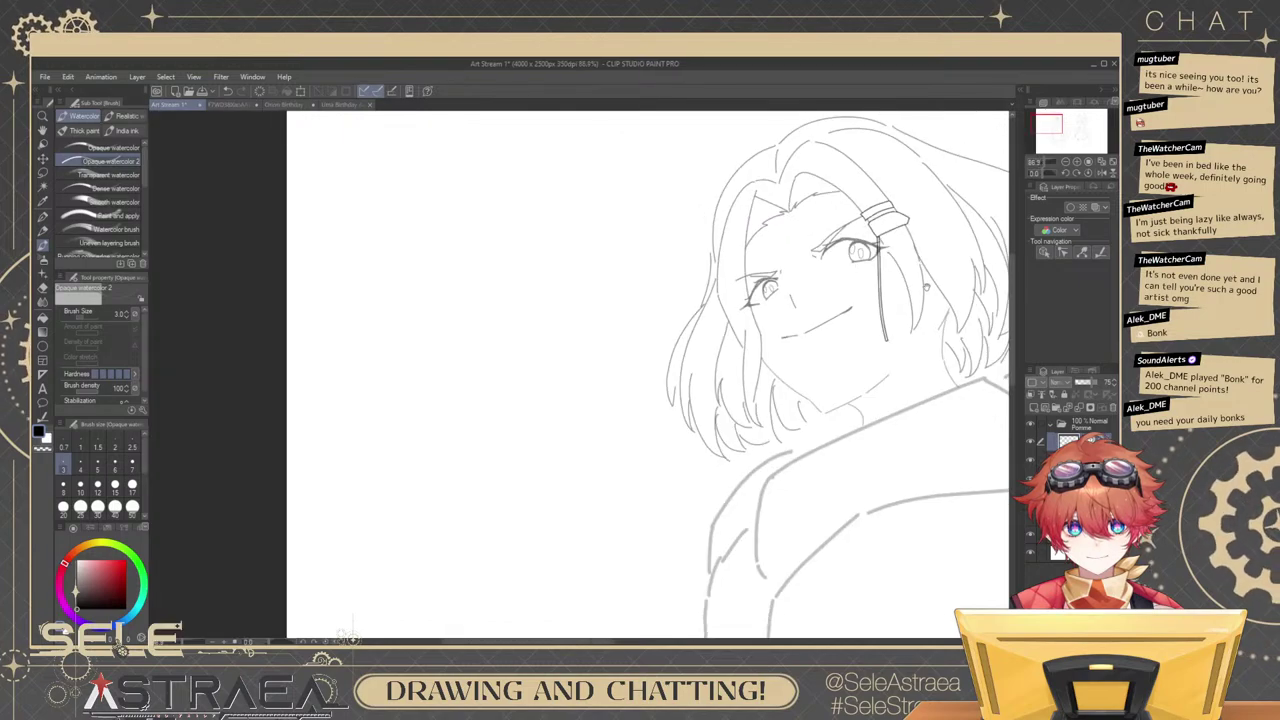
# Rotate the nose line slightly counterclockwise and switch to the layer below.
pyautogui.moveTo(927, 287); pyautogui.dragTo(919, 290)
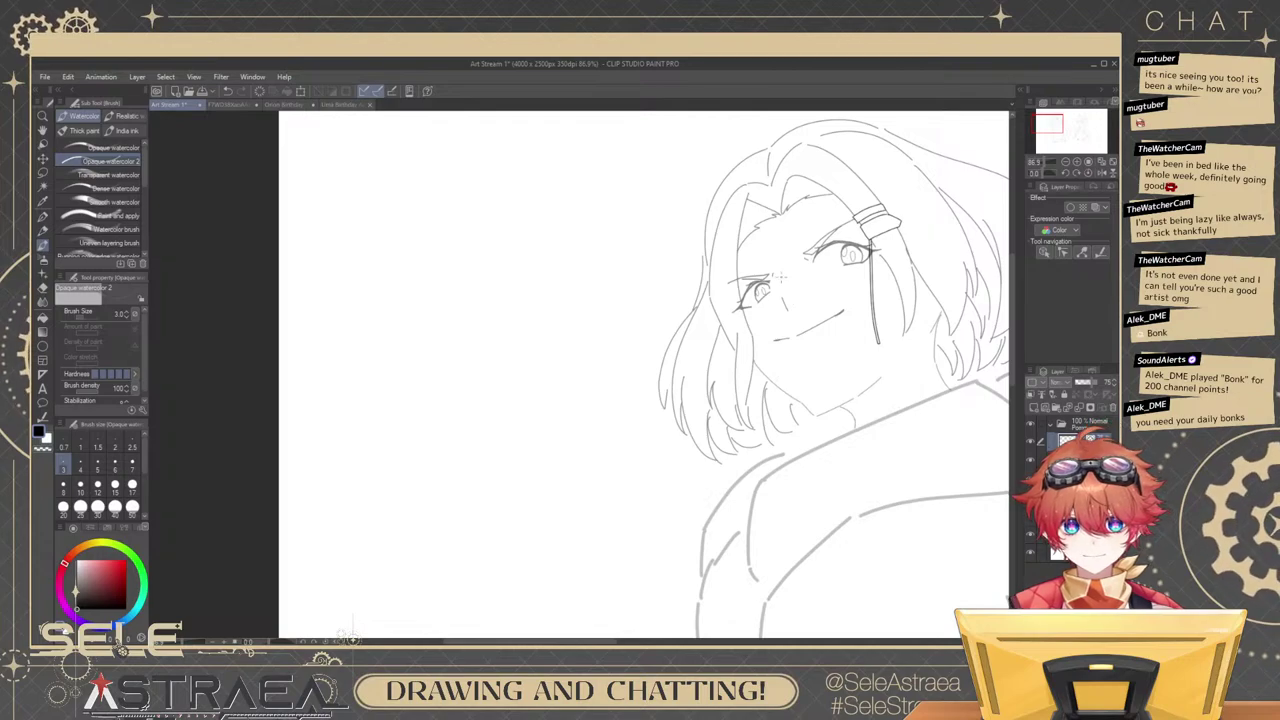
pyautogui.scroll(4, 778, 280)
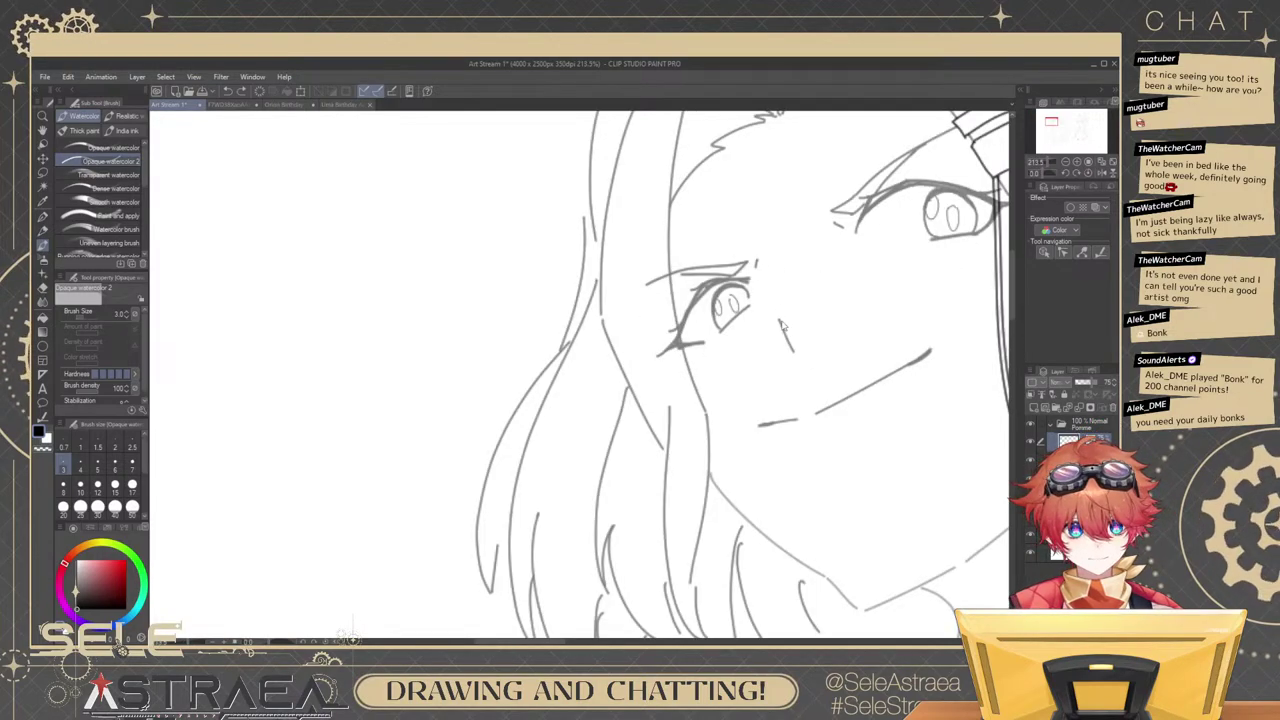
pyautogui.hotkey('ctrl', 't')
pyautogui.moveTo(764, 306); pyautogui.dragTo(755, 314)
pyautogui.press('Return')
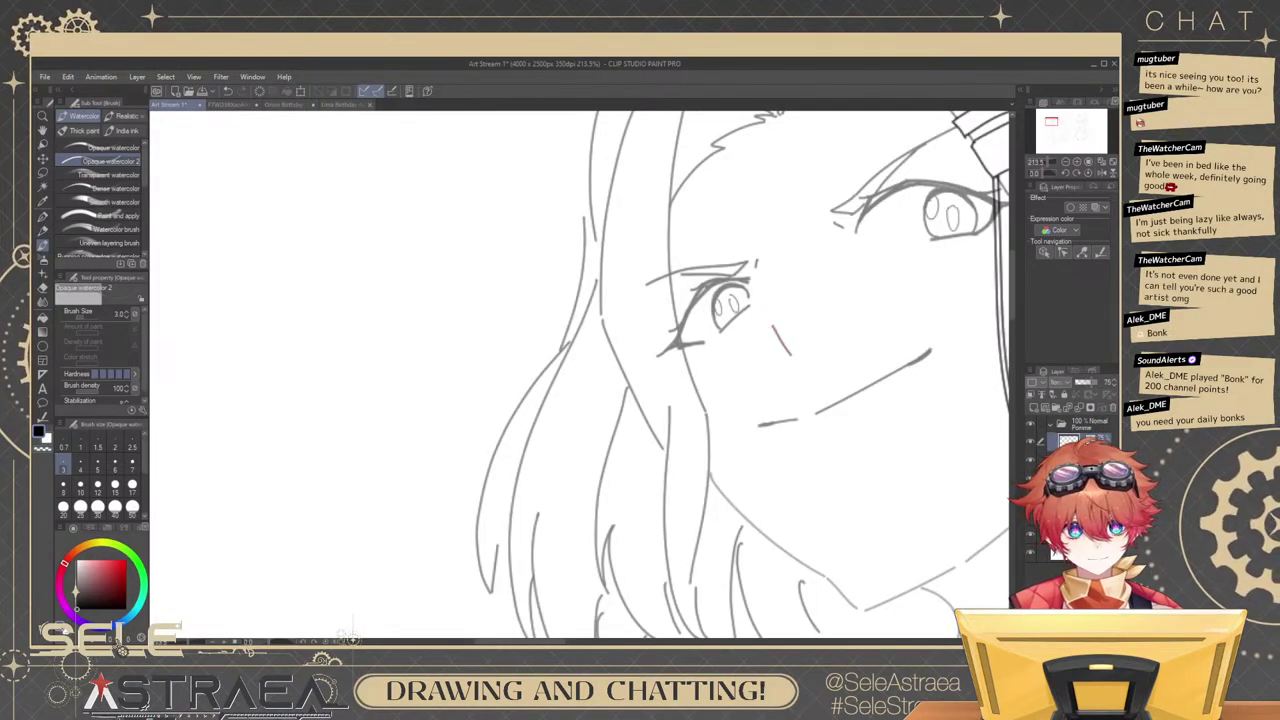
pyautogui.click(1066, 461)
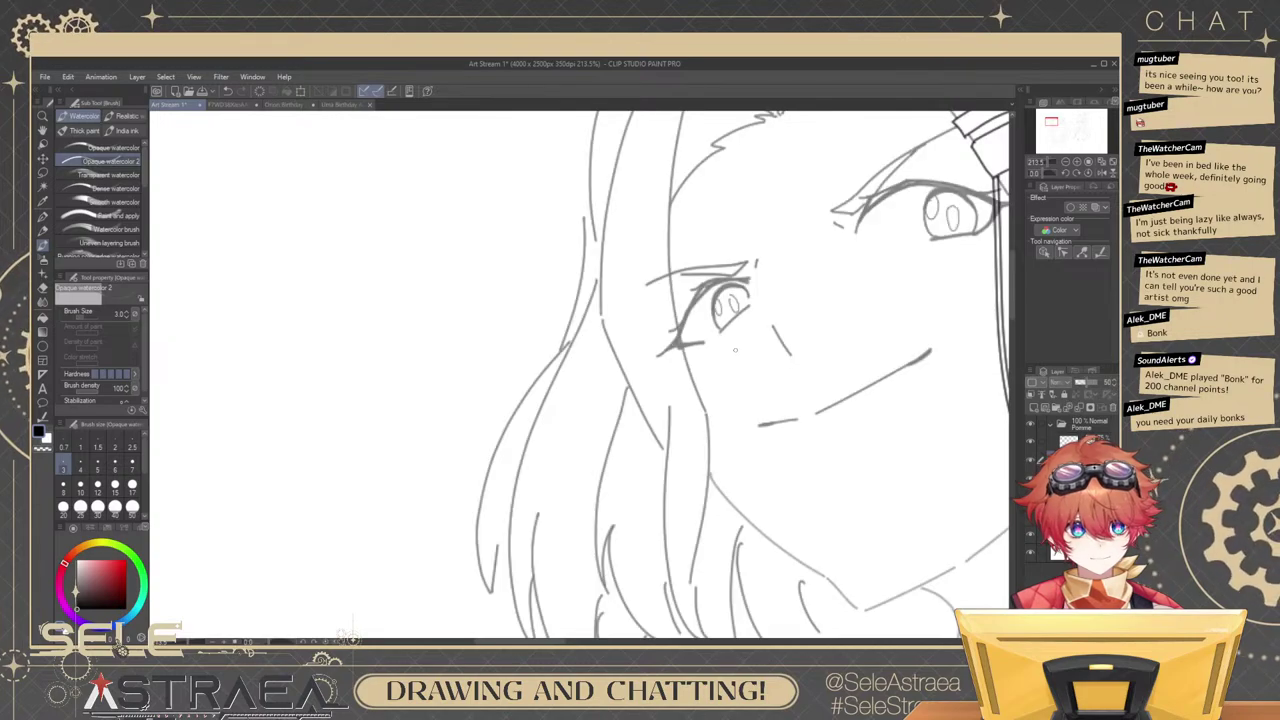
# Set the brush size to 2 and draw small angular lines for the nose bridge above the nose line, redoing strokes that miss.
pyautogui.scroll(2, 777, 294)
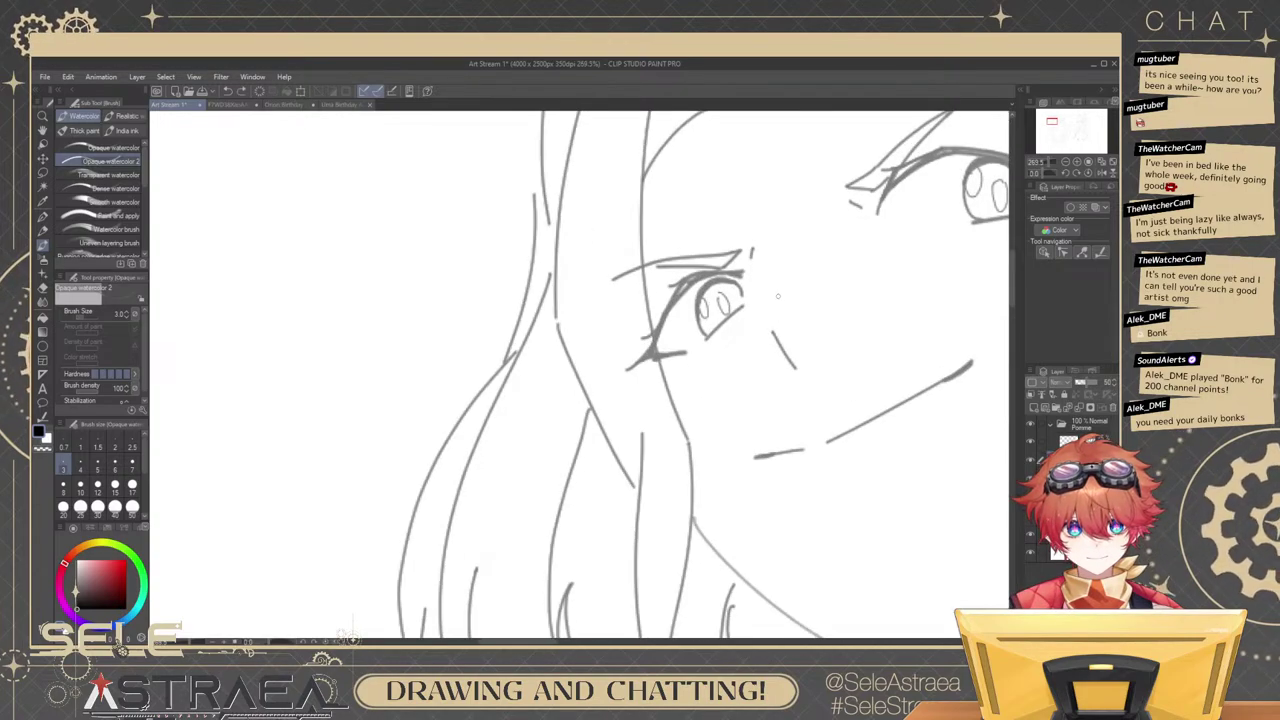
pyautogui.click(118, 446)
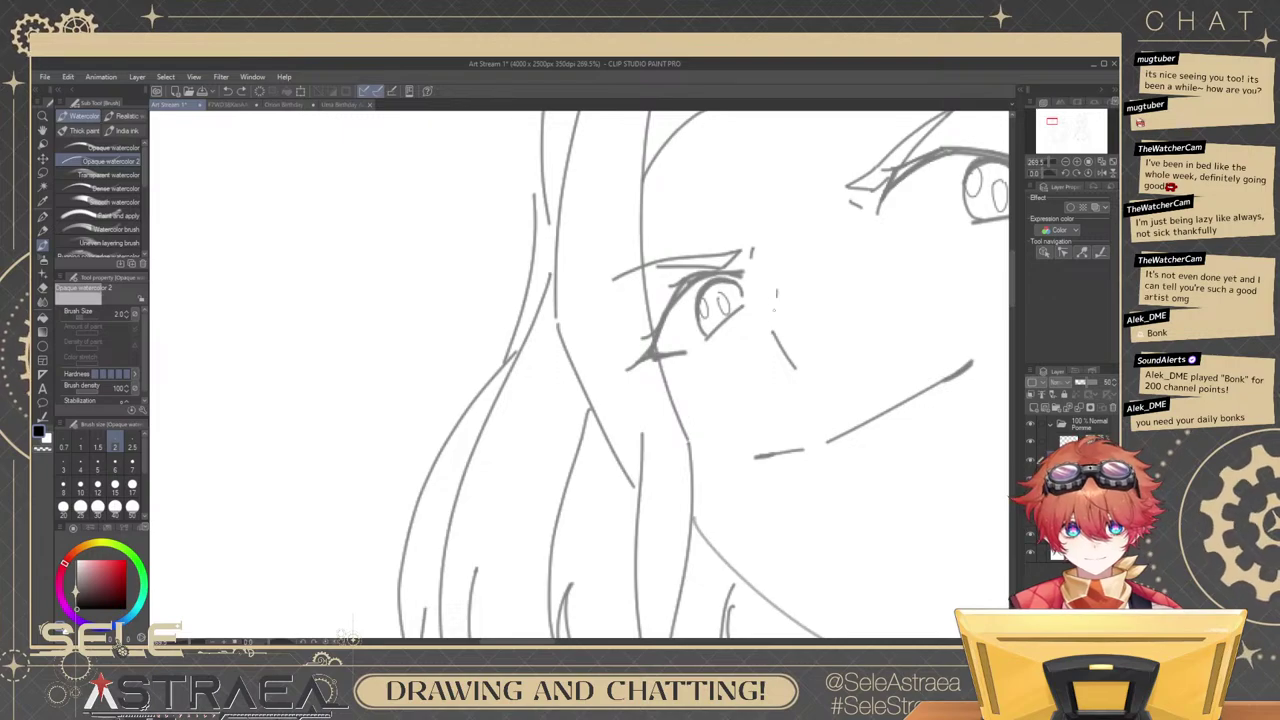
pyautogui.moveTo(776, 309); pyautogui.dragTo(776, 333)
pyautogui.hotkey('ctrl', 'z')
pyautogui.hotkey('ctrl', 'z')
pyautogui.moveTo(804, 285); pyautogui.dragTo(775, 321)
pyautogui.scroll(-5, 914, 224)
pyautogui.moveTo(903, 224); pyautogui.dragTo(885, 242)
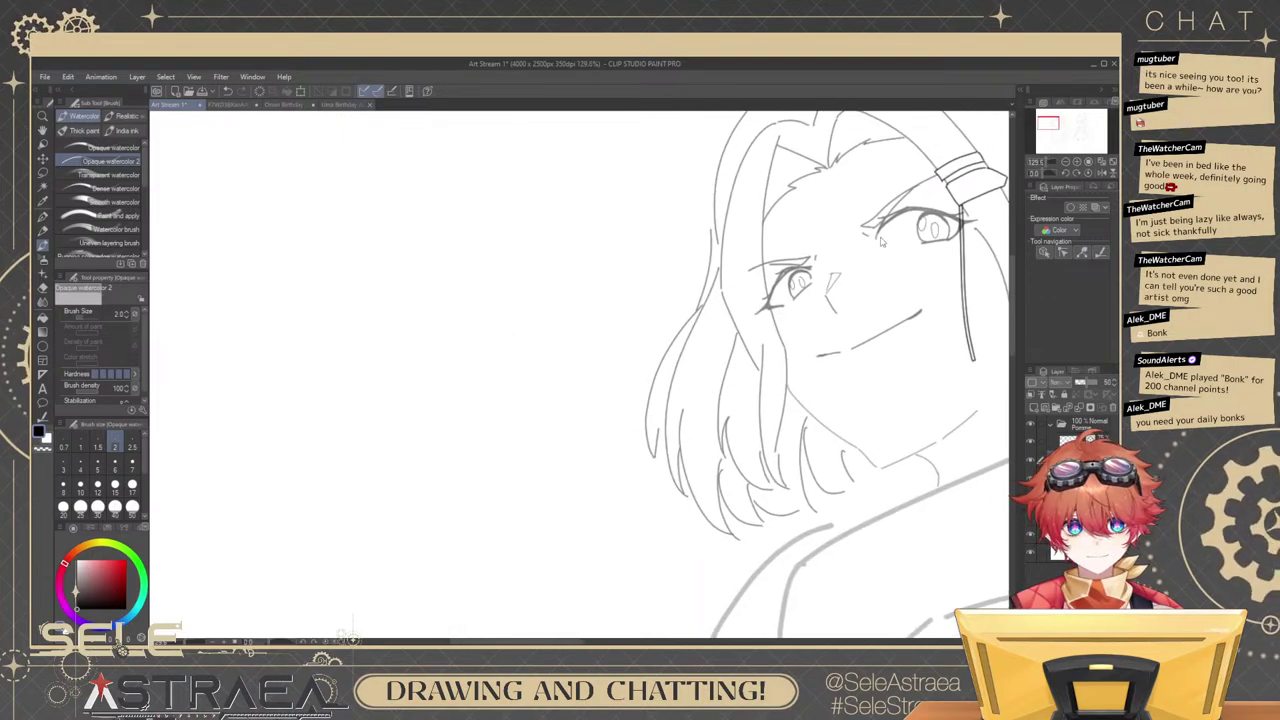
pyautogui.scroll(8, 814, 268)
pyautogui.hotkey('ctrl', 'z')
pyautogui.scroll(-8, 833, 300)
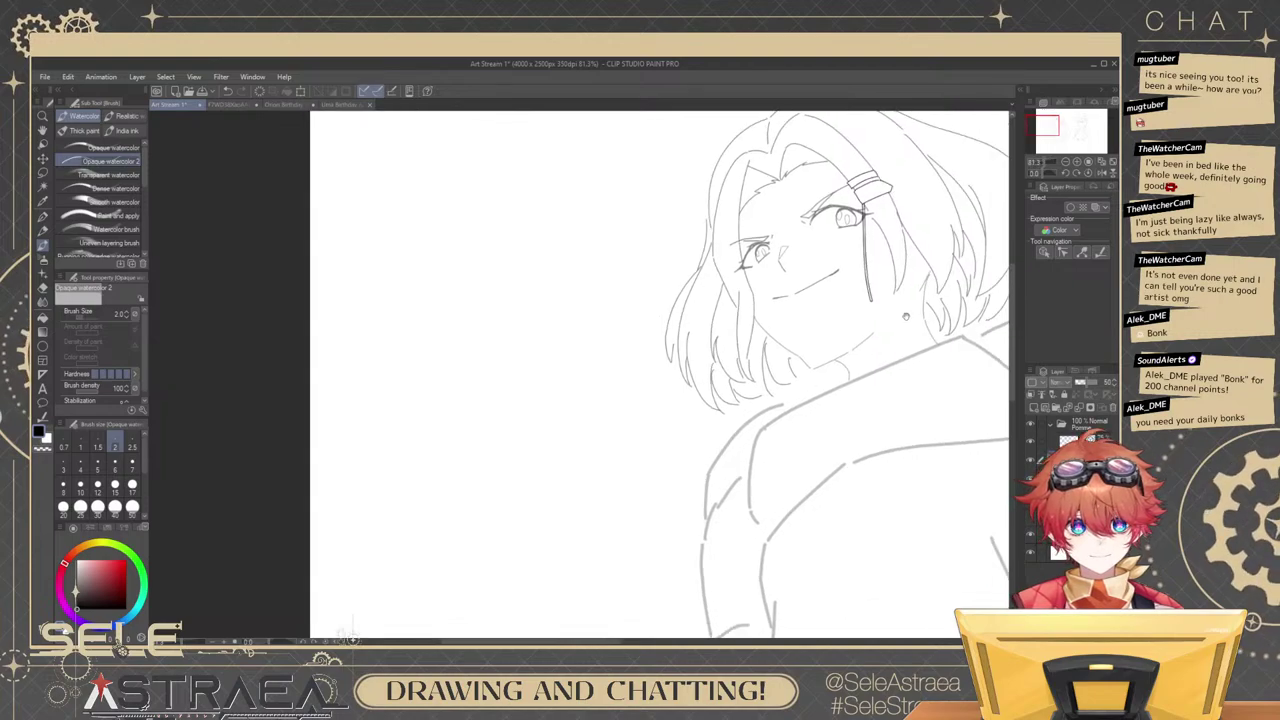
# Select the nose lines with the Lasso and rotate them slightly counterclockwise.
pyautogui.scroll(2, 833, 300)
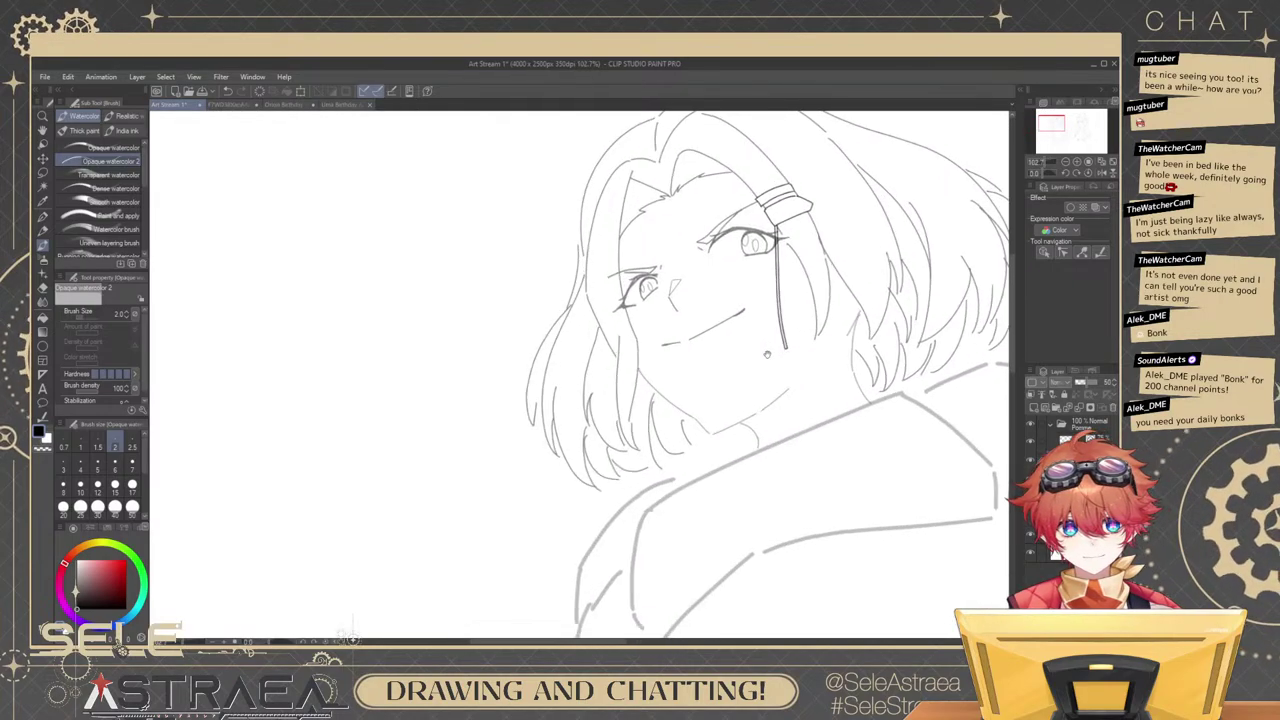
pyautogui.scroll(1, 736, 351)
pyautogui.press('m')
pyautogui.scroll(2, 705, 285)
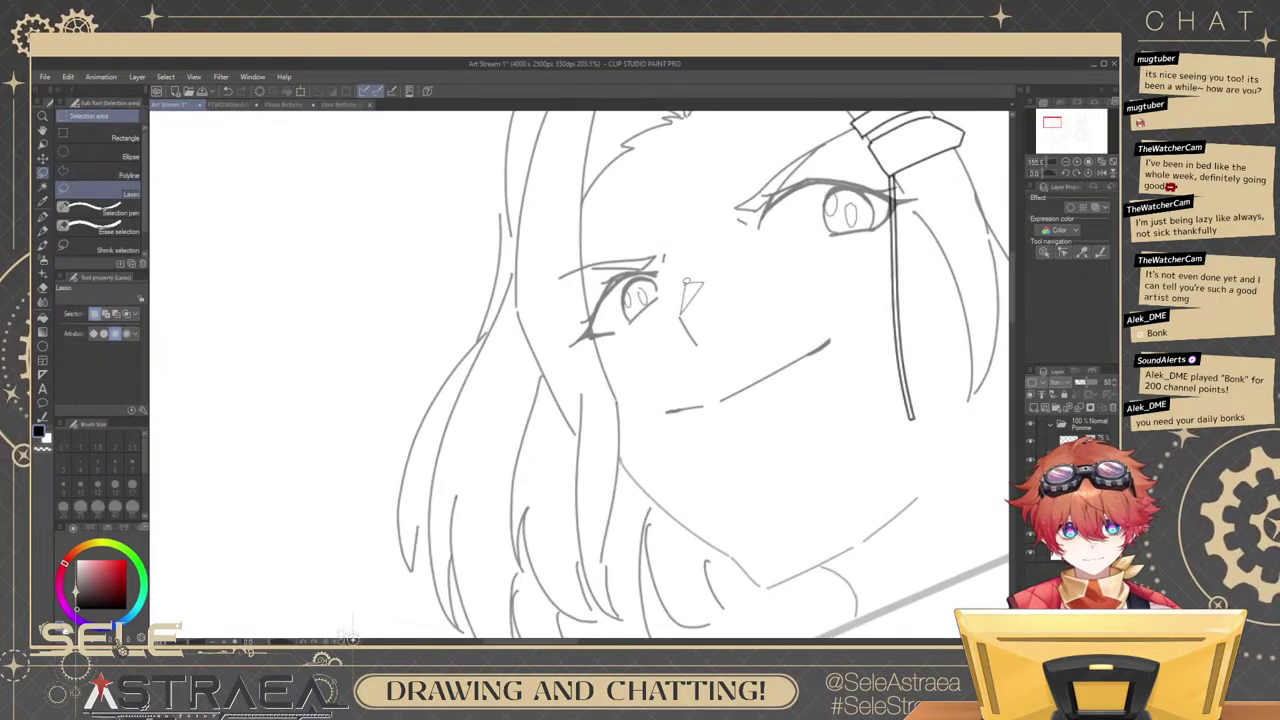
pyautogui.moveTo(688, 280)
pyautogui.mouseDown()
pyautogui.moveTo(741, 297)
pyautogui.moveTo(683, 265)
pyautogui.mouseUp()
pyautogui.click(717, 395)
pyautogui.moveTo(806, 328); pyautogui.dragTo(806, 317)
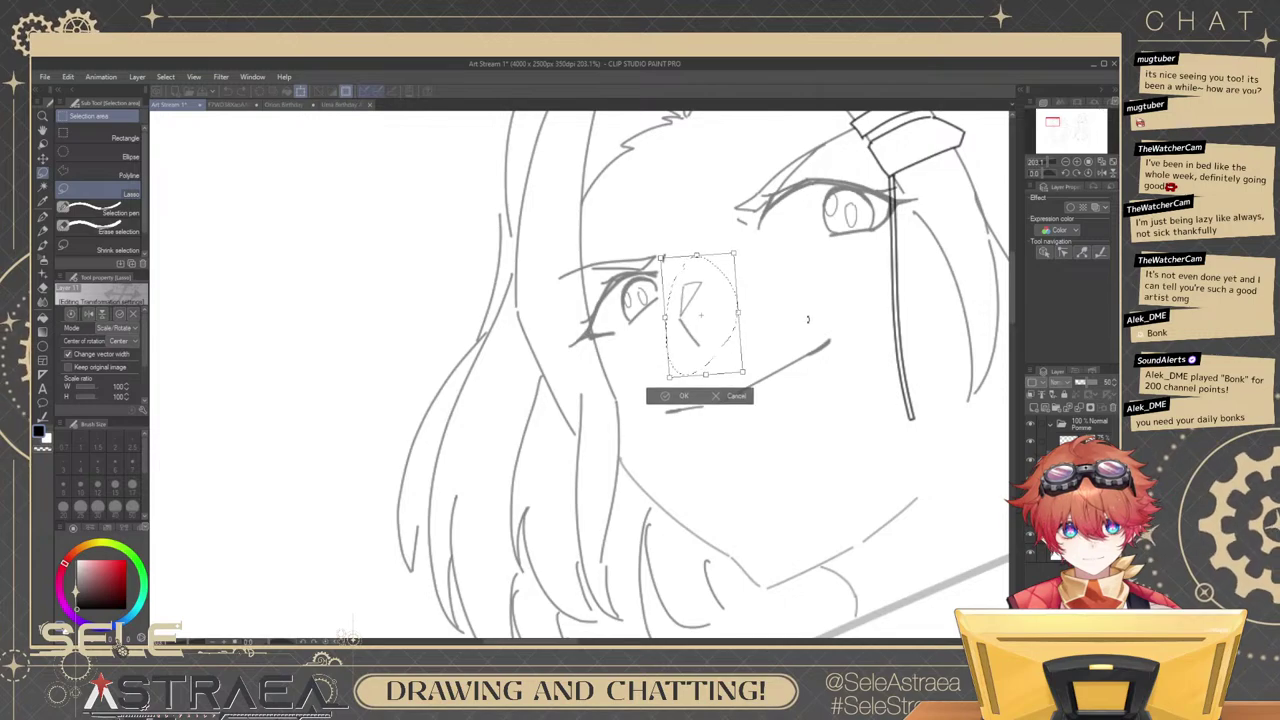
pyautogui.click(683, 396)
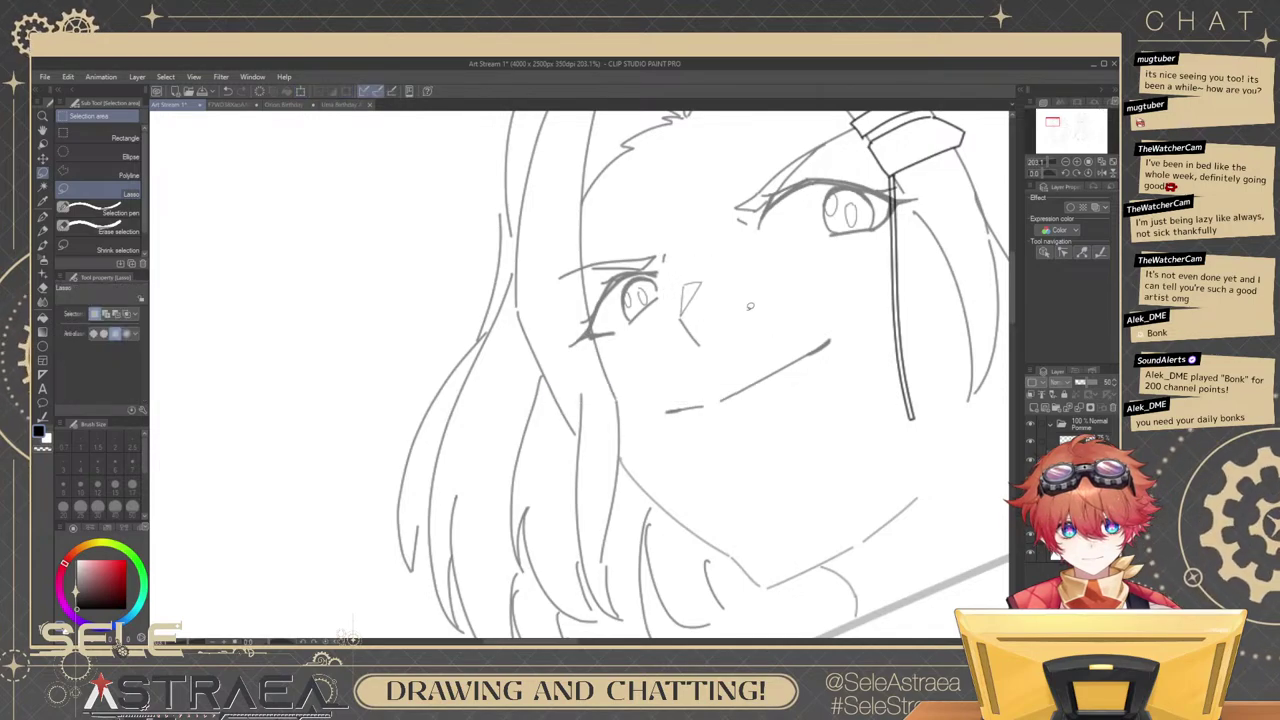
pyautogui.scroll(-4, 900, 313)
pyautogui.moveTo(901, 312); pyautogui.dragTo(868, 372)
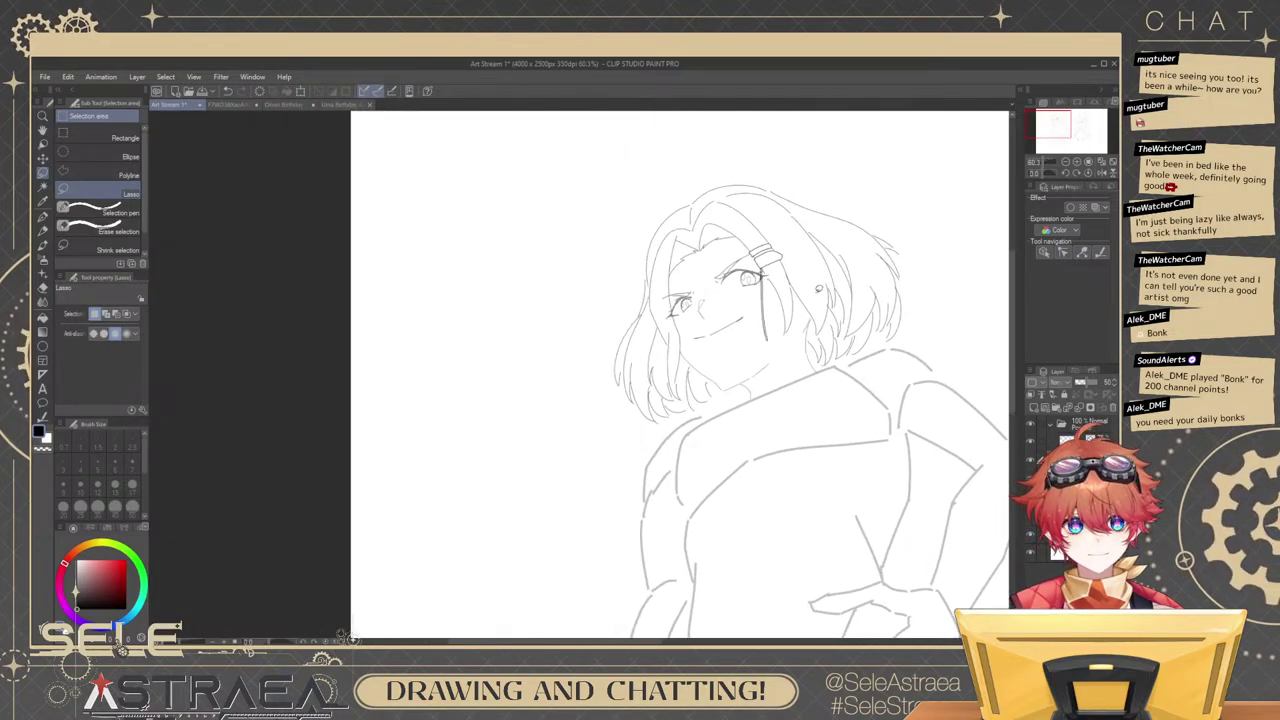
pyautogui.press('b')
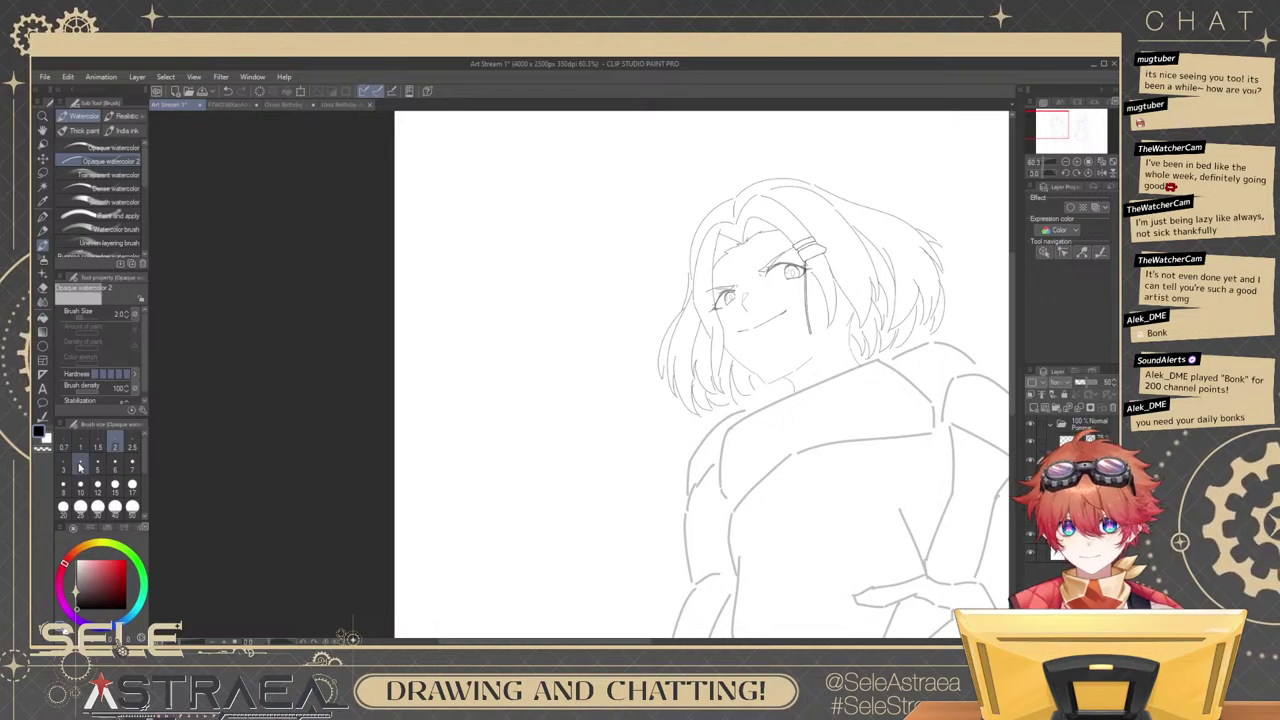
pyautogui.click(80, 466)
pyautogui.moveTo(622, 400)
pyautogui.mouseDown()
pyautogui.moveTo(636, 430)
pyautogui.moveTo(662, 404)
pyautogui.mouseUp()
pyautogui.hotkey('ctrl', 'z')
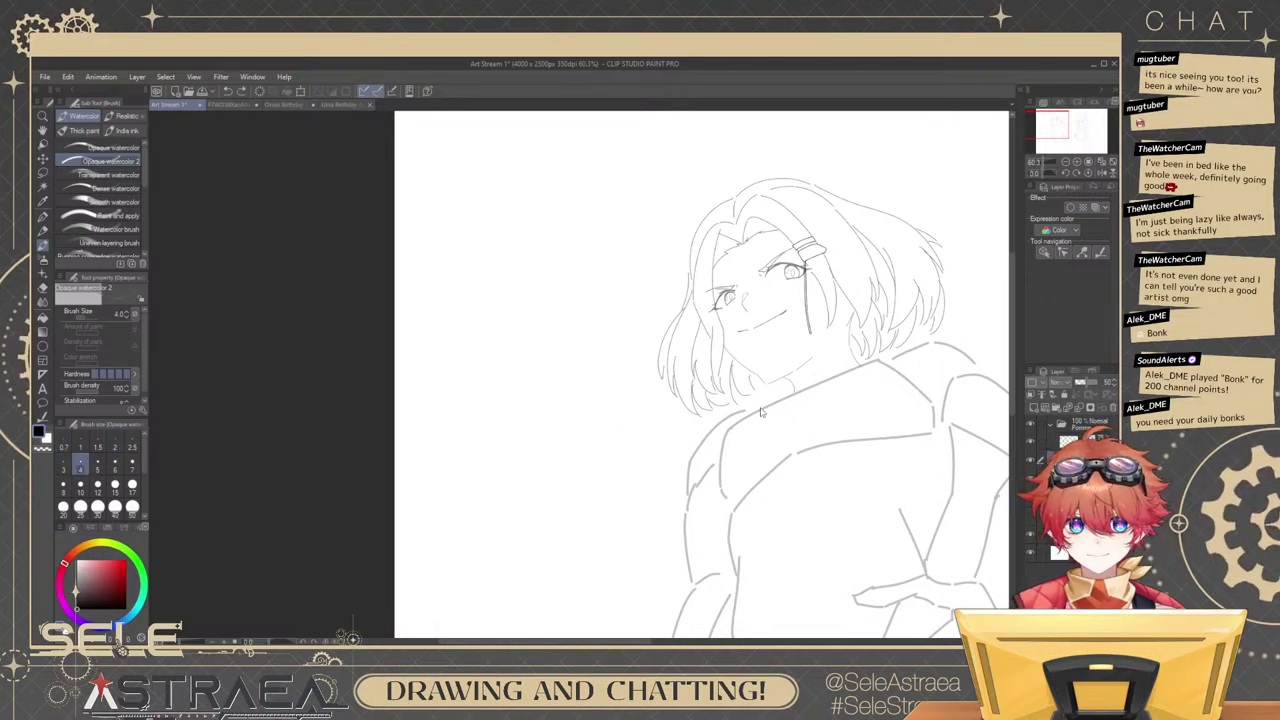
pyautogui.moveTo(822, 373); pyautogui.dragTo(773, 346)
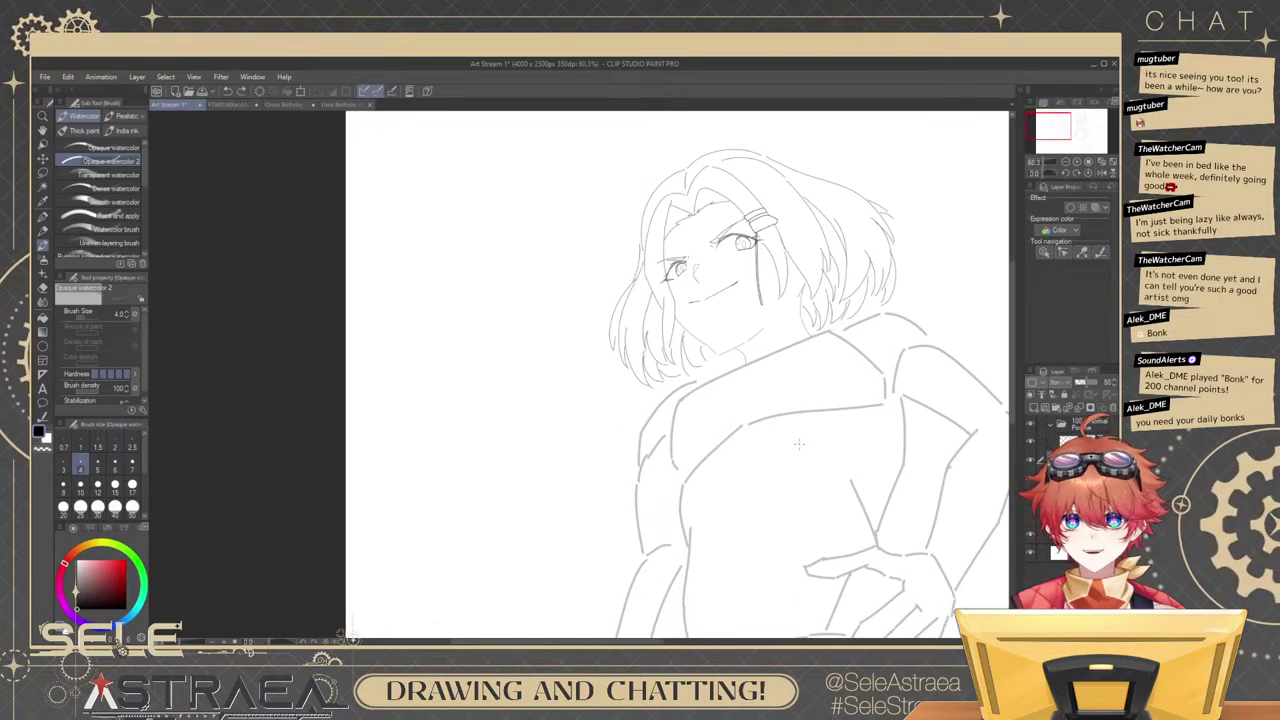
pyautogui.moveTo(846, 369); pyautogui.dragTo(829, 339)
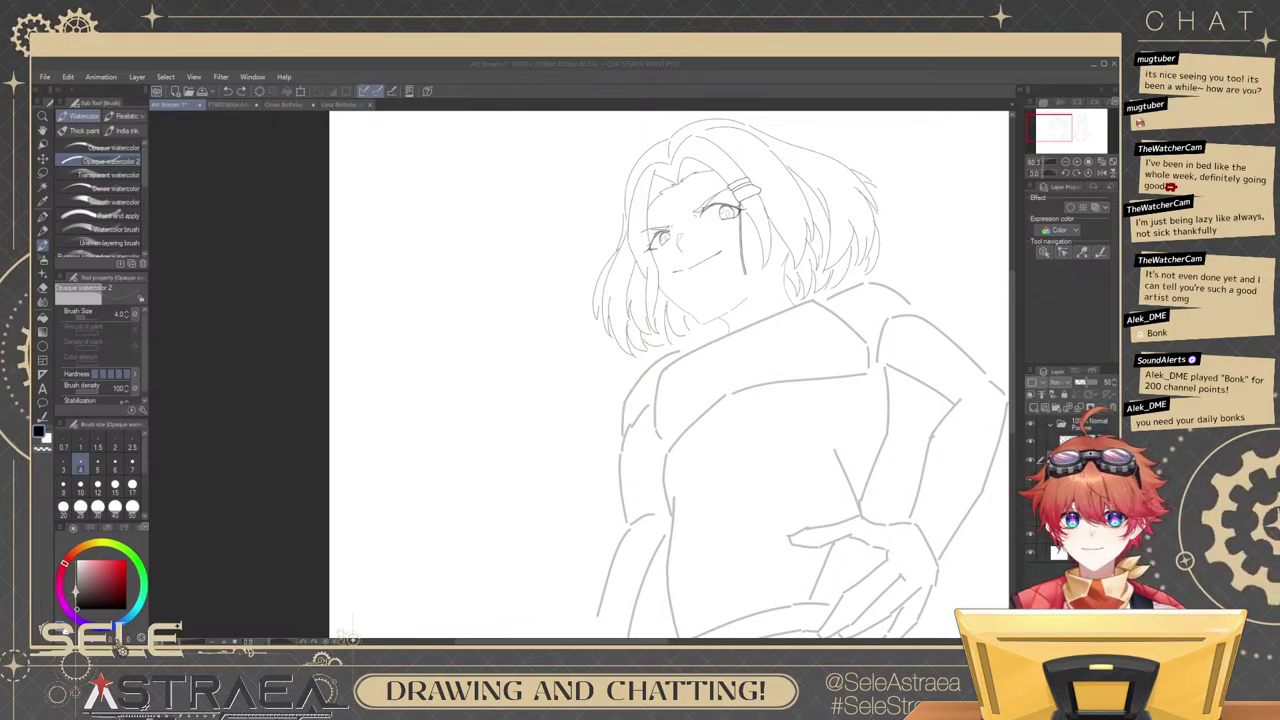
pyautogui.moveTo(582, 384)
pyautogui.mouseDown()
pyautogui.moveTo(570, 402)
pyautogui.moveTo(590, 424)
pyautogui.mouseUp()
pyautogui.hotkey('ctrl', 'z')
pyautogui.moveTo(876, 324)
pyautogui.mouseDown()
pyautogui.moveTo(789, 395)
pyautogui.moveTo(840, 299)
pyautogui.mouseUp()
pyautogui.moveTo(676, 330); pyautogui.dragTo(700, 359)
pyautogui.moveTo(700, 359); pyautogui.dragTo(764, 376)
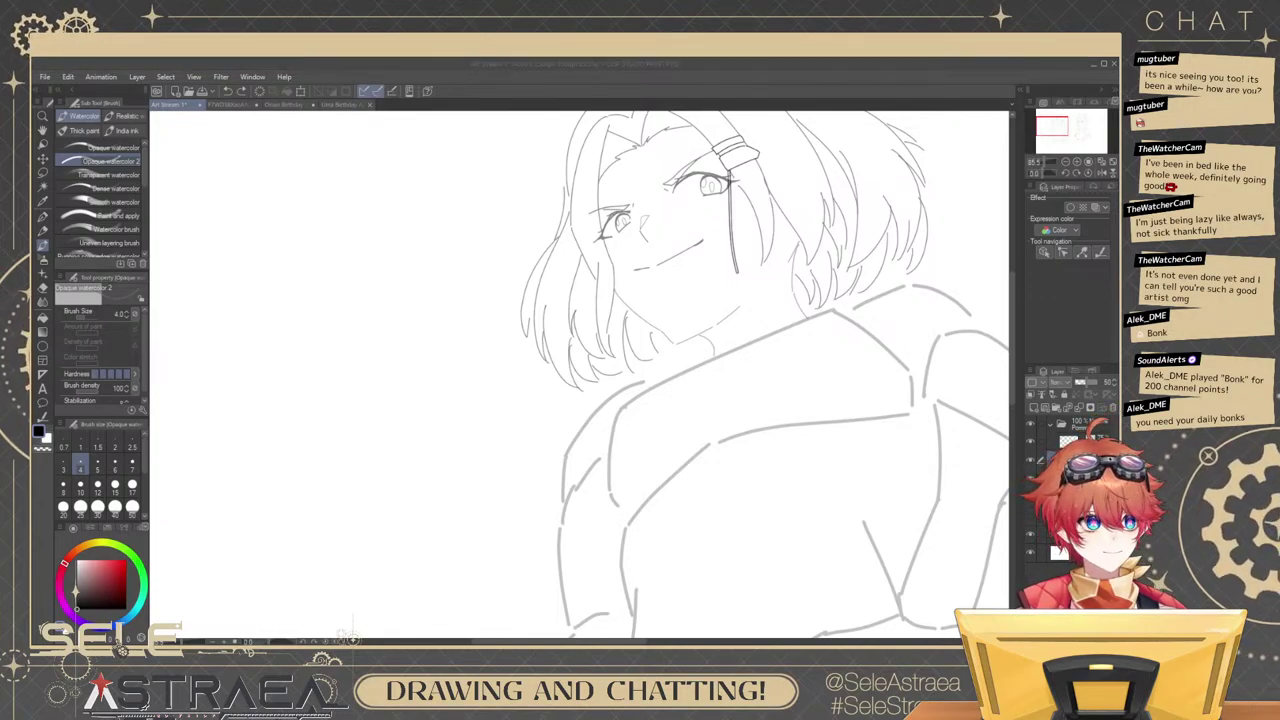
pyautogui.hotkey('alt', 'Tab')
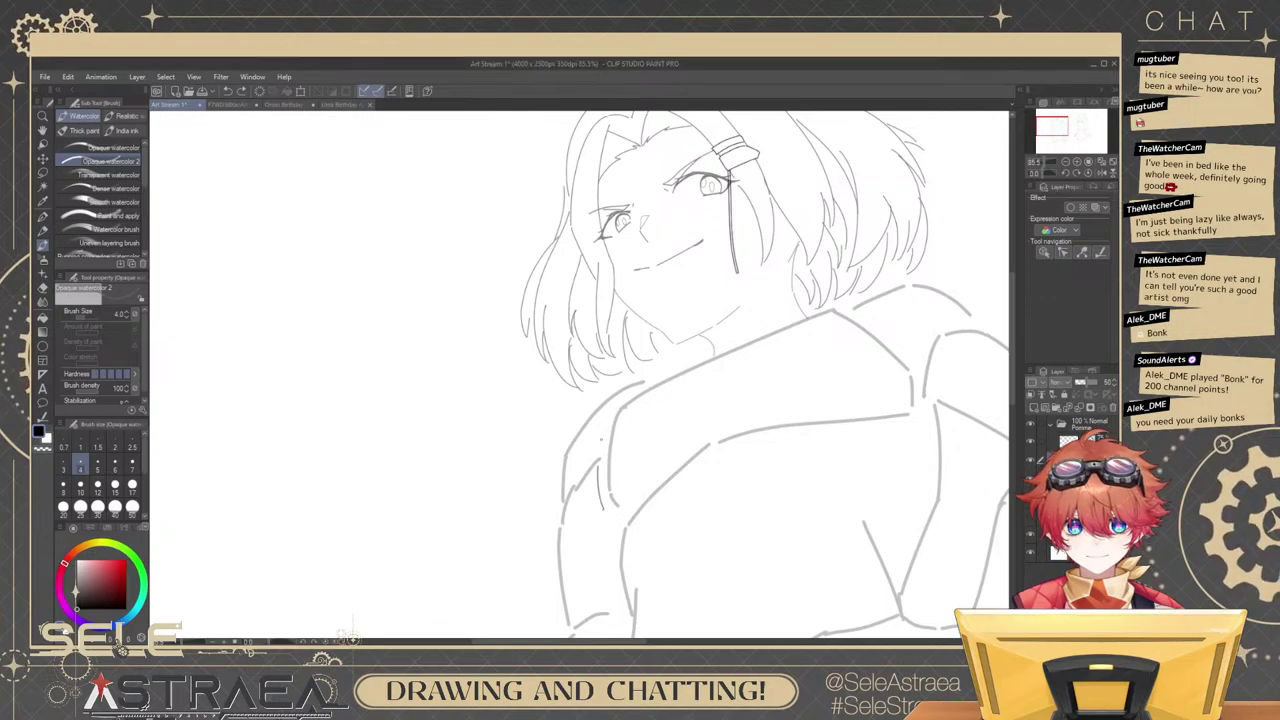
# Set the brush size to 5 and test strokes beside and along the left shoulder, undoing them.
pyautogui.moveTo(649, 464); pyautogui.dragTo(713, 412)
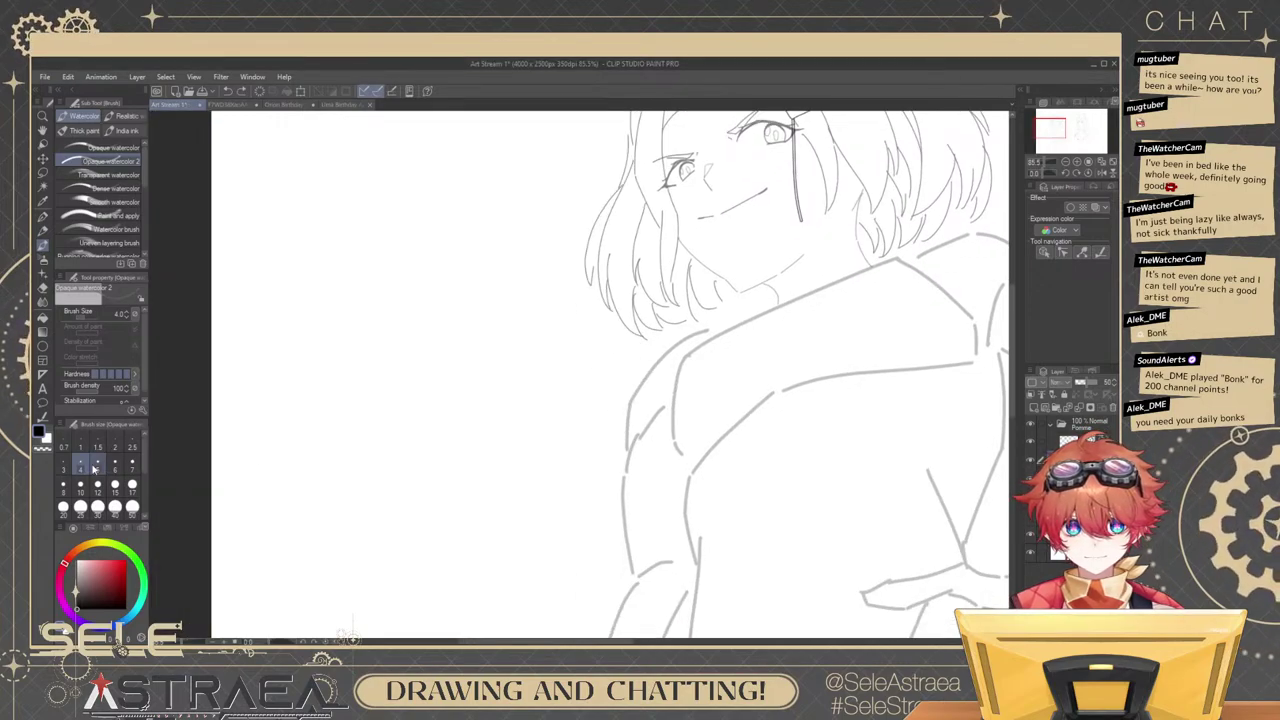
pyautogui.click(99, 466)
pyautogui.moveTo(626, 371); pyautogui.dragTo(648, 418)
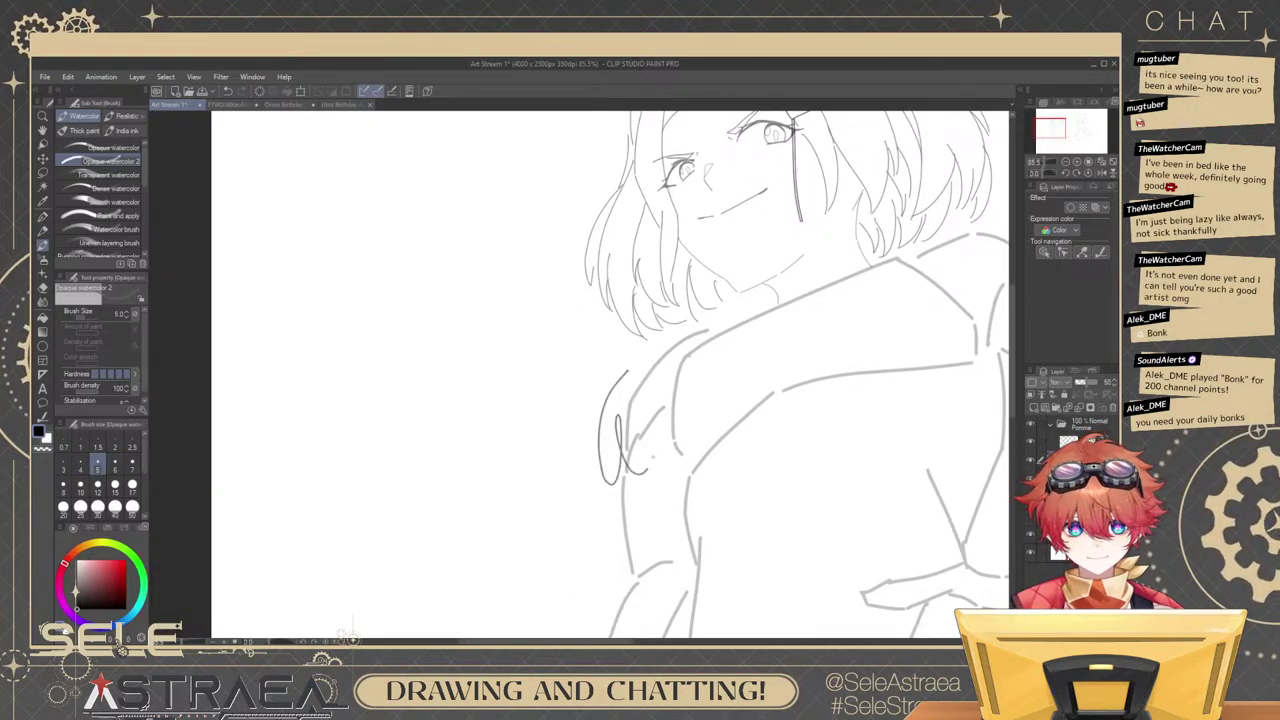
pyautogui.hotkey('ctrl', 'z')
pyautogui.moveTo(672, 360)
pyautogui.mouseDown()
pyautogui.moveTo(670, 474)
pyautogui.moveTo(710, 331)
pyautogui.moveTo(805, 305)
pyautogui.mouseUp()
pyautogui.hotkey('ctrl', 'z')
pyautogui.hotkey('ctrl', 'z')
# Draw the left shoulder curve from the armpit upward, just inside the construction line, repeating the stroke until it fits.
pyautogui.moveTo(691, 350); pyautogui.dragTo(674, 448)
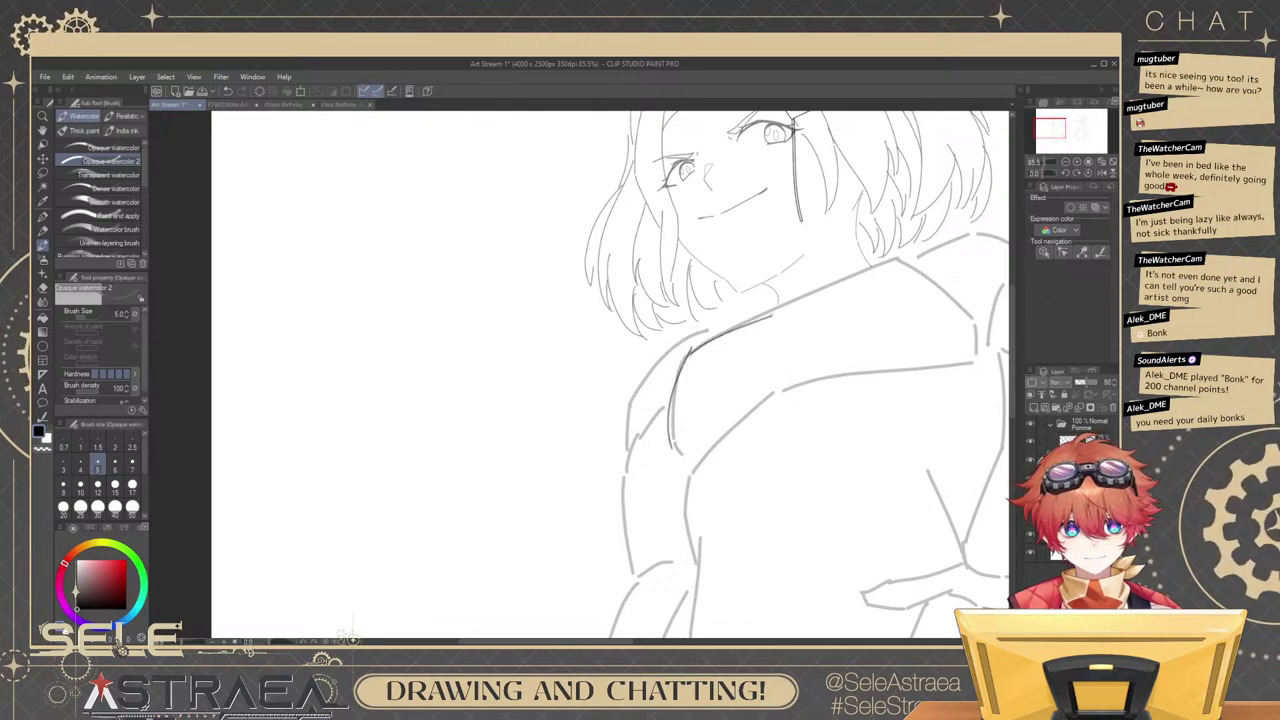
pyautogui.hotkey('ctrl', 'z')
pyautogui.moveTo(726, 393)
pyautogui.mouseDown()
pyautogui.moveTo(745, 376)
pyautogui.moveTo(692, 448)
pyautogui.mouseUp()
pyautogui.moveTo(697, 336); pyautogui.dragTo(692, 444)
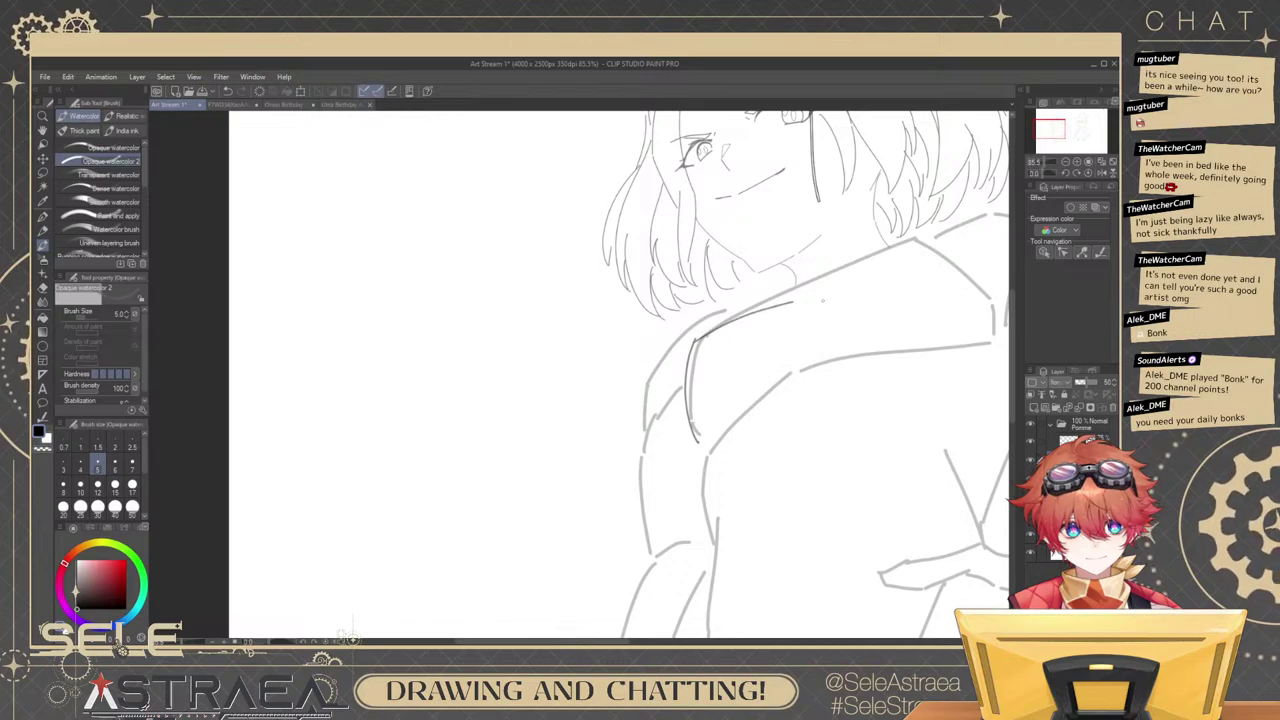
pyautogui.hotkey('ctrl', 'z')
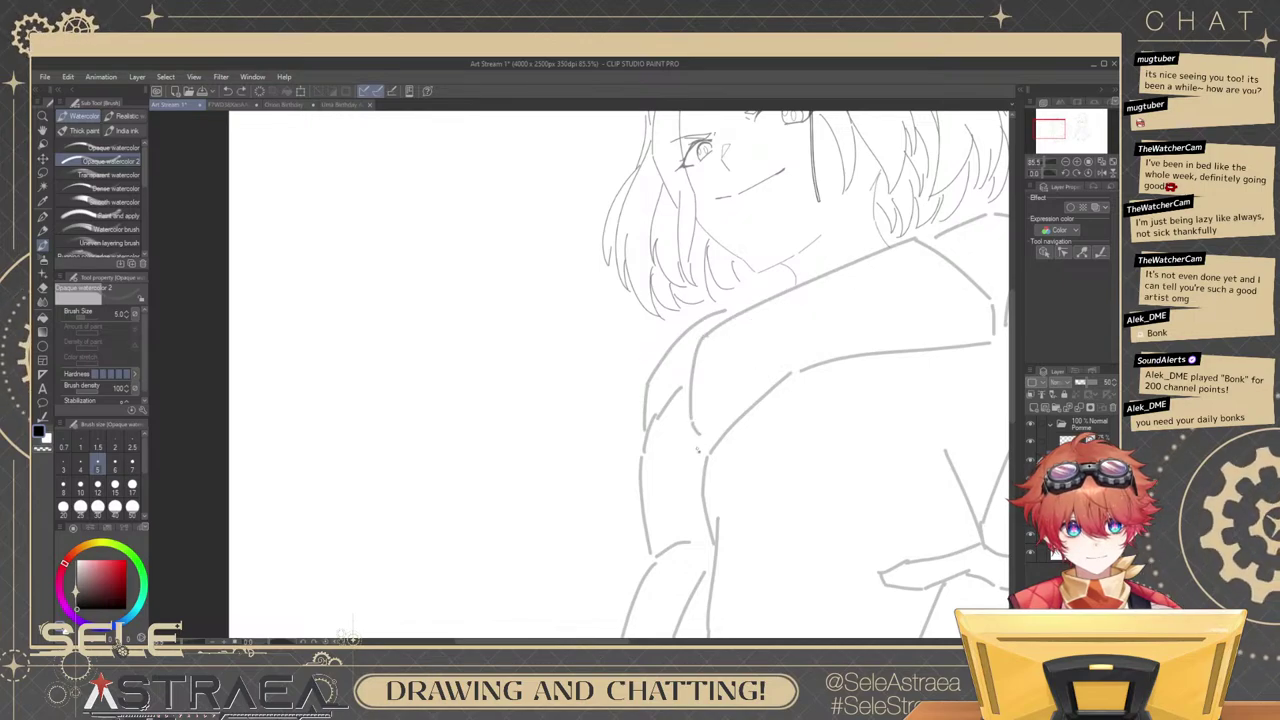
pyautogui.moveTo(712, 361); pyautogui.dragTo(698, 450)
pyautogui.hotkey('ctrl', 'z')
pyautogui.moveTo(723, 345)
pyautogui.mouseDown()
pyautogui.moveTo(697, 438)
pyautogui.moveTo(795, 312)
pyautogui.mouseUp()
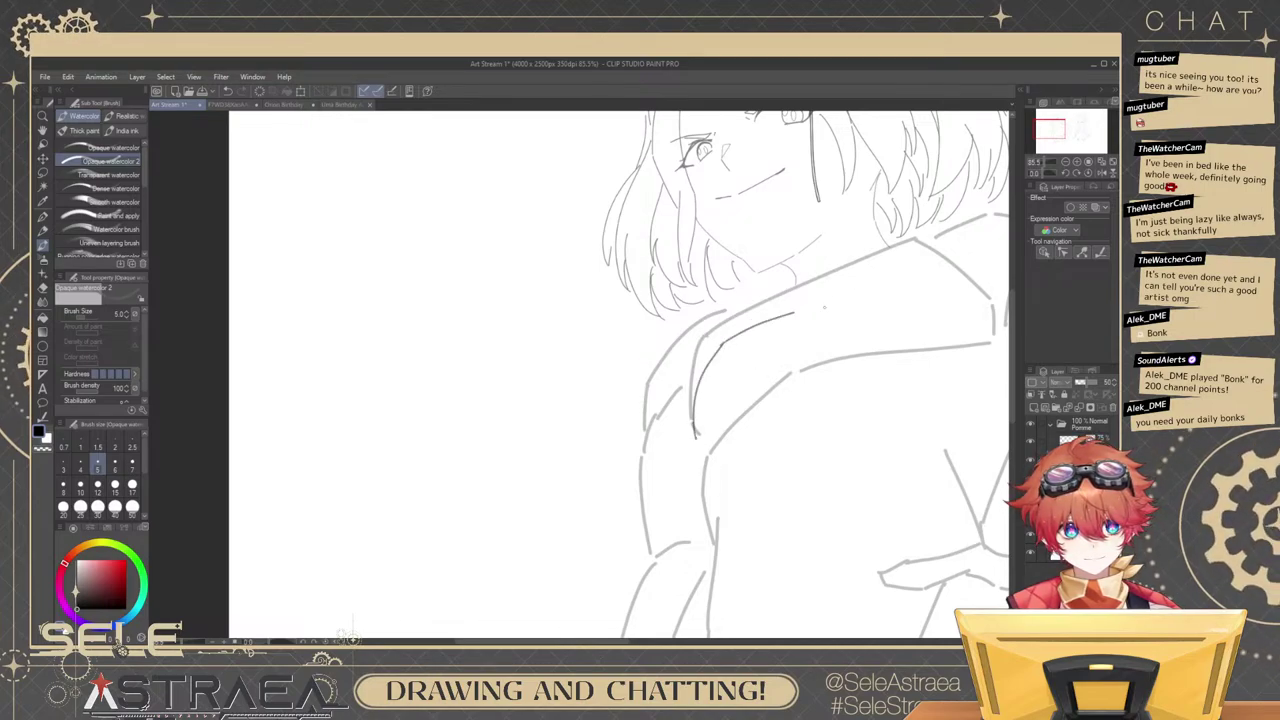
pyautogui.hotkey('ctrl', 'z')
pyautogui.moveTo(723, 347); pyautogui.dragTo(826, 306)
pyautogui.hotkey('ctrl', 'z')
pyautogui.moveTo(722, 346); pyautogui.dragTo(894, 262)
pyautogui.hotkey('ctrl', 'z')
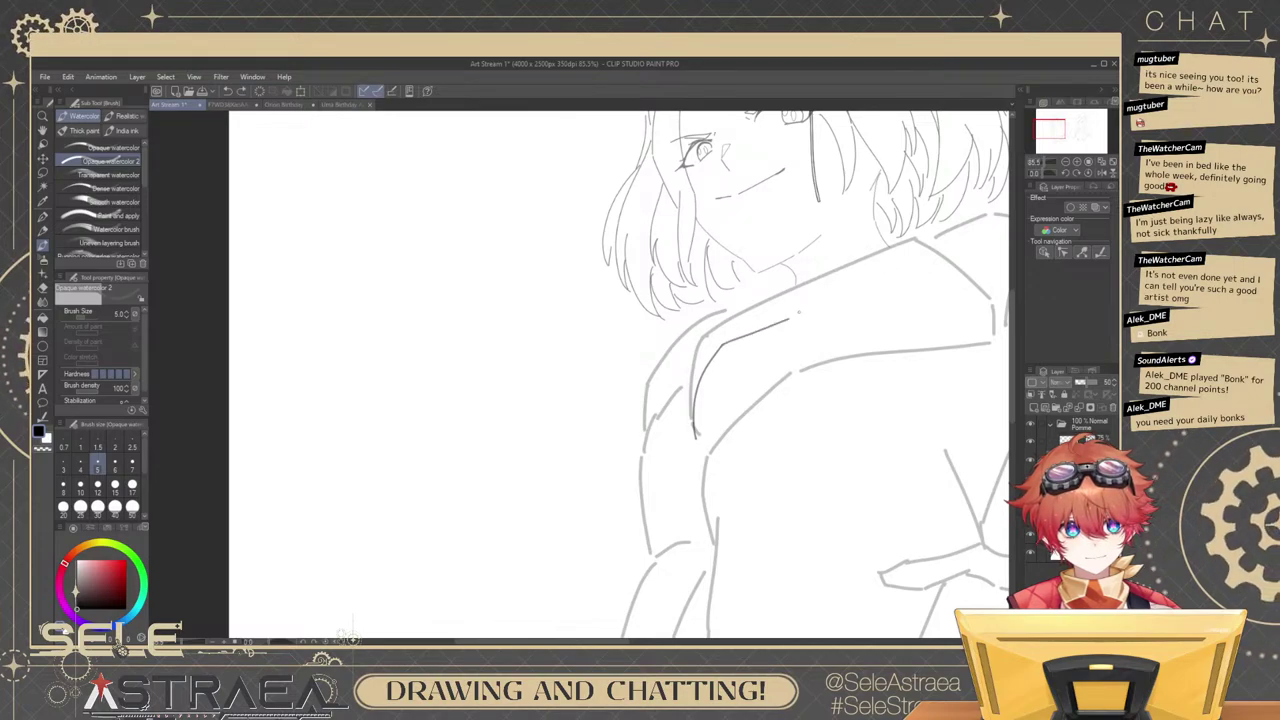
# Continue the shoulder line up below the neck and curve it down to the right shoulder, redoing strokes that miss.
pyautogui.moveTo(790, 318); pyautogui.dragTo(893, 261)
pyautogui.hotkey('ctrl', 'z')
pyautogui.moveTo(802, 314); pyautogui.dragTo(918, 264)
pyautogui.hotkey('ctrl', 'z')
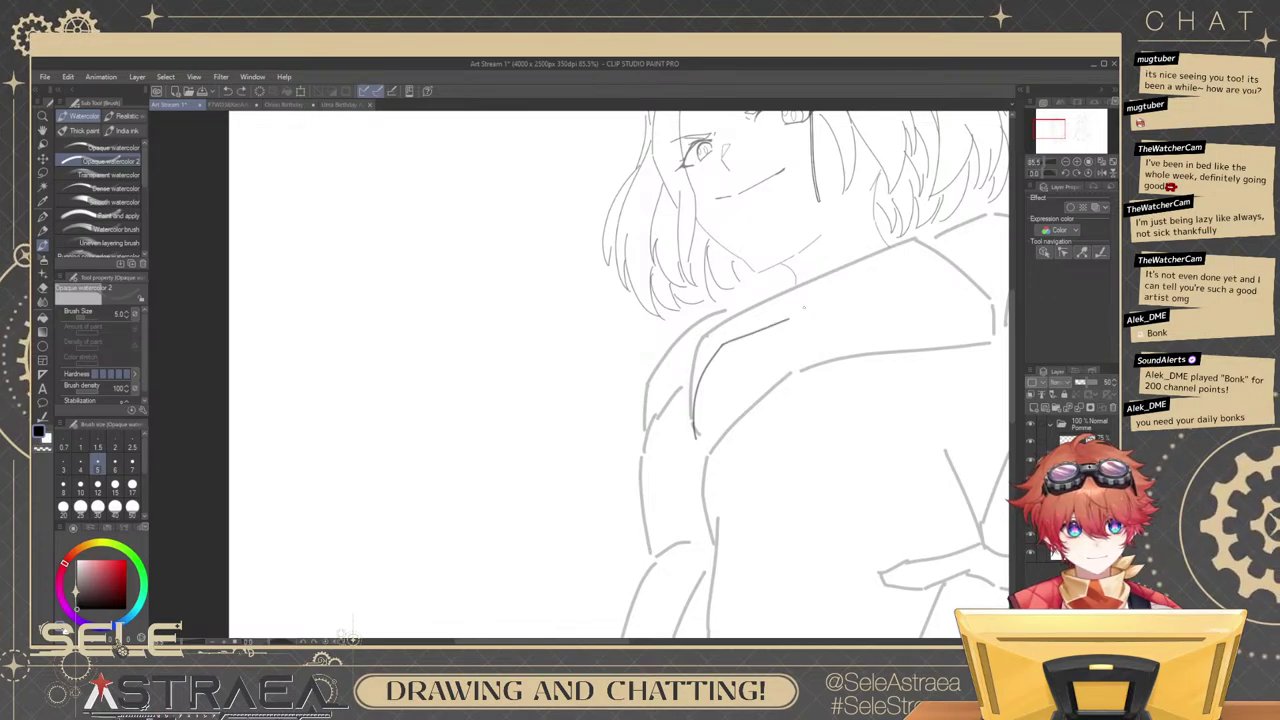
pyautogui.moveTo(790, 318)
pyautogui.mouseDown()
pyautogui.moveTo(922, 262)
pyautogui.moveTo(994, 302)
pyautogui.mouseUp()
pyautogui.moveTo(996, 307); pyautogui.dragTo(909, 320)
pyautogui.hotkey('ctrl', 'z')
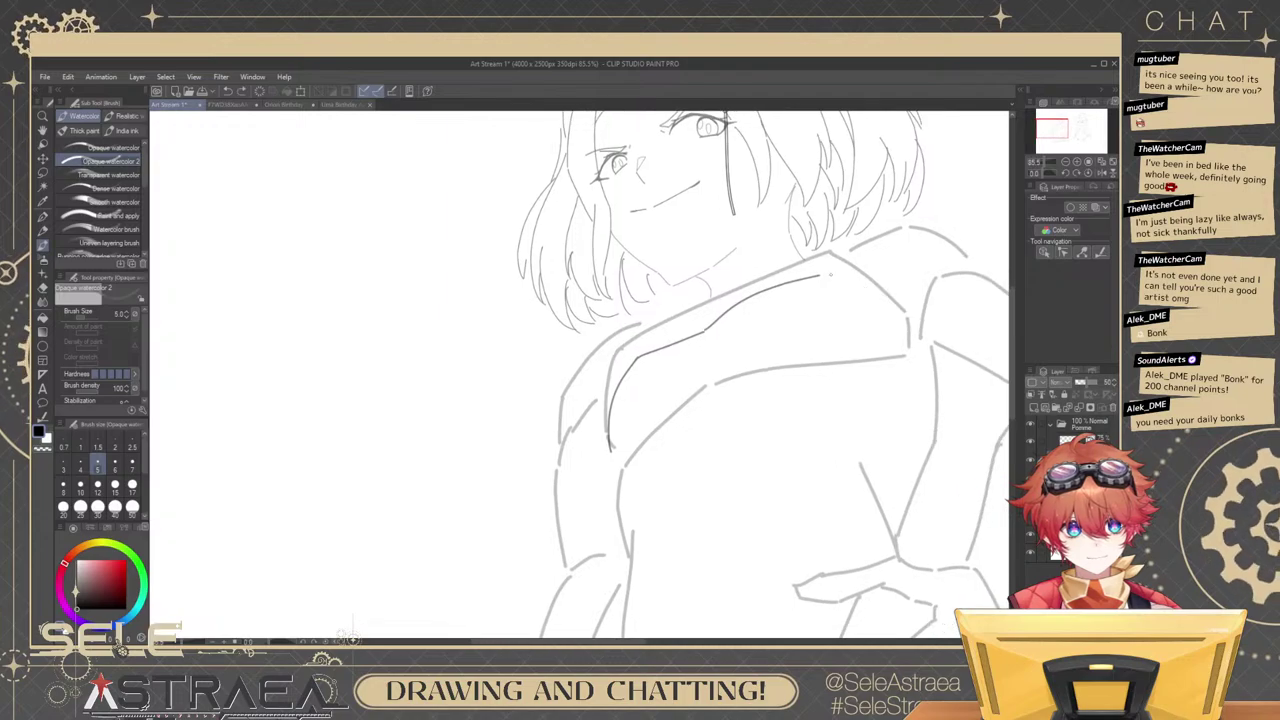
pyautogui.moveTo(829, 274); pyautogui.dragTo(919, 332)
# Draw the left side of the chest downward from the end of the shoulder curve.
pyautogui.moveTo(796, 391); pyautogui.dragTo(860, 349)
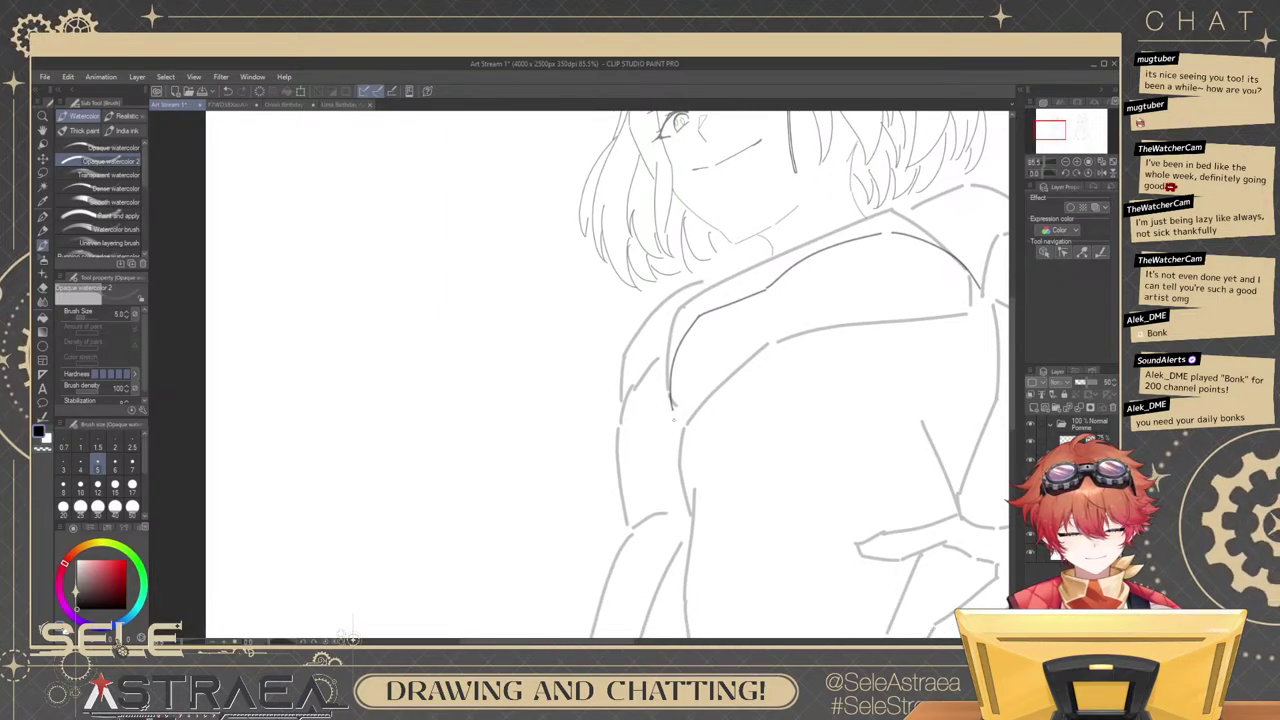
pyautogui.scroll(2, 673, 418)
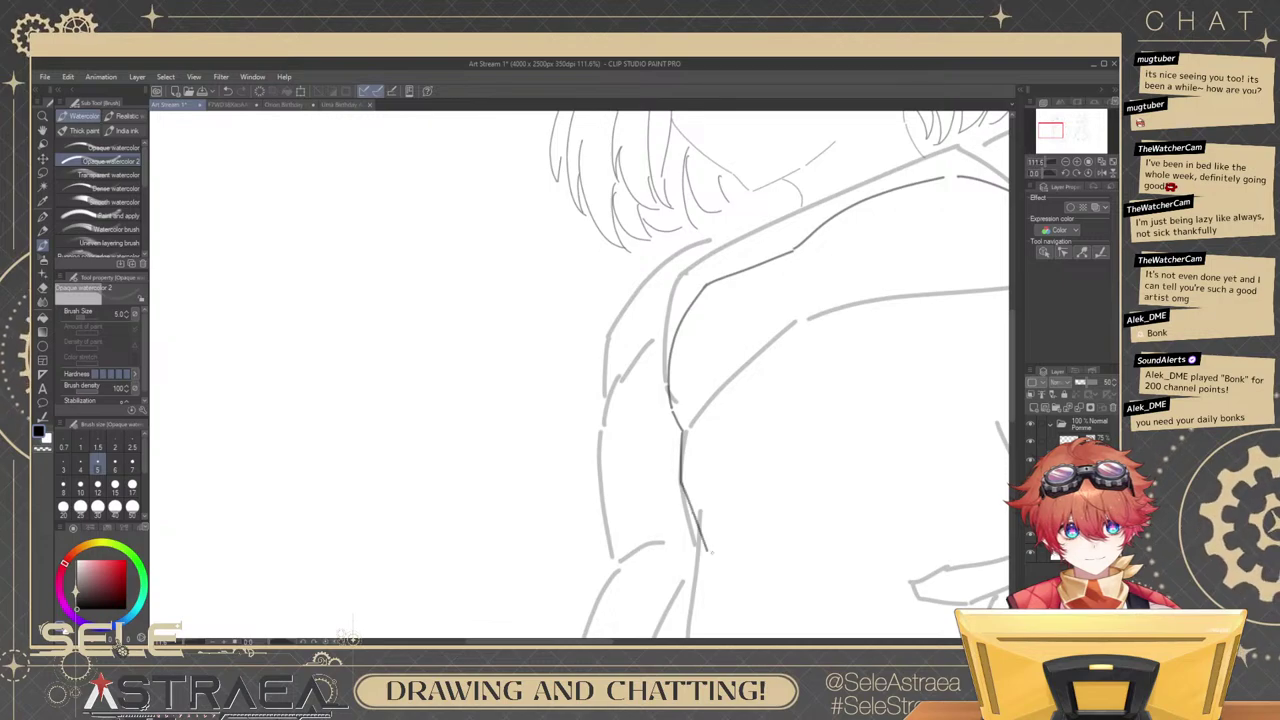
pyautogui.moveTo(694, 490)
pyautogui.mouseDown()
pyautogui.moveTo(723, 419)
pyautogui.moveTo(709, 459)
pyautogui.mouseUp()
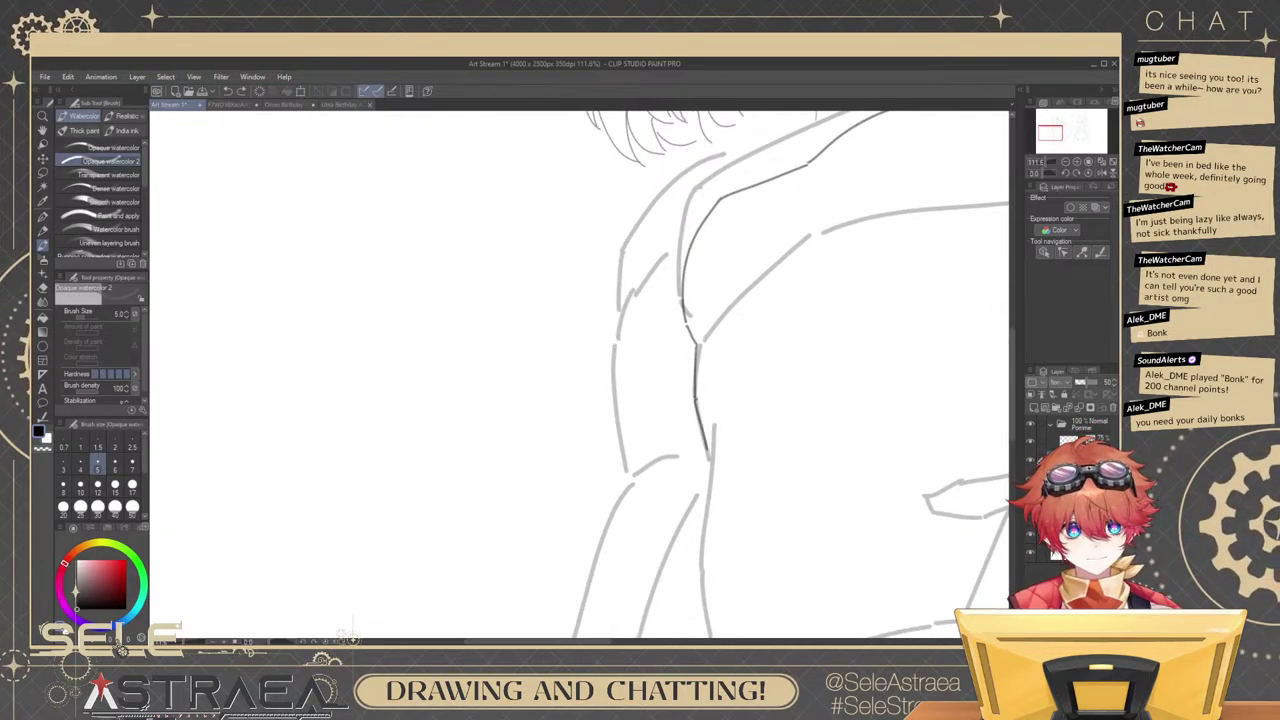
pyautogui.hotkey('ctrl', 'z')
# Draw the left waist contour from below the chest down to the belt, flaring outside the construction line at the hip.
pyautogui.moveTo(695, 395); pyautogui.dragTo(709, 508)
pyautogui.scroll(-1, 709, 508)
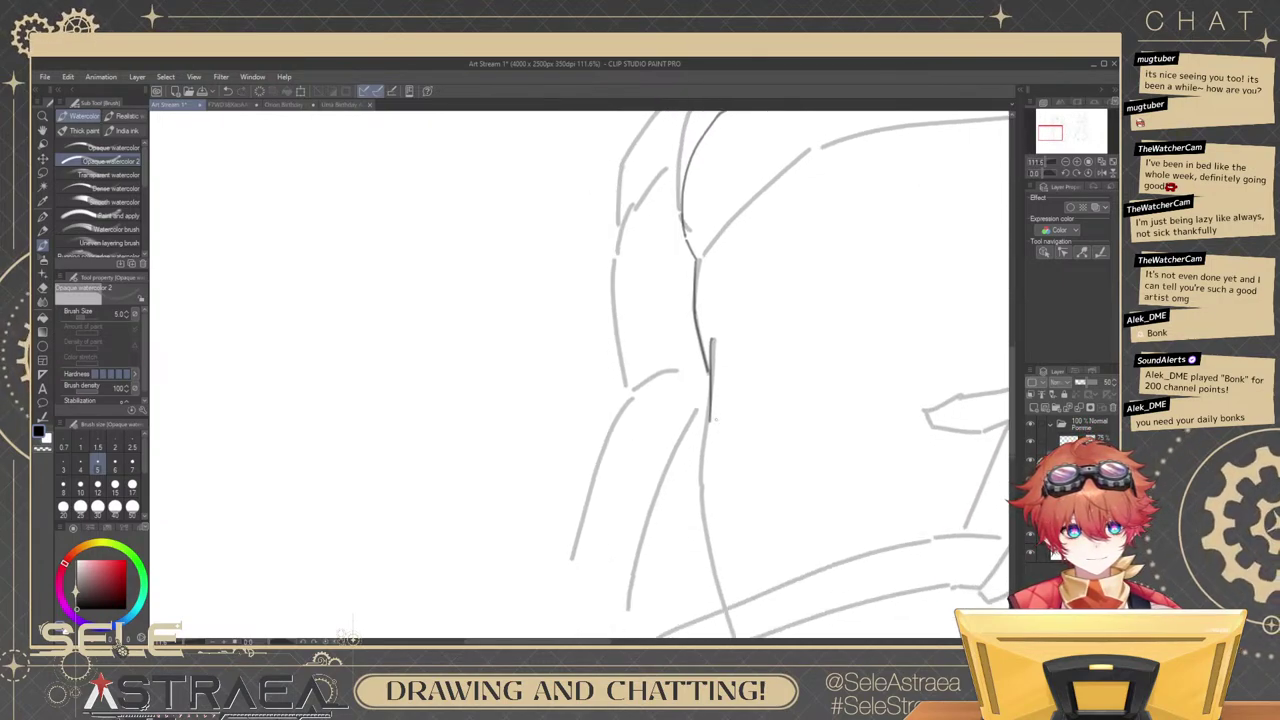
pyautogui.moveTo(709, 423); pyautogui.dragTo(762, 544)
pyautogui.hotkey('ctrl', 'z')
pyautogui.moveTo(708, 423); pyautogui.dragTo(793, 533)
pyautogui.moveTo(842, 360)
pyautogui.mouseDown()
pyautogui.moveTo(770, 362)
pyautogui.moveTo(790, 372)
pyautogui.mouseUp()
pyautogui.hotkey('ctrl', 'z')
pyautogui.hotkey('ctrl', 'z')
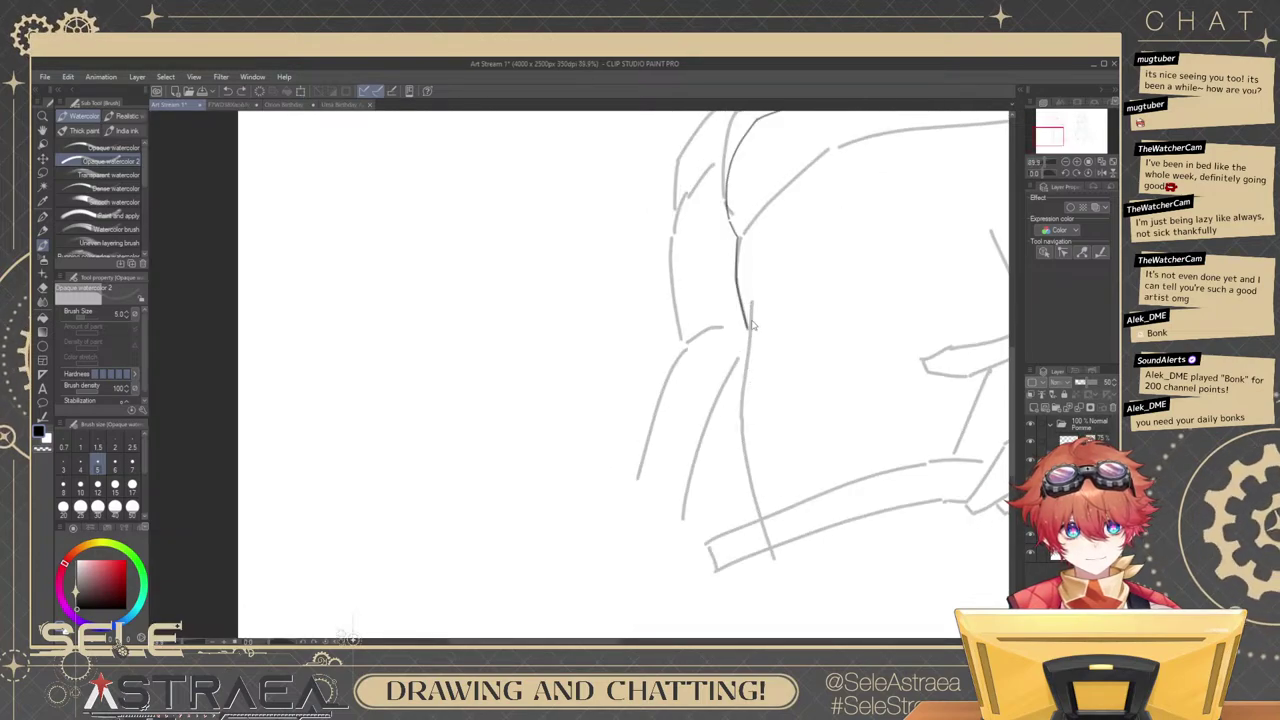
pyautogui.moveTo(752, 301)
pyautogui.mouseDown()
pyautogui.moveTo(743, 411)
pyautogui.moveTo(777, 501)
pyautogui.mouseUp()
pyautogui.hotkey('ctrl', 'z')
pyautogui.moveTo(743, 409); pyautogui.dragTo(782, 511)
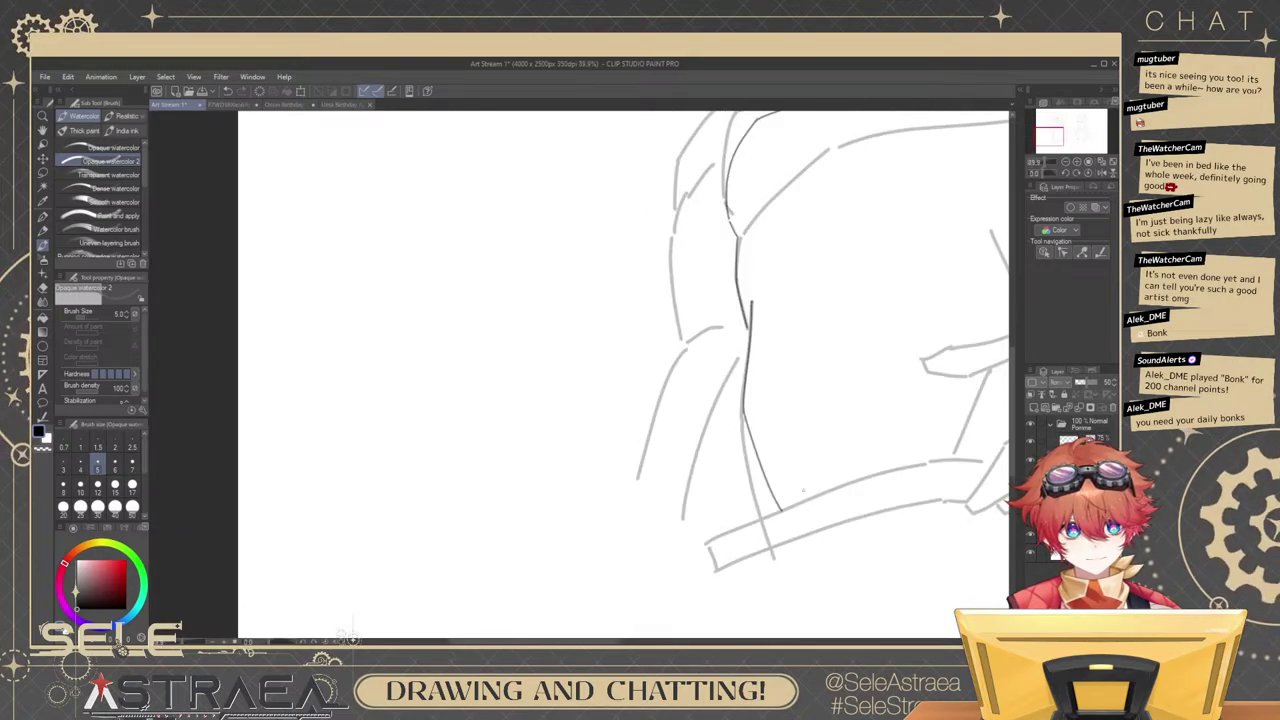
# Draw the short right waist line from under the thumb down to the belt.
pyautogui.moveTo(960, 337)
pyautogui.mouseDown()
pyautogui.moveTo(808, 349)
pyautogui.moveTo(801, 475)
pyautogui.mouseUp()
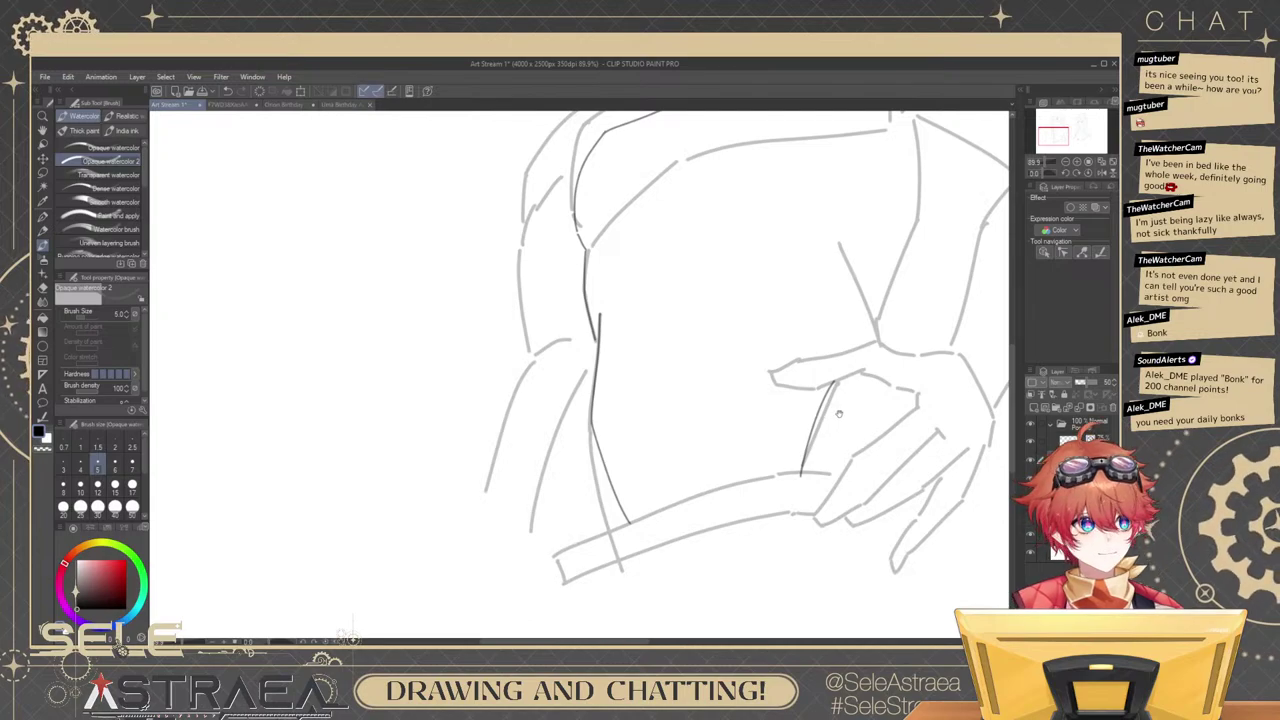
pyautogui.moveTo(841, 415)
pyautogui.mouseDown()
pyautogui.moveTo(837, 399)
pyautogui.moveTo(800, 455)
pyautogui.mouseUp()
pyautogui.hotkey('ctrl', 'z')
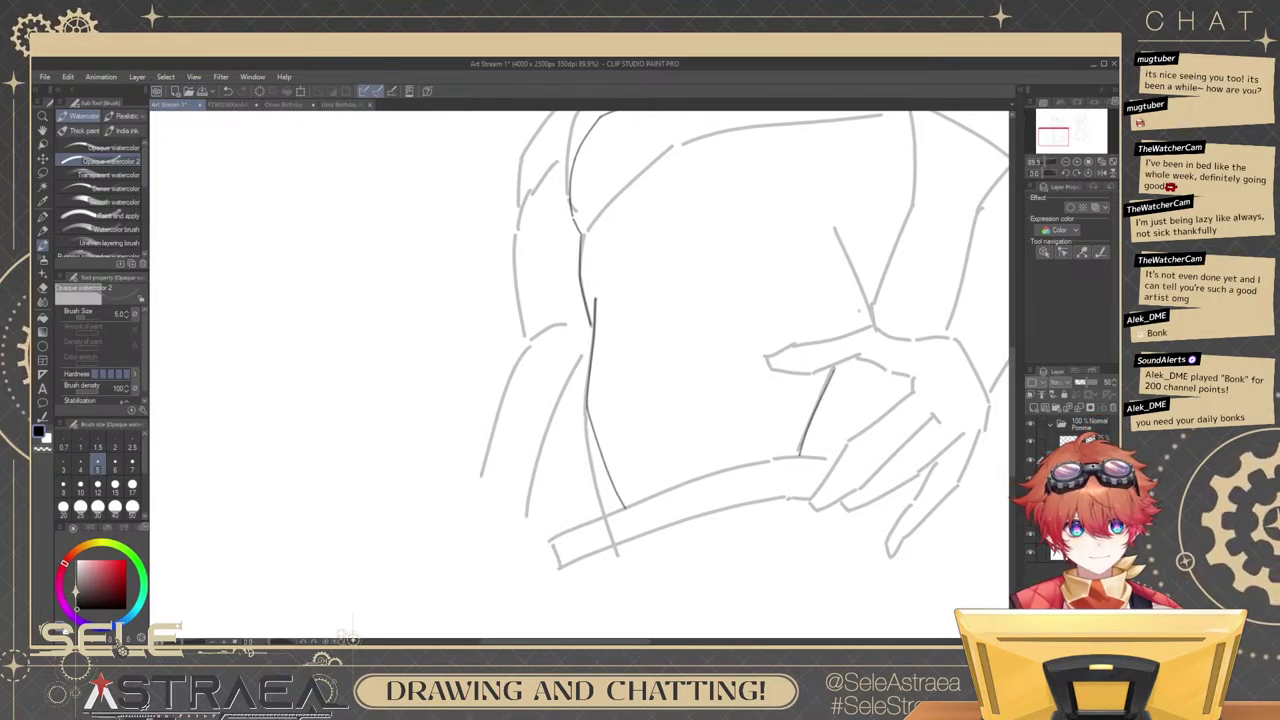
# Draw a small arc above the thumb where the hand rests against the torso.
pyautogui.moveTo(871, 314)
pyautogui.mouseDown()
pyautogui.moveTo(856, 330)
pyautogui.moveTo(889, 320)
pyautogui.mouseUp()
pyautogui.scroll(4, 858, 313)
pyautogui.hotkey('ctrl', 'z')
pyautogui.scroll(-4, 912, 303)
pyautogui.moveTo(934, 282); pyautogui.dragTo(888, 367)
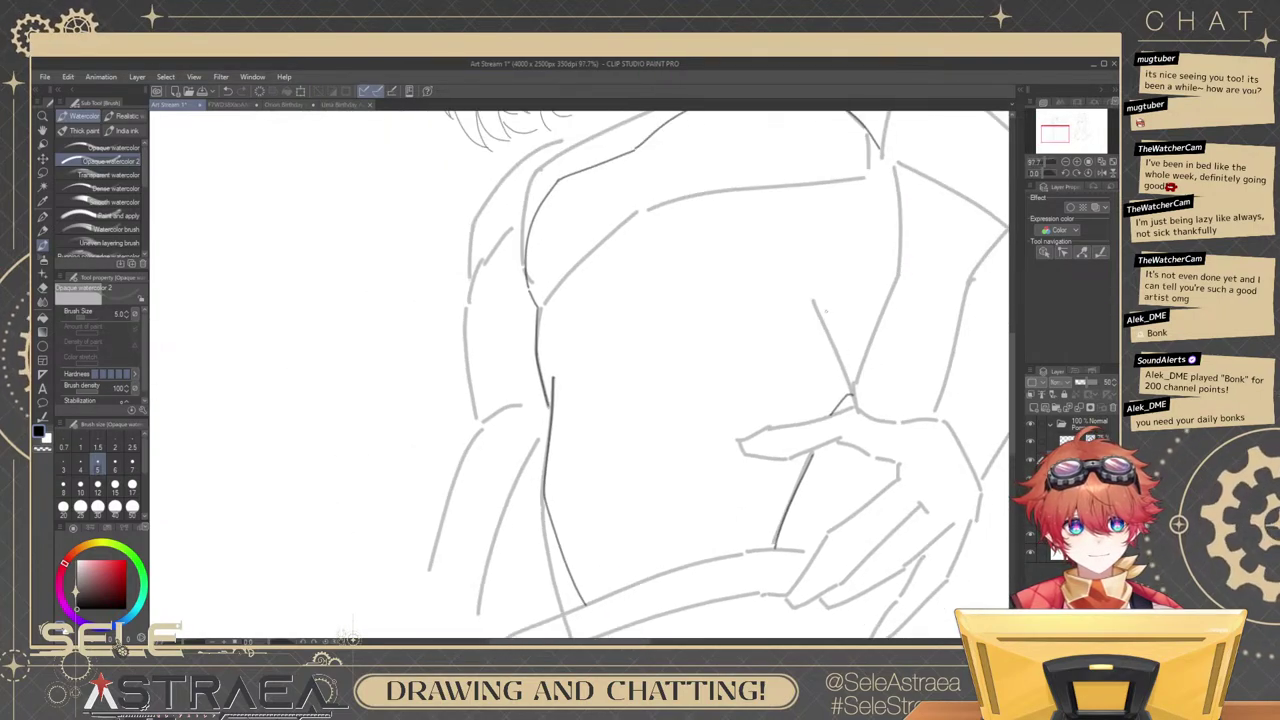
# Draw a straight slanted line from the lower chest down to the wrist of the hand resting on the hip.
pyautogui.moveTo(817, 306); pyautogui.dragTo(851, 386)
pyautogui.hotkey('ctrl', 'z')
pyautogui.moveTo(813, 302); pyautogui.dragTo(856, 401)
pyautogui.hotkey('ctrl', 'z')
pyautogui.hotkey('ctrl', 'z')
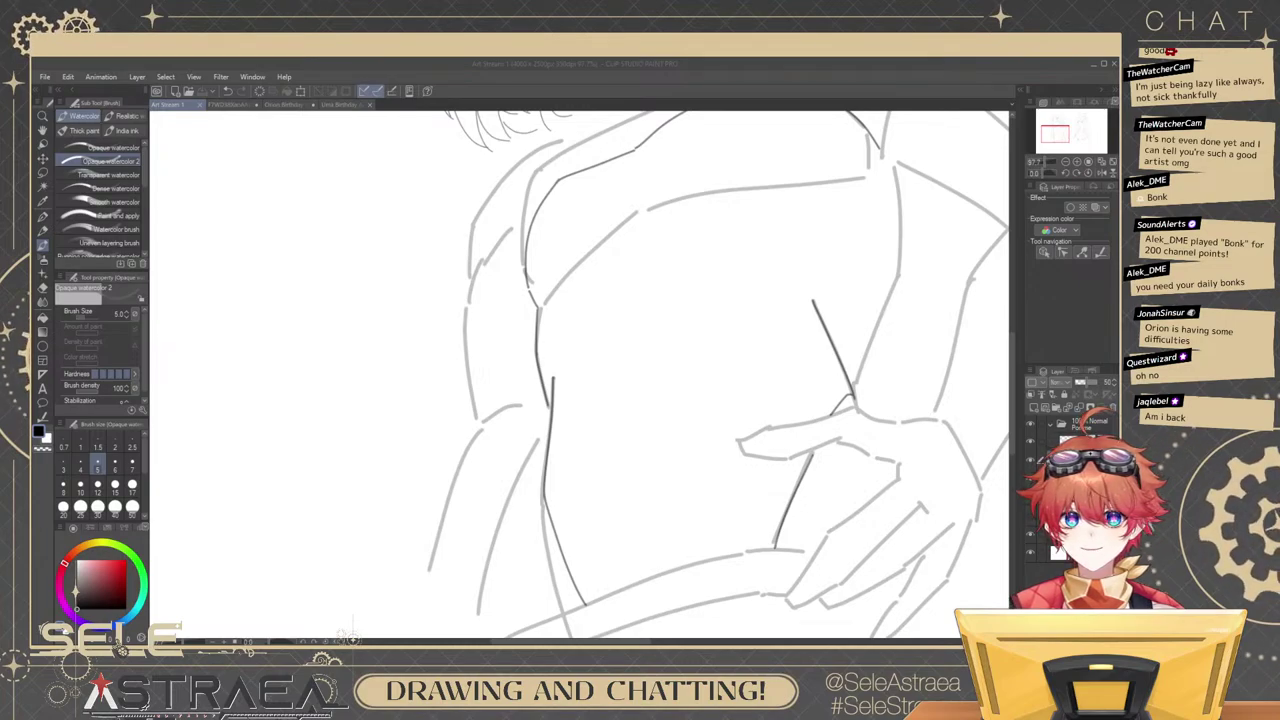
pyautogui.moveTo(848, 317); pyautogui.dragTo(856, 344)
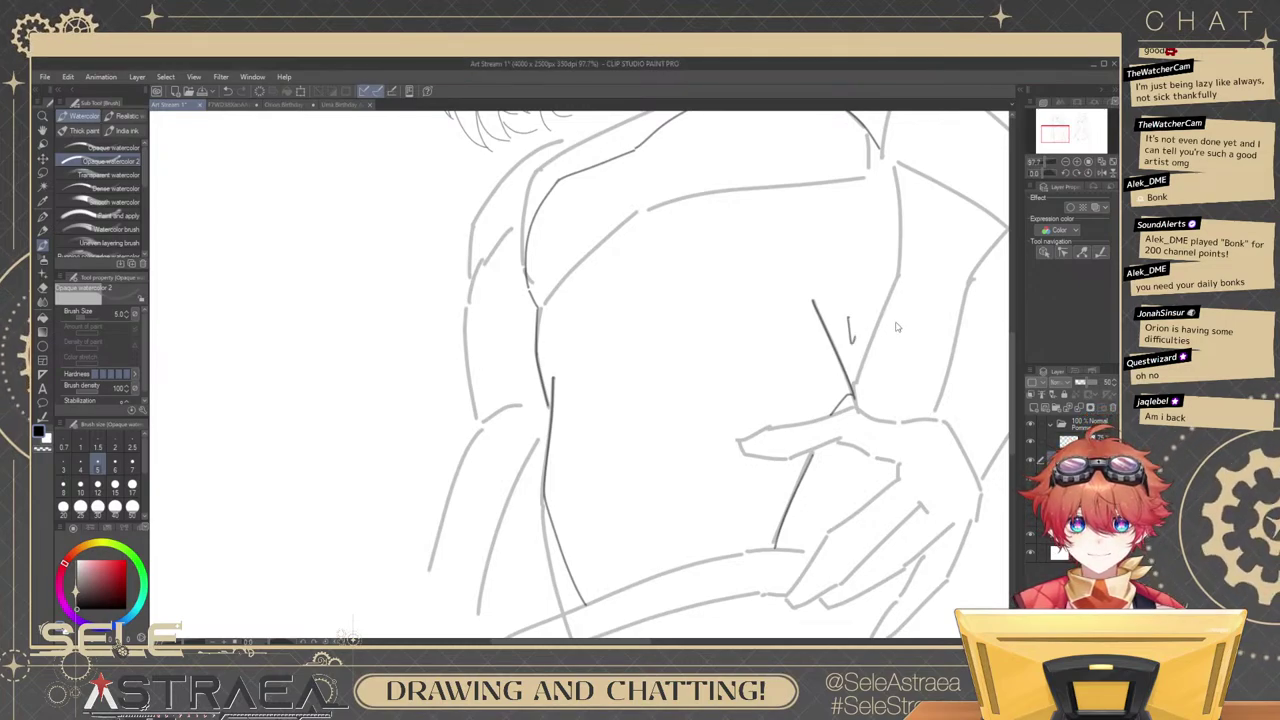
pyautogui.hotkey('ctrl', 'z')
pyautogui.moveTo(913, 188)
pyautogui.mouseDown()
pyautogui.moveTo(883, 273)
pyautogui.moveTo(890, 348)
pyautogui.mouseUp()
pyautogui.hotkey('ctrl', 'z')
pyautogui.moveTo(864, 253); pyautogui.dragTo(878, 346)
pyautogui.hotkey('ctrl', 'z')
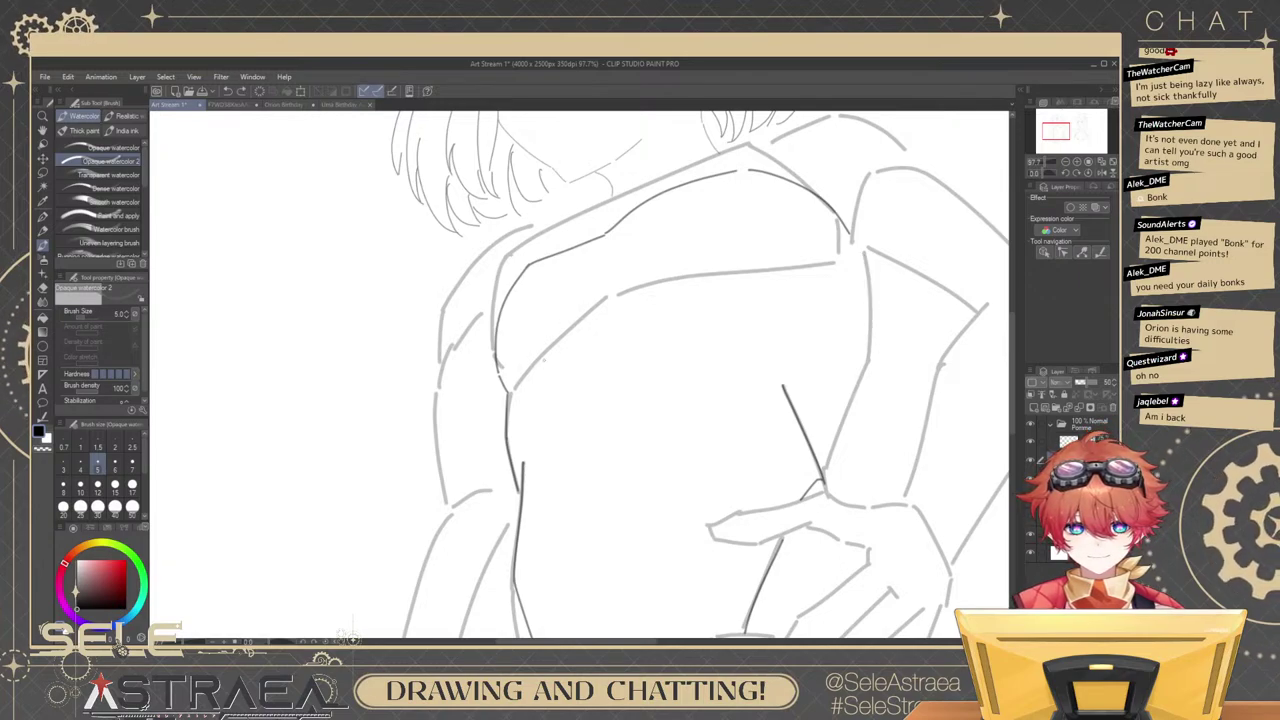
pyautogui.moveTo(850, 280); pyautogui.dragTo(857, 400)
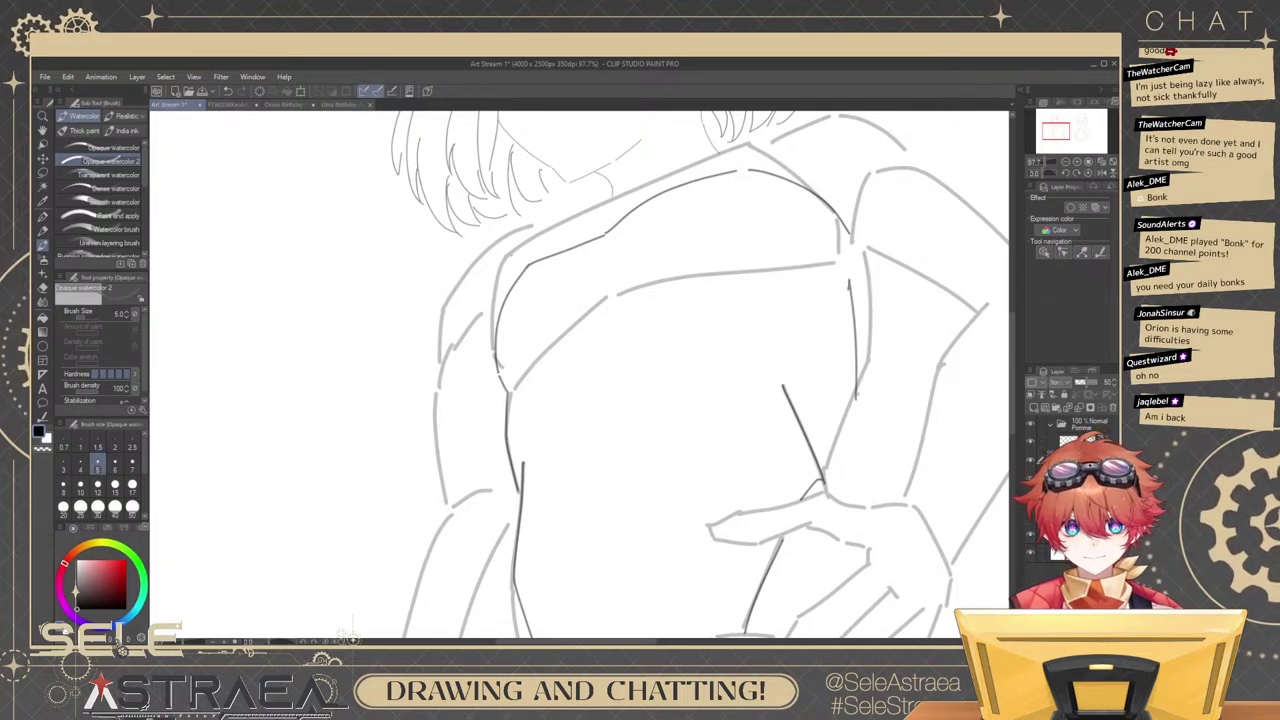
pyautogui.hotkey('ctrl', 'z')
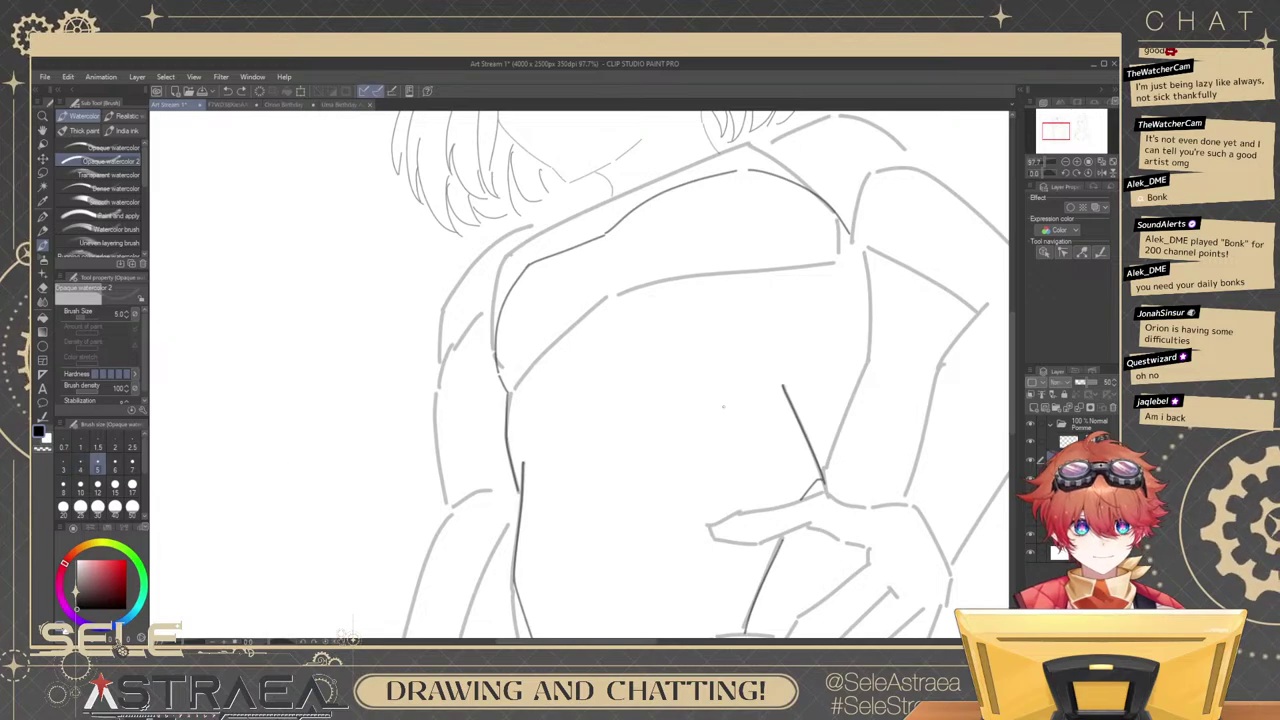
# Draw the inner line of the right-hand arm from the armpit down to the wrist in two strokes along the construction line.
pyautogui.moveTo(865, 263)
pyautogui.mouseDown()
pyautogui.moveTo(873, 358)
pyautogui.moveTo(815, 427)
pyautogui.moveTo(828, 459)
pyautogui.mouseUp()
pyautogui.hotkey('ctrl', 'z')
pyautogui.hotkey('ctrl', 'z')
pyautogui.moveTo(866, 252)
pyautogui.mouseDown()
pyautogui.moveTo(865, 380)
pyautogui.moveTo(826, 464)
pyautogui.mouseUp()
pyautogui.hotkey('ctrl', 'z')
pyautogui.hotkey('ctrl', 'z')
pyautogui.moveTo(864, 378); pyautogui.dragTo(828, 483)
pyautogui.scroll(5, 847, 442)
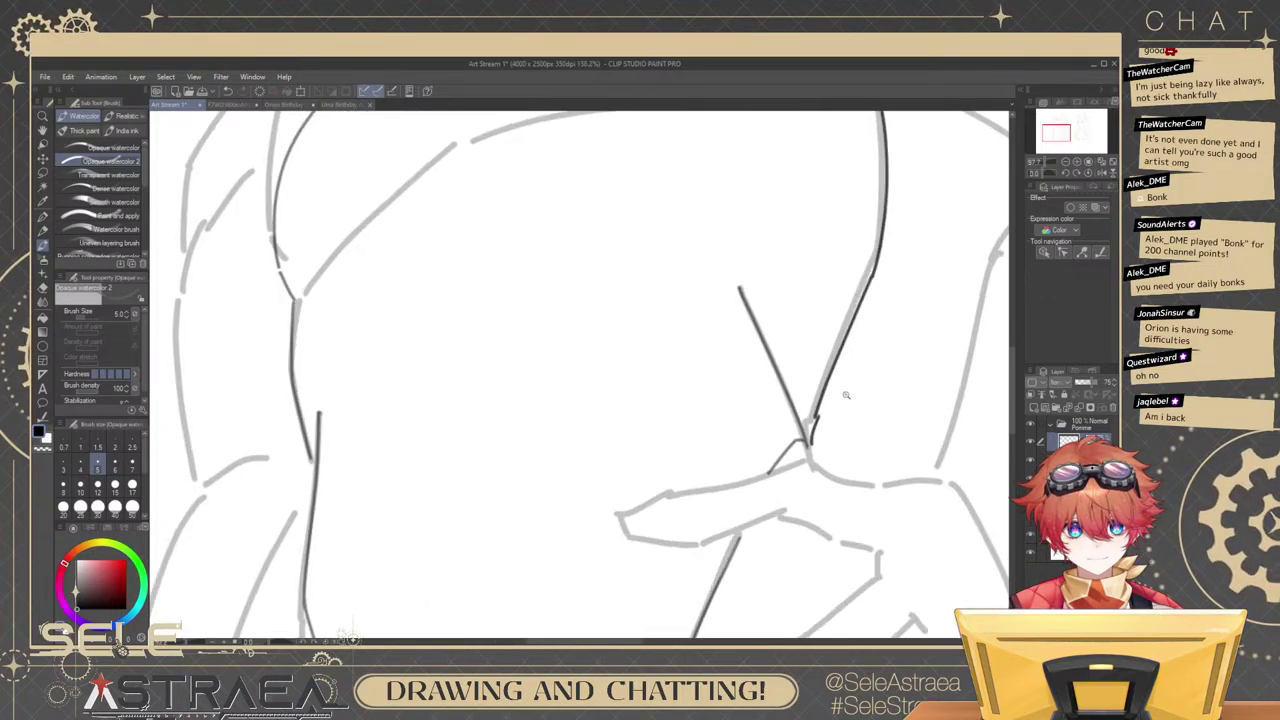
# Adjust the two inner-arm strokes so they join at the bend and the lower one ends on the slanted line at the wrist.
pyautogui.hotkey('ctrl', 'z')
pyautogui.keyDown('ctrl'); pyautogui.click(817, 422); pyautogui.keyUp('ctrl')
pyautogui.moveTo(817, 423); pyautogui.dragTo(808, 438)
pyautogui.keyDown('ctrl'); pyautogui.click(872, 281); pyautogui.keyUp('ctrl')
pyautogui.moveTo(872, 278); pyautogui.dragTo(874, 274)
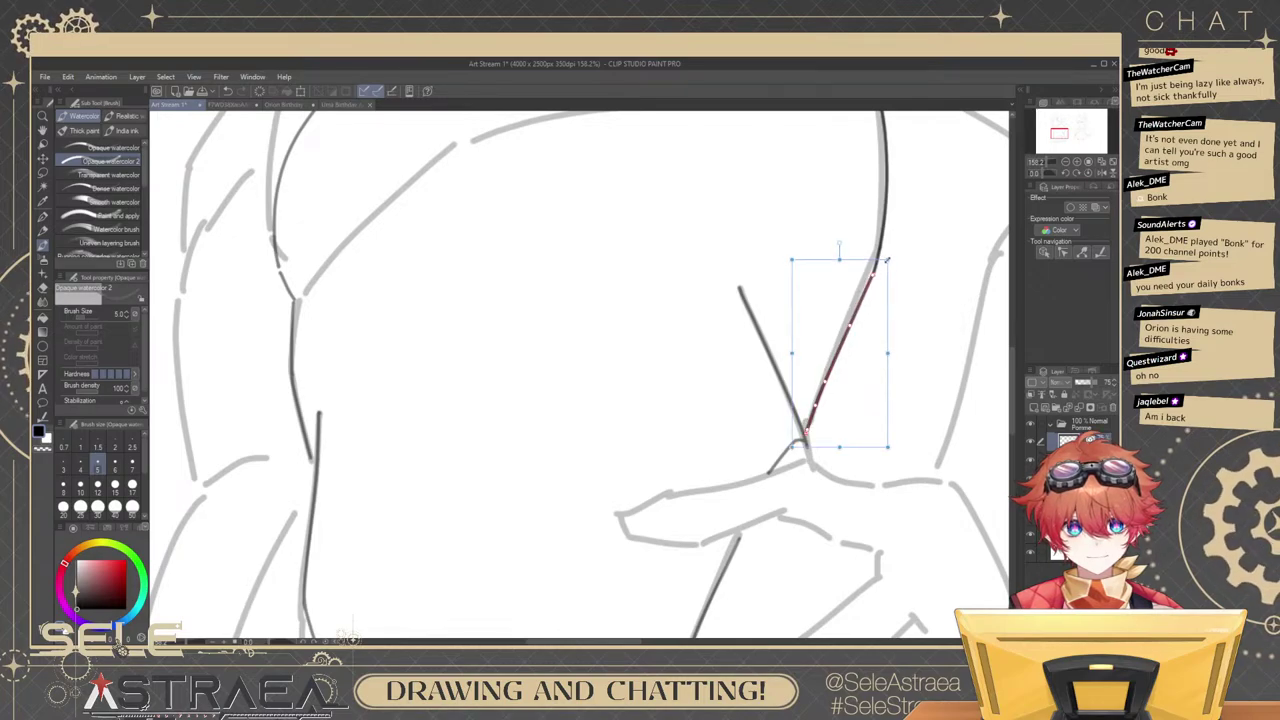
pyautogui.scroll(-3, 879, 335)
pyautogui.scroll(4, 883, 287)
pyautogui.keyDown('ctrl'); pyautogui.click(878, 291); pyautogui.keyUp('ctrl')
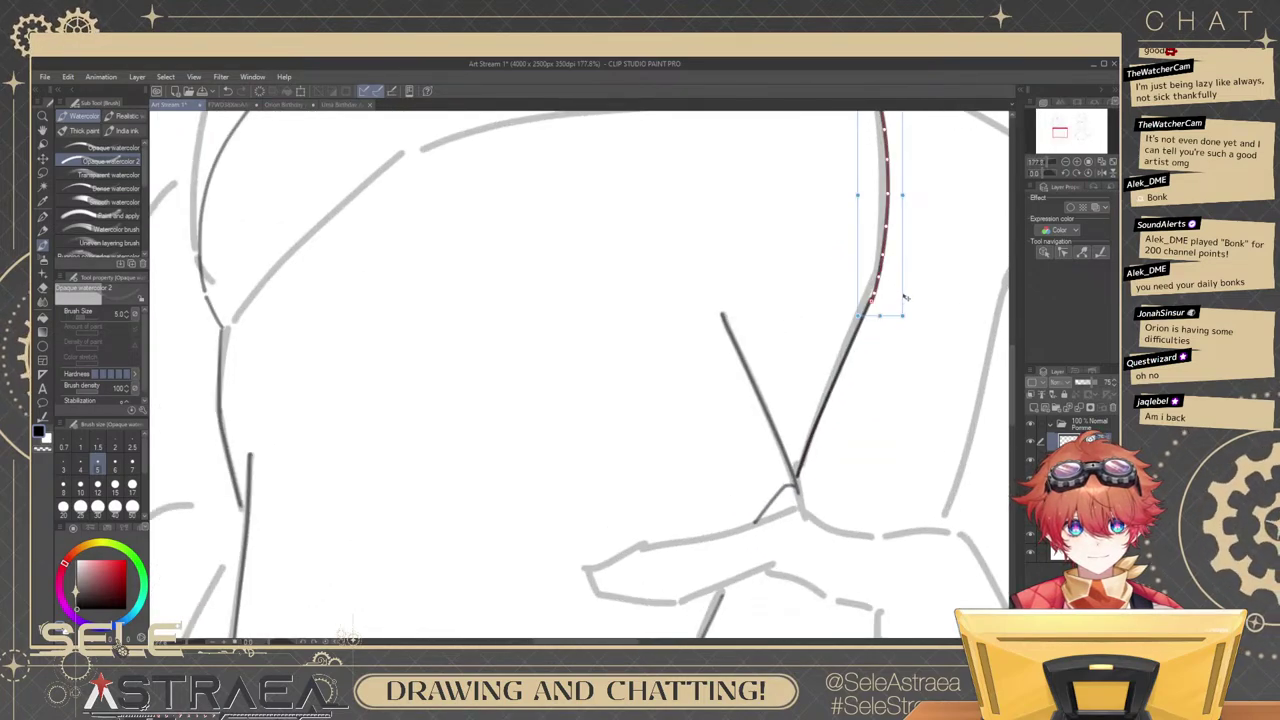
pyautogui.moveTo(902, 220); pyautogui.dragTo(870, 379)
# Extend the top of the inner-arm line up to the construction corner at the armpit.
pyautogui.scroll(-2, 871, 325)
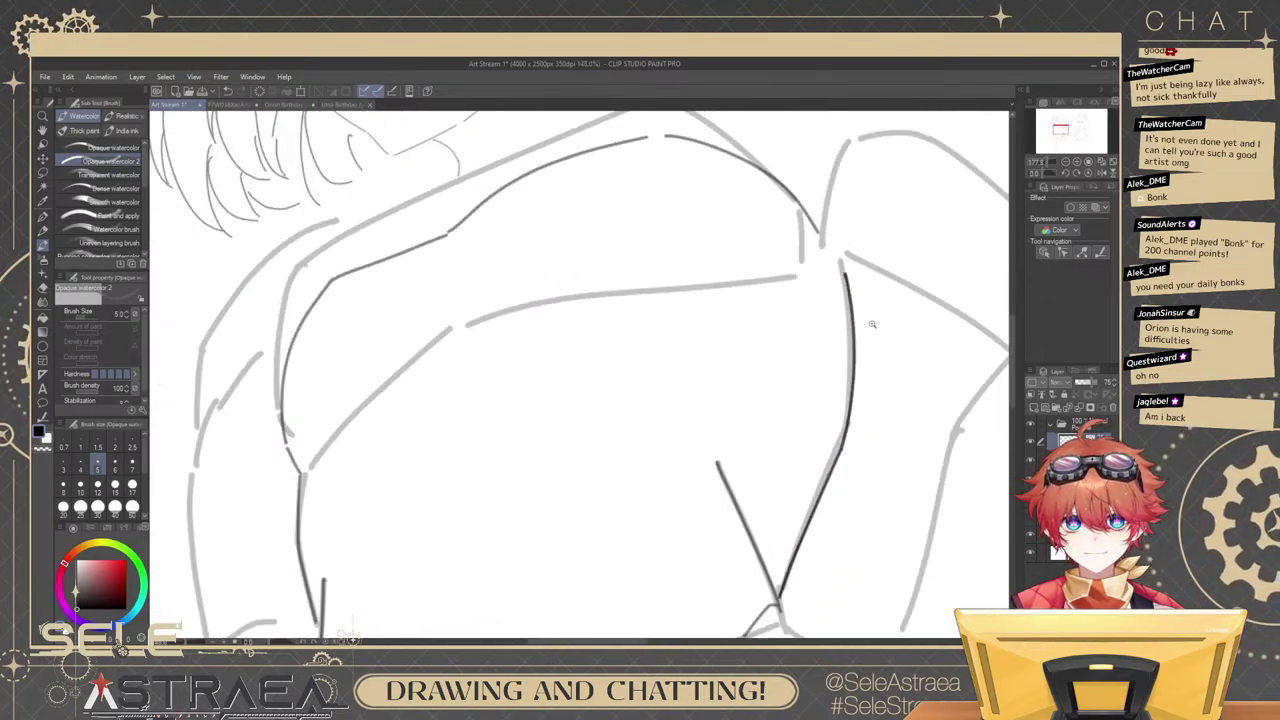
pyautogui.moveTo(903, 278); pyautogui.dragTo(902, 338)
pyautogui.scroll(4, 859, 325)
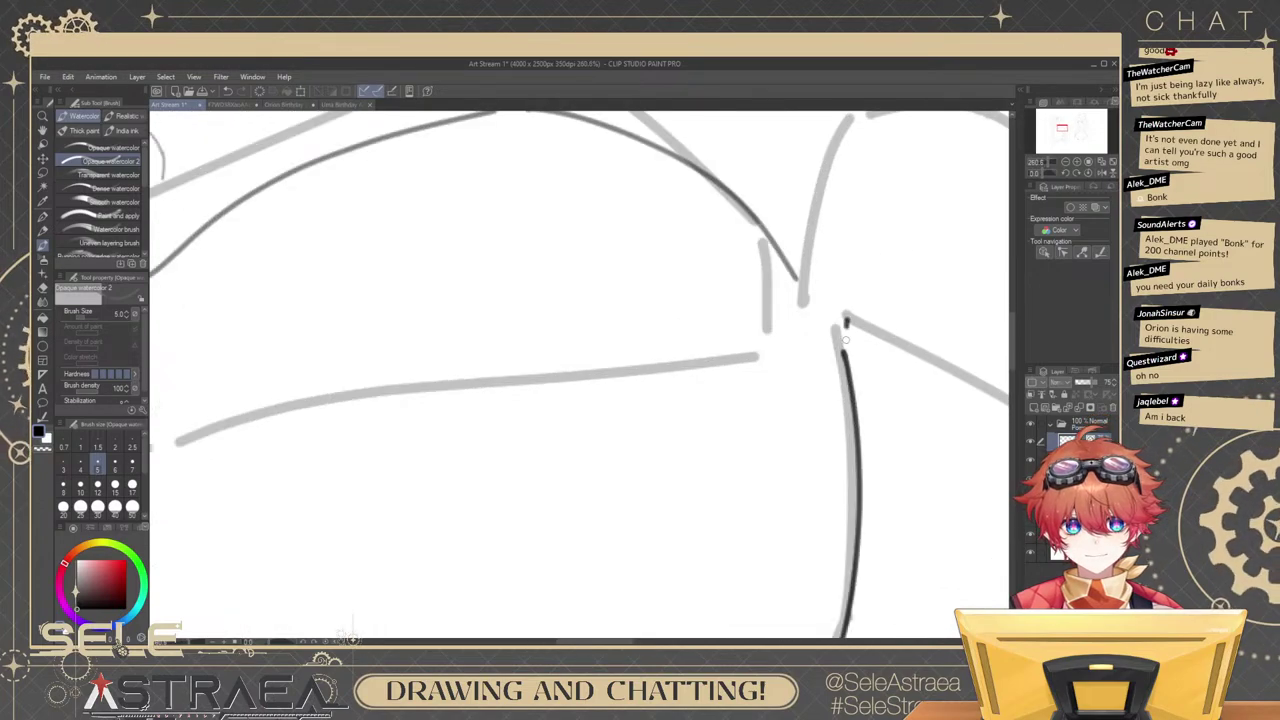
pyautogui.scroll(-7, 858, 325)
pyautogui.scroll(4, 866, 362)
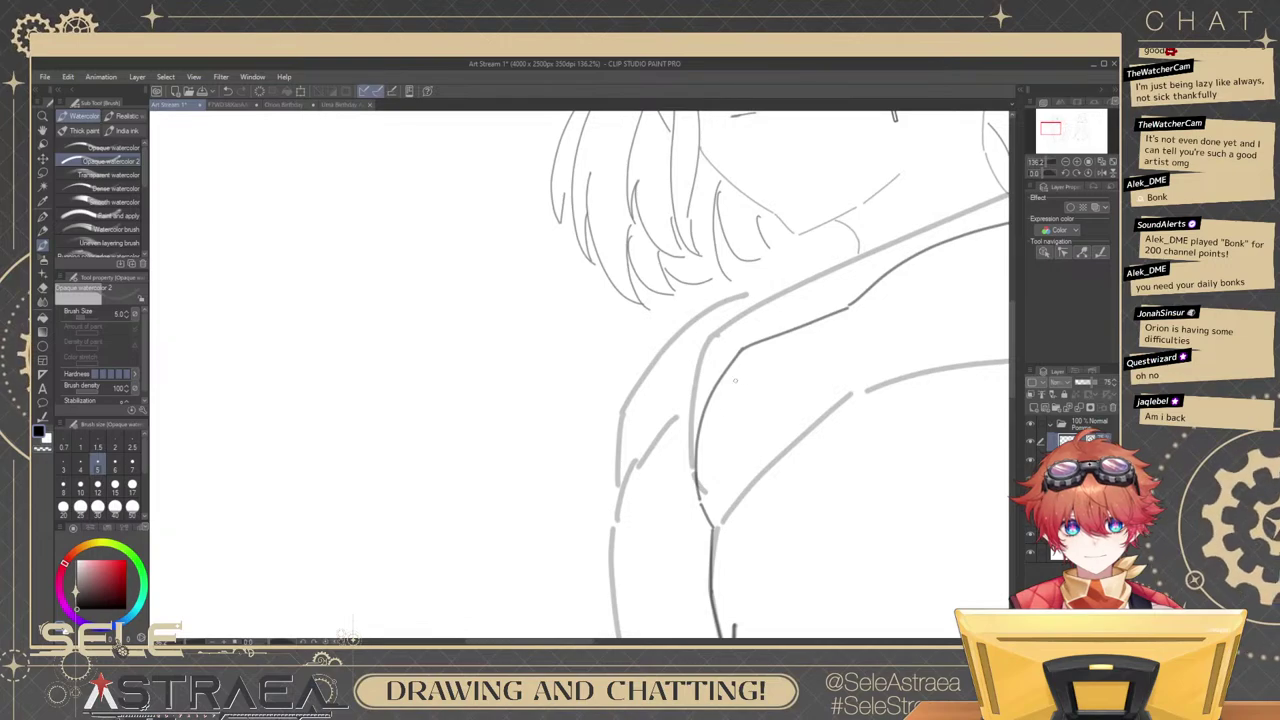
# Replace the short shoulder segment above the left chest curve with a cleaner, gently curved stroke.
pyautogui.keyDown('ctrl'); pyautogui.click(786, 348); pyautogui.keyUp('ctrl')
pyautogui.moveTo(788, 339)
pyautogui.mouseDown()
pyautogui.moveTo(784, 357)
pyautogui.moveTo(830, 326)
pyautogui.mouseUp()
pyautogui.press('Delete')
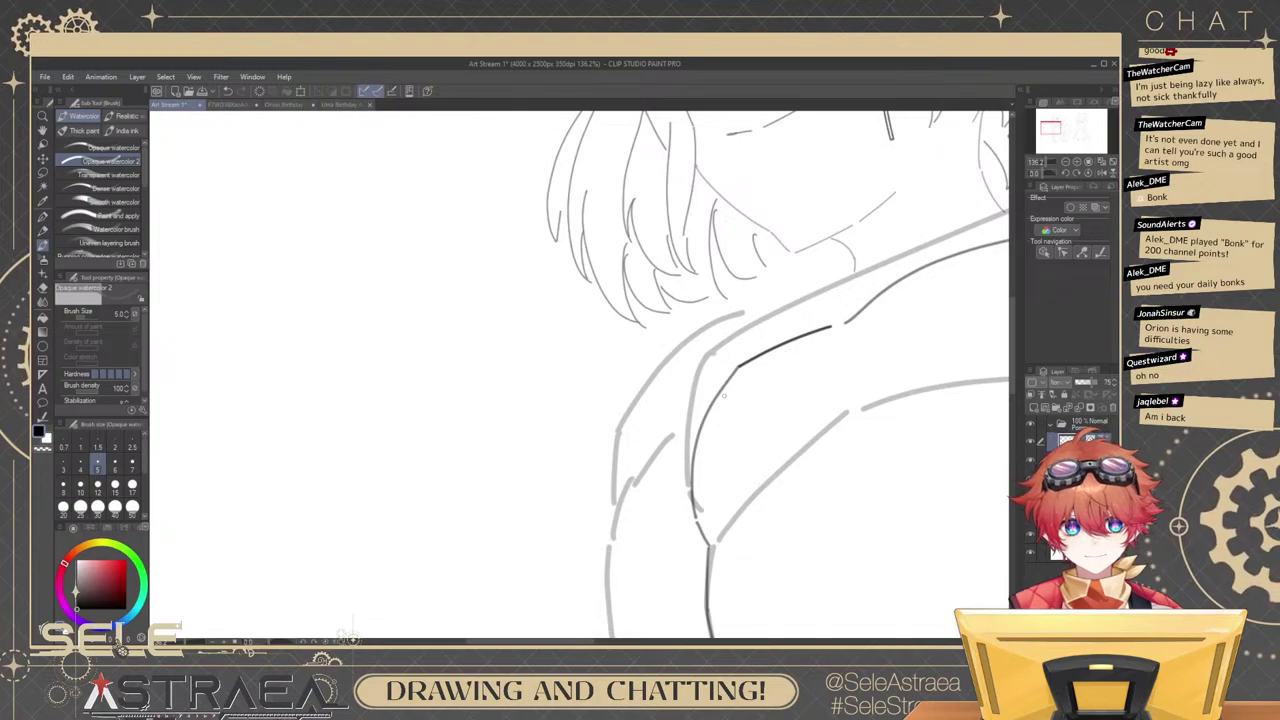
pyautogui.moveTo(724, 396); pyautogui.dragTo(749, 366)
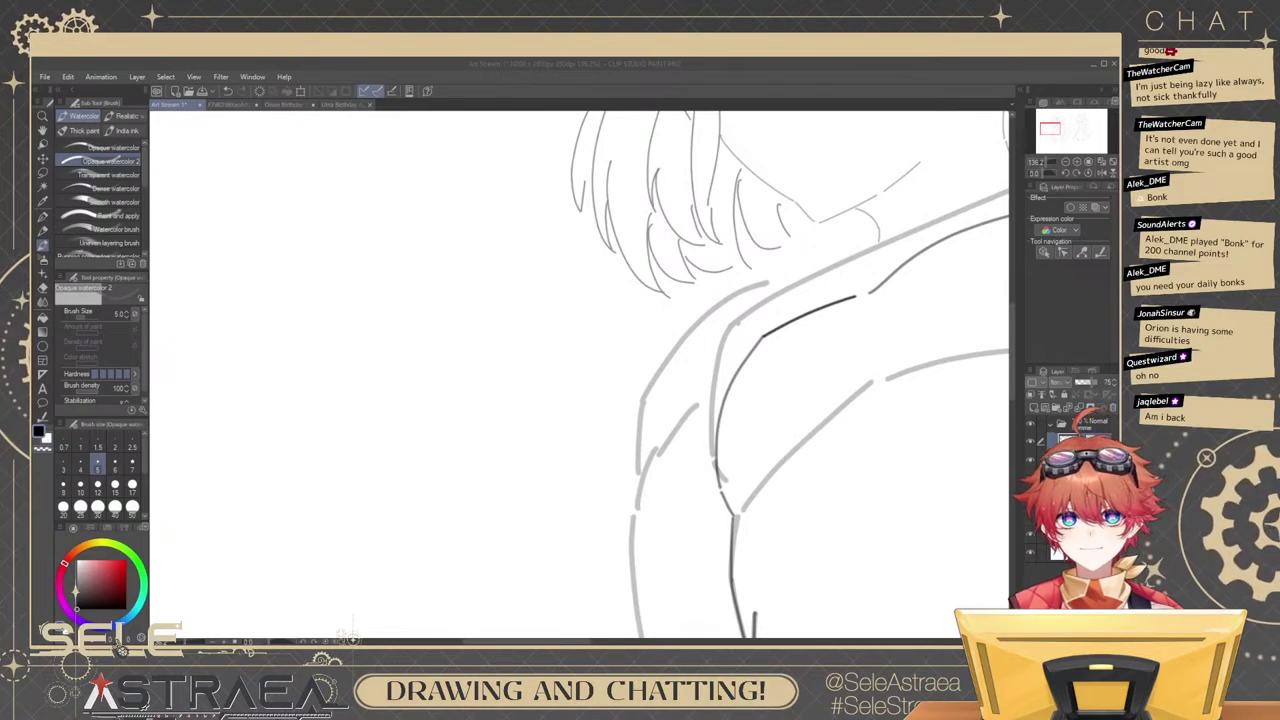
# Redraw the left chest curve from the shoulder corner down to the side of the torso.
pyautogui.scroll(2, 760, 371)
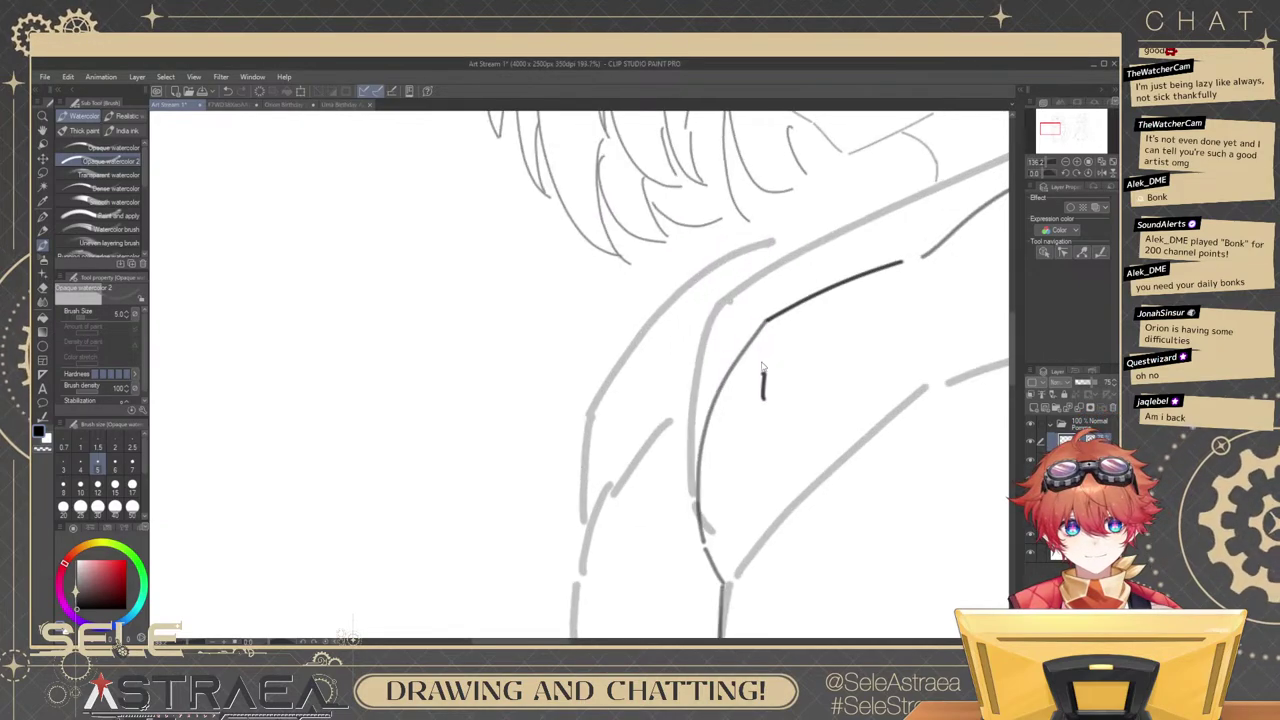
pyautogui.moveTo(766, 322); pyautogui.dragTo(706, 552)
pyautogui.hotkey('ctrl', 'z')
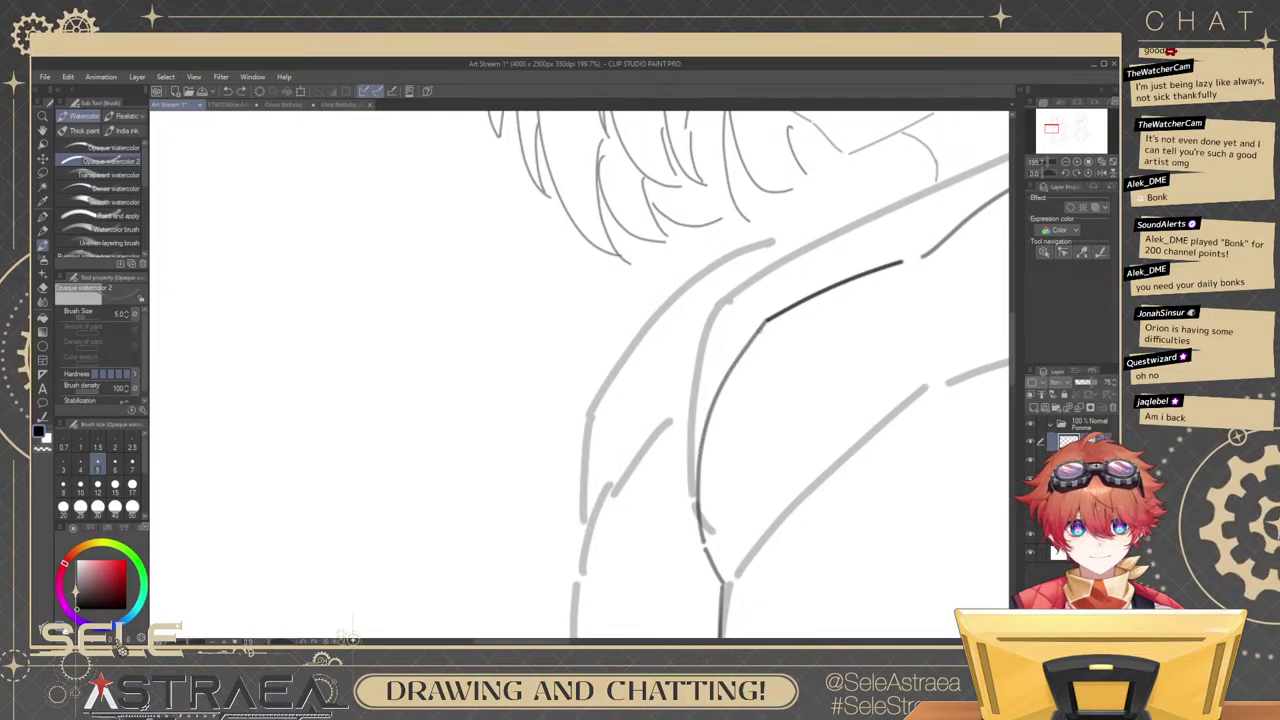
pyautogui.moveTo(766, 321)
pyautogui.mouseDown()
pyautogui.moveTo(718, 383)
pyautogui.moveTo(716, 583)
pyautogui.mouseUp()
pyautogui.hotkey('ctrl', 'z')
pyautogui.moveTo(766, 321)
pyautogui.mouseDown()
pyautogui.moveTo(693, 463)
pyautogui.moveTo(719, 579)
pyautogui.mouseUp()
# Redraw the upper chest curve from the left shoulder segment up and over below the neck.
pyautogui.moveTo(834, 362)
pyautogui.mouseDown()
pyautogui.moveTo(769, 389)
pyautogui.moveTo(663, 477)
pyautogui.mouseUp()
pyautogui.moveTo(746, 370)
pyautogui.mouseDown()
pyautogui.moveTo(865, 289)
pyautogui.moveTo(953, 263)
pyautogui.mouseUp()
pyautogui.hotkey('ctrl', 'z')
pyautogui.moveTo(949, 295); pyautogui.dragTo(688, 355)
pyautogui.hotkey('ctrl', 'z')
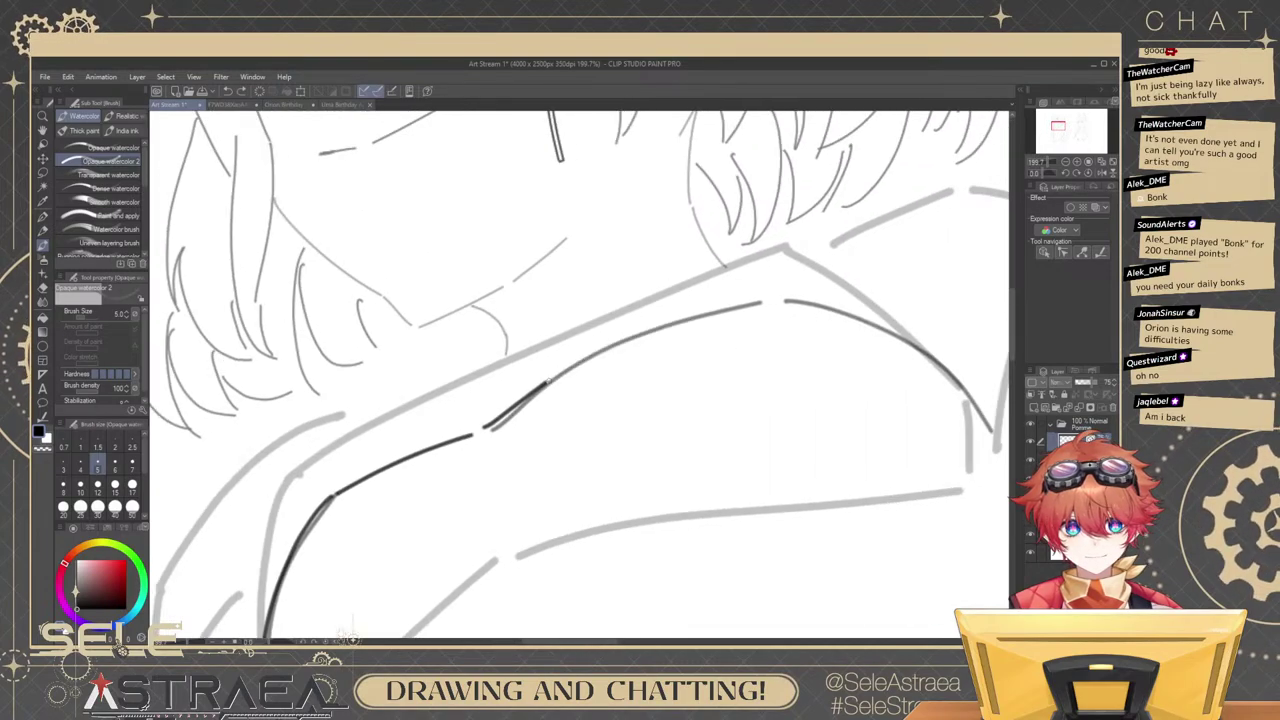
pyautogui.moveTo(546, 383)
pyautogui.mouseDown()
pyautogui.moveTo(627, 336)
pyautogui.moveTo(867, 345)
pyautogui.moveTo(822, 331)
pyautogui.moveTo(797, 297)
pyautogui.moveTo(849, 300)
pyautogui.moveTo(816, 323)
pyautogui.moveTo(862, 372)
pyautogui.mouseUp()
pyautogui.scroll(-8, 818, 333)
pyautogui.scroll(4, 808, 321)
# Draw the right end of the upper chest curve bending down to the armpit.
pyautogui.hotkey('ctrl', 'z')
pyautogui.moveTo(822, 325); pyautogui.dragTo(878, 382)
pyautogui.hotkey('ctrl', 'z')
pyautogui.moveTo(822, 326); pyautogui.dragTo(858, 384)
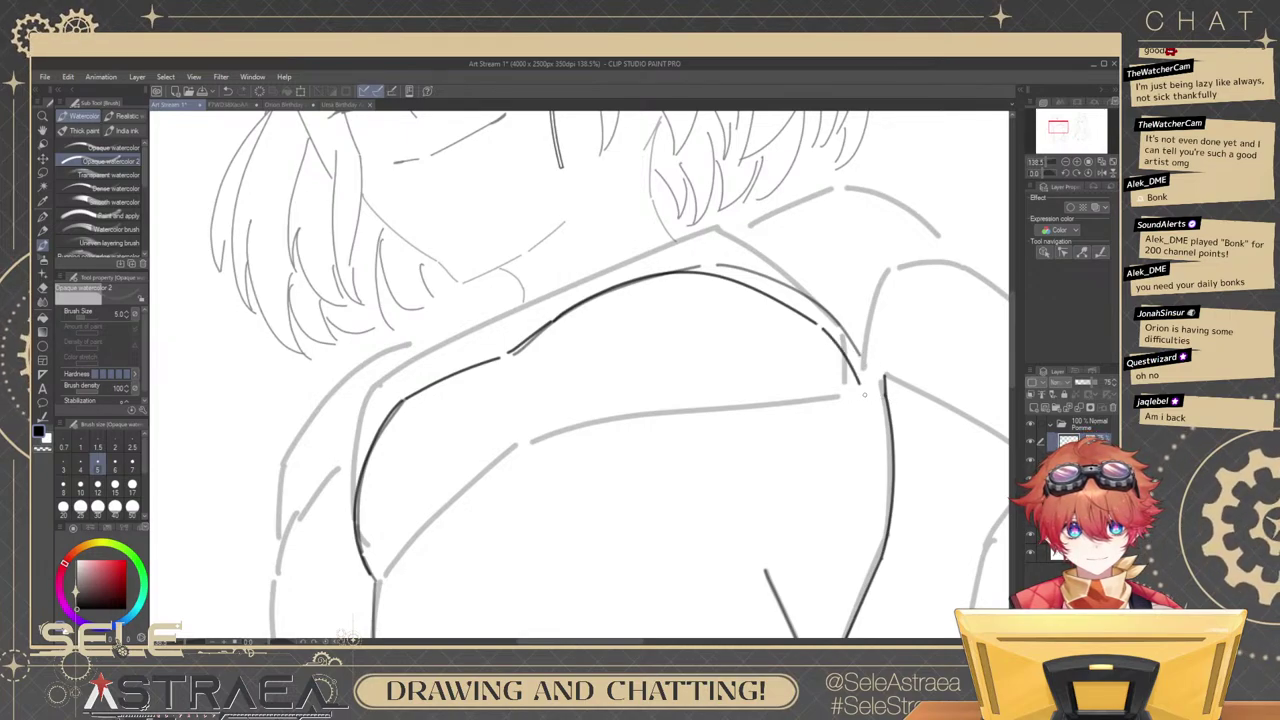
pyautogui.keyDown('ctrl'); pyautogui.click(808, 321); pyautogui.keyUp('ctrl')
pyautogui.moveTo(826, 341)
pyautogui.mouseDown()
pyautogui.moveTo(842, 327)
pyautogui.moveTo(876, 386)
pyautogui.moveTo(921, 277)
pyautogui.mouseUp()
pyautogui.keyDown('ctrl'); pyautogui.click(821, 327); pyautogui.keyUp('ctrl')
pyautogui.keyDown('ctrl'); pyautogui.click(847, 352); pyautogui.keyUp('ctrl')
pyautogui.press('Delete')
pyautogui.hotkey('ctrl', 'z')
pyautogui.moveTo(736, 345); pyautogui.dragTo(857, 400)
pyautogui.moveTo(738, 306); pyautogui.dragTo(657, 361)
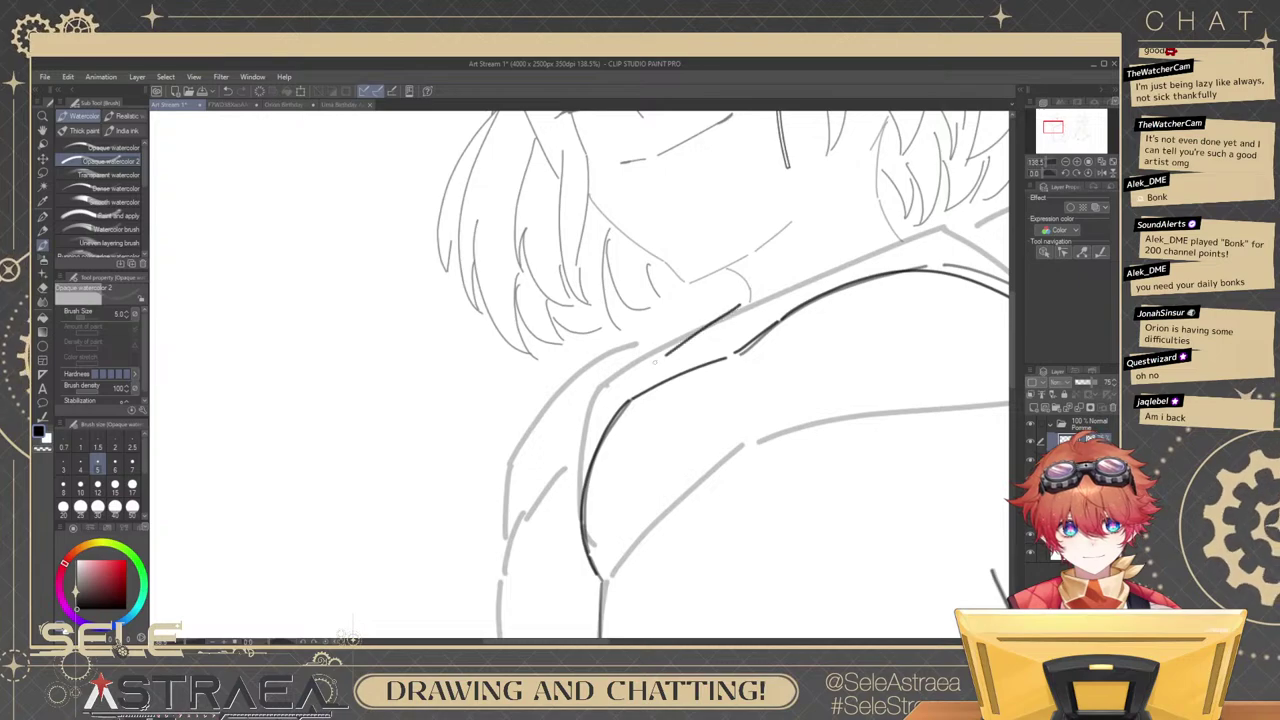
pyautogui.moveTo(747, 339); pyautogui.dragTo(881, 327)
pyautogui.scroll(3, 870, 268)
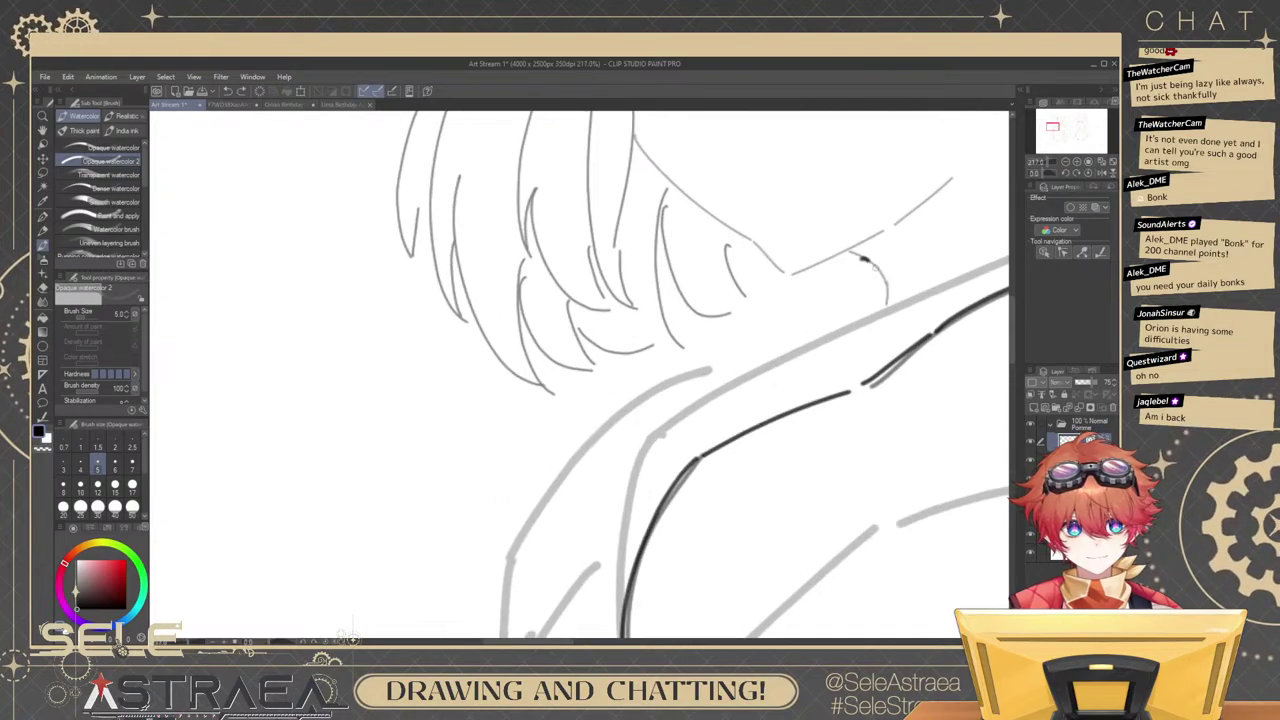
# Set the brush size to 4 and draw the left shoulder slope from the base of the neck, just above the construction line.
pyautogui.click(80, 465)
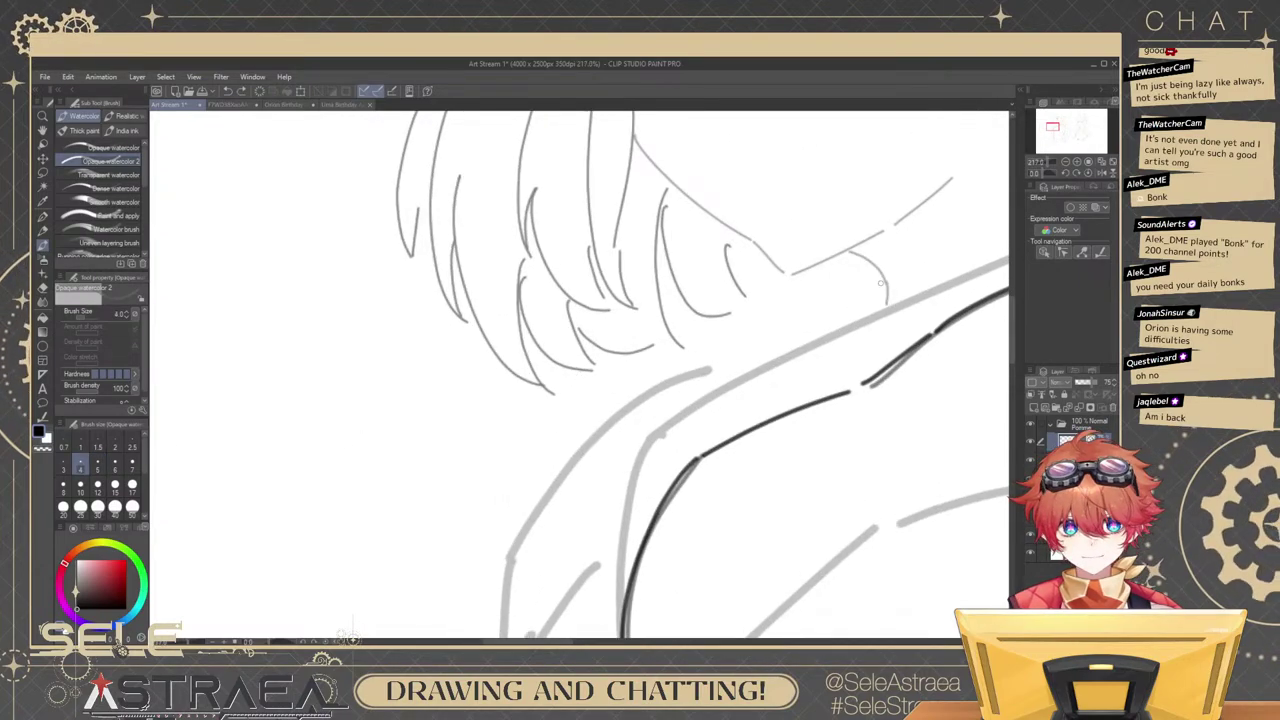
pyautogui.moveTo(880, 274); pyautogui.dragTo(884, 308)
pyautogui.hotkey('ctrl', 'z')
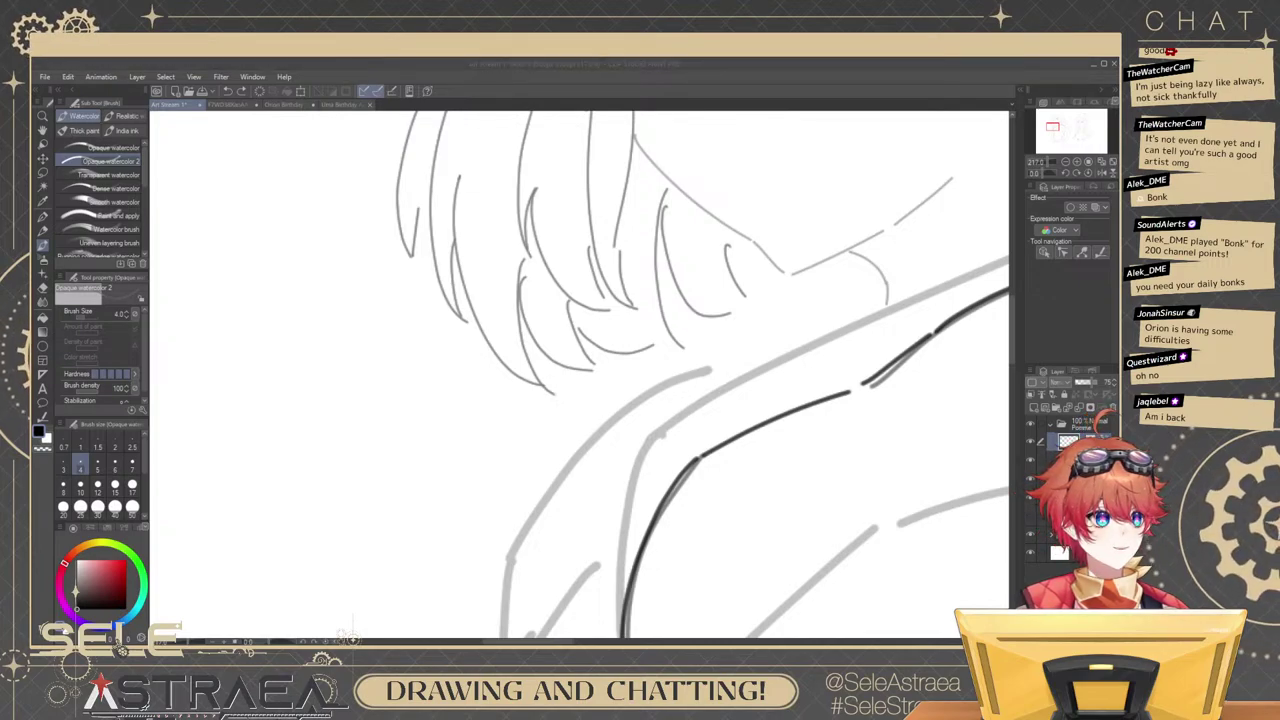
pyautogui.moveTo(874, 272)
pyautogui.mouseDown()
pyautogui.moveTo(880, 304)
pyautogui.moveTo(780, 362)
pyautogui.mouseUp()
pyautogui.hotkey('ctrl', 'z')
pyautogui.hotkey('ctrl', 'z')
pyautogui.hotkey('ctrl', 'z')
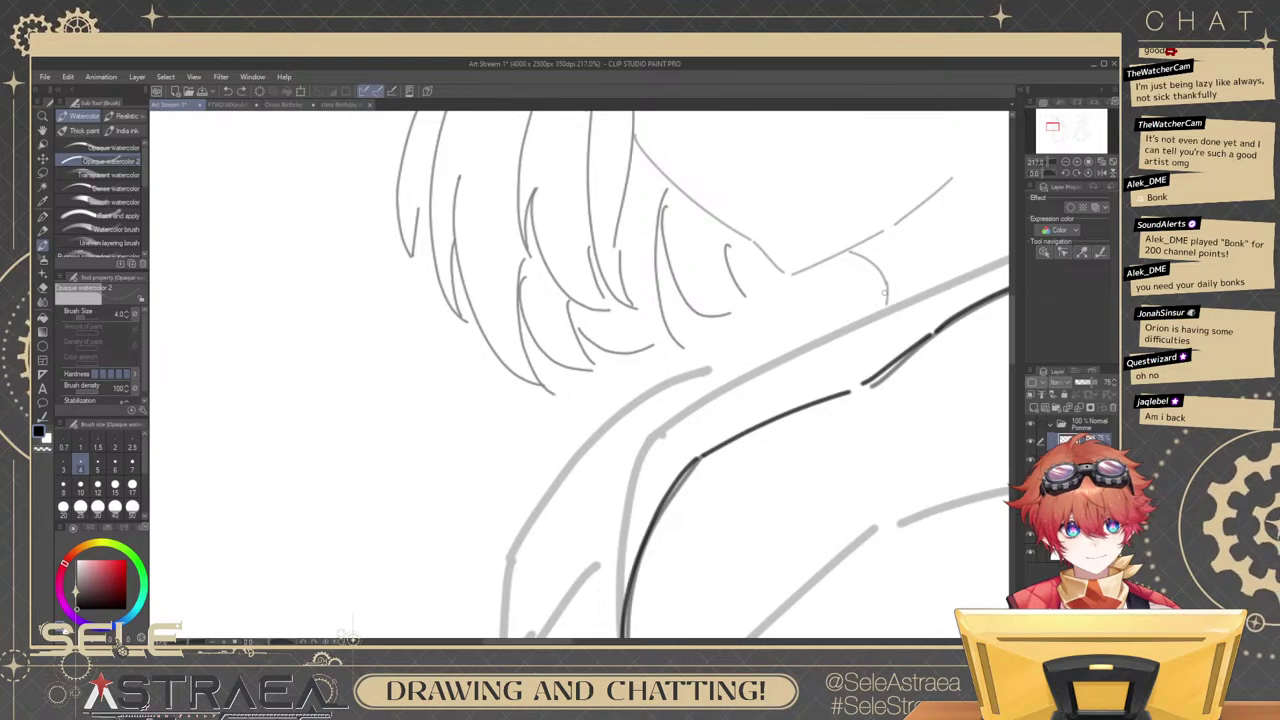
pyautogui.moveTo(884, 287); pyautogui.dragTo(681, 410)
pyautogui.hotkey('ctrl', 'z')
pyautogui.moveTo(814, 368); pyautogui.dragTo(897, 303)
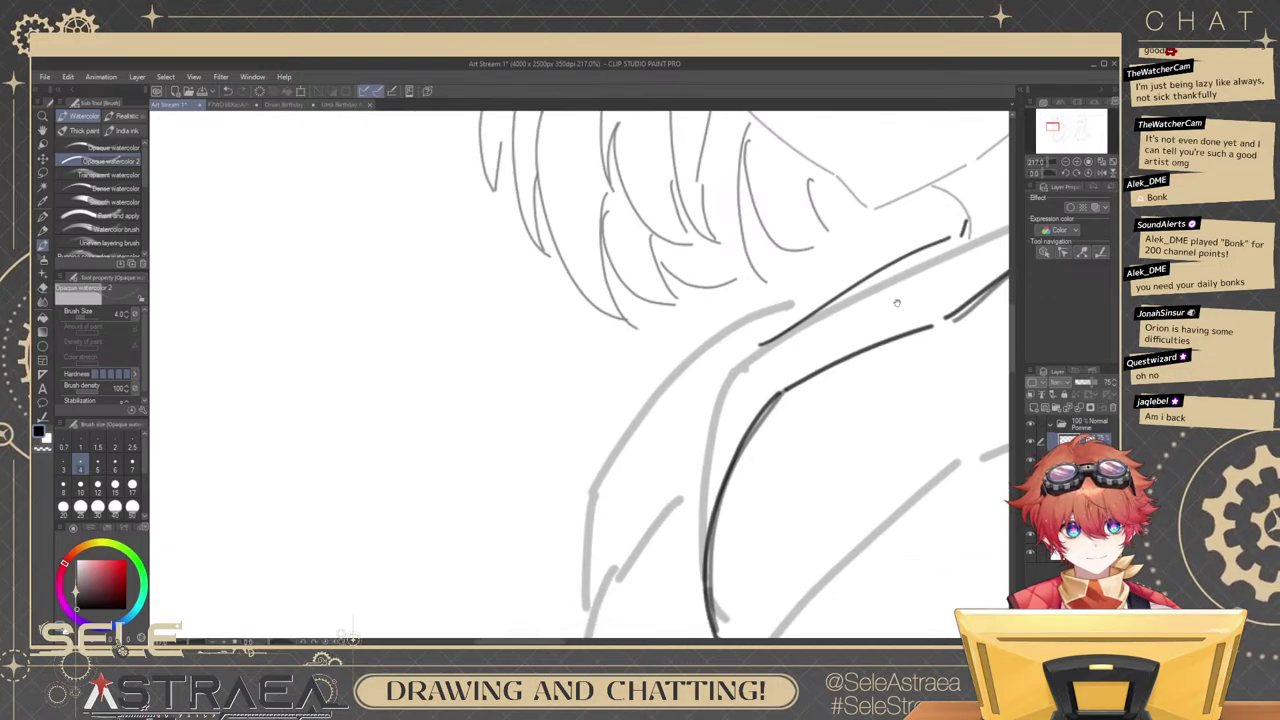
pyautogui.hotkey('ctrl', 'z')
pyautogui.moveTo(950, 237)
pyautogui.mouseDown()
pyautogui.moveTo(730, 388)
pyautogui.moveTo(733, 351)
pyautogui.mouseUp()
pyautogui.hotkey('ctrl', 'z')
pyautogui.moveTo(838, 304)
pyautogui.mouseDown()
pyautogui.moveTo(854, 292)
pyautogui.moveTo(822, 335)
pyautogui.moveTo(701, 400)
pyautogui.moveTo(880, 317)
pyautogui.mouseUp()
pyautogui.hotkey('ctrl', 'z')
pyautogui.moveTo(901, 271)
pyautogui.mouseDown()
pyautogui.moveTo(710, 512)
pyautogui.moveTo(880, 280)
pyautogui.moveTo(708, 552)
pyautogui.moveTo(884, 278)
pyautogui.moveTo(715, 556)
pyautogui.mouseUp()
pyautogui.hotkey('ctrl', 'z')
pyautogui.hotkey('ctrl', 'z')
pyautogui.hotkey('ctrl', 'z')
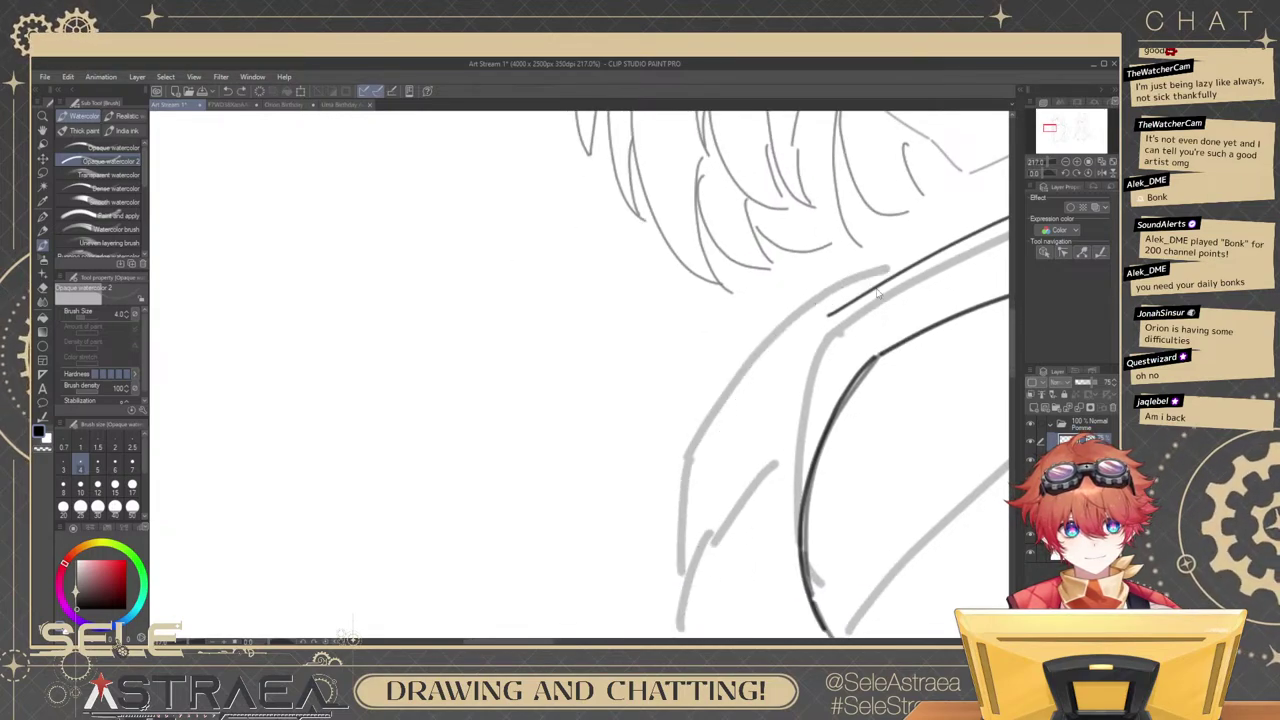
# Draw the rounded outer shoulder curve from the shoulder slope down over the left upper arm.
pyautogui.moveTo(890, 272); pyautogui.dragTo(698, 538)
pyautogui.hotkey('ctrl', 'z')
pyautogui.moveTo(896, 270)
pyautogui.mouseDown()
pyautogui.moveTo(835, 289)
pyautogui.moveTo(699, 532)
pyautogui.mouseUp()
pyautogui.moveTo(767, 494); pyautogui.dragTo(805, 363)
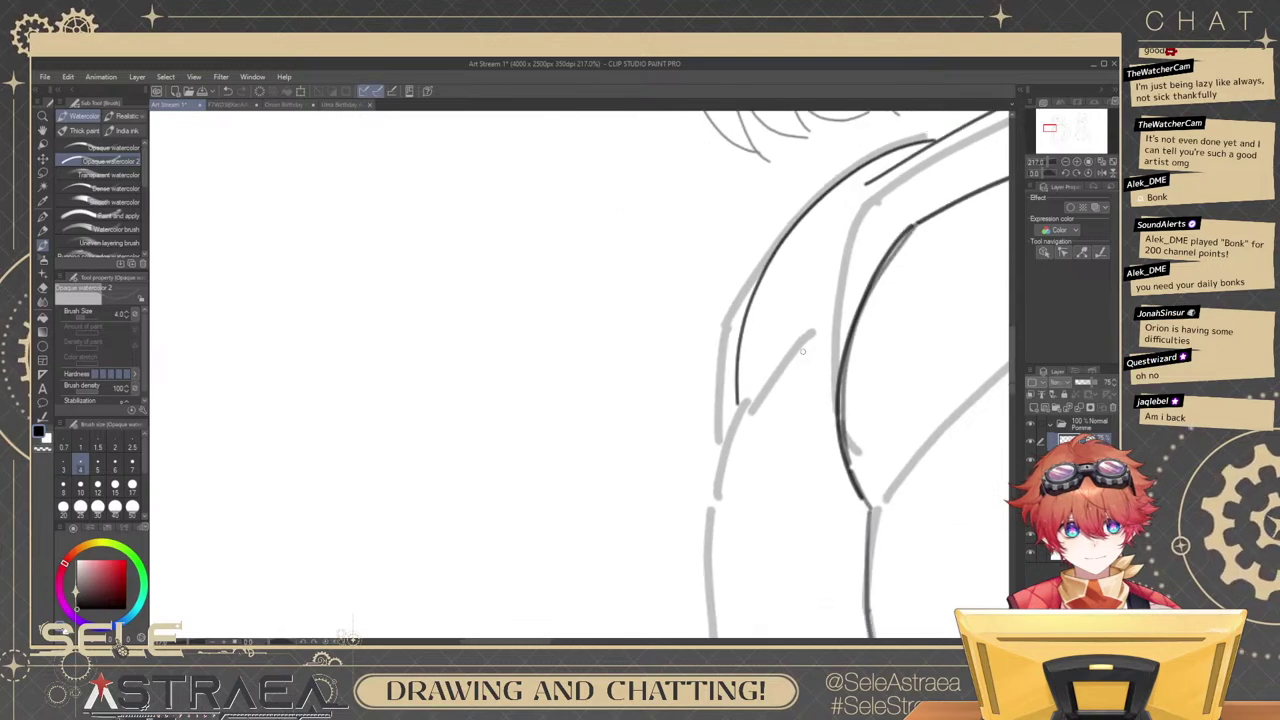
pyautogui.hotkey('ctrl', 'z')
pyautogui.moveTo(742, 395)
pyautogui.mouseDown()
pyautogui.moveTo(707, 585)
pyautogui.moveTo(764, 340)
pyautogui.moveTo(729, 398)
pyautogui.moveTo(758, 563)
pyautogui.moveTo(765, 393)
pyautogui.mouseUp()
pyautogui.hotkey('ctrl', 'z')
pyautogui.scroll(-3, 811, 354)
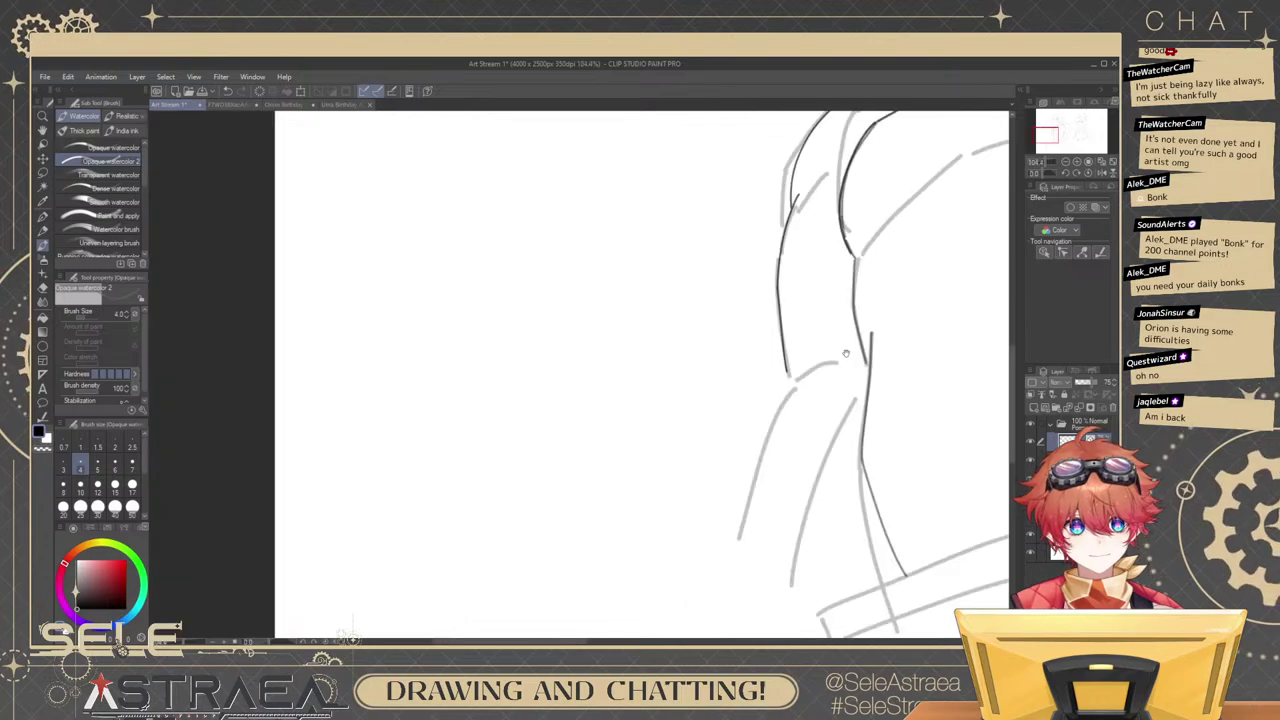
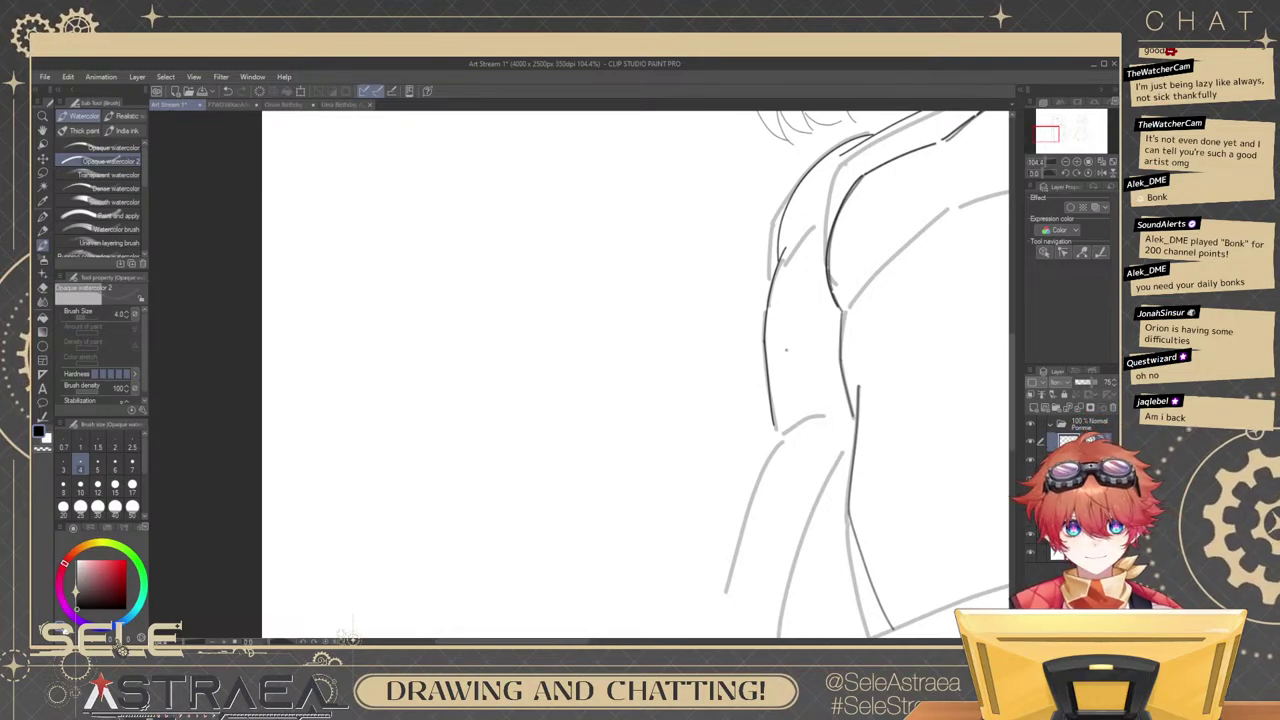
pyautogui.scroll(2, 785, 346)
pyautogui.moveTo(783, 374)
pyautogui.mouseDown()
pyautogui.moveTo(785, 346)
pyautogui.moveTo(710, 453)
pyautogui.mouseUp()
pyautogui.hotkey('ctrl', 'z')
pyautogui.hotkey('ctrl', 'z')
pyautogui.moveTo(761, 307); pyautogui.dragTo(708, 509)
pyautogui.hotkey('ctrl', 'z')
pyautogui.hotkey('ctrl', 'z')
pyautogui.hotkey('ctrl', 'z')
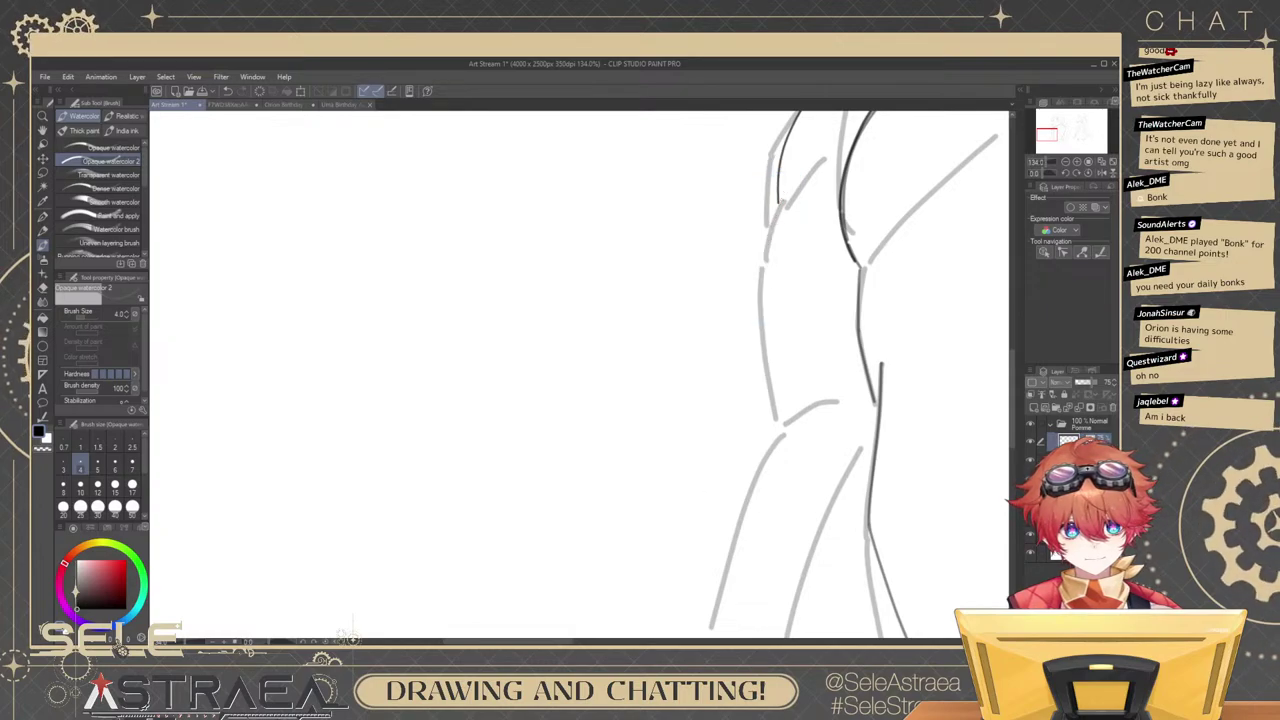
# Draw the left arm's outer contour slanting outward beyond the construction line, bulging to a corner and angling back in.
pyautogui.moveTo(784, 180); pyautogui.dragTo(734, 380)
pyautogui.moveTo(827, 324); pyautogui.dragTo(815, 296)
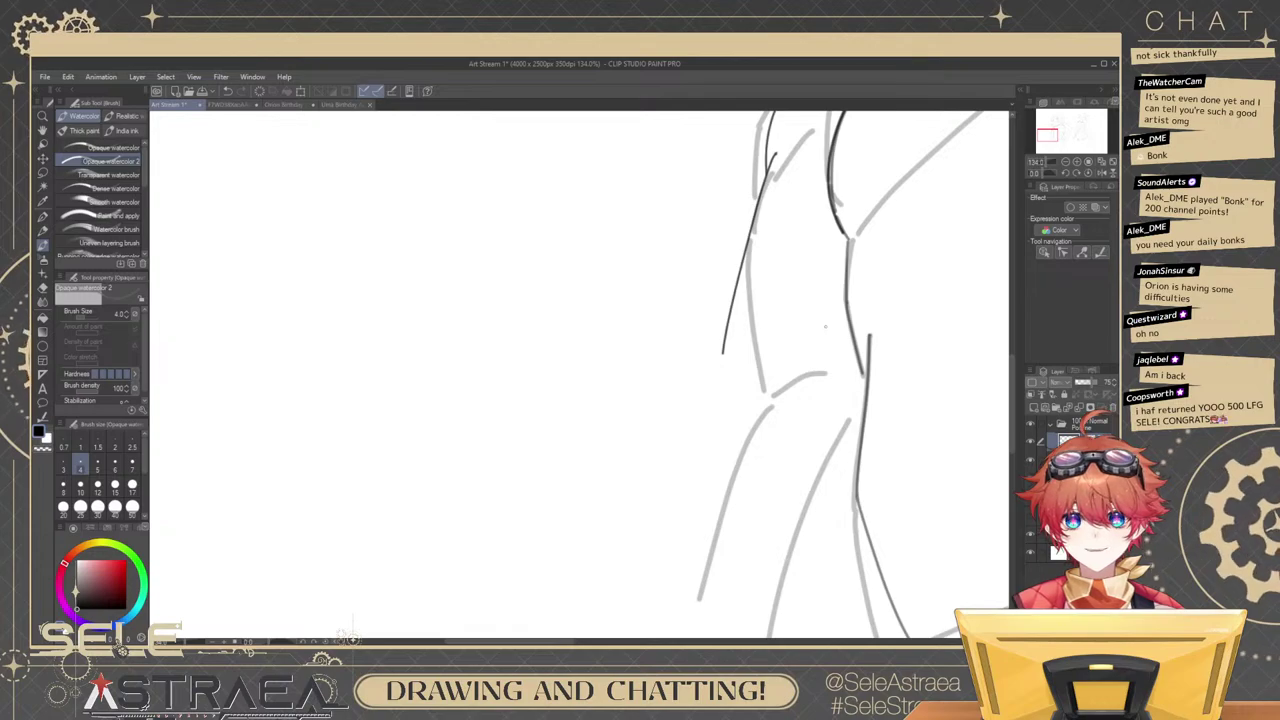
pyautogui.moveTo(821, 363); pyautogui.dragTo(801, 304)
pyautogui.moveTo(752, 338); pyautogui.dragTo(784, 346)
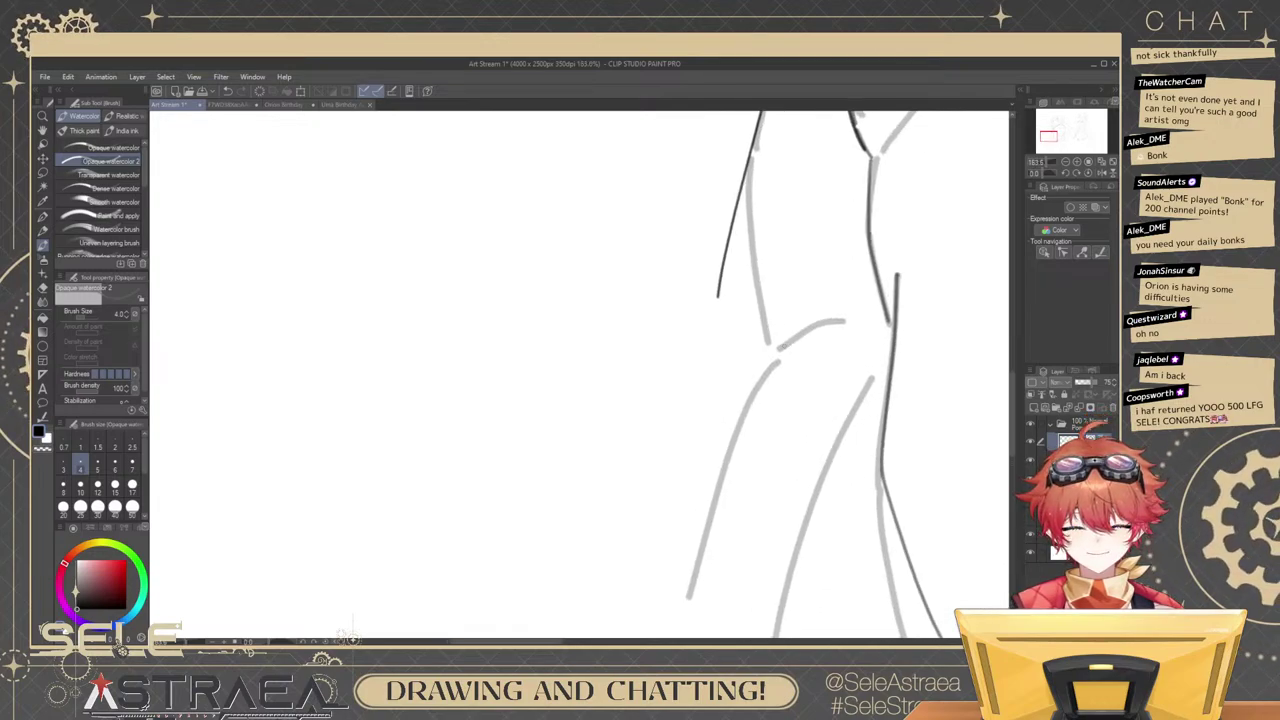
pyautogui.moveTo(718, 297)
pyautogui.mouseDown()
pyautogui.moveTo(673, 453)
pyautogui.moveTo(648, 424)
pyautogui.moveTo(686, 510)
pyautogui.mouseUp()
pyautogui.hotkey('ctrl', 'z')
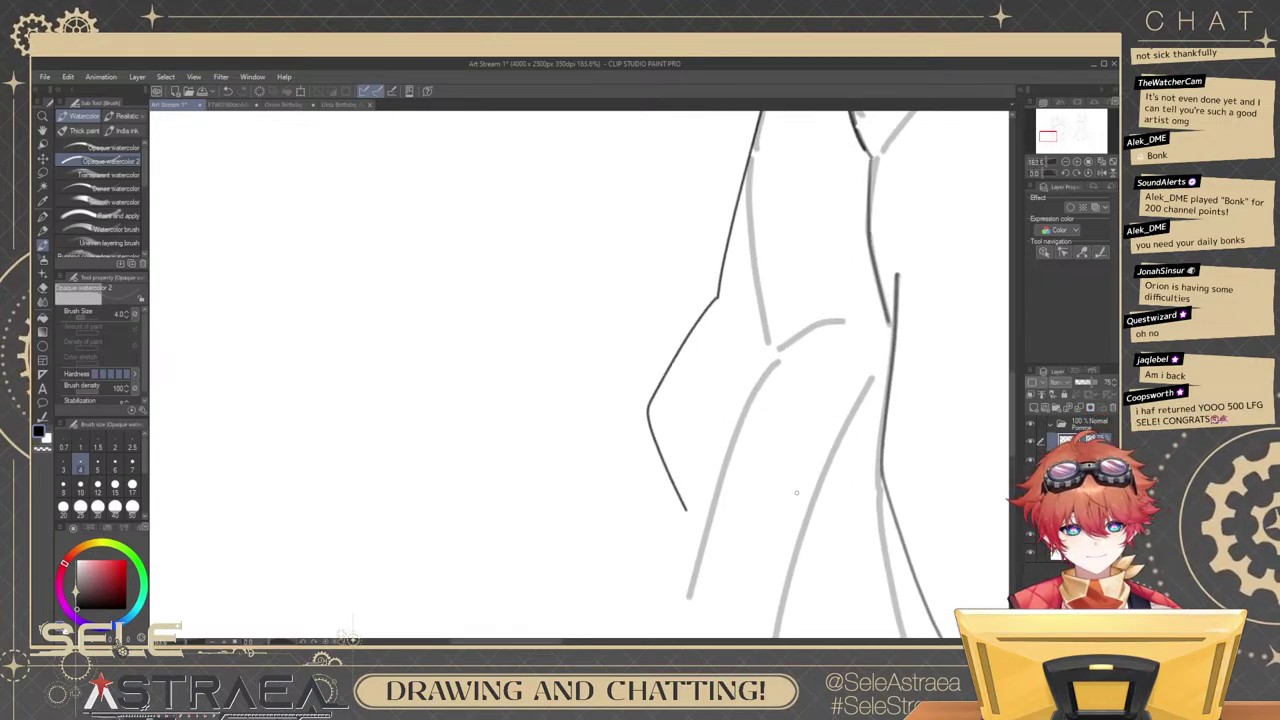
# Draw the pointed bottom edge of the bulging left arm shape and its short inner edge.
pyautogui.moveTo(811, 453); pyautogui.dragTo(807, 381)
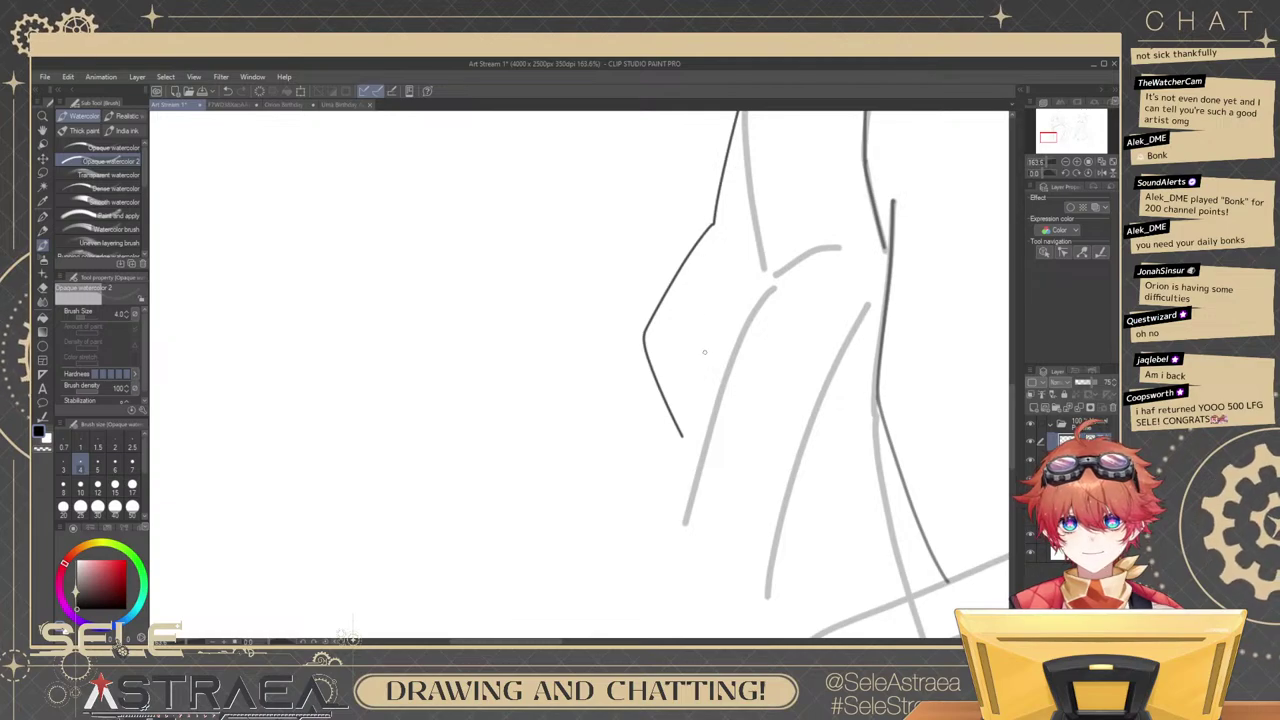
pyautogui.moveTo(730, 443); pyautogui.dragTo(788, 304)
pyautogui.hotkey('ctrl', 'z')
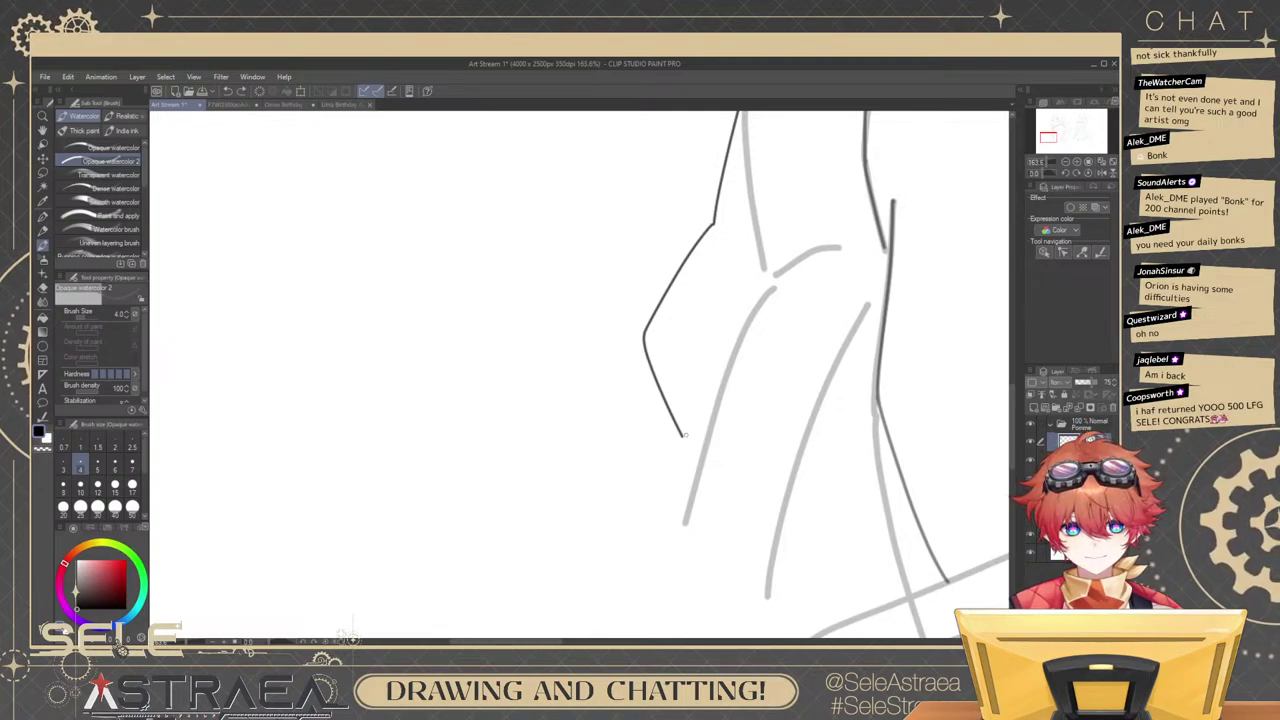
pyautogui.moveTo(684, 434)
pyautogui.mouseDown()
pyautogui.moveTo(778, 390)
pyautogui.moveTo(782, 332)
pyautogui.moveTo(782, 414)
pyautogui.moveTo(815, 359)
pyautogui.mouseUp()
pyautogui.hotkey('ctrl', 'z')
pyautogui.hotkey('ctrl', 'z')
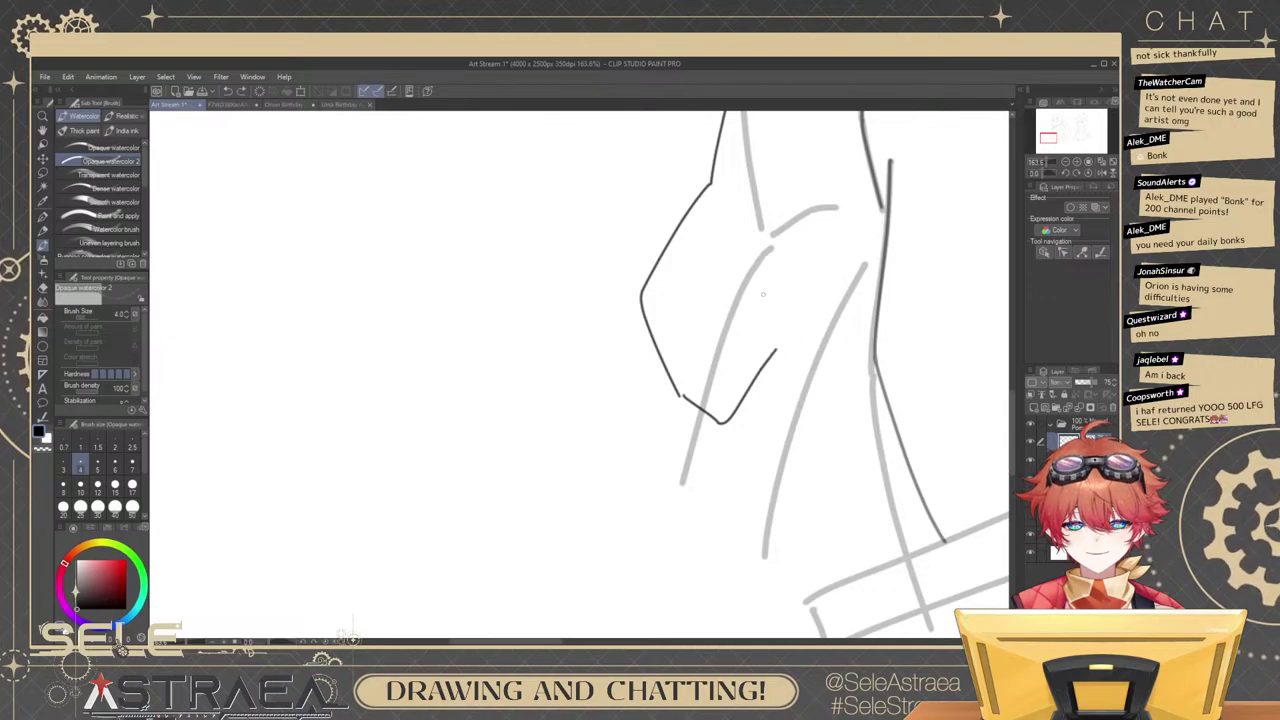
pyautogui.moveTo(768, 279); pyautogui.dragTo(778, 347)
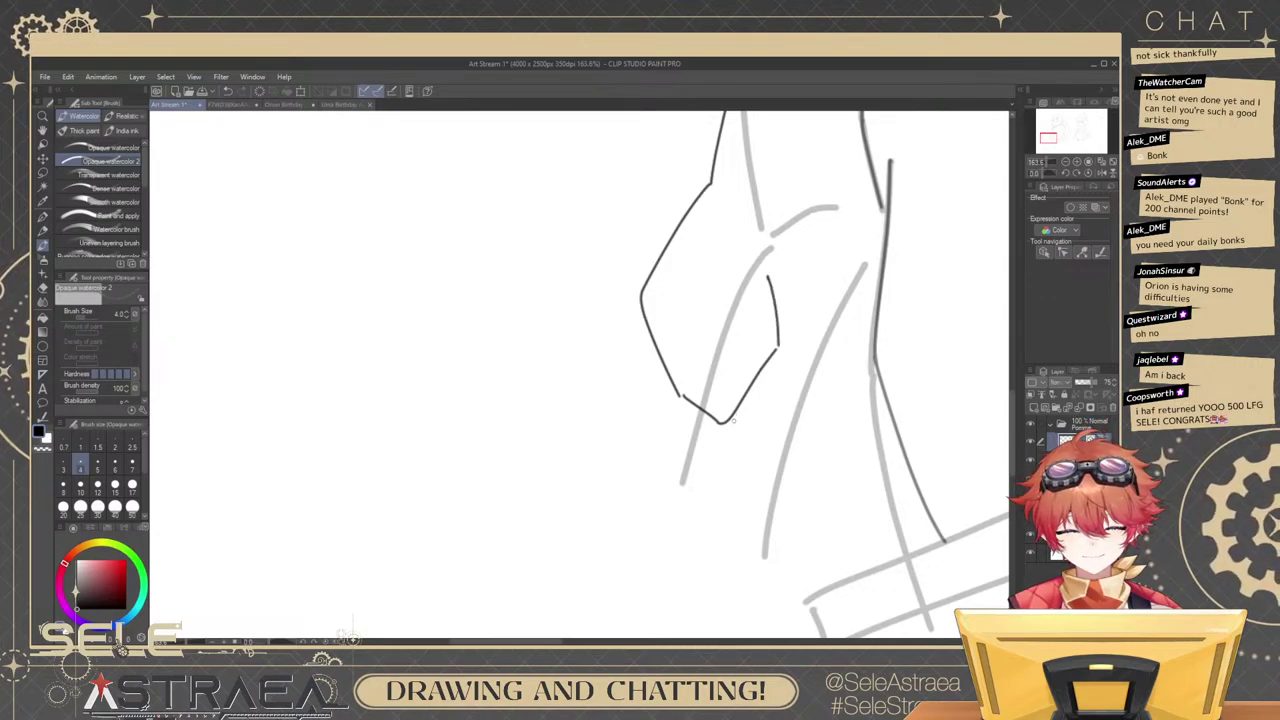
# Undo the pointed bottom edge of the left sleeve and redraw it as a shallow curve ending at the inner construction line.
pyautogui.hotkey('ctrl', 'z')
pyautogui.hotkey('ctrl', 'z')
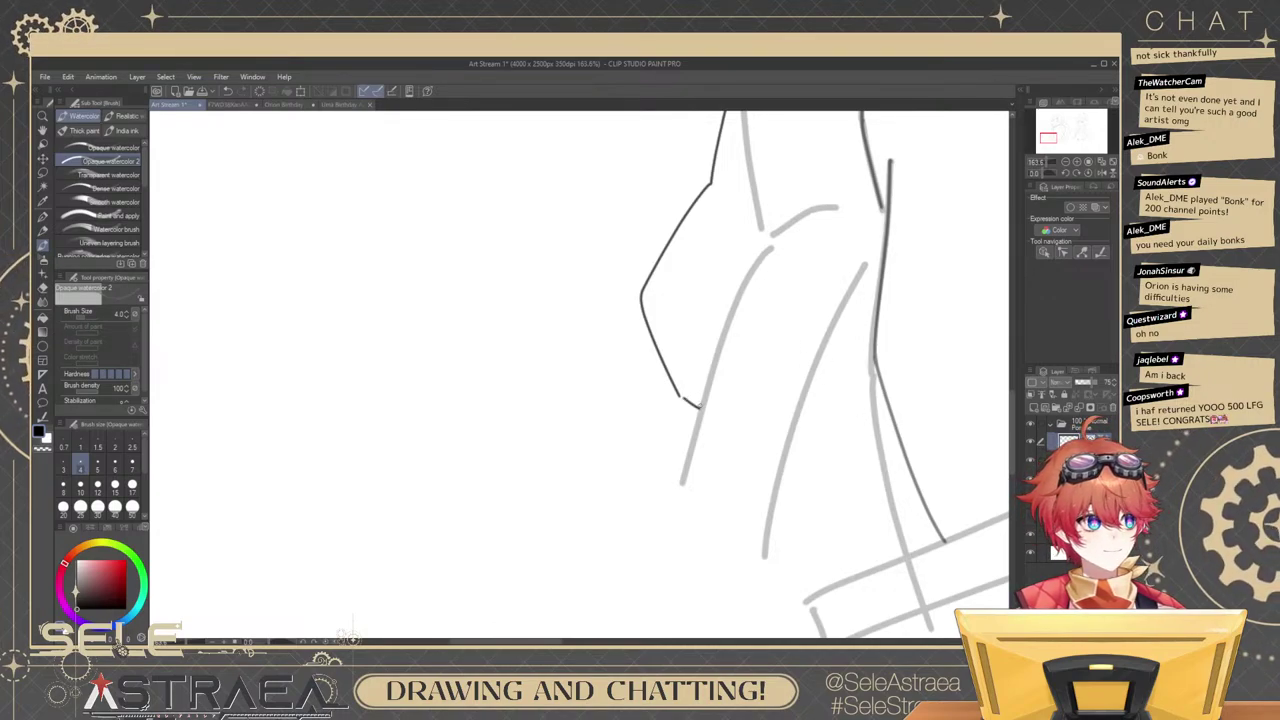
pyautogui.moveTo(702, 405); pyautogui.dragTo(776, 363)
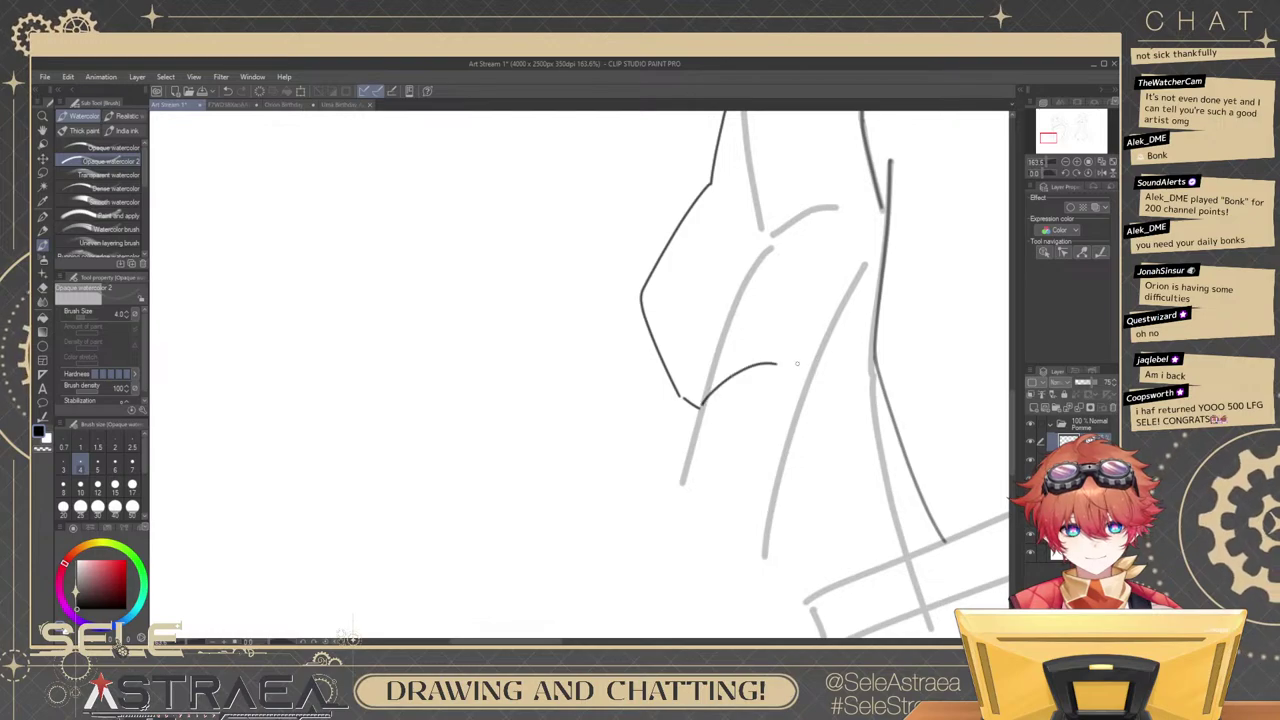
pyautogui.hotkey('ctrl', 'z')
pyautogui.moveTo(700, 402); pyautogui.dragTo(786, 392)
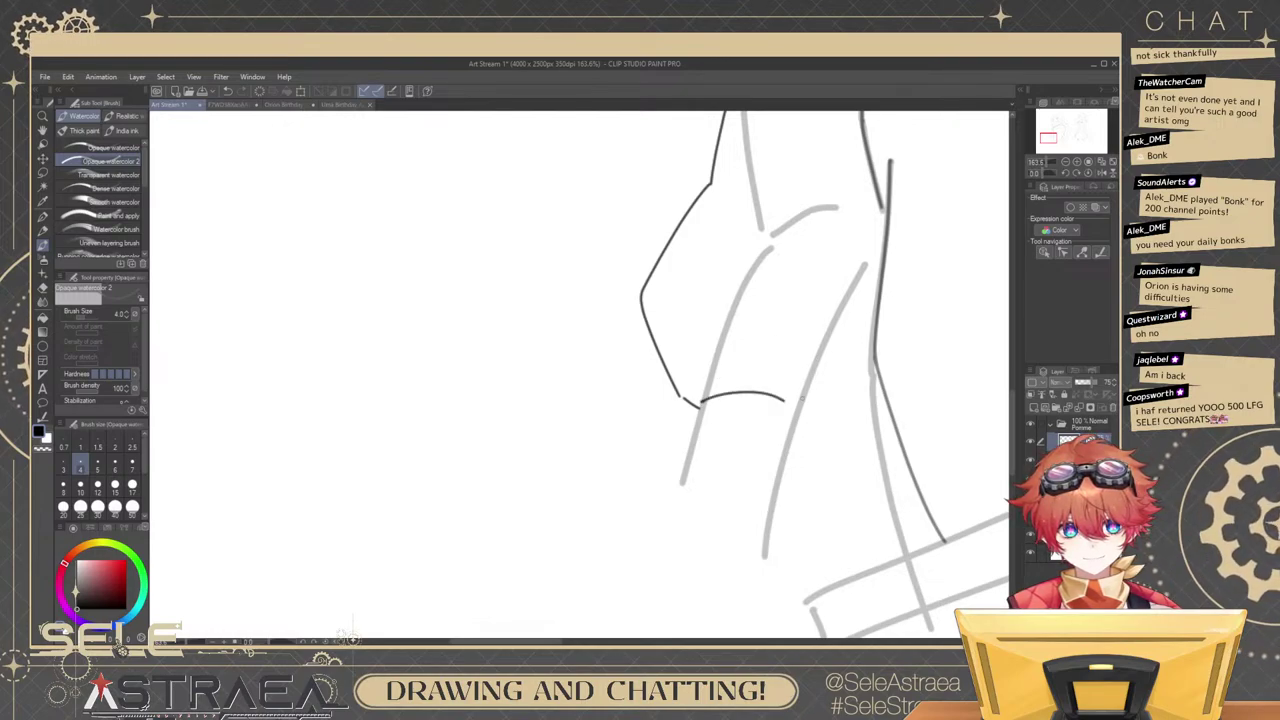
pyautogui.hotkey('ctrl', 'z')
pyautogui.moveTo(704, 406); pyautogui.dragTo(806, 388)
# Draw the angled fold inside the bulging left sleeve, its second lower edge and the short inner edge.
pyautogui.press('space')
pyautogui.moveTo(749, 242); pyautogui.dragTo(746, 347)
pyautogui.moveTo(716, 305); pyautogui.dragTo(742, 422)
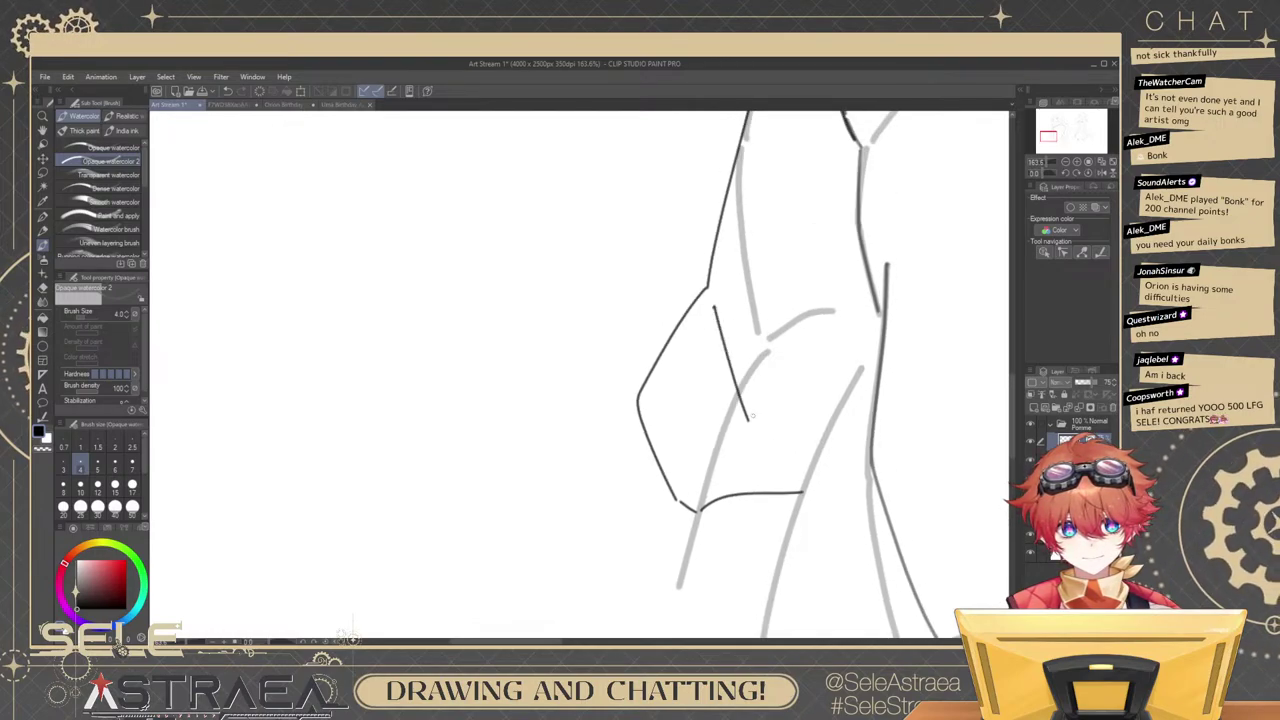
pyautogui.hotkey('ctrl', 'z')
pyautogui.moveTo(716, 304)
pyautogui.mouseDown()
pyautogui.moveTo(724, 474)
pyautogui.moveTo(816, 448)
pyautogui.moveTo(826, 386)
pyautogui.mouseUp()
# Try extending the left sleeve's inner edge upward between the arm and the torso.
pyautogui.moveTo(802, 266); pyautogui.dragTo(826, 378)
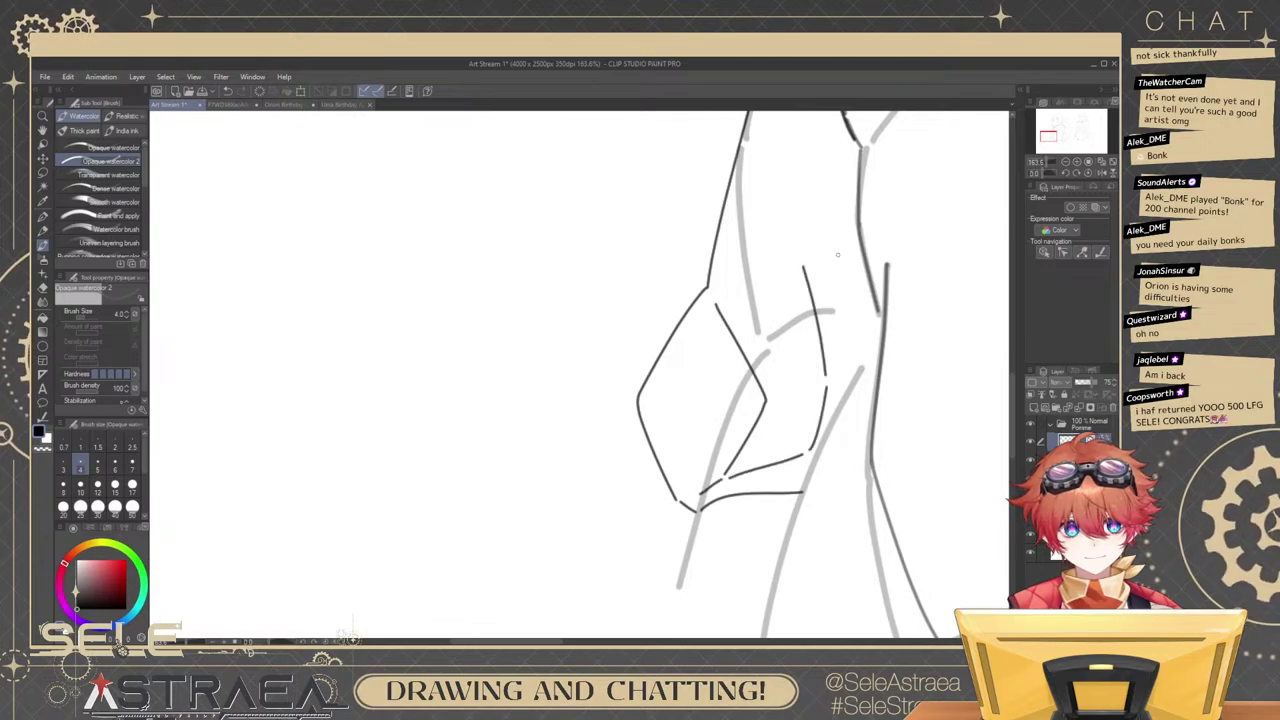
pyautogui.moveTo(844, 242); pyautogui.dragTo(827, 337)
pyautogui.scroll(-4, 876, 264)
pyautogui.moveTo(926, 280)
pyautogui.mouseDown()
pyautogui.moveTo(837, 326)
pyautogui.moveTo(867, 362)
pyautogui.mouseUp()
pyautogui.hotkey('ctrl', 'z')
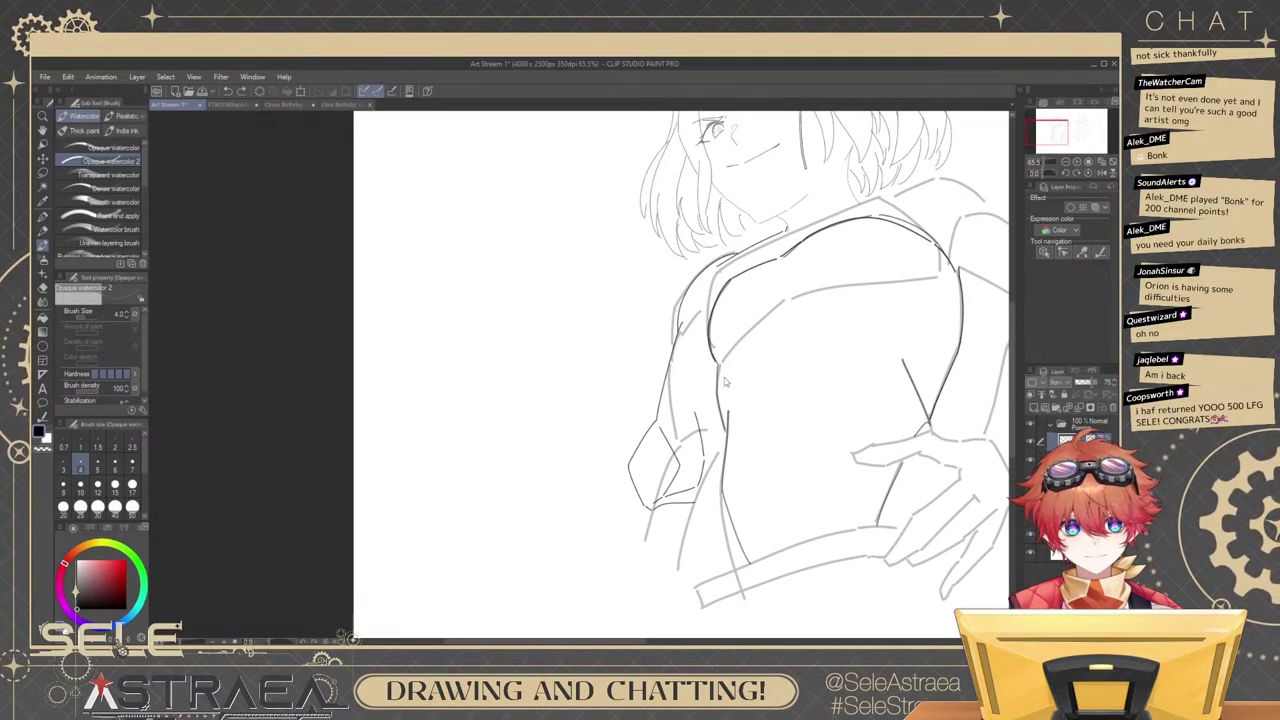
pyautogui.hotkey('ctrl', 'z')
# Draw a long narrow fold ending in a point along the inner side of the left upper arm.
pyautogui.scroll(3, 683, 352)
pyautogui.moveTo(692, 303); pyautogui.dragTo(720, 447)
pyautogui.hotkey('ctrl', 'z')
pyautogui.moveTo(688, 293); pyautogui.dragTo(740, 468)
pyautogui.hotkey('ctrl', 'z')
pyautogui.moveTo(740, 411); pyautogui.dragTo(723, 390)
pyautogui.moveTo(732, 547); pyautogui.dragTo(742, 407)
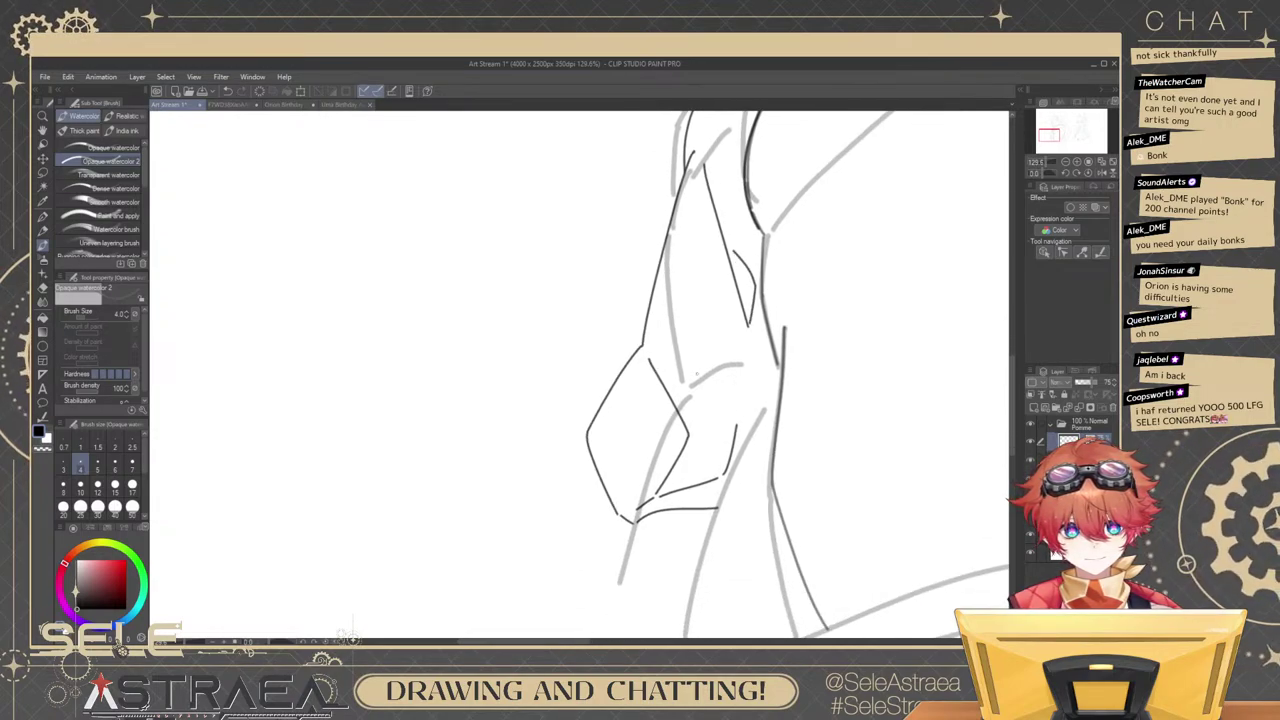
# Extend the left sleeve's inner edge straight up to the elbow's construction curve.
pyautogui.scroll(-8, 845, 395)
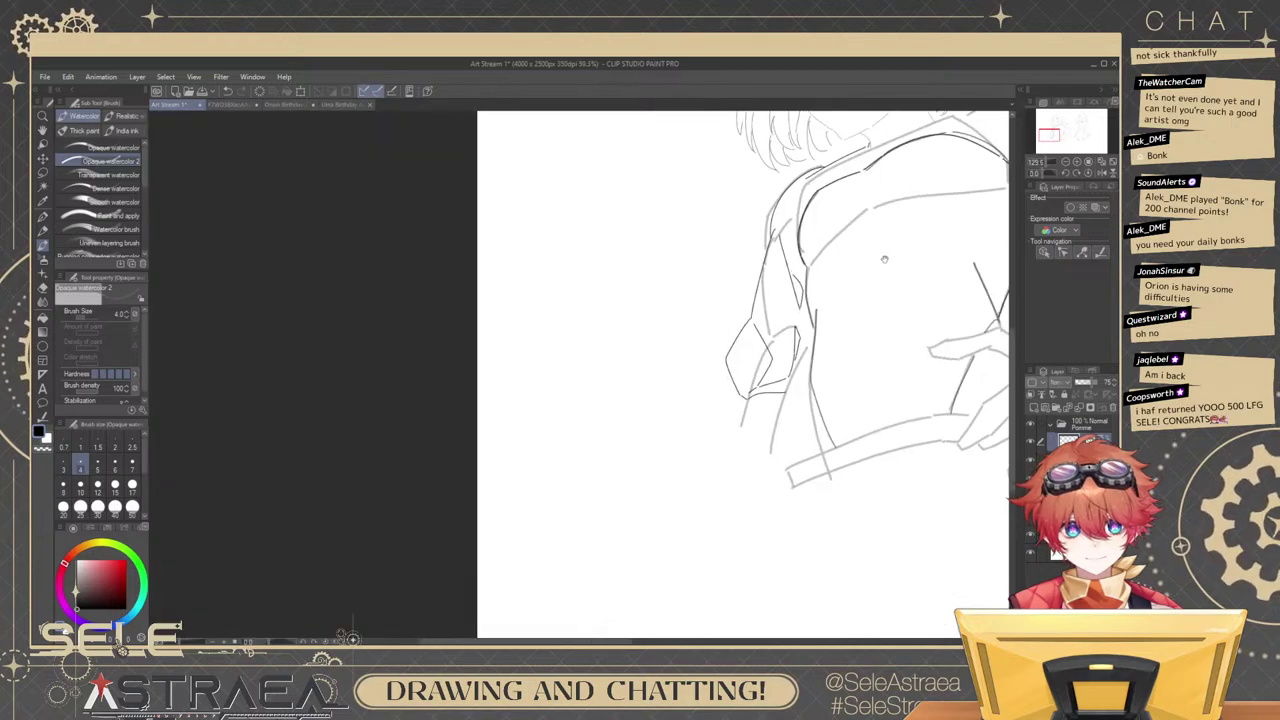
pyautogui.moveTo(846, 393)
pyautogui.mouseDown()
pyautogui.moveTo(846, 357)
pyautogui.moveTo(844, 387)
pyautogui.mouseUp()
pyautogui.hotkey('ctrl', 'z')
pyautogui.scroll(4, 746, 486)
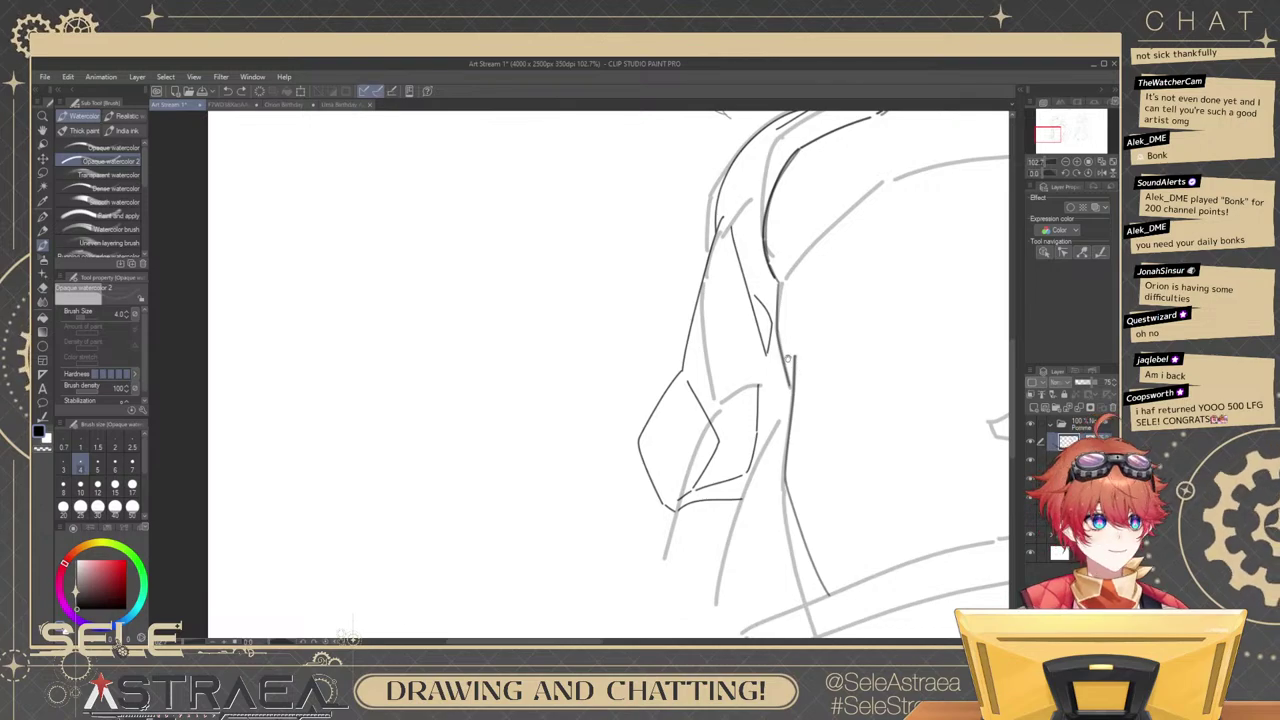
# Draw a short slanted crease across the left upper arm below the shoulder and a small fold at the outer elbow.
pyautogui.scroll(3, 788, 357)
pyautogui.moveTo(731, 240); pyautogui.dragTo(766, 298)
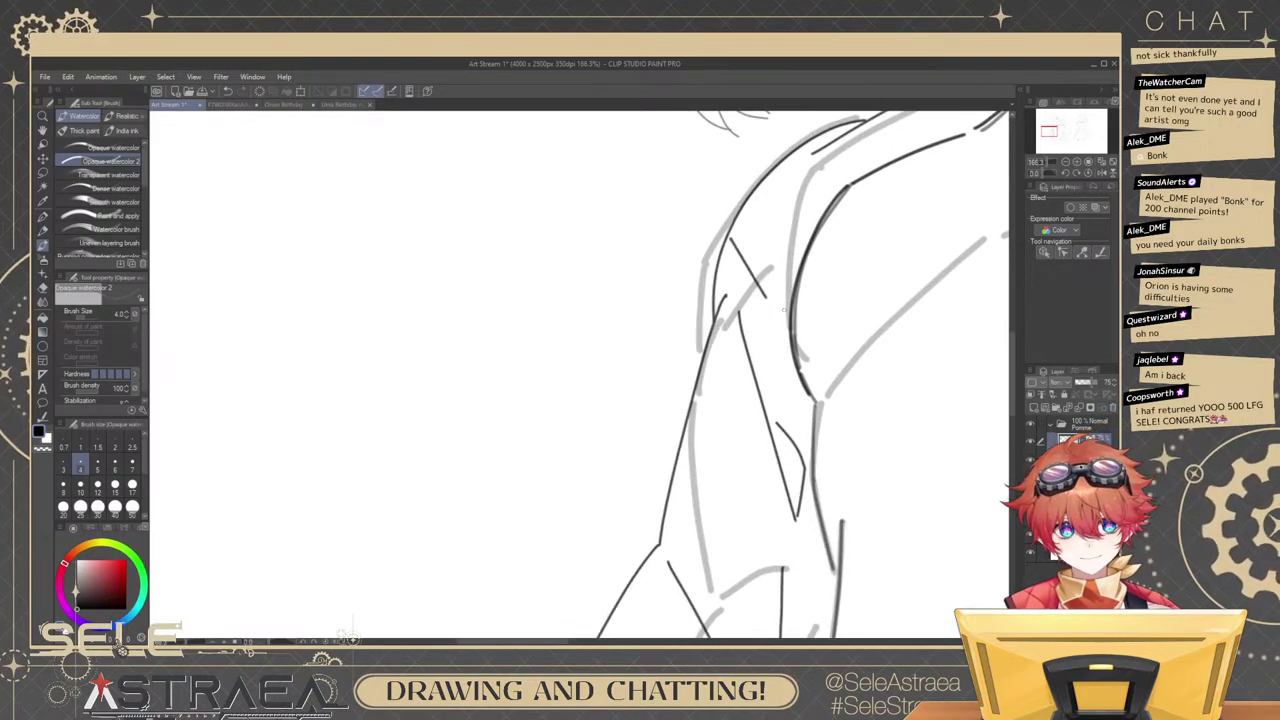
pyautogui.hotkey('ctrl', 'z')
pyautogui.hotkey('ctrl', 'z')
pyautogui.moveTo(836, 135)
pyautogui.mouseDown()
pyautogui.moveTo(870, 212)
pyautogui.moveTo(777, 275)
pyautogui.moveTo(757, 368)
pyautogui.moveTo(819, 420)
pyautogui.mouseUp()
pyautogui.hotkey('ctrl', 'z')
pyautogui.scroll(-6, 830, 293)
pyautogui.moveTo(920, 268)
pyautogui.mouseDown()
pyautogui.moveTo(796, 288)
pyautogui.moveTo(981, 206)
pyautogui.mouseUp()
pyautogui.scroll(5, 726, 305)
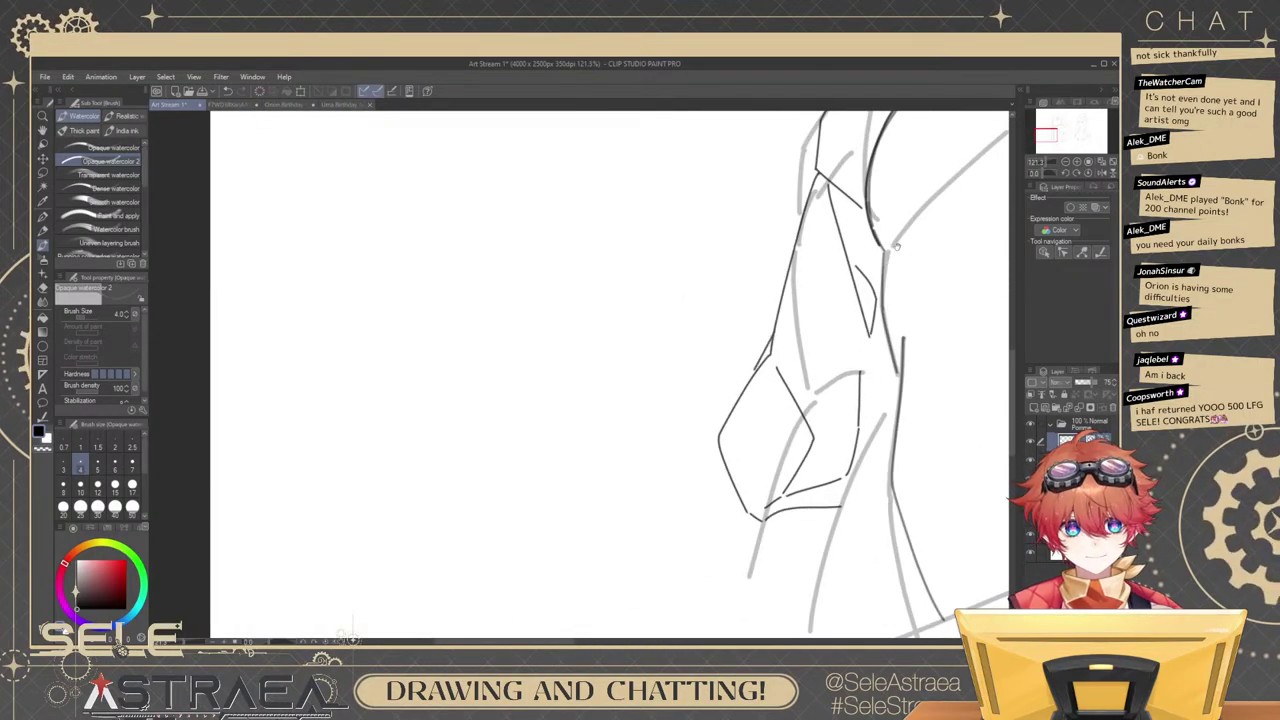
# Draw the right shoulder slope from the base of the neck beneath the hair up to the top of the shoulder.
pyautogui.scroll(-4, 896, 245)
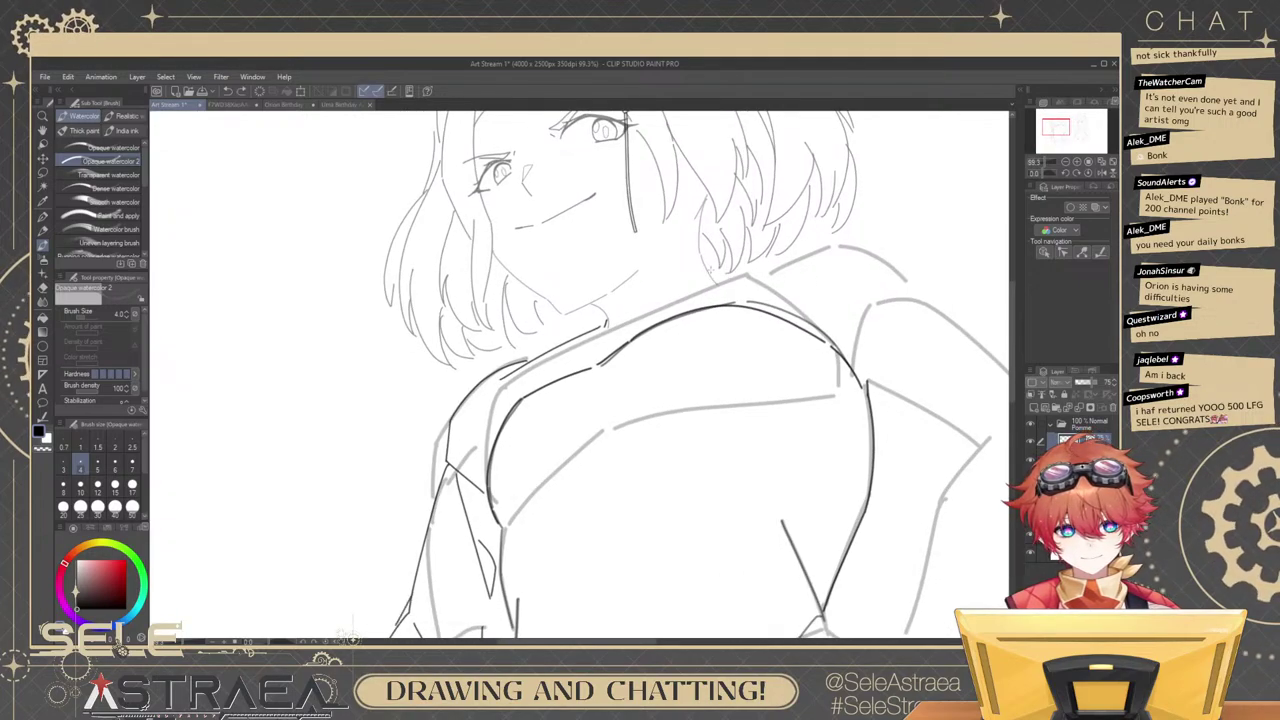
pyautogui.moveTo(736, 276); pyautogui.dragTo(822, 249)
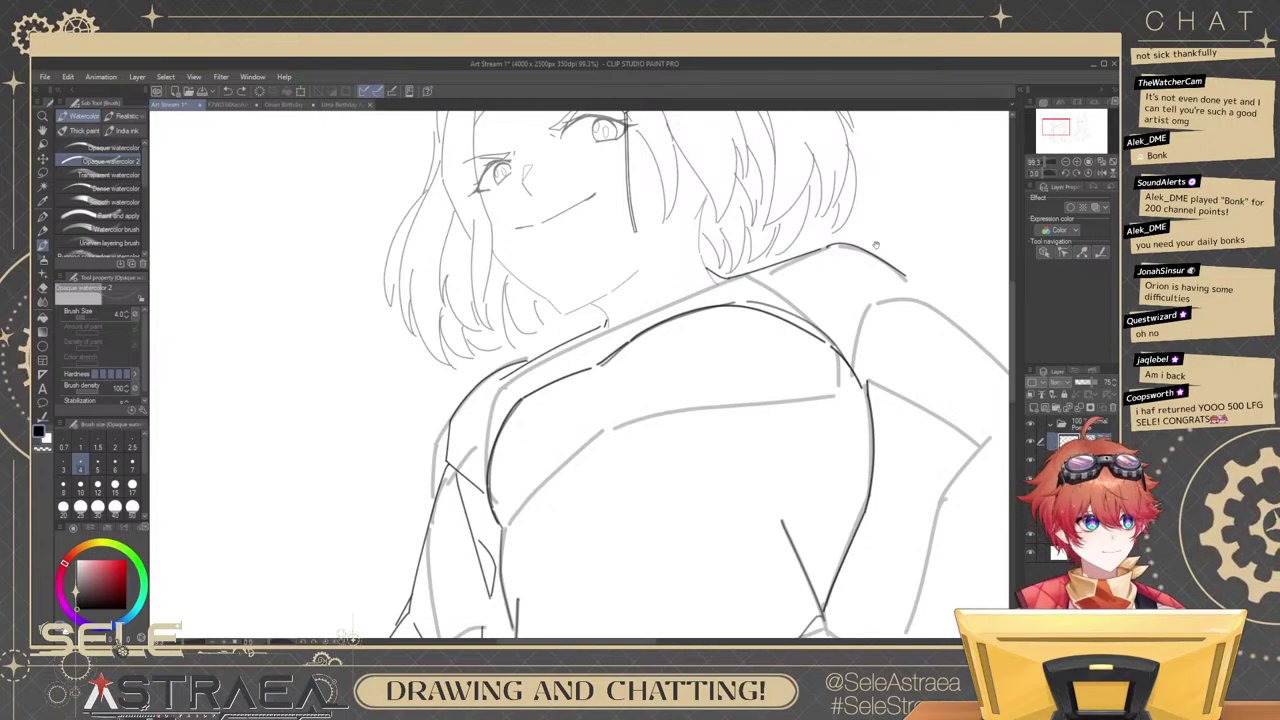
pyautogui.moveTo(876, 245)
pyautogui.mouseDown()
pyautogui.moveTo(836, 241)
pyautogui.moveTo(865, 272)
pyautogui.mouseUp()
pyautogui.hotkey('ctrl', 'z')
pyautogui.hotkey('ctrl', 'z')
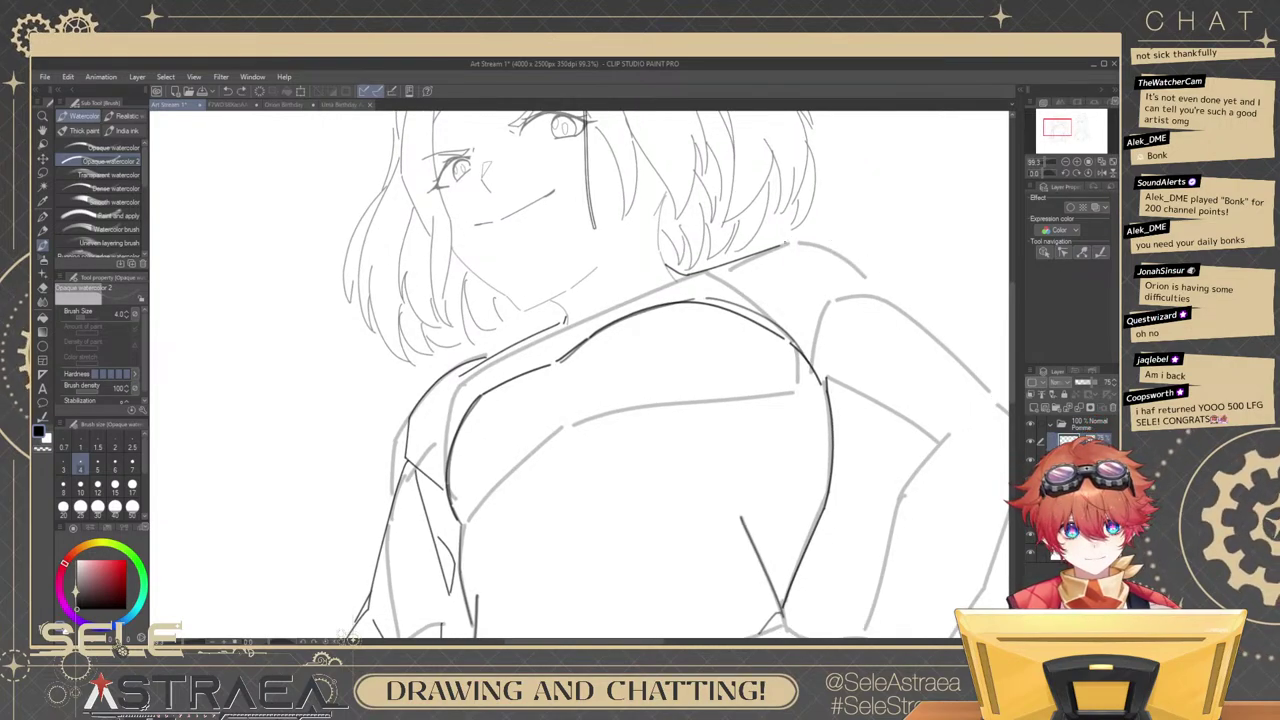
# Draw the rounded end of the right shoulder and the curved armhole line down to the torso outline.
pyautogui.moveTo(786, 241)
pyautogui.mouseDown()
pyautogui.moveTo(862, 266)
pyautogui.moveTo(812, 351)
pyautogui.mouseUp()
pyautogui.hotkey('ctrl', 'z')
pyautogui.moveTo(861, 267)
pyautogui.mouseDown()
pyautogui.moveTo(823, 369)
pyautogui.moveTo(839, 246)
pyautogui.moveTo(702, 250)
pyautogui.mouseUp()
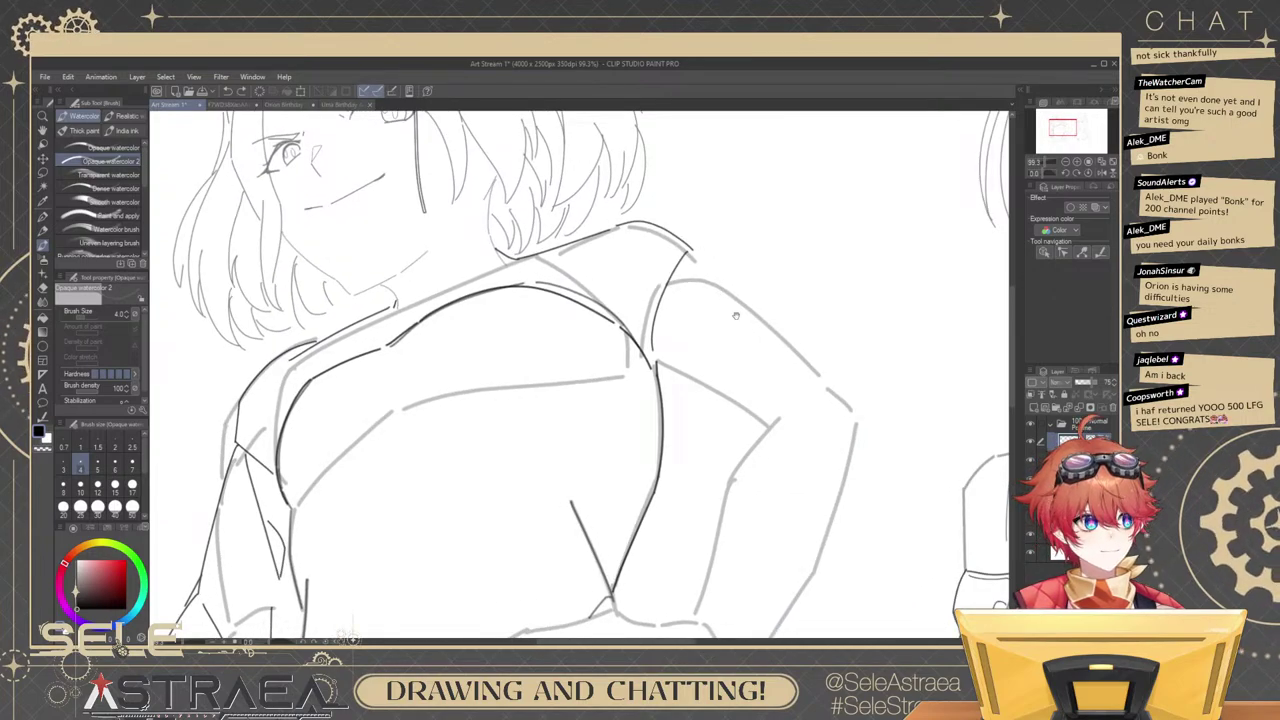
# Draw the underside of the right upper arm slanting outward from the armpit, just below the construction line.
pyautogui.moveTo(736, 316); pyautogui.dragTo(756, 256)
pyautogui.moveTo(682, 304)
pyautogui.mouseDown()
pyautogui.moveTo(739, 371)
pyautogui.moveTo(715, 333)
pyautogui.moveTo(743, 361)
pyautogui.moveTo(758, 398)
pyautogui.mouseUp()
pyautogui.hotkey('ctrl', 'z')
pyautogui.hotkey('ctrl', 'z')
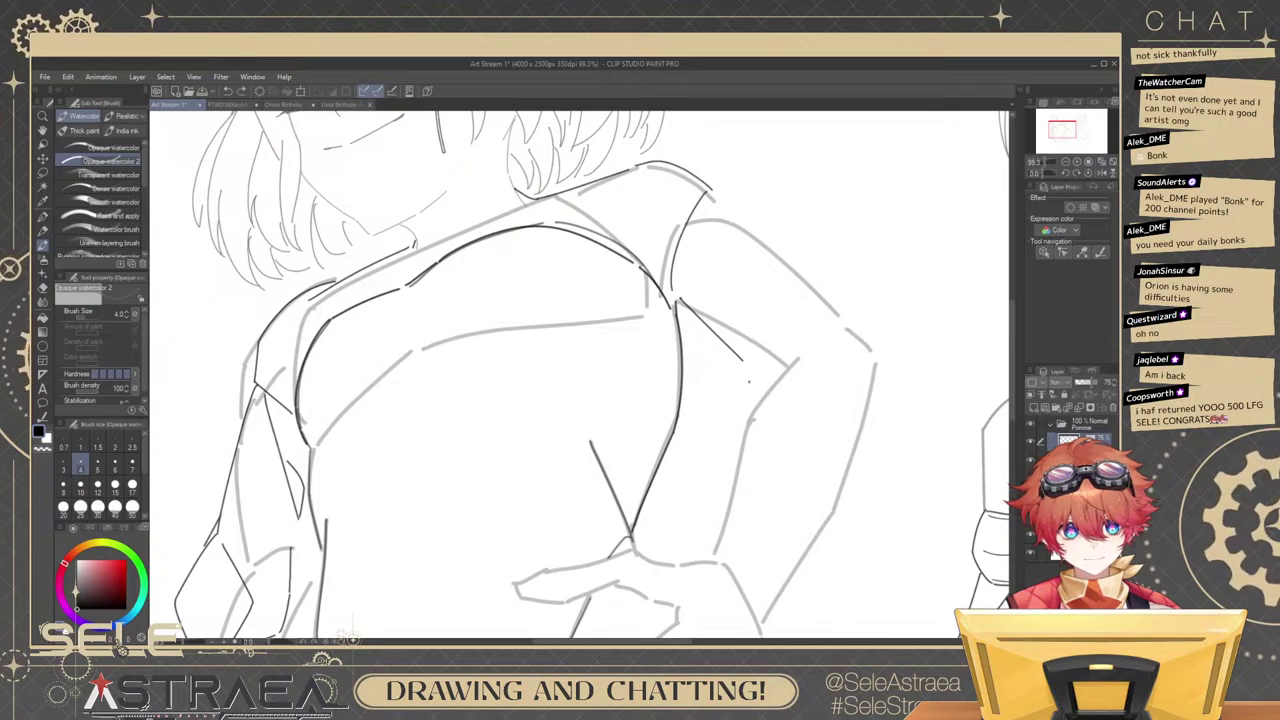
# Draw long creases down the right upper arm and the angular inner sleeve edge folding in at the elbow.
pyautogui.moveTo(749, 293); pyautogui.dragTo(753, 383)
pyautogui.hotkey('ctrl', 'z')
pyautogui.moveTo(723, 204)
pyautogui.mouseDown()
pyautogui.moveTo(768, 382)
pyautogui.moveTo(762, 364)
pyautogui.mouseUp()
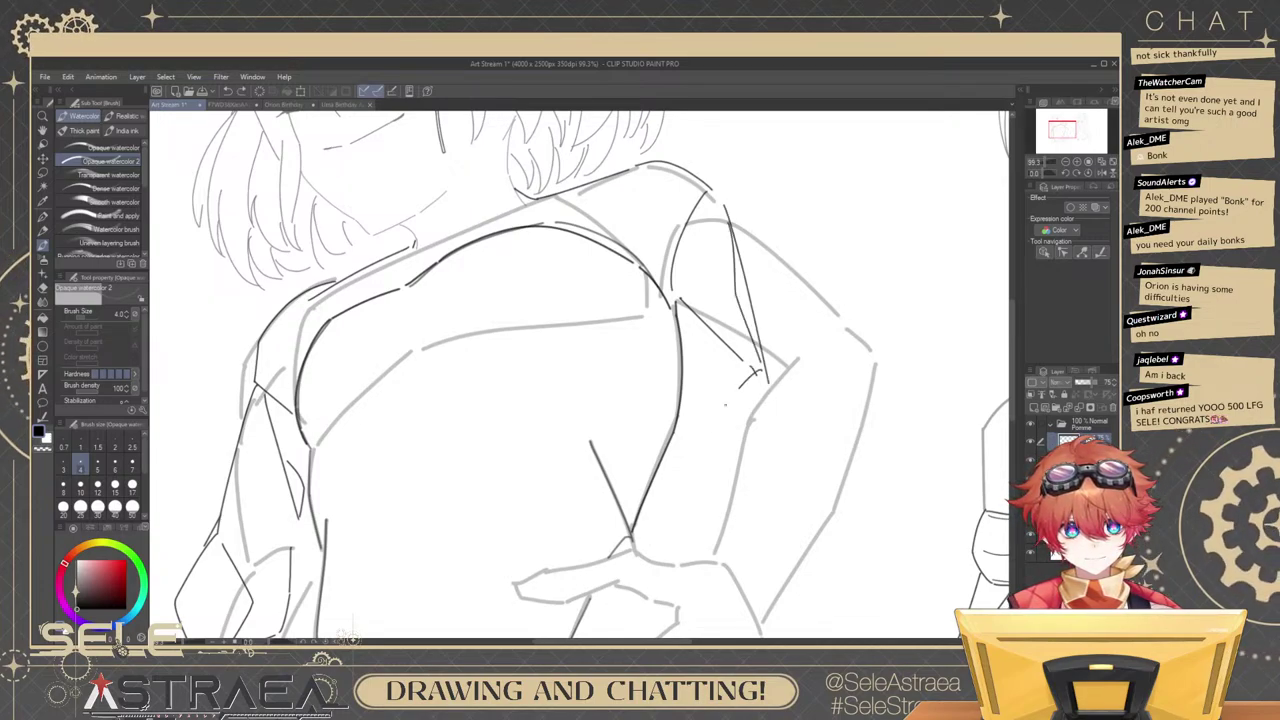
pyautogui.hotkey('ctrl', 'z')
pyautogui.moveTo(762, 448); pyautogui.dragTo(754, 395)
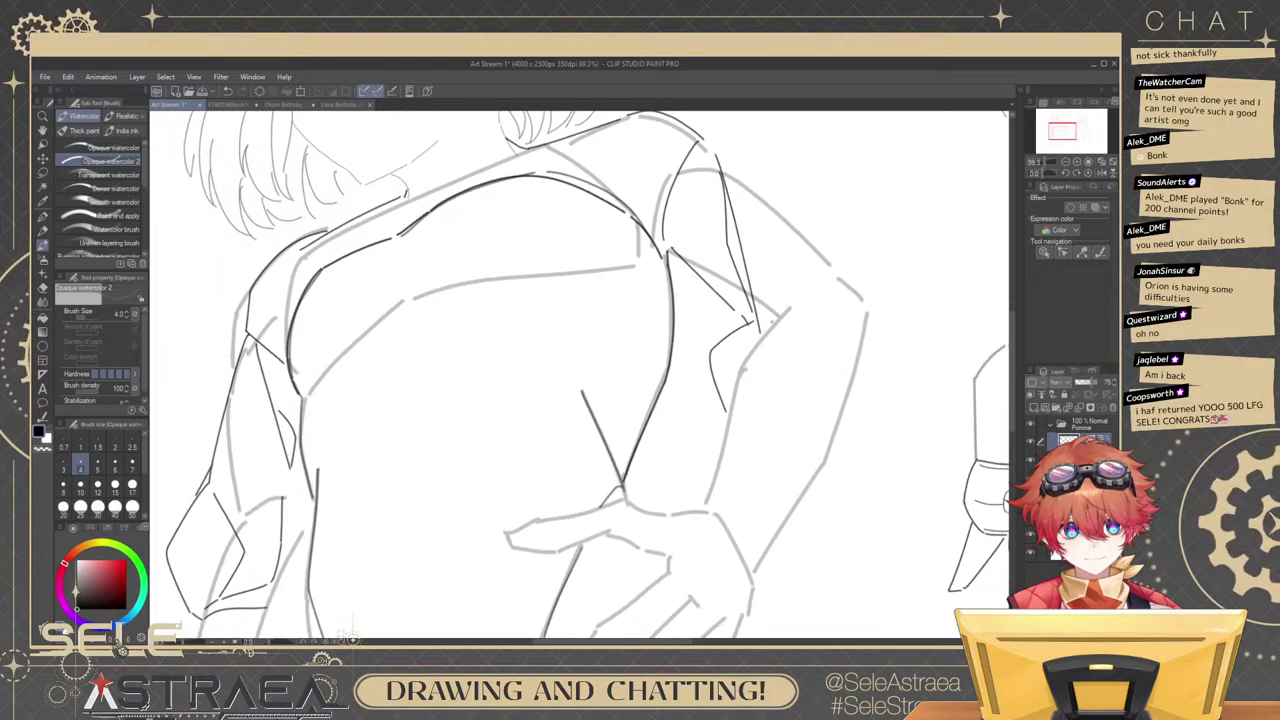
# Try an outer elbow contour for the right arm outside the forearm's construction line.
pyautogui.moveTo(837, 348); pyautogui.dragTo(775, 304)
pyautogui.moveTo(777, 424); pyautogui.dragTo(831, 350)
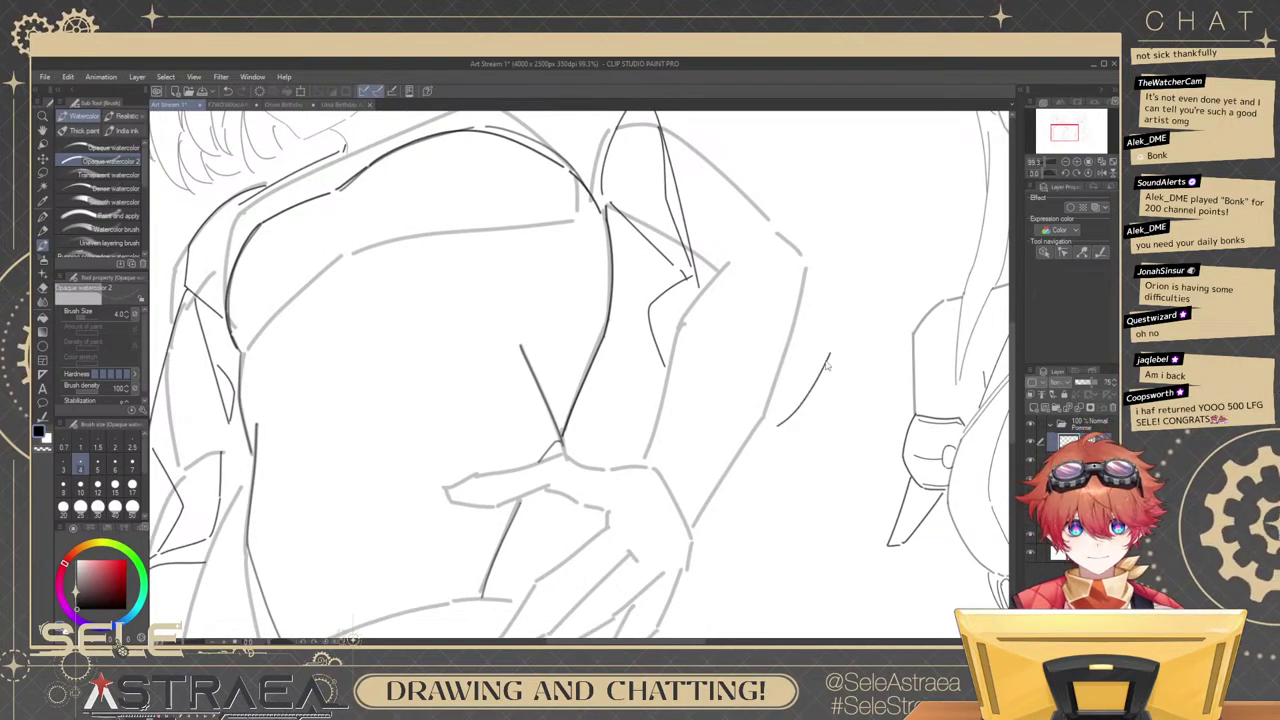
pyautogui.hotkey('ctrl', 'z')
pyautogui.moveTo(766, 403); pyautogui.dragTo(843, 317)
pyautogui.moveTo(863, 307); pyautogui.dragTo(852, 384)
pyautogui.hotkey('ctrl', 'z')
# Draw the right arm's outer contour from the shoulder down to a pointed elbow corner, angling back in toward the forearm.
pyautogui.moveTo(794, 282); pyautogui.dragTo(834, 352)
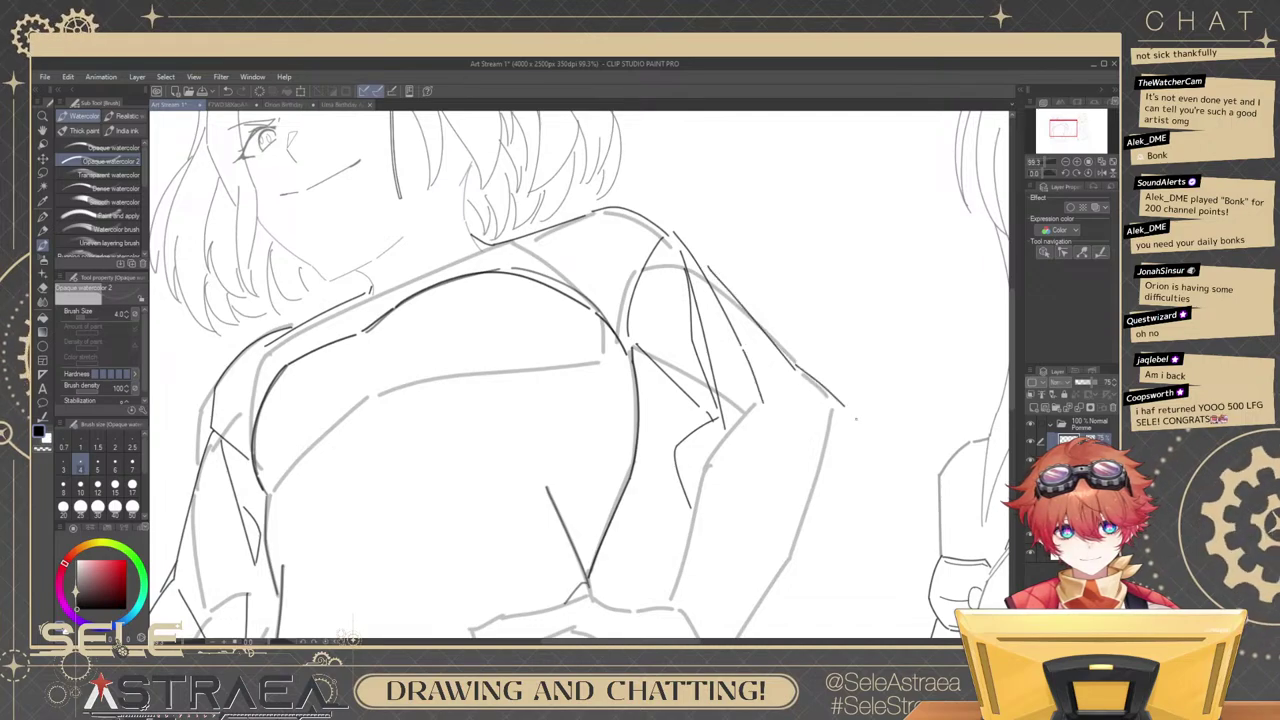
pyautogui.moveTo(828, 392)
pyautogui.mouseDown()
pyautogui.moveTo(812, 358)
pyautogui.moveTo(829, 407)
pyautogui.mouseUp()
pyautogui.moveTo(830, 410)
pyautogui.mouseDown()
pyautogui.moveTo(842, 430)
pyautogui.moveTo(809, 511)
pyautogui.moveTo(840, 392)
pyautogui.mouseUp()
pyautogui.hotkey('ctrl', 'z')
pyautogui.moveTo(837, 319)
pyautogui.mouseDown()
pyautogui.moveTo(868, 384)
pyautogui.moveTo(797, 449)
pyautogui.mouseUp()
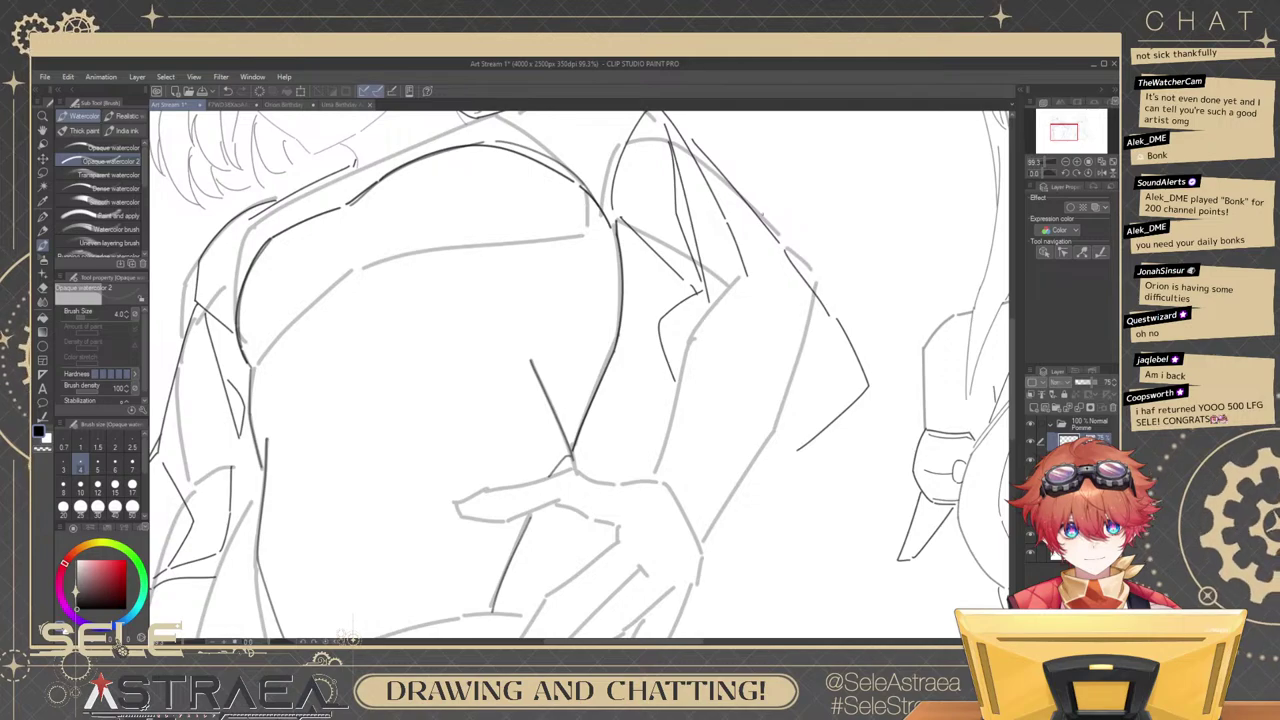
# Add a wider outer bulge to the right sleeve around the elbow and draw the curved sleeve opening across the forearm.
pyautogui.moveTo(600, 300); pyautogui.dragTo(605, 360)
pyautogui.moveTo(756, 262); pyautogui.dragTo(870, 418)
pyautogui.moveTo(852, 355)
pyautogui.mouseDown()
pyautogui.moveTo(874, 297)
pyautogui.moveTo(936, 317)
pyautogui.mouseUp()
pyautogui.moveTo(767, 405); pyautogui.dragTo(855, 434)
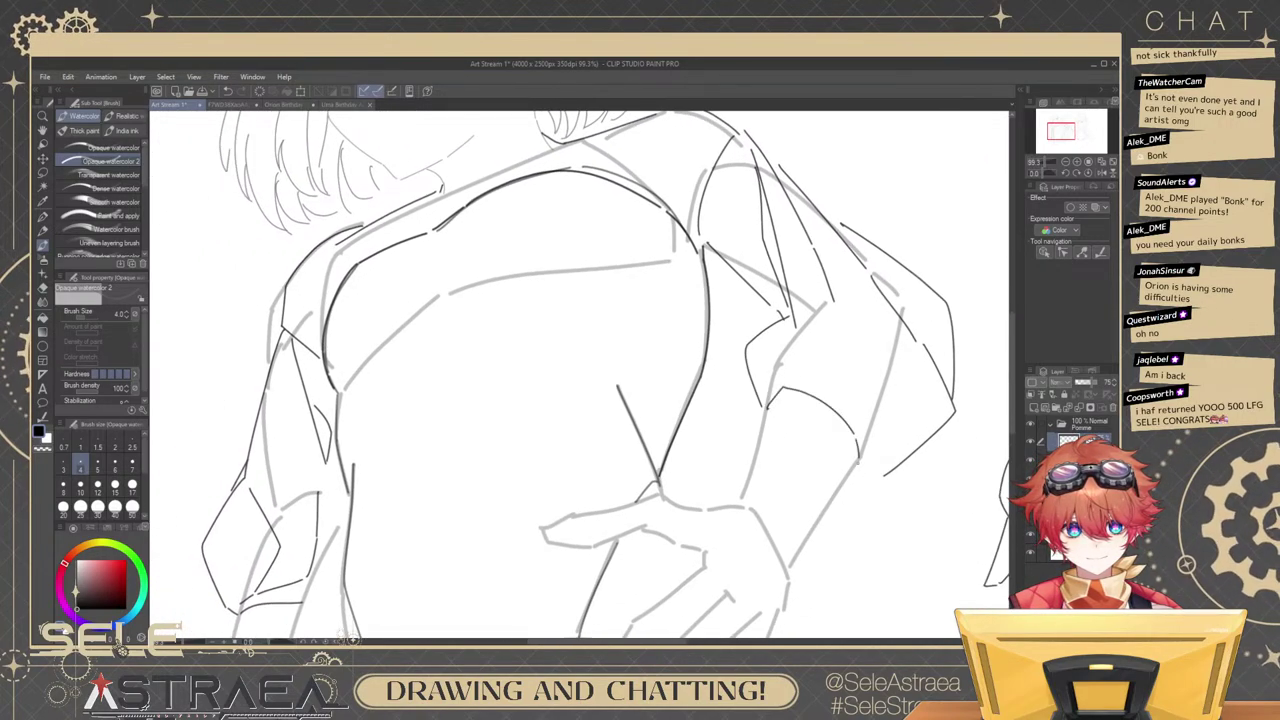
# Draw a narrow pointed fold inside the right sleeve beside the outer elbow.
pyautogui.moveTo(870, 286); pyautogui.dragTo(890, 436)
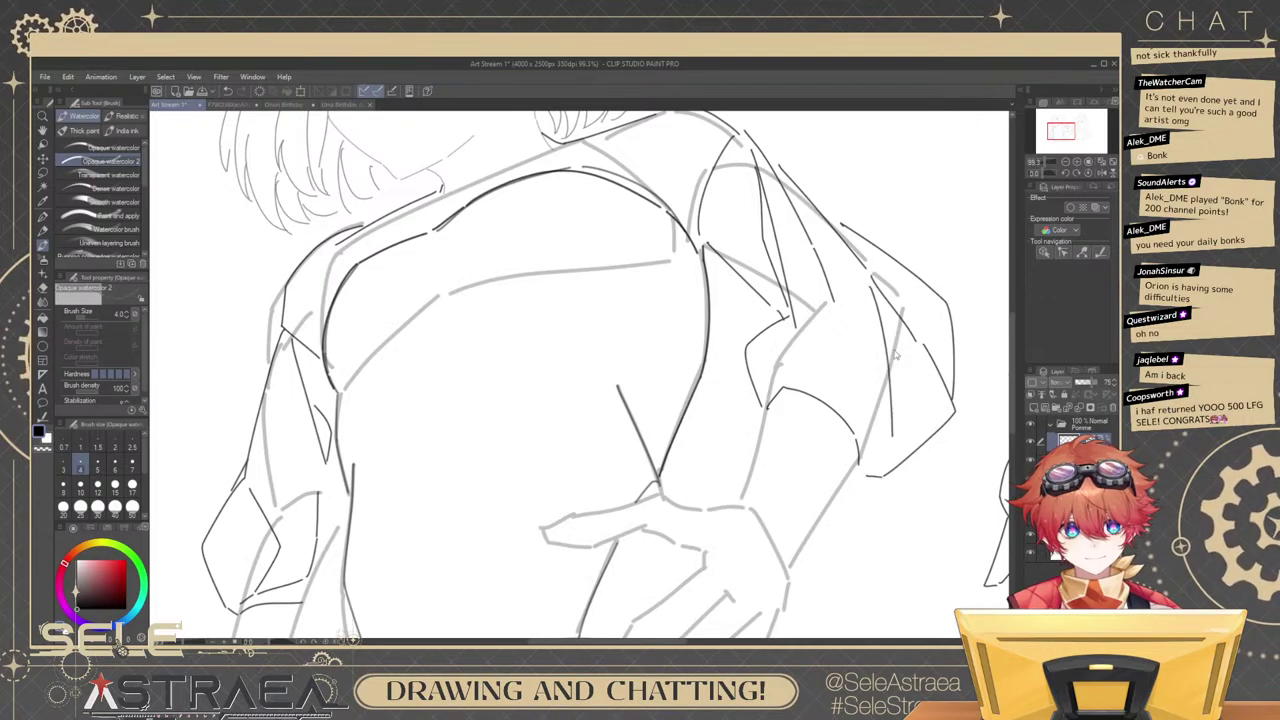
pyautogui.hotkey('ctrl', 'z')
pyautogui.moveTo(880, 308); pyautogui.dragTo(890, 458)
# Try a short curved crease above the right sleeve's opening at the inner elbow.
pyautogui.moveTo(839, 346); pyautogui.dragTo(869, 334)
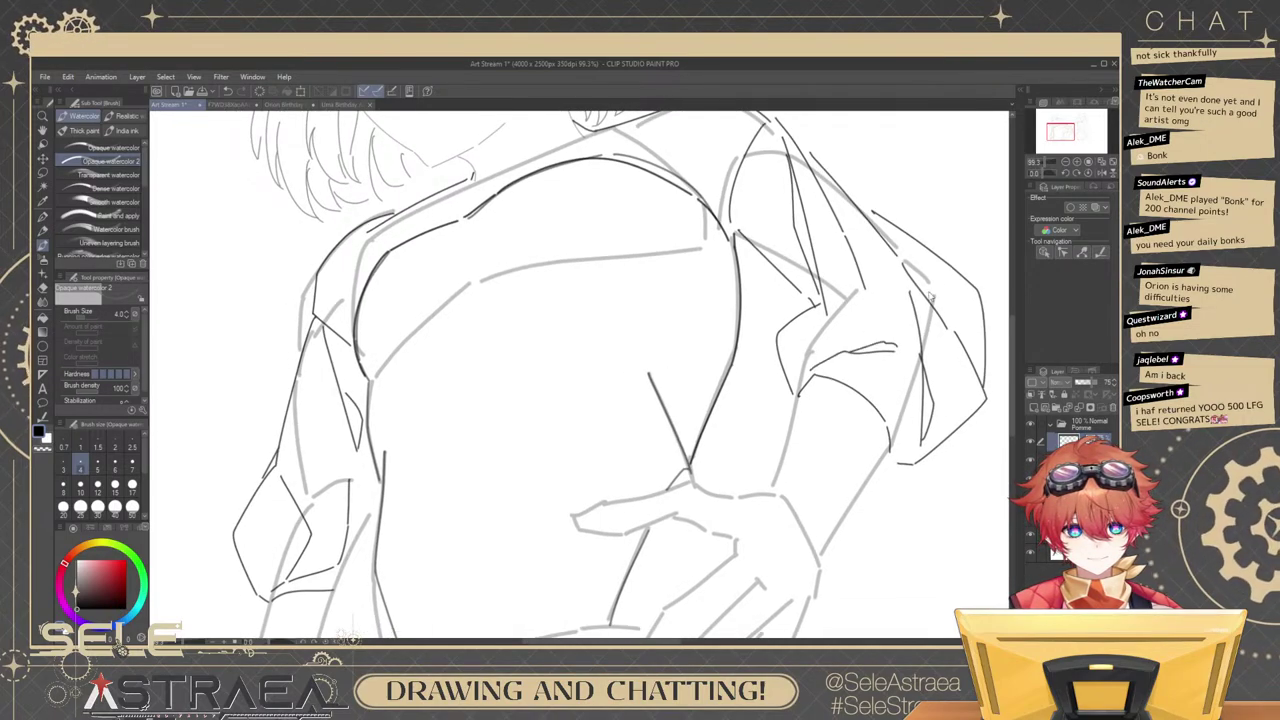
pyautogui.scroll(-5, 922, 303)
pyautogui.scroll(5, 915, 301)
pyautogui.hotkey('ctrl', 'z')
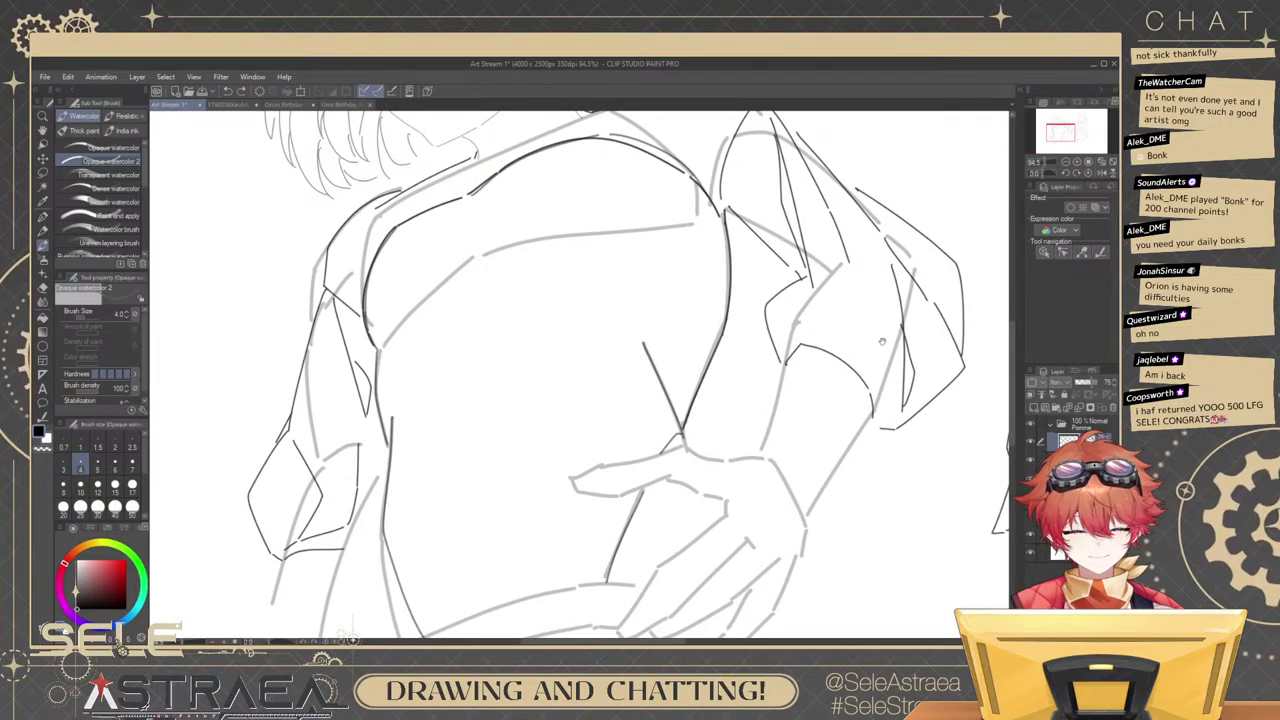
pyautogui.scroll(2, 882, 341)
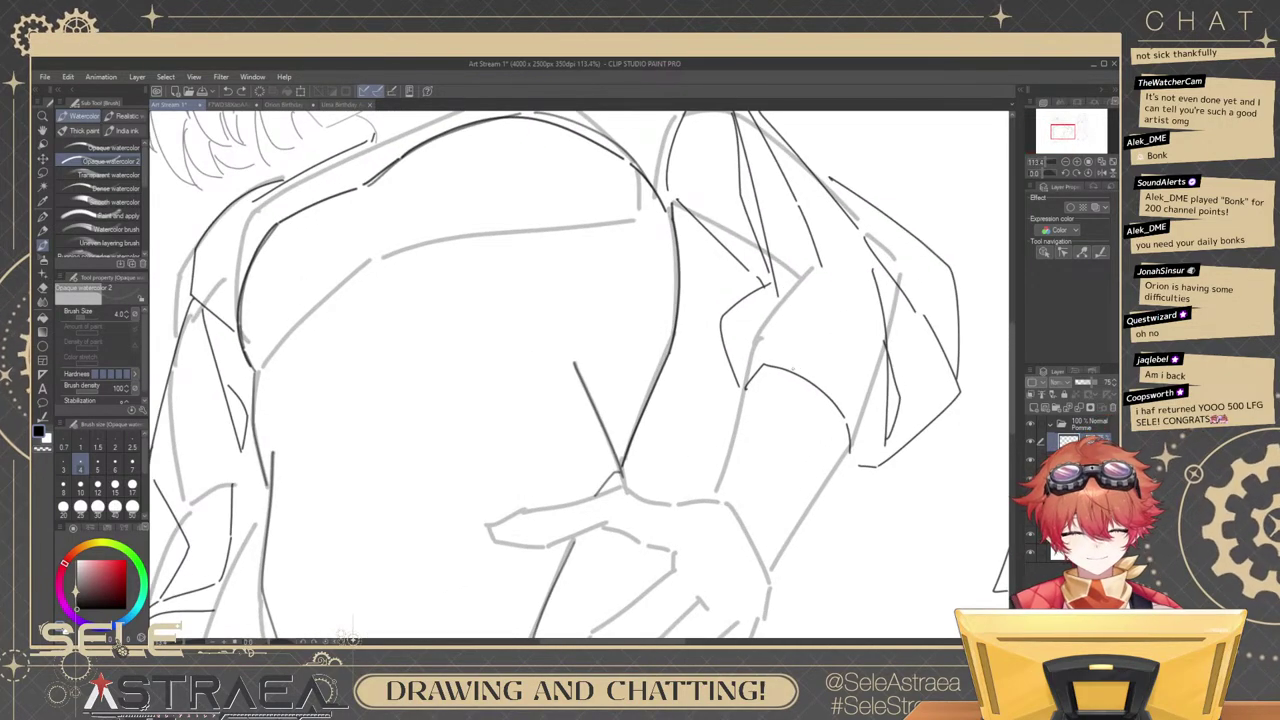
pyautogui.hotkey('ctrl', 'z')
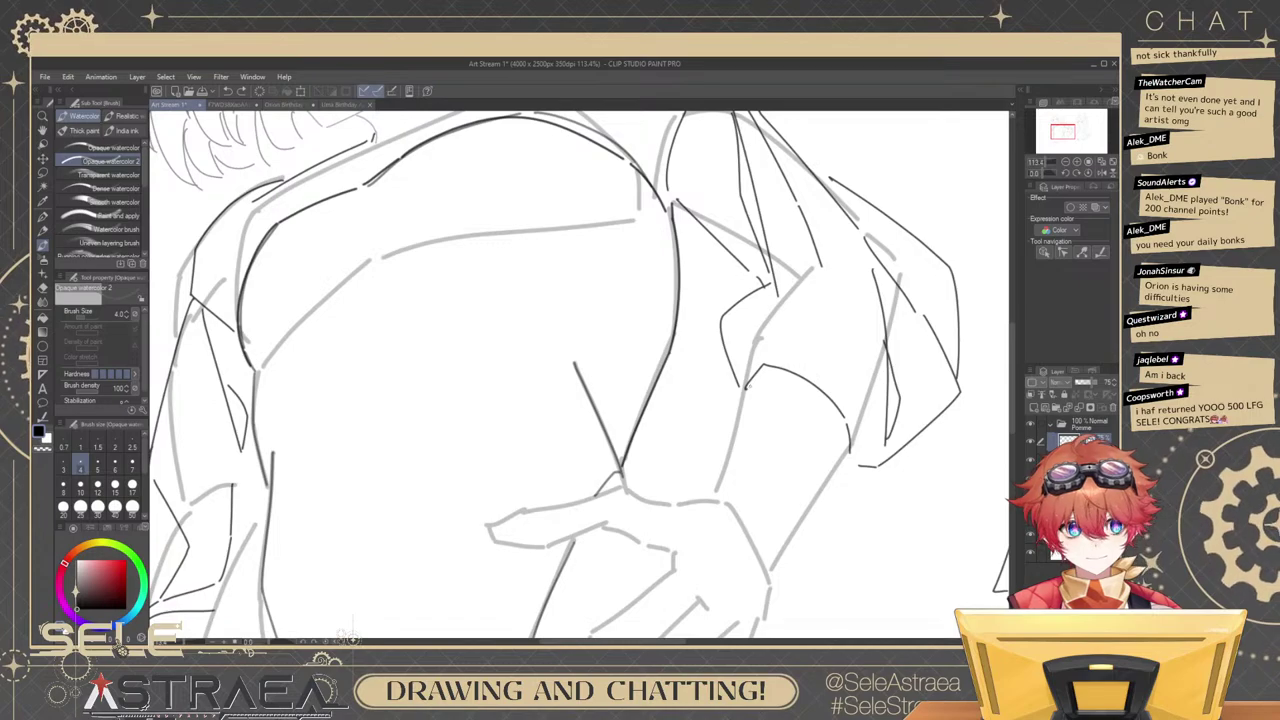
# Draw both contours of the right forearm below the sleeve, the curved cuff line above the wrist and a short inner sleeve fold.
pyautogui.moveTo(765, 404)
pyautogui.mouseDown()
pyautogui.moveTo(798, 358)
pyautogui.moveTo(778, 355)
pyautogui.moveTo(760, 426)
pyautogui.mouseUp()
pyautogui.hotkey('ctrl', 'z')
pyautogui.moveTo(776, 345); pyautogui.dragTo(759, 426)
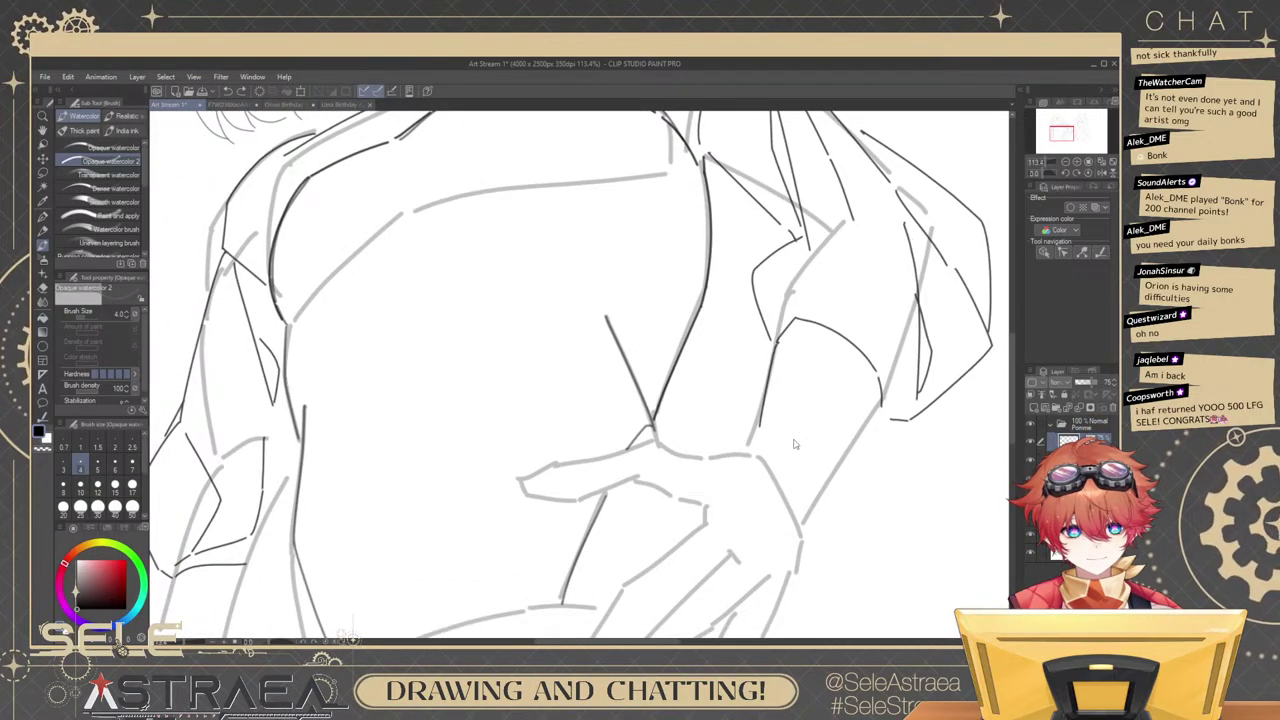
pyautogui.moveTo(884, 407); pyautogui.dragTo(834, 476)
pyautogui.moveTo(777, 323); pyautogui.dragTo(770, 386)
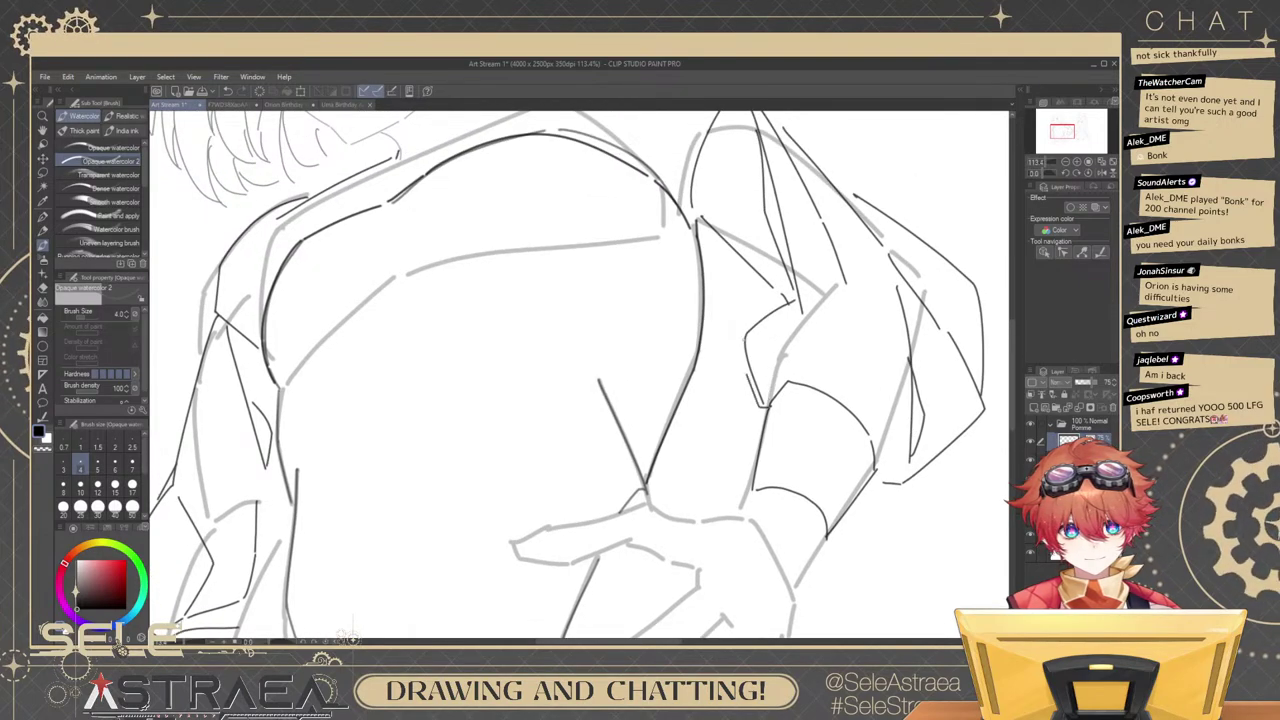
pyautogui.scroll(-7, 886, 319)
pyautogui.scroll(4, 914, 322)
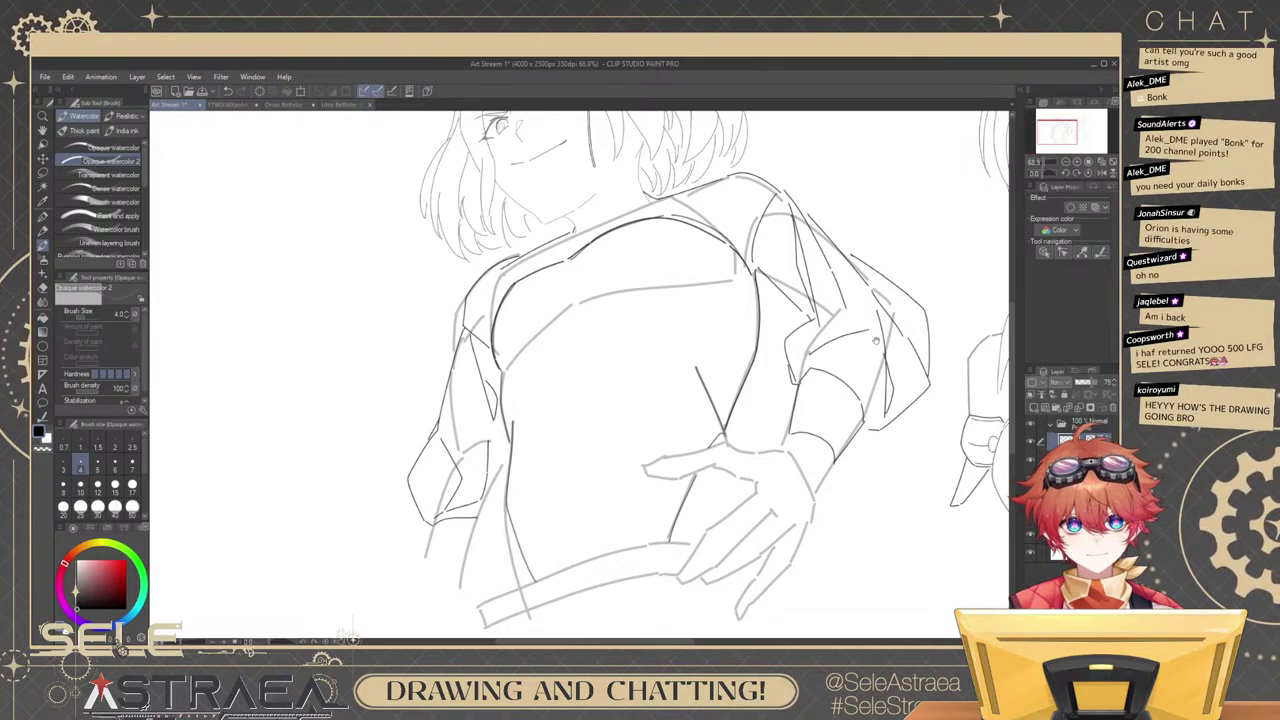
pyautogui.scroll(3, 876, 341)
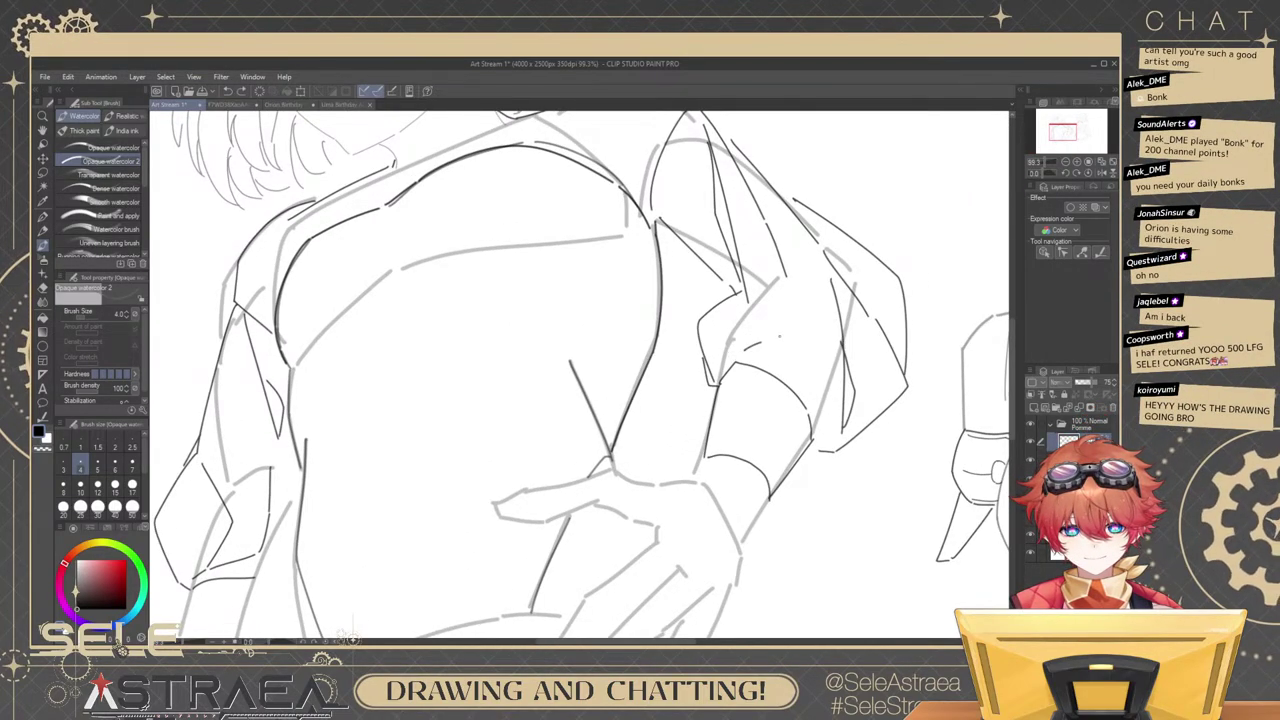
# Move the bob-haired character's whole layer folder to the left on the canvas with the Move layer tool.
pyautogui.scroll(-5, 864, 315)
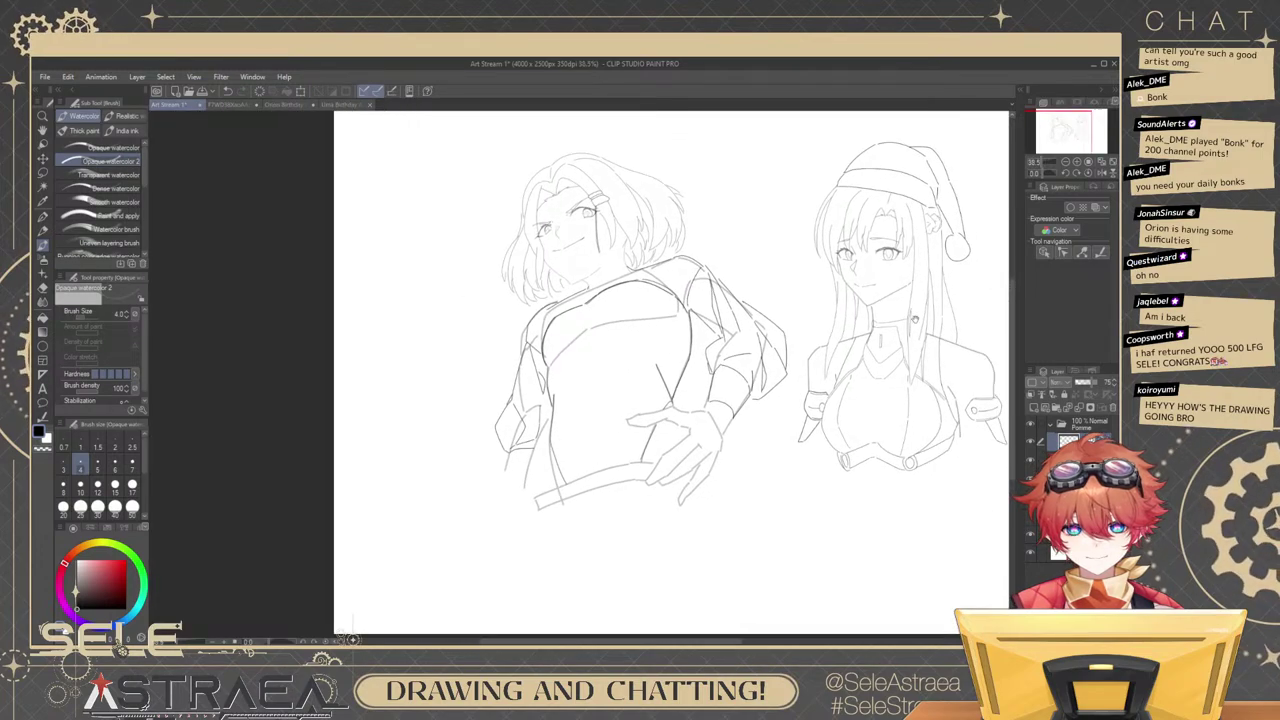
pyautogui.click(1088, 428)
pyautogui.press('k')
pyautogui.moveTo(874, 379); pyautogui.dragTo(818, 371)
pyautogui.moveTo(817, 413)
pyautogui.mouseDown()
pyautogui.moveTo(832, 413)
pyautogui.moveTo(849, 465)
pyautogui.moveTo(772, 439)
pyautogui.moveTo(877, 402)
pyautogui.moveTo(890, 351)
pyautogui.mouseUp()
pyautogui.press('b')
pyautogui.moveTo(806, 394); pyautogui.dragTo(886, 430)
# Delete a line stroke at the torso outline below the left shoulder and select the upper torso curve.
pyautogui.scroll(4, 714, 322)
pyautogui.moveTo(704, 312); pyautogui.dragTo(814, 369)
pyautogui.moveTo(735, 360)
pyautogui.mouseDown()
pyautogui.moveTo(777, 357)
pyautogui.moveTo(658, 354)
pyautogui.mouseUp()
pyautogui.keyDown('ctrl'); pyautogui.click(704, 336); pyautogui.keyUp('ctrl')
pyautogui.press('Delete')
pyautogui.keyDown('ctrl'); pyautogui.click(854, 268); pyautogui.keyUp('ctrl')
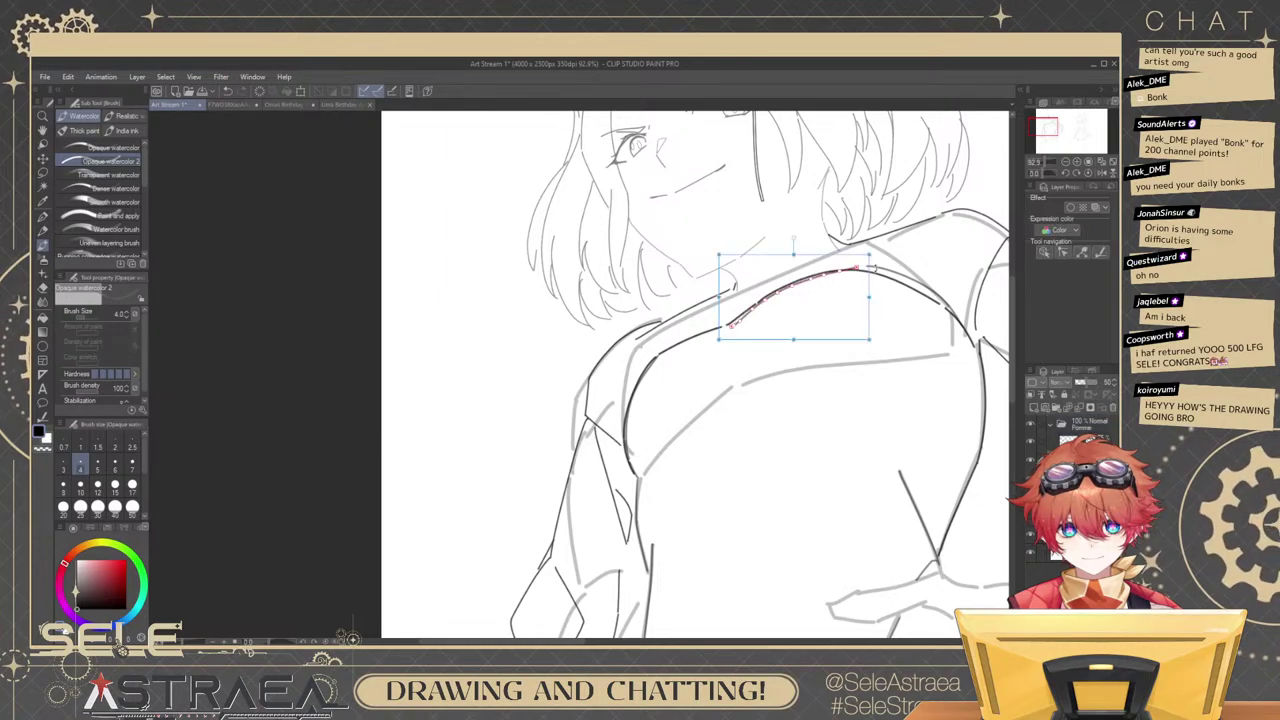
# Select the character's layer folder and toggle the visibility of the sketch layers inside it to check the line work.
pyautogui.click(1090, 425)
pyautogui.click(1030, 497)
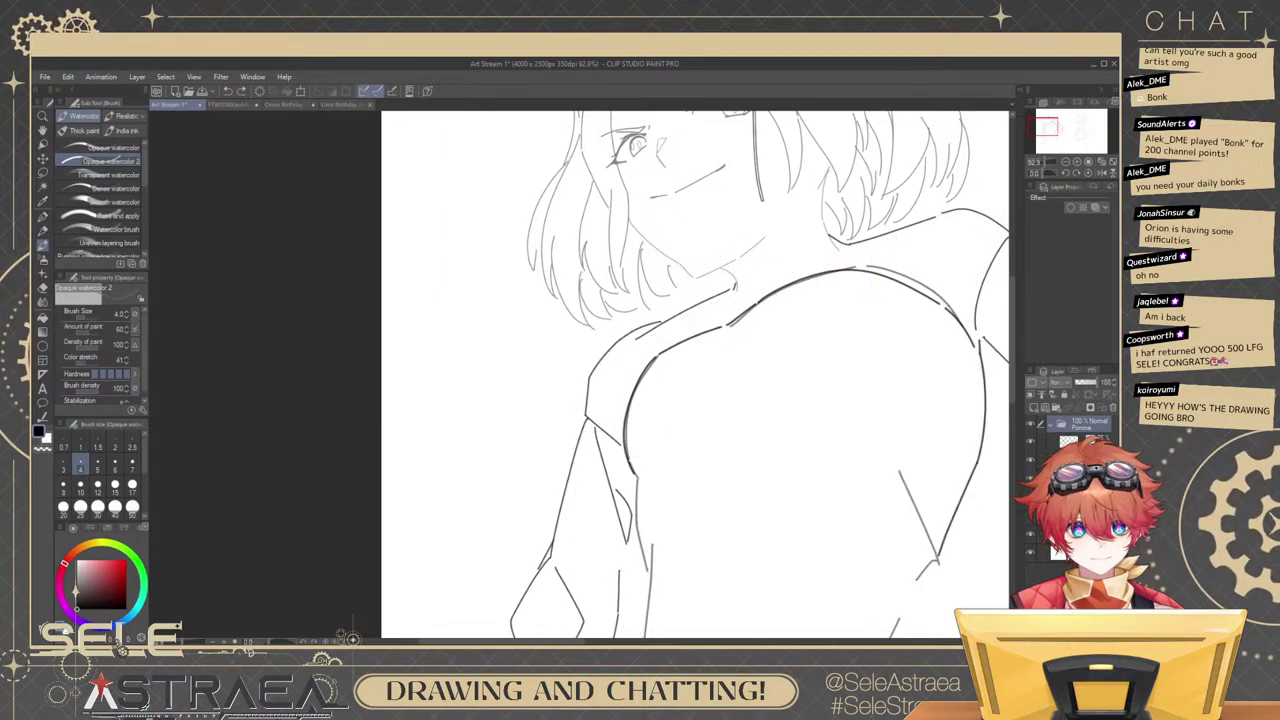
pyautogui.click(1030, 497)
pyautogui.click(1030, 478)
pyautogui.click(1030, 478)
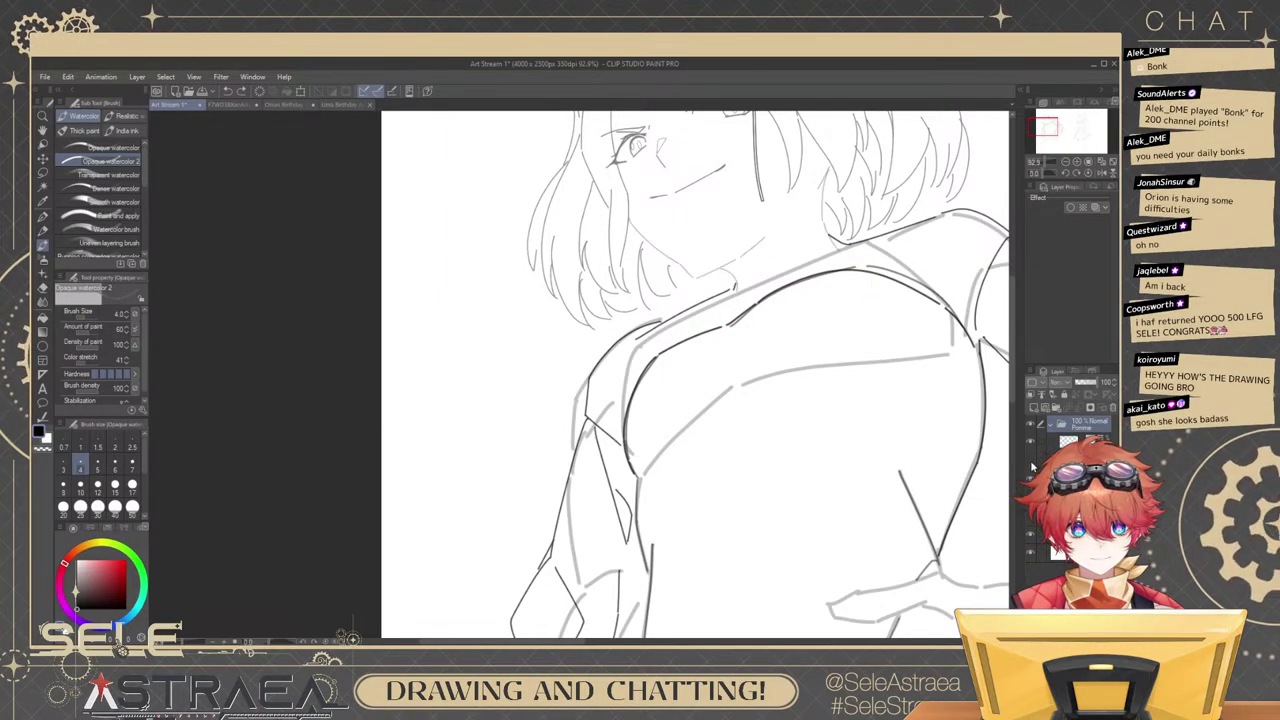
# Check the sketch layers' visibility and delete the line strokes forming the upper torso curve between the two shoulders.
pyautogui.click(1030, 465)
pyautogui.click(1030, 470)
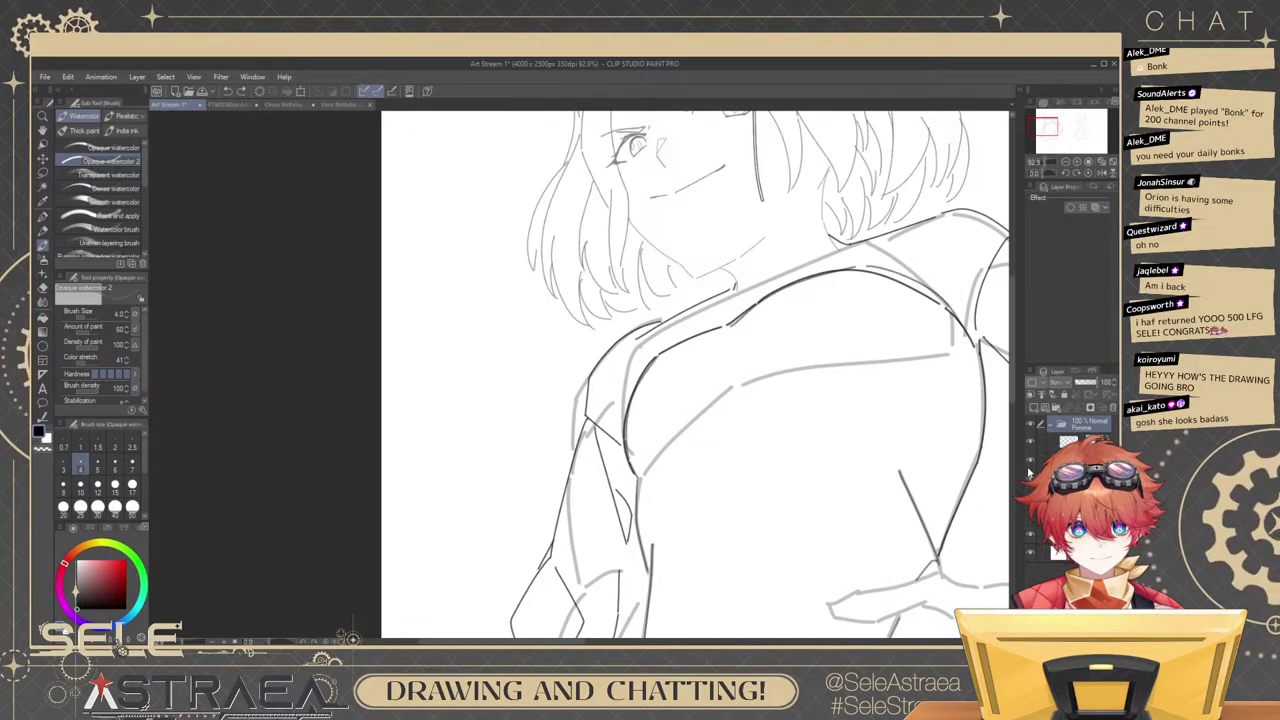
pyautogui.keyDown('ctrl'); pyautogui.click(690, 338); pyautogui.keyUp('ctrl')
pyautogui.press('Delete')
pyautogui.keyDown('ctrl'); pyautogui.click(792, 284); pyautogui.keyUp('ctrl')
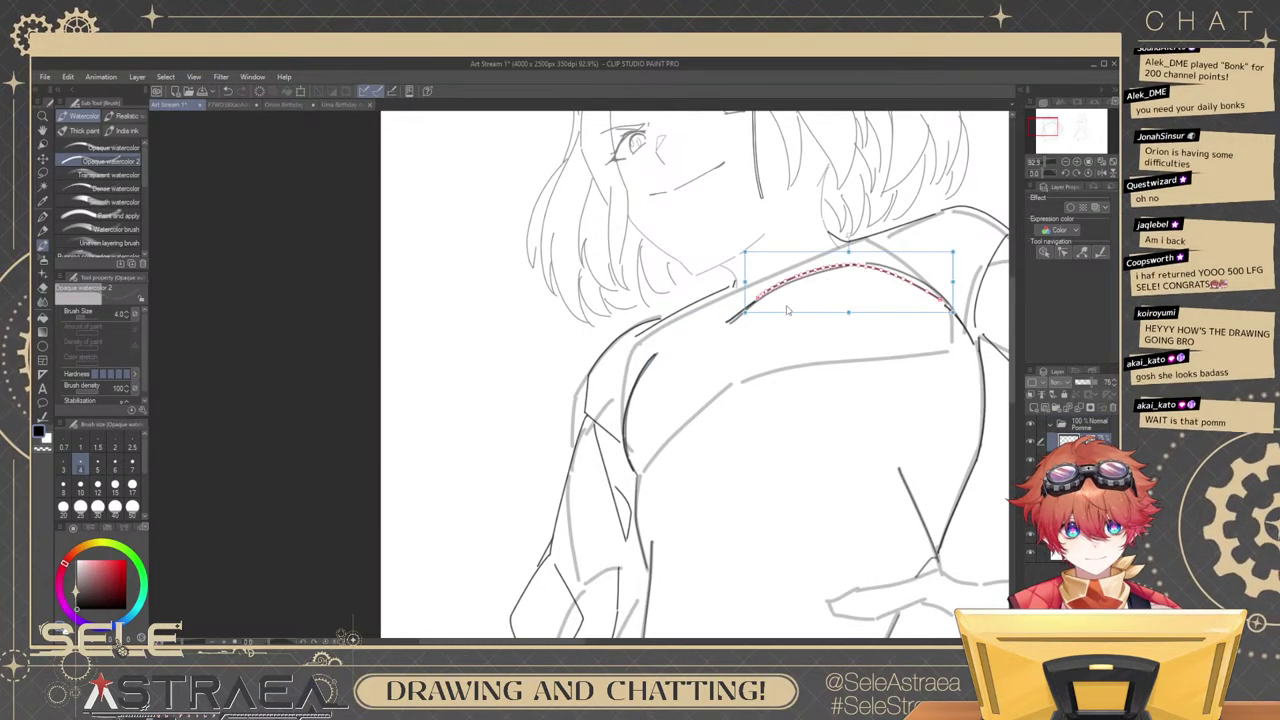
pyautogui.press('Delete')
pyautogui.keyDown('ctrl'); pyautogui.click(755, 304); pyautogui.keyUp('ctrl')
pyautogui.press('Delete')
pyautogui.keyDown('ctrl'); pyautogui.click(785, 287); pyautogui.keyUp('ctrl')
pyautogui.press('Delete')
# Delete the remaining curved line strokes running down to the armpit below the right-hand shoulder.
pyautogui.click(1090, 424)
pyautogui.moveTo(938, 267); pyautogui.dragTo(904, 265)
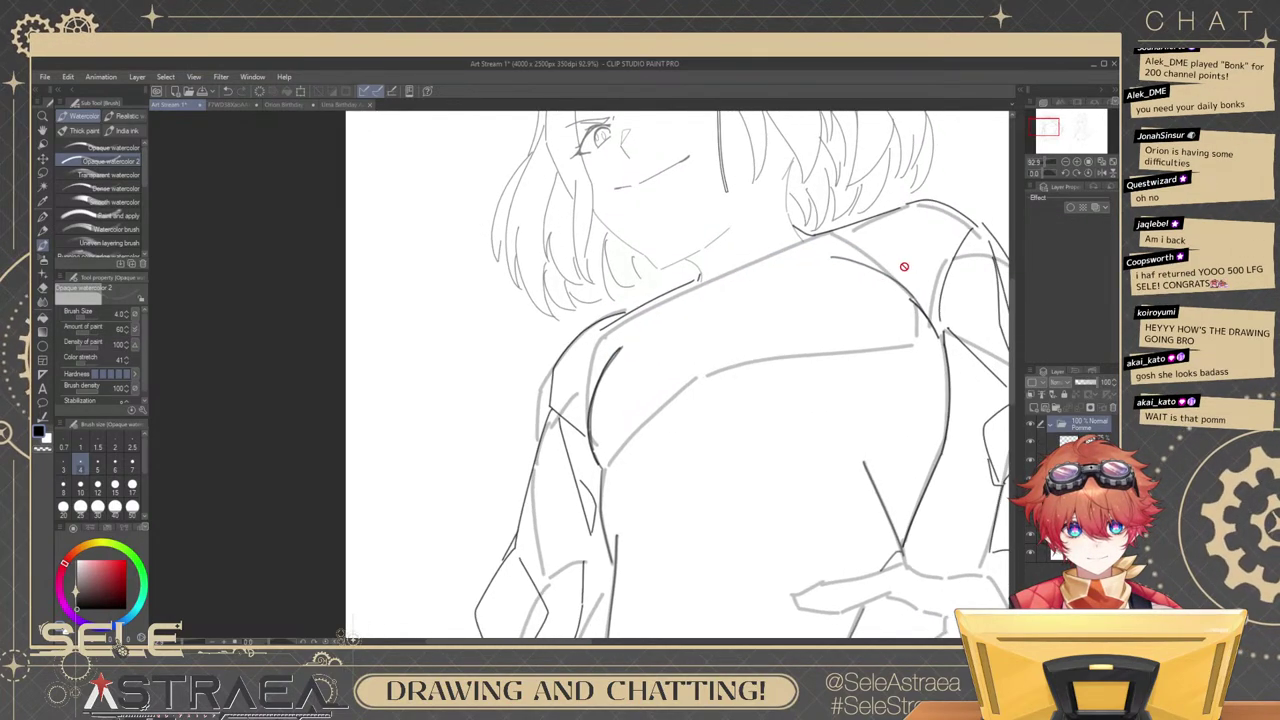
pyautogui.keyDown('ctrl'); pyautogui.click(891, 279); pyautogui.keyUp('ctrl')
pyautogui.press('Delete')
pyautogui.keyDown('ctrl'); pyautogui.click(924, 313); pyautogui.keyUp('ctrl')
pyautogui.press('Delete')
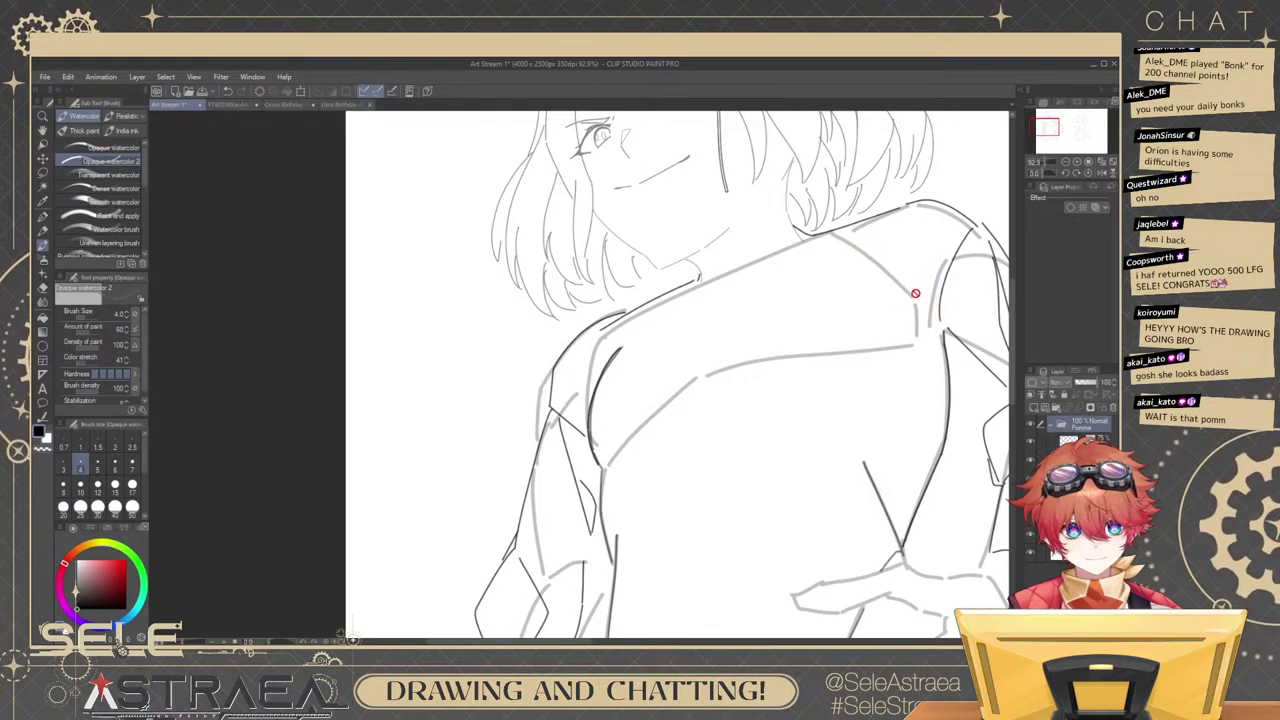
# On the character's line layer, draw a dark armhole curve below the right-hand shoulder with the Opaque watercolor 2 brush.
pyautogui.click(1092, 441)
pyautogui.press('b')
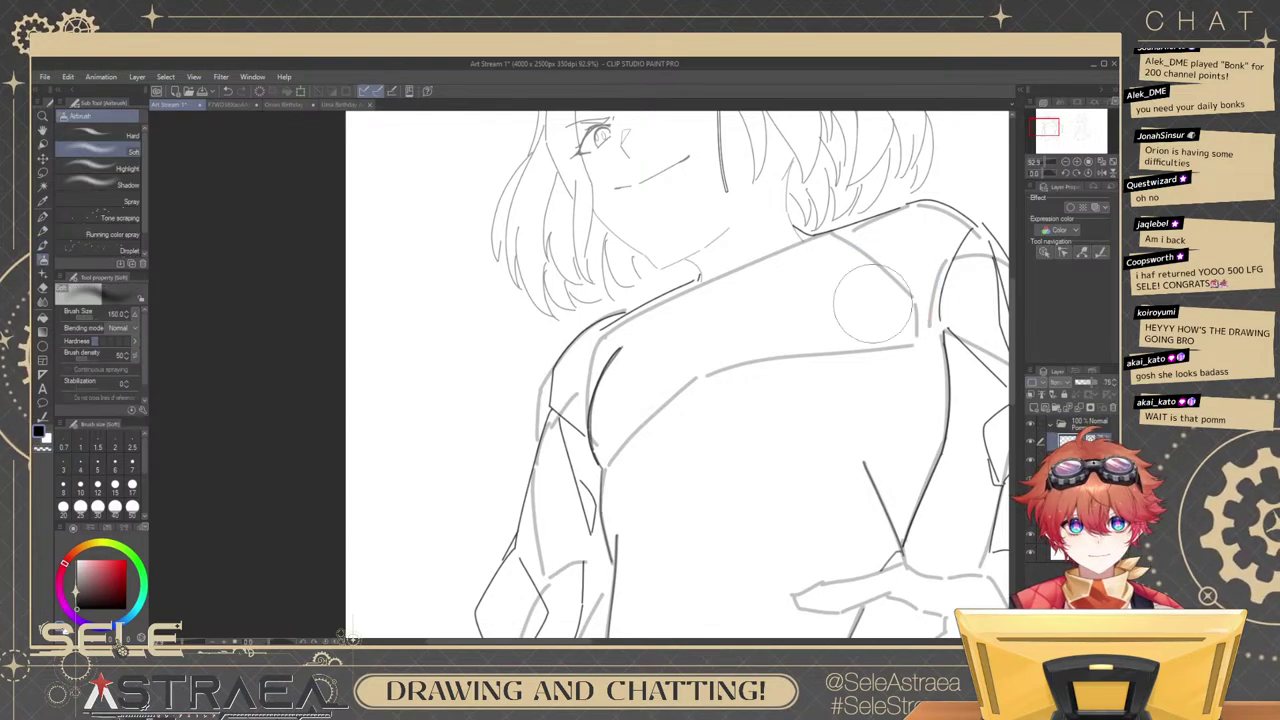
pyautogui.moveTo(892, 325)
pyautogui.mouseDown()
pyautogui.moveTo(839, 350)
pyautogui.moveTo(869, 344)
pyautogui.moveTo(857, 368)
pyautogui.moveTo(837, 331)
pyautogui.moveTo(860, 358)
pyautogui.mouseUp()
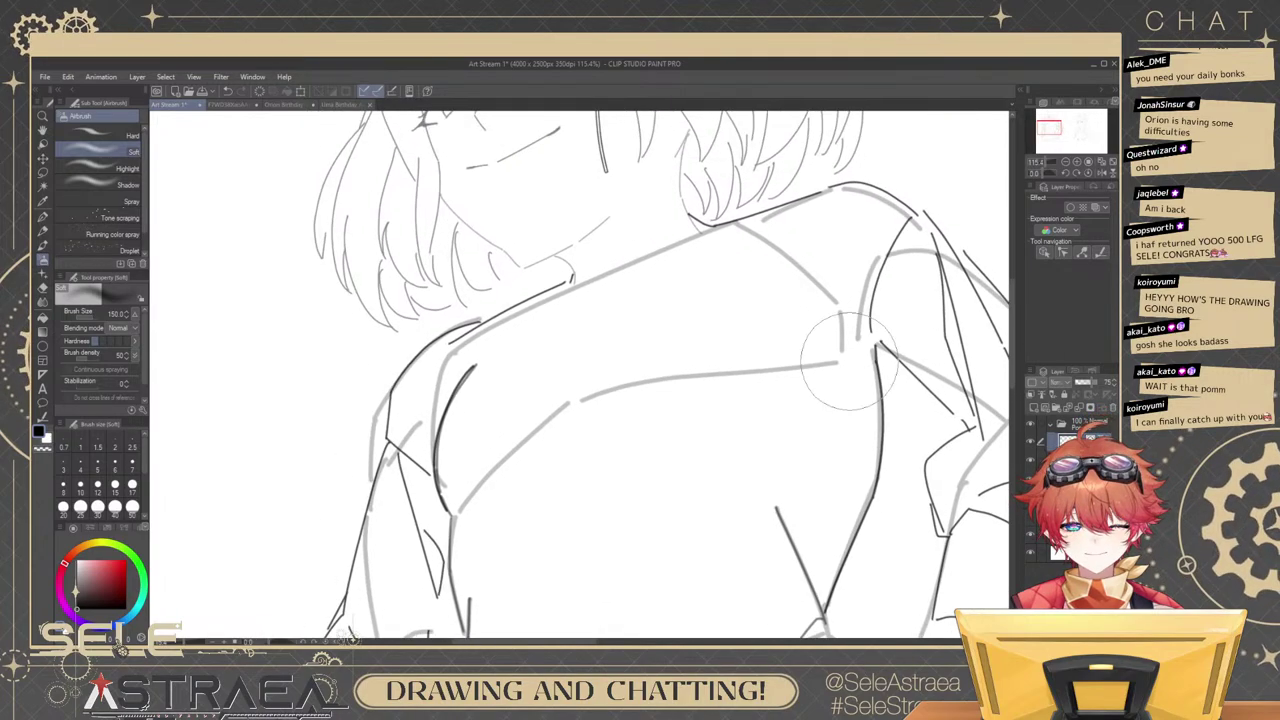
pyautogui.moveTo(775, 274); pyautogui.dragTo(802, 304)
pyautogui.hotkey('ctrl', 'z')
pyautogui.press('b')
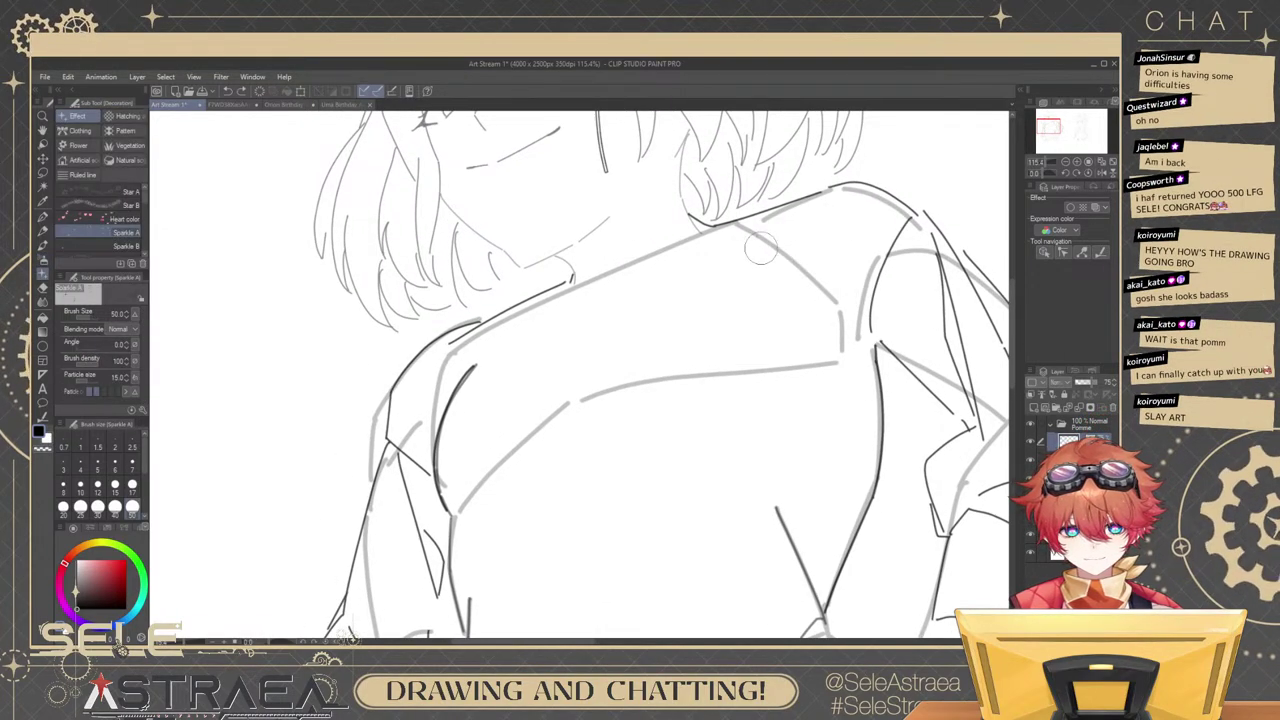
pyautogui.press('b')
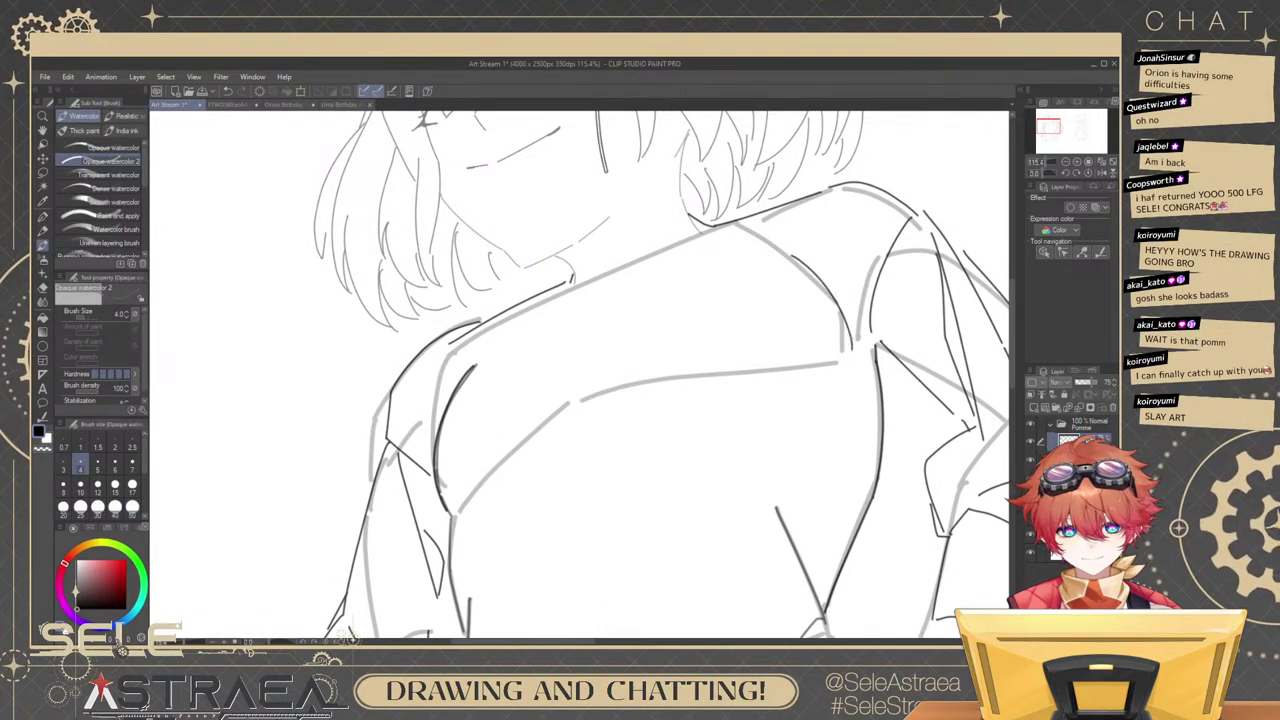
pyautogui.moveTo(776, 250); pyautogui.dragTo(848, 358)
# Try to draw the seam line across the upper torso from the left-hand armpit toward the right-hand armhole.
pyautogui.moveTo(762, 374); pyautogui.dragTo(866, 293)
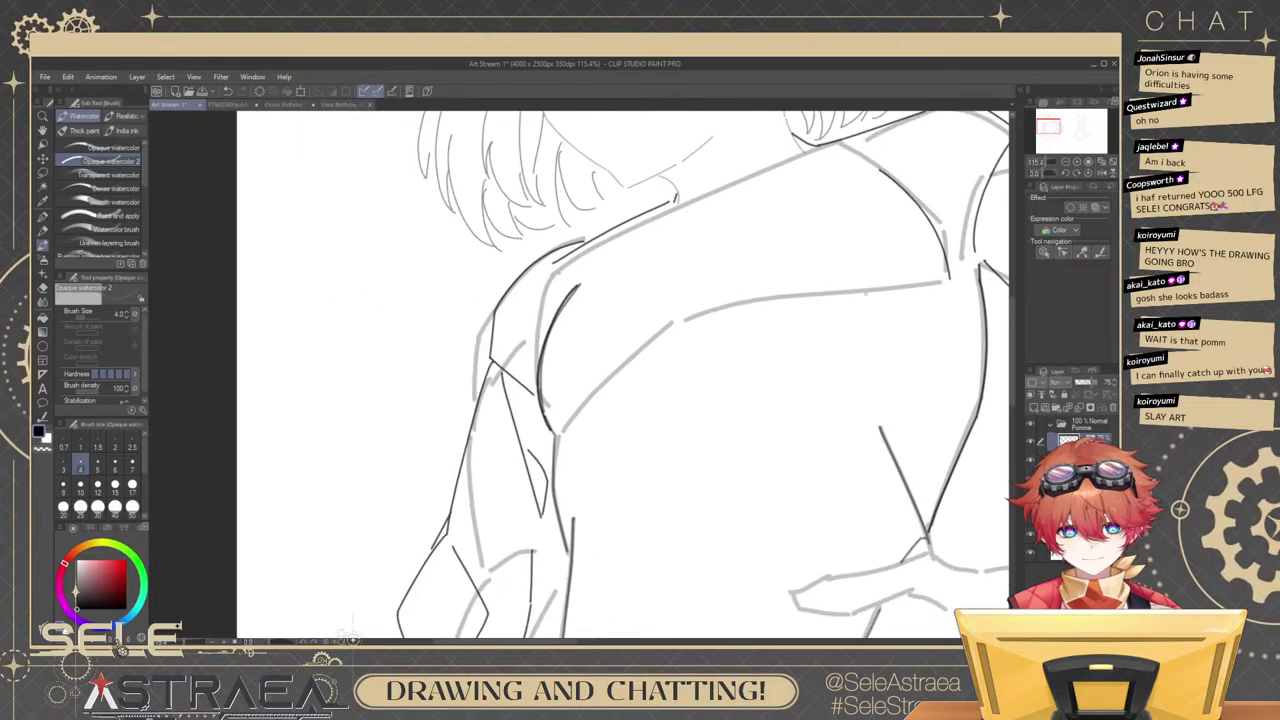
pyautogui.moveTo(562, 432)
pyautogui.mouseDown()
pyautogui.moveTo(654, 346)
pyautogui.moveTo(790, 310)
pyautogui.mouseUp()
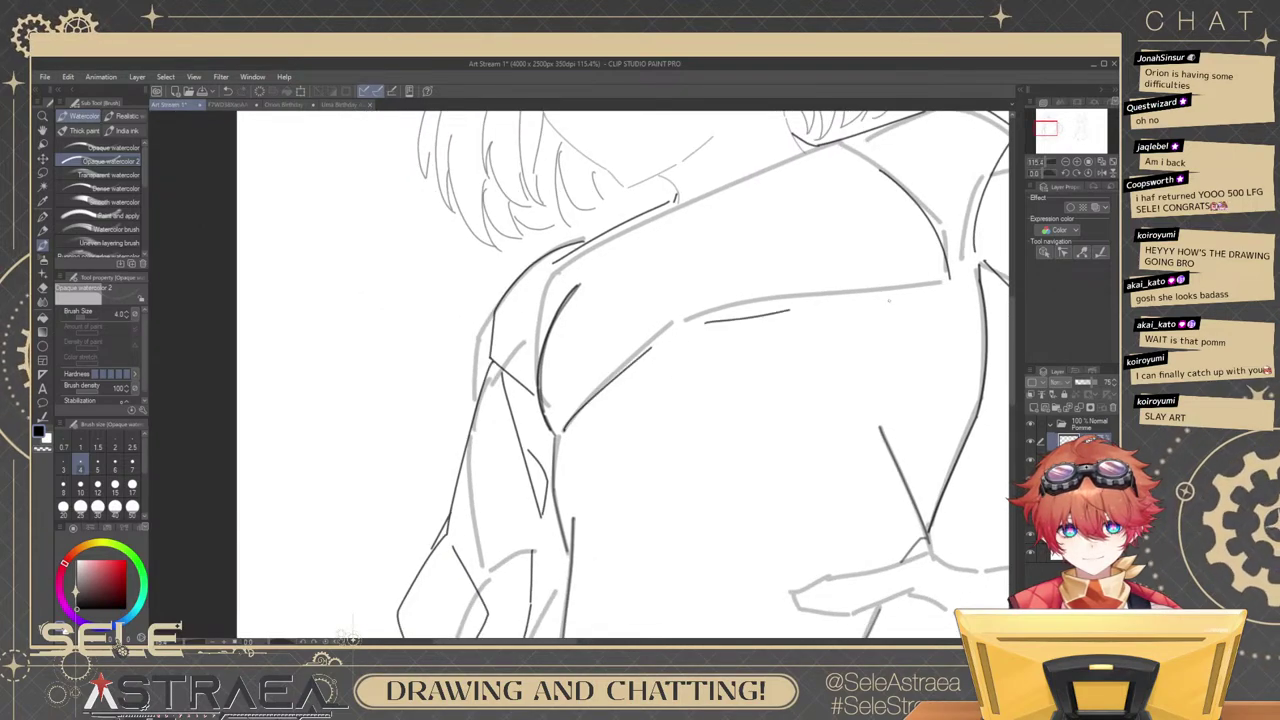
pyautogui.hotkey('ctrl', 'z')
pyautogui.moveTo(700, 394); pyautogui.dragTo(797, 340)
pyautogui.hotkey('ctrl', 'z')
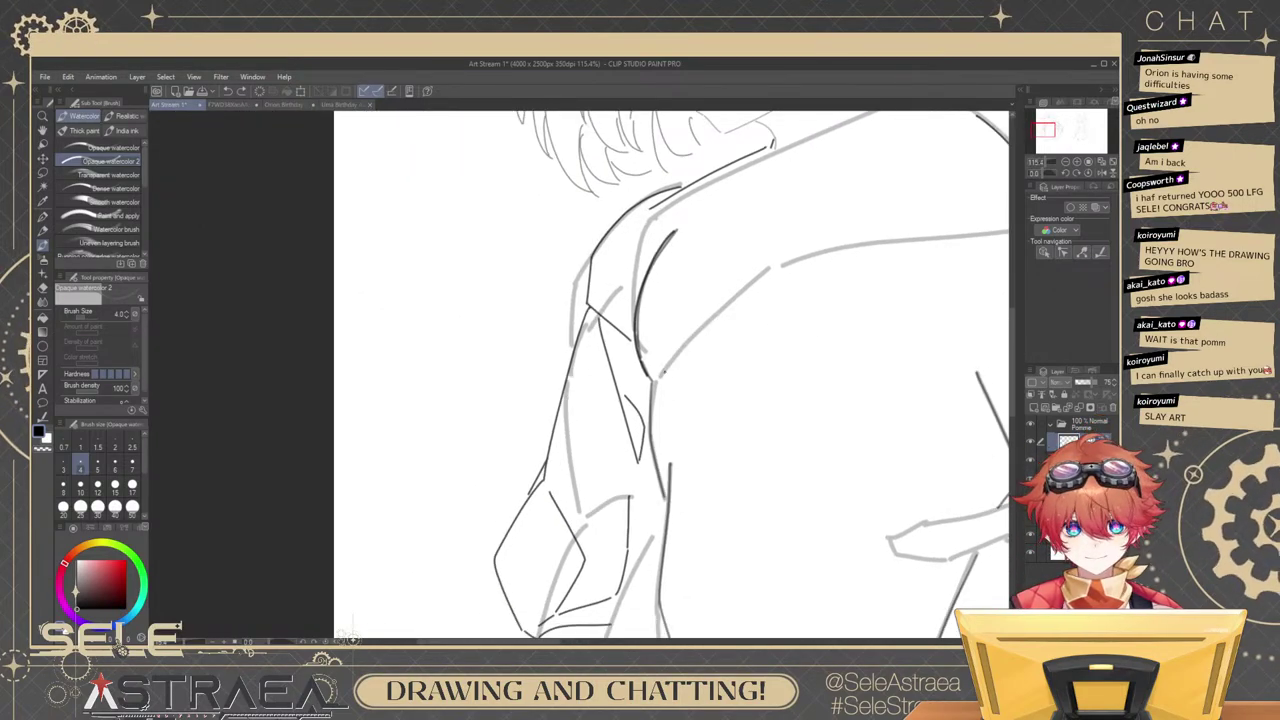
pyautogui.moveTo(664, 372); pyautogui.dragTo(757, 291)
pyautogui.hotkey('ctrl', 'z')
pyautogui.moveTo(868, 278)
pyautogui.mouseDown()
pyautogui.moveTo(780, 306)
pyautogui.moveTo(926, 293)
pyautogui.mouseUp()
pyautogui.moveTo(962, 281); pyautogui.dragTo(924, 306)
pyautogui.hotkey('ctrl', 'z')
pyautogui.moveTo(708, 309); pyautogui.dragTo(896, 329)
pyautogui.hotkey('ctrl', 'z')
pyautogui.moveTo(684, 338); pyautogui.dragTo(904, 318)
pyautogui.hotkey('ctrl', 'z')
pyautogui.hotkey('ctrl', 'z')
pyautogui.hotkey('ctrl', 'z')
pyautogui.moveTo(708, 357); pyautogui.dragTo(829, 301)
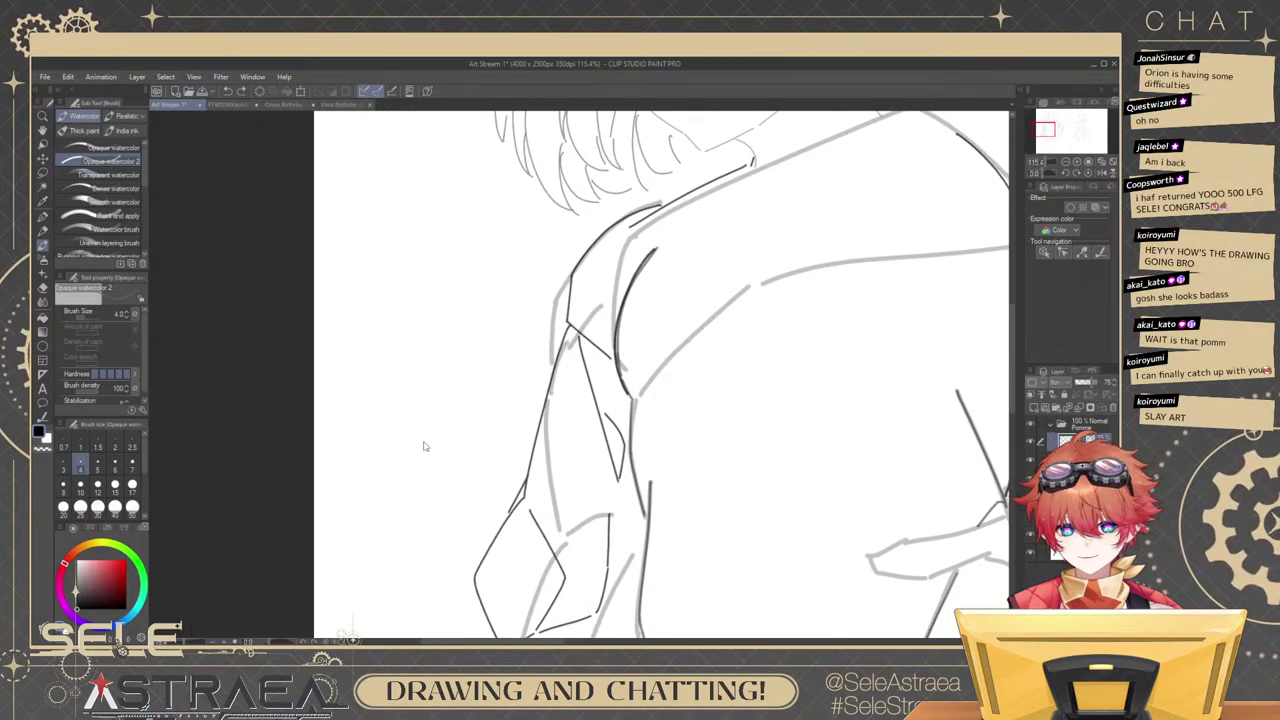
# Set the brush size to 2.5 and draw thin seam lines below the gray torso guide, bending up toward the right-hand armhole.
pyautogui.click(132, 441)
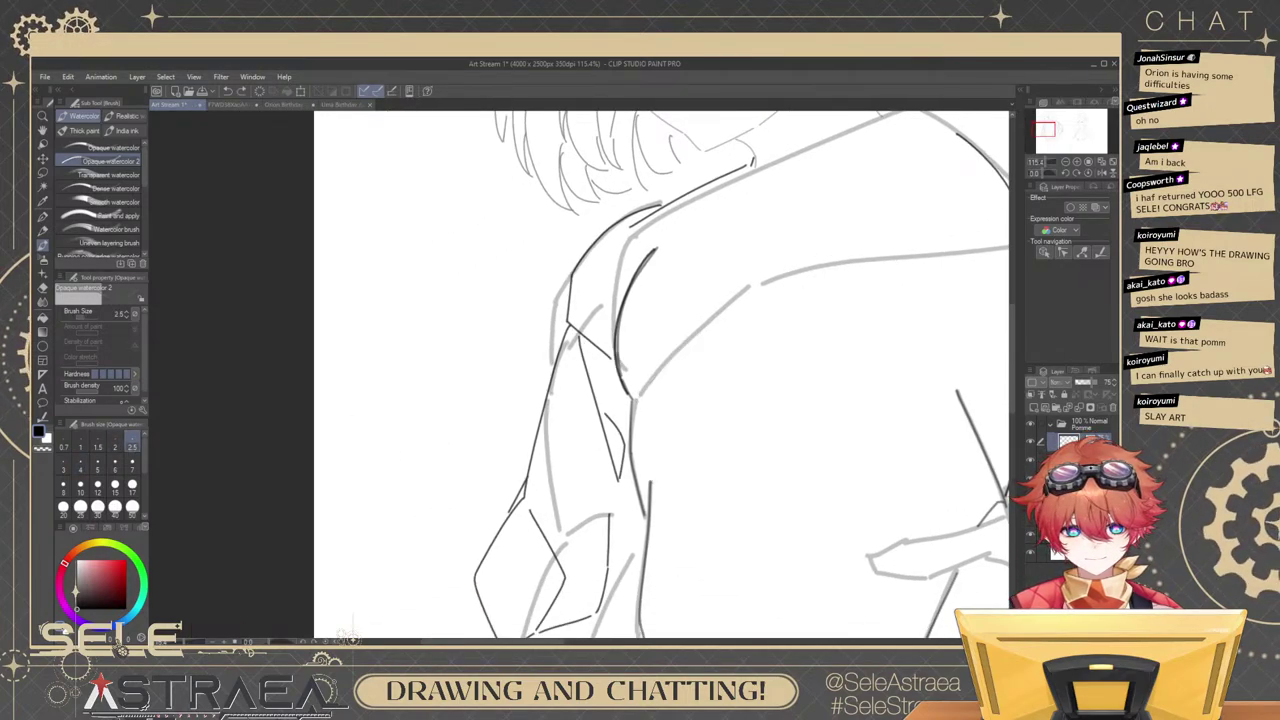
pyautogui.moveTo(862, 280)
pyautogui.mouseDown()
pyautogui.moveTo(749, 311)
pyautogui.moveTo(866, 300)
pyautogui.mouseUp()
pyautogui.hotkey('ctrl', 'z')
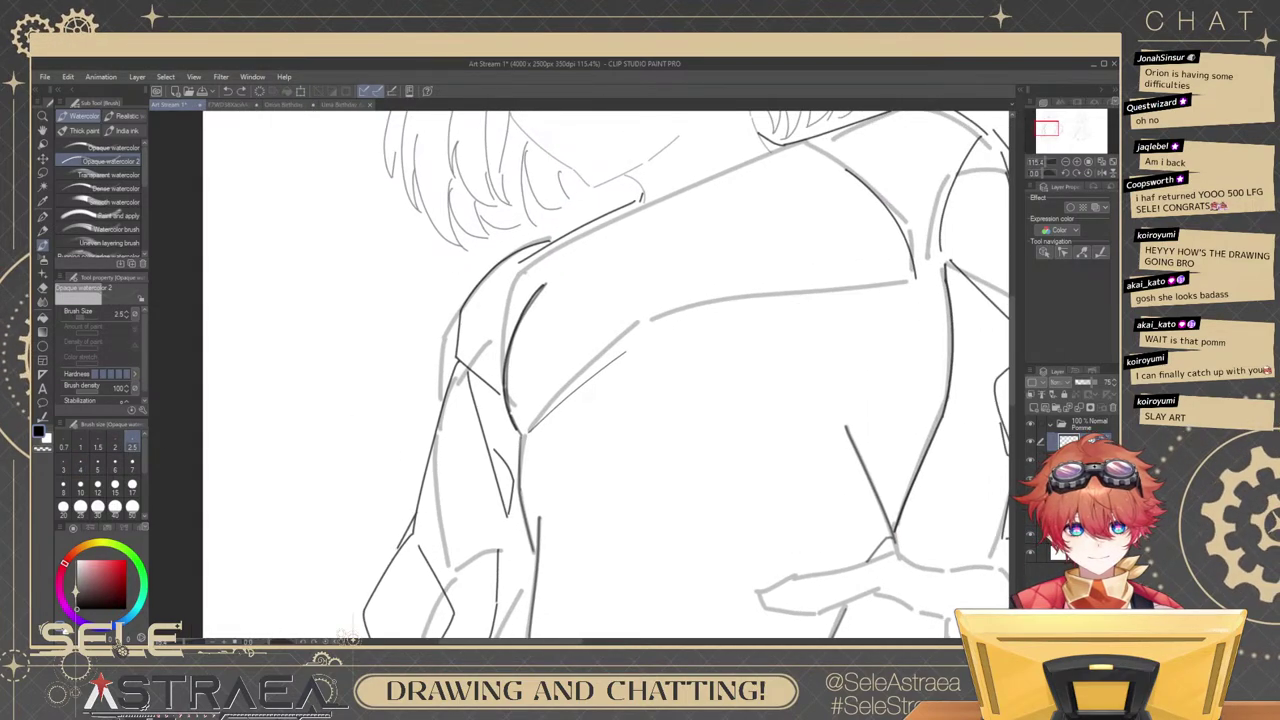
pyautogui.moveTo(698, 322); pyautogui.dragTo(896, 305)
pyautogui.hotkey('ctrl', 'z')
pyautogui.moveTo(720, 318); pyautogui.dragTo(868, 312)
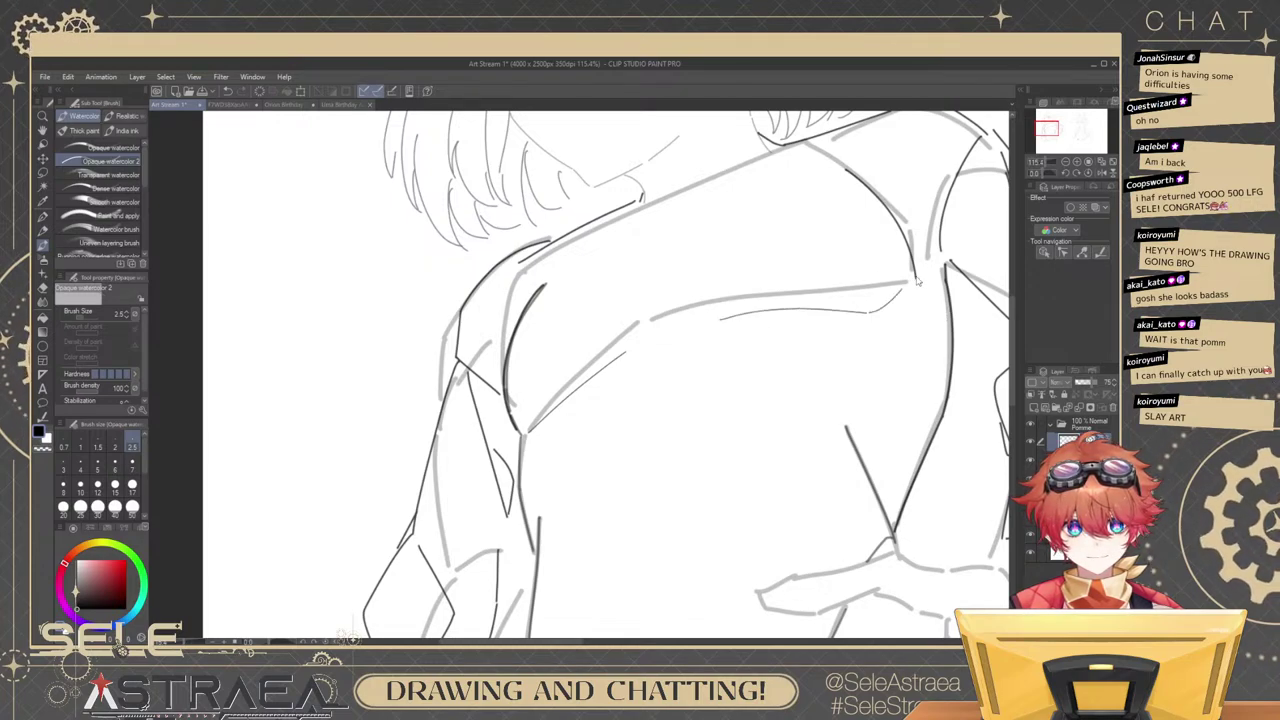
pyautogui.keyDown('ctrl'); pyautogui.click(913, 268); pyautogui.keyUp('ctrl')
pyautogui.moveTo(914, 272); pyautogui.dragTo(908, 280)
pyautogui.moveTo(936, 236); pyautogui.dragTo(921, 231)
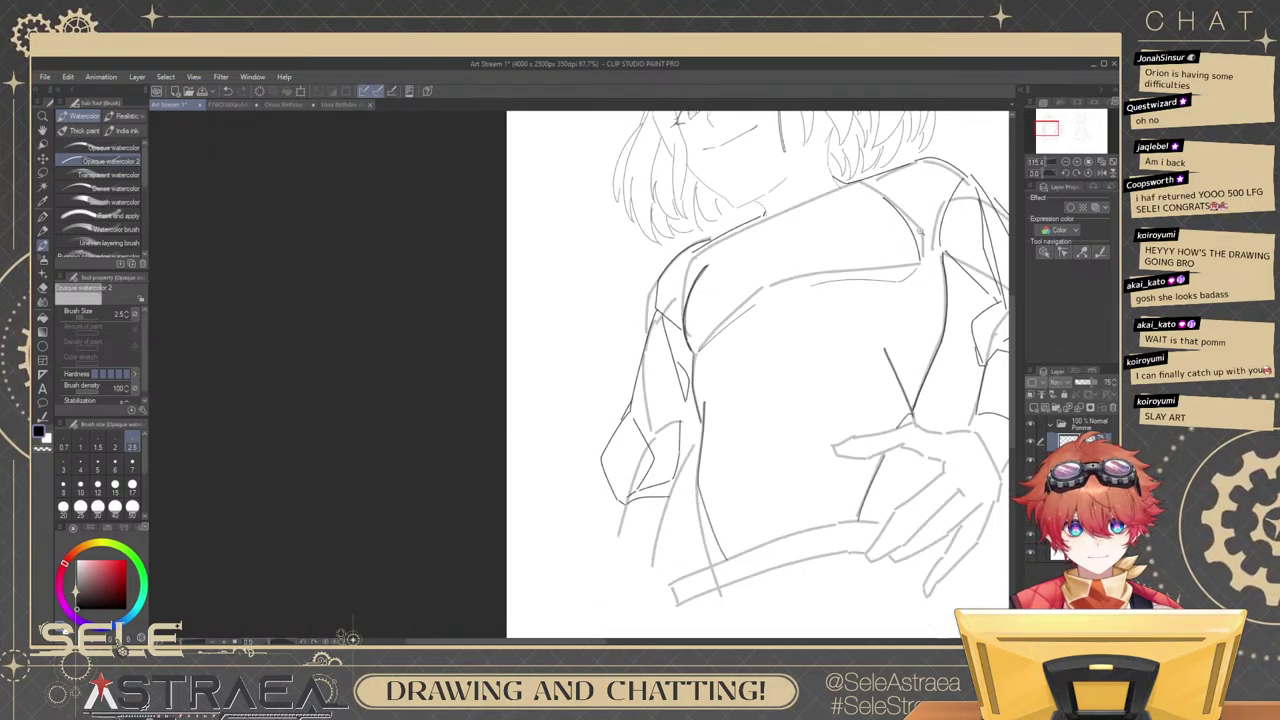
# Delete the armhole curve below the right-hand shoulder and set the brush size to 4.
pyautogui.scroll(-2, 919, 230)
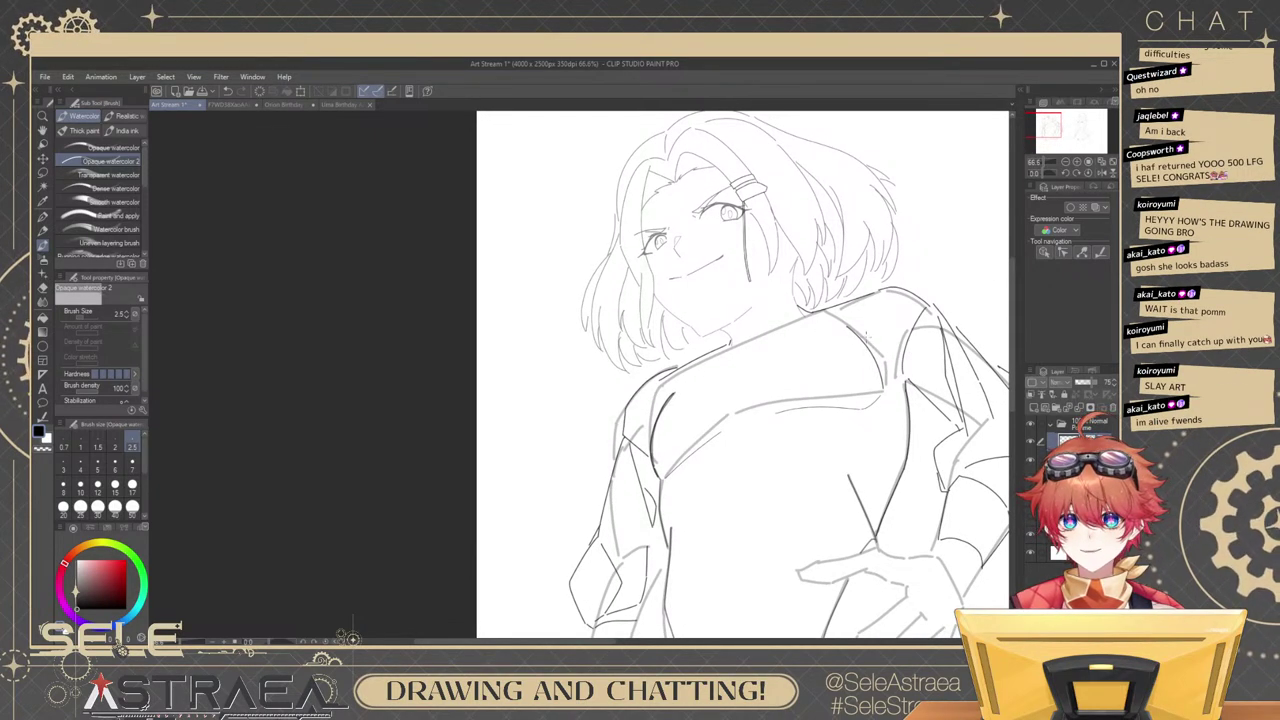
pyautogui.scroll(5, 856, 346)
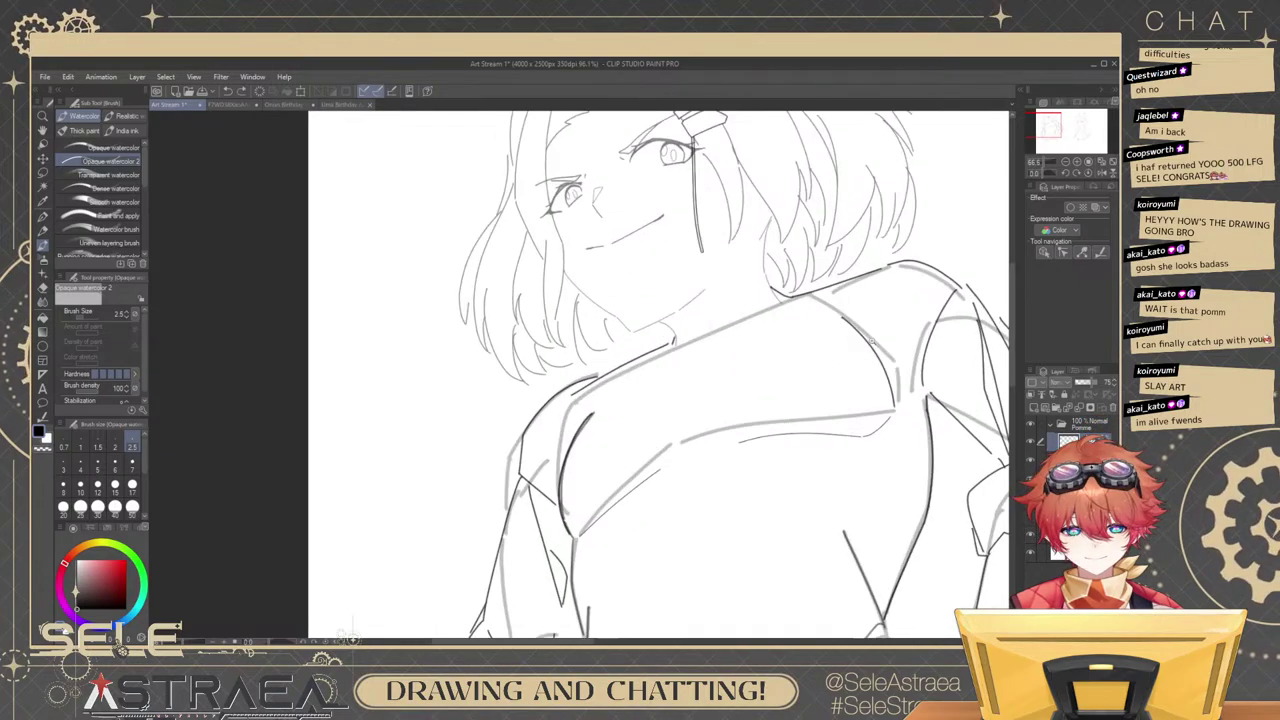
pyautogui.keyDown('ctrl'); pyautogui.click(884, 352); pyautogui.keyUp('ctrl')
pyautogui.press('Delete')
pyautogui.click(82, 464)
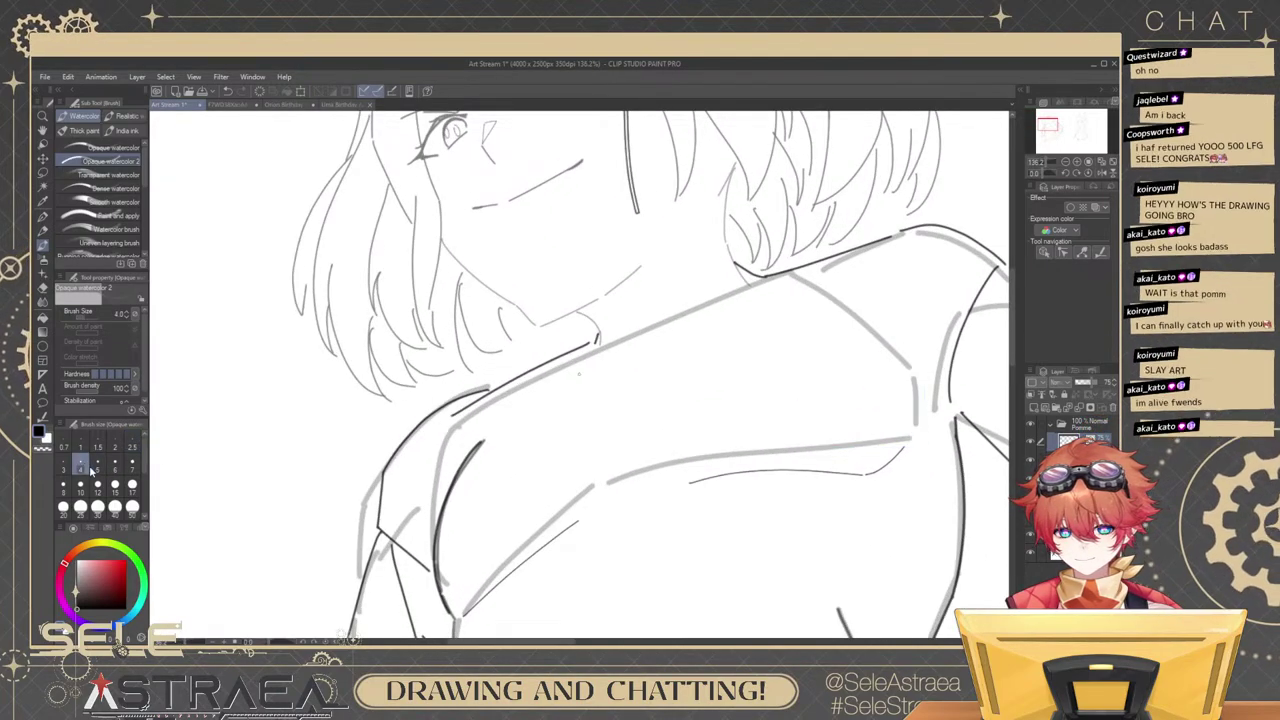
pyautogui.moveTo(802, 364); pyautogui.dragTo(783, 323)
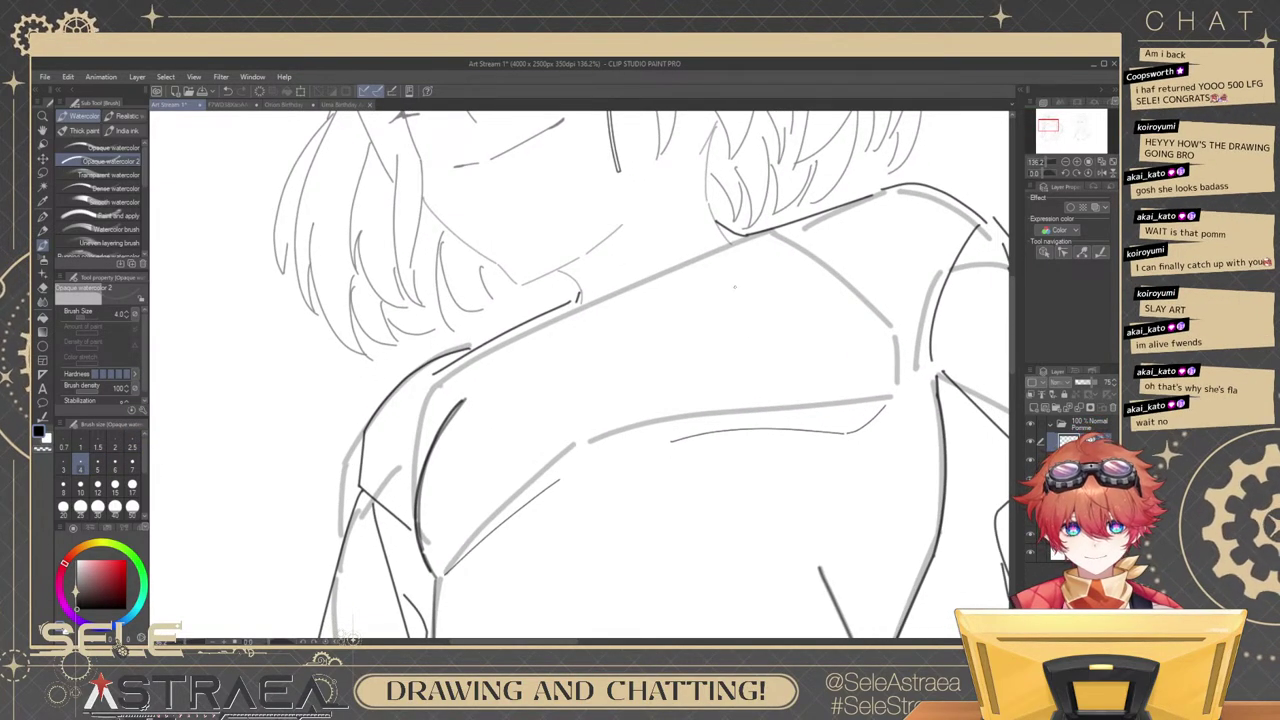
# Redraw the right-hand armhole as a rounder arc curving from the upper torso down to the armpit.
pyautogui.moveTo(734, 270); pyautogui.dragTo(870, 318)
pyautogui.hotkey('ctrl', 'z')
pyautogui.moveTo(742, 265); pyautogui.dragTo(888, 362)
pyautogui.hotkey('ctrl', 'z')
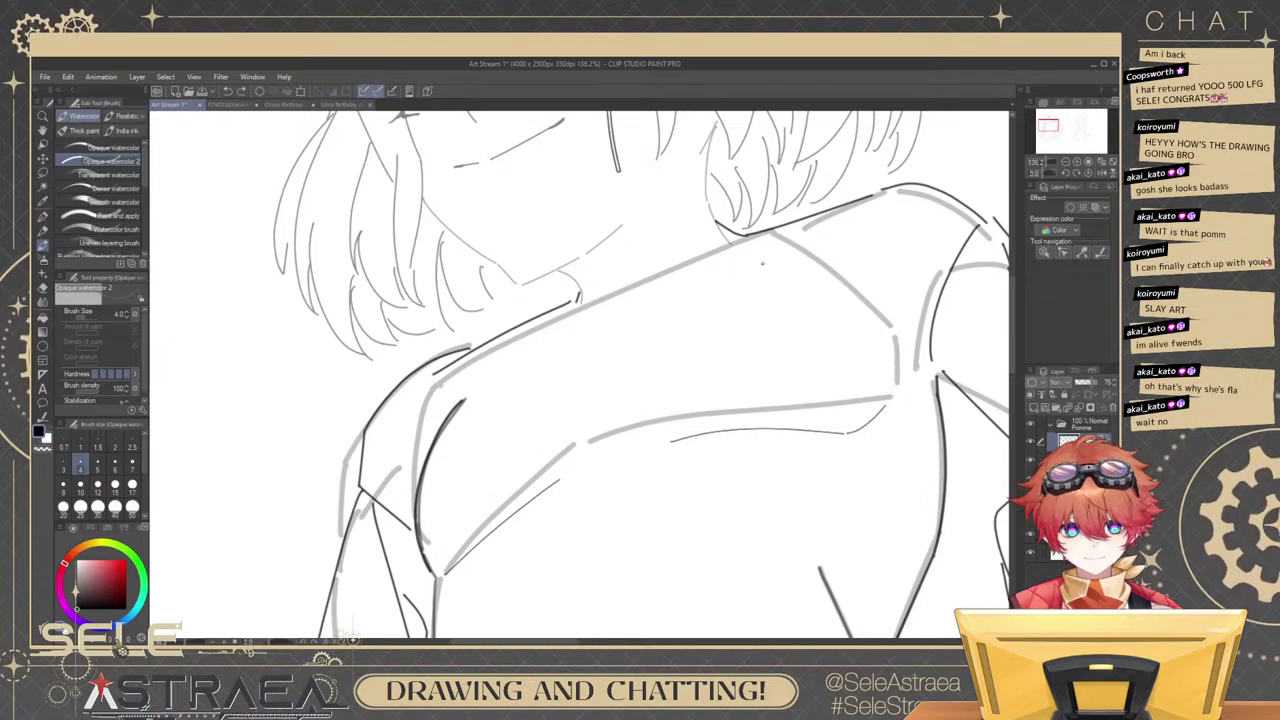
pyautogui.moveTo(760, 264)
pyautogui.mouseDown()
pyautogui.moveTo(888, 376)
pyautogui.moveTo(859, 314)
pyautogui.moveTo(882, 384)
pyautogui.mouseUp()
pyautogui.hotkey('ctrl', 'z')
pyautogui.hotkey('ctrl', 'z')
pyautogui.keyDown('ctrl'); pyautogui.click(858, 400); pyautogui.keyUp('ctrl')
pyautogui.moveTo(858, 331); pyautogui.dragTo(843, 296)
pyautogui.moveTo(803, 336); pyautogui.dragTo(817, 360)
pyautogui.moveTo(755, 406)
pyautogui.mouseDown()
pyautogui.moveTo(840, 412)
pyautogui.moveTo(783, 374)
pyautogui.moveTo(844, 366)
pyautogui.moveTo(816, 428)
pyautogui.mouseUp()
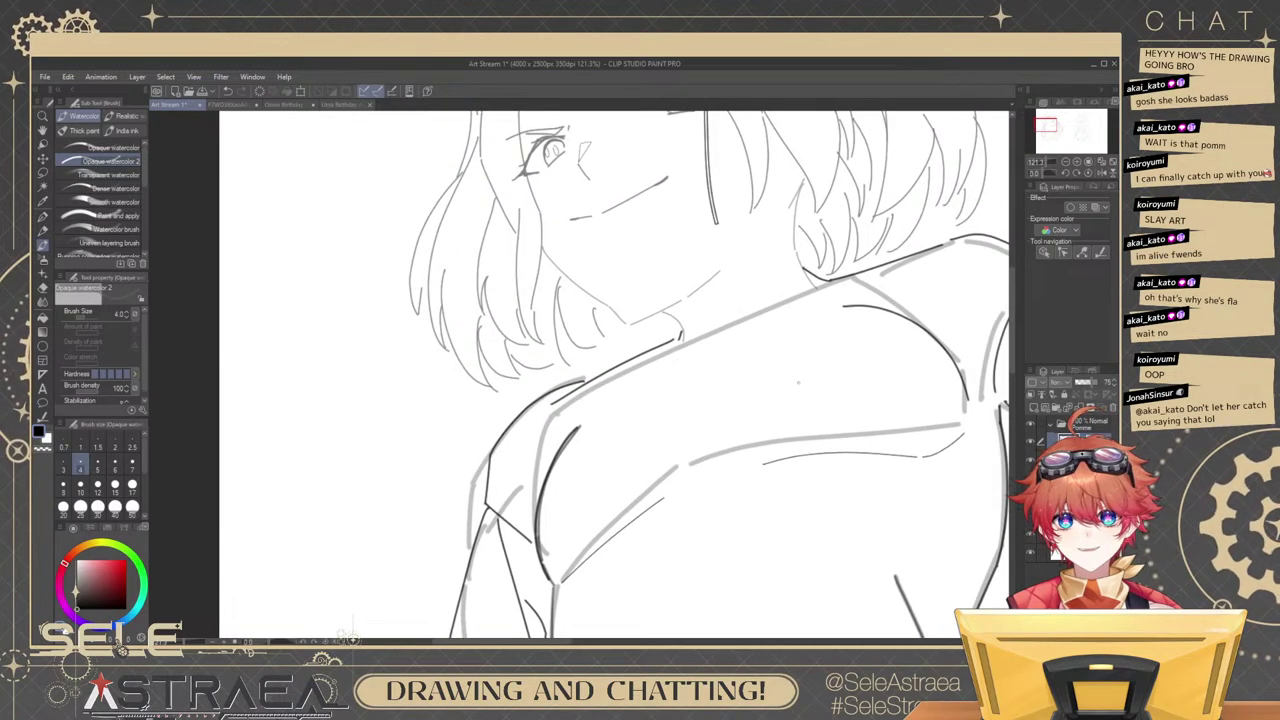
# Select and adjust the short line stroke at the neck end of the left-hand shoulder line.
pyautogui.scroll(3, 798, 381)
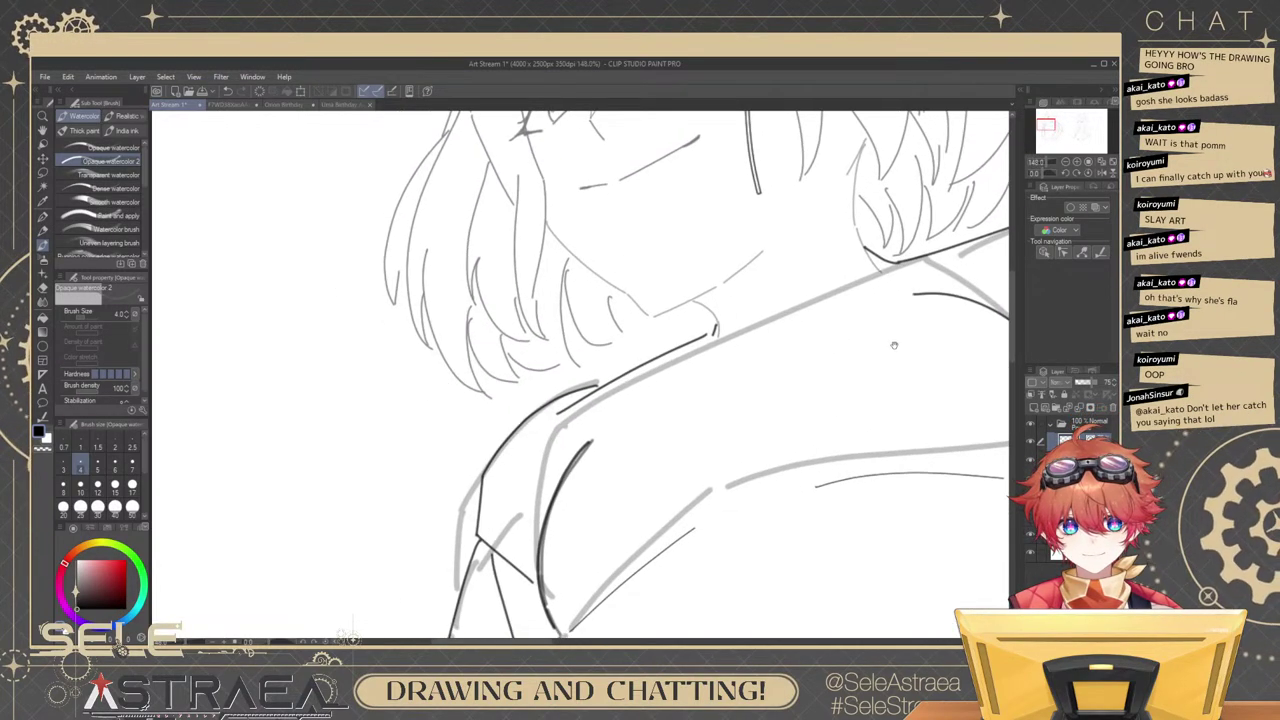
pyautogui.scroll(2, 759, 345)
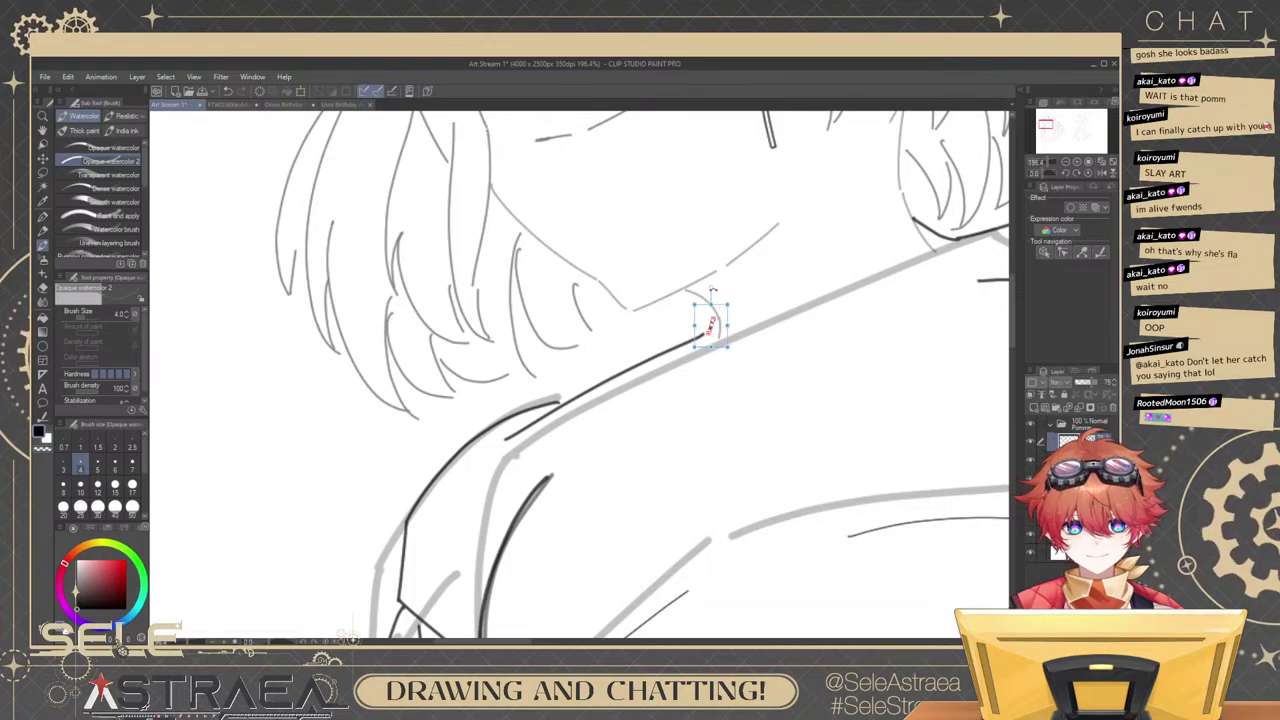
pyautogui.moveTo(713, 290); pyautogui.dragTo(722, 291)
pyautogui.moveTo(781, 355)
pyautogui.mouseDown()
pyautogui.moveTo(787, 310)
pyautogui.moveTo(783, 320)
pyautogui.mouseUp()
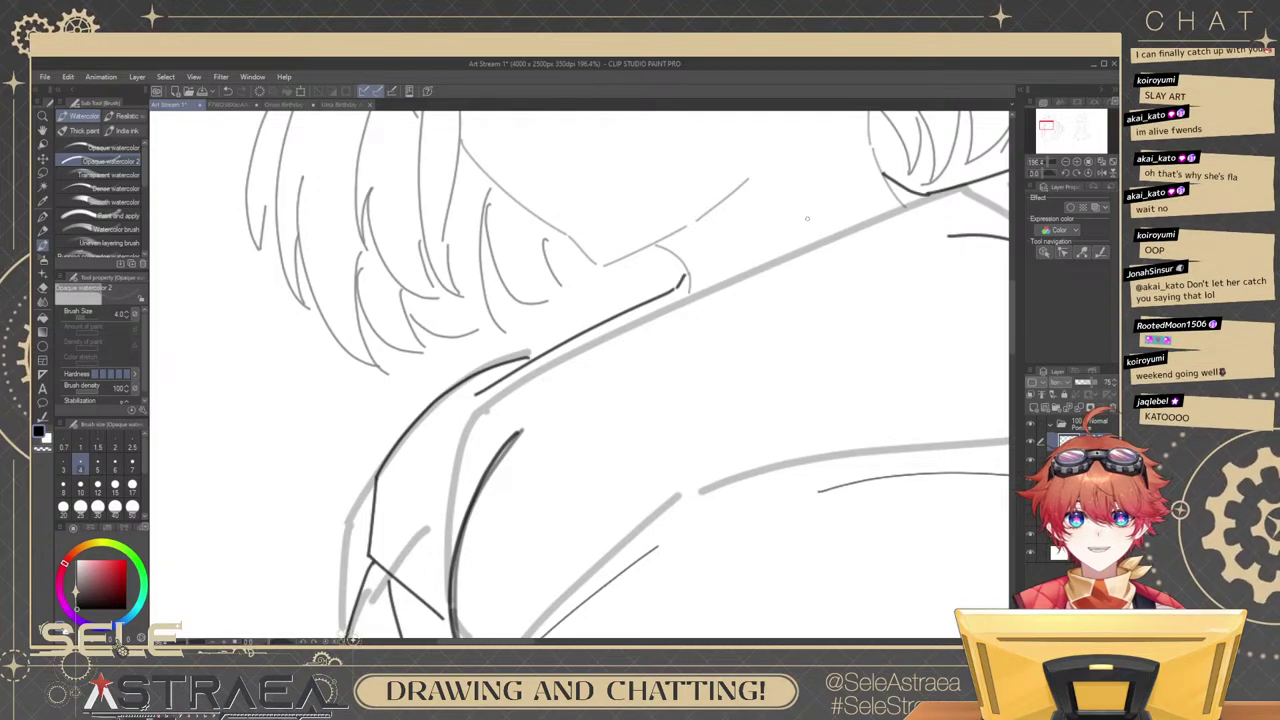
# Set the brush size to 3 and draw the collar's upper edge below the jaw, with two short strokes at its opening.
pyautogui.moveTo(797, 369)
pyautogui.mouseDown()
pyautogui.moveTo(846, 343)
pyautogui.moveTo(769, 336)
pyautogui.mouseUp()
pyautogui.moveTo(762, 257); pyautogui.dragTo(787, 382)
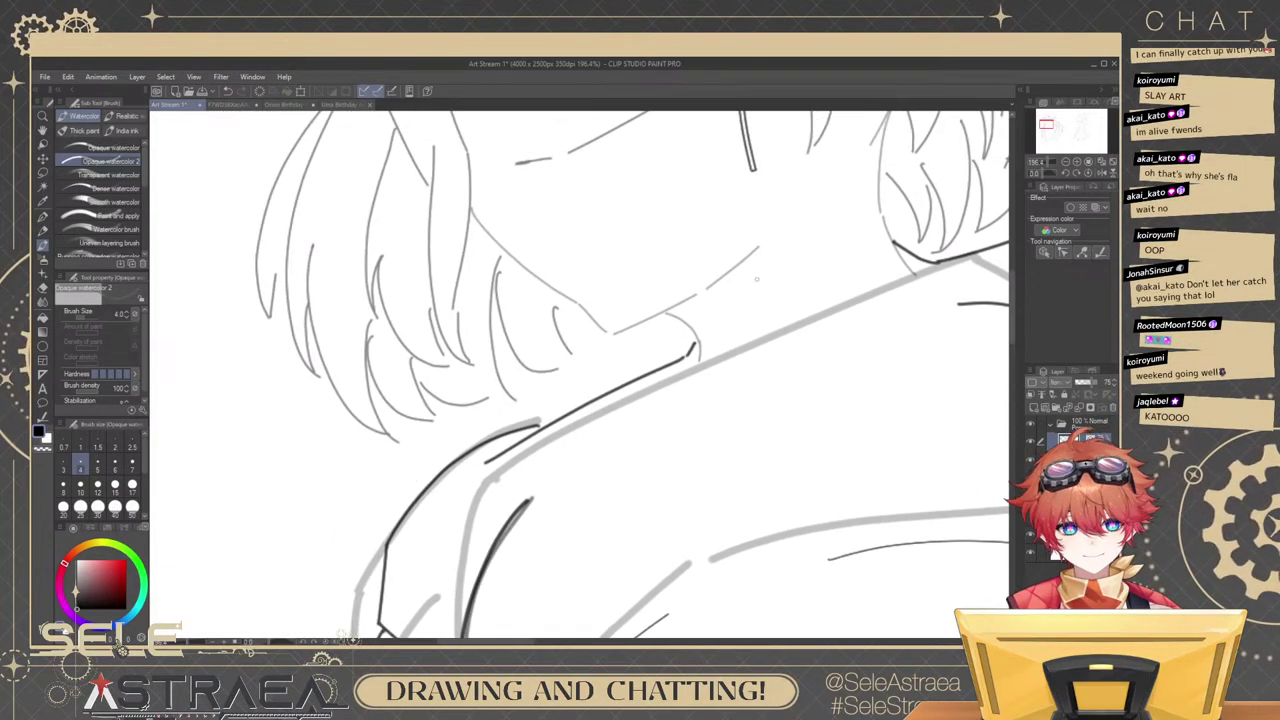
pyautogui.hotkey('ctrl', 'z')
pyautogui.press('[')
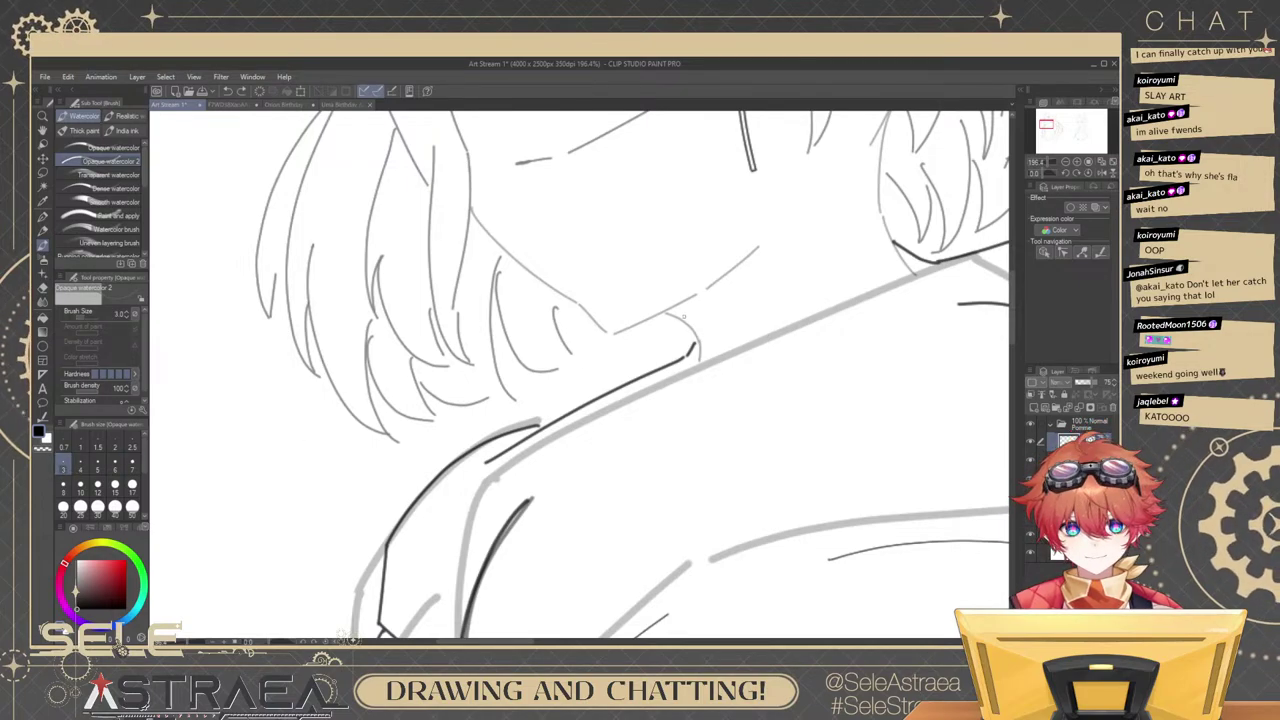
pyautogui.hotkey('ctrl', 'z')
pyautogui.moveTo(686, 315)
pyautogui.mouseDown()
pyautogui.moveTo(745, 293)
pyautogui.moveTo(750, 330)
pyautogui.mouseUp()
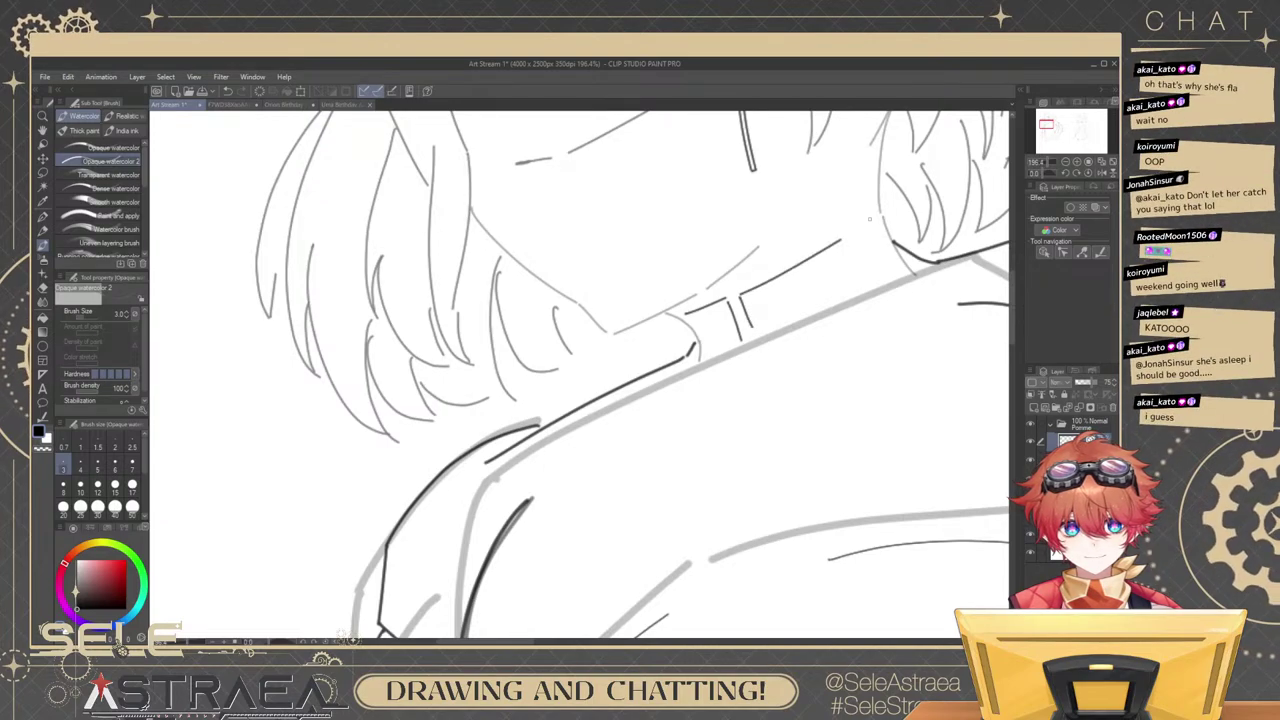
pyautogui.hotkey('ctrl', 'z')
pyautogui.moveTo(844, 237); pyautogui.dragTo(880, 211)
pyautogui.scroll(-5, 884, 218)
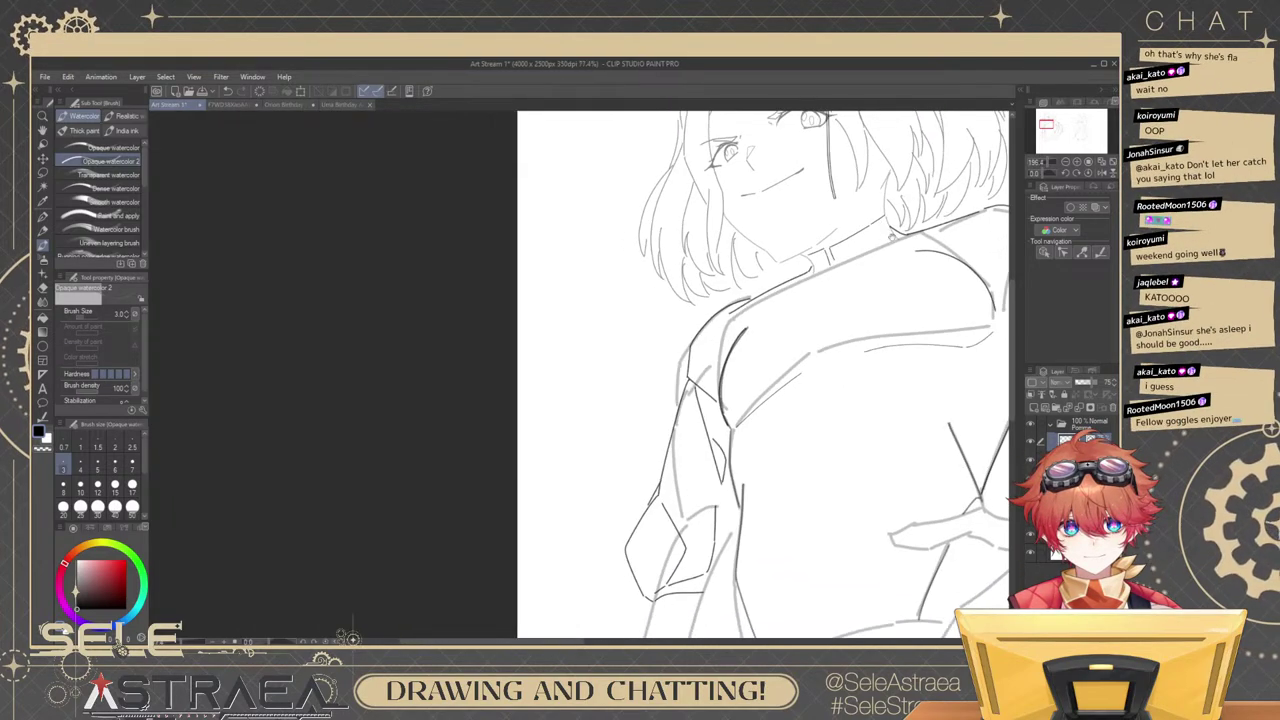
pyautogui.scroll(5, 848, 262)
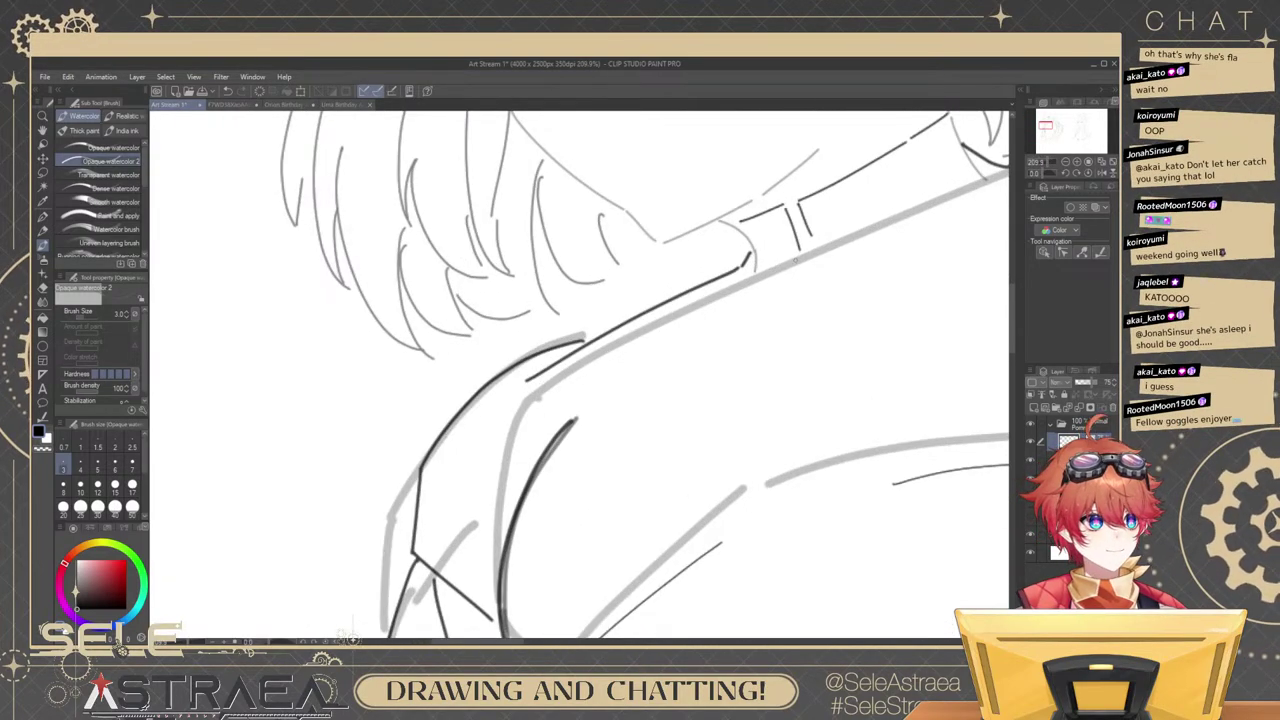
# Extend the collar opening downward and draw its lower edge parallel to the left-hand shoulder line.
pyautogui.moveTo(799, 256); pyautogui.dragTo(794, 294)
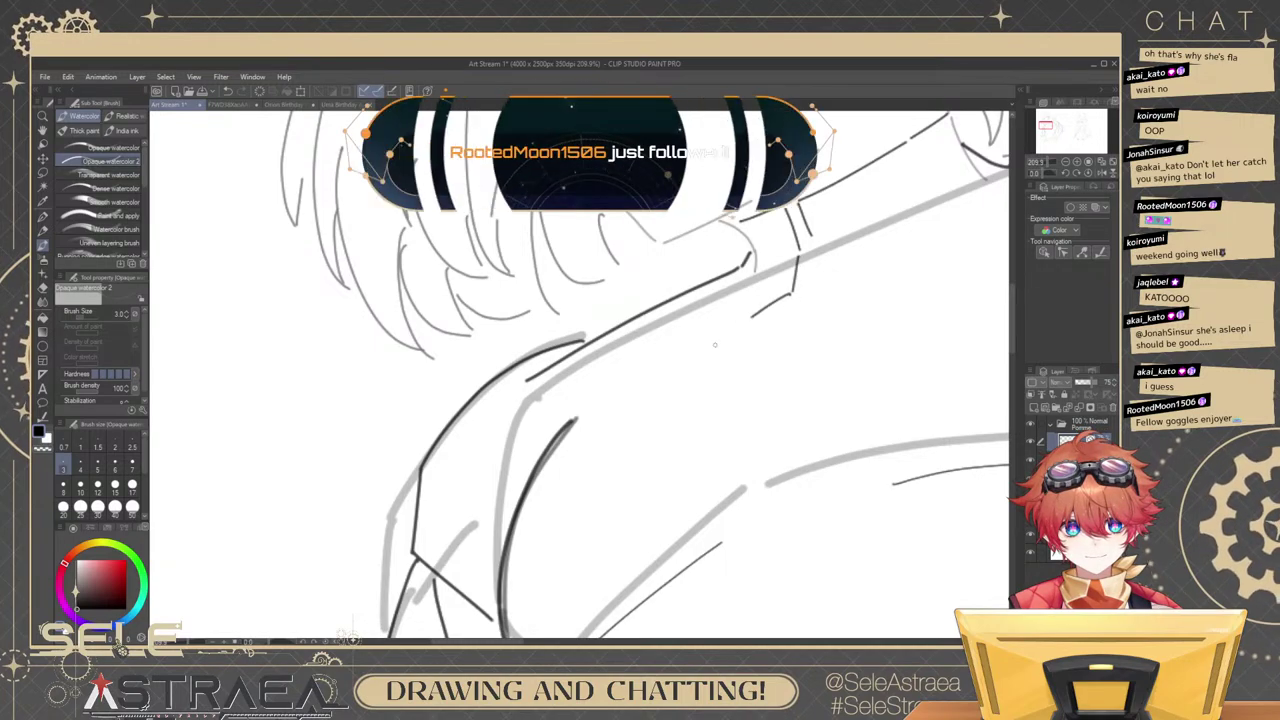
pyautogui.moveTo(638, 409)
pyautogui.mouseDown()
pyautogui.moveTo(790, 294)
pyautogui.moveTo(583, 443)
pyautogui.mouseUp()
pyautogui.hotkey('ctrl', 'z')
pyautogui.moveTo(716, 358); pyautogui.dragTo(748, 336)
pyautogui.hotkey('ctrl', 'z')
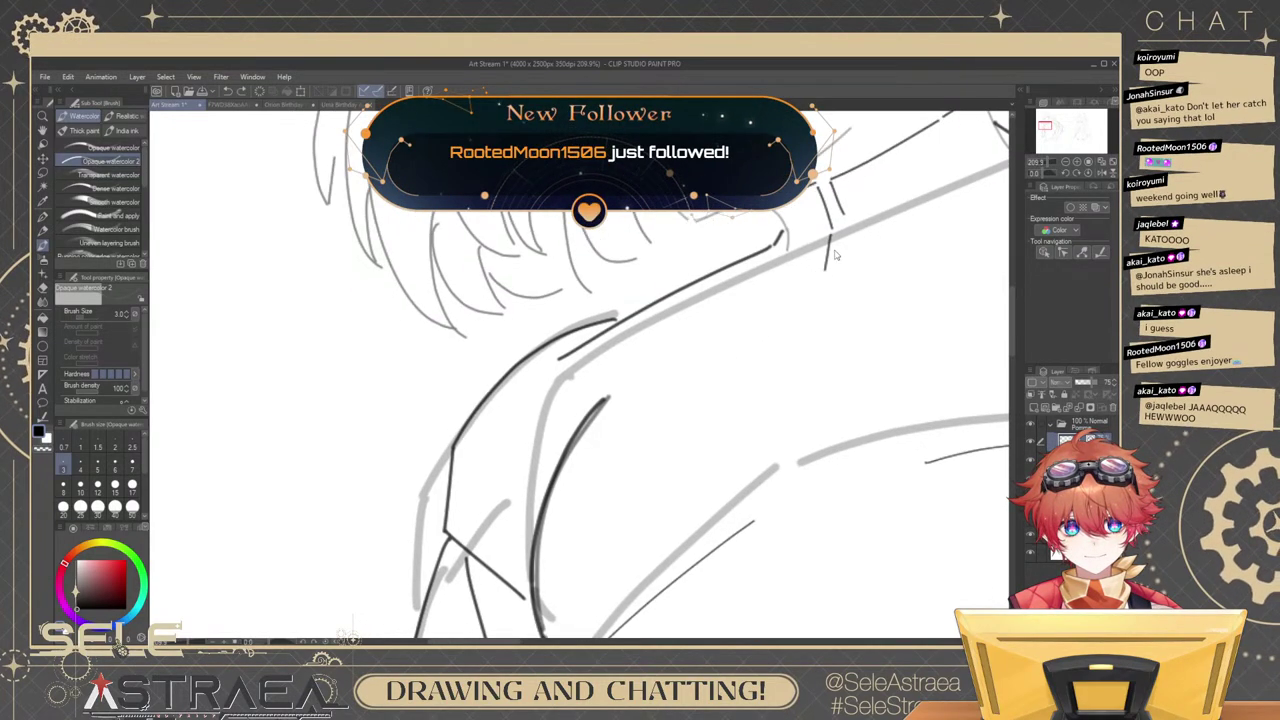
pyautogui.hotkey('ctrl', 'z')
pyautogui.moveTo(831, 233)
pyautogui.mouseDown()
pyautogui.moveTo(822, 264)
pyautogui.moveTo(646, 367)
pyautogui.mouseUp()
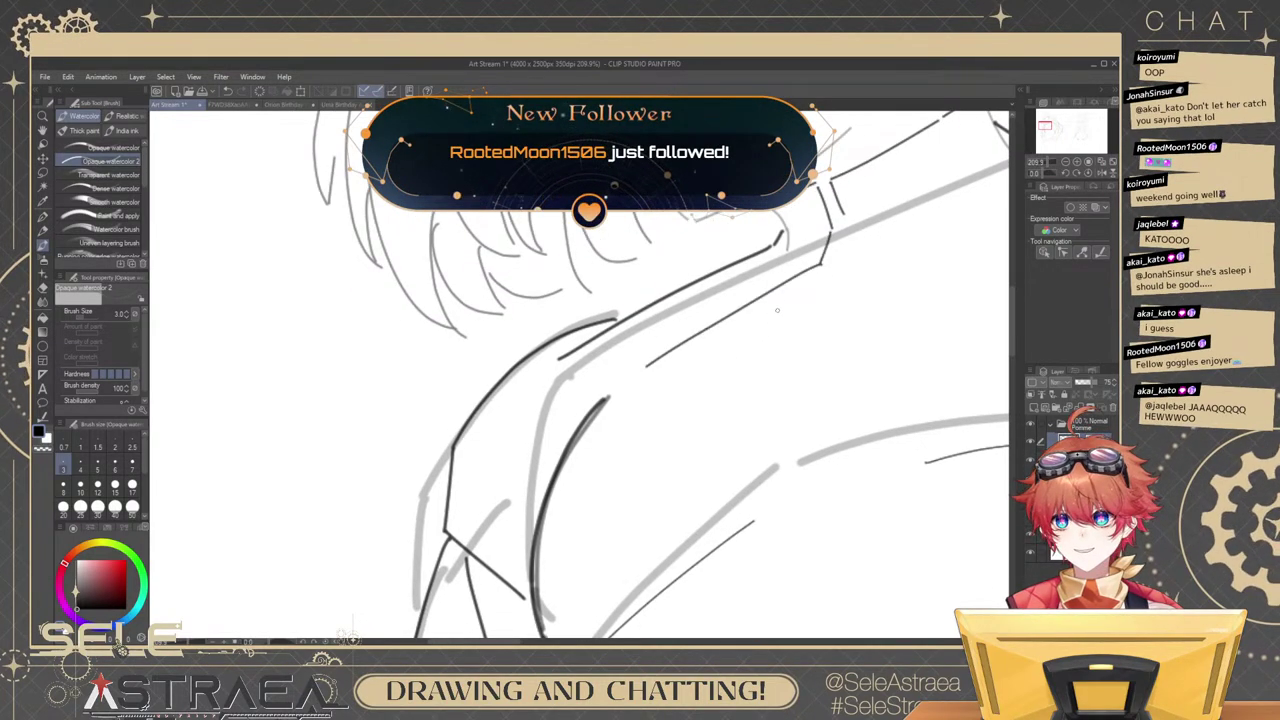
pyautogui.moveTo(795, 324); pyautogui.dragTo(818, 307)
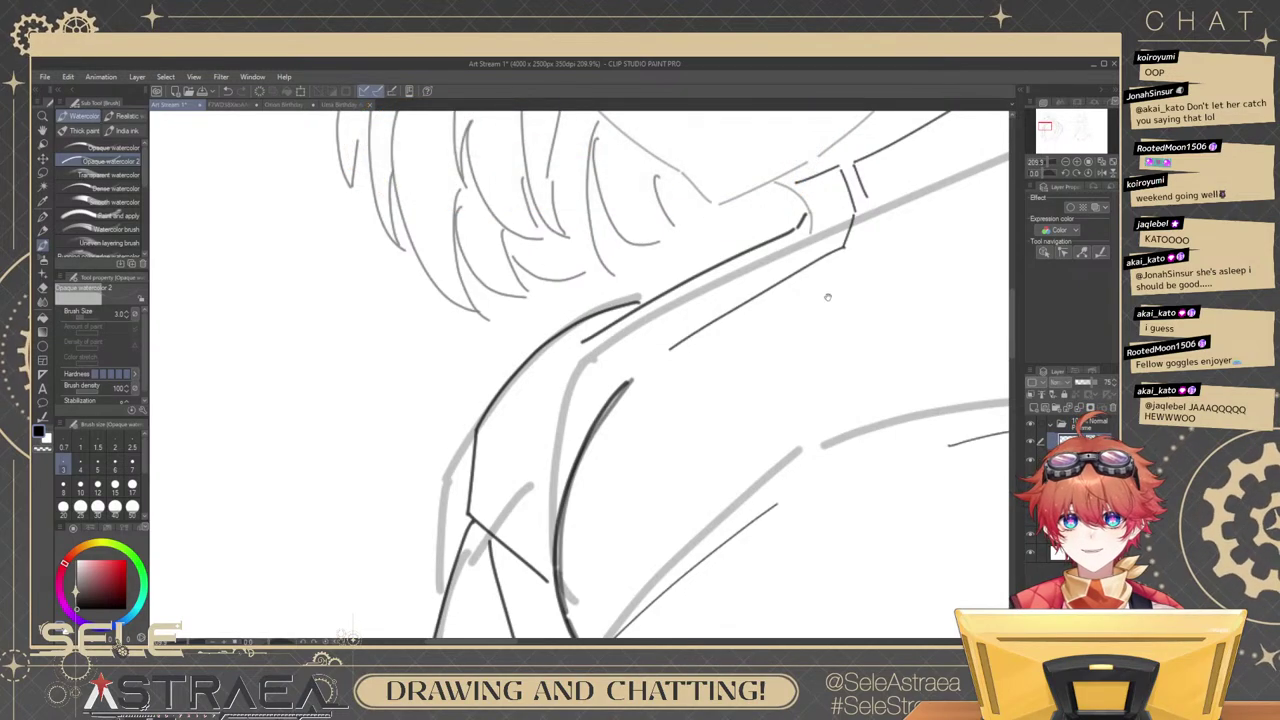
pyautogui.moveTo(853, 266); pyautogui.dragTo(788, 320)
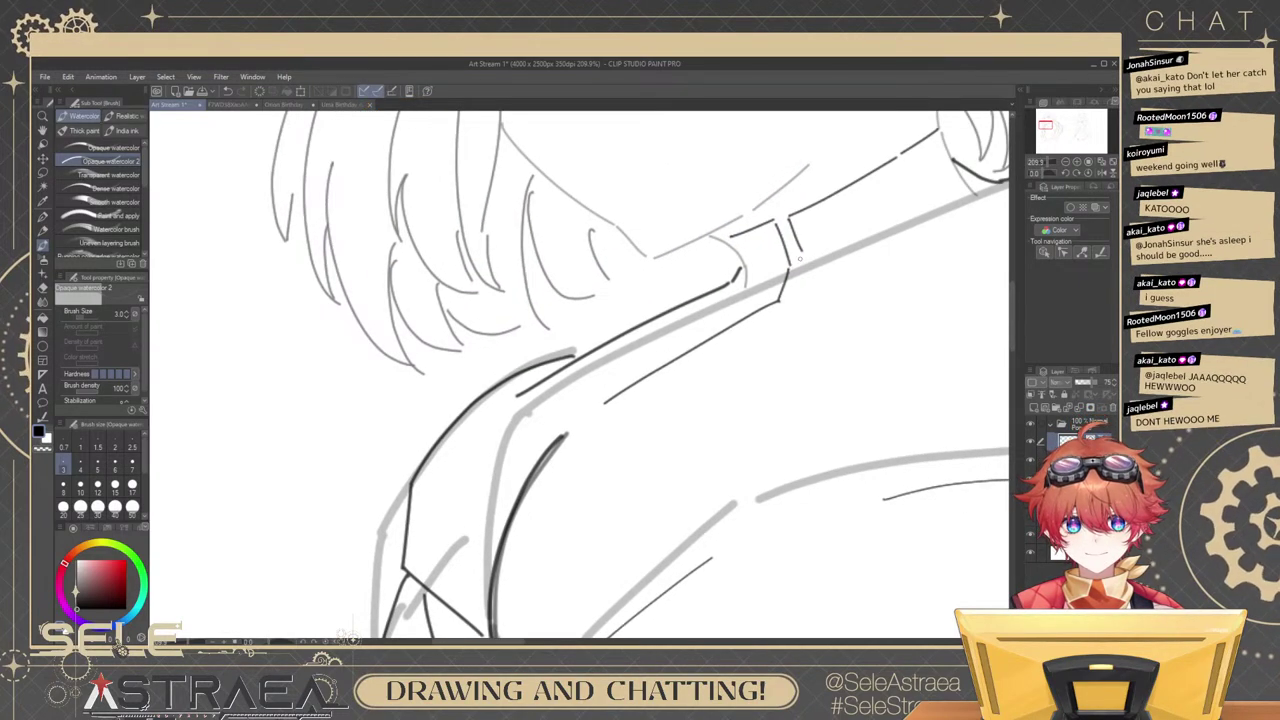
# Lower the upper end of the right-hand armhole arc slightly and join it to the collar opening with a smooth line.
pyautogui.moveTo(801, 295)
pyautogui.mouseDown()
pyautogui.moveTo(932, 311)
pyautogui.moveTo(952, 297)
pyautogui.moveTo(864, 285)
pyautogui.mouseUp()
pyautogui.hotkey('ctrl', 'z')
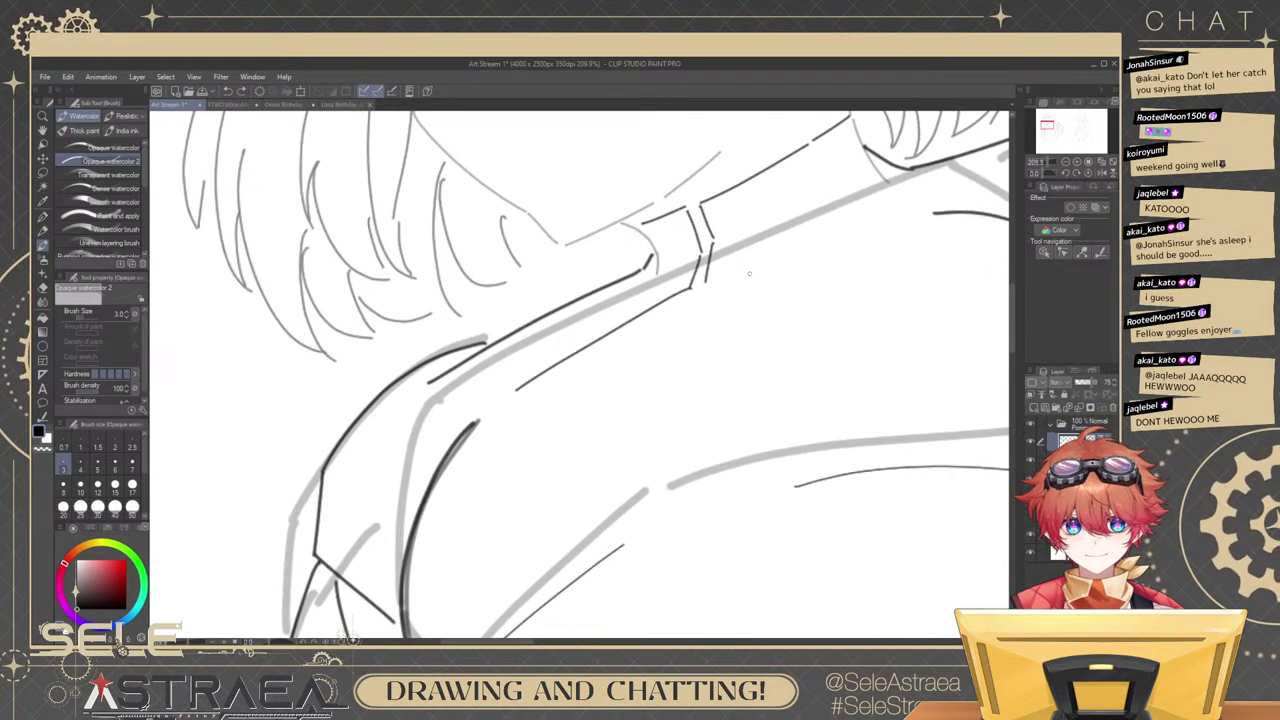
pyautogui.moveTo(714, 281)
pyautogui.mouseDown()
pyautogui.moveTo(954, 275)
pyautogui.moveTo(803, 251)
pyautogui.moveTo(950, 219)
pyautogui.moveTo(763, 248)
pyautogui.mouseUp()
pyautogui.hotkey('ctrl', 'z')
pyautogui.hotkey('ctrl', 'z')
pyautogui.keyDown('ctrl'); pyautogui.click(852, 262); pyautogui.keyUp('ctrl')
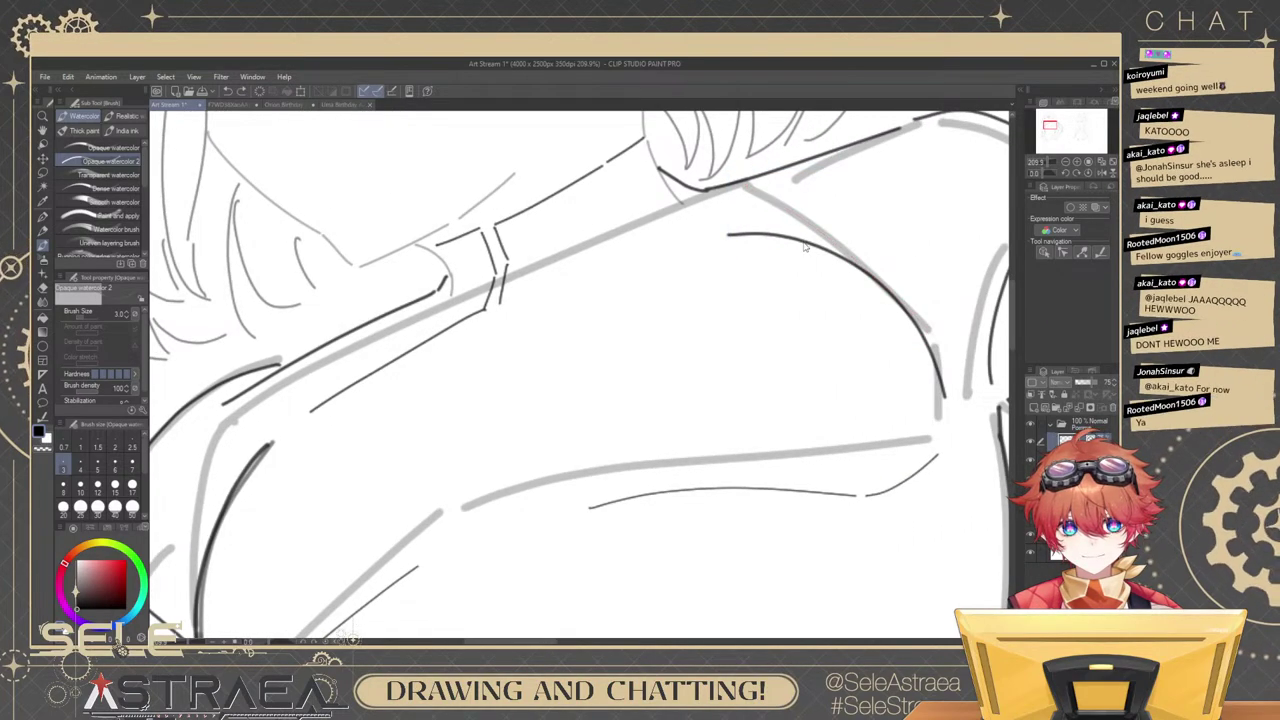
pyautogui.keyDown('ctrl'); pyautogui.click(807, 247); pyautogui.keyUp('ctrl')
pyautogui.moveTo(838, 217); pyautogui.dragTo(841, 233)
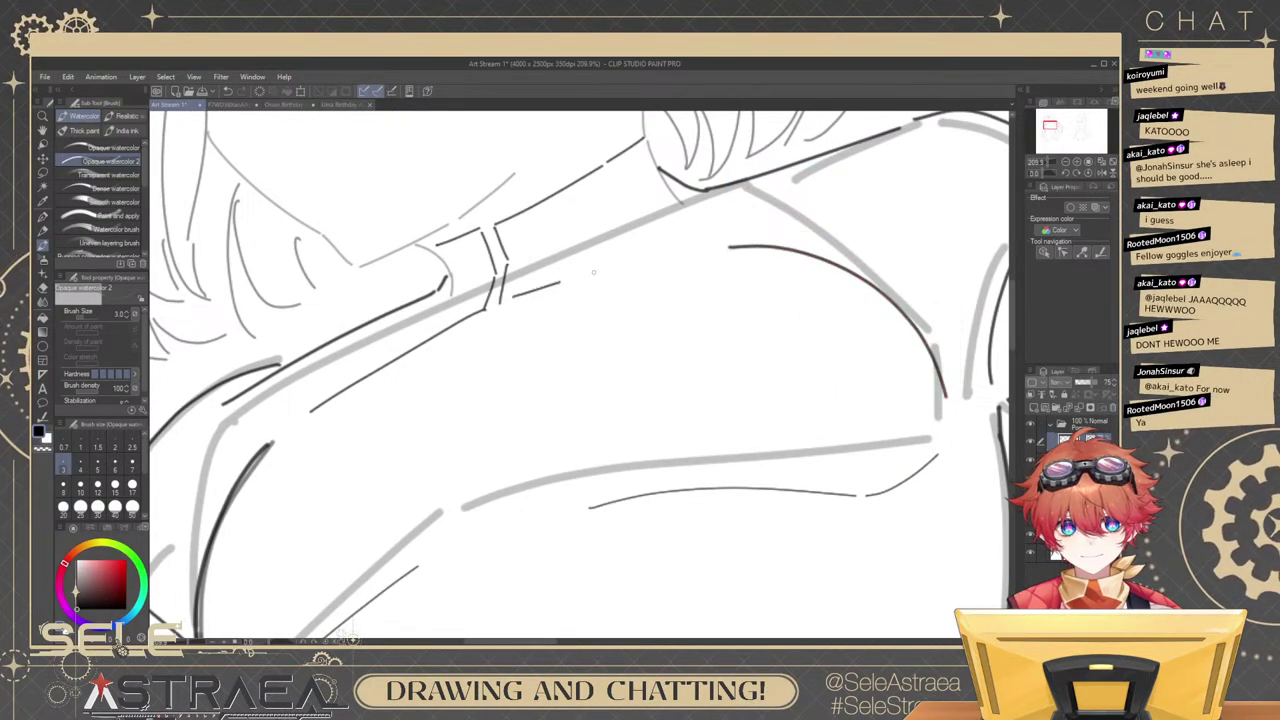
pyautogui.moveTo(593, 272); pyautogui.dragTo(767, 247)
# Extend the collar's lower edge line down to the upper end of the left-hand armhole arc.
pyautogui.scroll(-10, 846, 246)
pyautogui.moveTo(809, 308)
pyautogui.mouseDown()
pyautogui.moveTo(798, 368)
pyautogui.moveTo(799, 353)
pyautogui.mouseUp()
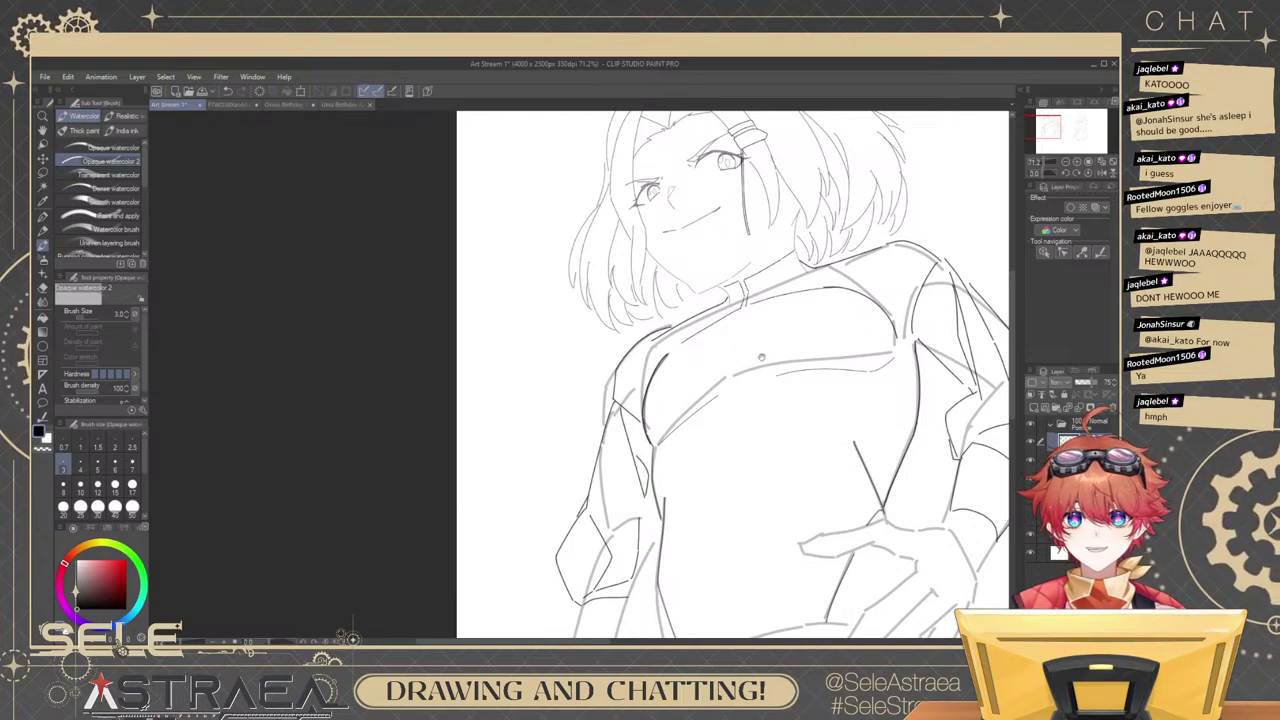
pyautogui.scroll(4, 761, 357)
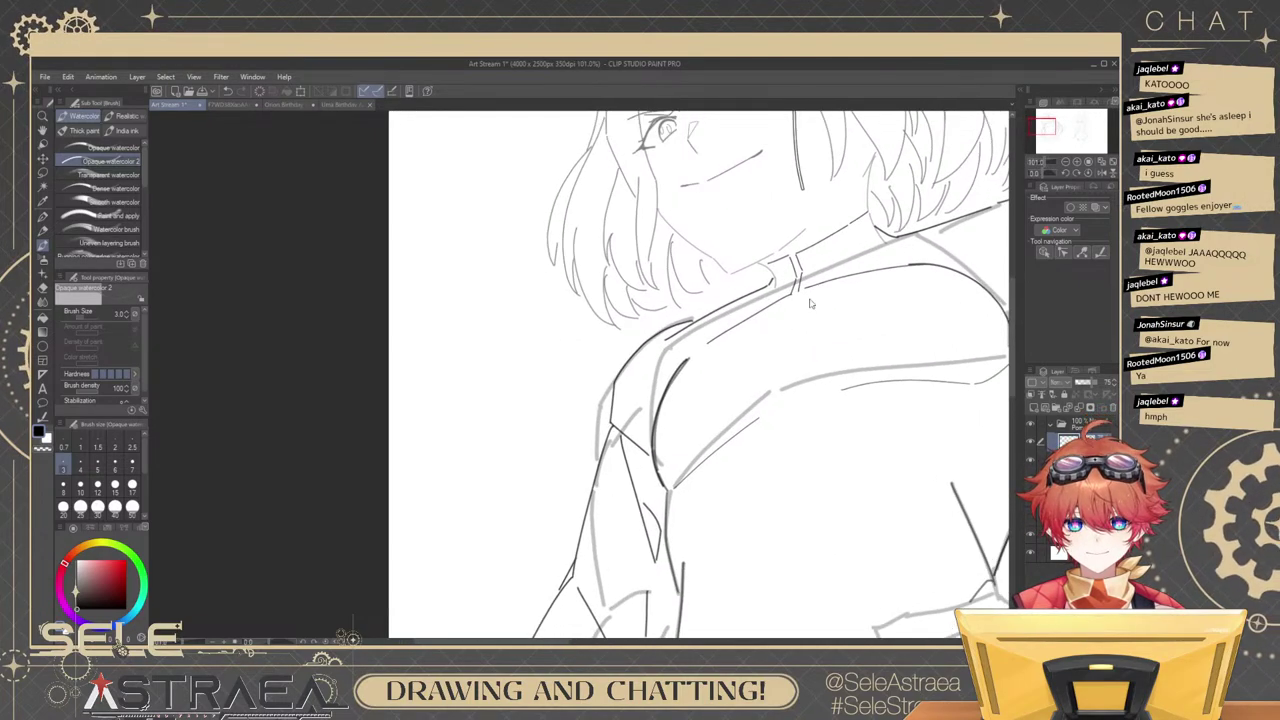
pyautogui.scroll(3, 811, 303)
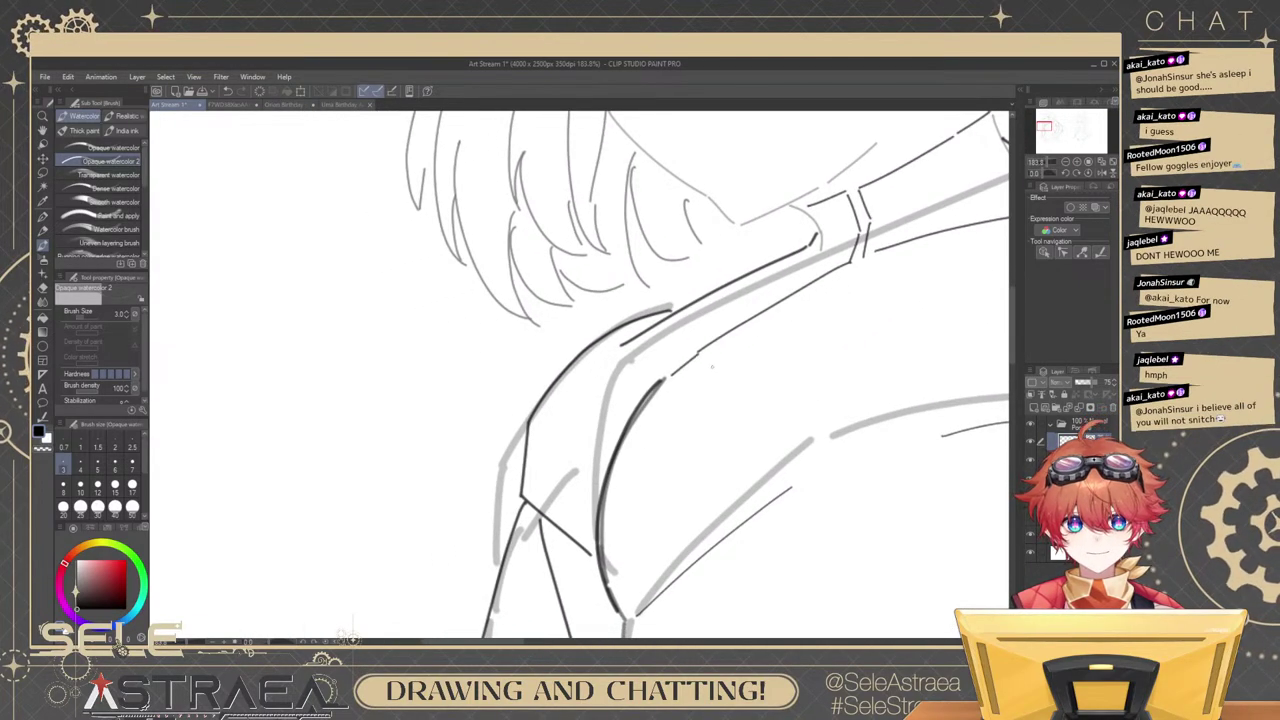
pyautogui.moveTo(764, 366); pyautogui.dragTo(757, 355)
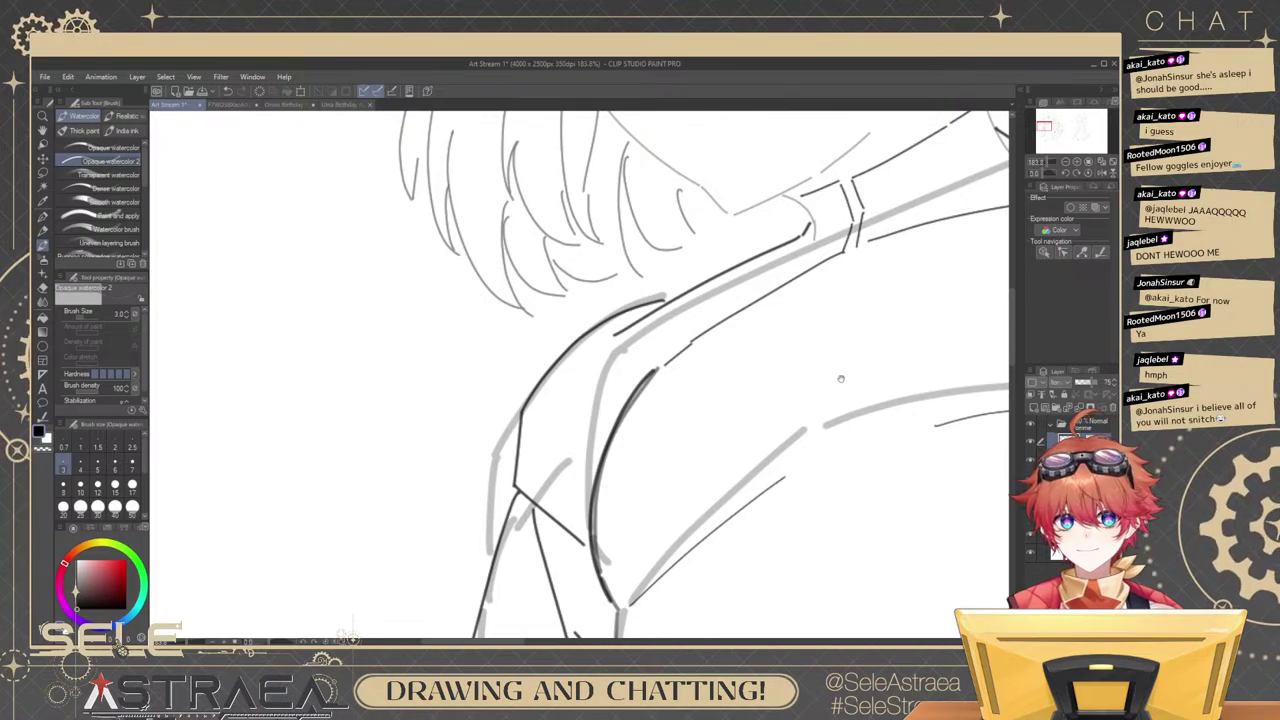
pyautogui.scroll(2, 767, 349)
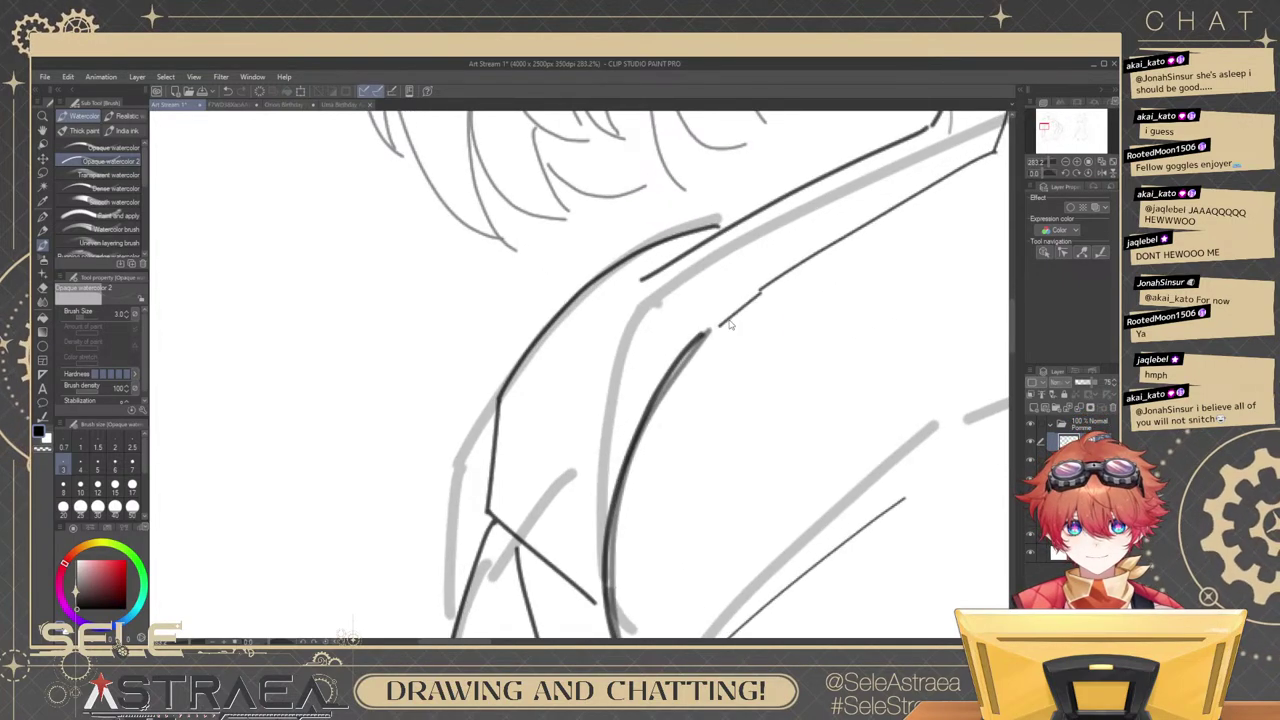
pyautogui.hotkey('ctrl', 'z')
# Draw a second, closely spaced parallel line along the left-hand seam from the armhole up to the collar opening.
pyautogui.moveTo(707, 323)
pyautogui.mouseDown()
pyautogui.moveTo(840, 230)
pyautogui.moveTo(752, 325)
pyautogui.mouseUp()
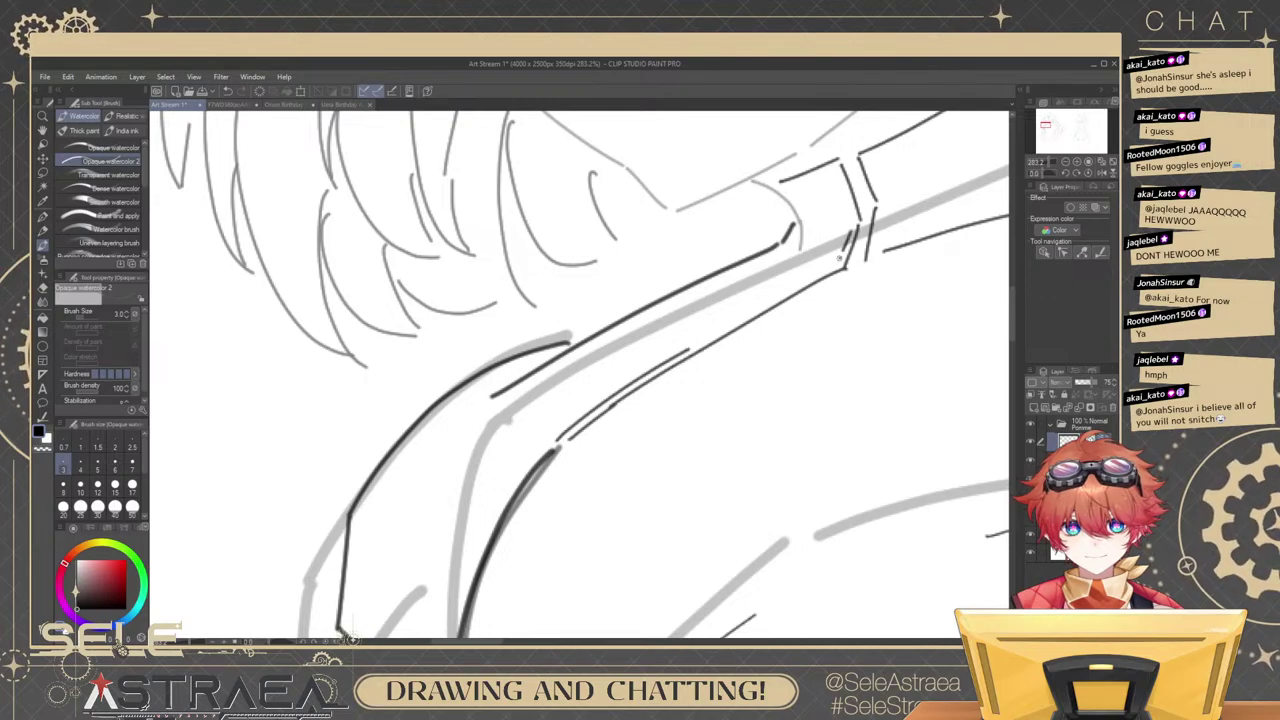
pyautogui.moveTo(840, 259); pyautogui.dragTo(752, 309)
pyautogui.hotkey('ctrl', 'z')
pyautogui.moveTo(694, 340); pyautogui.dragTo(834, 264)
pyautogui.hotkey('ctrl', 'z')
pyautogui.moveTo(694, 345); pyautogui.dragTo(838, 268)
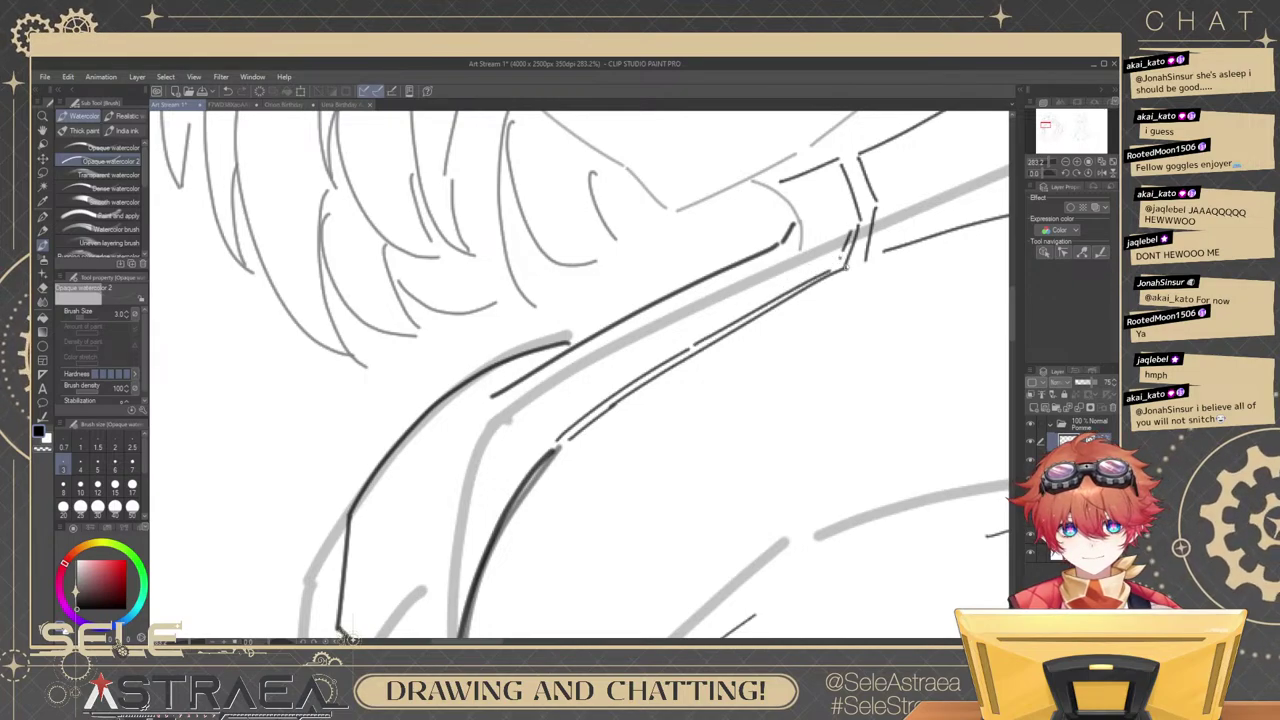
# Try to draw a parallel second line along the right-hand seam, starting at the collar opening.
pyautogui.moveTo(915, 238); pyautogui.dragTo(816, 293)
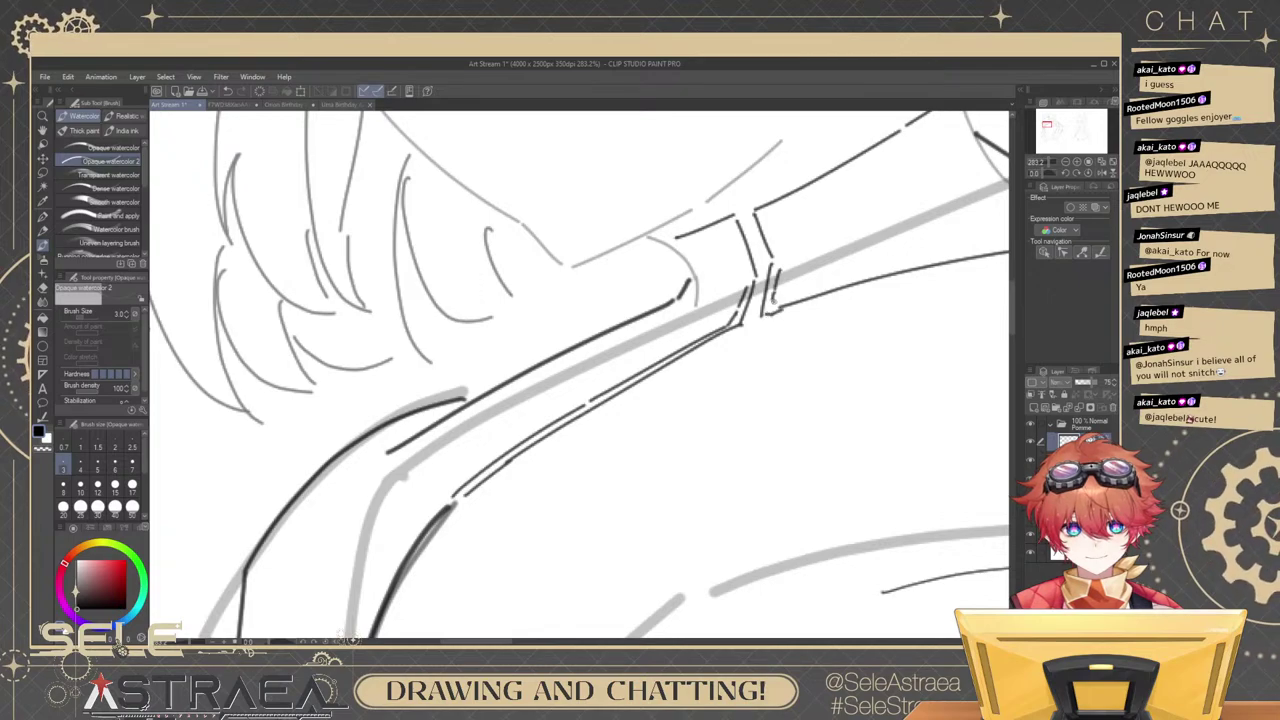
pyautogui.moveTo(774, 302); pyautogui.dragTo(861, 280)
pyautogui.moveTo(893, 289); pyautogui.dragTo(871, 289)
pyautogui.hotkey('ctrl', 'z')
pyautogui.moveTo(752, 302); pyautogui.dragTo(942, 250)
pyautogui.hotkey('ctrl', 'z')
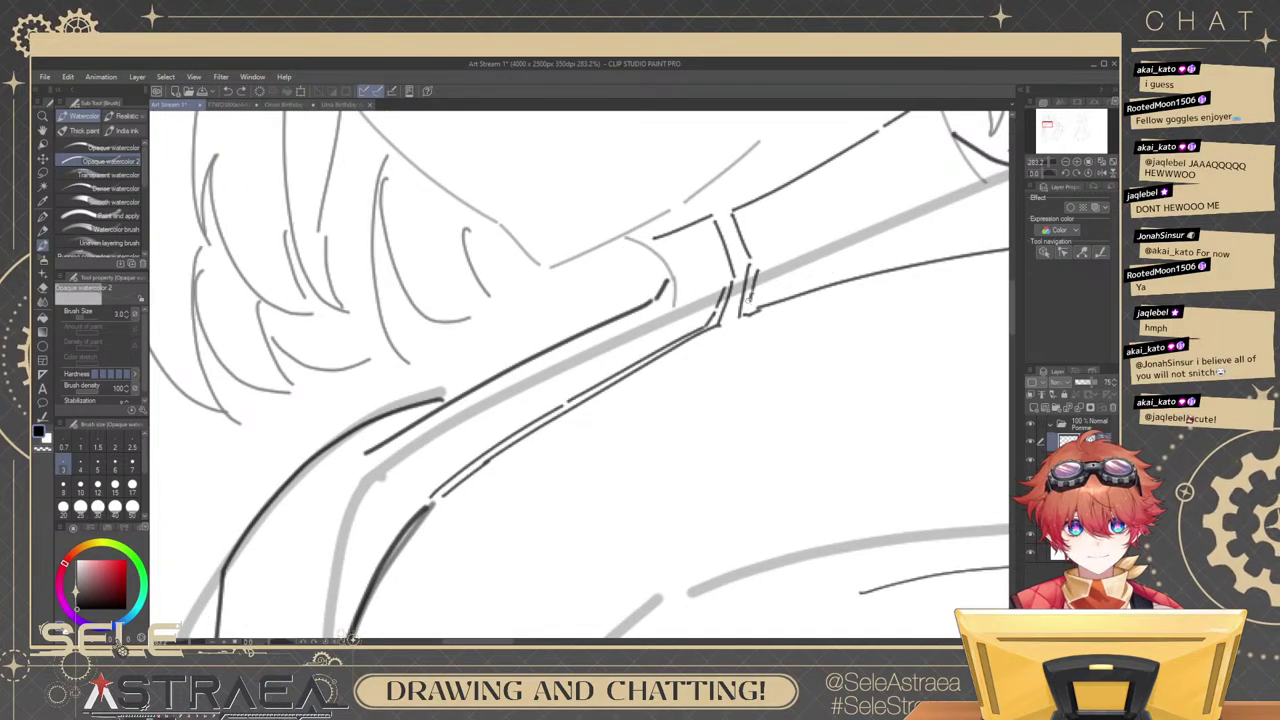
# Rotate the canvas and draw a parallel second line along the right-hand seam from the collar opening to the armhole arc.
pyautogui.moveTo(752, 301)
pyautogui.mouseDown()
pyautogui.moveTo(891, 262)
pyautogui.moveTo(742, 272)
pyautogui.moveTo(762, 524)
pyautogui.mouseUp()
pyautogui.moveTo(792, 396); pyautogui.dragTo(680, 294)
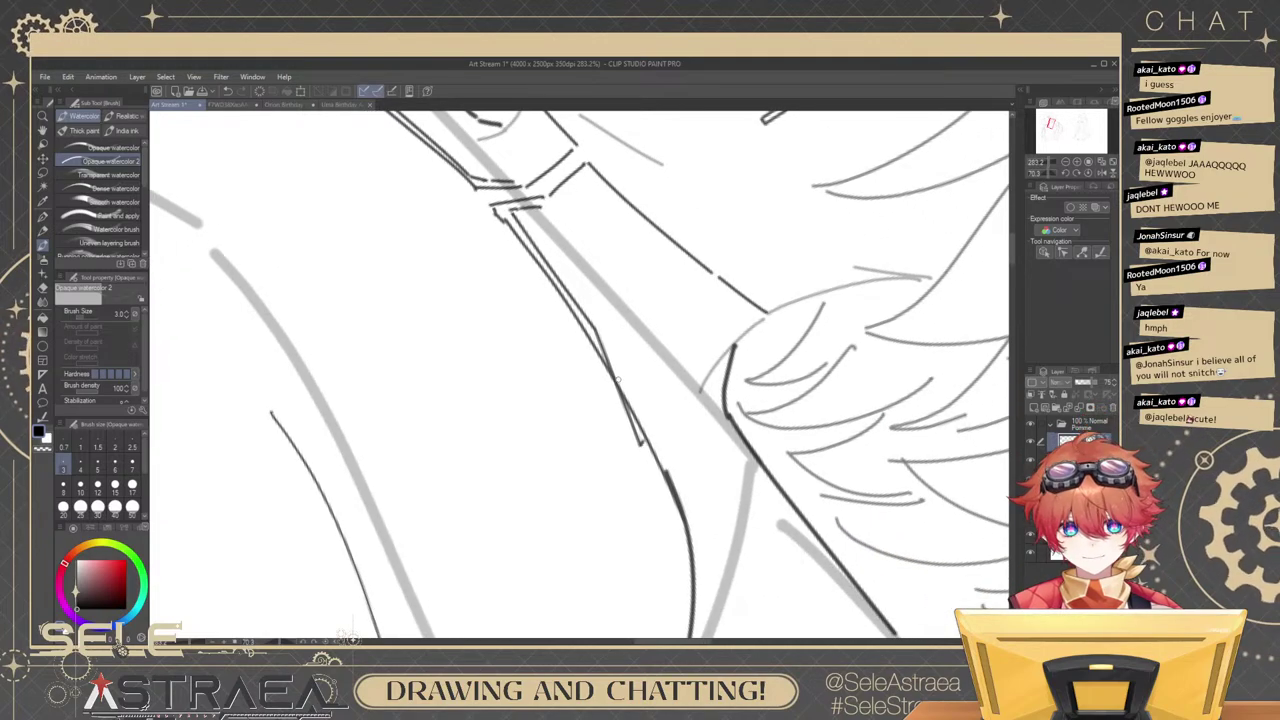
pyautogui.hotkey('ctrl', 'z')
pyautogui.moveTo(596, 330)
pyautogui.mouseDown()
pyautogui.moveTo(671, 455)
pyautogui.moveTo(633, 402)
pyautogui.moveTo(667, 474)
pyautogui.mouseUp()
pyautogui.hotkey('ctrl', 'z')
pyautogui.hotkey('ctrl', 'z')
pyautogui.hotkey('ctrl', 'z')
pyautogui.hotkey('ctrl', 'z')
pyautogui.moveTo(636, 383); pyautogui.dragTo(626, 346)
pyautogui.moveTo(581, 288); pyautogui.dragTo(667, 445)
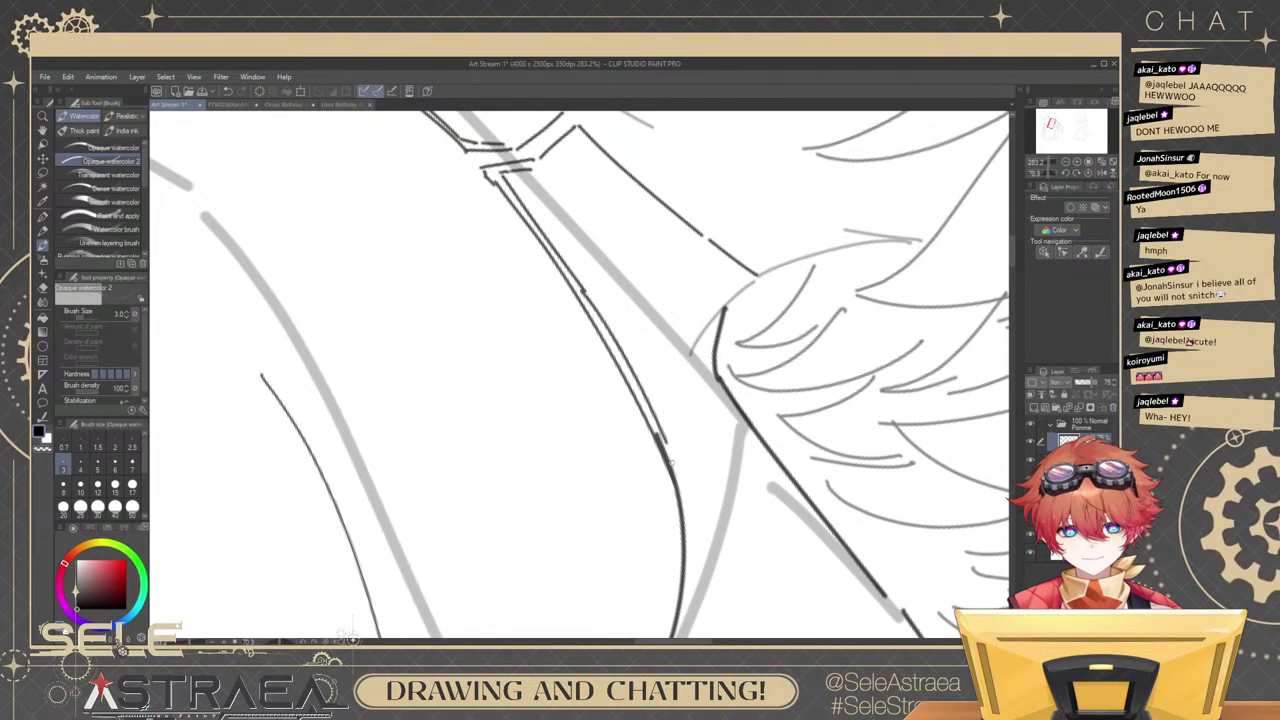
pyautogui.hotkey('ctrl', 'z')
pyautogui.moveTo(584, 291)
pyautogui.mouseDown()
pyautogui.moveTo(669, 451)
pyautogui.moveTo(678, 318)
pyautogui.moveTo(790, 440)
pyautogui.mouseUp()
# Reset the canvas rotation and draw two curved vertical seams down the upper chest, one near each armhole.
pyautogui.scroll(-4, 711, 302)
pyautogui.moveTo(720, 315)
pyautogui.mouseDown()
pyautogui.moveTo(771, 432)
pyautogui.moveTo(798, 343)
pyautogui.mouseUp()
pyautogui.scroll(-1, 741, 344)
pyautogui.scroll(-1, 741, 344)
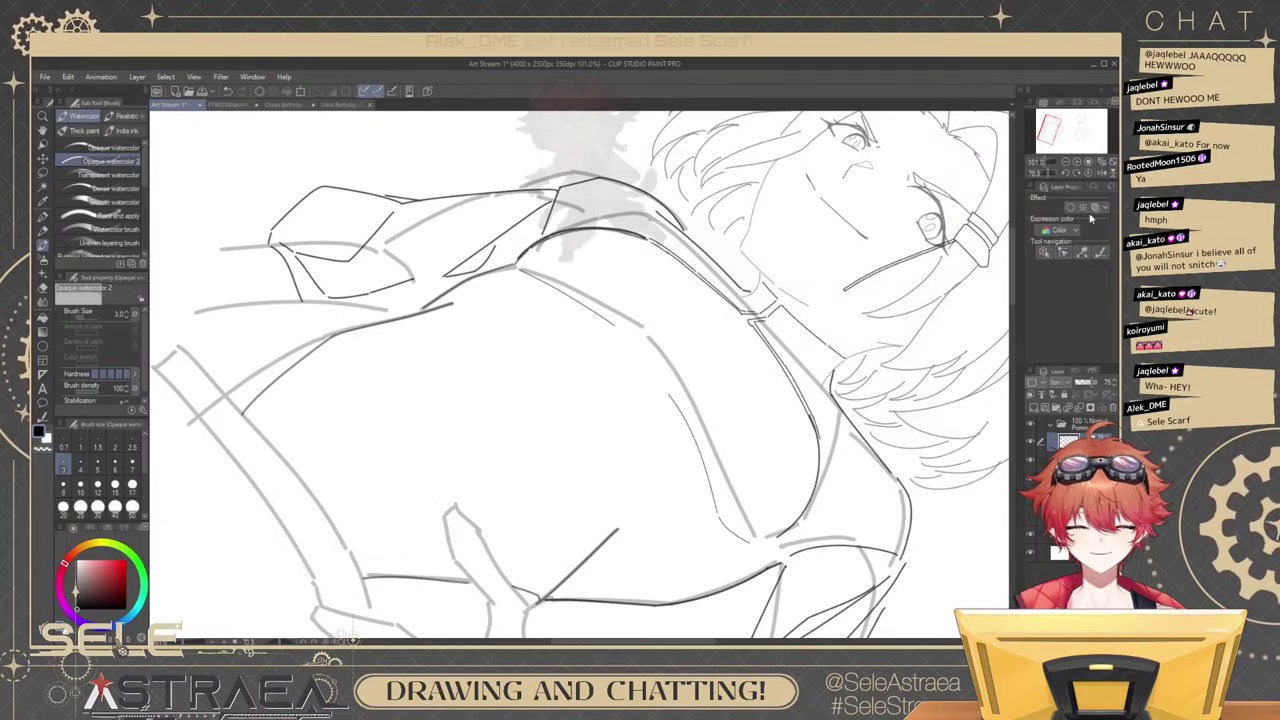
pyautogui.click(1088, 173)
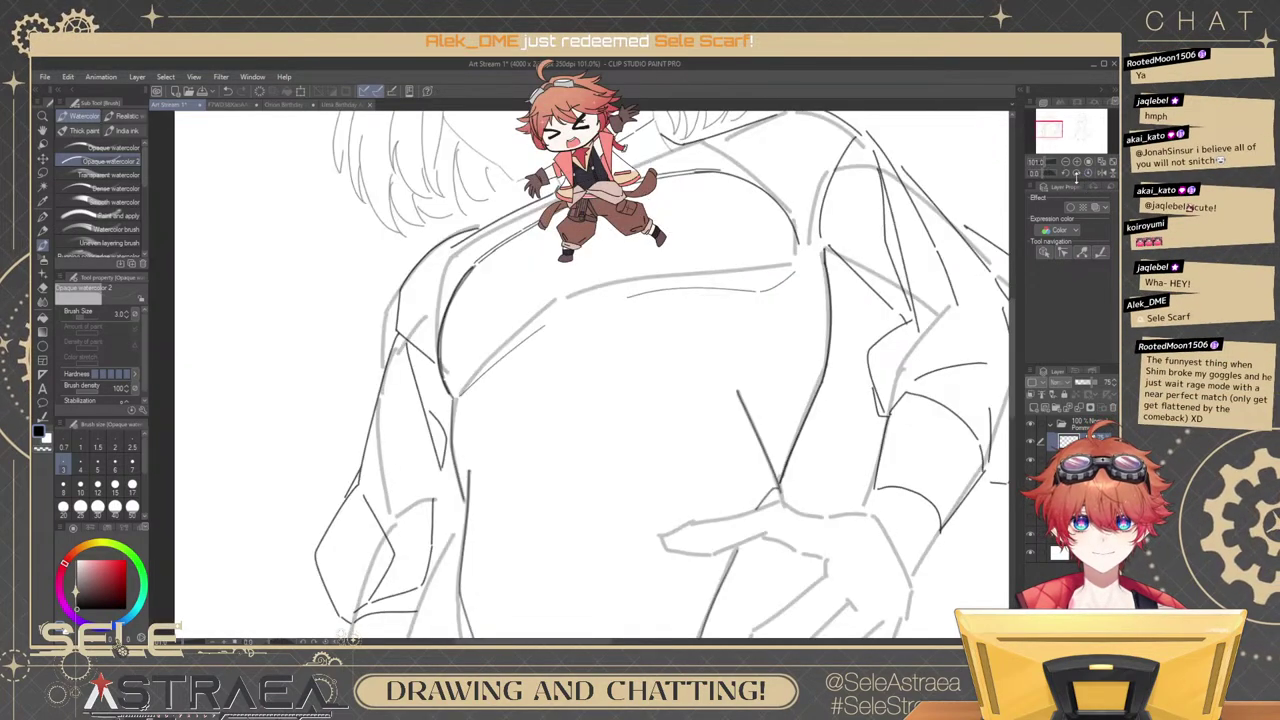
pyautogui.moveTo(728, 326); pyautogui.dragTo(822, 373)
pyautogui.scroll(3, 780, 332)
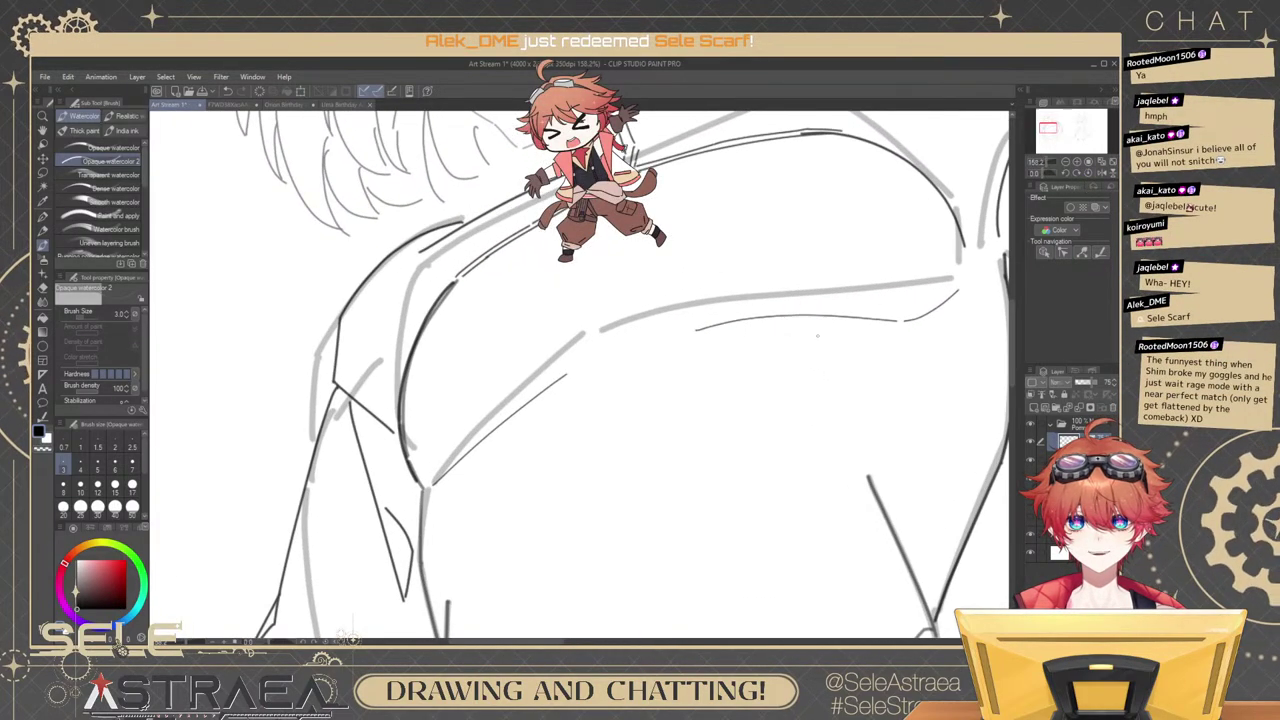
pyautogui.moveTo(720, 329); pyautogui.dragTo(860, 350)
pyautogui.moveTo(612, 297)
pyautogui.mouseDown()
pyautogui.moveTo(599, 405)
pyautogui.moveTo(617, 451)
pyautogui.mouseUp()
pyautogui.hotkey('ctrl', 'z')
pyautogui.moveTo(740, 330); pyautogui.dragTo(609, 395)
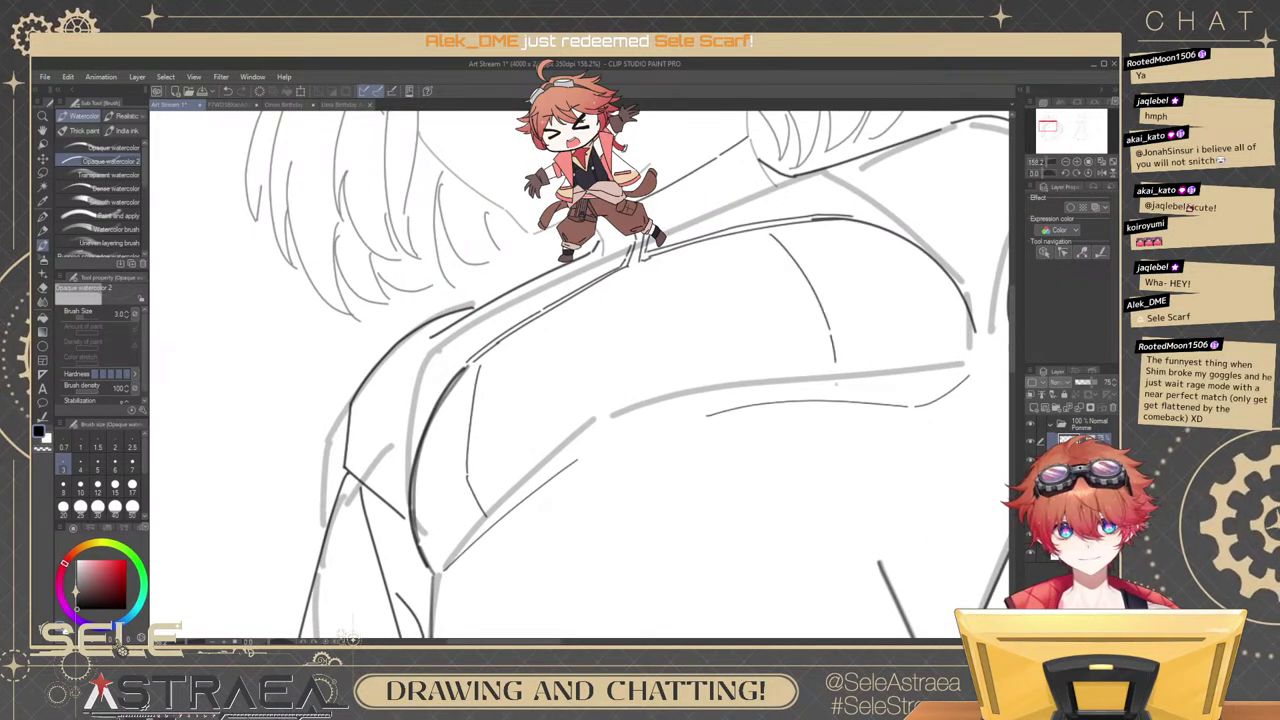
# Continue both vertical seams below the chest, running the left-hand one to the waistband and the right-hand one towards the hand.
pyautogui.scroll(-5, 867, 330)
pyautogui.scroll(4, 867, 330)
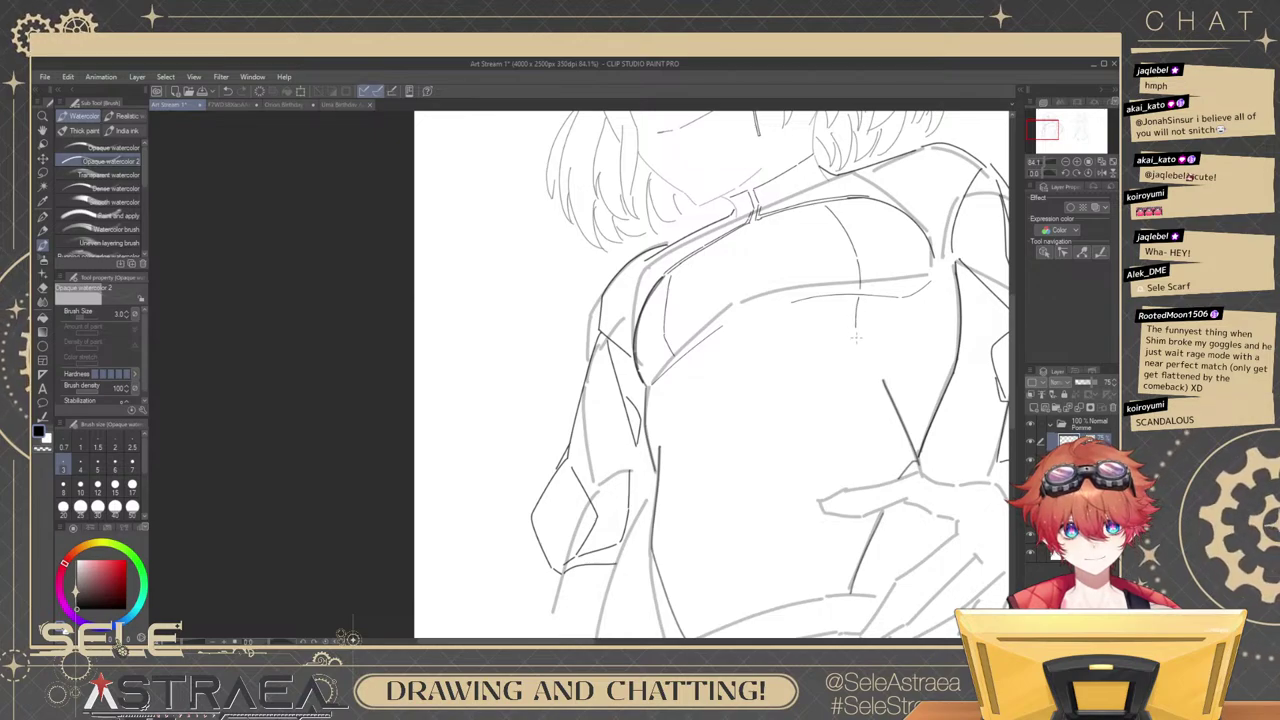
pyautogui.moveTo(855, 330); pyautogui.dragTo(865, 470)
pyautogui.moveTo(759, 407); pyautogui.dragTo(808, 374)
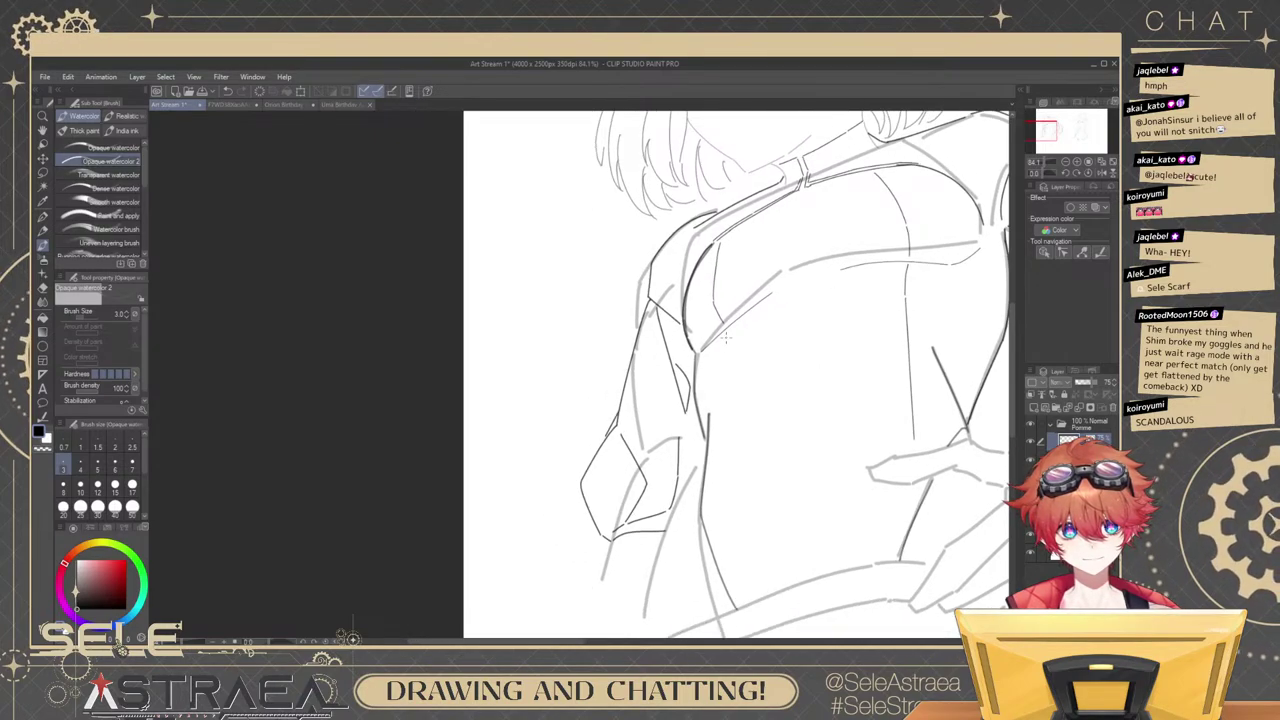
pyautogui.moveTo(725, 338); pyautogui.dragTo(747, 604)
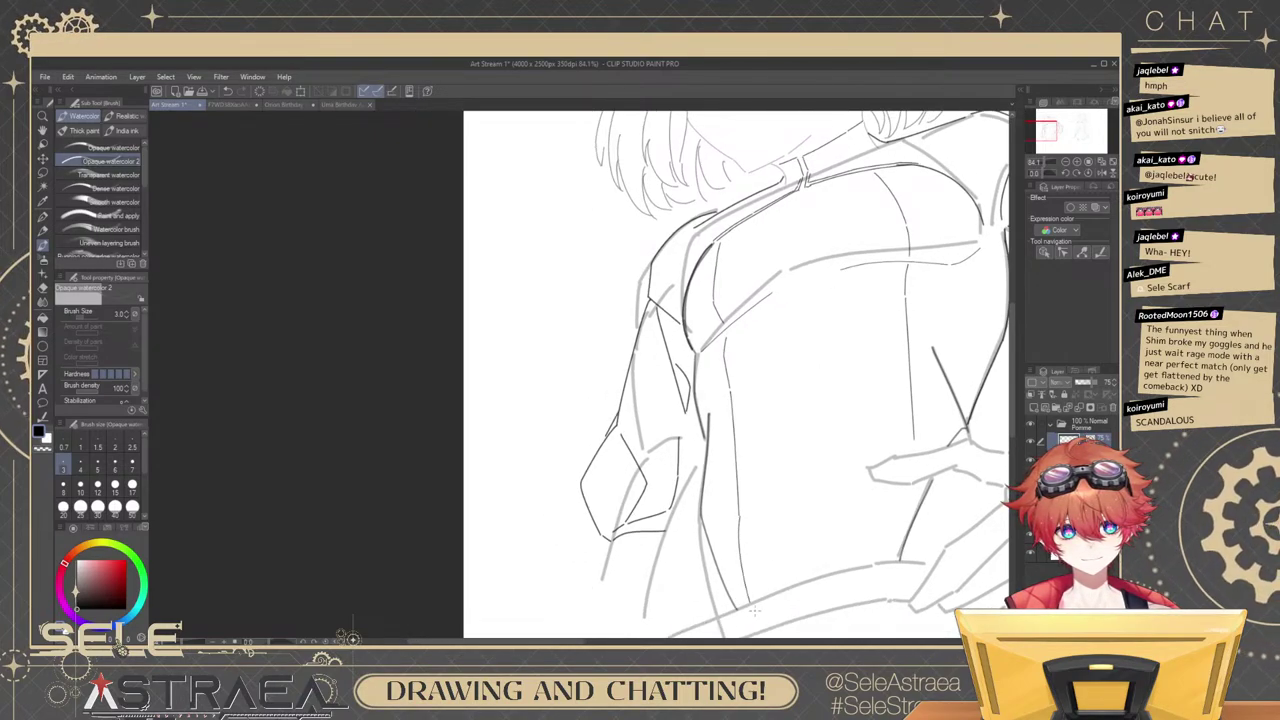
pyautogui.moveTo(922, 424); pyautogui.dragTo(893, 548)
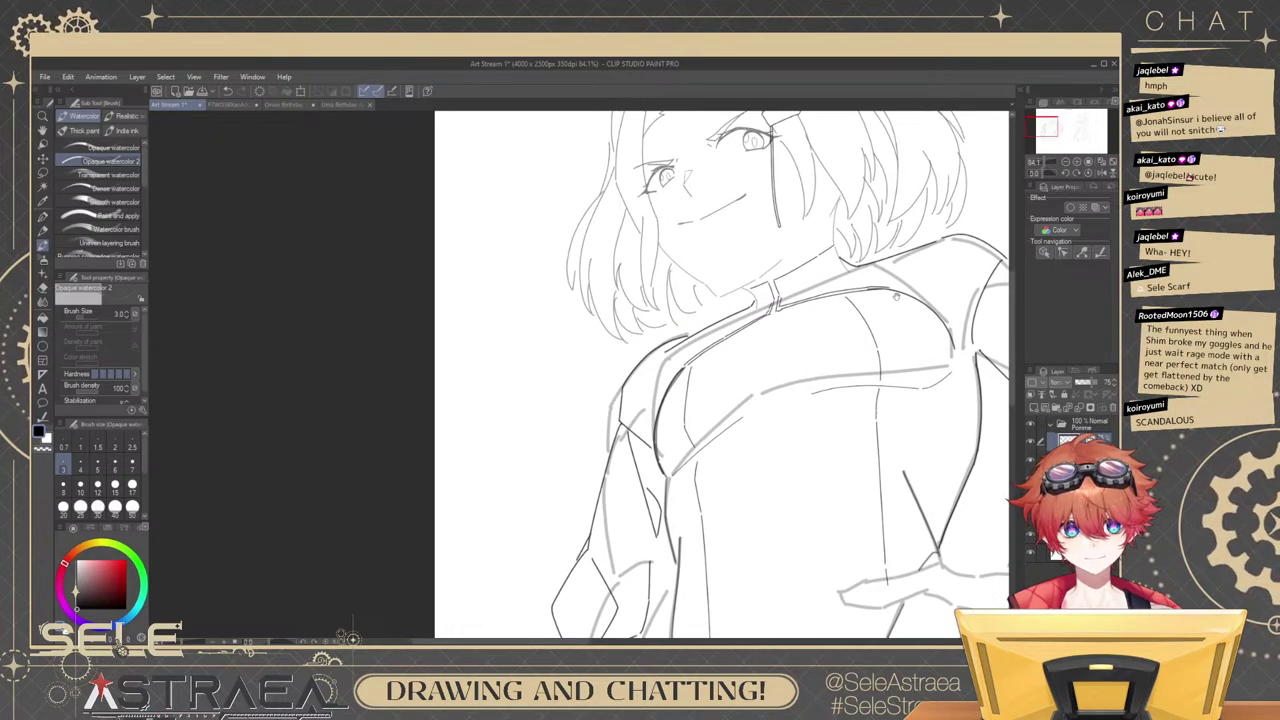
# Lasso the mouth and transform it so the smirk slants slightly more steeply, then clear the selection.
pyautogui.moveTo(891, 296); pyautogui.dragTo(875, 437)
pyautogui.scroll(3, 874, 437)
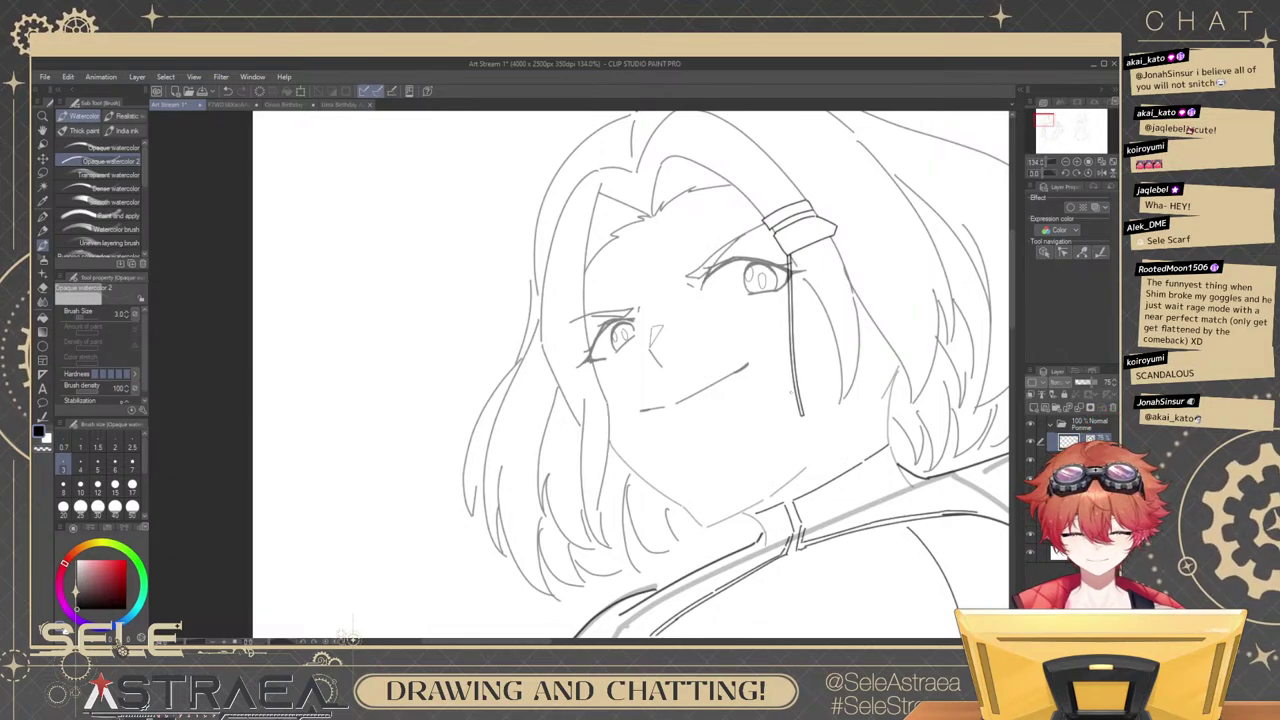
pyautogui.press('m')
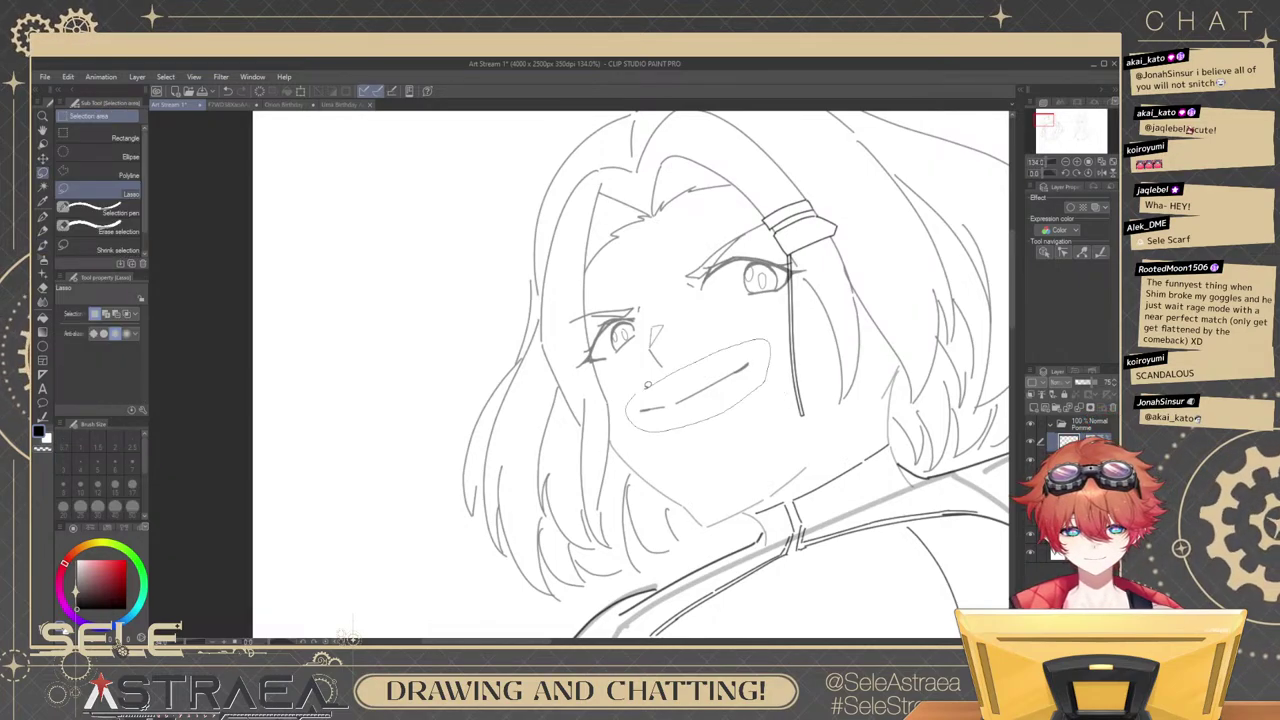
pyautogui.moveTo(768, 333)
pyautogui.mouseDown()
pyautogui.moveTo(778, 350)
pyautogui.moveTo(803, 340)
pyautogui.mouseUp()
pyautogui.scroll(2, 747, 385)
pyautogui.click(730, 417)
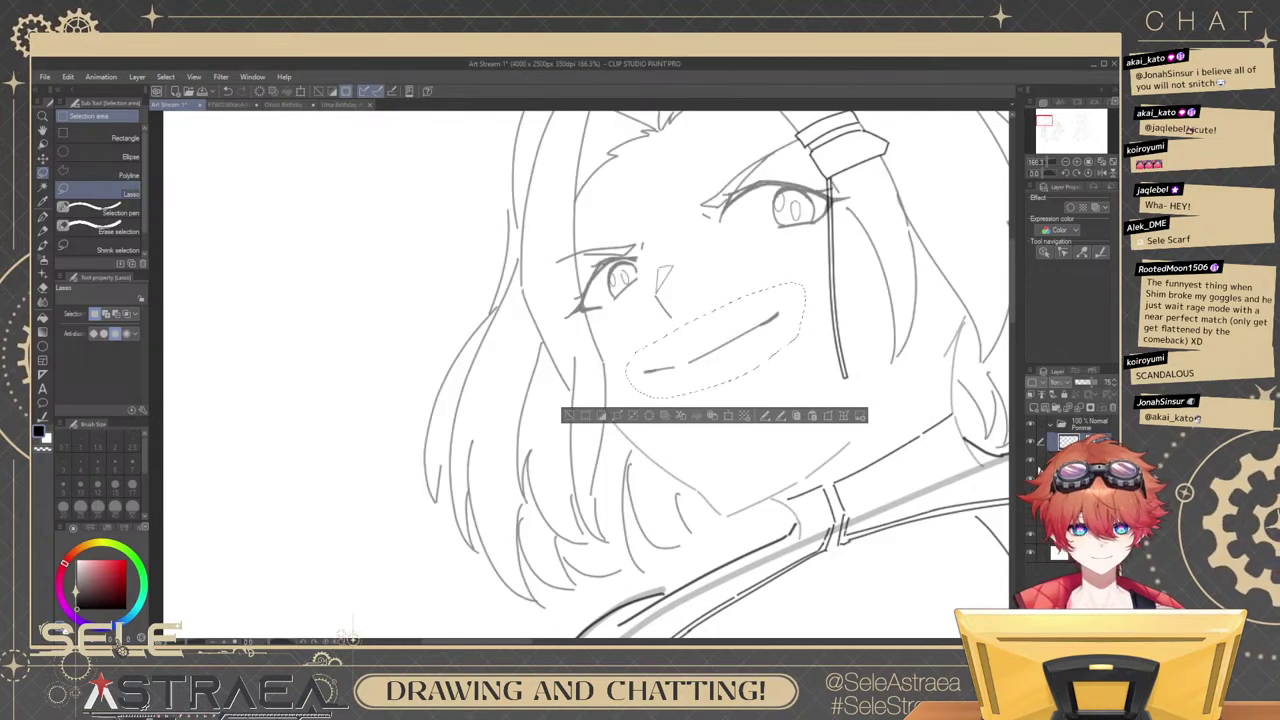
pyautogui.click(730, 418)
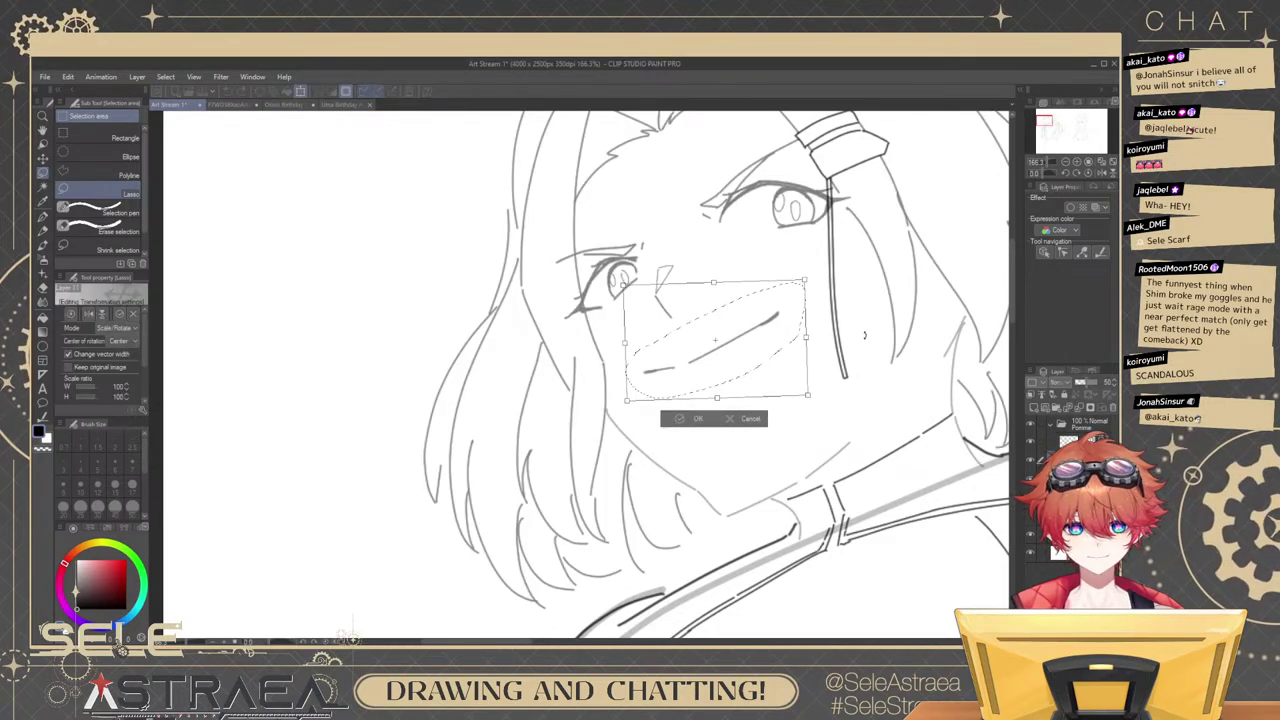
pyautogui.moveTo(766, 350); pyautogui.dragTo(769, 343)
pyautogui.click(702, 418)
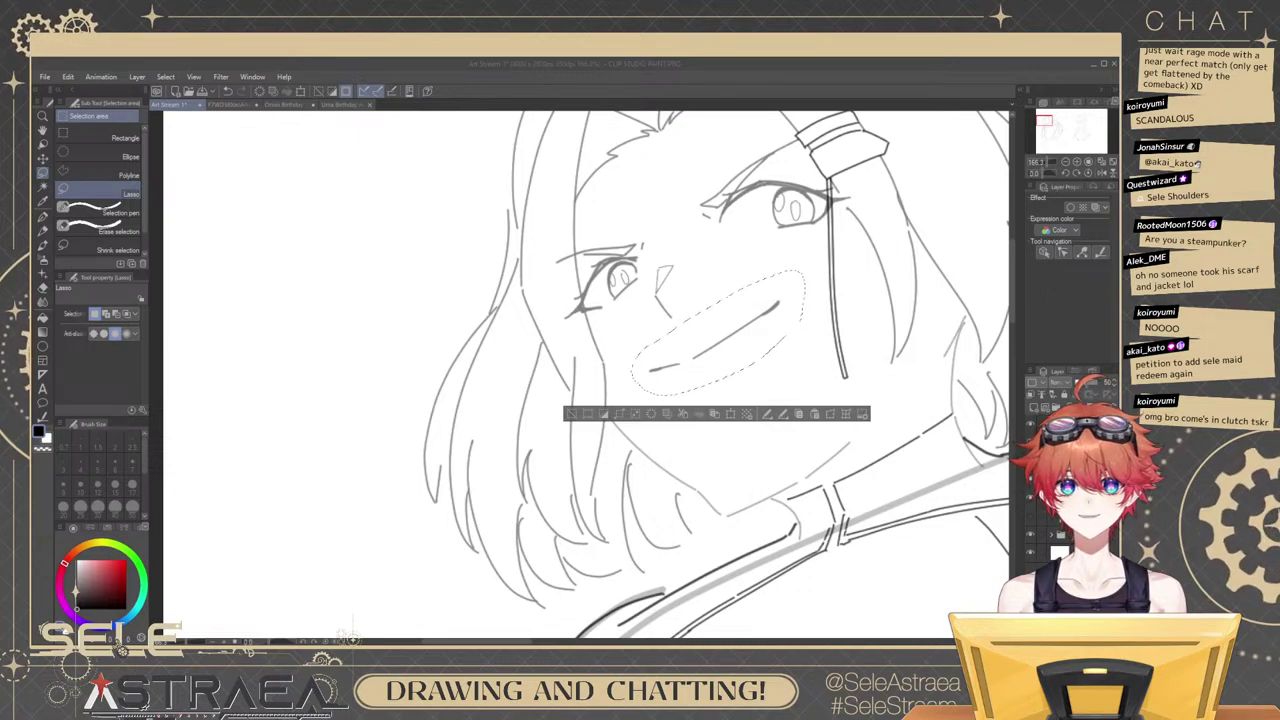
pyautogui.click(823, 371)
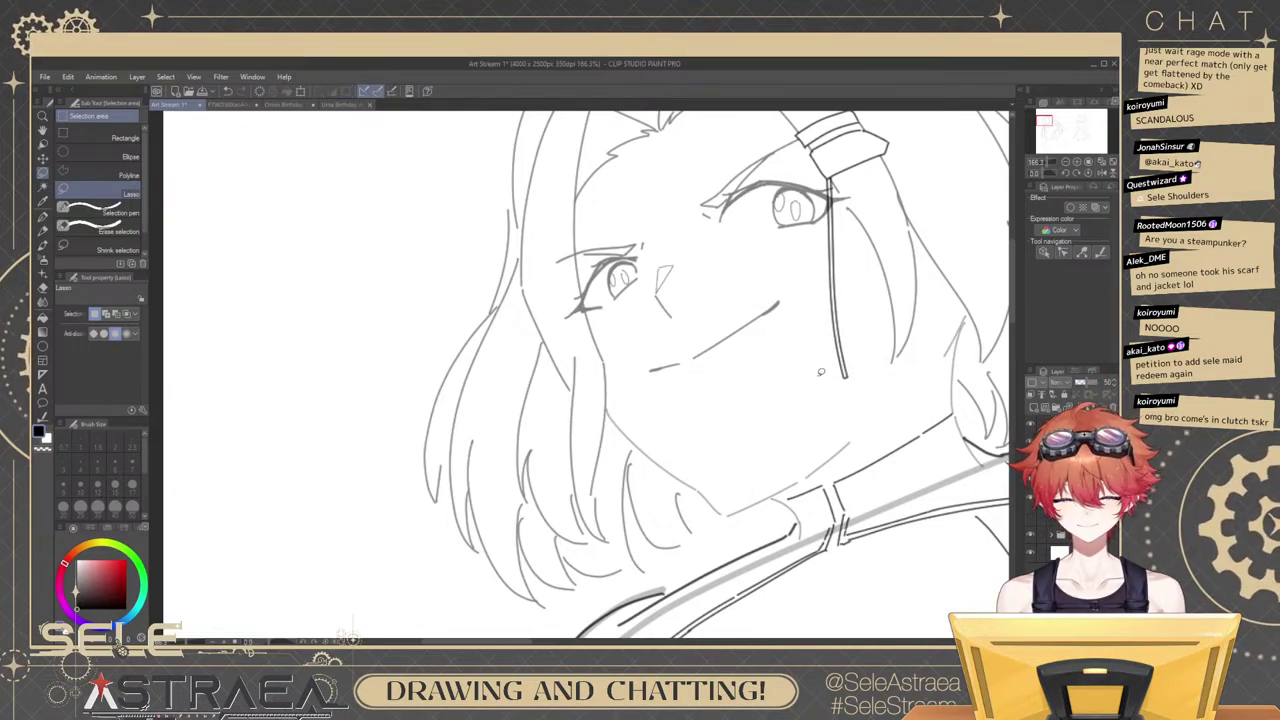
# Redraw the jawline with darker strokes from the left-hand cheek down to the chin and up towards the neck.
pyautogui.moveTo(823, 371); pyautogui.dragTo(736, 382)
pyautogui.click(732, 382)
pyautogui.press('b')
pyautogui.moveTo(757, 442); pyautogui.dragTo(751, 369)
pyautogui.moveTo(682, 388); pyautogui.dragTo(716, 390)
pyautogui.moveTo(563, 315); pyautogui.dragTo(630, 393)
pyautogui.hotkey('ctrl', 'z')
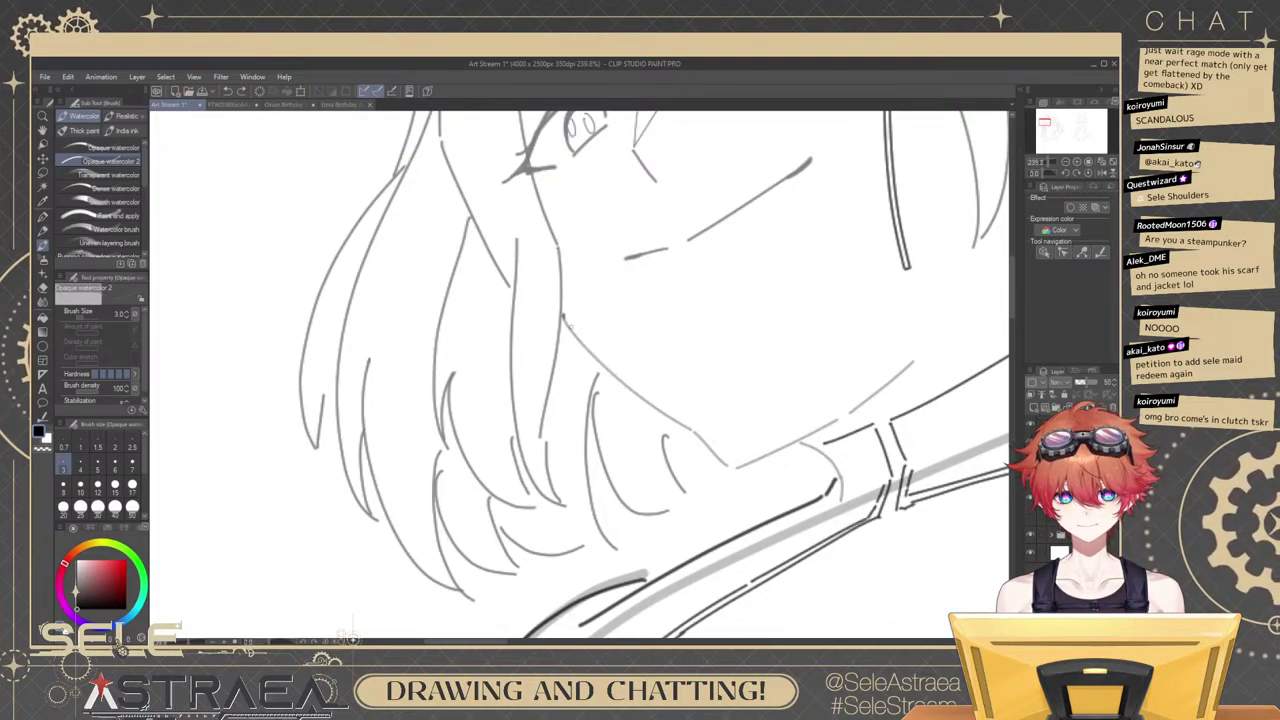
pyautogui.hotkey('ctrl', 'z')
pyautogui.moveTo(564, 317)
pyautogui.mouseDown()
pyautogui.moveTo(697, 436)
pyautogui.moveTo(882, 387)
pyautogui.mouseUp()
pyautogui.hotkey('ctrl', 'z')
pyautogui.hotkey('ctrl', 'z')
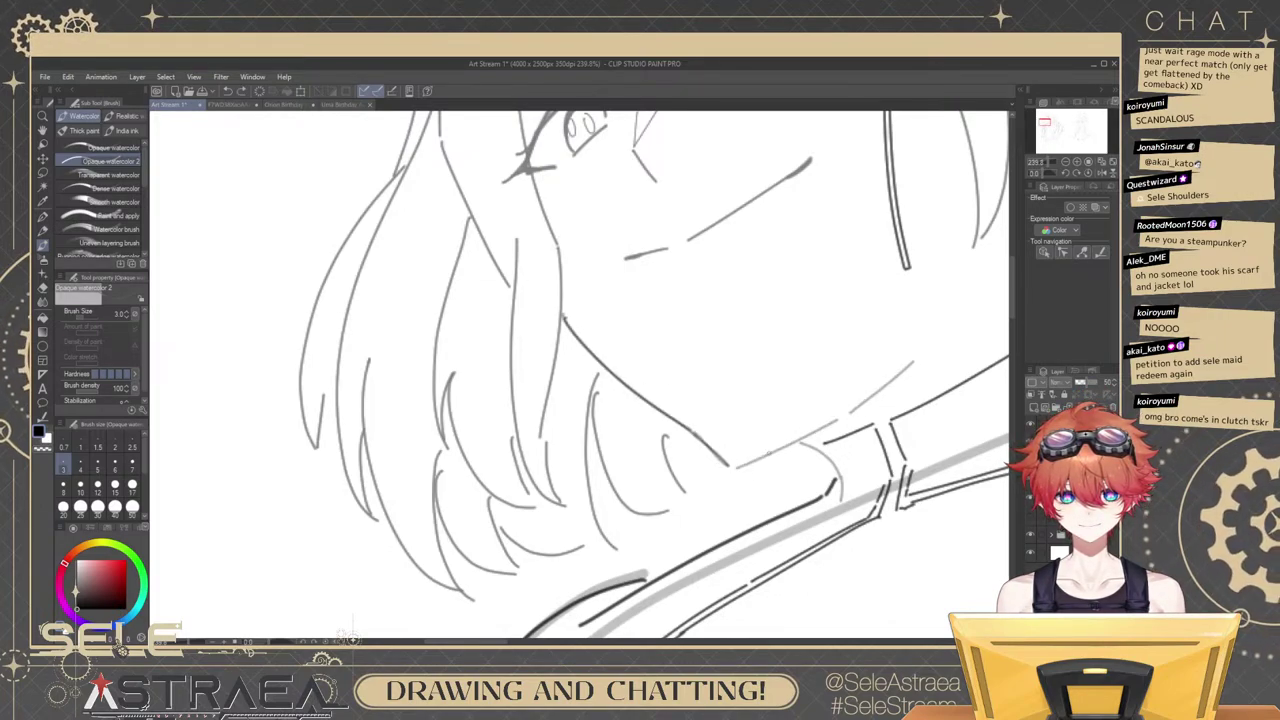
pyautogui.moveTo(738, 466); pyautogui.dragTo(858, 413)
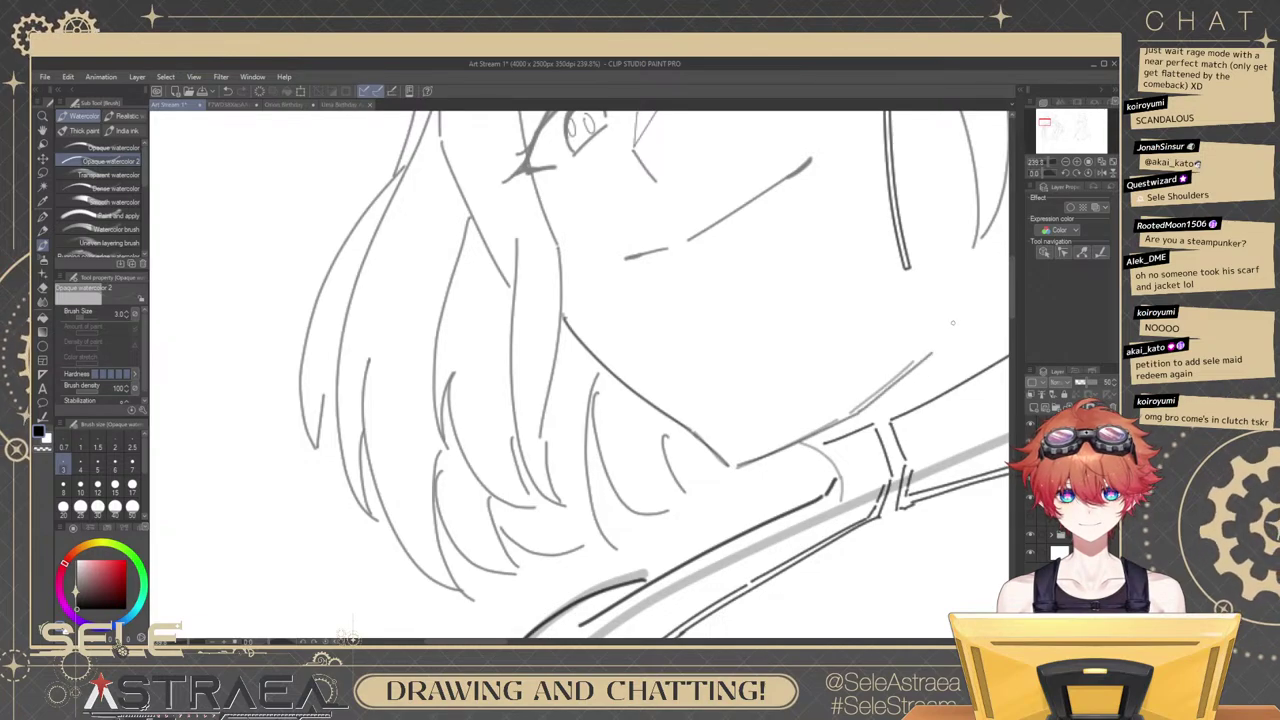
pyautogui.scroll(-5, 911, 318)
pyautogui.scroll(1, 911, 318)
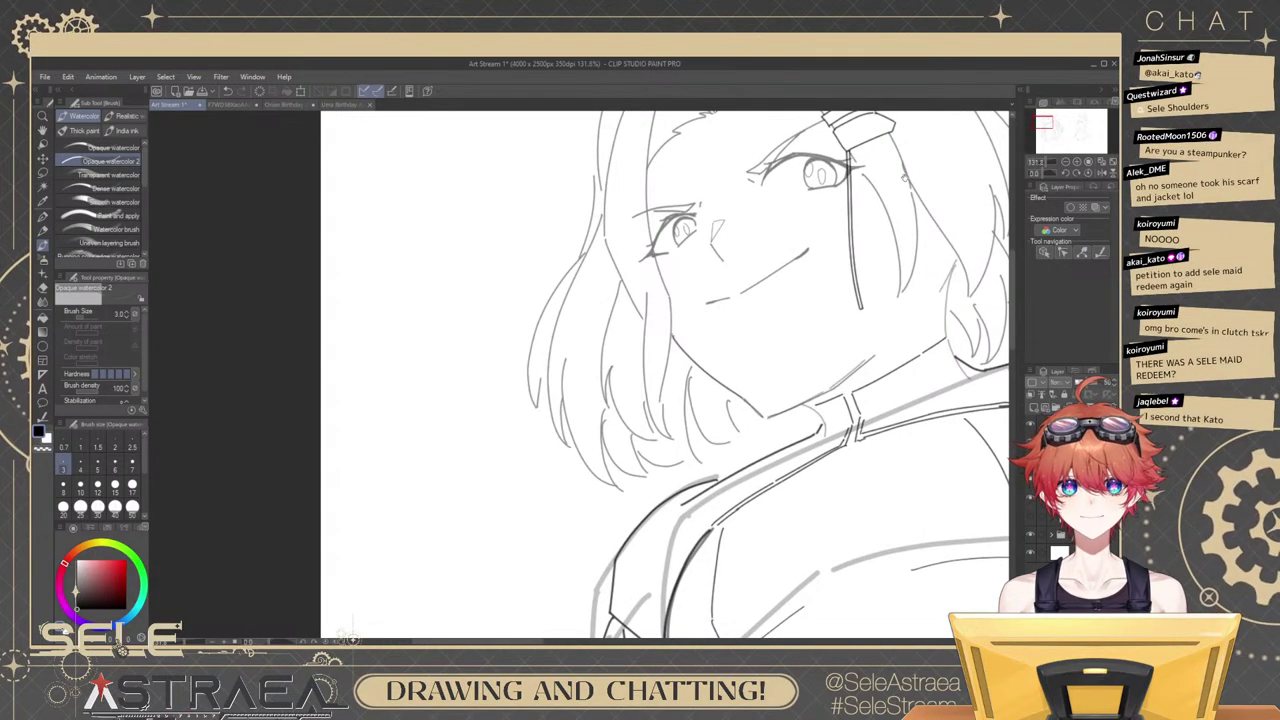
pyautogui.scroll(2, 900, 340)
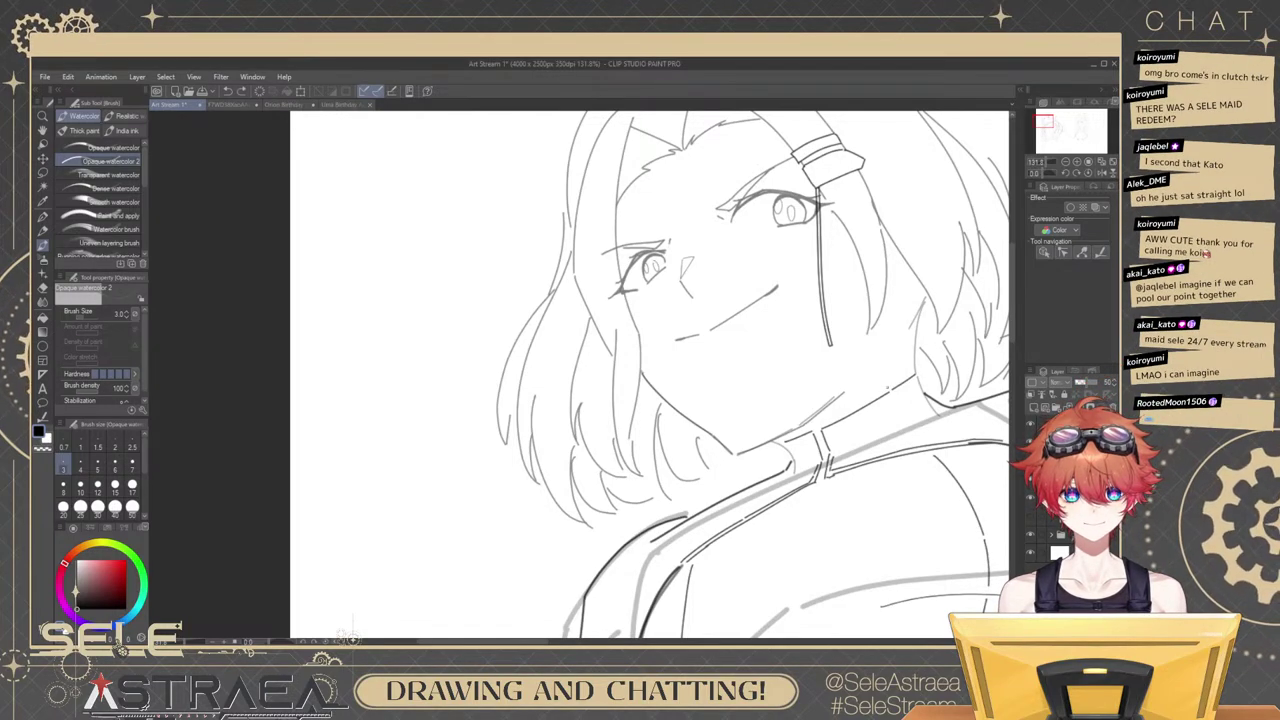
pyautogui.scroll(-5, 924, 345)
pyautogui.moveTo(1000, 426); pyautogui.dragTo(915, 291)
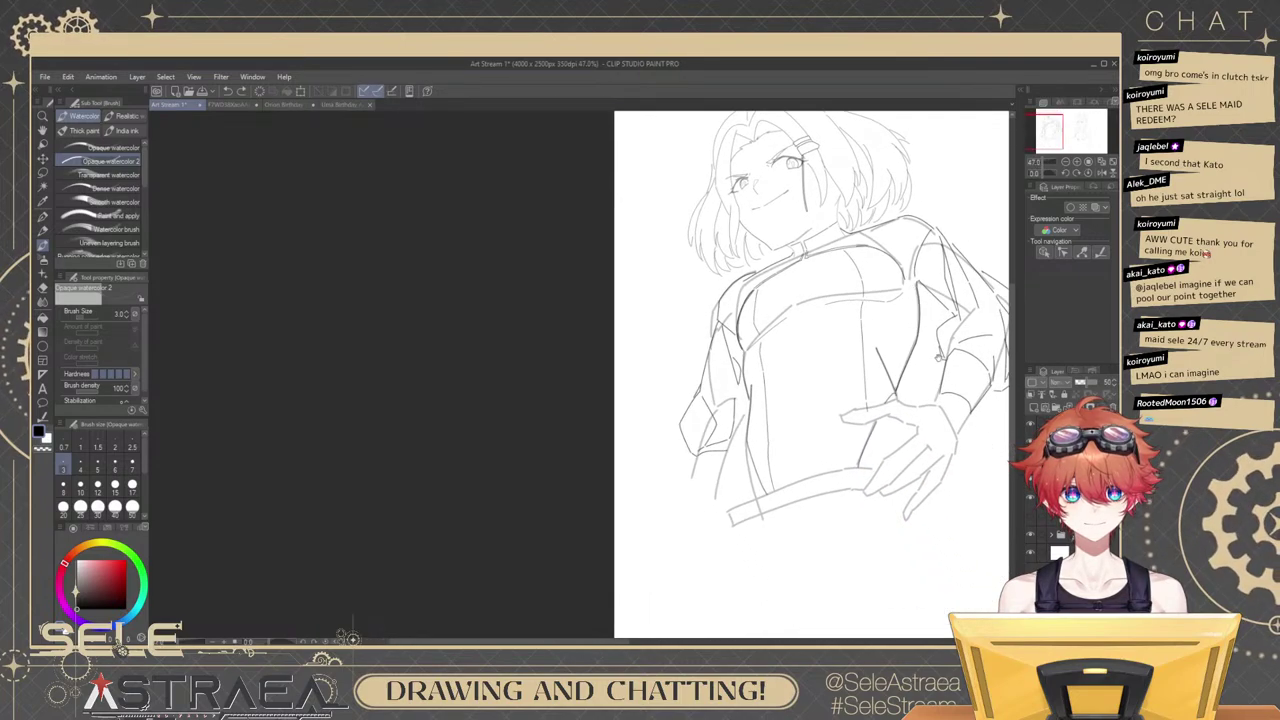
pyautogui.moveTo(945, 357); pyautogui.dragTo(923, 315)
pyautogui.moveTo(934, 388)
pyautogui.mouseDown()
pyautogui.moveTo(903, 423)
pyautogui.moveTo(920, 394)
pyautogui.moveTo(878, 415)
pyautogui.mouseUp()
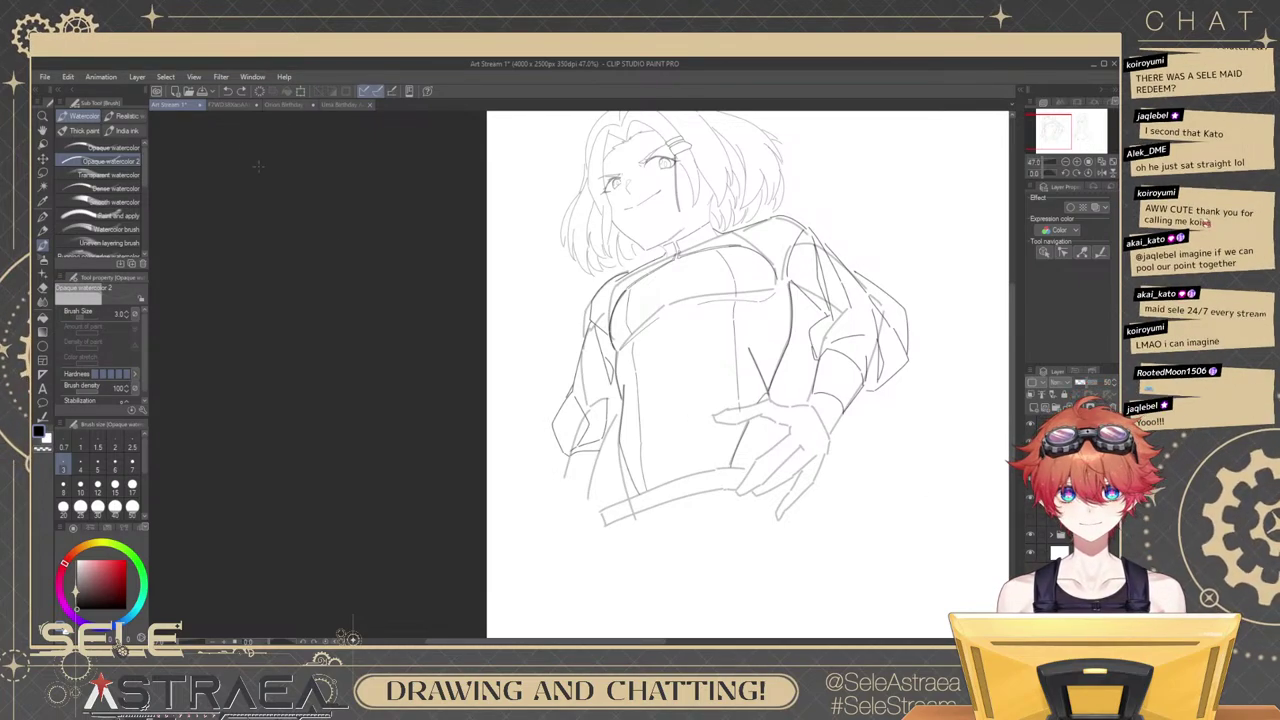
# Glance at the character reference, set the brush size to 4 and draw the back of the front hand down to the outermost finger.
pyautogui.click(238, 104)
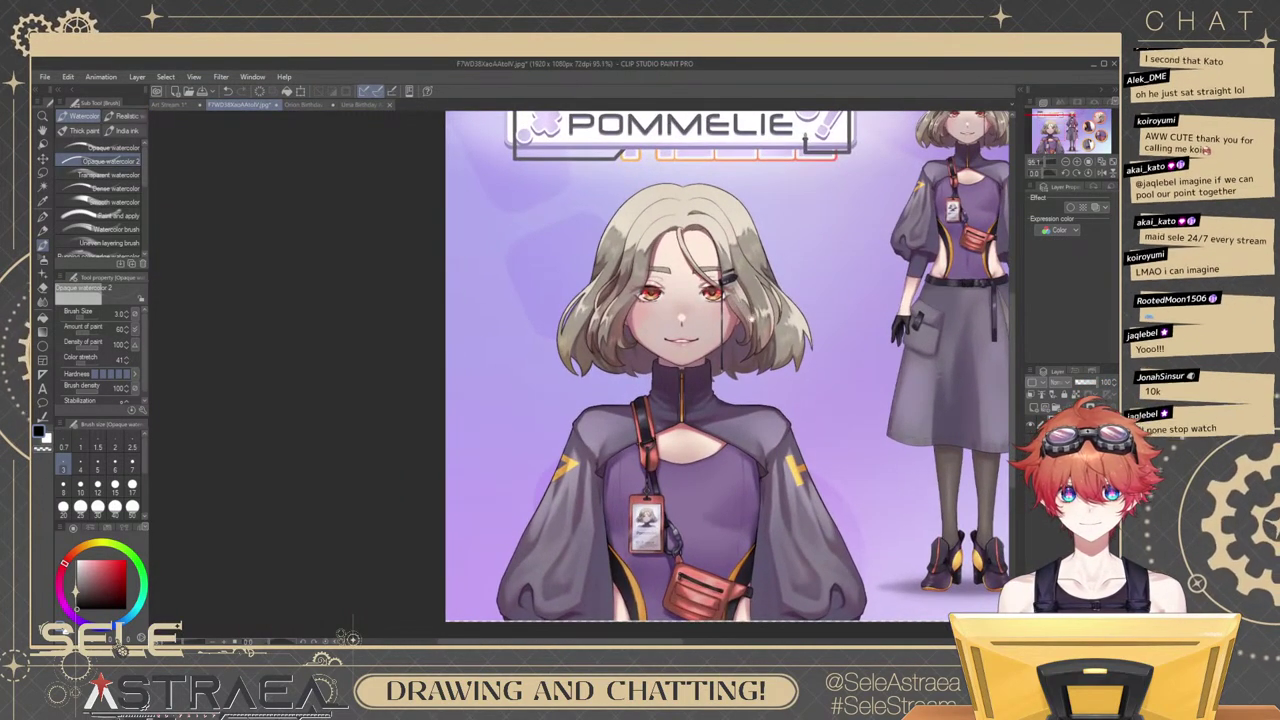
pyautogui.click(176, 104)
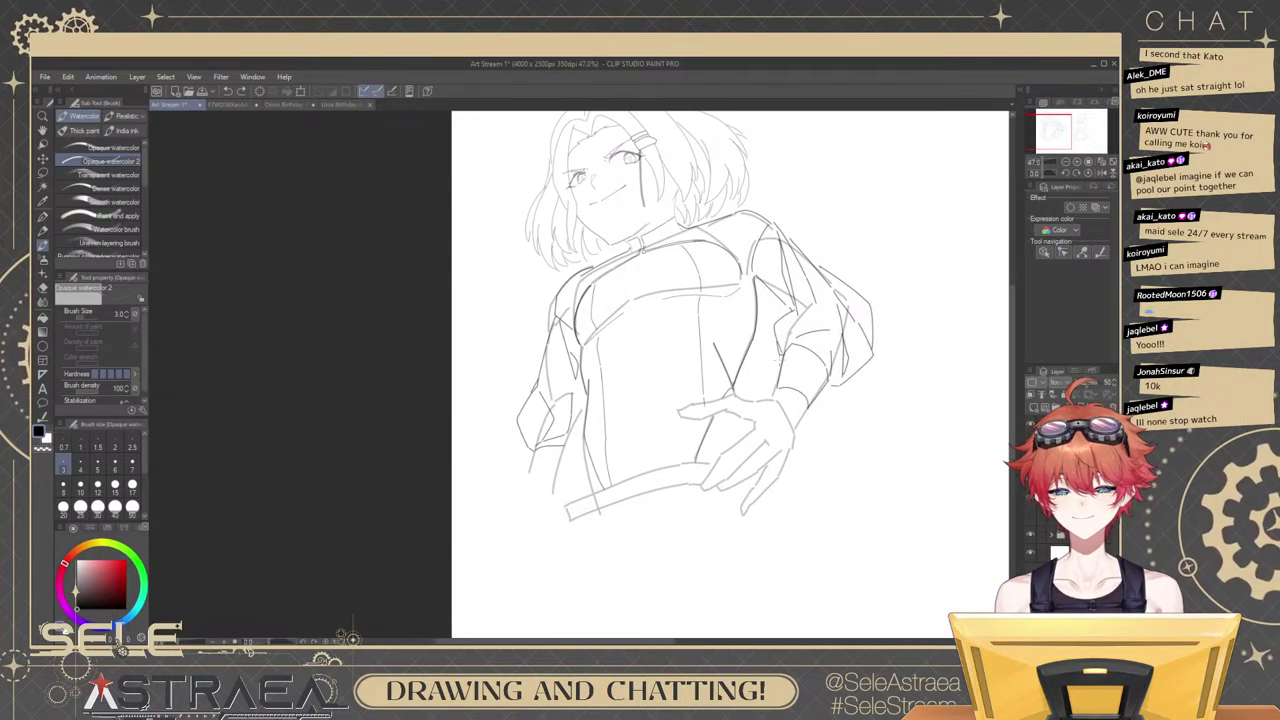
pyautogui.scroll(4, 838, 333)
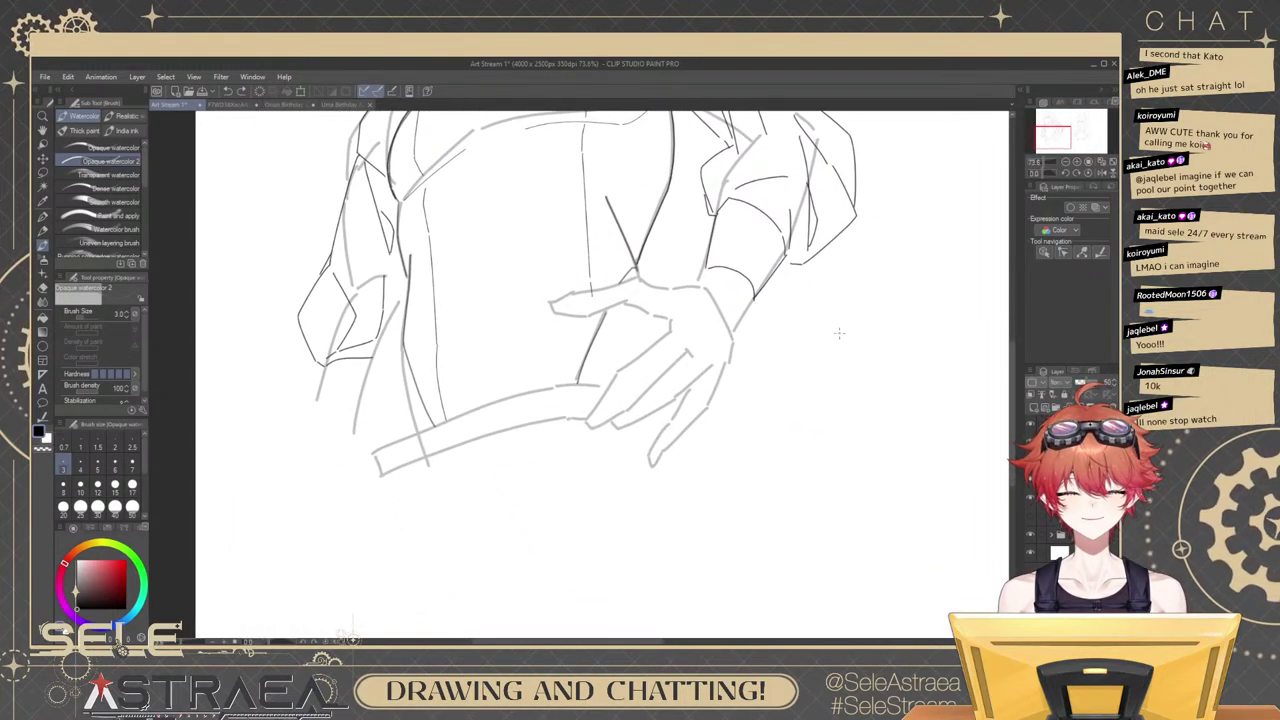
pyautogui.moveTo(682, 249)
pyautogui.mouseDown()
pyautogui.moveTo(857, 347)
pyautogui.moveTo(828, 432)
pyautogui.moveTo(812, 326)
pyautogui.mouseUp()
pyautogui.scroll(2, 812, 326)
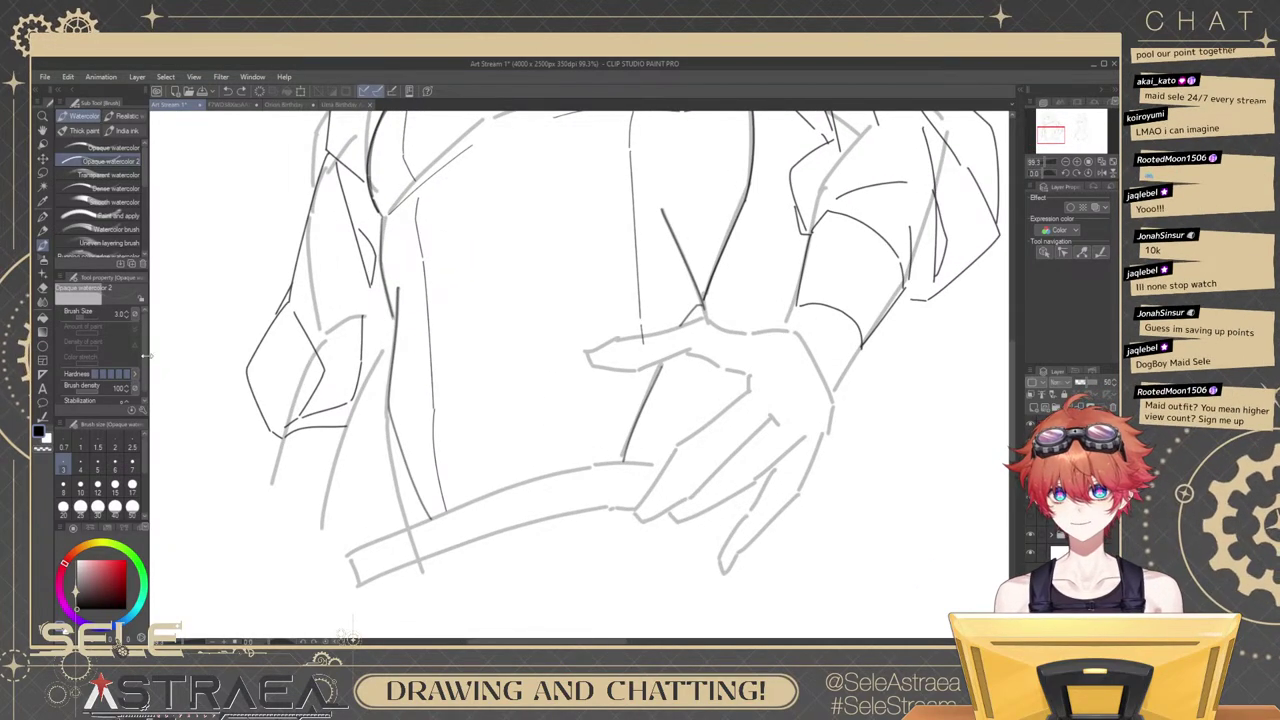
pyautogui.click(80, 465)
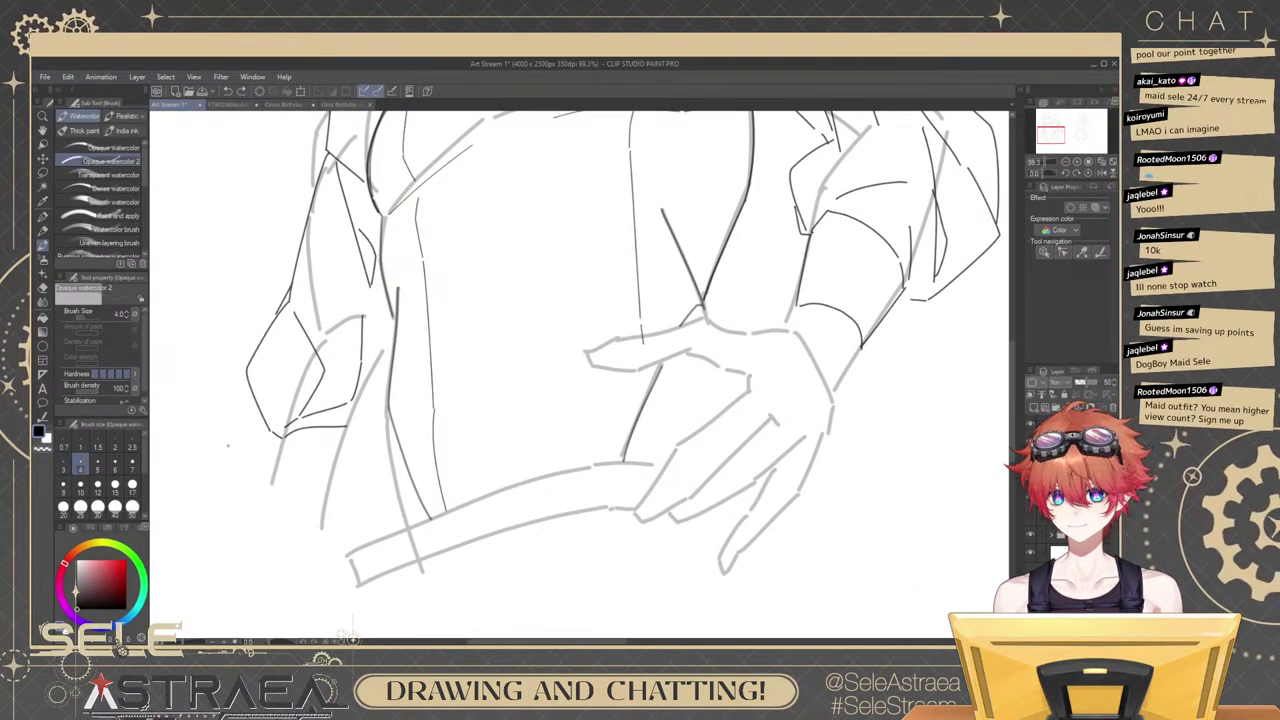
pyautogui.scroll(3, 790, 352)
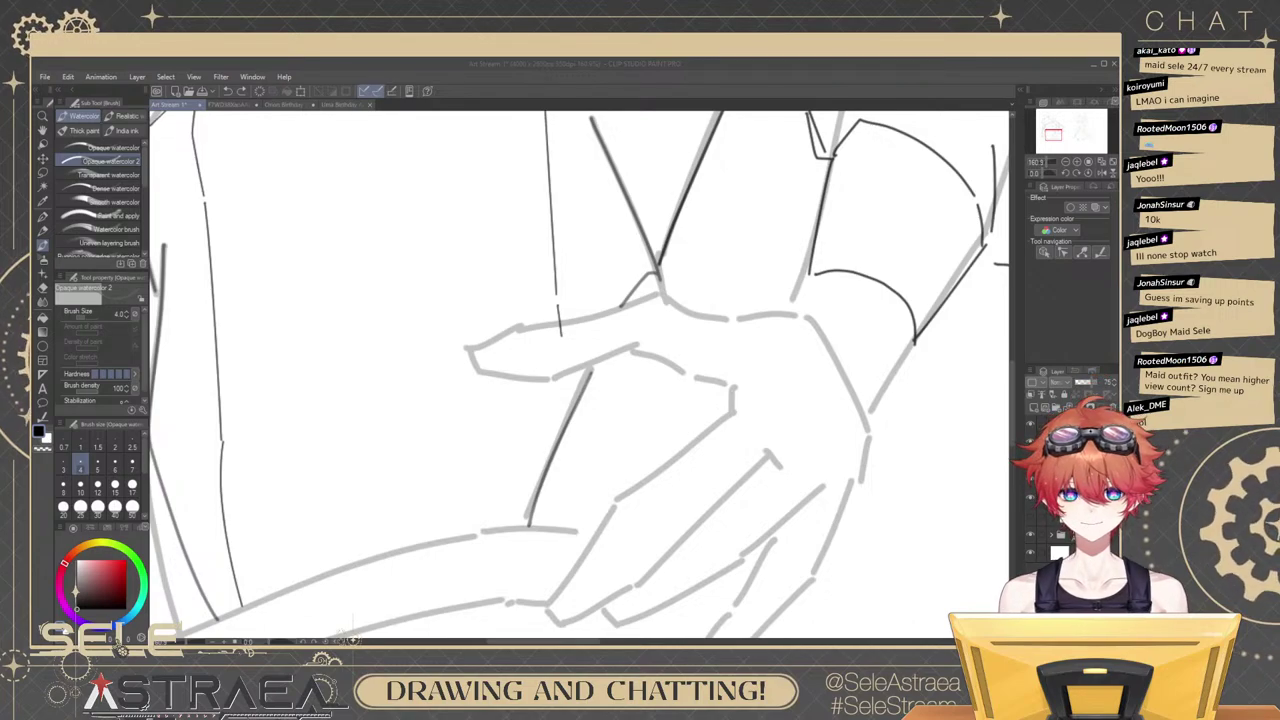
pyautogui.moveTo(776, 318)
pyautogui.mouseDown()
pyautogui.moveTo(856, 458)
pyautogui.moveTo(846, 411)
pyautogui.moveTo(856, 487)
pyautogui.moveTo(866, 400)
pyautogui.moveTo(822, 494)
pyautogui.mouseUp()
pyautogui.hotkey('ctrl', 'z')
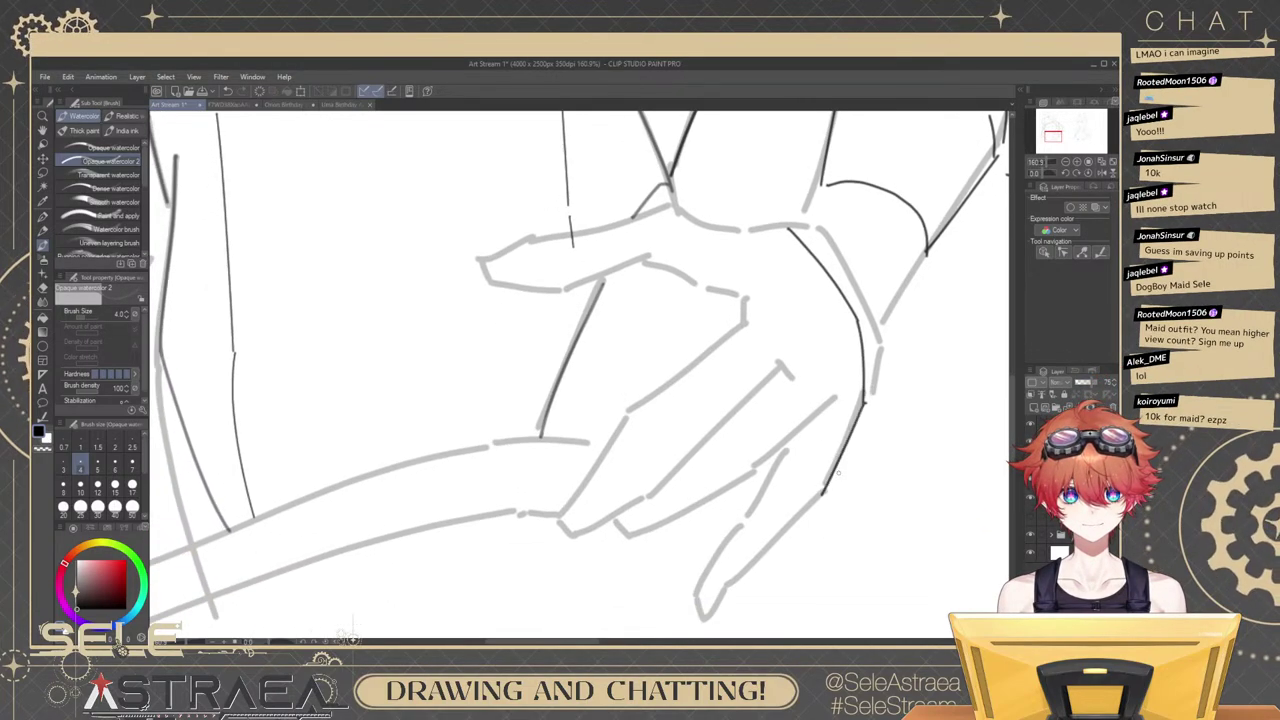
pyautogui.hotkey('ctrl', 'z')
# Outline the outermost finger with dark strokes around its tip and back up to its base.
pyautogui.moveTo(850, 432)
pyautogui.mouseDown()
pyautogui.moveTo(837, 477)
pyautogui.moveTo(809, 507)
pyautogui.moveTo(804, 457)
pyautogui.moveTo(776, 496)
pyautogui.mouseUp()
pyautogui.hotkey('ctrl', 'z')
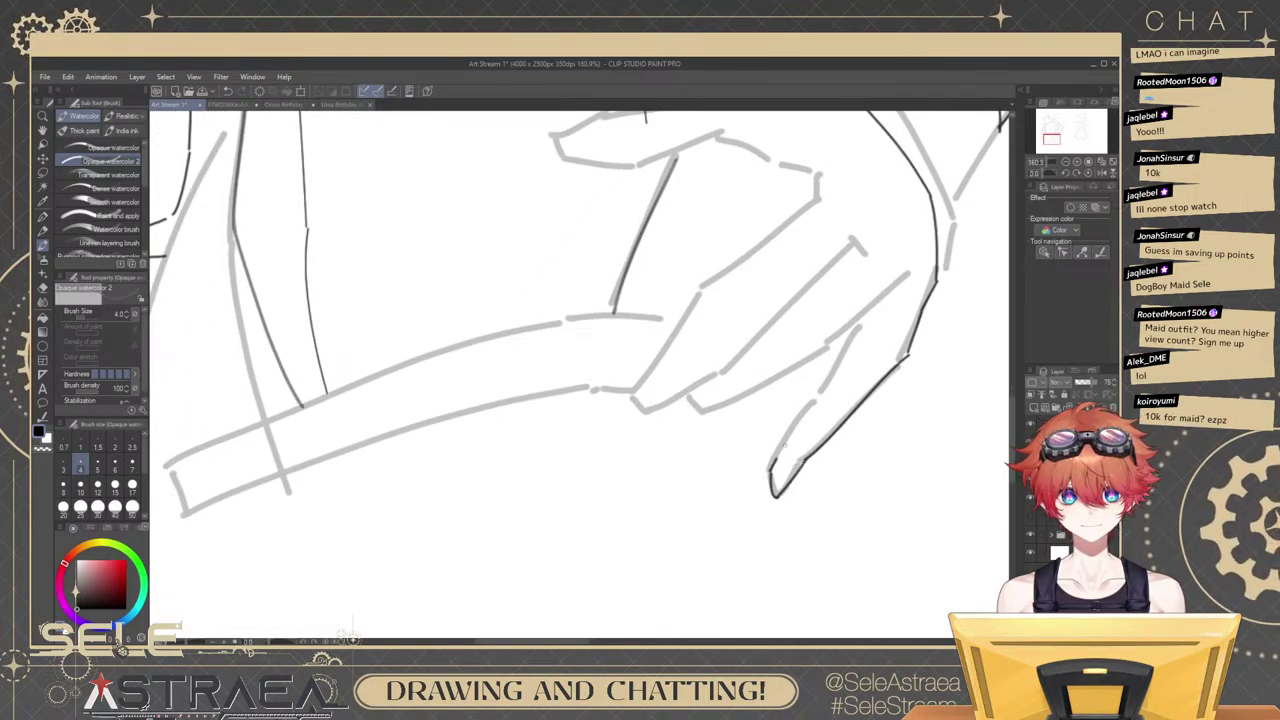
pyautogui.moveTo(784, 444); pyautogui.dragTo(820, 400)
pyautogui.moveTo(866, 318); pyautogui.dragTo(822, 398)
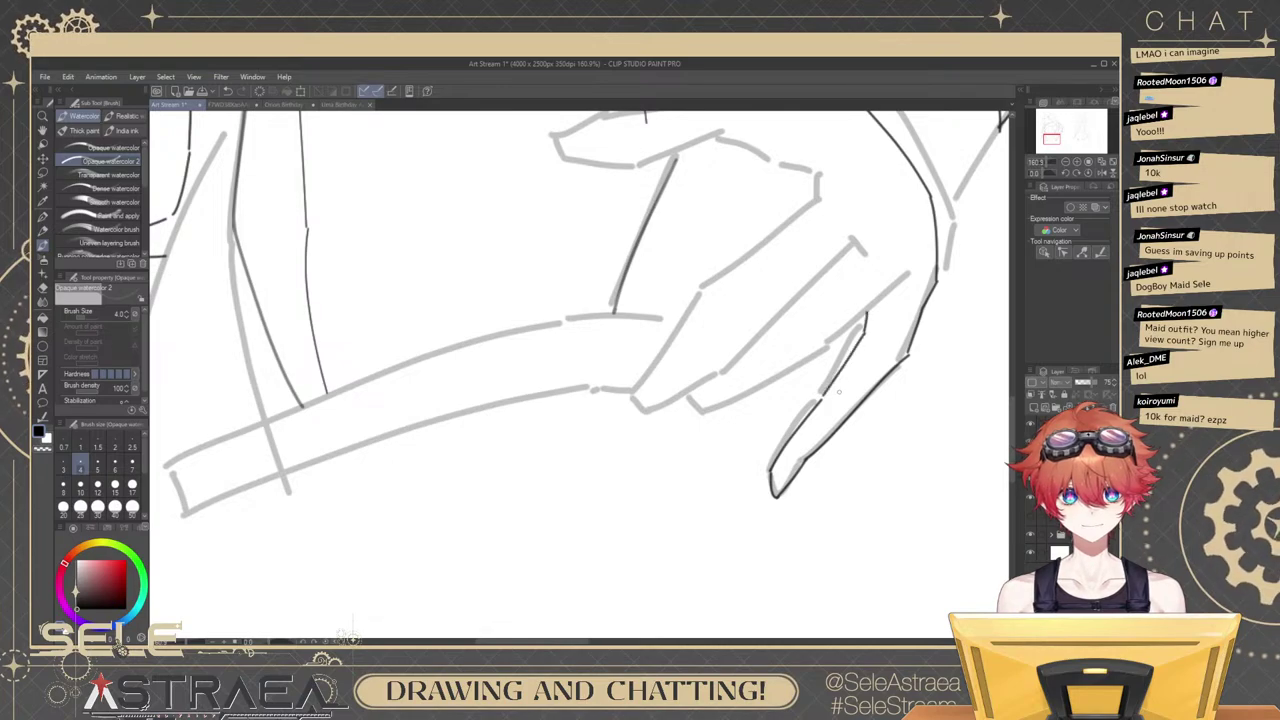
# Rotate the canvas and draw the middle finger's outer edge from the knuckle down around its tip.
pyautogui.scroll(2, 880, 340)
pyautogui.moveTo(916, 308); pyautogui.dragTo(802, 414)
pyautogui.hotkey('ctrl', 'z')
pyautogui.hotkey('ctrl', 'z')
pyautogui.moveTo(892, 329)
pyautogui.mouseDown()
pyautogui.moveTo(830, 389)
pyautogui.moveTo(714, 454)
pyautogui.mouseUp()
pyautogui.hotkey('ctrl', 'z')
pyautogui.moveTo(752, 358)
pyautogui.mouseDown()
pyautogui.moveTo(700, 251)
pyautogui.moveTo(819, 323)
pyautogui.moveTo(762, 426)
pyautogui.mouseUp()
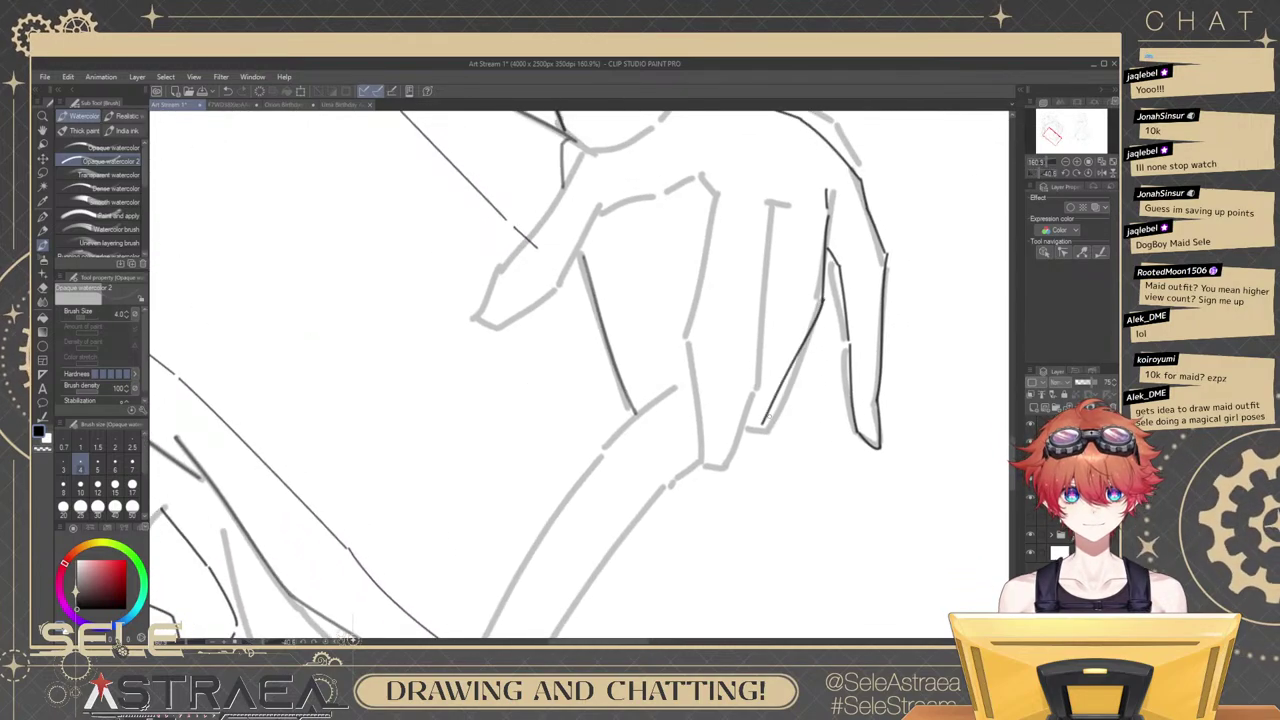
pyautogui.hotkey('ctrl', 'z')
pyautogui.moveTo(822, 306)
pyautogui.mouseDown()
pyautogui.moveTo(746, 461)
pyautogui.moveTo(746, 444)
pyautogui.moveTo(771, 490)
pyautogui.mouseUp()
pyautogui.hotkey('ctrl', 'z')
pyautogui.hotkey('ctrl', 'z')
# Draw the line separating the middle finger from the finger nearest the thumb, down to the fingertips.
pyautogui.moveTo(811, 247); pyautogui.dragTo(794, 385)
pyautogui.hotkey('ctrl', 'z')
pyautogui.hotkey('ctrl', 'z')
pyautogui.moveTo(800, 272)
pyautogui.mouseDown()
pyautogui.moveTo(800, 368)
pyautogui.moveTo(760, 497)
pyautogui.mouseUp()
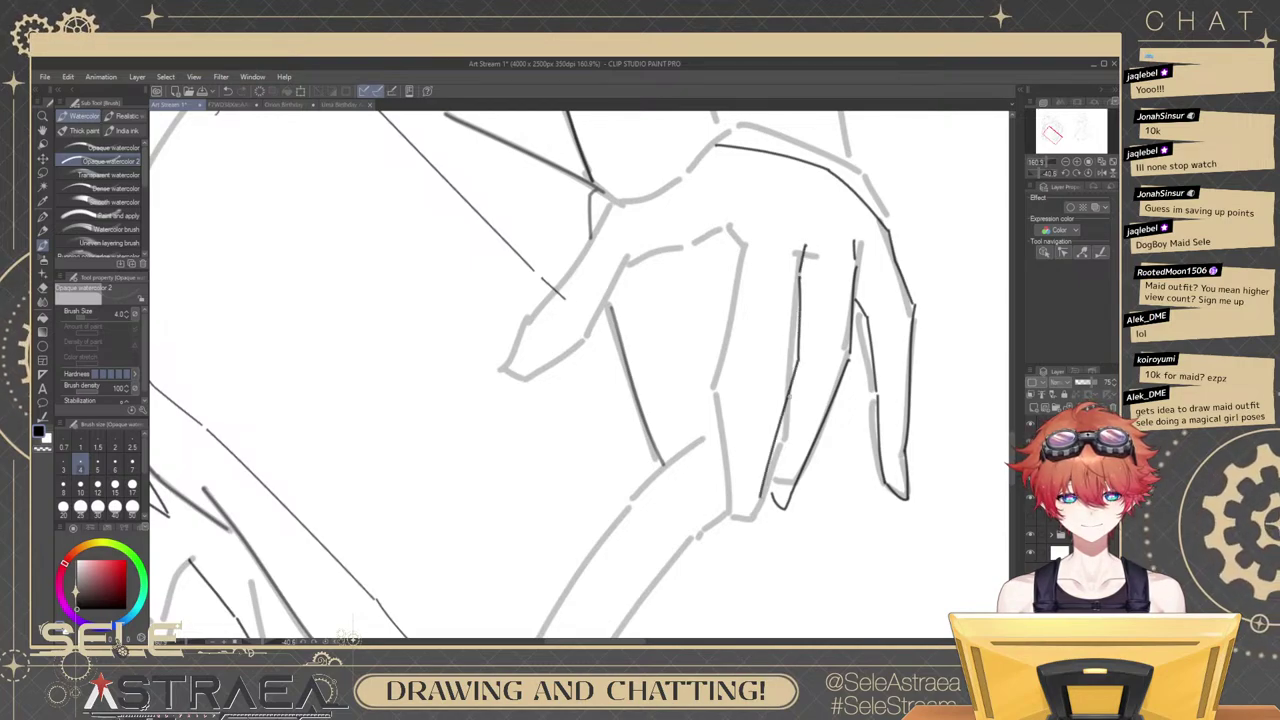
pyautogui.hotkey('ctrl', 'z')
pyautogui.moveTo(799, 364); pyautogui.dragTo(754, 510)
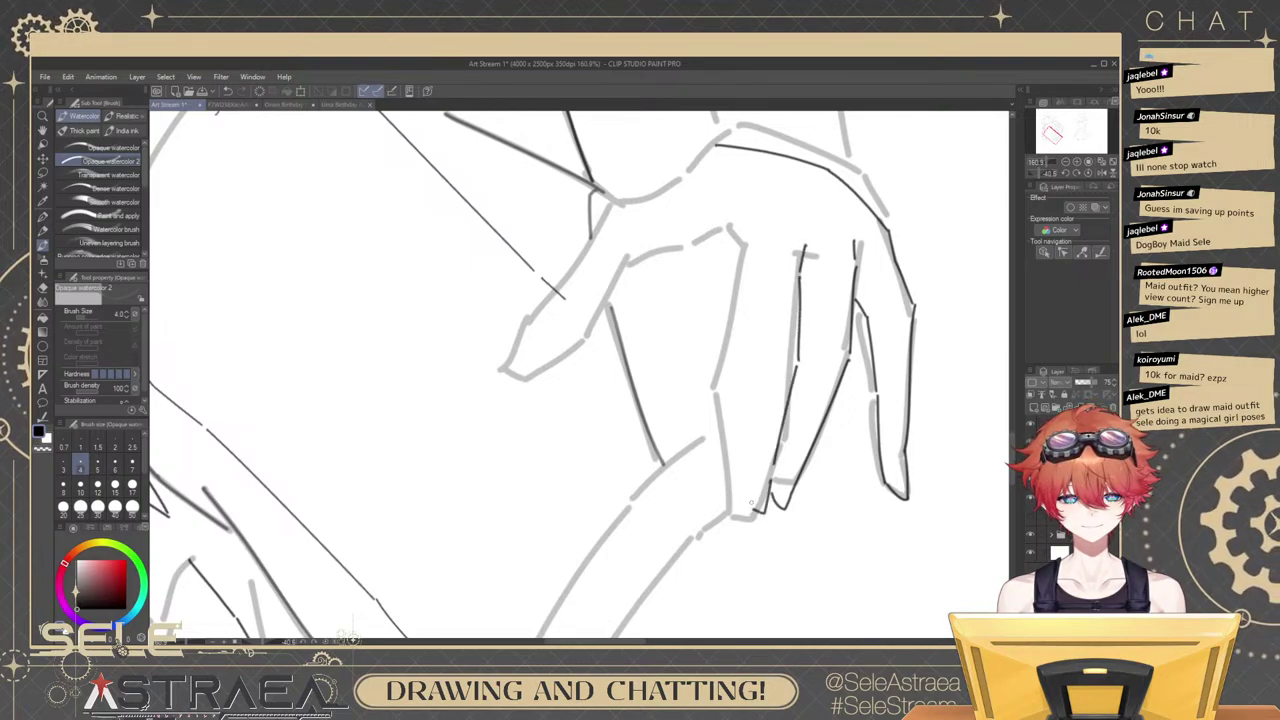
# Draw the thumb-side edge of the finger nearest the thumb and refine the strokes at its tip.
pyautogui.moveTo(745, 251); pyautogui.dragTo(729, 415)
pyautogui.hotkey('ctrl', 'z')
pyautogui.hotkey('ctrl', 'z')
pyautogui.moveTo(746, 260); pyautogui.dragTo(727, 488)
pyautogui.hotkey('ctrl', 'z')
pyautogui.moveTo(743, 376); pyautogui.dragTo(738, 498)
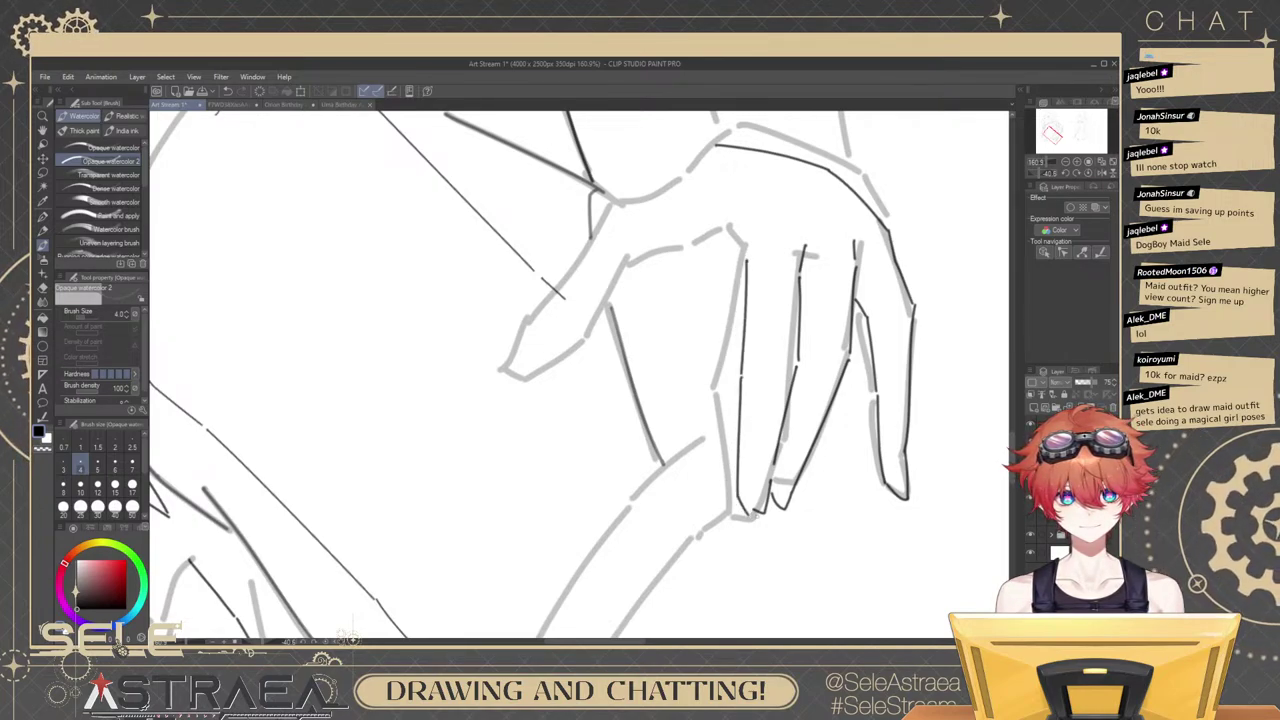
pyautogui.hotkey('ctrl', 'z')
pyautogui.moveTo(782, 445); pyautogui.dragTo(762, 516)
pyautogui.hotkey('ctrl', 'z')
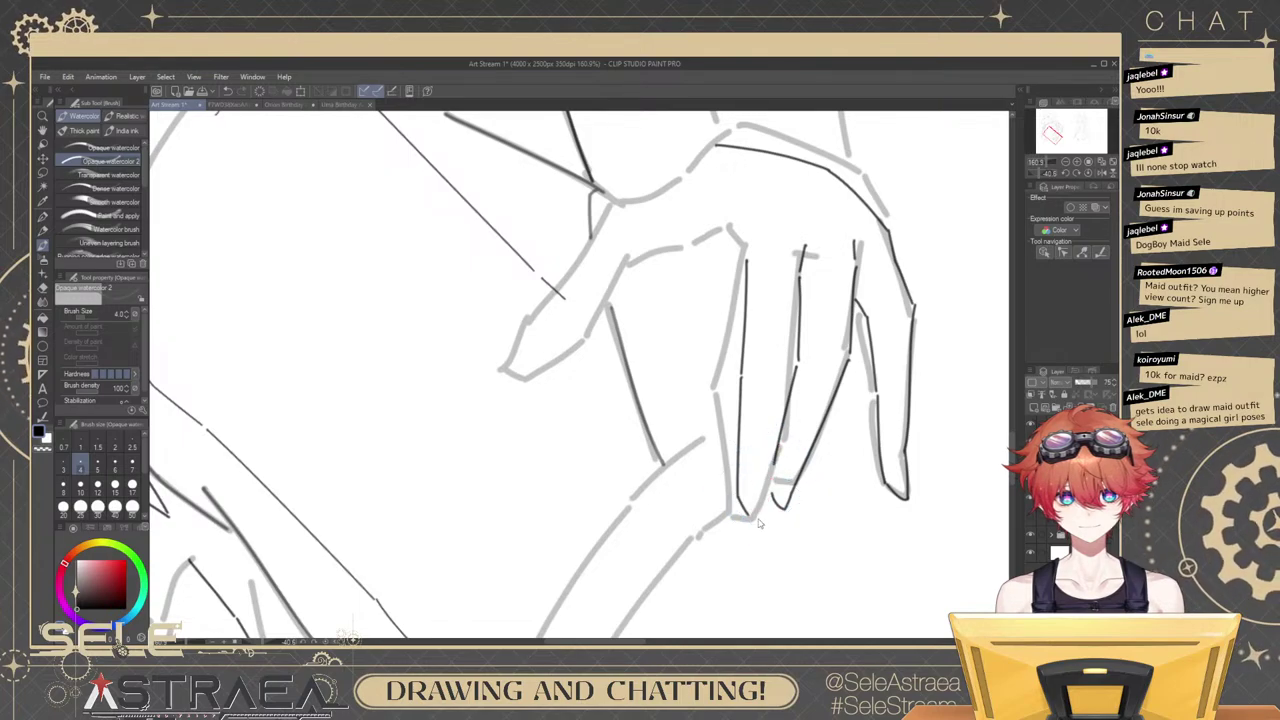
# Connect the nearest finger to the thumb's base and draw the thumb's upper contour from the wrist towards its tip.
pyautogui.moveTo(822, 325); pyautogui.dragTo(880, 408)
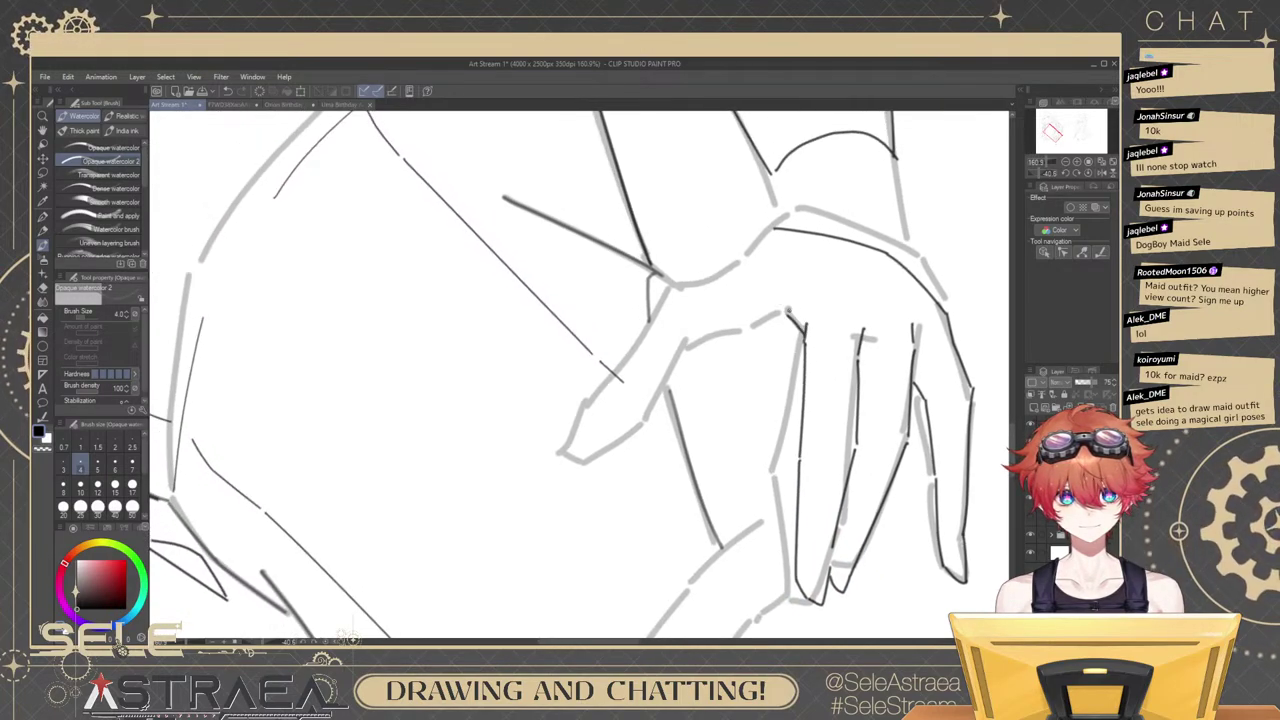
pyautogui.moveTo(796, 304); pyautogui.dragTo(837, 341)
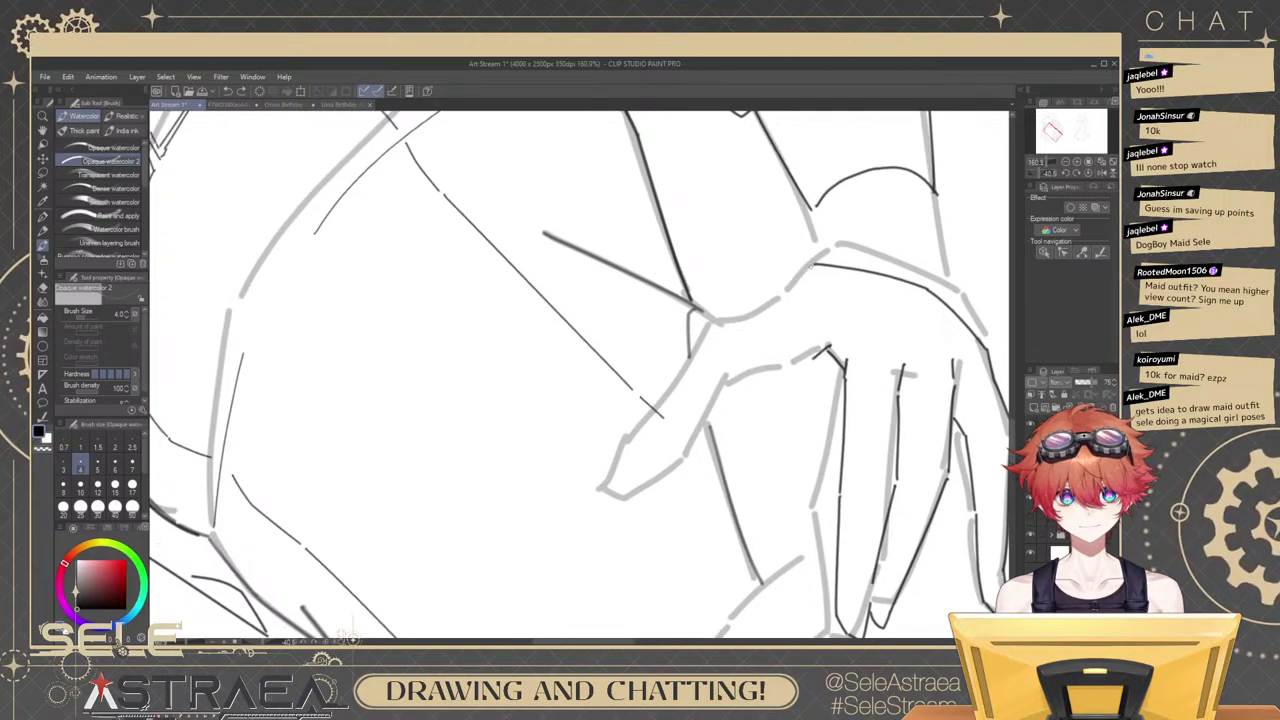
pyautogui.moveTo(810, 265)
pyautogui.mouseDown()
pyautogui.moveTo(760, 313)
pyautogui.moveTo(842, 316)
pyautogui.moveTo(738, 454)
pyautogui.mouseUp()
pyautogui.hotkey('ctrl', 'z')
pyautogui.moveTo(810, 334)
pyautogui.mouseDown()
pyautogui.moveTo(748, 442)
pyautogui.moveTo(742, 492)
pyautogui.moveTo(768, 470)
pyautogui.mouseUp()
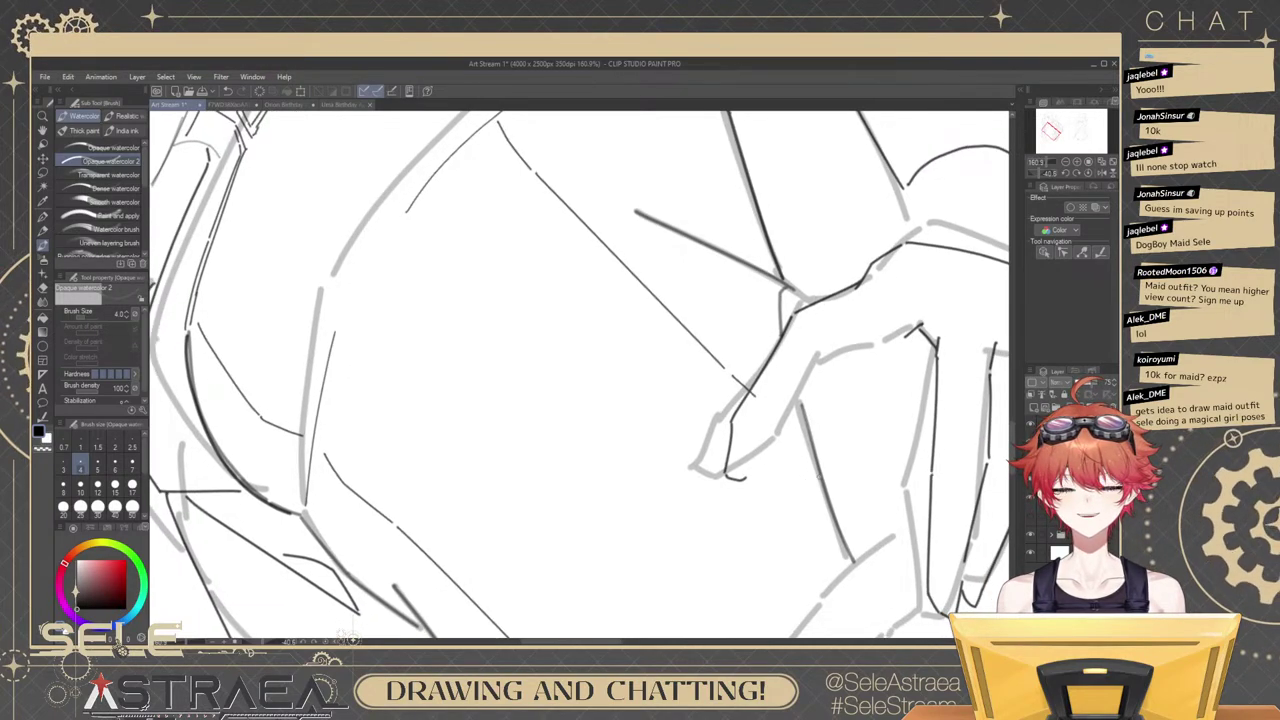
# Round off the thumb tip and draw the thumb's underside back to the base of the nearest finger.
pyautogui.moveTo(844, 456); pyautogui.dragTo(778, 428)
pyautogui.hotkey('ctrl', 'z')
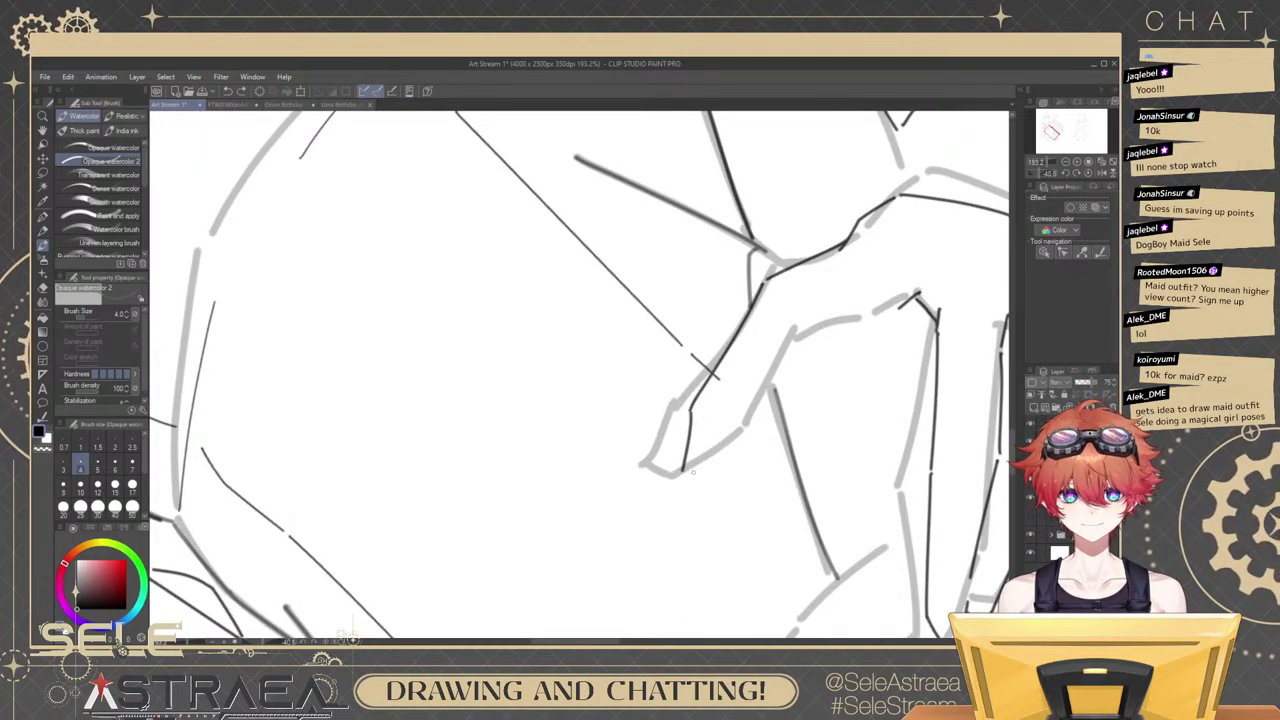
pyautogui.moveTo(713, 470); pyautogui.dragTo(746, 410)
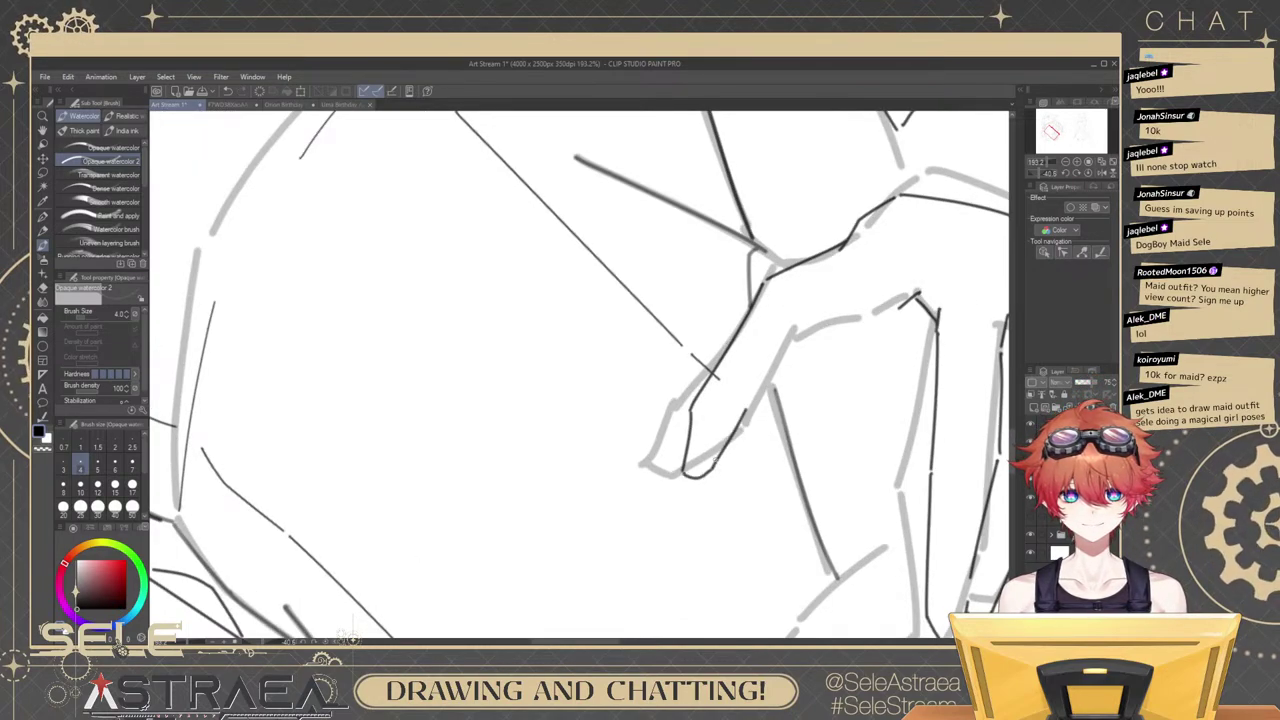
pyautogui.hotkey('ctrl', 'z')
pyautogui.moveTo(715, 463)
pyautogui.mouseDown()
pyautogui.moveTo(788, 346)
pyautogui.moveTo(869, 315)
pyautogui.mouseUp()
pyautogui.hotkey('ctrl', 'z')
pyautogui.hotkey('ctrl', 'z')
pyautogui.moveTo(800, 339)
pyautogui.mouseDown()
pyautogui.moveTo(905, 304)
pyautogui.moveTo(800, 325)
pyautogui.mouseUp()
# Nudge the upper segment of the line separating the two fingers nearest the thumb.
pyautogui.moveTo(880, 325); pyautogui.dragTo(897, 345)
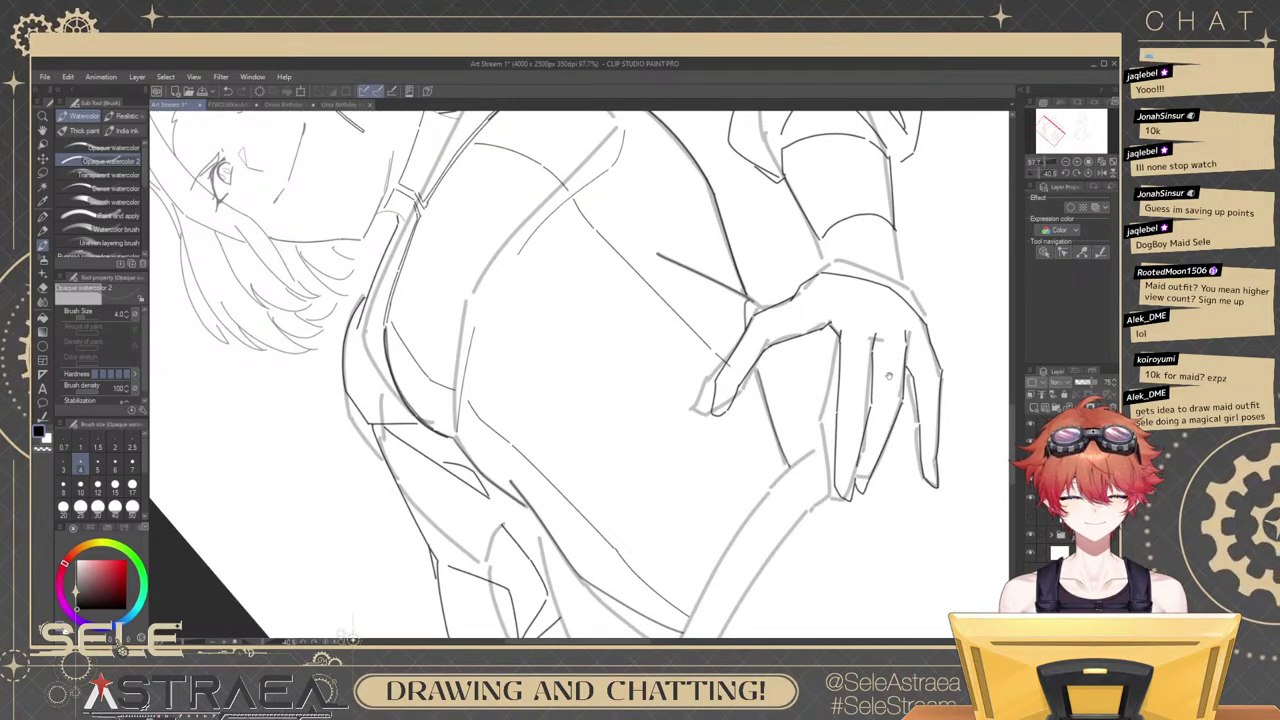
pyautogui.scroll(3, 888, 375)
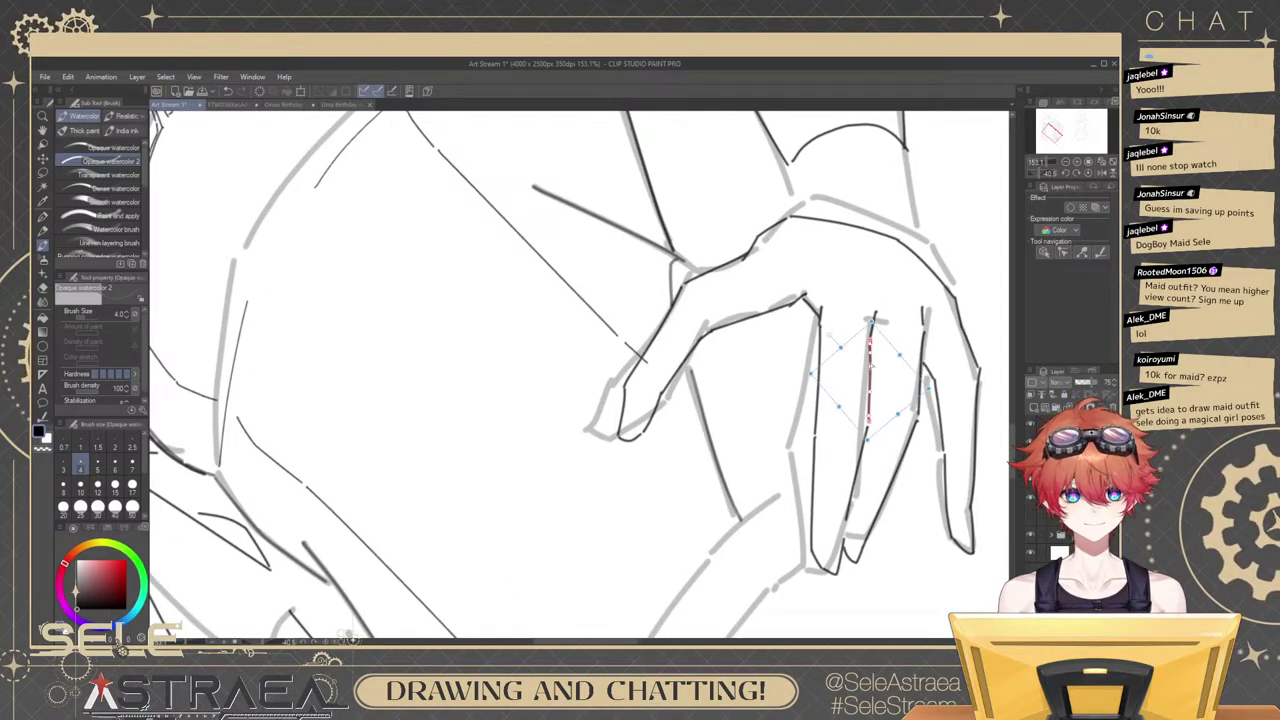
pyautogui.hotkey('ctrl', 'z')
pyautogui.moveTo(871, 338); pyautogui.dragTo(869, 424)
pyautogui.hotkey('ctrl', 'z')
pyautogui.moveTo(871, 338); pyautogui.dragTo(869, 424)
pyautogui.moveTo(859, 360); pyautogui.dragTo(861, 360)
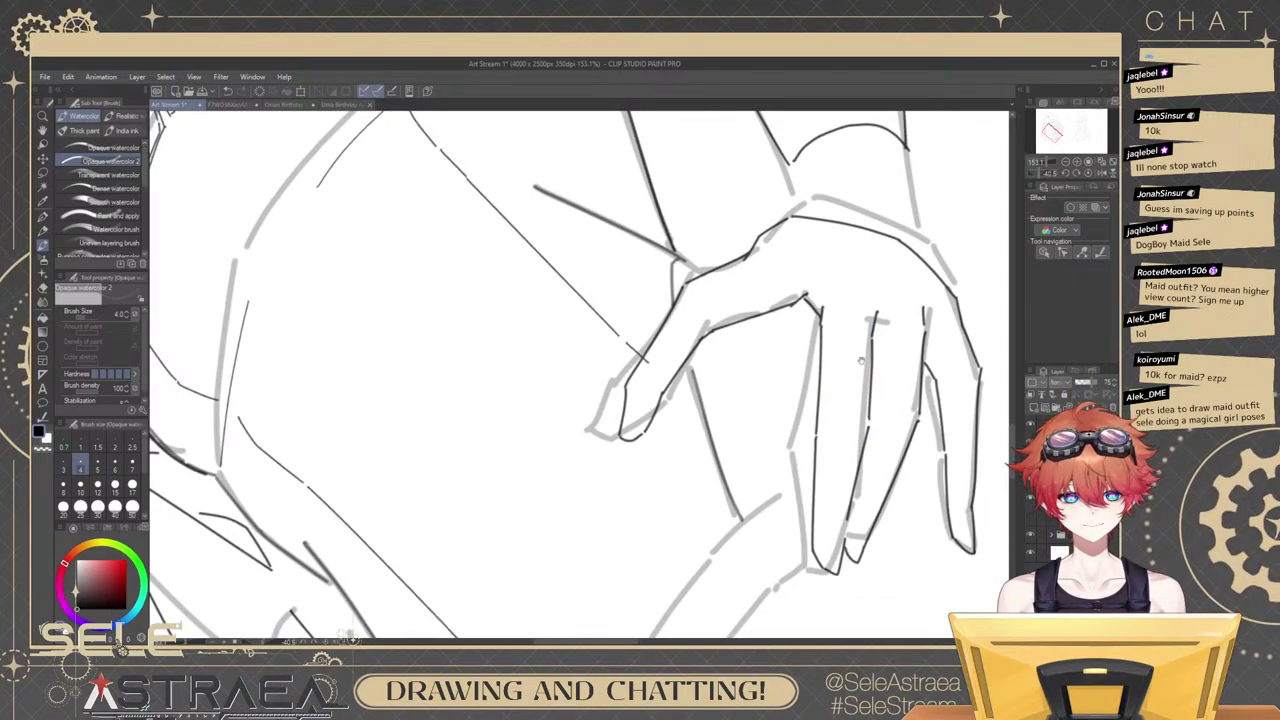
# Erase the torso seam where it overlaps the thumb, then reset the canvas rotation and return to the watercolor brush.
pyautogui.scroll(-3, 860, 361)
pyautogui.press('e')
pyautogui.scroll(4, 770, 320)
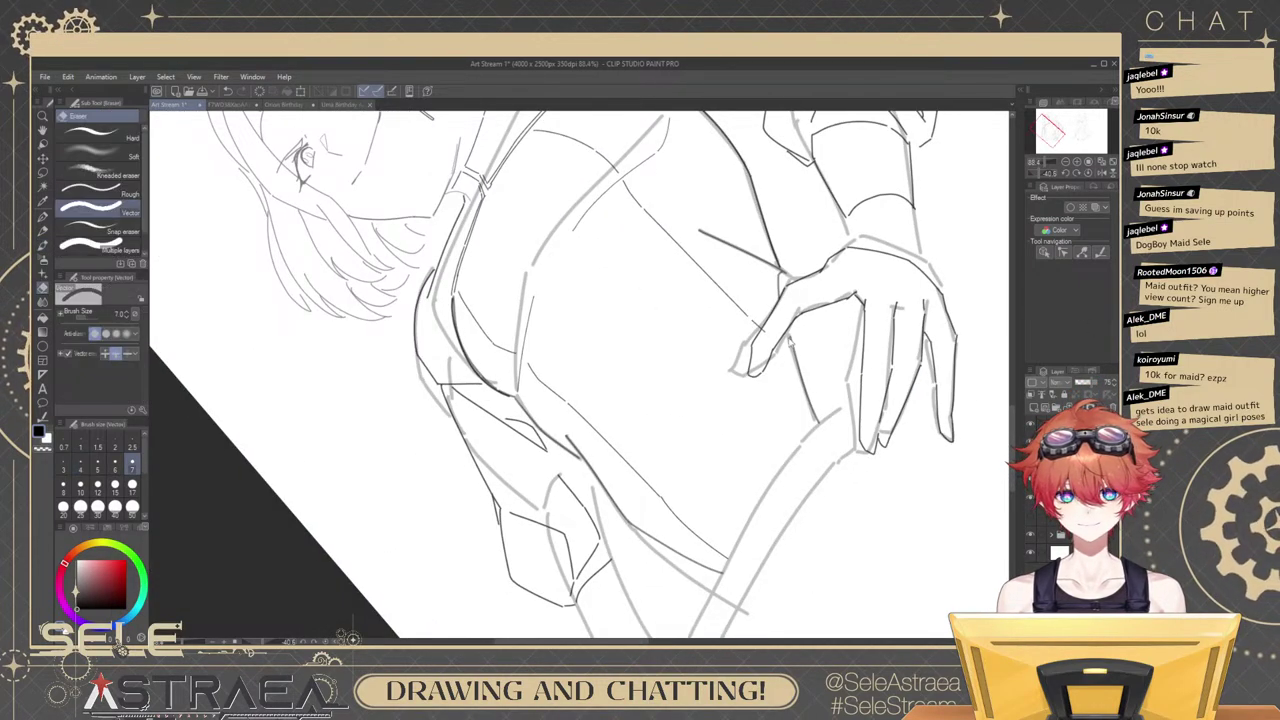
pyautogui.scroll(-2, 846, 296)
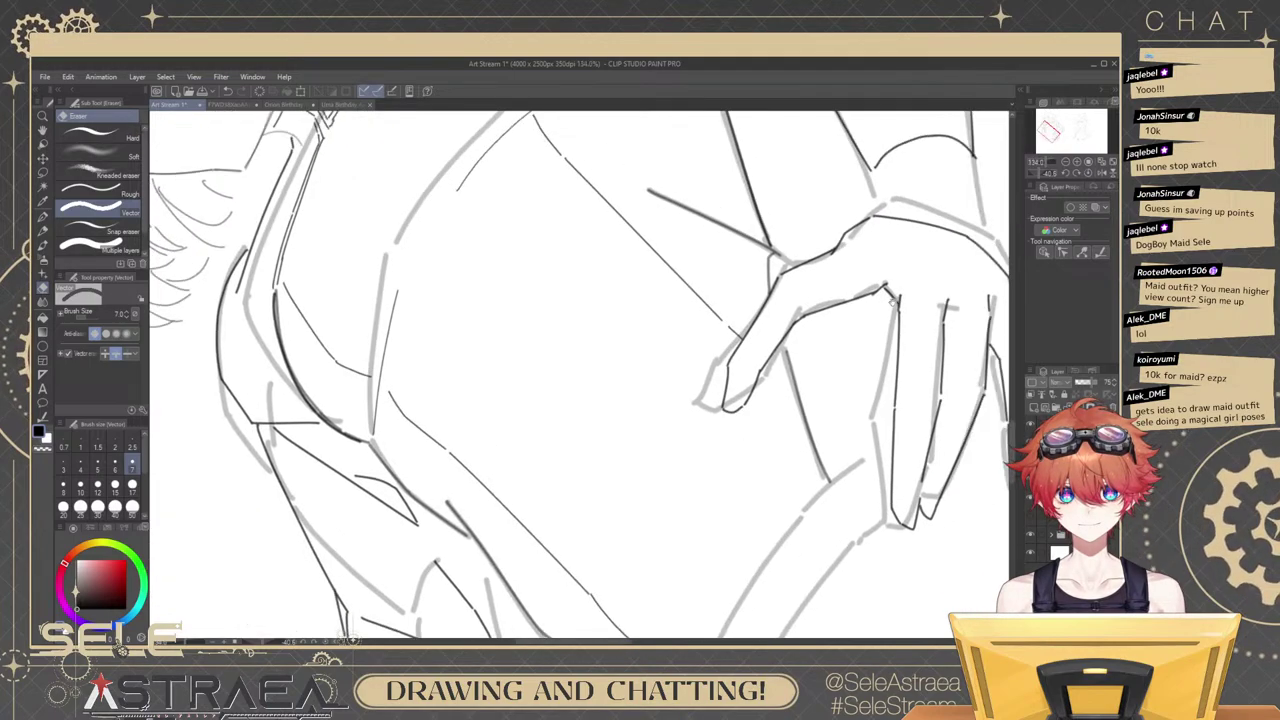
pyautogui.click(1089, 174)
pyautogui.moveTo(893, 393); pyautogui.dragTo(837, 224)
pyautogui.press('b')
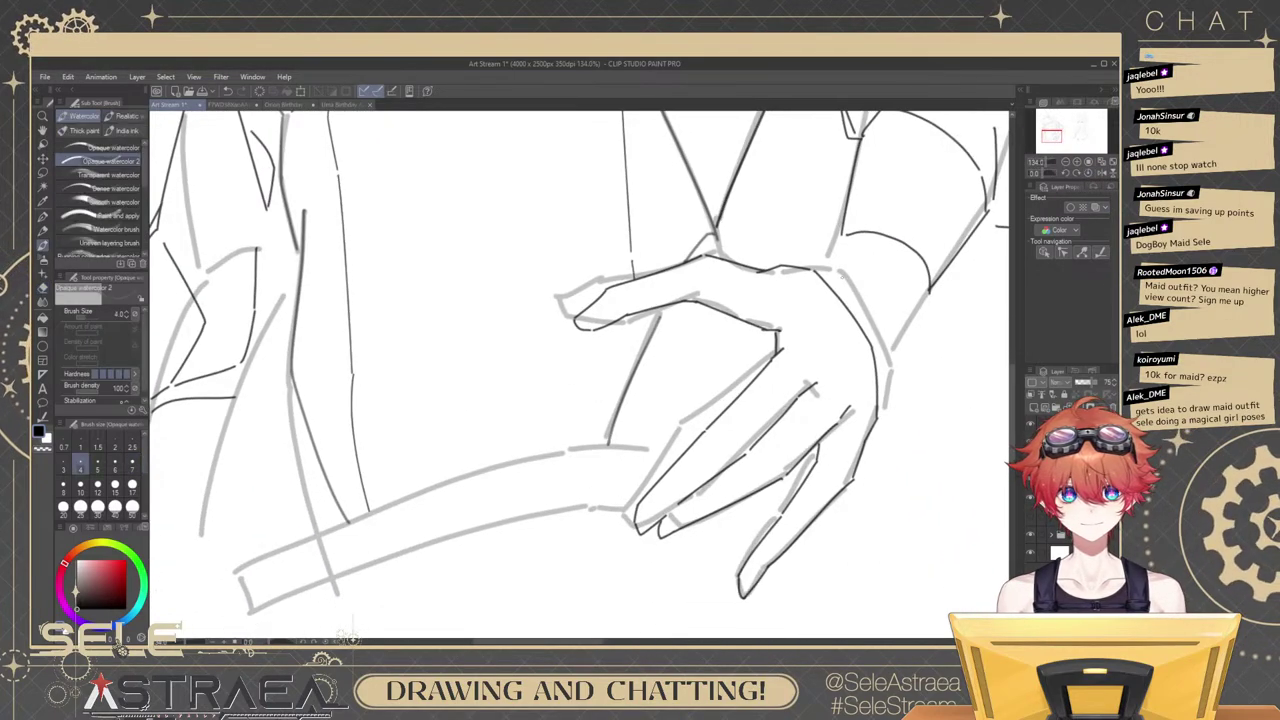
# Draw the outer heel of the hand in two short strokes from below the cuff to the back of the hand.
pyautogui.scroll(2, 826, 282)
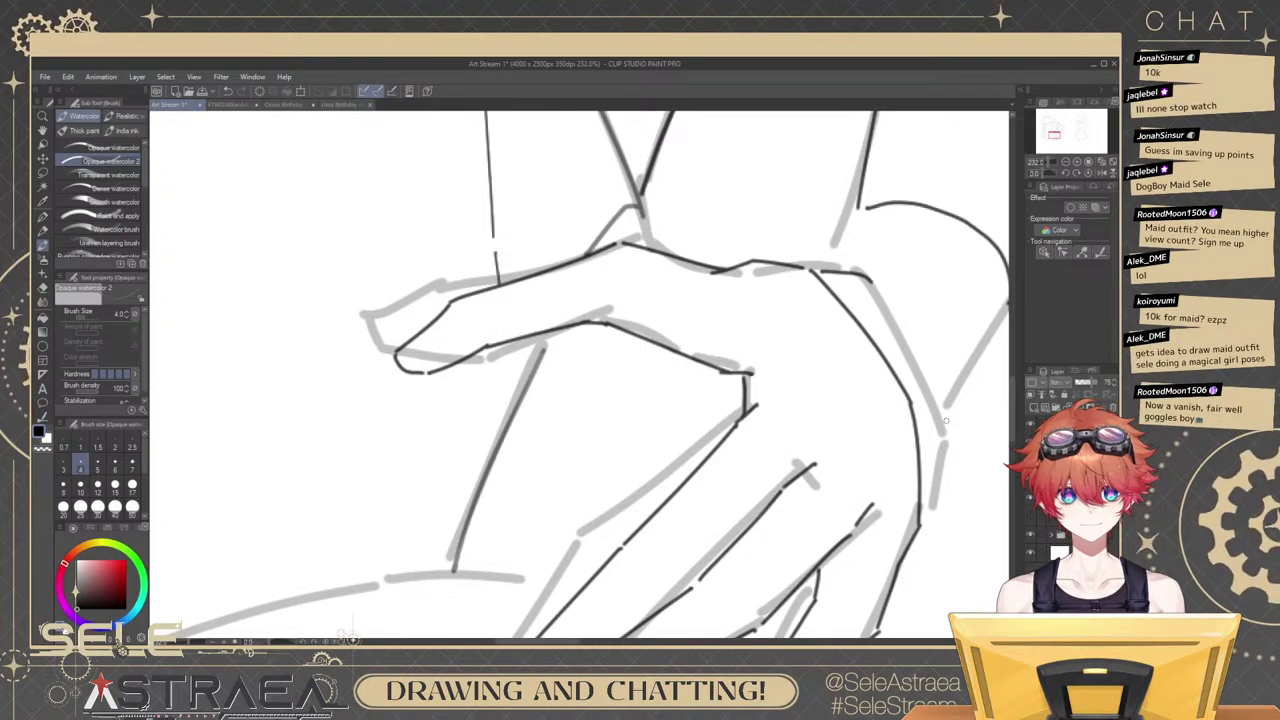
pyautogui.moveTo(928, 352)
pyautogui.mouseDown()
pyautogui.moveTo(942, 406)
pyautogui.moveTo(915, 508)
pyautogui.mouseUp()
pyautogui.hotkey('ctrl', 'z')
pyautogui.hotkey('ctrl', 'z')
pyautogui.hotkey('ctrl', 'z')
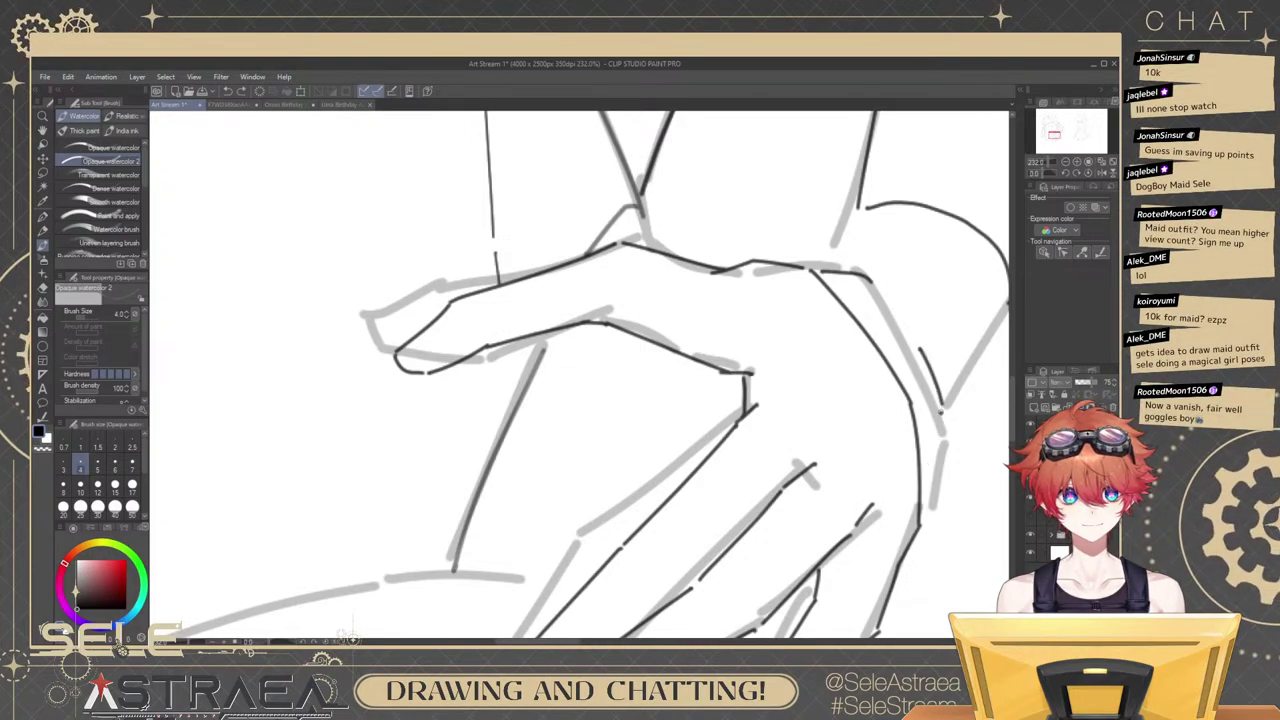
pyautogui.moveTo(943, 410); pyautogui.dragTo(924, 496)
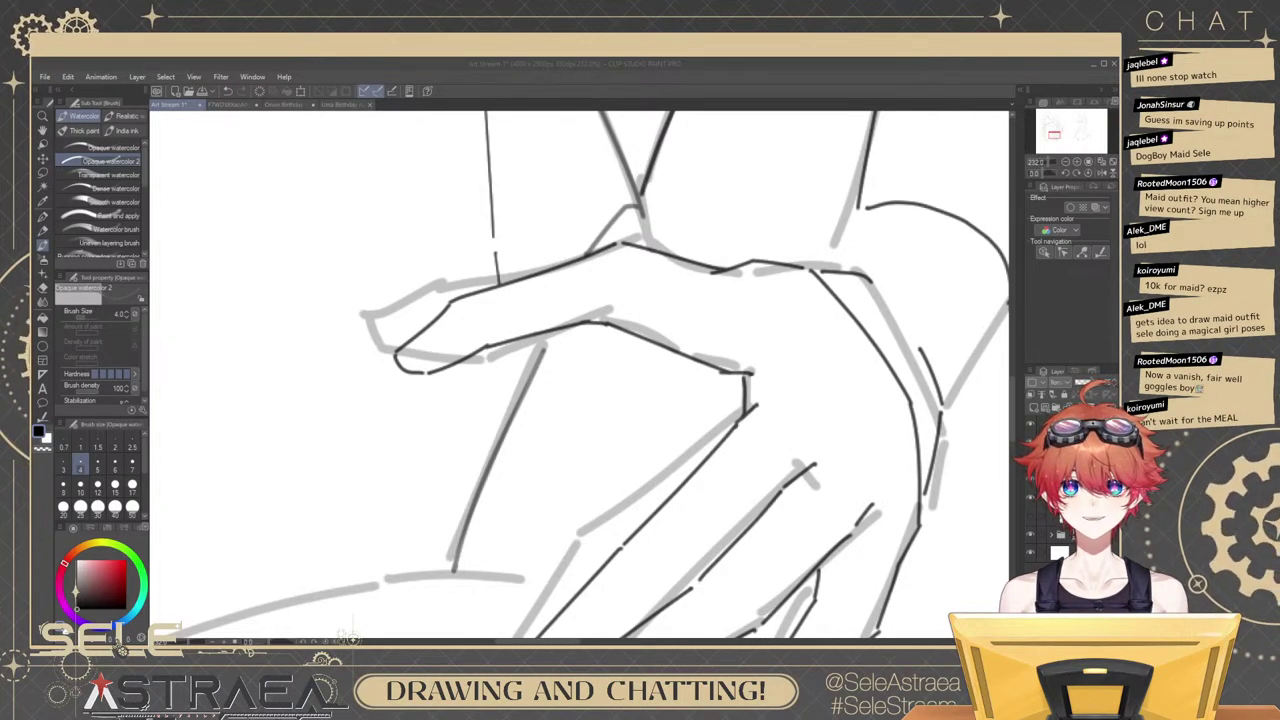
pyautogui.moveTo(867, 266); pyautogui.dragTo(852, 302)
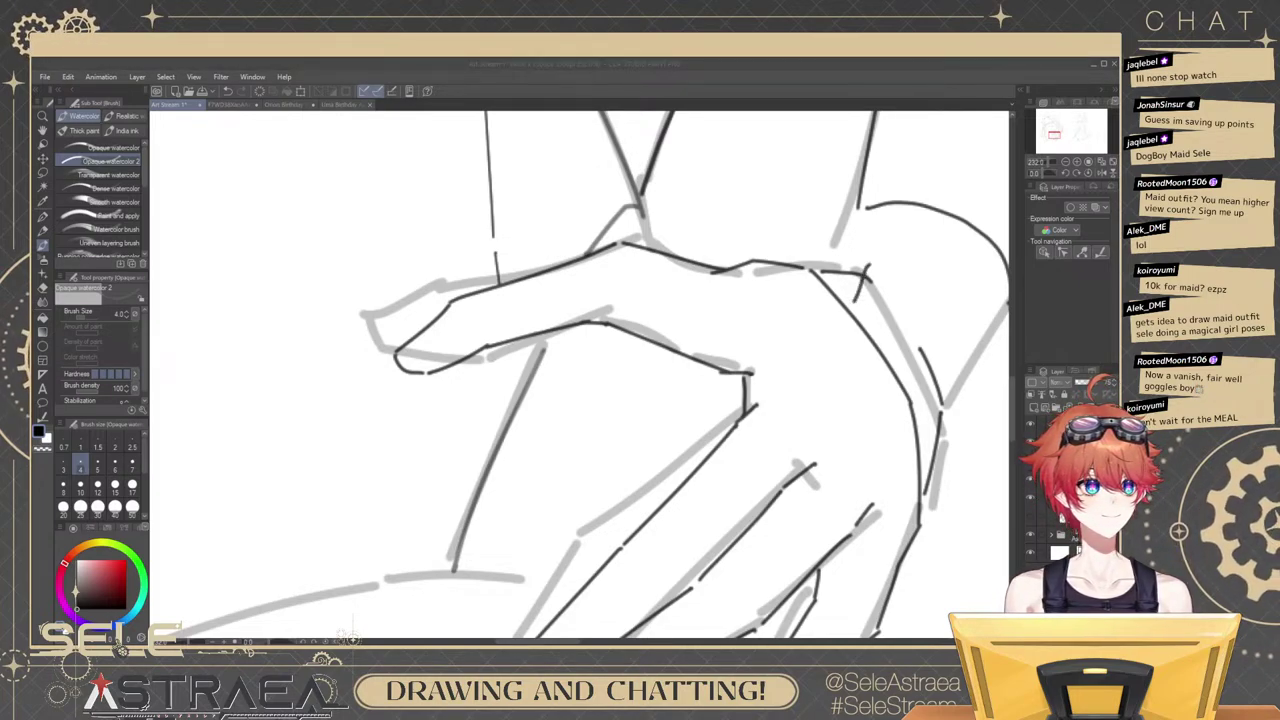
pyautogui.moveTo(819, 292); pyautogui.dragTo(829, 318)
pyautogui.hotkey('ctrl', 'z')
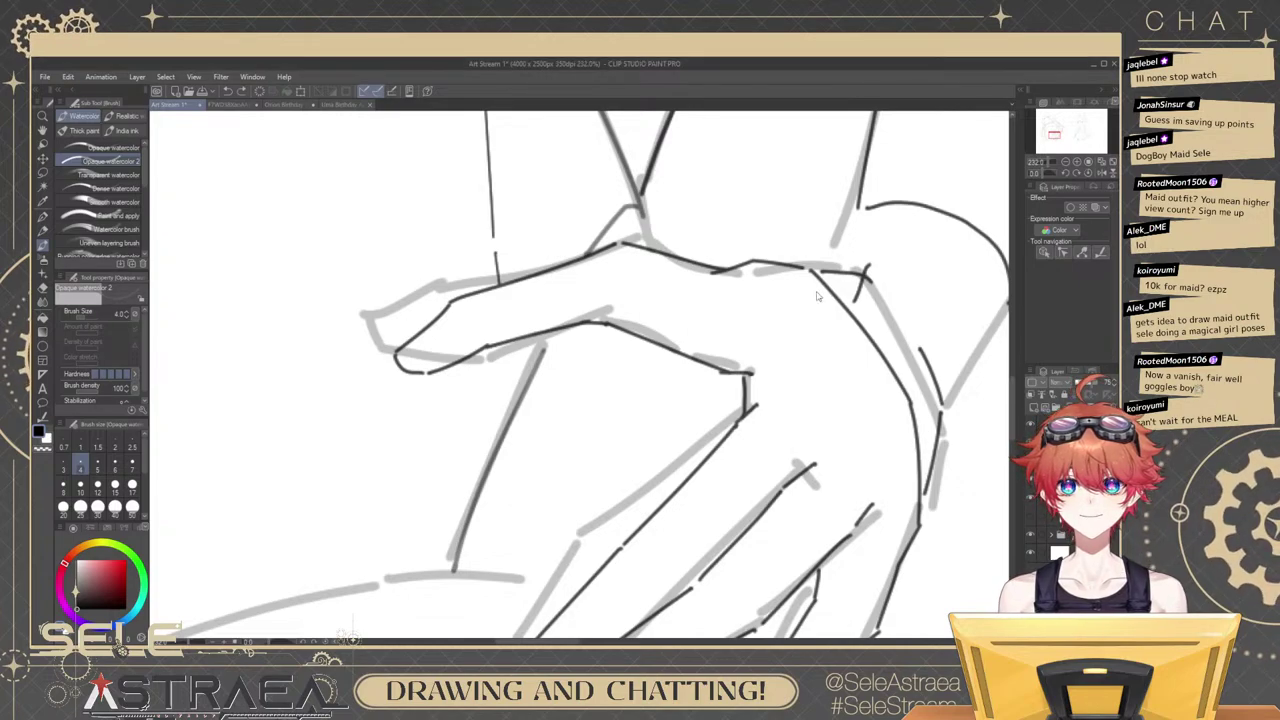
pyautogui.hotkey('ctrl', 'z')
pyautogui.moveTo(839, 272); pyautogui.dragTo(819, 324)
# Draw the inner wrist line from the end of the sleeve cuff down to the top of the hand.
pyautogui.scroll(3, 820, 323)
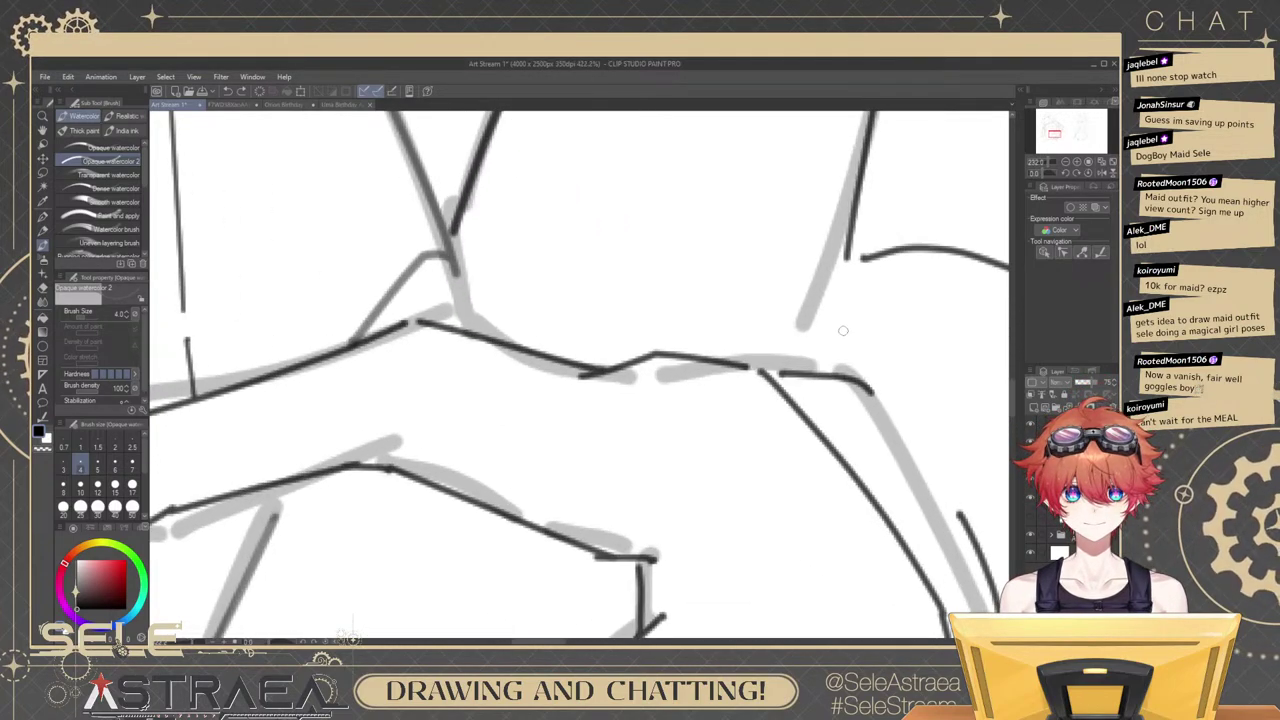
pyautogui.moveTo(849, 268); pyautogui.dragTo(815, 370)
pyautogui.hotkey('ctrl', 'z')
# Extend the forearm's outer edge past the cuff opening to form the outer wrist line down to the hand.
pyautogui.moveTo(1007, 285)
pyautogui.mouseDown()
pyautogui.moveTo(858, 208)
pyautogui.moveTo(819, 130)
pyautogui.mouseUp()
pyautogui.moveTo(935, 276)
pyautogui.mouseDown()
pyautogui.moveTo(817, 454)
pyautogui.moveTo(891, 340)
pyautogui.moveTo(809, 441)
pyautogui.mouseUp()
pyautogui.hotkey('ctrl', 'z')
pyautogui.hotkey('ctrl', 'z')
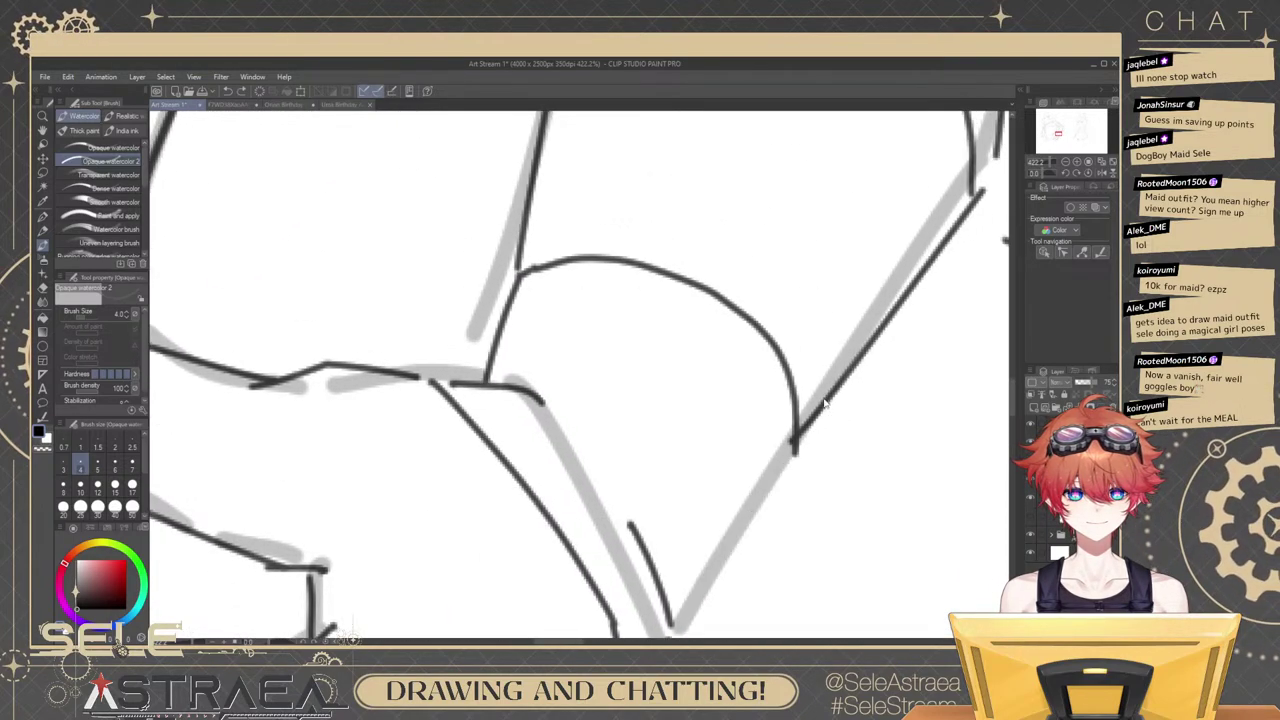
pyautogui.hotkey('ctrl', 'z')
pyautogui.moveTo(970, 196)
pyautogui.mouseDown()
pyautogui.moveTo(819, 452)
pyautogui.moveTo(875, 332)
pyautogui.moveTo(760, 465)
pyautogui.mouseUp()
pyautogui.hotkey('ctrl', 'z')
pyautogui.moveTo(856, 338); pyautogui.dragTo(735, 508)
# Adjust the inner wrist line between the cuff and the hand, then check the whole hand against the torso.
pyautogui.moveTo(864, 304); pyautogui.dragTo(815, 312)
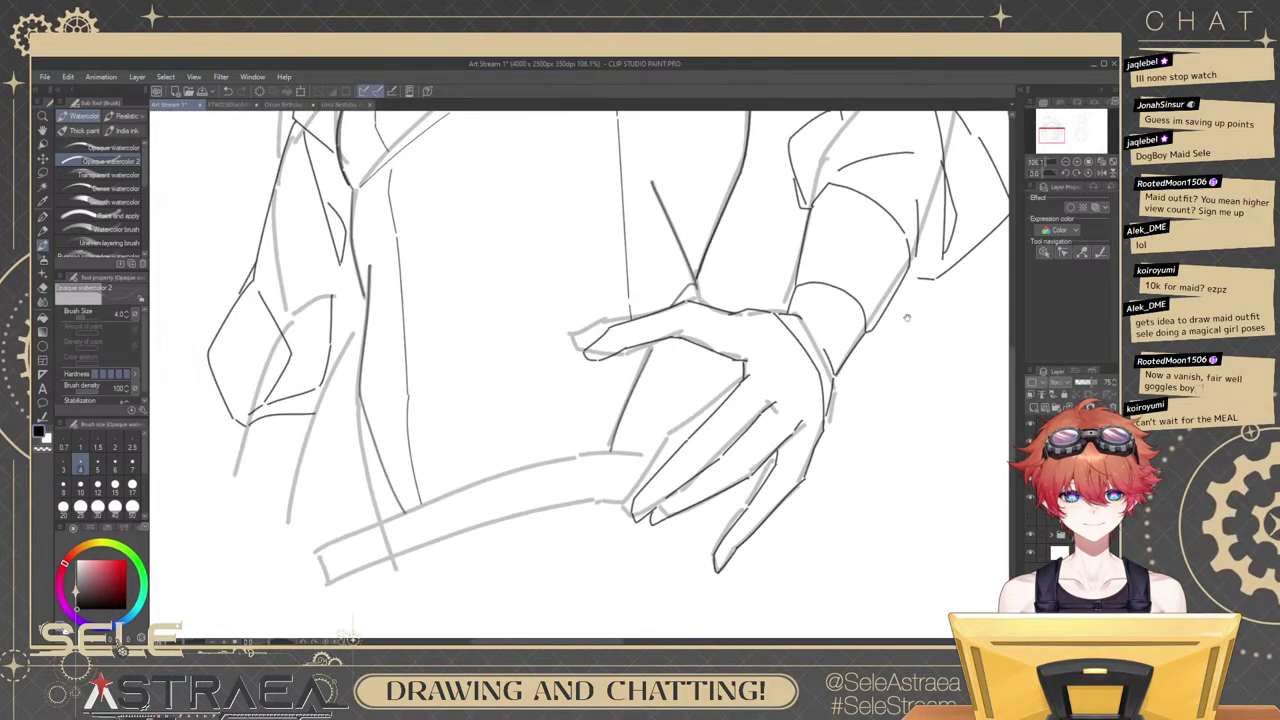
pyautogui.moveTo(908, 314); pyautogui.dragTo(906, 272)
pyautogui.moveTo(906, 272); pyautogui.dragTo(880, 278)
pyautogui.moveTo(877, 332); pyautogui.dragTo(883, 426)
pyautogui.moveTo(822, 365); pyautogui.dragTo(840, 380)
pyautogui.scroll(3, 840, 380)
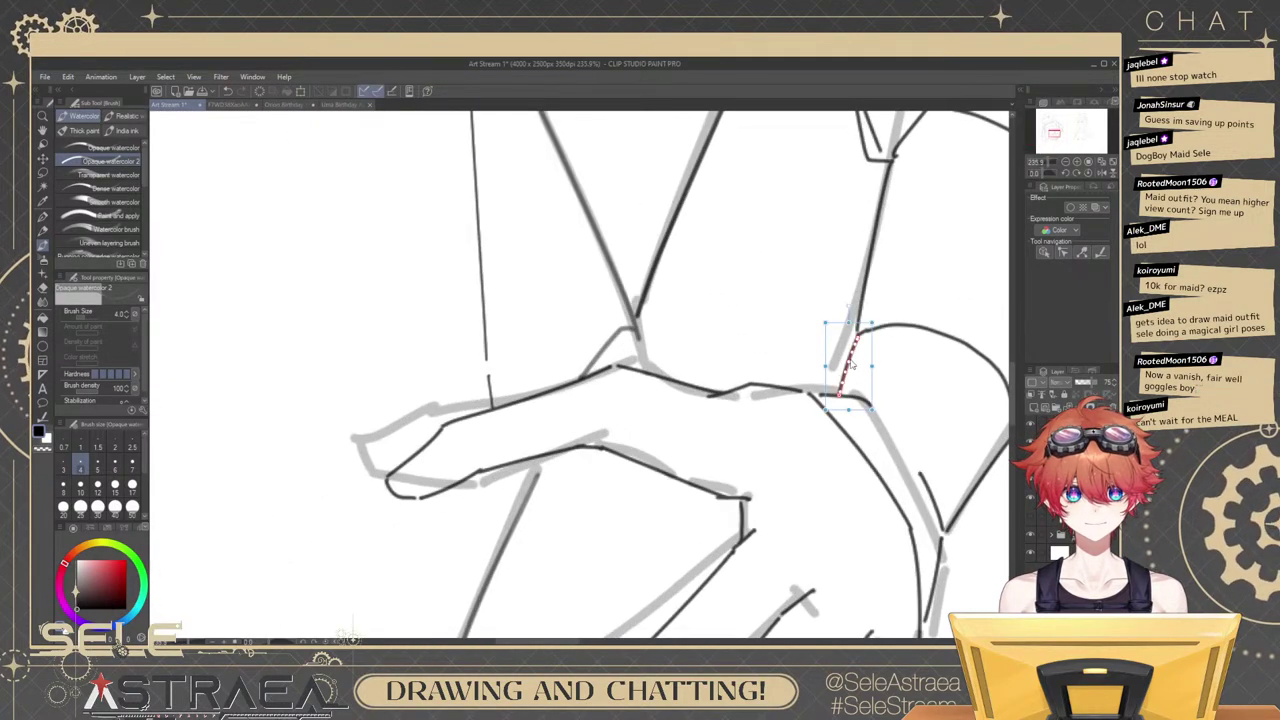
pyautogui.scroll(-4, 890, 300)
pyautogui.scroll(-3, 934, 244)
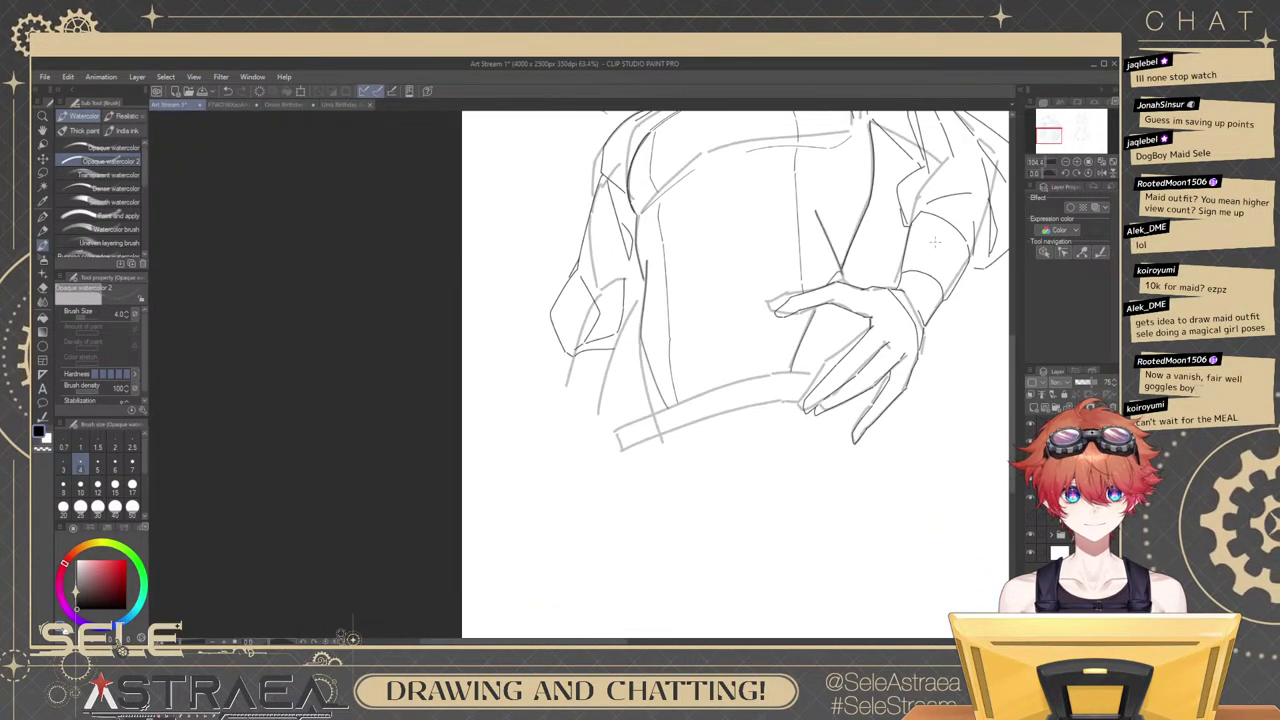
# Draw a short arched line over the base of the thumb, beside the torso's side edge.
pyautogui.moveTo(934, 247); pyautogui.dragTo(912, 384)
pyautogui.scroll(5, 873, 385)
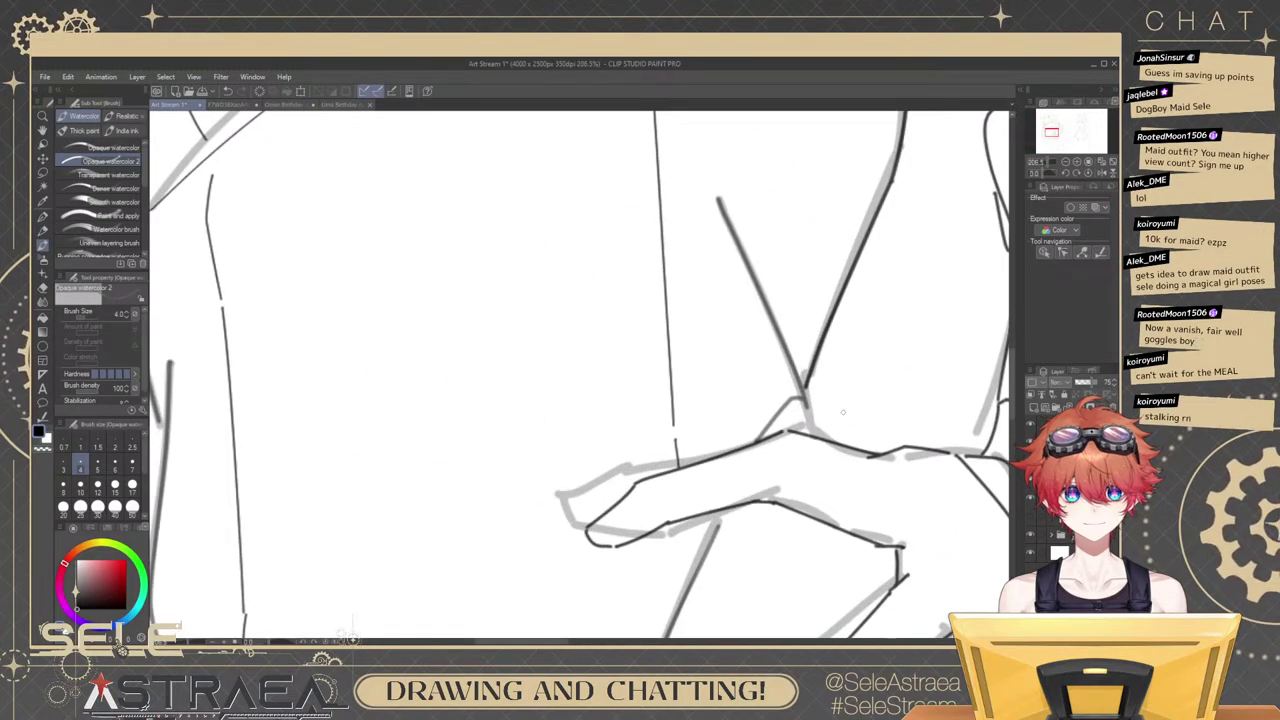
pyautogui.moveTo(830, 406); pyautogui.dragTo(880, 450)
pyautogui.hotkey('ctrl', 'z')
pyautogui.moveTo(828, 403); pyautogui.dragTo(906, 447)
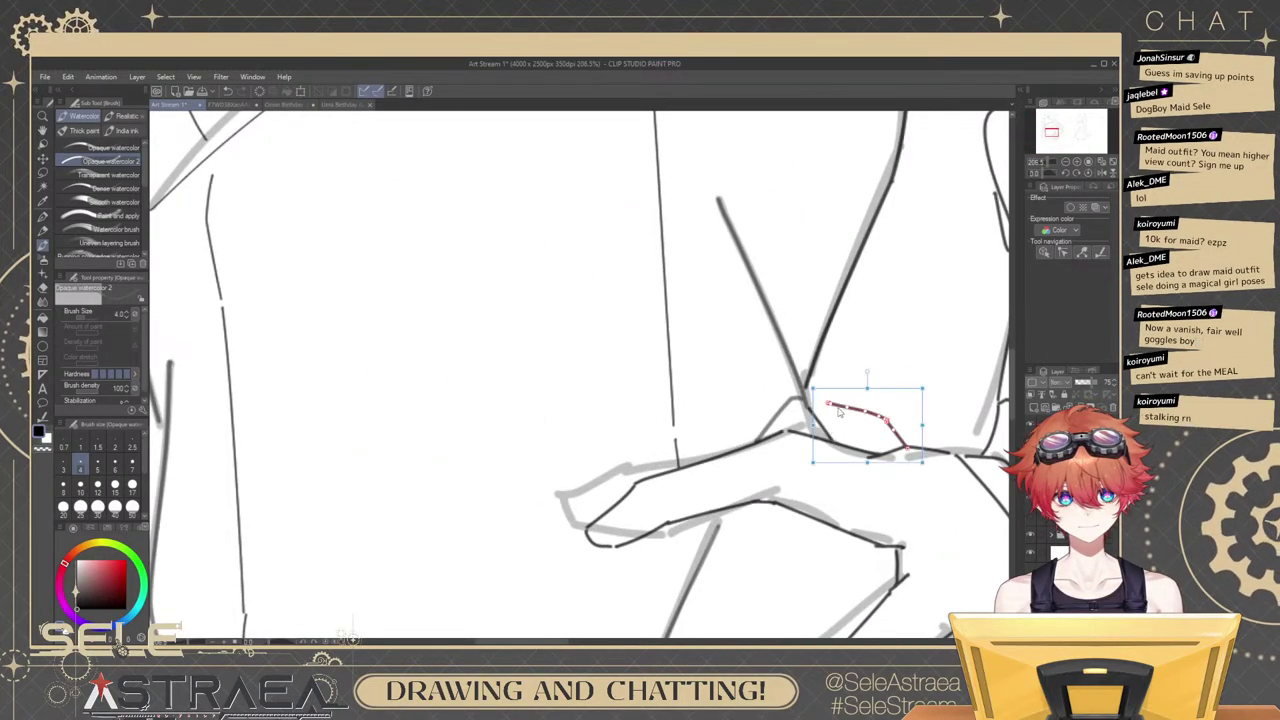
pyautogui.hotkey('ctrl', 'z')
pyautogui.moveTo(819, 416)
pyautogui.mouseDown()
pyautogui.moveTo(872, 440)
pyautogui.moveTo(884, 432)
pyautogui.mouseUp()
pyautogui.hotkey('ctrl', 'z')
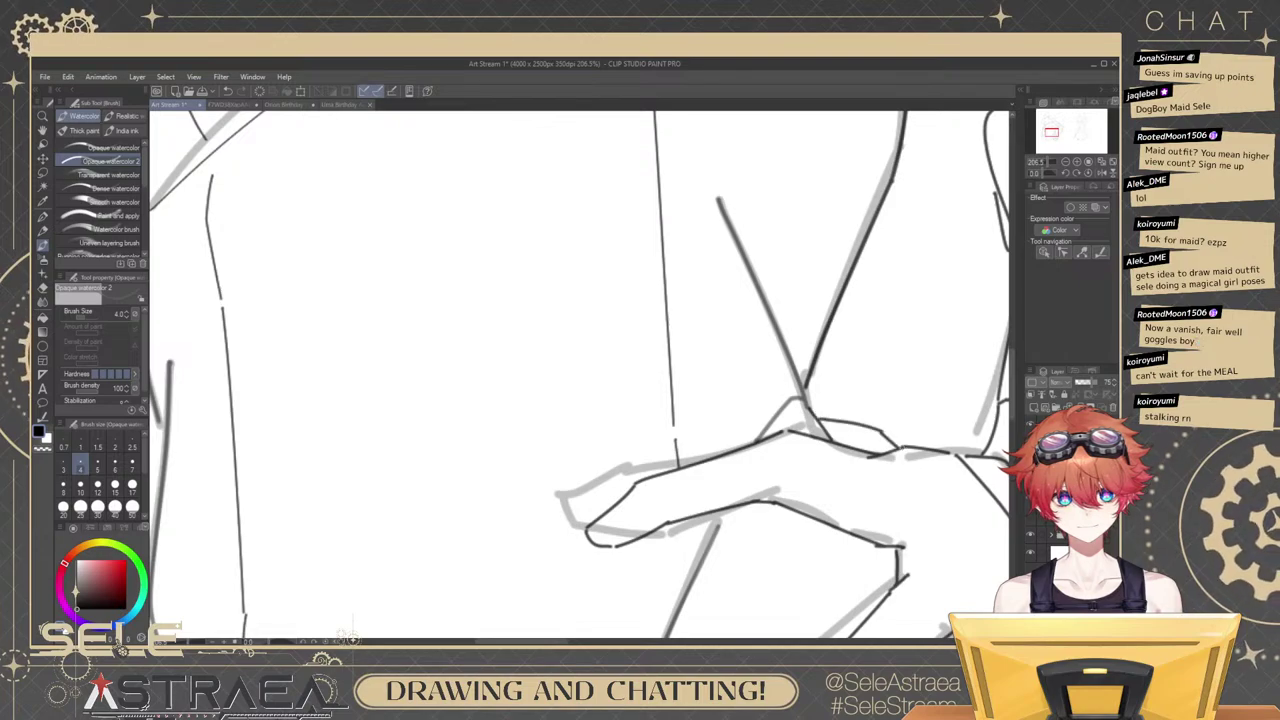
# Set the brush size to 3 and extend the torso's thin centre line a short way below the thumb.
pyautogui.scroll(-3, 888, 411)
pyautogui.moveTo(882, 384); pyautogui.dragTo(841, 386)
pyautogui.scroll(-2, 857, 382)
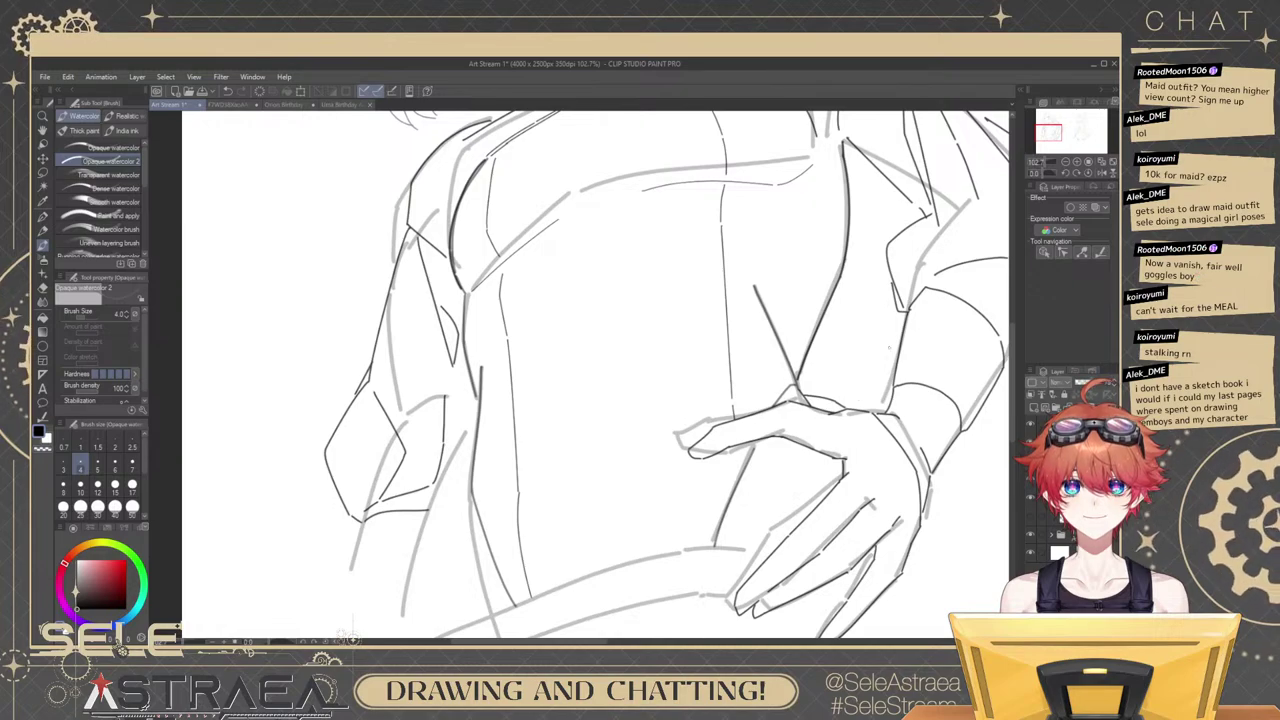
pyautogui.scroll(-3, 882, 373)
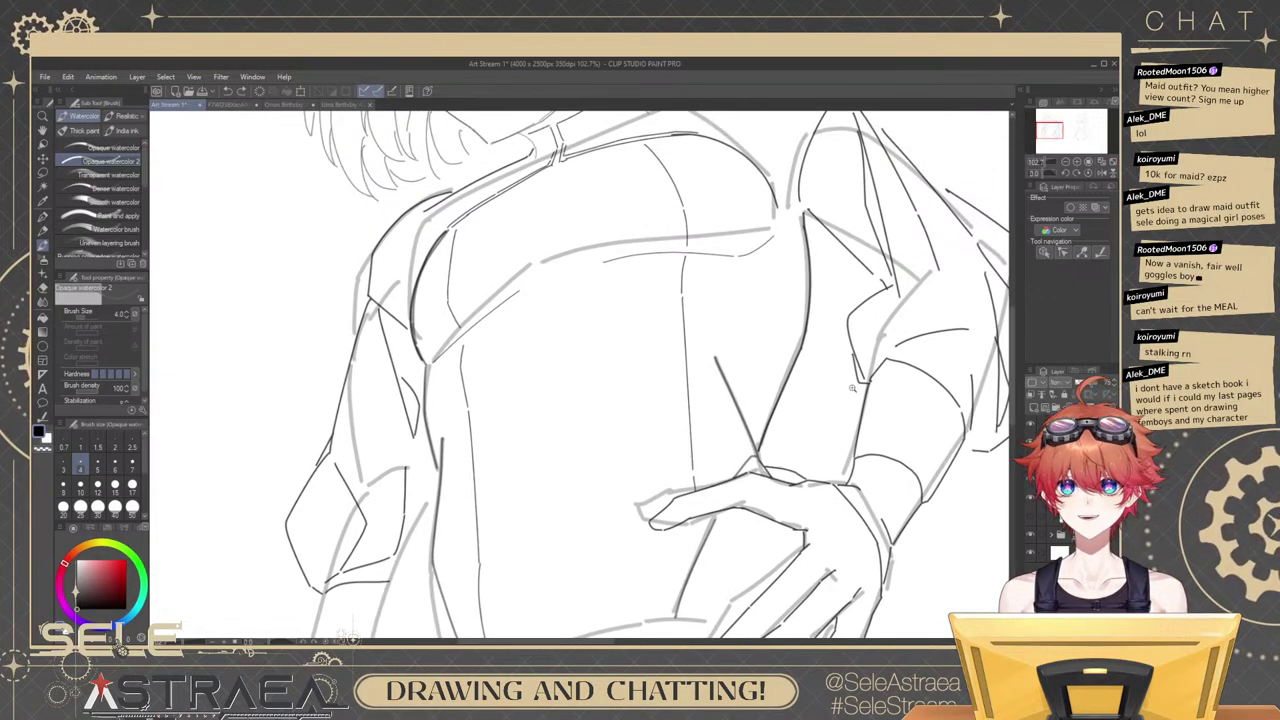
pyautogui.moveTo(833, 433); pyautogui.dragTo(883, 276)
pyautogui.moveTo(824, 309); pyautogui.dragTo(820, 424)
pyautogui.scroll(4, 820, 425)
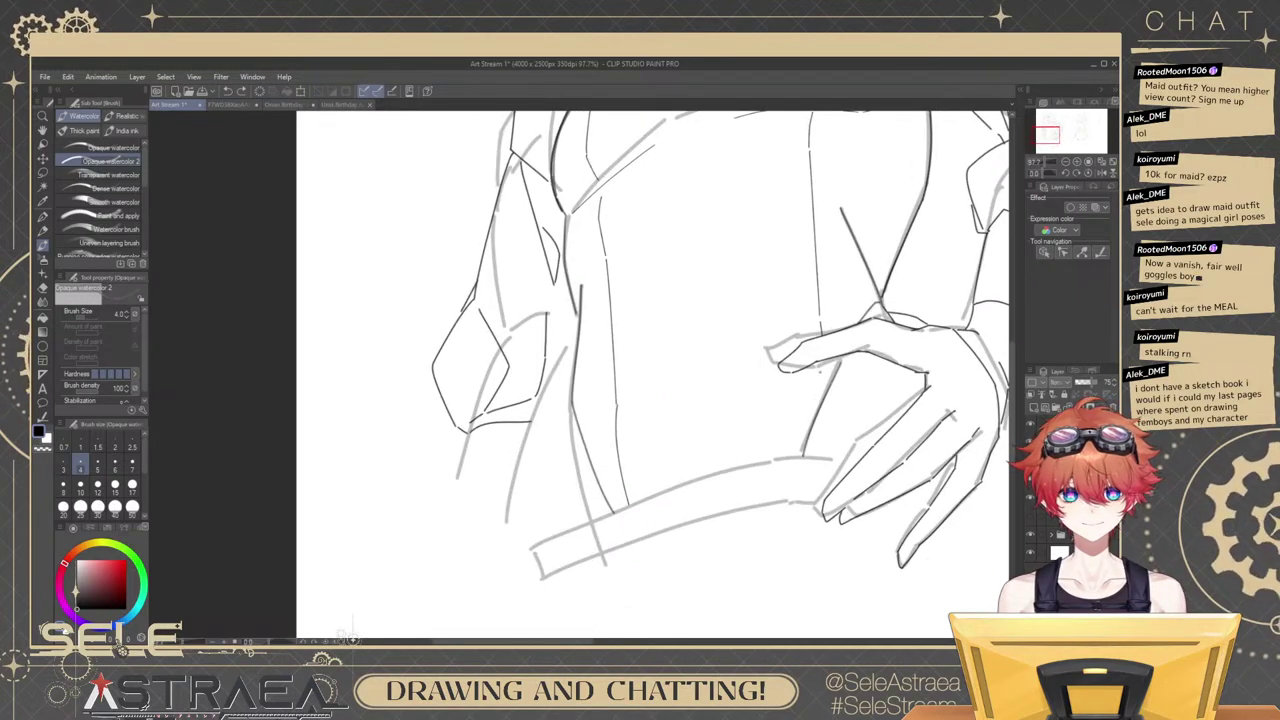
pyautogui.press('[')
pyautogui.press('[')
pyautogui.press('[')
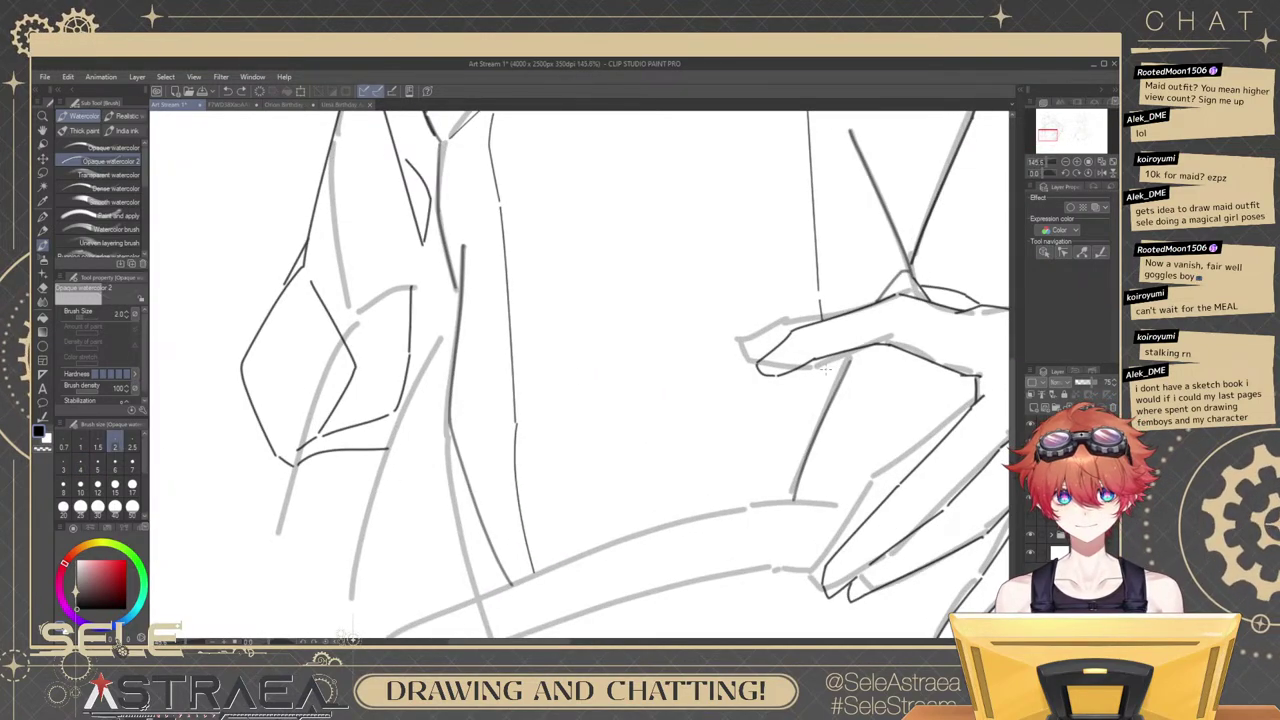
pyautogui.press(']')
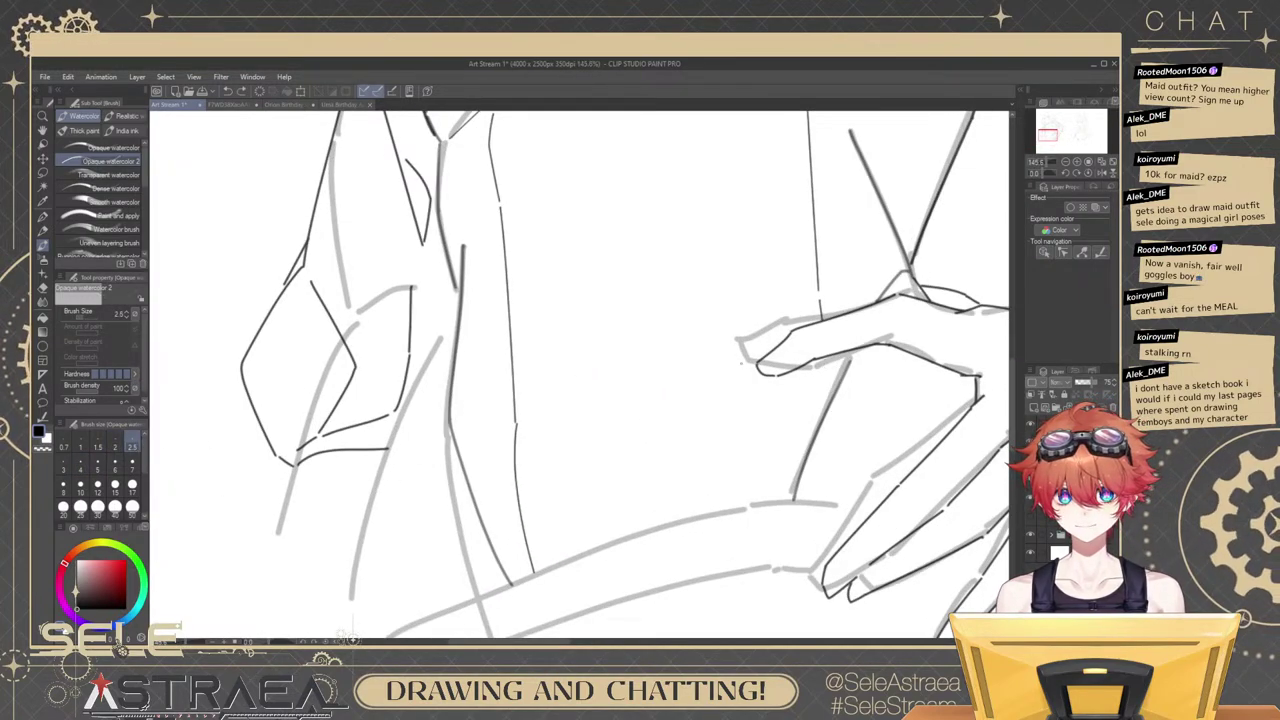
pyautogui.press(']')
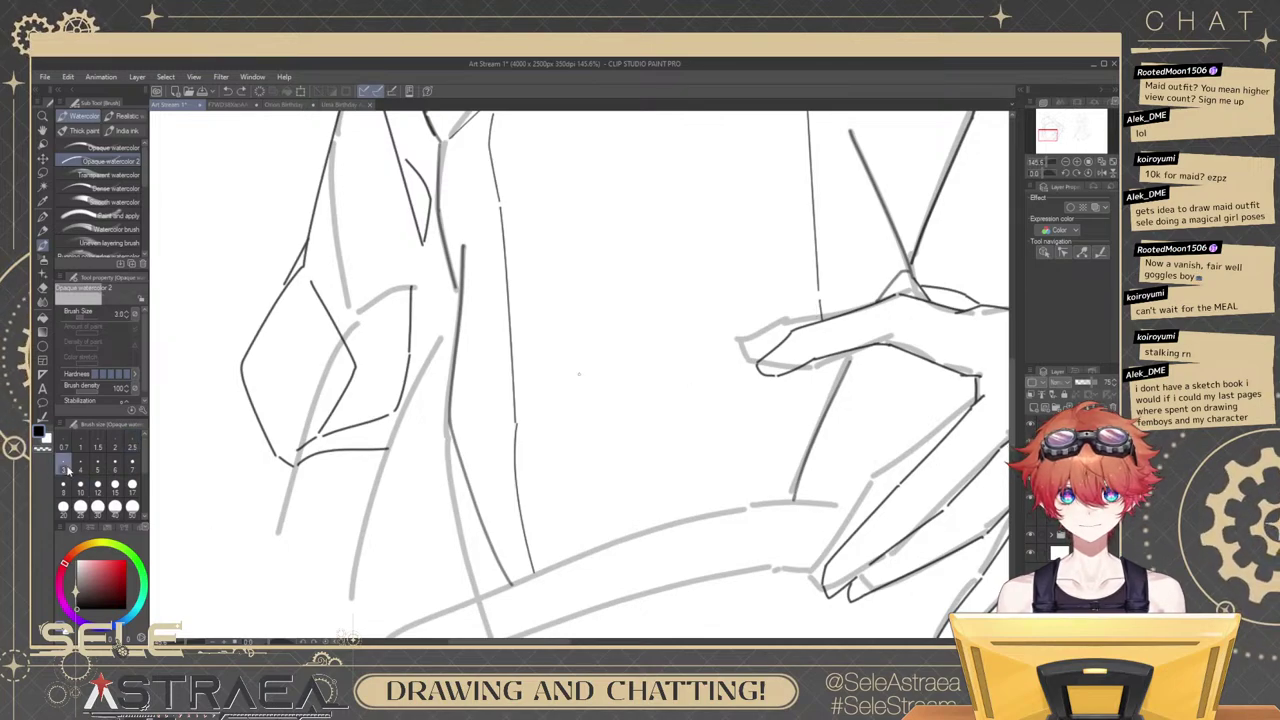
pyautogui.moveTo(804, 297)
pyautogui.mouseDown()
pyautogui.moveTo(838, 363)
pyautogui.moveTo(833, 396)
pyautogui.mouseUp()
pyautogui.hotkey('ctrl', 'z')
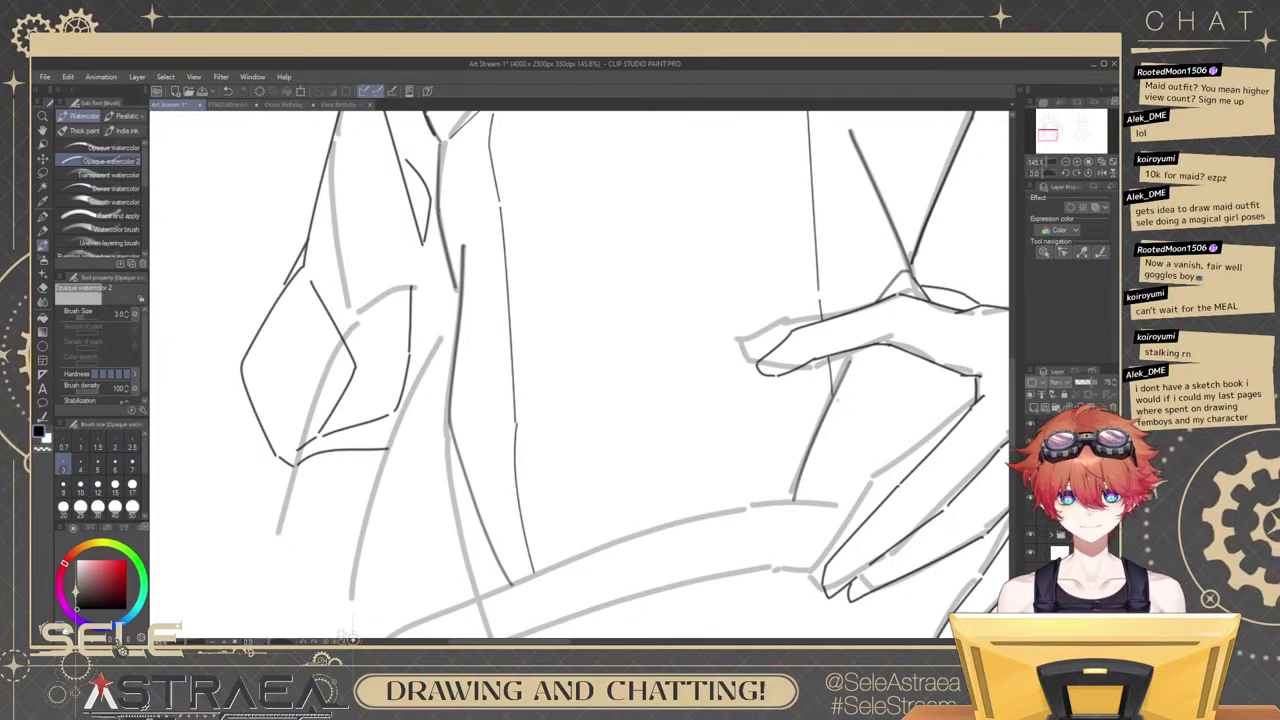
# Examine the waist cutouts and belt area on the character reference sheet, then return to the sketch.
pyautogui.click(237, 105)
pyautogui.moveTo(771, 526); pyautogui.dragTo(552, 519)
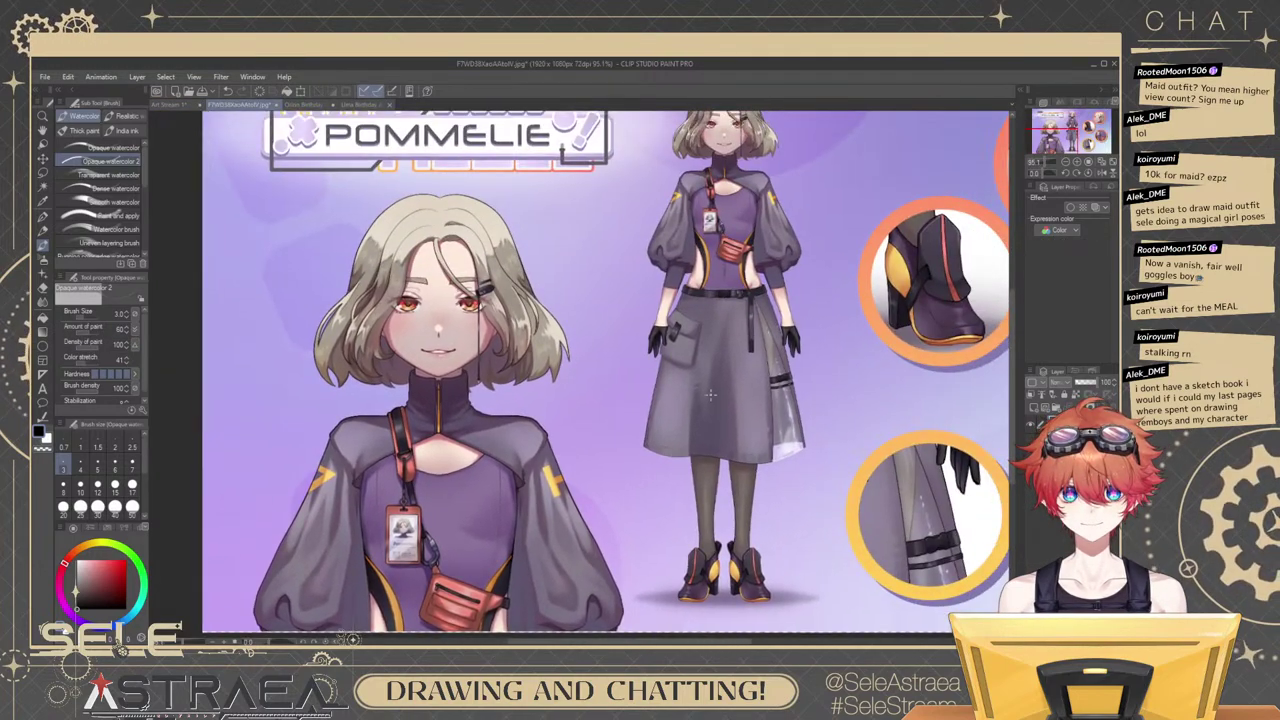
pyautogui.moveTo(764, 243); pyautogui.dragTo(840, 268)
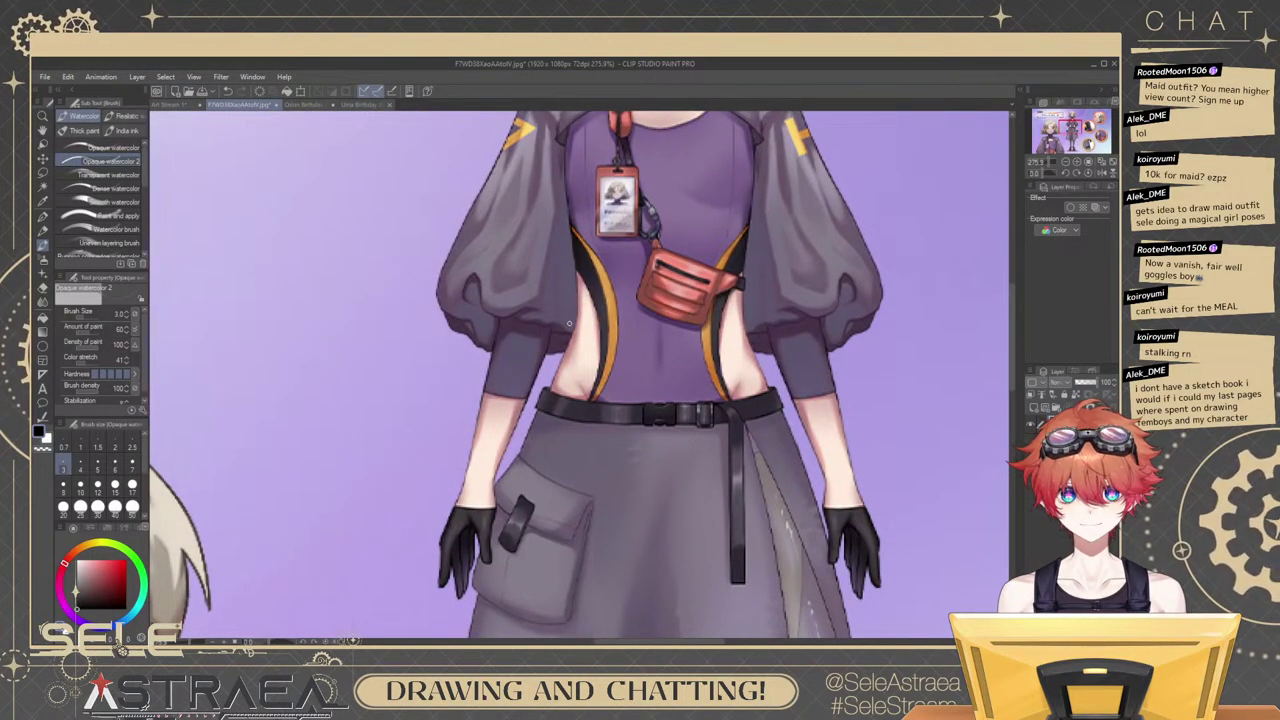
pyautogui.click(175, 104)
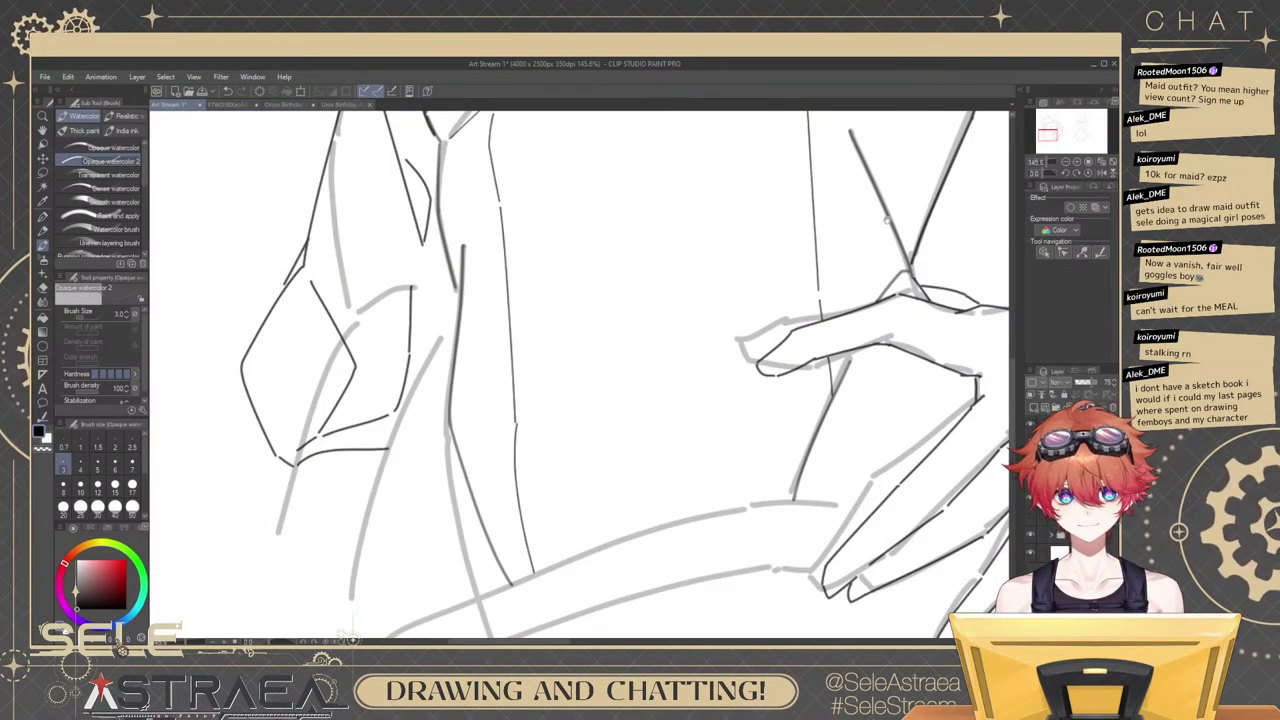
# Draw the near-side waist cutout from an arched peak at the torso edge down past the thumb towards the waistband, removing the old line below the thumb.
pyautogui.moveTo(887, 220); pyautogui.dragTo(873, 250)
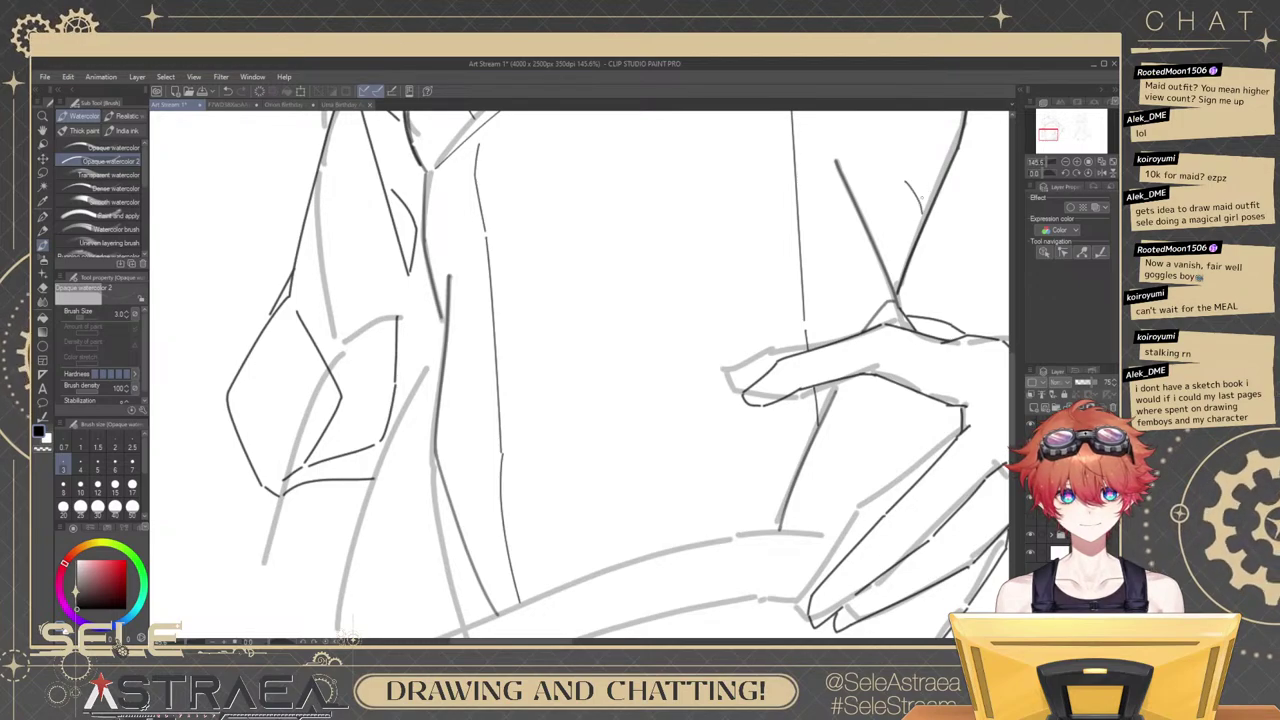
pyautogui.scroll(2, 898, 183)
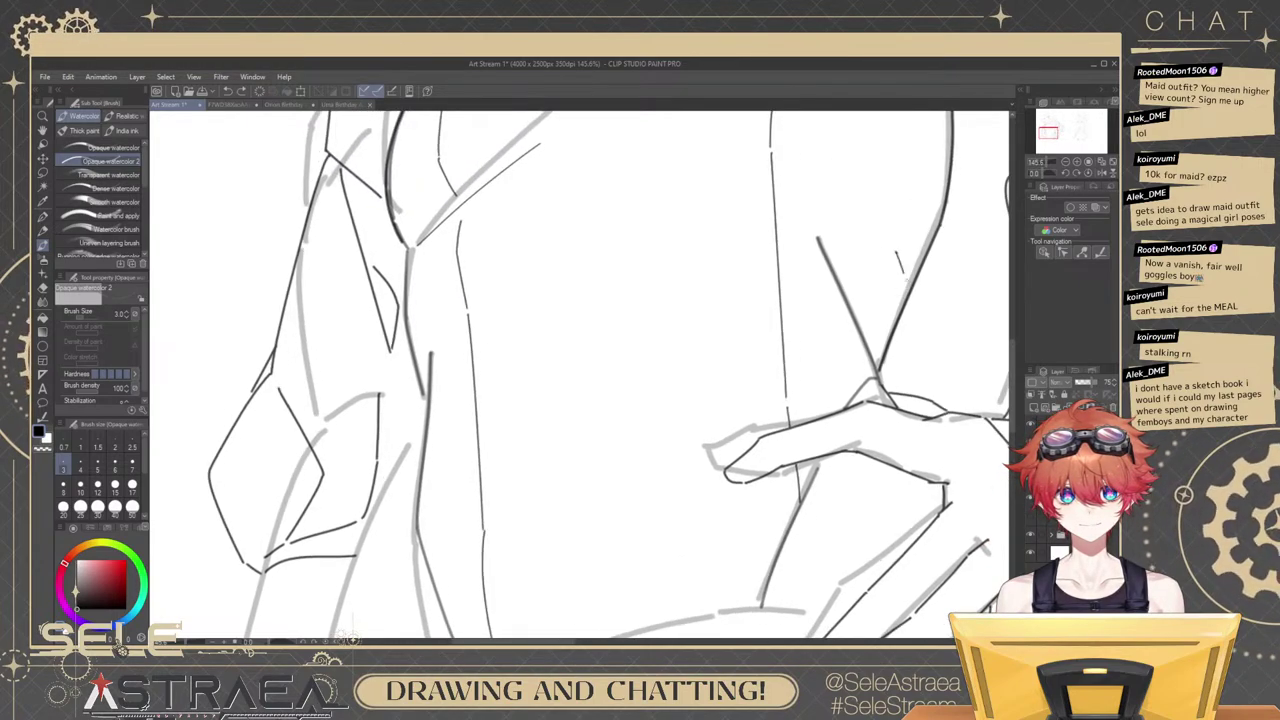
pyautogui.hotkey('ctrl', 'z')
pyautogui.moveTo(870, 228); pyautogui.dragTo(912, 286)
pyautogui.hotkey('ctrl', 'z')
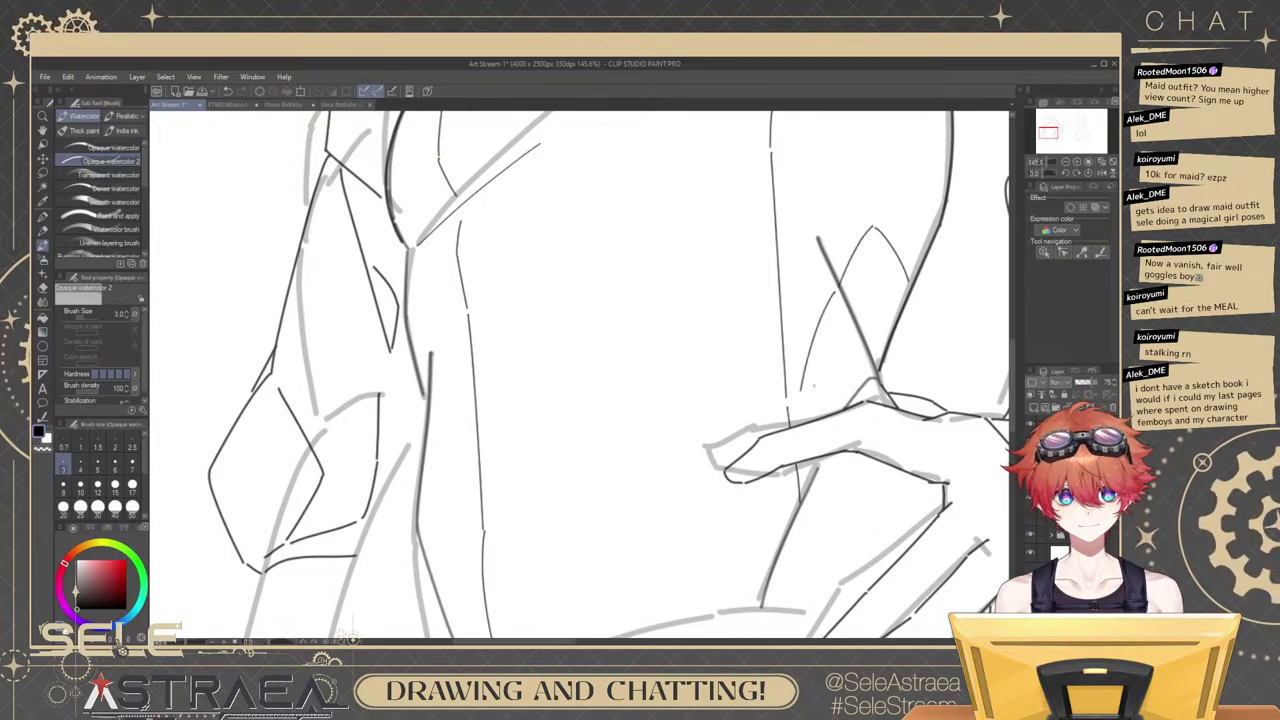
pyautogui.scroll(-2, 818, 350)
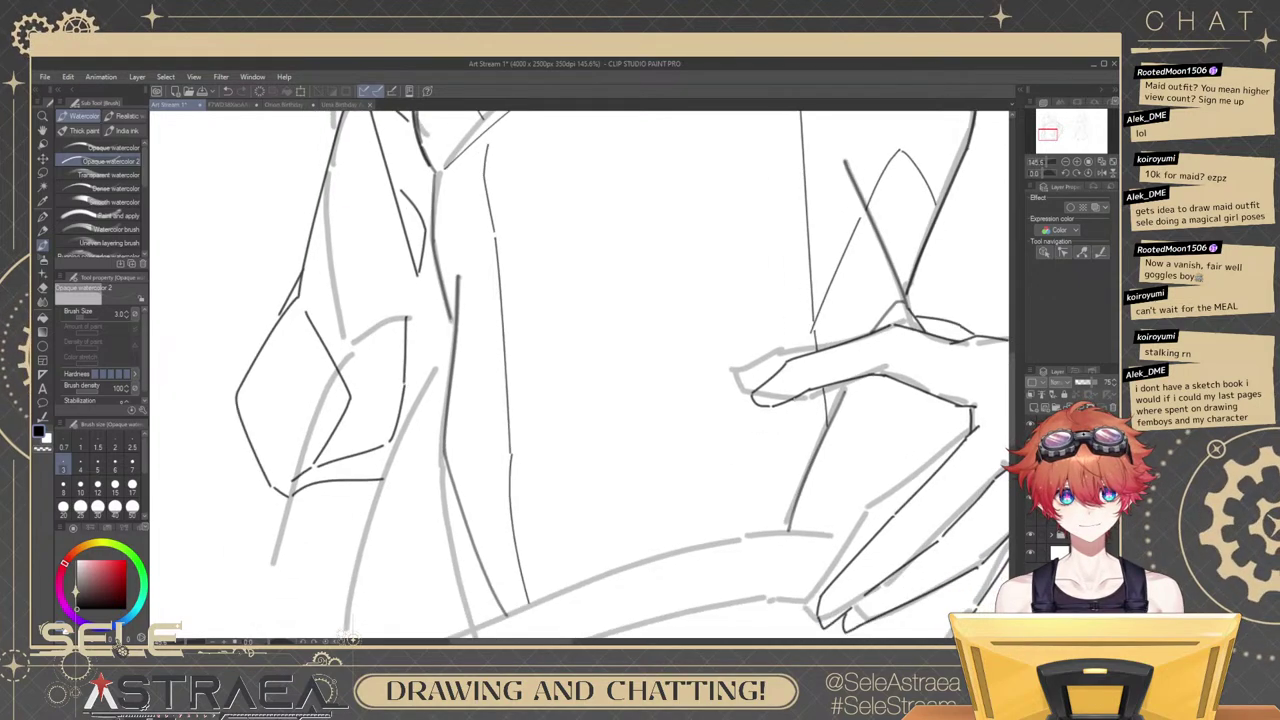
pyautogui.moveTo(794, 398); pyautogui.dragTo(783, 495)
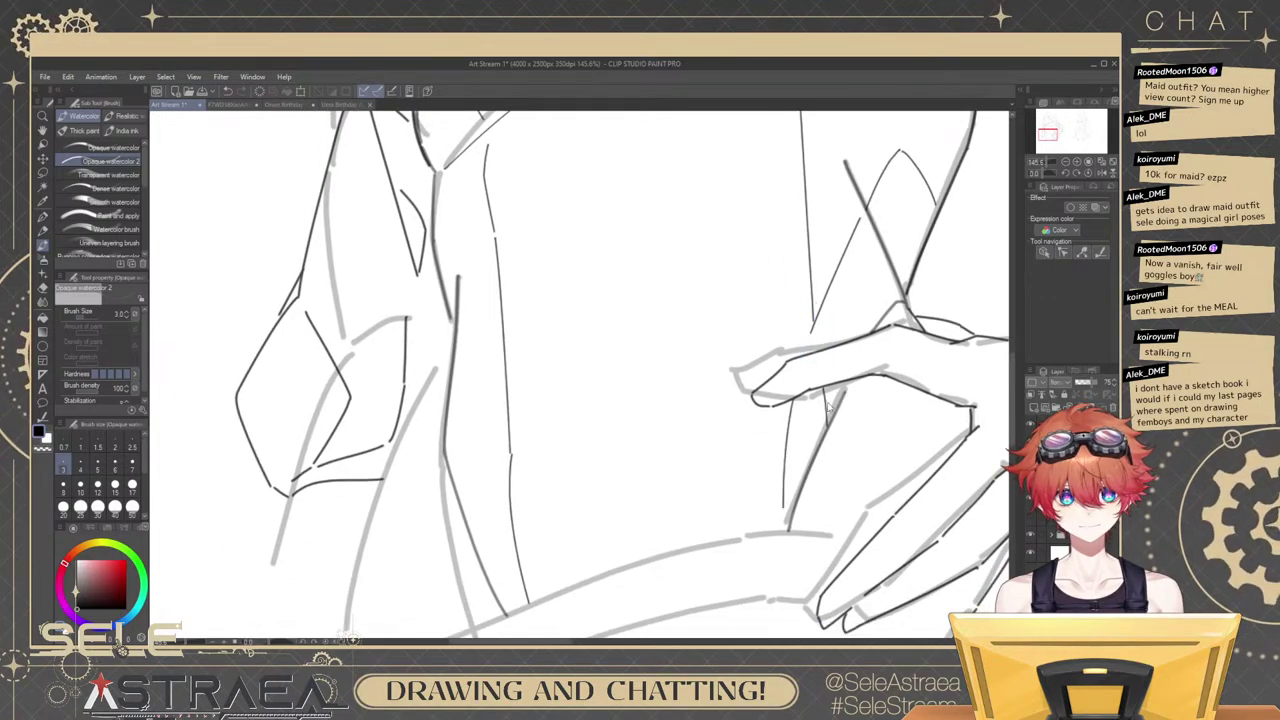
pyautogui.moveTo(834, 434); pyautogui.dragTo(852, 428)
# Draw the far-side waist cutout edge diagonally from the torso side to the waistband and remove the old lower panel line.
pyautogui.moveTo(591, 369); pyautogui.dragTo(739, 418)
pyautogui.moveTo(618, 399); pyautogui.dragTo(680, 521)
pyautogui.moveTo(687, 520); pyautogui.dragTo(683, 502)
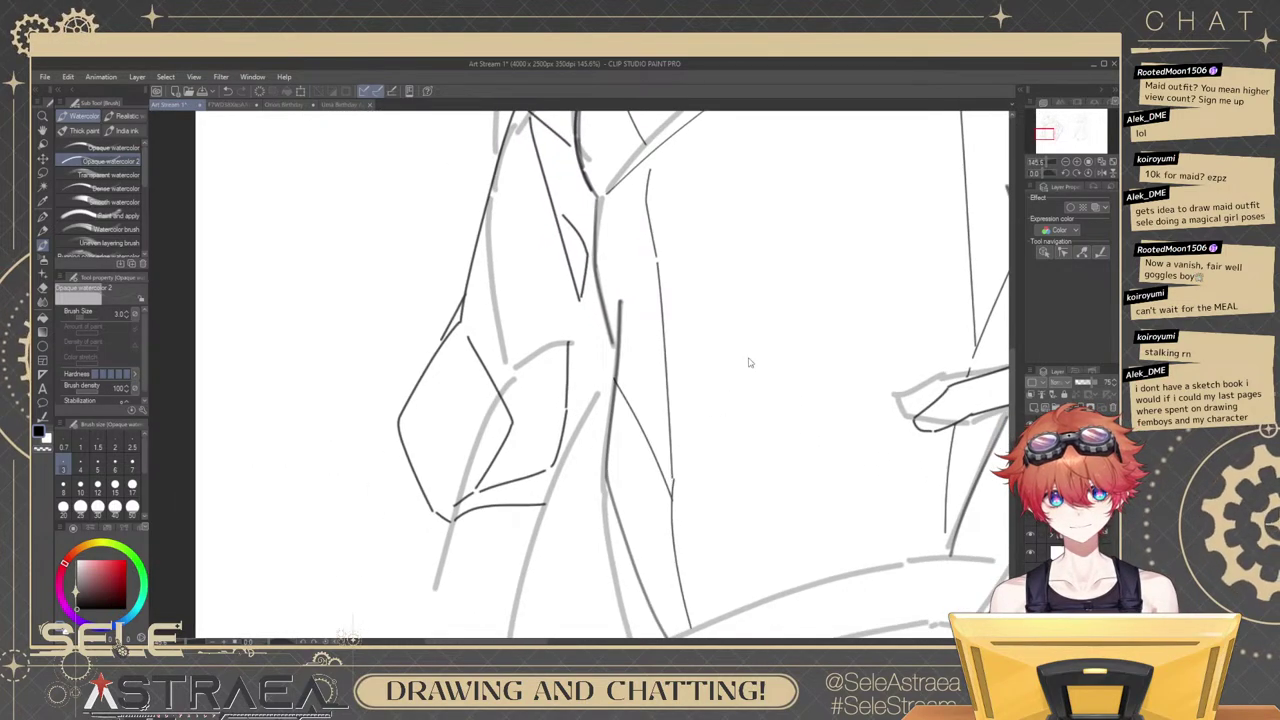
pyautogui.moveTo(751, 363)
pyautogui.mouseDown()
pyautogui.moveTo(848, 321)
pyautogui.moveTo(757, 342)
pyautogui.mouseUp()
pyautogui.scroll(2, 757, 342)
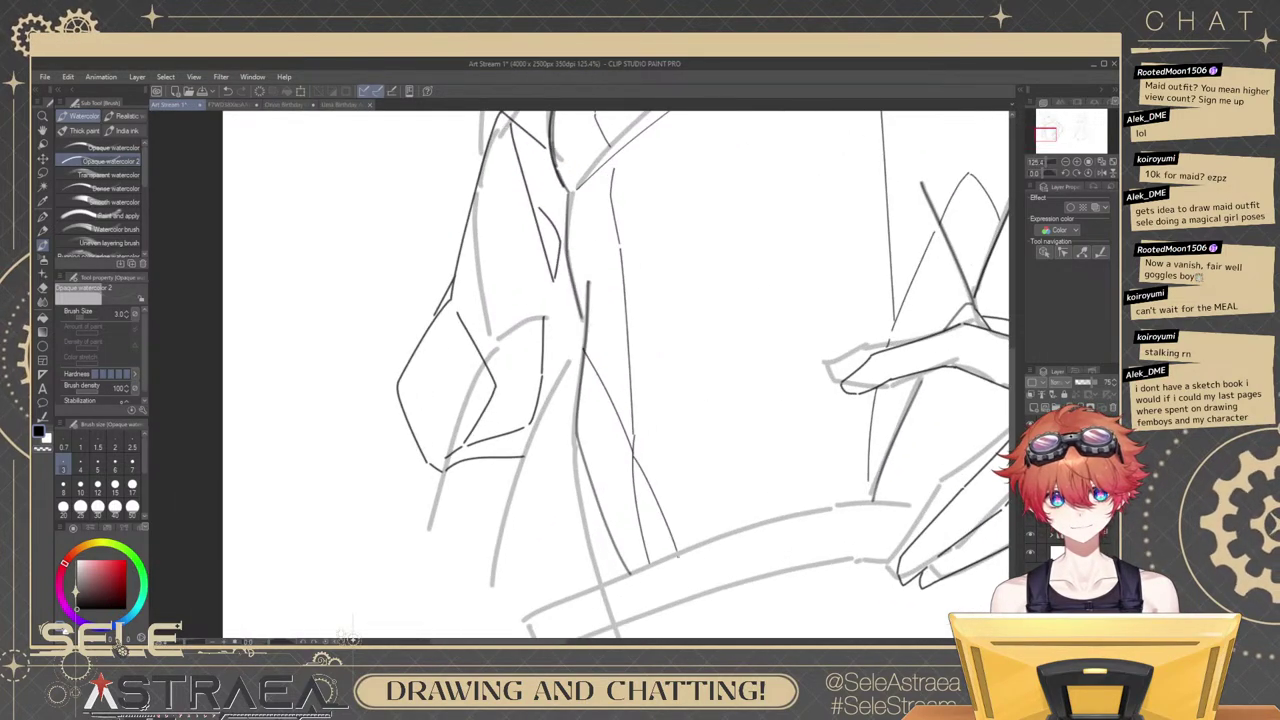
pyautogui.hotkey('ctrl', 'z')
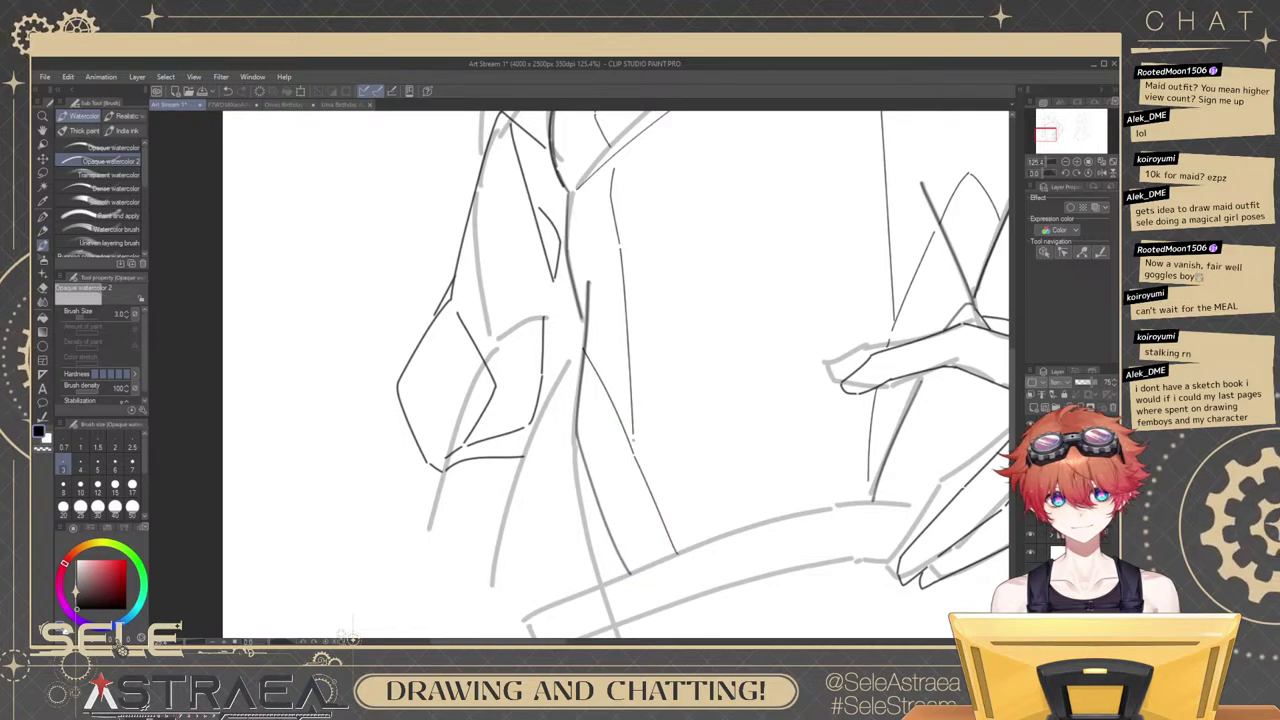
# Redraw the lower part of the far-side cutout edge as a steeper line ending just above the waistband.
pyautogui.moveTo(850, 324); pyautogui.dragTo(794, 324)
pyautogui.moveTo(917, 258); pyautogui.dragTo(869, 323)
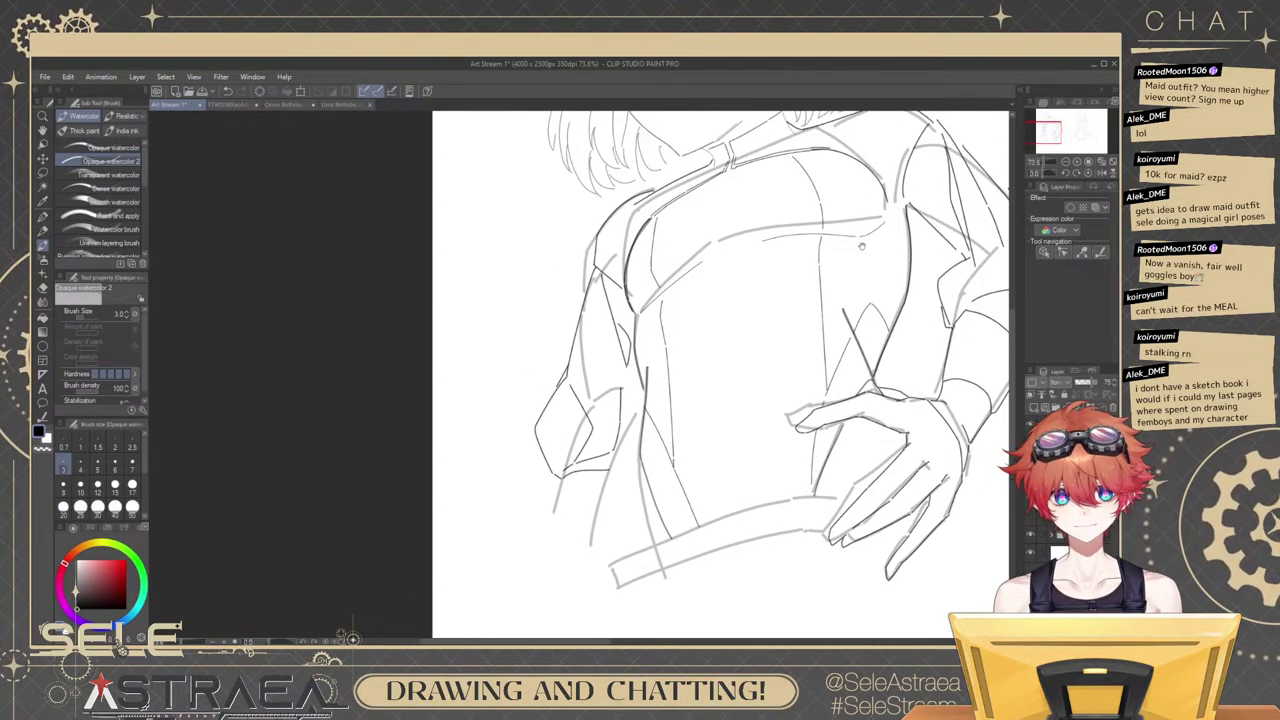
pyautogui.moveTo(873, 252); pyautogui.dragTo(861, 361)
pyautogui.scroll(4, 780, 430)
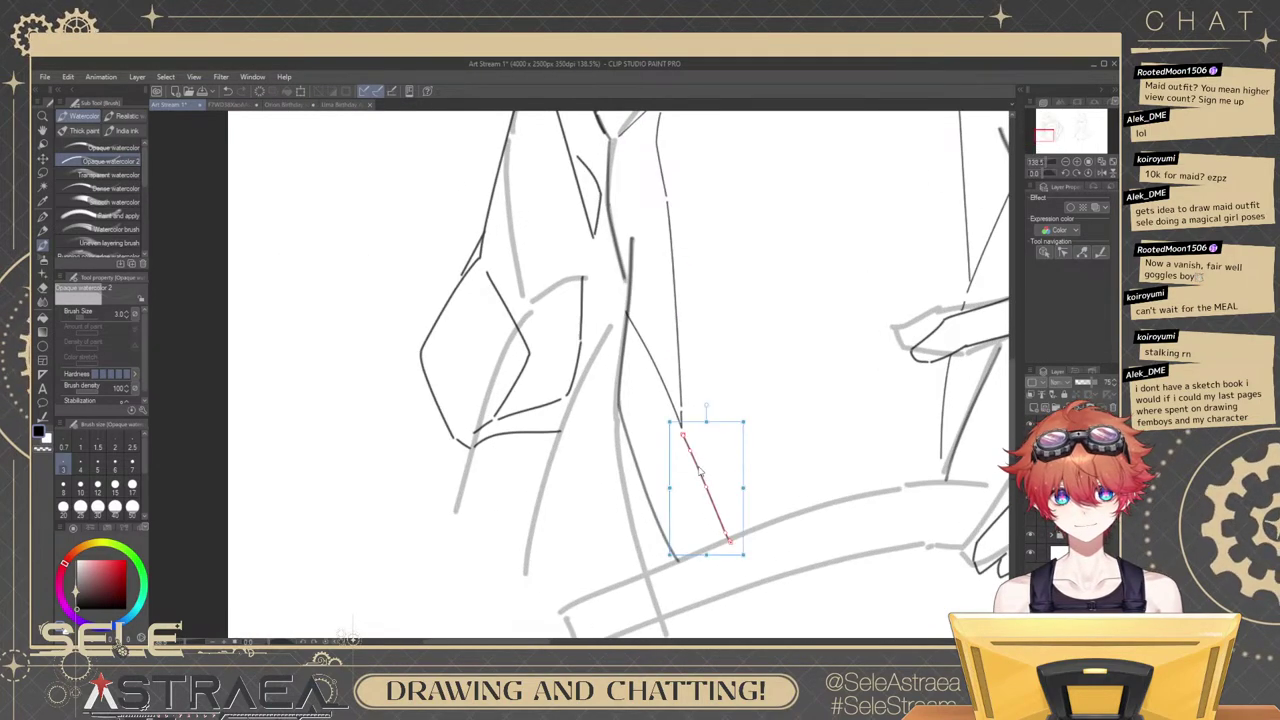
pyautogui.moveTo(702, 504); pyautogui.dragTo(710, 538)
pyautogui.hotkey('ctrl', 'z')
pyautogui.moveTo(682, 432); pyautogui.dragTo(711, 534)
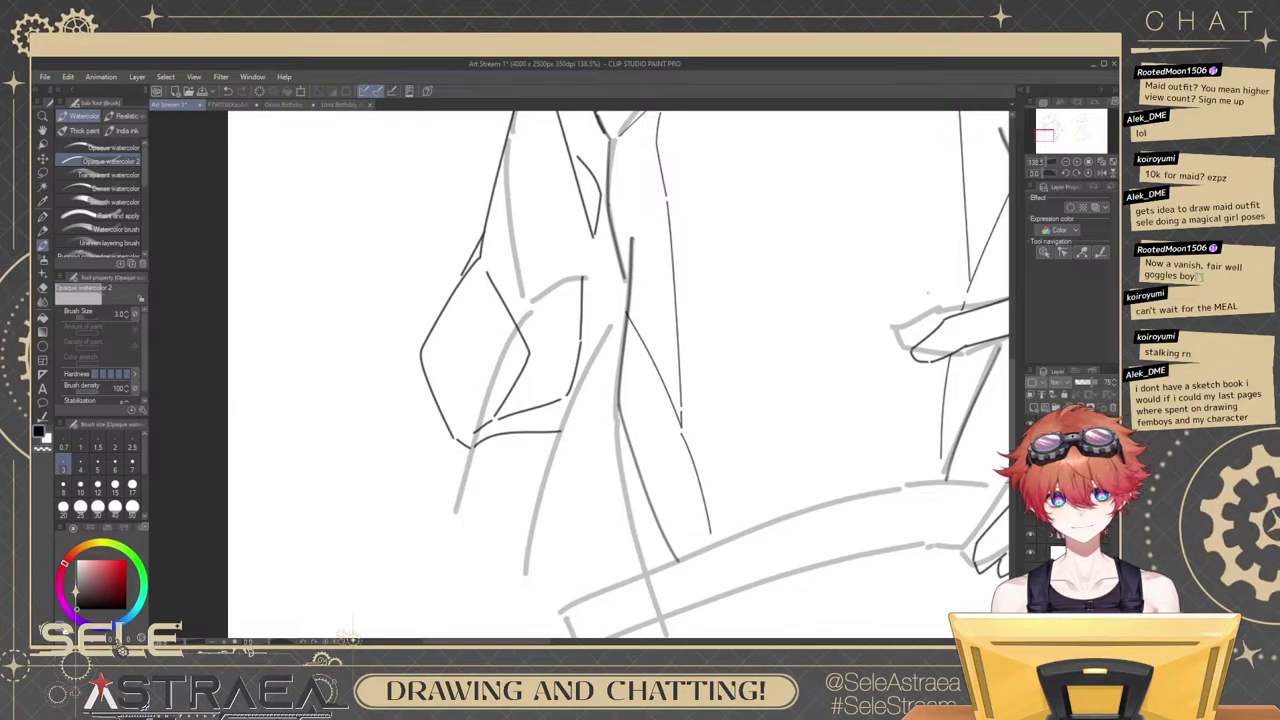
pyautogui.hotkey('ctrl', 'z')
pyautogui.hotkey('ctrl', 'z')
pyautogui.moveTo(682, 432); pyautogui.dragTo(709, 533)
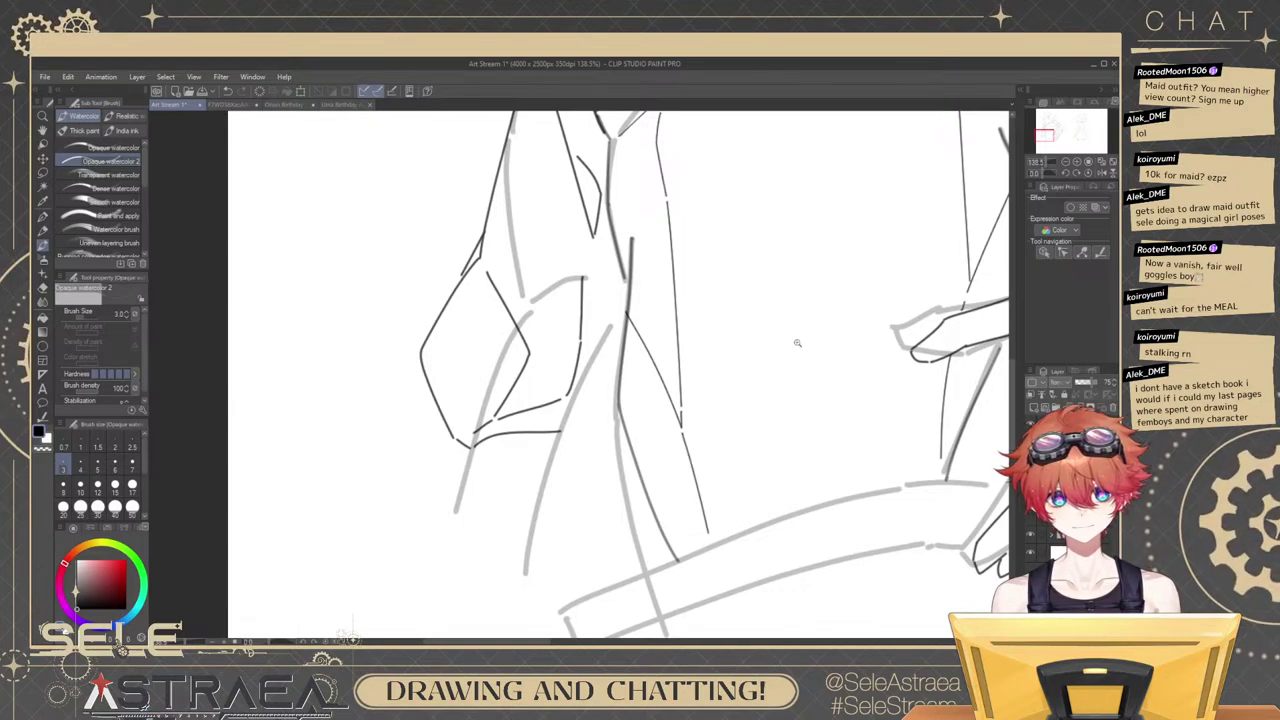
pyautogui.scroll(-5, 798, 343)
pyautogui.moveTo(958, 203)
pyautogui.mouseDown()
pyautogui.moveTo(937, 226)
pyautogui.moveTo(880, 388)
pyautogui.moveTo(897, 377)
pyautogui.mouseUp()
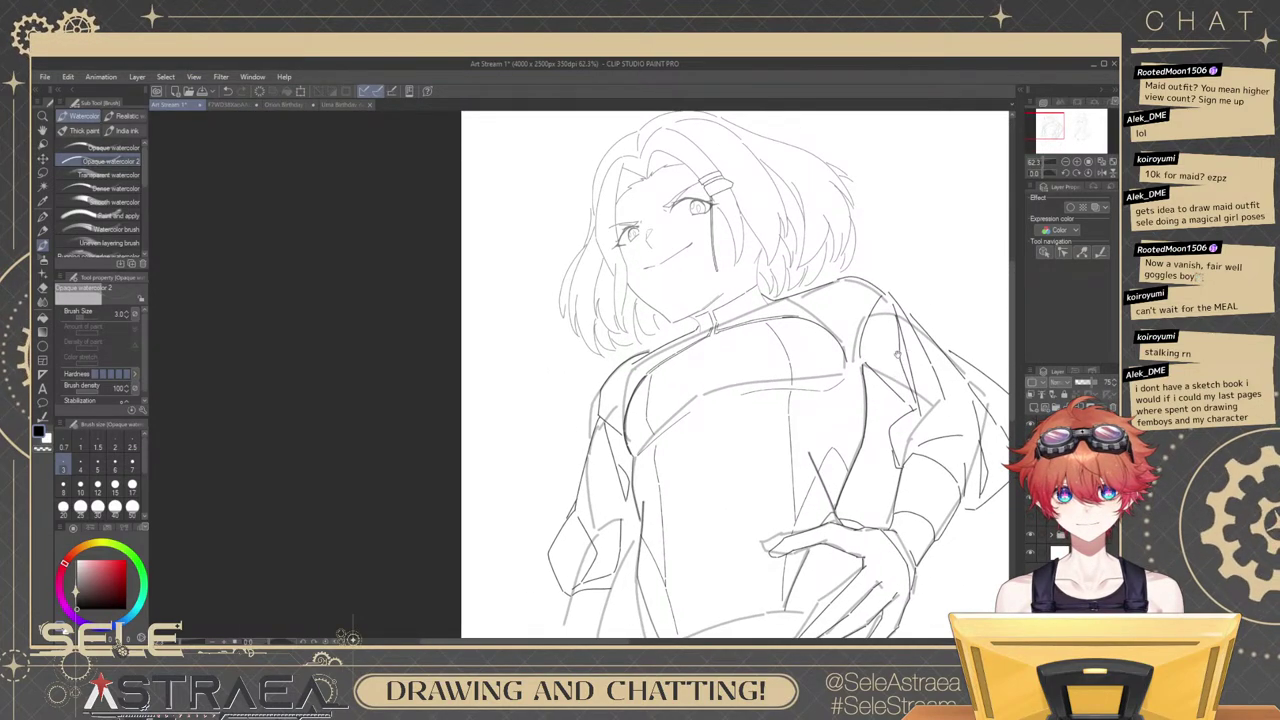
pyautogui.moveTo(840, 309); pyautogui.dragTo(868, 395)
pyautogui.scroll(5, 346, 632)
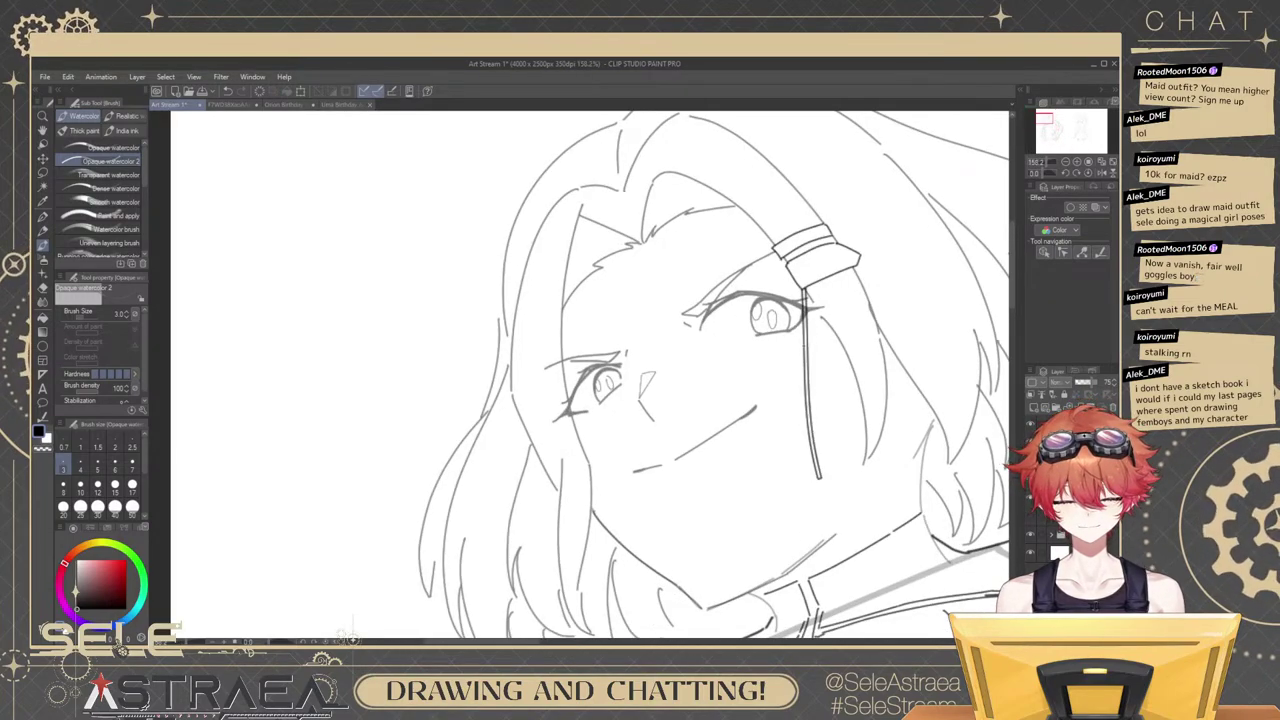
pyautogui.press('m')
pyautogui.moveTo(728, 222)
pyautogui.mouseDown()
pyautogui.moveTo(644, 306)
pyautogui.moveTo(780, 196)
pyautogui.mouseUp()
pyautogui.moveTo(785, 248)
pyautogui.mouseDown()
pyautogui.moveTo(690, 385)
pyautogui.moveTo(771, 207)
pyautogui.mouseUp()
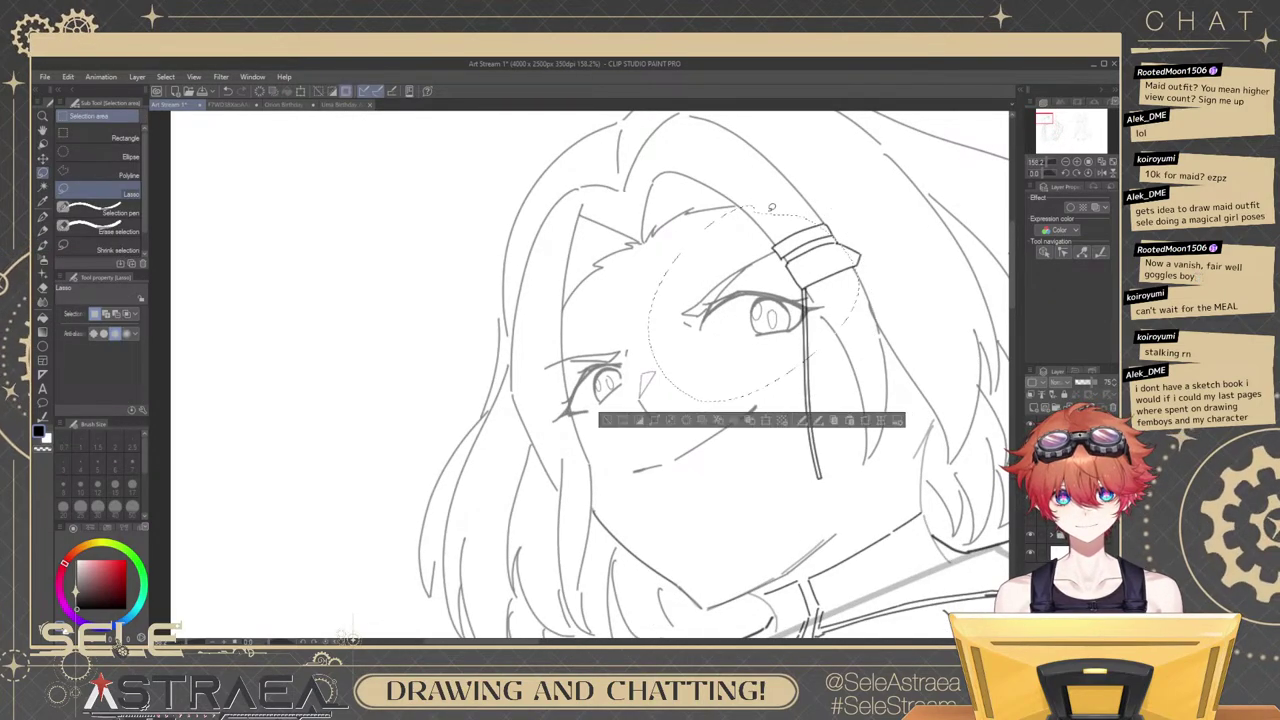
pyautogui.click(1031, 497)
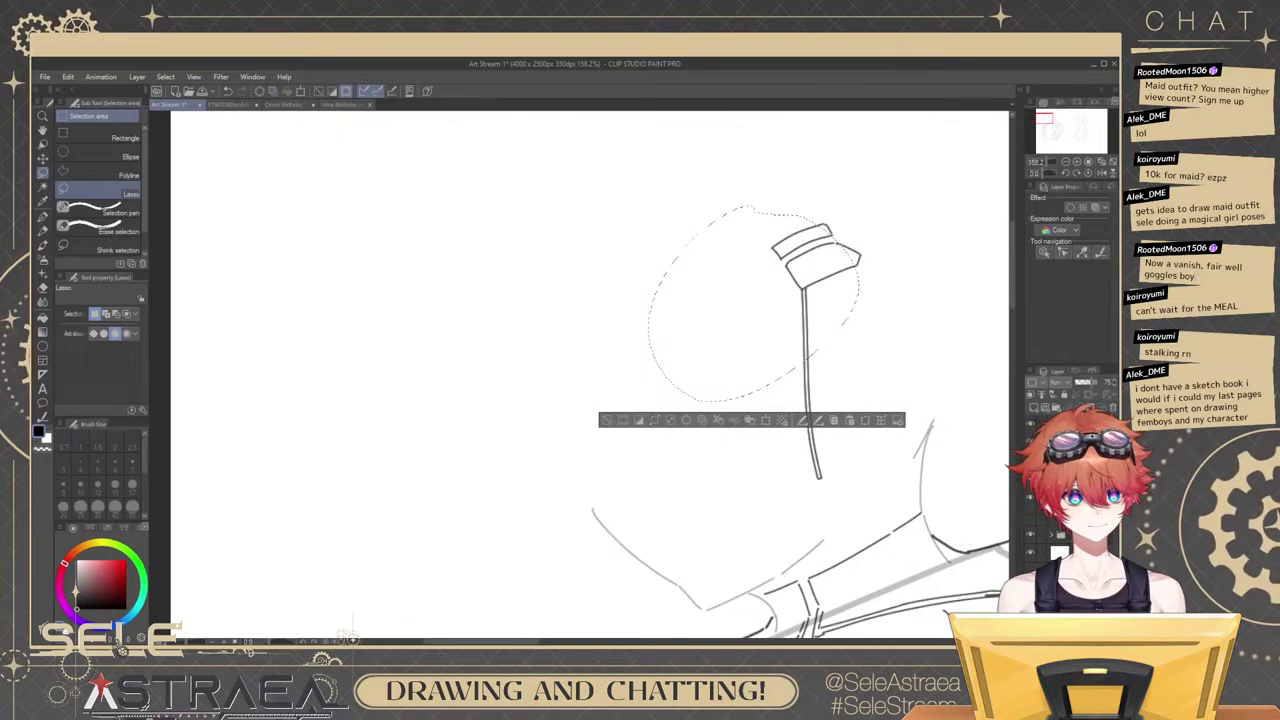
pyautogui.click(1031, 497)
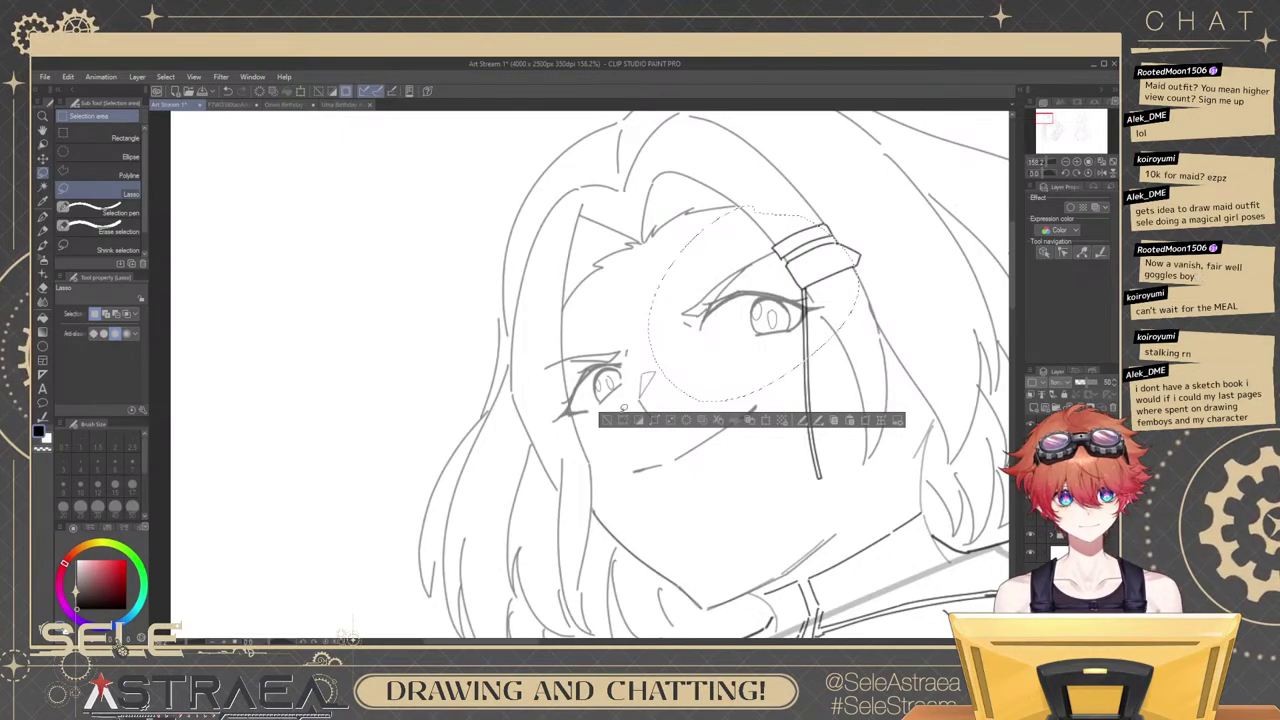
pyautogui.hotkey('ctrl', 'd')
# Examine the face, hair clip and surrounding hair strands at several zoom levels.
pyautogui.scroll(2, 820, 296)
pyautogui.scroll(1, 867, 297)
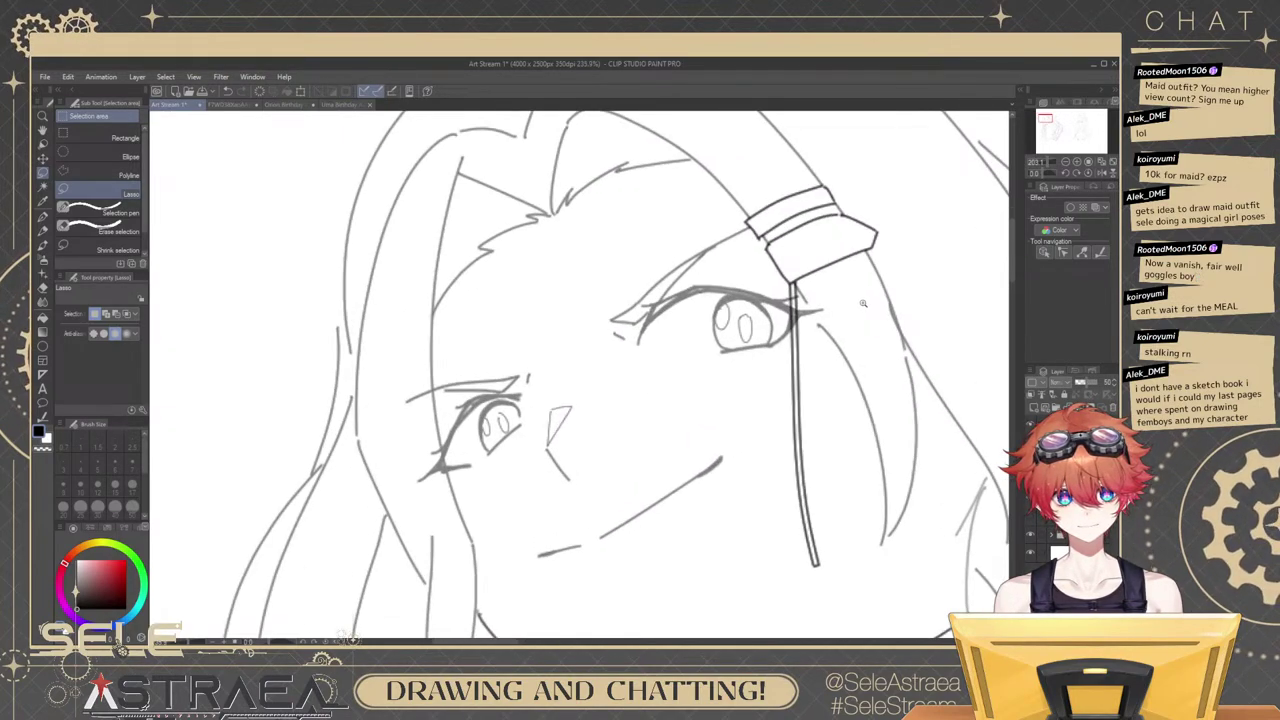
pyautogui.scroll(-1, 862, 302)
pyautogui.scroll(-2, 855, 320)
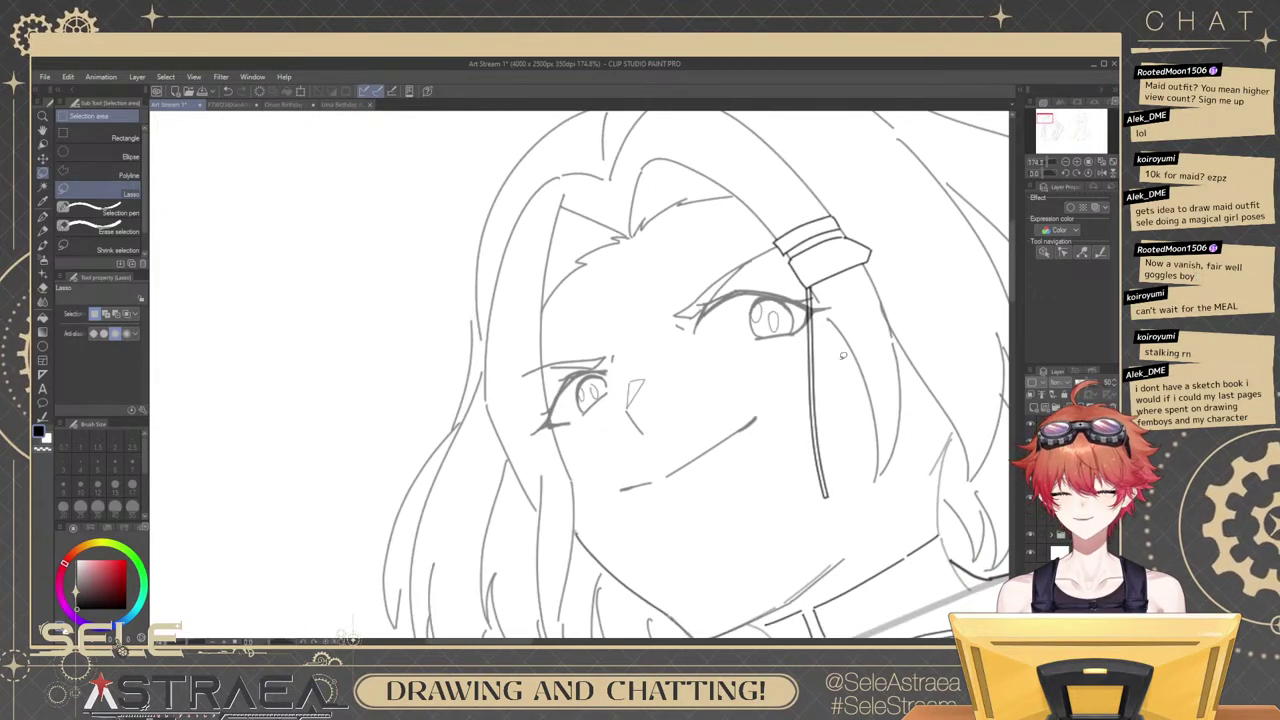
pyautogui.scroll(-2, 885, 370)
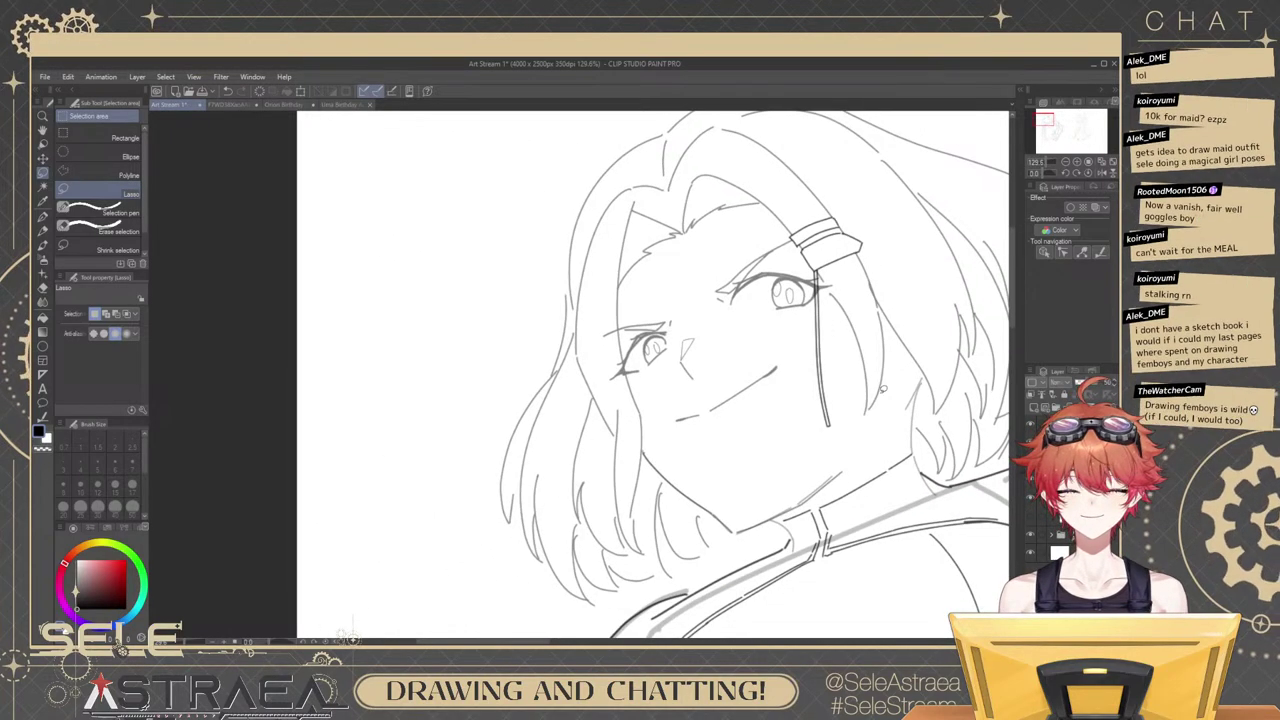
pyautogui.press('b')
pyautogui.moveTo(867, 408); pyautogui.dragTo(850, 308)
pyautogui.scroll(1, 850, 337)
pyautogui.scroll(-1, 850, 337)
pyautogui.scroll(2, 855, 337)
pyautogui.scroll(-3, 850, 308)
# Draw the upper part of the far-side chest seam, curving from the neckline edge down to the short seam line already there.
pyautogui.moveTo(926, 338); pyautogui.dragTo(889, 297)
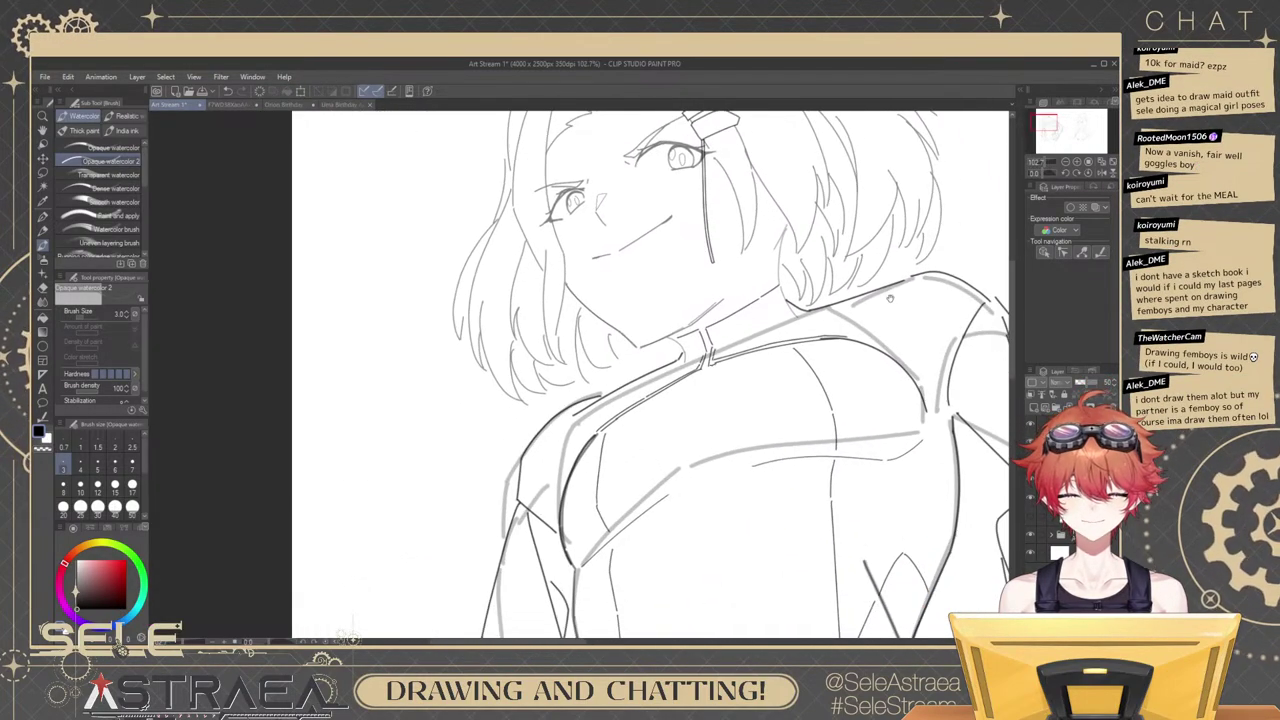
pyautogui.moveTo(873, 380); pyautogui.dragTo(891, 349)
pyautogui.moveTo(698, 412); pyautogui.dragTo(798, 380)
pyautogui.scroll(2, 797, 379)
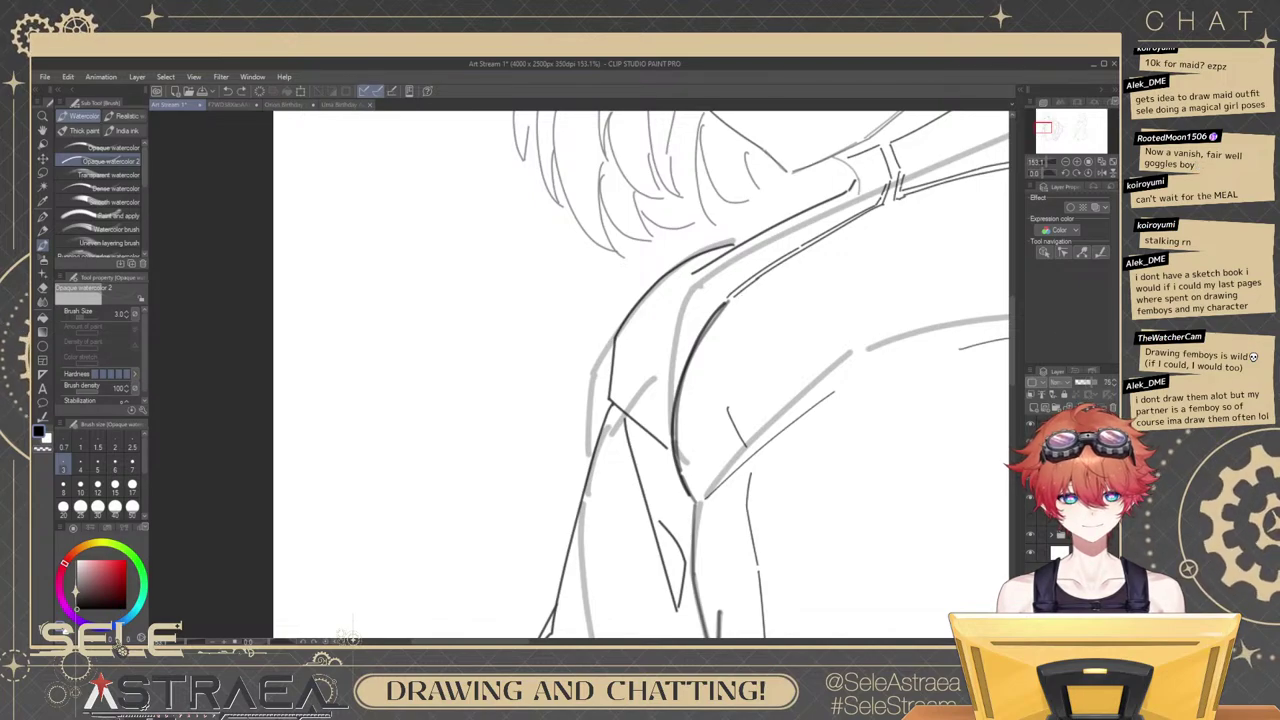
pyautogui.moveTo(734, 303); pyautogui.dragTo(720, 402)
pyautogui.hotkey('ctrl', 'z')
pyautogui.moveTo(740, 300); pyautogui.dragTo(722, 403)
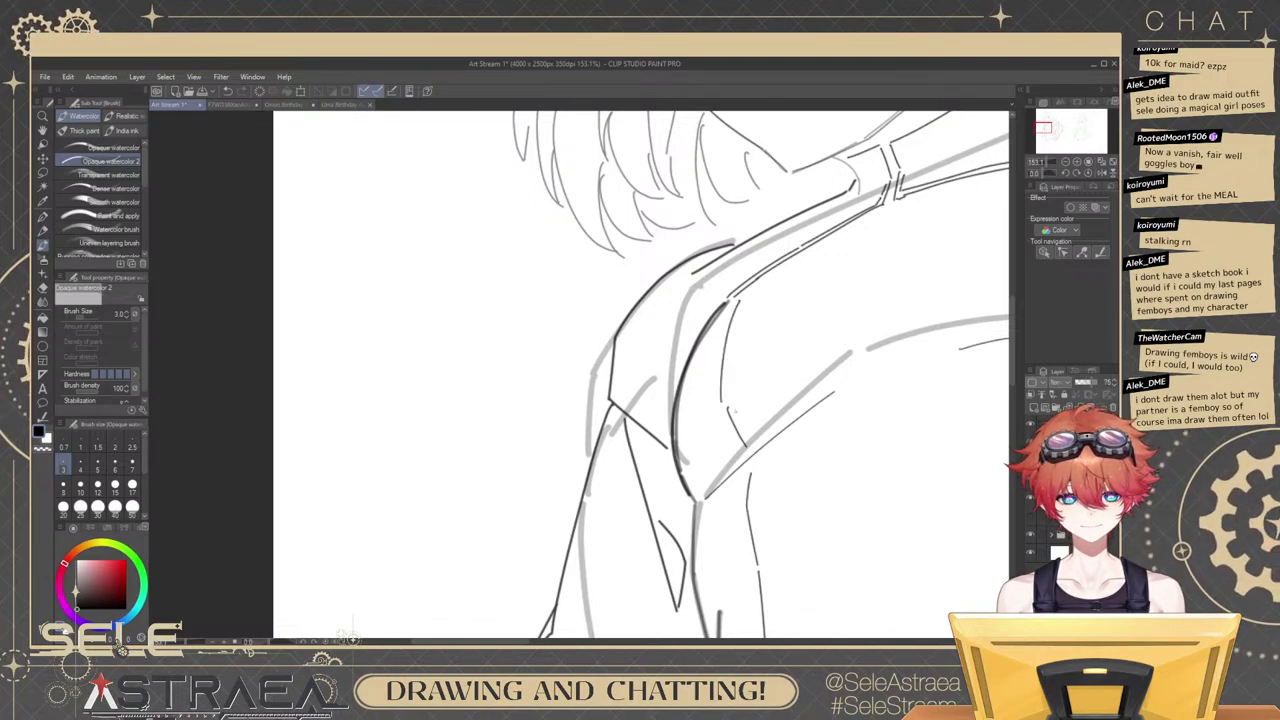
# Redraw the middle section of the under-chest line on the far side with the brush size reduced to 2.5.
pyautogui.scroll(-5, 827, 326)
pyautogui.moveTo(943, 277); pyautogui.dragTo(887, 286)
pyautogui.scroll(3, 885, 300)
pyautogui.scroll(-1, 884, 301)
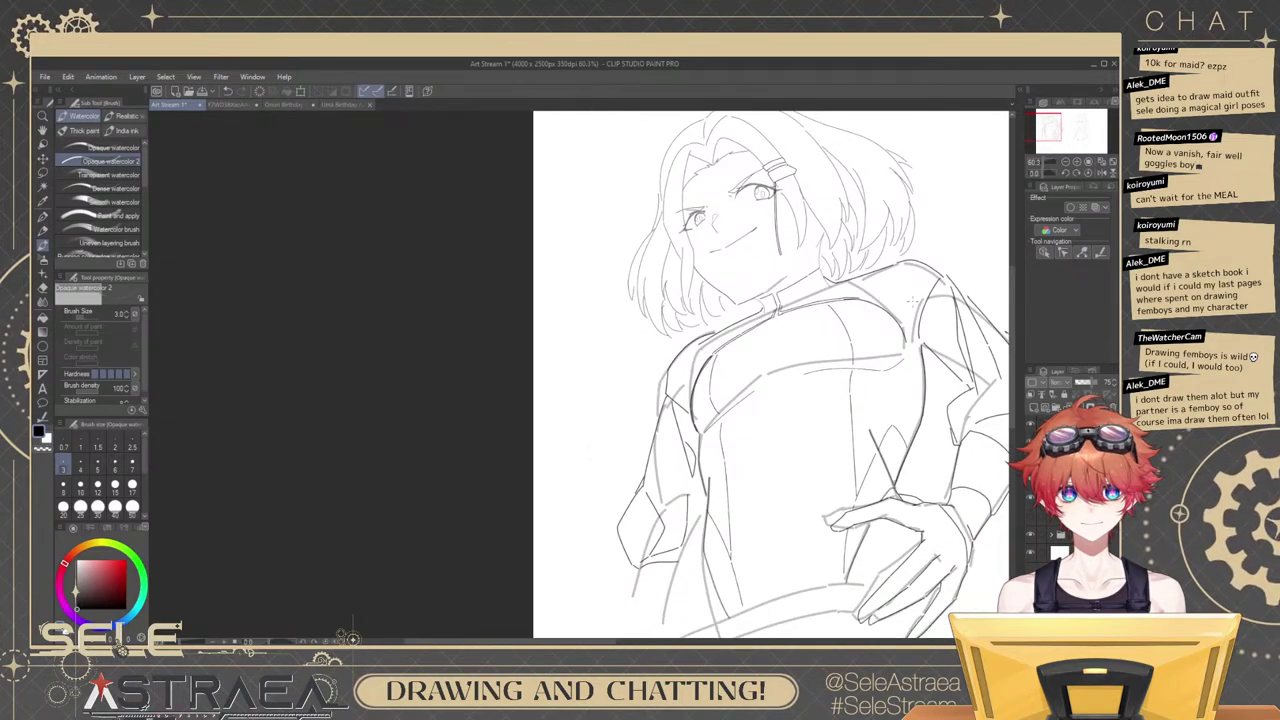
pyautogui.scroll(5, 819, 400)
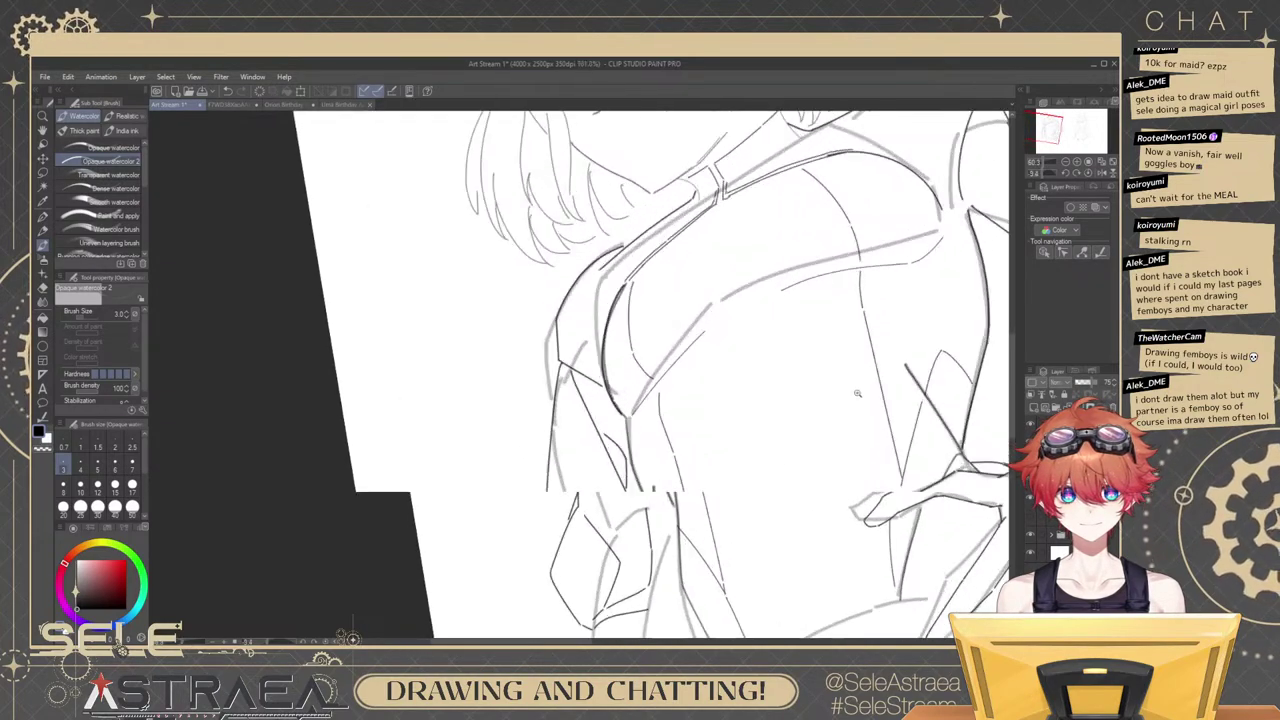
pyautogui.moveTo(747, 318); pyautogui.dragTo(874, 256)
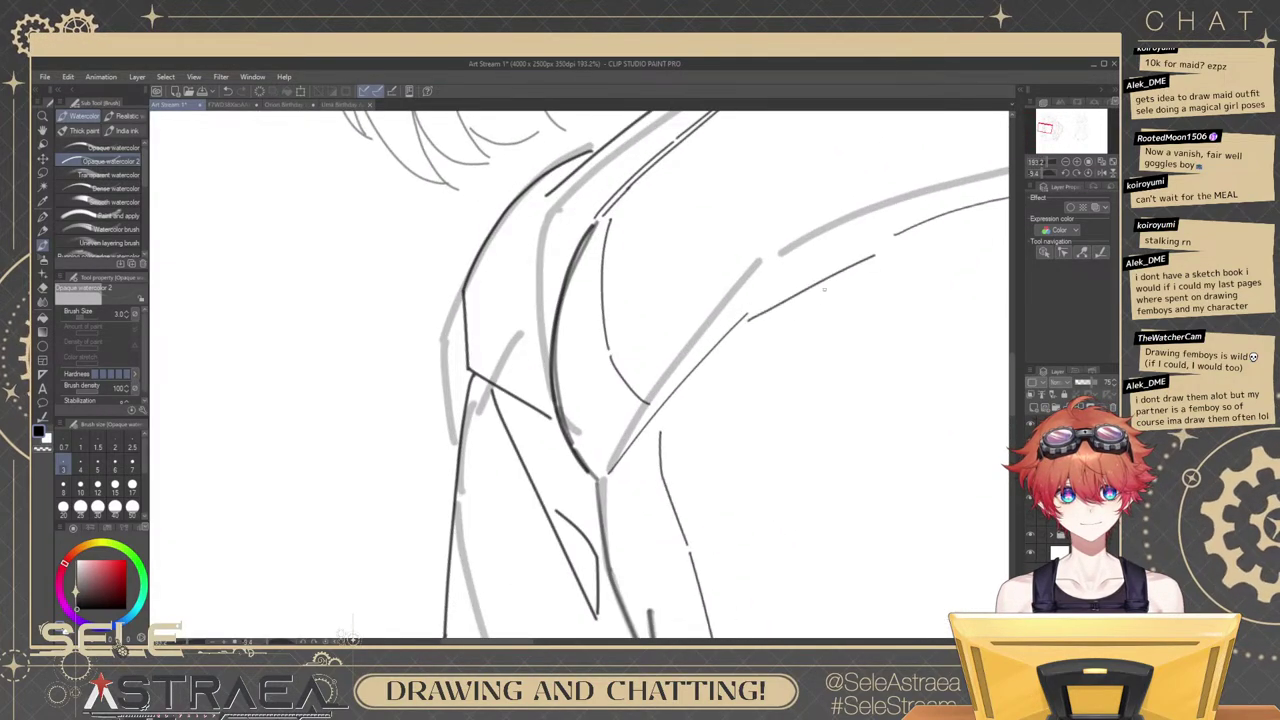
pyautogui.hotkey('ctrl', 'z')
pyautogui.hotkey('ctrl', 'z')
pyautogui.press('[')
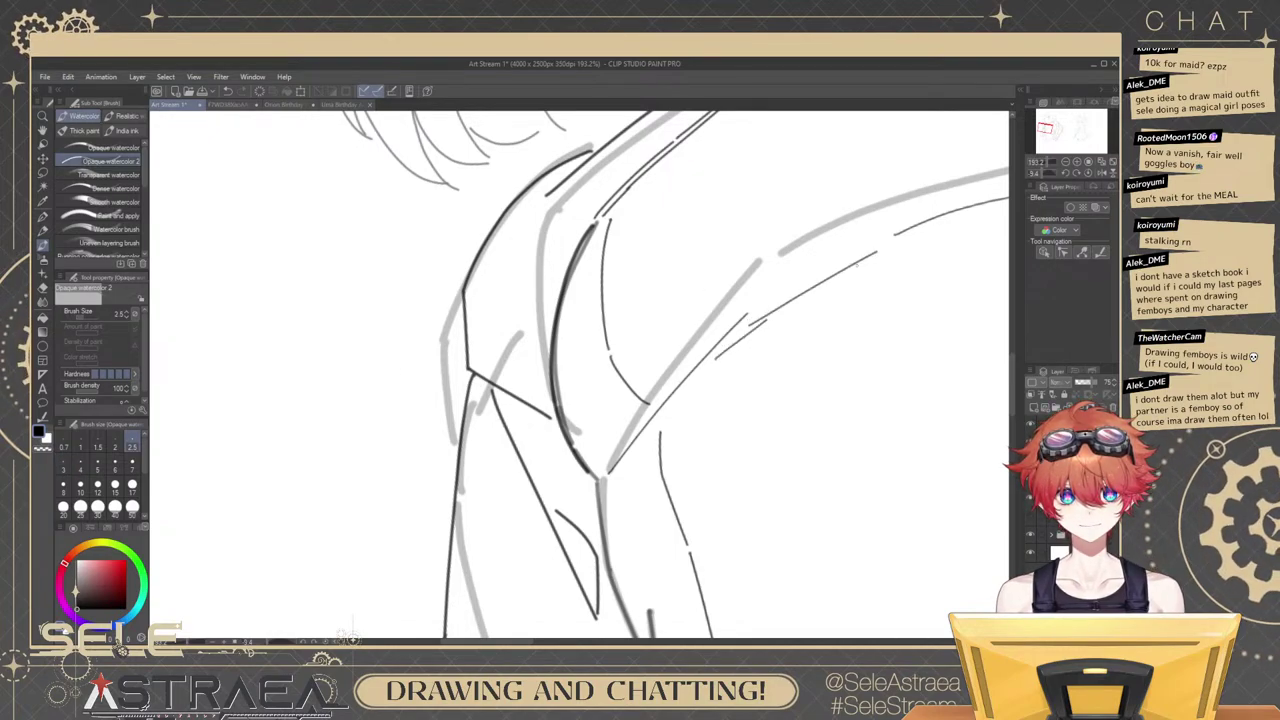
# Extend the under-chest line towards the near side so it connects with the existing line below the chest.
pyautogui.moveTo(883, 248)
pyautogui.mouseDown()
pyautogui.moveTo(985, 211)
pyautogui.moveTo(863, 266)
pyautogui.moveTo(951, 219)
pyautogui.mouseUp()
pyautogui.hotkey('ctrl', 'z')
pyautogui.hotkey('ctrl', 'z')
pyautogui.moveTo(860, 251)
pyautogui.mouseDown()
pyautogui.moveTo(925, 229)
pyautogui.moveTo(862, 228)
pyautogui.mouseUp()
pyautogui.moveTo(941, 256); pyautogui.dragTo(893, 319)
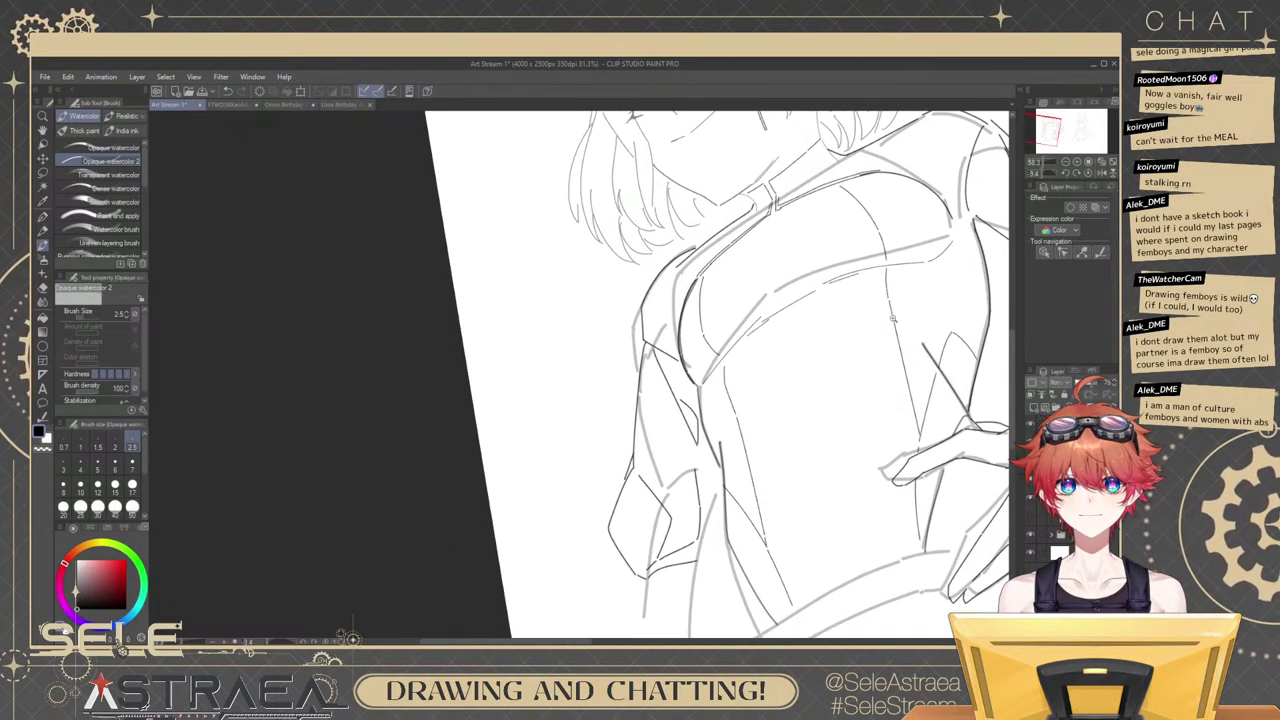
# Add short contour strokes just above the far-side part of the under-chest line.
pyautogui.scroll(3, 830, 370)
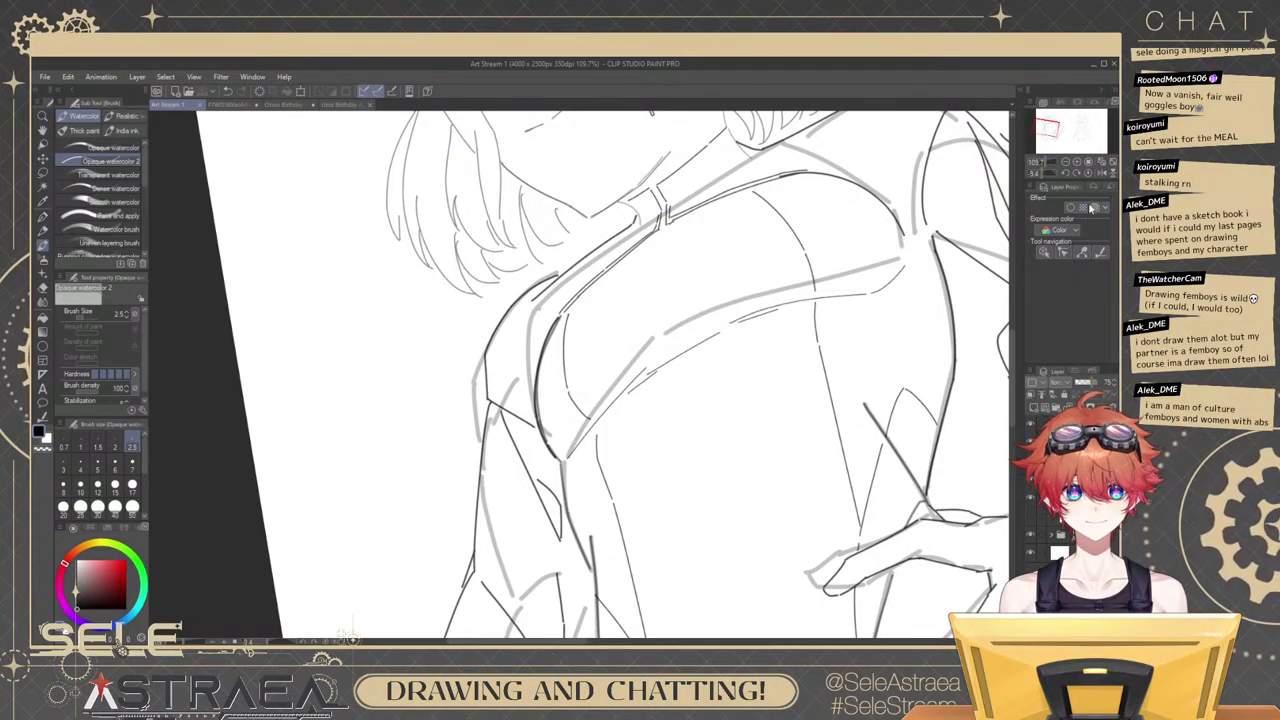
pyautogui.scroll(3, 883, 340)
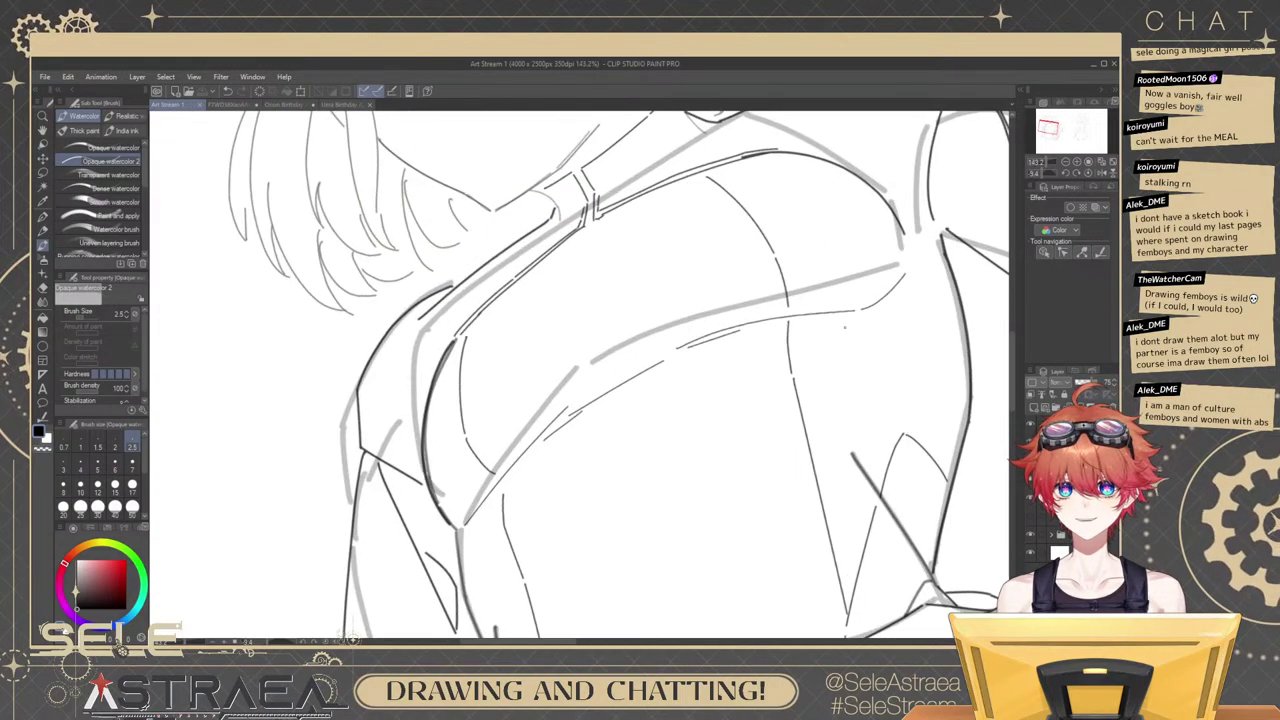
pyautogui.moveTo(840, 334); pyautogui.dragTo(890, 186)
pyautogui.moveTo(824, 339); pyautogui.dragTo(790, 240)
pyautogui.moveTo(704, 268); pyautogui.dragTo(752, 222)
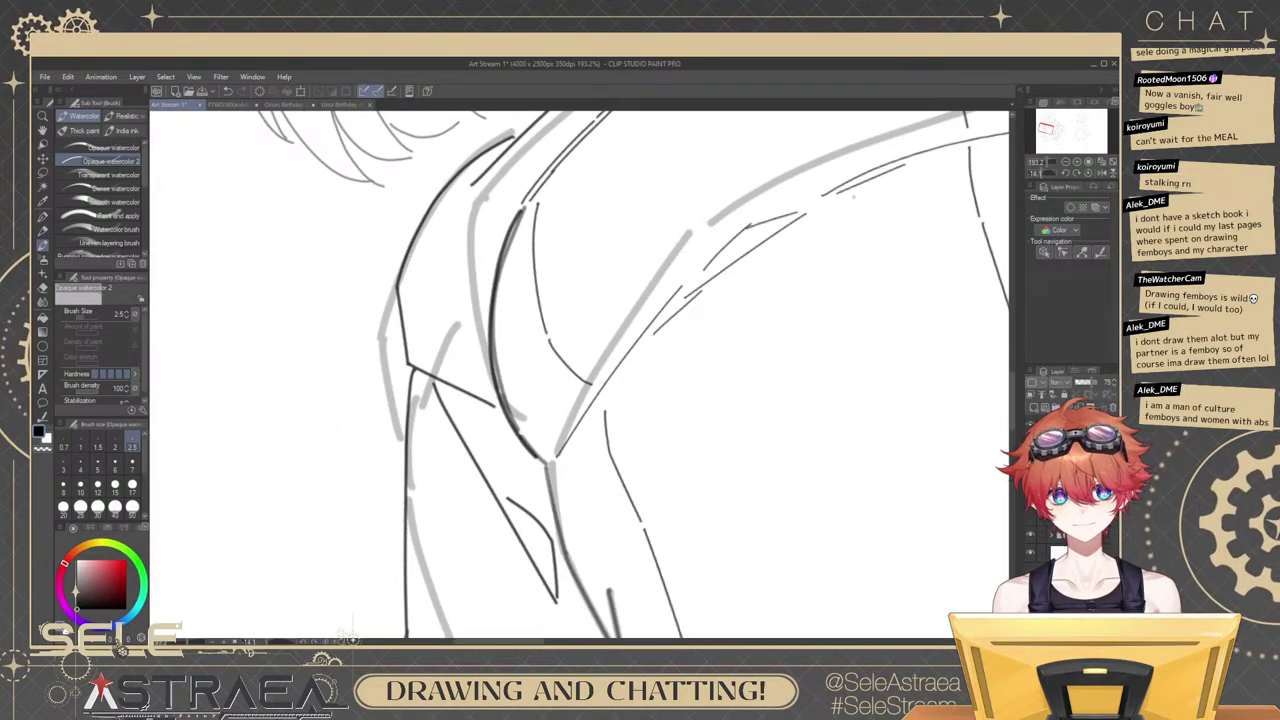
# Reset the canvas rotation to upright and save the drawing.
pyautogui.moveTo(877, 192); pyautogui.dragTo(822, 196)
pyautogui.moveTo(922, 209); pyautogui.dragTo(850, 281)
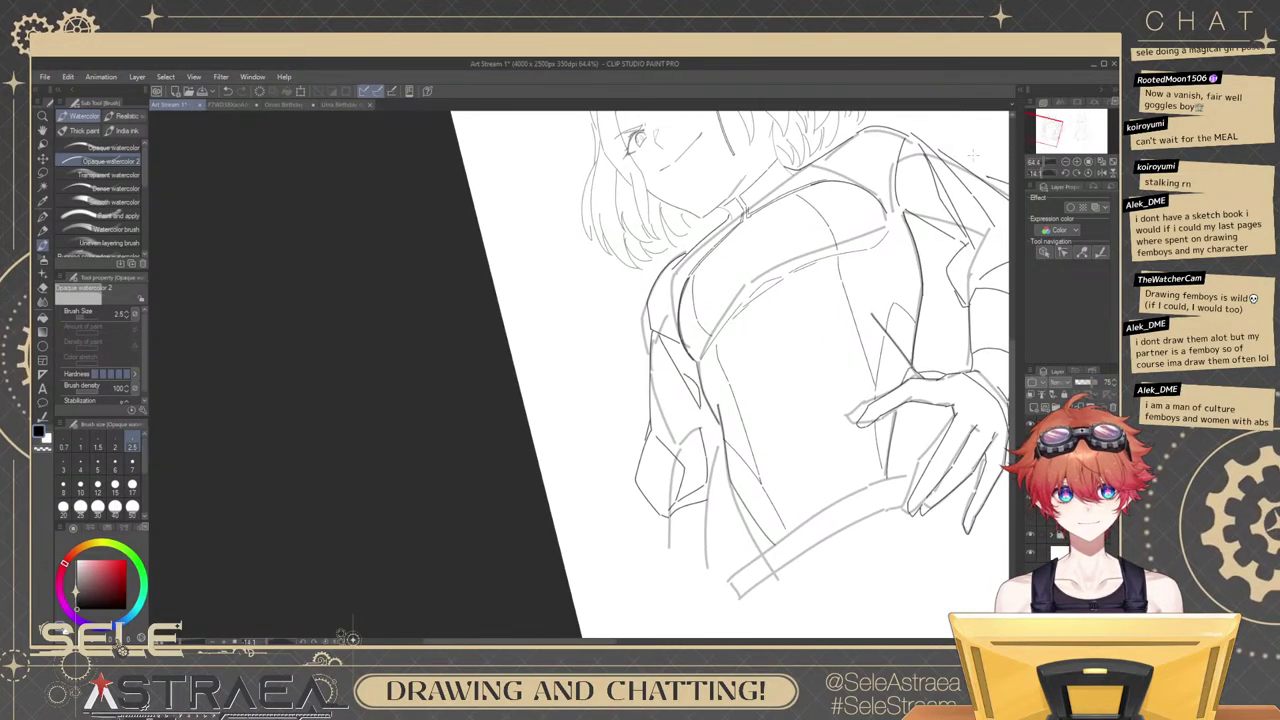
pyautogui.click(1088, 174)
pyautogui.hotkey('ctrl', 's')
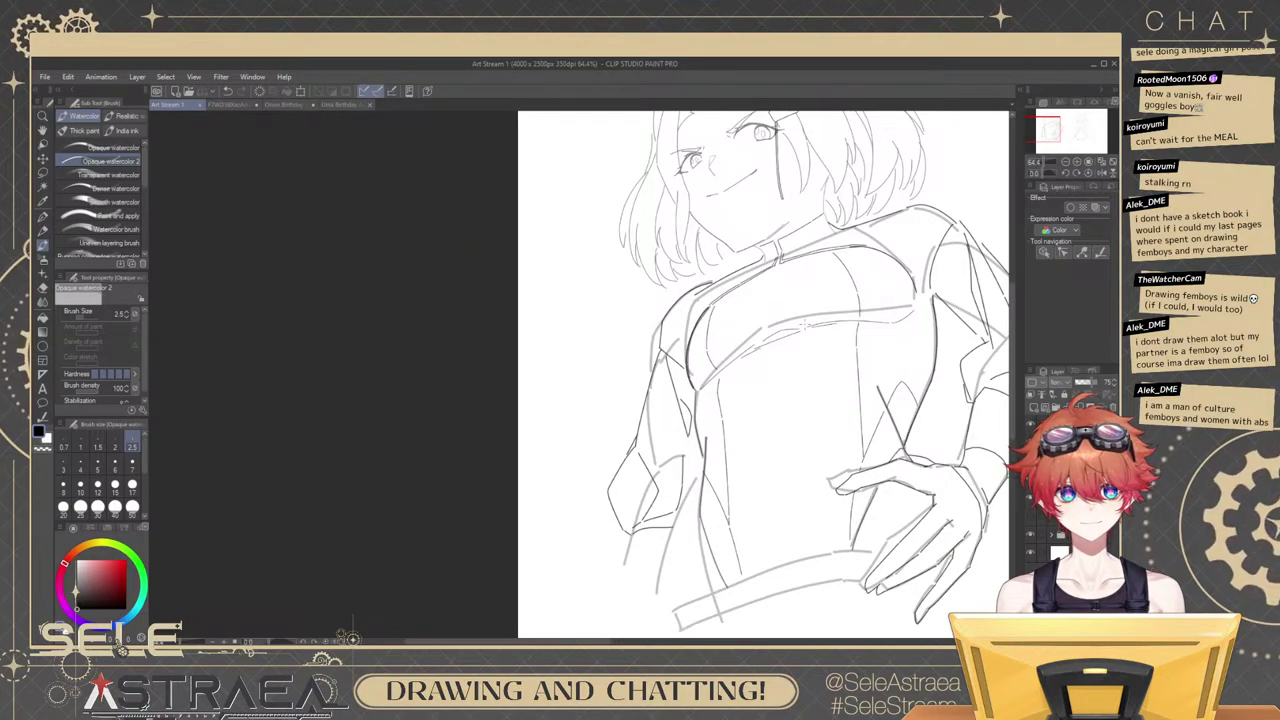
# Examine the character's waist, belt and skirt in the full-body reference image and return to the sketch's waist area.
pyautogui.click(234, 105)
pyautogui.moveTo(840, 350)
pyautogui.mouseDown()
pyautogui.moveTo(841, 298)
pyautogui.moveTo(871, 390)
pyautogui.mouseUp()
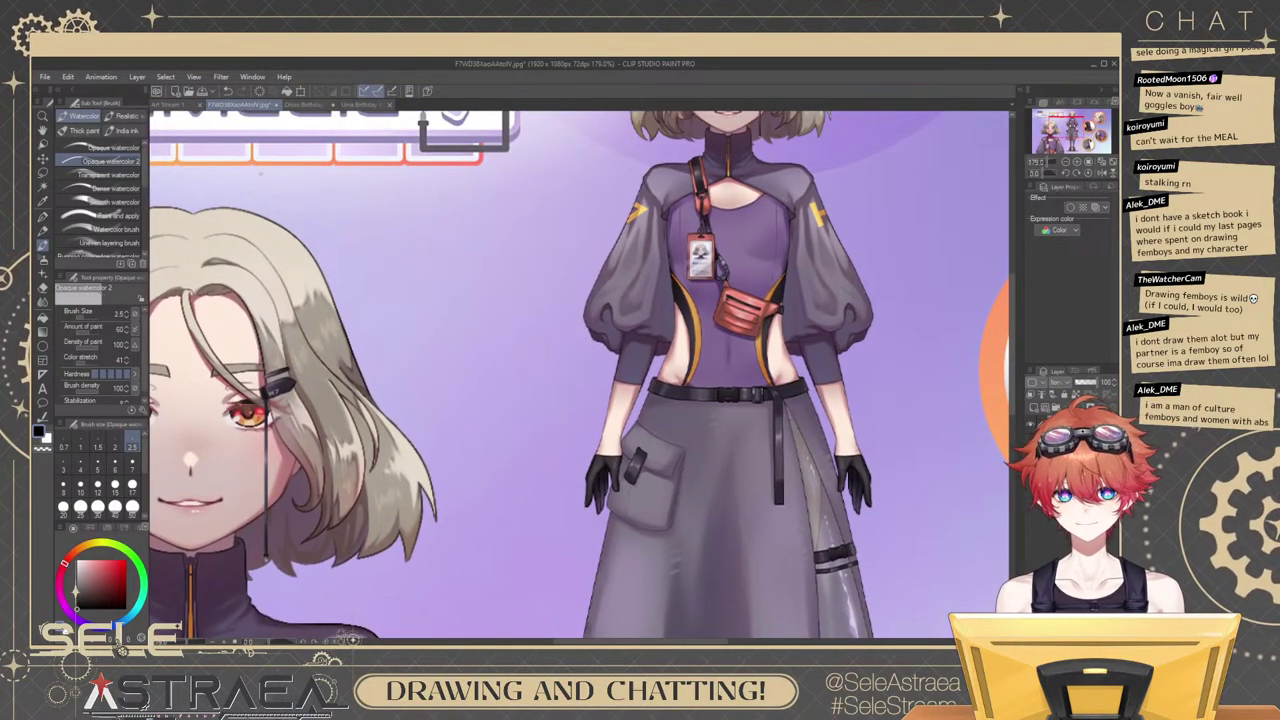
pyautogui.click(172, 105)
pyautogui.moveTo(768, 578)
pyautogui.mouseDown()
pyautogui.moveTo(754, 351)
pyautogui.moveTo(780, 377)
pyautogui.moveTo(887, 316)
pyautogui.mouseUp()
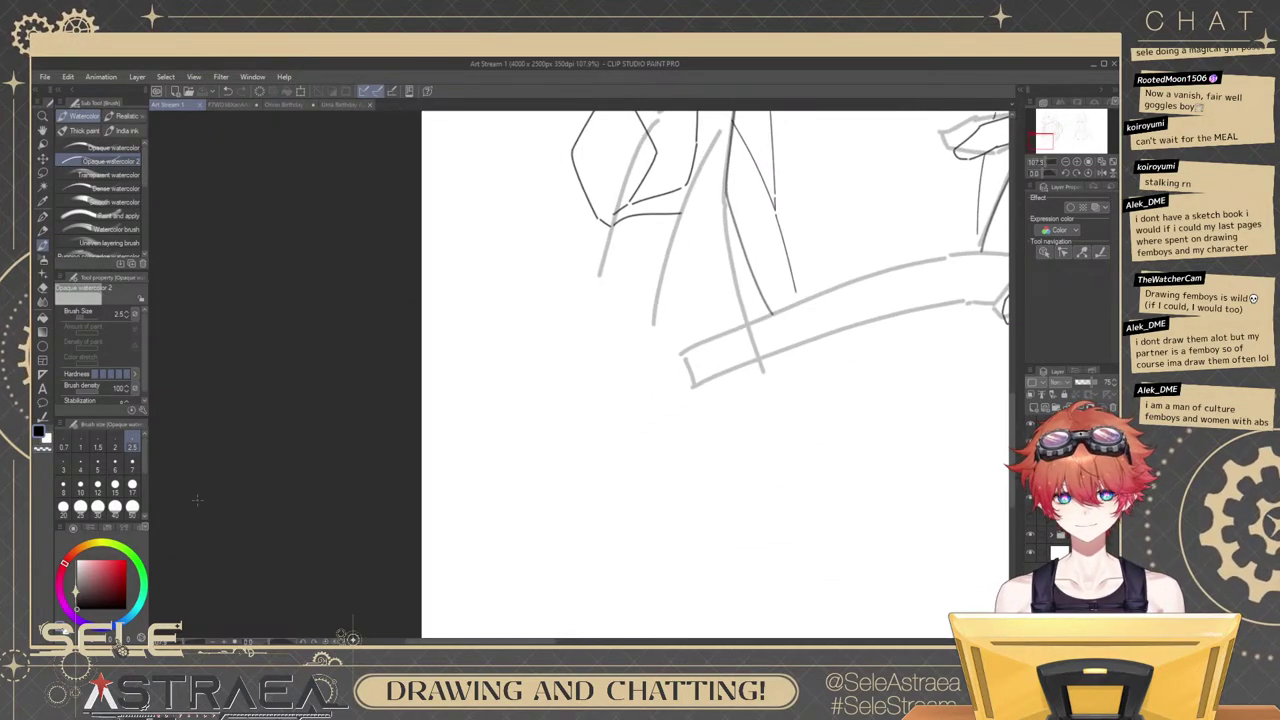
# Set the brush size to 4 and draw the belt's outer end and the adjoining part of its upper edge.
pyautogui.click(80, 466)
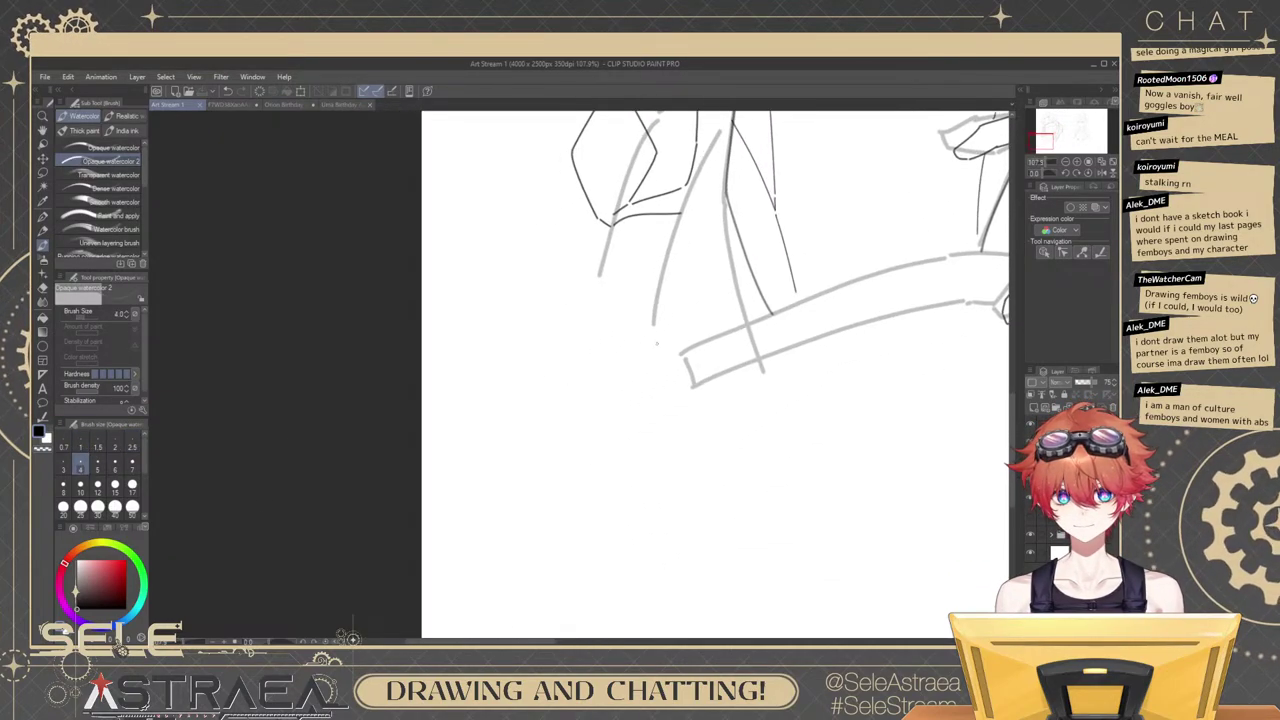
pyautogui.moveTo(670, 333); pyautogui.dragTo(670, 384)
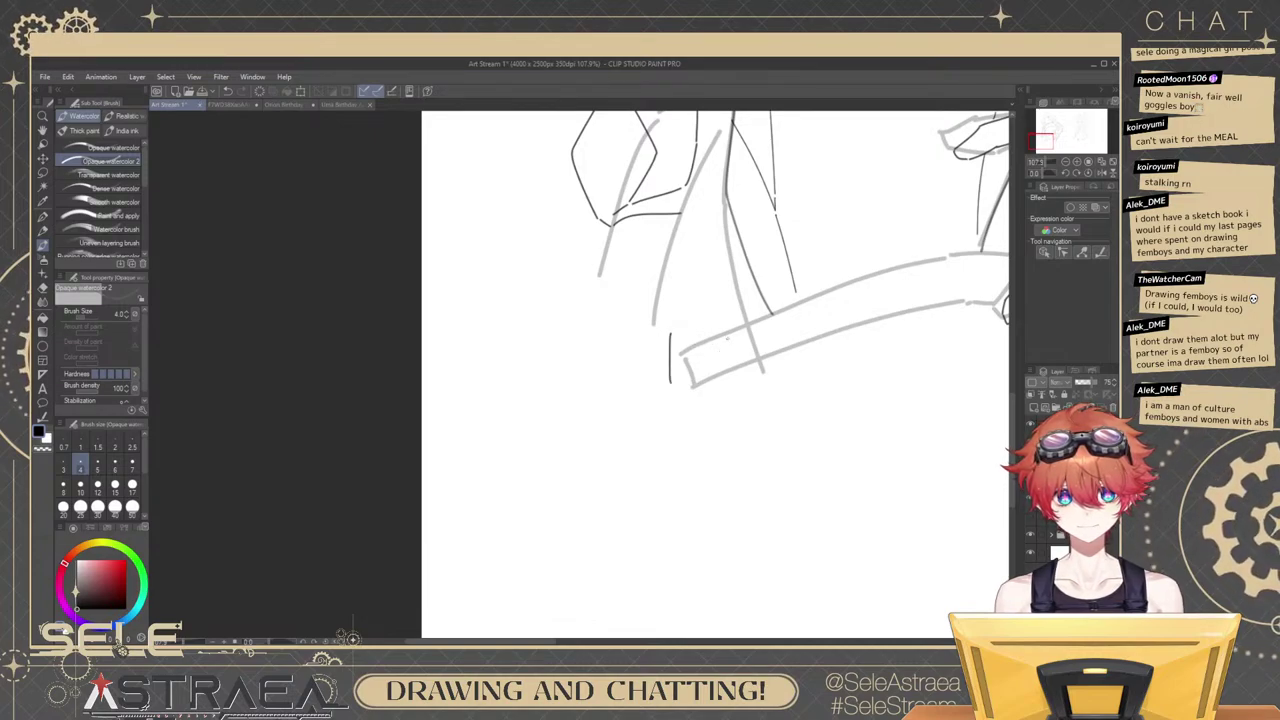
pyautogui.moveTo(740, 300); pyautogui.dragTo(700, 183)
pyautogui.moveTo(665, 270); pyautogui.dragTo(677, 405)
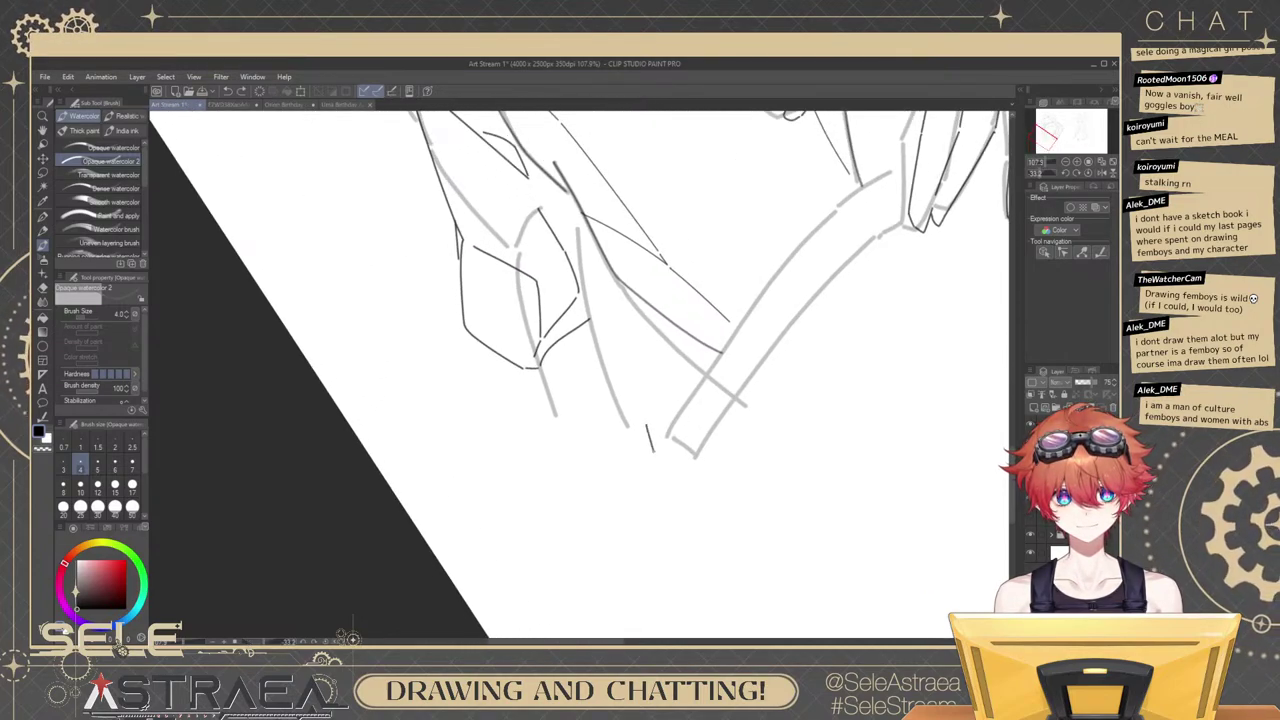
pyautogui.moveTo(757, 265); pyautogui.dragTo(664, 392)
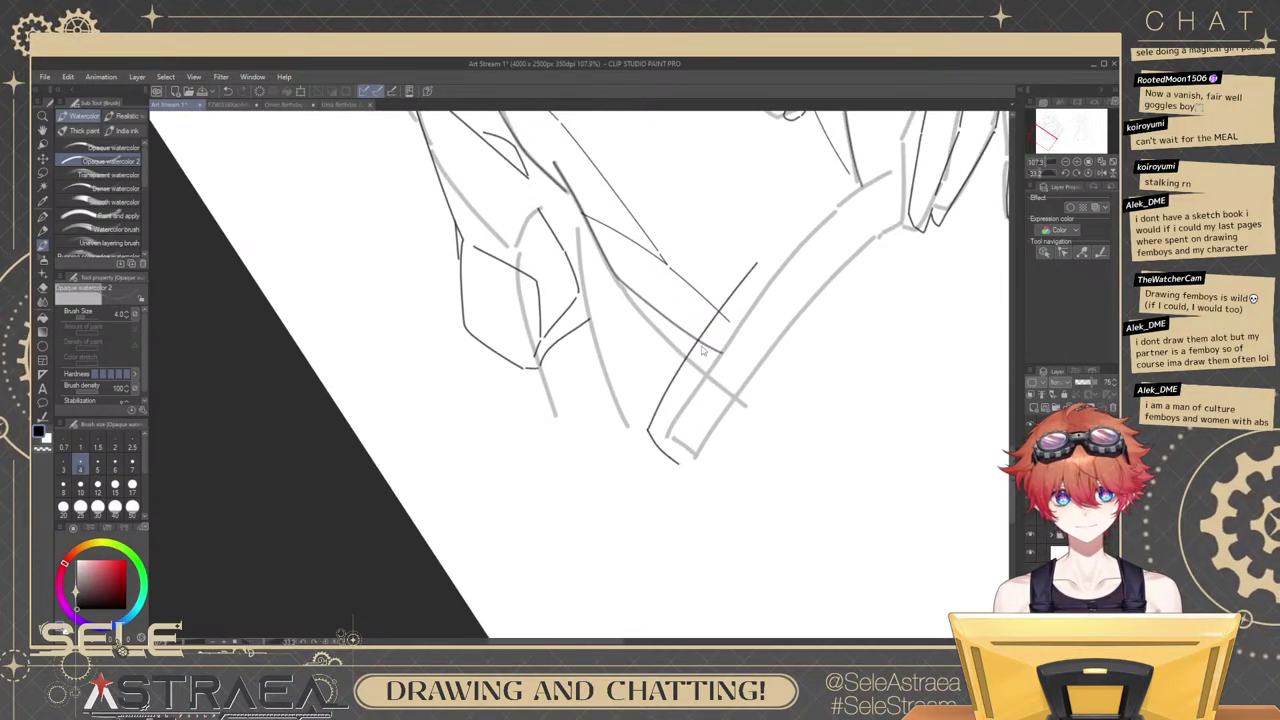
# Extend the belt's upper edge up to the hand and smooth the joint between its two line segments.
pyautogui.moveTo(765, 258); pyautogui.dragTo(890, 172)
pyautogui.hotkey('ctrl', '+')
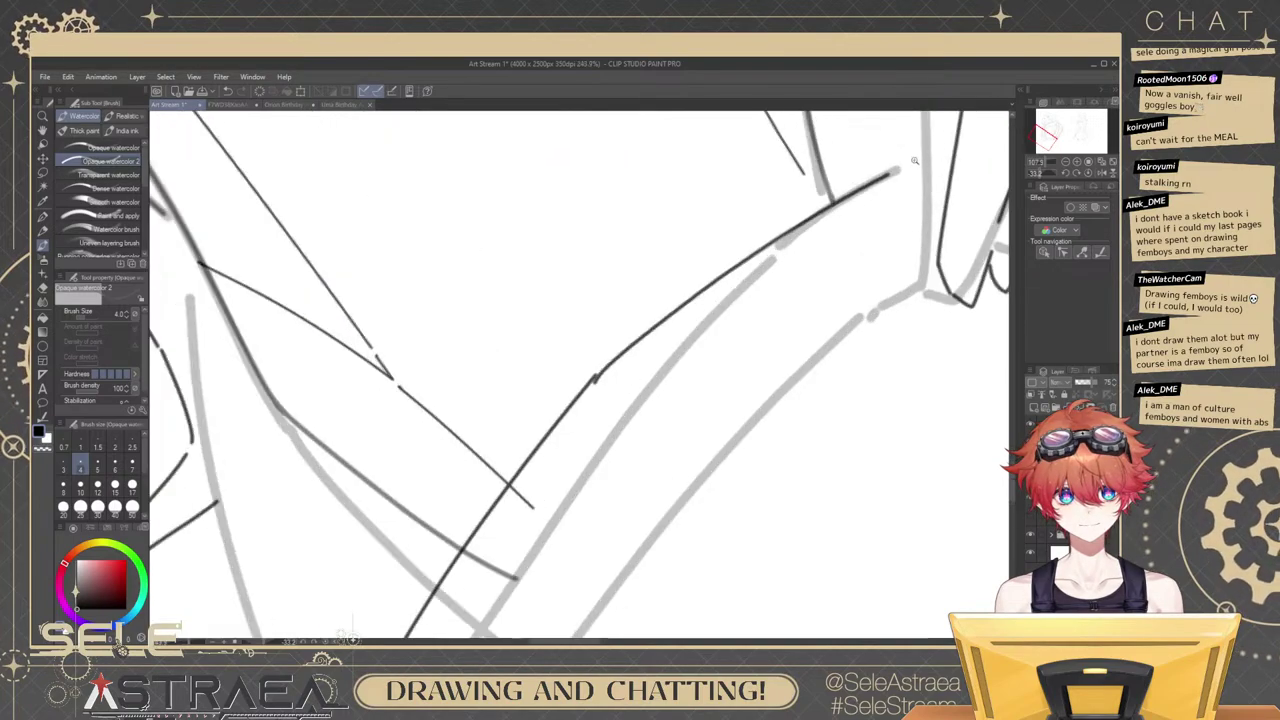
pyautogui.moveTo(595, 381); pyautogui.dragTo(598, 376)
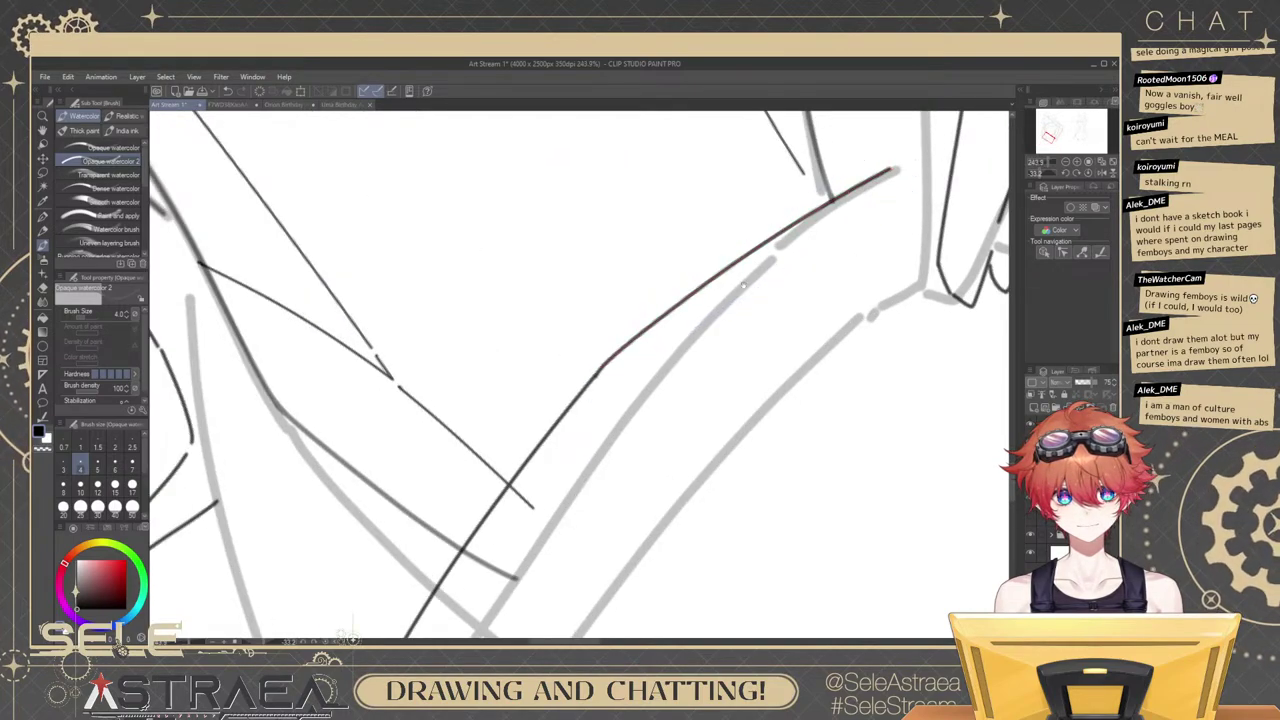
pyautogui.moveTo(888, 187); pyautogui.dragTo(857, 238)
pyautogui.moveTo(560, 422)
pyautogui.mouseDown()
pyautogui.moveTo(857, 196)
pyautogui.moveTo(950, 175)
pyautogui.mouseUp()
pyautogui.scroll(-4, 925, 213)
pyautogui.moveTo(738, 432); pyautogui.dragTo(756, 378)
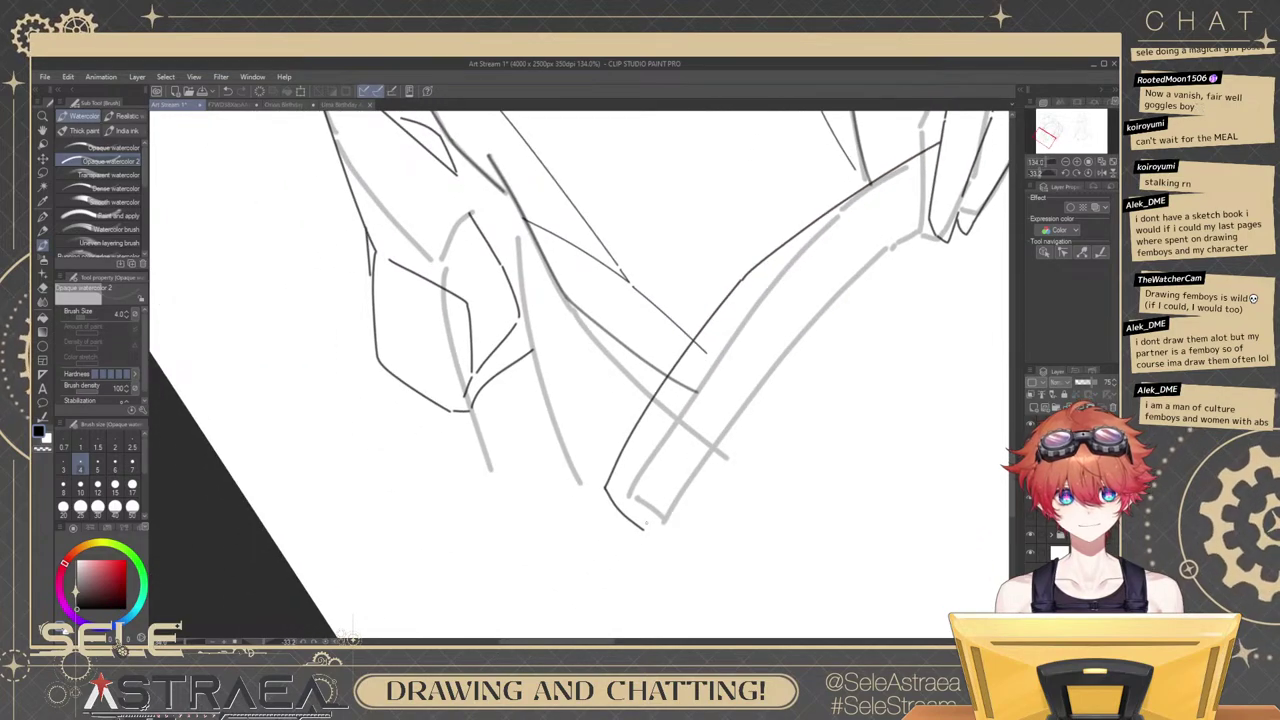
# Duplicate the outer segment of the belt's upper edge and place the copy as the start of the lower edge.
pyautogui.keyDown('ctrl'); pyautogui.click(622, 454); pyautogui.keyUp('ctrl')
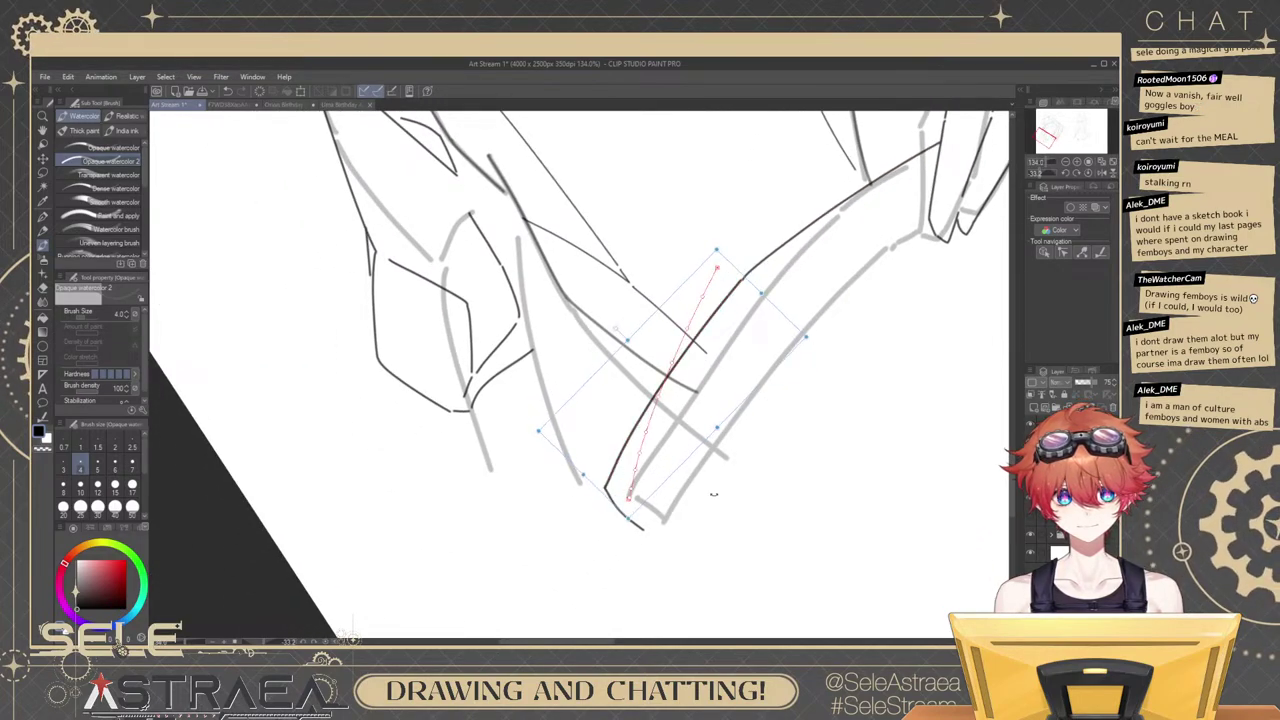
pyautogui.keyDown('ctrl'); pyautogui.click(629, 446); pyautogui.keyUp('ctrl')
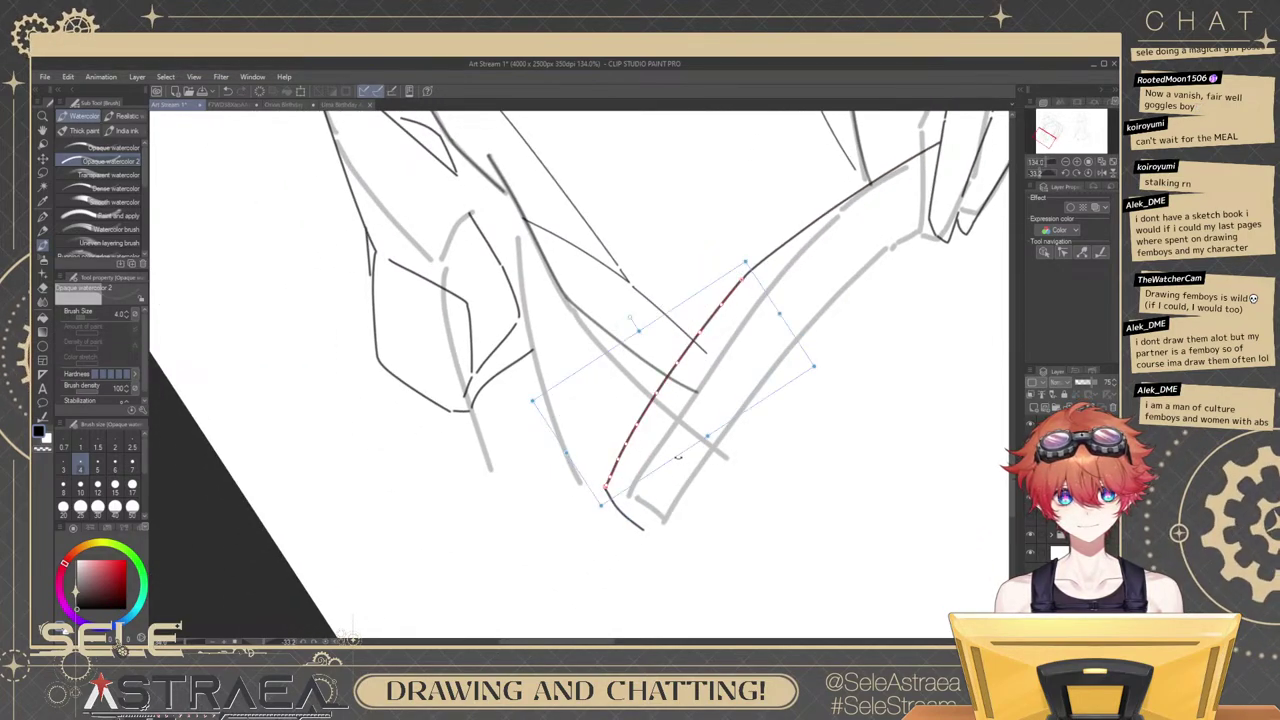
pyautogui.hotkey('ctrl', 'c')
pyautogui.hotkey('ctrl', 'v')
pyautogui.moveTo(678, 457); pyautogui.dragTo(716, 498)
pyautogui.moveTo(789, 313); pyautogui.dragTo(799, 308)
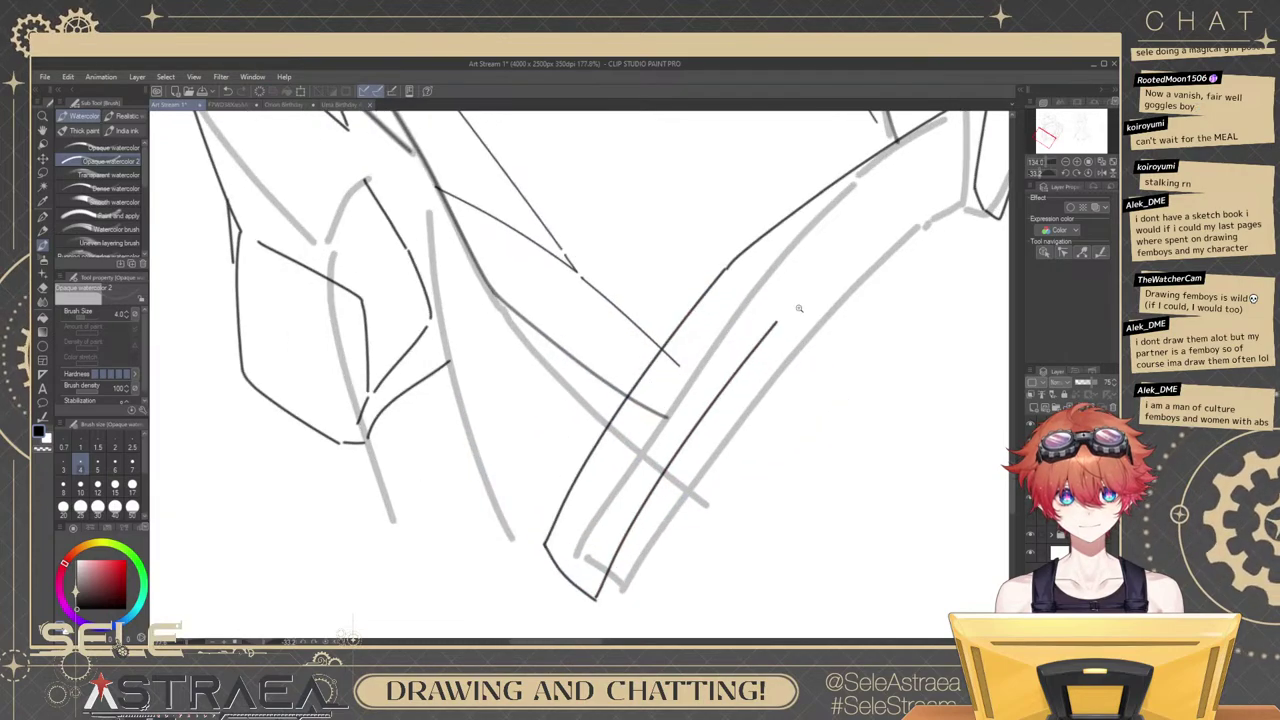
# Duplicate the belt's upper-edge segment near the hand and place the copy to continue the lower edge.
pyautogui.keyDown('ctrl'); pyautogui.click(761, 243); pyautogui.keyUp('ctrl')
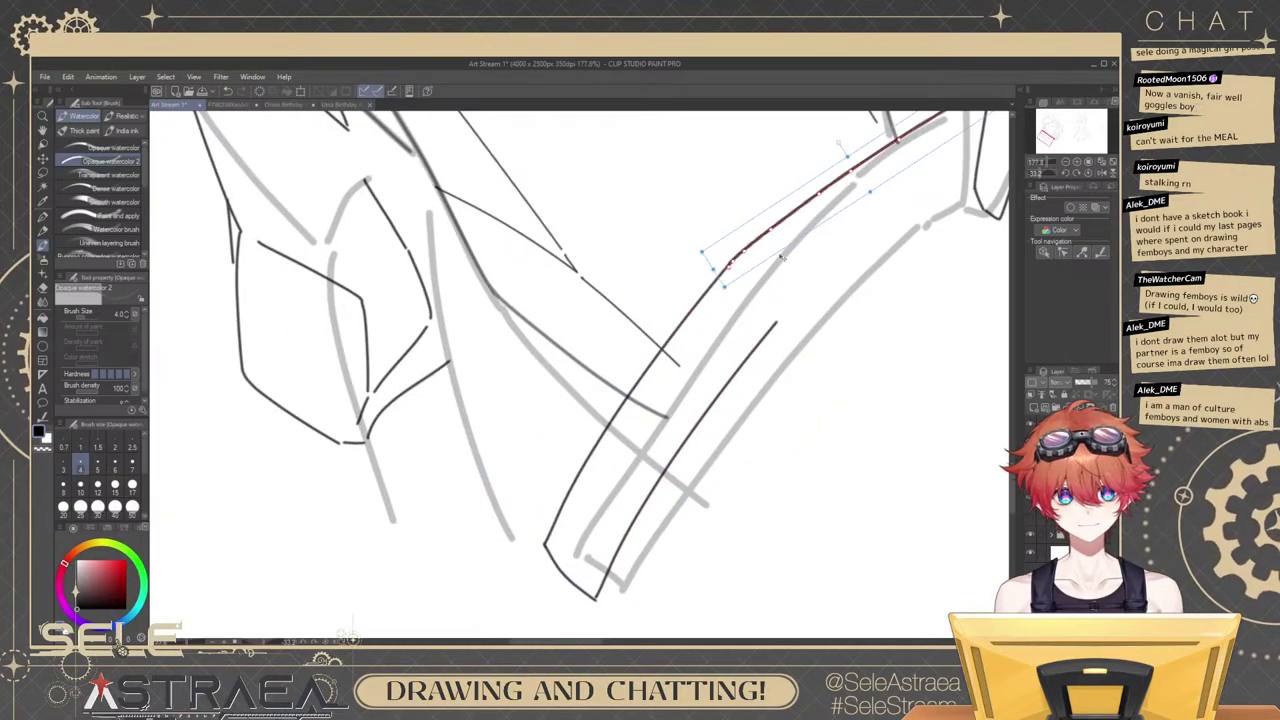
pyautogui.hotkey('ctrl', 'c')
pyautogui.hotkey('ctrl', 'v')
pyautogui.moveTo(781, 257); pyautogui.dragTo(832, 307)
pyautogui.moveTo(915, 243); pyautogui.dragTo(739, 396)
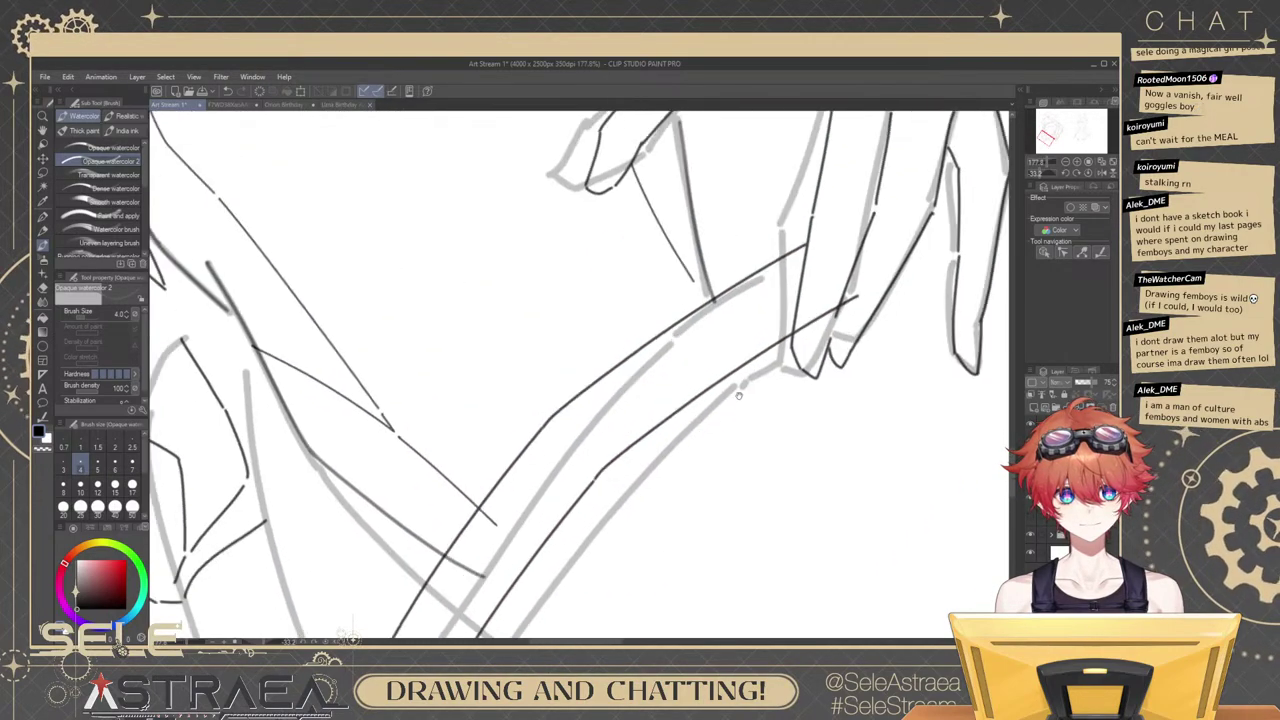
# Trim the belt's lower edge where it crosses the finger with the Vector eraser.
pyautogui.press('e')
pyautogui.moveTo(812, 324)
pyautogui.mouseDown()
pyautogui.moveTo(858, 296)
pyautogui.moveTo(818, 315)
pyautogui.mouseUp()
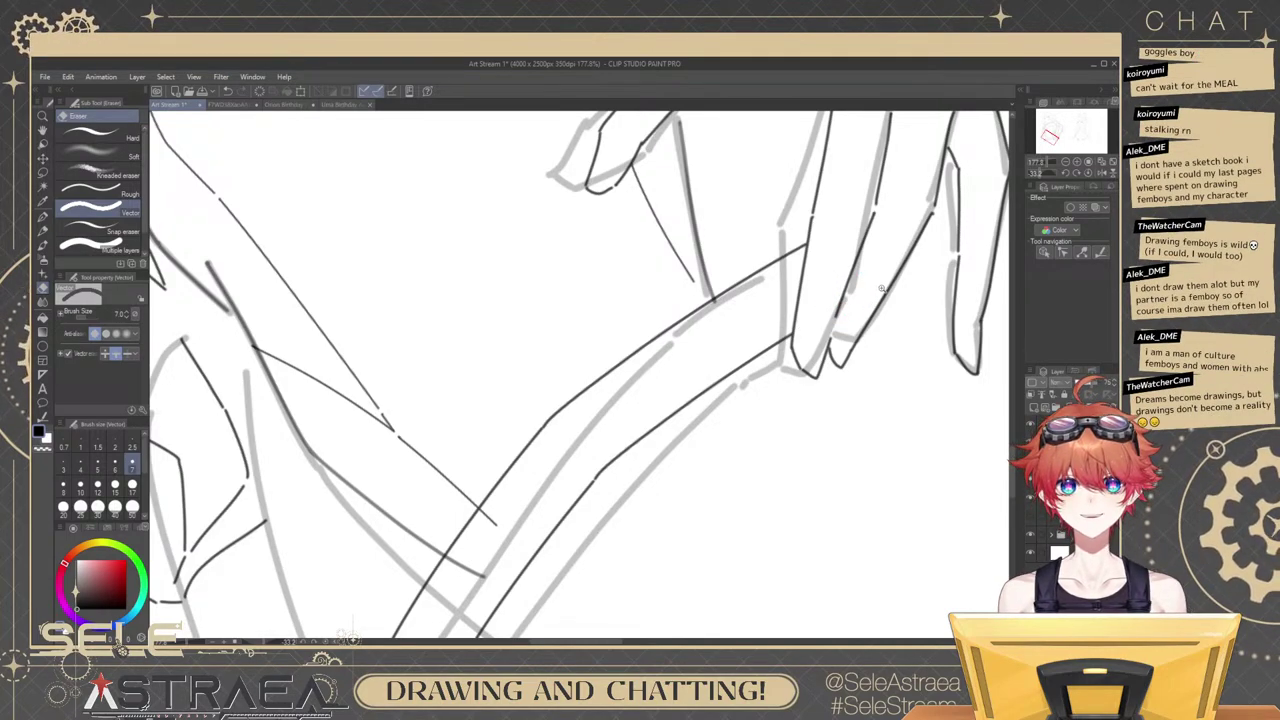
pyautogui.scroll(-2, 881, 288)
pyautogui.press('b')
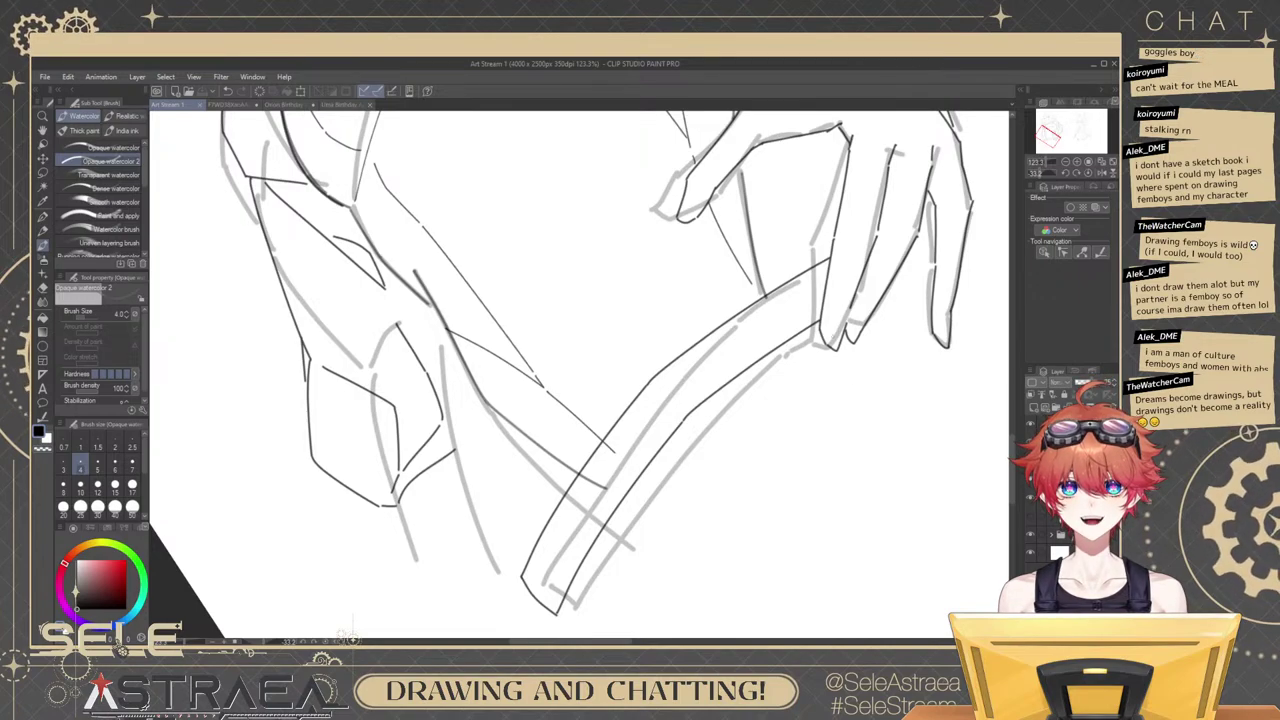
# Erase the end of the thin torso seam line that runs past the belt's upper edge.
pyautogui.moveTo(844, 416); pyautogui.dragTo(845, 384)
pyautogui.scroll(3, 603, 390)
pyautogui.press('e')
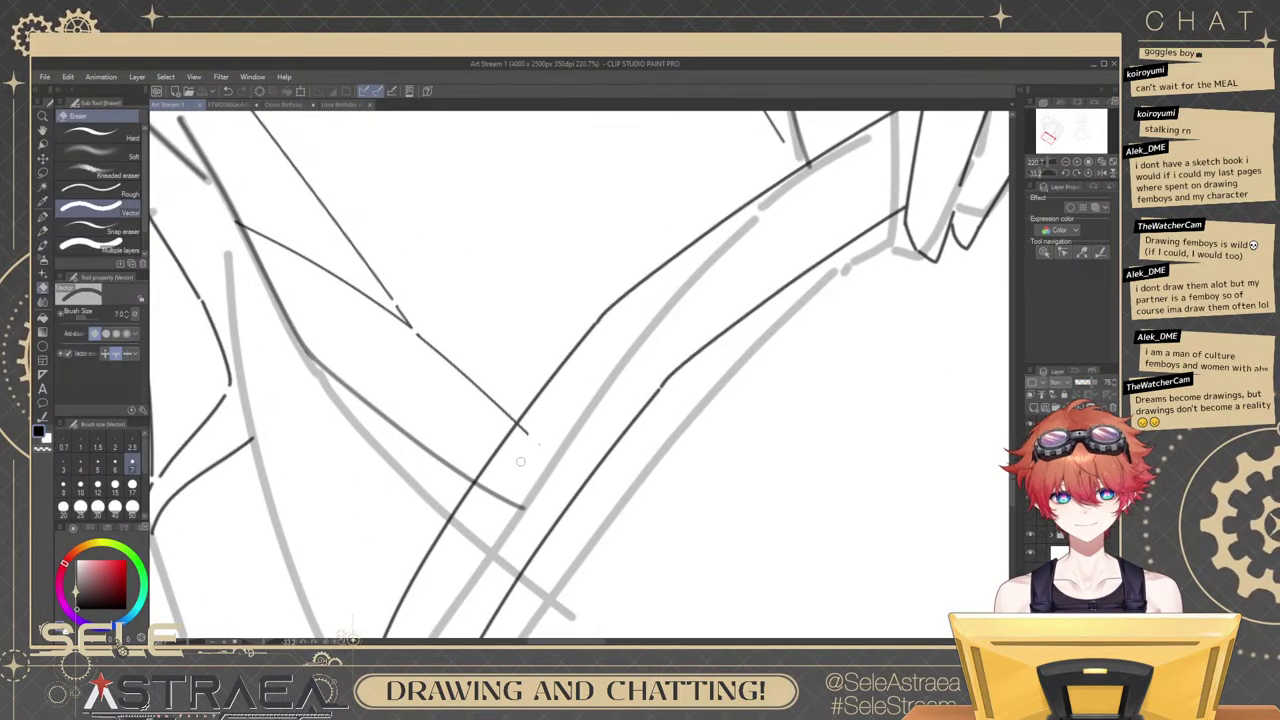
pyautogui.moveTo(803, 181); pyautogui.dragTo(794, 318)
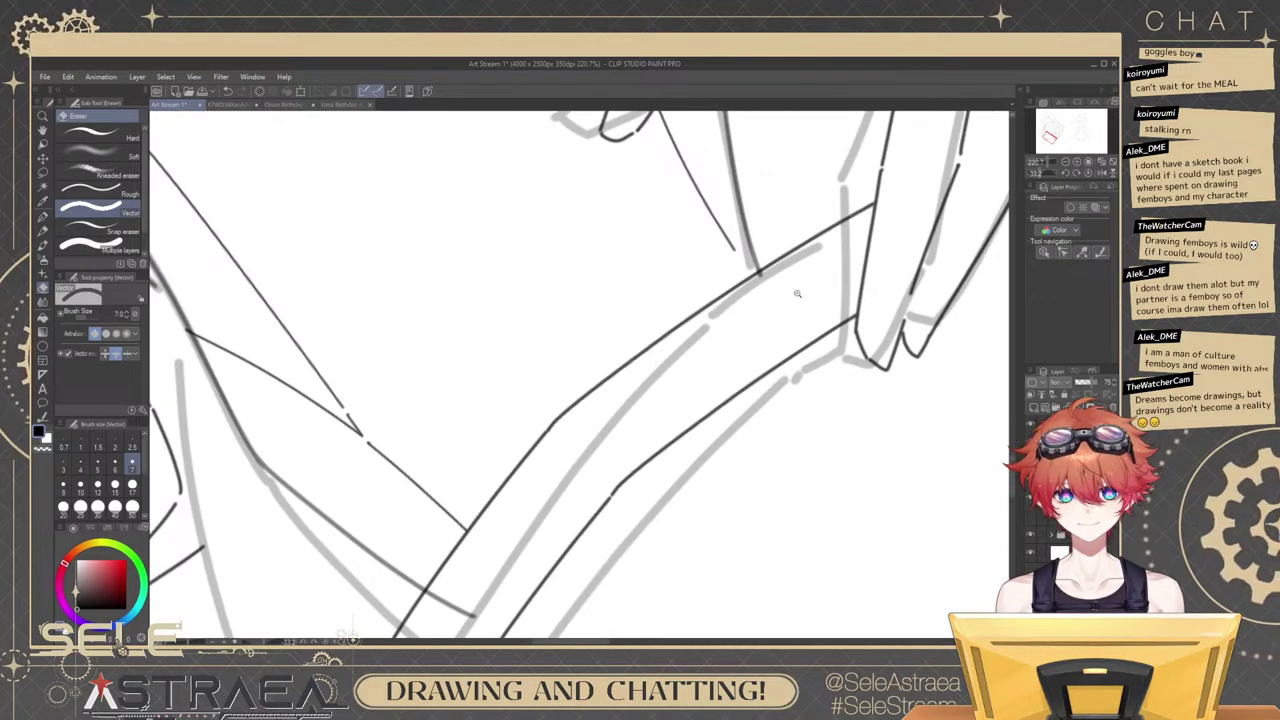
pyautogui.scroll(-5, 797, 293)
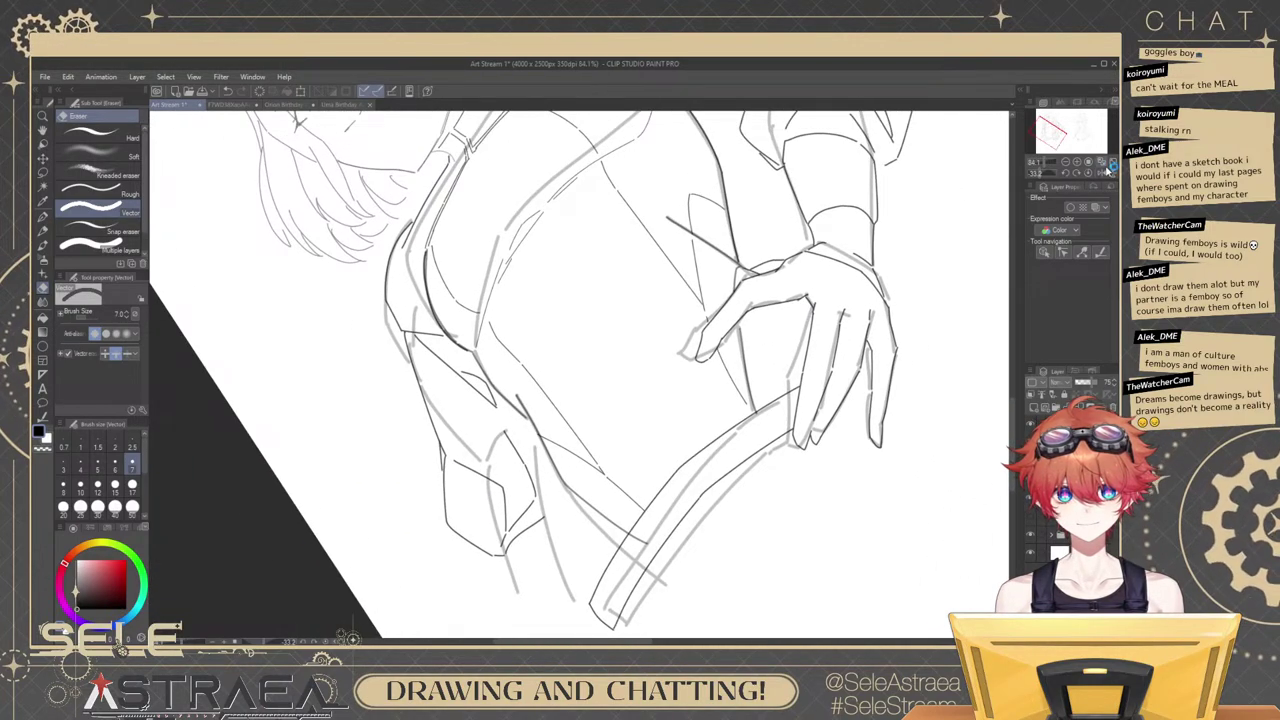
# Straighten the canvas and draw a line from the side of the waist down towards the belt's outer end with Opaque watercolor 2.
pyautogui.click(1090, 174)
pyautogui.moveTo(751, 333); pyautogui.dragTo(781, 365)
pyautogui.scroll(-2, 781, 365)
pyautogui.moveTo(642, 453); pyautogui.dragTo(733, 353)
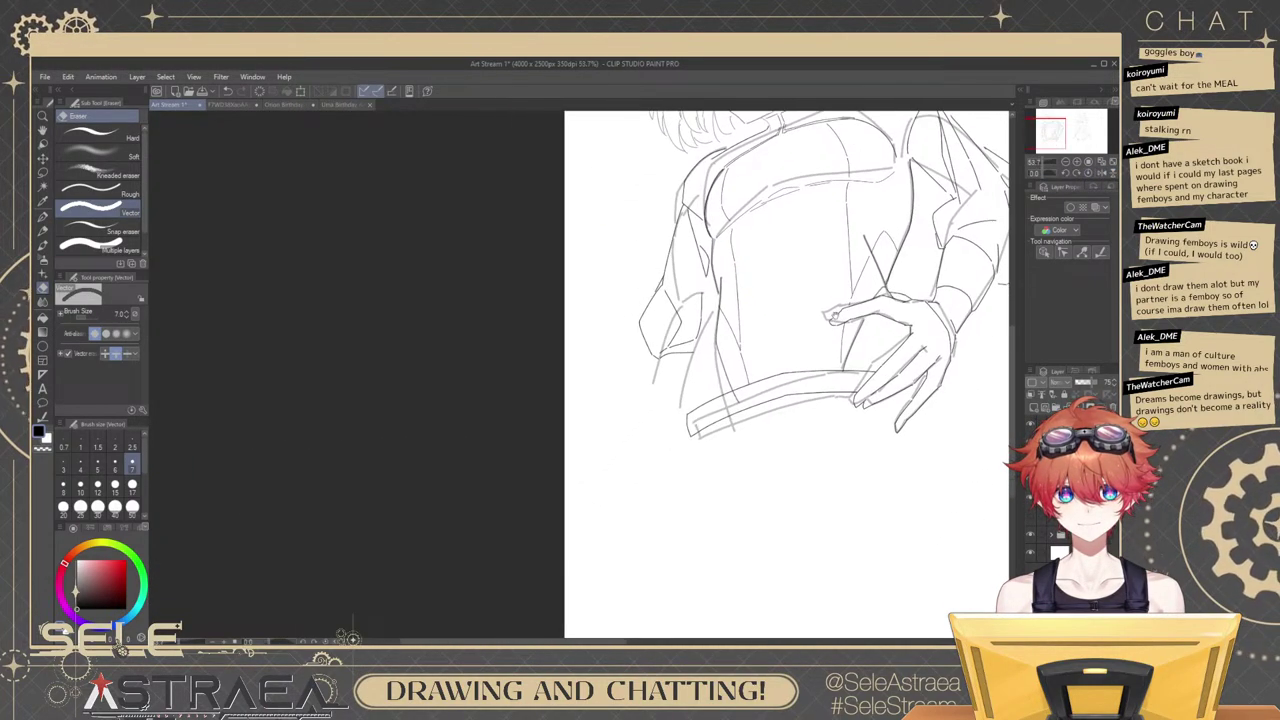
pyautogui.scroll(1, 737, 352)
pyautogui.scroll(4, 738, 352)
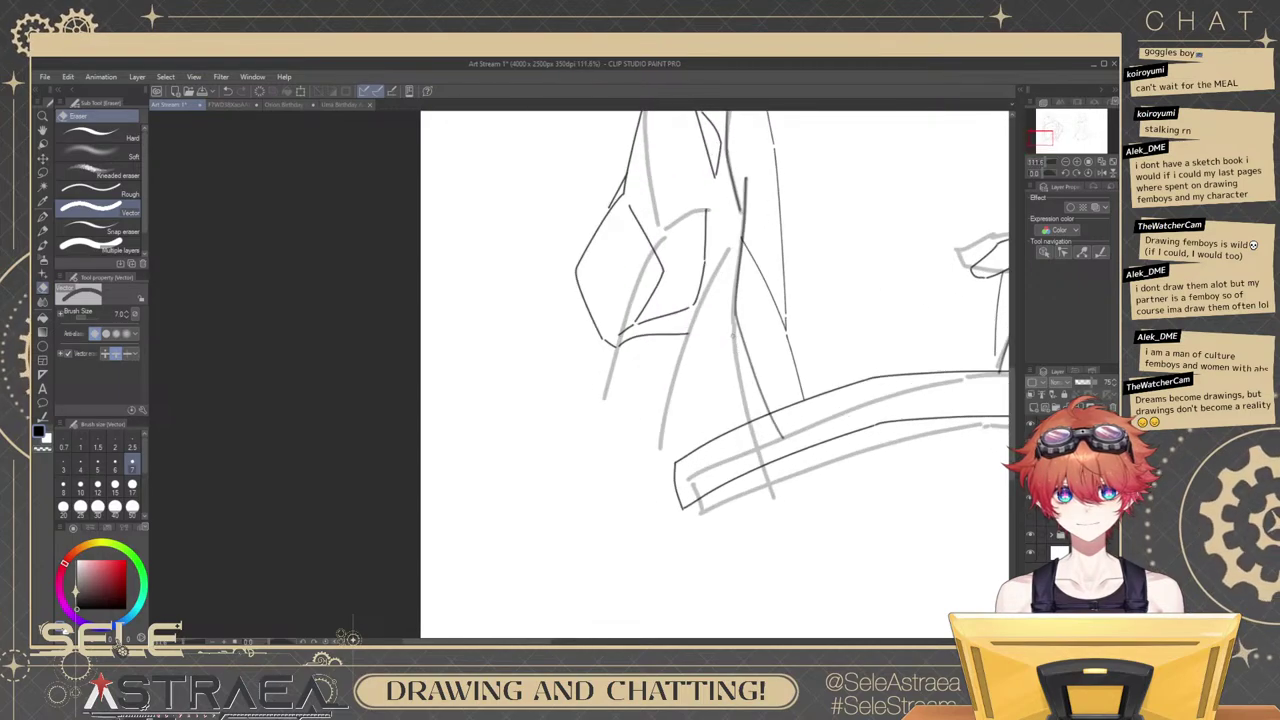
pyautogui.press('b')
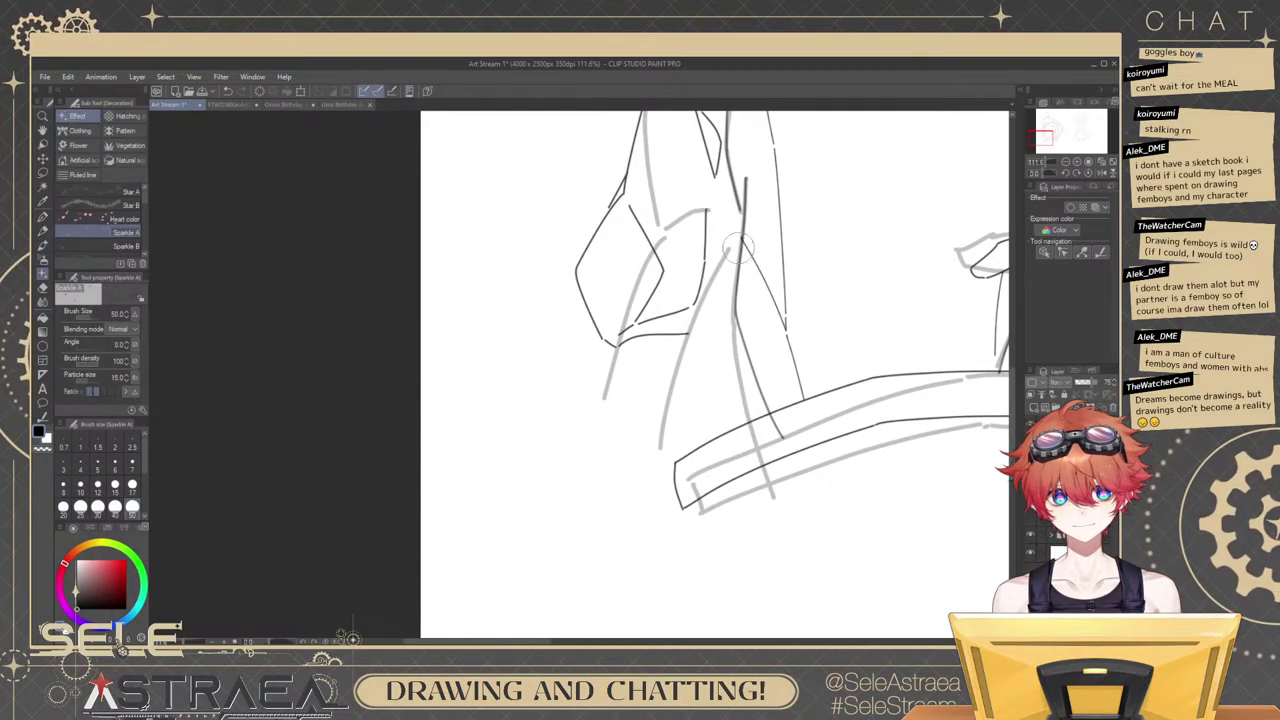
pyautogui.moveTo(699, 340); pyautogui.dragTo(689, 372)
pyautogui.hotkey('ctrl', 'z')
pyautogui.moveTo(740, 239); pyautogui.dragTo(687, 403)
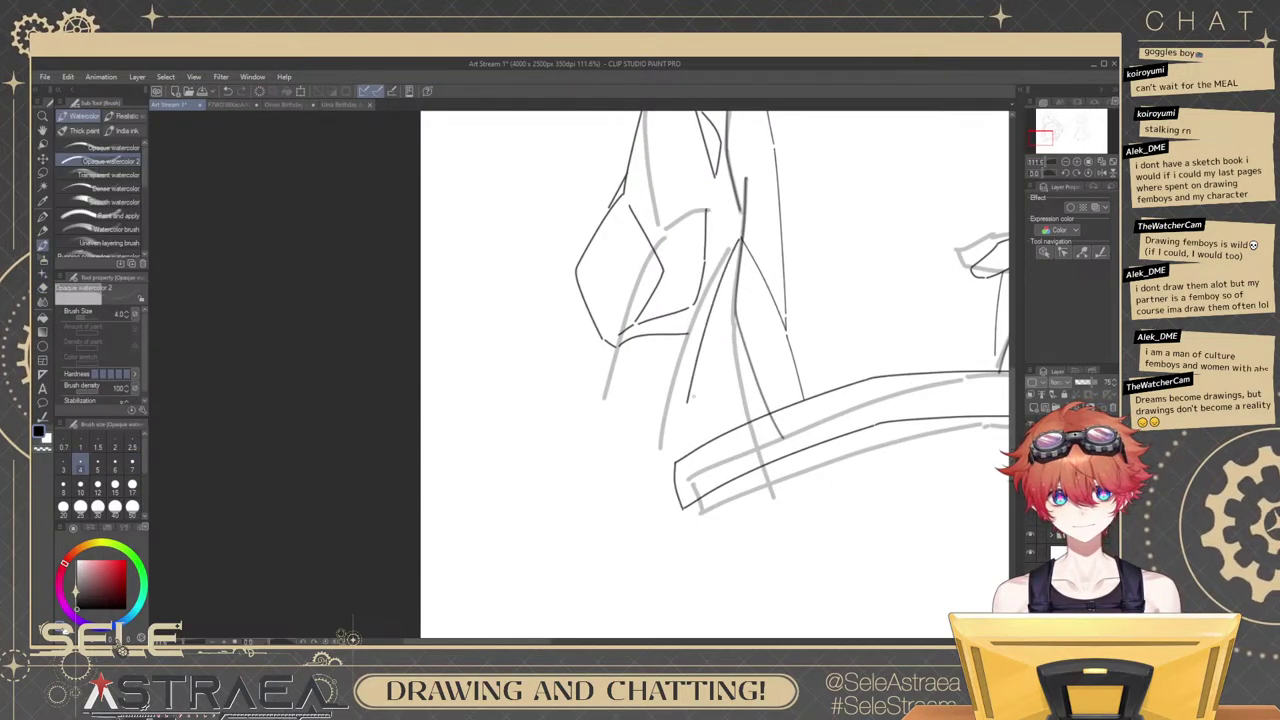
# Review the sketch's hand and torso, and examine the chest strap and cropped jacket in the reference image.
pyautogui.scroll(-4, 828, 275)
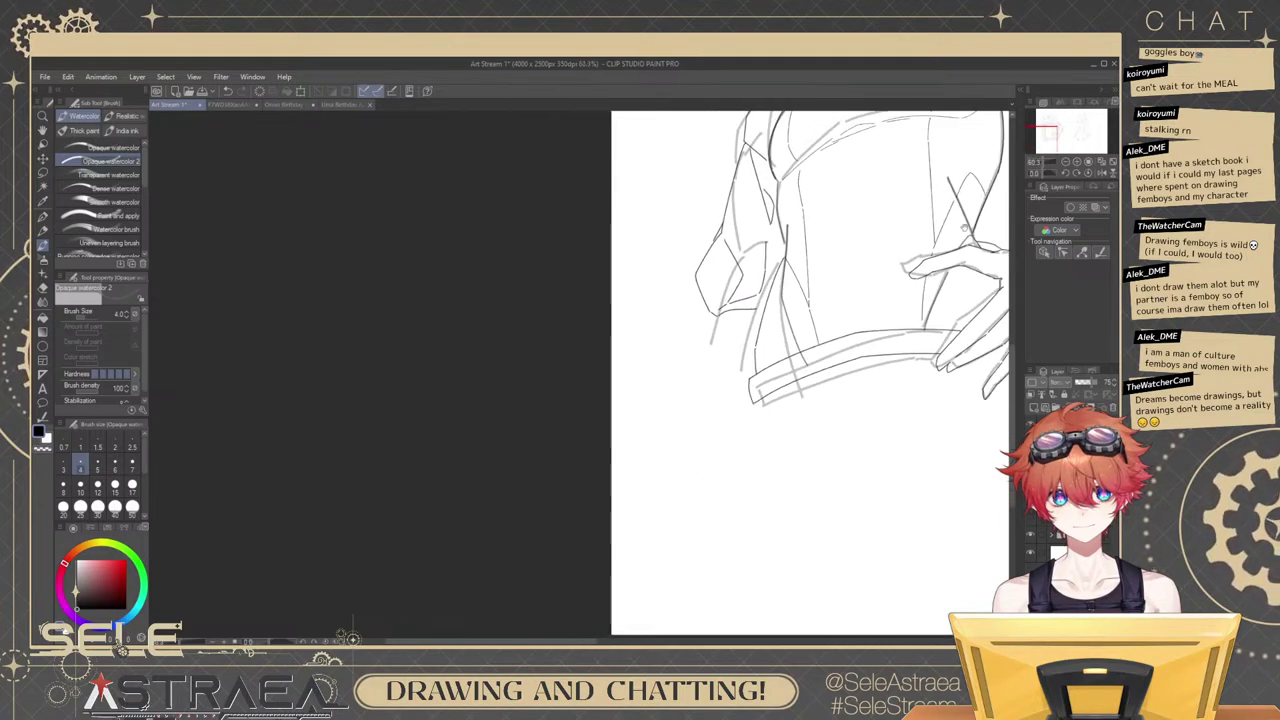
pyautogui.moveTo(988, 240); pyautogui.dragTo(835, 281)
pyautogui.scroll(2, 835, 281)
pyautogui.scroll(3, 840, 283)
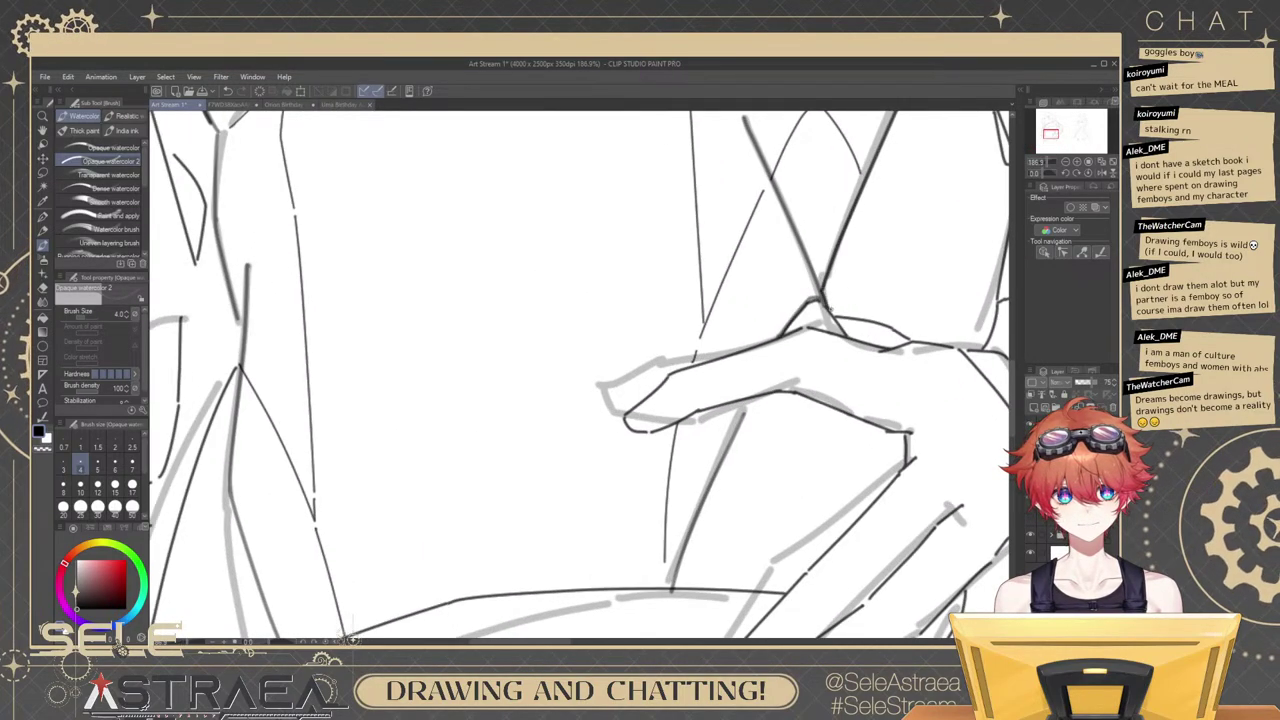
pyautogui.scroll(-4, 850, 285)
pyautogui.moveTo(878, 135); pyautogui.dragTo(843, 337)
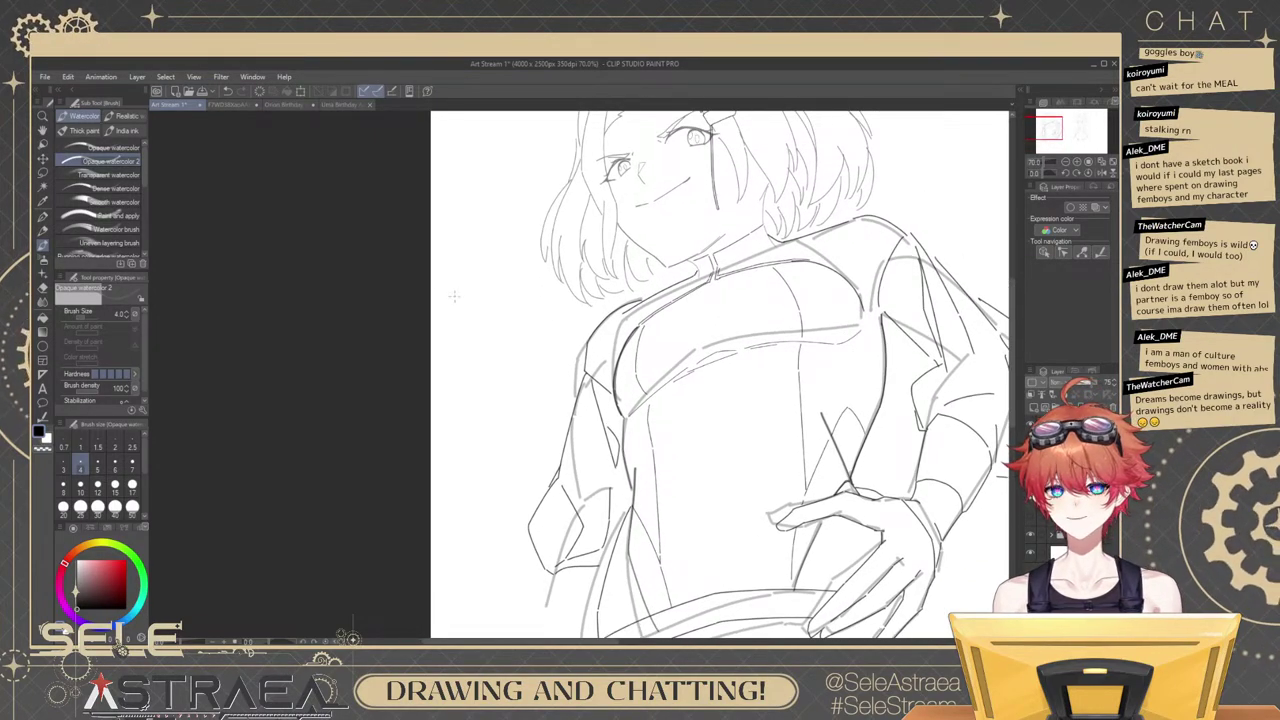
pyautogui.click(222, 104)
pyautogui.scroll(-3, 889, 248)
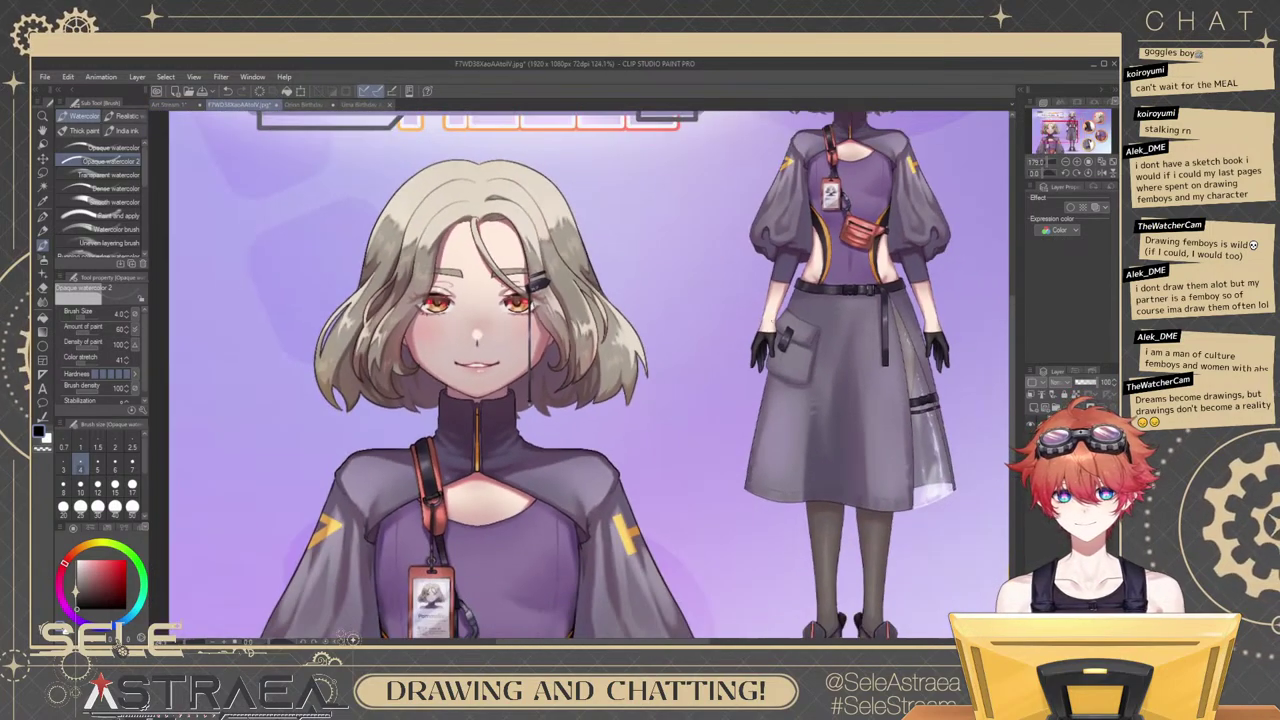
pyautogui.moveTo(746, 470)
pyautogui.mouseDown()
pyautogui.moveTo(820, 282)
pyautogui.moveTo(827, 381)
pyautogui.mouseUp()
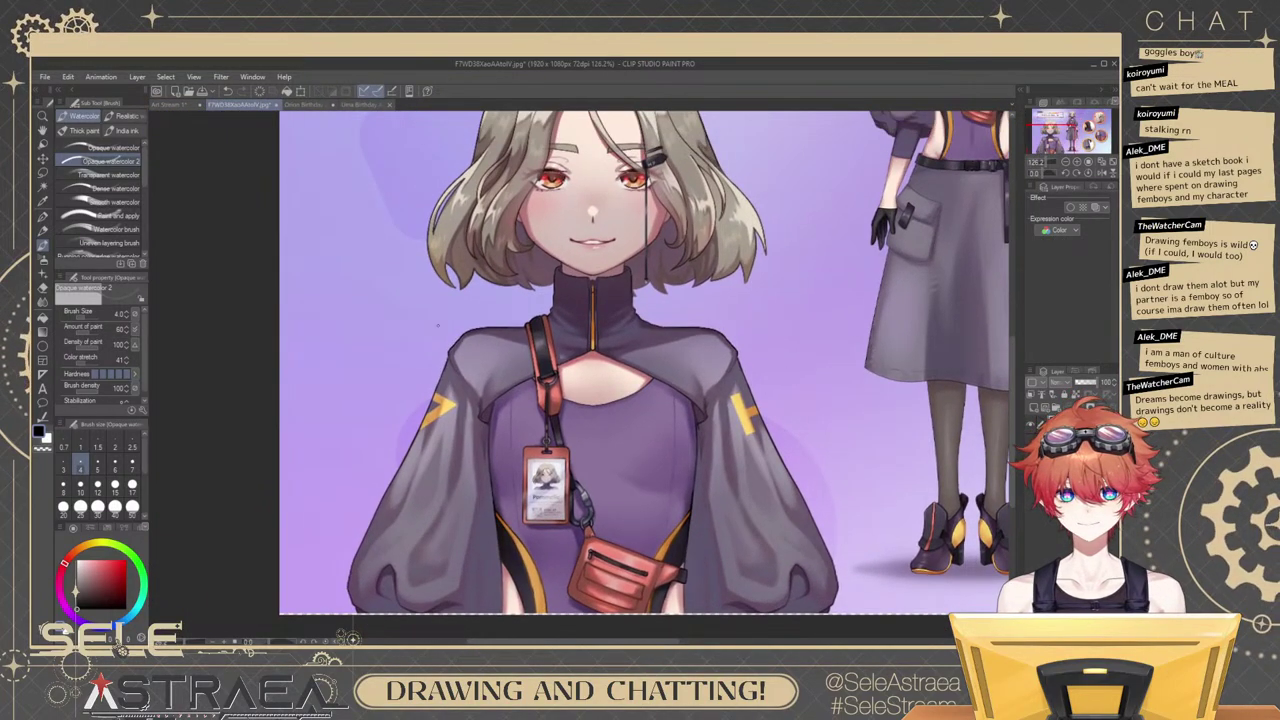
pyautogui.click(185, 105)
pyautogui.moveTo(657, 280)
pyautogui.mouseDown()
pyautogui.moveTo(664, 240)
pyautogui.moveTo(672, 302)
pyautogui.mouseUp()
pyautogui.scroll(2, 672, 302)
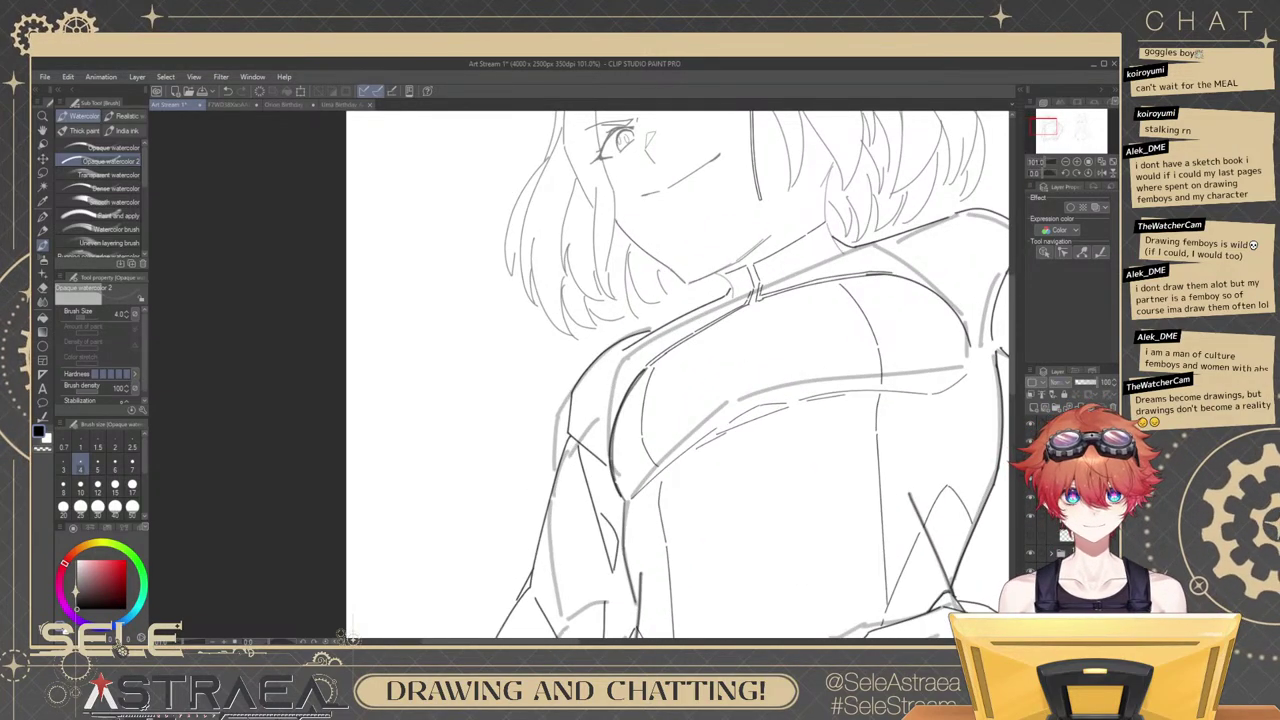
pyautogui.moveTo(637, 277); pyautogui.dragTo(592, 295)
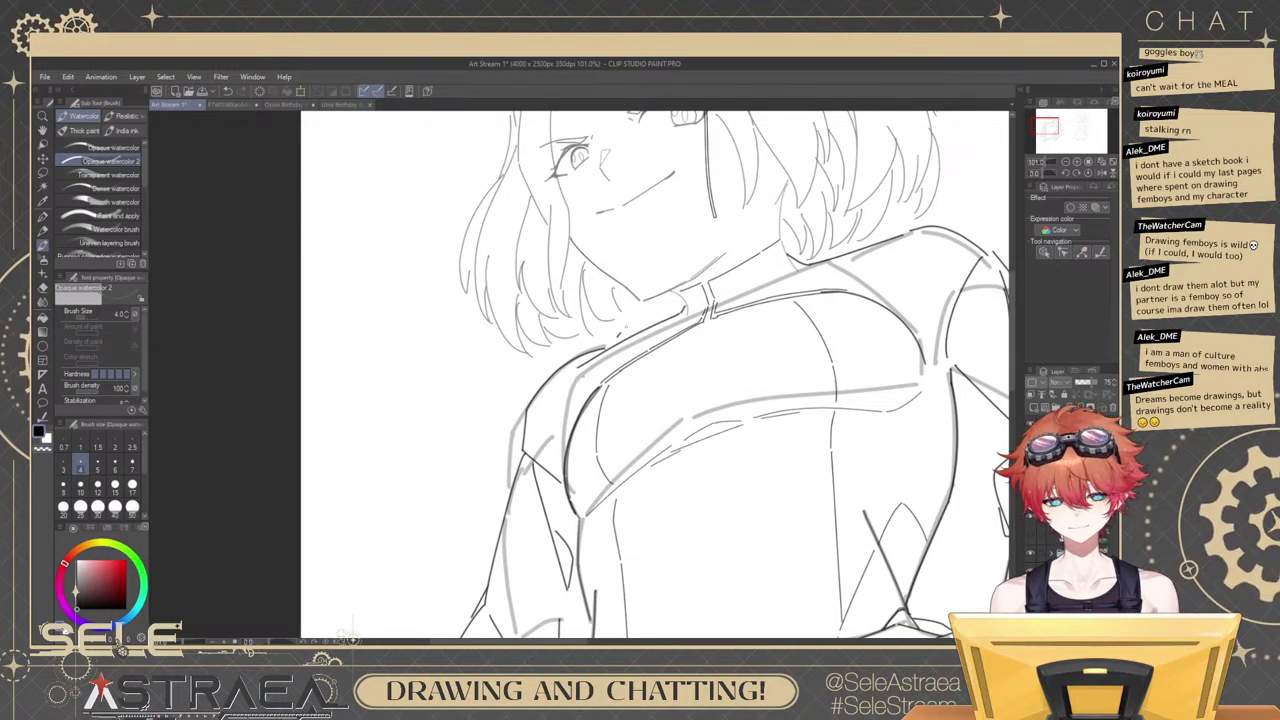
pyautogui.scroll(2, 635, 330)
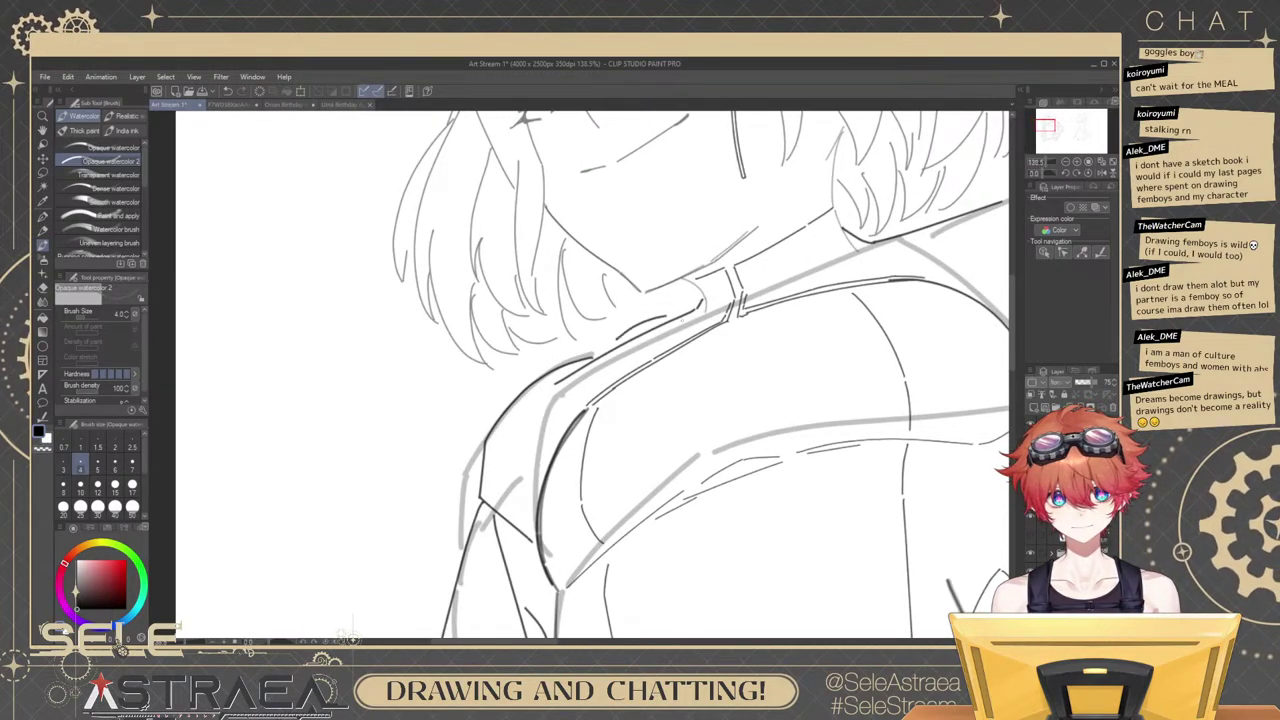
pyautogui.hotkey('ctrl', 'z')
pyautogui.moveTo(631, 333)
pyautogui.mouseDown()
pyautogui.moveTo(657, 318)
pyautogui.moveTo(680, 416)
pyautogui.mouseUp()
pyautogui.hotkey('ctrl', 'z')
pyautogui.hotkey('ctrl', 'z')
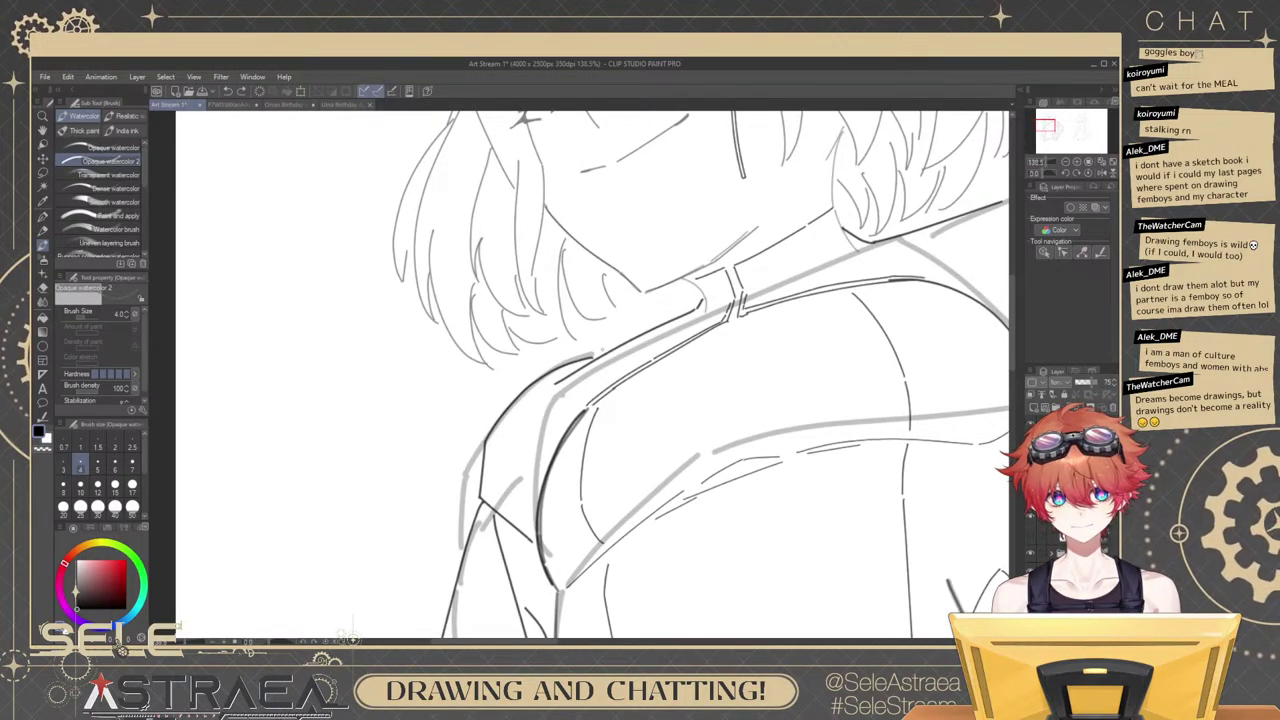
pyautogui.hotkey('ctrl', 'z')
# Set the brush size to 3 and sketch the chest strap's top and slanted right edge where it crosses the shoulder.
pyautogui.moveTo(602, 349)
pyautogui.mouseDown()
pyautogui.moveTo(630, 340)
pyautogui.moveTo(656, 432)
pyautogui.mouseUp()
pyautogui.click(64, 464)
pyautogui.hotkey('ctrl', 'z')
pyautogui.moveTo(622, 337)
pyautogui.mouseDown()
pyautogui.moveTo(628, 416)
pyautogui.moveTo(659, 412)
pyautogui.mouseUp()
pyautogui.hotkey('ctrl', 'z')
pyautogui.moveTo(599, 355)
pyautogui.mouseDown()
pyautogui.moveTo(615, 429)
pyautogui.moveTo(661, 357)
pyautogui.mouseUp()
pyautogui.hotkey('ctrl', 'z')
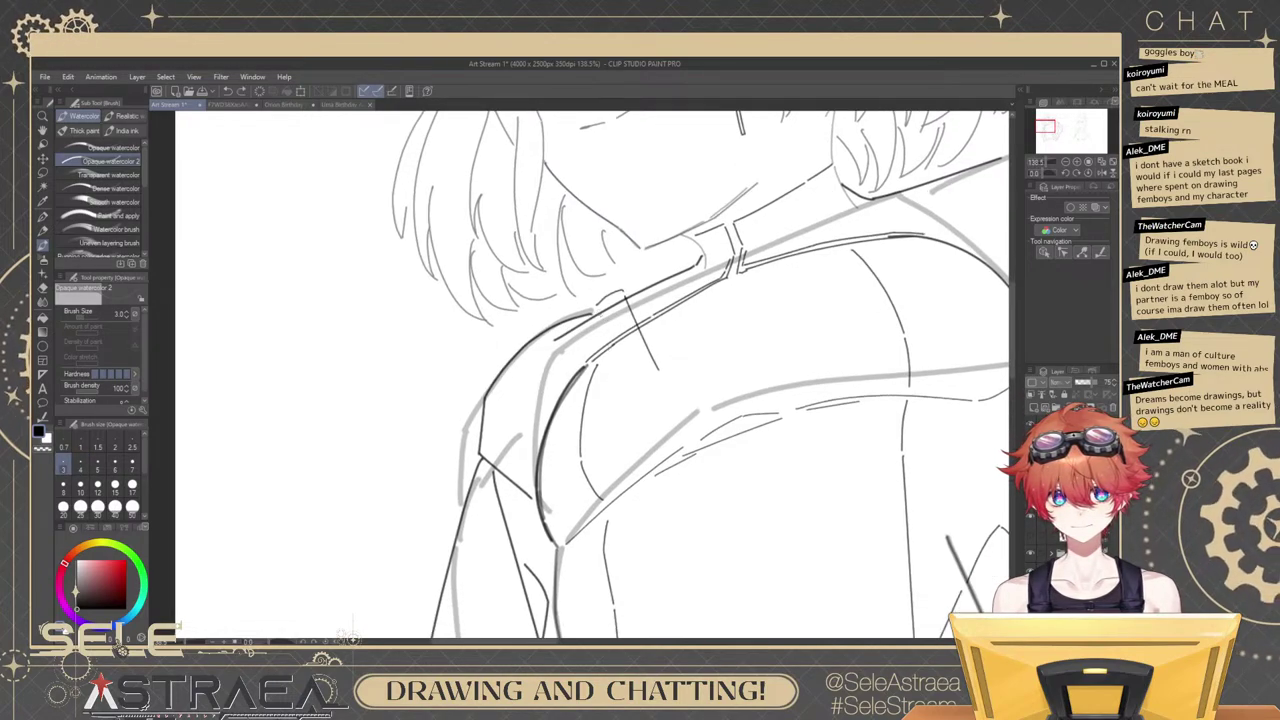
# Draw the shoulder strap's left edge, then delete its slanted right edge and redraw it nearly vertical.
pyautogui.moveTo(601, 306); pyautogui.dragTo(596, 364)
pyautogui.hotkey('ctrl', 'z')
pyautogui.moveTo(599, 304); pyautogui.dragTo(593, 406)
pyautogui.keyDown('ctrl'); pyautogui.click(635, 320); pyautogui.keyUp('ctrl')
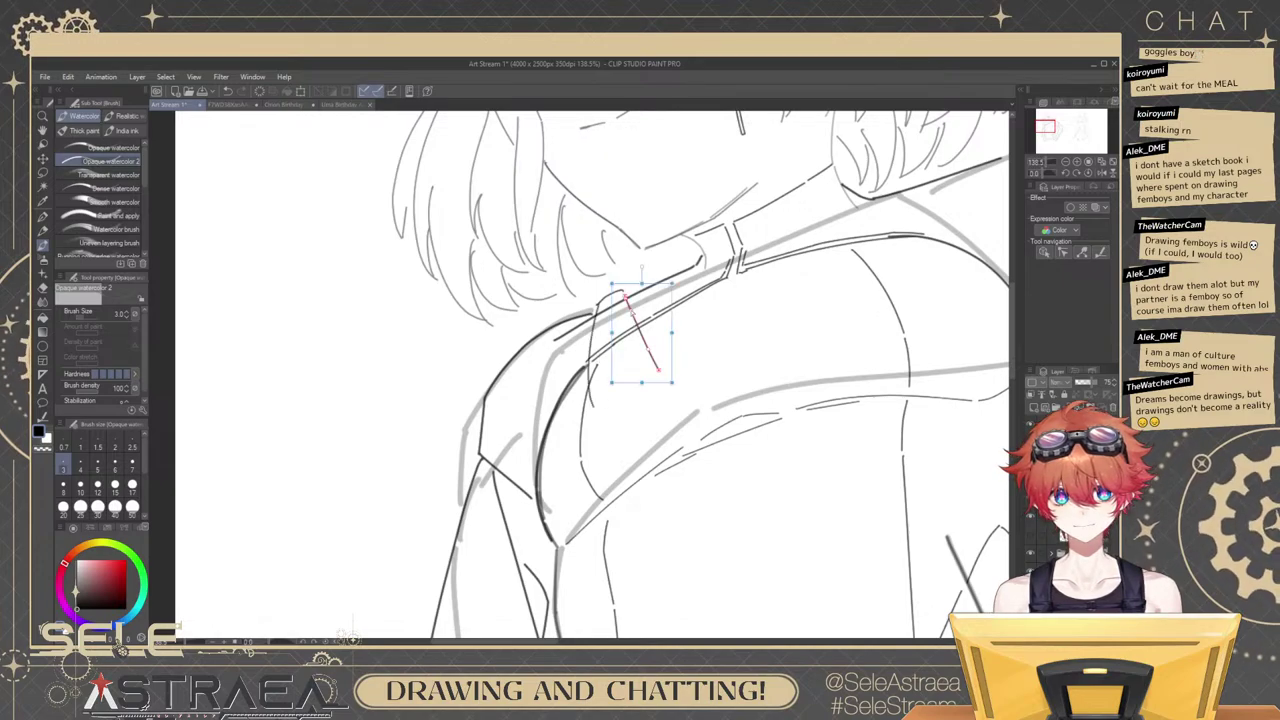
pyautogui.press('Delete')
pyautogui.moveTo(621, 291); pyautogui.dragTo(616, 370)
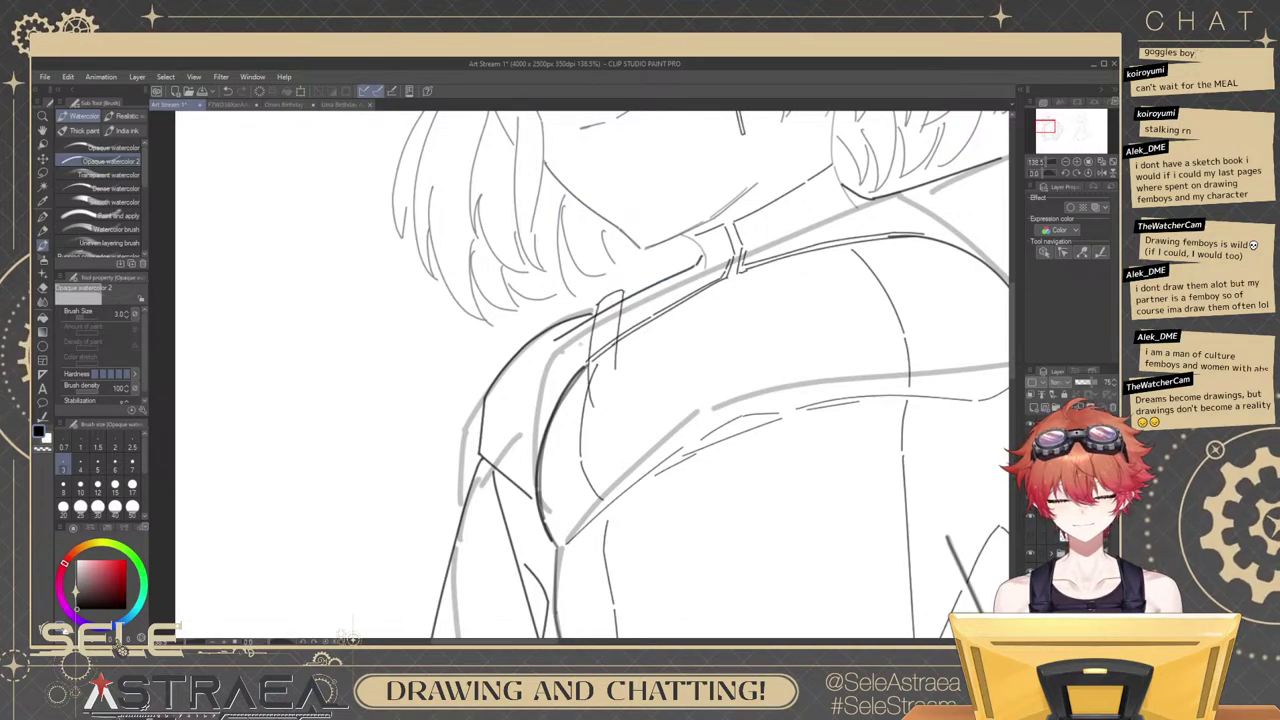
# Examine the shoulder strap, ID badge, carabiner and waist bag in the outfit reference image.
pyautogui.click(235, 104)
pyautogui.scroll(3, 740, 353)
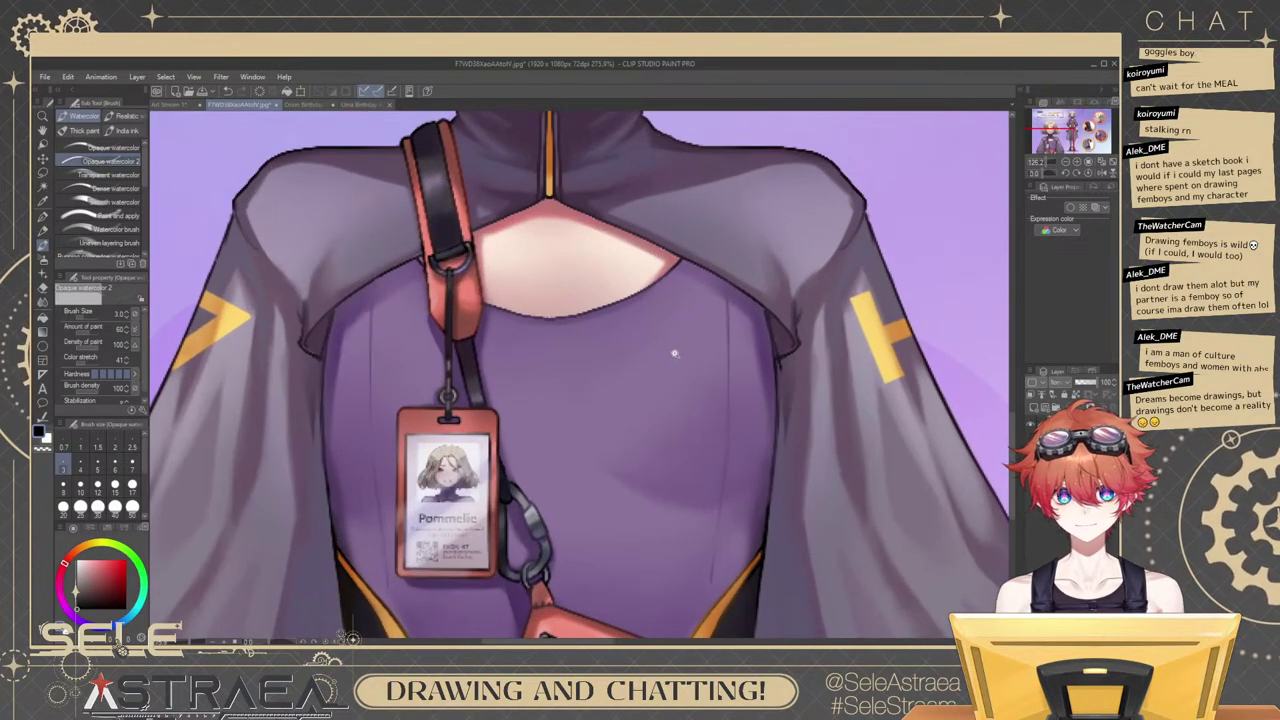
pyautogui.scroll(-4, 729, 352)
pyautogui.scroll(2, 716, 348)
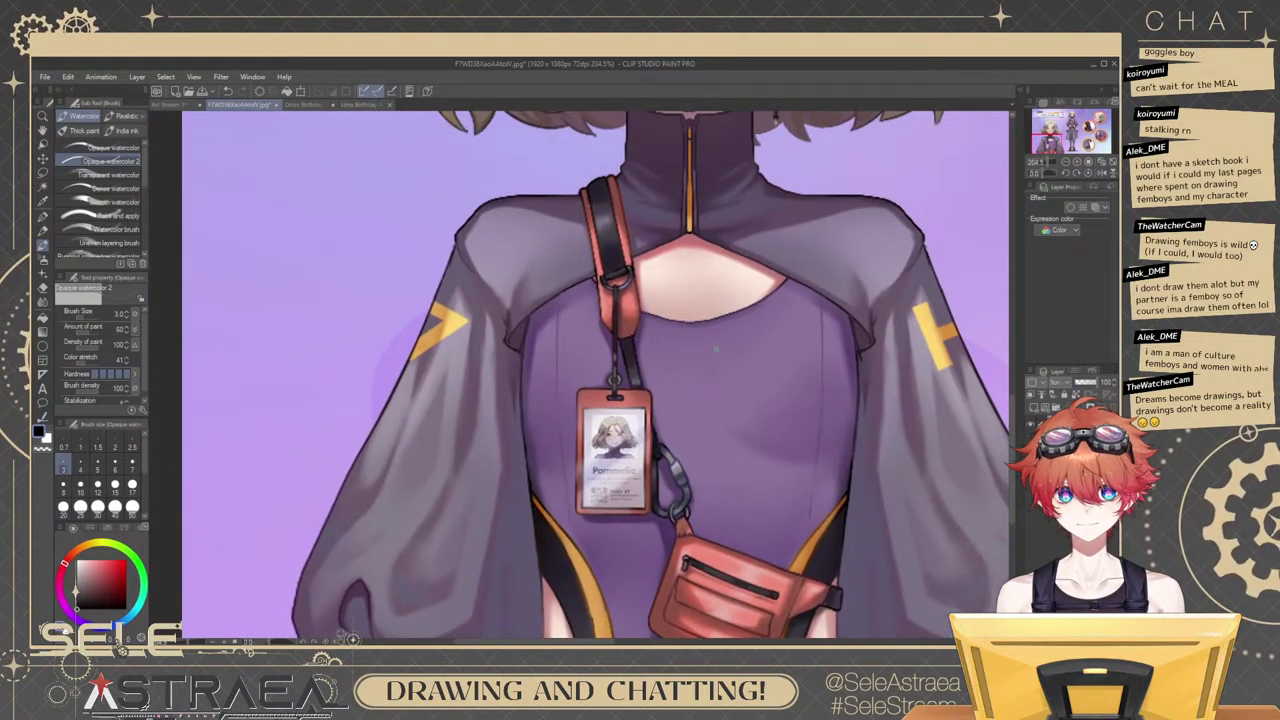
pyautogui.scroll(-1, 207, 123)
pyautogui.click(168, 104)
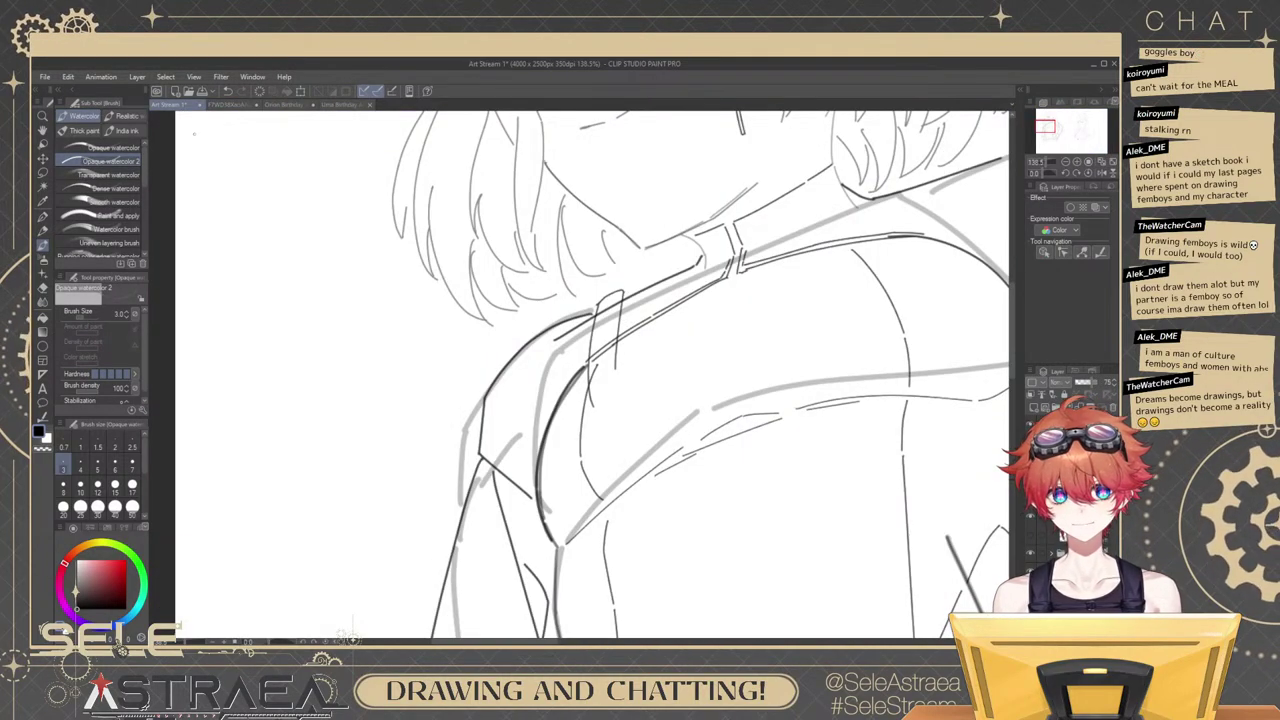
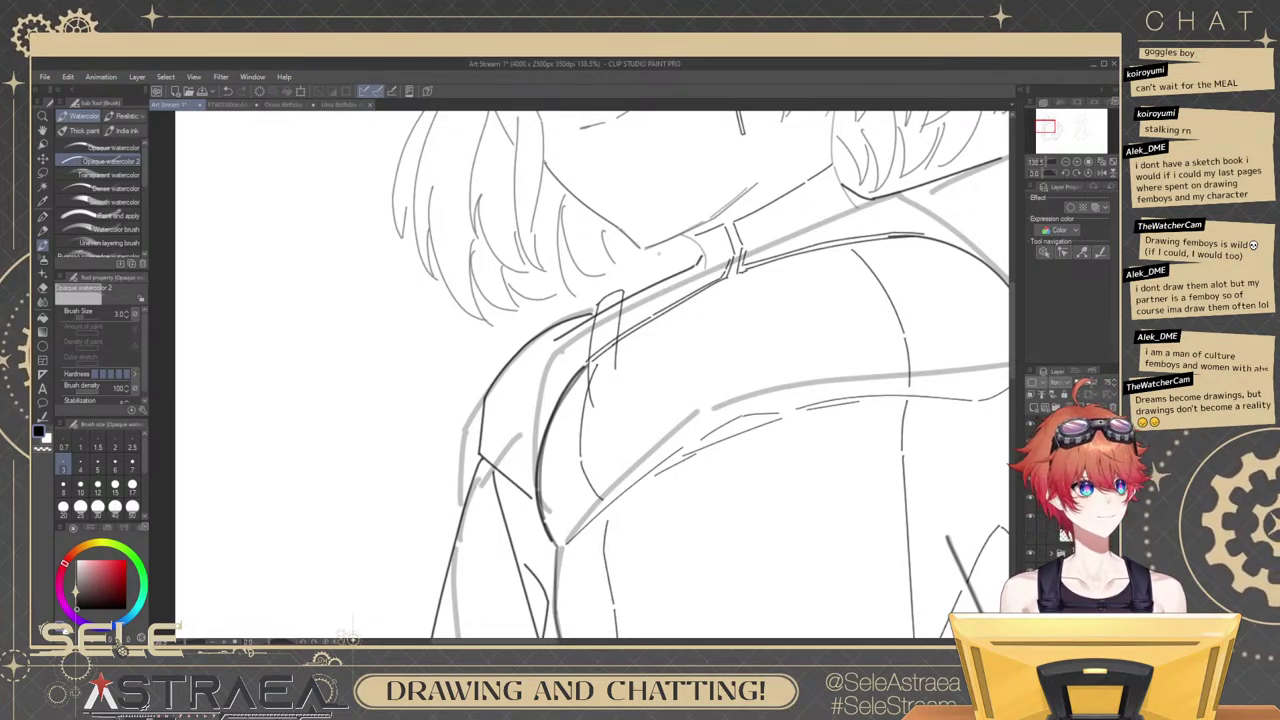
# Draw the curved lower edge of the chest opening beneath the jacket's hem.
pyautogui.moveTo(646, 323); pyautogui.dragTo(740, 320)
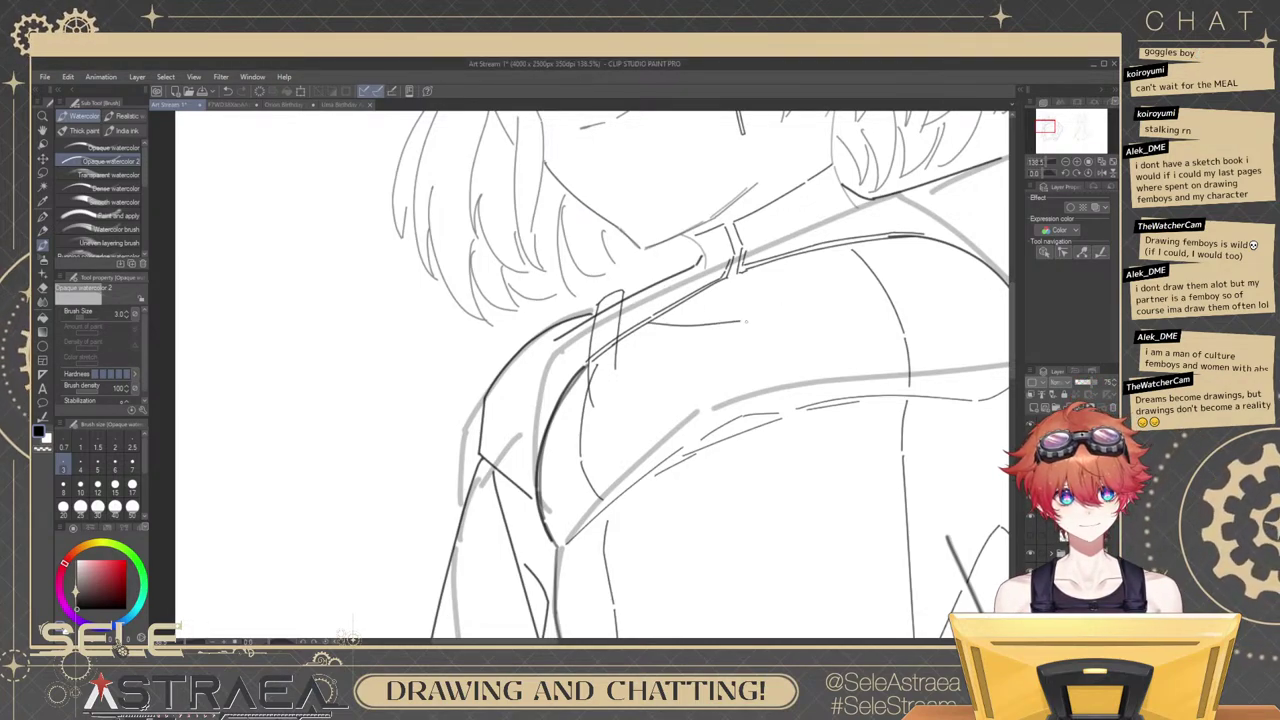
pyautogui.hotkey('ctrl', 'z')
pyautogui.moveTo(658, 318)
pyautogui.mouseDown()
pyautogui.moveTo(740, 299)
pyautogui.moveTo(819, 255)
pyautogui.moveTo(738, 300)
pyautogui.moveTo(830, 251)
pyautogui.moveTo(801, 289)
pyautogui.mouseUp()
pyautogui.hotkey('ctrl', 'z')
# Undo the shoulder strap's side edges and redraw the strap as a narrow rounded loop with slanted sides.
pyautogui.hotkey('ctrl', 'z')
pyautogui.hotkey('ctrl', 'z')
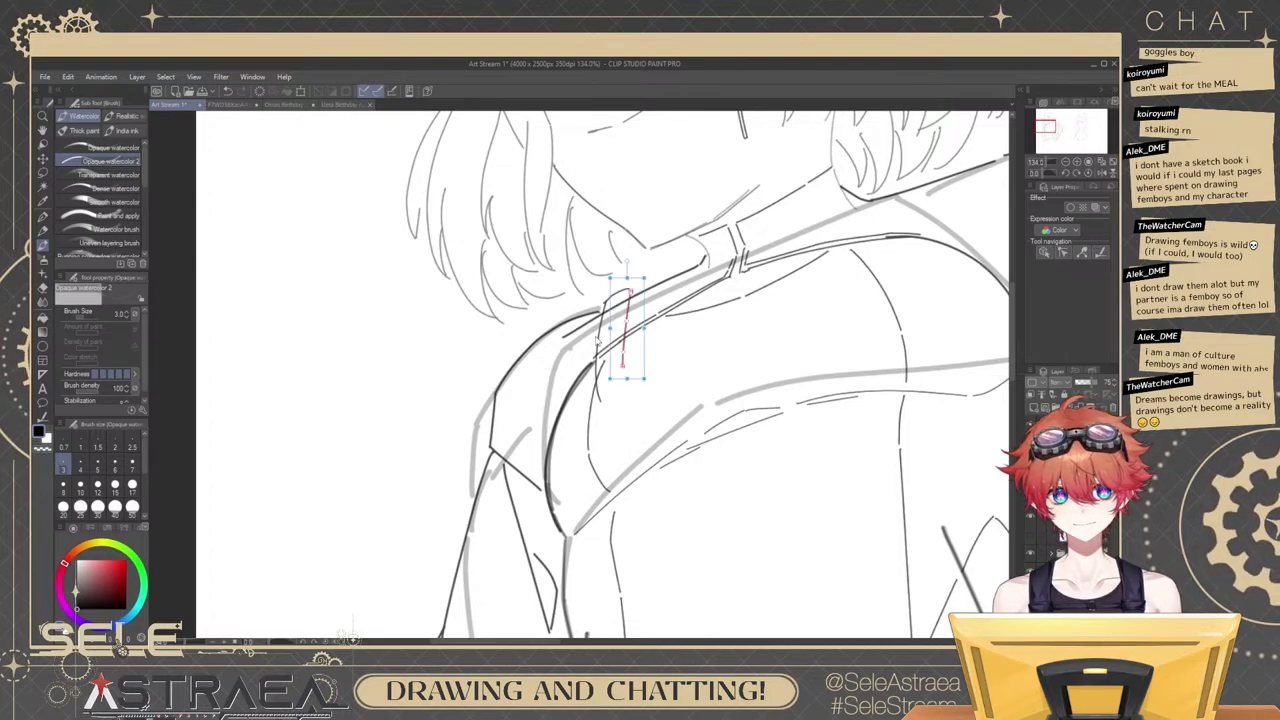
pyautogui.hotkey('ctrl', 'z')
pyautogui.hotkey('ctrl', 'z')
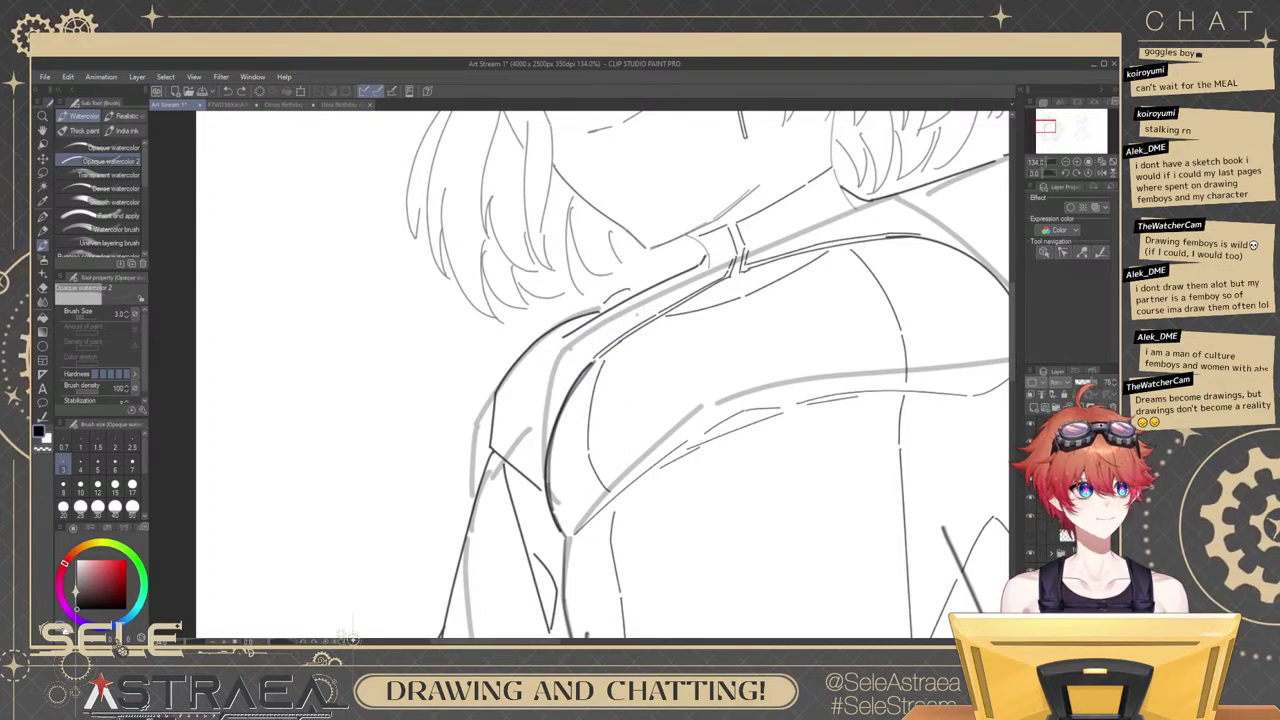
pyautogui.keyDown('ctrl'); pyautogui.click(620, 291); pyautogui.keyUp('ctrl')
pyautogui.press('Delete')
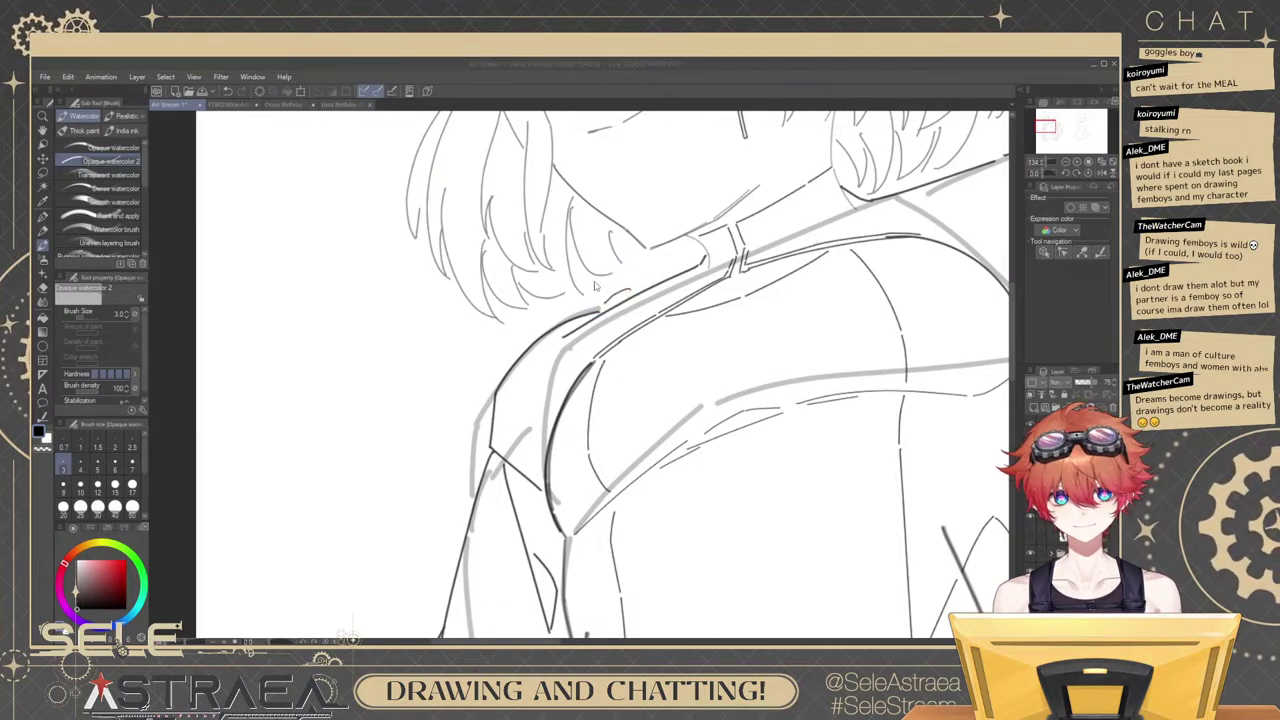
pyautogui.hotkey('ctrl', 'z')
pyautogui.moveTo(638, 291)
pyautogui.mouseDown()
pyautogui.moveTo(660, 342)
pyautogui.moveTo(629, 362)
pyautogui.moveTo(835, 317)
pyautogui.mouseUp()
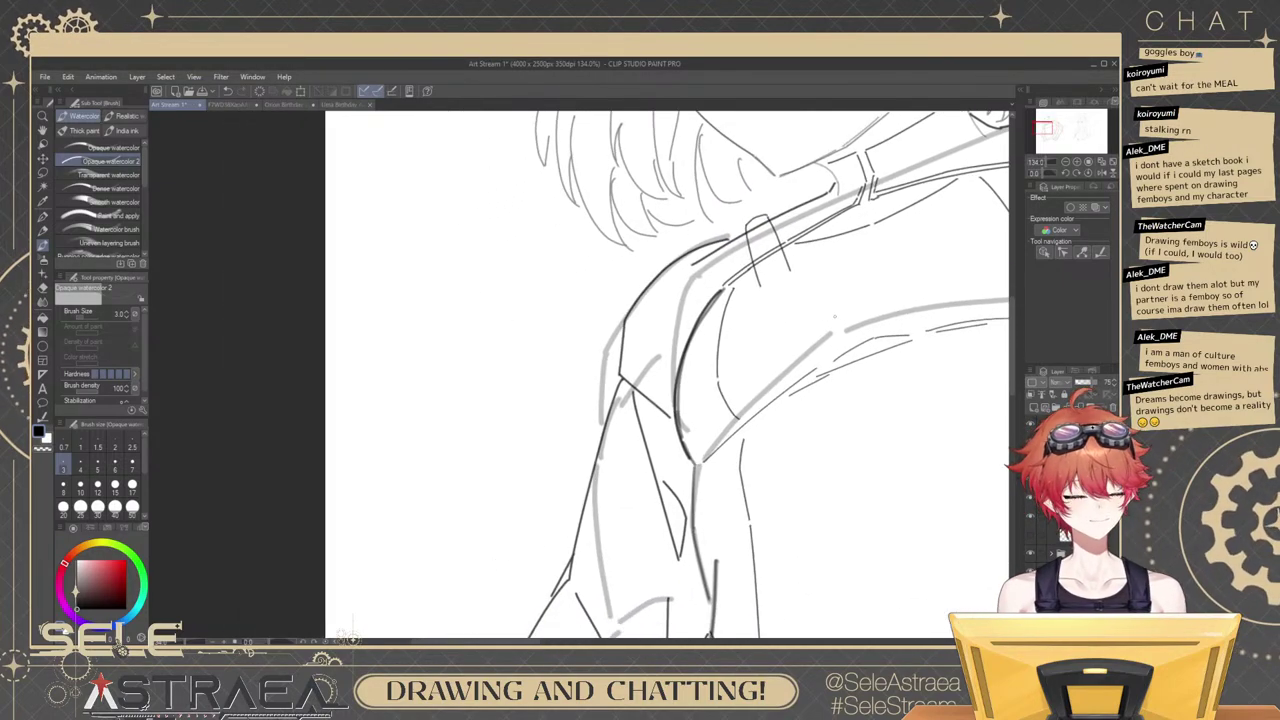
# Draw the four-sided outline of the ID badge hanging below the shoulder strap.
pyautogui.moveTo(738, 307)
pyautogui.mouseDown()
pyautogui.moveTo(796, 292)
pyautogui.moveTo(802, 420)
pyautogui.mouseUp()
pyautogui.moveTo(729, 310); pyautogui.dragTo(732, 460)
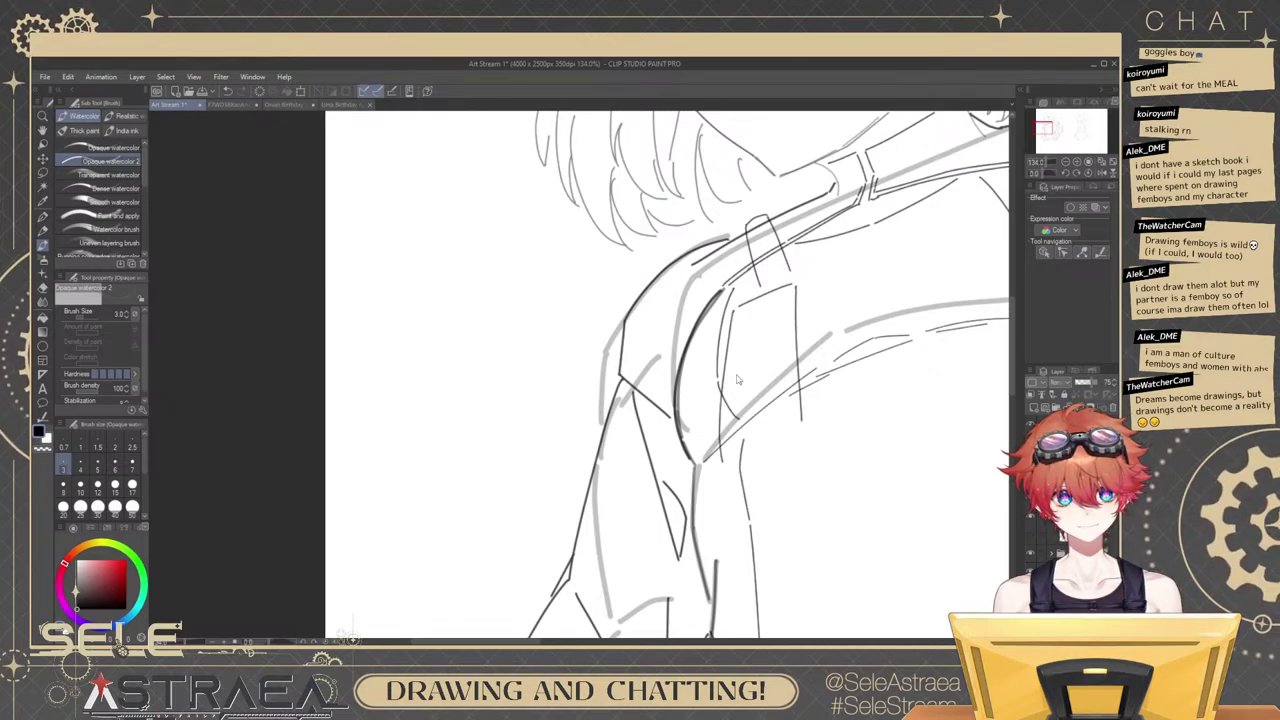
pyautogui.hotkey('ctrl', 'z')
pyautogui.moveTo(729, 310)
pyautogui.mouseDown()
pyautogui.moveTo(733, 462)
pyautogui.moveTo(810, 423)
pyautogui.mouseUp()
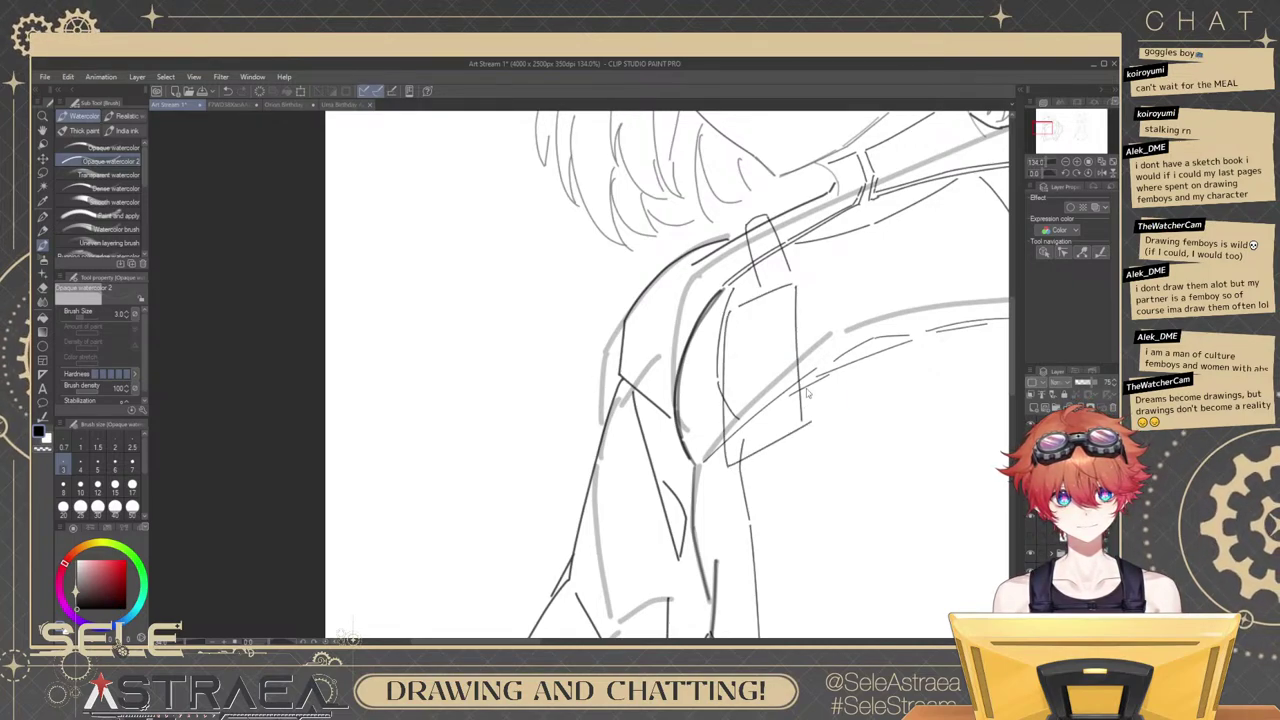
# Replace the ID badge's right edge with a slanted line that meets its lower corner.
pyautogui.keyDown('ctrl'); pyautogui.click(798, 330); pyautogui.keyUp('ctrl')
pyautogui.press('Delete')
pyautogui.moveTo(792, 287); pyautogui.dragTo(826, 412)
pyautogui.hotkey('ctrl', 'z')
pyautogui.moveTo(828, 311)
pyautogui.mouseDown()
pyautogui.moveTo(786, 297)
pyautogui.moveTo(811, 349)
pyautogui.mouseUp()
pyautogui.hotkey('ctrl', 'z')
pyautogui.moveTo(860, 383); pyautogui.dragTo(802, 416)
# Draw the short piece of strap showing behind the ID badge's upper right corner.
pyautogui.moveTo(696, 301); pyautogui.dragTo(761, 388)
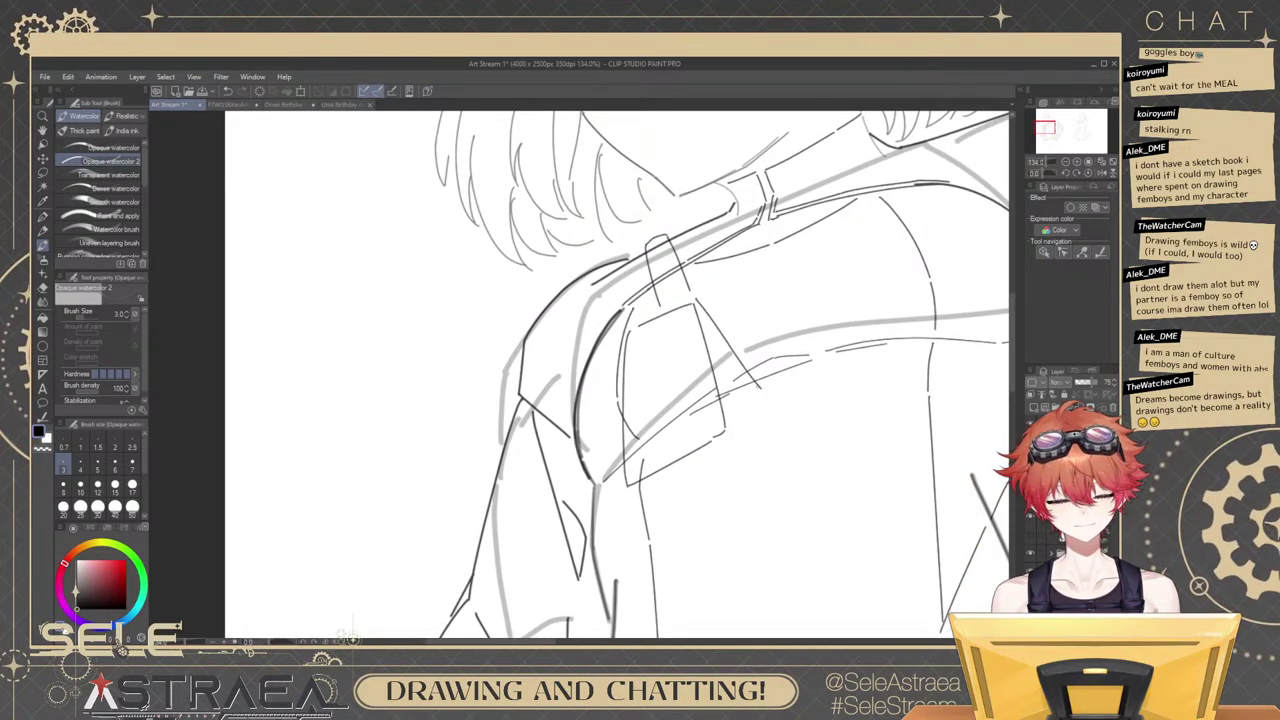
pyautogui.hotkey('ctrl', 'z')
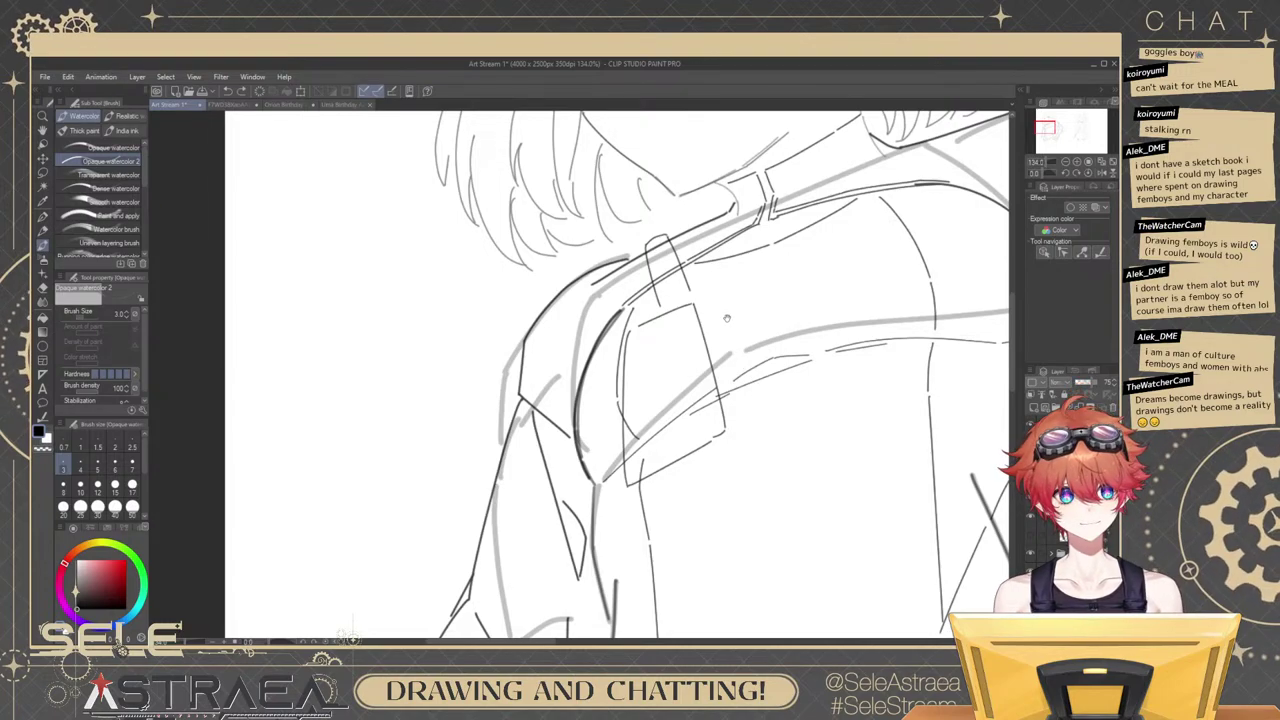
pyautogui.moveTo(727, 318)
pyautogui.mouseDown()
pyautogui.moveTo(747, 328)
pyautogui.moveTo(712, 315)
pyautogui.moveTo(732, 340)
pyautogui.mouseUp()
pyautogui.moveTo(772, 382); pyautogui.dragTo(713, 325)
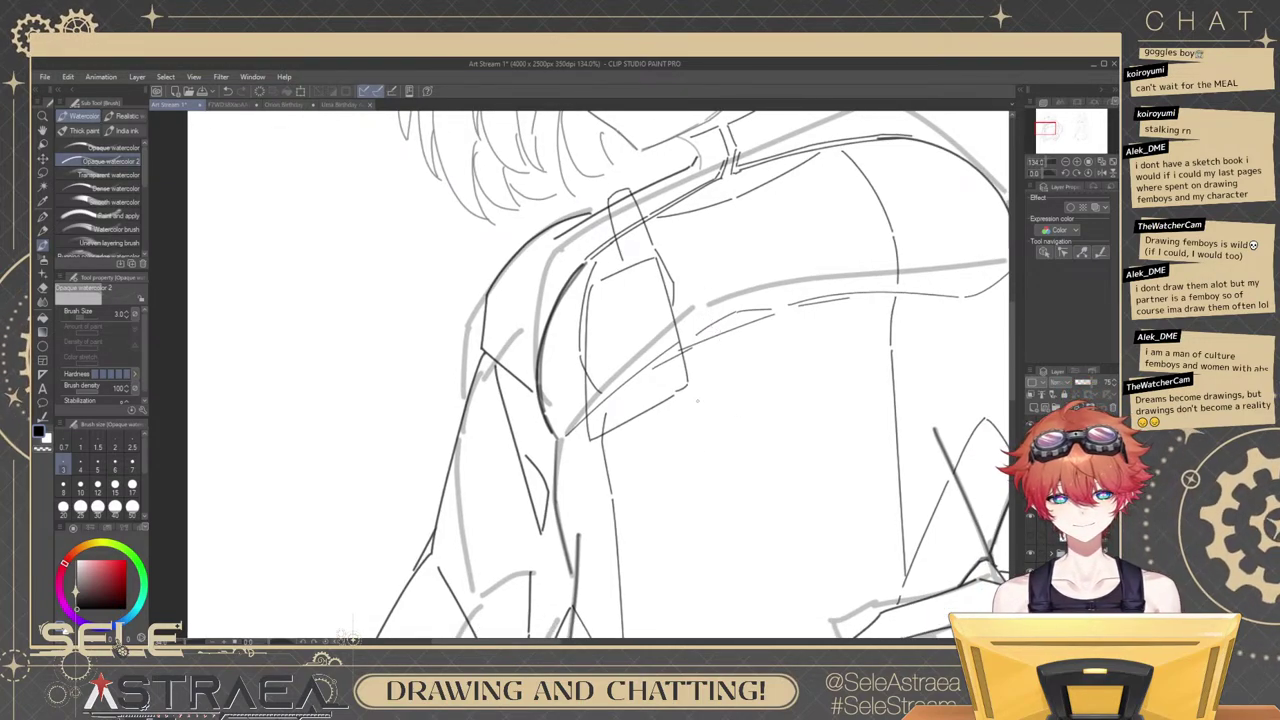
# Draw the carabiner beside the badge's lower corner with inner and outer contours, and connect it to the strap.
pyautogui.moveTo(678, 400)
pyautogui.mouseDown()
pyautogui.moveTo(709, 450)
pyautogui.moveTo(698, 455)
pyautogui.moveTo(750, 432)
pyautogui.mouseUp()
pyautogui.hotkey('ctrl', 'z')
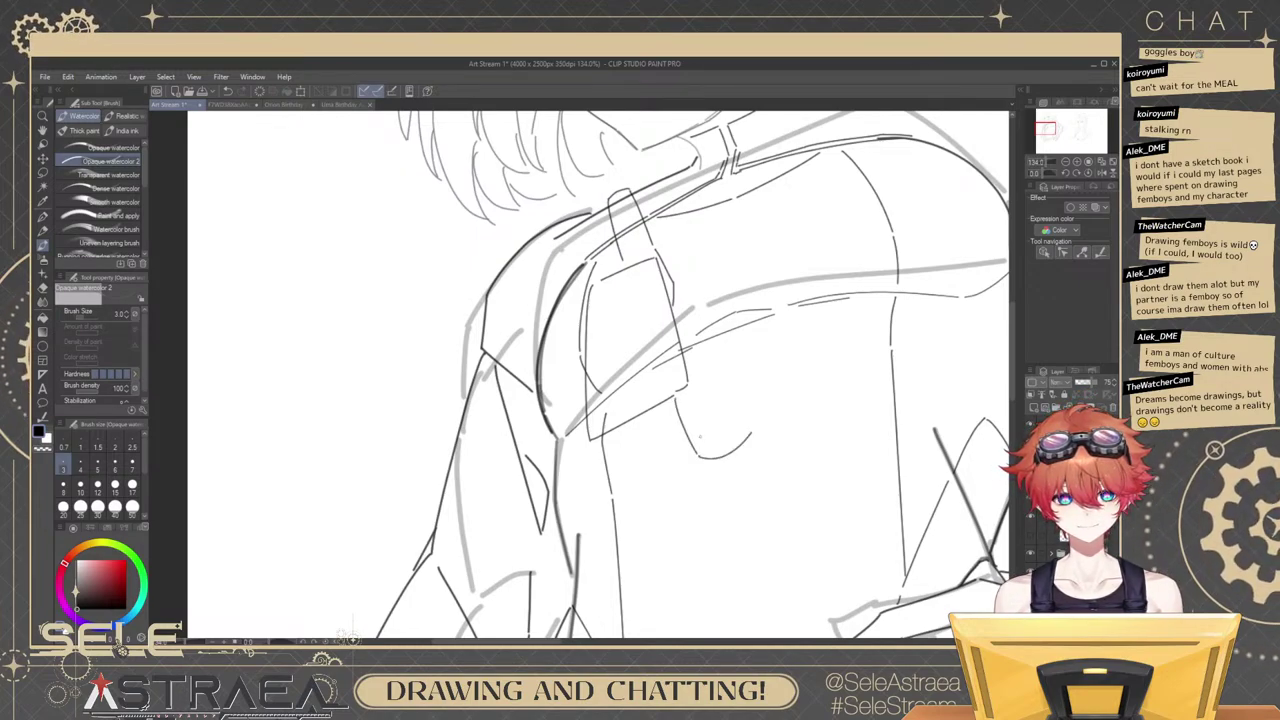
pyautogui.moveTo(680, 398)
pyautogui.mouseDown()
pyautogui.moveTo(702, 436)
pyautogui.moveTo(730, 432)
pyautogui.mouseUp()
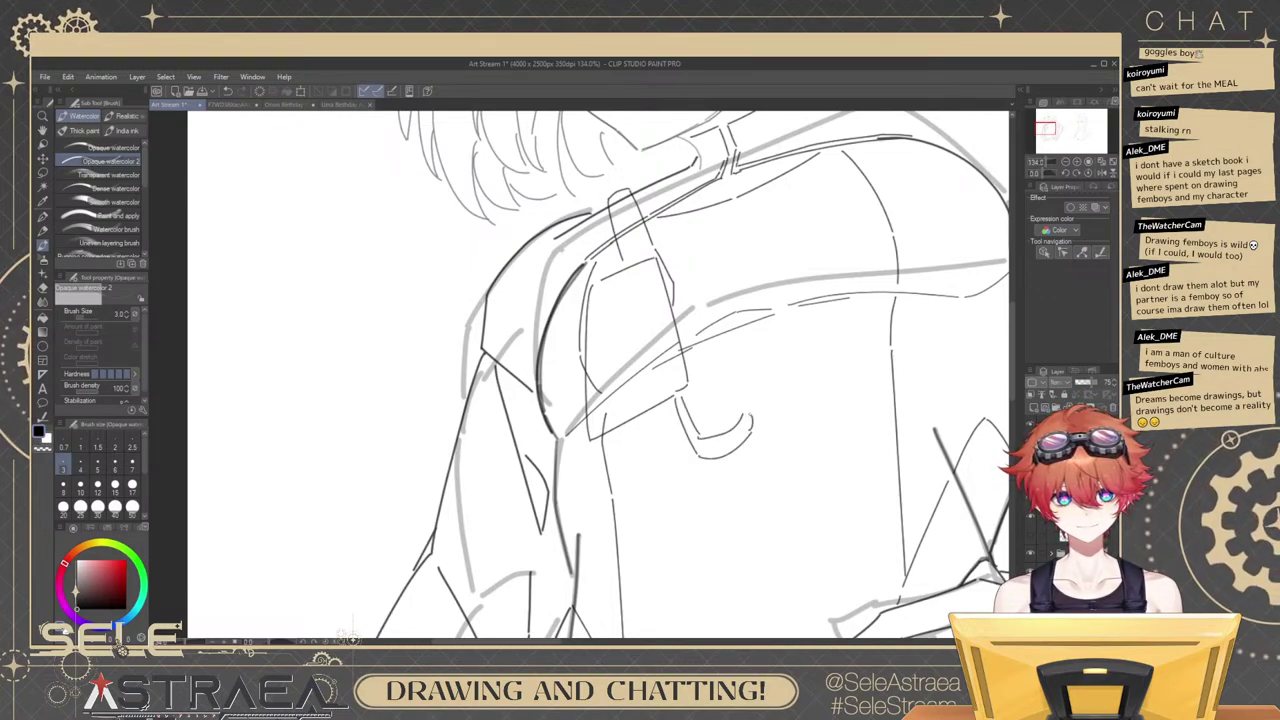
pyautogui.moveTo(704, 362); pyautogui.dragTo(750, 418)
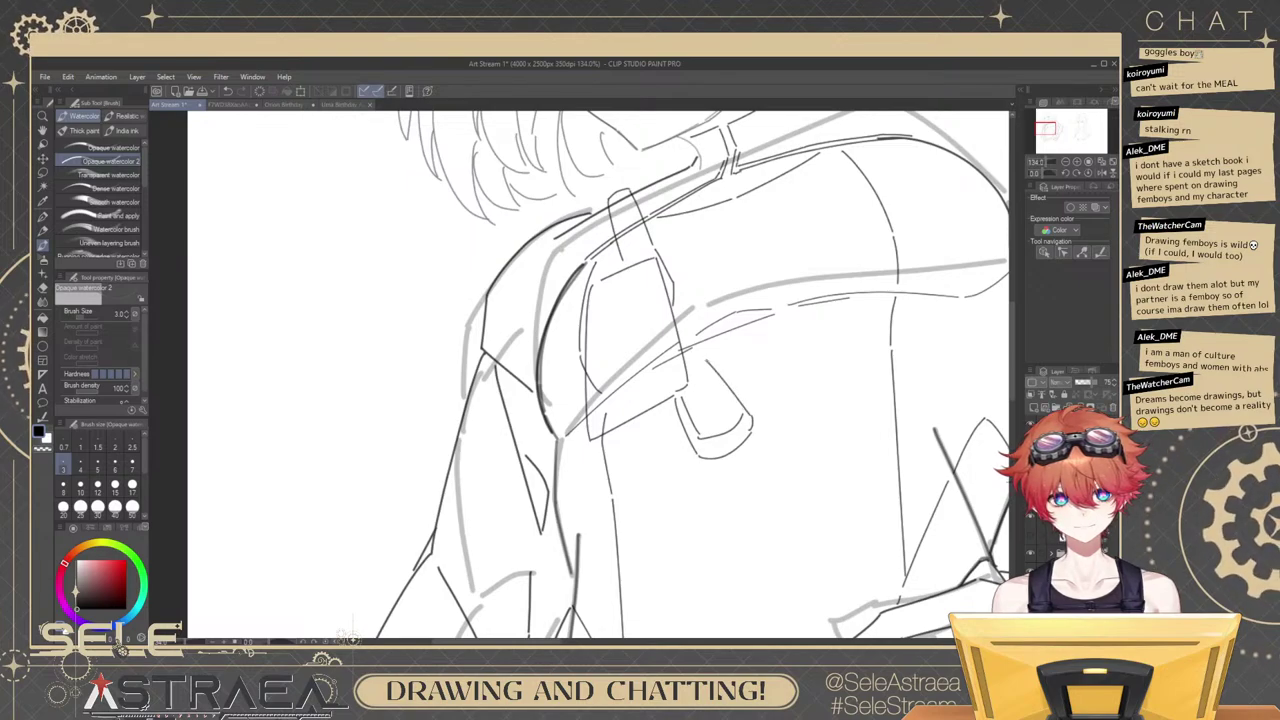
pyautogui.moveTo(674, 308)
pyautogui.mouseDown()
pyautogui.moveTo(745, 419)
pyautogui.moveTo(759, 375)
pyautogui.mouseUp()
pyautogui.hotkey('ctrl', 'z')
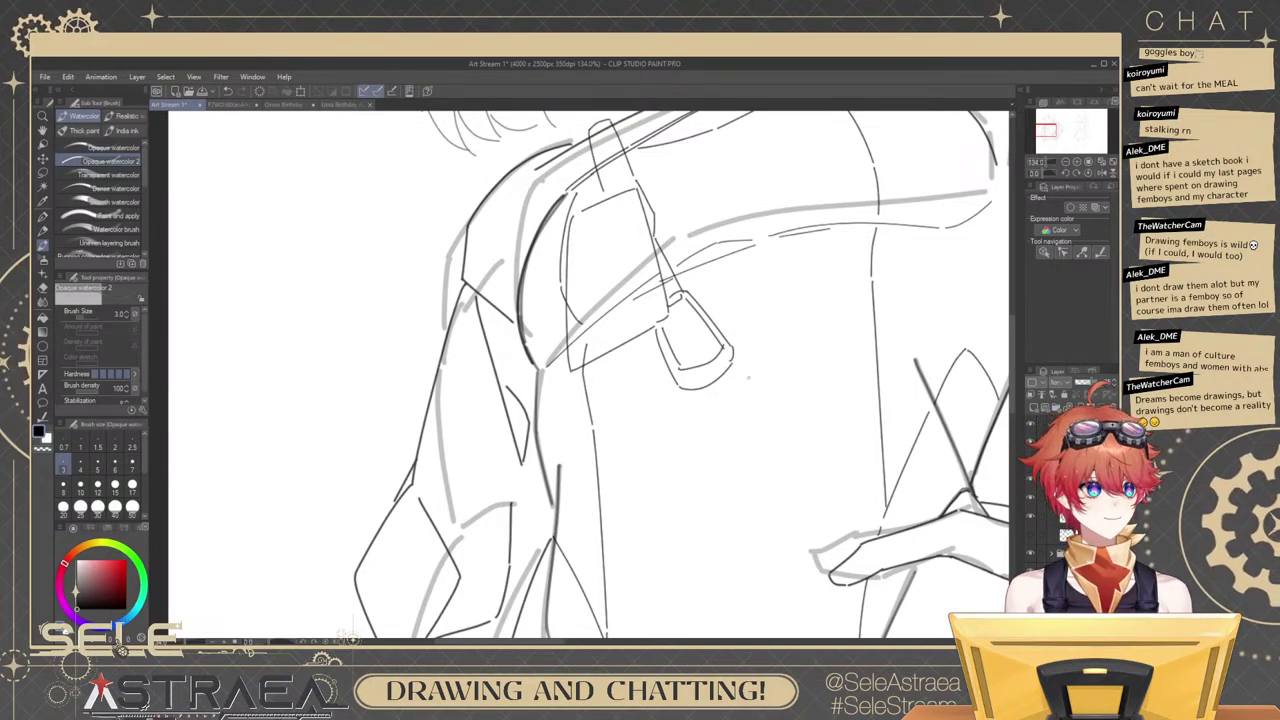
# Draw a small ring hooked through the lower end of the carabiner.
pyautogui.moveTo(851, 377); pyautogui.dragTo(789, 337)
pyautogui.moveTo(883, 334); pyautogui.dragTo(853, 369)
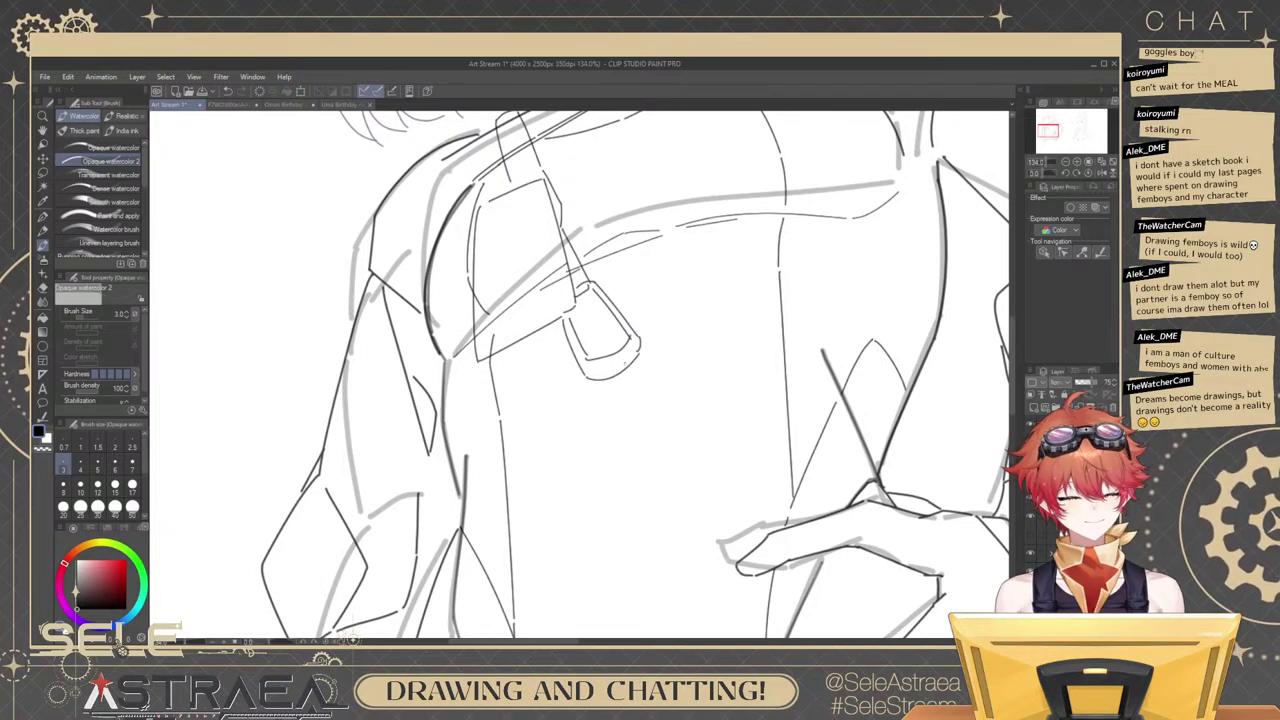
pyautogui.moveTo(625, 344)
pyautogui.mouseDown()
pyautogui.moveTo(636, 382)
pyautogui.moveTo(608, 357)
pyautogui.moveTo(625, 381)
pyautogui.mouseUp()
pyautogui.hotkey('ctrl', 'z')
pyautogui.hotkey('ctrl', 'z')
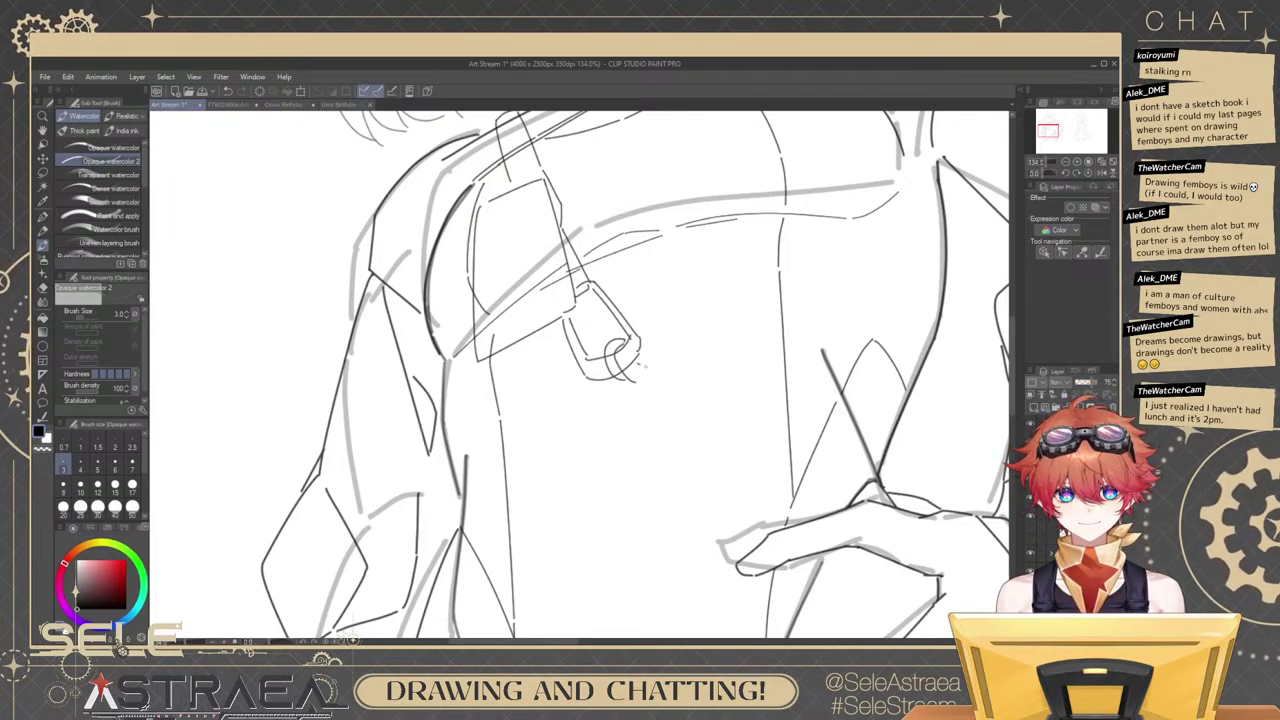
pyautogui.hotkey('ctrl', 'z')
# Draw the two flaring sides of the bag's tab below the carabiner ring, undoing the trial bag outline lines.
pyautogui.moveTo(642, 365)
pyautogui.mouseDown()
pyautogui.moveTo(724, 388)
pyautogui.moveTo(886, 395)
pyautogui.mouseUp()
pyautogui.hotkey('ctrl', 'z')
pyautogui.moveTo(642, 357); pyautogui.dragTo(886, 407)
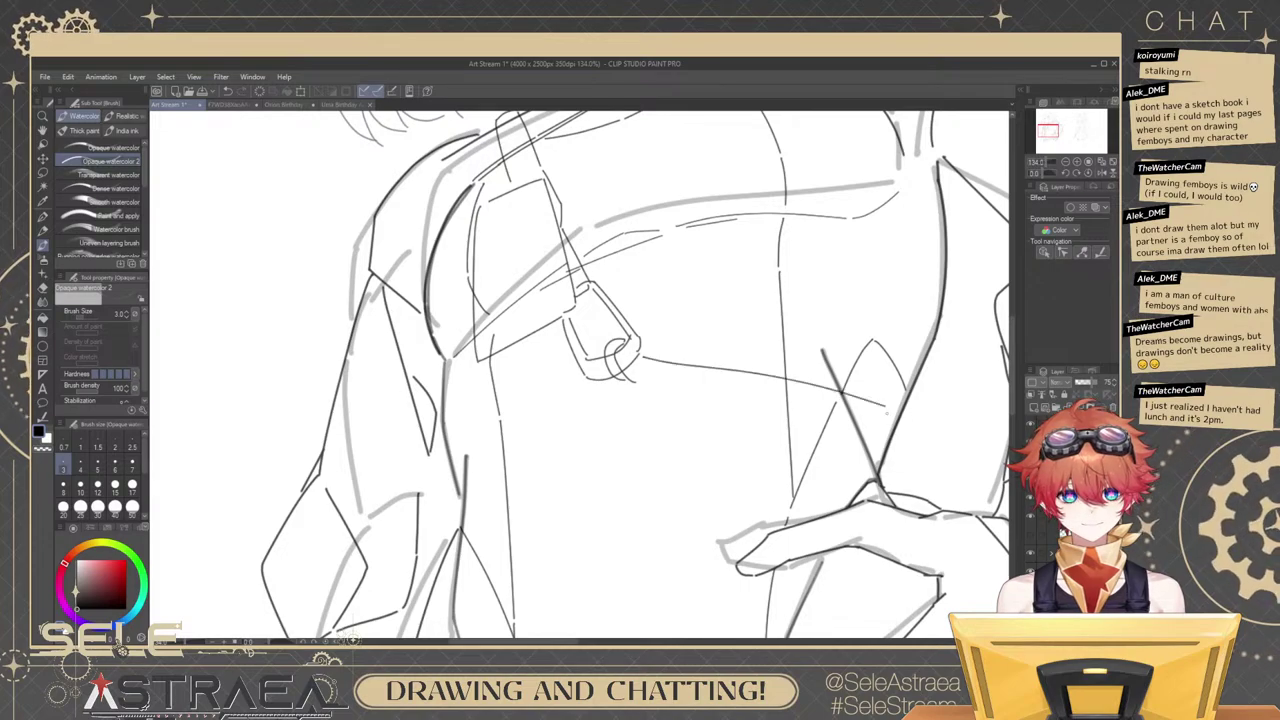
pyautogui.moveTo(684, 404)
pyautogui.mouseDown()
pyautogui.moveTo(706, 374)
pyautogui.moveTo(660, 370)
pyautogui.moveTo(668, 329)
pyautogui.moveTo(705, 350)
pyautogui.moveTo(661, 408)
pyautogui.moveTo(705, 511)
pyautogui.mouseUp()
pyautogui.hotkey('ctrl', 'z')
pyautogui.hotkey('ctrl', 'z')
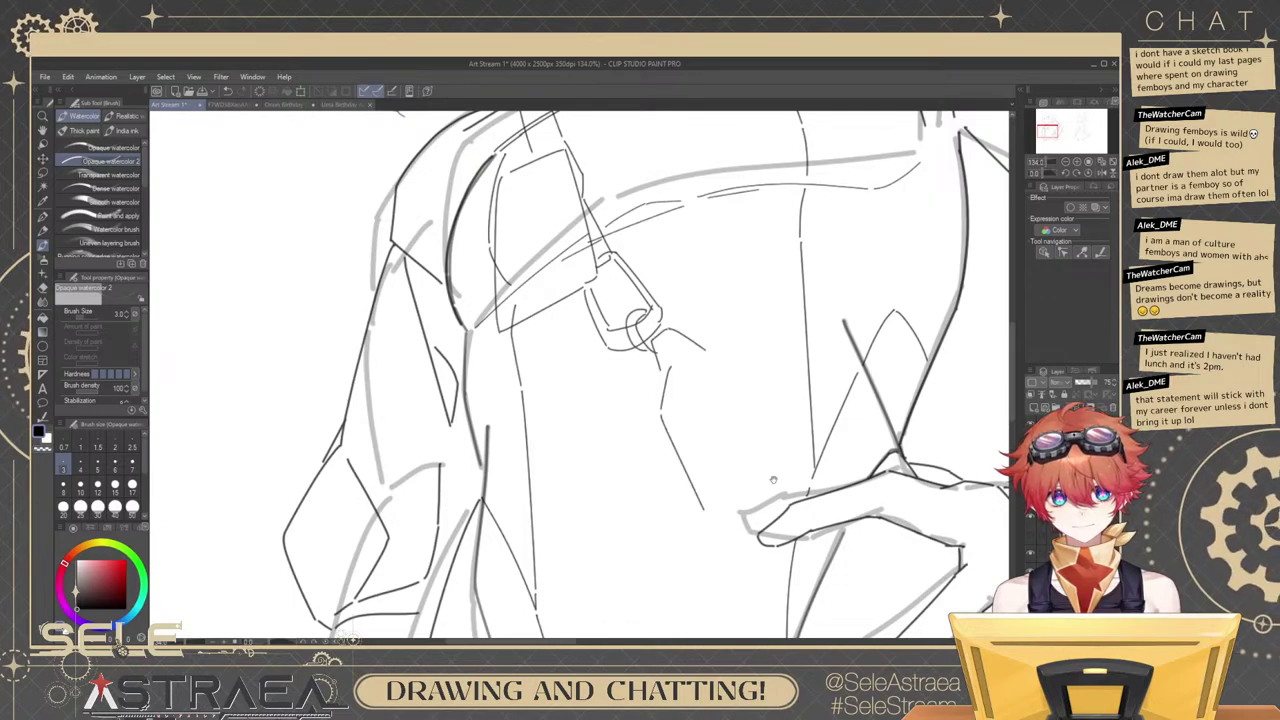
pyautogui.moveTo(772, 480); pyautogui.dragTo(770, 442)
pyautogui.hotkey('ctrl', 'z')
pyautogui.hotkey('ctrl', 'z')
pyautogui.moveTo(662, 336); pyautogui.dragTo(652, 304)
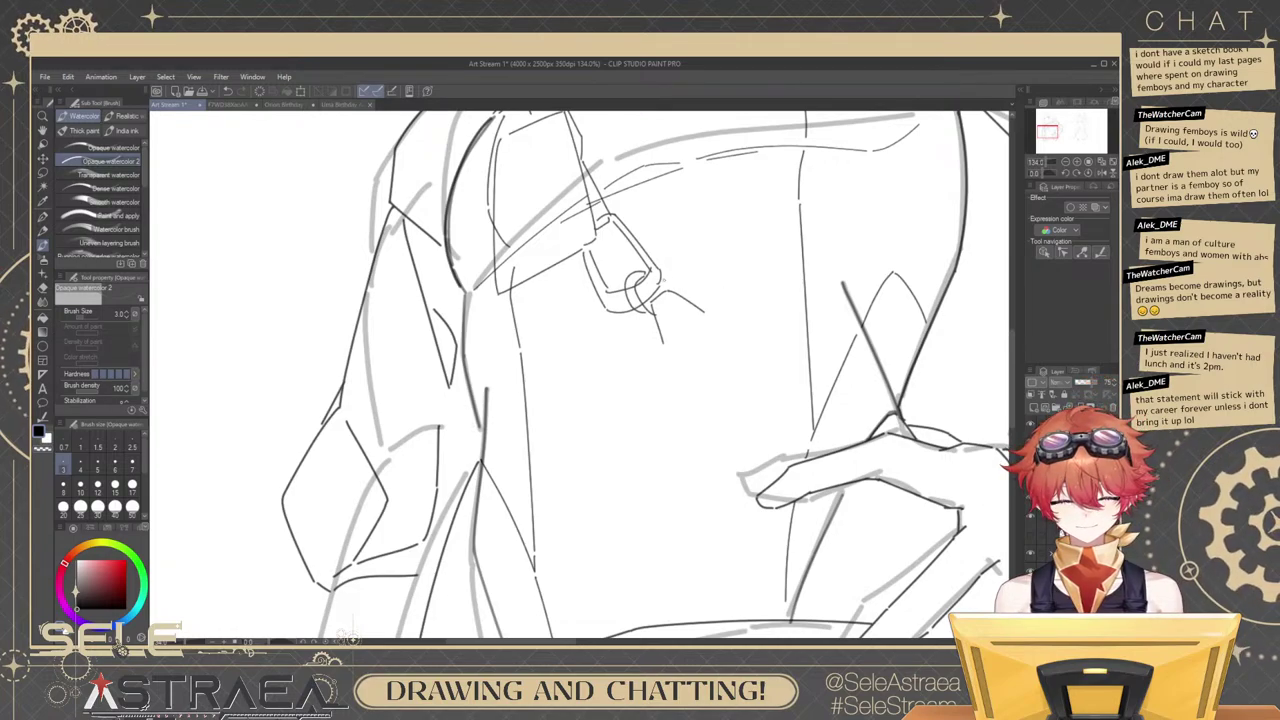
pyautogui.moveTo(744, 360); pyautogui.dragTo(744, 348)
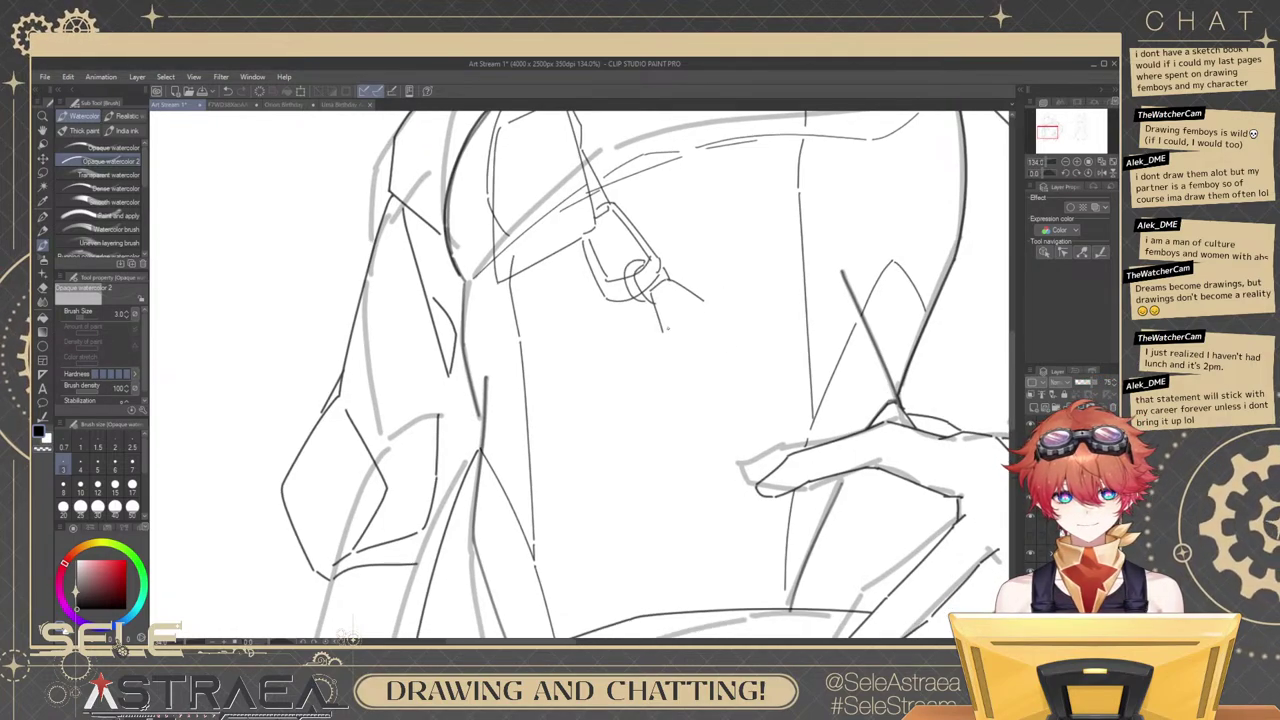
pyautogui.moveTo(668, 329)
pyautogui.mouseDown()
pyautogui.moveTo(687, 422)
pyautogui.moveTo(745, 474)
pyautogui.mouseUp()
pyautogui.hotkey('ctrl', 'z')
pyautogui.moveTo(682, 427); pyautogui.dragTo(753, 452)
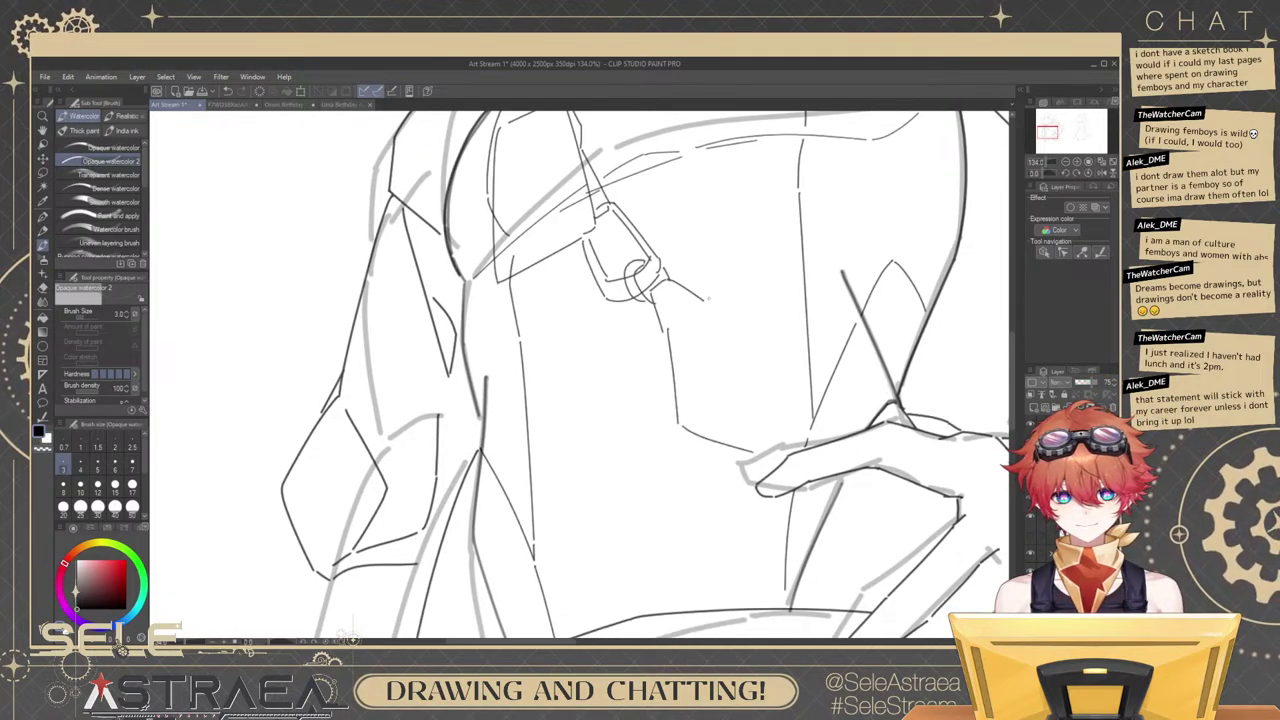
pyautogui.moveTo(708, 298); pyautogui.dragTo(860, 330)
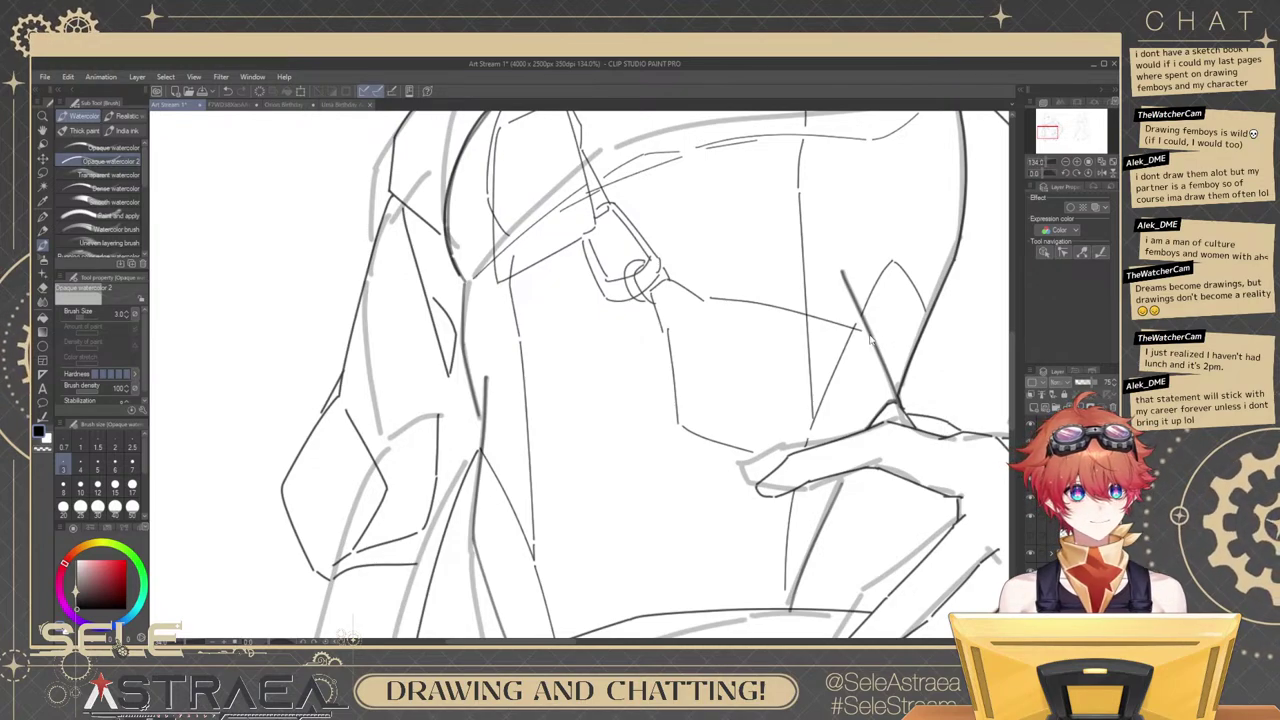
pyautogui.hotkey('ctrl', 'z')
pyautogui.hotkey('ctrl', 'z')
pyautogui.hotkey('ctrl', 'z')
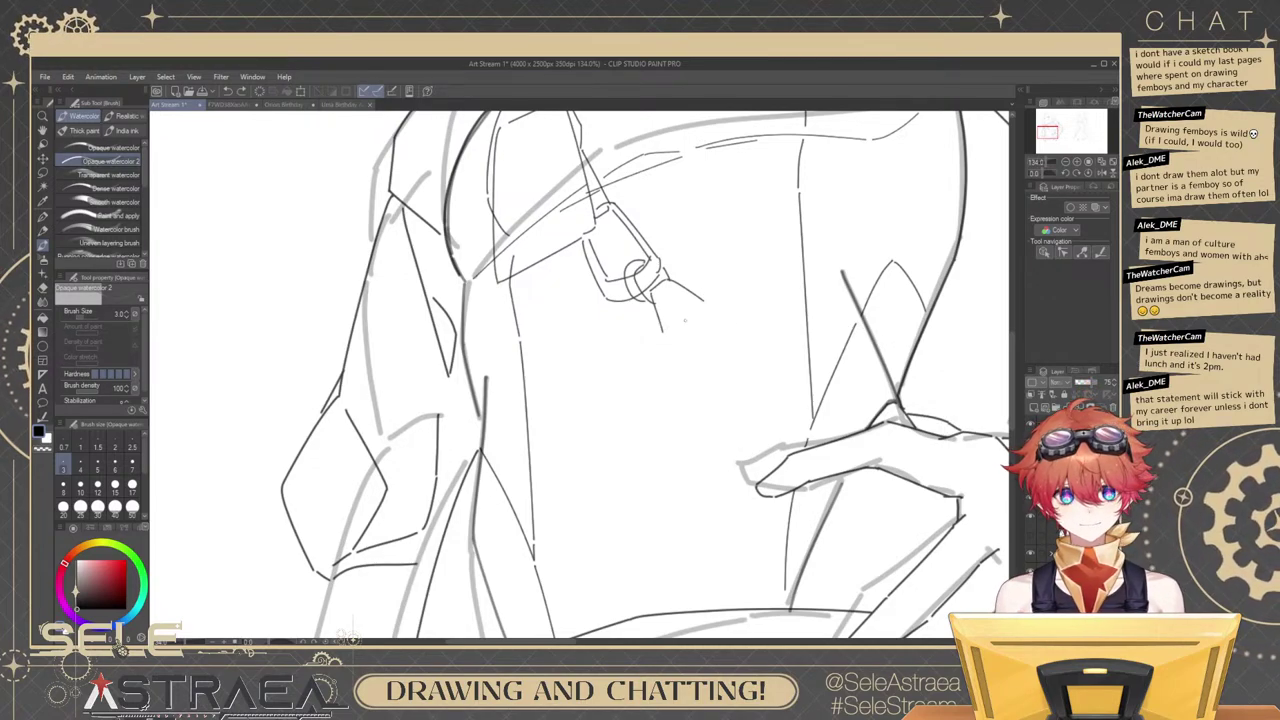
# Close the tab's end and draw the bag's upper edge across the torso with its small strap piece at the far side.
pyautogui.moveTo(684, 321)
pyautogui.mouseDown()
pyautogui.moveTo(718, 301)
pyautogui.moveTo(879, 314)
pyautogui.moveTo(892, 398)
pyautogui.mouseUp()
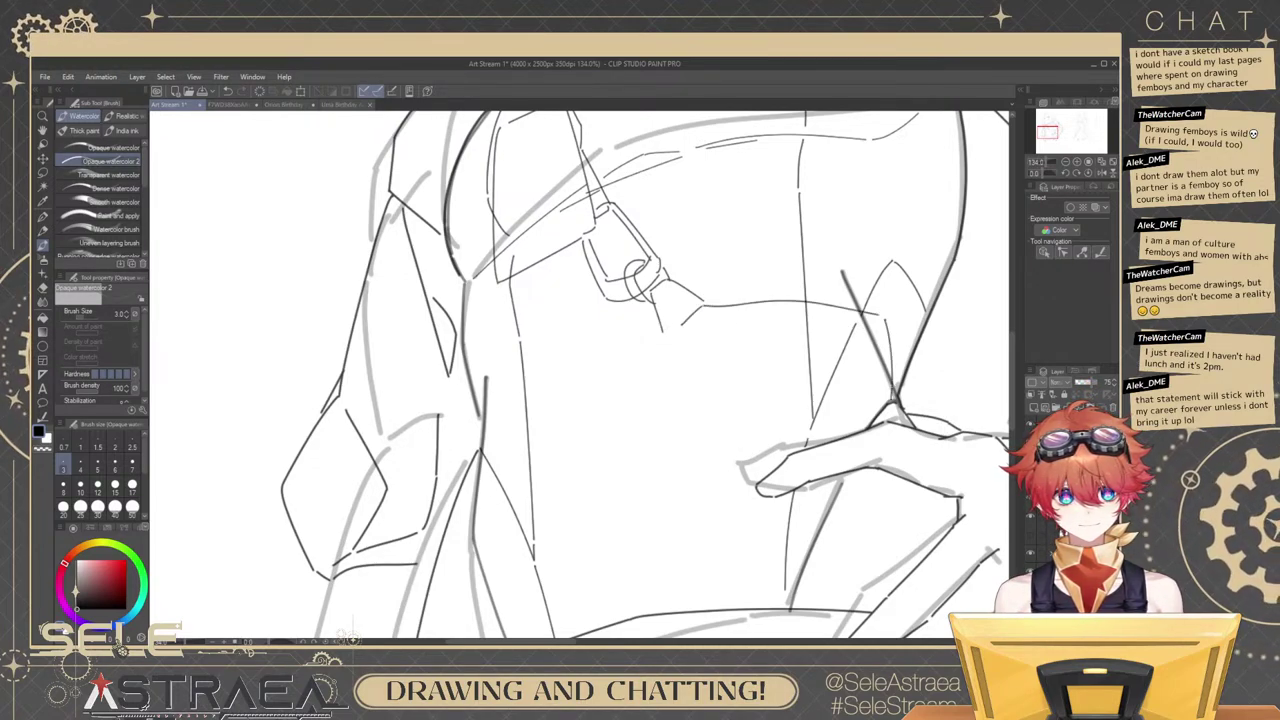
pyautogui.hotkey('ctrl', 'z')
pyautogui.moveTo(887, 318); pyautogui.dragTo(898, 366)
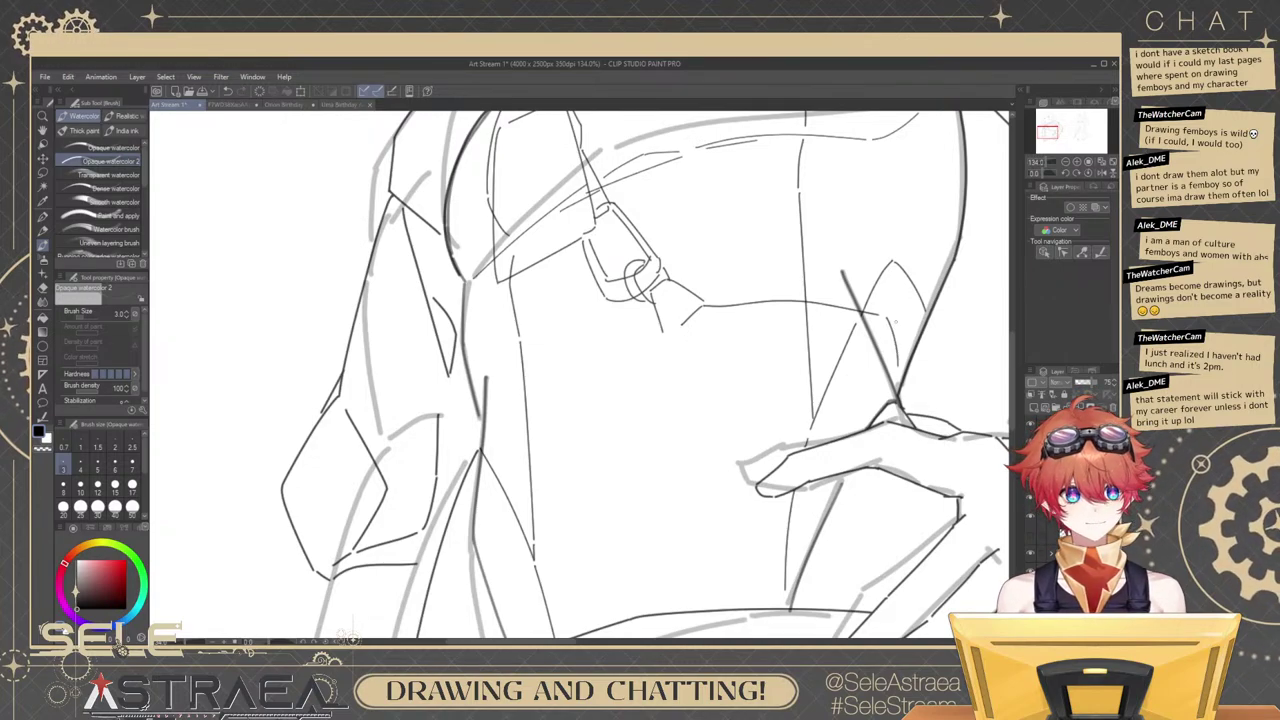
pyautogui.moveTo(889, 316); pyautogui.dragTo(925, 335)
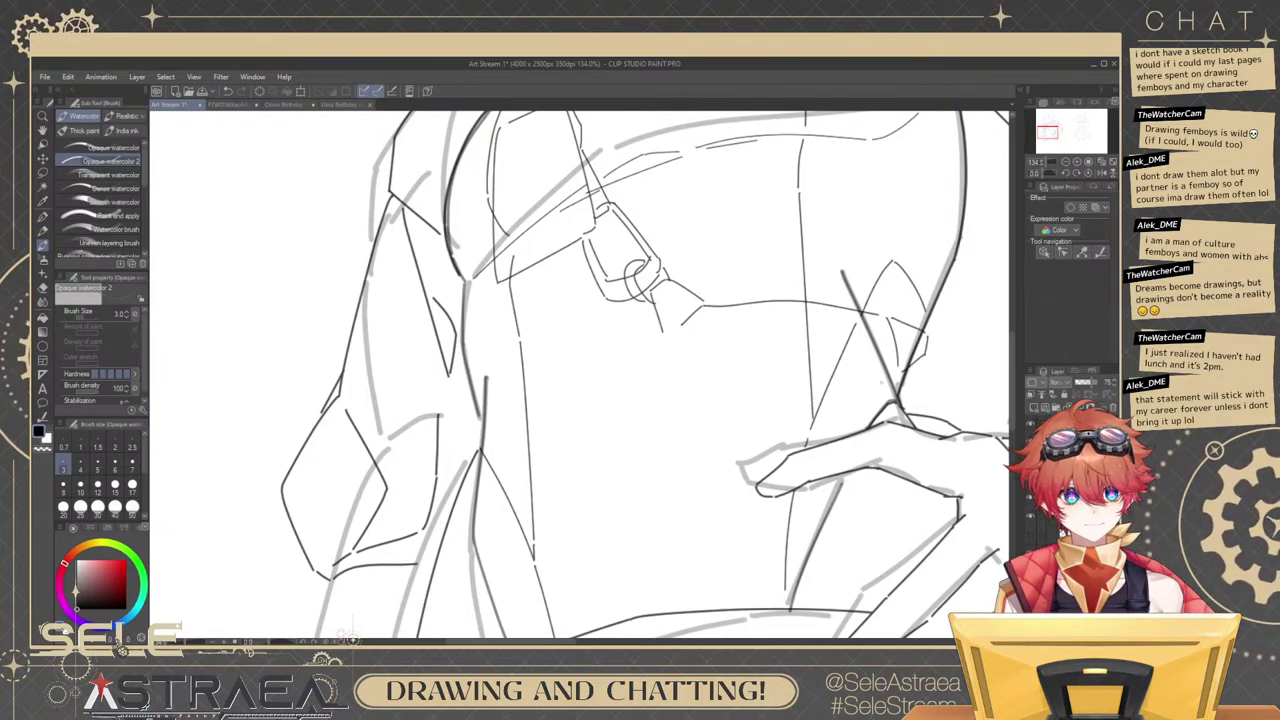
pyautogui.moveTo(673, 336)
pyautogui.mouseDown()
pyautogui.moveTo(670, 495)
pyautogui.moveTo(652, 443)
pyautogui.moveTo(749, 471)
pyautogui.mouseUp()
pyautogui.hotkey('ctrl', 'z')
pyautogui.moveTo(897, 377); pyautogui.dragTo(889, 459)
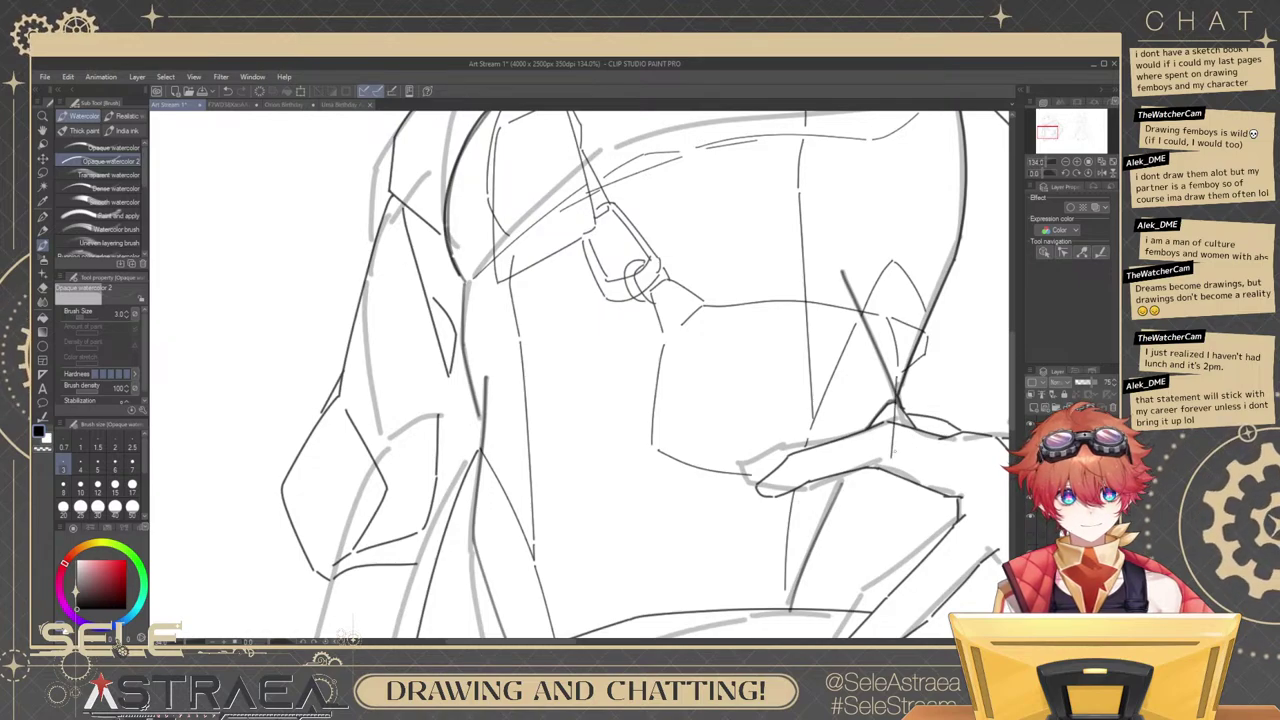
pyautogui.hotkey('ctrl', 'z')
pyautogui.hotkey('ctrl', 'z')
pyautogui.hotkey('ctrl', 'z')
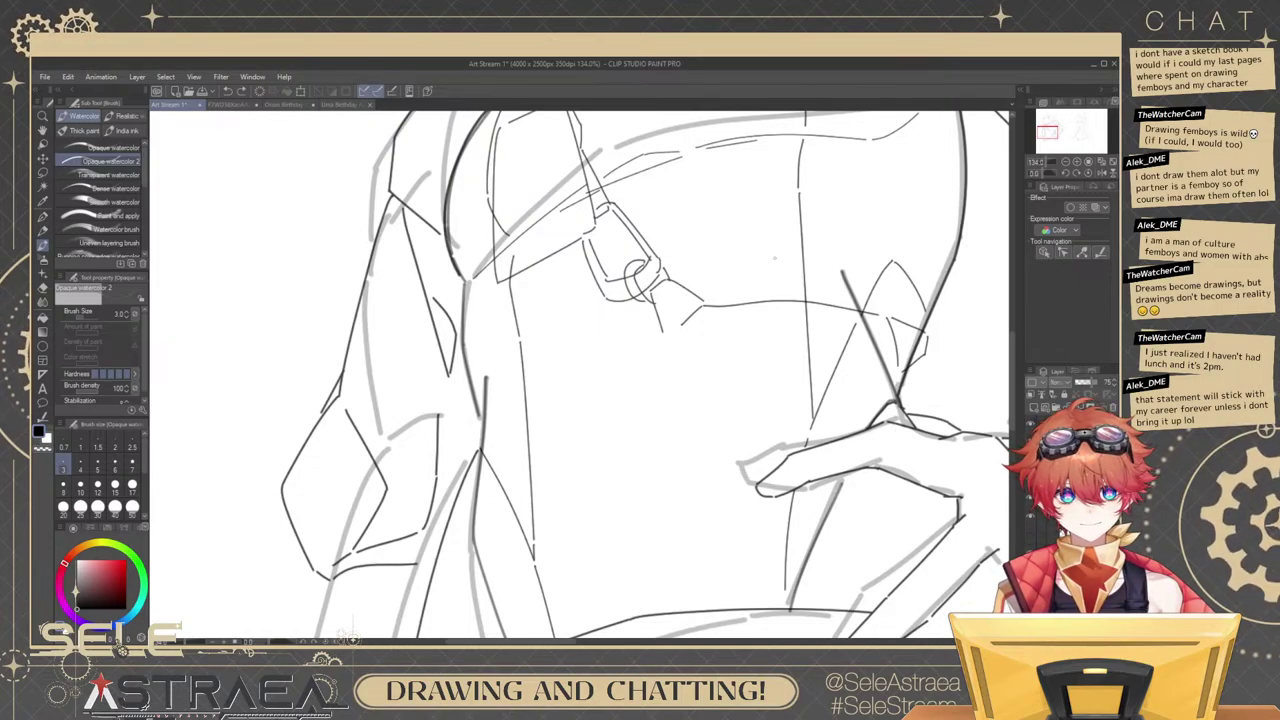
# Delete the bag's upper edge, the small strap piece at its far side and the line closing the tab's end.
pyautogui.moveTo(686, 325); pyautogui.dragTo(755, 357)
pyautogui.keyDown('ctrl'); pyautogui.click(999, 364); pyautogui.keyUp('ctrl')
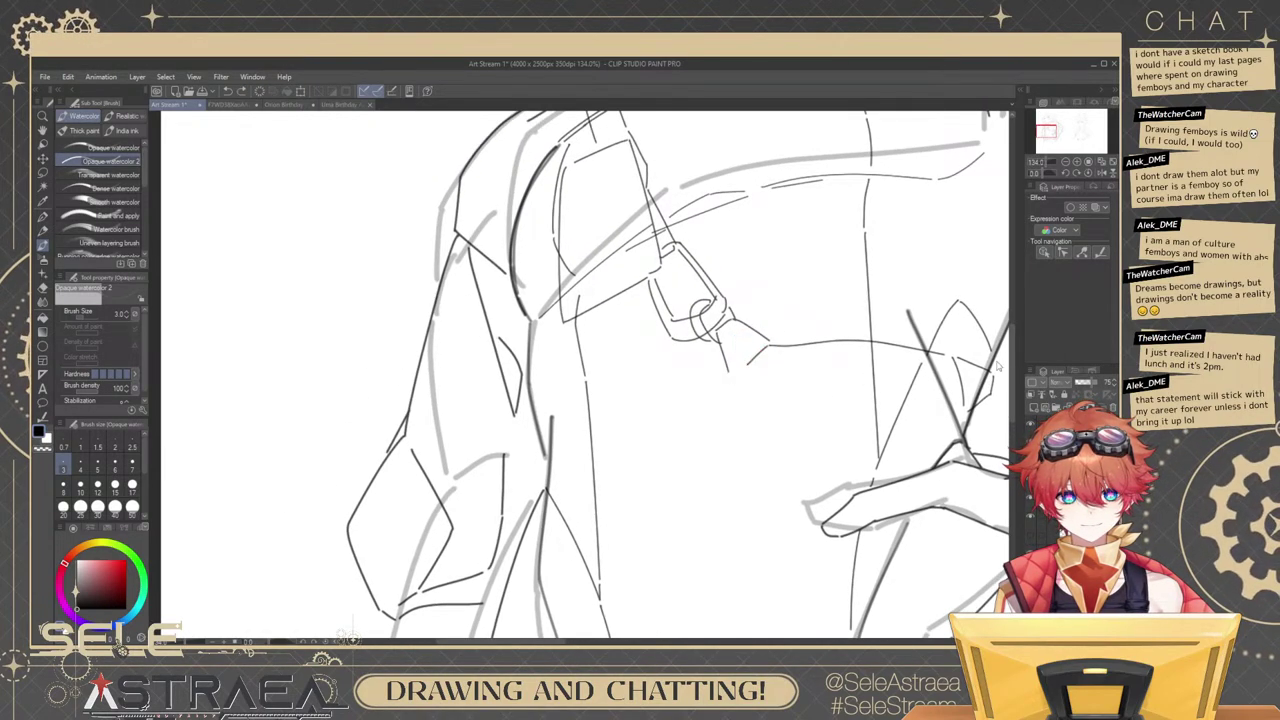
pyautogui.keyDown('ctrl'); pyautogui.click(924, 353); pyautogui.keyUp('ctrl')
pyautogui.press('Delete')
pyautogui.keyDown('ctrl'); pyautogui.click(959, 374); pyautogui.keyUp('ctrl')
pyautogui.press('Delete')
pyautogui.keyDown('ctrl'); pyautogui.click(979, 367); pyautogui.keyUp('ctrl')
pyautogui.press('Delete')
pyautogui.keyDown('ctrl'); pyautogui.click(992, 389); pyautogui.keyUp('ctrl')
pyautogui.press('Delete')
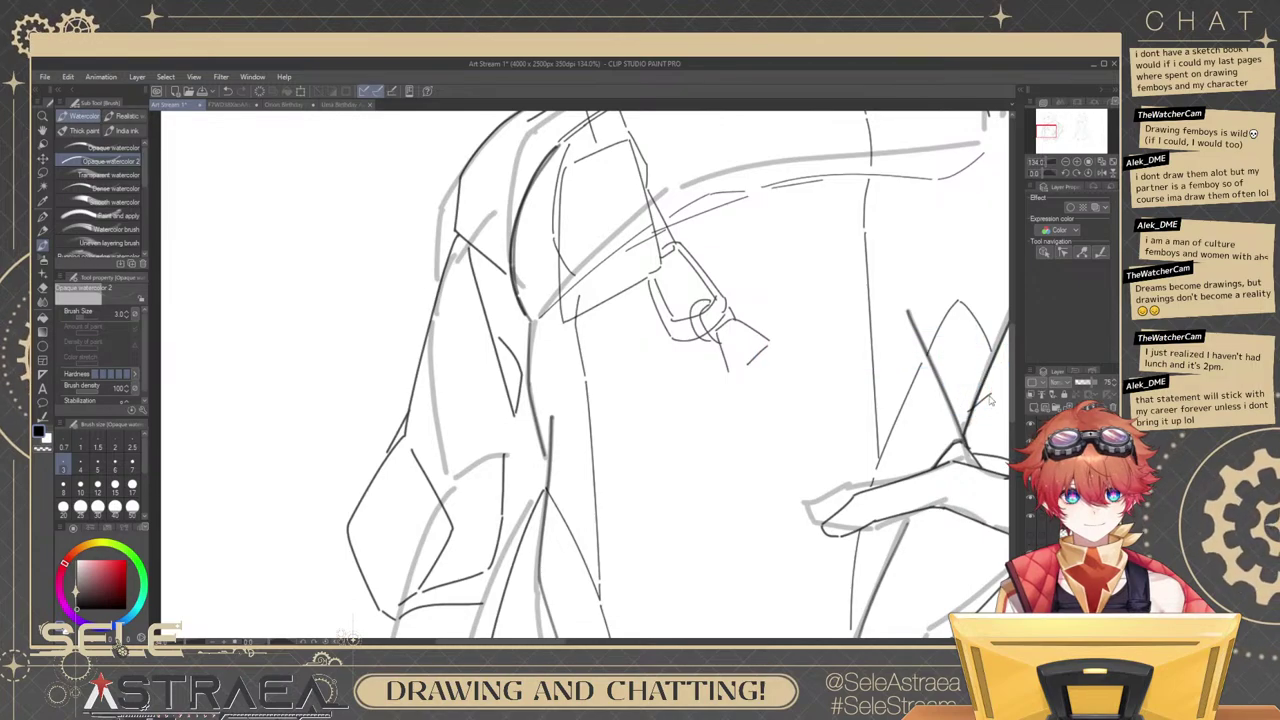
pyautogui.keyDown('ctrl'); pyautogui.click(767, 348); pyautogui.keyUp('ctrl')
pyautogui.press('Delete')
# Draw the bag's near side down from the tab and its lower edge across to the hand.
pyautogui.moveTo(736, 352)
pyautogui.mouseDown()
pyautogui.moveTo(721, 463)
pyautogui.moveTo(815, 497)
pyautogui.mouseUp()
pyautogui.hotkey('ctrl', 'z')
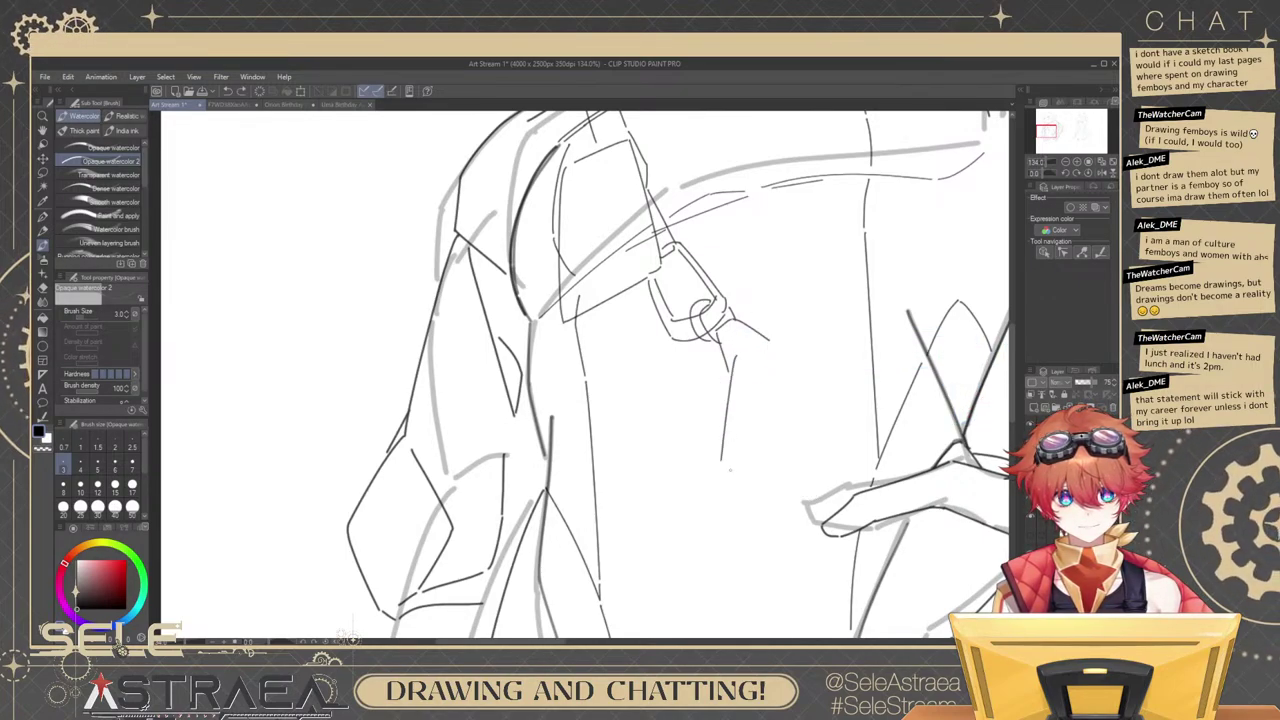
pyautogui.moveTo(727, 470); pyautogui.dragTo(868, 488)
# Redraw the bag's upper edge sloping across the torso, with its far side and small strap piece at the end.
pyautogui.moveTo(768, 334); pyautogui.dragTo(904, 350)
pyautogui.hotkey('ctrl', 'z')
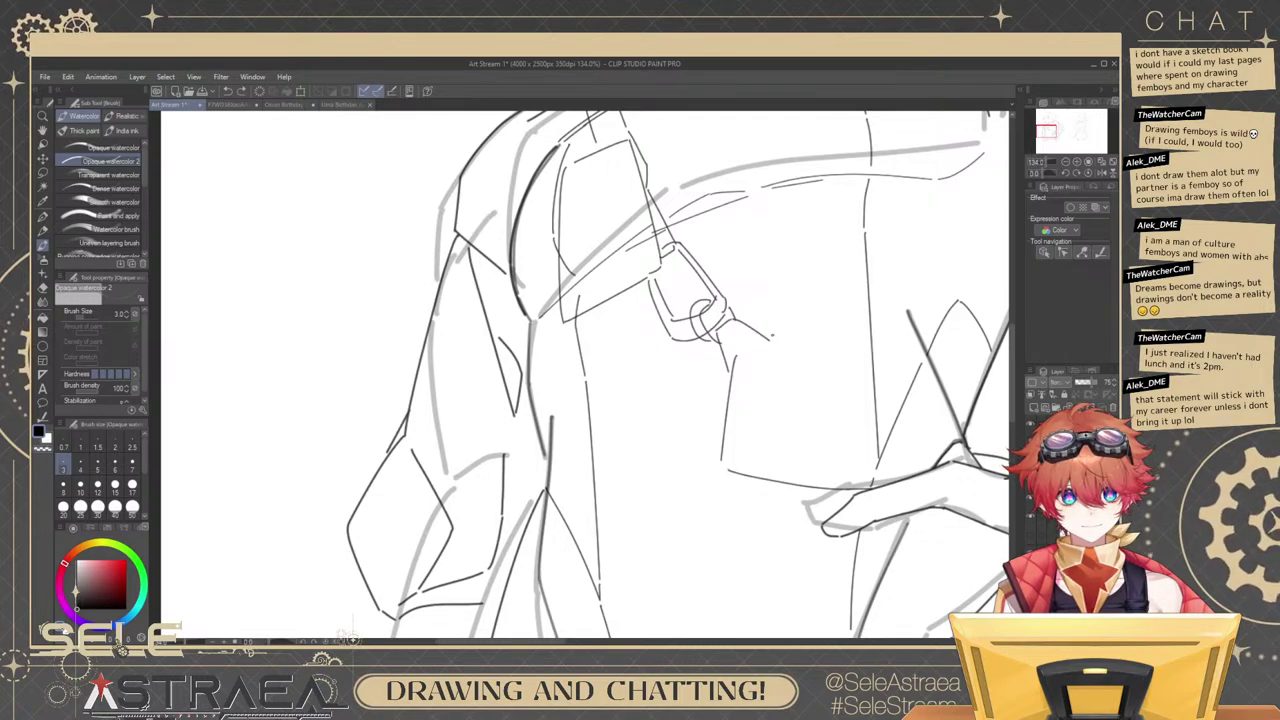
pyautogui.moveTo(770, 336)
pyautogui.mouseDown()
pyautogui.moveTo(954, 366)
pyautogui.moveTo(950, 462)
pyautogui.mouseUp()
pyautogui.moveTo(950, 400)
pyautogui.mouseDown()
pyautogui.moveTo(888, 386)
pyautogui.moveTo(930, 355)
pyautogui.moveTo(876, 398)
pyautogui.mouseUp()
pyautogui.hotkey('ctrl', 'z')
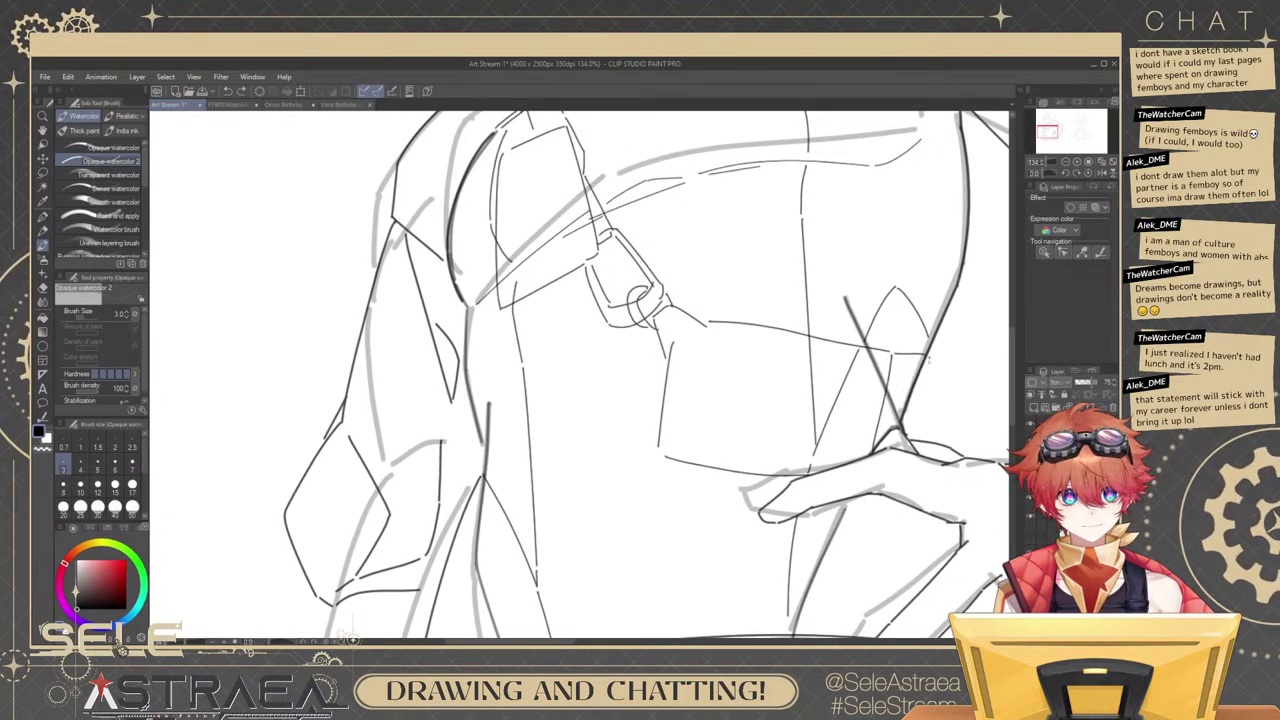
pyautogui.moveTo(928, 358)
pyautogui.mouseDown()
pyautogui.moveTo(888, 397)
pyautogui.moveTo(916, 349)
pyautogui.mouseUp()
# Erase the torso and clothing lines that run through the inside of the bag with the vector eraser.
pyautogui.press('e')
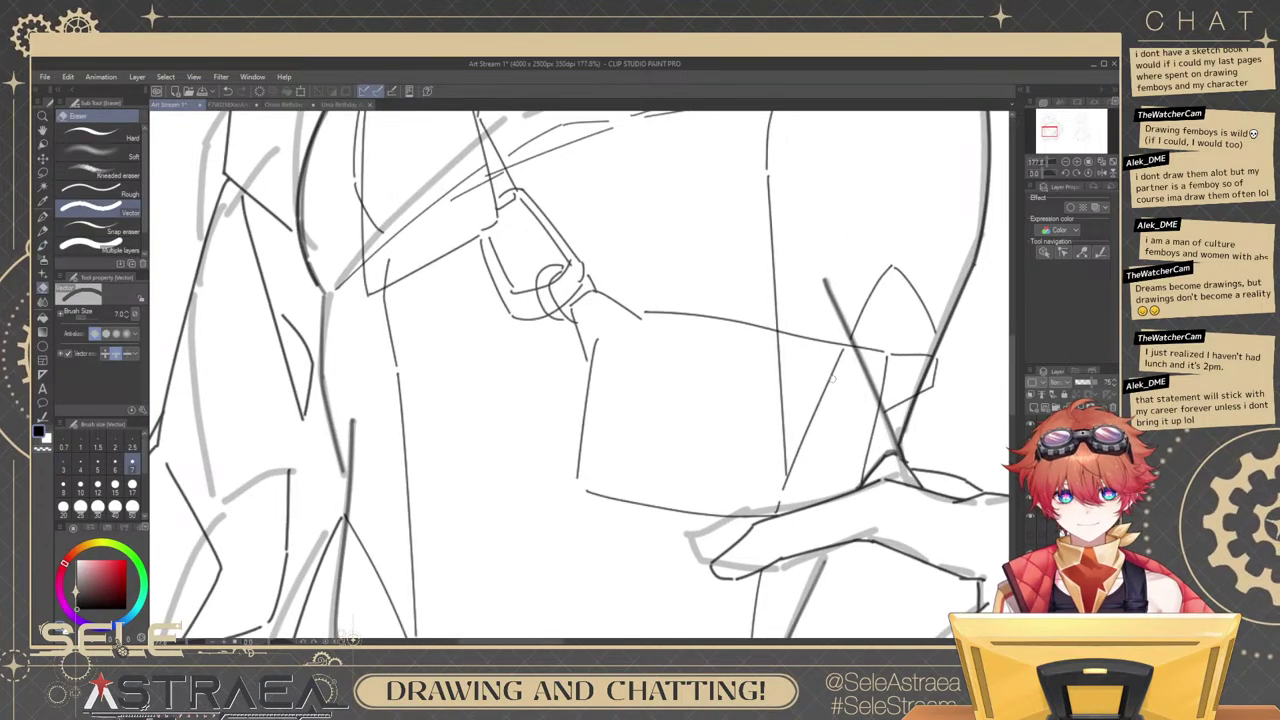
pyautogui.moveTo(821, 379); pyautogui.dragTo(831, 378)
pyautogui.hotkey('ctrl', 'z')
pyautogui.scroll(-1, 870, 366)
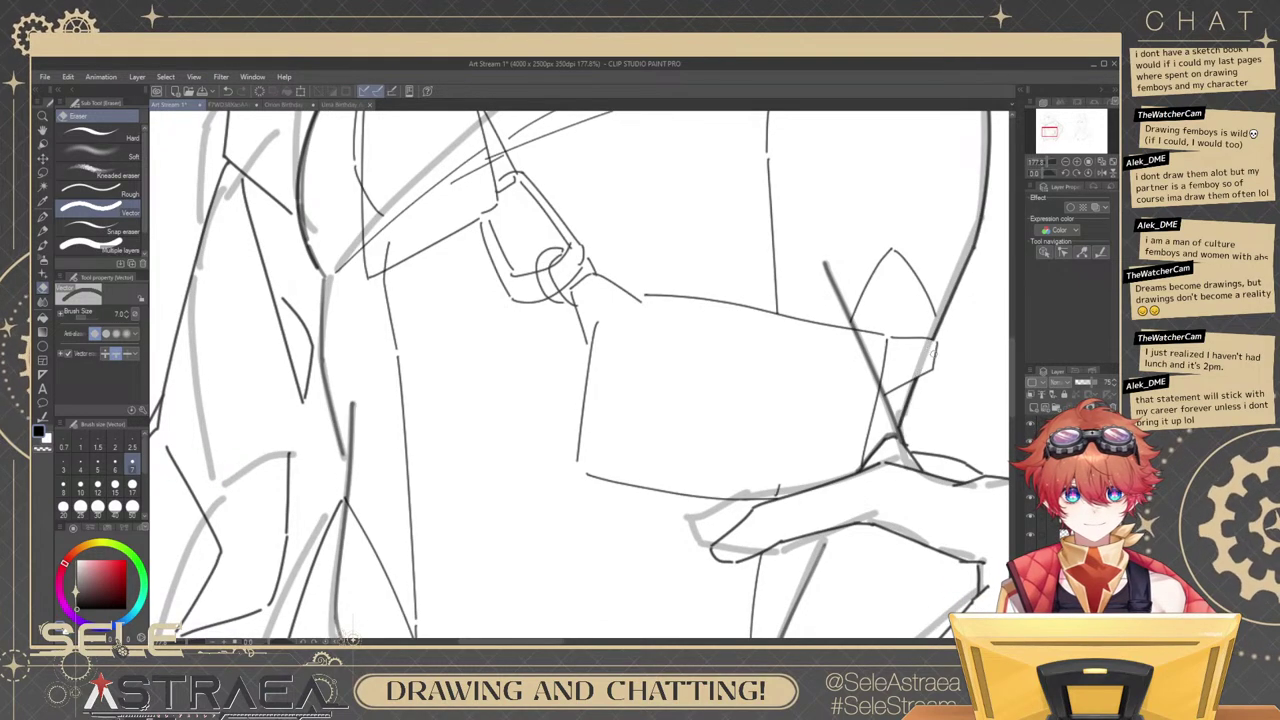
pyautogui.moveTo(955, 357); pyautogui.dragTo(998, 317)
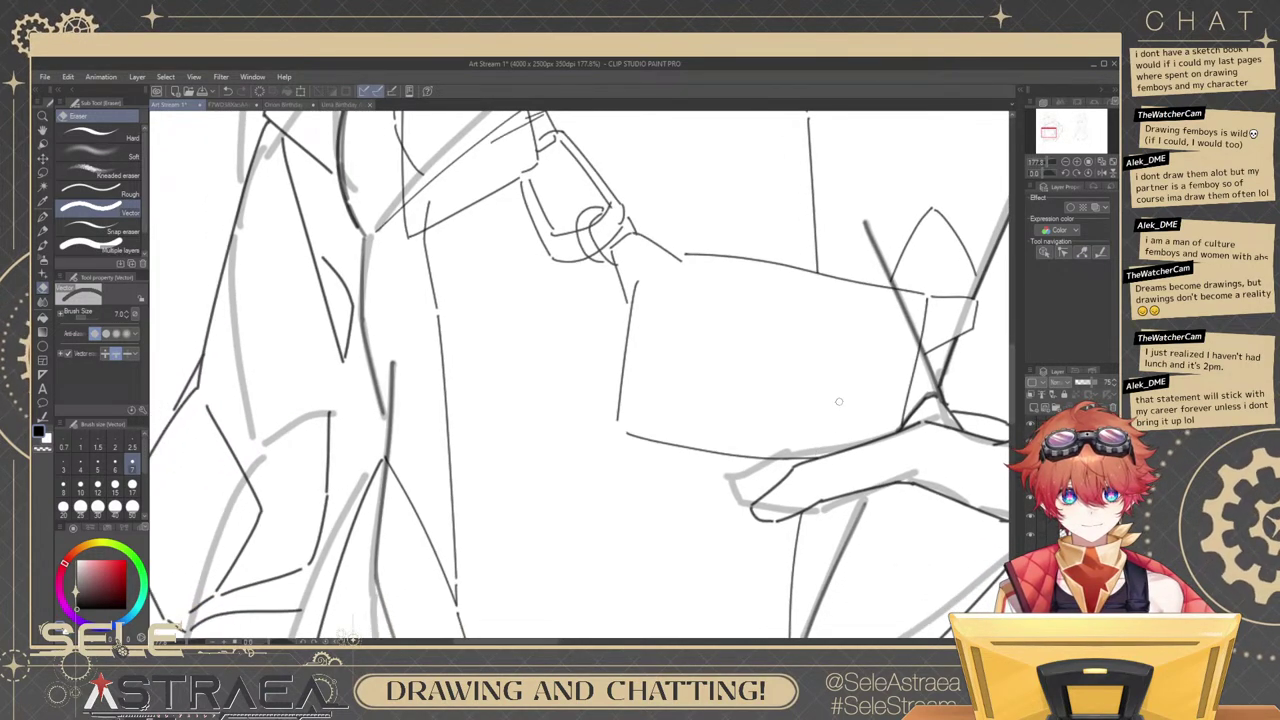
pyautogui.scroll(-5, 865, 364)
pyautogui.scroll(3, 820, 414)
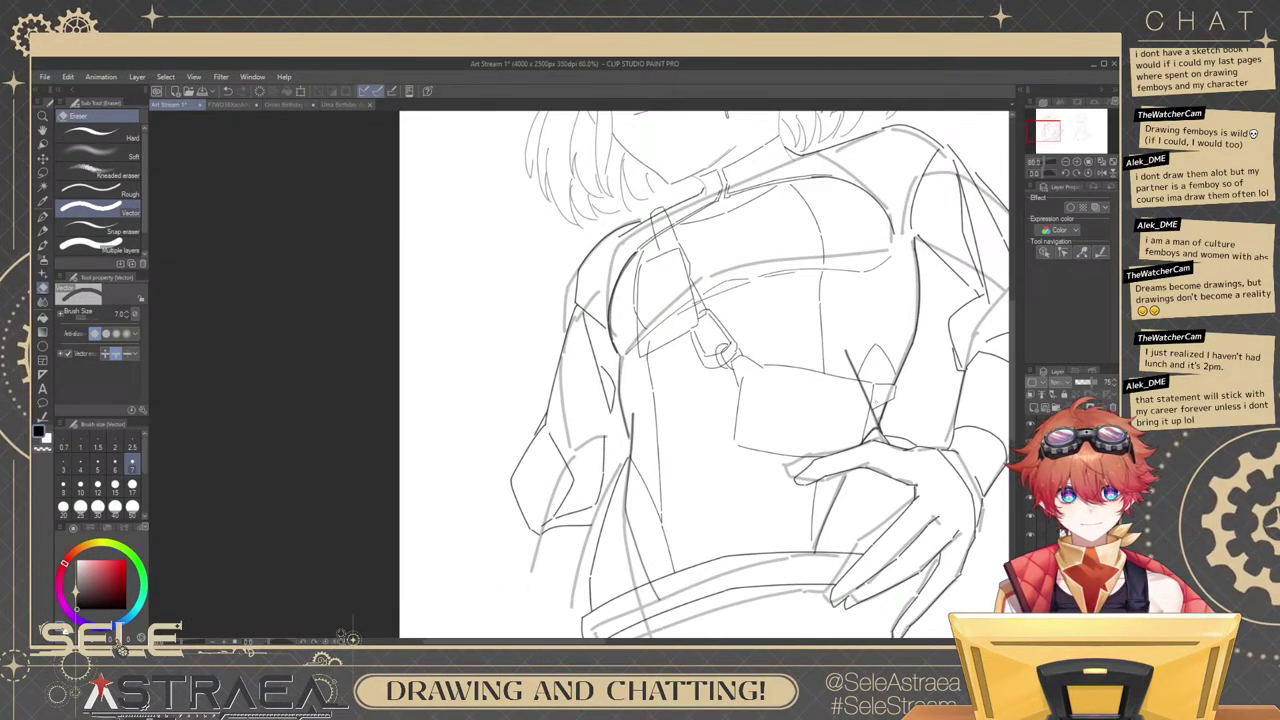
# Replace the bag's near side with an outward-slanting edge and an angled lower corner joined to the lower edge.
pyautogui.scroll(1, 820, 414)
pyautogui.press('b')
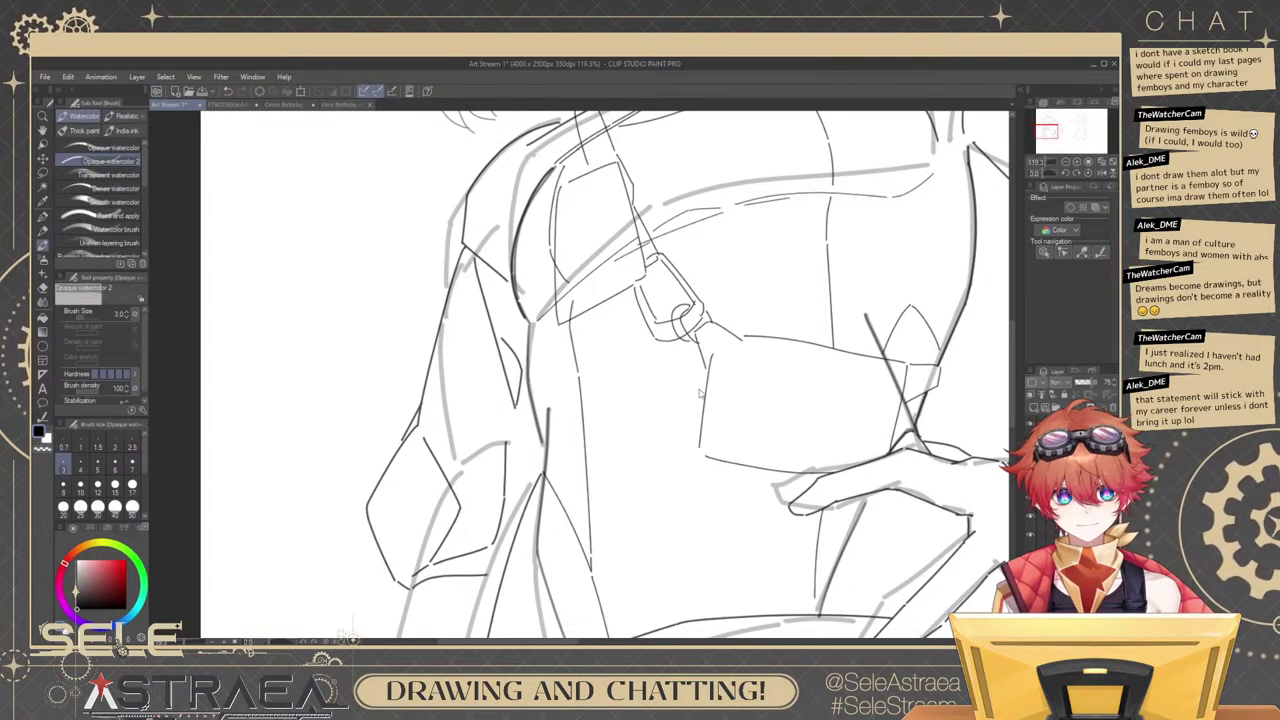
pyautogui.hotkey('ctrl', 'z')
pyautogui.moveTo(715, 353)
pyautogui.mouseDown()
pyautogui.moveTo(676, 433)
pyautogui.moveTo(691, 409)
pyautogui.moveTo(681, 431)
pyautogui.moveTo(694, 457)
pyautogui.moveTo(813, 473)
pyautogui.mouseUp()
pyautogui.hotkey('ctrl', 'z')
pyautogui.keyDown('ctrl'); pyautogui.click(712, 460); pyautogui.keyUp('ctrl')
pyautogui.press('Delete')
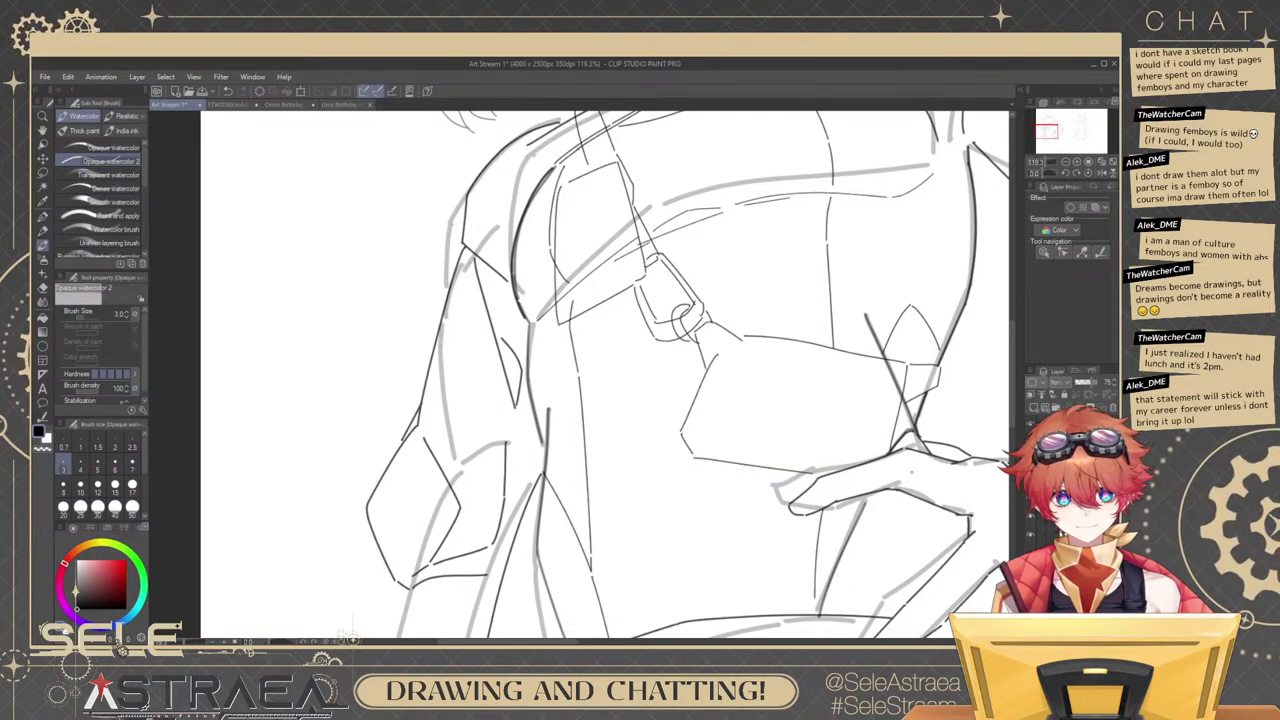
# Replace the bag's far side with a straighter vertical line running down to the hand.
pyautogui.keyDown('ctrl'); pyautogui.click(896, 428); pyautogui.keyUp('ctrl')
pyautogui.press('Delete')
pyautogui.moveTo(905, 369); pyautogui.dragTo(905, 436)
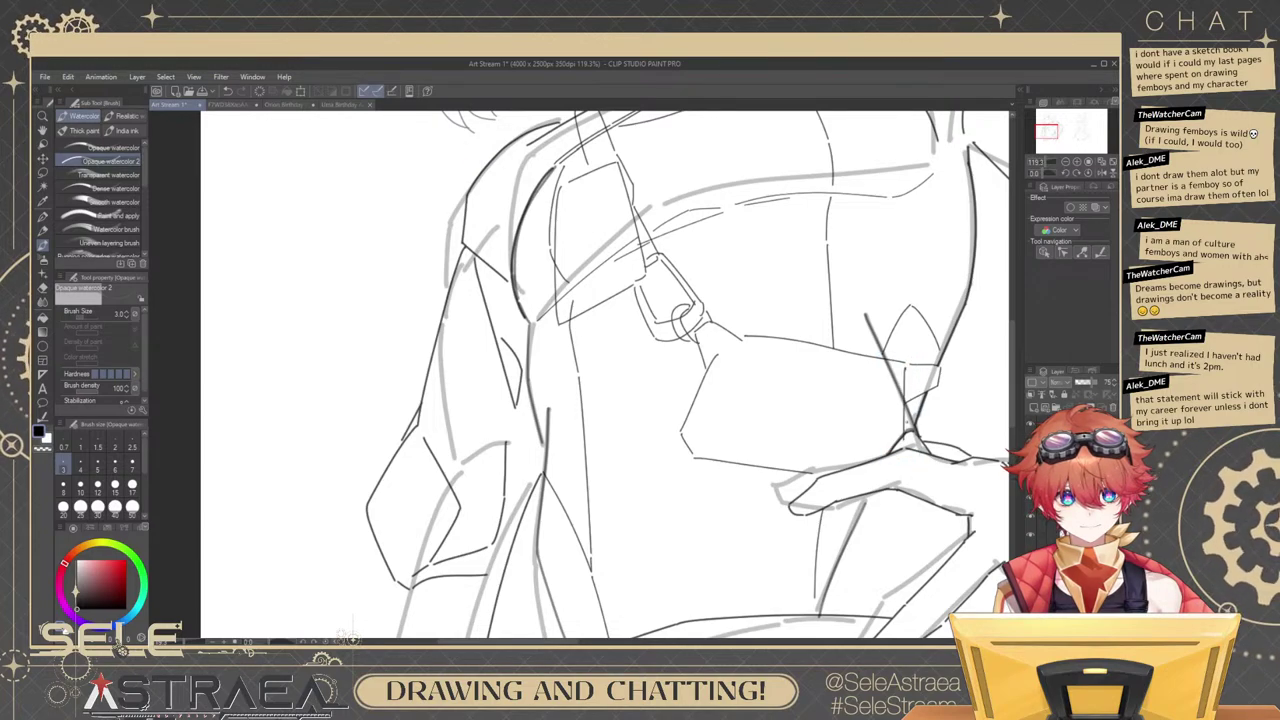
pyautogui.press('e')
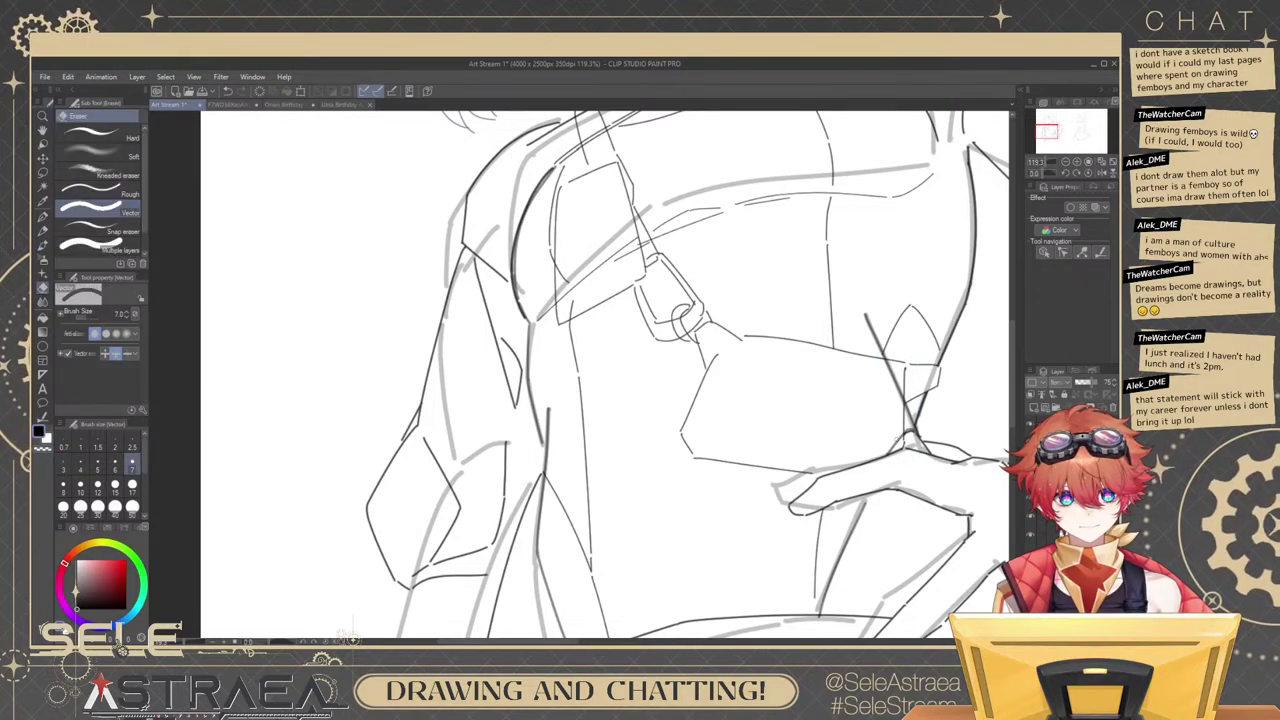
pyautogui.scroll(1, 908, 390)
pyautogui.press('b')
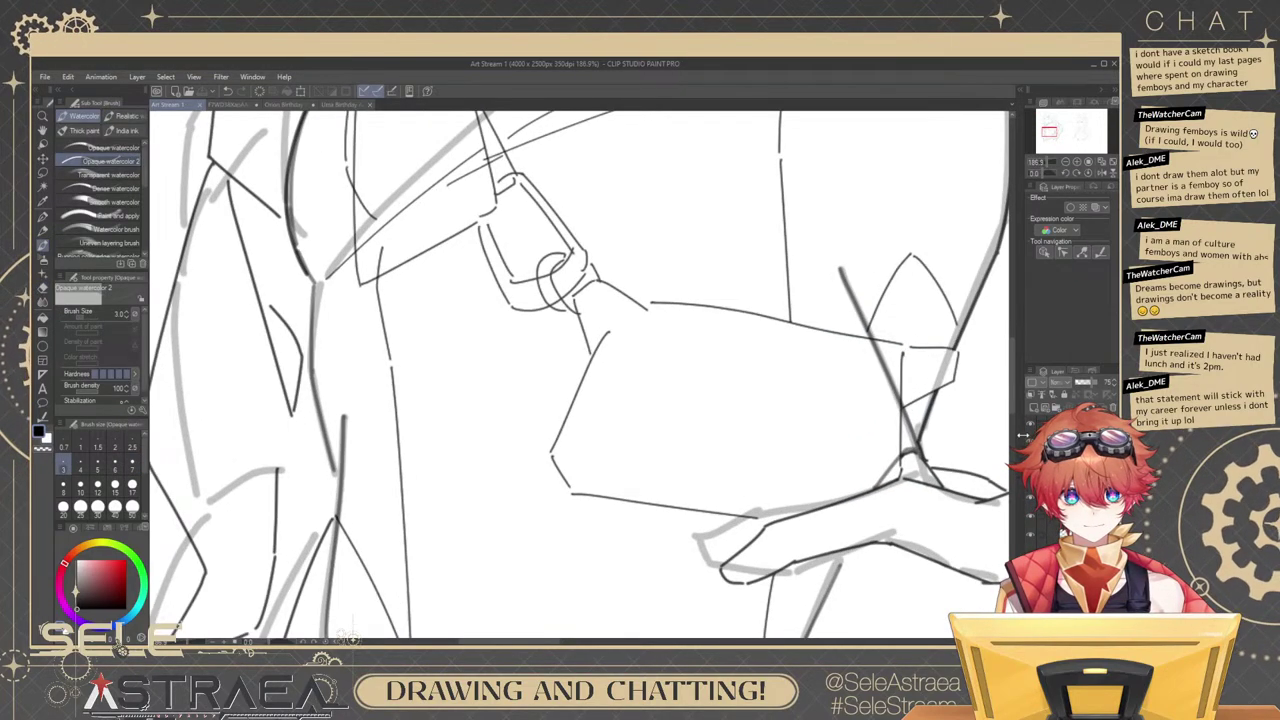
# Connect the bag's upper near corner to the tab and save the drawing.
pyautogui.moveTo(751, 335); pyautogui.dragTo(822, 325)
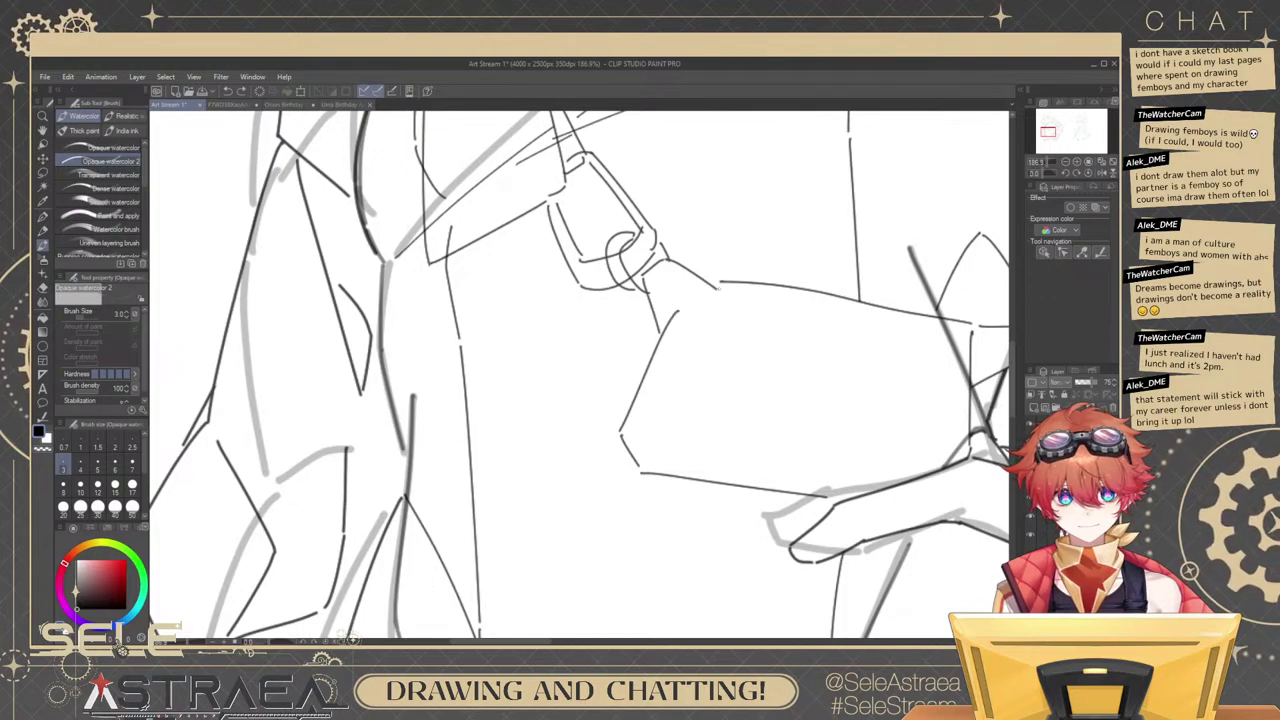
pyautogui.moveTo(895, 257)
pyautogui.mouseDown()
pyautogui.moveTo(875, 217)
pyautogui.moveTo(823, 220)
pyautogui.mouseUp()
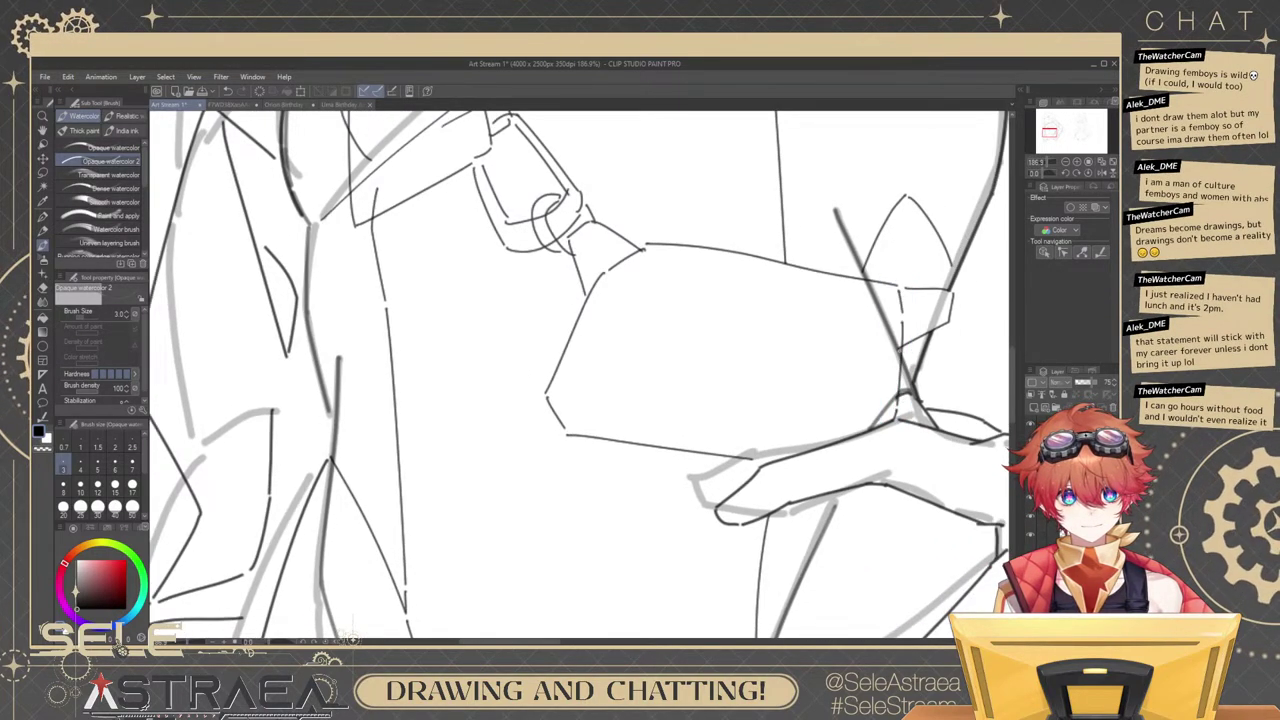
pyautogui.press('e')
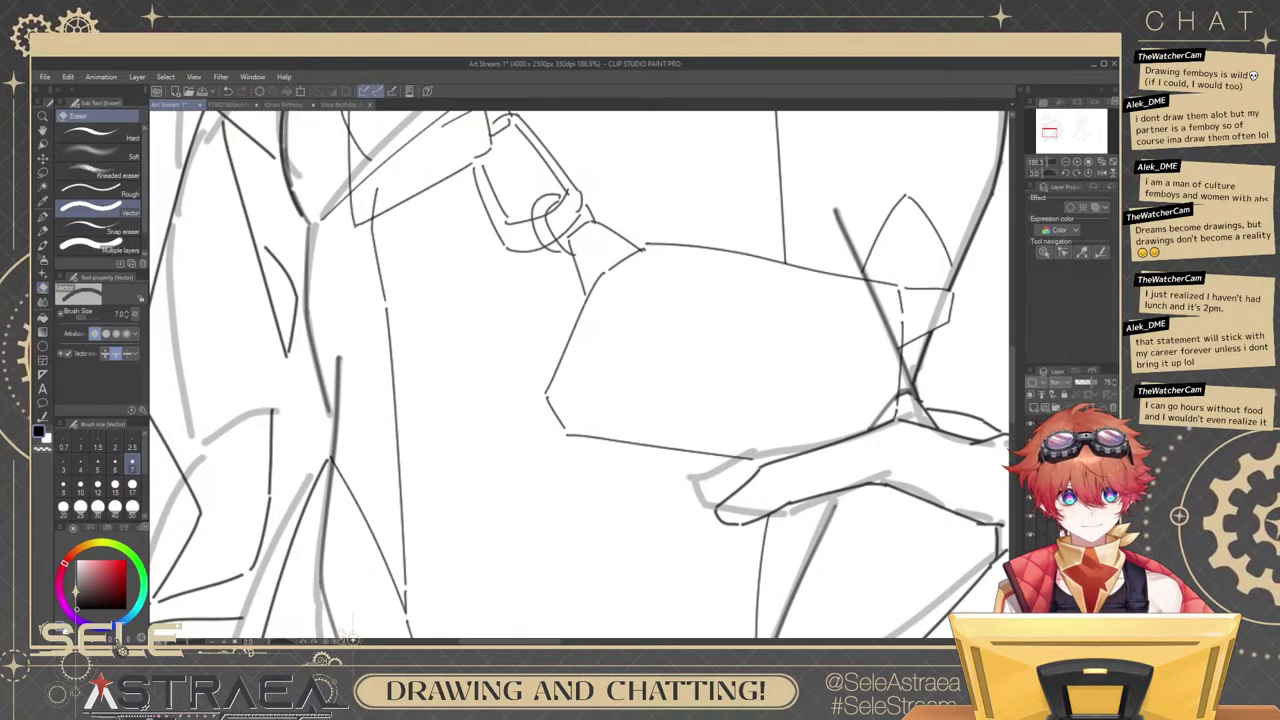
pyautogui.hotkey('ctrl', 's')
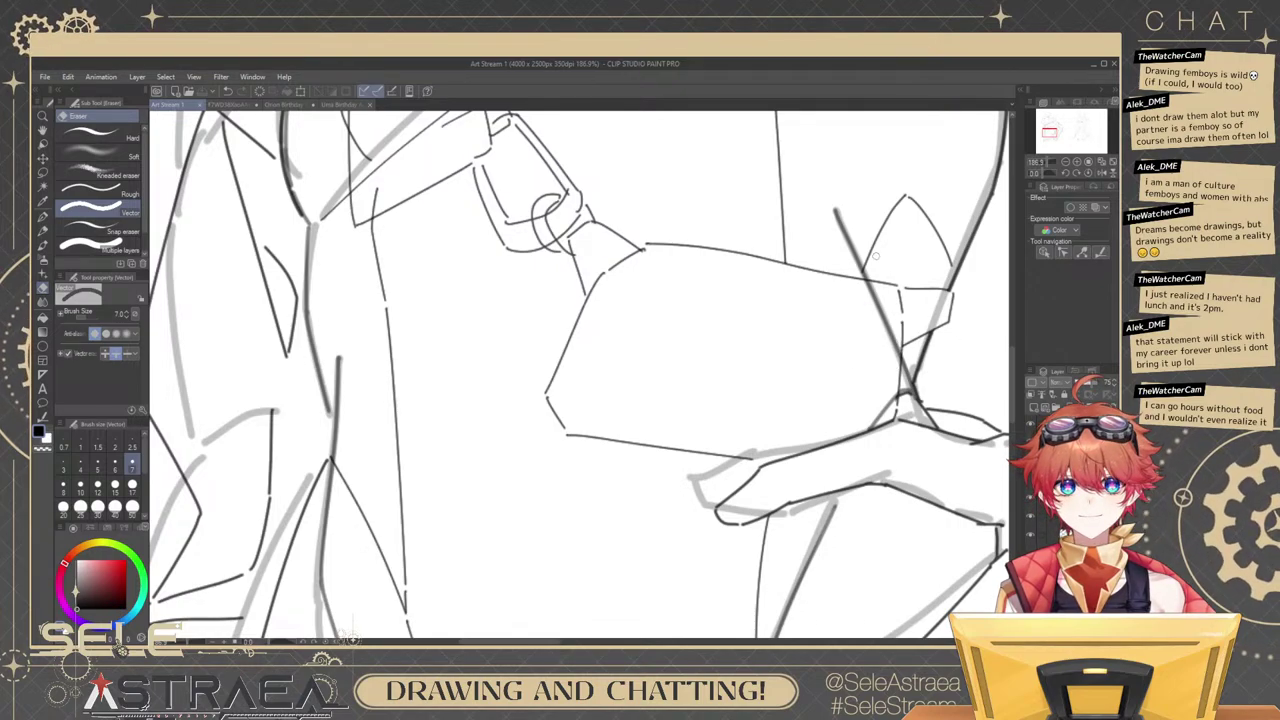
# Draw a thin inner seam line along the bag's lower edge with brush size 2, undoing the trial strokes.
pyautogui.press('b')
pyautogui.moveTo(769, 347); pyautogui.dragTo(820, 411)
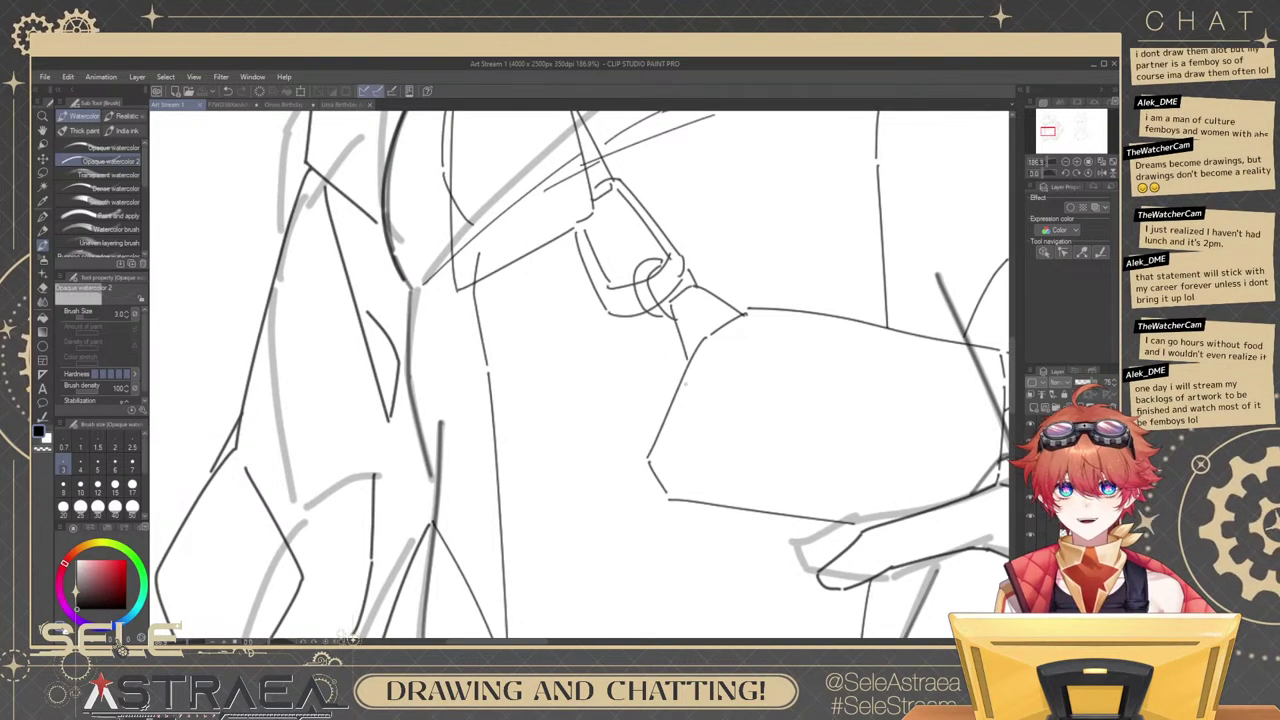
pyautogui.moveTo(731, 462)
pyautogui.mouseDown()
pyautogui.moveTo(648, 481)
pyautogui.moveTo(741, 557)
pyautogui.mouseUp()
pyautogui.hotkey('ctrl', 'z')
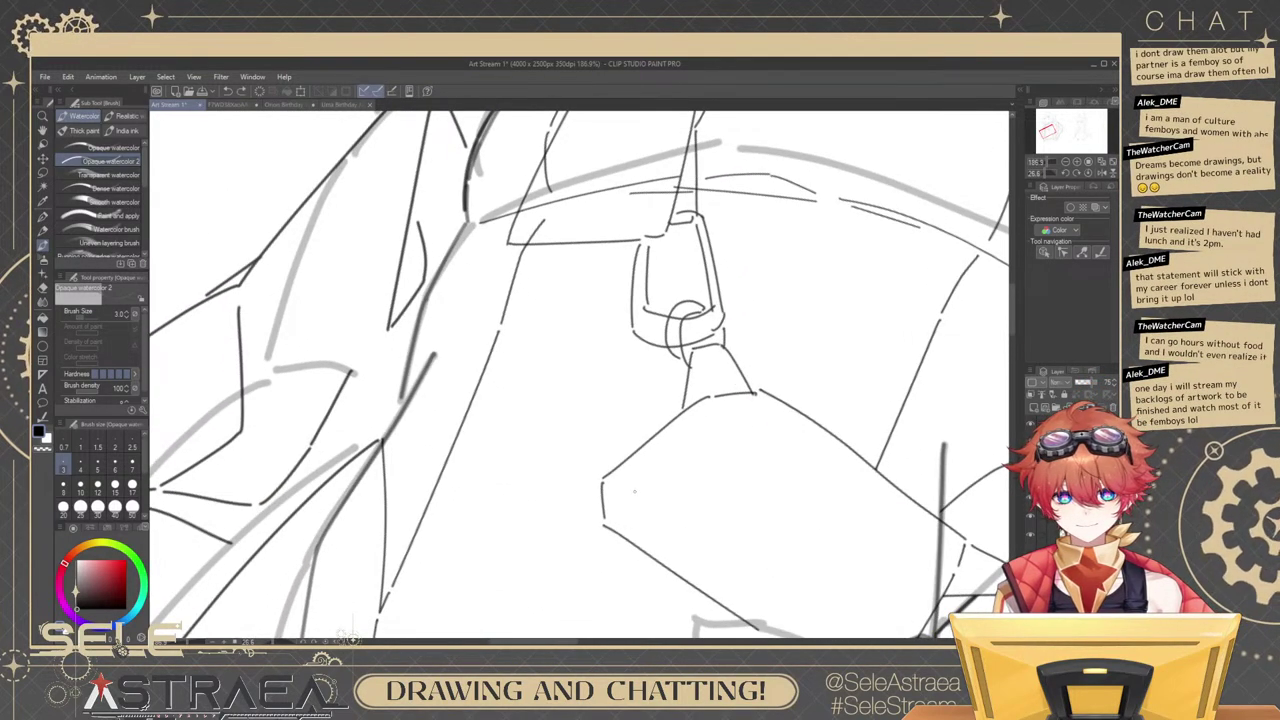
pyautogui.click(119, 447)
pyautogui.moveTo(686, 506); pyautogui.dragTo(540, 442)
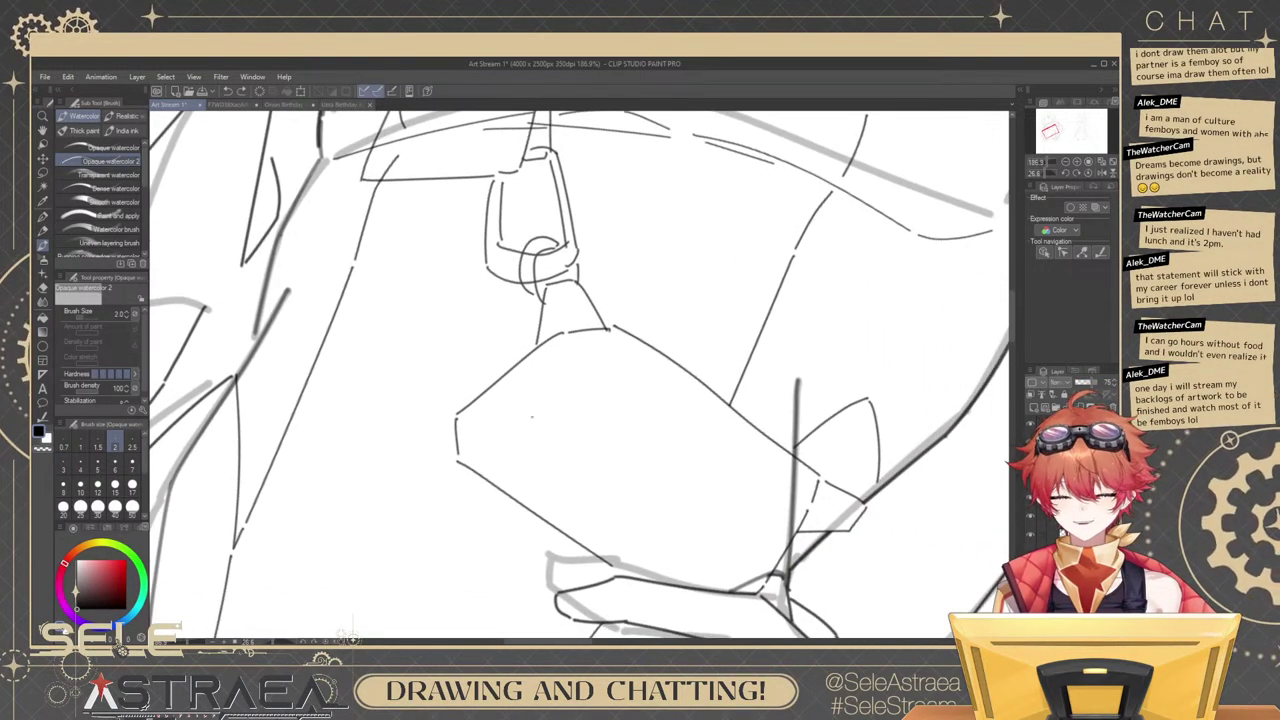
pyautogui.moveTo(473, 411)
pyautogui.mouseDown()
pyautogui.moveTo(592, 498)
pyautogui.moveTo(643, 540)
pyautogui.moveTo(524, 455)
pyautogui.moveTo(700, 585)
pyautogui.mouseUp()
pyautogui.hotkey('ctrl', 'z')
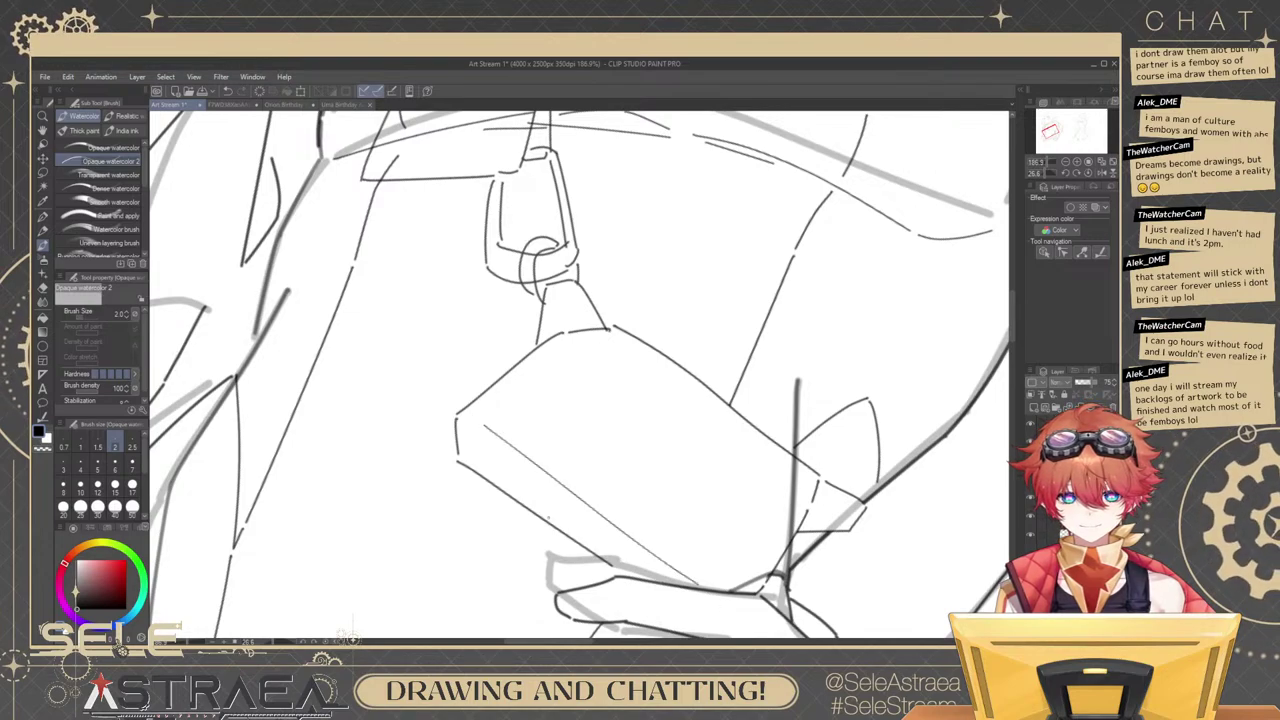
# Adjust the bag's lower edge line and add a short inner seam line up its near side.
pyautogui.moveTo(456, 460); pyautogui.dragTo(635, 590)
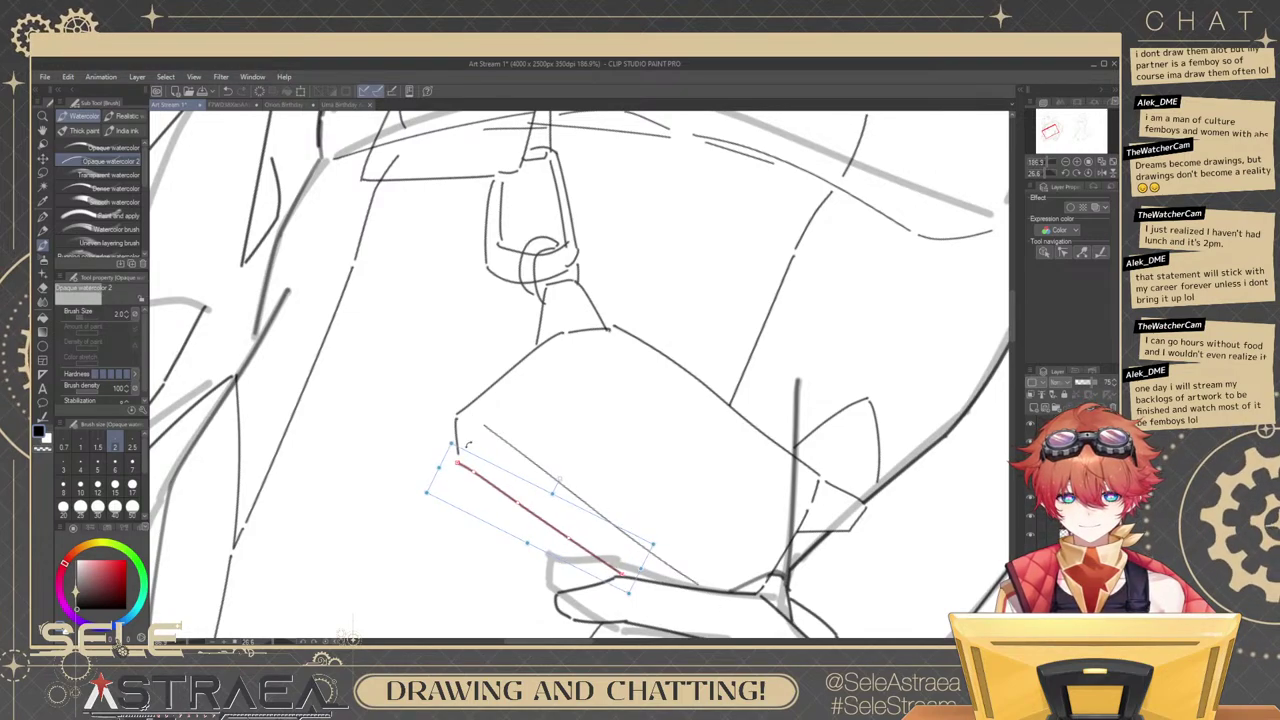
pyautogui.moveTo(541, 519); pyautogui.dragTo(540, 514)
pyautogui.moveTo(743, 376)
pyautogui.mouseDown()
pyautogui.moveTo(763, 399)
pyautogui.moveTo(778, 370)
pyautogui.moveTo(756, 213)
pyautogui.moveTo(803, 391)
pyautogui.moveTo(847, 398)
pyautogui.mouseUp()
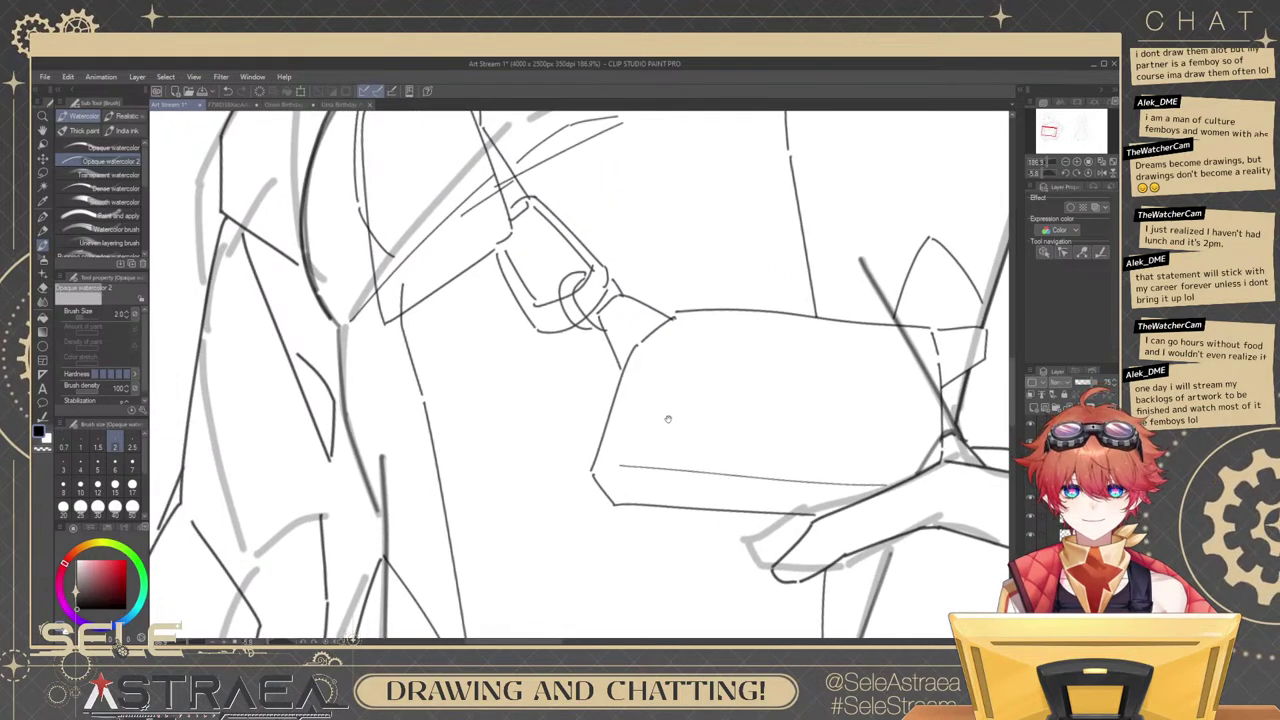
pyautogui.scroll(1, 620, 462)
pyautogui.moveTo(619, 465); pyautogui.dragTo(661, 336)
pyautogui.hotkey('ctrl', 'z')
pyautogui.moveTo(618, 458); pyautogui.dragTo(614, 404)
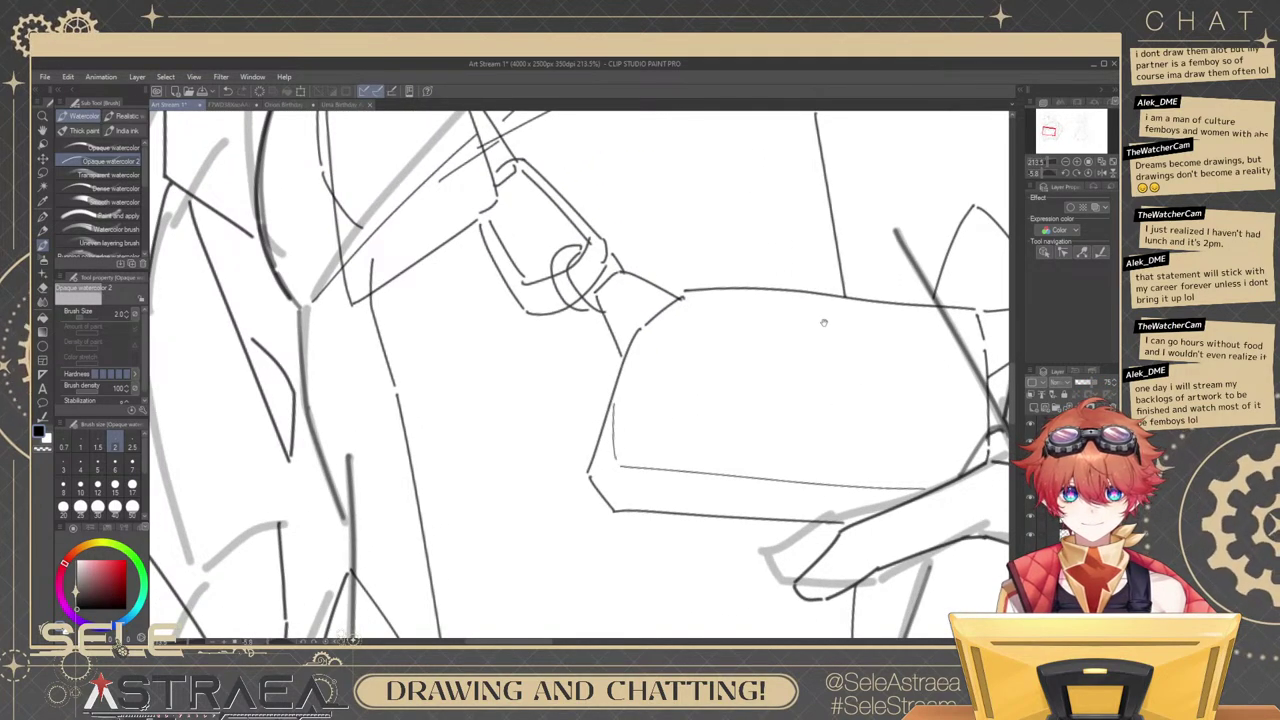
# Draw a narrow four-sided band across the bag's upper front with brush size 2.5.
pyautogui.moveTo(982, 406)
pyautogui.mouseDown()
pyautogui.moveTo(866, 352)
pyautogui.moveTo(830, 417)
pyautogui.mouseUp()
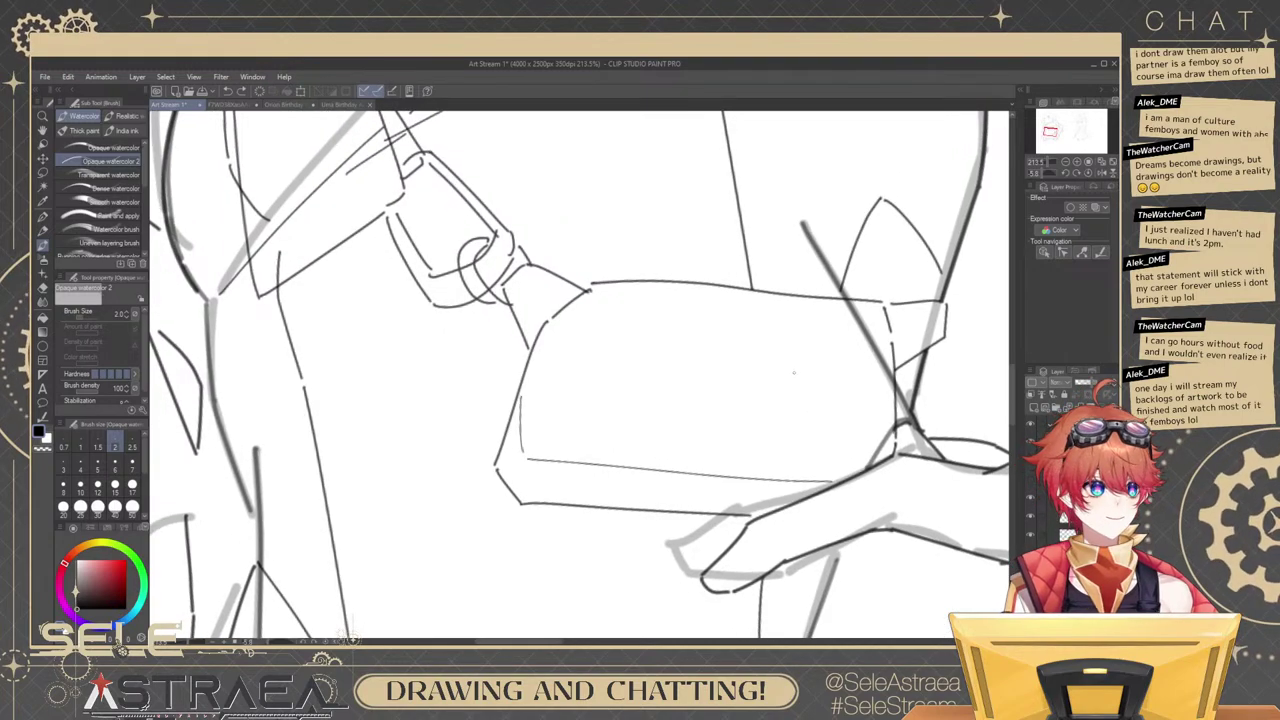
pyautogui.click(131, 447)
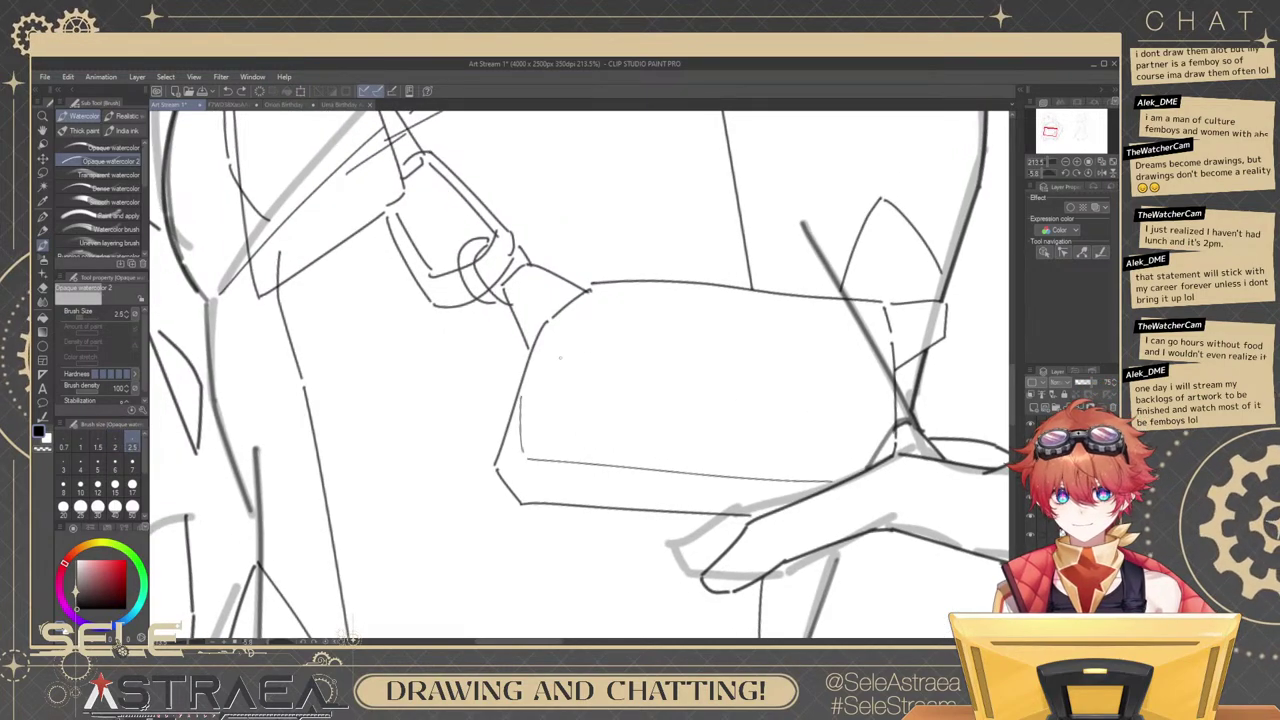
pyautogui.moveTo(587, 326)
pyautogui.mouseDown()
pyautogui.moveTo(557, 366)
pyautogui.moveTo(883, 395)
pyautogui.mouseUp()
pyautogui.hotkey('ctrl', 'z')
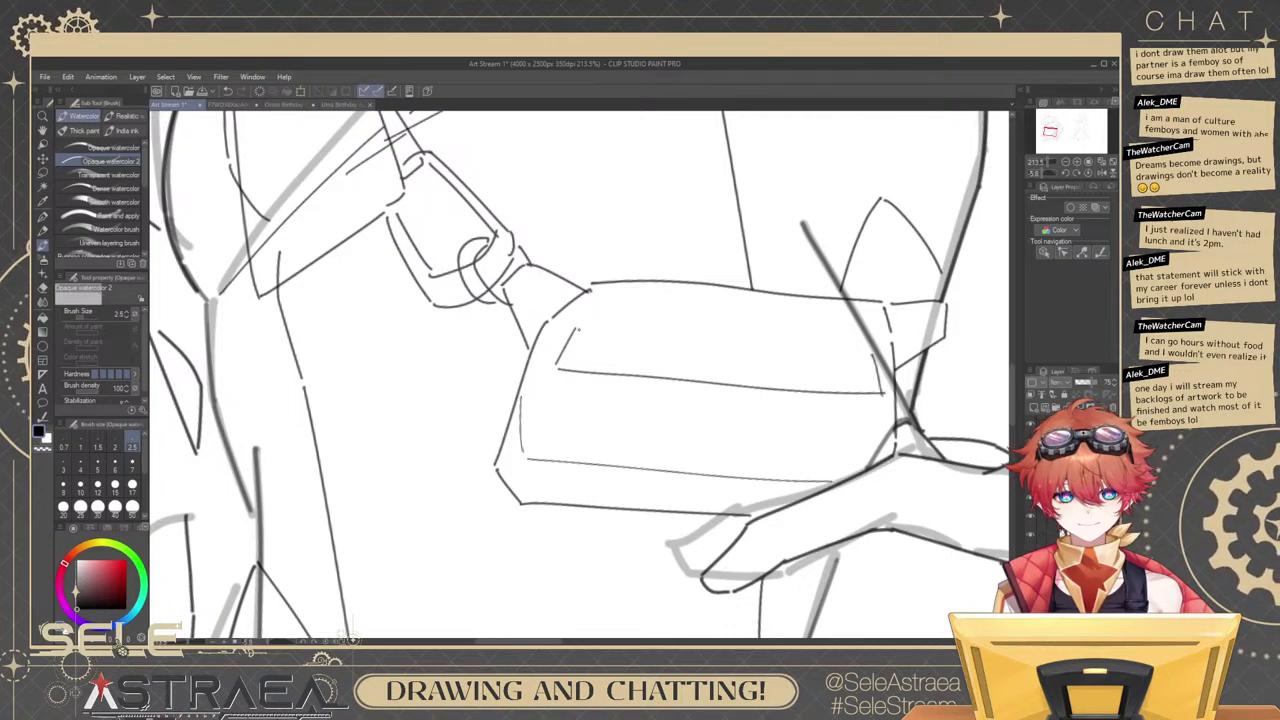
pyautogui.moveTo(577, 328)
pyautogui.mouseDown()
pyautogui.moveTo(785, 351)
pyautogui.moveTo(876, 352)
pyautogui.mouseUp()
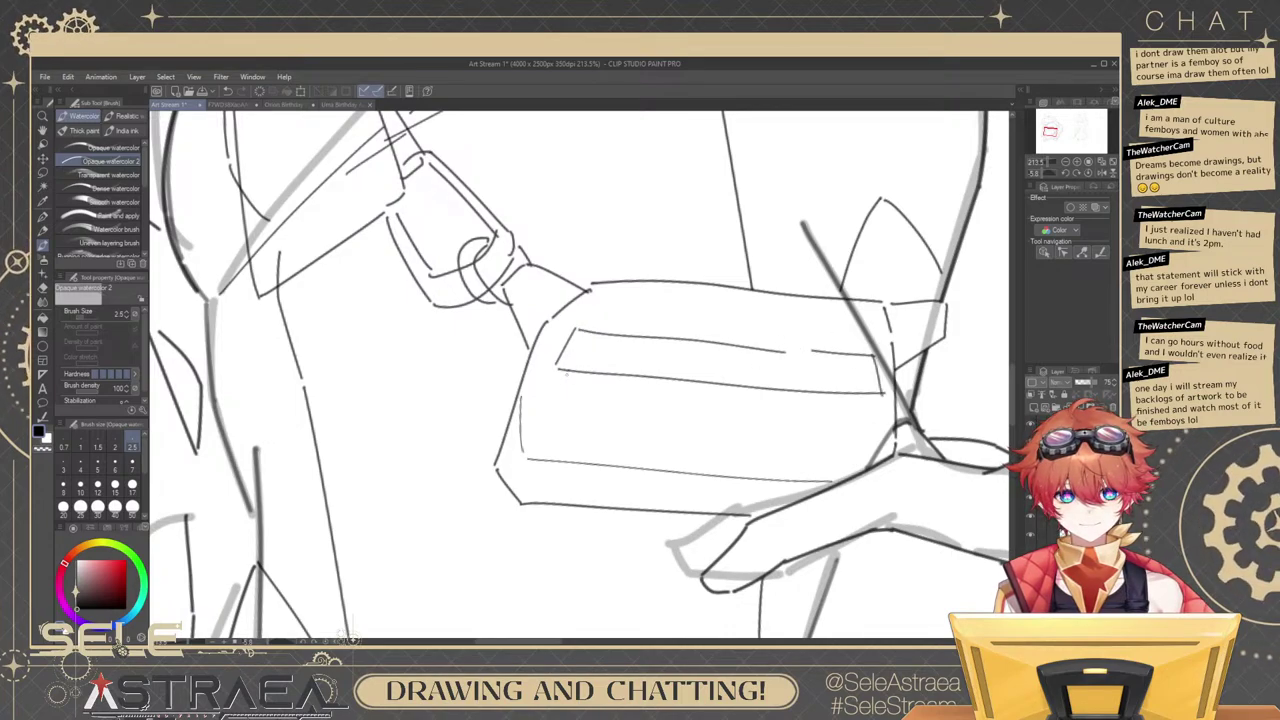
# Draw a taller pocket panel below the band with near, lower and far edges, undoing the trial lines.
pyautogui.moveTo(566, 374)
pyautogui.mouseDown()
pyautogui.moveTo(563, 436)
pyautogui.moveTo(575, 443)
pyautogui.moveTo(817, 458)
pyautogui.mouseUp()
pyautogui.hotkey('ctrl', 'z')
pyautogui.hotkey('ctrl', 'z')
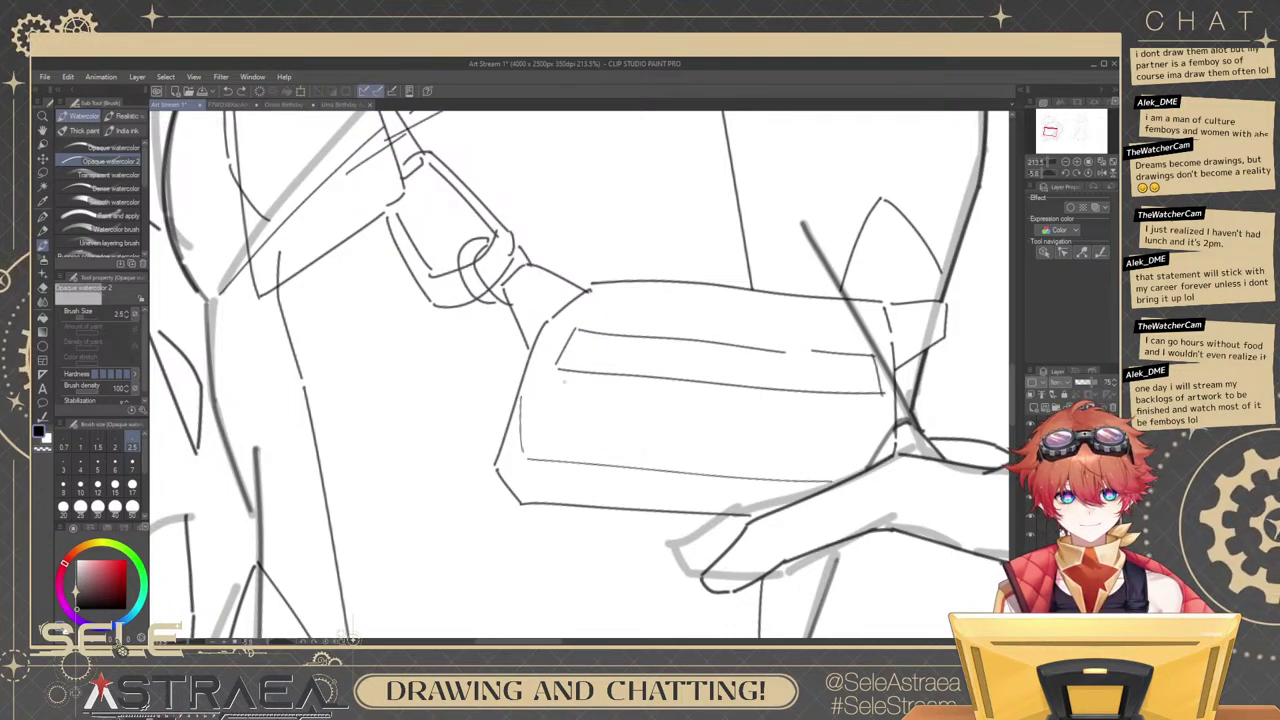
pyautogui.moveTo(560, 368)
pyautogui.mouseDown()
pyautogui.moveTo(544, 430)
pyautogui.moveTo(811, 448)
pyautogui.mouseUp()
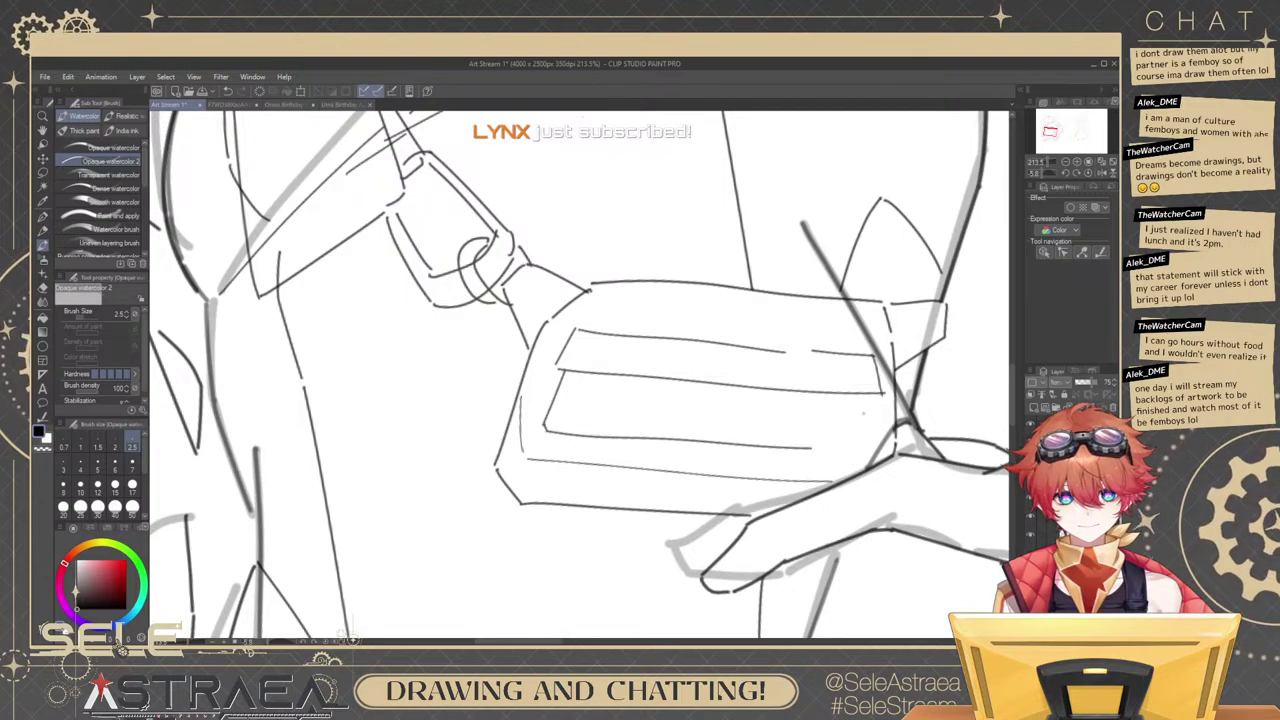
pyautogui.moveTo(881, 396); pyautogui.dragTo(876, 450)
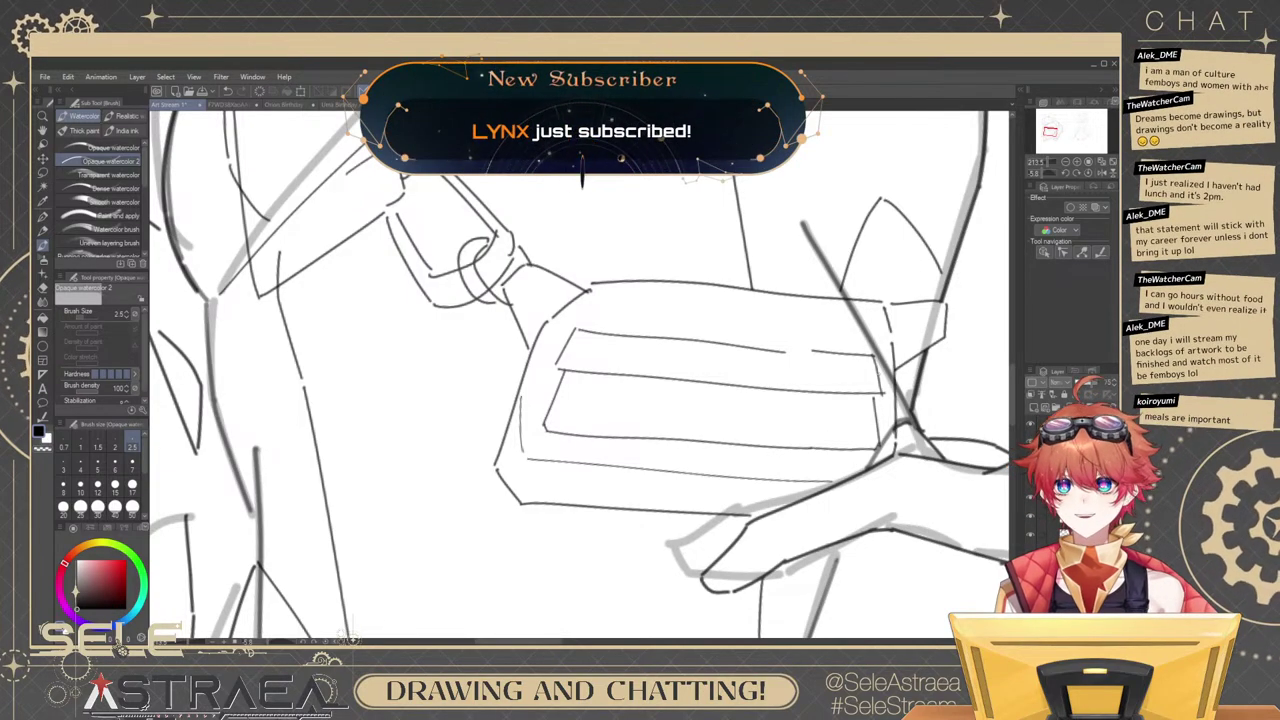
# Touch up the pocket's far edge and narrow the gap in the band's upper line.
pyautogui.moveTo(832, 404)
pyautogui.mouseDown()
pyautogui.moveTo(794, 448)
pyautogui.moveTo(841, 400)
pyautogui.moveTo(825, 438)
pyautogui.mouseUp()
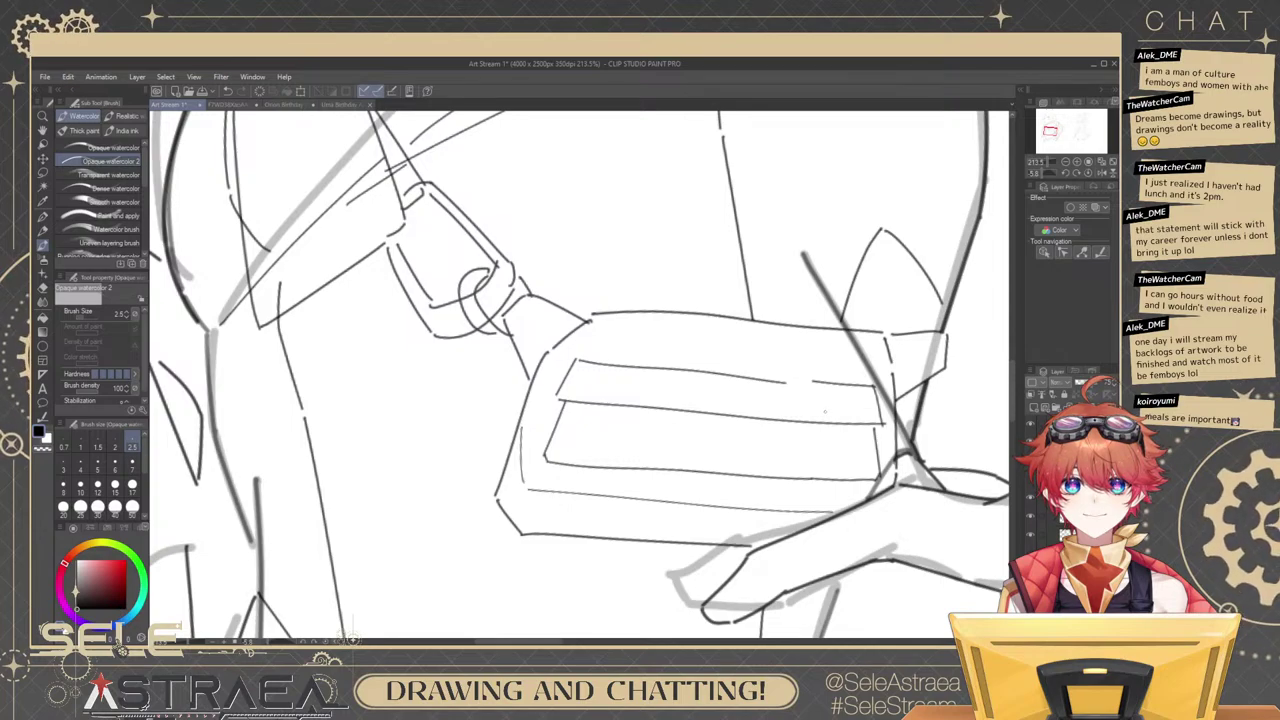
pyautogui.moveTo(880, 400); pyautogui.dragTo(871, 455)
pyautogui.scroll(5, 838, 380)
pyautogui.moveTo(832, 355); pyautogui.dragTo(888, 302)
pyautogui.keyDown('ctrl'); pyautogui.click(795, 388); pyautogui.keyUp('ctrl')
pyautogui.moveTo(812, 396)
pyautogui.mouseDown()
pyautogui.moveTo(855, 389)
pyautogui.moveTo(827, 388)
pyautogui.mouseUp()
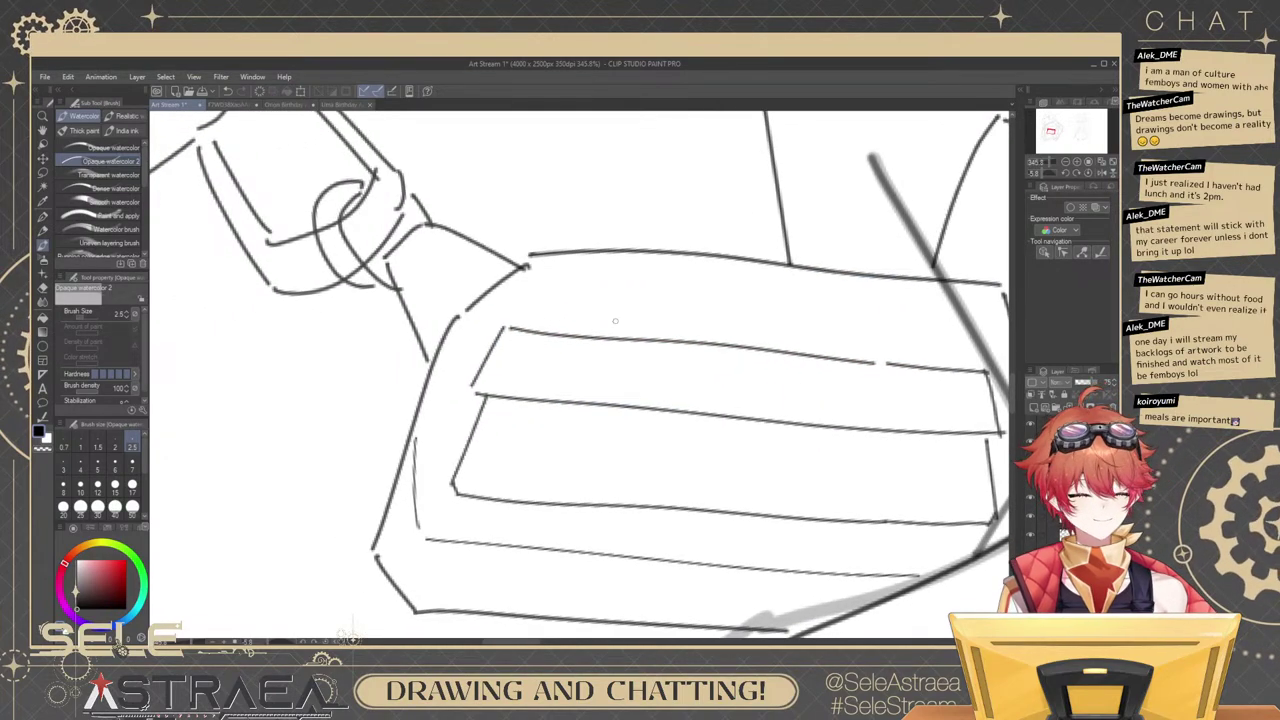
pyautogui.moveTo(815, 250)
pyautogui.mouseDown()
pyautogui.moveTo(837, 506)
pyautogui.moveTo(827, 522)
pyautogui.mouseUp()
pyautogui.moveTo(786, 475)
pyautogui.mouseDown()
pyautogui.moveTo(700, 374)
pyautogui.moveTo(655, 350)
pyautogui.mouseUp()
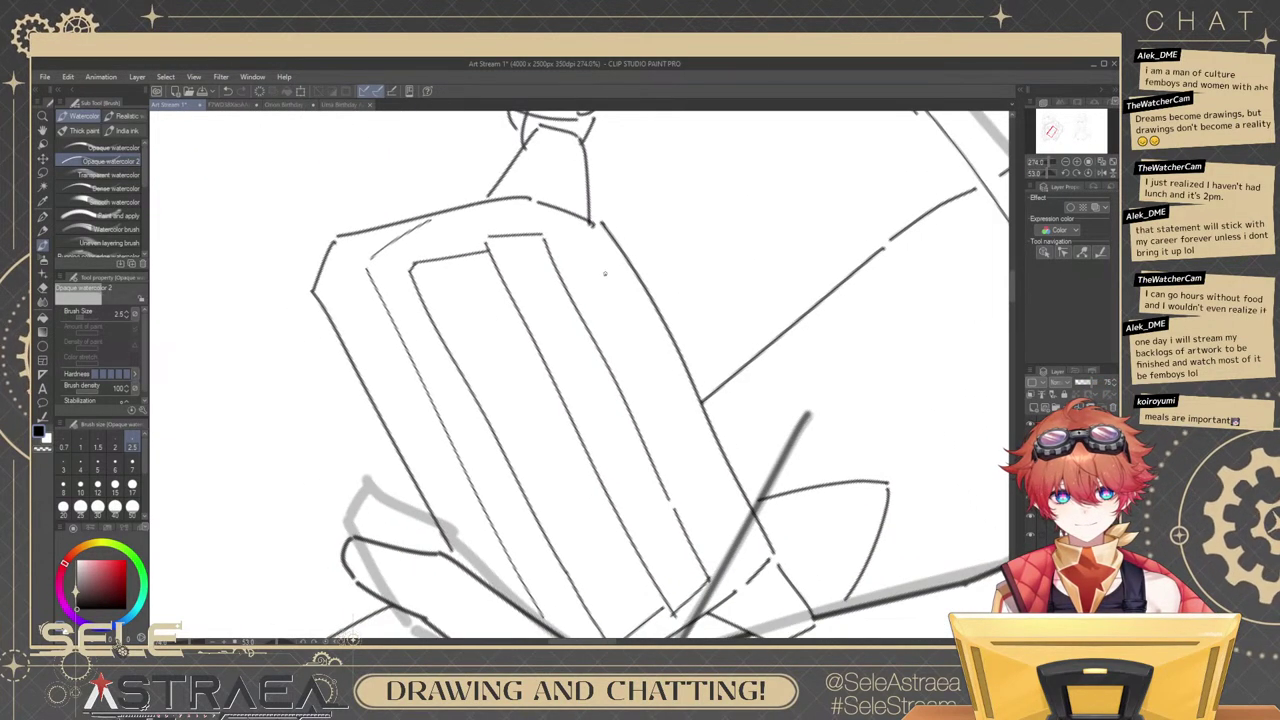
# Draw a long zipper line along the bag's upper band and place a copied parallel line just beside it.
pyautogui.moveTo(604, 270); pyautogui.dragTo(725, 492)
pyautogui.hotkey('ctrl', 'z')
pyautogui.moveTo(596, 245); pyautogui.dragTo(724, 519)
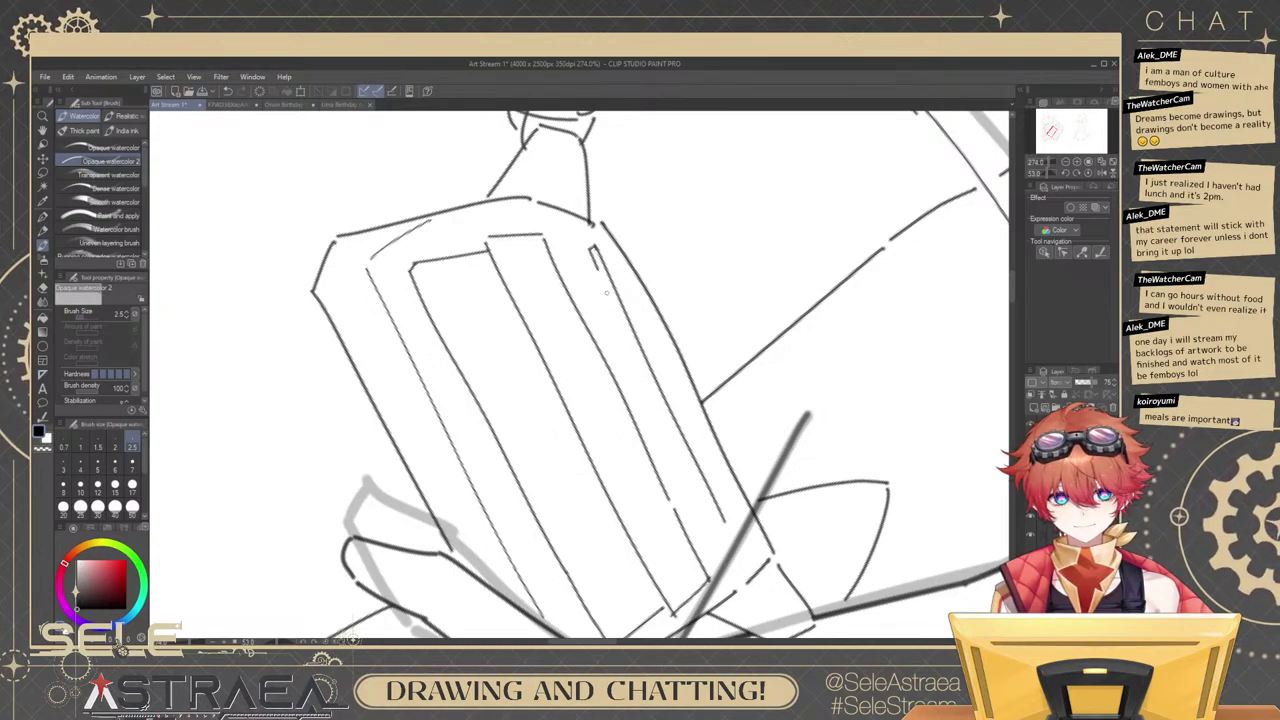
pyautogui.moveTo(607, 292); pyautogui.dragTo(720, 511)
pyautogui.hotkey('ctrl', 'z')
pyautogui.keyDown('ctrl'); pyautogui.click(604, 261); pyautogui.keyUp('ctrl')
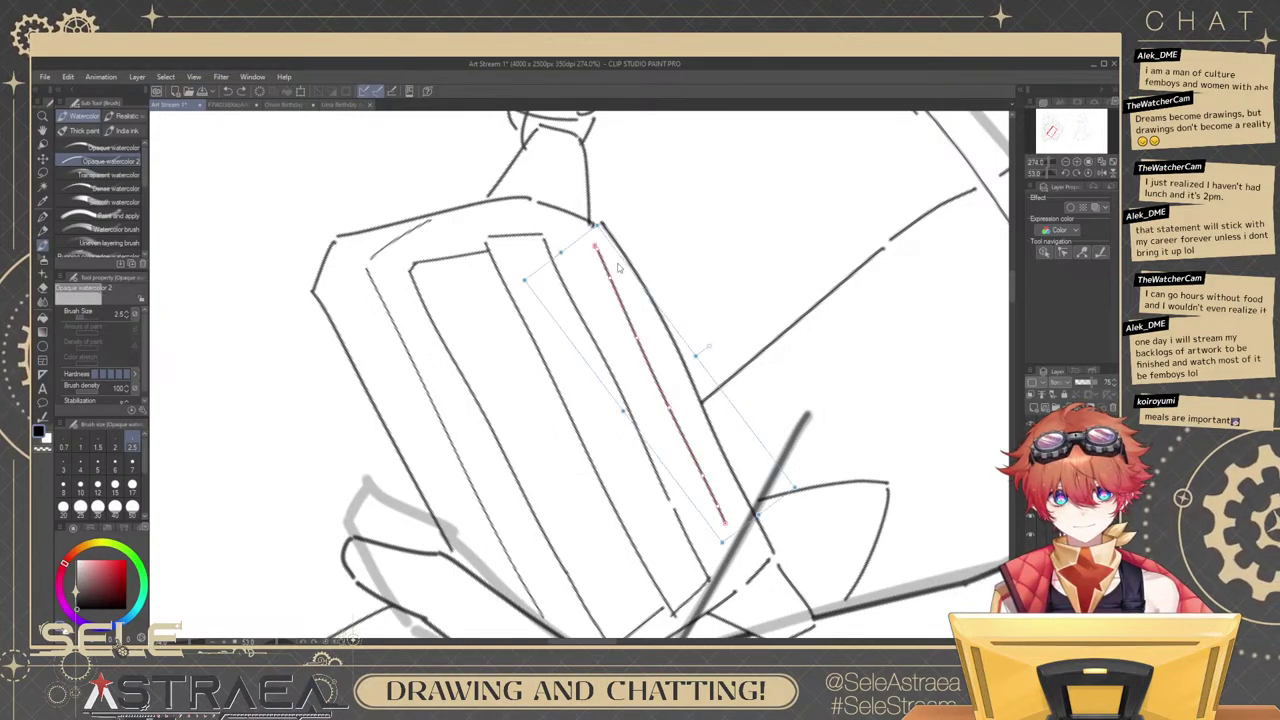
pyautogui.hotkey('ctrl', 'c')
pyautogui.hotkey('ctrl', 'v')
pyautogui.moveTo(604, 261); pyautogui.dragTo(595, 265)
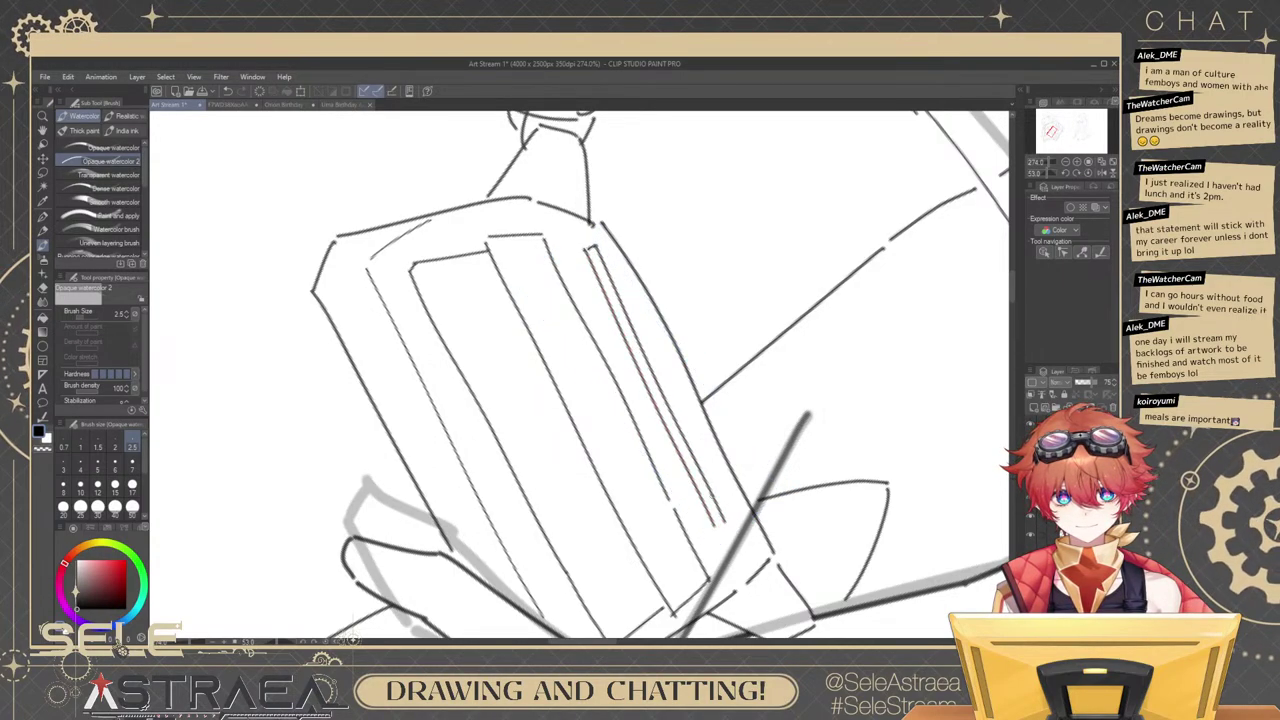
# Close the end of the bag's zipper and add a small pull tab at its strap-side end, restoring the upright canvas view.
pyautogui.keyDown('shift'); pyautogui.moveTo(800, 386); pyautogui.dragTo(477, 200); pyautogui.keyUp('shift')
pyautogui.moveTo(495, 428); pyautogui.dragTo(631, 328)
pyautogui.scroll(2, 597, 380)
pyautogui.moveTo(552, 354)
pyautogui.mouseDown()
pyautogui.moveTo(604, 426)
pyautogui.moveTo(622, 390)
pyautogui.mouseUp()
pyautogui.moveTo(599, 436)
pyautogui.mouseDown()
pyautogui.moveTo(632, 393)
pyautogui.moveTo(595, 443)
pyautogui.mouseUp()
pyautogui.hotkey('ctrl', 'z')
pyautogui.click(1088, 173)
pyautogui.scroll(-8, 876, 255)
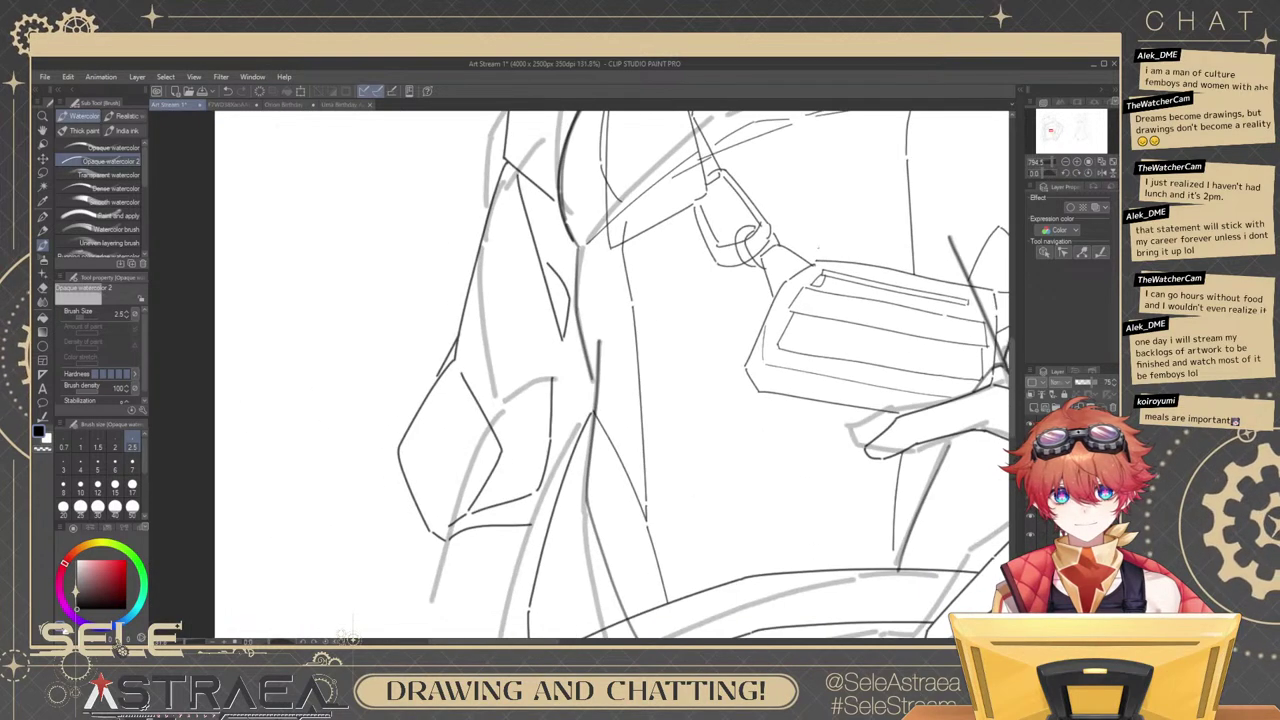
# Erase the clothing lines that cross the inside of the ID badge with the Vector eraser.
pyautogui.moveTo(963, 264); pyautogui.dragTo(870, 412)
pyautogui.scroll(-3, 899, 232)
pyautogui.scroll(2, 879, 318)
pyautogui.scroll(3, 820, 418)
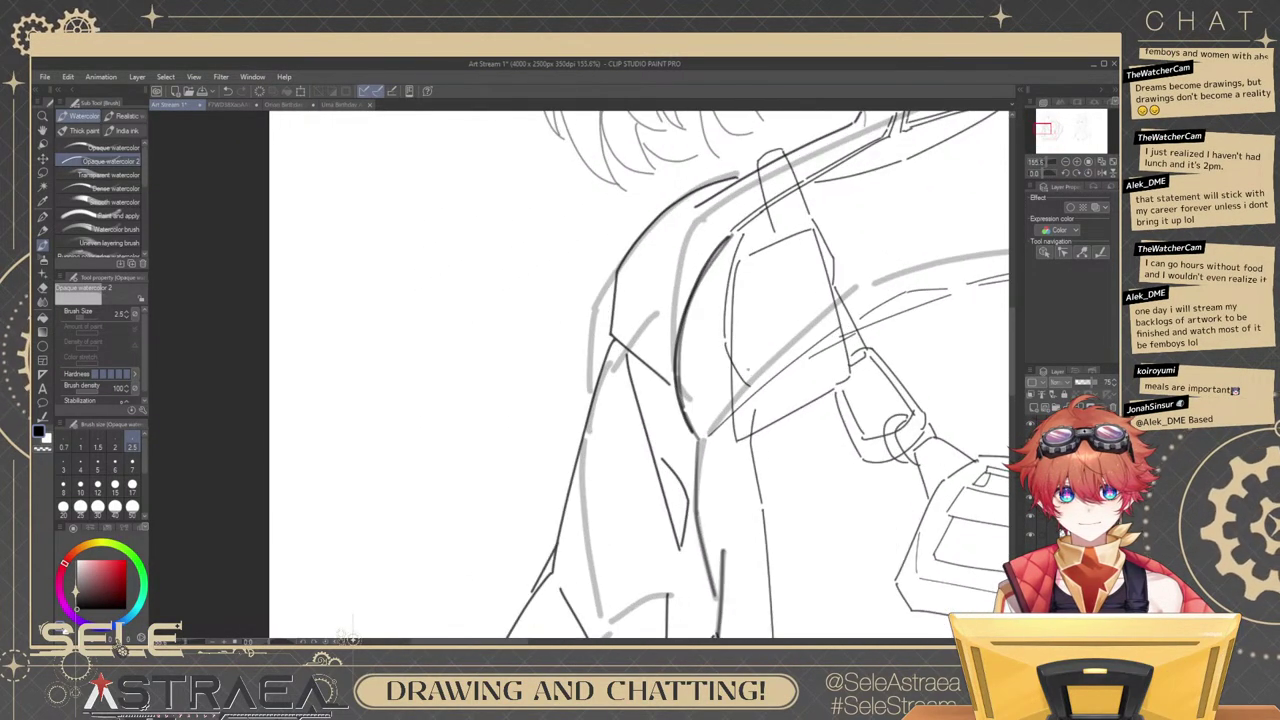
pyautogui.press('e')
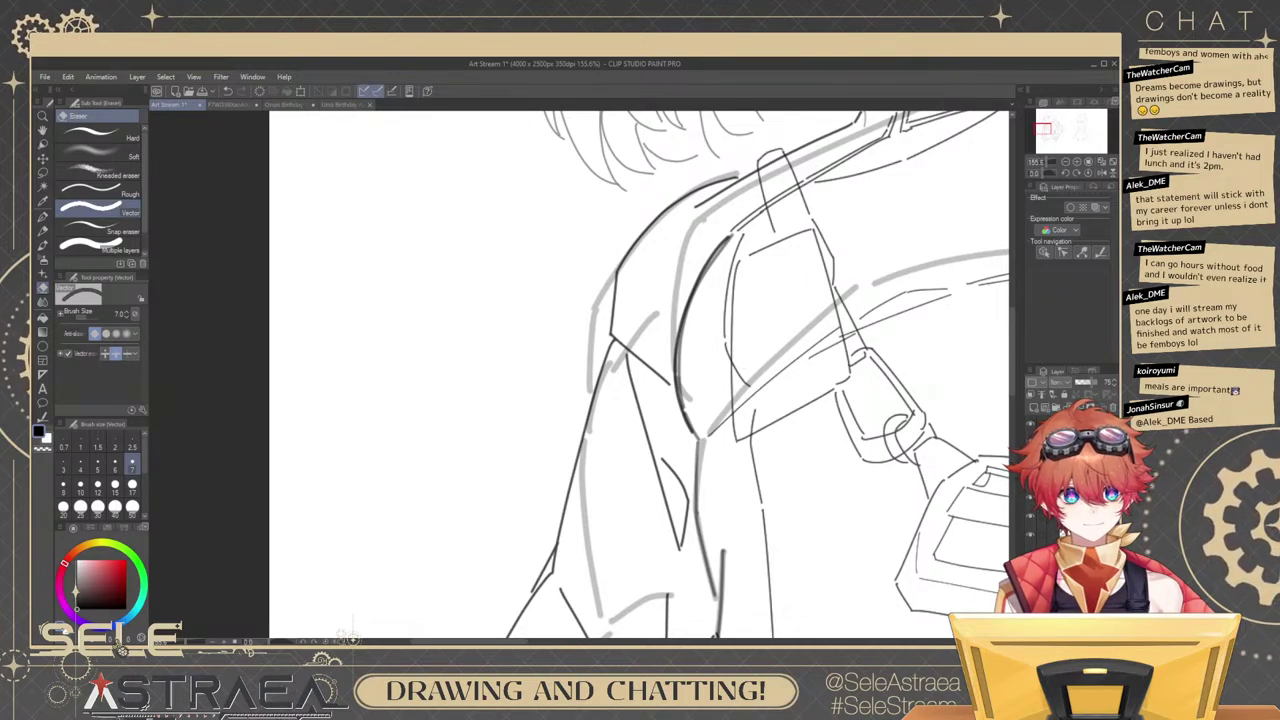
pyautogui.click(748, 370)
pyautogui.click(826, 348)
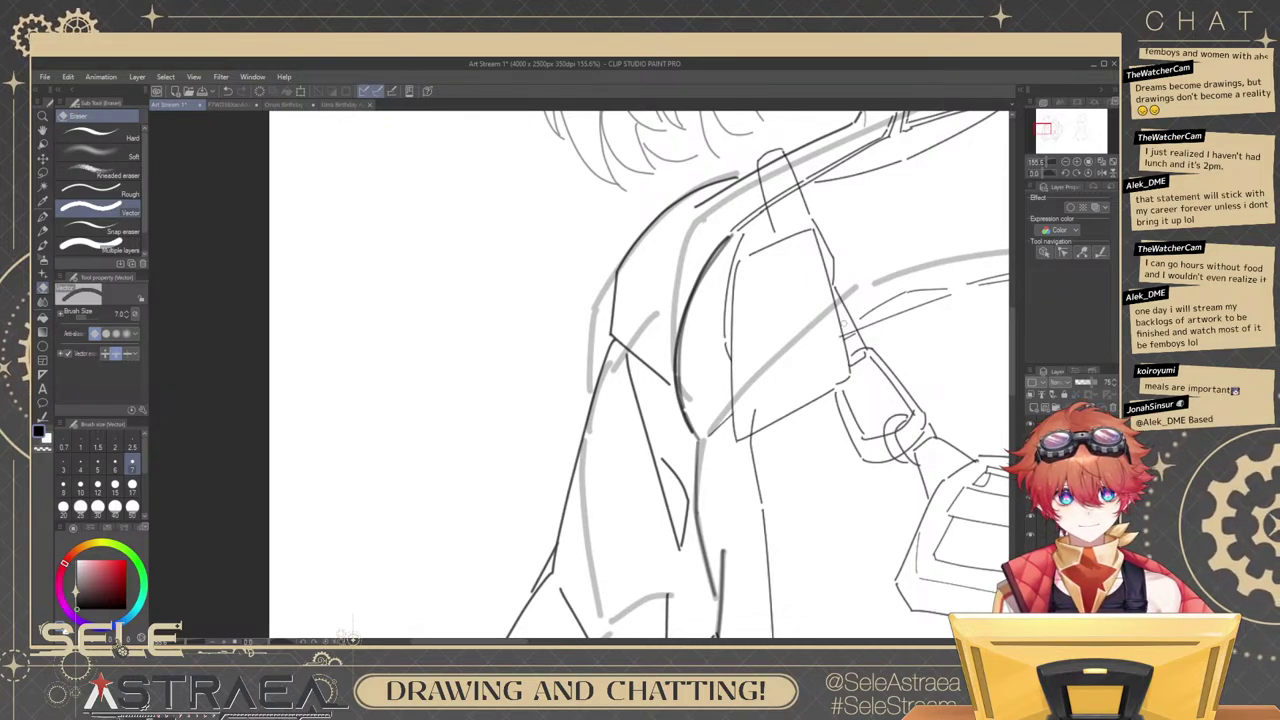
pyautogui.hotkey('ctrl', 'z')
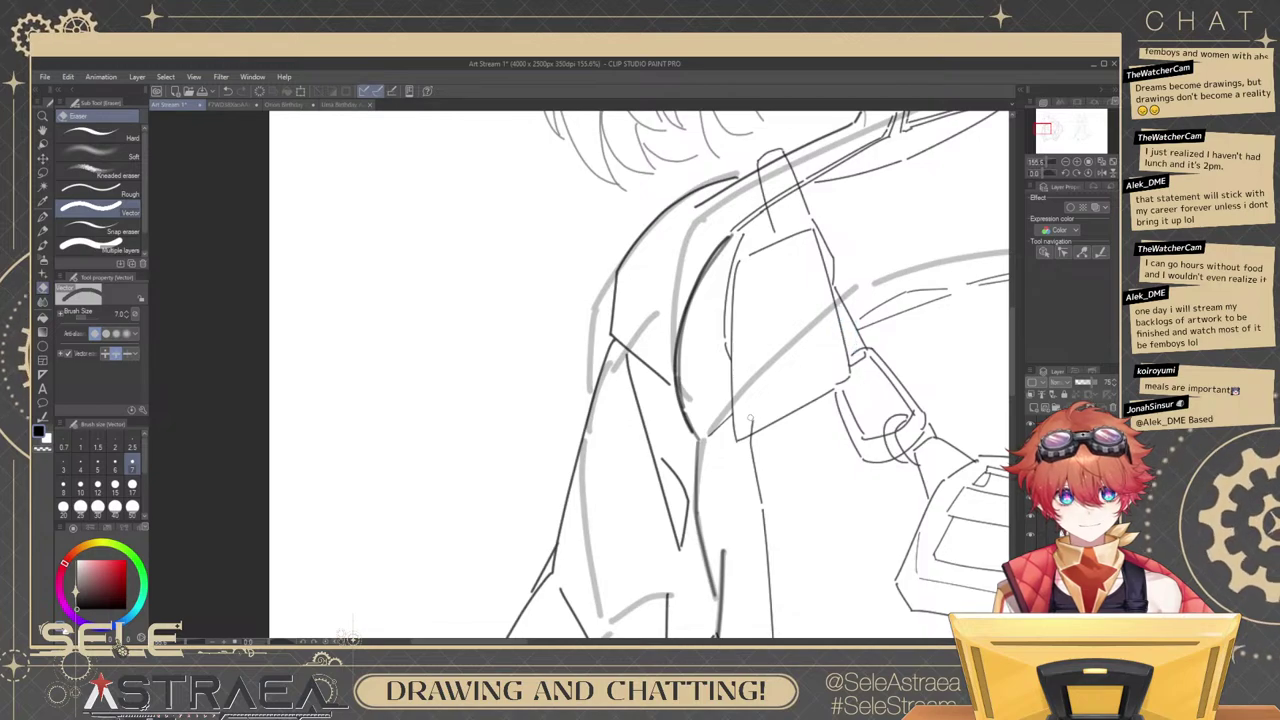
pyautogui.click(751, 420)
# Draw an inner border parallel to all four edges of the ID badge with brush size 2.5, redoing uneven lines.
pyautogui.press('b')
pyautogui.scroll(3, 759, 284)
pyautogui.moveTo(733, 259); pyautogui.dragTo(808, 225)
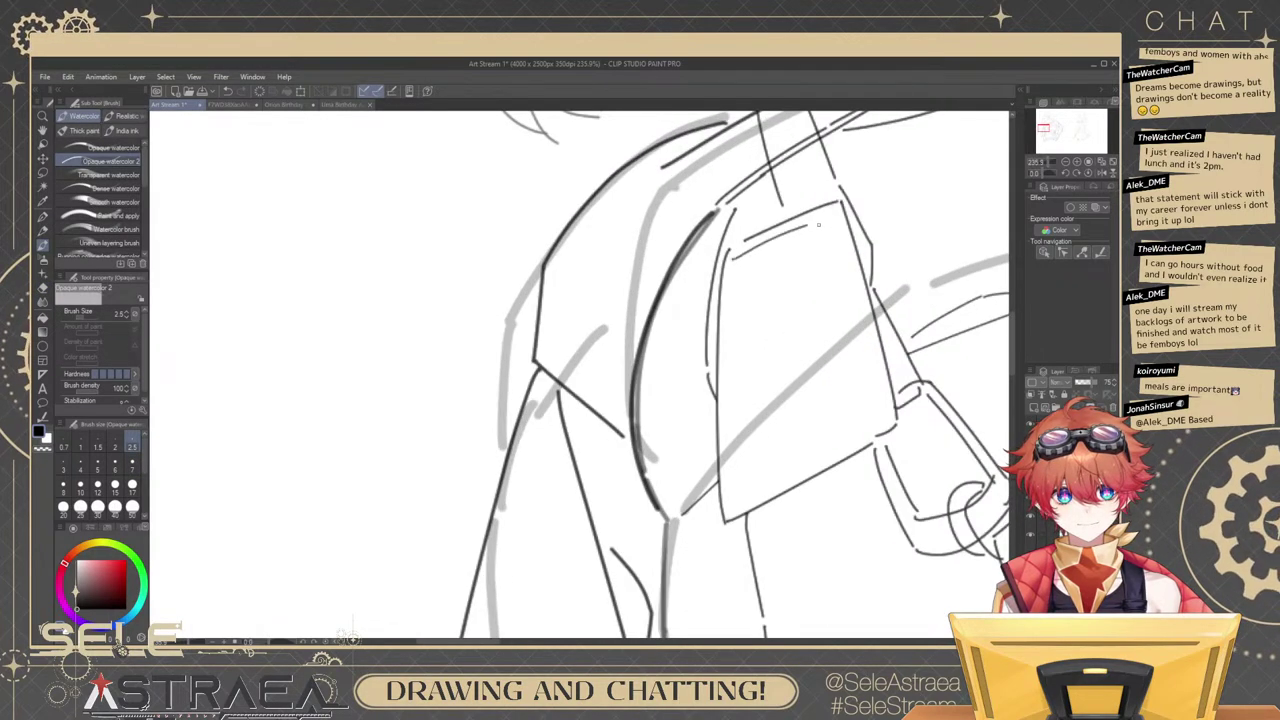
pyautogui.hotkey('ctrl', 'z')
pyautogui.moveTo(737, 254)
pyautogui.mouseDown()
pyautogui.moveTo(841, 212)
pyautogui.moveTo(880, 402)
pyautogui.mouseUp()
pyautogui.hotkey('ctrl', 'z')
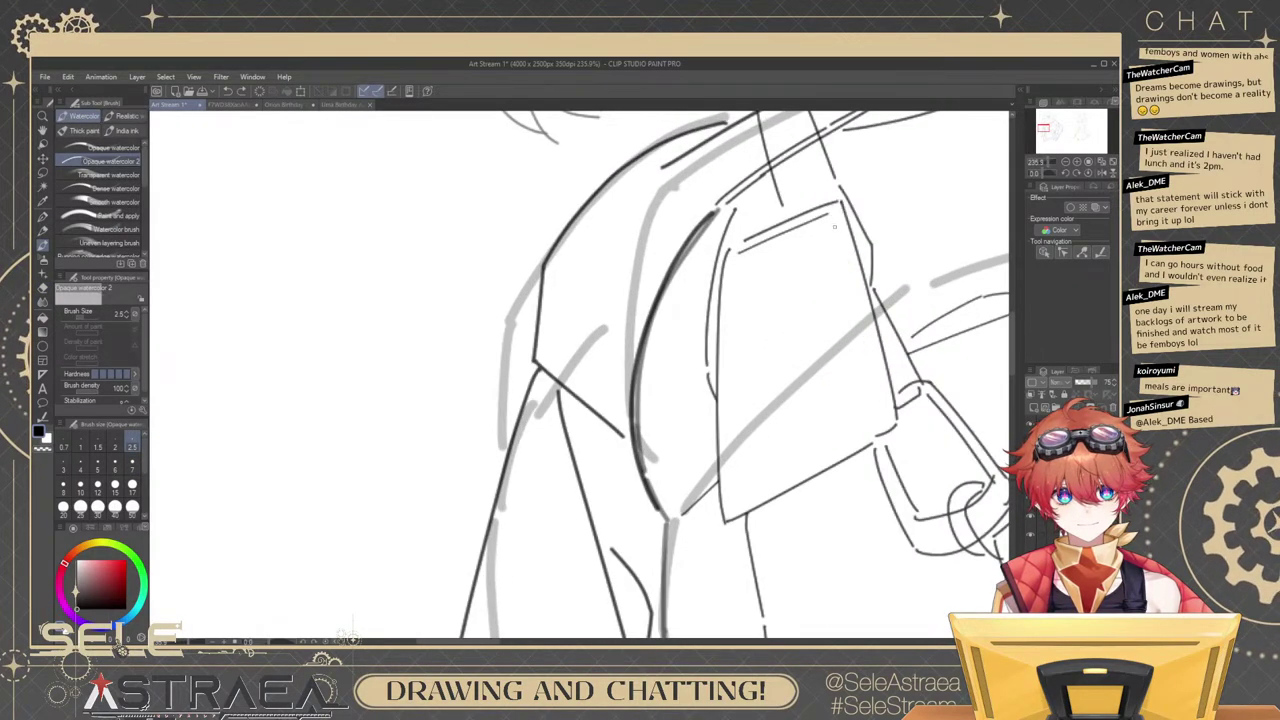
pyautogui.moveTo(834, 226); pyautogui.dragTo(887, 418)
pyautogui.moveTo(737, 280); pyautogui.dragTo(742, 502)
pyautogui.hotkey('ctrl', 'z')
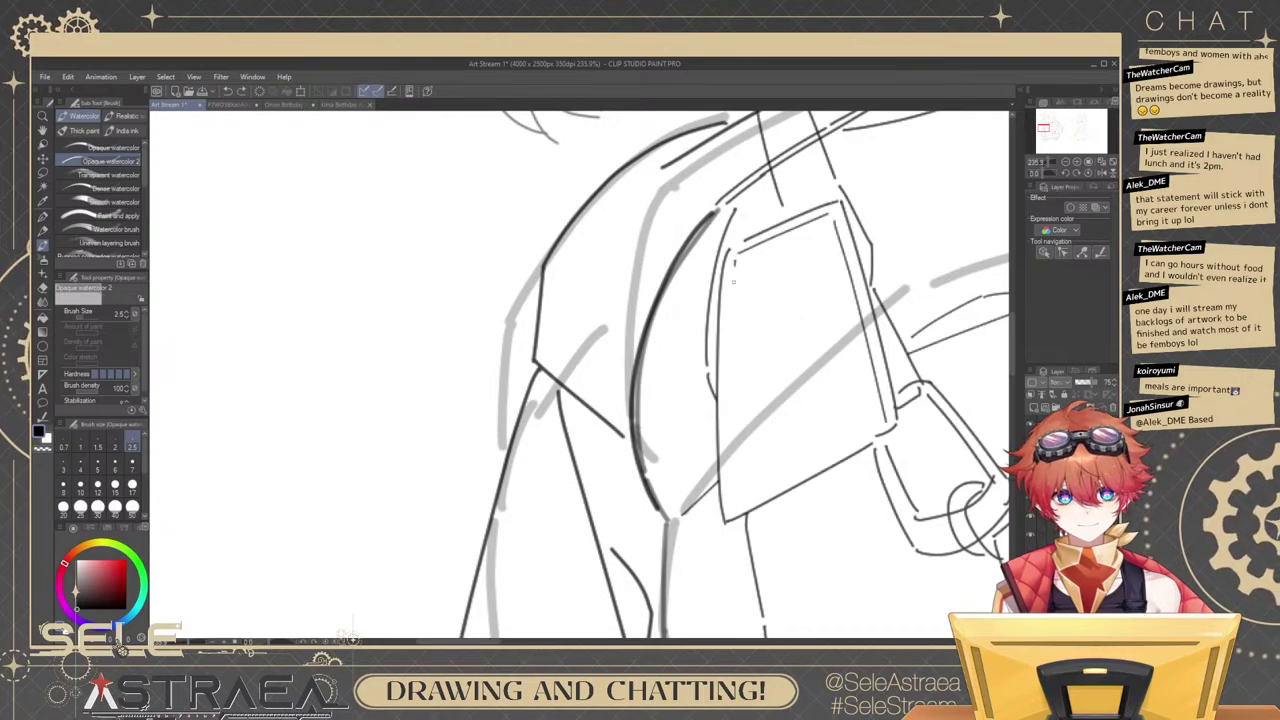
pyautogui.moveTo(735, 264)
pyautogui.mouseDown()
pyautogui.moveTo(738, 489)
pyautogui.moveTo(893, 412)
pyautogui.mouseUp()
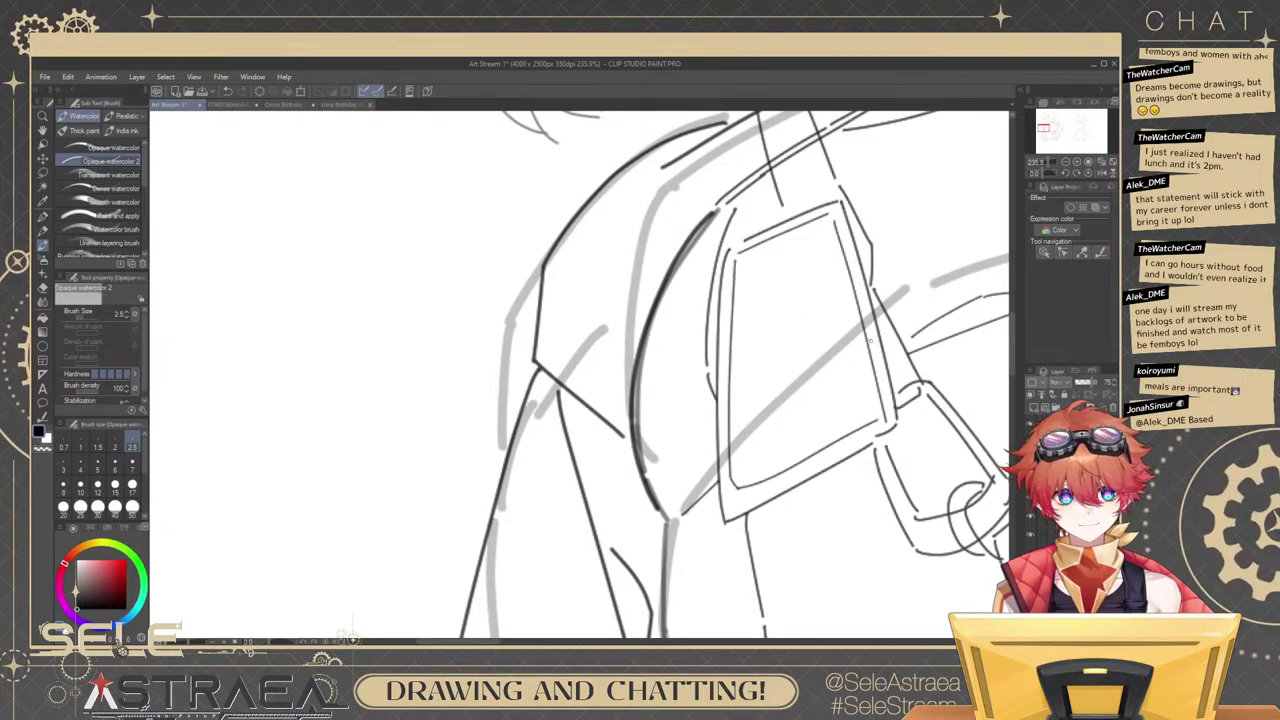
# Check the badge in the outfit reference and draw a four-sided photo frame in the badge's upper half.
pyautogui.click(238, 106)
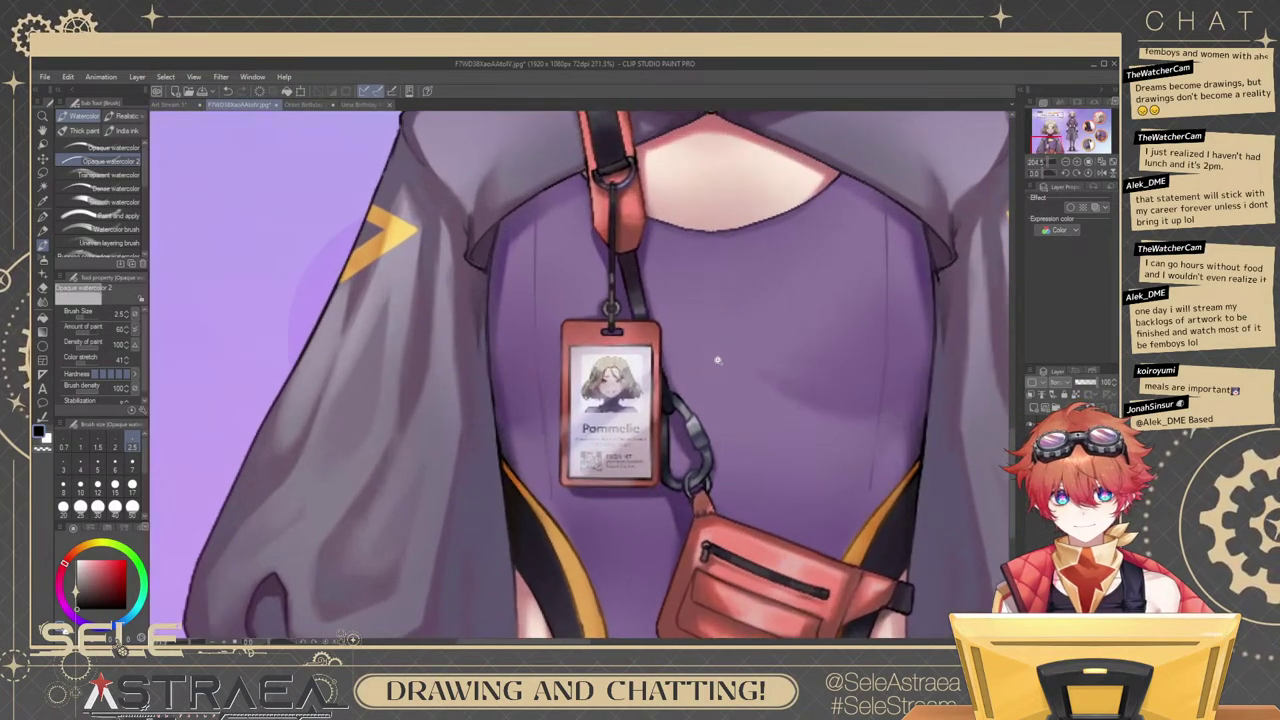
pyautogui.click(175, 106)
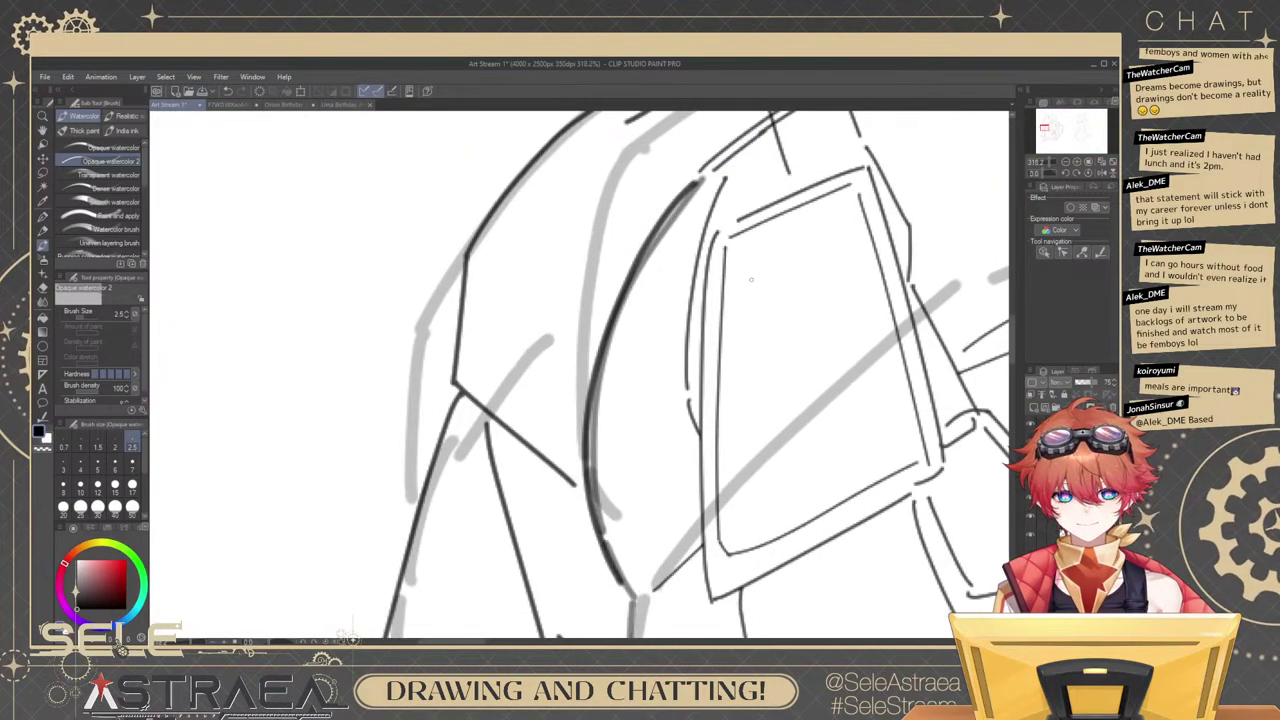
pyautogui.moveTo(738, 262)
pyautogui.mouseDown()
pyautogui.moveTo(741, 396)
pyautogui.moveTo(853, 222)
pyautogui.moveTo(877, 356)
pyautogui.mouseUp()
pyautogui.hotkey('ctrl', 'z')
pyautogui.moveTo(753, 401)
pyautogui.mouseDown()
pyautogui.moveTo(886, 362)
pyautogui.moveTo(877, 357)
pyautogui.mouseUp()
pyautogui.hotkey('ctrl', 'z')
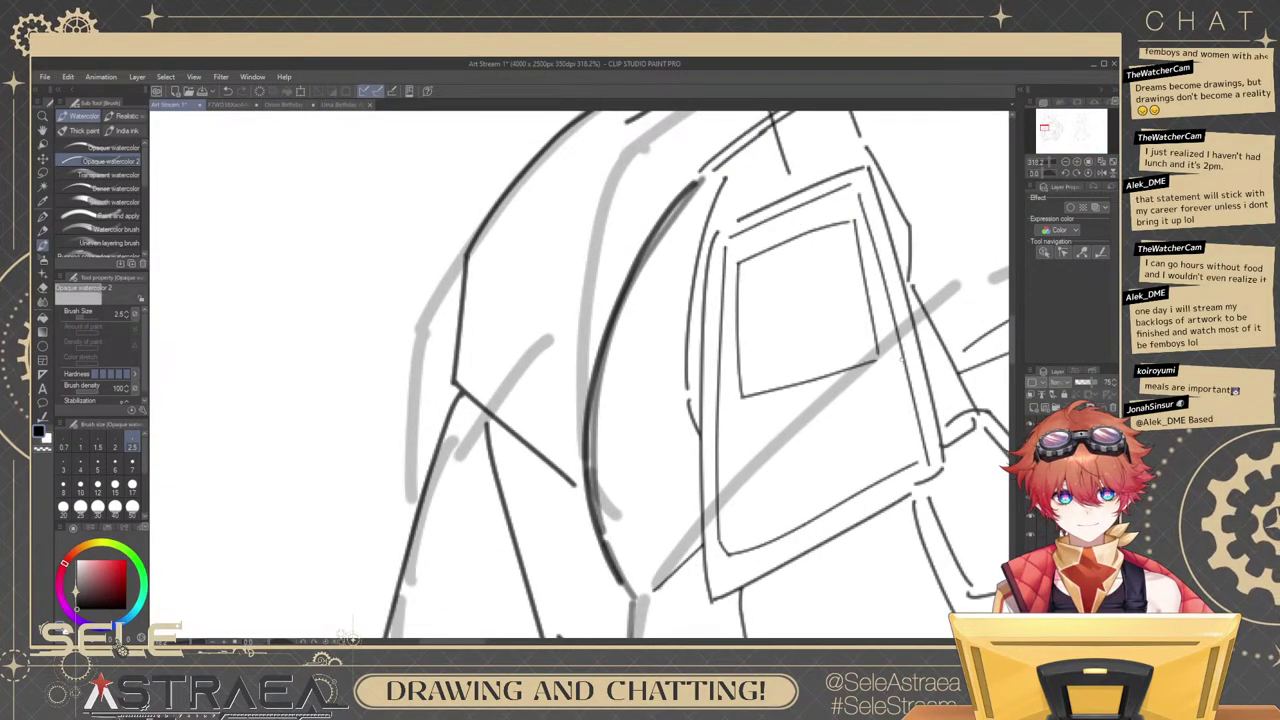
# Hand-letter the character's name just below the photo frame, following the badge's slant.
pyautogui.moveTo(735, 447); pyautogui.dragTo(748, 488)
pyautogui.moveTo(743, 420)
pyautogui.mouseDown()
pyautogui.moveTo(733, 446)
pyautogui.moveTo(756, 468)
pyautogui.moveTo(736, 488)
pyautogui.moveTo(741, 442)
pyautogui.moveTo(750, 470)
pyautogui.moveTo(774, 460)
pyautogui.mouseUp()
pyautogui.hotkey('ctrl', 'z')
pyautogui.hotkey('ctrl', 'z')
pyautogui.hotkey('ctrl', 'z')
pyautogui.moveTo(776, 440)
pyautogui.mouseDown()
pyautogui.moveTo(792, 452)
pyautogui.moveTo(838, 446)
pyautogui.mouseUp()
pyautogui.moveTo(844, 398)
pyautogui.mouseDown()
pyautogui.moveTo(848, 444)
pyautogui.moveTo(876, 402)
pyautogui.moveTo(879, 420)
pyautogui.mouseUp()
# Compare with the badge reference, draw a small code box in the lower corner, and letter "Evon-H7" beside it.
pyautogui.click(235, 104)
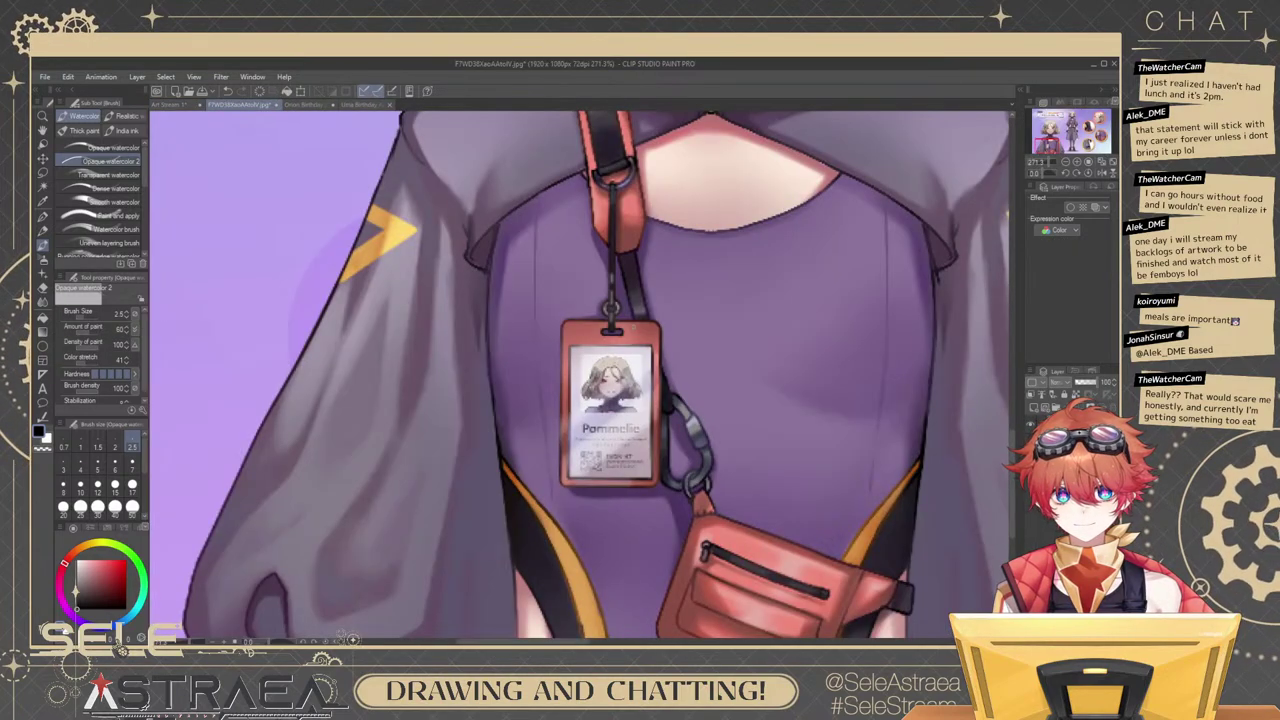
pyautogui.click(180, 104)
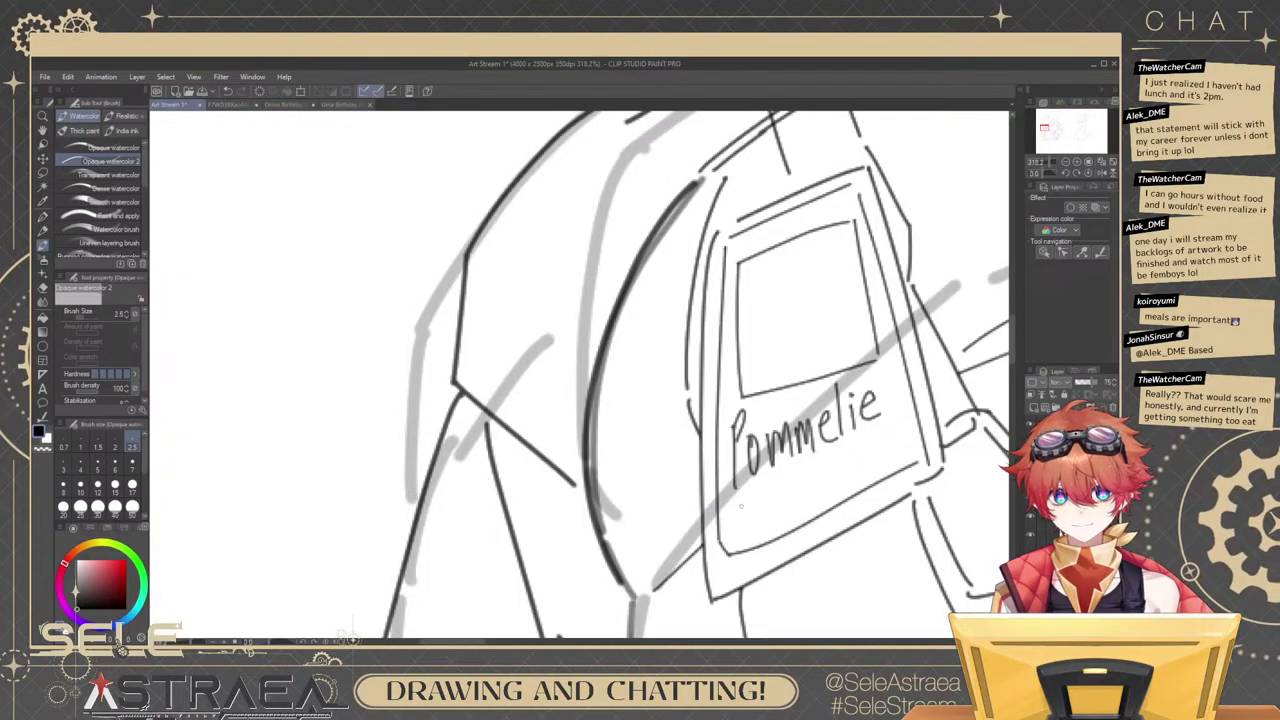
pyautogui.moveTo(741, 500)
pyautogui.mouseDown()
pyautogui.moveTo(742, 546)
pyautogui.moveTo(786, 478)
pyautogui.moveTo(790, 518)
pyautogui.mouseUp()
pyautogui.moveTo(746, 543); pyautogui.dragTo(790, 520)
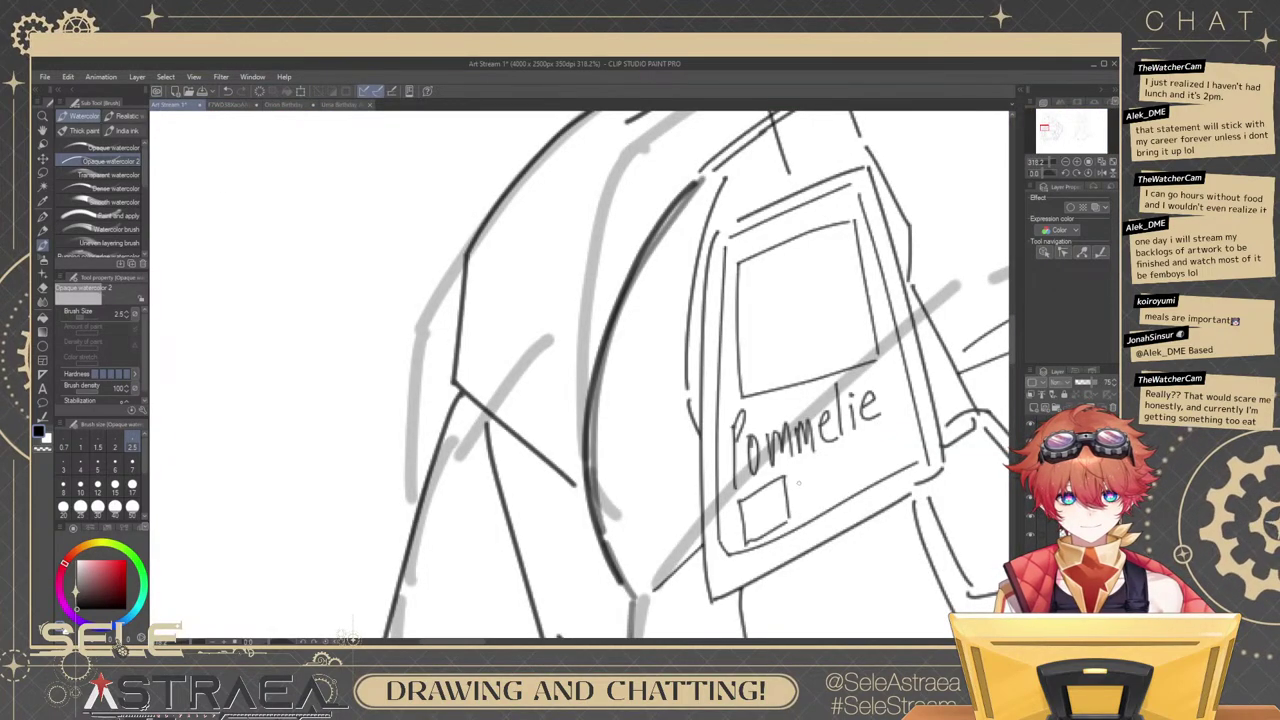
pyautogui.moveTo(813, 477); pyautogui.dragTo(826, 477)
pyautogui.moveTo(829, 482); pyautogui.dragTo(839, 485)
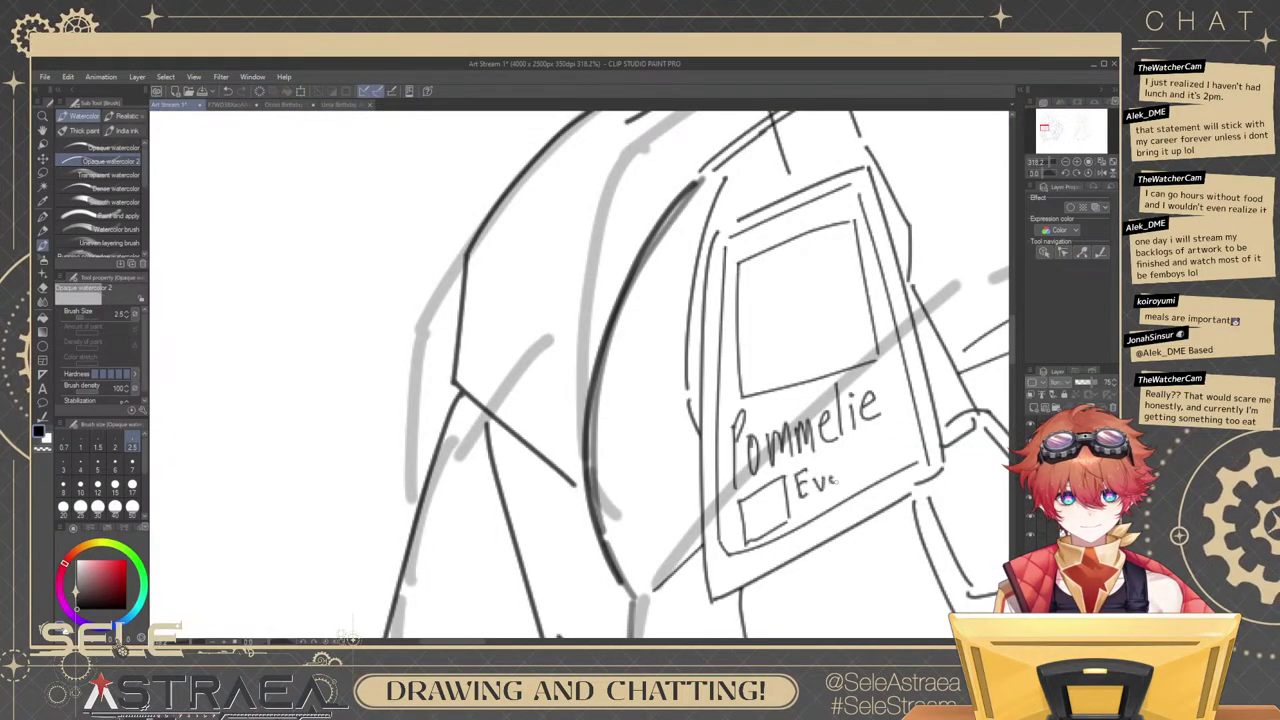
pyautogui.moveTo(875, 440); pyautogui.dragTo(874, 469)
pyautogui.moveTo(875, 455); pyautogui.dragTo(884, 453)
pyautogui.moveTo(884, 437); pyautogui.dragTo(893, 465)
pyautogui.scroll(-2, 907, 418)
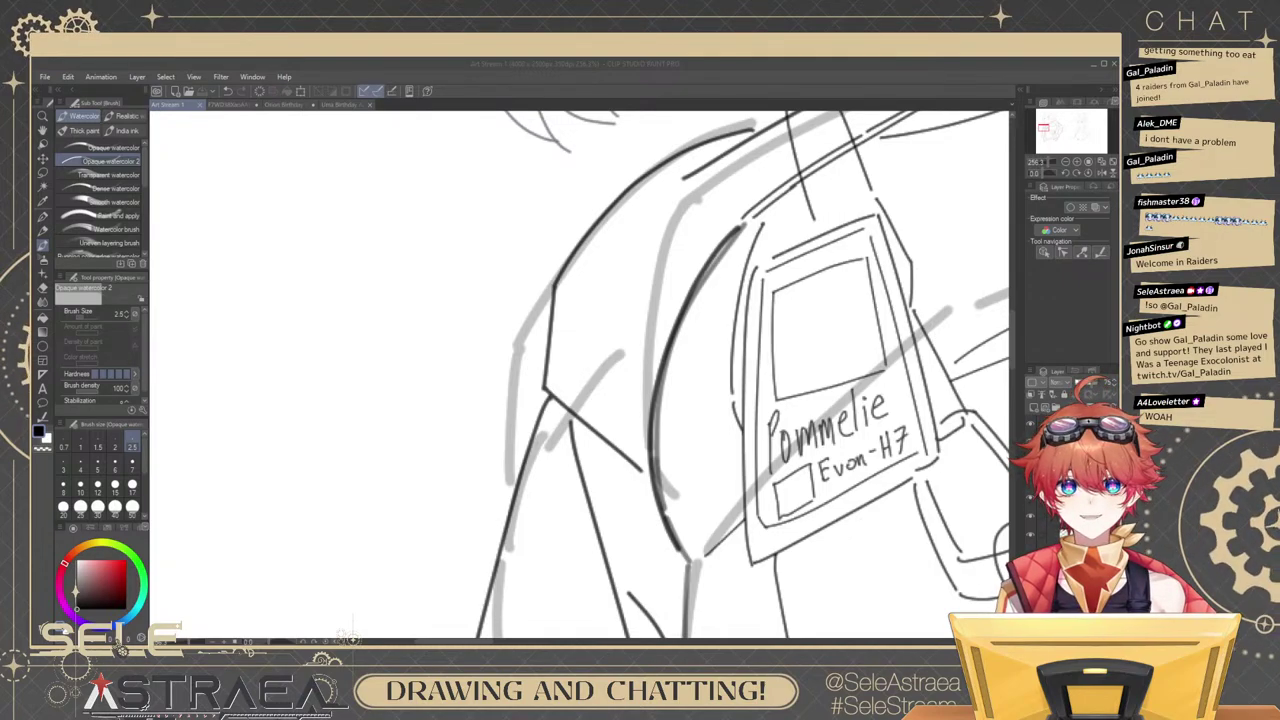
pyautogui.click(797, 302)
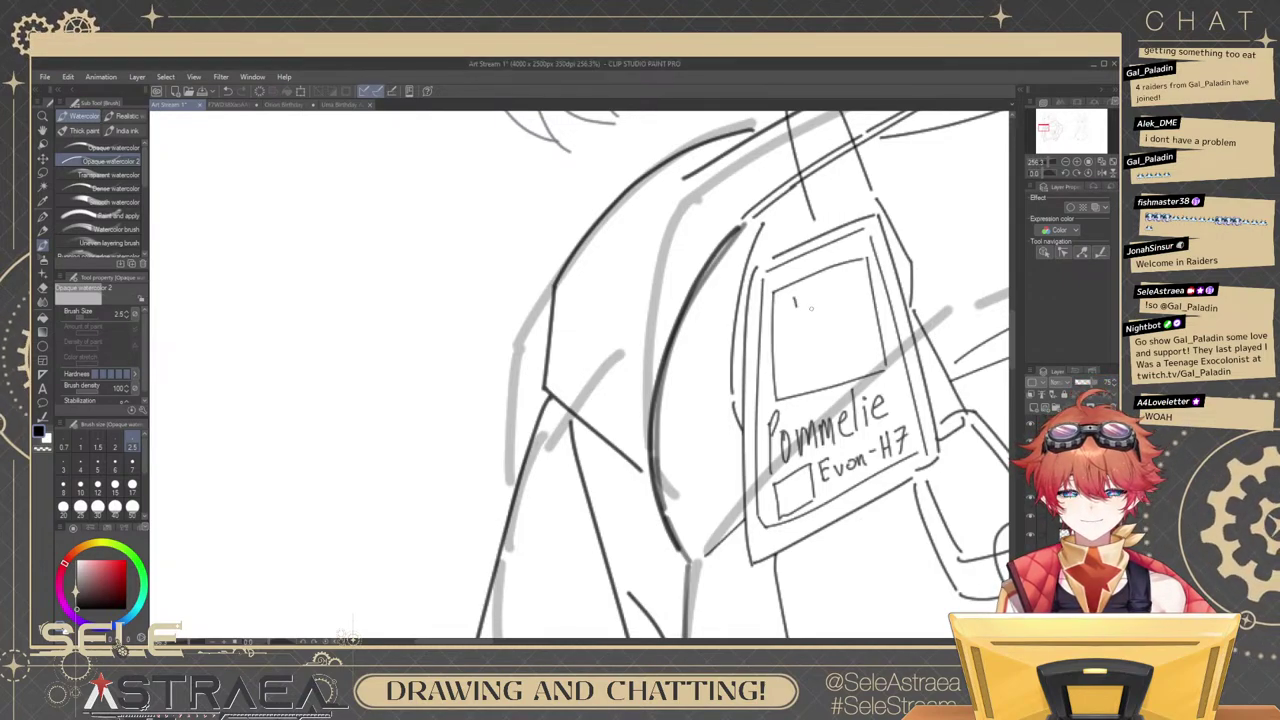
pyautogui.hotkey('ctrl', 'z')
pyautogui.moveTo(827, 303); pyautogui.dragTo(813, 308)
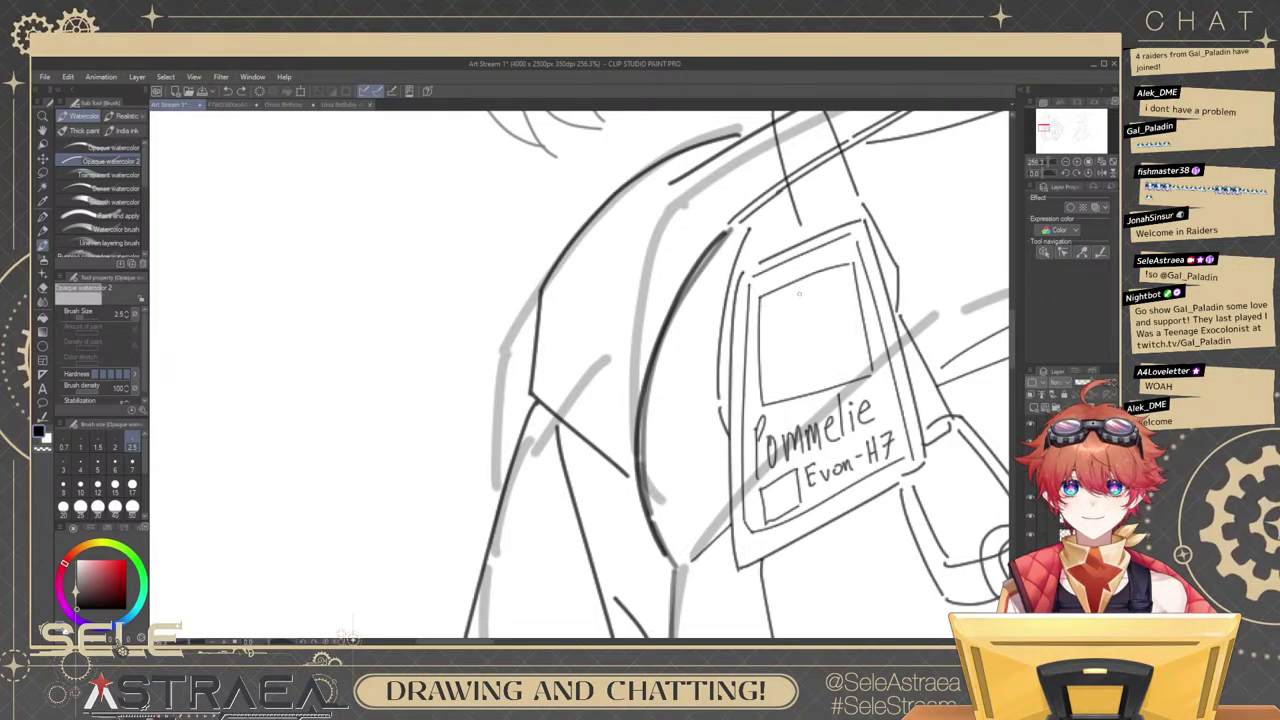
pyautogui.moveTo(799, 291); pyautogui.dragTo(768, 338)
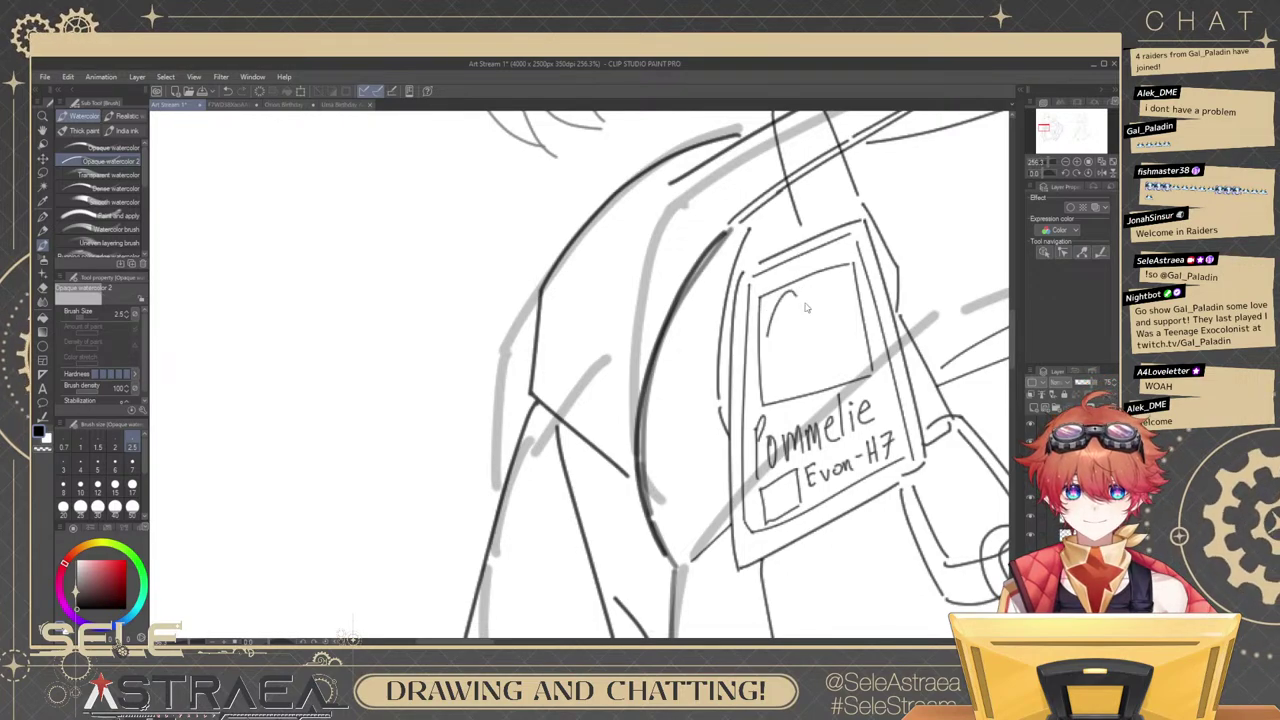
pyautogui.hotkey('ctrl', 'z')
pyautogui.scroll(3, 790, 303)
pyautogui.moveTo(797, 291); pyautogui.dragTo(774, 384)
pyautogui.hotkey('ctrl', 'z')
pyautogui.moveTo(795, 292); pyautogui.dragTo(790, 382)
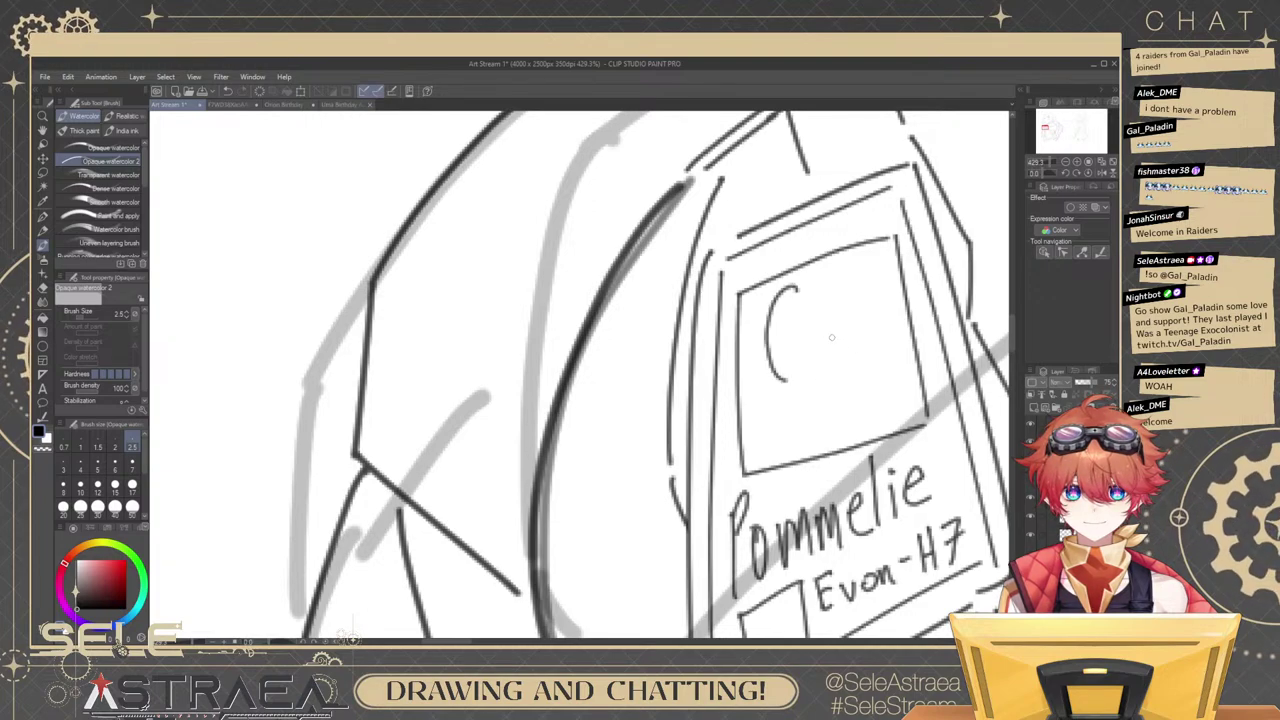
pyautogui.hotkey('ctrl', 'z')
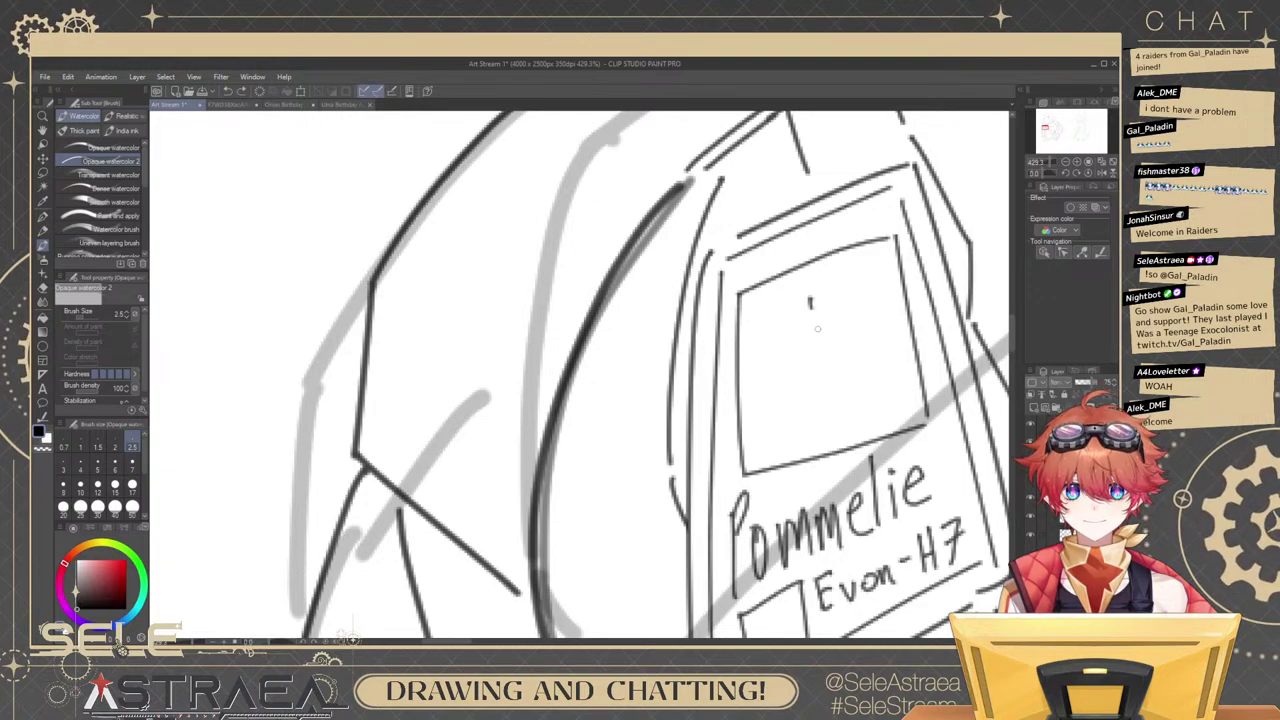
# Draw the badge portrait's hair inside the photo frame, with parted bangs, a rounded crown and short strands on both sides.
pyautogui.moveTo(818, 329); pyautogui.dragTo(850, 370)
pyautogui.moveTo(813, 296)
pyautogui.mouseDown()
pyautogui.moveTo(858, 371)
pyautogui.moveTo(868, 350)
pyautogui.mouseUp()
pyautogui.hotkey('ctrl', 'z')
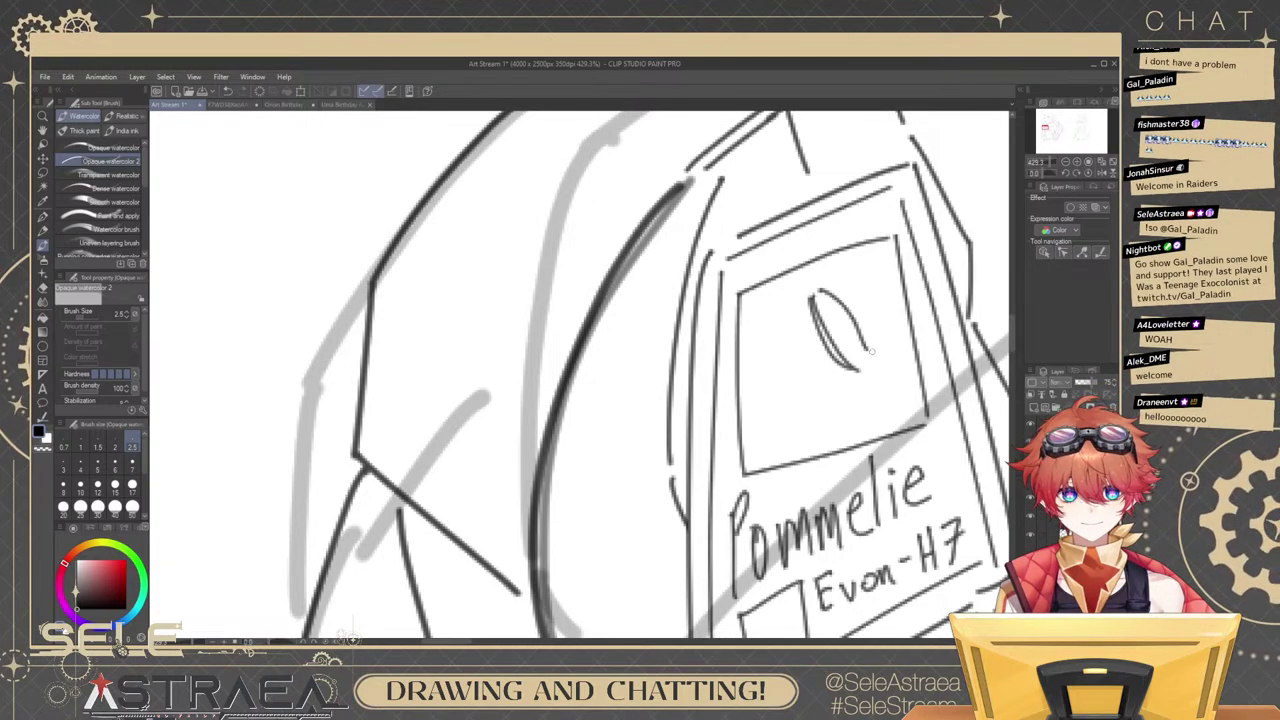
pyautogui.moveTo(808, 295)
pyautogui.mouseDown()
pyautogui.moveTo(900, 316)
pyautogui.moveTo(768, 365)
pyautogui.moveTo(768, 378)
pyautogui.mouseUp()
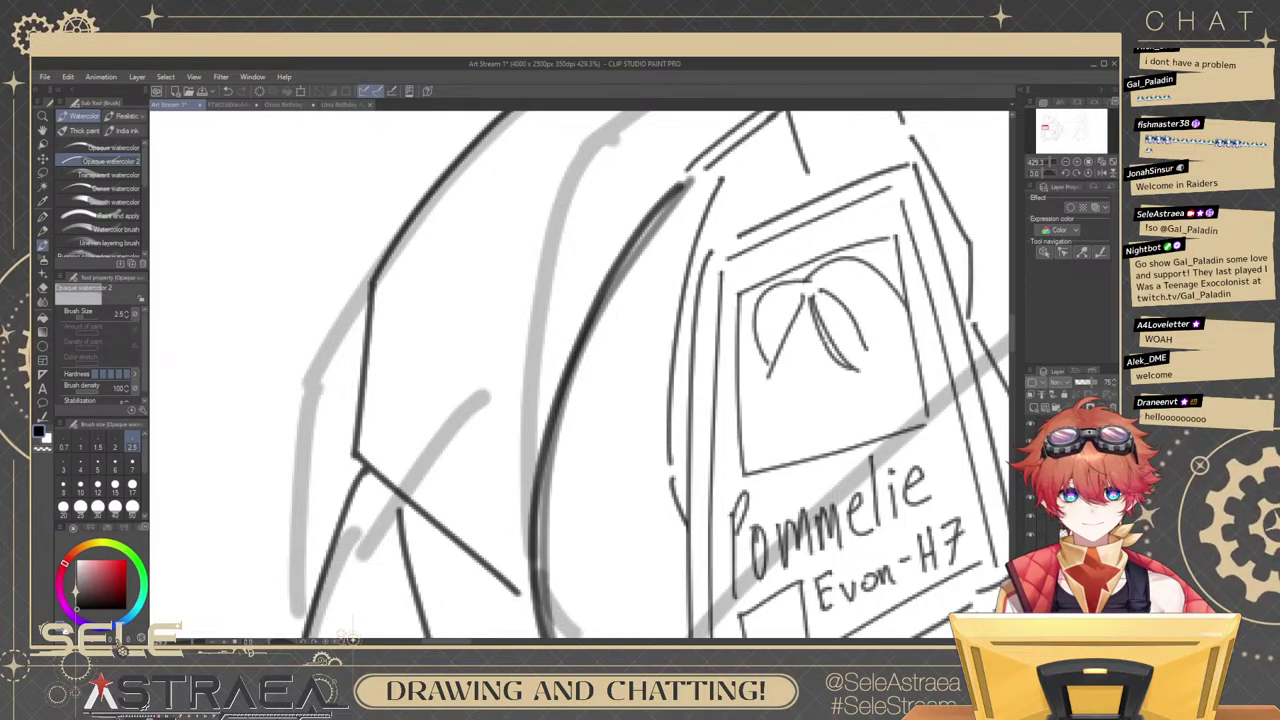
pyautogui.moveTo(754, 334)
pyautogui.mouseDown()
pyautogui.moveTo(744, 418)
pyautogui.moveTo(786, 436)
pyautogui.mouseUp()
pyautogui.hotkey('ctrl', 'z')
pyautogui.moveTo(768, 378)
pyautogui.mouseDown()
pyautogui.moveTo(789, 426)
pyautogui.moveTo(766, 404)
pyautogui.mouseUp()
pyautogui.moveTo(765, 404); pyautogui.dragTo(770, 427)
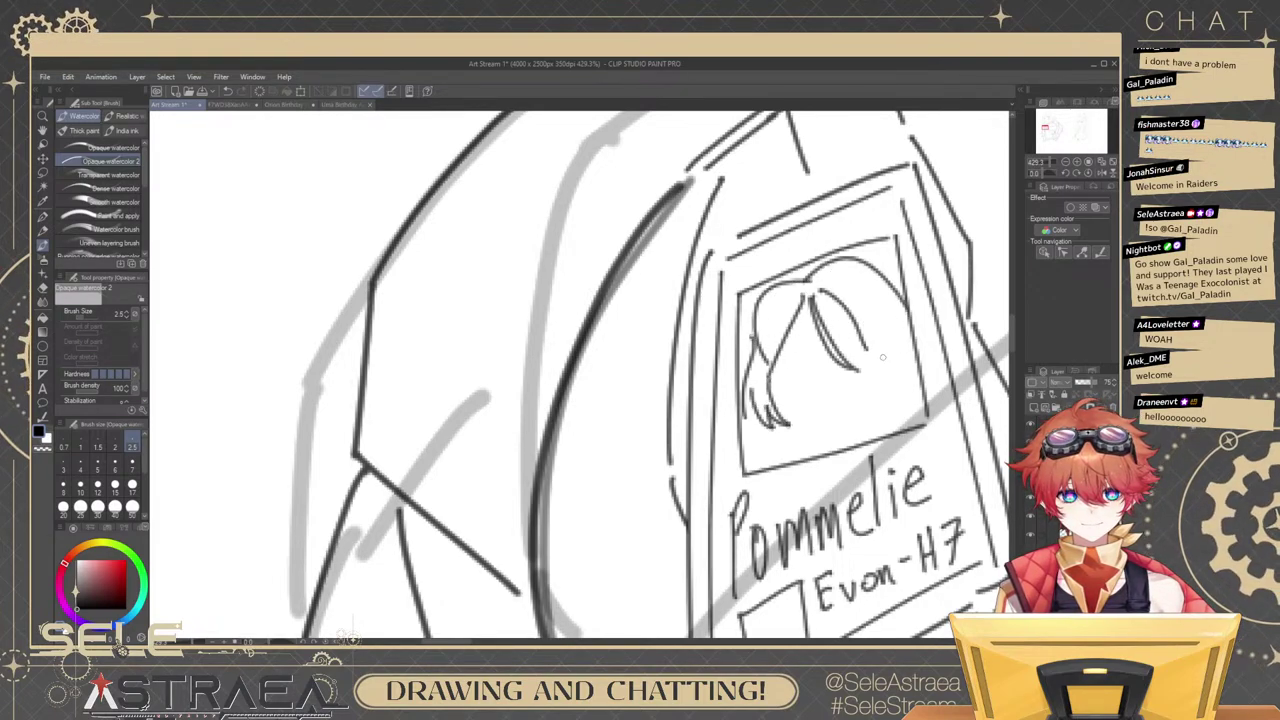
pyautogui.moveTo(874, 348); pyautogui.dragTo(878, 386)
pyautogui.moveTo(888, 342); pyautogui.dragTo(880, 396)
pyautogui.moveTo(868, 302); pyautogui.dragTo(894, 328)
pyautogui.moveTo(892, 328); pyautogui.dragTo(898, 370)
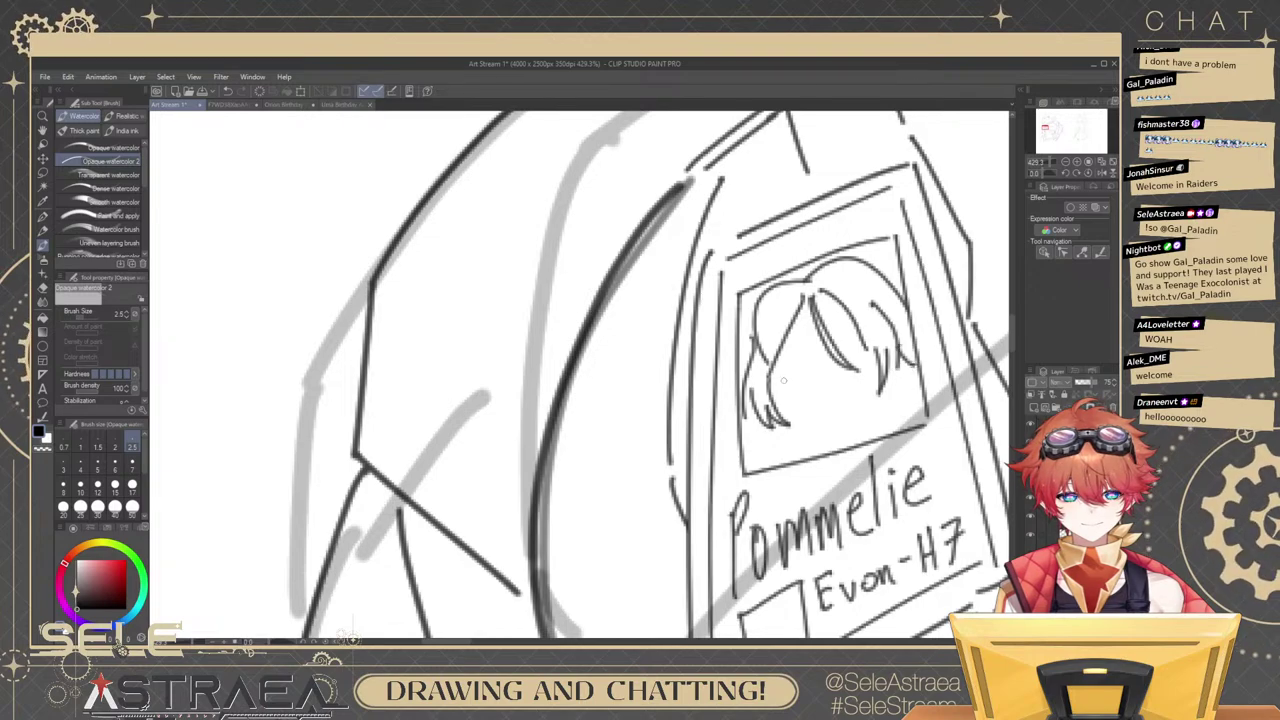
# Add a simple smiling face and shoulders to the badge portrait, undoing the unwanted trial strokes.
pyautogui.moveTo(784, 380); pyautogui.dragTo(870, 373)
pyautogui.moveTo(818, 408)
pyautogui.mouseDown()
pyautogui.moveTo(824, 428)
pyautogui.moveTo(762, 469)
pyautogui.moveTo(914, 402)
pyautogui.moveTo(926, 424)
pyautogui.moveTo(910, 432)
pyautogui.mouseUp()
pyautogui.hotkey('ctrl', 'z')
pyautogui.hotkey('ctrl', 'z')
pyautogui.moveTo(790, 353)
pyautogui.mouseDown()
pyautogui.moveTo(793, 365)
pyautogui.moveTo(845, 348)
pyautogui.moveTo(839, 369)
pyautogui.mouseUp()
pyautogui.scroll(-7, 892, 312)
pyautogui.scroll(-3, 907, 286)
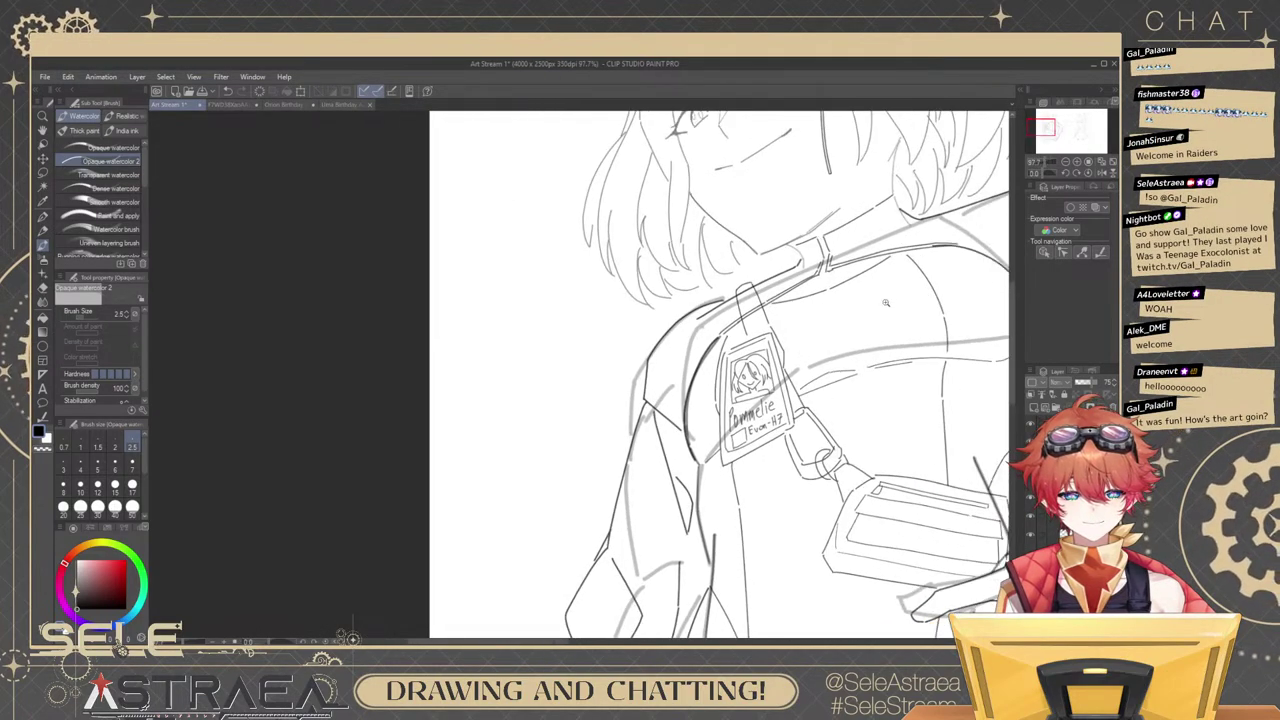
# Erase the chest strap lines running through the badge's hanging loop with the Vector eraser.
pyautogui.scroll(5, 784, 366)
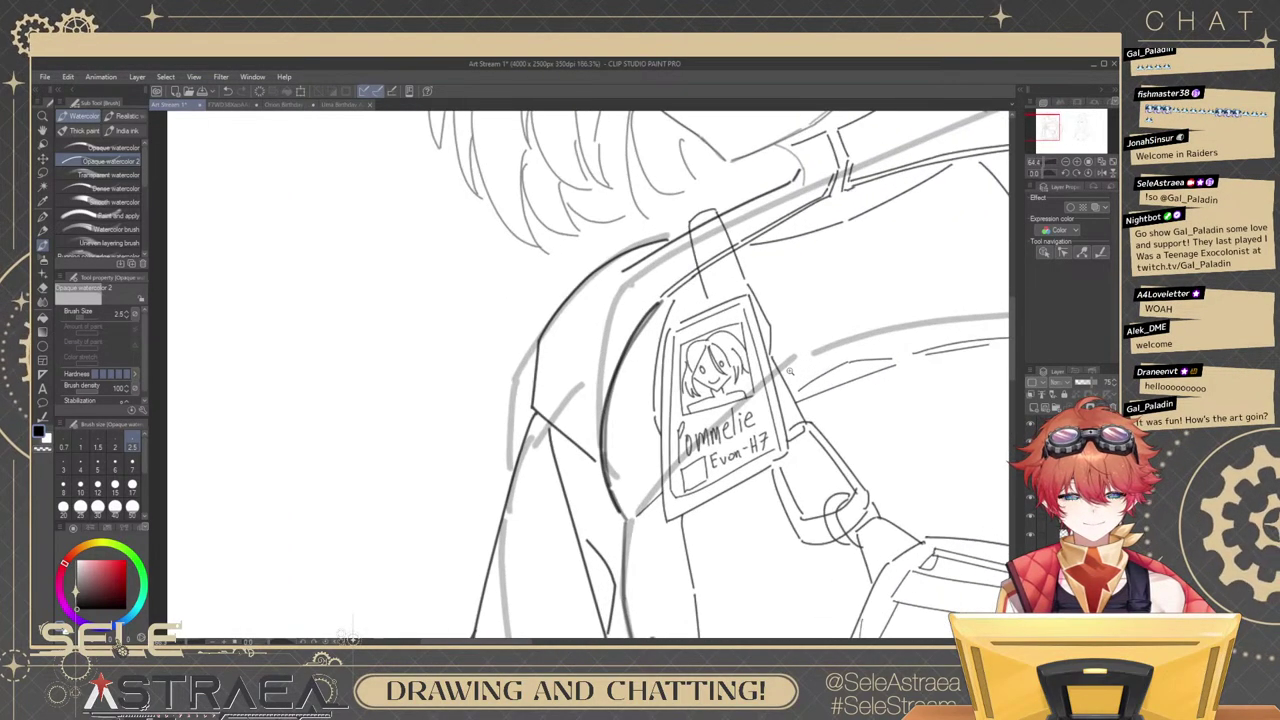
pyautogui.scroll(-2, 780, 345)
pyautogui.moveTo(916, 300); pyautogui.dragTo(866, 328)
pyautogui.scroll(-4, 840, 323)
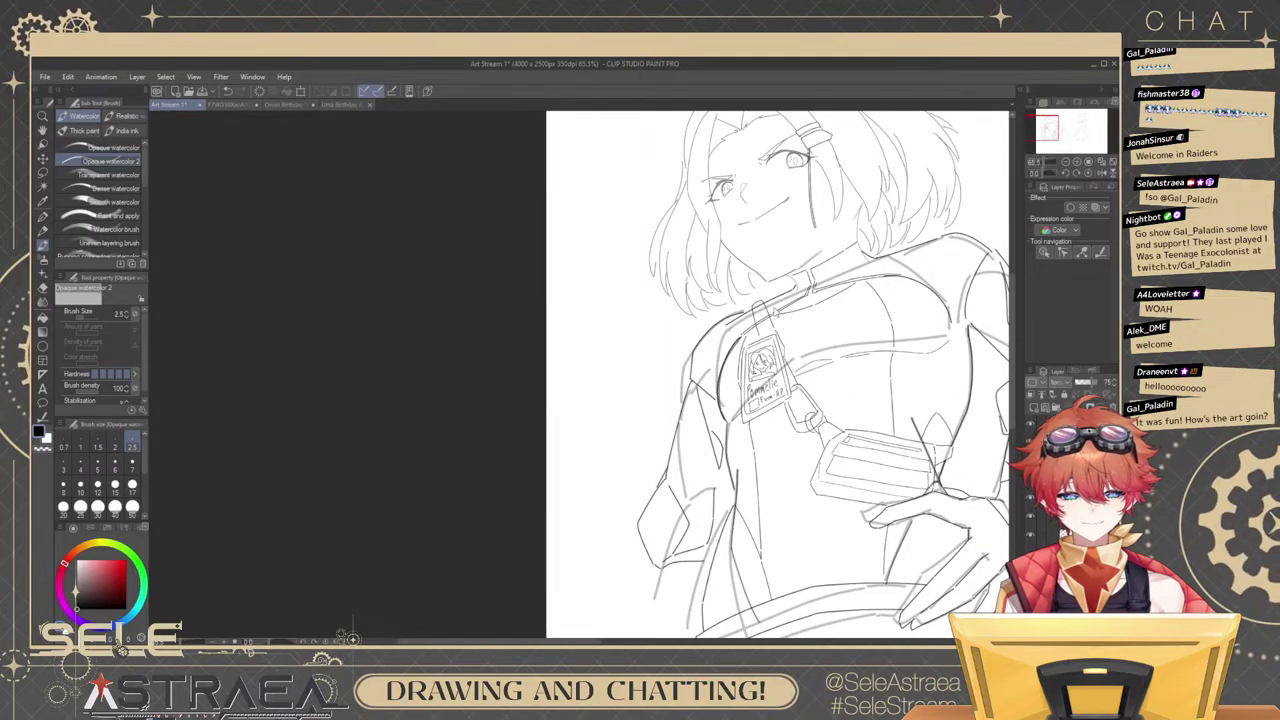
pyautogui.scroll(3, 775, 312)
pyautogui.press('e')
pyautogui.scroll(-1, 838, 347)
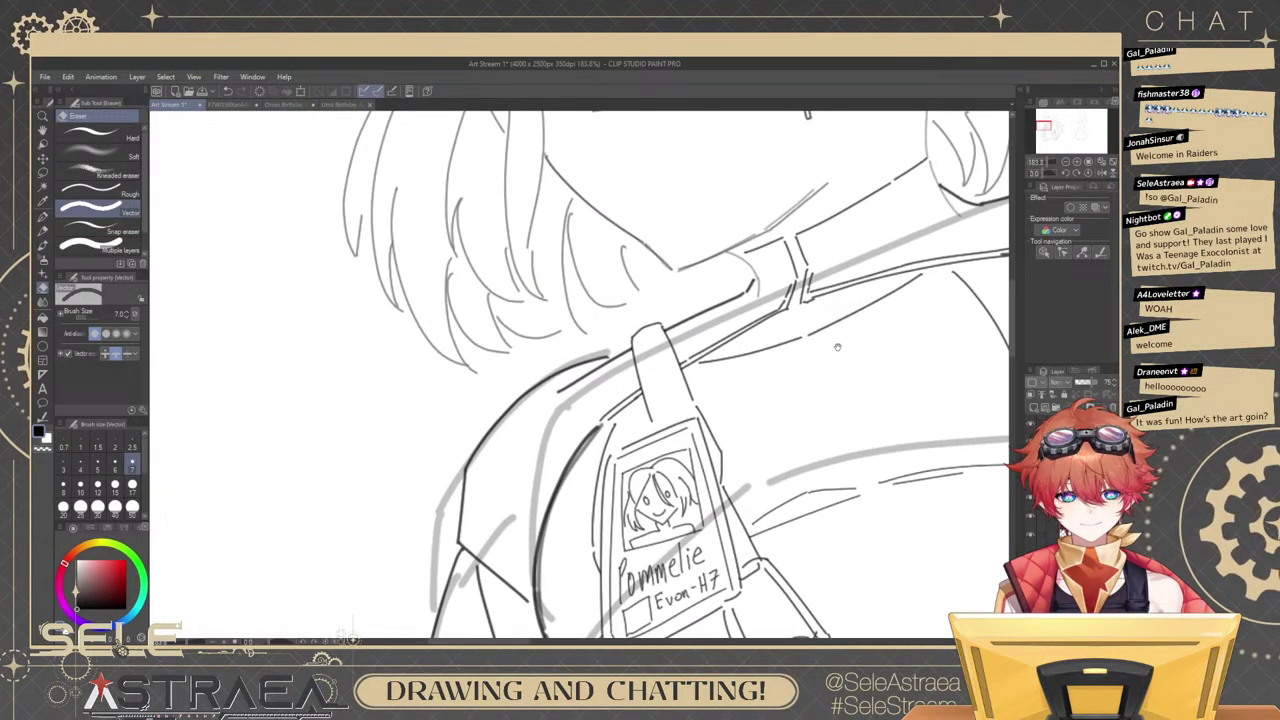
pyautogui.scroll(-4, 838, 347)
pyautogui.scroll(3, 838, 347)
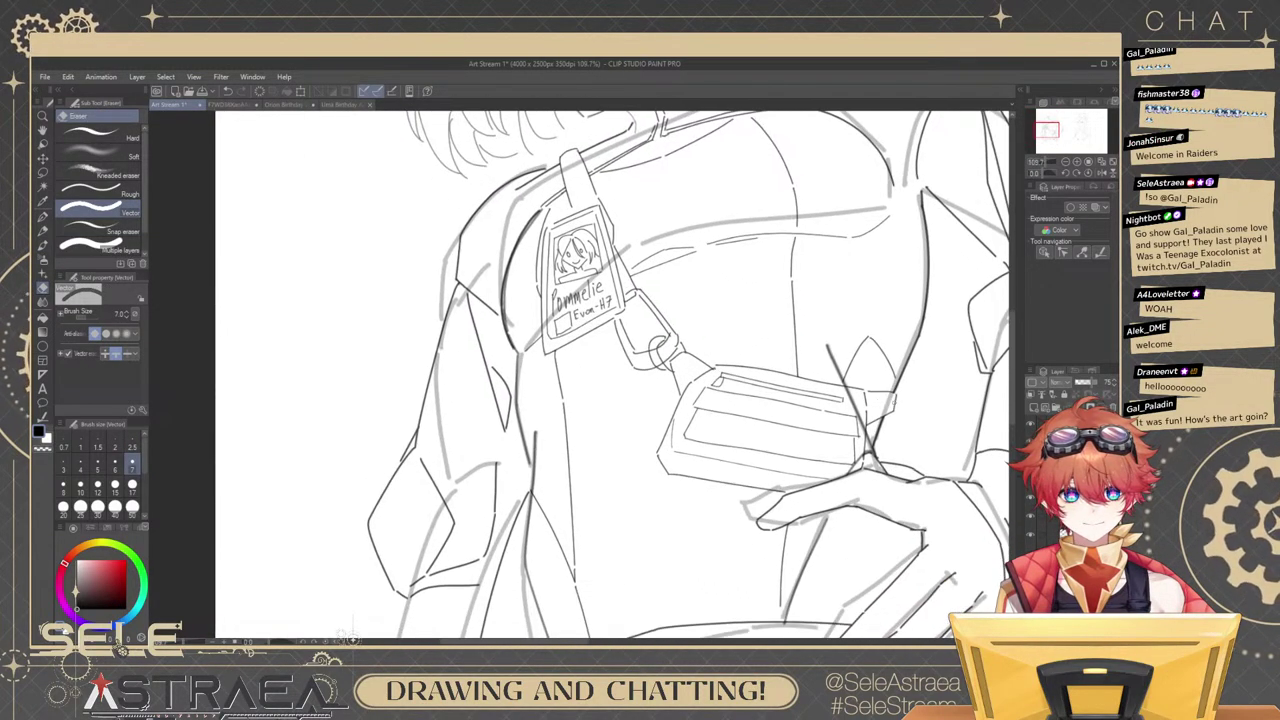
pyautogui.scroll(4, 855, 405)
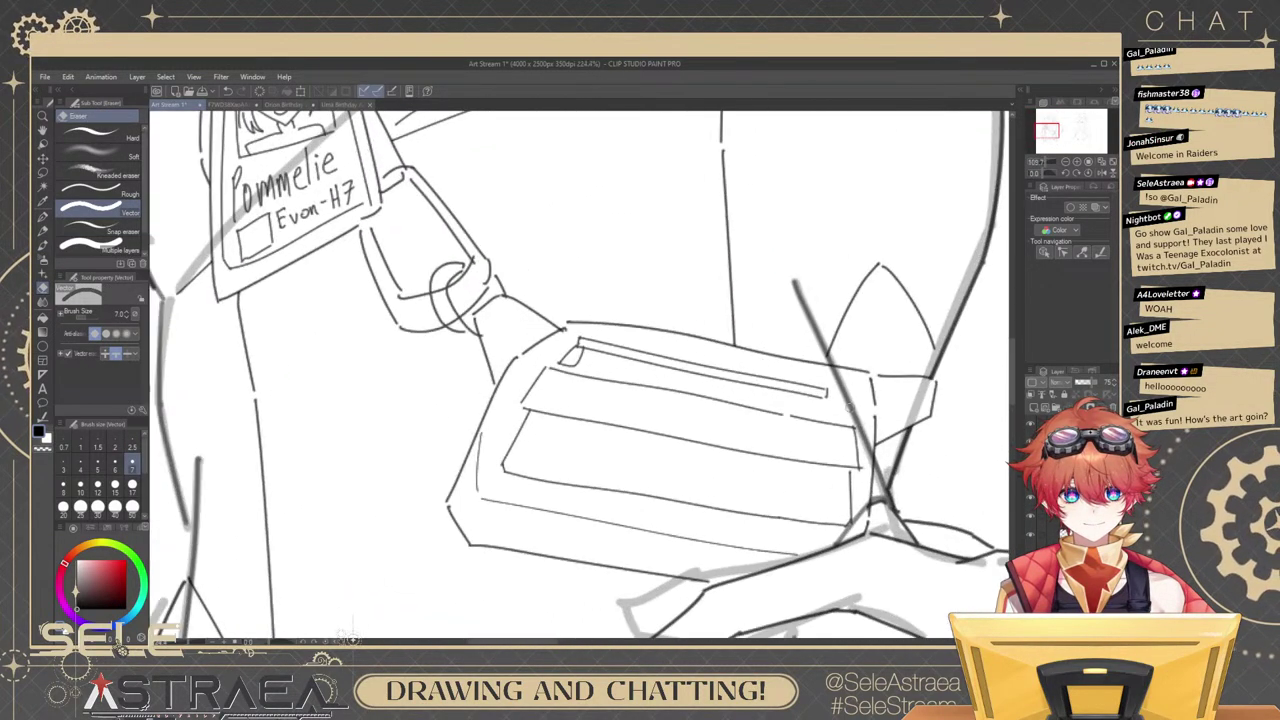
# Examine the bag, badge and both full figures, switching layer visibility to compare the line art with the rough sketch.
pyautogui.click(1033, 517)
pyautogui.click(1033, 517)
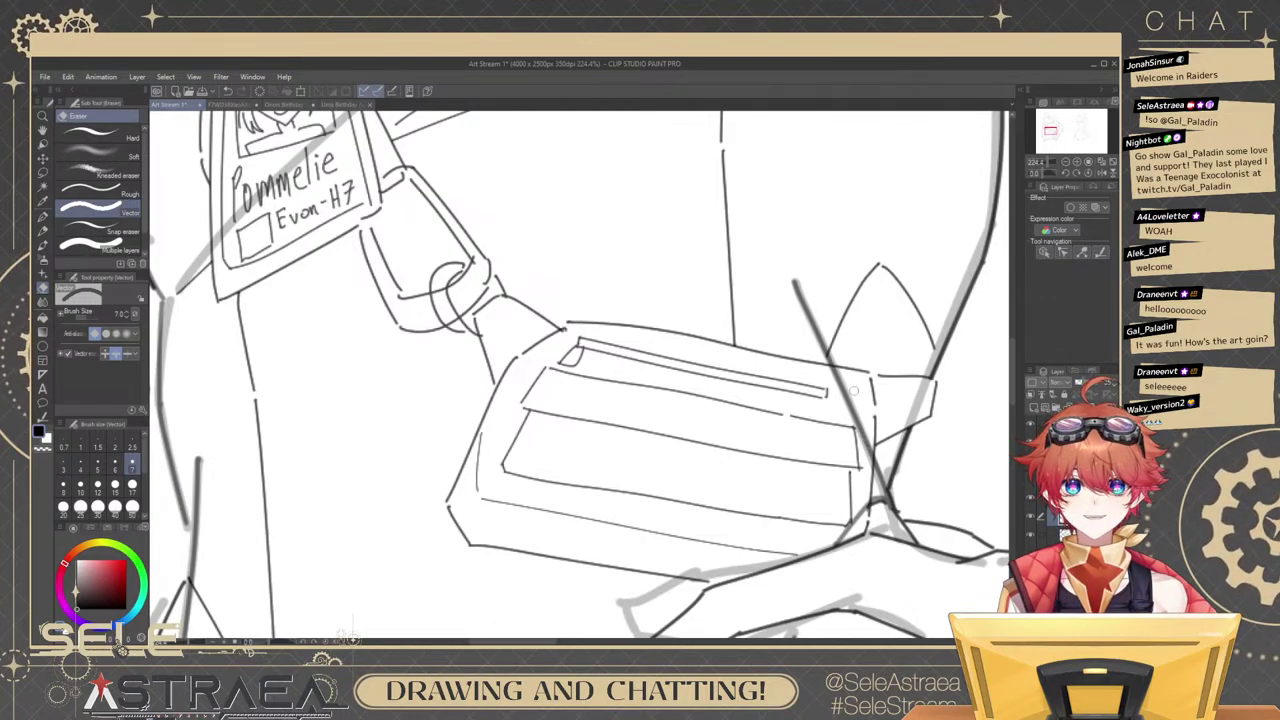
pyautogui.scroll(-10, 849, 308)
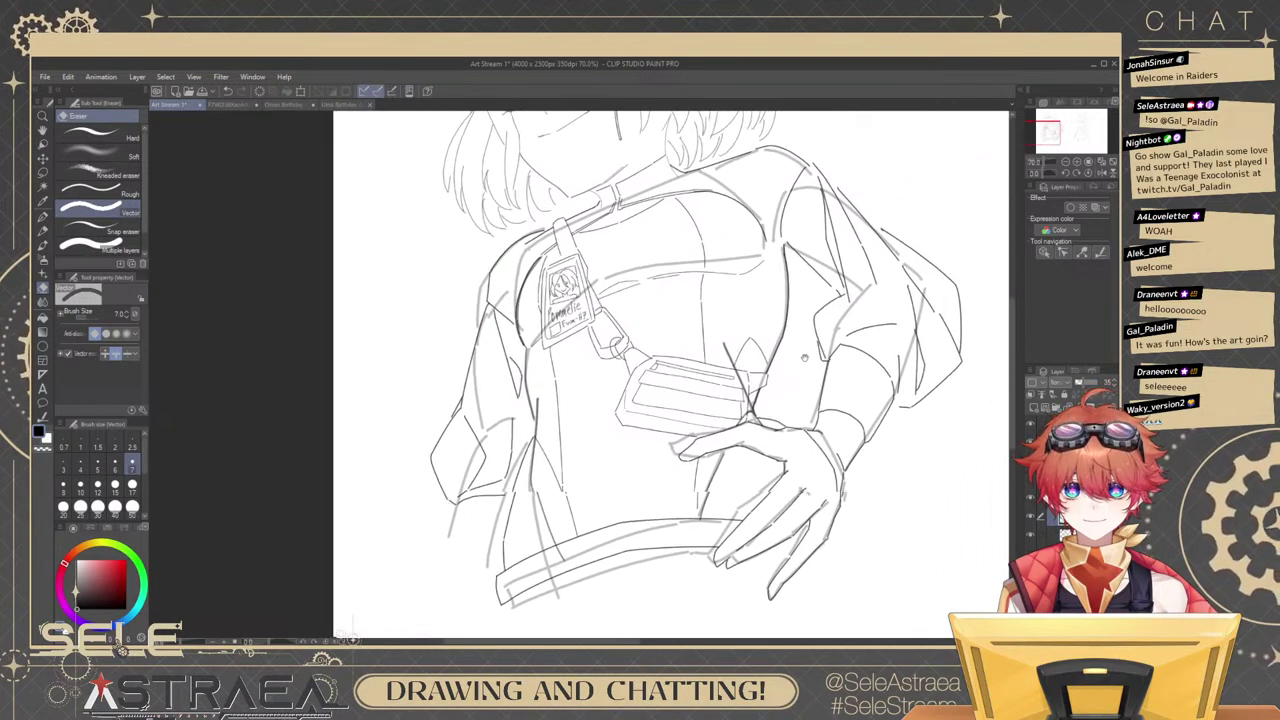
pyautogui.scroll(4, 918, 341)
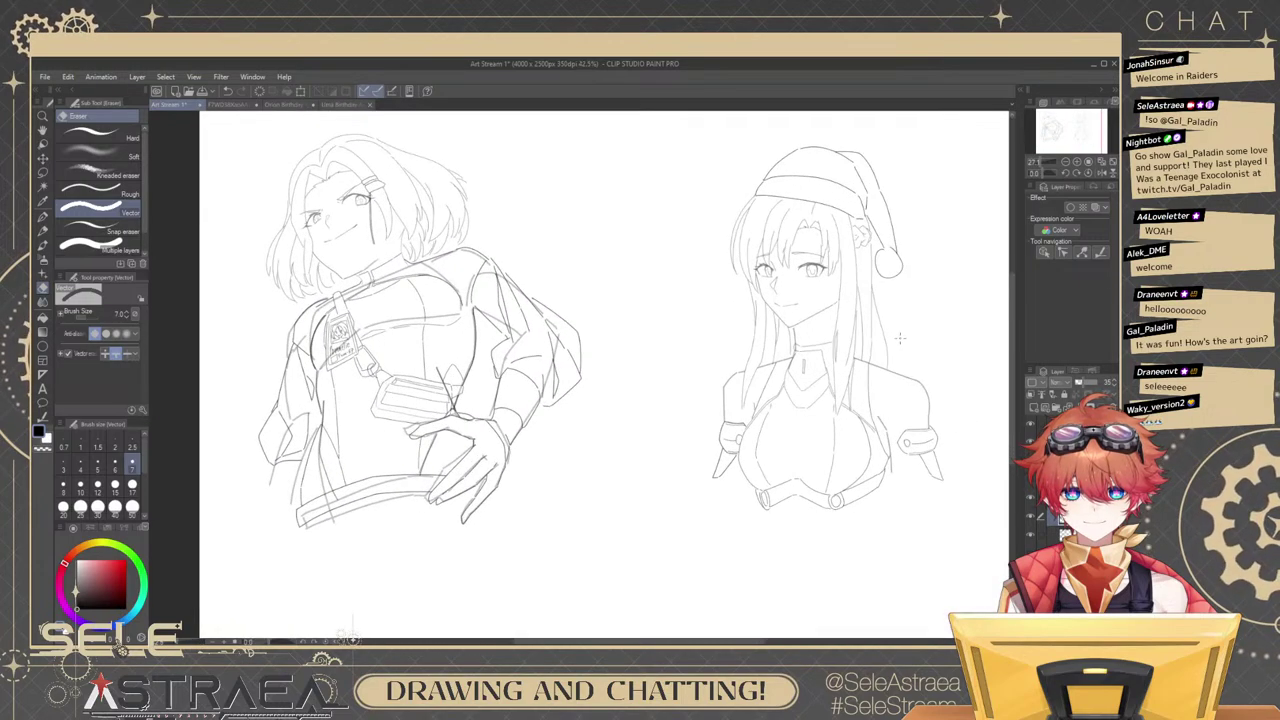
pyautogui.scroll(4, 806, 397)
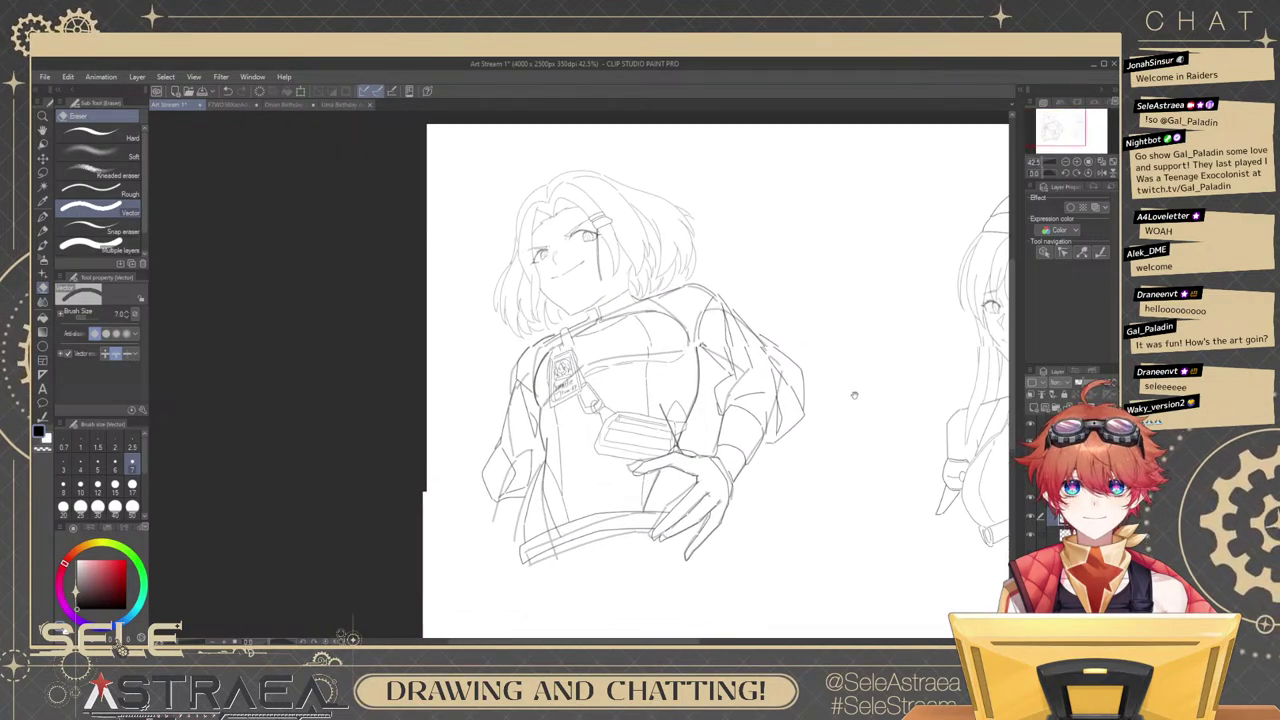
pyautogui.scroll(4, 818, 386)
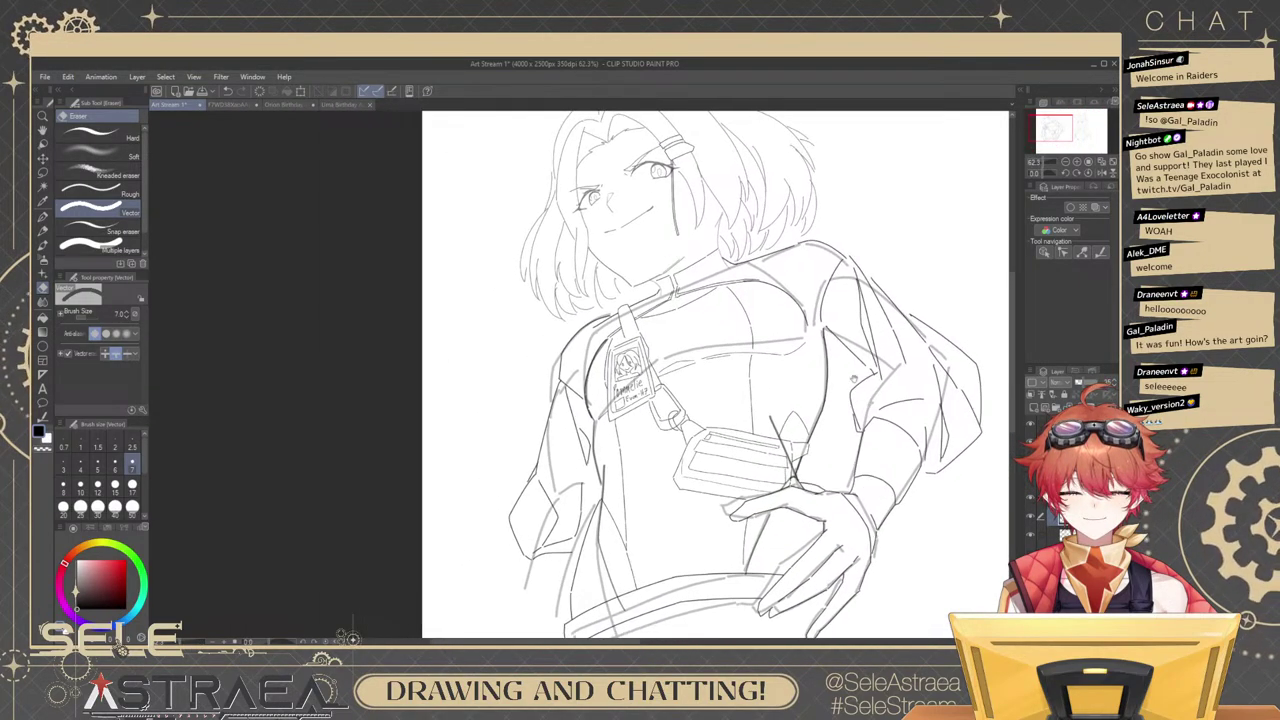
pyautogui.scroll(1, 818, 386)
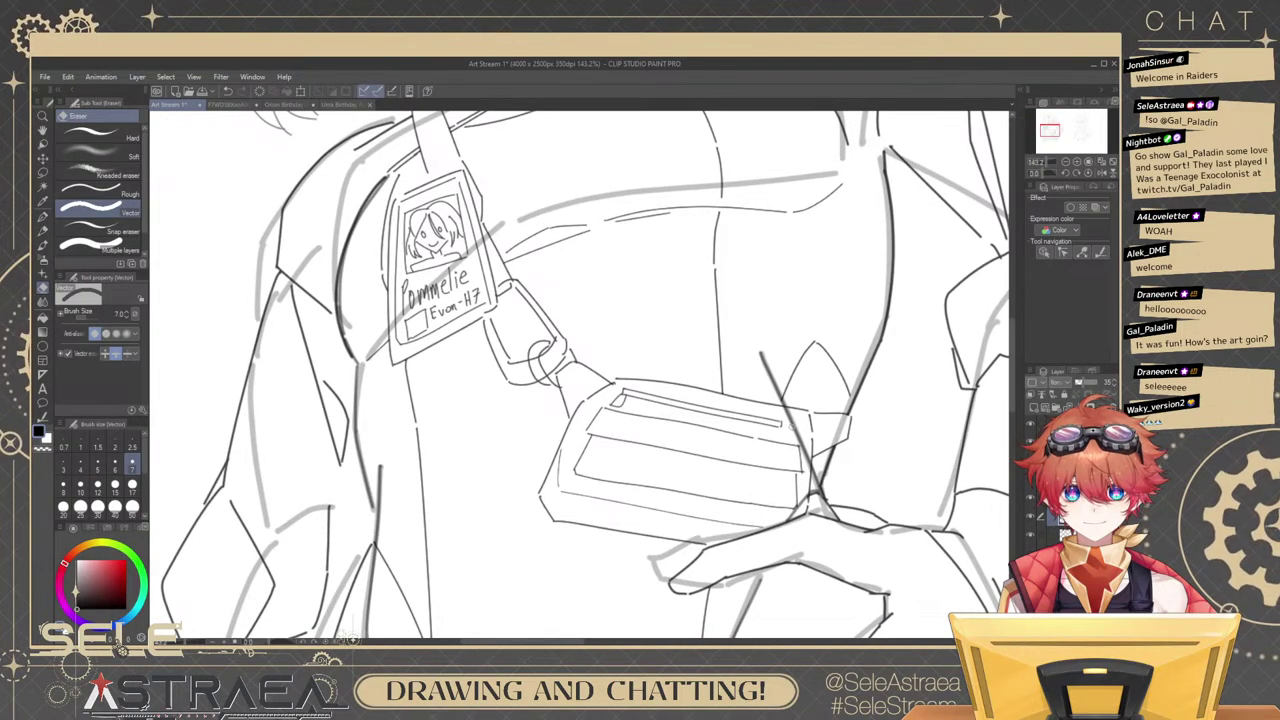
pyautogui.click(1032, 537)
pyautogui.click(1032, 537)
pyautogui.click(1032, 537)
pyautogui.click(1032, 537)
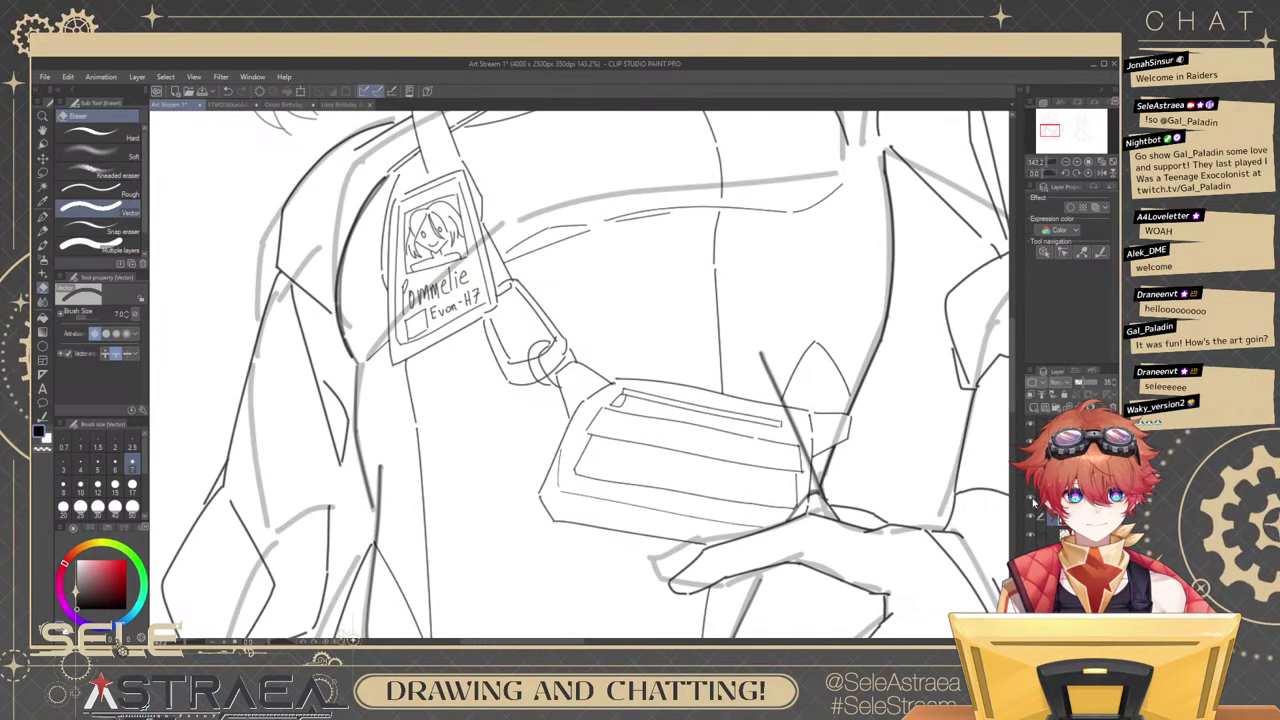
pyautogui.click(1031, 517)
pyautogui.click(1031, 517)
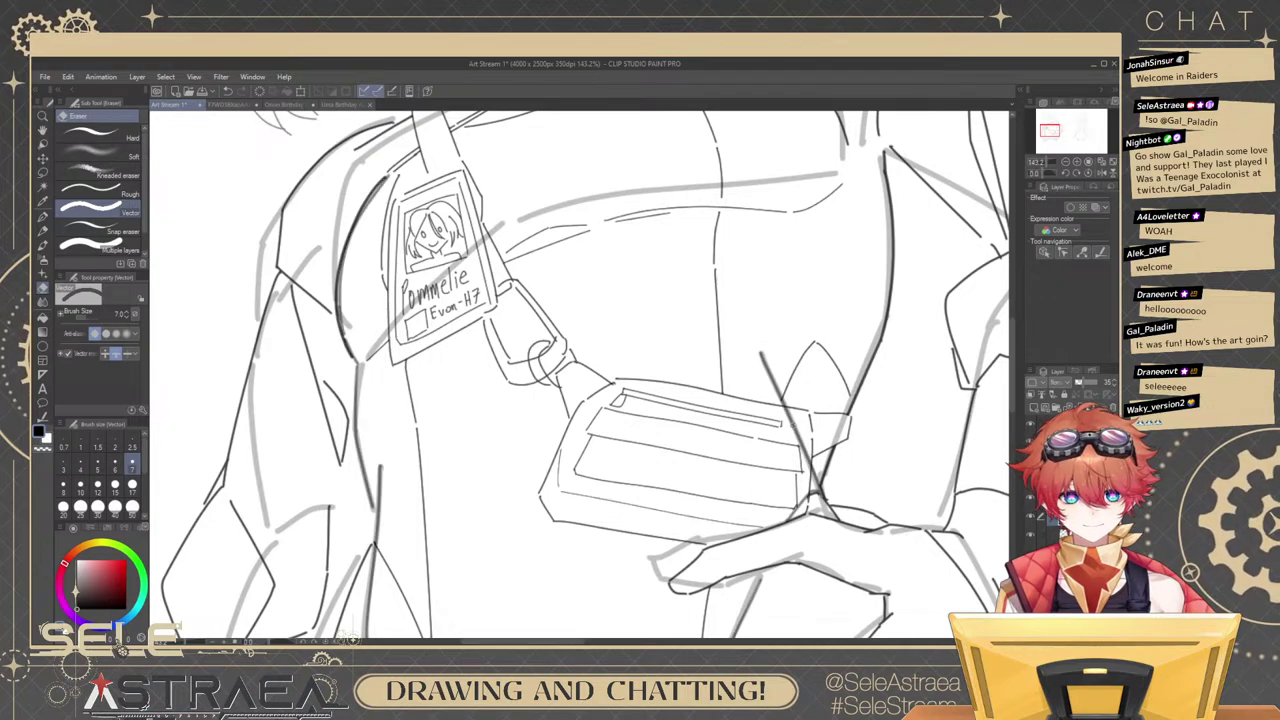
pyautogui.click(1033, 517)
pyautogui.click(1033, 517)
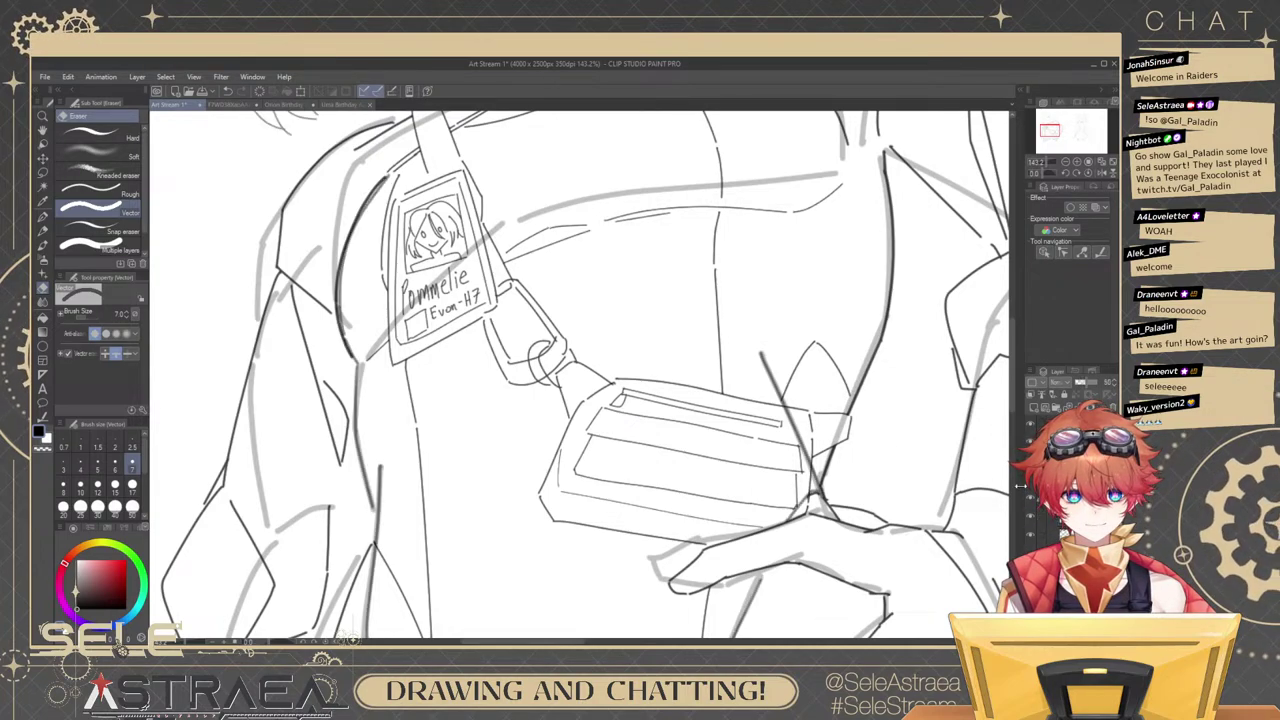
# Hide the grey rough sketch behind the clothing line art, and briefly switch the clothing lines off and on to check them.
pyautogui.scroll(-2, 925, 390)
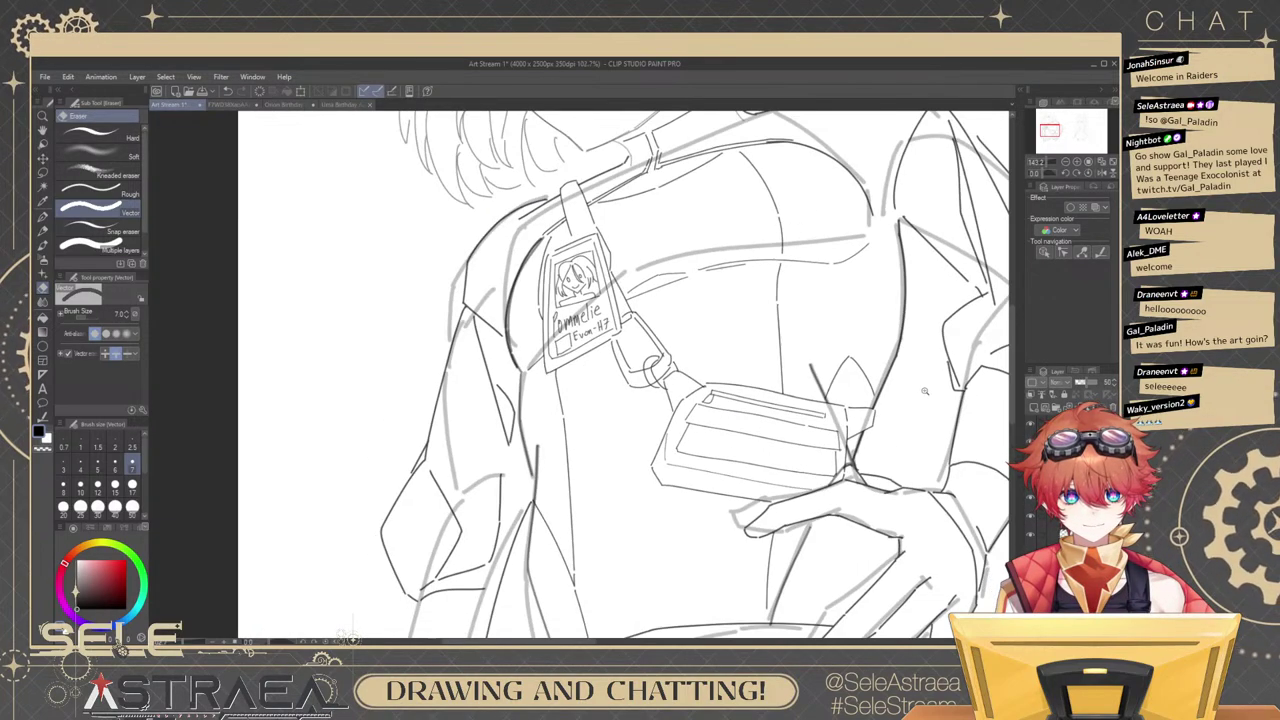
pyautogui.click(1032, 536)
pyautogui.moveTo(947, 499)
pyautogui.mouseDown()
pyautogui.moveTo(907, 455)
pyautogui.moveTo(920, 476)
pyautogui.moveTo(900, 496)
pyautogui.moveTo(916, 497)
pyautogui.mouseUp()
pyautogui.scroll(-3, 909, 455)
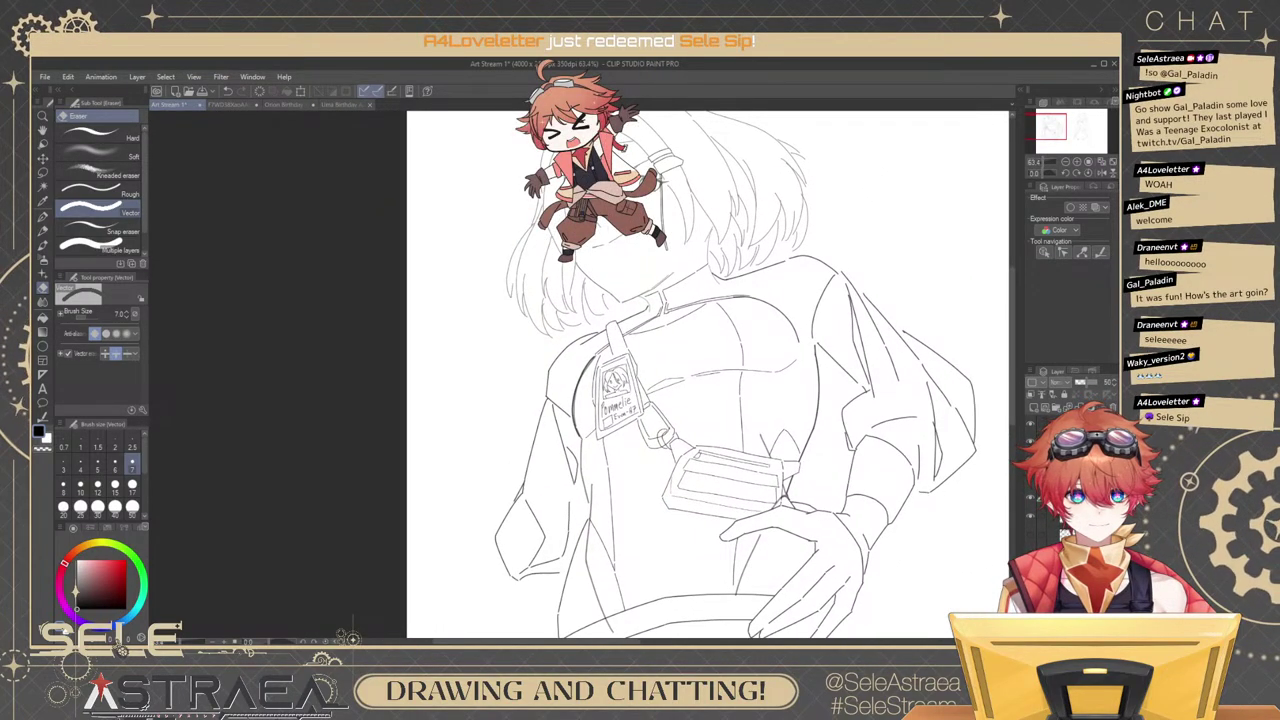
pyautogui.click(1031, 479)
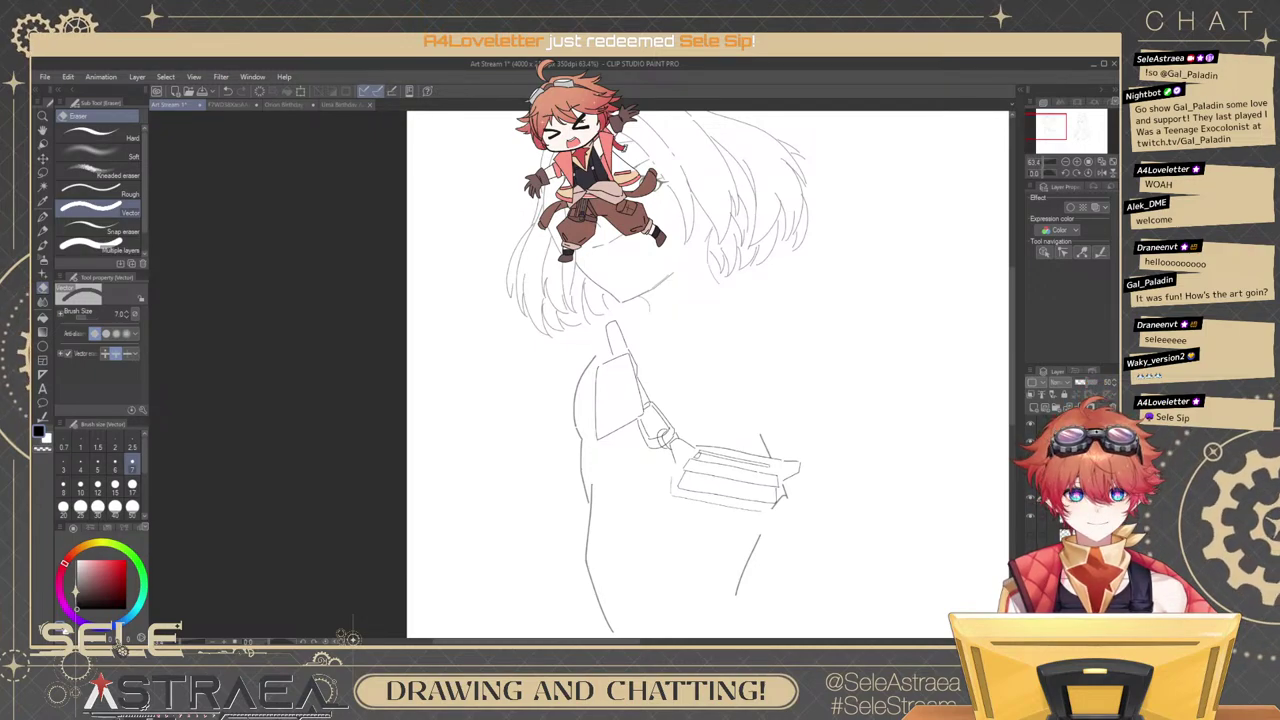
pyautogui.click(1031, 479)
# Draw a short connecting line at the armpit between chest and sleeve with the Opaque watercolor 2 brush at size 4.
pyautogui.press('b')
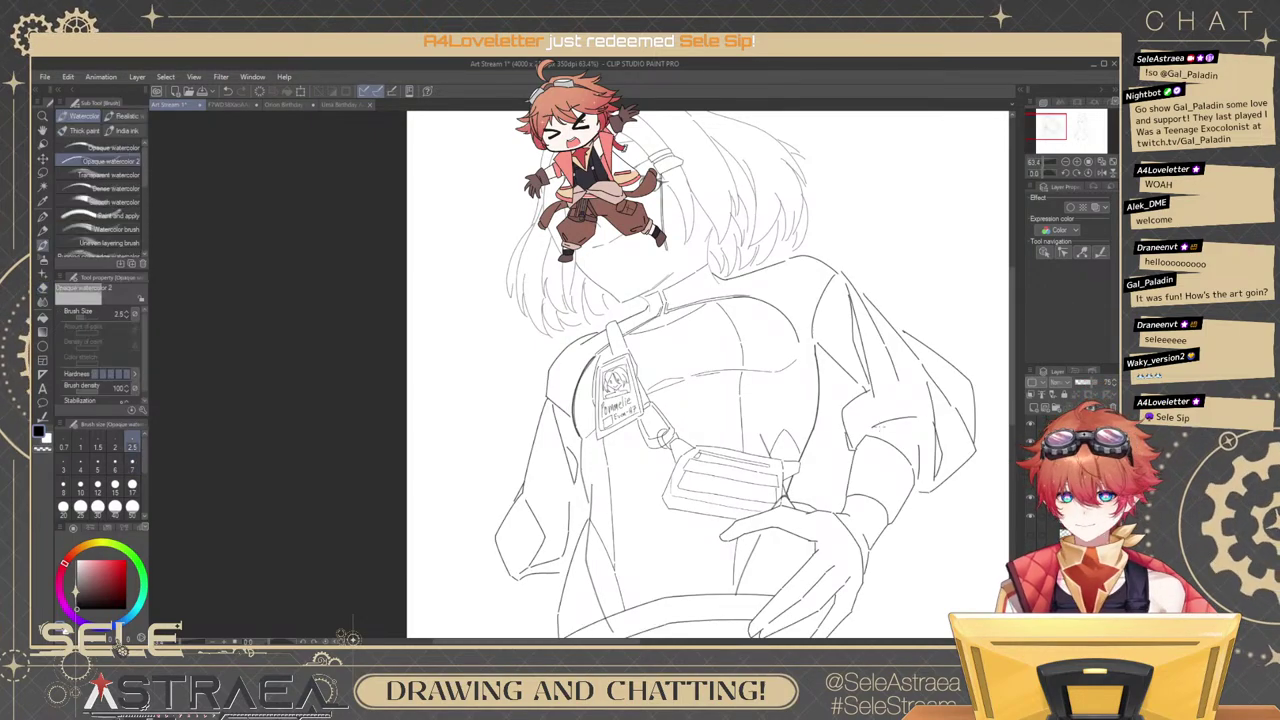
pyautogui.scroll(2, 811, 376)
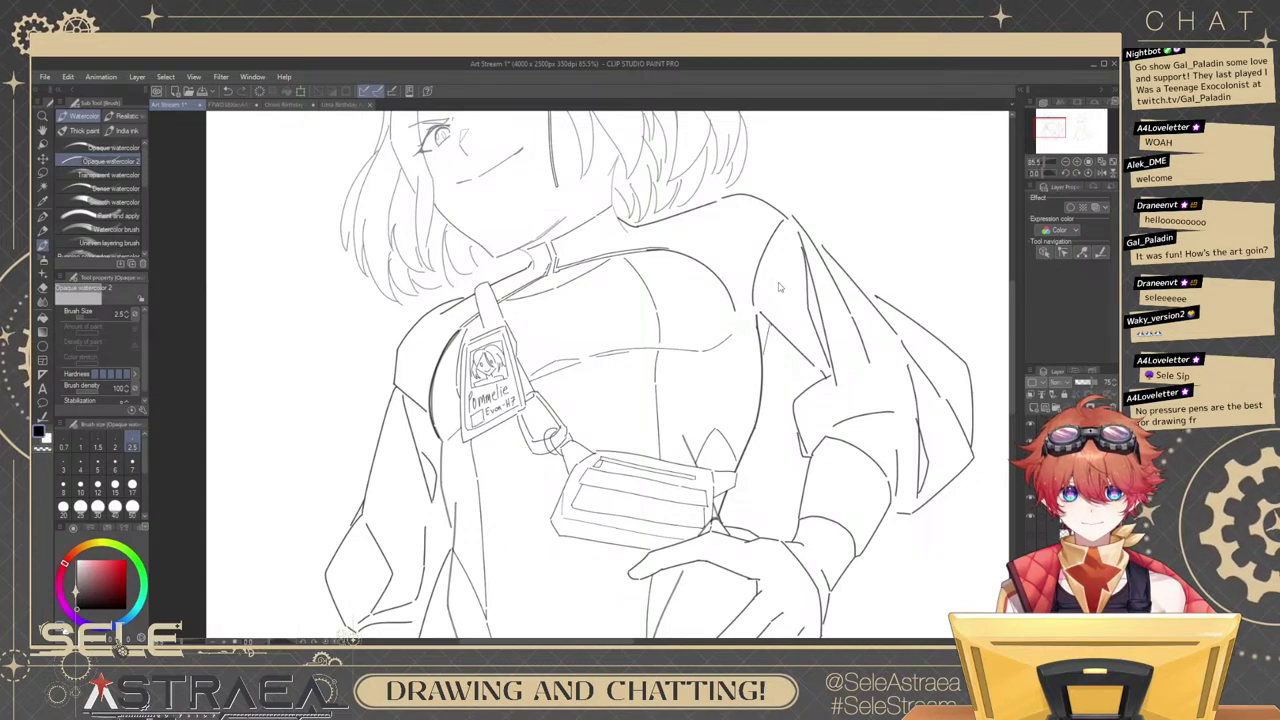
pyautogui.scroll(5, 779, 287)
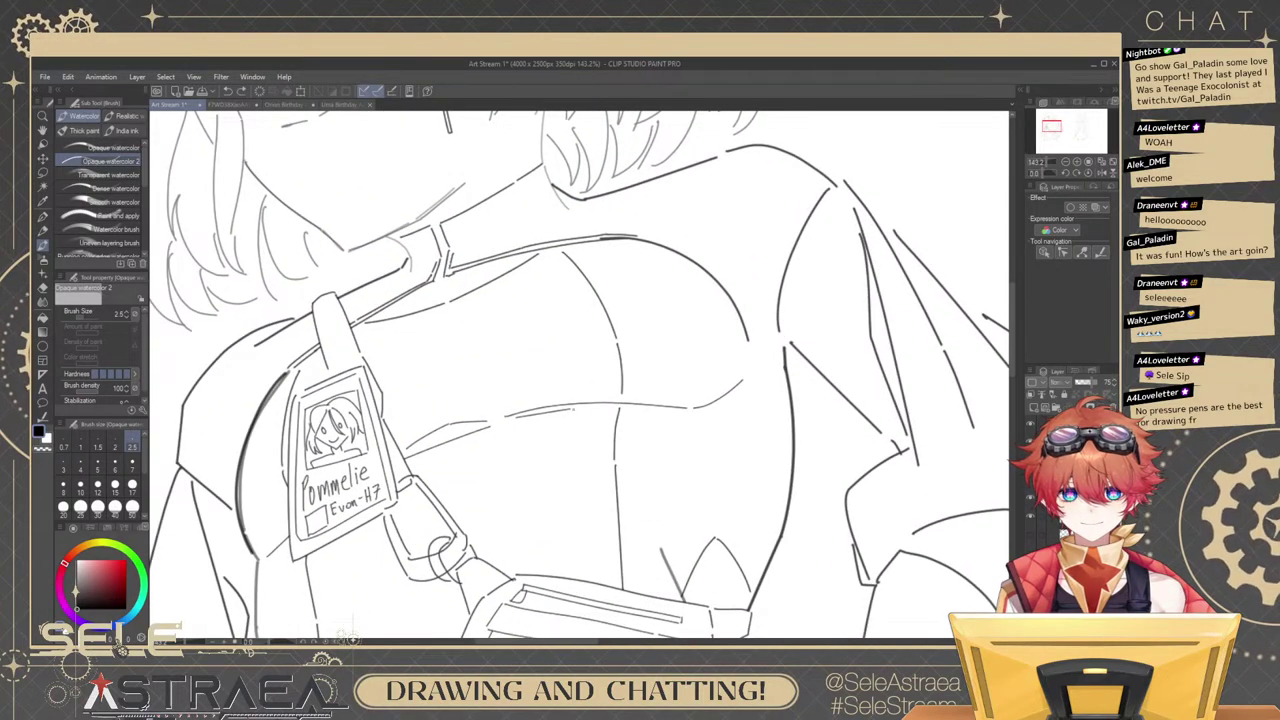
pyautogui.click(81, 466)
pyautogui.scroll(2, 775, 374)
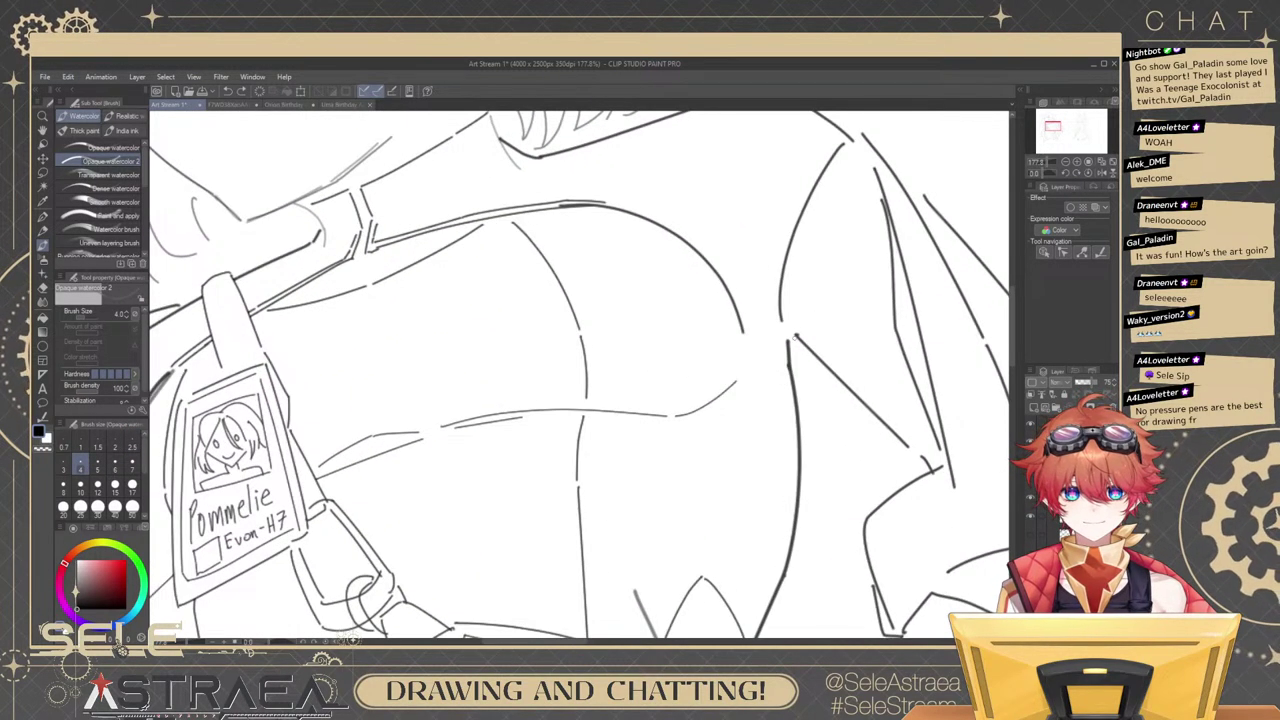
pyautogui.moveTo(795, 336); pyautogui.dragTo(760, 356)
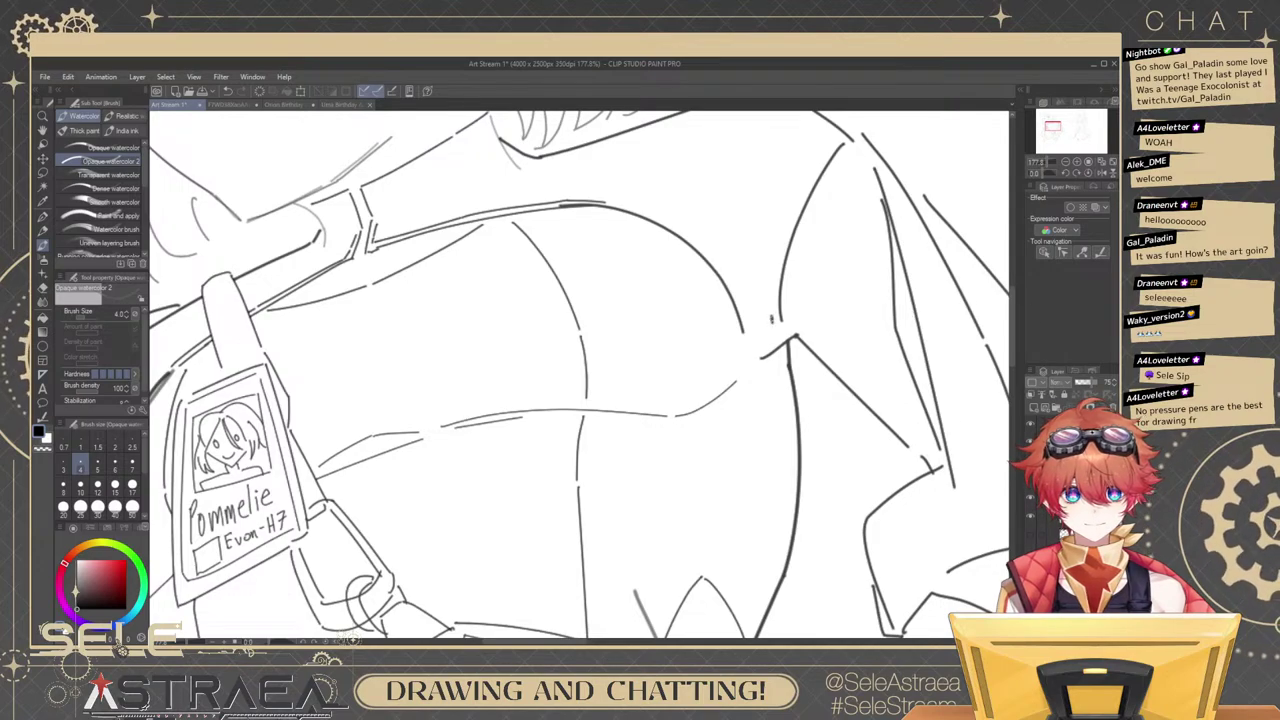
# Add inner detail lines to the strap loop holding the ID badge, using brush size 3.
pyautogui.scroll(-5, 852, 268)
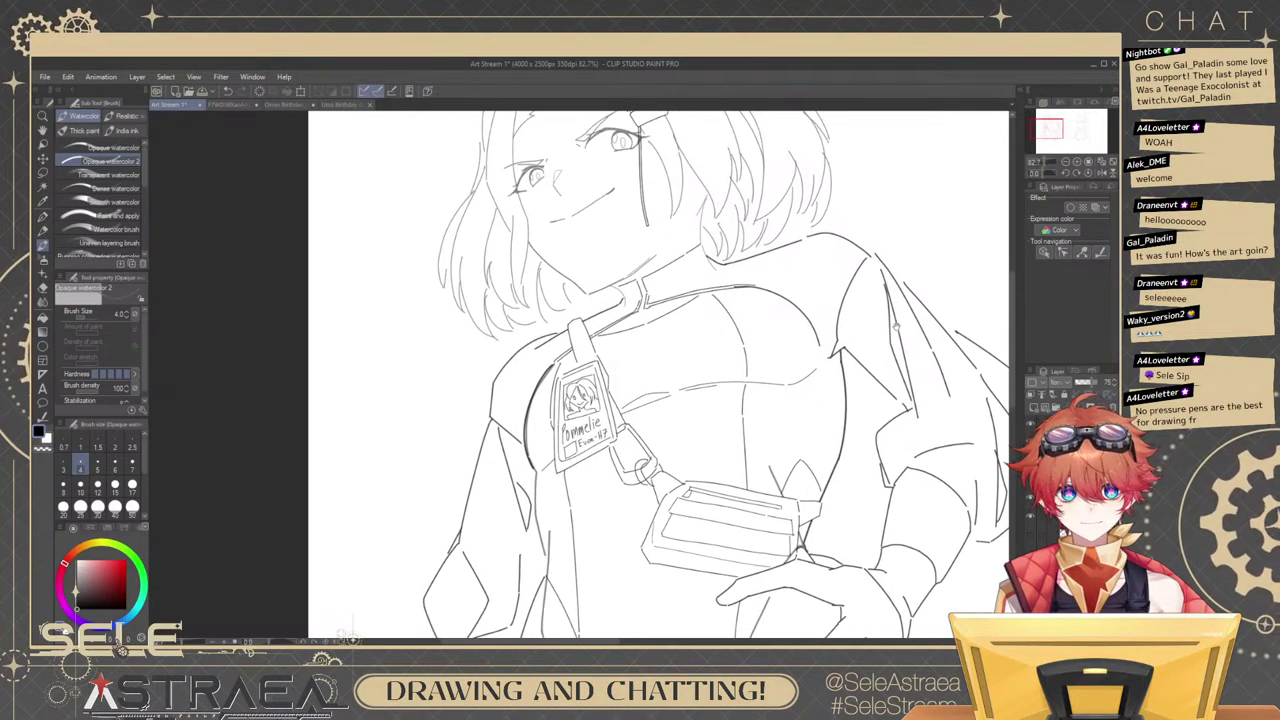
pyautogui.scroll(6, 845, 326)
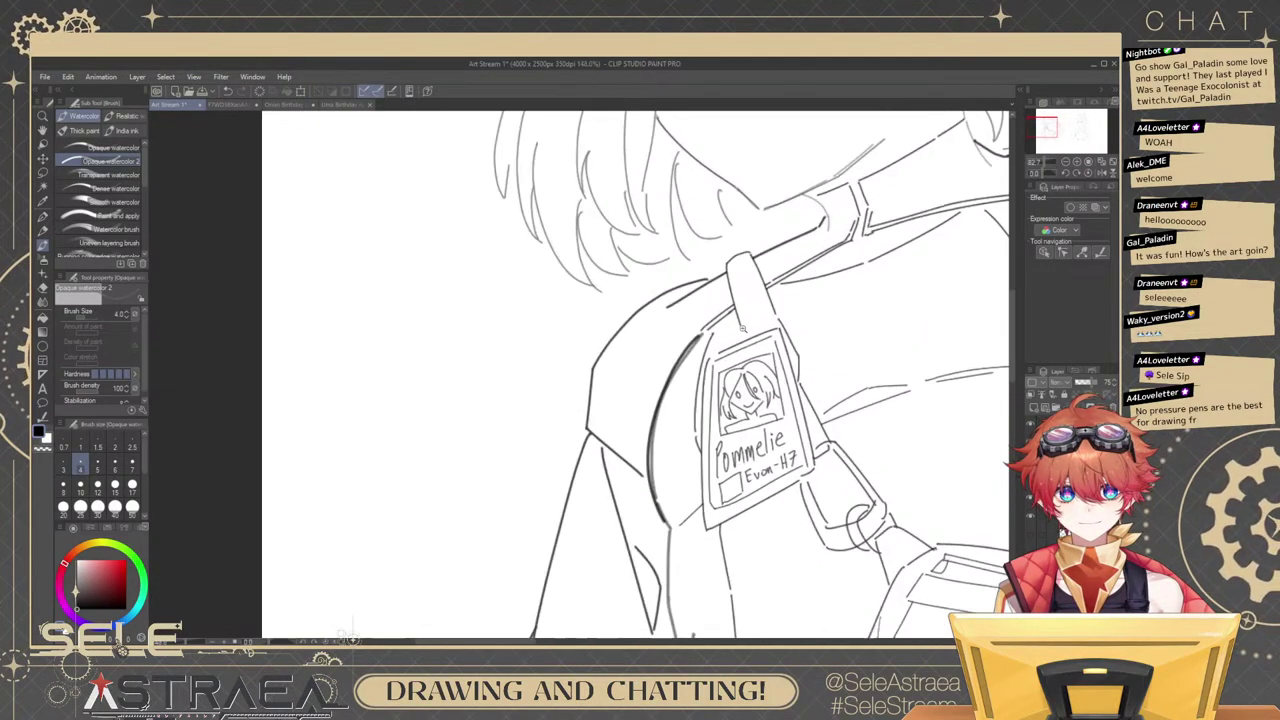
pyautogui.scroll(-3, 728, 352)
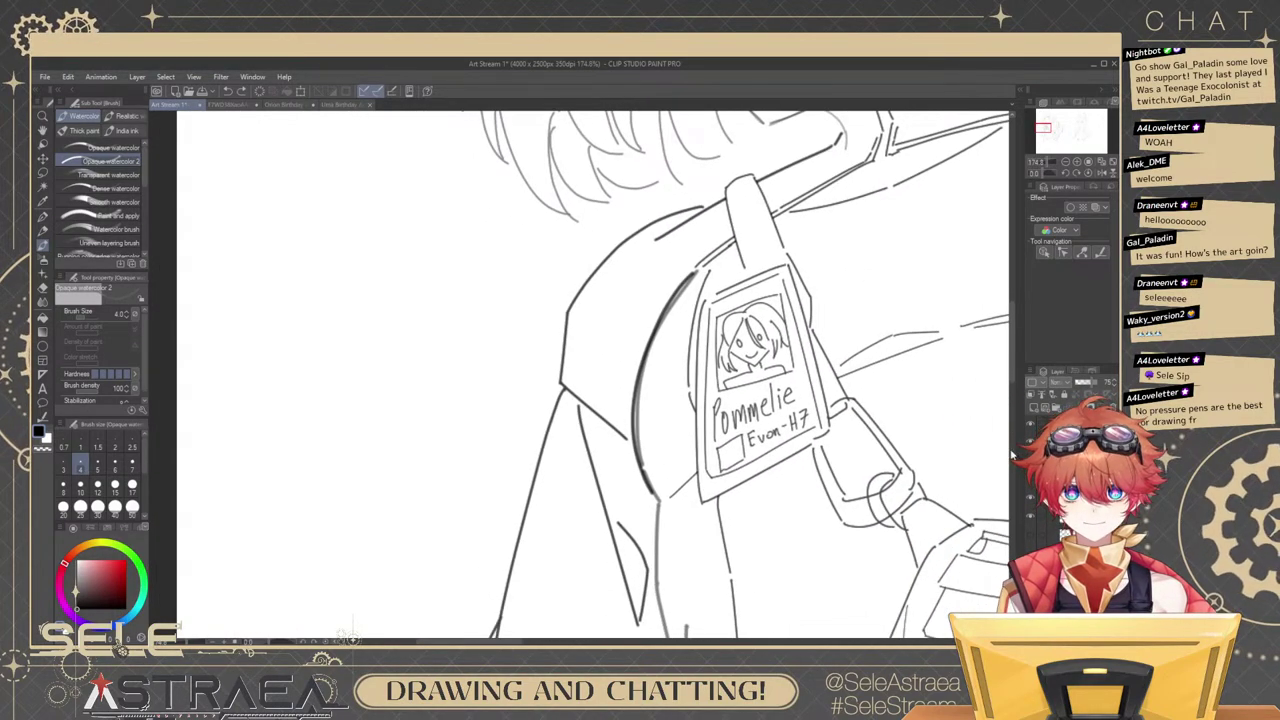
pyautogui.click(64, 466)
pyautogui.scroll(4, 713, 265)
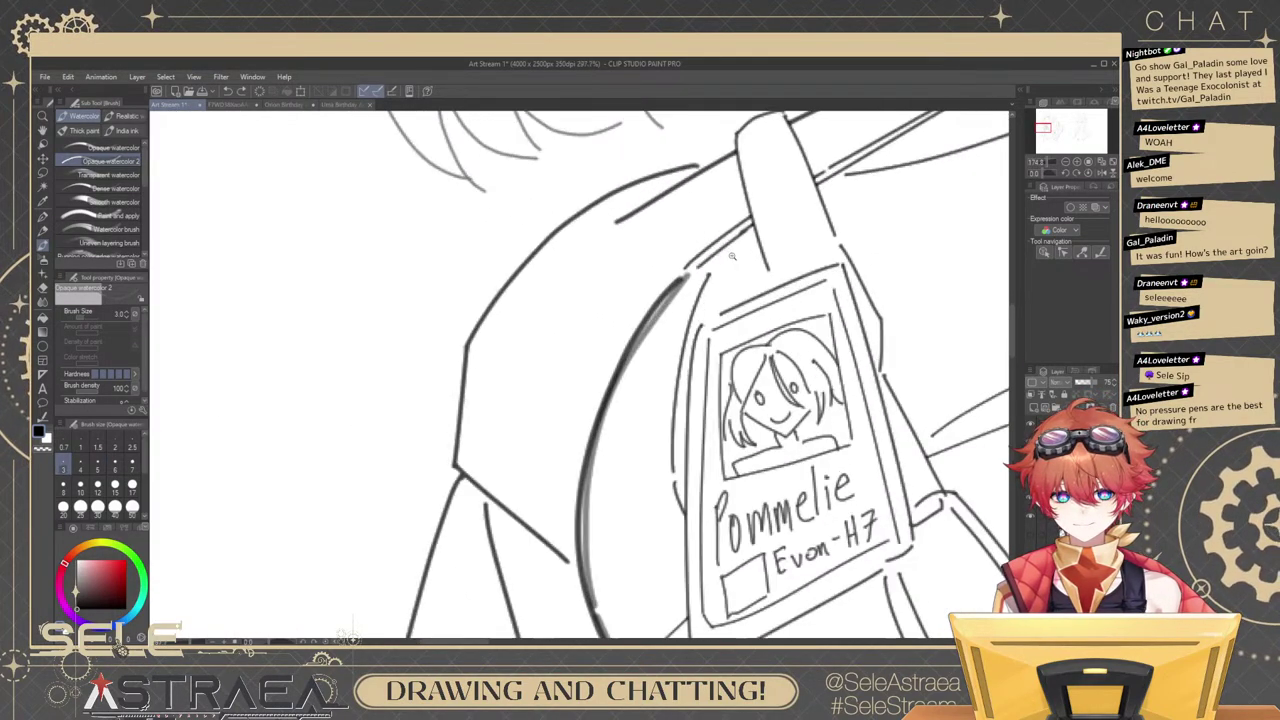
pyautogui.scroll(-2, 702, 350)
pyautogui.scroll(-3, 702, 350)
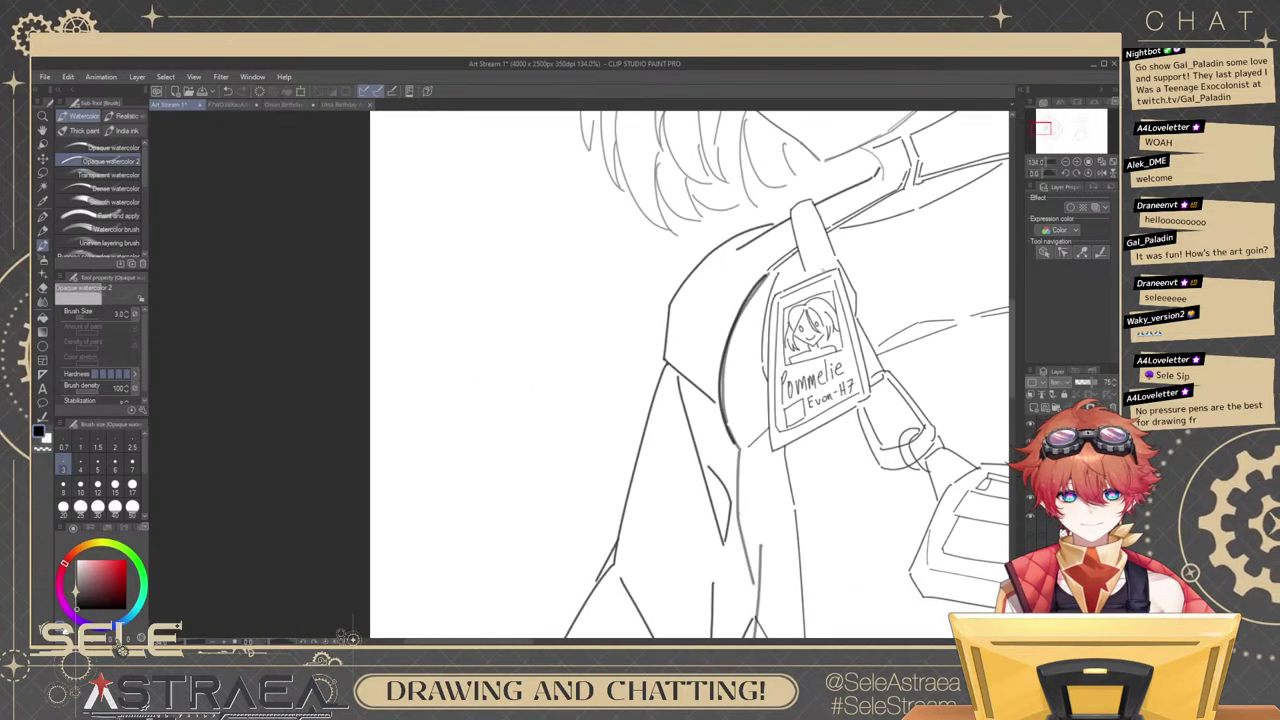
pyautogui.scroll(2, 702, 350)
pyautogui.scroll(-3, 885, 245)
pyautogui.moveTo(902, 222)
pyautogui.mouseDown()
pyautogui.moveTo(840, 306)
pyautogui.moveTo(800, 318)
pyautogui.mouseUp()
pyautogui.scroll(3, 798, 338)
pyautogui.moveTo(772, 265)
pyautogui.mouseDown()
pyautogui.moveTo(808, 393)
pyautogui.moveTo(823, 392)
pyautogui.mouseUp()
pyautogui.scroll(-3, 844, 268)
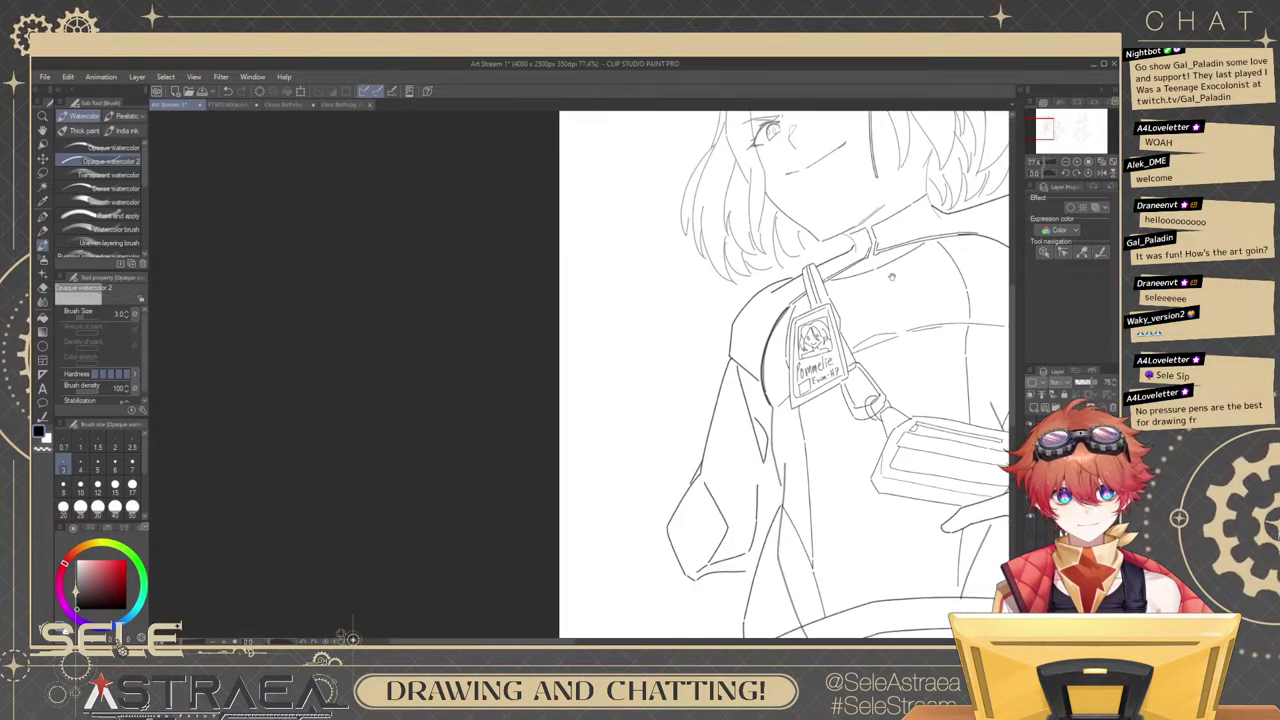
# Erase the overlapping lines where the ring crosses the carabiner with the Vector eraser.
pyautogui.scroll(1, 844, 268)
pyautogui.scroll(3, 844, 268)
pyautogui.press('e')
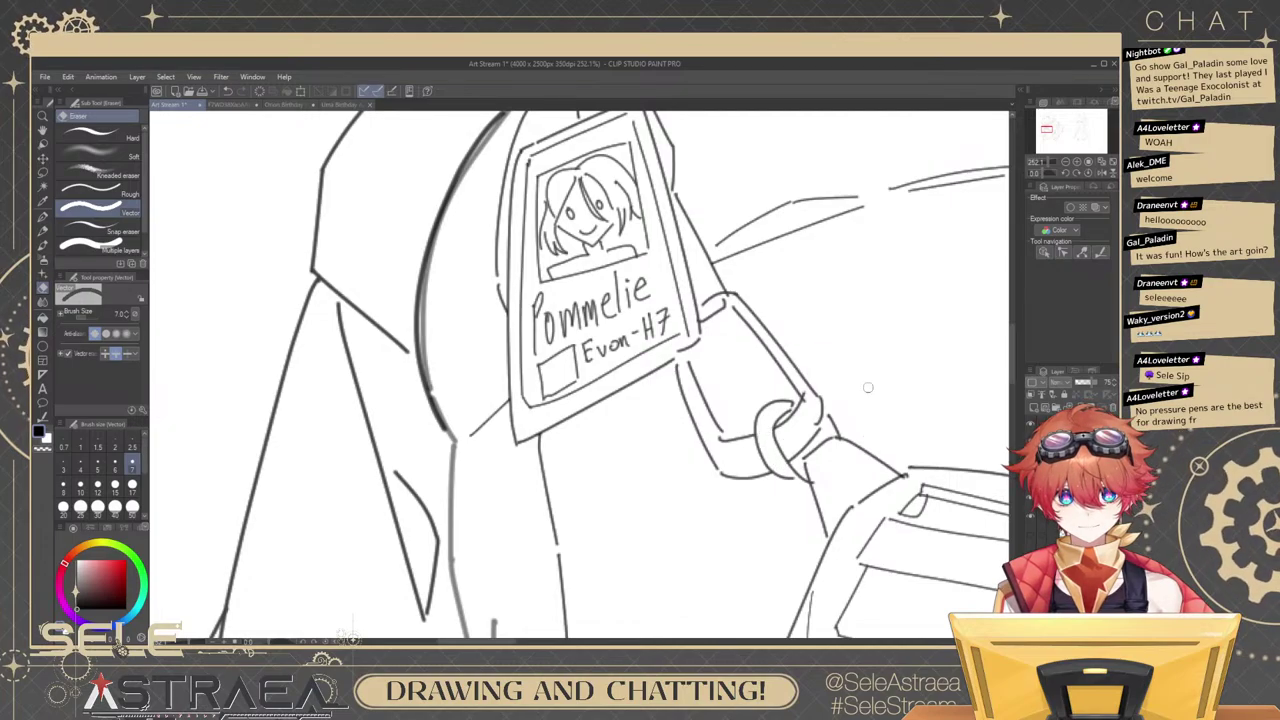
pyautogui.scroll(-3, 868, 387)
# Erase the stray line crossing the waist bag's lower corner above the hand with the Vector eraser.
pyautogui.press('b')
pyautogui.scroll(2, 889, 310)
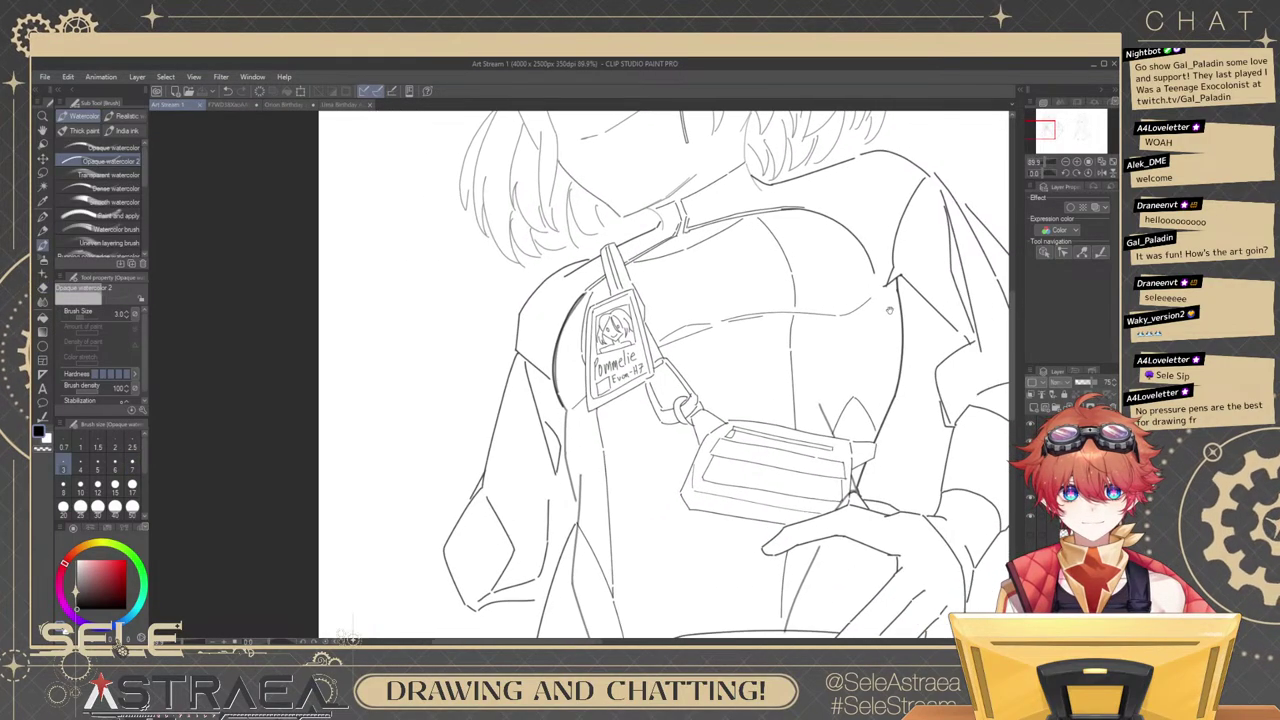
pyautogui.moveTo(889, 310); pyautogui.dragTo(871, 190)
pyautogui.scroll(-1, 887, 326)
pyautogui.scroll(4, 855, 400)
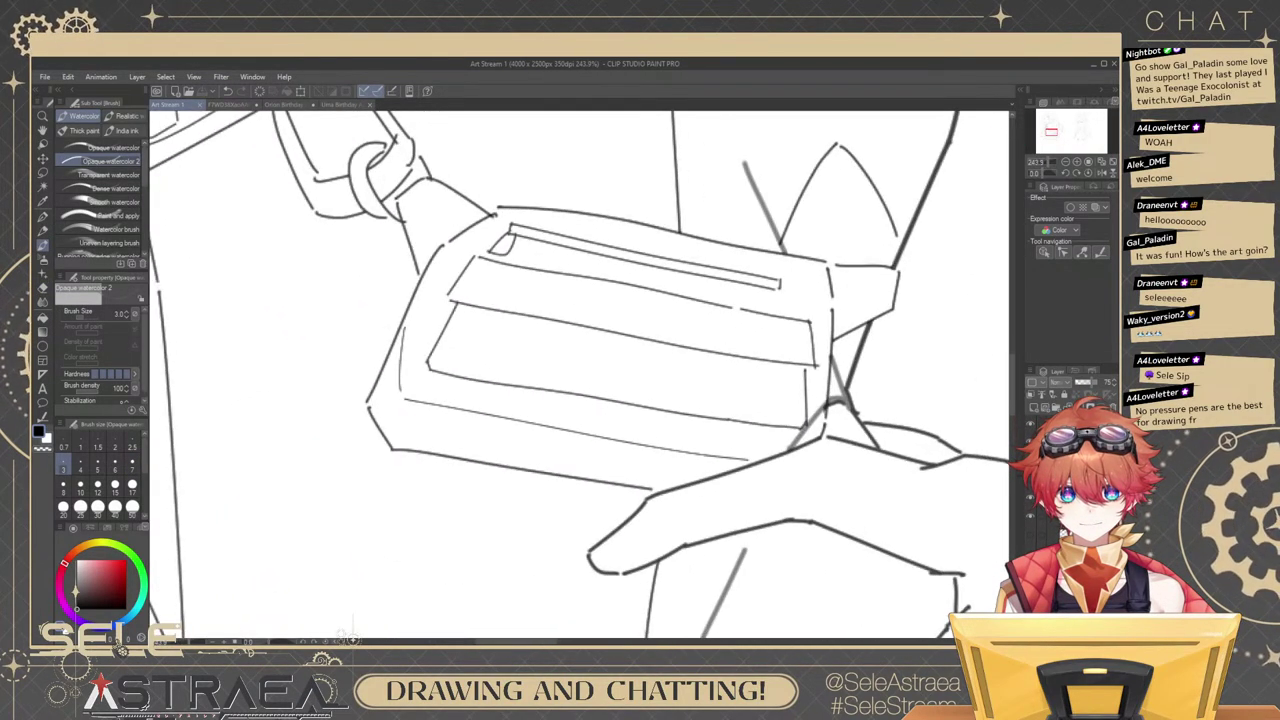
pyautogui.press('e')
pyautogui.moveTo(816, 409); pyautogui.dragTo(796, 439)
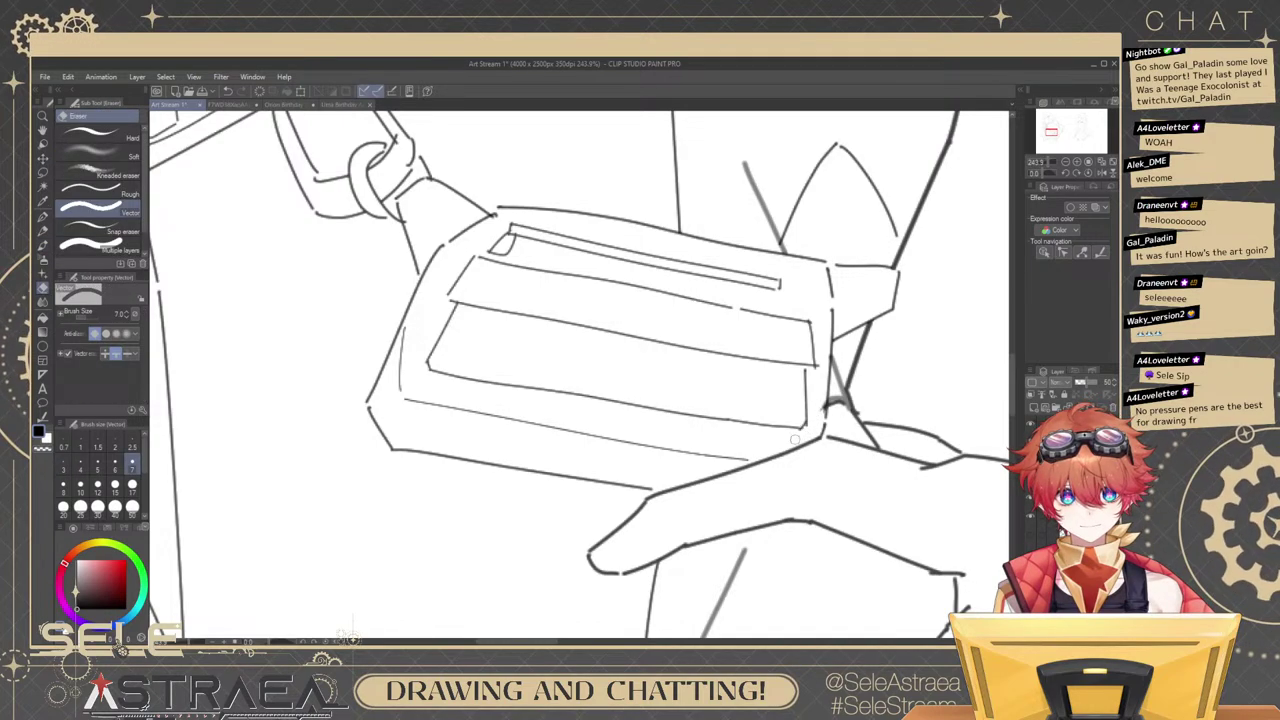
pyautogui.scroll(-4, 819, 410)
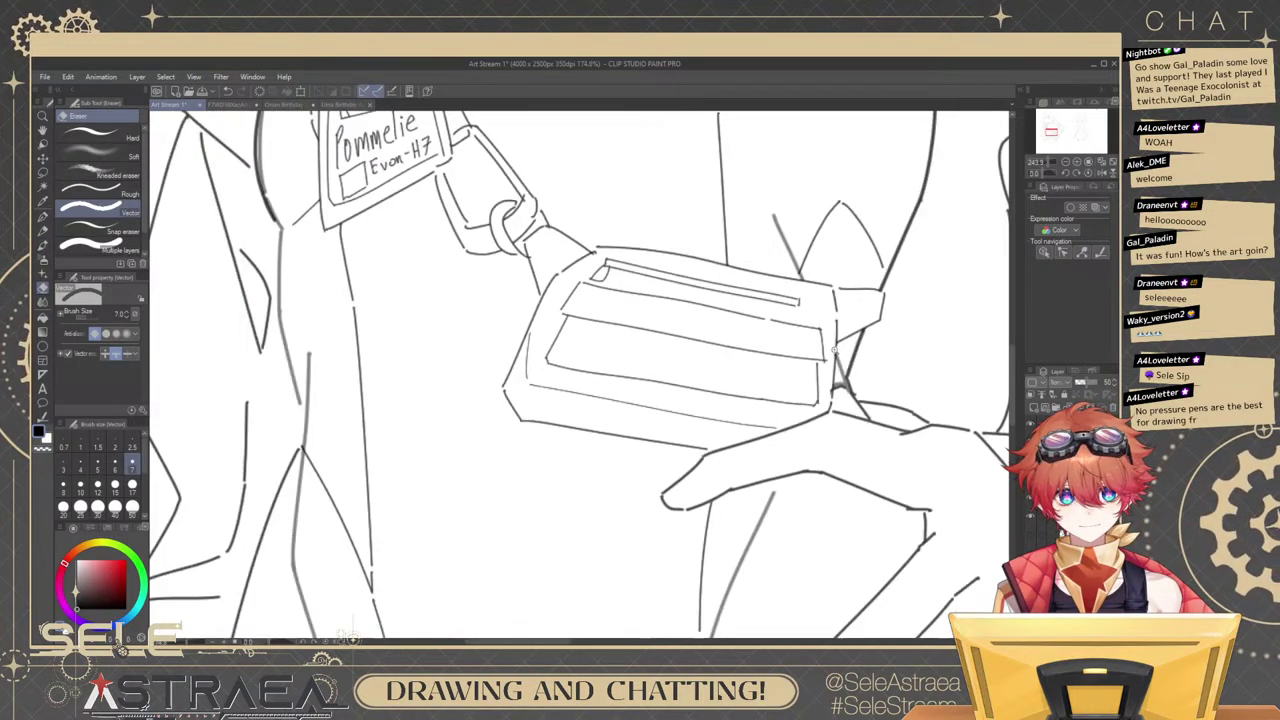
pyautogui.moveTo(593, 555); pyautogui.dragTo(608, 552)
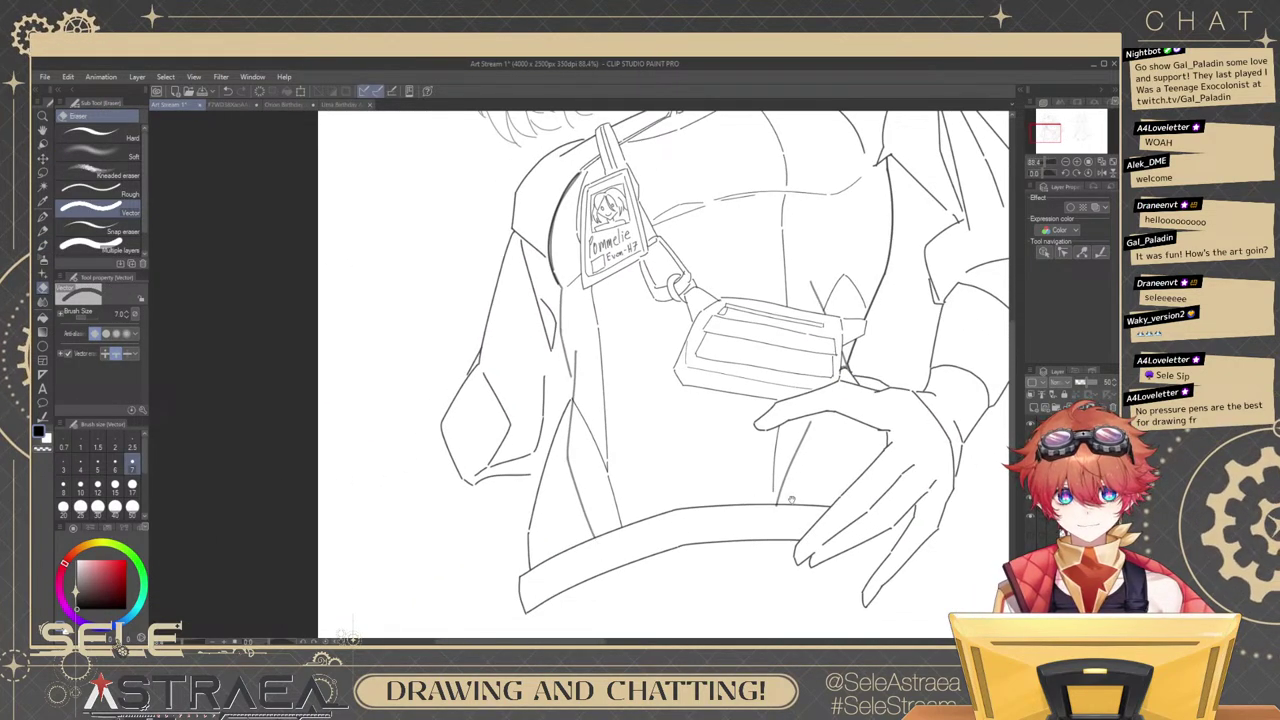
# Redraw the torso's side contour below the badge as one dark line at brush size 4, undoing the trial strokes.
pyautogui.moveTo(792, 501); pyautogui.dragTo(832, 471)
pyautogui.scroll(1, 709, 377)
pyautogui.moveTo(709, 377); pyautogui.dragTo(855, 435)
pyautogui.scroll(1, 666, 360)
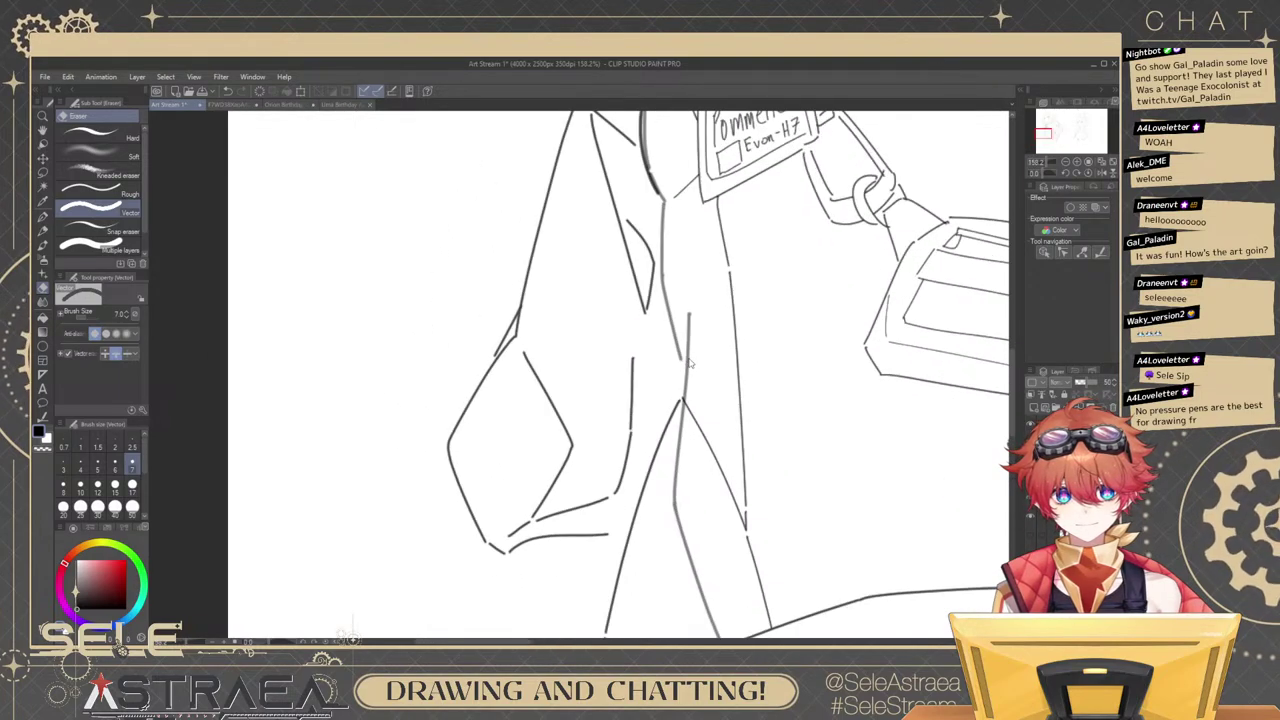
pyautogui.press('b')
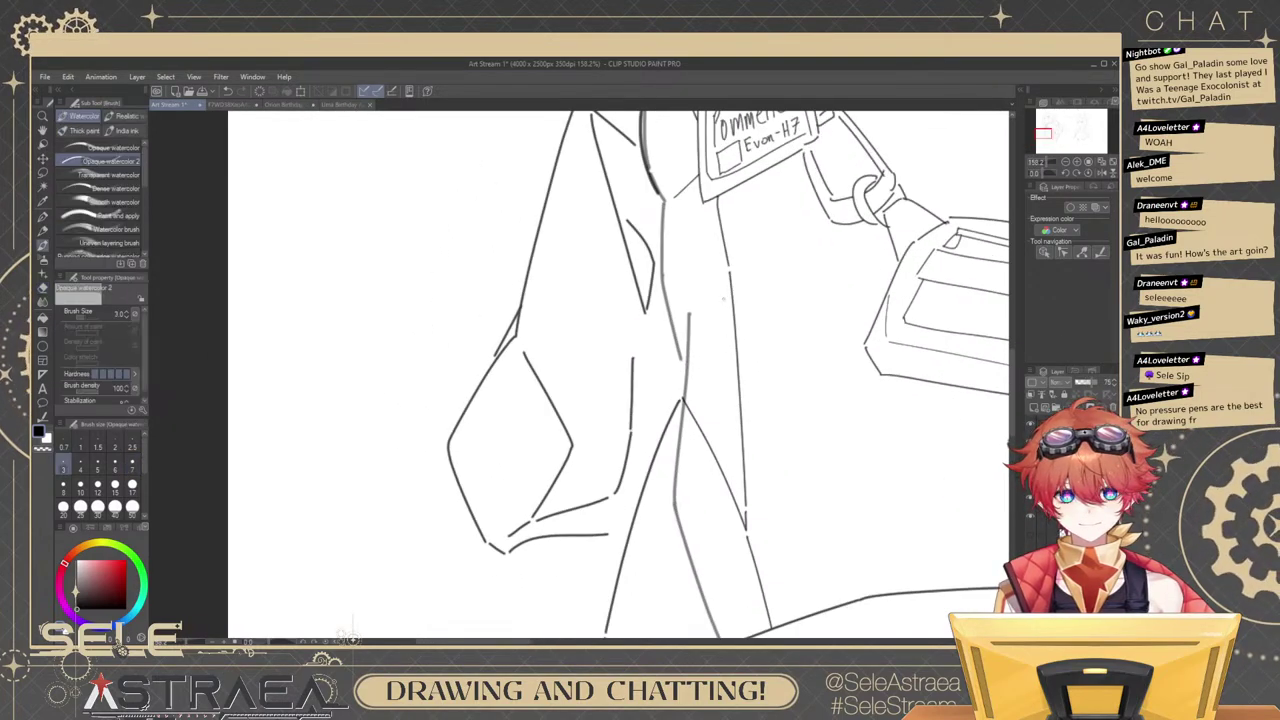
pyautogui.moveTo(687, 259); pyautogui.dragTo(735, 332)
pyautogui.scroll(2, 718, 310)
pyautogui.click(97, 463)
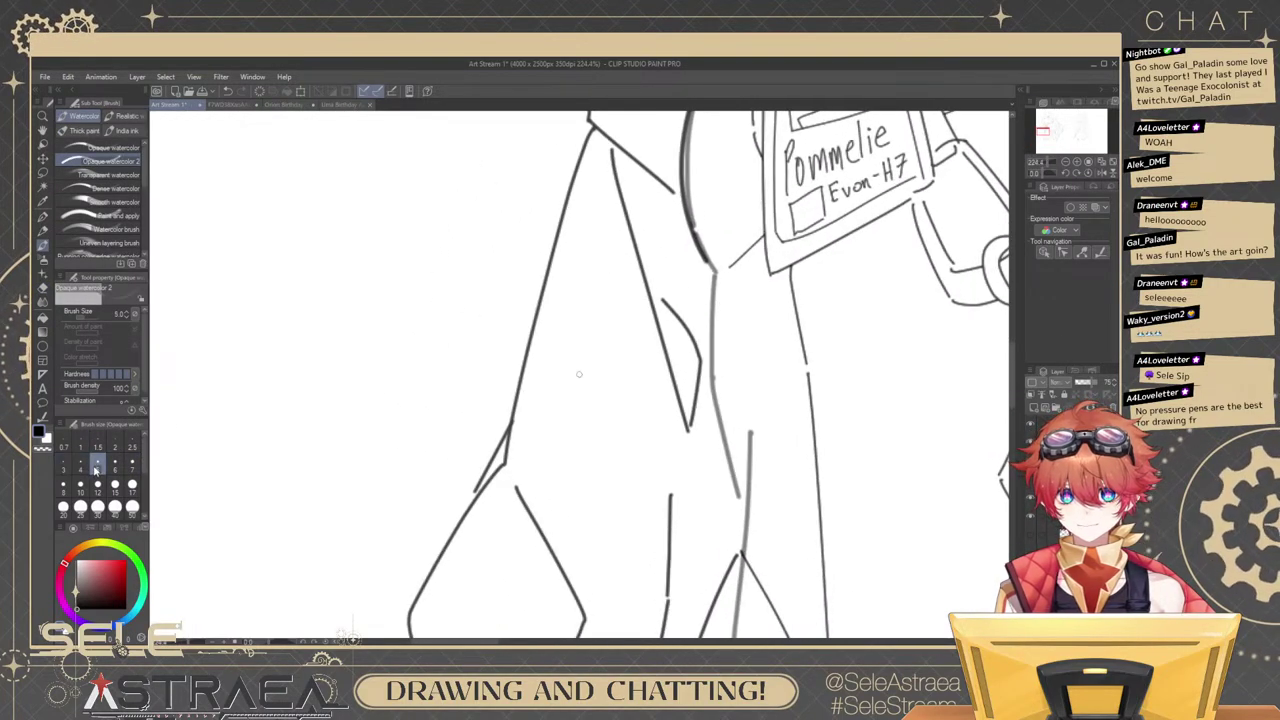
pyautogui.moveTo(709, 320); pyautogui.dragTo(710, 334)
pyautogui.hotkey('ctrl', 'z')
pyautogui.moveTo(715, 276); pyautogui.dragTo(714, 393)
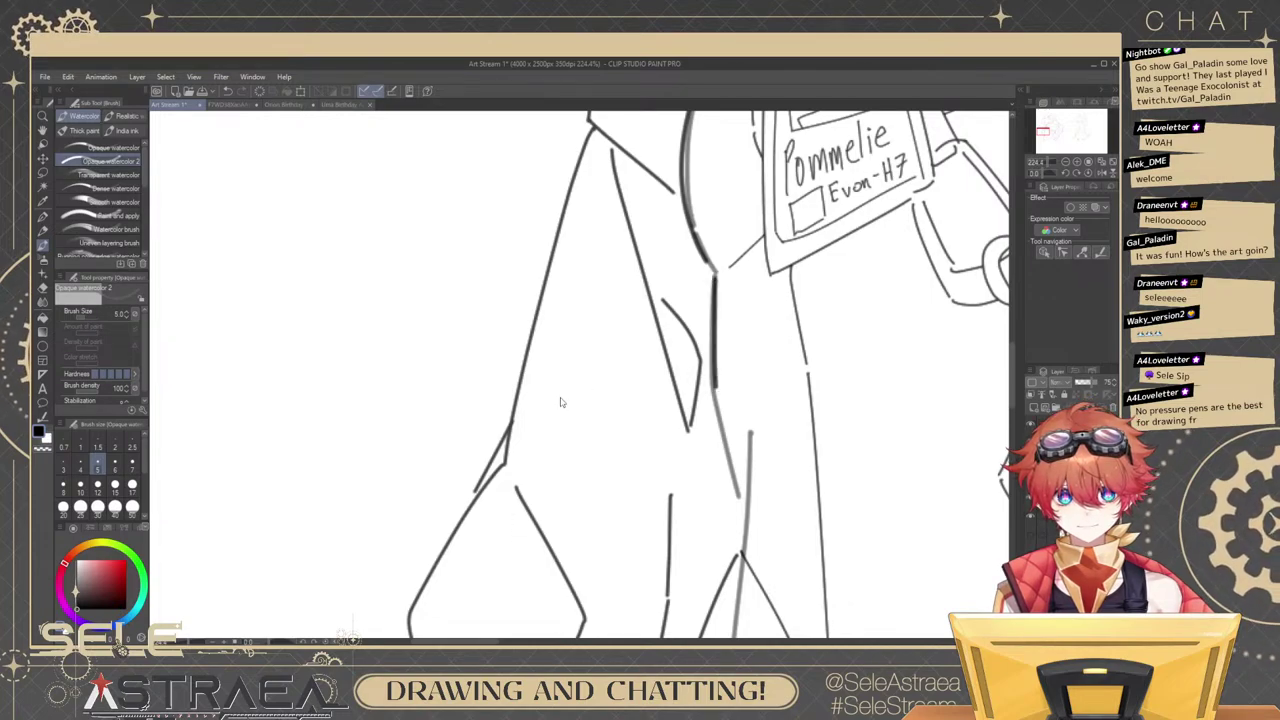
pyautogui.hotkey('ctrl', 'z')
pyautogui.click(80, 463)
pyautogui.moveTo(714, 276)
pyautogui.mouseDown()
pyautogui.moveTo(715, 371)
pyautogui.moveTo(714, 334)
pyautogui.moveTo(739, 497)
pyautogui.mouseUp()
pyautogui.hotkey('ctrl', 'z')
pyautogui.hotkey('ctrl', 'z')
pyautogui.moveTo(713, 276)
pyautogui.mouseDown()
pyautogui.moveTo(709, 346)
pyautogui.moveTo(742, 498)
pyautogui.mouseUp()
# Redraw the short line at the waist that runs down to the top of the jacket fold, undoing the first attempt.
pyautogui.scroll(-2, 758, 490)
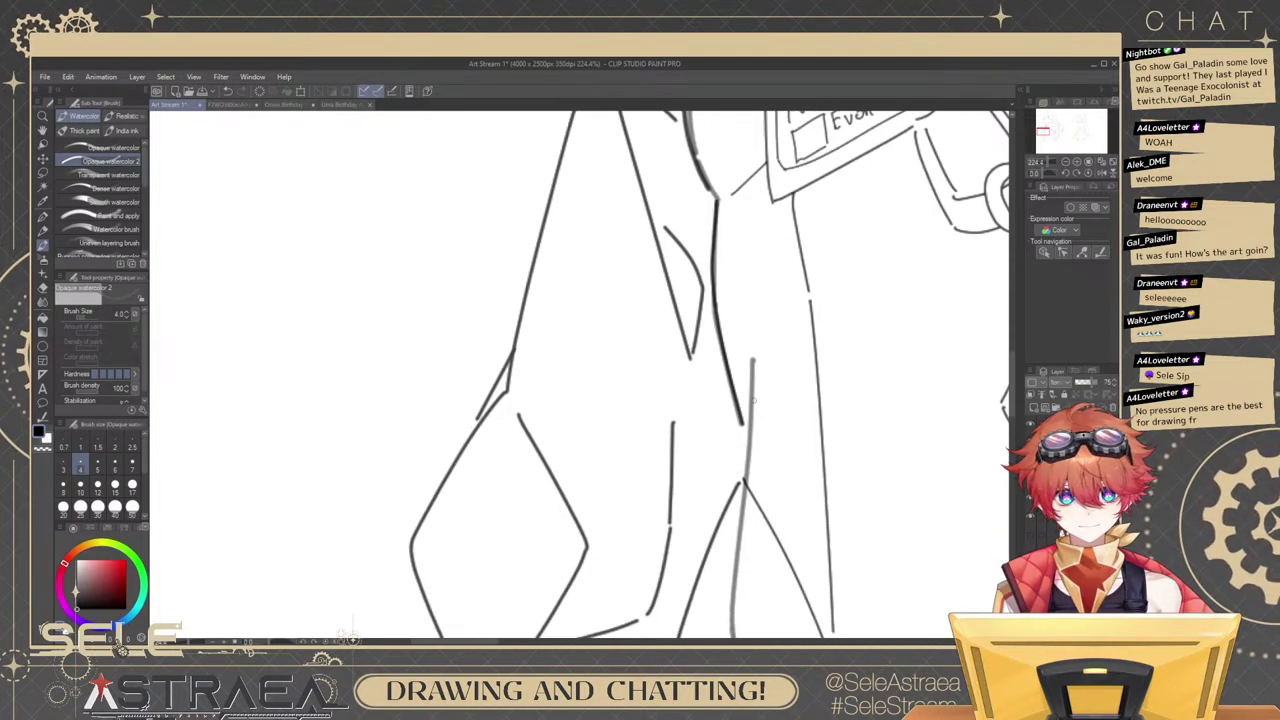
pyautogui.moveTo(751, 374); pyautogui.dragTo(743, 498)
pyautogui.hotkey('ctrl', 'z')
pyautogui.moveTo(751, 360); pyautogui.dragTo(739, 477)
pyautogui.moveTo(756, 490)
pyautogui.mouseDown()
pyautogui.moveTo(759, 336)
pyautogui.moveTo(737, 487)
pyautogui.mouseUp()
pyautogui.scroll(-5, 805, 349)
pyautogui.moveTo(992, 332); pyautogui.dragTo(890, 332)
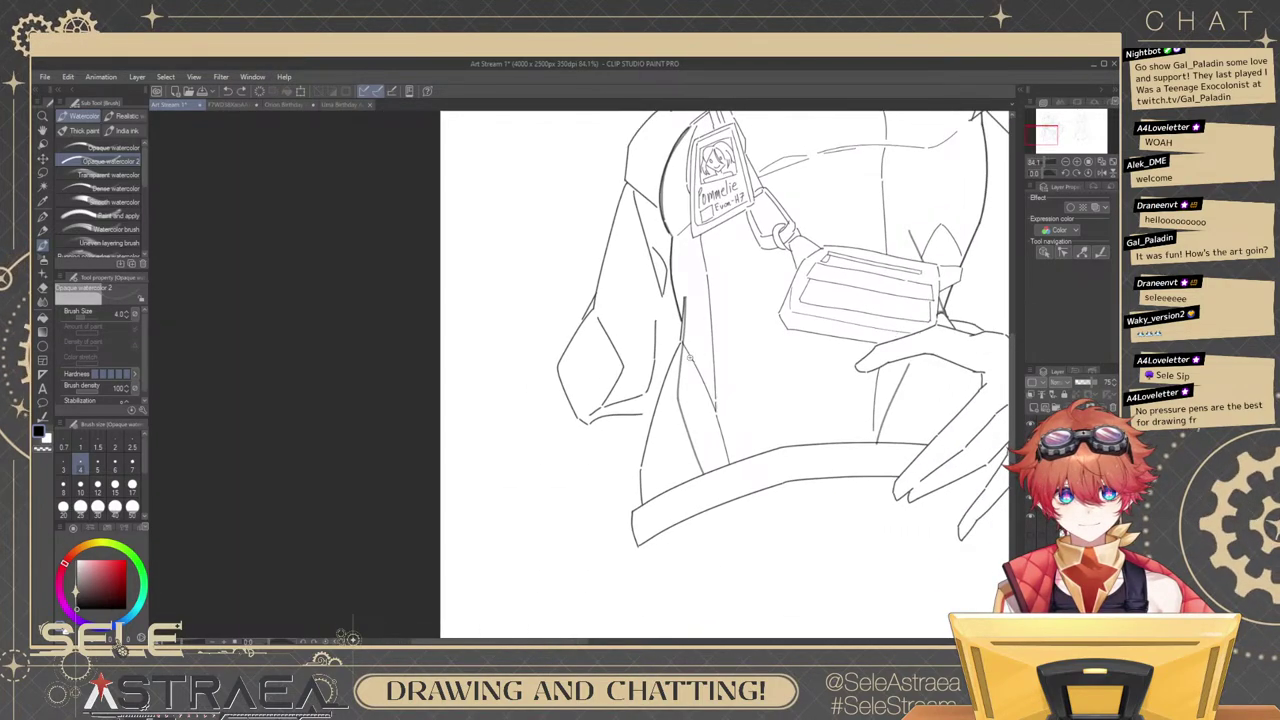
# Draw a diagonal fold line at the side of the waist toward the waistband at brush size 3, undoing the trial strokes.
pyautogui.scroll(3, 688, 385)
pyautogui.moveTo(676, 379); pyautogui.dragTo(735, 508)
pyautogui.hotkey('ctrl', 'z')
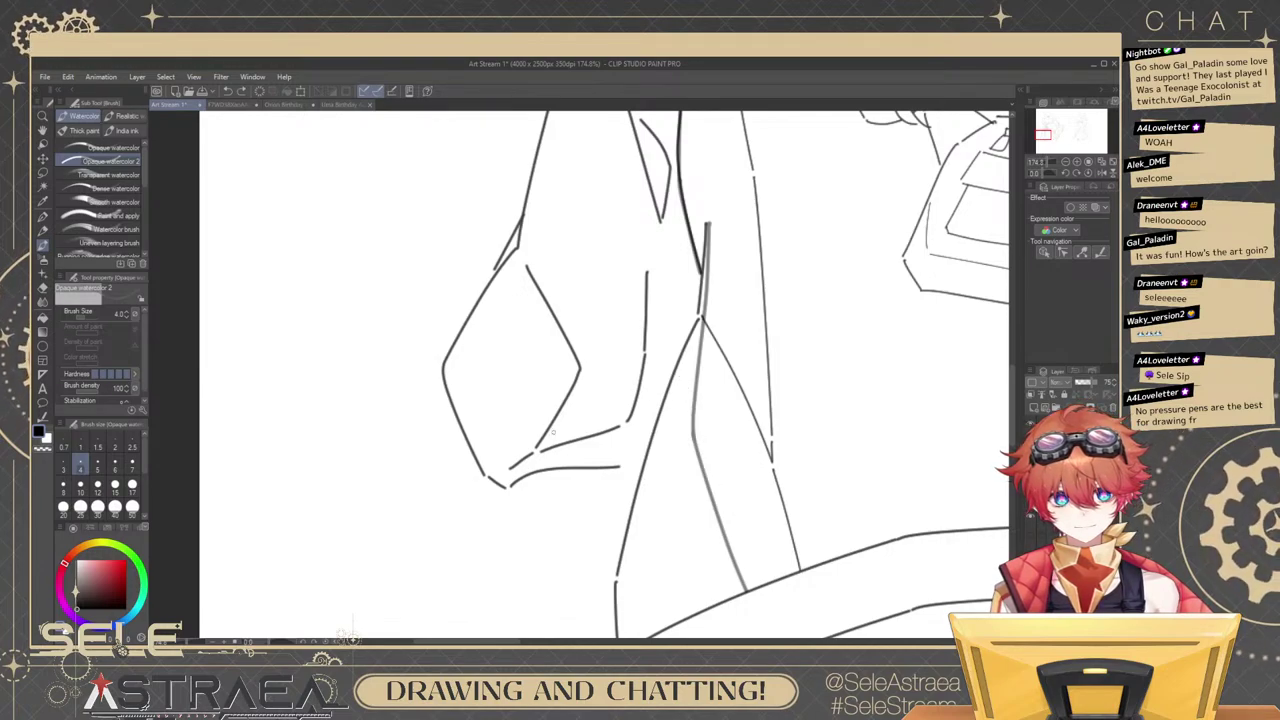
pyautogui.click(63, 465)
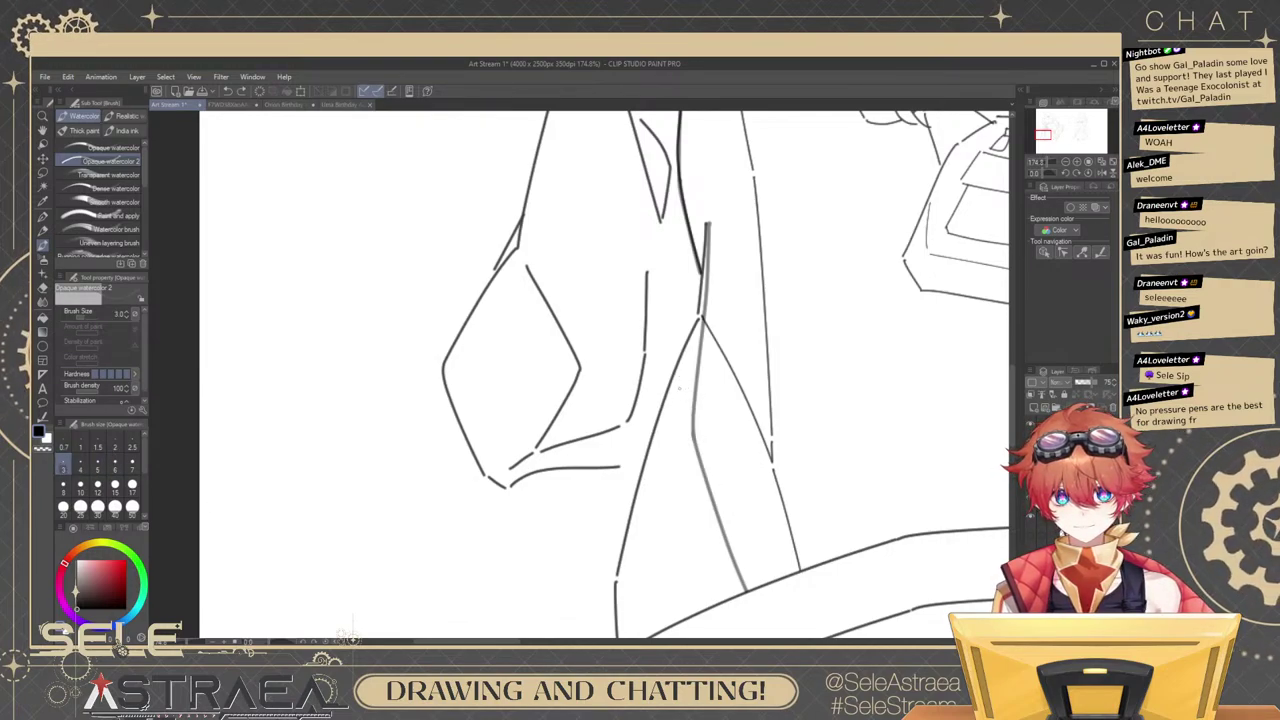
pyautogui.moveTo(671, 381); pyautogui.dragTo(764, 582)
pyautogui.hotkey('ctrl', 'z')
pyautogui.hotkey('ctrl', 'z')
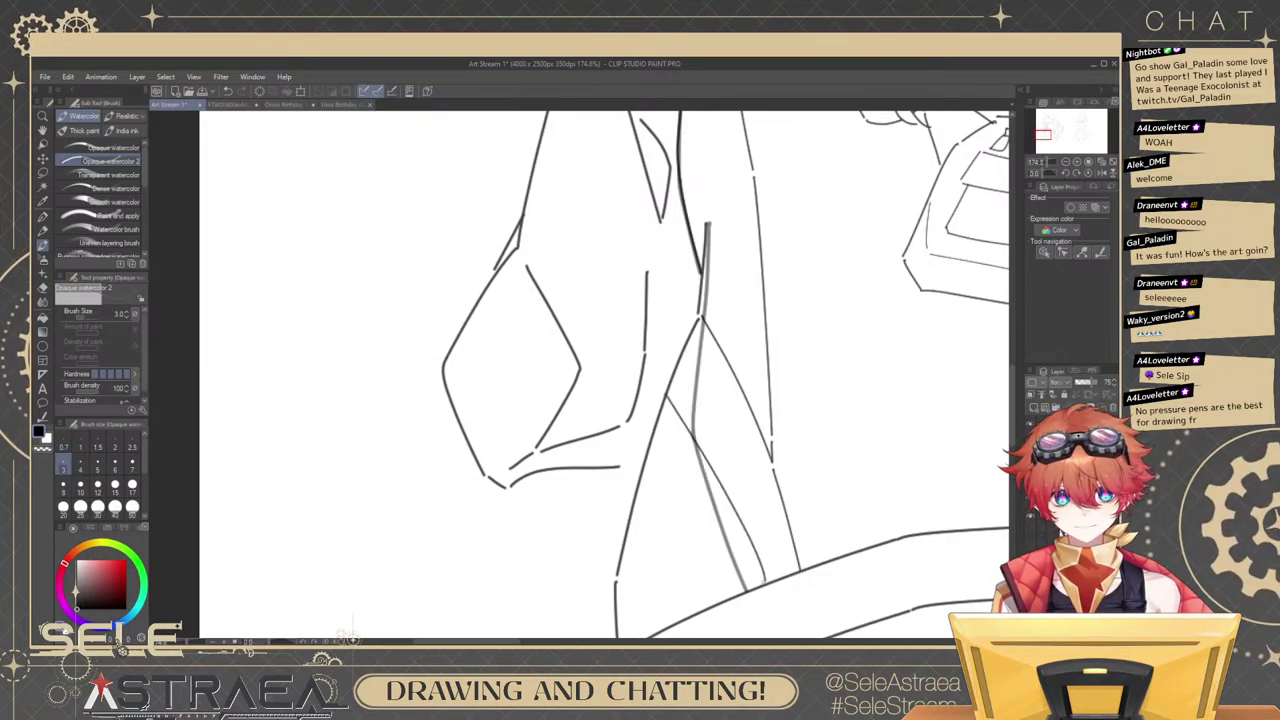
pyautogui.moveTo(712, 463); pyautogui.dragTo(776, 576)
pyautogui.hotkey('ctrl', 'z')
pyautogui.moveTo(665, 400); pyautogui.dragTo(755, 542)
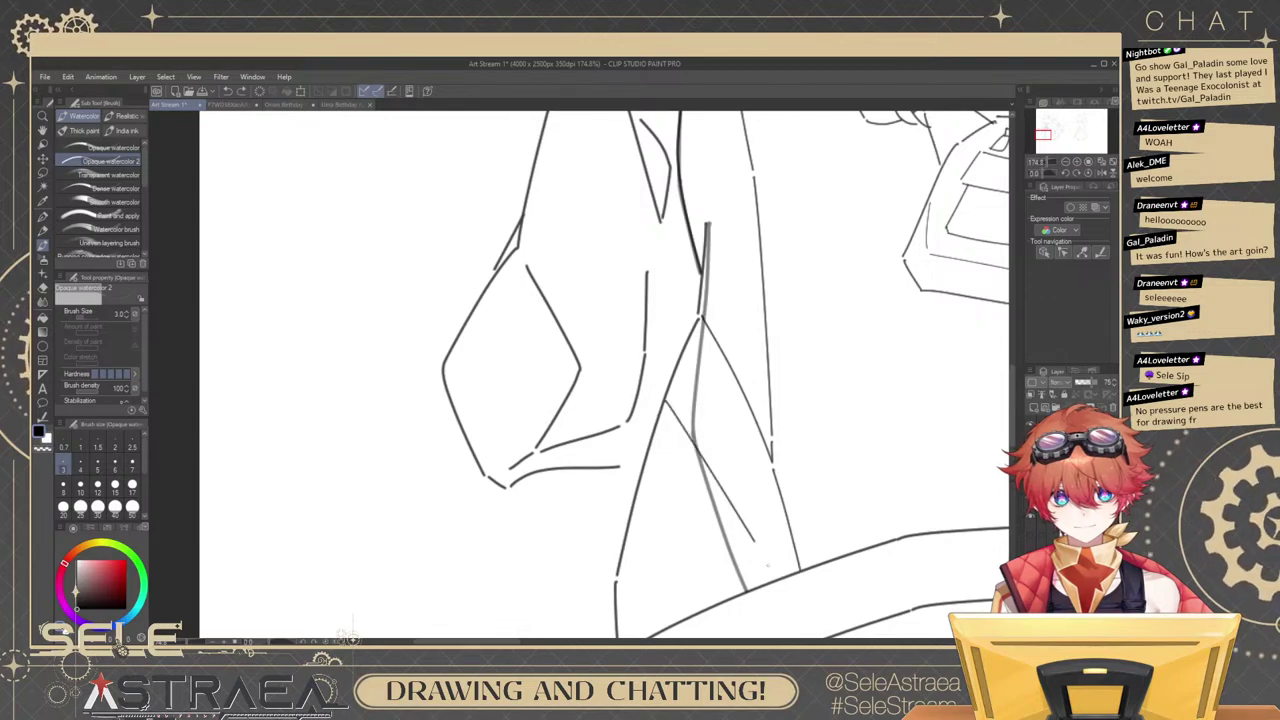
# Draw a slanted fold line from beneath the hand down to the waistband, undoing the unsatisfactory strokes.
pyautogui.moveTo(783, 421); pyautogui.dragTo(705, 425)
pyautogui.moveTo(905, 330); pyautogui.dragTo(775, 306)
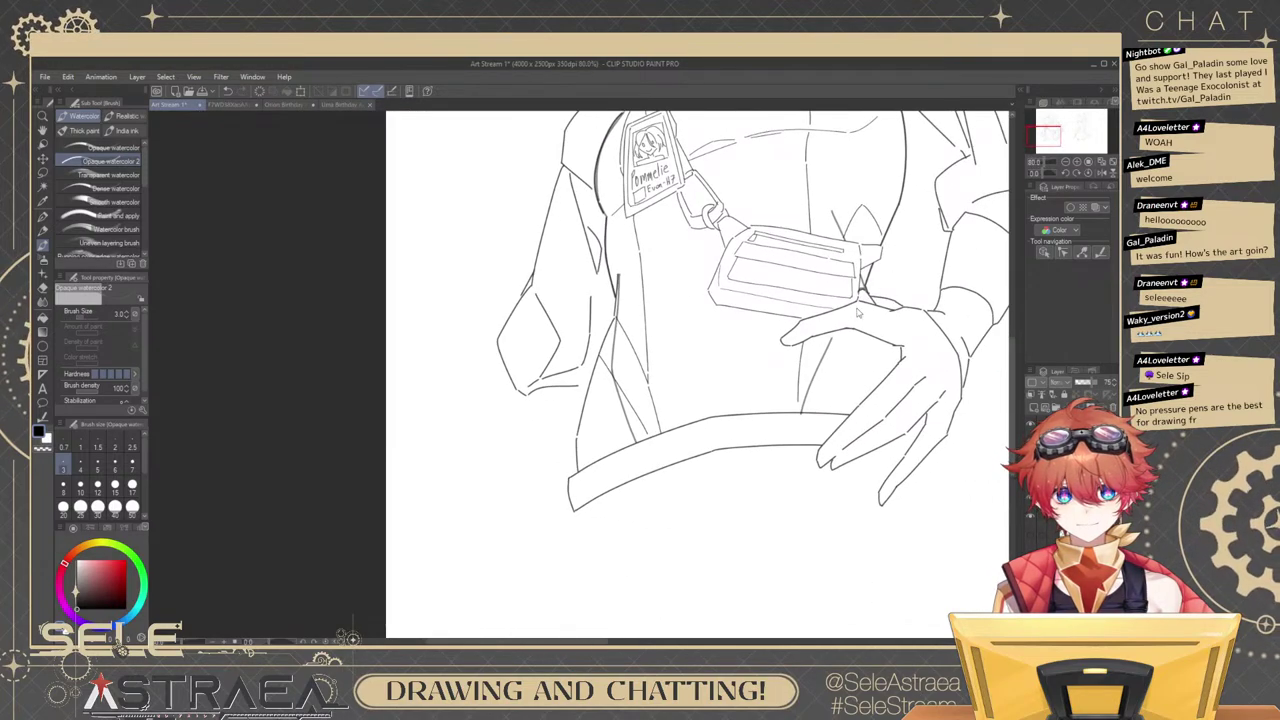
pyautogui.moveTo(888, 301); pyautogui.dragTo(930, 299)
pyautogui.moveTo(815, 355)
pyautogui.mouseDown()
pyautogui.moveTo(852, 355)
pyautogui.moveTo(762, 474)
pyautogui.moveTo(817, 445)
pyautogui.mouseUp()
pyautogui.moveTo(835, 307)
pyautogui.mouseDown()
pyautogui.moveTo(748, 506)
pyautogui.moveTo(760, 484)
pyautogui.mouseUp()
pyautogui.hotkey('ctrl', 'z')
pyautogui.hotkey('ctrl', 'z')
pyautogui.moveTo(826, 342); pyautogui.dragTo(754, 498)
pyautogui.hotkey('ctrl', 'z')
pyautogui.moveTo(839, 302); pyautogui.dragTo(752, 485)
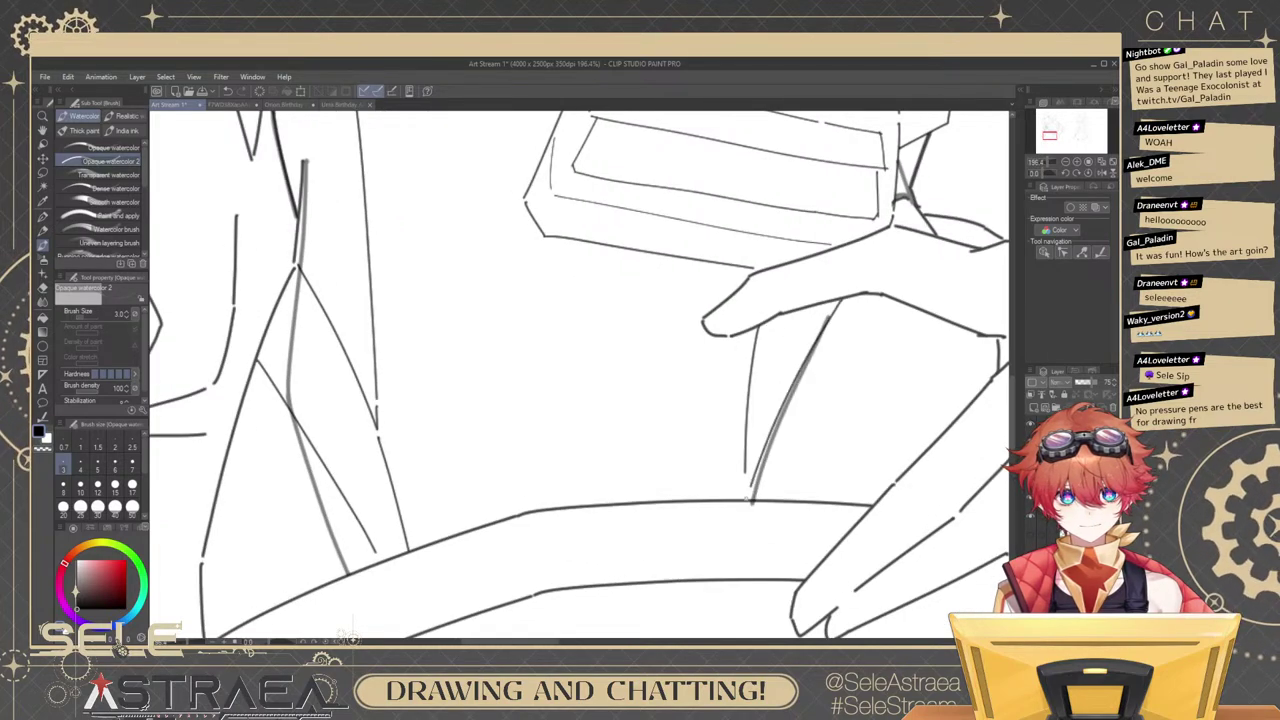
pyautogui.hotkey('ctrl', 'z')
pyautogui.moveTo(828, 313); pyautogui.dragTo(758, 484)
pyautogui.scroll(-7, 745, 498)
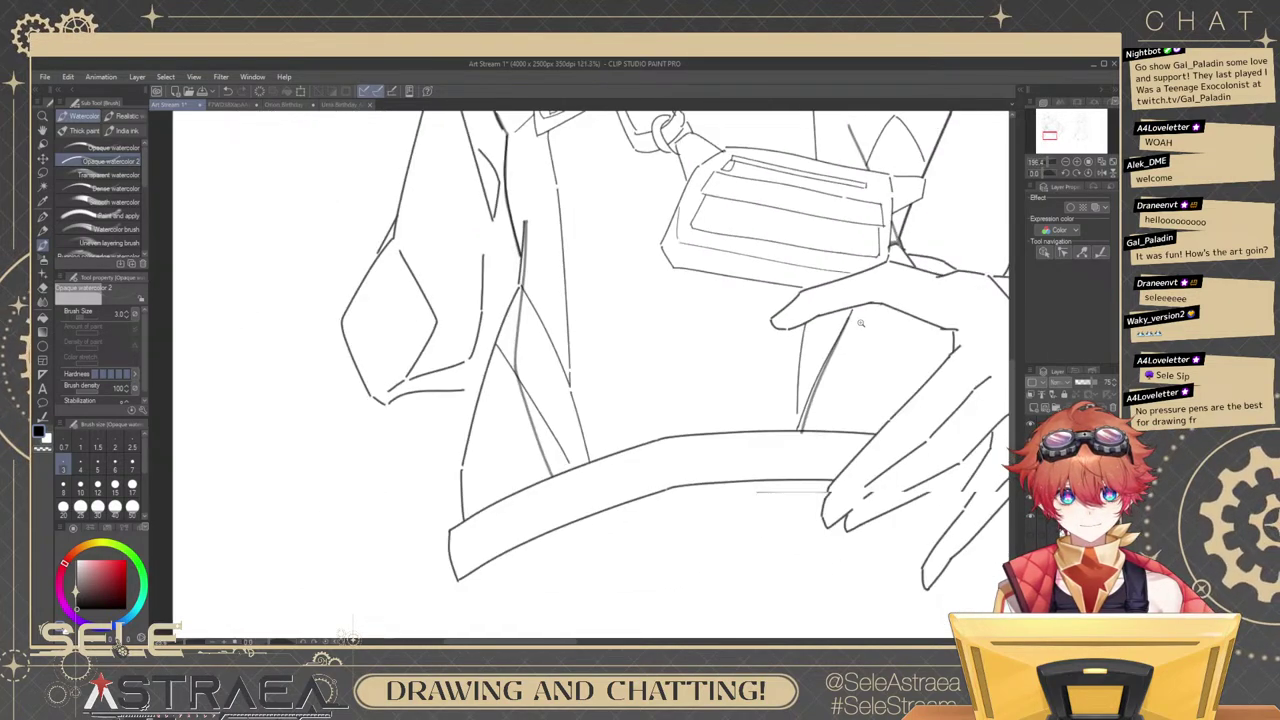
pyautogui.scroll(4, 863, 352)
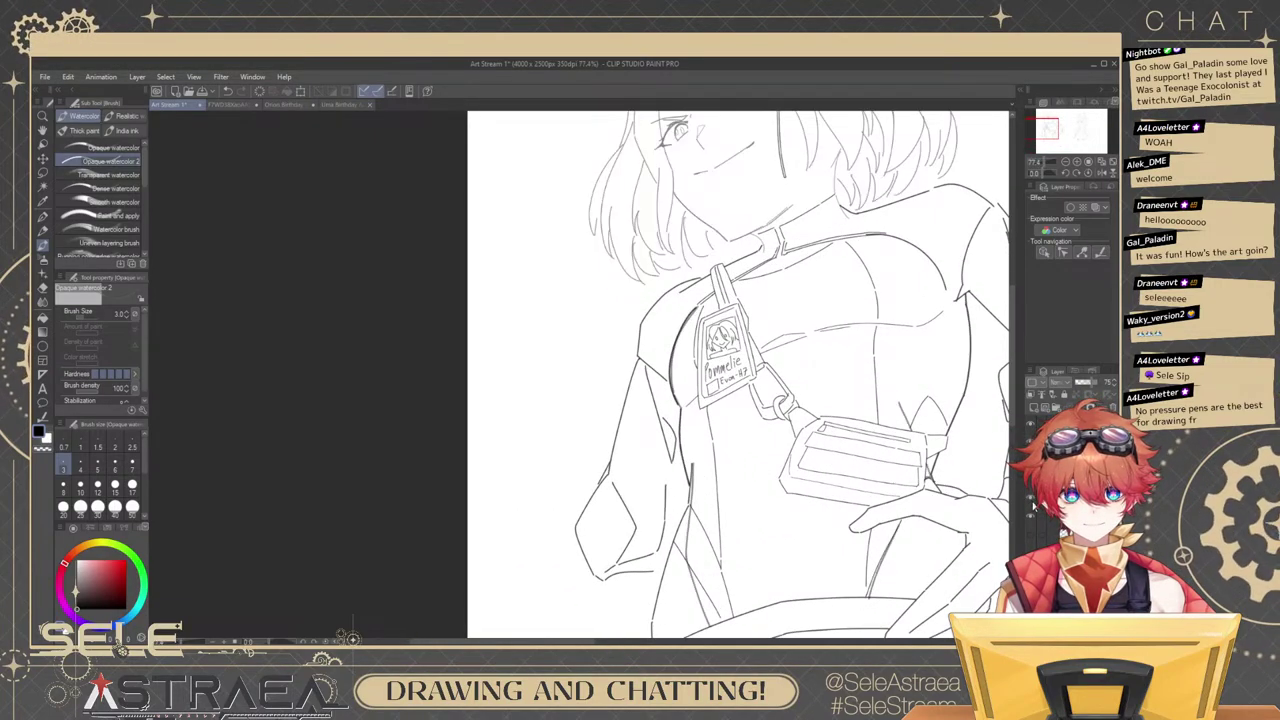
pyautogui.click(1032, 503)
pyautogui.click(1032, 503)
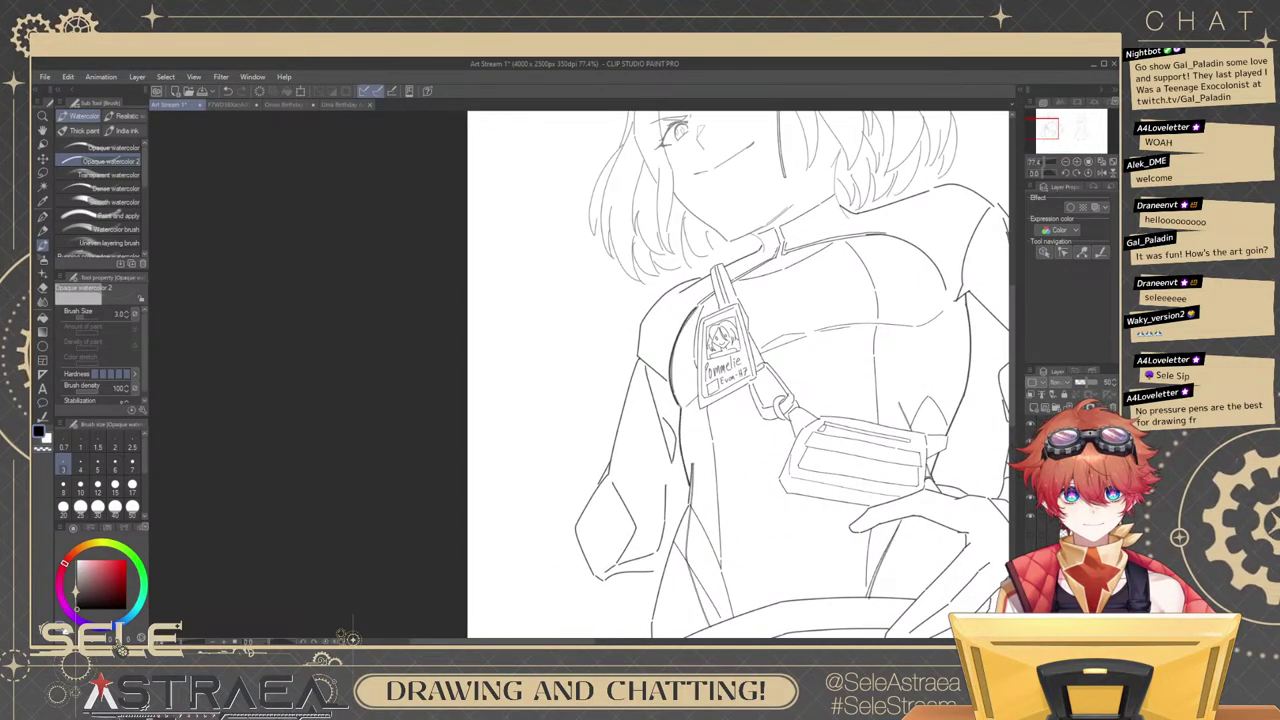
pyautogui.press('e')
pyautogui.moveTo(920, 413); pyautogui.dragTo(863, 329)
pyautogui.scroll(3, 863, 329)
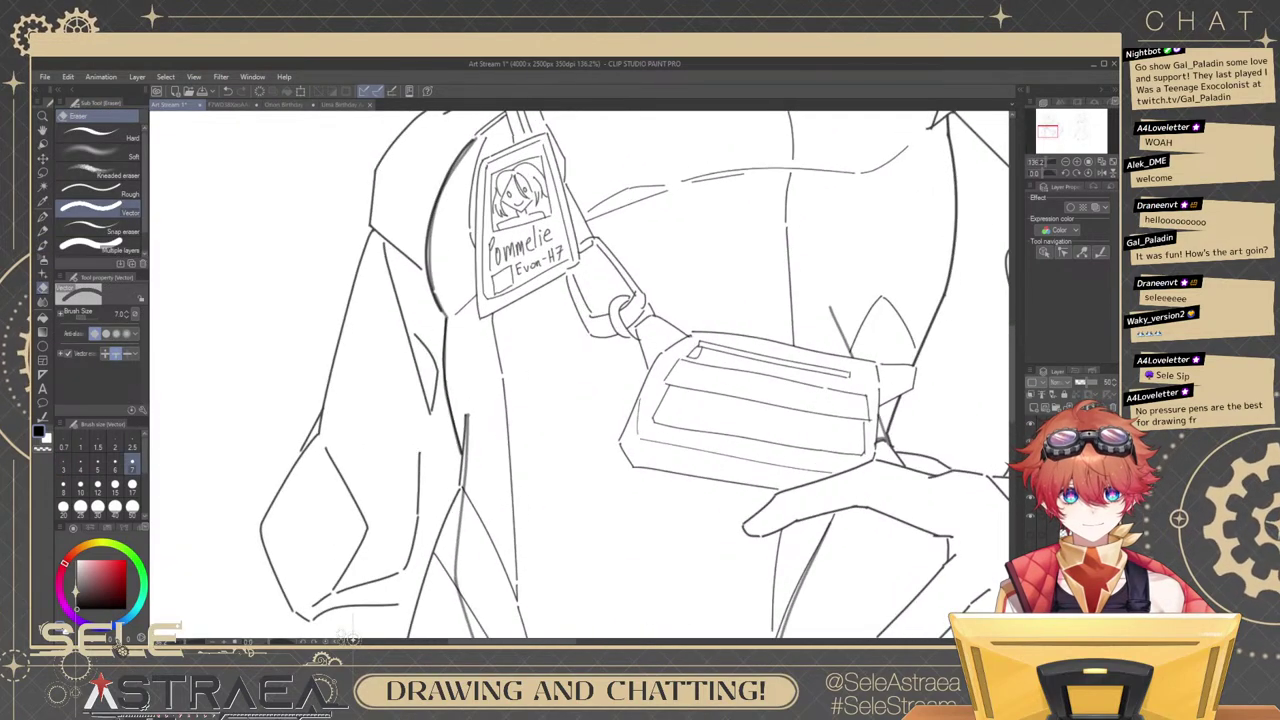
pyautogui.scroll(3, 832, 290)
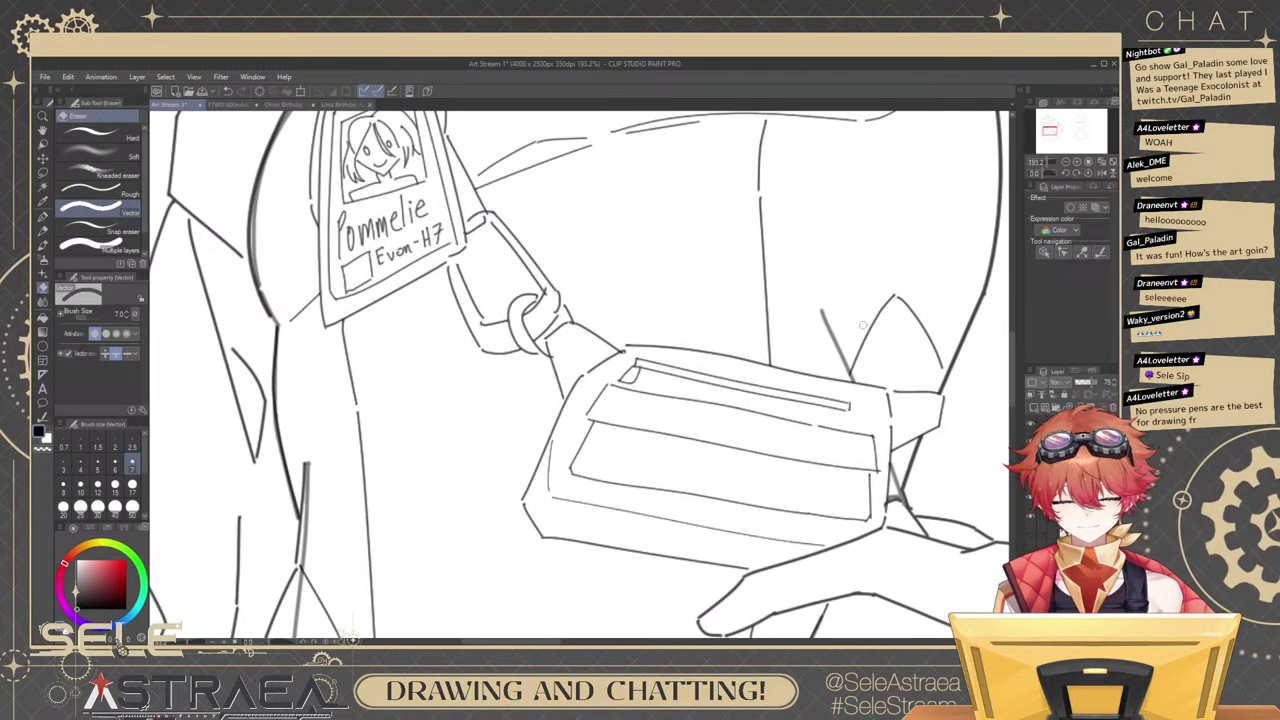
pyautogui.press('b')
pyautogui.scroll(-5, 860, 355)
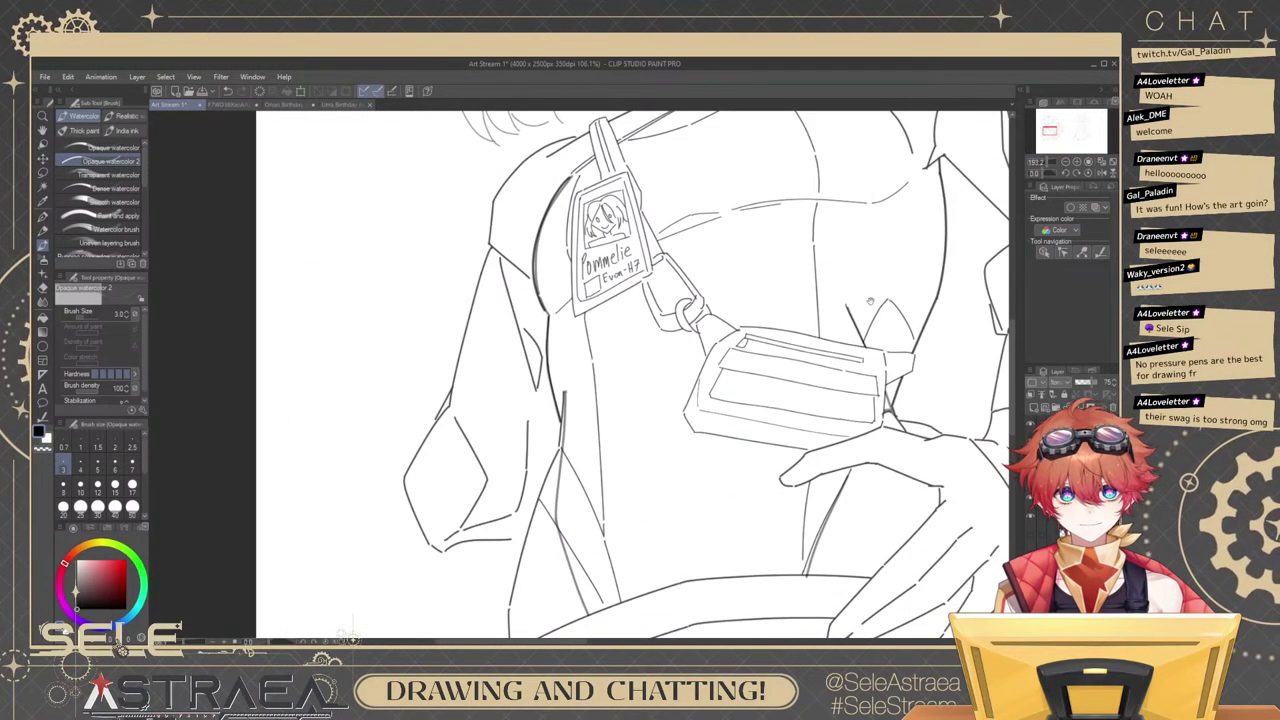
pyautogui.moveTo(894, 335)
pyautogui.mouseDown()
pyautogui.moveTo(892, 347)
pyautogui.moveTo(773, 340)
pyautogui.moveTo(700, 316)
pyautogui.mouseUp()
pyautogui.moveTo(872, 471)
pyautogui.mouseDown()
pyautogui.moveTo(866, 494)
pyautogui.moveTo(933, 494)
pyautogui.mouseUp()
pyautogui.moveTo(928, 433); pyautogui.dragTo(958, 385)
pyautogui.moveTo(968, 415); pyautogui.dragTo(988, 360)
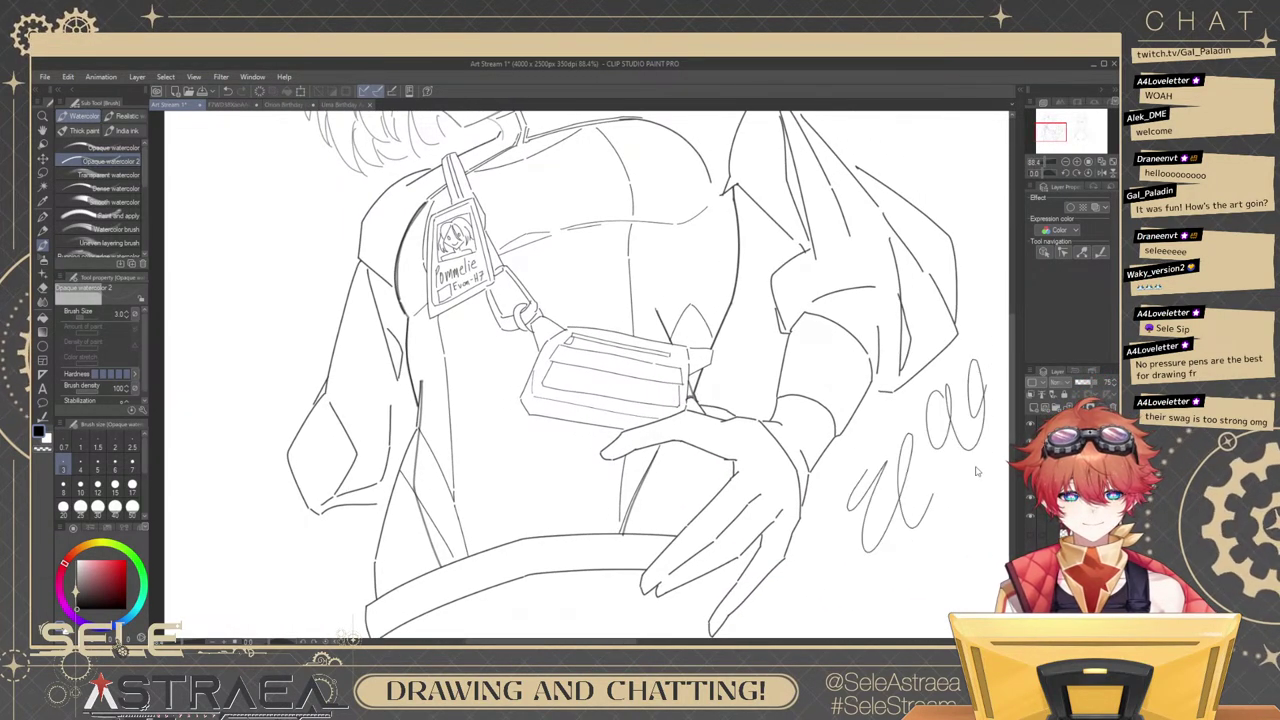
pyautogui.hotkey('ctrl', 'z')
pyautogui.hotkey('ctrl', 'z')
pyautogui.hotkey('ctrl', 'z')
pyautogui.hotkey('ctrl', 'z')
pyautogui.hotkey('ctrl', 'z')
pyautogui.moveTo(884, 400)
pyautogui.mouseDown()
pyautogui.moveTo(928, 397)
pyautogui.moveTo(853, 399)
pyautogui.mouseUp()
pyautogui.keyDown('ctrl'); pyautogui.click(888, 400); pyautogui.keyUp('ctrl')
pyautogui.moveTo(931, 368)
pyautogui.mouseDown()
pyautogui.moveTo(885, 349)
pyautogui.moveTo(887, 436)
pyautogui.mouseUp()
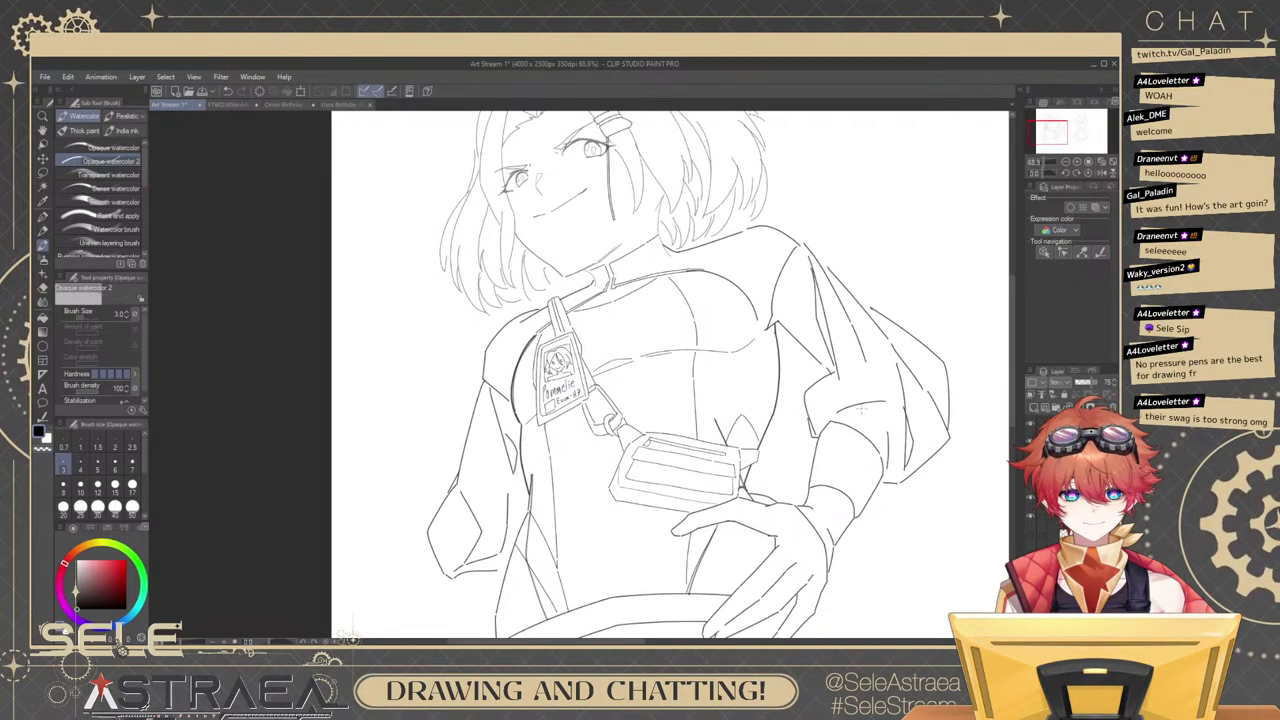
pyautogui.moveTo(786, 358); pyautogui.dragTo(808, 366)
# Draw a slightly curved line from the lower tip of the sleeve beside the waist downward at brush size 4.
pyautogui.press(']')
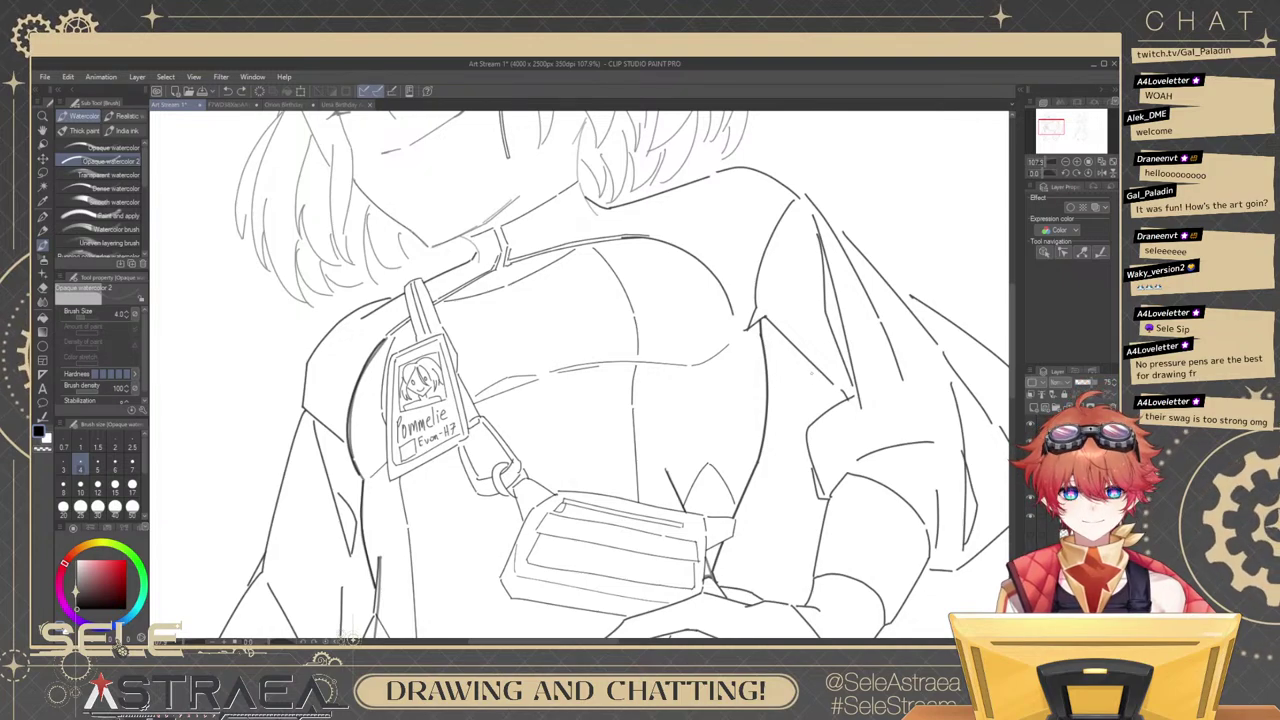
pyautogui.scroll(2, 810, 370)
pyautogui.scroll(-5, 884, 326)
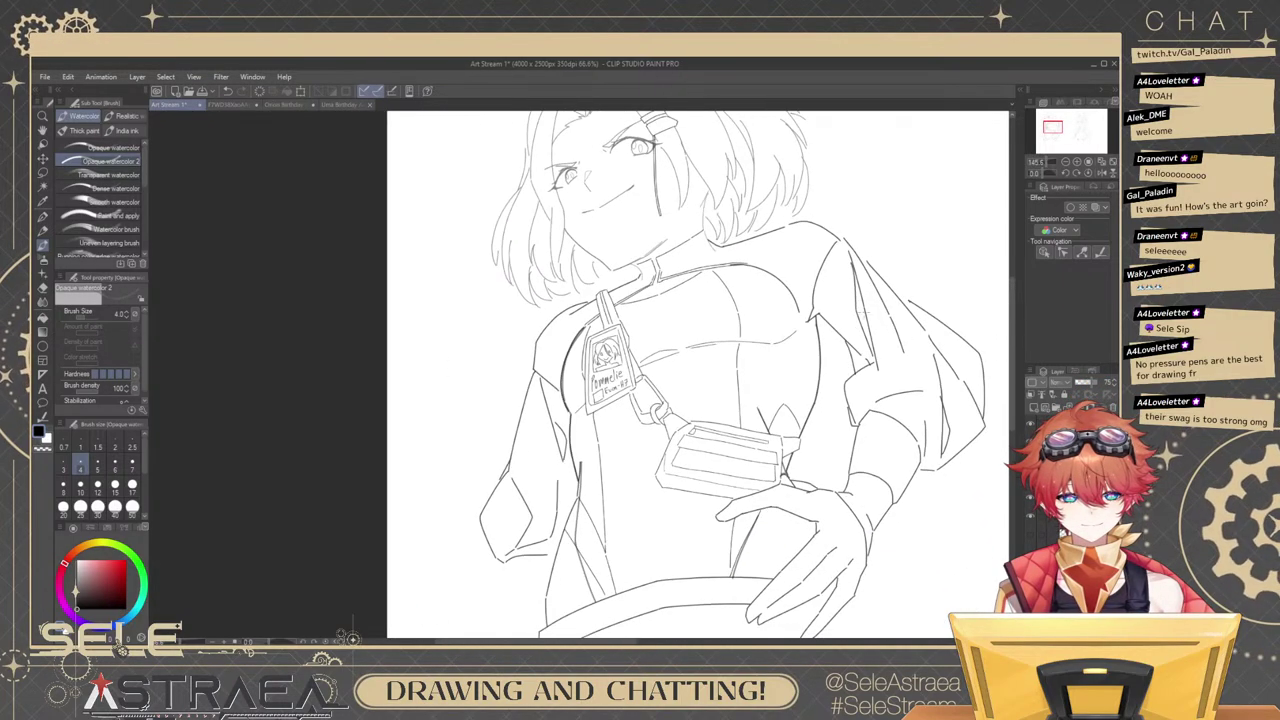
pyautogui.scroll(-3, 700, 375)
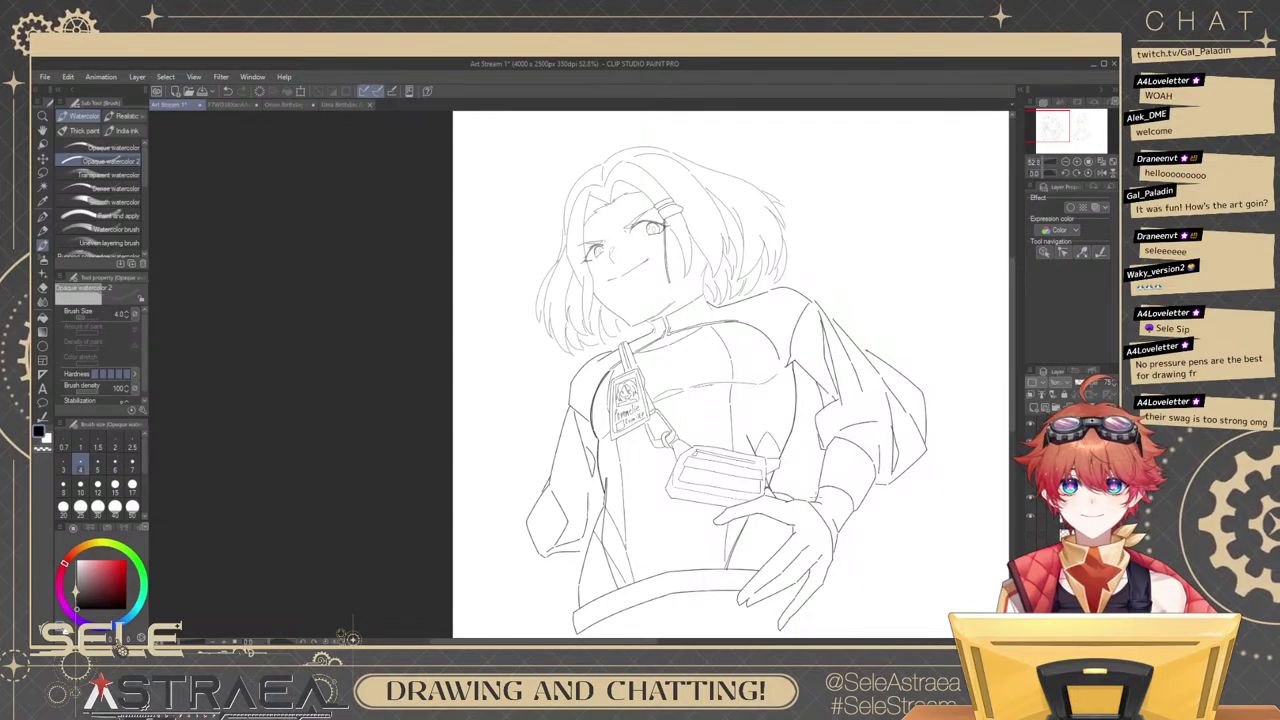
pyautogui.moveTo(838, 416); pyautogui.dragTo(782, 366)
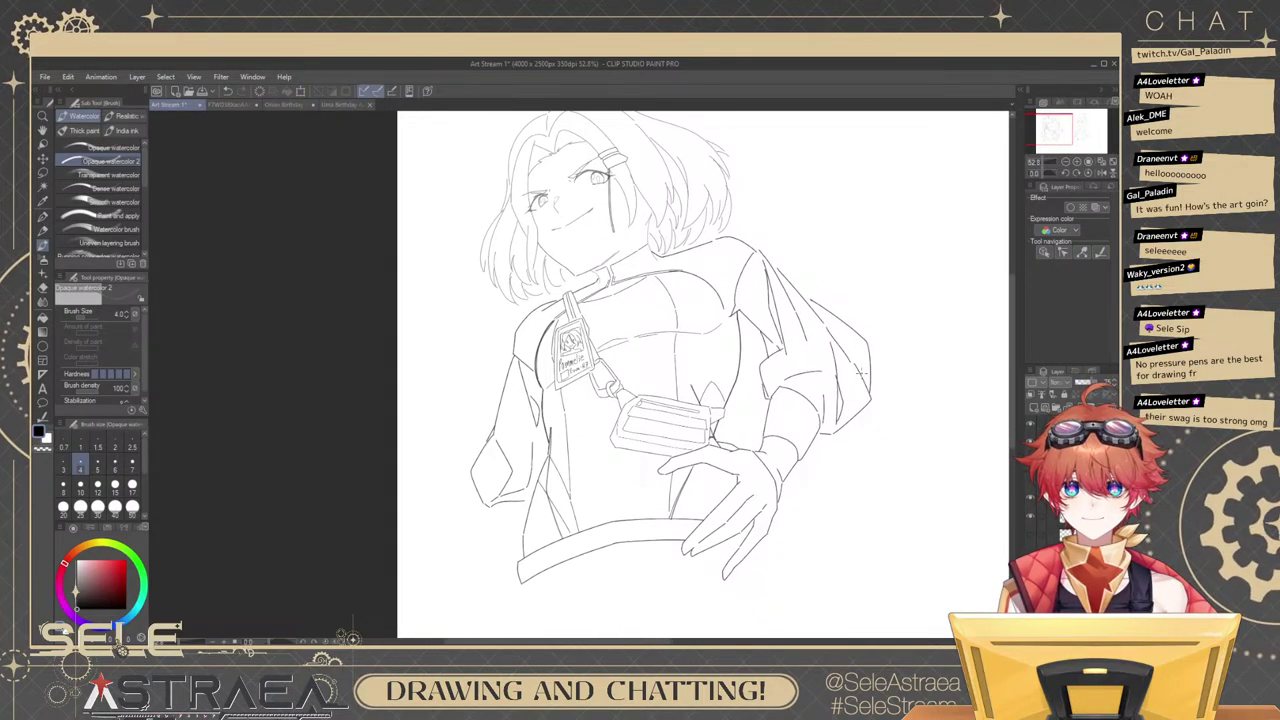
pyautogui.moveTo(893, 386)
pyautogui.mouseDown()
pyautogui.moveTo(866, 409)
pyautogui.moveTo(863, 361)
pyautogui.moveTo(857, 428)
pyautogui.moveTo(855, 393)
pyautogui.mouseUp()
pyautogui.scroll(1, 874, 340)
pyautogui.moveTo(705, 442); pyautogui.dragTo(911, 272)
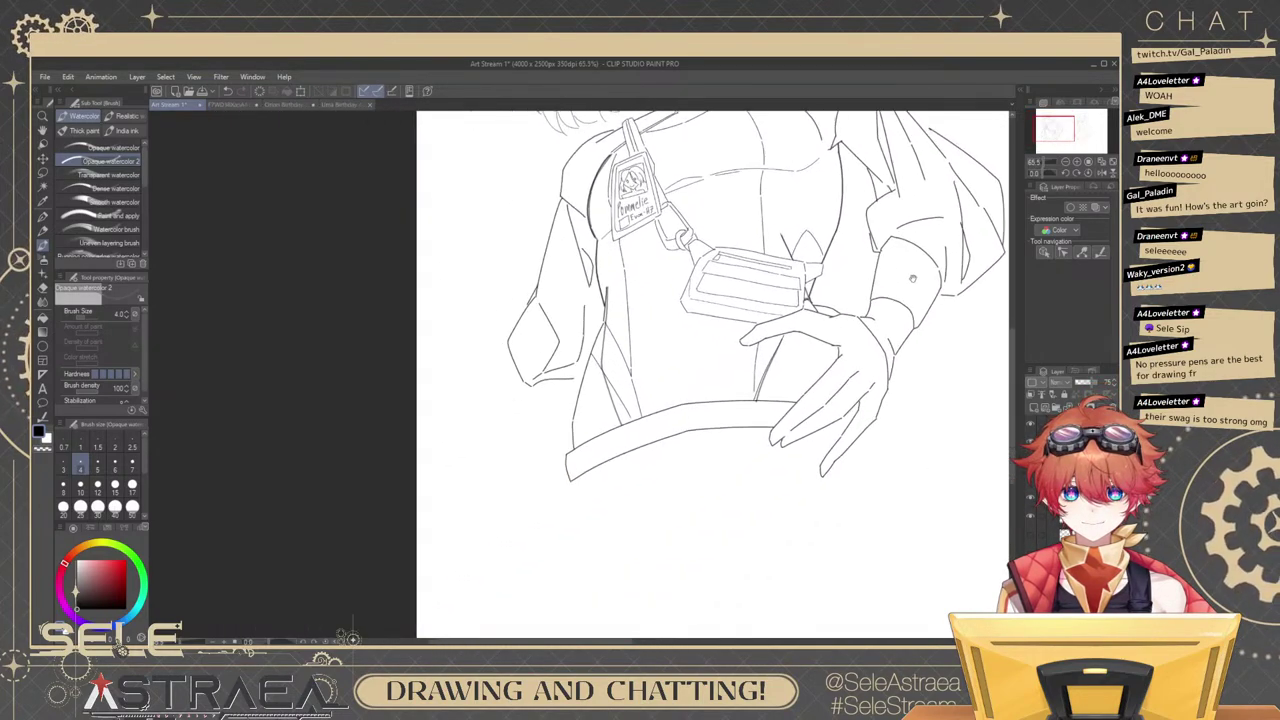
pyautogui.moveTo(576, 425); pyautogui.dragTo(764, 348)
pyautogui.scroll(3, 762, 347)
pyautogui.moveTo(716, 284); pyautogui.dragTo(707, 405)
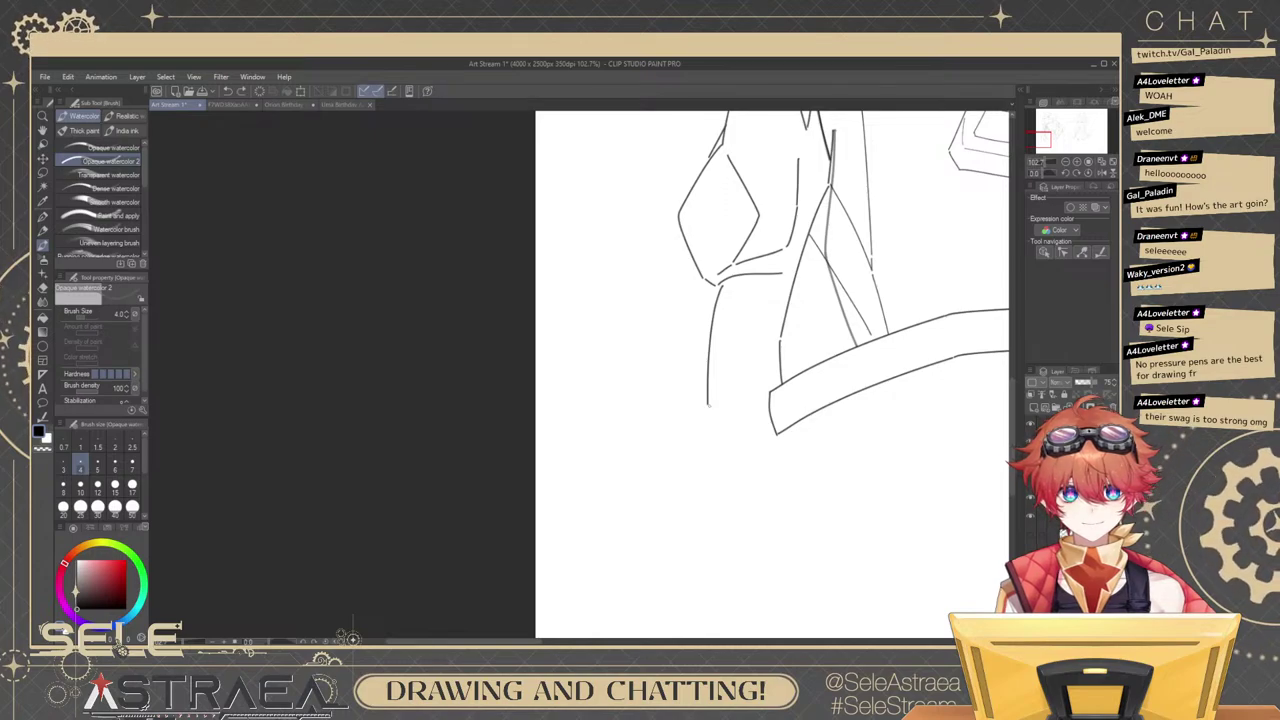
# Close the collar's upper edge below the chin and extend the shoulder line up to meet the neck beneath the hair.
pyautogui.moveTo(834, 317); pyautogui.dragTo(768, 317)
pyautogui.moveTo(850, 260); pyautogui.dragTo(673, 399)
pyautogui.moveTo(884, 299); pyautogui.dragTo(892, 297)
pyautogui.scroll(3, 883, 310)
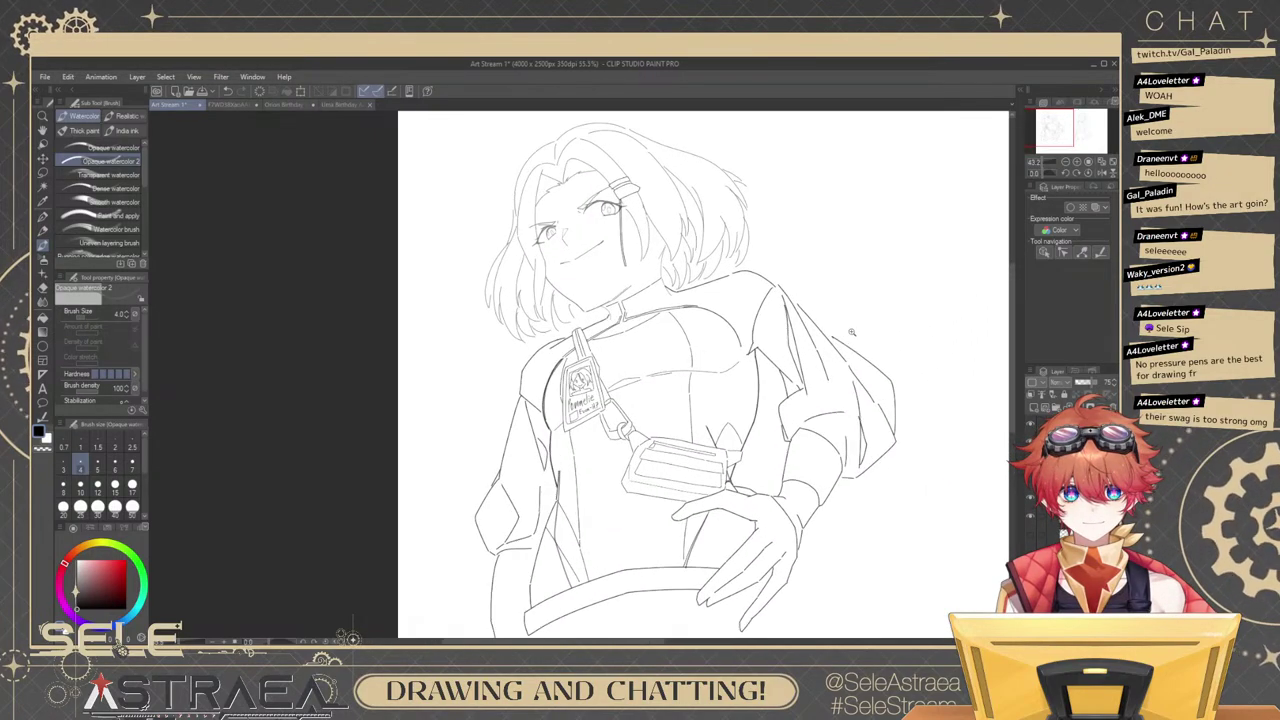
pyautogui.moveTo(724, 390); pyautogui.dragTo(748, 410)
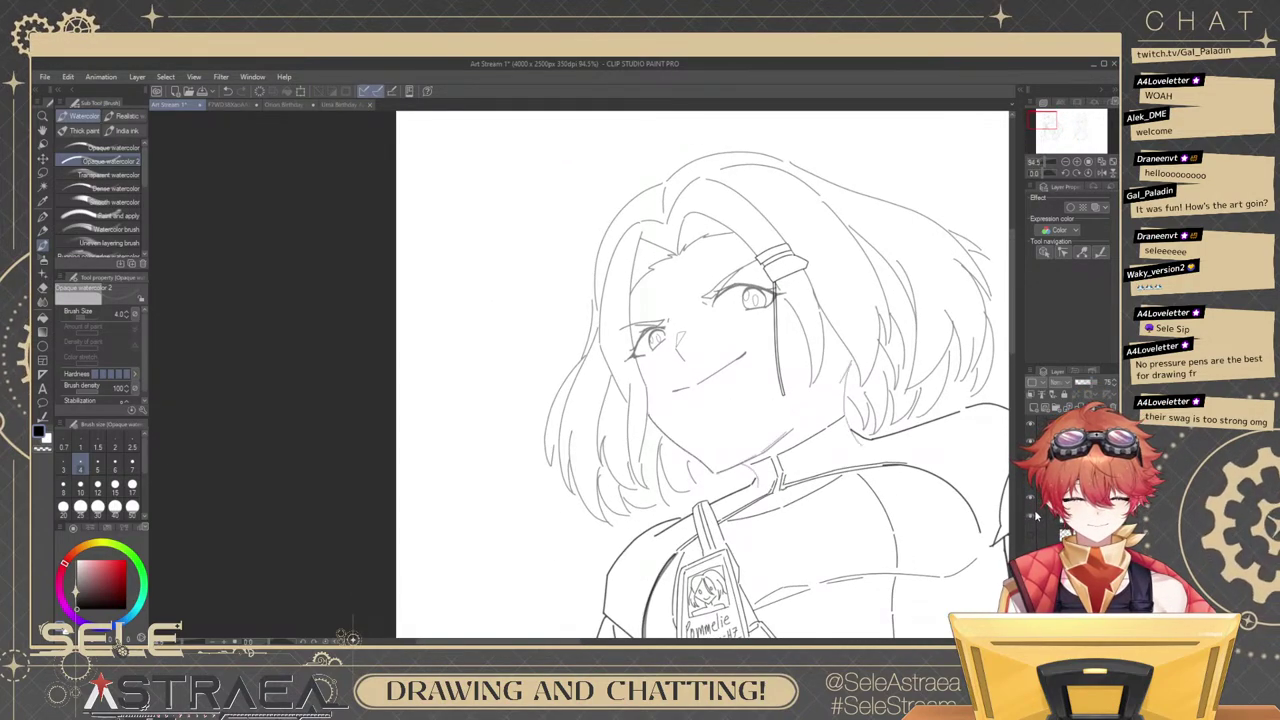
pyautogui.press('e')
pyautogui.scroll(3, 858, 435)
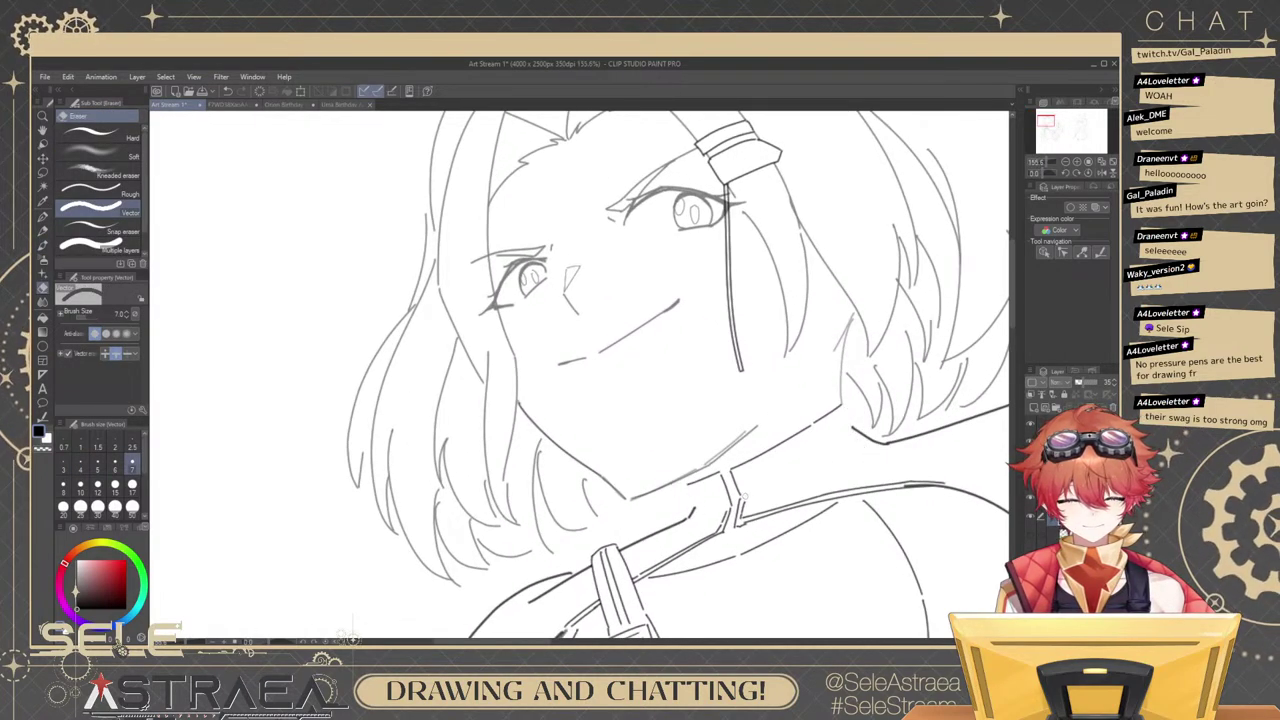
pyautogui.press('b')
pyautogui.scroll(2, 808, 469)
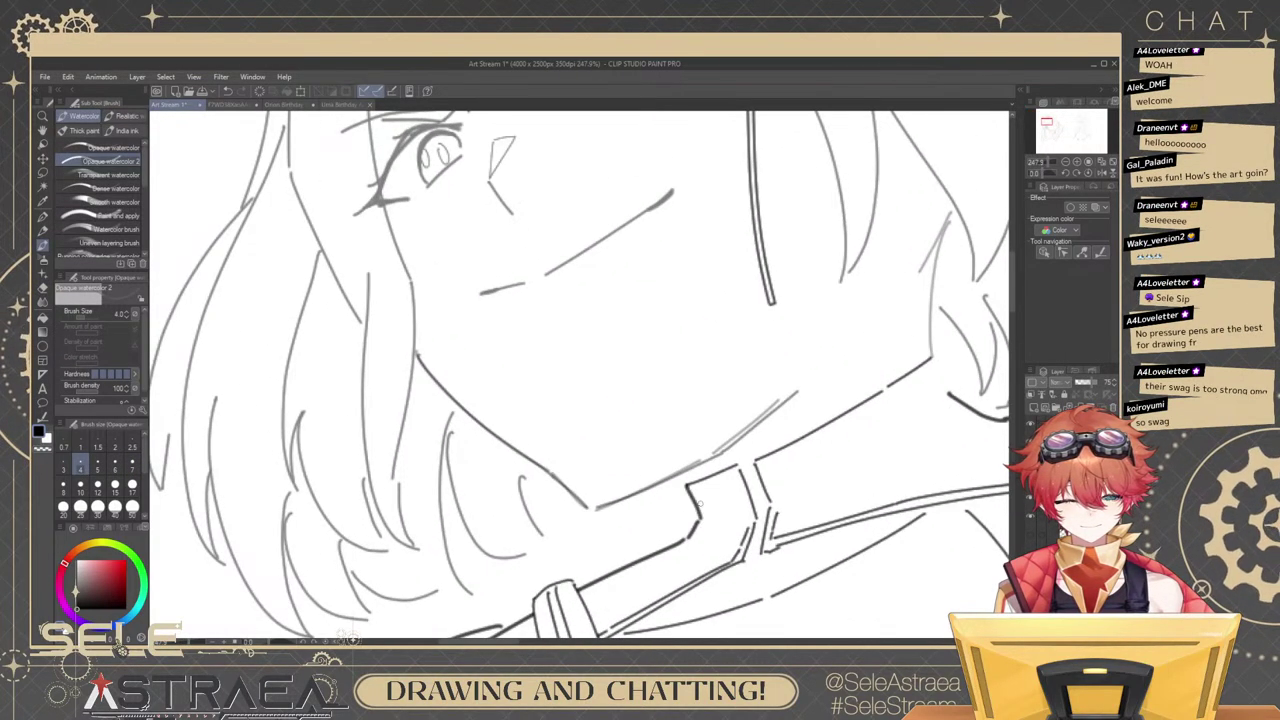
pyautogui.scroll(2, 908, 418)
pyautogui.moveTo(882, 381); pyautogui.dragTo(892, 392)
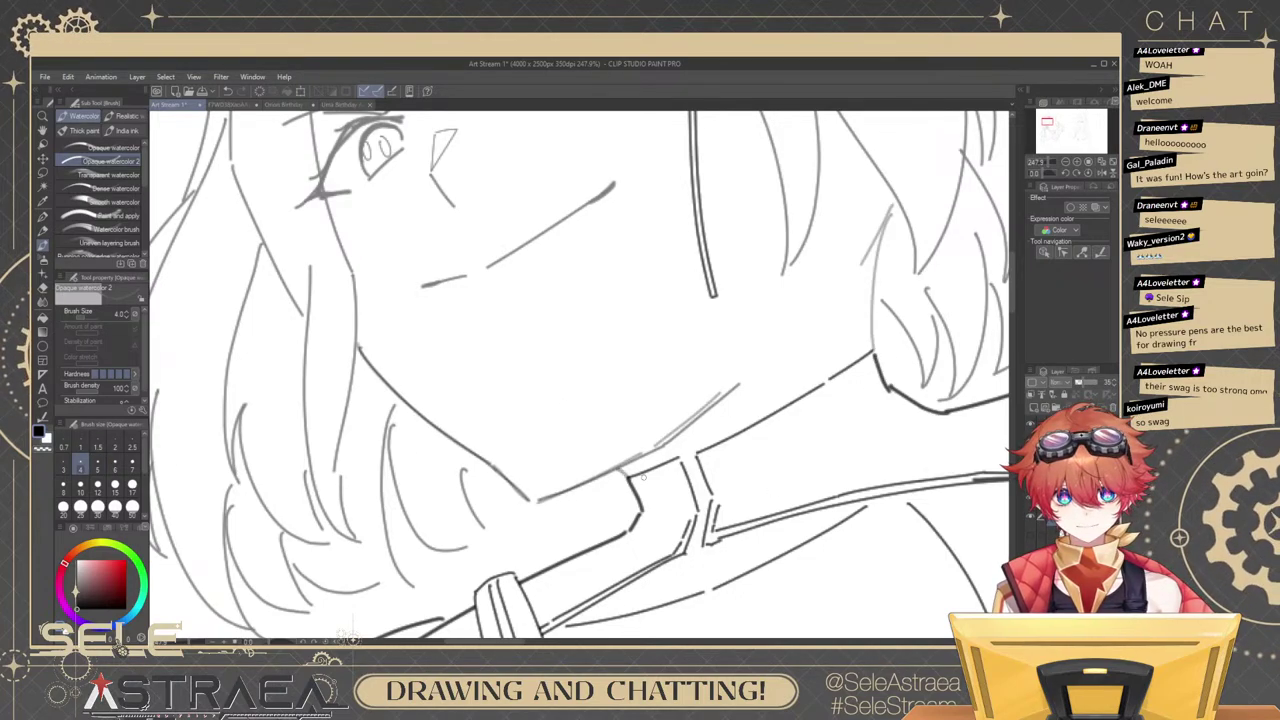
pyautogui.scroll(-5, 852, 368)
pyautogui.moveTo(860, 368); pyautogui.dragTo(850, 399)
pyautogui.scroll(1, 856, 401)
pyautogui.scroll(3, 683, 280)
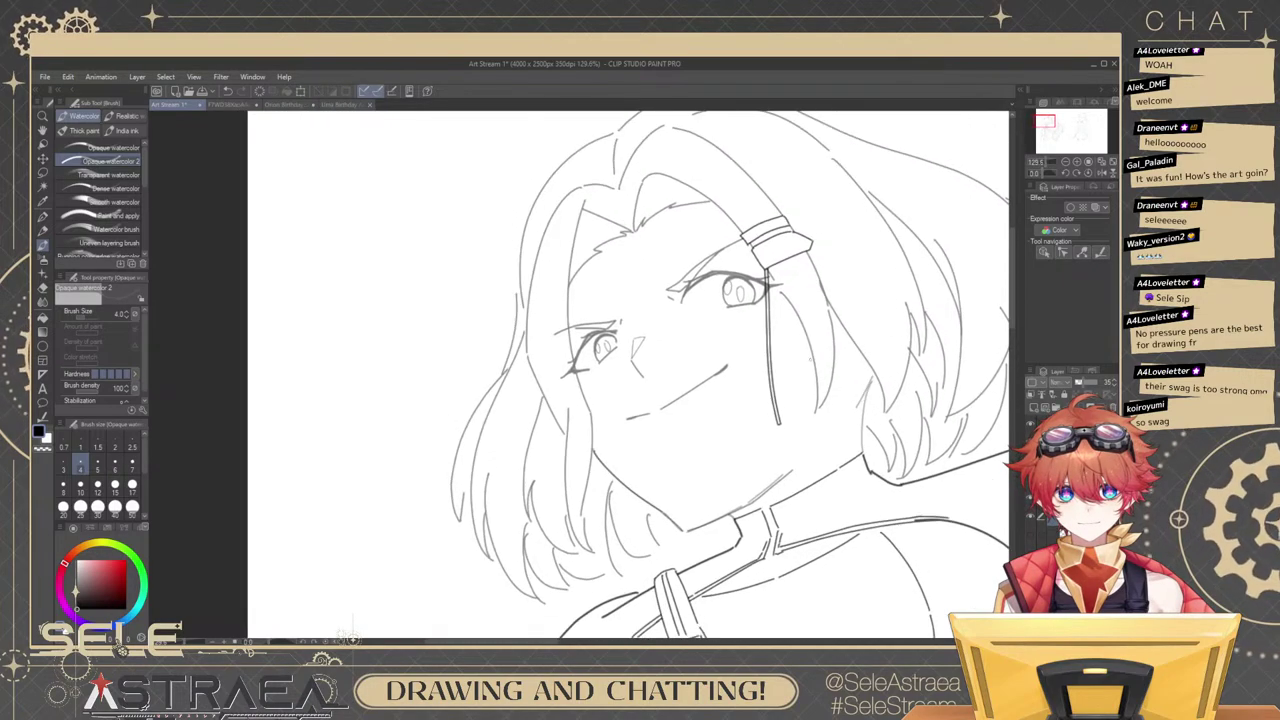
pyautogui.press('m')
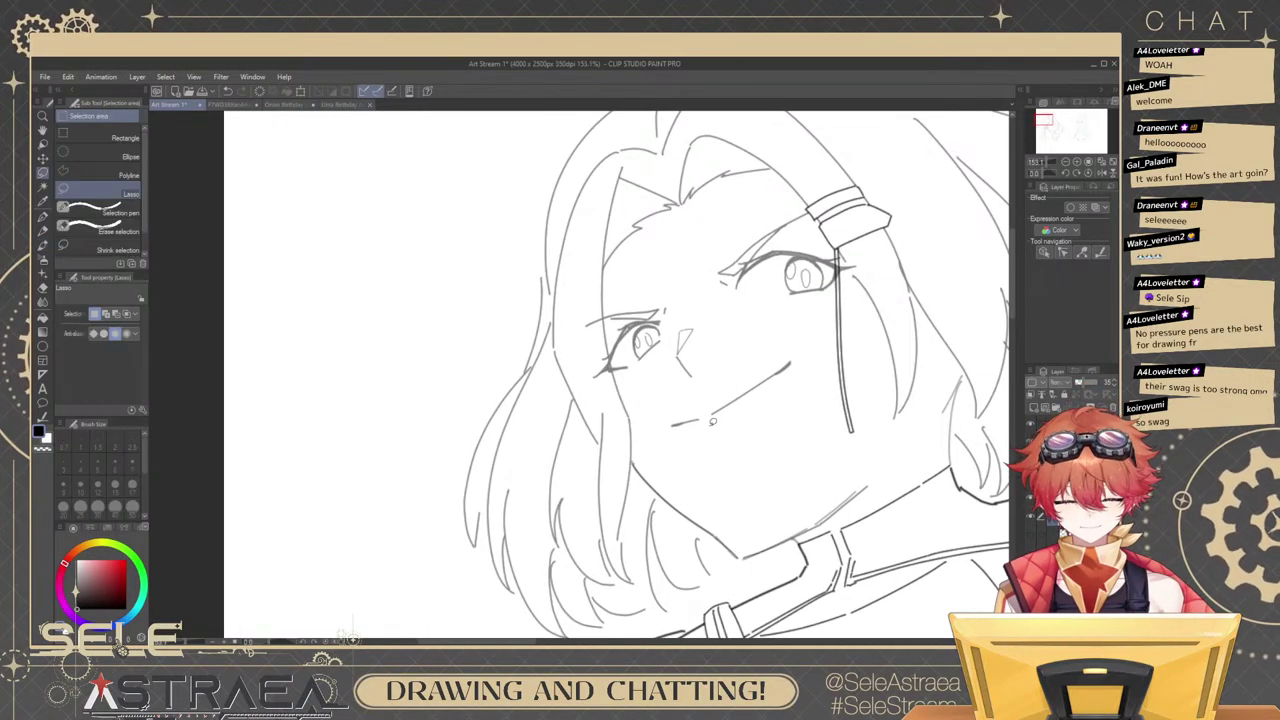
pyautogui.moveTo(667, 413)
pyautogui.mouseDown()
pyautogui.moveTo(705, 453)
pyautogui.moveTo(828, 337)
pyautogui.moveTo(667, 413)
pyautogui.mouseUp()
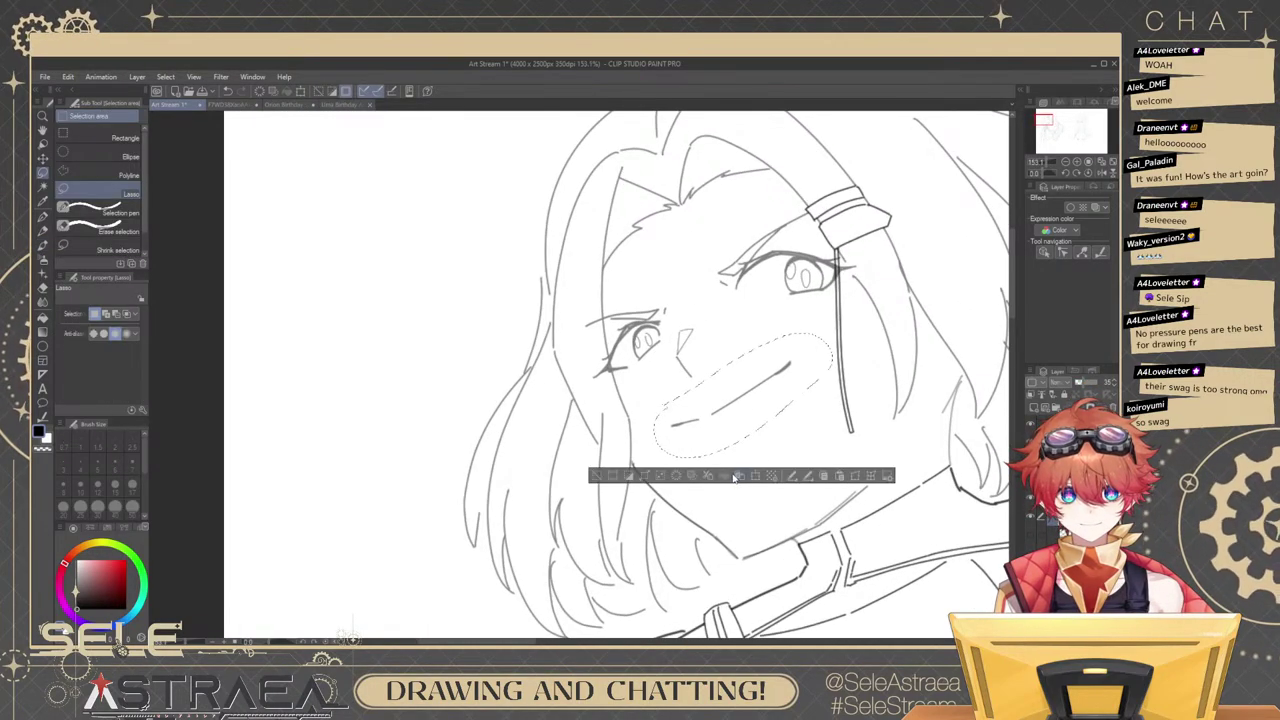
pyautogui.hotkey('ctrl', 'd')
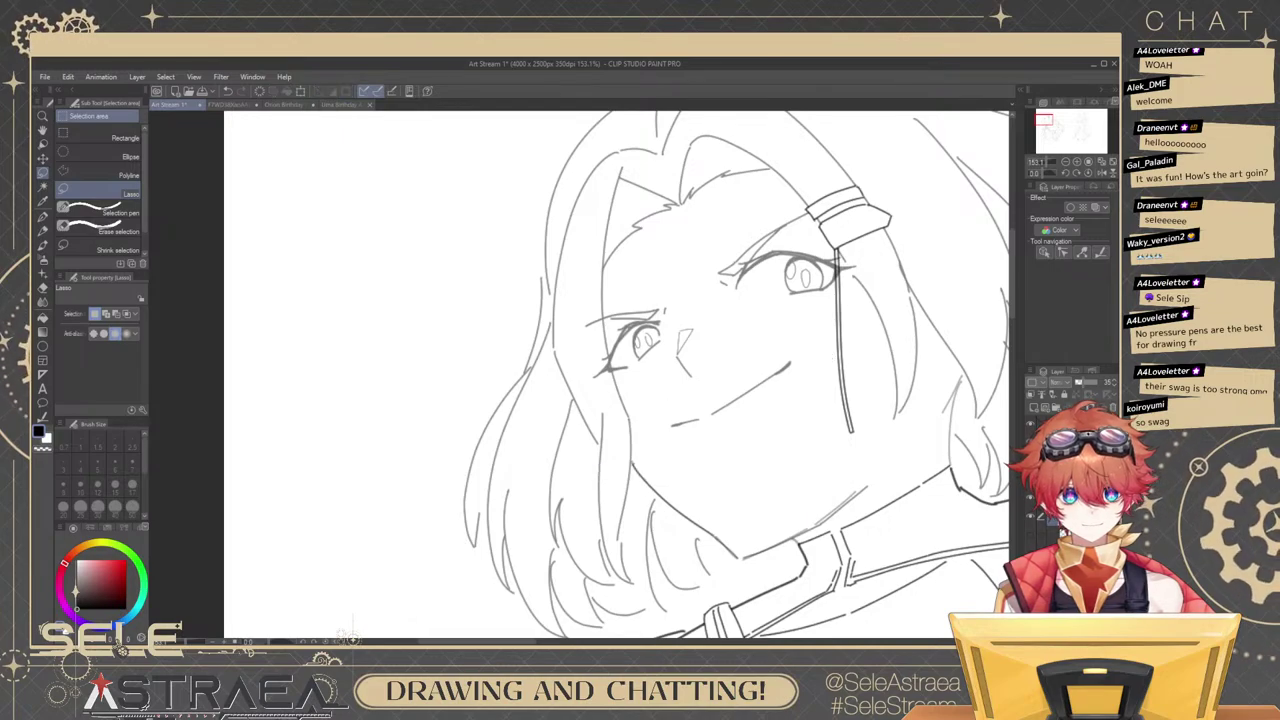
# Identify the layer holding the face lines and erase the mouth line with the Vector eraser.
pyautogui.click(1031, 517)
pyautogui.click(1031, 517)
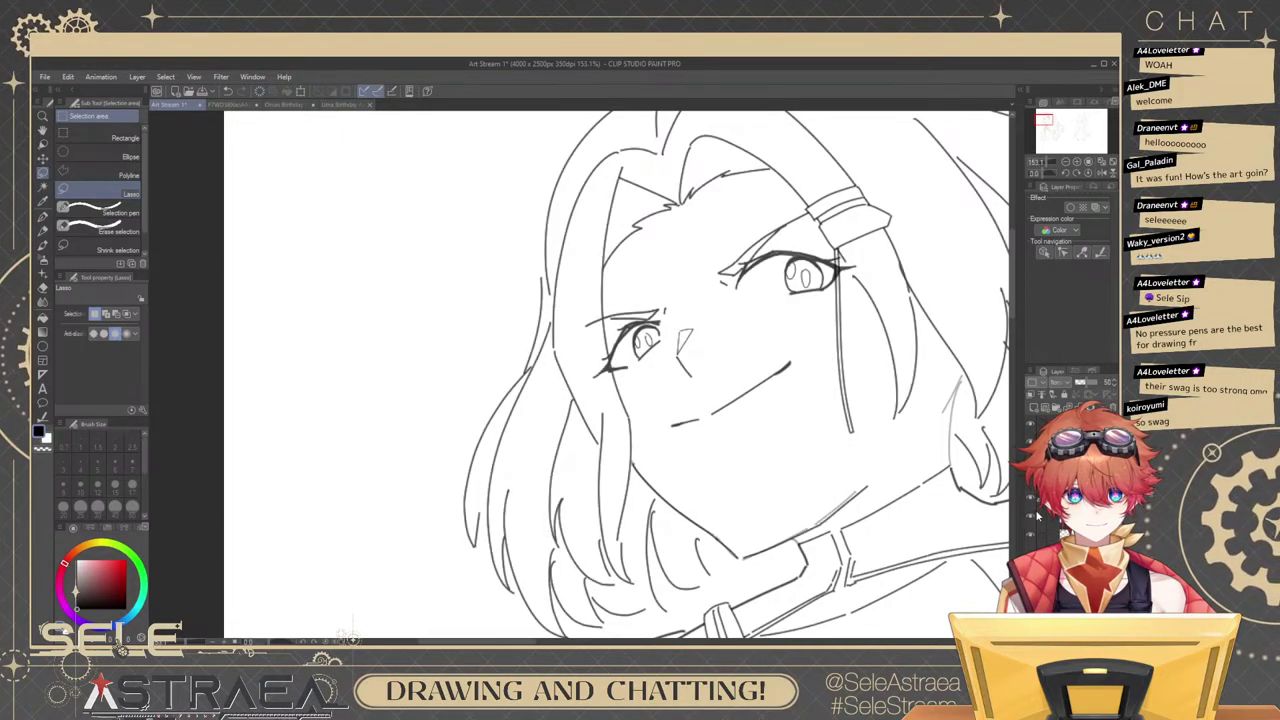
pyautogui.press('e')
pyautogui.moveTo(700, 419)
pyautogui.mouseDown()
pyautogui.moveTo(768, 373)
pyautogui.moveTo(708, 416)
pyautogui.moveTo(805, 404)
pyautogui.mouseUp()
# Redraw the mouth as a slanted smile in two strokes with Opaque watercolor 2 at brush size 3, undoing the trial strokes.
pyautogui.press('b')
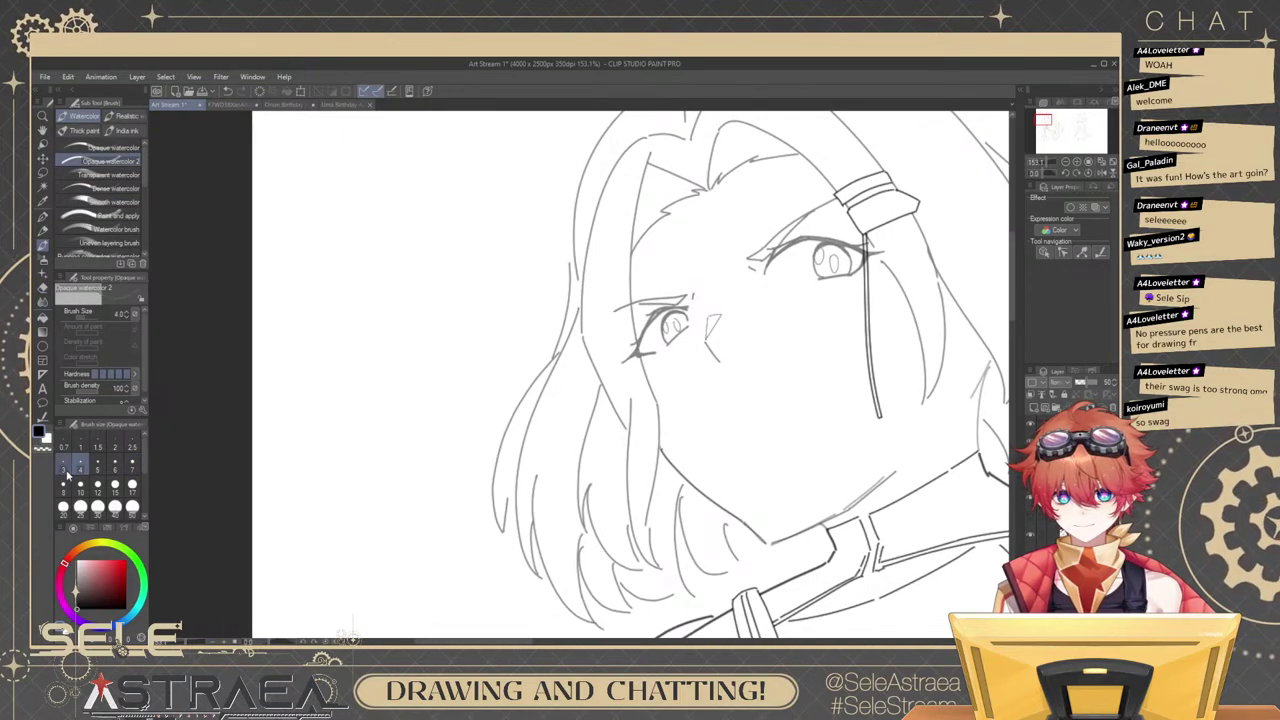
pyautogui.click(64, 465)
pyautogui.click(97, 463)
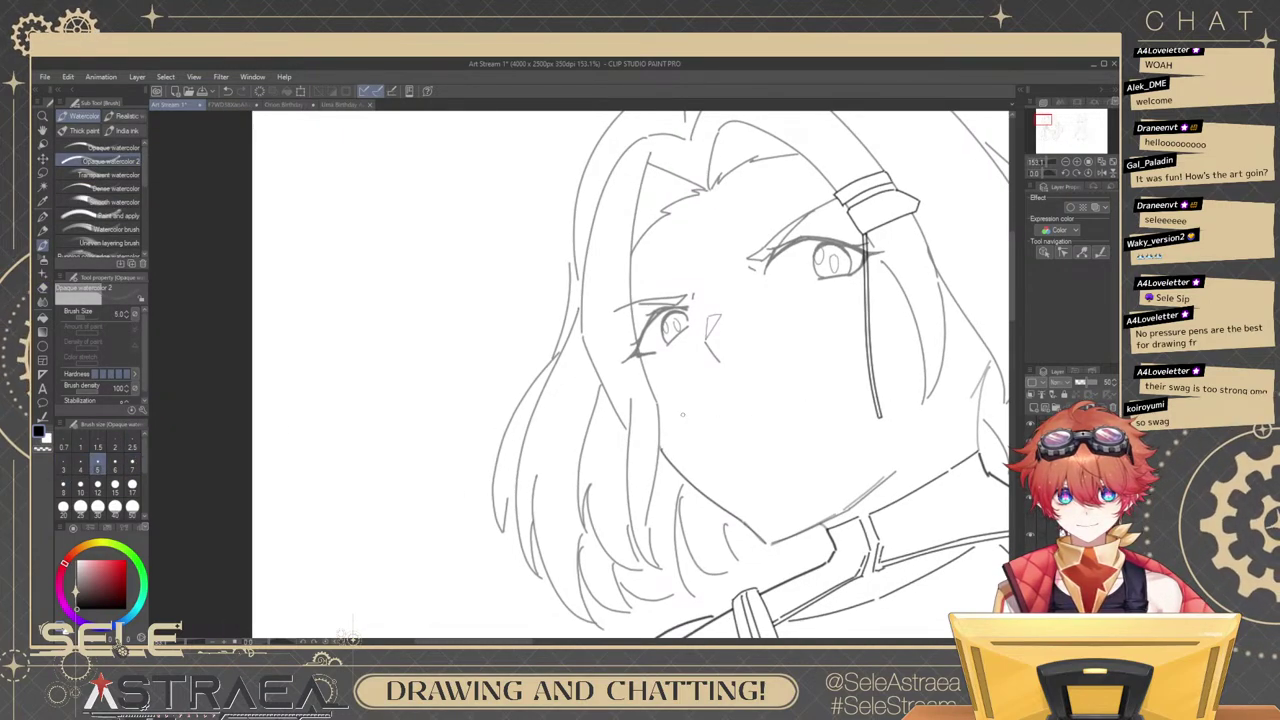
pyautogui.click(63, 463)
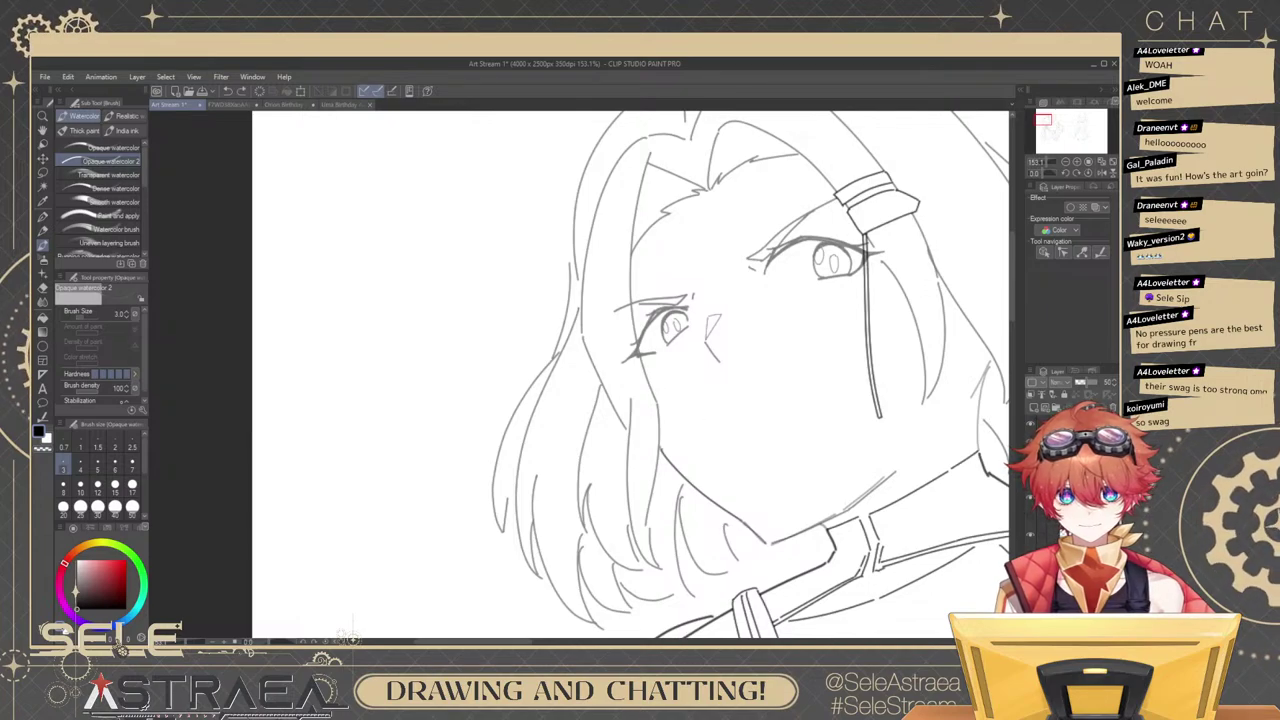
pyautogui.click(1030, 423)
pyautogui.click(1030, 460)
pyautogui.click(1030, 423)
pyautogui.click(1030, 460)
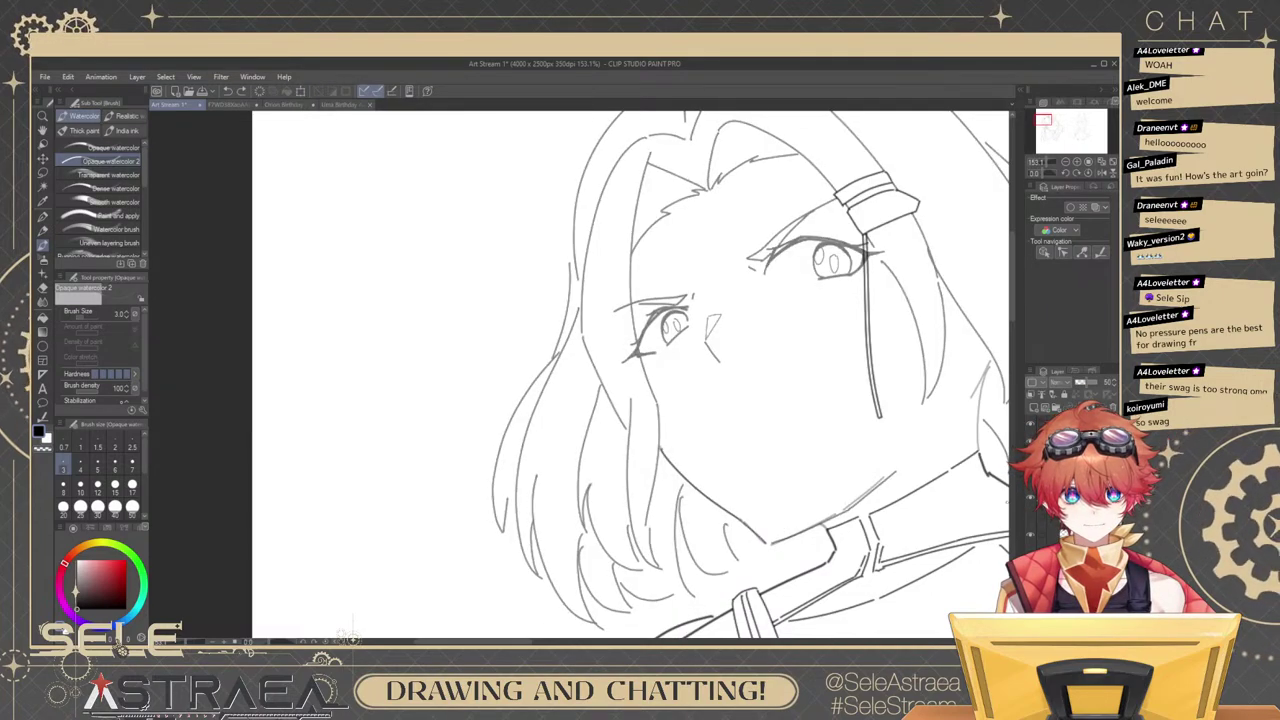
pyautogui.moveTo(688, 410); pyautogui.dragTo(844, 348)
pyautogui.hotkey('ctrl', 'z')
pyautogui.hotkey('ctrl', 'z')
pyautogui.scroll(3, 729, 411)
pyautogui.hotkey('ctrl', 'z')
pyautogui.hotkey('ctrl', 'z')
pyautogui.hotkey('ctrl', 'z')
pyautogui.moveTo(674, 418); pyautogui.dragTo(850, 361)
pyautogui.hotkey('ctrl', 'z')
pyautogui.hotkey('ctrl', 'z')
pyautogui.hotkey('ctrl', 'z')
pyautogui.moveTo(754, 380); pyautogui.dragTo(875, 342)
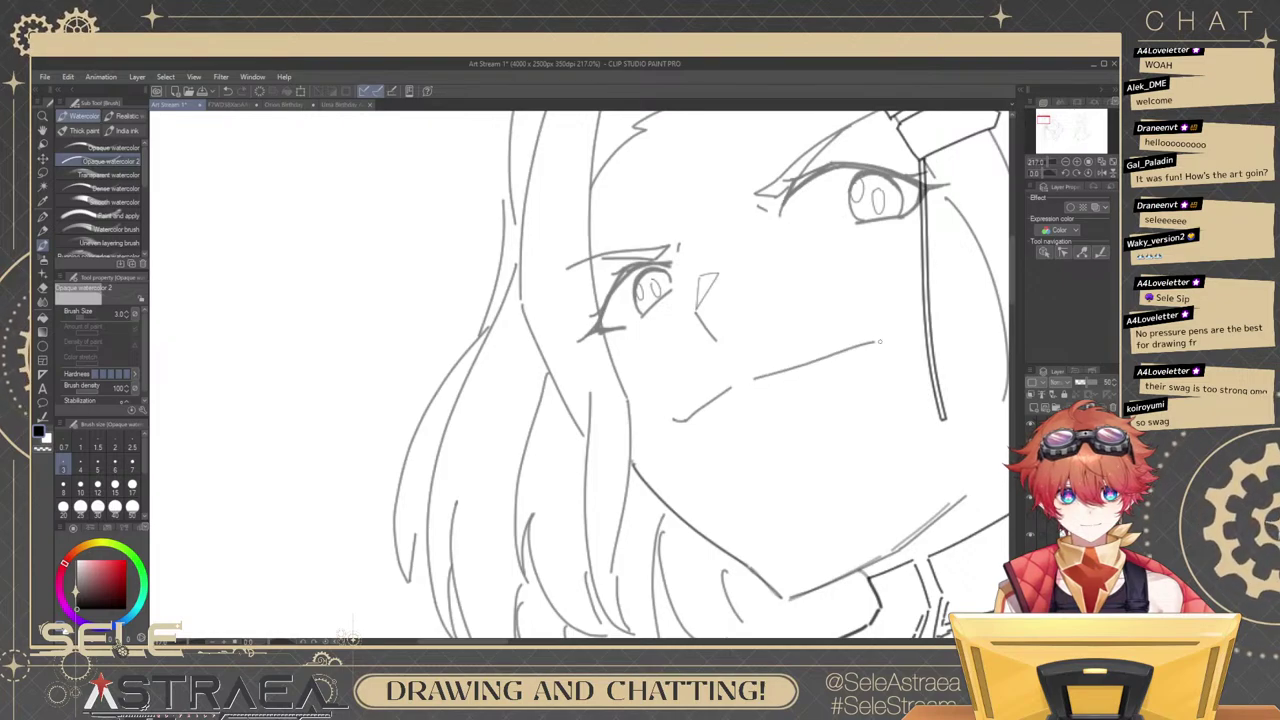
# Try several longer strokes for the slanted side of the mouth, undoing each one.
pyautogui.hotkey('ctrl', 'z')
pyautogui.moveTo(754, 380); pyautogui.dragTo(868, 341)
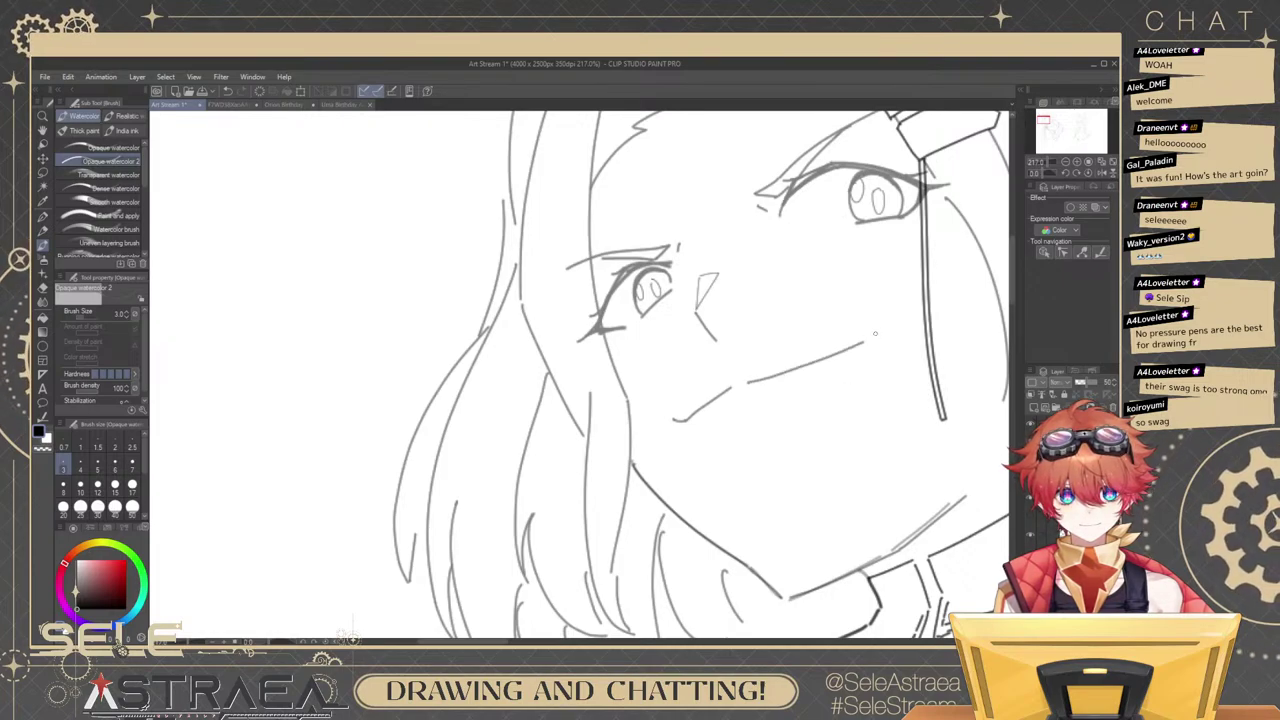
pyautogui.hotkey('ctrl', 'z')
pyautogui.moveTo(755, 380)
pyautogui.mouseDown()
pyautogui.moveTo(866, 353)
pyautogui.moveTo(854, 353)
pyautogui.moveTo(886, 330)
pyautogui.mouseUp()
pyautogui.hotkey('ctrl', 'z')
pyautogui.scroll(-8, 909, 328)
pyautogui.scroll(6, 909, 328)
pyautogui.hotkey('ctrl', 'z')
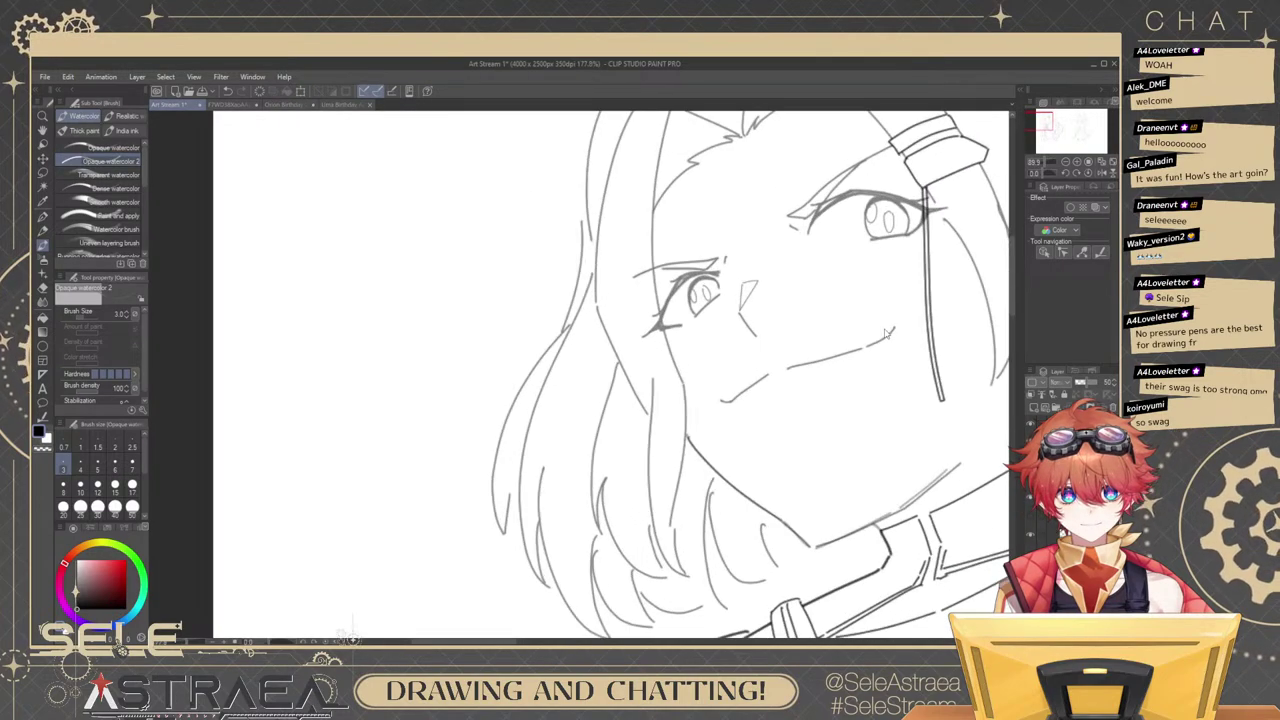
# Undo the mouth strokes back to the short corner mark and redraw the mouth as a smoothly curved, rising smile.
pyautogui.hotkey('ctrl', 'z')
pyautogui.moveTo(779, 371); pyautogui.dragTo(836, 353)
pyautogui.hotkey('ctrl', 'z')
pyautogui.hotkey('ctrl', 'z')
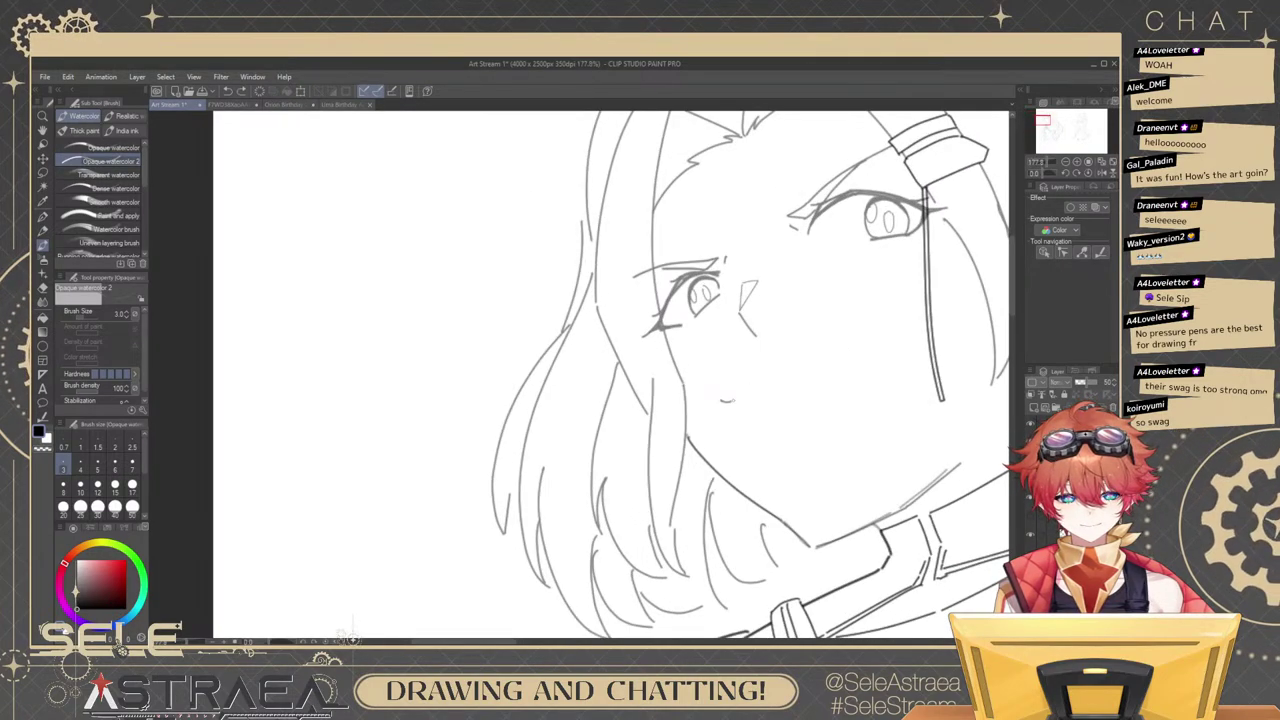
pyautogui.moveTo(734, 401)
pyautogui.mouseDown()
pyautogui.moveTo(756, 379)
pyautogui.moveTo(852, 346)
pyautogui.mouseUp()
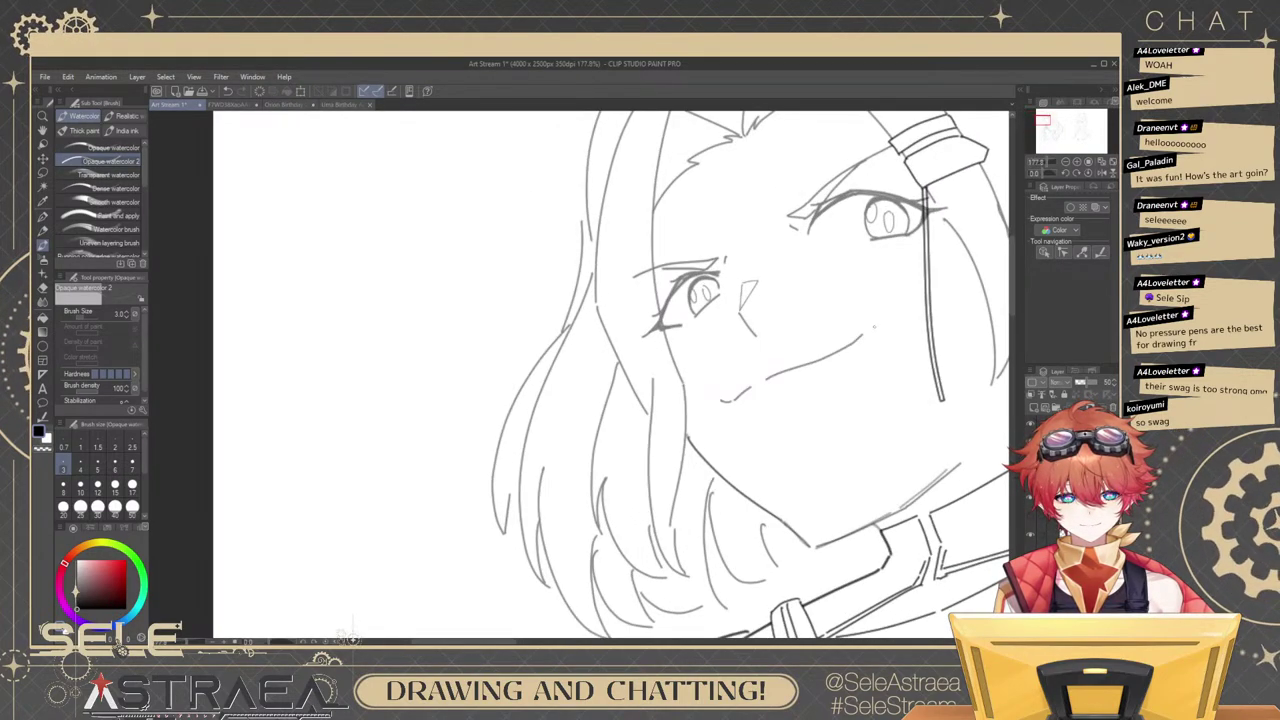
pyautogui.scroll(2, 873, 327)
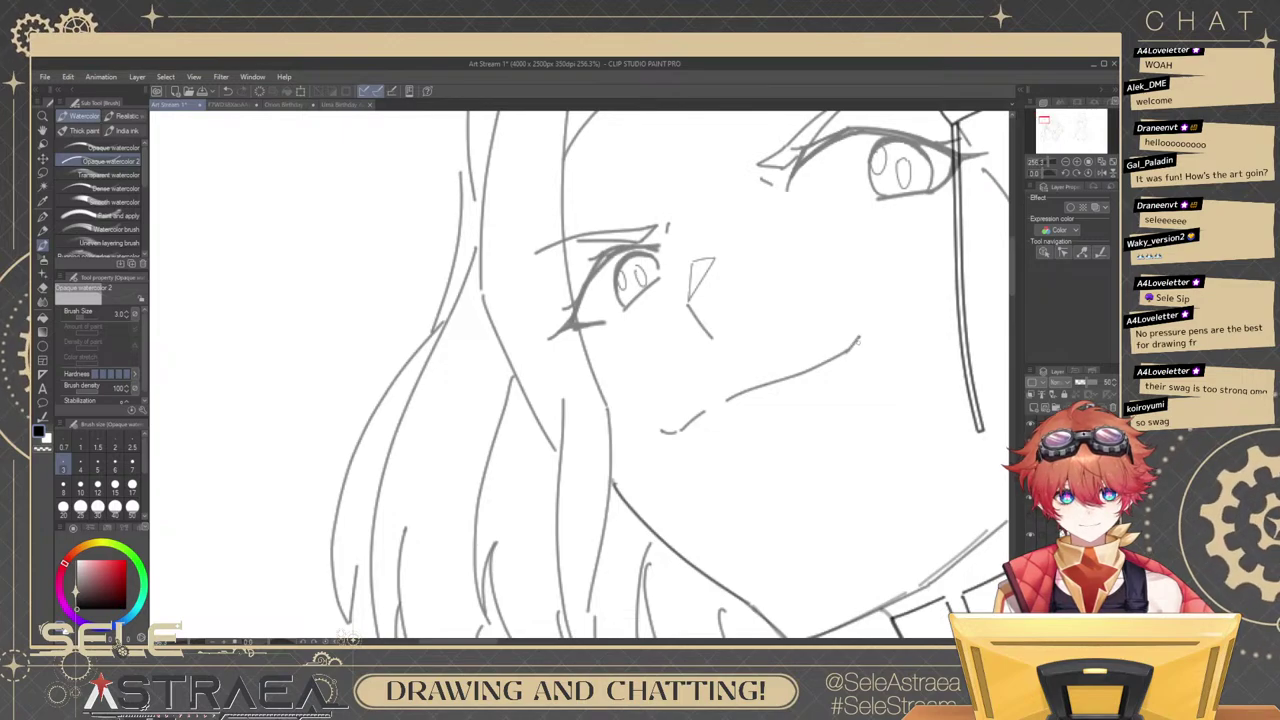
pyautogui.scroll(1, 858, 342)
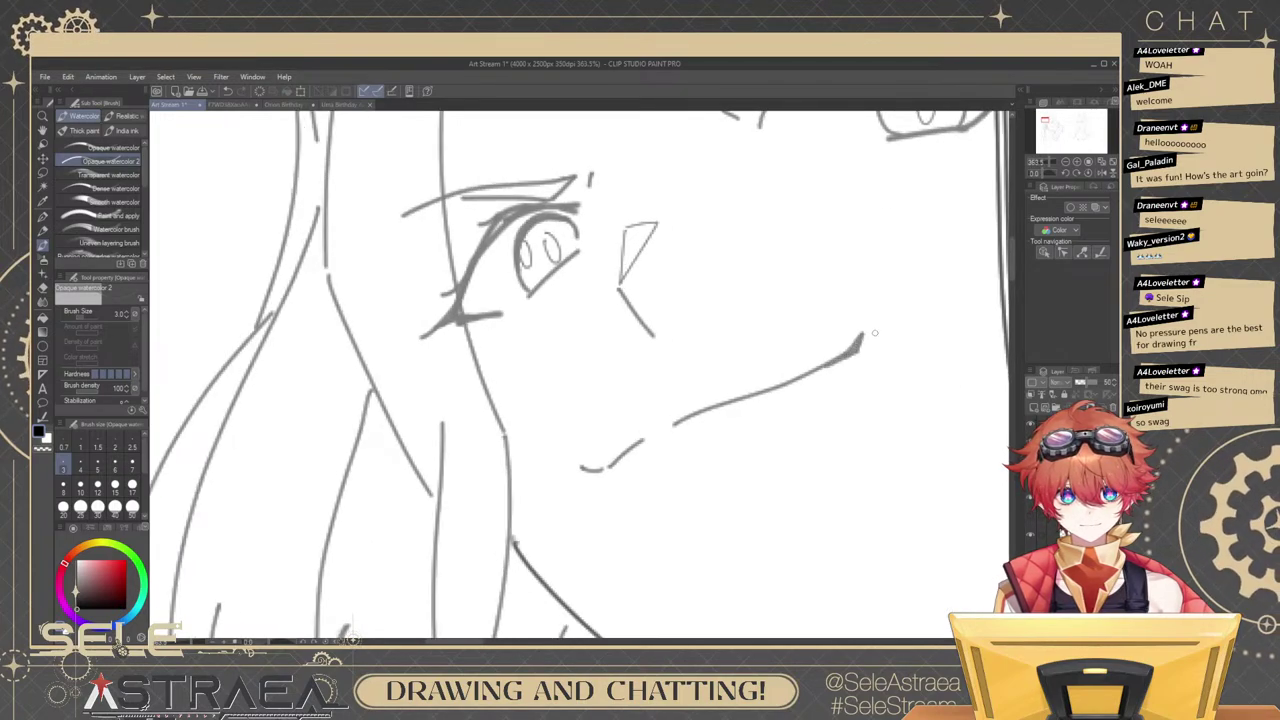
# Refine the raised corner of the smile with a short upturned tick, undoing the trial strokes.
pyautogui.hotkey('ctrl', 'z')
pyautogui.moveTo(863, 336)
pyautogui.mouseDown()
pyautogui.moveTo(838, 361)
pyautogui.moveTo(834, 346)
pyautogui.moveTo(956, 296)
pyautogui.mouseUp()
pyautogui.hotkey('ctrl', 'z')
pyautogui.hotkey('ctrl', 'z')
pyautogui.moveTo(748, 401); pyautogui.dragTo(778, 392)
pyautogui.hotkey('ctrl', 'z')
pyautogui.hotkey('ctrl', 'z')
pyautogui.scroll(-7, 864, 345)
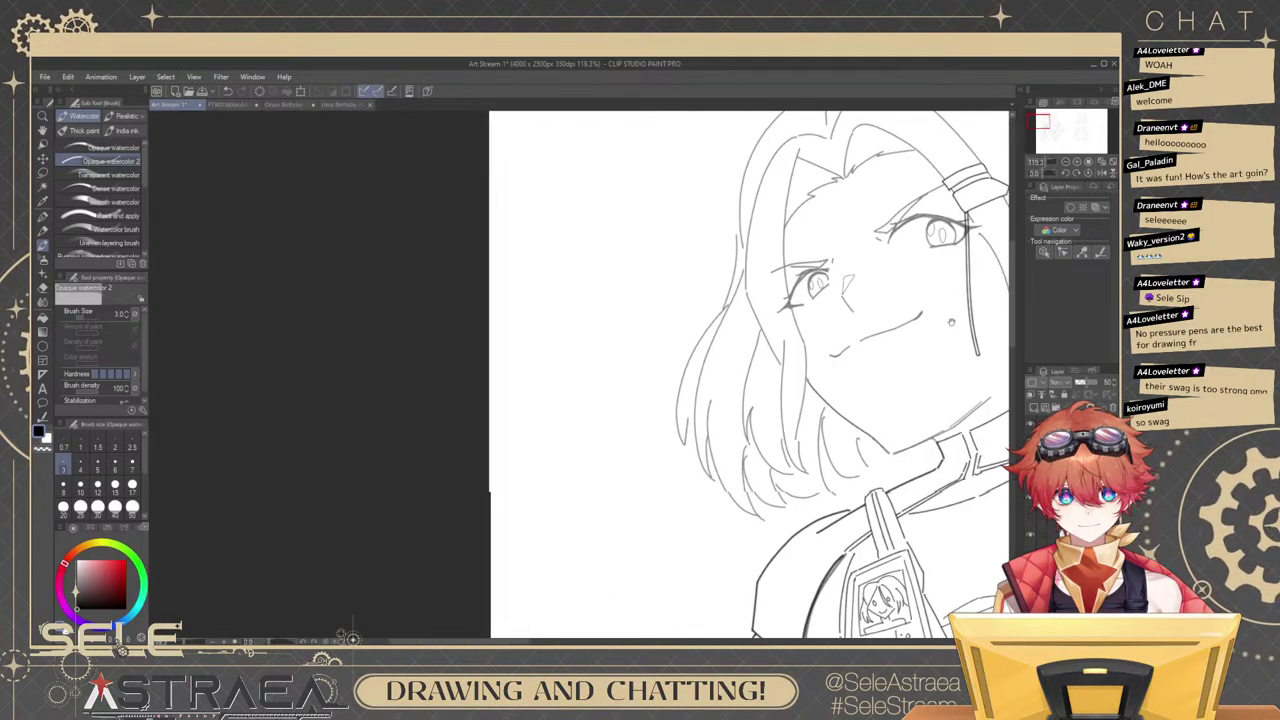
# Clean up the shoulder and torso lines around the ID badge with the Rough eraser at size 4.
pyautogui.scroll(-4, 900, 300)
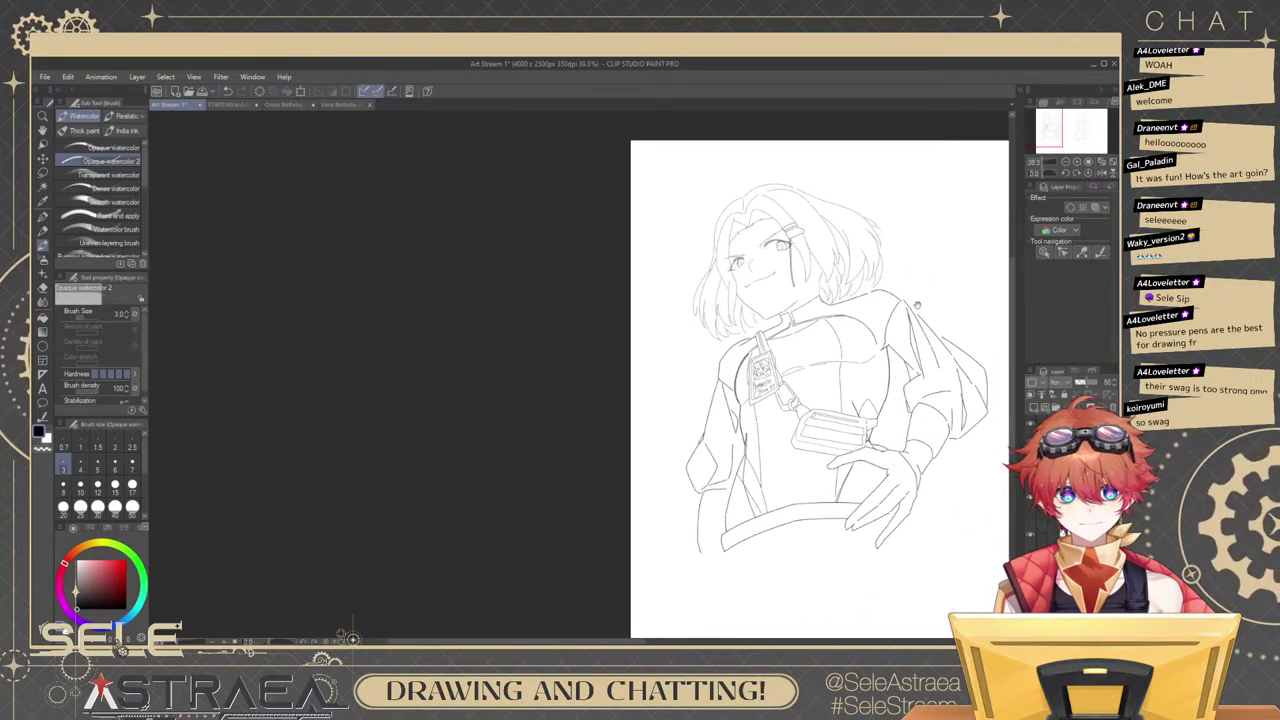
pyautogui.scroll(3, 900, 310)
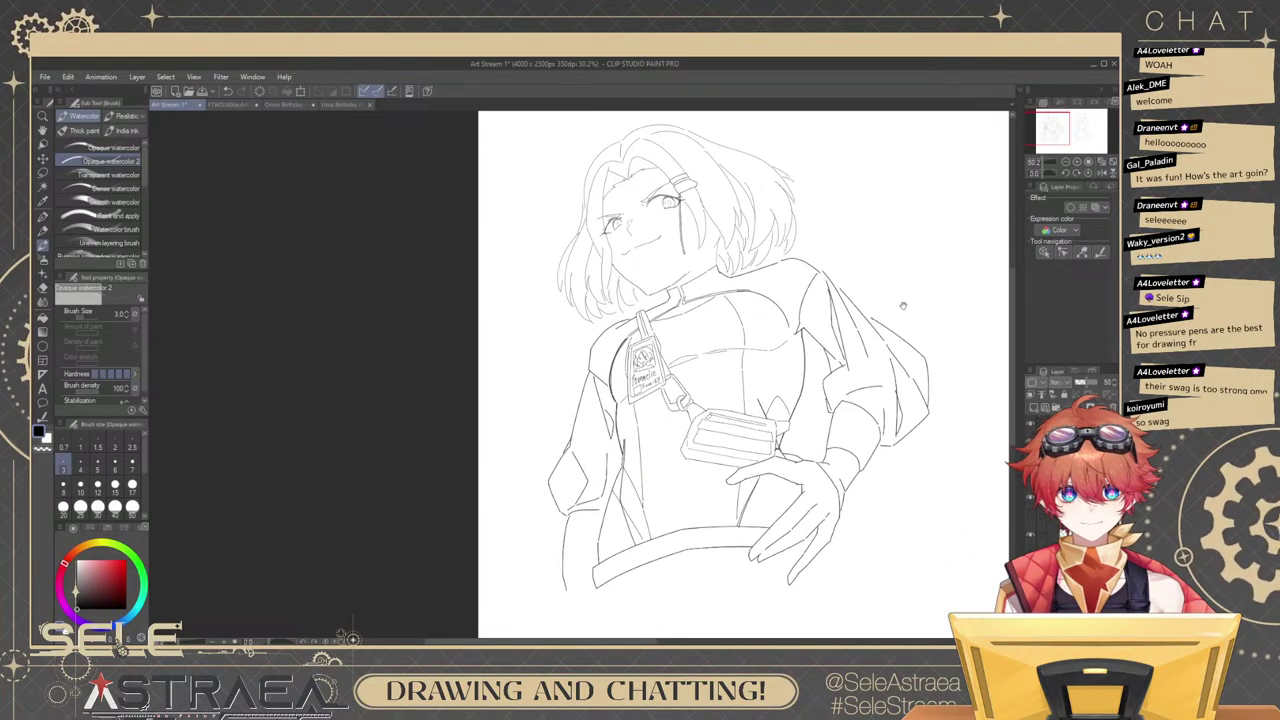
pyautogui.moveTo(901, 319); pyautogui.dragTo(836, 351)
pyautogui.scroll(6, 560, 420)
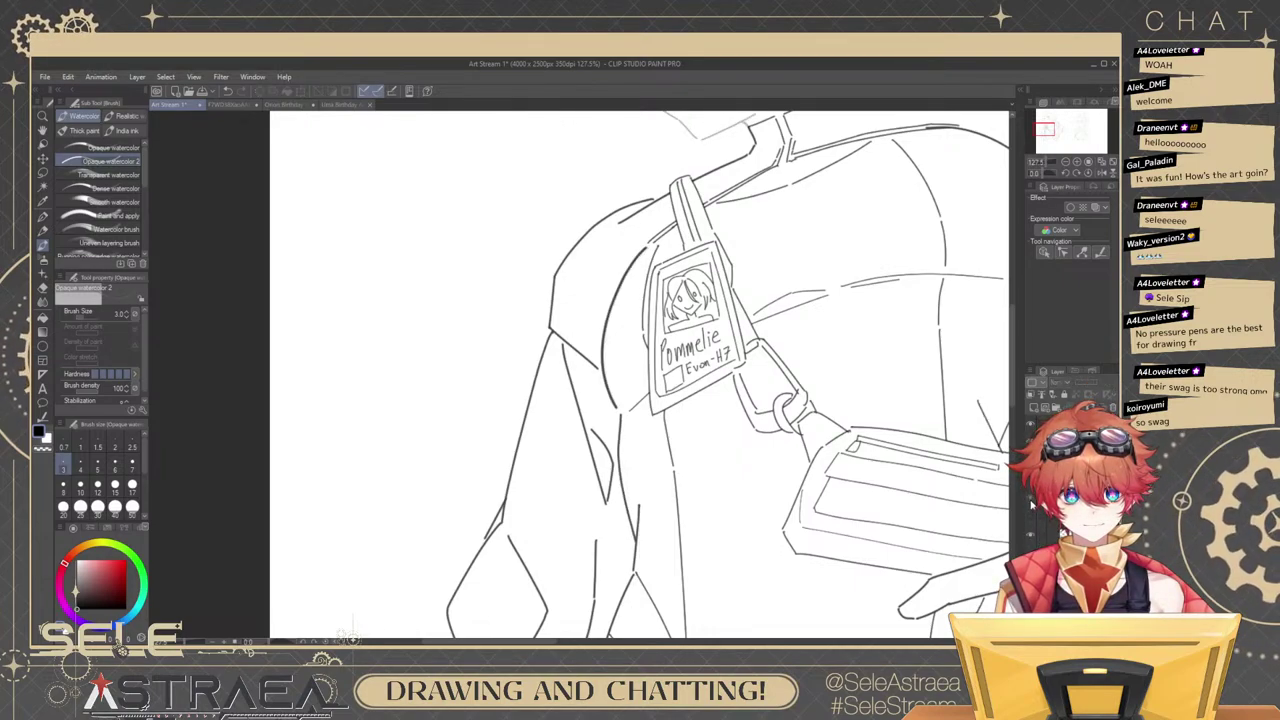
pyautogui.press('e')
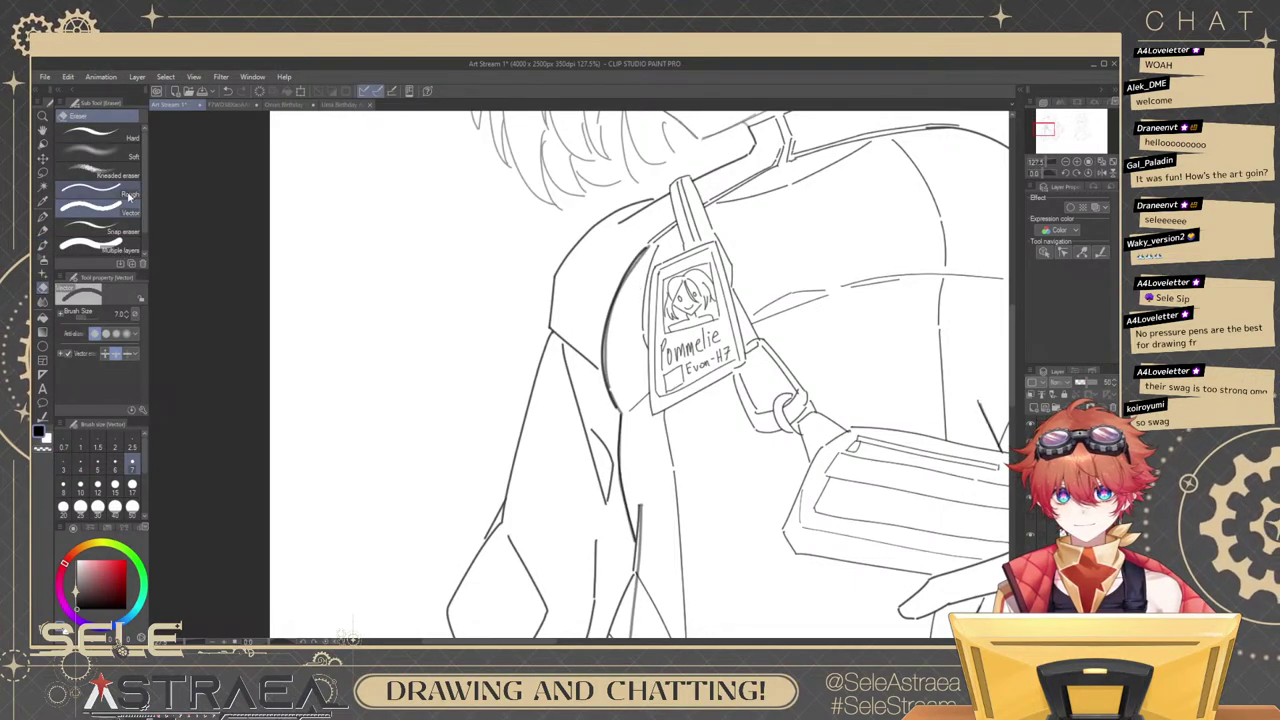
pyautogui.click(104, 191)
pyautogui.moveTo(628, 273); pyautogui.dragTo(609, 322)
pyautogui.moveTo(645, 248)
pyautogui.mouseDown()
pyautogui.moveTo(608, 388)
pyautogui.moveTo(623, 473)
pyautogui.moveTo(669, 339)
pyautogui.mouseUp()
pyautogui.moveTo(667, 410); pyautogui.dragTo(668, 540)
pyautogui.moveTo(785, 342); pyautogui.dragTo(757, 360)
pyautogui.moveTo(970, 235); pyautogui.dragTo(875, 358)
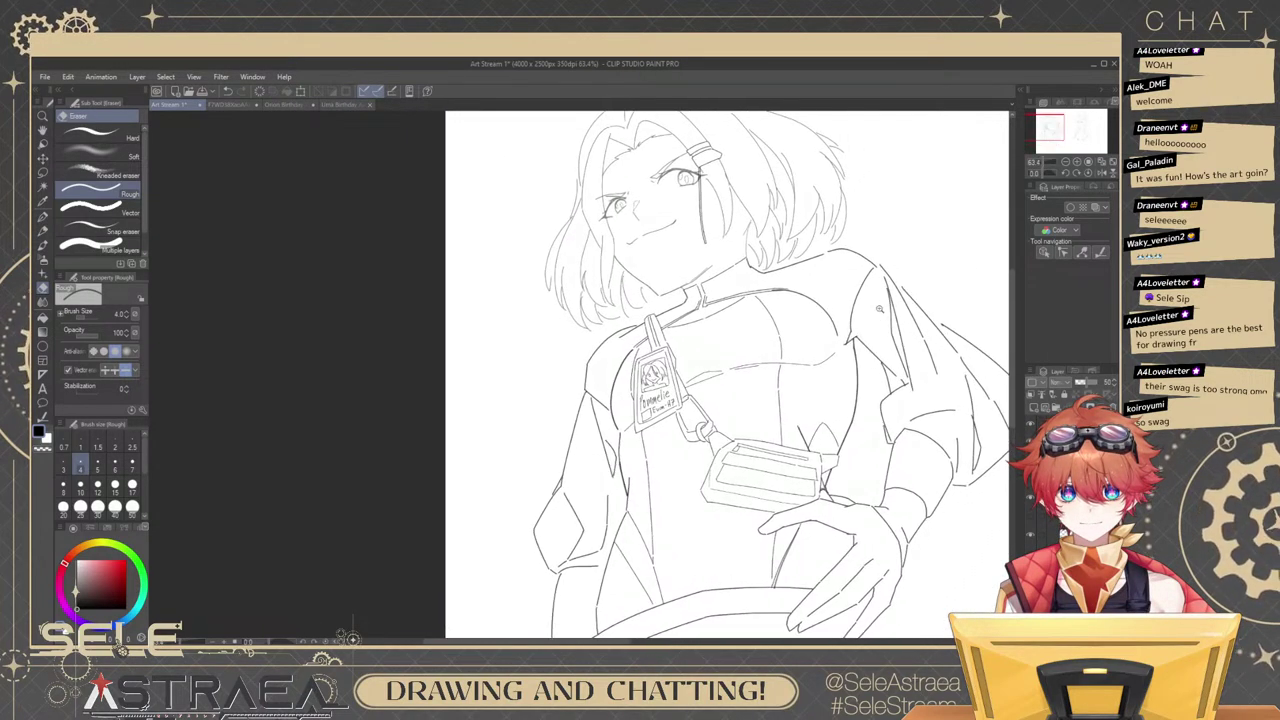
# Save the drawing and fit the whole canvas with both characters in view.
pyautogui.scroll(-2, 878, 310)
pyautogui.scroll(-1, 845, 352)
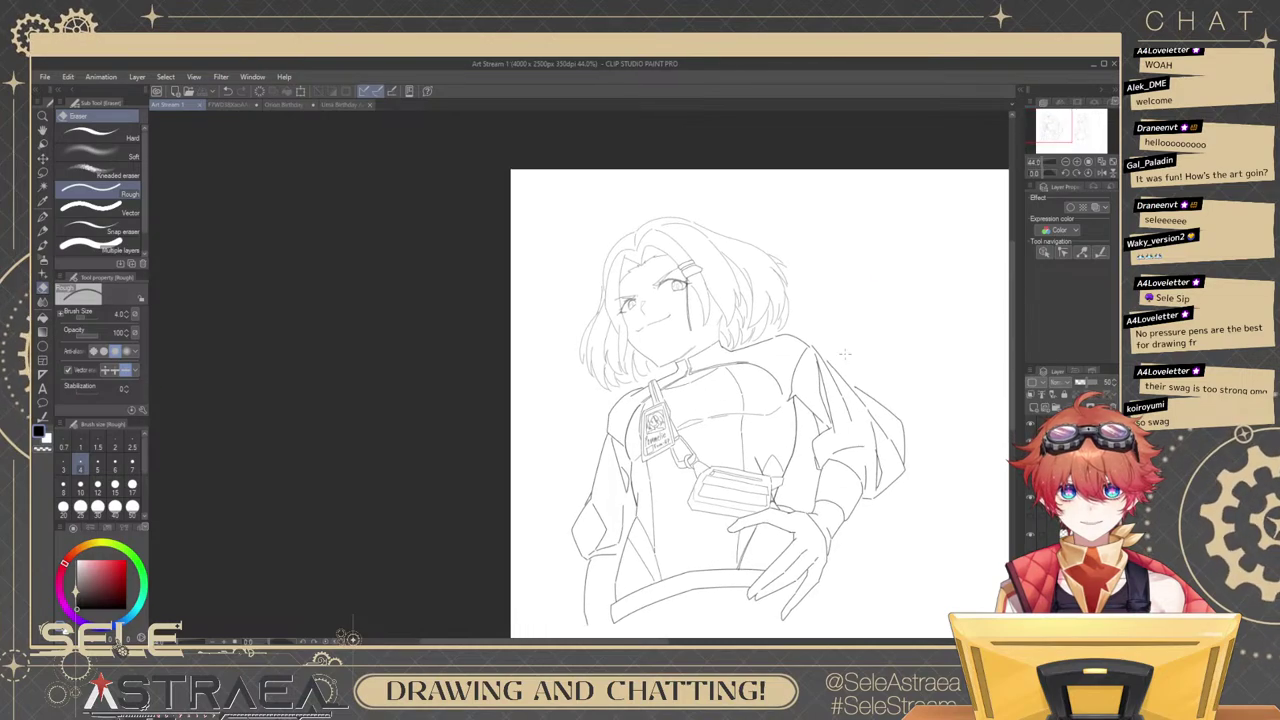
pyautogui.scroll(-2, 757, 470)
pyautogui.hotkey('ctrl', '0')
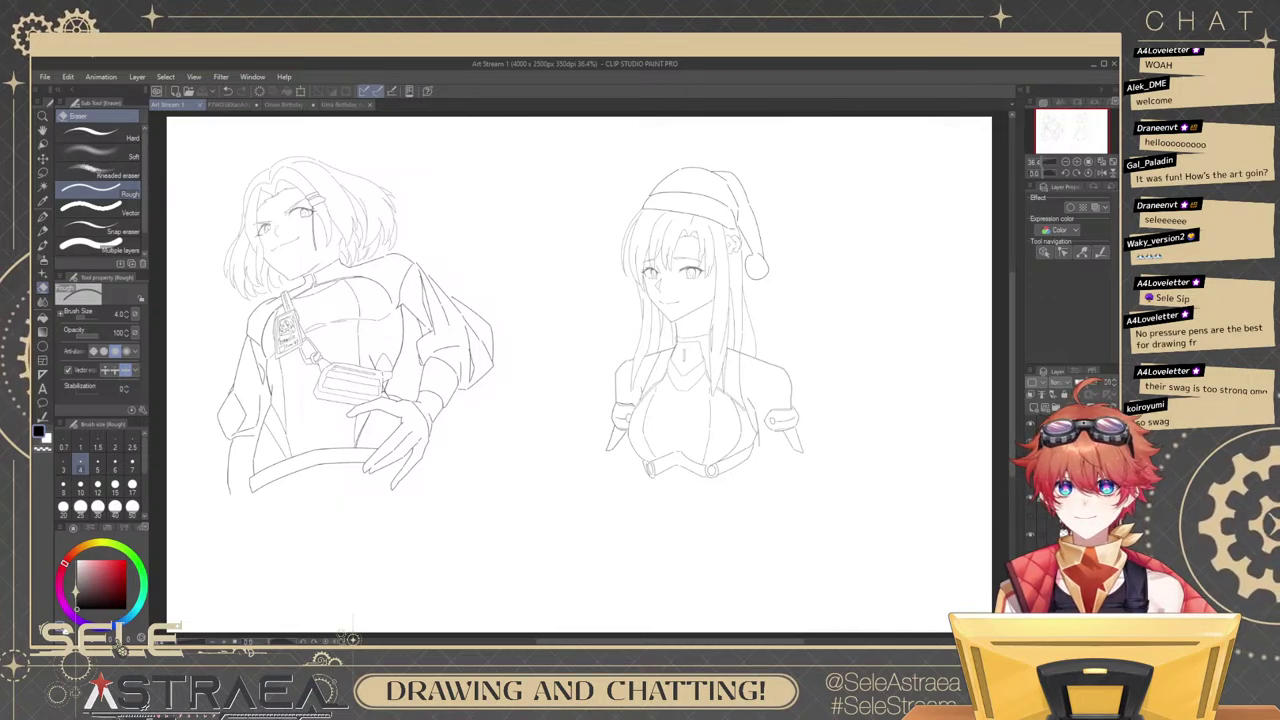
pyautogui.click(44, 57)
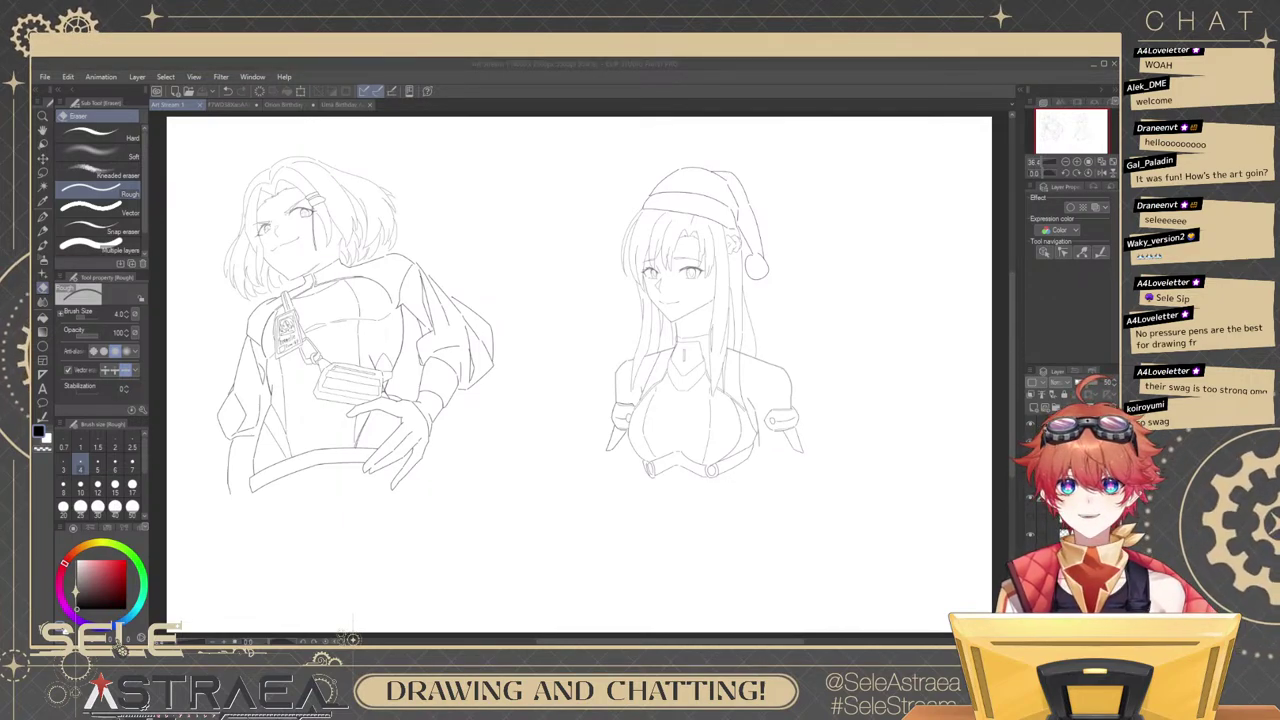
pyautogui.click(392, 421)
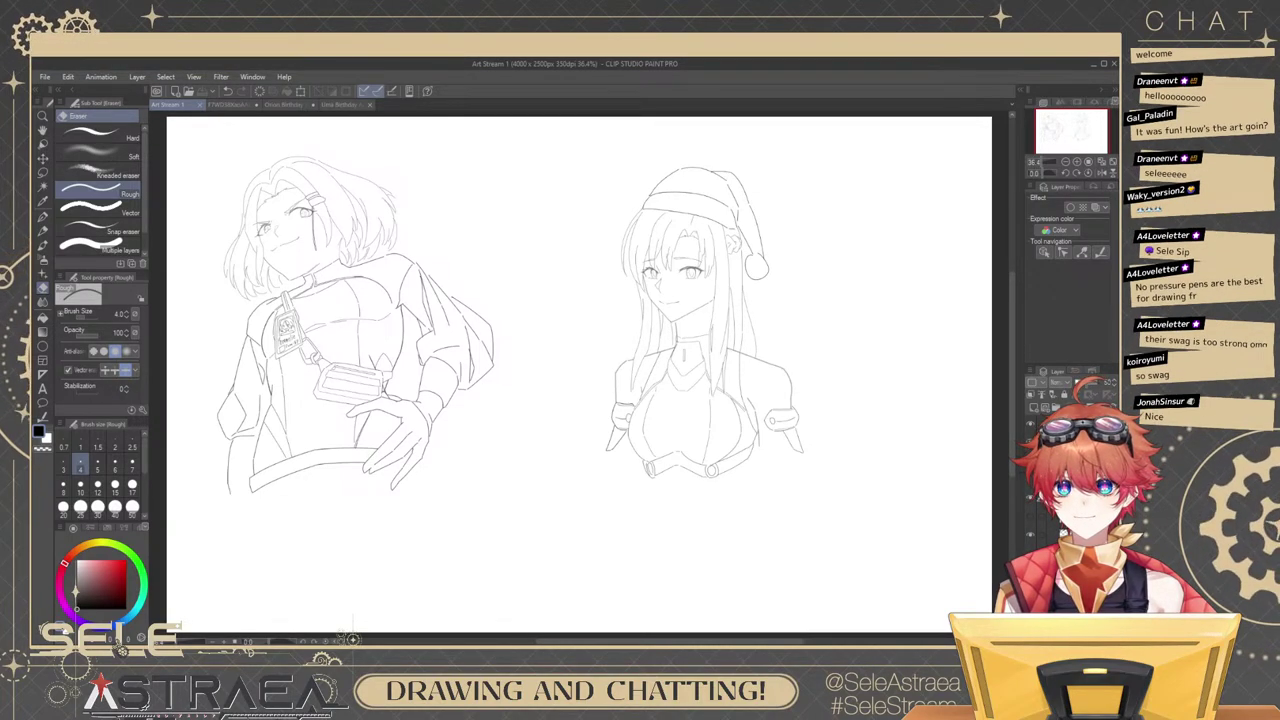
pyautogui.hotkey('alt', 'Tab')
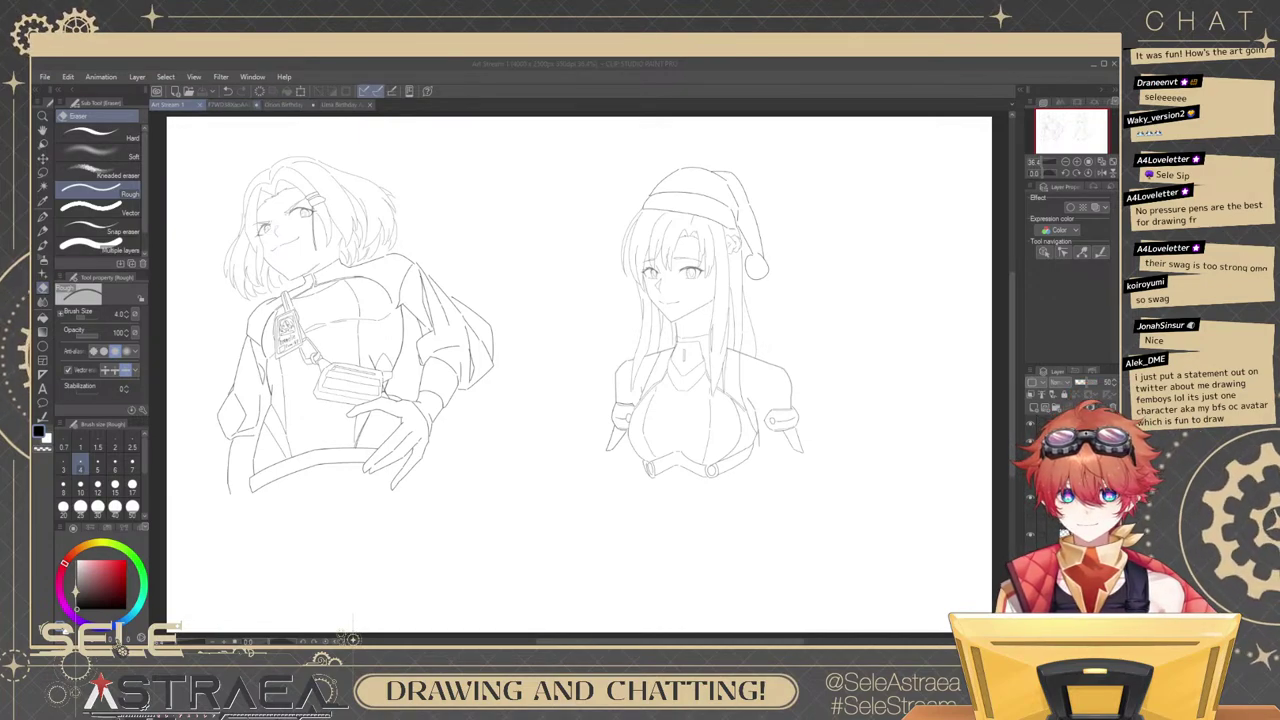
# Close the second open document and return to the Art Stream 1 drawing.
pyautogui.click(236, 105)
pyautogui.click(256, 105)
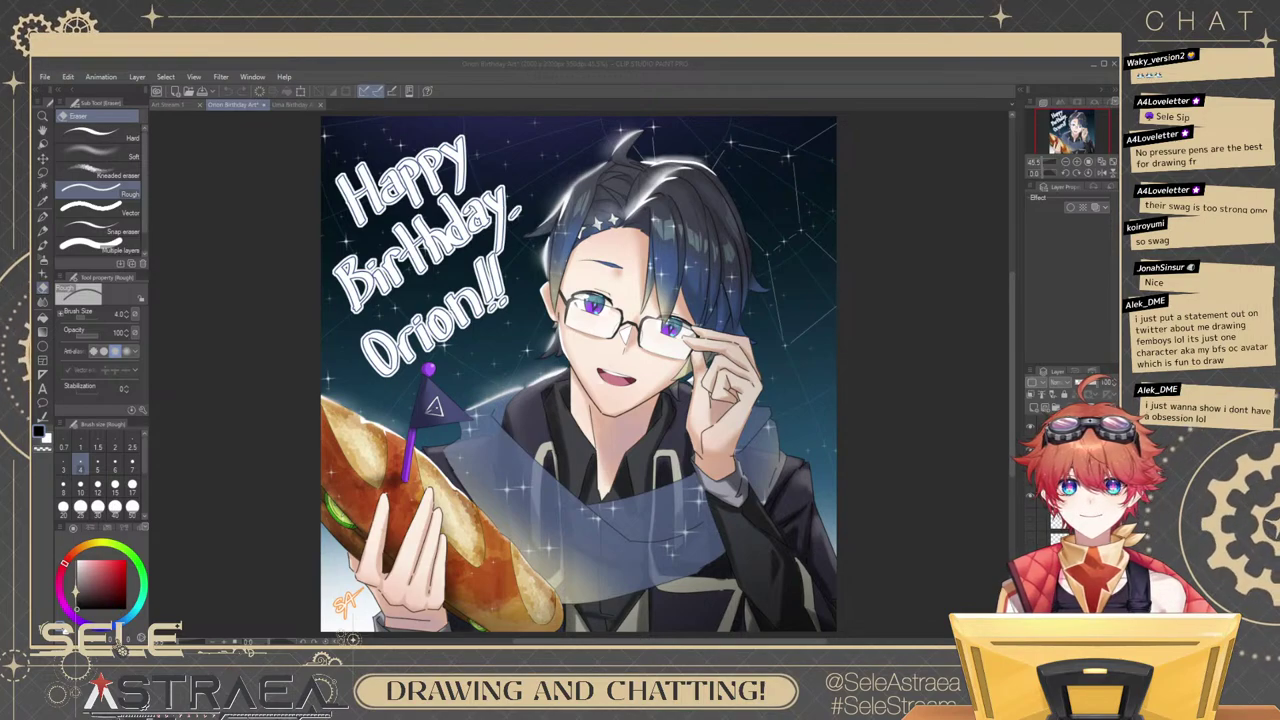
pyautogui.click(176, 105)
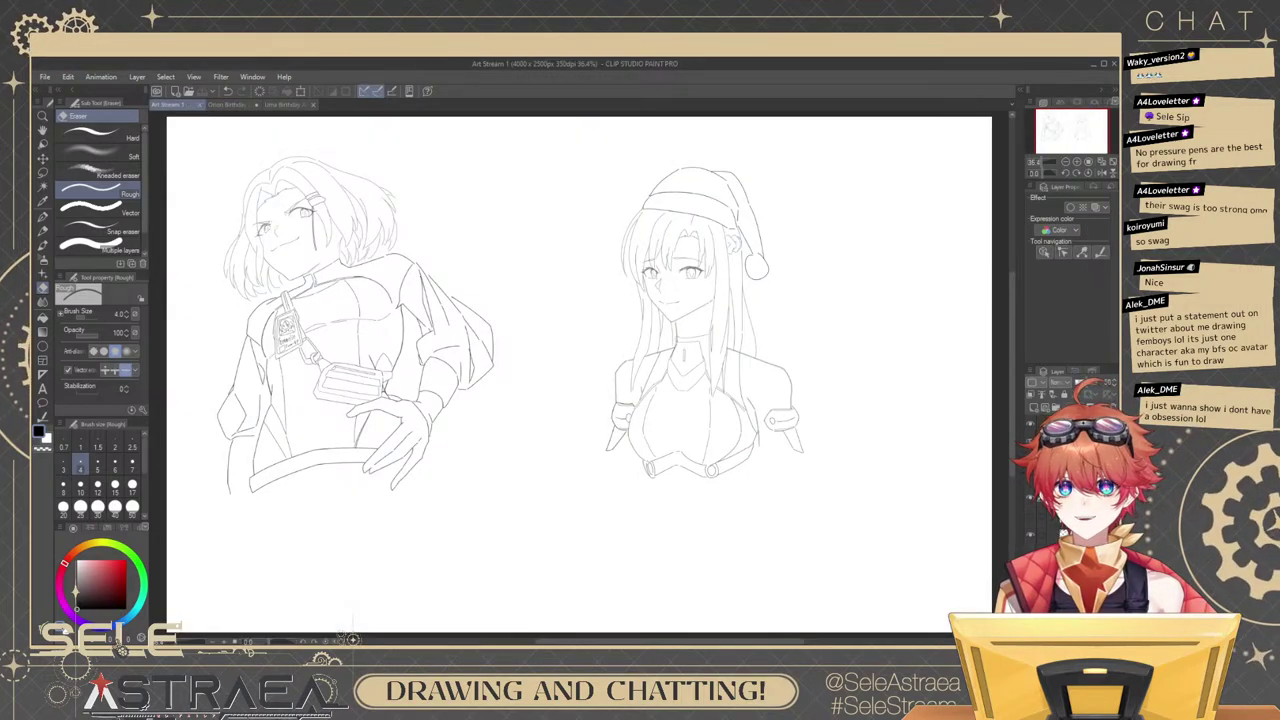
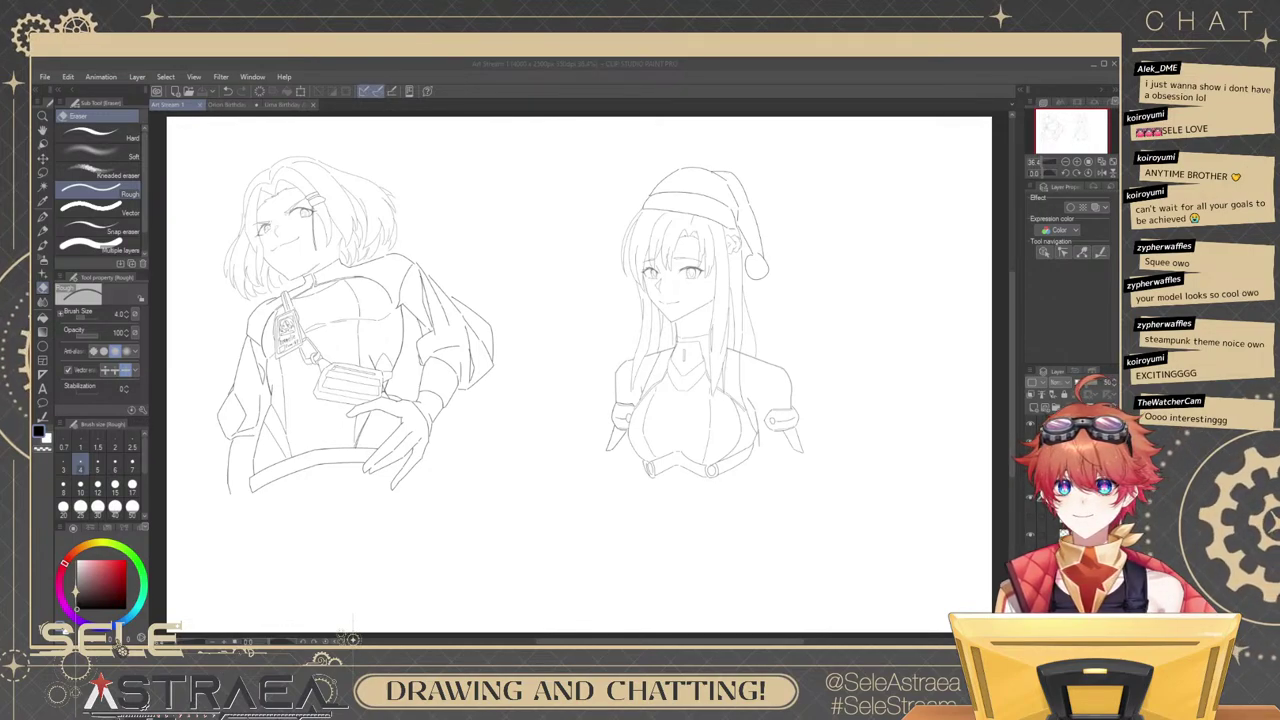
pyautogui.hotkey('alt', 'Tab')
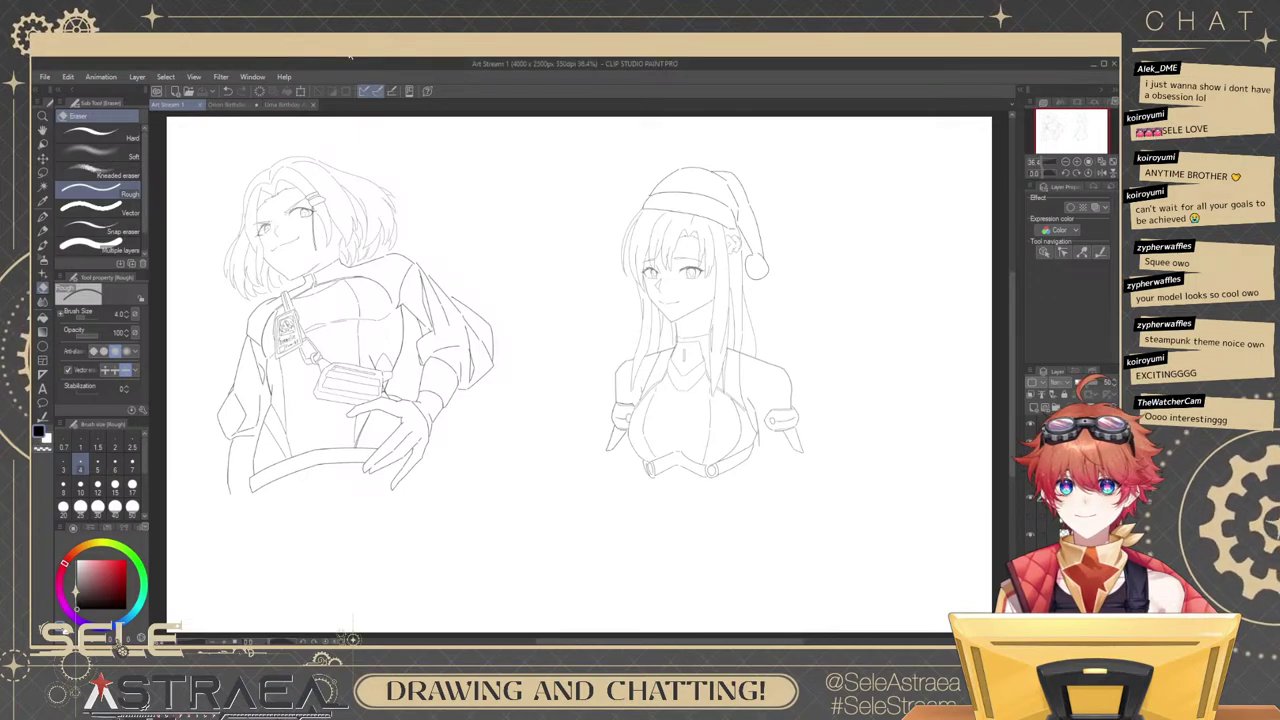
pyautogui.hotkey('alt', 'Tab')
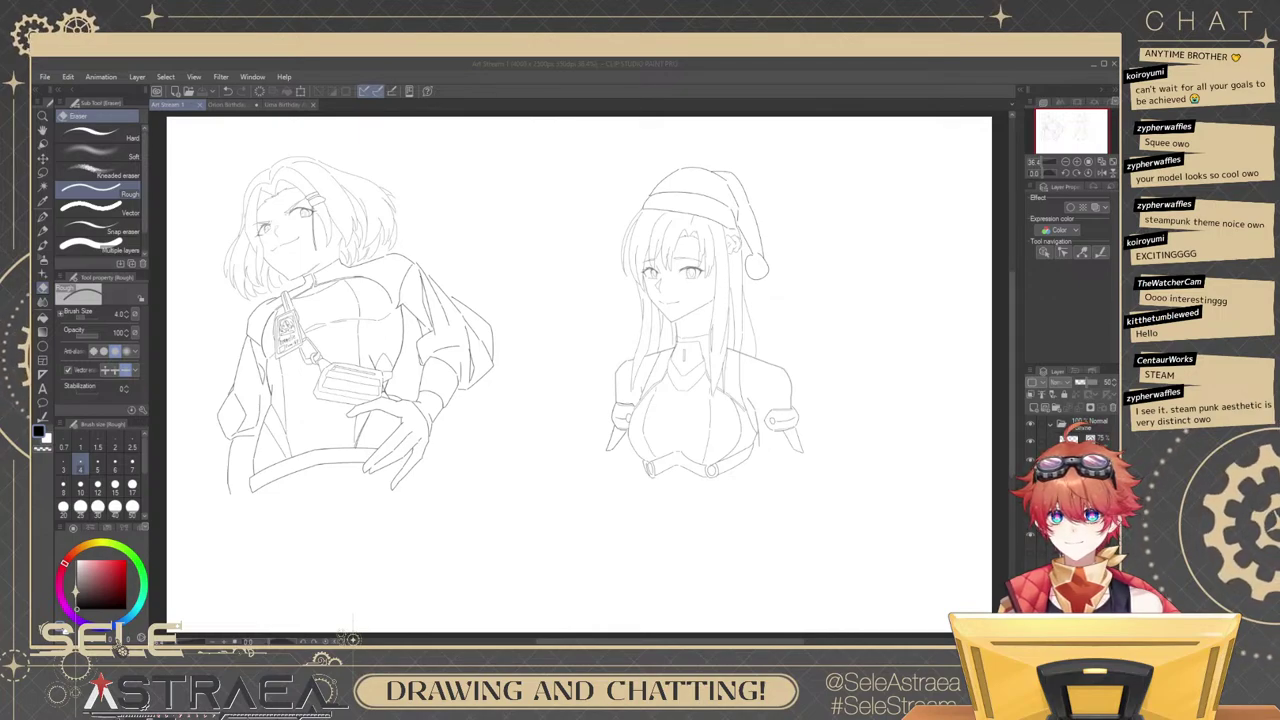
pyautogui.hotkey('alt', 'Tab')
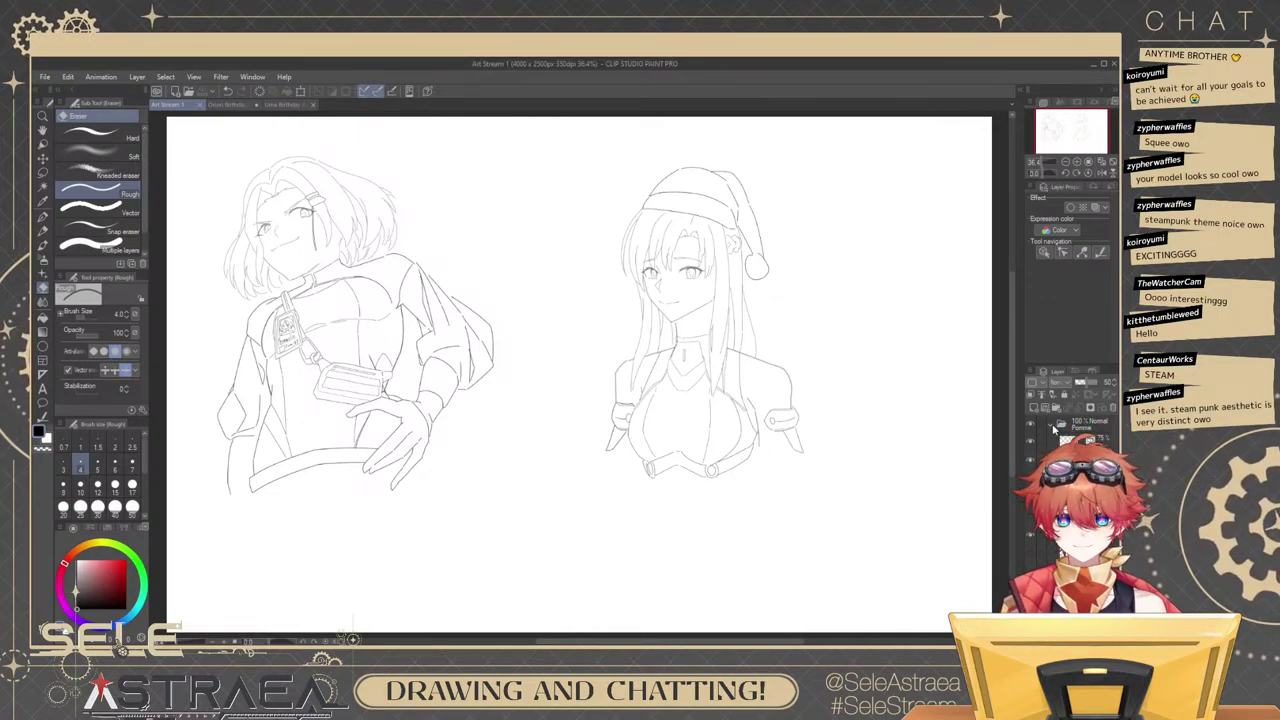
# Move the Santa-hat character's folder down toward the canvas's lower right and the badge-wearing character's folder down and slightly left.
pyautogui.click(1060, 426)
pyautogui.click(1075, 440)
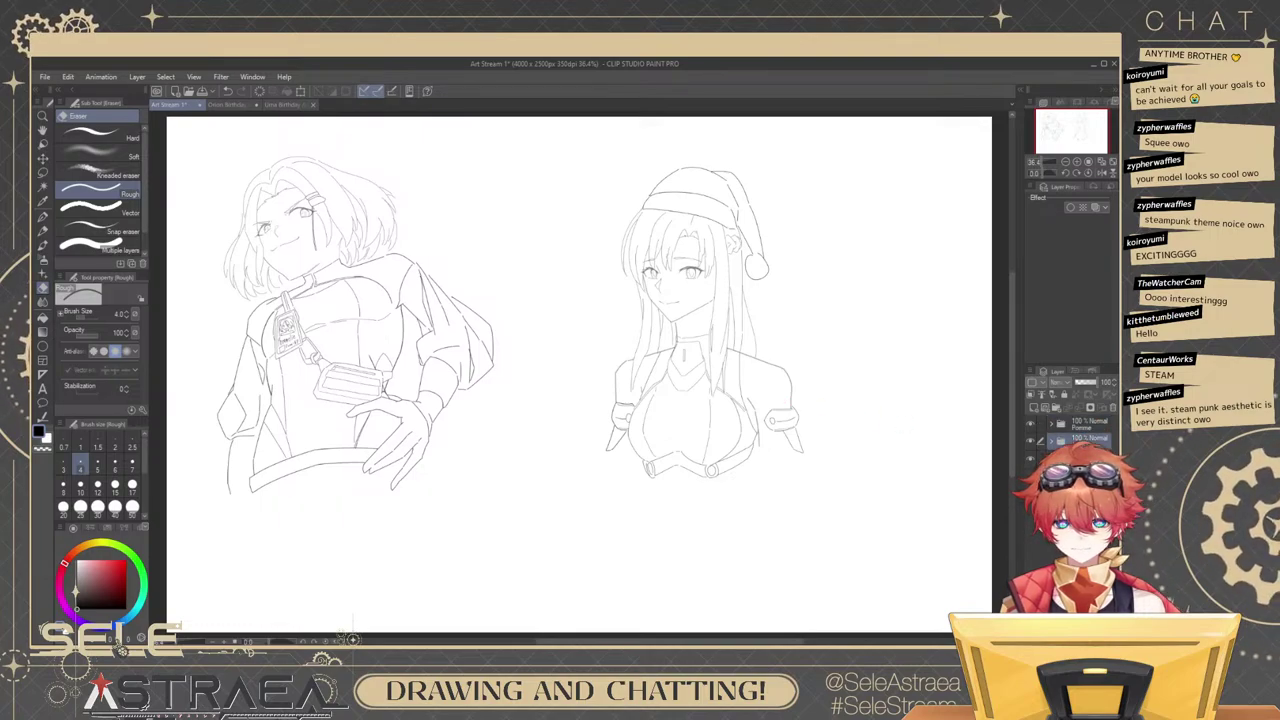
pyautogui.press('k')
pyautogui.moveTo(750, 383)
pyautogui.mouseDown()
pyautogui.moveTo(874, 475)
pyautogui.moveTo(892, 512)
pyautogui.mouseUp()
pyautogui.click(1078, 427)
pyautogui.moveTo(578, 400)
pyautogui.mouseDown()
pyautogui.moveTo(600, 494)
pyautogui.moveTo(564, 520)
pyautogui.mouseUp()
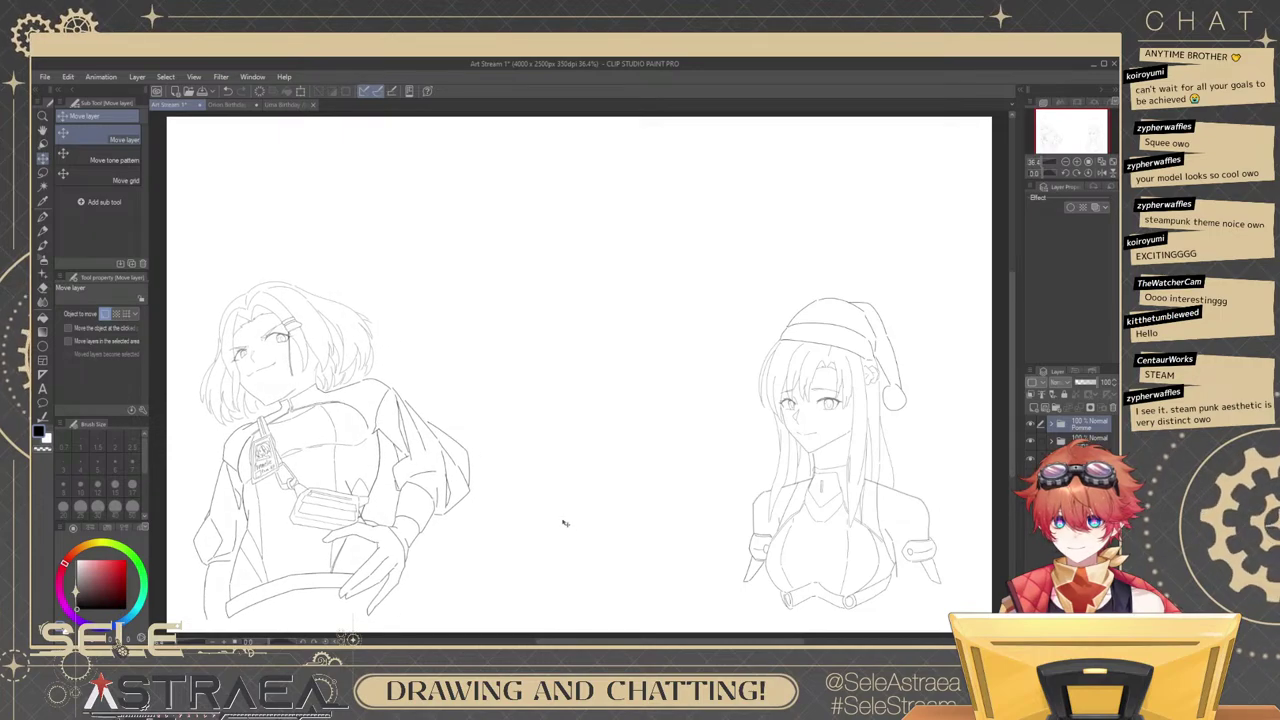
# Select a line layer in the badge-wearing character's folder and draw a short hat-brim stroke above the hair with Opaque watercolor 2, size 3.
pyautogui.click(1062, 438)
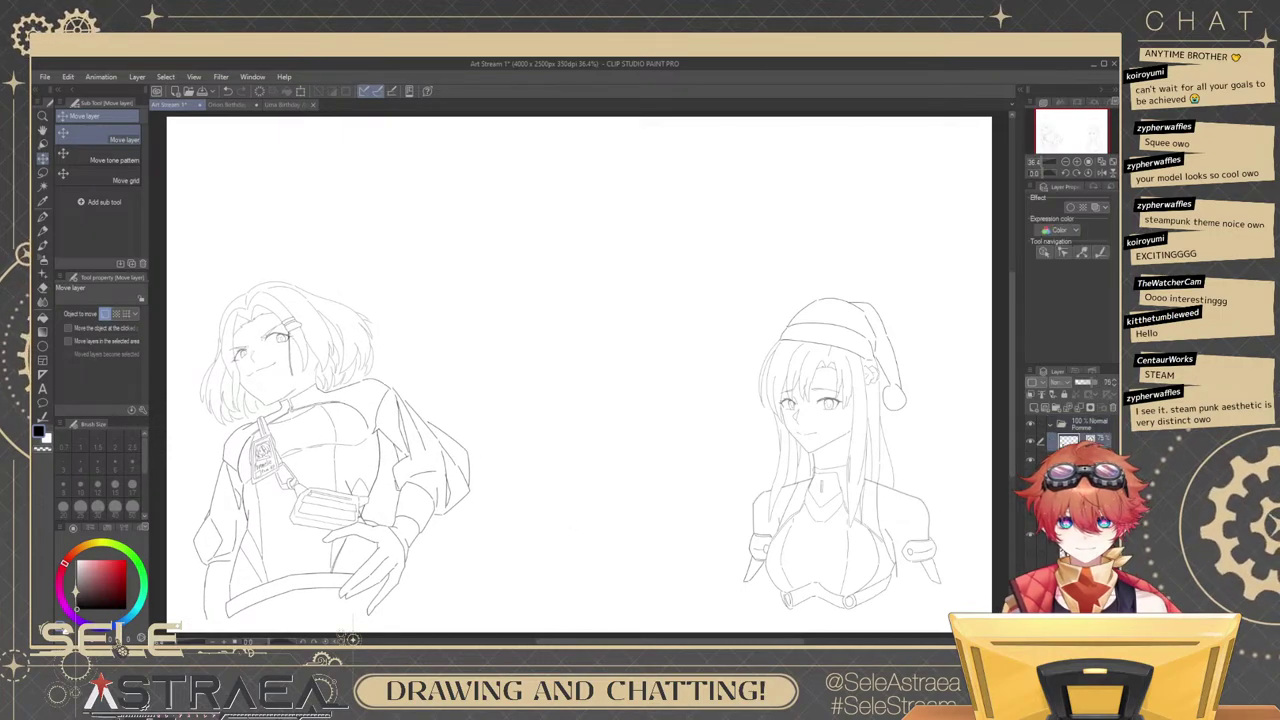
pyautogui.press('b')
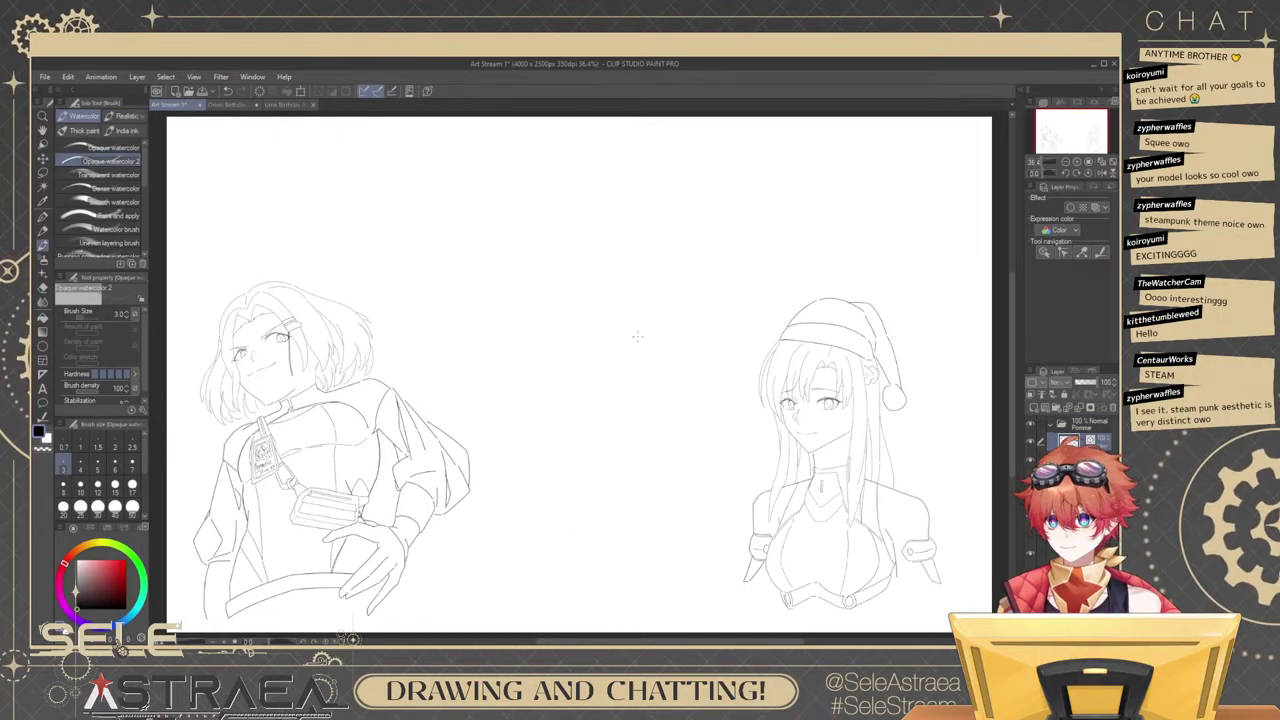
pyautogui.moveTo(606, 326)
pyautogui.mouseDown()
pyautogui.moveTo(694, 340)
pyautogui.moveTo(978, 296)
pyautogui.mouseUp()
pyautogui.moveTo(665, 297); pyautogui.dragTo(770, 290)
pyautogui.moveTo(614, 220); pyautogui.dragTo(757, 360)
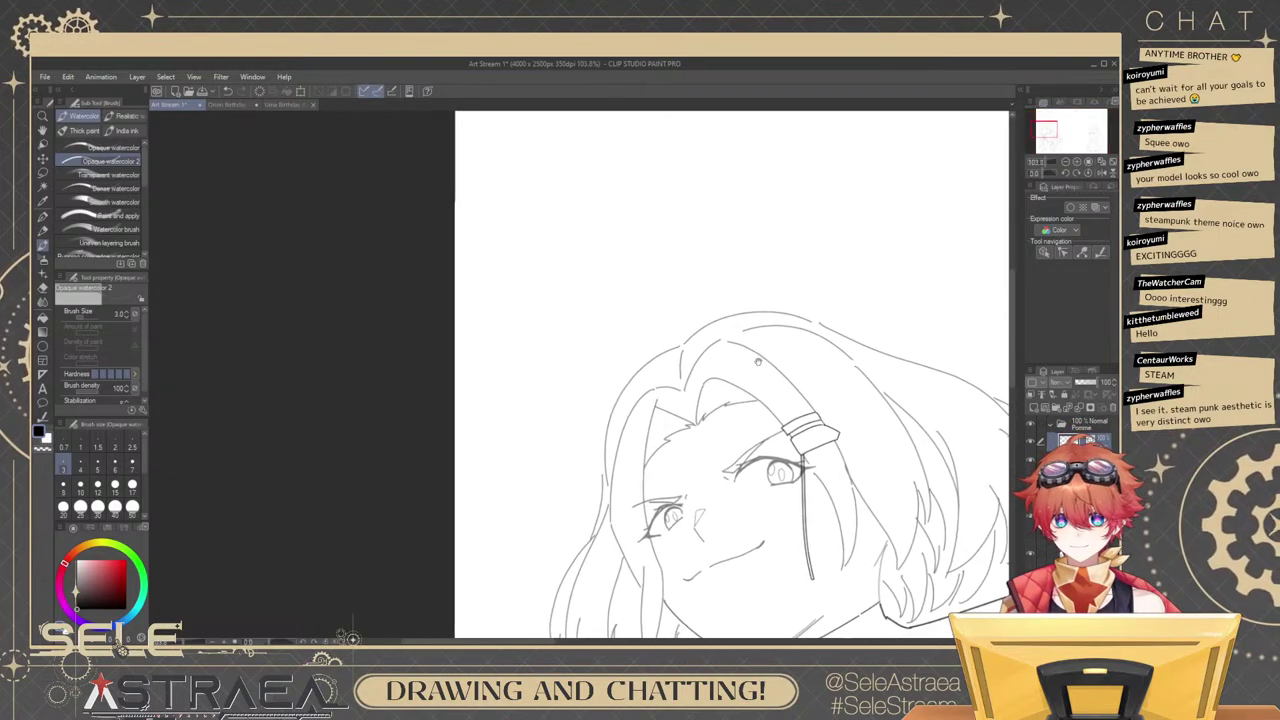
pyautogui.moveTo(675, 349); pyautogui.dragTo(710, 347)
pyautogui.moveTo(619, 379); pyautogui.dragTo(661, 315)
pyautogui.hotkey('ctrl', 'z')
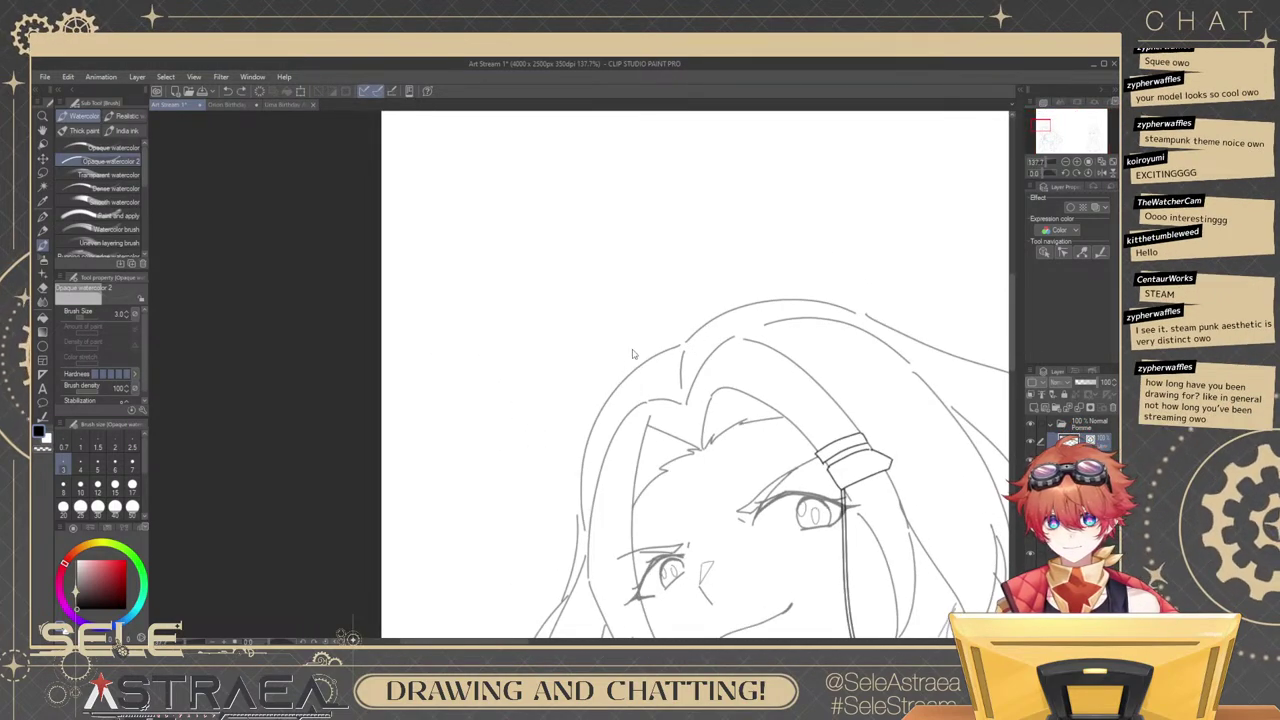
pyautogui.moveTo(614, 384)
pyautogui.mouseDown()
pyautogui.moveTo(638, 335)
pyautogui.moveTo(815, 265)
pyautogui.mouseUp()
pyautogui.hotkey('ctrl', 'z')
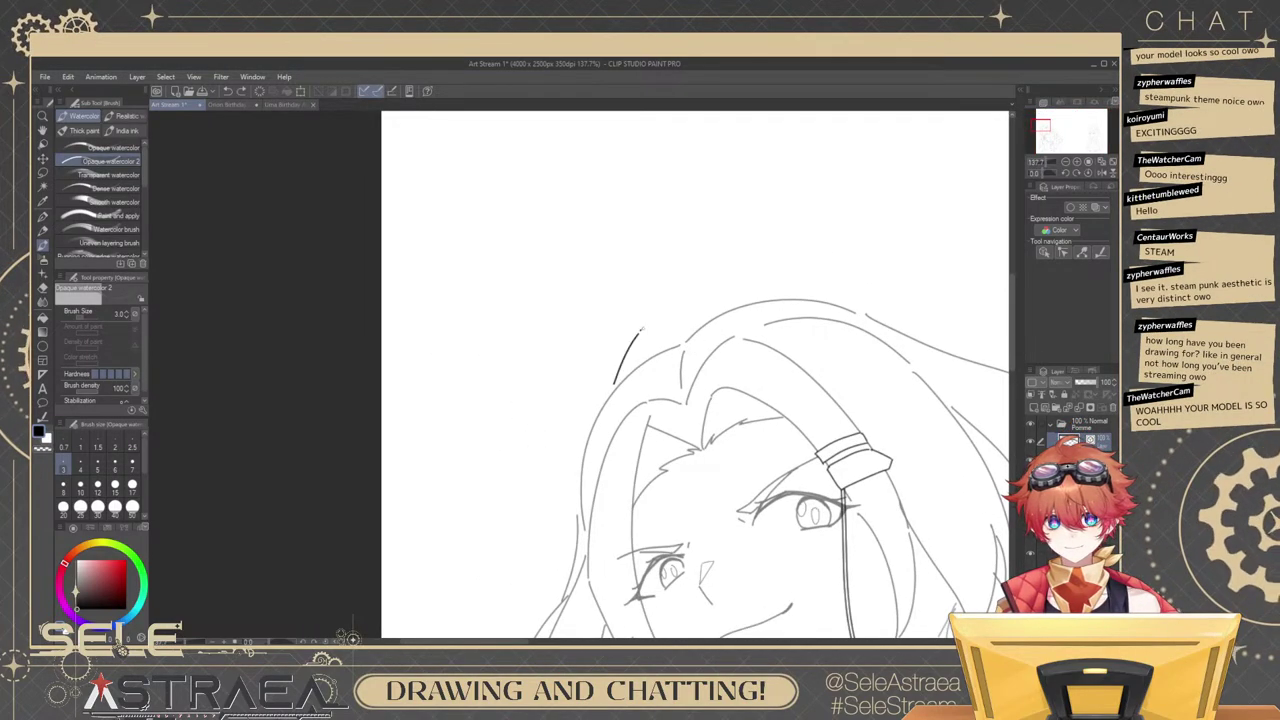
# Continue the hat's lower edge in an arch over the hair to the back of the head, undoing the trial strokes.
pyautogui.moveTo(640, 328)
pyautogui.mouseDown()
pyautogui.moveTo(818, 289)
pyautogui.moveTo(855, 312)
pyautogui.mouseUp()
pyautogui.moveTo(642, 326)
pyautogui.mouseDown()
pyautogui.moveTo(729, 238)
pyautogui.moveTo(912, 274)
pyautogui.moveTo(928, 320)
pyautogui.mouseUp()
pyautogui.moveTo(920, 280); pyautogui.dragTo(892, 275)
pyautogui.hotkey('ctrl', 'z')
pyautogui.hotkey('ctrl', 'z')
pyautogui.moveTo(743, 230)
pyautogui.mouseDown()
pyautogui.moveTo(871, 288)
pyautogui.moveTo(820, 272)
pyautogui.mouseUp()
pyautogui.hotkey('ctrl', 'z')
pyautogui.hotkey('ctrl', 'z')
pyautogui.hotkey('ctrl', 'z')
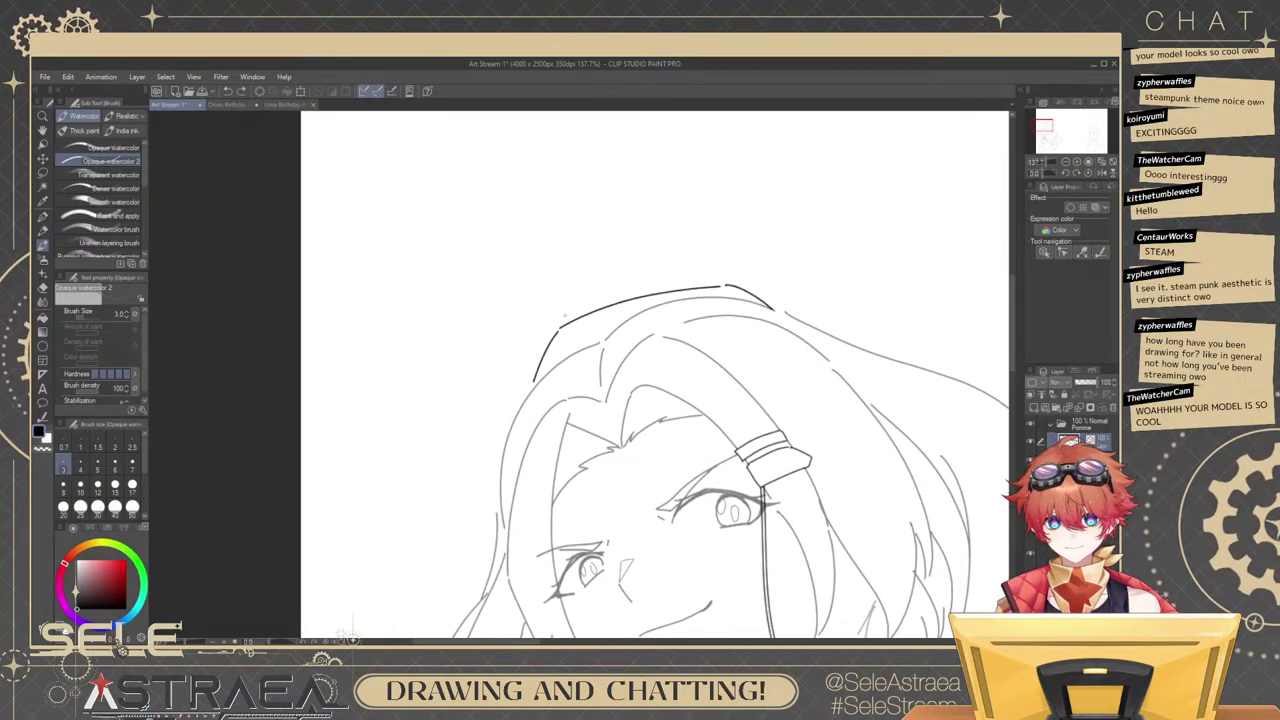
# Draw the rounded crown of the hat above the brim, with a drooping curve and a closed corner at the back.
pyautogui.moveTo(563, 318)
pyautogui.mouseDown()
pyautogui.moveTo(698, 214)
pyautogui.moveTo(833, 270)
pyautogui.mouseUp()
pyautogui.moveTo(770, 230)
pyautogui.mouseDown()
pyautogui.moveTo(857, 254)
pyautogui.moveTo(893, 329)
pyautogui.moveTo(859, 256)
pyautogui.moveTo(884, 309)
pyautogui.moveTo(874, 321)
pyautogui.mouseUp()
pyautogui.hotkey('ctrl', 'z')
pyautogui.hotkey('ctrl', 'z')
pyautogui.hotkey('ctrl', 'z')
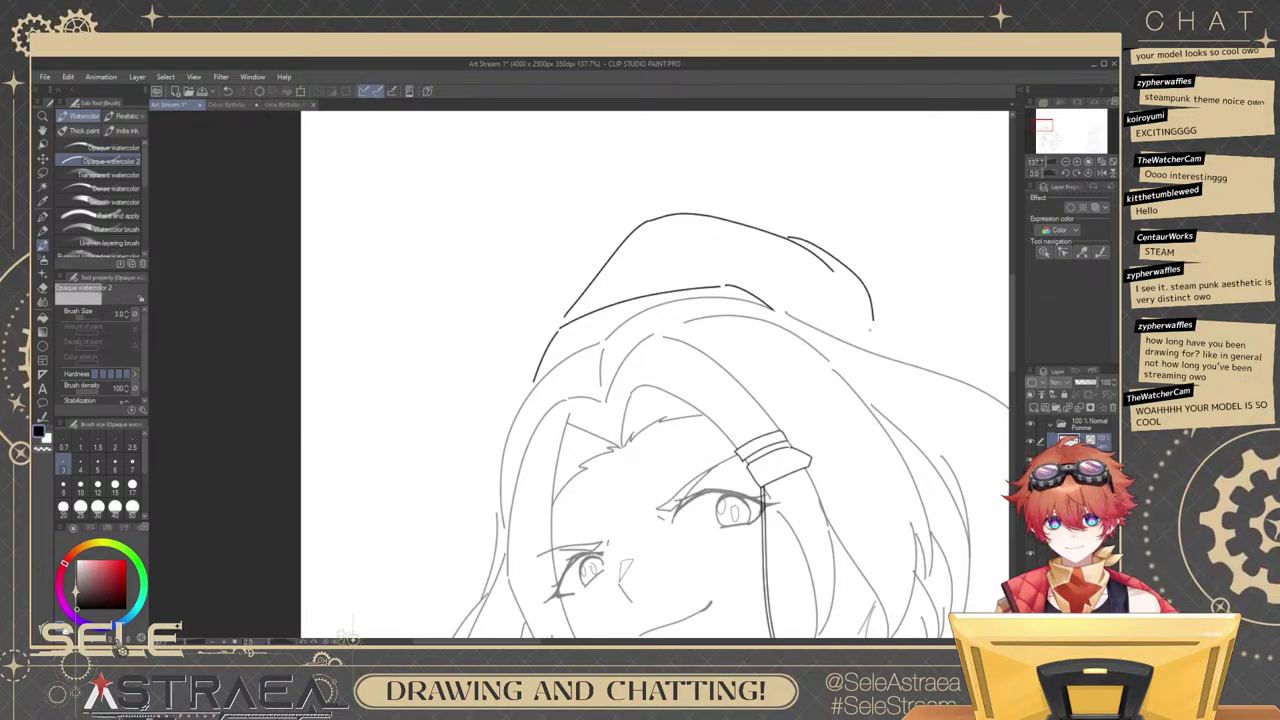
pyautogui.hotkey('ctrl', 'z')
pyautogui.moveTo(783, 232)
pyautogui.mouseDown()
pyautogui.moveTo(873, 313)
pyautogui.moveTo(883, 342)
pyautogui.mouseUp()
pyautogui.moveTo(777, 311); pyautogui.dragTo(834, 315)
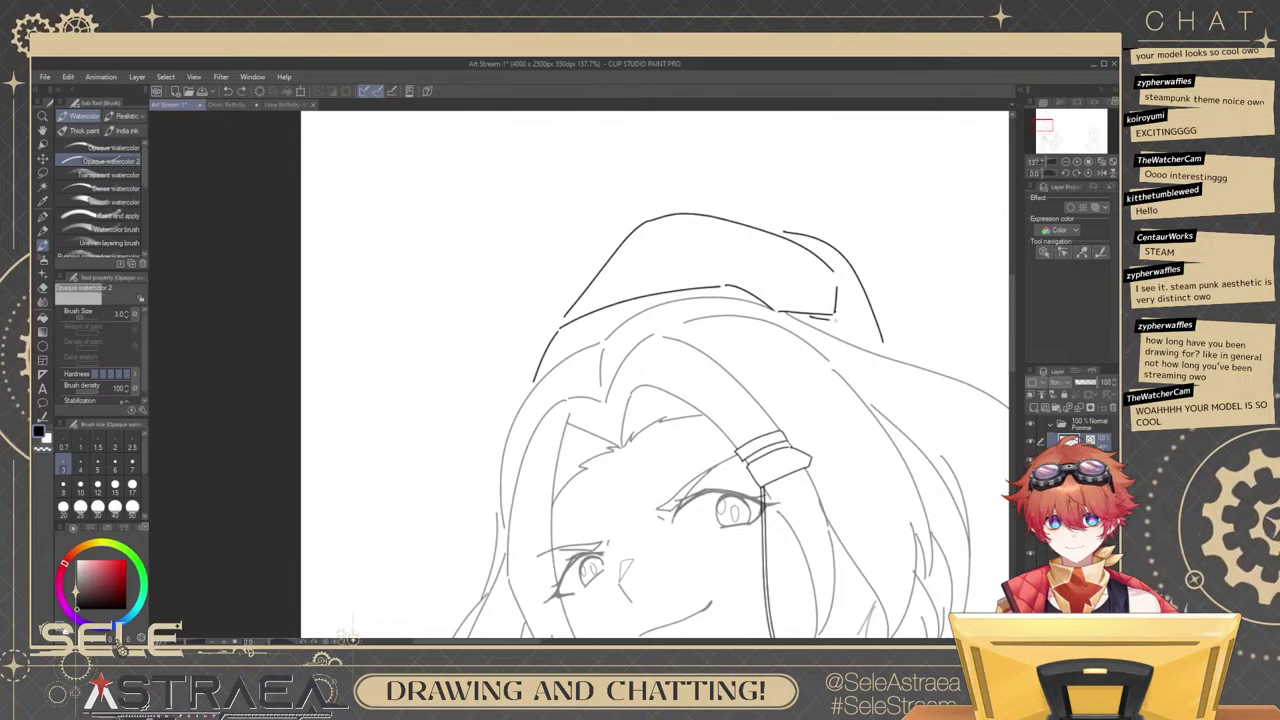
# Replace the drooping curve at the back with a straight, pointed hat tail ending in a round pom-pom.
pyautogui.moveTo(893, 303)
pyautogui.mouseDown()
pyautogui.moveTo(827, 230)
pyautogui.moveTo(877, 268)
pyautogui.moveTo(849, 257)
pyautogui.moveTo(845, 348)
pyautogui.mouseUp()
pyautogui.scroll(-2, 850, 238)
pyautogui.scroll(-2, 869, 230)
pyautogui.scroll(2, 849, 257)
pyautogui.scroll(2, 751, 313)
pyautogui.hotkey('ctrl', 'z')
pyautogui.hotkey('ctrl', 'z')
pyautogui.hotkey('ctrl', 'z')
pyautogui.moveTo(667, 266)
pyautogui.mouseDown()
pyautogui.moveTo(799, 330)
pyautogui.moveTo(734, 339)
pyautogui.mouseUp()
pyautogui.hotkey('ctrl', 'z')
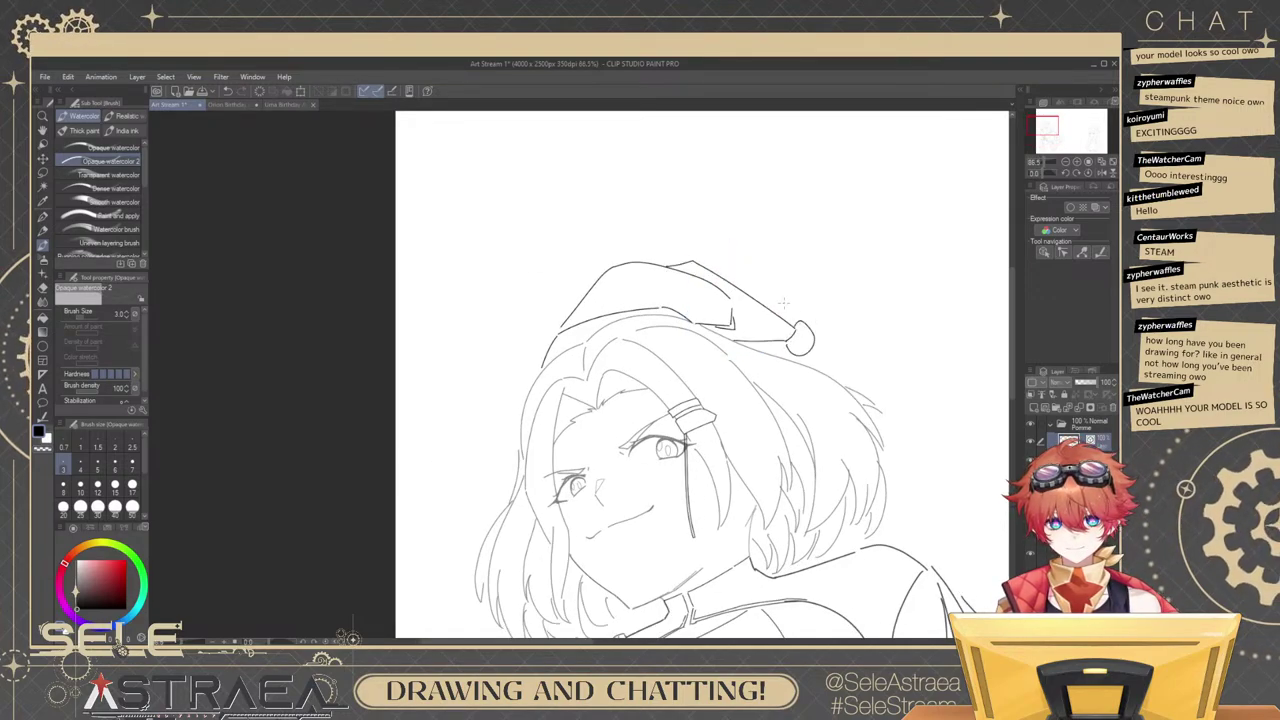
pyautogui.scroll(-4, 822, 269)
pyautogui.moveTo(890, 310); pyautogui.dragTo(834, 246)
pyautogui.scroll(-2, 852, 262)
pyautogui.moveTo(894, 277); pyautogui.dragTo(848, 268)
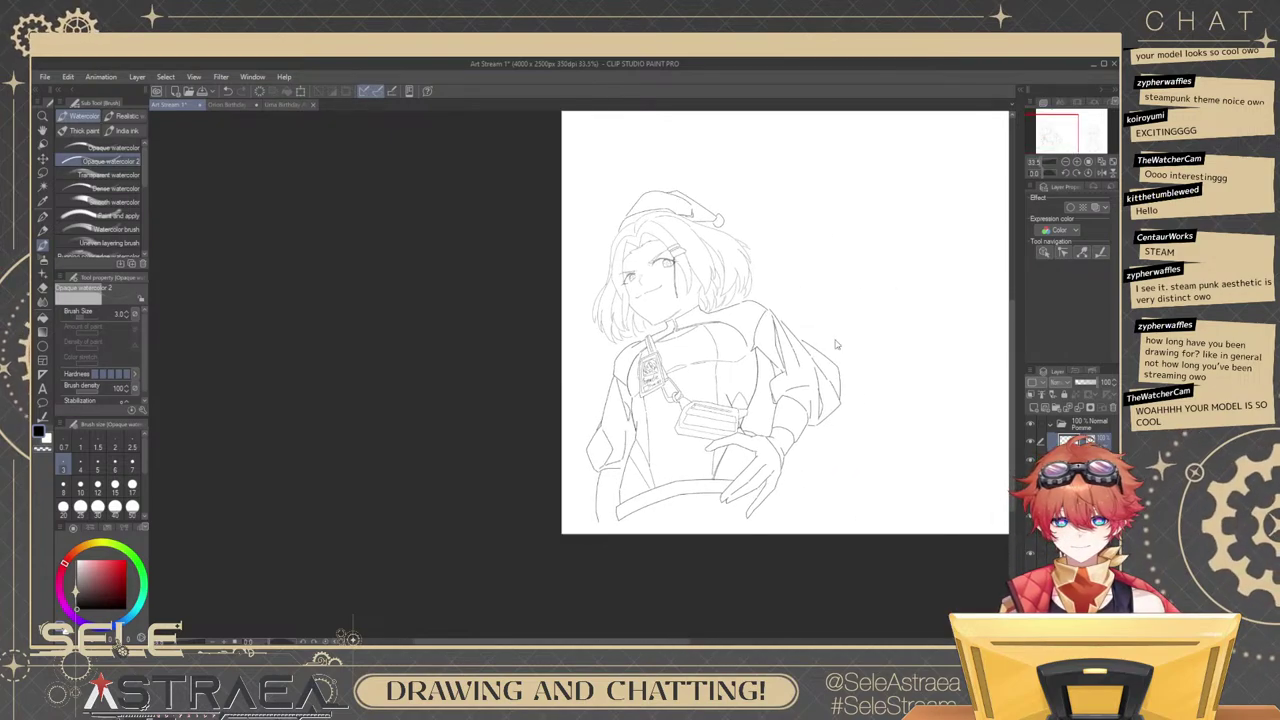
# Save the drawing with the whole canvas in view and name the new top layer folder Elva.
pyautogui.hotkey('ctrl', '0')
pyautogui.hotkey('ctrl', 's')
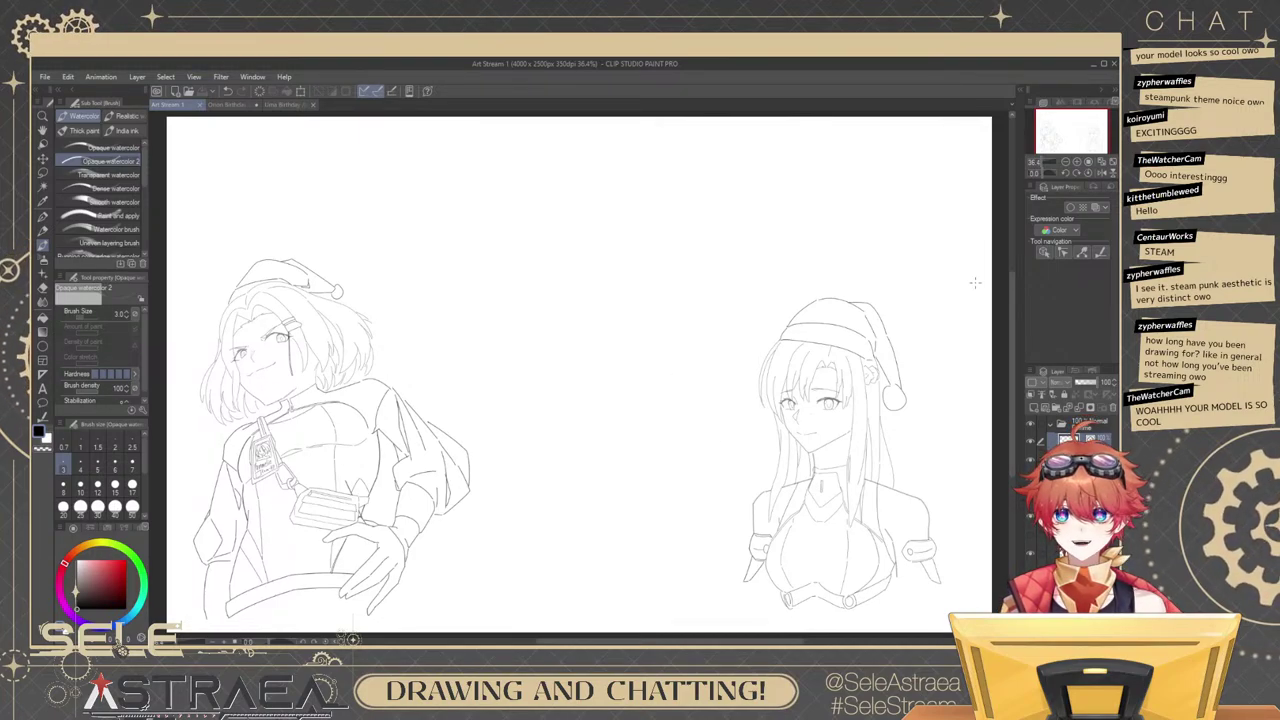
pyautogui.click(1058, 424)
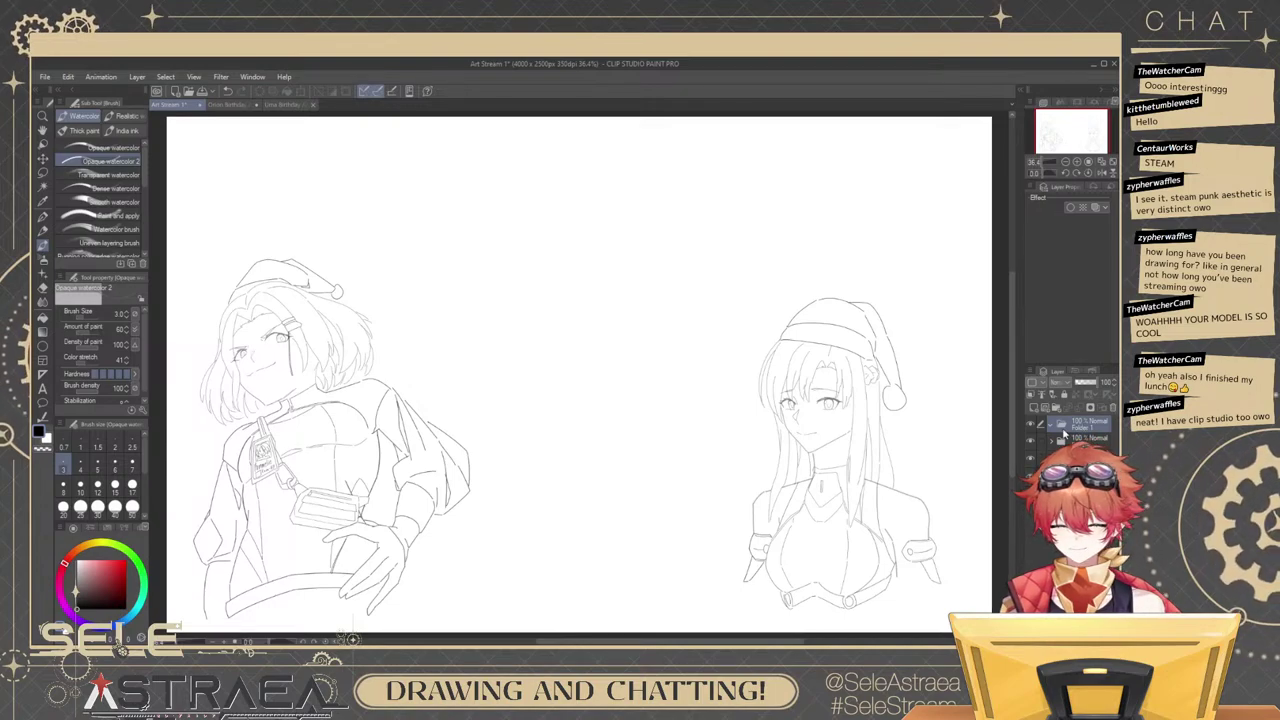
pyautogui.doubleClick(1082, 428)
pyautogui.write('Eira')
pyautogui.press('Return')
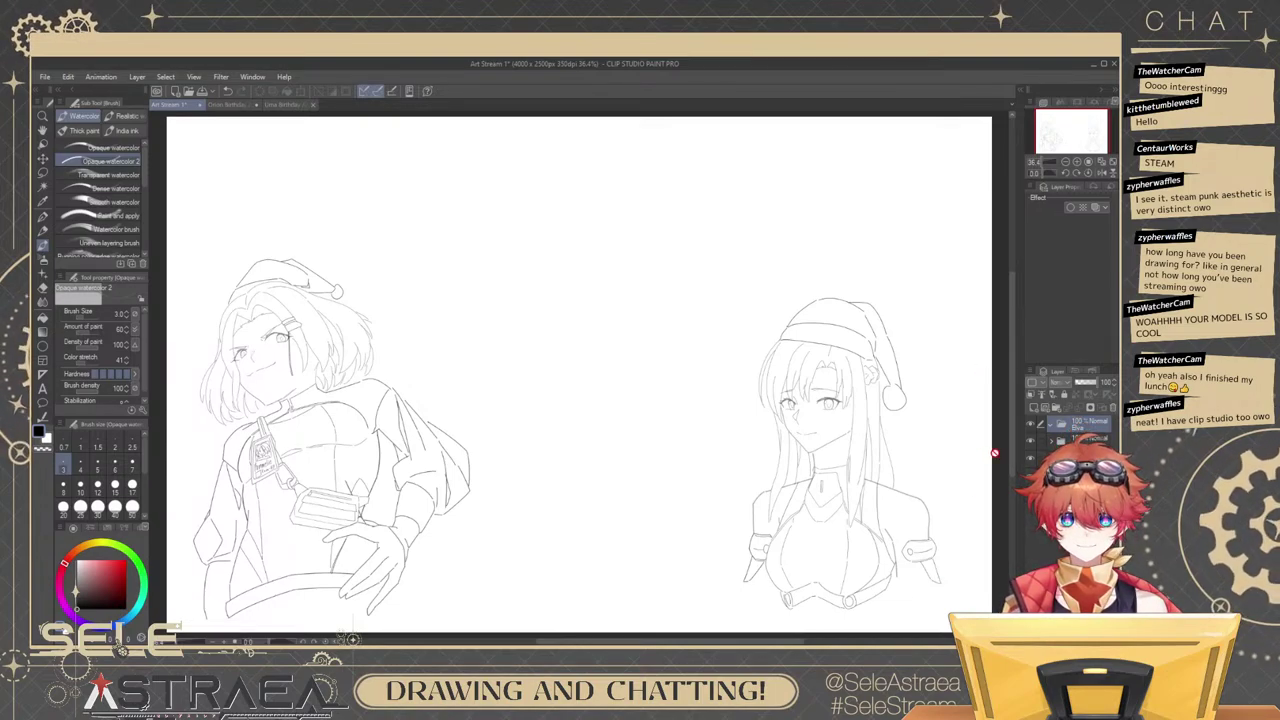
# Check which layer holds the badge-wearing character's head guide circle by toggling its visibility.
pyautogui.click(1068, 441)
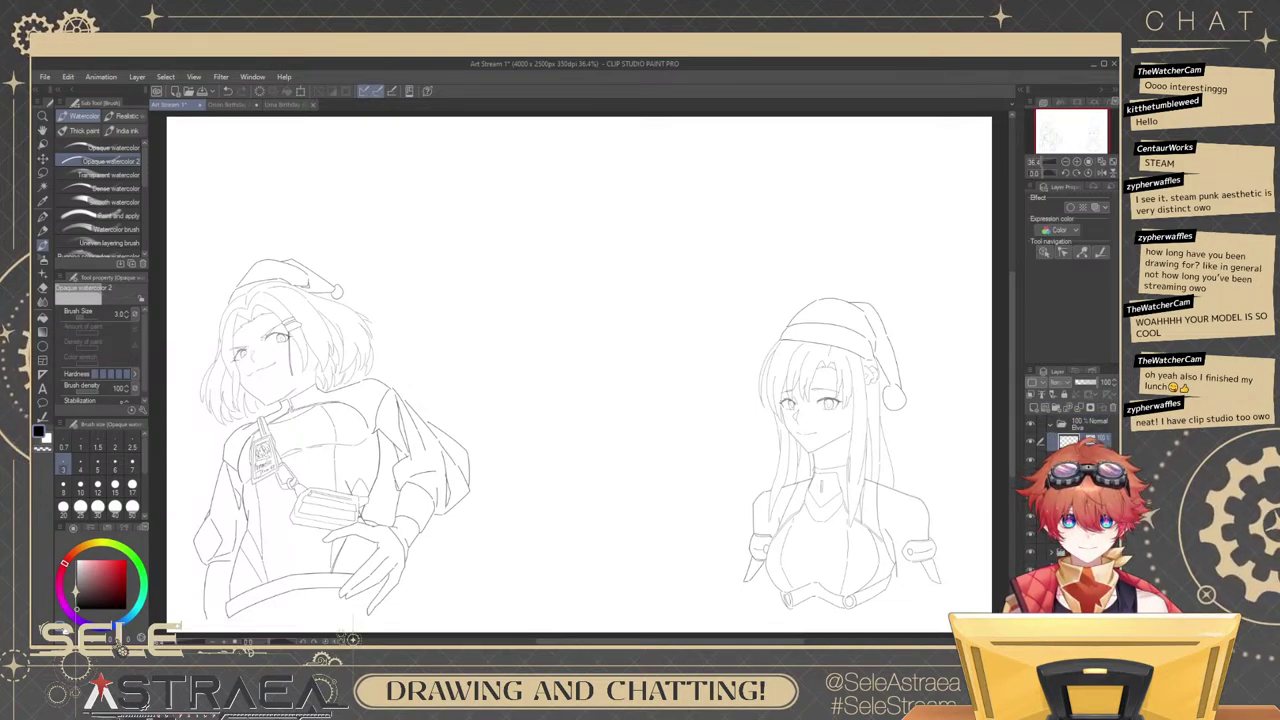
pyautogui.click(1070, 460)
pyautogui.scroll(-2, 1075, 460)
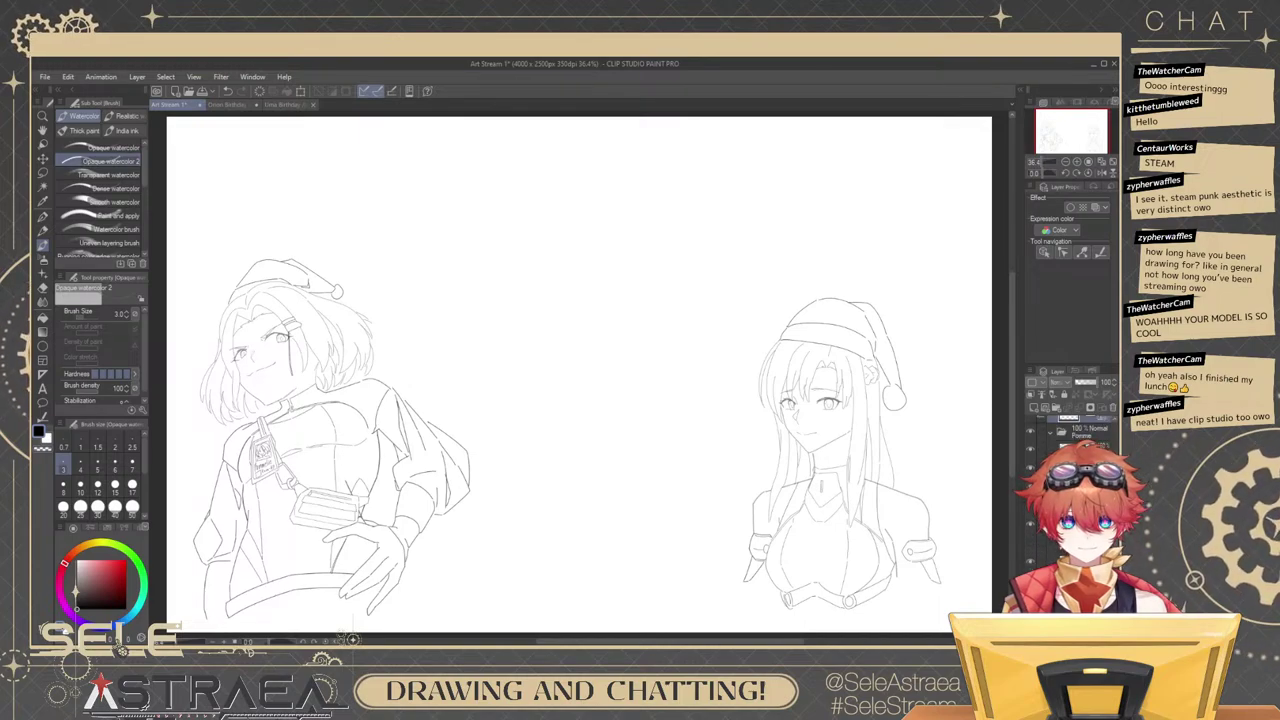
pyautogui.click(1031, 486)
pyautogui.click(1075, 486)
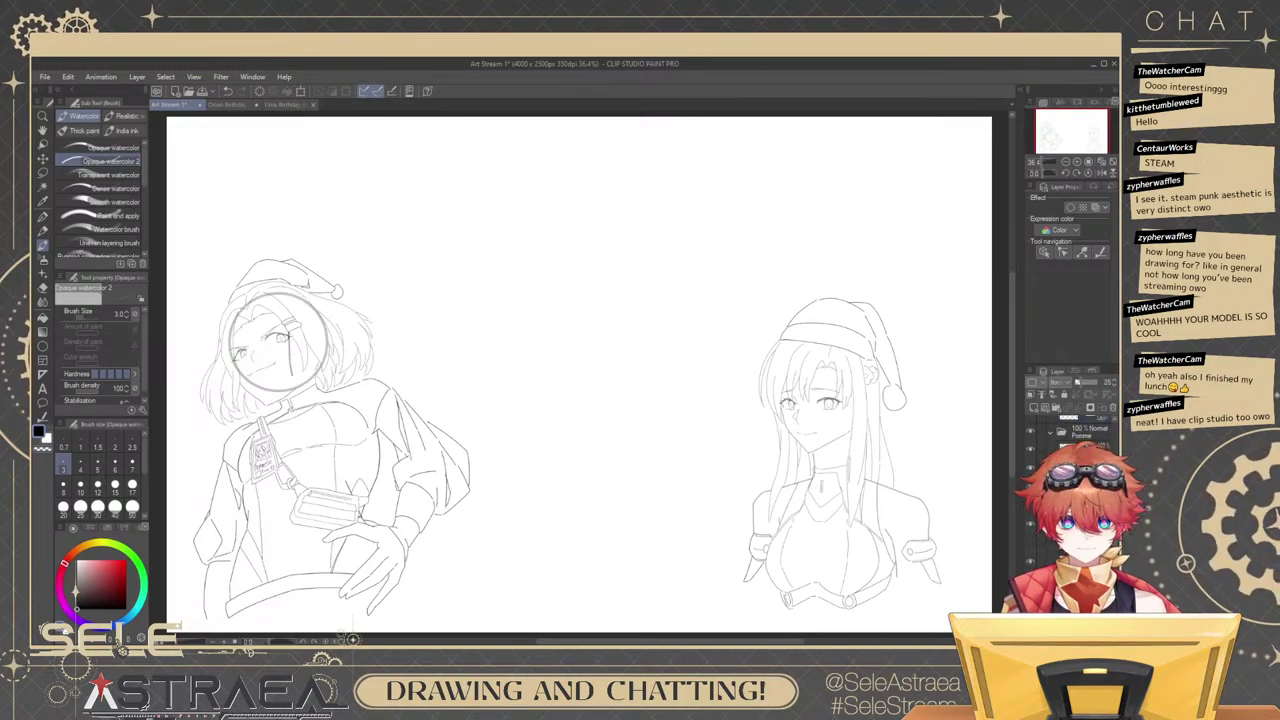
pyautogui.click(1031, 486)
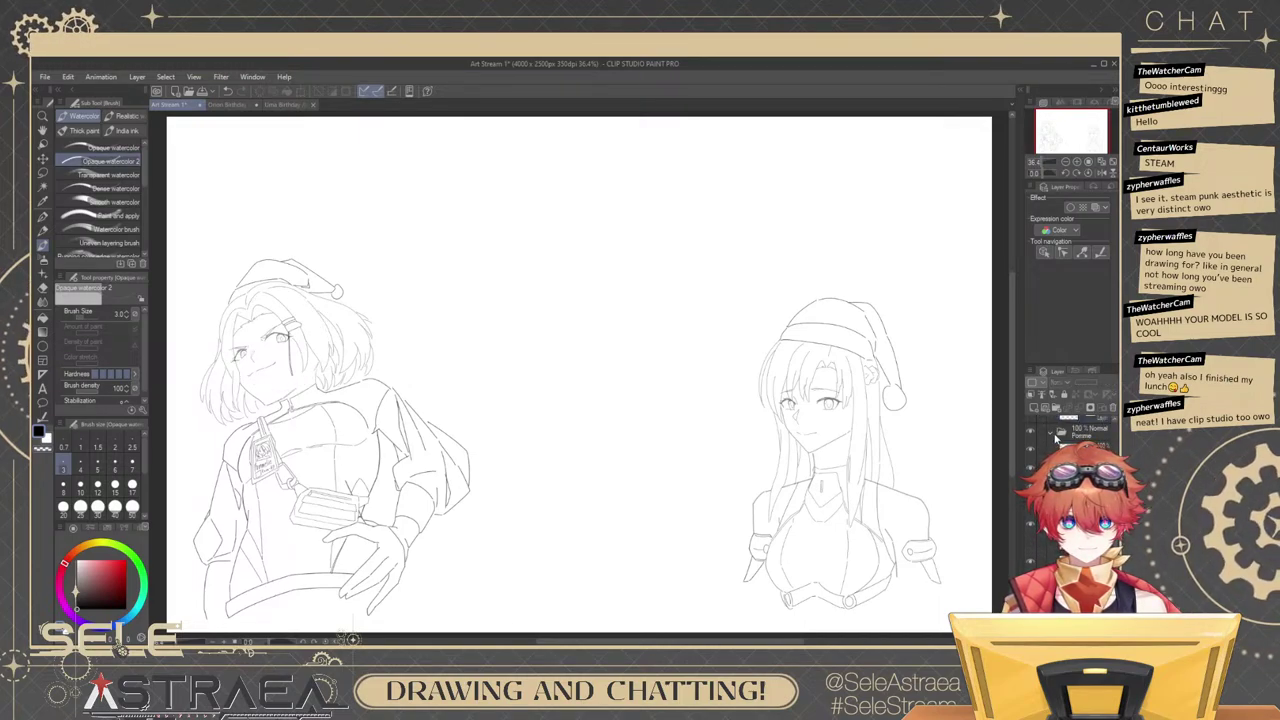
# Show the head guide circle layer in the Elva folder and move the circle onto the blank canvas between the two characters.
pyautogui.click(1051, 434)
pyautogui.click(1075, 535)
pyautogui.click(1031, 535)
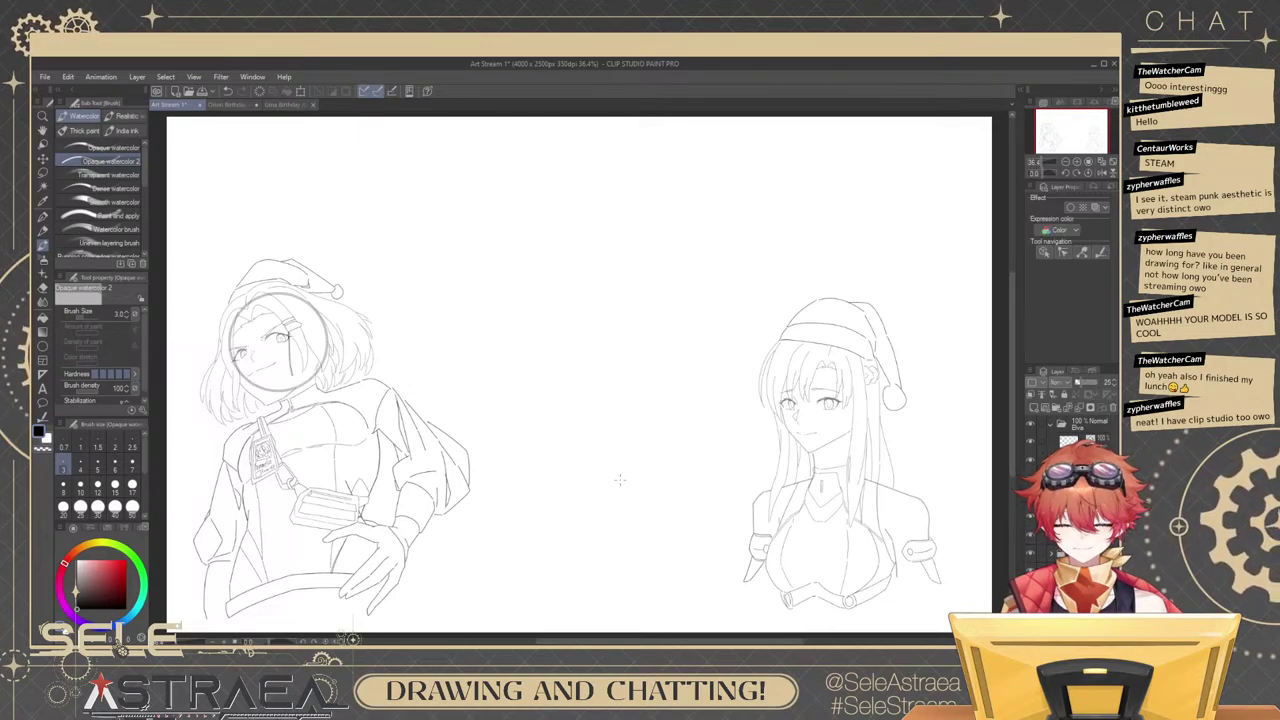
pyautogui.press('k')
pyautogui.moveTo(619, 480)
pyautogui.mouseDown()
pyautogui.moveTo(737, 434)
pyautogui.moveTo(743, 385)
pyautogui.mouseUp()
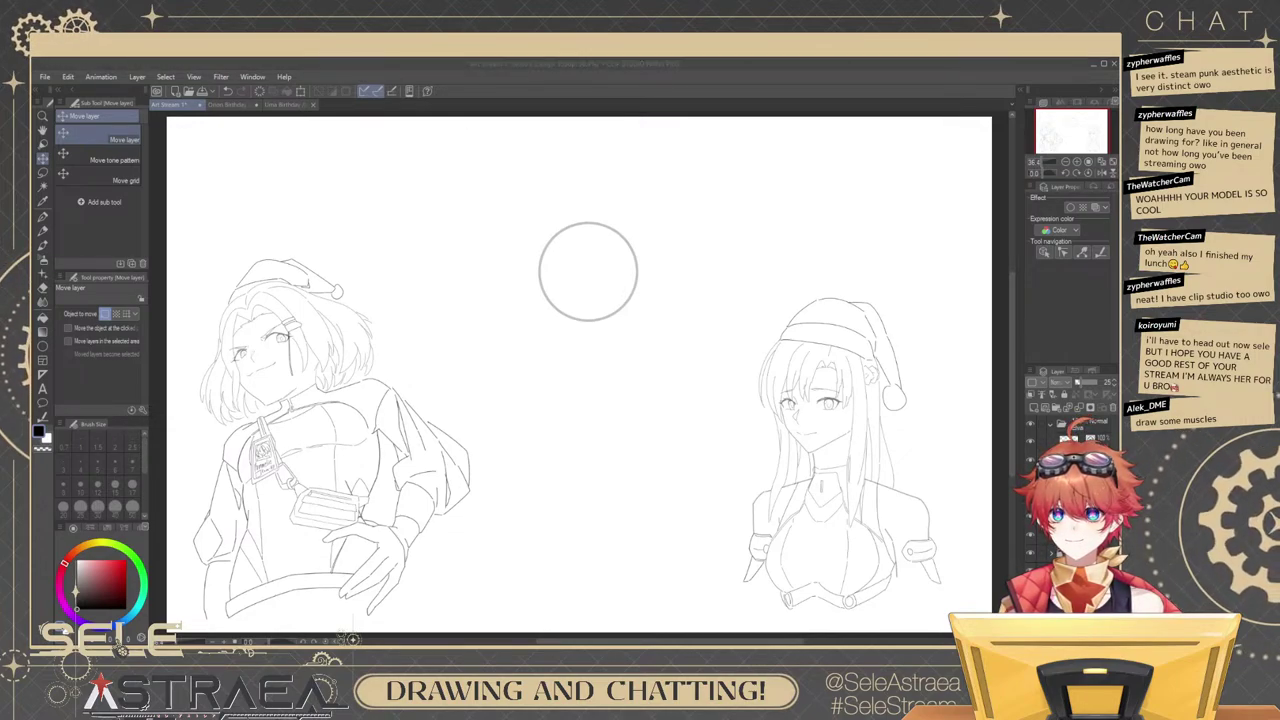
# View the finished Uma Birthday Art illustration and return to the Art Stream 1 canvas.
pyautogui.click(280, 105)
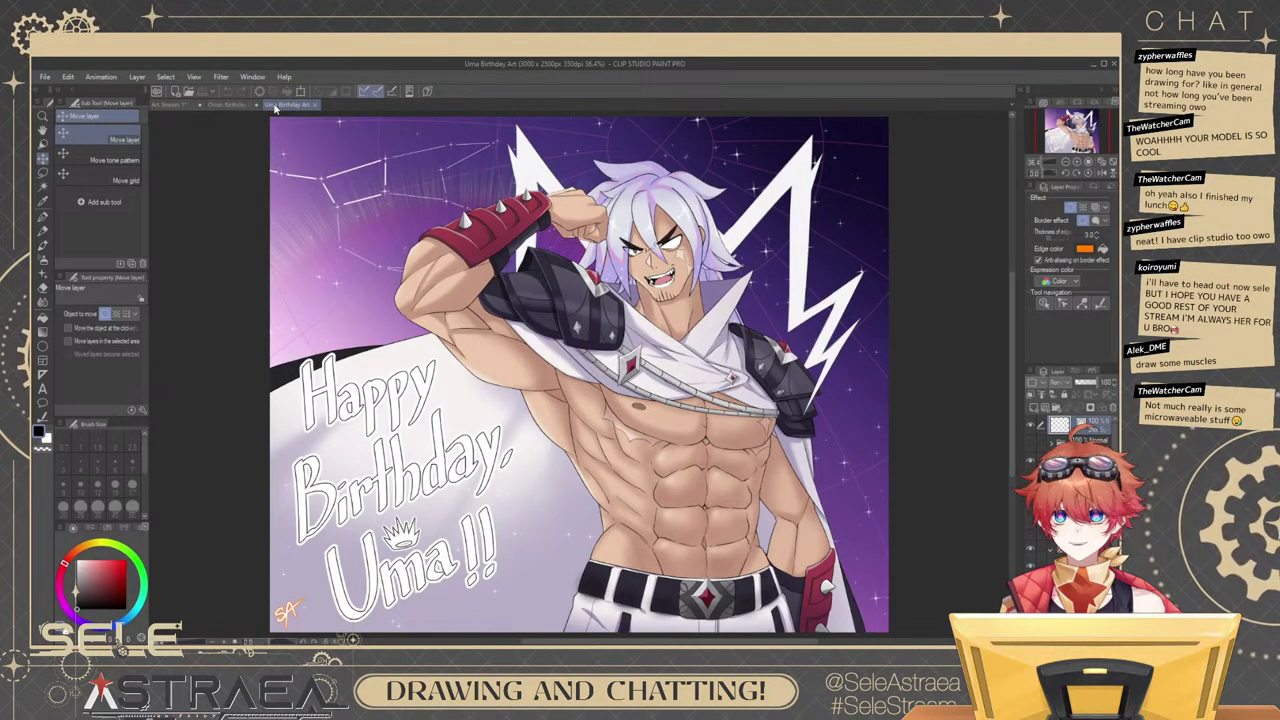
pyautogui.click(176, 106)
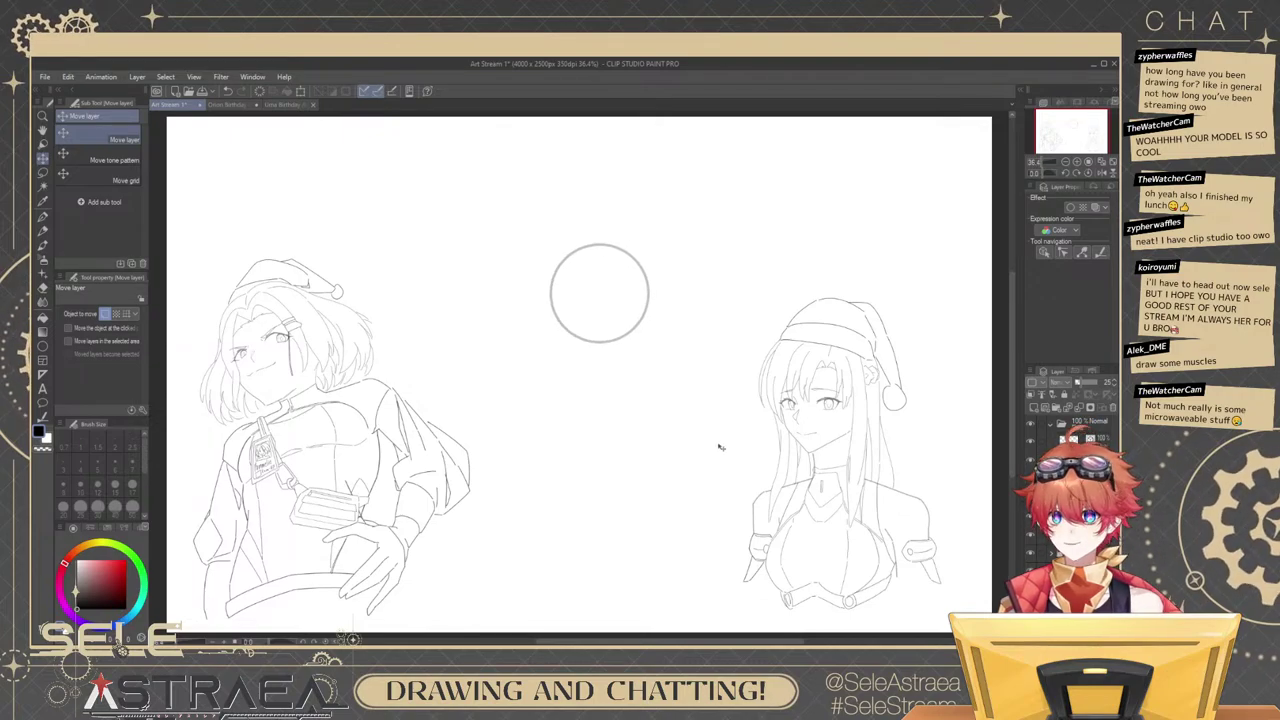
# Switch to the Opaque watercolor 2 brush, undo a short trial stroke below the guide circle, and set the brush size to 5.
pyautogui.press('b')
pyautogui.moveTo(731, 417); pyautogui.dragTo(727, 433)
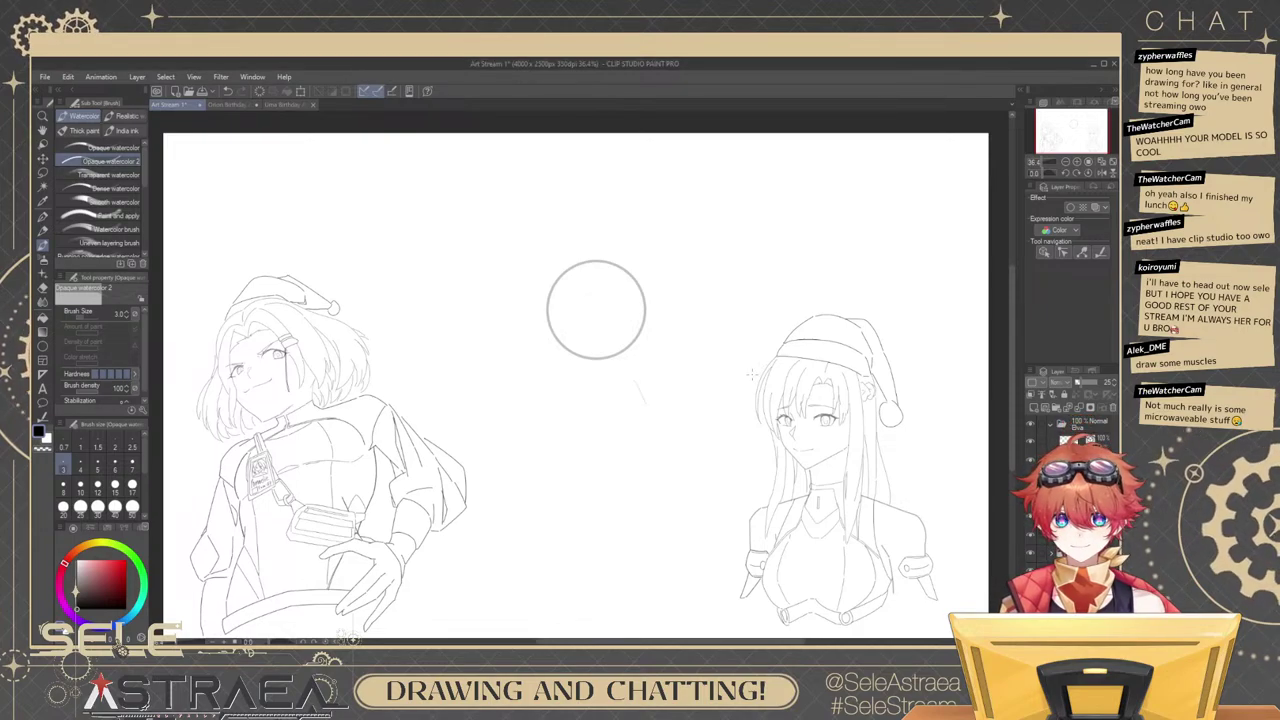
pyautogui.hotkey('ctrl', 'z')
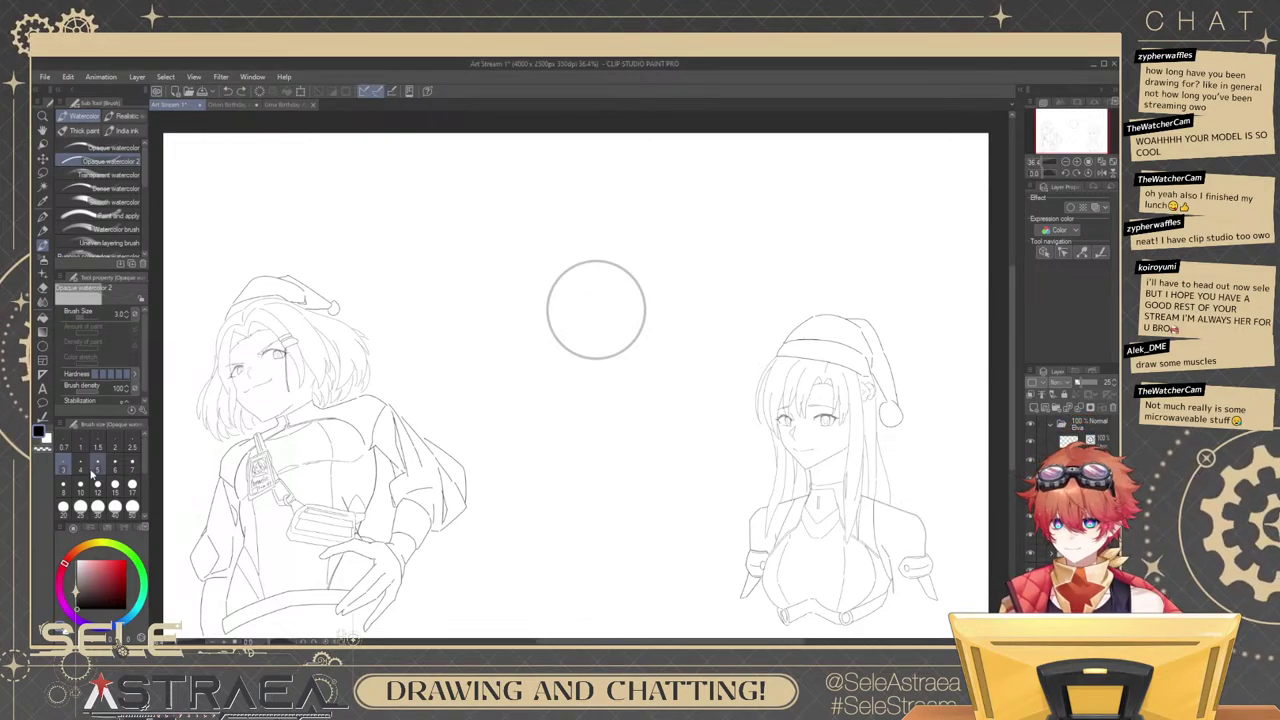
pyautogui.click(81, 465)
pyautogui.moveTo(618, 431); pyautogui.dragTo(658, 439)
pyautogui.scroll(2, 658, 438)
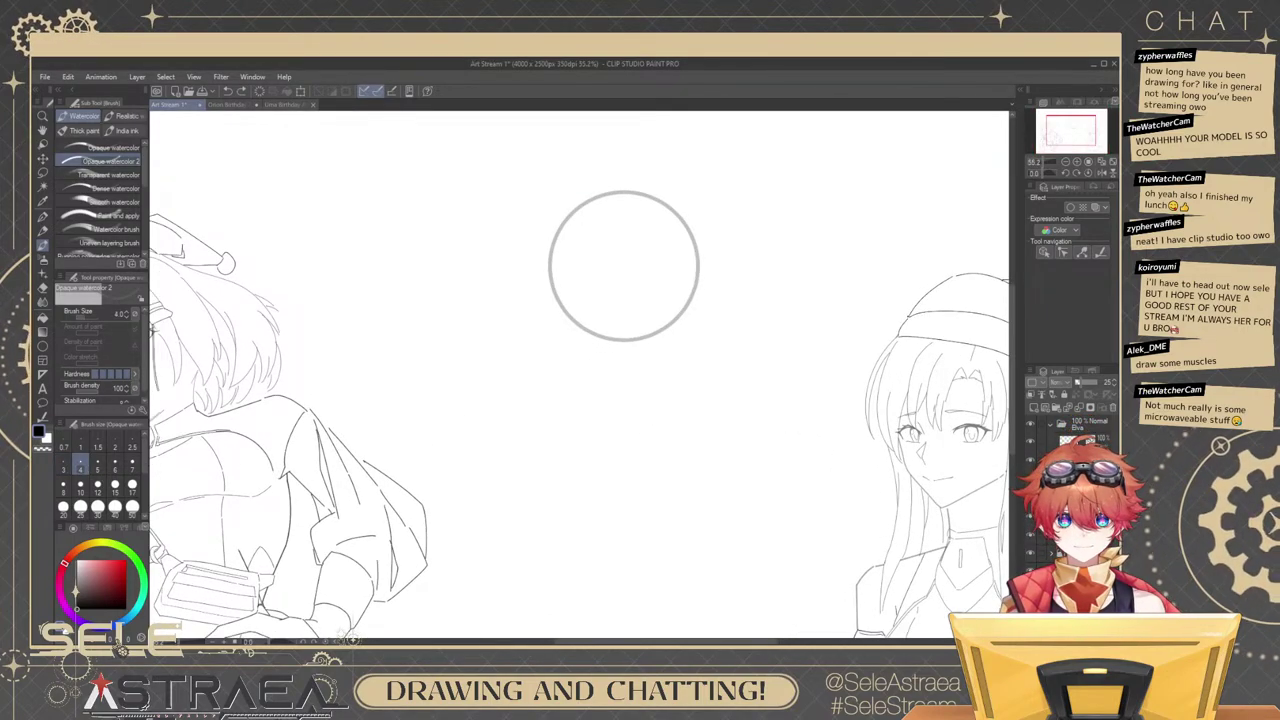
pyautogui.click(98, 466)
pyautogui.scroll(1, 600, 368)
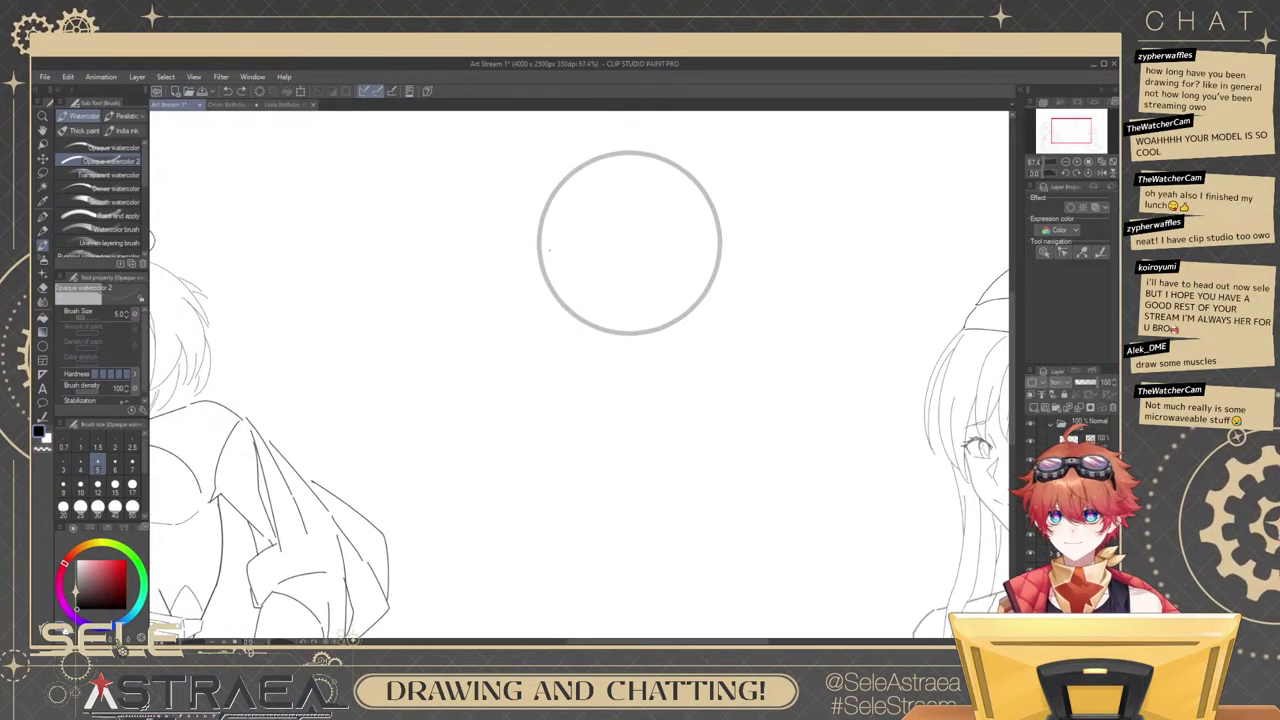
# Select a reduced-opacity layer in the Elva folder for sketching the new character's face.
pyautogui.moveTo(568, 320); pyautogui.dragTo(614, 371)
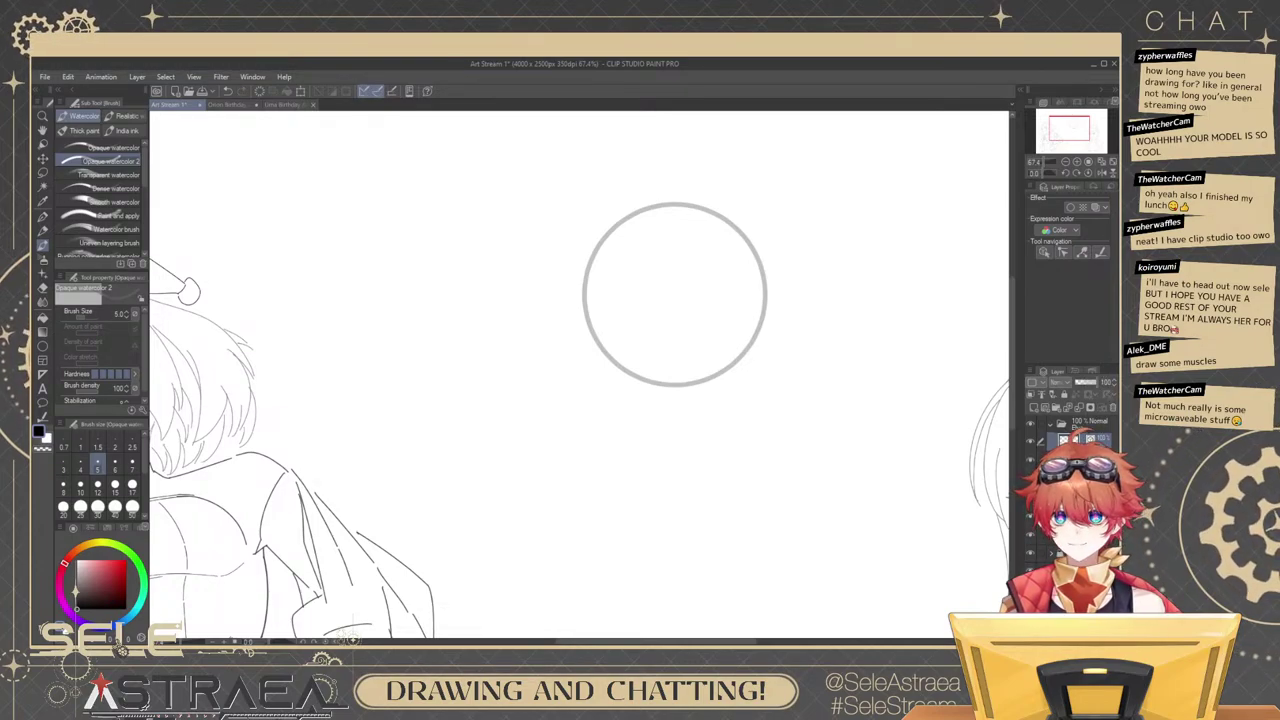
pyautogui.click(1092, 382)
pyautogui.click(1085, 462)
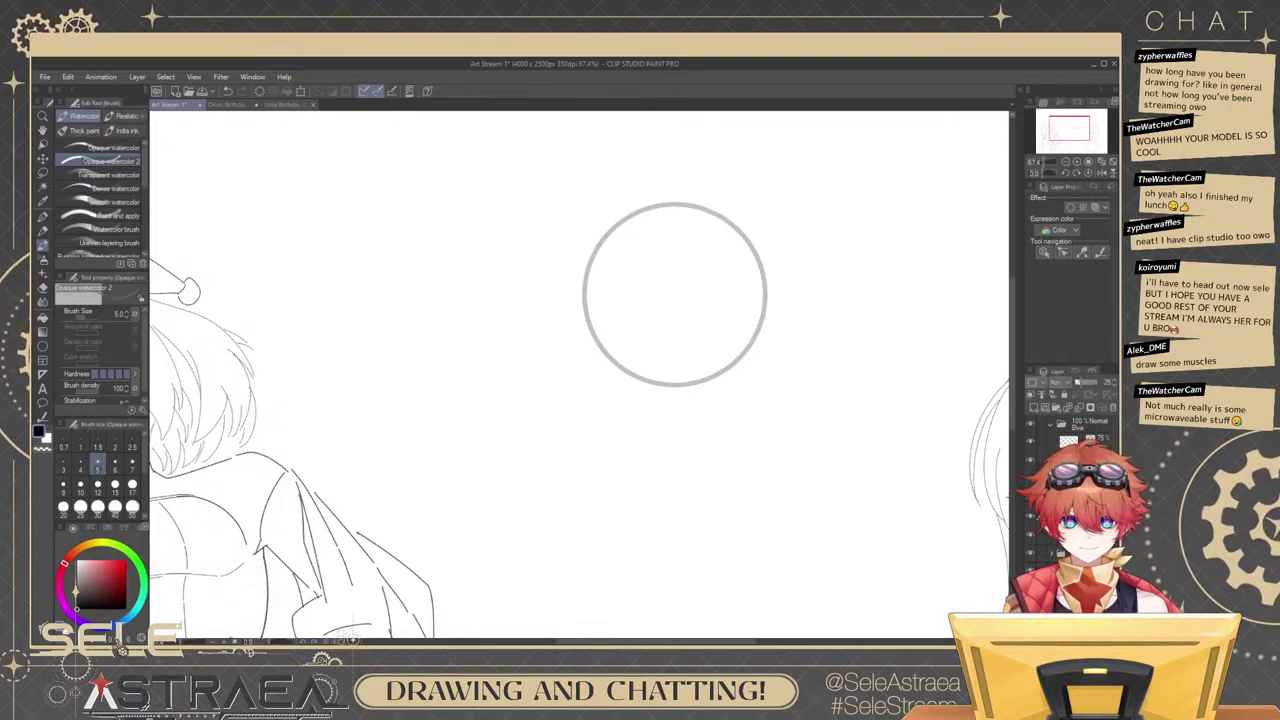
pyautogui.click(1085, 535)
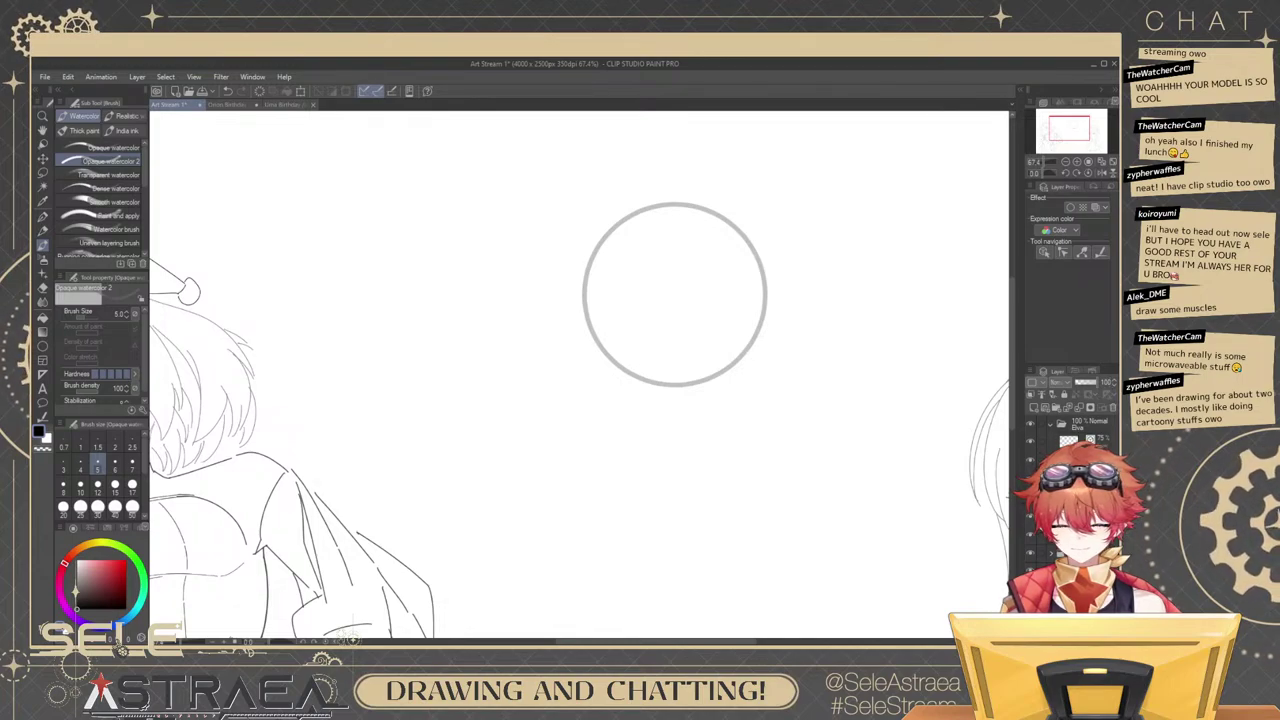
pyautogui.click(1085, 516)
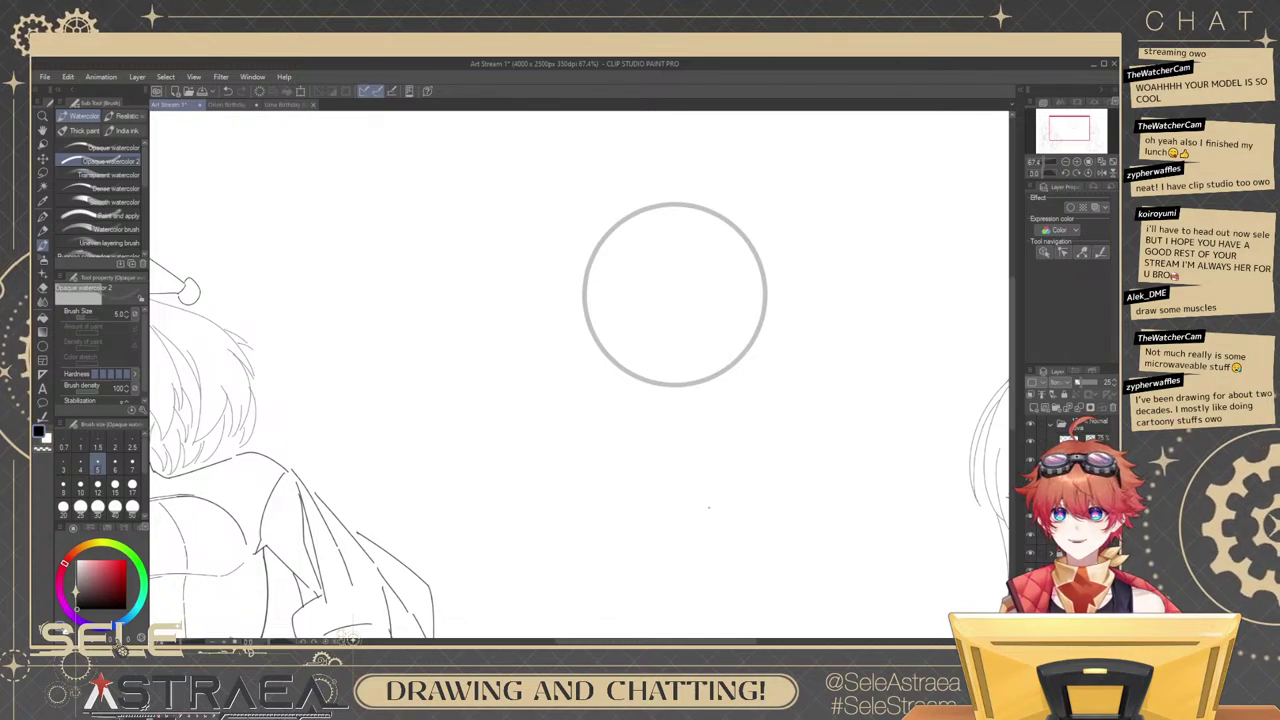
# Undo the trial cheek strokes near the guide circle and set the brush size to 7.
pyautogui.moveTo(791, 426)
pyautogui.mouseDown()
pyautogui.moveTo(804, 468)
pyautogui.moveTo(789, 454)
pyautogui.moveTo(823, 456)
pyautogui.mouseUp()
pyautogui.hotkey('ctrl', 'z')
pyautogui.moveTo(641, 331); pyautogui.dragTo(678, 406)
pyautogui.scroll(3, 660, 371)
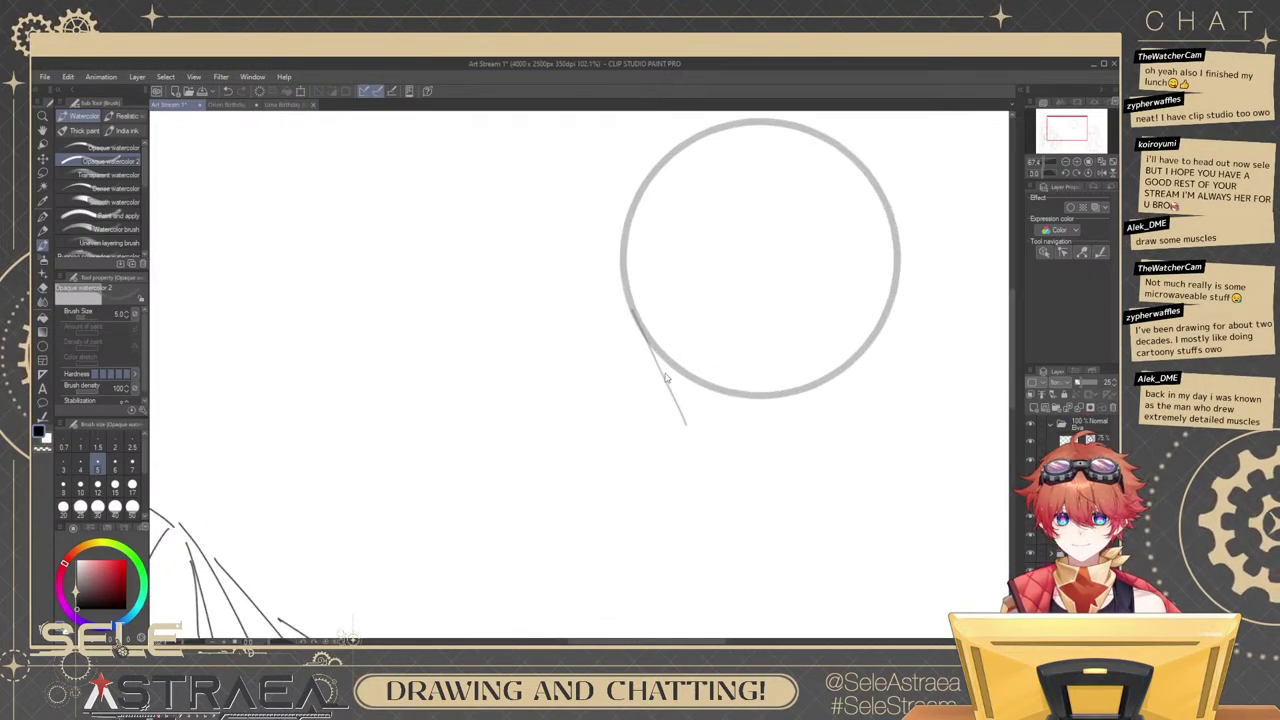
pyautogui.hotkey('ctrl', 'z')
pyautogui.click(118, 468)
pyautogui.click(132, 464)
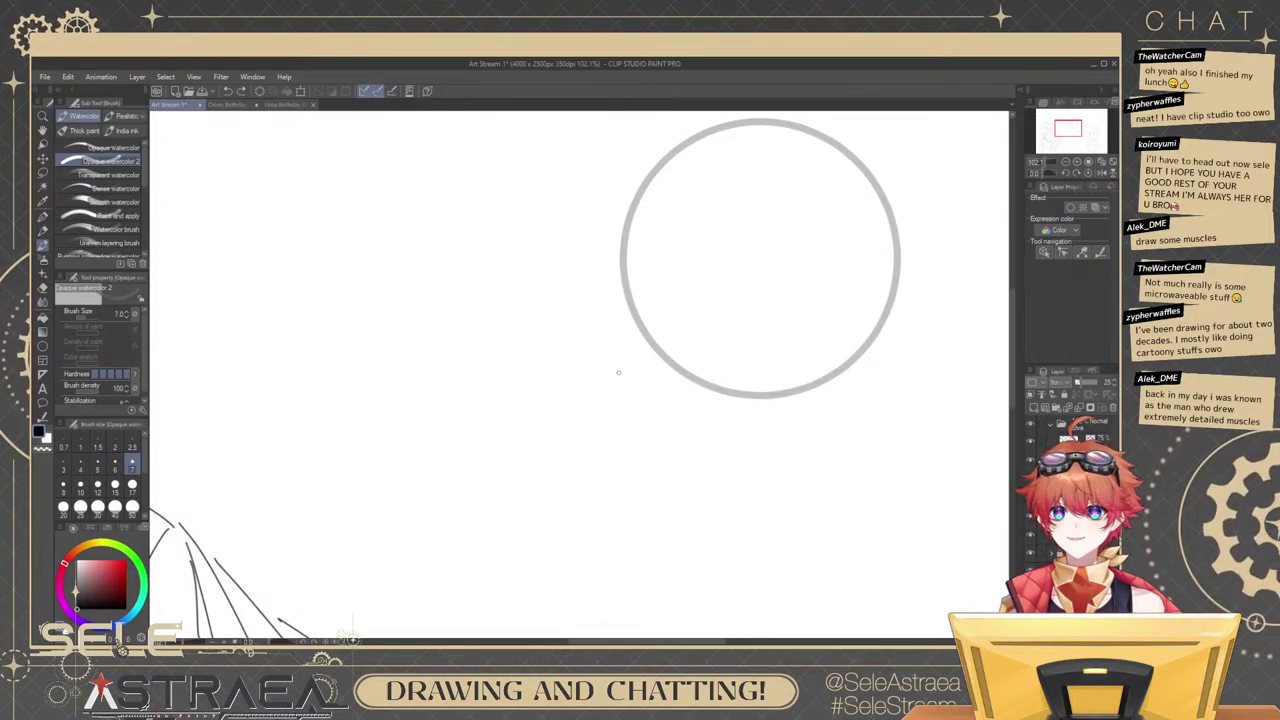
# Try a two-segment cheek and jaw line from the guide circle's left edge down toward the chin, undoing and redrawing strokes.
pyautogui.moveTo(631, 316)
pyautogui.mouseDown()
pyautogui.moveTo(655, 395)
pyautogui.moveTo(670, 430)
pyautogui.mouseUp()
pyautogui.hotkey('ctrl', 'z')
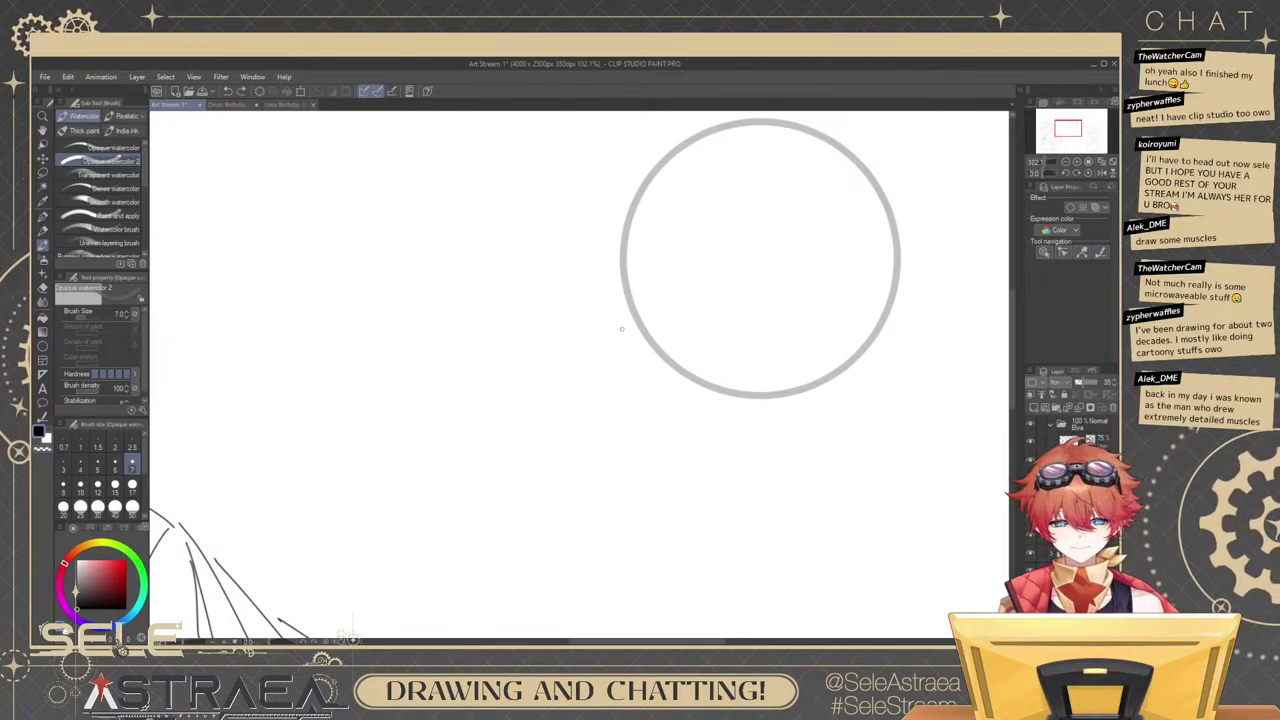
pyautogui.moveTo(634, 310); pyautogui.dragTo(710, 445)
pyautogui.hotkey('ctrl', 'z')
pyautogui.hotkey('ctrl', 'z')
pyautogui.moveTo(633, 311); pyautogui.dragTo(674, 388)
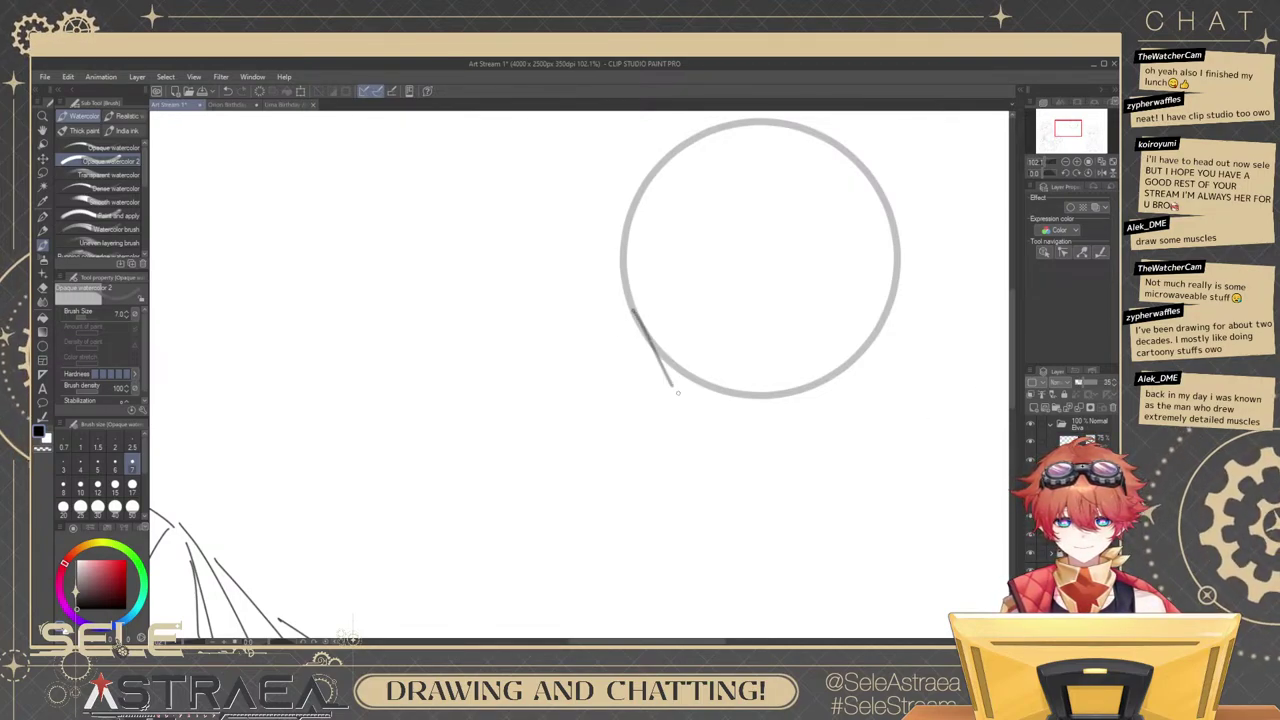
pyautogui.hotkey('ctrl', 'z')
pyautogui.moveTo(629, 298)
pyautogui.mouseDown()
pyautogui.moveTo(662, 385)
pyautogui.moveTo(738, 464)
pyautogui.mouseUp()
pyautogui.hotkey('ctrl', 'z')
pyautogui.moveTo(668, 396); pyautogui.dragTo(744, 470)
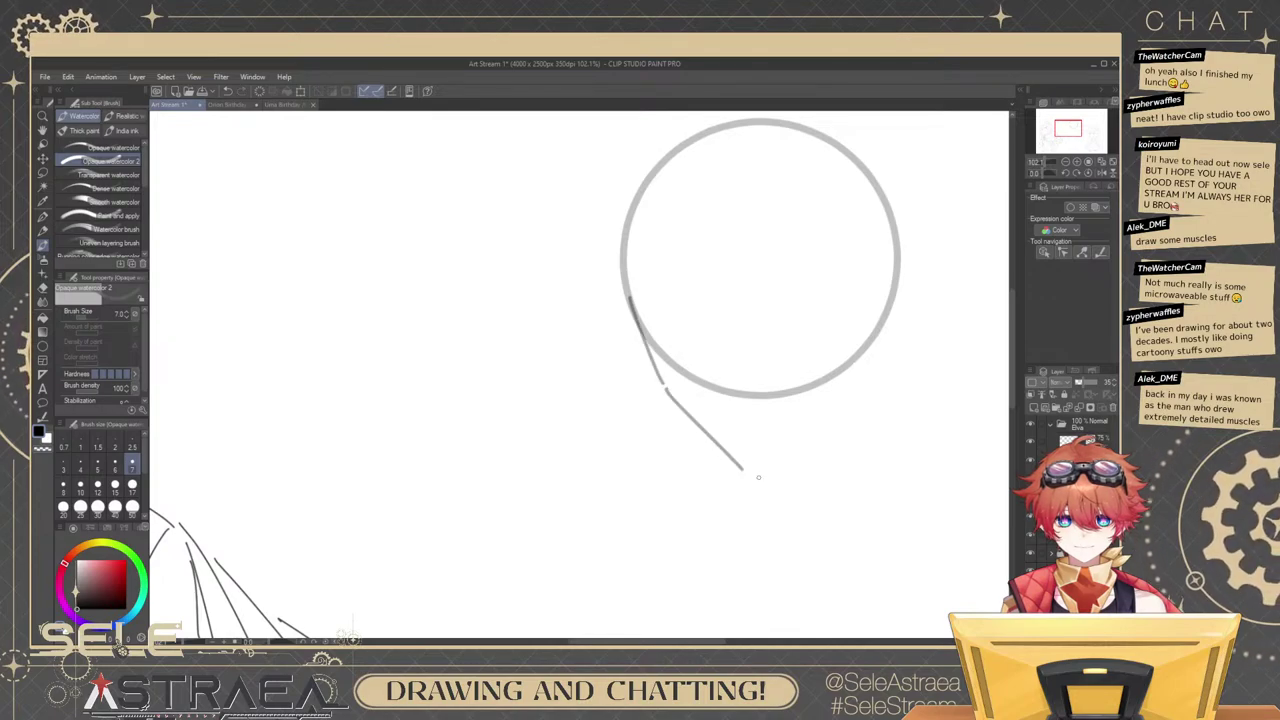
pyautogui.hotkey('ctrl', 'z')
pyautogui.moveTo(662, 386); pyautogui.dragTo(724, 460)
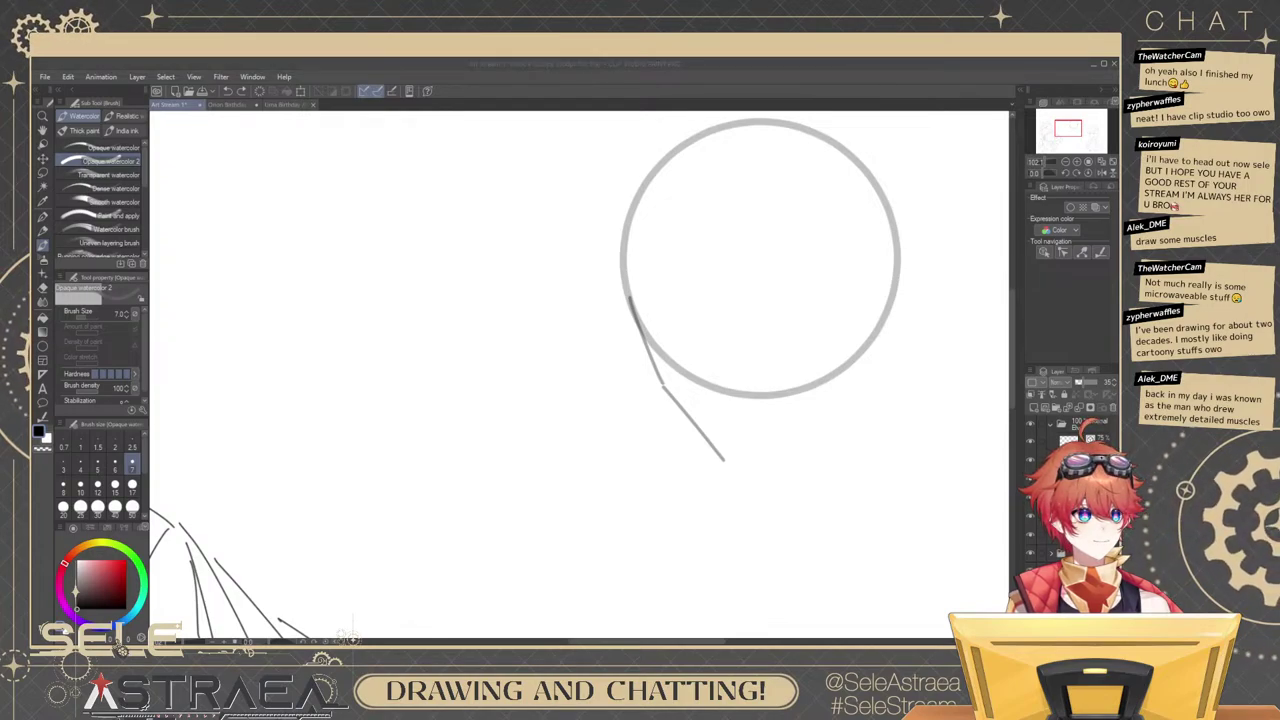
# Undo both face lines and try the cheek line again from slightly higher on the circle's left edge.
pyautogui.hotkey('alt', 'Tab')
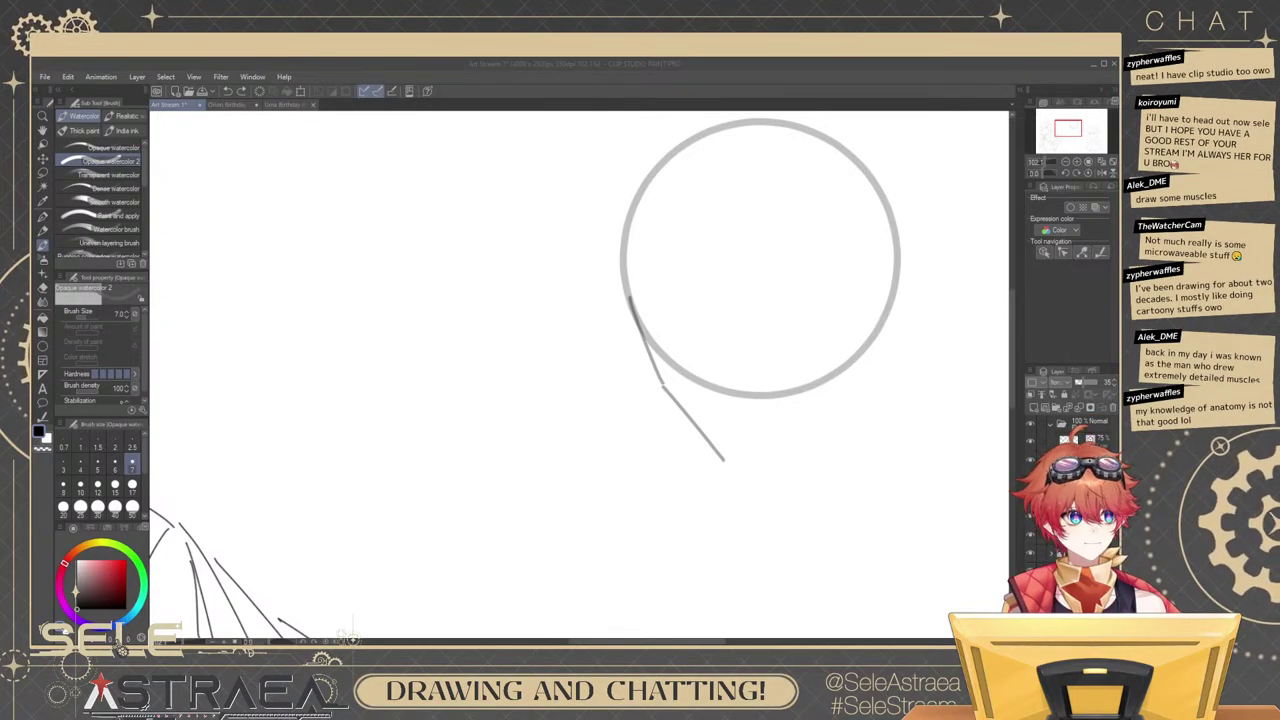
pyautogui.hotkey('ctrl', 'z')
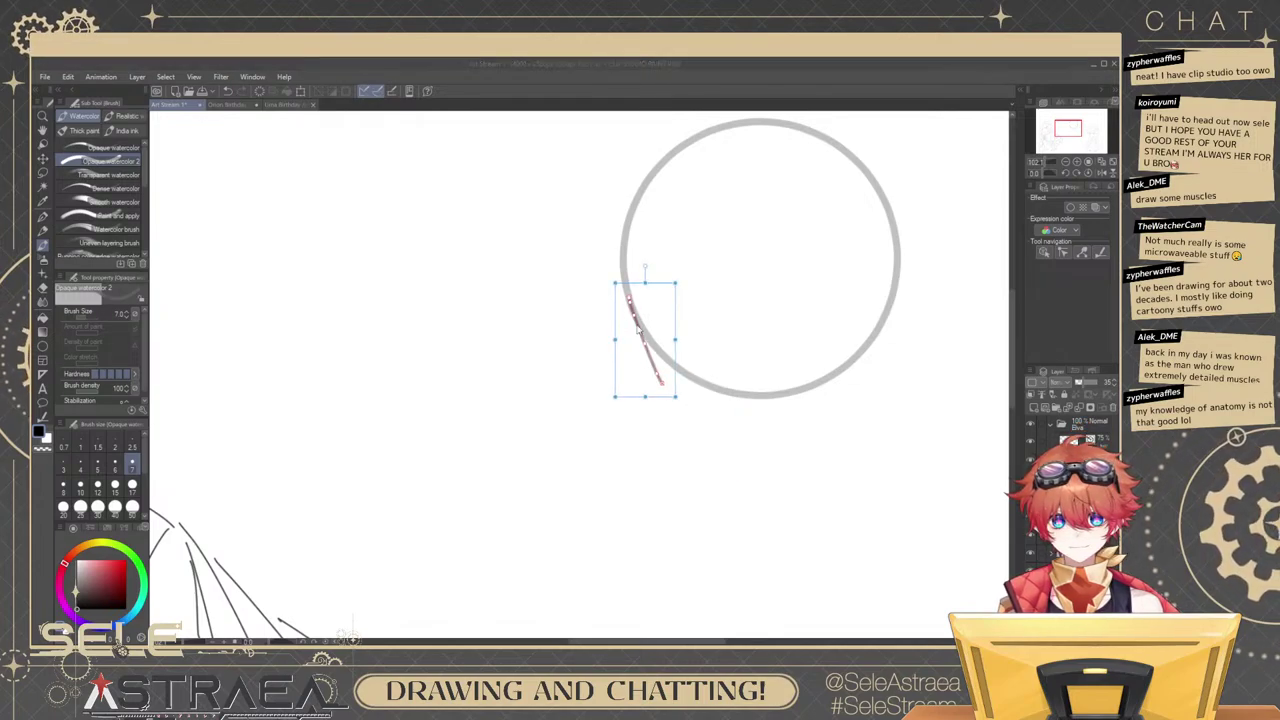
pyautogui.hotkey('ctrl', 'z')
pyautogui.moveTo(626, 288); pyautogui.dragTo(657, 378)
pyautogui.hotkey('ctrl', 'z')
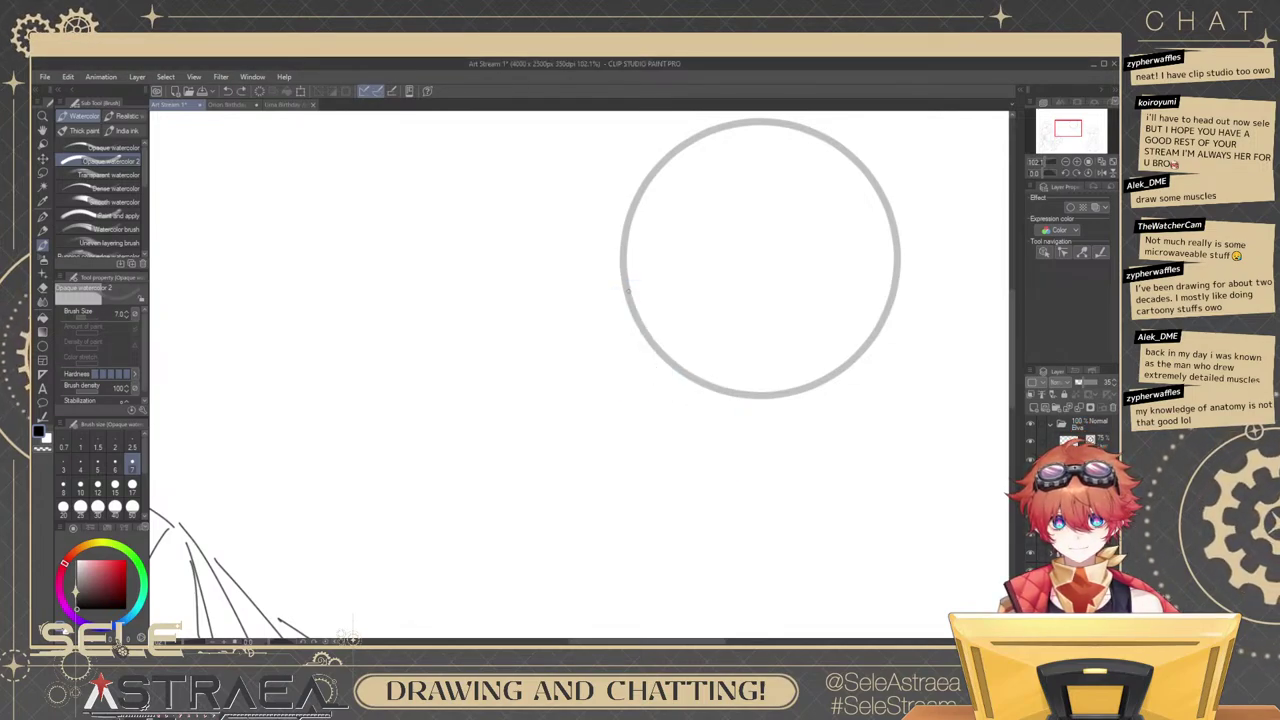
# Try a face outline below the guide circle with a longer cheek line, a jaw line and a second line rising from the chin.
pyautogui.moveTo(627, 288)
pyautogui.mouseDown()
pyautogui.moveTo(657, 393)
pyautogui.moveTo(722, 460)
pyautogui.mouseUp()
pyautogui.hotkey('ctrl', 'z')
pyautogui.moveTo(657, 398)
pyautogui.mouseDown()
pyautogui.moveTo(747, 475)
pyautogui.moveTo(844, 406)
pyautogui.mouseUp()
pyautogui.hotkey('ctrl', 'z')
pyautogui.hotkey('ctrl', 'z')
pyautogui.moveTo(657, 398)
pyautogui.mouseDown()
pyautogui.moveTo(732, 465)
pyautogui.moveTo(838, 403)
pyautogui.mouseUp()
pyautogui.hotkey('ctrl', 'z')
pyautogui.moveTo(734, 464); pyautogui.dragTo(838, 403)
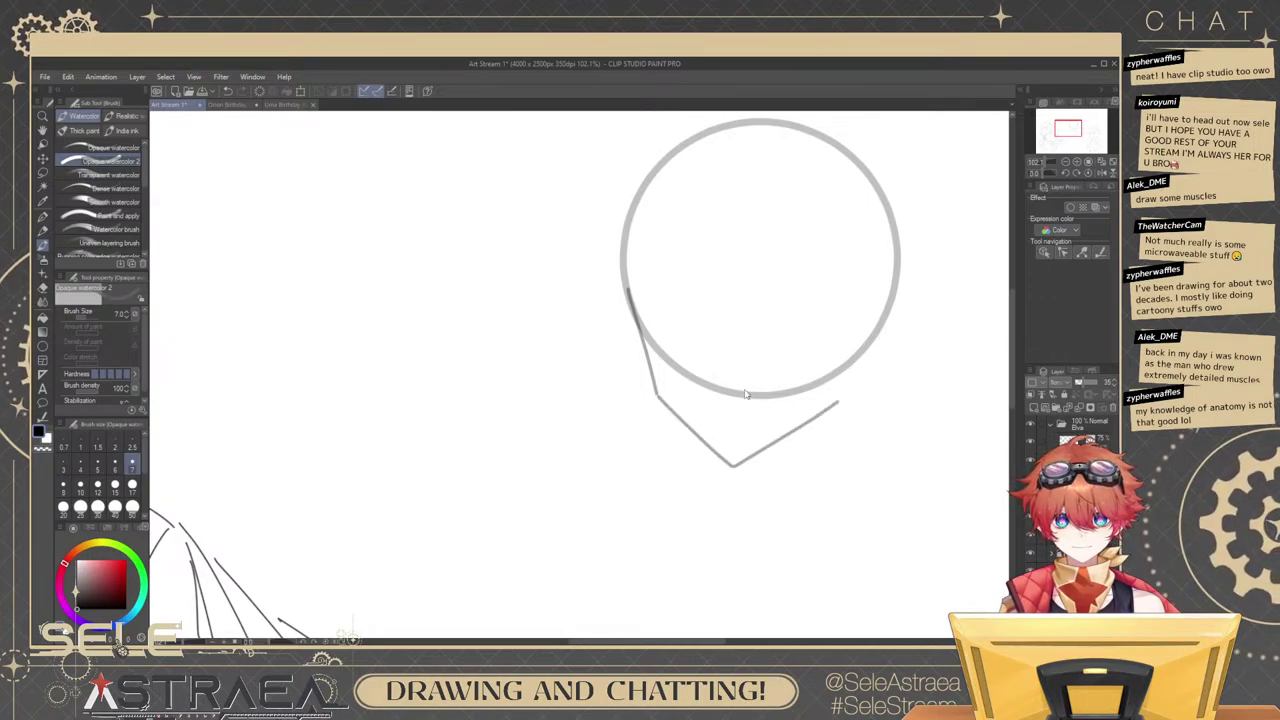
# Remove the previous face outline and try a shorter cheek line with a jaw line slanting to the chin.
pyautogui.hotkey('ctrl', 'z')
pyautogui.keyDown('ctrl'); pyautogui.click(651, 378); pyautogui.keyUp('ctrl')
pyautogui.press('Delete')
pyautogui.moveTo(627, 287); pyautogui.dragTo(653, 377)
pyautogui.hotkey('ctrl', 'z')
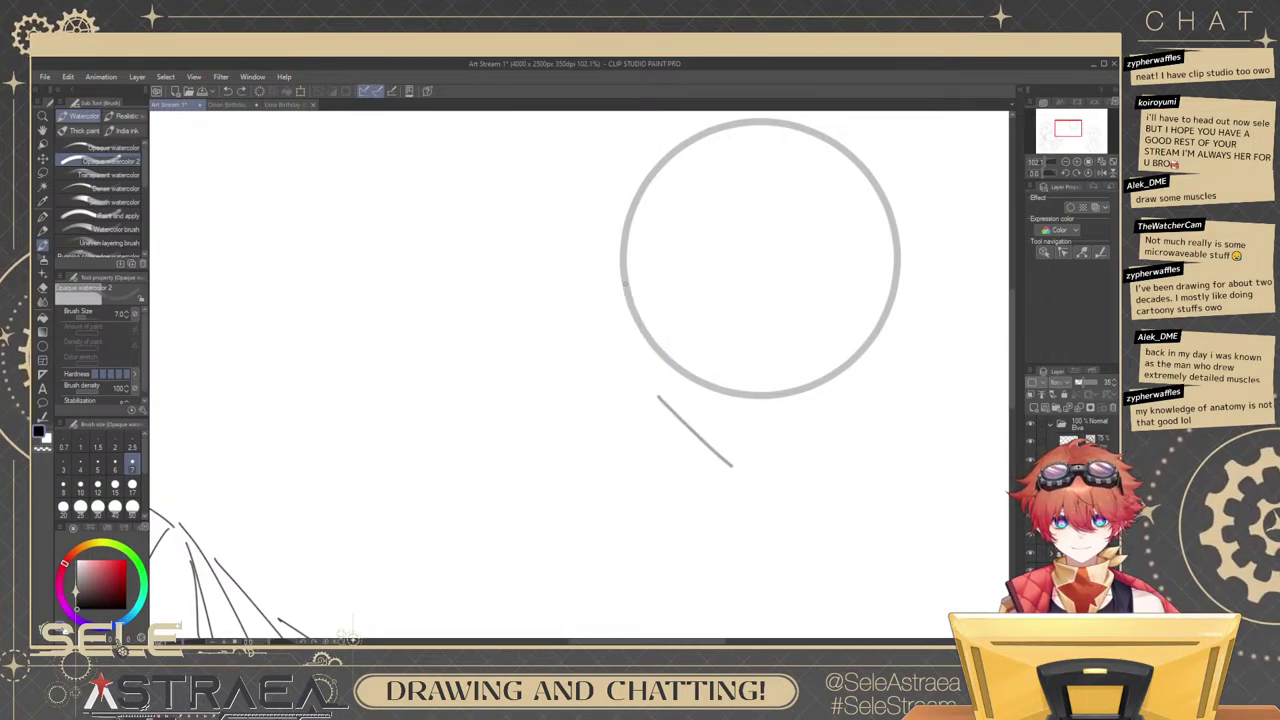
pyautogui.moveTo(626, 284)
pyautogui.mouseDown()
pyautogui.moveTo(654, 371)
pyautogui.moveTo(742, 454)
pyautogui.mouseUp()
pyautogui.keyDown('ctrl'); pyautogui.click(672, 410); pyautogui.keyUp('ctrl')
pyautogui.press('Delete')
pyautogui.hotkey('ctrl', 'z')
pyautogui.moveTo(652, 375); pyautogui.dragTo(741, 454)
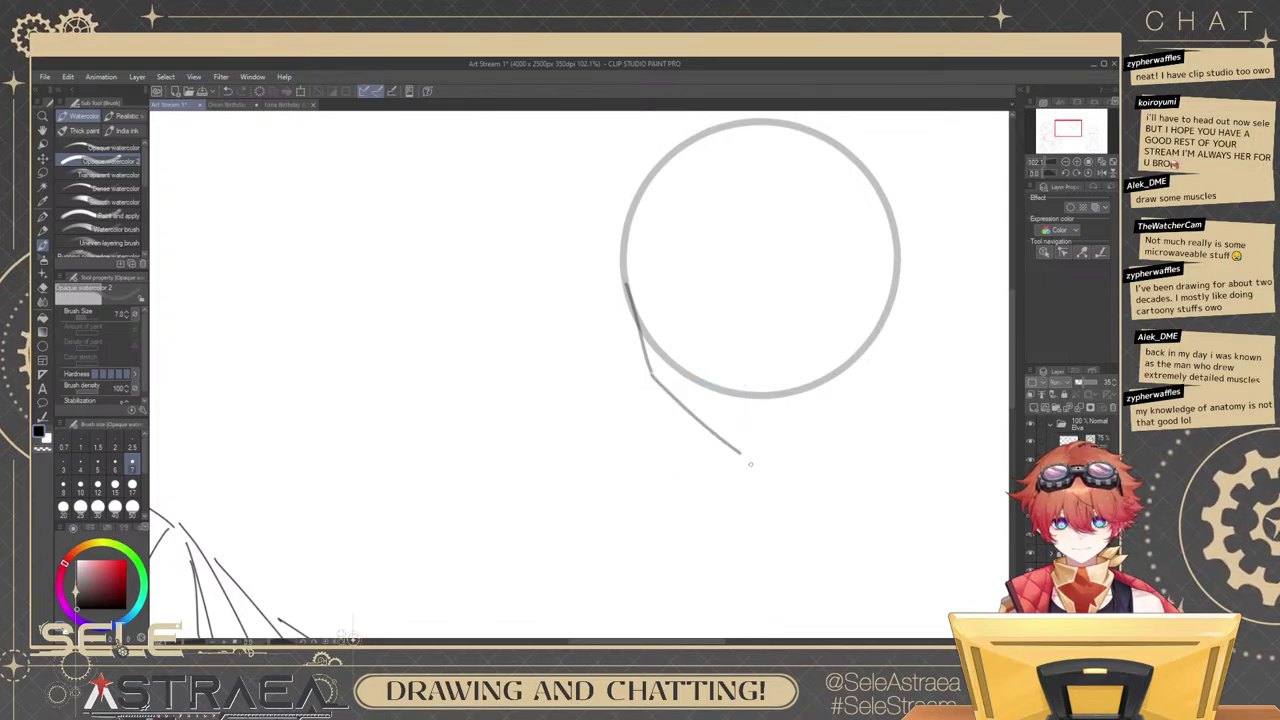
# Undo the jaw line and try extending the lower end of the cheek line farther down.
pyautogui.hotkey('ctrl', 'z')
pyautogui.moveTo(652, 376); pyautogui.dragTo(754, 455)
pyautogui.hotkey('ctrl', 'z')
pyautogui.keyDown('ctrl'); pyautogui.click(650, 370); pyautogui.keyUp('ctrl')
pyautogui.moveTo(666, 389); pyautogui.dragTo(680, 417)
pyautogui.moveTo(612, 271); pyautogui.dragTo(603, 266)
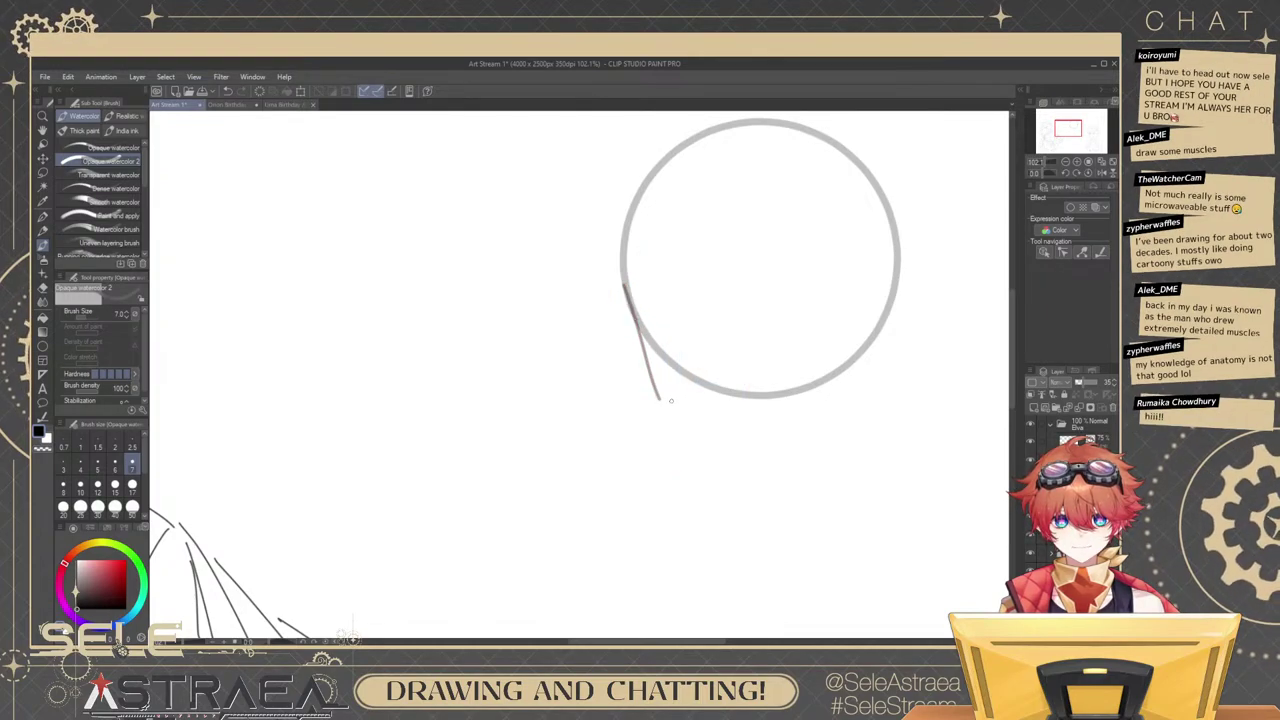
# Try jaw and chin lines continuing from the cheek's lower end, and undo them.
pyautogui.hotkey('ctrl', 'z')
pyautogui.moveTo(661, 399)
pyautogui.mouseDown()
pyautogui.moveTo(763, 489)
pyautogui.moveTo(750, 477)
pyautogui.moveTo(761, 482)
pyautogui.moveTo(837, 415)
pyautogui.mouseUp()
pyautogui.hotkey('ctrl', 'z')
pyautogui.hotkey('ctrl', 'z')
pyautogui.hotkey('ctrl', 'z')
pyautogui.hotkey('ctrl', 'z')
pyautogui.hotkey('ctrl', 'z')
pyautogui.hotkey('ctrl', 'z')
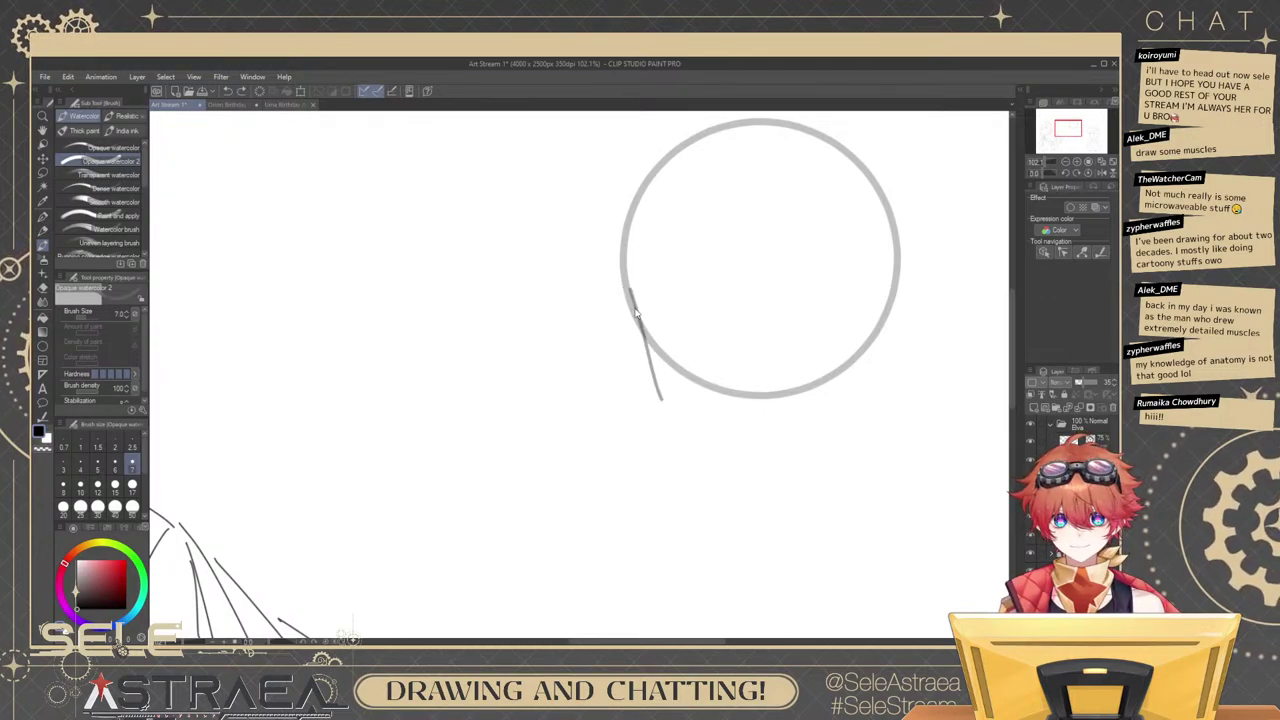
# Undo the remaining cheek line and try another starting higher on the circle's left edge, undoing it too.
pyautogui.hotkey('ctrl', 't')
pyautogui.press('Escape')
pyautogui.hotkey('ctrl', 'z')
pyautogui.moveTo(622, 265); pyautogui.dragTo(662, 384)
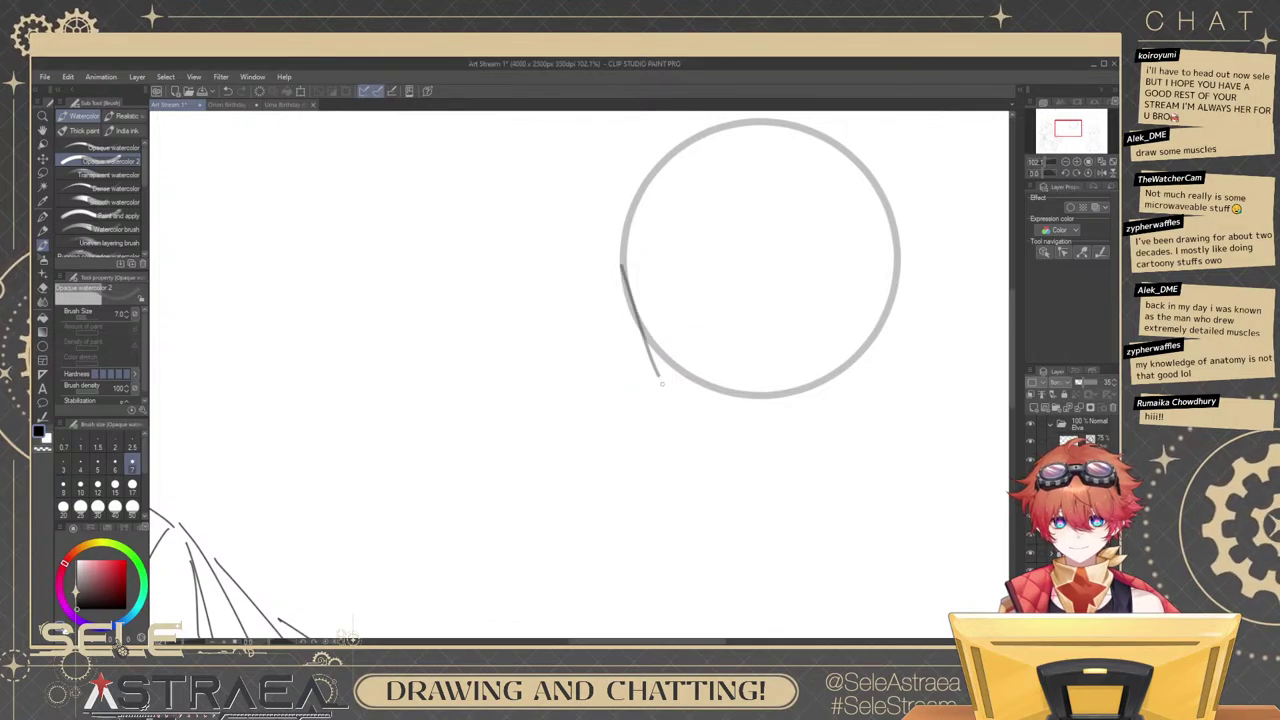
pyautogui.hotkey('ctrl', 'z')
pyautogui.hotkey('ctrl', 'y')
pyautogui.hotkey('ctrl', 'z')
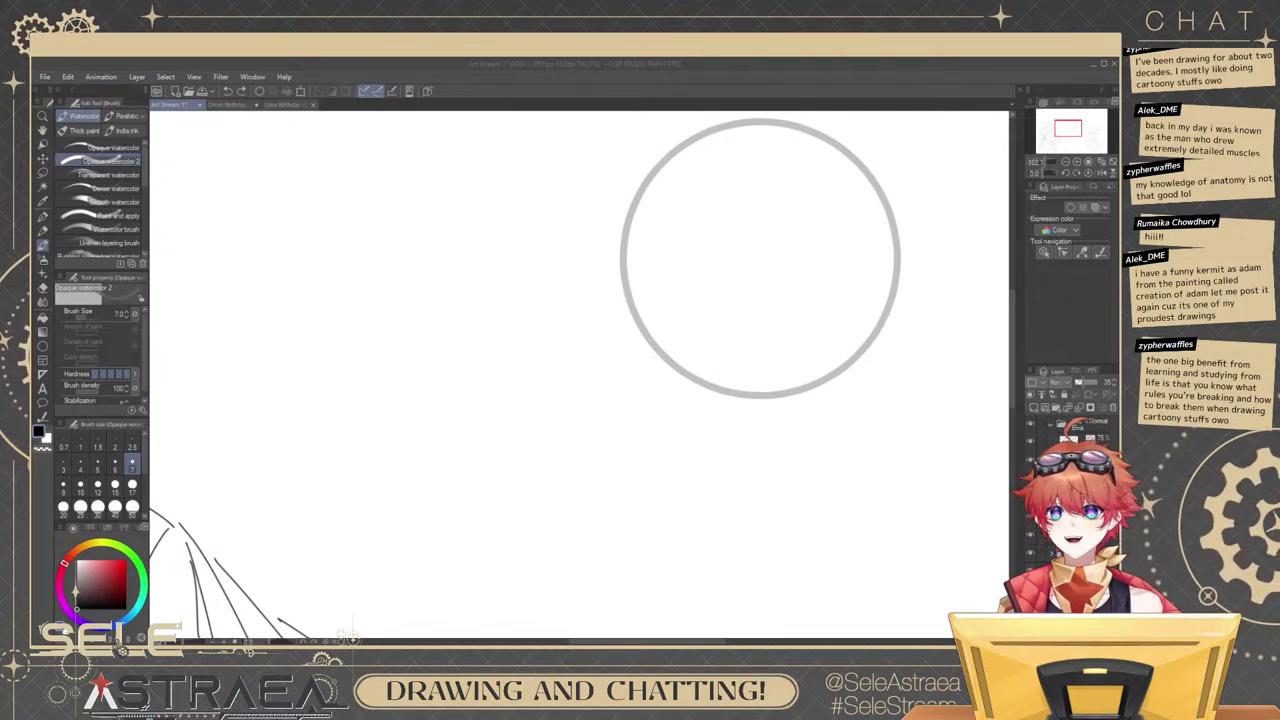
# Try a straight cheek line descending from the circle's lower left edge, undoing each attempt.
pyautogui.moveTo(628, 300); pyautogui.dragTo(662, 400)
pyautogui.hotkey('ctrl', 'z')
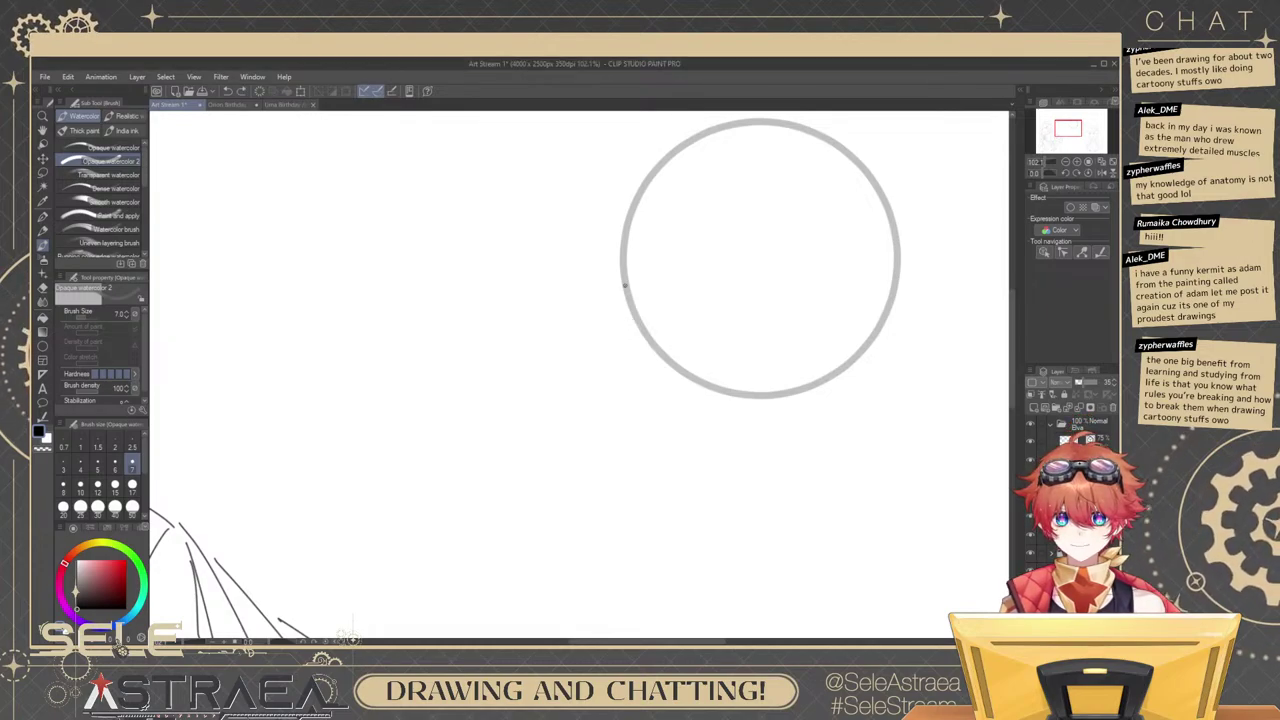
pyautogui.moveTo(628, 300); pyautogui.dragTo(662, 400)
pyautogui.hotkey('ctrl', 'z')
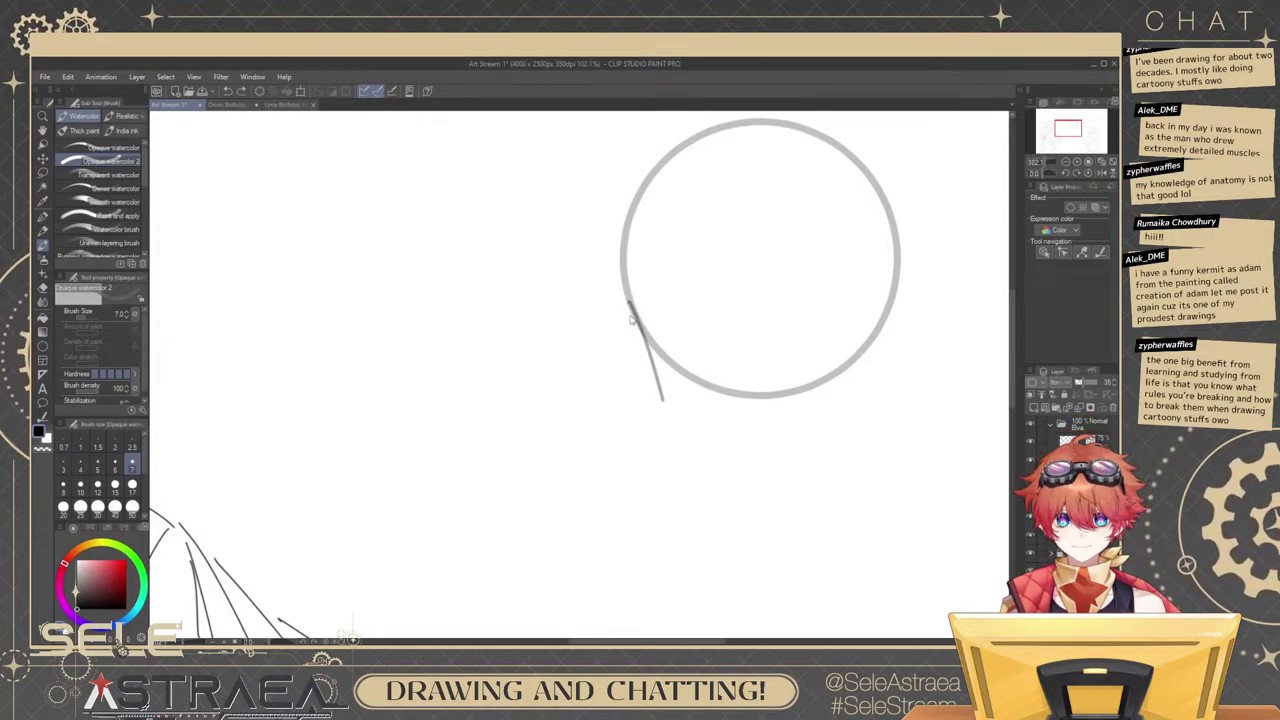
pyautogui.hotkey('ctrl', 'z')
# Try a cheek line from the circle's left edge with a steep jaw line slanting down to the chin.
pyautogui.moveTo(624, 270)
pyautogui.mouseDown()
pyautogui.moveTo(646, 368)
pyautogui.moveTo(737, 471)
pyautogui.mouseUp()
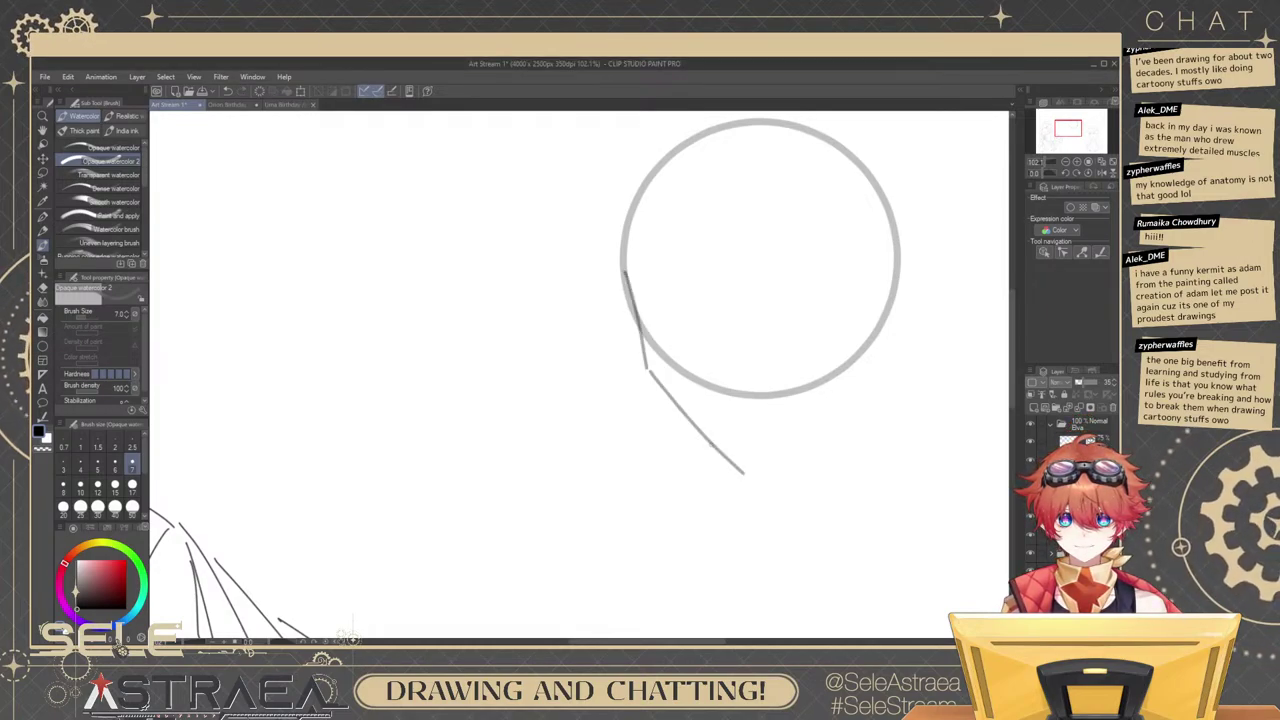
pyautogui.hotkey('ctrl', 'z')
pyautogui.moveTo(646, 370)
pyautogui.mouseDown()
pyautogui.moveTo(713, 462)
pyautogui.moveTo(822, 422)
pyautogui.mouseUp()
pyautogui.hotkey('ctrl', 'z')
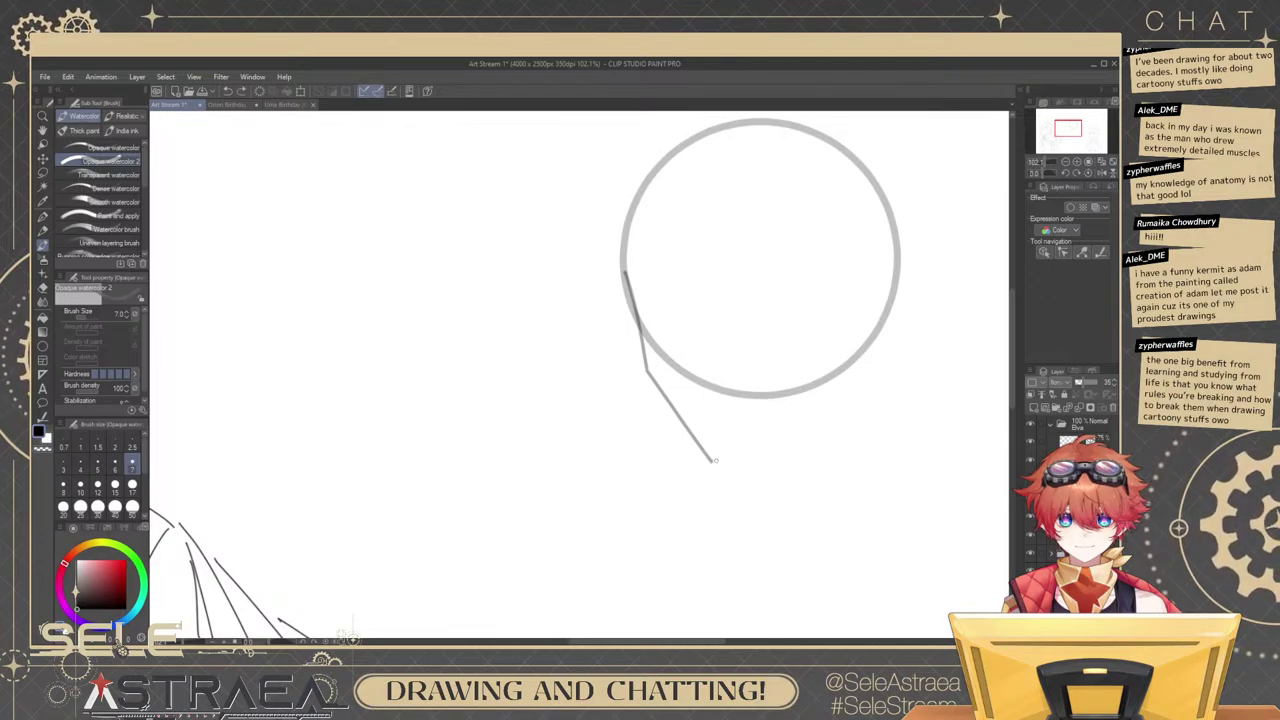
# Try several right jaw lines rising from the chin toward the circle's lower right edge, undoing each.
pyautogui.moveTo(714, 462); pyautogui.dragTo(838, 386)
pyautogui.hotkey('ctrl', 'z')
pyautogui.moveTo(716, 463); pyautogui.dragTo(830, 390)
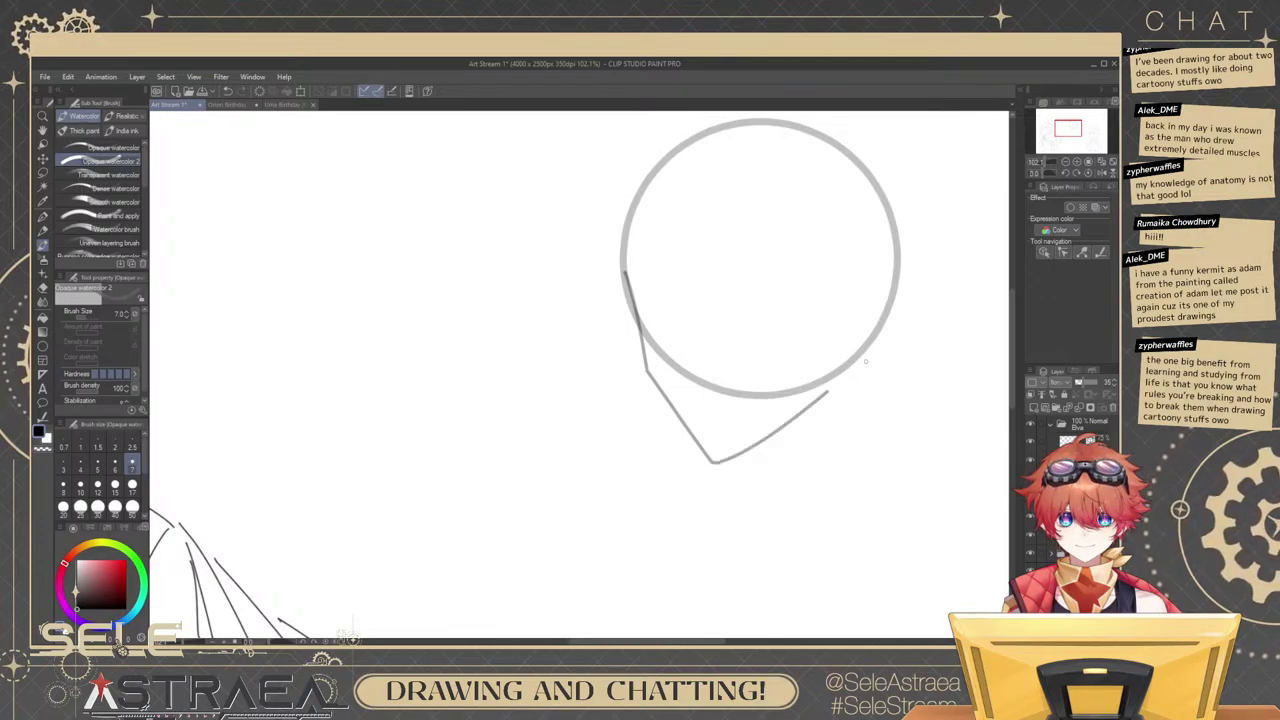
pyautogui.hotkey('ctrl', 'z')
pyautogui.moveTo(720, 464); pyautogui.dragTo(848, 380)
pyautogui.hotkey('ctrl', 'z')
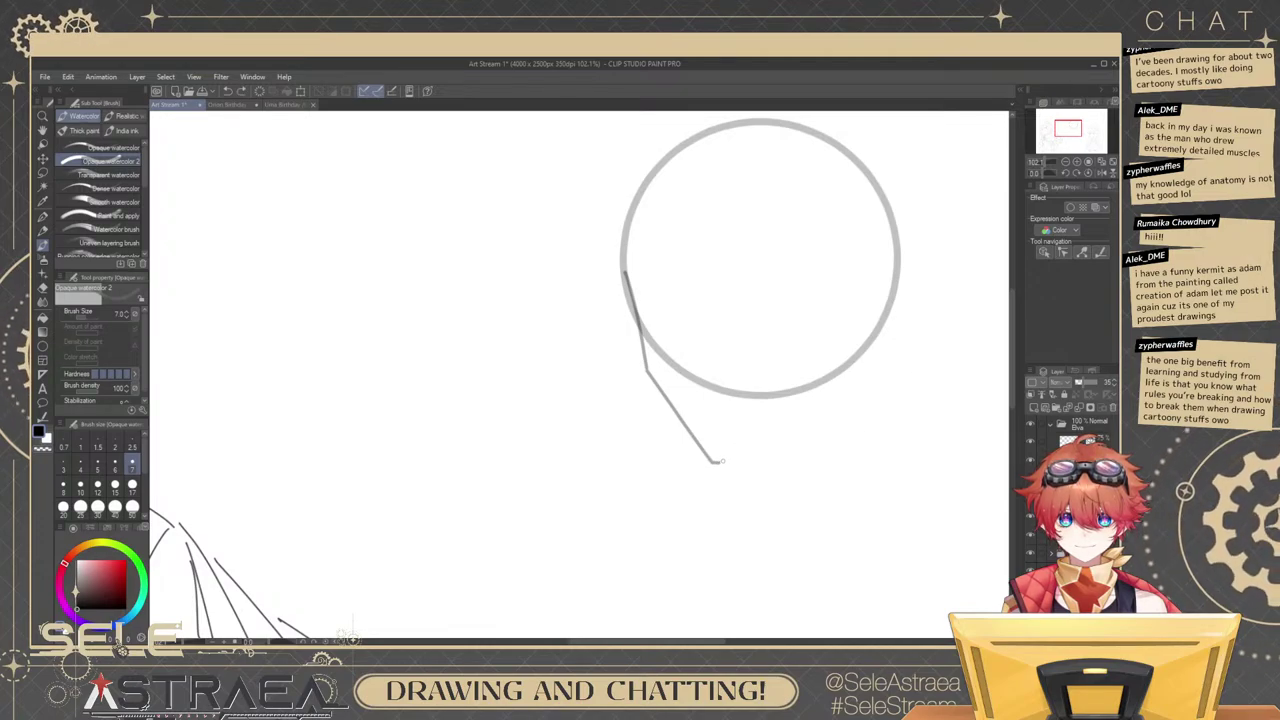
# Try one more right jaw line, undo it, and sketch a short cheek line on the circle's lower right edge.
pyautogui.moveTo(720, 464)
pyautogui.mouseDown()
pyautogui.moveTo(880, 355)
pyautogui.moveTo(858, 372)
pyautogui.moveTo(917, 241)
pyautogui.moveTo(830, 414)
pyautogui.mouseUp()
pyautogui.hotkey('ctrl', 'z')
pyautogui.hotkey('ctrl', 'z')
pyautogui.hotkey('ctrl', 'z')
pyautogui.moveTo(894, 306); pyautogui.dragTo(850, 378)
pyautogui.hotkey('ctrl', 'z')
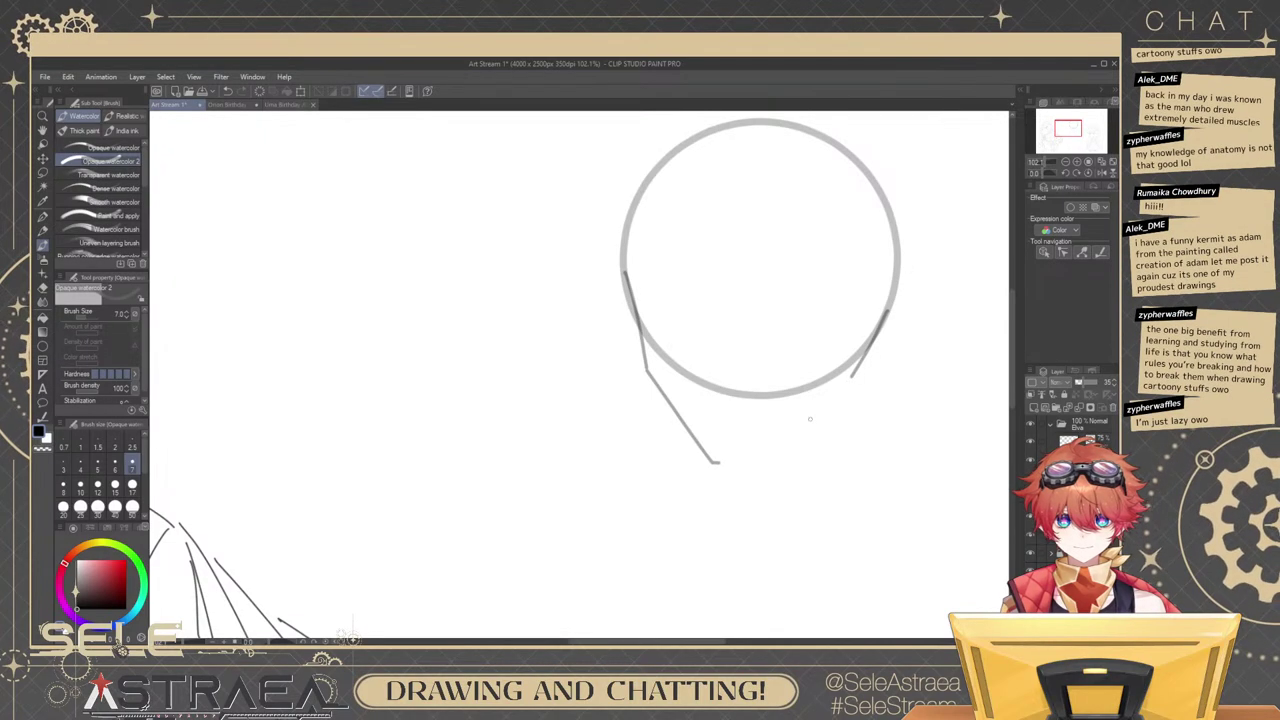
# Sketch the right jaw line from the chin up to the lower end of the right cheek line.
pyautogui.moveTo(740, 453); pyautogui.dragTo(838, 388)
pyautogui.hotkey('ctrl', 'z')
pyautogui.moveTo(722, 462)
pyautogui.mouseDown()
pyautogui.moveTo(857, 378)
pyautogui.moveTo(834, 408)
pyautogui.mouseUp()
pyautogui.keyDown('ctrl'); pyautogui.click(837, 387); pyautogui.keyUp('ctrl')
pyautogui.keyDown('ctrl'); pyautogui.click(852, 379); pyautogui.keyUp('ctrl')
pyautogui.press('Delete')
# Examine the face outline's shape and proportions against the neighbouring characters.
pyautogui.scroll(-3, 900, 320)
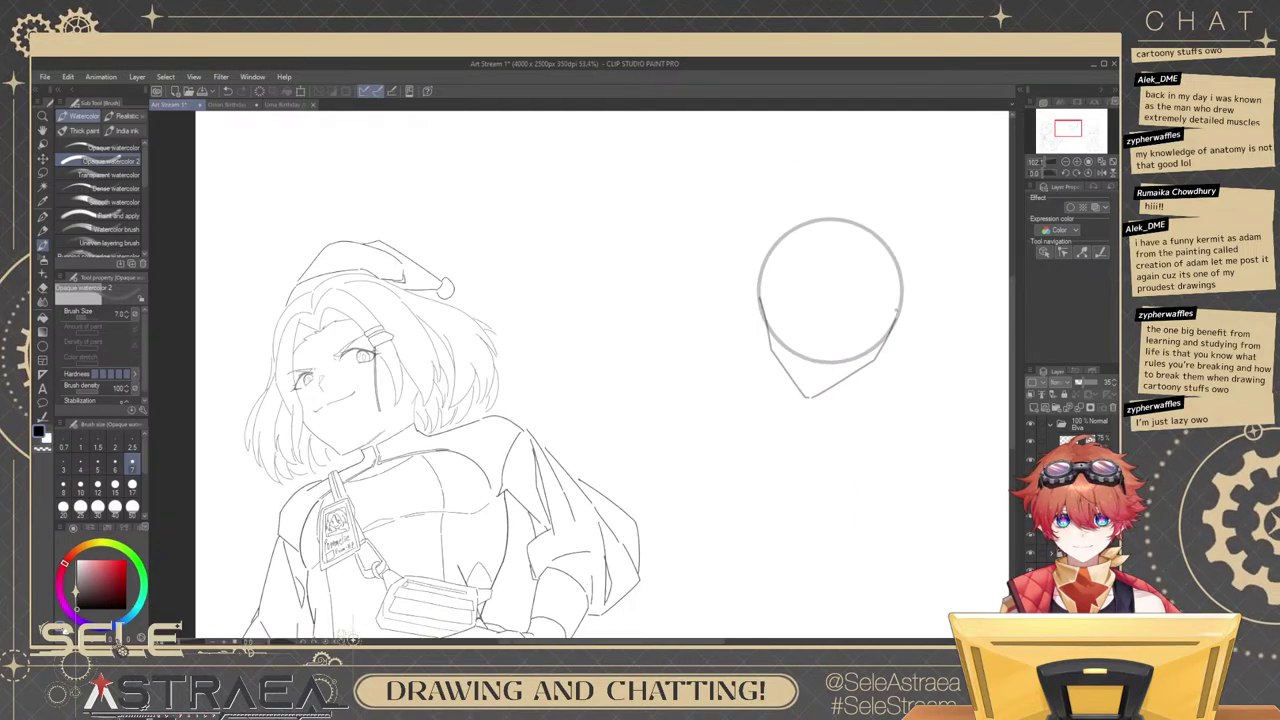
pyautogui.scroll(4, 869, 352)
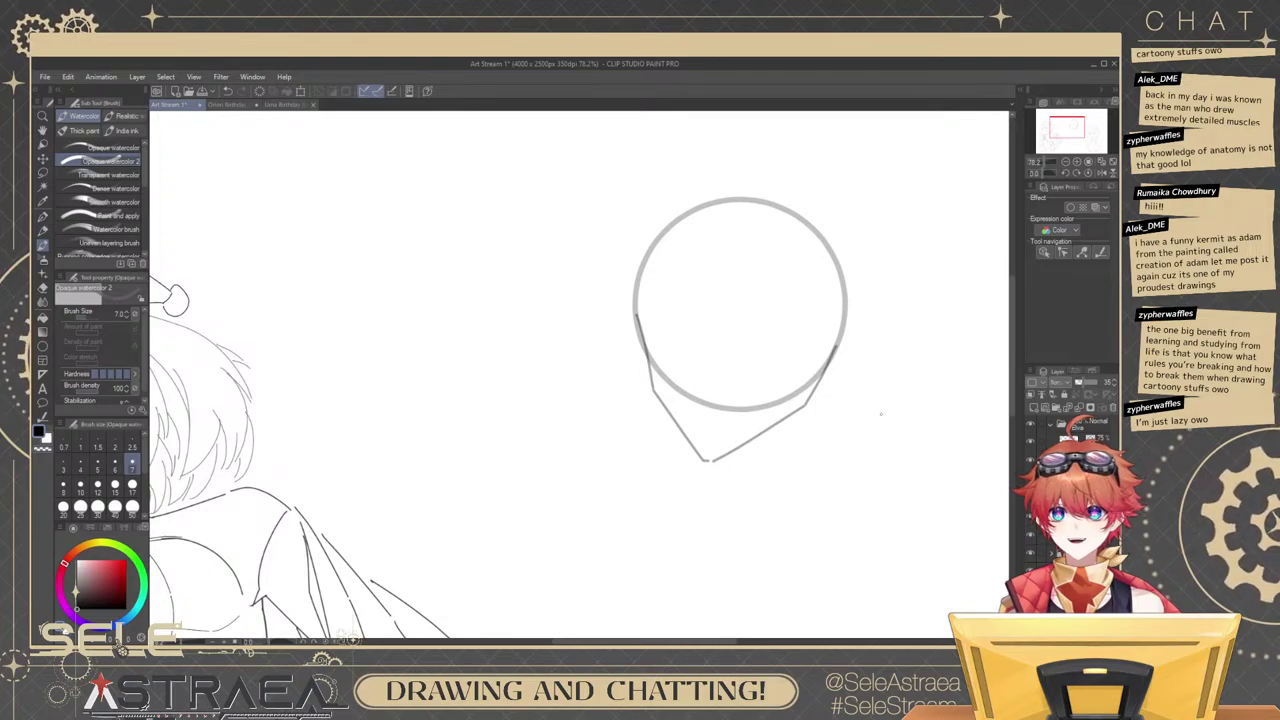
pyautogui.scroll(-4, 878, 422)
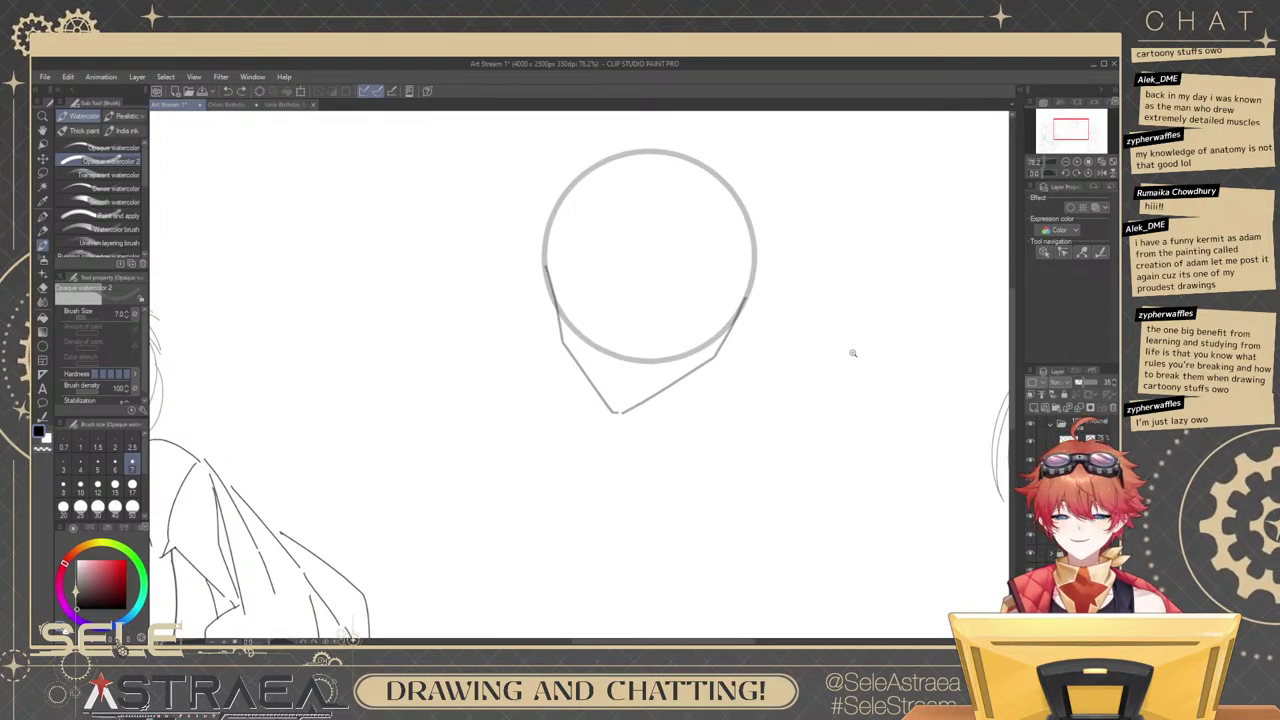
pyautogui.scroll(2, 866, 352)
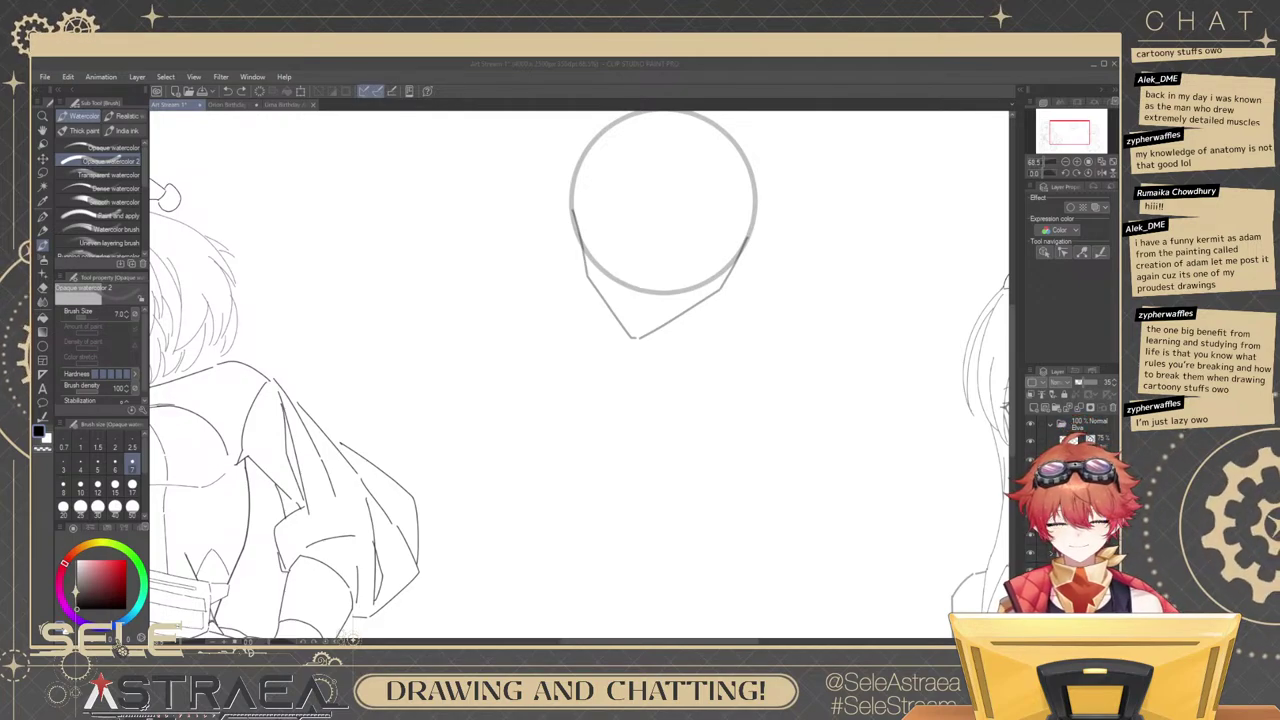
pyautogui.moveTo(721, 367)
pyautogui.mouseDown()
pyautogui.moveTo(714, 338)
pyautogui.moveTo(740, 336)
pyautogui.mouseUp()
pyautogui.hotkey('ctrl', 'z')
pyautogui.moveTo(696, 322); pyautogui.dragTo(737, 392)
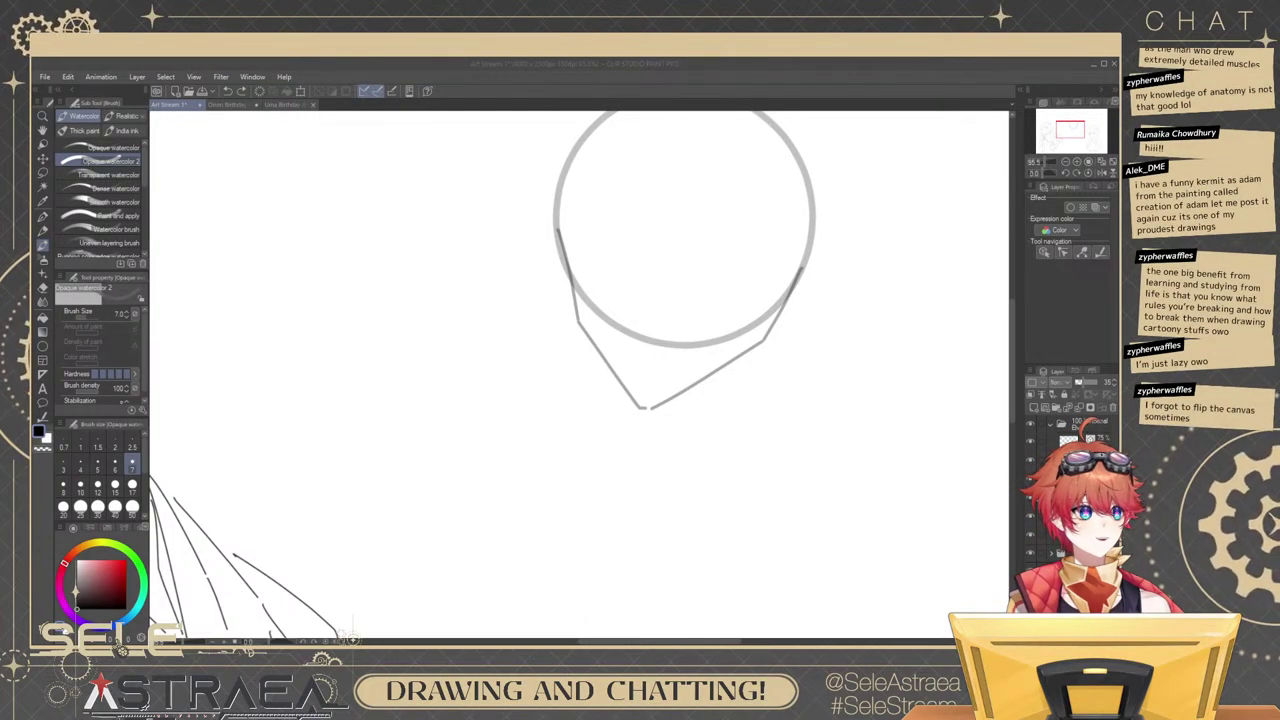
pyautogui.moveTo(682, 400); pyautogui.dragTo(698, 426)
pyautogui.hotkey('ctrl', 'z')
pyautogui.moveTo(778, 370); pyautogui.dragTo(777, 394)
# Erase the face outline's right cheek and both jaw lines with the Rough eraser.
pyautogui.press('e')
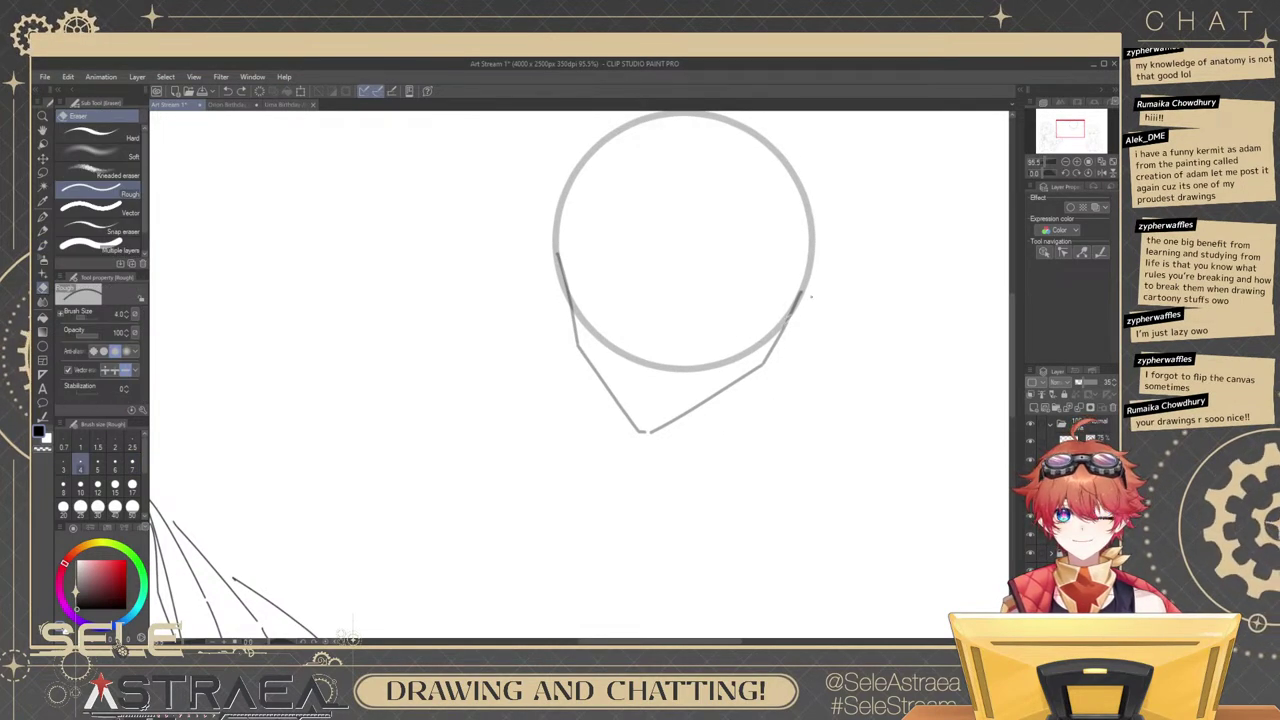
pyautogui.moveTo(785, 326); pyautogui.dragTo(792, 325)
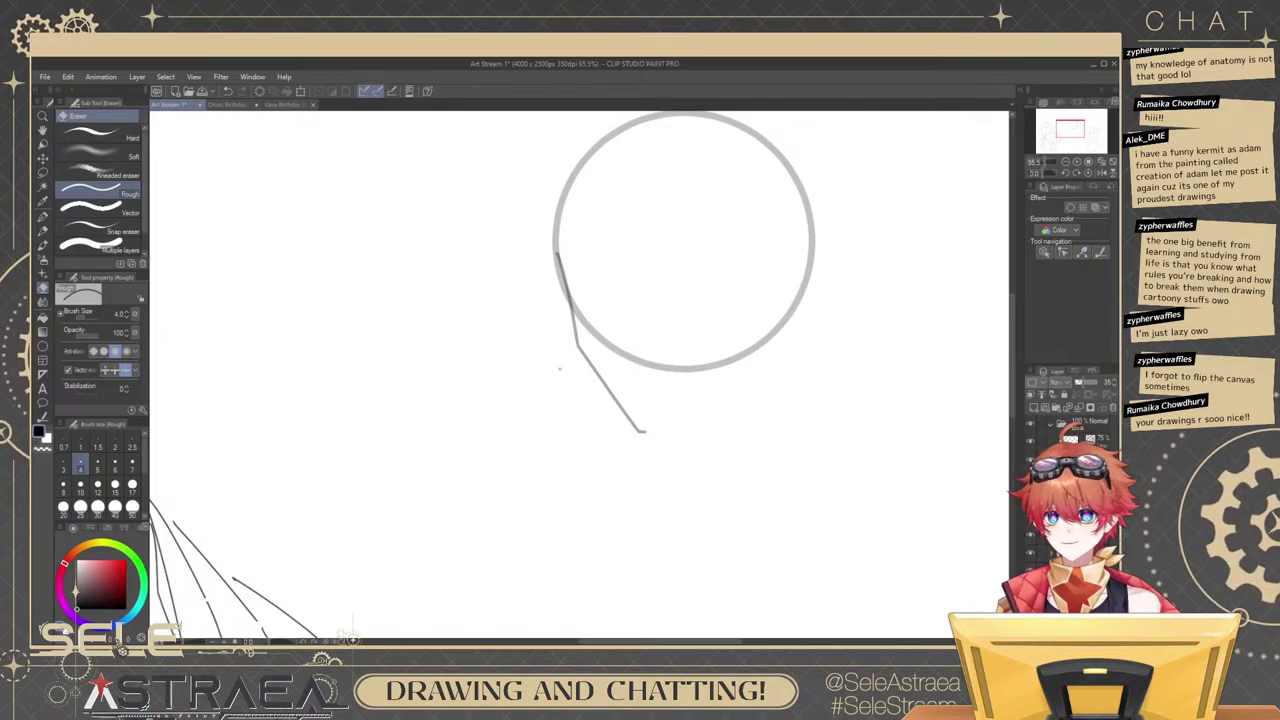
pyautogui.hotkey('ctrl', 'z')
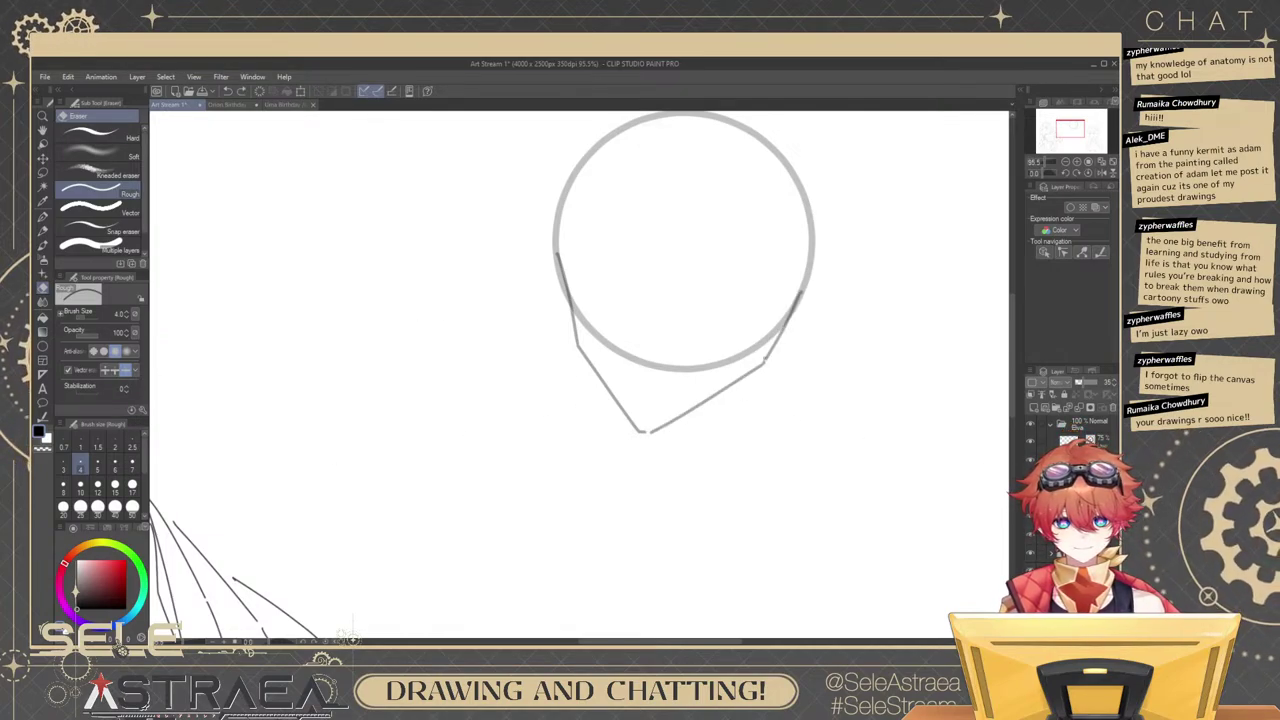
pyautogui.hotkey('ctrl', 'z')
pyautogui.moveTo(641, 430); pyautogui.dragTo(632, 424)
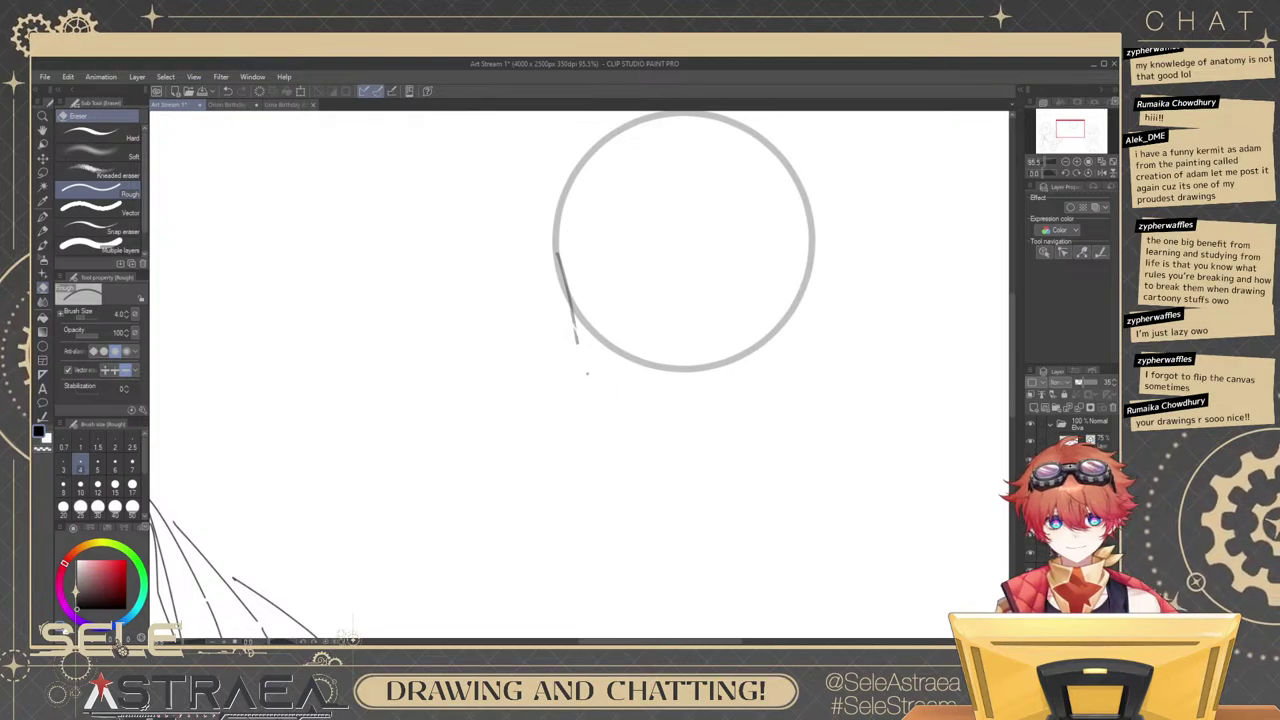
# Try a longer, straighter cheek line starting lower on the circle's left side, and undo it.
pyautogui.press('b')
pyautogui.moveTo(586, 371)
pyautogui.mouseDown()
pyautogui.moveTo(573, 325)
pyautogui.moveTo(588, 372)
pyautogui.mouseUp()
pyautogui.hotkey('ctrl', 'z')
pyautogui.moveTo(556, 276); pyautogui.dragTo(600, 388)
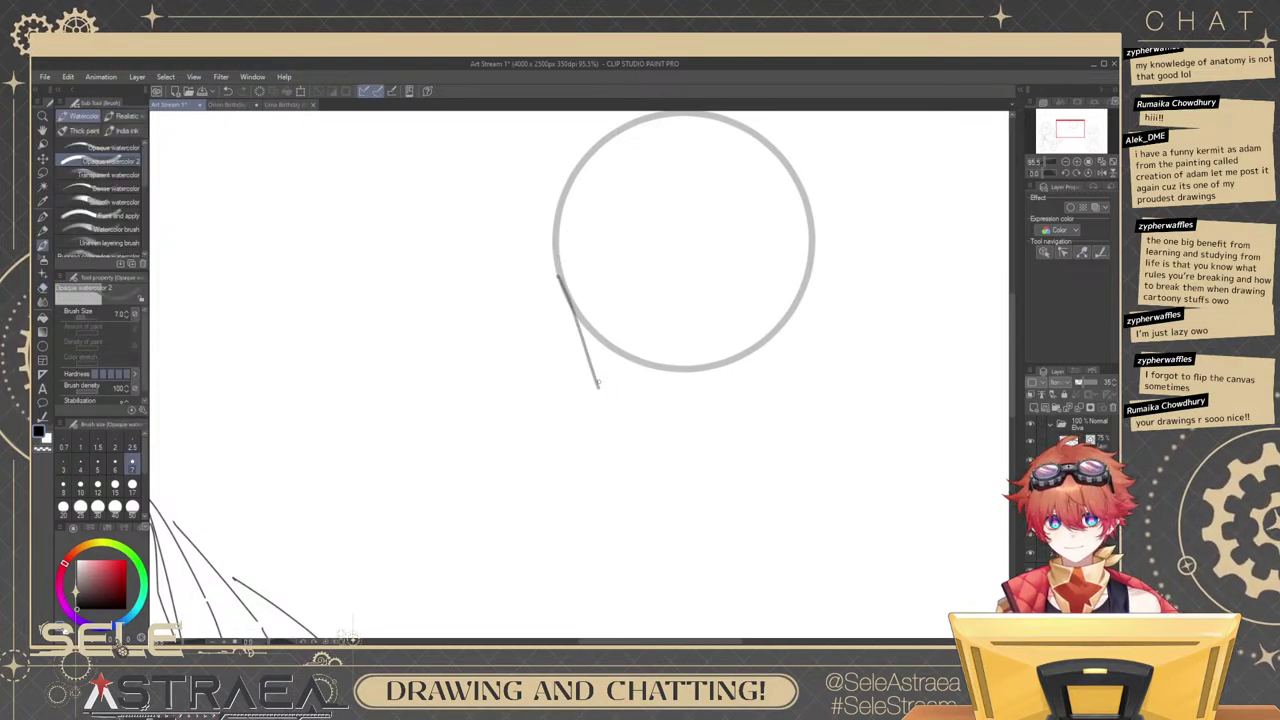
pyautogui.hotkey('ctrl', 'z')
# Try the cheek line again with jaw lines continuing from its lower end, and undo them all.
pyautogui.moveTo(558, 276)
pyautogui.mouseDown()
pyautogui.moveTo(600, 385)
pyautogui.moveTo(663, 443)
pyautogui.mouseUp()
pyautogui.hotkey('ctrl', 'z')
pyautogui.moveTo(598, 383)
pyautogui.mouseDown()
pyautogui.moveTo(696, 461)
pyautogui.moveTo(676, 454)
pyautogui.moveTo(765, 380)
pyautogui.mouseUp()
pyautogui.hotkey('ctrl', 'z')
pyautogui.hotkey('ctrl', 'z')
pyautogui.hotkey('ctrl', 'z')
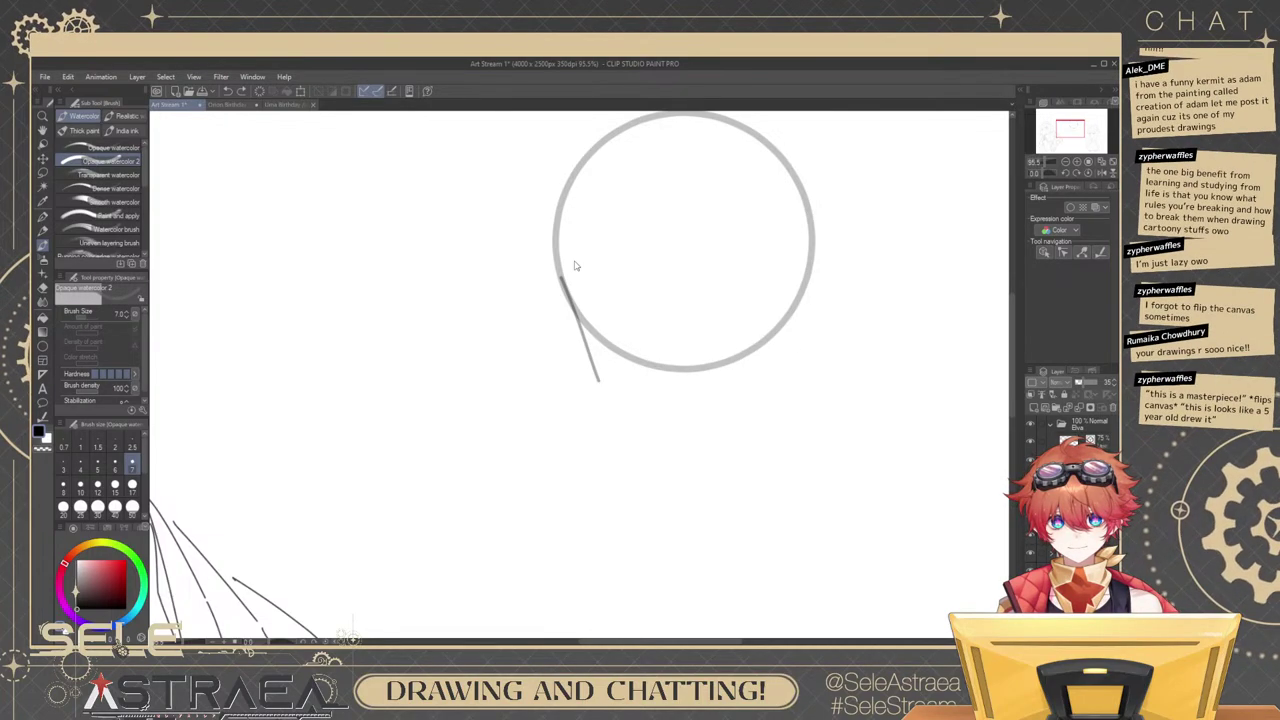
pyautogui.hotkey('ctrl', 'z')
# Try further cheek lines along the circle's left edge plus a jaw line toward the chin, undoing the jaw.
pyautogui.moveTo(572, 289)
pyautogui.mouseDown()
pyautogui.moveTo(598, 405)
pyautogui.moveTo(650, 470)
pyautogui.mouseUp()
pyautogui.hotkey('ctrl', 'z')
pyautogui.hotkey('ctrl', 'z')
pyautogui.hotkey('ctrl', 'z')
pyautogui.hotkey('ctrl', 'z')
pyautogui.hotkey('ctrl', 'z')
pyautogui.moveTo(594, 394); pyautogui.dragTo(688, 480)
pyautogui.hotkey('ctrl', 'z')
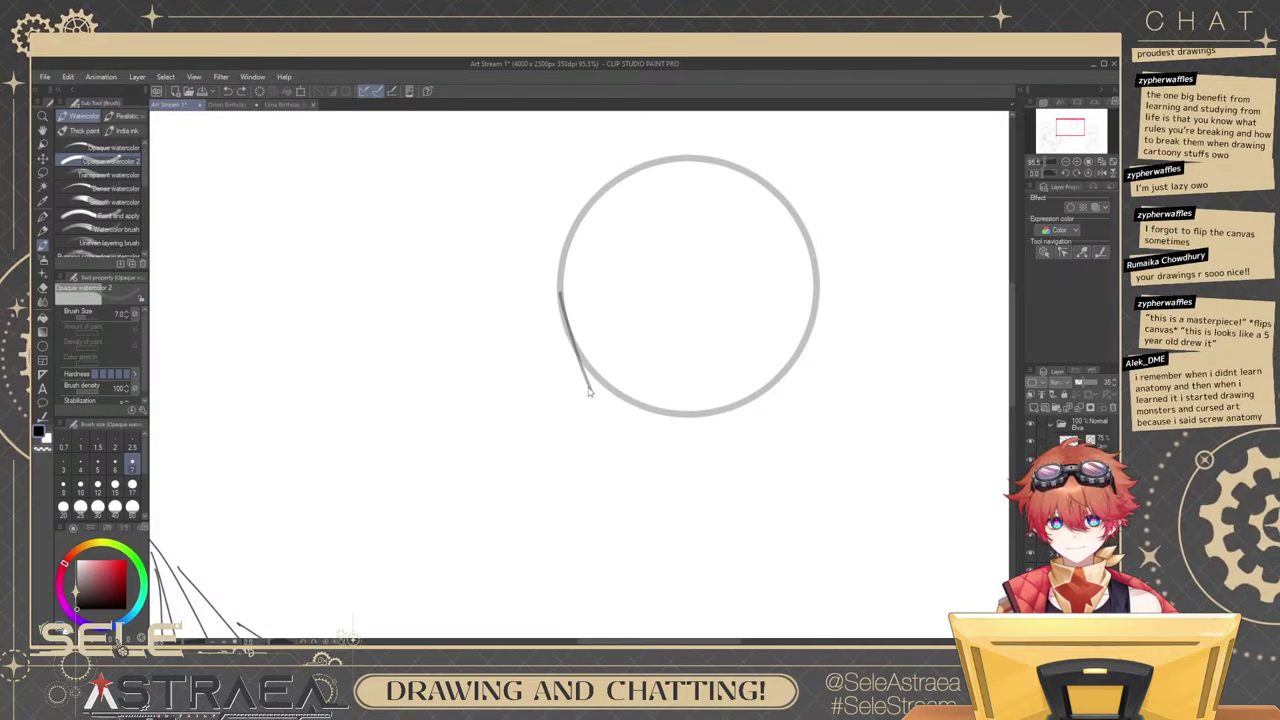
# Undo the remaining cheek line and try new ones starting at the circle's leftmost point, undoing those too.
pyautogui.hotkey('ctrl', 'z')
pyautogui.moveTo(558, 286); pyautogui.dragTo(598, 410)
pyautogui.hotkey('ctrl', 'z')
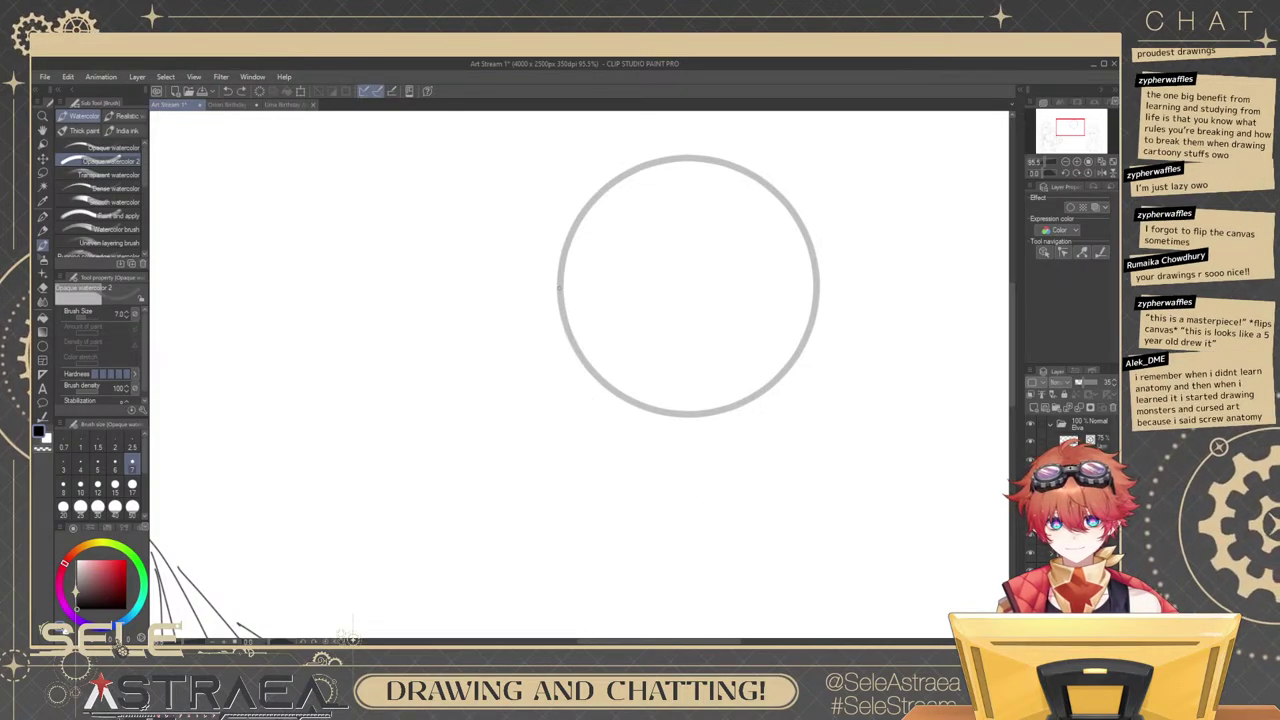
pyautogui.moveTo(558, 287)
pyautogui.mouseDown()
pyautogui.moveTo(601, 423)
pyautogui.moveTo(692, 482)
pyautogui.mouseUp()
pyautogui.hotkey('ctrl', 'z')
pyautogui.hotkey('ctrl', 'z')
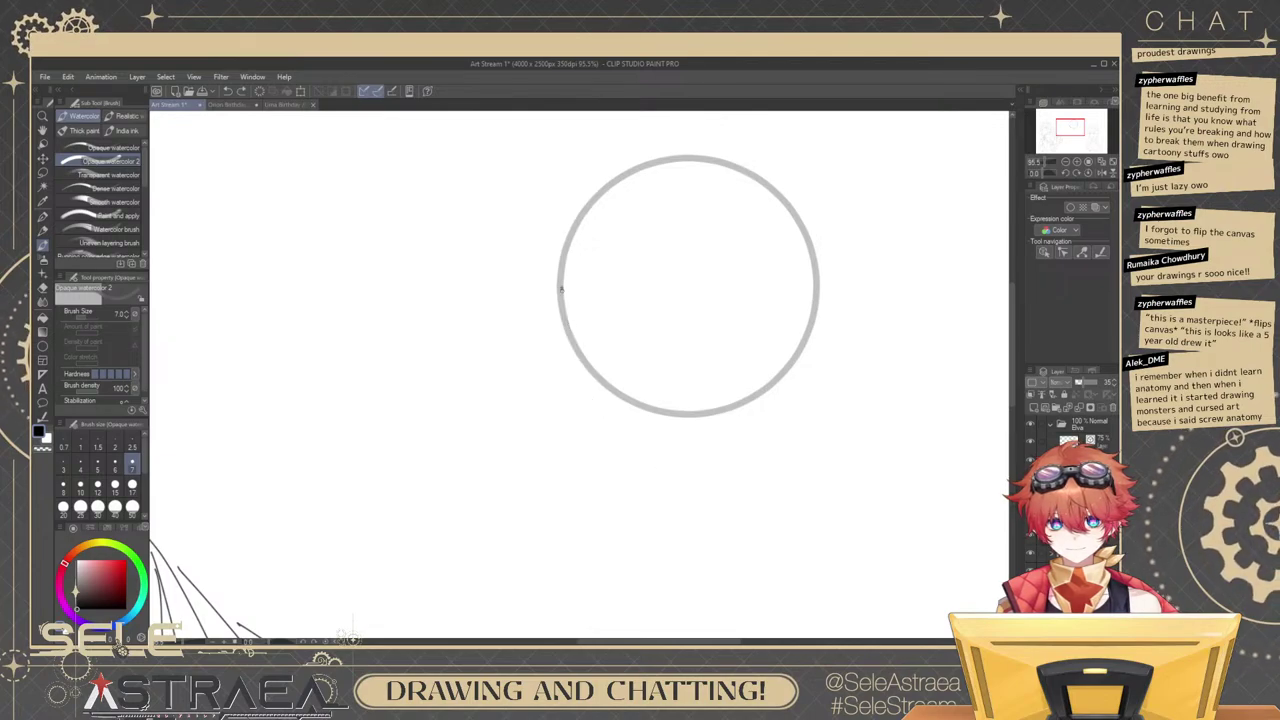
# Try longer cheek lines extending from the circle's left edge to well below the circle, undoing each.
pyautogui.moveTo(561, 289); pyautogui.dragTo(602, 424)
pyautogui.hotkey('ctrl', 'z')
pyautogui.hotkey('ctrl', 'z')
pyautogui.moveTo(558, 284); pyautogui.dragTo(612, 440)
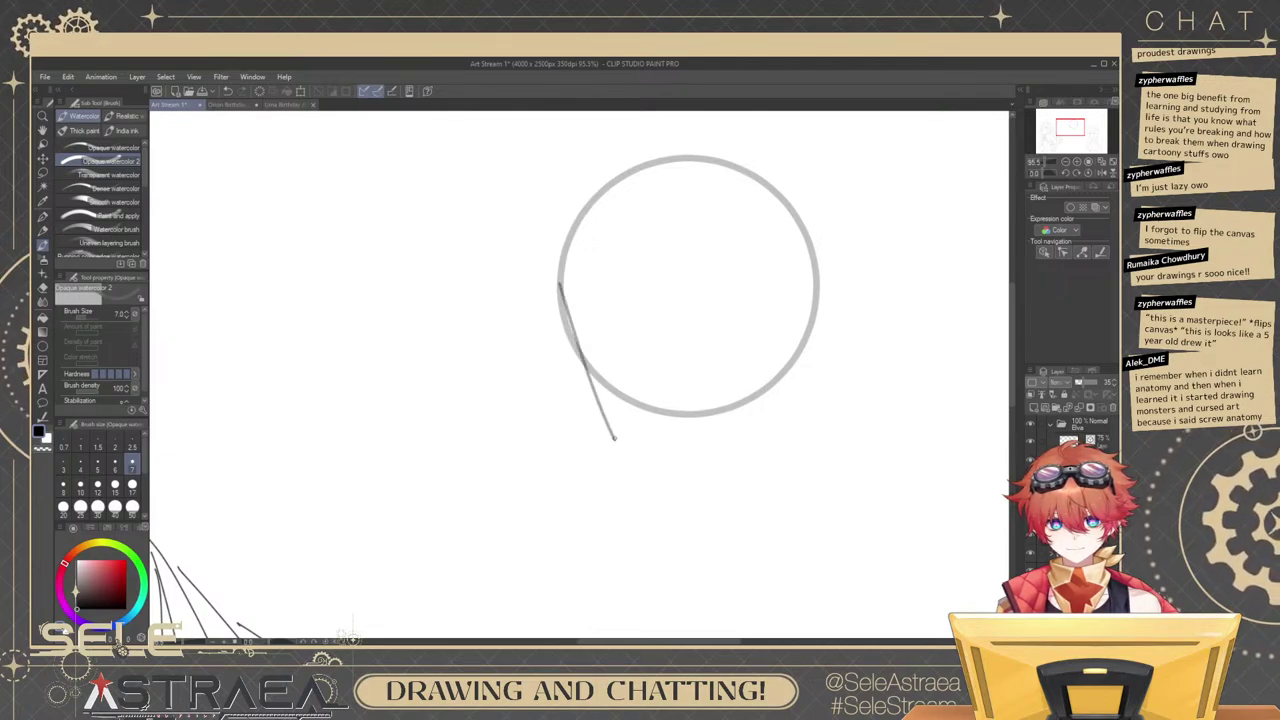
pyautogui.hotkey('ctrl', 'z')
# Try a slightly higher cheek line with several jaw lines slanting to the chin, and undo them.
pyautogui.moveTo(560, 278)
pyautogui.mouseDown()
pyautogui.moveTo(613, 441)
pyautogui.moveTo(603, 428)
pyautogui.moveTo(680, 492)
pyautogui.mouseUp()
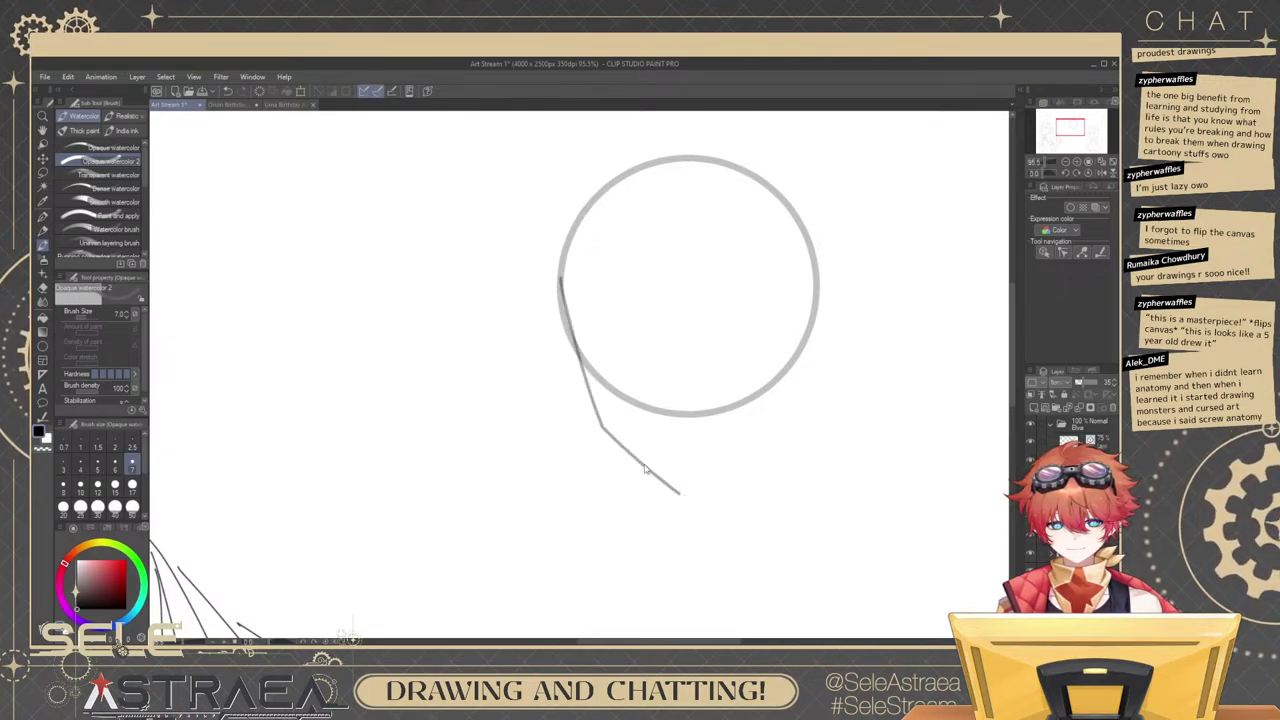
pyautogui.hotkey('ctrl', 'z')
pyautogui.moveTo(602, 426); pyautogui.dragTo(684, 494)
pyautogui.hotkey('ctrl', 'z')
pyautogui.moveTo(602, 426); pyautogui.dragTo(680, 492)
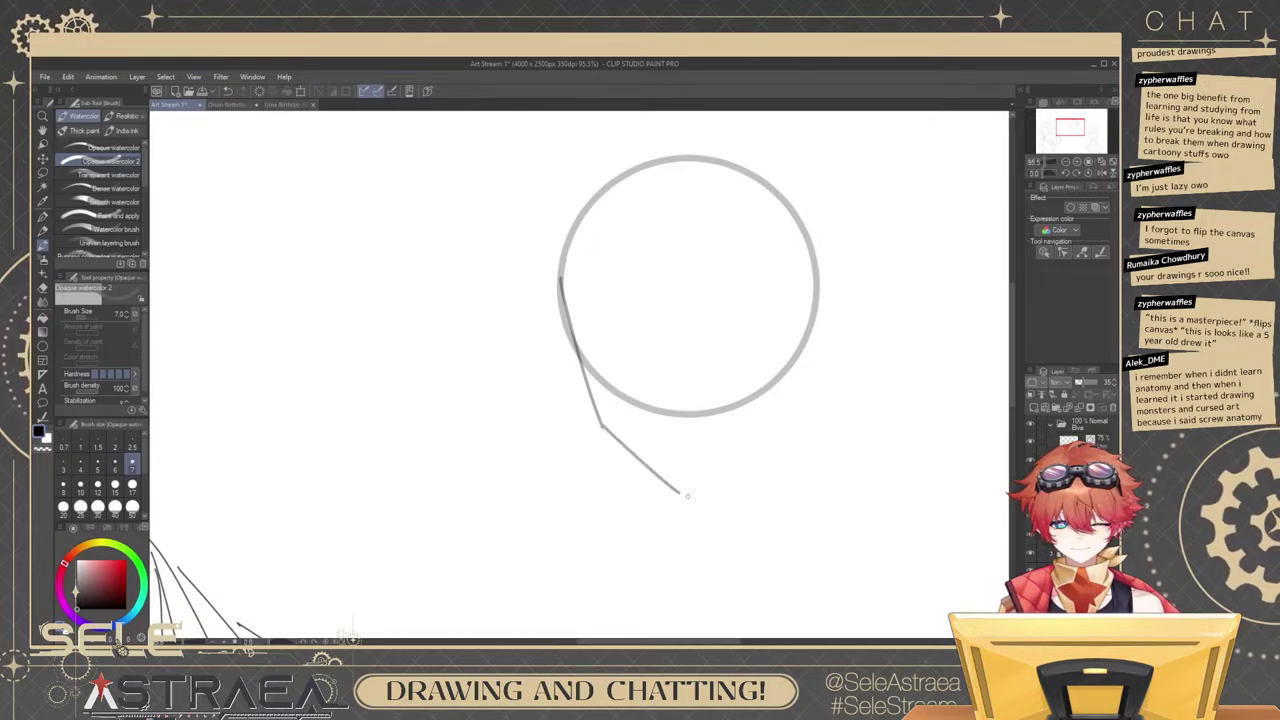
pyautogui.hotkey('ctrl', 'z')
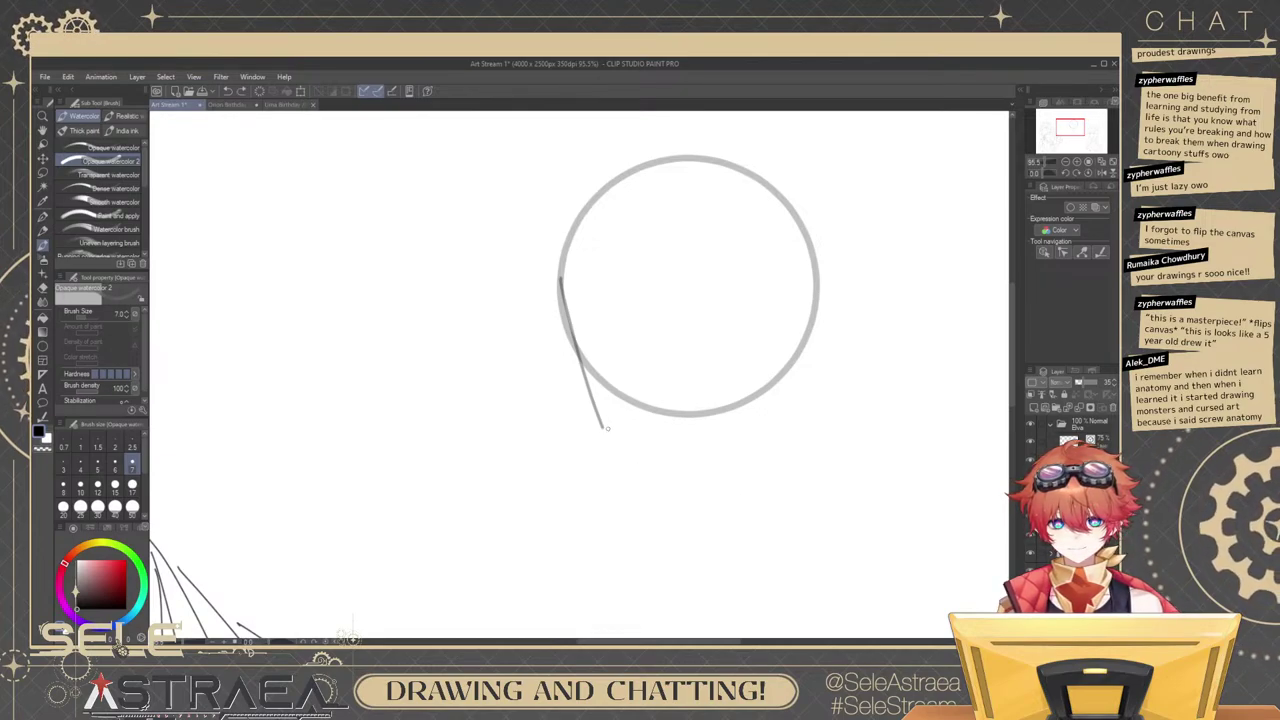
pyautogui.hotkey('ctrl', 'z')
# Sketch the left cheek line from the circle's left edge, slanting inward to just below the circle.
pyautogui.moveTo(558, 290)
pyautogui.mouseDown()
pyautogui.moveTo(628, 440)
pyautogui.moveTo(577, 338)
pyautogui.moveTo(619, 433)
pyautogui.mouseUp()
pyautogui.hotkey('ctrl', 'z')
pyautogui.hotkey('ctrl', 'z')
pyautogui.moveTo(556, 289)
pyautogui.mouseDown()
pyautogui.moveTo(609, 426)
pyautogui.moveTo(702, 498)
pyautogui.mouseUp()
pyautogui.hotkey('ctrl', 'z')
# Try several left jaw lines from the cheek's lower end toward the chin at different angles, undoing each.
pyautogui.moveTo(620, 433); pyautogui.dragTo(720, 491)
pyautogui.hotkey('ctrl', 'z')
pyautogui.moveTo(614, 424); pyautogui.dragTo(720, 497)
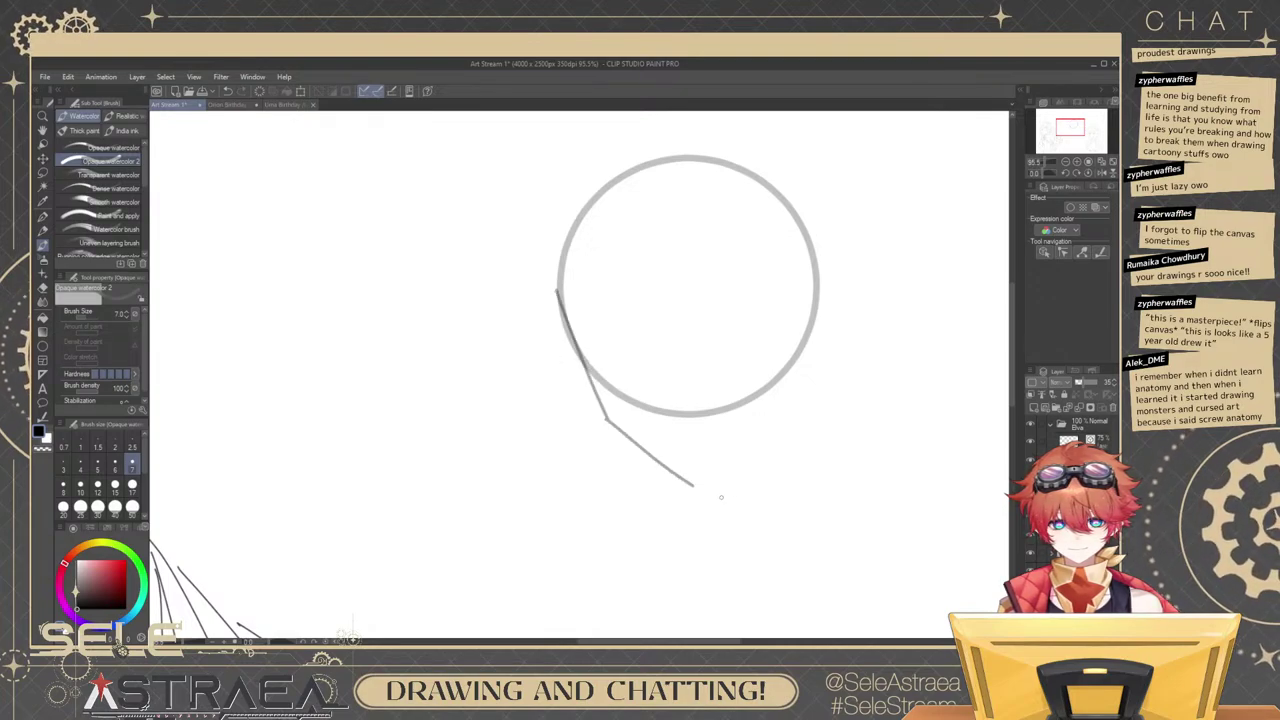
pyautogui.hotkey('ctrl', 'z')
pyautogui.moveTo(610, 421); pyautogui.dragTo(717, 486)
pyautogui.hotkey('ctrl', 'z')
pyautogui.moveTo(612, 422); pyautogui.dragTo(723, 485)
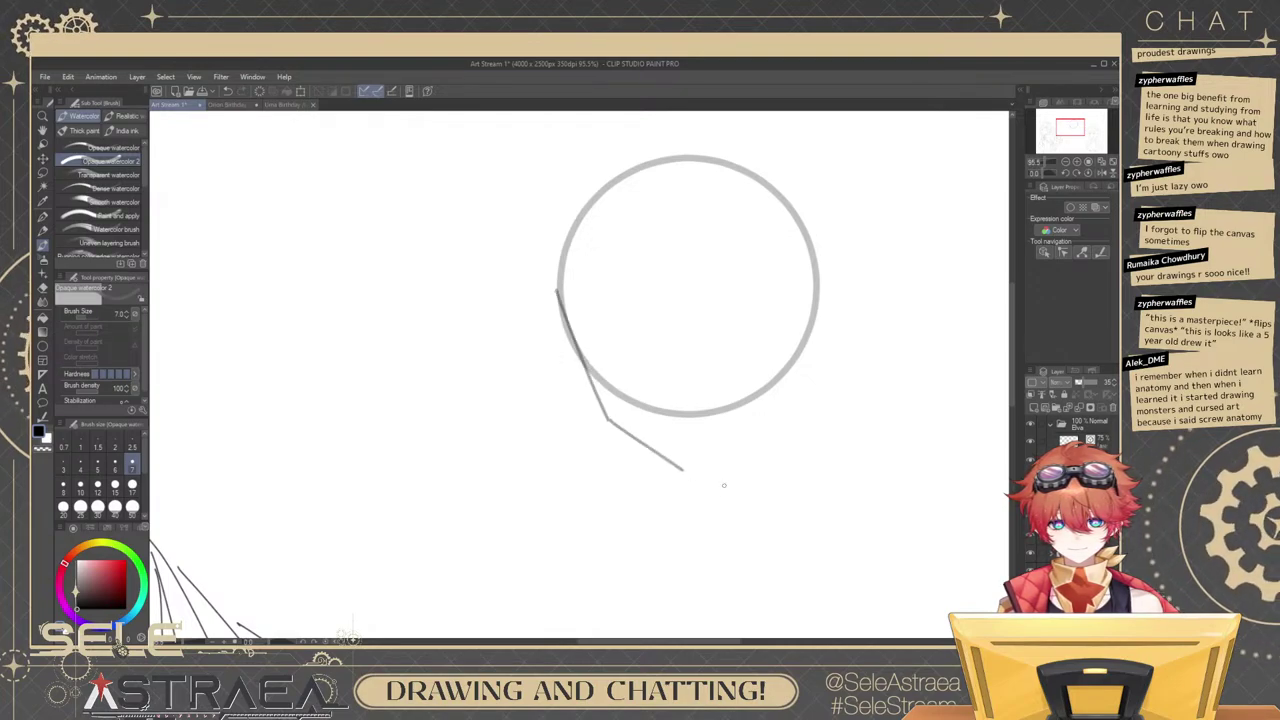
pyautogui.hotkey('ctrl', 'z')
# Sketch the left jaw line, a short flat chin stroke, and a right jaw line rising from the chin.
pyautogui.moveTo(610, 420); pyautogui.dragTo(704, 490)
pyautogui.hotkey('ctrl', 'z')
pyautogui.moveTo(609, 420)
pyautogui.mouseDown()
pyautogui.moveTo(719, 494)
pyautogui.moveTo(710, 500)
pyautogui.moveTo(700, 487)
pyautogui.moveTo(785, 406)
pyautogui.mouseUp()
pyautogui.hotkey('ctrl', 'z')
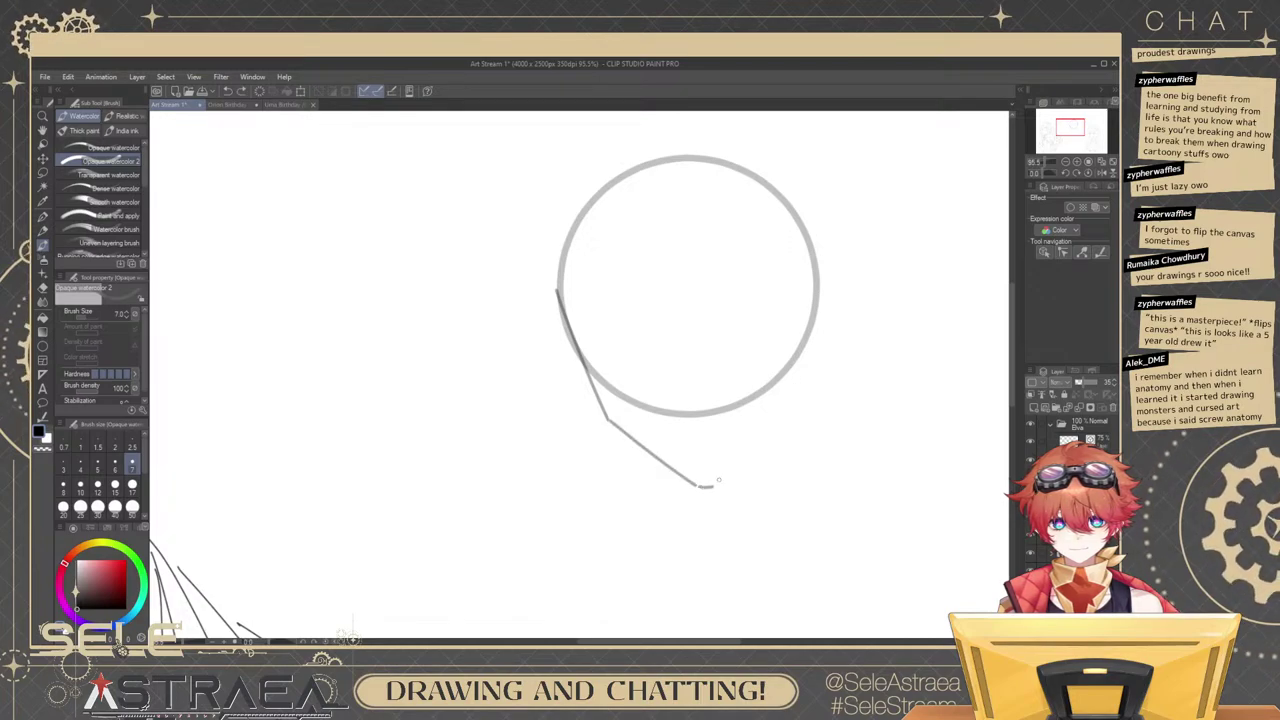
pyautogui.moveTo(712, 486); pyautogui.dragTo(792, 407)
# Sketch the right cheek line from the circle's right edge down to the right jaw line, redoing it until it fits.
pyautogui.moveTo(818, 272); pyautogui.dragTo(792, 402)
pyautogui.hotkey('ctrl', 'z')
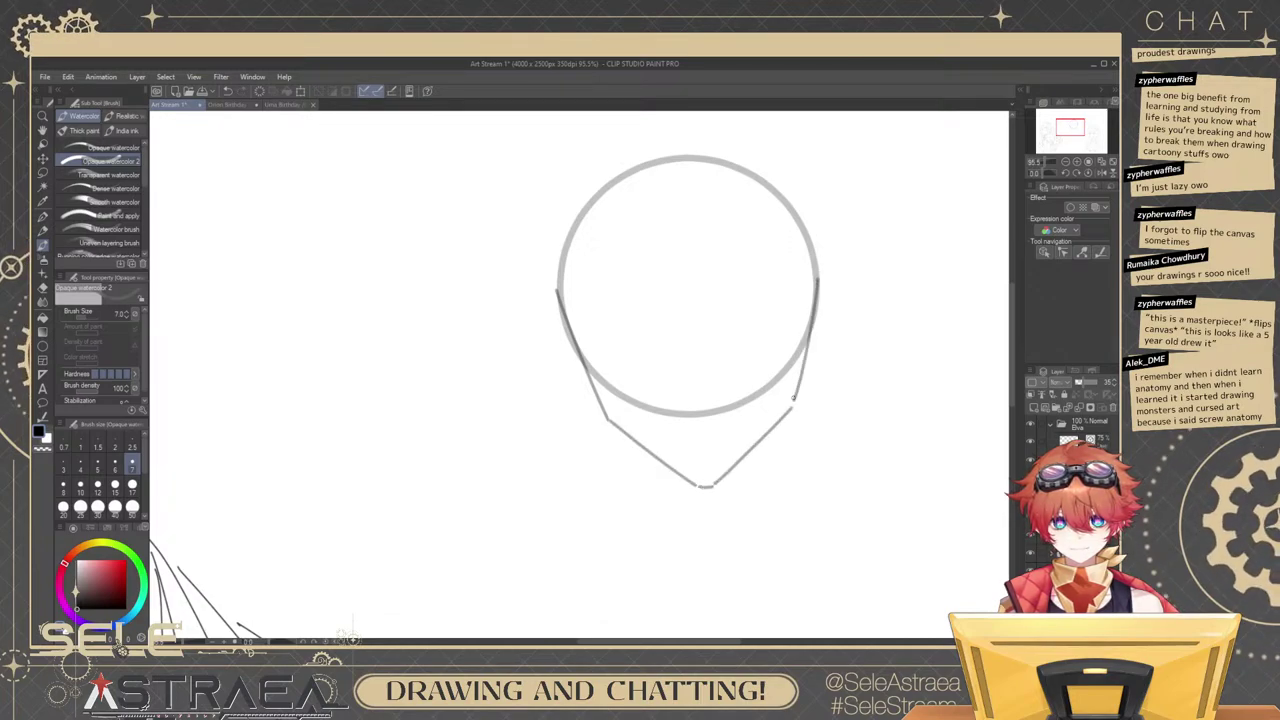
pyautogui.hotkey('ctrl', 'z')
pyautogui.moveTo(818, 280); pyautogui.dragTo(790, 408)
pyautogui.hotkey('ctrl', 'z')
pyautogui.moveTo(818, 284); pyautogui.dragTo(790, 402)
pyautogui.hotkey('ctrl', 'z')
pyautogui.hotkey('ctrl', 'z')
pyautogui.moveTo(820, 280)
pyautogui.mouseDown()
pyautogui.moveTo(793, 408)
pyautogui.moveTo(777, 417)
pyautogui.mouseUp()
pyautogui.keyDown('ctrl'); pyautogui.click(790, 412); pyautogui.keyUp('ctrl')
# Lasso the face outline, rotate it slightly clockwise, and clear the selection.
pyautogui.scroll(-3, 862, 321)
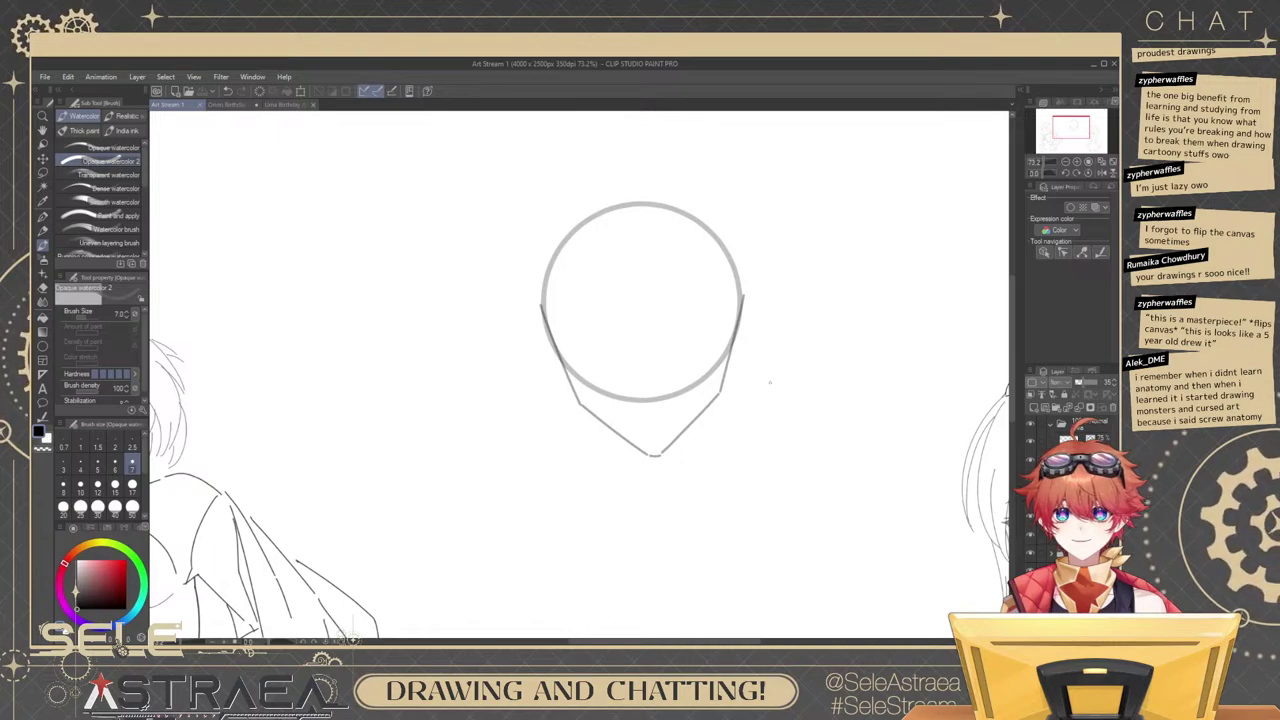
pyautogui.moveTo(770, 380); pyautogui.dragTo(814, 400)
pyautogui.hotkey('ctrl', 'z')
pyautogui.moveTo(803, 334)
pyautogui.mouseDown()
pyautogui.moveTo(827, 426)
pyautogui.moveTo(808, 449)
pyautogui.moveTo(812, 362)
pyautogui.moveTo(809, 419)
pyautogui.moveTo(834, 406)
pyautogui.moveTo(780, 407)
pyautogui.mouseUp()
pyautogui.scroll(-6, 790, 410)
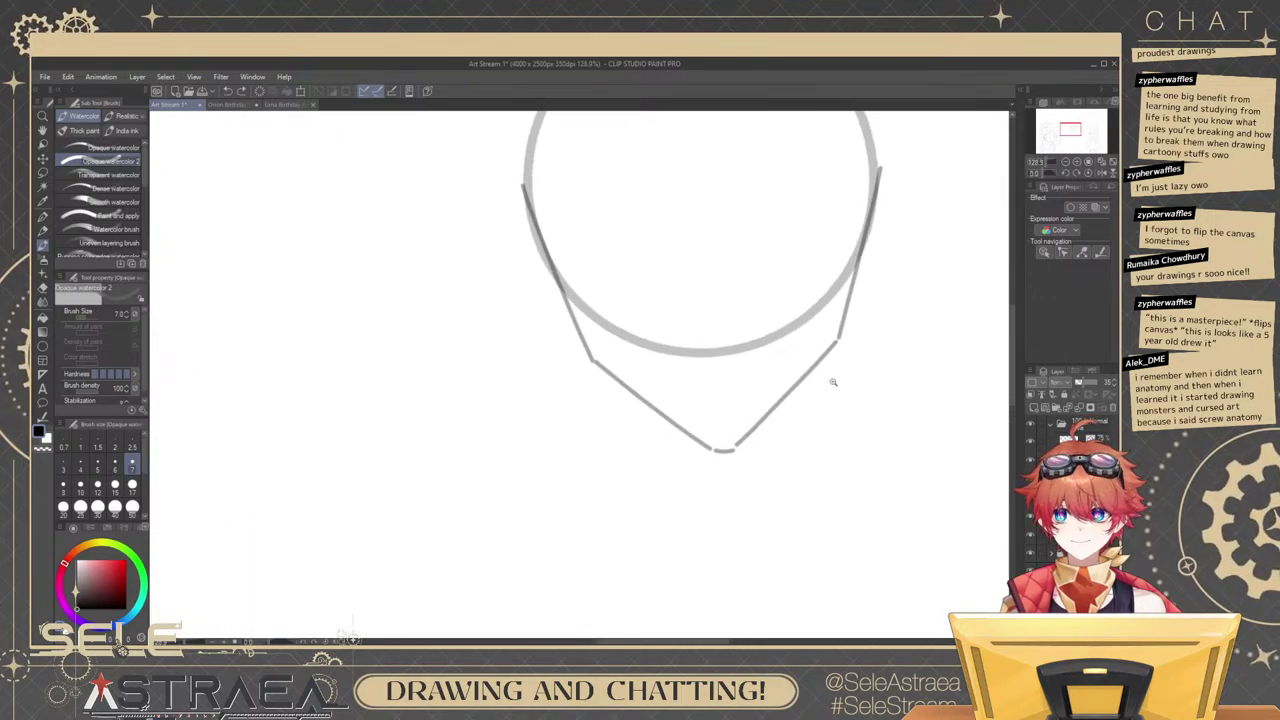
pyautogui.scroll(2, 862, 365)
pyautogui.press('m')
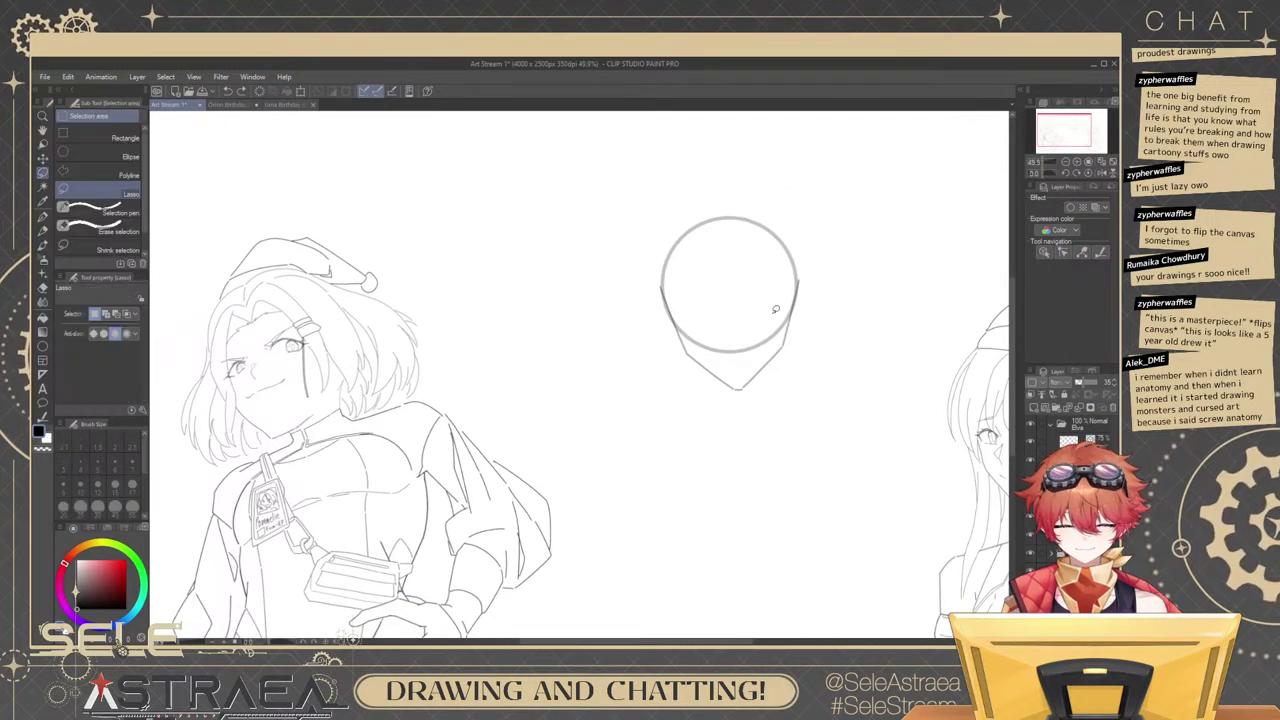
pyautogui.moveTo(720, 216); pyautogui.dragTo(790, 222)
pyautogui.click(775, 456)
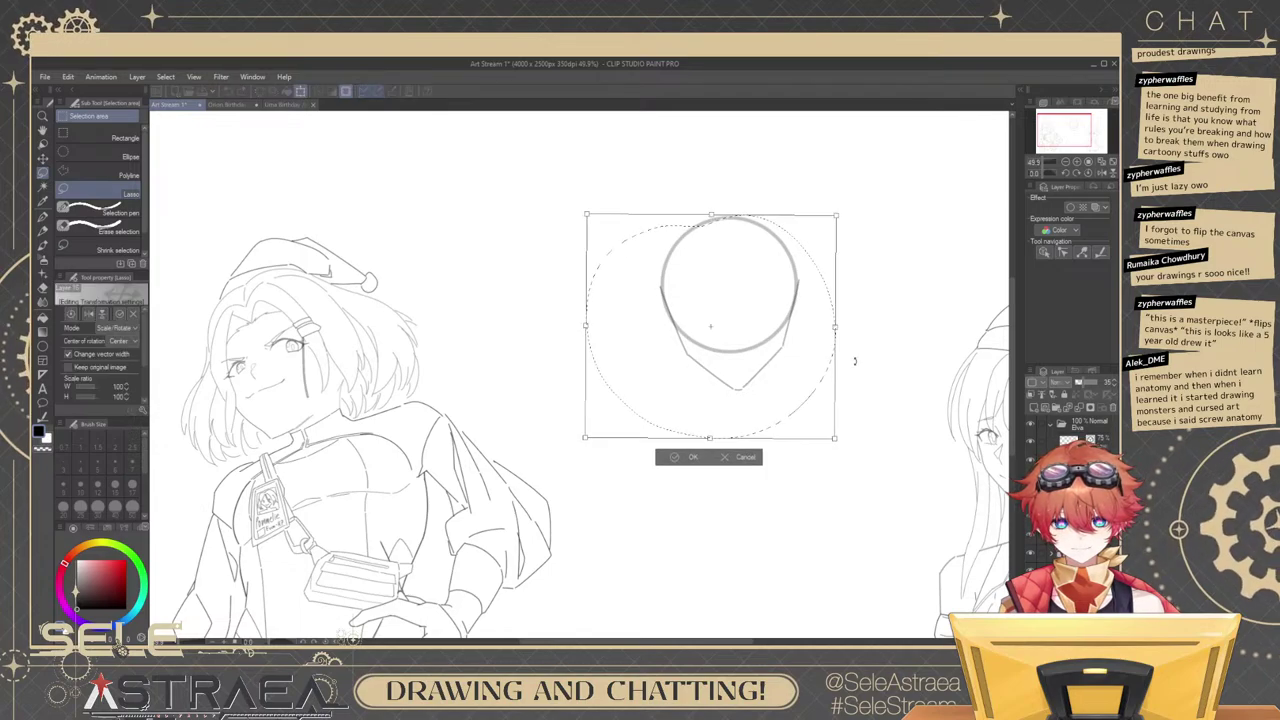
pyautogui.moveTo(795, 369); pyautogui.dragTo(792, 368)
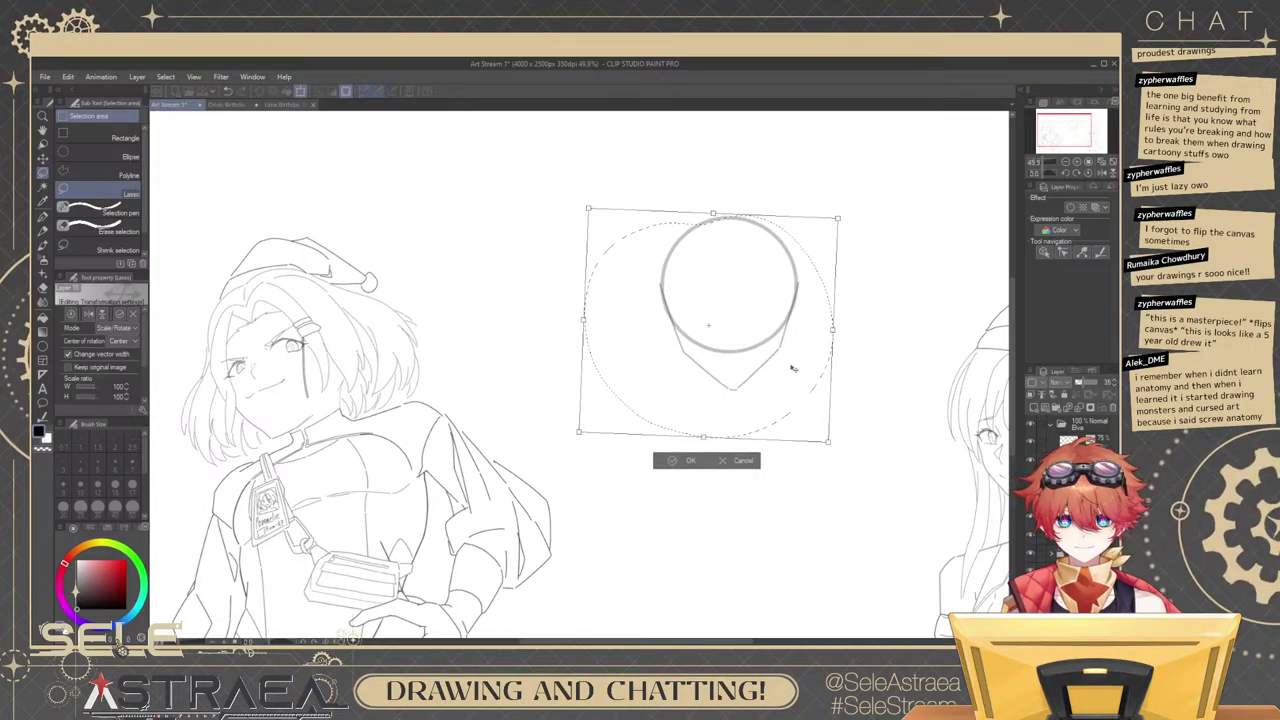
pyautogui.click(689, 461)
pyautogui.hotkey('ctrl', 'd')
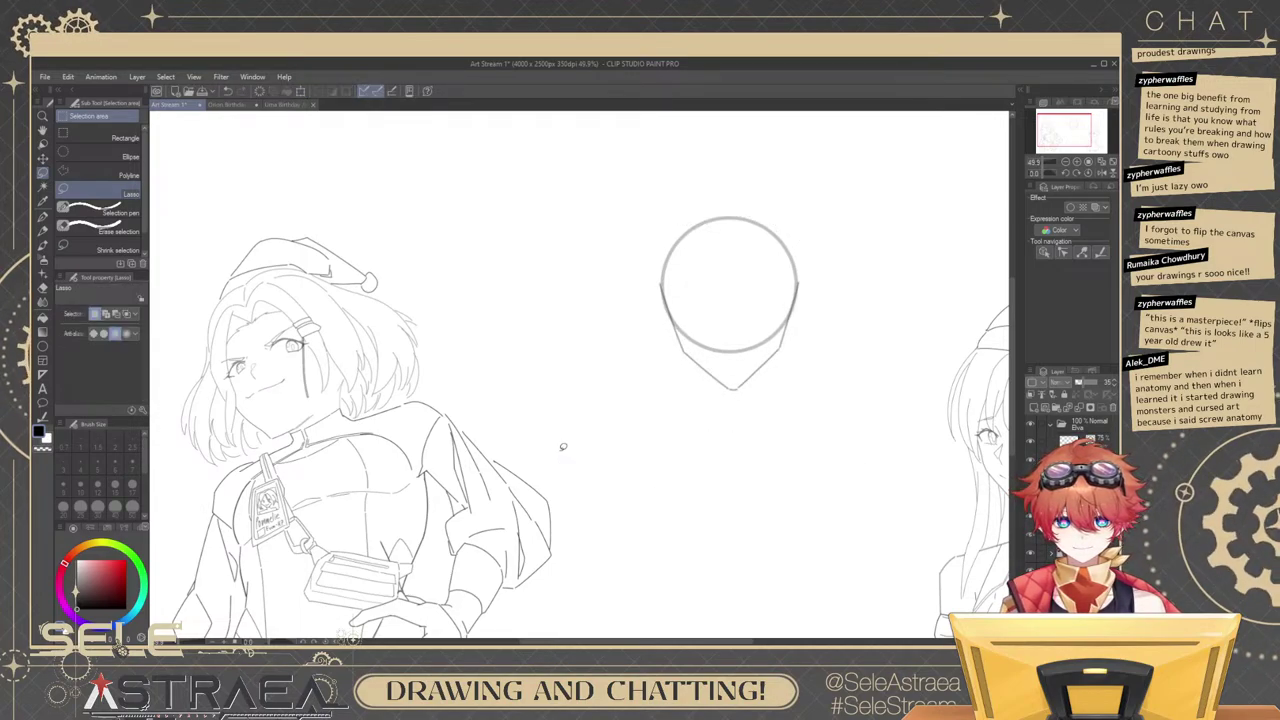
# Try a short curved stroke below the jaw's right side twice, undoing each attempt.
pyautogui.press('b')
pyautogui.scroll(3, 782, 411)
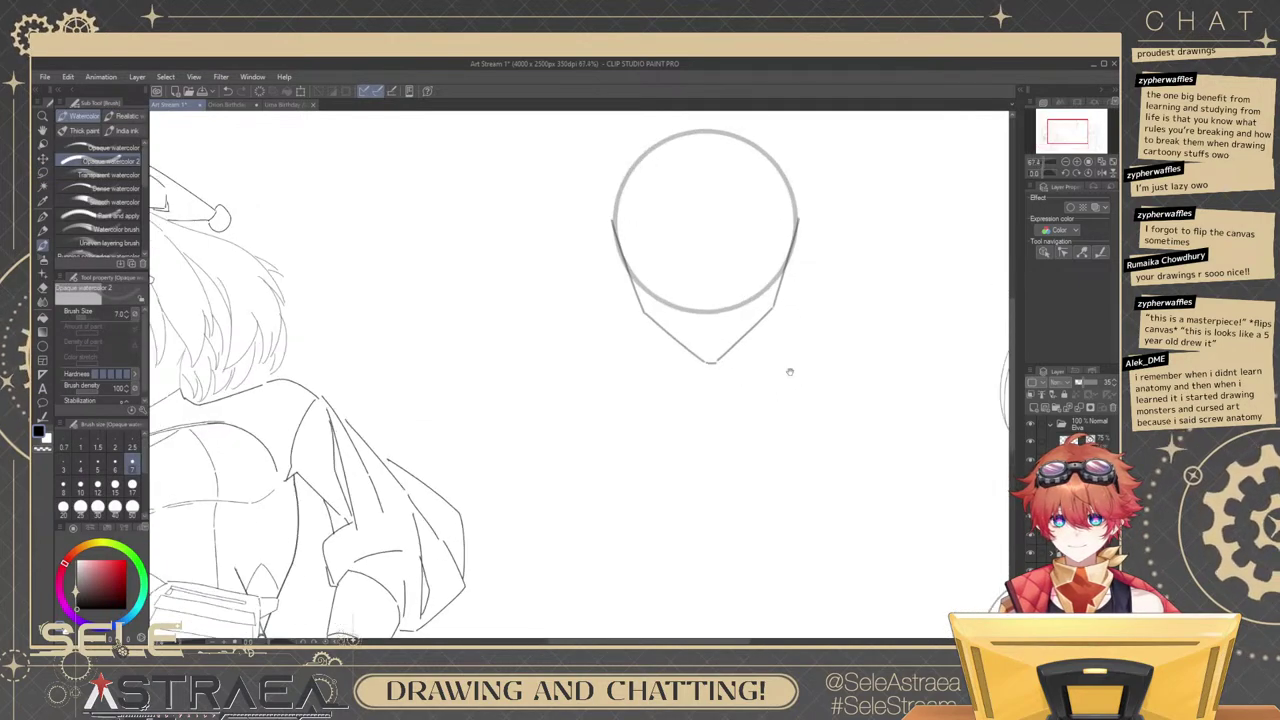
pyautogui.scroll(3, 692, 416)
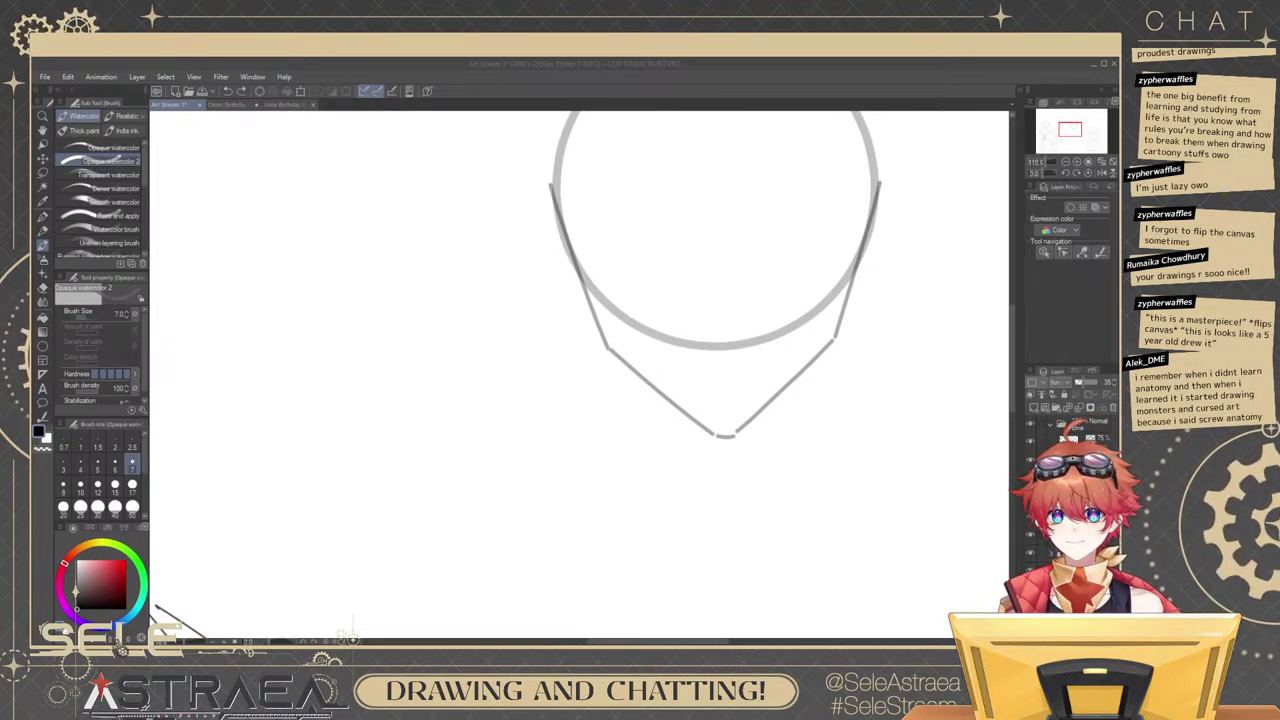
pyautogui.moveTo(863, 416); pyautogui.dragTo(894, 470)
pyautogui.moveTo(914, 422); pyautogui.dragTo(808, 351)
pyautogui.scroll(-2, 811, 354)
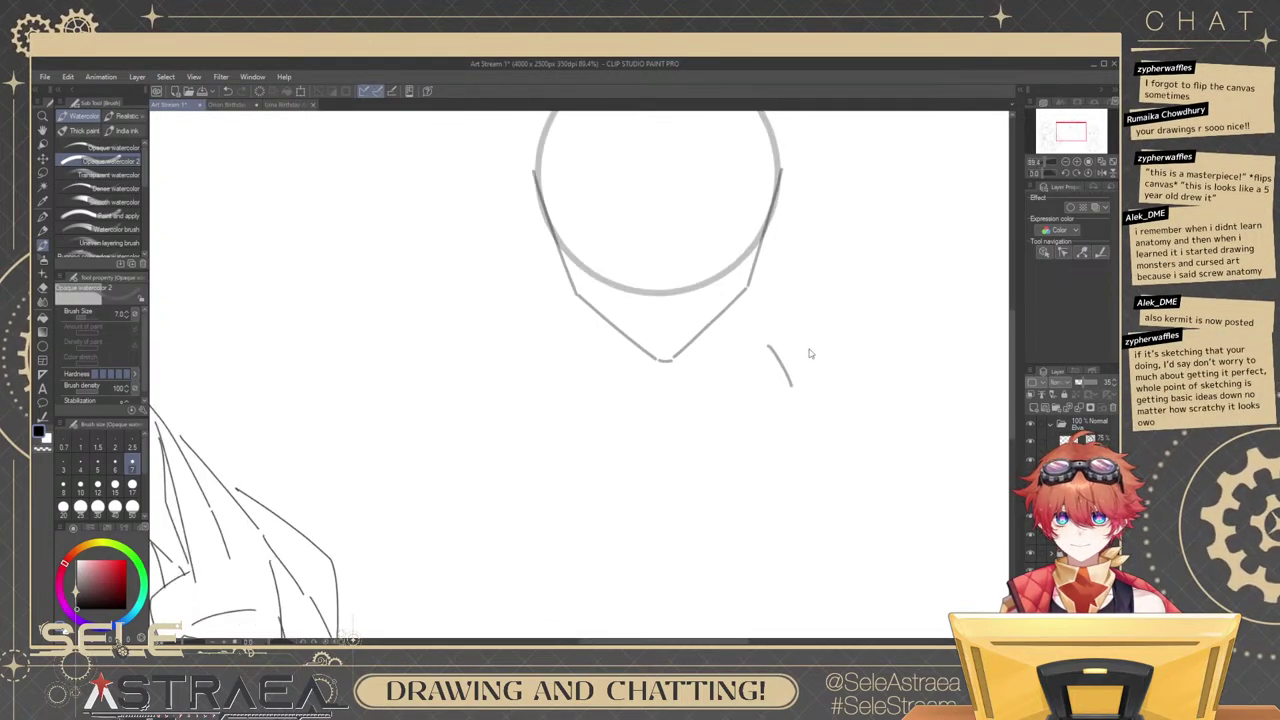
pyautogui.hotkey('ctrl', 'z')
pyautogui.moveTo(782, 297); pyautogui.dragTo(833, 430)
pyautogui.scroll(-5, 833, 430)
pyautogui.hotkey('ctrl', 'z')
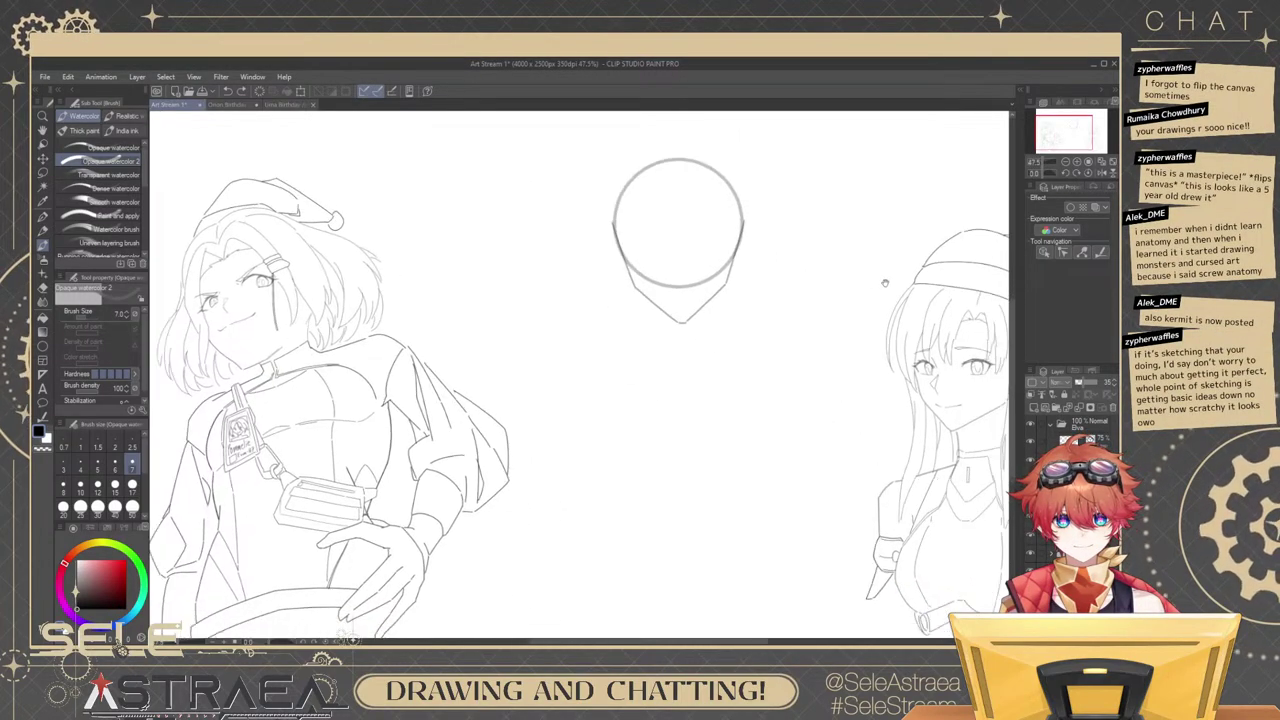
# Examine the two finished characters against the new head outline to compare proportions and placement.
pyautogui.scroll(2, 695, 327)
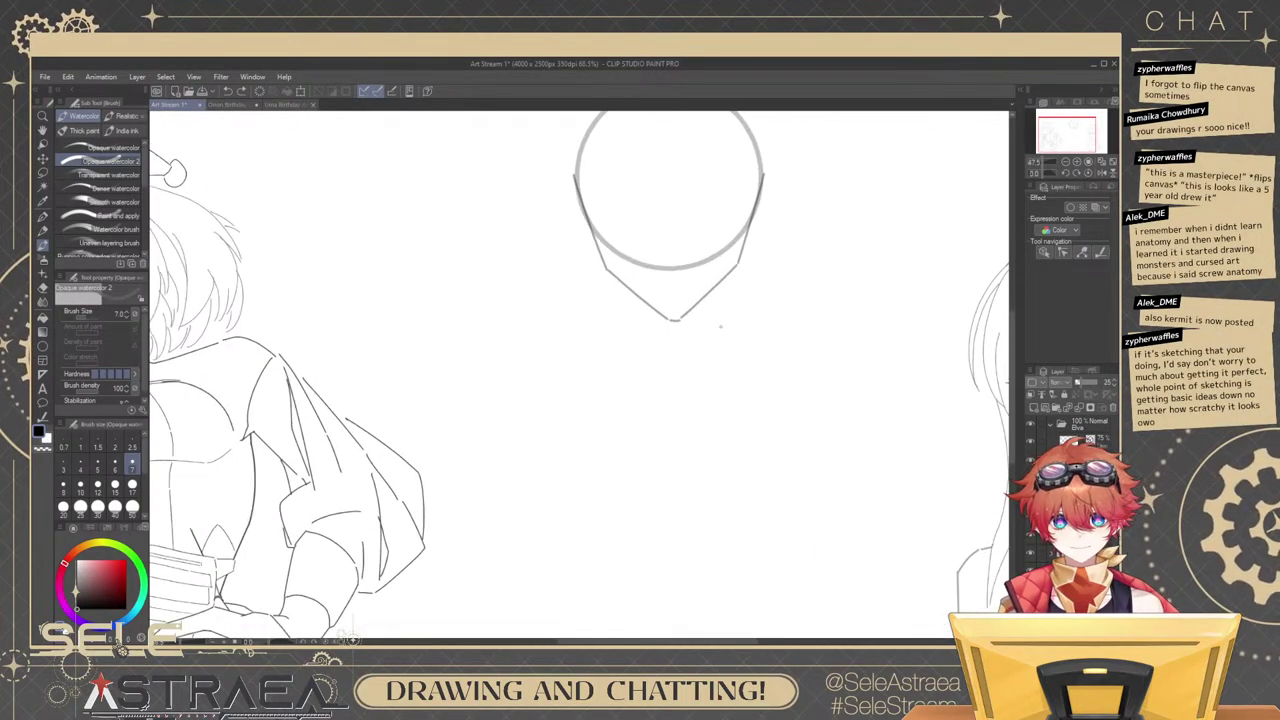
pyautogui.moveTo(720, 323); pyautogui.dragTo(776, 334)
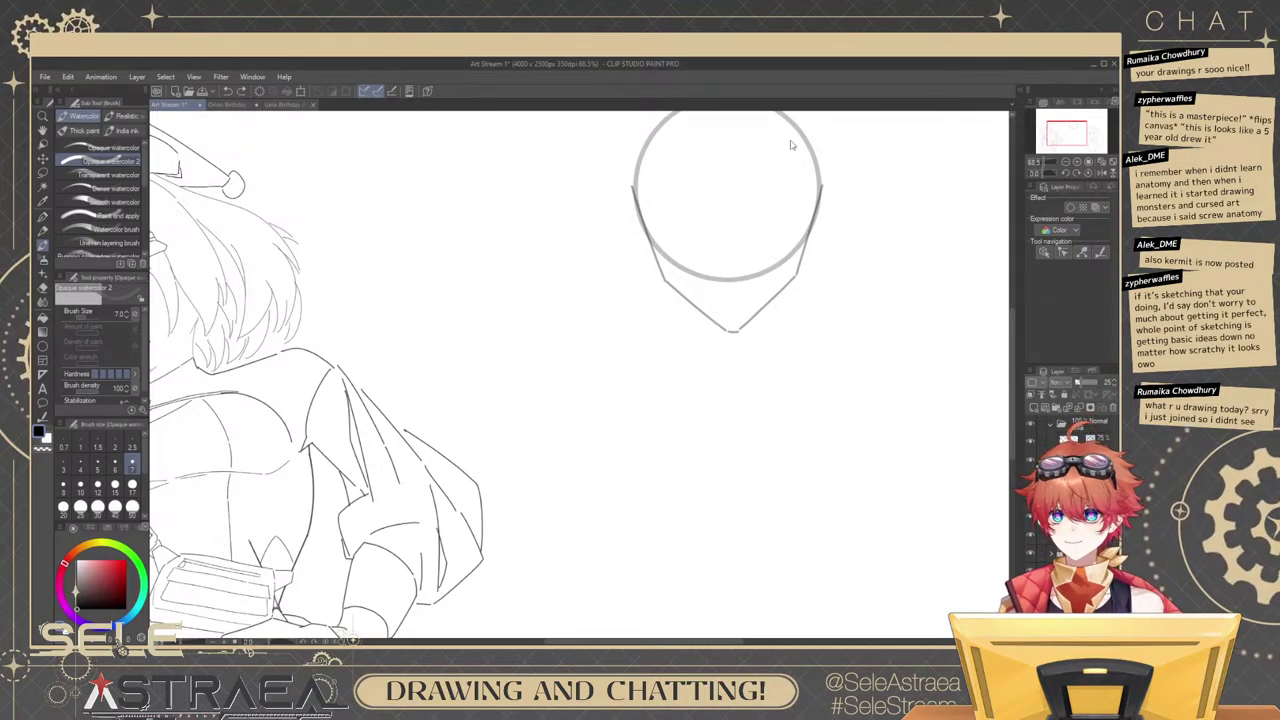
pyautogui.hotkey('ctrl', '0')
pyautogui.moveTo(868, 384); pyautogui.dragTo(757, 347)
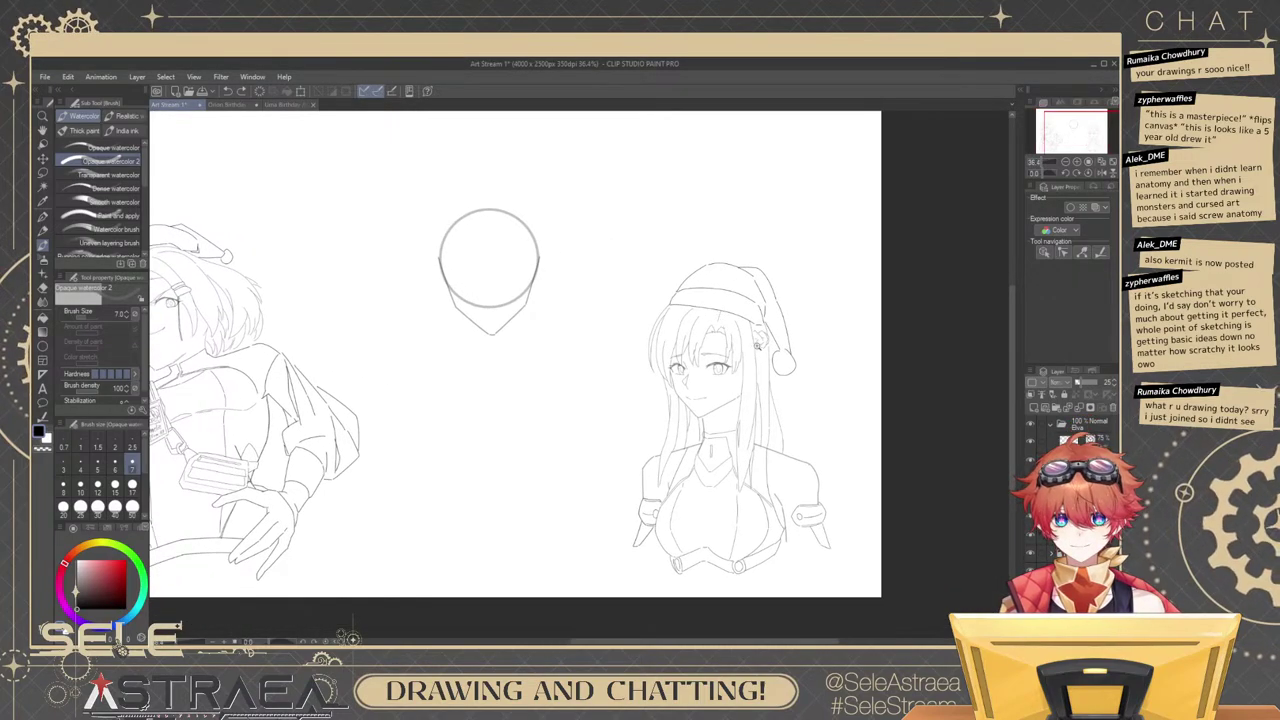
pyautogui.scroll(3, 757, 347)
pyautogui.moveTo(872, 437)
pyautogui.mouseDown()
pyautogui.moveTo(815, 397)
pyautogui.moveTo(826, 323)
pyautogui.moveTo(800, 385)
pyautogui.moveTo(812, 419)
pyautogui.moveTo(831, 347)
pyautogui.moveTo(760, 346)
pyautogui.moveTo(792, 384)
pyautogui.mouseUp()
pyautogui.moveTo(679, 343); pyautogui.dragTo(886, 326)
pyautogui.moveTo(671, 365); pyautogui.dragTo(895, 439)
pyautogui.moveTo(696, 433); pyautogui.dragTo(890, 378)
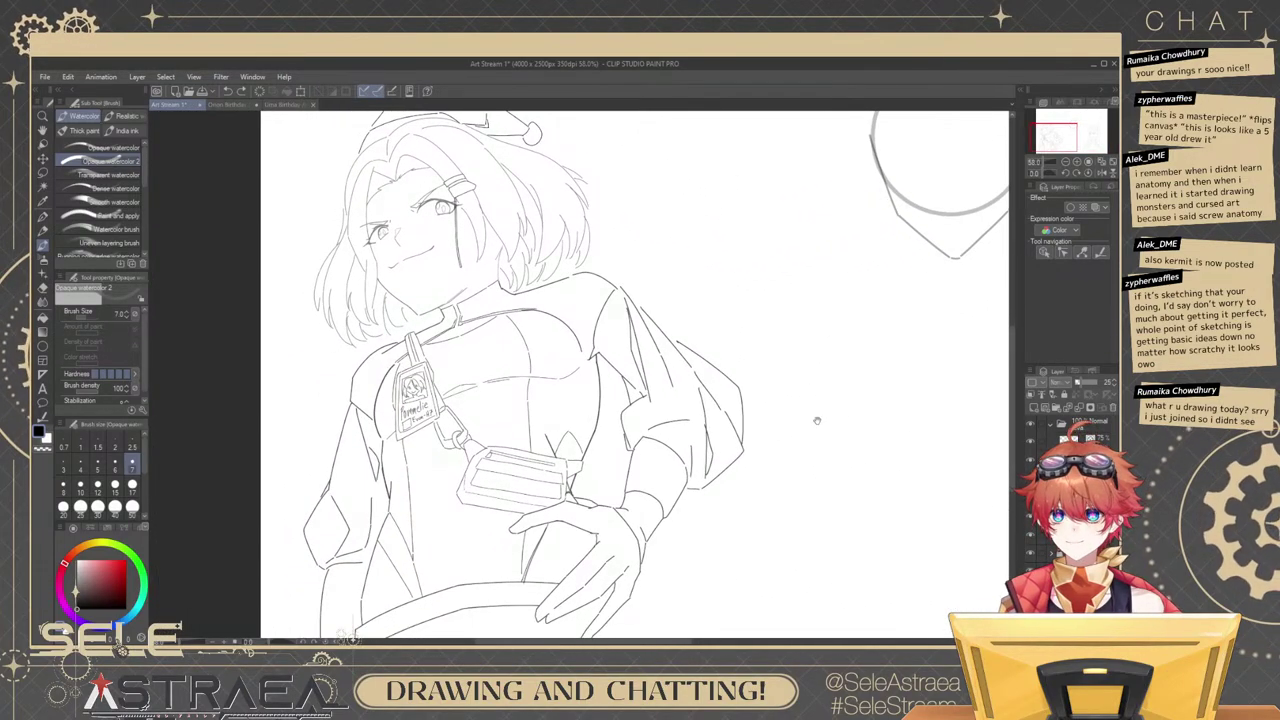
pyautogui.moveTo(816, 420)
pyautogui.mouseDown()
pyautogui.moveTo(750, 343)
pyautogui.moveTo(773, 412)
pyautogui.moveTo(813, 361)
pyautogui.moveTo(831, 369)
pyautogui.mouseUp()
pyautogui.moveTo(912, 348)
pyautogui.mouseDown()
pyautogui.moveTo(829, 374)
pyautogui.moveTo(792, 411)
pyautogui.mouseUp()
pyautogui.moveTo(877, 371); pyautogui.dragTo(734, 378)
pyautogui.moveTo(871, 334); pyautogui.dragTo(840, 368)
pyautogui.scroll(3, 808, 342)
pyautogui.moveTo(773, 332); pyautogui.dragTo(812, 385)
pyautogui.press('b')
pyautogui.press('b')
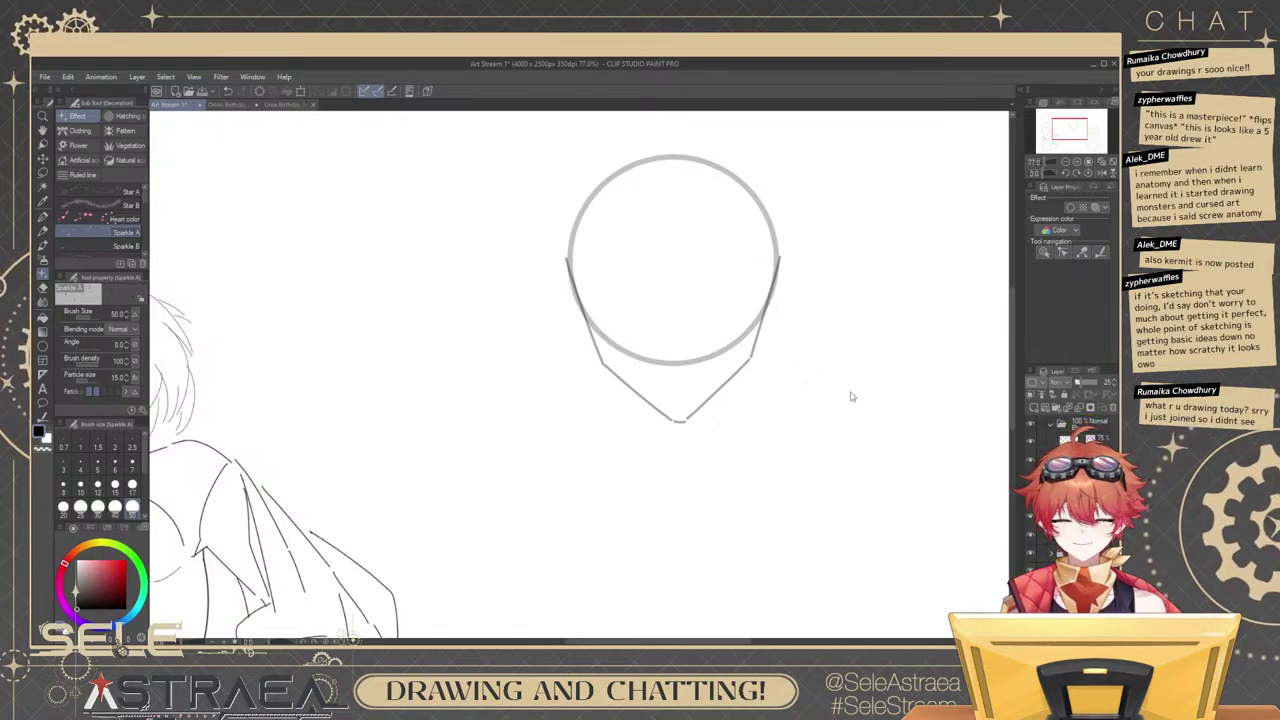
pyautogui.press('b')
pyautogui.moveTo(759, 434); pyautogui.dragTo(811, 368)
pyautogui.moveTo(811, 366); pyautogui.dragTo(797, 340)
pyautogui.moveTo(775, 438); pyautogui.dragTo(803, 354)
pyautogui.moveTo(825, 274); pyautogui.dragTo(789, 369)
pyautogui.moveTo(867, 302); pyautogui.dragTo(858, 298)
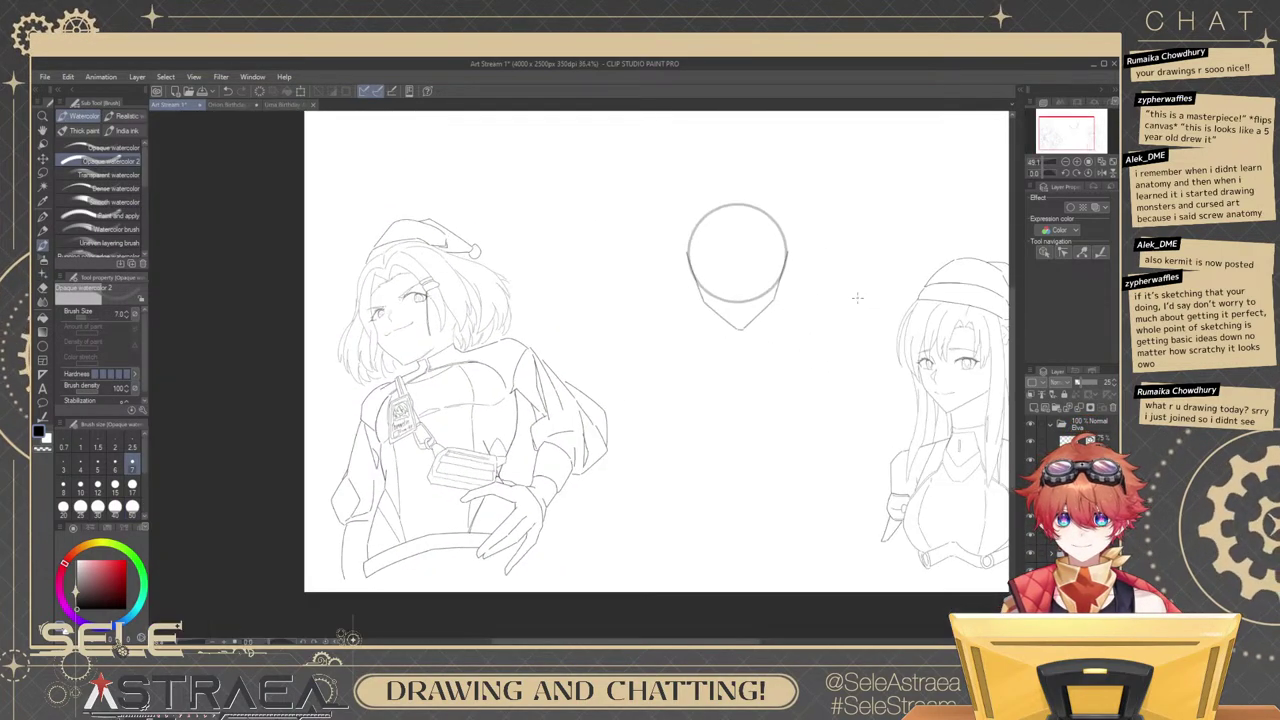
# Try neck lines descending from both sides of the jaw, redrawing the left one several times.
pyautogui.scroll(4, 857, 297)
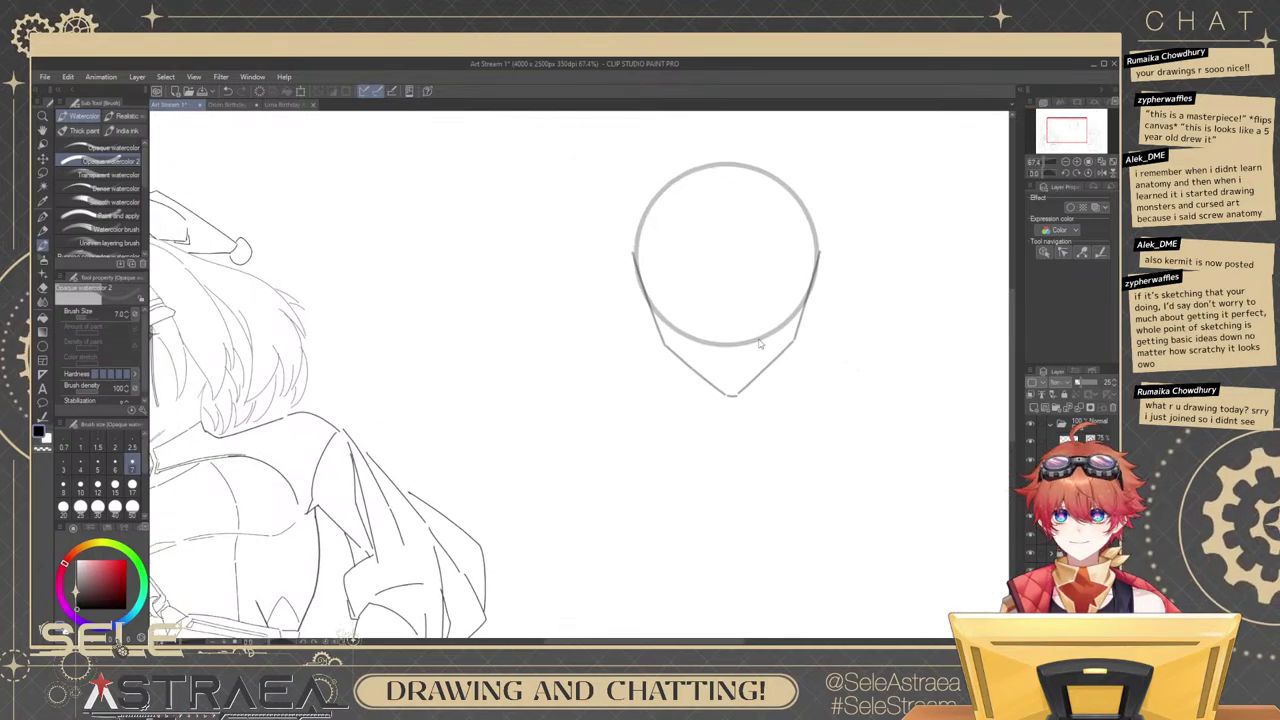
pyautogui.scroll(3, 760, 343)
pyautogui.moveTo(711, 341); pyautogui.dragTo(728, 430)
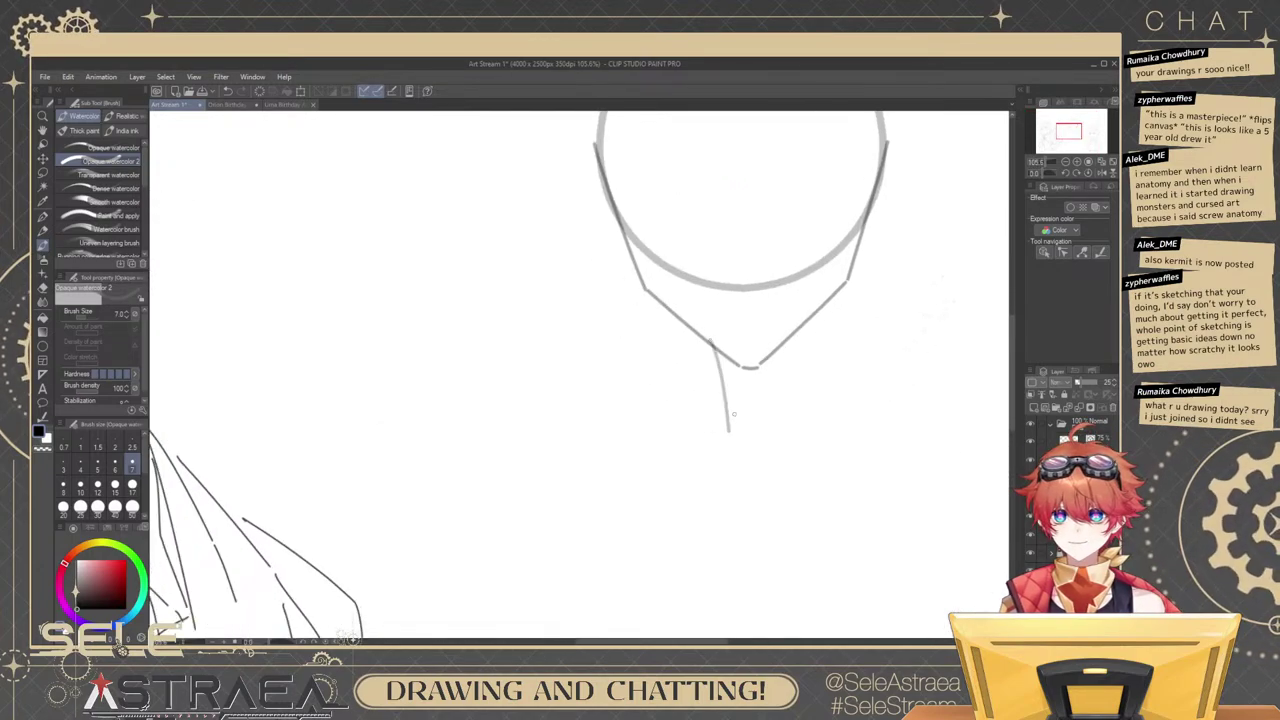
pyautogui.hotkey('ctrl', 'z')
pyautogui.moveTo(701, 340); pyautogui.dragTo(721, 407)
pyautogui.hotkey('ctrl', 'z')
pyautogui.click(1031, 519)
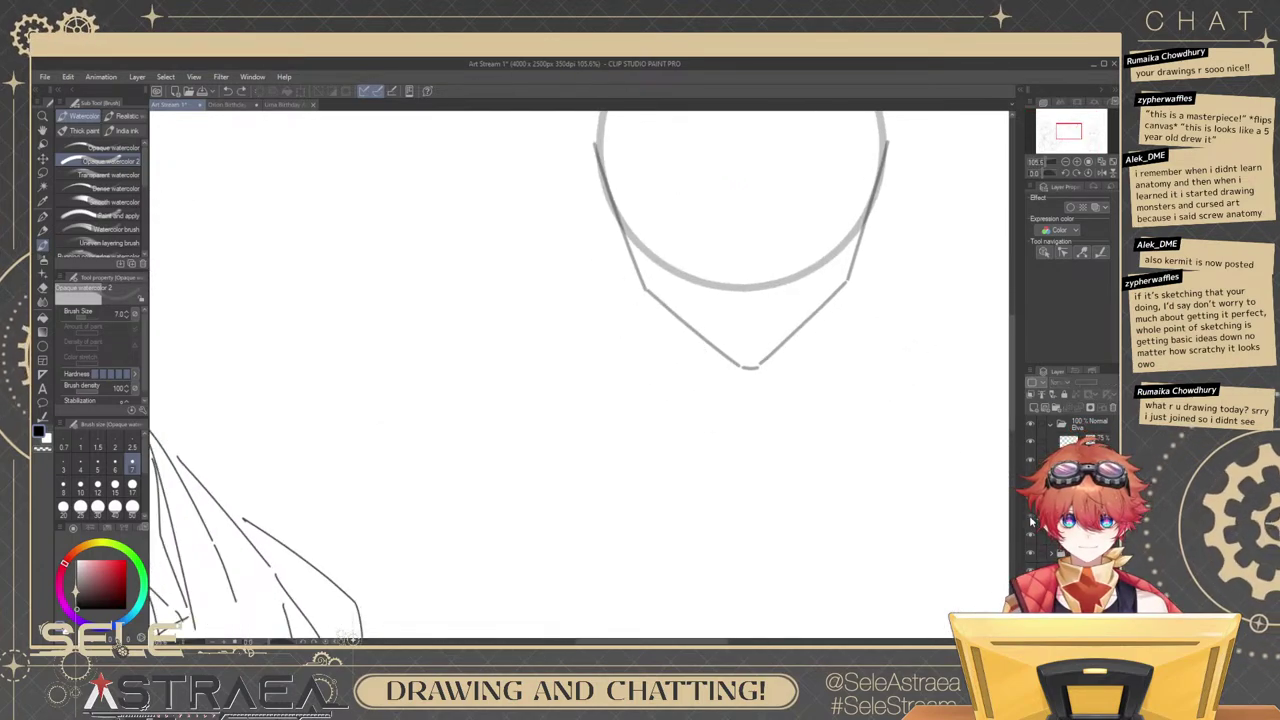
pyautogui.click(1032, 521)
pyautogui.click(1032, 521)
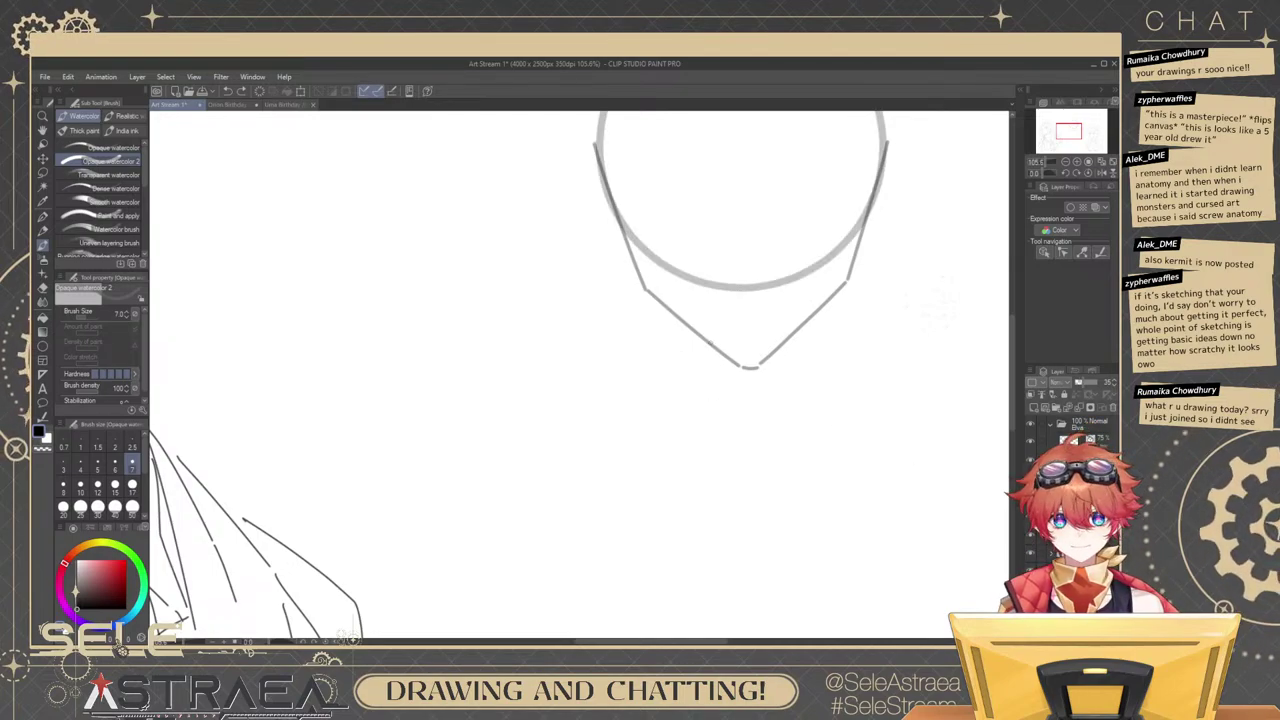
pyautogui.moveTo(706, 342)
pyautogui.mouseDown()
pyautogui.moveTo(728, 404)
pyautogui.moveTo(714, 396)
pyautogui.mouseUp()
pyautogui.hotkey('ctrl', 'z')
pyautogui.moveTo(811, 318); pyautogui.dragTo(818, 365)
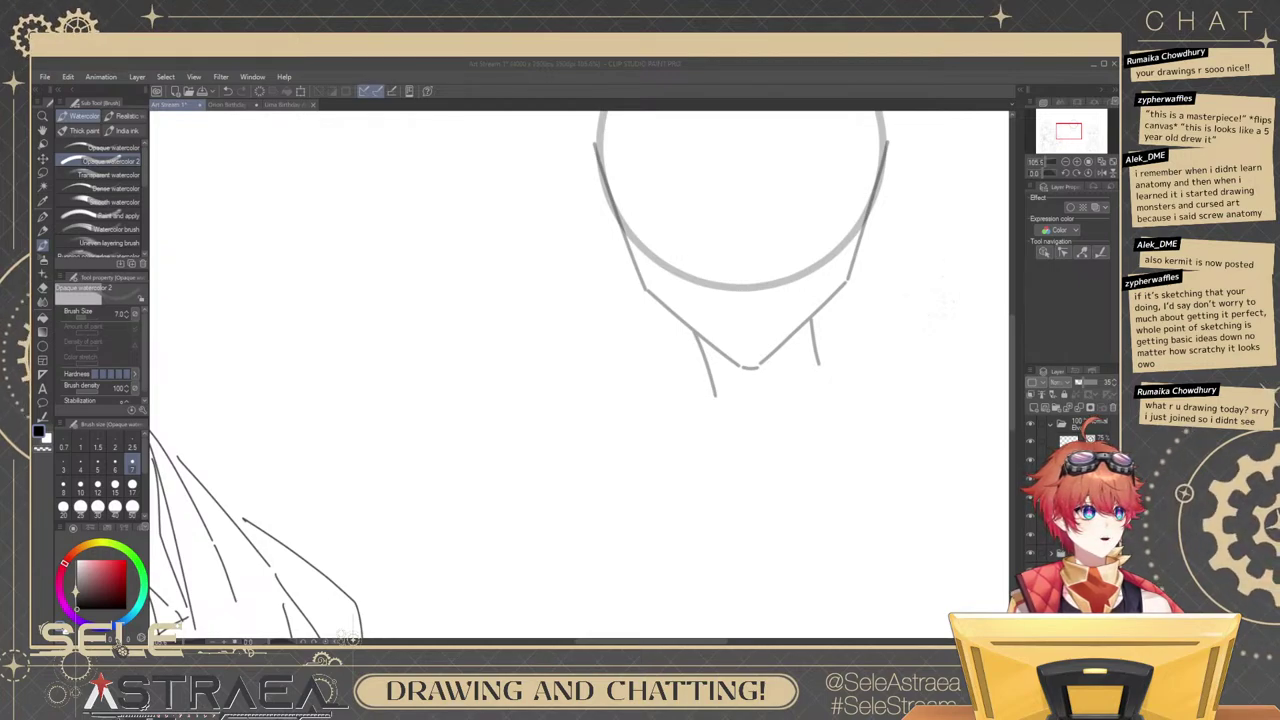
# Delete both neck lines below the jaw.
pyautogui.moveTo(705, 366); pyautogui.dragTo(713, 378)
pyautogui.keyDown('ctrl'); pyautogui.click(817, 354); pyautogui.keyUp('ctrl')
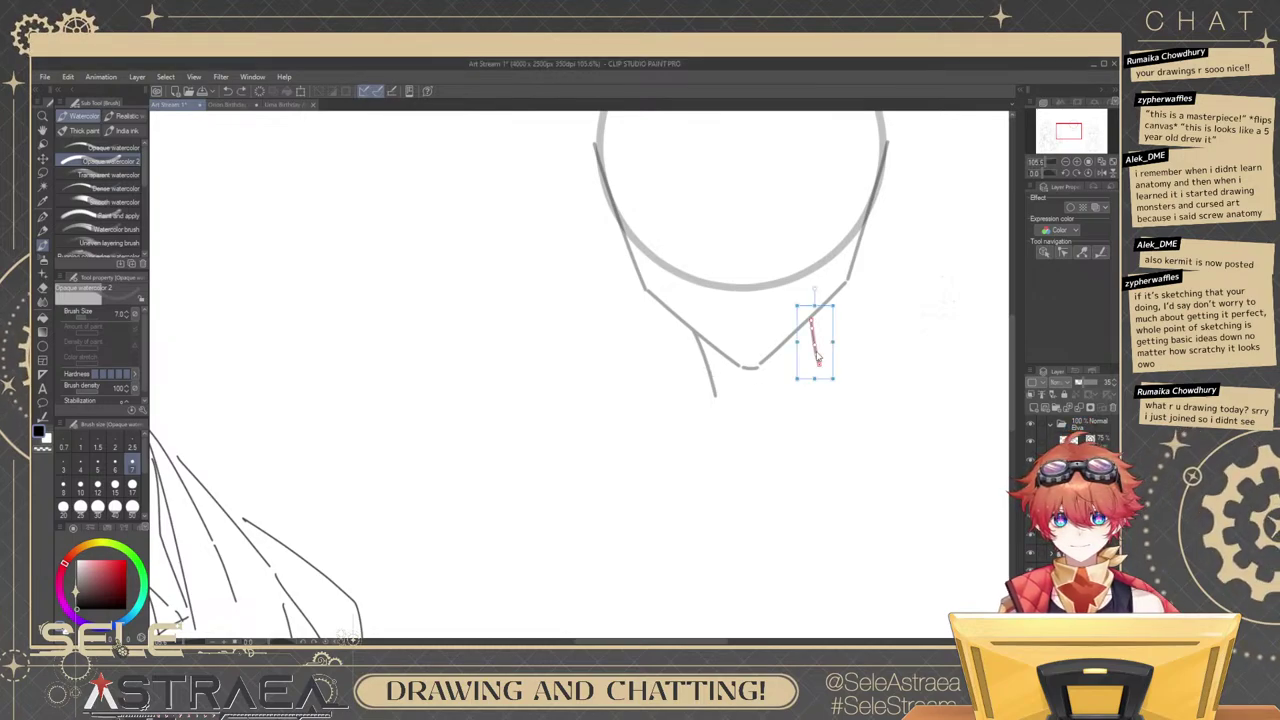
pyautogui.keyDown('ctrl'); pyautogui.click(713, 379); pyautogui.keyUp('ctrl')
pyautogui.press('Delete')
pyautogui.keyDown('ctrl'); pyautogui.click(750, 369); pyautogui.keyUp('ctrl')
pyautogui.click(814, 356)
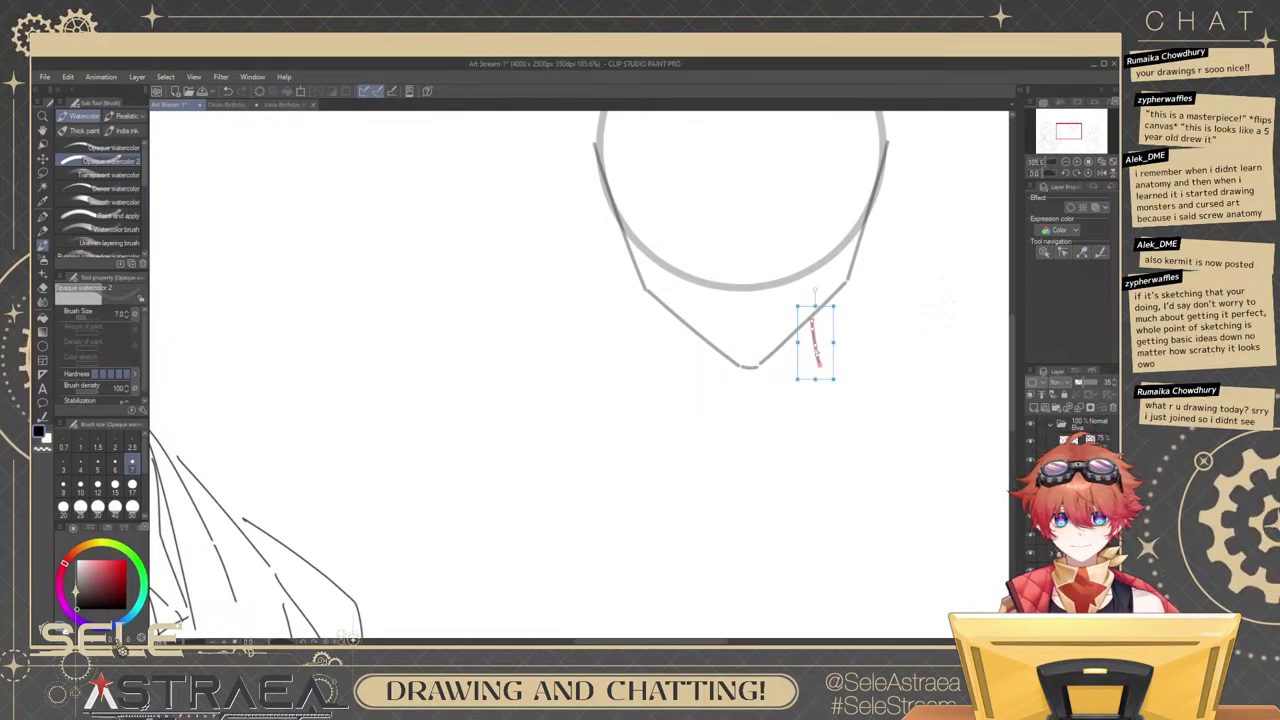
pyautogui.press('Delete')
# Reshape the right and left jaw lines to a shallower angle and replace the short chin stroke, raising the chin.
pyautogui.click(775, 362)
pyautogui.moveTo(743, 379); pyautogui.dragTo(732, 366)
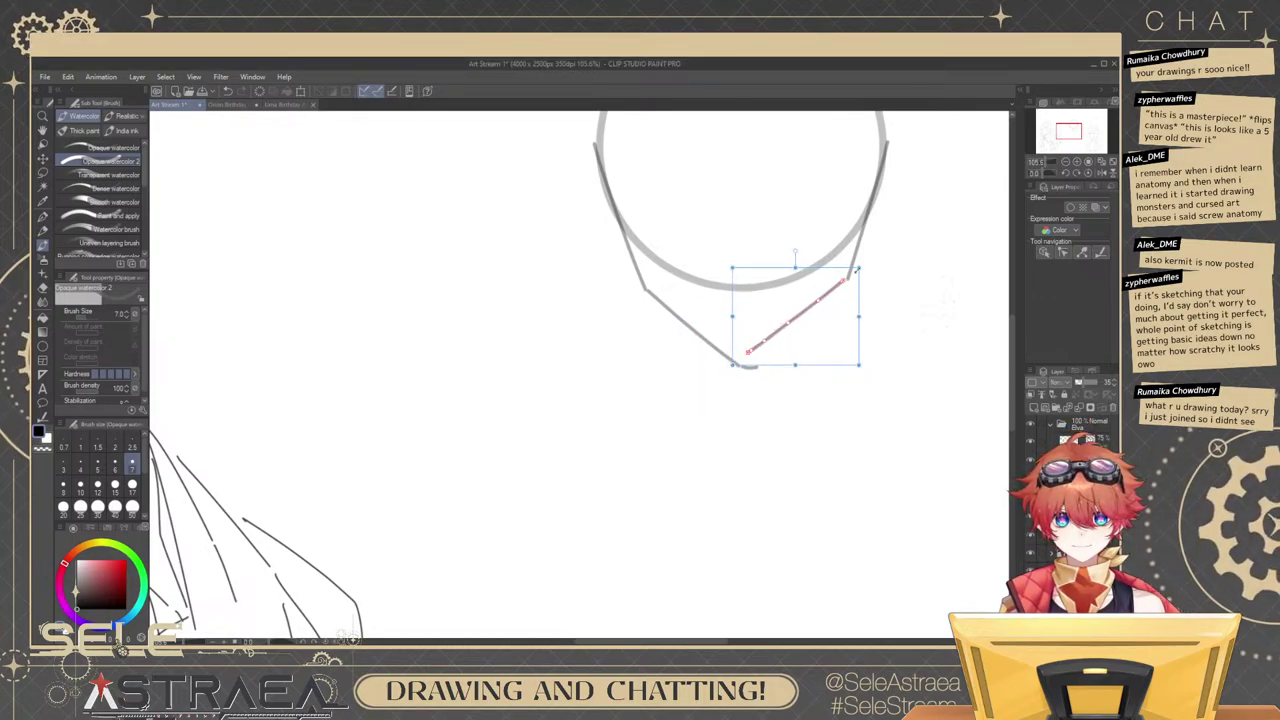
pyautogui.moveTo(860, 267); pyautogui.dragTo(862, 268)
pyautogui.click(742, 352)
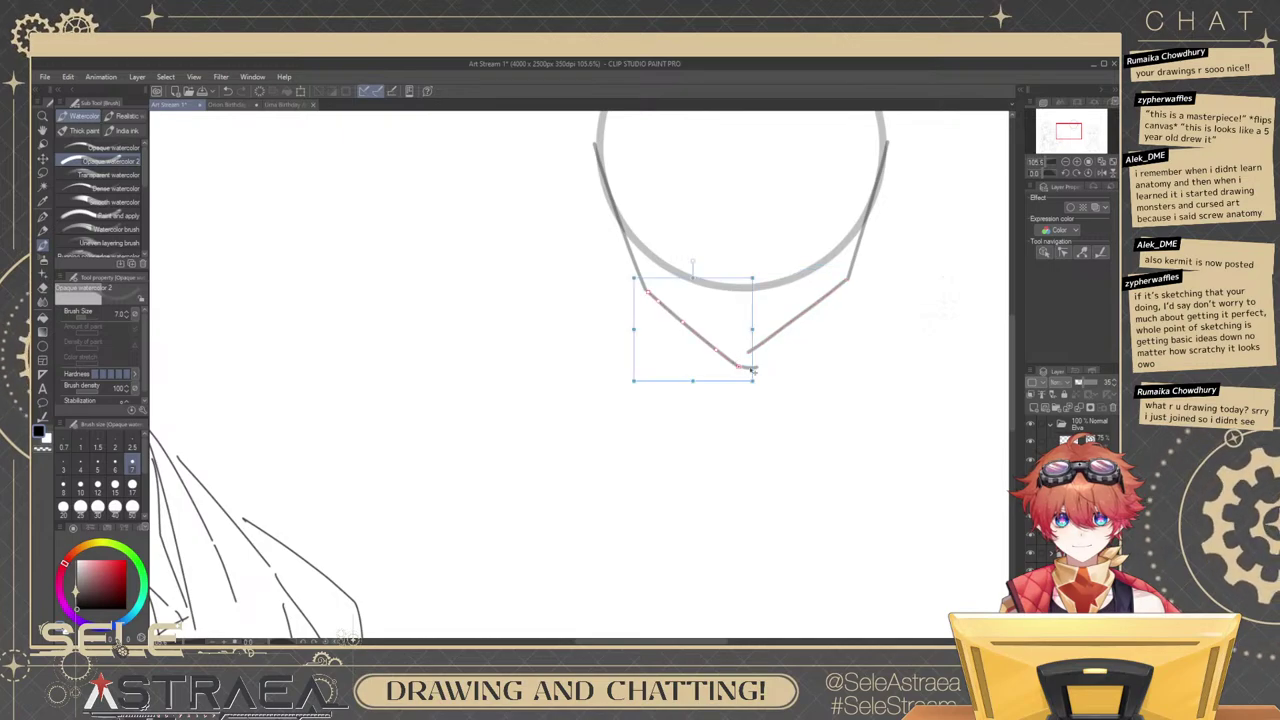
pyautogui.moveTo(756, 365); pyautogui.dragTo(750, 365)
pyautogui.click(755, 372)
pyautogui.scroll(2, 745, 356)
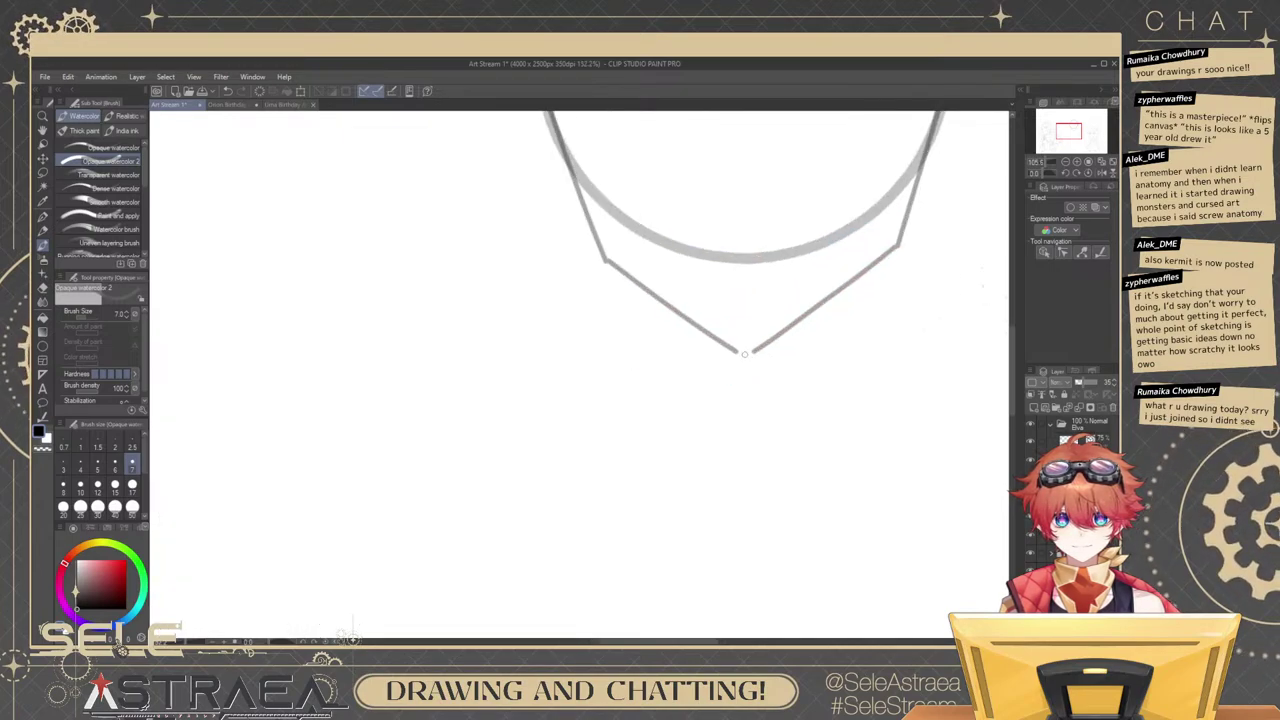
pyautogui.scroll(-4, 796, 330)
pyautogui.scroll(3, 872, 292)
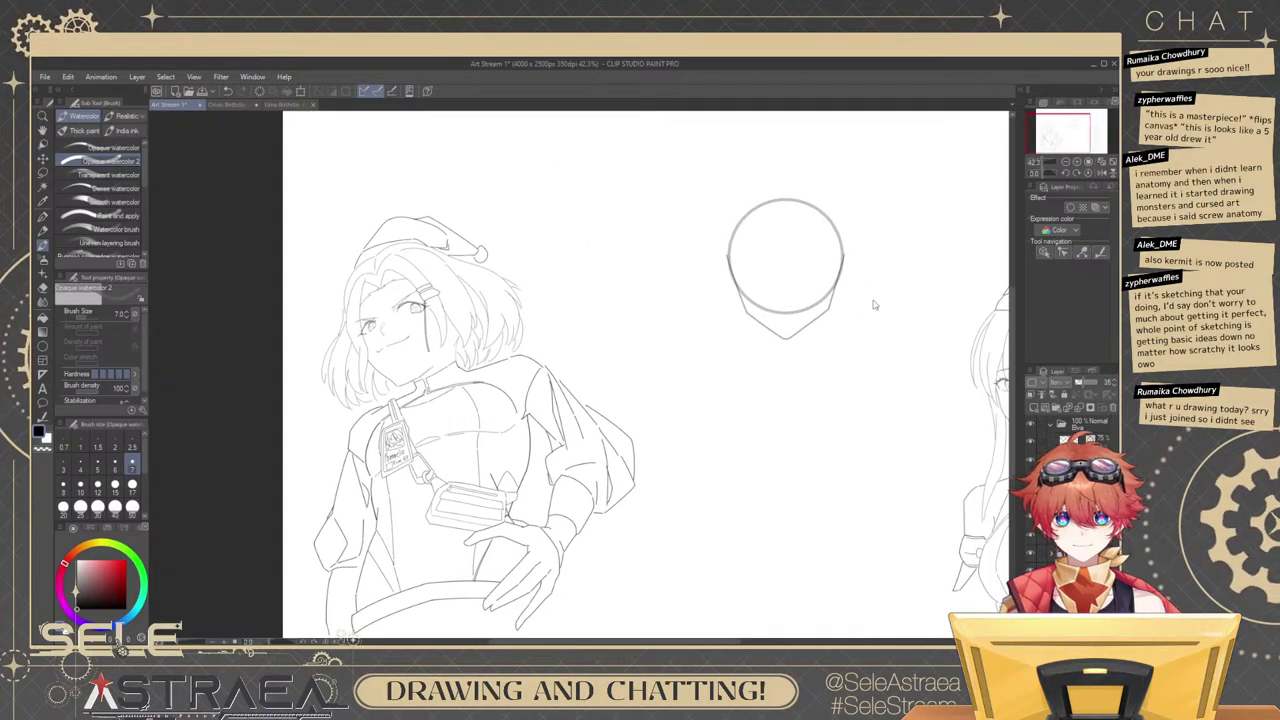
pyautogui.keyDown('ctrl'); pyautogui.click(573, 305); pyautogui.keyUp('ctrl')
pyautogui.moveTo(587, 321); pyautogui.dragTo(591, 321)
pyautogui.scroll(-5, 783, 331)
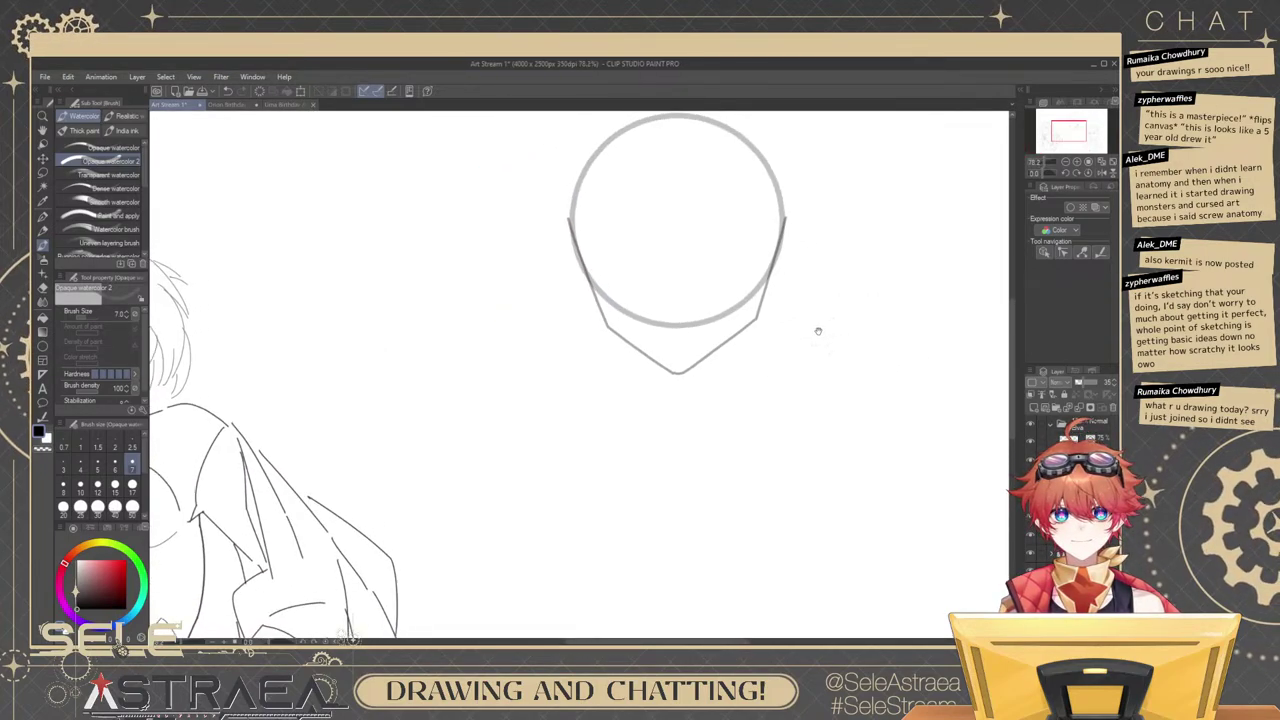
# Sketch curved neck lines below the left and right sides of the jaw, redoing the right one until it fits.
pyautogui.scroll(3, 777, 280)
pyautogui.scroll(2, 680, 330)
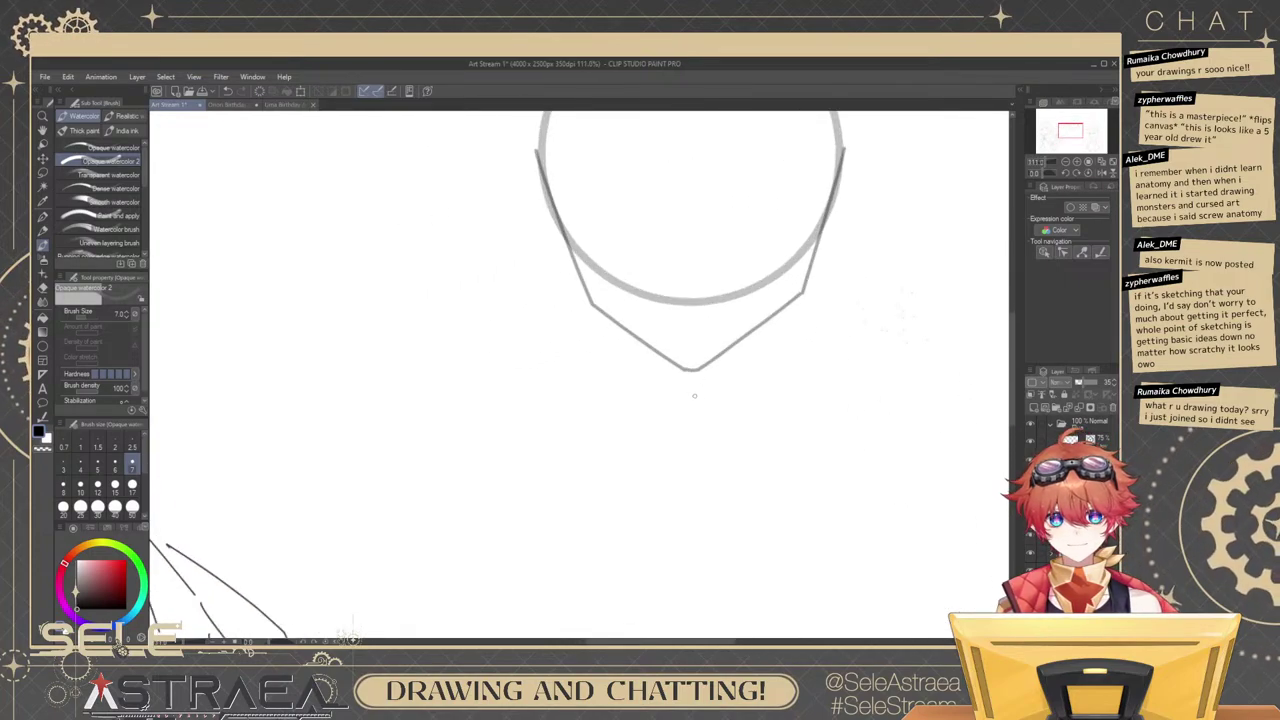
pyautogui.hotkey('ctrl', 'z')
pyautogui.moveTo(654, 355); pyautogui.dragTo(681, 433)
pyautogui.moveTo(783, 316); pyautogui.dragTo(790, 404)
pyautogui.hotkey('ctrl', 'z')
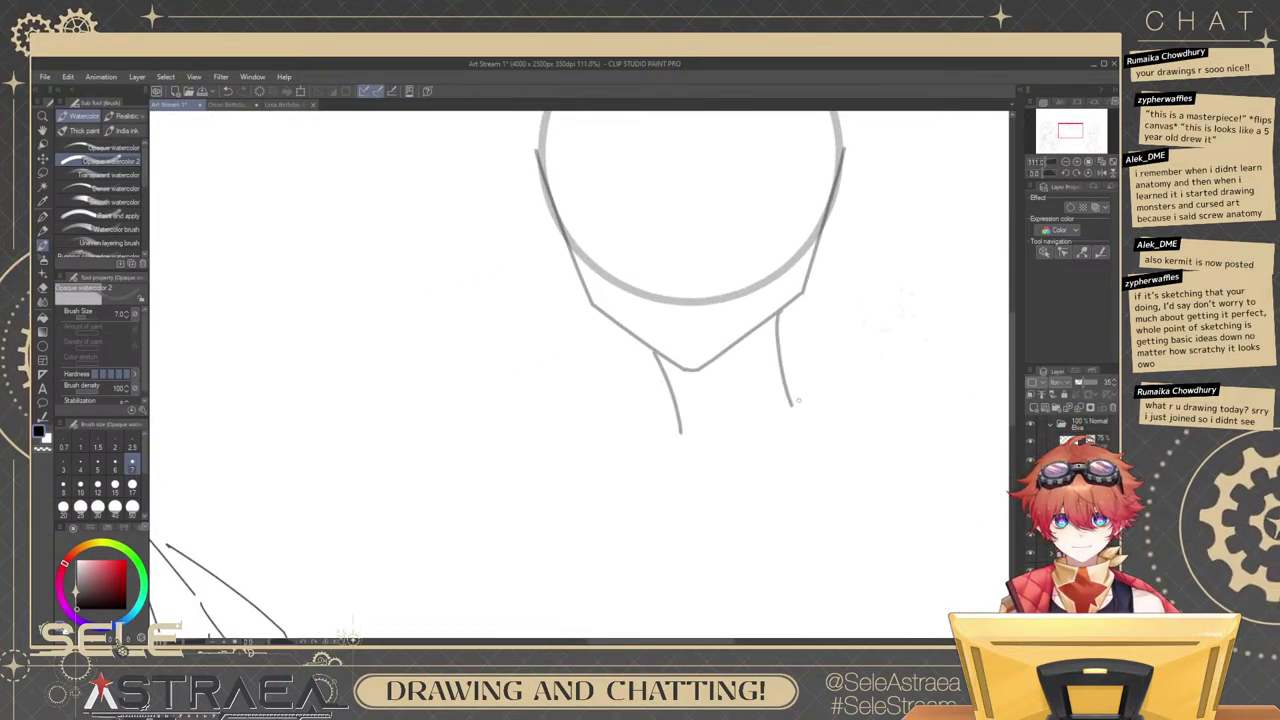
pyautogui.hotkey('ctrl', 'z')
pyautogui.moveTo(780, 318); pyautogui.dragTo(792, 382)
pyautogui.hotkey('ctrl', 'z')
pyautogui.moveTo(781, 310); pyautogui.dragTo(805, 395)
pyautogui.moveTo(833, 327); pyautogui.dragTo(868, 294)
pyautogui.moveTo(715, 381); pyautogui.dragTo(709, 403)
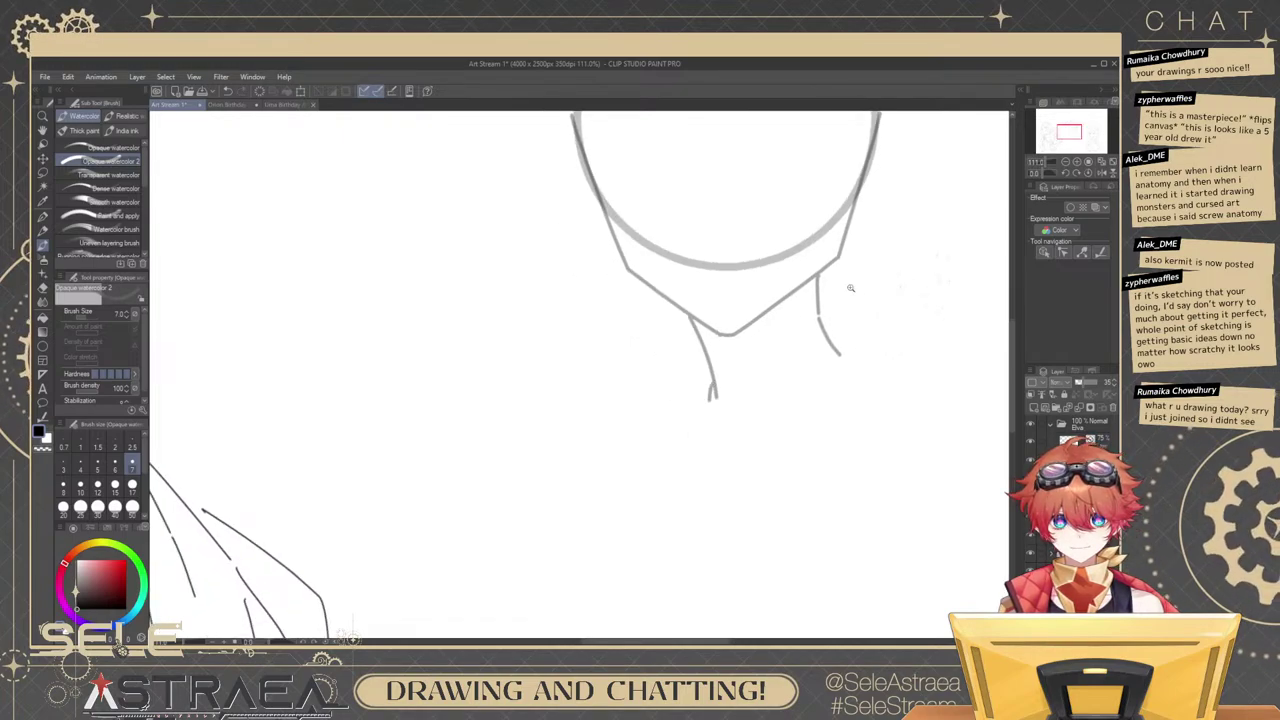
# Move the head and neck sketch left, closer to the first character.
pyautogui.scroll(-5, 812, 317)
pyautogui.scroll(1, 900, 320)
pyautogui.moveTo(910, 321); pyautogui.dragTo(884, 321)
pyautogui.click(1078, 426)
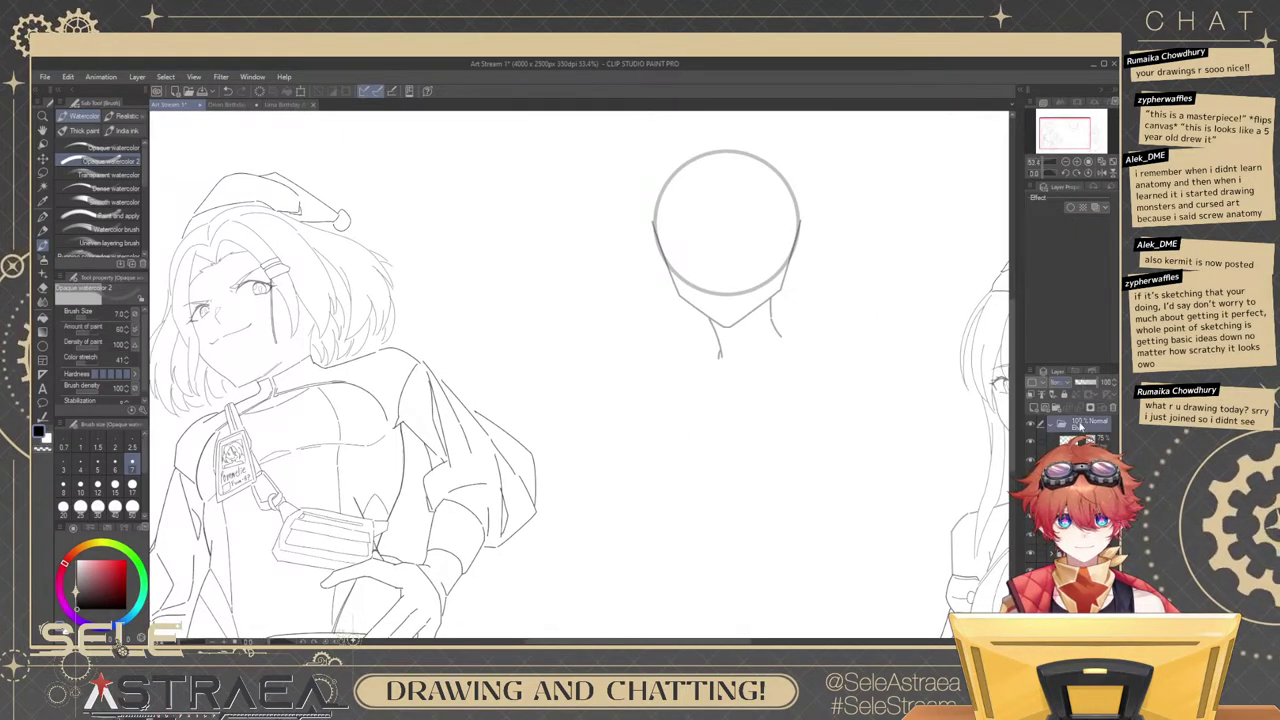
pyautogui.press('k')
pyautogui.moveTo(845, 399)
pyautogui.mouseDown()
pyautogui.moveTo(792, 401)
pyautogui.moveTo(829, 401)
pyautogui.mouseUp()
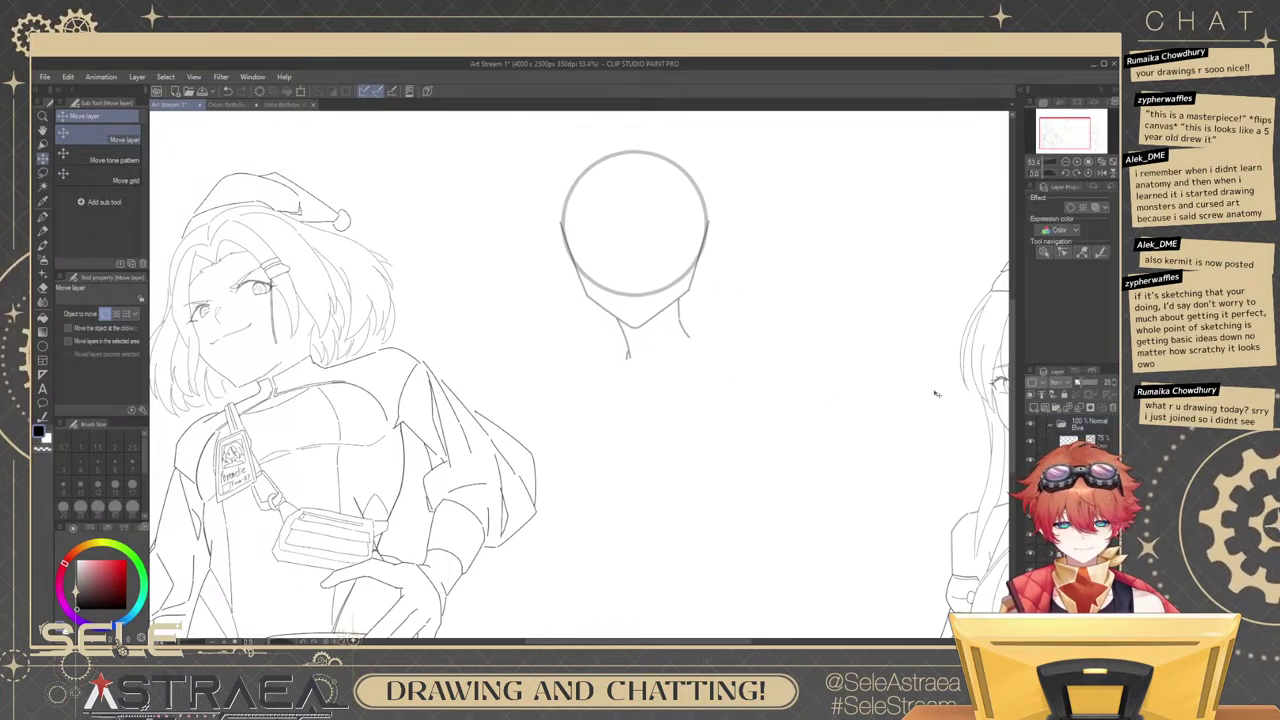
pyautogui.press('b')
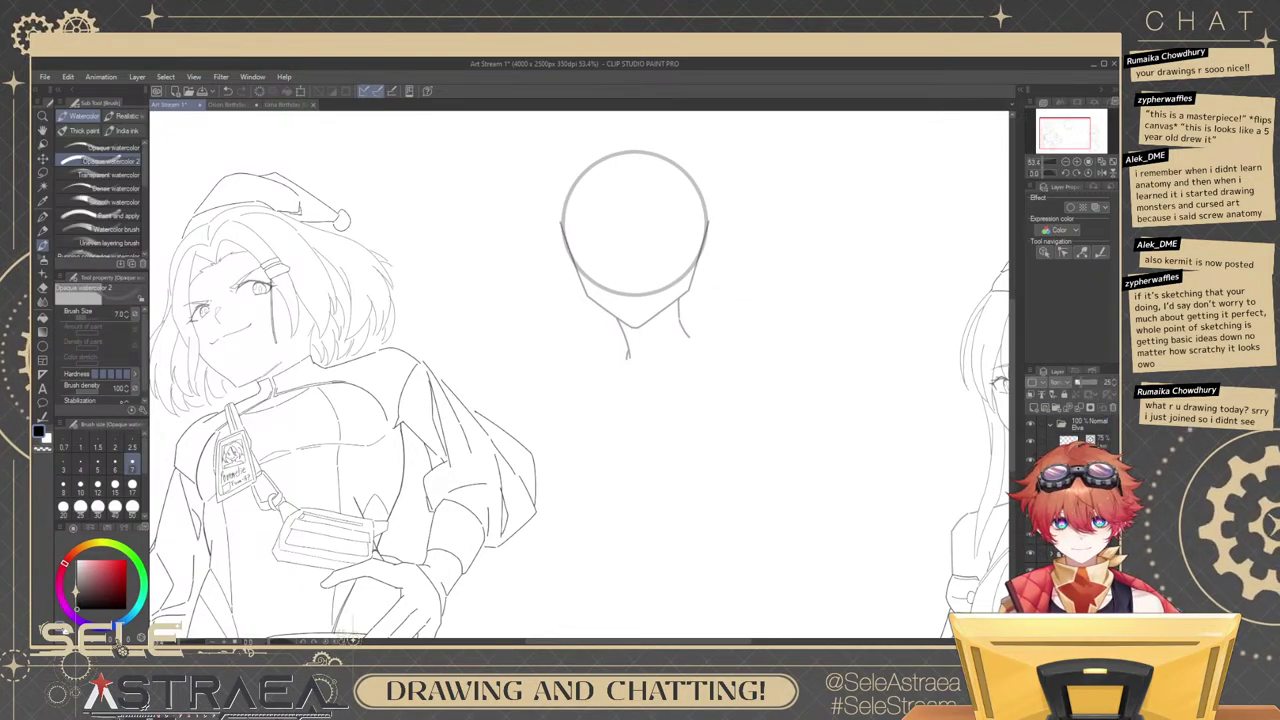
# Sketch the shoulder line across the base of the neck, rising from the left shoulder to the right, redoing the first attempt.
pyautogui.moveTo(800, 413); pyautogui.dragTo(827, 401)
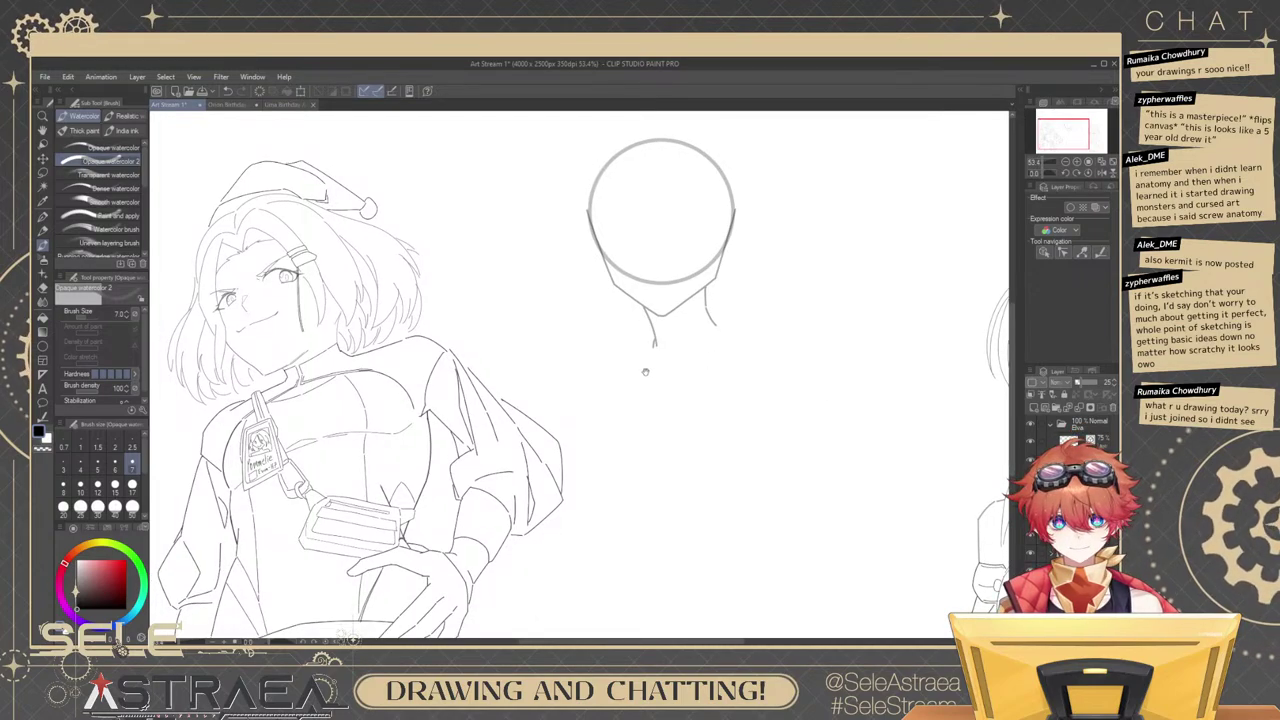
pyautogui.moveTo(645, 371)
pyautogui.mouseDown()
pyautogui.moveTo(715, 363)
pyautogui.moveTo(716, 332)
pyautogui.mouseUp()
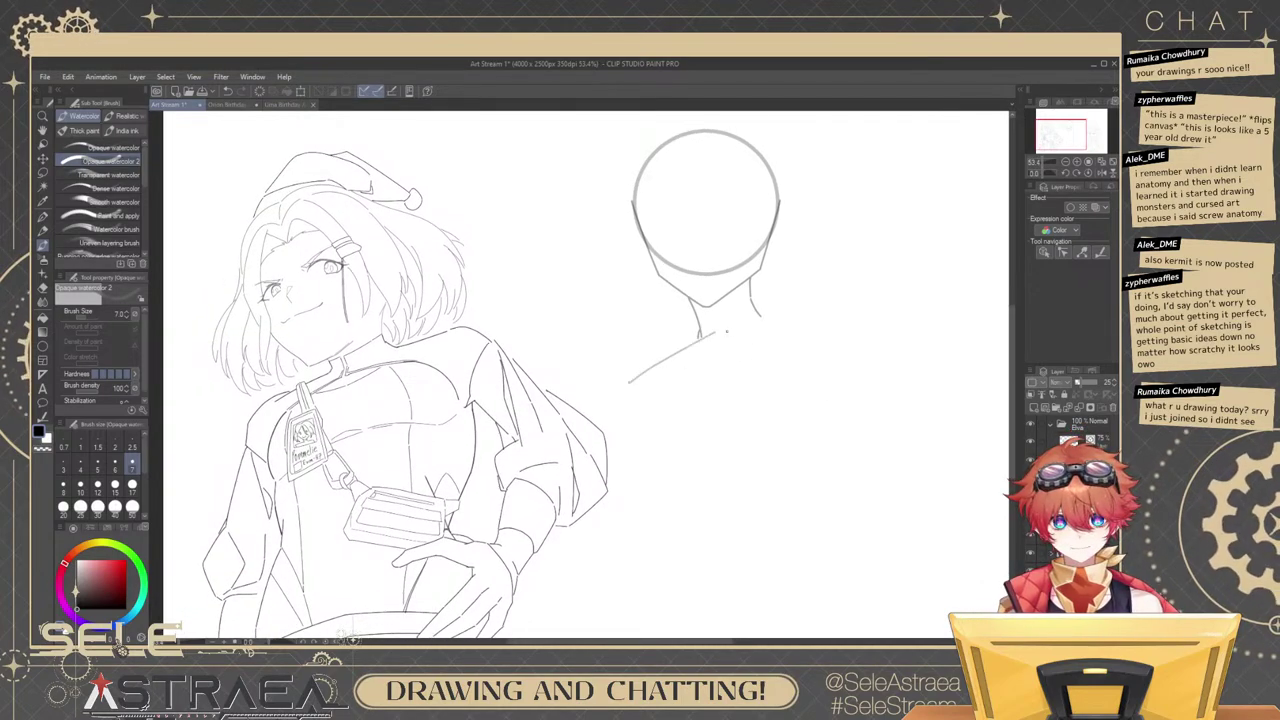
pyautogui.hotkey('ctrl', 'z')
pyautogui.hotkey('ctrl', 'z')
pyautogui.moveTo(660, 369)
pyautogui.mouseDown()
pyautogui.moveTo(736, 321)
pyautogui.moveTo(720, 328)
pyautogui.moveTo(834, 317)
pyautogui.mouseUp()
# Sketch both sides of the torso from the shoulders, tapering inward to the waist, redoing the lower lines until they fit.
pyautogui.moveTo(668, 352)
pyautogui.mouseDown()
pyautogui.moveTo(669, 423)
pyautogui.moveTo(718, 498)
pyautogui.mouseUp()
pyautogui.moveTo(820, 298)
pyautogui.mouseDown()
pyautogui.moveTo(820, 374)
pyautogui.moveTo(826, 301)
pyautogui.moveTo(832, 380)
pyautogui.moveTo(790, 482)
pyautogui.mouseUp()
pyautogui.hotkey('ctrl', 'z')
pyautogui.moveTo(670, 430); pyautogui.dragTo(726, 514)
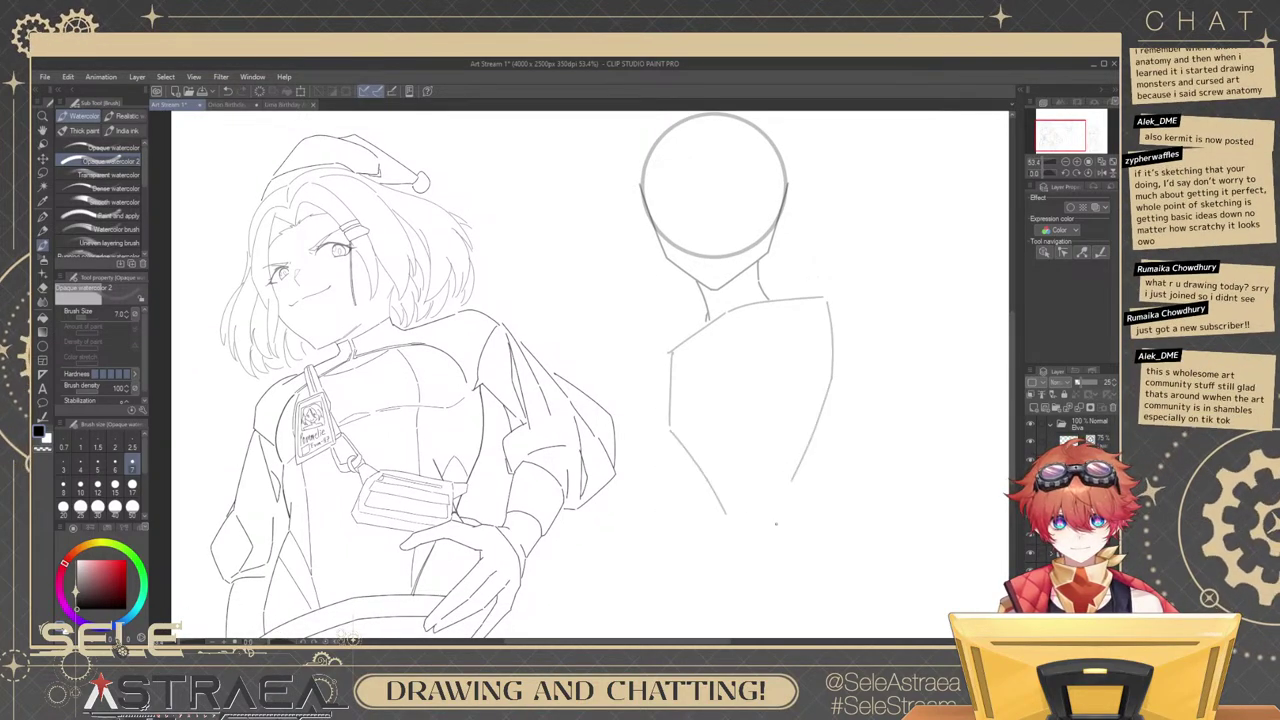
pyautogui.hotkey('ctrl', 'z')
pyautogui.moveTo(670, 428); pyautogui.dragTo(707, 510)
pyautogui.hotkey('ctrl', 'z')
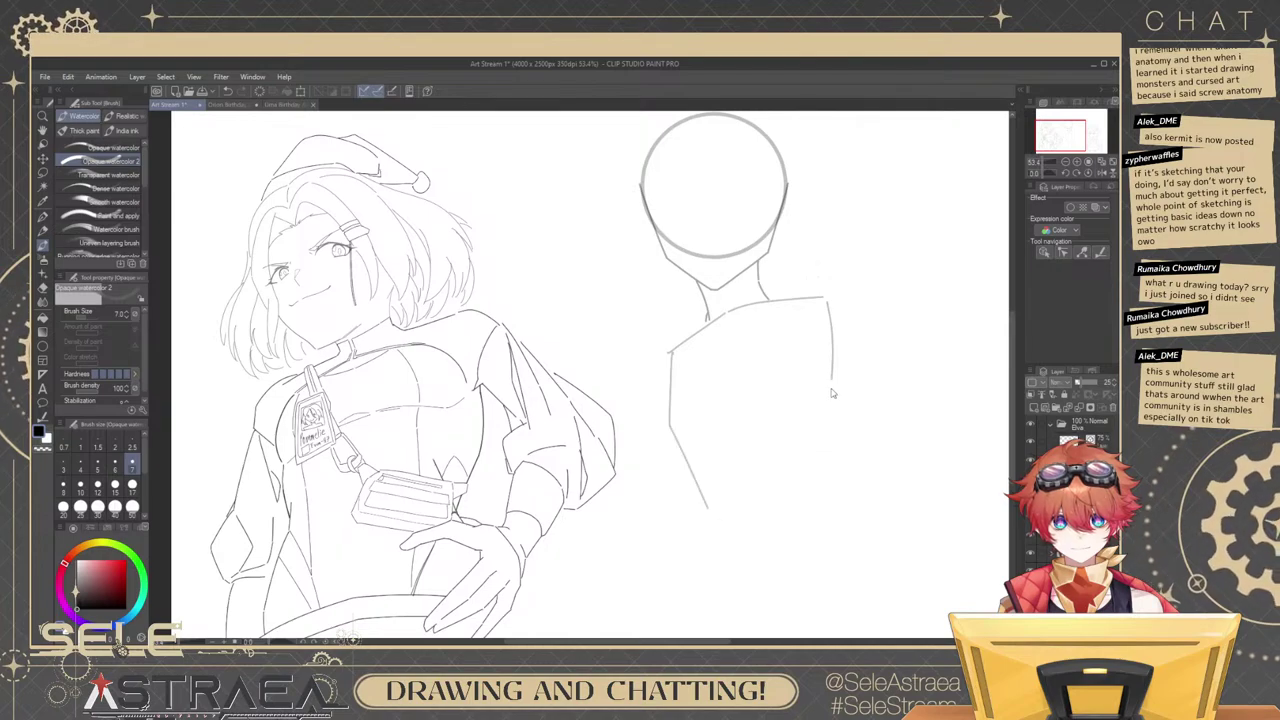
pyautogui.moveTo(832, 382); pyautogui.dragTo(797, 490)
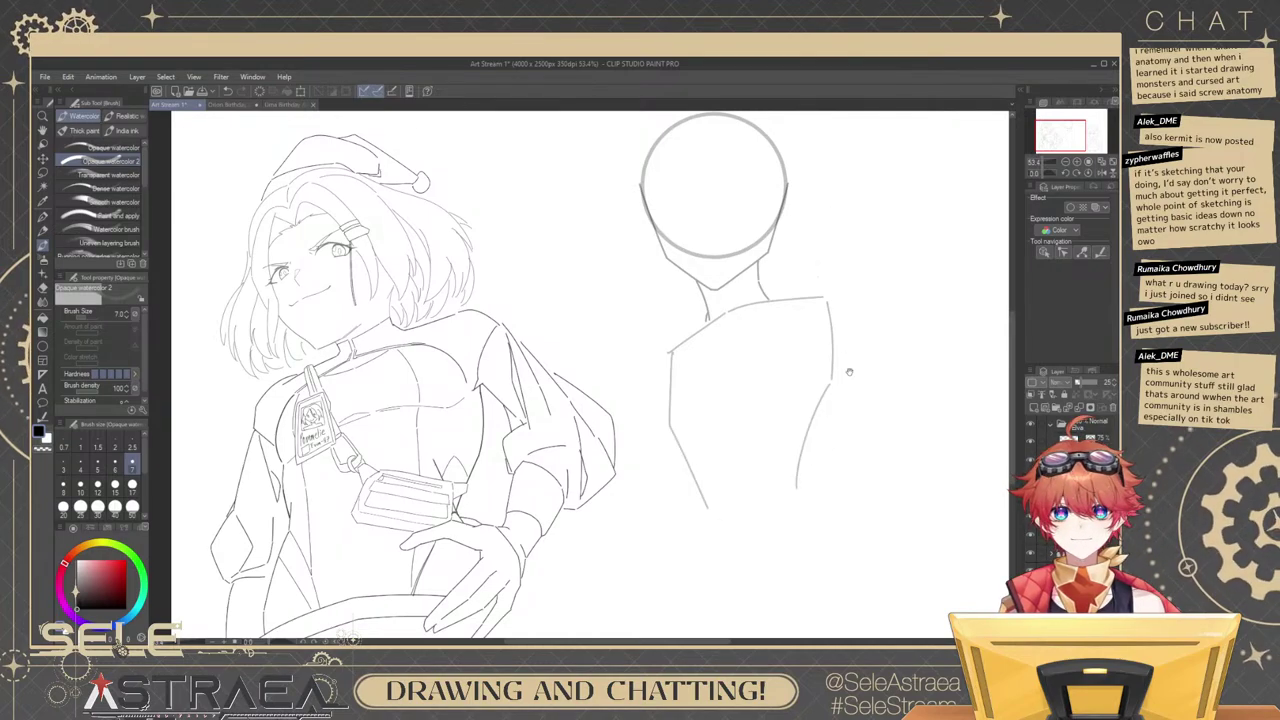
pyautogui.moveTo(849, 372); pyautogui.dragTo(830, 406)
pyautogui.moveTo(872, 353)
pyautogui.mouseDown()
pyautogui.moveTo(860, 367)
pyautogui.moveTo(837, 349)
pyautogui.moveTo(834, 401)
pyautogui.mouseUp()
pyautogui.scroll(3, 796, 366)
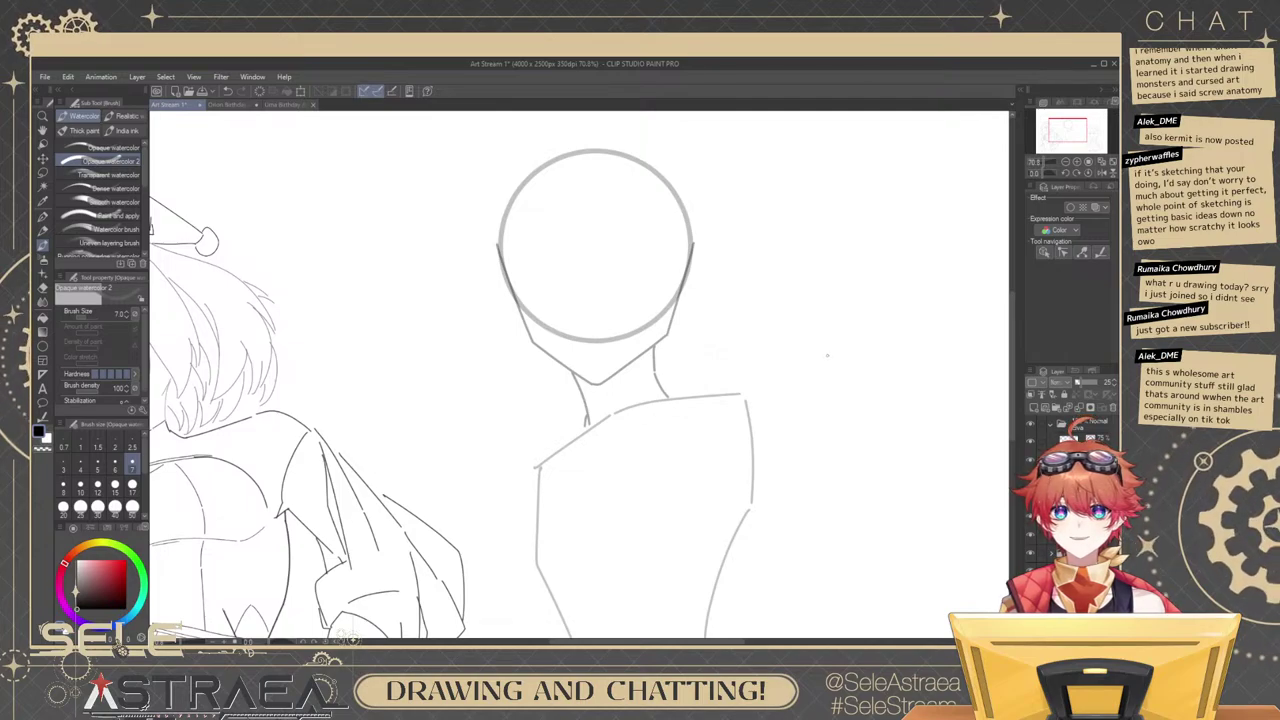
pyautogui.scroll(2, 812, 370)
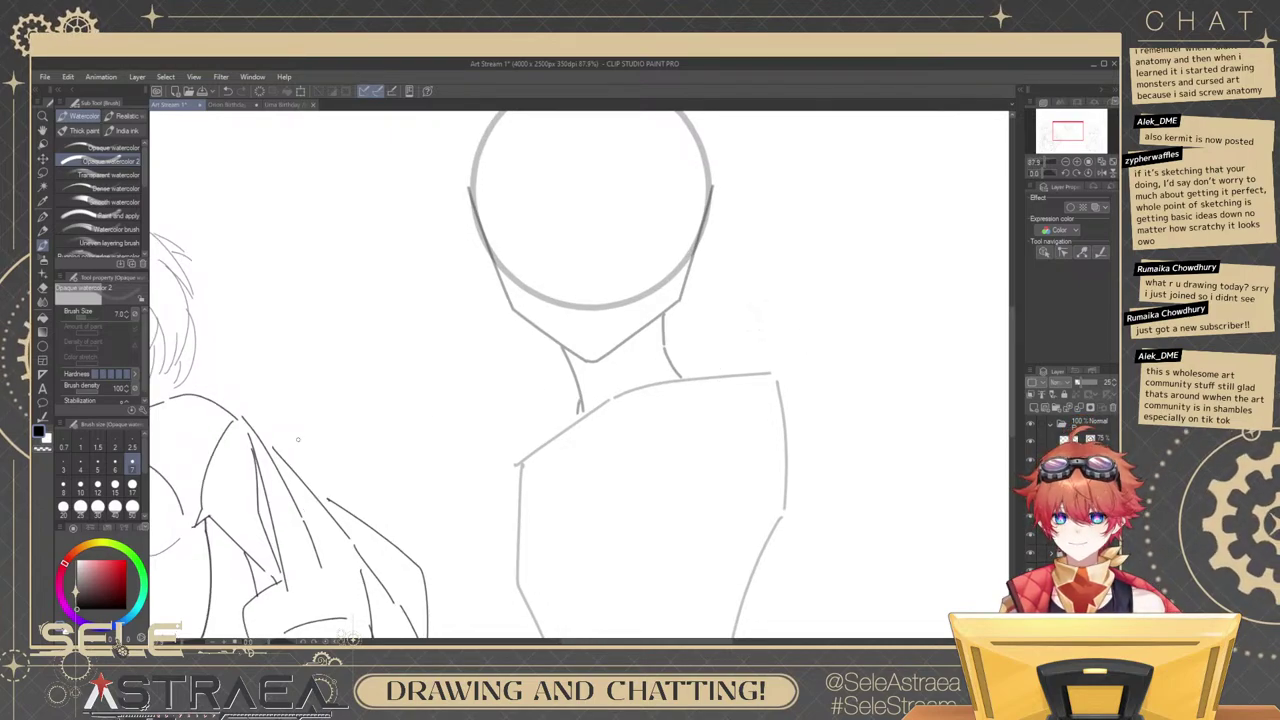
# Set the brush size to 5 and try a curved line rising from the shoulder line to the right of the neck.
pyautogui.click(97, 465)
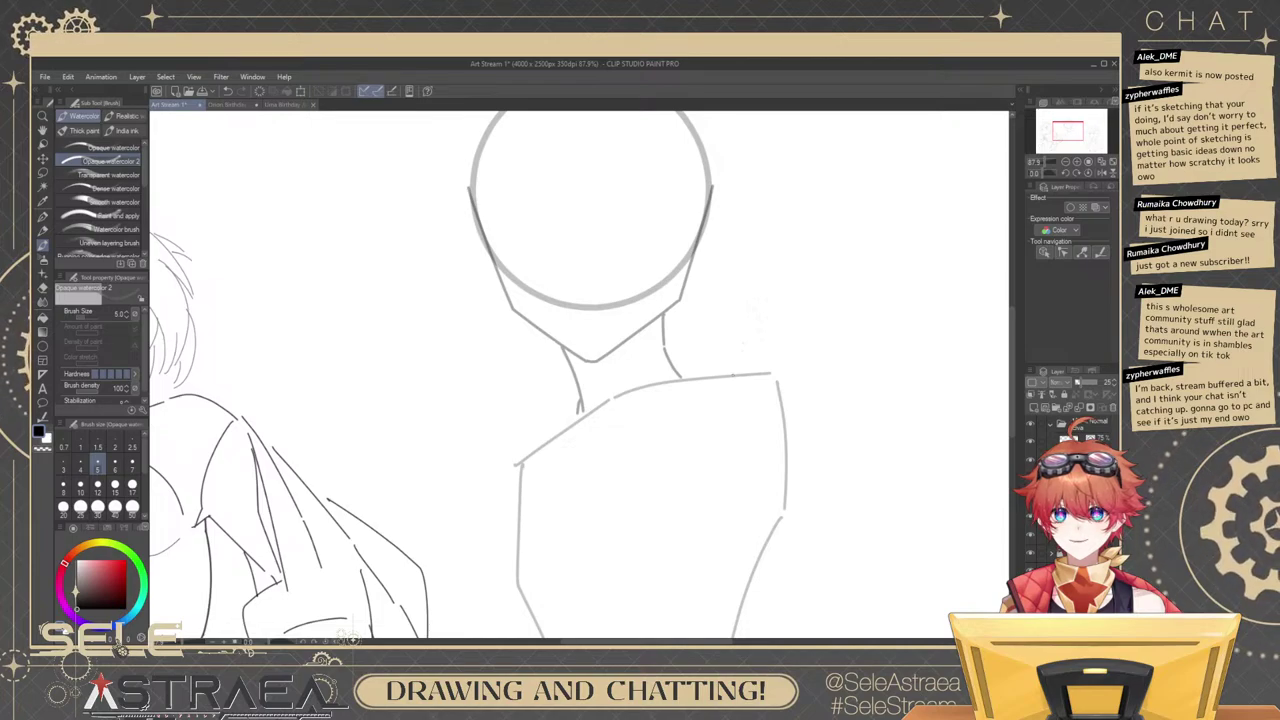
pyautogui.hotkey('ctrl', 'z')
pyautogui.moveTo(697, 373); pyautogui.dragTo(763, 329)
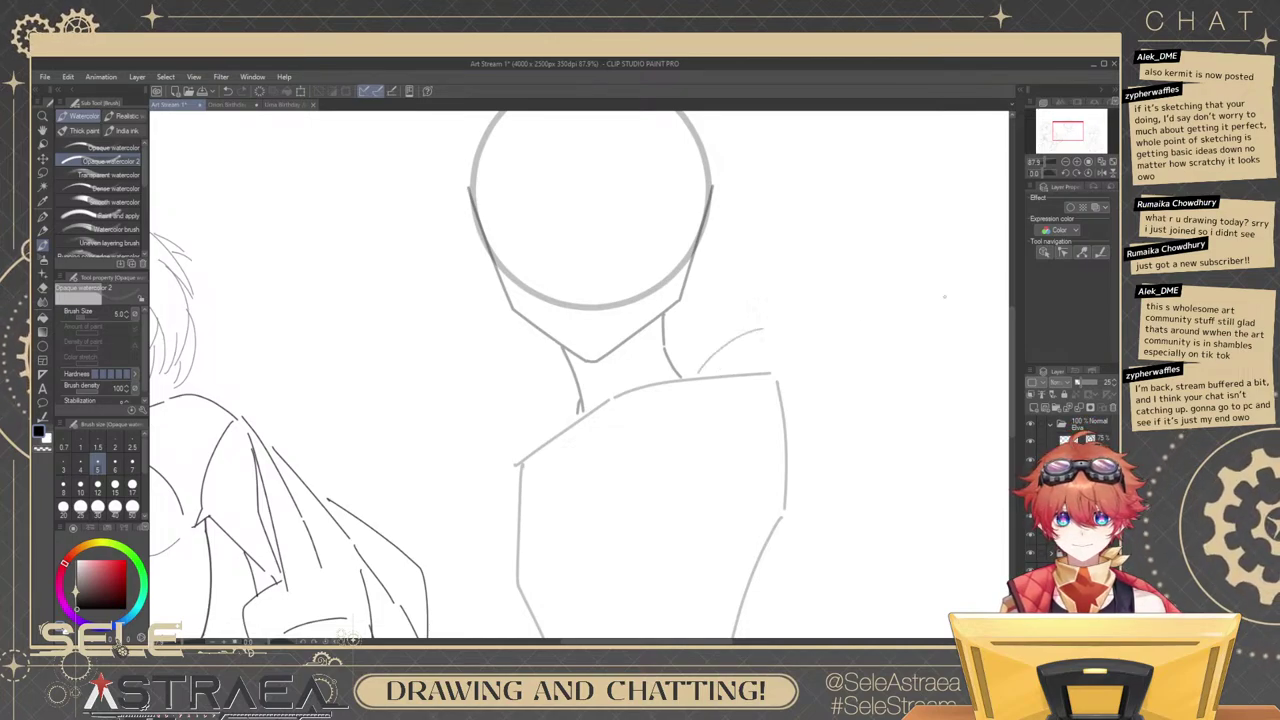
pyautogui.hotkey('ctrl', 'z')
pyautogui.click(1085, 497)
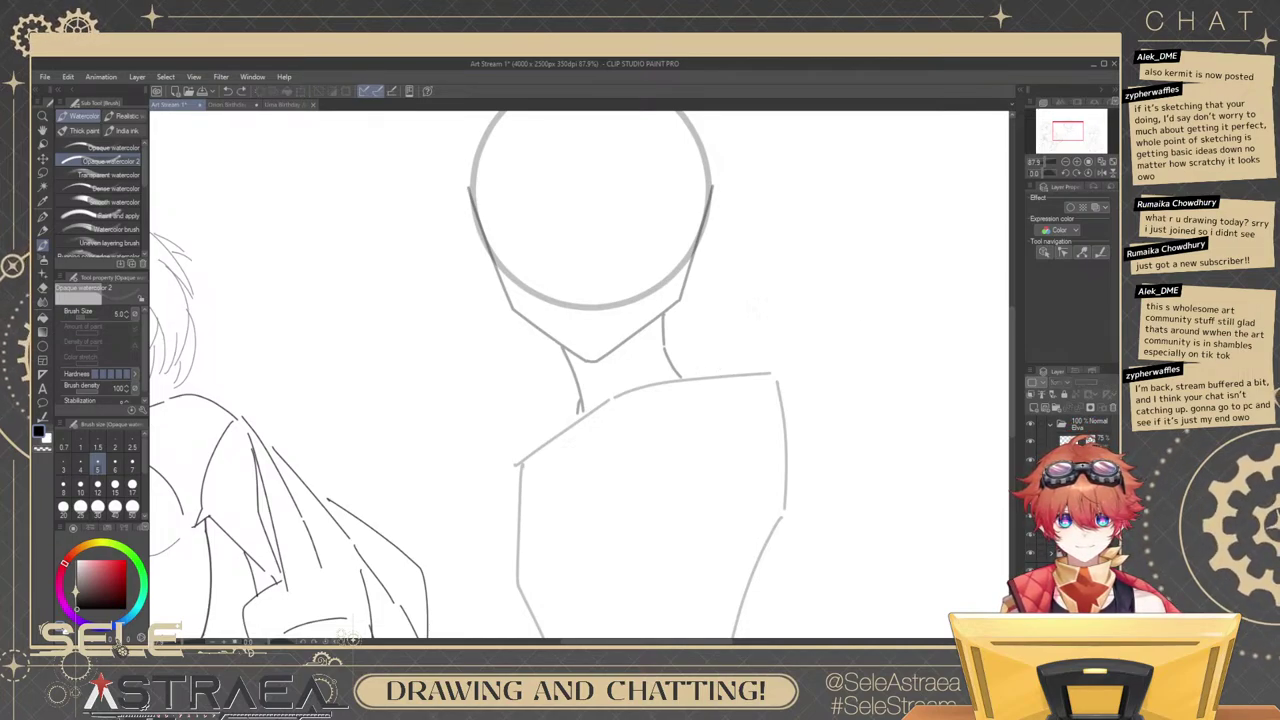
pyautogui.click(1030, 497)
pyautogui.click(1030, 497)
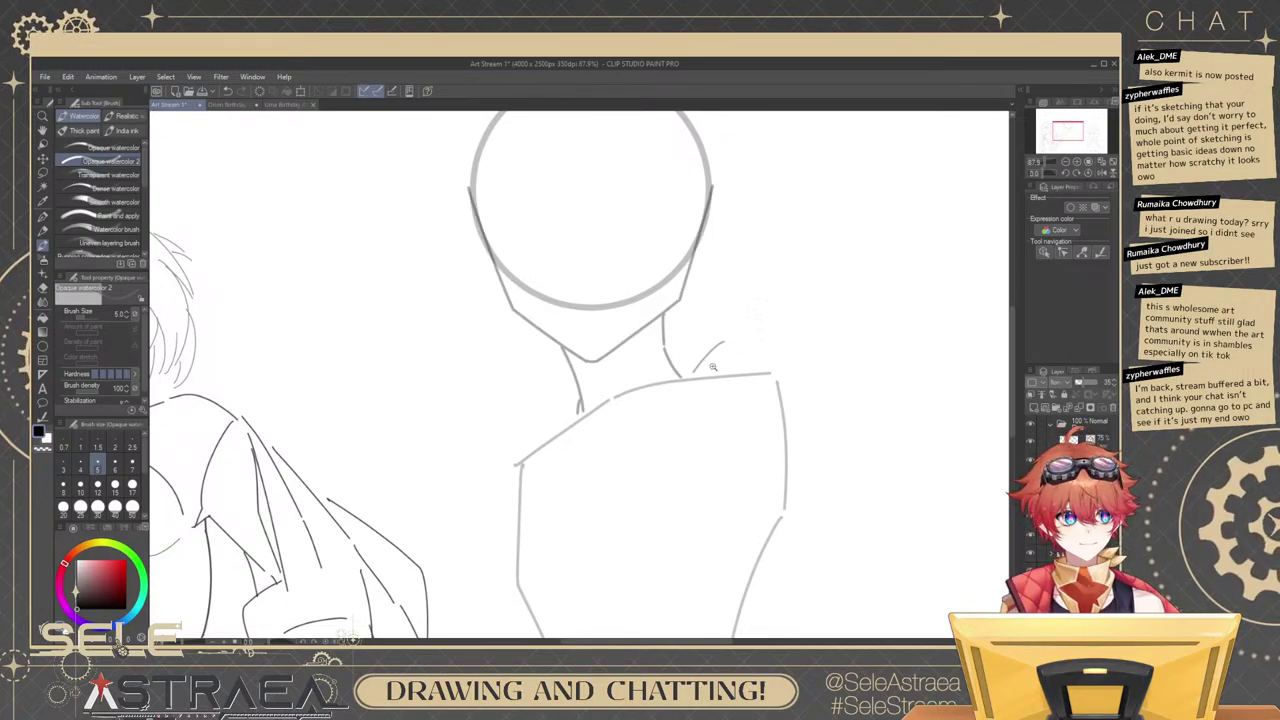
pyautogui.hotkey('ctrl', 'z')
pyautogui.moveTo(712, 367)
pyautogui.mouseDown()
pyautogui.moveTo(730, 367)
pyautogui.moveTo(715, 442)
pyautogui.mouseUp()
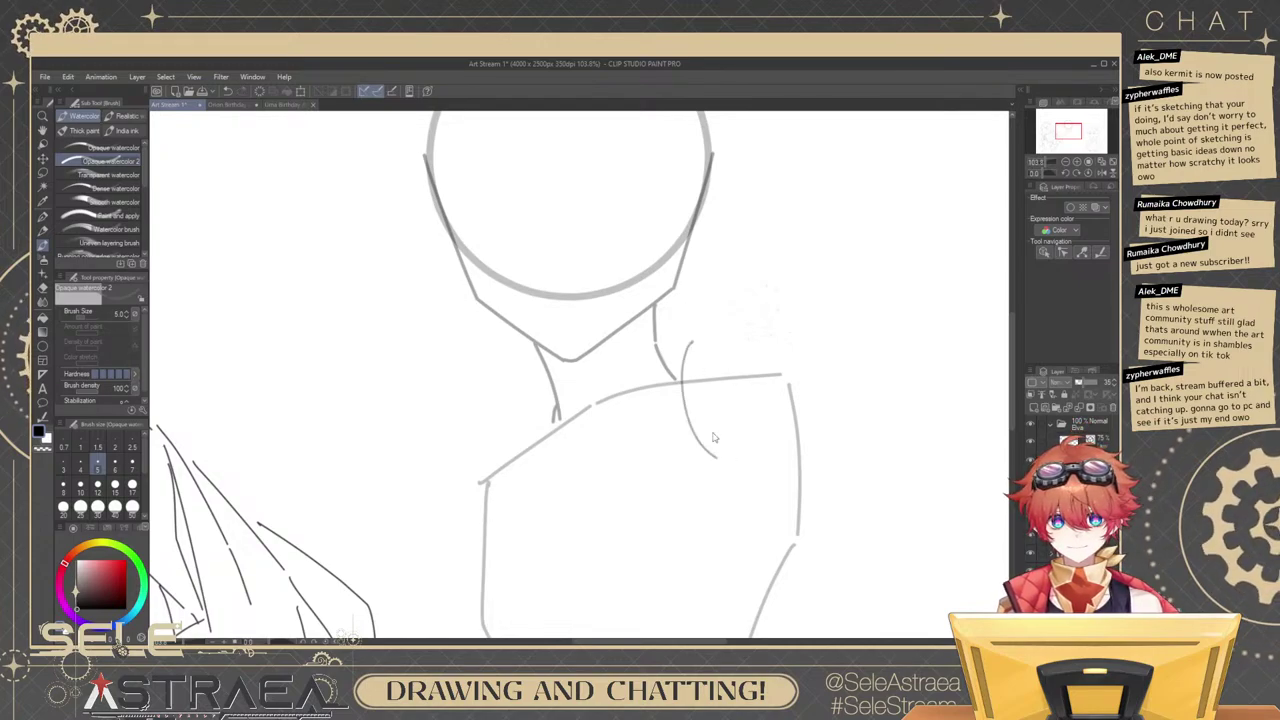
pyautogui.hotkey('ctrl', 'z')
pyautogui.hotkey('ctrl', 'z')
pyautogui.moveTo(683, 402)
pyautogui.mouseDown()
pyautogui.moveTo(697, 334)
pyautogui.moveTo(752, 293)
pyautogui.mouseUp()
pyautogui.hotkey('ctrl', 'z')
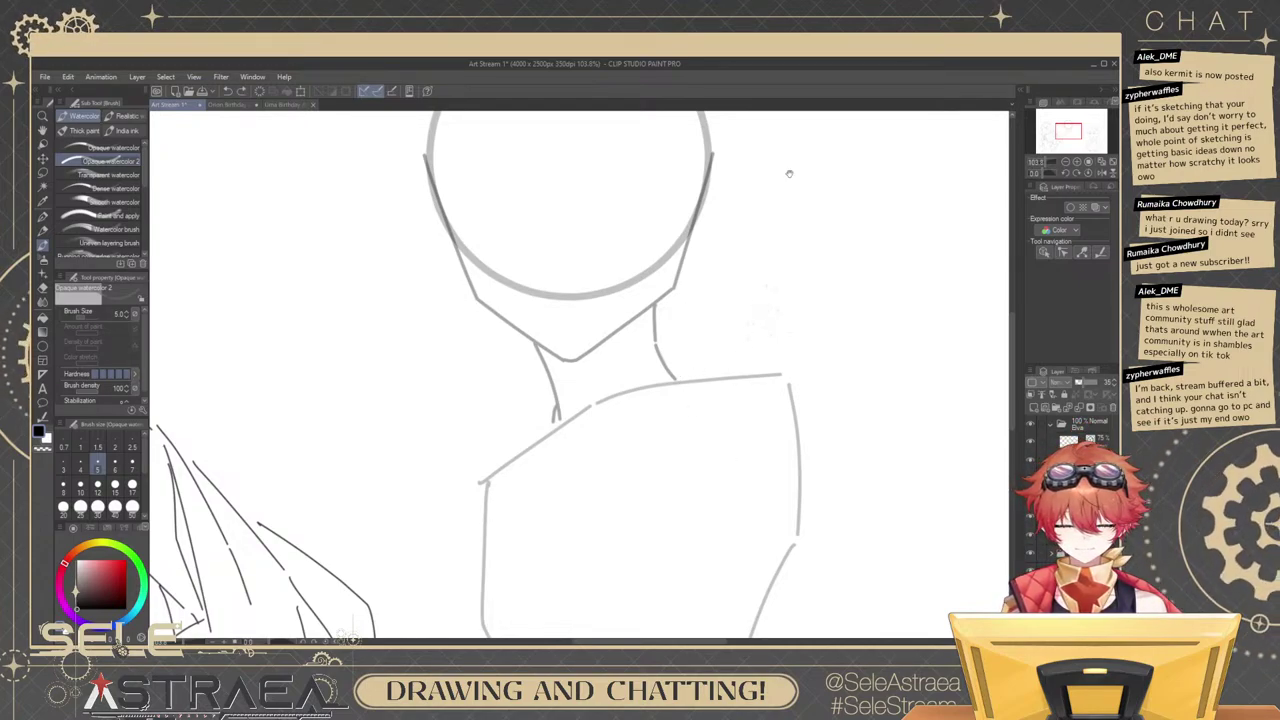
# Switch to the Rough eraser for work around the neck and shoulder sketch.
pyautogui.moveTo(789, 174); pyautogui.dragTo(769, 212)
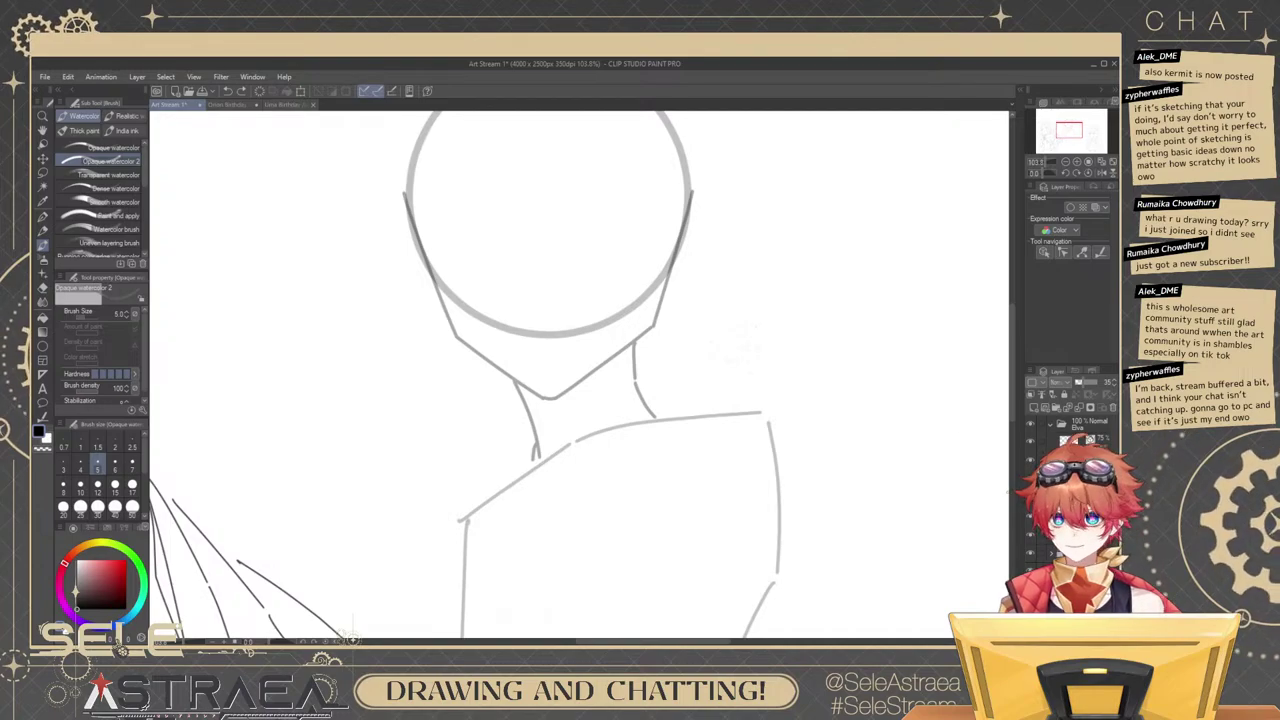
pyautogui.press('e')
pyautogui.scroll(2, 763, 357)
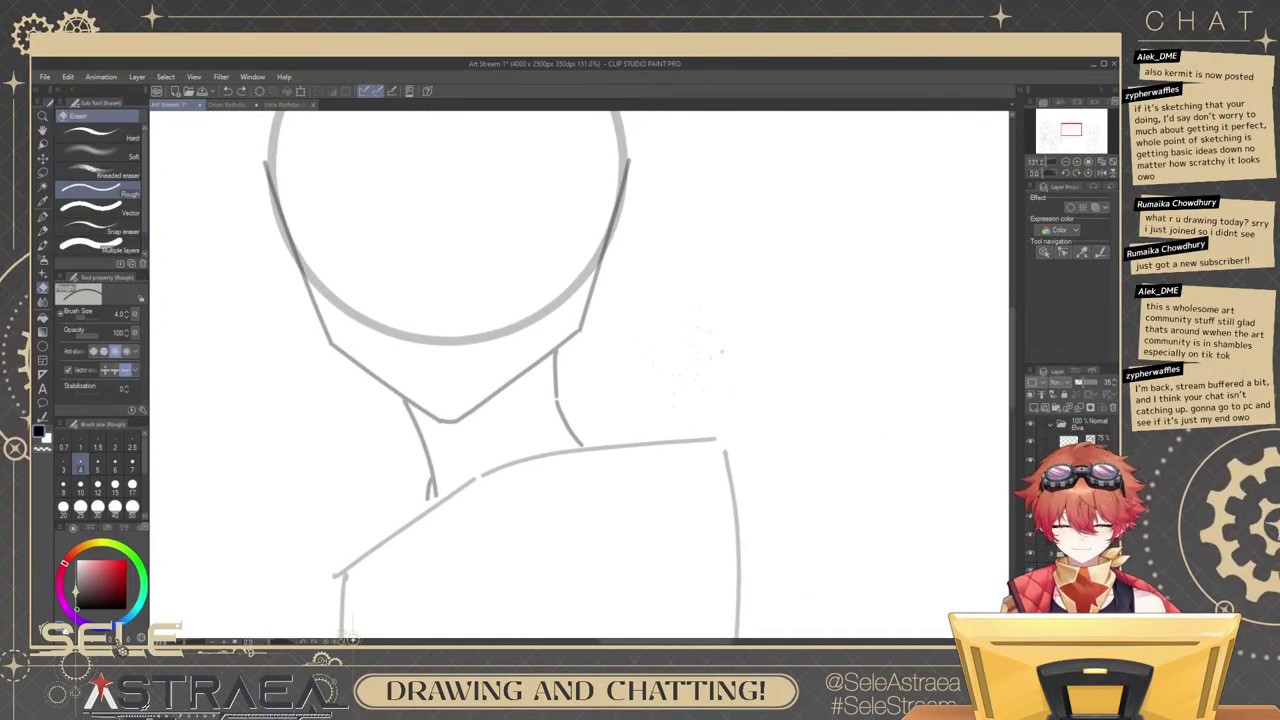
# Enlarge the eraser to 25 and delete the stray zigzag vector stroke beside the figure's neck.
pyautogui.press(']')
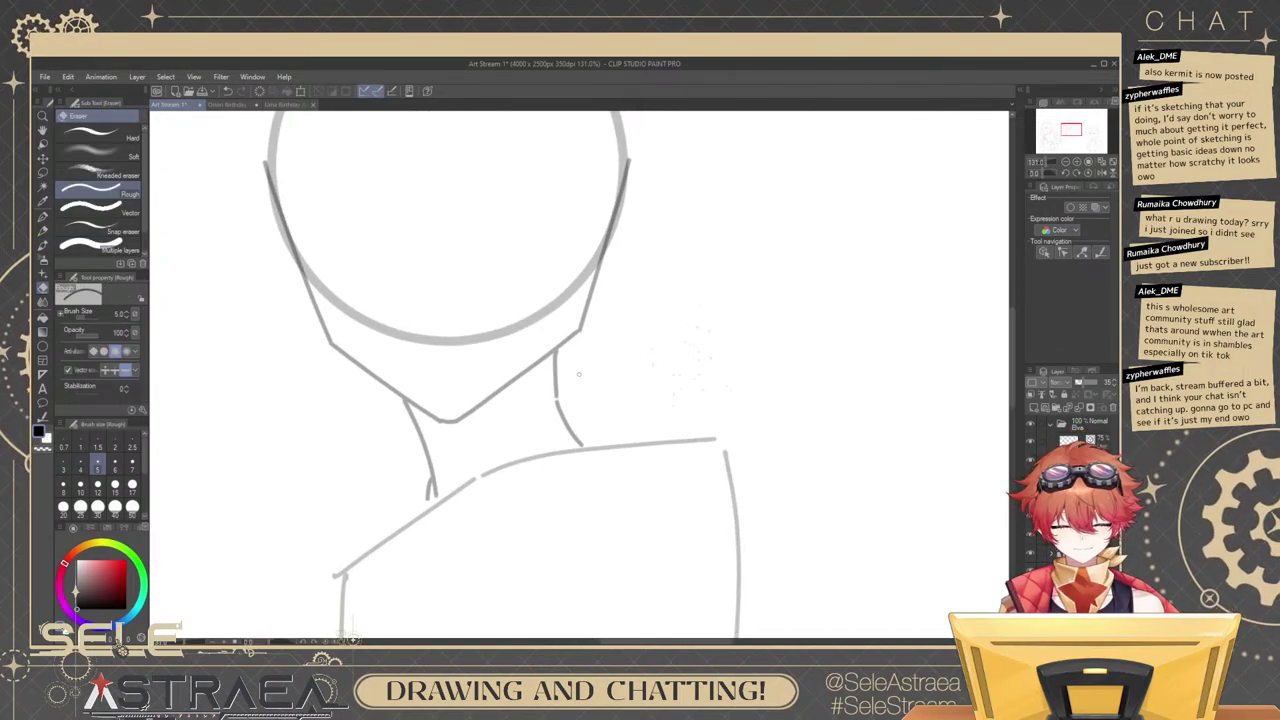
pyautogui.press(']')
pyautogui.press(']')
pyautogui.press(']')
pyautogui.press(']')
pyautogui.press(']')
pyautogui.press(']')
pyautogui.press(']')
pyautogui.press(']')
pyautogui.press(']')
pyautogui.scroll(4, 705, 354)
pyautogui.keyDown('ctrl'); pyautogui.click(736, 369); pyautogui.keyUp('ctrl')
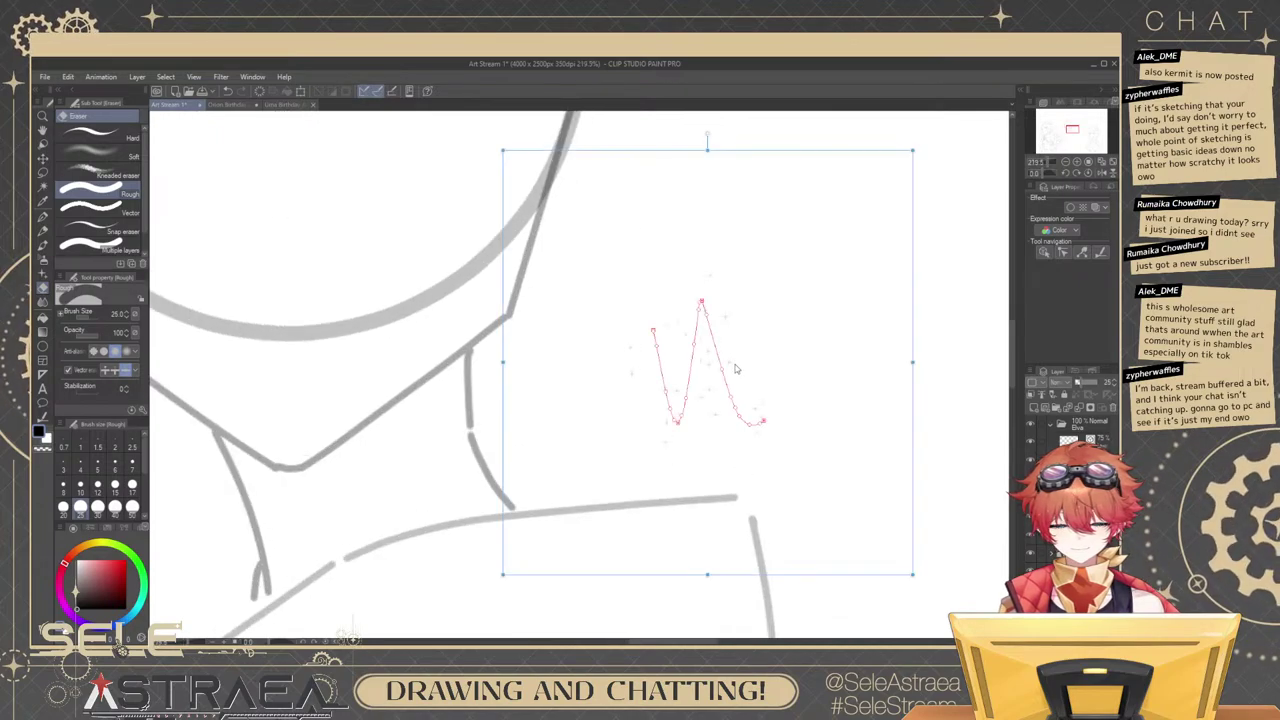
pyautogui.press('Delete')
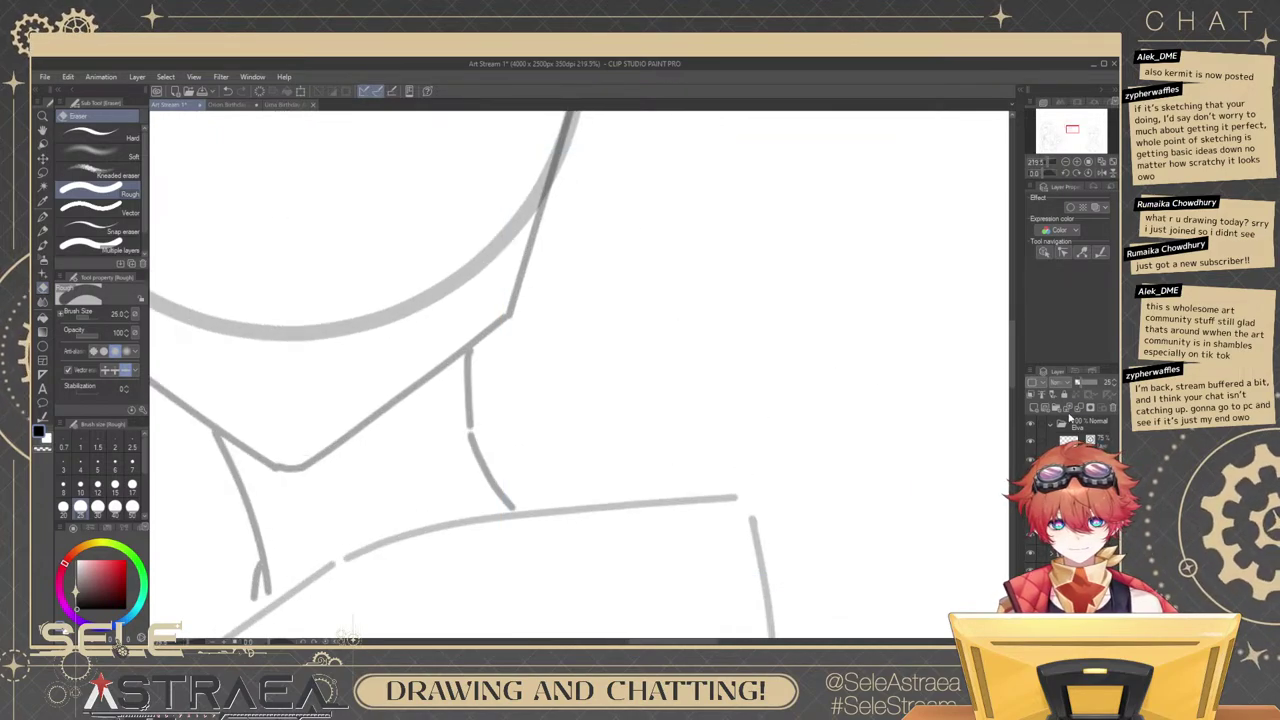
pyautogui.scroll(-5, 914, 357)
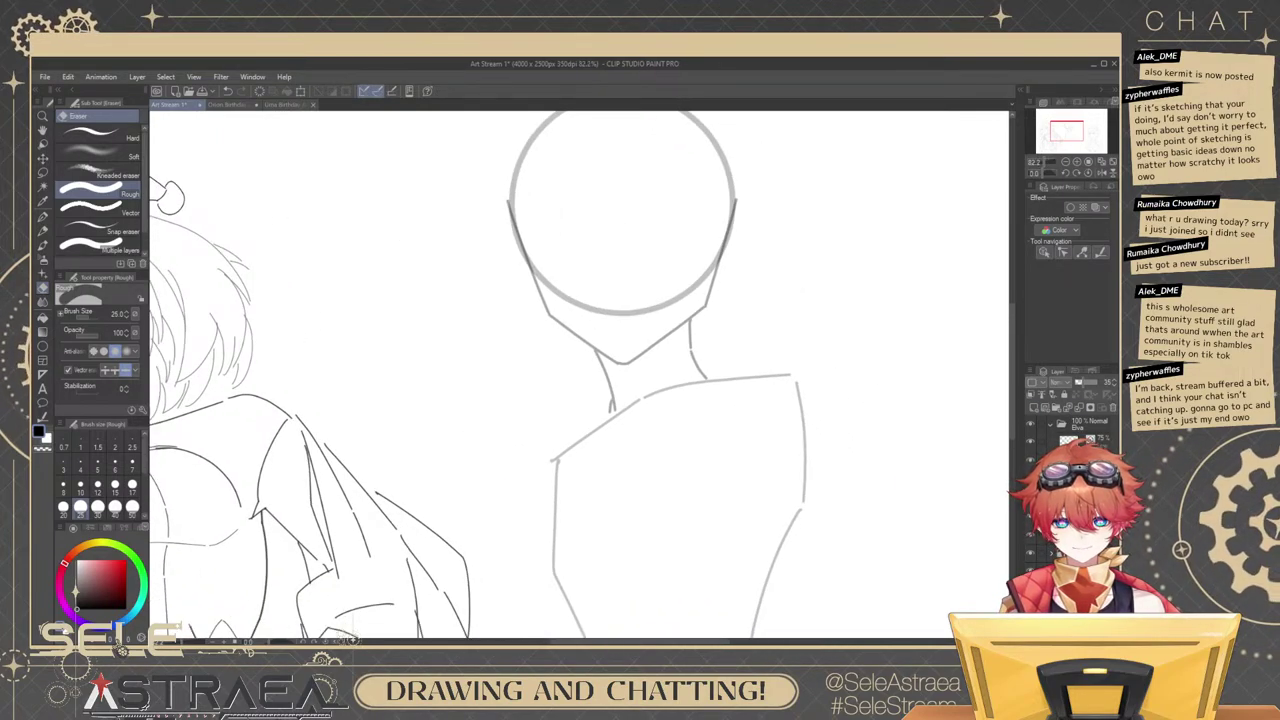
# Sketch the raised shoulder as an arc above the torso with an inner line below it, using Opaque watercolor 2 at size 5.
pyautogui.press('b')
pyautogui.scroll(3, 817, 354)
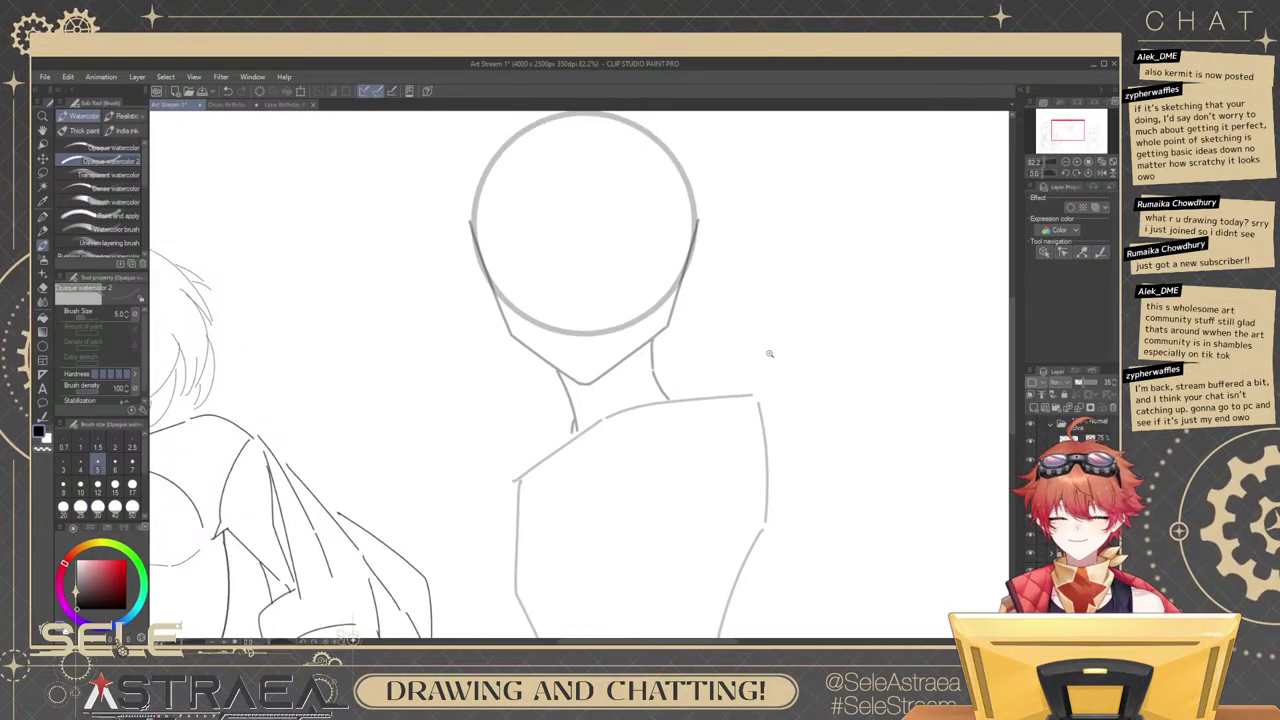
pyautogui.moveTo(738, 364); pyautogui.dragTo(767, 363)
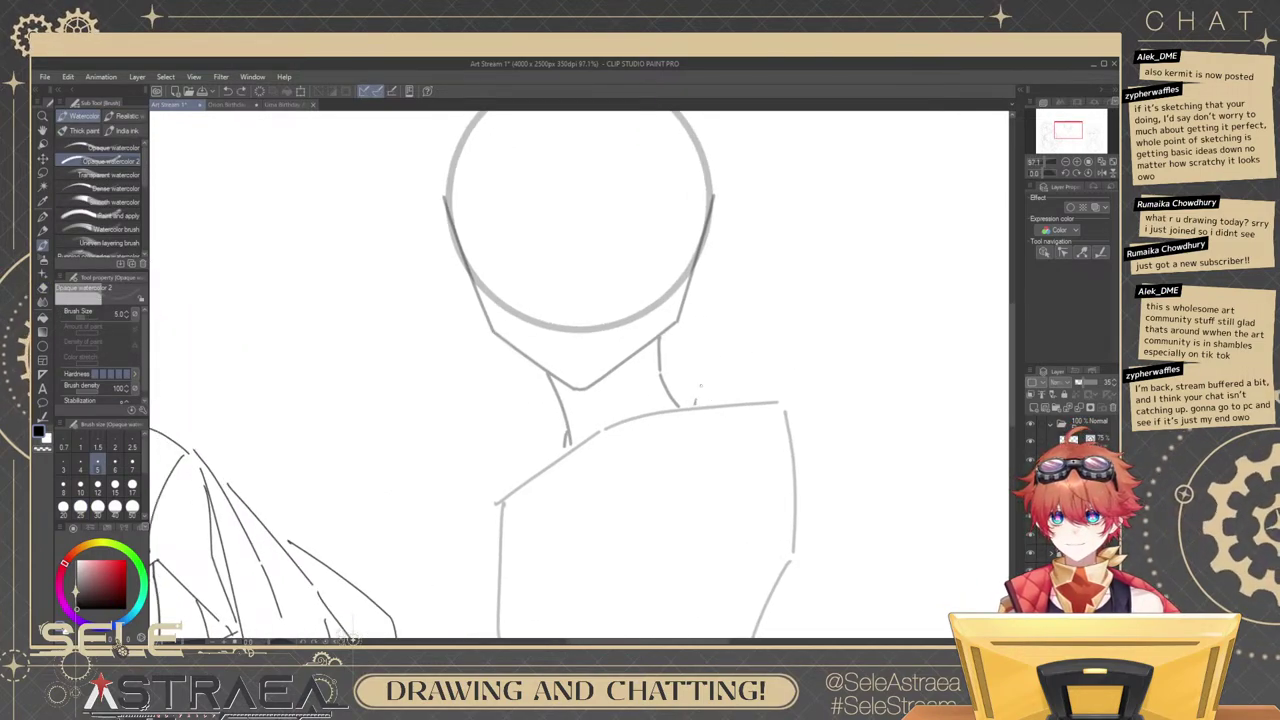
pyautogui.moveTo(701, 386); pyautogui.dragTo(799, 306)
pyautogui.hotkey('ctrl', 'z')
pyautogui.moveTo(689, 410)
pyautogui.mouseDown()
pyautogui.moveTo(801, 350)
pyautogui.moveTo(784, 288)
pyautogui.mouseUp()
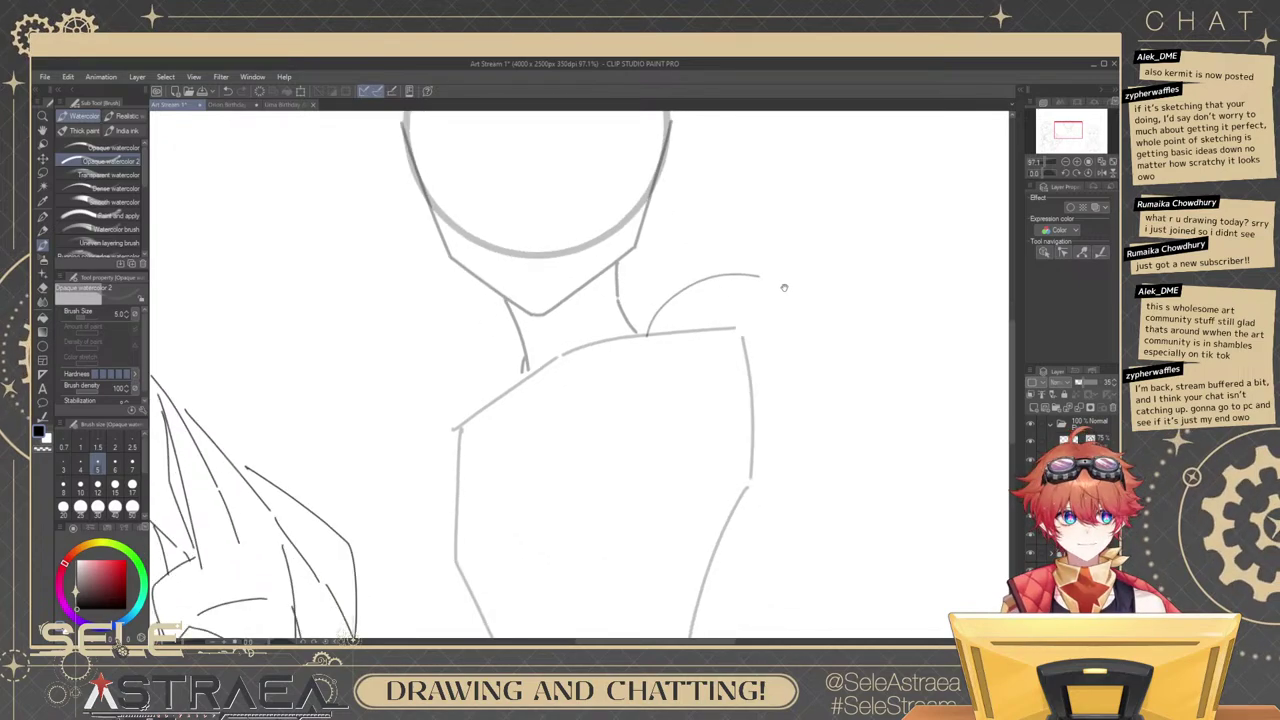
pyautogui.moveTo(760, 380); pyautogui.dragTo(752, 341)
pyautogui.moveTo(640, 304)
pyautogui.mouseDown()
pyautogui.moveTo(682, 382)
pyautogui.moveTo(733, 323)
pyautogui.moveTo(716, 325)
pyautogui.moveTo(774, 299)
pyautogui.moveTo(706, 357)
pyautogui.mouseUp()
pyautogui.hotkey('ctrl', 'z')
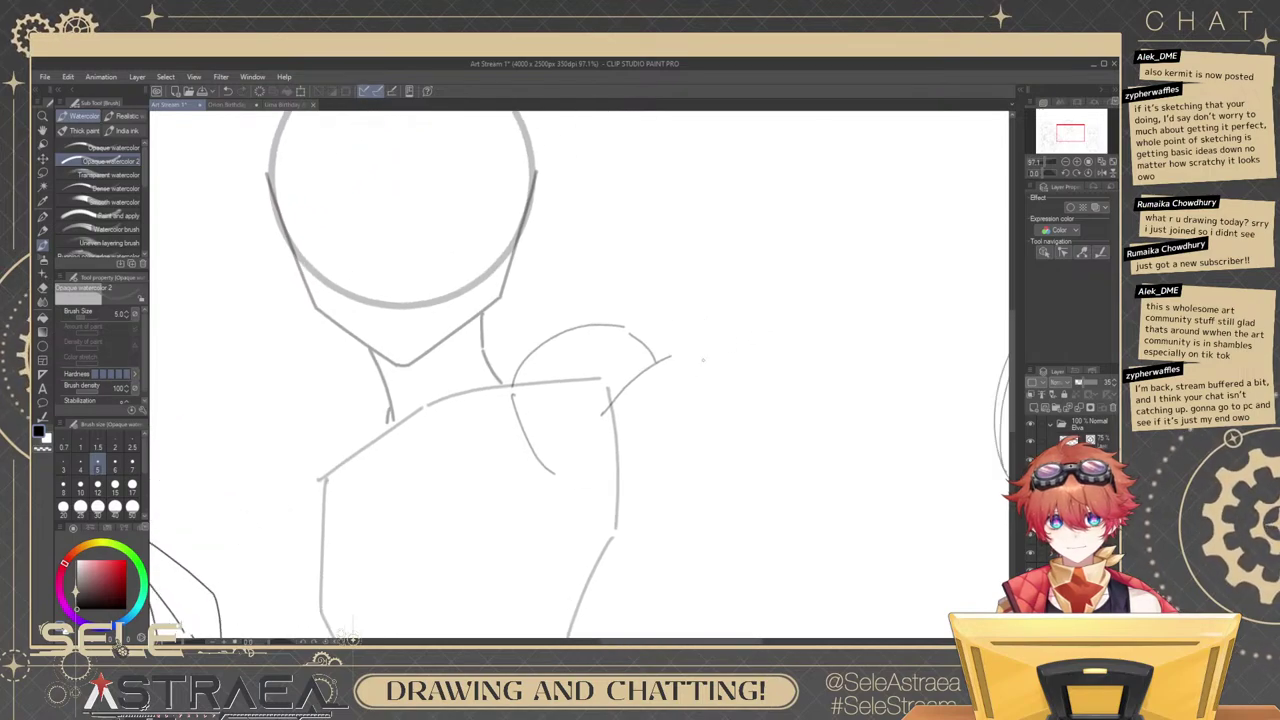
pyautogui.hotkey('ctrl', 'z')
pyautogui.moveTo(778, 304); pyautogui.dragTo(734, 300)
pyautogui.moveTo(880, 275); pyautogui.dragTo(803, 292)
pyautogui.moveTo(765, 384); pyautogui.dragTo(786, 412)
pyautogui.moveTo(703, 297); pyautogui.dragTo(719, 357)
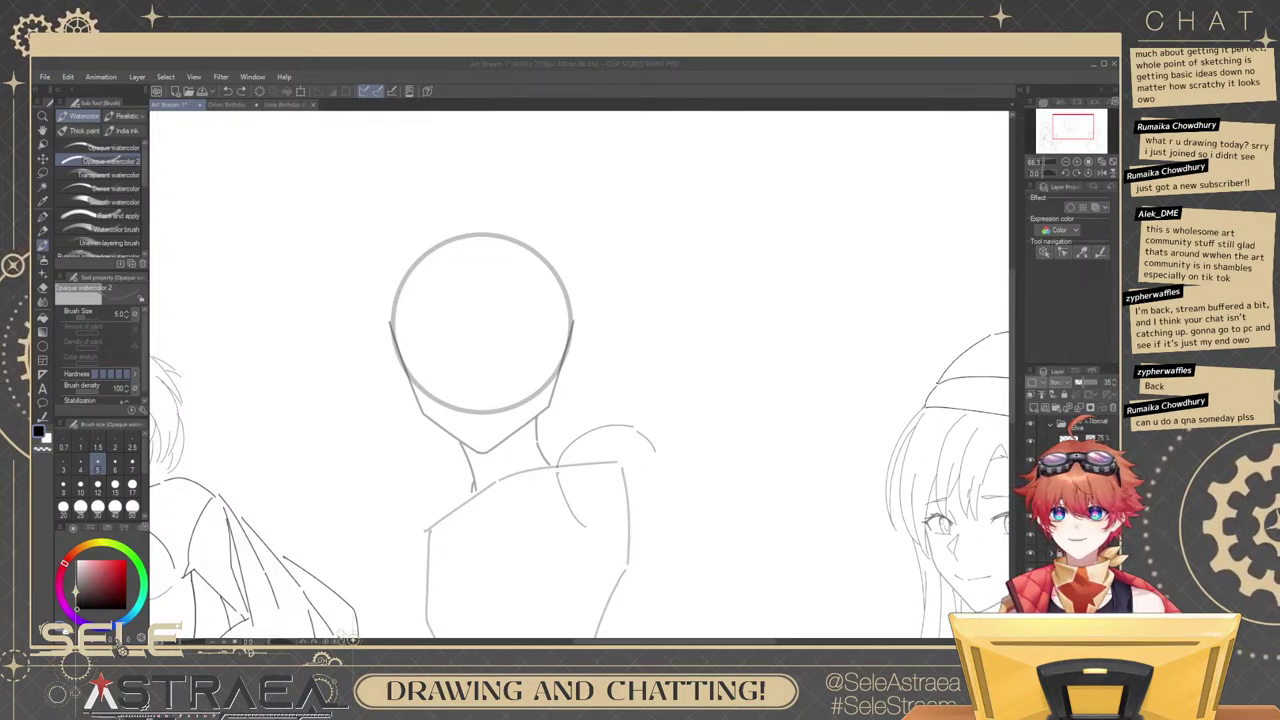
pyautogui.moveTo(737, 362); pyautogui.dragTo(748, 382)
pyautogui.hotkey('ctrl', 'z')
pyautogui.moveTo(772, 460); pyautogui.dragTo(796, 424)
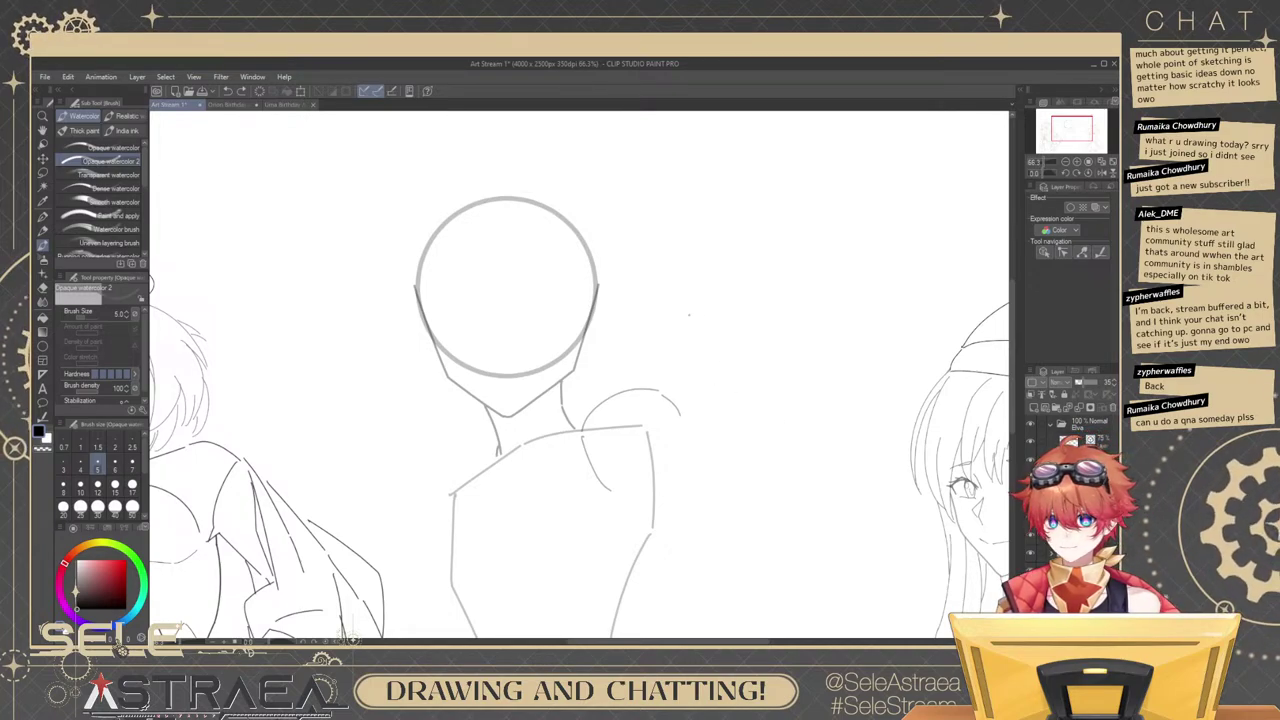
# Rough in the raised hand's palm with a left edge, an angled knuckle line and a tapering right edge, away from the shoulder.
pyautogui.scroll(2, 716, 406)
pyautogui.moveTo(707, 353); pyautogui.dragTo(741, 474)
pyautogui.hotkey('ctrl', 'z')
pyautogui.moveTo(708, 362)
pyautogui.mouseDown()
pyautogui.moveTo(756, 328)
pyautogui.moveTo(845, 377)
pyautogui.mouseUp()
pyautogui.hotkey('ctrl', 'z')
pyautogui.moveTo(754, 329); pyautogui.dragTo(812, 343)
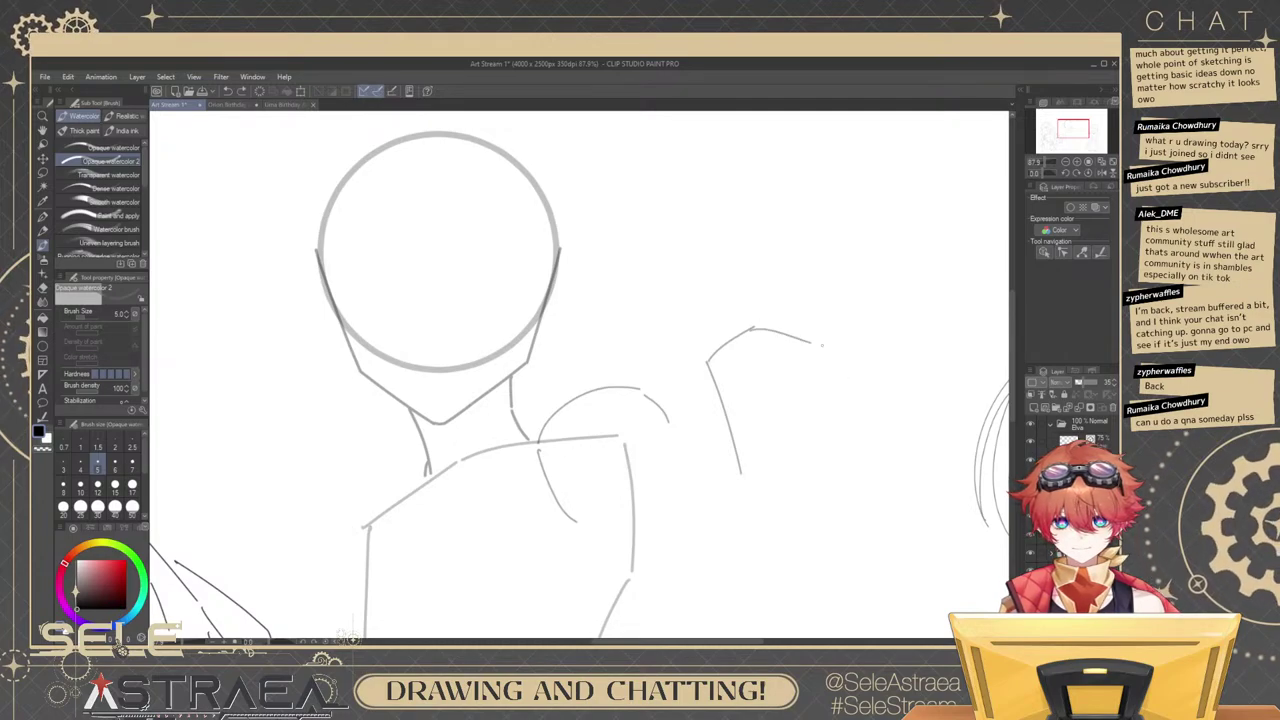
pyautogui.hotkey('ctrl', 'z')
pyautogui.hotkey('ctrl', 'z')
pyautogui.moveTo(707, 357); pyautogui.dragTo(799, 339)
pyautogui.hotkey('ctrl', 'z')
pyautogui.moveTo(706, 354)
pyautogui.mouseDown()
pyautogui.moveTo(762, 333)
pyautogui.moveTo(832, 375)
pyautogui.moveTo(842, 387)
pyautogui.moveTo(815, 468)
pyautogui.mouseUp()
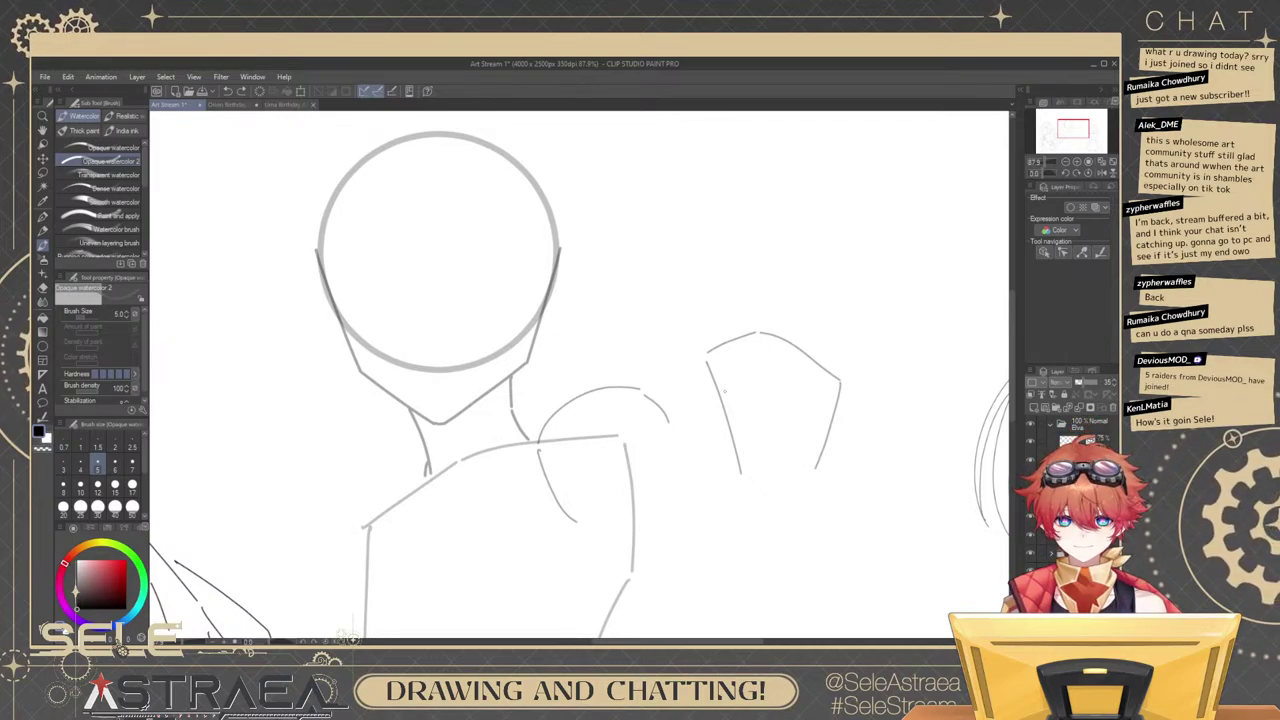
# Replace the palm's left edge with a redrawn line and close the palm outline at the wrist.
pyautogui.keyDown('ctrl'); pyautogui.click(722, 402); pyautogui.keyUp('ctrl')
pyautogui.press('Delete')
pyautogui.moveTo(708, 357); pyautogui.dragTo(745, 461)
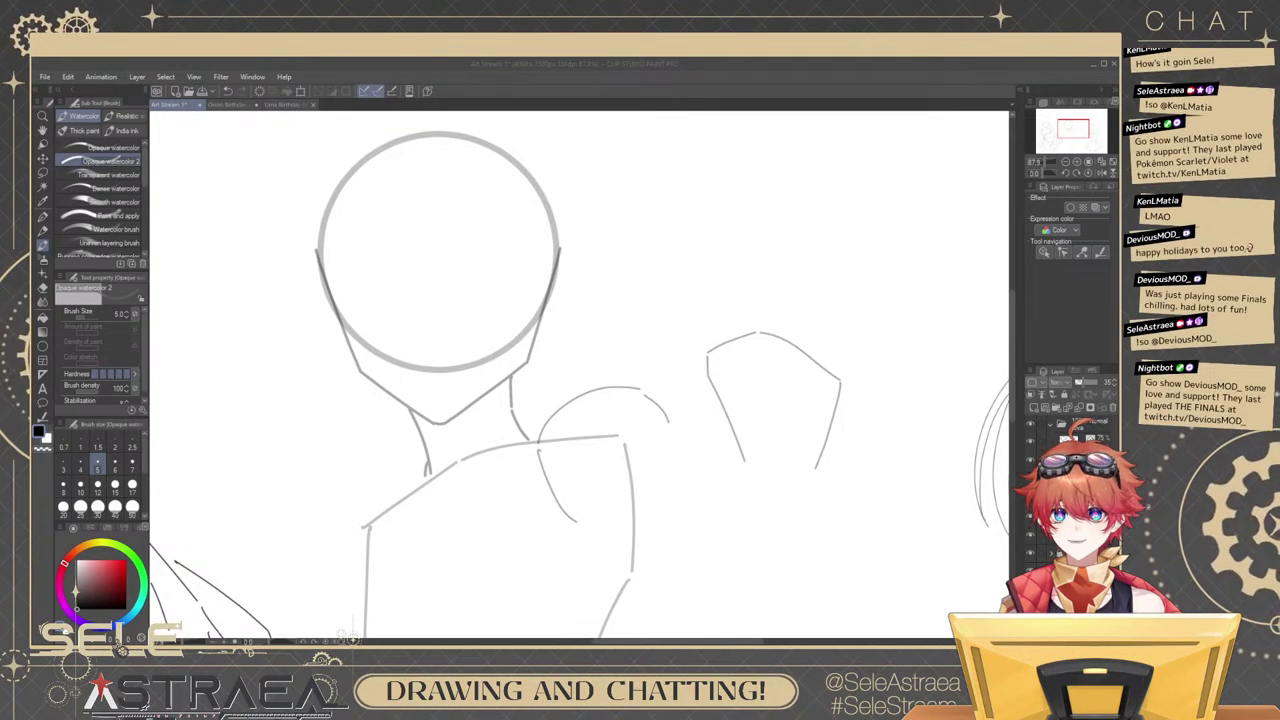
pyautogui.moveTo(693, 407)
pyautogui.mouseDown()
pyautogui.moveTo(735, 439)
pyautogui.moveTo(745, 474)
pyautogui.moveTo(798, 464)
pyautogui.moveTo(760, 462)
pyautogui.moveTo(815, 467)
pyautogui.mouseUp()
pyautogui.hotkey('ctrl', 'z')
pyautogui.keyDown('ctrl'); pyautogui.click(730, 430); pyautogui.keyUp('ctrl')
pyautogui.hotkey('ctrl', 'z')
pyautogui.hotkey('ctrl', 'z')
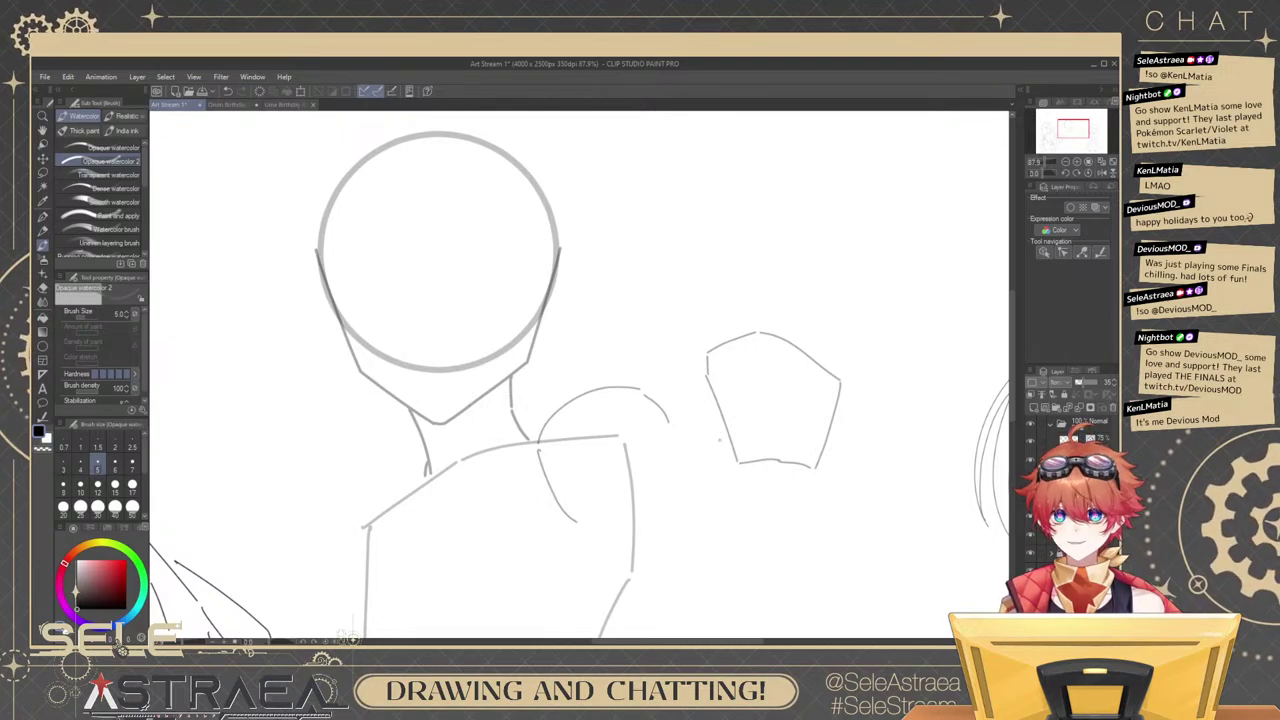
# Sketch a bent thumb projecting from the palm's left side and folding its tip over the palm.
pyautogui.moveTo(703, 415); pyautogui.dragTo(735, 455)
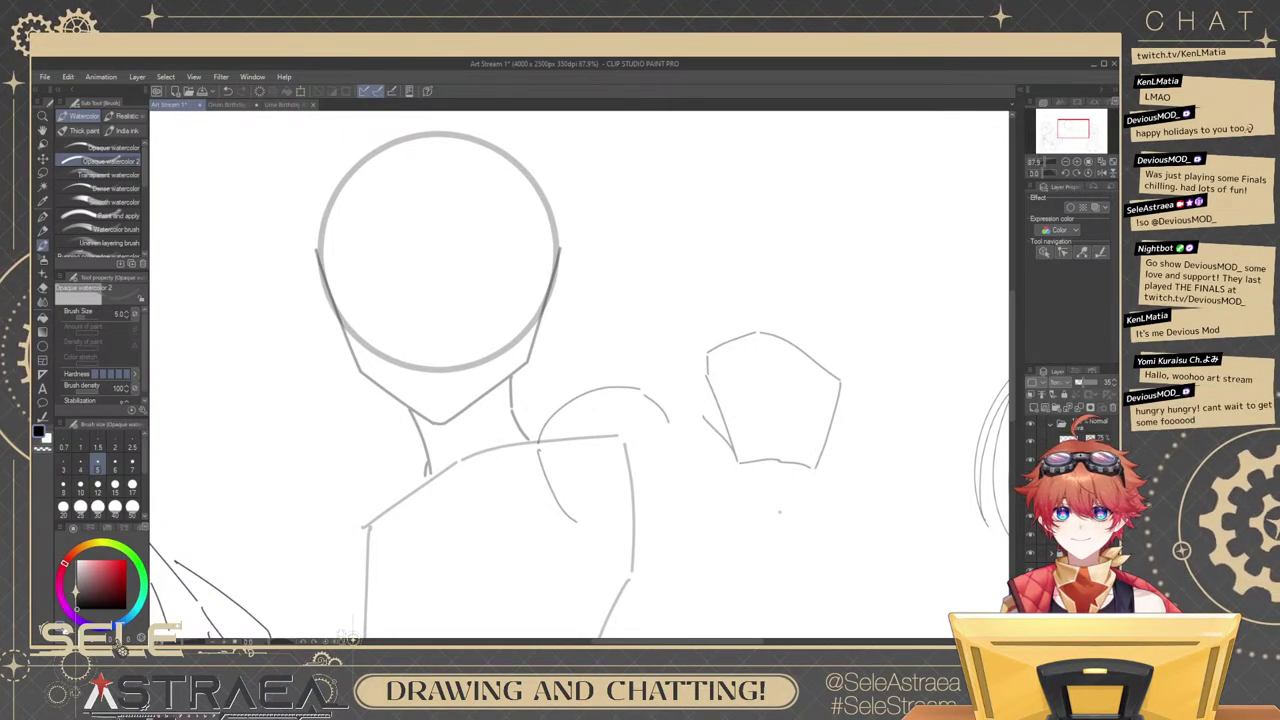
pyautogui.hotkey('ctrl', 'z')
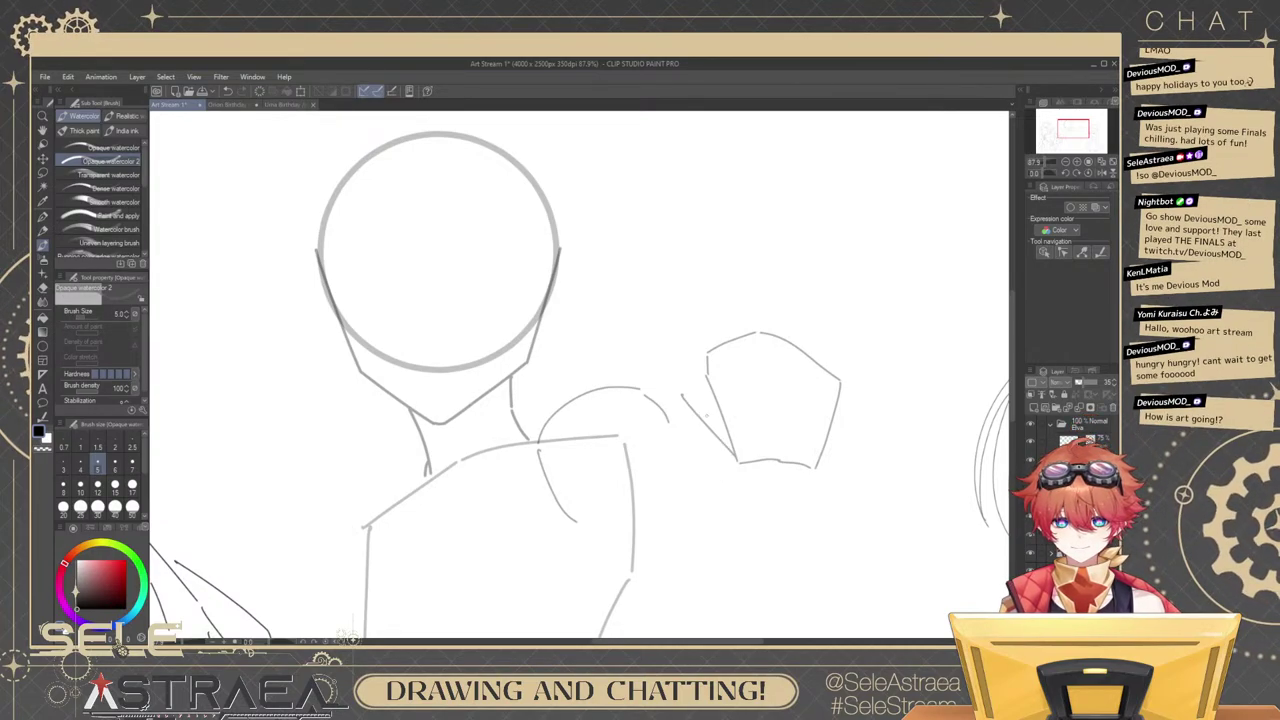
pyautogui.moveTo(683, 392); pyautogui.dragTo(736, 455)
pyautogui.hotkey('ctrl', 'z')
pyautogui.hotkey('ctrl', 'z')
pyautogui.moveTo(698, 378); pyautogui.dragTo(683, 409)
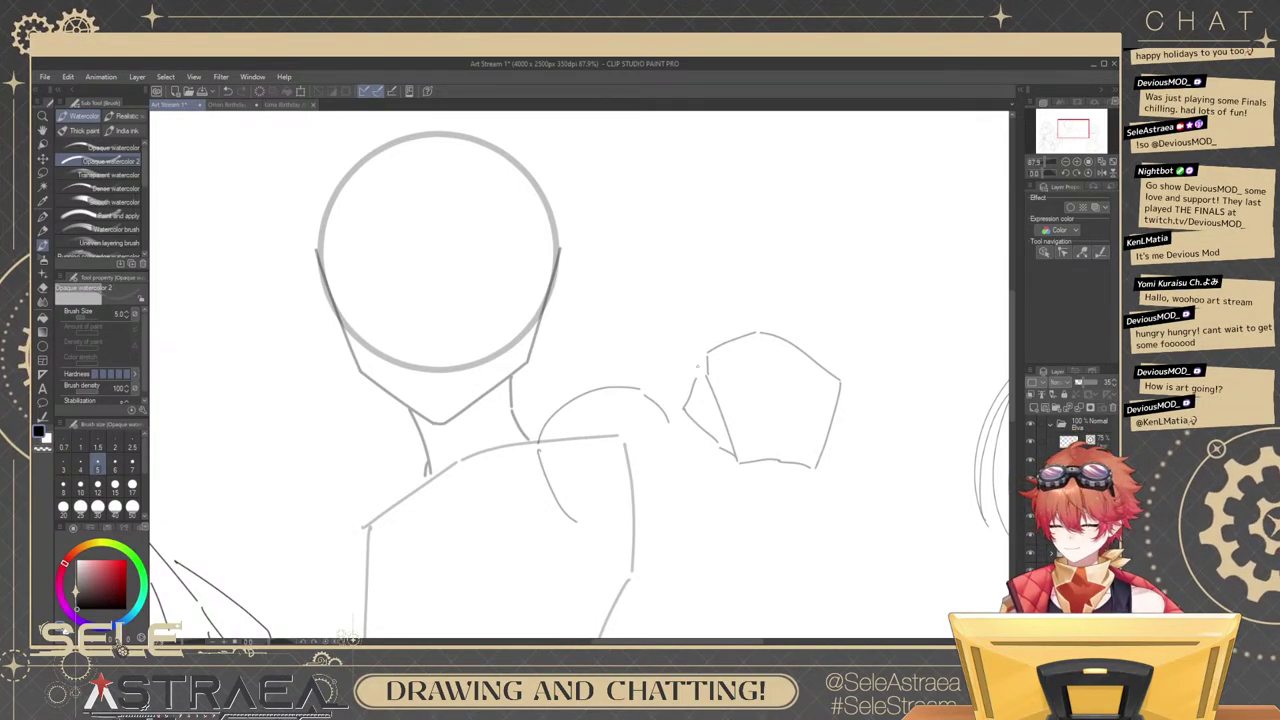
pyautogui.moveTo(708, 374)
pyautogui.mouseDown()
pyautogui.moveTo(752, 356)
pyautogui.moveTo(757, 377)
pyautogui.moveTo(722, 400)
pyautogui.moveTo(726, 424)
pyautogui.mouseUp()
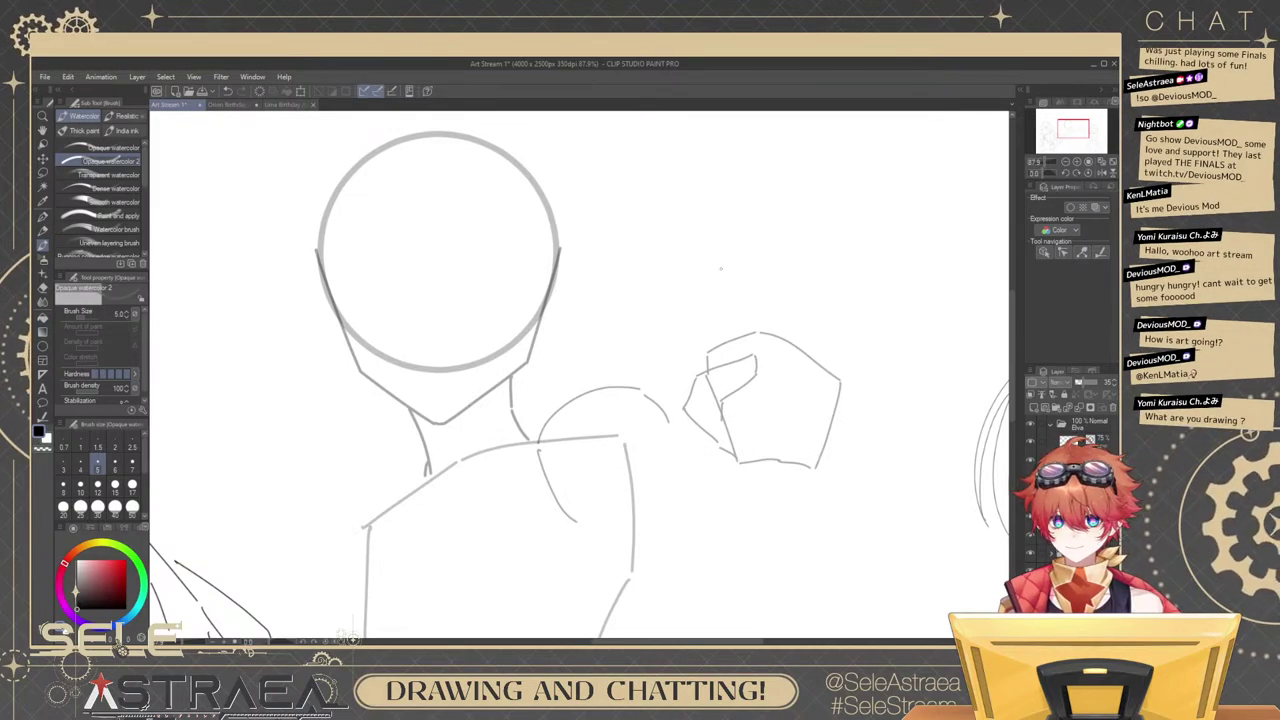
# Look over the neighbouring character sketches and compare them with the figure in progress.
pyautogui.moveTo(794, 355)
pyautogui.mouseDown()
pyautogui.moveTo(785, 387)
pyautogui.moveTo(798, 351)
pyautogui.mouseUp()
pyautogui.moveTo(760, 429)
pyautogui.mouseDown()
pyautogui.moveTo(814, 360)
pyautogui.moveTo(760, 437)
pyautogui.mouseUp()
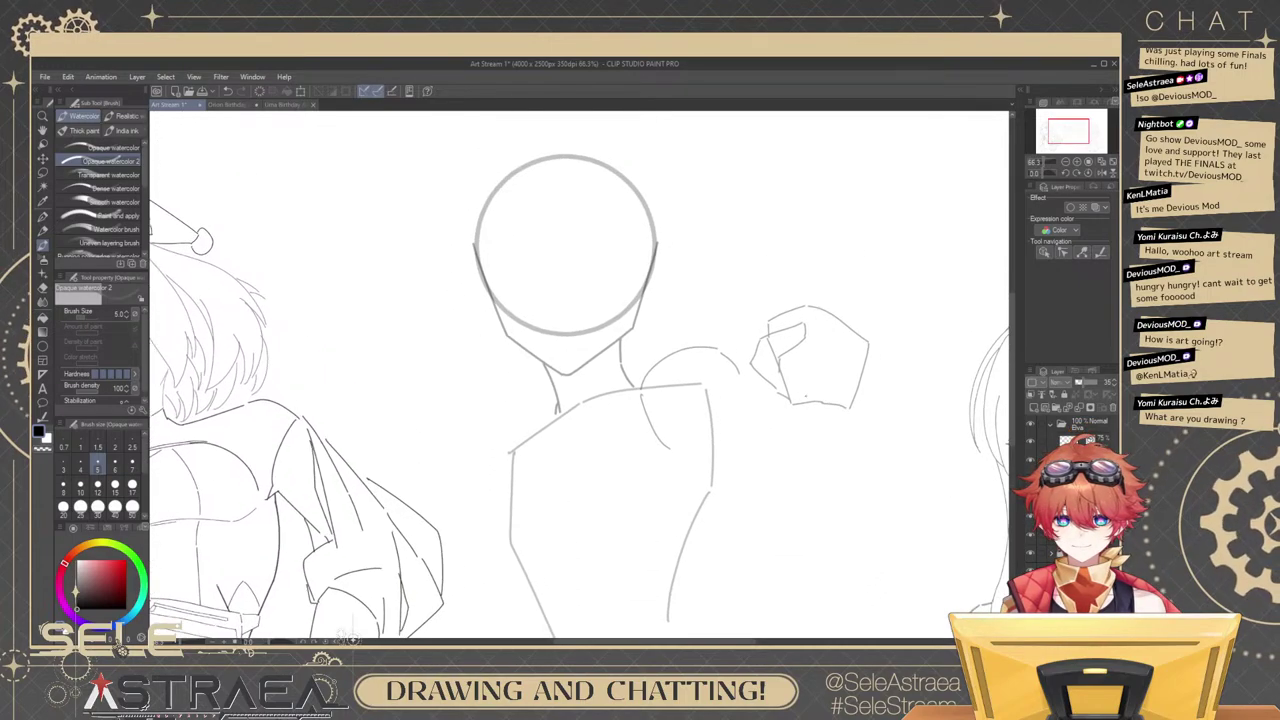
pyautogui.moveTo(751, 359); pyautogui.dragTo(796, 290)
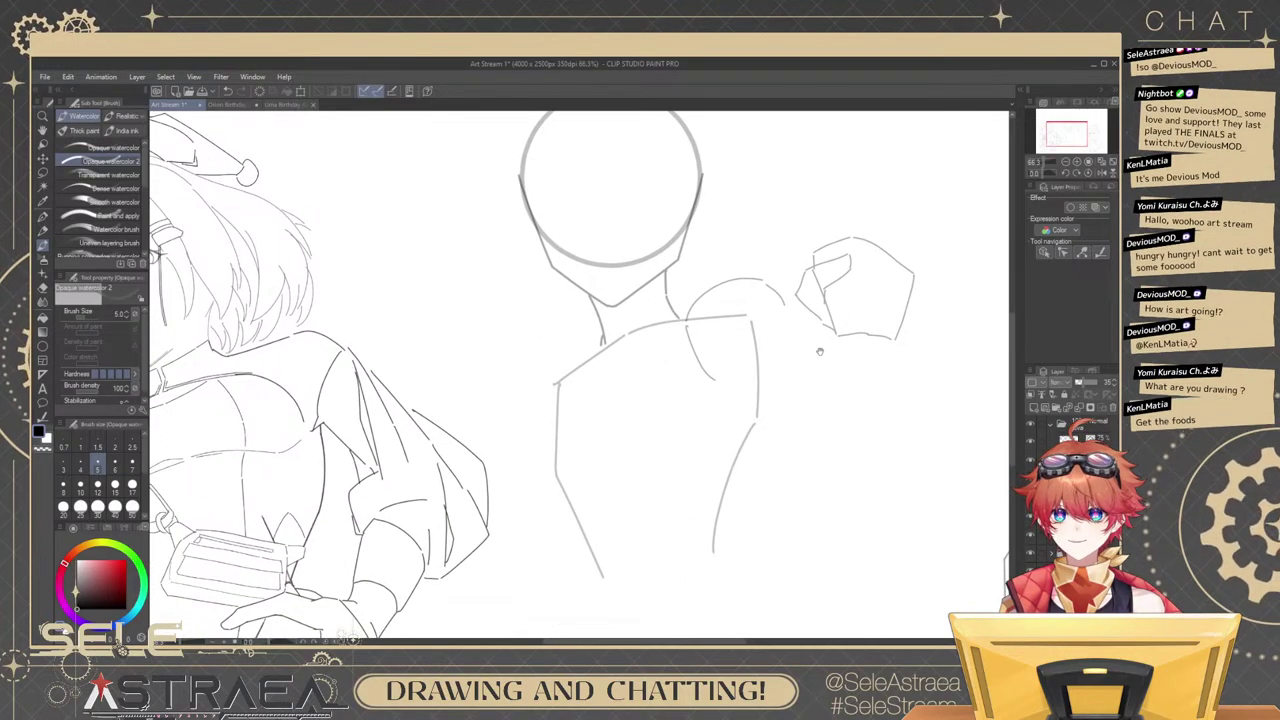
pyautogui.moveTo(839, 377); pyautogui.dragTo(440, 362)
pyautogui.scroll(-2, 826, 349)
pyautogui.moveTo(775, 352); pyautogui.dragTo(825, 346)
pyautogui.scroll(-3, 825, 346)
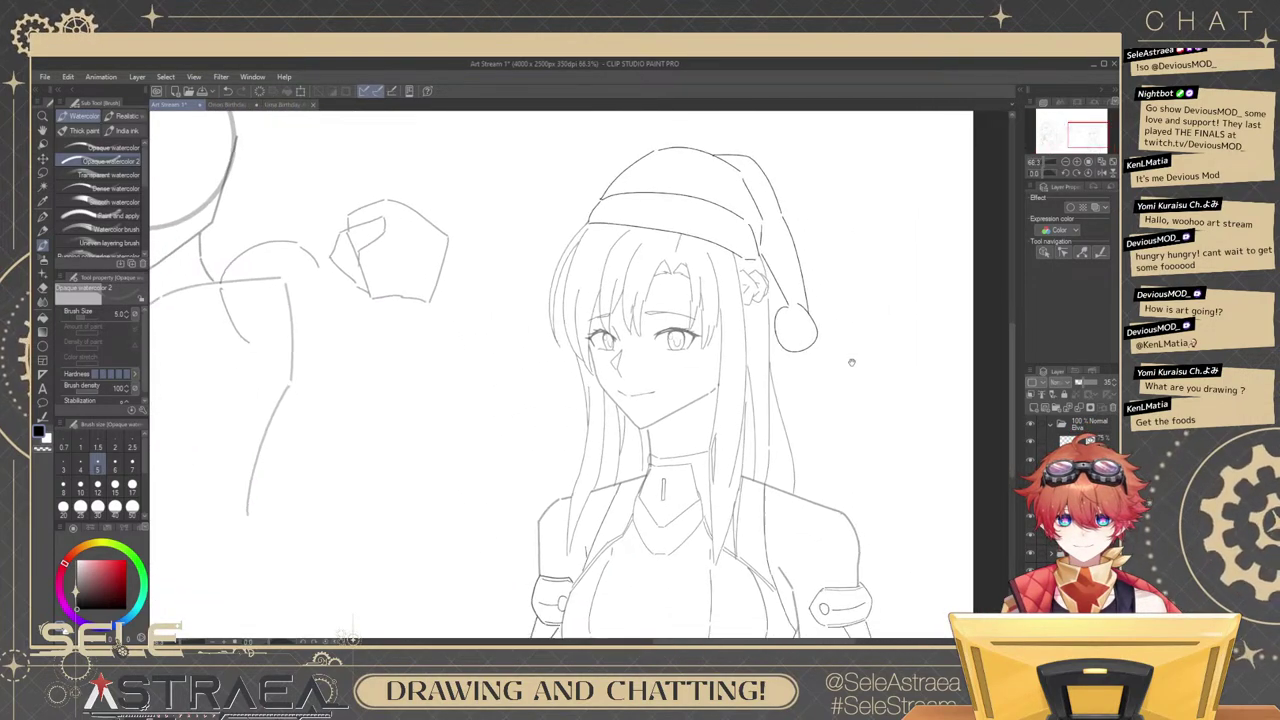
pyautogui.hscroll(-5, 707, 382)
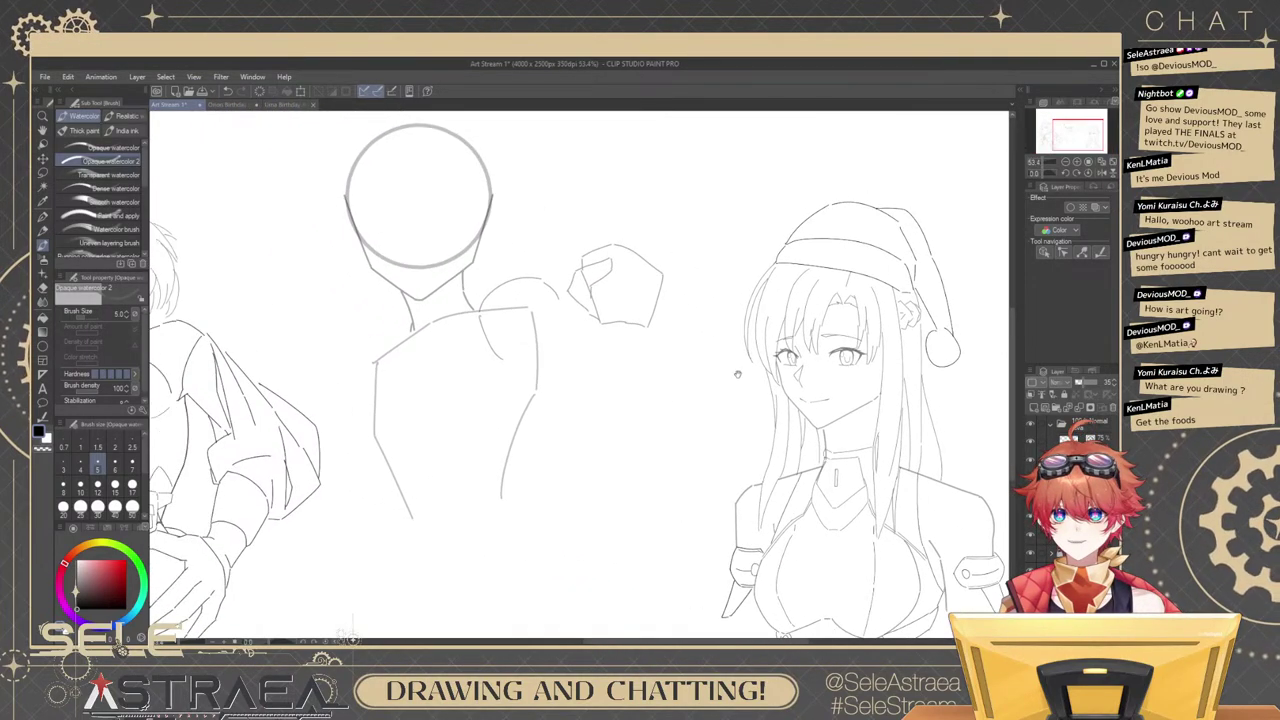
pyautogui.scroll(3, 808, 290)
pyautogui.moveTo(800, 262); pyautogui.dragTo(806, 308)
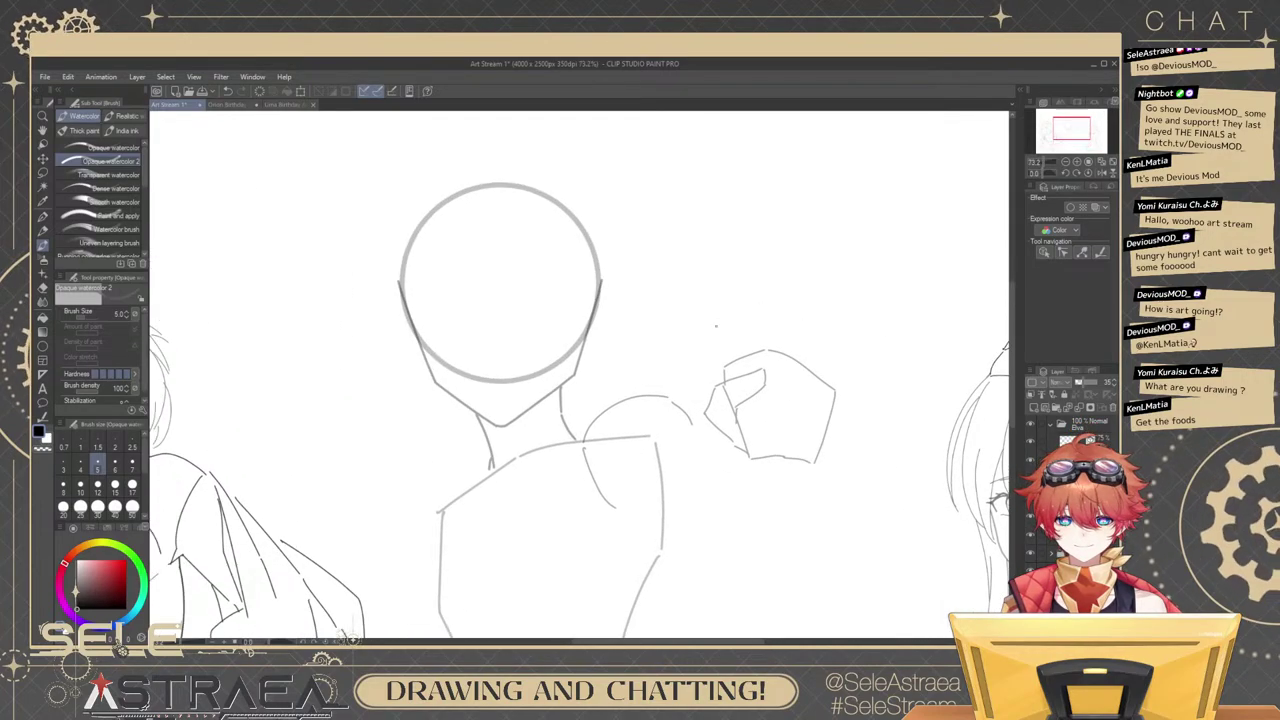
pyautogui.moveTo(705, 303); pyautogui.dragTo(720, 360)
pyautogui.scroll(3, 709, 322)
pyautogui.hotkey('ctrl', 'z')
pyautogui.moveTo(680, 265); pyautogui.dragTo(734, 402)
pyautogui.moveTo(717, 320); pyautogui.dragTo(729, 366)
pyautogui.hotkey('ctrl', 'z')
pyautogui.moveTo(693, 298)
pyautogui.mouseDown()
pyautogui.moveTo(744, 434)
pyautogui.moveTo(703, 334)
pyautogui.moveTo(740, 424)
pyautogui.mouseUp()
pyautogui.hotkey('ctrl', 'z')
pyautogui.hotkey('ctrl', 'z')
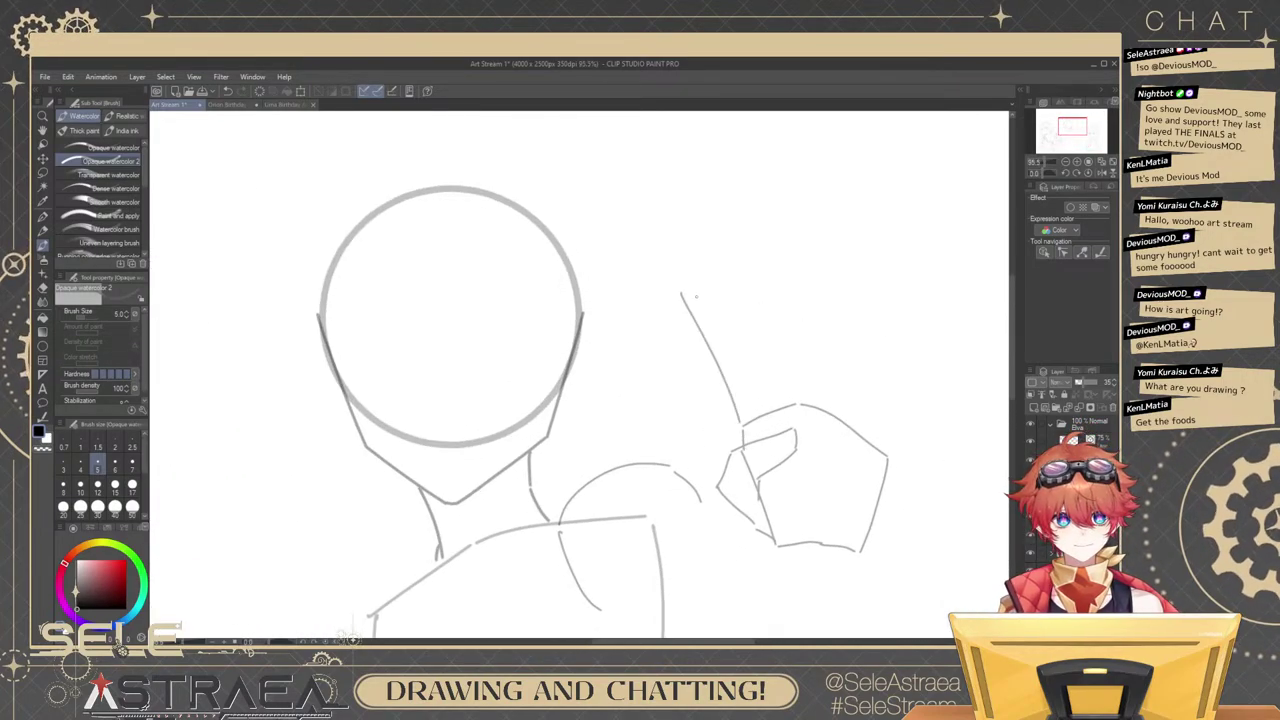
pyautogui.moveTo(683, 294)
pyautogui.mouseDown()
pyautogui.moveTo(710, 283)
pyautogui.moveTo(738, 335)
pyautogui.mouseUp()
pyautogui.hotkey('ctrl', 'z')
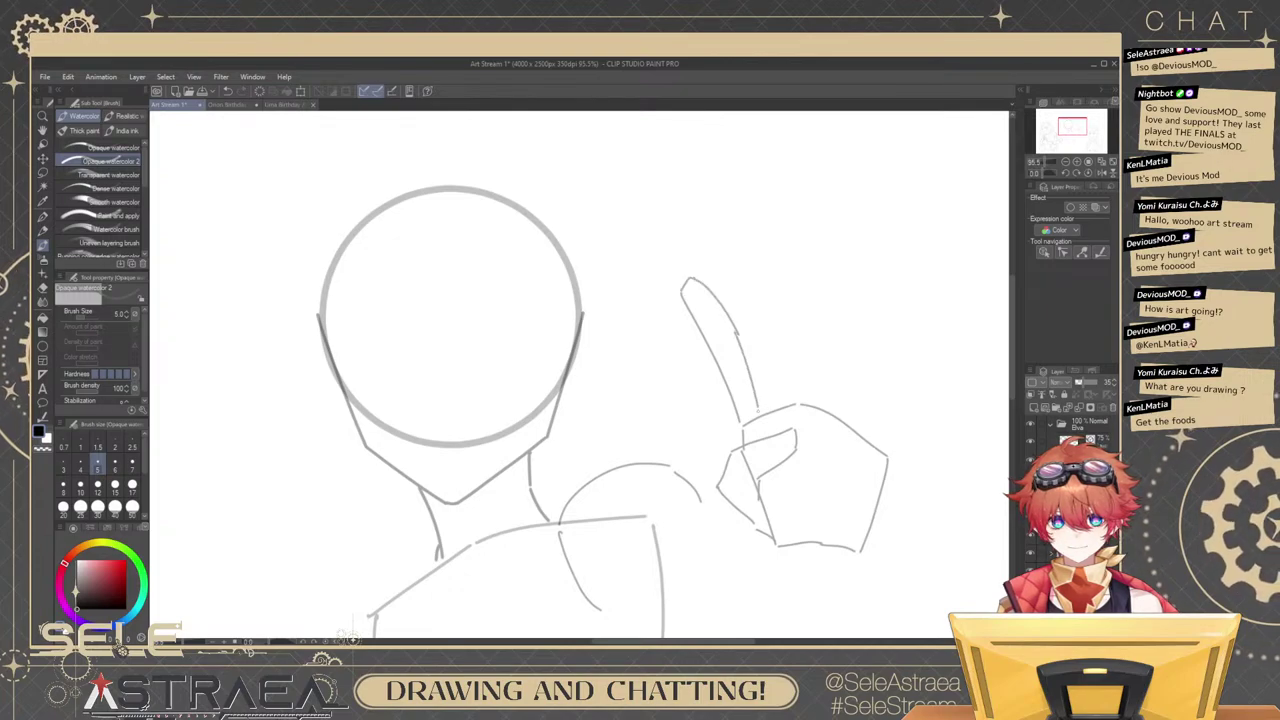
pyautogui.hotkey('ctrl', 'z')
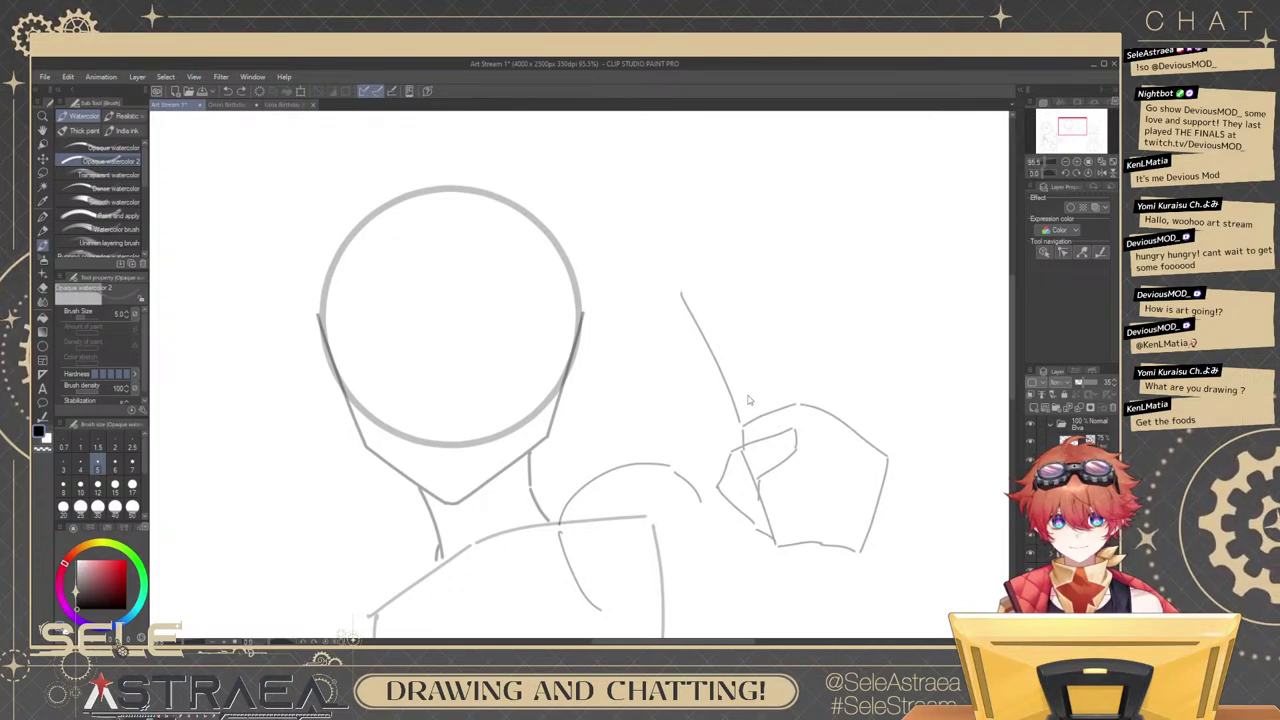
pyautogui.hotkey('ctrl', 'z')
# Sketch a narrow extended index finger slanting up to the left from the top of the palm.
pyautogui.moveTo(724, 306); pyautogui.dragTo(739, 428)
pyautogui.hotkey('ctrl', 'z')
pyautogui.moveTo(695, 296); pyautogui.dragTo(743, 434)
pyautogui.hotkey('ctrl', 'z')
pyautogui.moveTo(695, 310)
pyautogui.mouseDown()
pyautogui.moveTo(709, 290)
pyautogui.moveTo(687, 281)
pyautogui.moveTo(764, 402)
pyautogui.mouseUp()
pyautogui.hotkey('ctrl', 'z')
pyautogui.hotkey('ctrl', 'z')
pyautogui.hotkey('ctrl', 'z')
pyautogui.hotkey('ctrl', 'z')
pyautogui.hotkey('ctrl', 'z')
pyautogui.moveTo(763, 401); pyautogui.dragTo(773, 398)
pyautogui.hotkey('ctrl', 'z')
# Draw the left edge of an upright middle finger beside the index finger, forming a V sign.
pyautogui.moveTo(759, 294); pyautogui.dragTo(771, 384)
pyautogui.hotkey('ctrl', 'z')
pyautogui.moveTo(761, 272); pyautogui.dragTo(771, 387)
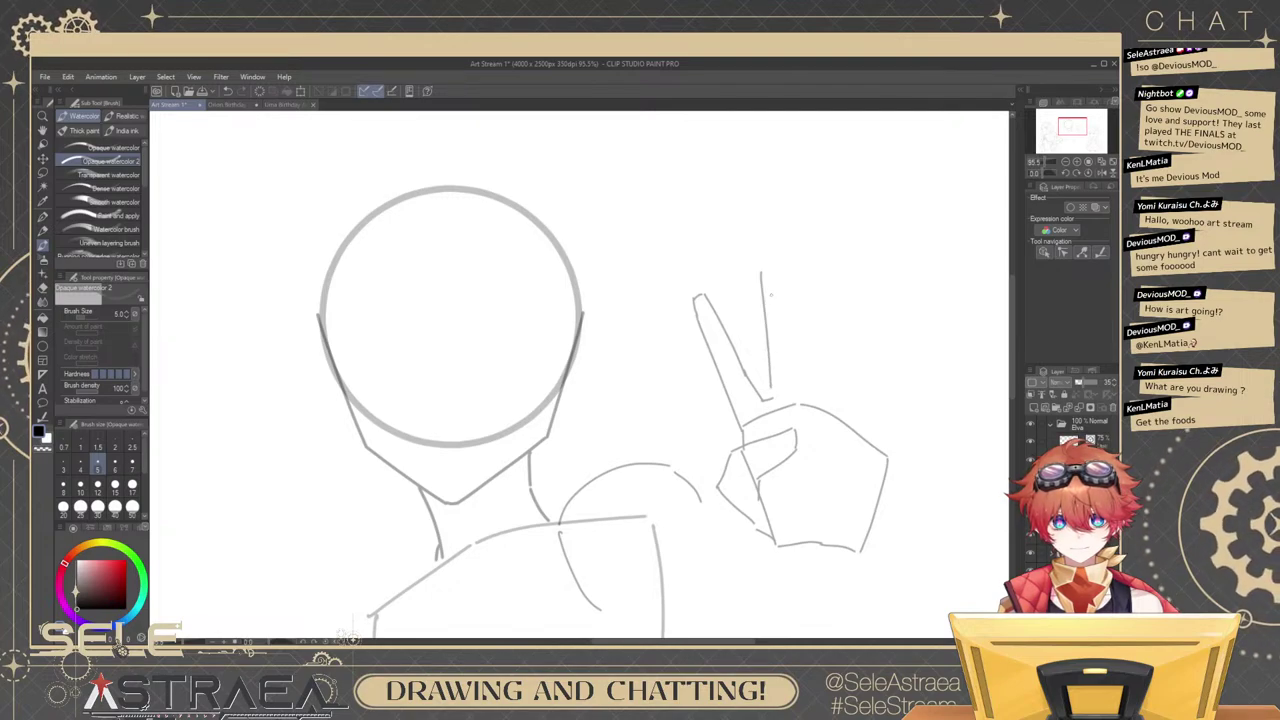
pyautogui.moveTo(761, 276); pyautogui.dragTo(760, 260)
pyautogui.moveTo(762, 263); pyautogui.dragTo(767, 290)
pyautogui.moveTo(765, 287)
pyautogui.mouseDown()
pyautogui.moveTo(774, 280)
pyautogui.moveTo(786, 306)
pyautogui.moveTo(795, 405)
pyautogui.mouseUp()
pyautogui.hotkey('ctrl', 'z')
pyautogui.hotkey('ctrl', 'z')
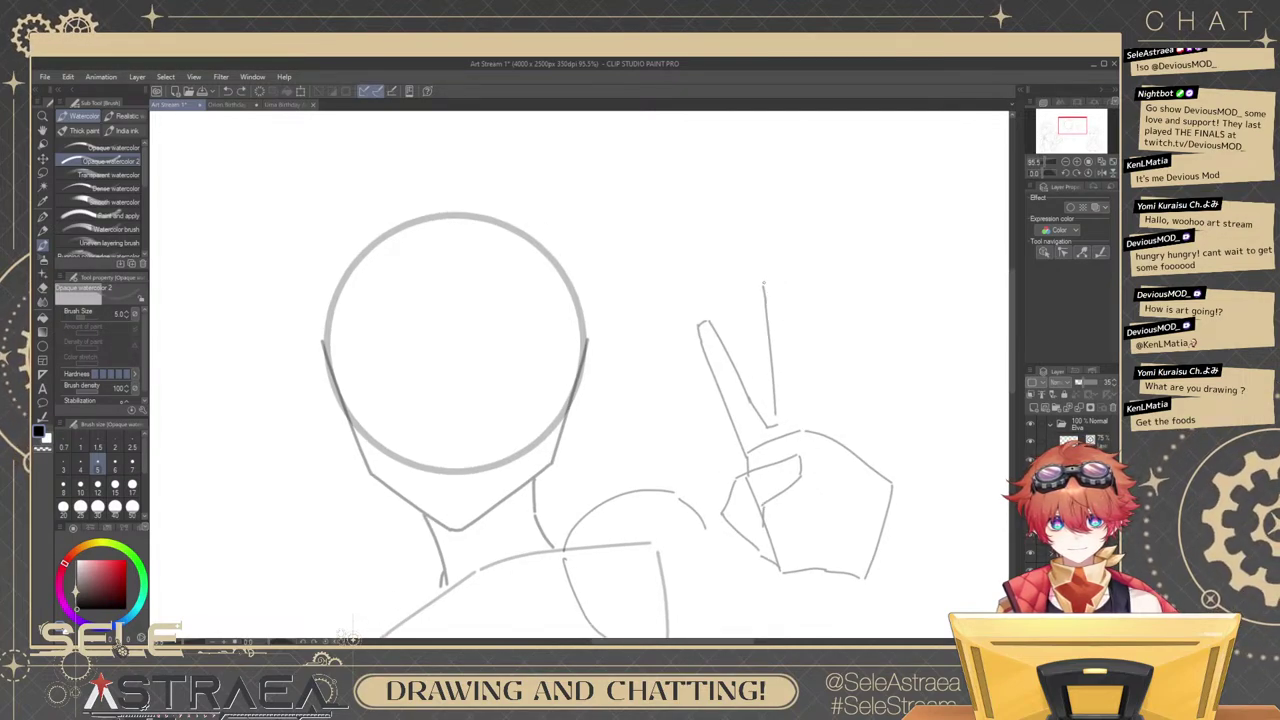
# Complete the middle finger with a rounded tip and a right edge running down to the knuckles.
pyautogui.moveTo(768, 277)
pyautogui.mouseDown()
pyautogui.moveTo(792, 311)
pyautogui.moveTo(797, 391)
pyautogui.mouseUp()
pyautogui.hotkey('ctrl', 'z')
pyautogui.hotkey('ctrl', 'z')
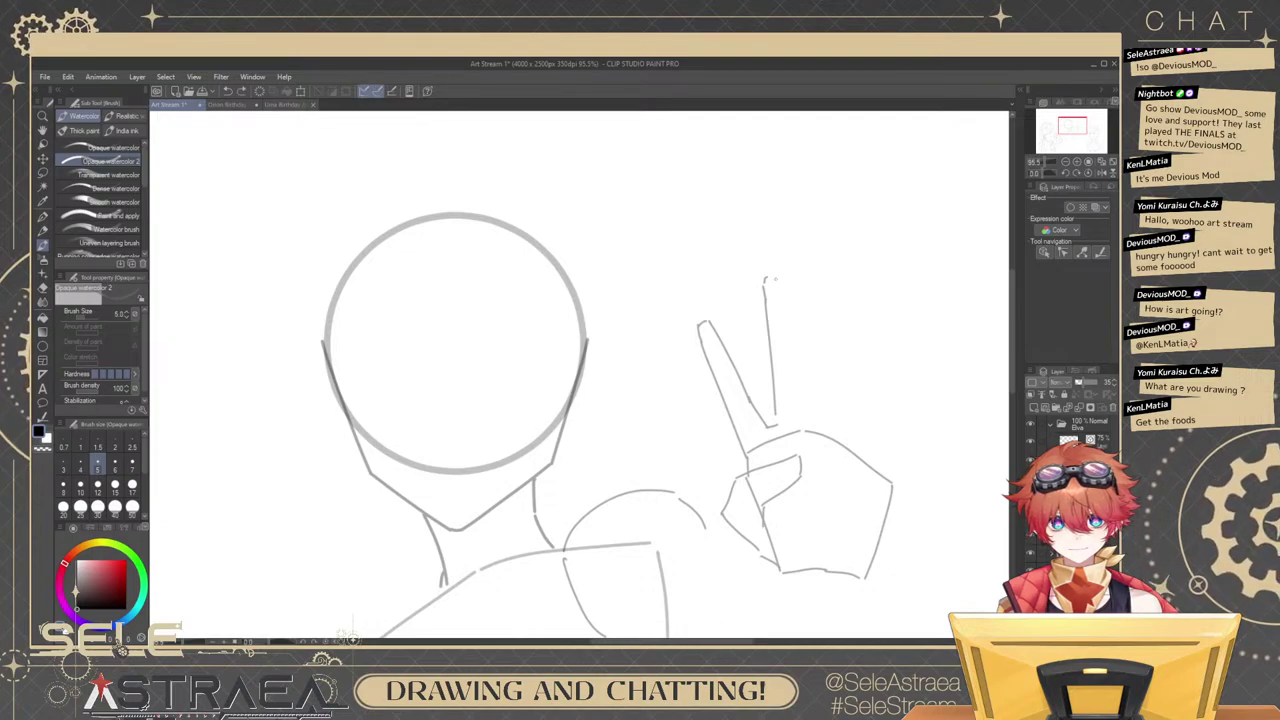
pyautogui.moveTo(768, 277)
pyautogui.mouseDown()
pyautogui.moveTo(799, 427)
pyautogui.moveTo(806, 393)
pyautogui.moveTo(782, 294)
pyautogui.moveTo(763, 381)
pyautogui.moveTo(797, 360)
pyautogui.mouseUp()
pyautogui.hotkey('ctrl', 'z')
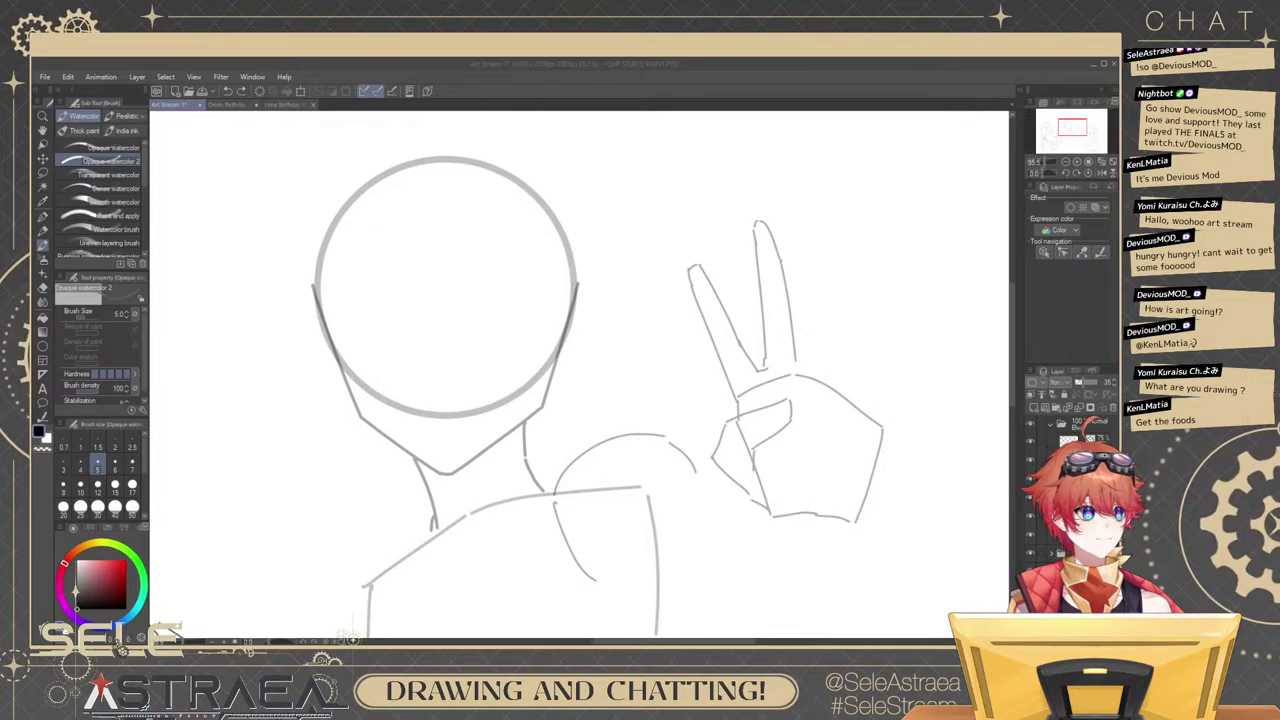
# Remove the thumb lines from the hand, keeping the palm outline and the two raised fingers.
pyautogui.moveTo(791, 382)
pyautogui.mouseDown()
pyautogui.moveTo(761, 419)
pyautogui.moveTo(772, 421)
pyautogui.moveTo(728, 433)
pyautogui.moveTo(757, 479)
pyautogui.mouseUp()
pyautogui.scroll(1, 787, 386)
pyautogui.press('e')
pyautogui.press('b')
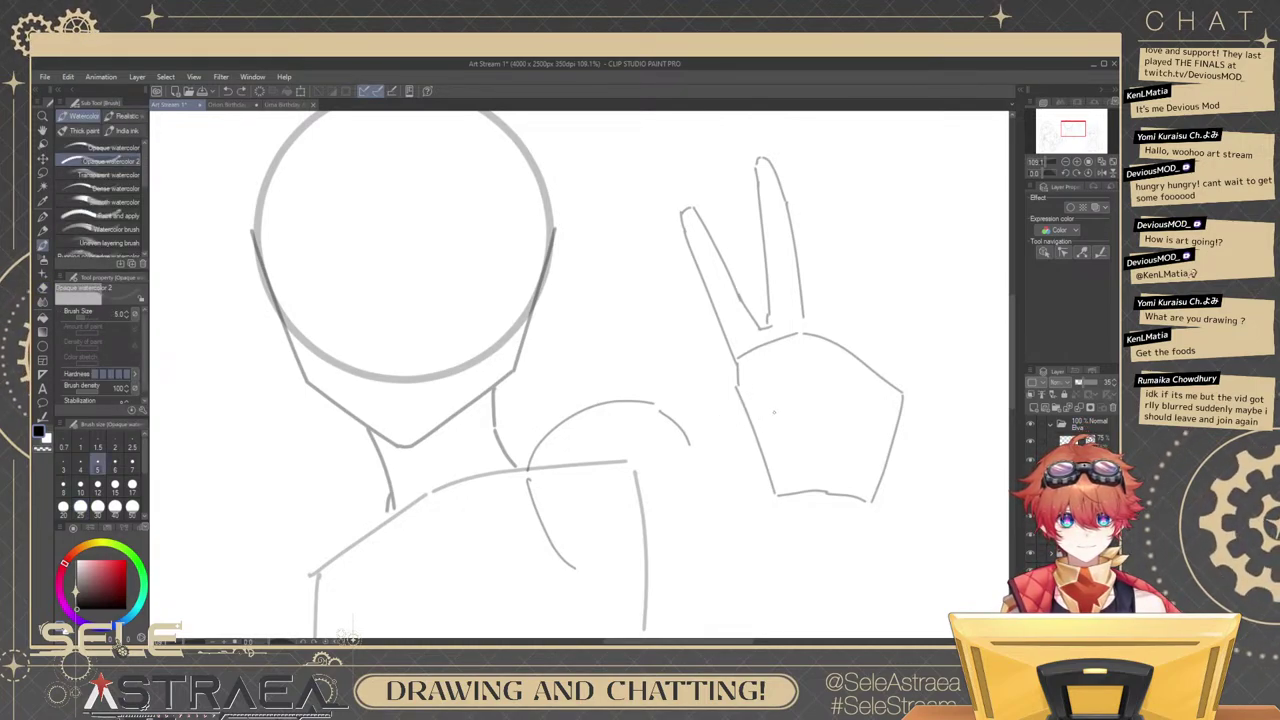
# Sketch the thumb folded diagonally across the palm and reinforce the line at the index finger's base.
pyautogui.moveTo(775, 411)
pyautogui.mouseDown()
pyautogui.moveTo(809, 398)
pyautogui.moveTo(838, 361)
pyautogui.mouseUp()
pyautogui.hotkey('ctrl', 'z')
pyautogui.moveTo(837, 363)
pyautogui.mouseDown()
pyautogui.moveTo(855, 359)
pyautogui.moveTo(846, 404)
pyautogui.moveTo(806, 472)
pyautogui.mouseUp()
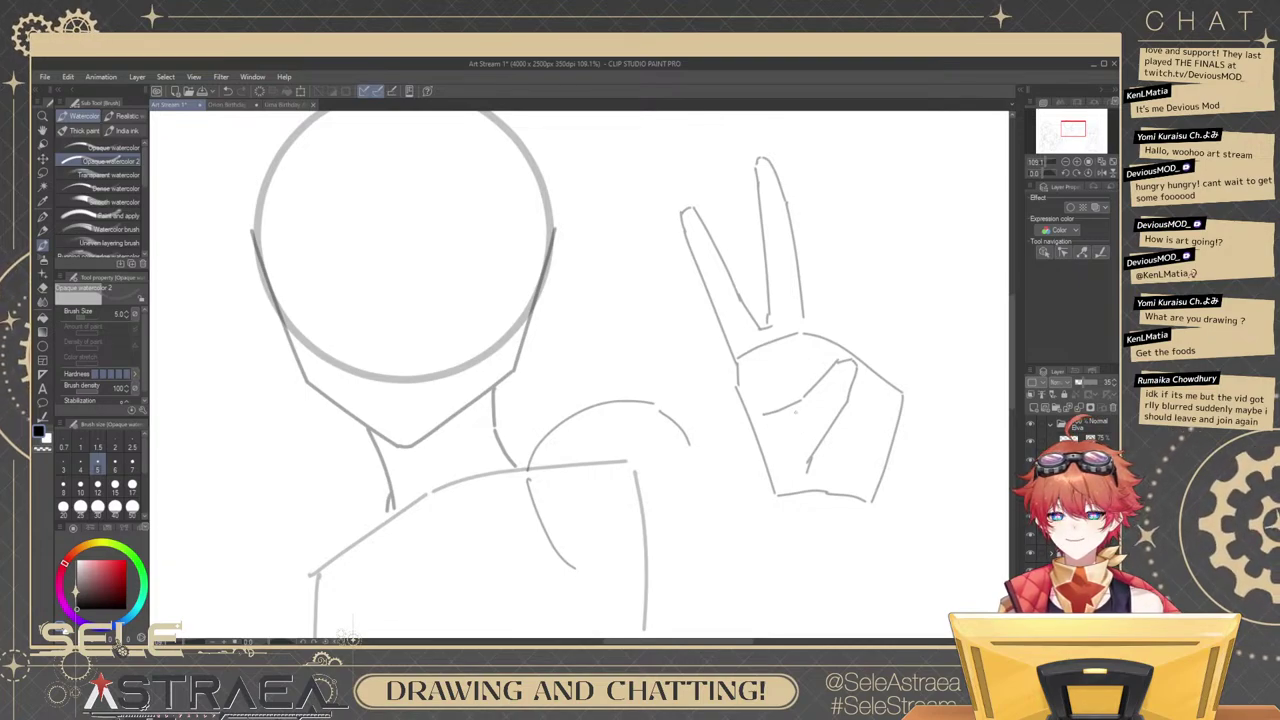
pyautogui.moveTo(735, 364); pyautogui.dragTo(738, 392)
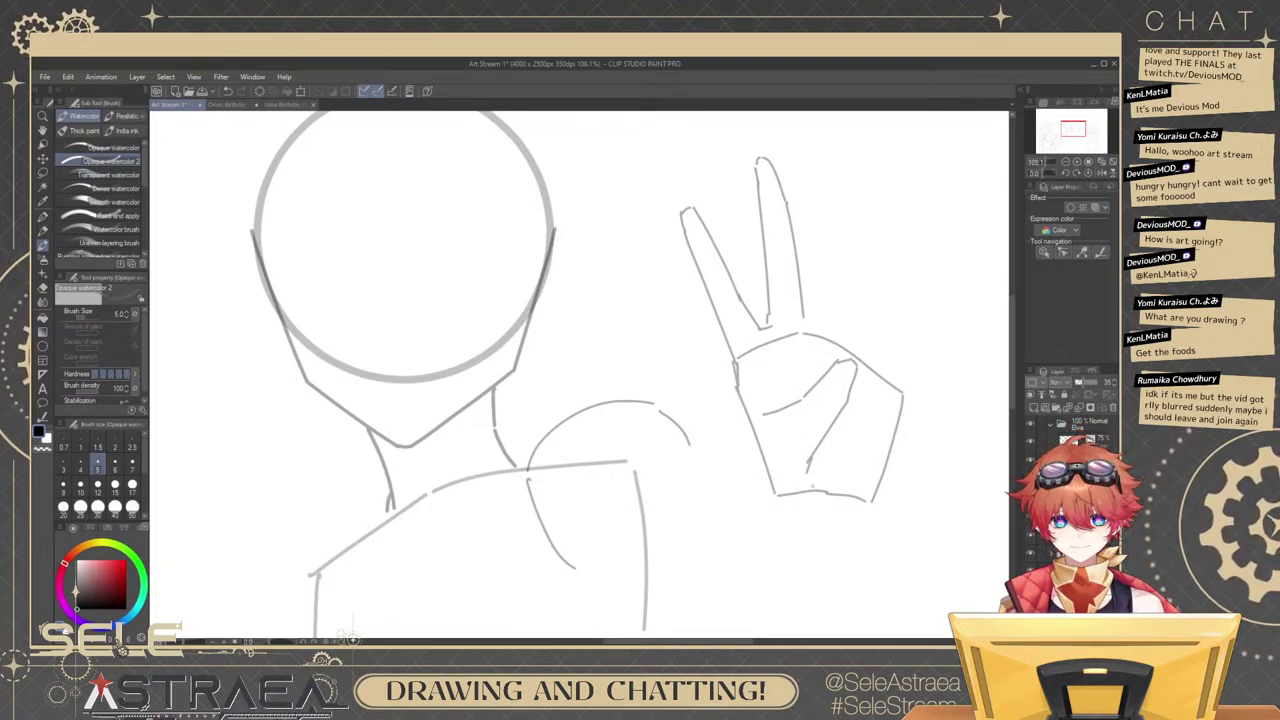
pyautogui.moveTo(846, 375); pyautogui.dragTo(850, 349)
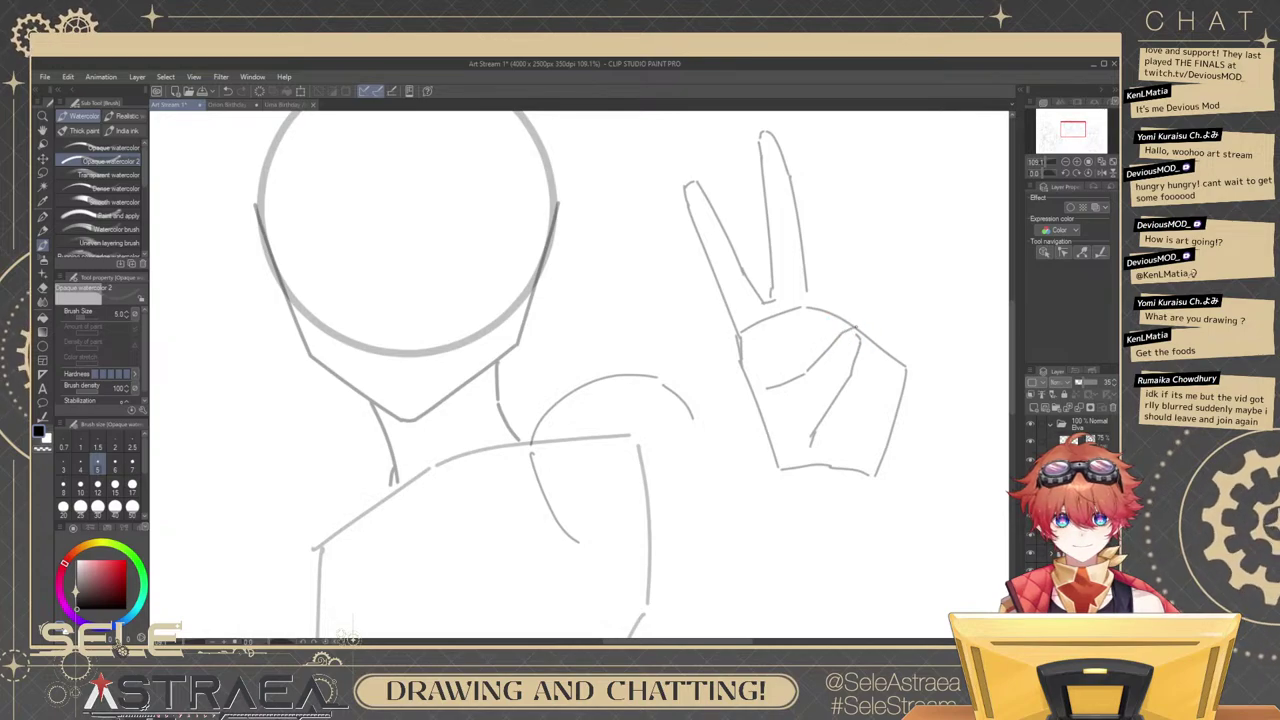
# Rework the thumb's tip, replacing its angular end strokes with a small rounded tip.
pyautogui.scroll(2, 855, 327)
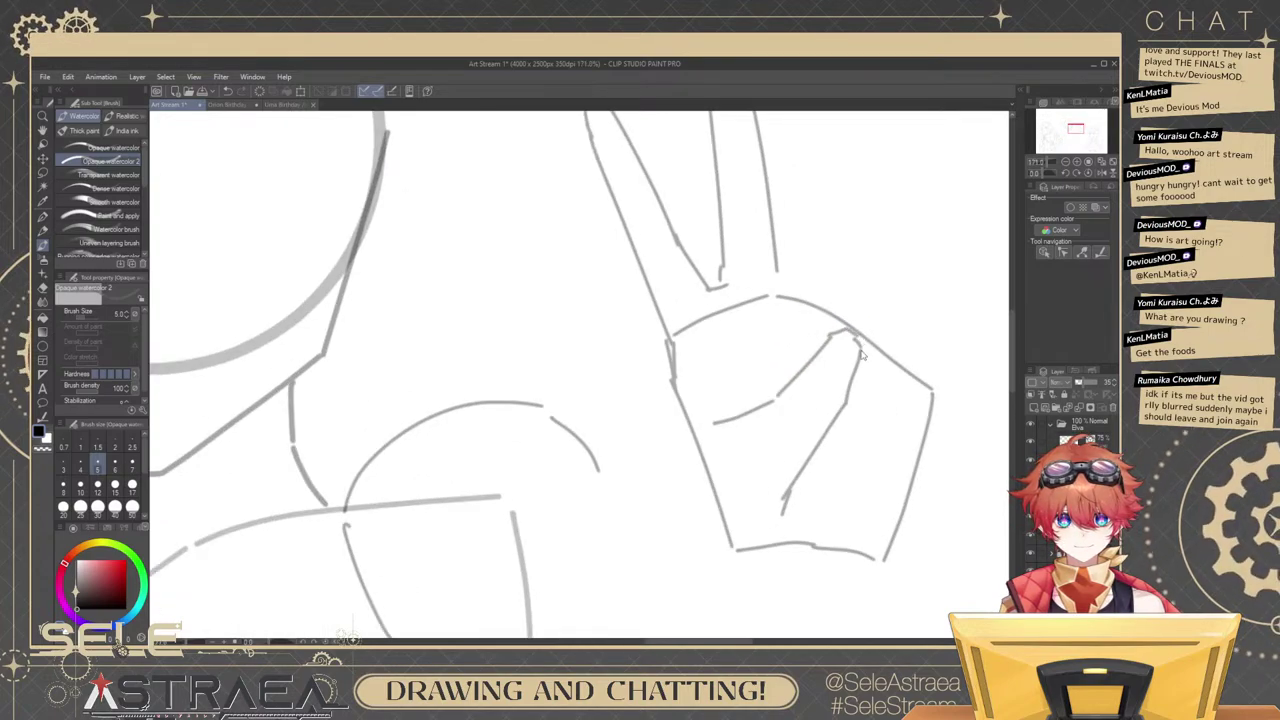
pyautogui.keyDown('ctrl'); pyautogui.click(859, 347); pyautogui.keyUp('ctrl')
pyautogui.keyDown('ctrl'); pyautogui.keyDown('shift'); pyautogui.click(842, 333); pyautogui.keyUp('shift'); pyautogui.keyUp('ctrl')
pyautogui.press('Delete')
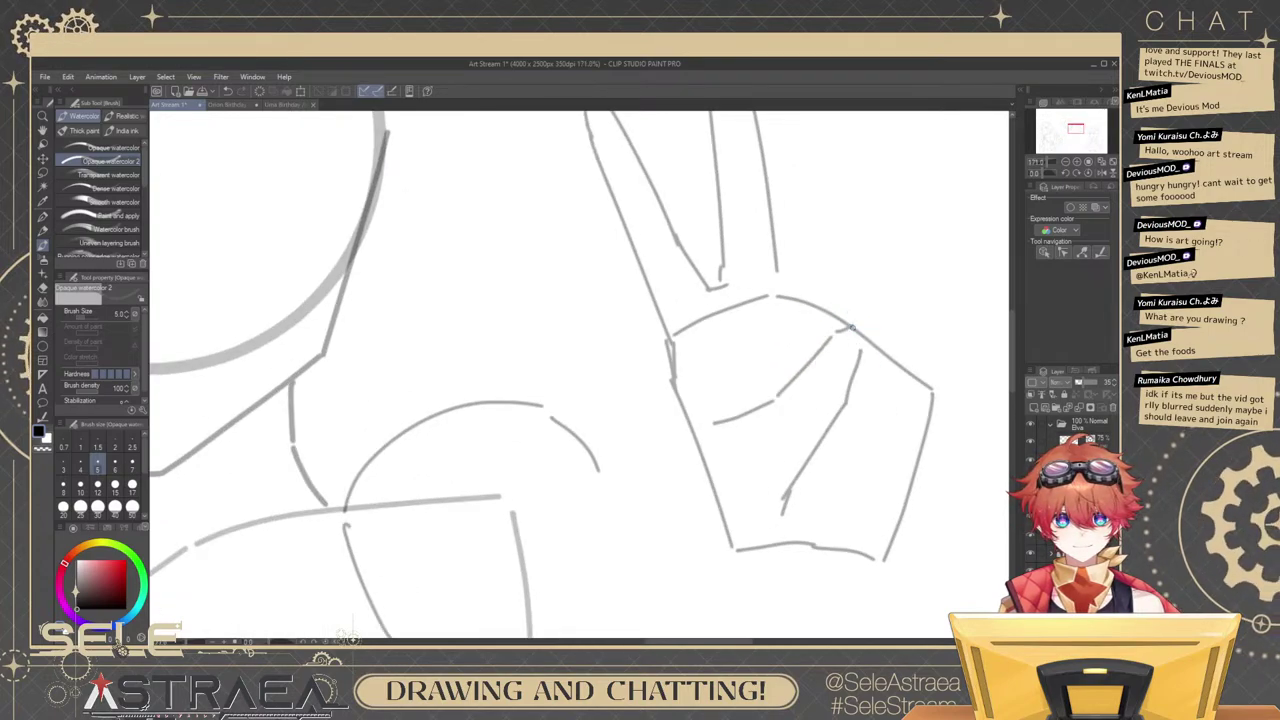
pyautogui.hotkey('ctrl', 'z')
pyautogui.moveTo(835, 336)
pyautogui.mouseDown()
pyautogui.moveTo(851, 332)
pyautogui.moveTo(862, 351)
pyautogui.mouseUp()
pyautogui.moveTo(893, 306); pyautogui.dragTo(885, 361)
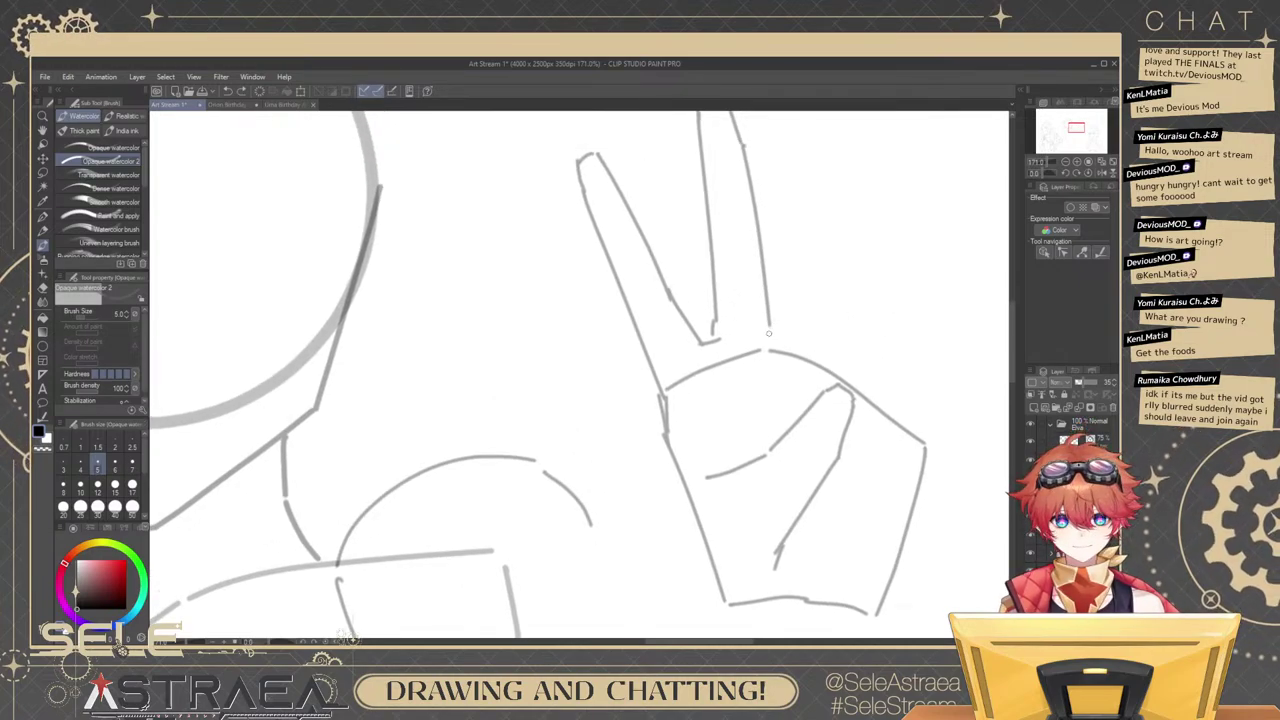
# Sketch the curled ring finger beside the middle finger's base, with both edges running down to the thumb tip.
pyautogui.hotkey('ctrl', 'z')
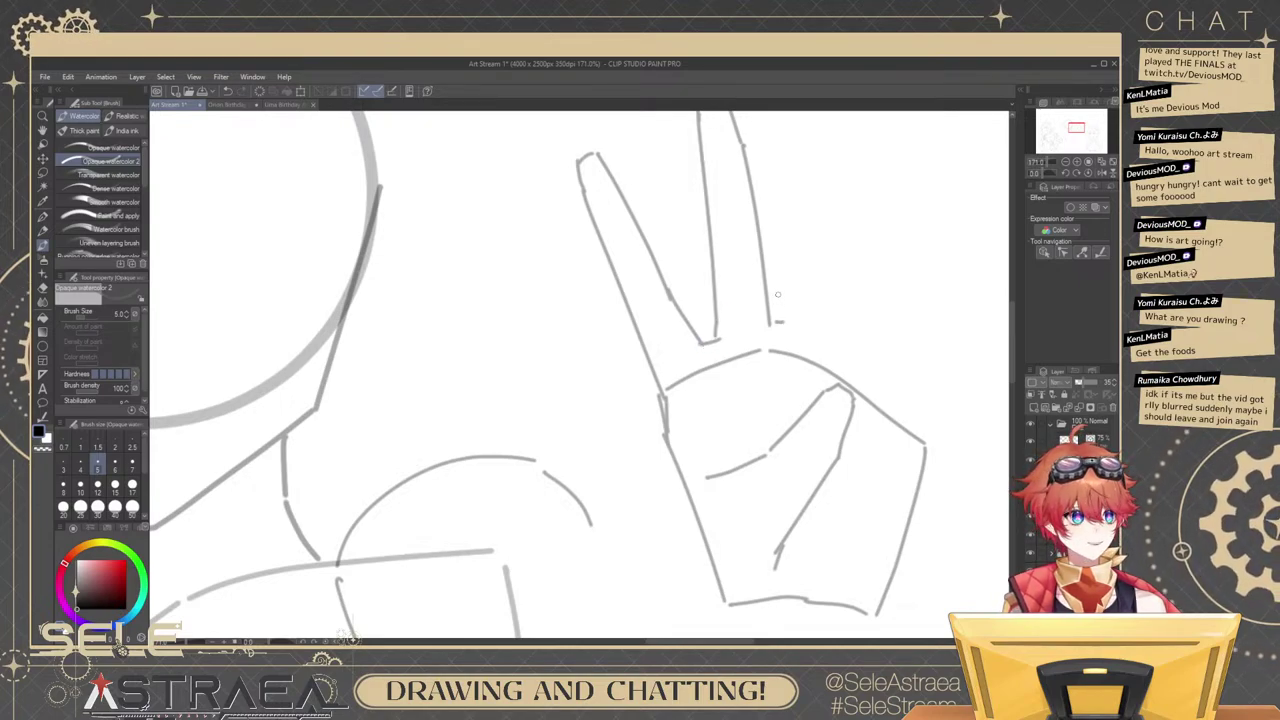
pyautogui.moveTo(772, 322)
pyautogui.mouseDown()
pyautogui.moveTo(804, 283)
pyautogui.moveTo(830, 277)
pyautogui.moveTo(871, 312)
pyautogui.mouseUp()
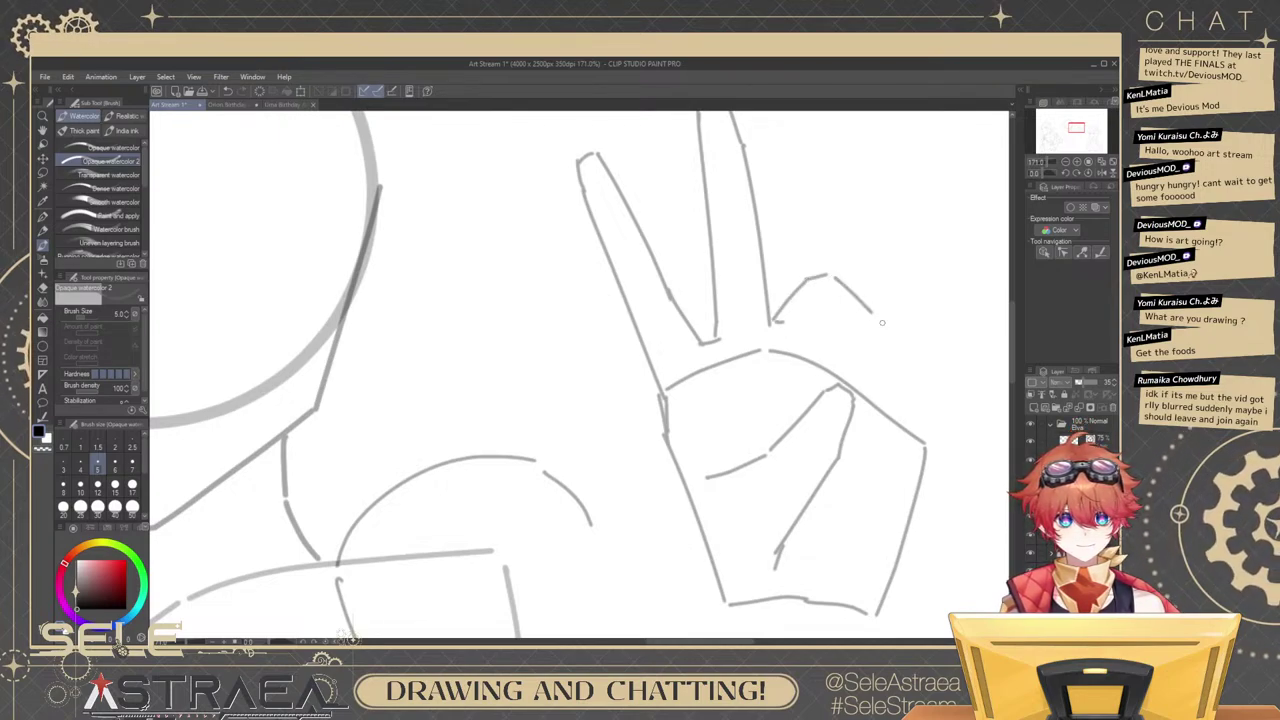
pyautogui.hotkey('ctrl', 'z')
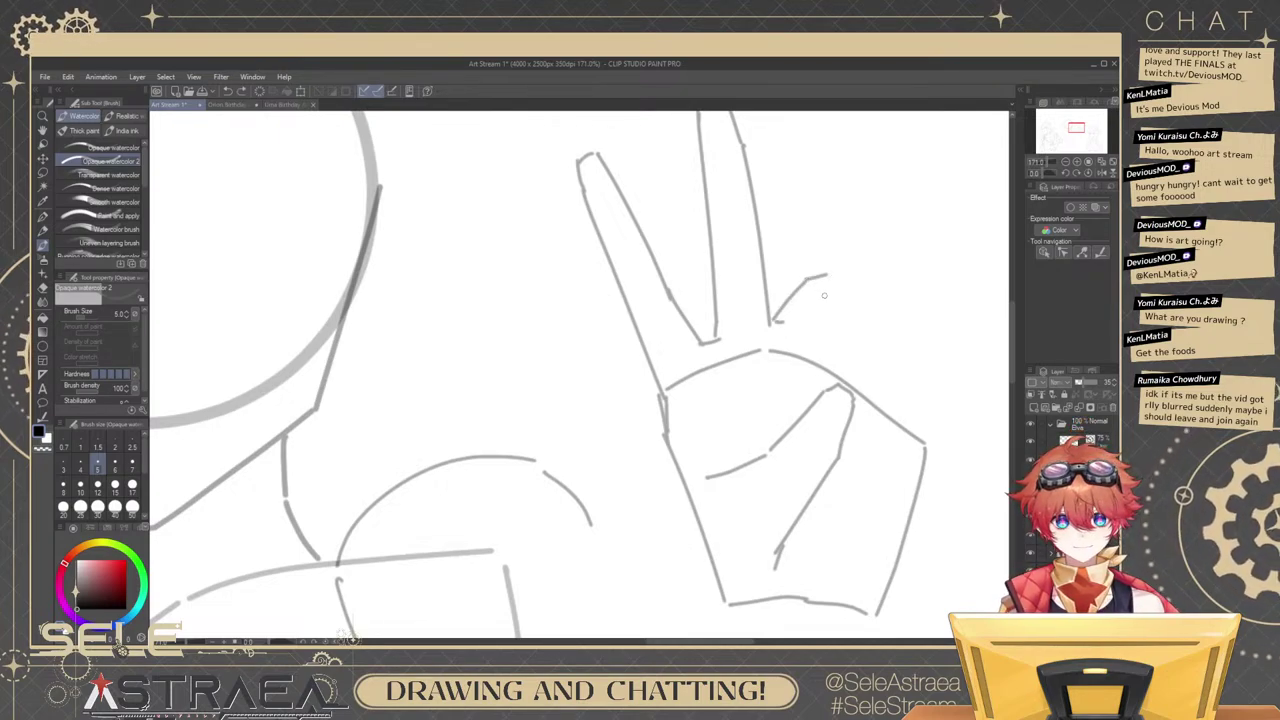
pyautogui.moveTo(838, 284); pyautogui.dragTo(856, 373)
pyautogui.hotkey('ctrl', 'z')
pyautogui.keyDown('ctrl'); pyautogui.click(821, 278); pyautogui.keyUp('ctrl')
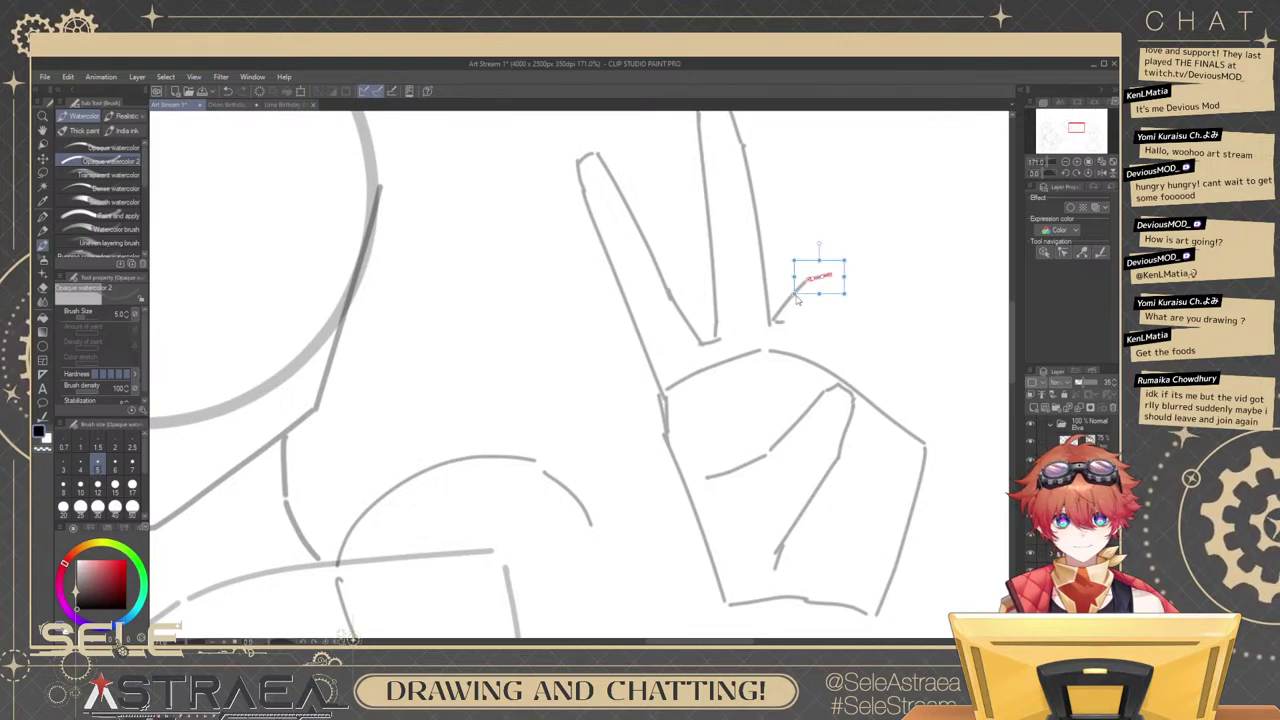
pyautogui.press('Delete')
pyautogui.moveTo(793, 303)
pyautogui.mouseDown()
pyautogui.moveTo(820, 310)
pyautogui.moveTo(836, 287)
pyautogui.moveTo(868, 387)
pyautogui.moveTo(853, 430)
pyautogui.mouseUp()
pyautogui.press('Delete')
pyautogui.hotkey('ctrl', 'z')
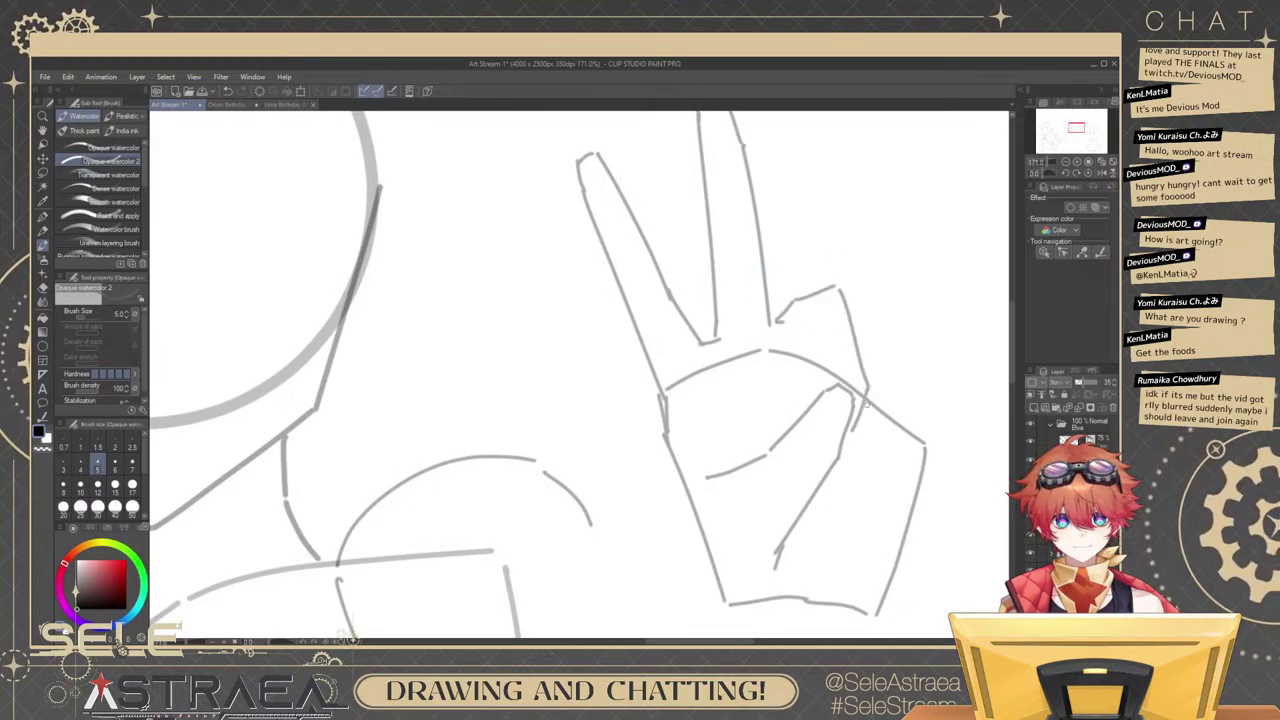
pyautogui.moveTo(799, 318)
pyautogui.mouseDown()
pyautogui.moveTo(823, 393)
pyautogui.moveTo(858, 355)
pyautogui.mouseUp()
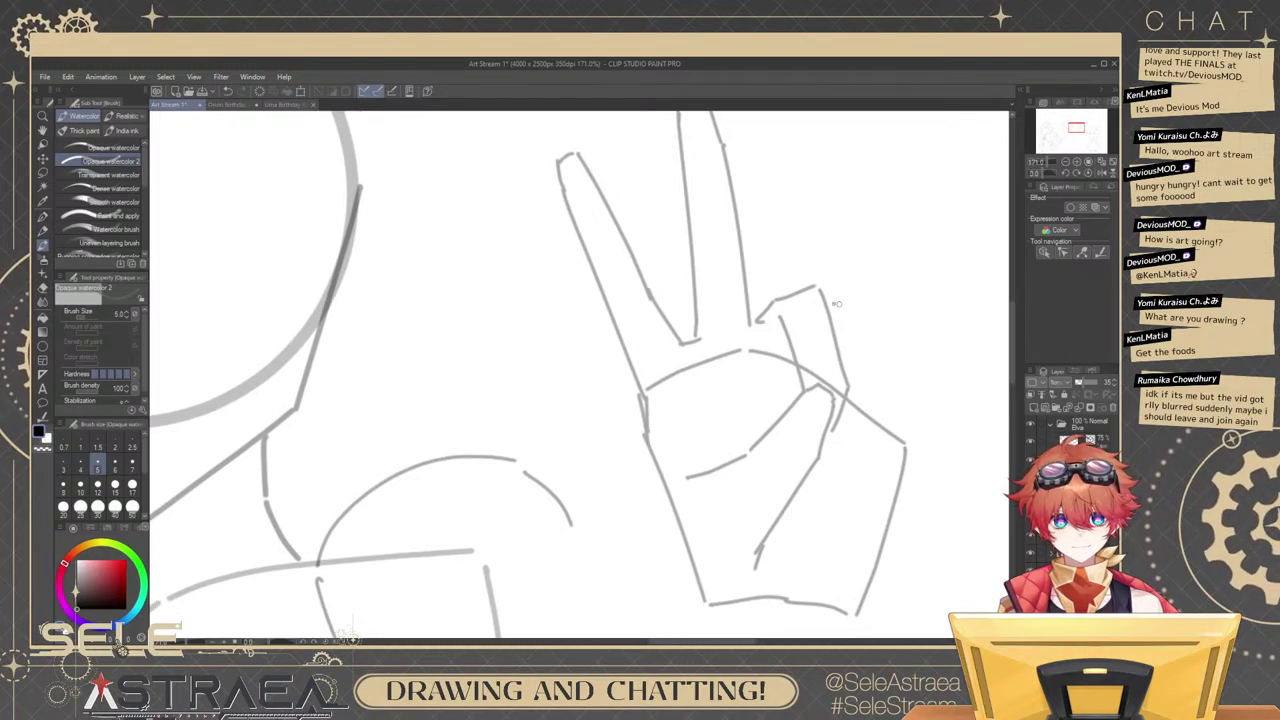
# Sketch the curled little finger as a narrow folded shape beside the ring finger.
pyautogui.moveTo(834, 303); pyautogui.dragTo(883, 331)
pyautogui.hotkey('ctrl', 'z')
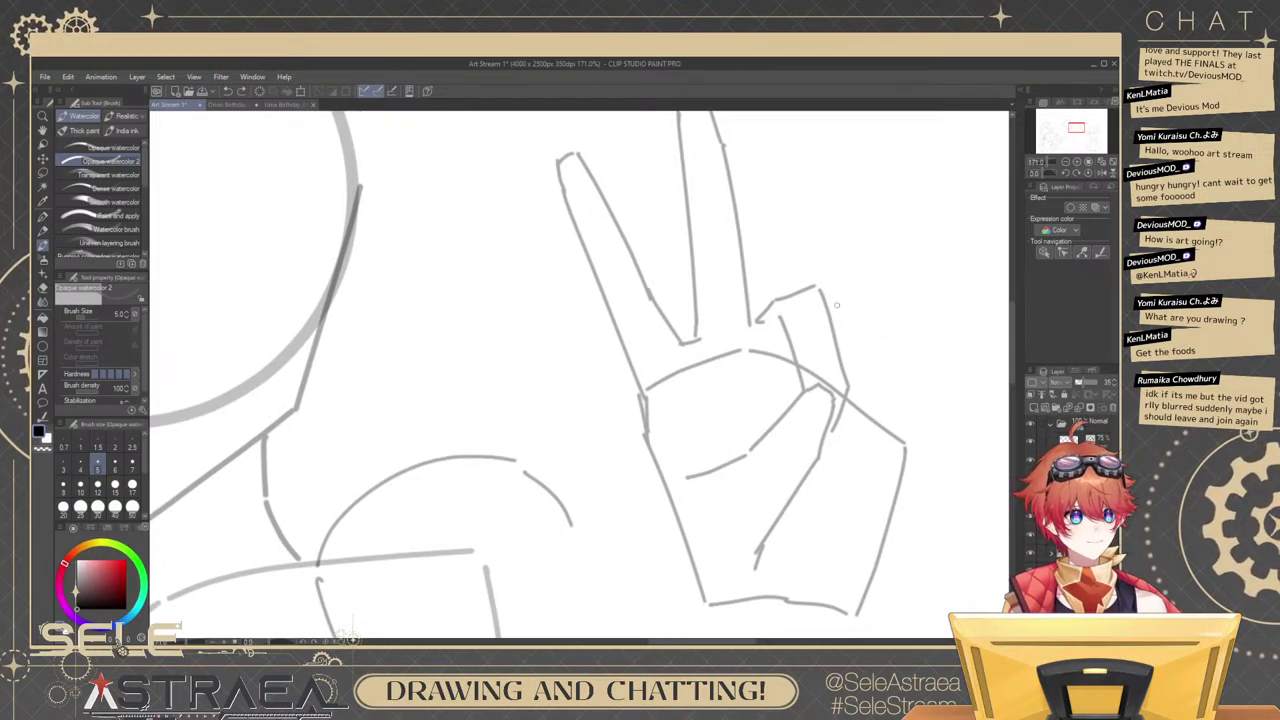
pyautogui.moveTo(828, 300)
pyautogui.mouseDown()
pyautogui.moveTo(882, 312)
pyautogui.moveTo(868, 395)
pyautogui.moveTo(837, 432)
pyautogui.mouseUp()
pyautogui.hotkey('ctrl', 'z')
pyautogui.scroll(-5, 878, 339)
pyautogui.moveTo(888, 348)
pyautogui.mouseDown()
pyautogui.moveTo(884, 332)
pyautogui.moveTo(870, 411)
pyautogui.moveTo(843, 459)
pyautogui.mouseUp()
# Draw the outer palm edge running from below the little finger inward to the wrist.
pyautogui.scroll(3, 886, 334)
pyautogui.hotkey('ctrl', 'z')
pyautogui.hotkey('ctrl', 'z')
pyautogui.hotkey('ctrl', 'z')
pyautogui.moveTo(870, 410); pyautogui.dragTo(854, 456)
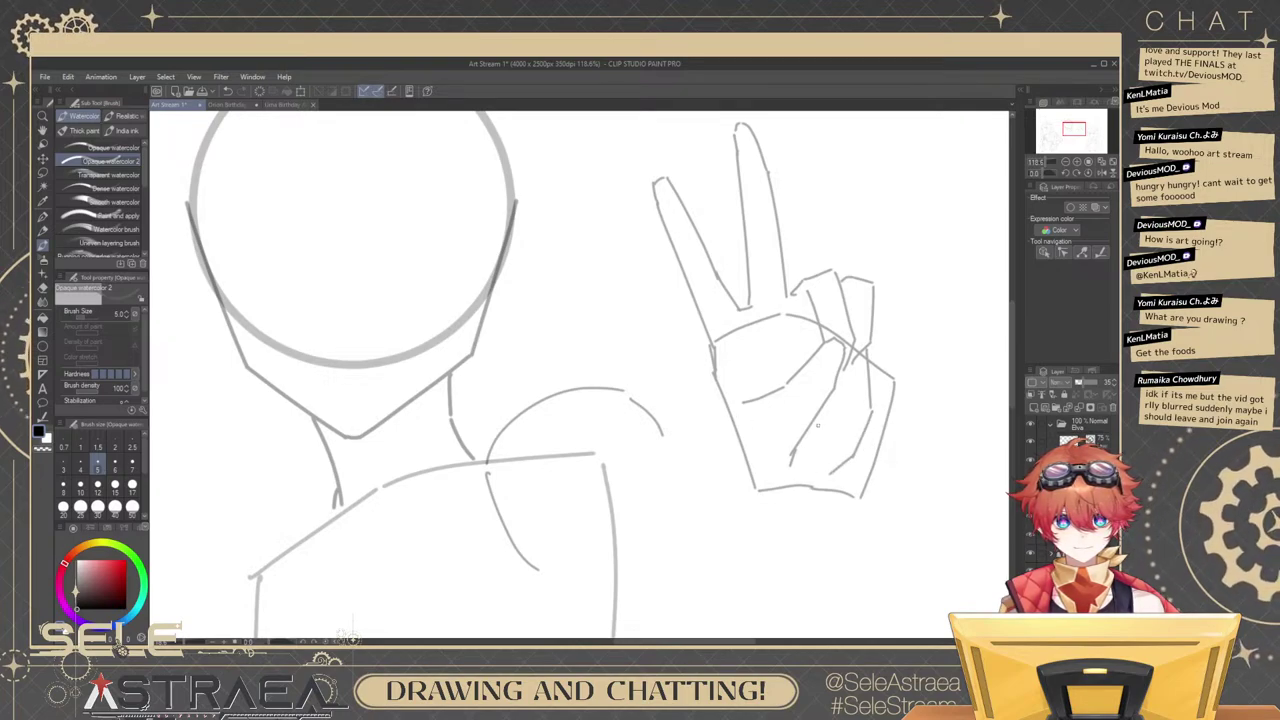
# Erase the hand's construction lines: the knuckle arc, the palm's outer corner and the wrist base.
pyautogui.press('e')
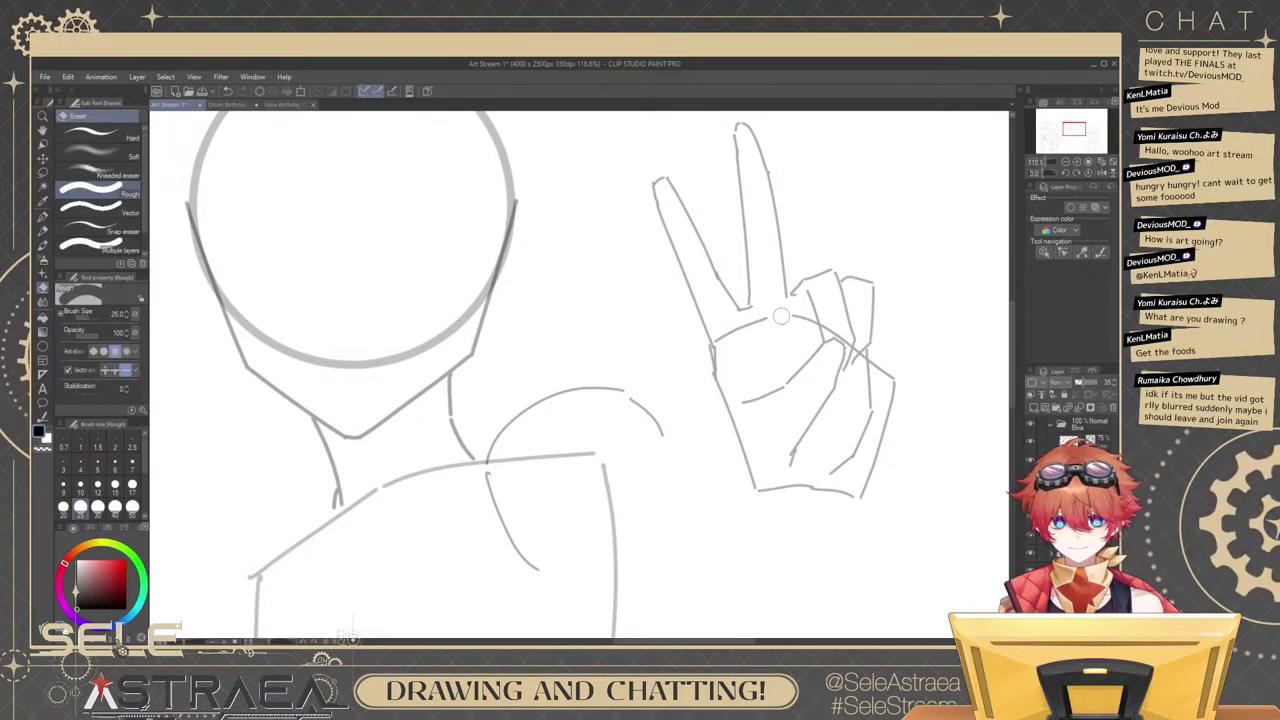
pyautogui.moveTo(781, 316); pyautogui.dragTo(785, 326)
pyautogui.moveTo(903, 389); pyautogui.dragTo(890, 402)
pyautogui.moveTo(845, 501); pyautogui.dragTo(808, 503)
pyautogui.press('b')
pyautogui.press('e')
# Remove the middle finger's tip and outer edge, and start a lower, flatter tip.
pyautogui.scroll(-5, 898, 380)
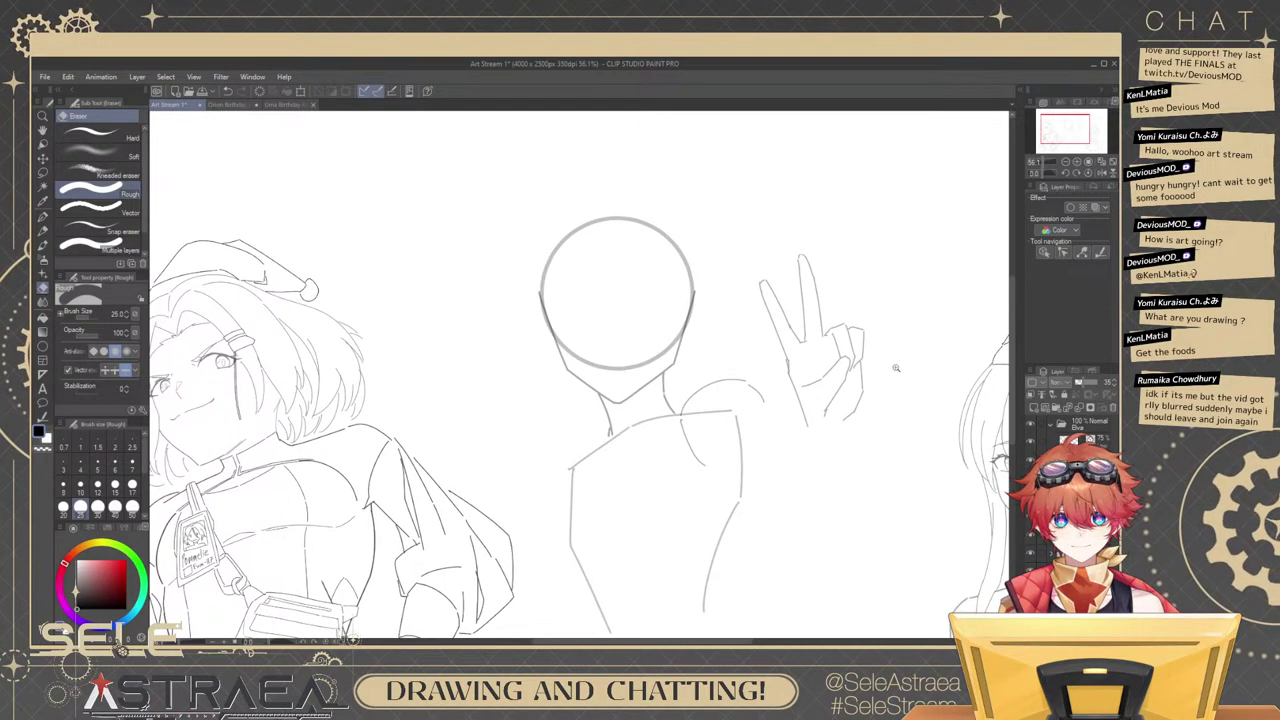
pyautogui.scroll(3, 895, 366)
pyautogui.scroll(3, 776, 246)
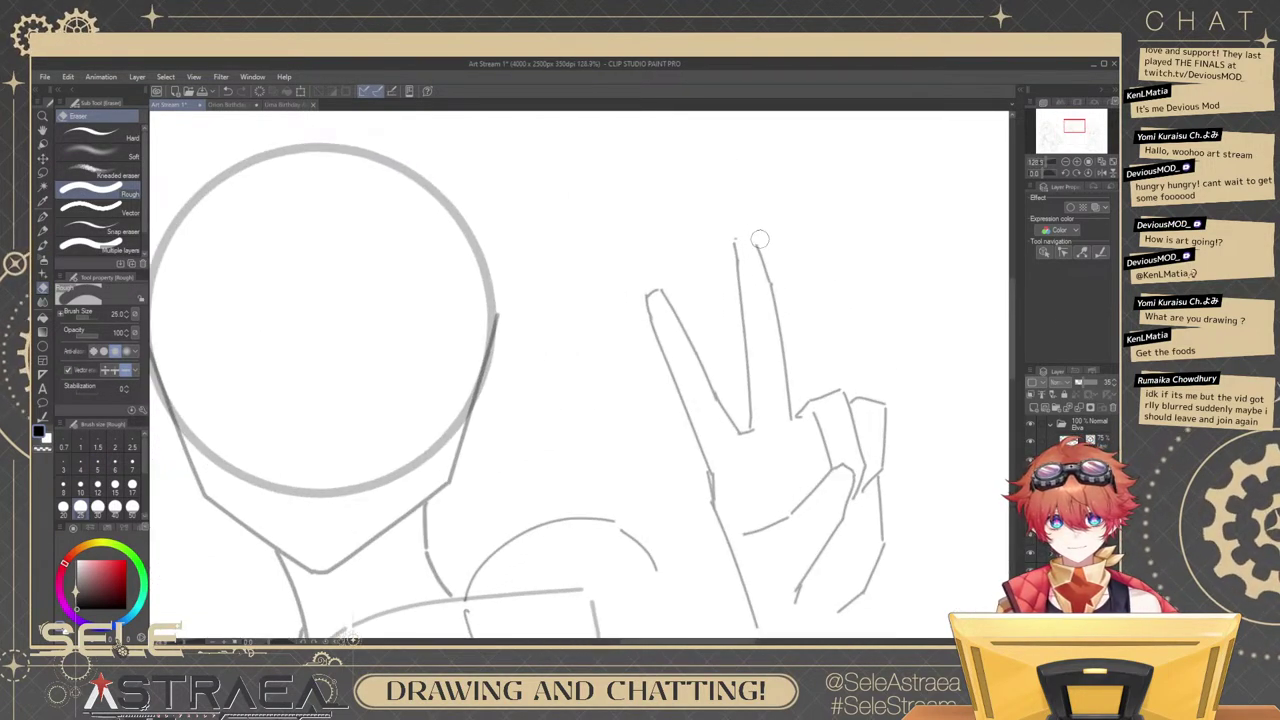
pyautogui.moveTo(735, 243)
pyautogui.mouseDown()
pyautogui.moveTo(738, 256)
pyautogui.moveTo(741, 232)
pyautogui.moveTo(763, 266)
pyautogui.moveTo(761, 302)
pyautogui.mouseUp()
pyautogui.press('b')
pyautogui.keyDown('ctrl'); pyautogui.click(741, 277); pyautogui.keyUp('ctrl')
pyautogui.scroll(2, 760, 302)
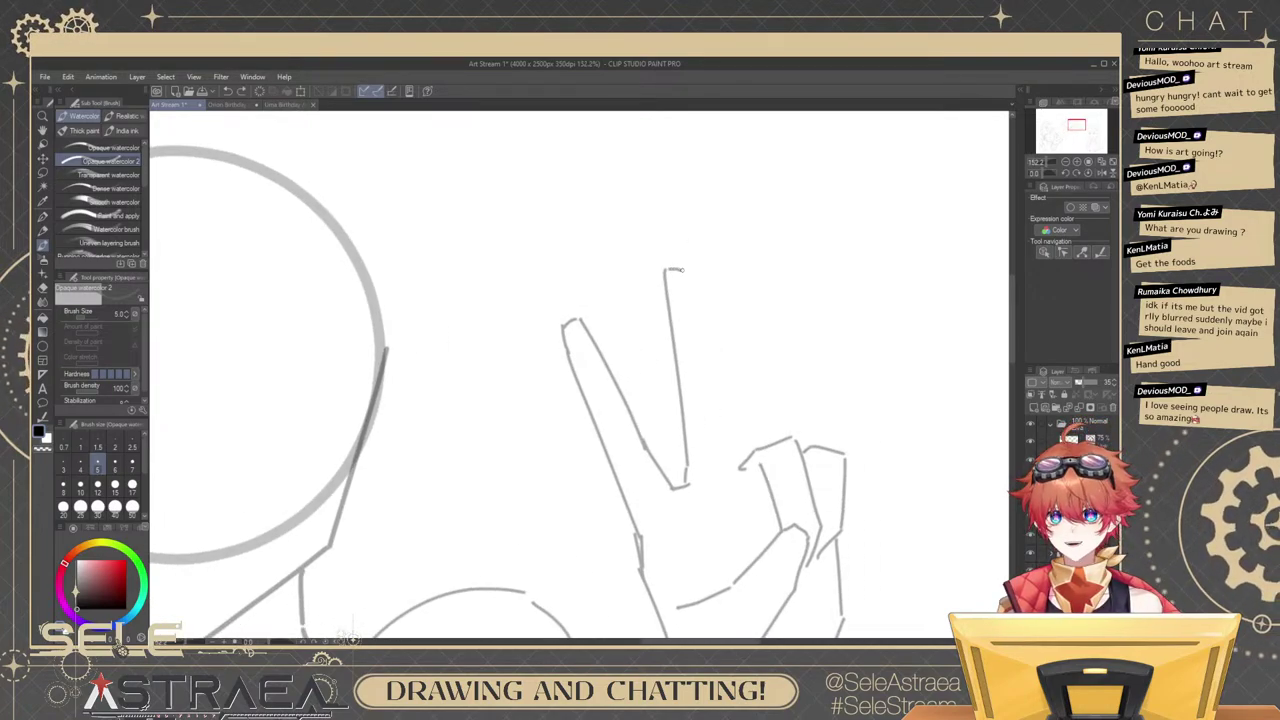
# Redraw the middle finger's outer edge as a slightly bulging line down to the ring finger's base.
pyautogui.moveTo(686, 274); pyautogui.dragTo(737, 466)
pyautogui.hotkey('ctrl', 'z')
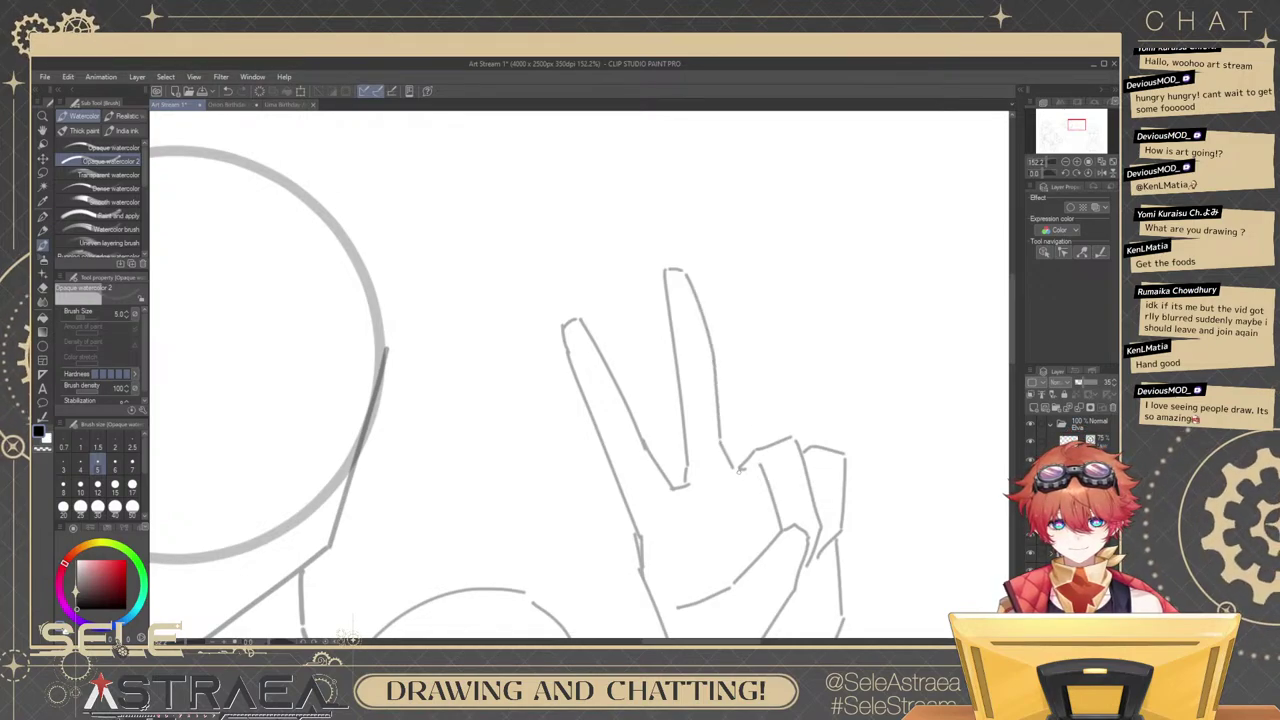
pyautogui.scroll(-5, 783, 399)
pyautogui.moveTo(800, 377); pyautogui.dragTo(776, 335)
pyautogui.scroll(2, 764, 314)
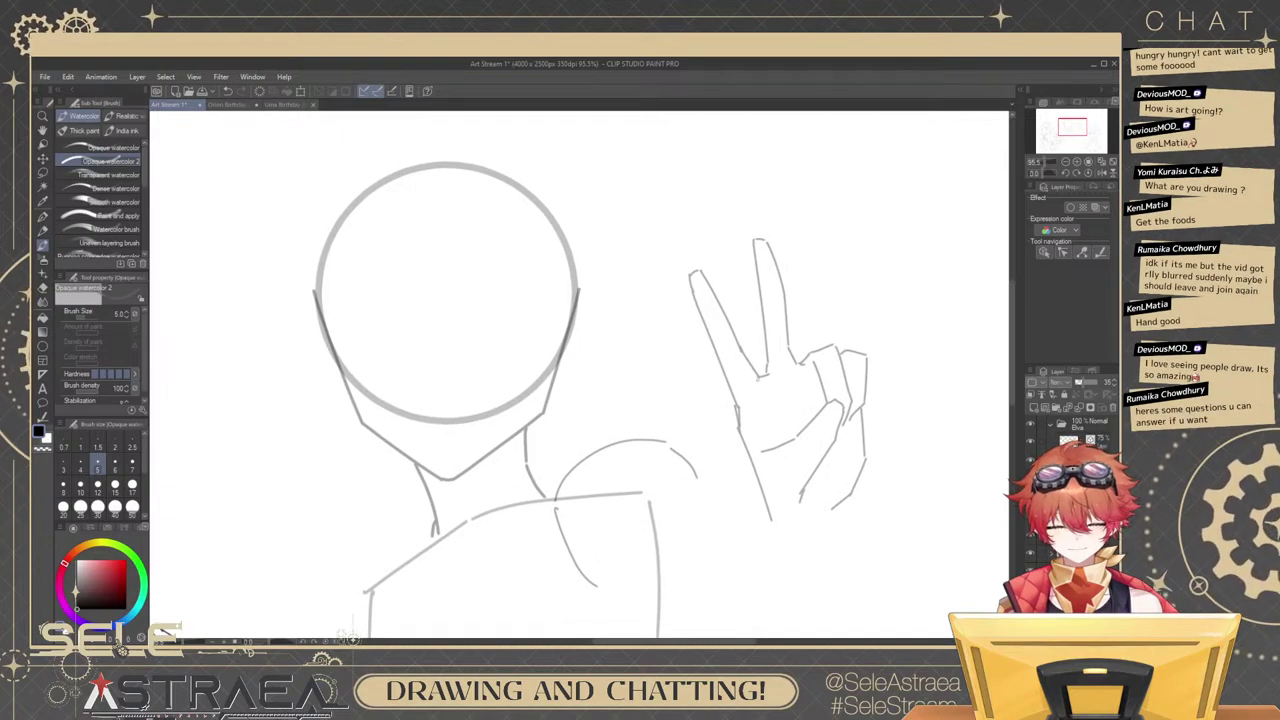
# Lasso the index finger and rotate it slightly outward, away from the middle finger.
pyautogui.press('m')
pyautogui.scroll(3, 734, 386)
pyautogui.moveTo(731, 413)
pyautogui.mouseDown()
pyautogui.moveTo(773, 366)
pyautogui.moveTo(700, 196)
pyautogui.moveTo(730, 412)
pyautogui.mouseUp()
pyautogui.hotkey('ctrl', 't')
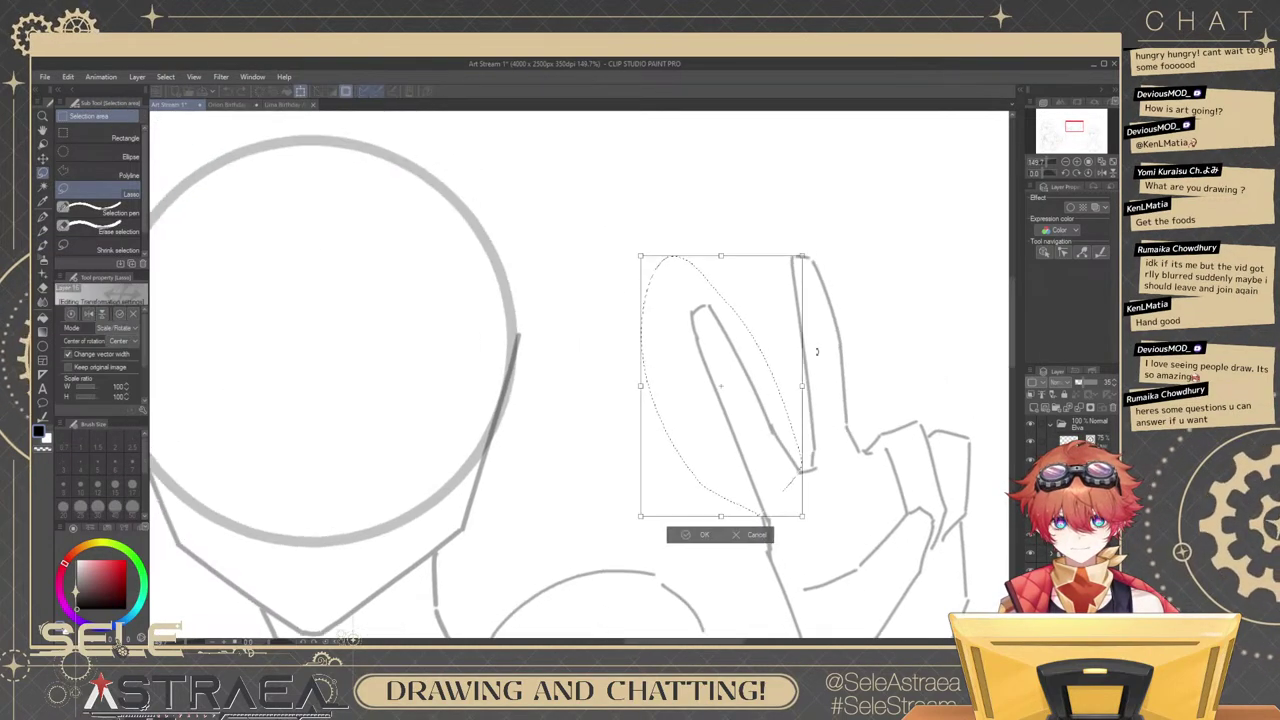
pyautogui.moveTo(816, 351)
pyautogui.mouseDown()
pyautogui.moveTo(862, 288)
pyautogui.moveTo(849, 276)
pyautogui.mouseUp()
pyautogui.moveTo(757, 341); pyautogui.dragTo(748, 358)
pyautogui.press('Return')
# Fine-tune the index finger's angle and position so it meets the palm, apply the transform and clear the selection.
pyautogui.moveTo(873, 283); pyautogui.dragTo(850, 276)
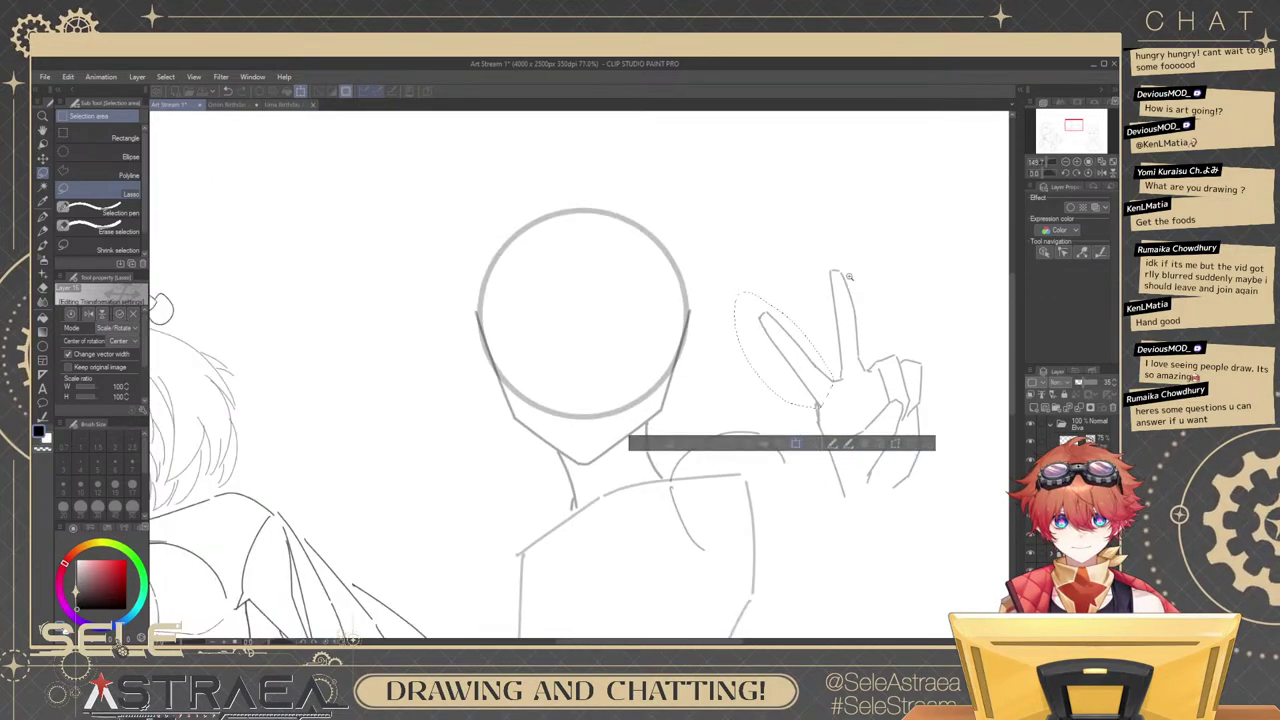
pyautogui.scroll(2, 848, 277)
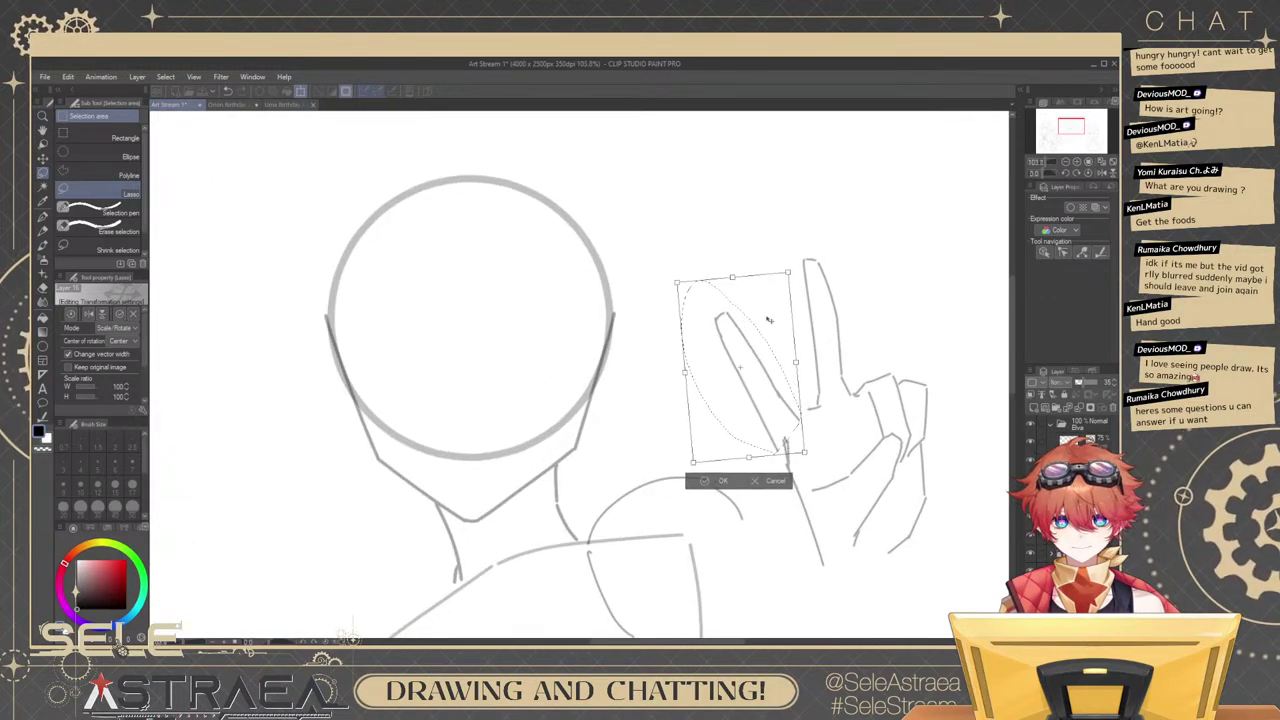
pyautogui.moveTo(769, 320); pyautogui.dragTo(779, 304)
pyautogui.scroll(2, 866, 330)
pyautogui.moveTo(782, 411); pyautogui.dragTo(776, 422)
pyautogui.click(692, 507)
pyautogui.click(573, 499)
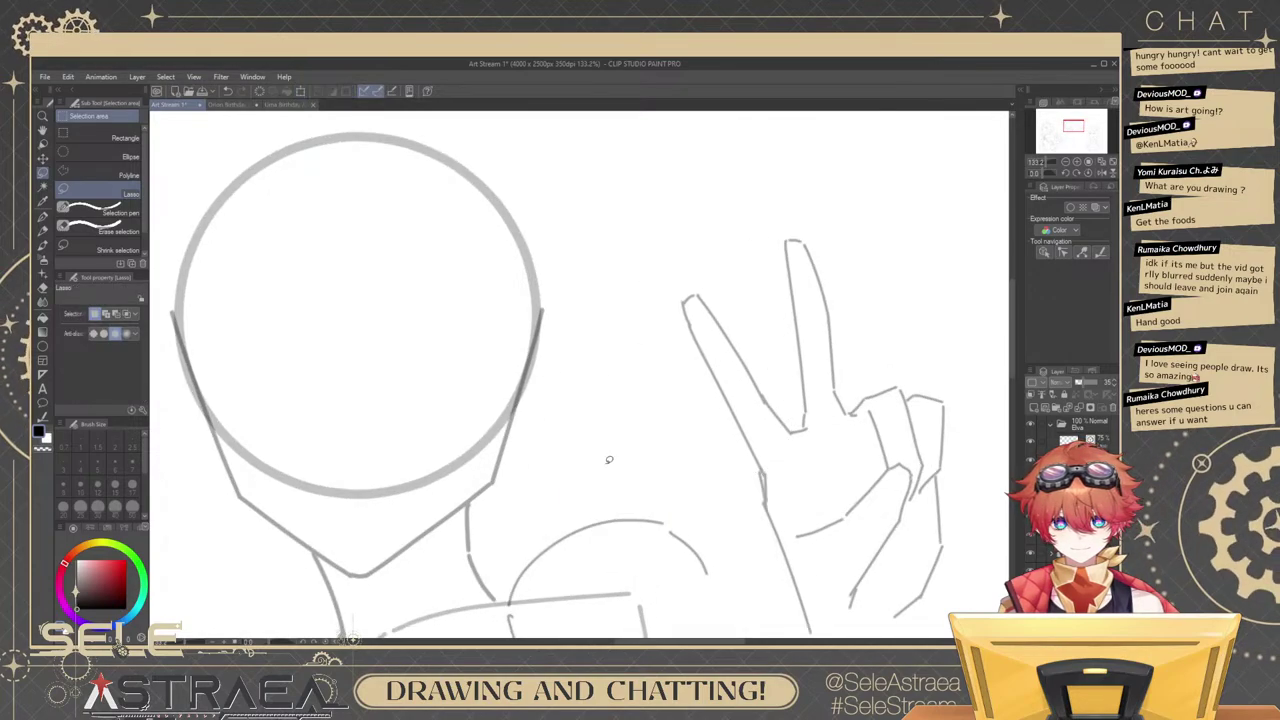
# Redraw the palm edge below the index finger as a steeper, nearly vertical line.
pyautogui.scroll(-5, 843, 314)
pyautogui.scroll(3, 840, 330)
pyautogui.press('b')
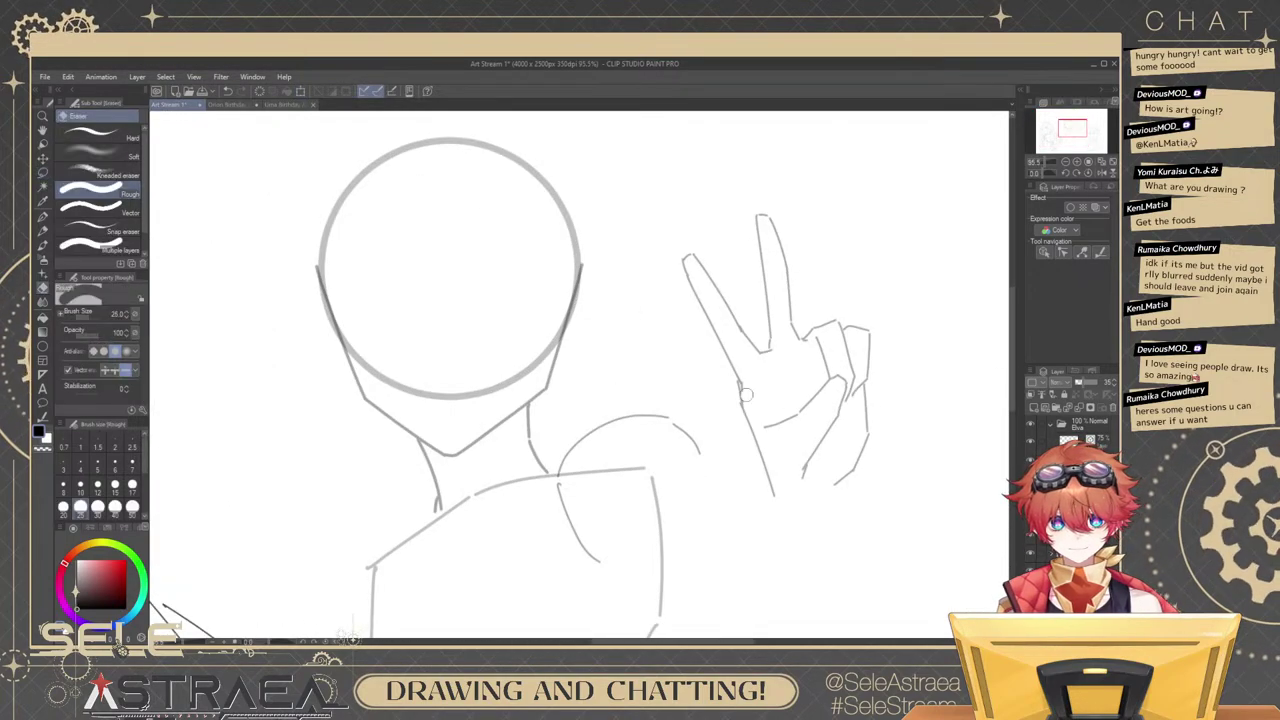
pyautogui.scroll(1, 777, 401)
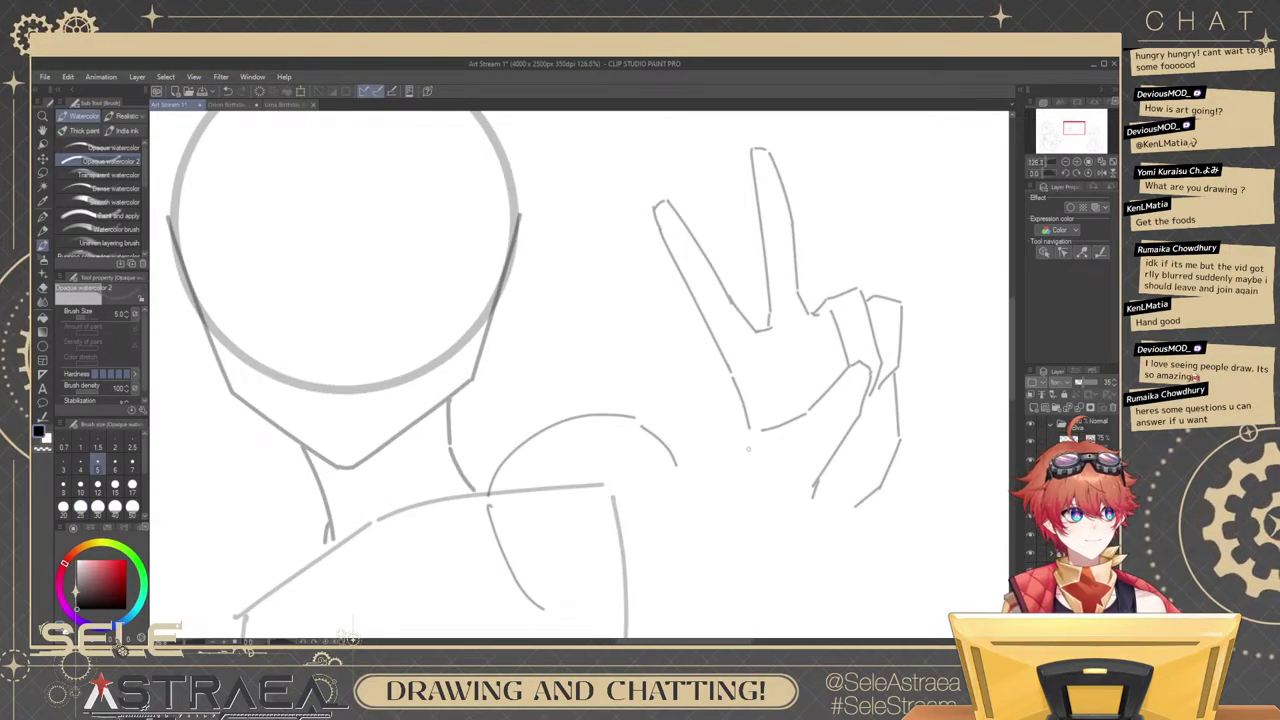
pyautogui.hotkey('ctrl', 'z')
pyautogui.moveTo(727, 362); pyautogui.dragTo(740, 494)
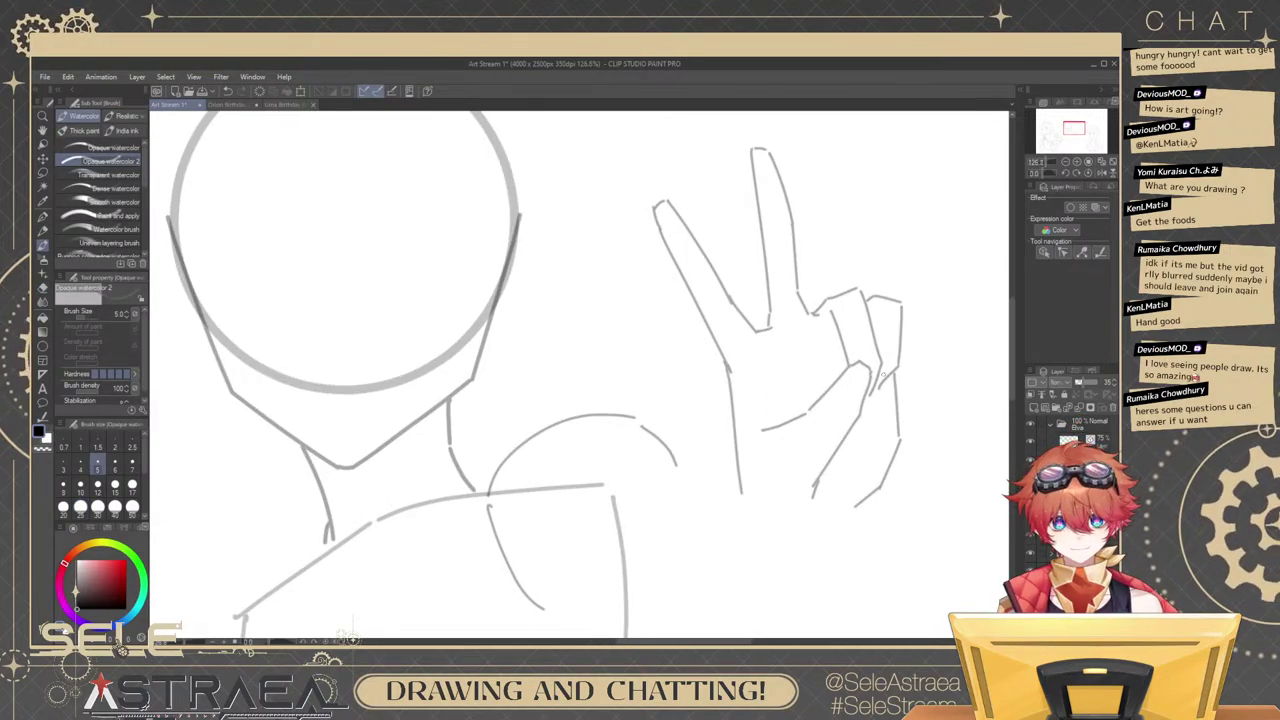
# Rework the outer palm edge below the little finger, with its lower part angling inward toward the wrist.
pyautogui.hotkey('ctrl', 'z')
pyautogui.moveTo(894, 454); pyautogui.dragTo(840, 522)
pyautogui.hotkey('ctrl', 'z')
pyautogui.hotkey('ctrl', 'z')
pyautogui.hotkey('ctrl', 'z')
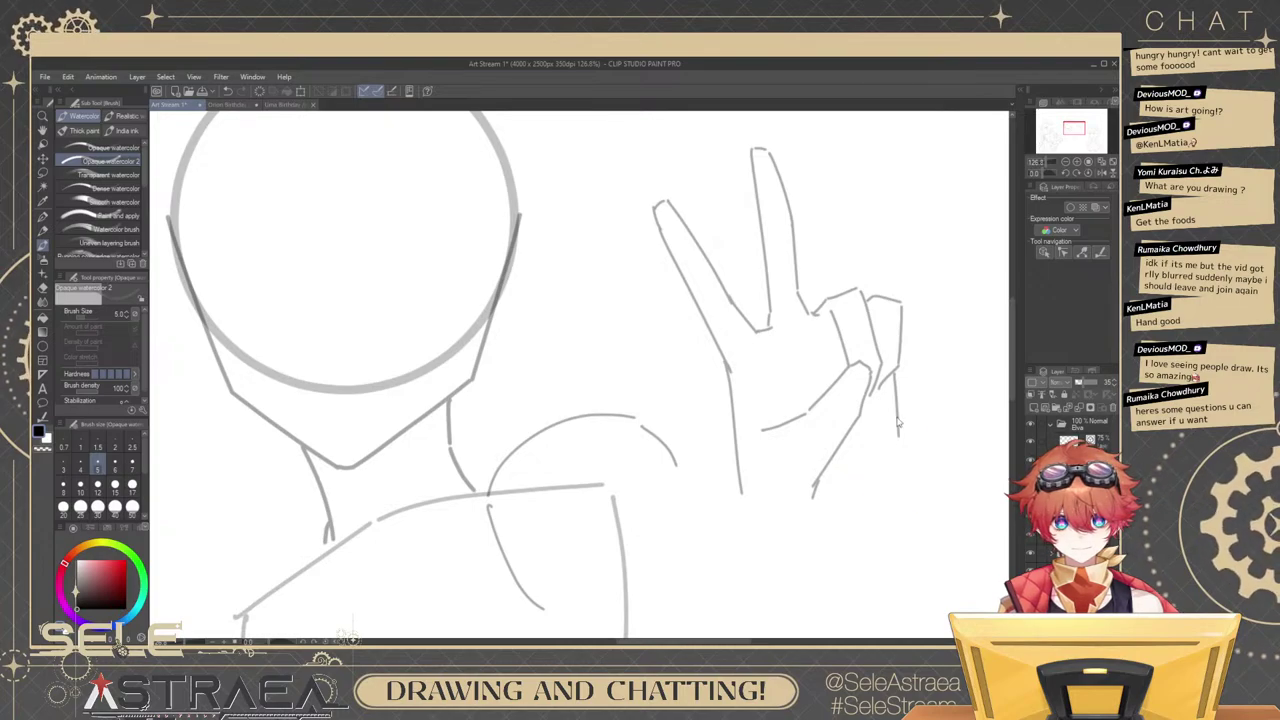
pyautogui.moveTo(884, 382)
pyautogui.mouseDown()
pyautogui.moveTo(882, 432)
pyautogui.moveTo(889, 418)
pyautogui.moveTo(848, 490)
pyautogui.mouseUp()
pyautogui.hotkey('ctrl', 'z')
pyautogui.moveTo(896, 434); pyautogui.dragTo(827, 472)
pyautogui.moveTo(827, 472)
pyautogui.mouseDown()
pyautogui.moveTo(825, 436)
pyautogui.moveTo(950, 436)
pyautogui.mouseUp()
pyautogui.hotkey('ctrl', 'z')
# Close the base of the palm with a shallow line joining its two side edges.
pyautogui.moveTo(751, 444); pyautogui.dragTo(803, 465)
pyautogui.hotkey('ctrl', 'z')
pyautogui.scroll(-1, 750, 444)
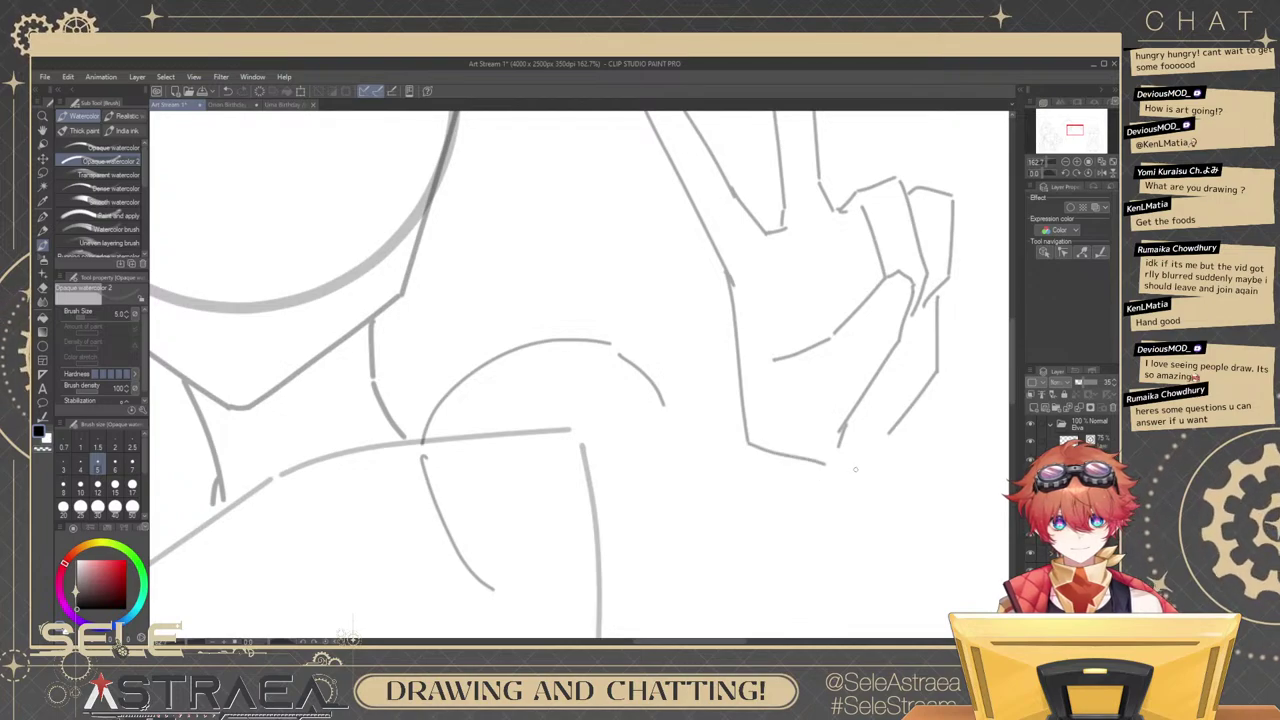
pyautogui.scroll(-3, 895, 363)
pyautogui.moveTo(896, 363); pyautogui.dragTo(902, 359)
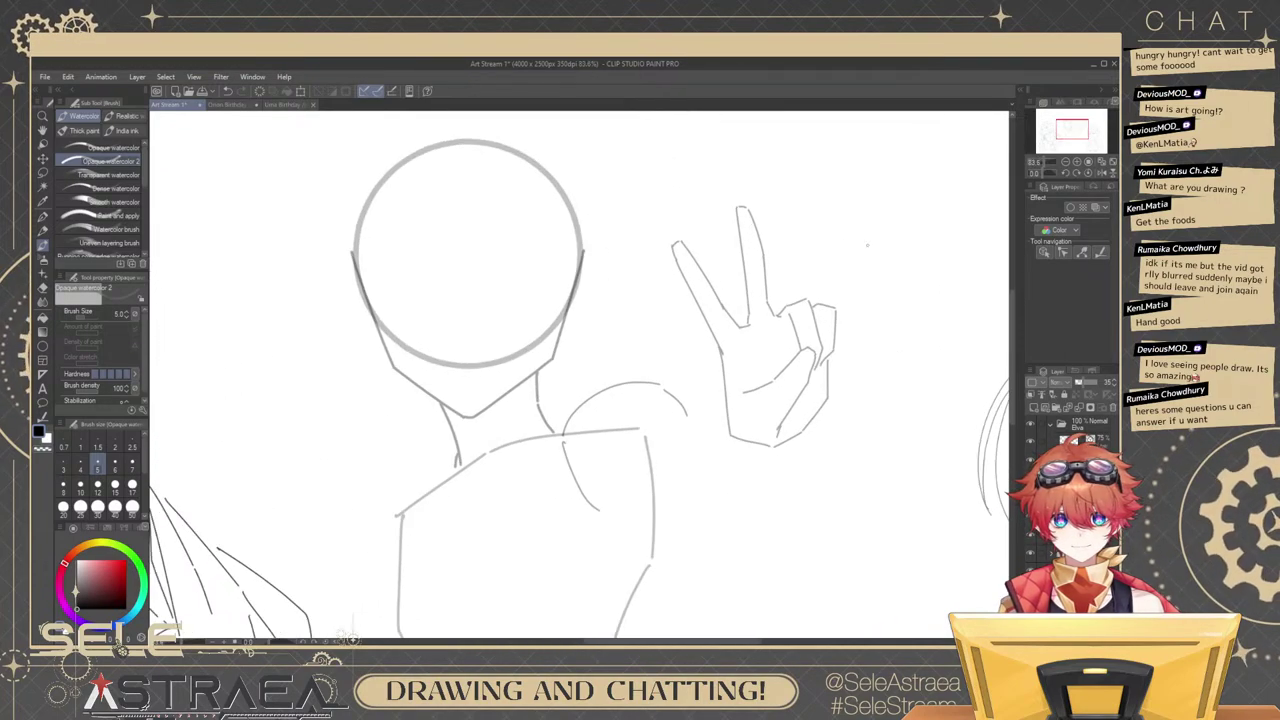
# Lasso the whole peace-sign hand, scale it to 126%, reposition it beside the raised shoulder and clear the selection.
pyautogui.press('m')
pyautogui.moveTo(843, 403); pyautogui.dragTo(833, 494)
pyautogui.moveTo(628, 273)
pyautogui.mouseDown()
pyautogui.moveTo(825, 579)
pyautogui.moveTo(855, 389)
pyautogui.moveTo(724, 567)
pyautogui.moveTo(735, 227)
pyautogui.moveTo(661, 254)
pyautogui.mouseUp()
pyautogui.hotkey('ctrl', 'z')
pyautogui.moveTo(832, 391); pyautogui.dragTo(808, 303)
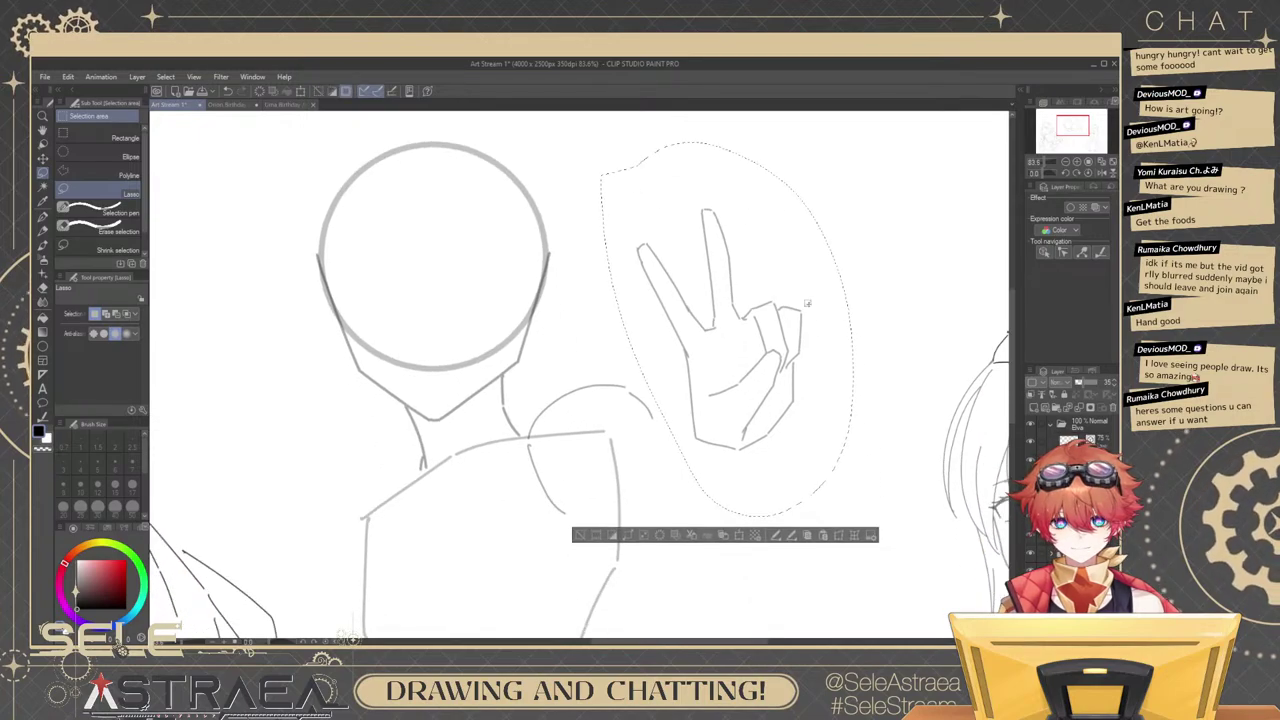
pyautogui.click(739, 535)
pyautogui.moveTo(852, 517); pyautogui.dragTo(919, 613)
pyautogui.moveTo(886, 497); pyautogui.dragTo(921, 435)
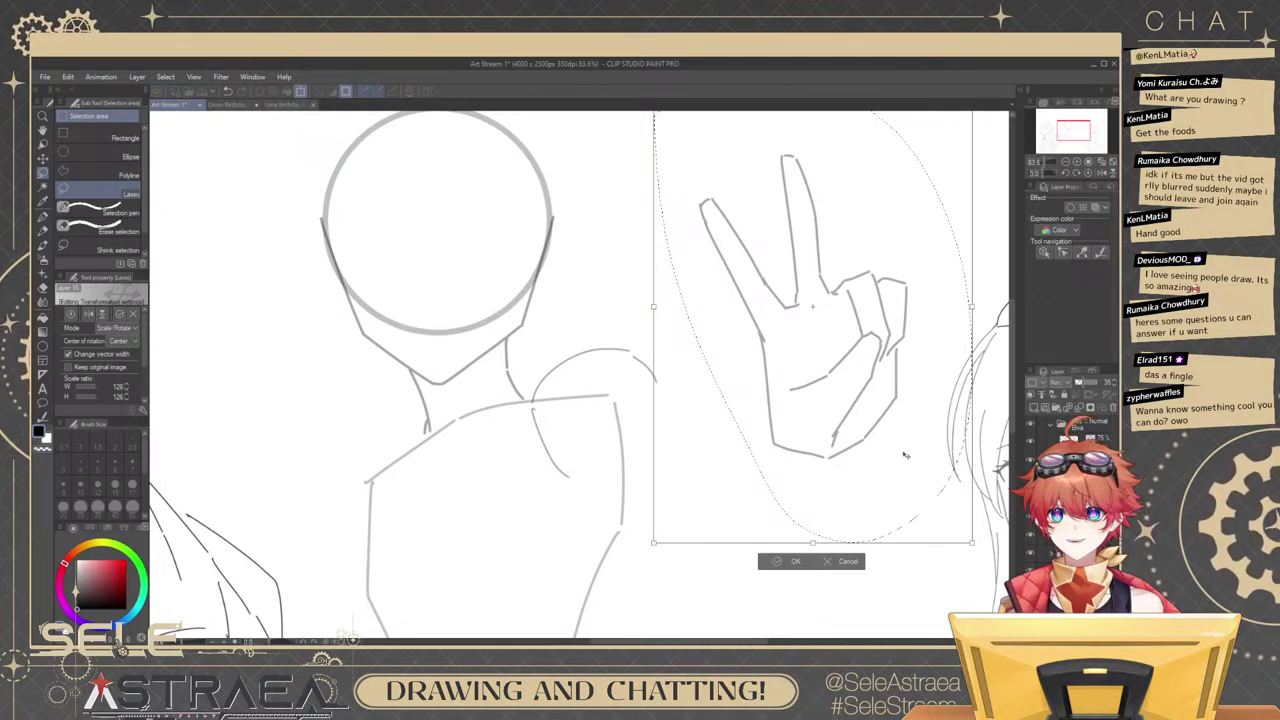
pyautogui.moveTo(881, 449); pyautogui.dragTo(870, 446)
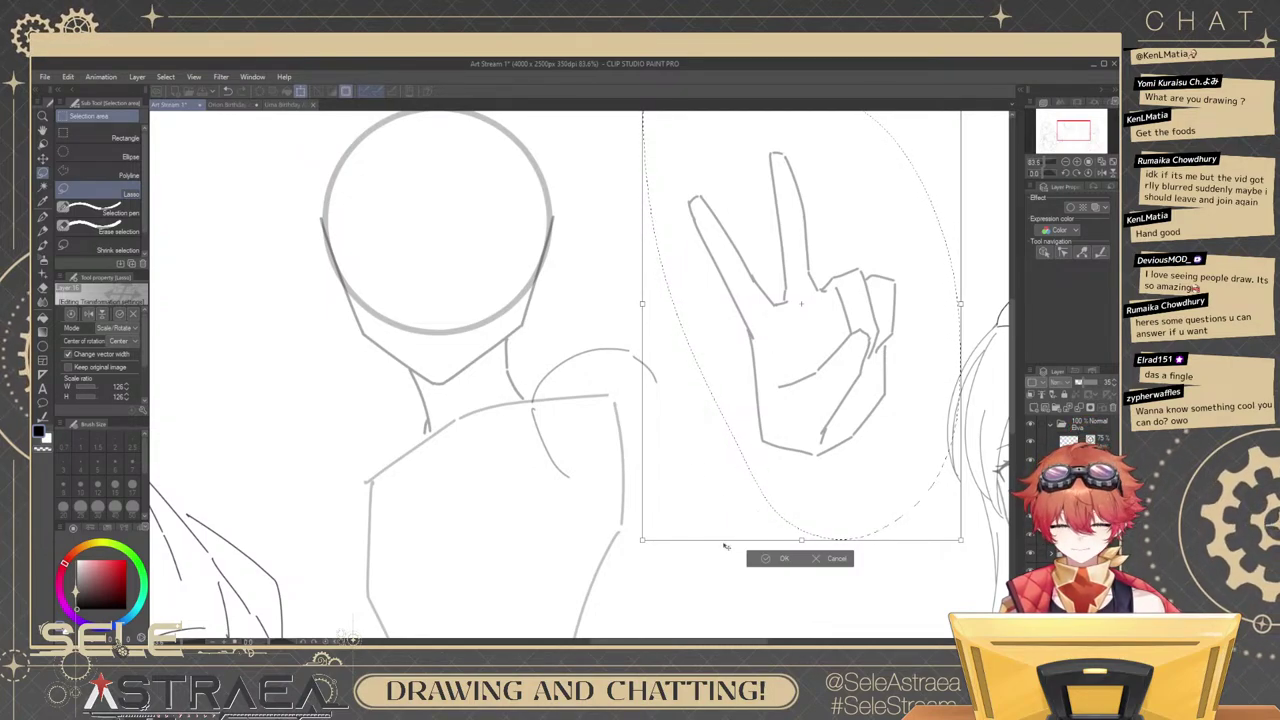
pyautogui.click(770, 563)
pyautogui.click(656, 560)
pyautogui.moveTo(836, 443); pyautogui.dragTo(836, 457)
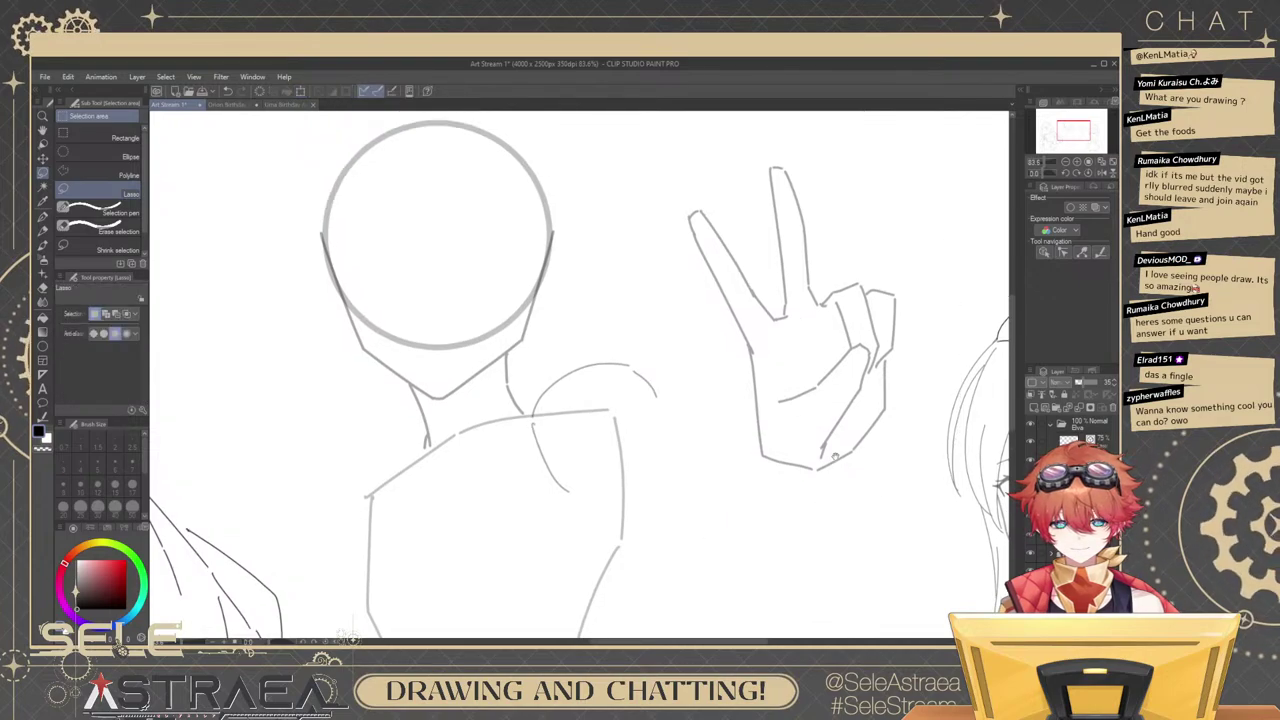
pyautogui.press('b')
pyautogui.scroll(2, 762, 432)
pyautogui.moveTo(760, 440); pyautogui.dragTo(796, 476)
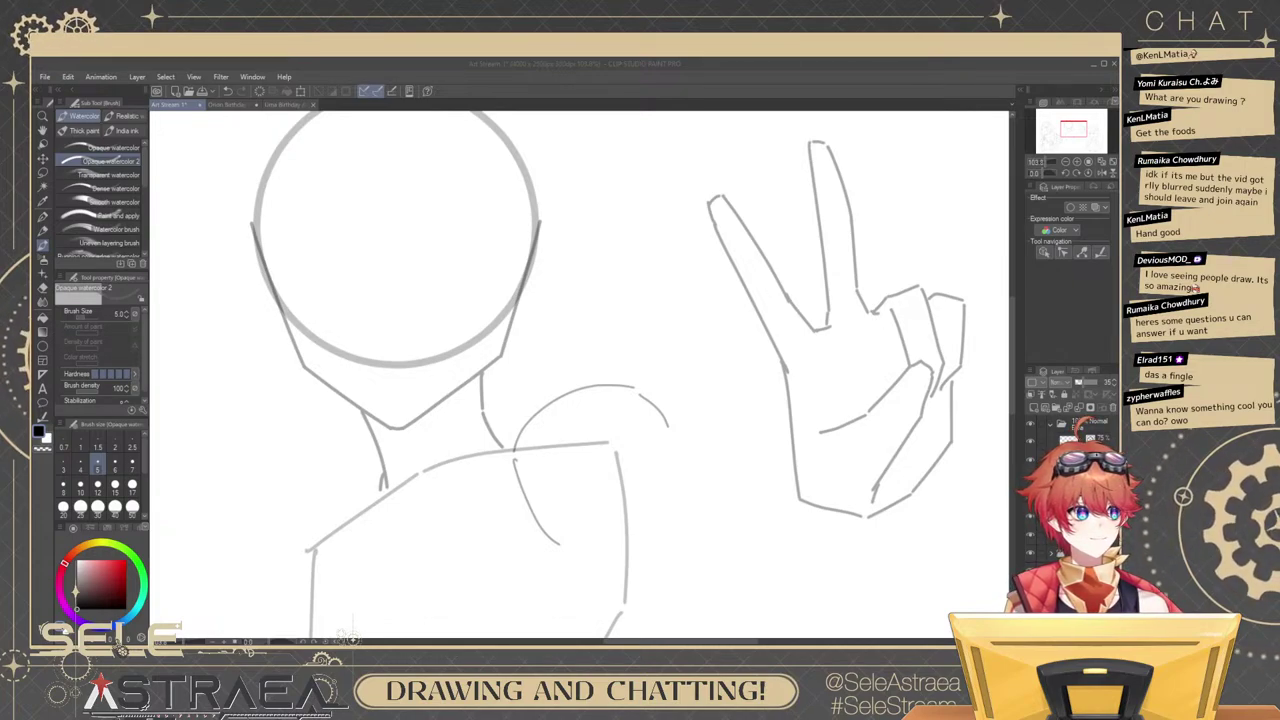
# Set the brush size to 6 and redraw the palm edge below the index finger as a shorter vertical line.
pyautogui.moveTo(796, 438)
pyautogui.mouseDown()
pyautogui.moveTo(772, 481)
pyautogui.moveTo(849, 330)
pyautogui.moveTo(842, 373)
pyautogui.moveTo(816, 363)
pyautogui.moveTo(857, 366)
pyautogui.mouseUp()
pyautogui.hotkey('ctrl', 'z')
pyautogui.hotkey('ctrl', 'z')
pyautogui.moveTo(793, 271); pyautogui.dragTo(797, 347)
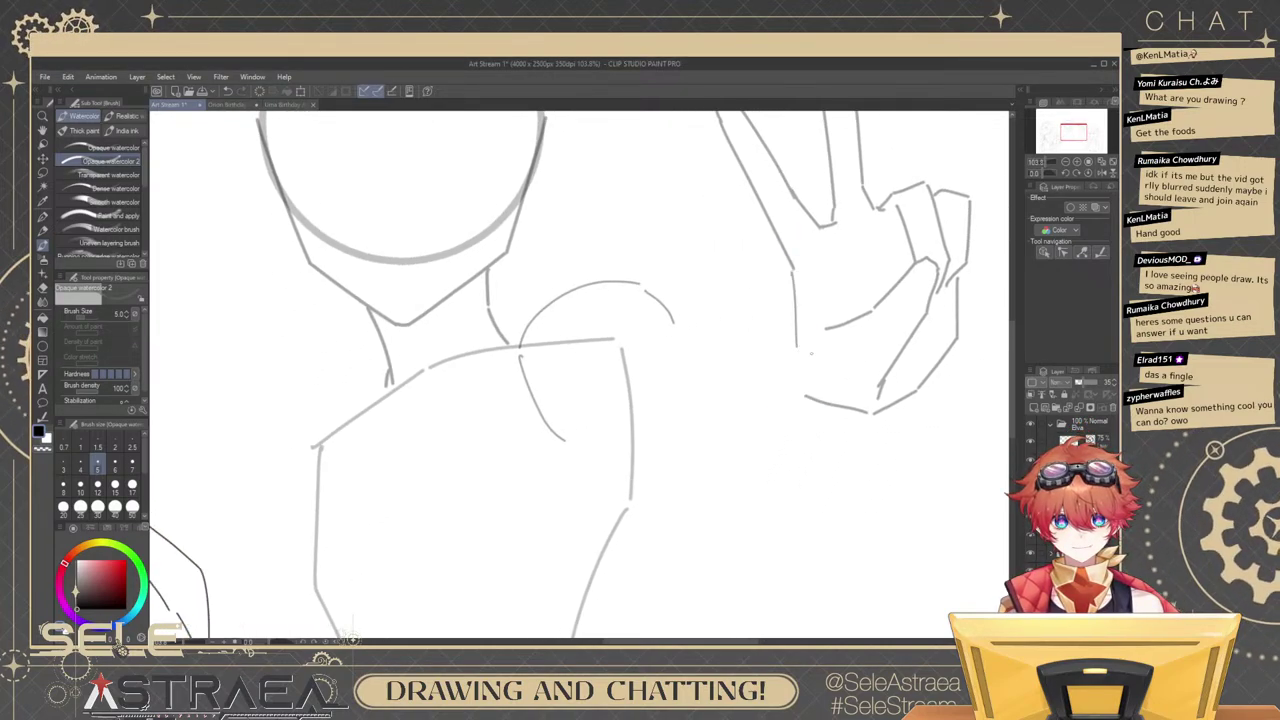
pyautogui.hotkey('ctrl', 'z')
pyautogui.click(82, 464)
pyautogui.click(115, 464)
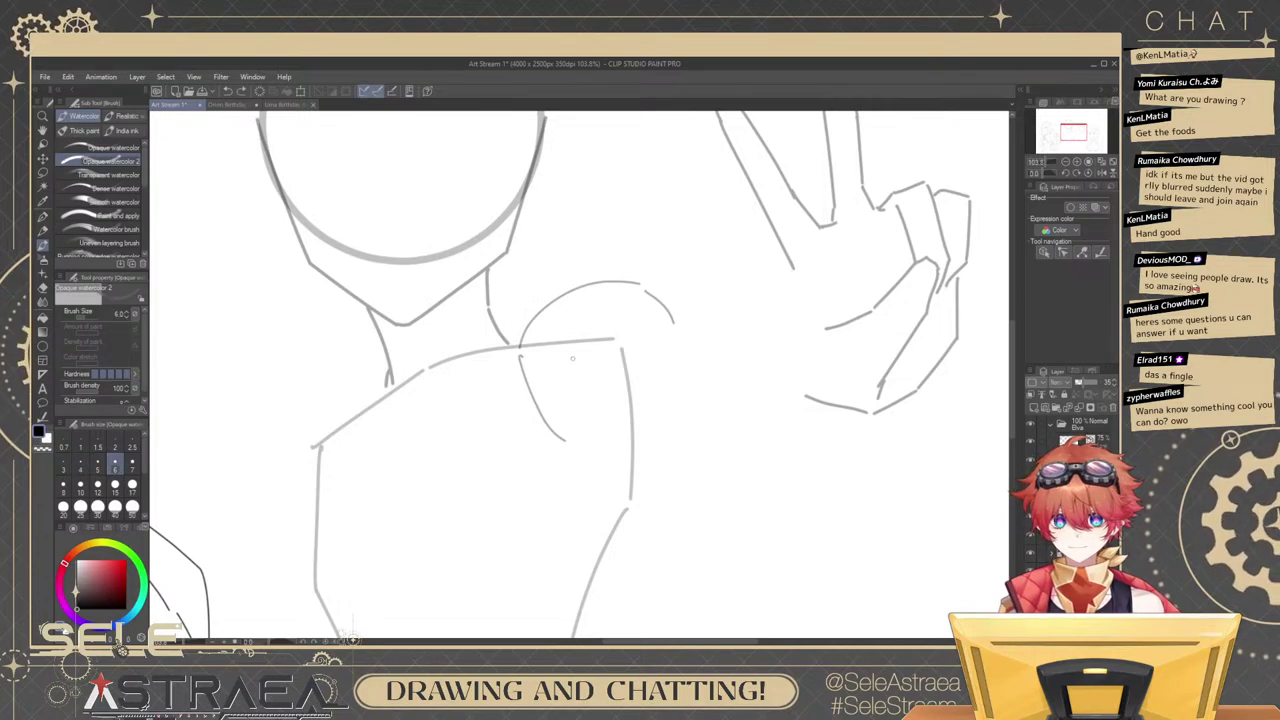
pyautogui.moveTo(788, 264); pyautogui.dragTo(788, 357)
# Delete the palm's base line and extend the outer palm edge diagonally down toward the forearm.
pyautogui.keyDown('ctrl'); pyautogui.click(860, 409); pyautogui.keyUp('ctrl')
pyautogui.press('Delete')
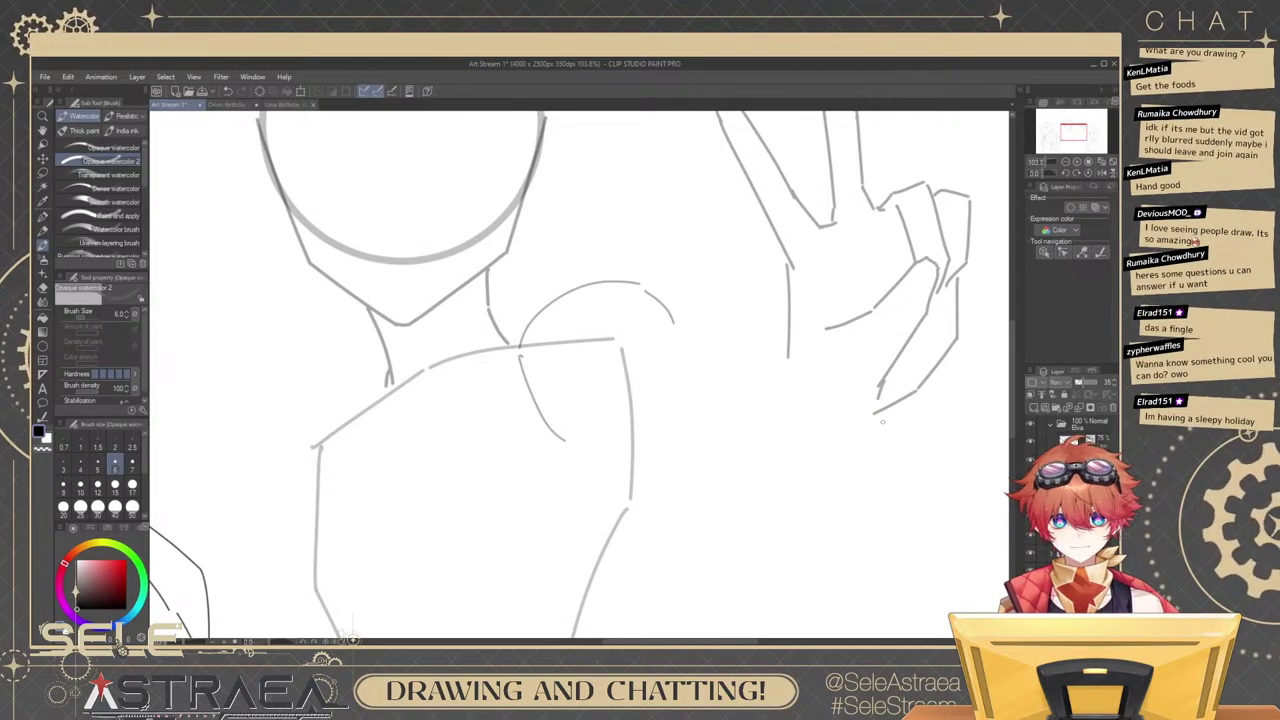
pyautogui.moveTo(862, 438); pyautogui.dragTo(831, 490)
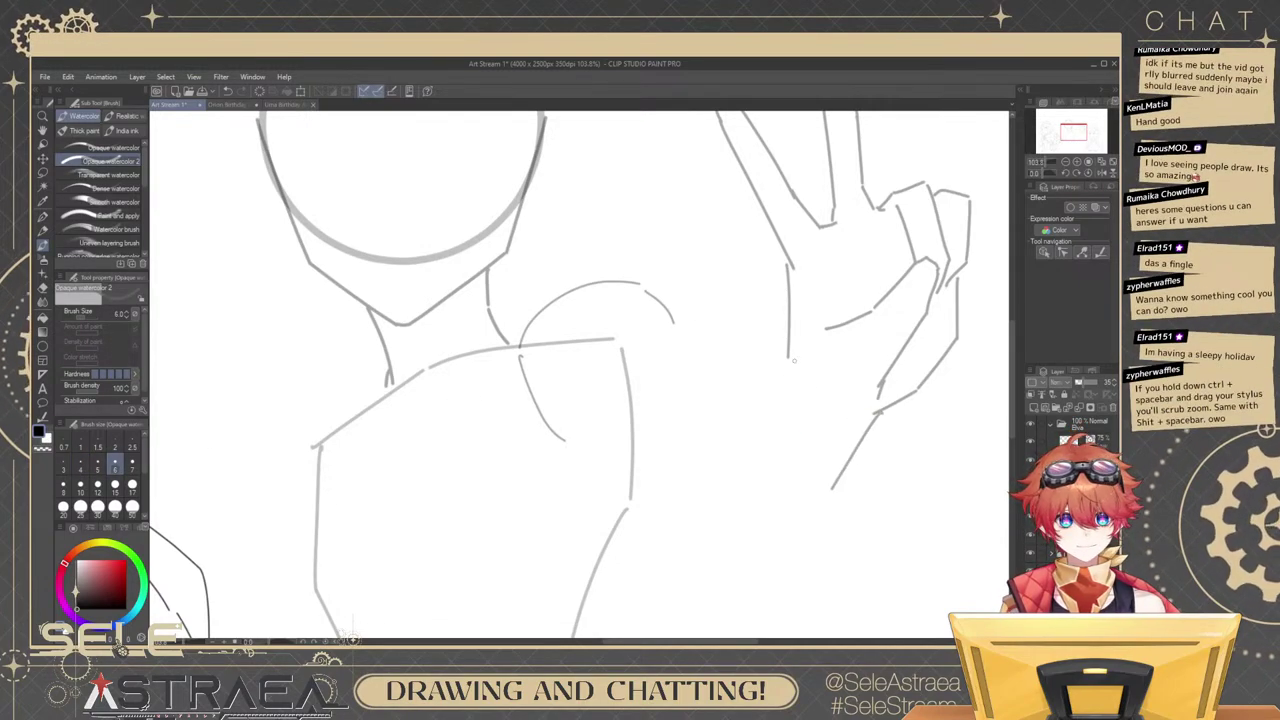
# Curve the inner palm edge into the wrist and sketch the forearm's upper edge running toward the shoulder.
pyautogui.moveTo(786, 342); pyautogui.dragTo(726, 385)
pyautogui.hotkey('ctrl', 'z')
pyautogui.moveTo(790, 354); pyautogui.dragTo(758, 392)
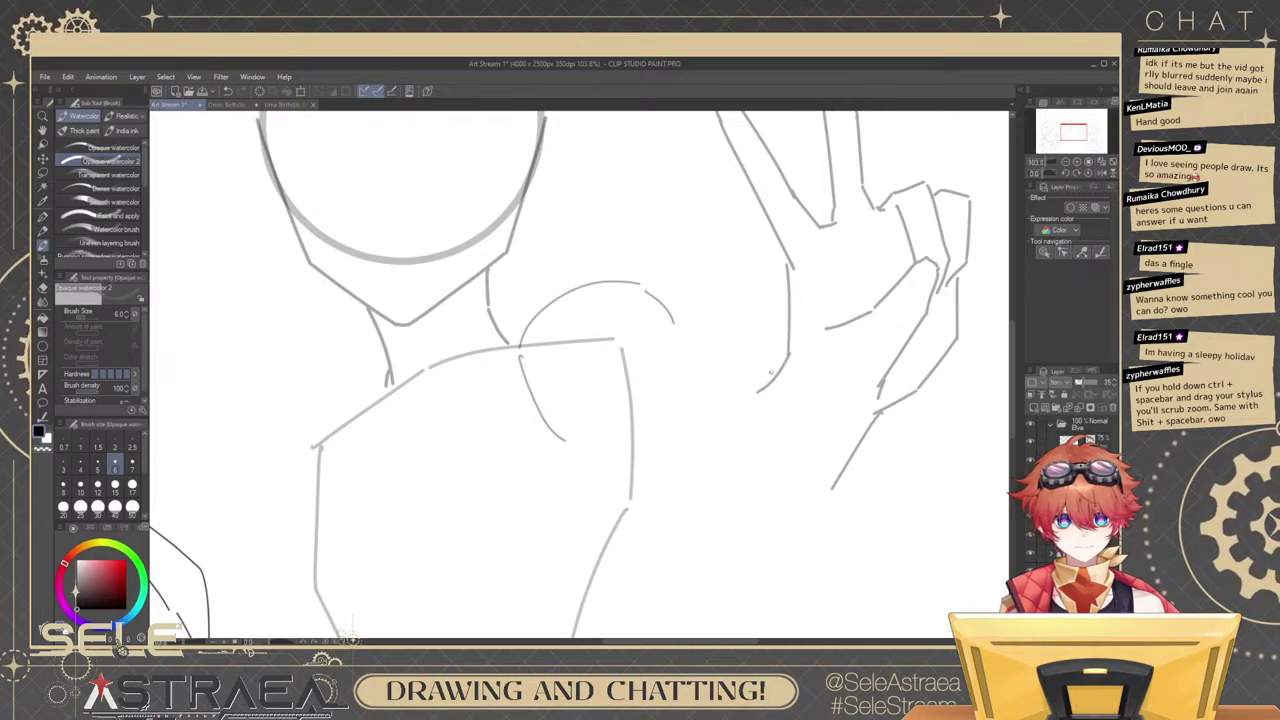
pyautogui.moveTo(671, 396); pyautogui.dragTo(772, 373)
# Sketch the forearm's lower edge as a shallow curve and rework the outer wrist line into a long diagonal meeting it.
pyautogui.moveTo(654, 490); pyautogui.dragTo(762, 510)
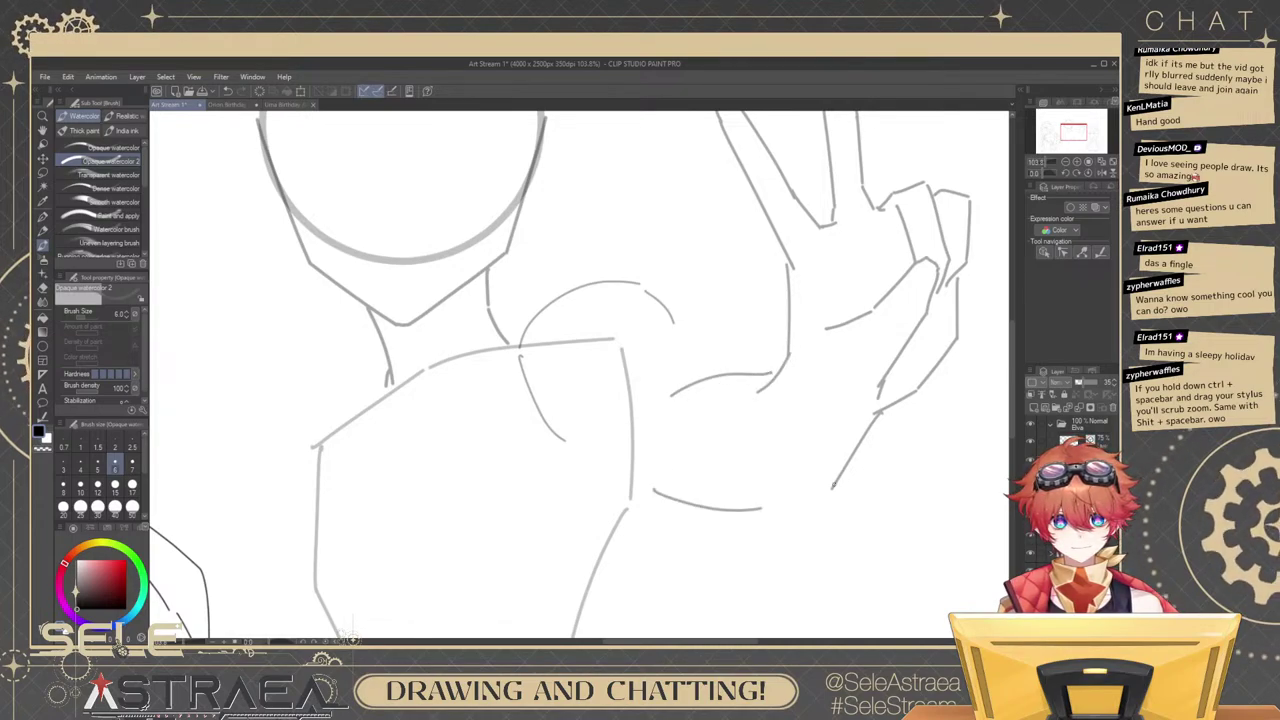
pyautogui.hotkey('ctrl', 'z')
pyautogui.moveTo(666, 500)
pyautogui.mouseDown()
pyautogui.moveTo(796, 506)
pyautogui.moveTo(835, 485)
pyautogui.mouseUp()
pyautogui.hotkey('ctrl', 'z')
pyautogui.moveTo(742, 526); pyautogui.dragTo(850, 476)
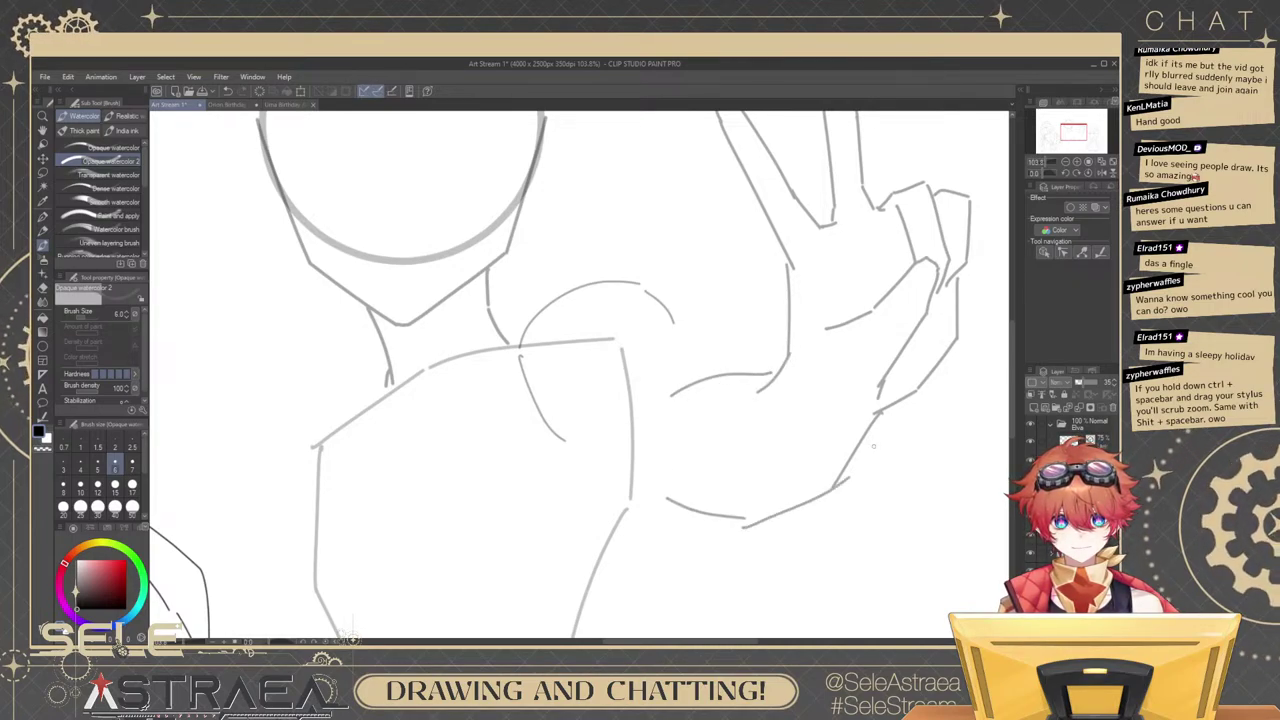
pyautogui.hotkey('ctrl', 'z')
pyautogui.hotkey('ctrl', 'z')
pyautogui.moveTo(880, 412); pyautogui.dragTo(798, 492)
pyautogui.hotkey('ctrl', 'z')
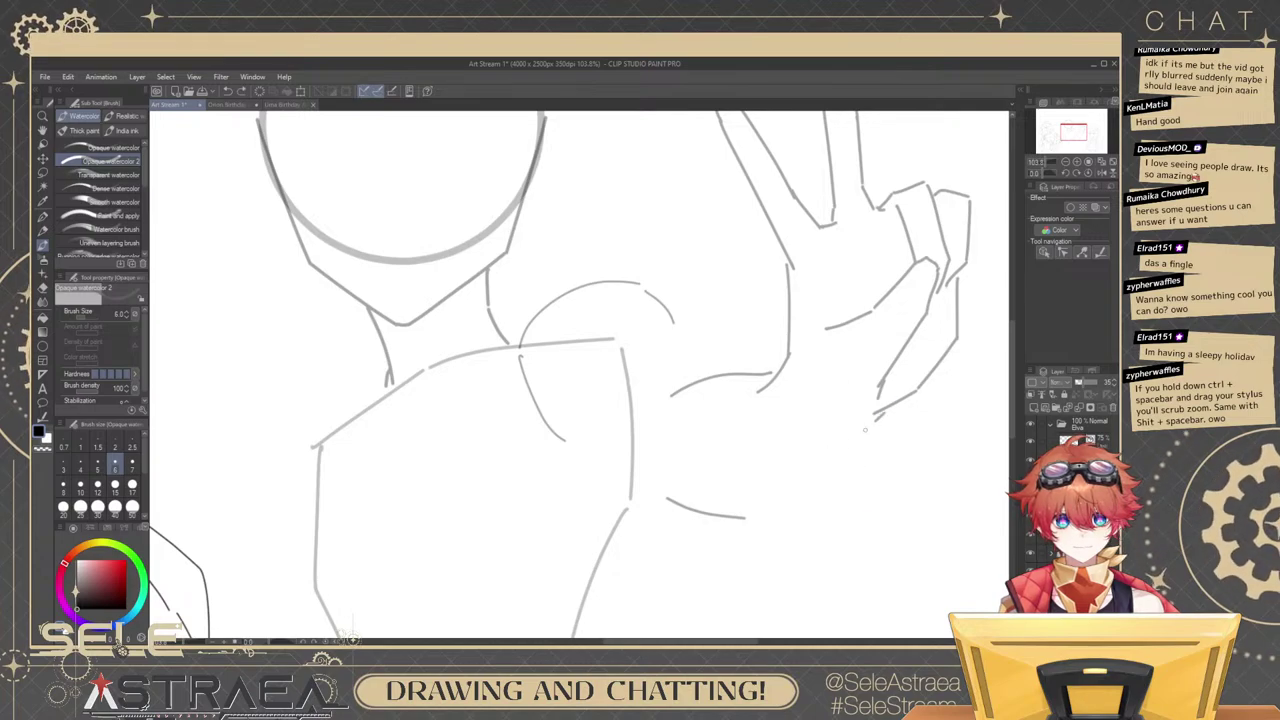
pyautogui.moveTo(880, 414)
pyautogui.mouseDown()
pyautogui.moveTo(789, 514)
pyautogui.moveTo(738, 521)
pyautogui.mouseUp()
pyautogui.hotkey('ctrl', 'z')
pyautogui.moveTo(662, 480); pyautogui.dragTo(734, 520)
pyautogui.scroll(-4, 818, 384)
pyautogui.scroll(3, 895, 340)
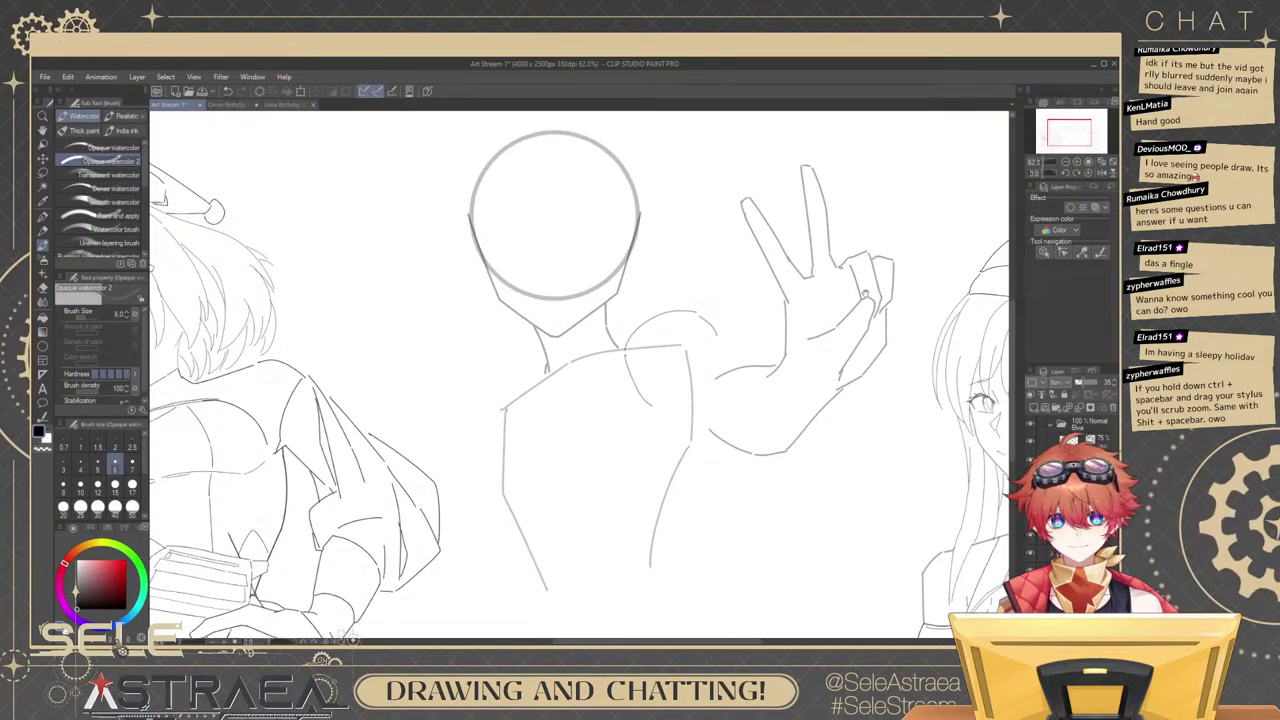
# Examine the proportions of the hand and forearm against the head and shoulder from several zoom levels.
pyautogui.moveTo(841, 384); pyautogui.dragTo(815, 407)
pyautogui.scroll(3, 796, 392)
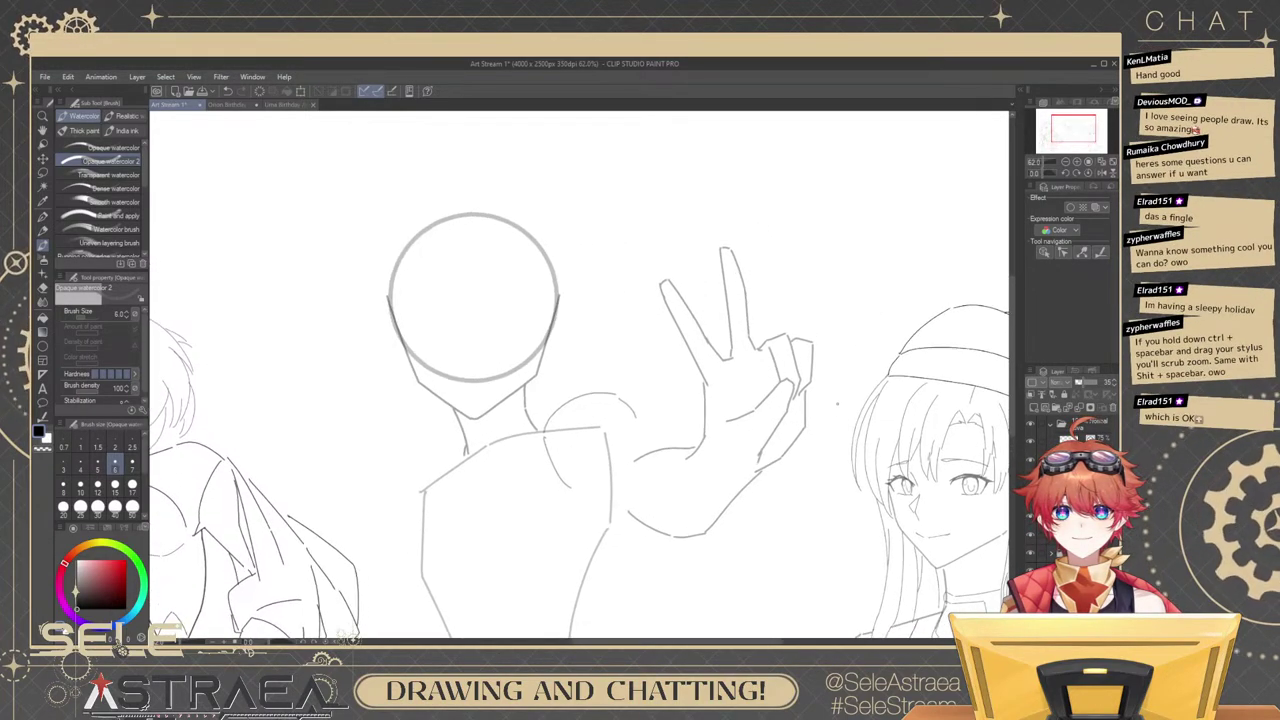
pyautogui.moveTo(841, 377); pyautogui.dragTo(830, 397)
pyautogui.moveTo(790, 470); pyautogui.dragTo(836, 440)
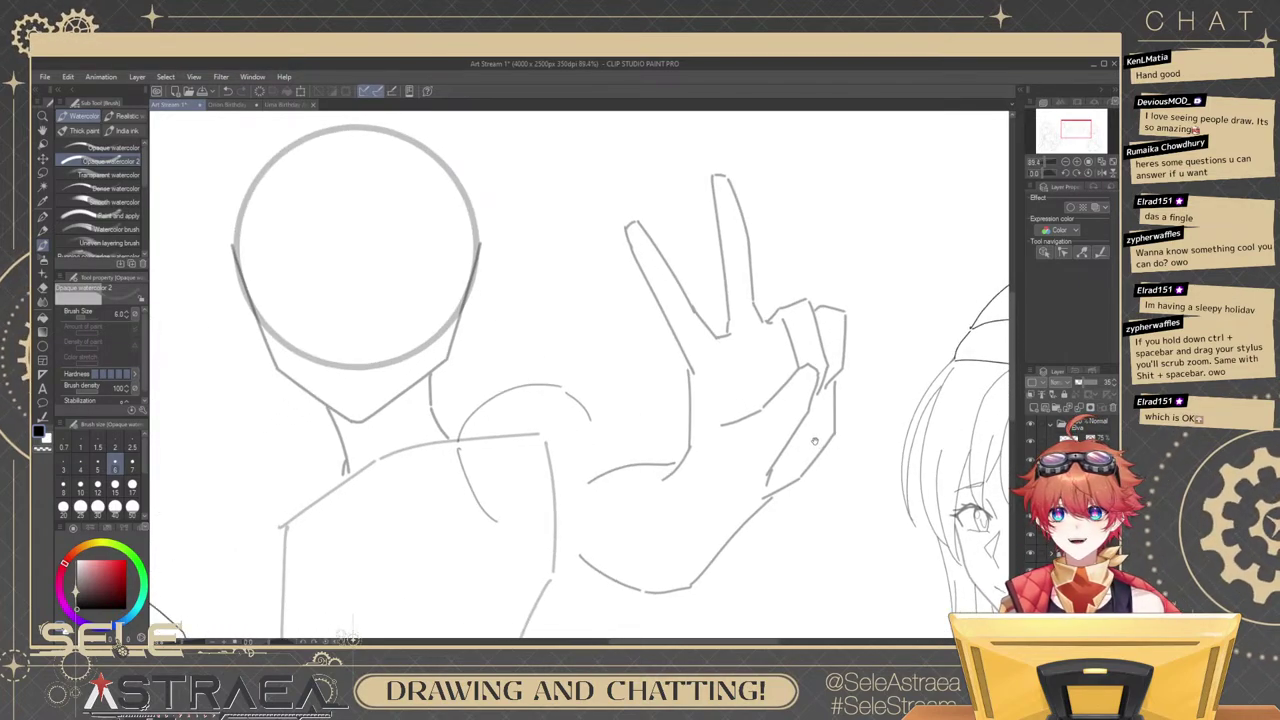
pyautogui.moveTo(801, 447); pyautogui.dragTo(869, 446)
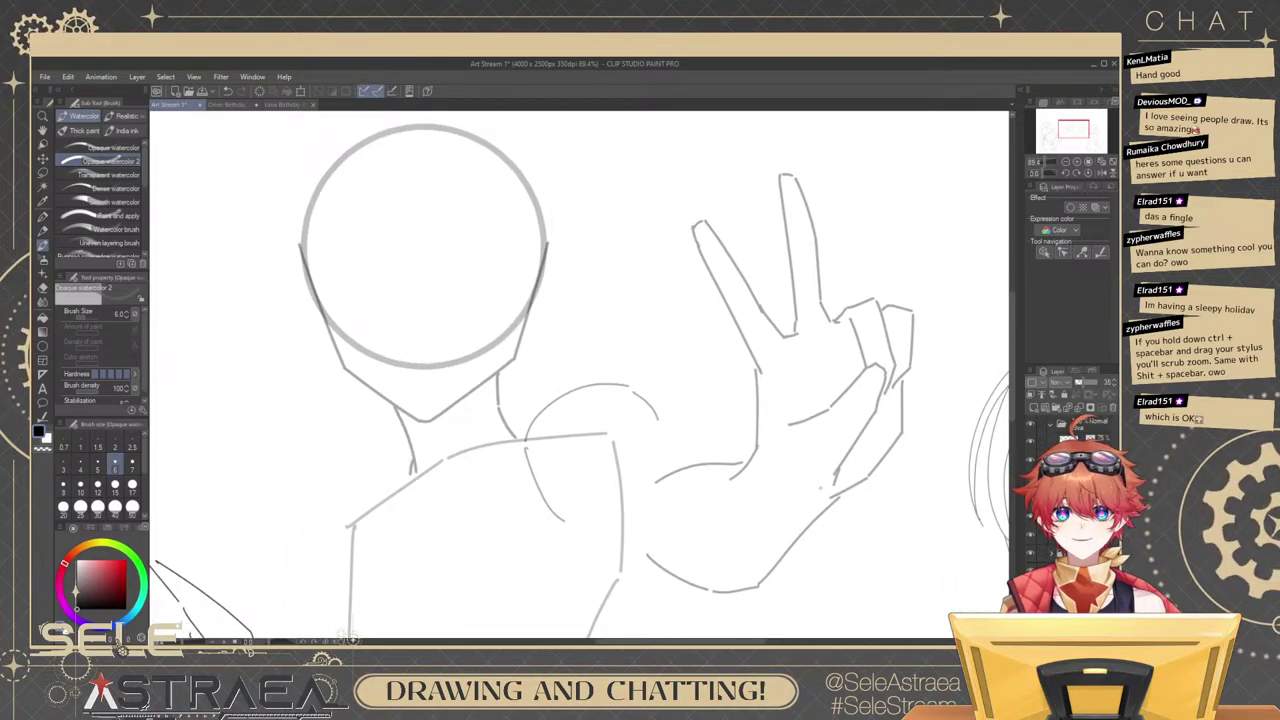
pyautogui.hscroll(-2, 824, 476)
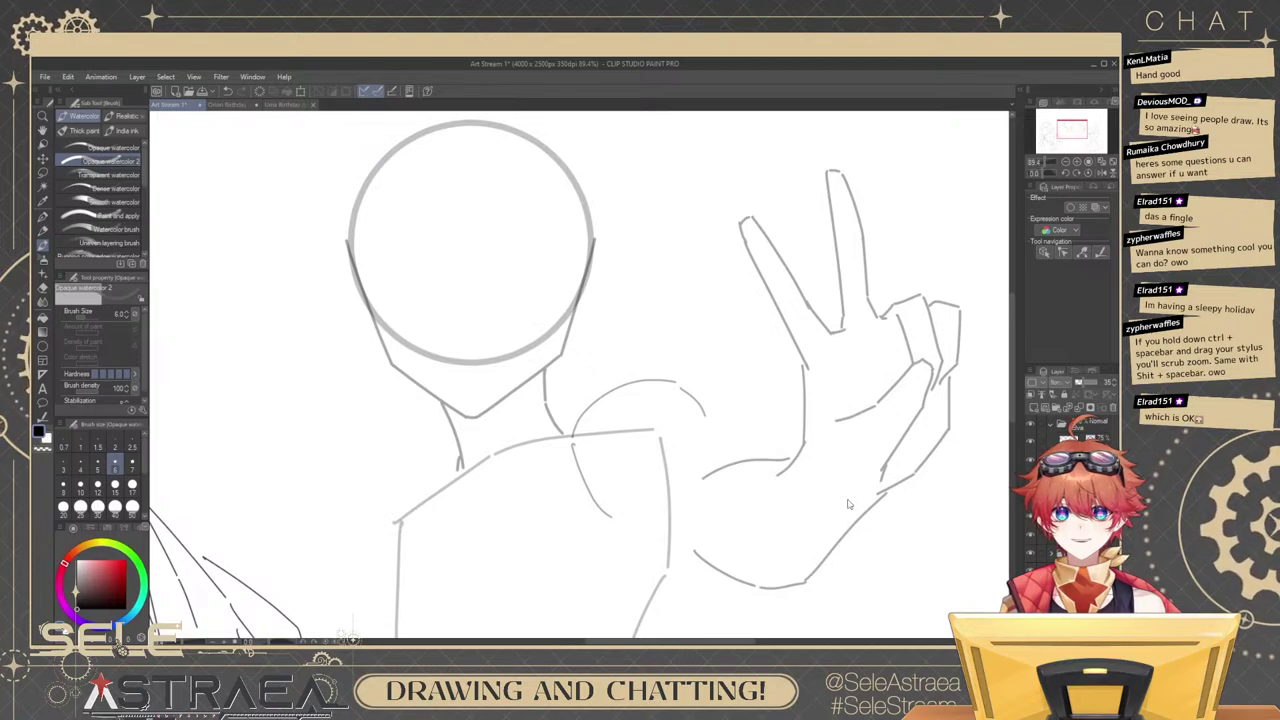
pyautogui.moveTo(848, 390)
pyautogui.mouseDown()
pyautogui.moveTo(745, 398)
pyautogui.moveTo(827, 403)
pyautogui.mouseUp()
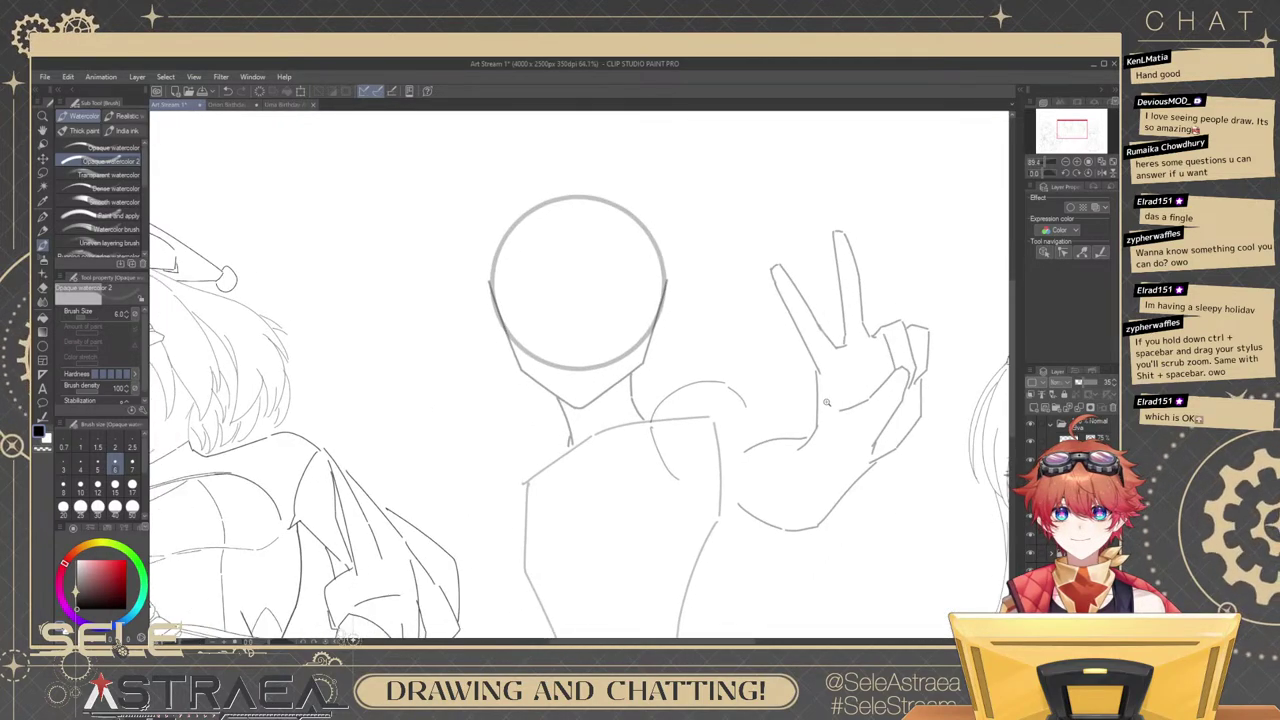
pyautogui.scroll(-1, 826, 402)
pyautogui.scroll(5, 840, 380)
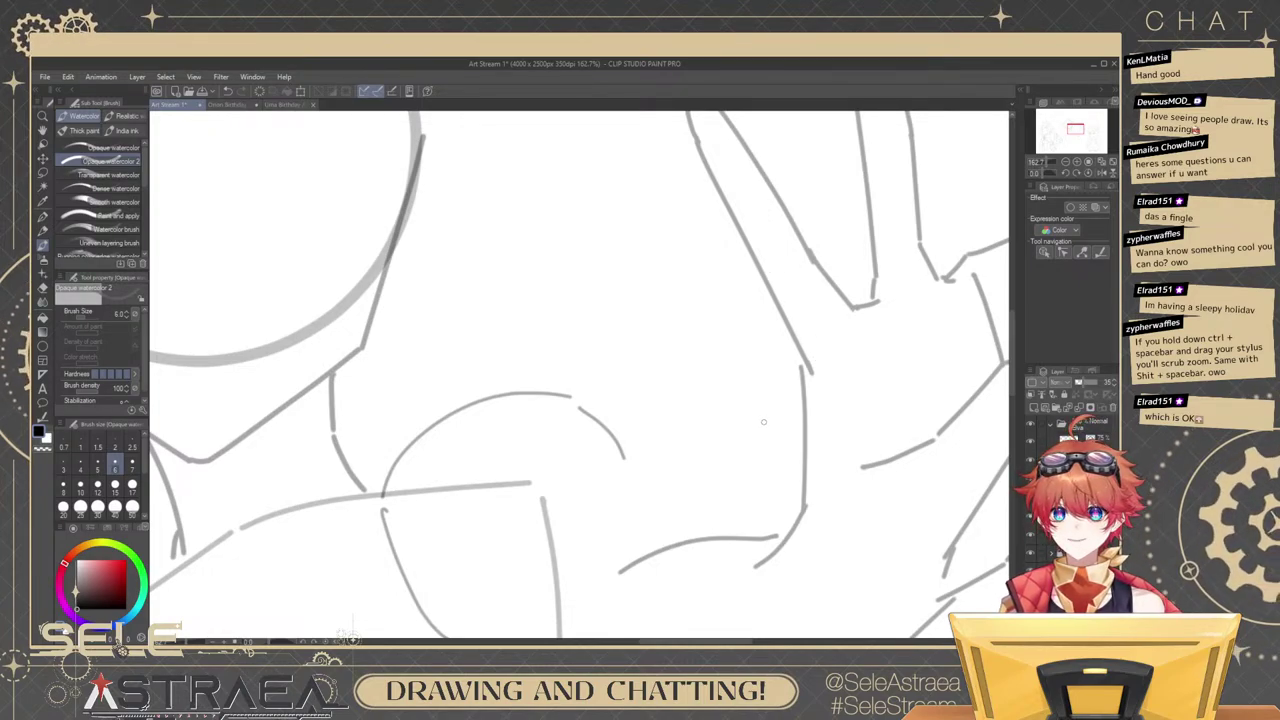
pyautogui.scroll(1, 775, 376)
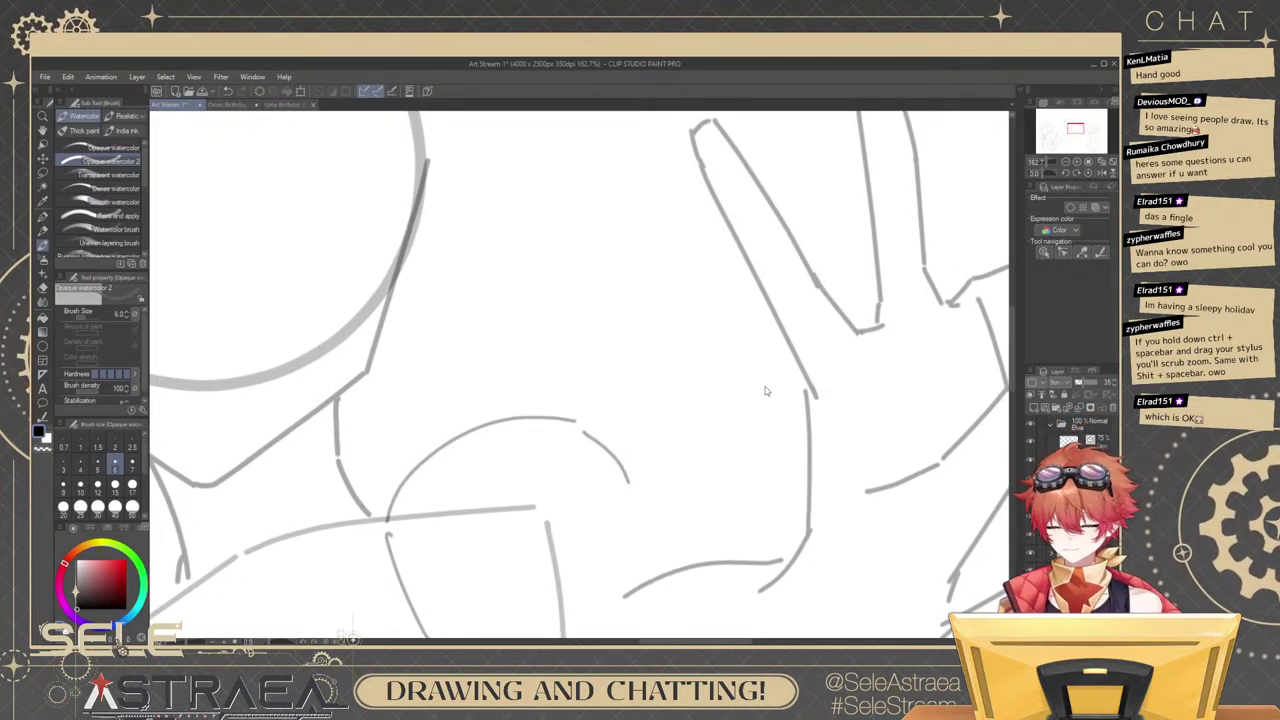
pyautogui.moveTo(746, 379)
pyautogui.mouseDown()
pyautogui.moveTo(745, 397)
pyautogui.moveTo(707, 385)
pyautogui.mouseUp()
pyautogui.moveTo(745, 370)
pyautogui.mouseDown()
pyautogui.moveTo(805, 370)
pyautogui.moveTo(736, 368)
pyautogui.mouseUp()
pyautogui.moveTo(867, 390); pyautogui.dragTo(823, 391)
# Lasso the forearm's upper edge line, adjust it with a transform and clear the selection.
pyautogui.moveTo(745, 428)
pyautogui.mouseDown()
pyautogui.moveTo(761, 427)
pyautogui.moveTo(690, 430)
pyautogui.moveTo(752, 377)
pyautogui.moveTo(734, 384)
pyautogui.moveTo(745, 398)
pyautogui.mouseUp()
pyautogui.press('m')
pyautogui.hotkey('ctrl', 't')
pyautogui.press('Return')
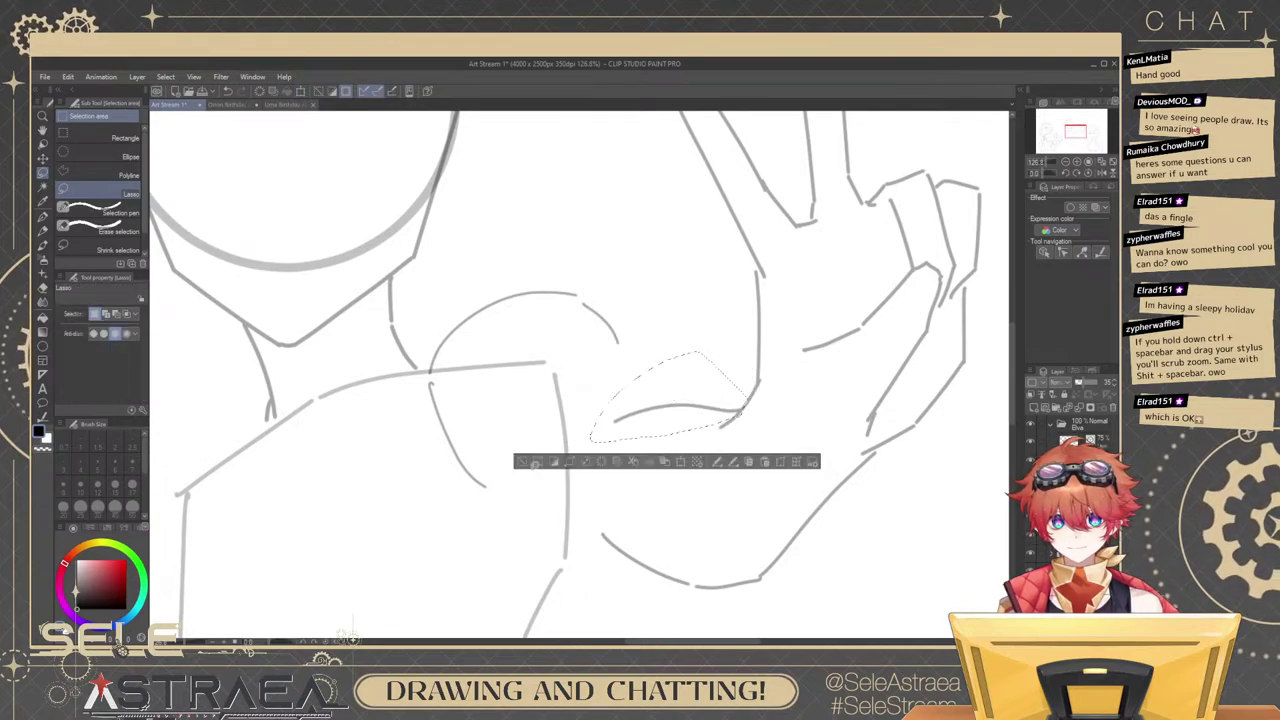
pyautogui.press('b')
pyautogui.scroll(-4, 800, 374)
pyautogui.moveTo(825, 380); pyautogui.dragTo(797, 380)
pyautogui.scroll(2, 795, 381)
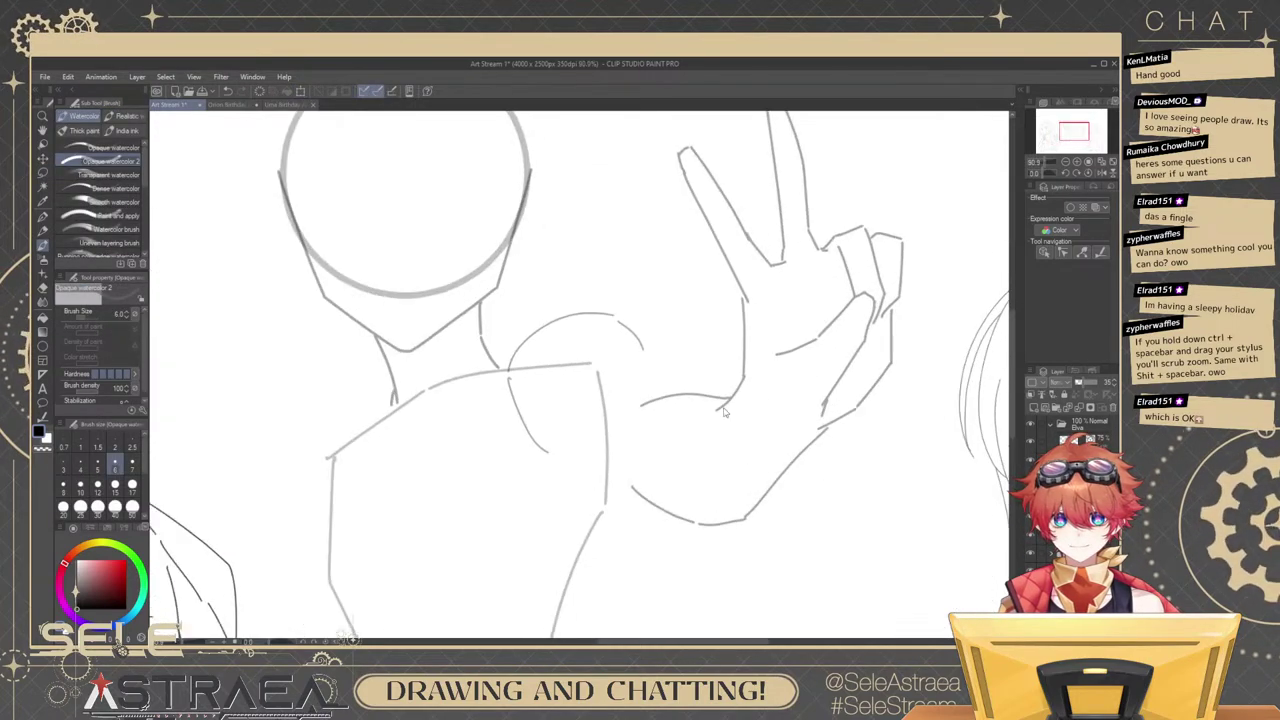
# Redraw the forearm's upper edge as a straighter line slanting up to the wrist.
pyautogui.keyDown('ctrl'); pyautogui.click(723, 405); pyautogui.keyUp('ctrl')
pyautogui.hotkey('ctrl', 'z')
pyautogui.scroll(3, 700, 420)
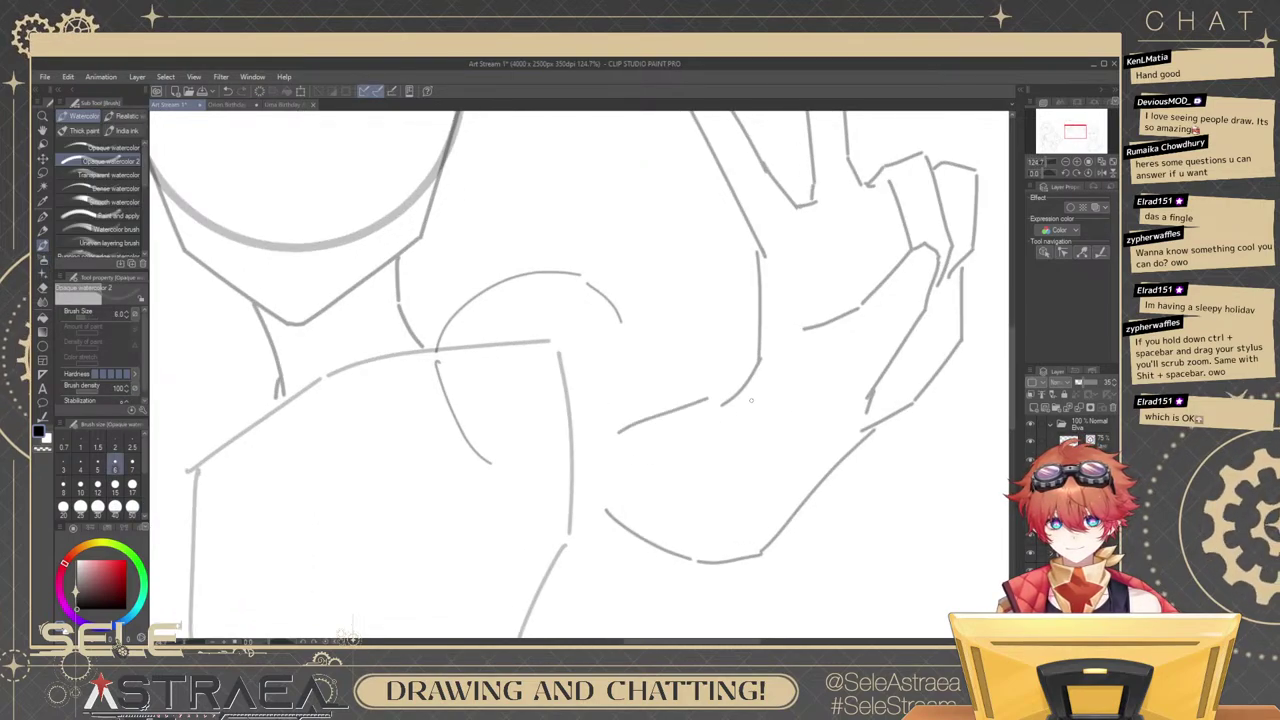
pyautogui.moveTo(617, 430); pyautogui.dragTo(714, 403)
# Replace the forearm's lower curve with a smoother one and redraw its upper edge as a shallow arc into the wrist.
pyautogui.moveTo(749, 466); pyautogui.dragTo(769, 416)
pyautogui.keyDown('ctrl'); pyautogui.click(700, 512); pyautogui.keyUp('ctrl')
pyautogui.press('Delete')
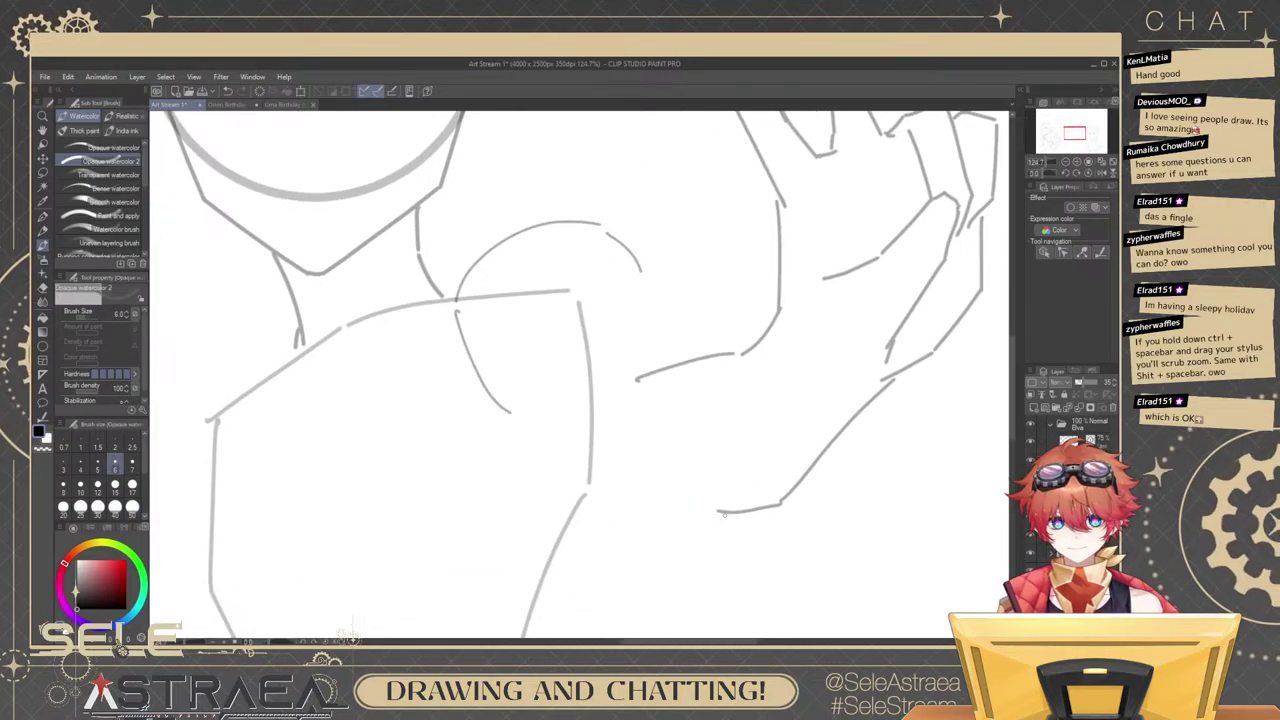
pyautogui.moveTo(721, 514); pyautogui.dragTo(615, 487)
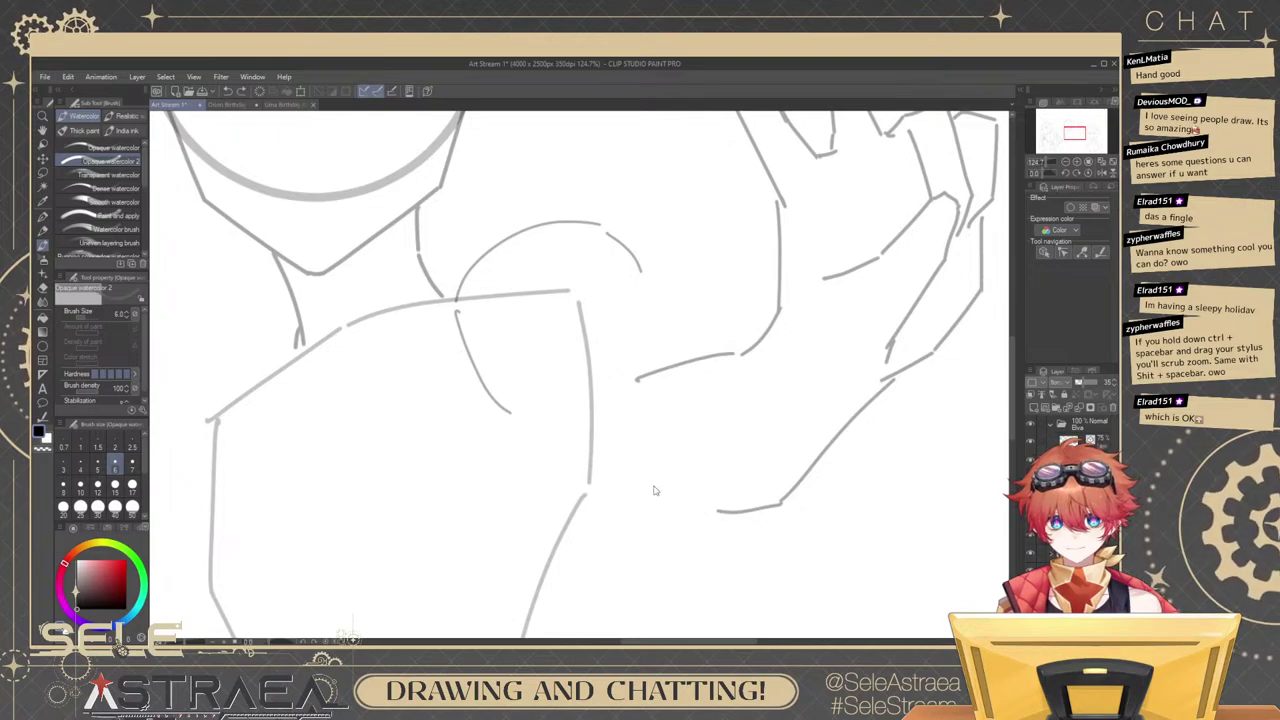
pyautogui.scroll(-10, 838, 372)
pyautogui.scroll(3, 948, 245)
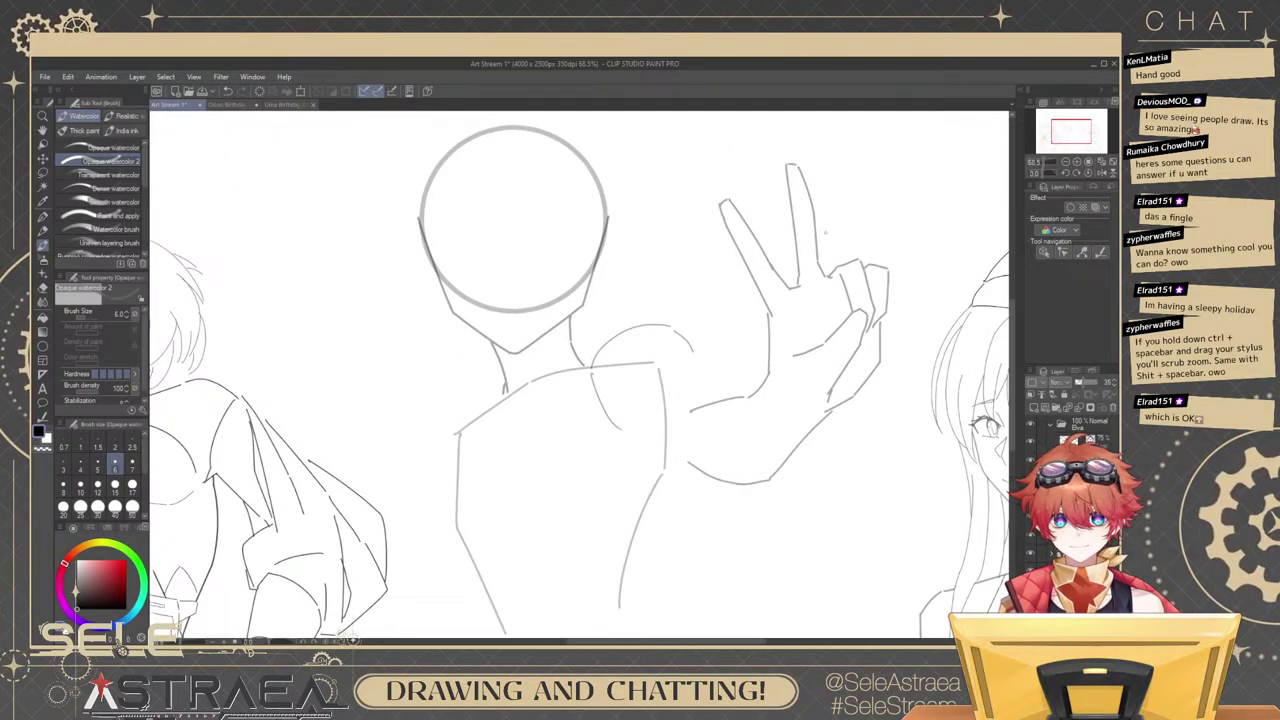
pyautogui.scroll(3, 750, 393)
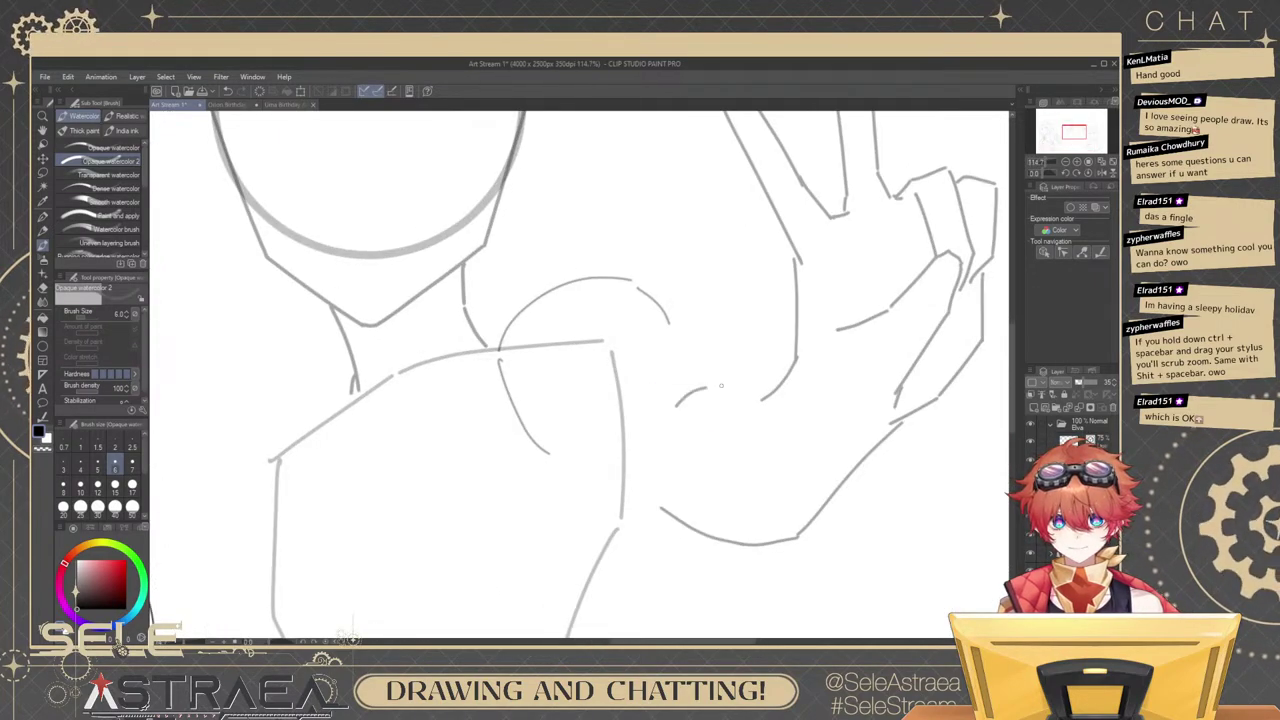
pyautogui.scroll(-5, 853, 355)
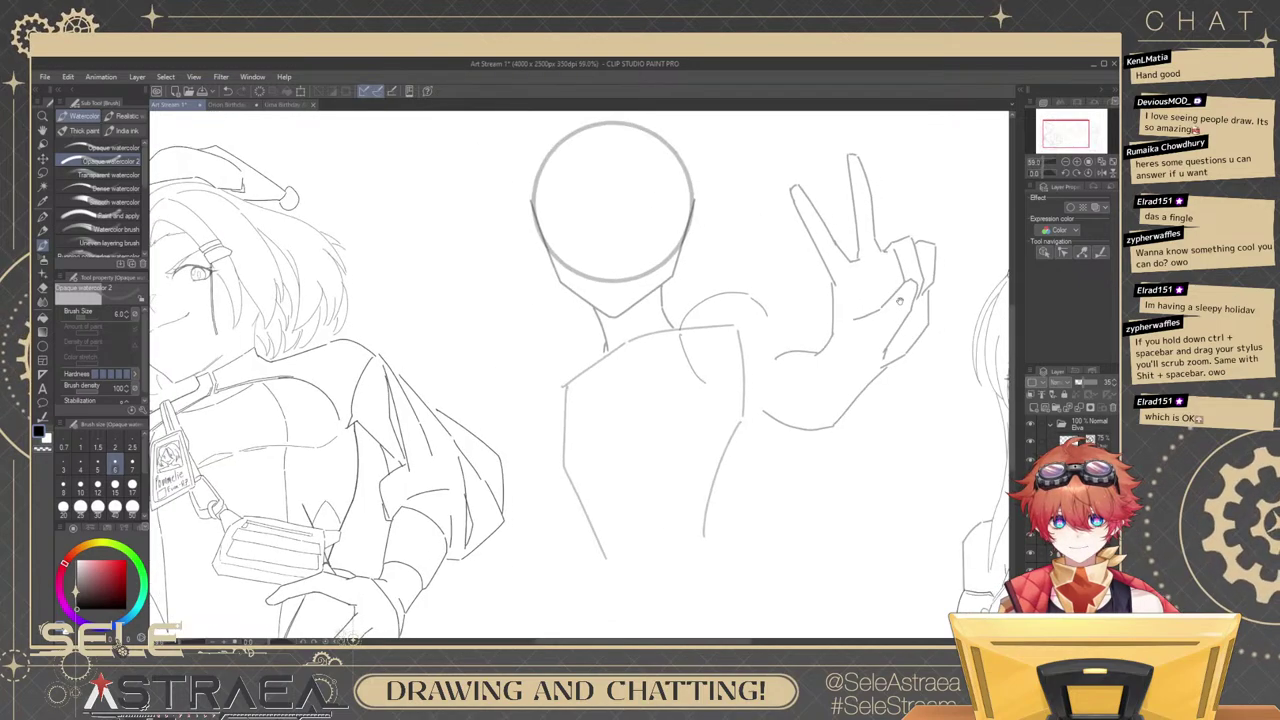
# Lasso the hand and forearm, scale them to 110%, move them closer to the raised shoulder and clear the selection.
pyautogui.scroll(1, 824, 383)
pyautogui.press('m')
pyautogui.moveTo(728, 362)
pyautogui.mouseDown()
pyautogui.moveTo(784, 505)
pyautogui.moveTo(861, 438)
pyautogui.moveTo(903, 347)
pyautogui.moveTo(869, 197)
pyautogui.moveTo(751, 163)
pyautogui.moveTo(704, 262)
pyautogui.mouseUp()
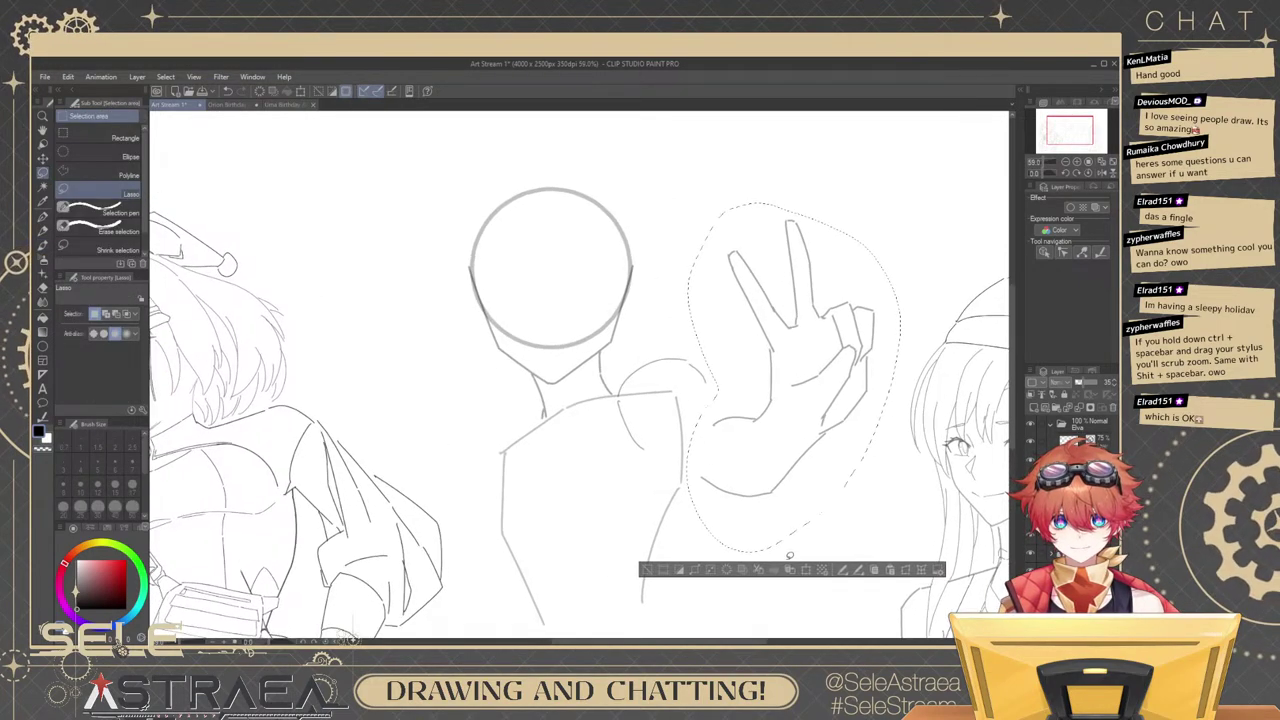
pyautogui.hotkey('ctrl', 't')
pyautogui.moveTo(779, 421); pyautogui.dragTo(771, 421)
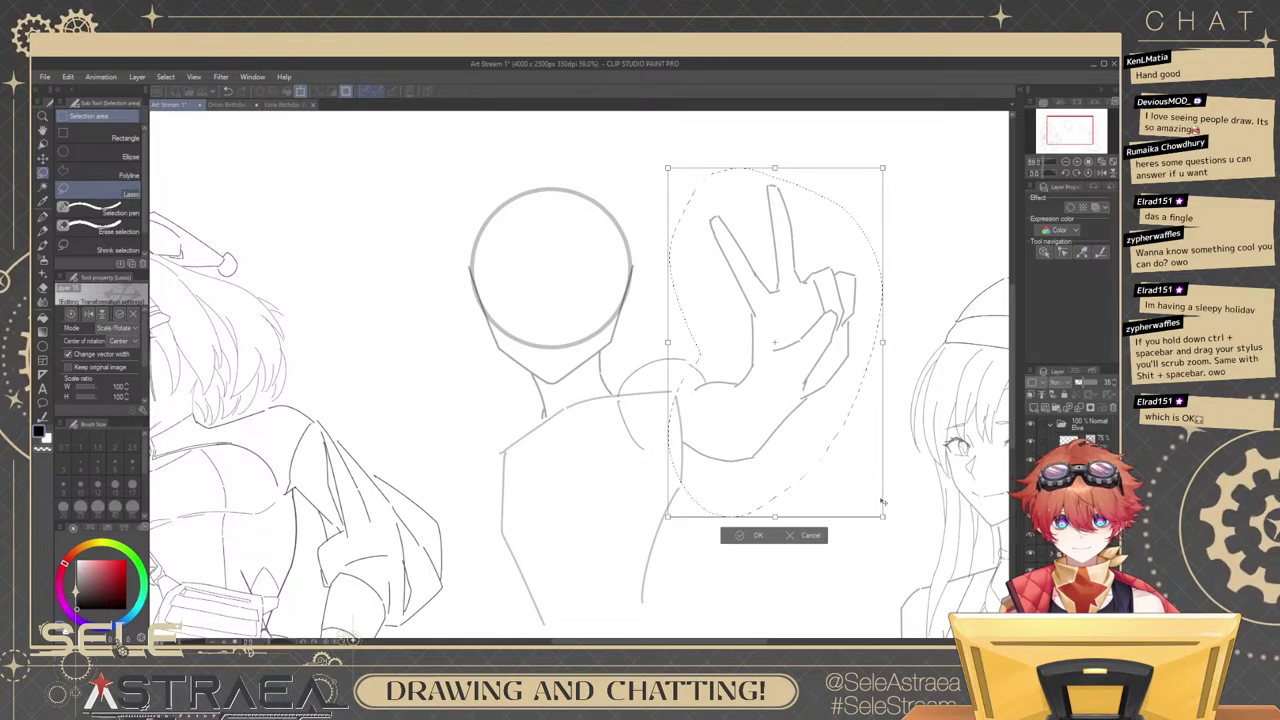
pyautogui.moveTo(879, 517); pyautogui.dragTo(899, 554)
pyautogui.moveTo(785, 451)
pyautogui.mouseDown()
pyautogui.moveTo(762, 434)
pyautogui.moveTo(773, 440)
pyautogui.mouseUp()
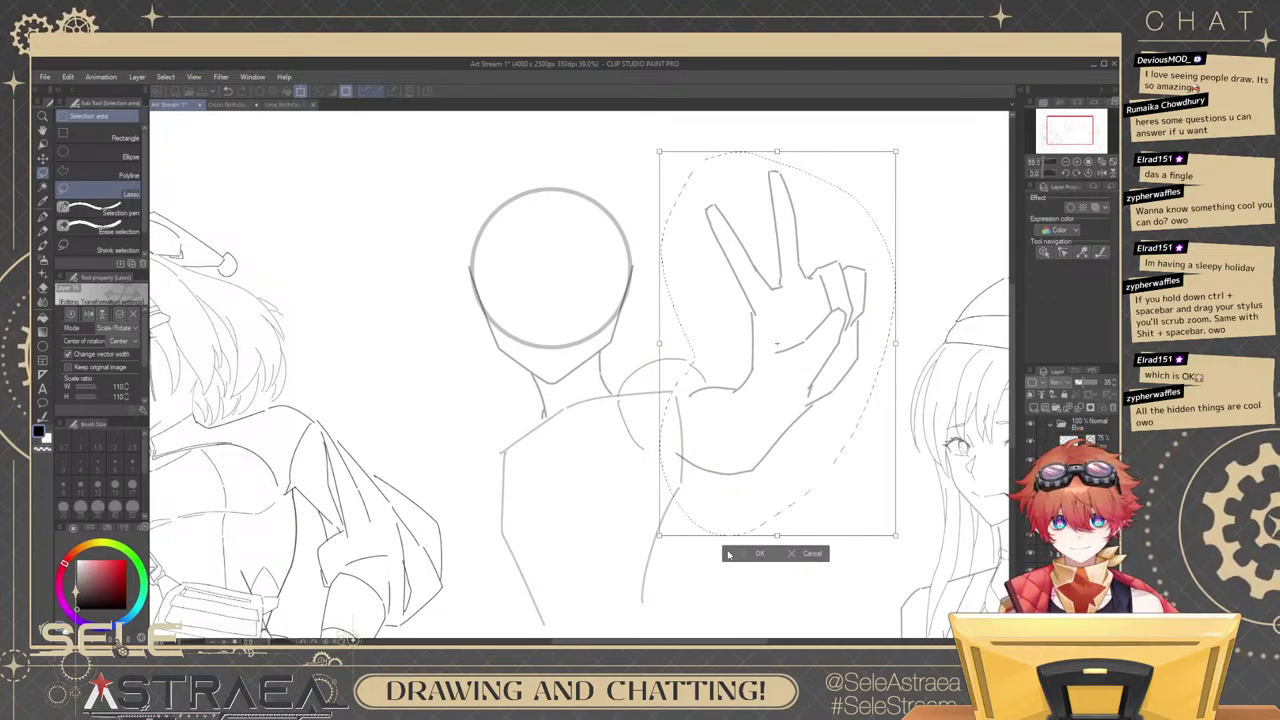
pyautogui.click(740, 554)
pyautogui.click(620, 553)
pyautogui.press('b')
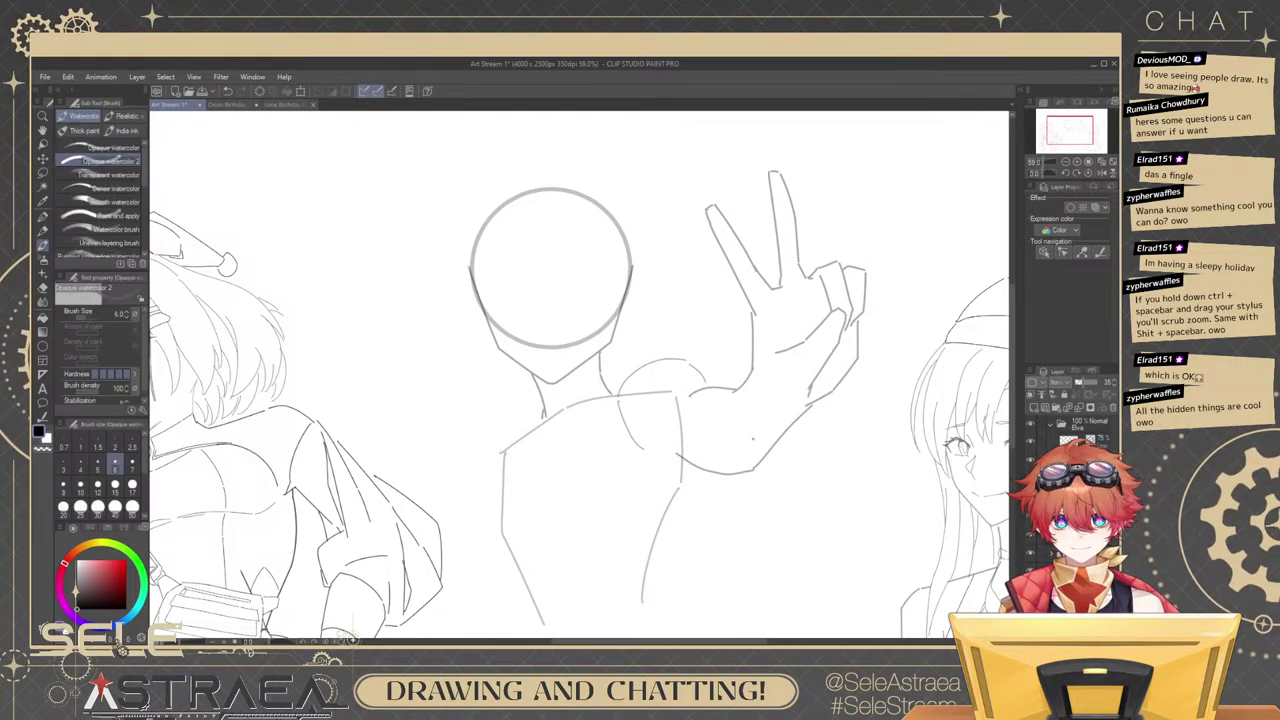
# Reinforce the forearm's lower curve and replace its upper edge with an arc running from the wrist down to that curve.
pyautogui.scroll(2, 722, 408)
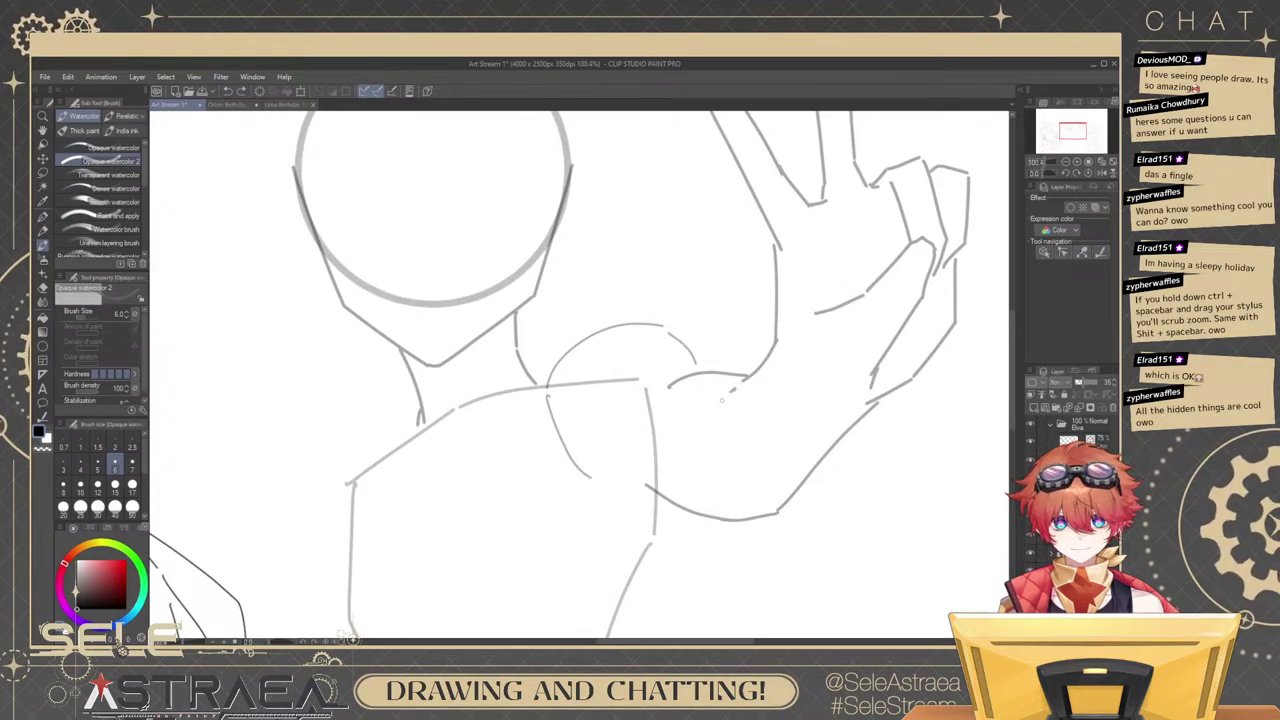
pyautogui.moveTo(690, 506); pyautogui.dragTo(743, 515)
pyautogui.press('e')
pyautogui.click(680, 381)
pyautogui.press('b')
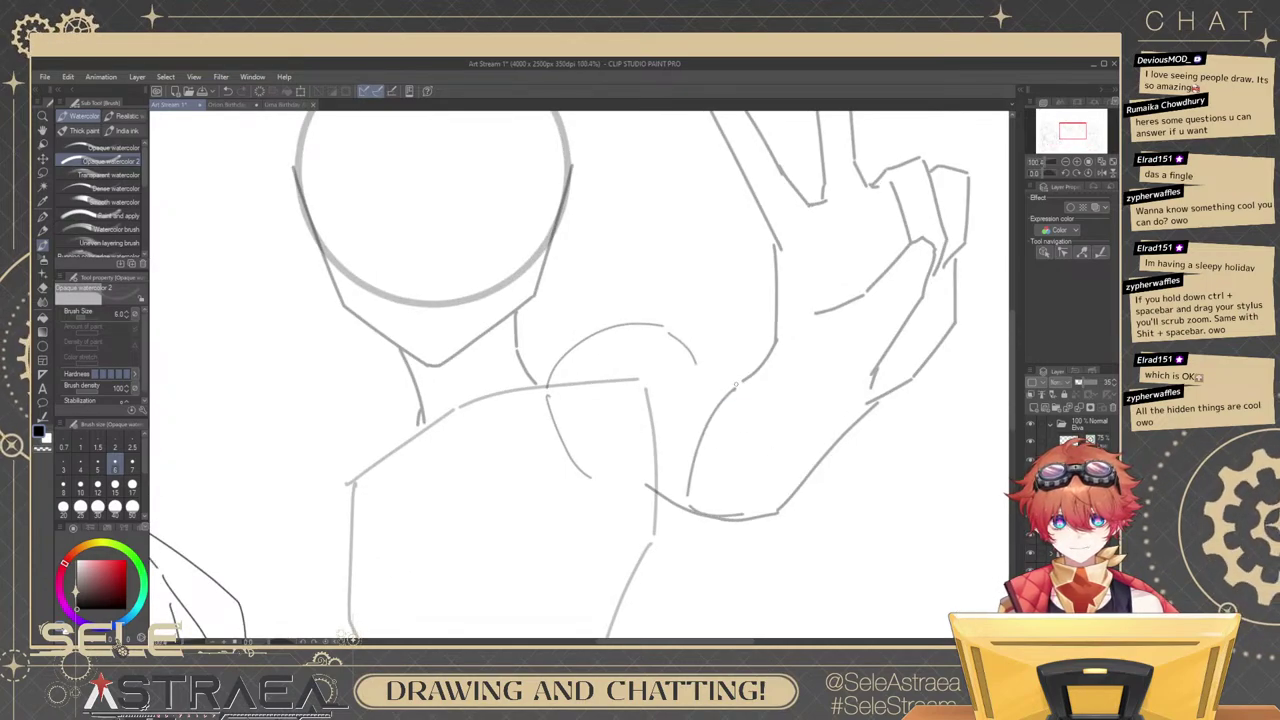
# Try a nearly horizontal line connecting the shoulder to the wrist.
pyautogui.moveTo(736, 385)
pyautogui.mouseDown()
pyautogui.moveTo(679, 380)
pyautogui.moveTo(727, 383)
pyautogui.mouseUp()
pyautogui.hotkey('ctrl', 'z')
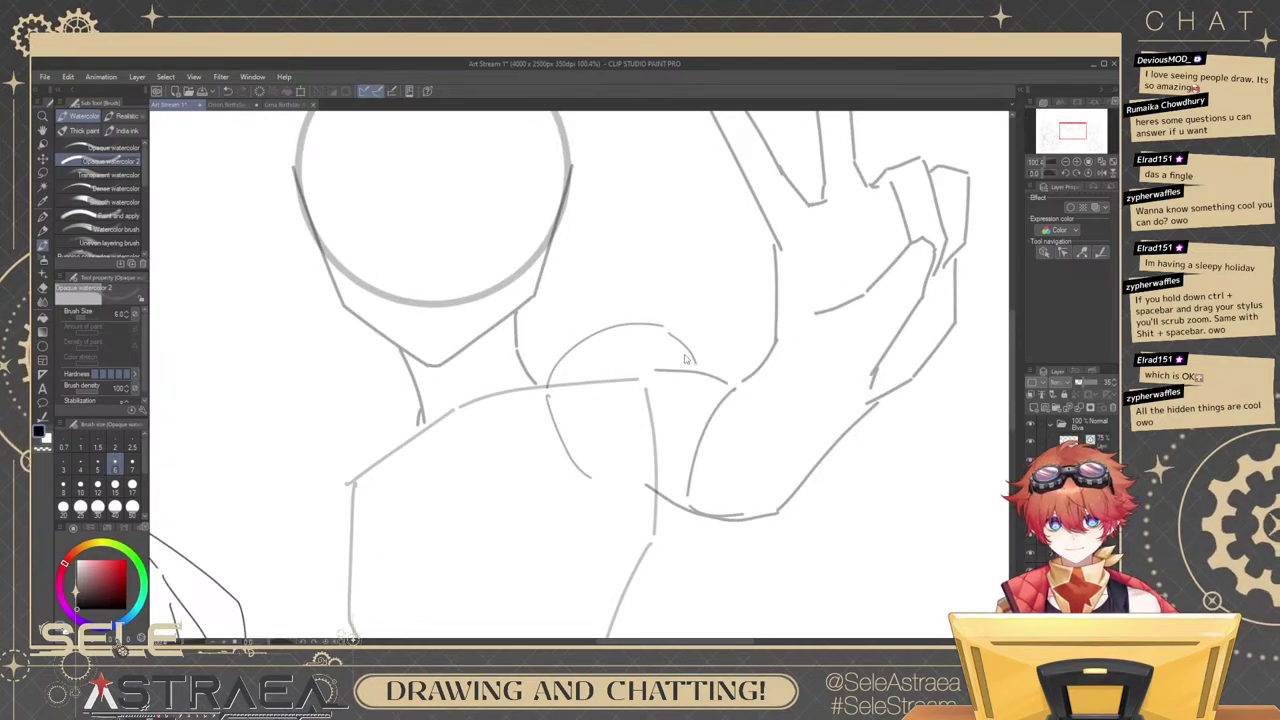
pyautogui.hotkey('ctrl', 'z')
# Remove the old raised-shoulder arc and redraw it as a narrower, more peaked curve.
pyautogui.keyDown('ctrl'); pyautogui.click(690, 355); pyautogui.keyUp('ctrl')
pyautogui.hotkey('ctrl', 'z')
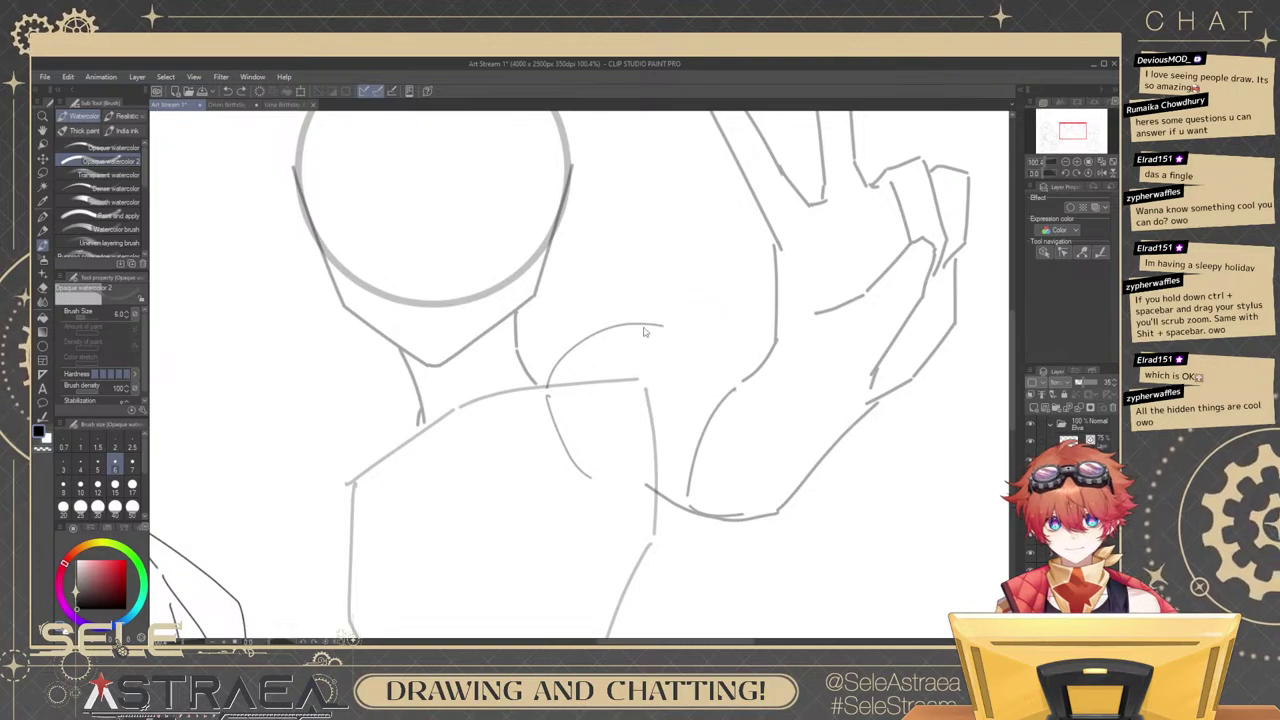
pyautogui.hotkey('ctrl', 'z')
pyautogui.moveTo(548, 383)
pyautogui.mouseDown()
pyautogui.moveTo(614, 329)
pyautogui.moveTo(630, 342)
pyautogui.moveTo(645, 328)
pyautogui.moveTo(689, 362)
pyautogui.mouseUp()
pyautogui.hotkey('ctrl', 'z')
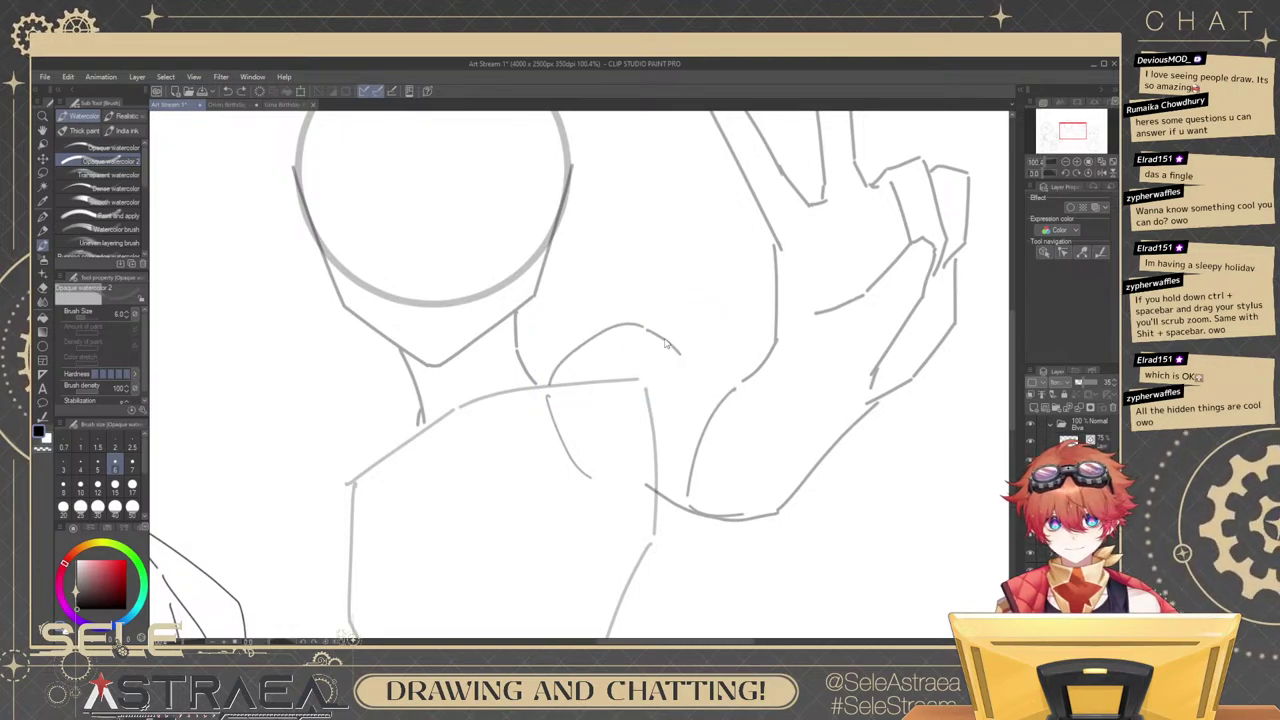
# Rework the shoulder curve with straighter slopes and outline the forearm's top edge and rounded elbow end overlapping the torso.
pyautogui.keyDown('ctrl'); pyautogui.click(616, 327); pyautogui.keyUp('ctrl')
pyautogui.press('Delete')
pyautogui.moveTo(542, 388)
pyautogui.mouseDown()
pyautogui.moveTo(572, 355)
pyautogui.moveTo(680, 350)
pyautogui.moveTo(742, 388)
pyautogui.moveTo(660, 374)
pyautogui.moveTo(610, 444)
pyautogui.moveTo(648, 488)
pyautogui.mouseUp()
pyautogui.keyDown('ctrl'); pyautogui.click(678, 350); pyautogui.keyUp('ctrl')
pyautogui.press('Delete')
pyautogui.hotkey('ctrl', 'z')
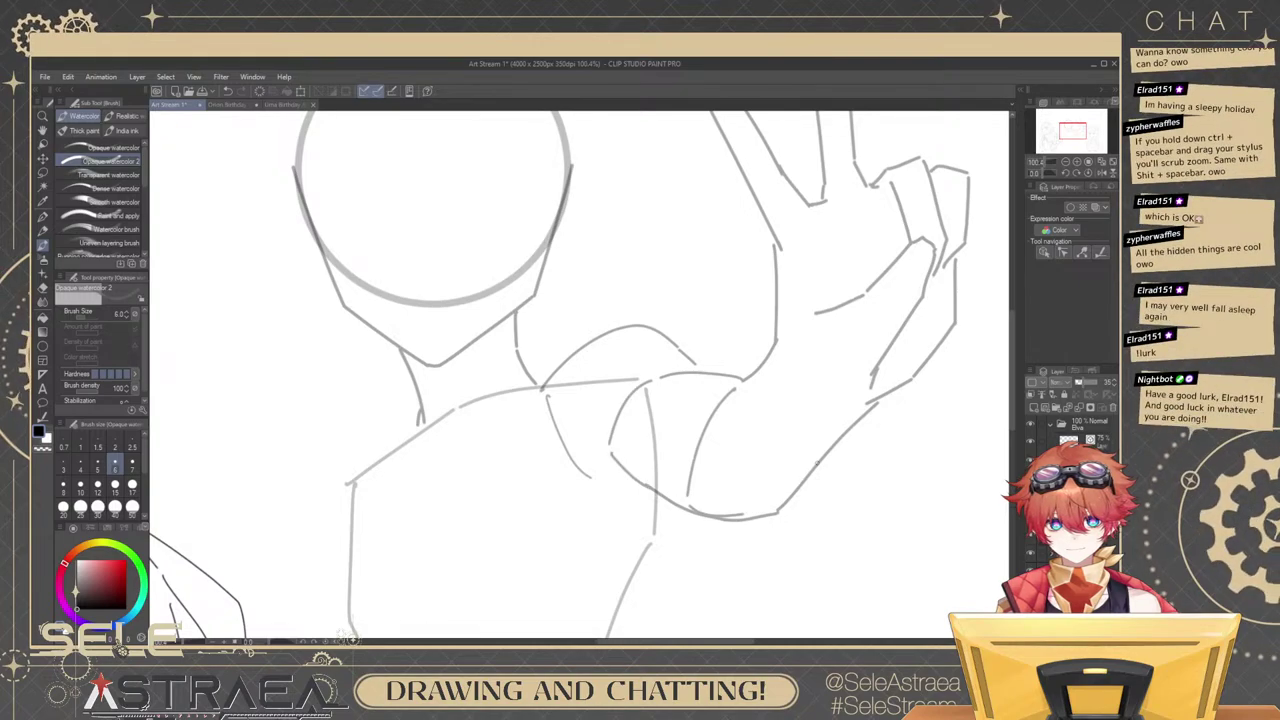
pyautogui.moveTo(727, 432); pyautogui.dragTo(749, 407)
pyautogui.hotkey('ctrl', 'z')
pyautogui.moveTo(764, 357)
pyautogui.mouseDown()
pyautogui.moveTo(707, 451)
pyautogui.moveTo(722, 492)
pyautogui.moveTo(791, 493)
pyautogui.mouseUp()
pyautogui.moveTo(867, 368); pyautogui.dragTo(749, 406)
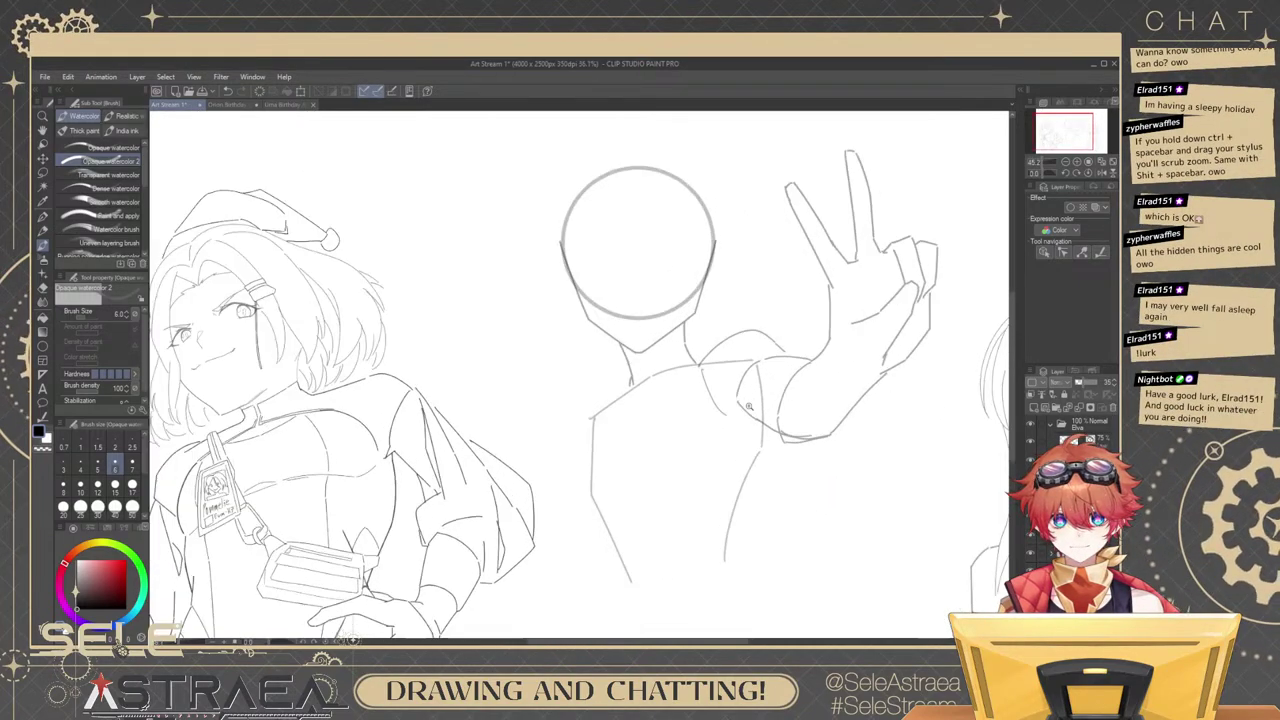
# Add an angular elbow point beneath the forearm and delete the old overlapping curves around the elbow.
pyautogui.scroll(4, 748, 405)
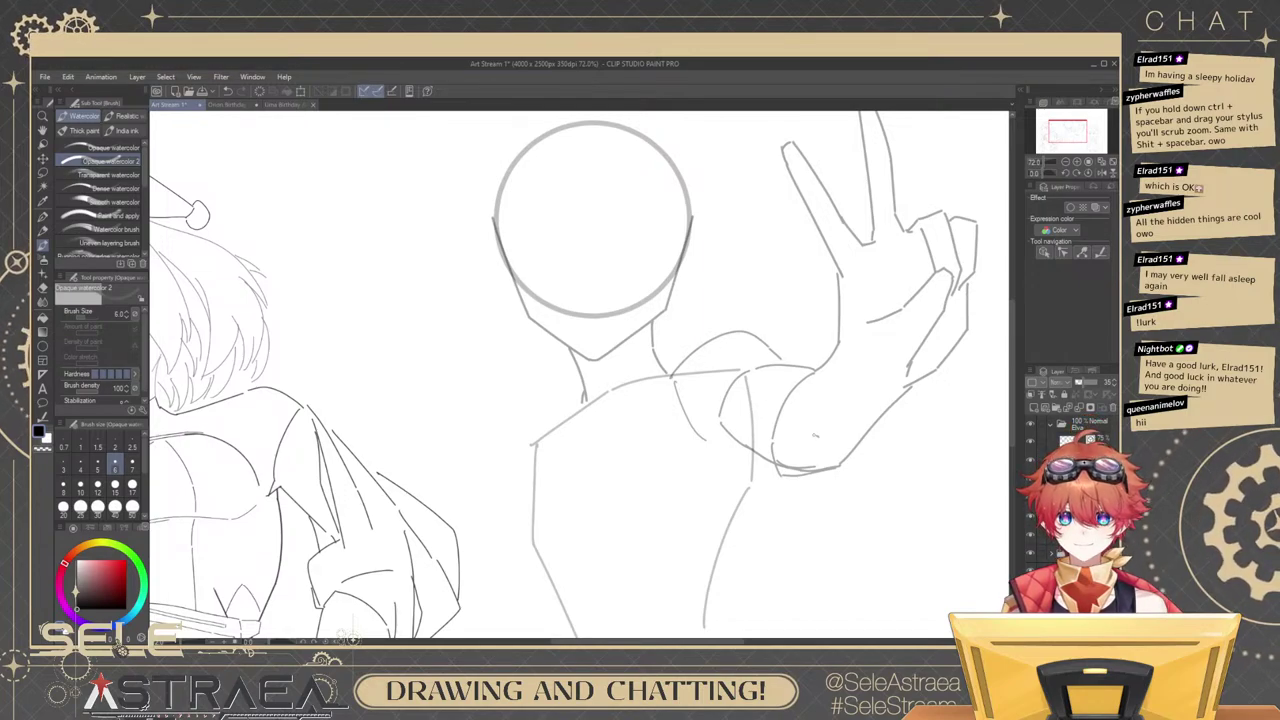
pyautogui.scroll(2, 814, 435)
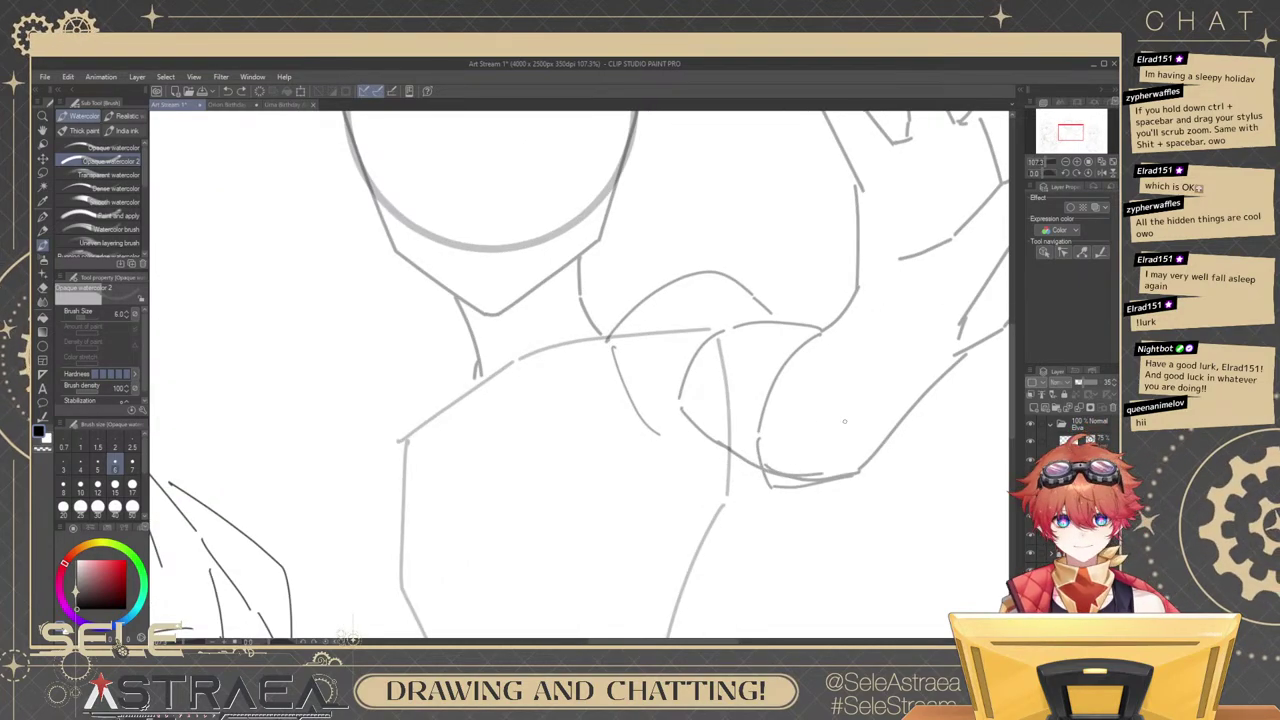
pyautogui.moveTo(840, 490); pyautogui.dragTo(768, 478)
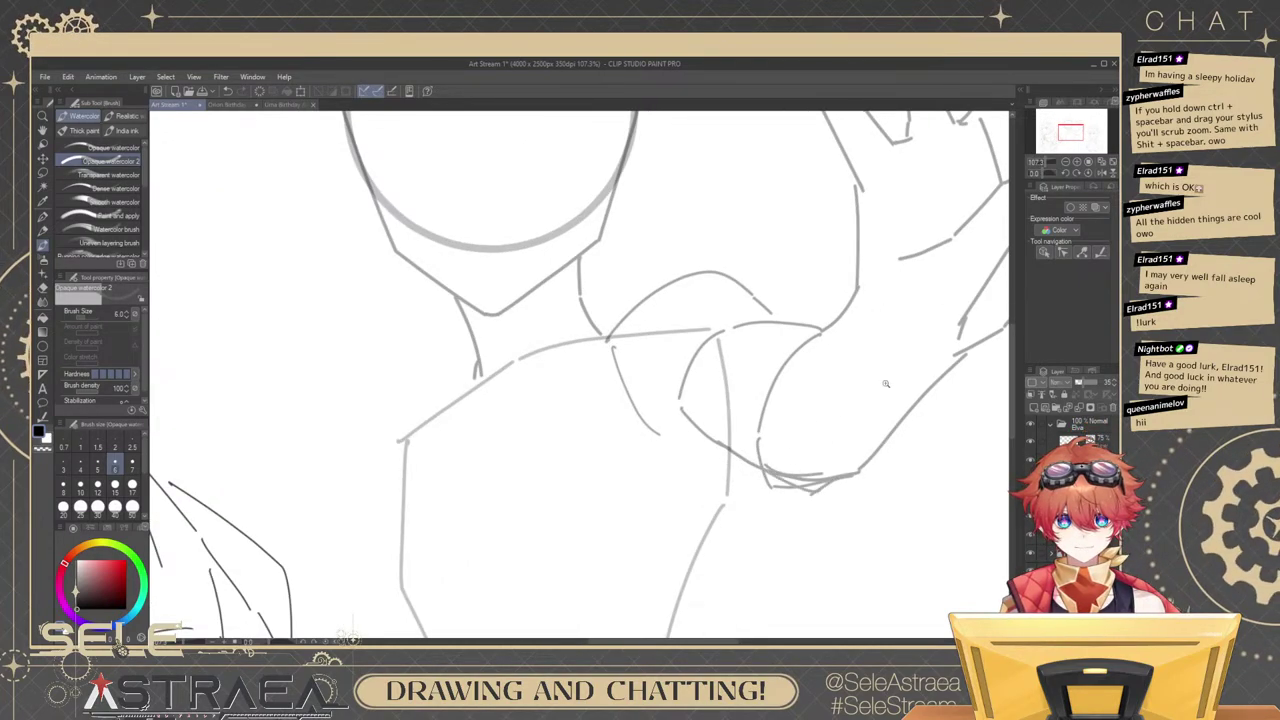
pyautogui.moveTo(886, 384); pyautogui.dragTo(848, 388)
pyautogui.keyDown('ctrl'); pyautogui.click(790, 446); pyautogui.keyUp('ctrl')
pyautogui.press('Delete')
pyautogui.keyDown('ctrl'); pyautogui.click(820, 466); pyautogui.keyUp('ctrl')
pyautogui.press('Delete')
pyautogui.keyDown('ctrl'); pyautogui.click(818, 456); pyautogui.keyUp('ctrl')
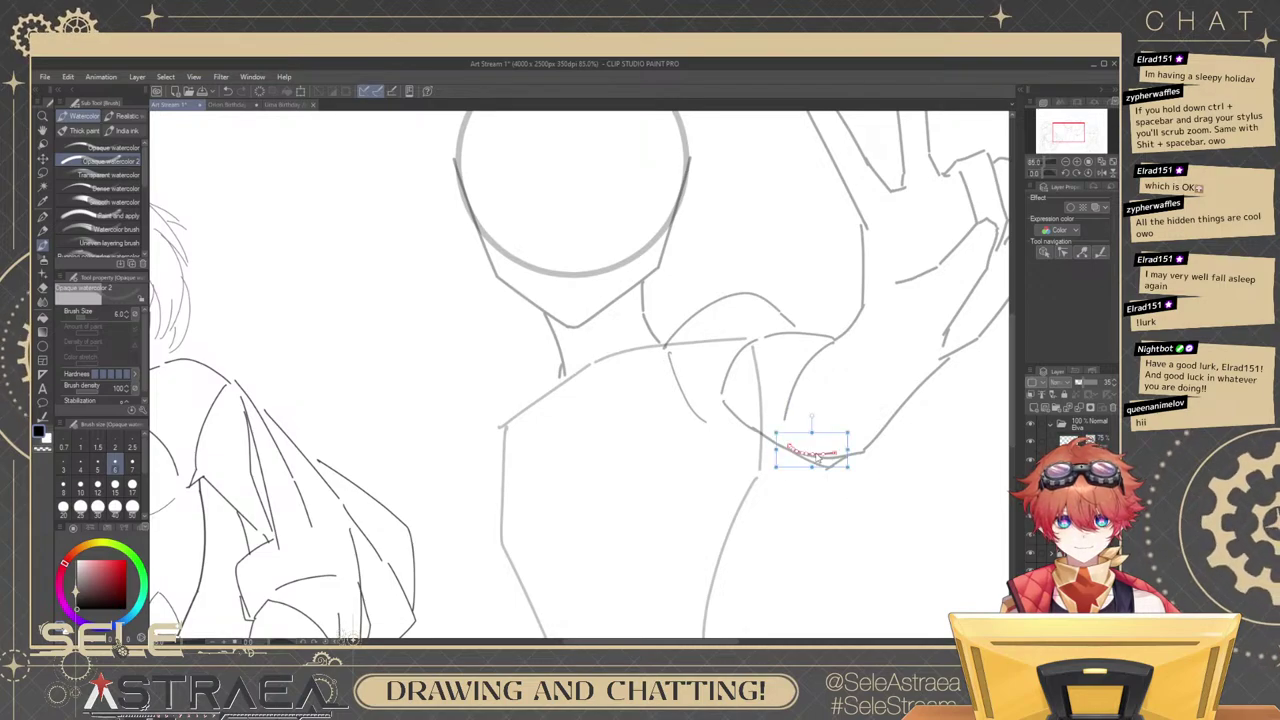
pyautogui.press('Delete')
pyautogui.keyDown('ctrl'); pyautogui.click(850, 456); pyautogui.keyUp('ctrl')
pyautogui.press('Delete')
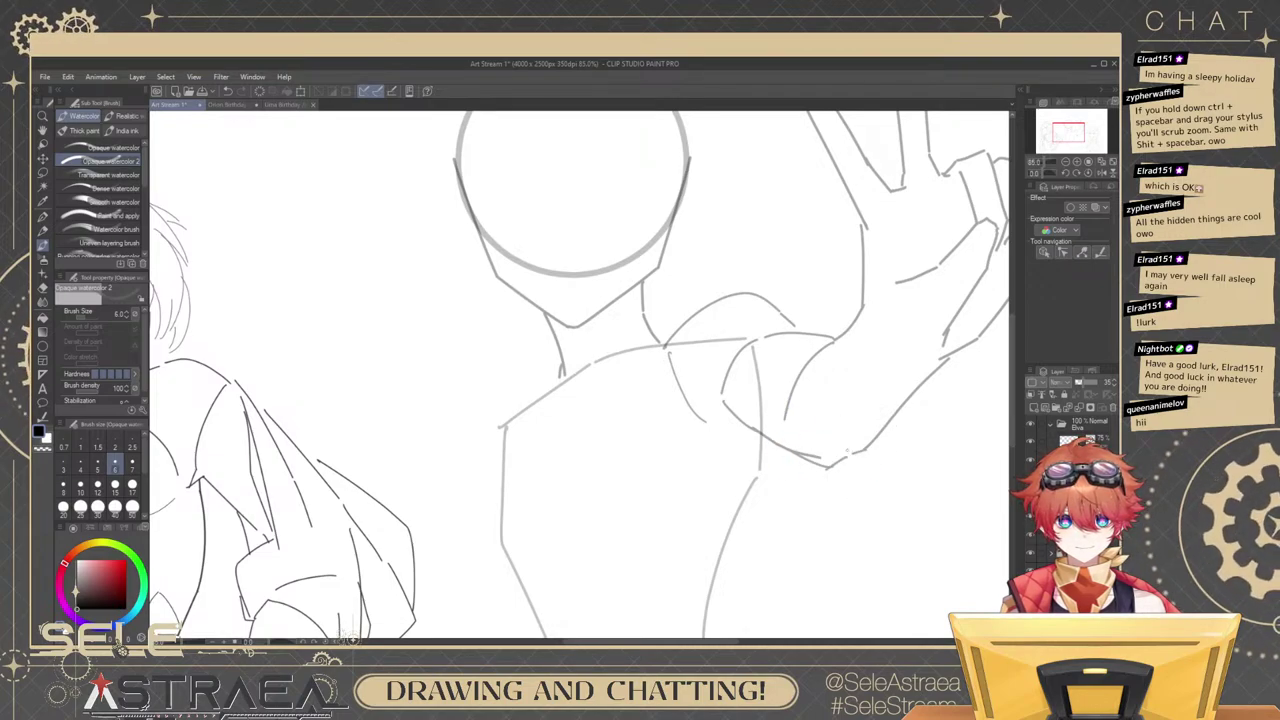
# Replace the upper arm's curved lower contour with a straighter line running from the rounded sleeve end to the elbow.
pyautogui.keyDown('ctrl'); pyautogui.click(810, 457); pyautogui.keyUp('ctrl')
pyautogui.press('Delete')
pyautogui.keyDown('ctrl'); pyautogui.click(792, 450); pyautogui.keyUp('ctrl')
pyautogui.press('Delete')
pyautogui.keyDown('ctrl'); pyautogui.click(750, 431); pyautogui.keyUp('ctrl')
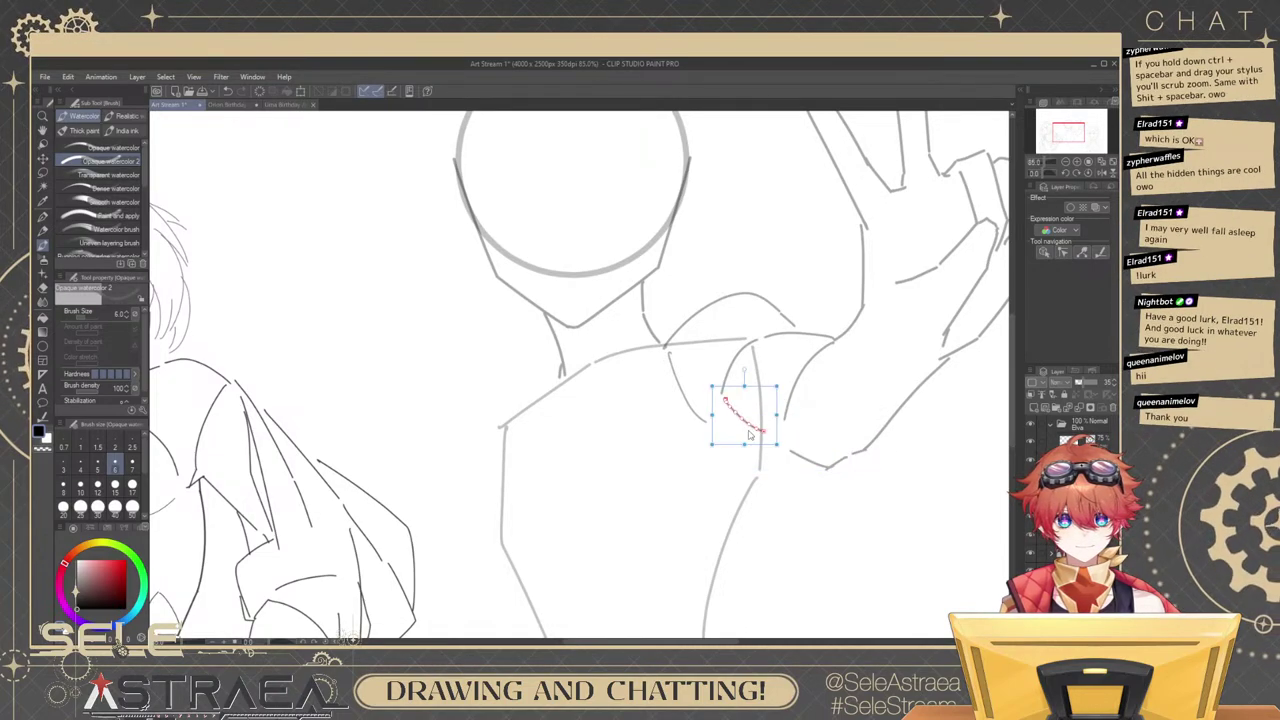
pyautogui.press('Delete')
pyautogui.moveTo(718, 428); pyautogui.dragTo(799, 458)
pyautogui.hotkey('ctrl', 'z')
pyautogui.moveTo(721, 390); pyautogui.dragTo(728, 426)
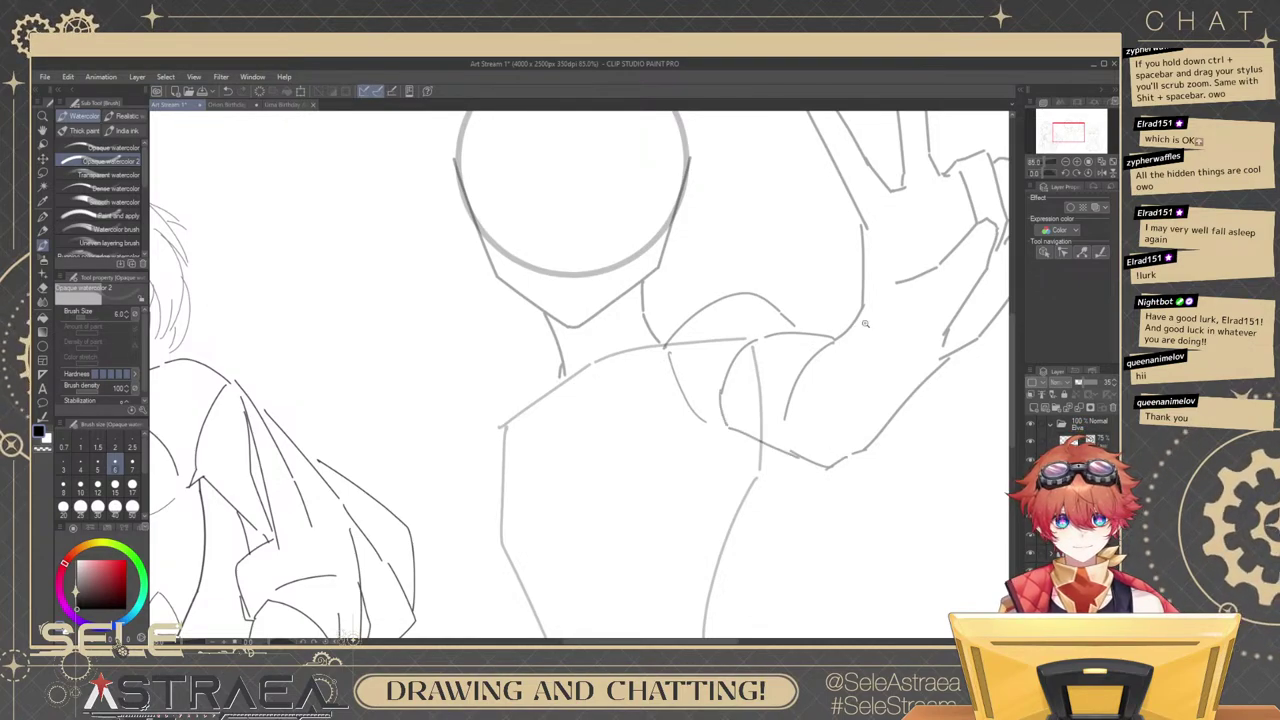
pyautogui.moveTo(865, 323)
pyautogui.mouseDown()
pyautogui.moveTo(871, 449)
pyautogui.moveTo(816, 485)
pyautogui.mouseUp()
pyautogui.moveTo(759, 433)
pyautogui.mouseDown()
pyautogui.moveTo(788, 431)
pyautogui.moveTo(749, 437)
pyautogui.mouseUp()
pyautogui.hotkey('ctrl', 'z')
# Erase the forearm edges between the wrist and the elbow to detach the peace-sign hand.
pyautogui.moveTo(888, 360)
pyautogui.mouseDown()
pyautogui.moveTo(811, 354)
pyautogui.moveTo(862, 376)
pyautogui.mouseUp()
pyautogui.press('m')
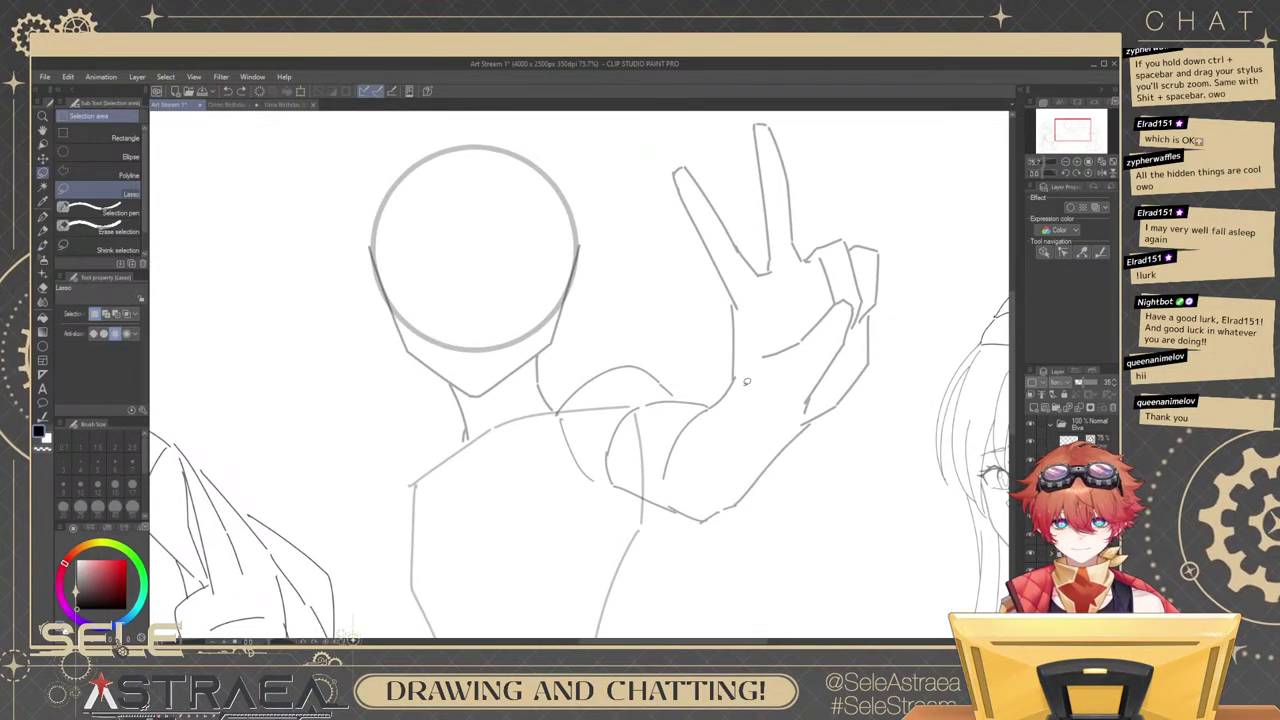
pyautogui.press('e')
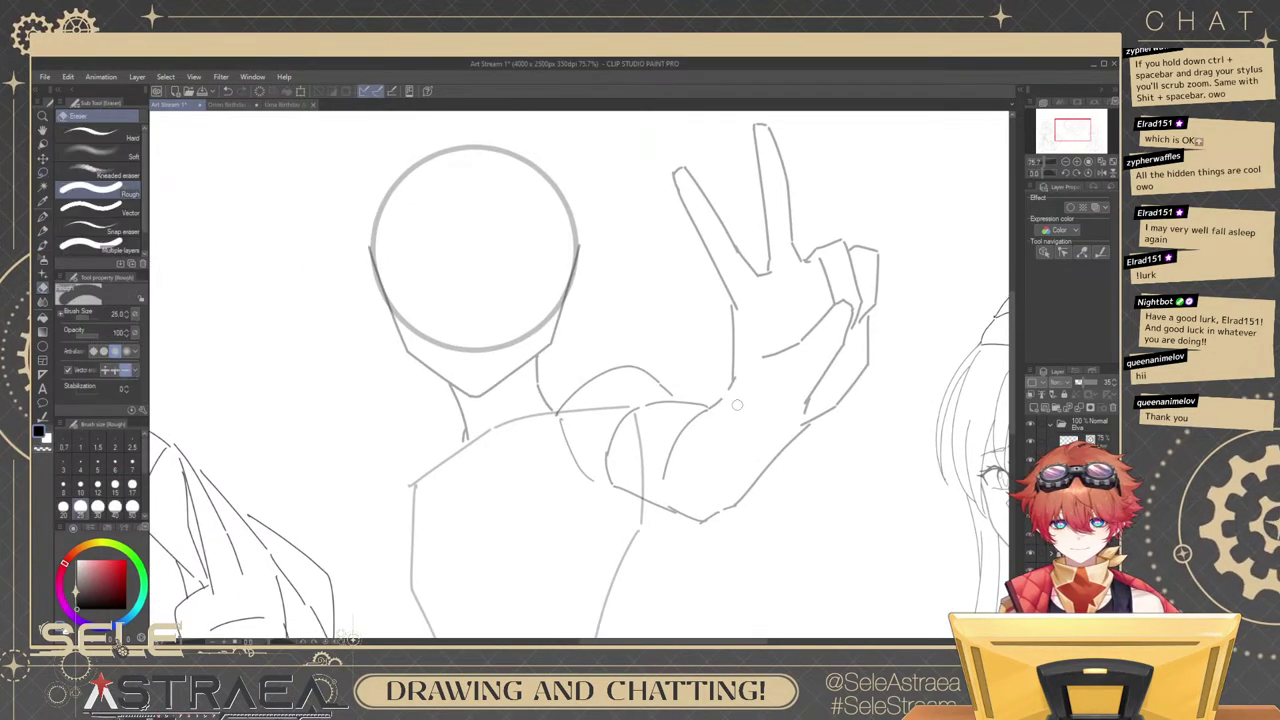
pyautogui.moveTo(738, 500); pyautogui.dragTo(830, 440)
# Select the detached peace-sign hand, scale it down, and move it farther from the head.
pyautogui.press('m')
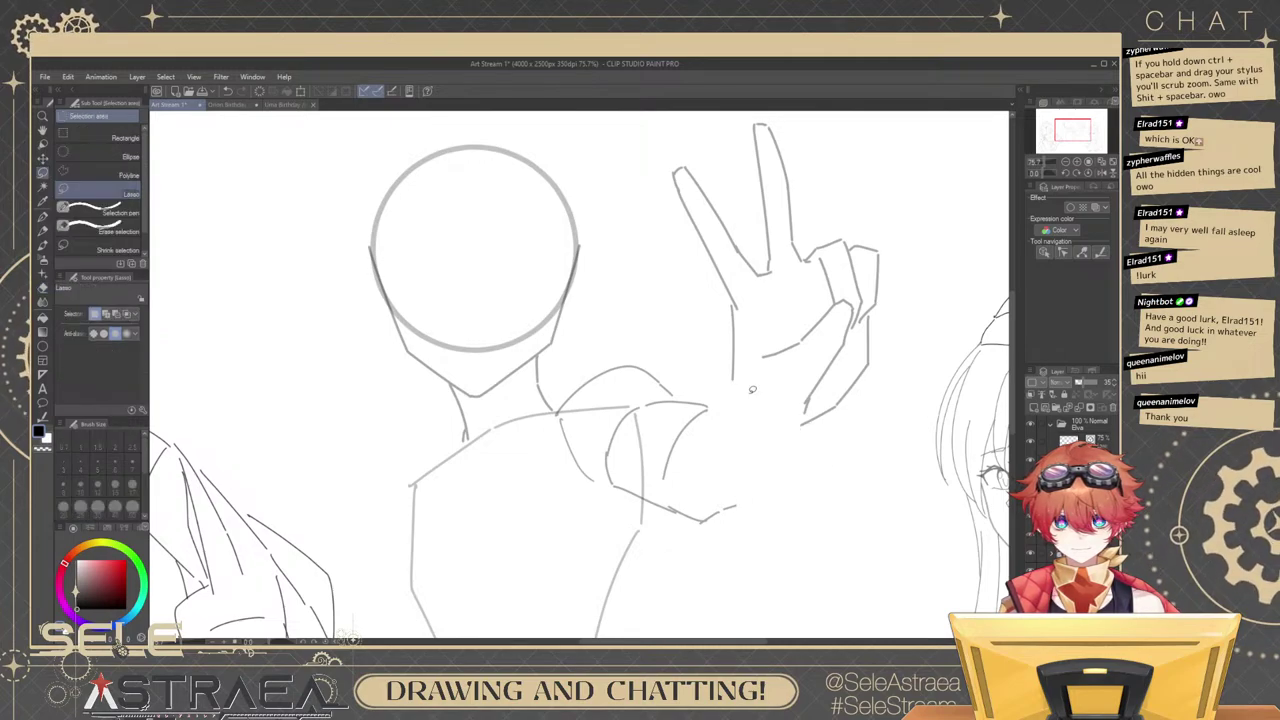
pyautogui.moveTo(743, 390); pyautogui.dragTo(767, 426)
pyautogui.moveTo(754, 450)
pyautogui.mouseDown()
pyautogui.moveTo(725, 393)
pyautogui.moveTo(677, 215)
pyautogui.moveTo(741, 139)
pyautogui.moveTo(907, 159)
pyautogui.moveTo(918, 439)
pyautogui.moveTo(778, 478)
pyautogui.moveTo(800, 506)
pyautogui.mouseUp()
pyautogui.hotkey('ctrl', 't')
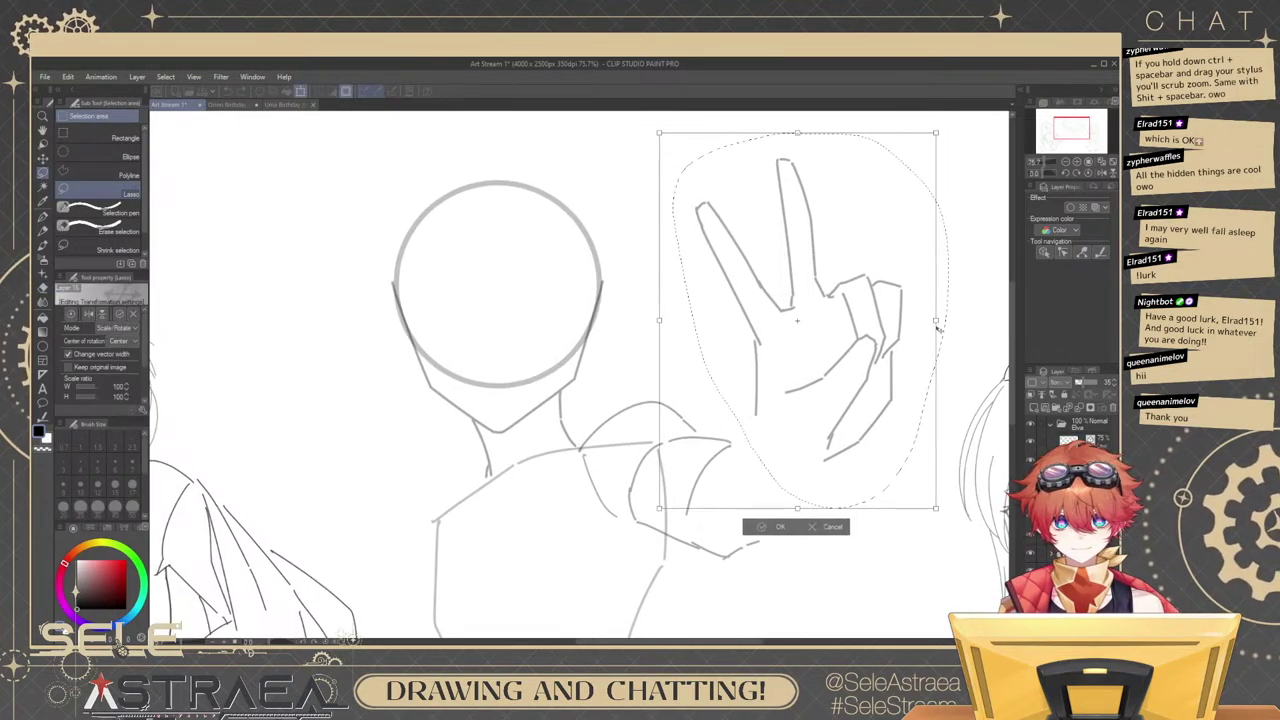
pyautogui.moveTo(936, 324); pyautogui.dragTo(911, 321)
pyautogui.moveTo(861, 376); pyautogui.dragTo(913, 386)
pyautogui.moveTo(957, 334); pyautogui.dragTo(948, 334)
pyautogui.click(783, 512)
pyautogui.click(682, 512)
# Redraw the forearm's upper and lower edges from the elbow to the smaller hand, with a short crease at the wrist.
pyautogui.press('b')
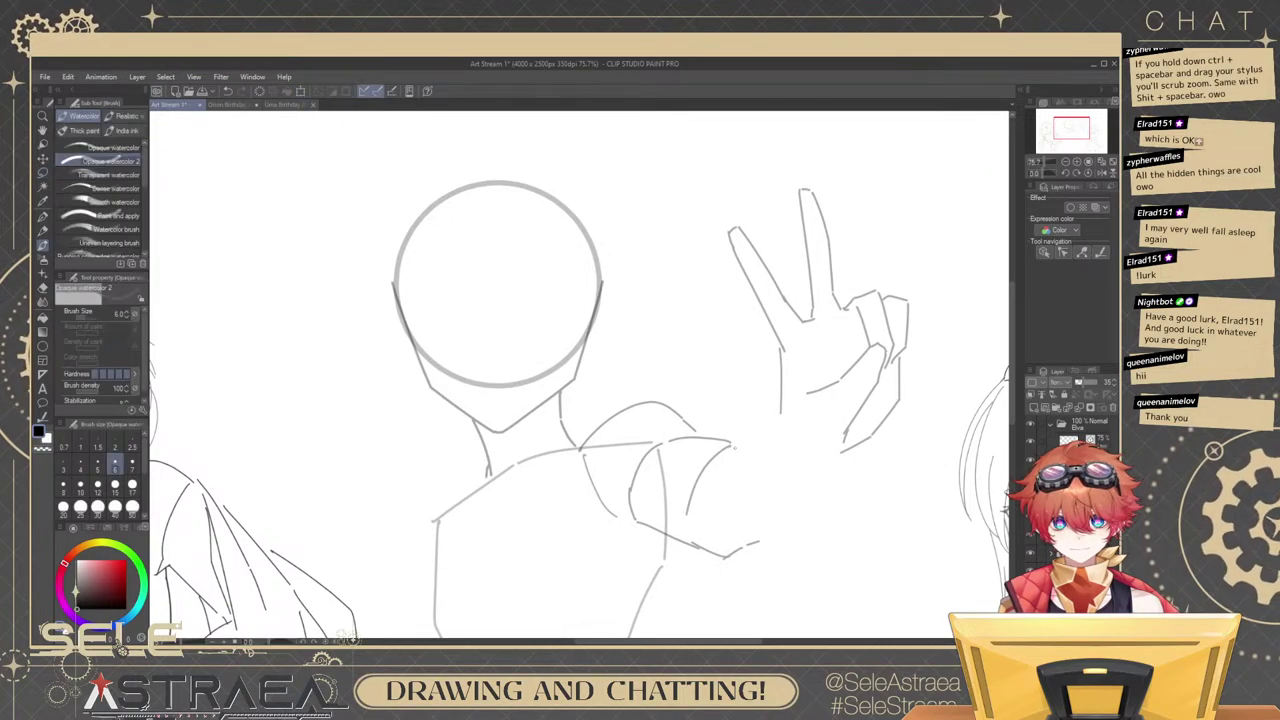
pyautogui.moveTo(731, 443)
pyautogui.mouseDown()
pyautogui.moveTo(829, 391)
pyautogui.moveTo(786, 502)
pyautogui.mouseUp()
pyautogui.hotkey('ctrl', 'z')
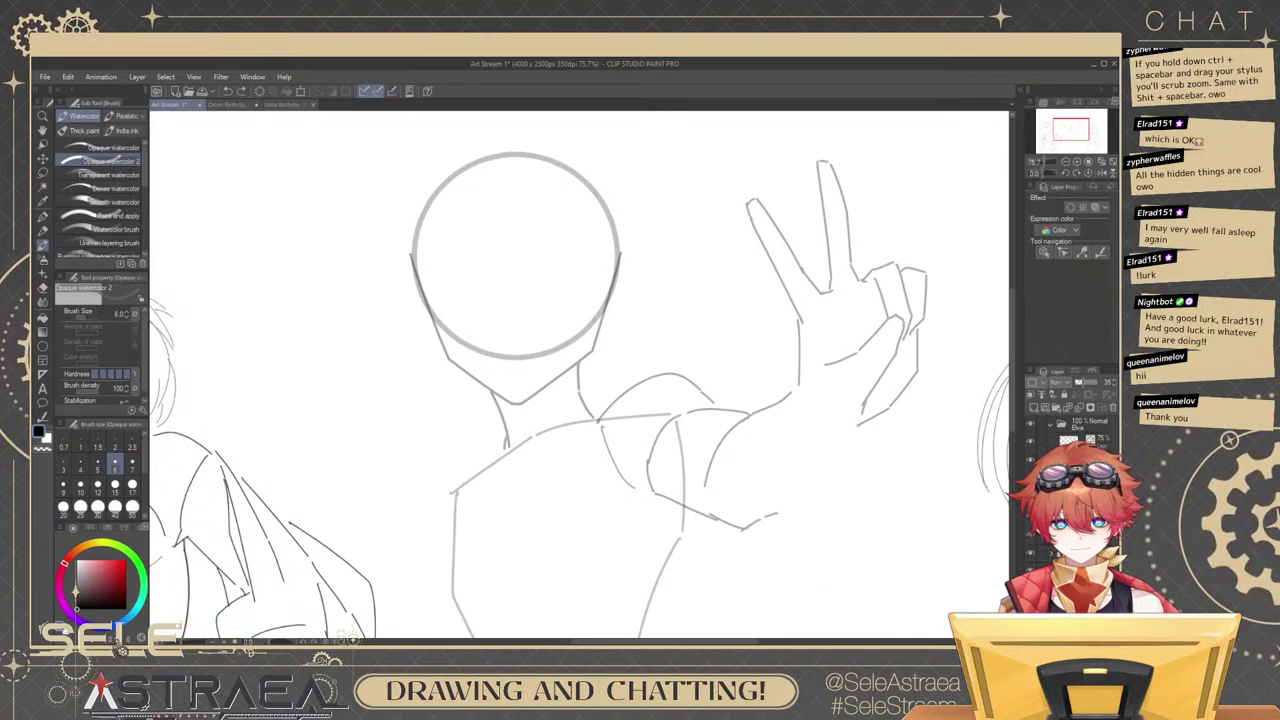
pyautogui.moveTo(861, 423)
pyautogui.mouseDown()
pyautogui.moveTo(789, 498)
pyautogui.moveTo(868, 433)
pyautogui.moveTo(843, 420)
pyautogui.moveTo(863, 405)
pyautogui.moveTo(855, 439)
pyautogui.mouseUp()
pyautogui.moveTo(829, 336); pyautogui.dragTo(851, 365)
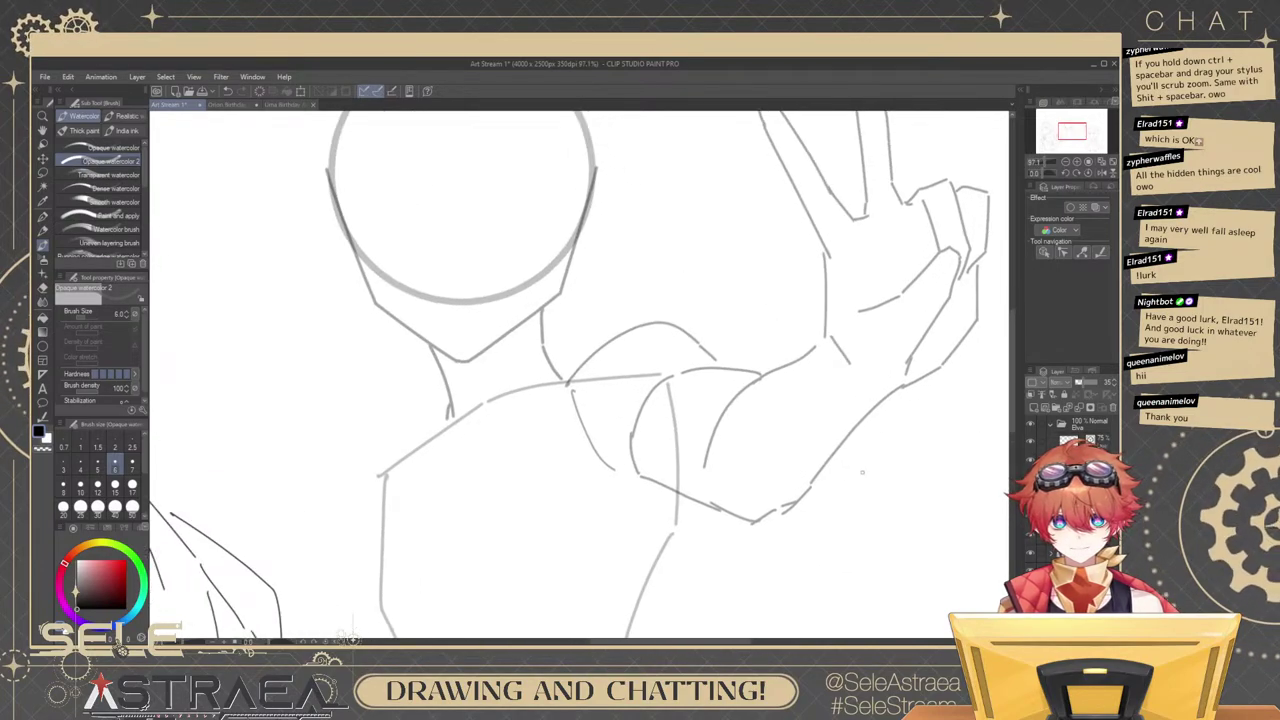
pyautogui.moveTo(862, 472); pyautogui.dragTo(882, 428)
pyautogui.moveTo(802, 465); pyautogui.dragTo(816, 459)
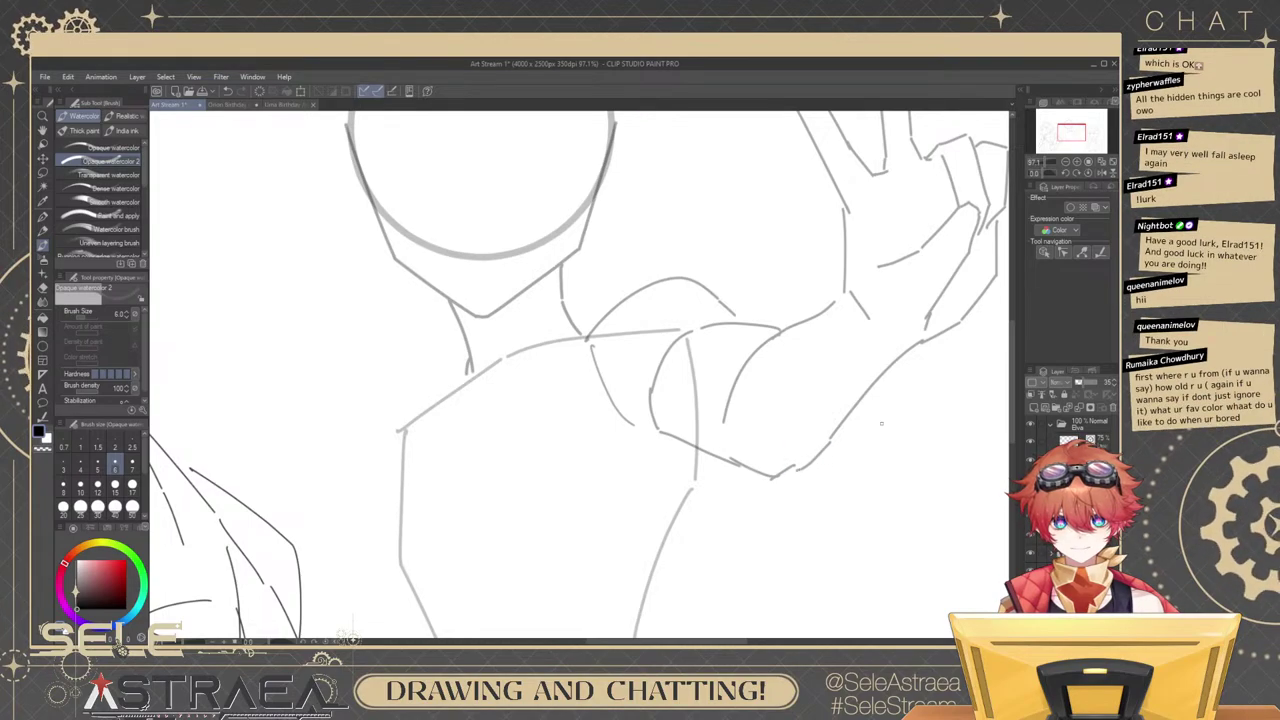
pyautogui.moveTo(879, 411); pyautogui.dragTo(800, 465)
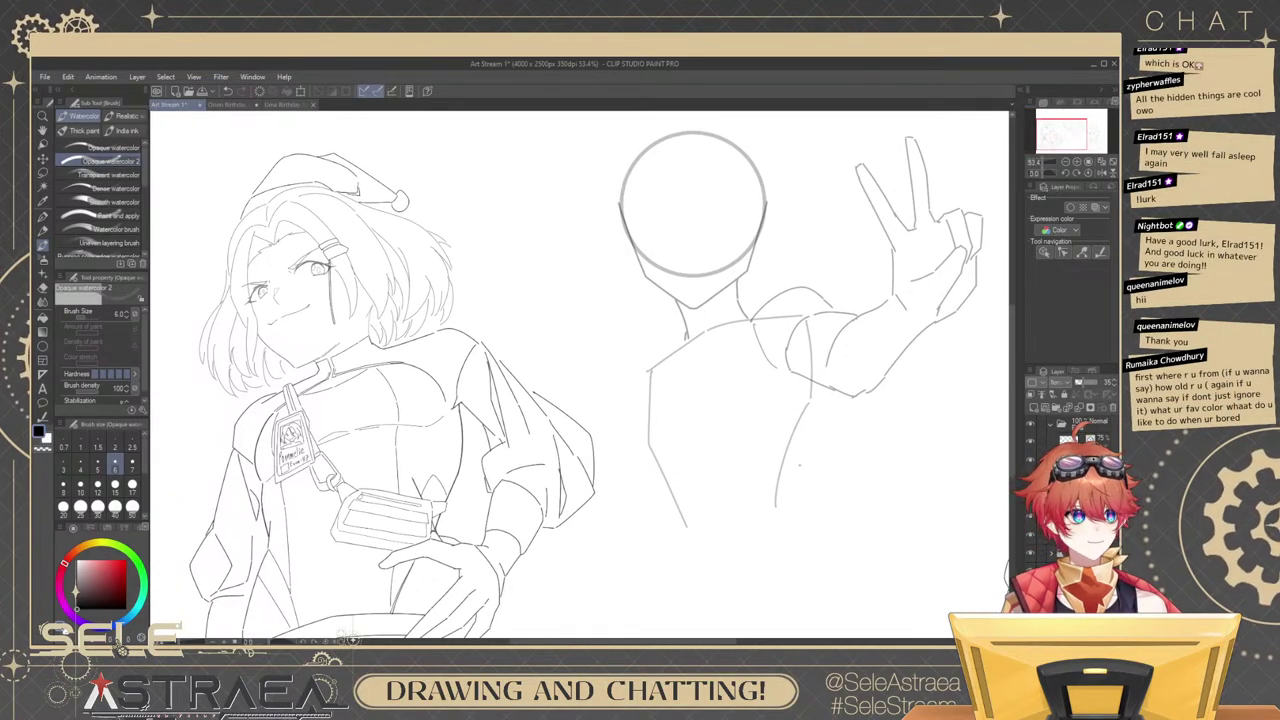
# Draw a straighter torso side line from the raised arm's underside down to the waist.
pyautogui.moveTo(818, 381); pyautogui.dragTo(789, 484)
pyautogui.hotkey('ctrl', 'z')
pyautogui.moveTo(817, 388); pyautogui.dragTo(777, 496)
pyautogui.hotkey('ctrl', 'z')
pyautogui.moveTo(744, 438); pyautogui.dragTo(816, 436)
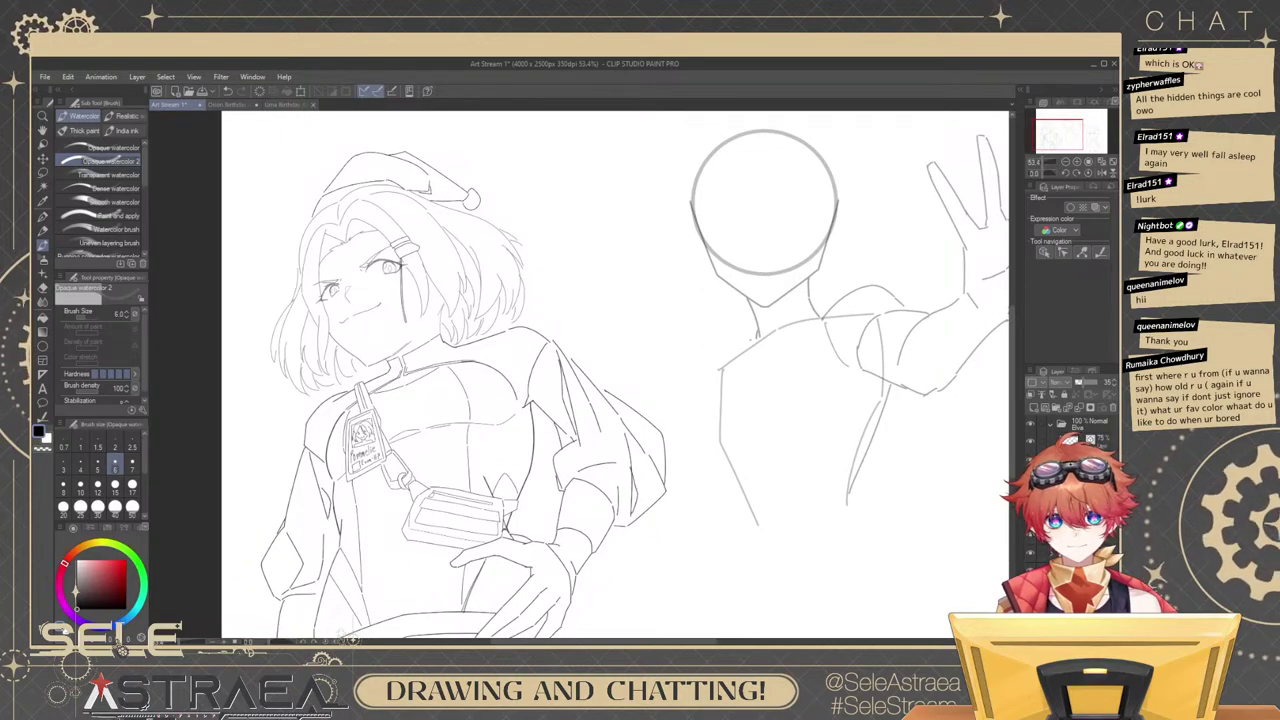
# Sketch the shoulder slope from the neck toward the lowered arm and add two short collarbone lines.
pyautogui.moveTo(757, 333)
pyautogui.mouseDown()
pyautogui.moveTo(689, 369)
pyautogui.moveTo(747, 371)
pyautogui.mouseUp()
pyautogui.scroll(1, 690, 369)
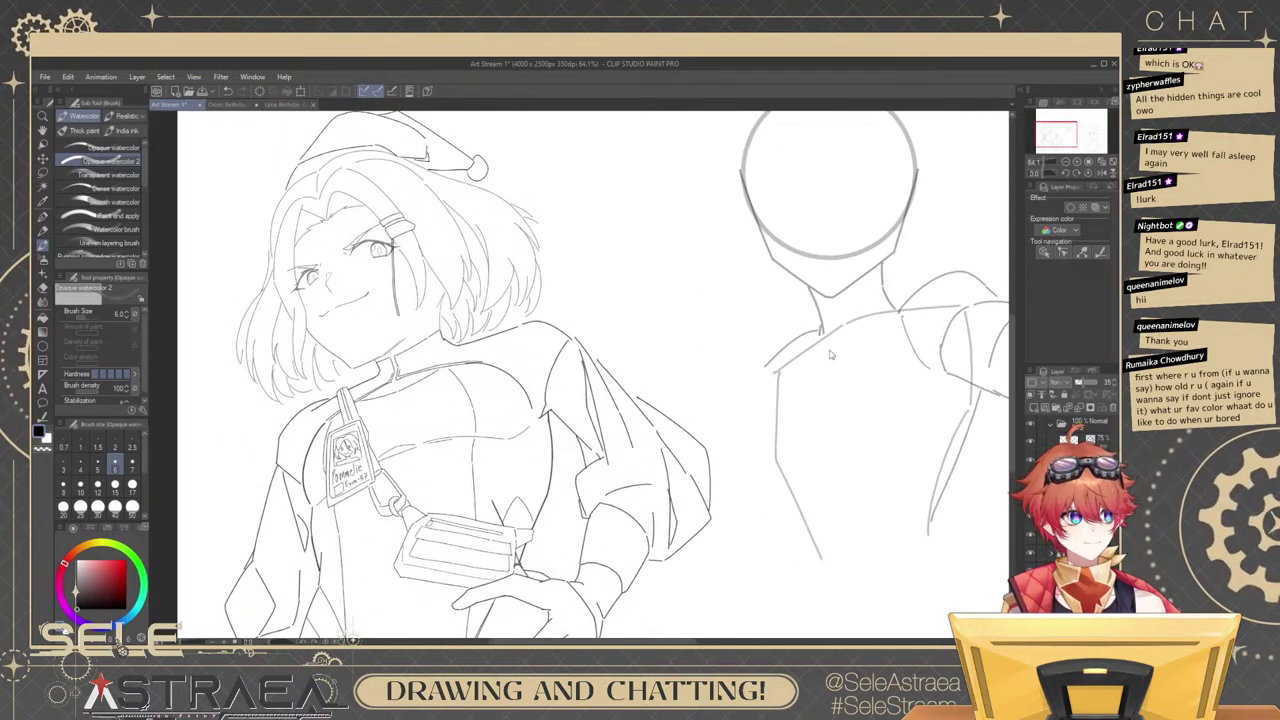
pyautogui.hotkey('ctrl', 'z')
pyautogui.moveTo(817, 332)
pyautogui.mouseDown()
pyautogui.moveTo(782, 366)
pyautogui.moveTo(892, 326)
pyautogui.mouseUp()
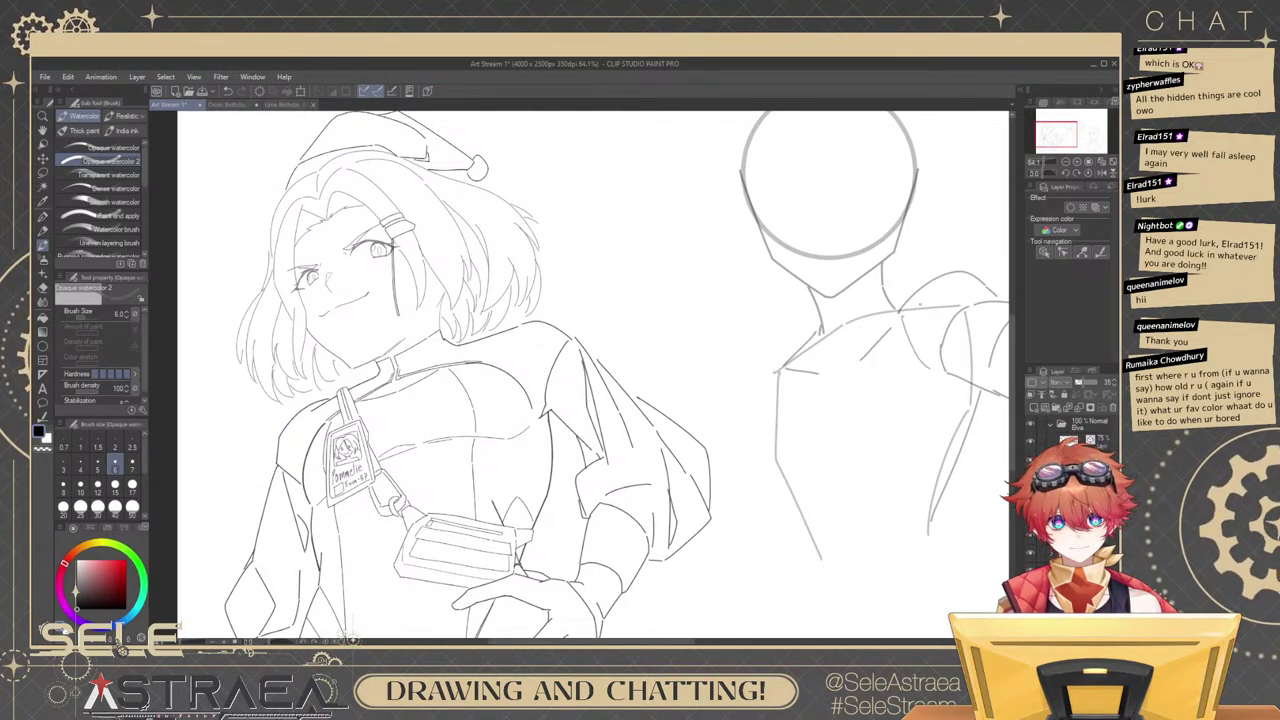
# Outline the lowered arm's rounded shoulder outside the torso guide.
pyautogui.moveTo(784, 362)
pyautogui.mouseDown()
pyautogui.moveTo(745, 384)
pyautogui.moveTo(740, 447)
pyautogui.mouseUp()
pyautogui.hotkey('ctrl', 'z')
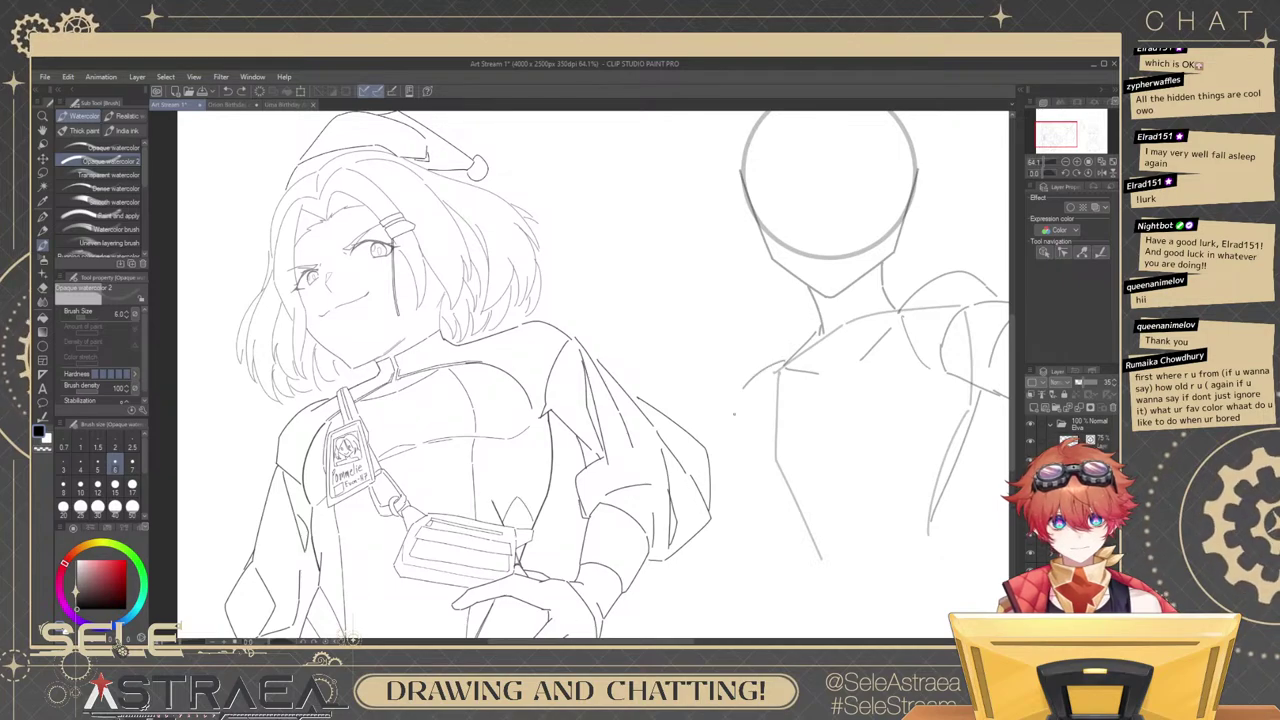
pyautogui.moveTo(741, 394)
pyautogui.mouseDown()
pyautogui.moveTo(790, 433)
pyautogui.moveTo(787, 410)
pyautogui.moveTo(745, 374)
pyautogui.moveTo(760, 426)
pyautogui.mouseUp()
pyautogui.hotkey('ctrl', 'z')
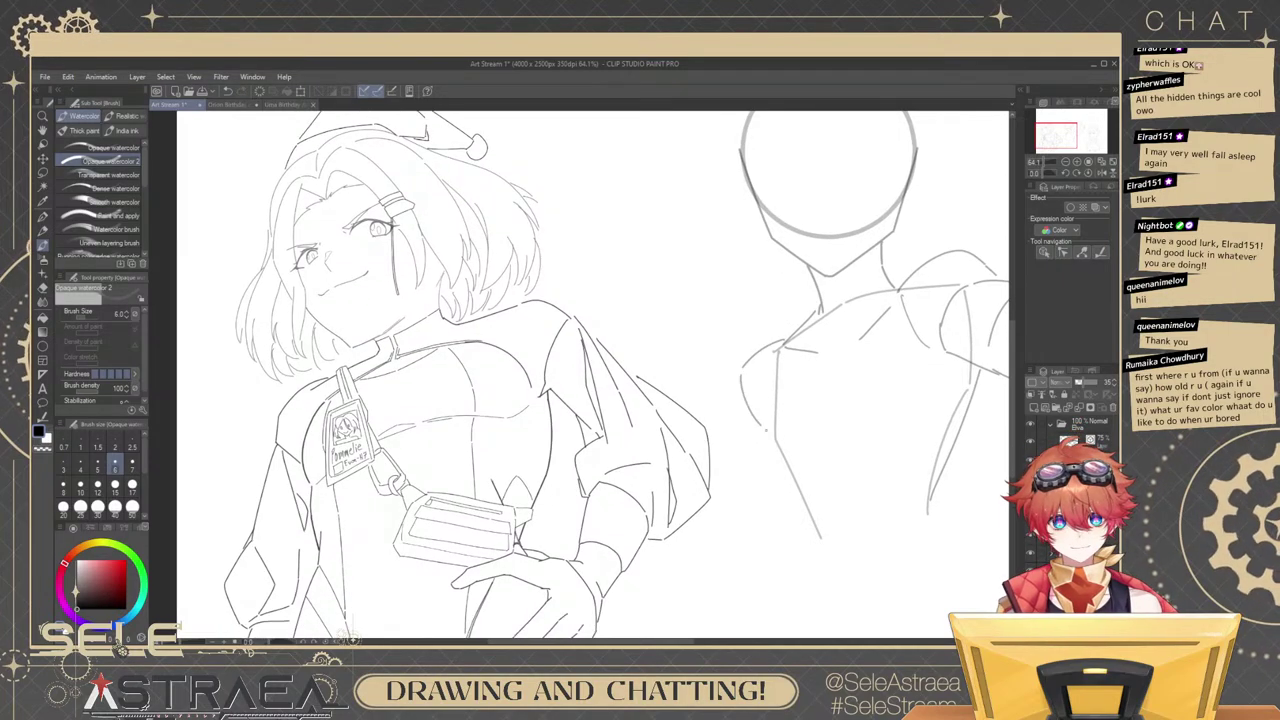
# Draw the chest's outer curve over the torso guide and add short lines at both sides of the waist.
pyautogui.moveTo(774, 367)
pyautogui.mouseDown()
pyautogui.moveTo(757, 475)
pyautogui.moveTo(807, 516)
pyautogui.mouseUp()
pyautogui.moveTo(980, 421); pyautogui.dragTo(942, 390)
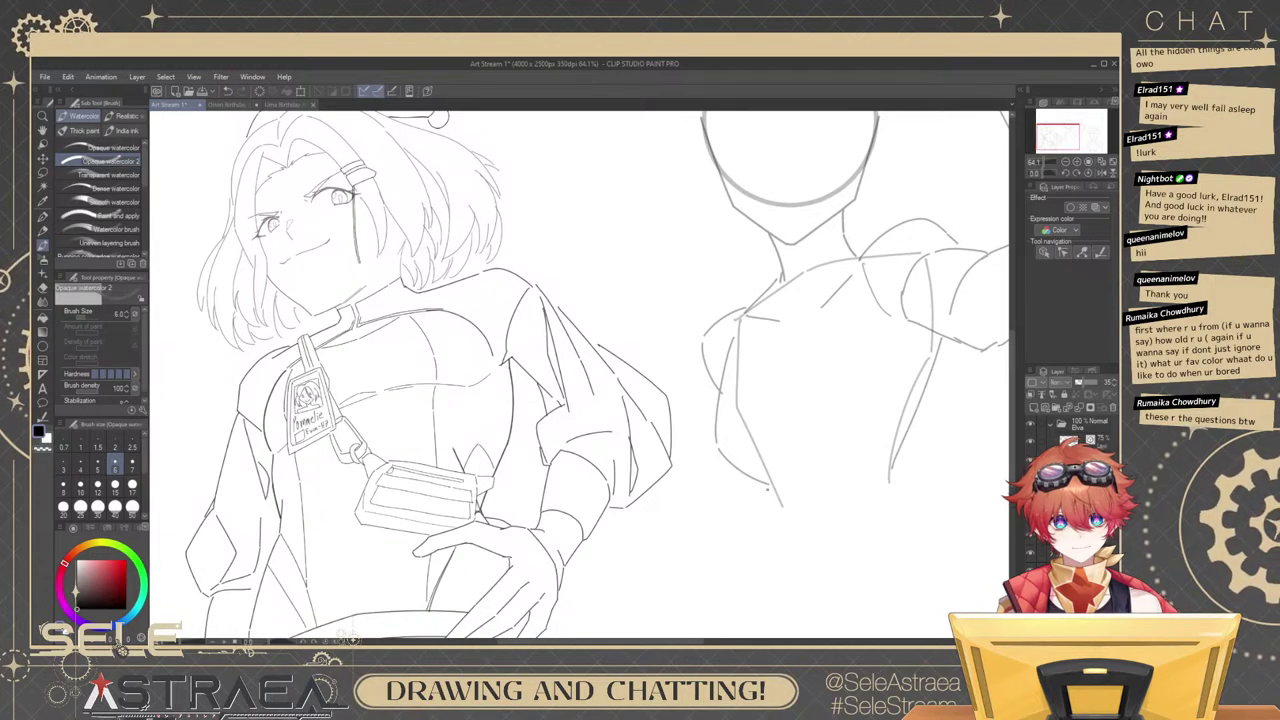
pyautogui.moveTo(766, 488); pyautogui.dragTo(794, 523)
pyautogui.hotkey('ctrl', 'z')
pyautogui.hotkey('ctrl', 'z')
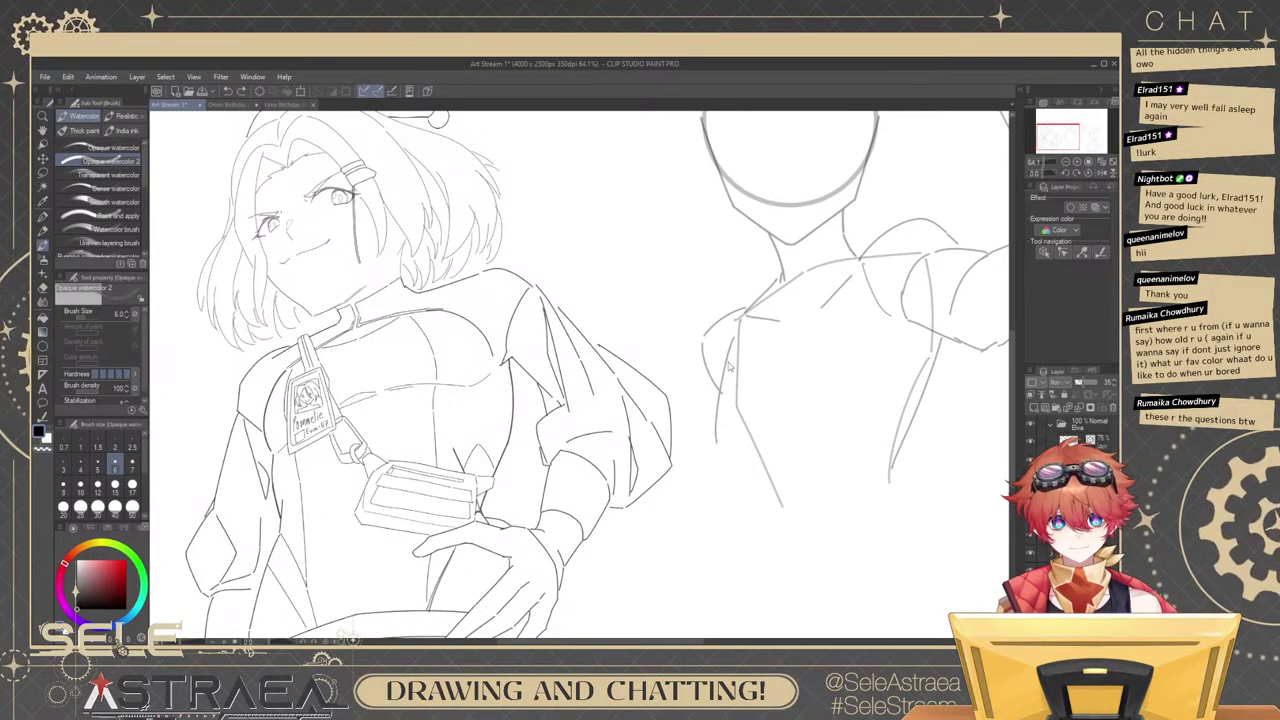
pyautogui.moveTo(733, 340)
pyautogui.mouseDown()
pyautogui.moveTo(722, 425)
pyautogui.moveTo(764, 455)
pyautogui.moveTo(781, 507)
pyautogui.mouseUp()
pyautogui.moveTo(898, 452); pyautogui.dragTo(906, 496)
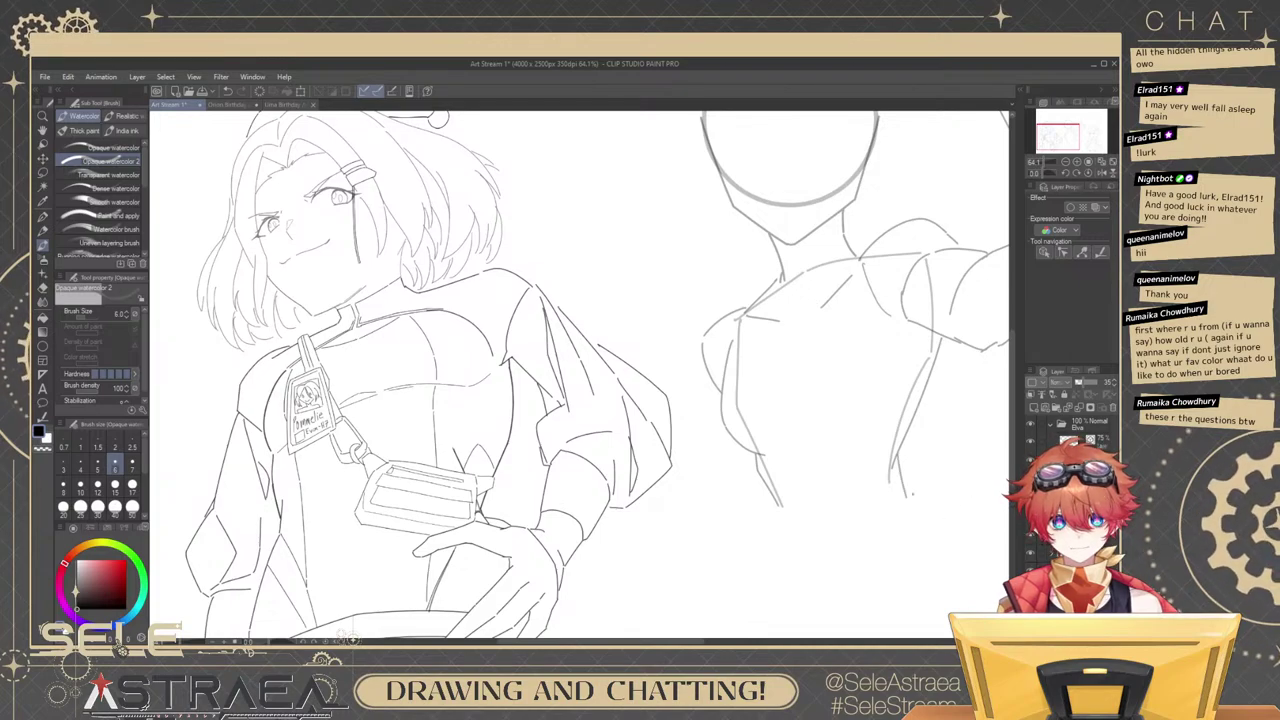
pyautogui.moveTo(919, 374); pyautogui.dragTo(889, 406)
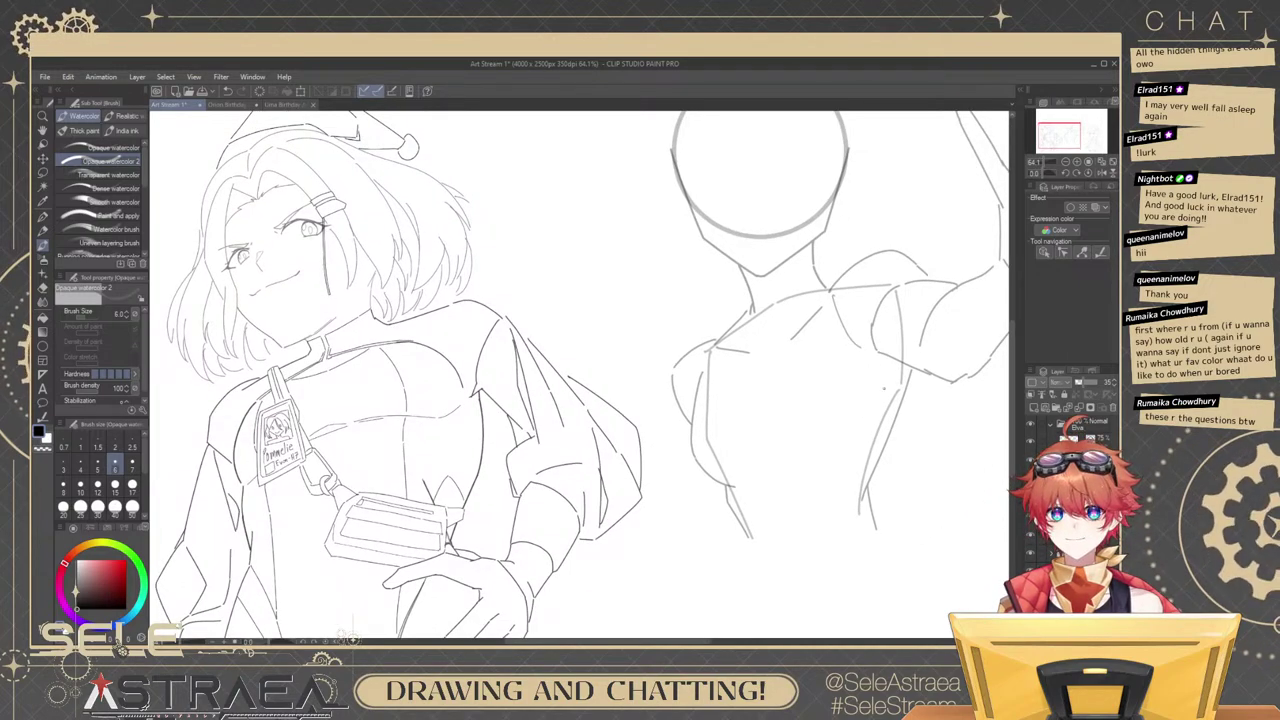
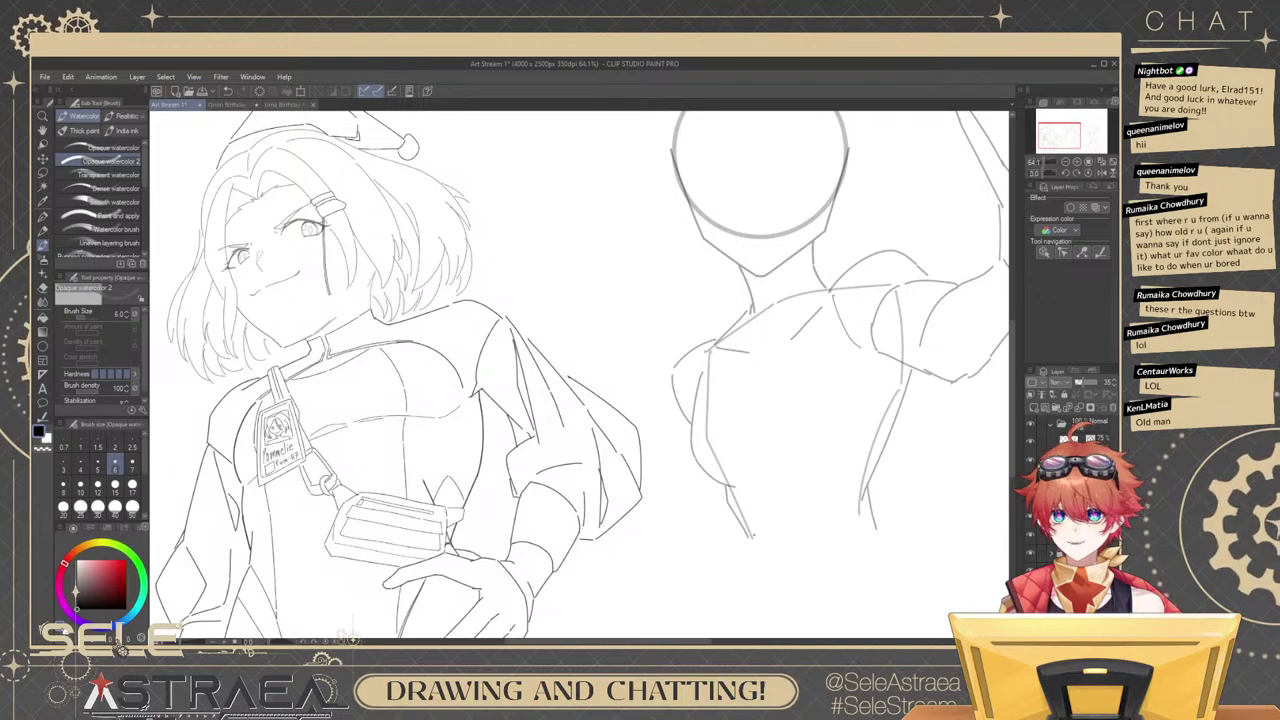
pyautogui.moveTo(751, 513); pyautogui.dragTo(757, 545)
pyautogui.hotkey('ctrl', 'z')
pyautogui.moveTo(873, 464); pyautogui.dragTo(821, 480)
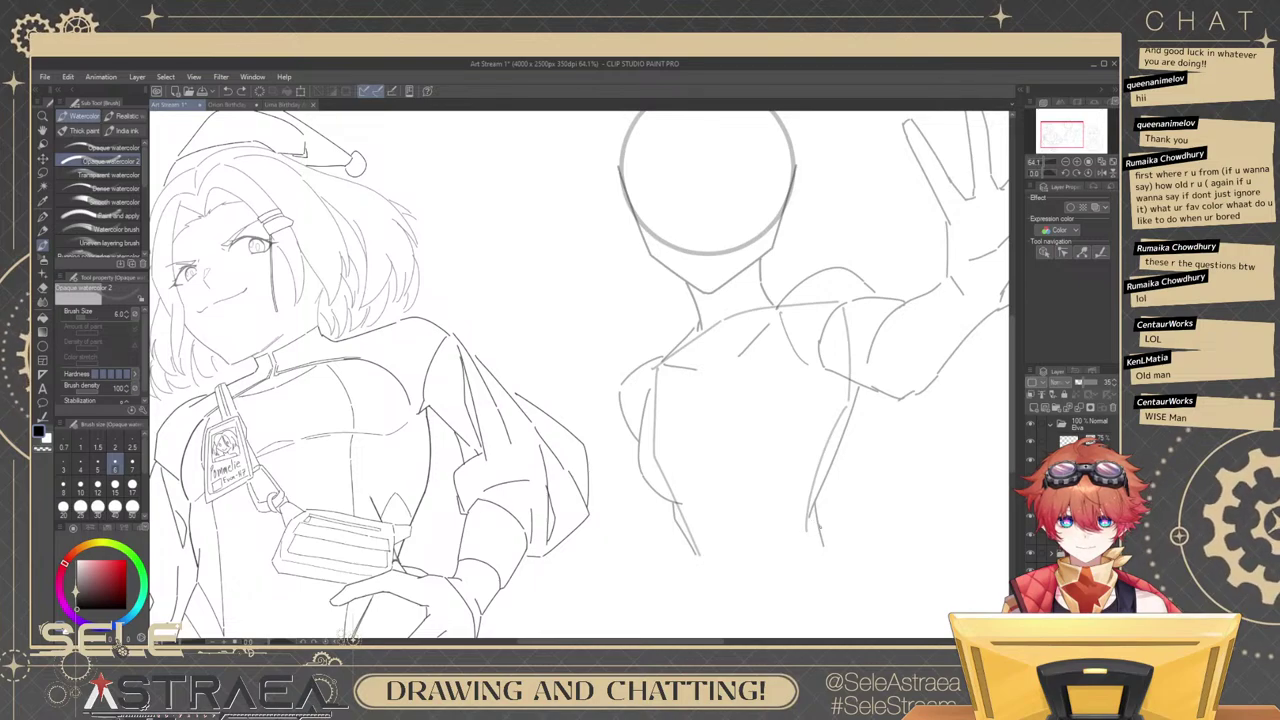
pyautogui.keyDown('ctrl'); pyautogui.click(822, 529); pyautogui.keyUp('ctrl')
pyautogui.moveTo(838, 507)
pyautogui.mouseDown()
pyautogui.moveTo(842, 487)
pyautogui.moveTo(829, 530)
pyautogui.moveTo(809, 440)
pyautogui.moveTo(857, 457)
pyautogui.moveTo(893, 449)
pyautogui.mouseUp()
pyautogui.hotkey('ctrl', 'z')
pyautogui.hotkey('ctrl', 'z')
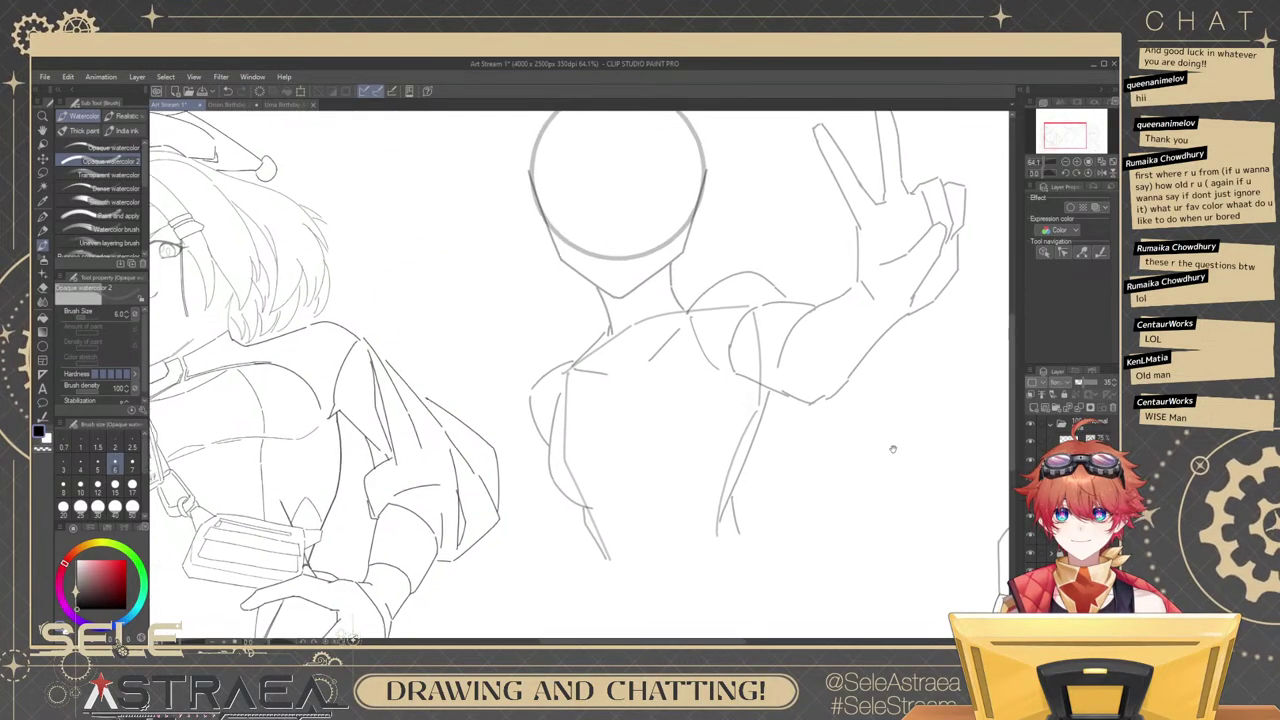
# Toggle the visibility of the base body guide layer to check the refined torso outline without it.
pyautogui.scroll(3, 893, 449)
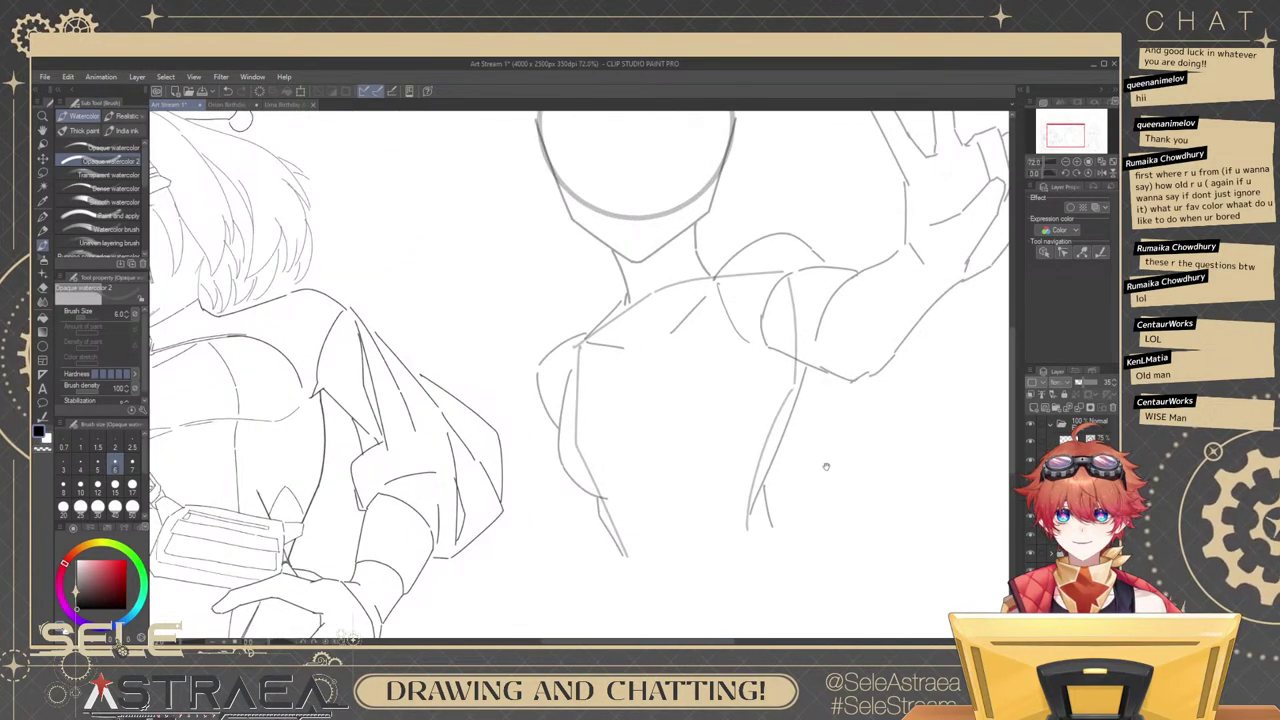
pyautogui.moveTo(827, 472)
pyautogui.mouseDown()
pyautogui.moveTo(836, 497)
pyautogui.moveTo(830, 465)
pyautogui.mouseUp()
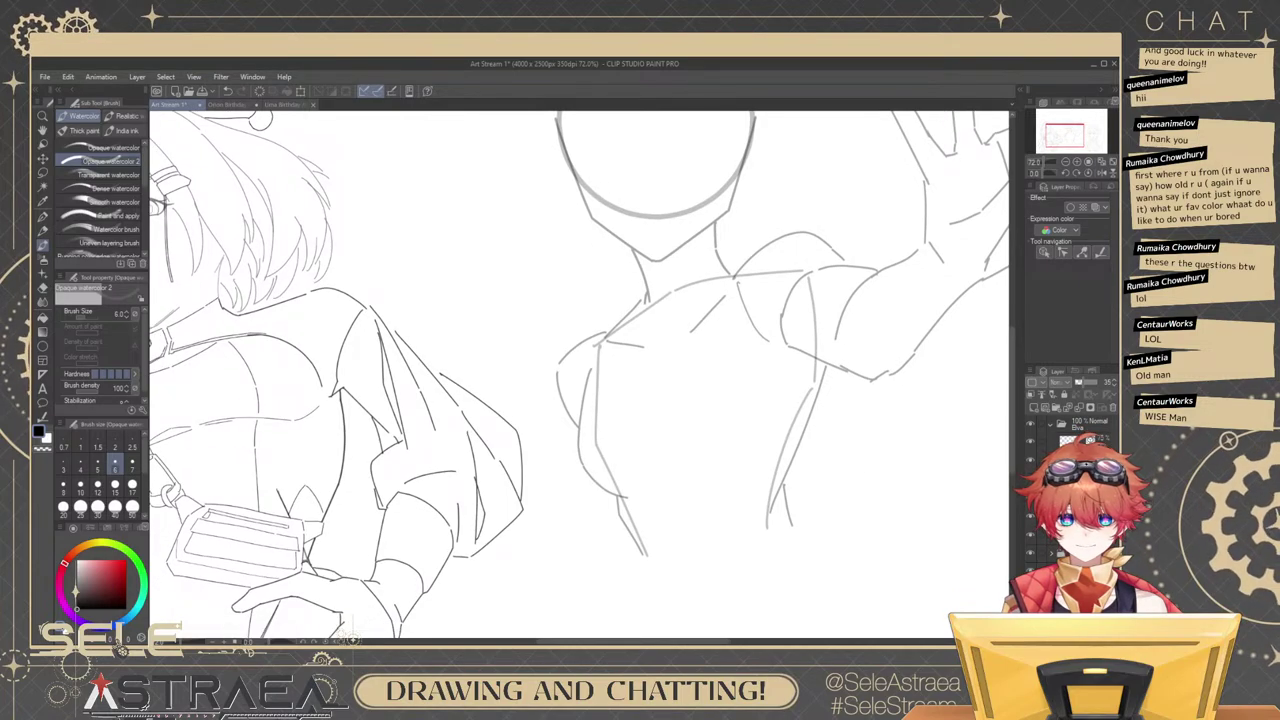
pyautogui.click(1031, 537)
pyautogui.click(1031, 537)
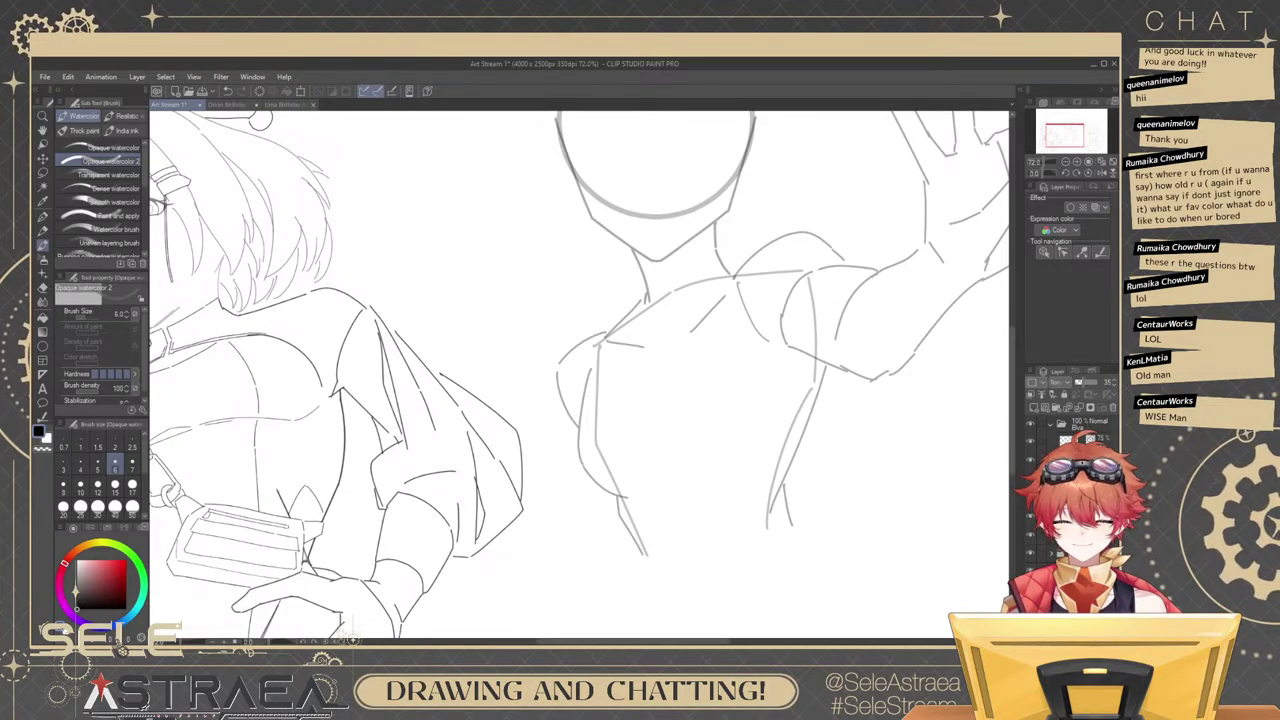
pyautogui.click(1031, 538)
pyautogui.click(1032, 540)
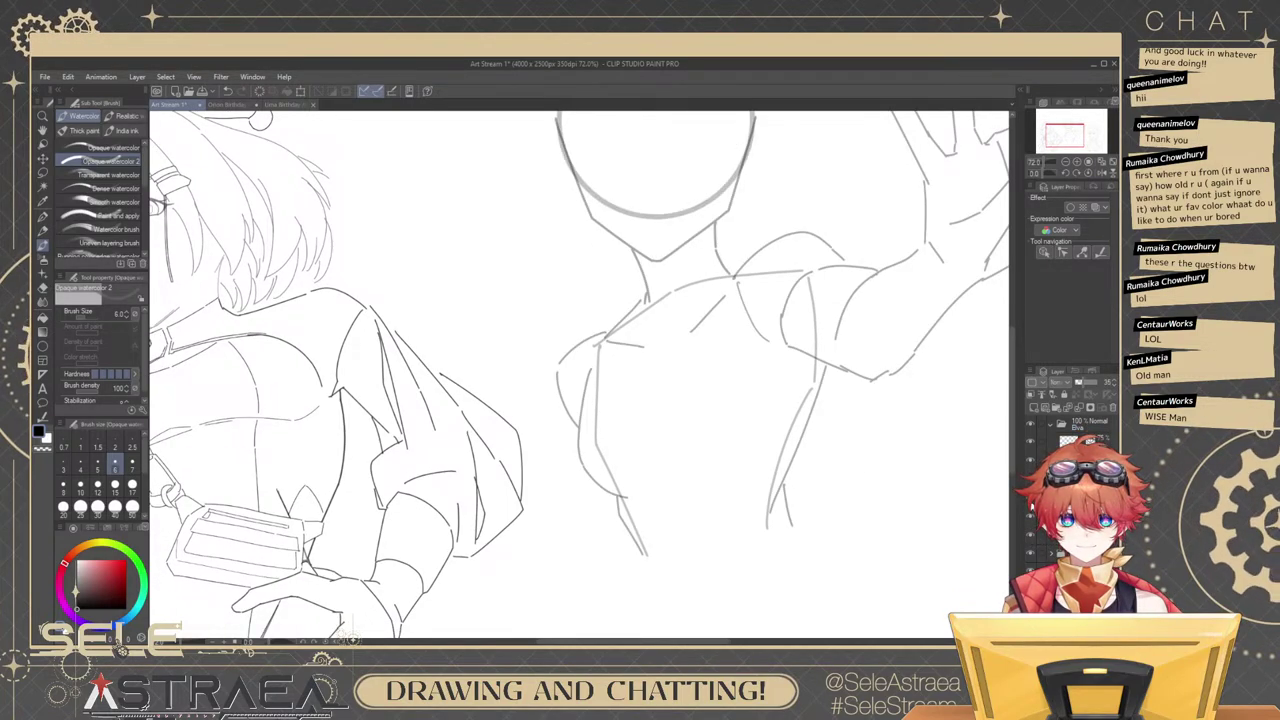
pyautogui.click(1033, 518)
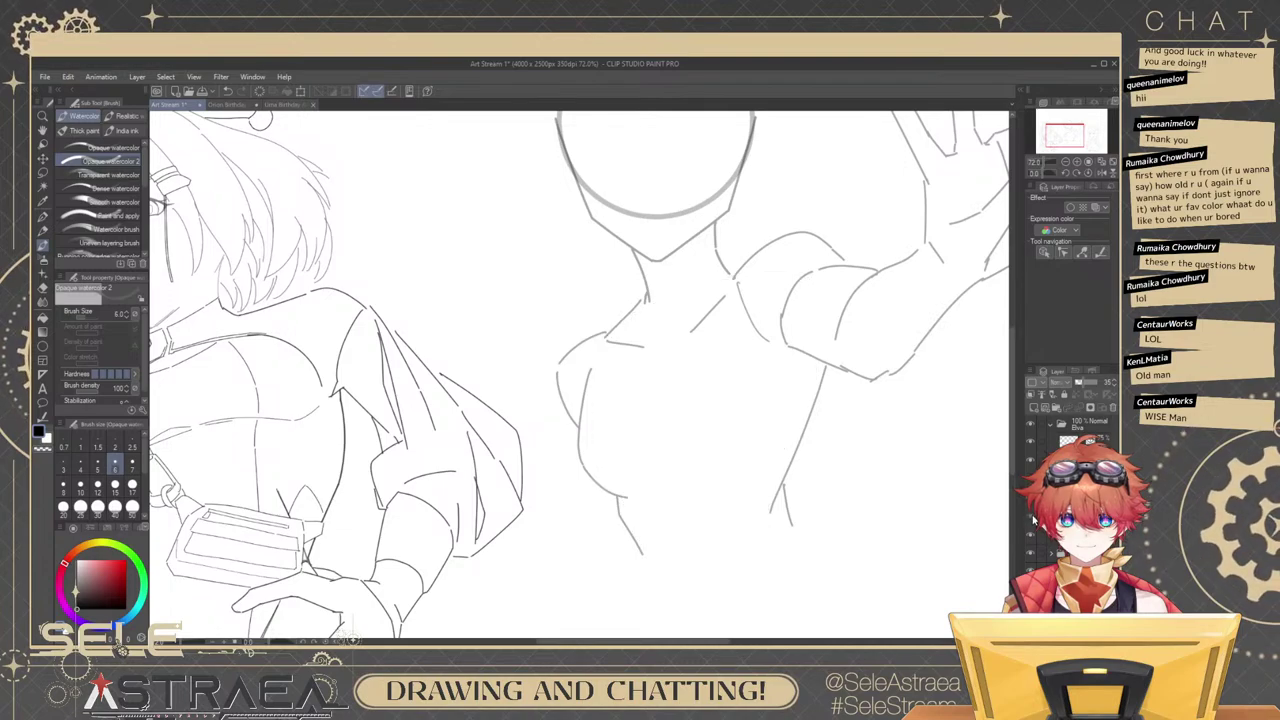
pyautogui.click(1033, 518)
pyautogui.click(1033, 519)
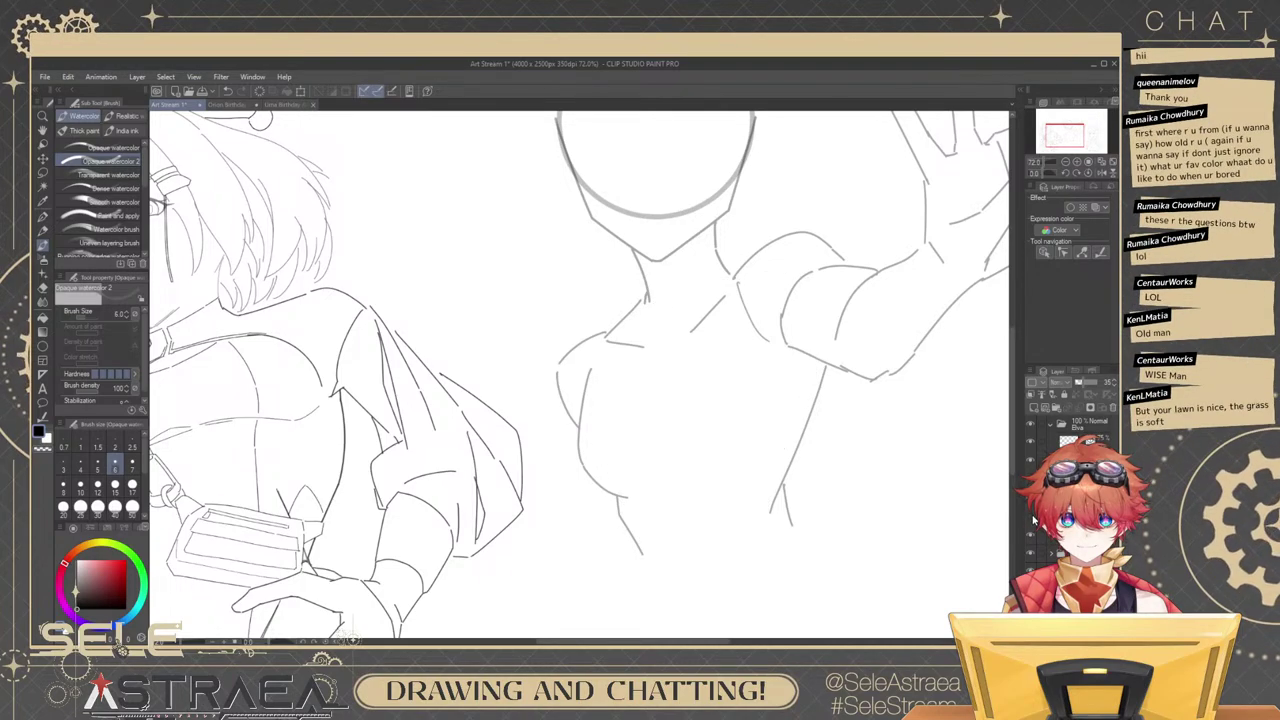
pyautogui.click(1033, 519)
# Redraw the waist line beneath the chest curve at a steeper angle, outside the torso guide.
pyautogui.moveTo(616, 523)
pyautogui.mouseDown()
pyautogui.moveTo(672, 479)
pyautogui.moveTo(703, 514)
pyautogui.mouseUp()
pyautogui.scroll(1, 672, 479)
pyautogui.press('e')
pyautogui.press('b')
pyautogui.moveTo(663, 445); pyautogui.dragTo(682, 508)
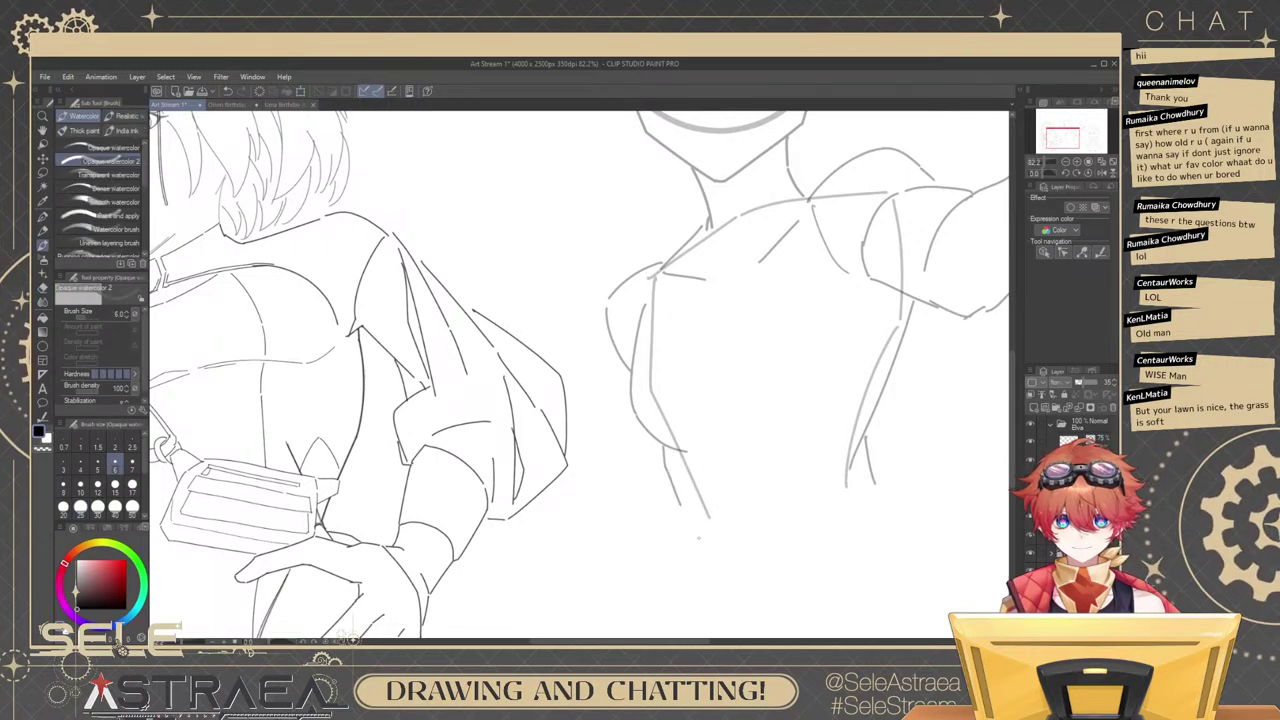
# Redraw the short waist line beneath the chest curve and hide the body guide layer.
pyautogui.hotkey('ctrl', 'z')
pyautogui.moveTo(667, 452); pyautogui.dragTo(679, 509)
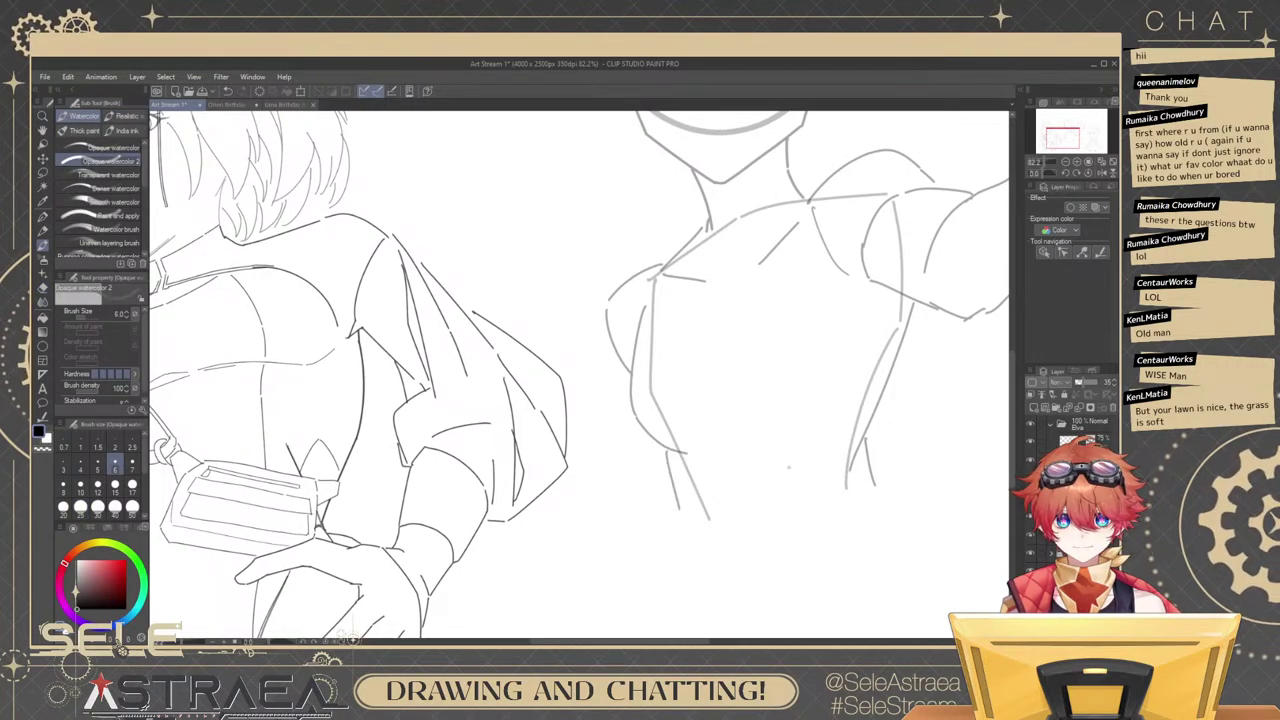
pyautogui.moveTo(948, 411); pyautogui.dragTo(910, 462)
pyautogui.click(1032, 519)
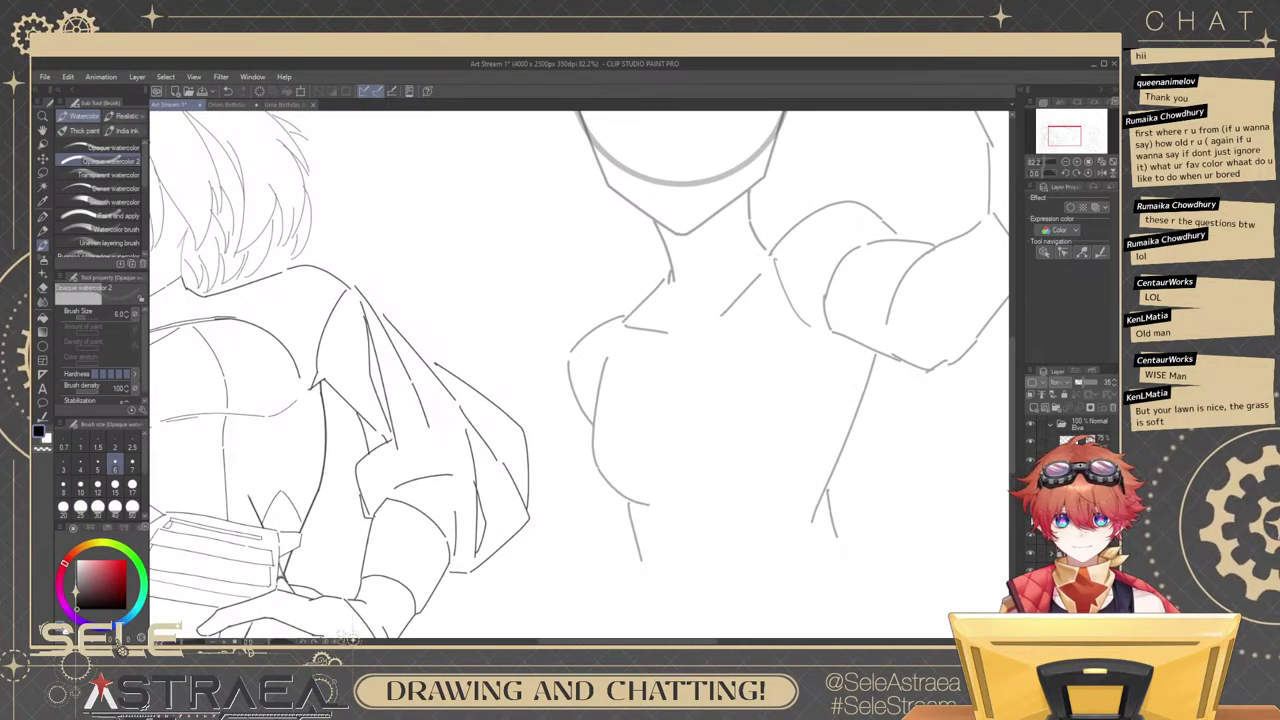
pyautogui.moveTo(957, 426); pyautogui.dragTo(886, 474)
pyautogui.scroll(-4, 886, 474)
pyautogui.scroll(2, 908, 448)
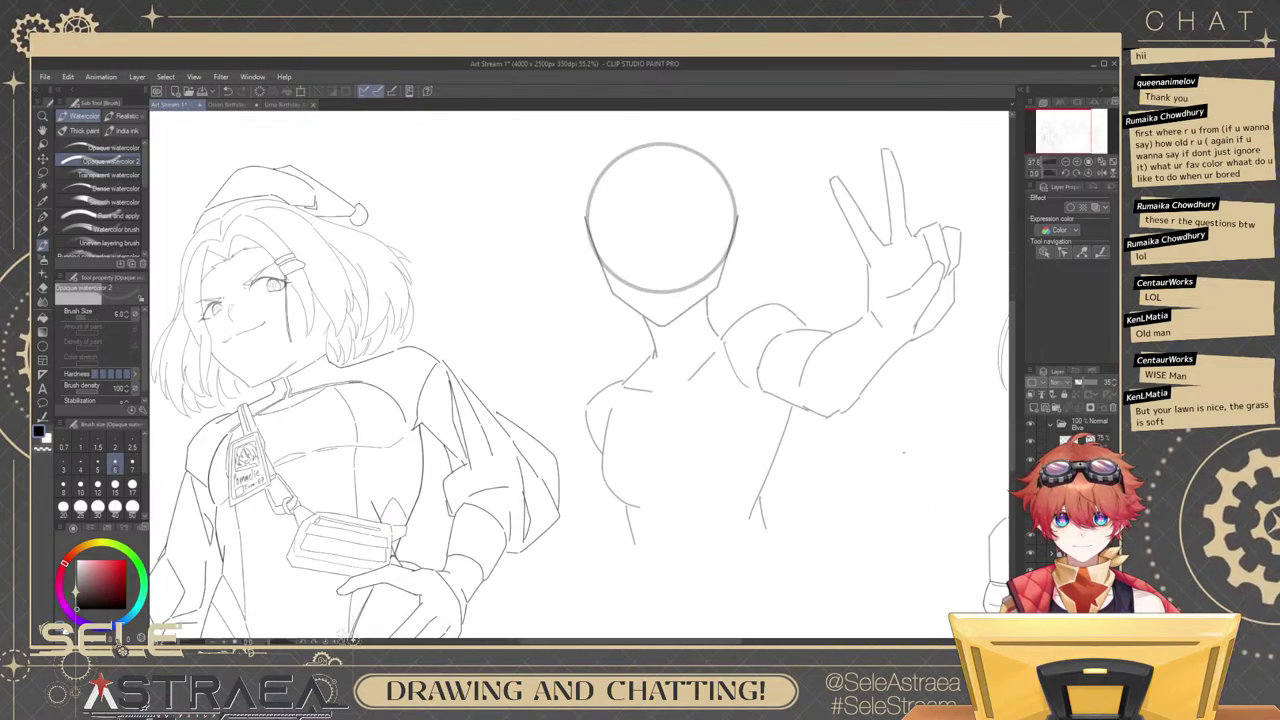
pyautogui.moveTo(903, 429)
pyautogui.mouseDown()
pyautogui.moveTo(905, 478)
pyautogui.moveTo(887, 507)
pyautogui.mouseUp()
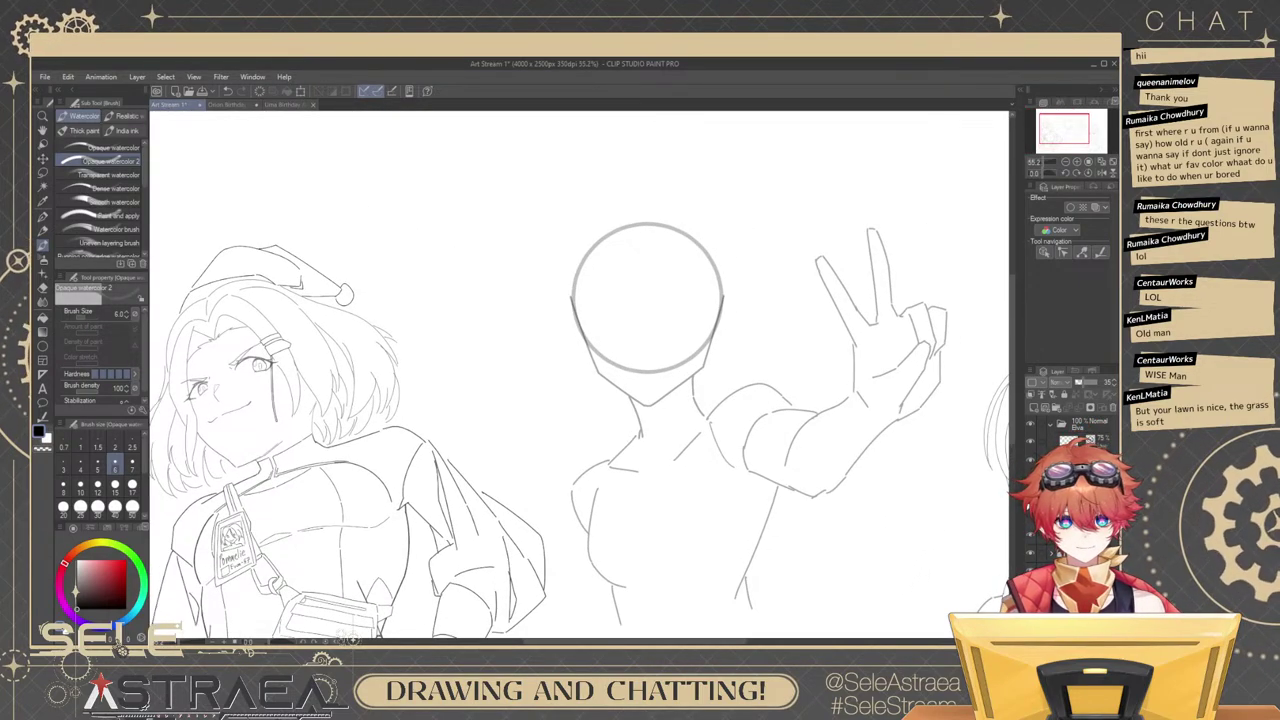
# Draw a long pointed elf ear on the lowered-arm side of the head, slanting outward and slightly down.
pyautogui.scroll(4, 750, 360)
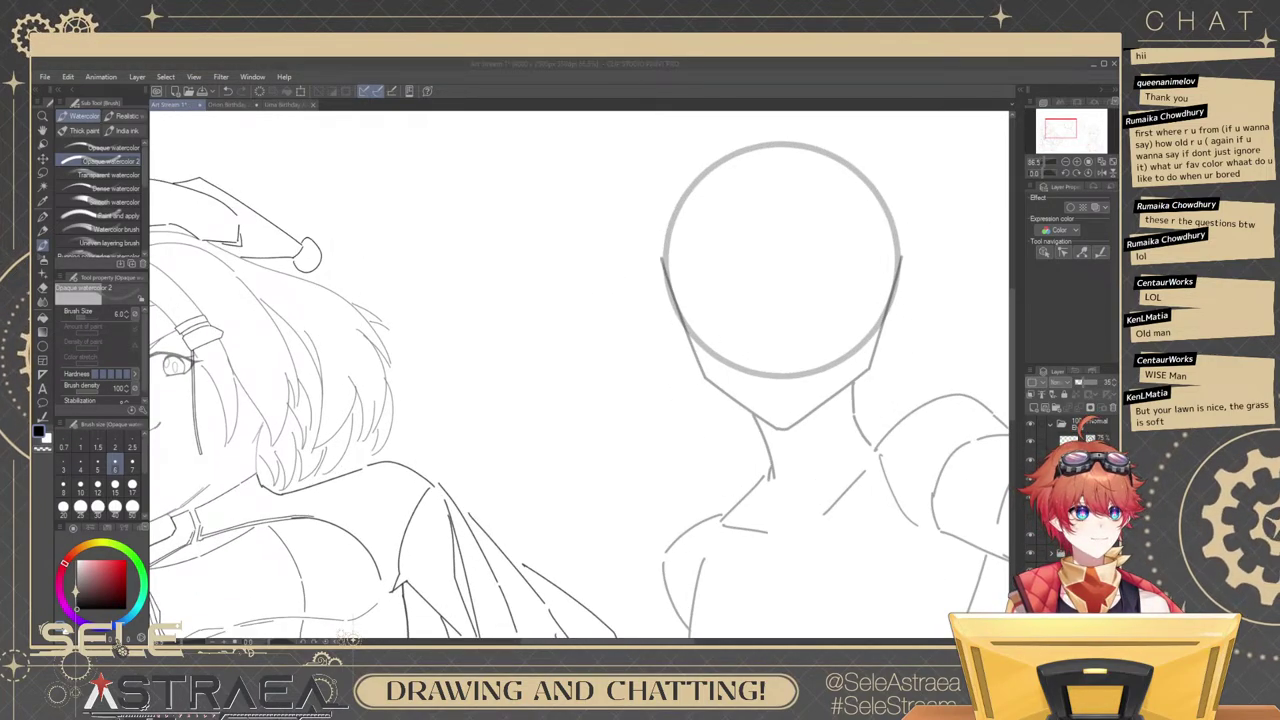
pyautogui.moveTo(672, 304); pyautogui.dragTo(612, 342)
pyautogui.moveTo(699, 334); pyautogui.dragTo(897, 352)
pyautogui.scroll(2, 823, 370)
pyautogui.moveTo(807, 349)
pyautogui.mouseDown()
pyautogui.moveTo(763, 373)
pyautogui.moveTo(790, 380)
pyautogui.moveTo(747, 385)
pyautogui.moveTo(888, 359)
pyautogui.moveTo(928, 362)
pyautogui.mouseUp()
# Draw the matching pointed elf ear on the peace-sign side of the head, with its upper edge, tip and lower edge.
pyautogui.moveTo(953, 334)
pyautogui.mouseDown()
pyautogui.moveTo(794, 326)
pyautogui.moveTo(500, 351)
pyautogui.mouseUp()
pyautogui.moveTo(796, 296)
pyautogui.mouseDown()
pyautogui.moveTo(959, 357)
pyautogui.moveTo(955, 372)
pyautogui.mouseUp()
pyautogui.hotkey('ctrl', 'z')
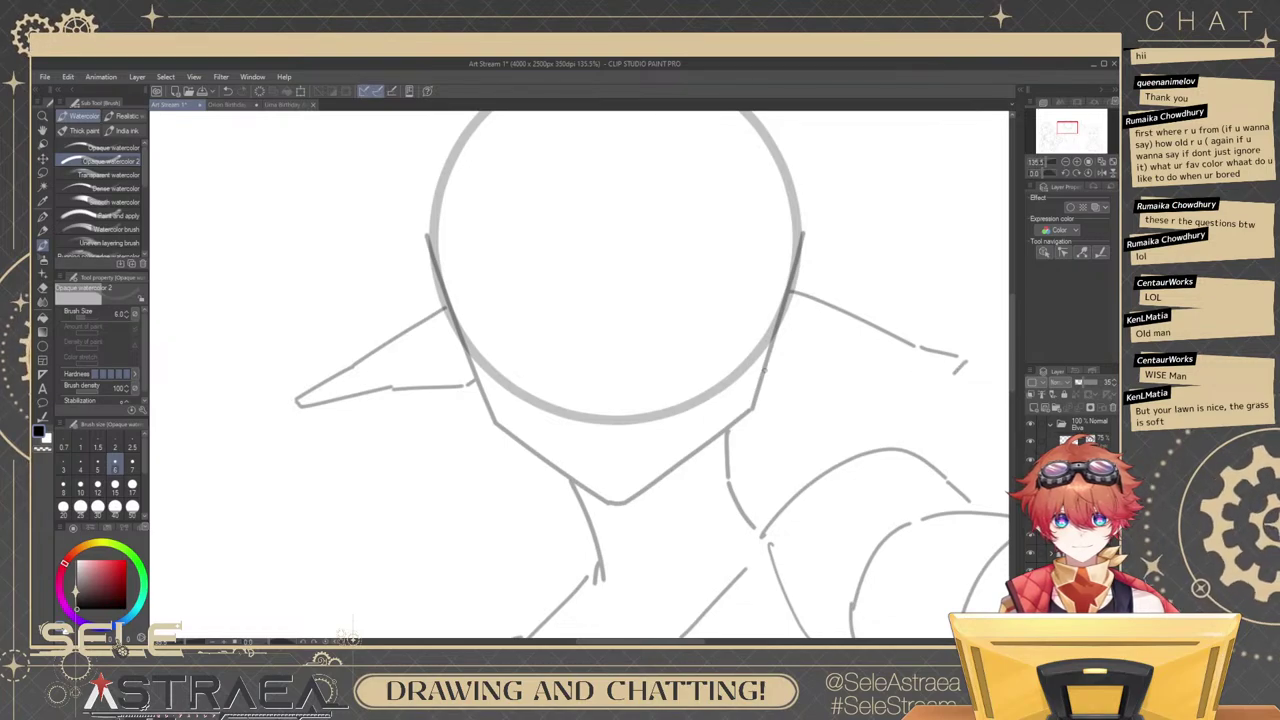
pyautogui.moveTo(765, 372); pyautogui.dragTo(940, 364)
pyautogui.hotkey('ctrl', 'z')
pyautogui.hotkey('ctrl', 'z')
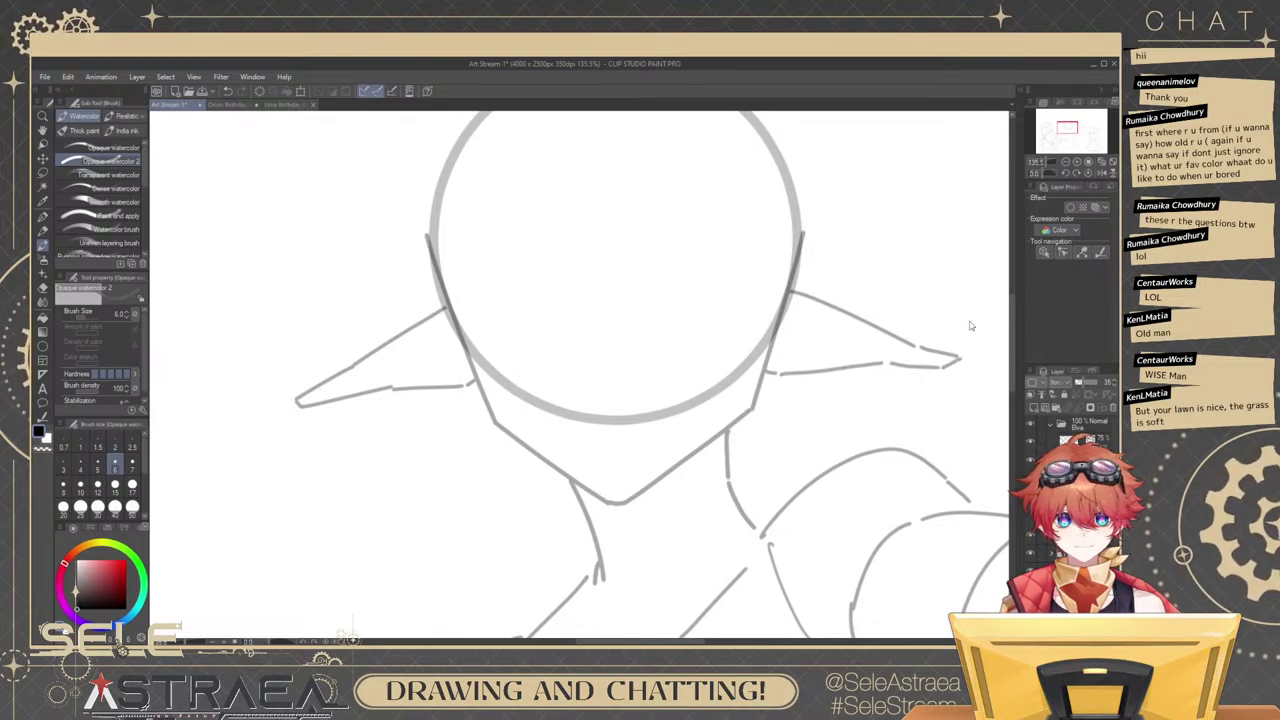
# Examine the two pointed ears up close and against the proportions of the whole figure.
pyautogui.scroll(-4, 961, 286)
pyautogui.moveTo(968, 281)
pyautogui.mouseDown()
pyautogui.moveTo(943, 272)
pyautogui.moveTo(864, 383)
pyautogui.mouseUp()
pyautogui.scroll(2, 850, 343)
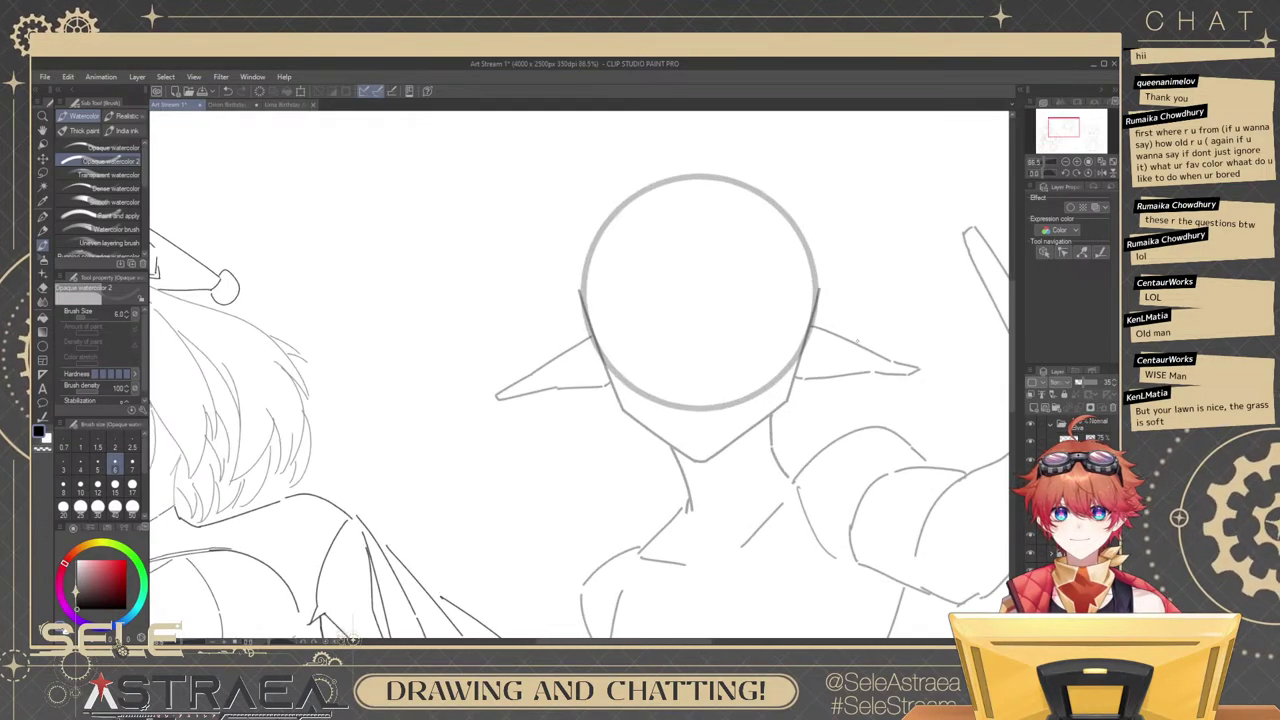
pyautogui.moveTo(790, 338); pyautogui.dragTo(822, 366)
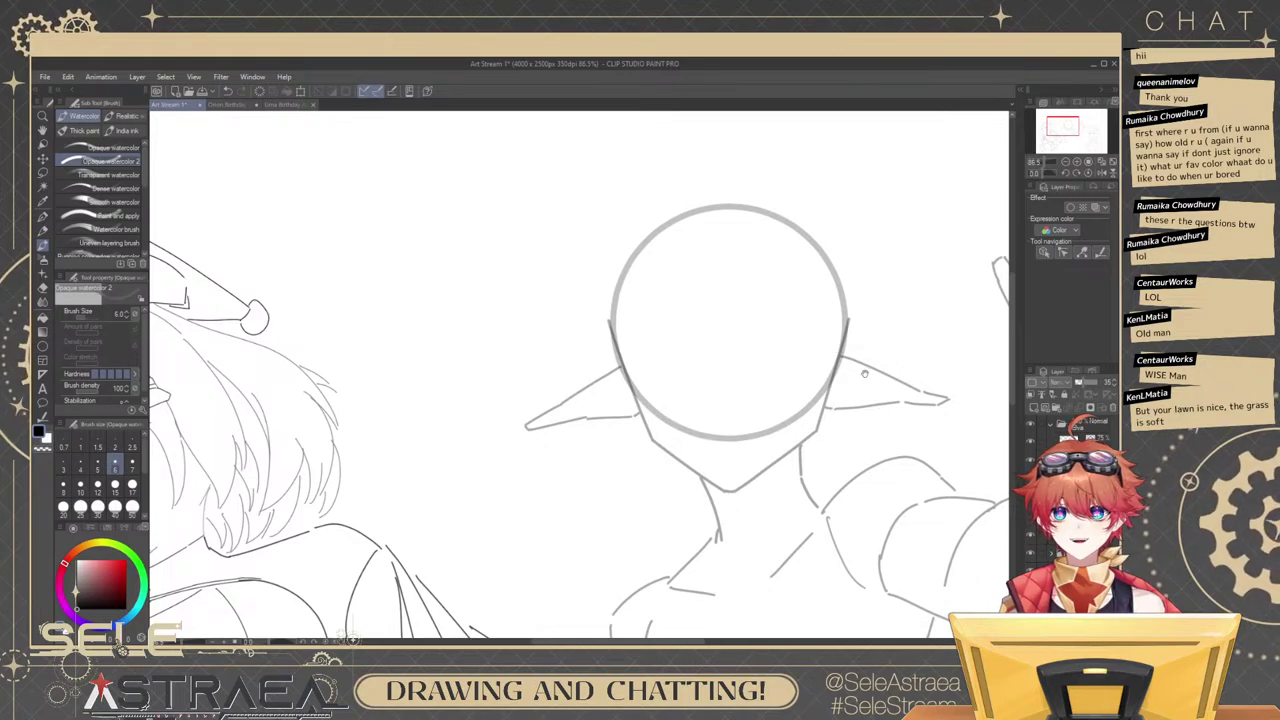
pyautogui.moveTo(864, 373); pyautogui.dragTo(860, 323)
pyautogui.scroll(2, 827, 385)
pyautogui.moveTo(818, 286); pyautogui.dragTo(834, 340)
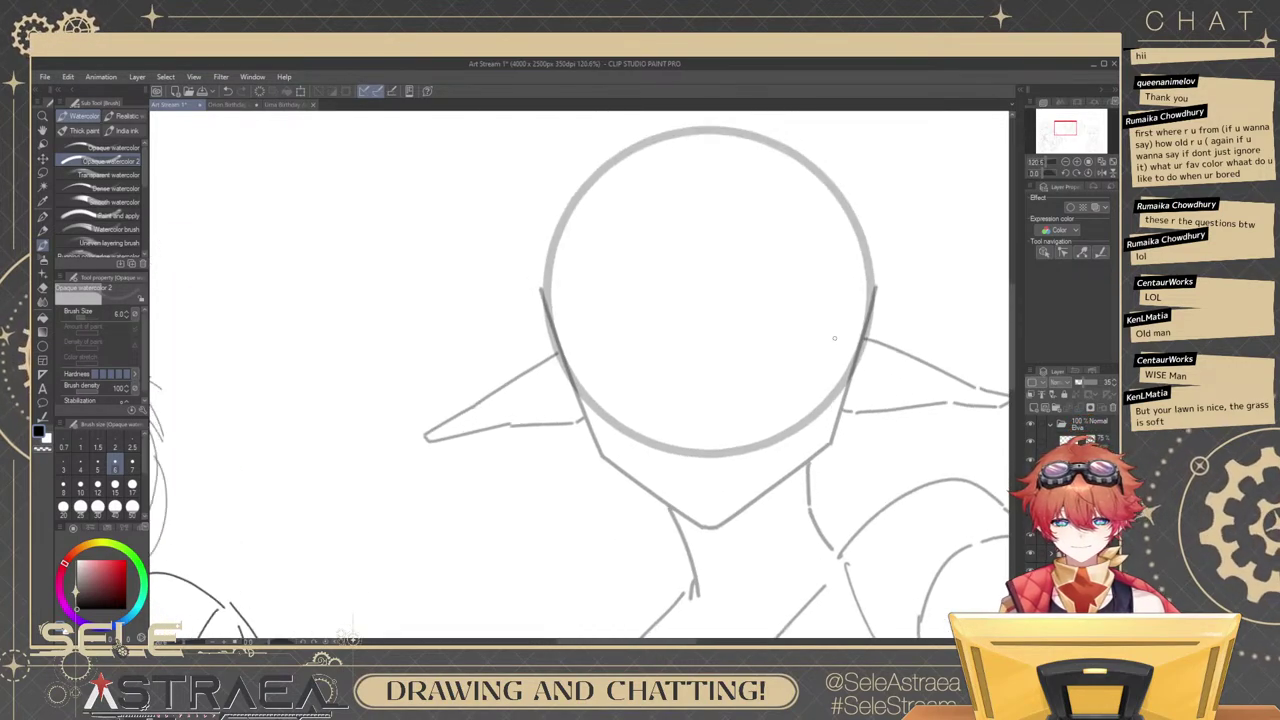
pyautogui.moveTo(872, 419); pyautogui.dragTo(866, 325)
pyautogui.scroll(-6, 868, 322)
pyautogui.scroll(5, 910, 322)
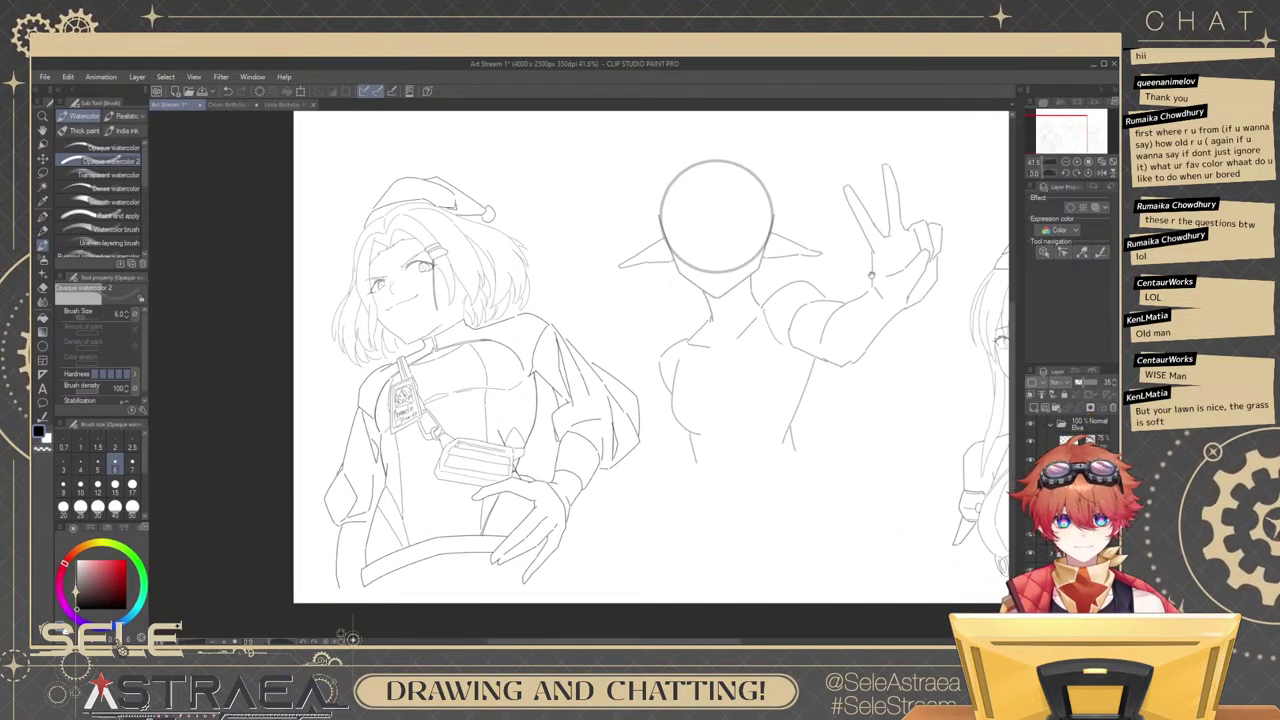
# Redraw the waist line under the chest curve so it starts on the curve and slants slightly inward.
pyautogui.hotkey('ctrl', 'z')
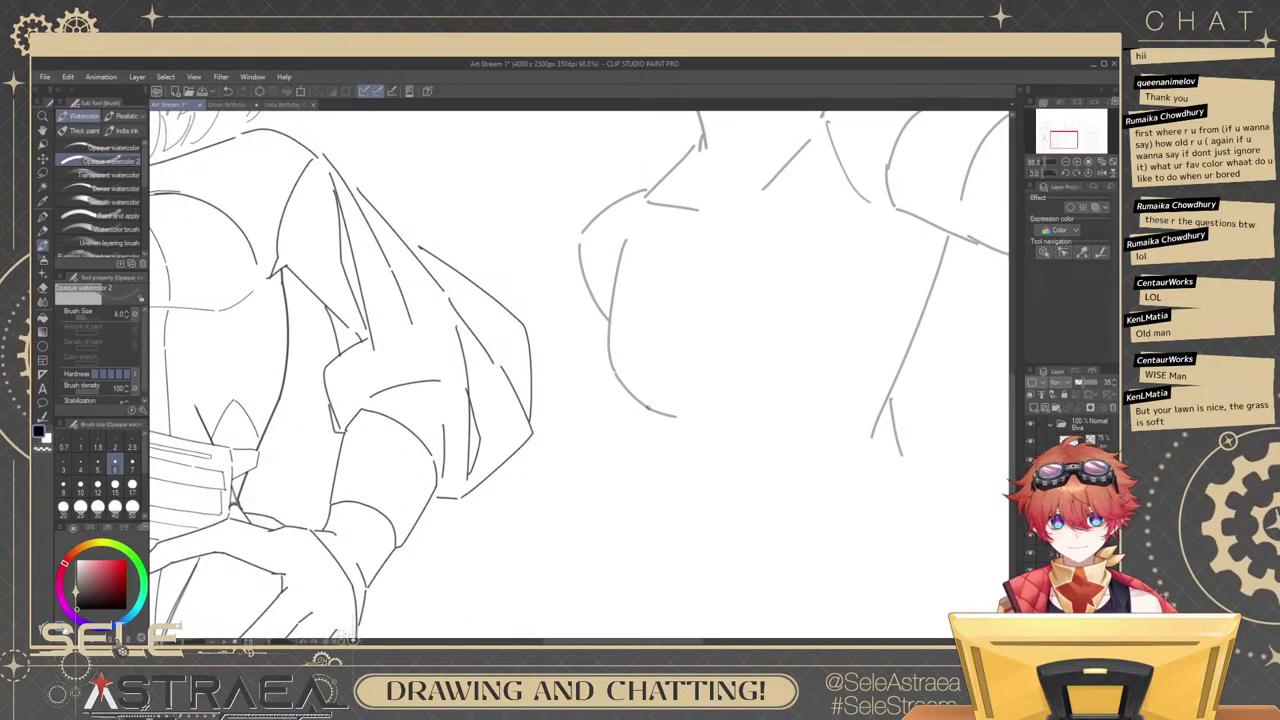
pyautogui.moveTo(649, 410); pyautogui.dragTo(669, 473)
pyautogui.moveTo(600, 317); pyautogui.dragTo(651, 461)
pyautogui.hotkey('ctrl', 'z')
pyautogui.hotkey('ctrl', 'z')
pyautogui.moveTo(647, 415); pyautogui.dragTo(590, 509)
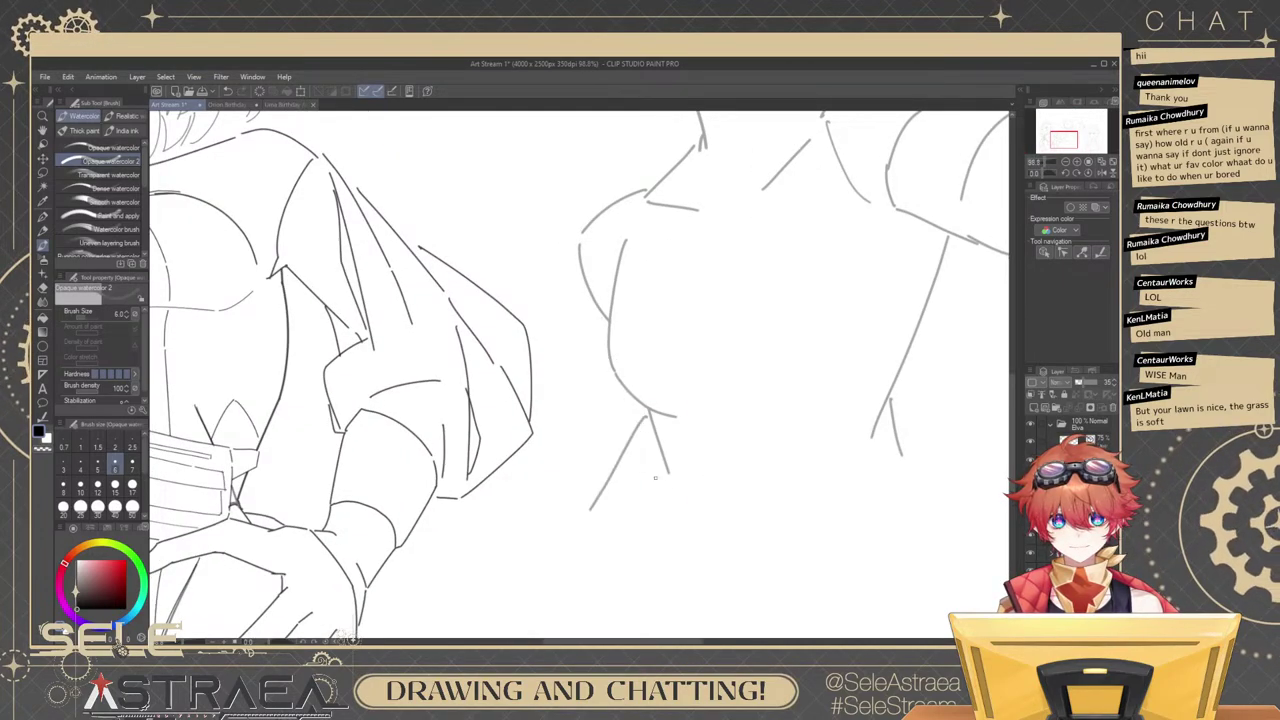
pyautogui.hotkey('ctrl', 'z')
# Set the brush size to 4 for drawing the facial features inside the head circle.
pyautogui.moveTo(762, 316); pyautogui.dragTo(660, 318)
pyautogui.moveTo(896, 270); pyautogui.dragTo(821, 354)
pyautogui.moveTo(830, 338); pyautogui.dragTo(868, 336)
pyautogui.moveTo(762, 335); pyautogui.dragTo(774, 394)
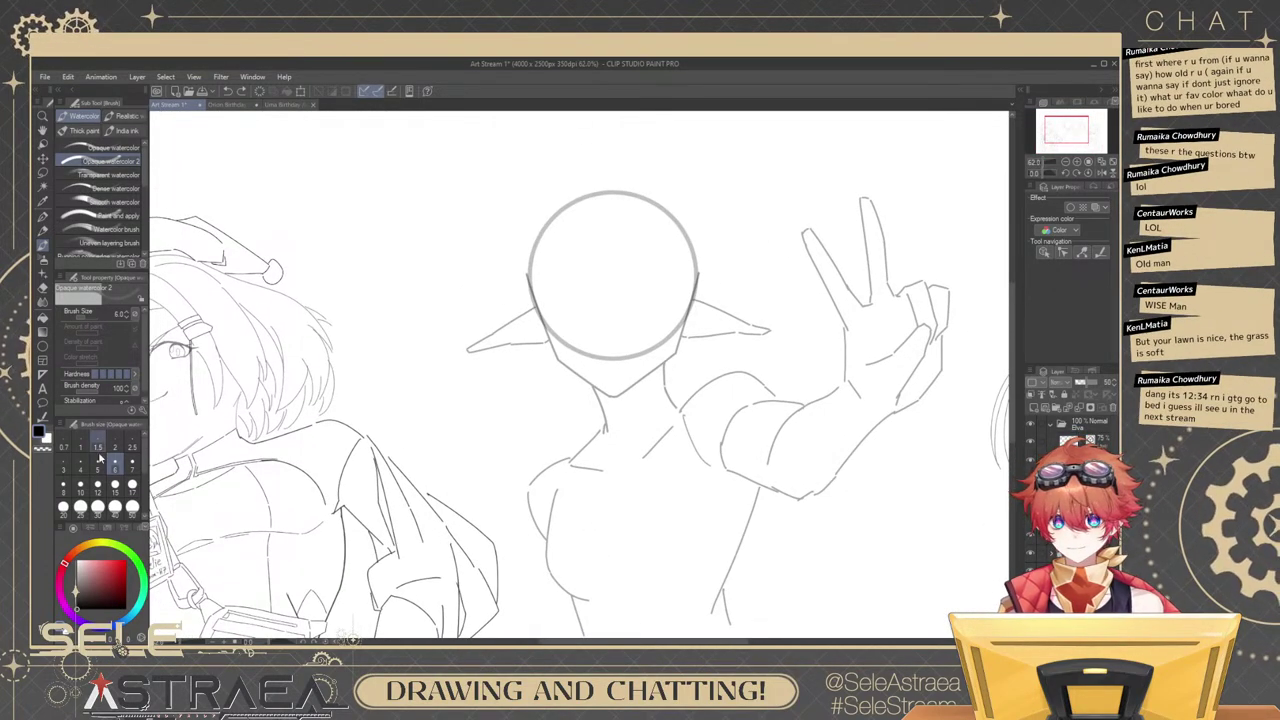
pyautogui.click(80, 466)
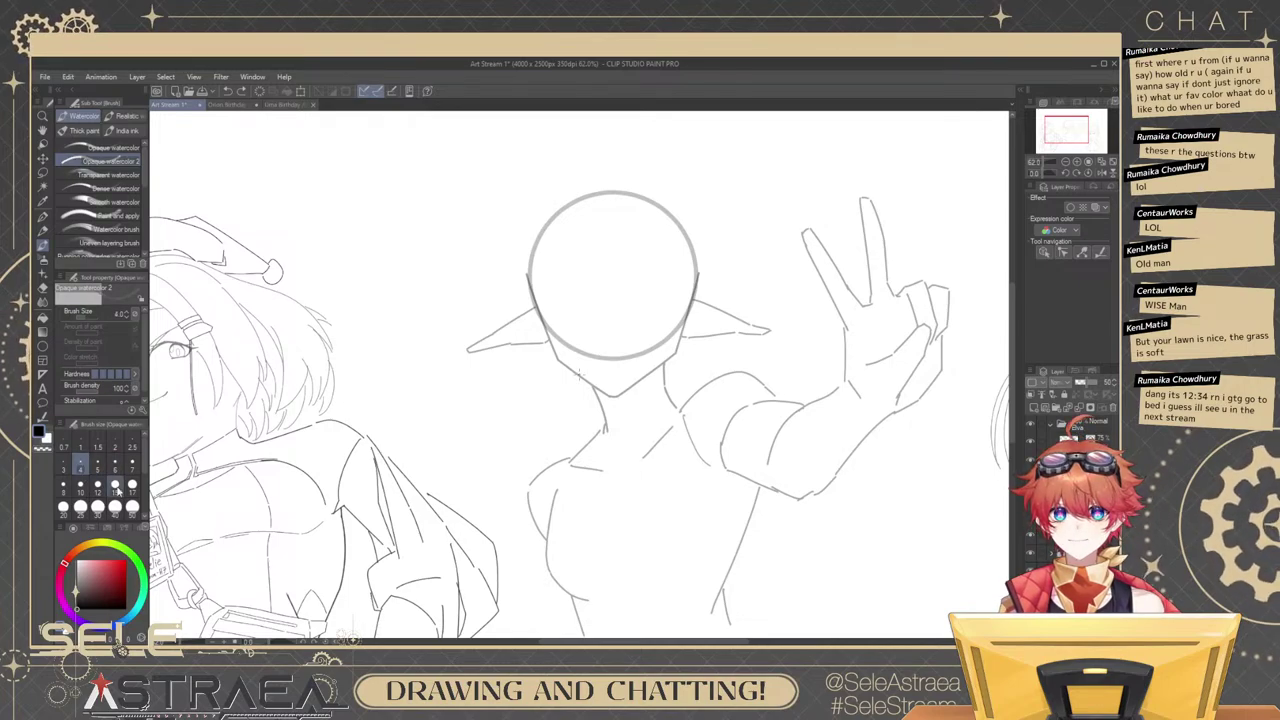
pyautogui.moveTo(657, 392)
pyautogui.mouseDown()
pyautogui.moveTo(700, 400)
pyautogui.moveTo(751, 440)
pyautogui.mouseUp()
pyautogui.click(732, 391)
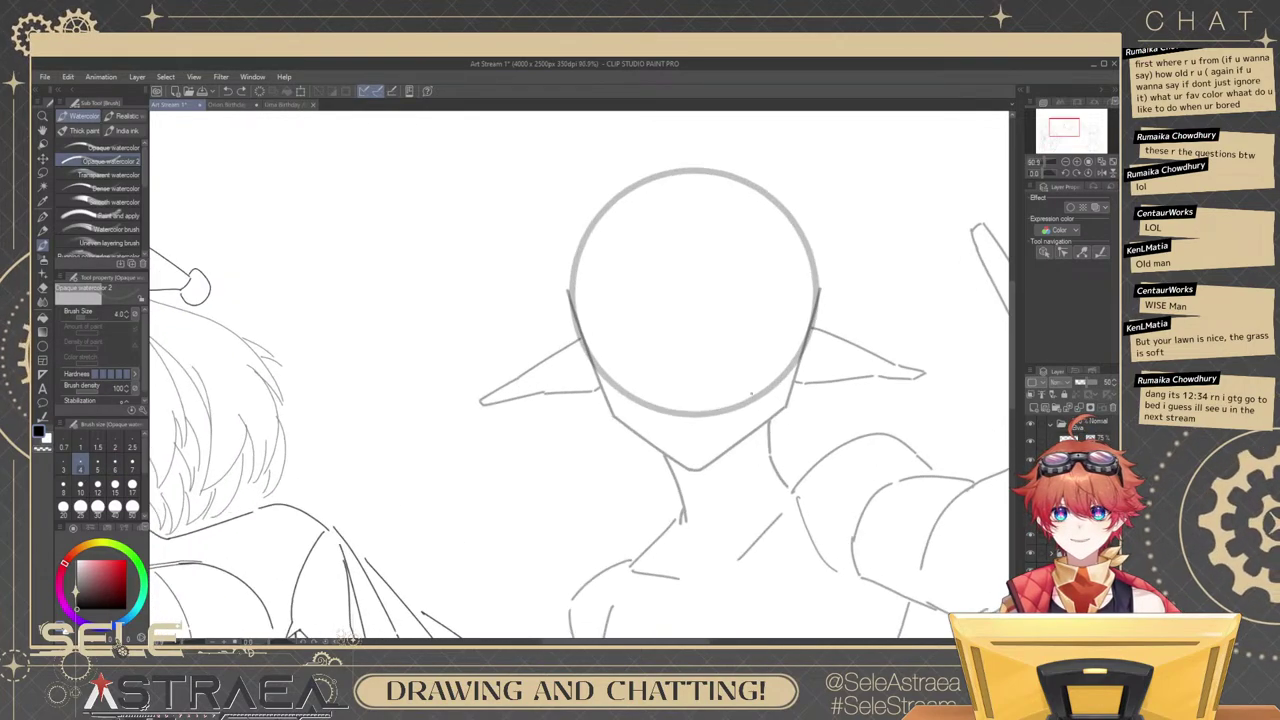
pyautogui.moveTo(699, 387); pyautogui.dragTo(811, 369)
pyautogui.click(769, 334)
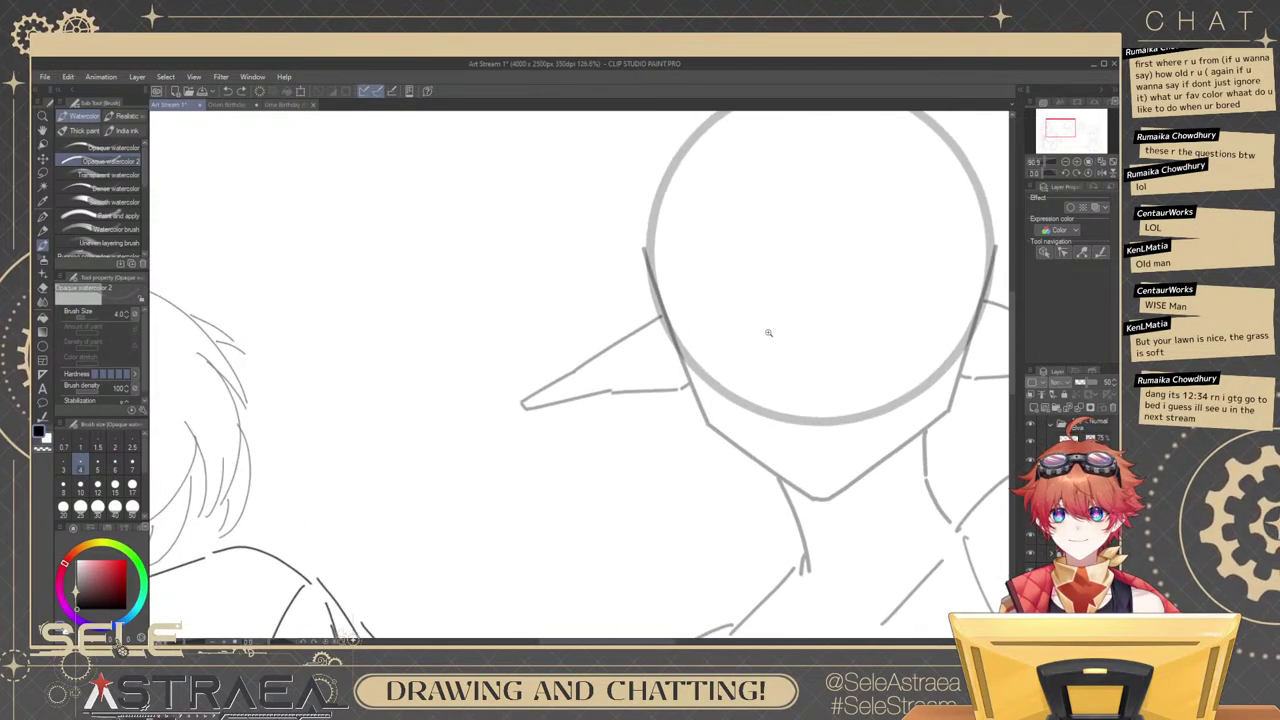
pyautogui.moveTo(800, 308)
pyautogui.mouseDown()
pyautogui.moveTo(789, 317)
pyautogui.moveTo(802, 333)
pyautogui.mouseUp()
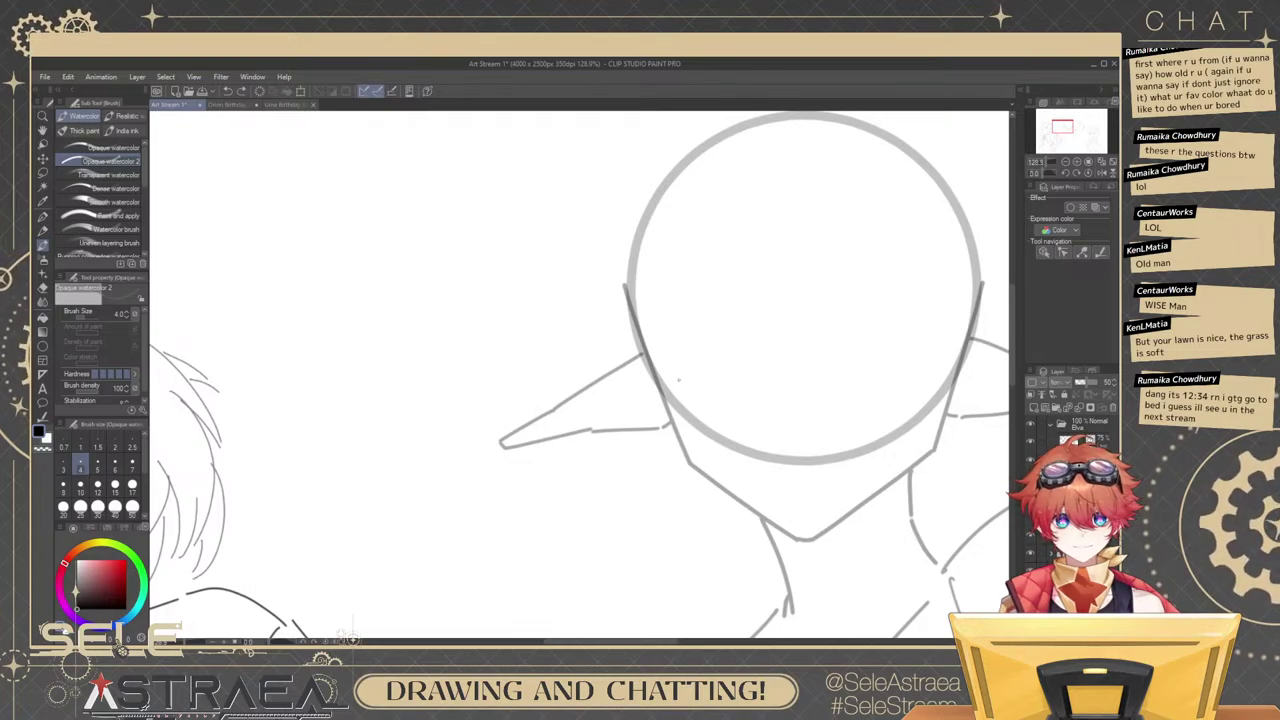
pyautogui.moveTo(679, 379)
pyautogui.mouseDown()
pyautogui.moveTo(739, 339)
pyautogui.moveTo(772, 345)
pyautogui.mouseUp()
pyautogui.click(707, 374)
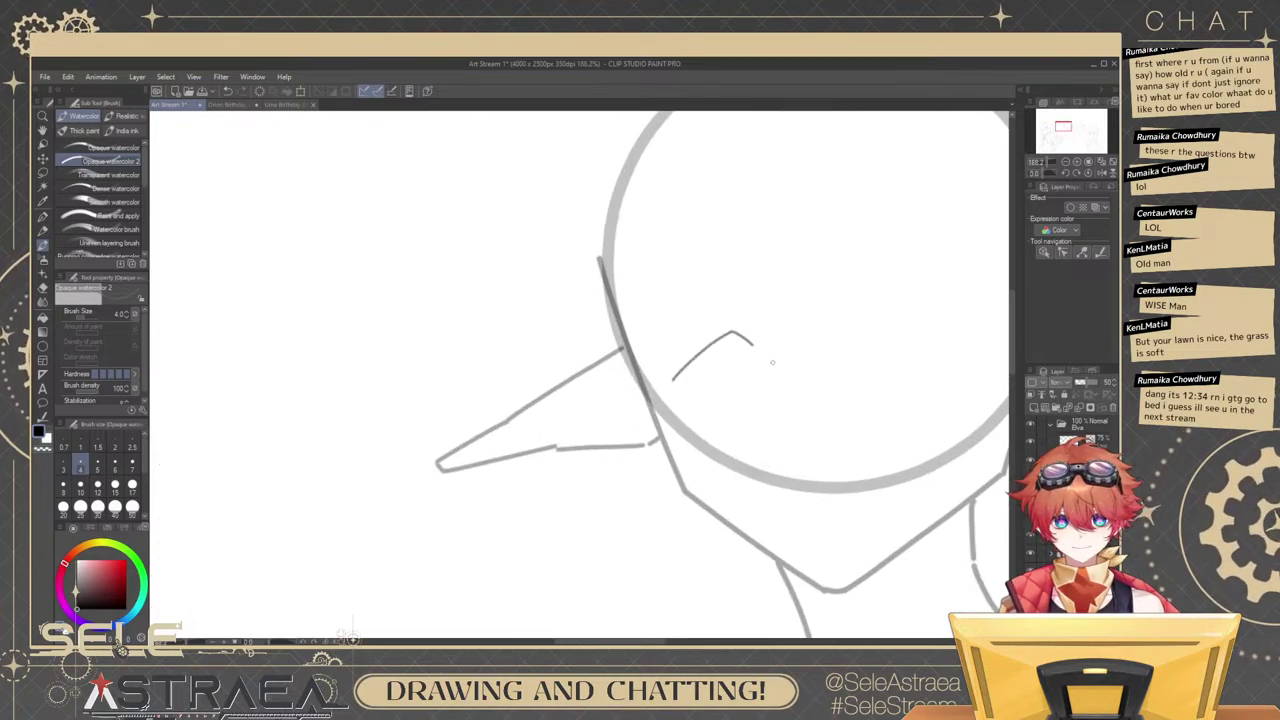
pyautogui.moveTo(674, 385)
pyautogui.mouseDown()
pyautogui.moveTo(701, 408)
pyautogui.moveTo(700, 397)
pyautogui.mouseUp()
pyautogui.hotkey('ctrl', 'z')
pyautogui.moveTo(937, 319); pyautogui.dragTo(790, 288)
pyautogui.scroll(3, 730, 318)
pyautogui.hotkey('ctrl', 'z')
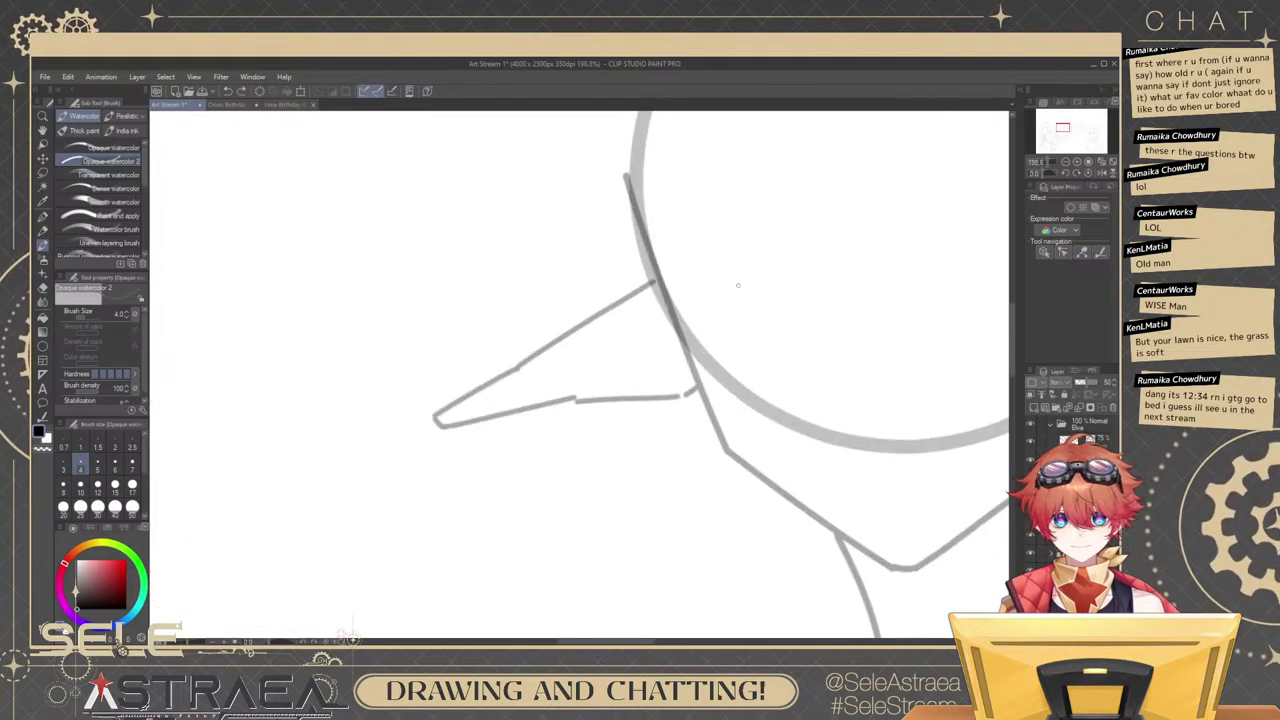
pyautogui.moveTo(707, 332); pyautogui.dragTo(820, 268)
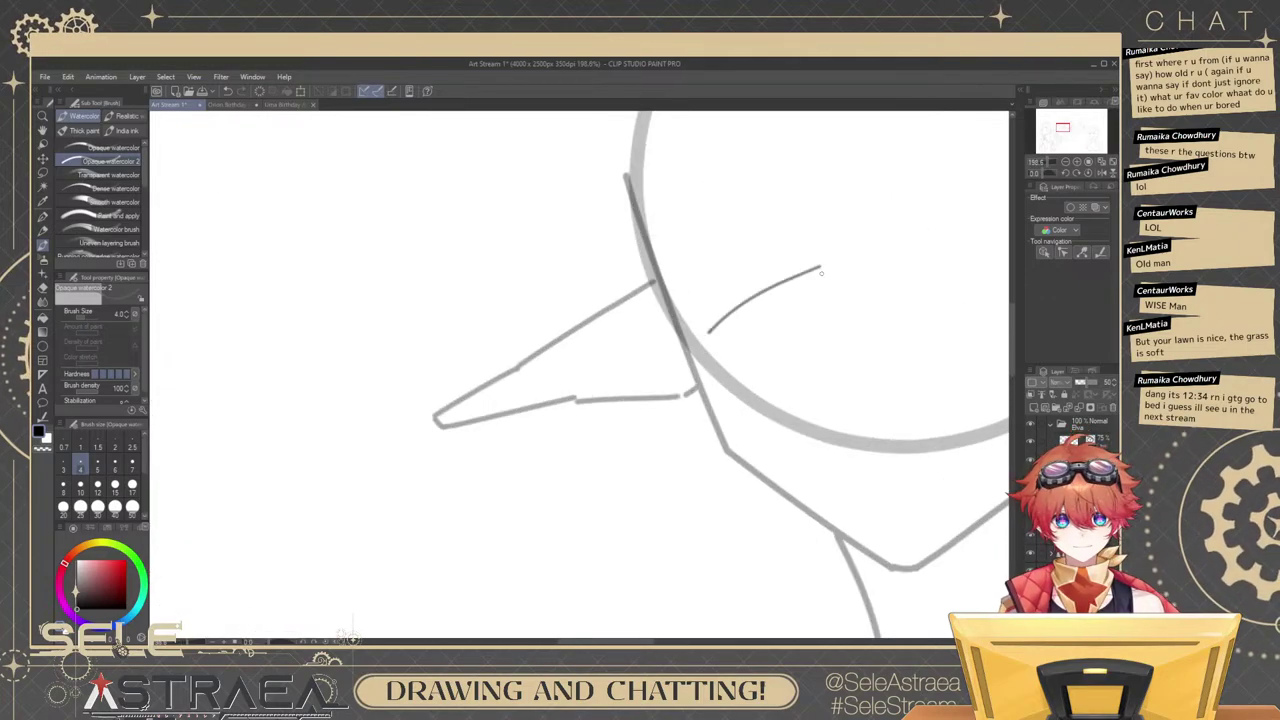
pyautogui.hotkey('ctrl', 'z')
# Draw the arched upper lash line of the eye on the lowered-arm side, with a short line at its outer lower corner.
pyautogui.moveTo(722, 328)
pyautogui.mouseDown()
pyautogui.moveTo(790, 268)
pyautogui.moveTo(831, 271)
pyautogui.moveTo(755, 346)
pyautogui.mouseUp()
pyautogui.hotkey('ctrl', 'z')
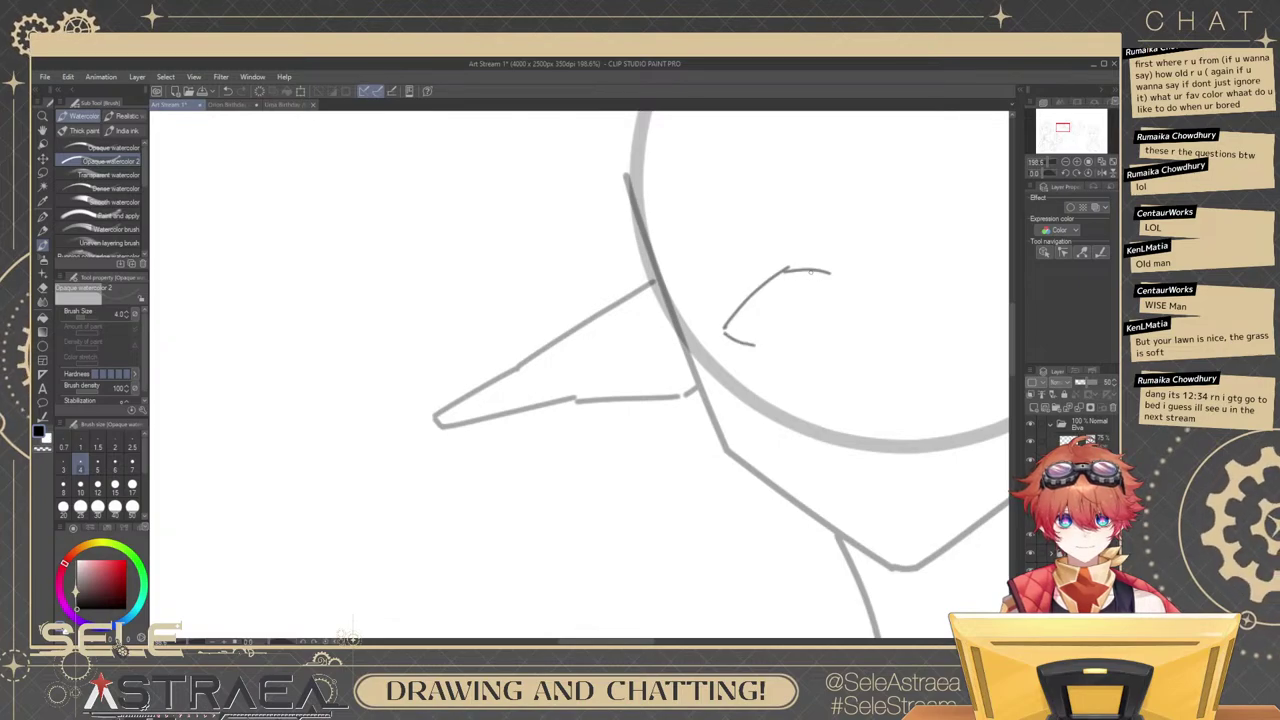
pyautogui.moveTo(811, 272); pyautogui.dragTo(837, 278)
pyautogui.hotkey('ctrl', 'z')
pyautogui.hotkey('ctrl', 'z')
pyautogui.hotkey('ctrl', 'z')
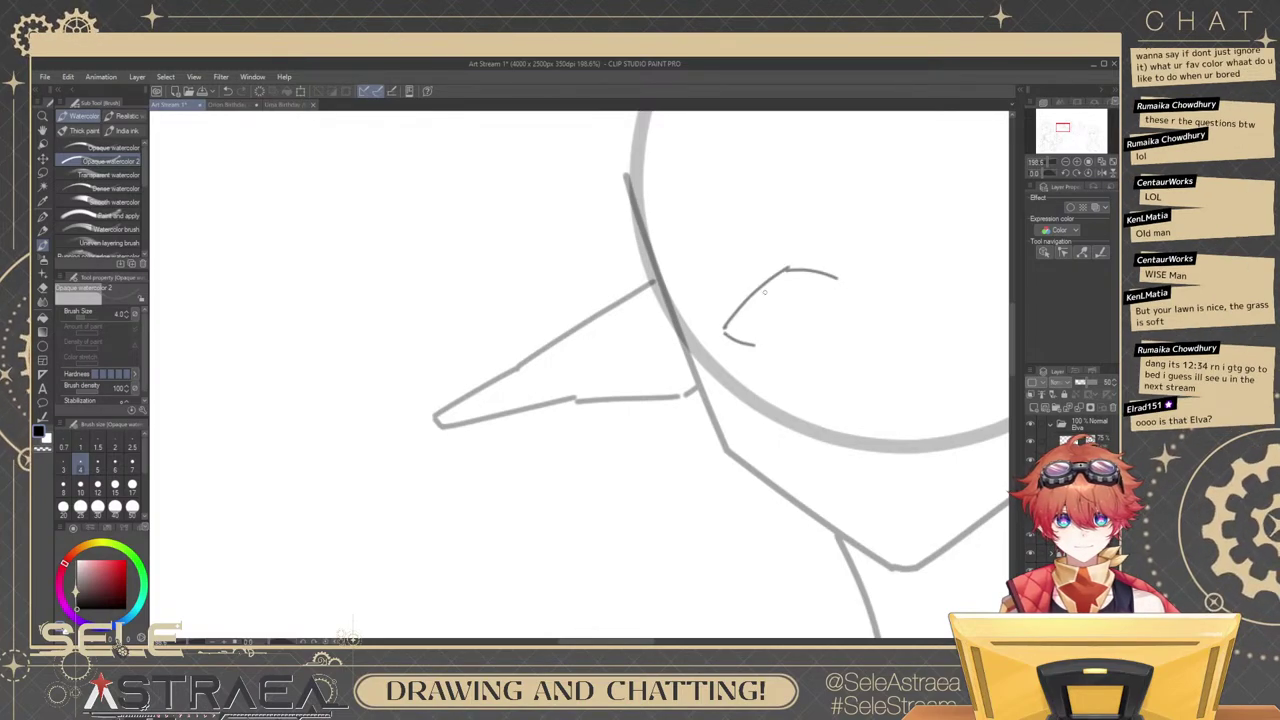
# Thicken the peak of the eye's upper lash line with a second stroke just beneath the arch.
pyautogui.moveTo(762, 293)
pyautogui.mouseDown()
pyautogui.moveTo(839, 272)
pyautogui.moveTo(764, 290)
pyautogui.mouseUp()
pyautogui.scroll(2, 786, 290)
pyautogui.hotkey('ctrl', 'z')
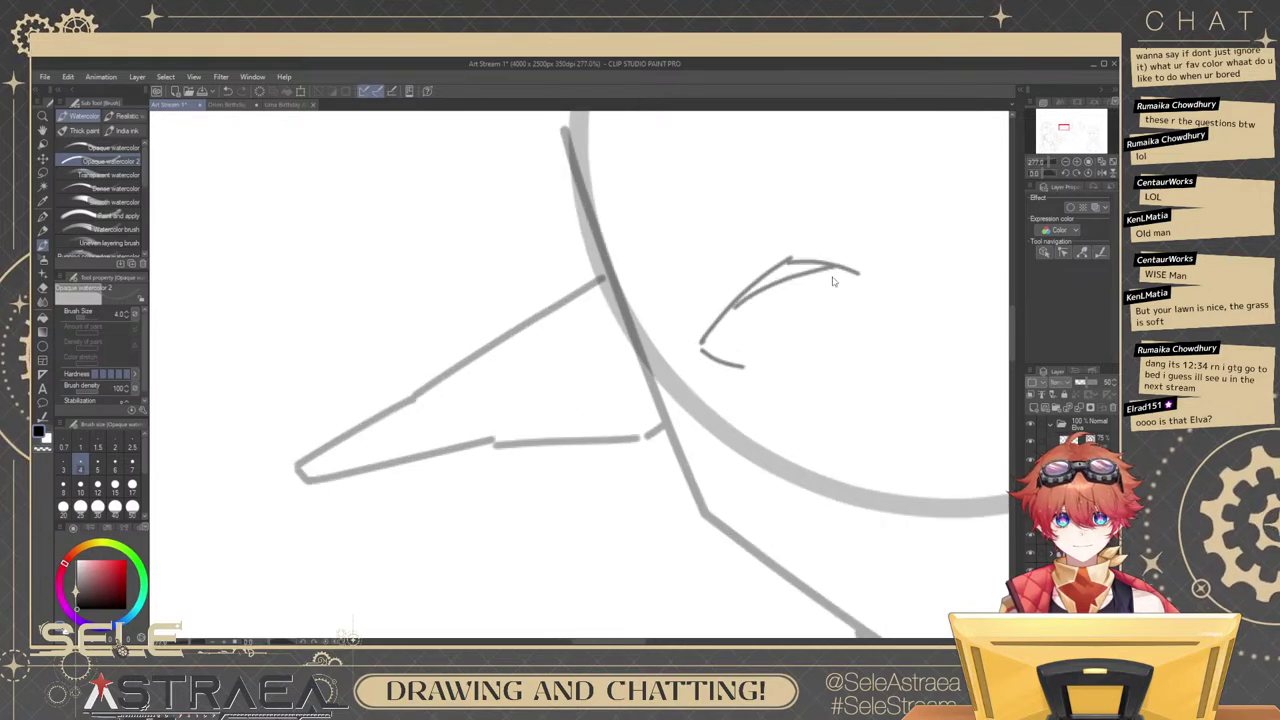
pyautogui.hotkey('ctrl', 'z')
pyautogui.moveTo(836, 266)
pyautogui.mouseDown()
pyautogui.moveTo(757, 284)
pyautogui.moveTo(702, 347)
pyautogui.moveTo(764, 289)
pyautogui.mouseUp()
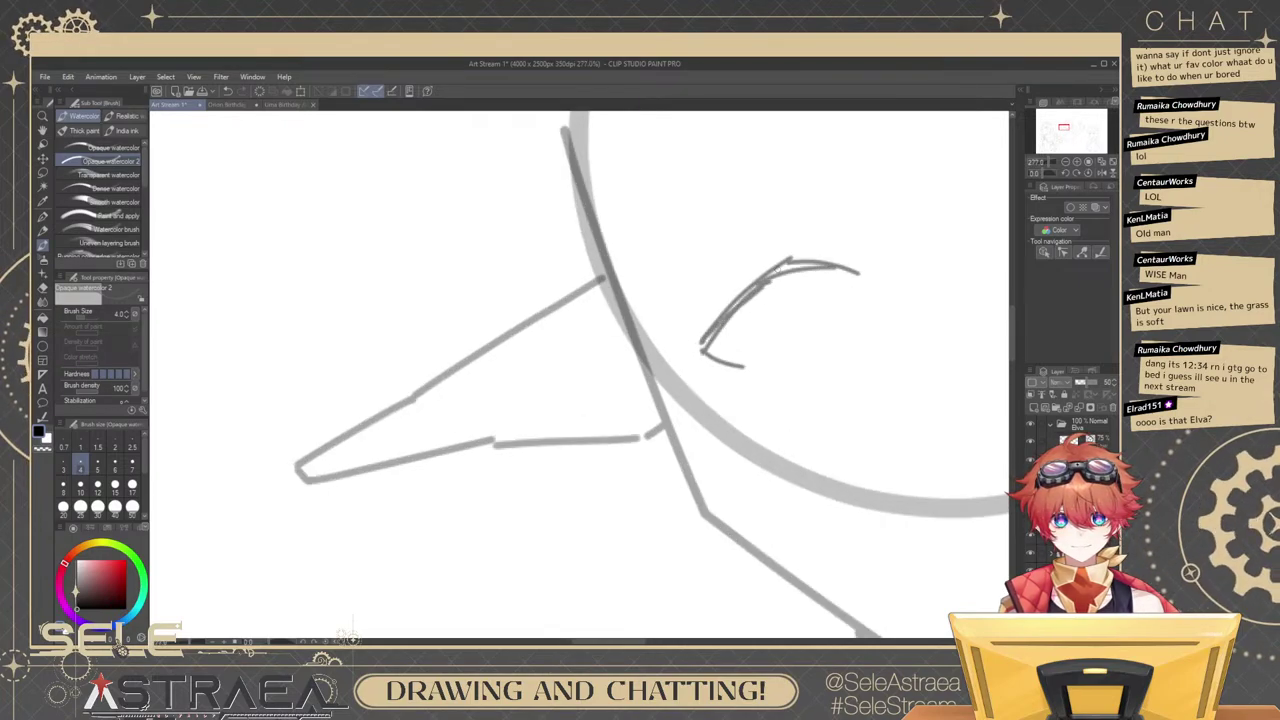
pyautogui.hotkey('ctrl', 'z')
pyautogui.hotkey('ctrl', 'z')
pyautogui.moveTo(701, 345); pyautogui.dragTo(763, 287)
pyautogui.hotkey('ctrl', 'z')
pyautogui.hotkey('ctrl', 'z')
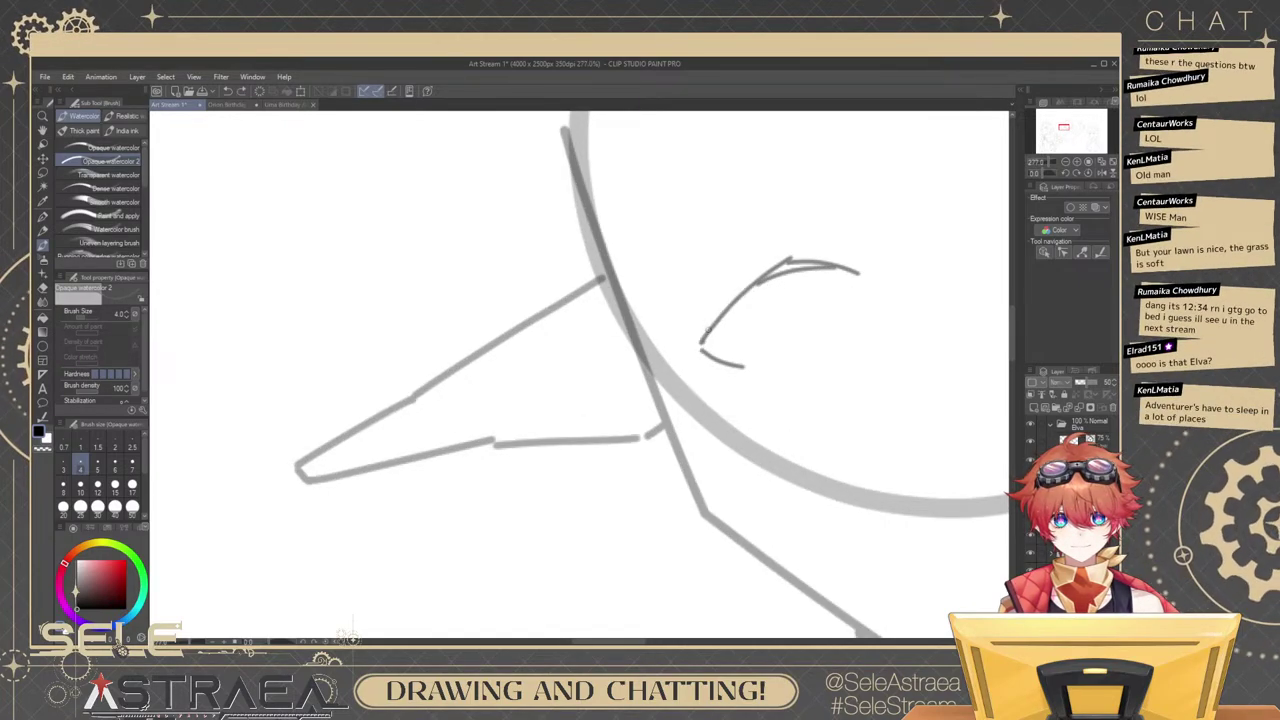
# Thicken the sloping outer part of the upper lash line from the eye's outer corner up to the peak.
pyautogui.moveTo(703, 342); pyautogui.dragTo(776, 273)
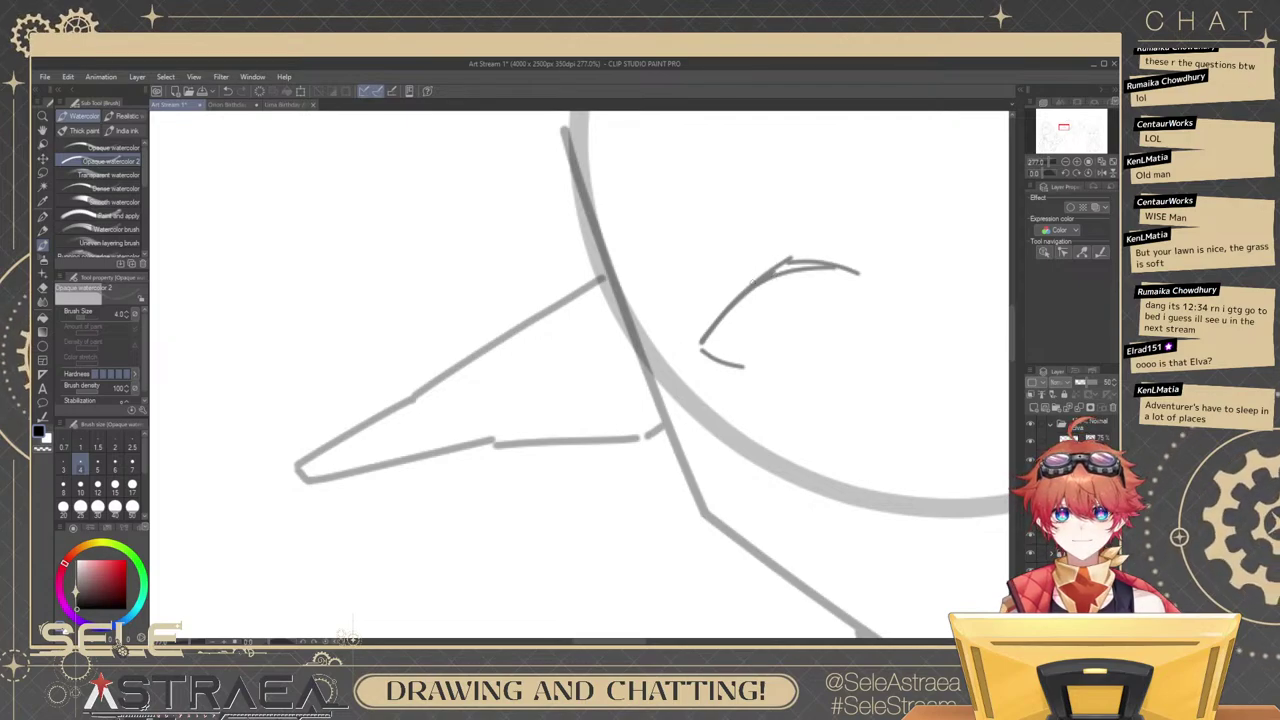
pyautogui.moveTo(714, 321); pyautogui.dragTo(793, 270)
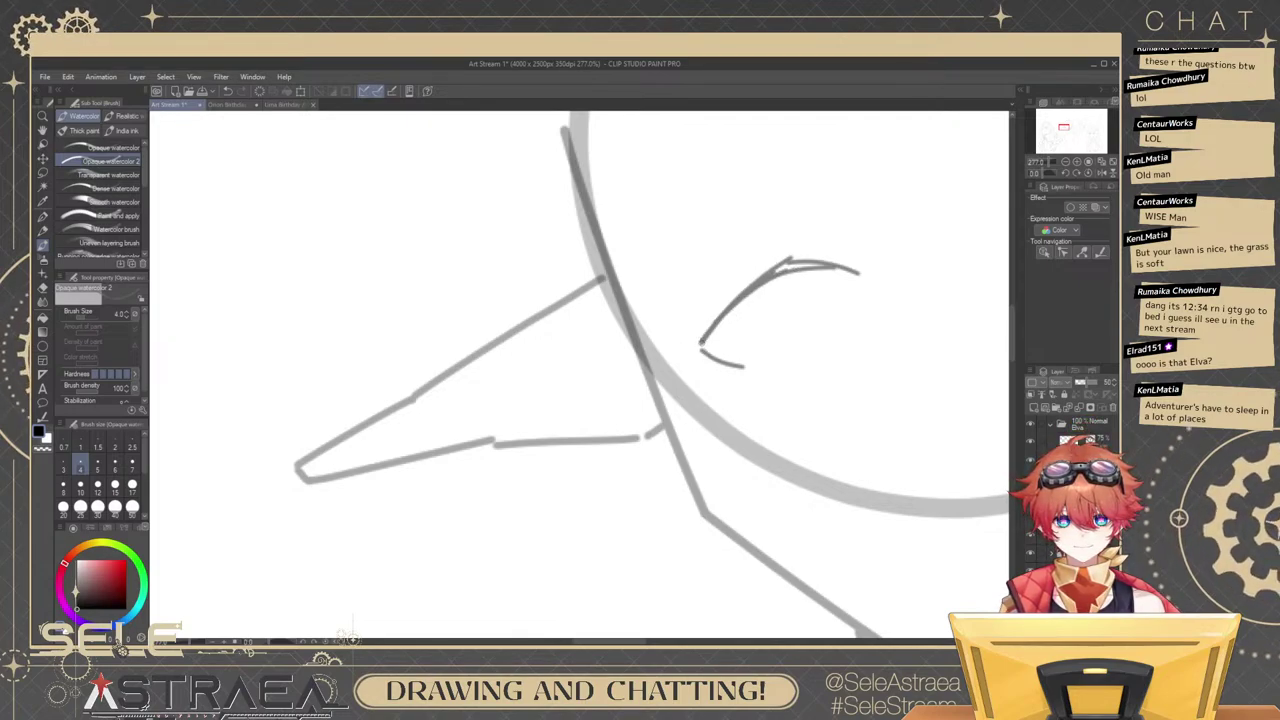
pyautogui.moveTo(703, 342)
pyautogui.mouseDown()
pyautogui.moveTo(729, 363)
pyautogui.moveTo(757, 337)
pyautogui.mouseUp()
pyautogui.hotkey('ctrl', 'z')
pyautogui.hotkey('ctrl', 'z')
# Extend the eye's outer corner with a small filled, pointed lash wing.
pyautogui.scroll(-10, 766, 316)
pyautogui.scroll(3, 755, 347)
pyautogui.scroll(4, 632, 290)
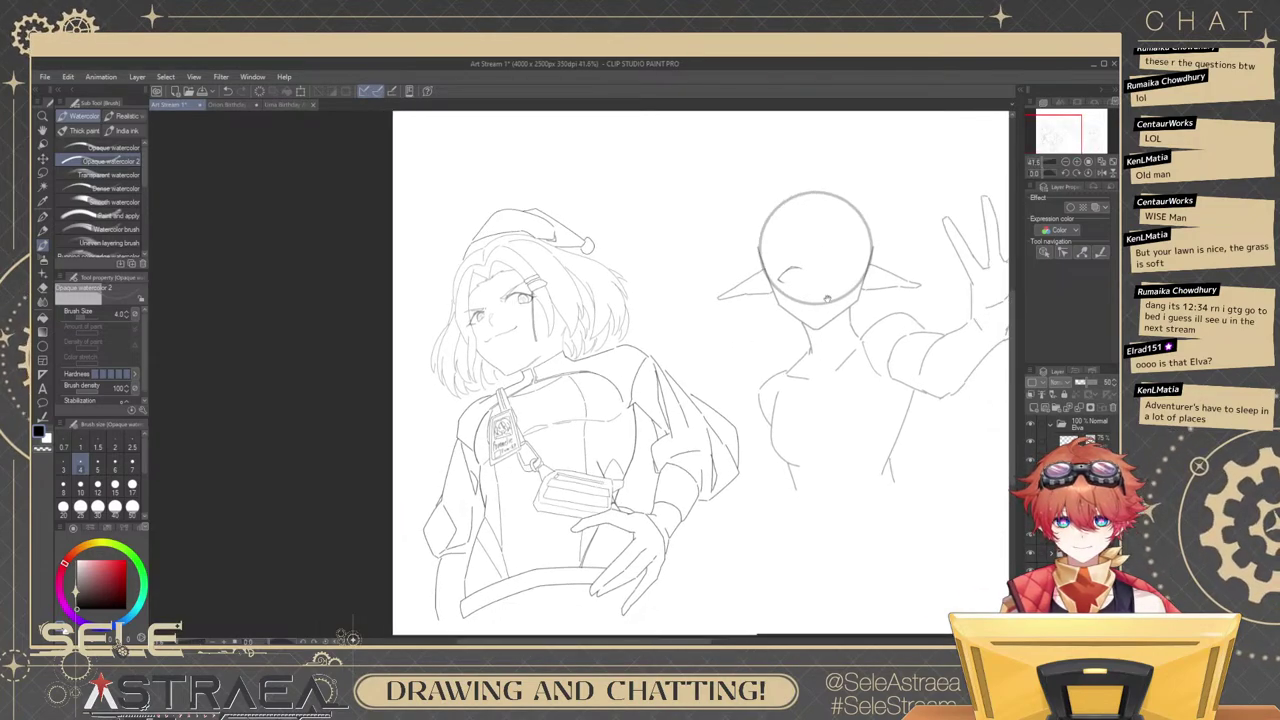
pyautogui.scroll(3, 704, 318)
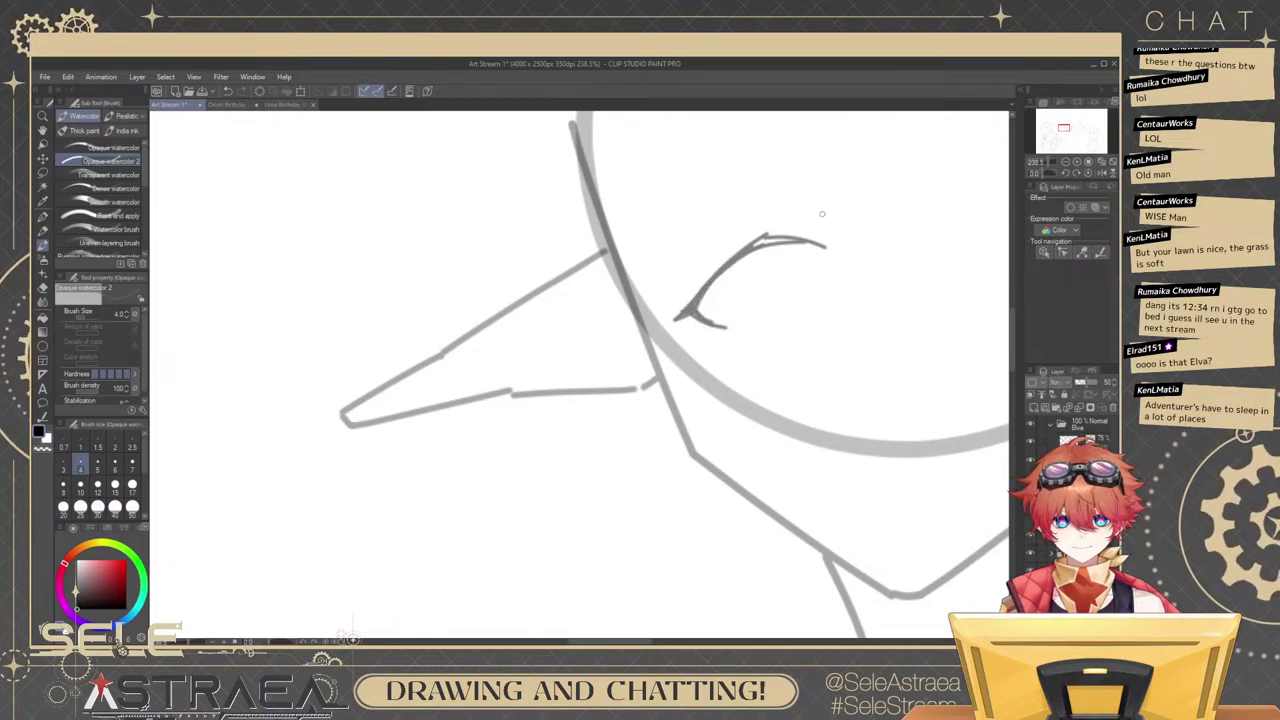
pyautogui.hotkey('ctrl', 'z')
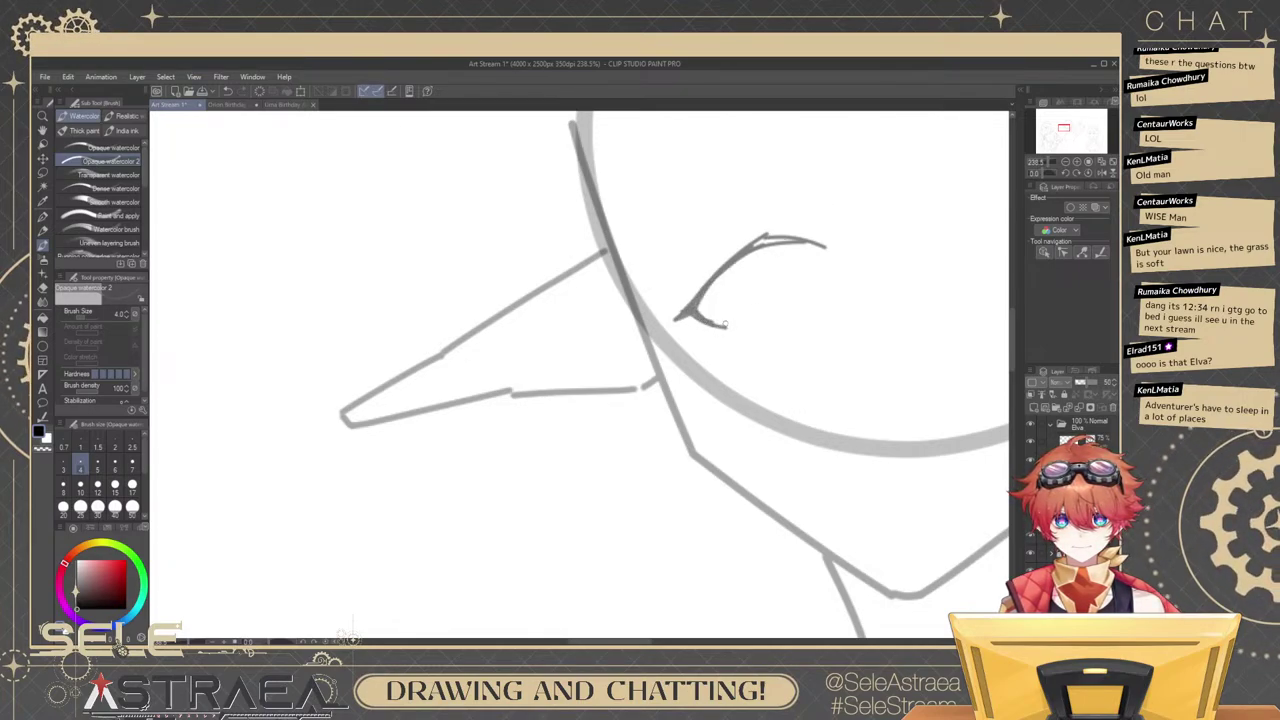
pyautogui.moveTo(830, 301); pyautogui.dragTo(857, 367)
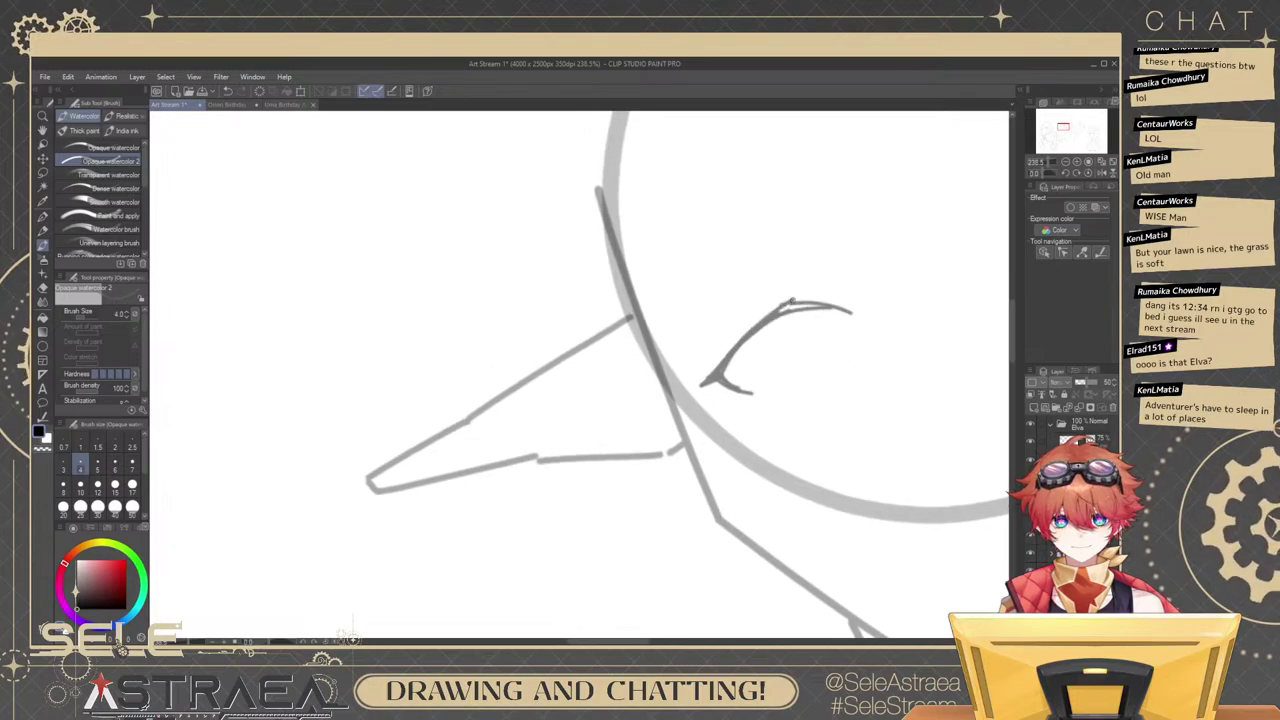
# Add small lash spikes along the outer slope and at the peak of the upper lash line.
pyautogui.hotkey('ctrl', 'z')
pyautogui.moveTo(791, 301)
pyautogui.mouseDown()
pyautogui.moveTo(850, 310)
pyautogui.moveTo(834, 308)
pyautogui.moveTo(875, 299)
pyautogui.mouseUp()
pyautogui.moveTo(776, 329)
pyautogui.mouseDown()
pyautogui.moveTo(750, 339)
pyautogui.moveTo(769, 333)
pyautogui.mouseUp()
pyautogui.hotkey('ctrl', 'z')
pyautogui.hotkey('ctrl', 'z')
pyautogui.hotkey('ctrl', 'z')
pyautogui.hotkey('ctrl', 'z')
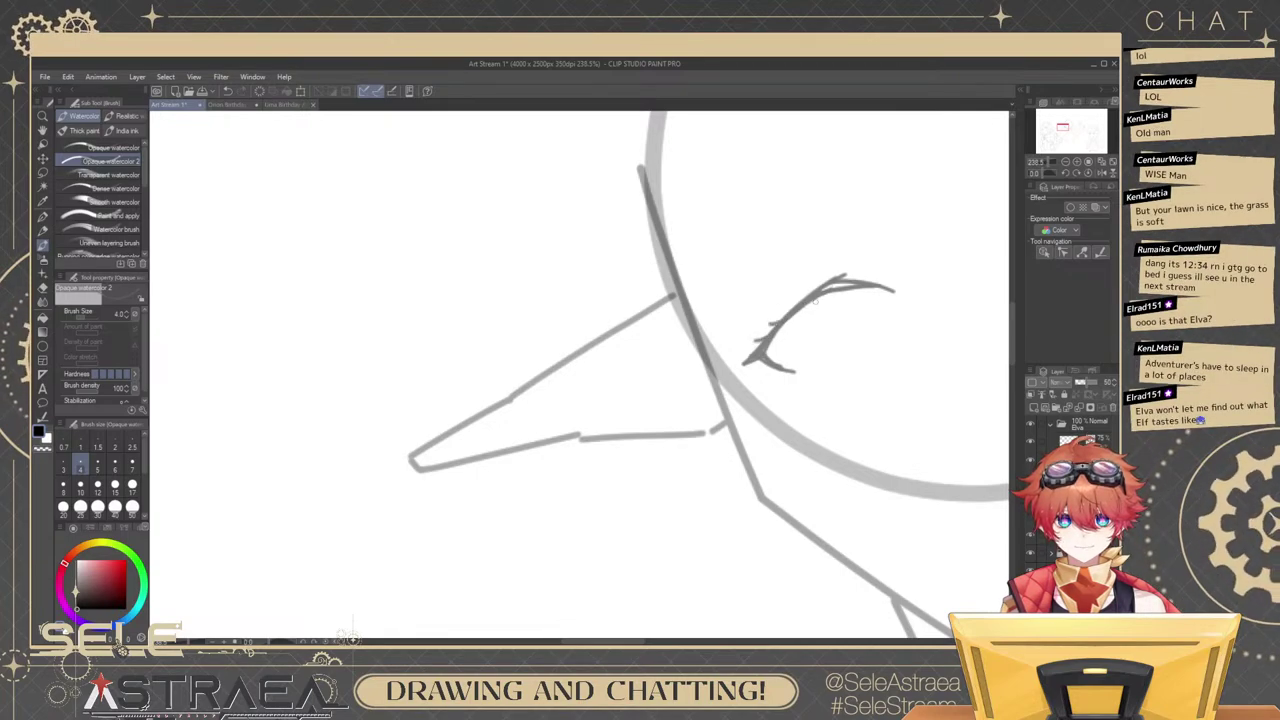
# Add a short downward tick at the inner end of the upper lash line and tidy the outer lash spikes.
pyautogui.moveTo(923, 301); pyautogui.dragTo(863, 255)
pyautogui.hotkey('ctrl', 'z')
pyautogui.moveTo(926, 282)
pyautogui.mouseDown()
pyautogui.moveTo(871, 280)
pyautogui.moveTo(871, 305)
pyautogui.moveTo(891, 308)
pyautogui.moveTo(861, 351)
pyautogui.mouseUp()
pyautogui.moveTo(727, 297); pyautogui.dragTo(753, 307)
pyautogui.hotkey('ctrl', 'z')
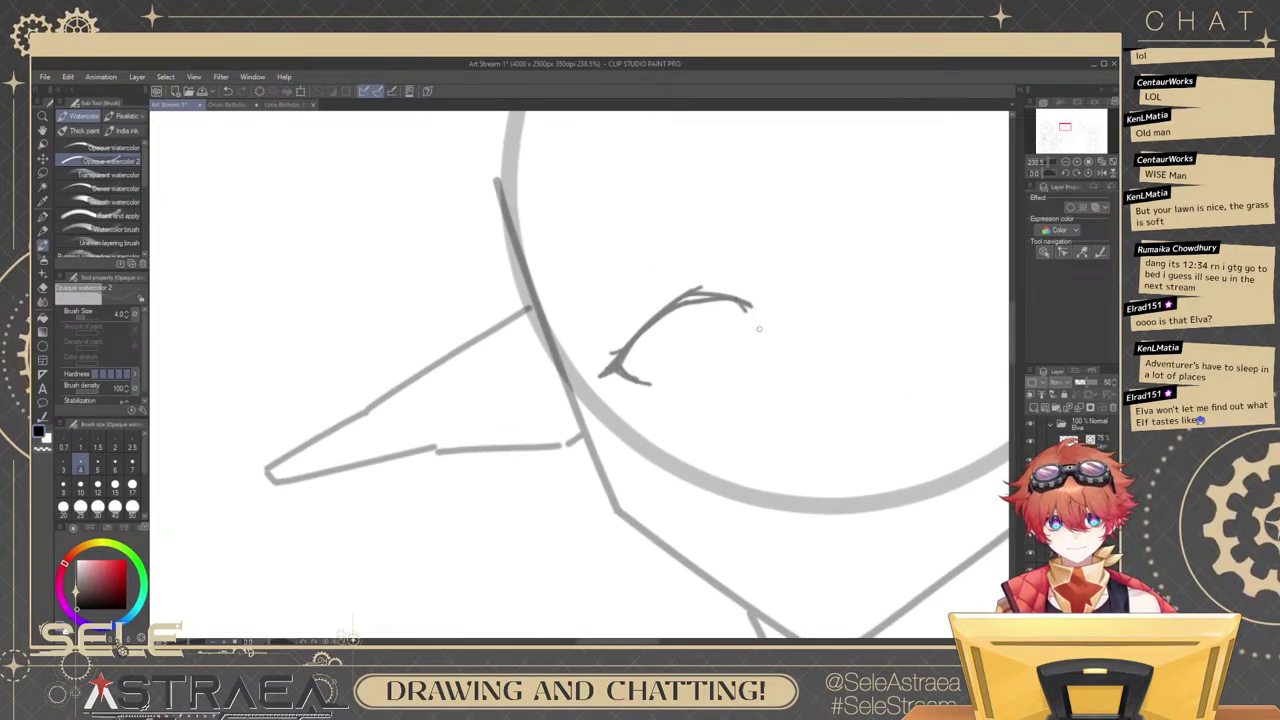
pyautogui.scroll(-1, 861, 279)
pyautogui.moveTo(891, 285); pyautogui.dragTo(818, 299)
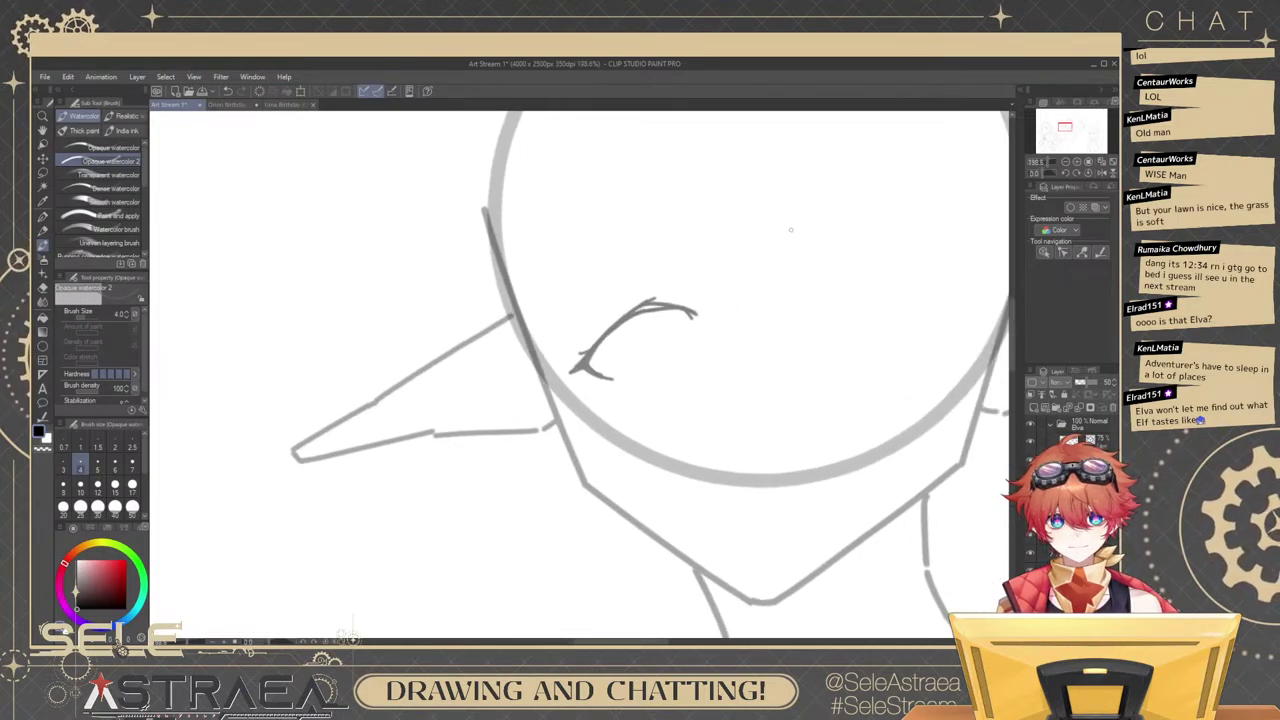
# Lasso the whole eye, transform it to sit slightly closer to the face's outer edge, and clear the selection.
pyautogui.press('m')
pyautogui.moveTo(598, 262)
pyautogui.mouseDown()
pyautogui.moveTo(556, 318)
pyautogui.moveTo(596, 266)
pyautogui.mouseUp()
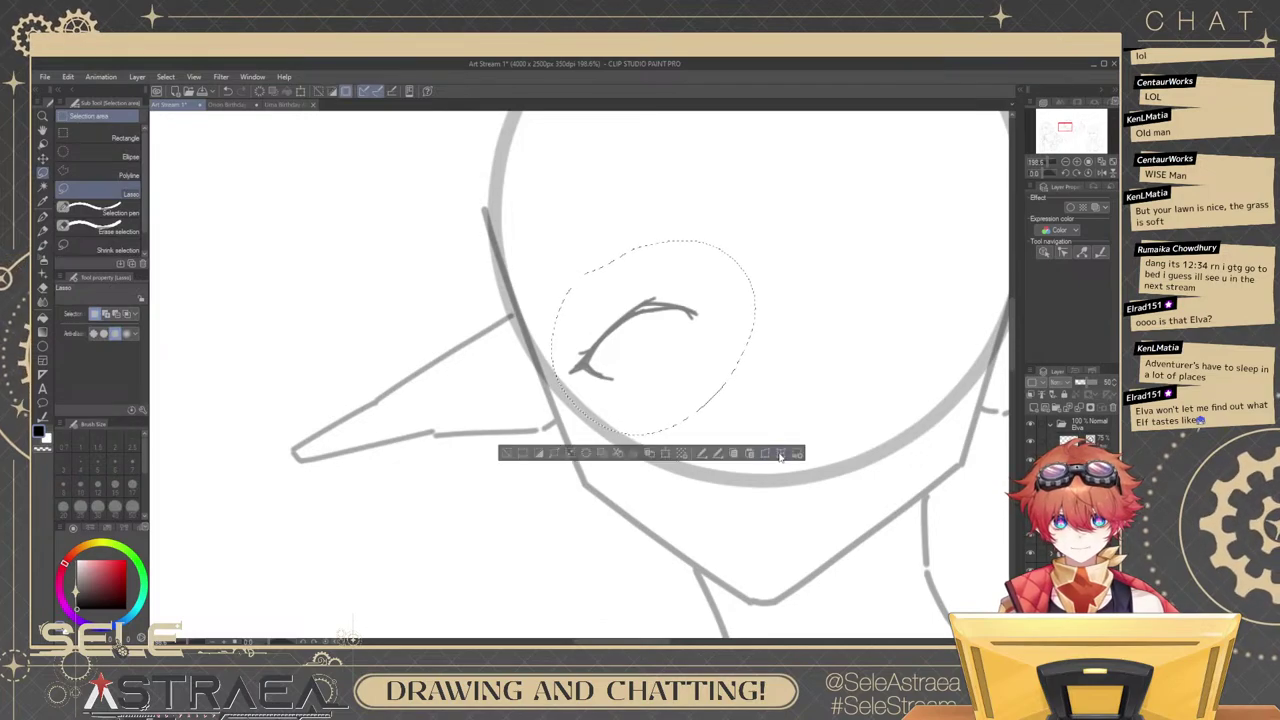
pyautogui.click(780, 455)
pyautogui.scroll(-3, 828, 317)
pyautogui.moveTo(790, 329)
pyautogui.mouseDown()
pyautogui.moveTo(791, 347)
pyautogui.moveTo(774, 354)
pyautogui.mouseUp()
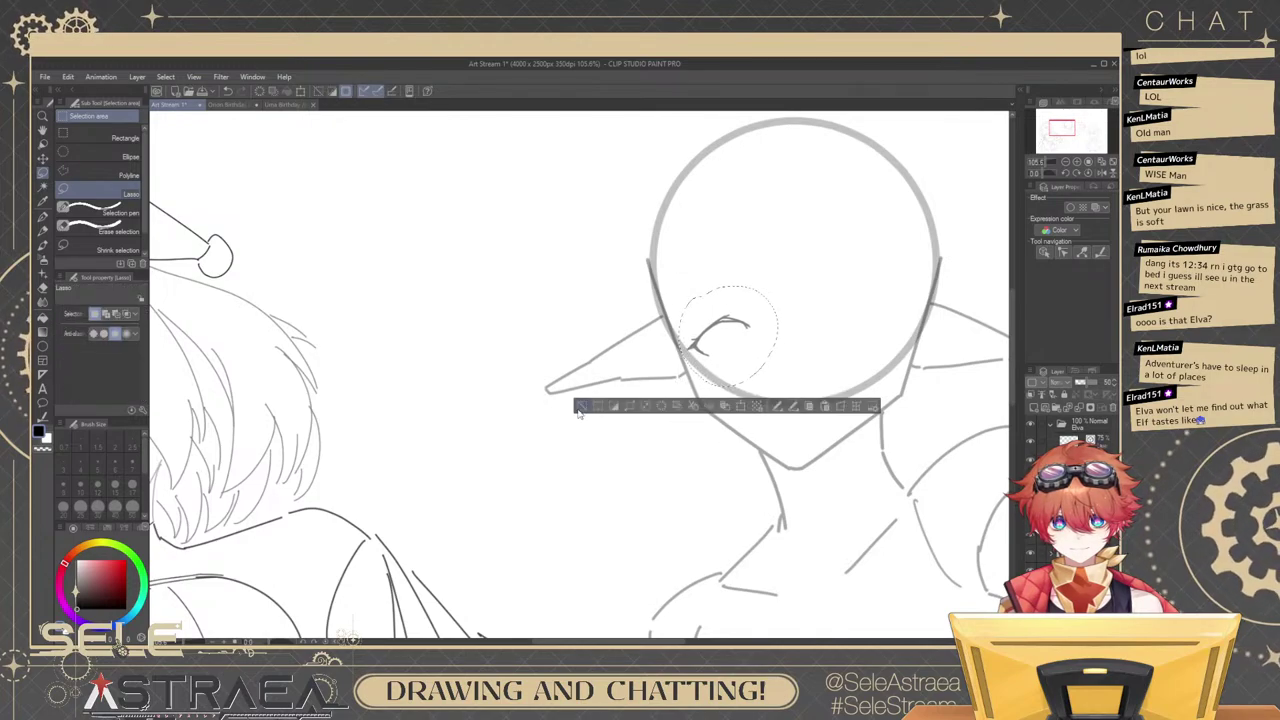
pyautogui.click(581, 408)
pyautogui.press('b')
pyautogui.scroll(5, 727, 341)
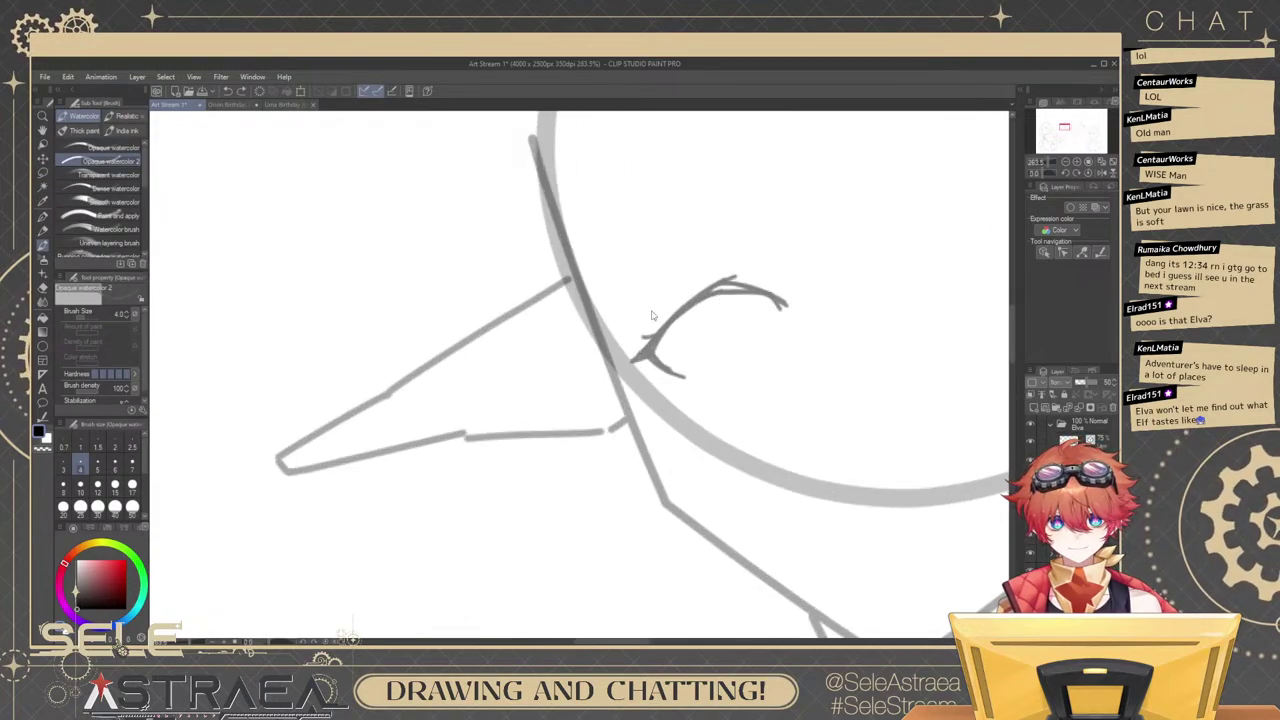
# Outline the iris below the upper lash line with brush size 3, closing it with a slanted lower edge.
pyautogui.press('[')
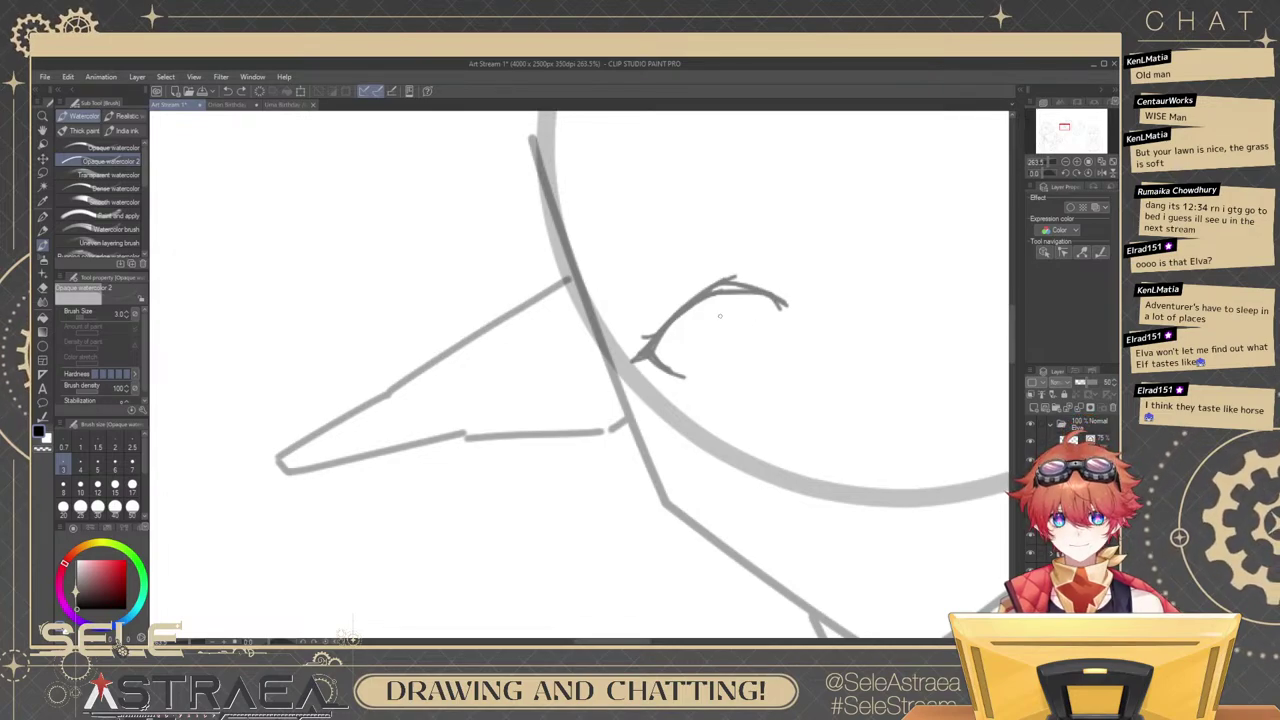
pyautogui.moveTo(715, 305)
pyautogui.mouseDown()
pyautogui.moveTo(704, 382)
pyautogui.moveTo(723, 377)
pyautogui.mouseUp()
pyautogui.hotkey('ctrl', 'z')
pyautogui.moveTo(755, 296); pyautogui.dragTo(756, 364)
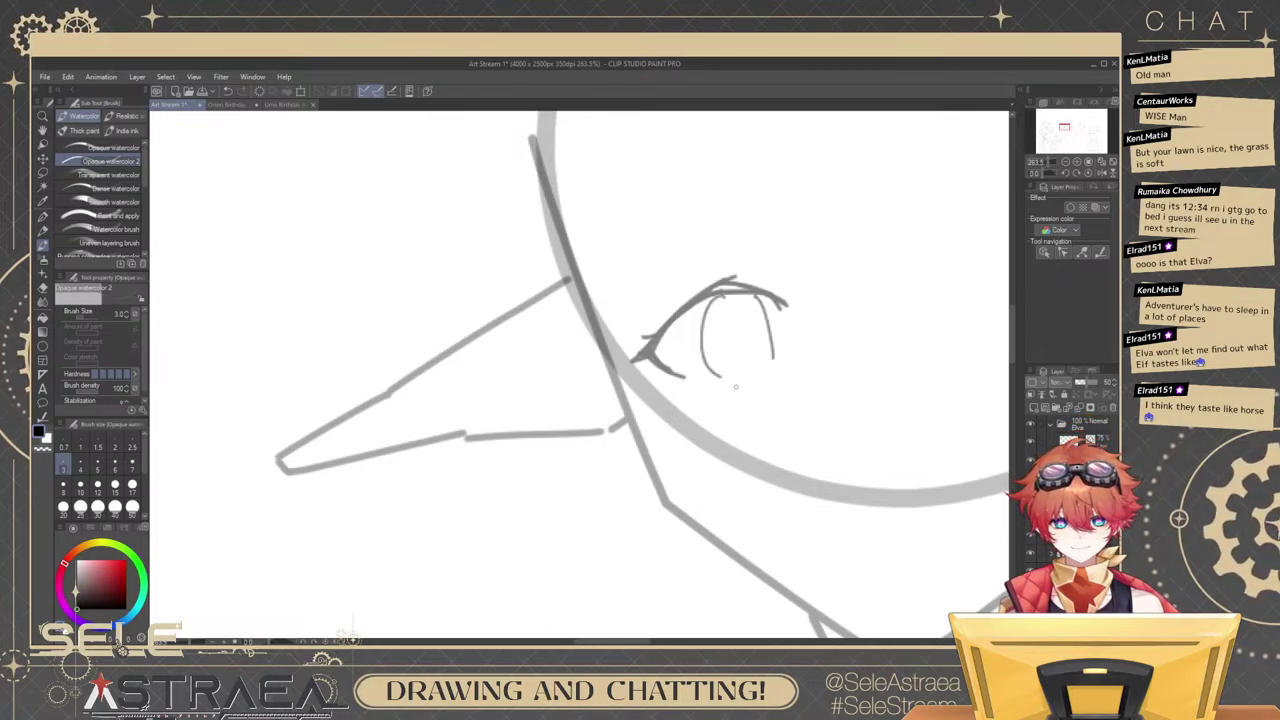
pyautogui.hotkey('ctrl', 'z')
pyautogui.hotkey('ctrl', 'z')
pyautogui.moveTo(724, 292)
pyautogui.mouseDown()
pyautogui.moveTo(724, 376)
pyautogui.moveTo(776, 356)
pyautogui.mouseUp()
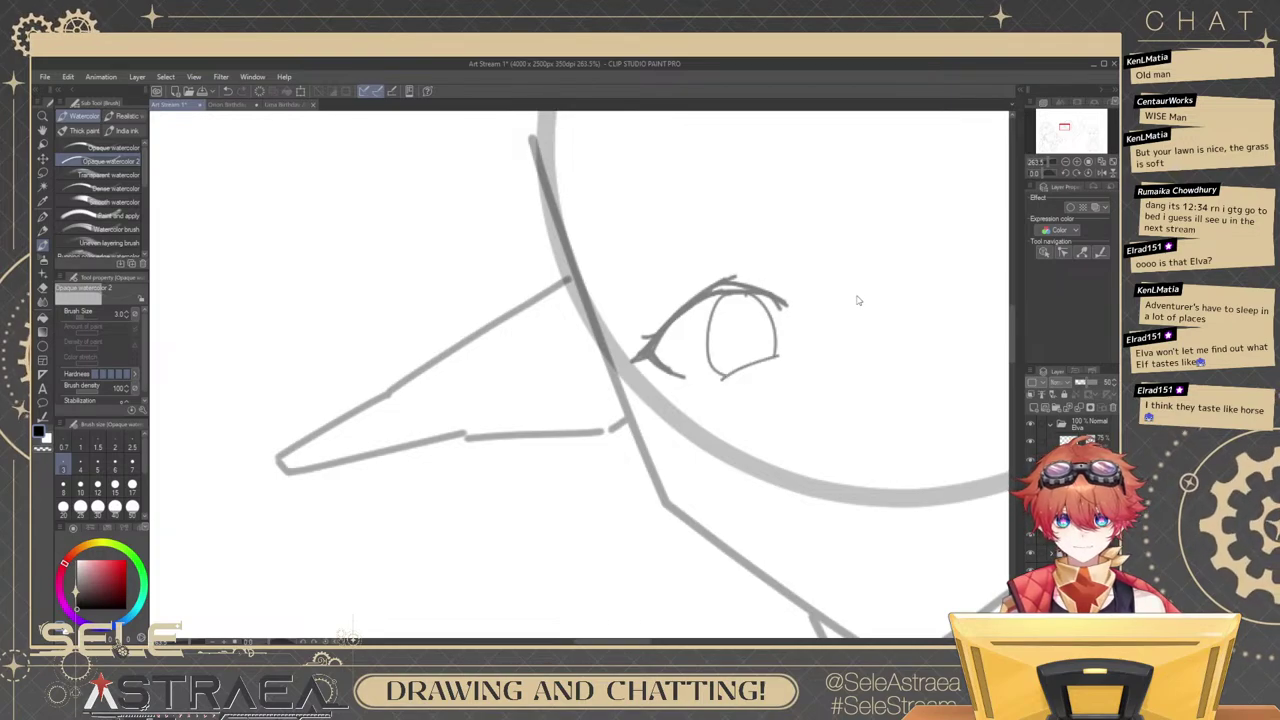
pyautogui.scroll(-5, 856, 298)
# Thicken the upper outer edge of the iris where it meets the lash line, using brush size 4.
pyautogui.scroll(8, 930, 268)
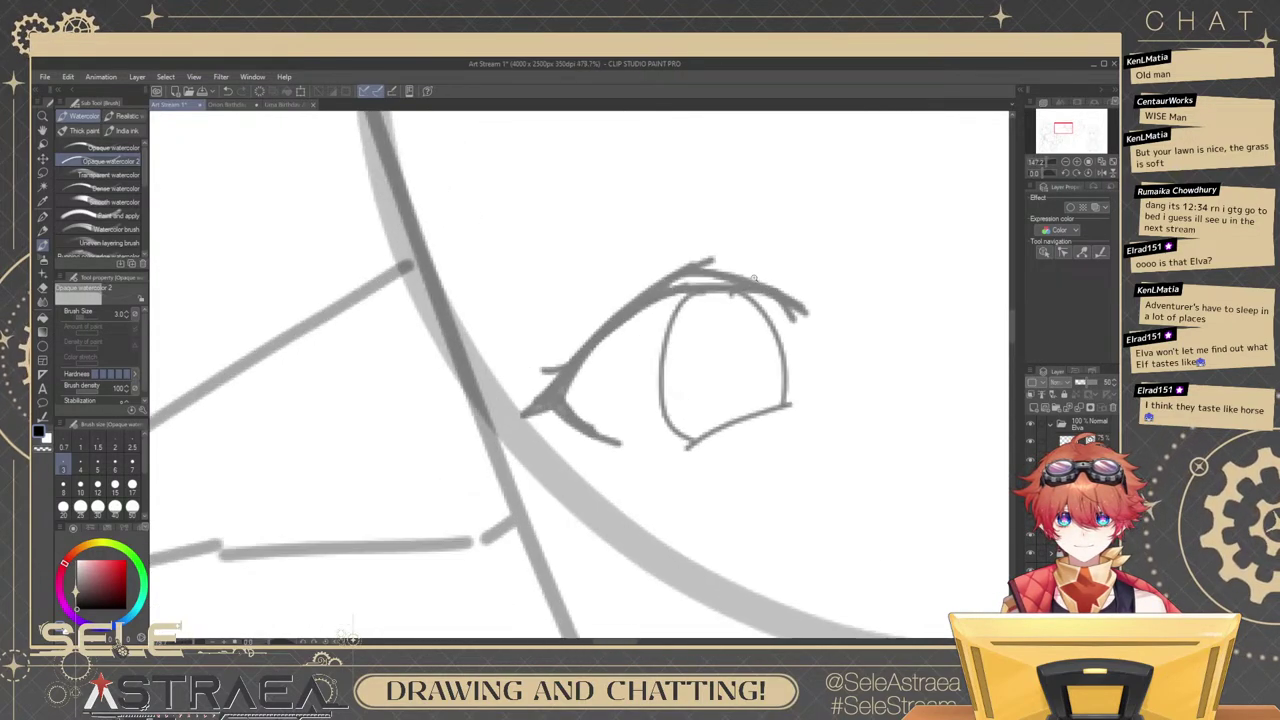
pyautogui.click(81, 466)
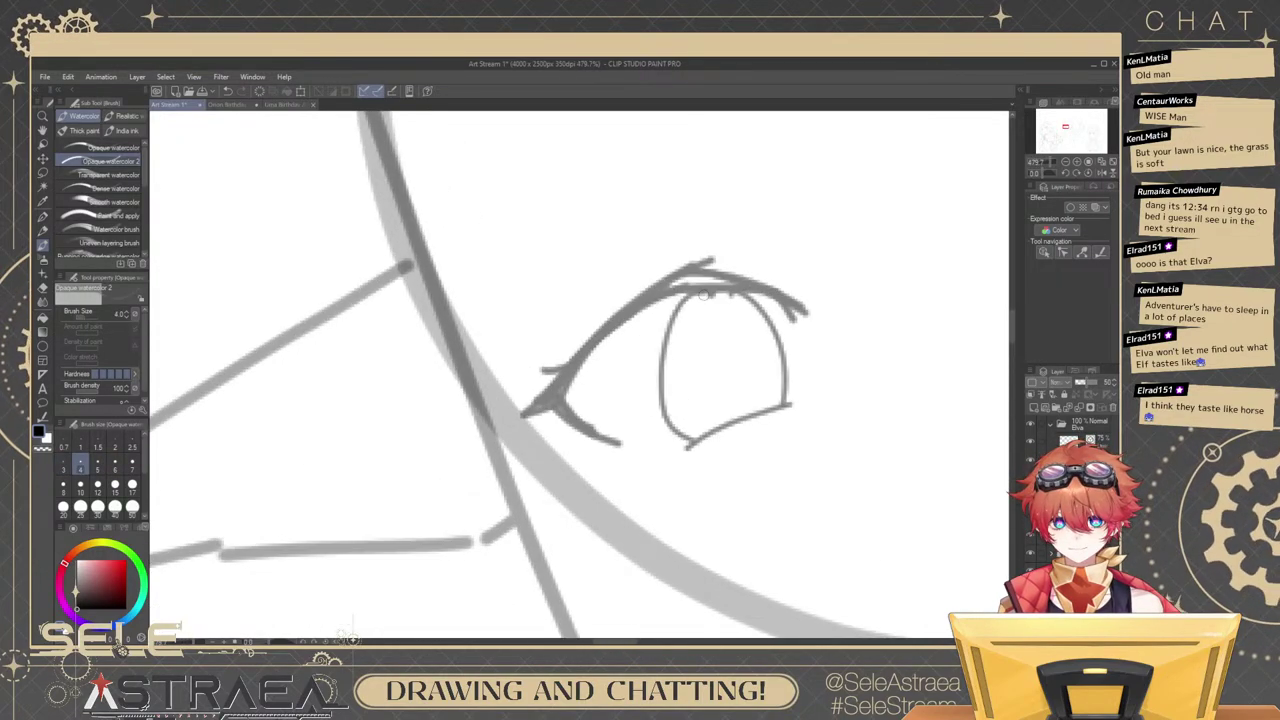
pyautogui.moveTo(693, 296)
pyautogui.mouseDown()
pyautogui.moveTo(661, 352)
pyautogui.moveTo(663, 328)
pyautogui.moveTo(661, 360)
pyautogui.mouseUp()
pyautogui.hotkey('ctrl', 'z')
pyautogui.hotkey('ctrl', 'z')
pyautogui.moveTo(691, 297); pyautogui.dragTo(663, 369)
pyautogui.hotkey('ctrl', 'z')
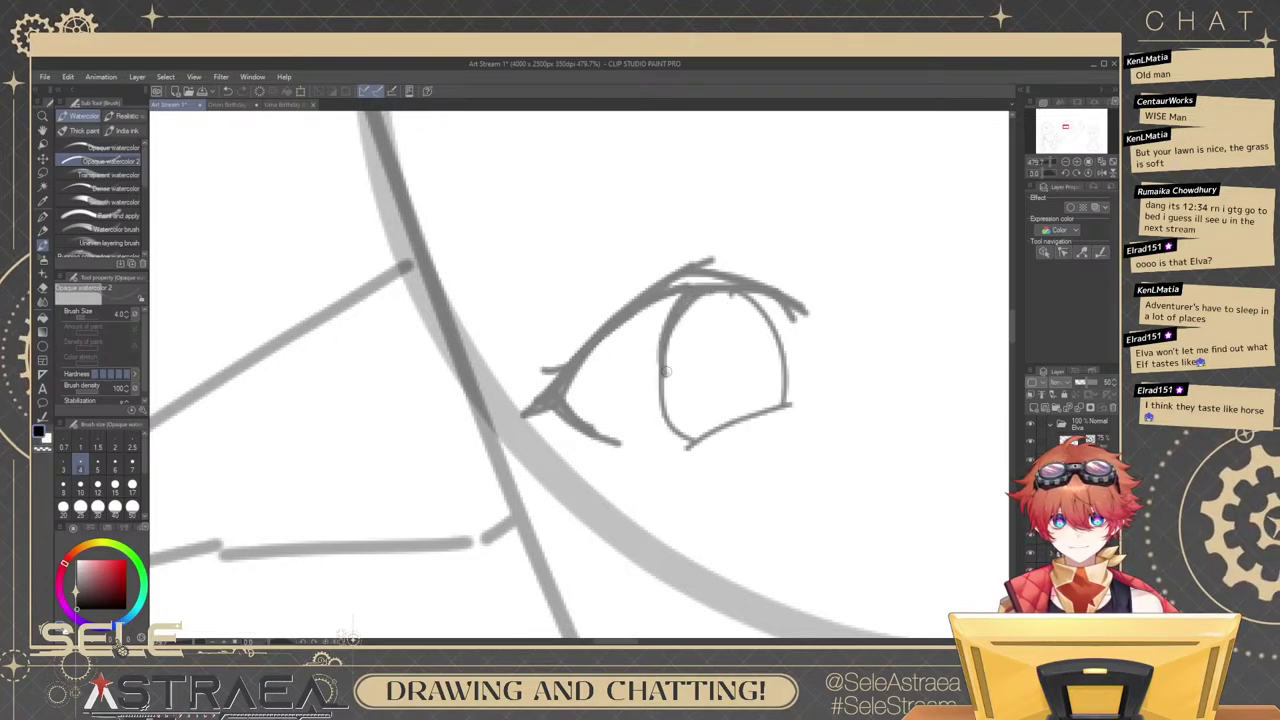
pyautogui.hotkey('ctrl', 'z')
pyautogui.moveTo(686, 299); pyautogui.dragTo(663, 390)
pyautogui.hotkey('ctrl', 'z')
pyautogui.moveTo(686, 300); pyautogui.dragTo(662, 381)
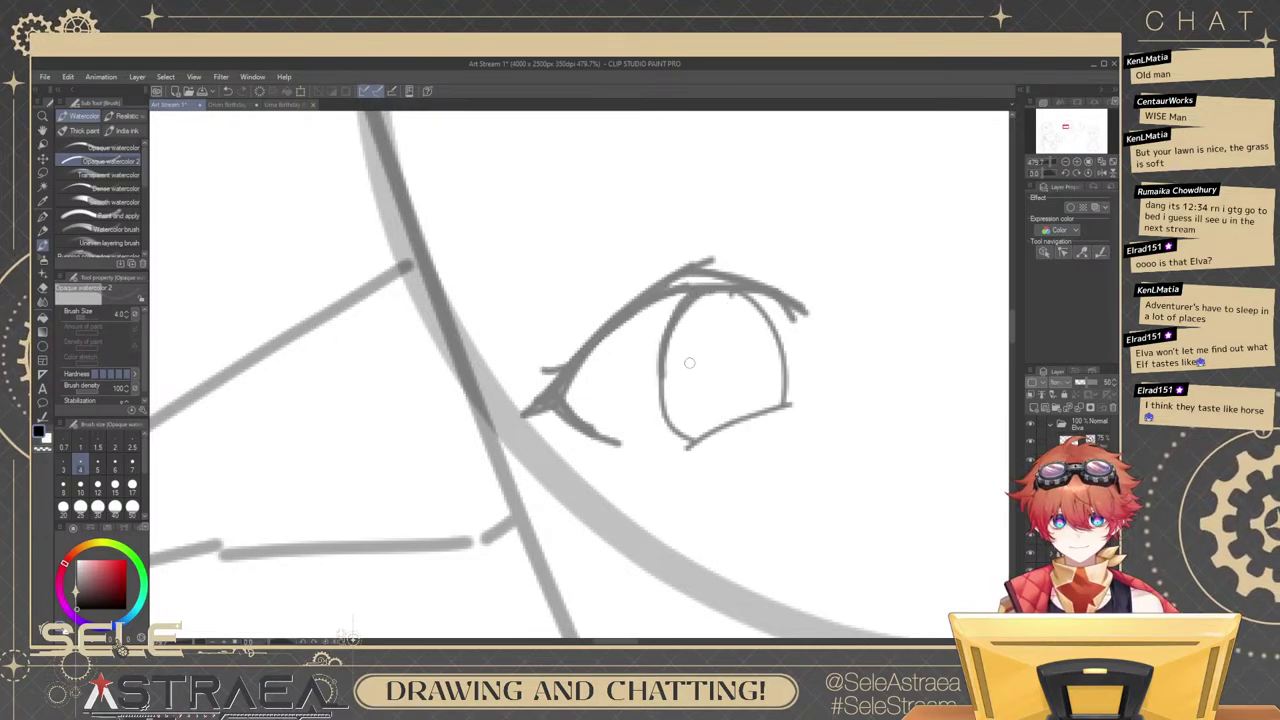
pyautogui.moveTo(706, 294)
pyautogui.mouseDown()
pyautogui.moveTo(773, 314)
pyautogui.moveTo(735, 294)
pyautogui.moveTo(770, 320)
pyautogui.moveTo(694, 298)
pyautogui.mouseUp()
pyautogui.hotkey('ctrl', 'z')
pyautogui.scroll(-5, 787, 269)
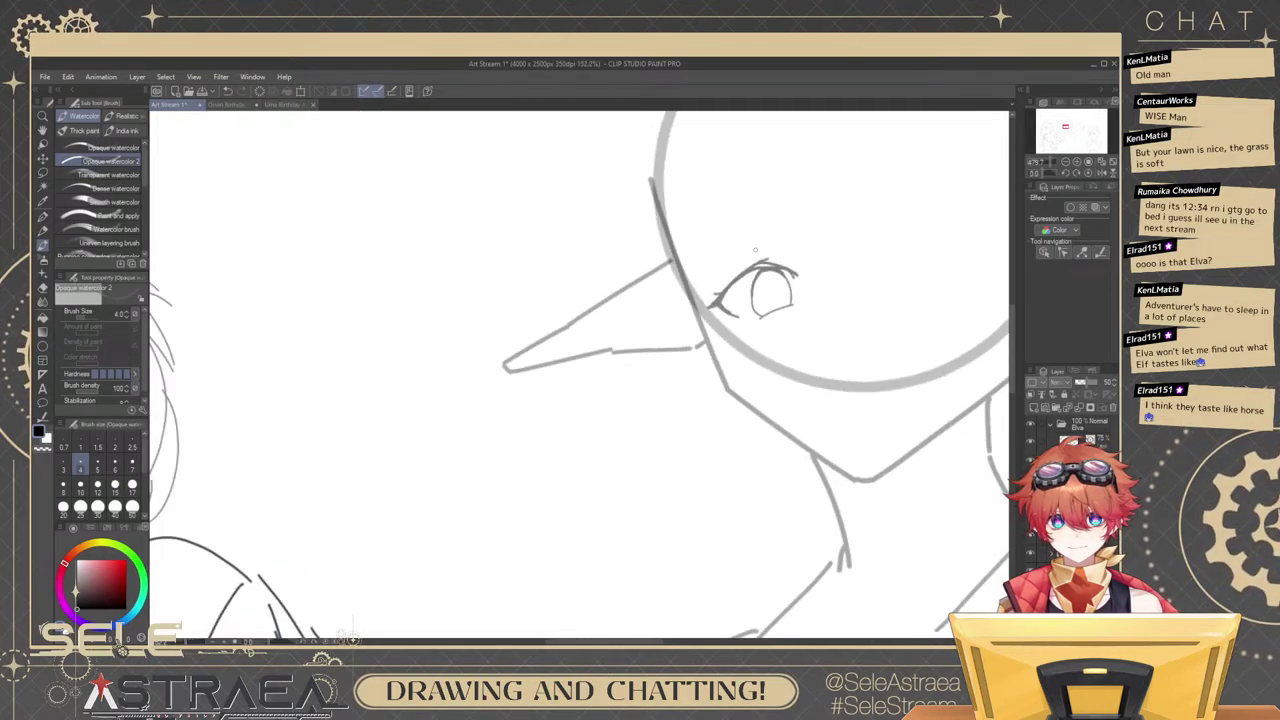
# Draw a narrow oval pupil and a small oval highlight beside it inside the iris with brush size 2.5.
pyautogui.moveTo(859, 247); pyautogui.dragTo(826, 268)
pyautogui.scroll(2, 793, 287)
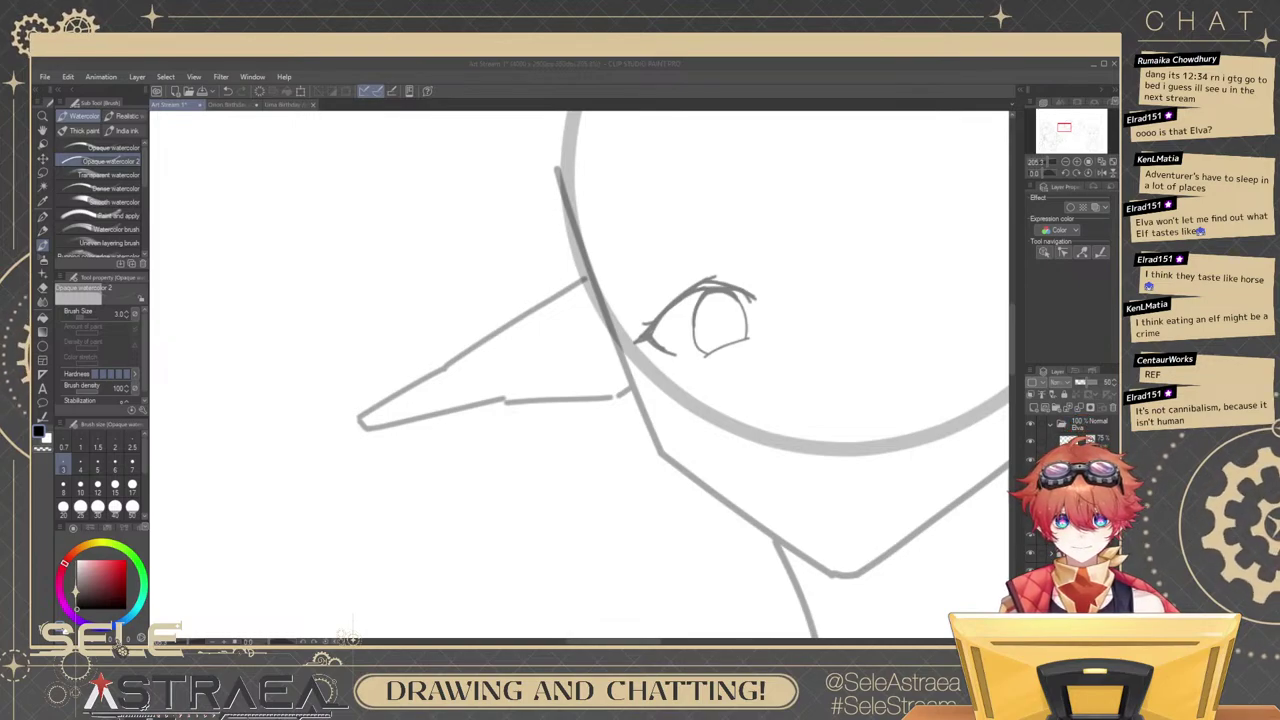
pyautogui.hotkey('ctrl', '+')
pyautogui.click(81, 466)
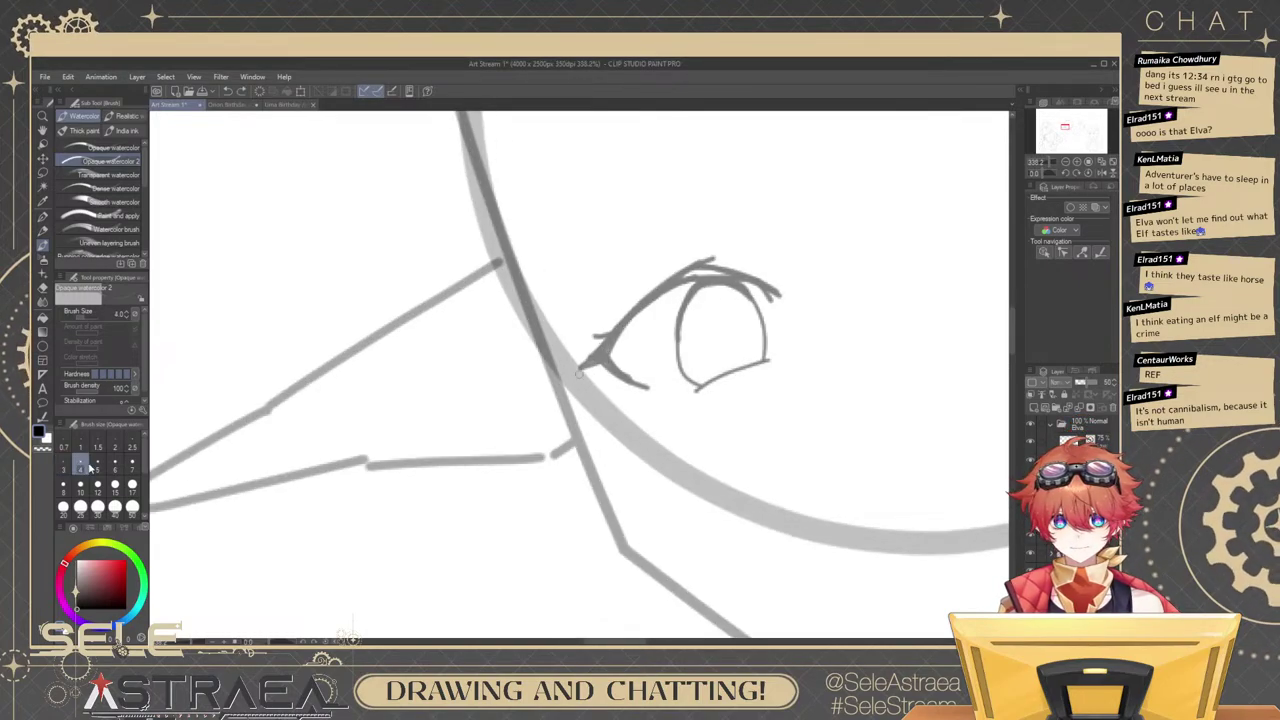
pyautogui.click(132, 447)
pyautogui.scroll(1, 697, 308)
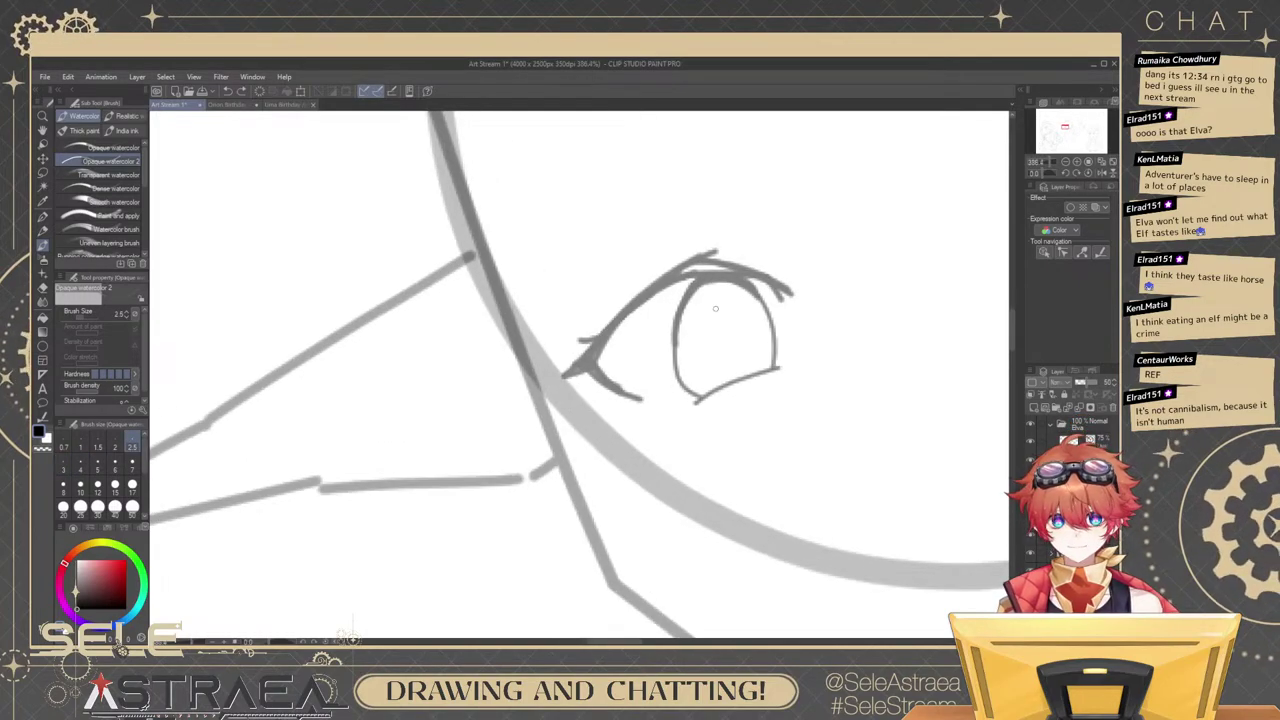
pyautogui.moveTo(716, 298); pyautogui.dragTo(727, 363)
pyautogui.hotkey('ctrl', 'z')
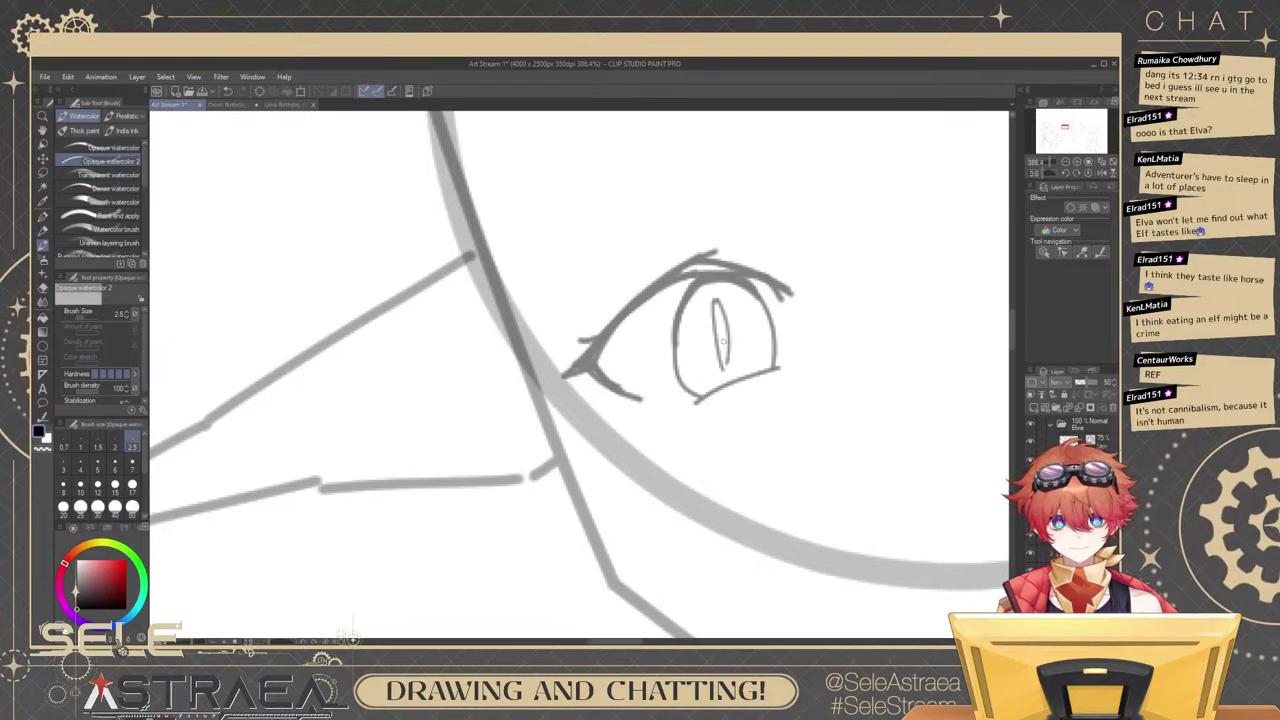
pyautogui.hotkey('ctrl', 'z')
pyautogui.hotkey('ctrl', 'z')
pyautogui.moveTo(715, 300); pyautogui.dragTo(731, 370)
pyautogui.moveTo(718, 296)
pyautogui.mouseDown()
pyautogui.moveTo(733, 357)
pyautogui.moveTo(692, 350)
pyautogui.mouseUp()
pyautogui.hotkey('ctrl', 'z')
pyautogui.scroll(-3, 778, 336)
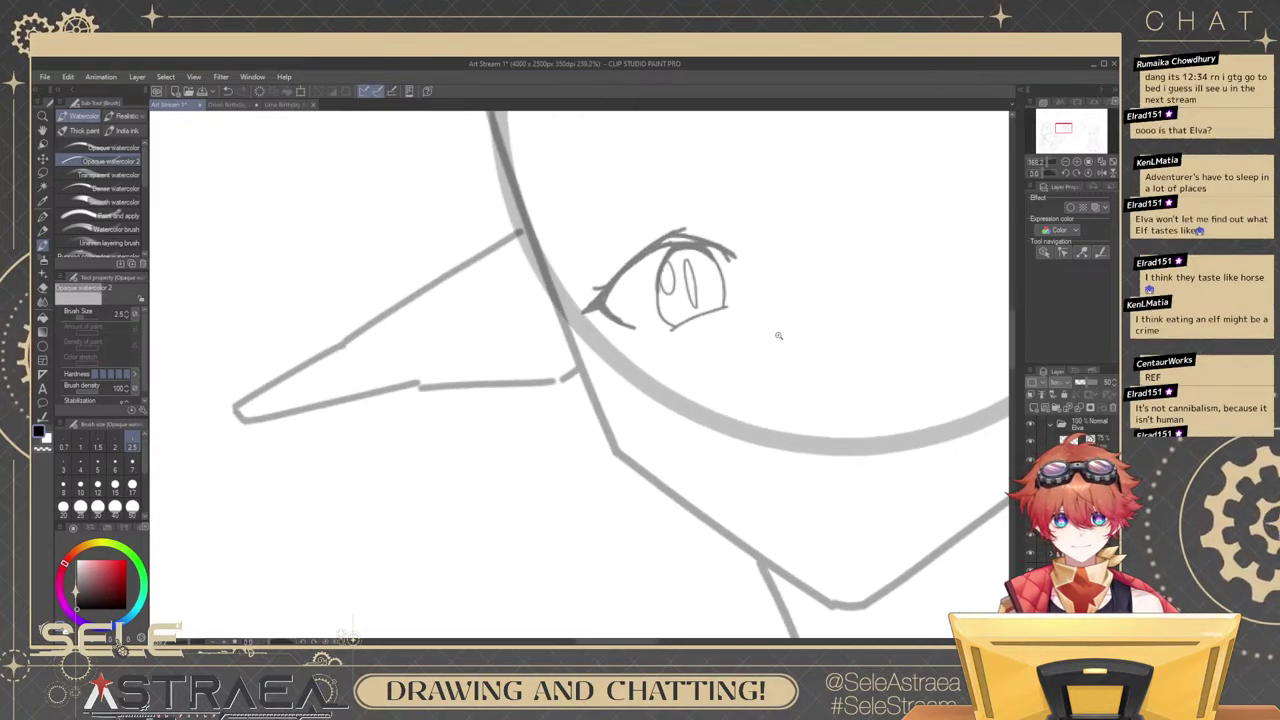
pyautogui.scroll(3, 760, 340)
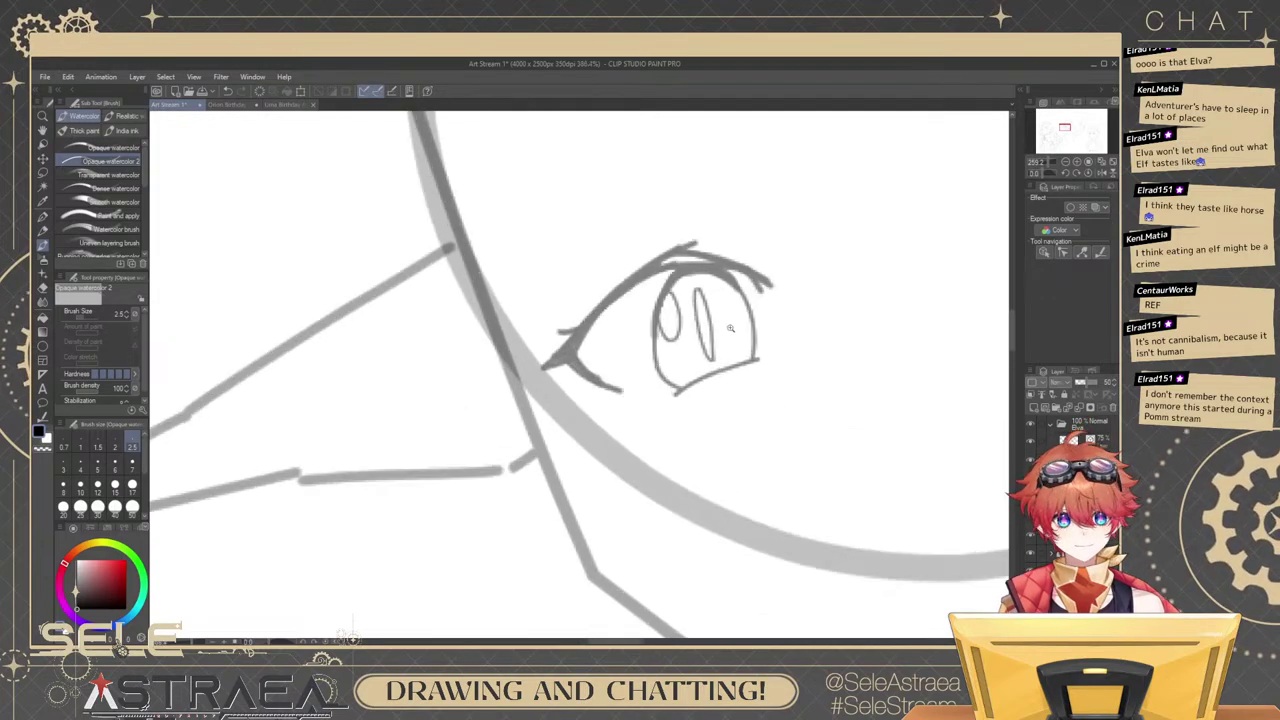
pyautogui.moveTo(693, 299)
pyautogui.mouseDown()
pyautogui.moveTo(690, 346)
pyautogui.moveTo(719, 346)
pyautogui.mouseUp()
pyautogui.hotkey('ctrl', 'z')
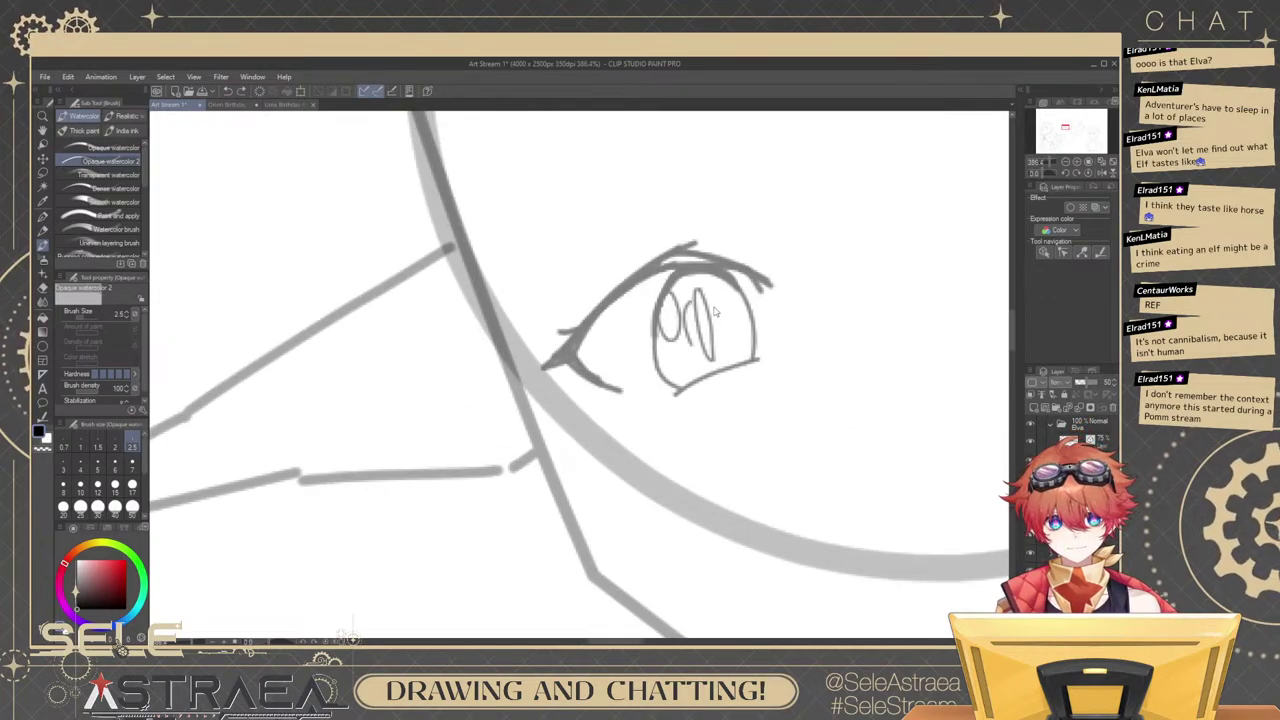
pyautogui.hotkey('ctrl', 'z')
pyautogui.moveTo(708, 299)
pyautogui.mouseDown()
pyautogui.moveTo(719, 339)
pyautogui.moveTo(684, 318)
pyautogui.moveTo(700, 353)
pyautogui.mouseUp()
pyautogui.scroll(-7, 812, 262)
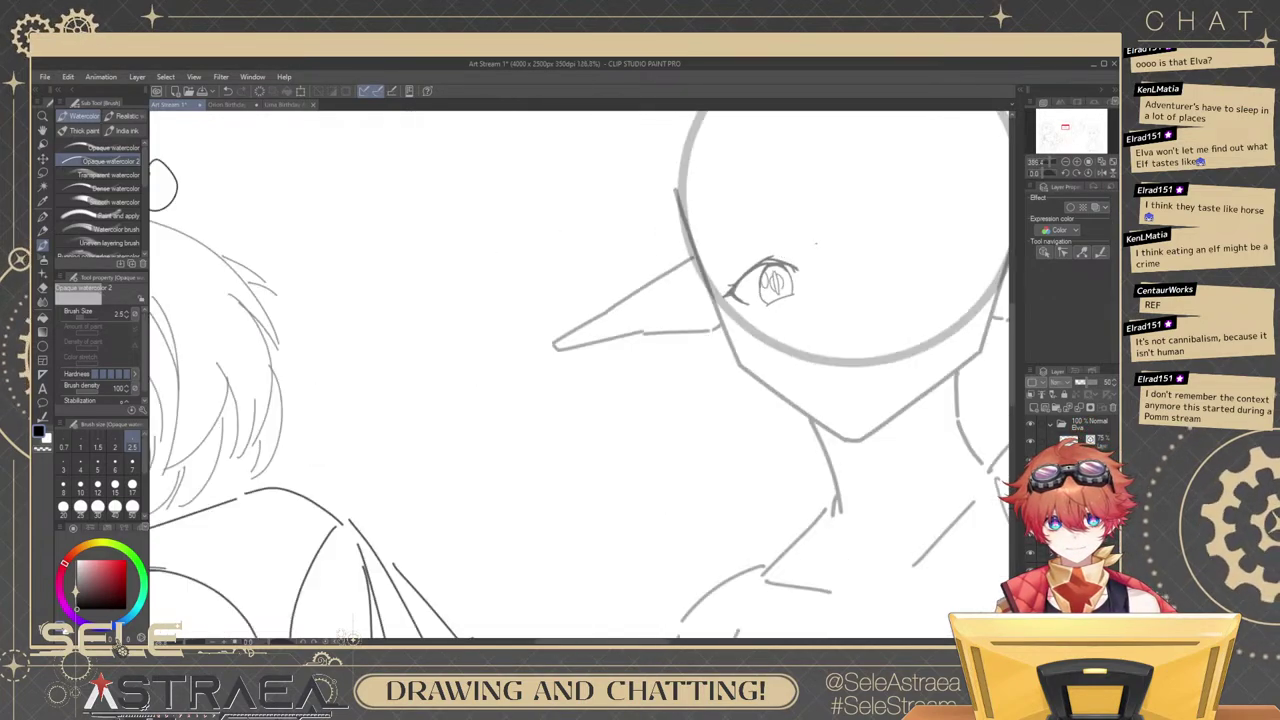
pyautogui.moveTo(919, 257)
pyautogui.mouseDown()
pyautogui.moveTo(880, 246)
pyautogui.moveTo(871, 276)
pyautogui.moveTo(829, 307)
pyautogui.mouseUp()
pyautogui.hotkey('ctrl', 'z')
pyautogui.hotkey('ctrl', 'z')
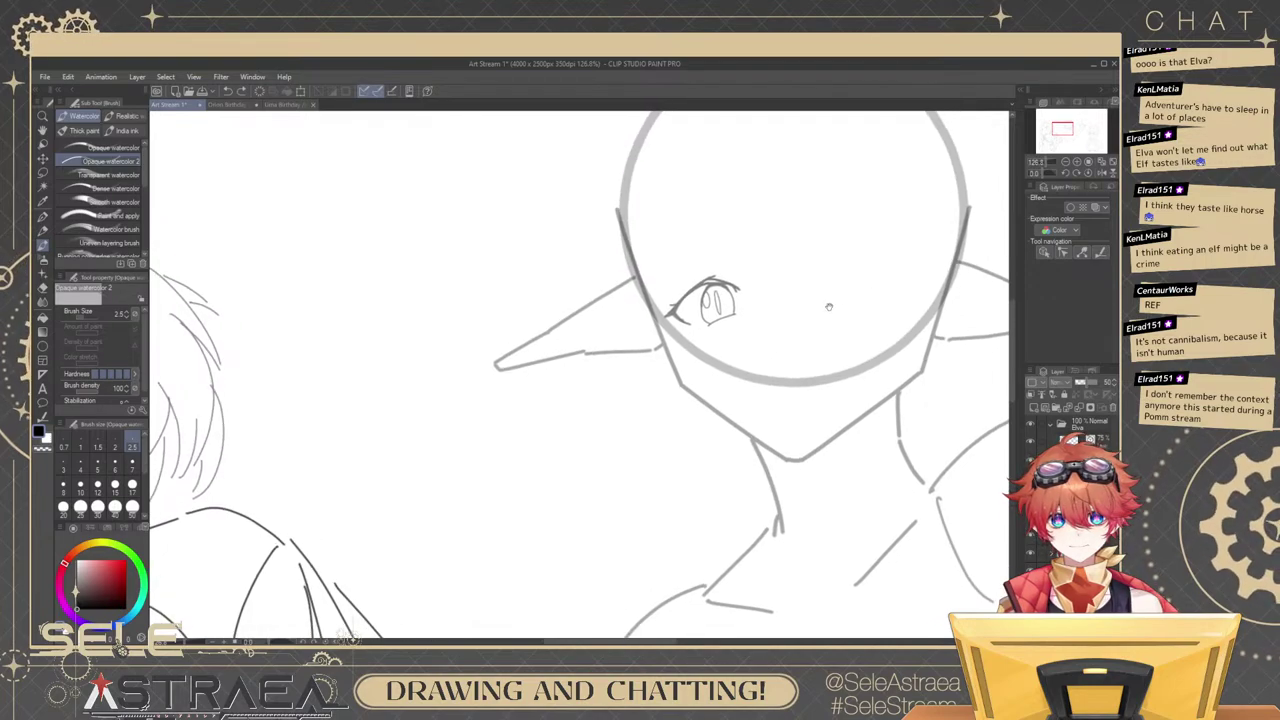
# Add a short stroke below the iris's lower outer corner to hint at the lower eyelid.
pyautogui.scroll(2, 828, 307)
pyautogui.scroll(2, 738, 300)
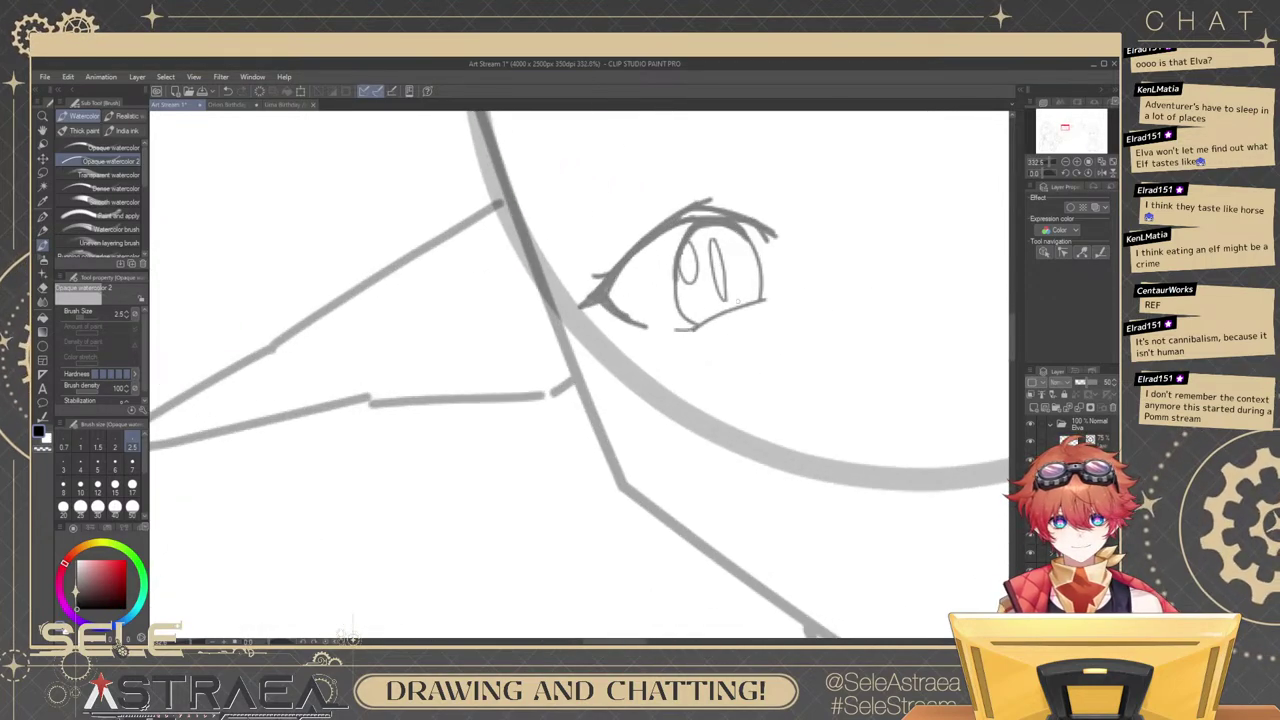
pyautogui.scroll(-4, 844, 251)
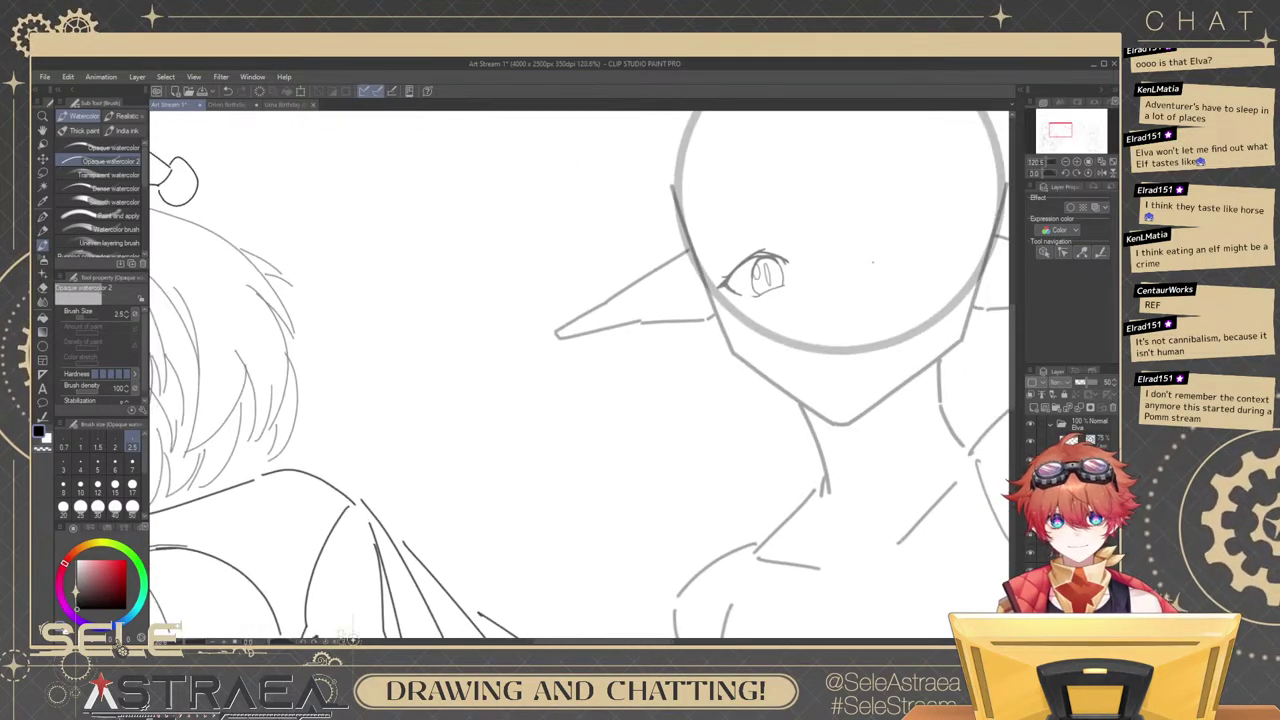
# Sketch the nose in the middle of the face as a short vertical line with a small nostril tick, using brush size 4.
pyautogui.click(81, 465)
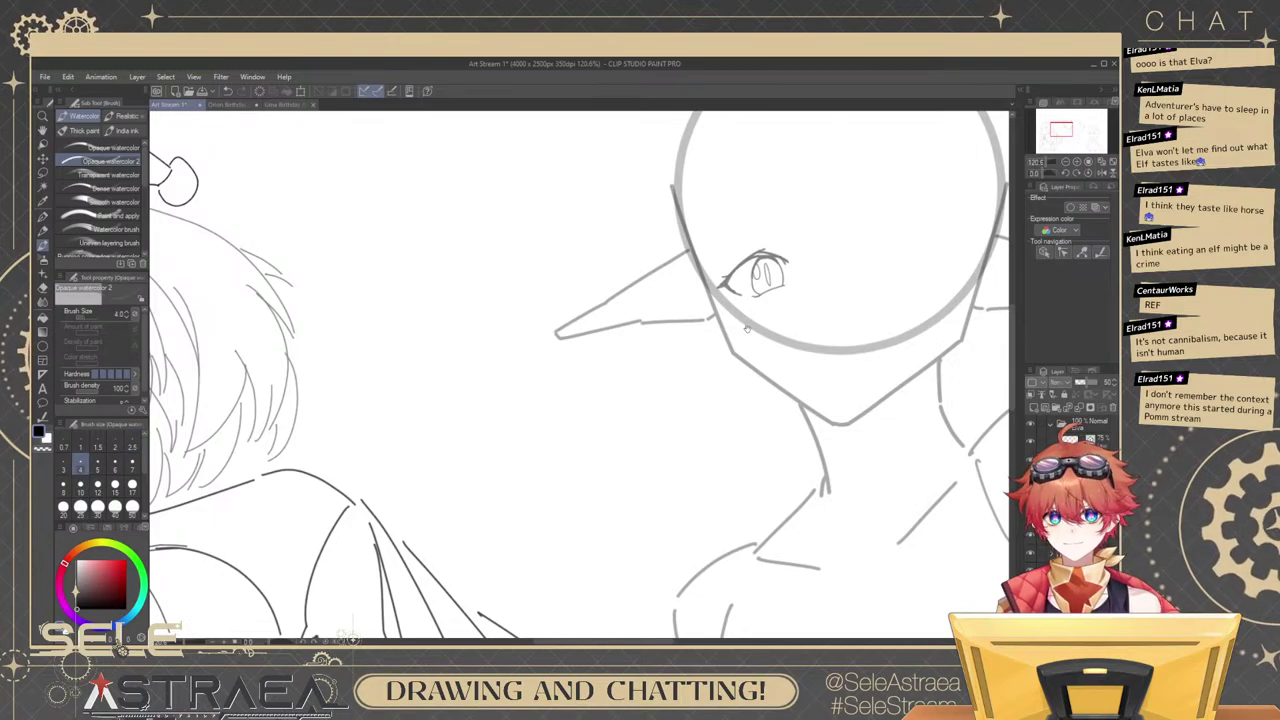
pyautogui.scroll(3, 838, 318)
pyautogui.moveTo(838, 319); pyautogui.dragTo(779, 348)
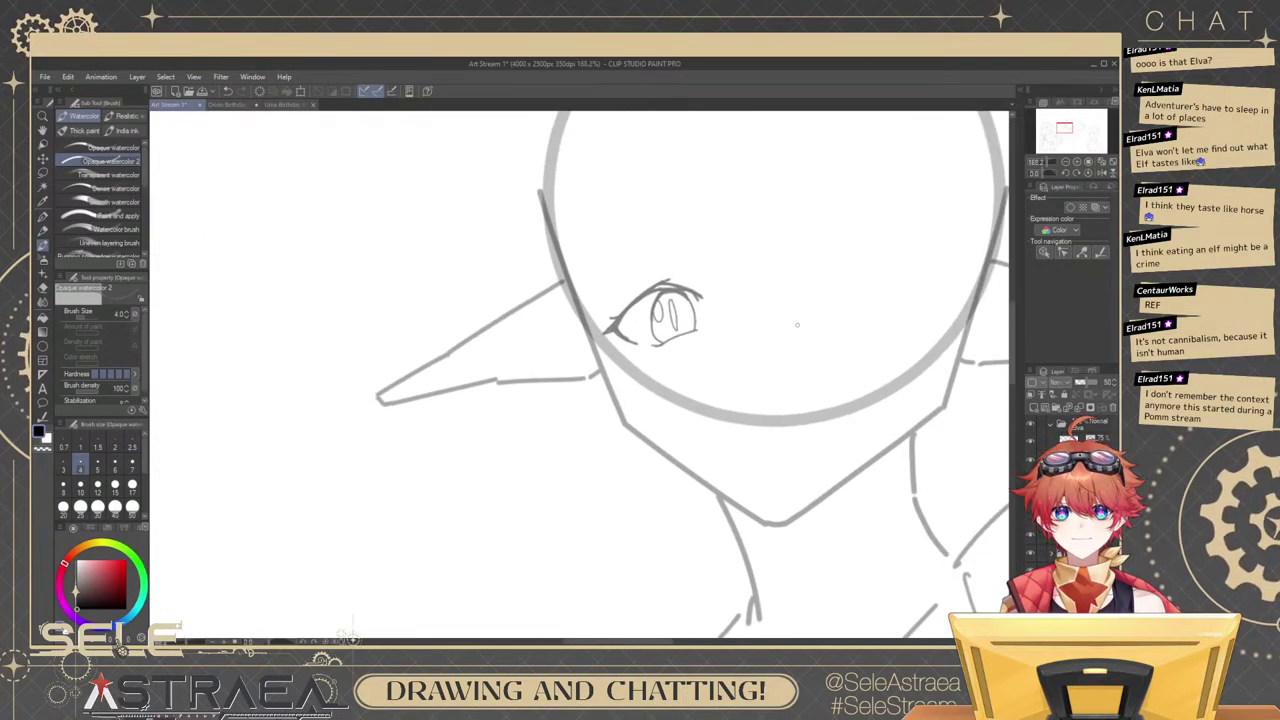
pyautogui.scroll(-1, 818, 323)
pyautogui.scroll(2, 836, 341)
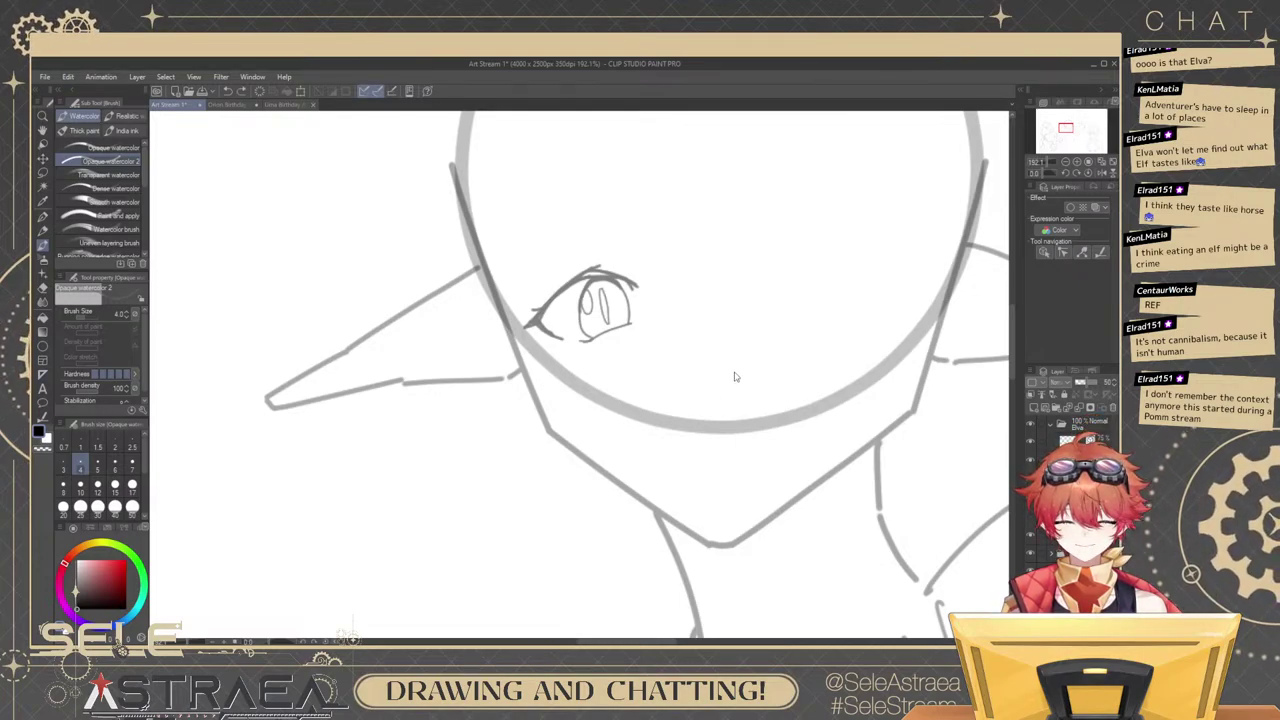
pyautogui.moveTo(737, 377); pyautogui.dragTo(766, 372)
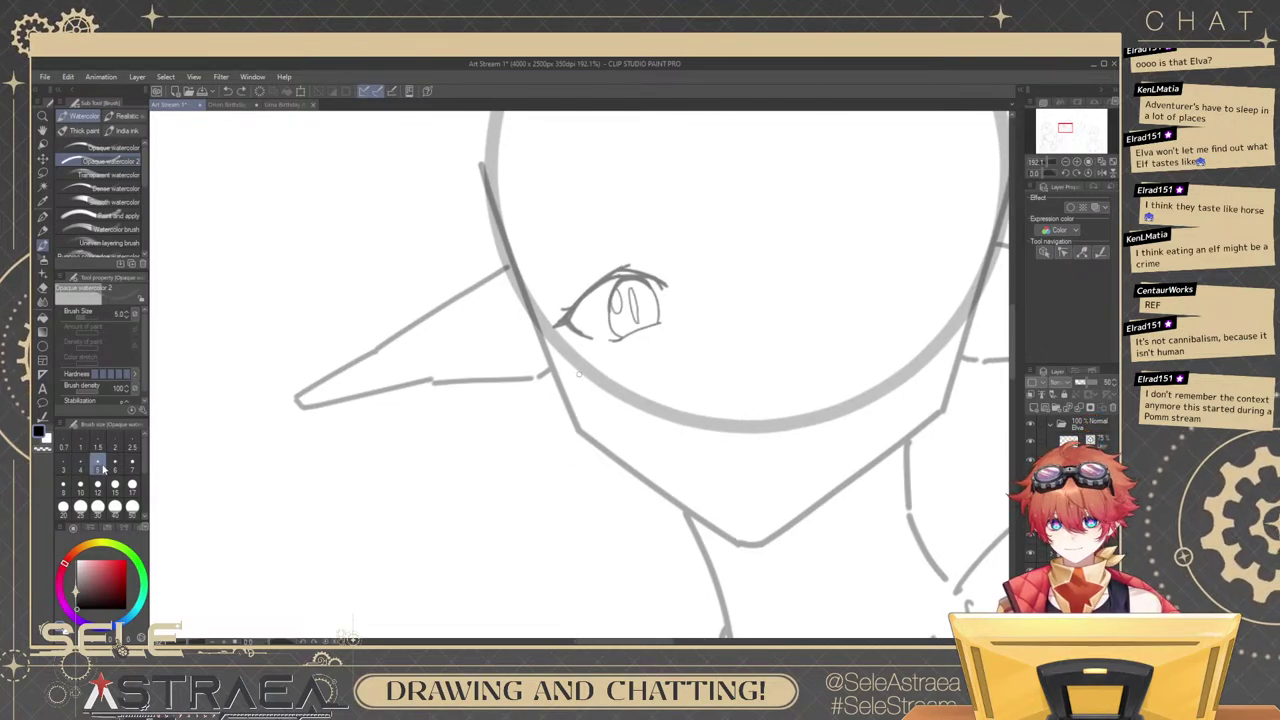
pyautogui.click(66, 464)
pyautogui.click(79, 464)
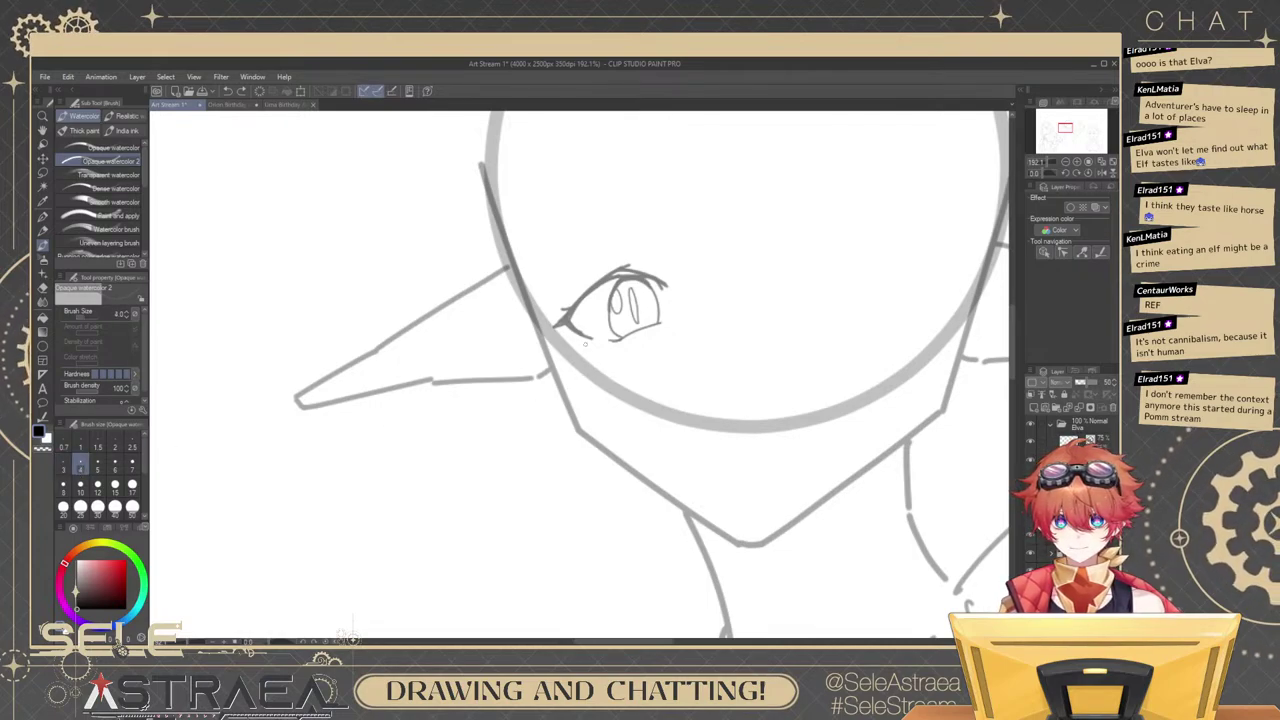
pyautogui.moveTo(750, 328)
pyautogui.mouseDown()
pyautogui.moveTo(757, 366)
pyautogui.moveTo(738, 366)
pyautogui.mouseUp()
pyautogui.hotkey('ctrl', 'z')
# Draw a small triangular mark for the nose bridge above the nose line with brush size 3.
pyautogui.click(63, 465)
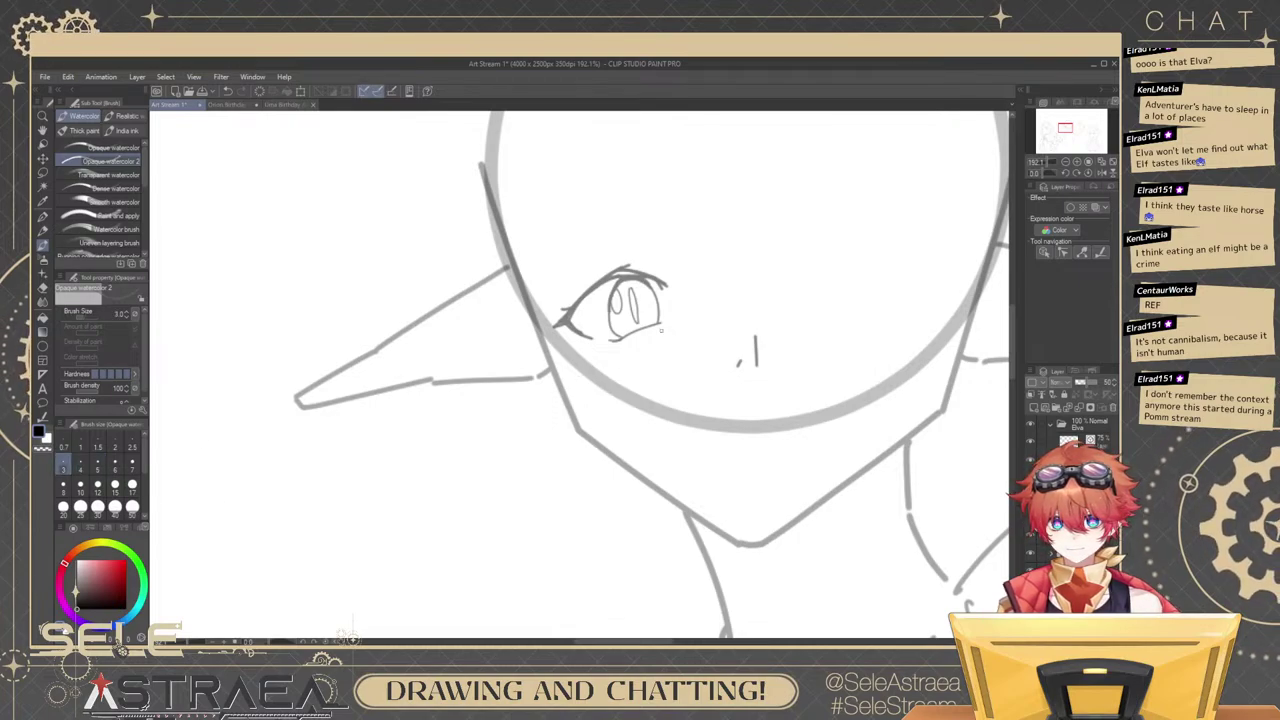
pyautogui.moveTo(750, 296)
pyautogui.mouseDown()
pyautogui.moveTo(730, 326)
pyautogui.moveTo(747, 335)
pyautogui.mouseUp()
pyautogui.moveTo(764, 313)
pyautogui.mouseDown()
pyautogui.moveTo(756, 335)
pyautogui.moveTo(774, 341)
pyautogui.moveTo(758, 358)
pyautogui.mouseUp()
pyautogui.hotkey('ctrl', 'z')
pyautogui.hotkey('ctrl', 'z')
pyautogui.hotkey('ctrl', 'z')
pyautogui.scroll(-3, 868, 252)
pyautogui.scroll(4, 814, 279)
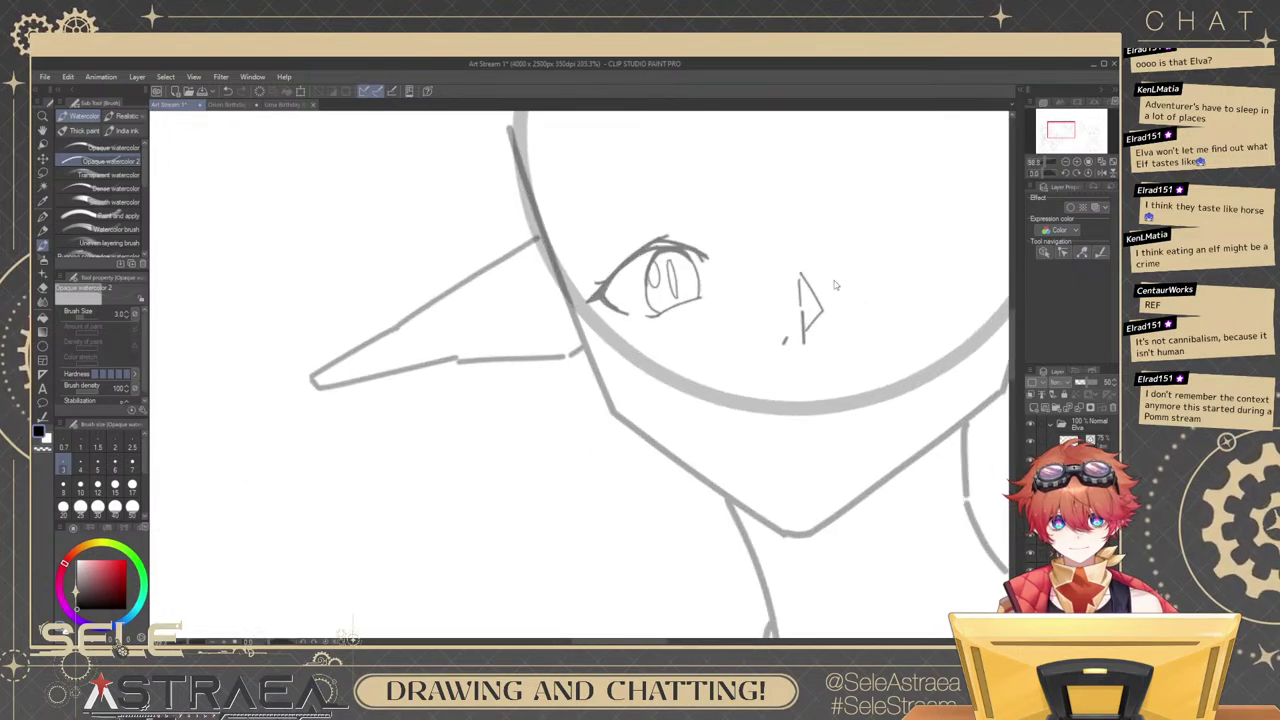
pyautogui.hotkey('ctrl', 'z')
pyautogui.moveTo(799, 284)
pyautogui.mouseDown()
pyautogui.moveTo(806, 318)
pyautogui.moveTo(821, 292)
pyautogui.moveTo(803, 311)
pyautogui.mouseUp()
pyautogui.hotkey('ctrl', 'z')
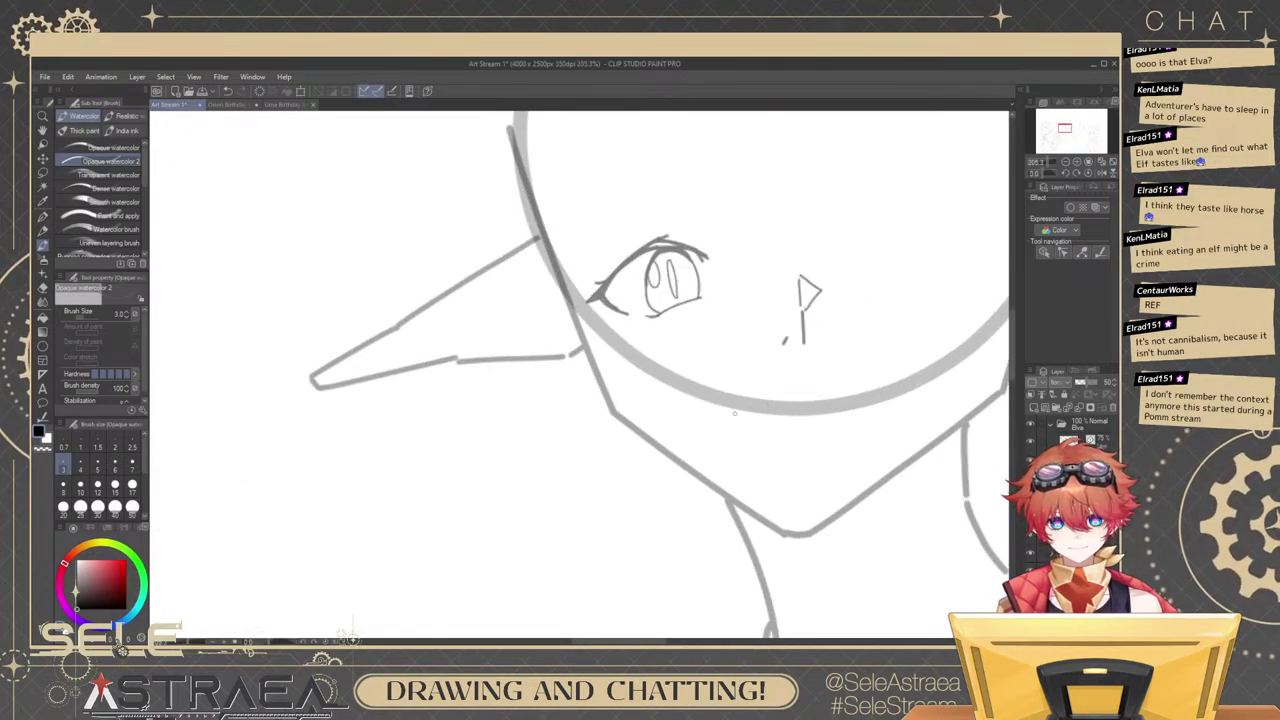
# Sketch a wide, gently arched upper mouth line under the nose with a downward stroke at each corner.
pyautogui.moveTo(731, 406); pyautogui.dragTo(847, 383)
pyautogui.hotkey('ctrl', 'z')
pyautogui.moveTo(738, 408); pyautogui.dragTo(909, 361)
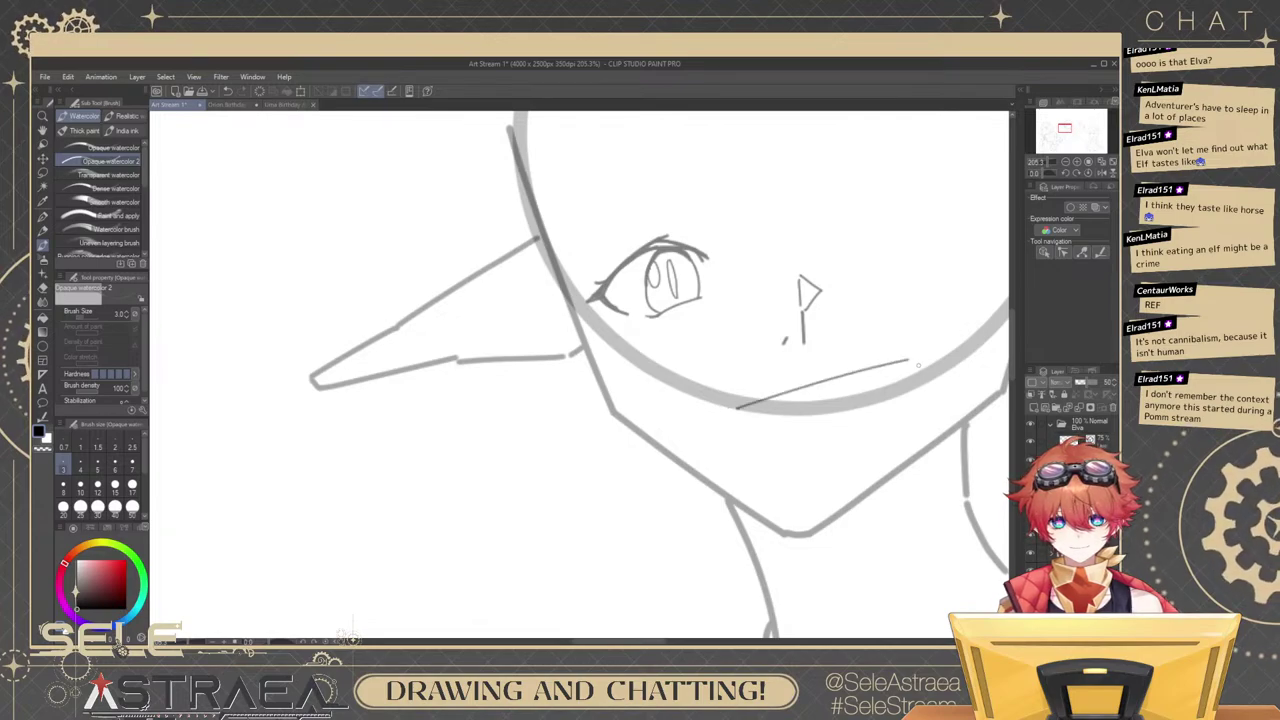
pyautogui.hotkey('ctrl', 'z')
pyautogui.moveTo(729, 396)
pyautogui.mouseDown()
pyautogui.moveTo(888, 374)
pyautogui.moveTo(889, 408)
pyautogui.mouseUp()
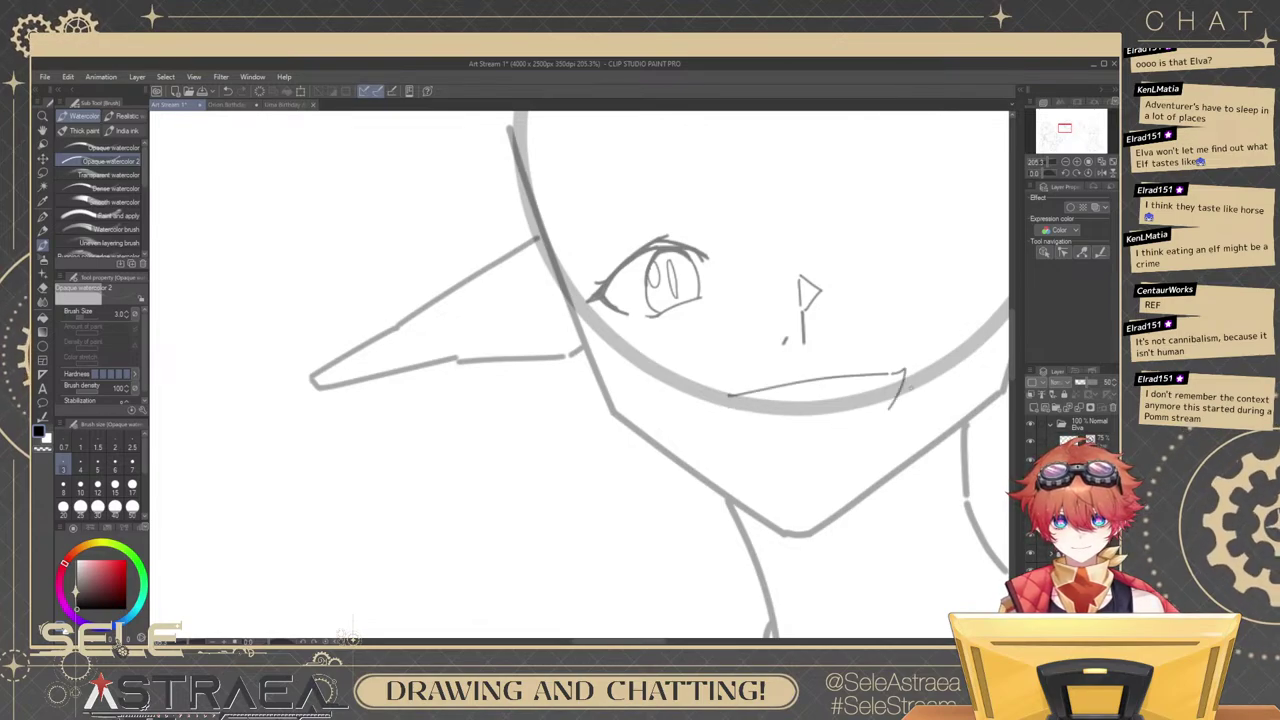
pyautogui.moveTo(721, 397); pyautogui.dragTo(768, 433)
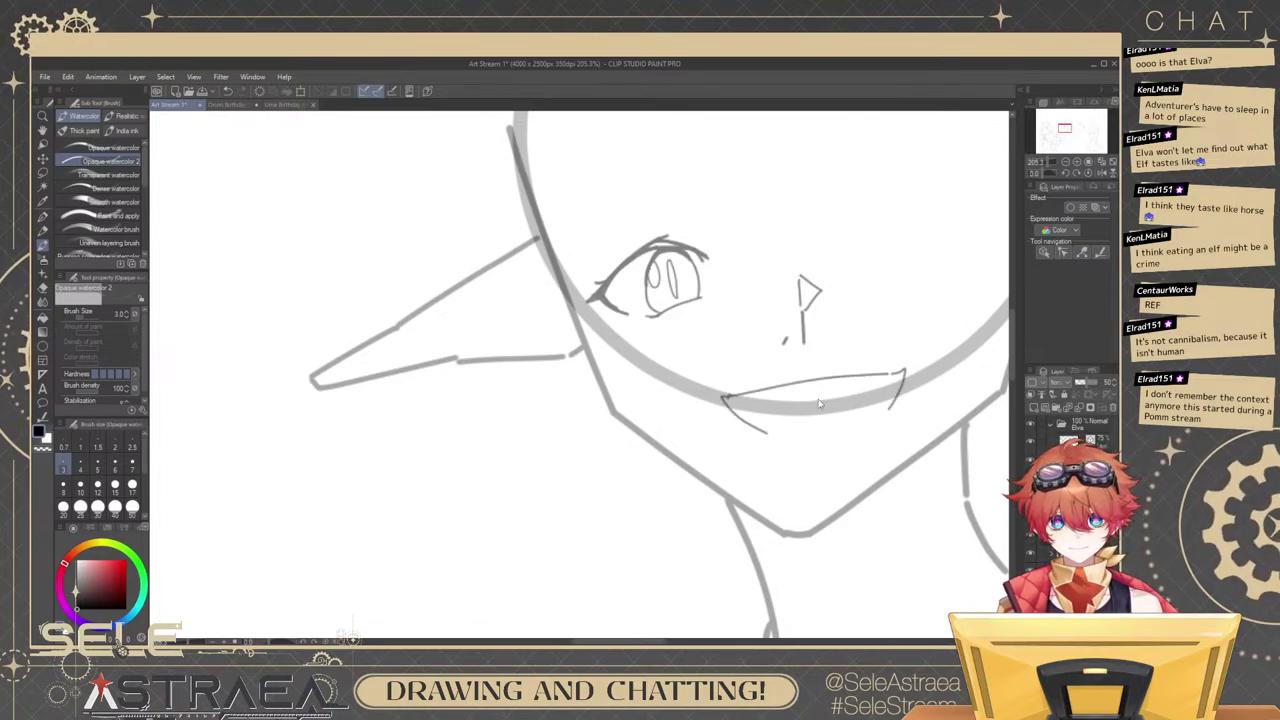
# Redraw the mouth's corner stroke on the eye's side and add an upper teeth line with a pointed fang at each end.
pyautogui.scroll(1, 820, 403)
pyautogui.hotkey('ctrl', 'z')
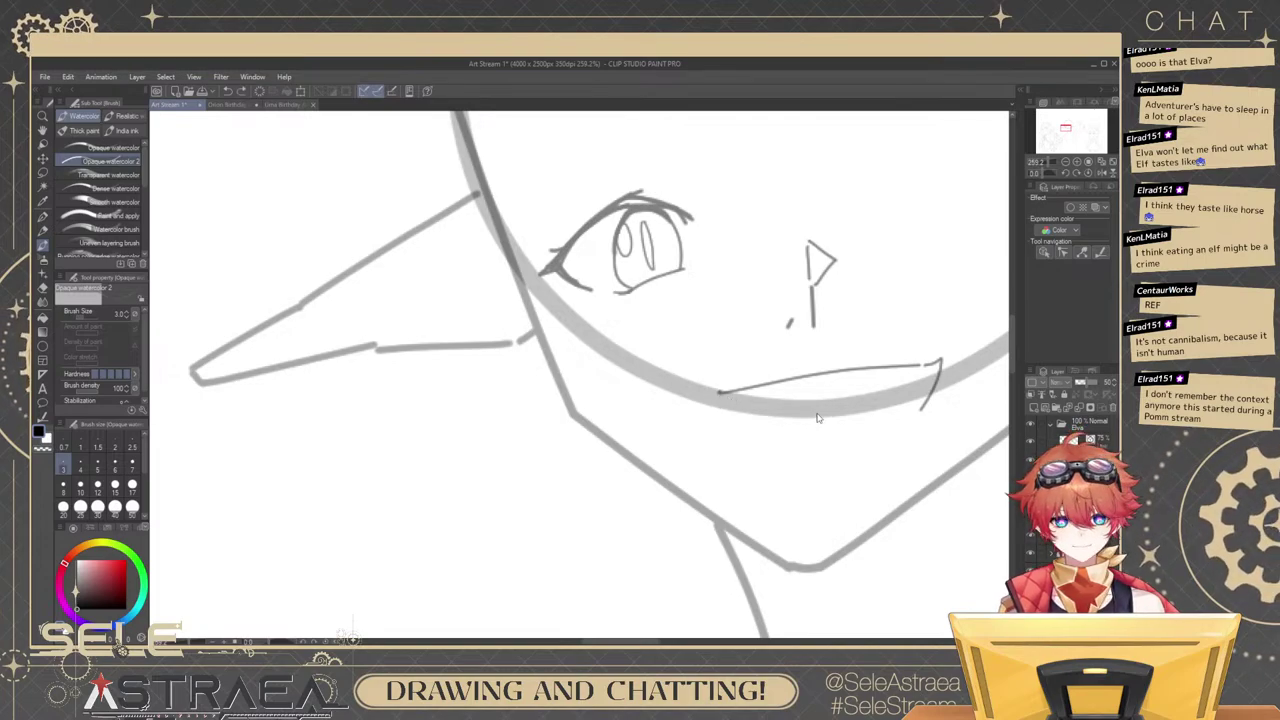
pyautogui.moveTo(718, 392)
pyautogui.mouseDown()
pyautogui.moveTo(748, 424)
pyautogui.moveTo(758, 403)
pyautogui.moveTo(938, 362)
pyautogui.mouseUp()
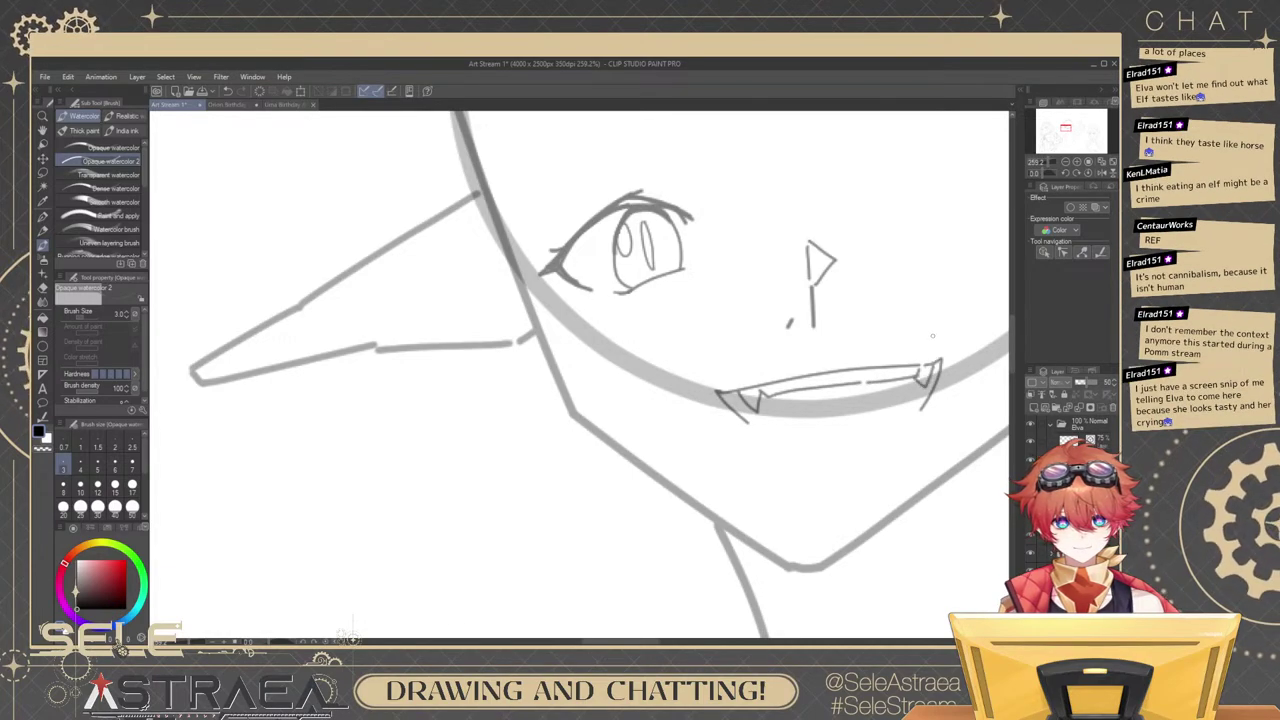
# Undo the teeth line and right fang, then redraw them and start the mouth's lower line and the tongue curve.
pyautogui.hotkey('ctrl', 'z')
pyautogui.hotkey('ctrl', 'z')
pyautogui.hotkey('ctrl', 'z')
pyautogui.hotkey('ctrl', 'z')
pyautogui.hotkey('ctrl', 'z')
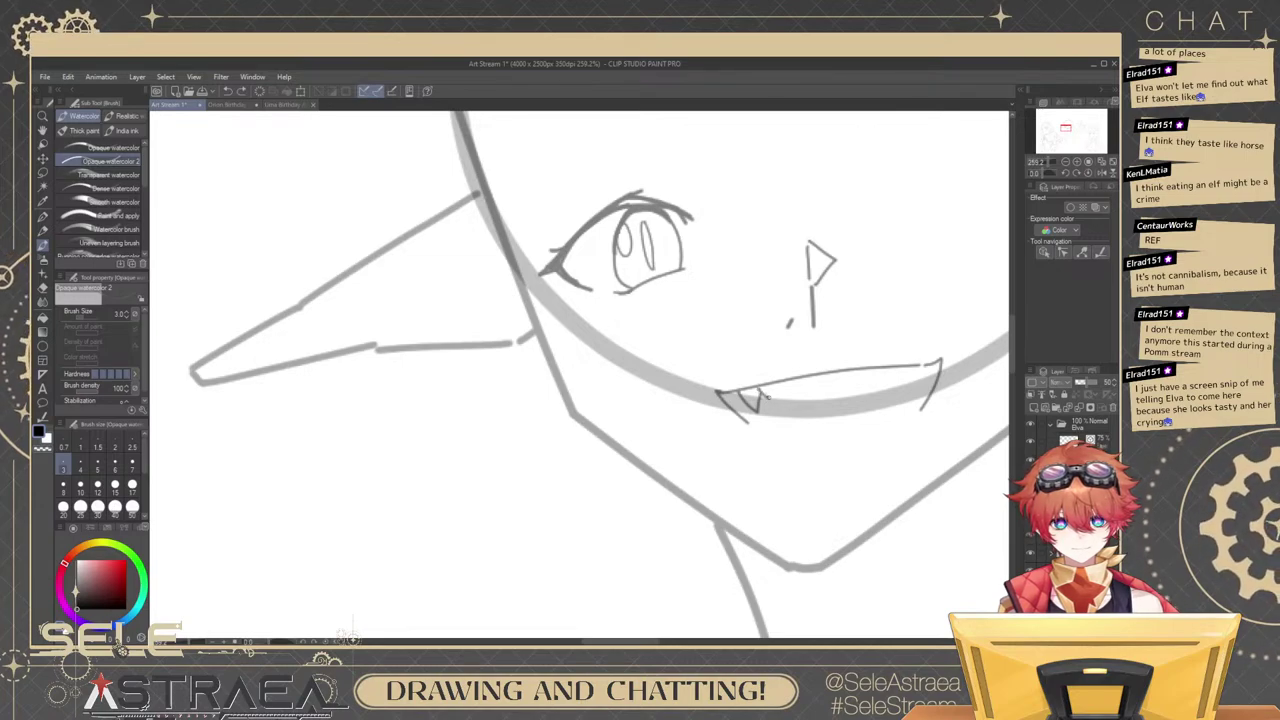
pyautogui.moveTo(765, 396)
pyautogui.mouseDown()
pyautogui.moveTo(901, 377)
pyautogui.moveTo(924, 389)
pyautogui.mouseUp()
pyautogui.moveTo(922, 364); pyautogui.dragTo(932, 386)
pyautogui.moveTo(751, 426)
pyautogui.mouseDown()
pyautogui.moveTo(812, 437)
pyautogui.moveTo(808, 391)
pyautogui.moveTo(776, 421)
pyautogui.moveTo(812, 389)
pyautogui.moveTo(918, 402)
pyautogui.moveTo(908, 420)
pyautogui.mouseUp()
pyautogui.hotkey('ctrl', 'z')
pyautogui.hotkey('ctrl', 'z')
pyautogui.hotkey('ctrl', 'z')
pyautogui.hotkey('ctrl', 'z')
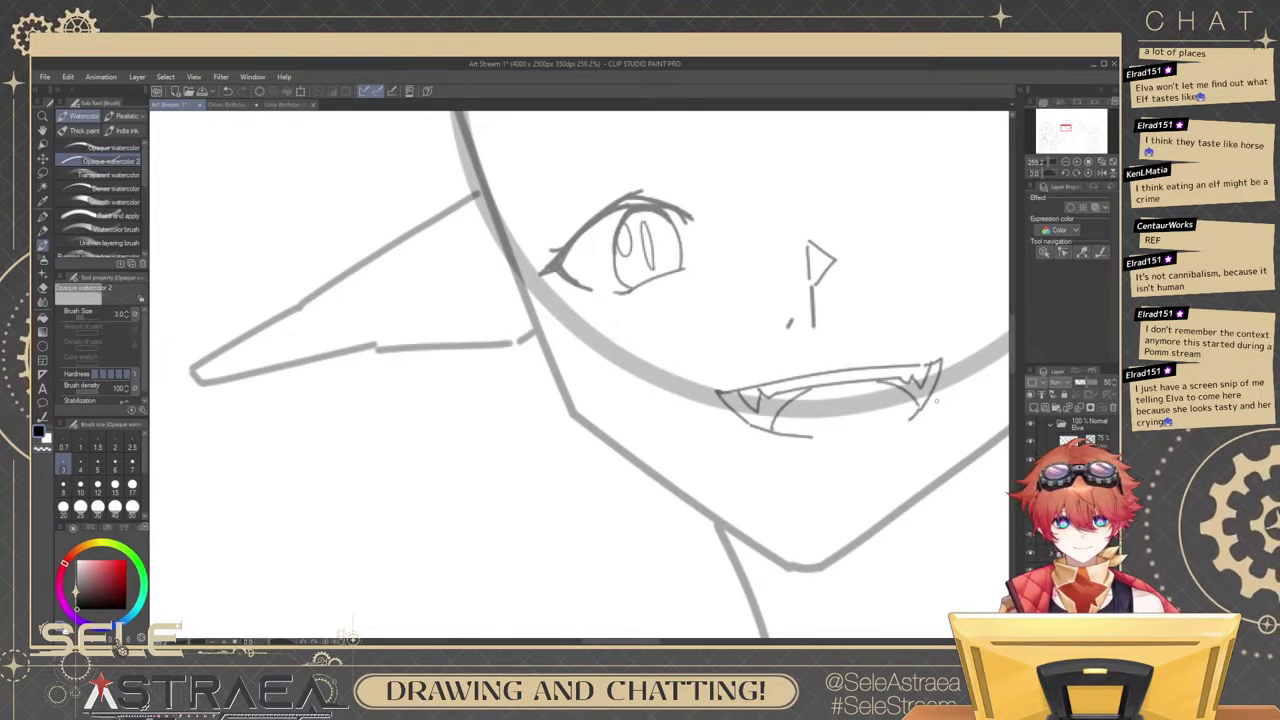
# Replace the tongue's left curve and sketch the lower teeth line with a small fang at each end of the mouth.
pyautogui.keyDown('ctrl'); pyautogui.click(779, 414); pyautogui.keyUp('ctrl')
pyautogui.press('Delete')
pyautogui.moveTo(762, 427)
pyautogui.mouseDown()
pyautogui.moveTo(761, 416)
pyautogui.moveTo(791, 430)
pyautogui.moveTo(868, 419)
pyautogui.moveTo(916, 397)
pyautogui.mouseUp()
pyautogui.hotkey('ctrl', 'z')
pyautogui.moveTo(774, 419); pyautogui.dragTo(826, 389)
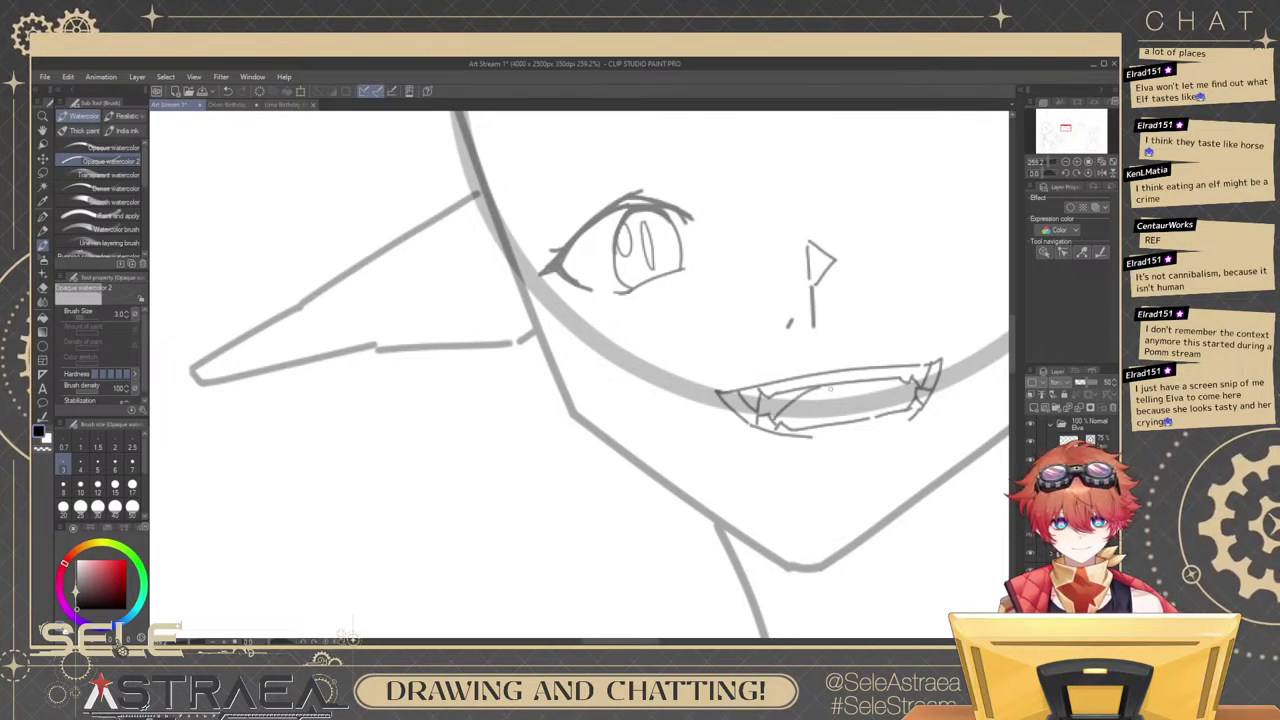
pyautogui.hotkey('ctrl', 'z')
pyautogui.moveTo(911, 400); pyautogui.dragTo(874, 384)
pyautogui.scroll(-4, 940, 330)
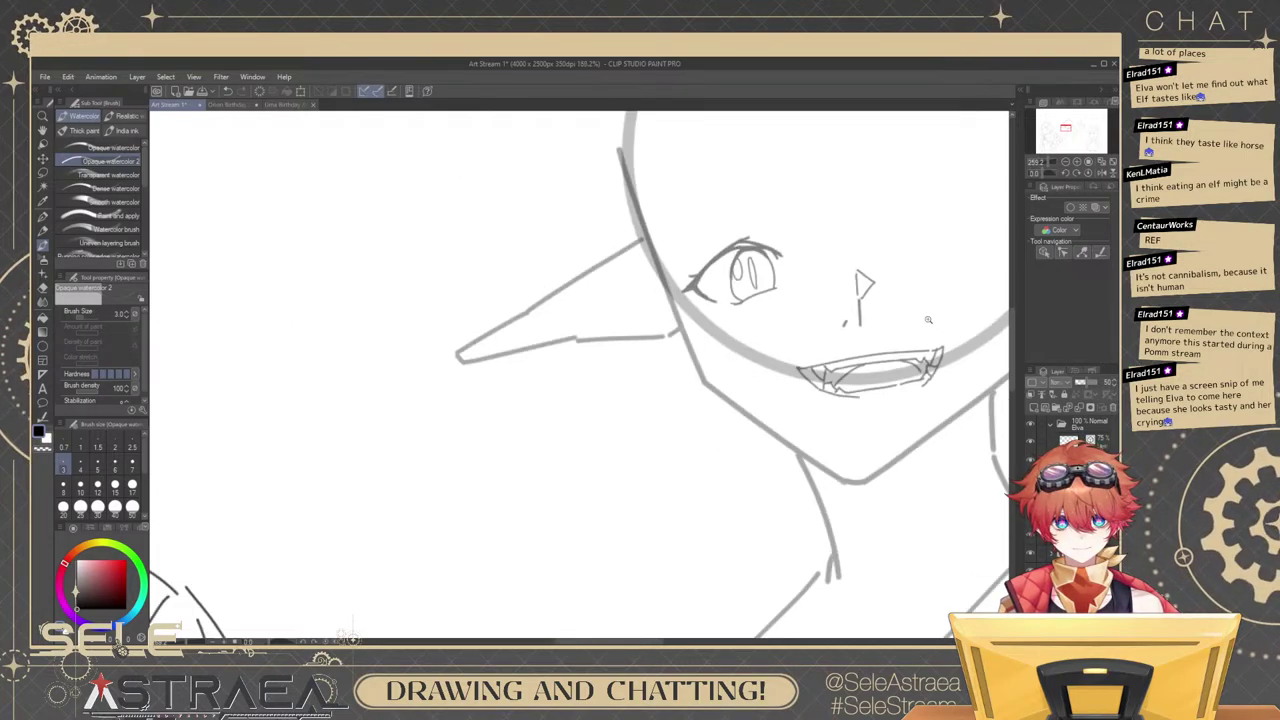
# Lasso the right half of the mouth, shift it slightly inward to narrow the mouth, and clear the selection.
pyautogui.scroll(2, 965, 322)
pyautogui.scroll(3, 930, 350)
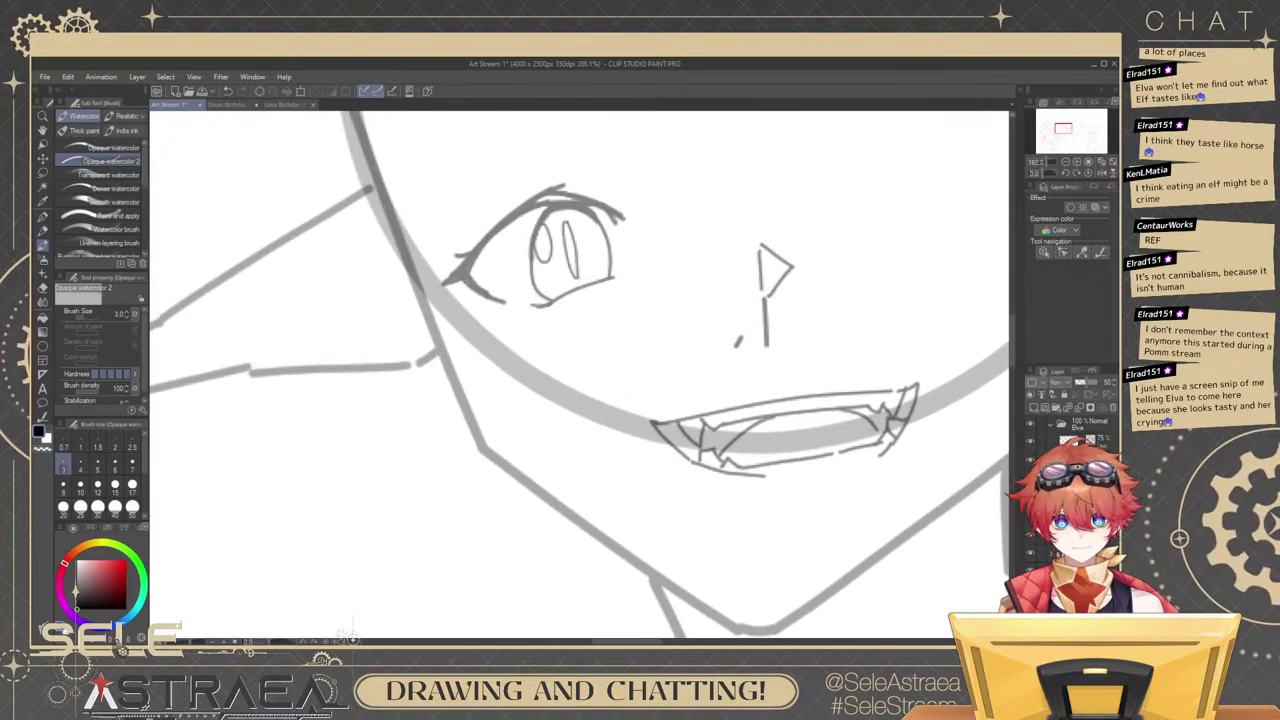
pyautogui.press('m')
pyautogui.moveTo(872, 335); pyautogui.dragTo(808, 370)
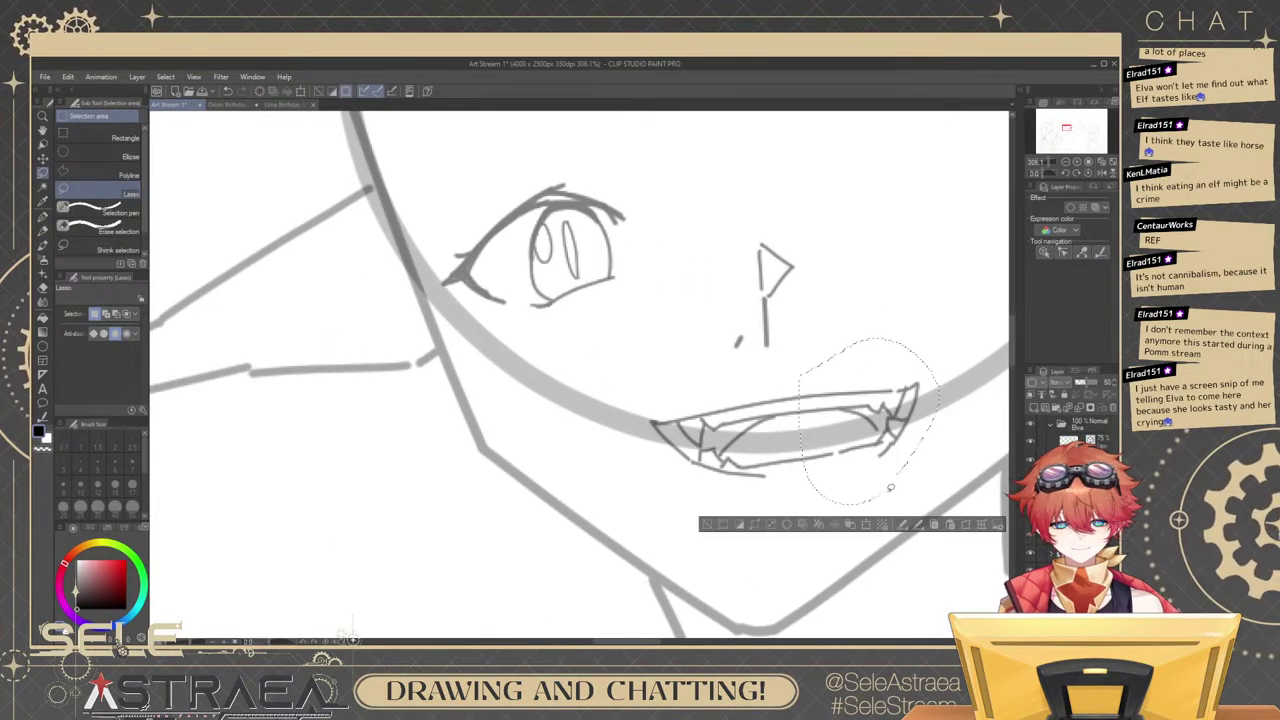
pyautogui.press('k')
pyautogui.moveTo(898, 415); pyautogui.dragTo(872, 412)
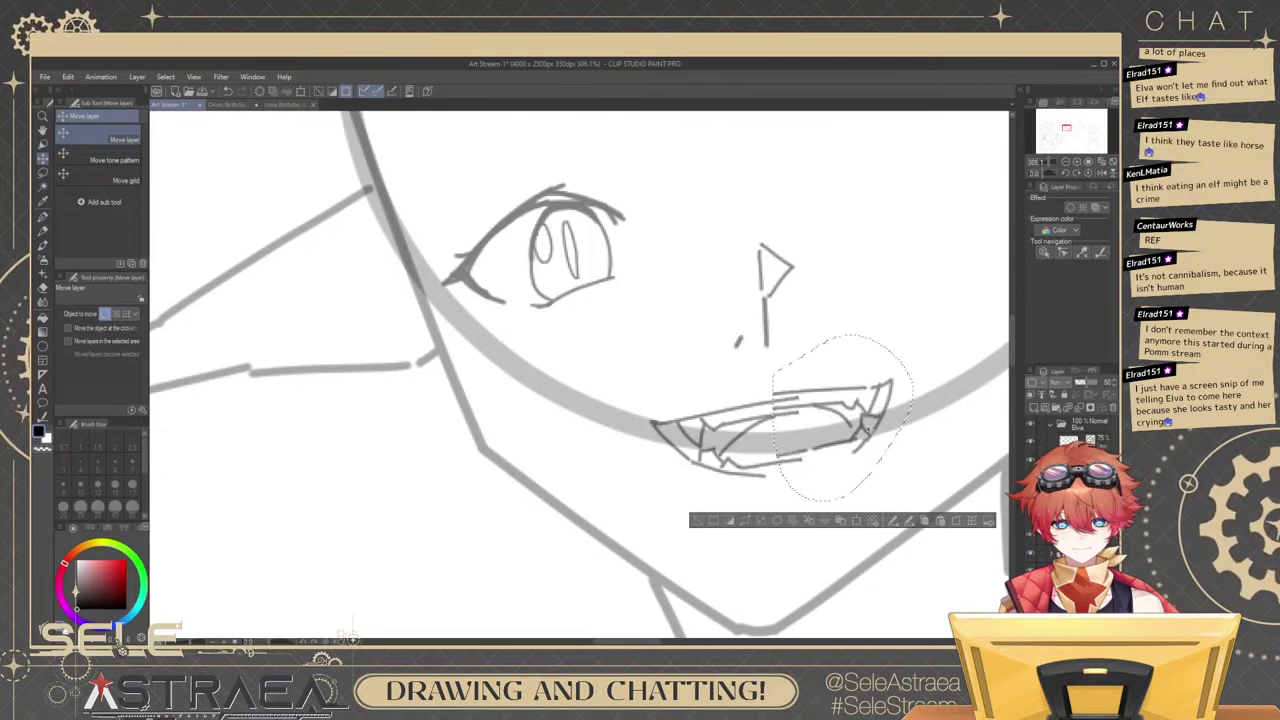
pyautogui.moveTo(816, 483); pyautogui.dragTo(812, 490)
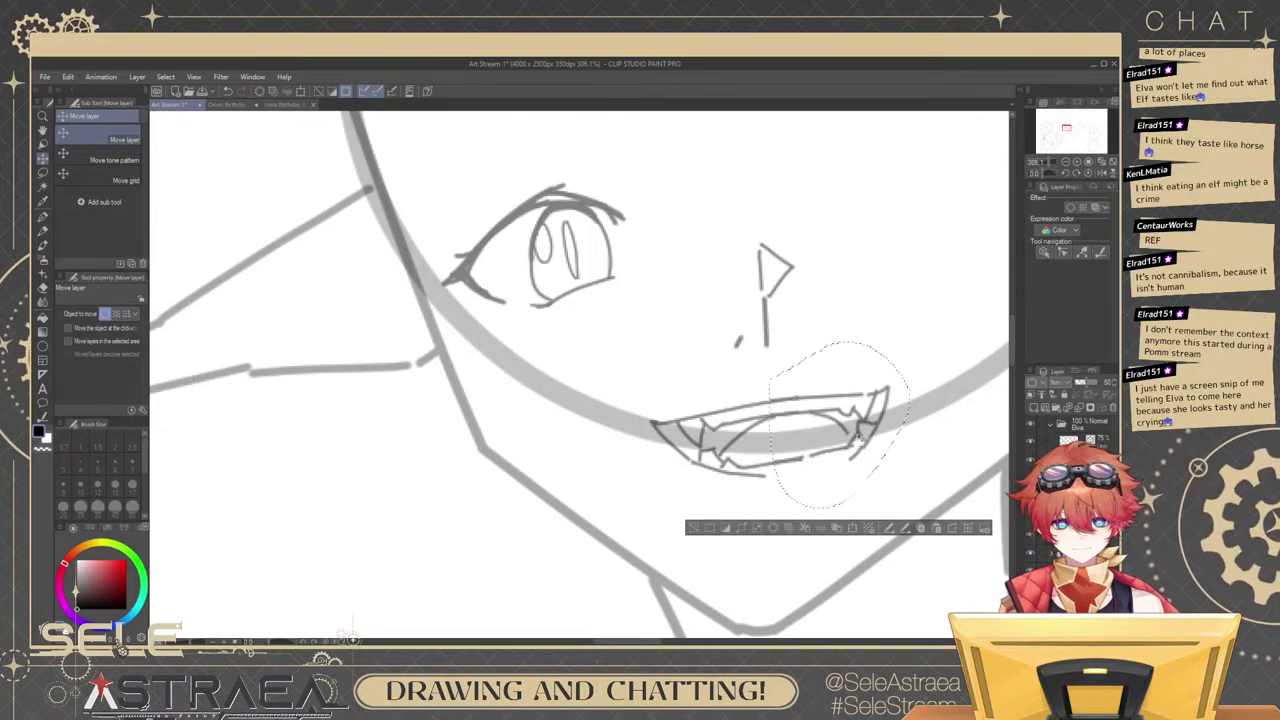
pyautogui.click(694, 530)
# Erase the broken right part of the upper lip line and redraw it to meet the mouth's right corner.
pyautogui.press('e')
pyautogui.scroll(2, 782, 398)
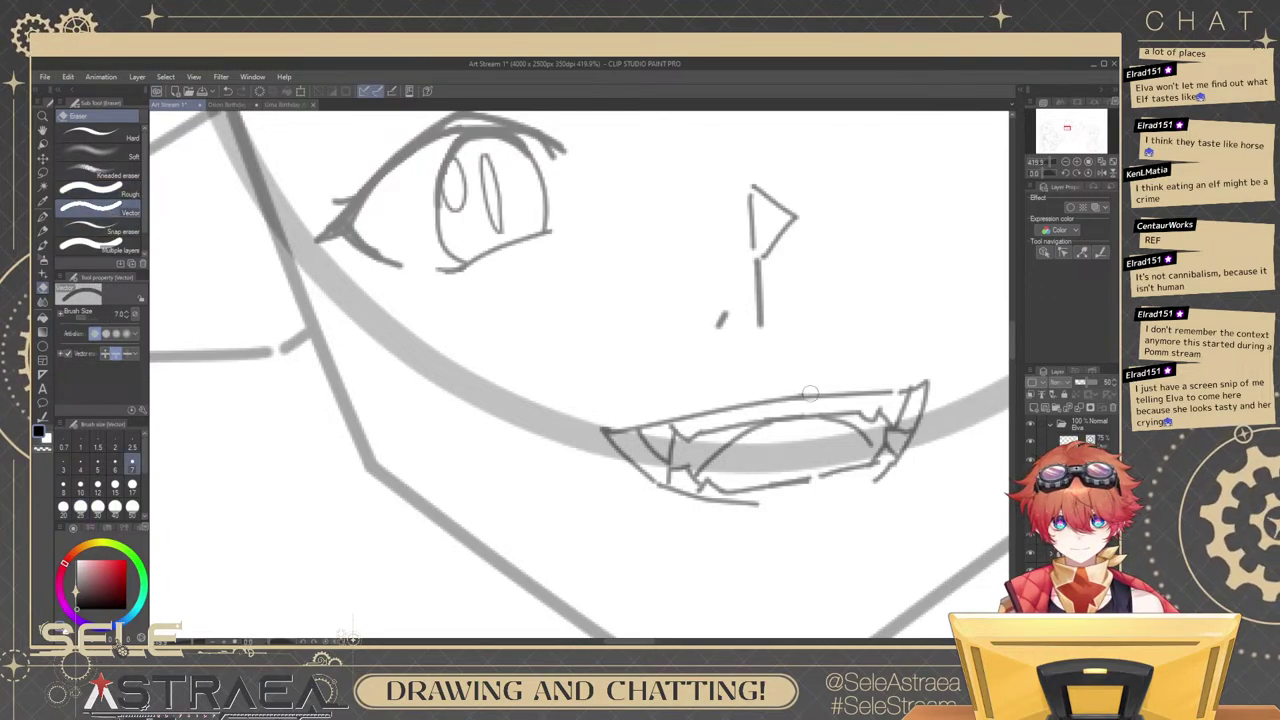
pyautogui.scroll(1, 810, 393)
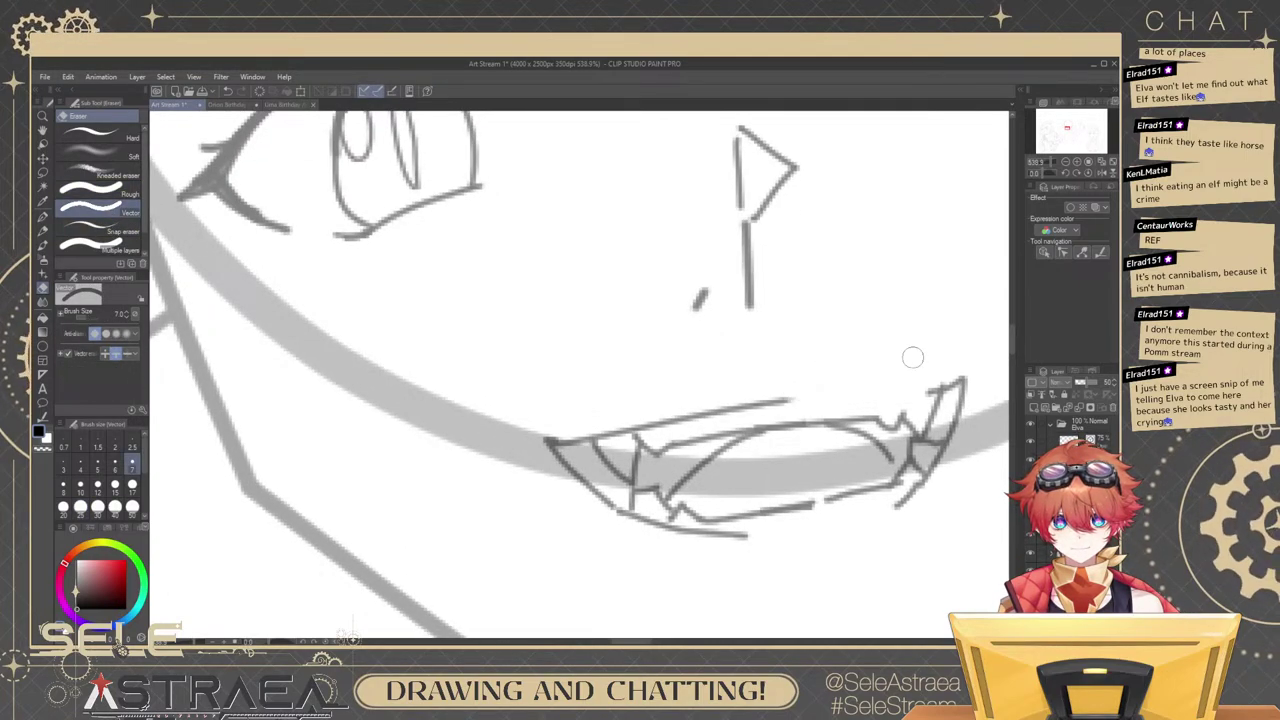
pyautogui.press('b')
pyautogui.moveTo(782, 402); pyautogui.dragTo(942, 393)
pyautogui.hotkey('ctrl', 'z')
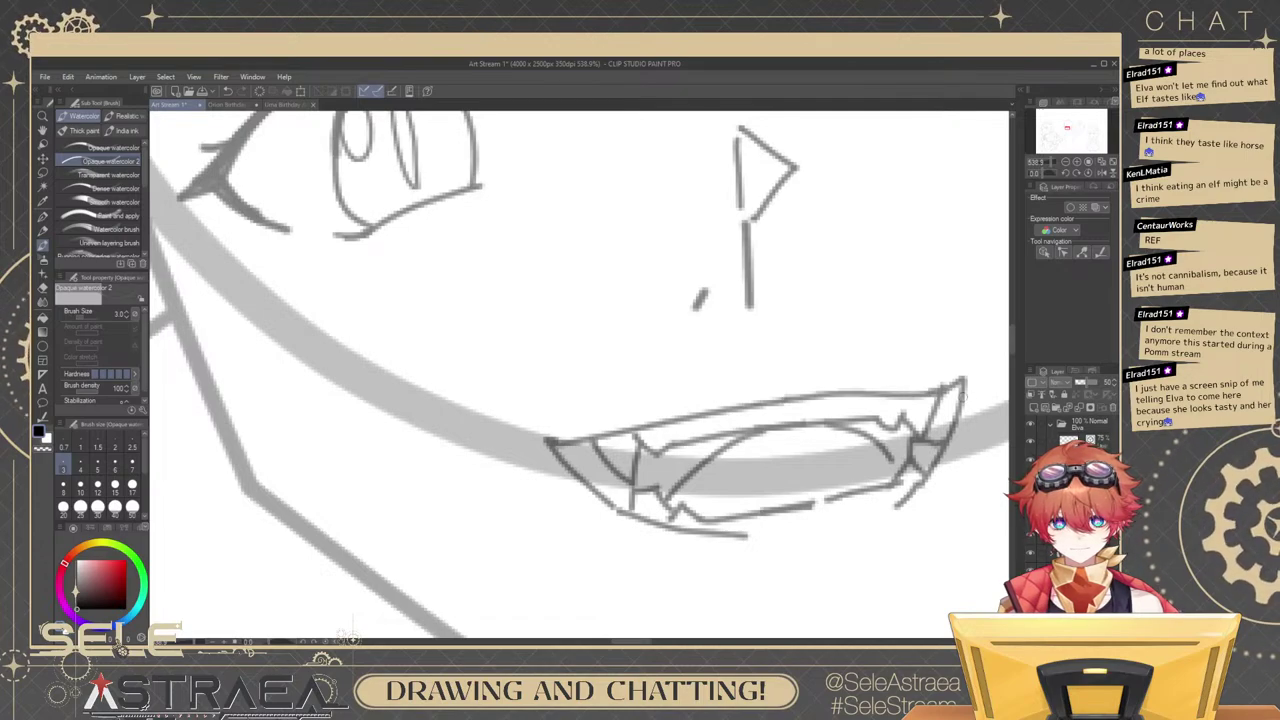
pyautogui.hotkey('ctrl', 'z')
pyautogui.moveTo(800, 400)
pyautogui.mouseDown()
pyautogui.moveTo(960, 388)
pyautogui.moveTo(928, 386)
pyautogui.moveTo(912, 362)
pyautogui.mouseUp()
# Erase the middle of the upper teeth line and the top of the tongue curve with the vector eraser.
pyautogui.press('e')
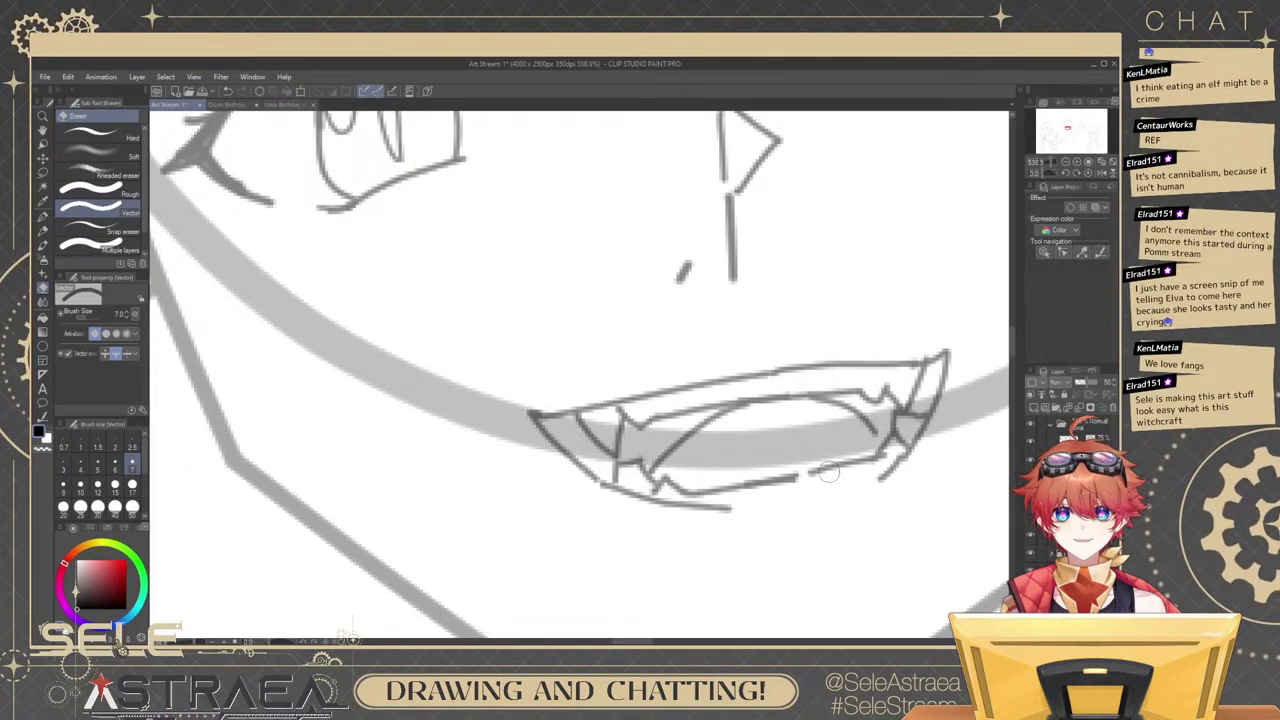
pyautogui.moveTo(796, 395); pyautogui.dragTo(748, 392)
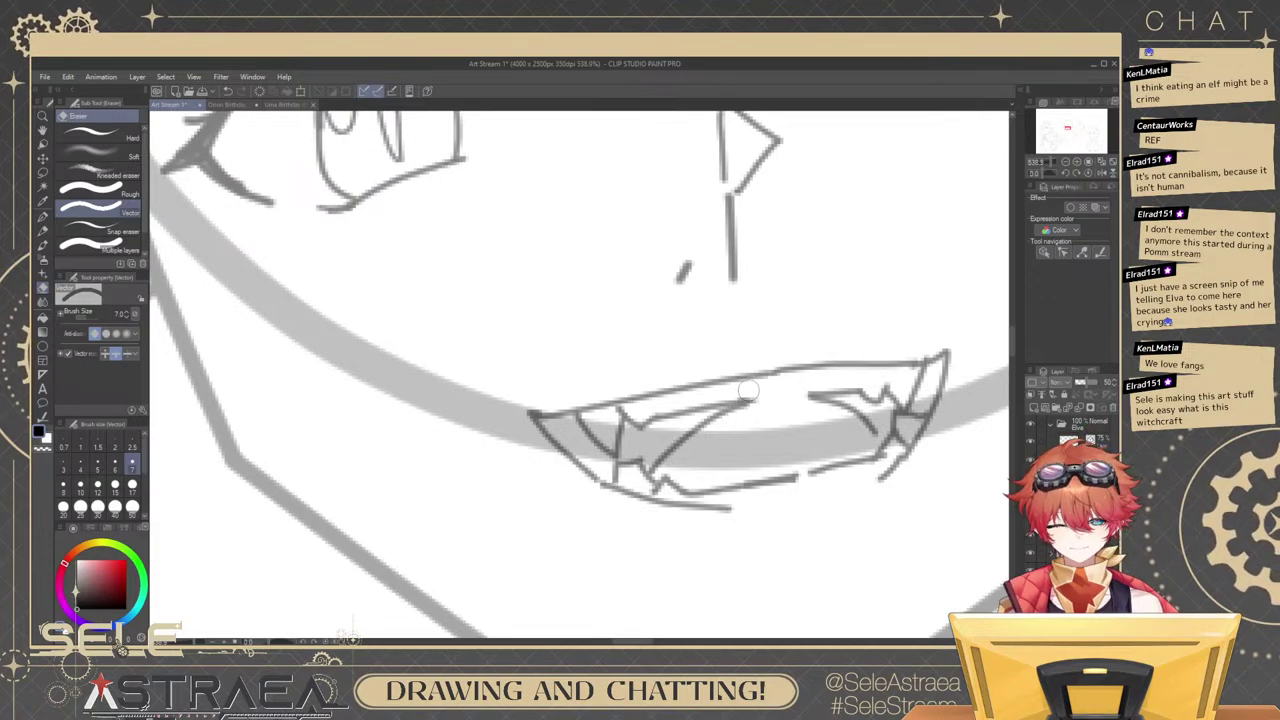
pyautogui.keyDown('ctrl'); pyautogui.click(742, 402); pyautogui.keyUp('ctrl')
pyautogui.press('Delete')
pyautogui.keyDown('ctrl'); pyautogui.click(747, 401); pyautogui.keyUp('ctrl')
pyautogui.press('Delete')
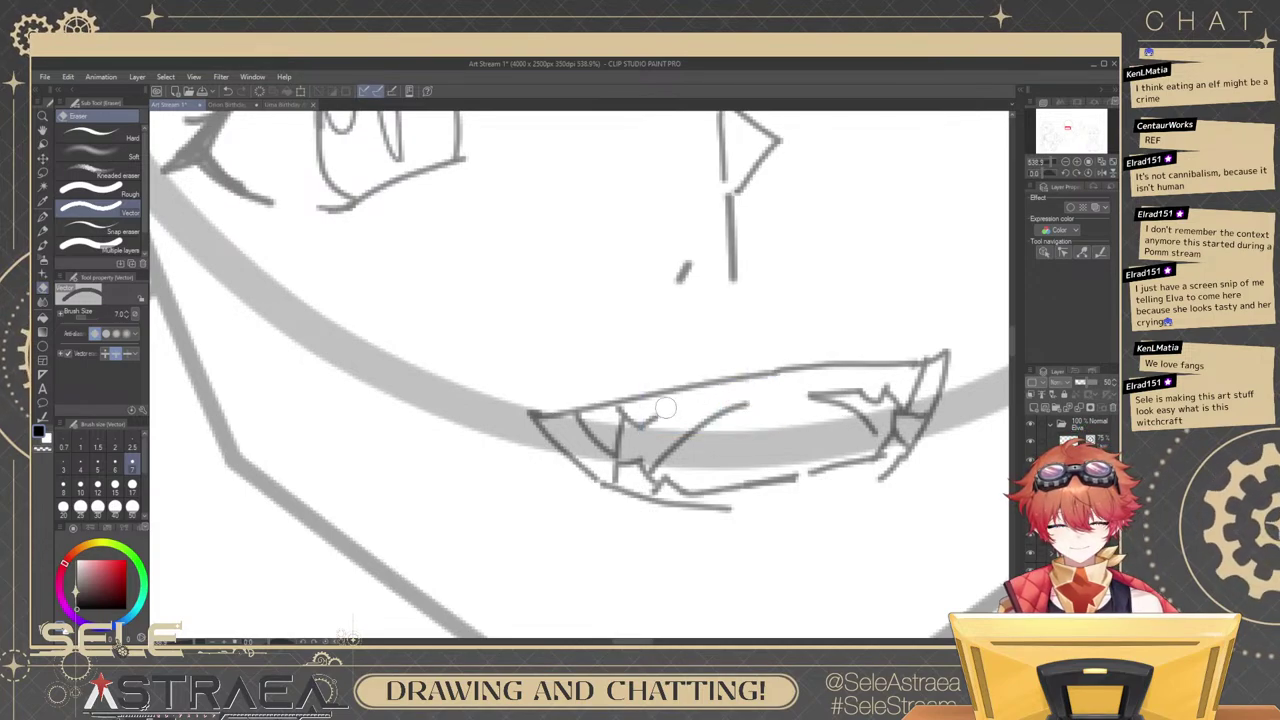
# Redraw the upper teeth line between the fangs and the lower teeth line as a continuous stroke with the canvas rotated, then reset the rotation.
pyautogui.press('b')
pyautogui.moveTo(652, 414)
pyautogui.mouseDown()
pyautogui.moveTo(848, 398)
pyautogui.moveTo(722, 131)
pyautogui.moveTo(788, 204)
pyautogui.mouseUp()
pyautogui.hotkey('ctrl', 'z')
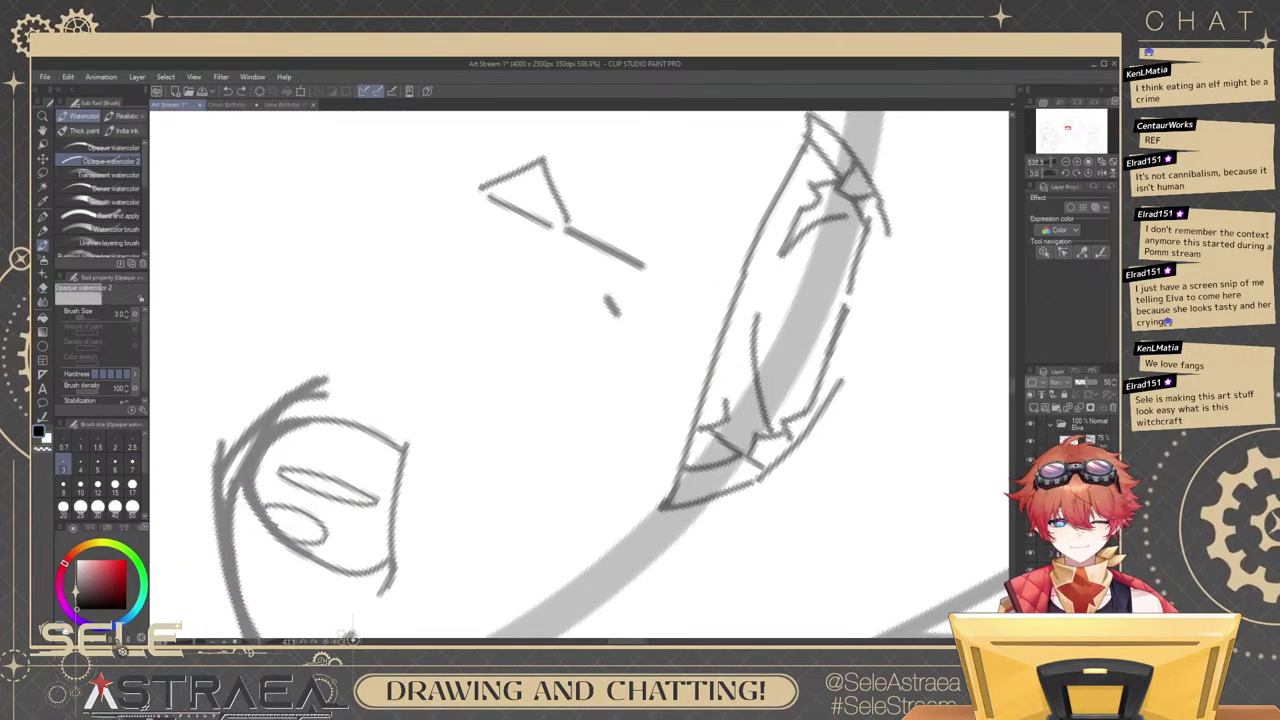
pyautogui.moveTo(729, 388); pyautogui.dragTo(785, 253)
pyautogui.hotkey('ctrl', 'z')
pyautogui.hotkey('ctrl', 'z')
pyautogui.moveTo(799, 208)
pyautogui.mouseDown()
pyautogui.moveTo(730, 386)
pyautogui.moveTo(738, 371)
pyautogui.mouseUp()
pyautogui.hotkey('ctrl', 'z')
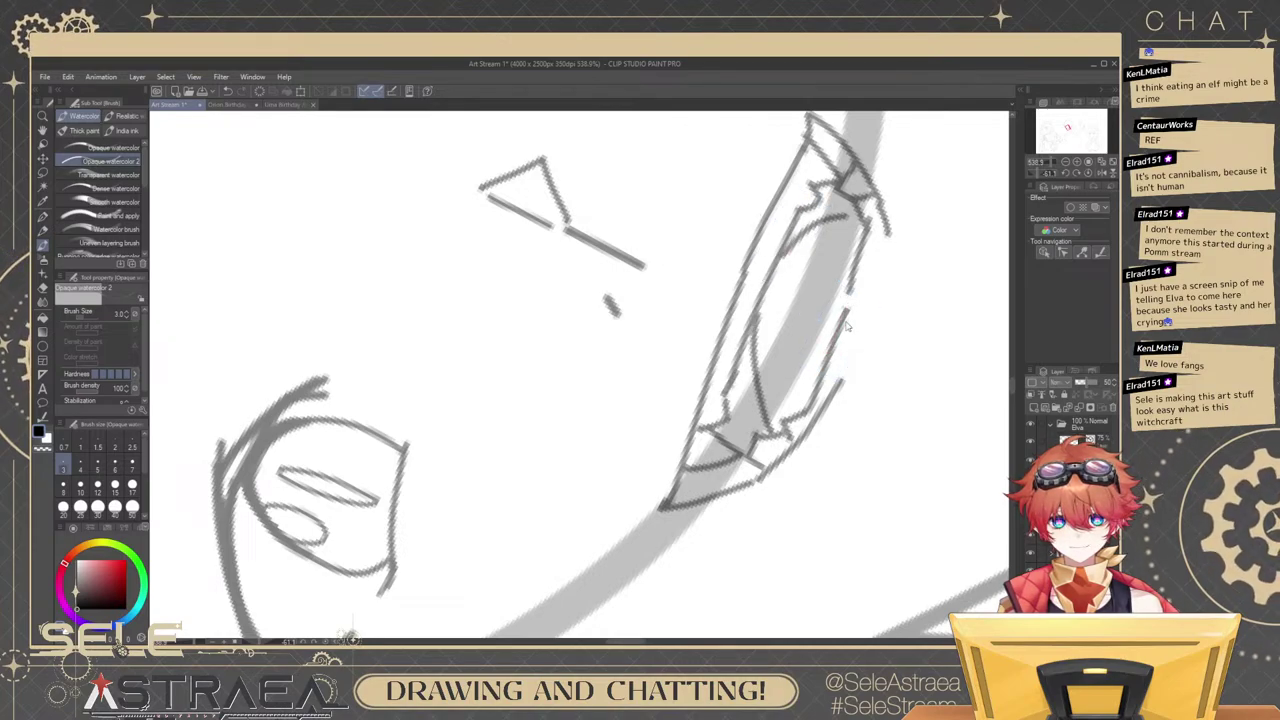
pyautogui.hotkey('ctrl', 'z')
pyautogui.moveTo(850, 298); pyautogui.dragTo(799, 420)
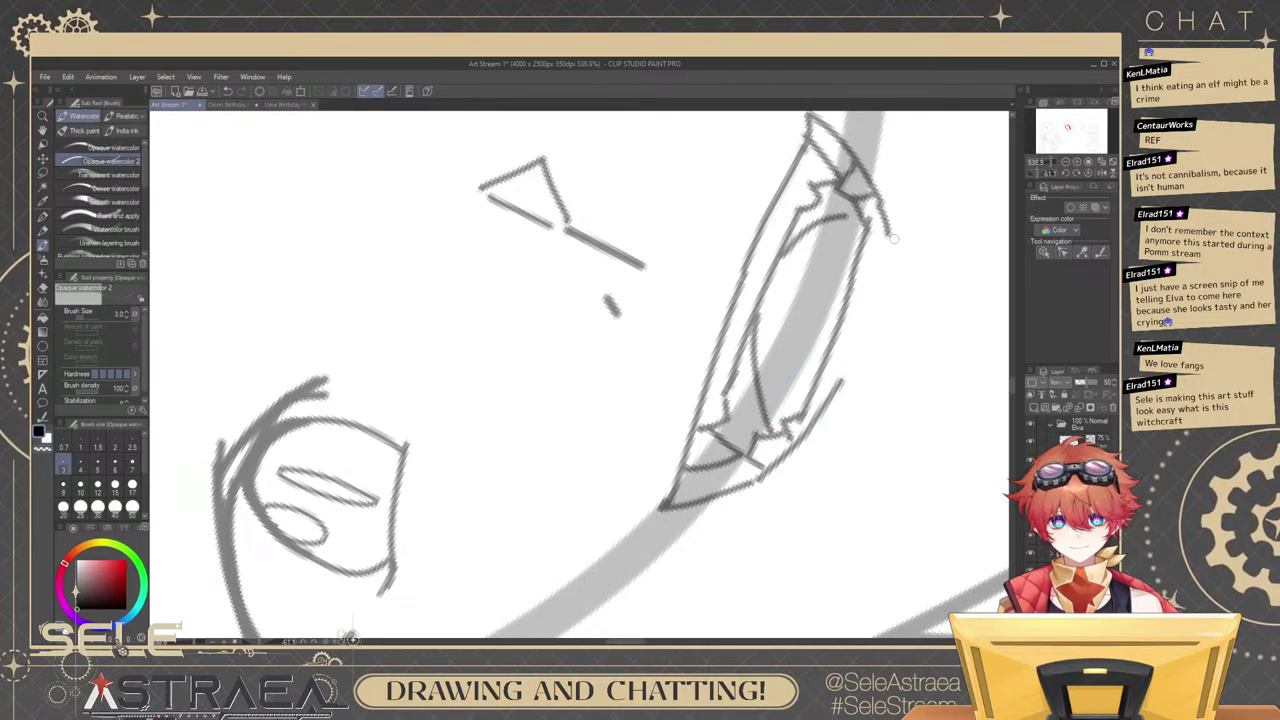
pyautogui.click(1087, 174)
# Reshape the upper fang at the mouth's right end by adjusting its vector stroke.
pyautogui.moveTo(915, 268); pyautogui.dragTo(835, 285)
pyautogui.moveTo(951, 289); pyautogui.dragTo(856, 315)
pyautogui.scroll(6, 855, 314)
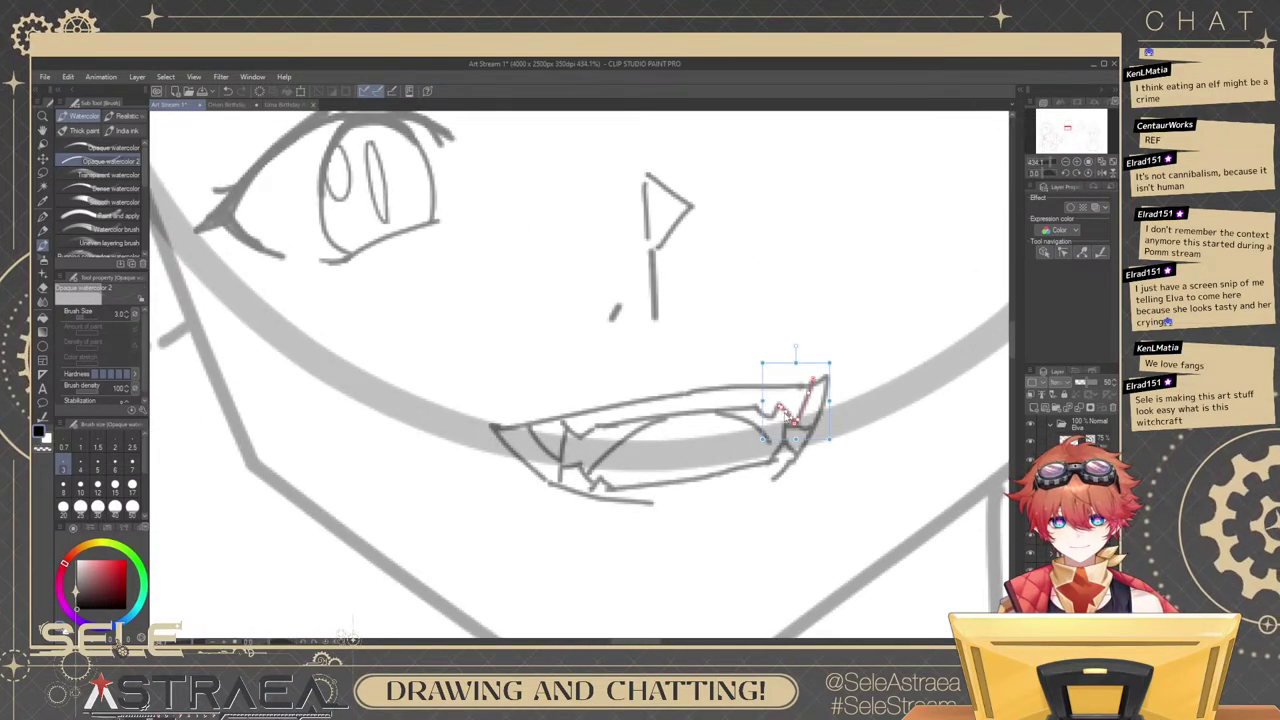
pyautogui.moveTo(782, 412); pyautogui.dragTo(807, 386)
pyautogui.hotkey('ctrl', 'z')
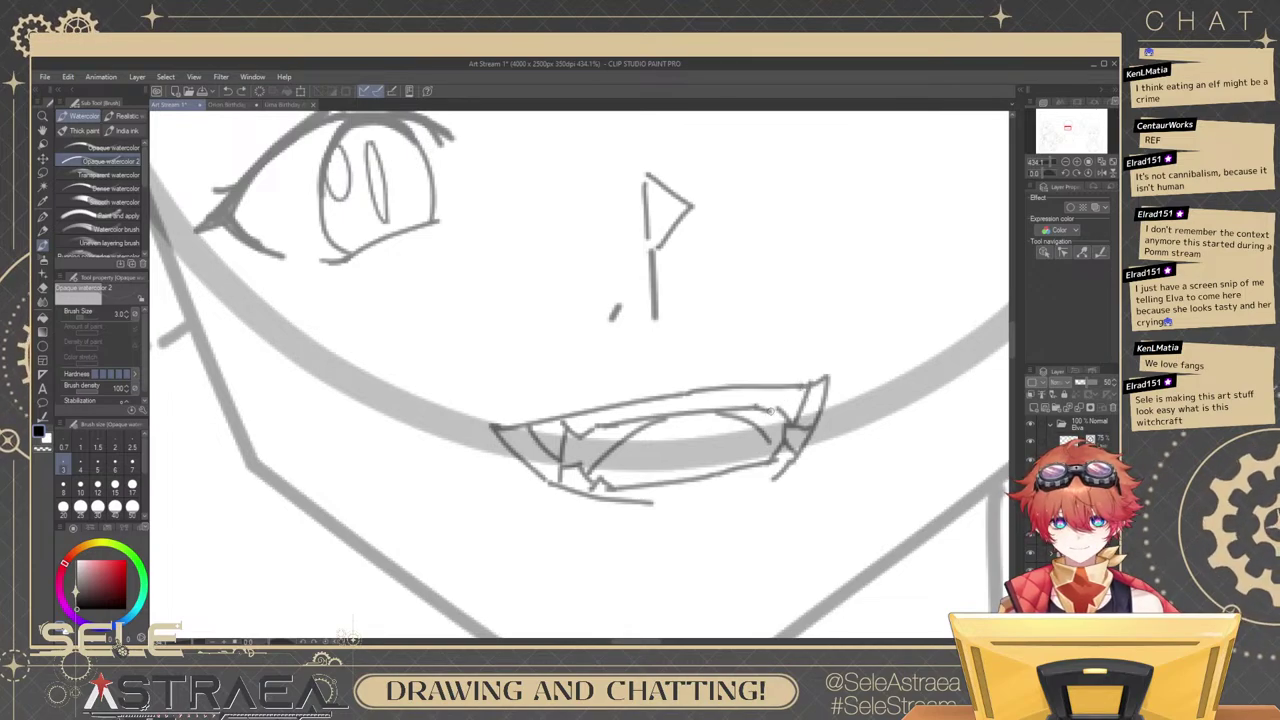
pyautogui.scroll(1, 833, 378)
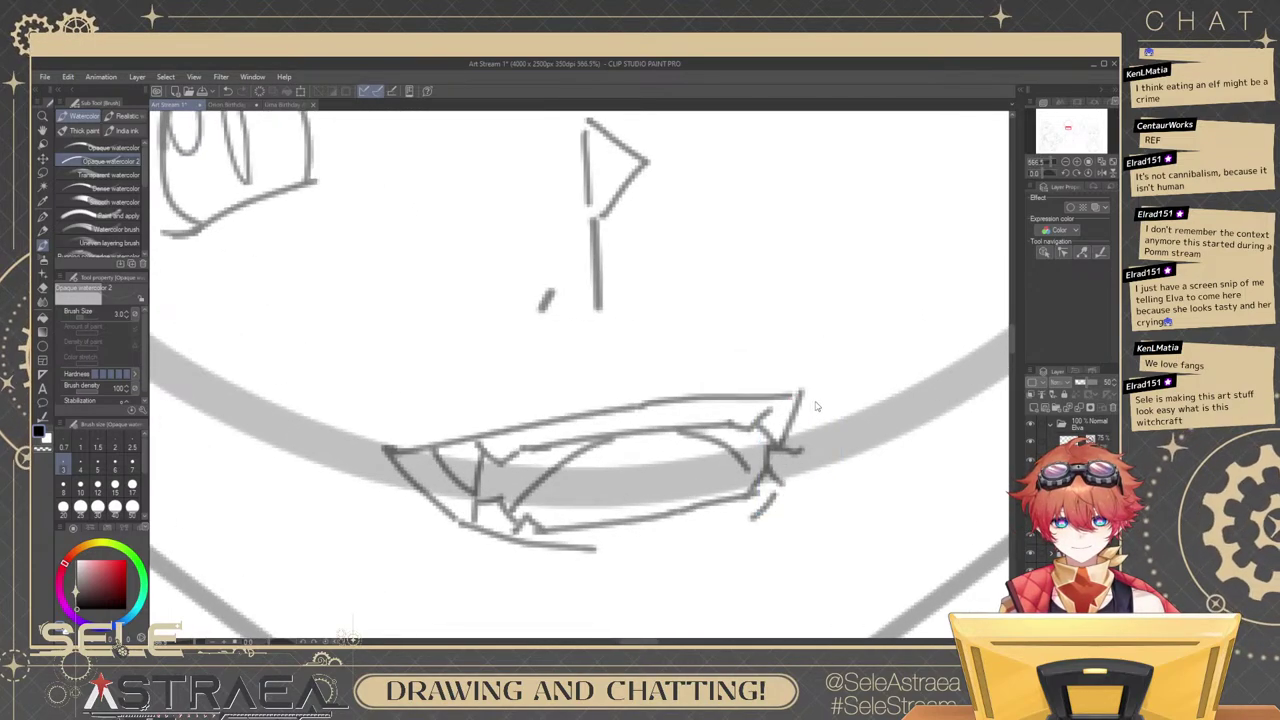
# Adjust the mouth's right corner stroke and clean up the lines around the small lower fang beside it.
pyautogui.keyDown('ctrl'); pyautogui.click(802, 397); pyautogui.keyUp('ctrl')
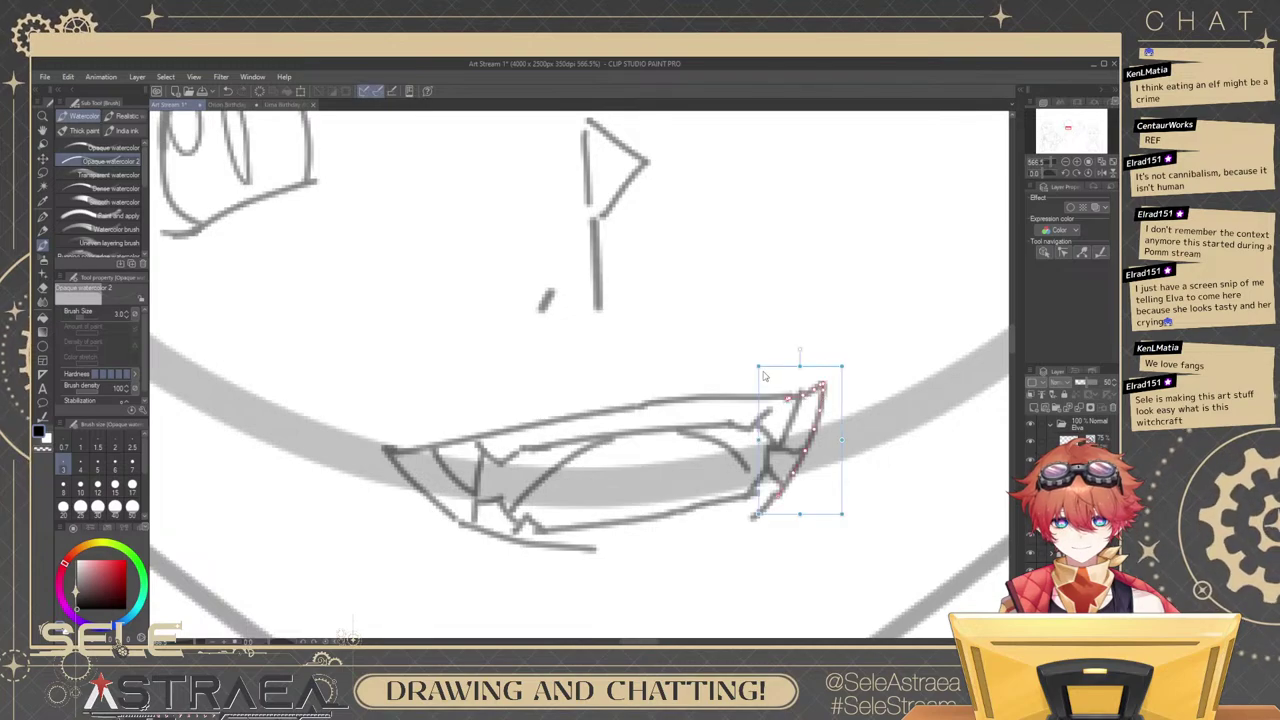
pyautogui.moveTo(762, 371); pyautogui.dragTo(761, 367)
pyautogui.scroll(-4, 870, 330)
pyautogui.scroll(2, 840, 378)
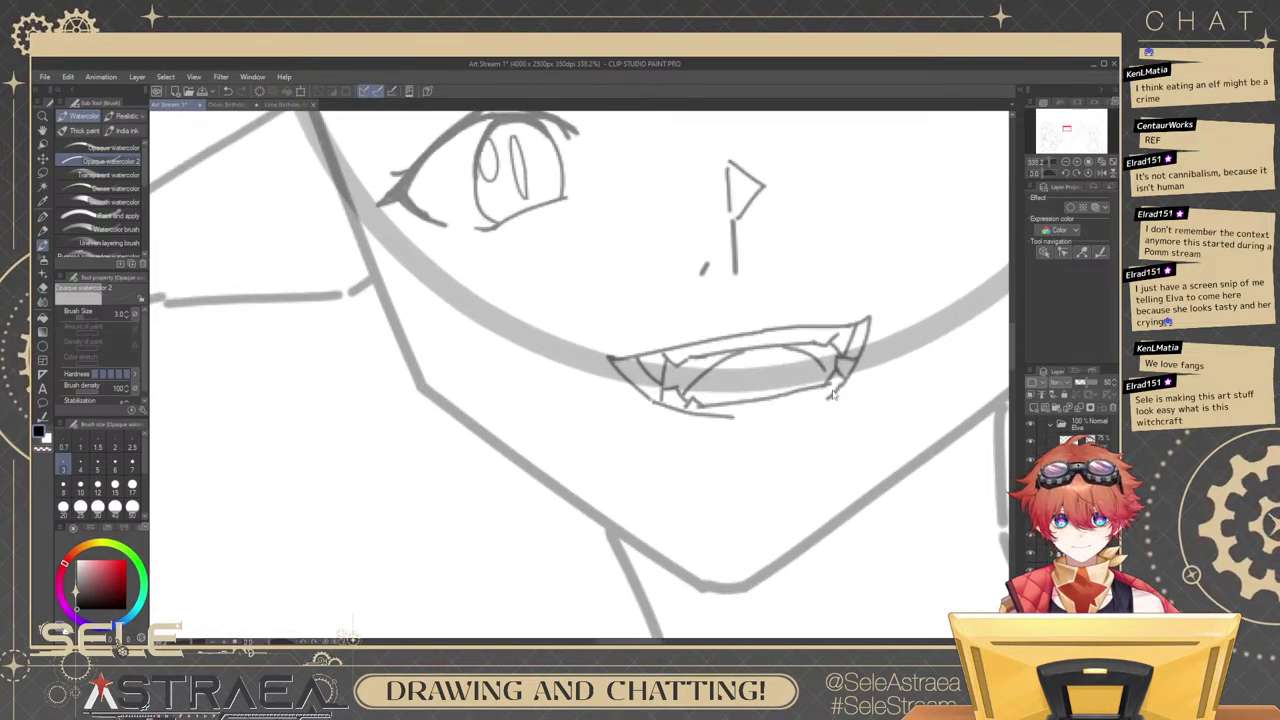
pyautogui.scroll(2, 860, 385)
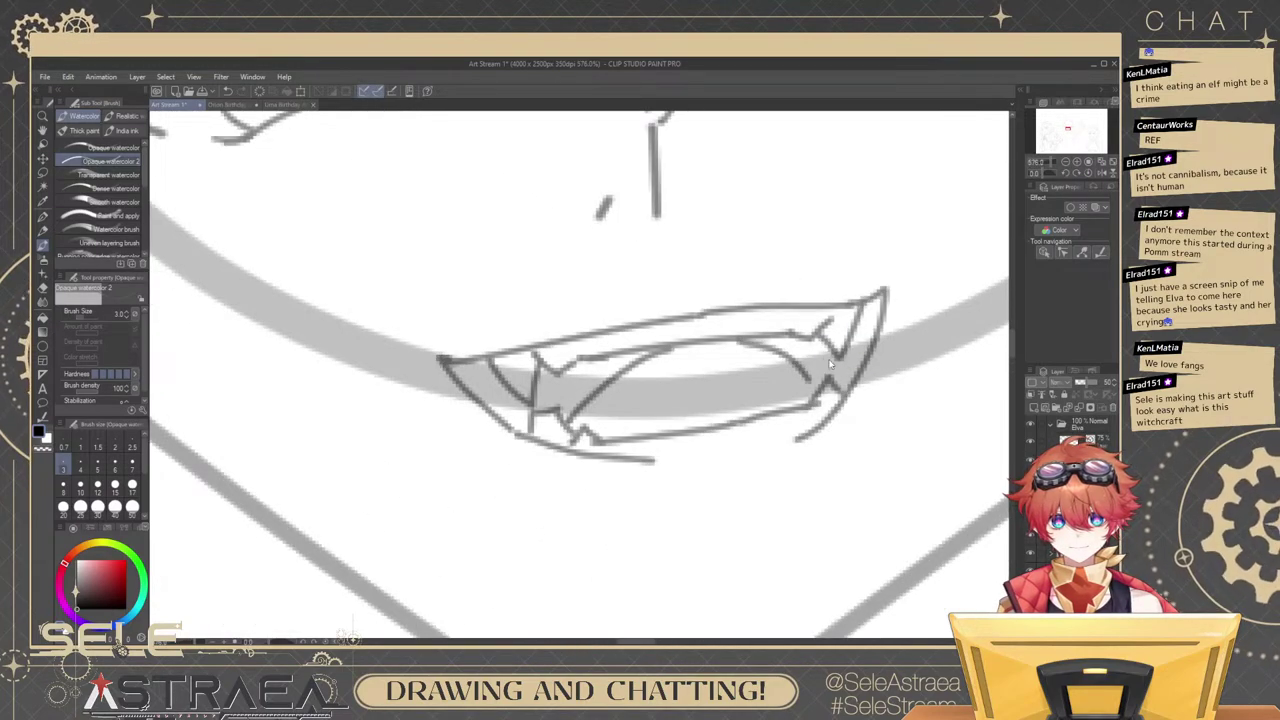
pyautogui.keyDown('ctrl'); pyautogui.click(810, 381); pyautogui.keyUp('ctrl')
pyautogui.press('Delete')
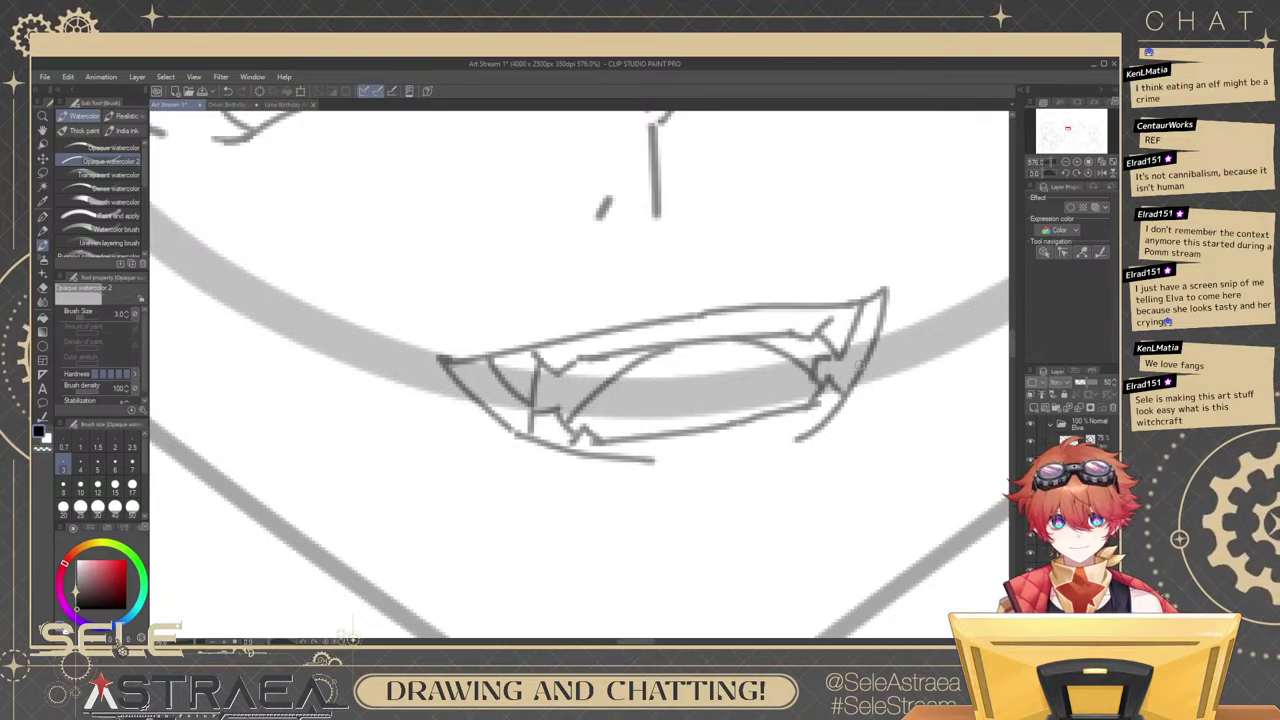
# Lasso the open eye, move it slightly toward the nose with a transform, and clear the selection.
pyautogui.scroll(-4, 880, 312)
pyautogui.scroll(3, 880, 318)
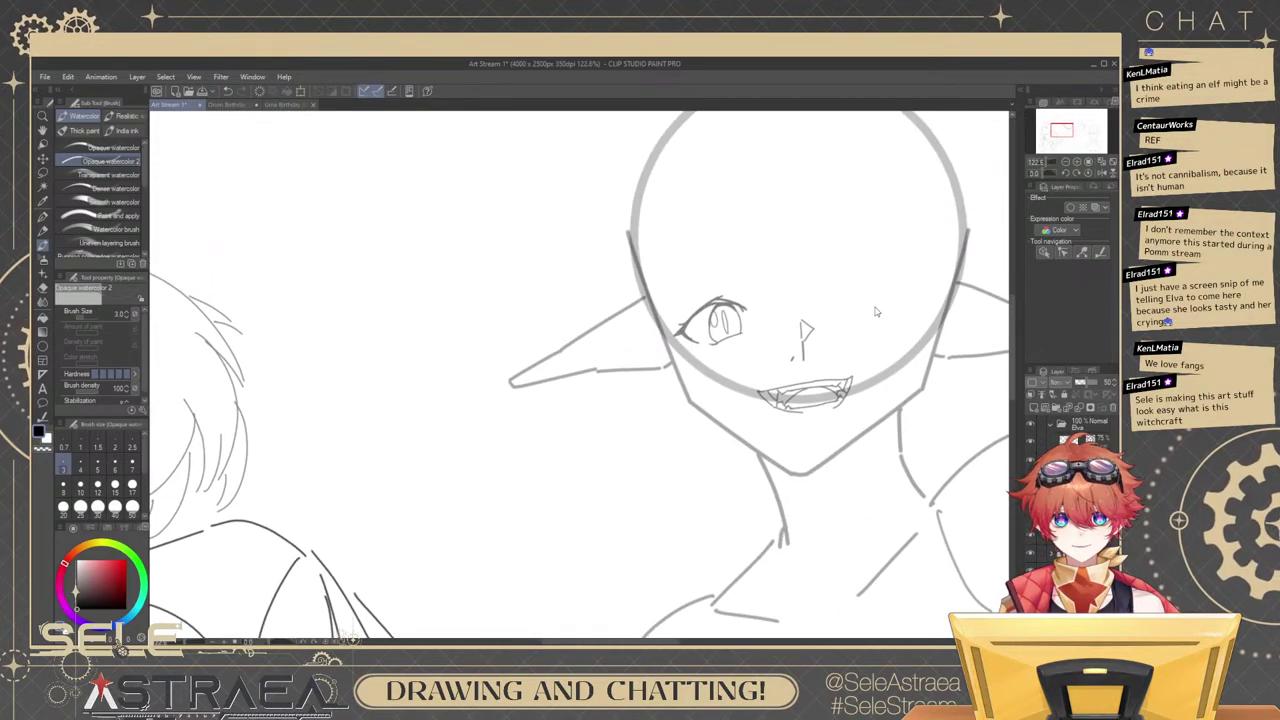
pyautogui.moveTo(881, 325); pyautogui.dragTo(805, 344)
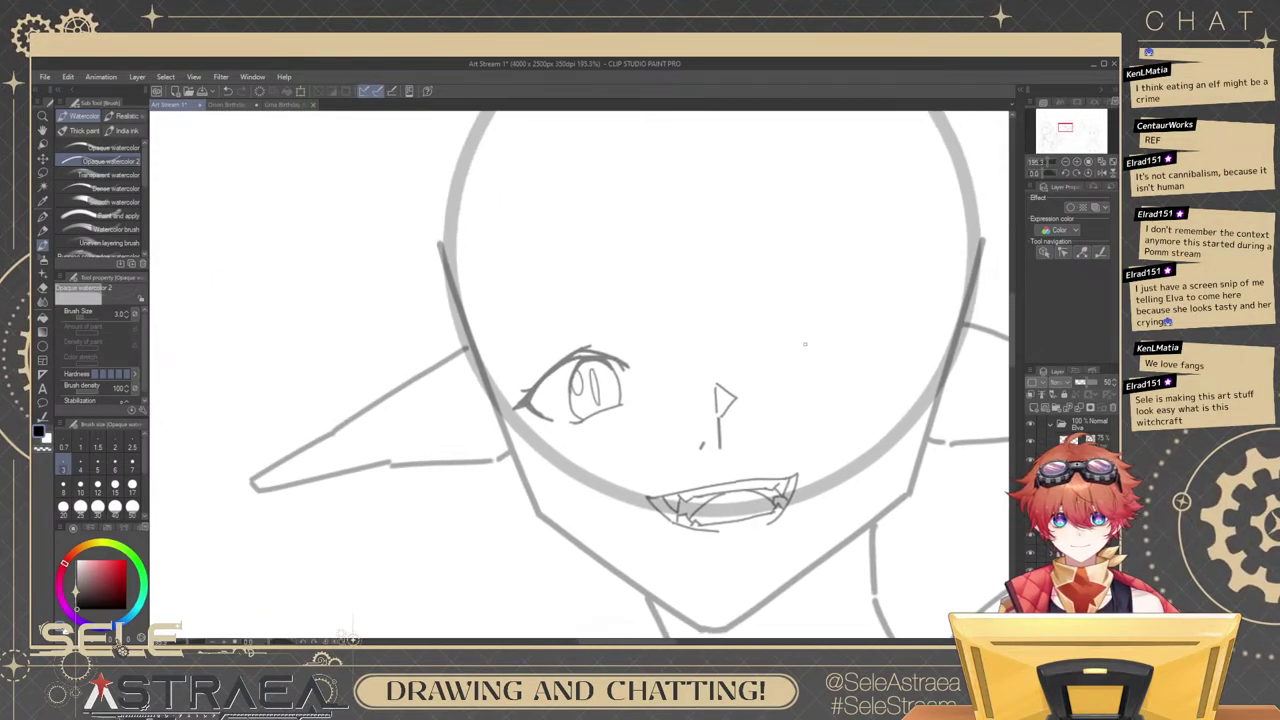
pyautogui.press('m')
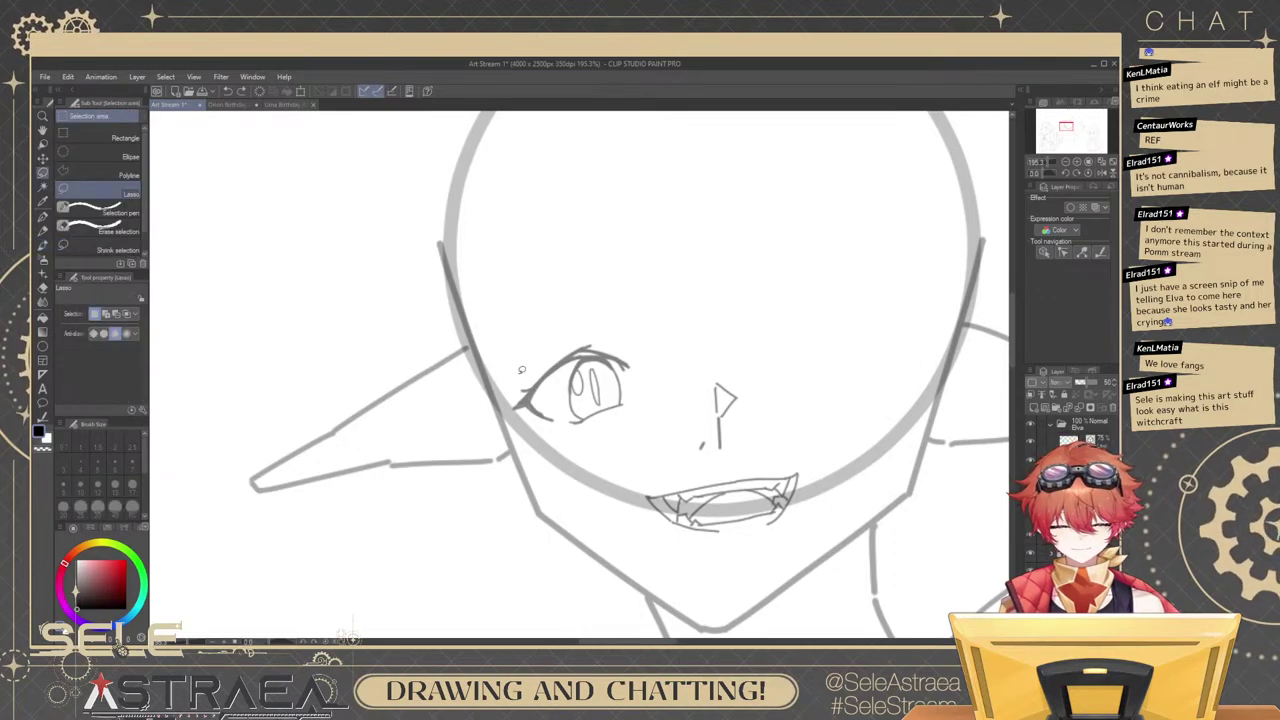
pyautogui.moveTo(523, 371); pyautogui.dragTo(553, 287)
pyautogui.hotkey('ctrl', 't')
pyautogui.moveTo(648, 442); pyautogui.dragTo(659, 445)
pyautogui.moveTo(688, 382)
pyautogui.mouseDown()
pyautogui.moveTo(701, 382)
pyautogui.moveTo(686, 380)
pyautogui.mouseUp()
pyautogui.press('Return')
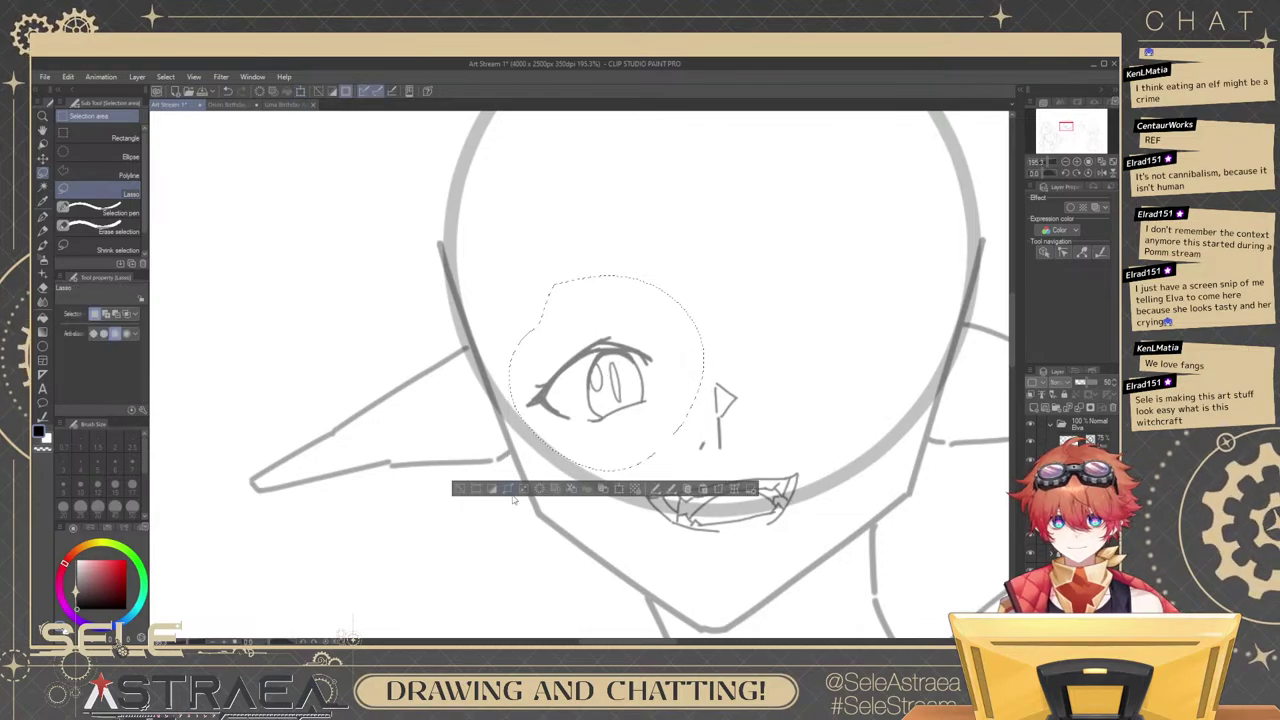
pyautogui.hotkey('ctrl', 'd')
# Draw the second eye as a closed, winking lid with a gently arched line and short outer dash, using brush size 4.
pyautogui.press('b')
pyautogui.click(82, 464)
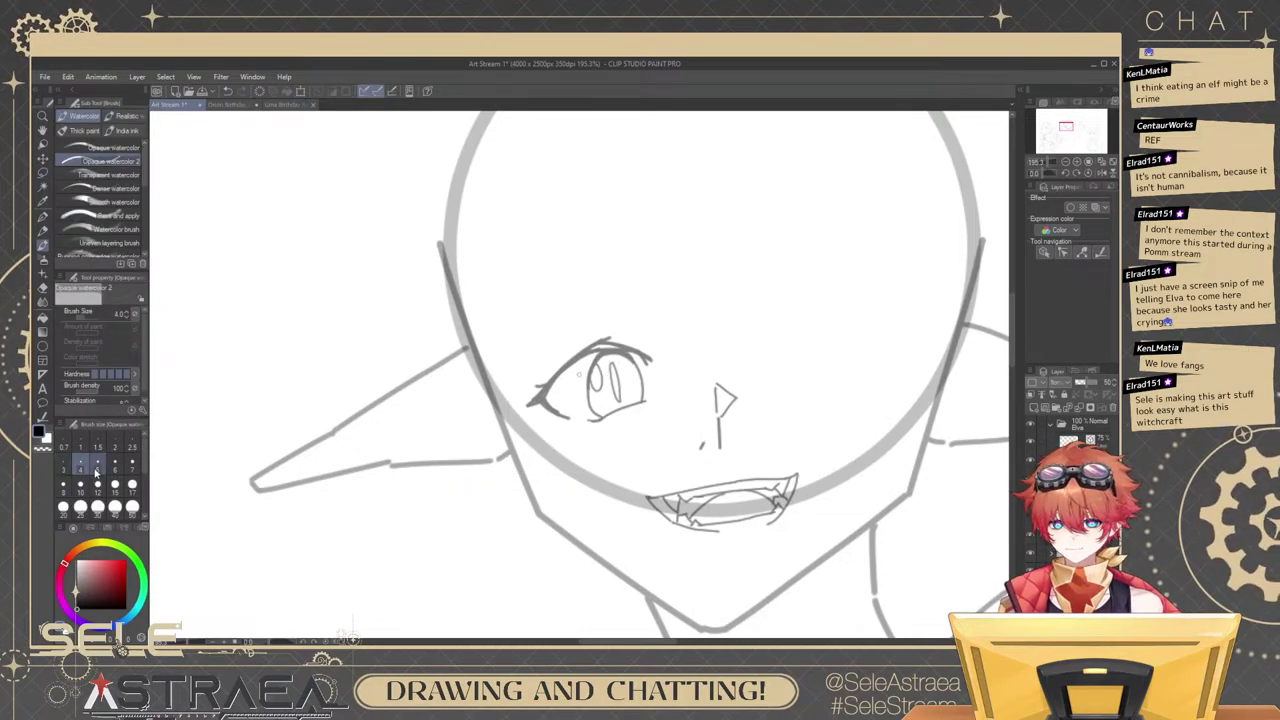
pyautogui.hotkey('ctrl', 'z')
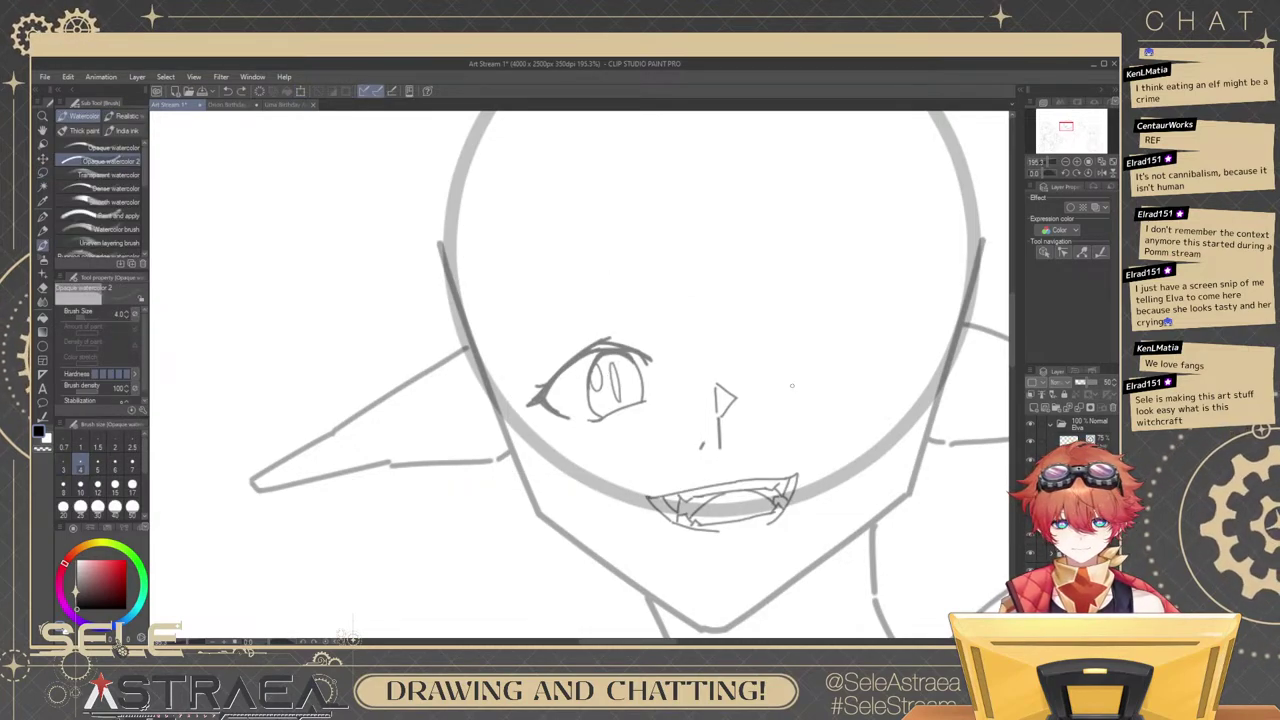
pyautogui.moveTo(782, 378)
pyautogui.mouseDown()
pyautogui.moveTo(848, 366)
pyautogui.moveTo(808, 356)
pyautogui.moveTo(885, 365)
pyautogui.mouseUp()
pyautogui.hotkey('ctrl', 'z')
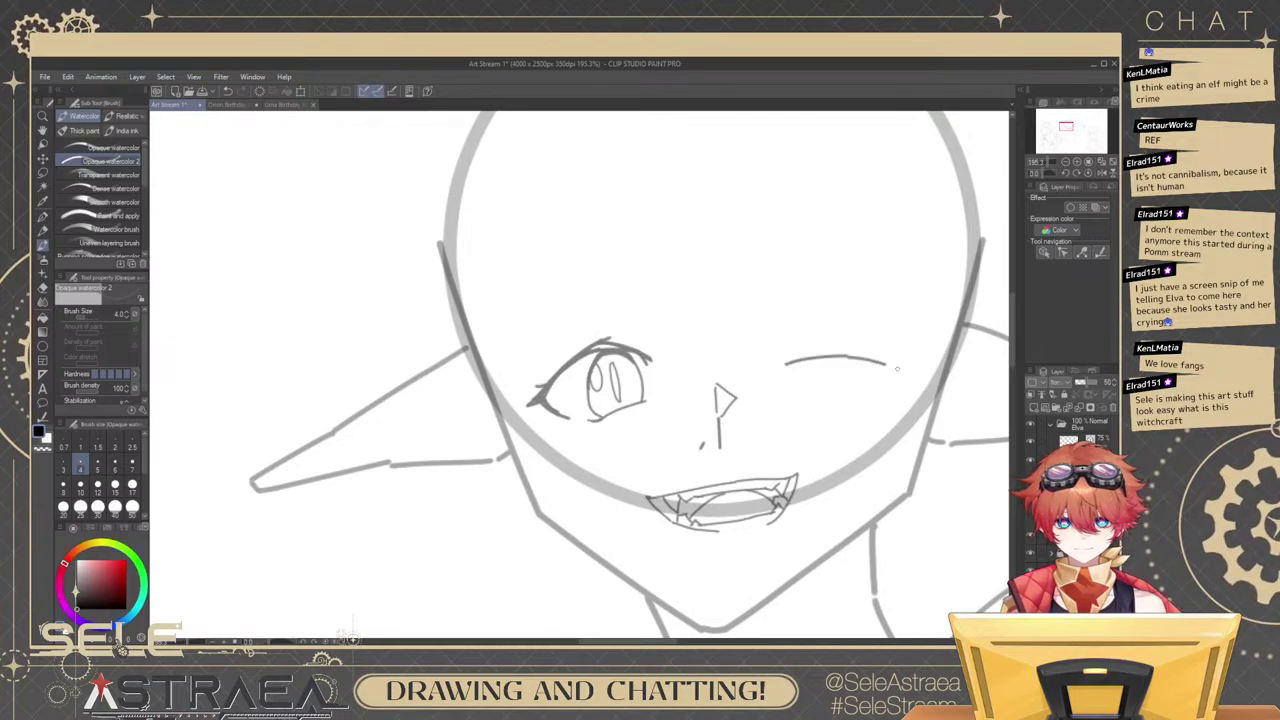
pyautogui.scroll(2, 790, 362)
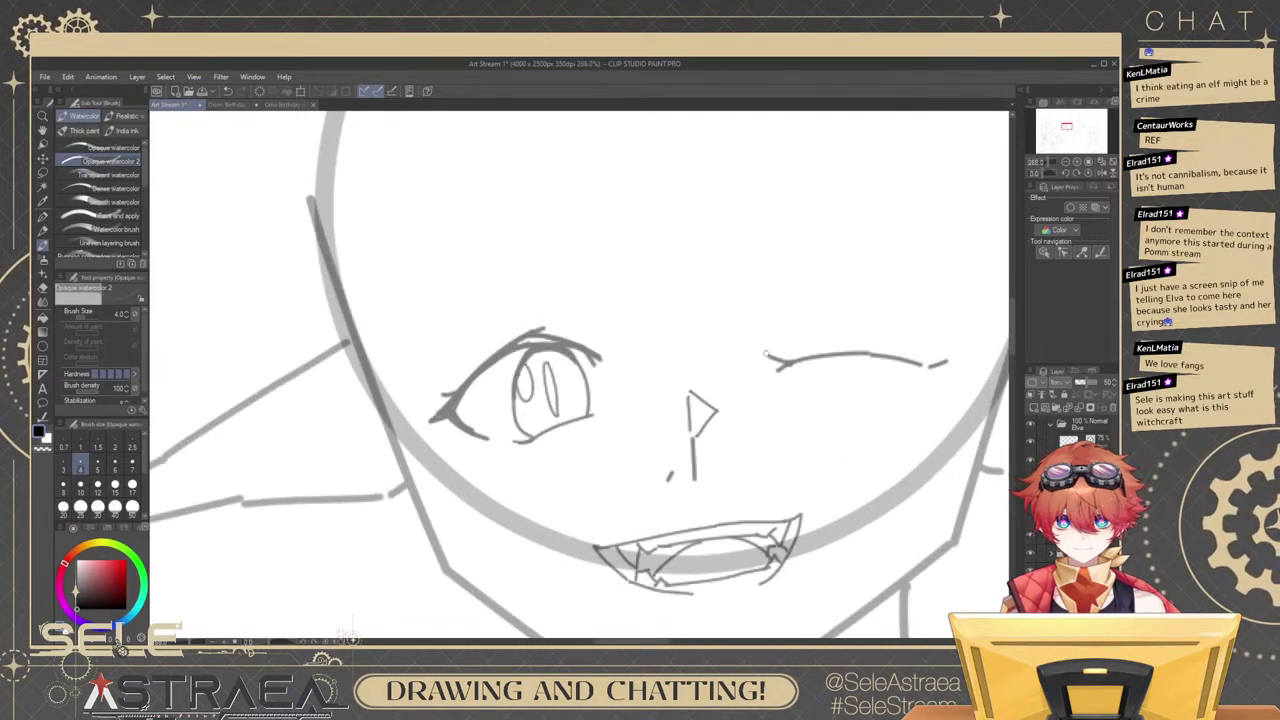
pyautogui.hotkey('ctrl', 'z')
pyautogui.moveTo(802, 362)
pyautogui.mouseDown()
pyautogui.moveTo(797, 375)
pyautogui.moveTo(858, 366)
pyautogui.mouseUp()
pyautogui.hotkey('ctrl', 'z')
pyautogui.hotkey('ctrl', 'z')
# Add a thin second line to the winking eye's lid with brush size 3, undoing strokes that miss.
pyautogui.click(64, 466)
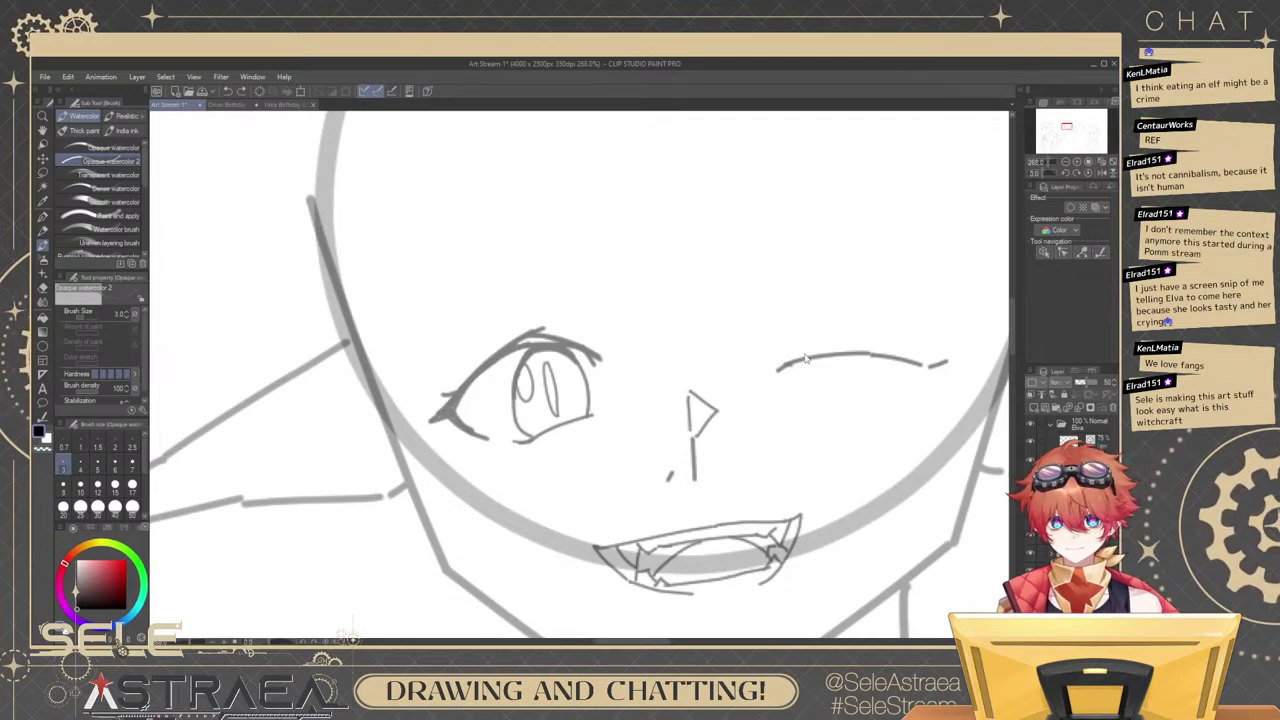
pyautogui.scroll(1, 806, 360)
pyautogui.moveTo(781, 368); pyautogui.dragTo(866, 358)
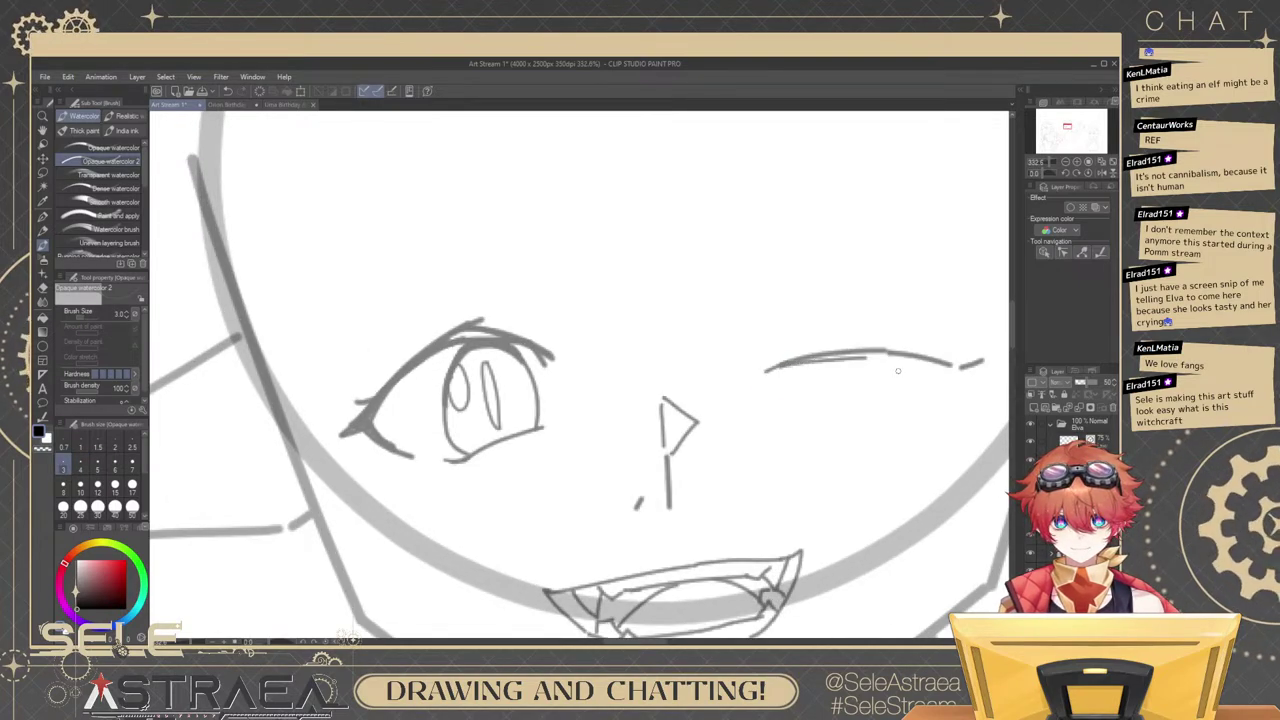
pyautogui.hotkey('ctrl', 'z')
pyautogui.moveTo(784, 366)
pyautogui.mouseDown()
pyautogui.moveTo(980, 363)
pyautogui.moveTo(731, 249)
pyautogui.moveTo(728, 359)
pyautogui.moveTo(800, 366)
pyautogui.mouseUp()
pyautogui.hotkey('ctrl', 'z')
pyautogui.hotkey('ctrl', 'z')
pyautogui.hotkey('ctrl', 'z')
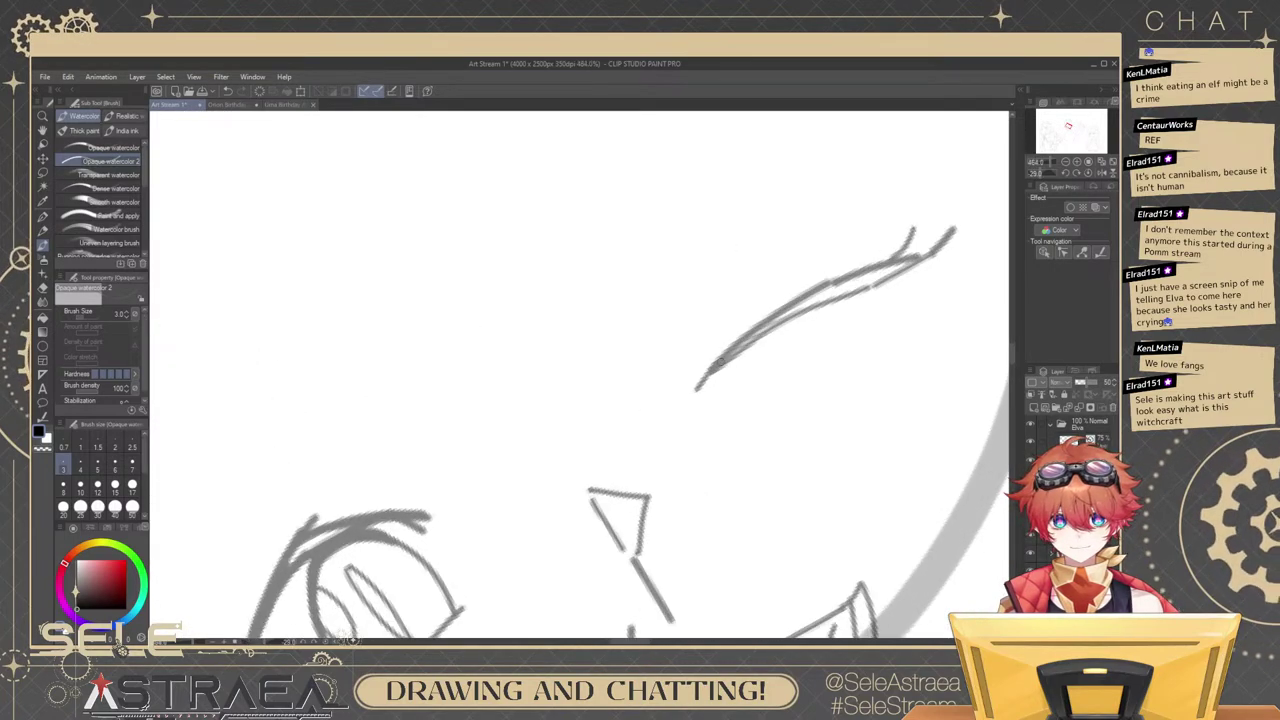
# Thicken the winking lid toward its outer corner and try a small lash flick on its upper edge.
pyautogui.moveTo(711, 377)
pyautogui.mouseDown()
pyautogui.moveTo(702, 391)
pyautogui.moveTo(788, 323)
pyautogui.moveTo(872, 300)
pyautogui.moveTo(864, 248)
pyautogui.moveTo(898, 221)
pyautogui.moveTo(805, 312)
pyautogui.moveTo(680, 381)
pyautogui.moveTo(830, 300)
pyautogui.mouseUp()
pyautogui.press('Delete')
pyautogui.hotkey('ctrl', 'z')
pyautogui.hotkey('ctrl', 'z')
pyautogui.moveTo(671, 386)
pyautogui.mouseDown()
pyautogui.moveTo(764, 288)
pyautogui.moveTo(632, 427)
pyautogui.moveTo(662, 380)
pyautogui.mouseUp()
pyautogui.hotkey('ctrl', 'z')
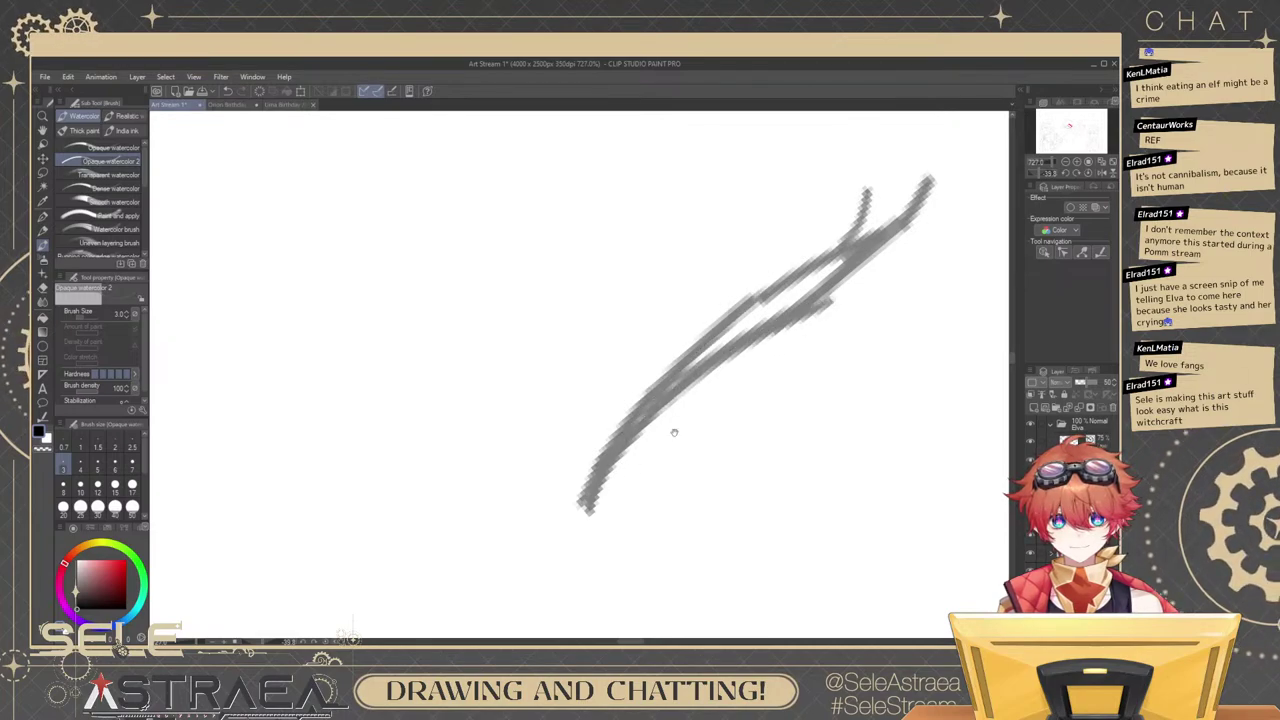
pyautogui.moveTo(674, 432); pyautogui.dragTo(693, 452)
pyautogui.moveTo(859, 277); pyautogui.dragTo(777, 361)
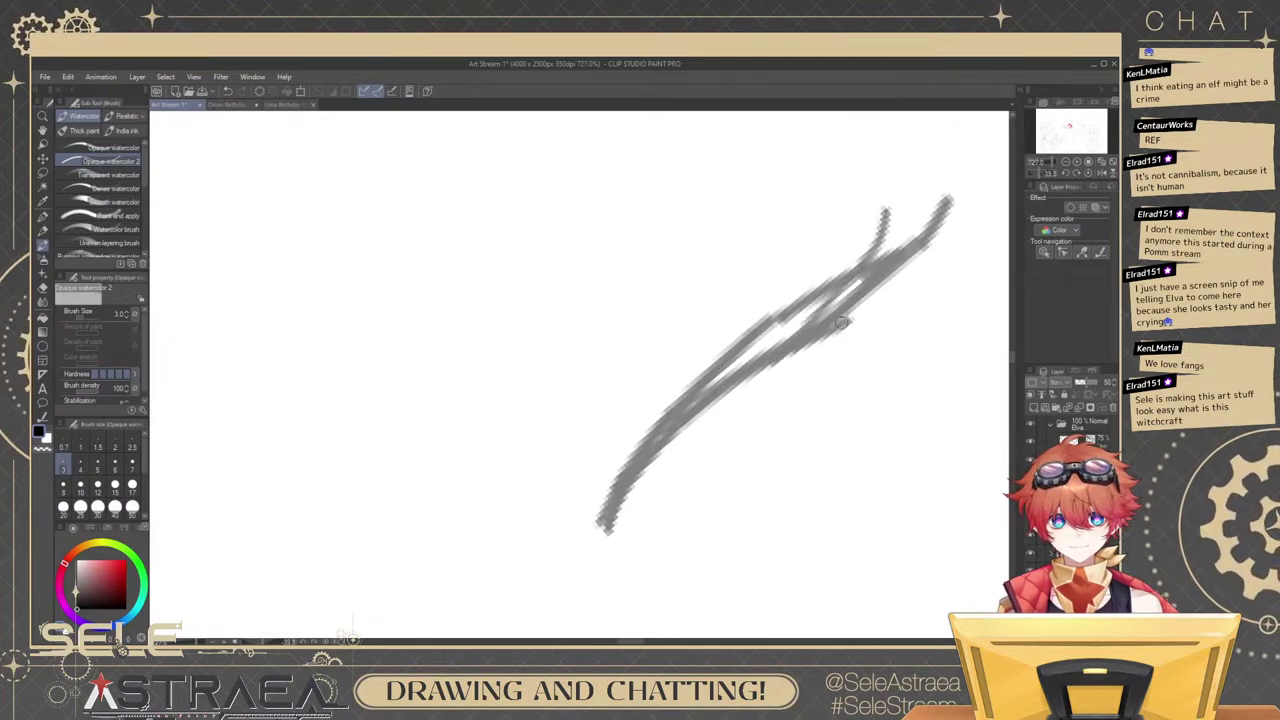
pyautogui.moveTo(842, 322); pyautogui.dragTo(886, 278)
pyautogui.moveTo(785, 310); pyautogui.dragTo(812, 265)
pyautogui.hotkey('ctrl', 'z')
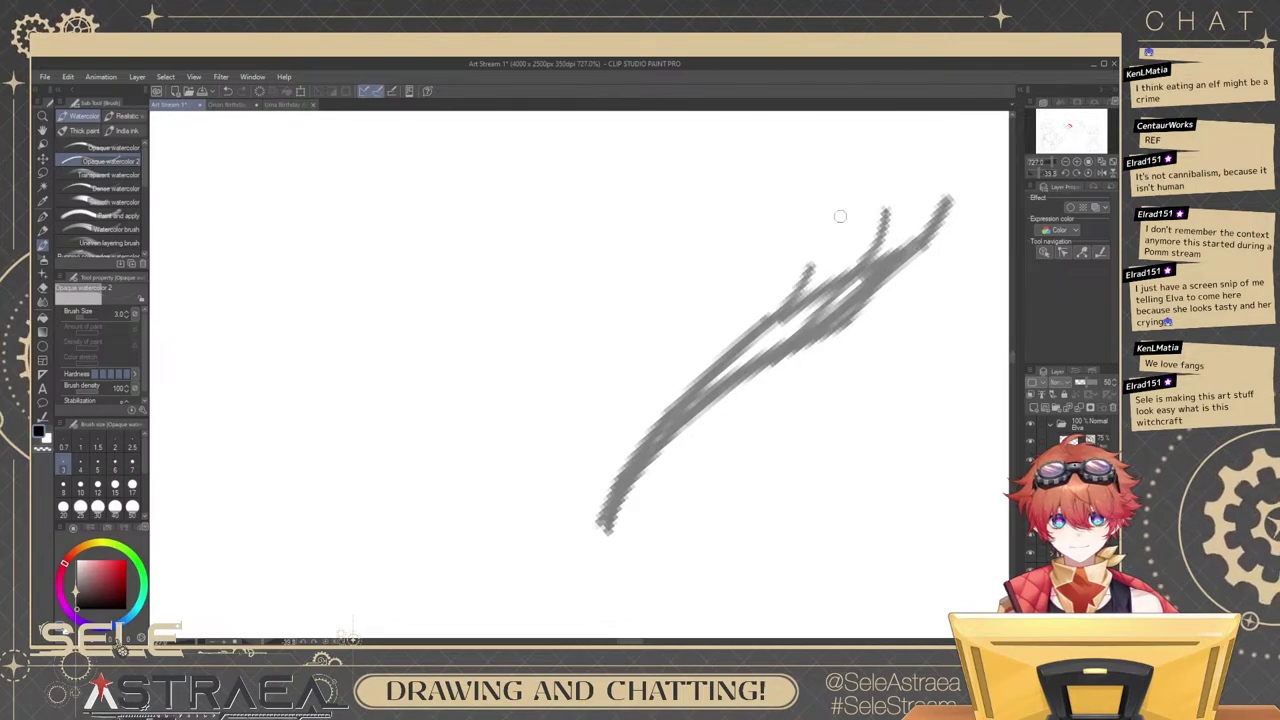
# Lasso the winking eye, move it slightly outward, scale it to 107%, and clear the selection.
pyautogui.scroll(-6, 890, 237)
pyautogui.click(1087, 162)
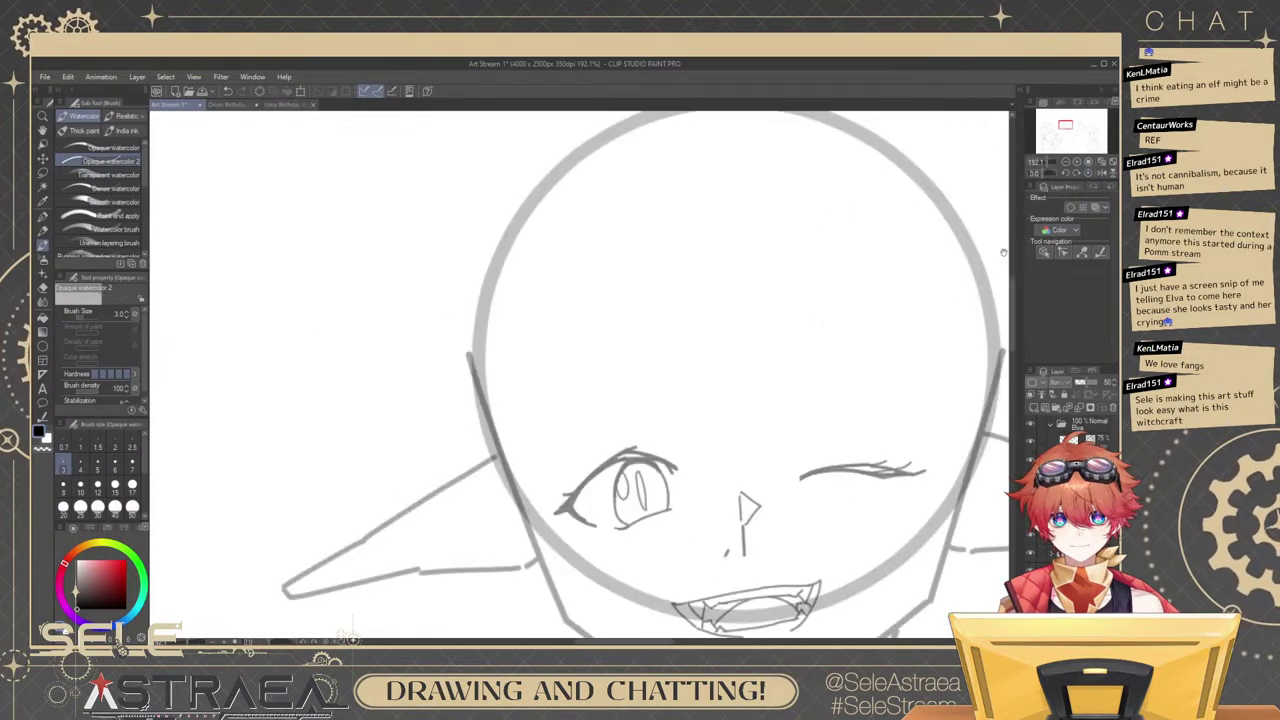
pyautogui.press('m')
pyautogui.moveTo(794, 302); pyautogui.dragTo(805, 296)
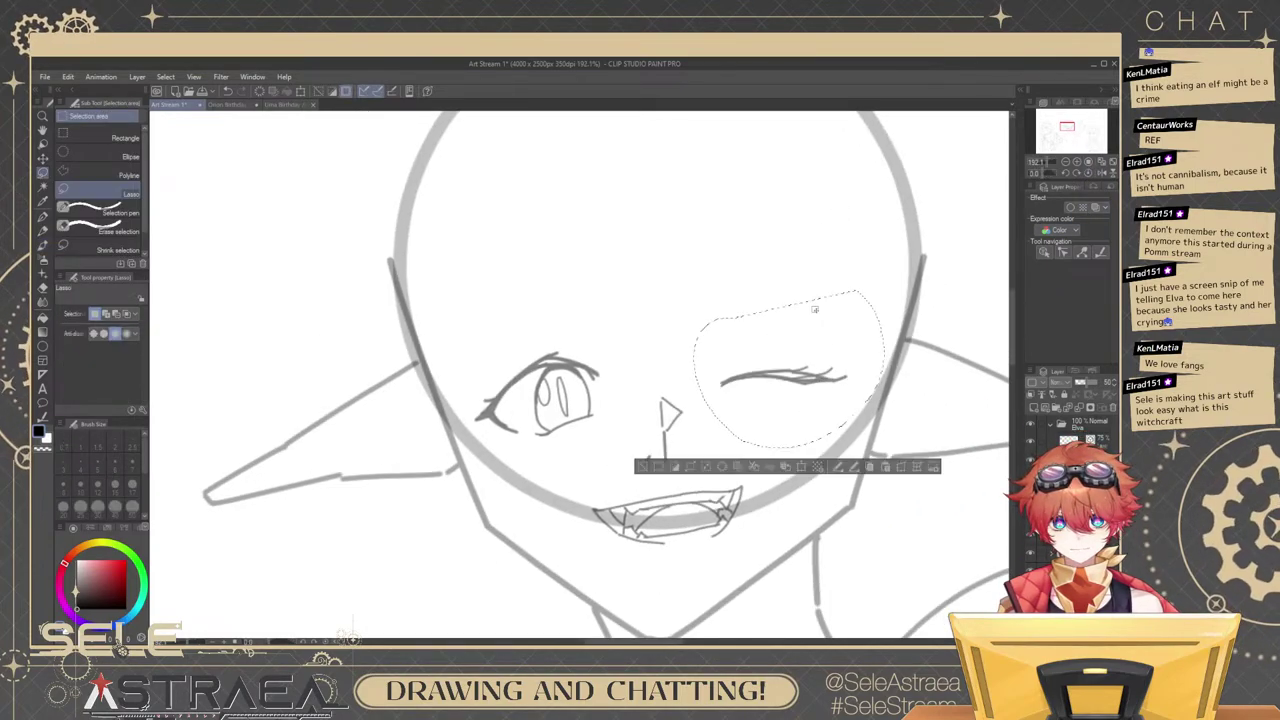
pyautogui.hotkey('ctrl', 't')
pyautogui.moveTo(853, 392); pyautogui.dragTo(854, 393)
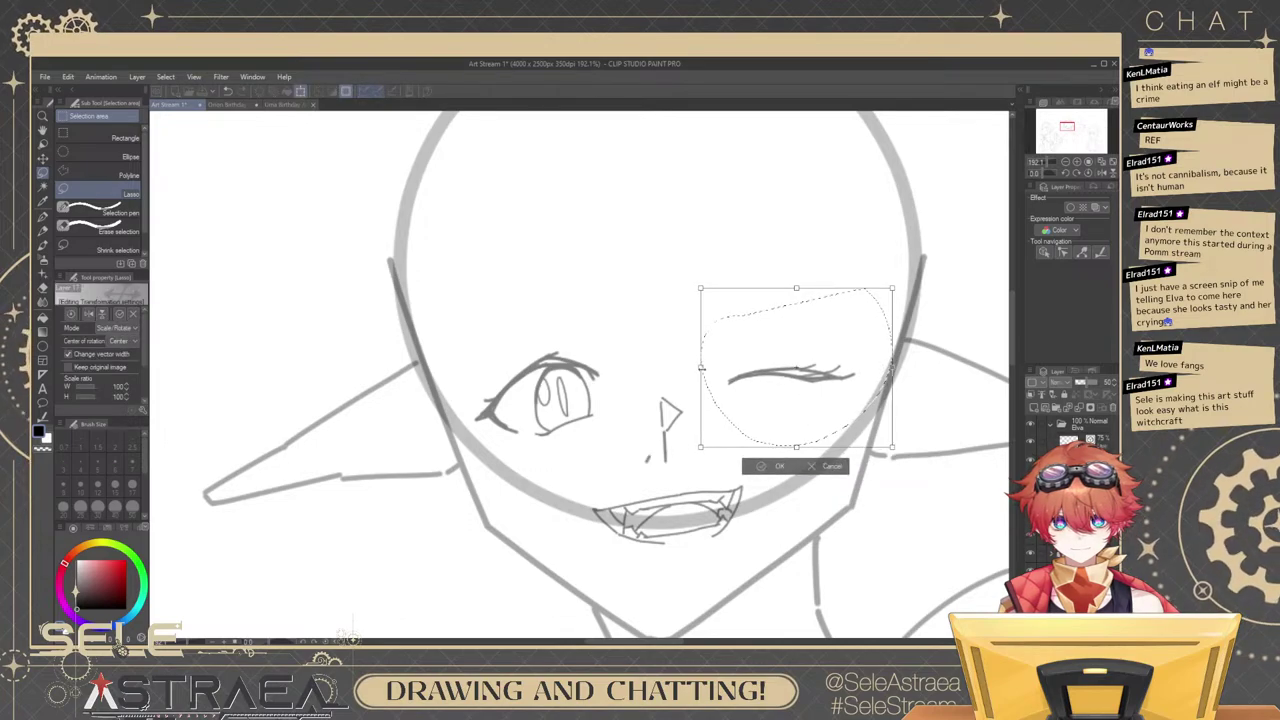
pyautogui.moveTo(701, 368); pyautogui.dragTo(691, 368)
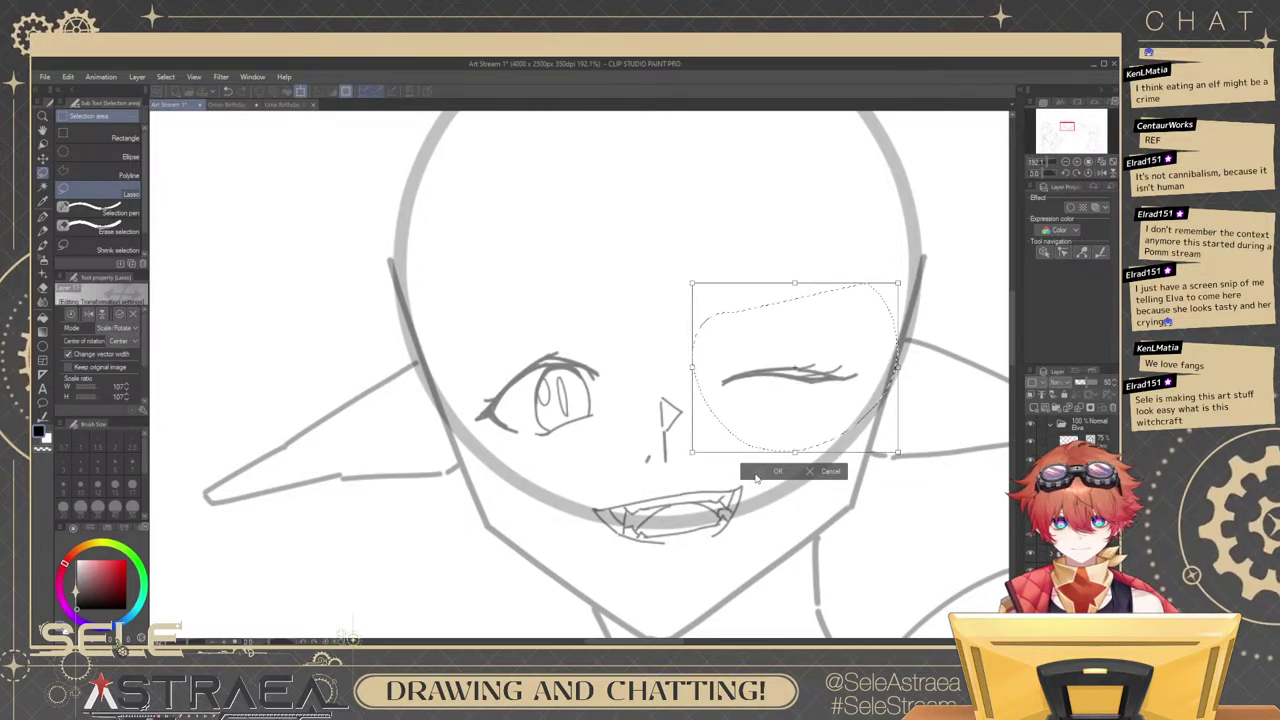
pyautogui.click(757, 475)
pyautogui.click(649, 474)
# Draw the eyebrow above the open eye as a long arched line with a short underside stroke at its inner end.
pyautogui.press('b')
pyautogui.moveTo(778, 299); pyautogui.dragTo(860, 242)
pyautogui.moveTo(863, 341); pyautogui.dragTo(913, 362)
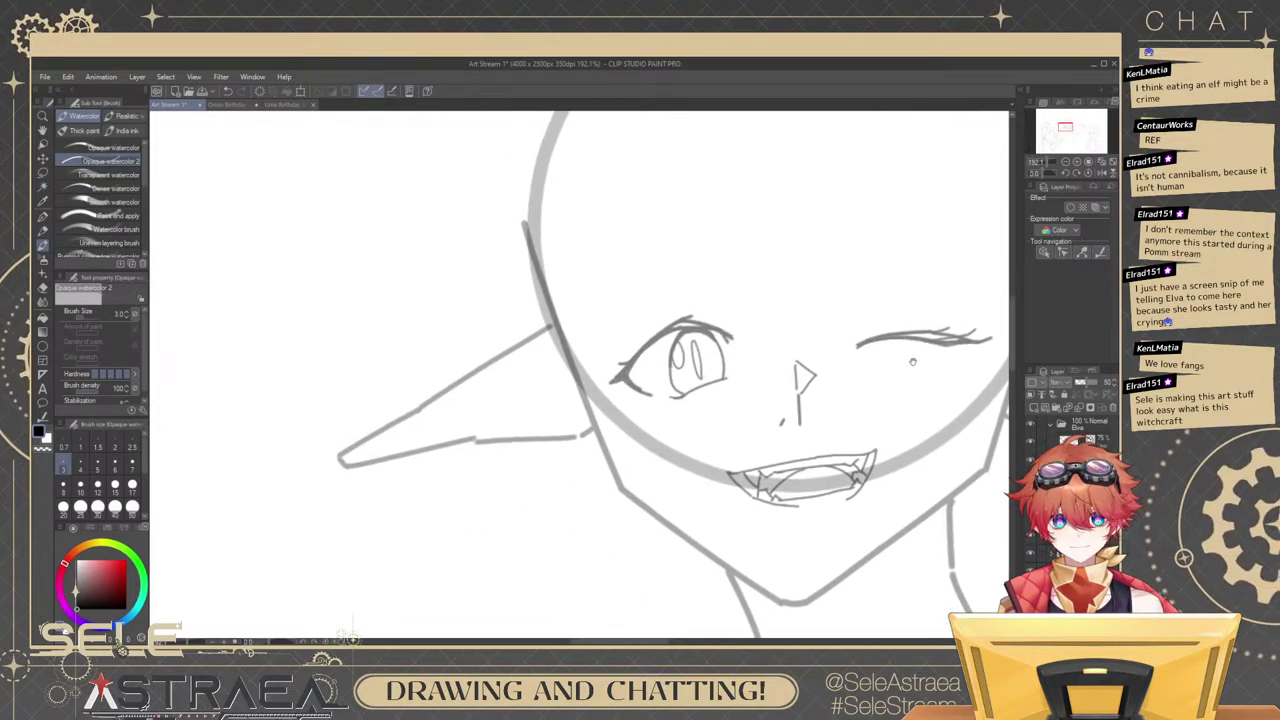
pyautogui.moveTo(644, 303); pyautogui.dragTo(703, 366)
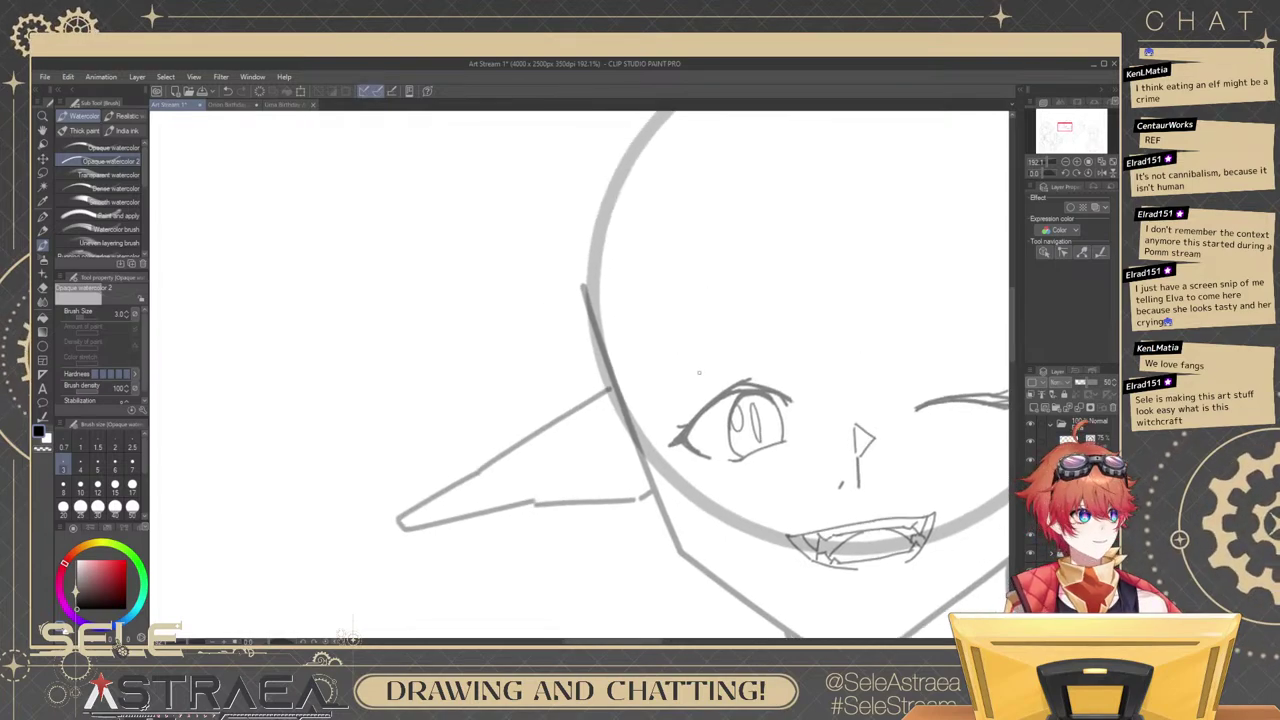
pyautogui.moveTo(772, 331)
pyautogui.mouseDown()
pyautogui.moveTo(786, 261)
pyautogui.moveTo(776, 255)
pyautogui.moveTo(773, 334)
pyautogui.mouseUp()
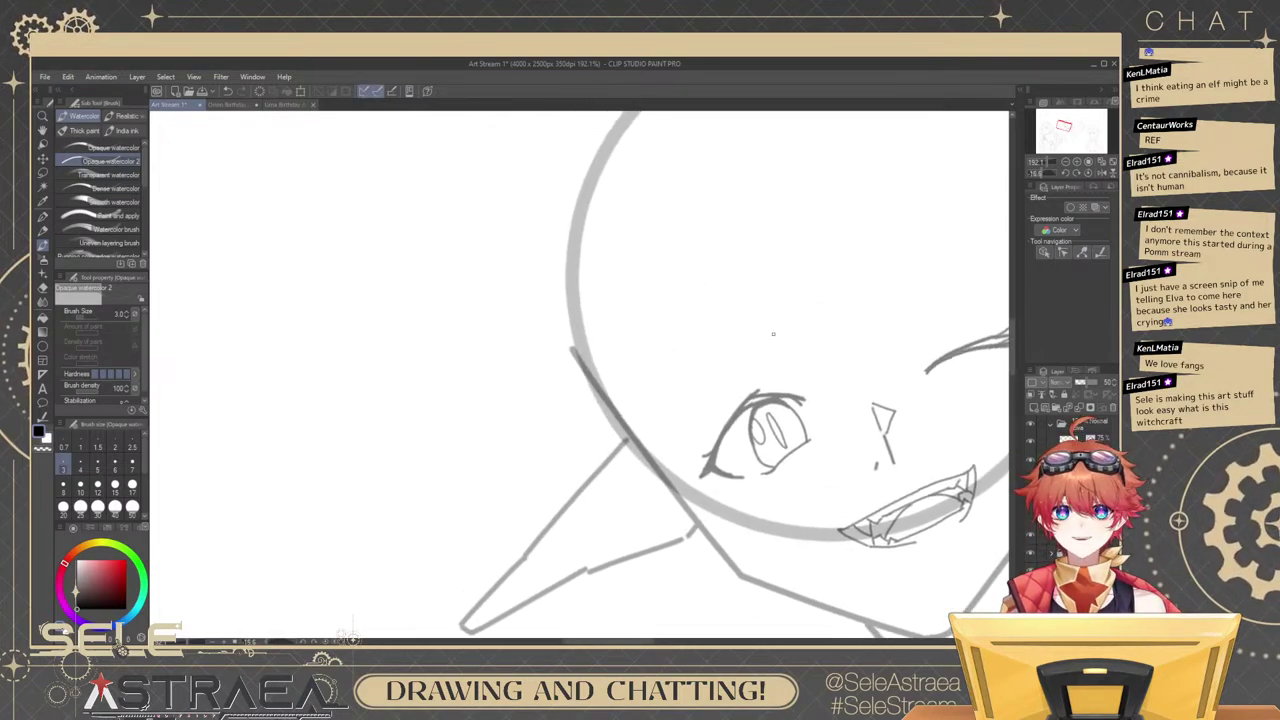
pyautogui.moveTo(770, 269); pyautogui.dragTo(689, 403)
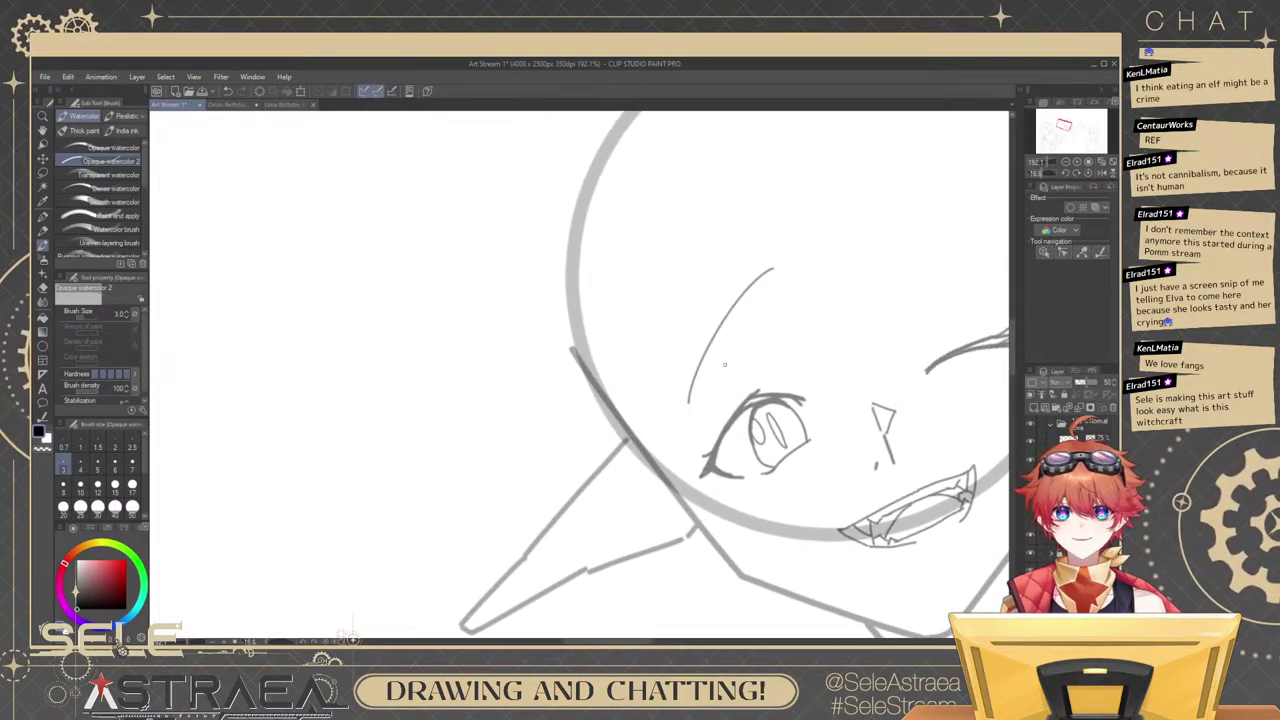
pyautogui.hotkey('ctrl', 'z')
pyautogui.moveTo(766, 294); pyautogui.dragTo(671, 446)
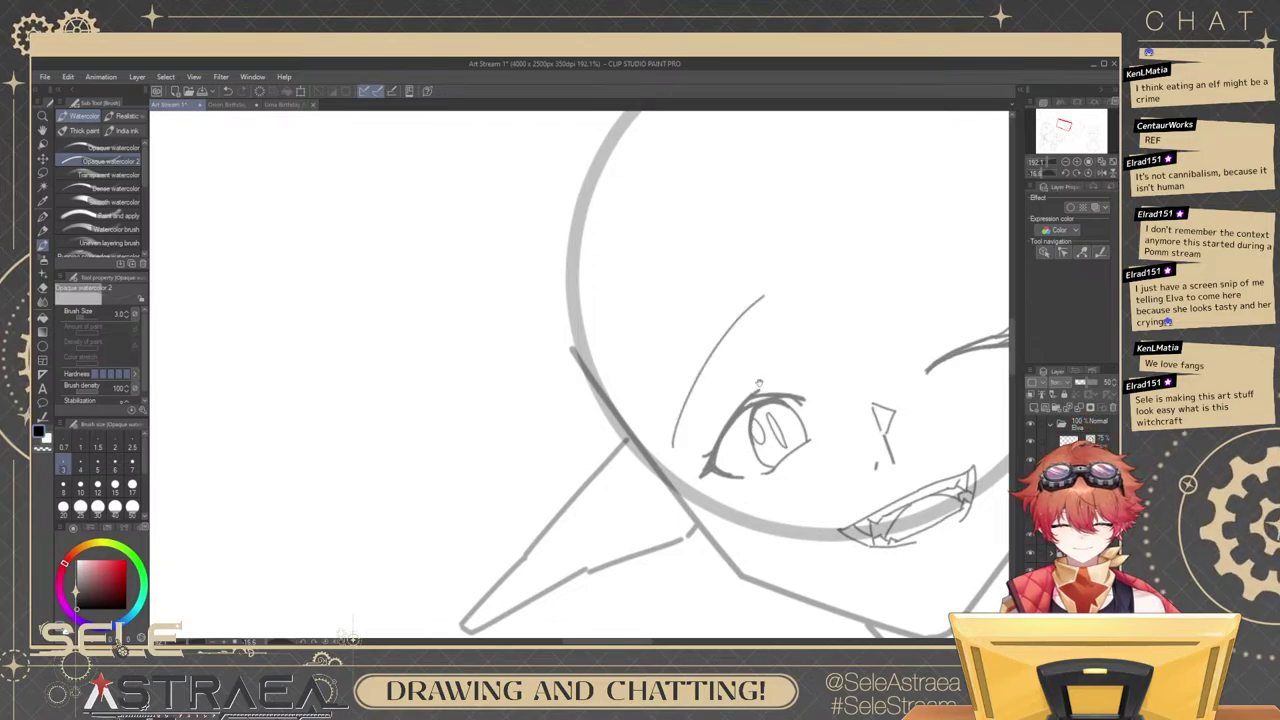
pyautogui.moveTo(748, 336)
pyautogui.mouseDown()
pyautogui.moveTo(812, 277)
pyautogui.moveTo(714, 400)
pyautogui.mouseUp()
pyautogui.scroll(2, 790, 291)
pyautogui.hotkey('ctrl', 'z')
pyautogui.hotkey('ctrl', 'z')
pyautogui.moveTo(815, 279); pyautogui.dragTo(706, 410)
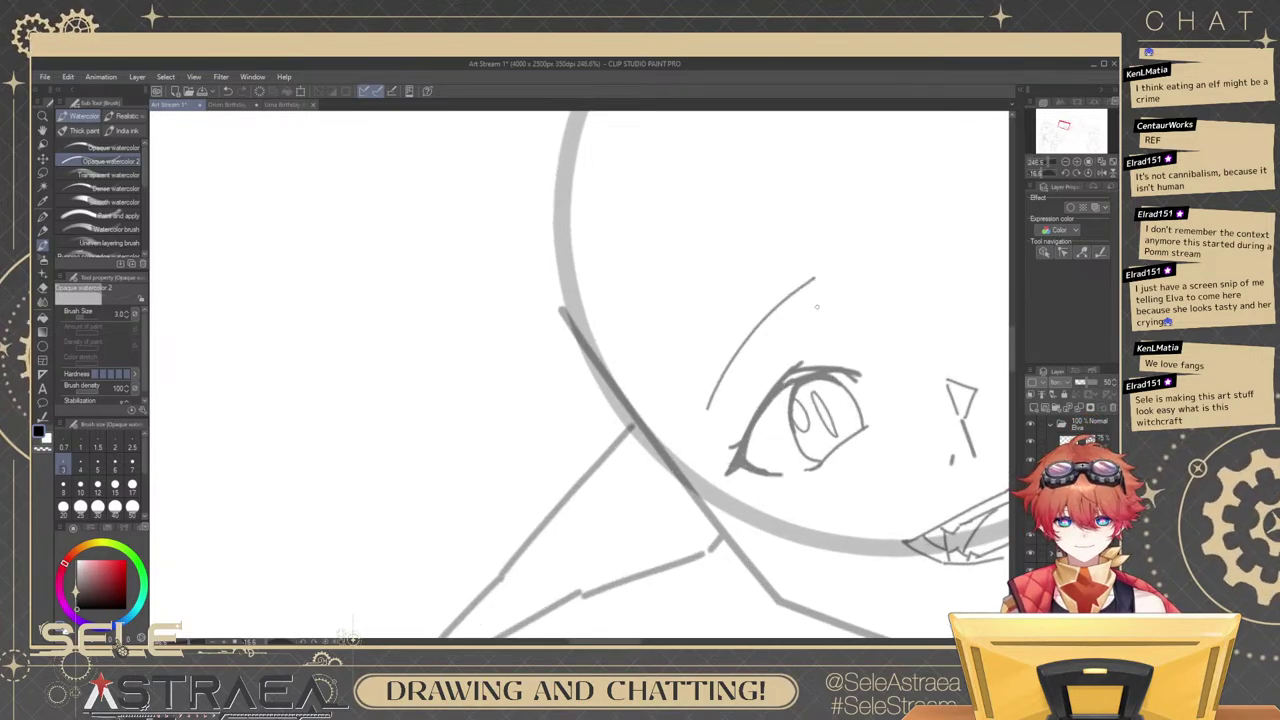
pyautogui.moveTo(801, 301); pyautogui.dragTo(746, 342)
# Draw the eyebrow above the winking eye as a gently sloping line with a tapered inner end.
pyautogui.moveTo(914, 277)
pyautogui.mouseDown()
pyautogui.moveTo(727, 353)
pyautogui.moveTo(940, 295)
pyautogui.mouseUp()
pyautogui.moveTo(766, 322)
pyautogui.mouseDown()
pyautogui.moveTo(909, 291)
pyautogui.moveTo(903, 257)
pyautogui.moveTo(916, 282)
pyautogui.mouseUp()
pyautogui.click(1087, 175)
pyautogui.scroll(-6, 890, 262)
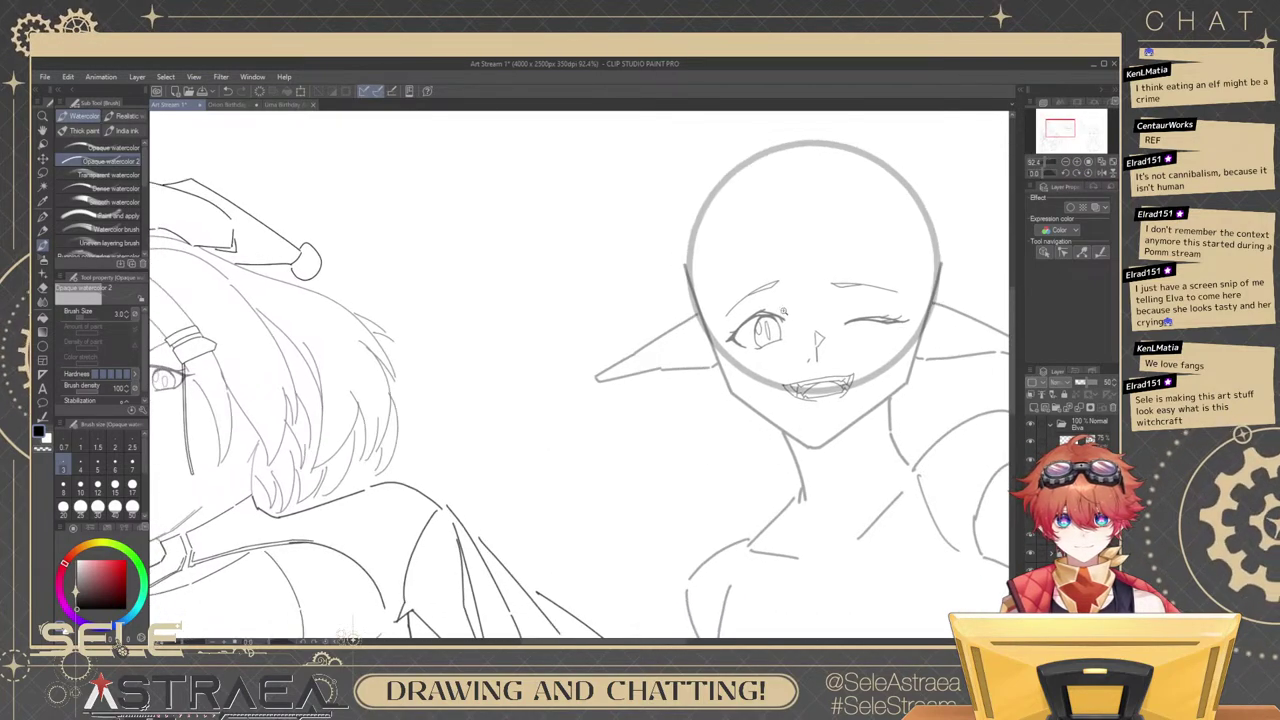
# Add a short crease stroke above the inner corner of each eye.
pyautogui.scroll(6, 782, 312)
pyautogui.moveTo(852, 321); pyautogui.dragTo(781, 317)
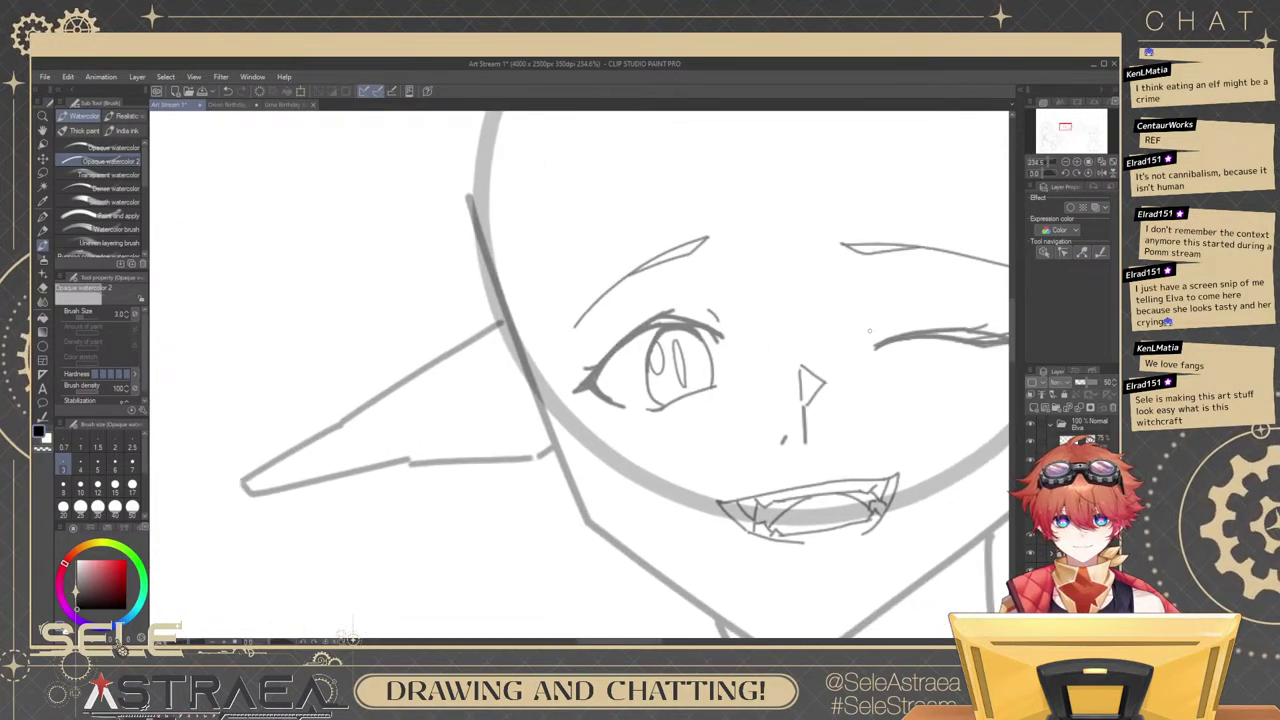
pyautogui.hotkey('ctrl', 'z')
pyautogui.moveTo(872, 304); pyautogui.dragTo(870, 325)
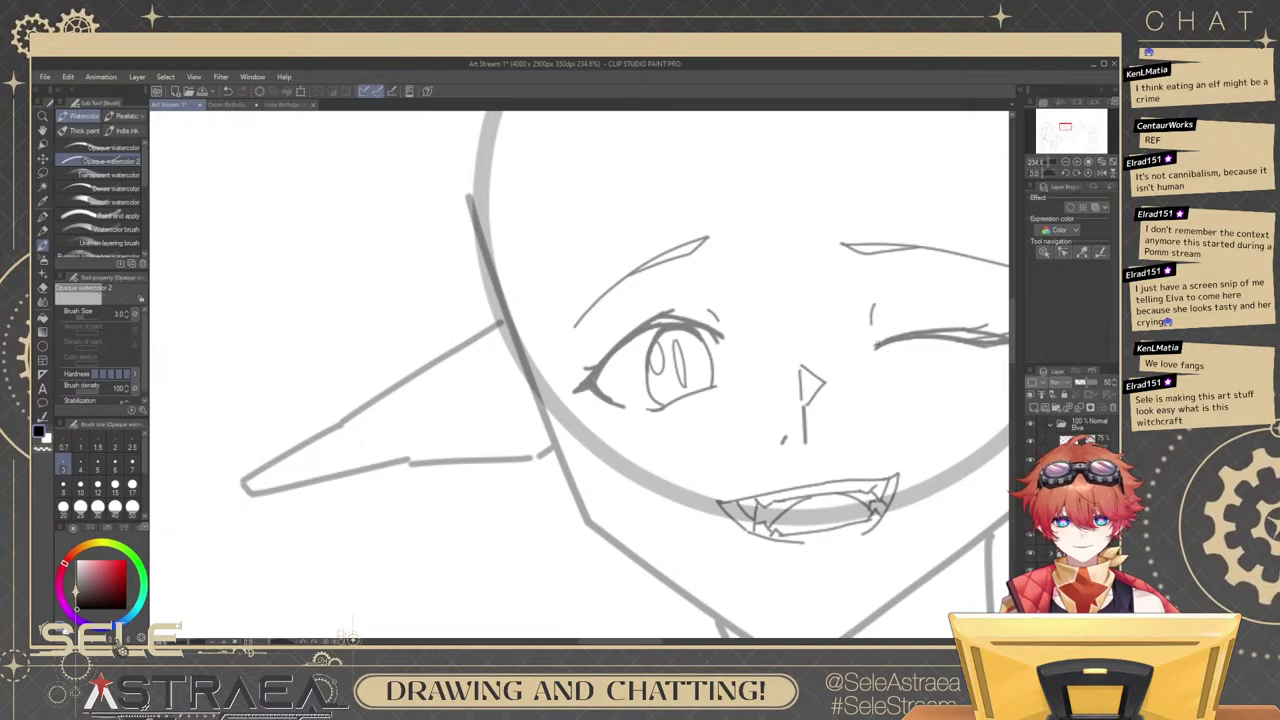
pyautogui.scroll(-5, 920, 281)
pyautogui.moveTo(985, 374)
pyautogui.mouseDown()
pyautogui.moveTo(806, 322)
pyautogui.moveTo(882, 396)
pyautogui.mouseUp()
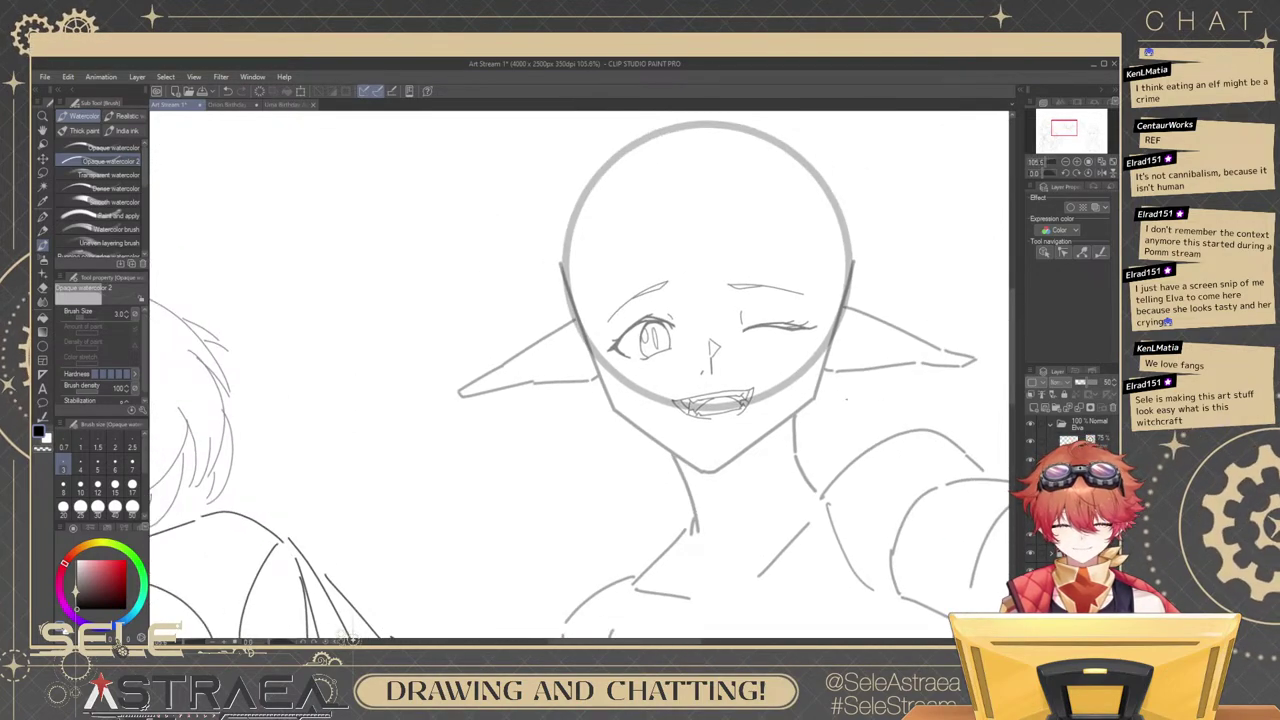
# Lasso all facial features, rotate them slightly and nudge them down on the head, and clear the selection.
pyautogui.press('m')
pyautogui.moveTo(605, 256)
pyautogui.mouseDown()
pyautogui.moveTo(596, 303)
pyautogui.moveTo(698, 447)
pyautogui.moveTo(840, 291)
pyautogui.moveTo(626, 265)
pyautogui.mouseUp()
pyautogui.hotkey('ctrl', 't')
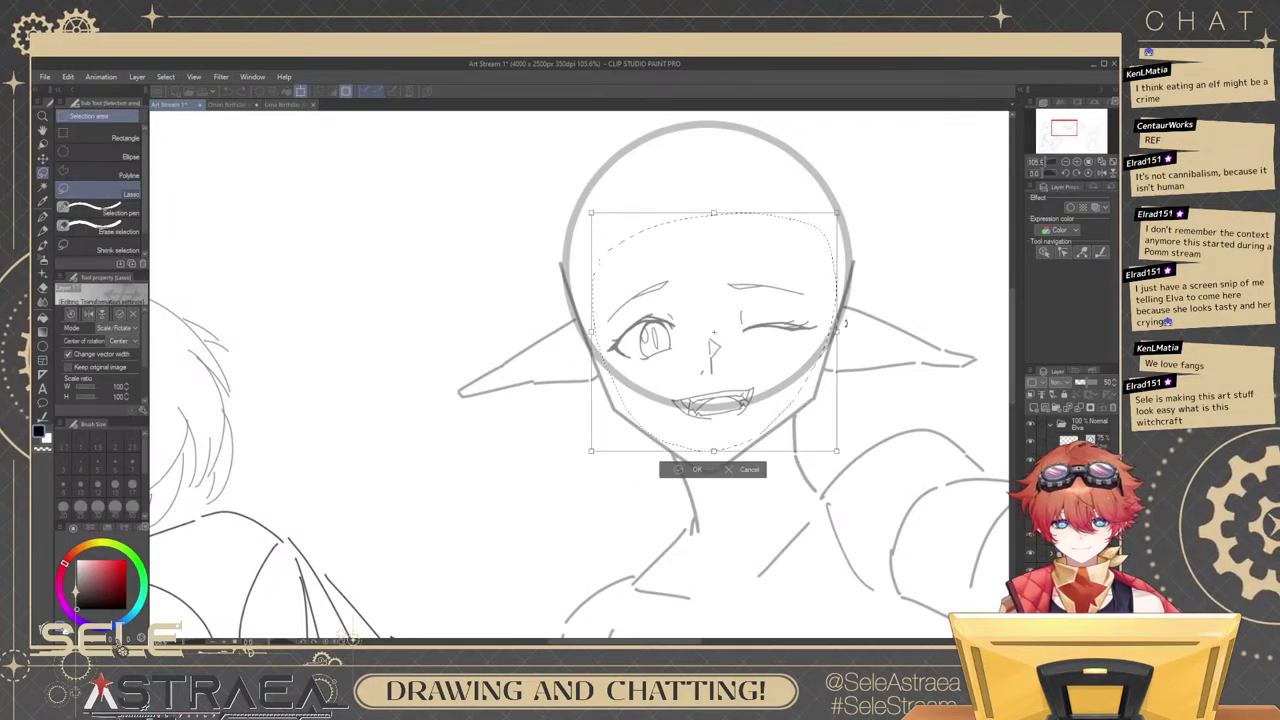
pyautogui.moveTo(923, 294); pyautogui.dragTo(924, 296)
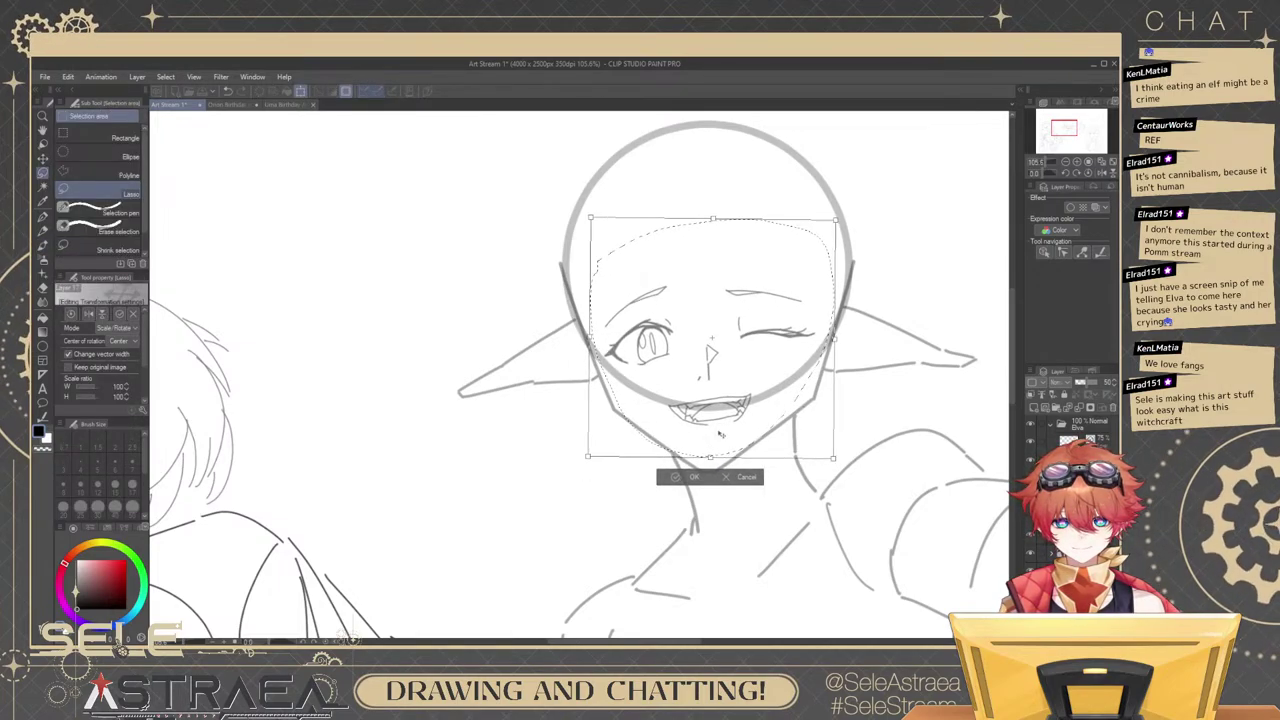
pyautogui.click(678, 480)
pyautogui.click(567, 478)
# Draw a curved hair strand down the middle of the forehead with brush size 4, redoing it until it fits.
pyautogui.press('b')
pyautogui.moveTo(886, 334)
pyautogui.mouseDown()
pyautogui.moveTo(883, 304)
pyautogui.moveTo(882, 320)
pyautogui.mouseUp()
pyautogui.scroll(-2, 882, 320)
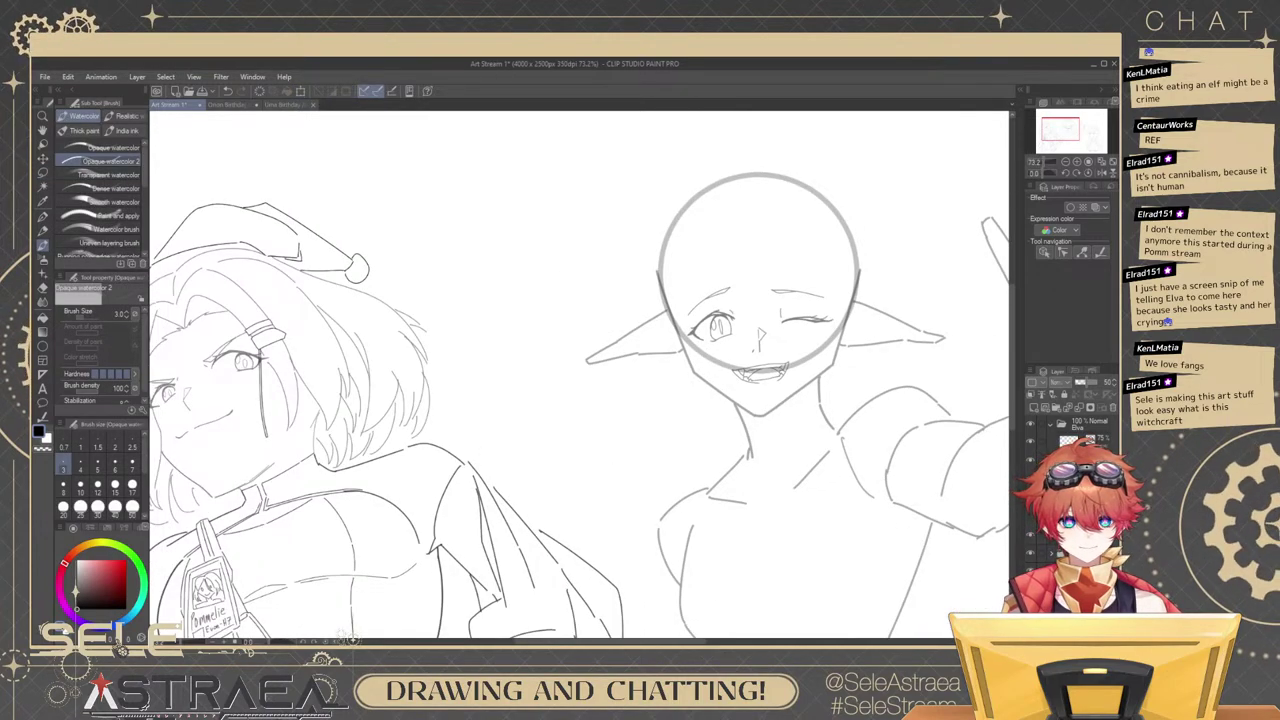
pyautogui.scroll(2, 777, 283)
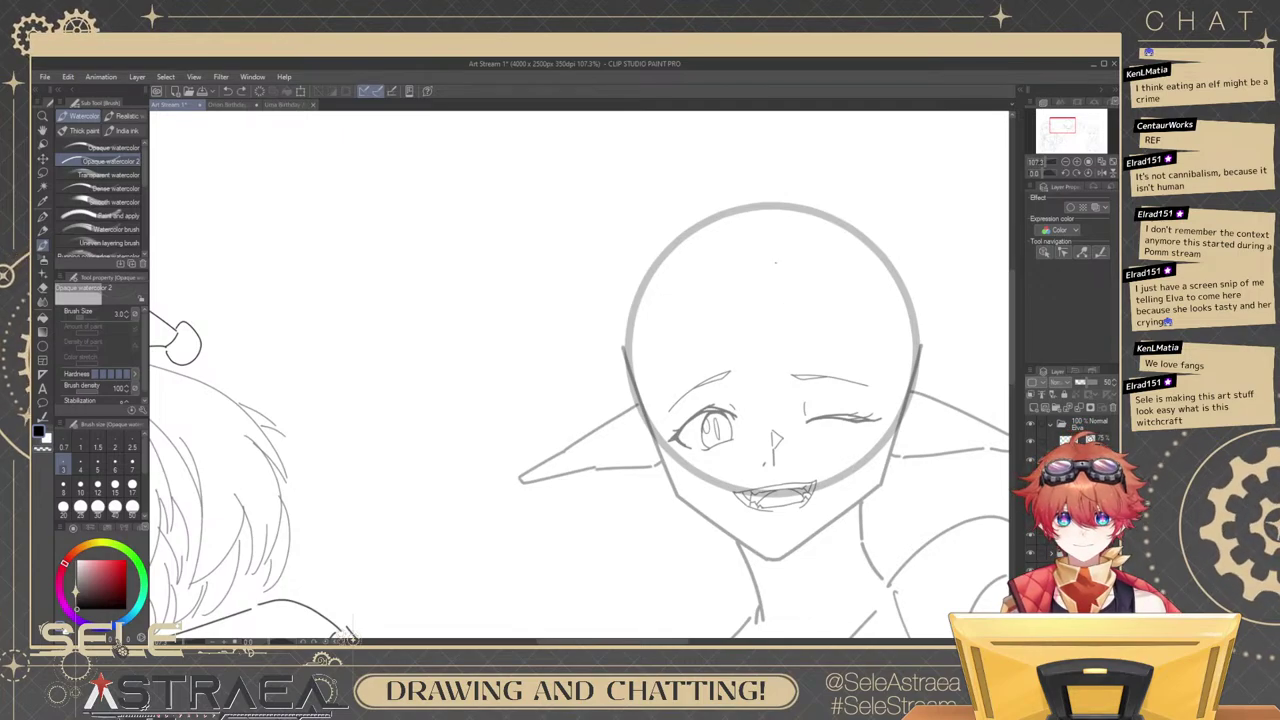
pyautogui.moveTo(775, 246); pyautogui.dragTo(771, 349)
pyautogui.hotkey('ctrl', 'z')
pyautogui.click(80, 465)
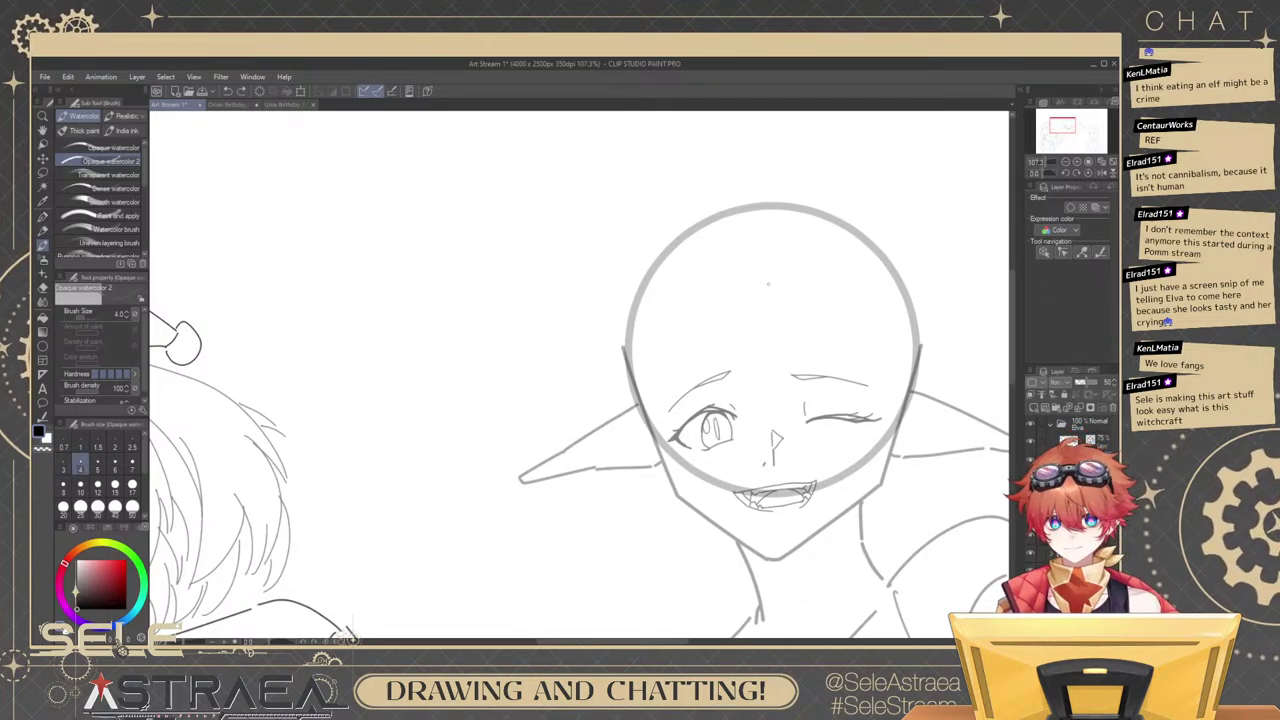
pyautogui.moveTo(770, 263); pyautogui.dragTo(762, 358)
pyautogui.scroll(2, 768, 322)
pyautogui.hotkey('ctrl', 'z')
pyautogui.moveTo(786, 237); pyautogui.dragTo(742, 407)
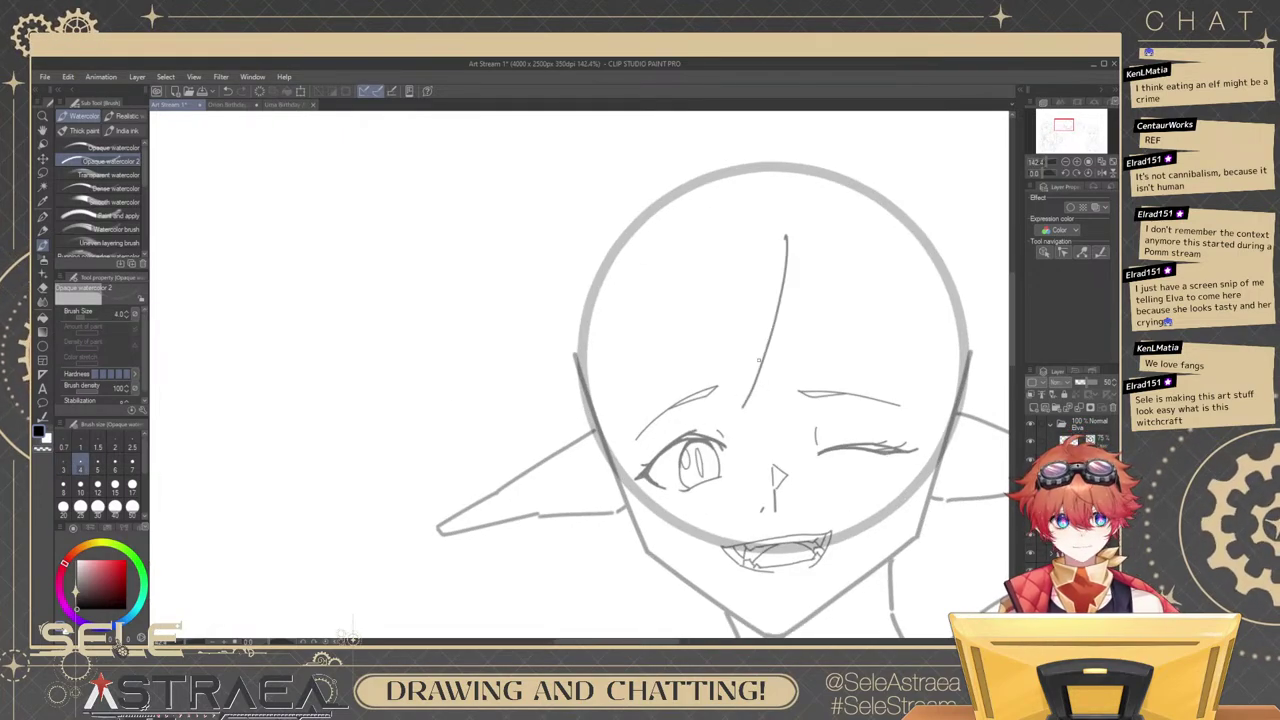
pyautogui.hotkey('ctrl', 'z')
pyautogui.moveTo(792, 229); pyautogui.dragTo(767, 383)
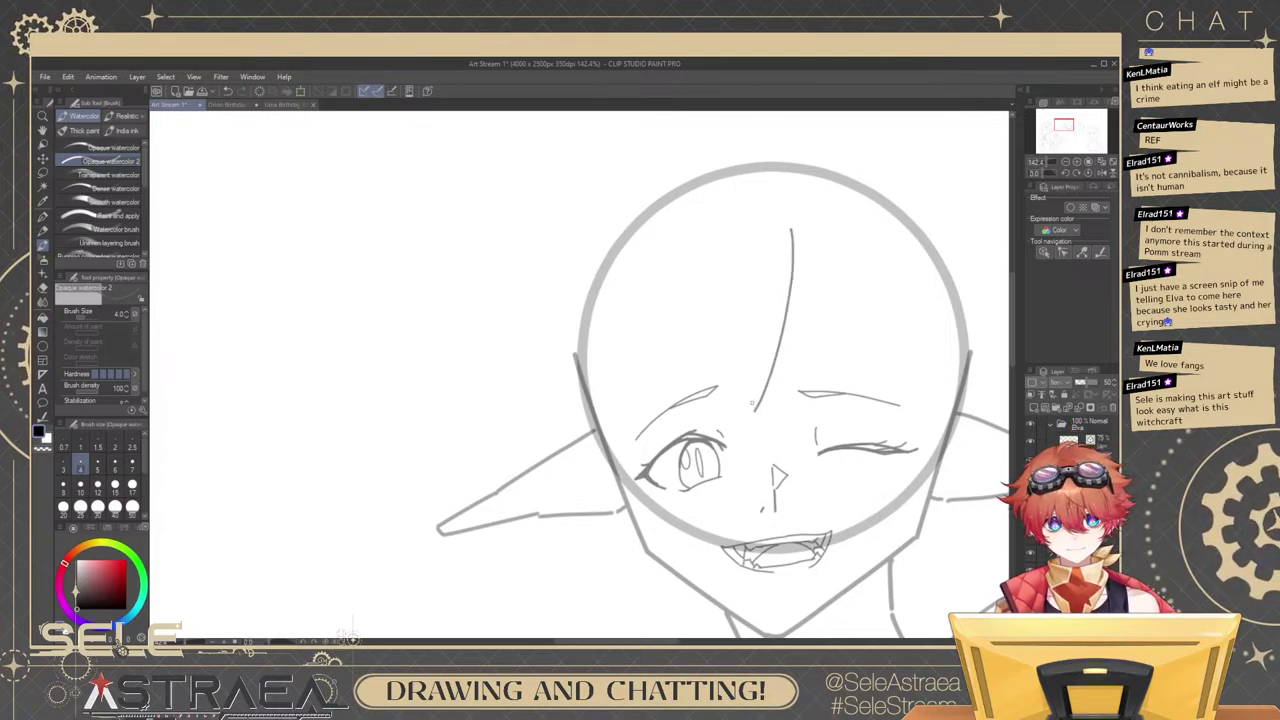
# Shape the central bangs with a pointed tip, a short inner strand and a long curve toward the open eye.
pyautogui.moveTo(755, 339); pyautogui.dragTo(747, 415)
pyautogui.hotkey('ctrl', 'z')
pyautogui.moveTo(748, 315); pyautogui.dragTo(741, 420)
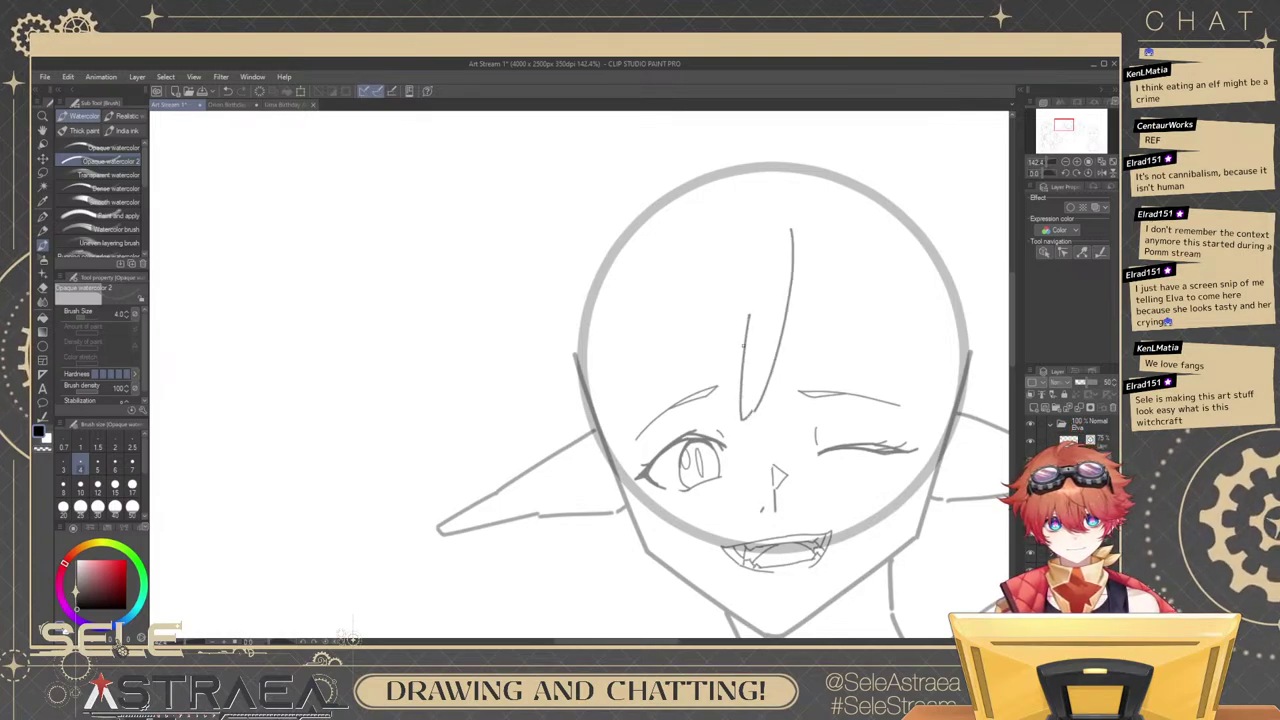
pyautogui.moveTo(744, 330); pyautogui.dragTo(727, 418)
pyautogui.moveTo(746, 216); pyautogui.dragTo(706, 414)
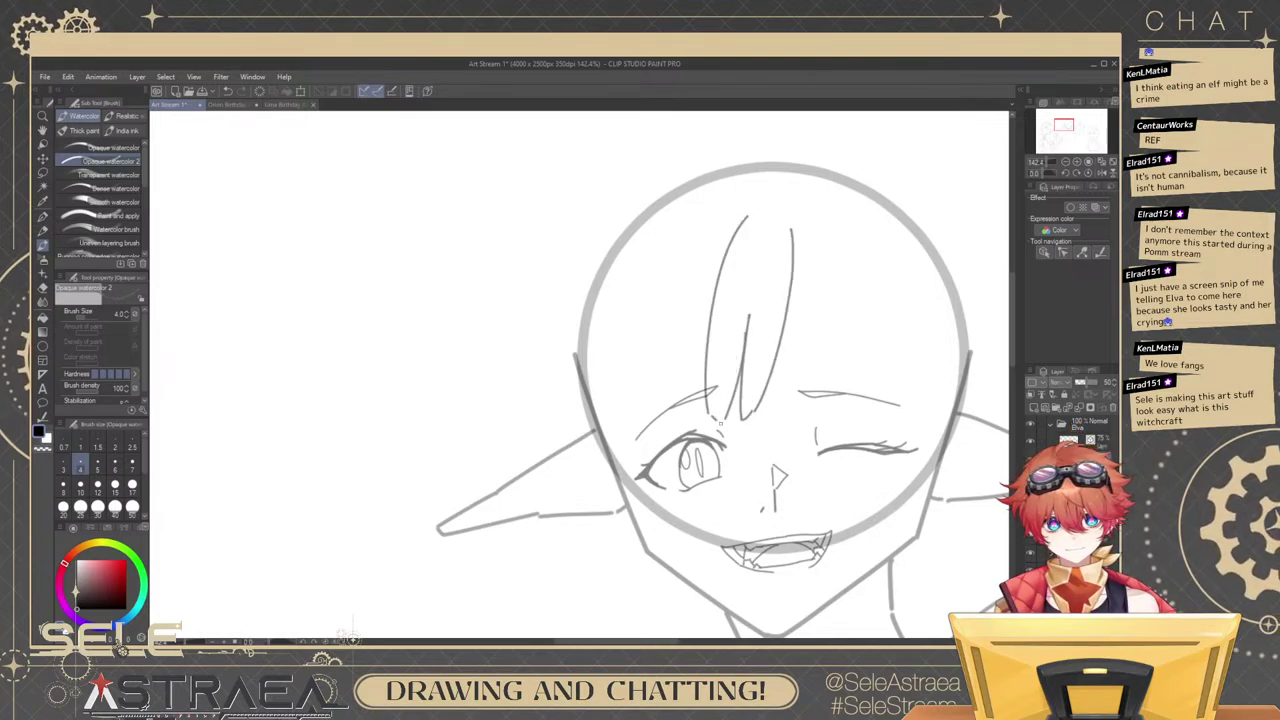
pyautogui.moveTo(781, 361); pyautogui.dragTo(829, 331)
pyautogui.moveTo(762, 282); pyautogui.dragTo(704, 390)
pyautogui.hotkey('ctrl', 'z')
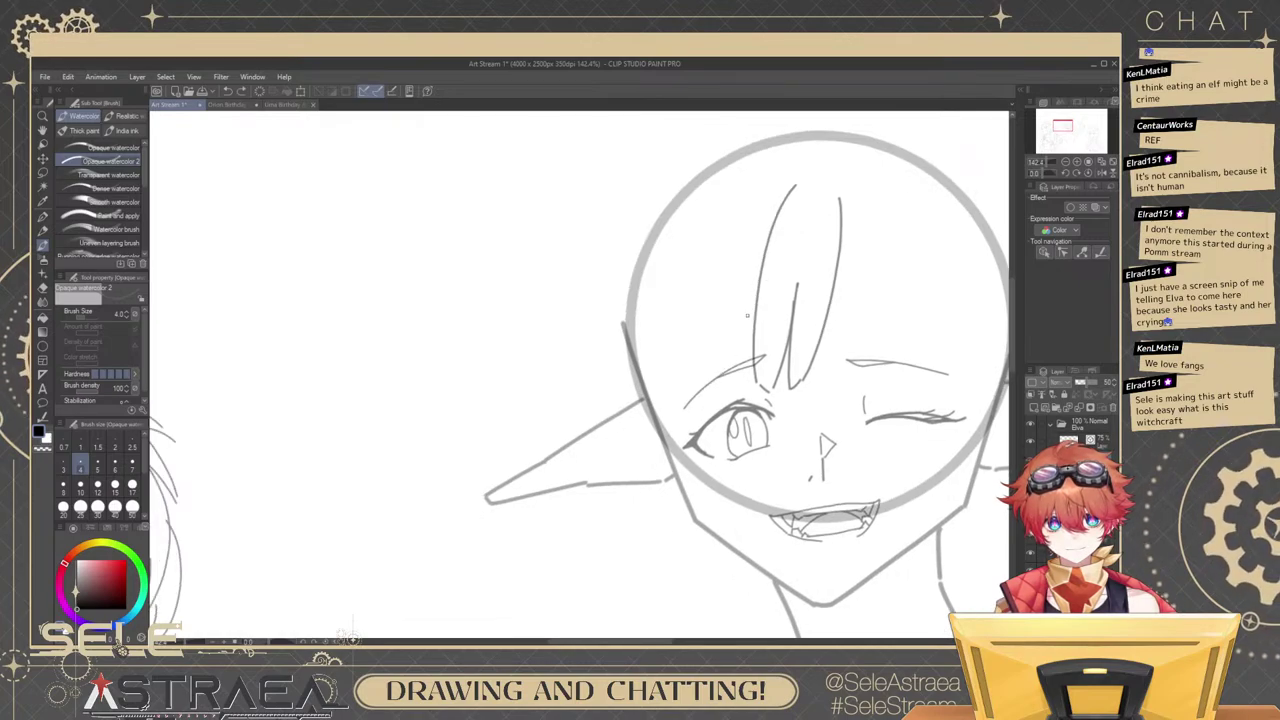
# Draw the bangs over the open eye's brow with a short slanted strand and a longer outer one.
pyautogui.moveTo(746, 316); pyautogui.dragTo(712, 405)
pyautogui.hotkey('ctrl', 'z')
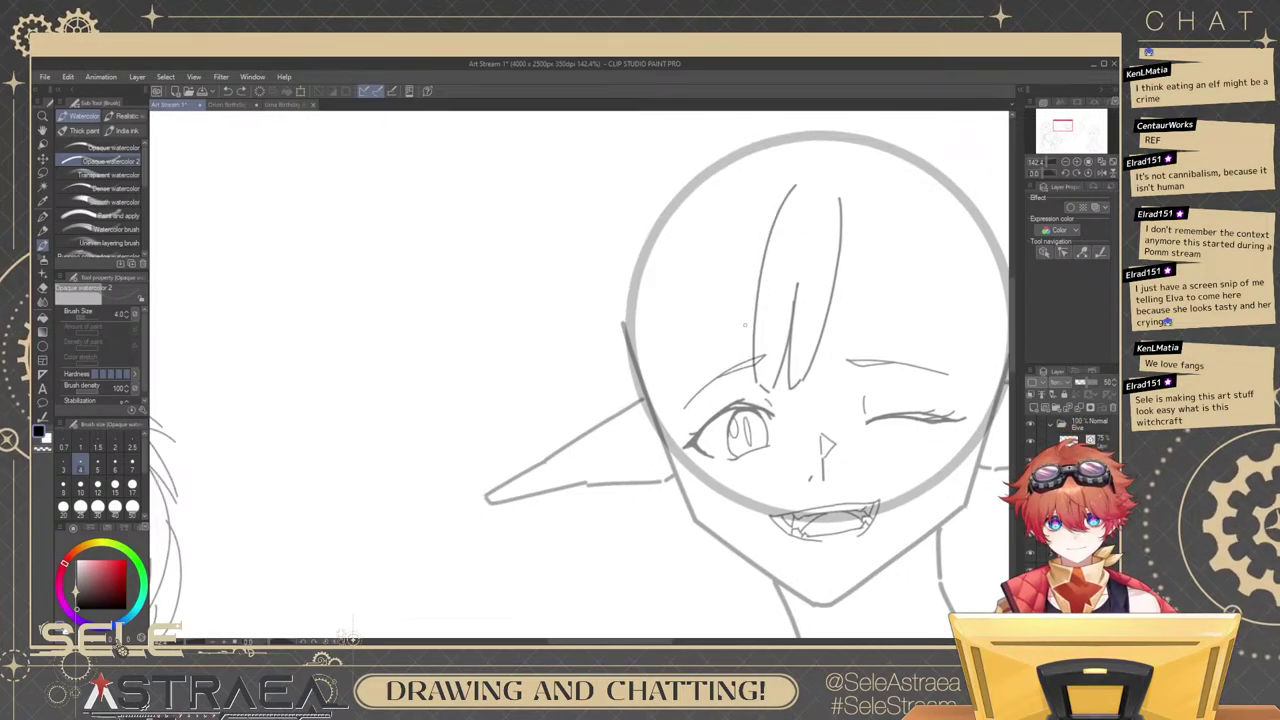
pyautogui.moveTo(754, 298); pyautogui.dragTo(721, 368)
pyautogui.hotkey('ctrl', 'z')
pyautogui.moveTo(737, 272); pyautogui.dragTo(718, 413)
pyautogui.hotkey('ctrl', 'z')
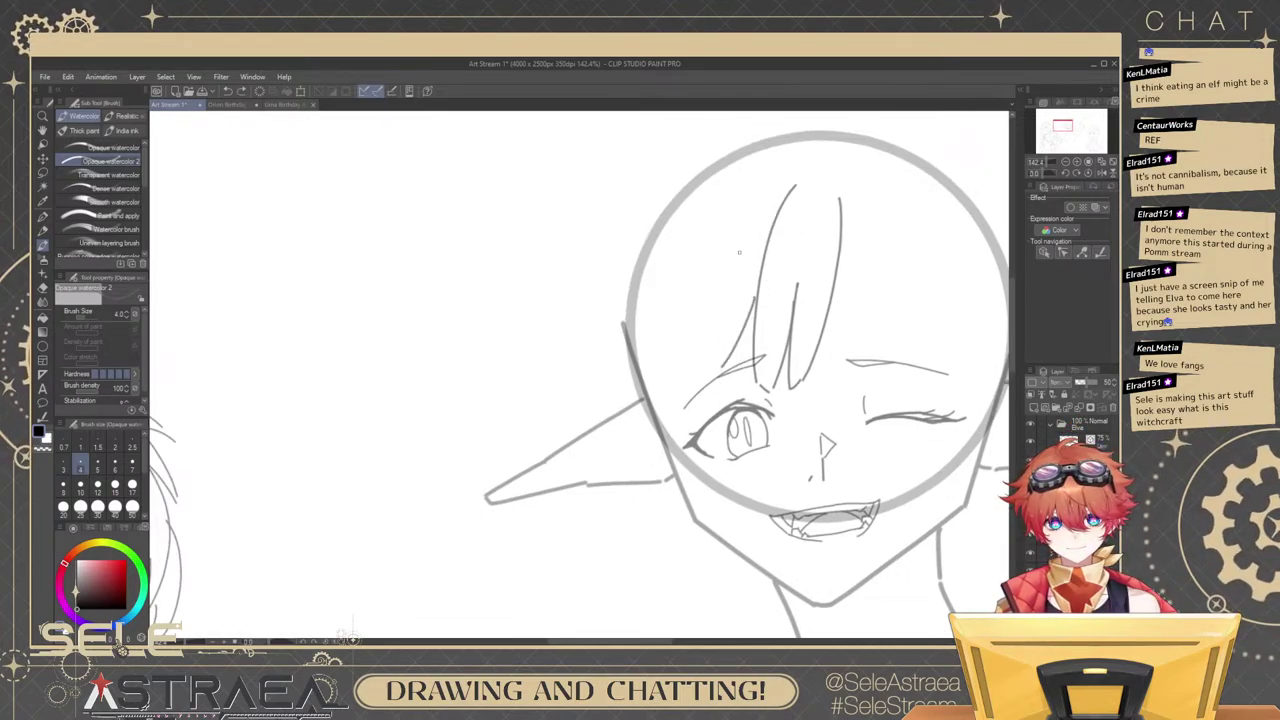
pyautogui.moveTo(744, 247)
pyautogui.mouseDown()
pyautogui.moveTo(715, 420)
pyautogui.moveTo(716, 387)
pyautogui.mouseUp()
pyautogui.hotkey('ctrl', 'z')
pyautogui.moveTo(724, 343)
pyautogui.mouseDown()
pyautogui.moveTo(714, 407)
pyautogui.moveTo(734, 395)
pyautogui.mouseUp()
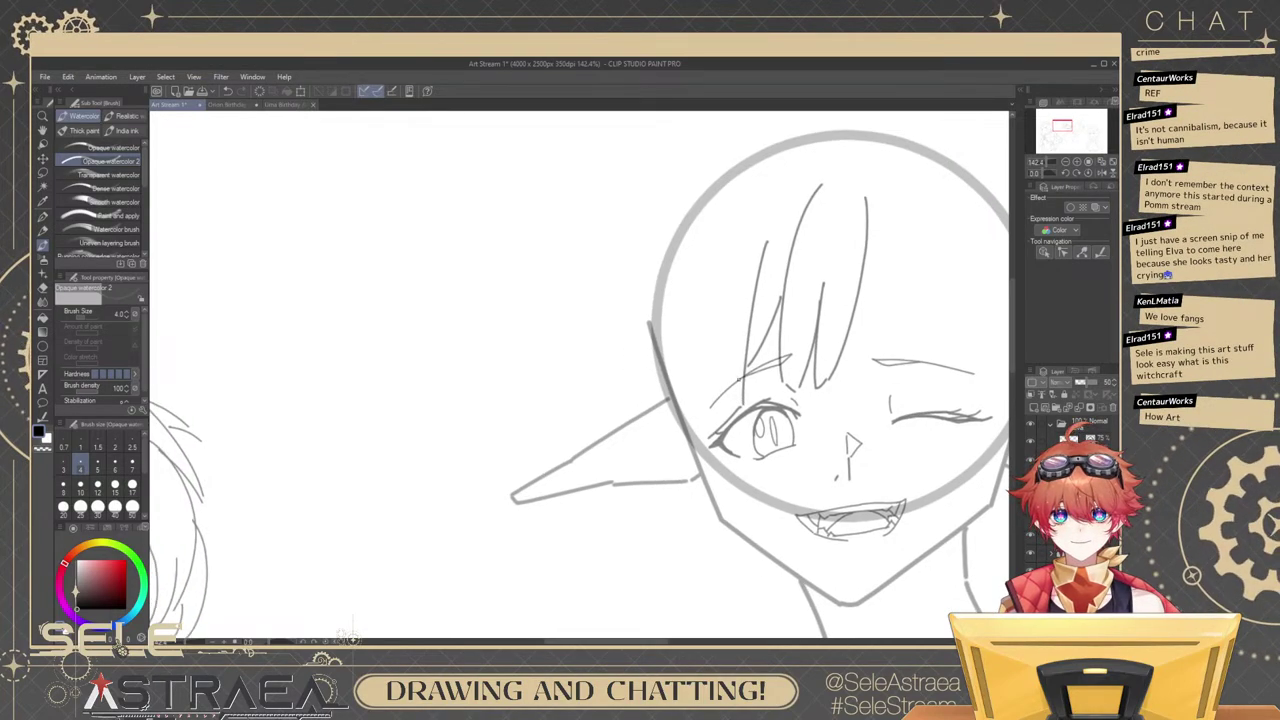
pyautogui.scroll(1, 765, 377)
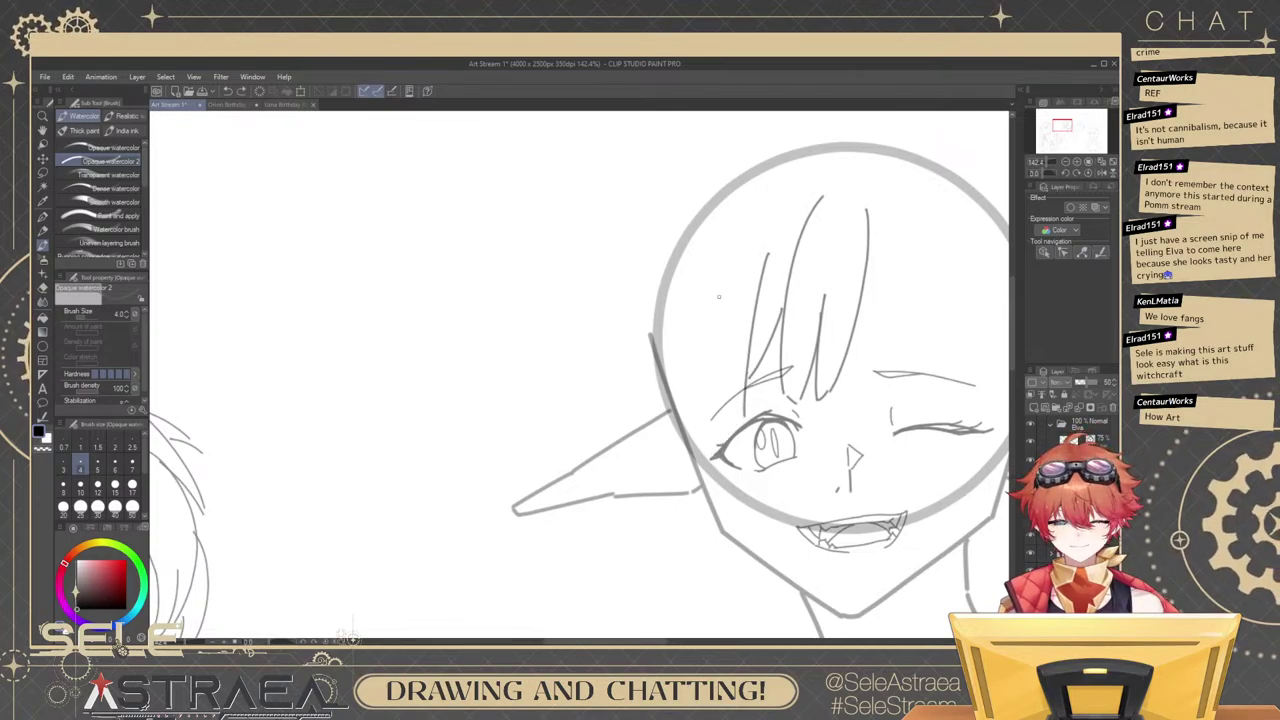
# Draw the side lock beside the open eye with long strands tapering to a point at the jaw, plus a short strand near the bangs.
pyautogui.moveTo(712, 199)
pyautogui.mouseDown()
pyautogui.moveTo(694, 374)
pyautogui.moveTo(720, 491)
pyautogui.moveTo(755, 461)
pyautogui.moveTo(687, 431)
pyautogui.moveTo(709, 194)
pyautogui.moveTo(696, 462)
pyautogui.moveTo(741, 377)
pyautogui.mouseUp()
pyautogui.hotkey('ctrl', 'z')
pyautogui.hotkey('ctrl', 'z')
pyautogui.moveTo(769, 471); pyautogui.dragTo(789, 505)
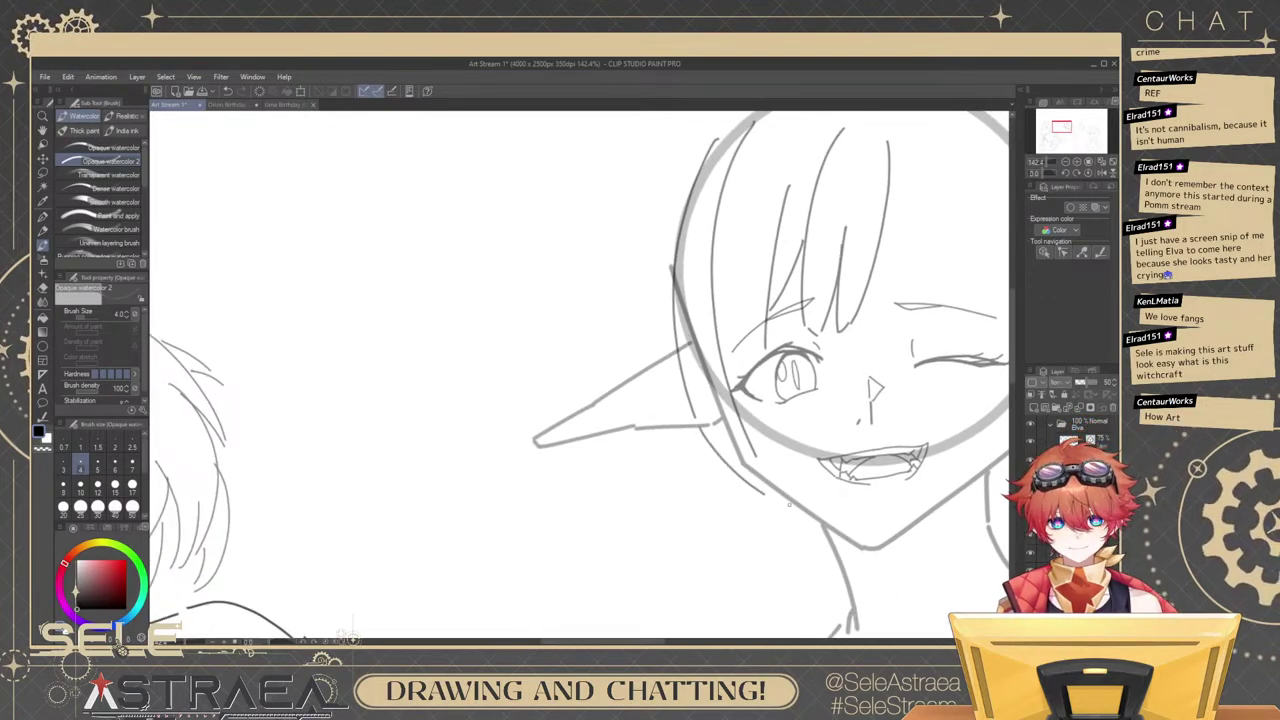
pyautogui.hotkey('ctrl', 'z')
pyautogui.moveTo(712, 430); pyautogui.dragTo(787, 515)
pyautogui.moveTo(745, 440)
pyautogui.mouseDown()
pyautogui.moveTo(736, 362)
pyautogui.moveTo(740, 465)
pyautogui.mouseUp()
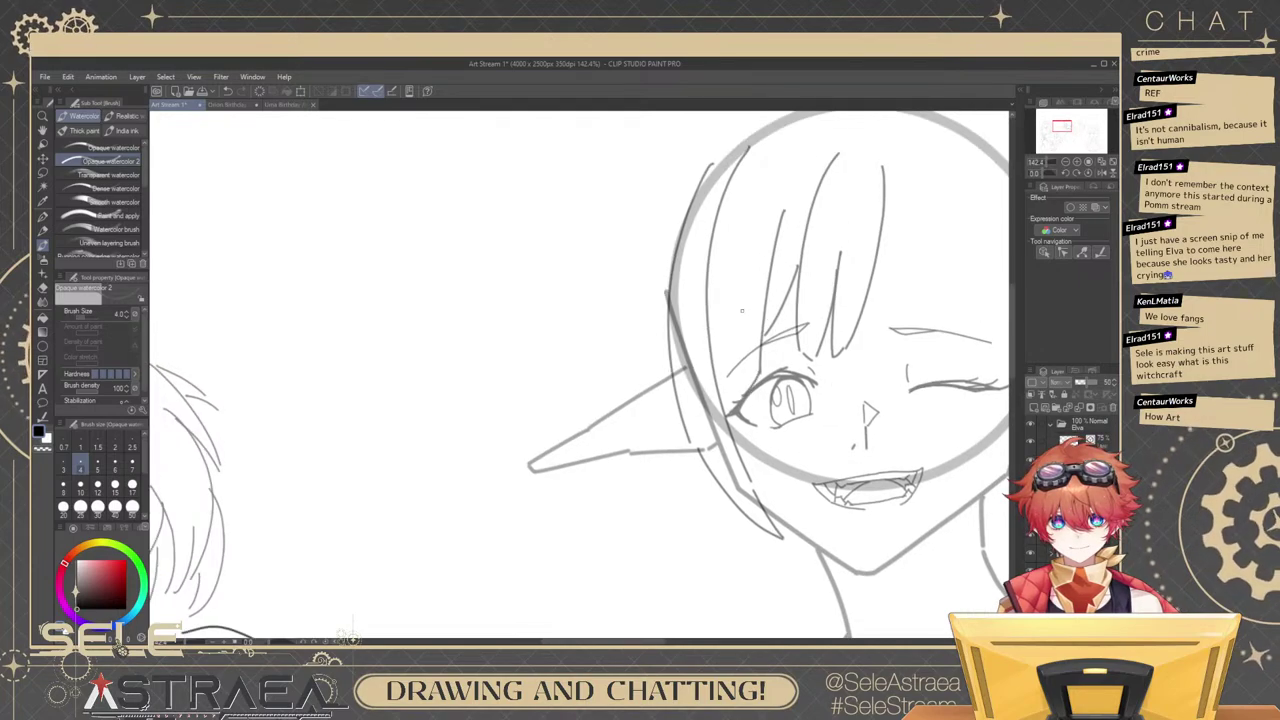
pyautogui.moveTo(741, 265); pyautogui.dragTo(741, 407)
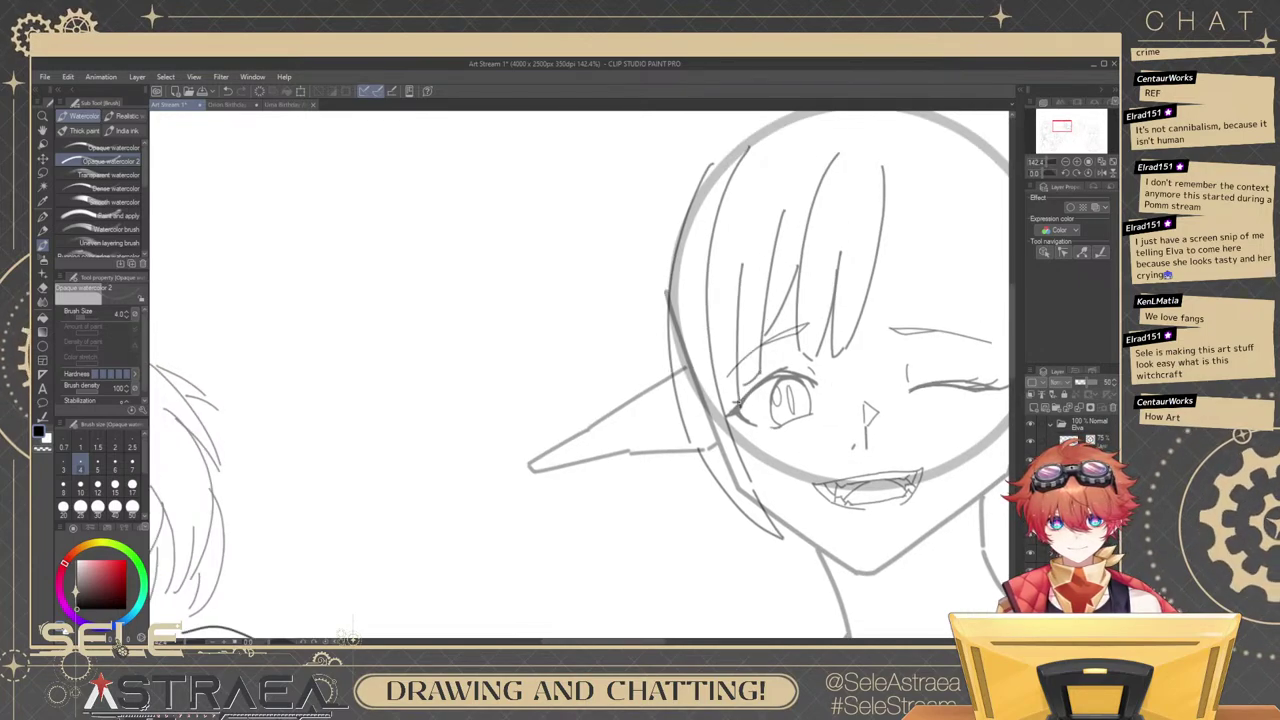
# Begin a thin braid at the upper end of the central bangs on the winking-eye side with angular interlocking segments.
pyautogui.scroll(-5, 866, 283)
pyautogui.scroll(5, 788, 325)
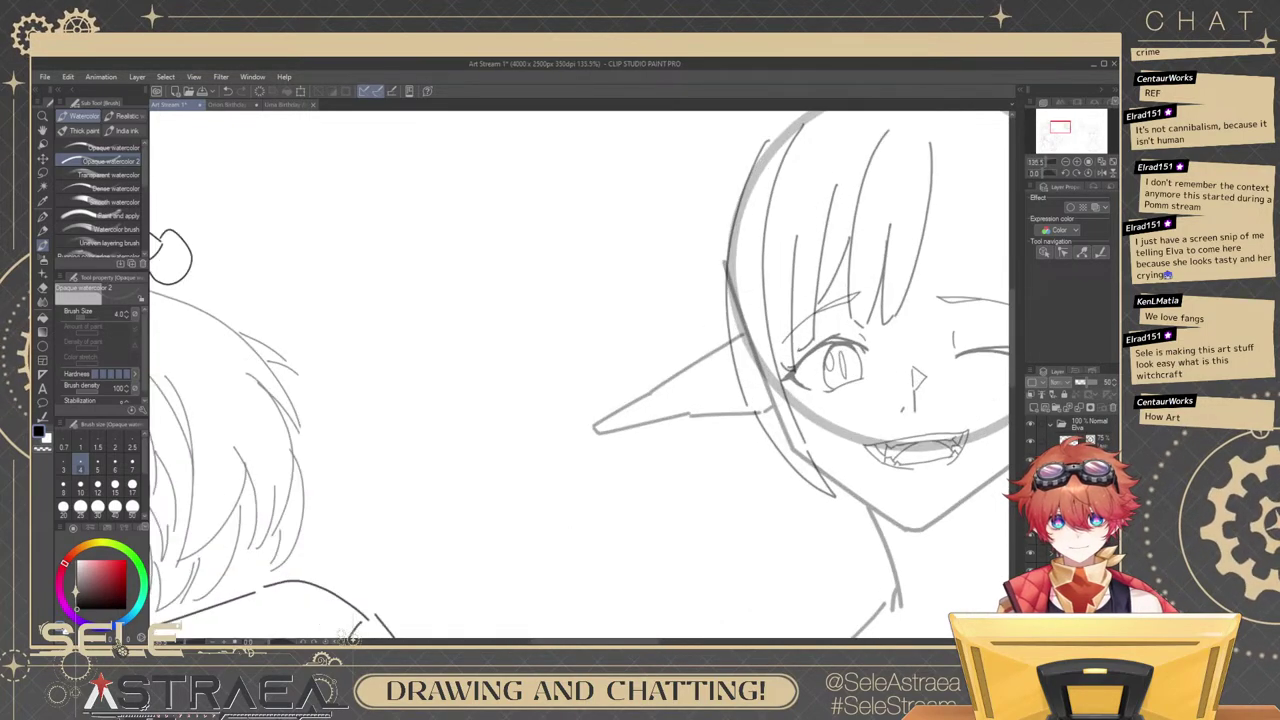
pyautogui.scroll(-5, 883, 258)
pyautogui.scroll(6, 892, 303)
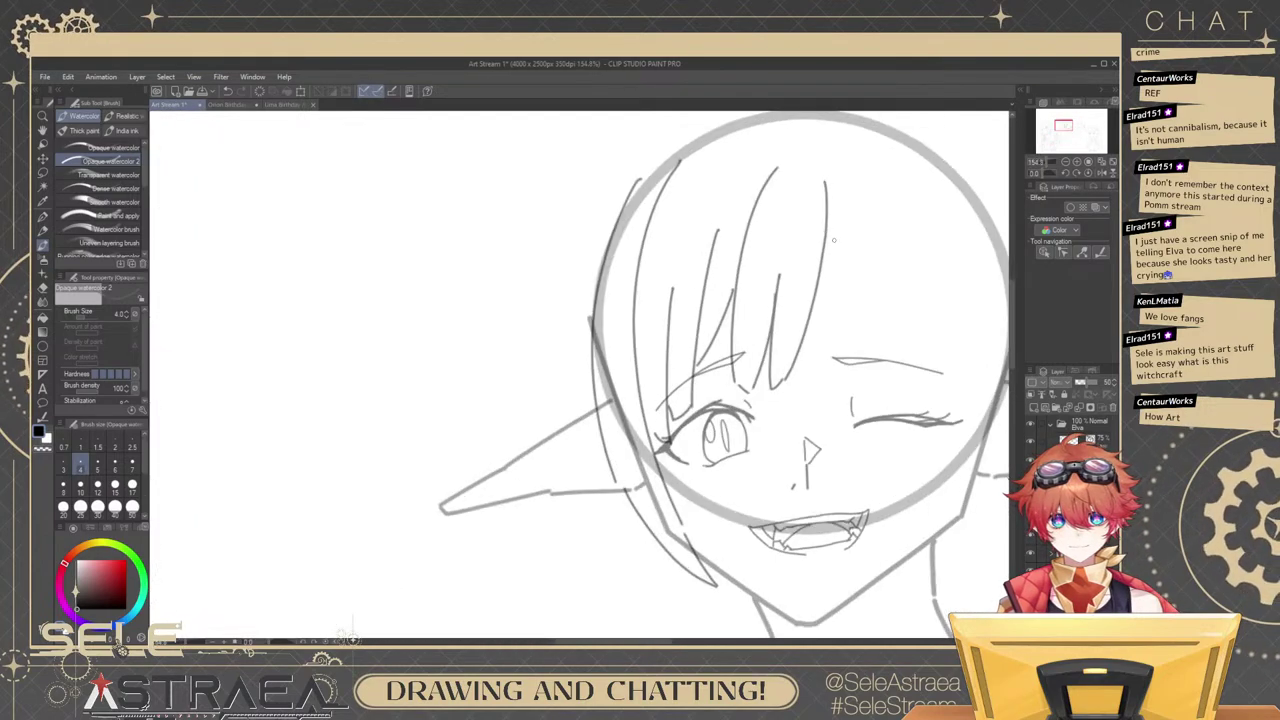
pyautogui.moveTo(892, 304); pyautogui.dragTo(773, 370)
pyautogui.hotkey('ctrl', 'z')
pyautogui.moveTo(741, 214); pyautogui.dragTo(731, 274)
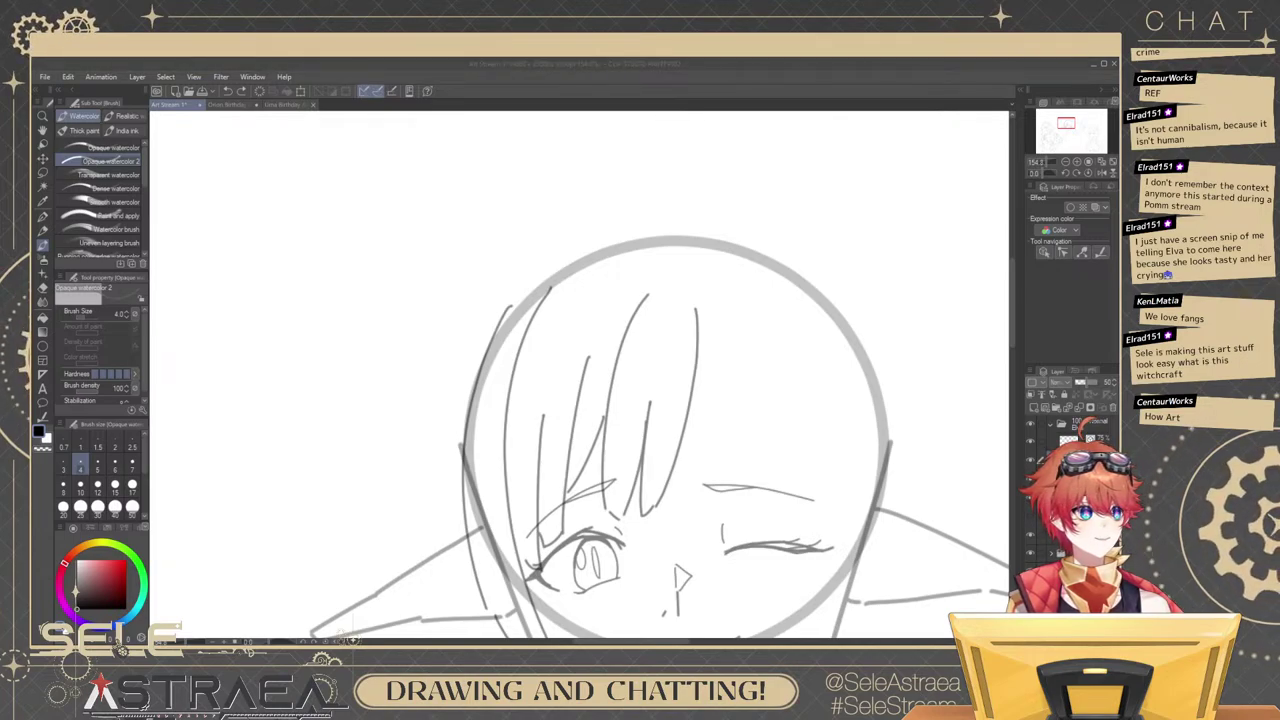
pyautogui.moveTo(698, 320)
pyautogui.mouseDown()
pyautogui.moveTo(724, 367)
pyautogui.moveTo(730, 336)
pyautogui.mouseUp()
pyautogui.moveTo(731, 383); pyautogui.dragTo(768, 392)
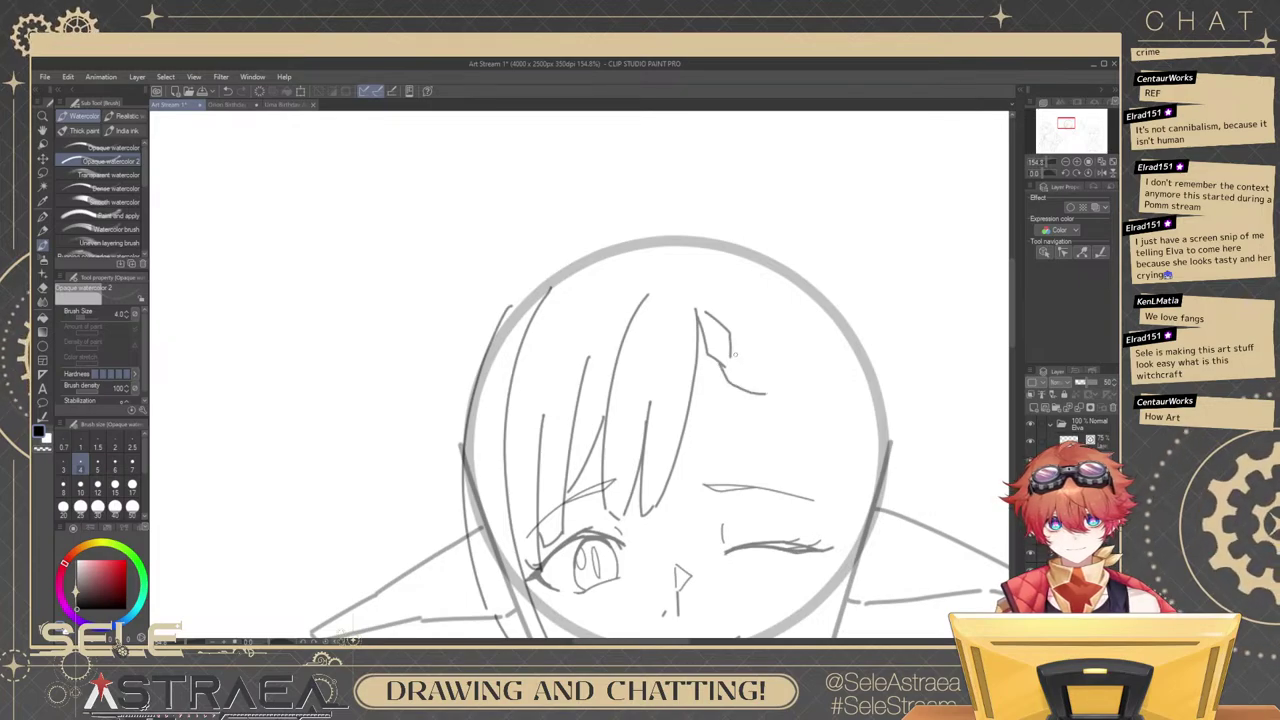
# Continue the braid's linked segments diagonally down to the temple above the winking eye, removing the excess end segment.
pyautogui.moveTo(732, 346)
pyautogui.mouseDown()
pyautogui.moveTo(773, 397)
pyautogui.moveTo(750, 391)
pyautogui.moveTo(764, 413)
pyautogui.moveTo(793, 407)
pyautogui.moveTo(781, 418)
pyautogui.moveTo(811, 437)
pyautogui.moveTo(800, 426)
pyautogui.moveTo(791, 439)
pyautogui.moveTo(814, 436)
pyautogui.moveTo(826, 464)
pyautogui.mouseUp()
pyautogui.moveTo(820, 458)
pyautogui.mouseDown()
pyautogui.moveTo(848, 458)
pyautogui.moveTo(813, 391)
pyautogui.moveTo(844, 416)
pyautogui.mouseUp()
pyautogui.hotkey('ctrl', 'z')
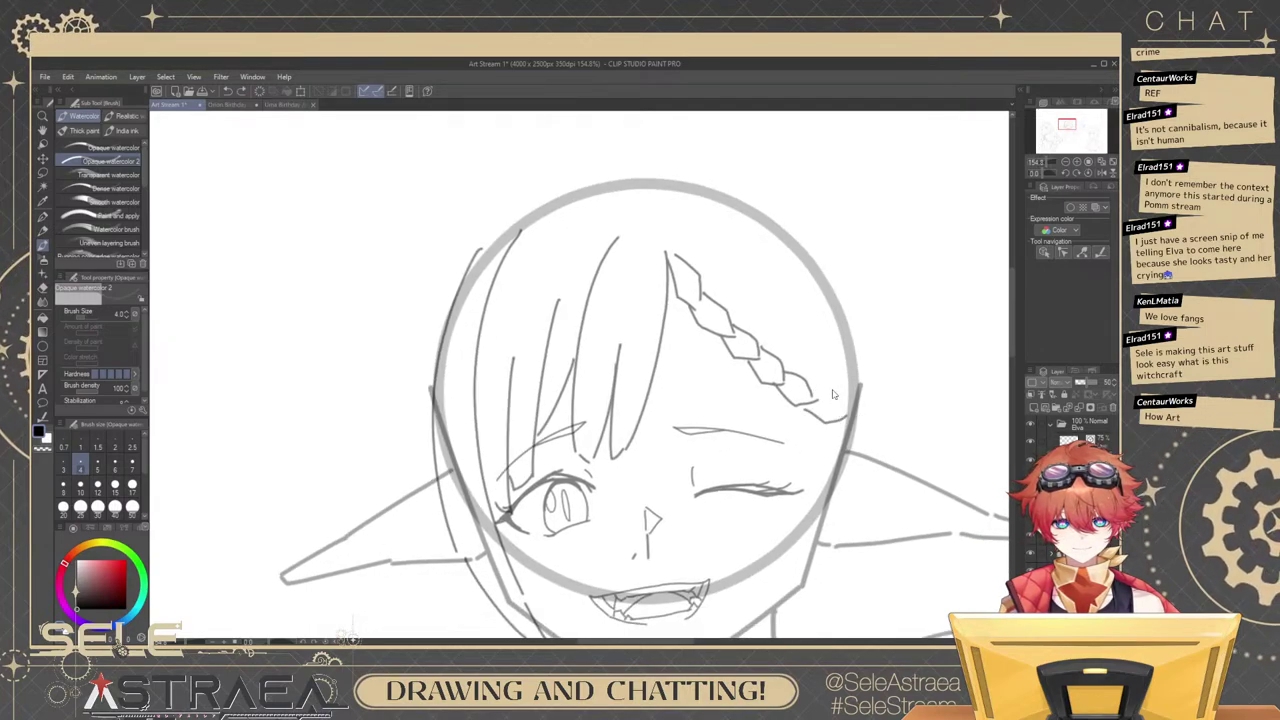
pyautogui.hotkey('ctrl', 'z')
pyautogui.hotkey('ctrl', 'z')
# Draw a long curved strand from the crown past the braid's end and the winking eye's outer corner, redoing it until it fits.
pyautogui.moveTo(778, 295)
pyautogui.mouseDown()
pyautogui.moveTo(806, 464)
pyautogui.moveTo(823, 464)
pyautogui.mouseUp()
pyautogui.hotkey('ctrl', 'z')
pyautogui.moveTo(775, 242); pyautogui.dragTo(813, 507)
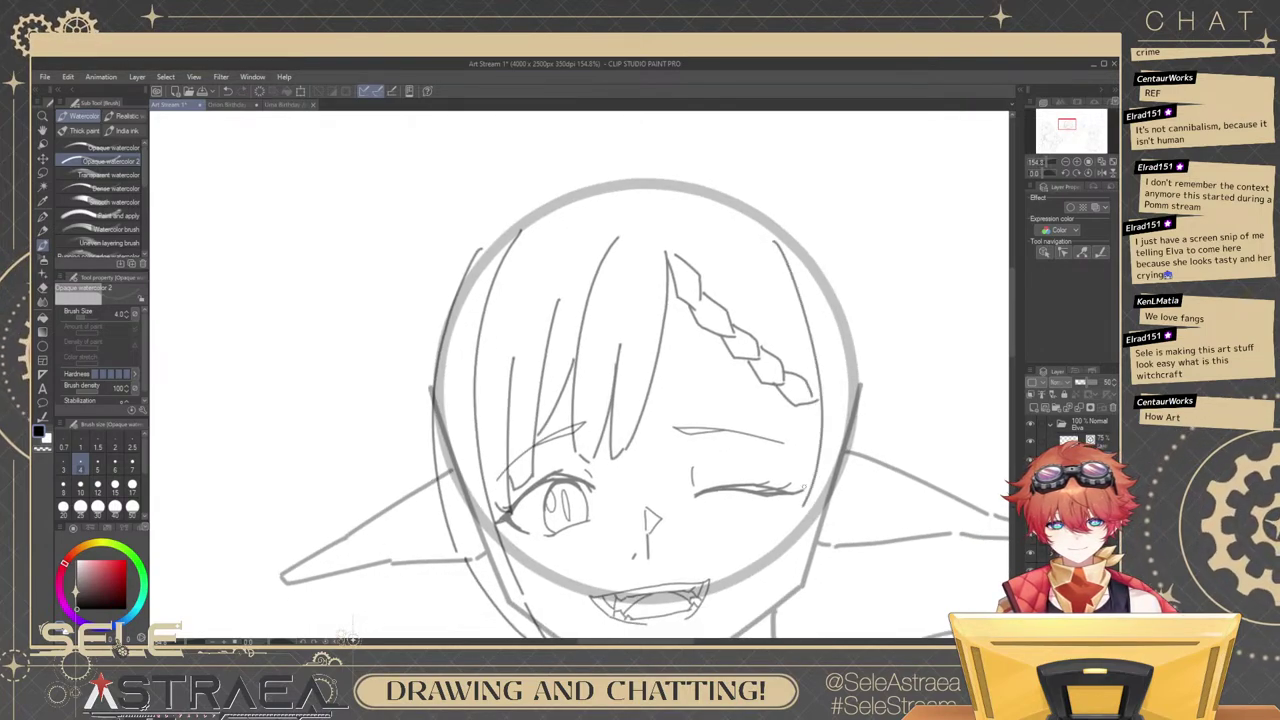
pyautogui.hotkey('ctrl', 'z')
pyautogui.moveTo(787, 268); pyautogui.dragTo(797, 528)
pyautogui.moveTo(820, 499)
pyautogui.mouseDown()
pyautogui.moveTo(814, 430)
pyautogui.moveTo(792, 460)
pyautogui.mouseUp()
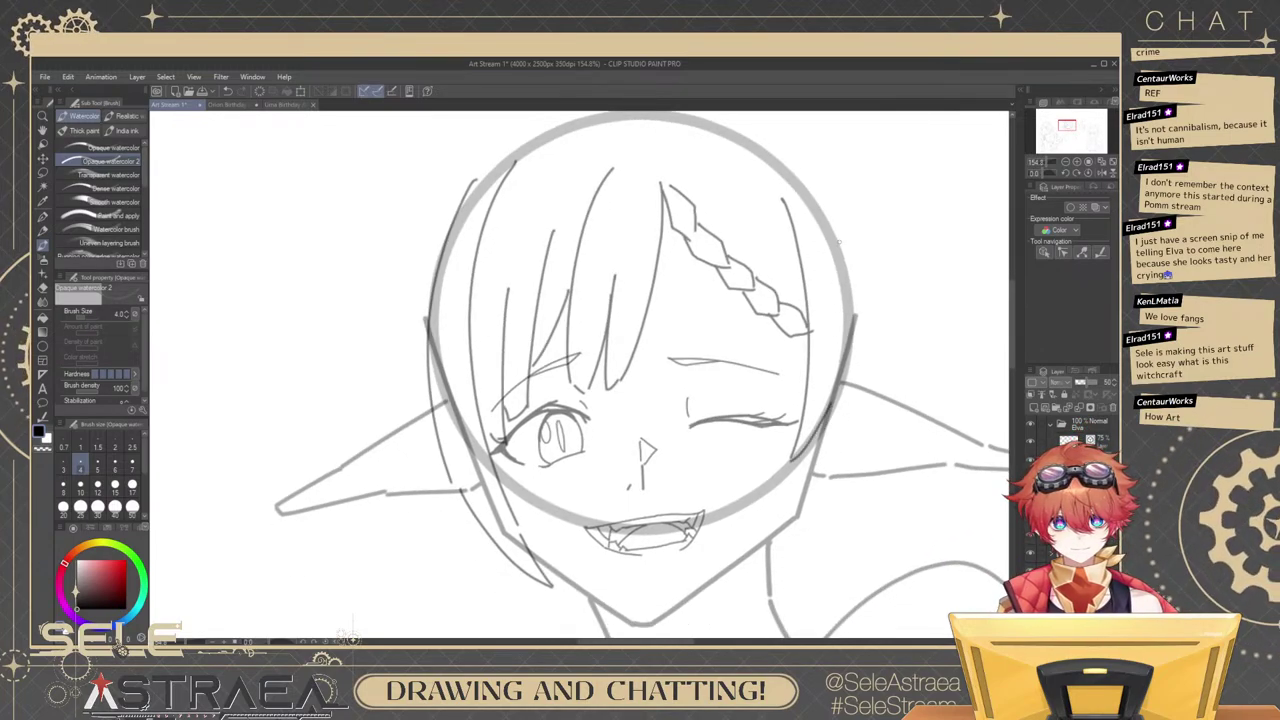
# Draw the outer hair contour on the winking-eye side, curving outside the head circle down to the ear and retrying the strokes.
pyautogui.moveTo(838, 241); pyautogui.dragTo(838, 370)
pyautogui.moveTo(834, 183); pyautogui.dragTo(868, 408)
pyautogui.hotkey('ctrl', 'z')
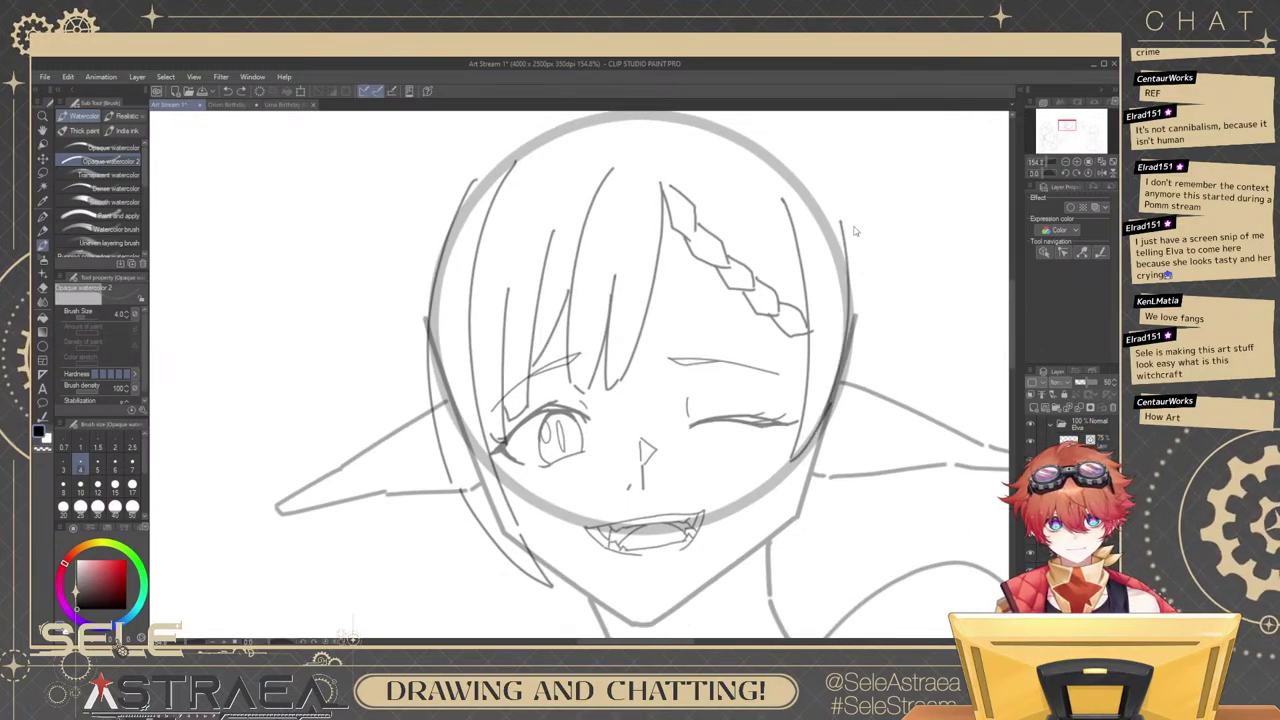
pyautogui.moveTo(838, 175); pyautogui.dragTo(847, 430)
pyautogui.moveTo(847, 363); pyautogui.dragTo(827, 461)
pyautogui.hotkey('ctrl', 'z')
pyautogui.hotkey('ctrl', 'z')
pyautogui.hotkey('ctrl', 'z')
pyautogui.moveTo(835, 399); pyautogui.dragTo(825, 460)
pyautogui.hotkey('ctrl', 'z')
pyautogui.scroll(-5, 893, 333)
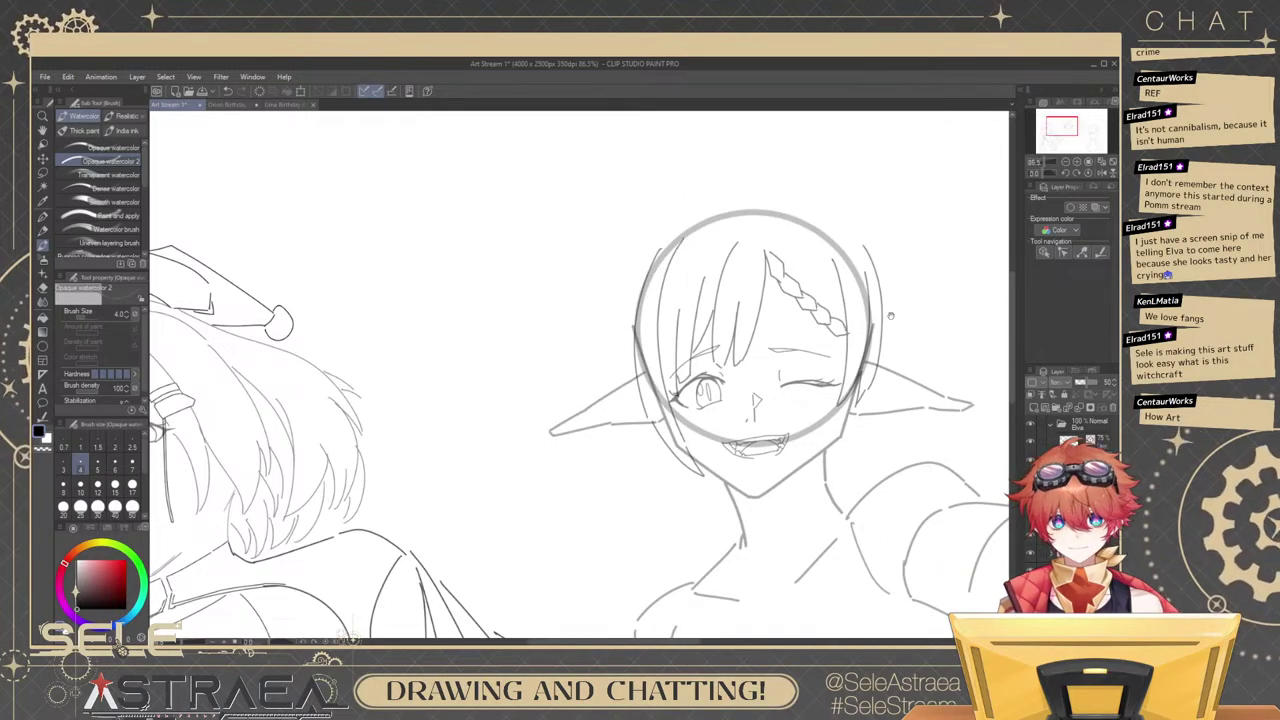
# Draw the upper hair contour above the head circle, curving from the crown toward the open-eye side.
pyautogui.moveTo(891, 313); pyautogui.dragTo(865, 299)
pyautogui.scroll(2, 845, 362)
pyautogui.moveTo(703, 362)
pyautogui.mouseDown()
pyautogui.moveTo(826, 406)
pyautogui.moveTo(881, 442)
pyautogui.mouseUp()
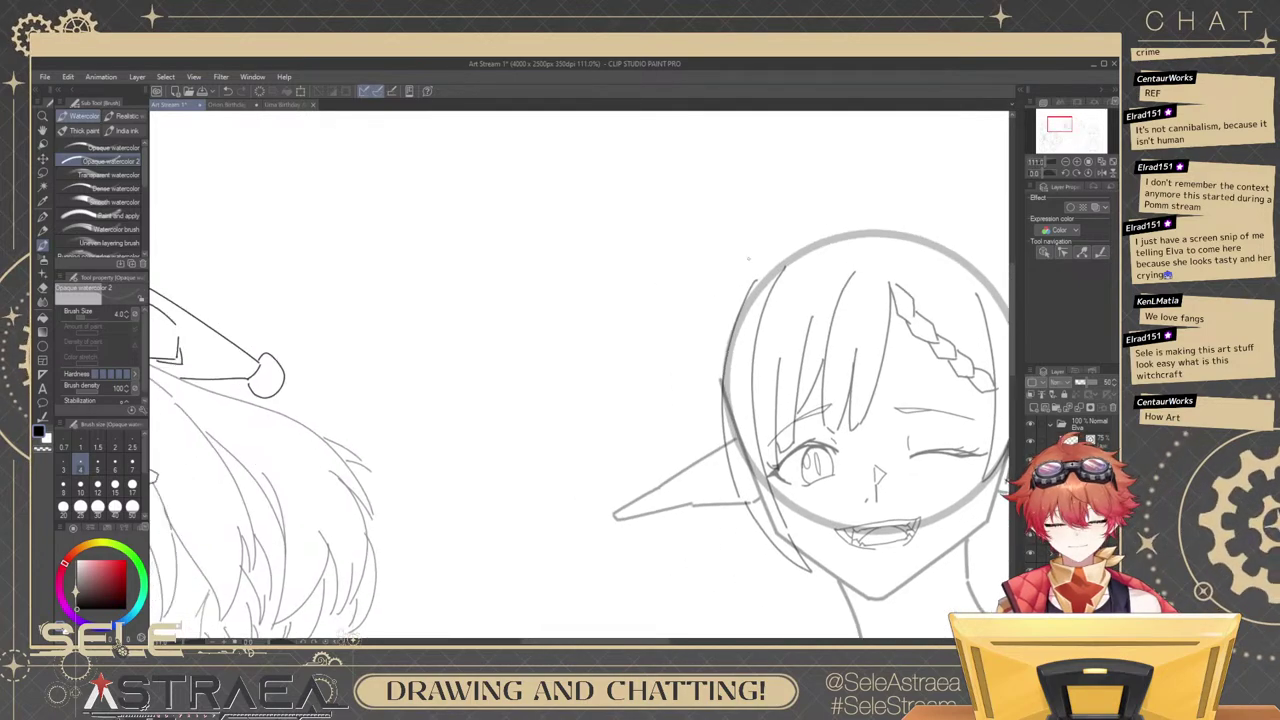
pyautogui.moveTo(732, 274); pyautogui.dragTo(768, 317)
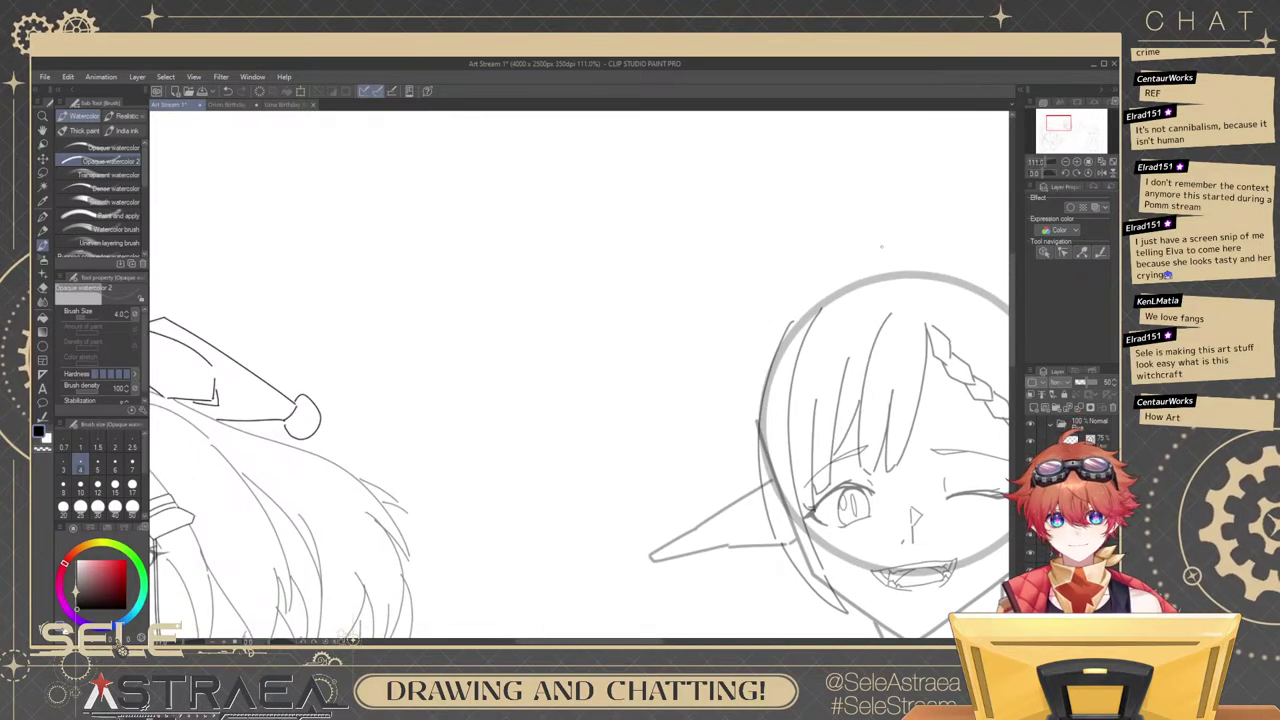
pyautogui.moveTo(855, 250); pyautogui.dragTo(751, 340)
pyautogui.hotkey('ctrl', 'z')
pyautogui.moveTo(893, 254)
pyautogui.mouseDown()
pyautogui.moveTo(748, 364)
pyautogui.moveTo(759, 395)
pyautogui.moveTo(746, 474)
pyautogui.mouseUp()
pyautogui.hotkey('ctrl', 'z')
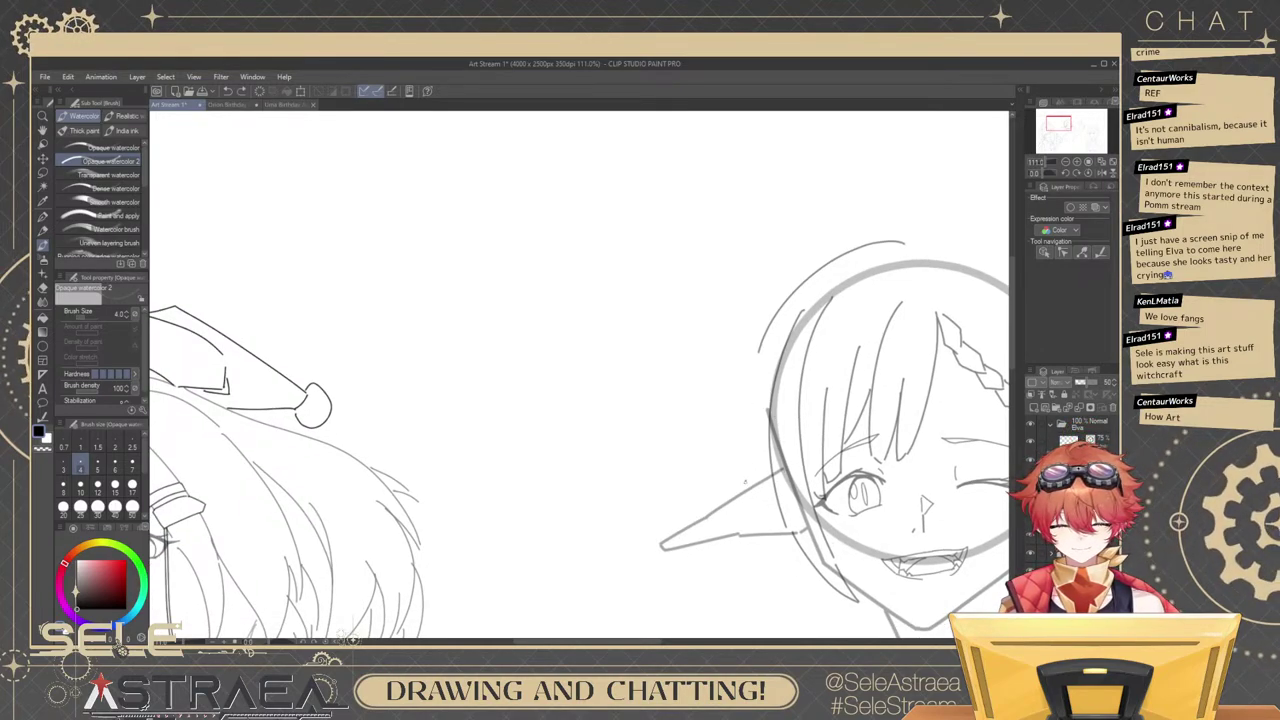
# Extend the outer hair contour down to the ear on the open-eye side, redoing the stroke until it flows smoothly.
pyautogui.moveTo(751, 348); pyautogui.dragTo(742, 482)
pyautogui.hotkey('ctrl', 'z')
pyautogui.hotkey('ctrl', 'z')
pyautogui.moveTo(762, 346); pyautogui.dragTo(740, 482)
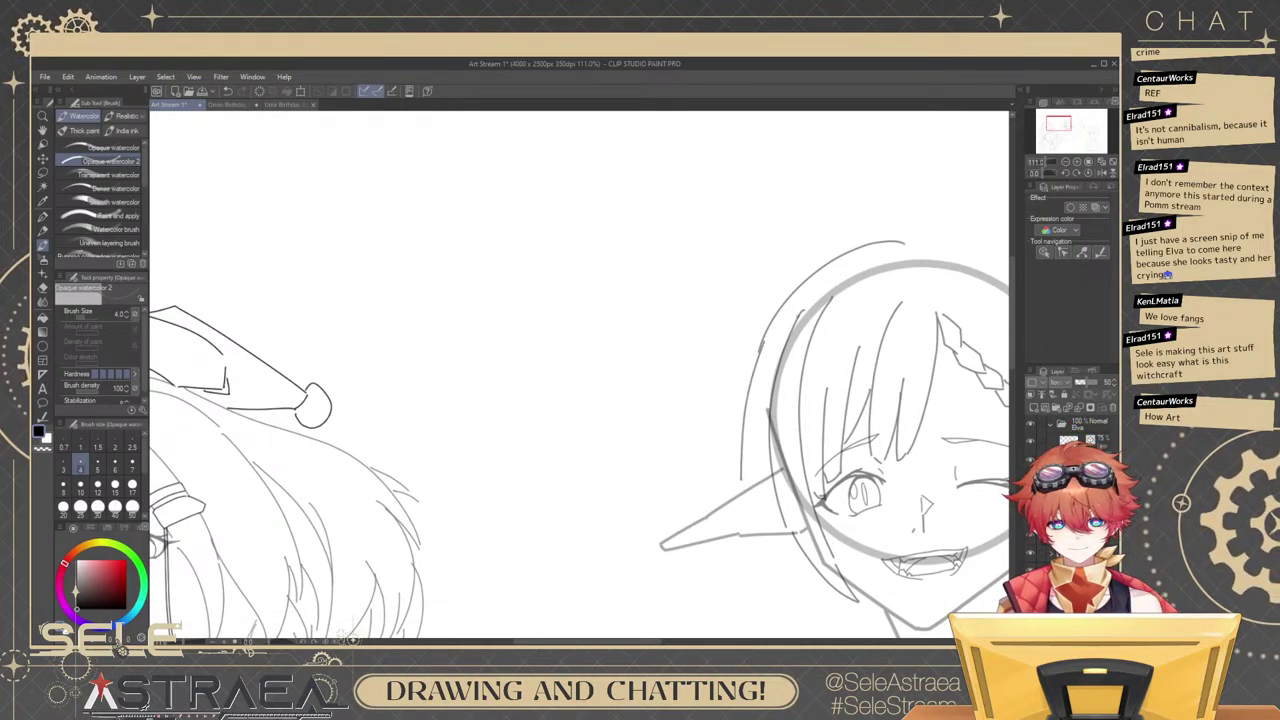
pyautogui.hotkey('ctrl', 'z')
pyautogui.moveTo(758, 346); pyautogui.dragTo(745, 500)
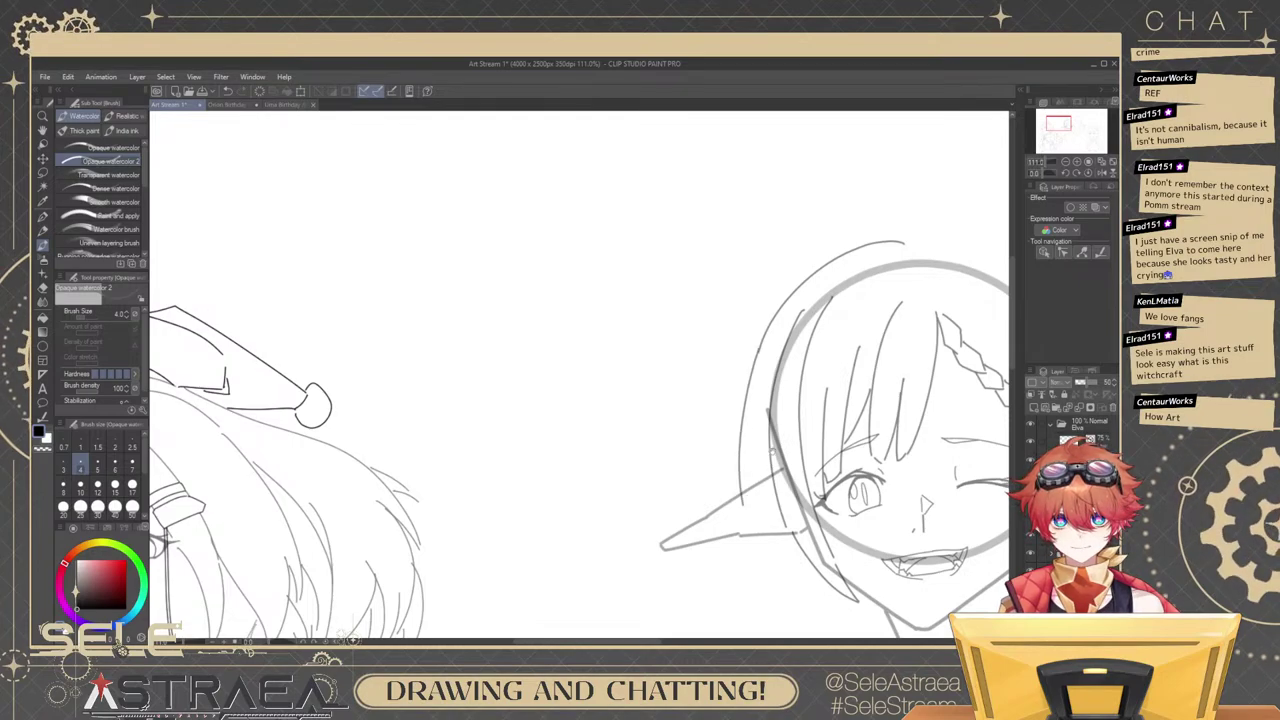
# Try a long hair strand hanging over and below the ear on the open-eye side.
pyautogui.moveTo(772, 452); pyautogui.dragTo(778, 434)
pyautogui.moveTo(920, 268); pyautogui.dragTo(866, 114)
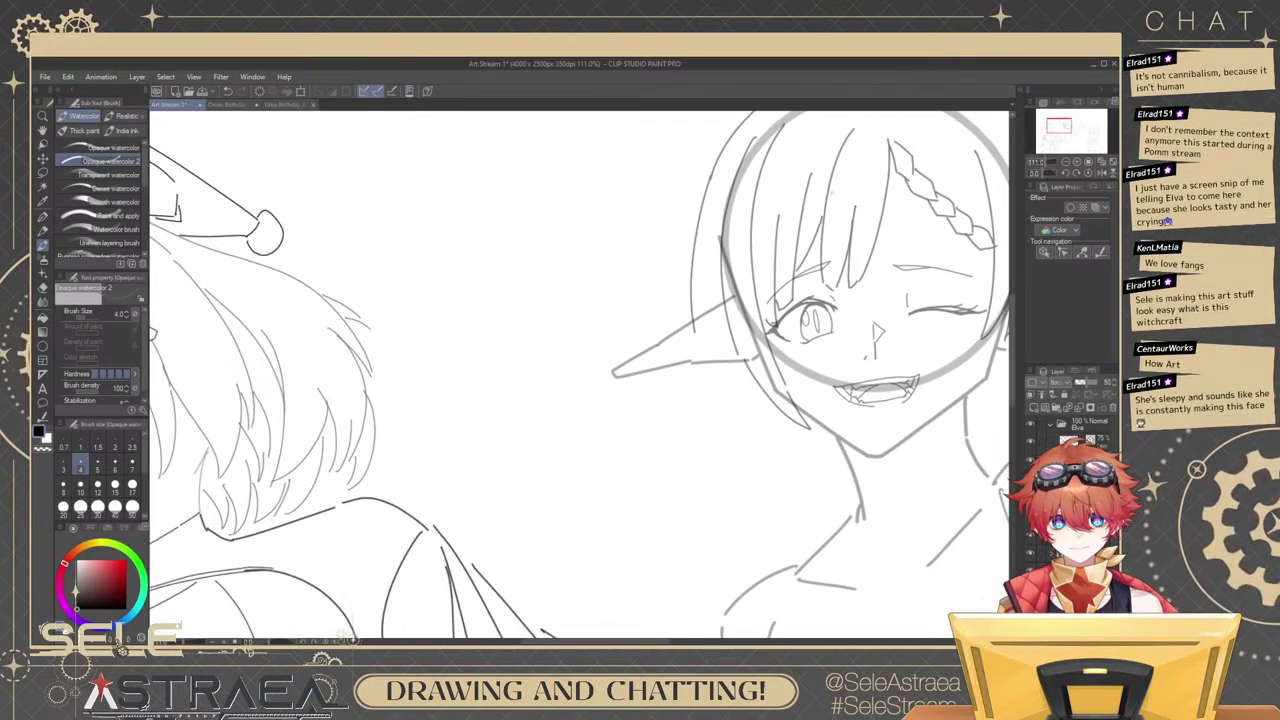
pyautogui.moveTo(711, 373); pyautogui.dragTo(748, 528)
pyautogui.hotkey('ctrl', 'z')
pyautogui.moveTo(712, 370); pyautogui.dragTo(748, 530)
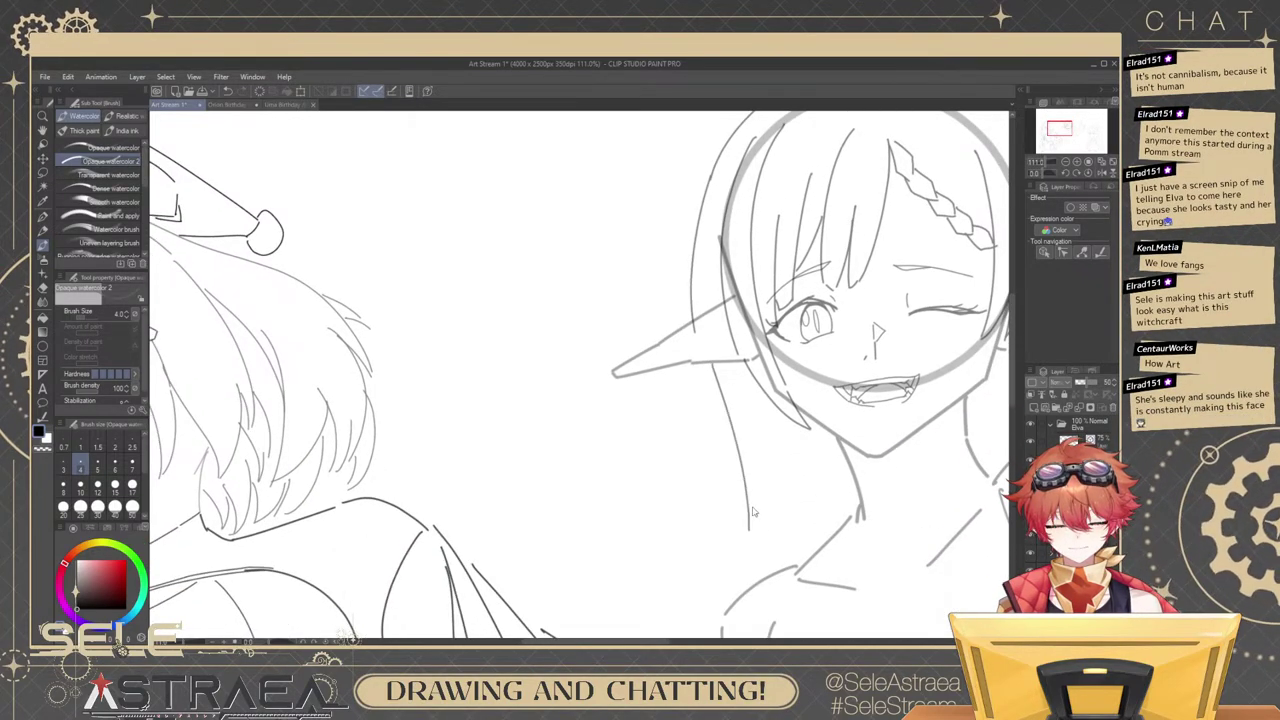
pyautogui.hotkey('ctrl', 'z')
pyautogui.moveTo(728, 446); pyautogui.dragTo(748, 496)
pyautogui.moveTo(734, 298); pyautogui.dragTo(746, 516)
pyautogui.hotkey('ctrl', 'z')
pyautogui.hotkey('ctrl', 'z')
pyautogui.moveTo(736, 322); pyautogui.dragTo(756, 520)
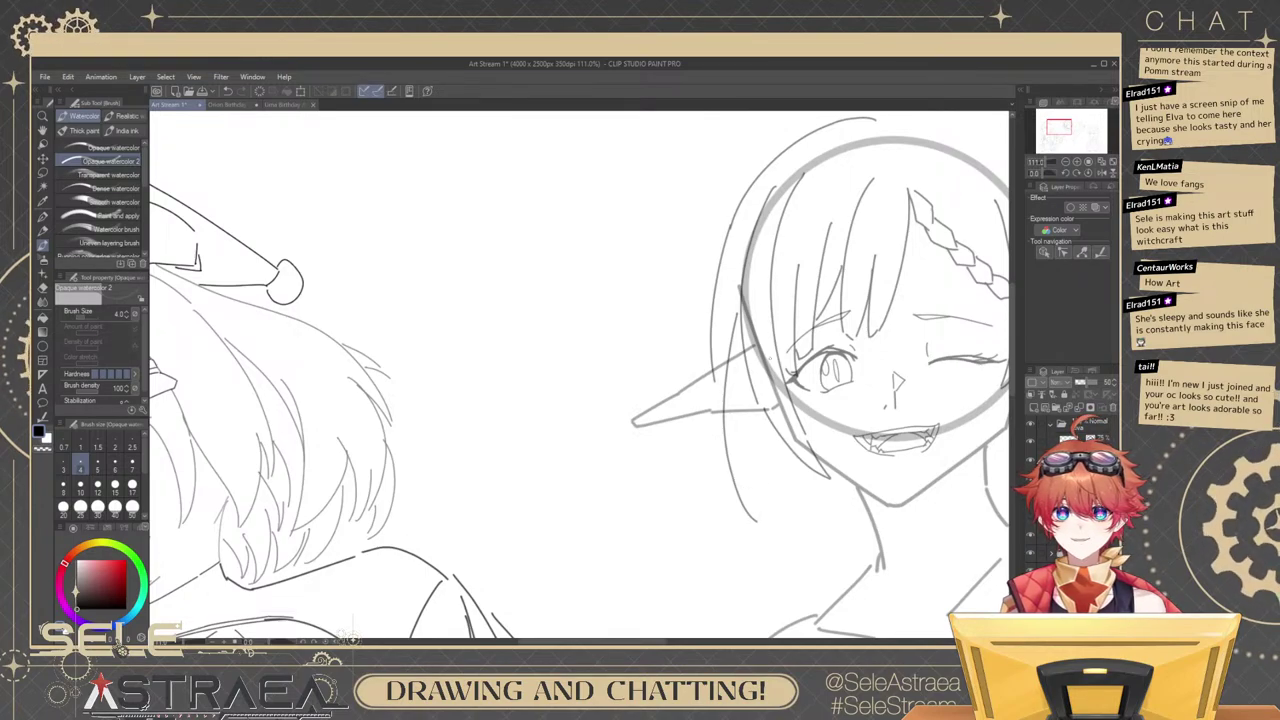
# Undo the long strand over the ear and redraw it shorter, curving inward below the ear.
pyautogui.moveTo(883, 418); pyautogui.dragTo(792, 426)
pyautogui.scroll(-2, 819, 379)
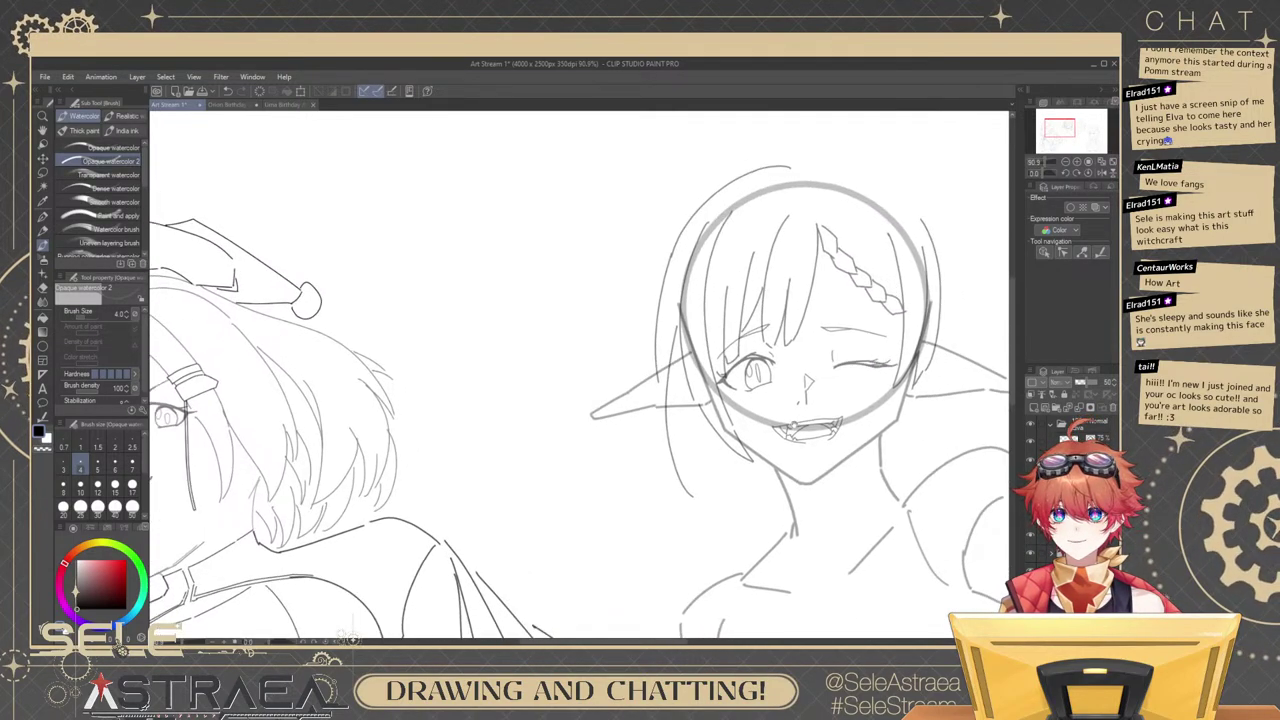
pyautogui.scroll(3, 805, 293)
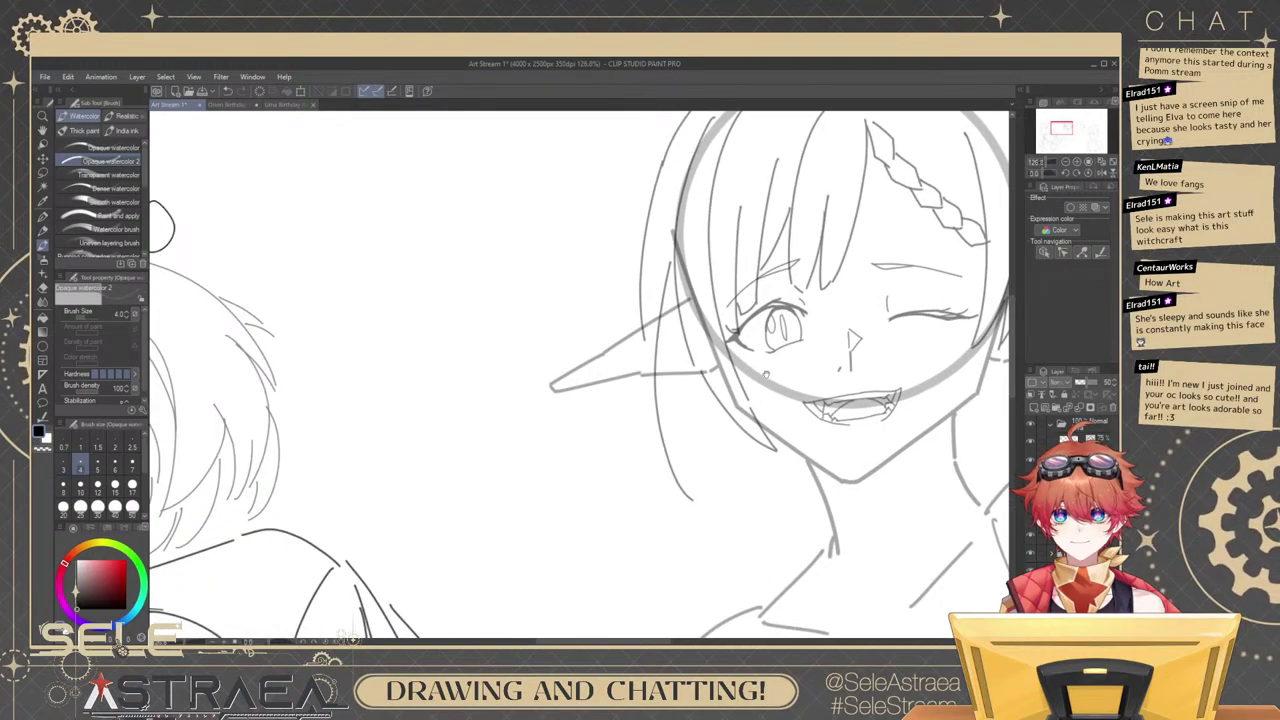
pyautogui.moveTo(731, 271); pyautogui.dragTo(785, 265)
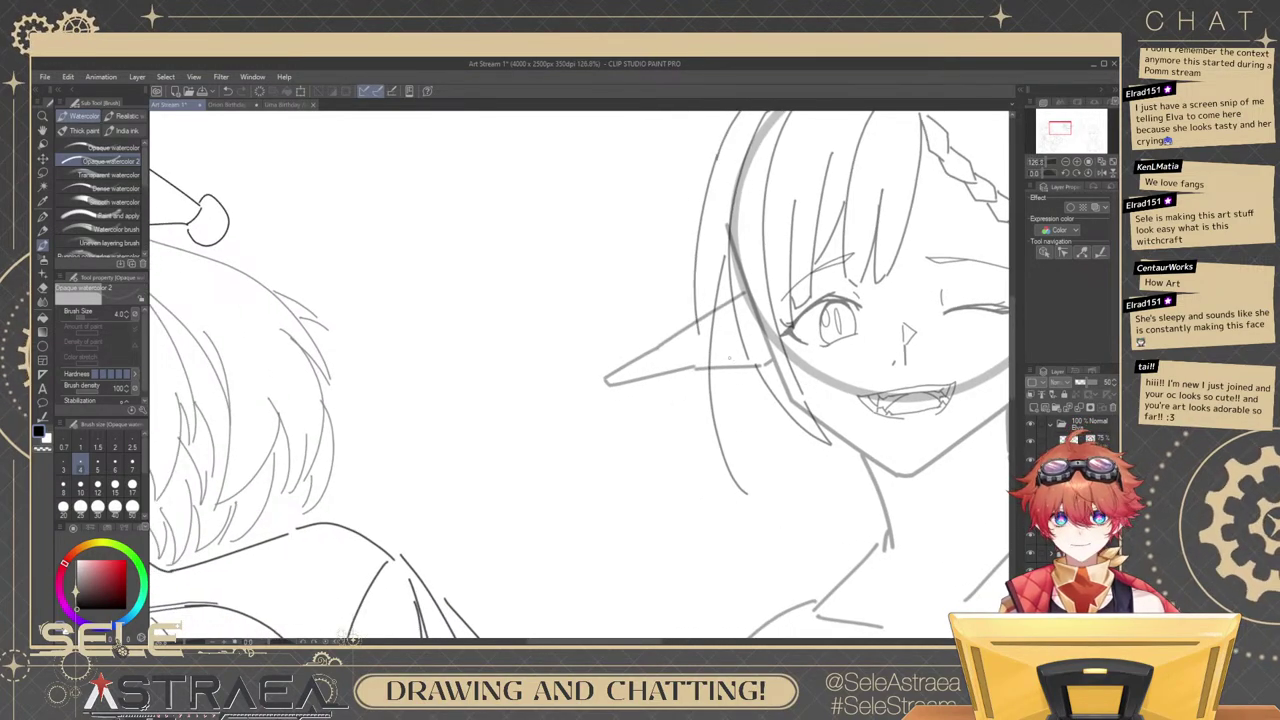
pyautogui.hotkey('ctrl', 'z')
pyautogui.moveTo(722, 262); pyautogui.dragTo(762, 456)
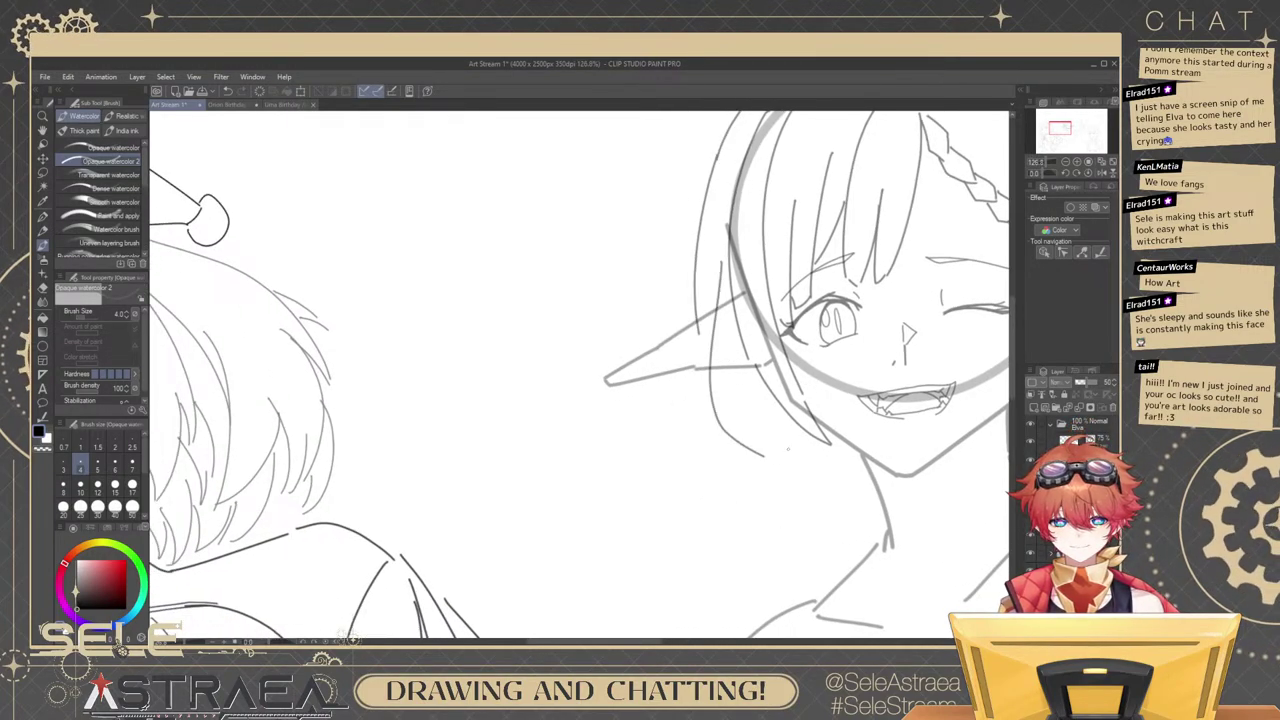
pyautogui.hotkey('ctrl', 'z')
pyautogui.moveTo(728, 268); pyautogui.dragTo(765, 472)
# Add a short inner strand inside the lock below the ear, closing its lower end into a point.
pyautogui.moveTo(737, 382)
pyautogui.mouseDown()
pyautogui.moveTo(758, 468)
pyautogui.moveTo(745, 427)
pyautogui.moveTo(773, 453)
pyautogui.mouseUp()
pyautogui.hotkey('ctrl', 'z')
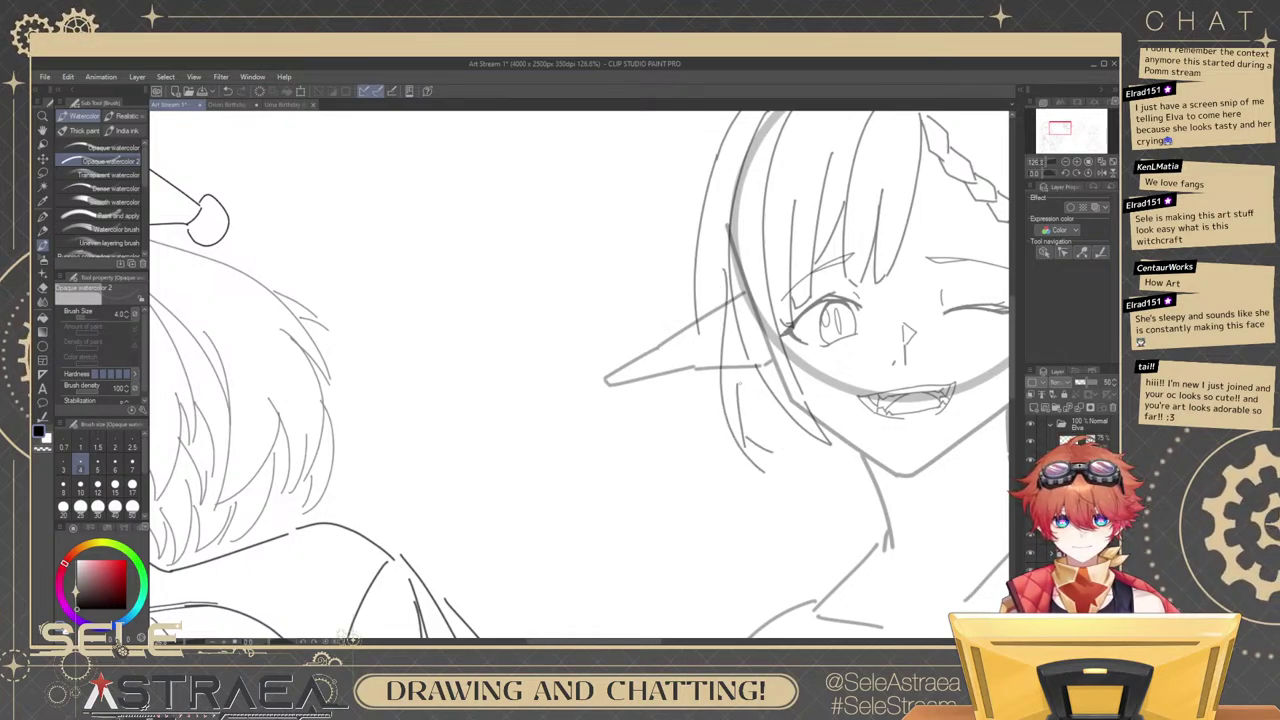
pyautogui.moveTo(740, 384)
pyautogui.mouseDown()
pyautogui.moveTo(785, 455)
pyautogui.moveTo(778, 467)
pyautogui.moveTo(766, 458)
pyautogui.mouseUp()
pyautogui.hotkey('ctrl', 'z')
pyautogui.keyDown('ctrl'); pyautogui.click(772, 454); pyautogui.keyUp('ctrl')
pyautogui.press('Delete')
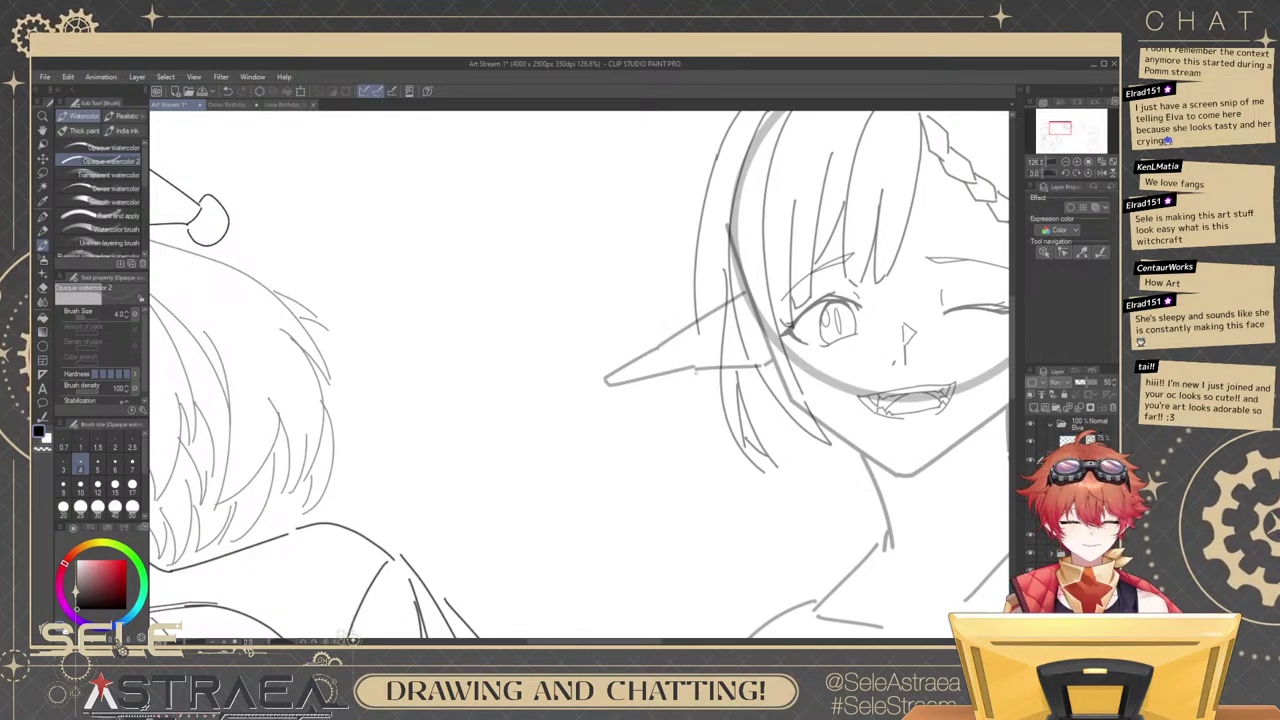
# Draw the outer hair below the ear with long strands curving down and inward toward the shoulder.
pyautogui.moveTo(693, 372); pyautogui.dragTo(702, 502)
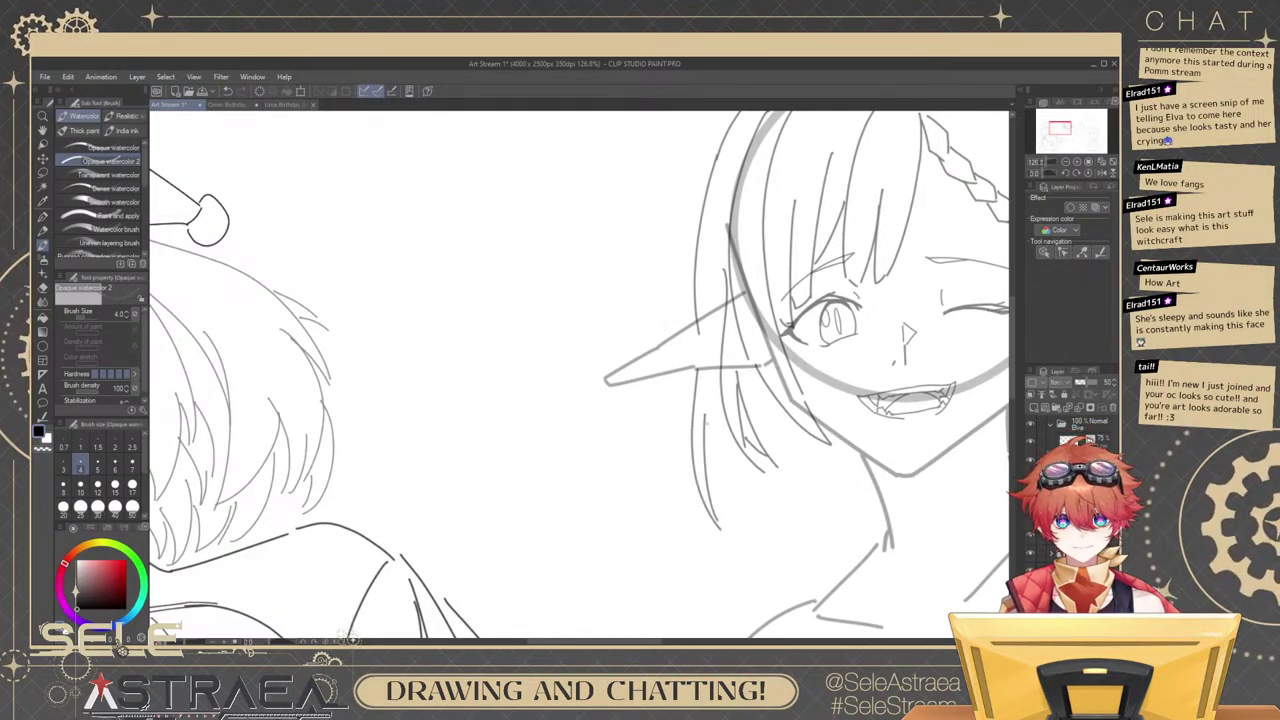
pyautogui.moveTo(705, 415); pyautogui.dragTo(768, 566)
pyautogui.moveTo(732, 470); pyautogui.dragTo(764, 558)
pyautogui.moveTo(816, 460)
pyautogui.mouseDown()
pyautogui.moveTo(778, 398)
pyautogui.moveTo(764, 510)
pyautogui.mouseUp()
pyautogui.hotkey('ctrl', 'z')
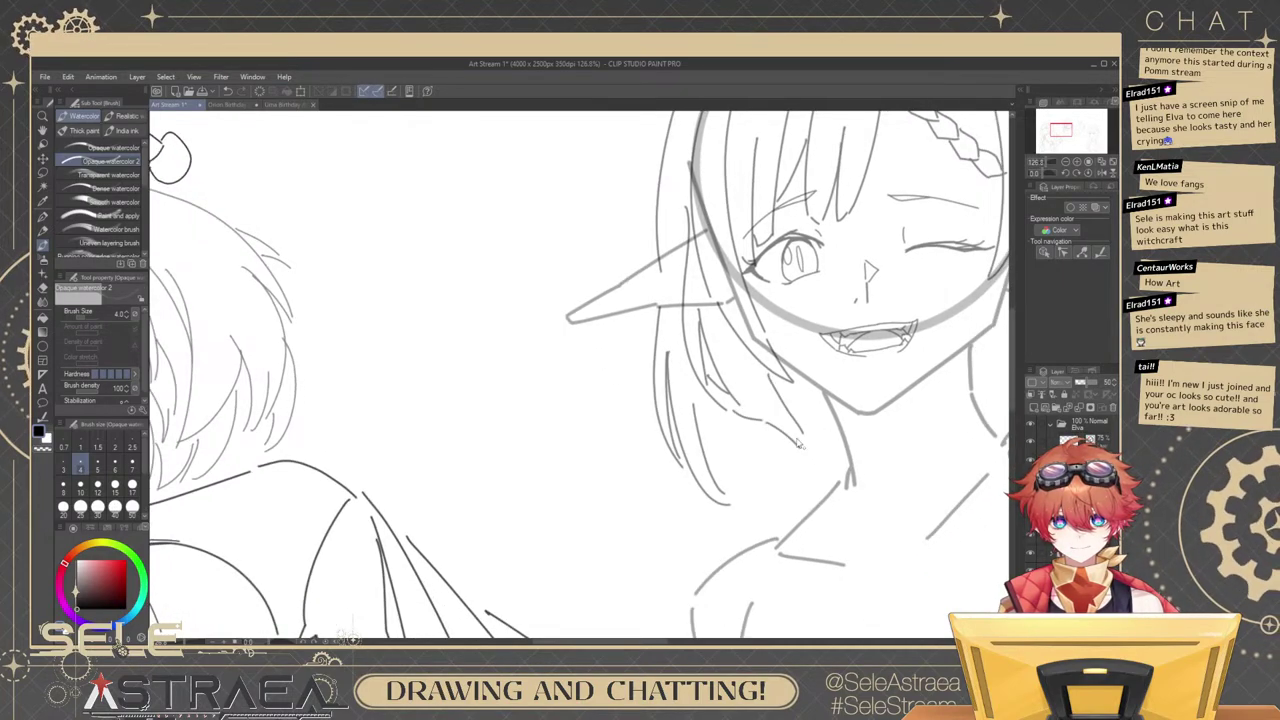
# Replace the stray strand near the jaw with curved strands sweeping from the side lock down beside the neck.
pyautogui.hotkey('ctrl', 'z')
pyautogui.keyDown('ctrl'); pyautogui.click(790, 415); pyautogui.keyUp('ctrl')
pyautogui.press('Delete')
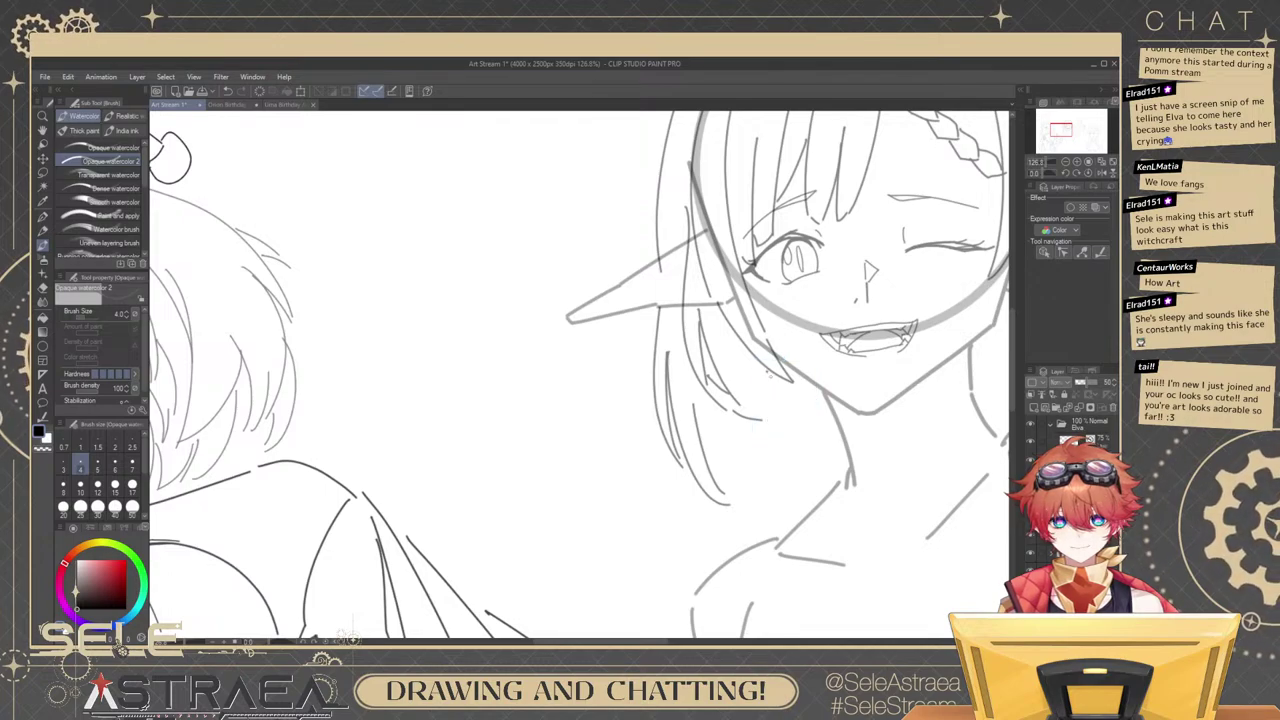
pyautogui.moveTo(768, 375); pyautogui.dragTo(810, 456)
pyautogui.keyDown('ctrl'); pyautogui.click(752, 418); pyautogui.keyUp('ctrl')
pyautogui.press('Delete')
pyautogui.moveTo(728, 412); pyautogui.dragTo(810, 459)
pyautogui.hotkey('ctrl', 'z')
pyautogui.moveTo(734, 413); pyautogui.dragTo(799, 489)
pyautogui.hotkey('ctrl', 'z')
pyautogui.moveTo(784, 415); pyautogui.dragTo(807, 481)
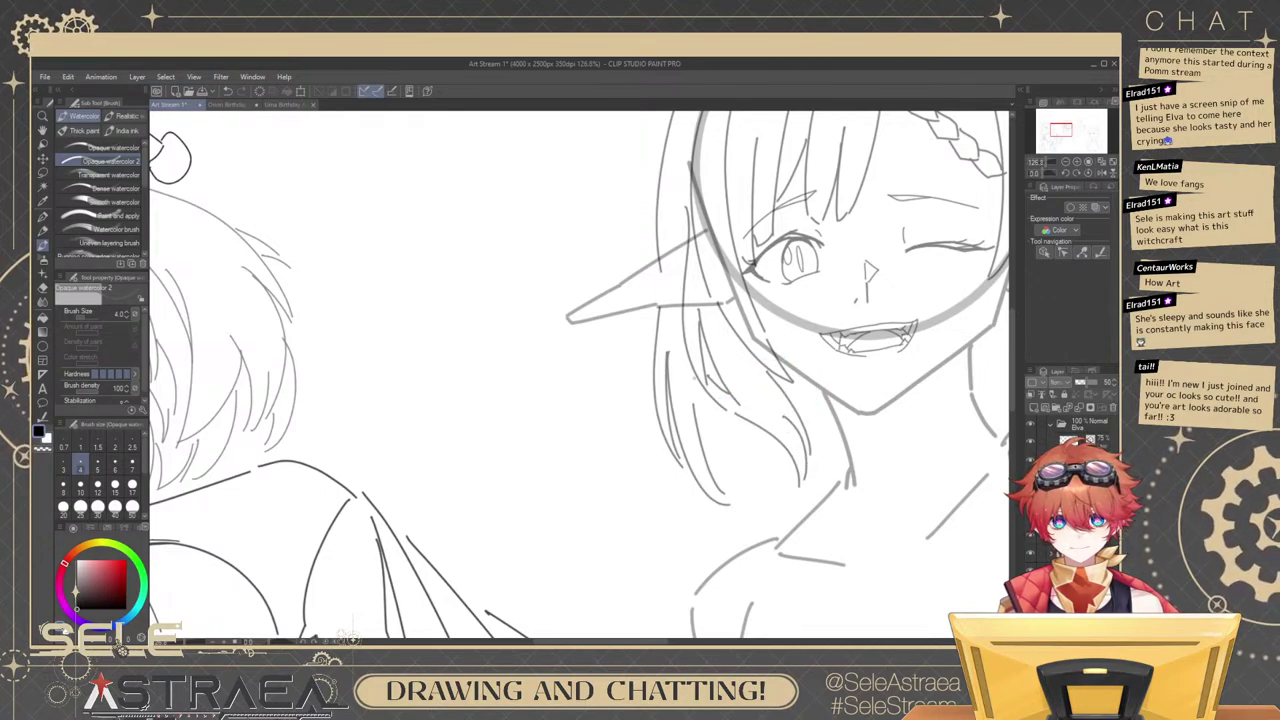
# Fill the hair mass below the ear with inner strands that meet in a pointed tip above the shoulder.
pyautogui.moveTo(693, 379); pyautogui.dragTo(753, 503)
pyautogui.moveTo(735, 418); pyautogui.dragTo(751, 527)
pyautogui.moveTo(773, 449); pyautogui.dragTo(755, 527)
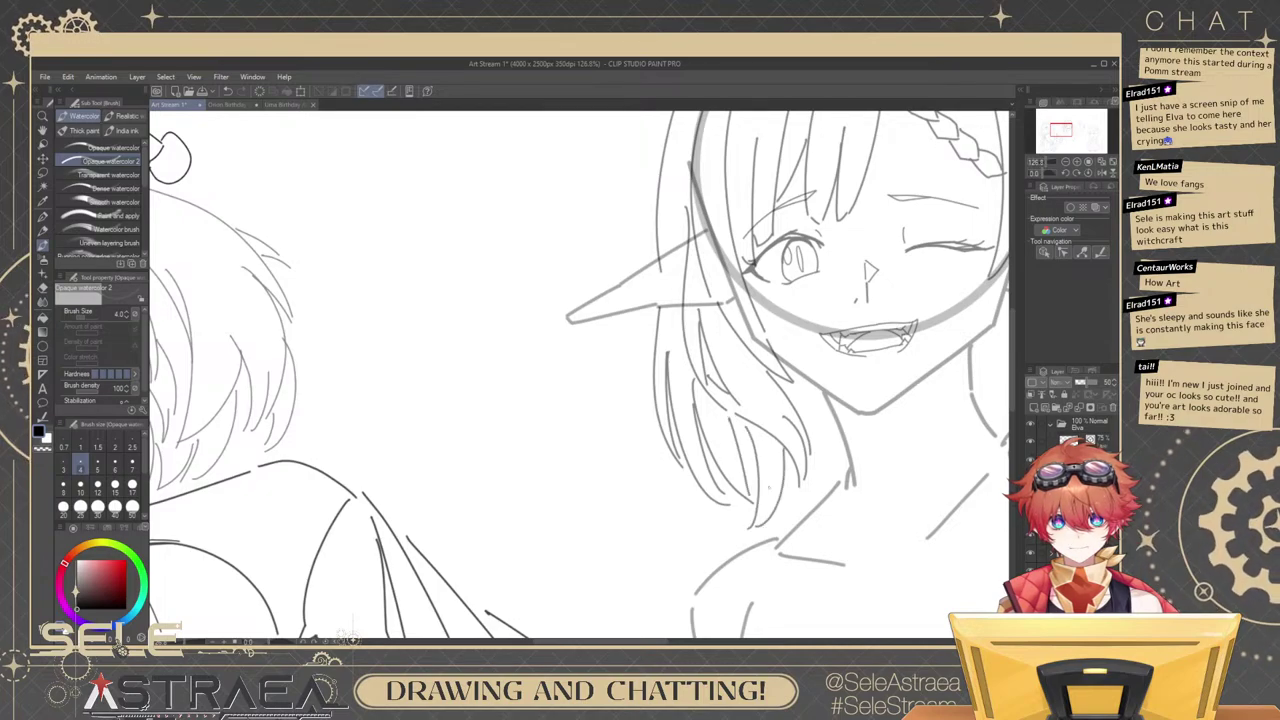
pyautogui.moveTo(794, 378); pyautogui.dragTo(805, 423)
# Add back-hair strands between the hair mass and the neck on the open-eye side.
pyautogui.moveTo(945, 348)
pyautogui.mouseDown()
pyautogui.moveTo(849, 318)
pyautogui.moveTo(909, 356)
pyautogui.moveTo(901, 365)
pyautogui.moveTo(969, 351)
pyautogui.mouseUp()
pyautogui.scroll(-4, 853, 318)
pyautogui.scroll(4, 900, 364)
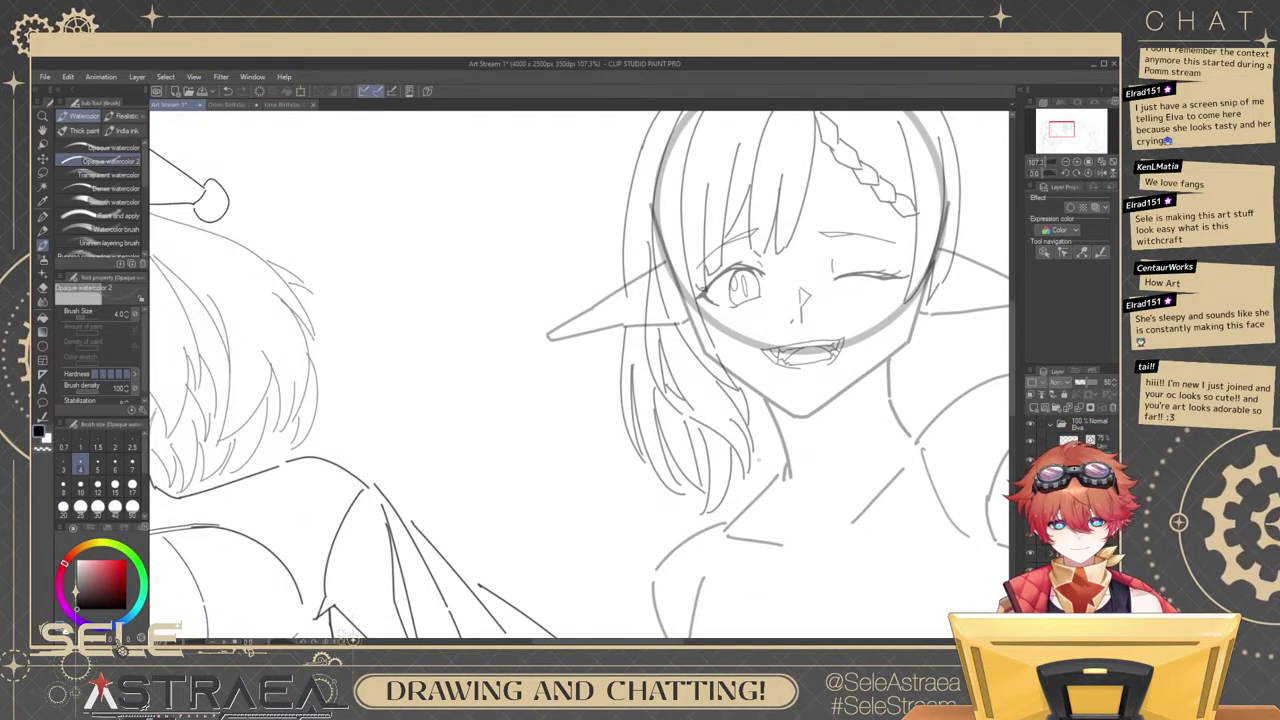
pyautogui.moveTo(733, 461); pyautogui.dragTo(738, 516)
pyautogui.hotkey('ctrl', 'z')
pyautogui.moveTo(758, 397); pyautogui.dragTo(758, 492)
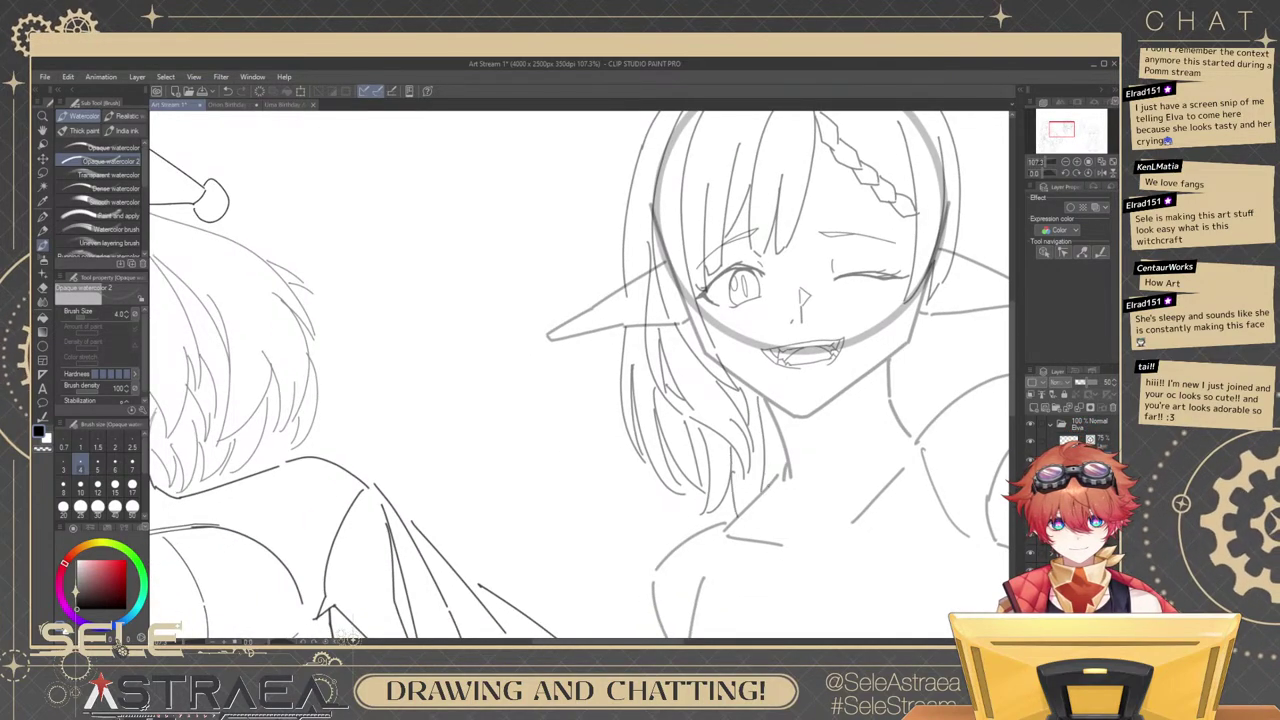
pyautogui.moveTo(766, 433); pyautogui.dragTo(779, 475)
# Draw long back-hair strands from below the ear down beside the neck on the winking-eye side.
pyautogui.moveTo(975, 222)
pyautogui.mouseDown()
pyautogui.moveTo(878, 243)
pyautogui.moveTo(840, 353)
pyautogui.moveTo(818, 246)
pyautogui.mouseUp()
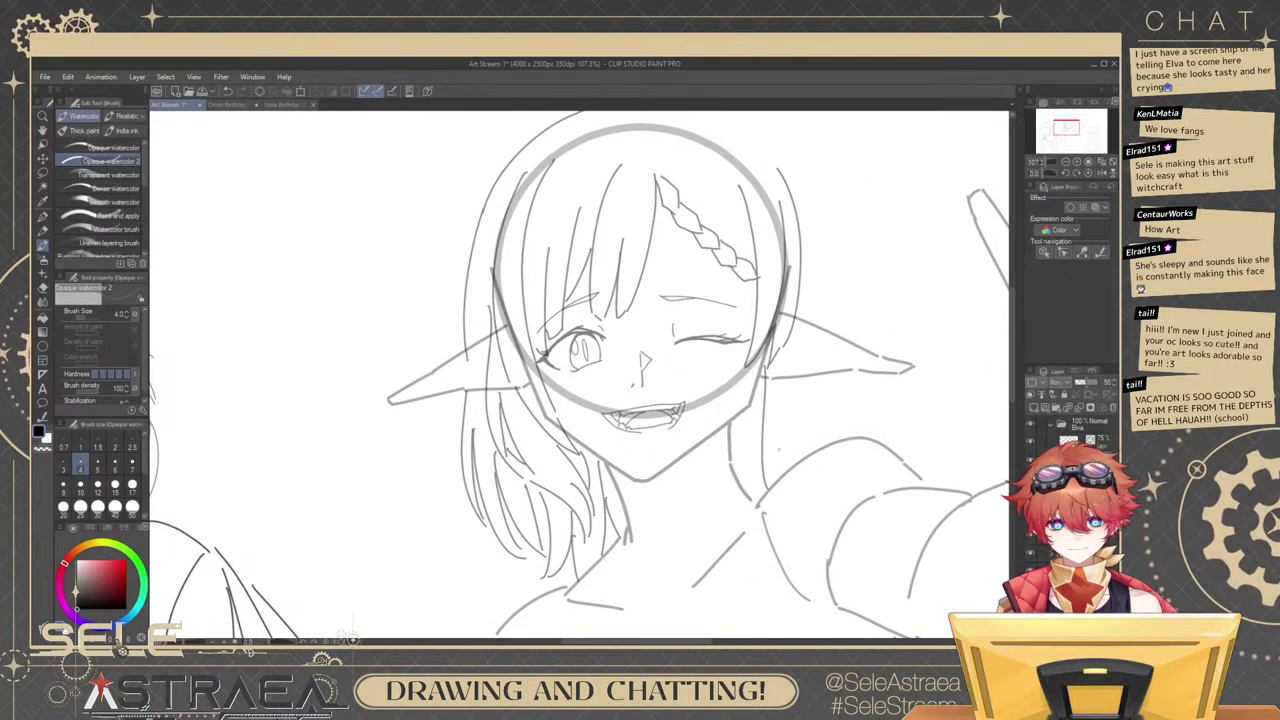
pyautogui.hotkey('ctrl', 'z')
pyautogui.moveTo(757, 370)
pyautogui.mouseDown()
pyautogui.moveTo(736, 501)
pyautogui.moveTo(722, 485)
pyautogui.mouseUp()
pyautogui.hotkey('ctrl', 'z')
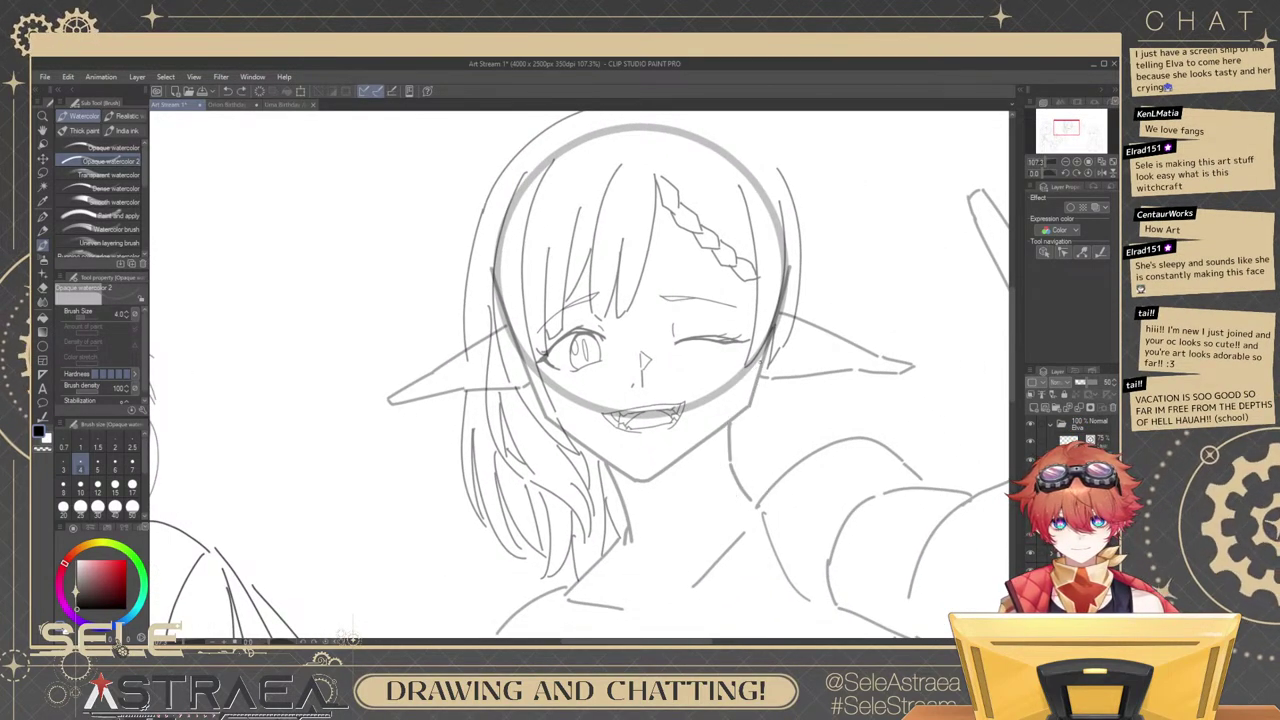
pyautogui.moveTo(761, 362); pyautogui.dragTo(718, 474)
pyautogui.hotkey('ctrl', 'z')
pyautogui.moveTo(746, 369); pyautogui.dragTo(714, 470)
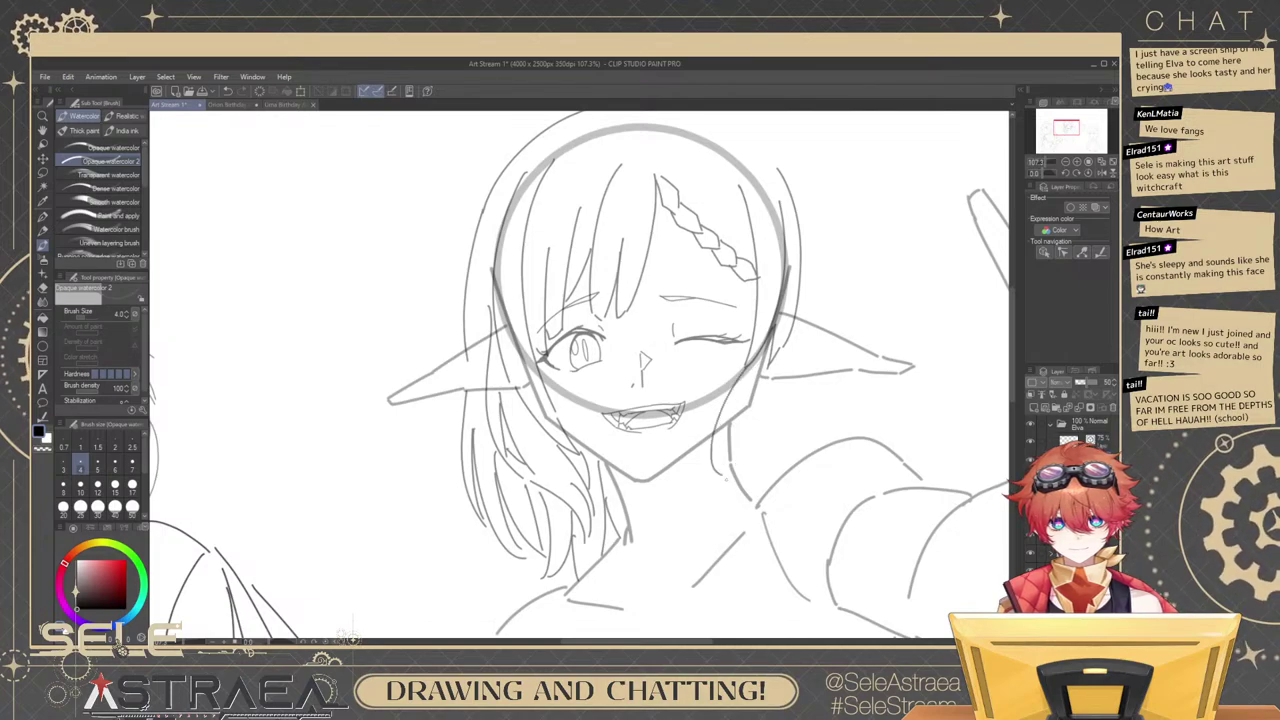
pyautogui.moveTo(727, 421)
pyautogui.mouseDown()
pyautogui.moveTo(720, 473)
pyautogui.moveTo(759, 501)
pyautogui.mouseUp()
pyautogui.moveTo(750, 374); pyautogui.dragTo(762, 494)
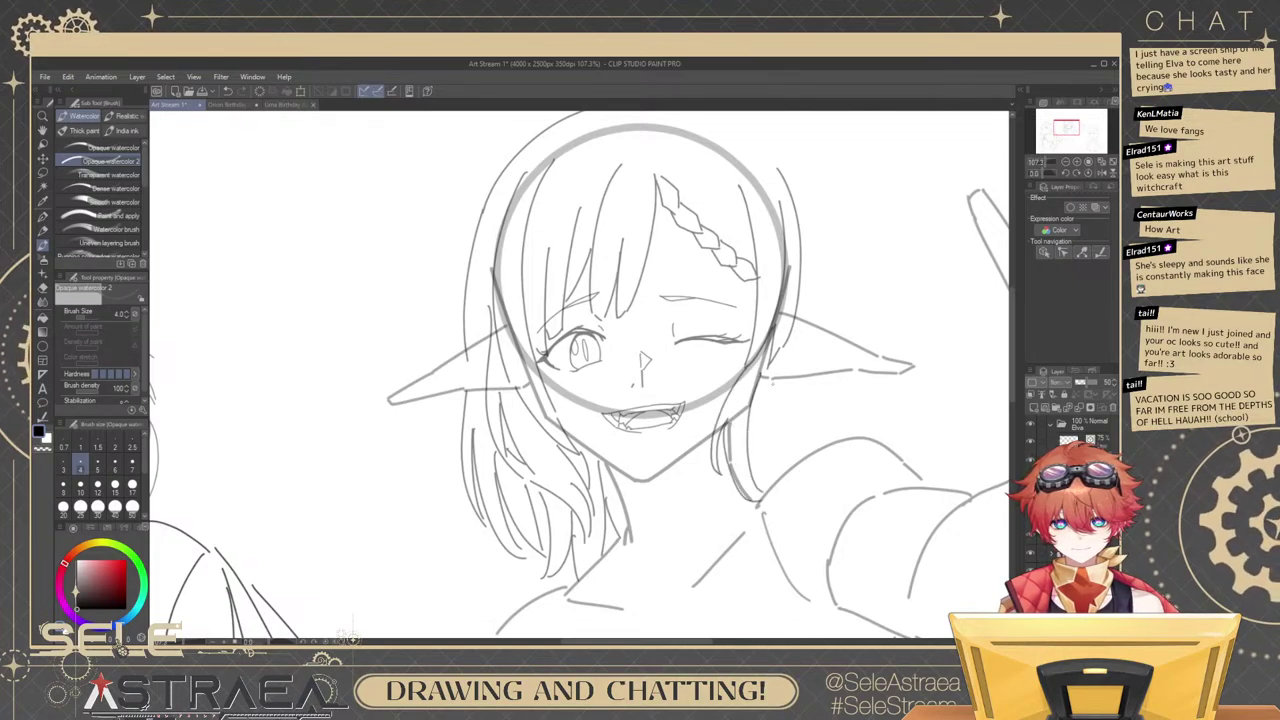
pyautogui.moveTo(774, 382); pyautogui.dragTo(760, 482)
# Draw the outer crown contour from the top of the head down over the winking-eye side.
pyautogui.moveTo(817, 297); pyautogui.dragTo(803, 429)
pyautogui.moveTo(621, 230); pyautogui.dragTo(778, 328)
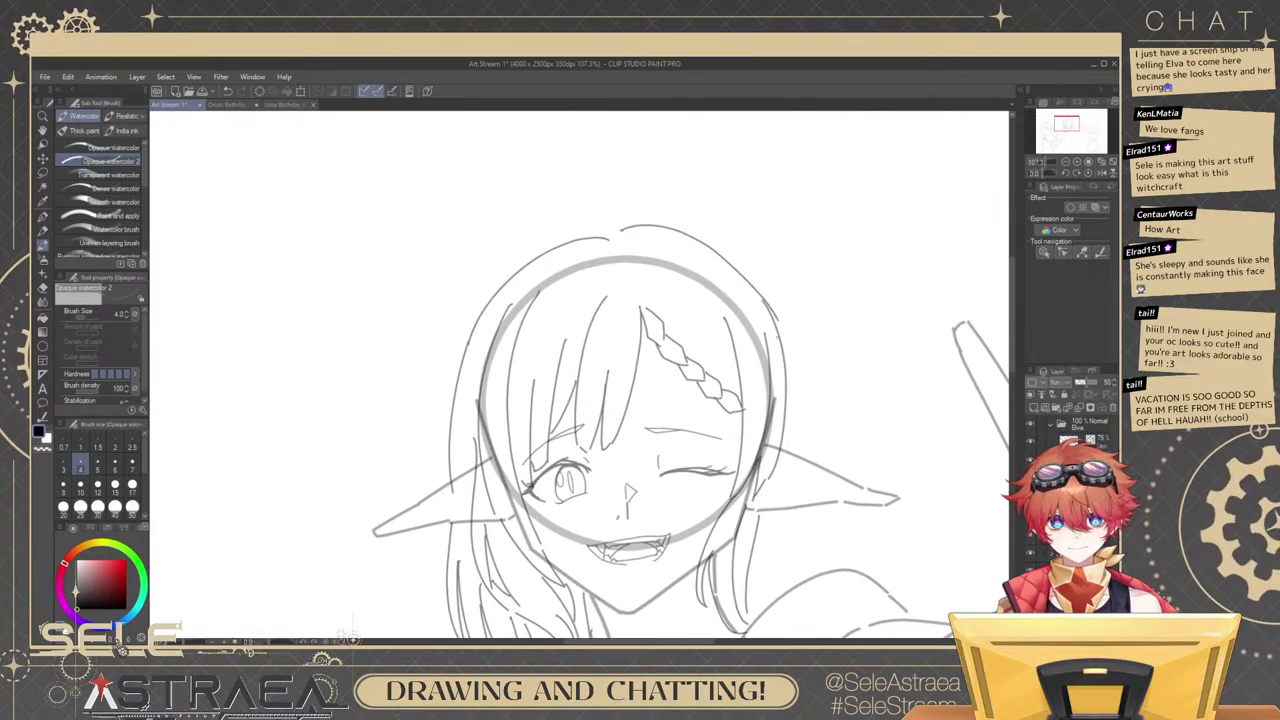
pyautogui.hotkey('ctrl', 'z')
pyautogui.moveTo(612, 230); pyautogui.dragTo(780, 322)
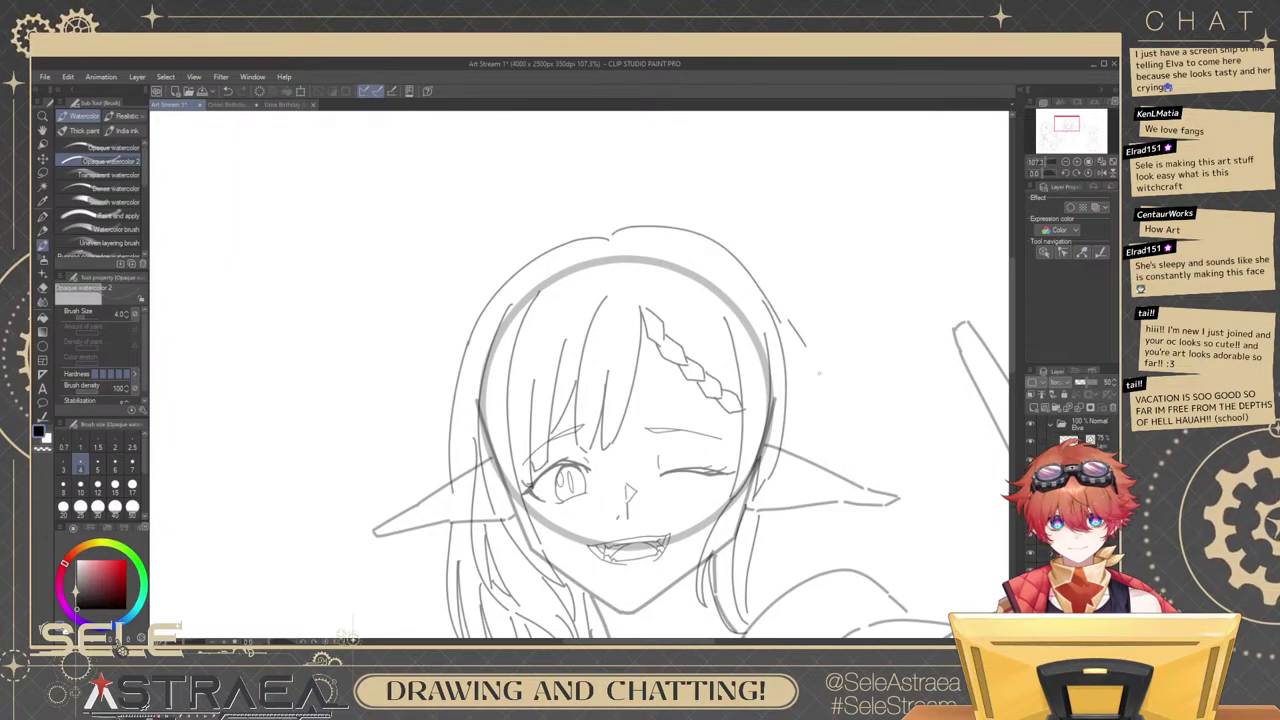
# Draw the outer hair curving down behind the winking-side ear and add loose strands below the ear.
pyautogui.moveTo(819, 373)
pyautogui.mouseDown()
pyautogui.moveTo(823, 446)
pyautogui.moveTo(807, 394)
pyautogui.mouseUp()
pyautogui.hotkey('ctrl', 'z')
pyautogui.moveTo(770, 270); pyautogui.dragTo(807, 404)
pyautogui.hotkey('ctrl', 'z')
pyautogui.moveTo(788, 451)
pyautogui.mouseDown()
pyautogui.moveTo(795, 355)
pyautogui.moveTo(762, 428)
pyautogui.mouseUp()
pyautogui.hotkey('ctrl', 'z')
pyautogui.moveTo(805, 361)
pyautogui.mouseDown()
pyautogui.moveTo(821, 418)
pyautogui.moveTo(790, 432)
pyautogui.mouseUp()
pyautogui.moveTo(790, 383); pyautogui.dragTo(784, 423)
pyautogui.hotkey('ctrl', 'z')
pyautogui.moveTo(798, 358); pyautogui.dragTo(752, 468)
pyautogui.hotkey('ctrl', 'z')
pyautogui.moveTo(791, 359); pyautogui.dragTo(755, 456)
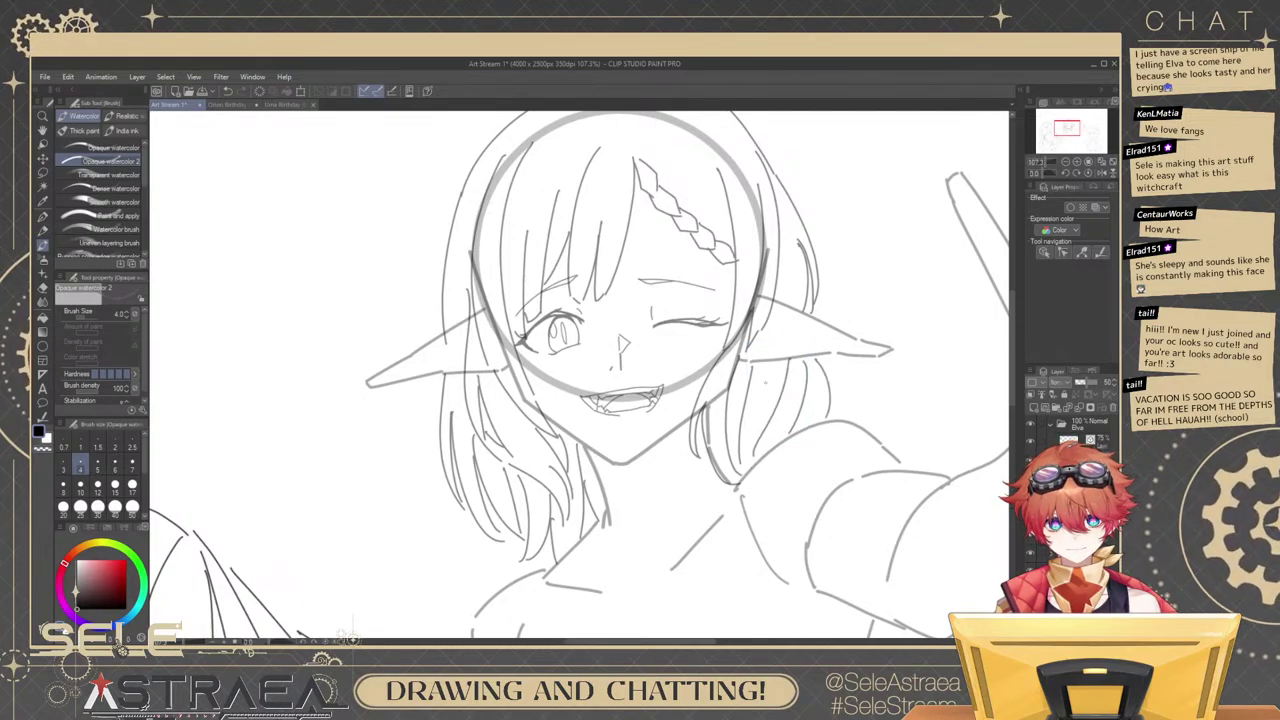
pyautogui.moveTo(779, 402); pyautogui.dragTo(771, 450)
# Add a narrow lock with a rounded tip between the neck and shoulder on the winking-eye side.
pyautogui.scroll(-5, 813, 336)
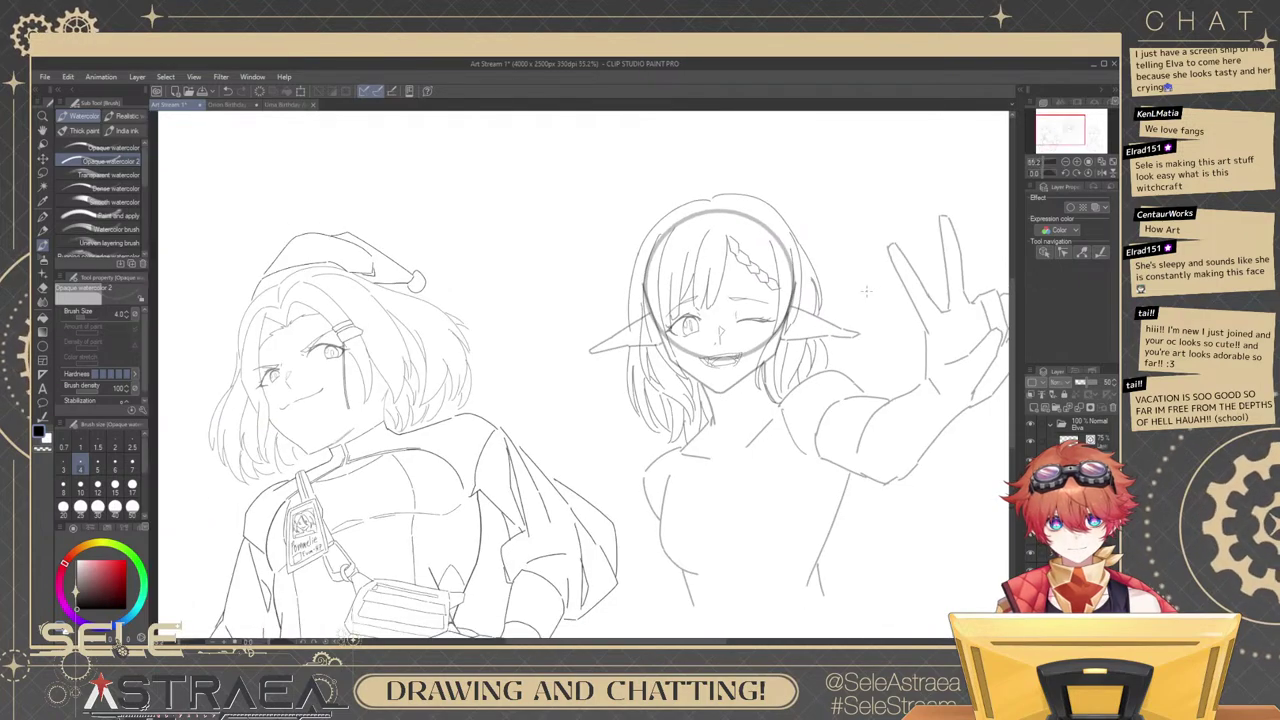
pyautogui.scroll(2, 840, 324)
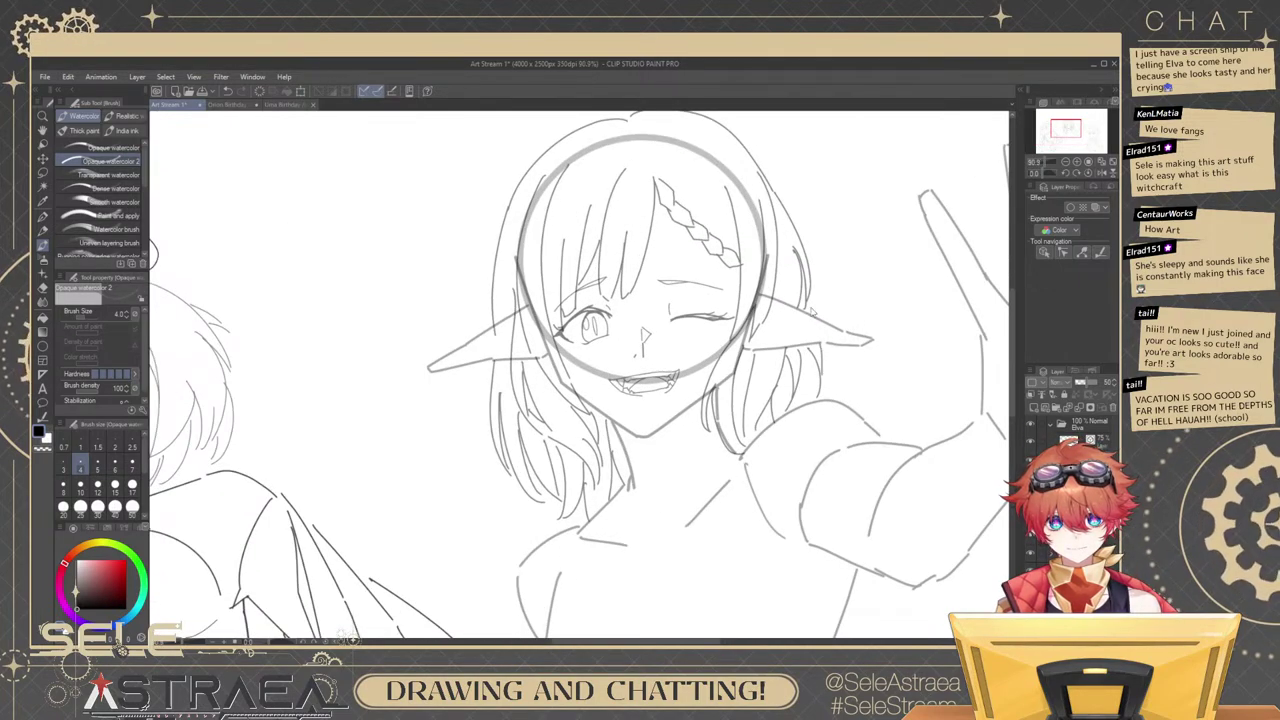
pyautogui.hotkey('ctrl', 'z')
pyautogui.moveTo(820, 347); pyautogui.dragTo(810, 401)
pyautogui.hotkey('ctrl', 'z')
pyautogui.moveTo(722, 303); pyautogui.dragTo(780, 276)
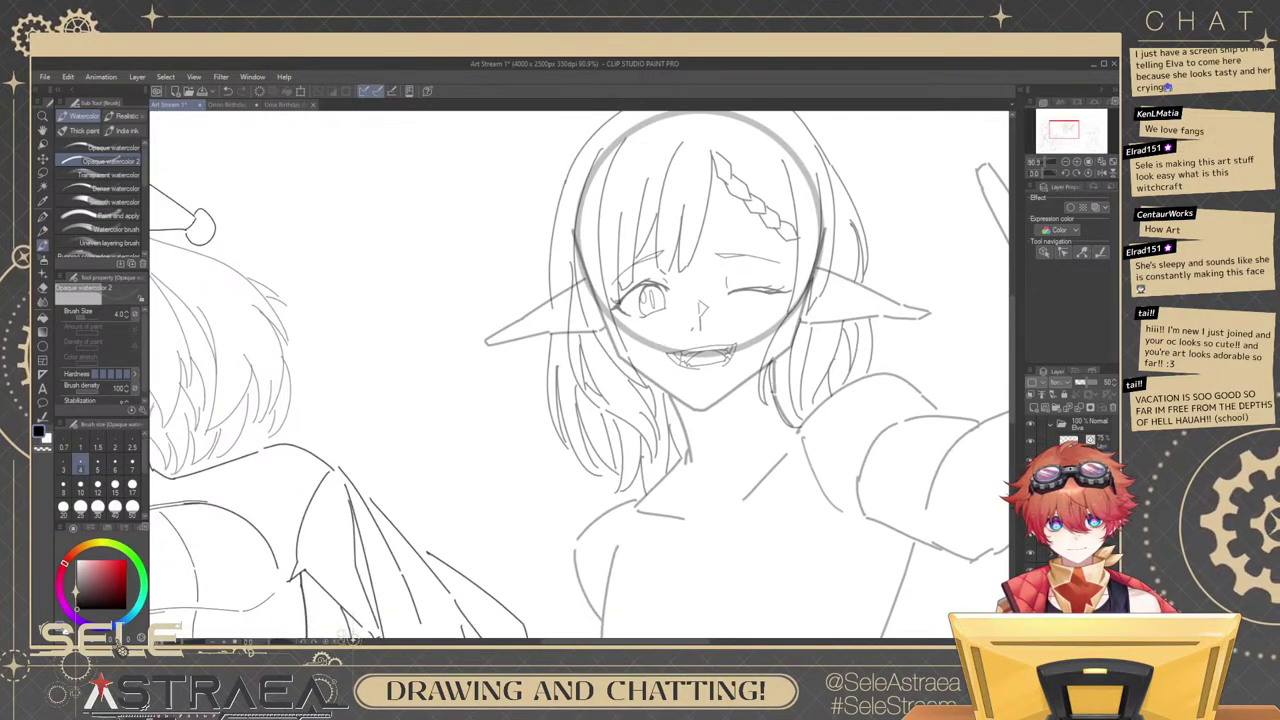
pyautogui.moveTo(774, 401); pyautogui.dragTo(781, 452)
pyautogui.hotkey('ctrl', 'z')
pyautogui.scroll(3, 765, 412)
pyautogui.moveTo(781, 391)
pyautogui.mouseDown()
pyautogui.moveTo(782, 439)
pyautogui.moveTo(828, 446)
pyautogui.mouseUp()
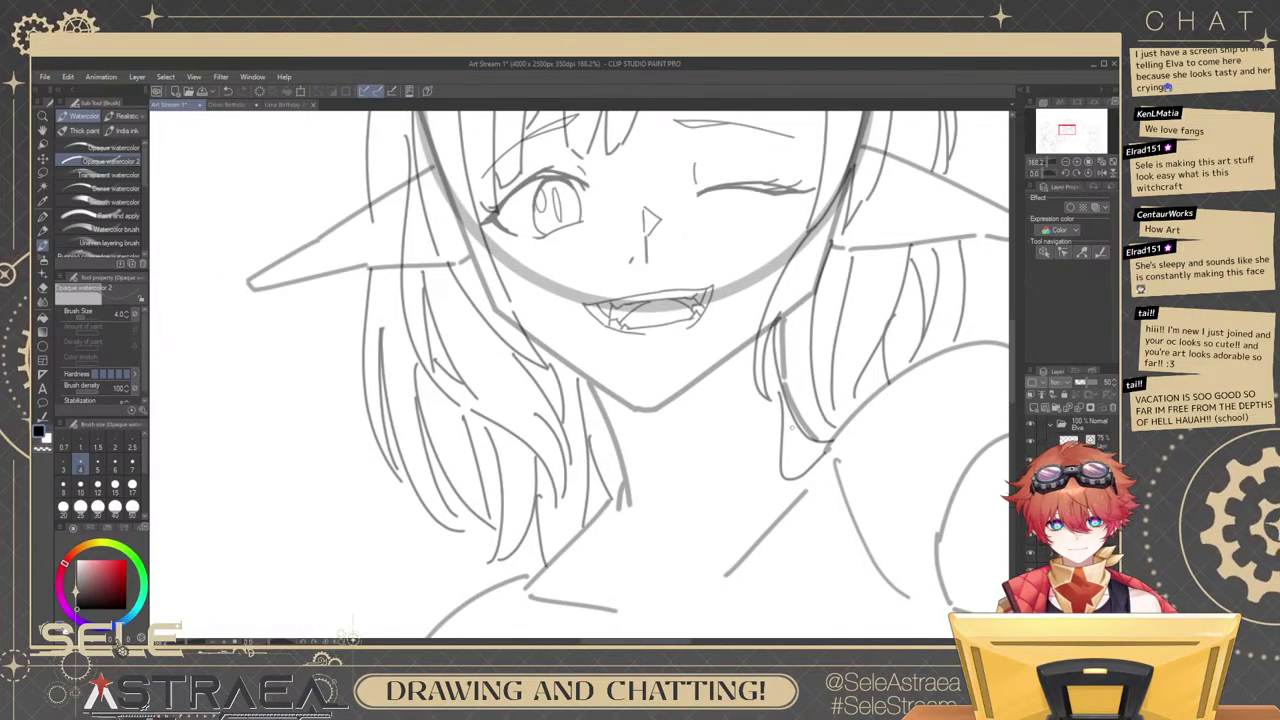
pyautogui.scroll(-5, 826, 362)
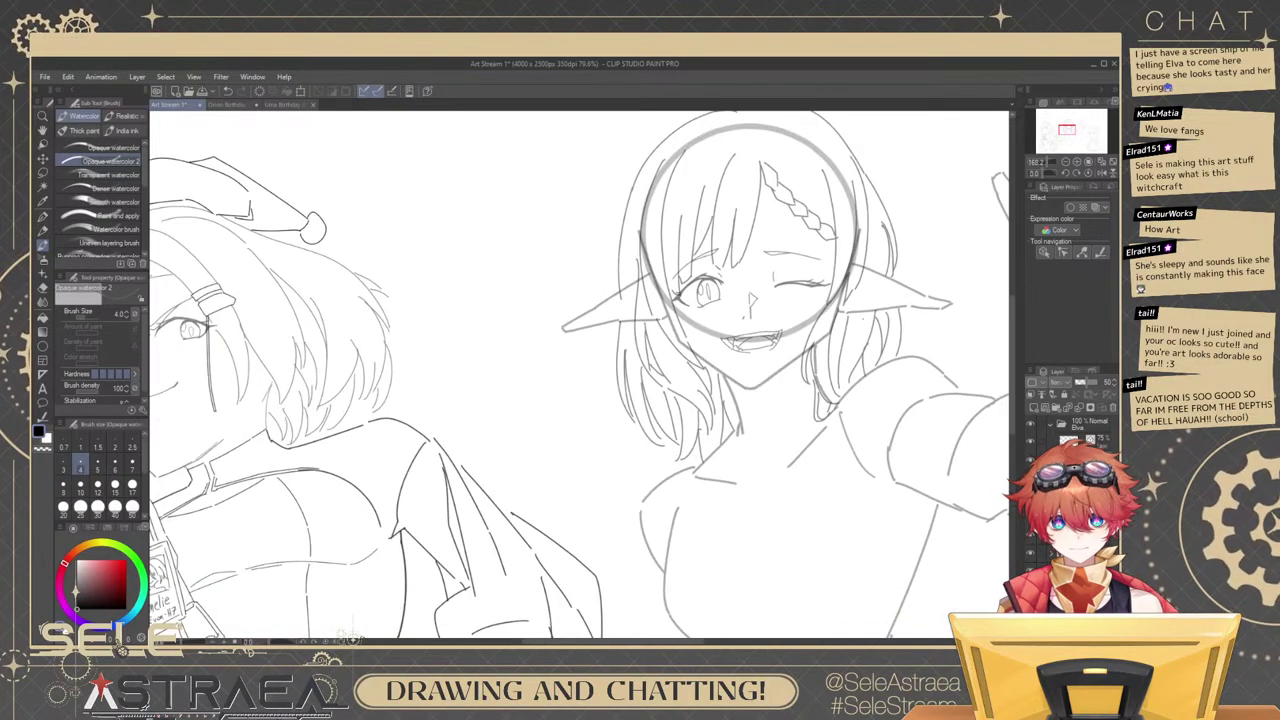
# Save the drawing and hide the head's circle guide.
pyautogui.hotkey('ctrl', 's')
pyautogui.moveTo(905, 287); pyautogui.dragTo(853, 317)
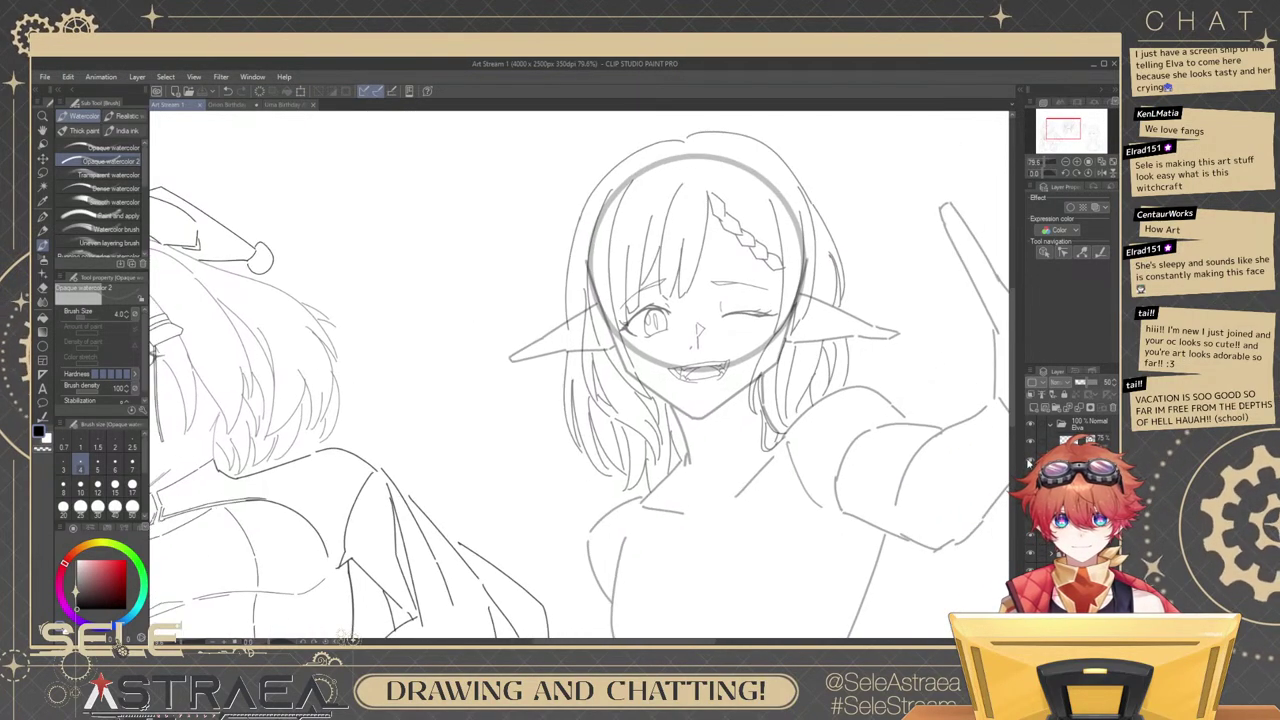
pyautogui.click(1032, 535)
pyautogui.moveTo(800, 370); pyautogui.dragTo(771, 380)
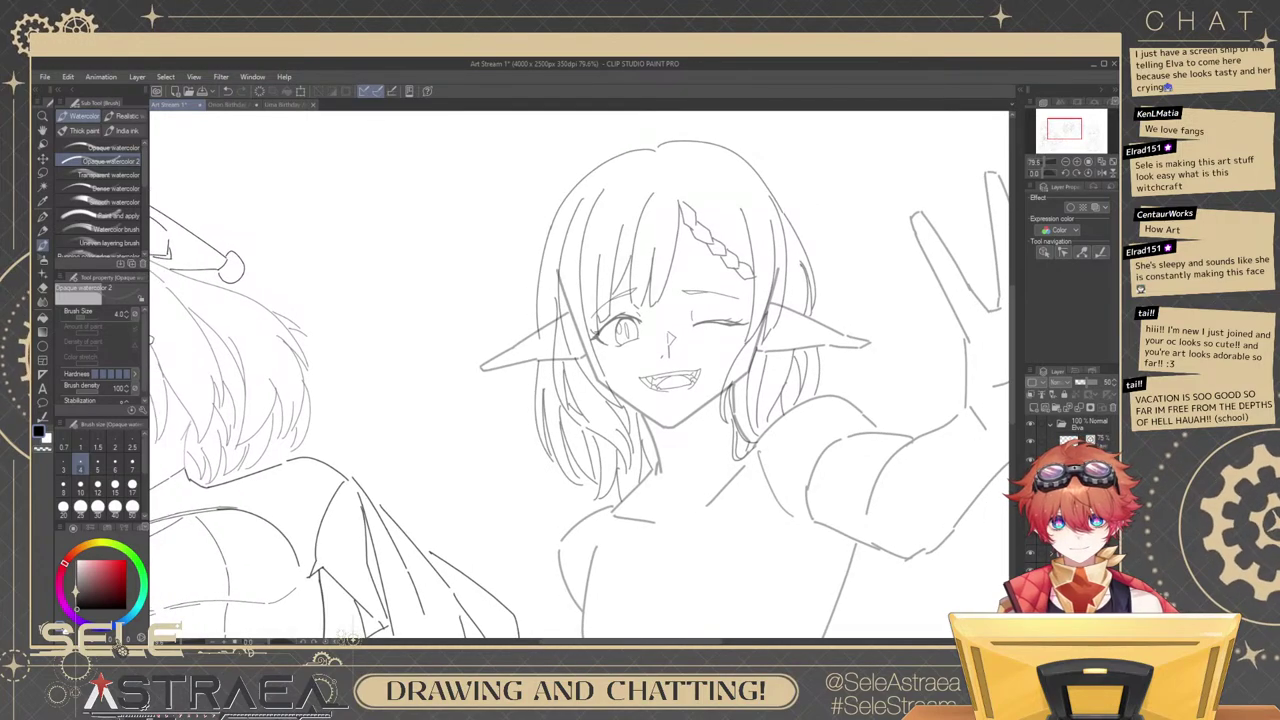
# Erase the overlapping line pieces where the hair crosses the open-eye side ear, using the Vector eraser.
pyautogui.press('e')
pyautogui.scroll(3, 596, 325)
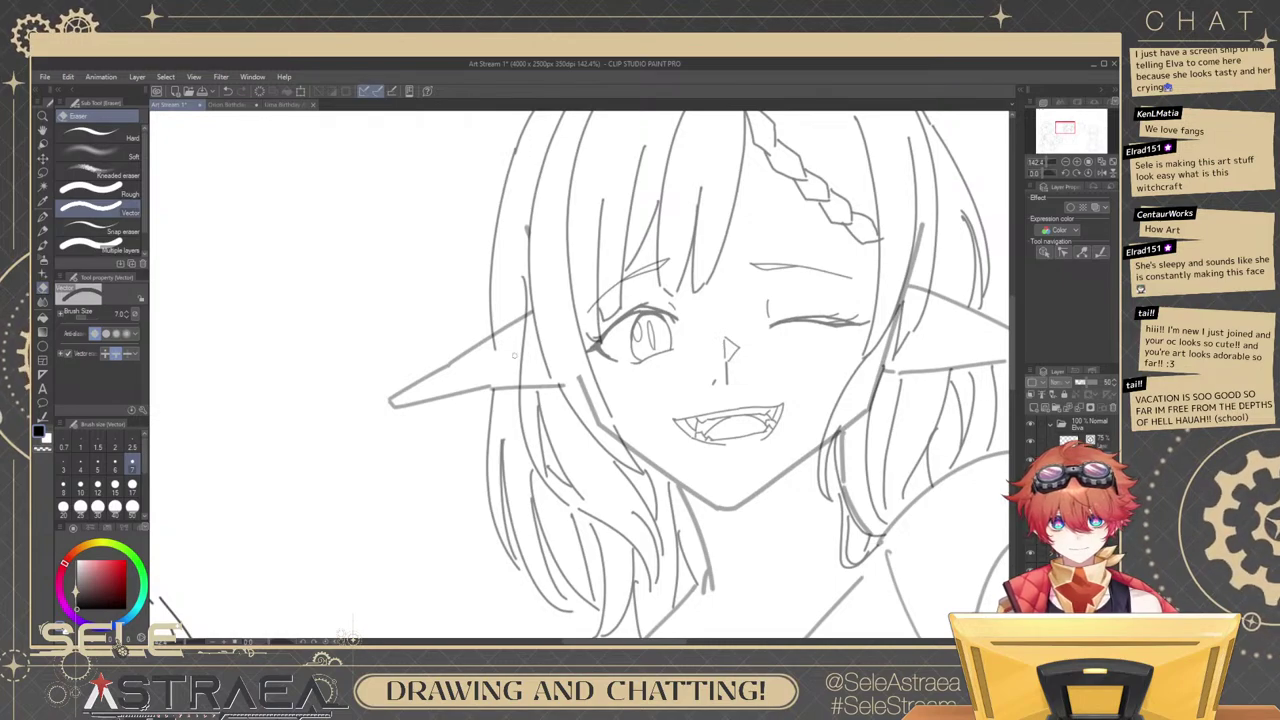
pyautogui.moveTo(515, 355); pyautogui.dragTo(528, 354)
pyautogui.moveTo(562, 306); pyautogui.dragTo(598, 328)
pyautogui.keyDown('ctrl'); pyautogui.click(560, 312); pyautogui.keyUp('ctrl')
pyautogui.press('Delete')
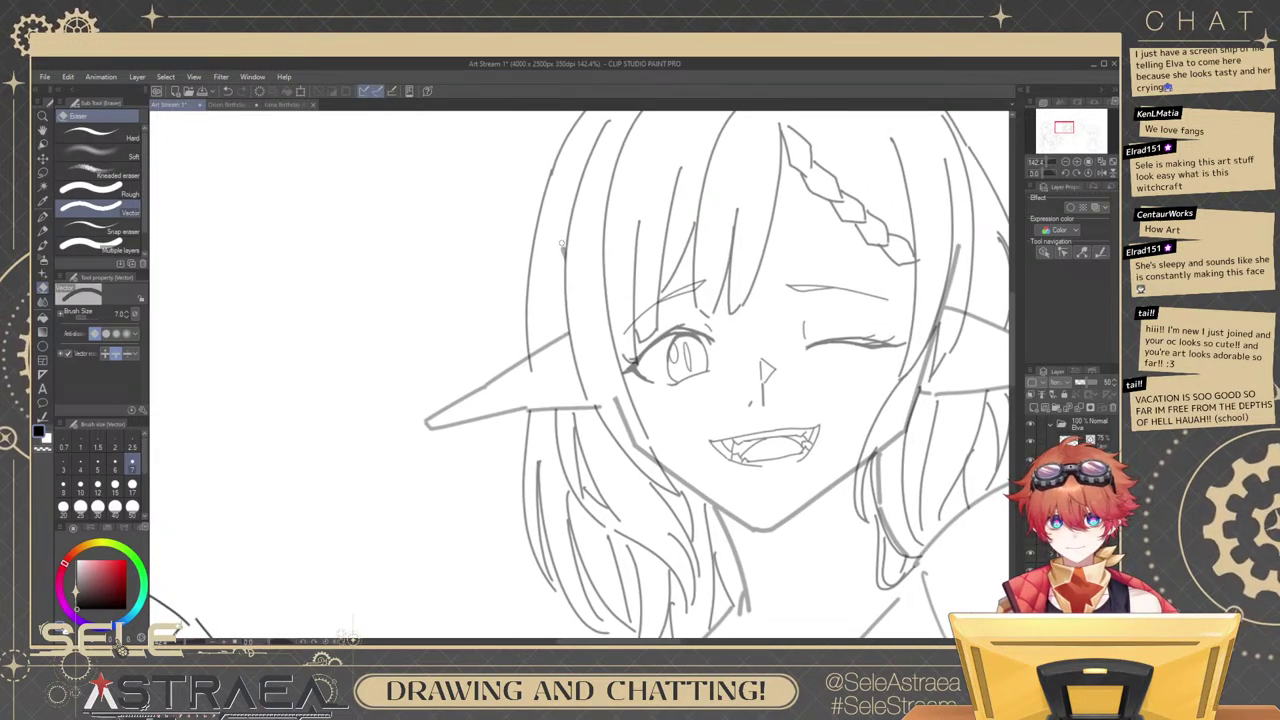
# Erase the surplus heavy stroke over the side lock beside the winking-side ear.
pyautogui.moveTo(957, 266); pyautogui.dragTo(787, 306)
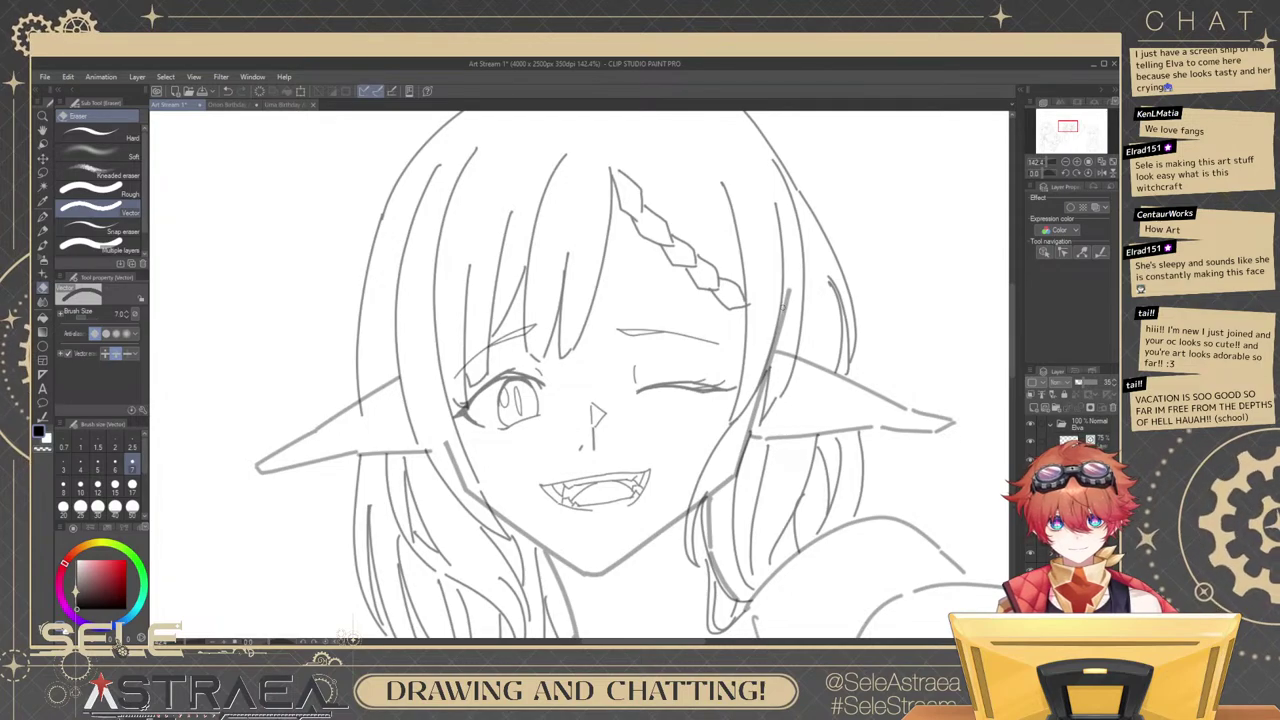
pyautogui.moveTo(784, 307); pyautogui.dragTo(761, 392)
pyautogui.moveTo(750, 436)
pyautogui.mouseDown()
pyautogui.moveTo(743, 454)
pyautogui.moveTo(811, 411)
pyautogui.moveTo(744, 450)
pyautogui.mouseUp()
pyautogui.hotkey('ctrl', 'z')
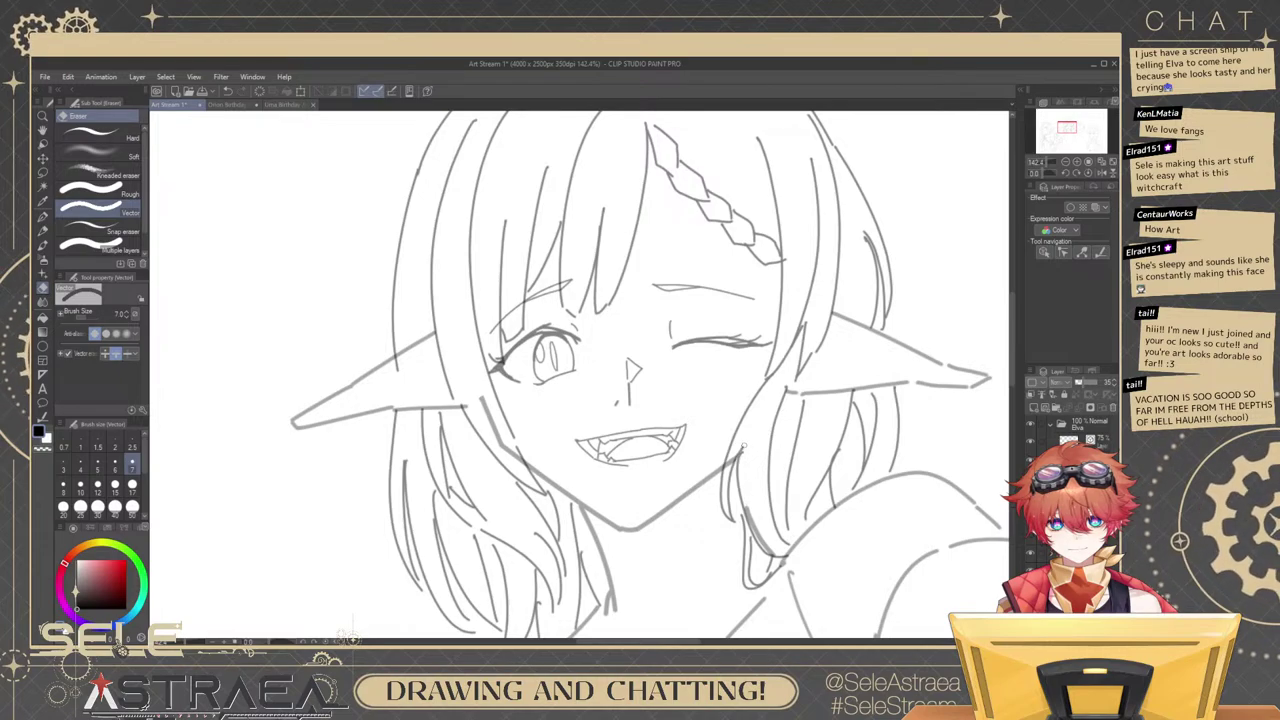
# Delete the short vector line at the chin tip, leaving the two jaw lines open at the bottom.
pyautogui.moveTo(764, 524)
pyautogui.mouseDown()
pyautogui.moveTo(755, 534)
pyautogui.moveTo(910, 415)
pyautogui.mouseUp()
pyautogui.keyDown('ctrl'); pyautogui.click(760, 421); pyautogui.keyUp('ctrl')
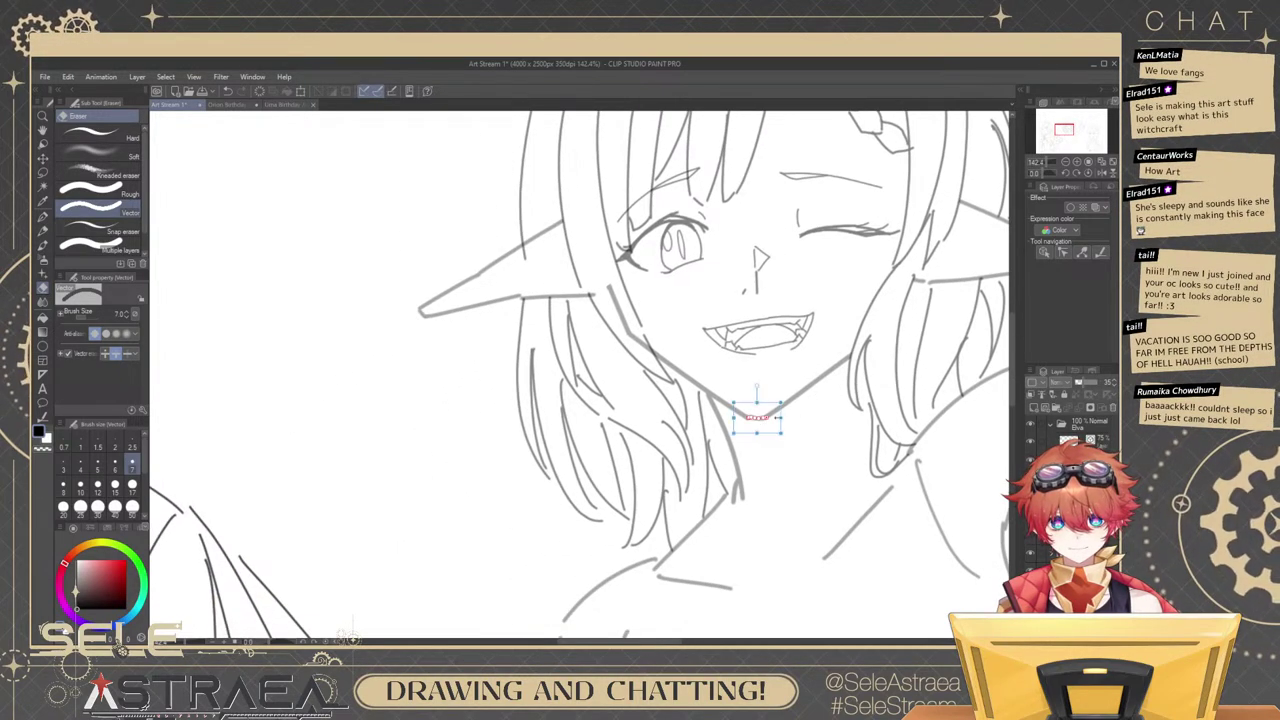
pyautogui.keyDown('ctrl'); pyautogui.click(810, 393); pyautogui.keyUp('ctrl')
pyautogui.moveTo(775, 430)
pyautogui.mouseDown()
pyautogui.moveTo(802, 423)
pyautogui.moveTo(777, 431)
pyautogui.moveTo(783, 420)
pyautogui.moveTo(796, 440)
pyautogui.moveTo(780, 430)
pyautogui.mouseUp()
pyautogui.hotkey('ctrl', 'z')
pyautogui.keyDown('ctrl'); pyautogui.click(763, 419); pyautogui.keyUp('ctrl')
pyautogui.press('Delete')
pyautogui.keyDown('ctrl'); pyautogui.click(741, 412); pyautogui.keyUp('ctrl')
pyautogui.scroll(2, 709, 397)
pyautogui.keyDown('ctrl'); pyautogui.click(709, 392); pyautogui.keyUp('ctrl')
pyautogui.moveTo(691, 374); pyautogui.dragTo(687, 361)
pyautogui.click(826, 404)
pyautogui.hotkey('ctrl', 'z')
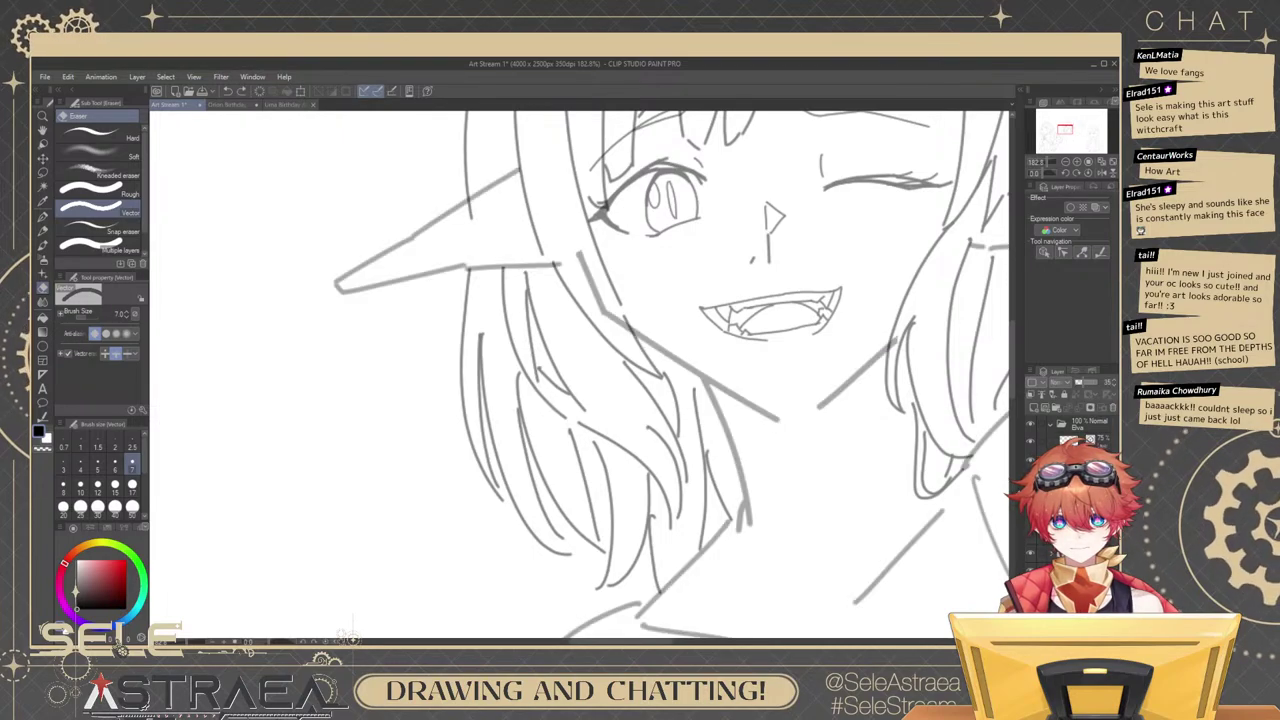
# Draw a rounded chin tip joining the two jaw lines with the Opaque watercolor brush at size 6.
pyautogui.press('b')
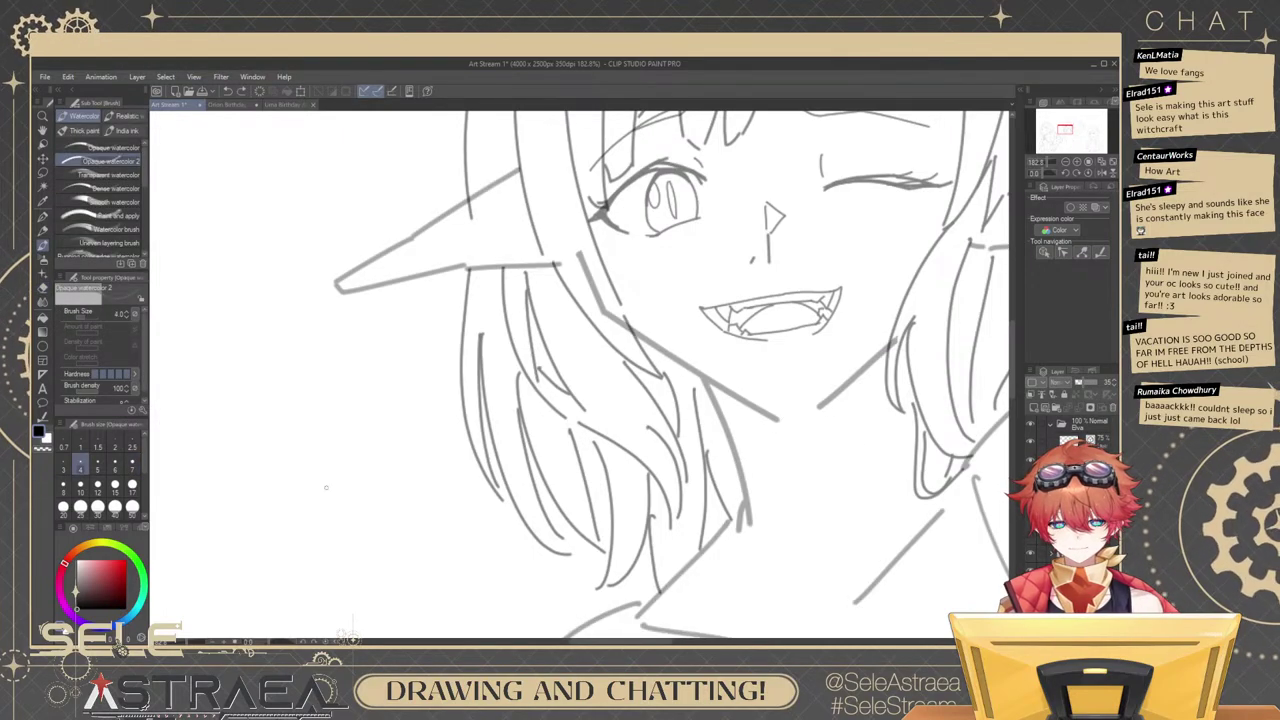
pyautogui.press(']')
pyautogui.press(']')
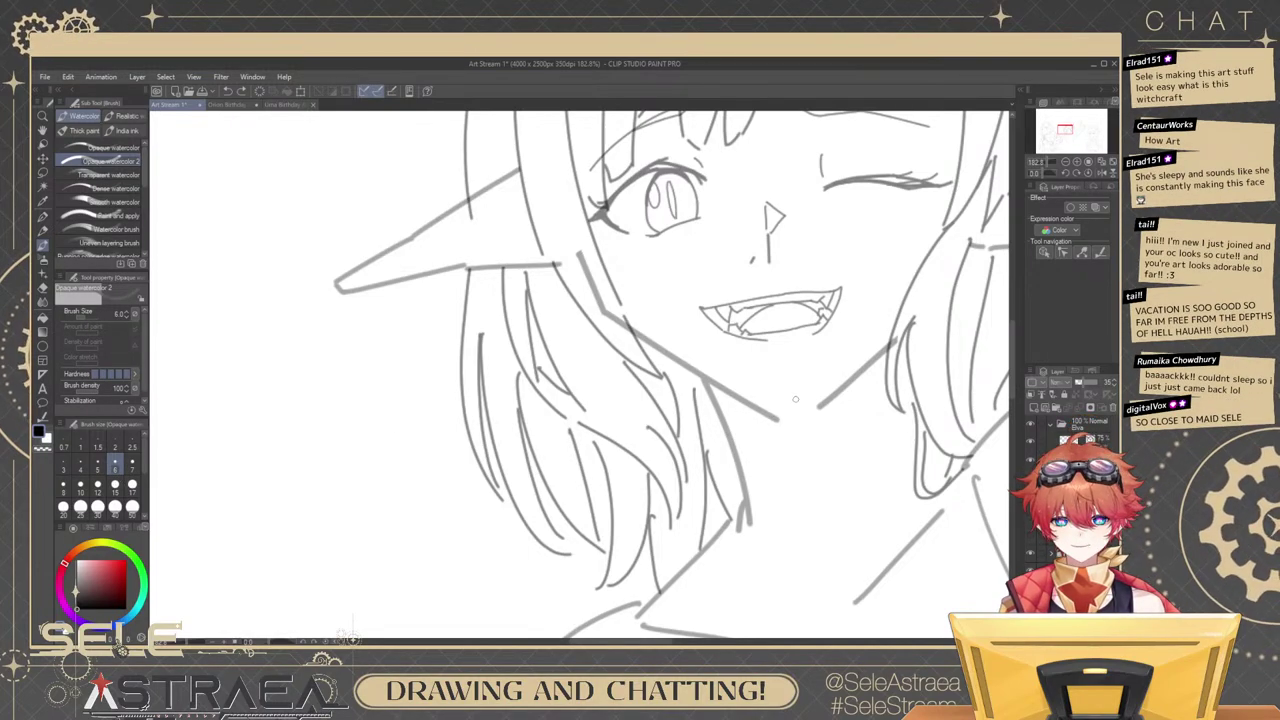
pyautogui.moveTo(779, 418); pyautogui.dragTo(822, 409)
pyautogui.hotkey('ctrl', 'z')
pyautogui.hotkey('ctrl', 'z')
pyautogui.keyDown('ctrl'); pyautogui.click(830, 402); pyautogui.keyUp('ctrl')
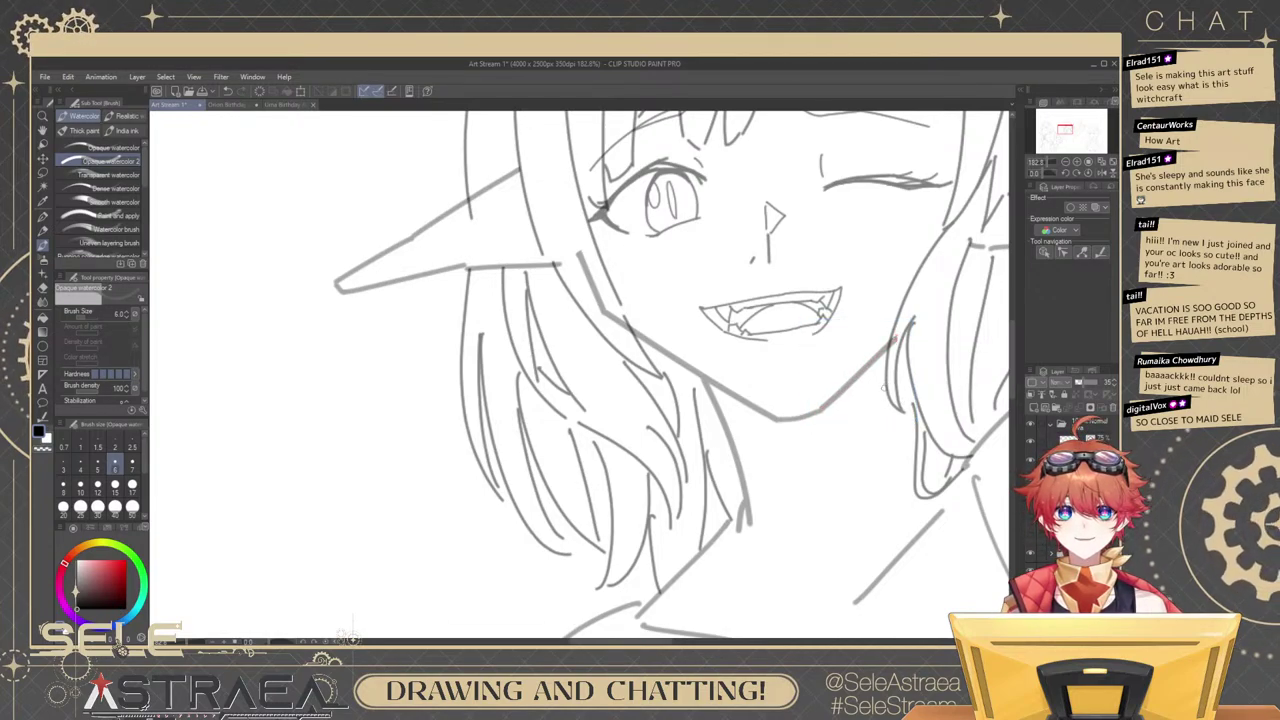
pyautogui.moveTo(907, 344); pyautogui.dragTo(865, 372)
pyautogui.scroll(-1, 865, 372)
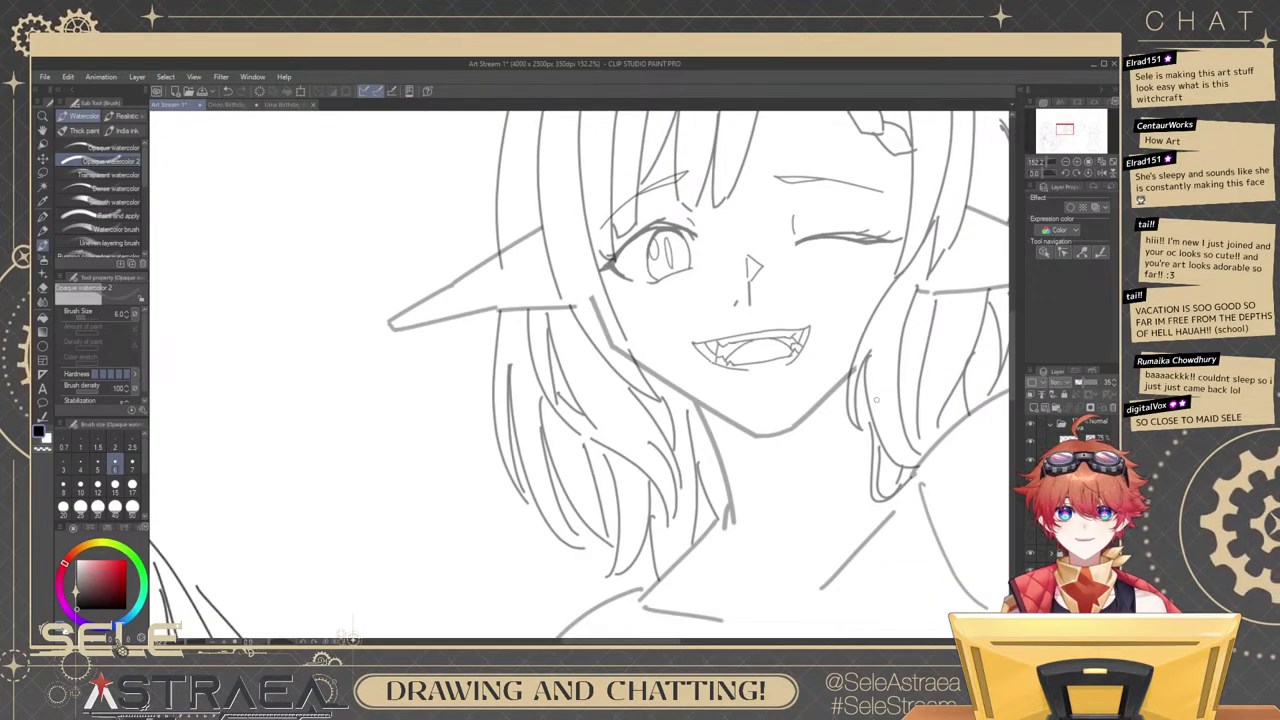
# Remove the chin tip stroke and redraw it between the jaw lines at brush size 7.
pyautogui.scroll(3, 880, 360)
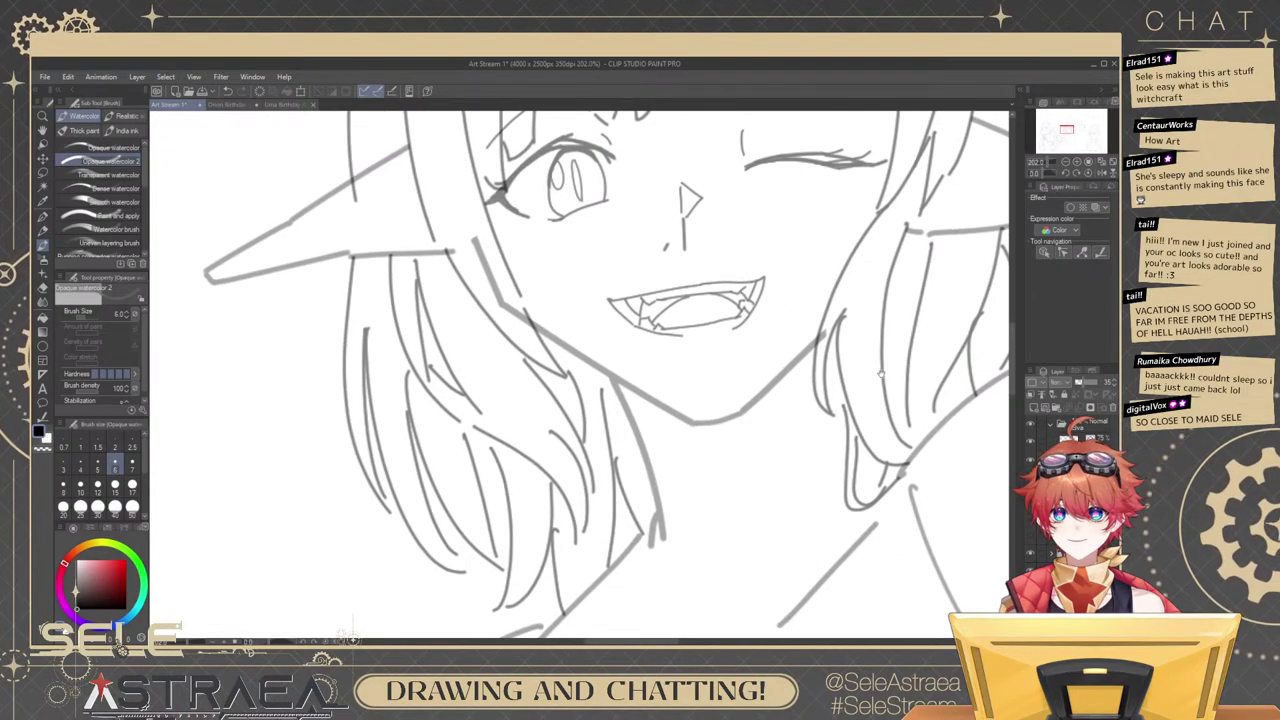
pyautogui.scroll(3, 881, 373)
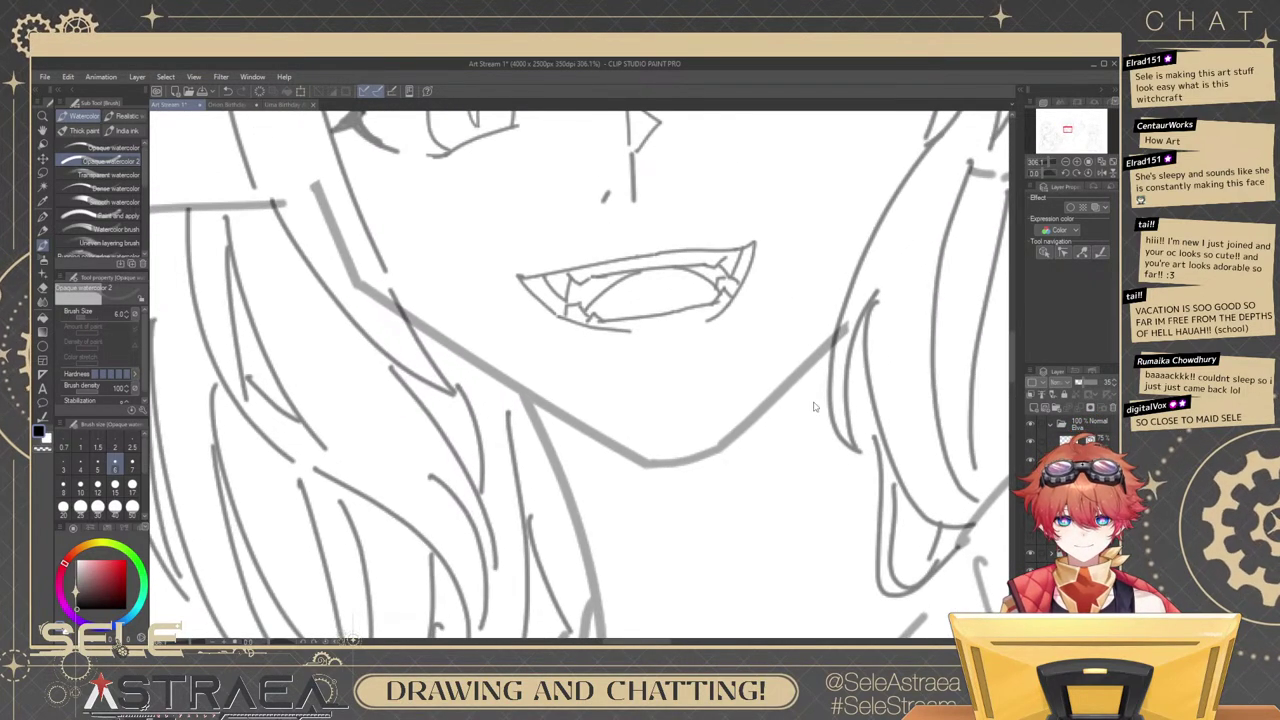
pyautogui.keyDown('ctrl'); pyautogui.click(763, 411); pyautogui.keyUp('ctrl')
pyautogui.hotkey('ctrl', 'z')
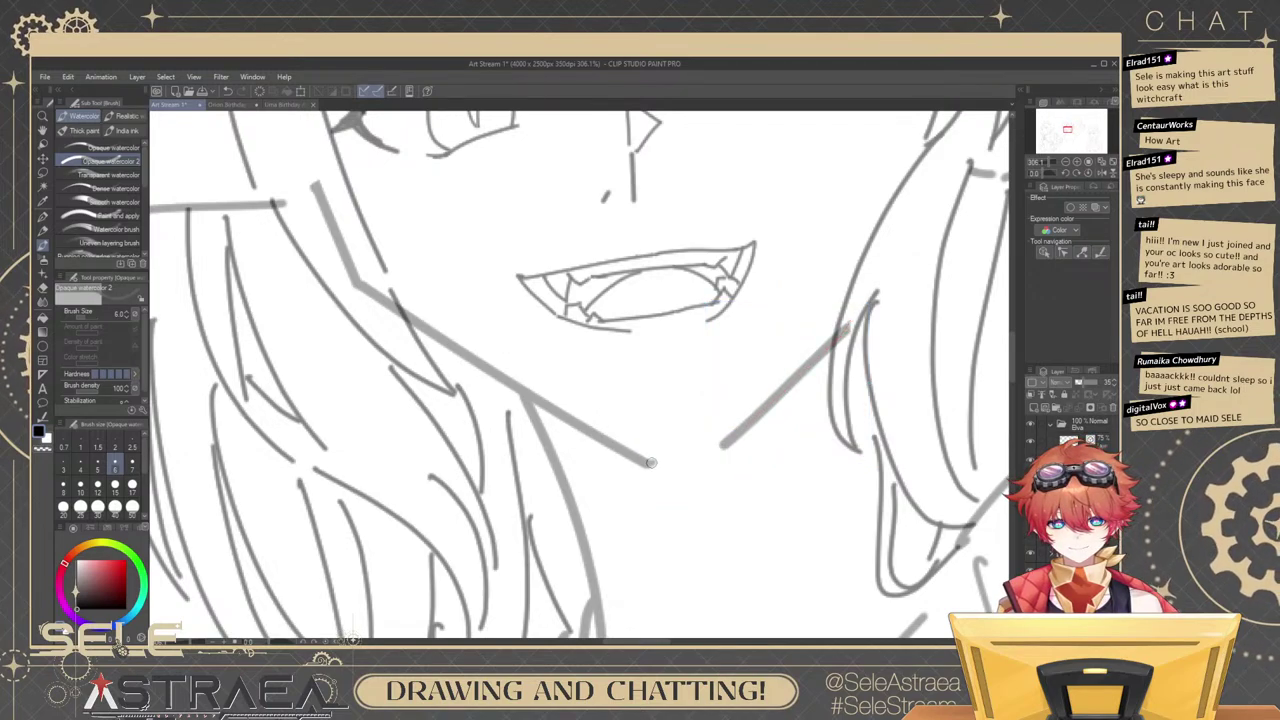
pyautogui.moveTo(650, 464); pyautogui.dragTo(746, 431)
pyautogui.hotkey('ctrl', 'z')
pyautogui.click(131, 464)
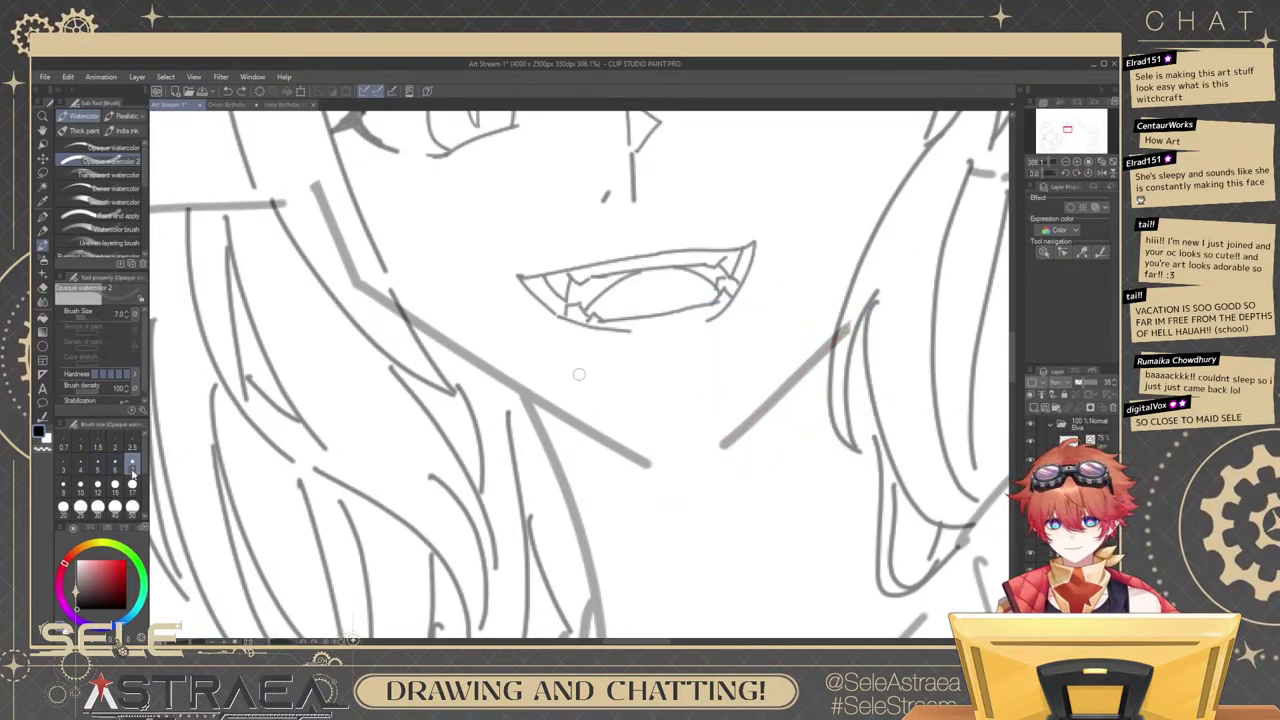
pyautogui.moveTo(649, 467)
pyautogui.mouseDown()
pyautogui.moveTo(741, 428)
pyautogui.moveTo(675, 457)
pyautogui.moveTo(737, 441)
pyautogui.moveTo(690, 457)
pyautogui.moveTo(731, 443)
pyautogui.mouseUp()
pyautogui.hotkey('ctrl', 'z')
pyautogui.hotkey('ctrl', 'z')
pyautogui.hotkey('ctrl', 'z')
pyautogui.scroll(-5, 826, 327)
pyautogui.moveTo(908, 313); pyautogui.dragTo(892, 343)
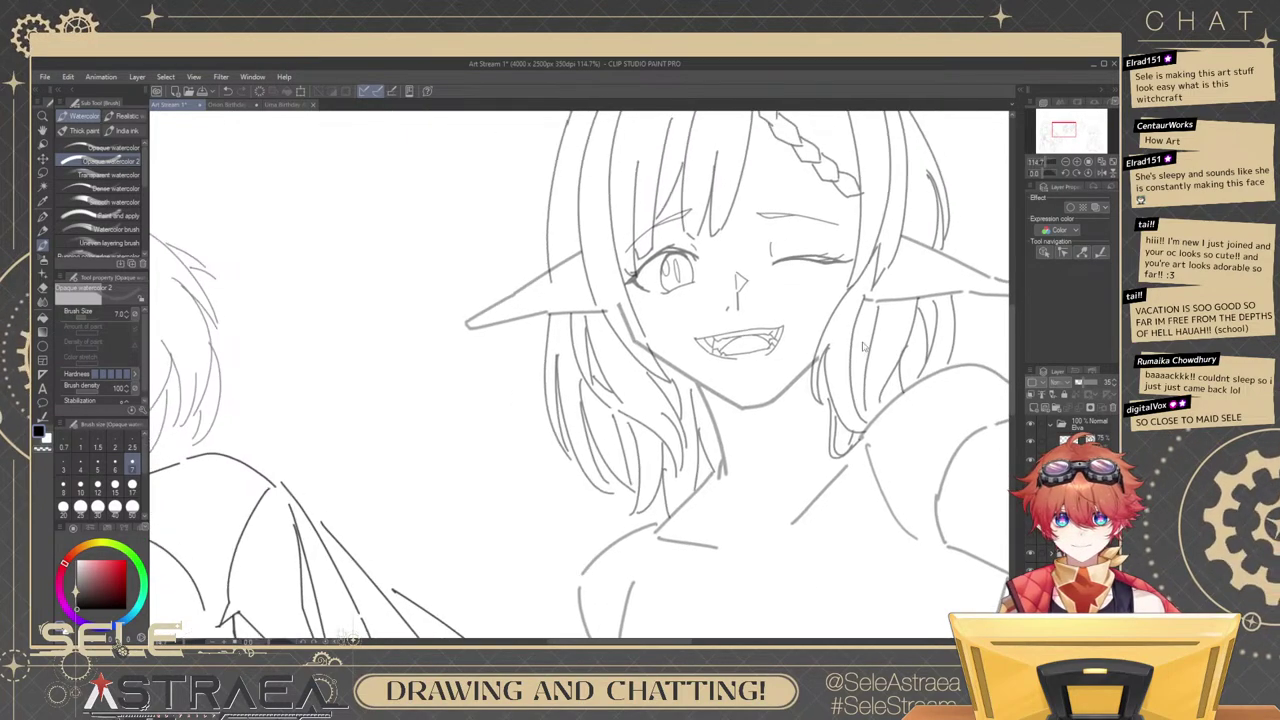
# Nudge the chin tip's vector line to refine where it meets the jaw line.
pyautogui.scroll(2, 697, 405)
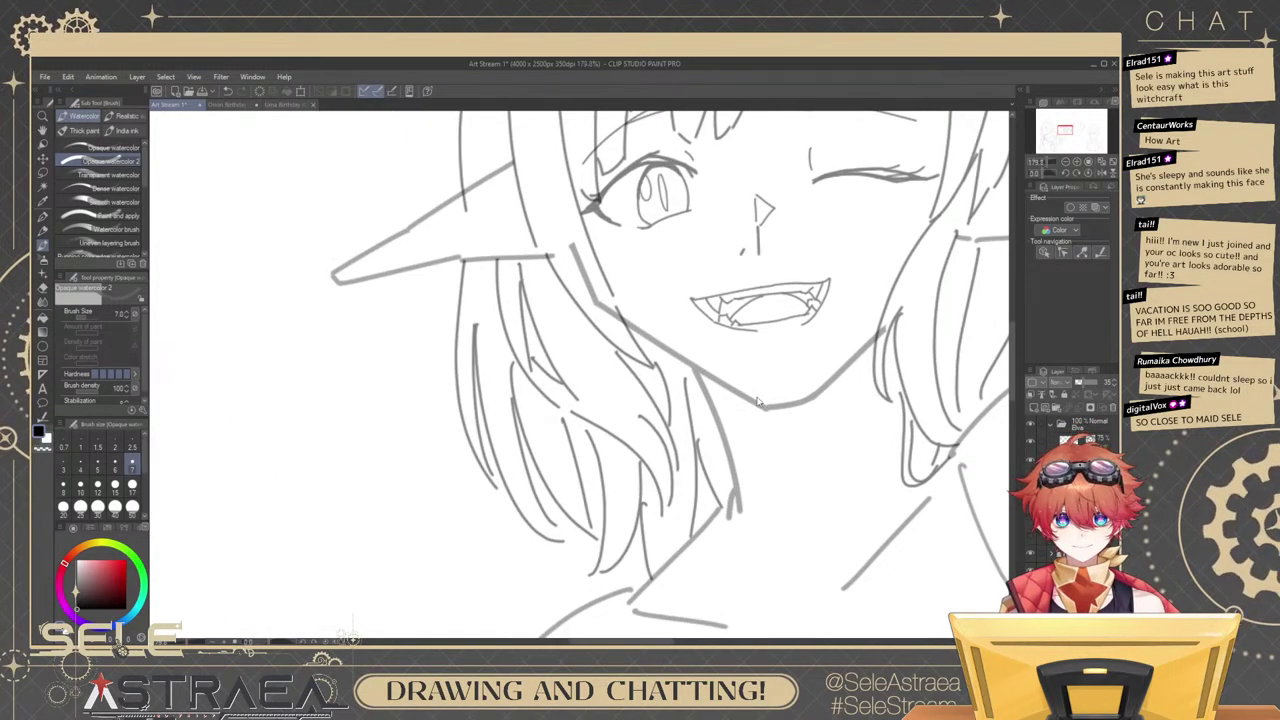
pyautogui.keyDown('ctrl'); pyautogui.click(758, 404); pyautogui.keyUp('ctrl')
pyautogui.moveTo(781, 422); pyautogui.dragTo(783, 420)
pyautogui.scroll(-5, 940, 284)
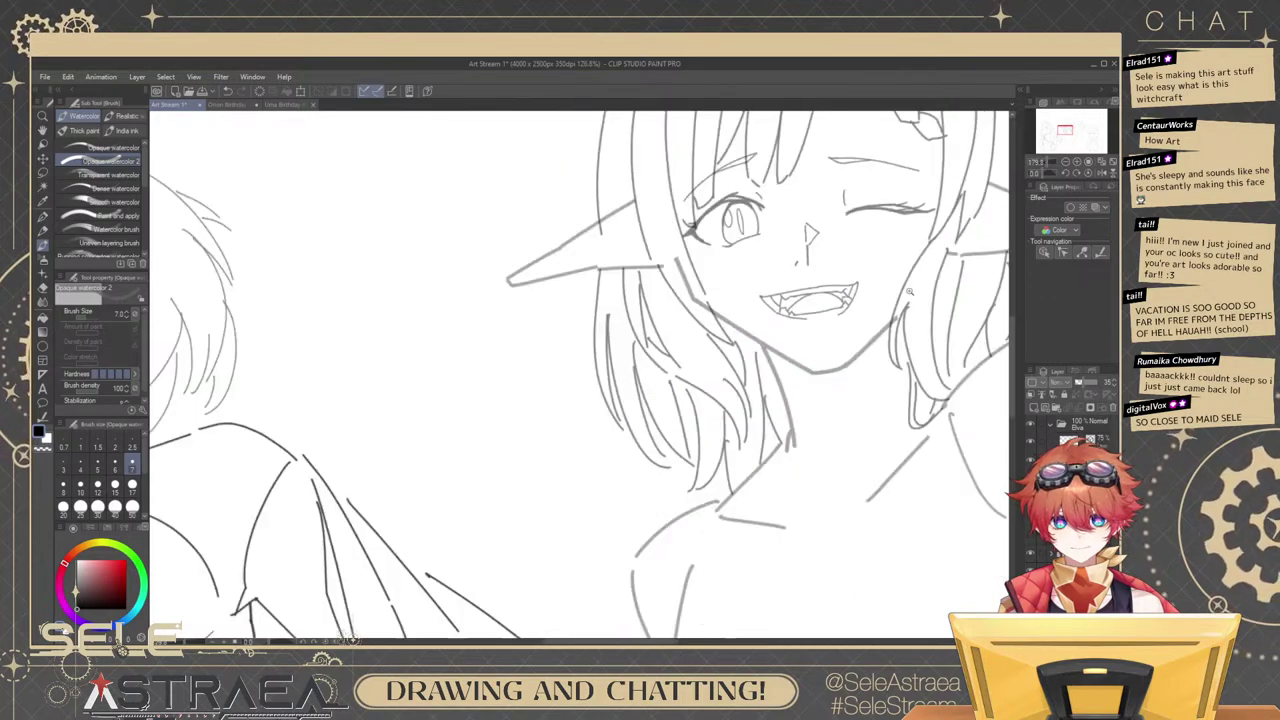
pyautogui.moveTo(945, 282); pyautogui.dragTo(907, 310)
# Lasso the fanged mouth and shift it slightly toward the winking-eye side with a Scale/Rotate transform.
pyautogui.scroll(2, 853, 307)
pyautogui.scroll(2, 853, 307)
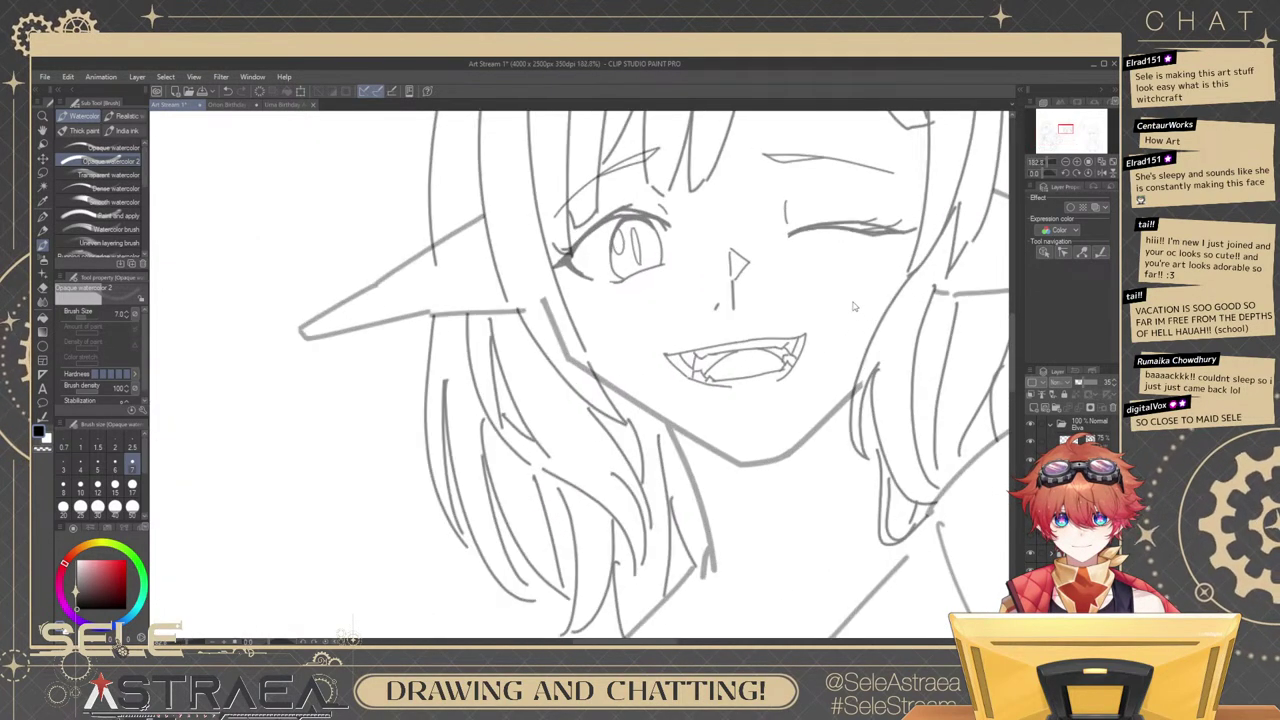
pyautogui.press('m')
pyautogui.moveTo(666, 323)
pyautogui.mouseDown()
pyautogui.moveTo(656, 330)
pyautogui.moveTo(837, 341)
pyautogui.moveTo(698, 313)
pyautogui.mouseUp()
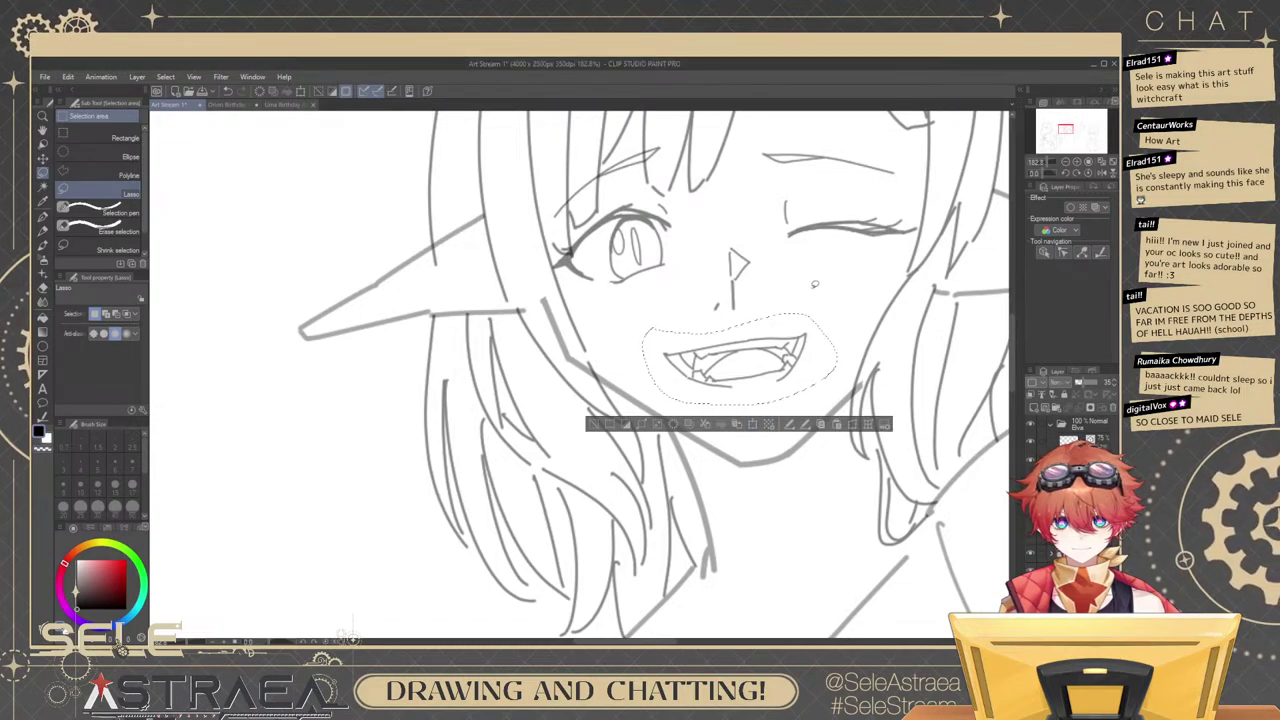
pyautogui.click(768, 424)
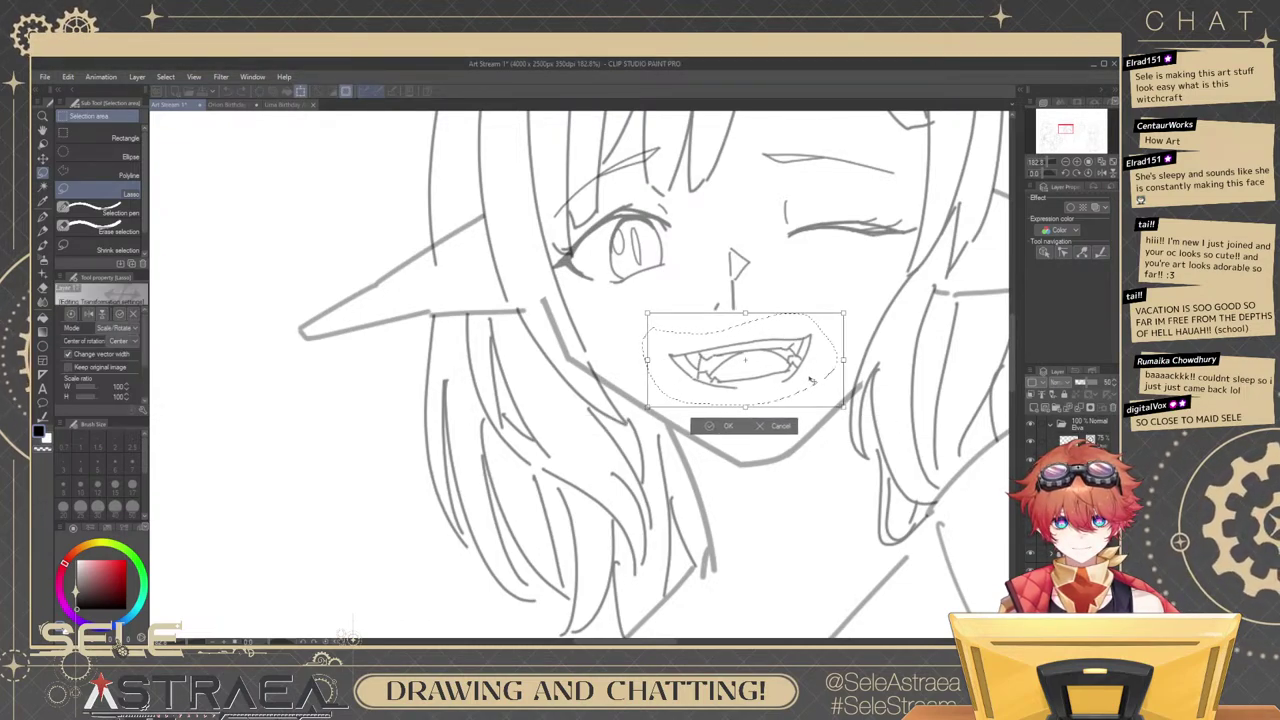
pyautogui.moveTo(874, 354); pyautogui.dragTo(874, 349)
pyautogui.click(722, 429)
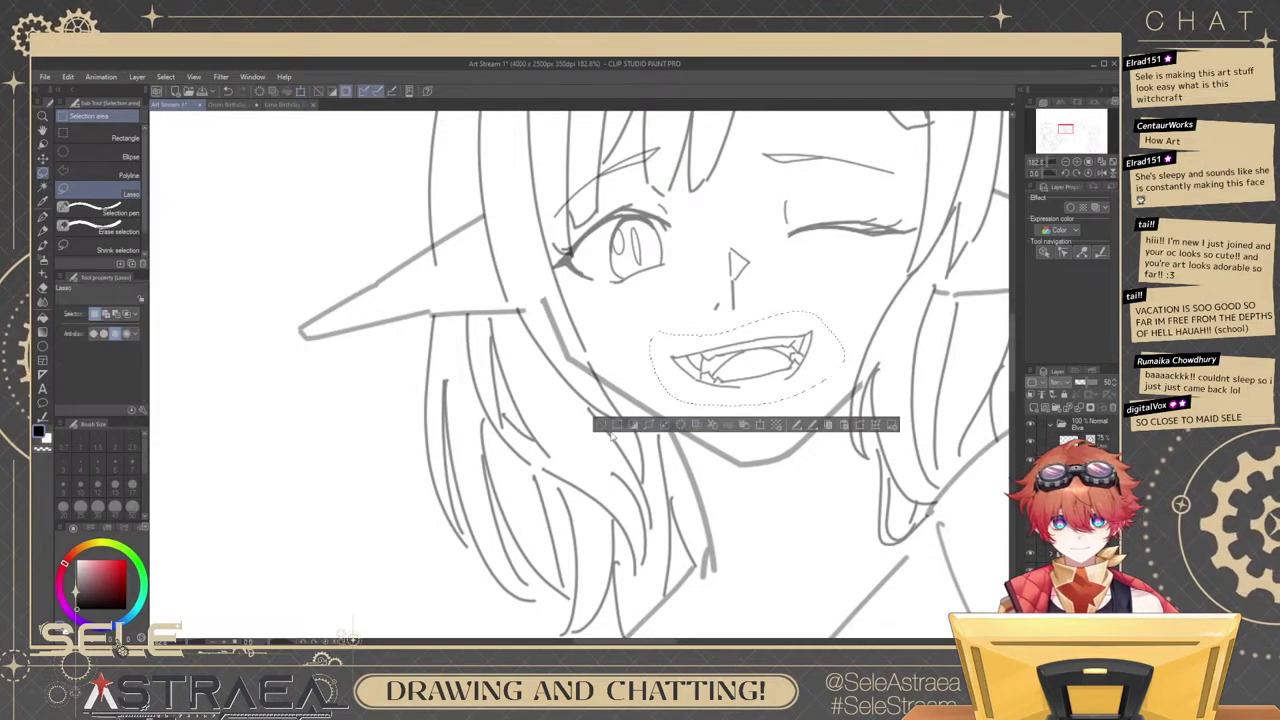
# Erase the leftover upper jaw line beside the open eye and the ear line overshooting the hair with the Vector eraser.
pyautogui.press('e')
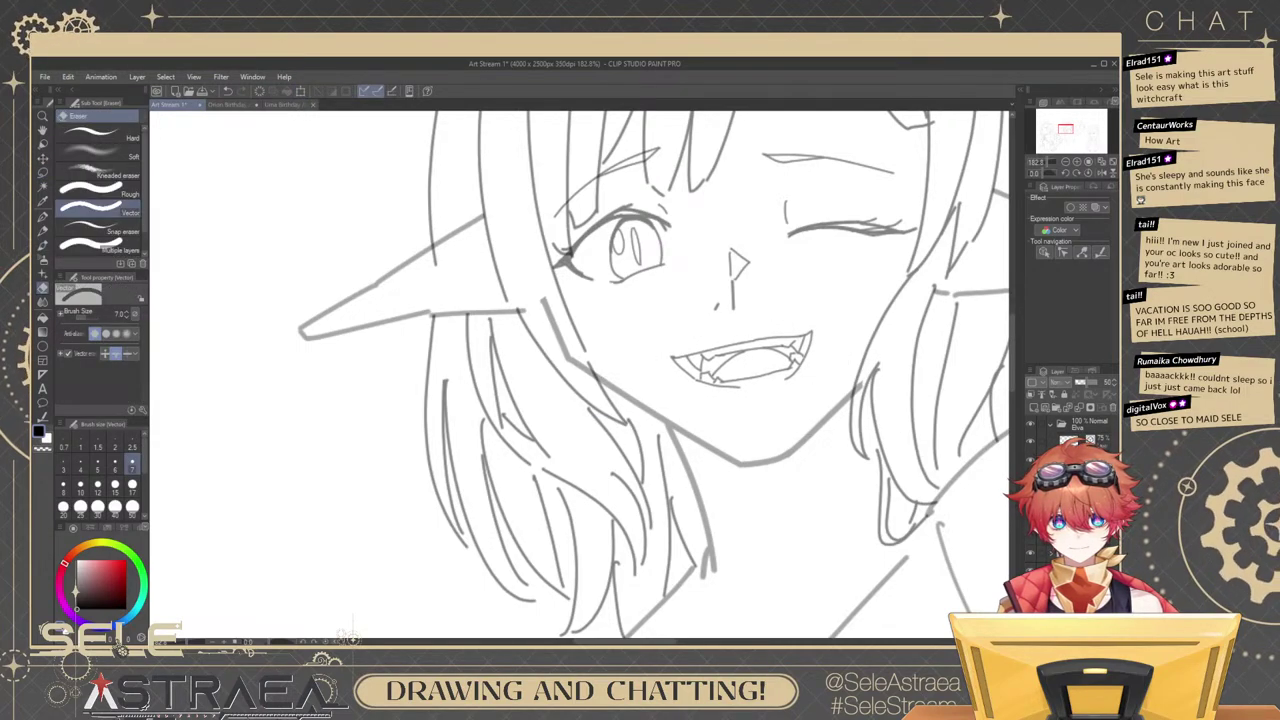
pyautogui.click(540, 290)
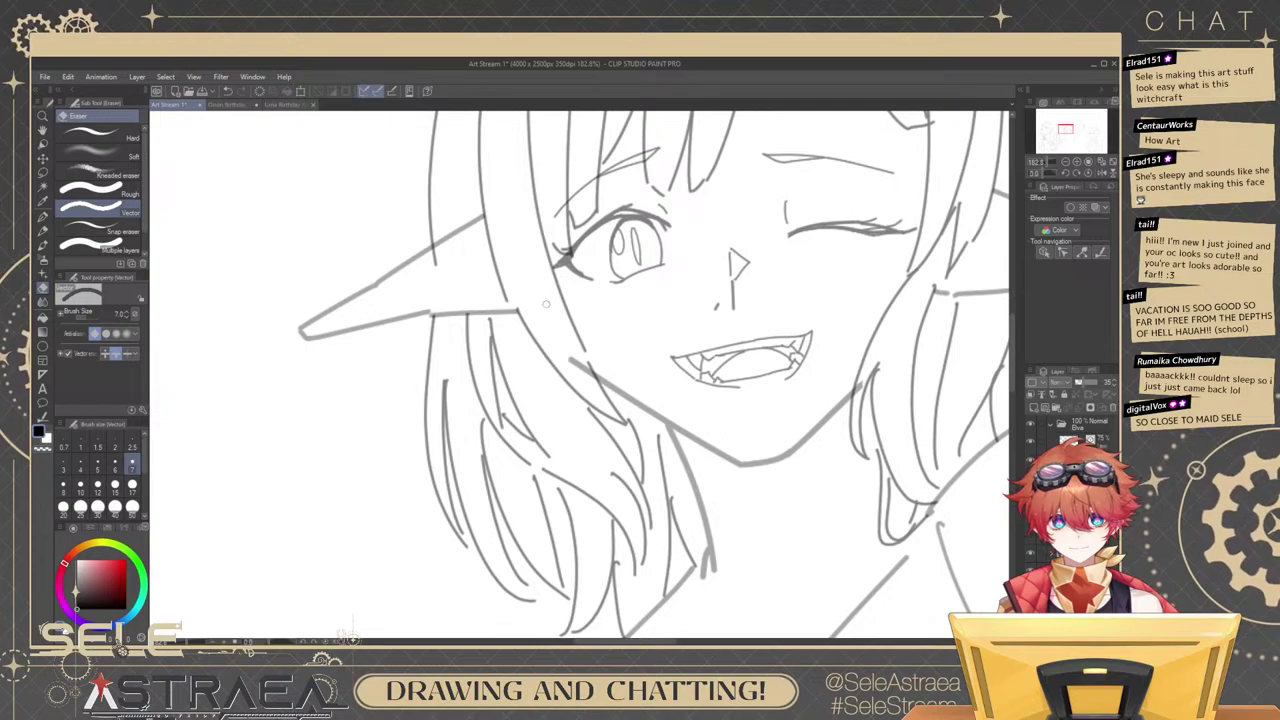
pyautogui.scroll(-3, 720, 375)
pyautogui.press('b')
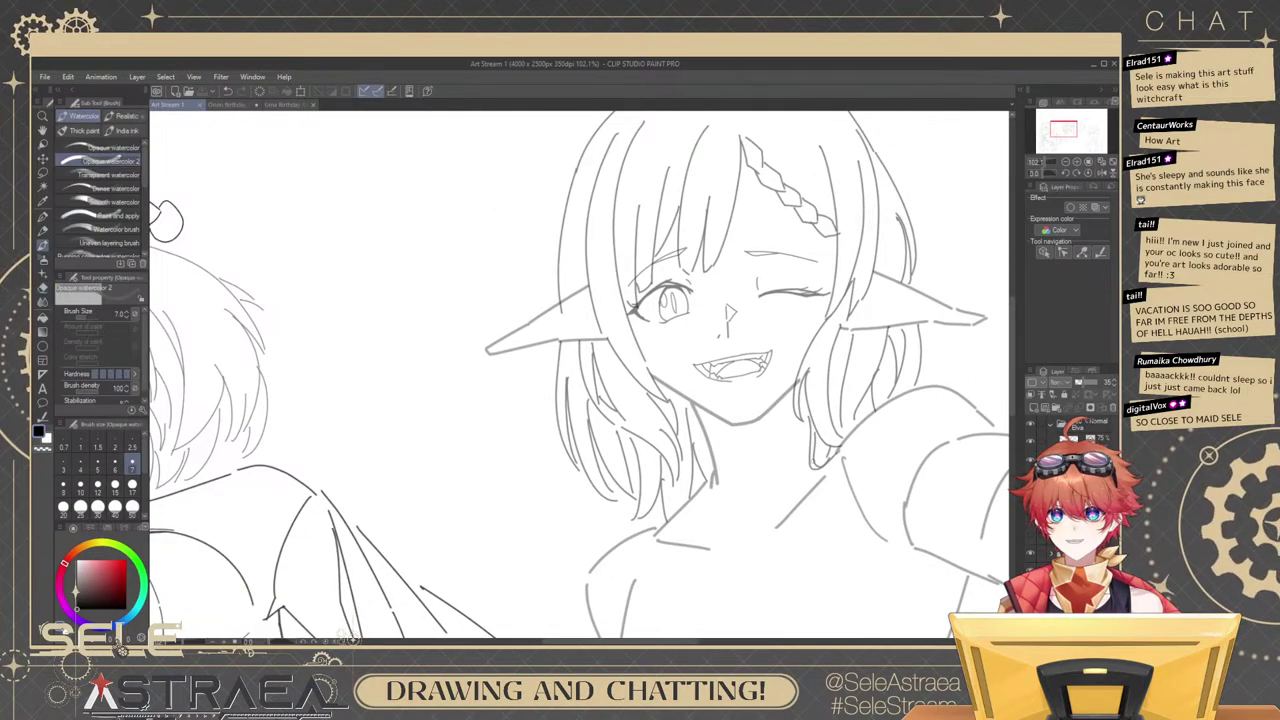
# Adjust the vector lines forming the elbow of the raised arm and save the drawing.
pyautogui.scroll(-2, 722, 286)
pyautogui.moveTo(871, 370); pyautogui.dragTo(766, 362)
pyautogui.moveTo(837, 470); pyautogui.dragTo(832, 405)
pyautogui.scroll(2, 832, 405)
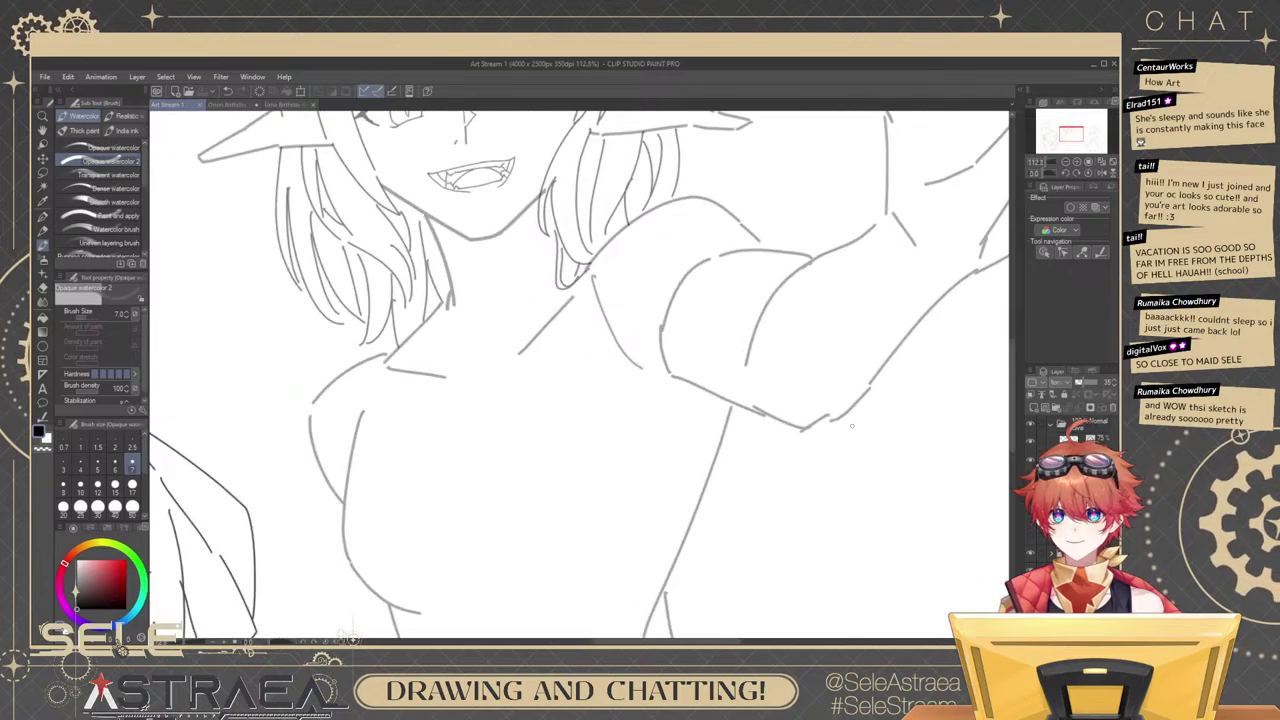
pyautogui.scroll(2, 838, 418)
pyautogui.keyDown('ctrl'); pyautogui.click(812, 432); pyautogui.keyUp('ctrl')
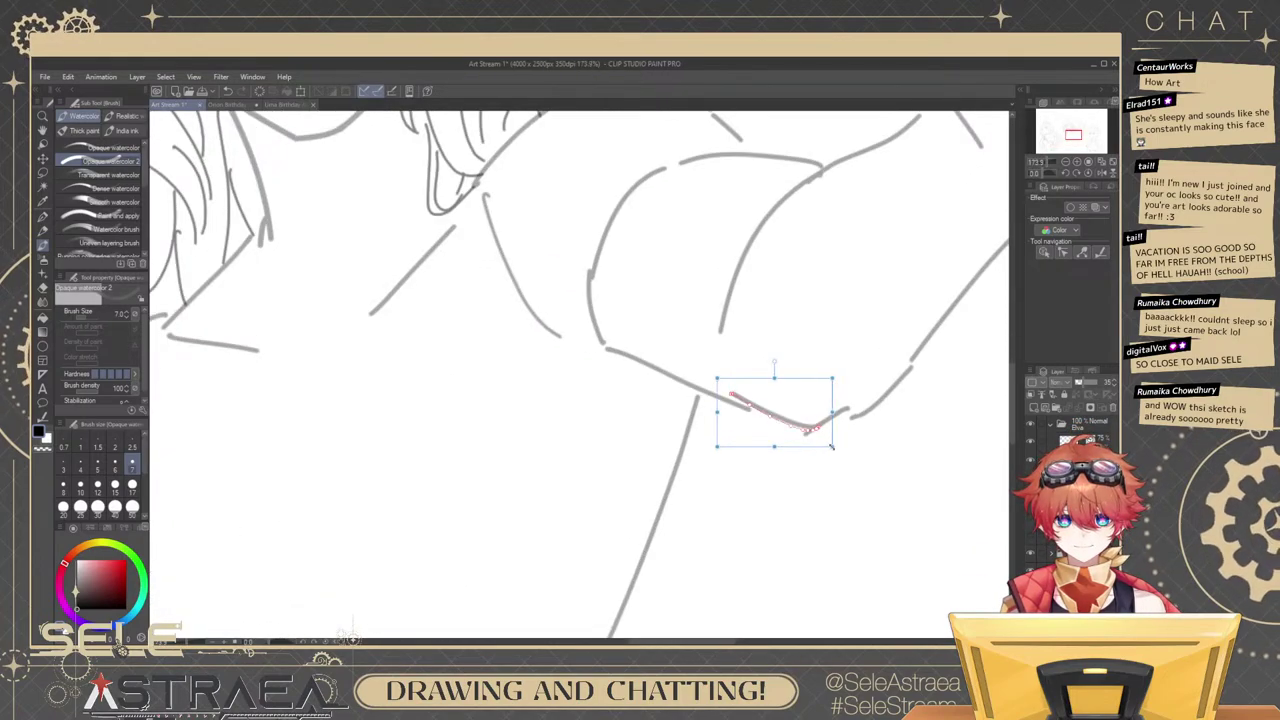
pyautogui.keyDown('ctrl'); pyautogui.click(836, 416); pyautogui.keyUp('ctrl')
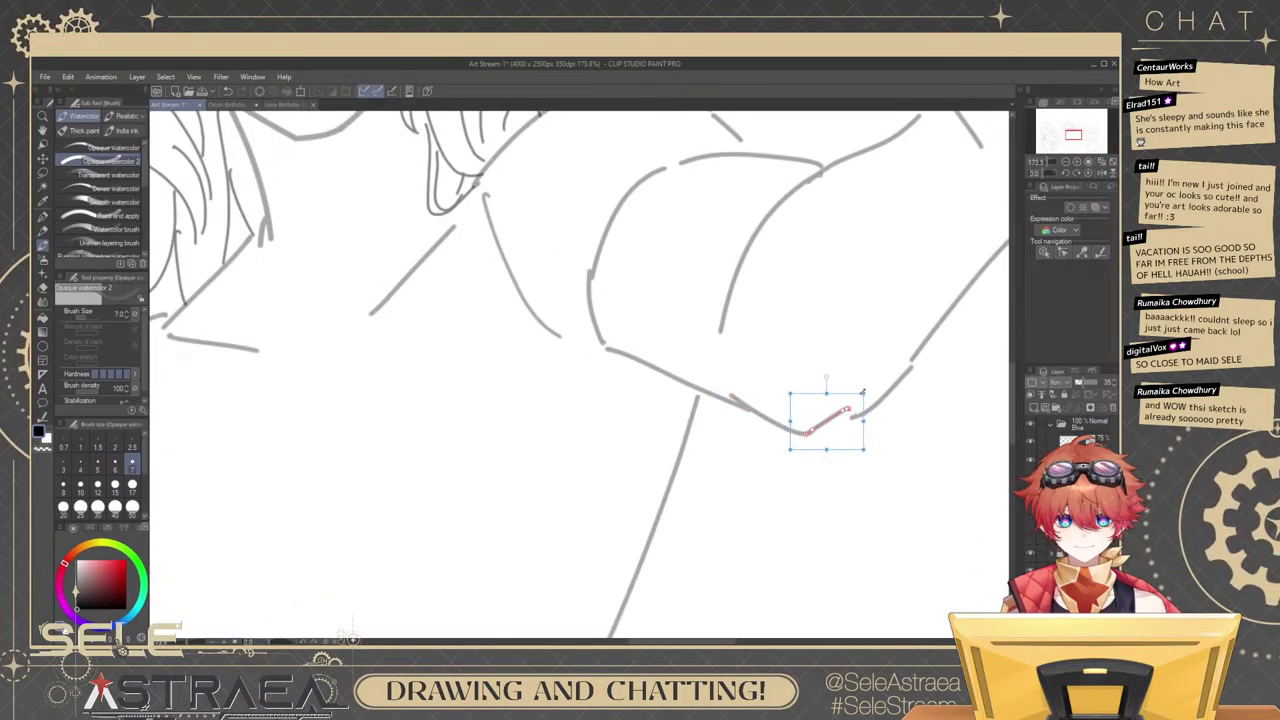
pyautogui.moveTo(863, 393)
pyautogui.mouseDown()
pyautogui.moveTo(881, 394)
pyautogui.moveTo(838, 477)
pyautogui.mouseUp()
pyautogui.scroll(-4, 942, 318)
pyautogui.hotkey('ctrl', 's')
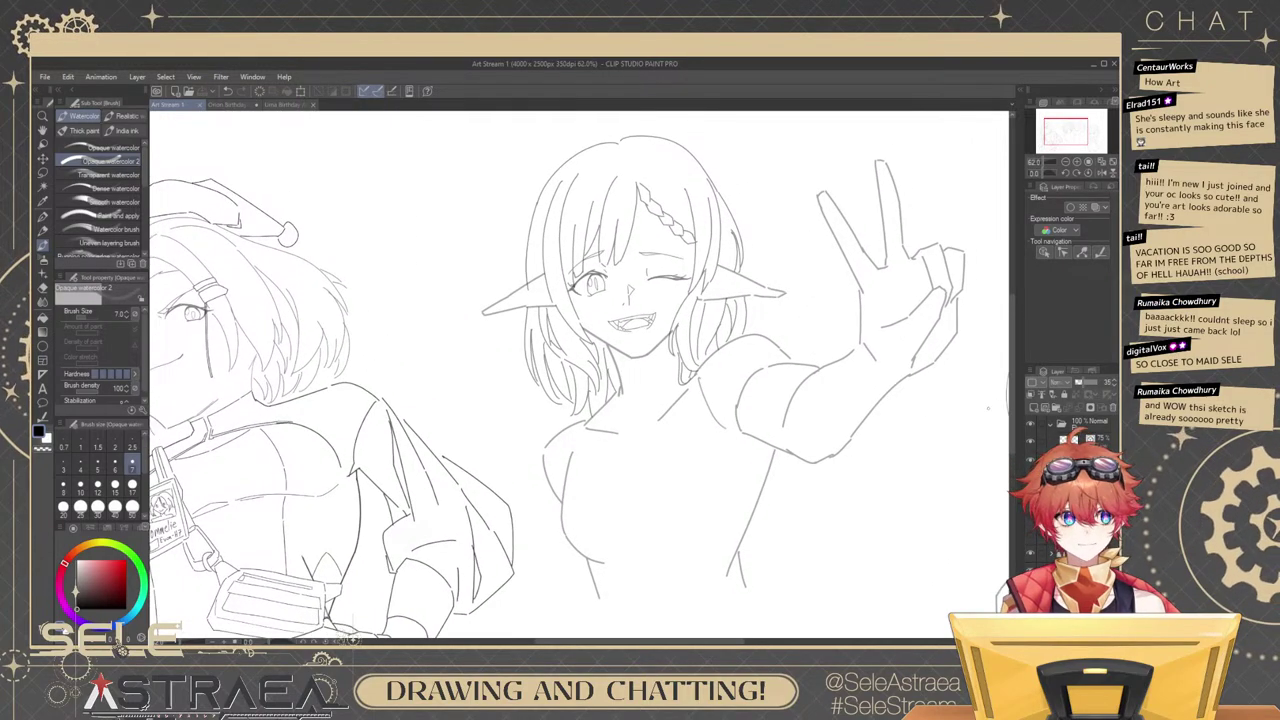
# Draw a short hair parting stroke at the crown of the elf's head with the Opaque watercolor brush at size 4.
pyautogui.moveTo(688, 189); pyautogui.dragTo(783, 386)
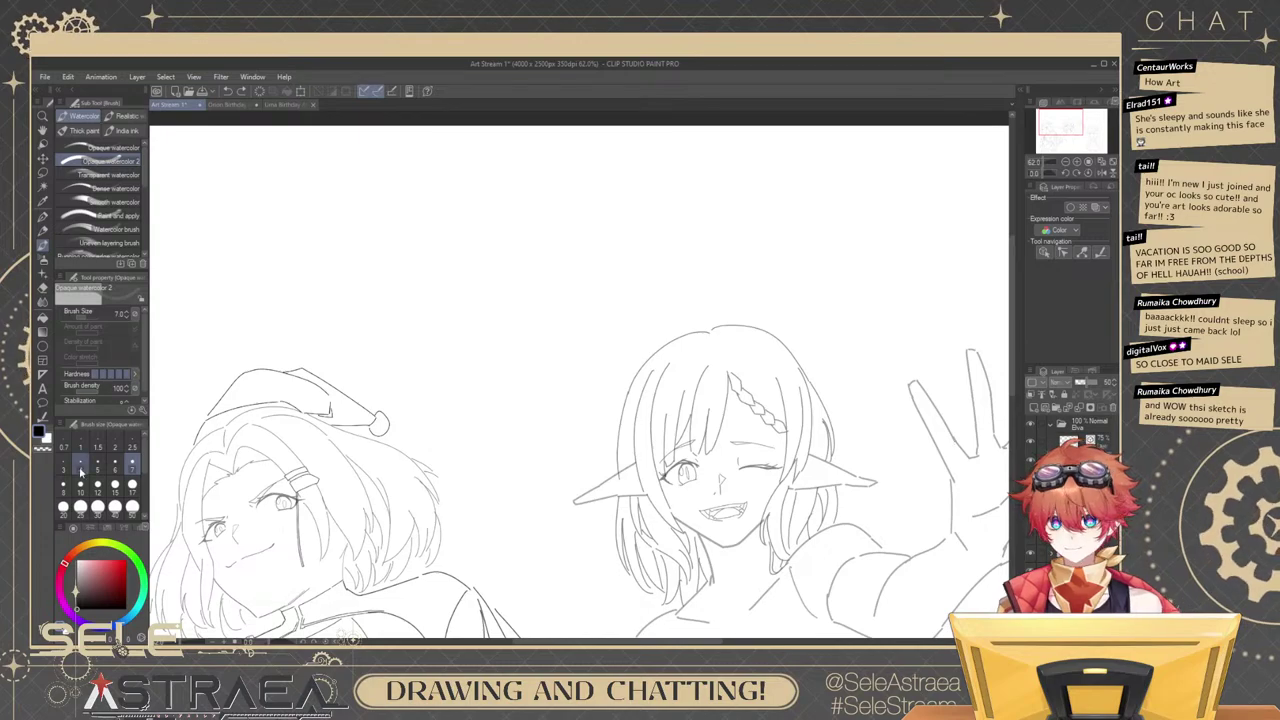
pyautogui.click(80, 464)
pyautogui.scroll(4, 673, 335)
pyautogui.moveTo(751, 330); pyautogui.dragTo(745, 401)
pyautogui.hotkey('ctrl', 'z')
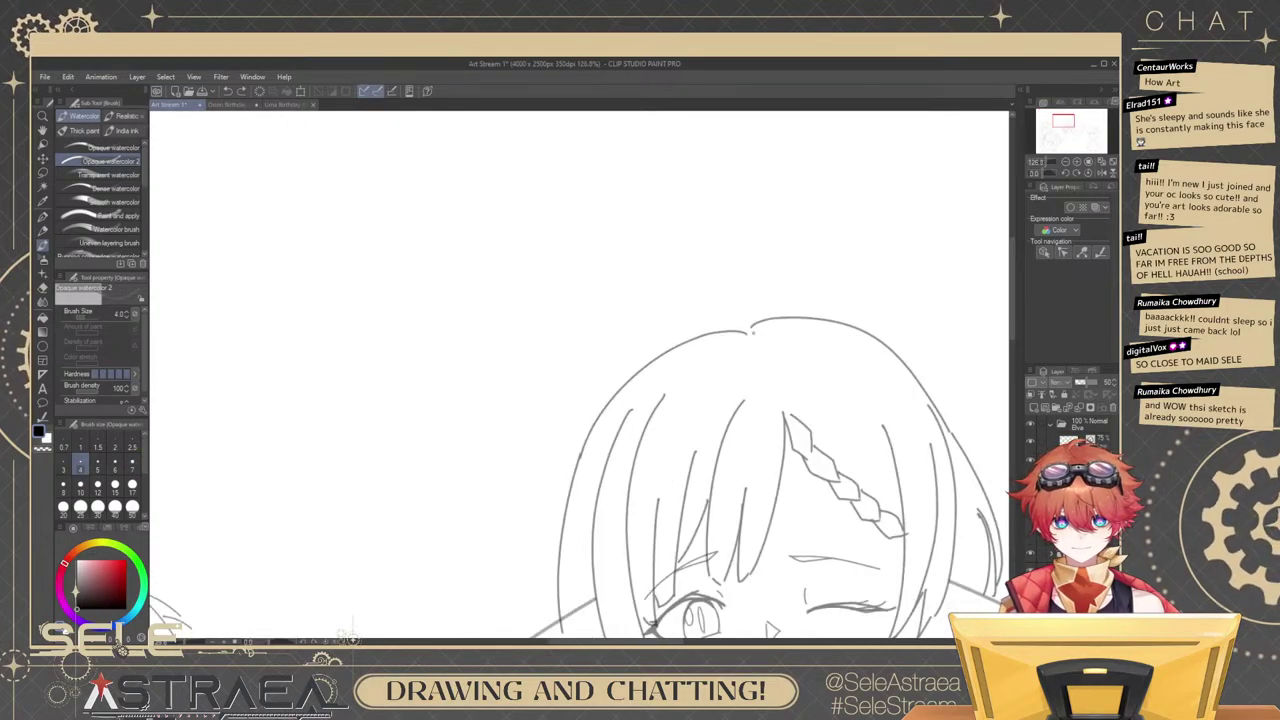
pyautogui.moveTo(752, 331)
pyautogui.mouseDown()
pyautogui.moveTo(740, 364)
pyautogui.moveTo(724, 356)
pyautogui.mouseUp()
pyautogui.hotkey('ctrl', 'z')
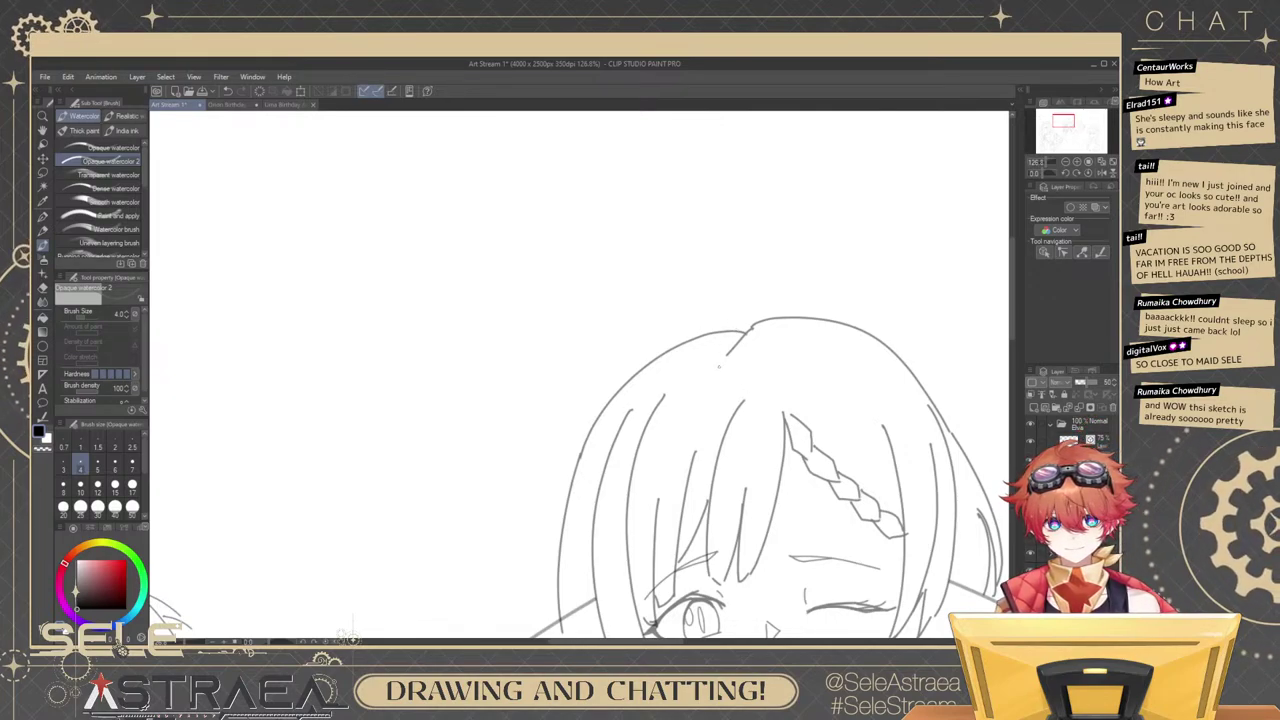
# Draw the outer and inner contours of a bent stray hair strand rising from the crown.
pyautogui.moveTo(718, 362)
pyautogui.mouseDown()
pyautogui.moveTo(704, 364)
pyautogui.moveTo(707, 241)
pyautogui.moveTo(694, 362)
pyautogui.moveTo(800, 270)
pyautogui.mouseUp()
pyautogui.hotkey('ctrl', 'z')
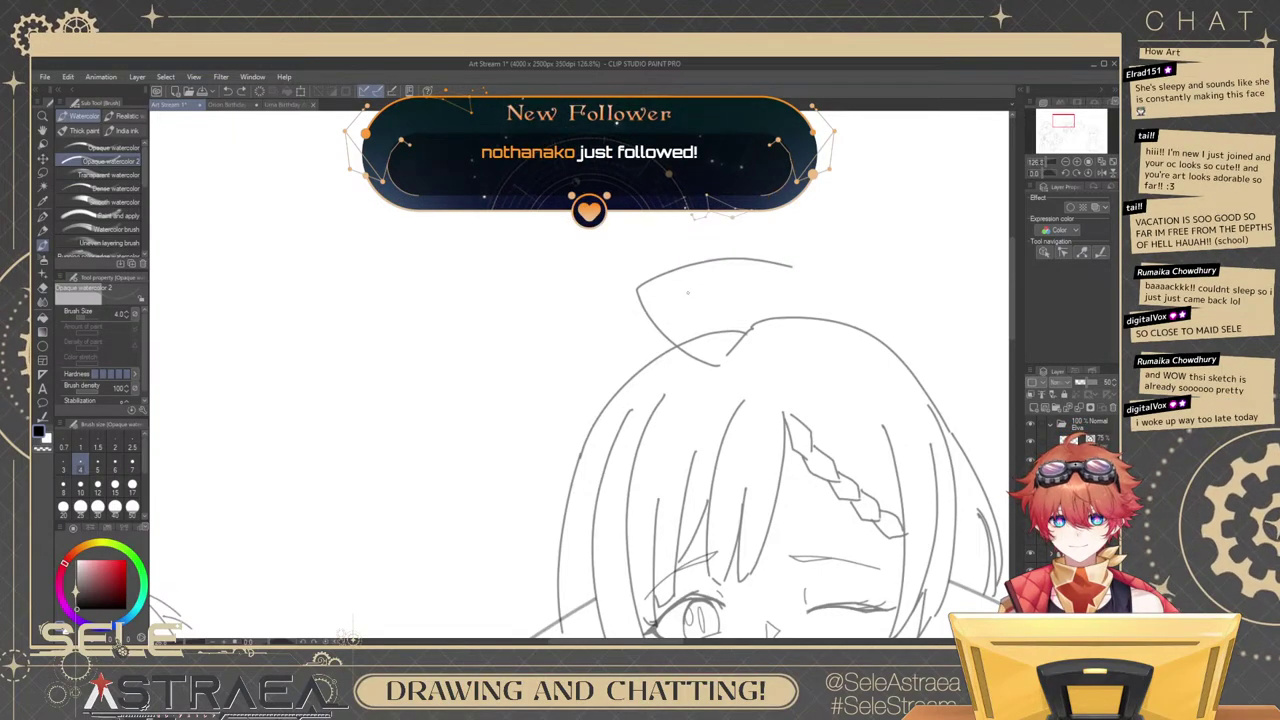
pyautogui.moveTo(658, 293); pyautogui.dragTo(792, 268)
pyautogui.hotkey('ctrl', 'z')
pyautogui.moveTo(661, 293); pyautogui.dragTo(760, 277)
pyautogui.scroll(3, 773, 307)
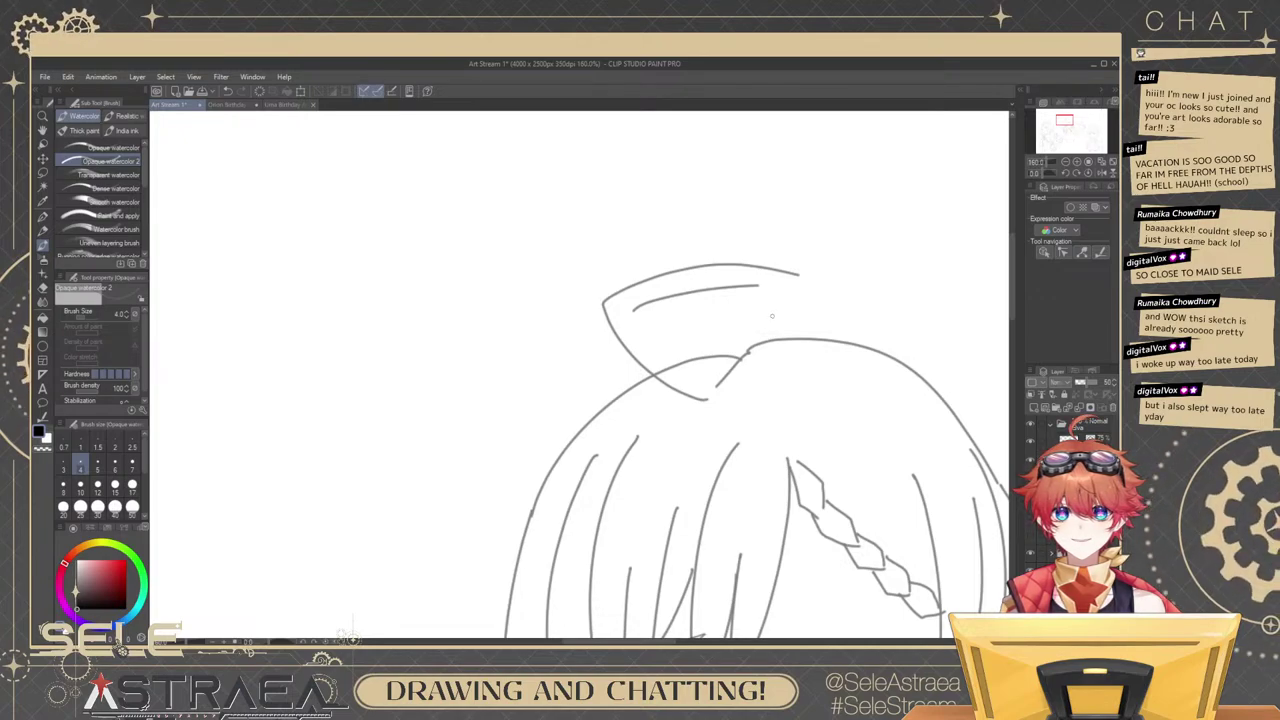
pyautogui.hotkey('ctrl', 'z')
pyautogui.moveTo(796, 277)
pyautogui.mouseDown()
pyautogui.moveTo(638, 314)
pyautogui.moveTo(706, 398)
pyautogui.mouseUp()
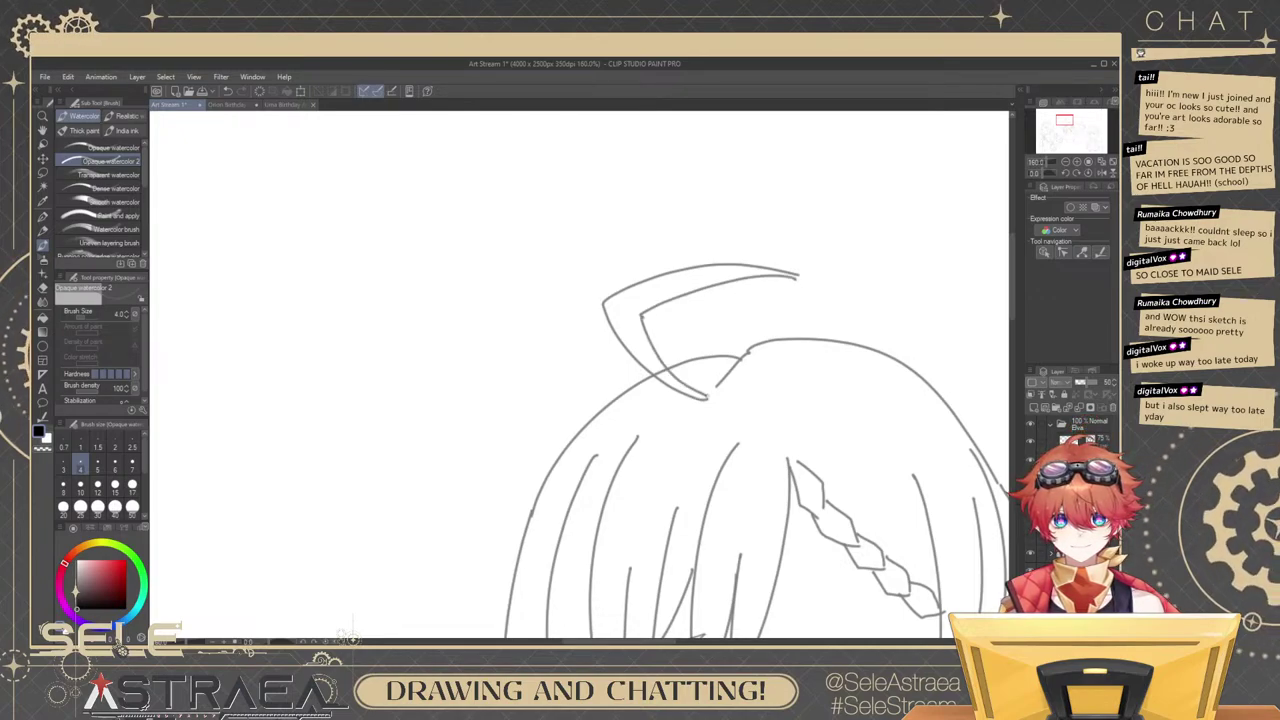
# Add a hooked tip to the stray strand and erase the head outline crossing its base with the Vector eraser.
pyautogui.moveTo(801, 278); pyautogui.dragTo(766, 320)
pyautogui.hotkey('ctrl', 'z')
pyautogui.scroll(2, 706, 378)
pyautogui.press('e')
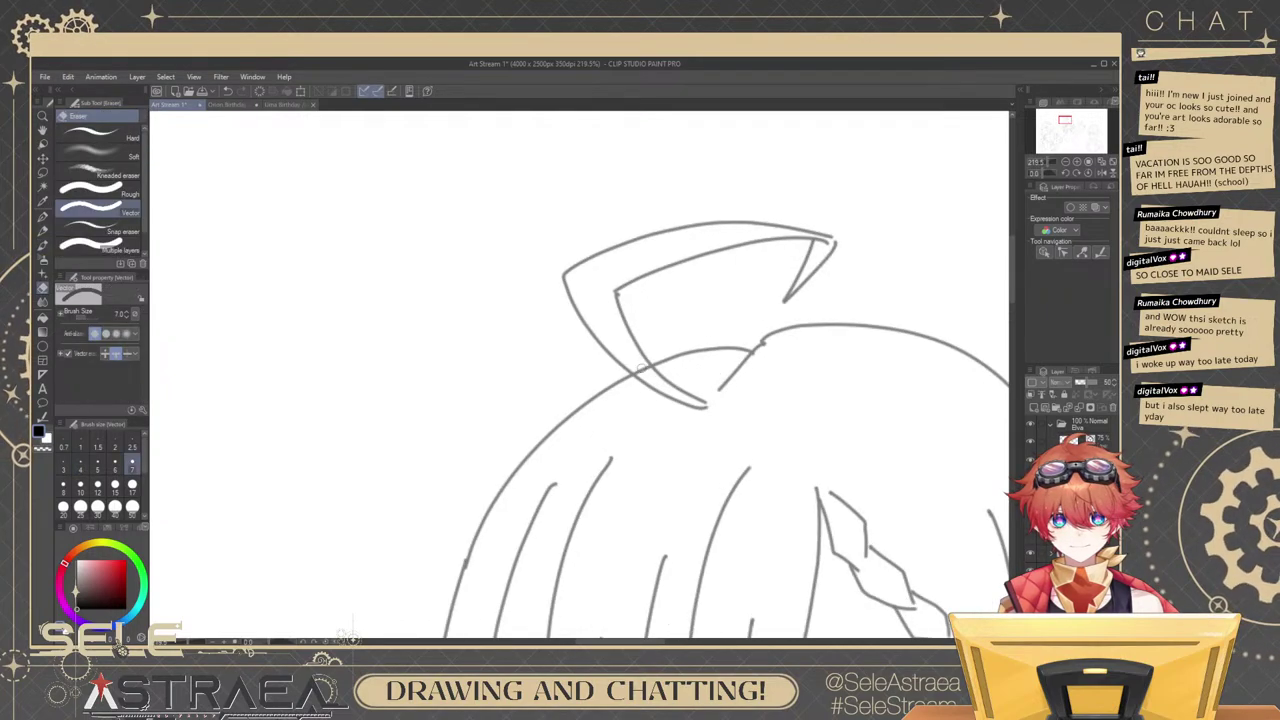
pyautogui.scroll(-2, 705, 375)
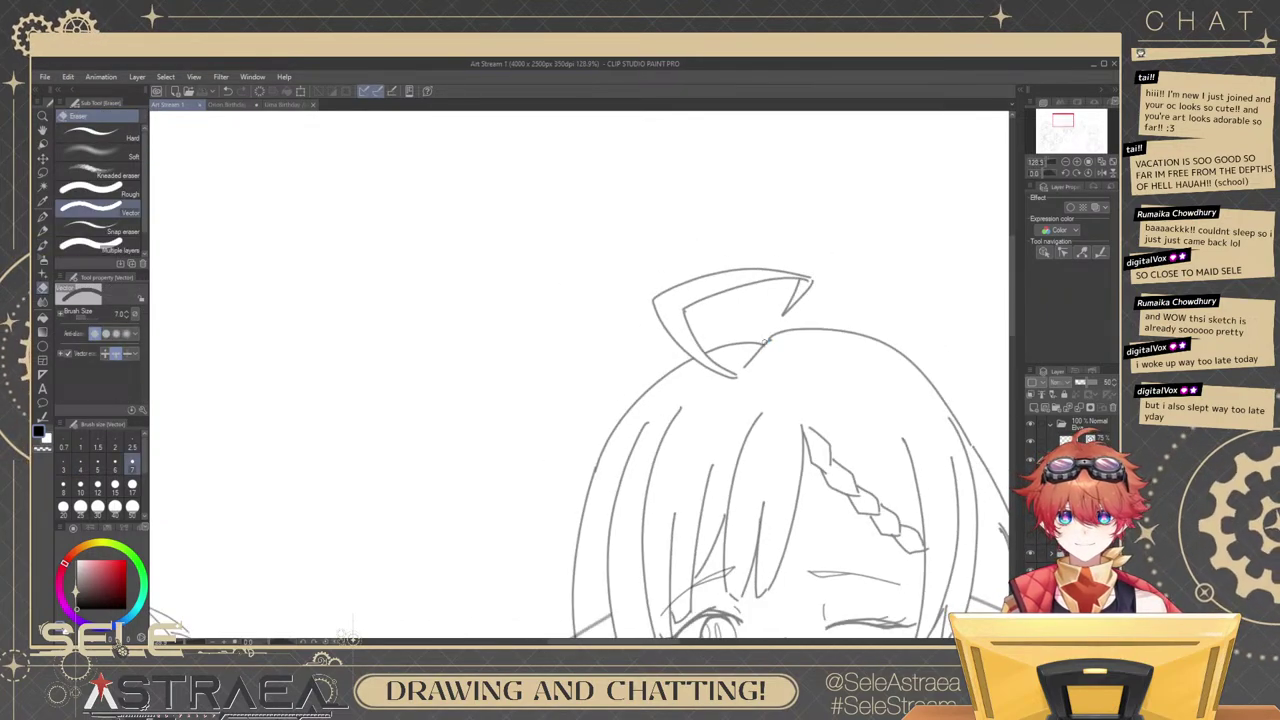
pyautogui.press('b')
pyautogui.scroll(-2, 813, 370)
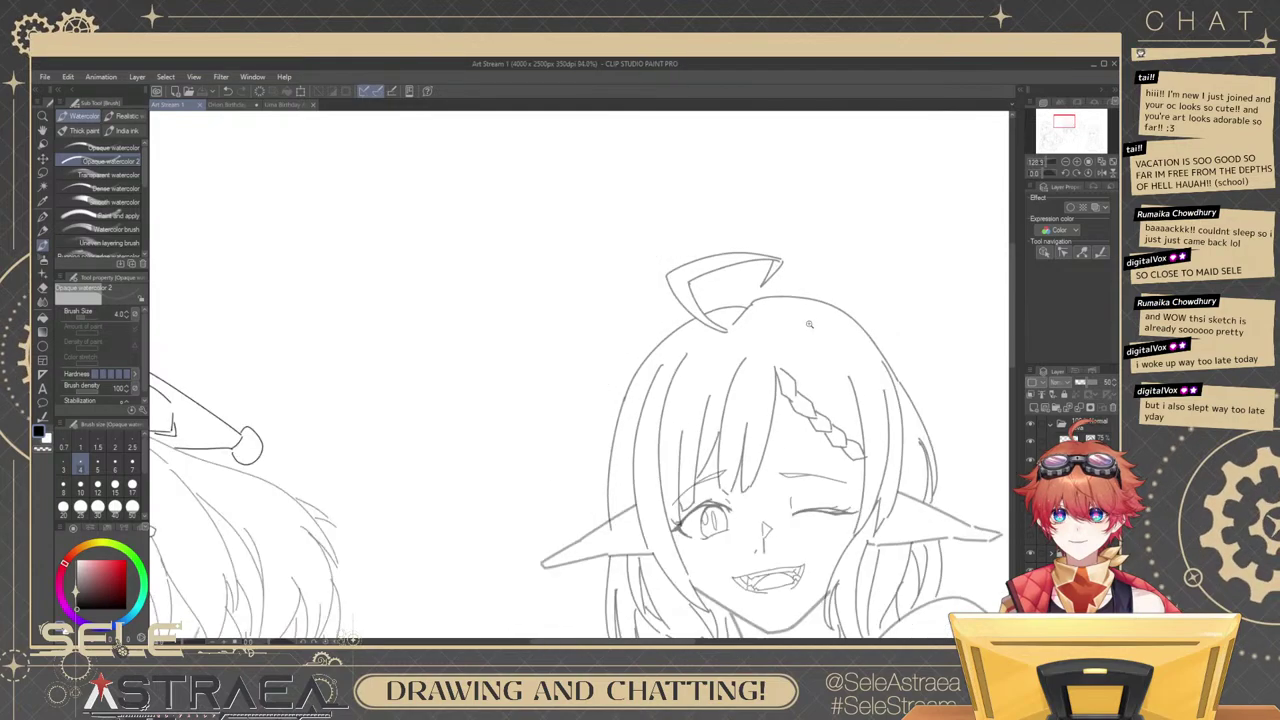
pyautogui.press('b')
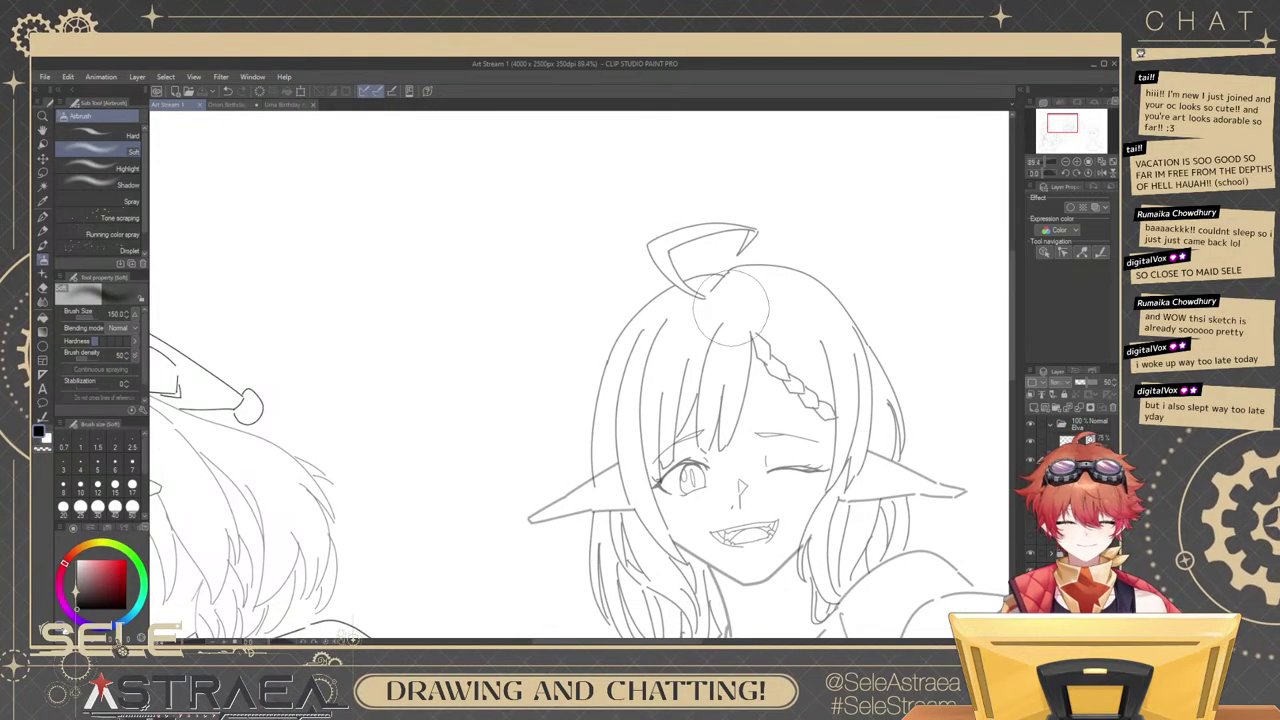
# Clean up the elf's crown below the ahoge and draw fringe strands with the Opaque watercolor 2 brush at size 4.
pyautogui.press('b')
pyautogui.moveTo(682, 337); pyautogui.dragTo(776, 318)
pyautogui.press('b')
pyautogui.scroll(2, 776, 318)
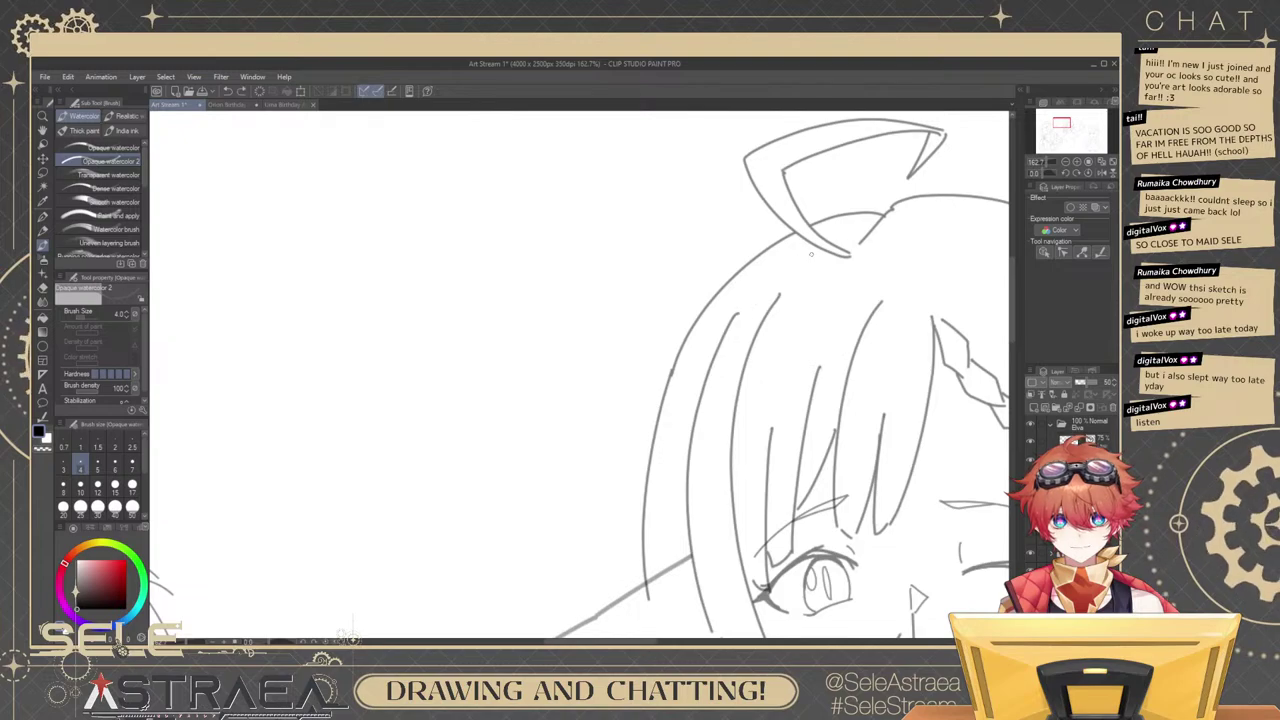
pyautogui.moveTo(825, 268)
pyautogui.mouseDown()
pyautogui.moveTo(789, 419)
pyautogui.moveTo(855, 271)
pyautogui.moveTo(823, 382)
pyautogui.mouseUp()
pyautogui.hotkey('ctrl', 'z')
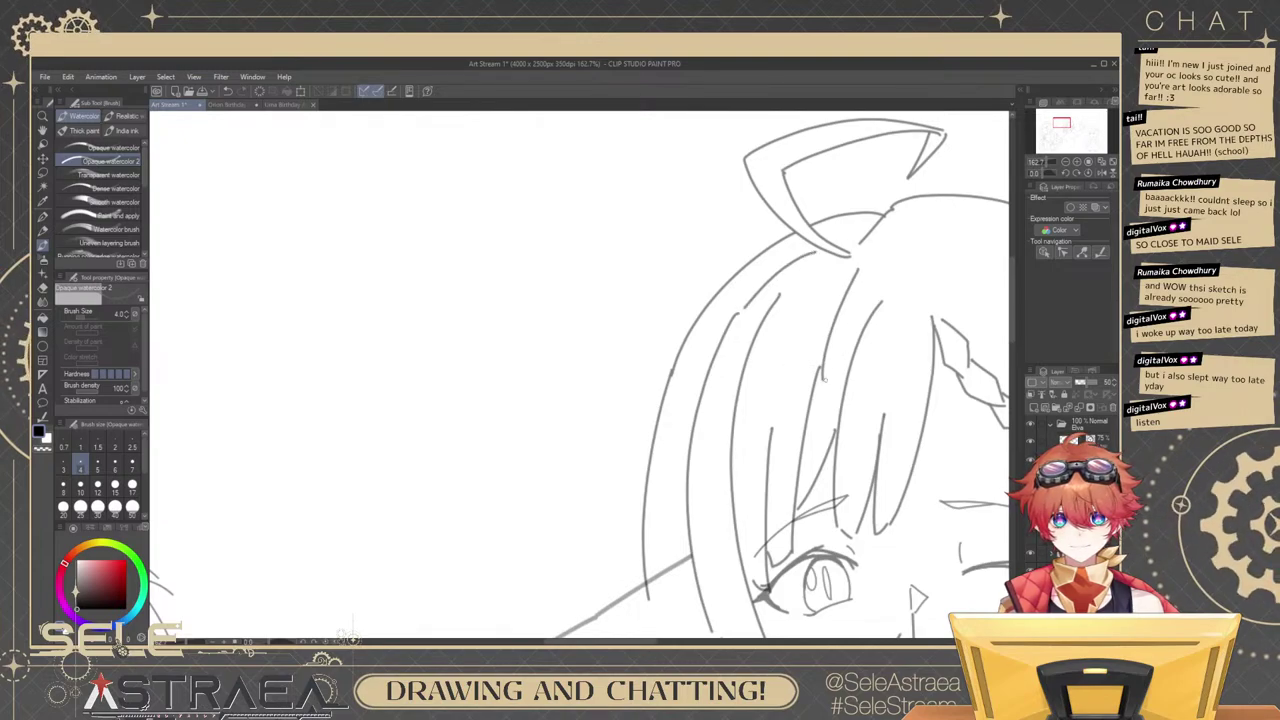
pyautogui.hotkey('ctrl', 'z')
pyautogui.scroll(-1, 798, 281)
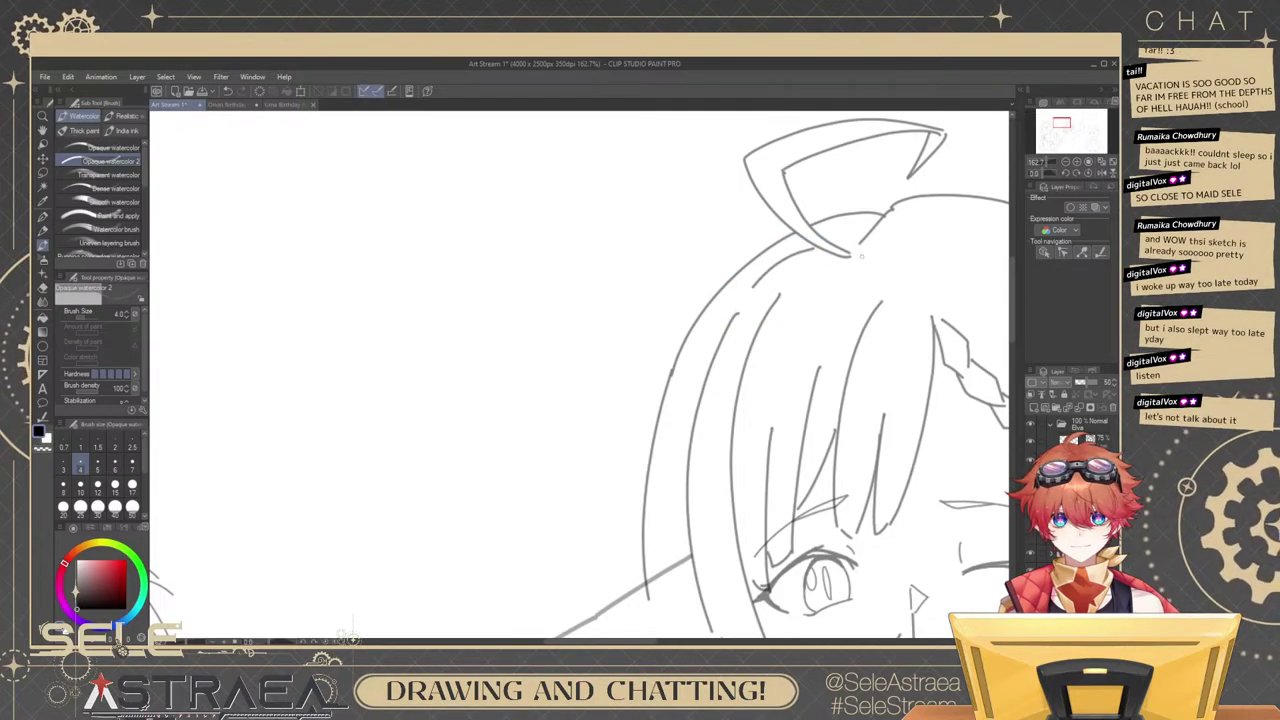
pyautogui.scroll(-2, 896, 251)
pyautogui.scroll(2, 896, 251)
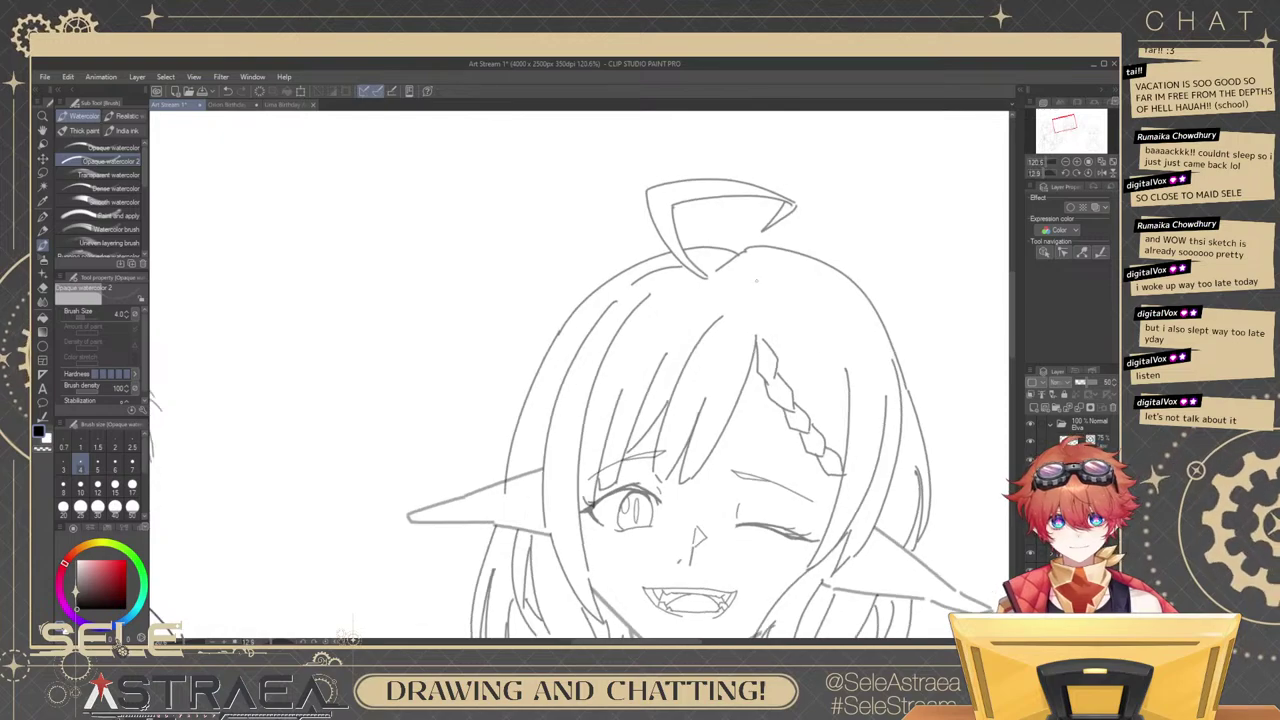
# Draw a hair strand curving from the elf's crown down the side of the head beside the braid.
pyautogui.moveTo(810, 315); pyautogui.dragTo(838, 386)
pyautogui.hotkey('ctrl', 'z')
pyautogui.moveTo(794, 295); pyautogui.dragTo(841, 425)
pyautogui.hotkey('ctrl', 'z')
pyautogui.scroll(-3, 847, 299)
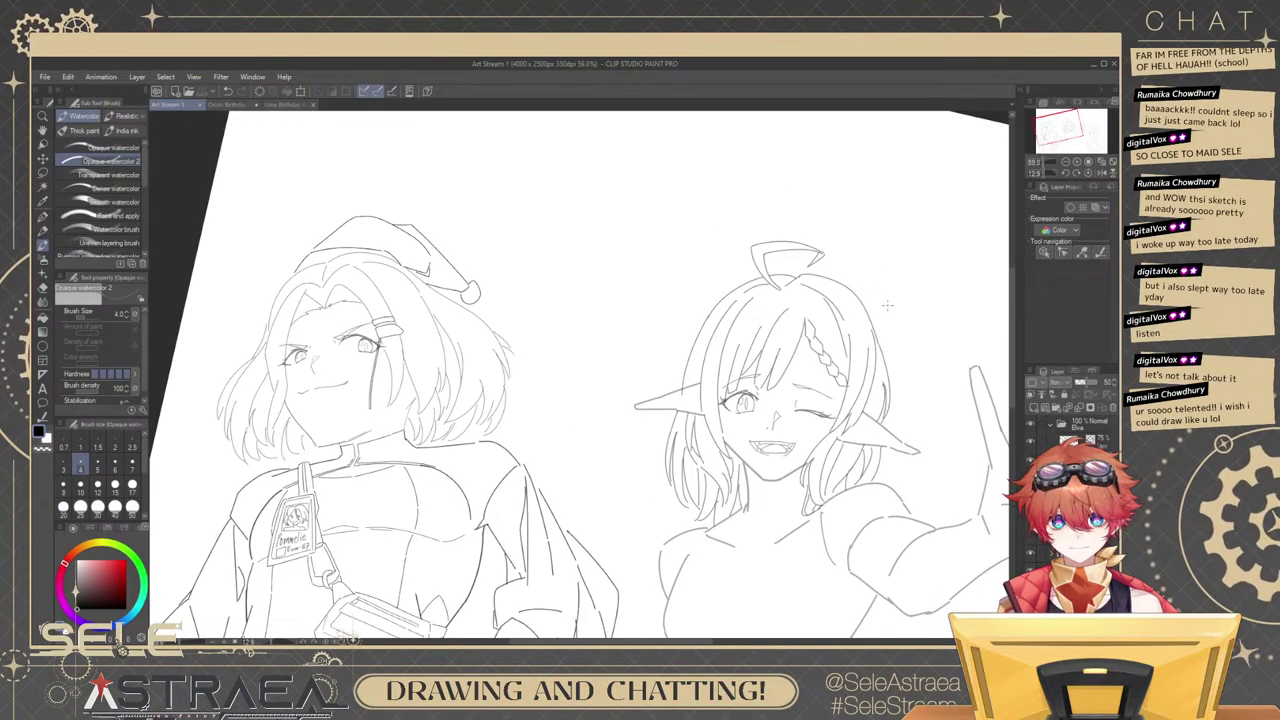
pyautogui.scroll(3, 885, 370)
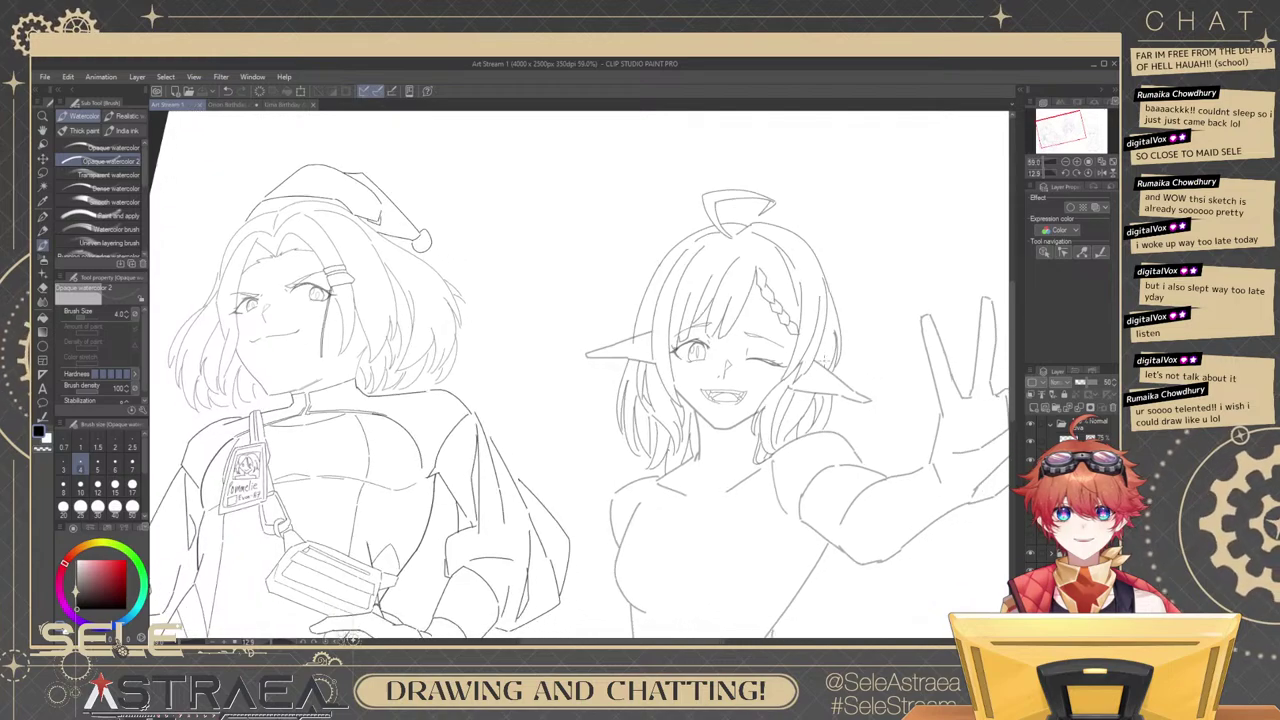
pyautogui.scroll(3, 851, 358)
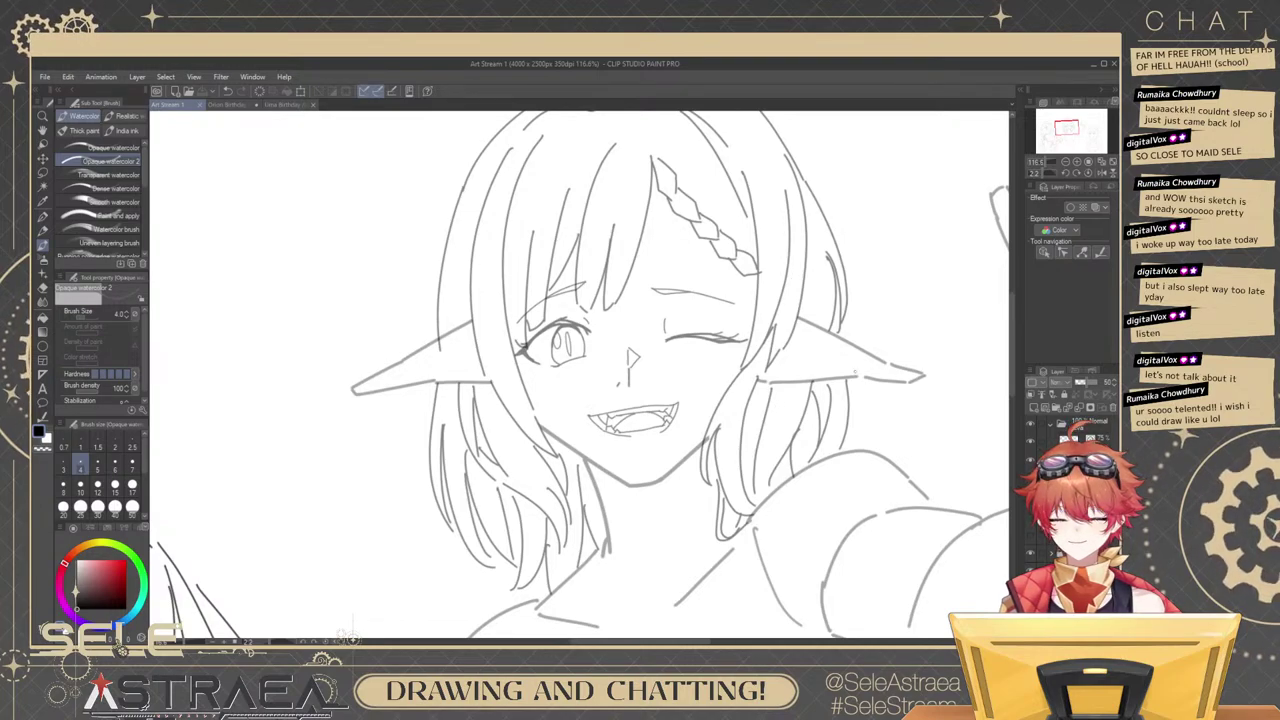
# Try to reshape the curved line between the elf's chest and raised arm by transforming its vector stroke.
pyautogui.moveTo(892, 427); pyautogui.dragTo(920, 460)
pyautogui.hotkey('ctrl', 'z')
pyautogui.moveTo(873, 513); pyautogui.dragTo(858, 329)
pyautogui.scroll(-3, 858, 329)
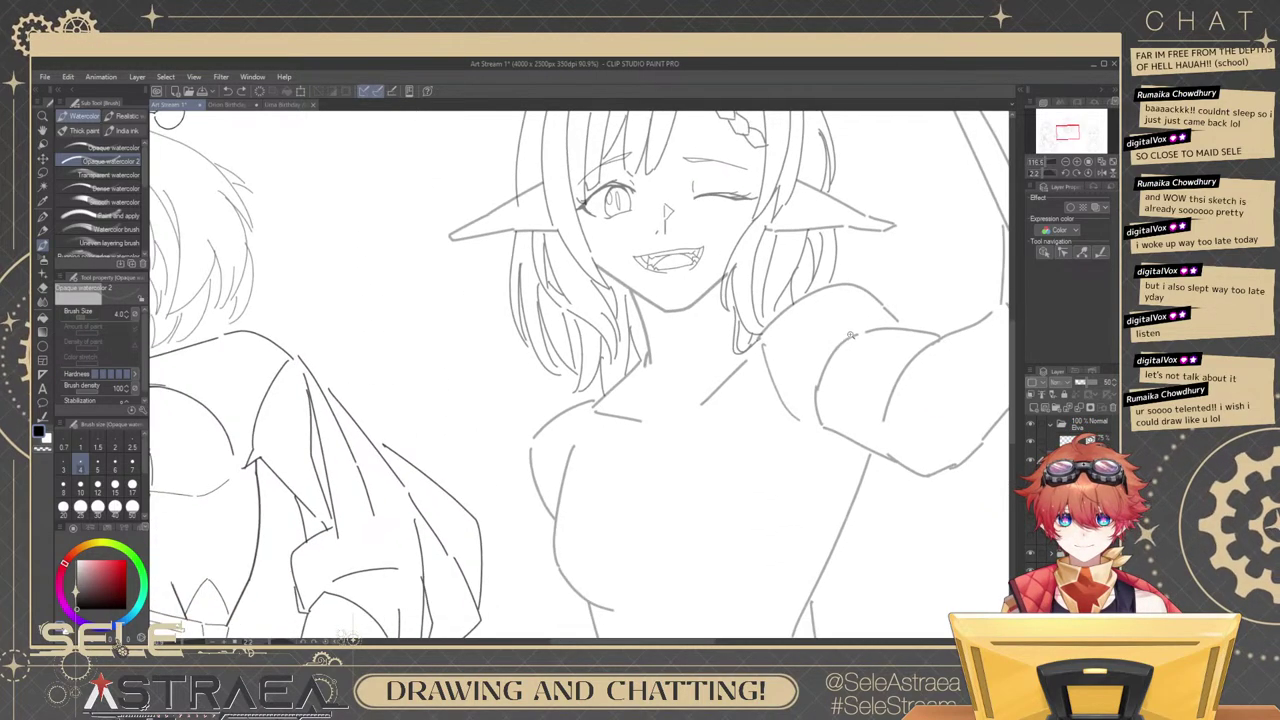
pyautogui.keyDown('ctrl'); pyautogui.click(781, 393); pyautogui.keyUp('ctrl')
pyautogui.moveTo(747, 433); pyautogui.dragTo(734, 453)
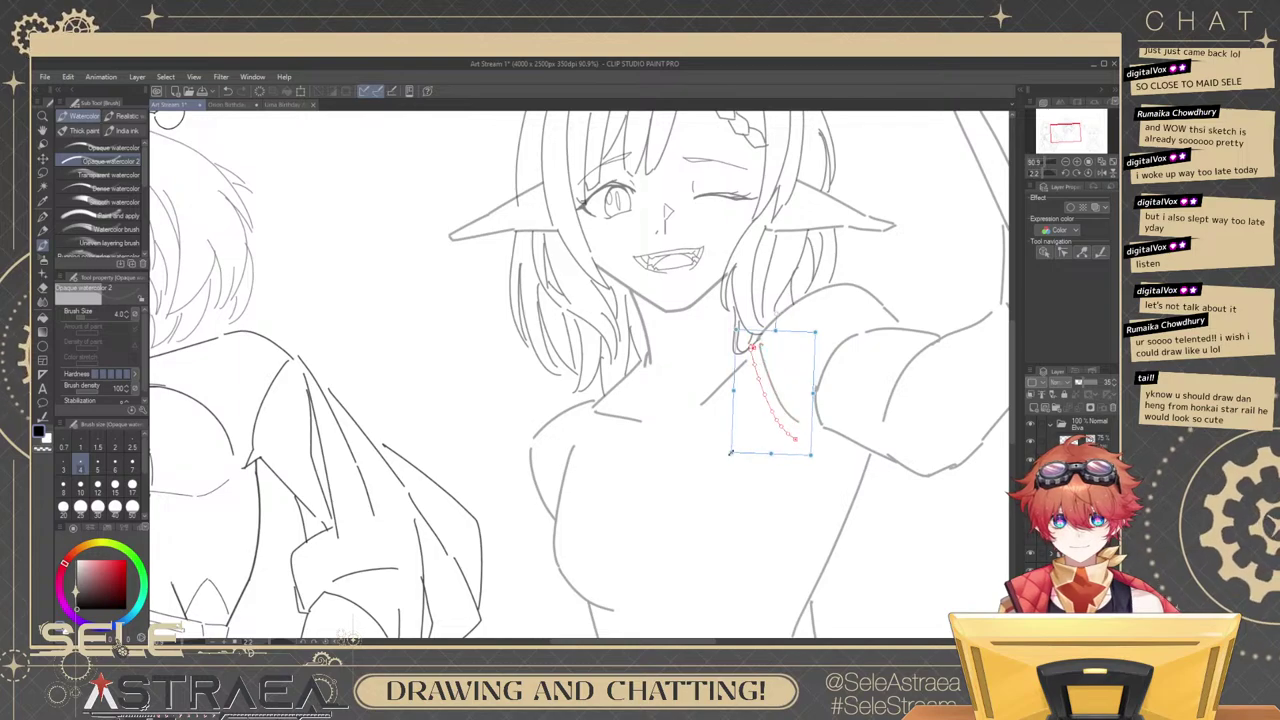
pyautogui.hotkey('ctrl', 'z')
pyautogui.scroll(-4, 868, 340)
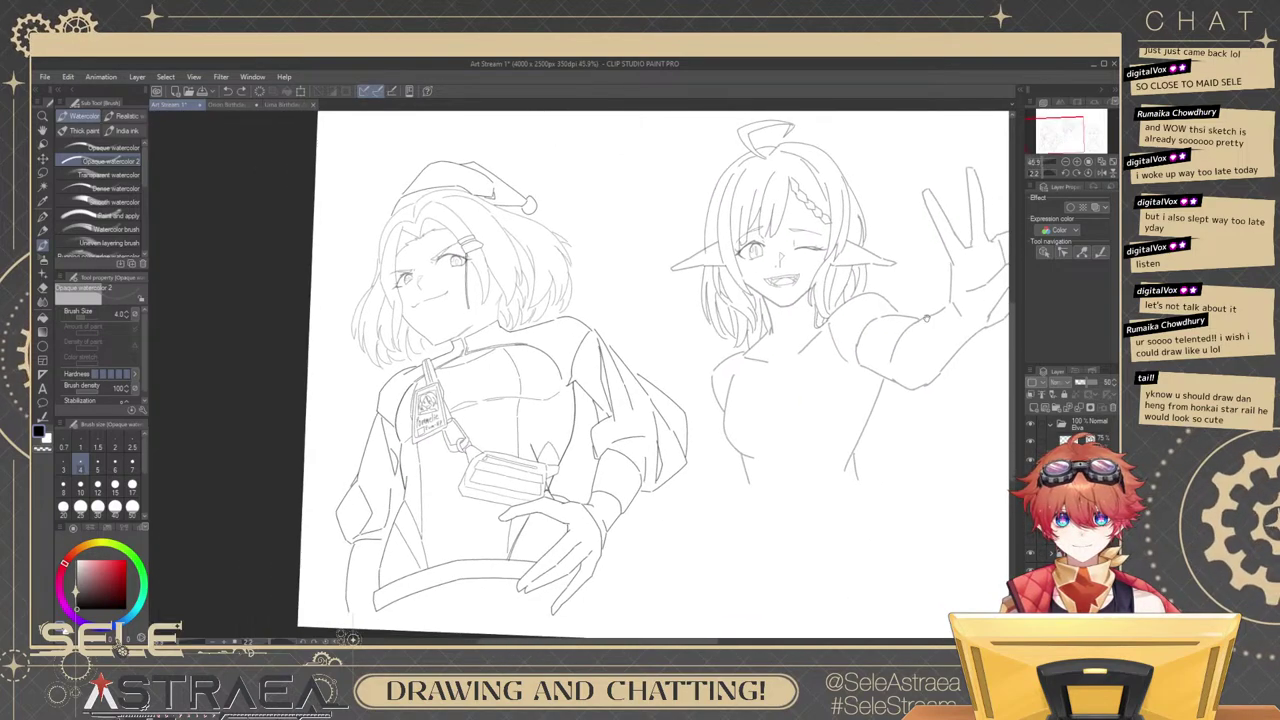
pyautogui.scroll(3, 900, 336)
pyautogui.moveTo(870, 349); pyautogui.dragTo(866, 393)
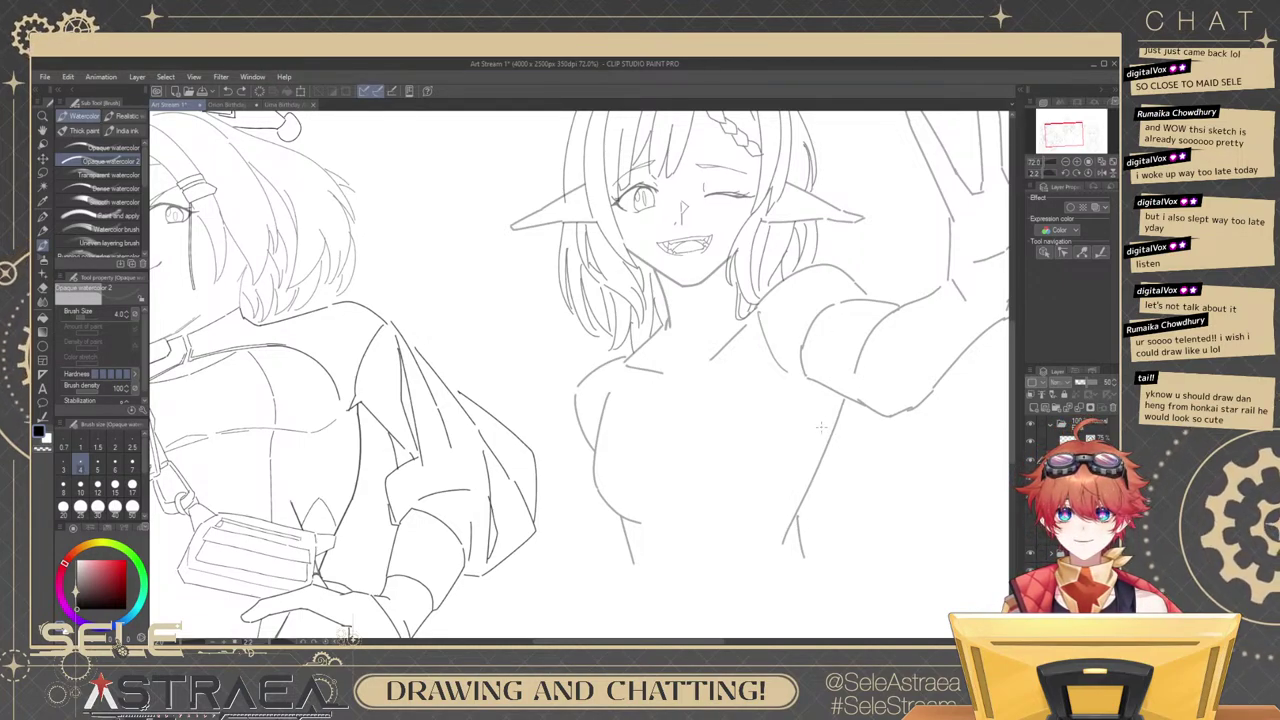
pyautogui.moveTo(860, 451); pyautogui.dragTo(840, 410)
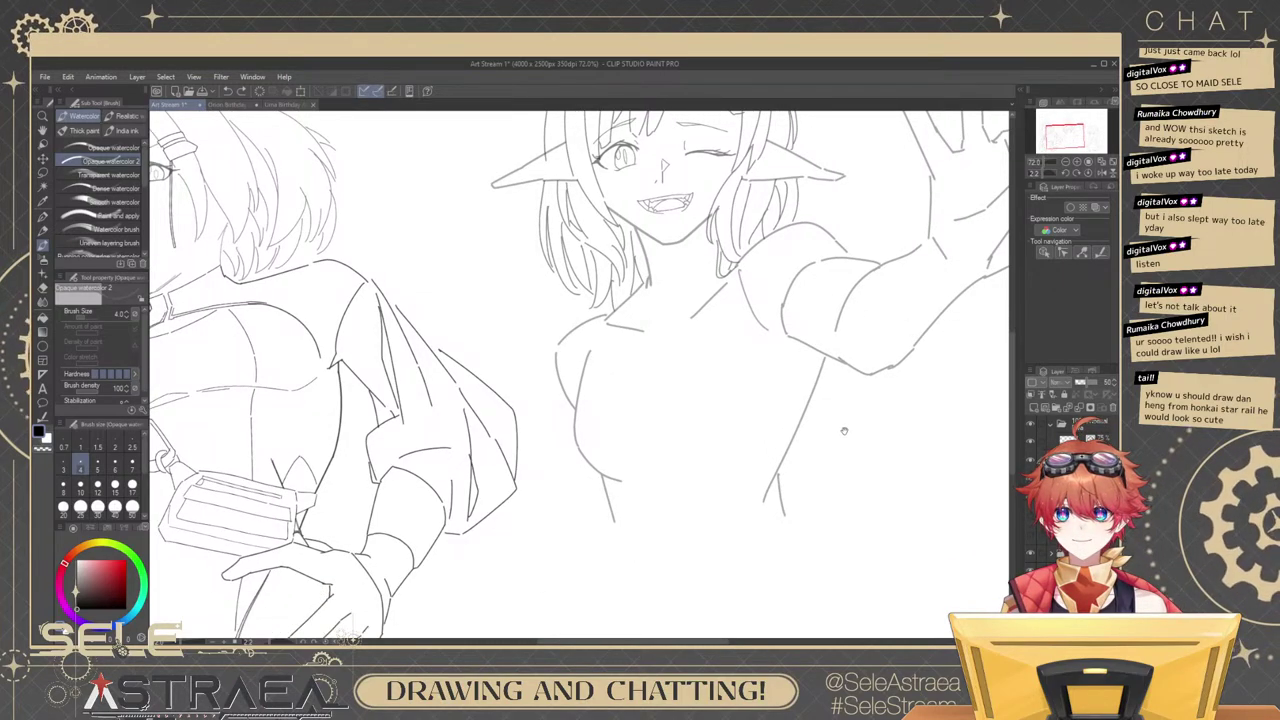
pyautogui.moveTo(844, 431); pyautogui.dragTo(826, 406)
pyautogui.scroll(-5, 831, 365)
pyautogui.scroll(4, 877, 369)
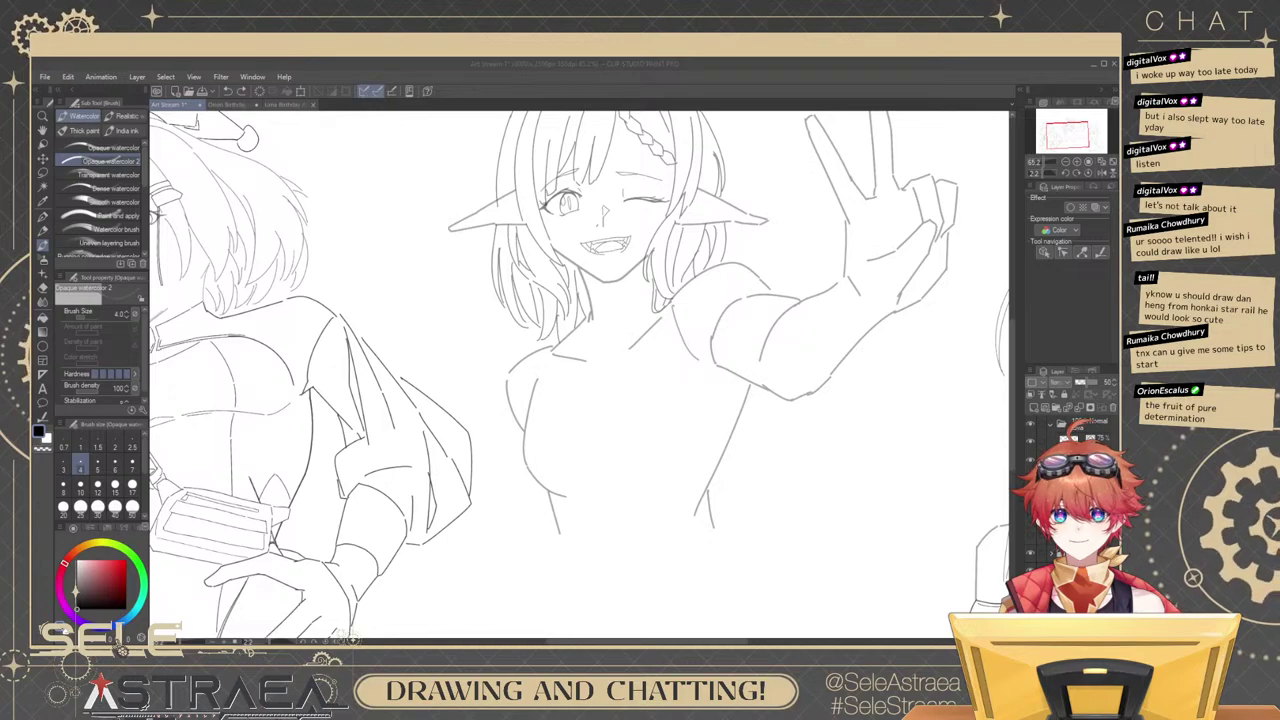
pyautogui.moveTo(669, 385); pyautogui.dragTo(740, 440)
pyautogui.scroll(3, 682, 378)
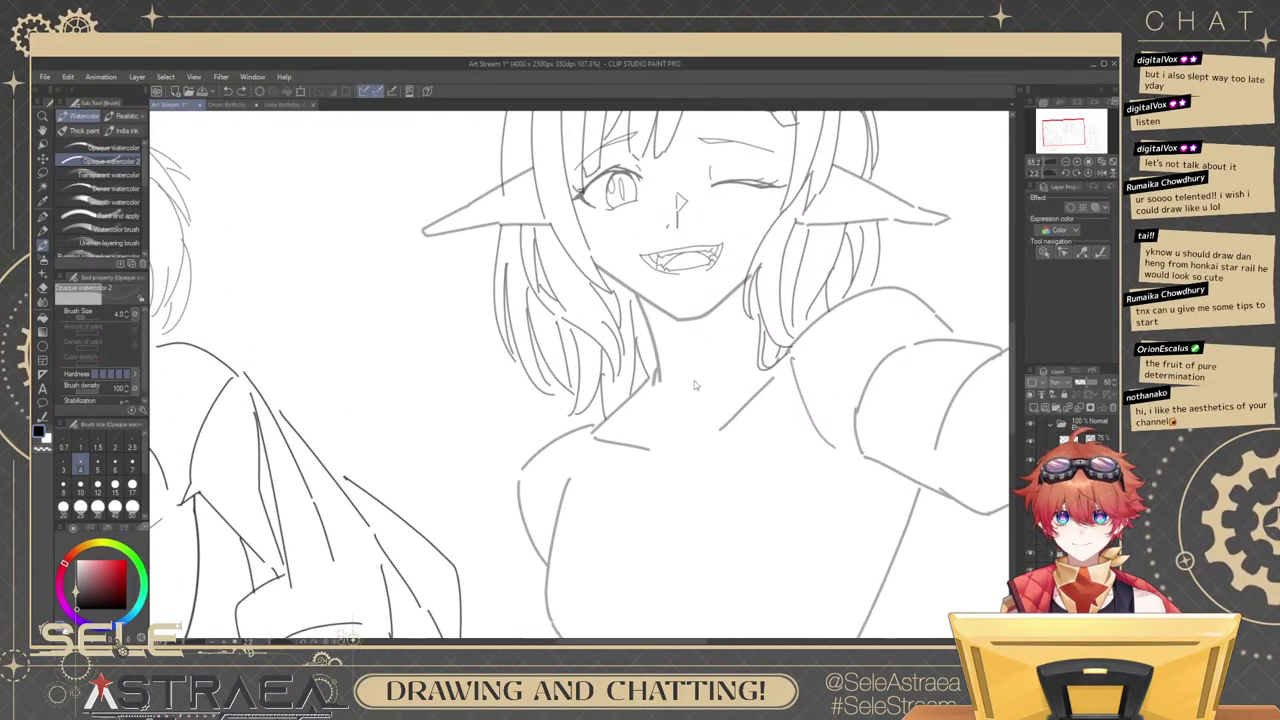
pyautogui.moveTo(694, 383); pyautogui.dragTo(732, 391)
pyautogui.scroll(2, 694, 351)
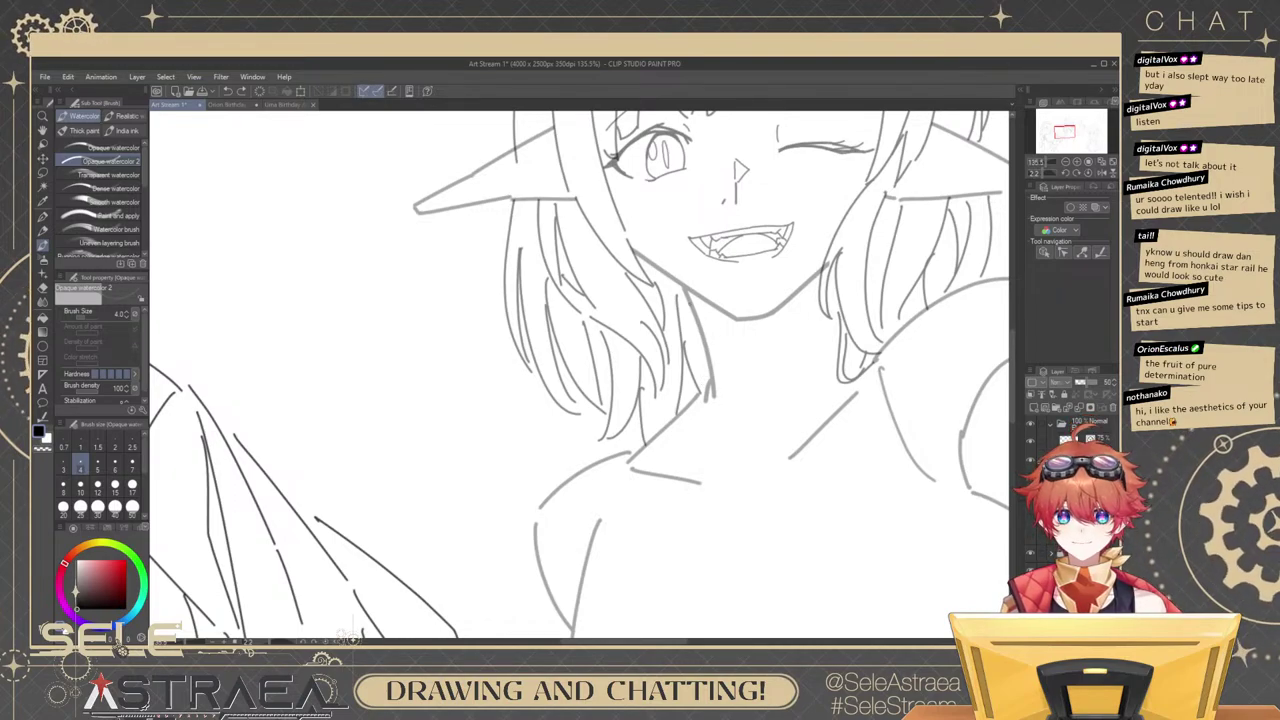
# Try drawing the collar's top edge as a curve across the elf's neck beneath the chin.
pyautogui.scroll(3, 697, 314)
pyautogui.moveTo(691, 307)
pyautogui.mouseDown()
pyautogui.moveTo(709, 410)
pyautogui.moveTo(732, 327)
pyautogui.moveTo(816, 335)
pyautogui.moveTo(868, 313)
pyautogui.moveTo(868, 331)
pyautogui.moveTo(872, 289)
pyautogui.mouseUp()
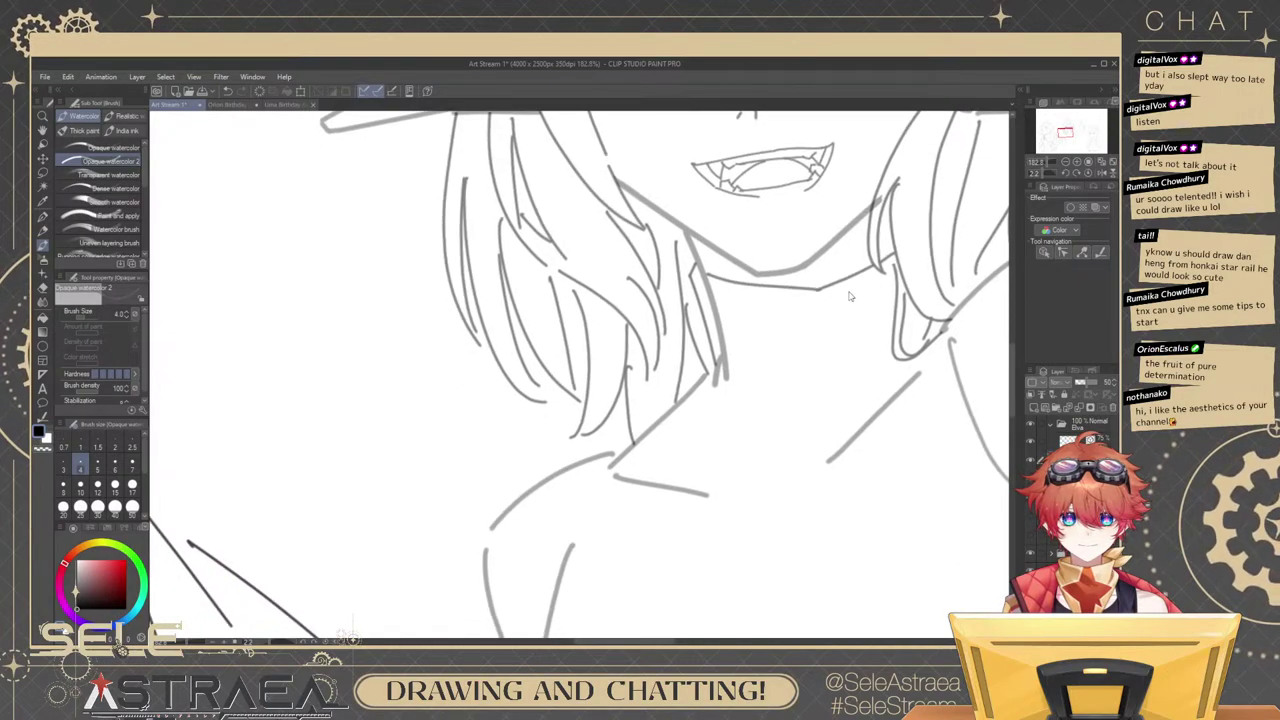
pyautogui.hotkey('ctrl', 'z')
pyautogui.moveTo(708, 279); pyautogui.dragTo(757, 296)
pyautogui.hotkey('ctrl', 'z')
pyautogui.hotkey('ctrl', 'z')
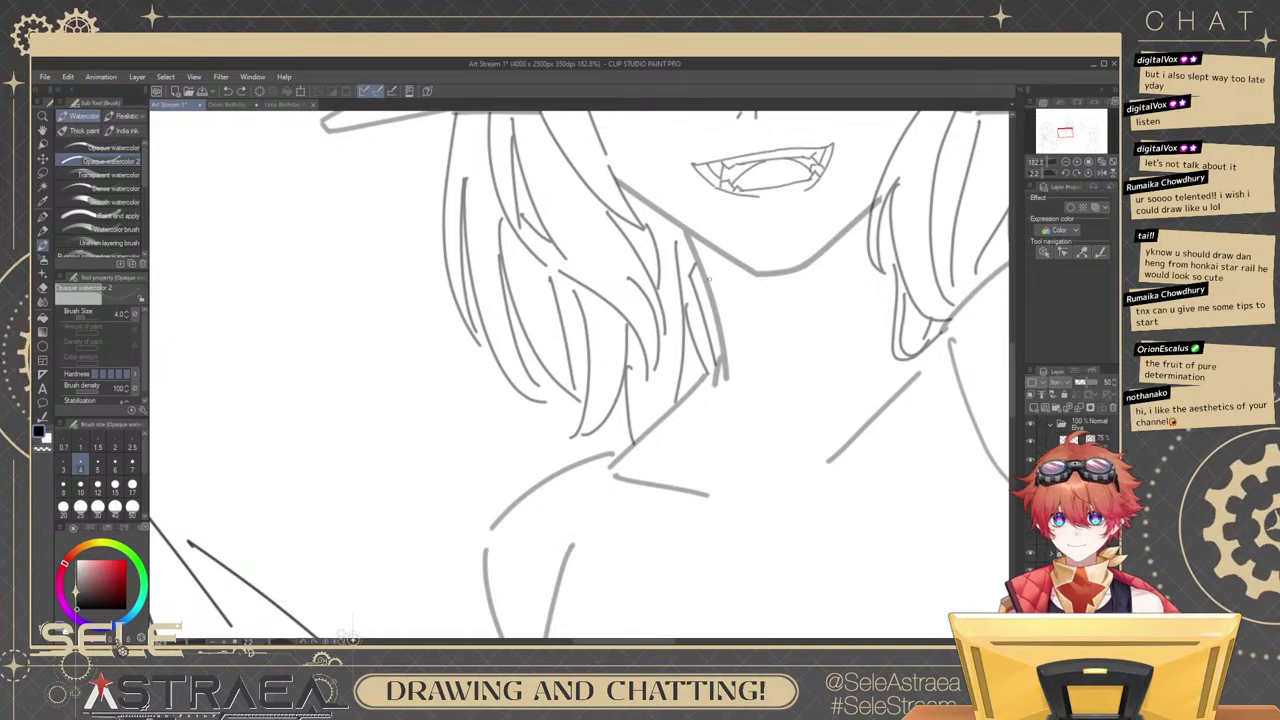
pyautogui.moveTo(711, 284); pyautogui.dragTo(773, 296)
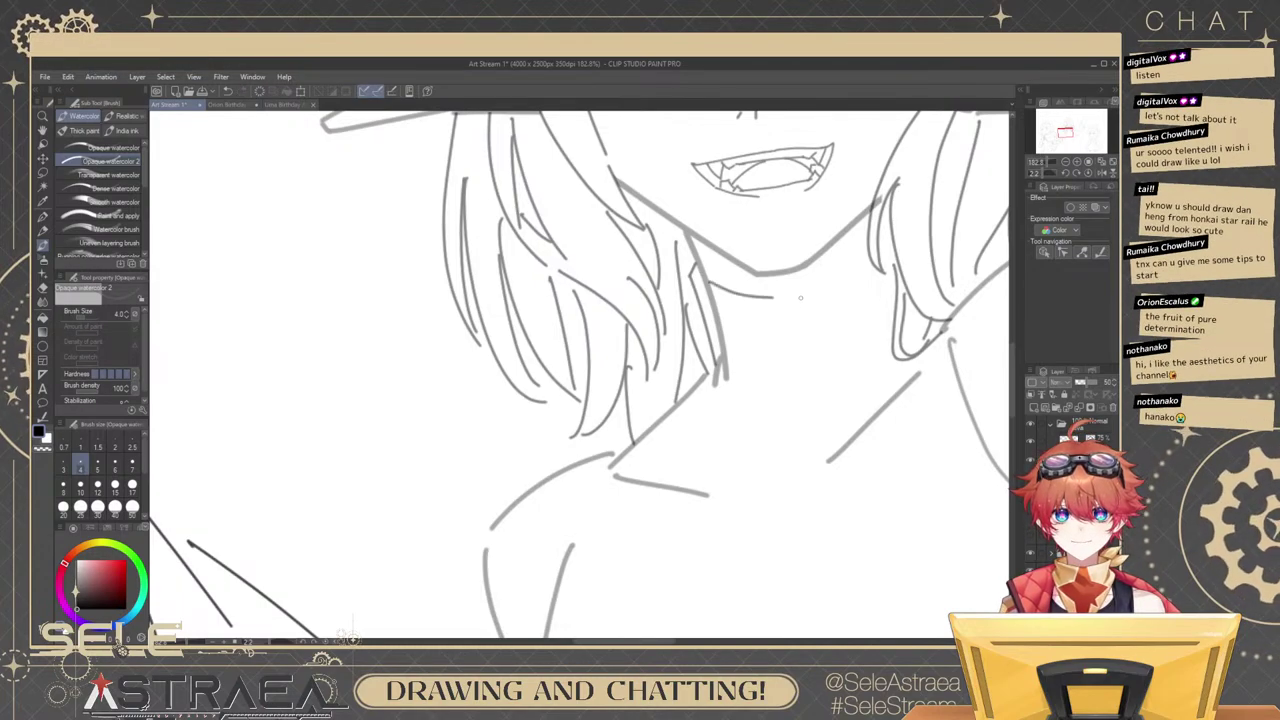
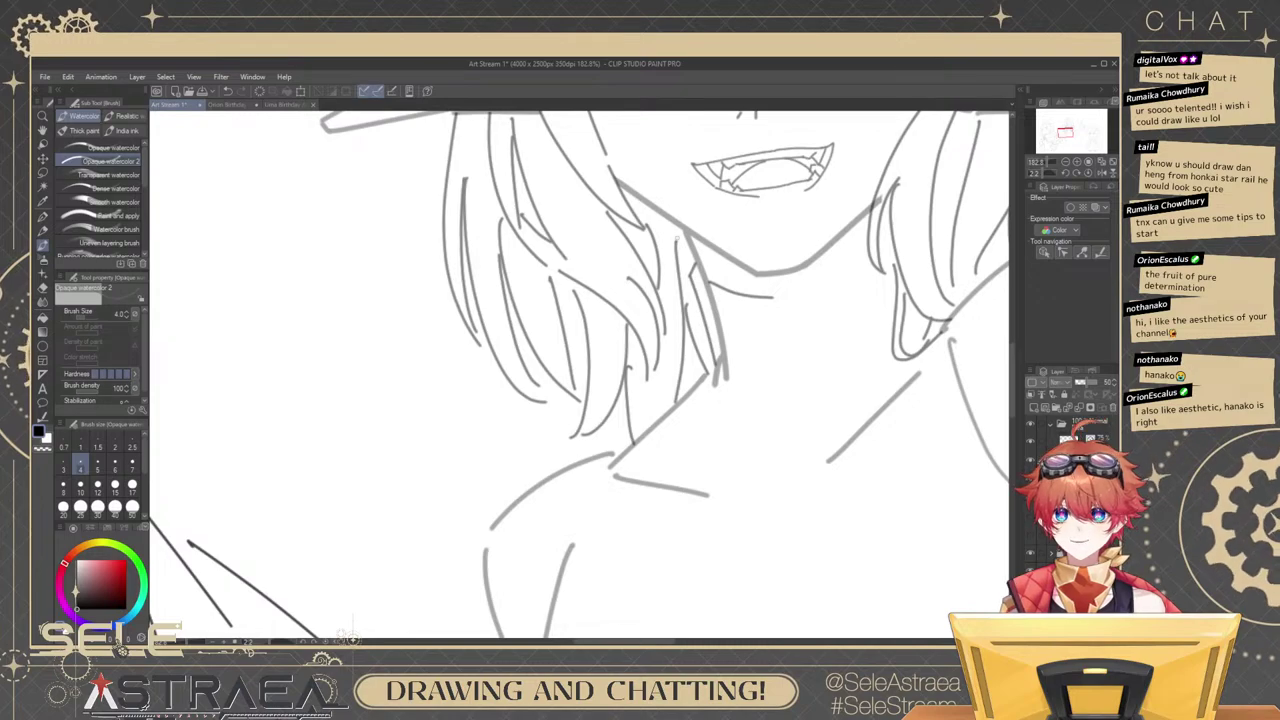
# Try the collar's top edge again as two strokes meeting in a shallow point under the chin.
pyautogui.hotkey('ctrl', 'z')
pyautogui.moveTo(698, 274)
pyautogui.mouseDown()
pyautogui.moveTo(762, 311)
pyautogui.moveTo(814, 300)
pyautogui.moveTo(786, 309)
pyautogui.moveTo(862, 266)
pyautogui.mouseUp()
pyautogui.hotkey('ctrl', 'z')
pyautogui.hotkey('ctrl', 'z')
pyautogui.moveTo(787, 310); pyautogui.dragTo(862, 262)
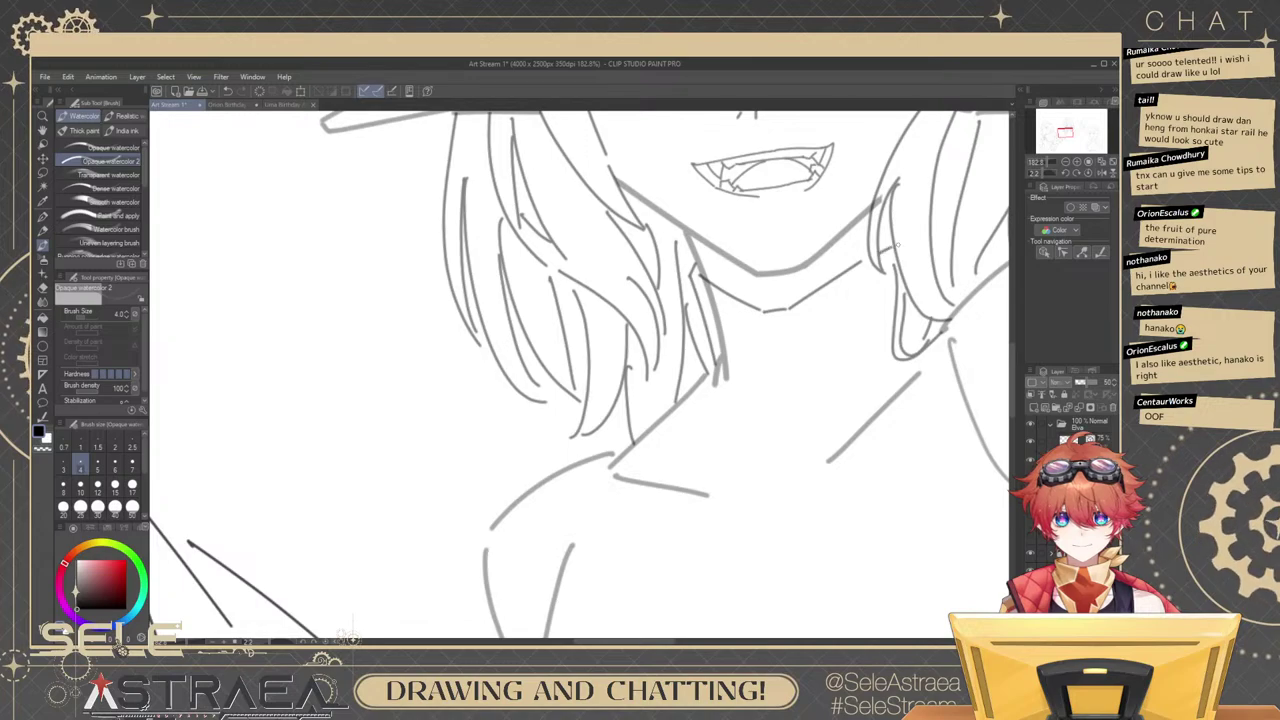
pyautogui.scroll(-5, 905, 226)
pyautogui.scroll(4, 885, 285)
pyautogui.hotkey('ctrl', 'z')
pyautogui.hotkey('ctrl', 'z')
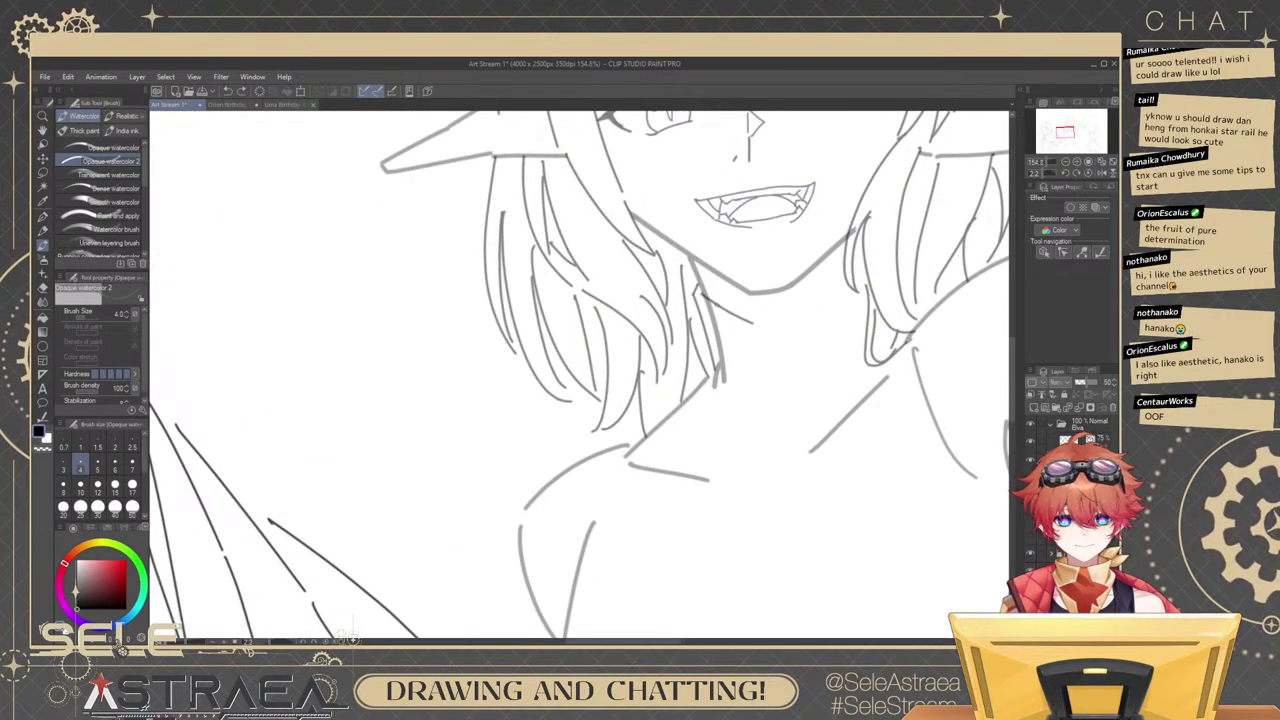
# Try a flatter version of the collar's top edge, running from the side of the neck to the opposite hair.
pyautogui.moveTo(704, 297)
pyautogui.mouseDown()
pyautogui.moveTo(749, 313)
pyautogui.moveTo(842, 274)
pyautogui.mouseUp()
pyautogui.hotkey('ctrl', 'z')
pyautogui.hotkey('ctrl', 'z')
pyautogui.hotkey('ctrl', 'z')
pyautogui.hotkey('ctrl', 'z')
pyautogui.moveTo(786, 304); pyautogui.dragTo(845, 268)
pyautogui.hotkey('ctrl', 'z')
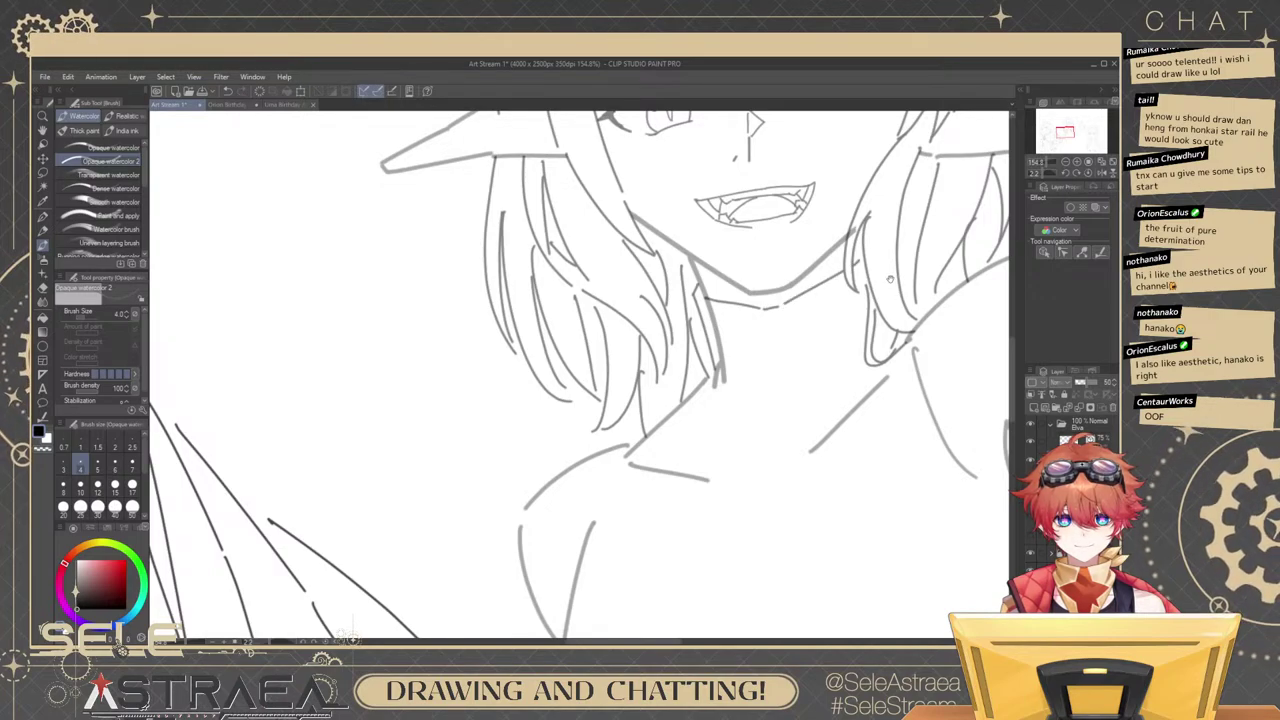
pyautogui.scroll(-1, 890, 279)
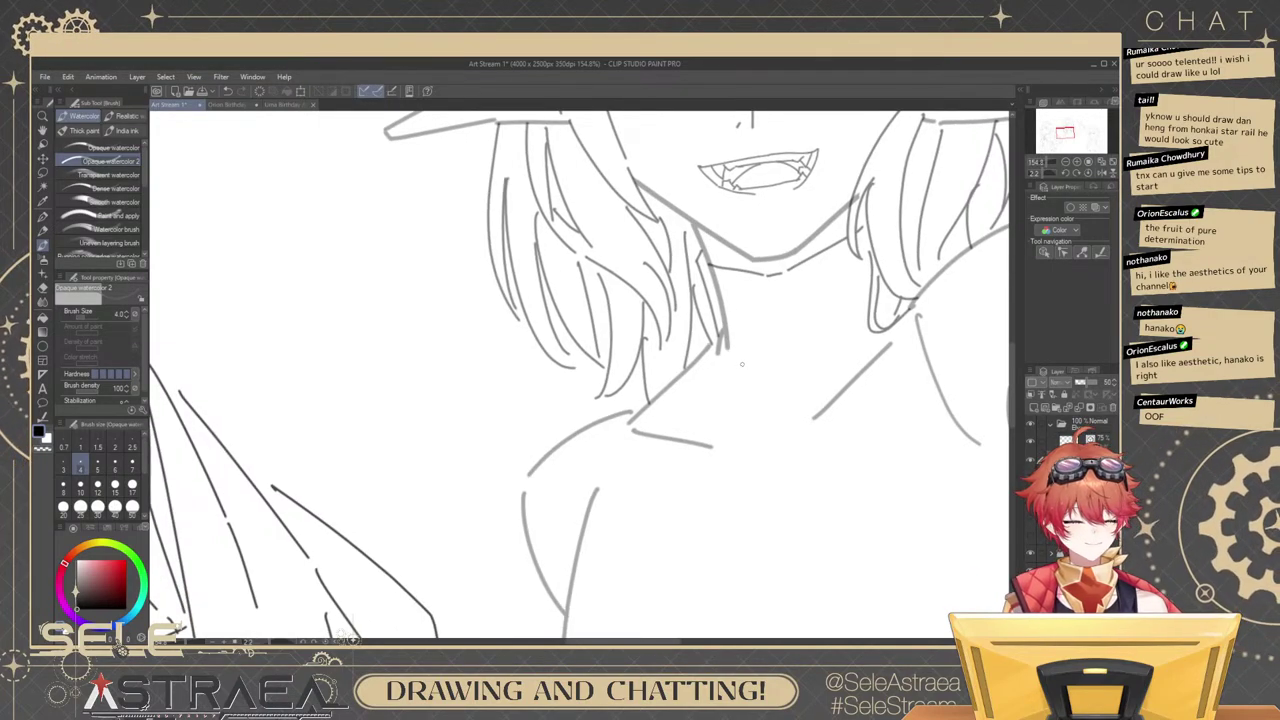
# Try a slanted collar line from the neck toward the throat, and undo all the collar strokes.
pyautogui.moveTo(721, 341); pyautogui.dragTo(777, 405)
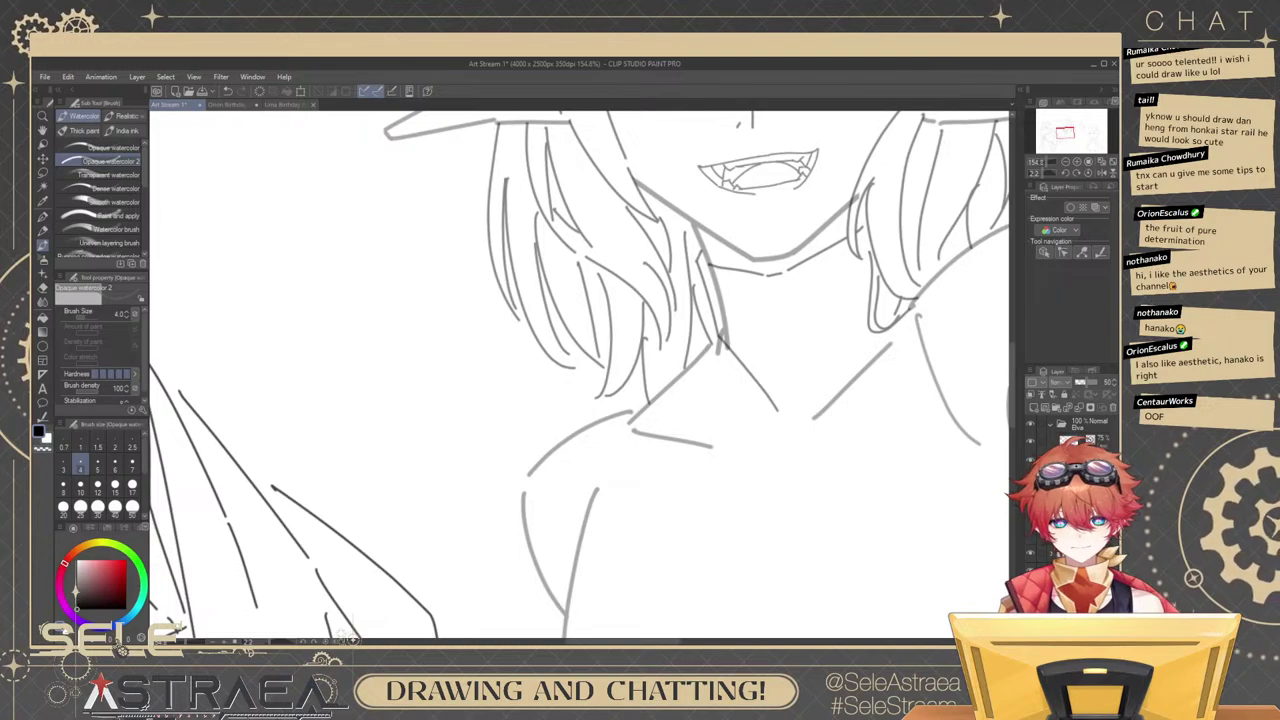
pyautogui.hotkey('ctrl', 'z')
pyautogui.hotkey('ctrl', 'z')
pyautogui.hotkey('ctrl', 'z')
pyautogui.hotkey('ctrl', 'z')
pyautogui.hotkey('ctrl', 'z')
pyautogui.hotkey('ctrl', 'z')
pyautogui.hotkey('ctrl', 'z')
pyautogui.hotkey('ctrl', 'z')
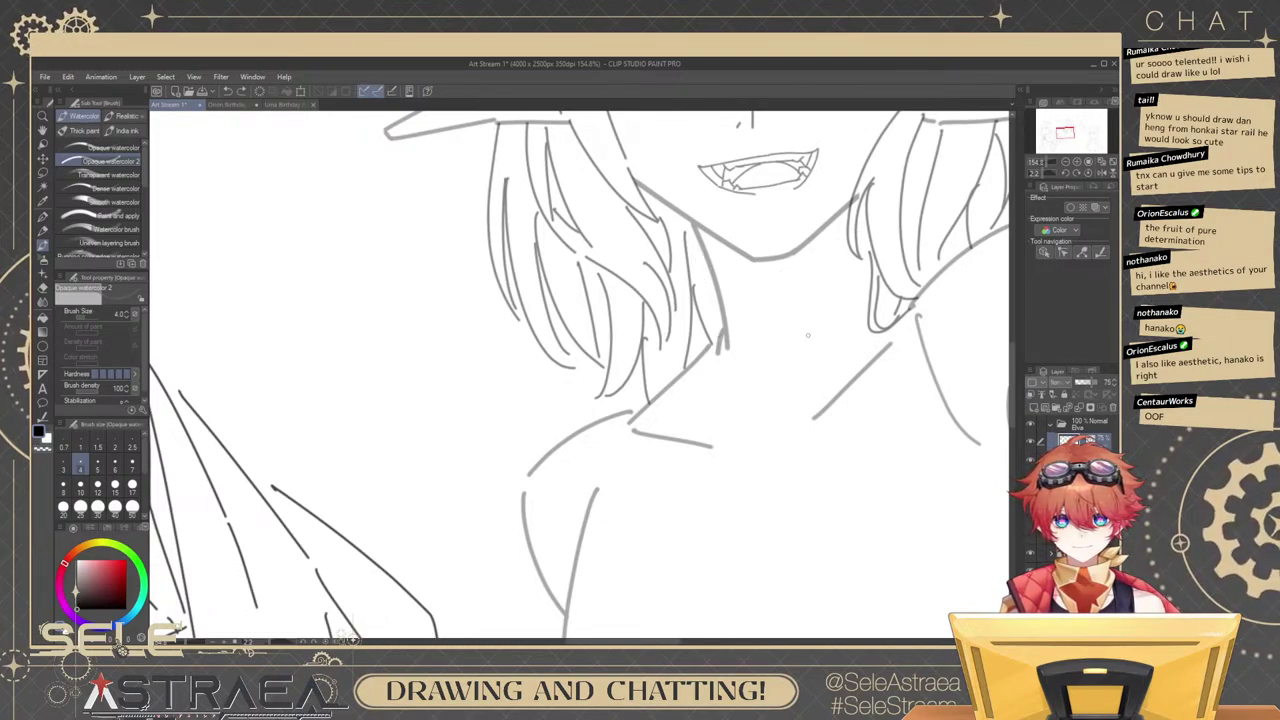
# Draw the collar's side edge down the elf's neck and its curved top edge beneath the chin.
pyautogui.moveTo(708, 279); pyautogui.dragTo(722, 333)
pyautogui.hotkey('ctrl', 'z')
pyautogui.moveTo(700, 258)
pyautogui.mouseDown()
pyautogui.moveTo(706, 248)
pyautogui.moveTo(791, 276)
pyautogui.moveTo(845, 249)
pyautogui.mouseUp()
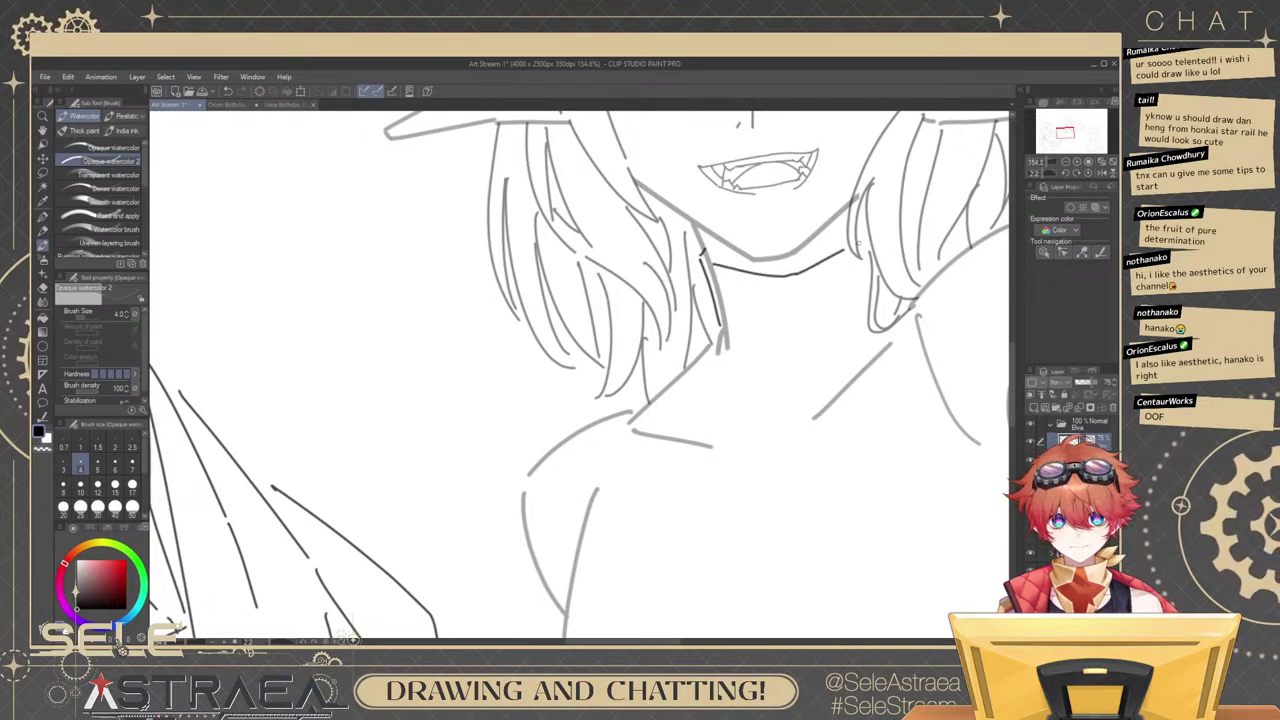
# Draw the short folded corner at the neck's side and the collar's slanted front edge down to the throat.
pyautogui.moveTo(721, 325)
pyautogui.mouseDown()
pyautogui.moveTo(699, 363)
pyautogui.moveTo(797, 395)
pyautogui.mouseUp()
pyautogui.hotkey('ctrl', 'z')
pyautogui.hotkey('ctrl', 'z')
pyautogui.moveTo(704, 324); pyautogui.dragTo(812, 385)
pyautogui.hotkey('ctrl', 'z')
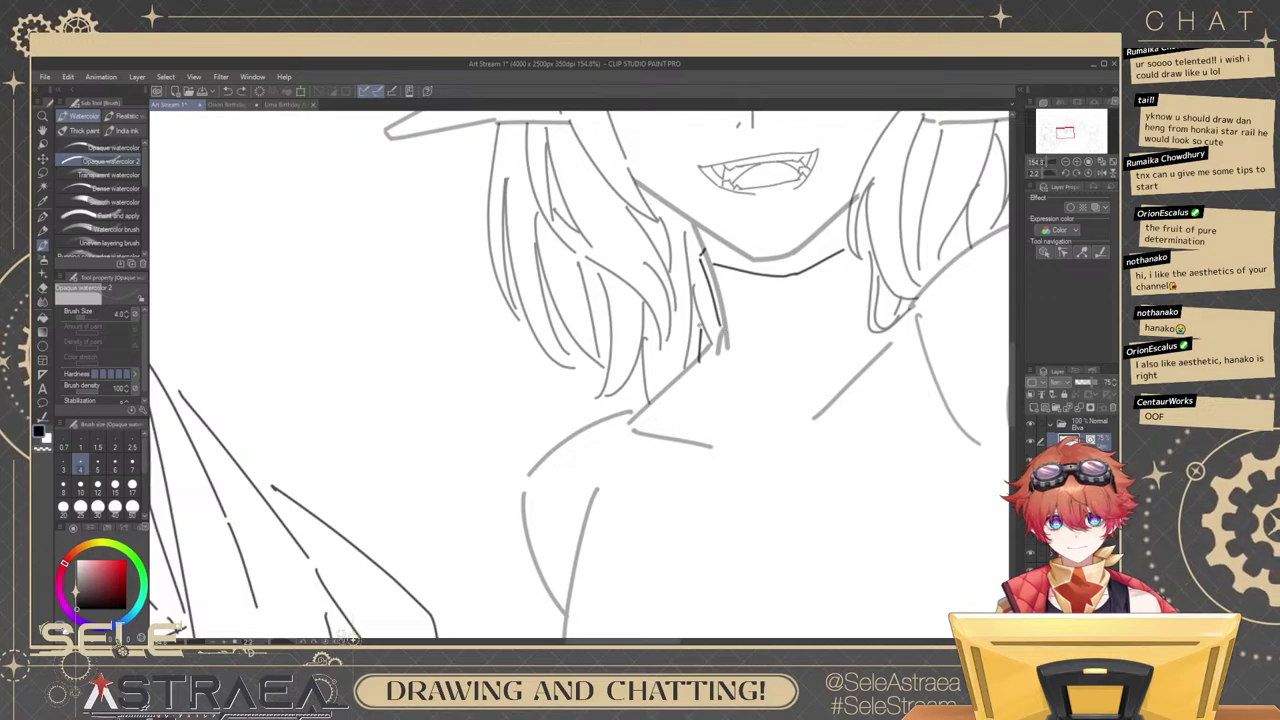
pyautogui.moveTo(699, 326); pyautogui.dragTo(711, 315)
pyautogui.moveTo(710, 319)
pyautogui.mouseDown()
pyautogui.moveTo(773, 393)
pyautogui.moveTo(794, 384)
pyautogui.moveTo(789, 395)
pyautogui.mouseUp()
pyautogui.hotkey('ctrl', 'z')
pyautogui.hotkey('ctrl', 'z')
# Draw the collar's lower edges and the opposite front edge, completing the V-shaped opening up to the hair.
pyautogui.moveTo(707, 373)
pyautogui.mouseDown()
pyautogui.moveTo(786, 406)
pyautogui.moveTo(886, 362)
pyautogui.mouseUp()
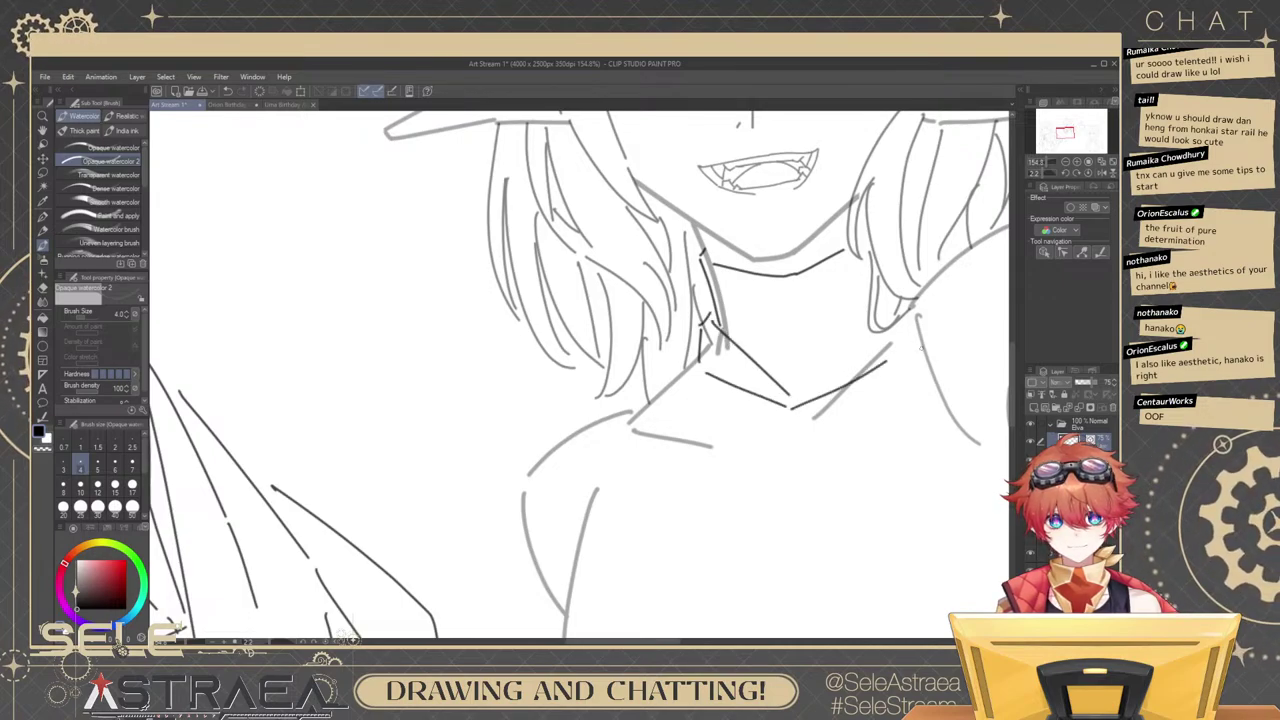
pyautogui.hotkey('ctrl', 'z')
pyautogui.moveTo(801, 399)
pyautogui.mouseDown()
pyautogui.moveTo(845, 360)
pyautogui.moveTo(862, 290)
pyautogui.mouseUp()
pyautogui.moveTo(858, 288); pyautogui.dragTo(876, 285)
pyautogui.moveTo(880, 291); pyautogui.dragTo(891, 281)
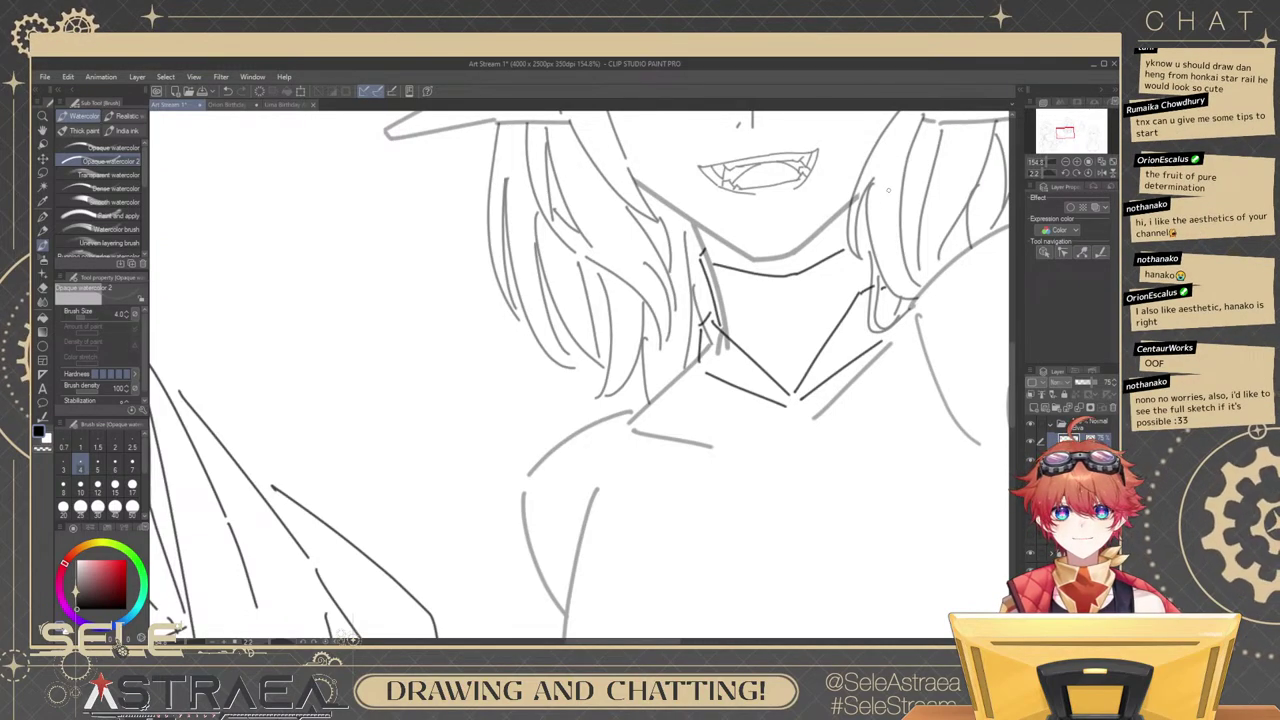
# Show the full sketch with all three characters and reset the canvas rotation.
pyautogui.moveTo(886, 337); pyautogui.dragTo(846, 365)
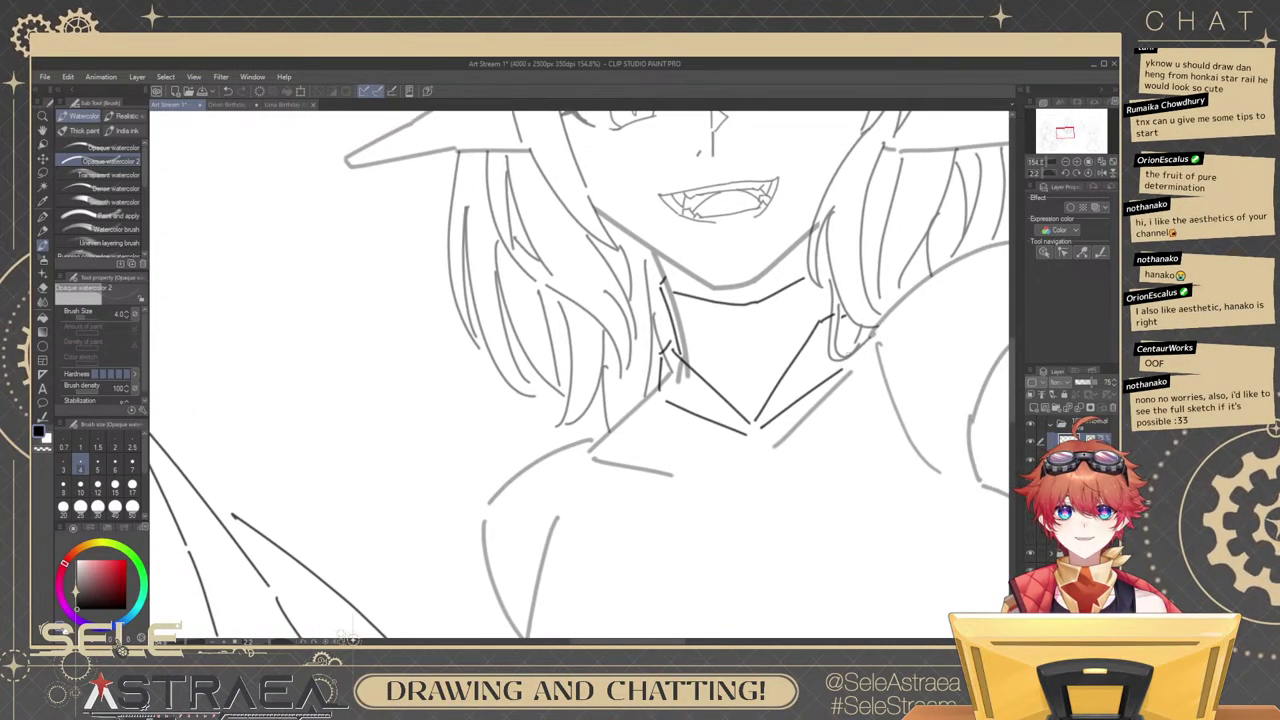
pyautogui.scroll(-5, 906, 290)
pyautogui.moveTo(926, 308); pyautogui.dragTo(816, 314)
pyautogui.scroll(-4, 816, 314)
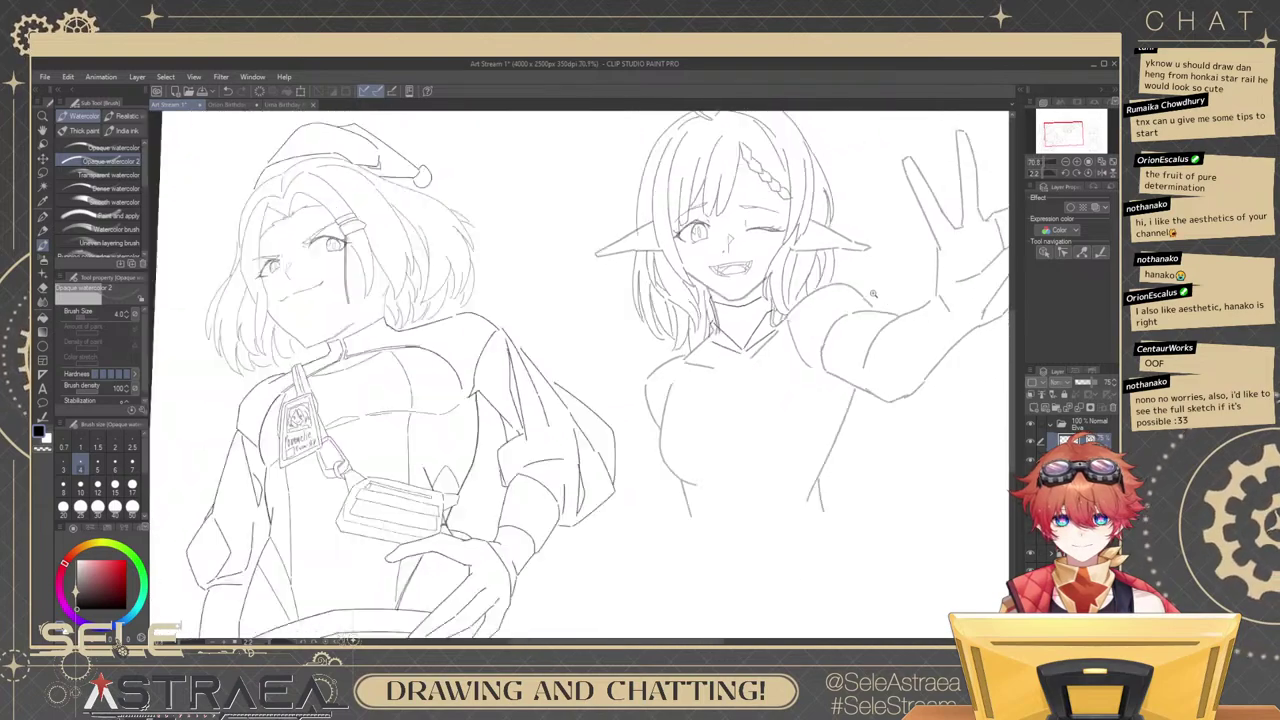
pyautogui.moveTo(894, 290); pyautogui.dragTo(708, 308)
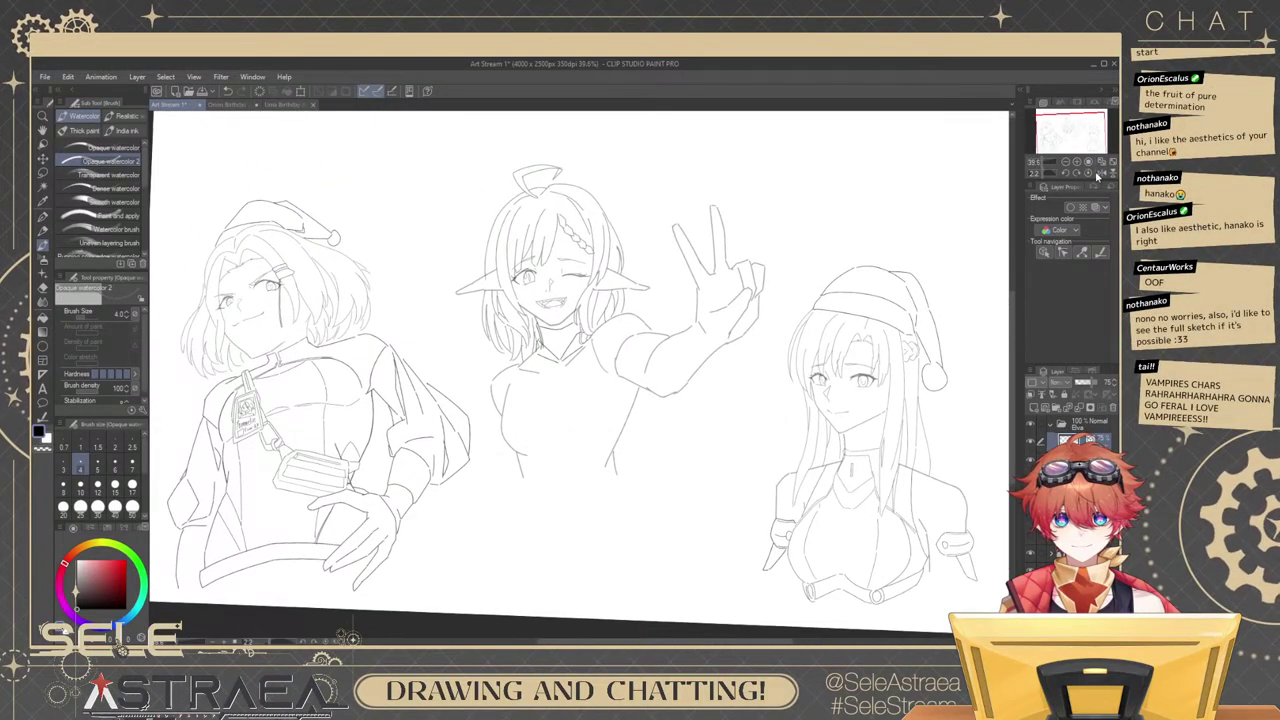
pyautogui.click(1088, 173)
# Examine the long-haired character in the Santa hat and fit the whole canvas in view.
pyautogui.moveTo(970, 331); pyautogui.dragTo(846, 292)
pyautogui.scroll(2, 845, 292)
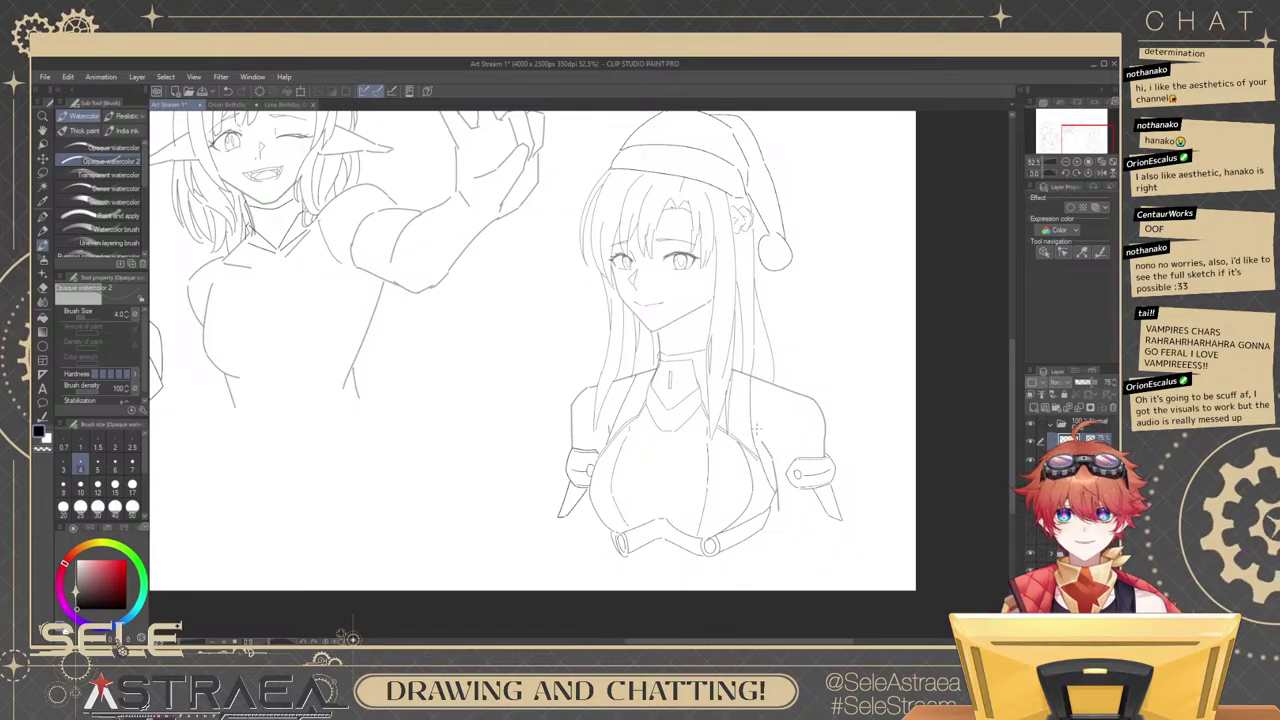
pyautogui.moveTo(757, 428); pyautogui.dragTo(846, 491)
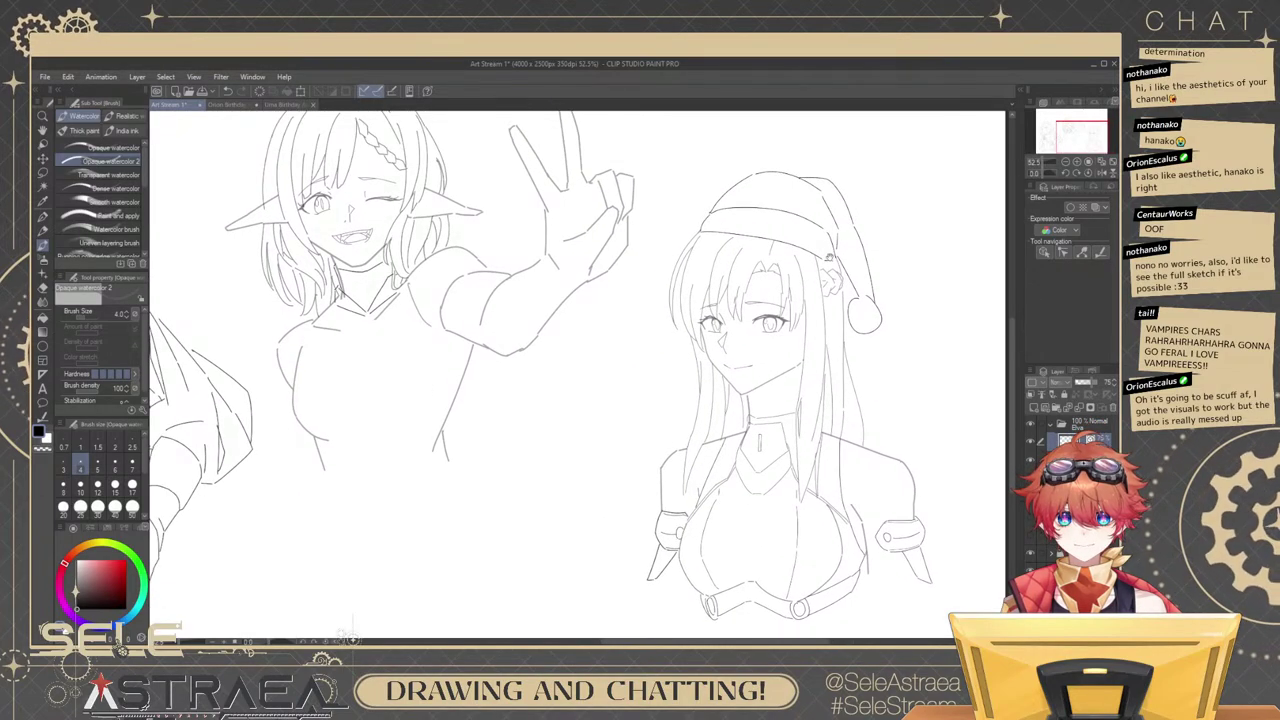
pyautogui.moveTo(622, 335); pyautogui.dragTo(820, 361)
pyautogui.moveTo(655, 383); pyautogui.dragTo(825, 375)
pyautogui.moveTo(720, 380); pyautogui.dragTo(810, 359)
pyautogui.scroll(-2, 828, 352)
pyautogui.hotkey('ctrl', '0')
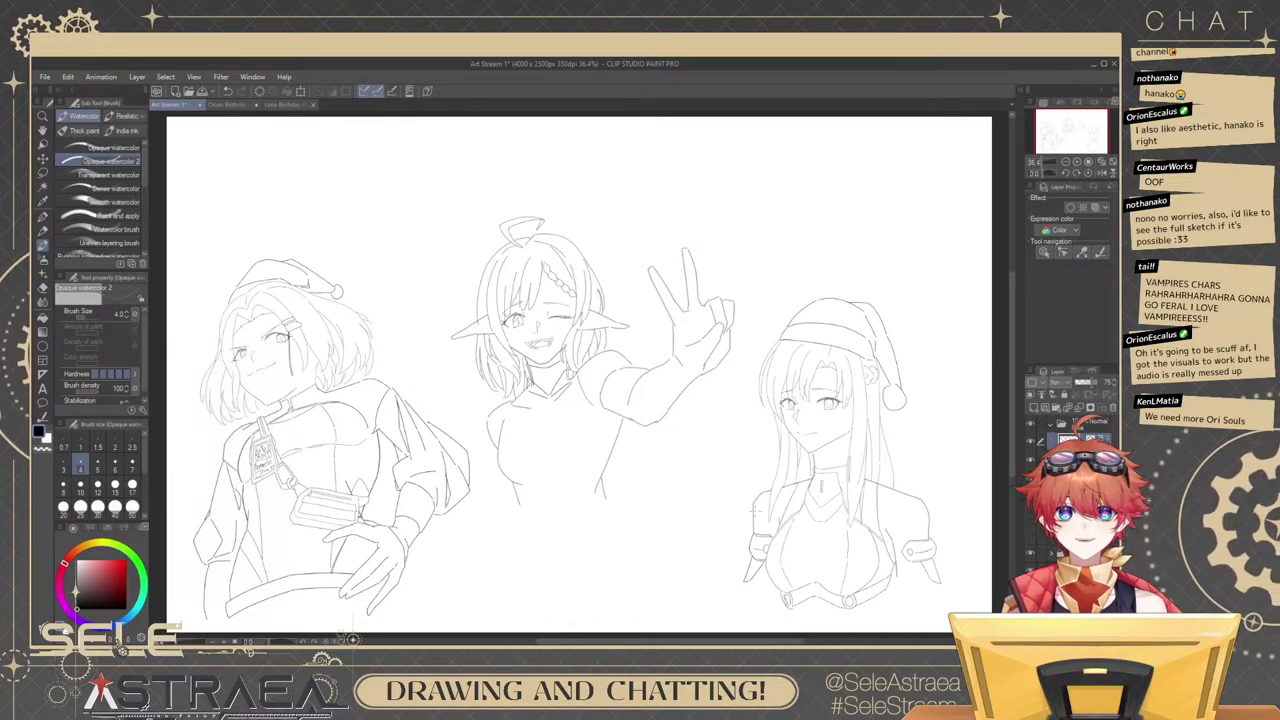
# Examine the waving elf's head, raised arm, collar and torso up close.
pyautogui.scroll(4, 717, 375)
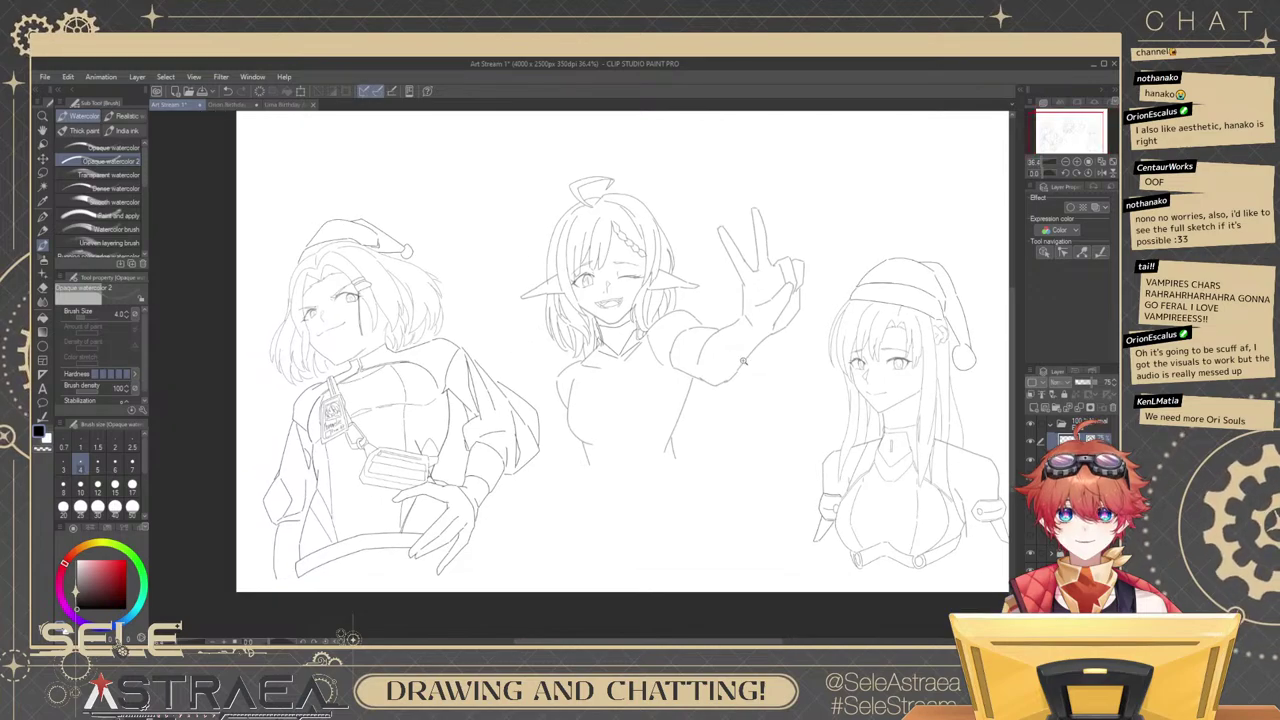
pyautogui.moveTo(757, 345); pyautogui.dragTo(810, 422)
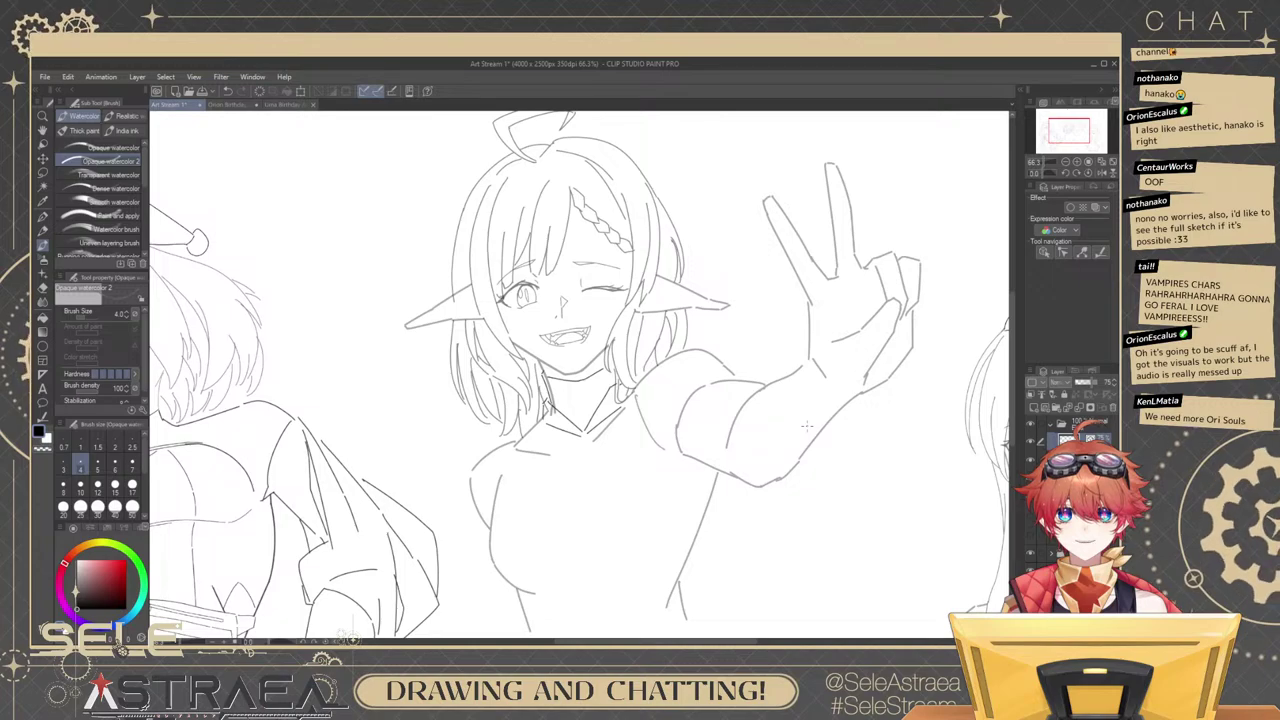
pyautogui.moveTo(812, 345); pyautogui.dragTo(844, 356)
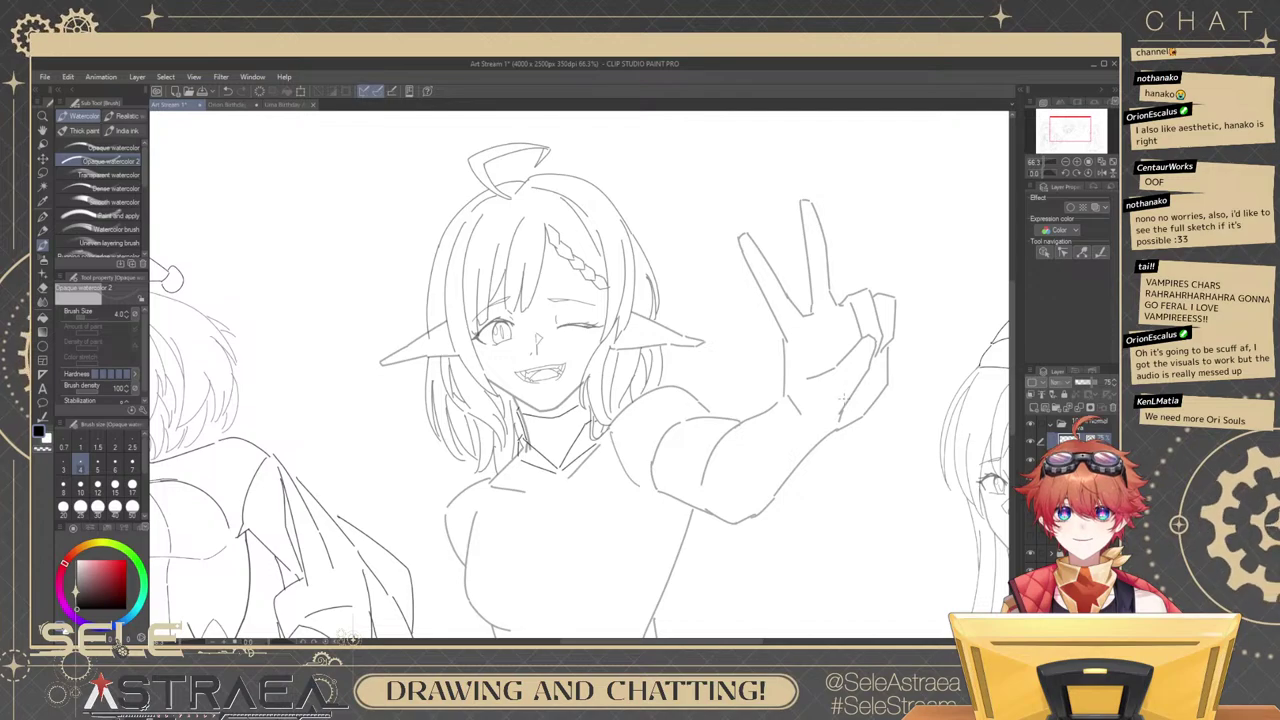
pyautogui.scroll(3, 806, 399)
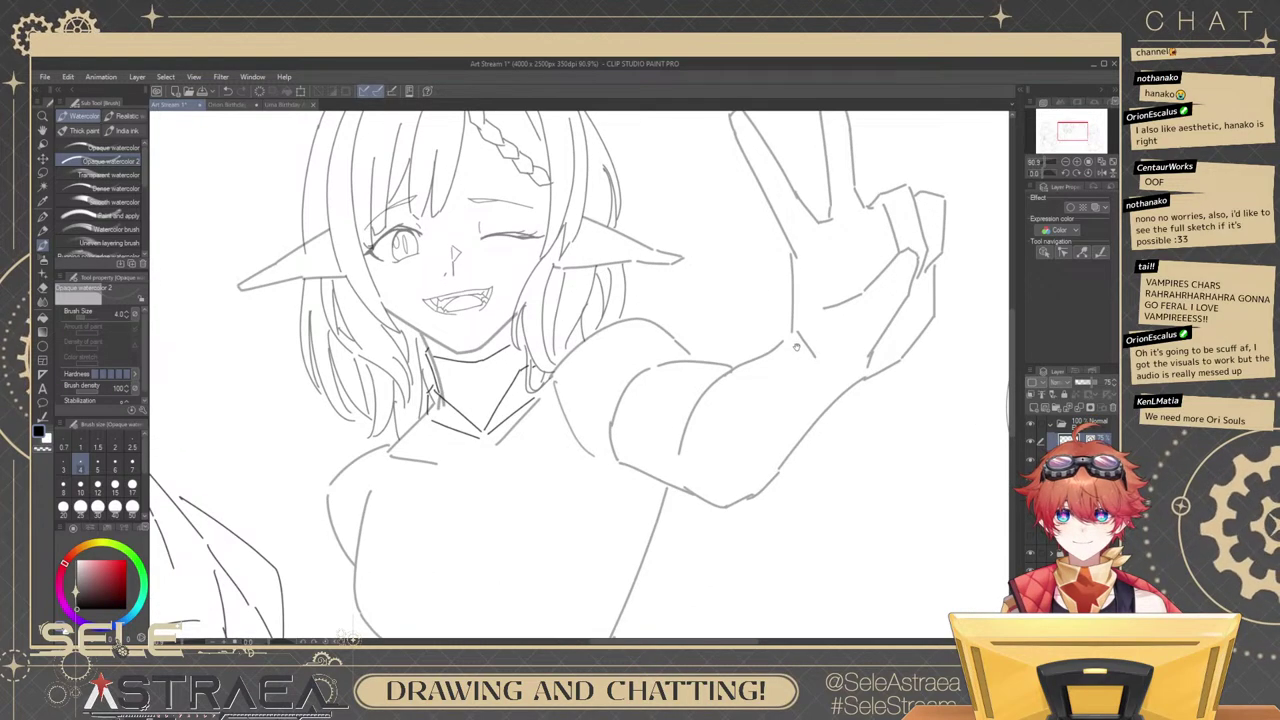
pyautogui.scroll(-1, 823, 329)
pyautogui.press('b')
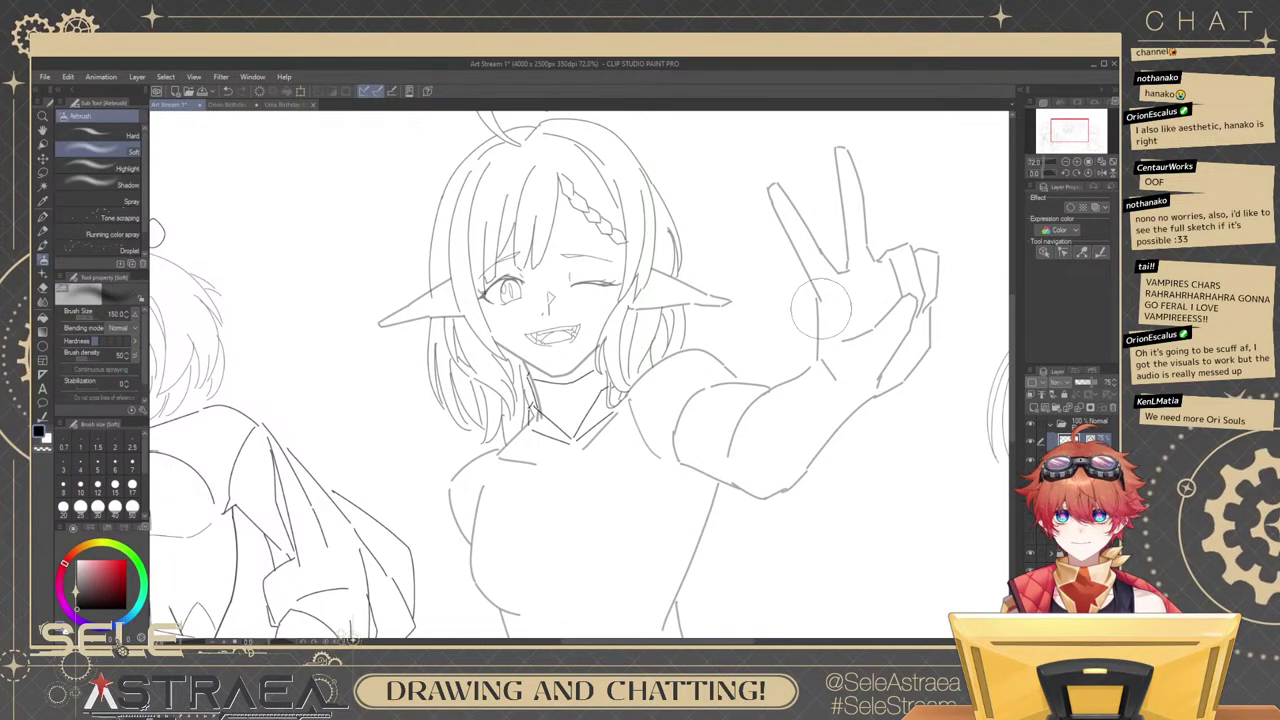
pyautogui.press('b')
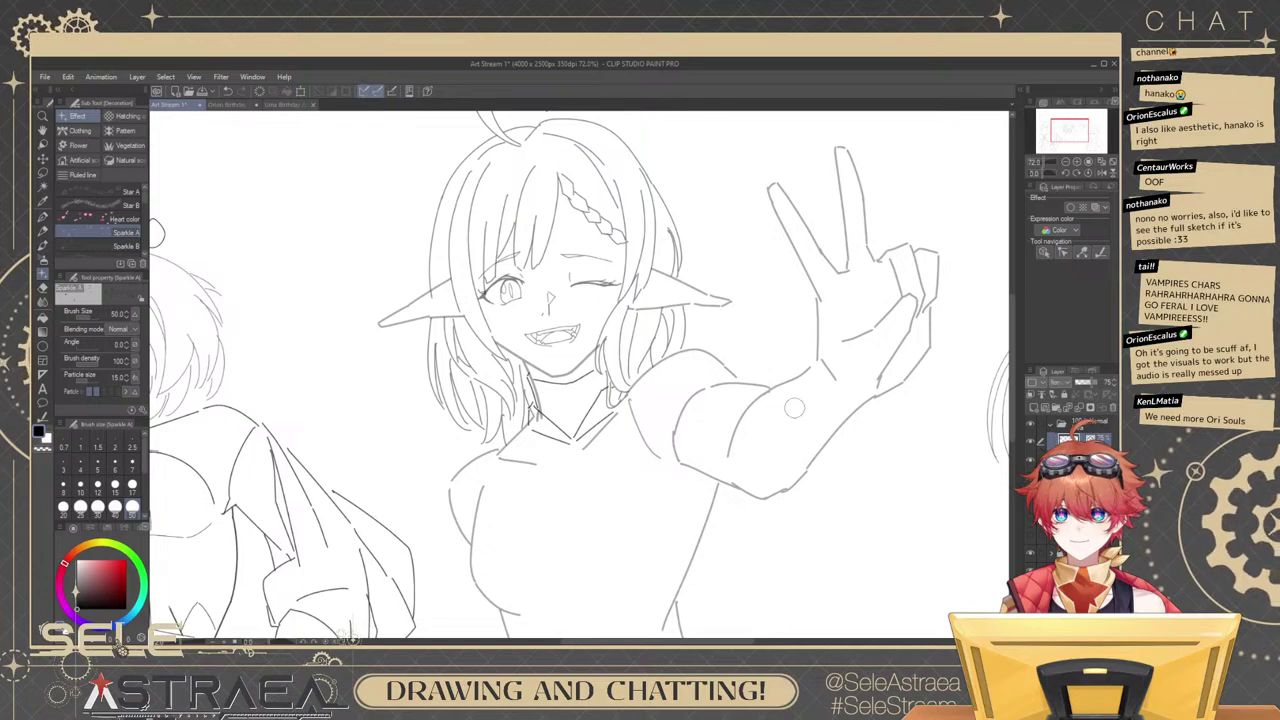
pyautogui.press('b')
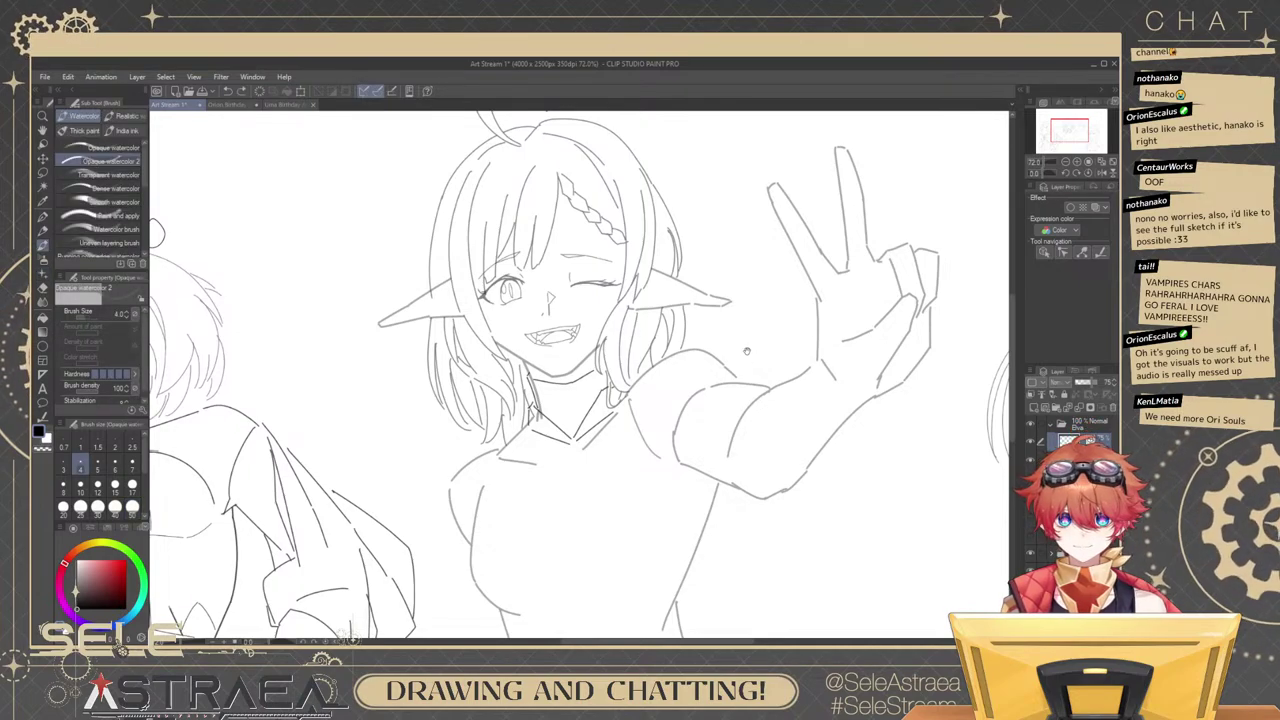
pyautogui.moveTo(756, 320)
pyautogui.mouseDown()
pyautogui.moveTo(833, 325)
pyautogui.moveTo(810, 257)
pyautogui.moveTo(832, 230)
pyautogui.mouseUp()
pyautogui.moveTo(686, 379)
pyautogui.mouseDown()
pyautogui.moveTo(771, 361)
pyautogui.moveTo(722, 418)
pyautogui.mouseUp()
pyautogui.scroll(2, 718, 365)
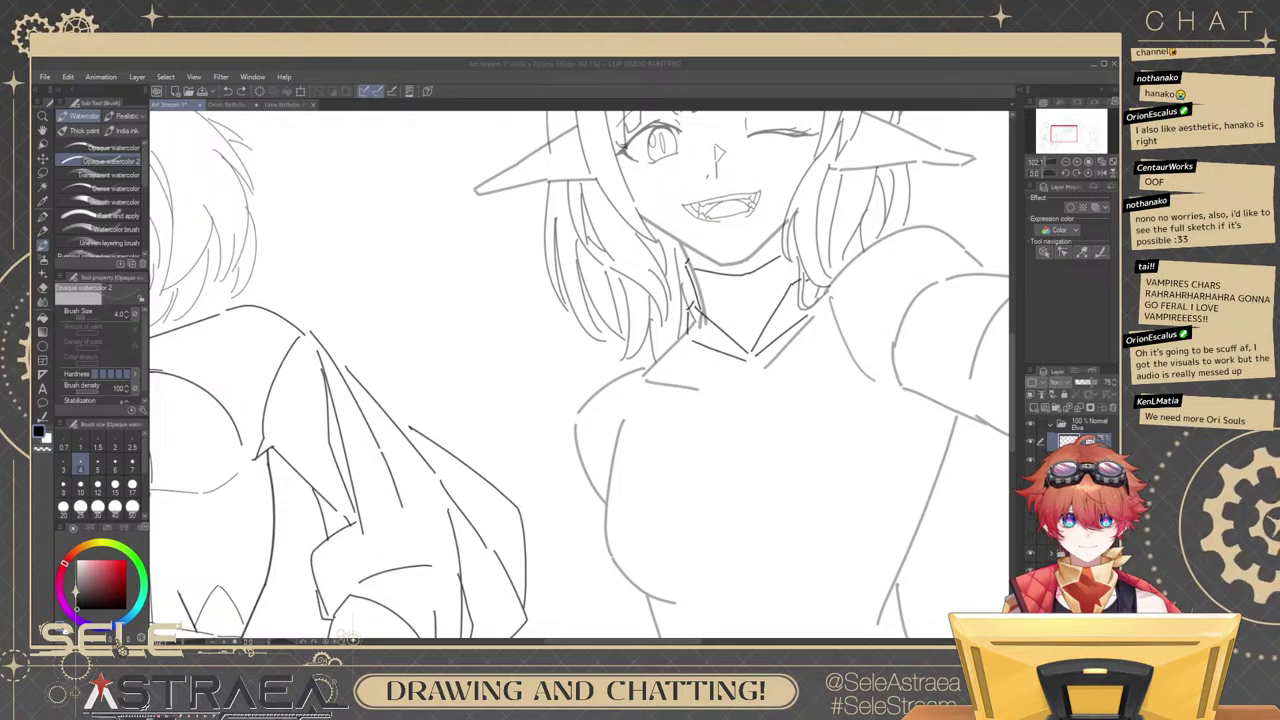
# Paste the close-up reference image of the purple-haired character and place it beside the waving elf sketch.
pyautogui.click(1025, 464)
pyautogui.hotkey('ctrl', 'v')
pyautogui.scroll(-6, 808, 410)
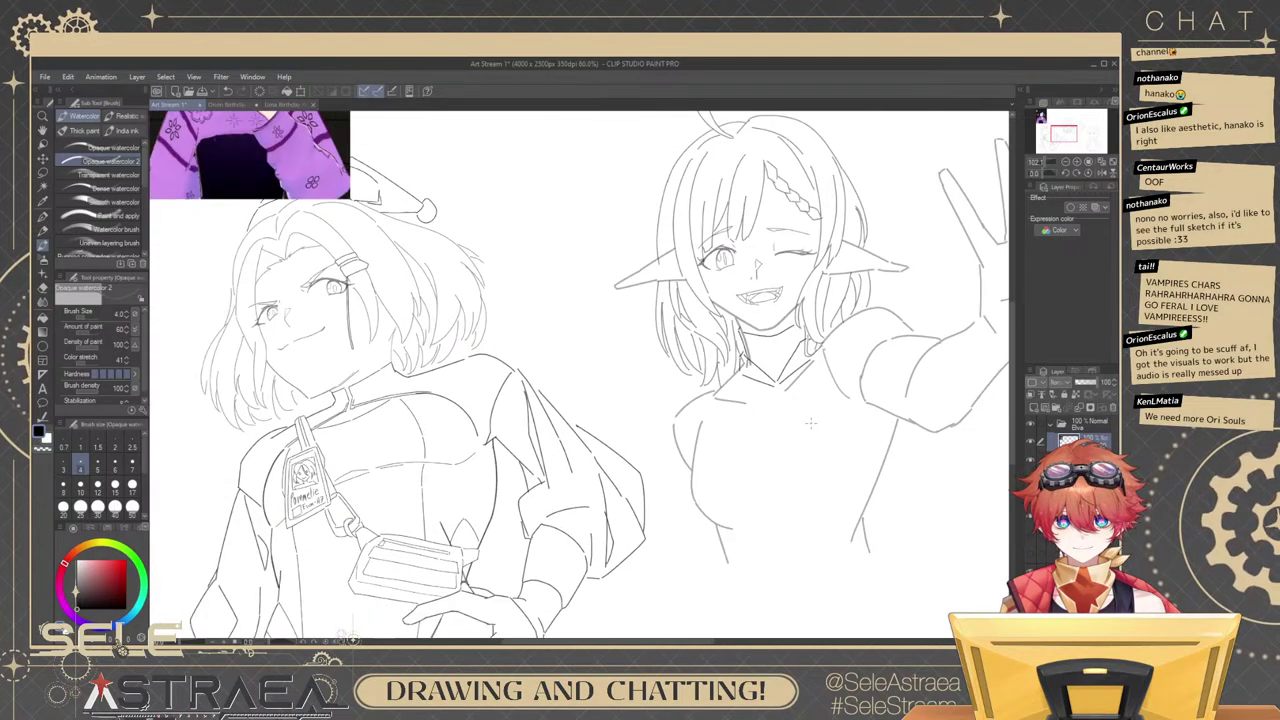
pyautogui.press('k')
pyautogui.moveTo(439, 277); pyautogui.dragTo(632, 506)
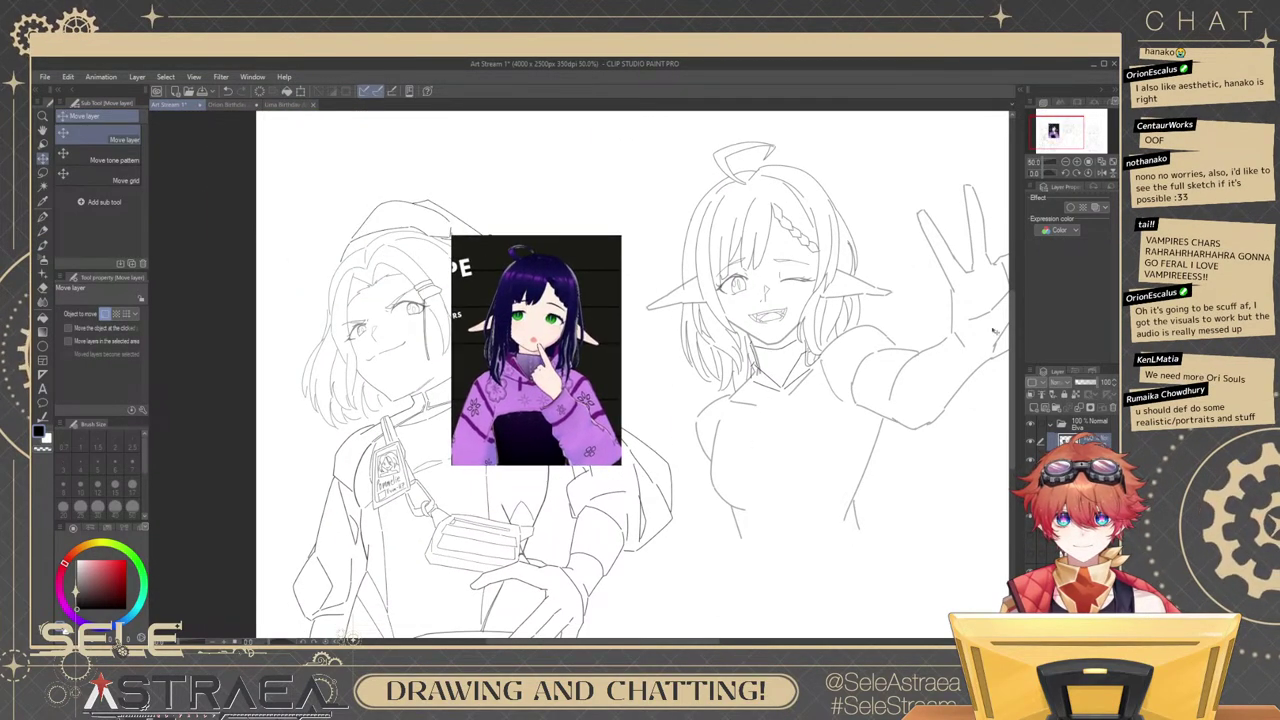
# Paste the second reference image showing the full outfit, enlarge it and align it beside the close-up reference.
pyautogui.hotkey('alt', 'Tab')
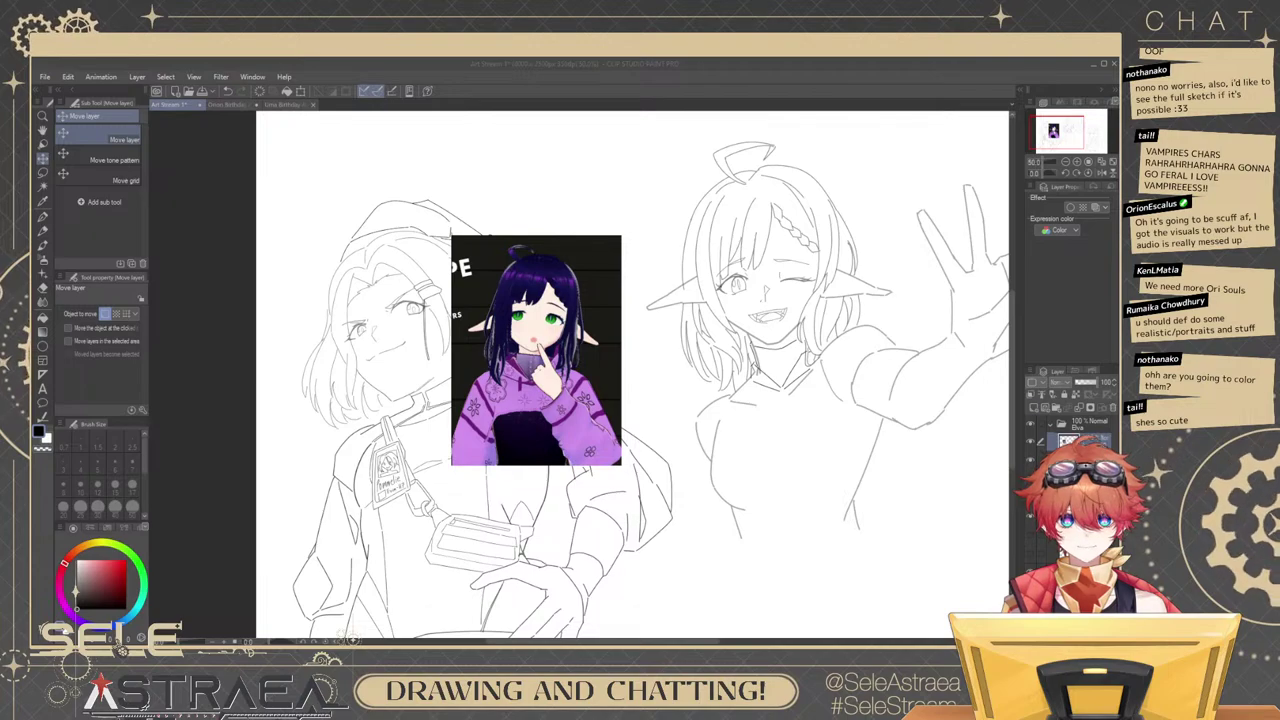
pyautogui.hotkey('alt', 'Tab')
pyautogui.hotkey('ctrl', 'v')
pyautogui.moveTo(392, 221); pyautogui.dragTo(437, 493)
pyautogui.hotkey('ctrl', 't')
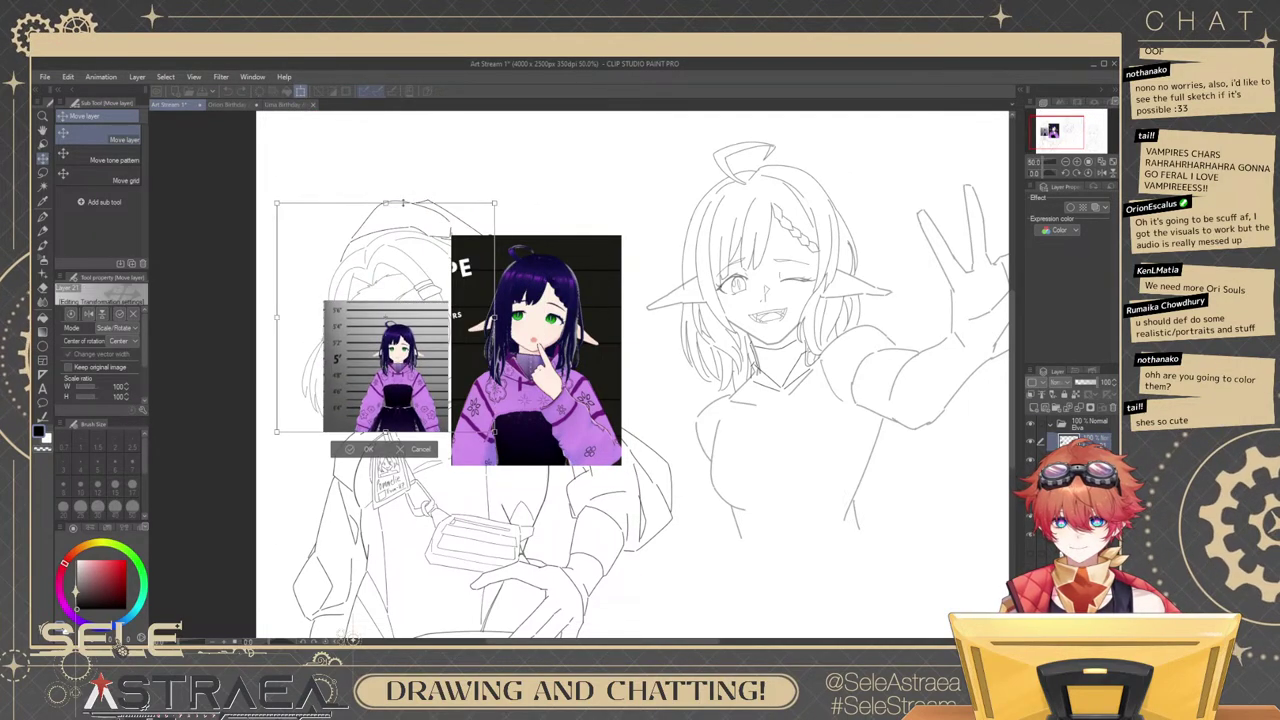
pyautogui.moveTo(403, 203); pyautogui.dragTo(403, 191)
pyautogui.moveTo(412, 338); pyautogui.dragTo(366, 385)
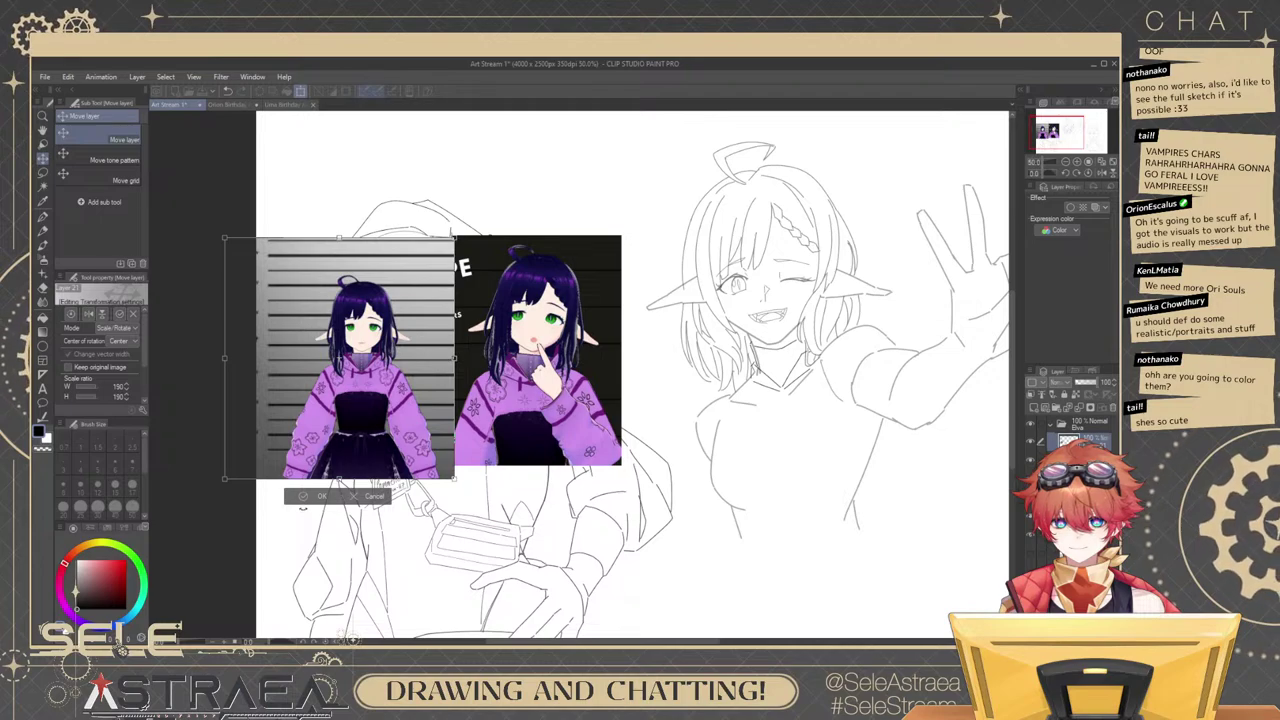
pyautogui.click(310, 498)
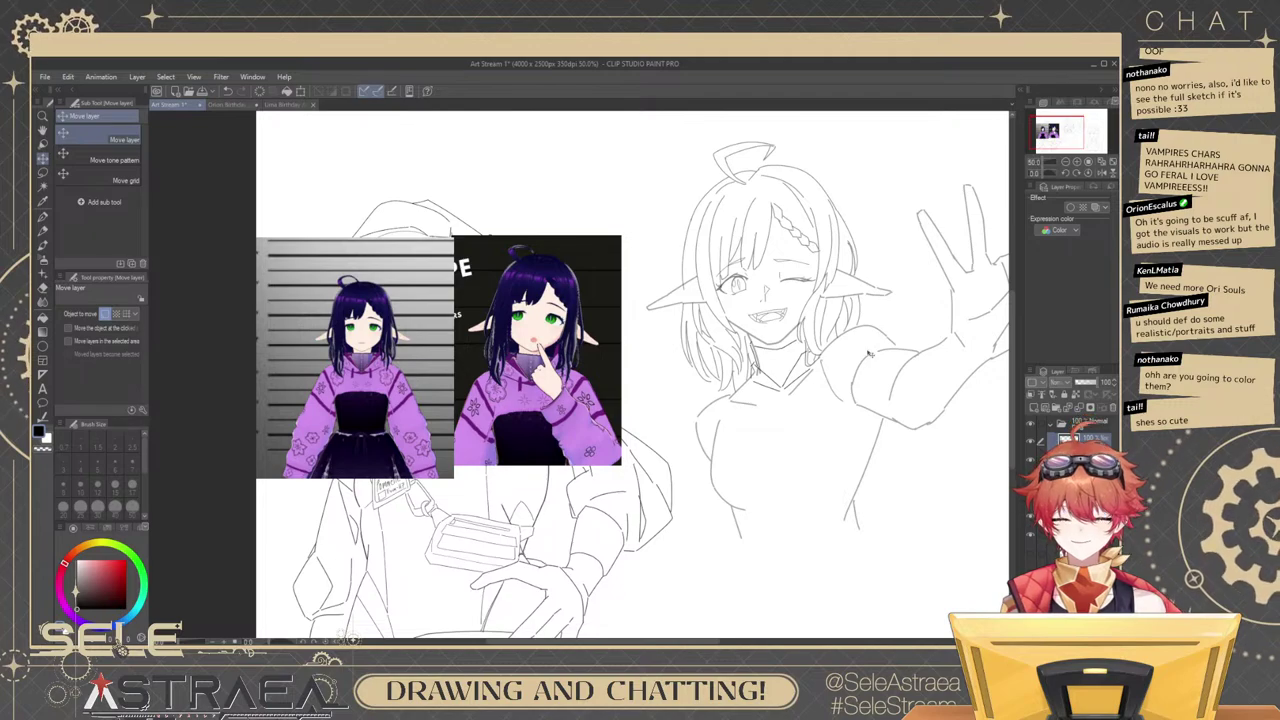
pyautogui.moveTo(845, 351); pyautogui.dragTo(853, 339)
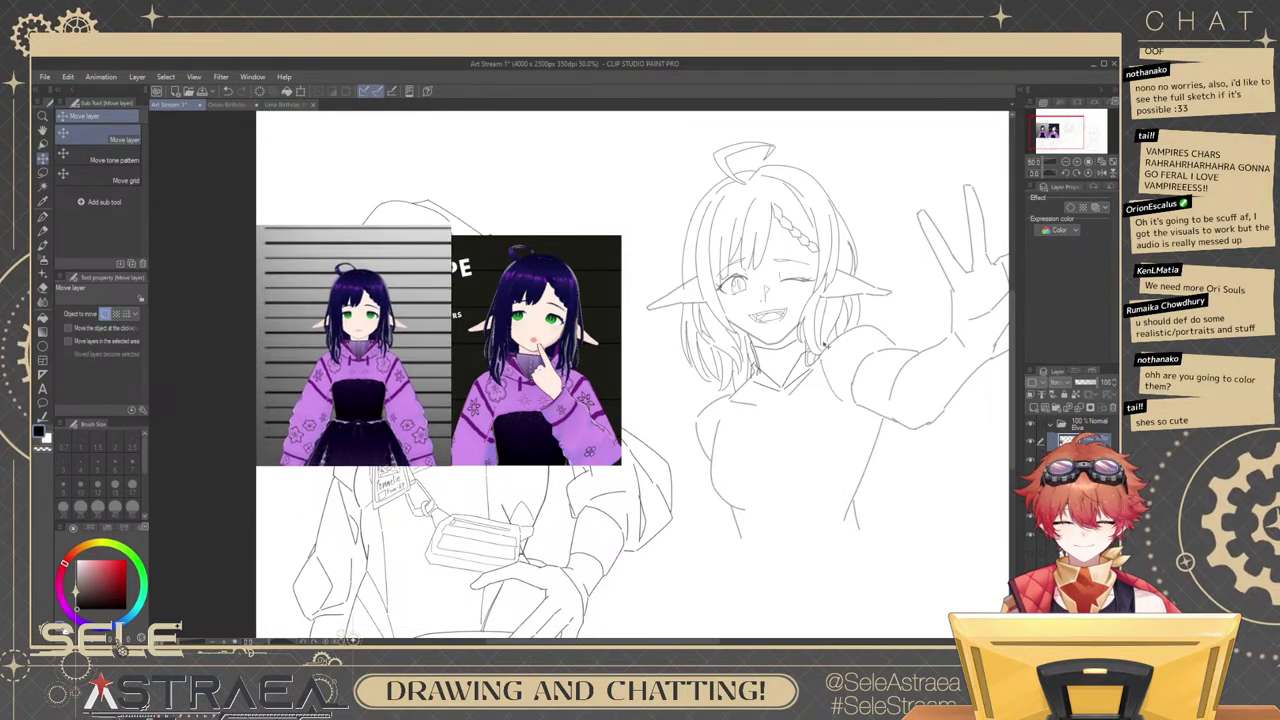
# Try several strokes for the elf collar's front edge leading down to the throat.
pyautogui.press('b')
pyautogui.moveTo(816, 395); pyautogui.dragTo(842, 427)
pyautogui.hotkey('ctrl', 'z')
pyautogui.moveTo(801, 366); pyautogui.dragTo(799, 386)
pyautogui.moveTo(799, 386)
pyautogui.mouseDown()
pyautogui.moveTo(900, 386)
pyautogui.moveTo(882, 378)
pyautogui.moveTo(799, 404)
pyautogui.moveTo(818, 403)
pyautogui.mouseUp()
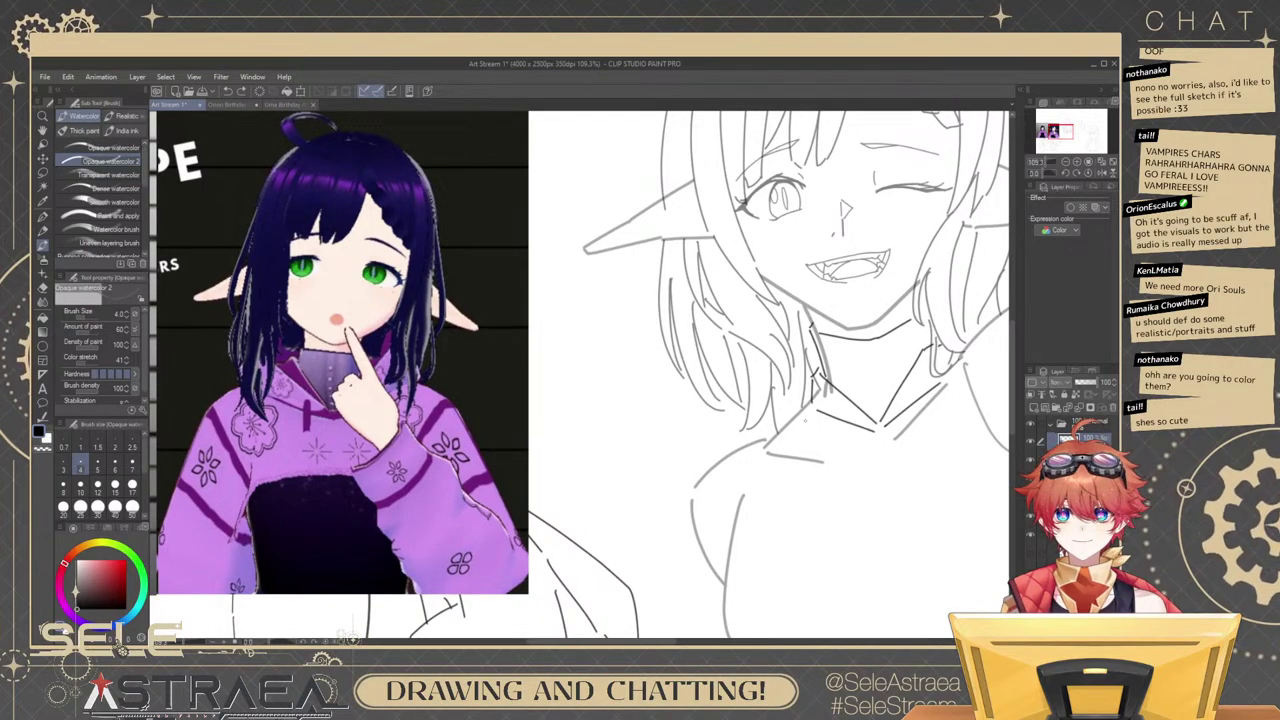
pyautogui.moveTo(807, 414); pyautogui.dragTo(836, 405)
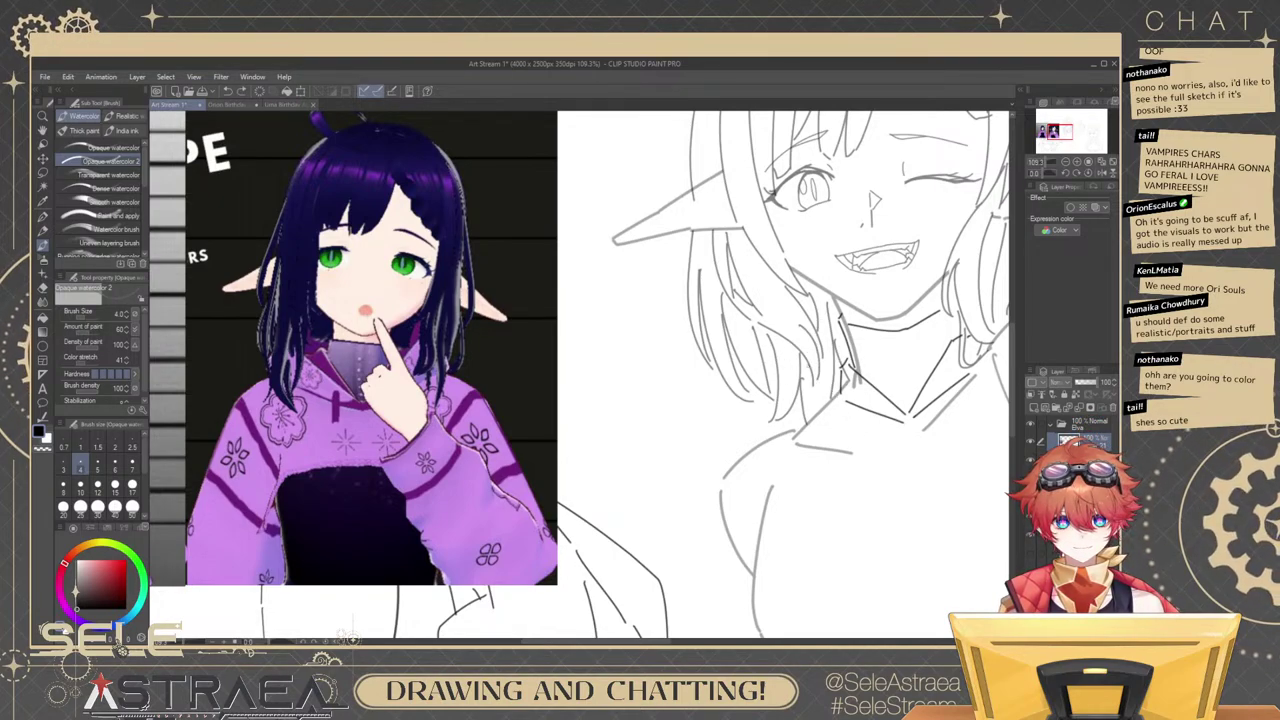
pyautogui.hotkey('ctrl', 'z')
pyautogui.moveTo(814, 363)
pyautogui.mouseDown()
pyautogui.moveTo(865, 416)
pyautogui.moveTo(917, 423)
pyautogui.mouseUp()
pyautogui.hotkey('ctrl', 'z')
pyautogui.hotkey('ctrl', 'z')
pyautogui.hotkey('ctrl', 'z')
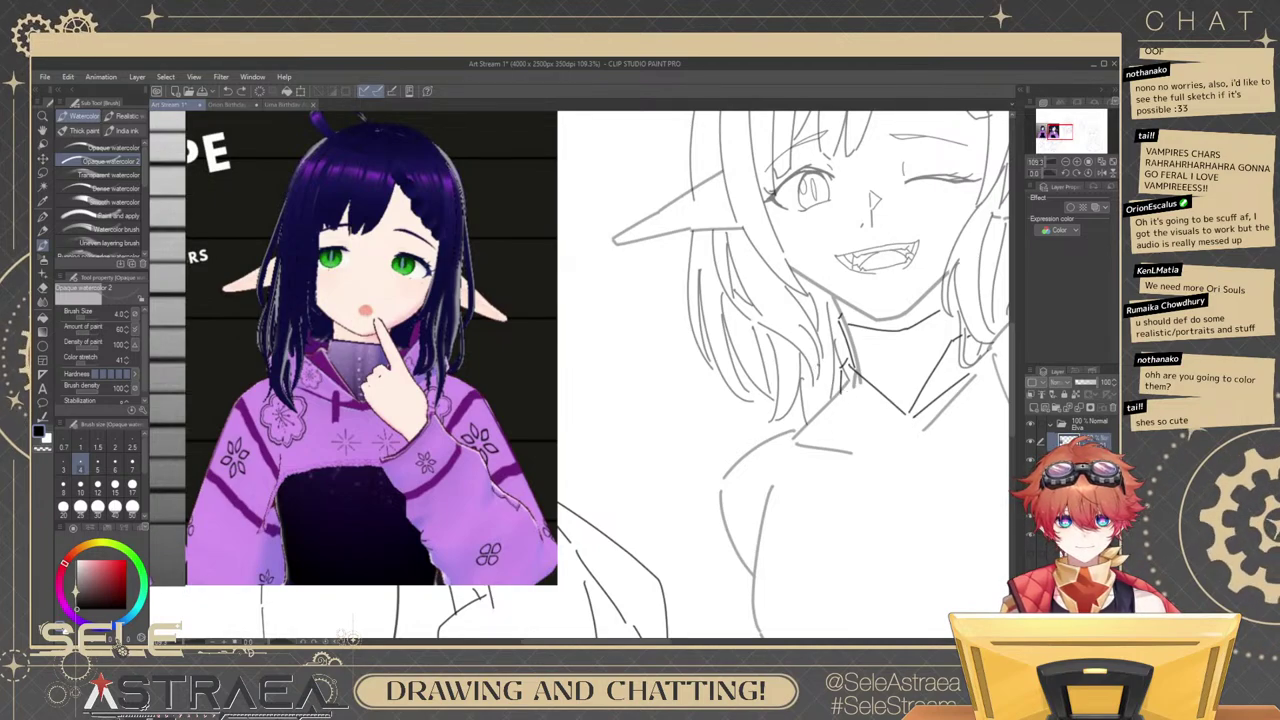
pyautogui.moveTo(818, 364); pyautogui.dragTo(866, 412)
pyautogui.hotkey('ctrl', 'z')
# Select the outfit sketch layer and draw the collar's front edge down to the point of the V.
pyautogui.moveTo(975, 388)
pyautogui.mouseDown()
pyautogui.moveTo(904, 383)
pyautogui.moveTo(794, 402)
pyautogui.mouseUp()
pyautogui.click(1092, 461)
pyautogui.moveTo(687, 377); pyautogui.dragTo(777, 423)
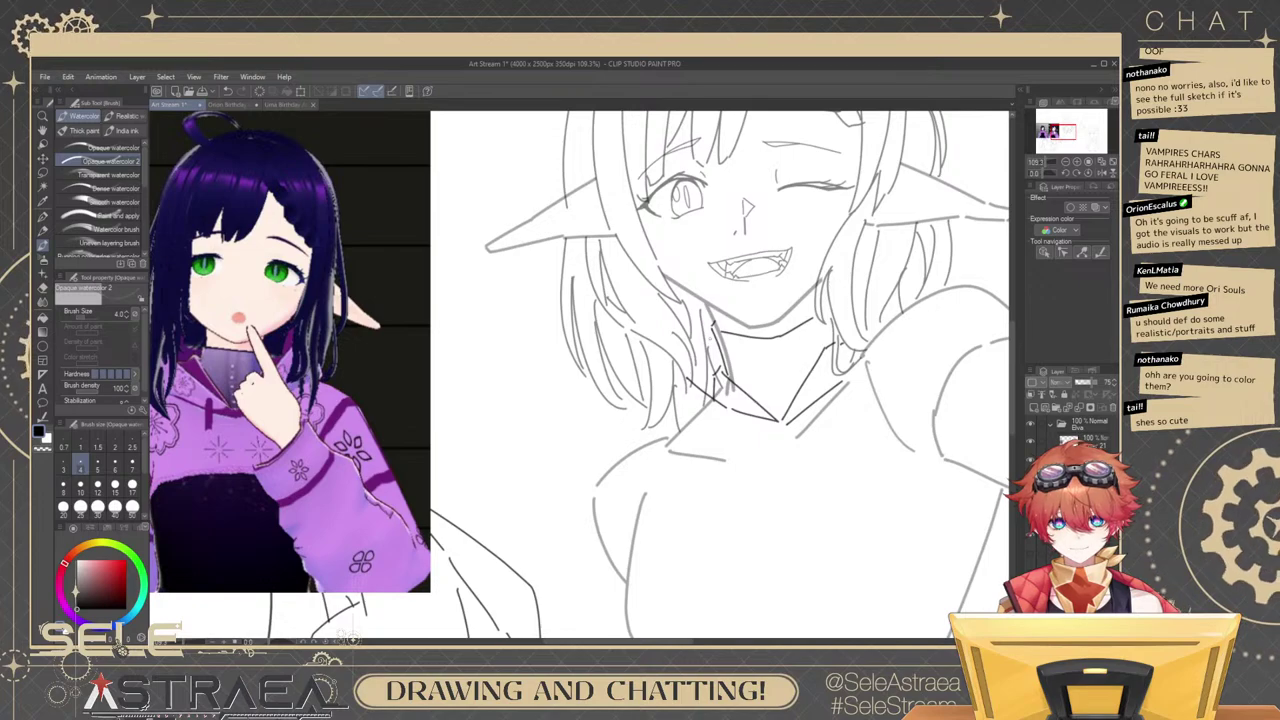
# Draw the folded collar's outer edge from the neck through the hair down to the shoulder corner.
pyautogui.moveTo(715, 339); pyautogui.dragTo(643, 377)
pyautogui.hotkey('ctrl', 'z')
pyautogui.moveTo(715, 348)
pyautogui.mouseDown()
pyautogui.moveTo(653, 384)
pyautogui.moveTo(615, 455)
pyautogui.mouseUp()
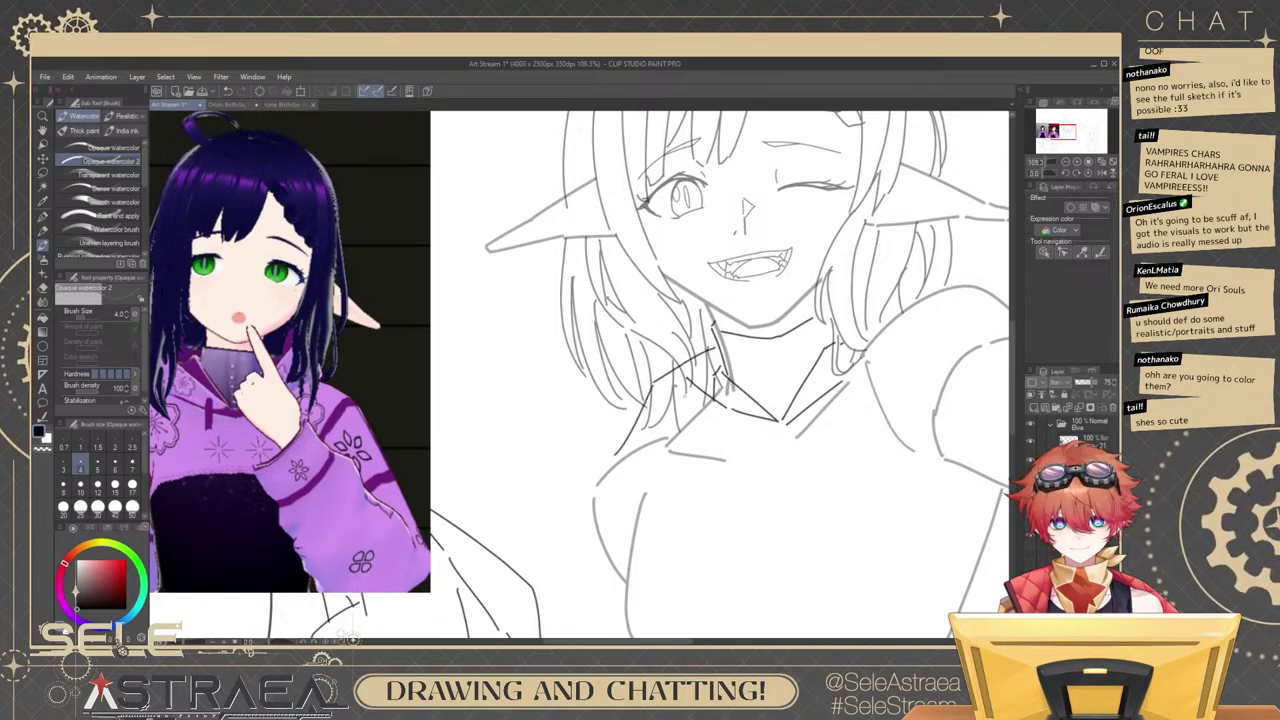
pyautogui.hotkey('ctrl', 'z')
pyautogui.hotkey('ctrl', 'z')
pyautogui.moveTo(716, 350)
pyautogui.mouseDown()
pyautogui.moveTo(677, 367)
pyautogui.moveTo(634, 436)
pyautogui.mouseUp()
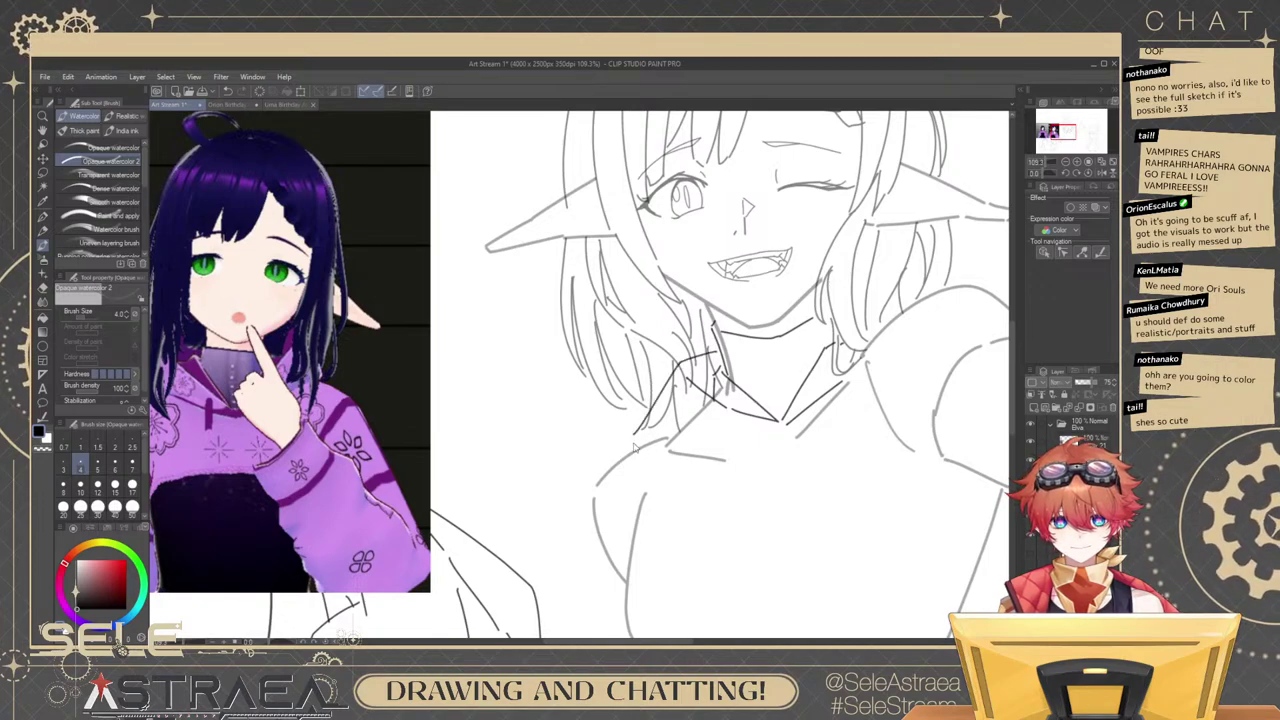
pyautogui.hotkey('ctrl', 'z')
pyautogui.moveTo(679, 368)
pyautogui.mouseDown()
pyautogui.moveTo(629, 455)
pyautogui.moveTo(649, 471)
pyautogui.mouseUp()
pyautogui.moveTo(758, 451); pyautogui.dragTo(742, 404)
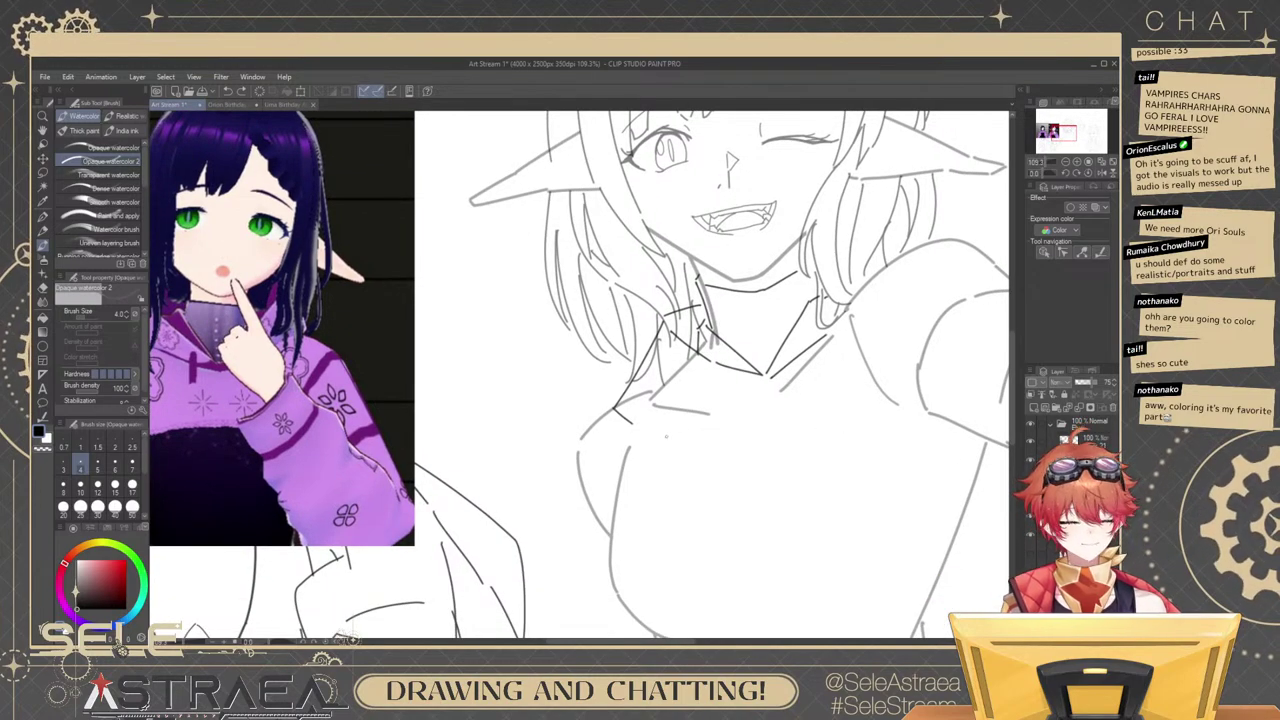
# Draw the collar flap's lower edge across the upper chest and the opposite front edge rising from the V to the hair.
pyautogui.moveTo(636, 425); pyautogui.dragTo(740, 427)
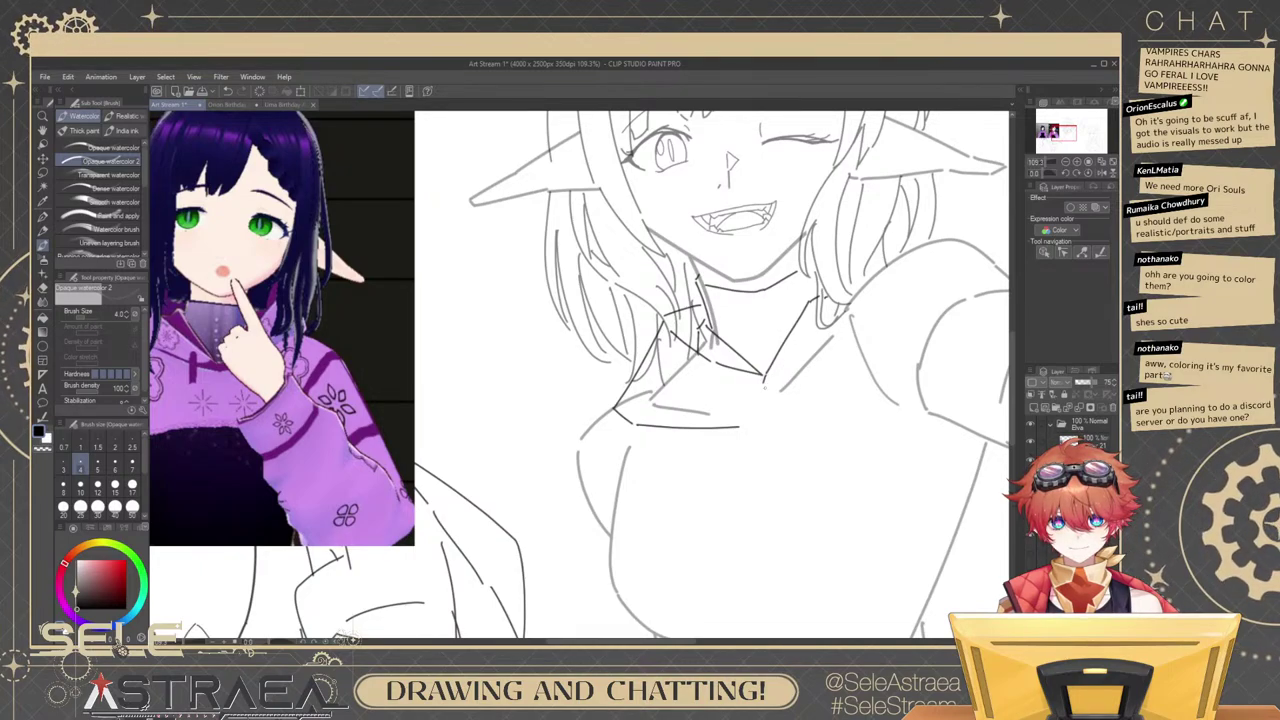
pyautogui.moveTo(764, 384); pyautogui.dragTo(832, 320)
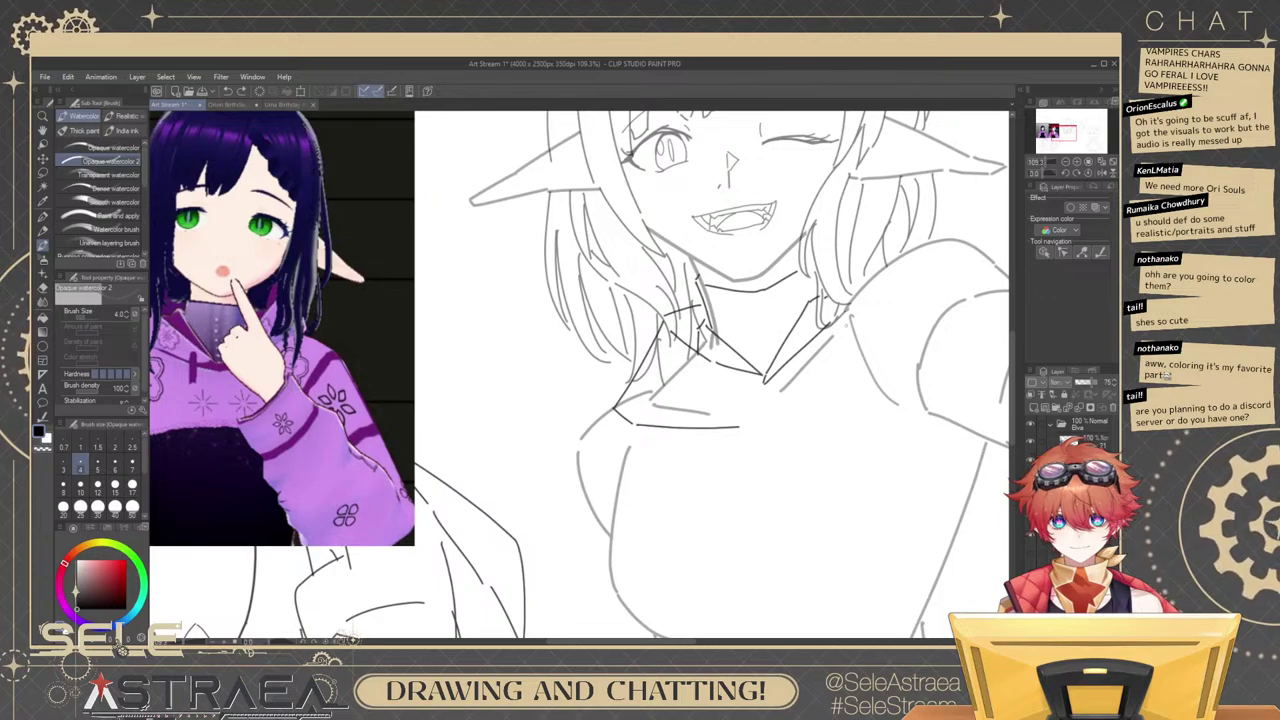
pyautogui.moveTo(768, 397)
pyautogui.mouseDown()
pyautogui.moveTo(845, 325)
pyautogui.moveTo(836, 304)
pyautogui.moveTo(782, 402)
pyautogui.mouseUp()
pyautogui.hotkey('ctrl', 'z')
pyautogui.hotkey('ctrl', 'z')
pyautogui.moveTo(857, 296)
pyautogui.mouseDown()
pyautogui.moveTo(767, 411)
pyautogui.moveTo(755, 398)
pyautogui.moveTo(752, 410)
pyautogui.moveTo(877, 298)
pyautogui.mouseUp()
pyautogui.hotkey('ctrl', 'z')
pyautogui.hotkey('ctrl', 'z')
# Remove the short stroke near the V's point and draw a straight outer front edge from the neck to the V.
pyautogui.keyDown('ctrl'); pyautogui.click(769, 354); pyautogui.keyUp('ctrl')
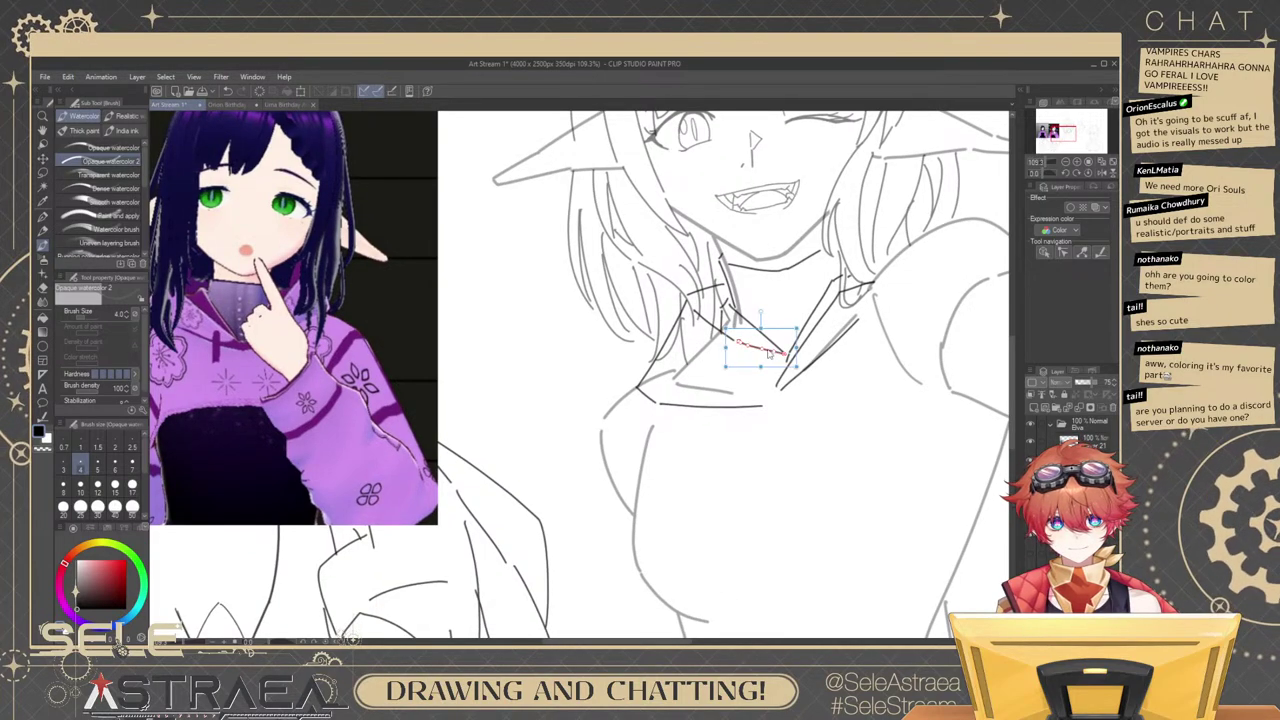
pyautogui.hotkey('ctrl', 'z')
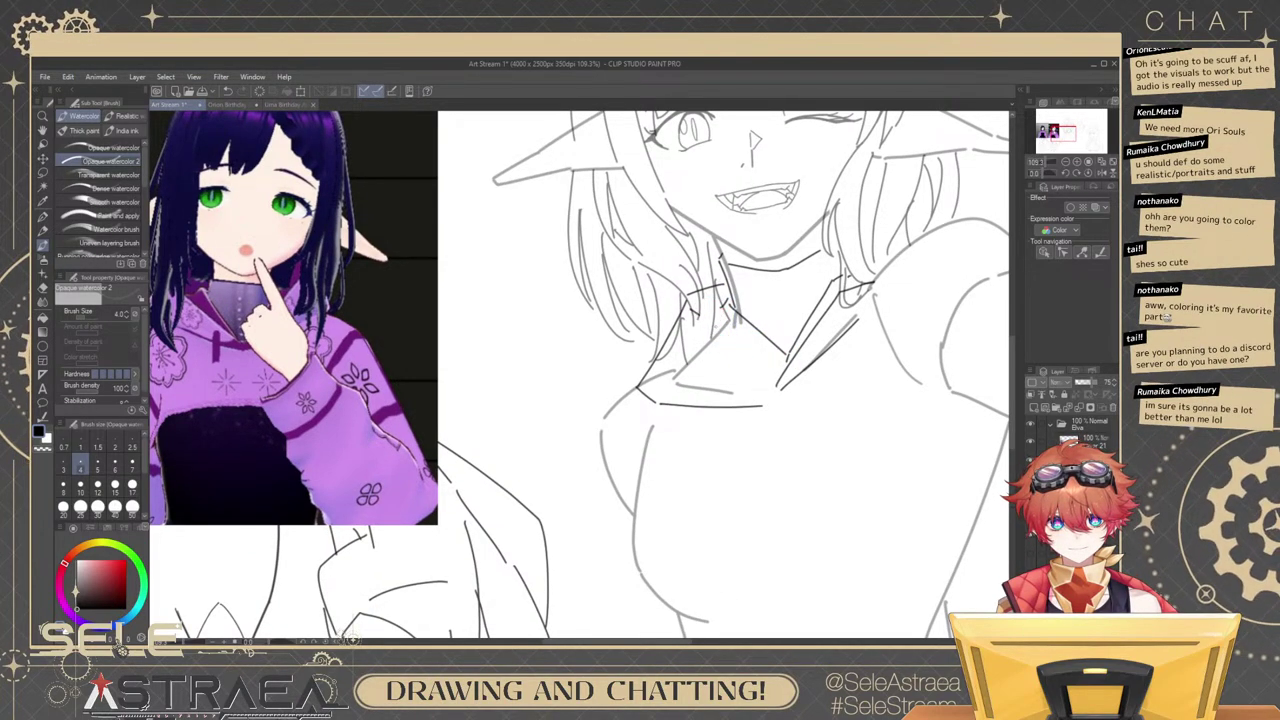
pyautogui.moveTo(704, 315); pyautogui.dragTo(782, 390)
pyautogui.hotkey('ctrl', 'z')
pyautogui.hotkey('ctrl', 'z')
pyautogui.moveTo(705, 312); pyautogui.dragTo(779, 387)
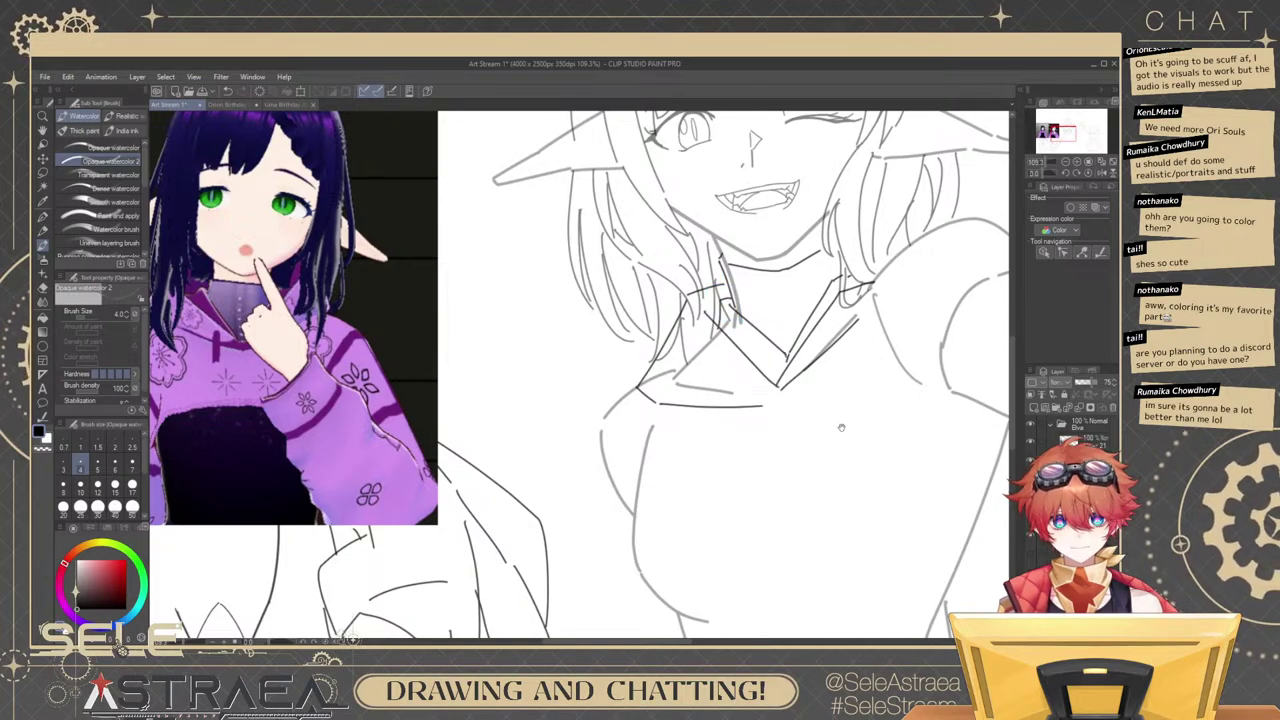
# Add a short line alongside the opposite front edge and redraw the collar flap's lower edge at a slight upward slant.
pyautogui.moveTo(841, 428); pyautogui.dragTo(843, 418)
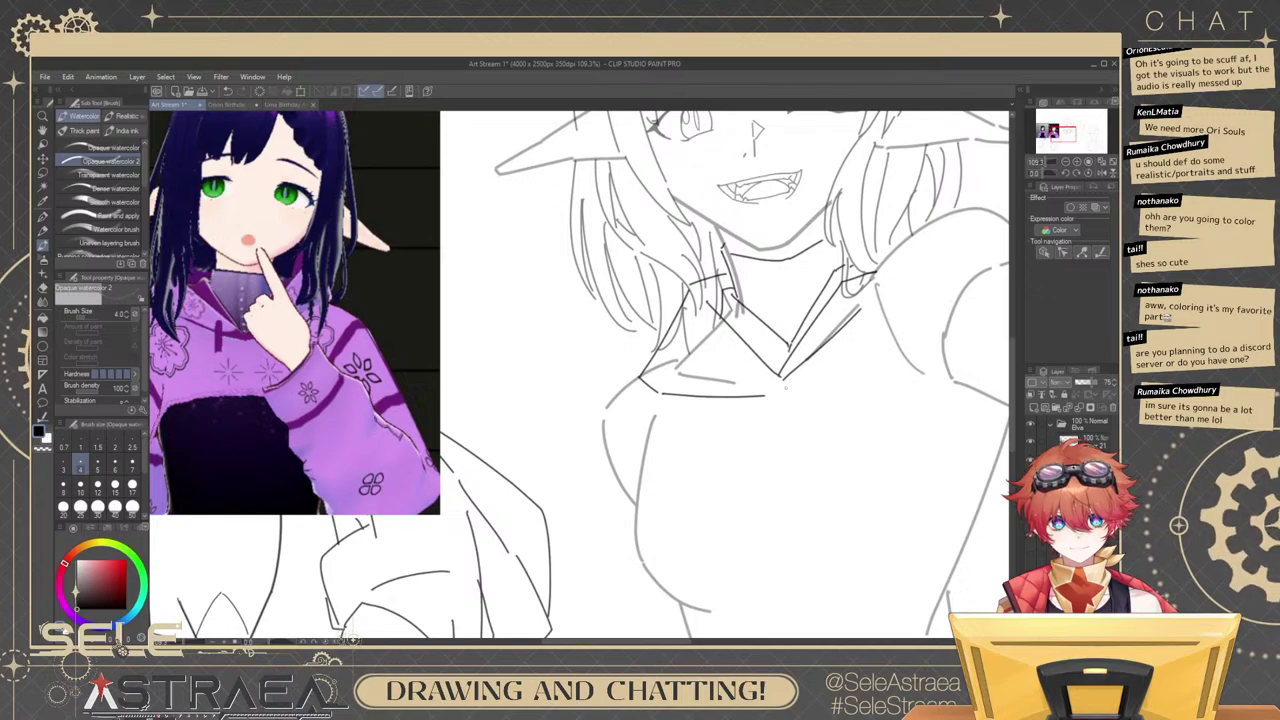
pyautogui.moveTo(832, 342); pyautogui.dragTo(796, 380)
pyautogui.moveTo(727, 313); pyautogui.dragTo(777, 277)
pyautogui.hotkey('ctrl', 'z')
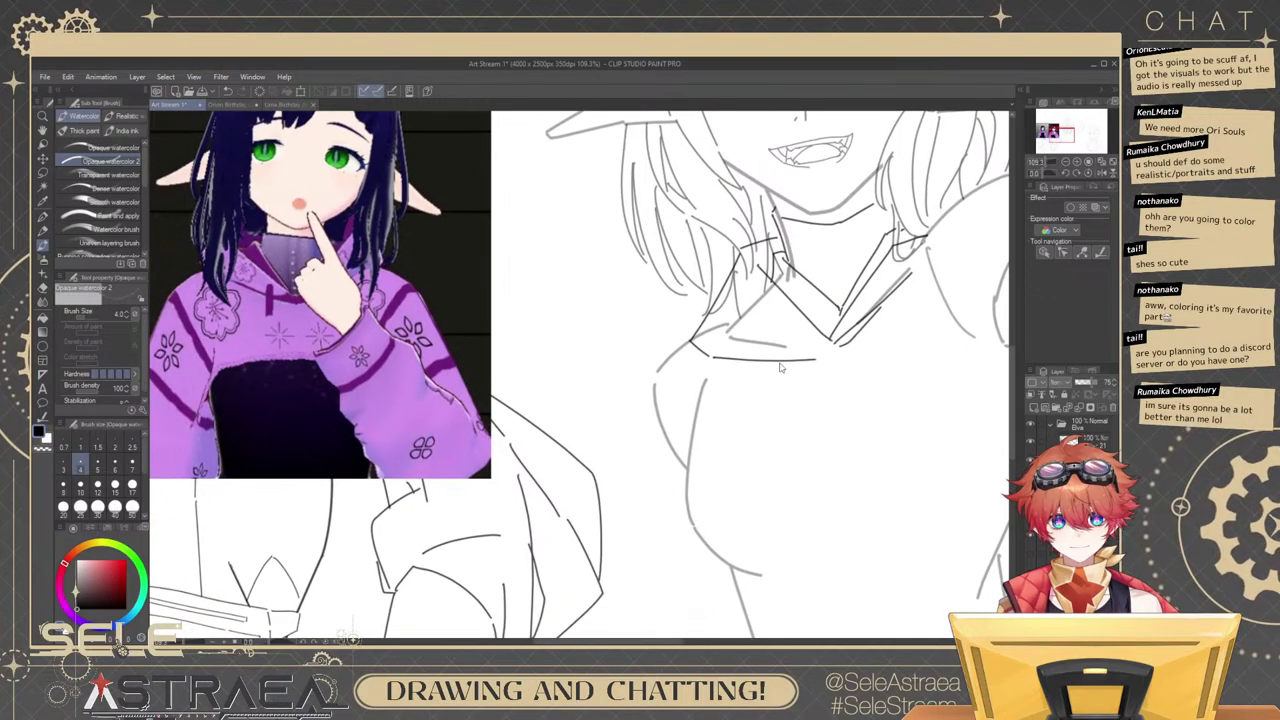
pyautogui.hotkey('ctrl', 'z')
pyautogui.moveTo(706, 354)
pyautogui.mouseDown()
pyautogui.moveTo(832, 350)
pyautogui.moveTo(819, 342)
pyautogui.mouseUp()
pyautogui.hotkey('ctrl', 'z')
pyautogui.moveTo(715, 355); pyautogui.dragTo(823, 349)
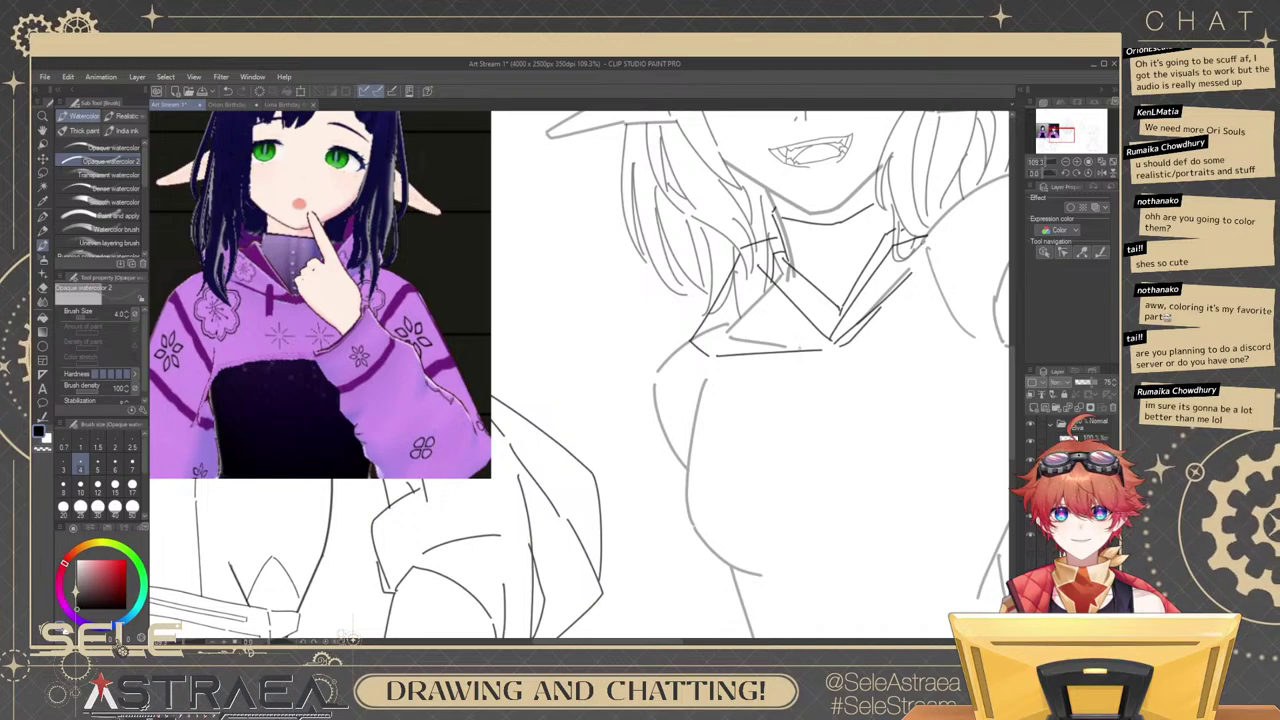
pyautogui.moveTo(831, 371); pyautogui.dragTo(797, 349)
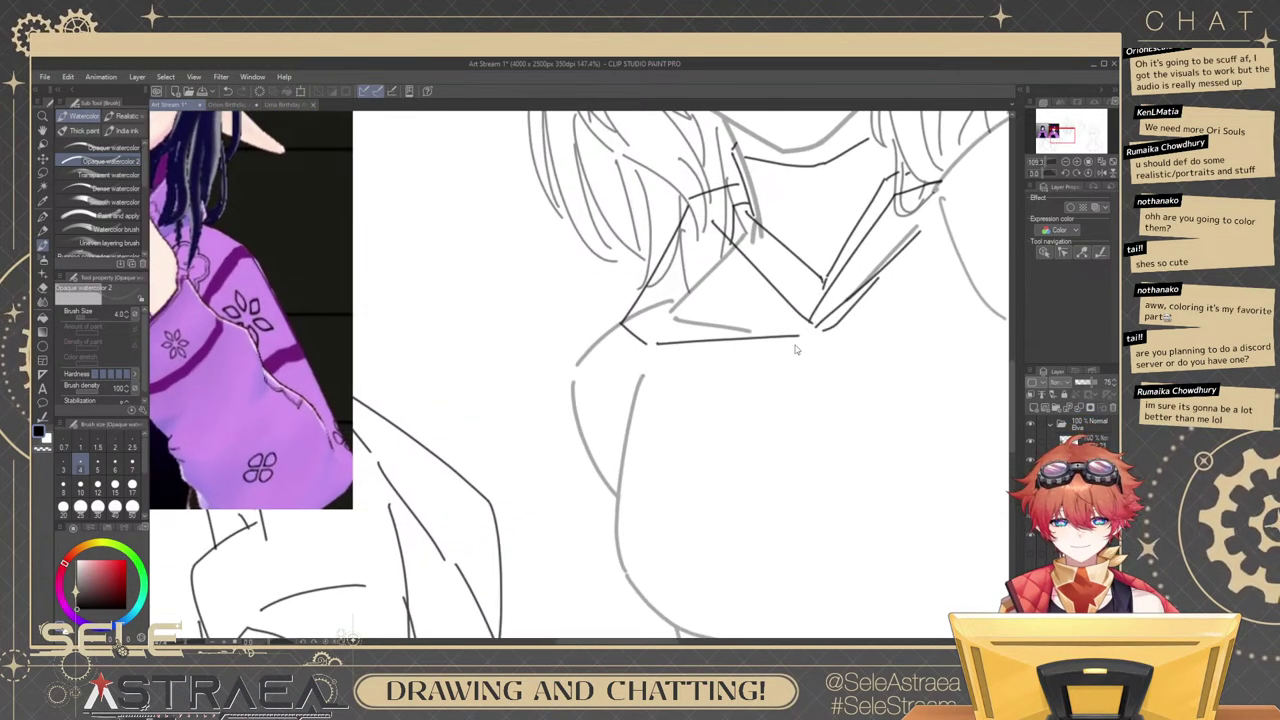
pyautogui.keyDown('ctrl'); pyautogui.click(641, 338); pyautogui.keyUp('ctrl')
pyautogui.hotkey('ctrl', 'd')
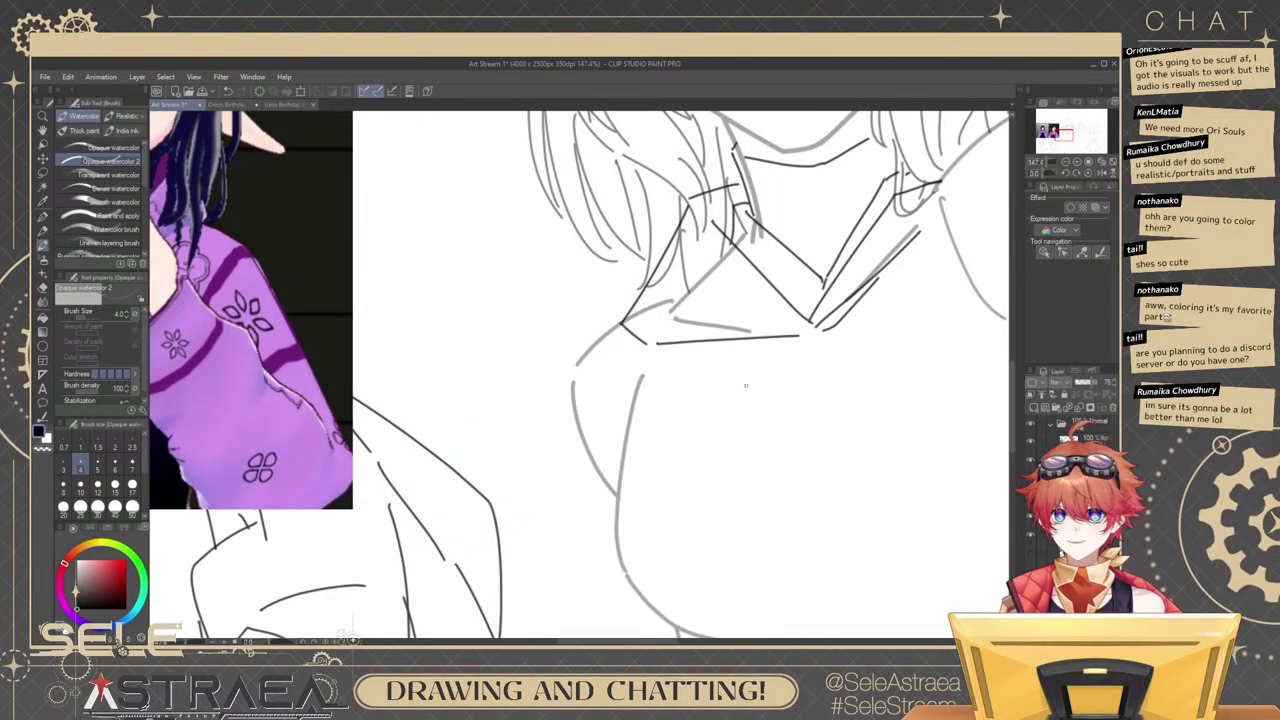
pyautogui.moveTo(800, 380); pyautogui.dragTo(791, 376)
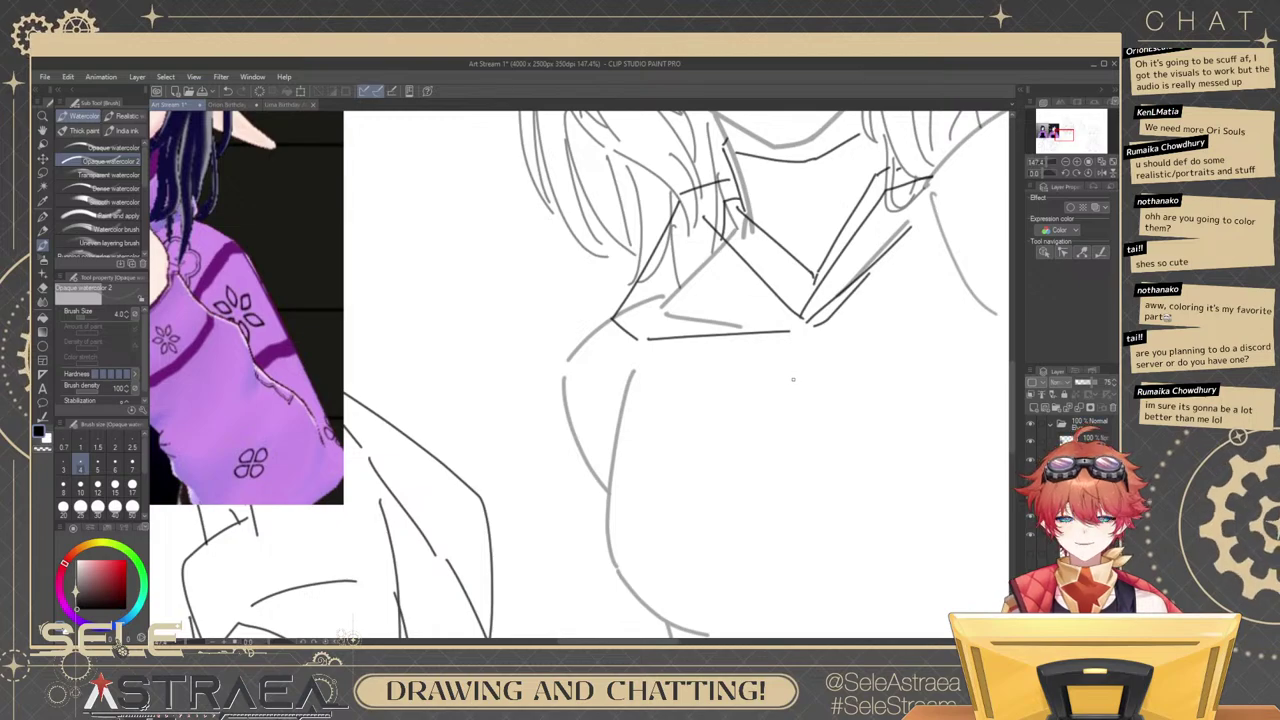
pyautogui.moveTo(829, 360); pyautogui.dragTo(797, 389)
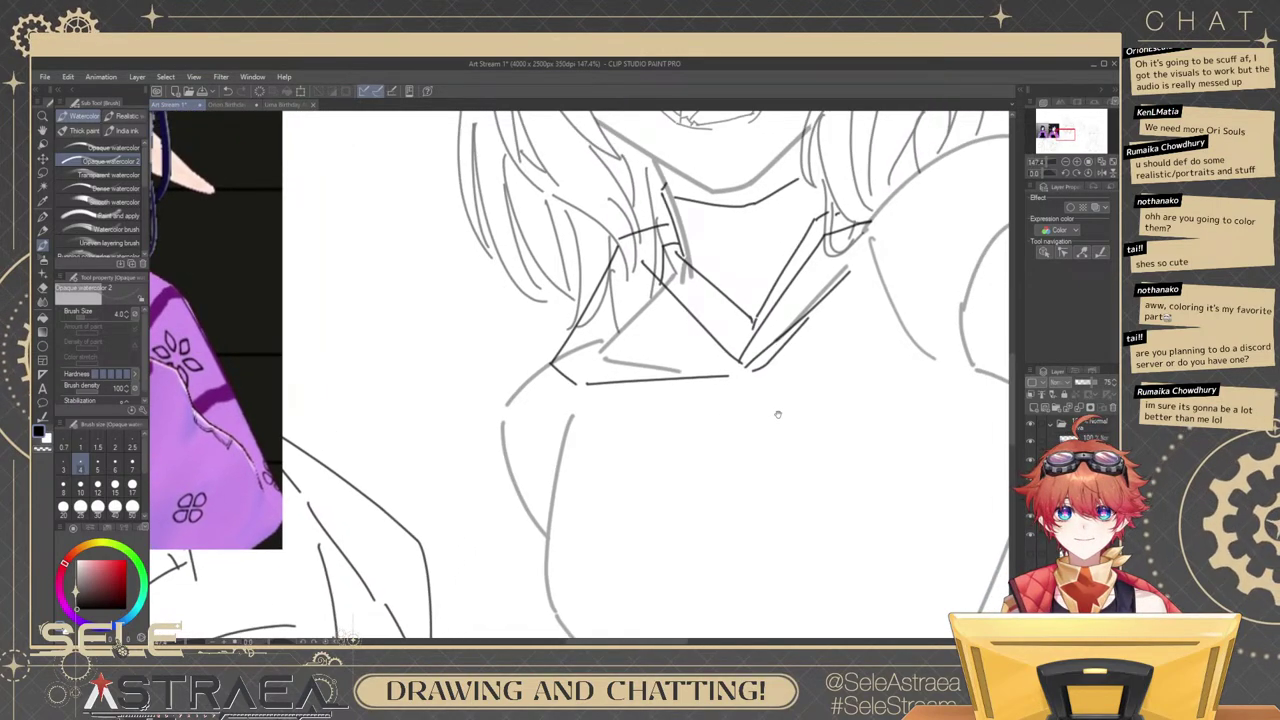
pyautogui.moveTo(760, 442); pyautogui.dragTo(782, 420)
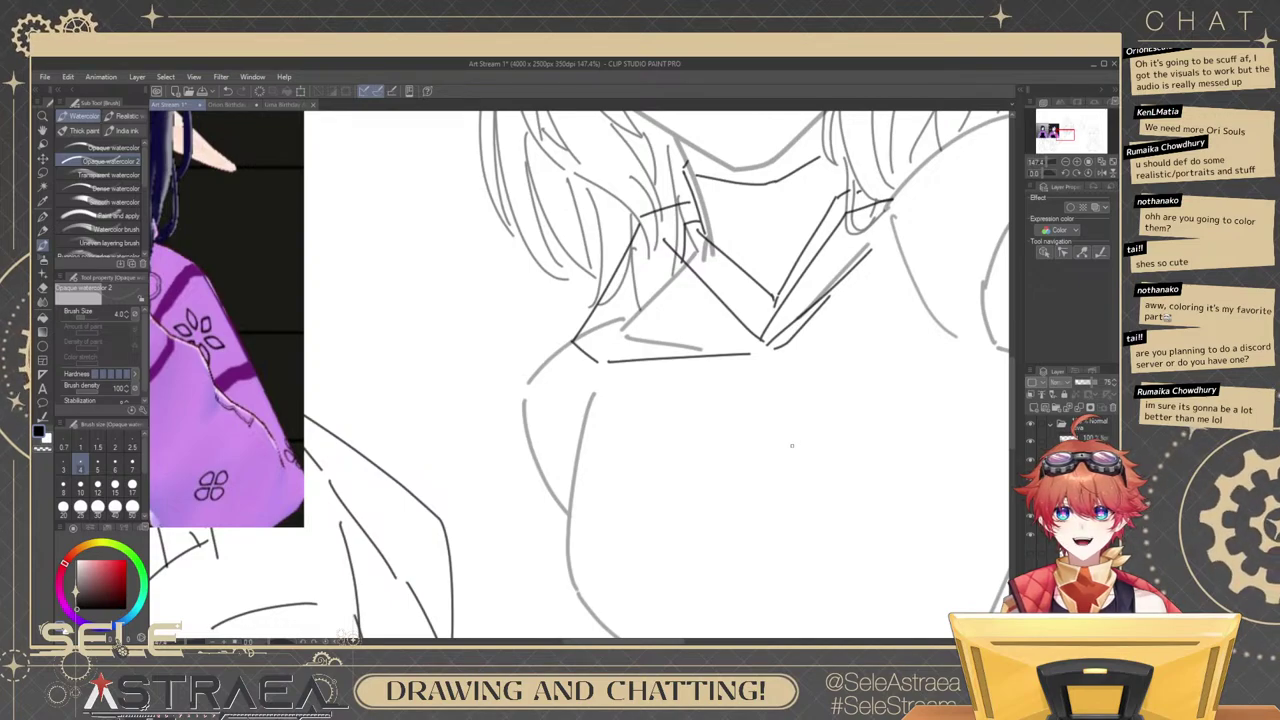
# Redraw the collar flap's lower edge as one nearly level line from the shoulder corner to the V's point.
pyautogui.moveTo(722, 362); pyautogui.dragTo(766, 358)
pyautogui.scroll(-4, 766, 358)
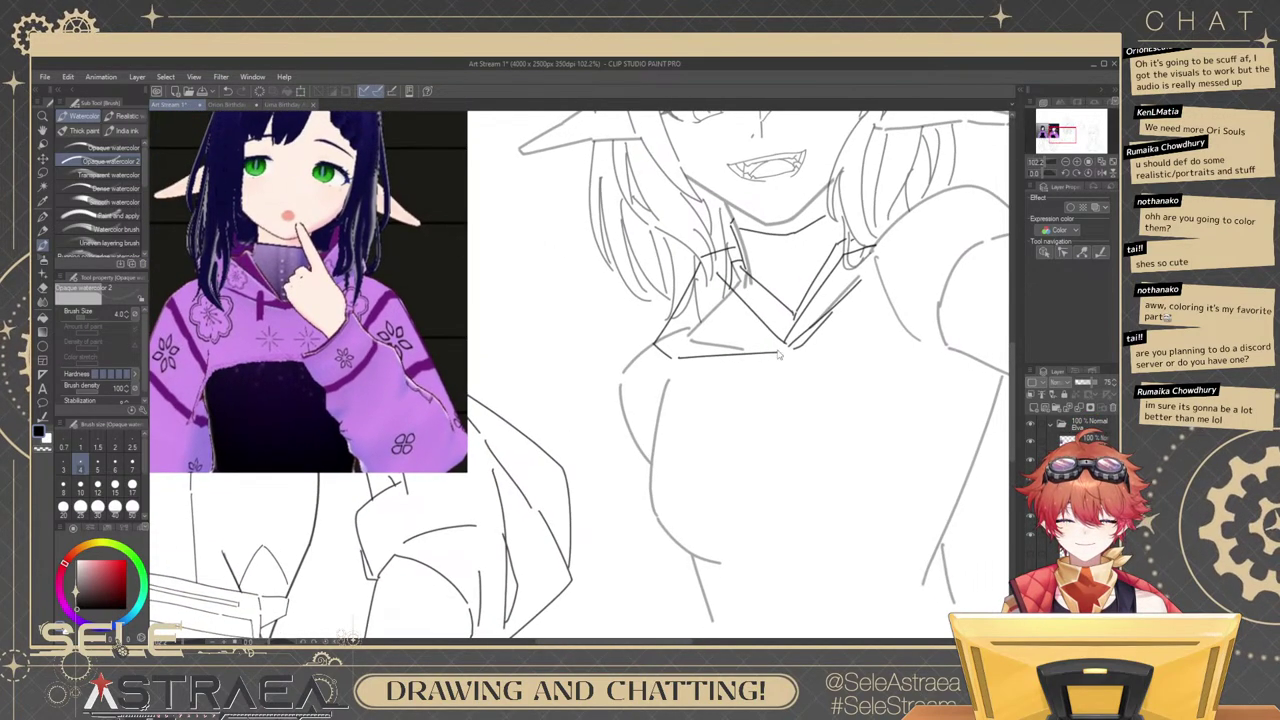
pyautogui.scroll(4, 735, 360)
pyautogui.hotkey('ctrl', 'z')
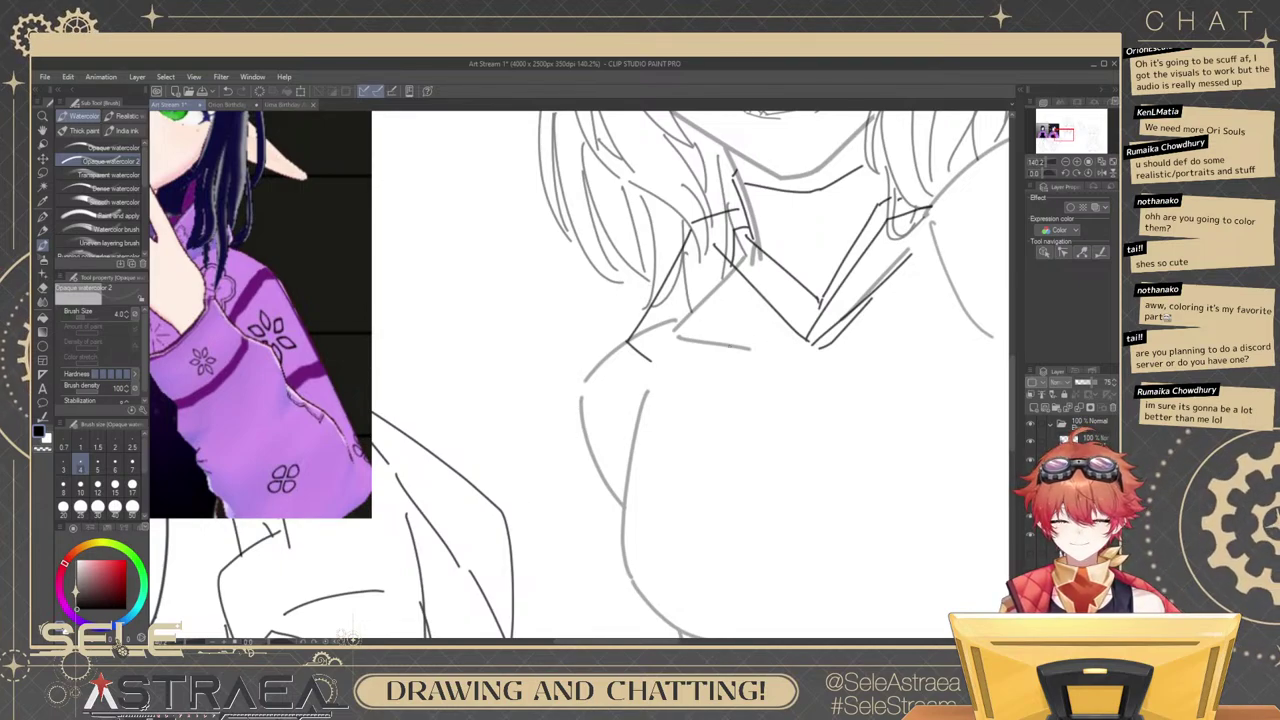
pyautogui.moveTo(655, 357)
pyautogui.mouseDown()
pyautogui.moveTo(777, 366)
pyautogui.moveTo(766, 355)
pyautogui.moveTo(812, 352)
pyautogui.mouseUp()
pyautogui.hotkey('ctrl', 'z')
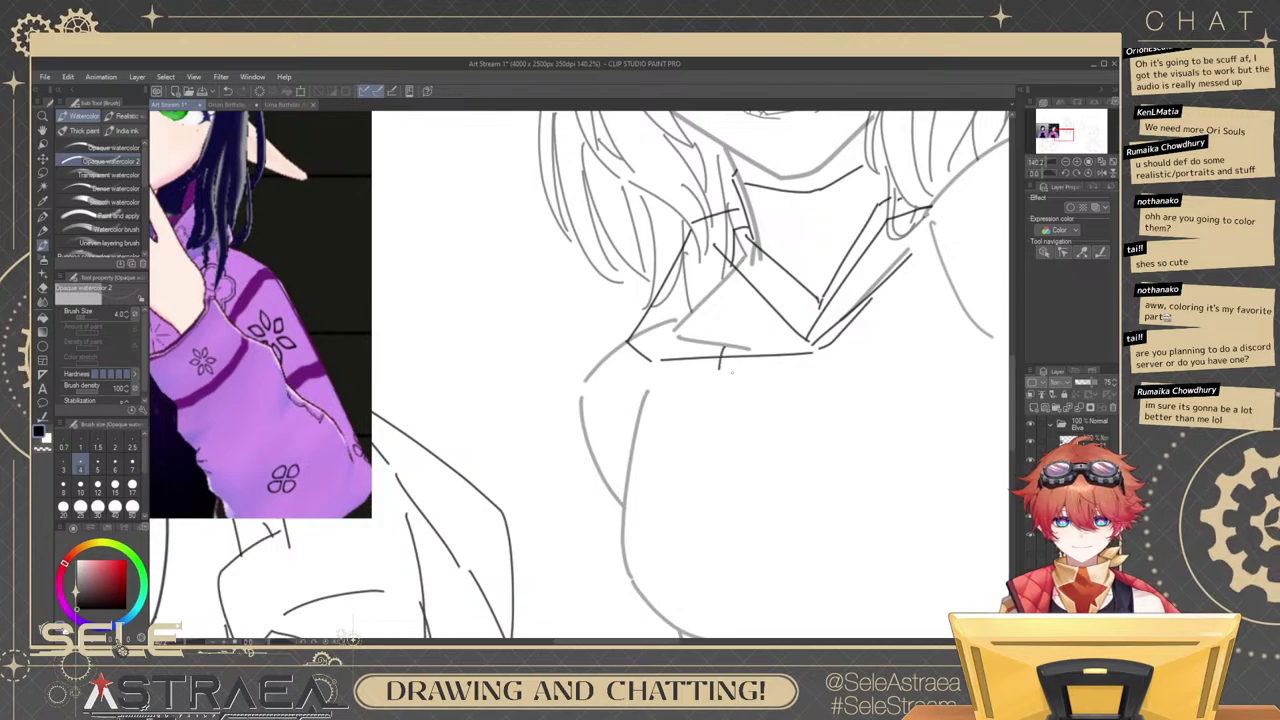
# Draw a short hanging drawstring with a rounded top and notched end over the collar flap's lower edge.
pyautogui.hotkey('ctrl', 'z')
pyautogui.hotkey('ctrl', 'z')
pyautogui.moveTo(738, 350)
pyautogui.mouseDown()
pyautogui.moveTo(746, 427)
pyautogui.moveTo(775, 412)
pyautogui.mouseUp()
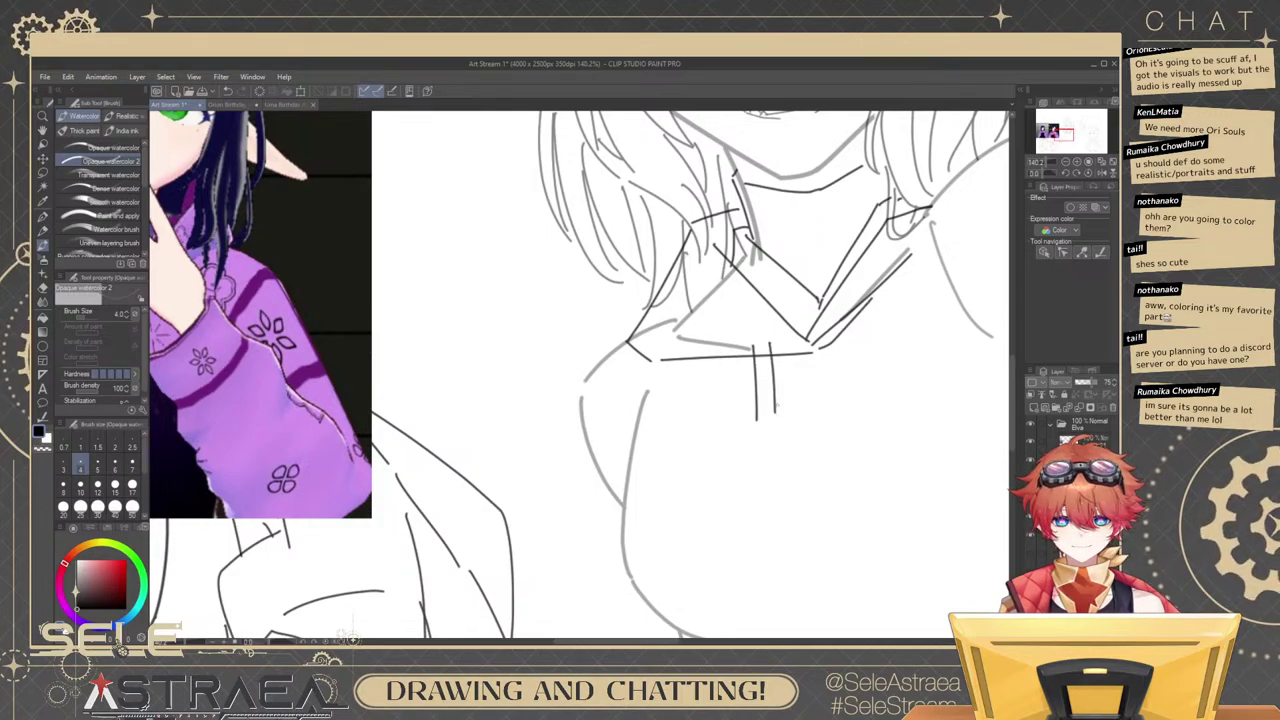
pyautogui.hotkey('ctrl', 'z')
pyautogui.hotkey('ctrl', 'z')
pyautogui.moveTo(754, 348)
pyautogui.mouseDown()
pyautogui.moveTo(774, 346)
pyautogui.moveTo(782, 426)
pyautogui.moveTo(757, 420)
pyautogui.moveTo(937, 418)
pyautogui.mouseUp()
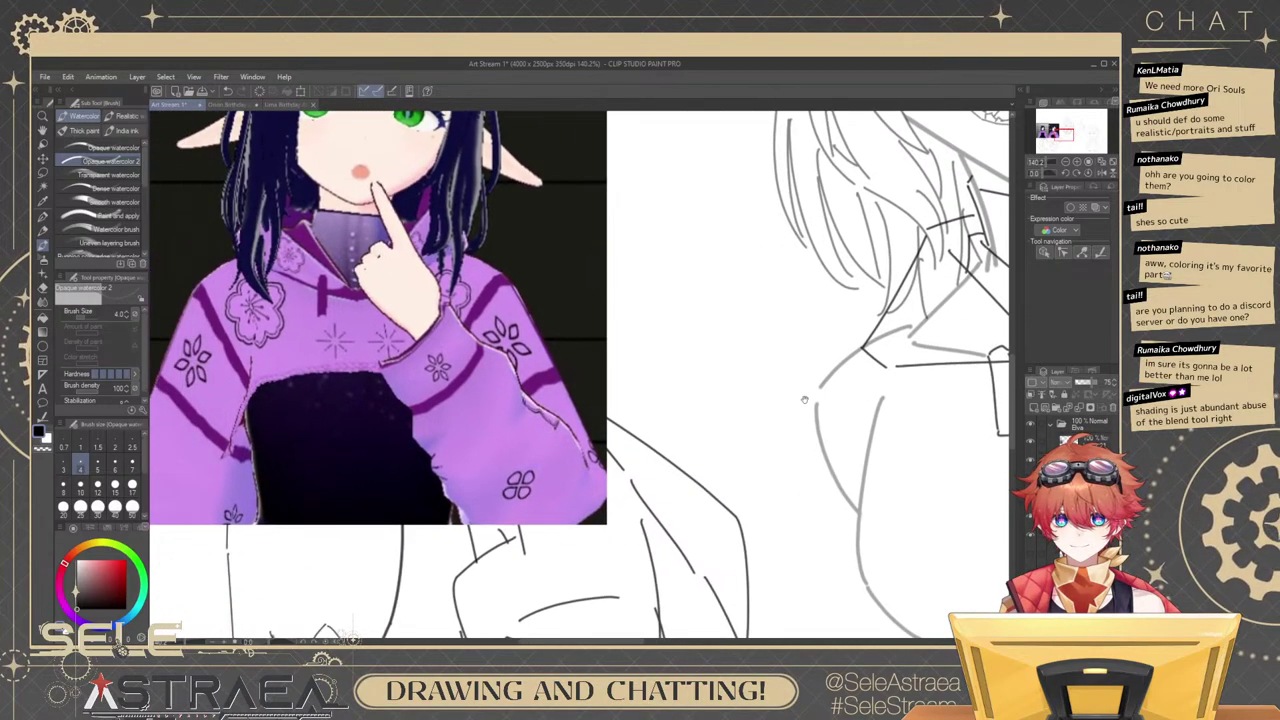
pyautogui.moveTo(866, 387); pyautogui.dragTo(685, 371)
pyautogui.hotkey('ctrl', 'z')
pyautogui.moveTo(826, 413); pyautogui.dragTo(835, 418)
pyautogui.moveTo(890, 375); pyautogui.dragTo(833, 389)
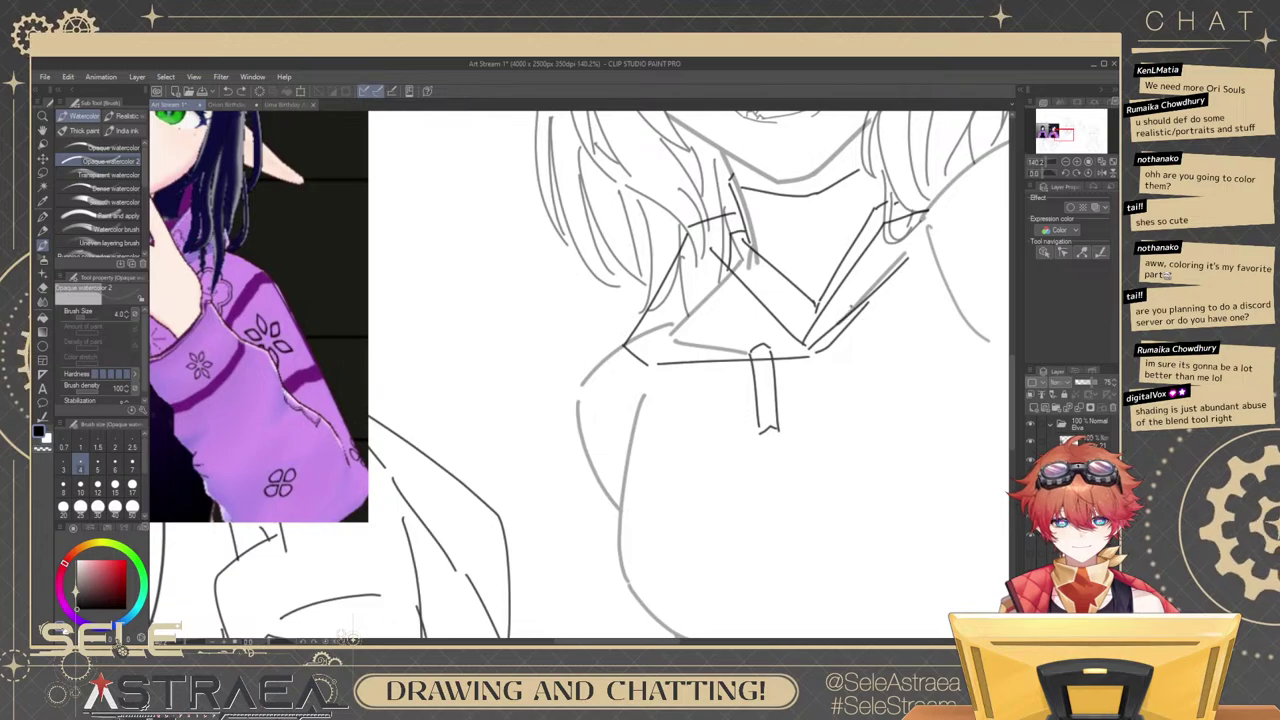
# Draw a matching slanted drawstring with a notched end on the collar's opposite front edge.
pyautogui.moveTo(843, 320)
pyautogui.mouseDown()
pyautogui.moveTo(866, 392)
pyautogui.moveTo(886, 376)
pyautogui.mouseUp()
pyautogui.hotkey('ctrl', 'z')
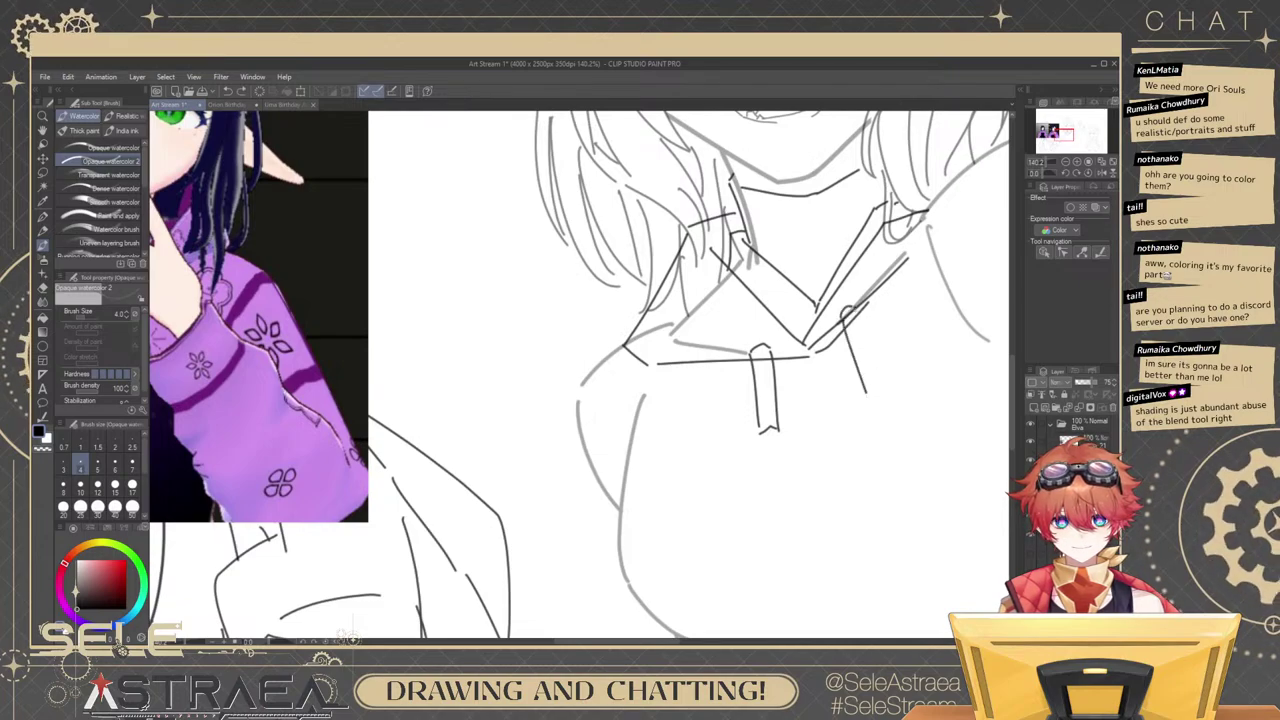
pyautogui.moveTo(855, 310); pyautogui.dragTo(877, 378)
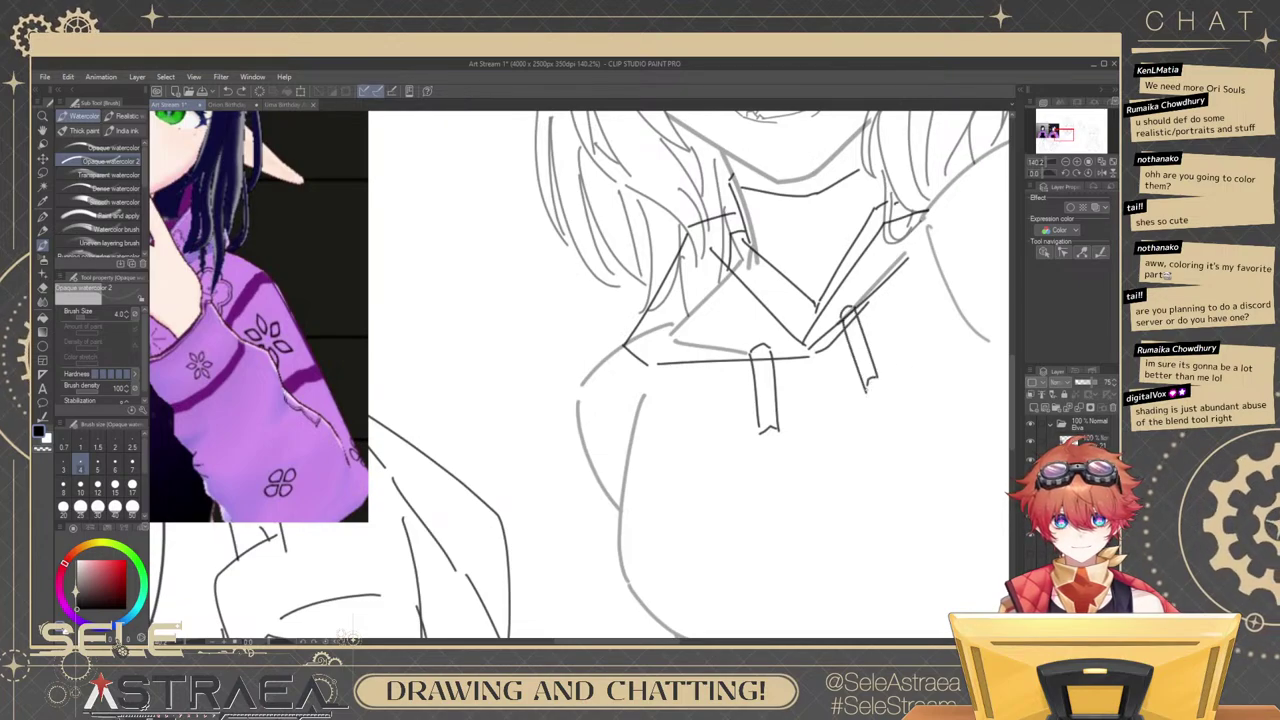
# Erase the collar lines crossing the tops of both drawstrings with the vector eraser at a smaller size.
pyautogui.press('e')
pyautogui.scroll(3, 852, 312)
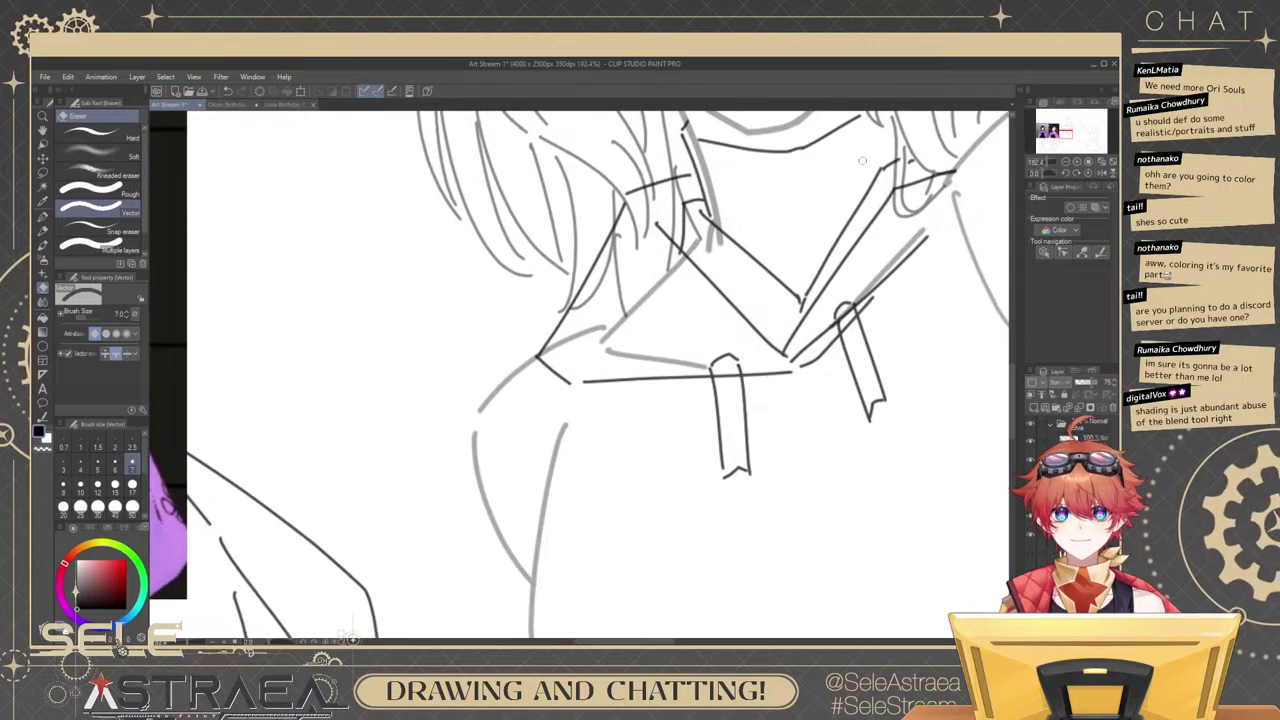
pyautogui.moveTo(875, 326); pyautogui.dragTo(855, 340)
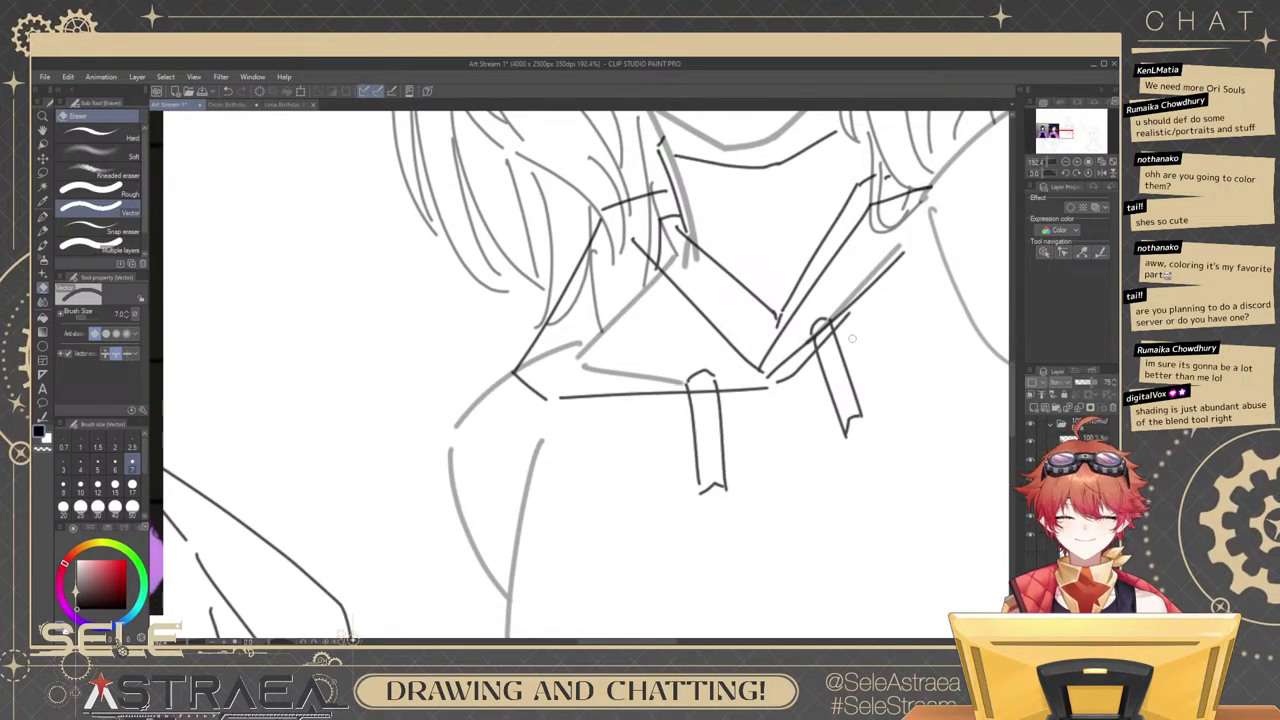
pyautogui.press('[')
pyautogui.moveTo(821, 329); pyautogui.dragTo(824, 343)
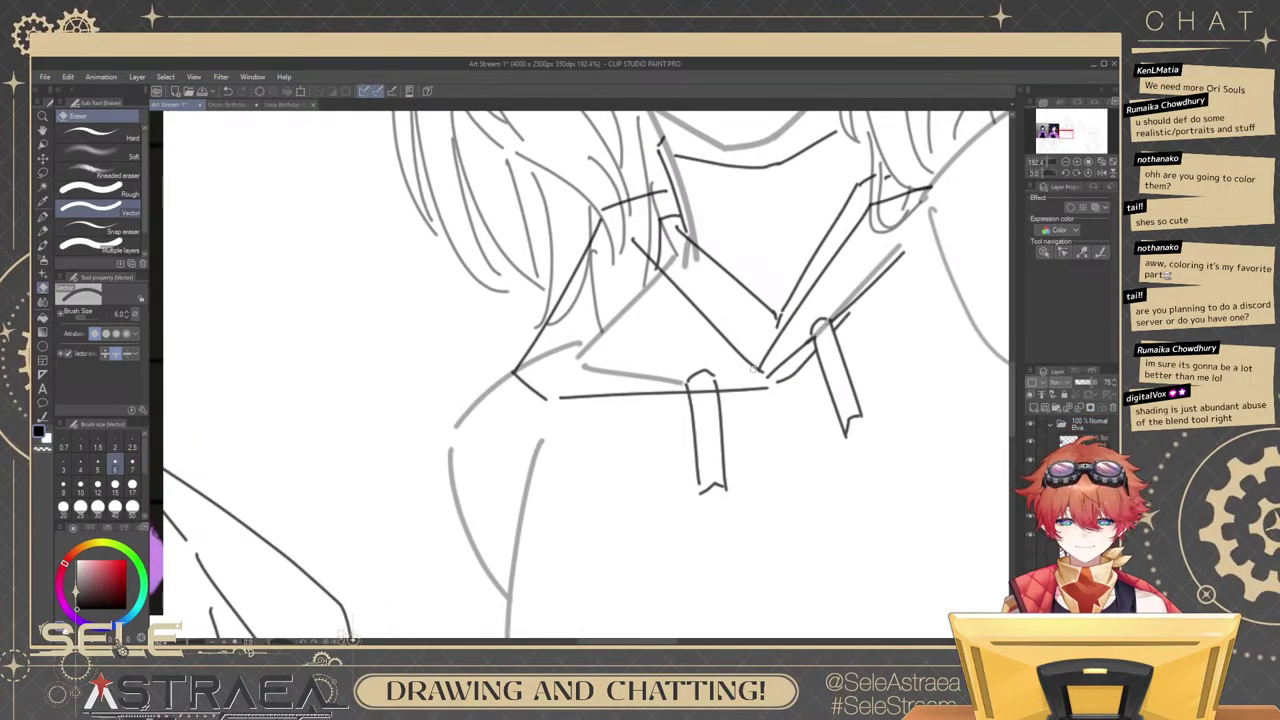
pyautogui.moveTo(704, 384); pyautogui.dragTo(705, 395)
pyautogui.scroll(-3, 743, 376)
pyautogui.press('b')
# Adjust the upper end of the grey torso side line beneath the raised arm.
pyautogui.scroll(2, 743, 376)
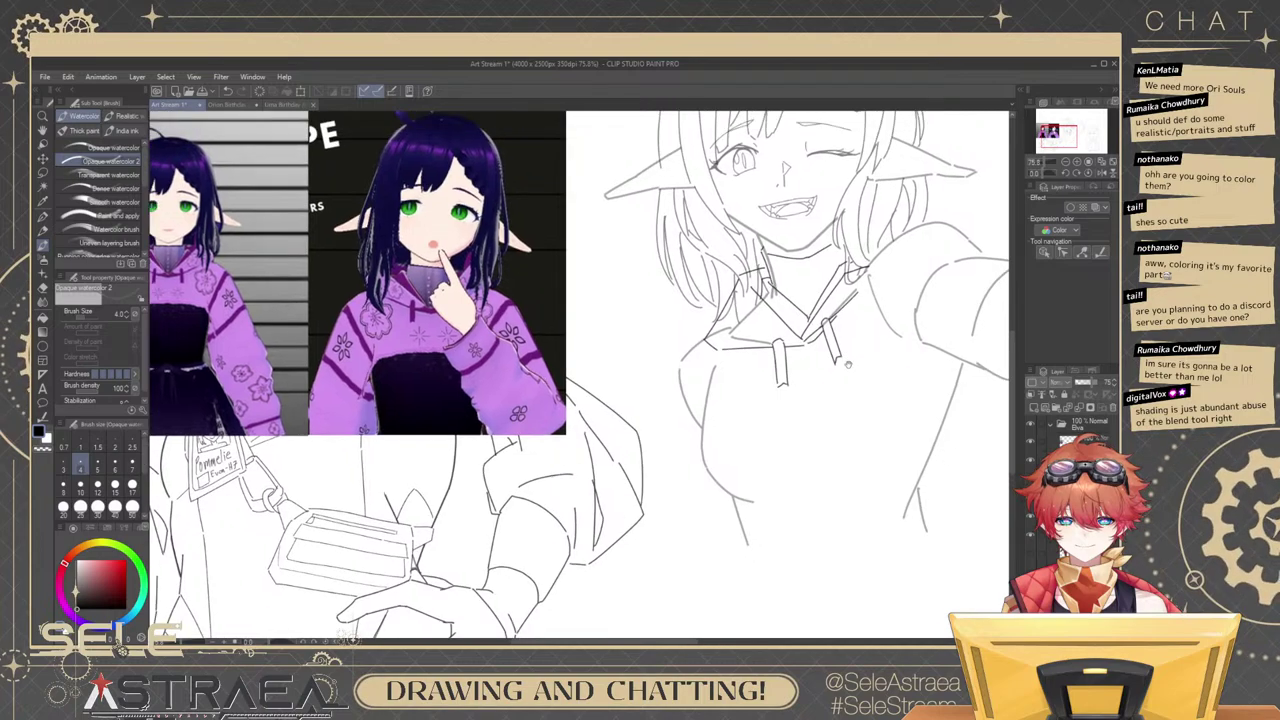
pyautogui.moveTo(890, 357); pyautogui.dragTo(880, 297)
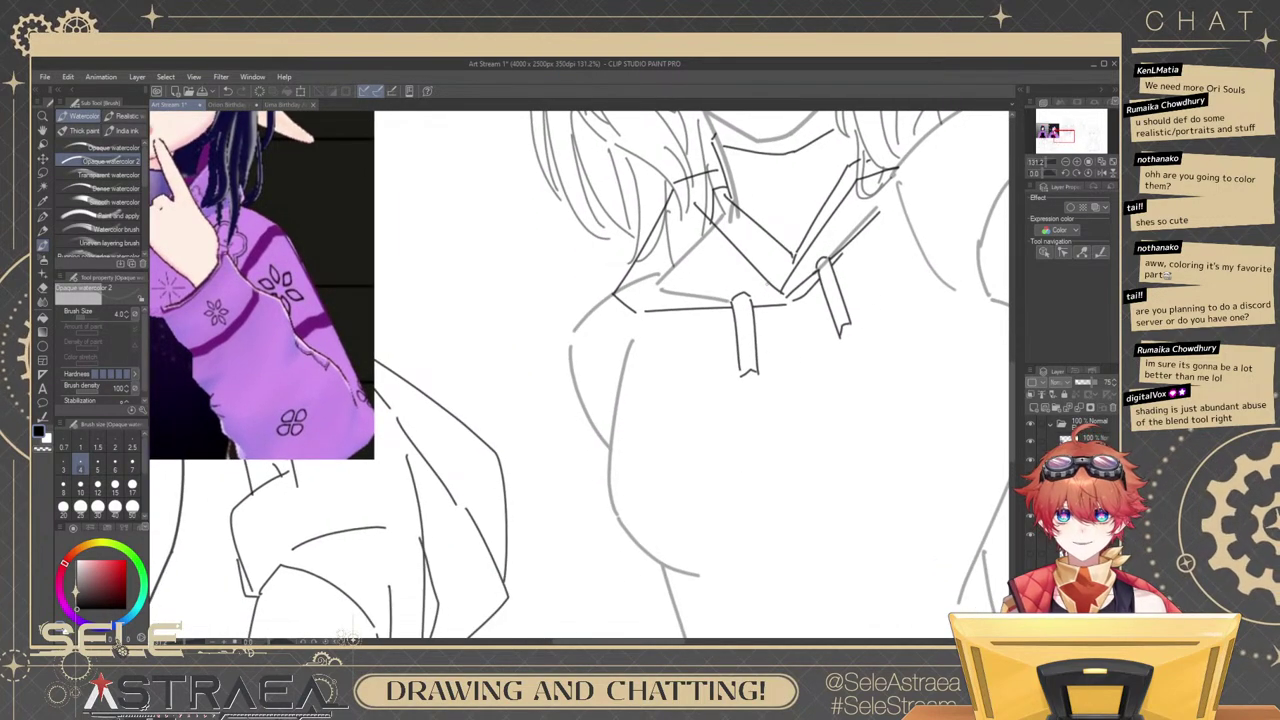
pyautogui.scroll(-3, 815, 331)
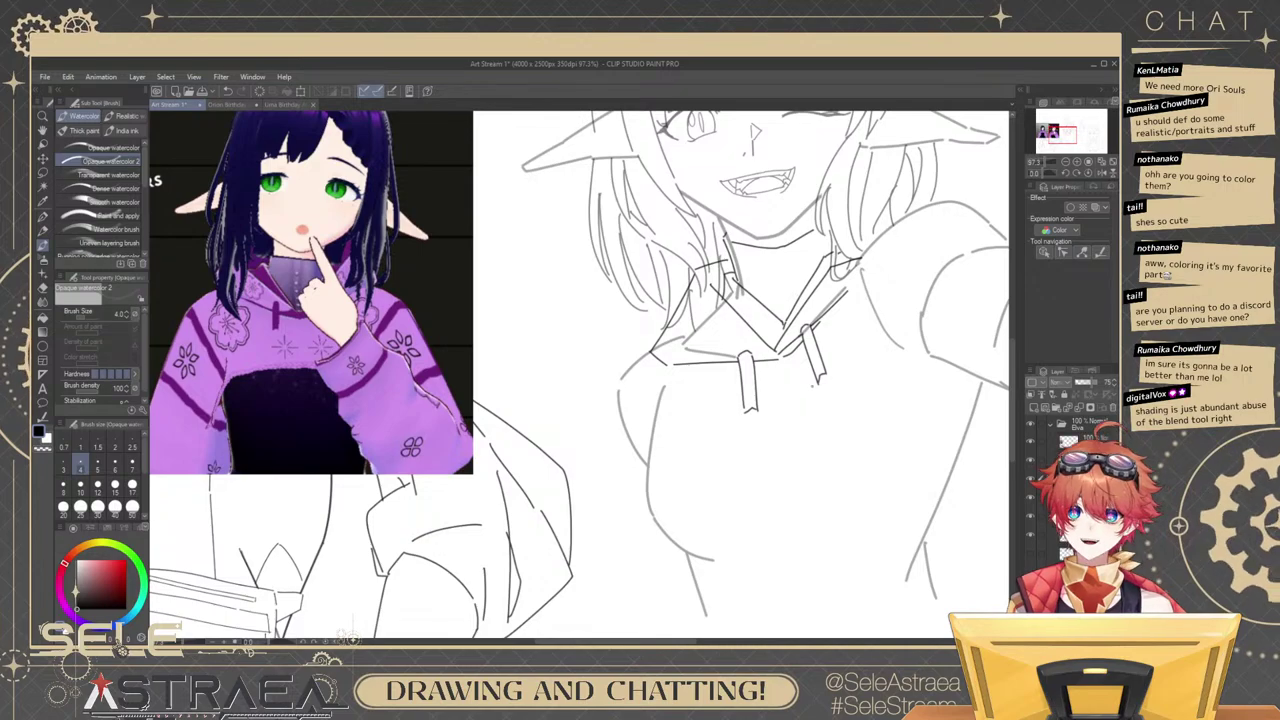
pyautogui.moveTo(813, 404); pyautogui.dragTo(857, 360)
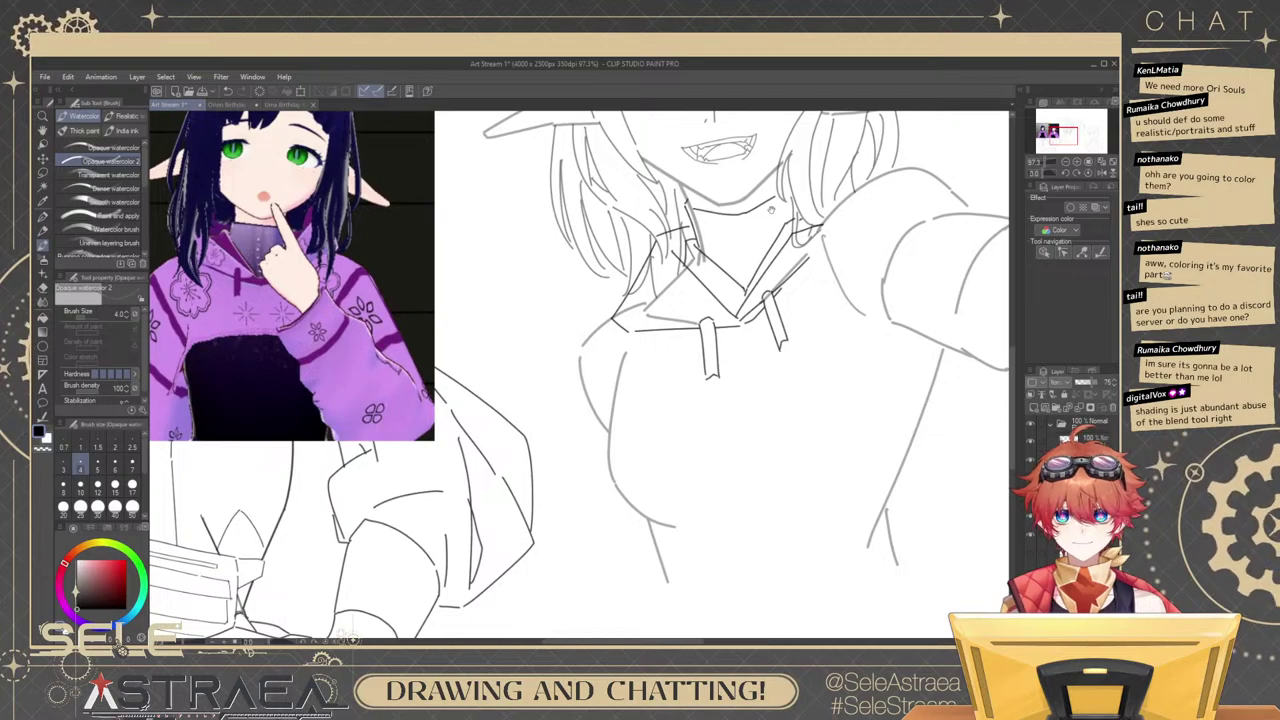
pyautogui.scroll(3, 767, 381)
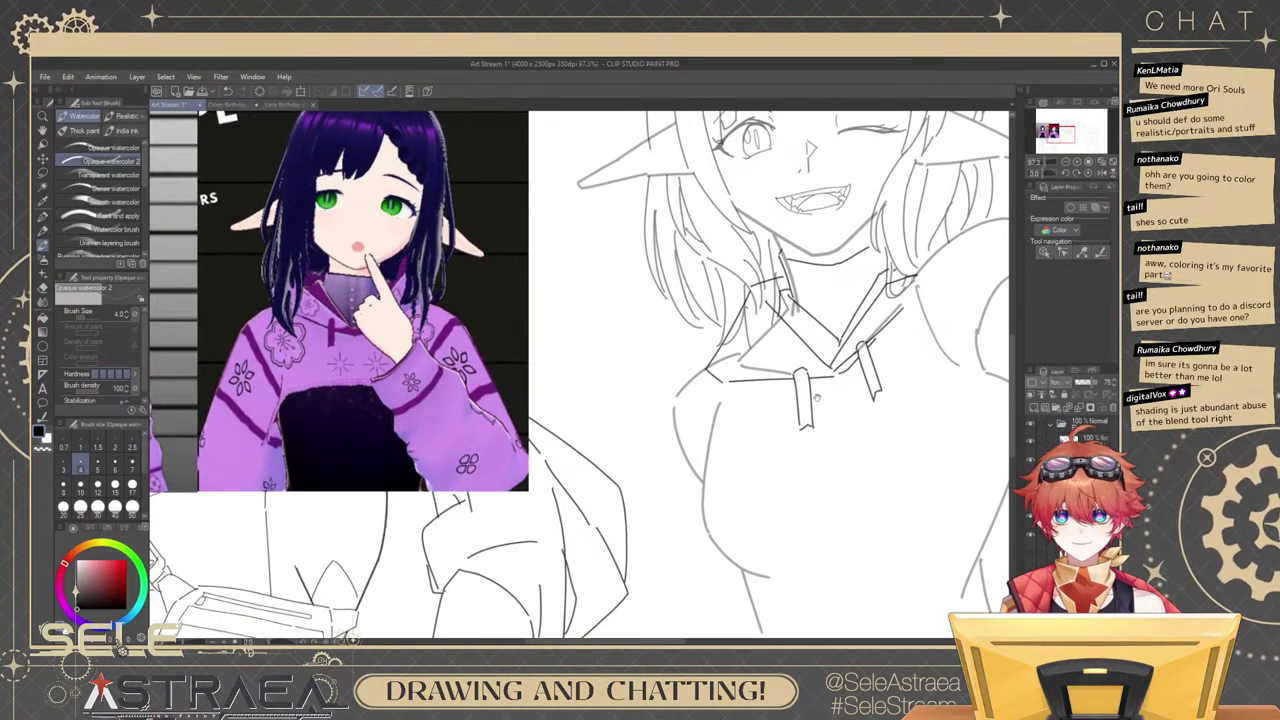
pyautogui.scroll(-1, 840, 369)
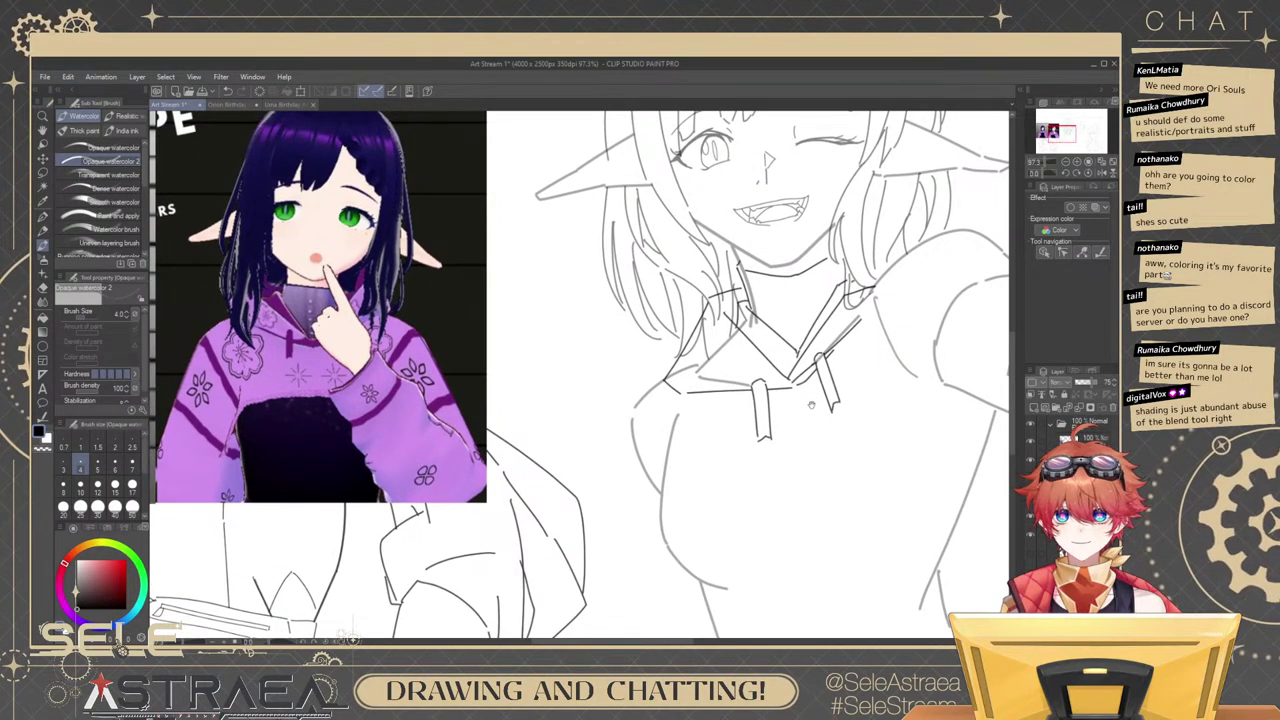
pyautogui.moveTo(811, 407); pyautogui.dragTo(681, 350)
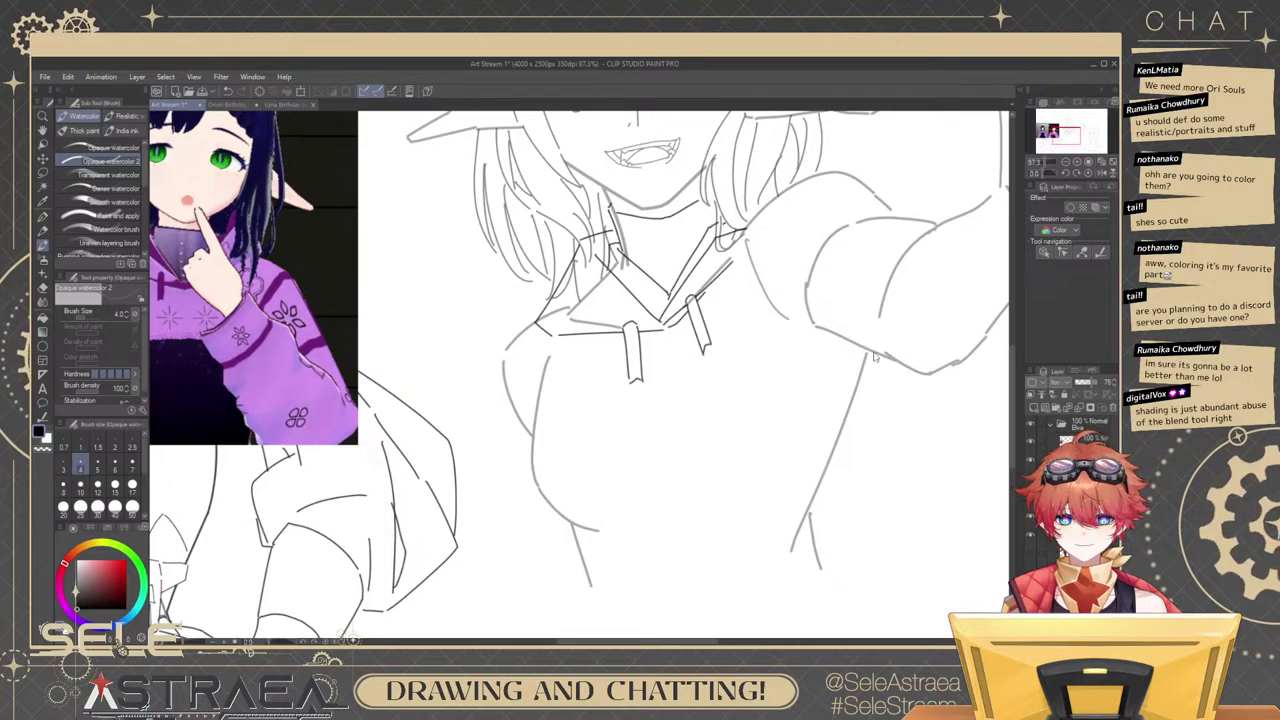
pyautogui.click(866, 366)
pyautogui.moveTo(866, 366); pyautogui.dragTo(864, 363)
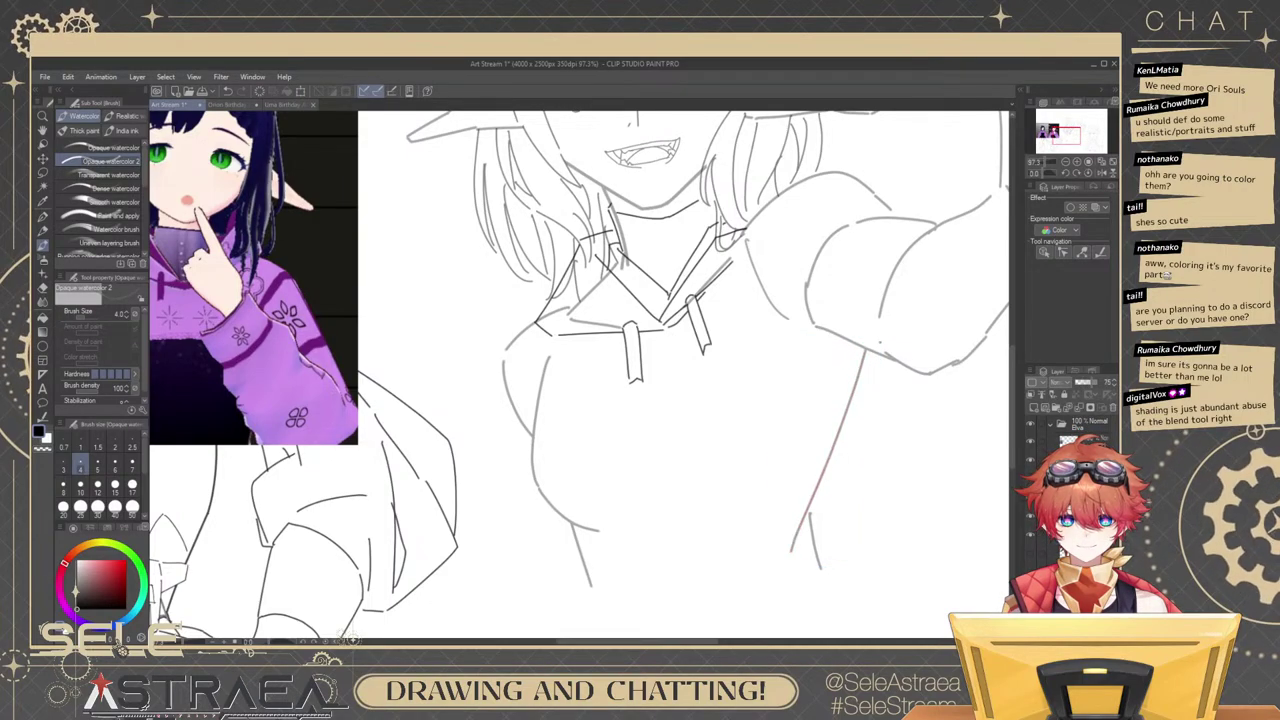
pyautogui.moveTo(866, 407); pyautogui.dragTo(847, 315)
pyautogui.click(796, 440)
pyautogui.moveTo(796, 440); pyautogui.dragTo(802, 420)
pyautogui.moveTo(839, 331); pyautogui.dragTo(815, 342)
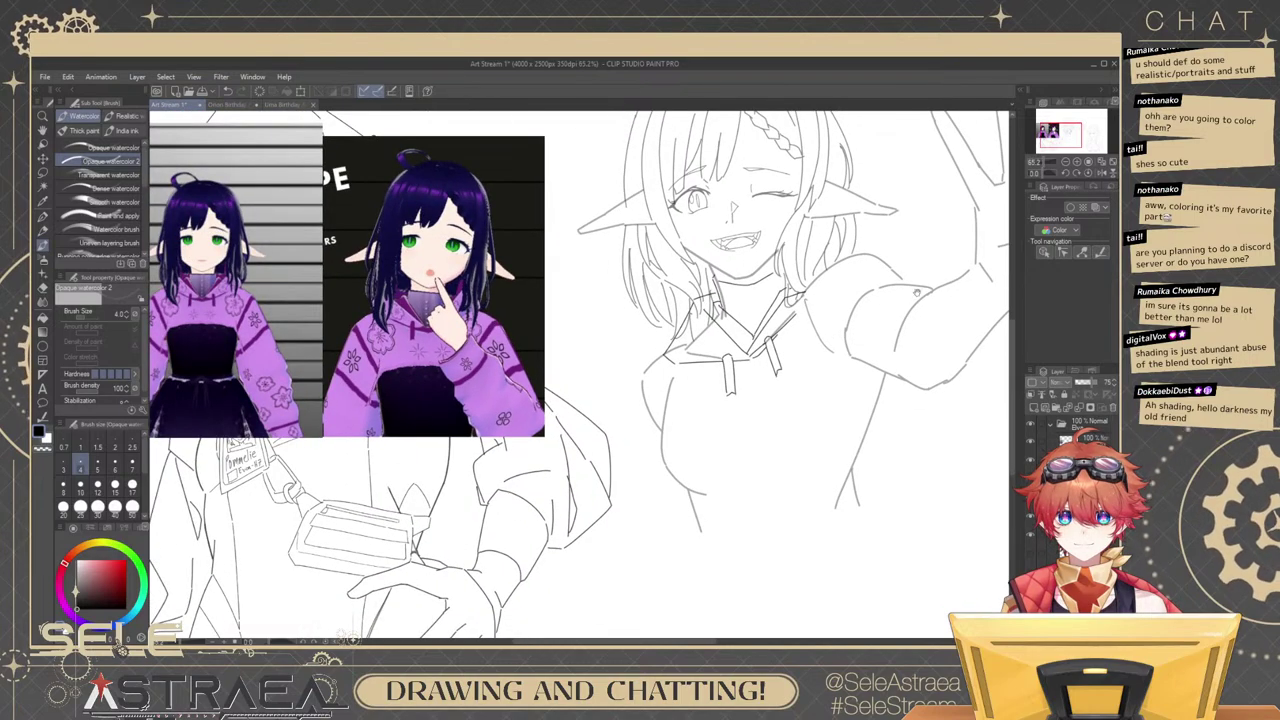
pyautogui.moveTo(892, 293)
pyautogui.mouseDown()
pyautogui.moveTo(863, 323)
pyautogui.moveTo(900, 323)
pyautogui.mouseUp()
pyautogui.moveTo(880, 340); pyautogui.dragTo(918, 269)
pyautogui.moveTo(742, 347); pyautogui.dragTo(742, 434)
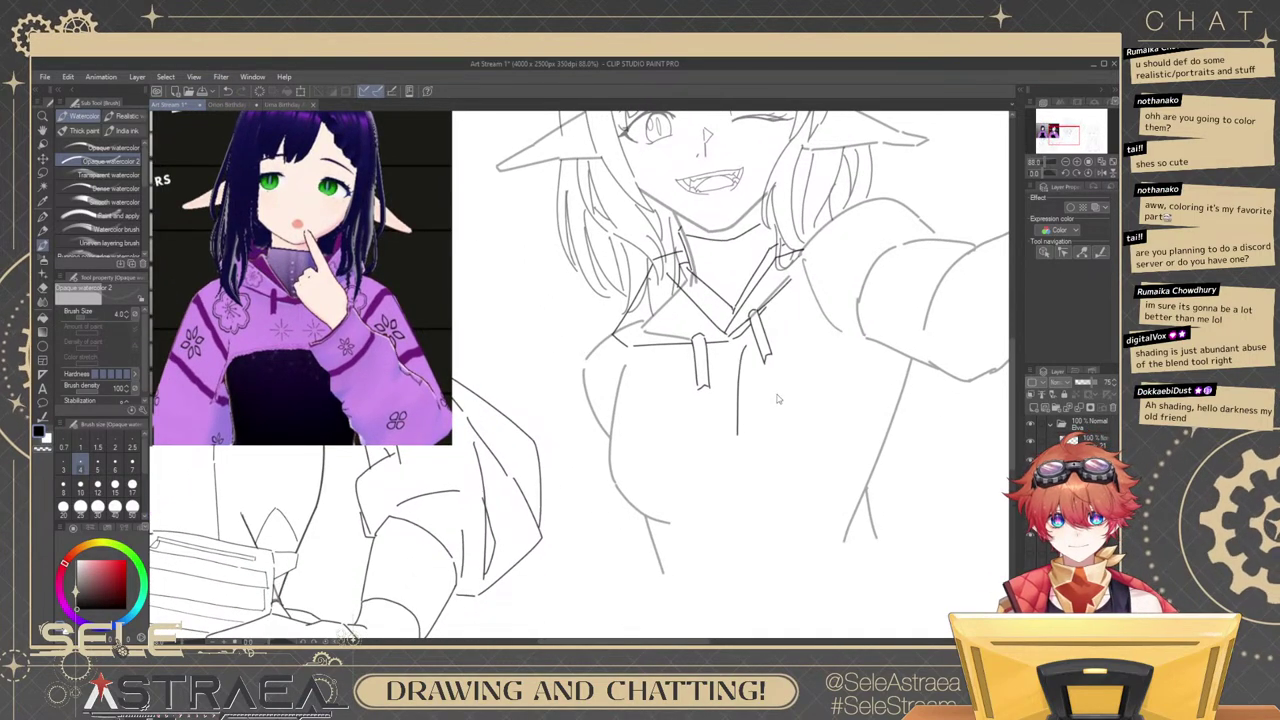
pyautogui.hotkey('ctrl', 'z')
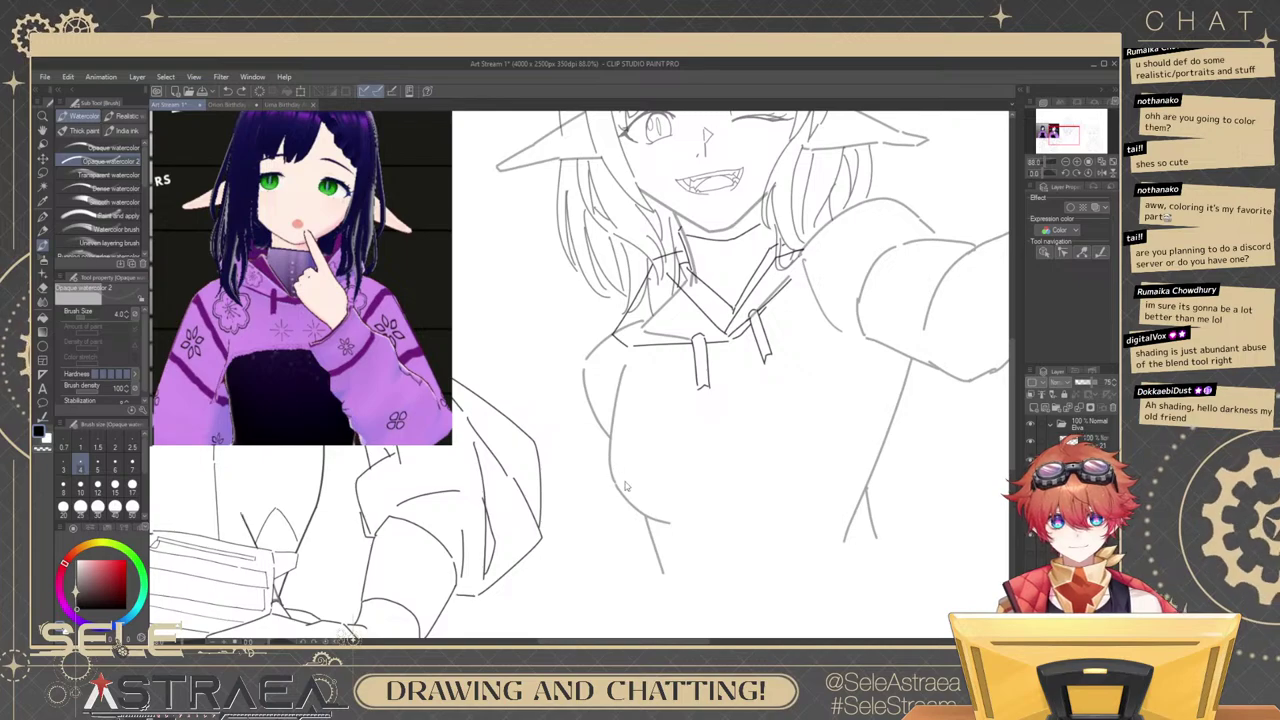
# Draw the cropped hoodie's armhole edge below the shoulder and its hem slanting up across the chest to the raised arm.
pyautogui.keyDown('ctrl'); pyautogui.click(616, 485); pyautogui.keyUp('ctrl')
pyautogui.moveTo(637, 367)
pyautogui.mouseDown()
pyautogui.moveTo(628, 440)
pyautogui.moveTo(620, 393)
pyautogui.moveTo(628, 444)
pyautogui.mouseUp()
pyautogui.hotkey('ctrl', 'z')
pyautogui.hotkey('ctrl', 'z')
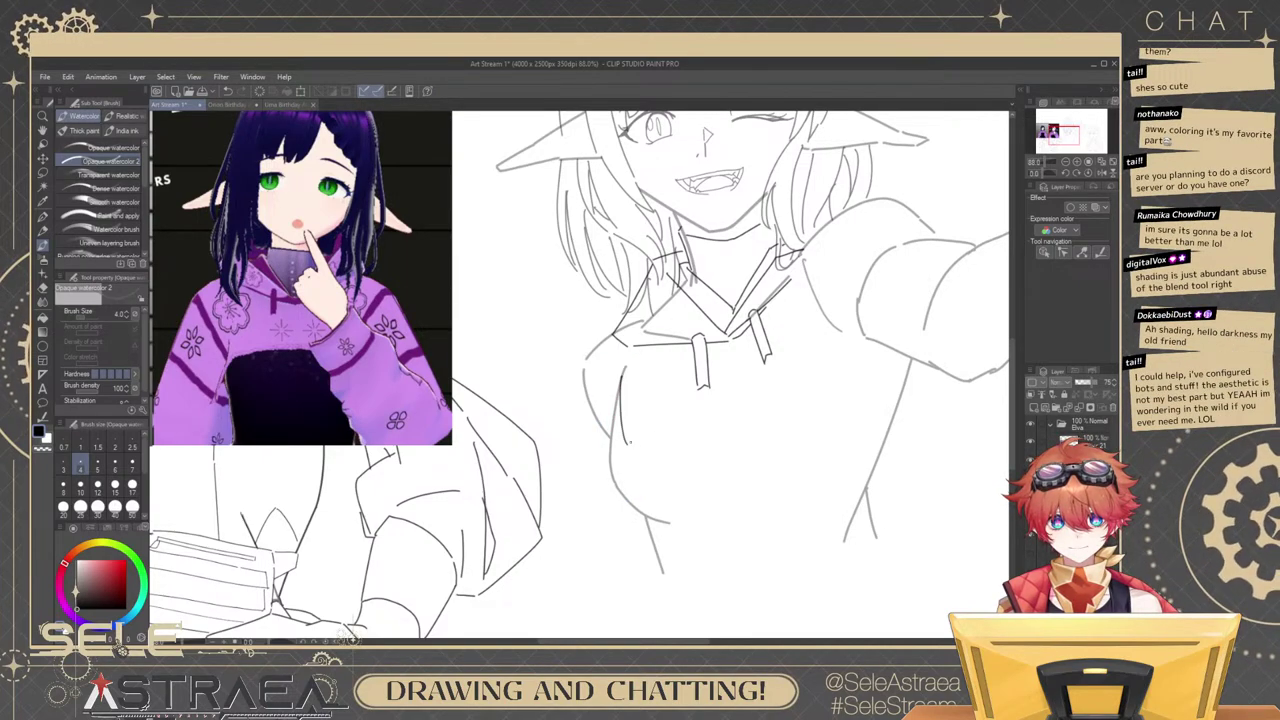
pyautogui.hotkey('ctrl', 'z')
pyautogui.moveTo(618, 376)
pyautogui.mouseDown()
pyautogui.moveTo(616, 446)
pyautogui.moveTo(761, 427)
pyautogui.moveTo(869, 359)
pyautogui.moveTo(886, 321)
pyautogui.moveTo(930, 309)
pyautogui.mouseUp()
pyautogui.hotkey('ctrl', 'z')
pyautogui.hotkey('ctrl', 'z')
pyautogui.hotkey('ctrl', 'z')
pyautogui.hotkey('ctrl', 'z')
# Draw the torso's side contour curving down from the hoodie's armhole edge to the waist.
pyautogui.moveTo(688, 401); pyautogui.dragTo(701, 494)
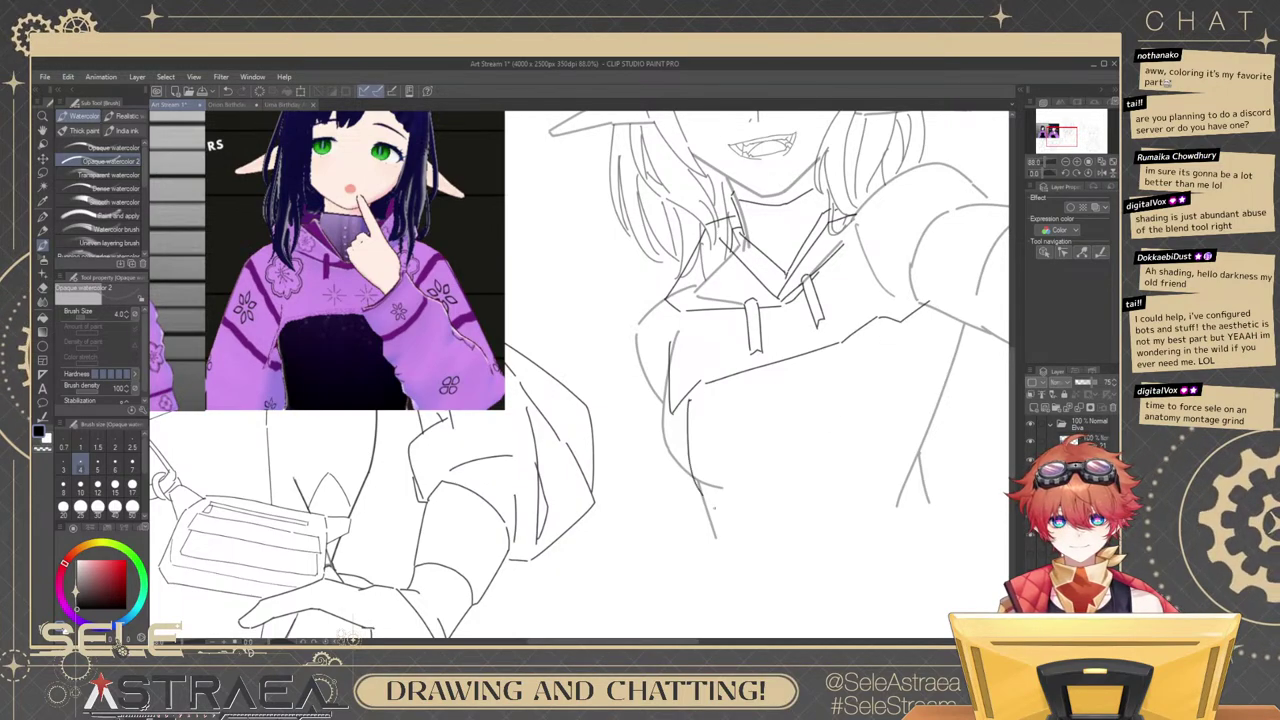
pyautogui.hotkey('ctrl', 'z')
pyautogui.moveTo(681, 402); pyautogui.dragTo(703, 480)
pyautogui.hotkey('ctrl', 'z')
pyautogui.moveTo(678, 400); pyautogui.dragTo(732, 541)
pyautogui.hotkey('ctrl', 'z')
pyautogui.moveTo(703, 480)
pyautogui.mouseDown()
pyautogui.moveTo(731, 514)
pyautogui.moveTo(736, 554)
pyautogui.moveTo(803, 561)
pyautogui.mouseUp()
pyautogui.hotkey('ctrl', 'z')
pyautogui.moveTo(743, 516); pyautogui.dragTo(799, 559)
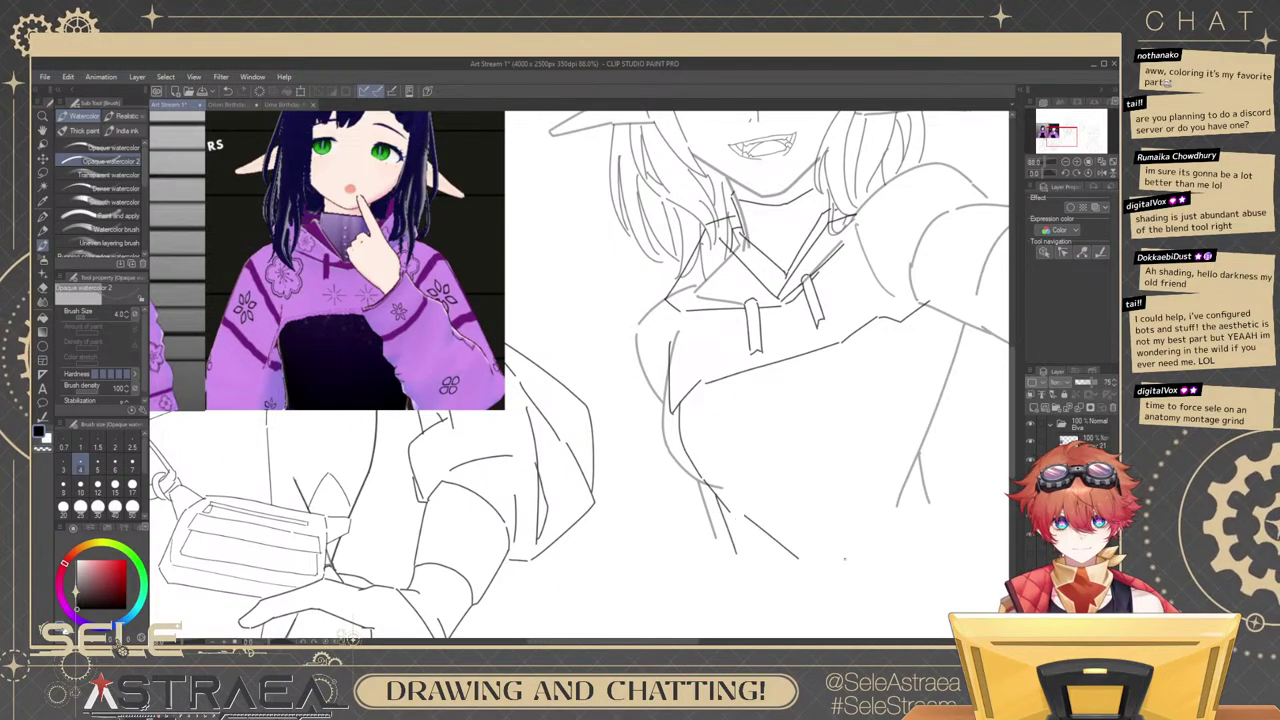
pyautogui.moveTo(864, 436)
pyautogui.mouseDown()
pyautogui.moveTo(805, 377)
pyautogui.moveTo(807, 413)
pyautogui.mouseUp()
pyautogui.hotkey('ctrl', 'z')
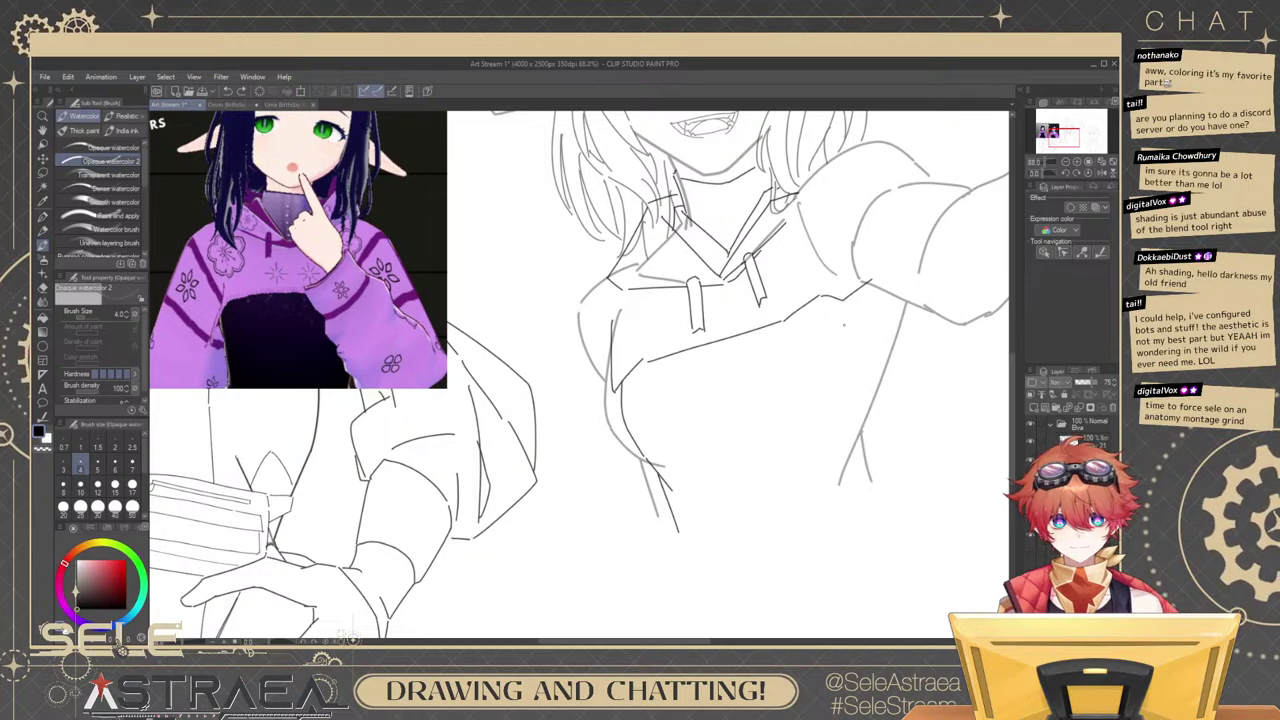
# Redraw the hem's end rising straight to the raised arm and add short fold lines beside the second drawstring.
pyautogui.hotkey('ctrl', 'z')
pyautogui.moveTo(817, 298); pyautogui.dragTo(861, 287)
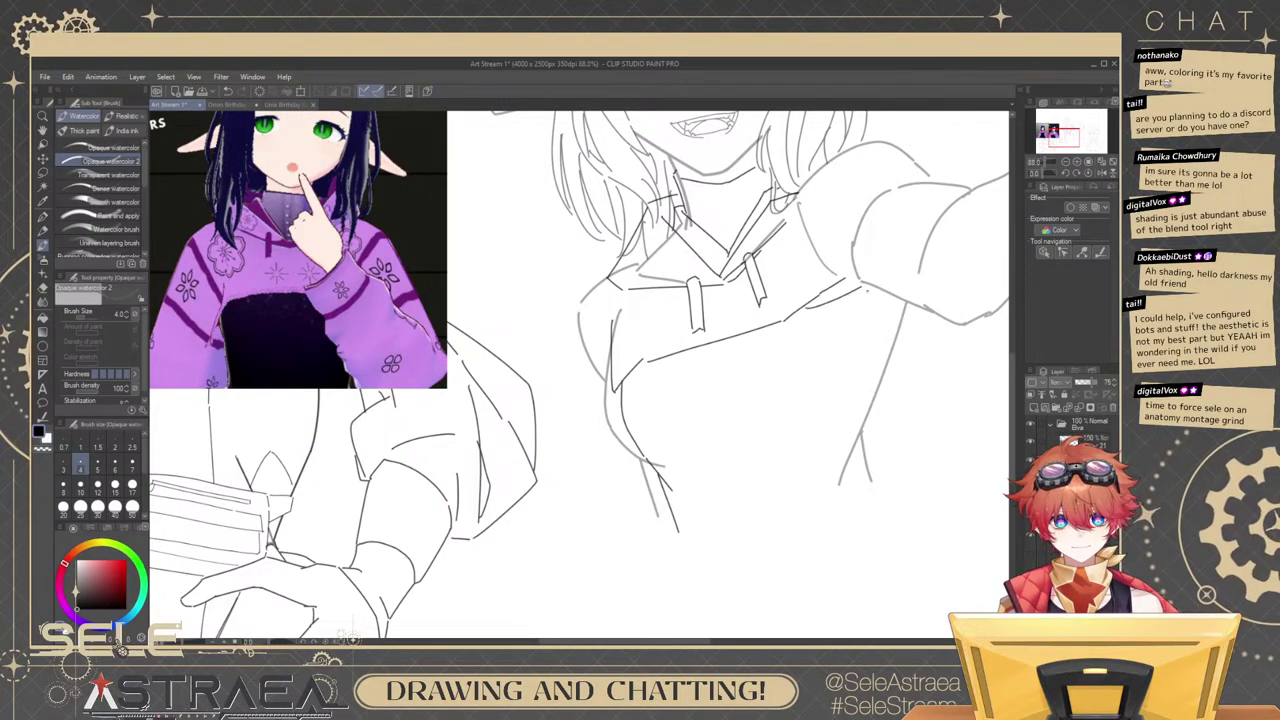
pyautogui.moveTo(787, 254)
pyautogui.mouseDown()
pyautogui.moveTo(759, 366)
pyautogui.moveTo(735, 382)
pyautogui.moveTo(745, 397)
pyautogui.mouseUp()
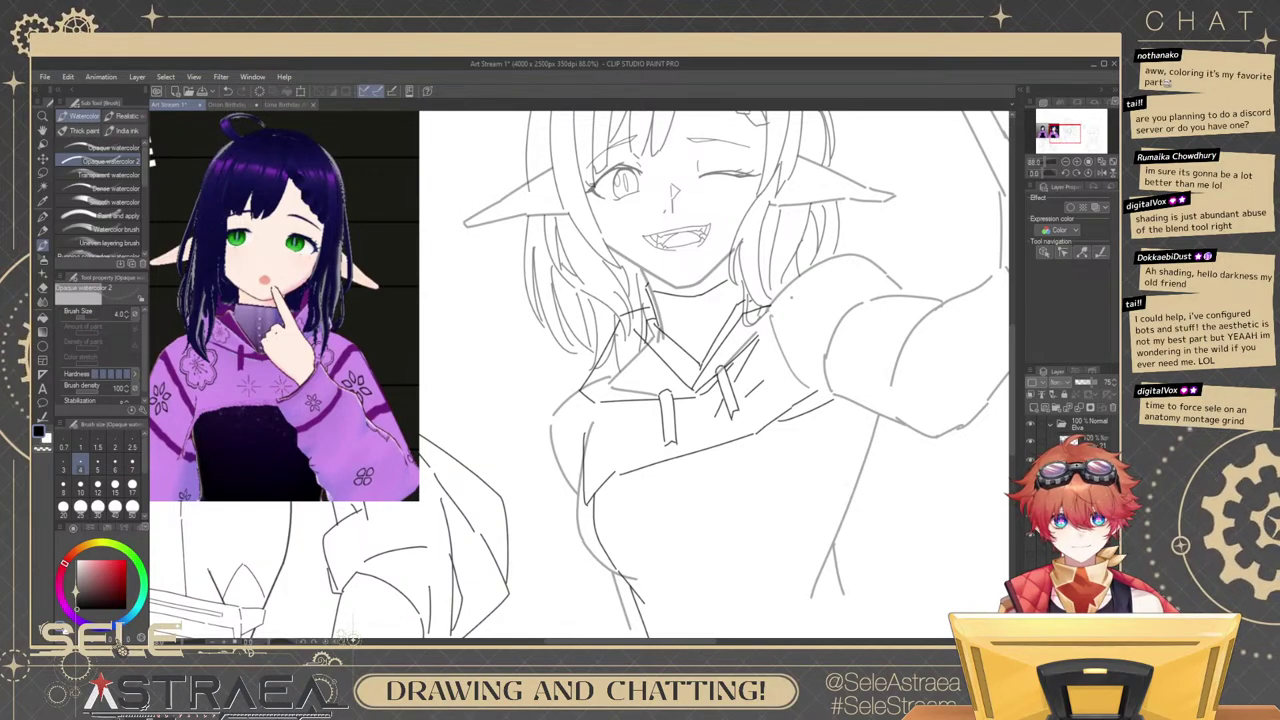
# Draw the hoodie's shoulder as a rounded arc from the collar over the raised arm's shoulder.
pyautogui.moveTo(772, 301); pyautogui.dragTo(879, 262)
pyautogui.hotkey('ctrl', 'z')
pyautogui.moveTo(768, 304)
pyautogui.mouseDown()
pyautogui.moveTo(832, 251)
pyautogui.moveTo(904, 268)
pyautogui.moveTo(920, 312)
pyautogui.moveTo(892, 300)
pyautogui.moveTo(904, 320)
pyautogui.moveTo(871, 349)
pyautogui.mouseUp()
pyautogui.hotkey('ctrl', 'z')
pyautogui.hotkey('ctrl', 'z')
pyautogui.hotkey('ctrl', 'z')
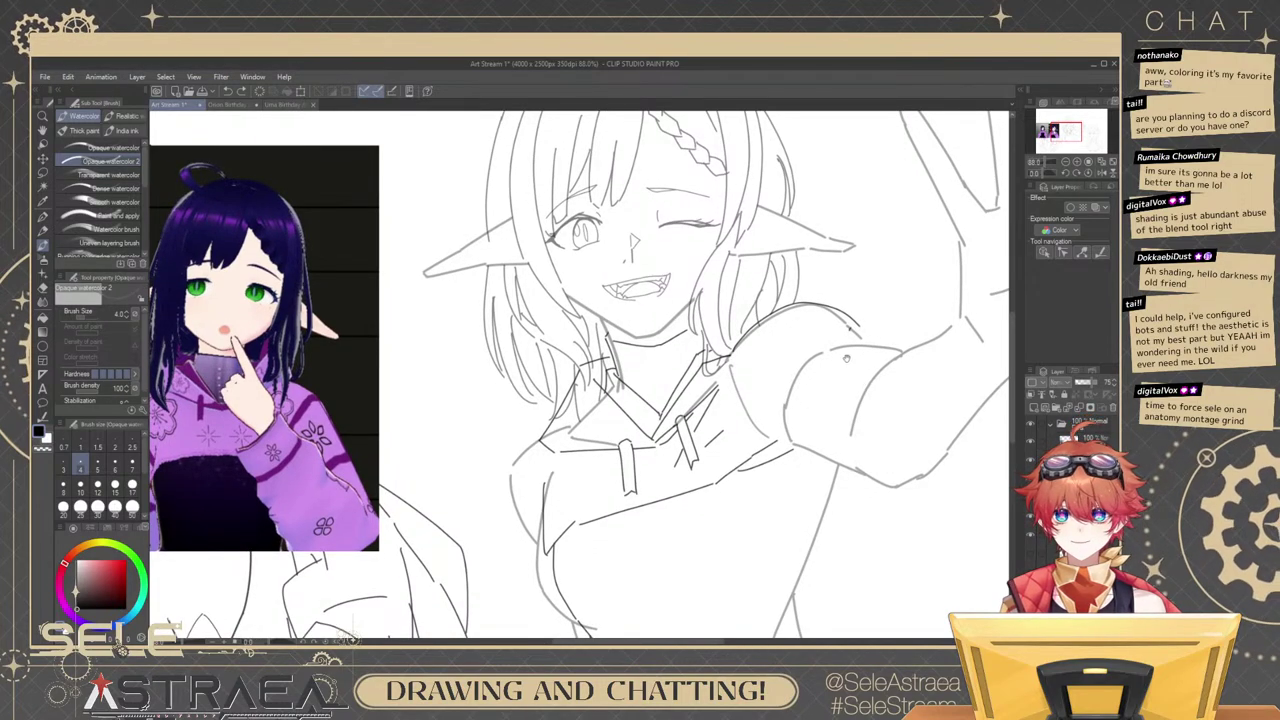
pyautogui.scroll(2, 846, 358)
pyautogui.moveTo(630, 350); pyautogui.dragTo(795, 325)
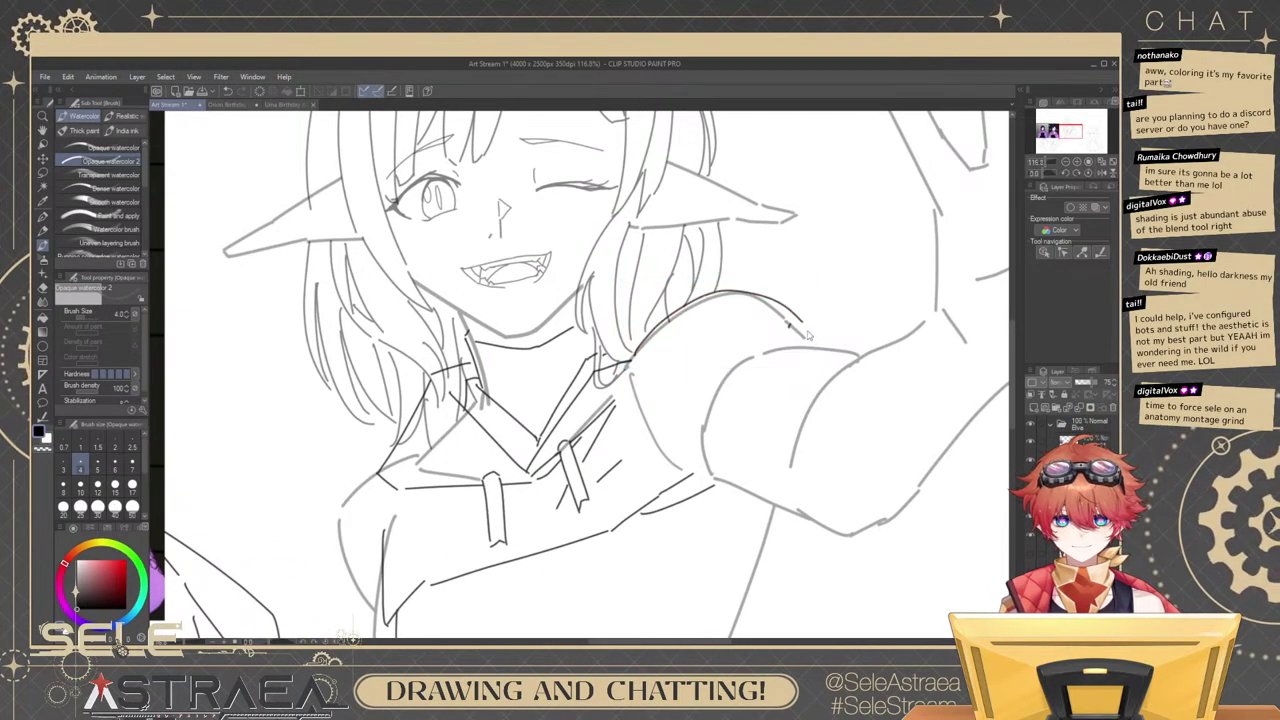
# Adjust the shoulder arc's end and add a short stroke continuing the sleeve's upper edge along the arm.
pyautogui.hotkey('ctrl', 'z')
pyautogui.keyDown('ctrl'); pyautogui.click(802, 323); pyautogui.keyUp('ctrl')
pyautogui.moveTo(815, 367); pyautogui.dragTo(807, 372)
pyautogui.moveTo(798, 324)
pyautogui.mouseDown()
pyautogui.moveTo(877, 365)
pyautogui.moveTo(844, 348)
pyautogui.mouseUp()
pyautogui.hotkey('ctrl', 'z')
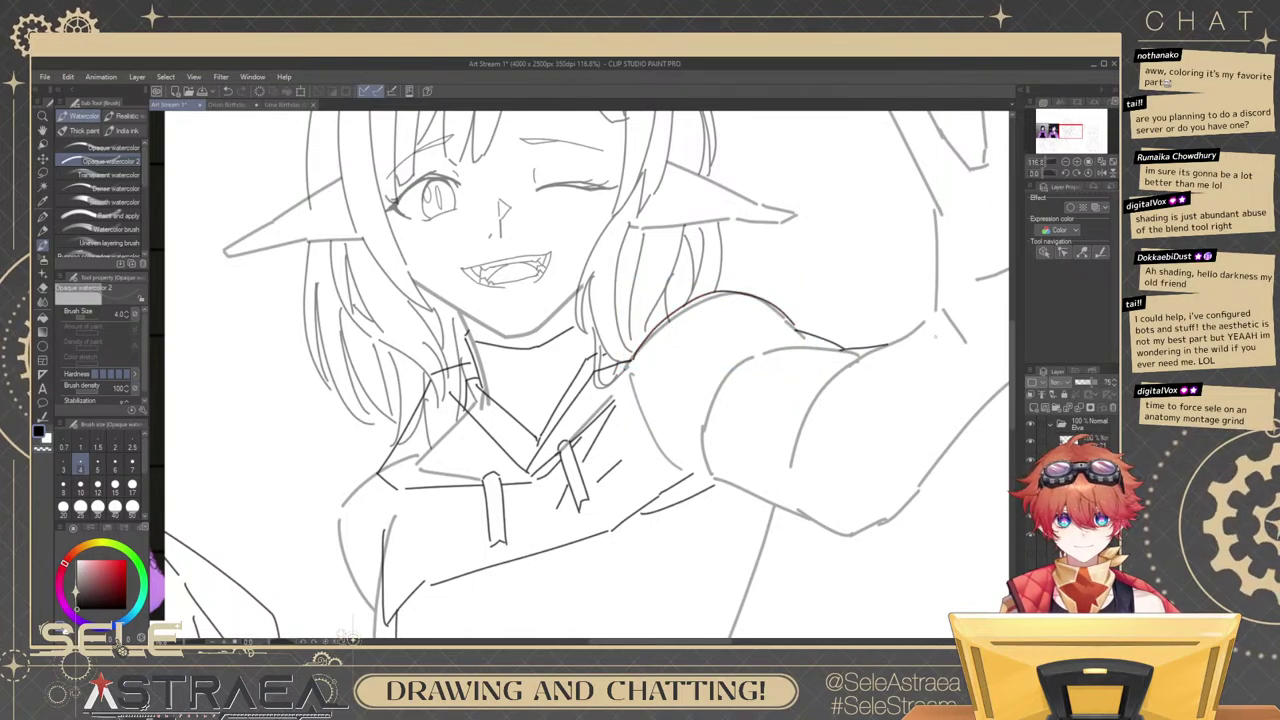
pyautogui.moveTo(935, 312)
pyautogui.mouseDown()
pyautogui.moveTo(934, 352)
pyautogui.moveTo(875, 329)
pyautogui.moveTo(869, 357)
pyautogui.mouseUp()
pyautogui.hotkey('ctrl', 'z')
pyautogui.hotkey('ctrl', 'z')
# Draw the sleeve cuff around the waving wrist with two parallel angled edges joined at the ends.
pyautogui.moveTo(845, 304)
pyautogui.mouseDown()
pyautogui.moveTo(861, 363)
pyautogui.moveTo(921, 365)
pyautogui.mouseUp()
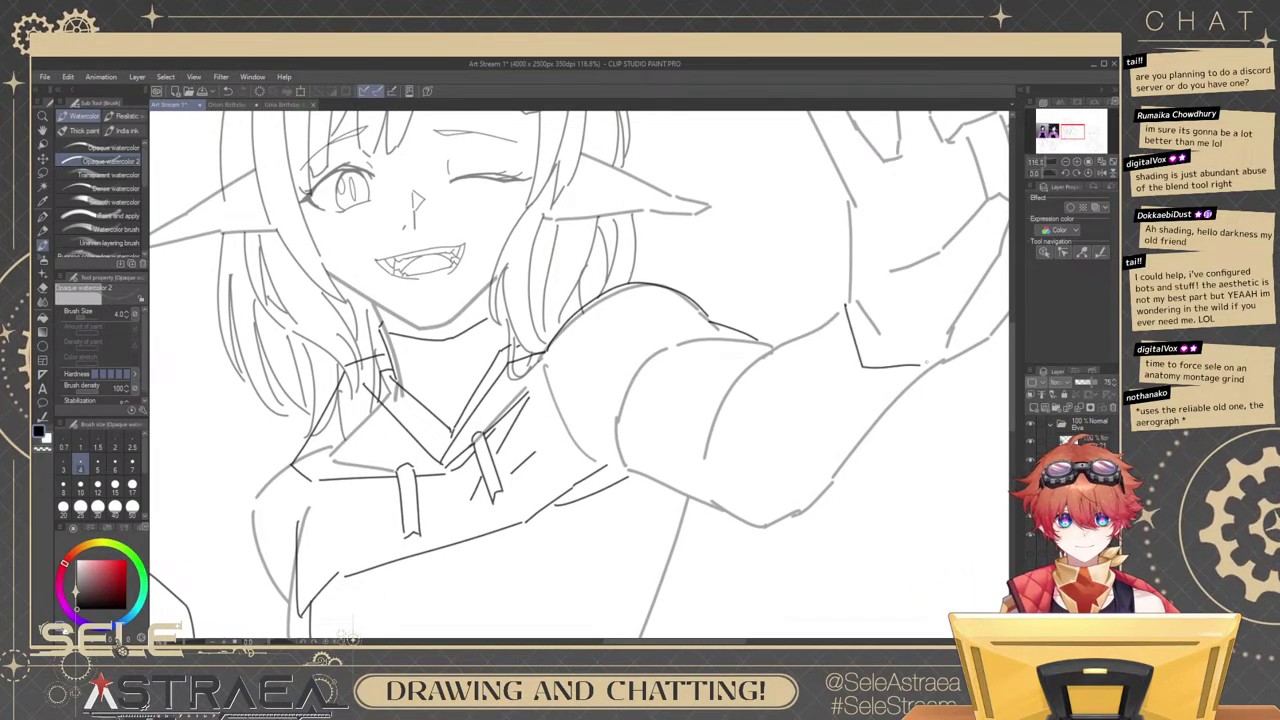
pyautogui.hotkey('ctrl', 'z')
pyautogui.hotkey('ctrl', 'z')
pyautogui.moveTo(846, 300)
pyautogui.mouseDown()
pyautogui.moveTo(861, 377)
pyautogui.moveTo(936, 369)
pyautogui.mouseUp()
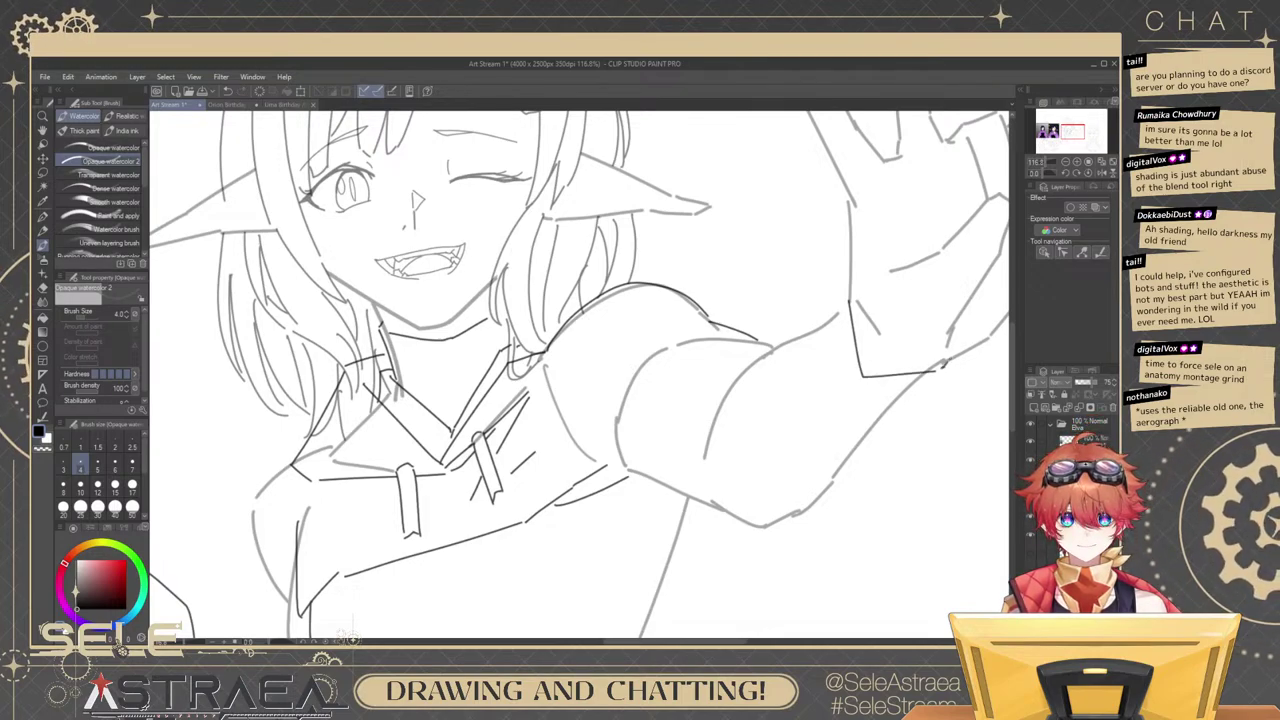
pyautogui.moveTo(845, 296)
pyautogui.mouseDown()
pyautogui.moveTo(818, 336)
pyautogui.moveTo(843, 405)
pyautogui.moveTo(910, 406)
pyautogui.moveTo(951, 361)
pyautogui.moveTo(941, 367)
pyautogui.mouseUp()
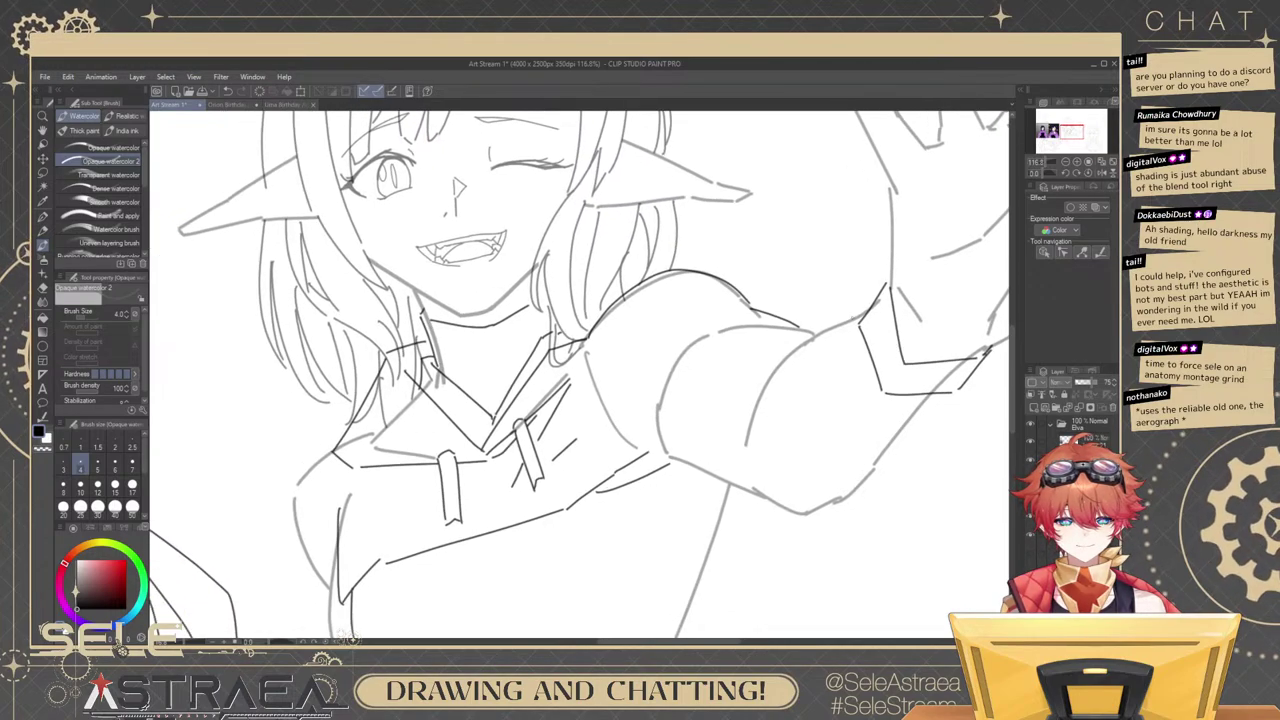
# Connect the sleeve's upper edge to the wrist cuff and draw a narrow pointed fold inside the raised arm's bend.
pyautogui.moveTo(822, 327)
pyautogui.mouseDown()
pyautogui.moveTo(876, 306)
pyautogui.moveTo(835, 301)
pyautogui.moveTo(766, 372)
pyautogui.mouseUp()
pyautogui.hotkey('ctrl', 'z')
pyautogui.hotkey('ctrl', 'z')
pyautogui.hotkey('ctrl', 'z')
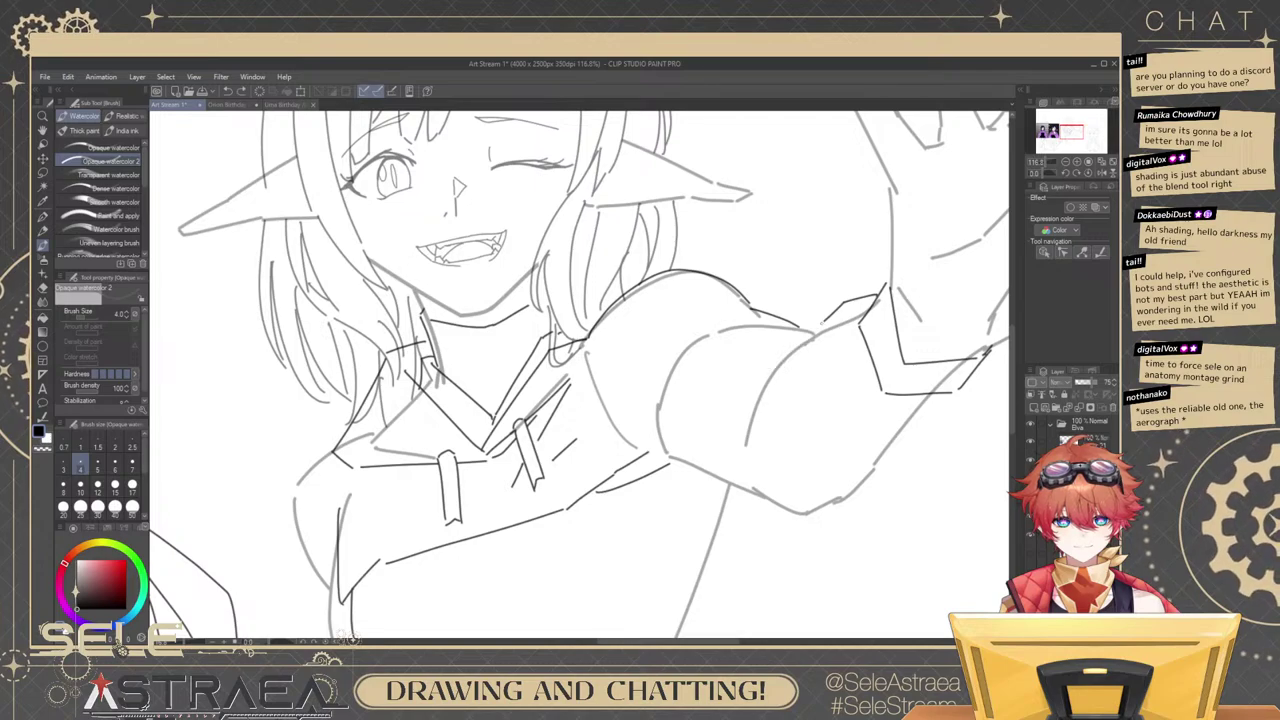
pyautogui.moveTo(827, 321)
pyautogui.mouseDown()
pyautogui.moveTo(768, 357)
pyautogui.moveTo(703, 363)
pyautogui.moveTo(796, 341)
pyautogui.moveTo(690, 367)
pyautogui.mouseUp()
pyautogui.hotkey('ctrl', 'z')
pyautogui.hotkey('ctrl', 'z')
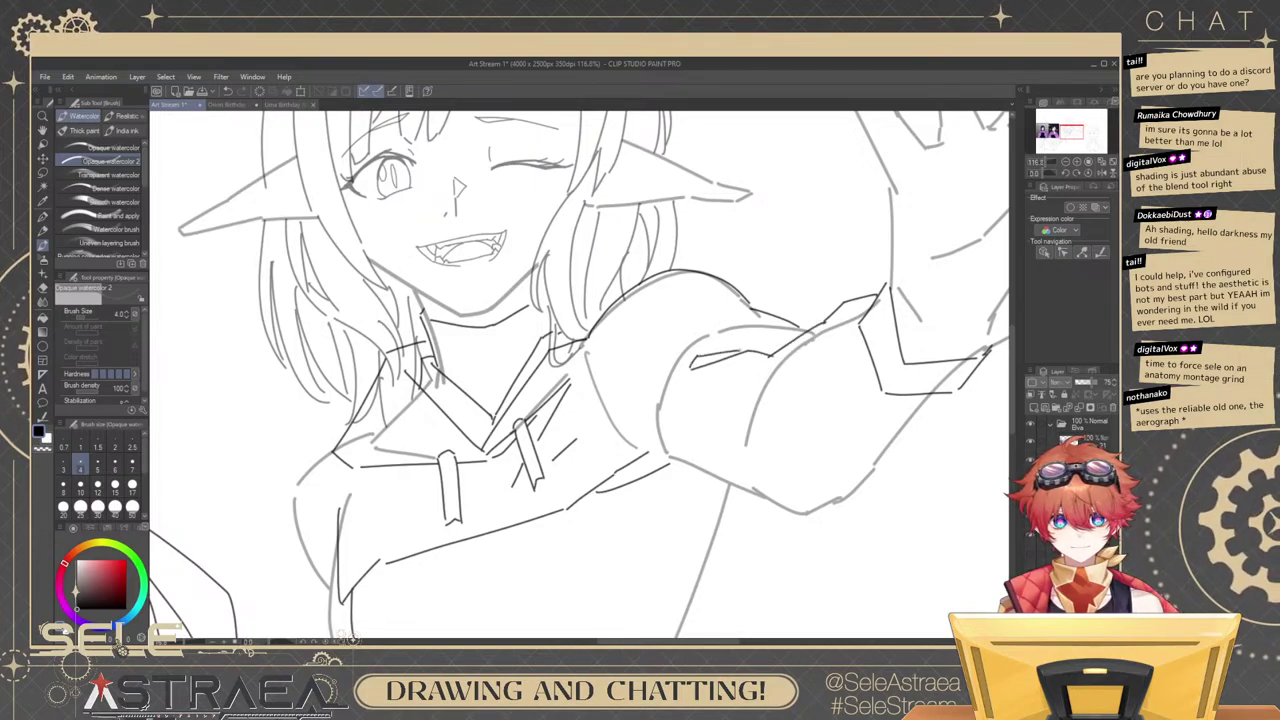
pyautogui.moveTo(762, 413)
pyautogui.mouseDown()
pyautogui.moveTo(777, 371)
pyautogui.moveTo(825, 368)
pyautogui.mouseUp()
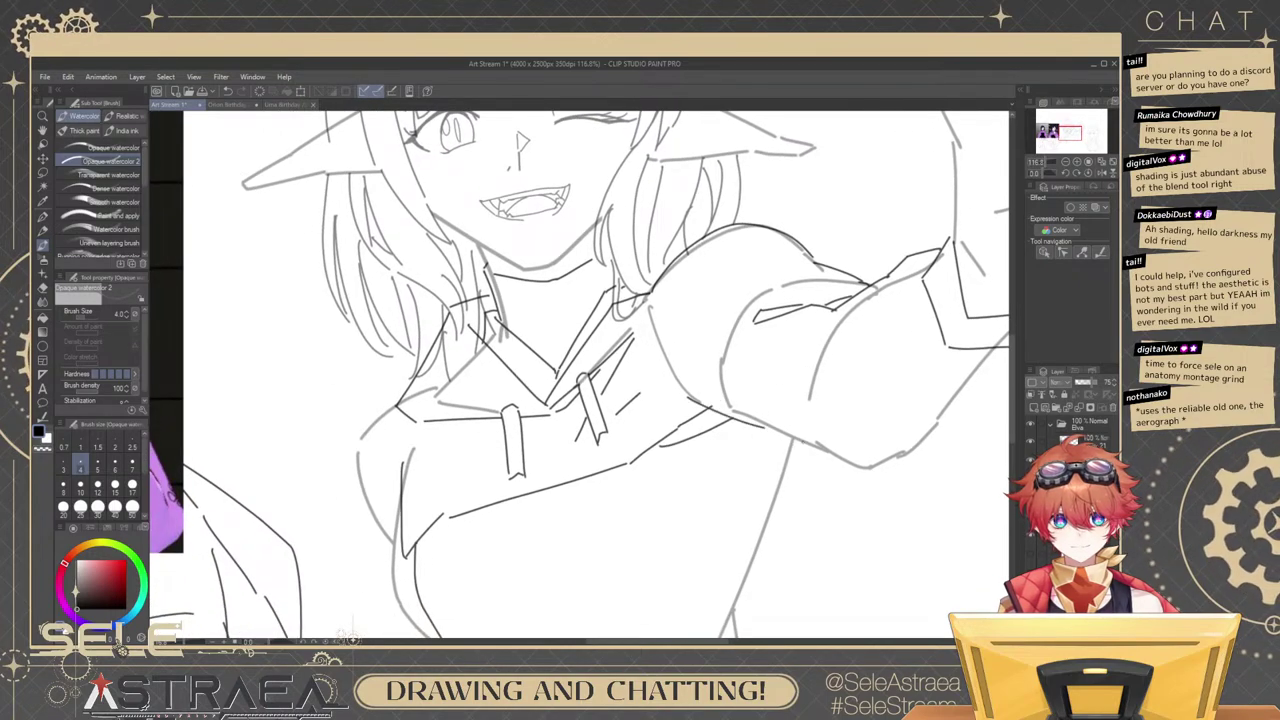
pyautogui.scroll(-4, 788, 380)
pyautogui.scroll(4, 788, 380)
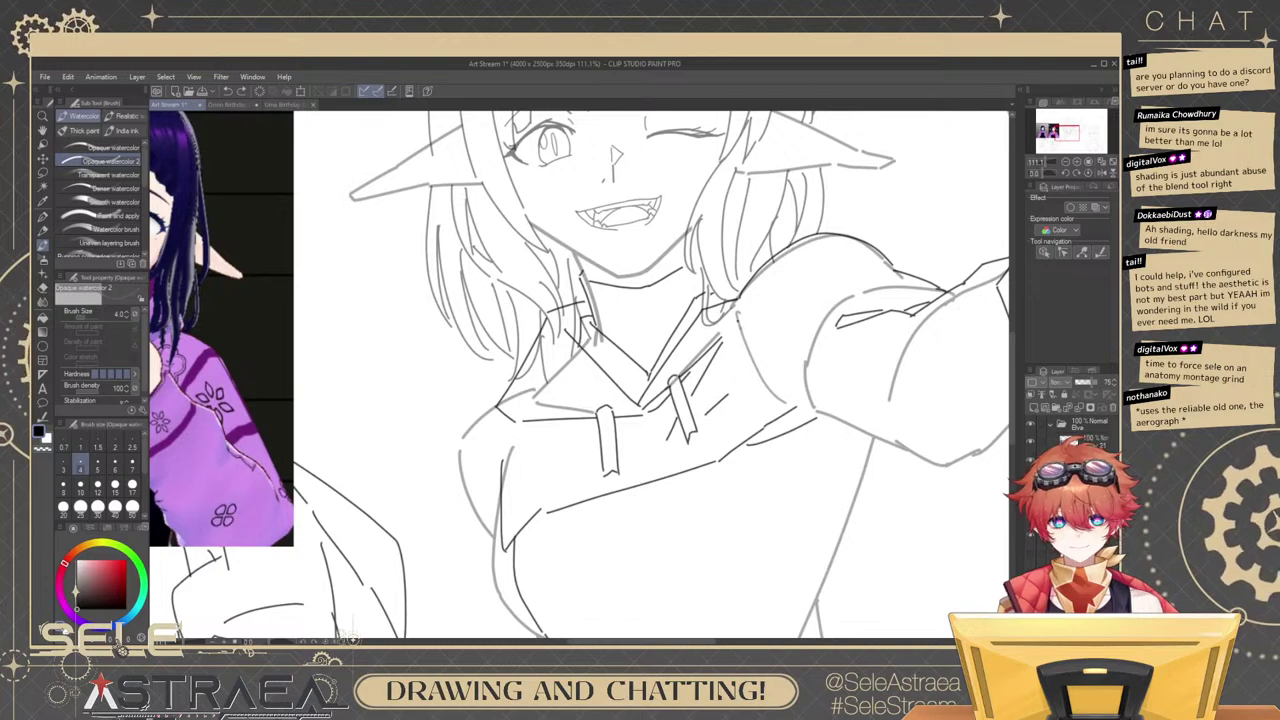
# Draw the raised sleeve's inner edge from the collar side down to the underarm, with a short fold line beside it.
pyautogui.moveTo(738, 312)
pyautogui.mouseDown()
pyautogui.moveTo(814, 420)
pyautogui.moveTo(868, 436)
pyautogui.mouseUp()
pyautogui.moveTo(808, 350)
pyautogui.mouseDown()
pyautogui.moveTo(776, 318)
pyautogui.moveTo(780, 384)
pyautogui.mouseUp()
pyautogui.moveTo(754, 310)
pyautogui.mouseDown()
pyautogui.moveTo(836, 254)
pyautogui.moveTo(808, 274)
pyautogui.mouseUp()
pyautogui.hotkey('ctrl', 'z')
# Add fold lines fanning from the raised sleeve's bend toward the upper arm and the sleeve's underside.
pyautogui.moveTo(858, 238)
pyautogui.mouseDown()
pyautogui.moveTo(808, 262)
pyautogui.moveTo(836, 241)
pyautogui.mouseUp()
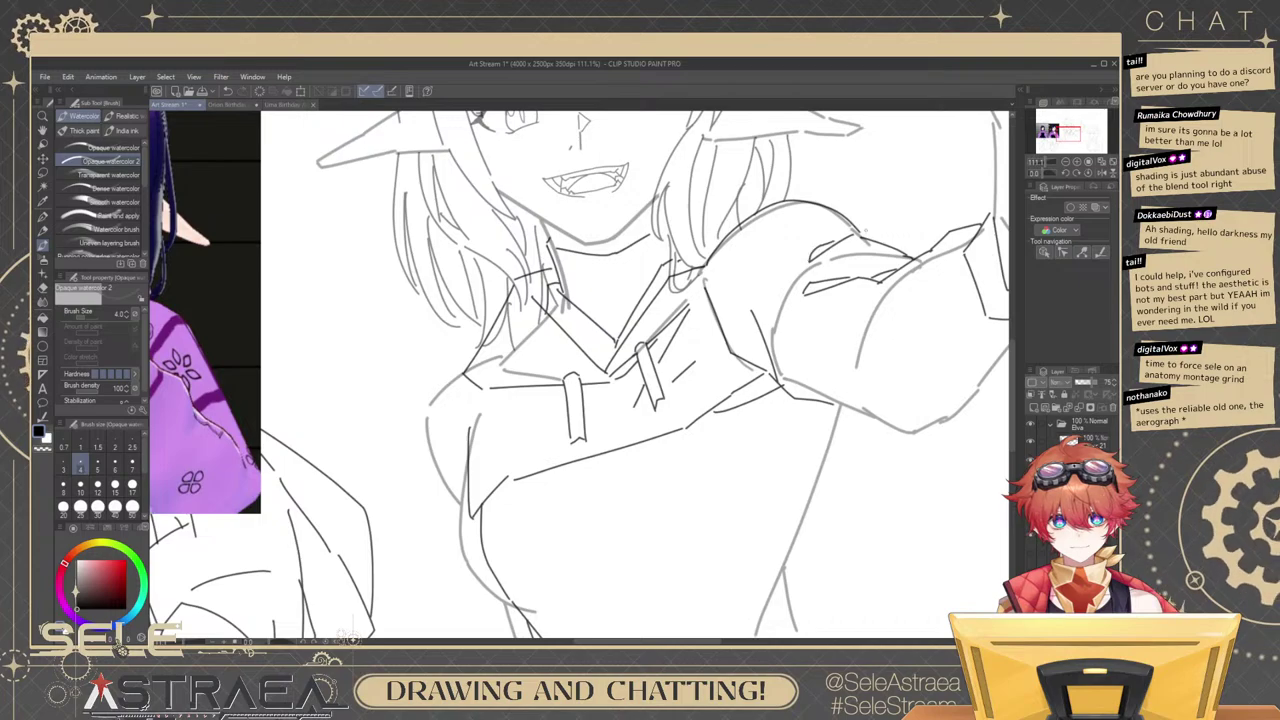
pyautogui.moveTo(880, 284); pyautogui.dragTo(832, 332)
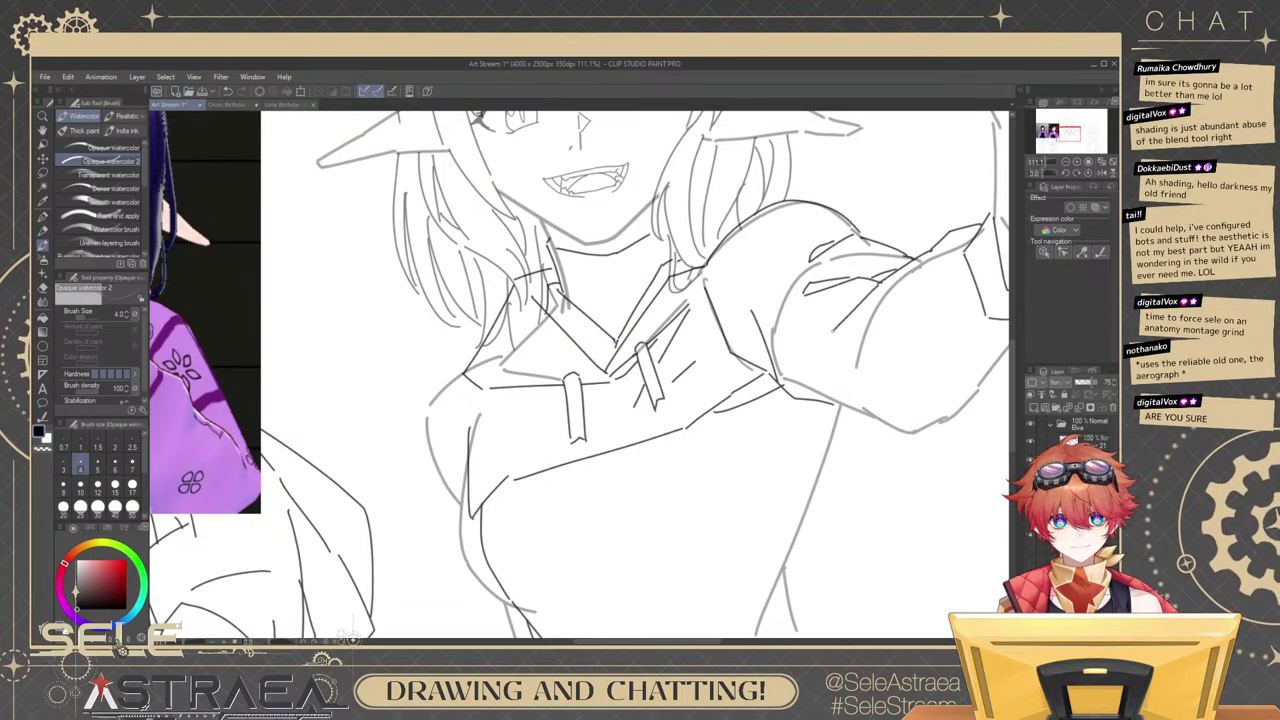
pyautogui.moveTo(878, 288)
pyautogui.mouseDown()
pyautogui.moveTo(867, 428)
pyautogui.moveTo(832, 403)
pyautogui.moveTo(945, 375)
pyautogui.mouseUp()
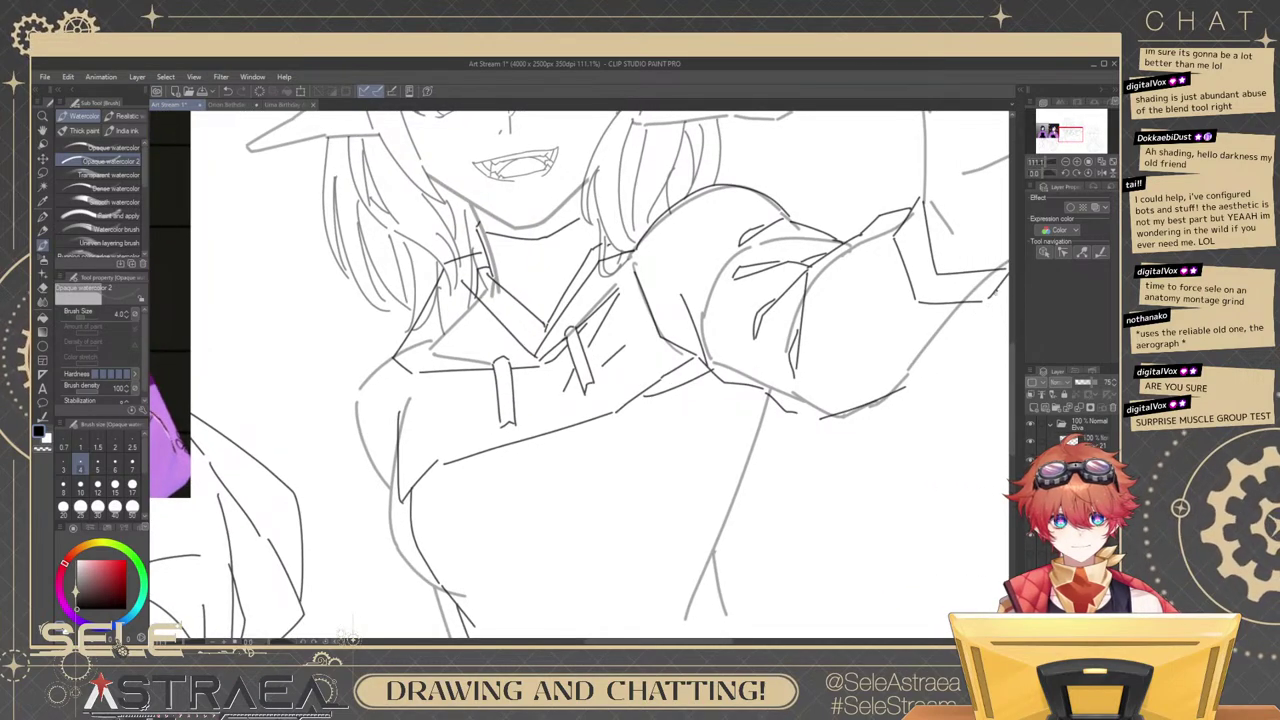
# Draw the raised sleeve's baggy lower edge sweeping from the underarm up to the wrist cuff.
pyautogui.moveTo(997, 290)
pyautogui.mouseDown()
pyautogui.moveTo(926, 374)
pyautogui.moveTo(860, 412)
pyautogui.moveTo(806, 420)
pyautogui.mouseUp()
pyautogui.hotkey('ctrl', 'z')
pyautogui.scroll(-5, 905, 335)
pyautogui.moveTo(986, 309); pyautogui.dragTo(904, 389)
pyautogui.scroll(3, 931, 321)
pyautogui.scroll(-3, 905, 367)
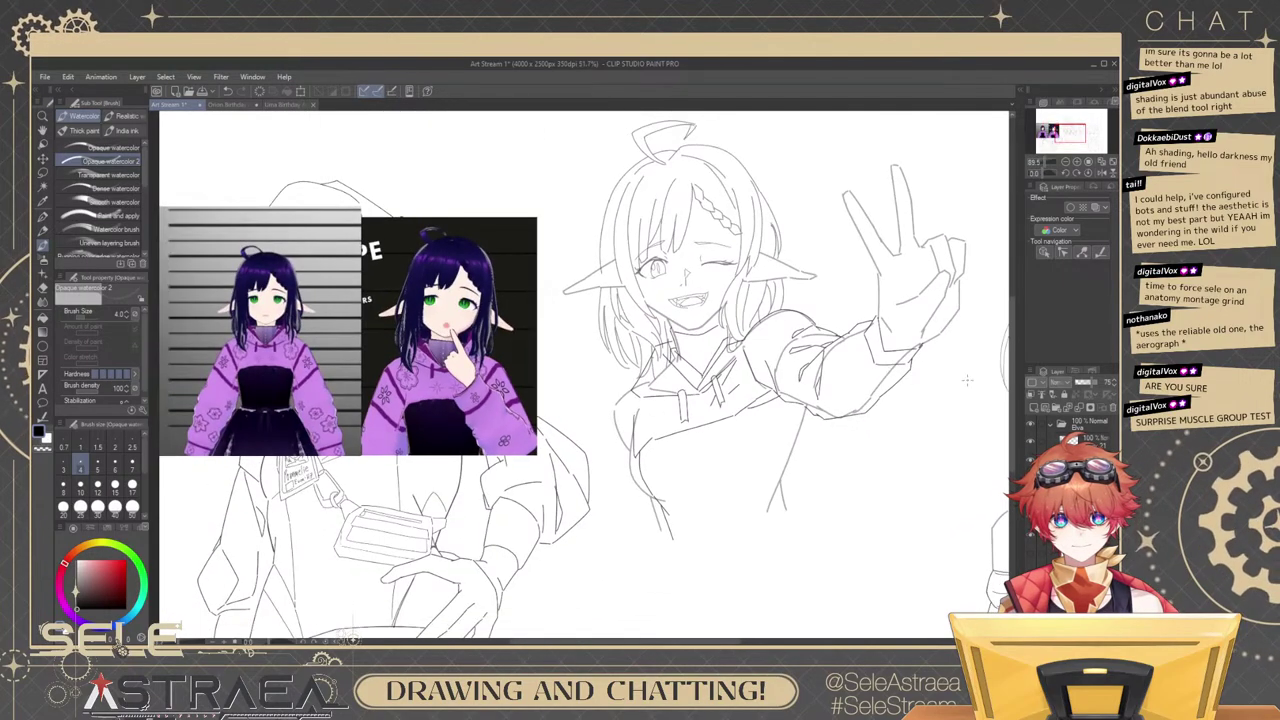
pyautogui.click(1032, 537)
pyautogui.scroll(5, 822, 372)
pyautogui.moveTo(827, 388); pyautogui.dragTo(796, 449)
pyautogui.scroll(-3, 873, 336)
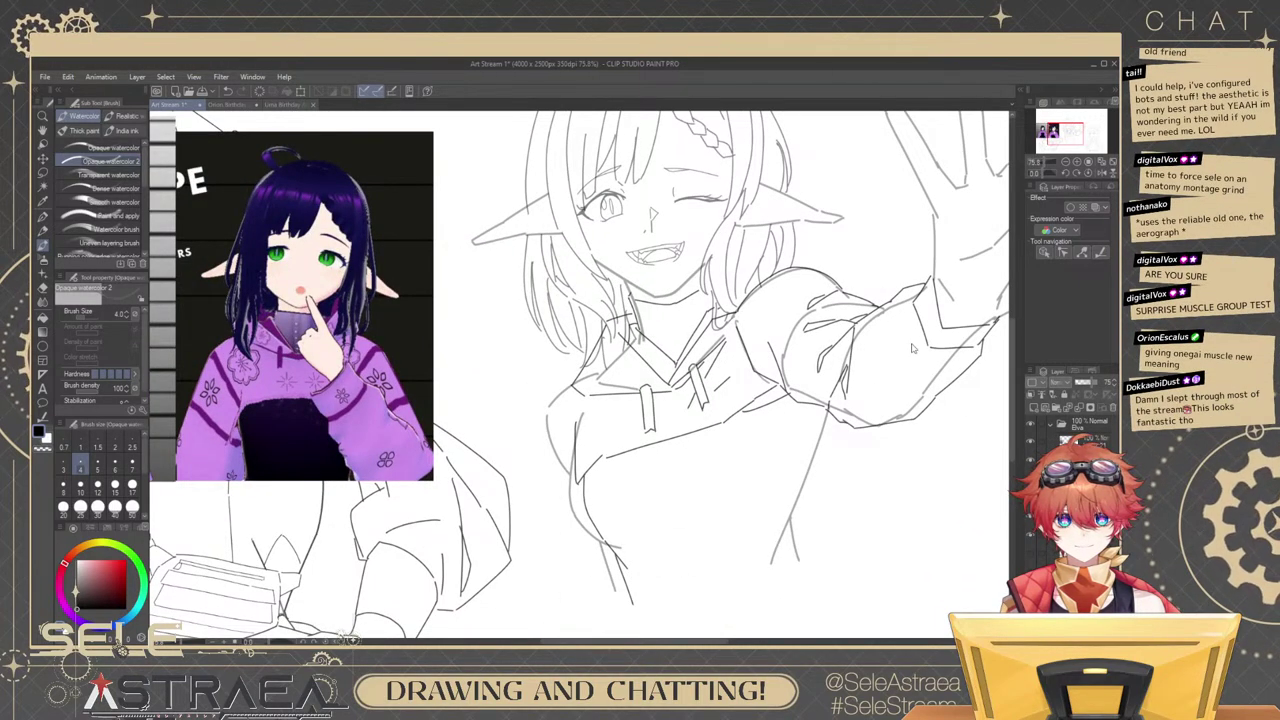
pyautogui.scroll(2, 912, 347)
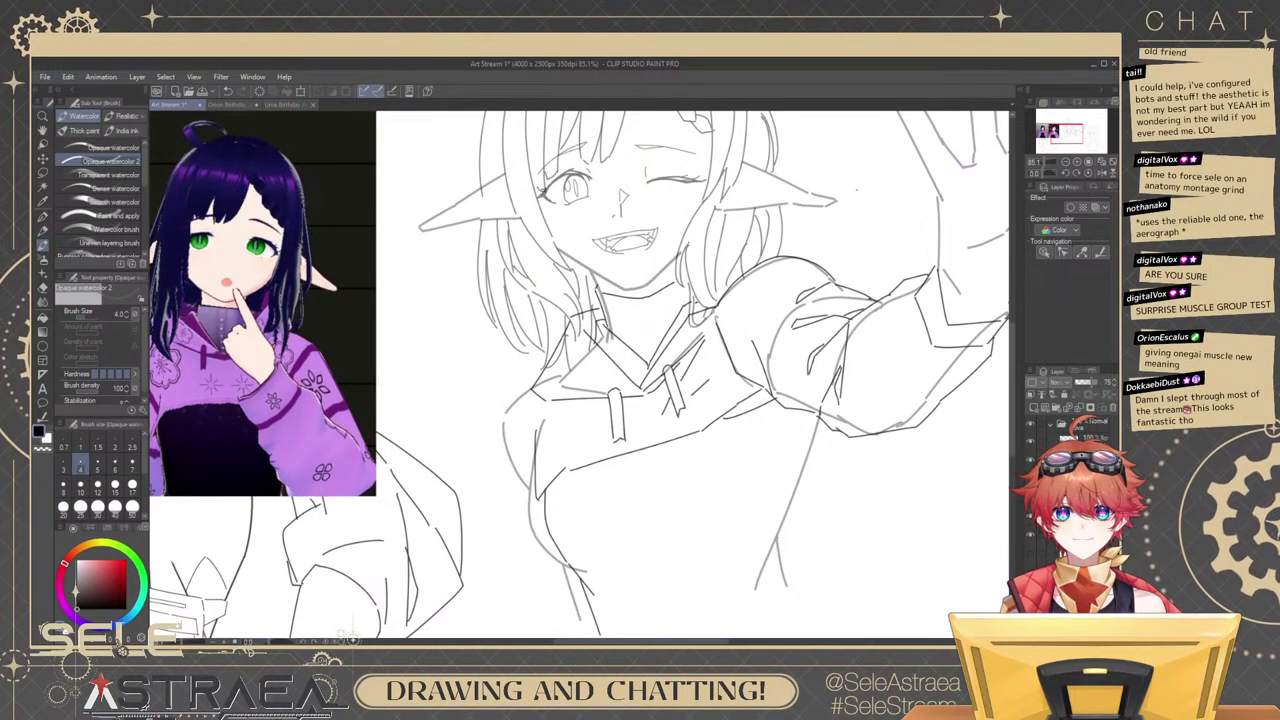
pyautogui.scroll(3, 908, 373)
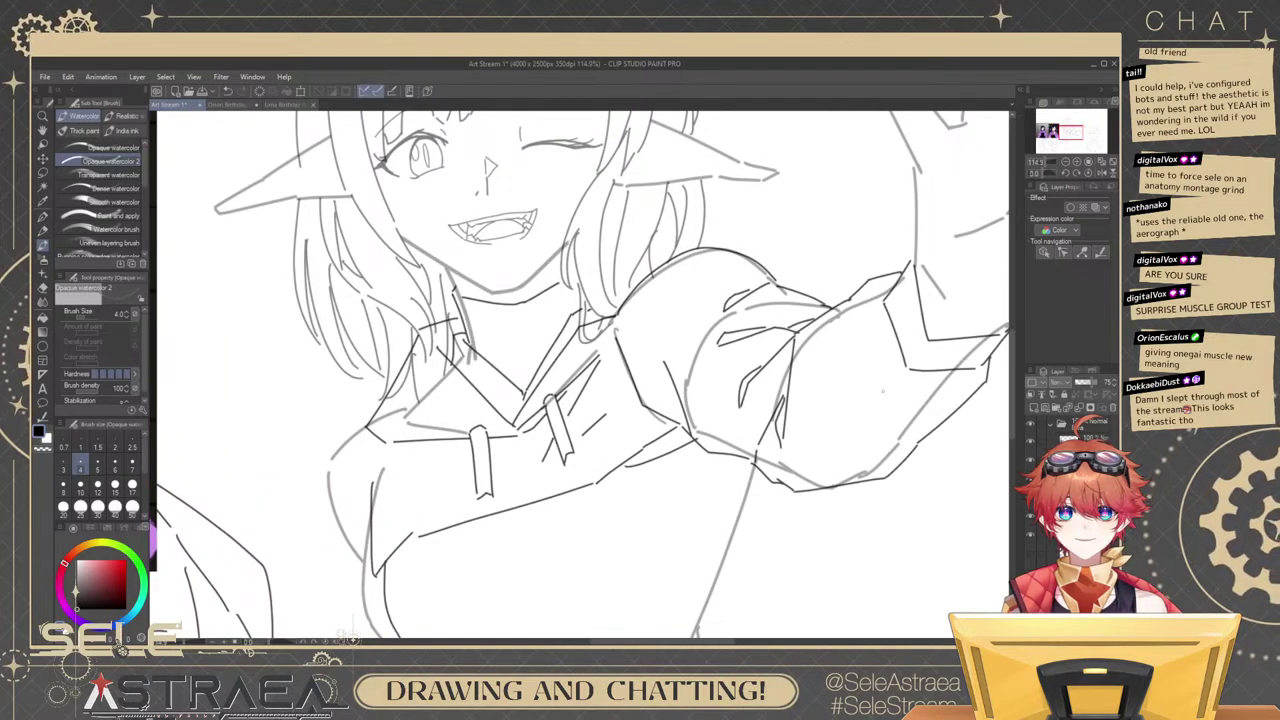
# Switch to the finished birthday artwork of the white-haired character and examine its torso and arm muscles up close.
pyautogui.click(287, 105)
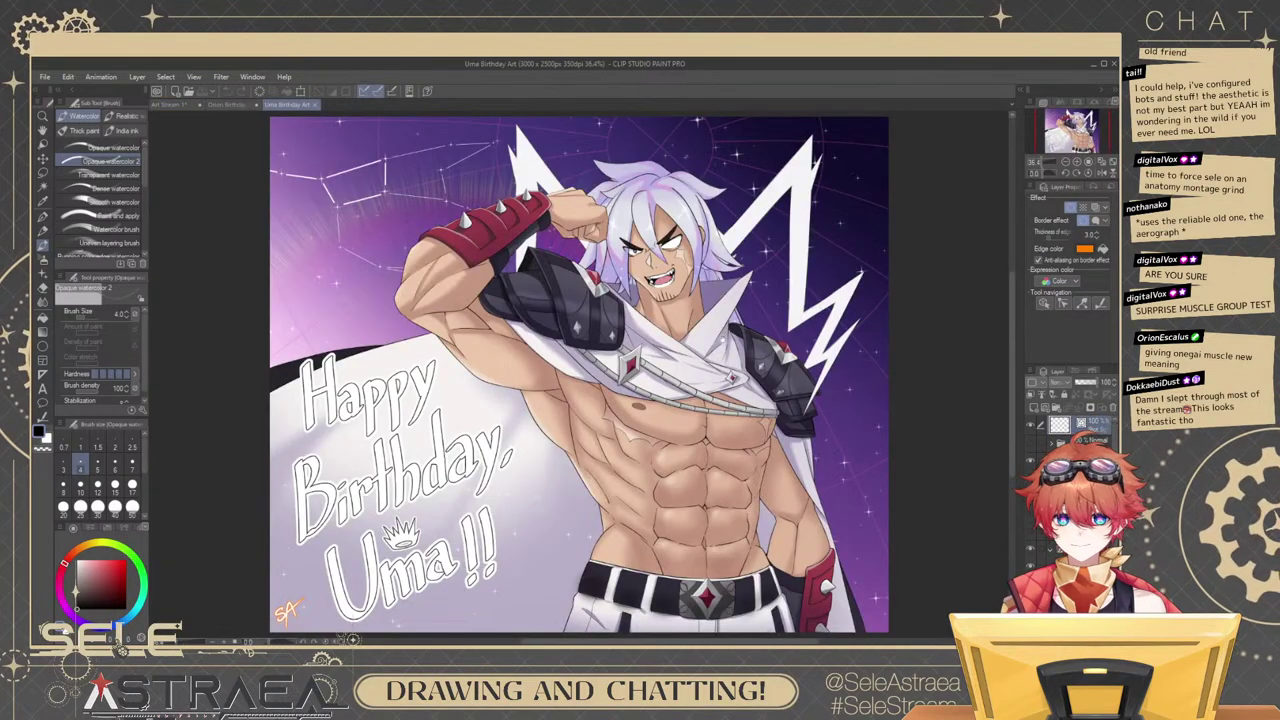
pyautogui.scroll(5, 753, 328)
pyautogui.moveTo(752, 369); pyautogui.dragTo(778, 297)
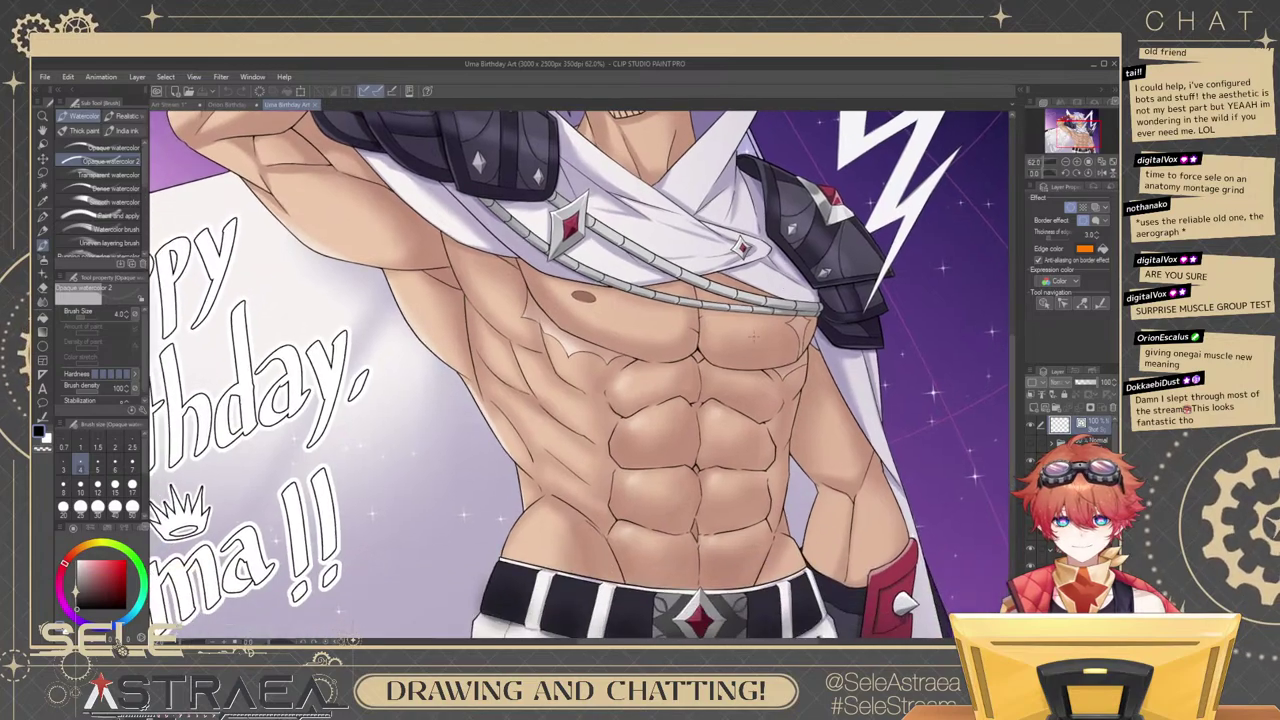
pyautogui.moveTo(342, 135); pyautogui.dragTo(505, 279)
pyautogui.moveTo(949, 452); pyautogui.dragTo(809, 357)
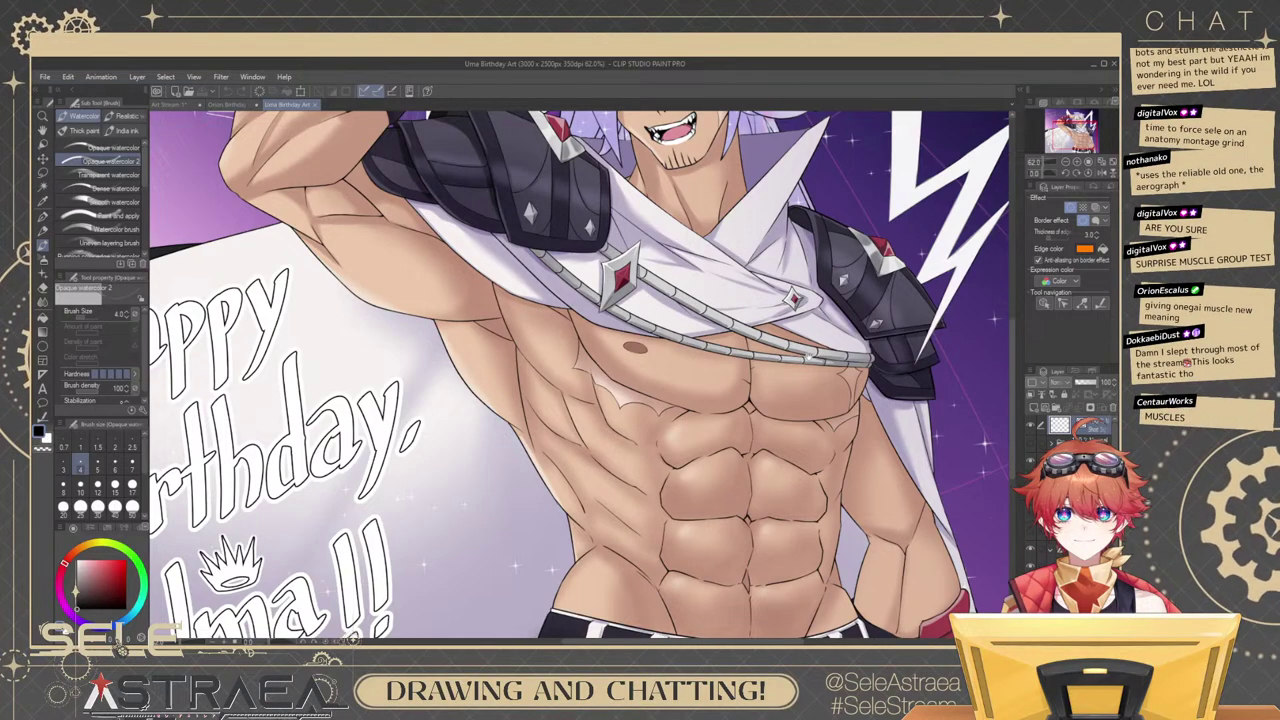
pyautogui.moveTo(809, 357); pyautogui.dragTo(807, 359)
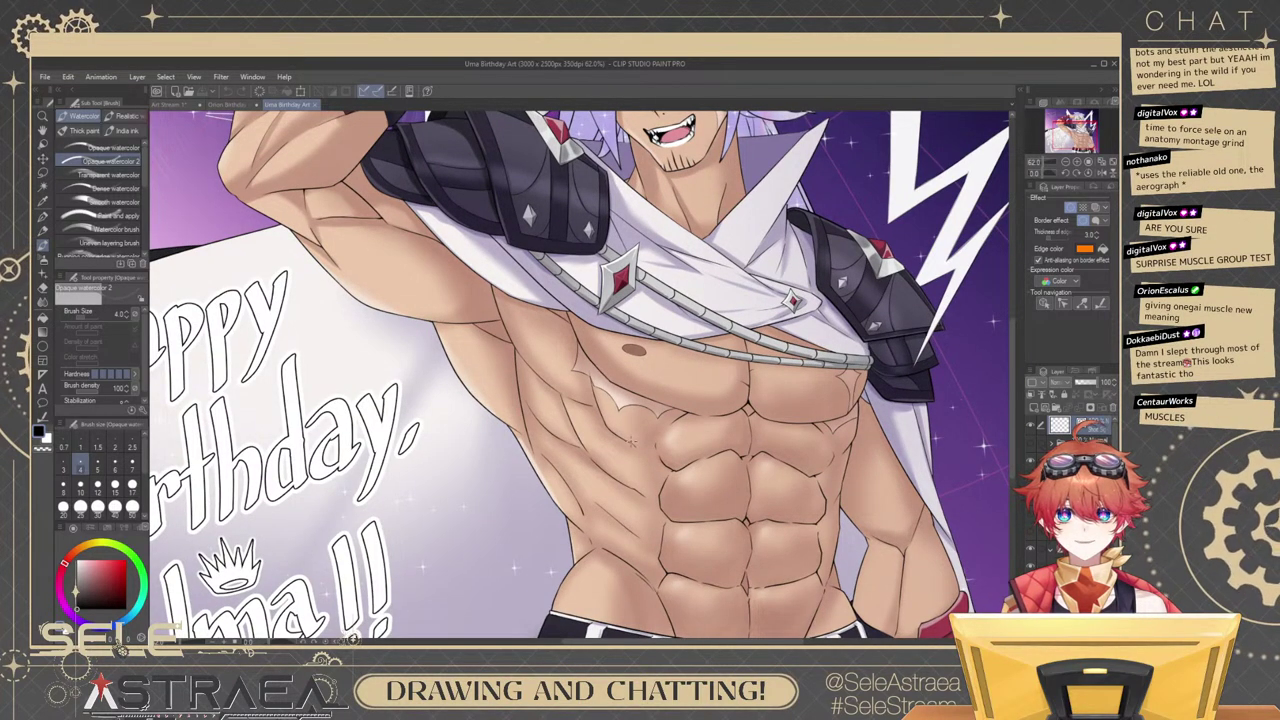
pyautogui.moveTo(672, 404); pyautogui.dragTo(686, 434)
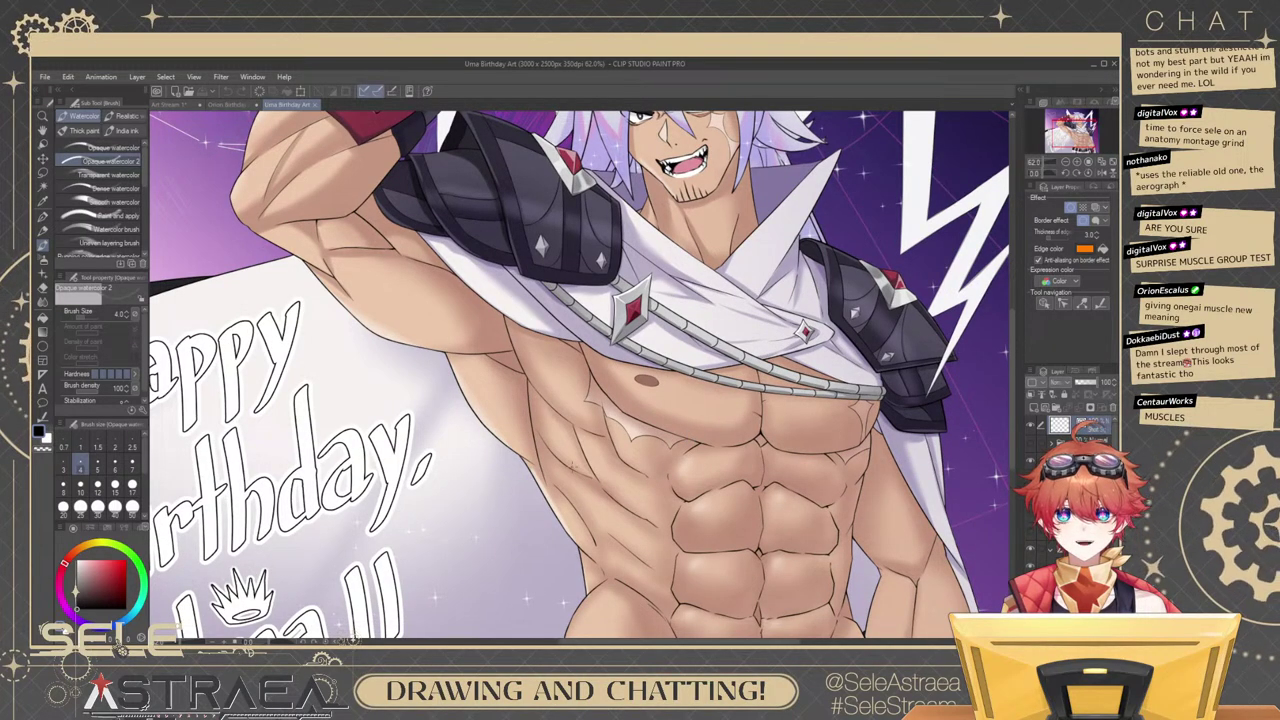
pyautogui.moveTo(832, 448); pyautogui.dragTo(790, 332)
pyautogui.moveTo(857, 327); pyautogui.dragTo(806, 385)
pyautogui.scroll(-1, 805, 383)
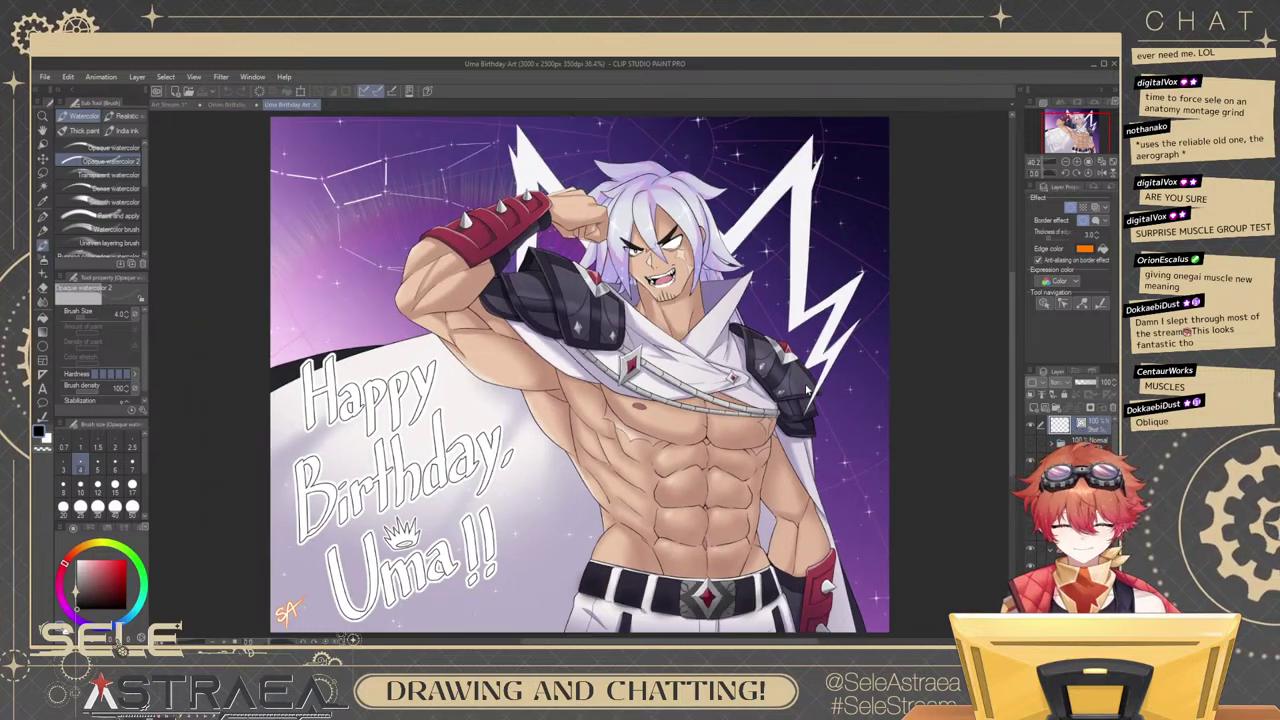
# Look at the birthday artwork of the character with glasses and return to the Art Stream sketch.
pyautogui.click(233, 106)
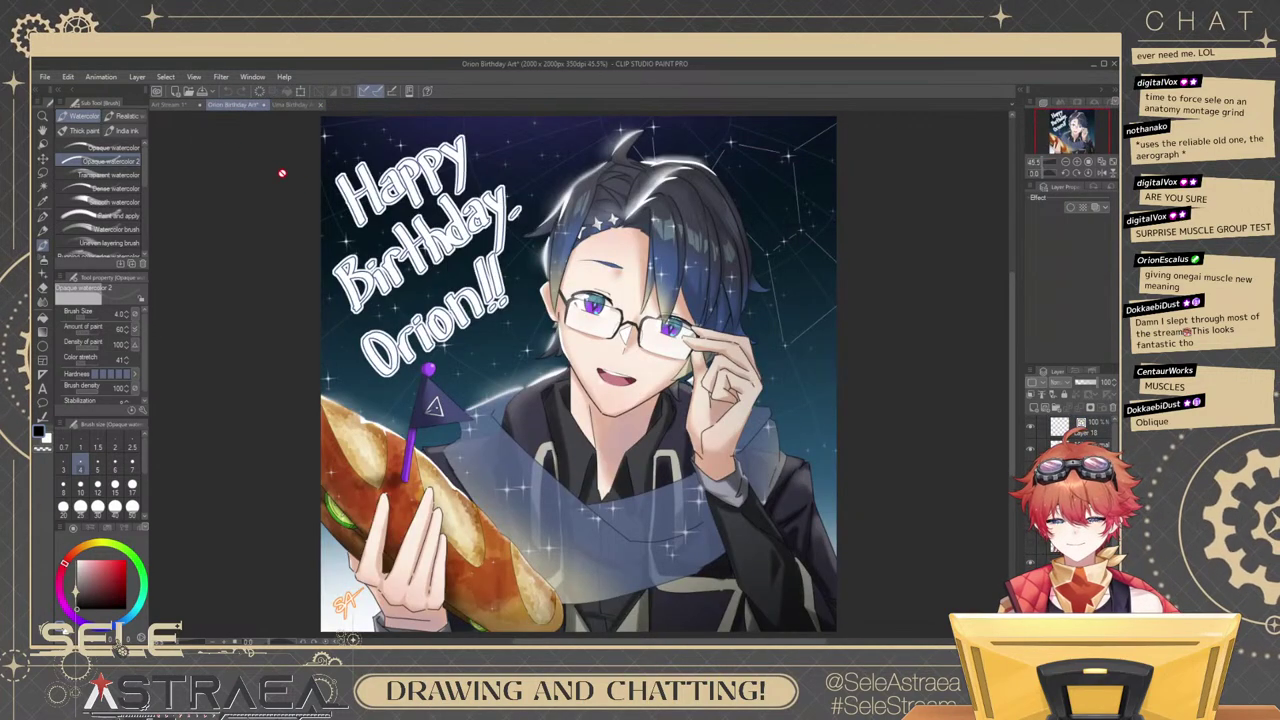
pyautogui.click(180, 108)
pyautogui.scroll(-3, 753, 371)
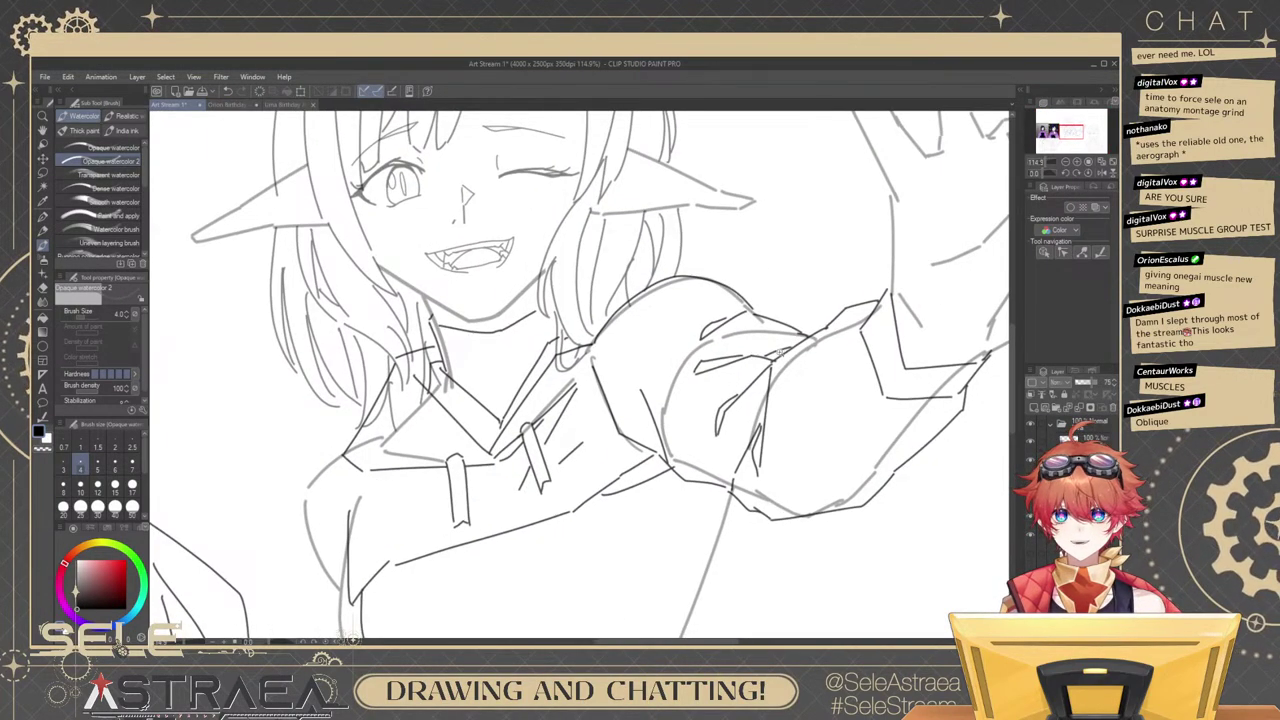
pyautogui.moveTo(868, 396)
pyautogui.mouseDown()
pyautogui.moveTo(834, 343)
pyautogui.moveTo(788, 414)
pyautogui.moveTo(836, 402)
pyautogui.mouseUp()
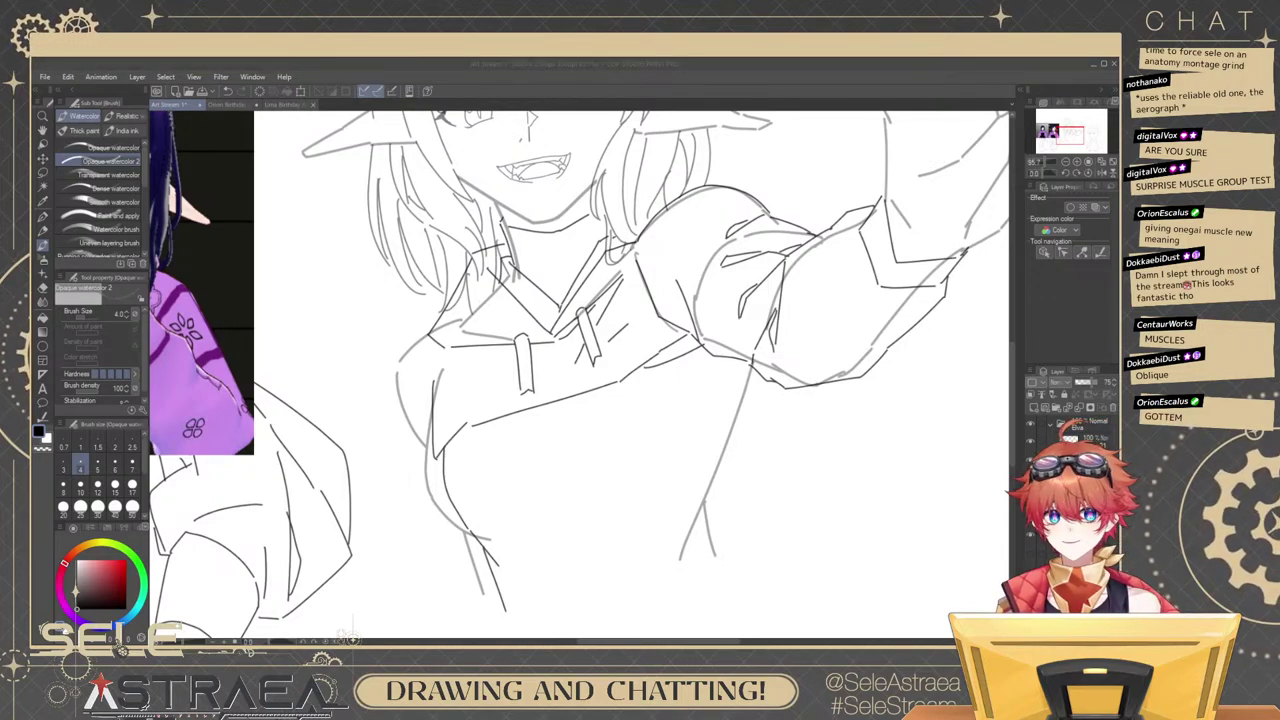
pyautogui.moveTo(823, 416); pyautogui.dragTo(816, 436)
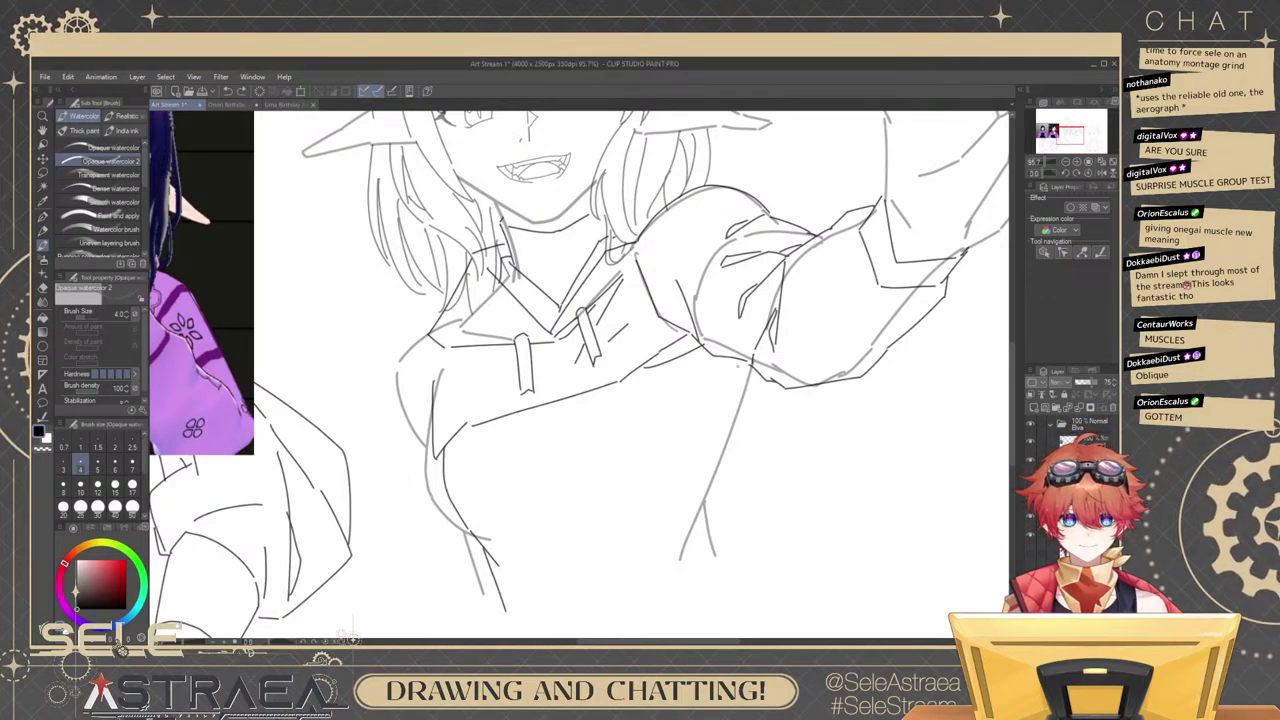
# Draw the torso's side as a near-vertical line descending from the raised arm's underarm.
pyautogui.moveTo(722, 357)
pyautogui.mouseDown()
pyautogui.moveTo(717, 465)
pyautogui.moveTo(744, 399)
pyautogui.mouseUp()
pyautogui.hotkey('ctrl', 'z')
pyautogui.moveTo(737, 332); pyautogui.dragTo(719, 483)
pyautogui.hotkey('ctrl', 'z')
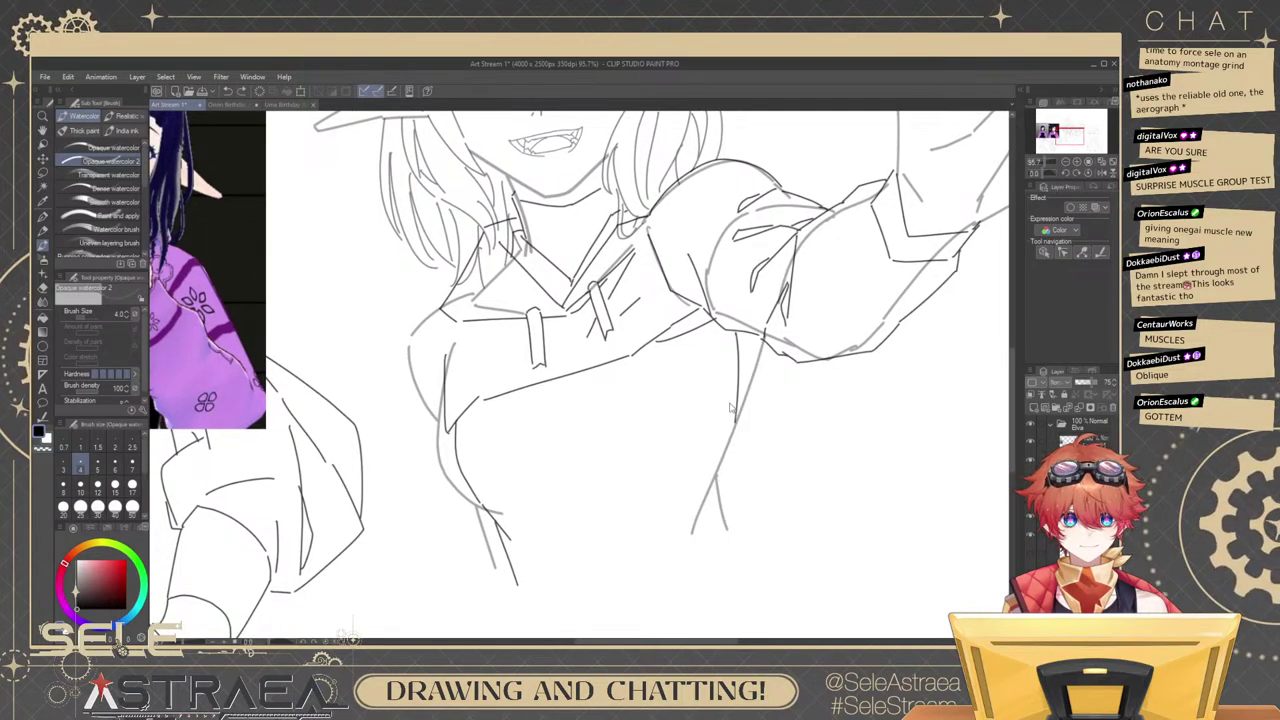
pyautogui.moveTo(730, 408); pyautogui.dragTo(774, 368)
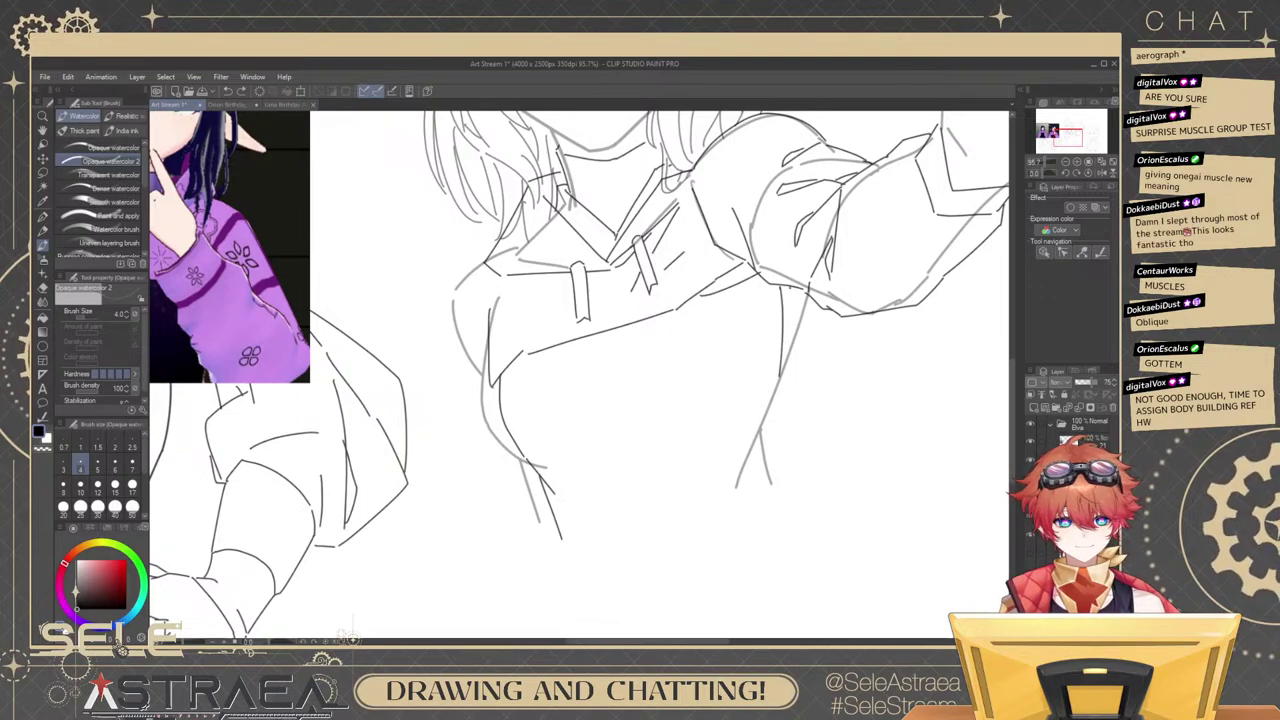
pyautogui.moveTo(691, 328); pyautogui.dragTo(745, 296)
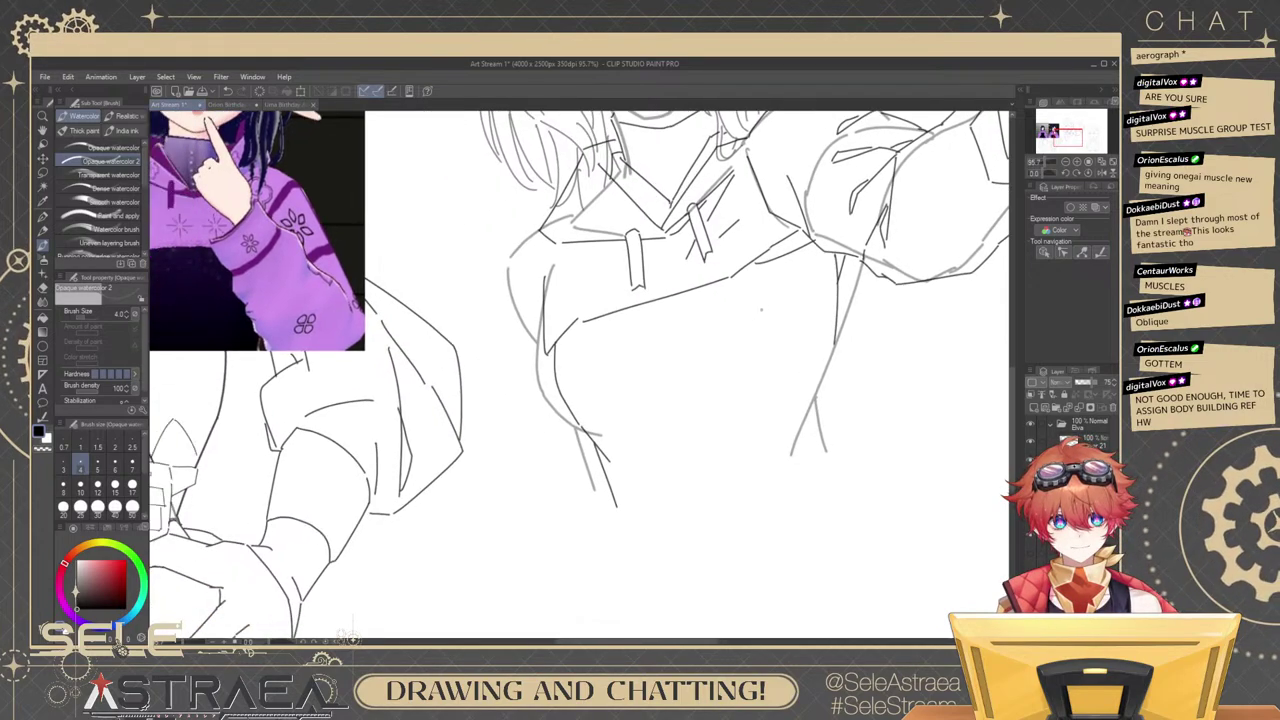
pyautogui.hotkey('ctrl', 'z')
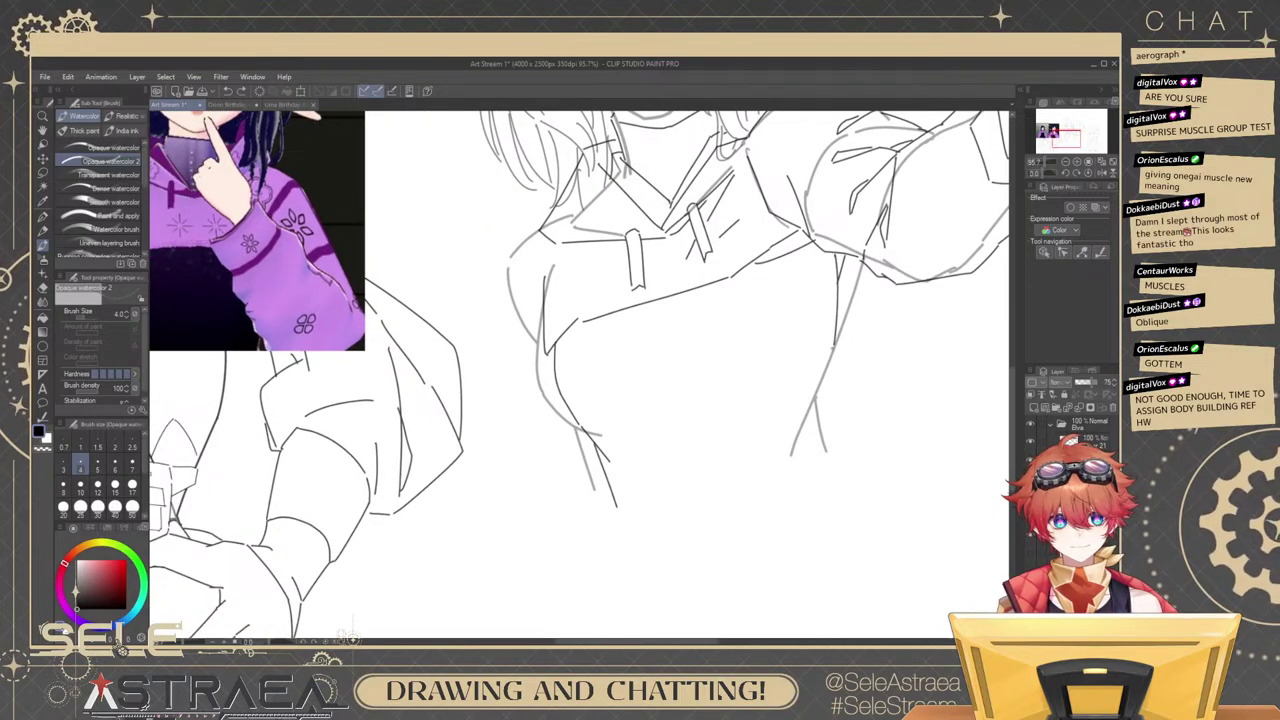
# Continue the torso's side with a line slanting inward to the waist and add near-vertical strokes beside it.
pyautogui.moveTo(832, 346)
pyautogui.mouseDown()
pyautogui.moveTo(789, 466)
pyautogui.moveTo(834, 435)
pyautogui.moveTo(832, 401)
pyautogui.moveTo(833, 440)
pyautogui.mouseUp()
pyautogui.hotkey('ctrl', 'z')
pyautogui.hotkey('ctrl', 'z')
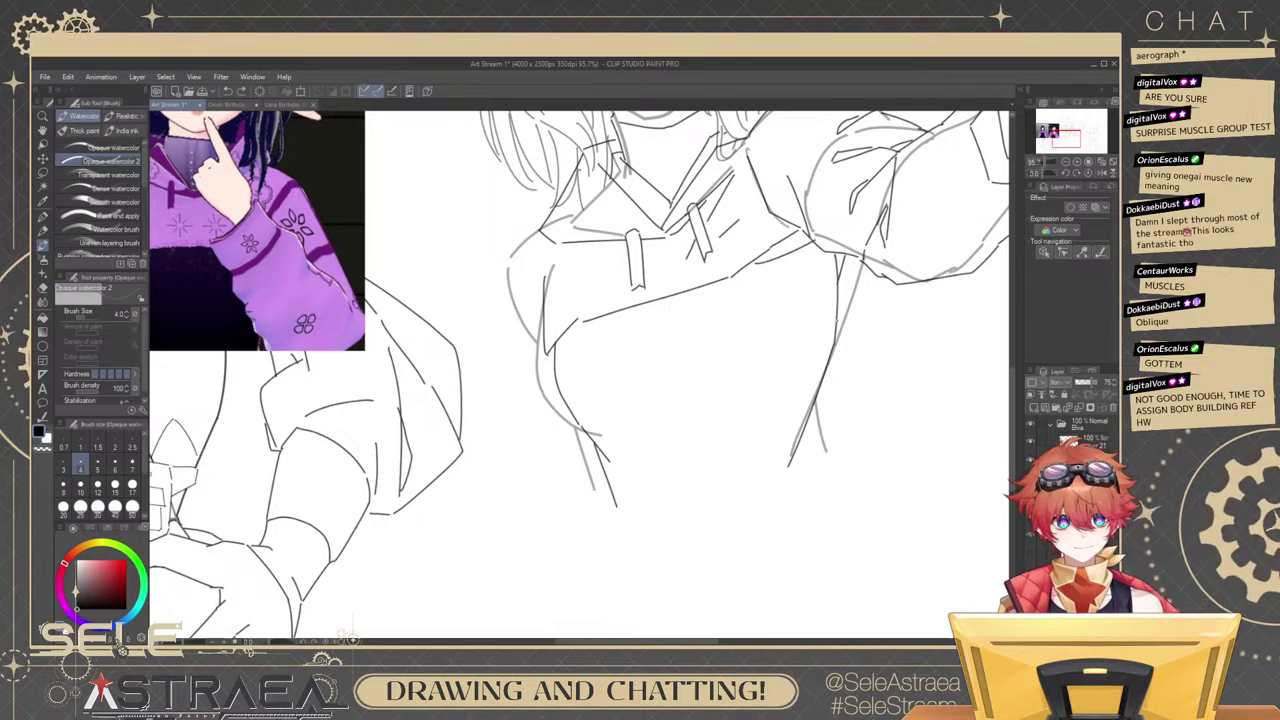
pyautogui.moveTo(838, 318); pyautogui.dragTo(828, 480)
pyautogui.moveTo(838, 411); pyautogui.dragTo(846, 491)
pyautogui.moveTo(800, 450); pyautogui.dragTo(822, 422)
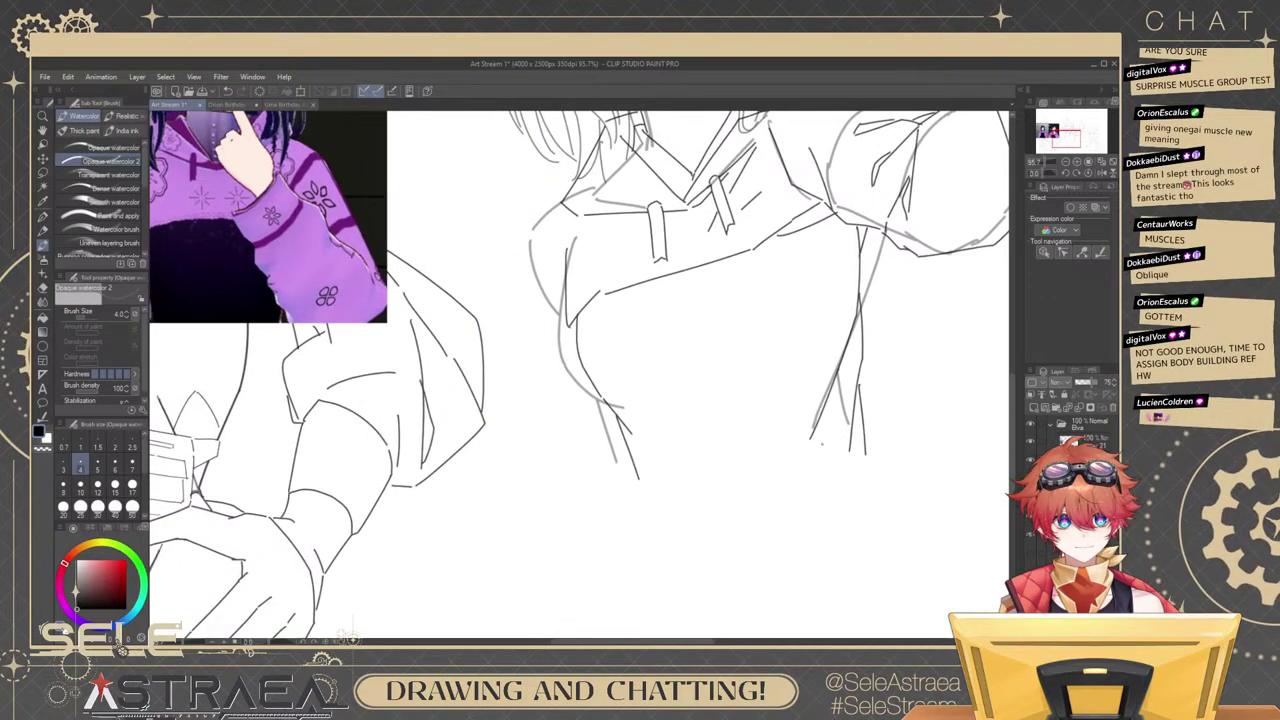
# Draw a long diagonal contour across the torso below the hoodie hem, running from the underarm side down toward the waist.
pyautogui.moveTo(838, 298); pyautogui.dragTo(710, 414)
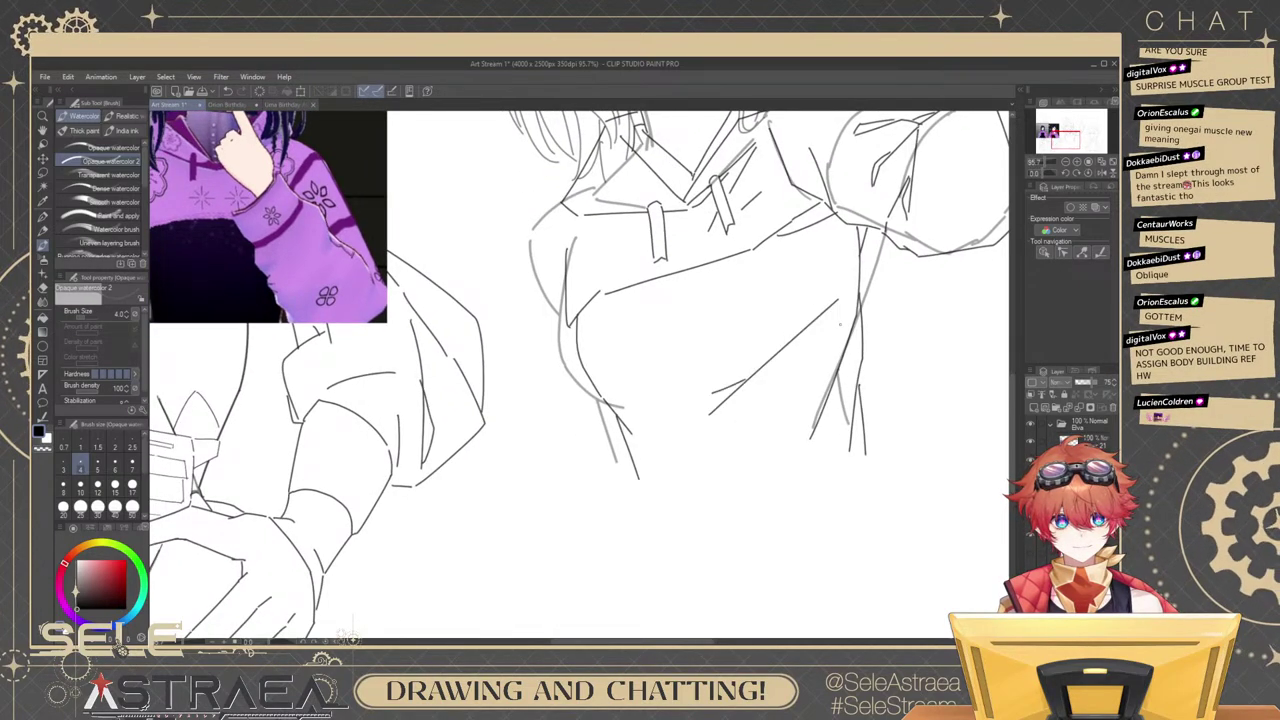
pyautogui.moveTo(795, 345); pyautogui.dragTo(956, 411)
pyautogui.moveTo(869, 423); pyautogui.dragTo(869, 351)
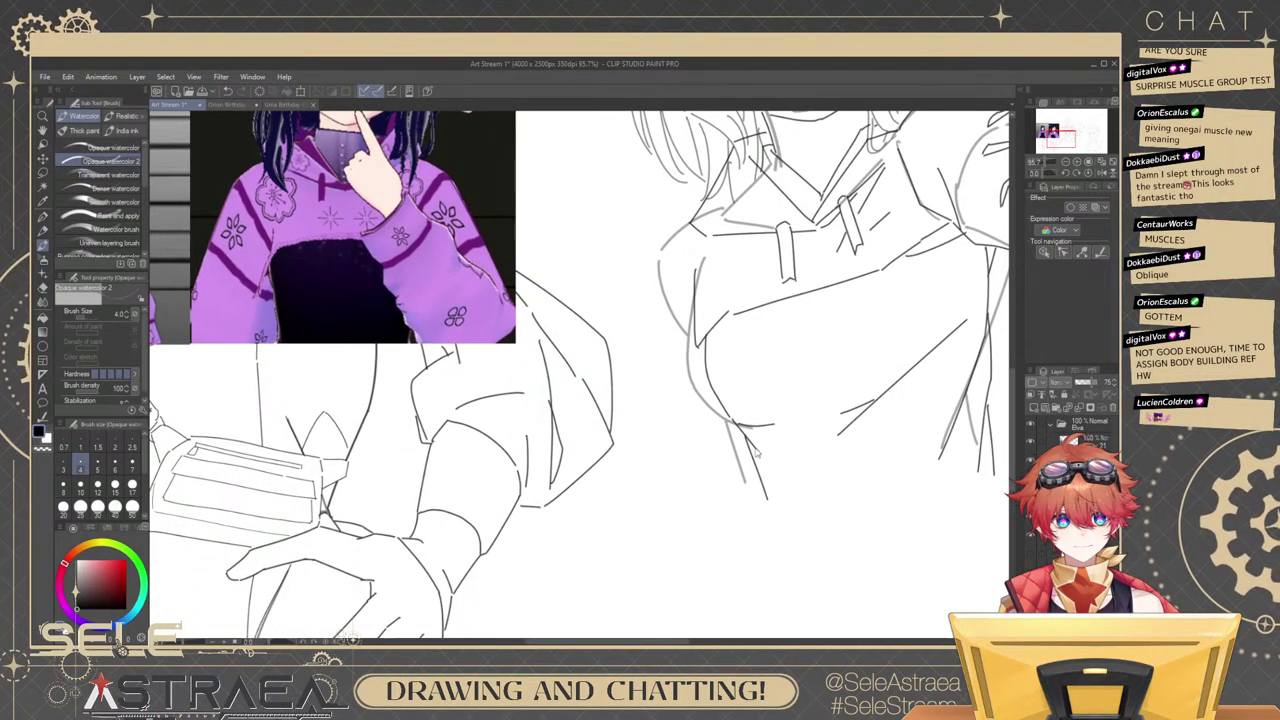
# Redraw the opposite waist edge as a short slanted line starting beneath the chest curve.
pyautogui.hotkey('ctrl', 'z')
pyautogui.moveTo(721, 390)
pyautogui.mouseDown()
pyautogui.moveTo(774, 470)
pyautogui.moveTo(782, 514)
pyautogui.mouseUp()
pyautogui.hotkey('ctrl', 'z')
pyautogui.hotkey('ctrl', 'z')
pyautogui.hotkey('ctrl', 'z')
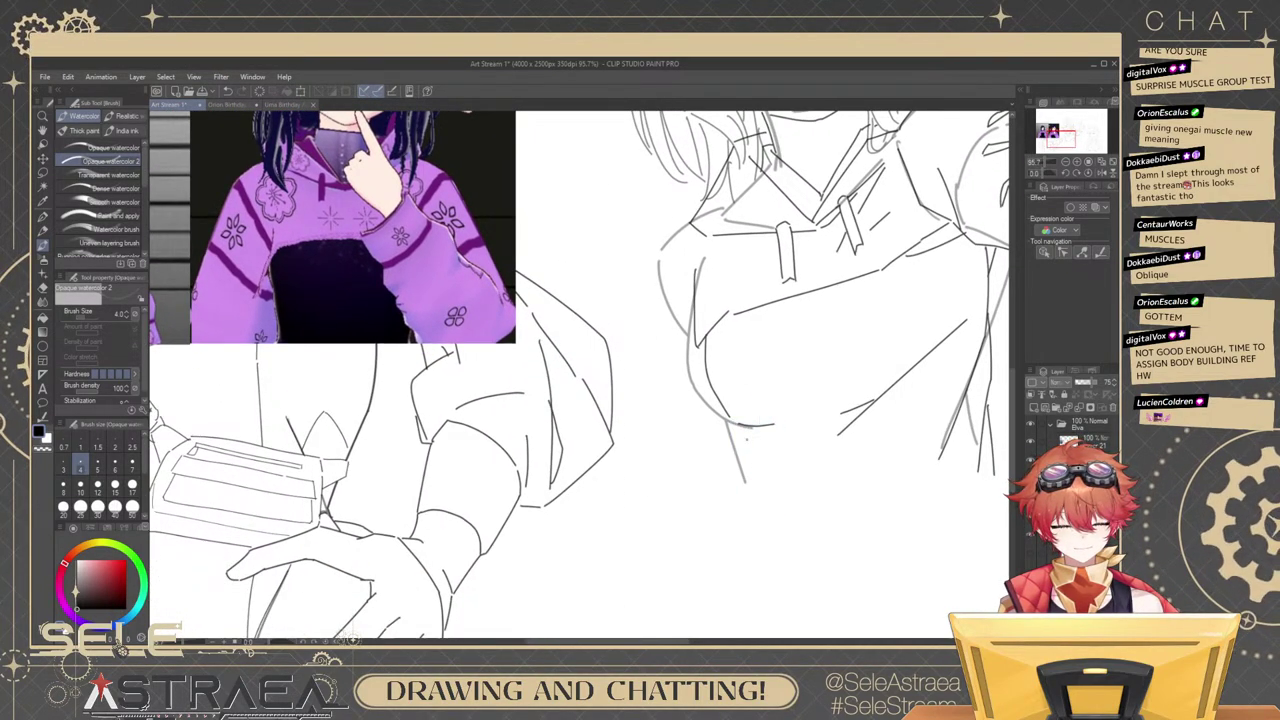
pyautogui.moveTo(747, 437); pyautogui.dragTo(778, 477)
pyautogui.hotkey('ctrl', 'z')
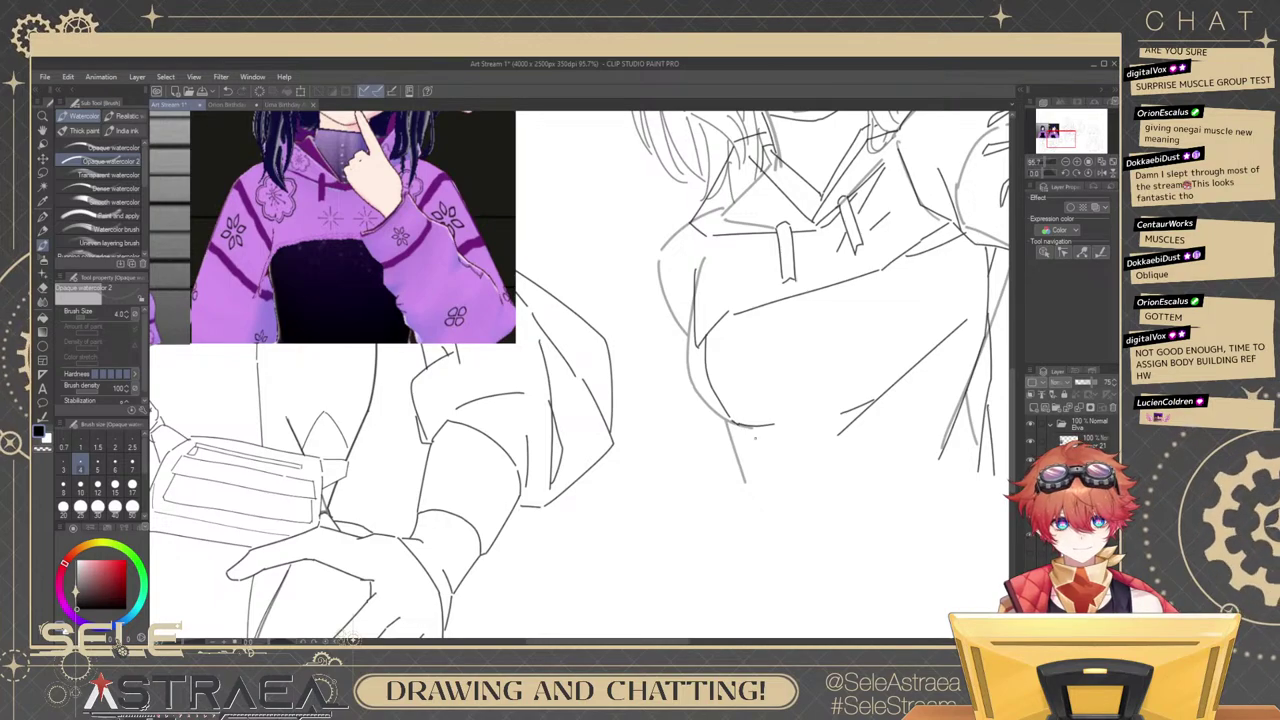
pyautogui.moveTo(749, 430); pyautogui.dragTo(788, 502)
pyautogui.hotkey('ctrl', 'z')
pyautogui.moveTo(753, 438); pyautogui.dragTo(783, 500)
# Add a short angled stroke at the waist below the end of the diagonal torso contour.
pyautogui.moveTo(941, 367)
pyautogui.mouseDown()
pyautogui.moveTo(871, 458)
pyautogui.moveTo(866, 487)
pyautogui.mouseUp()
pyautogui.moveTo(895, 347)
pyautogui.mouseDown()
pyautogui.moveTo(895, 306)
pyautogui.moveTo(837, 440)
pyautogui.mouseUp()
pyautogui.hotkey('ctrl', 'z')
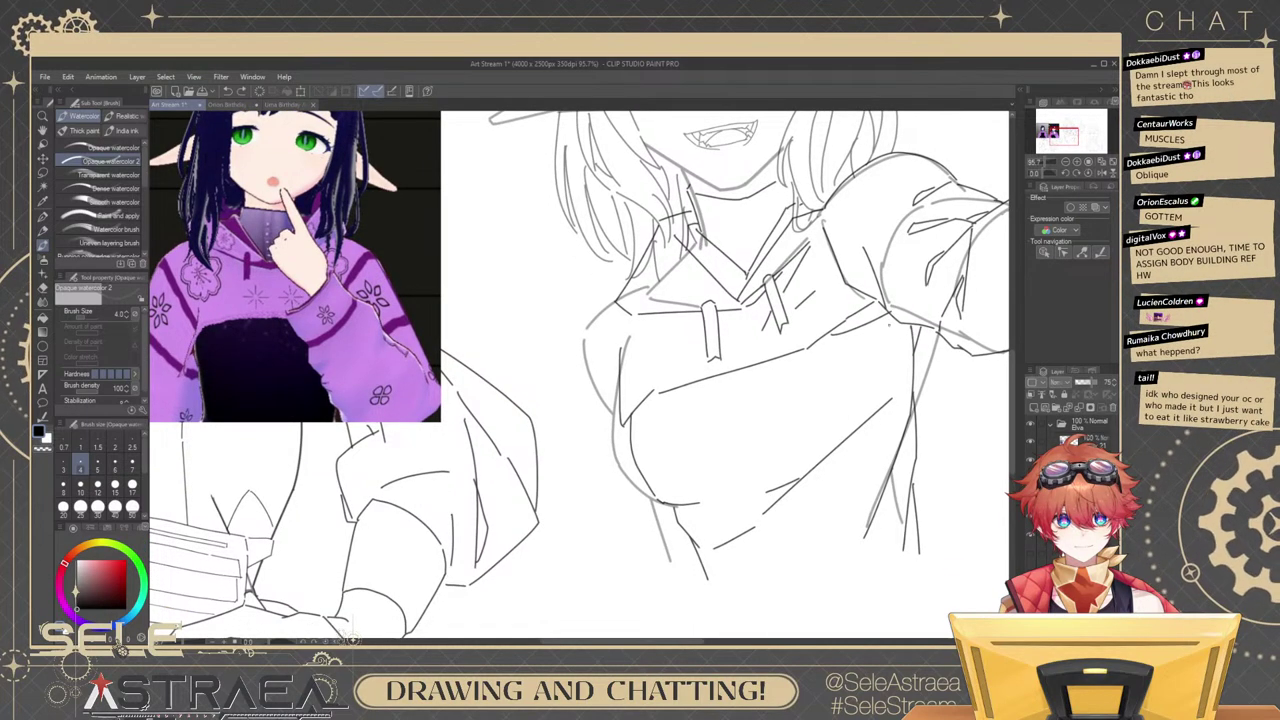
# Draw the hoodie's other shoulder as an angular outline from the collar outward and down to the upper arm.
pyautogui.moveTo(890, 328); pyautogui.dragTo(852, 414)
pyautogui.moveTo(890, 175)
pyautogui.mouseDown()
pyautogui.moveTo(860, 340)
pyautogui.moveTo(930, 255)
pyautogui.mouseUp()
pyautogui.scroll(2, 929, 255)
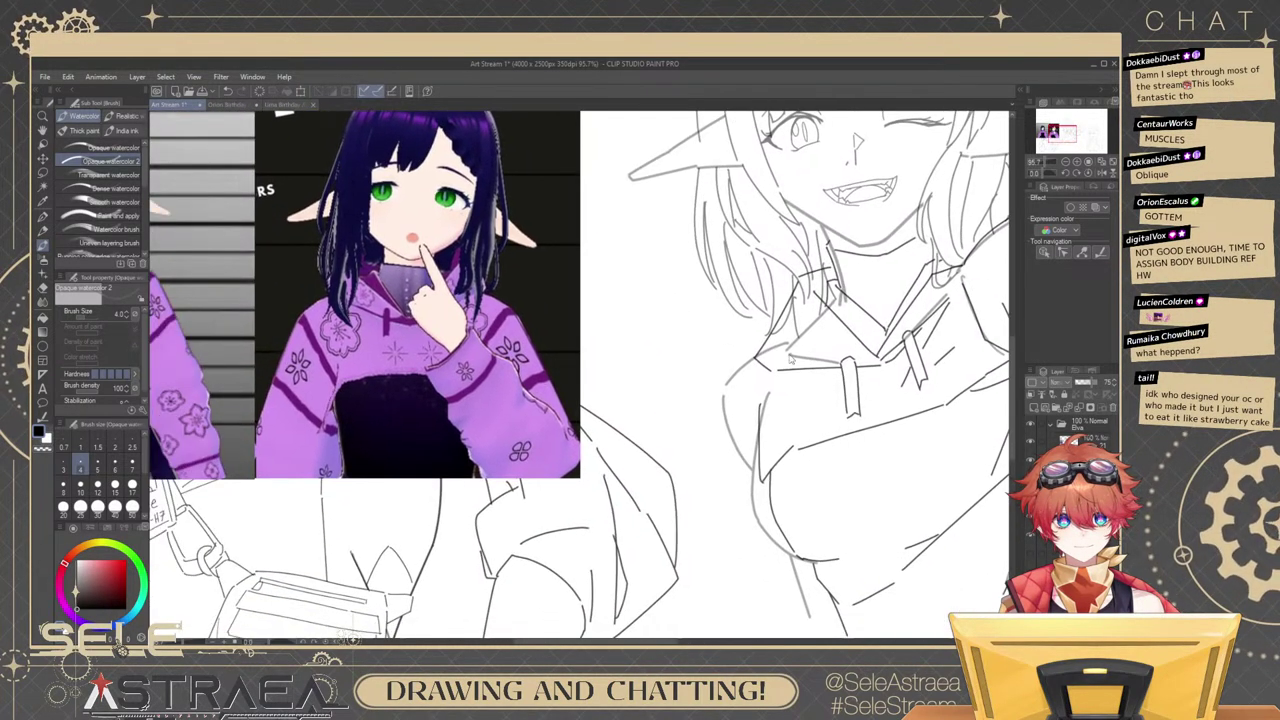
pyautogui.moveTo(757, 356)
pyautogui.mouseDown()
pyautogui.moveTo(703, 409)
pyautogui.moveTo(738, 497)
pyautogui.mouseUp()
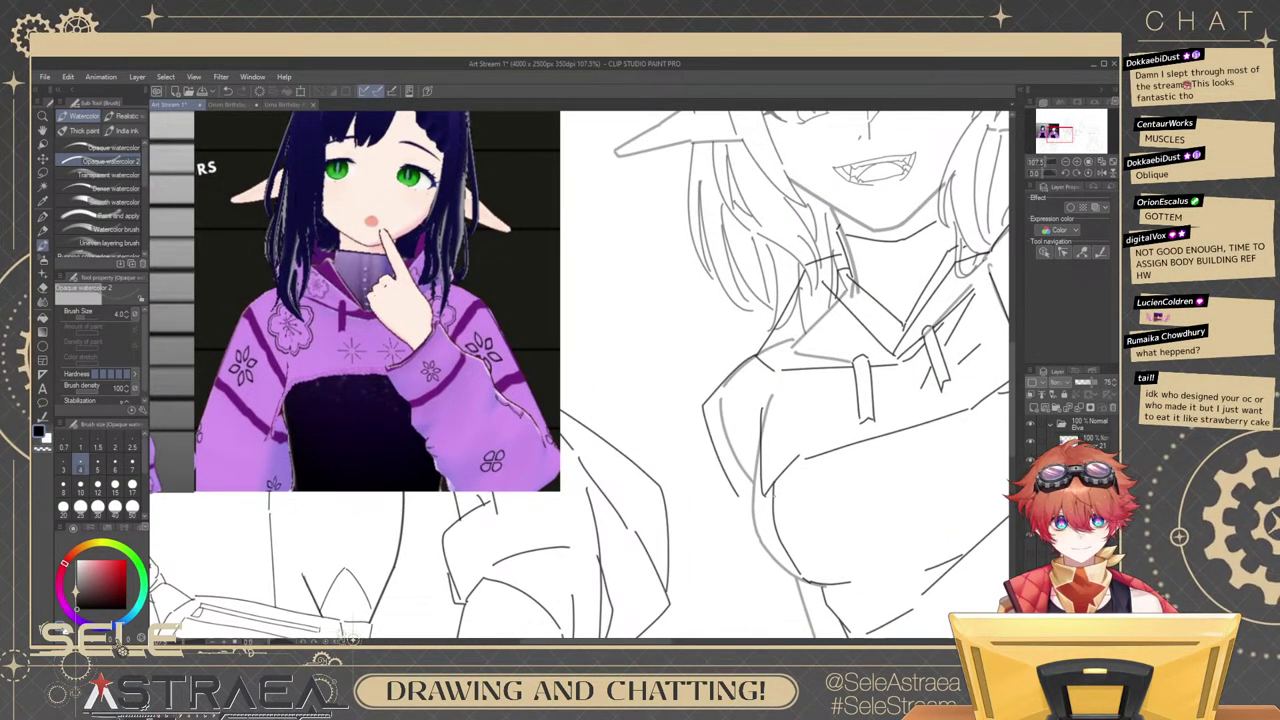
pyautogui.hotkey('ctrl', 'z')
pyautogui.moveTo(758, 355)
pyautogui.mouseDown()
pyautogui.moveTo(722, 405)
pyautogui.moveTo(745, 486)
pyautogui.moveTo(708, 405)
pyautogui.moveTo(721, 449)
pyautogui.mouseUp()
pyautogui.hotkey('ctrl', 'z')
pyautogui.hotkey('ctrl', 'z')
# Extend the other sleeve's outer edge down along the arm, ending in a short inward-angled stroke.
pyautogui.moveTo(757, 356)
pyautogui.mouseDown()
pyautogui.moveTo(736, 491)
pyautogui.moveTo(746, 528)
pyautogui.moveTo(770, 474)
pyautogui.mouseUp()
pyautogui.hotkey('ctrl', 'z')
pyautogui.moveTo(738, 394); pyautogui.dragTo(758, 550)
pyautogui.moveTo(769, 525); pyautogui.dragTo(759, 459)
pyautogui.hotkey('ctrl', 'z')
pyautogui.moveTo(747, 332)
pyautogui.mouseDown()
pyautogui.moveTo(745, 489)
pyautogui.moveTo(770, 540)
pyautogui.mouseUp()
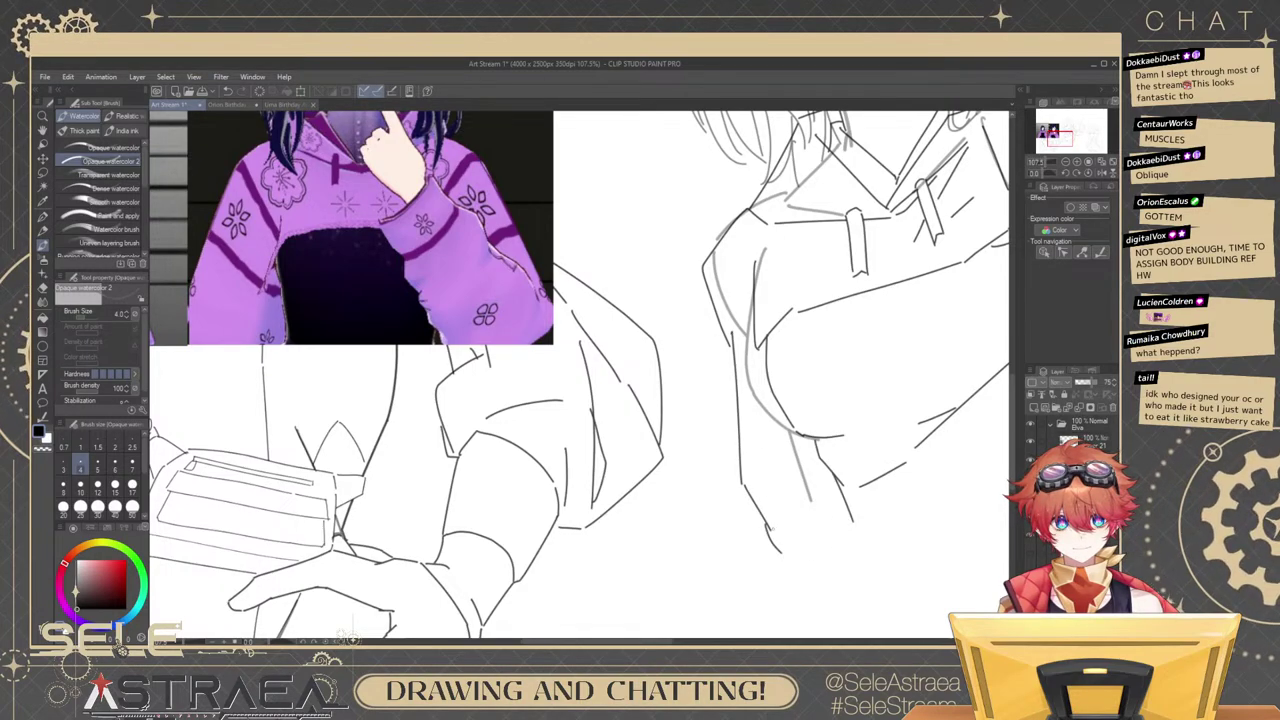
# Redraw the short stroke at the lower end of the outer sleeve edge as a steeper line meeting the diagonal cuff stroke.
pyautogui.hotkey('ctrl', 'z')
pyautogui.moveTo(747, 498); pyautogui.dragTo(767, 558)
pyautogui.hotkey('ctrl', 'z')
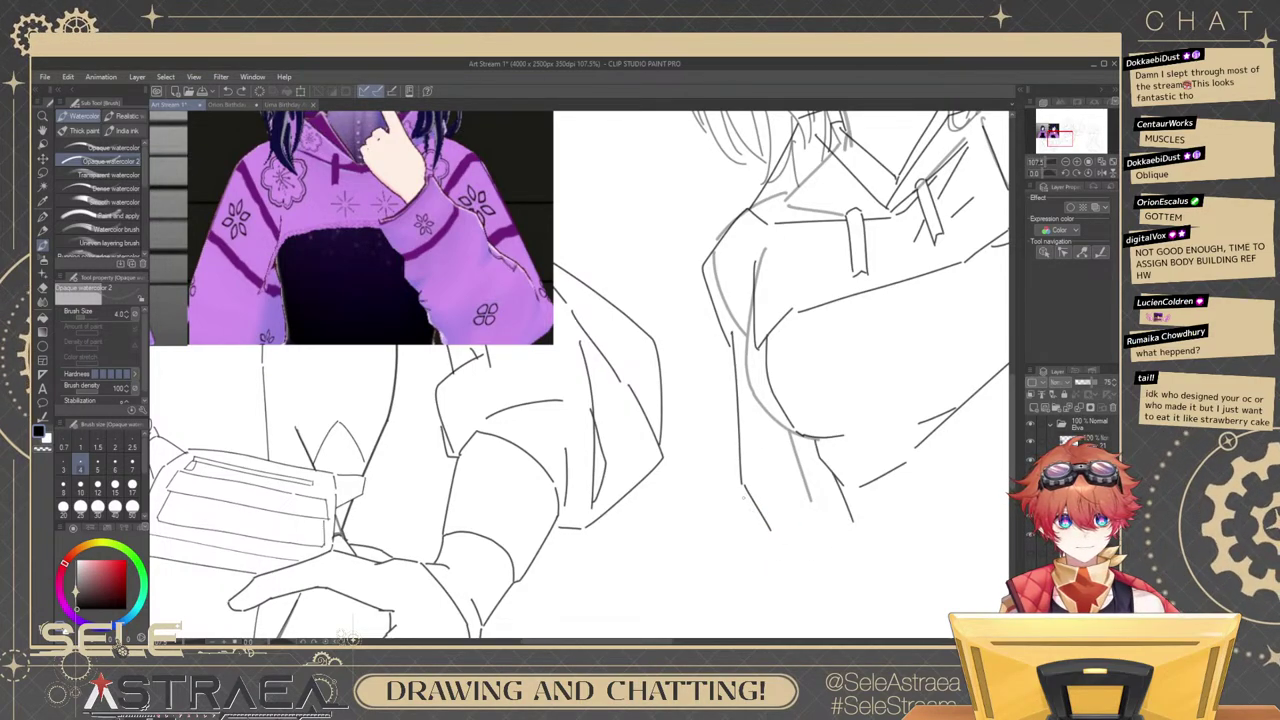
pyautogui.moveTo(746, 494); pyautogui.dragTo(750, 538)
pyautogui.moveTo(770, 400); pyautogui.dragTo(808, 510)
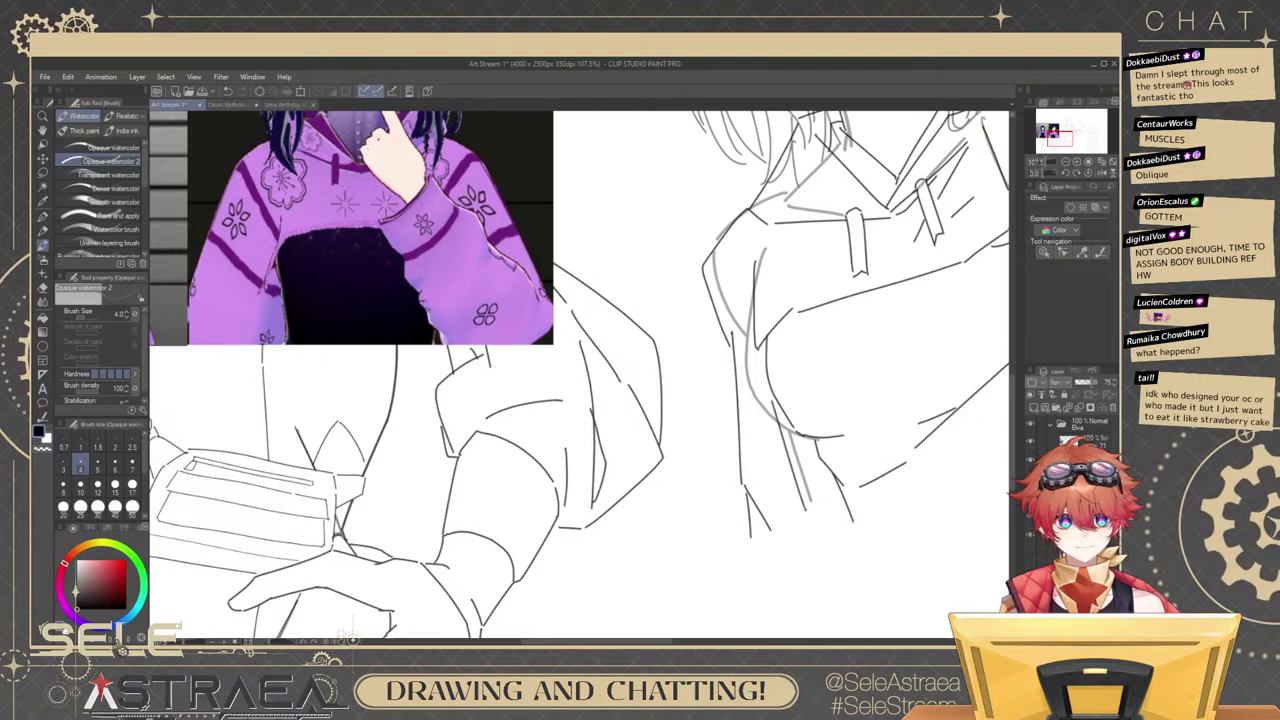
pyautogui.hotkey('ctrl', 'z')
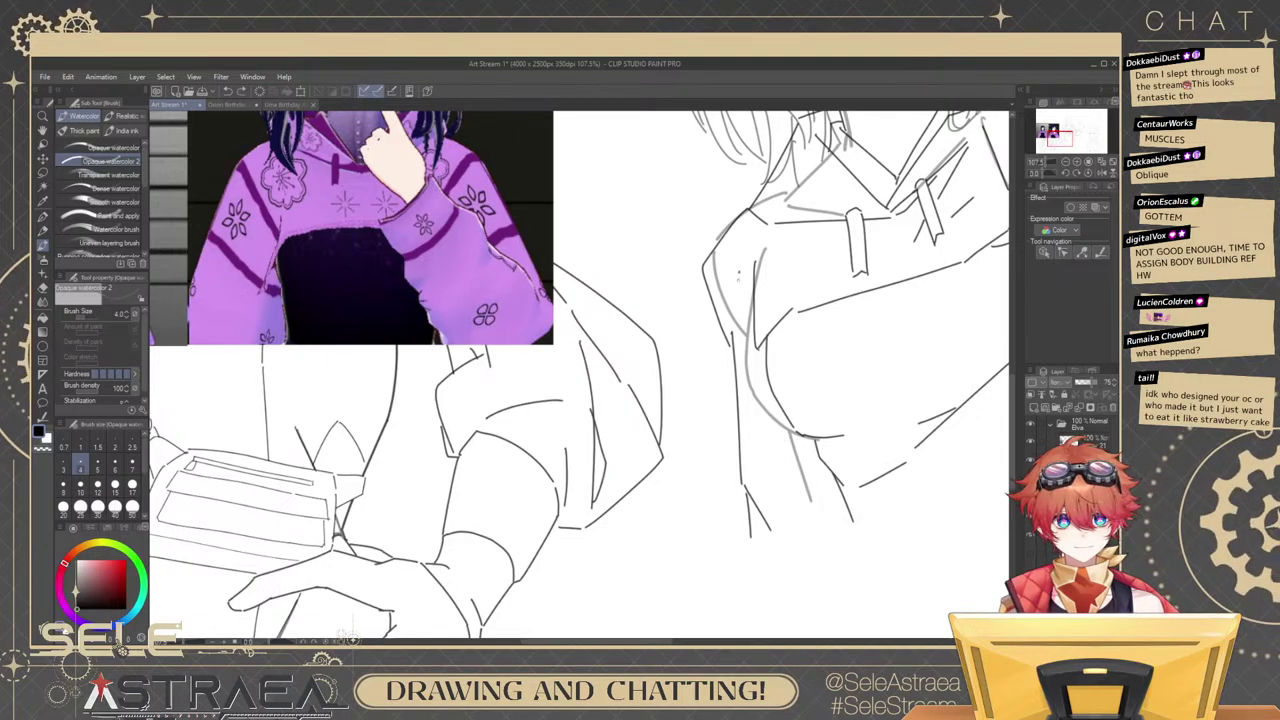
pyautogui.moveTo(739, 273); pyautogui.dragTo(744, 338)
pyautogui.hotkey('ctrl', 'z')
pyautogui.moveTo(750, 520); pyautogui.dragTo(747, 494)
pyautogui.keyDown('ctrl'); pyautogui.click(747, 493); pyautogui.keyUp('ctrl')
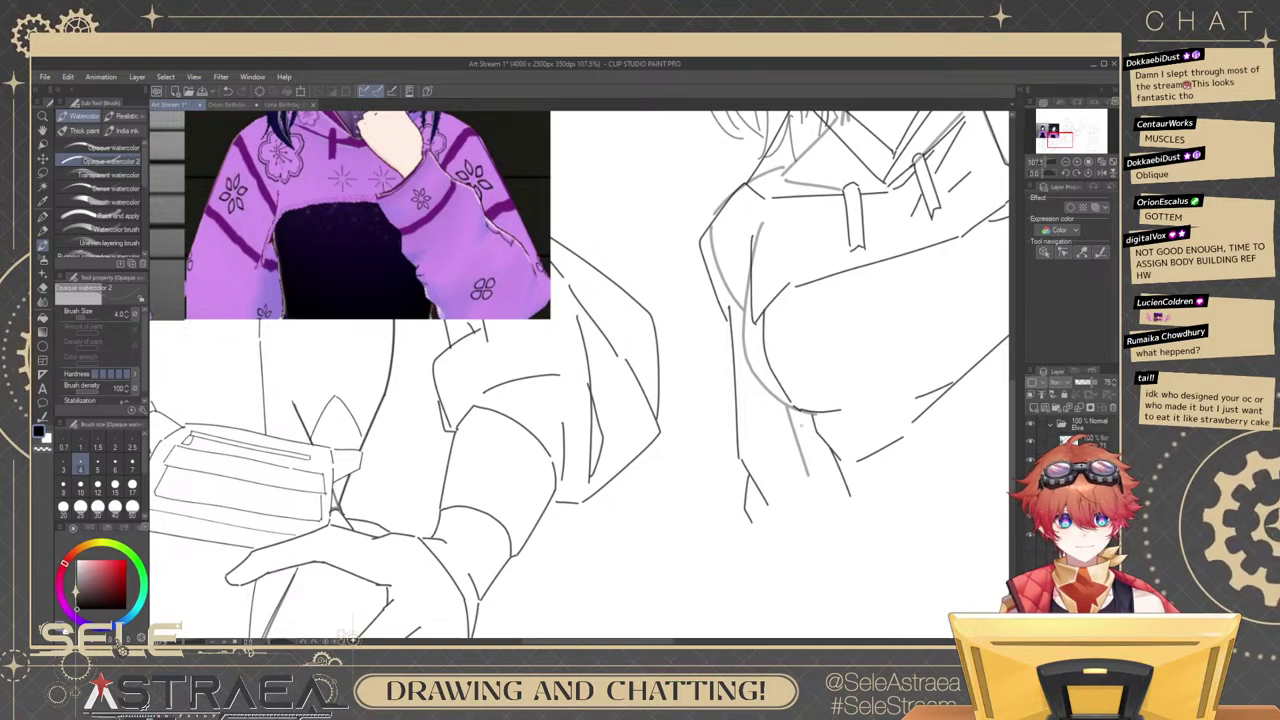
# Hide the rough body sketch layer and delete the long diagonal contour lines running across the elf's torso toward the raised arm.
pyautogui.moveTo(859, 348); pyautogui.dragTo(774, 414)
pyautogui.scroll(-5, 823, 409)
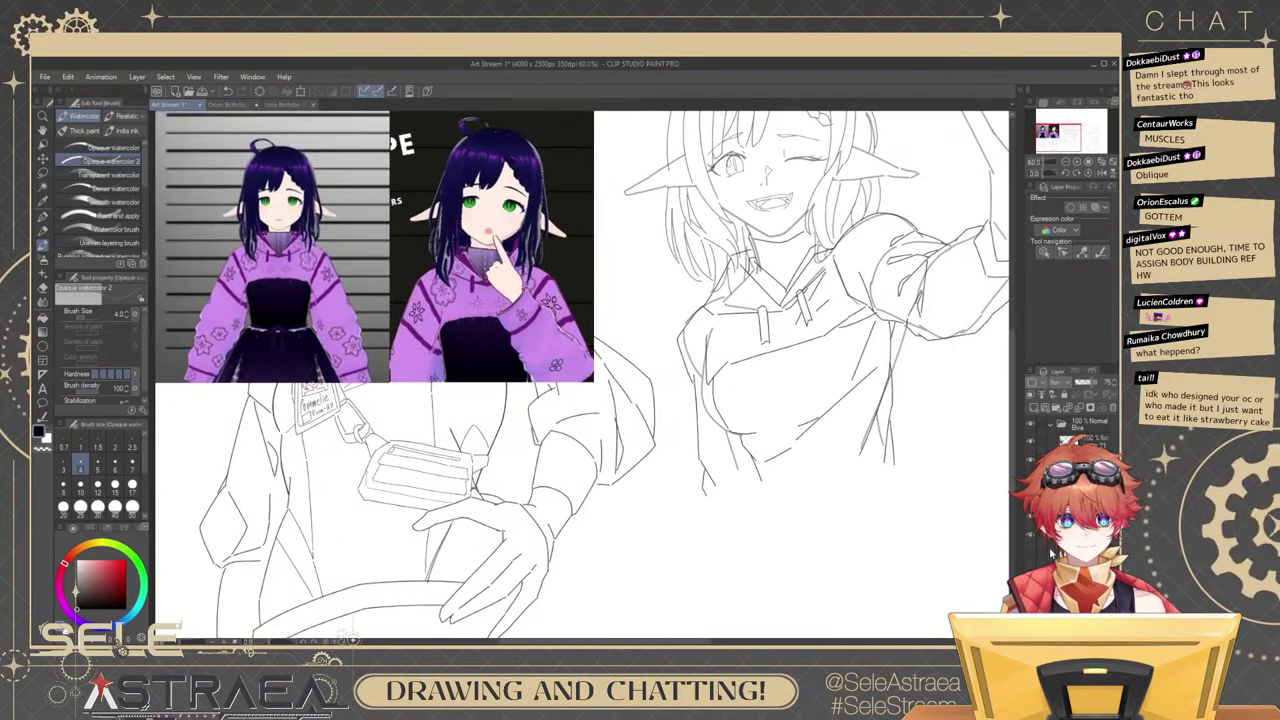
pyautogui.click(1032, 537)
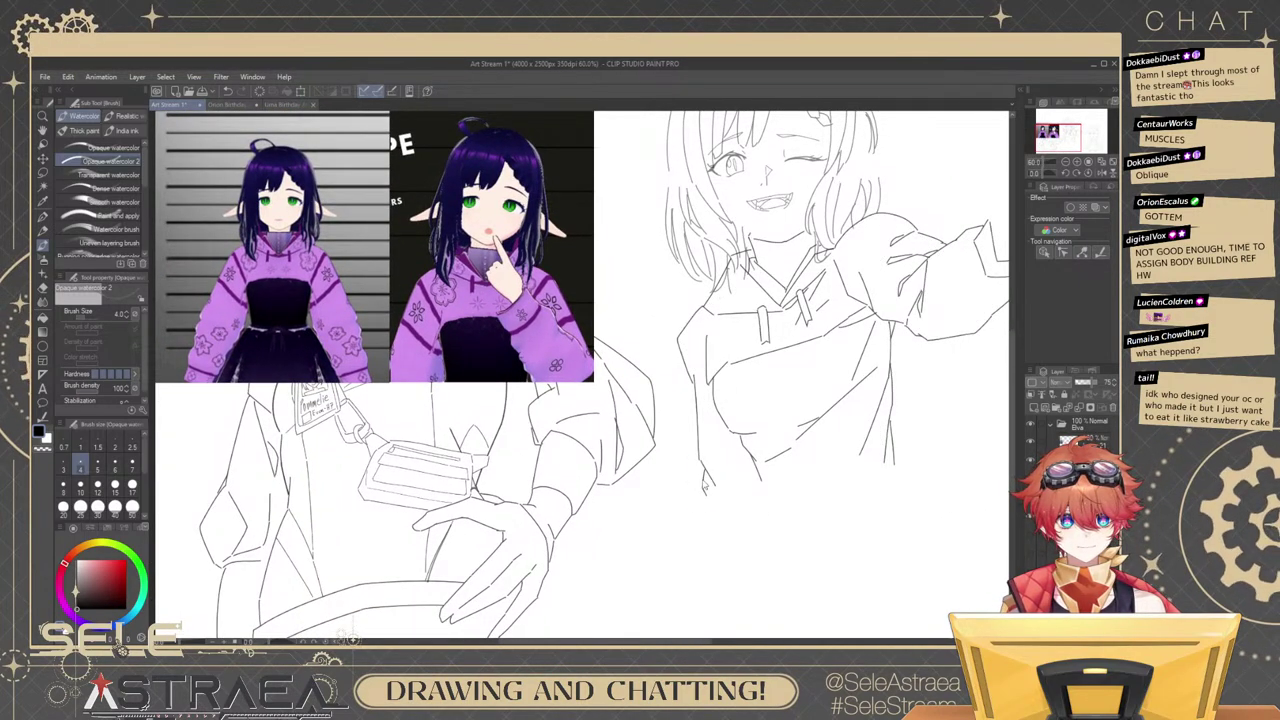
pyautogui.scroll(3, 706, 493)
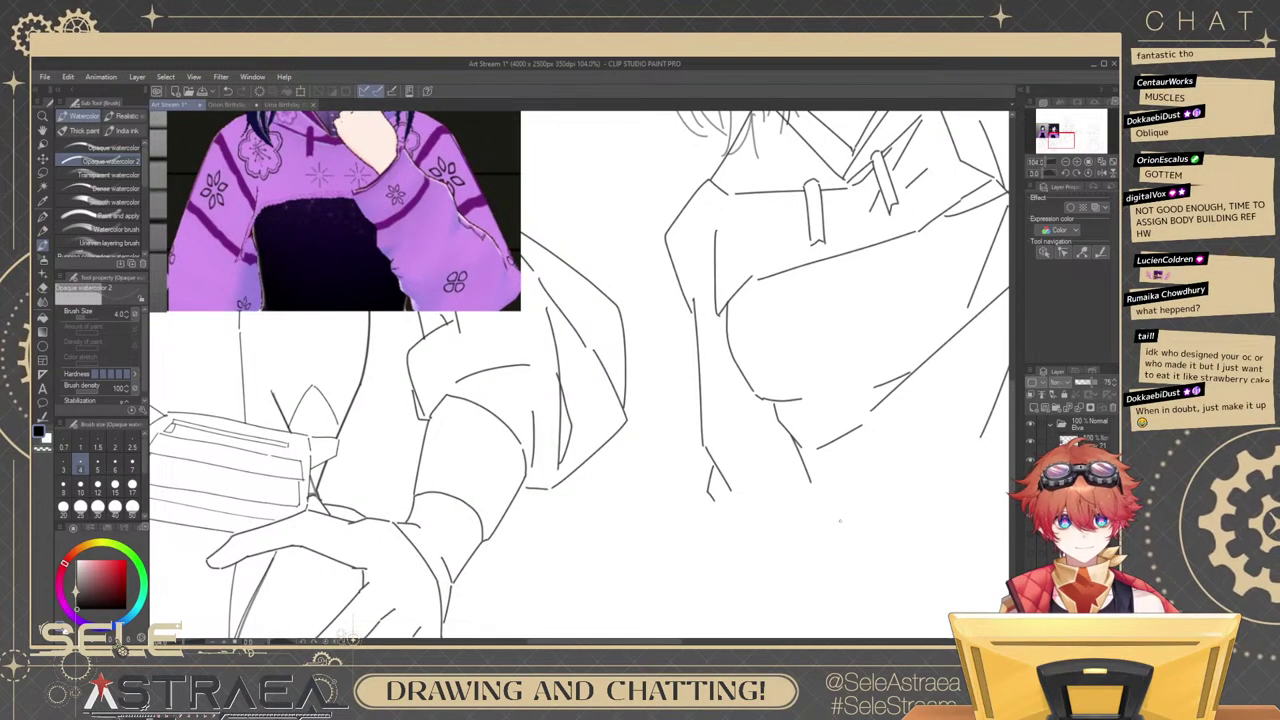
pyautogui.scroll(-4, 857, 384)
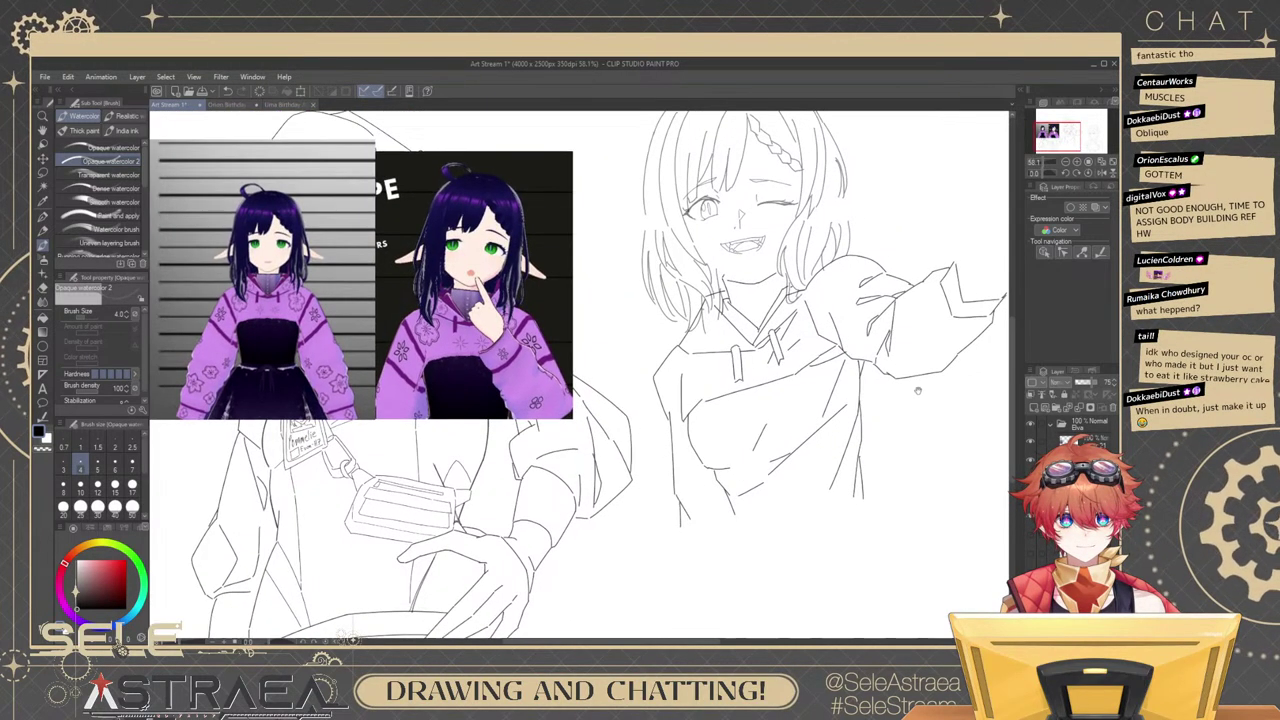
pyautogui.scroll(3, 917, 390)
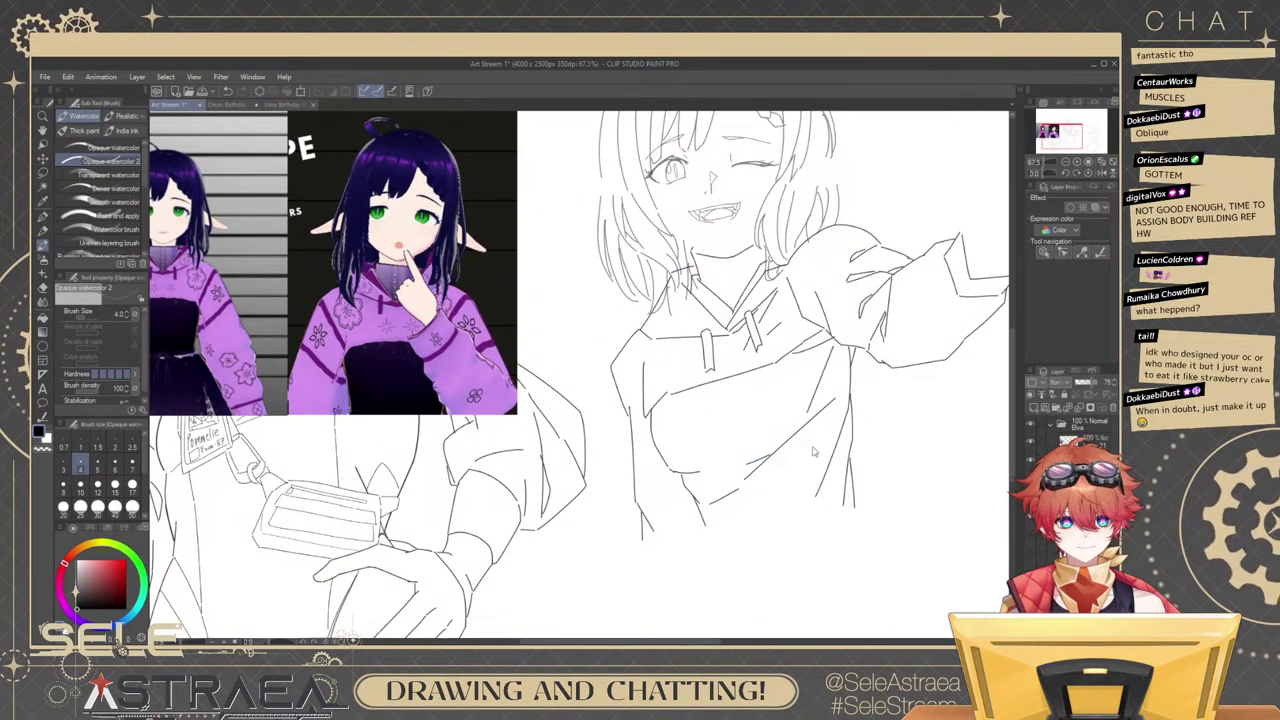
pyautogui.keyDown('ctrl'); pyautogui.click(806, 427); pyautogui.keyUp('ctrl')
pyautogui.press('Delete')
pyautogui.keyDown('ctrl'); pyautogui.click(817, 388); pyautogui.keyUp('ctrl')
pyautogui.press('Delete')
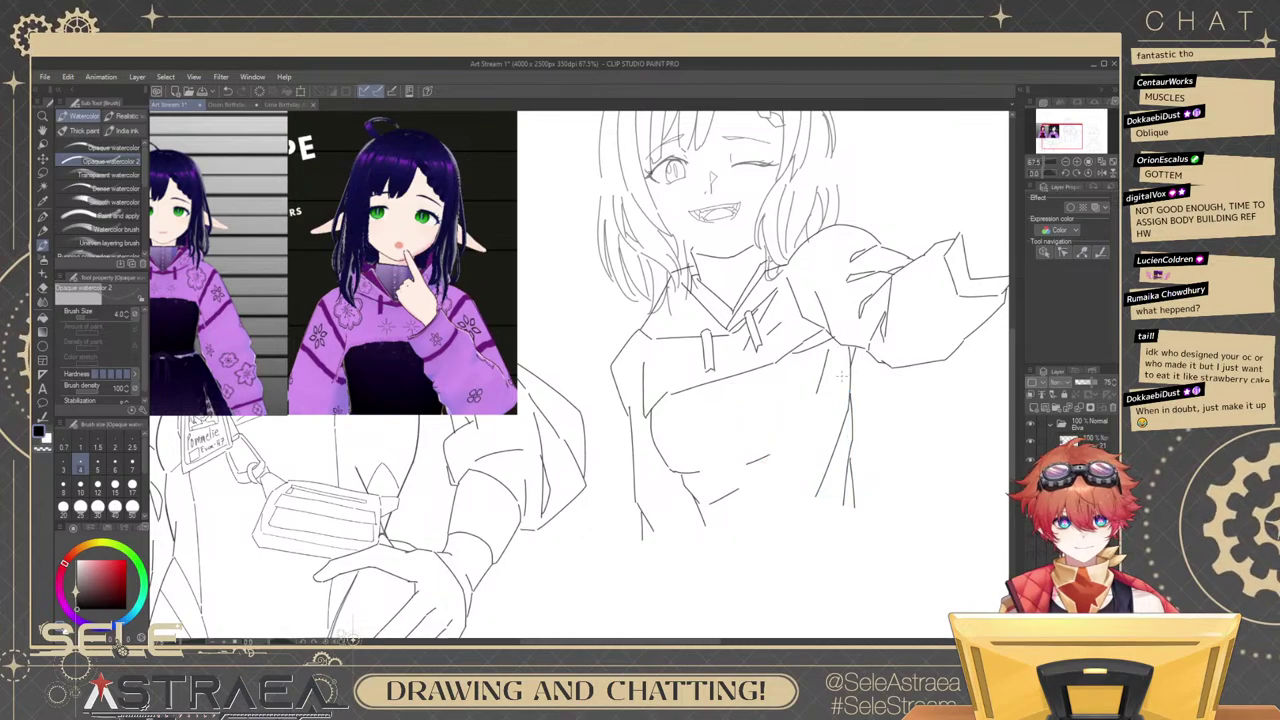
# Replace the hoodie hem's rising end near the raised sleeve with a line dipping to a corner and turning up to the armpit.
pyautogui.scroll(2, 838, 378)
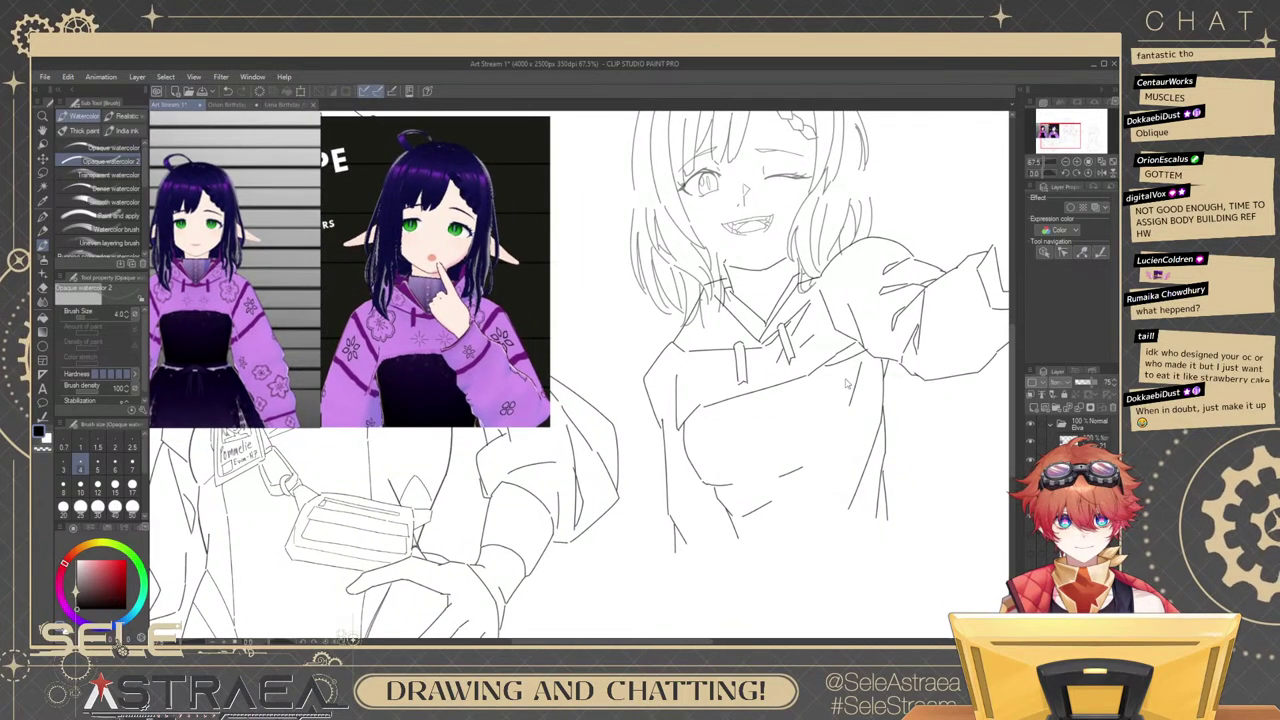
pyautogui.scroll(2, 849, 371)
pyautogui.keyDown('ctrl'); pyautogui.click(814, 352); pyautogui.keyUp('ctrl')
pyautogui.press('Delete')
pyautogui.keyDown('ctrl'); pyautogui.click(846, 359); pyautogui.keyUp('ctrl')
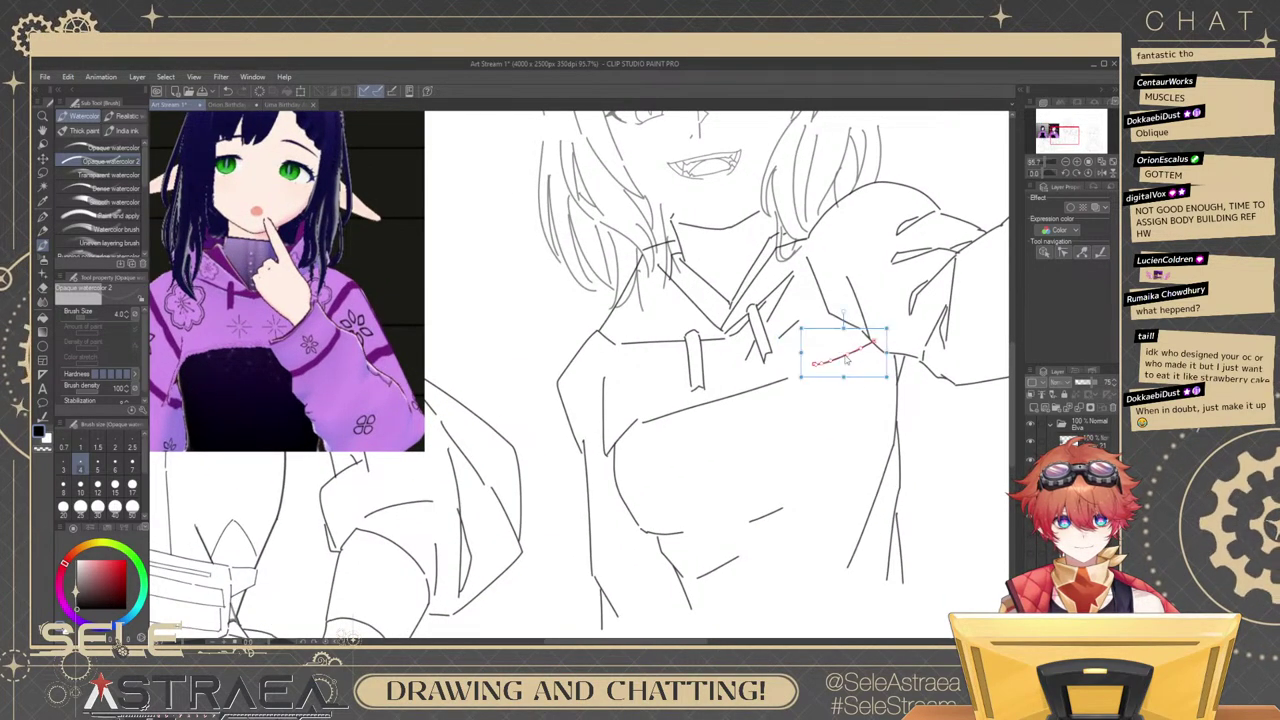
pyautogui.hotkey('ctrl', 'z')
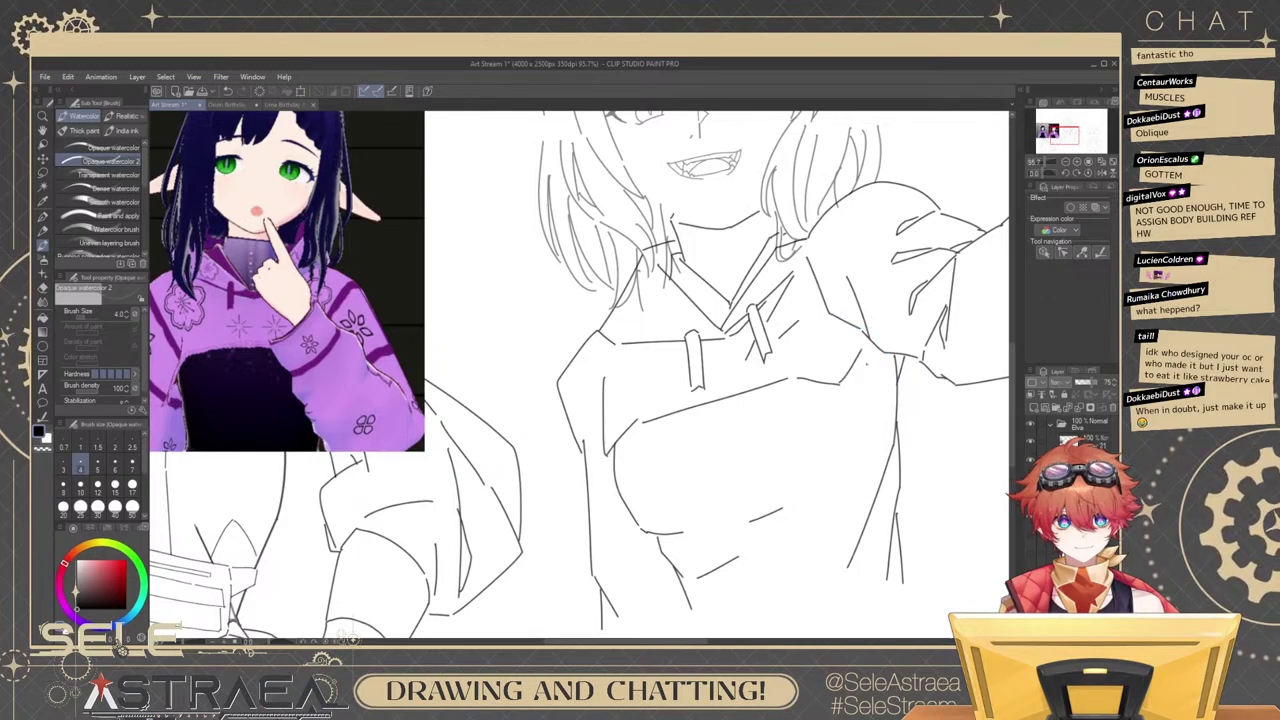
pyautogui.hotkey('ctrl', 'z')
pyautogui.moveTo(849, 385); pyautogui.dragTo(897, 379)
pyautogui.hotkey('ctrl', 'z')
pyautogui.hotkey('ctrl', 'z')
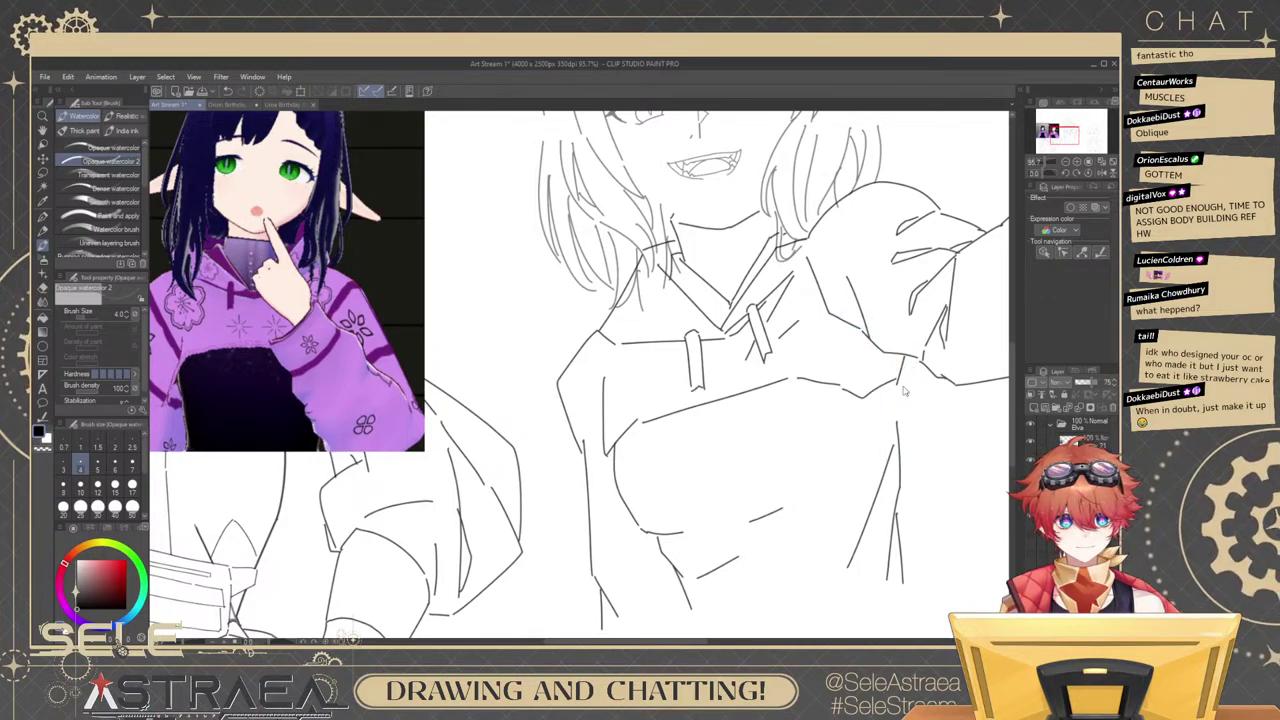
pyautogui.hotkey('ctrl', 'z')
pyautogui.hotkey('ctrl', 'z')
pyautogui.moveTo(899, 355); pyautogui.dragTo(888, 383)
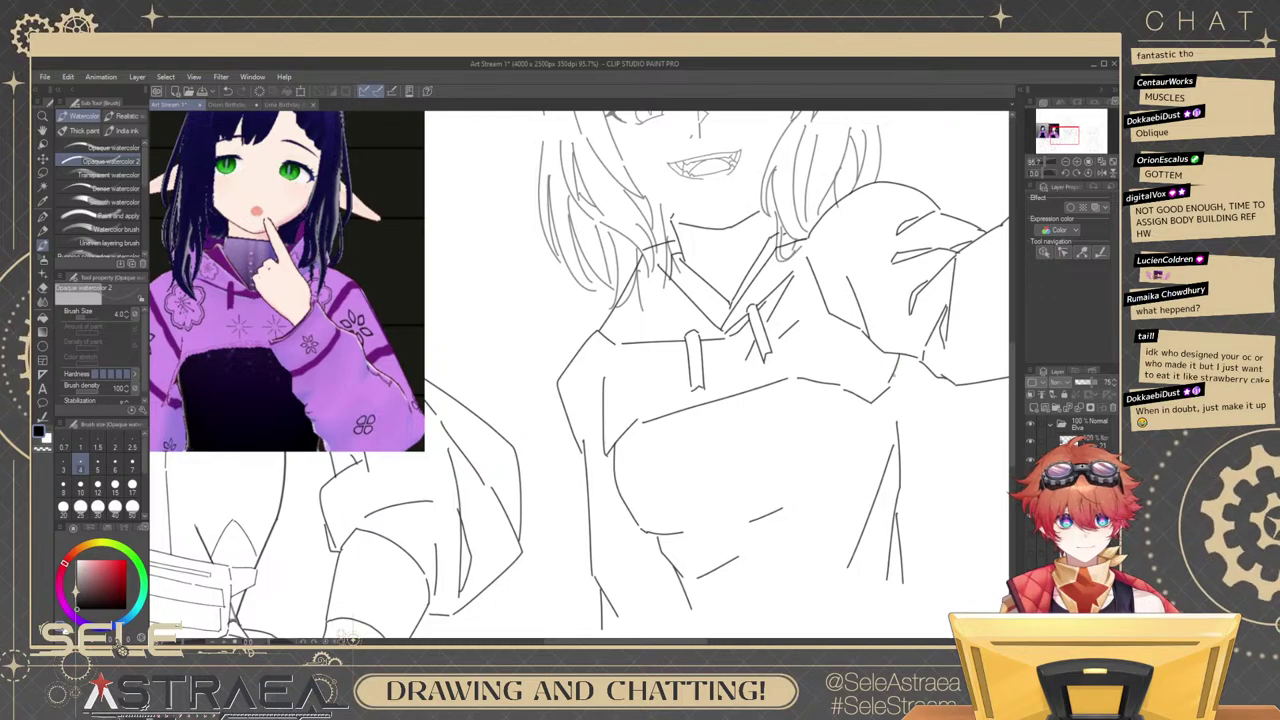
# Redraw the hem section leading into the dipped corner and delete the upper short fold line beneath the chest.
pyautogui.keyDown('ctrl'); pyautogui.click(835, 388); pyautogui.keyUp('ctrl')
pyautogui.press('Delete')
pyautogui.moveTo(794, 380); pyautogui.dragTo(867, 383)
pyautogui.keyDown('ctrl'); pyautogui.click(795, 468); pyautogui.keyUp('ctrl')
pyautogui.press('Delete')
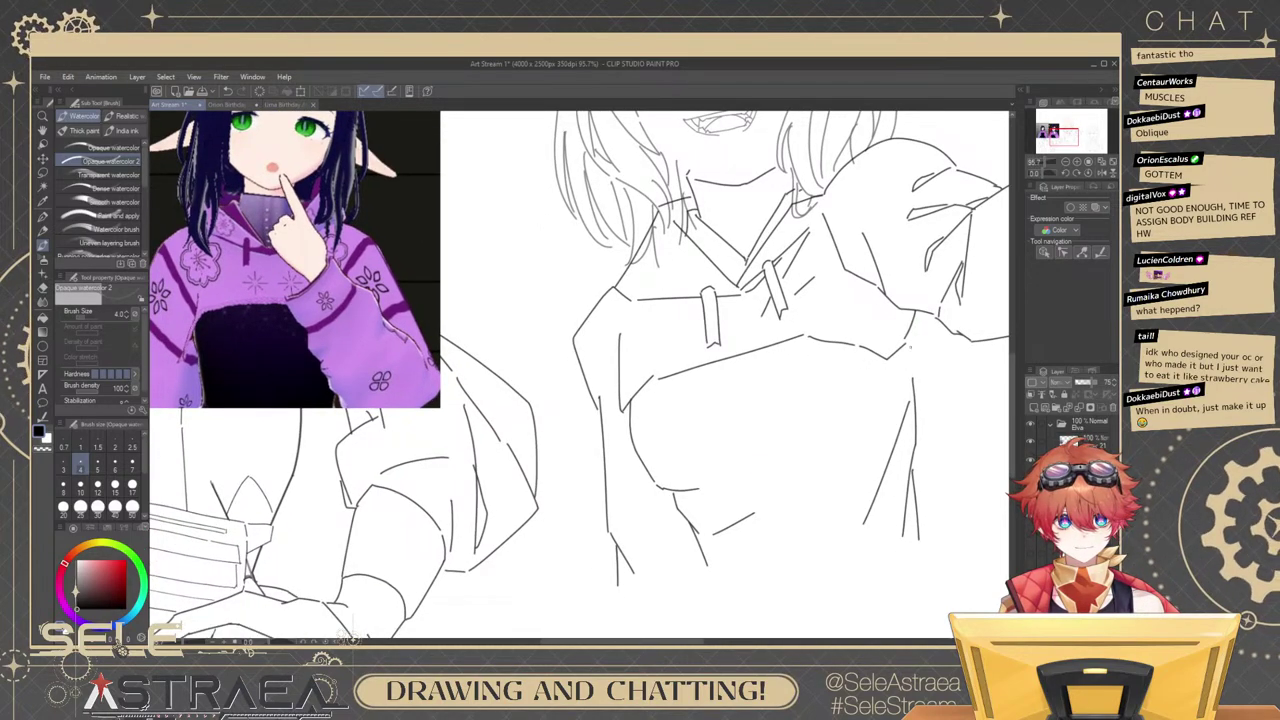
# Redraw the upper part of the torso's side line so it runs down from the raised sleeve's armpit.
pyautogui.keyDown('ctrl'); pyautogui.click(907, 346); pyautogui.keyUp('ctrl')
pyautogui.moveTo(907, 346); pyautogui.dragTo(912, 387)
pyautogui.hotkey('ctrl', 'z')
pyautogui.moveTo(909, 335); pyautogui.dragTo(912, 376)
pyautogui.hotkey('ctrl', 'z')
pyautogui.moveTo(883, 436); pyautogui.dragTo(895, 390)
# Draw the lower chest curve on the raised-arm side, rounding upward from beneath the chest toward the hoodie hem's corner.
pyautogui.moveTo(780, 425); pyautogui.dragTo(862, 402)
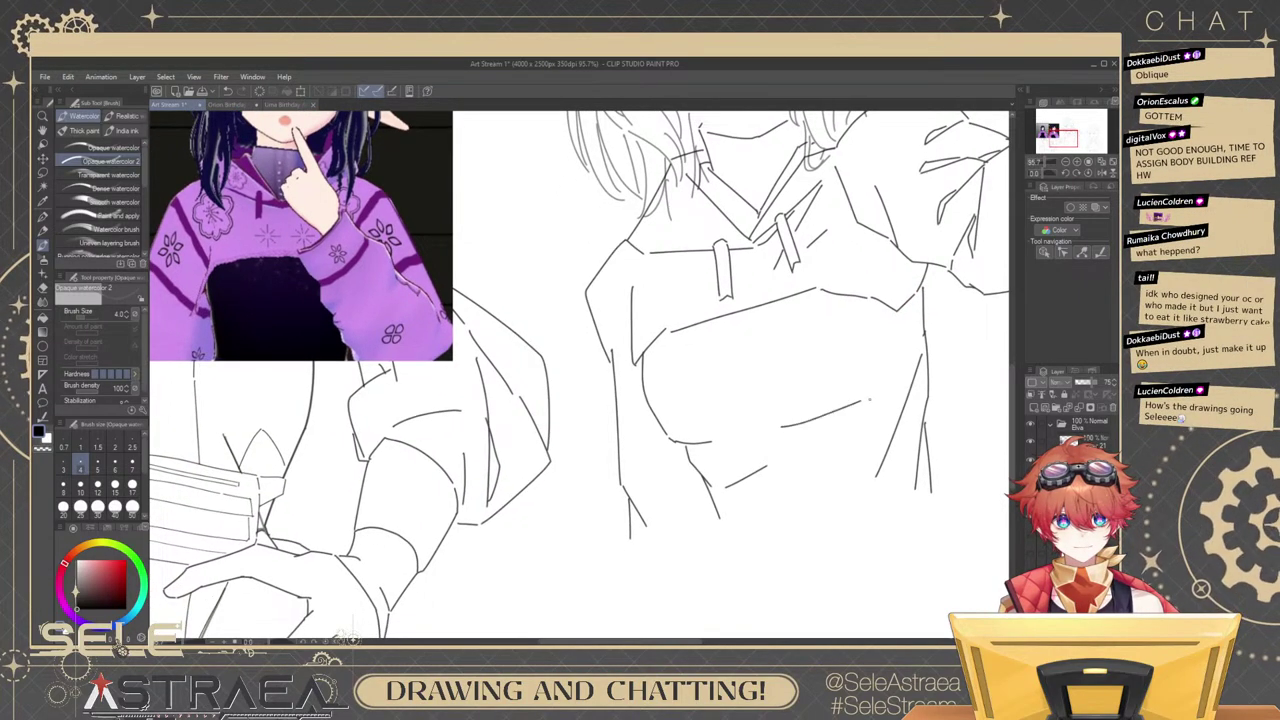
pyautogui.hotkey('ctrl', 'z')
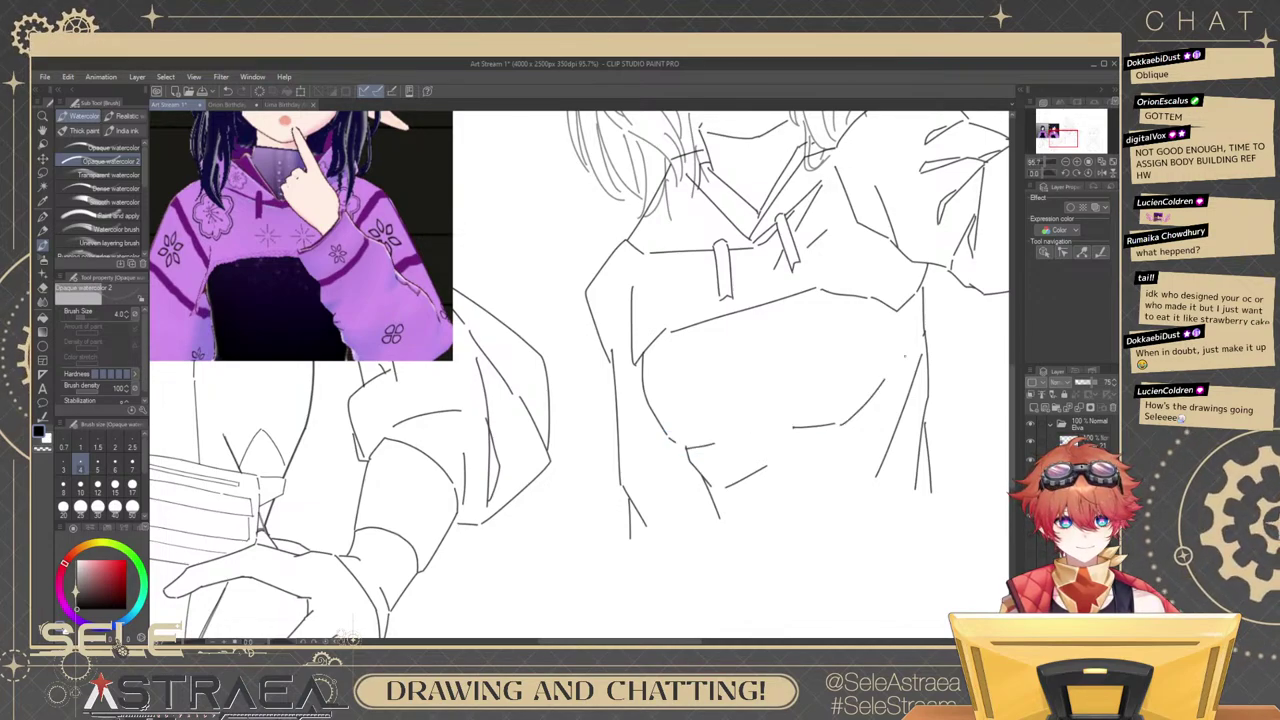
pyautogui.moveTo(893, 322); pyautogui.dragTo(881, 389)
pyautogui.hotkey('ctrl', 'z')
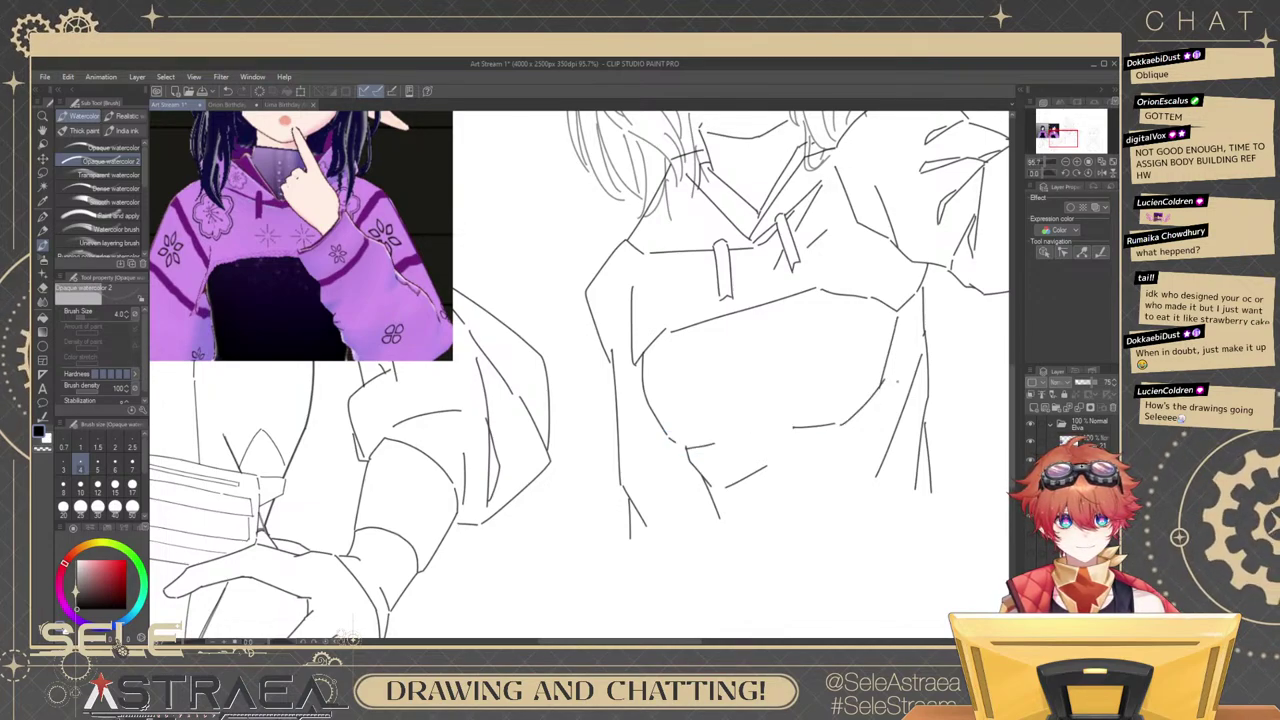
pyautogui.hotkey('ctrl', 'z')
pyautogui.moveTo(894, 322); pyautogui.dragTo(882, 380)
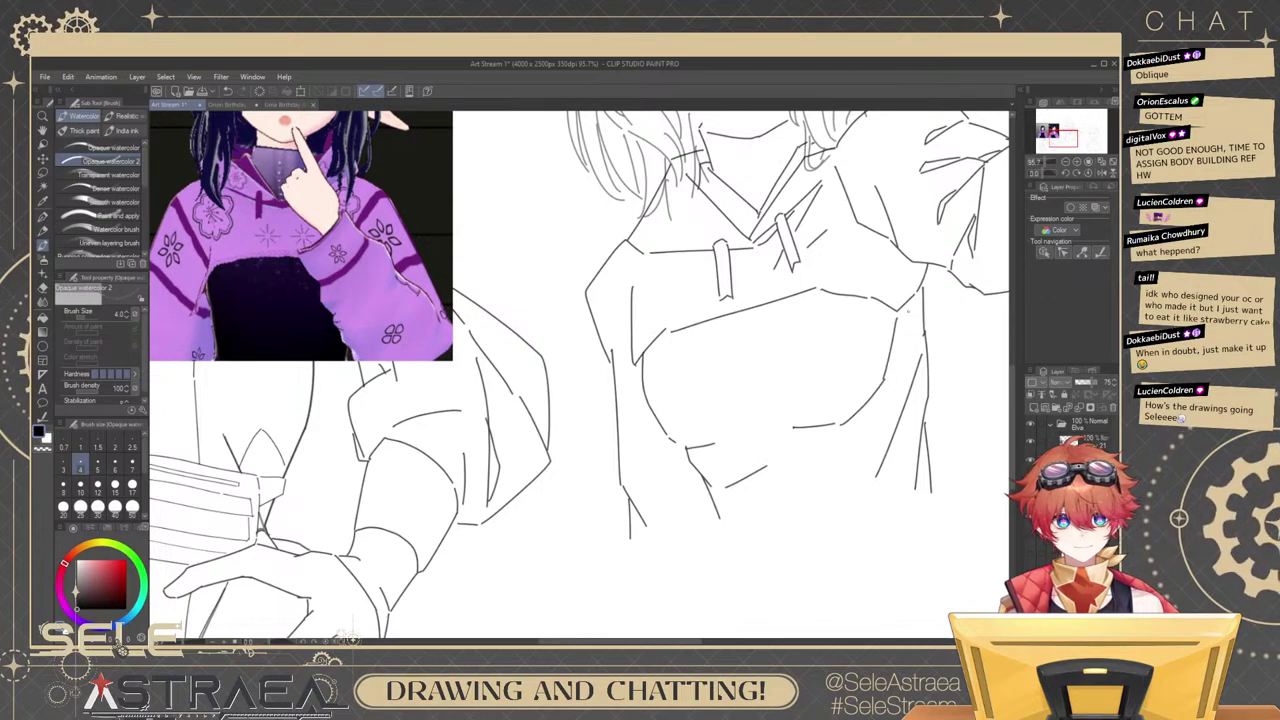
# Add slanted strokes descending from the hem corner between the chest curve and the torso's side line.
pyautogui.moveTo(908, 311); pyautogui.dragTo(890, 376)
pyautogui.hotkey('ctrl', 'z')
pyautogui.moveTo(908, 312); pyautogui.dragTo(891, 365)
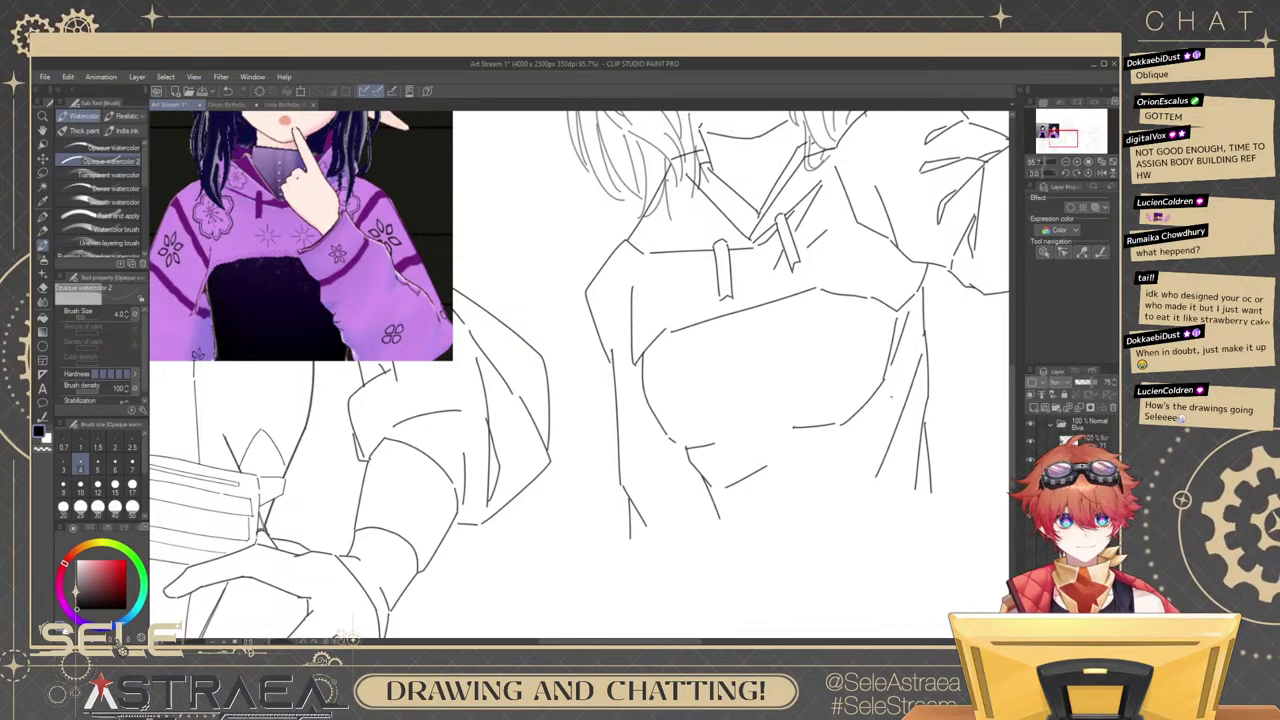
pyautogui.moveTo(911, 317); pyautogui.dragTo(899, 411)
# Redraw the hoodie's long outer side line below the armpit and delete the surplus strokes around it.
pyautogui.scroll(-6, 940, 290)
pyautogui.moveTo(941, 338)
pyautogui.mouseDown()
pyautogui.moveTo(915, 388)
pyautogui.moveTo(902, 488)
pyautogui.mouseUp()
pyautogui.scroll(3, 915, 388)
pyautogui.keyDown('ctrl'); pyautogui.click(913, 408); pyautogui.keyUp('ctrl')
pyautogui.press('Delete')
pyautogui.scroll(5, 921, 373)
pyautogui.keyDown('ctrl'); pyautogui.click(918, 498); pyautogui.keyUp('ctrl')
pyautogui.press('Delete')
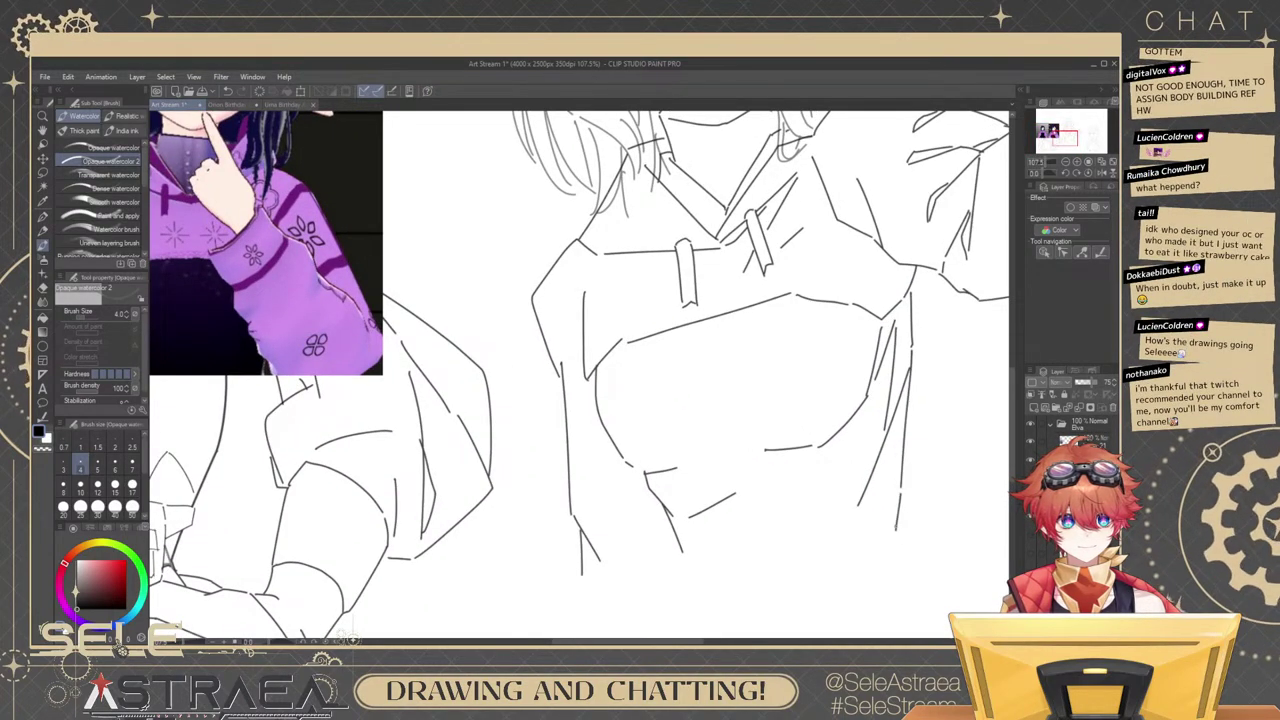
# Try a long diagonal line across the lower torso beneath the chest curve.
pyautogui.moveTo(865, 533)
pyautogui.mouseDown()
pyautogui.moveTo(889, 463)
pyautogui.moveTo(780, 496)
pyautogui.mouseUp()
pyautogui.moveTo(771, 436); pyautogui.dragTo(784, 465)
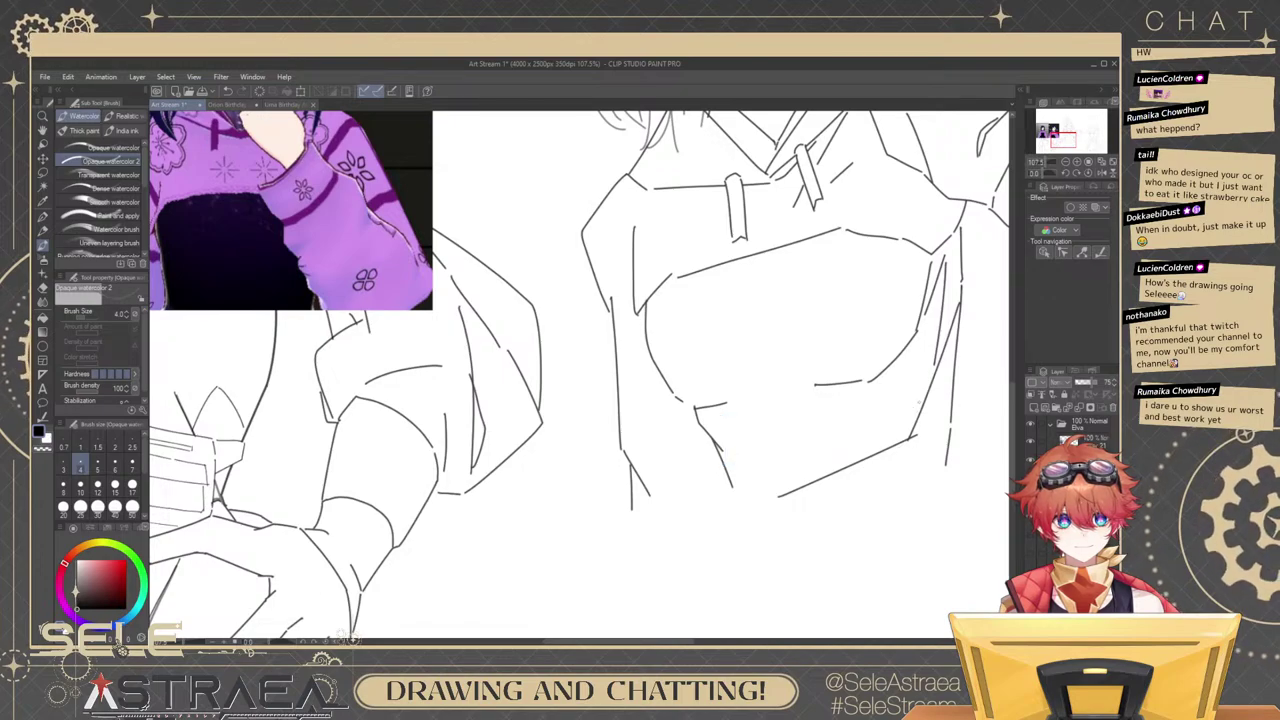
pyautogui.moveTo(918, 403); pyautogui.dragTo(878, 453)
pyautogui.scroll(-7, 892, 458)
pyautogui.scroll(3, 930, 418)
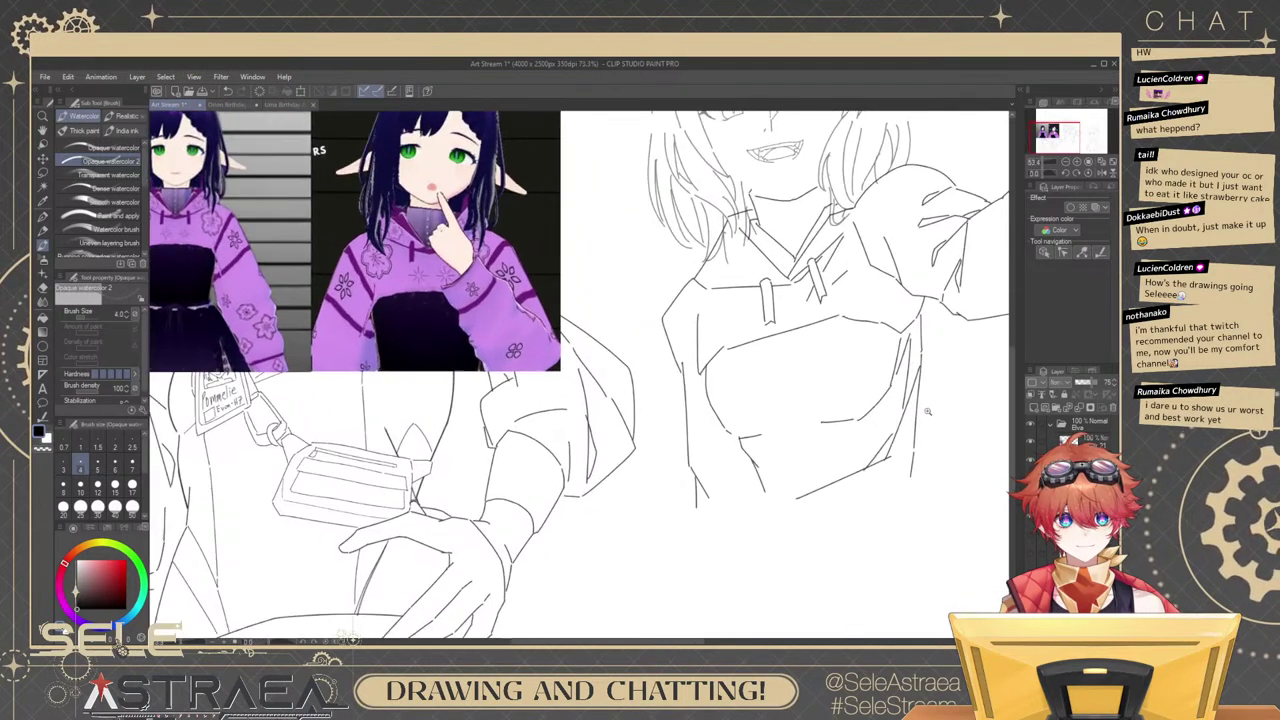
pyautogui.keyDown('ctrl'); pyautogui.click(850, 478); pyautogui.keyUp('ctrl')
pyautogui.press('Delete')
pyautogui.scroll(-2, 895, 460)
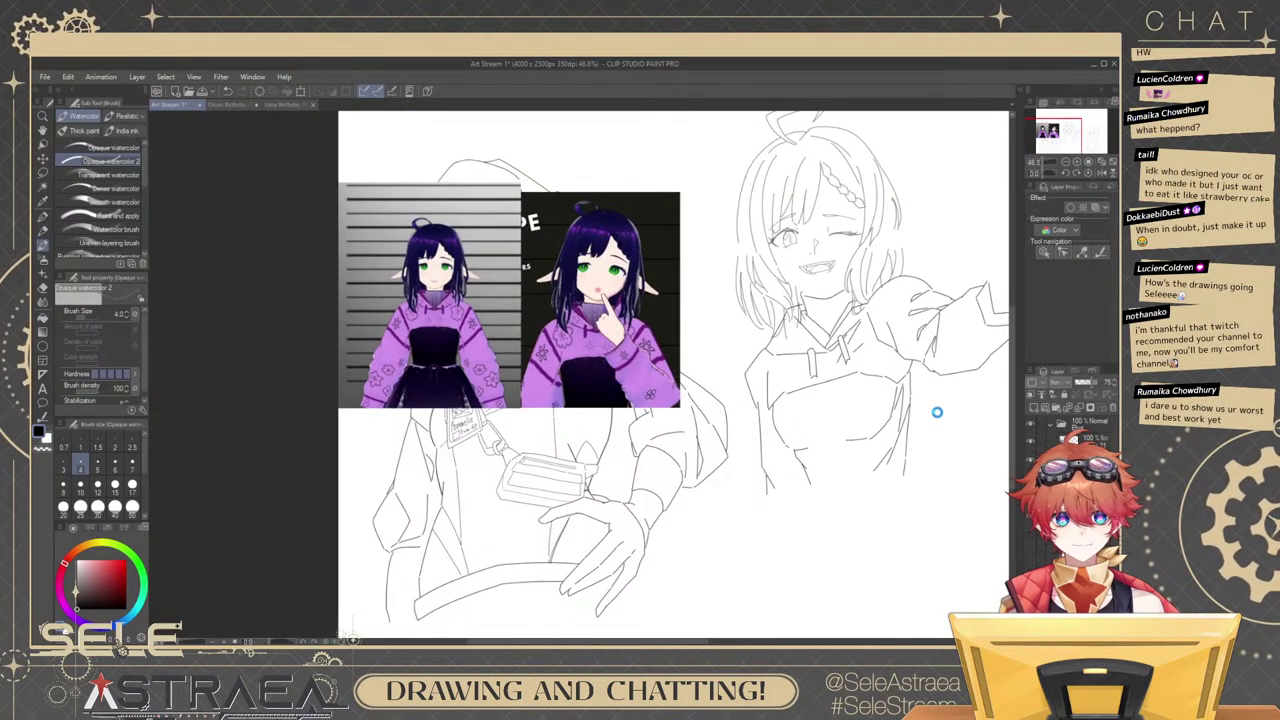
# Show the elf's rough body sketch again and hide both reference images and the circular head guide.
pyautogui.click(1033, 537)
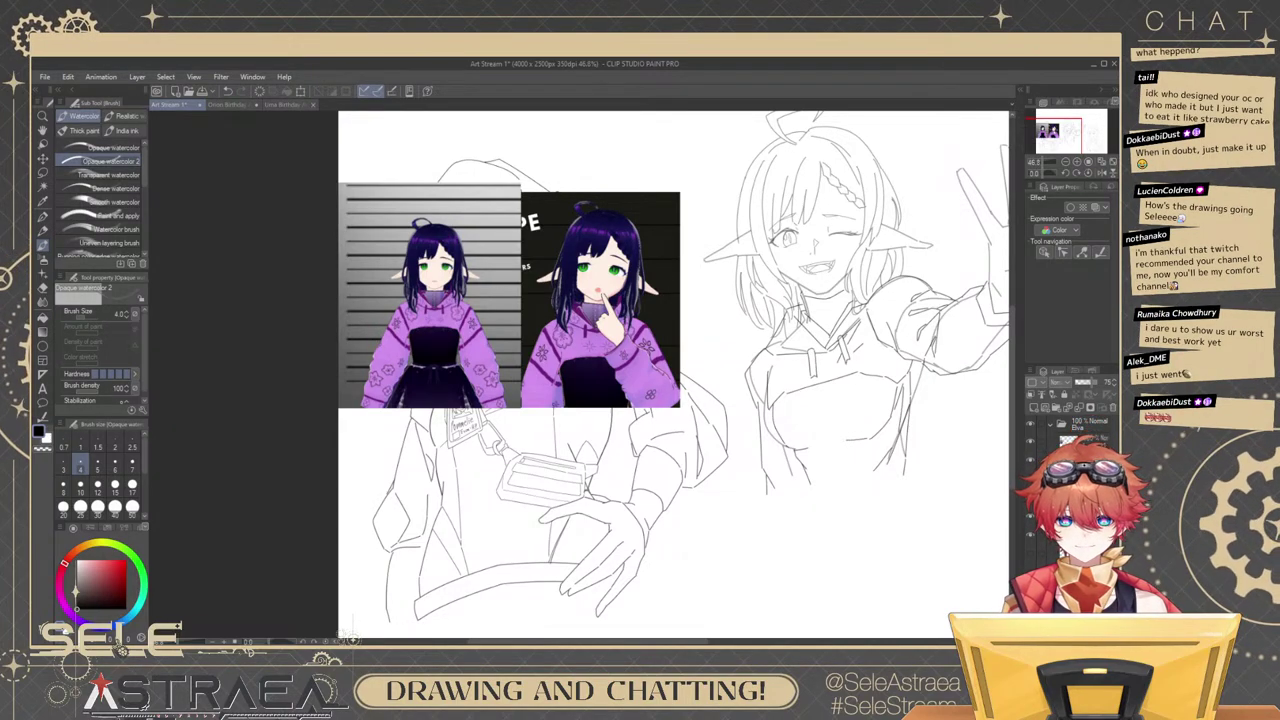
pyautogui.click(1032, 440)
pyautogui.click(1032, 441)
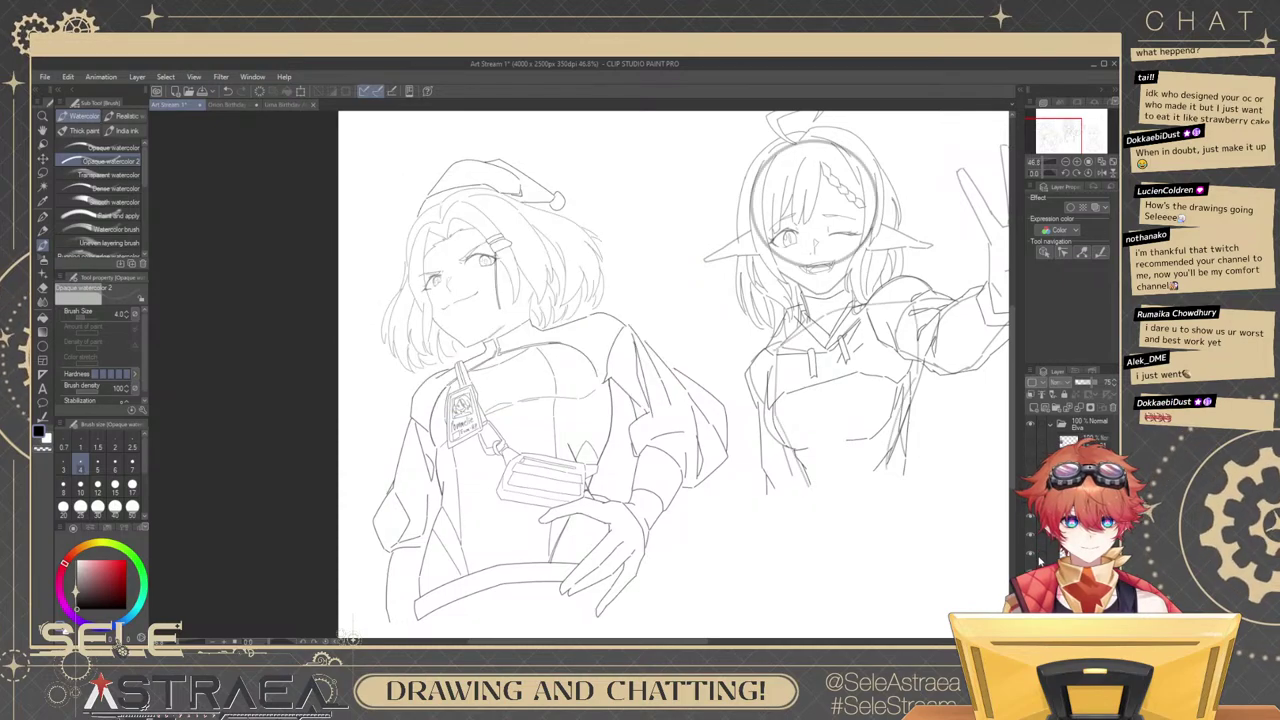
pyautogui.moveTo(1003, 404); pyautogui.dragTo(866, 447)
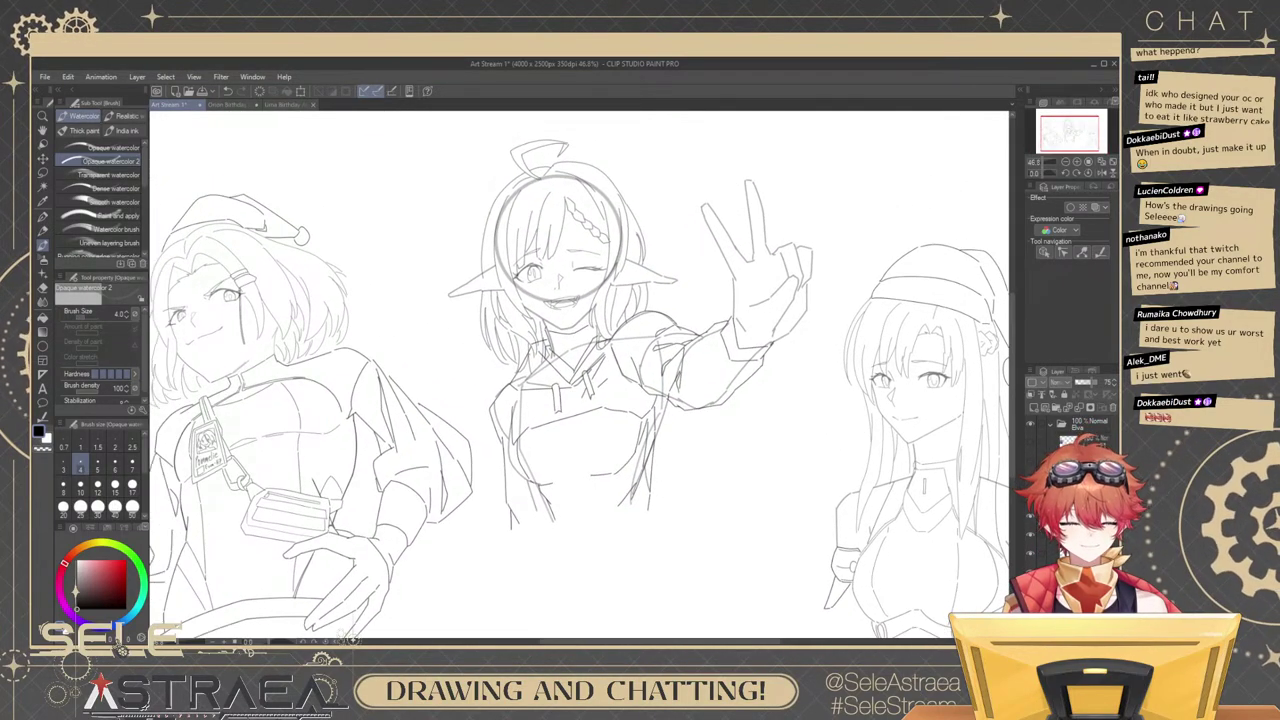
pyautogui.click(1031, 518)
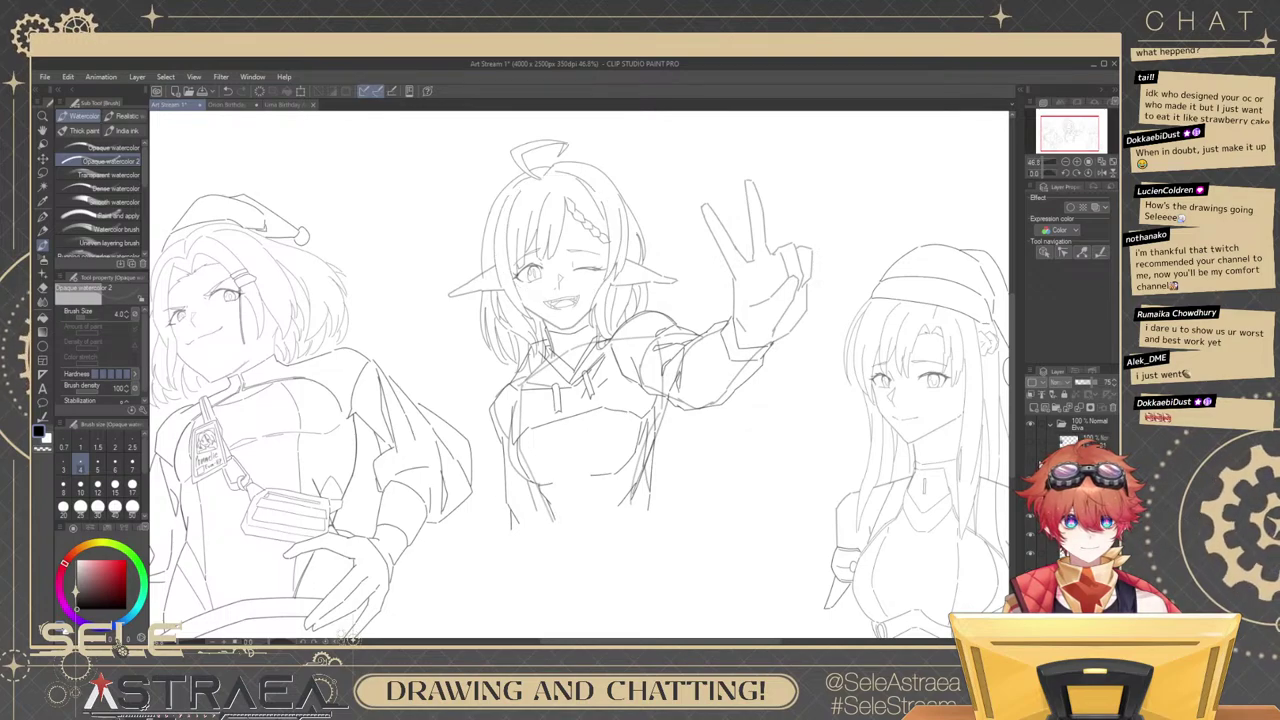
# Toggle the hoodie and rough body sketch layers to compare the clothing outline with the body beneath.
pyautogui.moveTo(895, 460); pyautogui.dragTo(962, 455)
pyautogui.click(1031, 516)
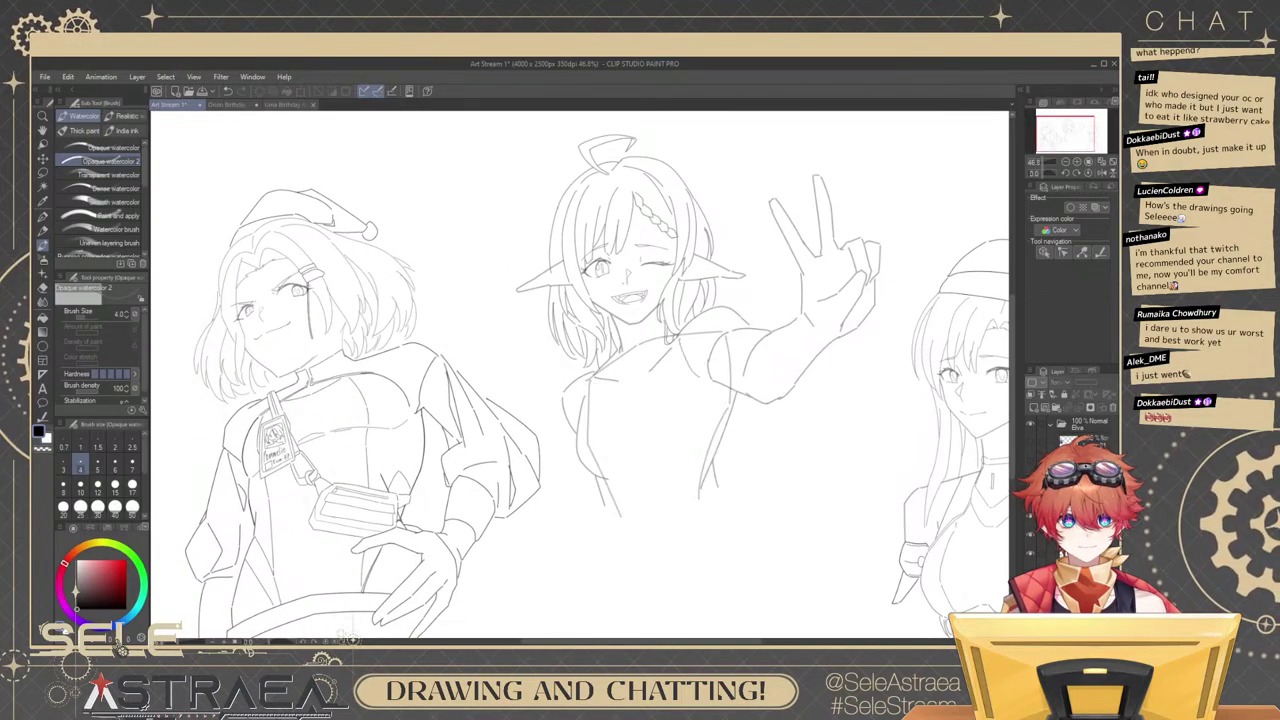
pyautogui.click(1031, 516)
pyautogui.click(1031, 461)
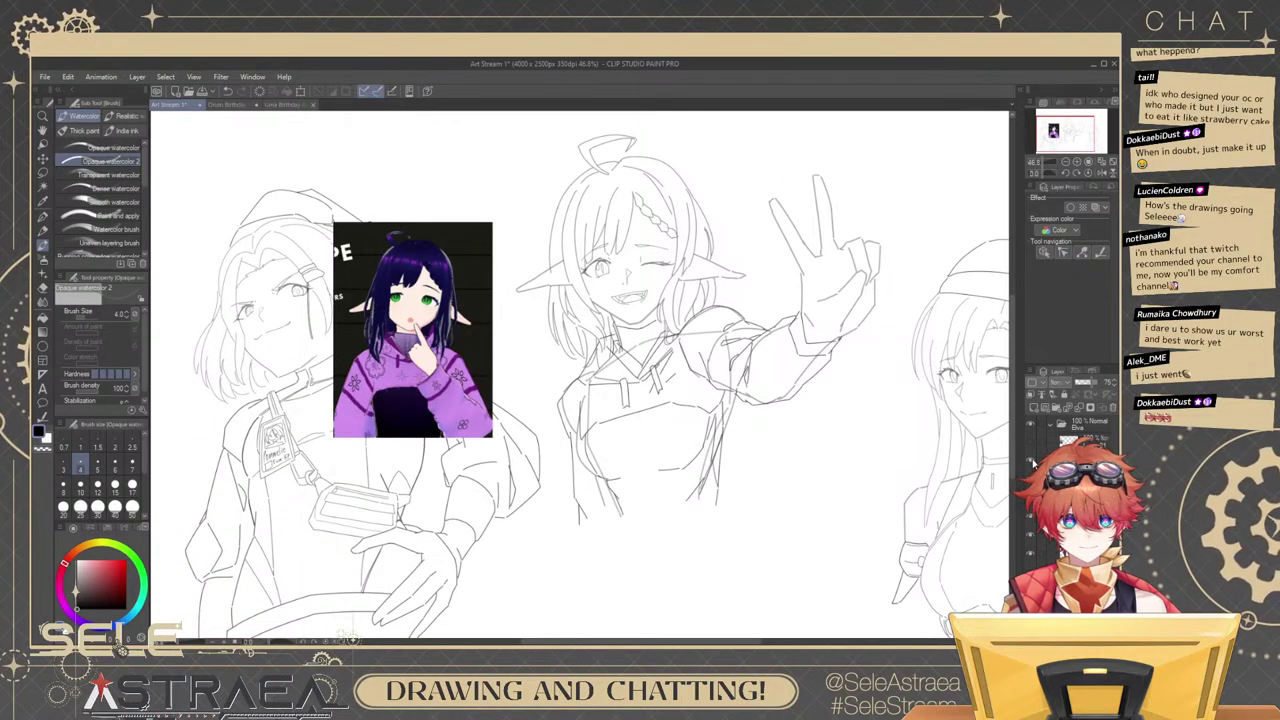
pyautogui.hotkey('ctrl', 'z')
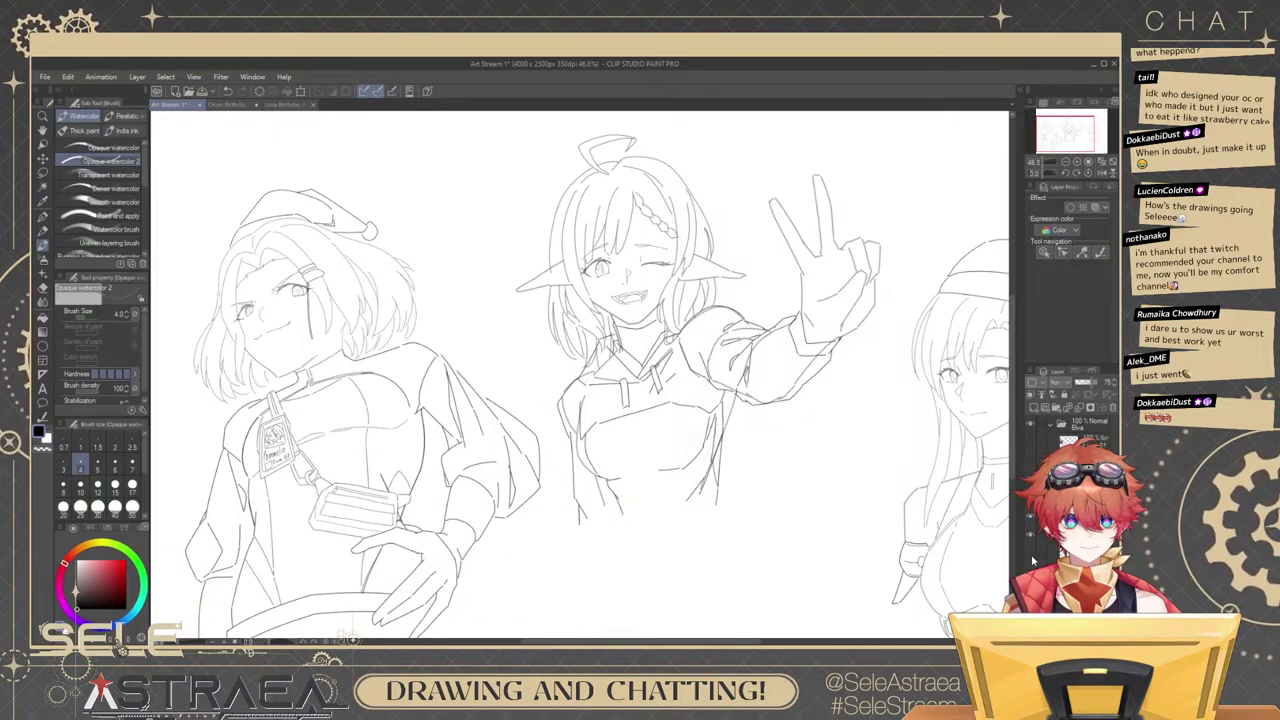
pyautogui.click(1030, 564)
pyautogui.click(1031, 554)
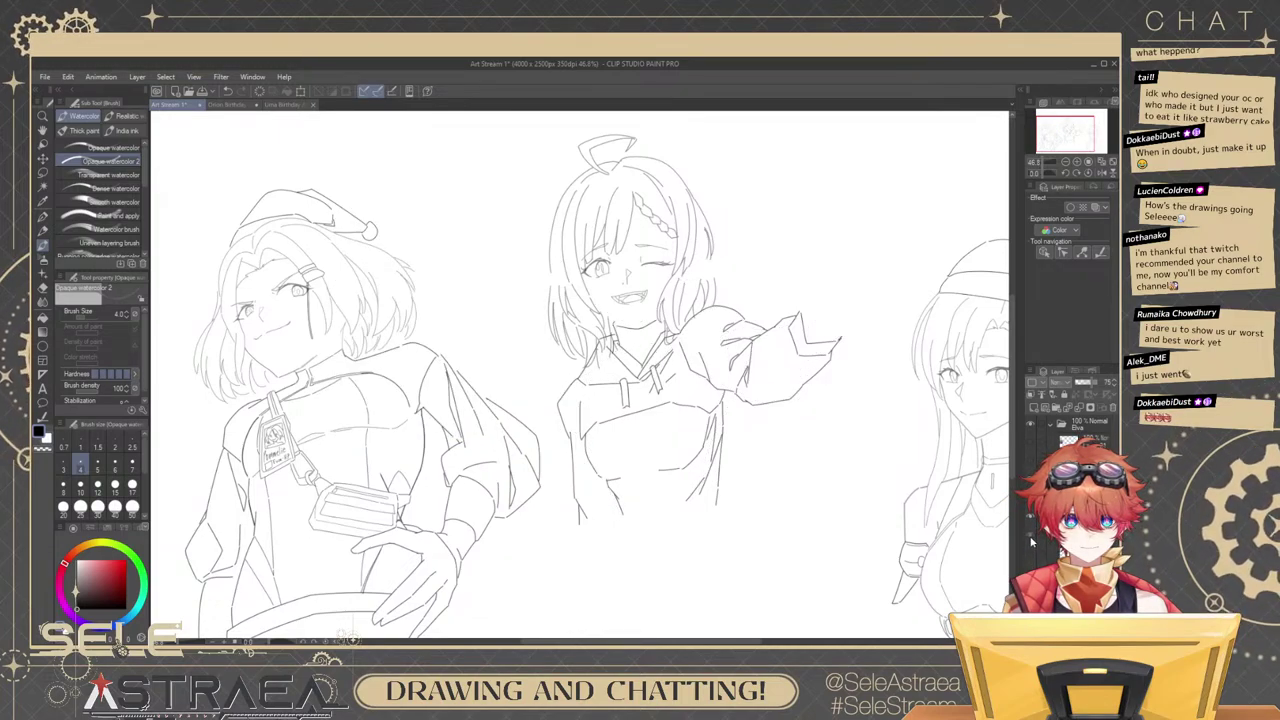
pyautogui.click(1031, 554)
pyautogui.click(1031, 554)
# Erase the rough body sketch lines covered by the elf's hoodie and outstretched sleeve, using the Rough eraser at size 30.
pyautogui.press('e')
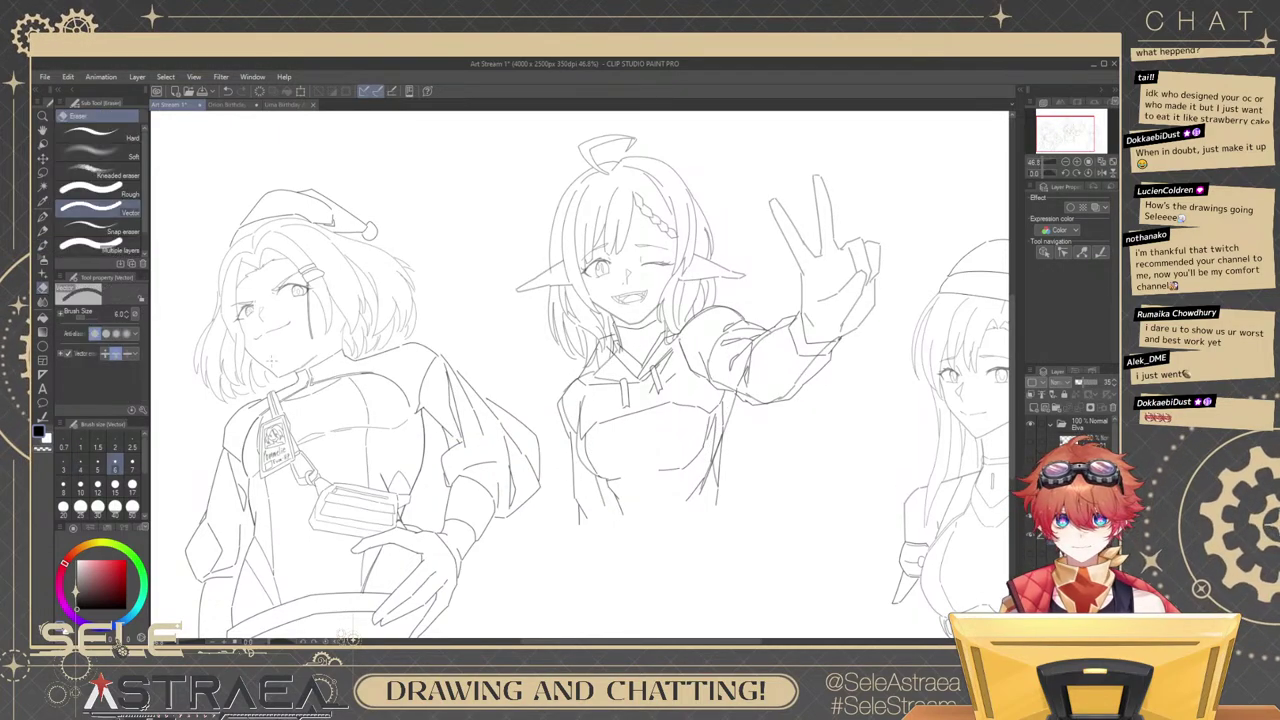
pyautogui.click(97, 506)
pyautogui.scroll(3, 830, 335)
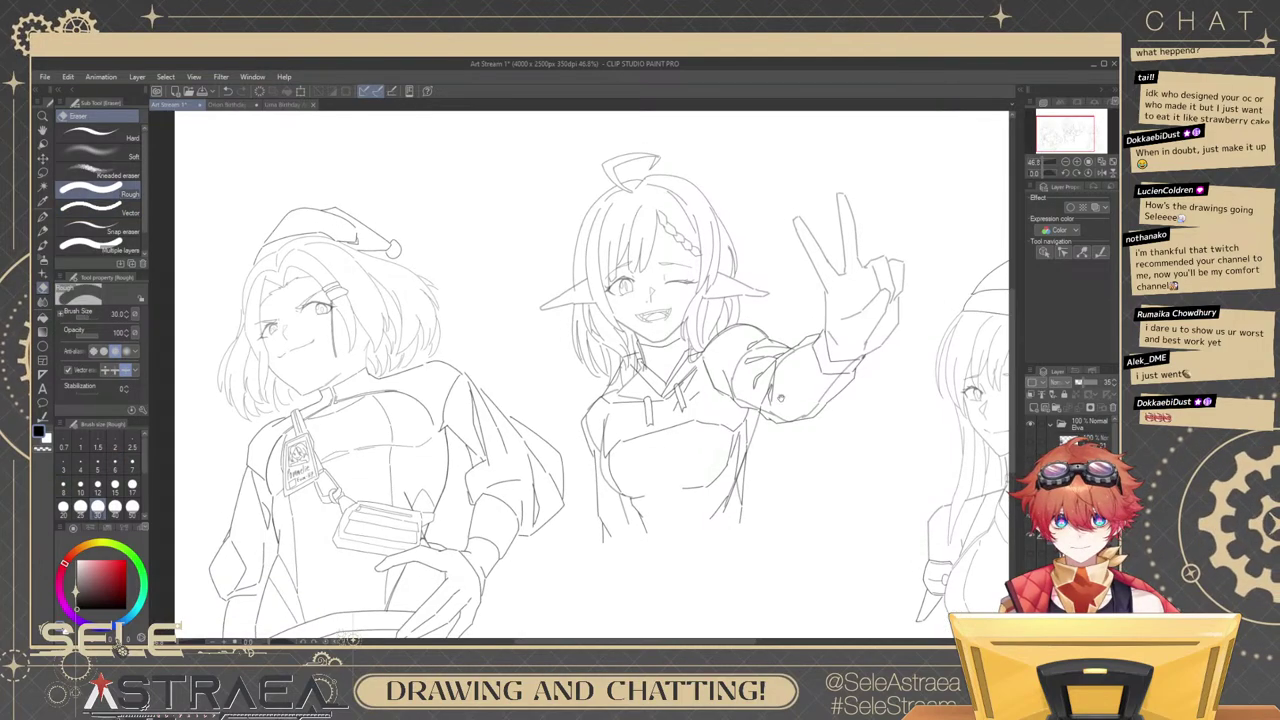
pyautogui.moveTo(842, 412)
pyautogui.mouseDown()
pyautogui.moveTo(848, 430)
pyautogui.moveTo(716, 436)
pyautogui.mouseUp()
pyautogui.moveTo(742, 380)
pyautogui.mouseDown()
pyautogui.moveTo(708, 320)
pyautogui.moveTo(656, 328)
pyautogui.moveTo(602, 378)
pyautogui.moveTo(528, 402)
pyautogui.moveTo(495, 365)
pyautogui.mouseUp()
pyautogui.moveTo(461, 413)
pyautogui.mouseDown()
pyautogui.moveTo(441, 491)
pyautogui.moveTo(458, 557)
pyautogui.moveTo(502, 632)
pyautogui.mouseUp()
pyautogui.moveTo(568, 463); pyautogui.dragTo(636, 361)
pyautogui.moveTo(750, 440); pyautogui.dragTo(761, 476)
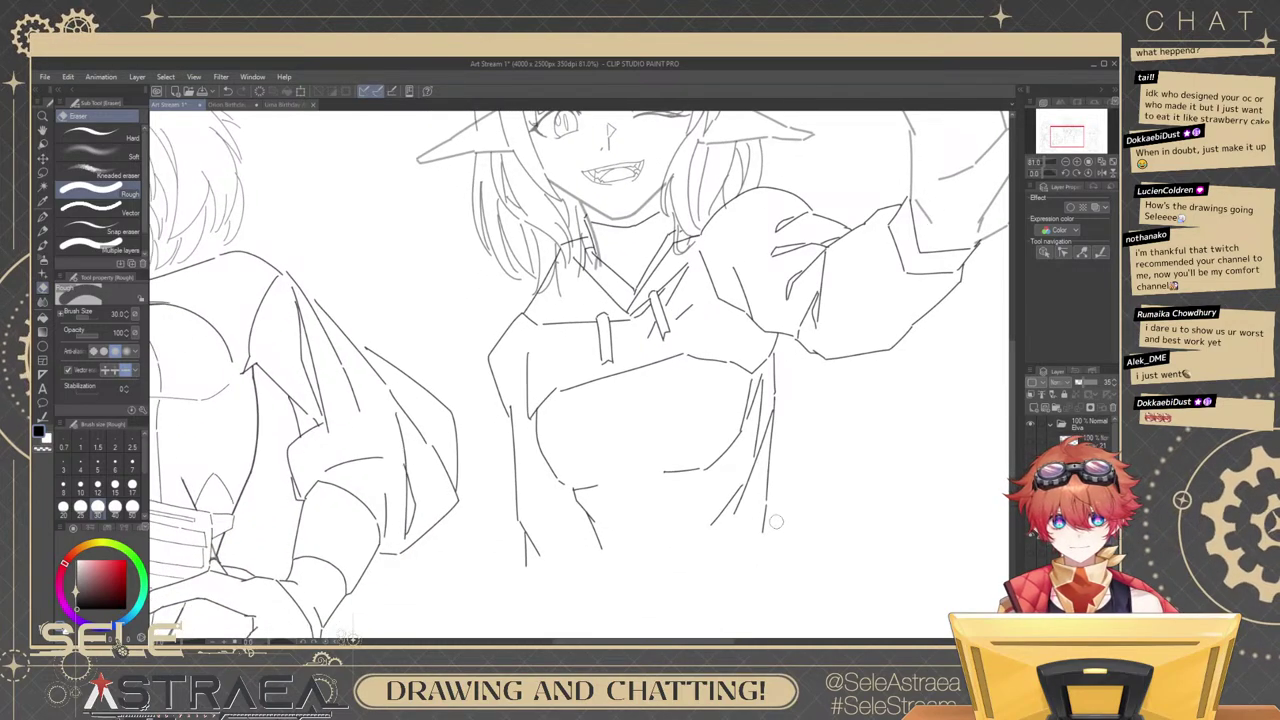
# Trim the neck line crossing the elf's hood collar with the Vector eraser at size 5.
pyautogui.moveTo(797, 289)
pyautogui.mouseDown()
pyautogui.moveTo(773, 461)
pyautogui.moveTo(798, 454)
pyautogui.mouseUp()
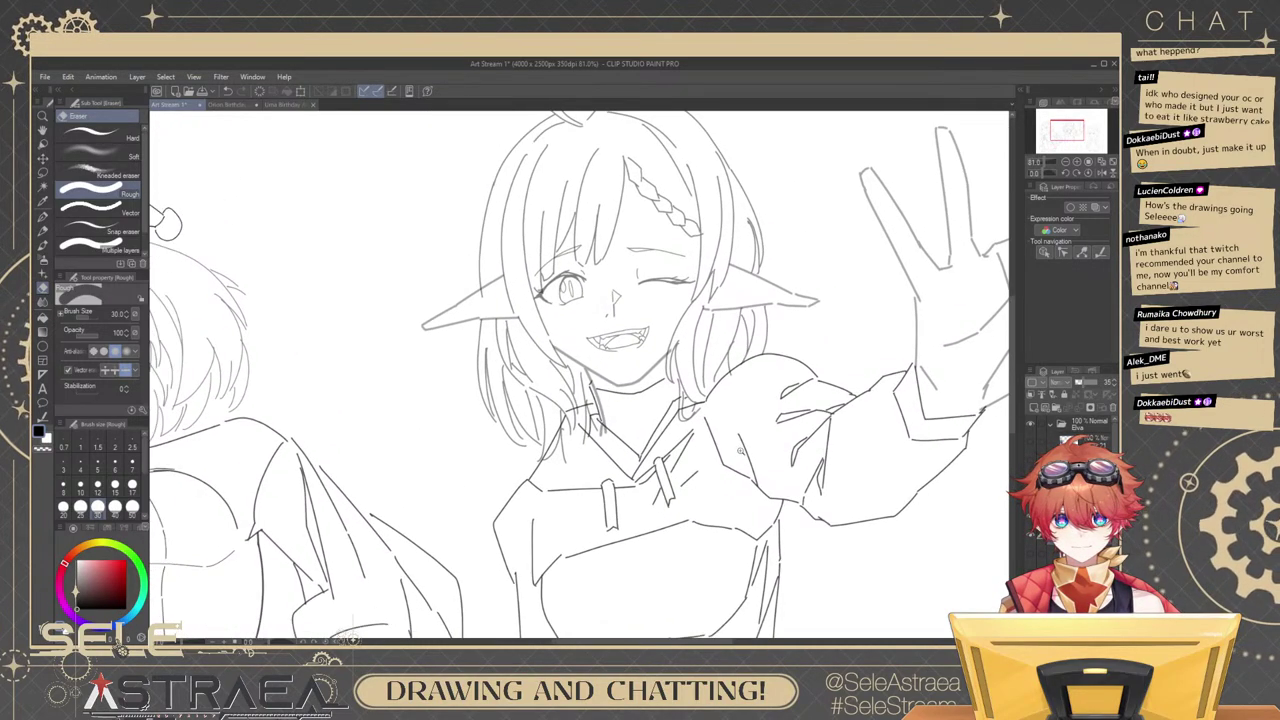
pyautogui.scroll(3, 884, 443)
pyautogui.click(127, 212)
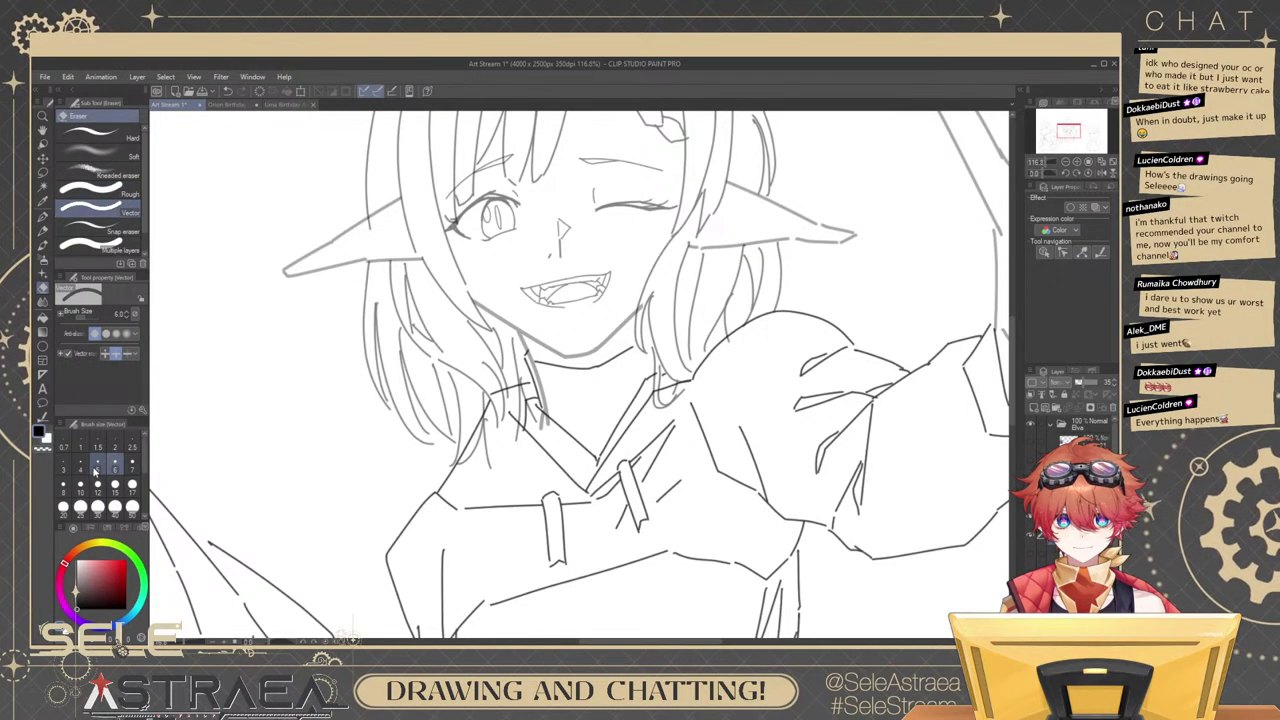
pyautogui.click(97, 465)
pyautogui.moveTo(563, 383); pyautogui.dragTo(621, 405)
pyautogui.scroll(2, 621, 405)
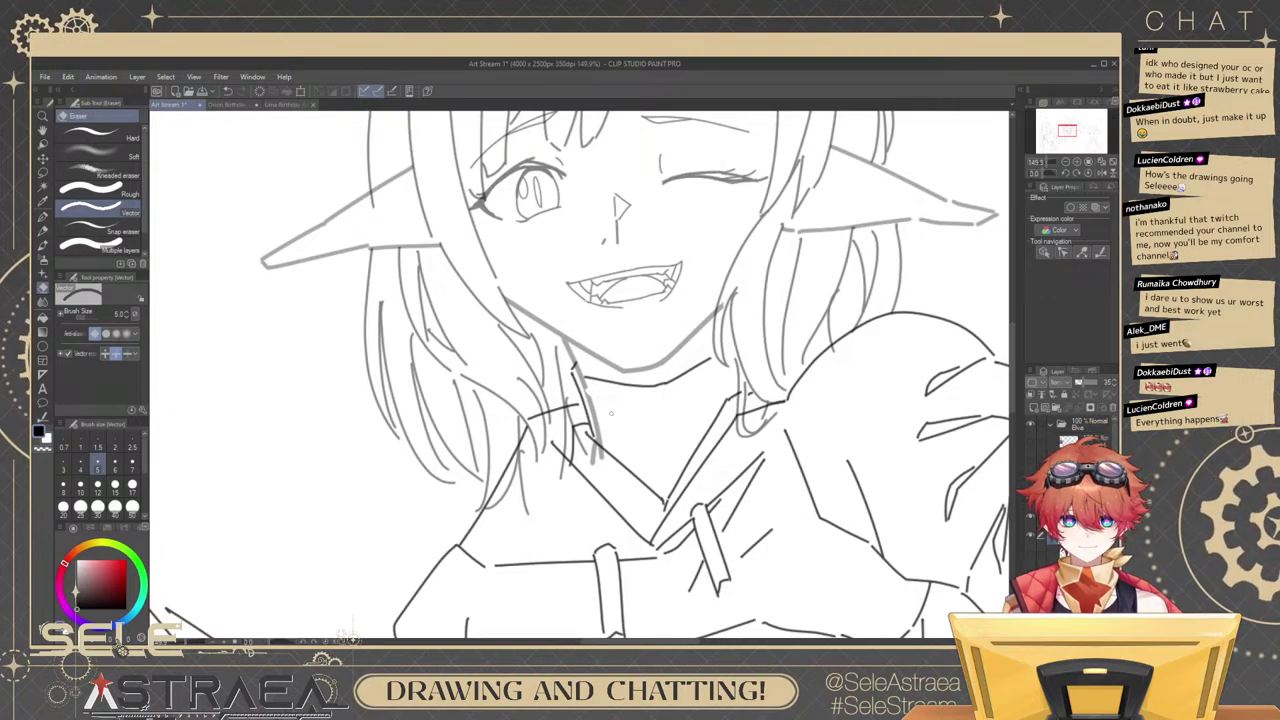
pyautogui.moveTo(606, 409)
pyautogui.mouseDown()
pyautogui.moveTo(583, 400)
pyautogui.moveTo(590, 460)
pyautogui.mouseUp()
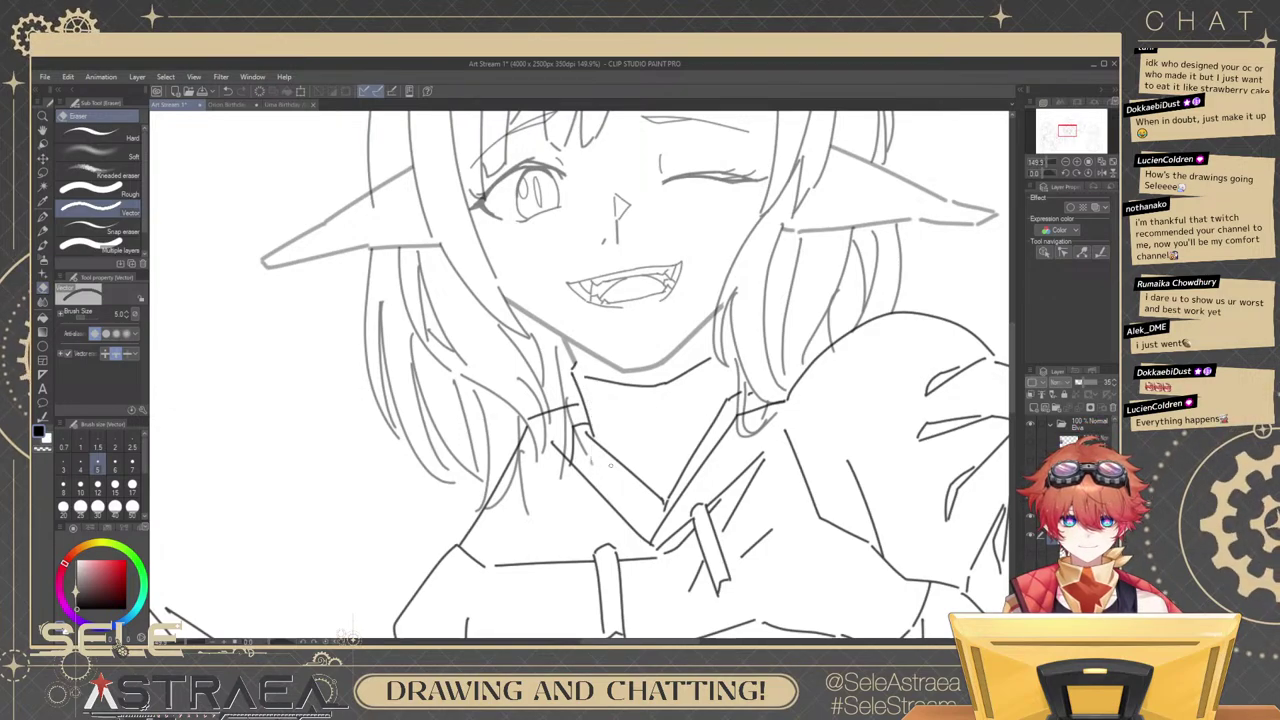
# Try to reposition the short neck line so it joins the jaw and the collar's neck curve.
pyautogui.press('b')
pyautogui.scroll(1, 588, 372)
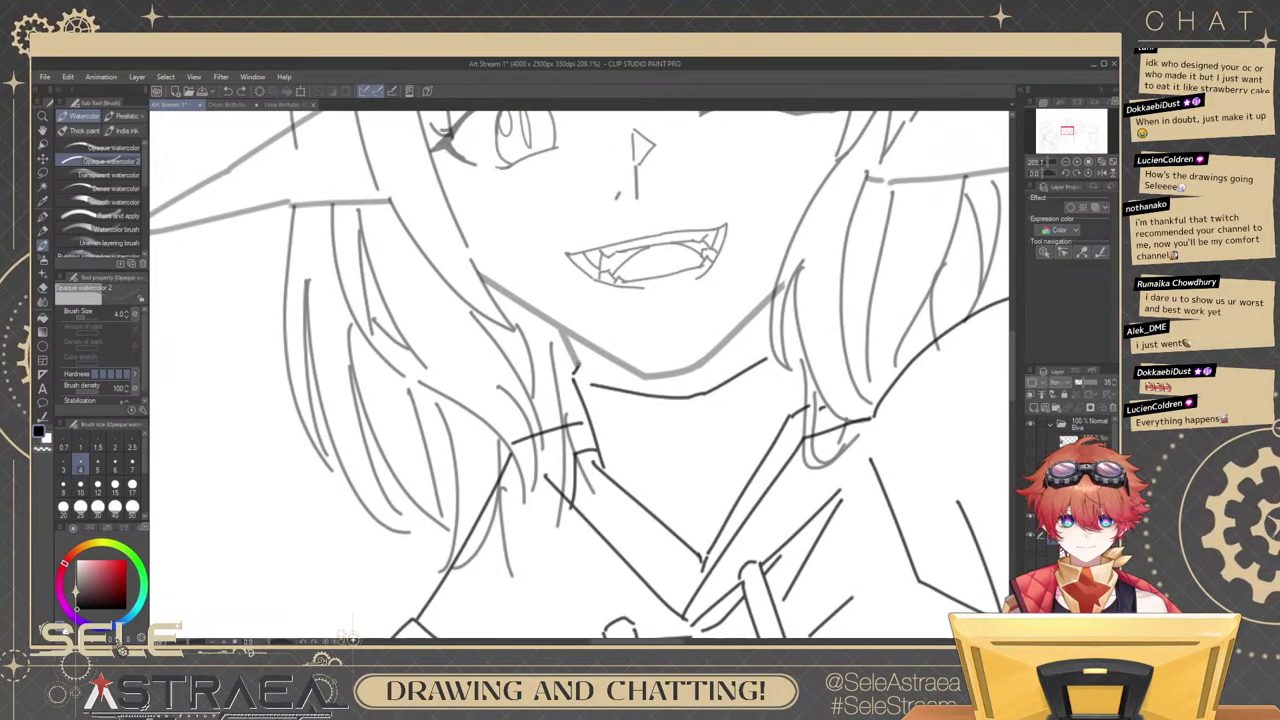
pyautogui.keyDown('ctrl'); pyautogui.click(568, 347); pyautogui.keyUp('ctrl')
pyautogui.moveTo(595, 390); pyautogui.dragTo(616, 404)
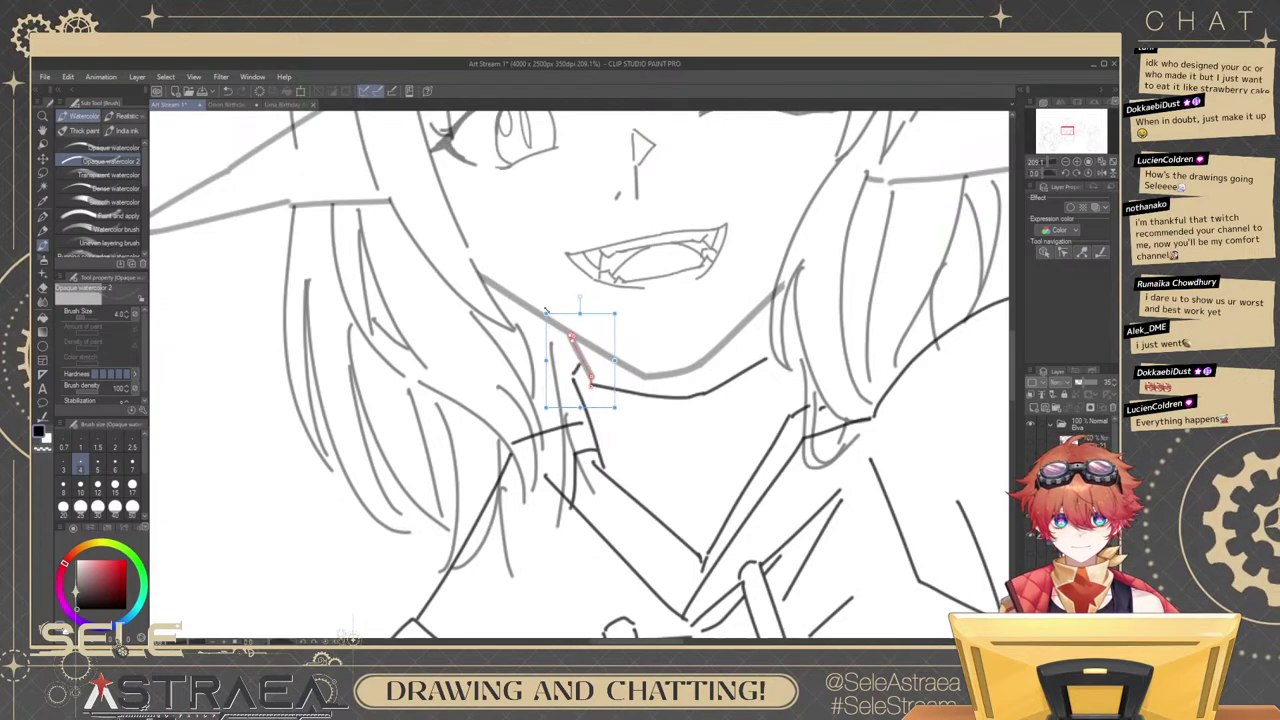
pyautogui.moveTo(547, 311); pyautogui.dragTo(539, 306)
pyautogui.keyDown('ctrl'); pyautogui.click(593, 386); pyautogui.keyUp('ctrl')
pyautogui.moveTo(590, 384); pyautogui.dragTo(594, 388)
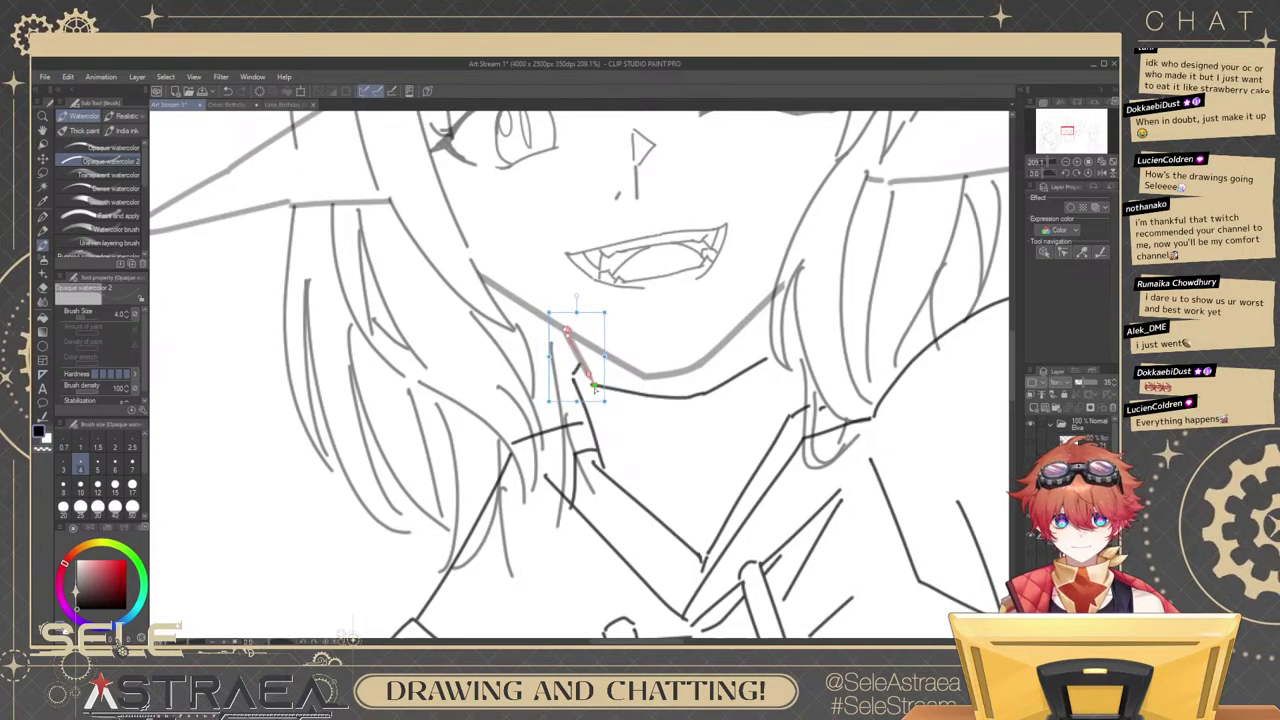
pyautogui.hotkey('ctrl', 'z')
pyautogui.scroll(-5, 788, 328)
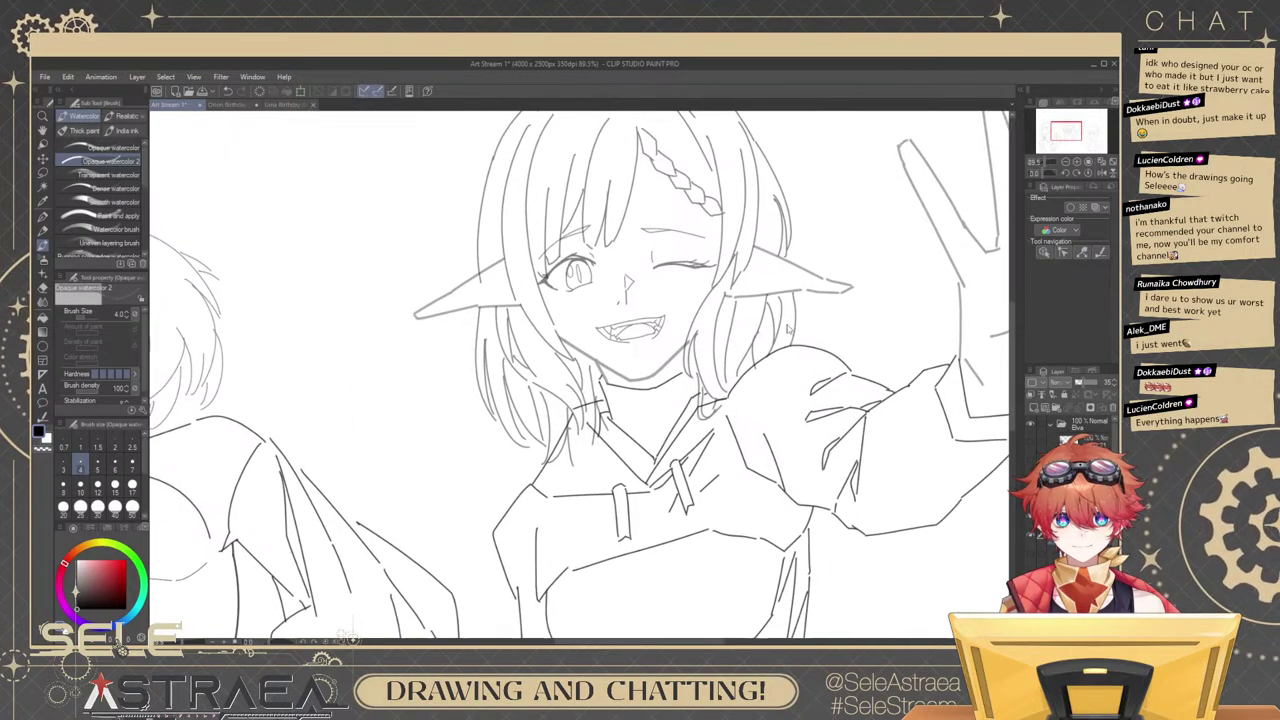
# Erase the stray line fragment around the elf's neck below the jaw.
pyautogui.scroll(6, 690, 341)
pyautogui.press('e')
pyautogui.moveTo(697, 334); pyautogui.dragTo(688, 354)
pyautogui.scroll(-4, 752, 301)
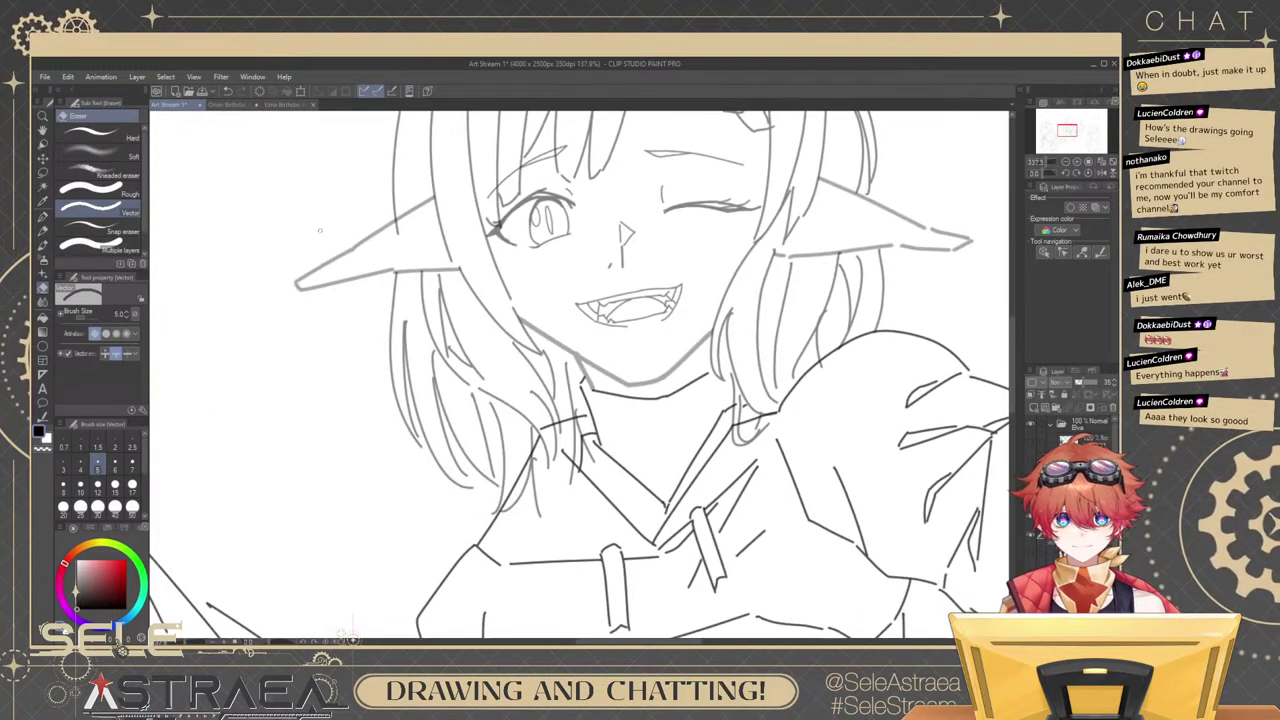
# View the two open birthday illustrations and return to the Art Stream canvas.
pyautogui.click(234, 106)
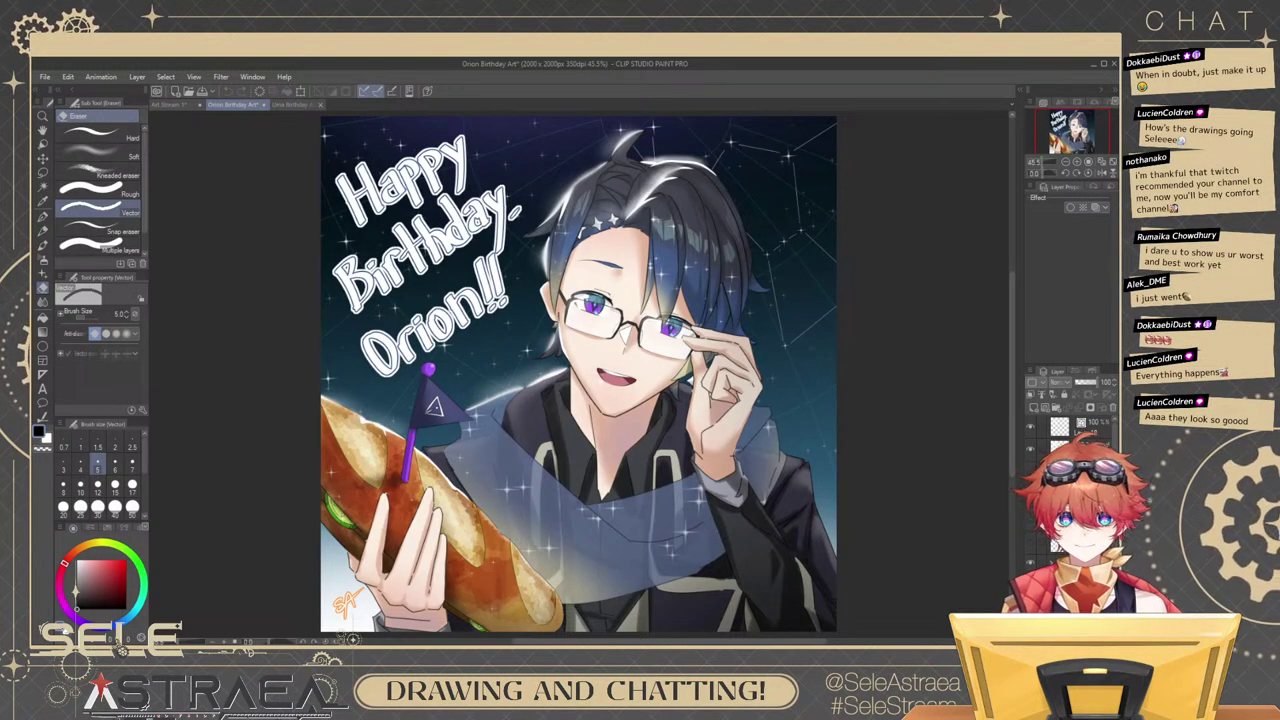
pyautogui.click(300, 106)
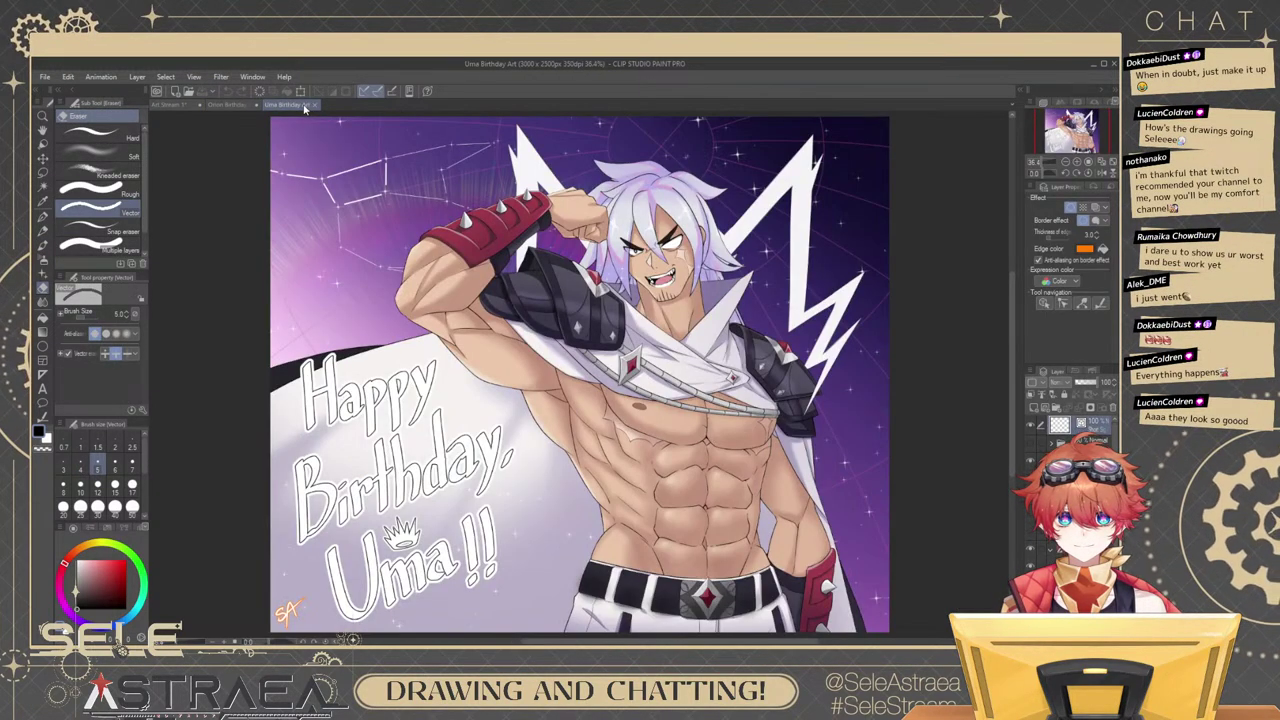
pyautogui.click(220, 106)
pyautogui.click(176, 106)
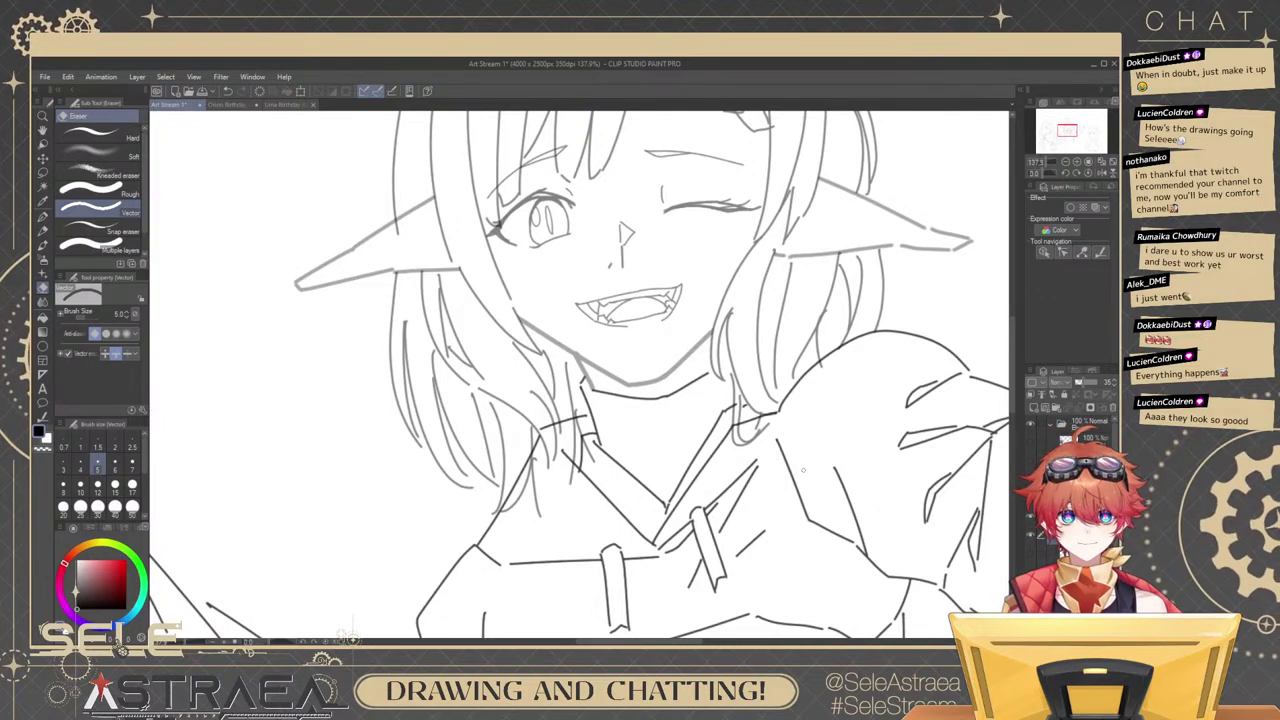
# Add a short line on the clothing layer at the gap between the elf's raised shoulder and the sleeve seam.
pyautogui.press('b')
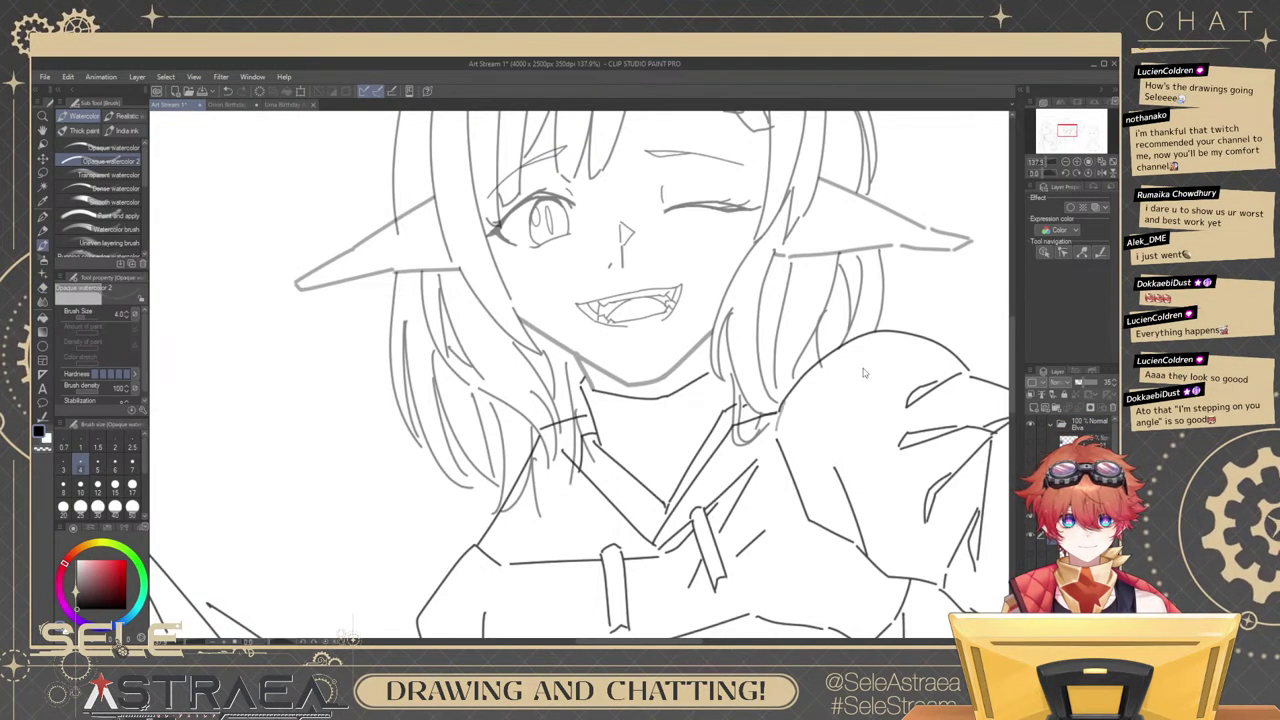
pyautogui.click(1065, 516)
pyautogui.moveTo(782, 407); pyautogui.dragTo(777, 432)
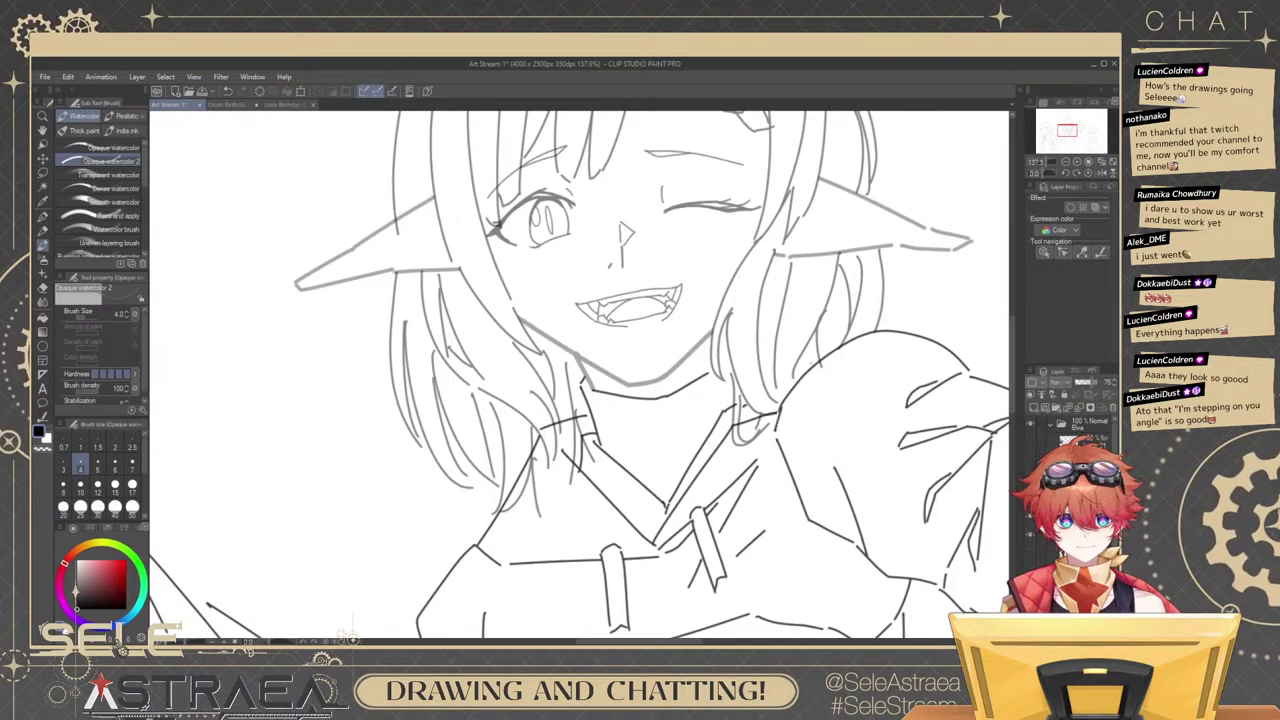
pyautogui.scroll(-5, 864, 405)
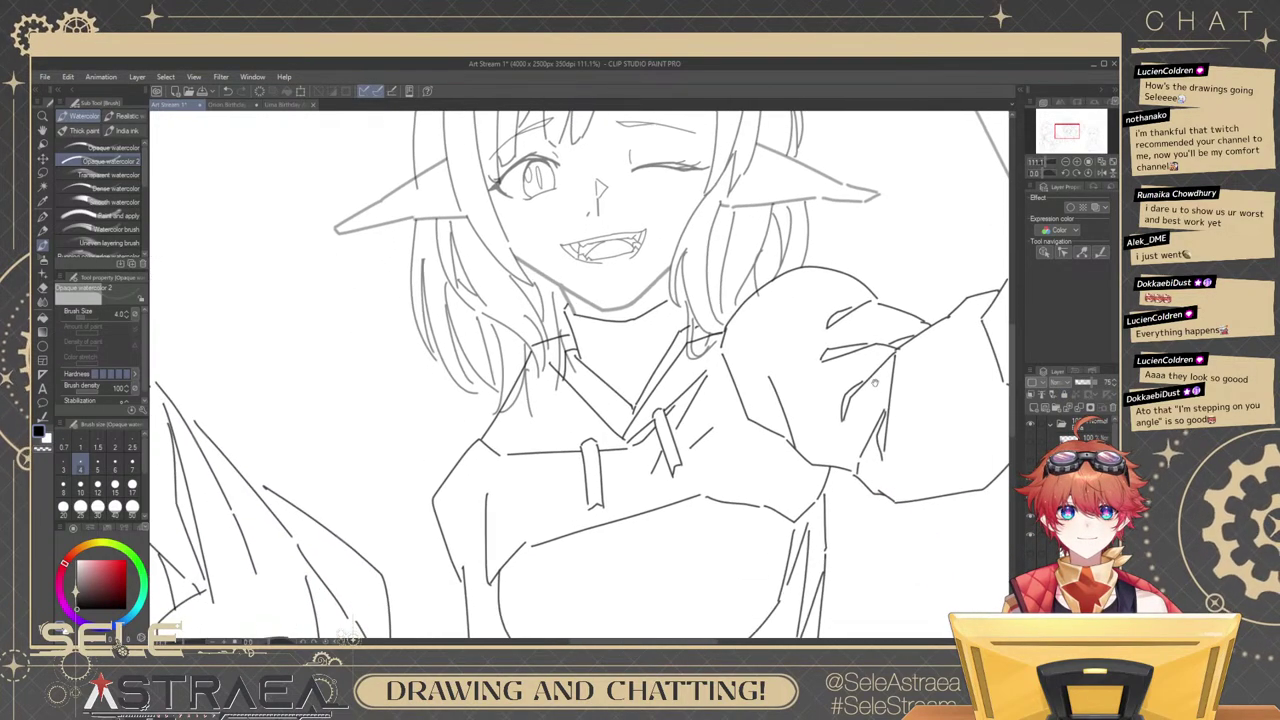
pyautogui.scroll(-4, 840, 432)
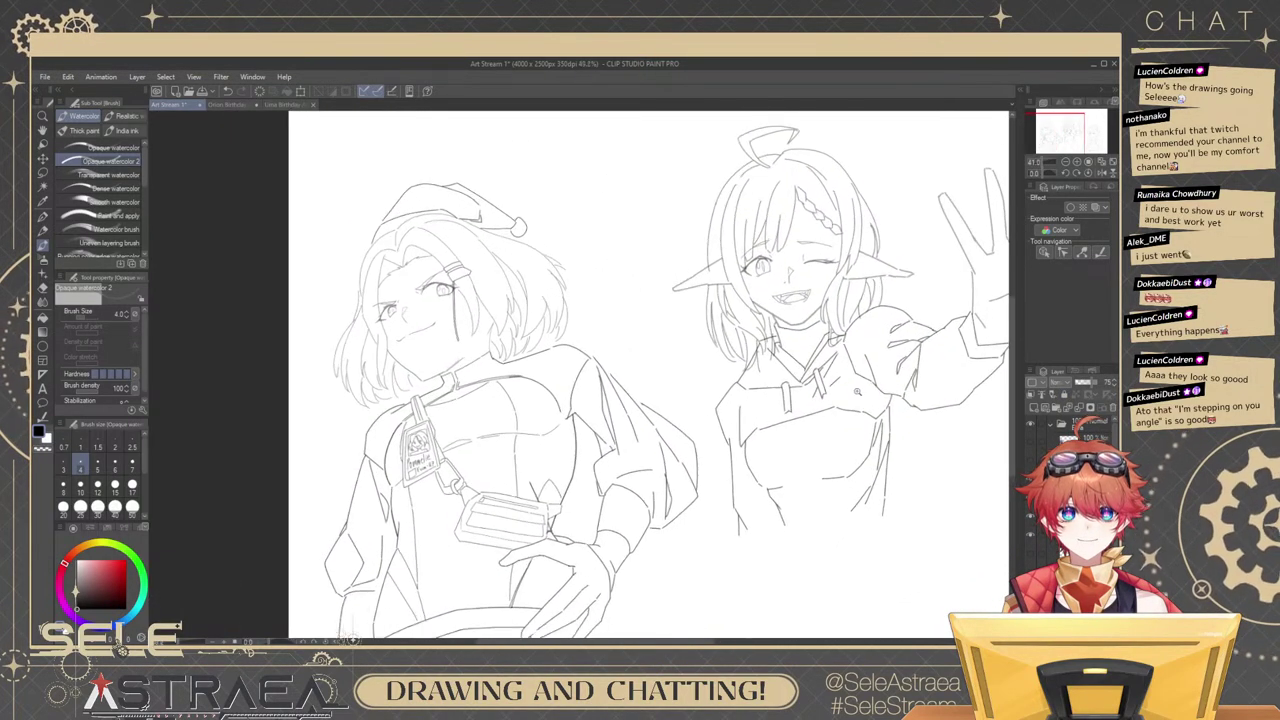
pyautogui.scroll(-3, 845, 431)
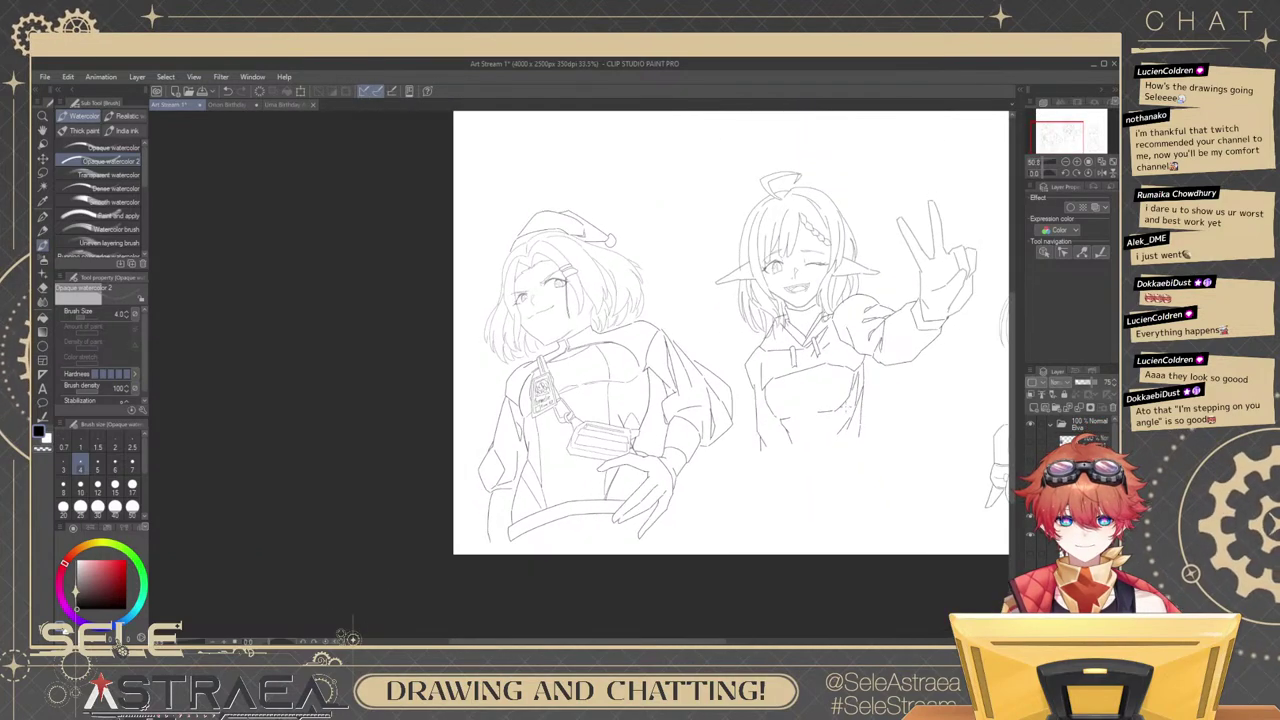
pyautogui.scroll(1, 840, 447)
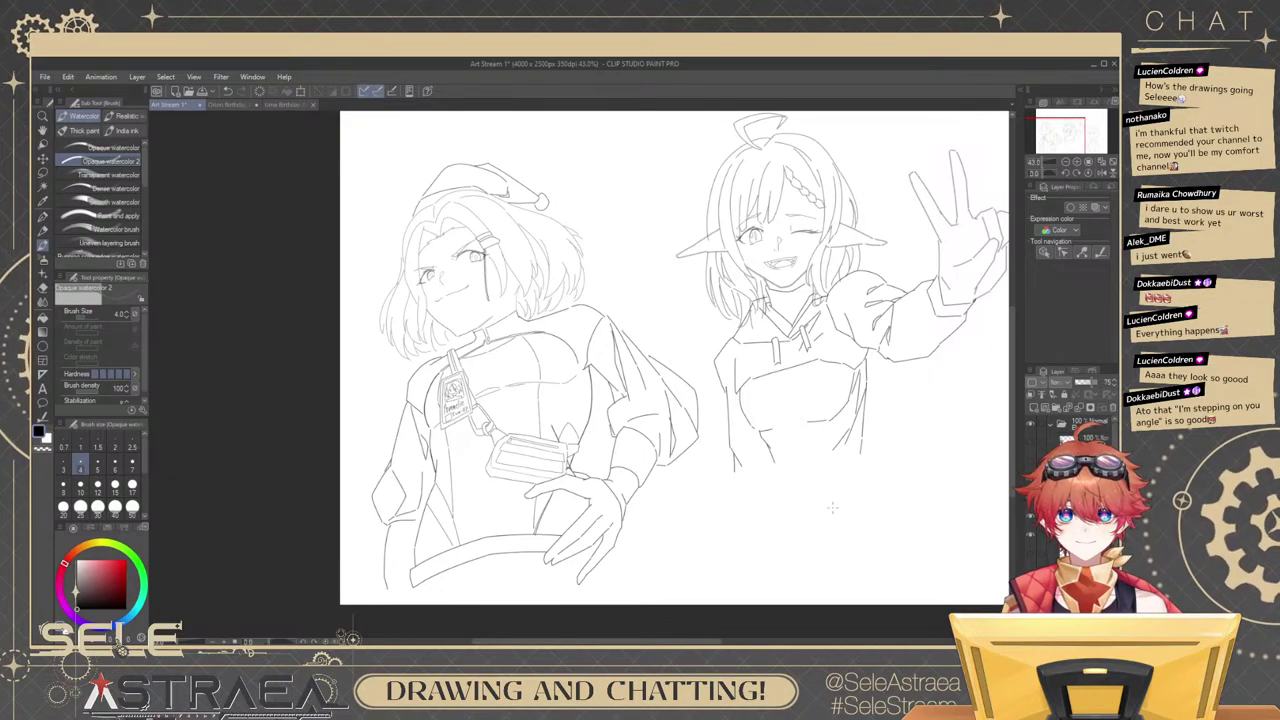
# Draw the hoodie's curved bottom hem across the waist, joining both torso side lines, and redo the strokes that do not fit.
pyautogui.scroll(3, 893, 435)
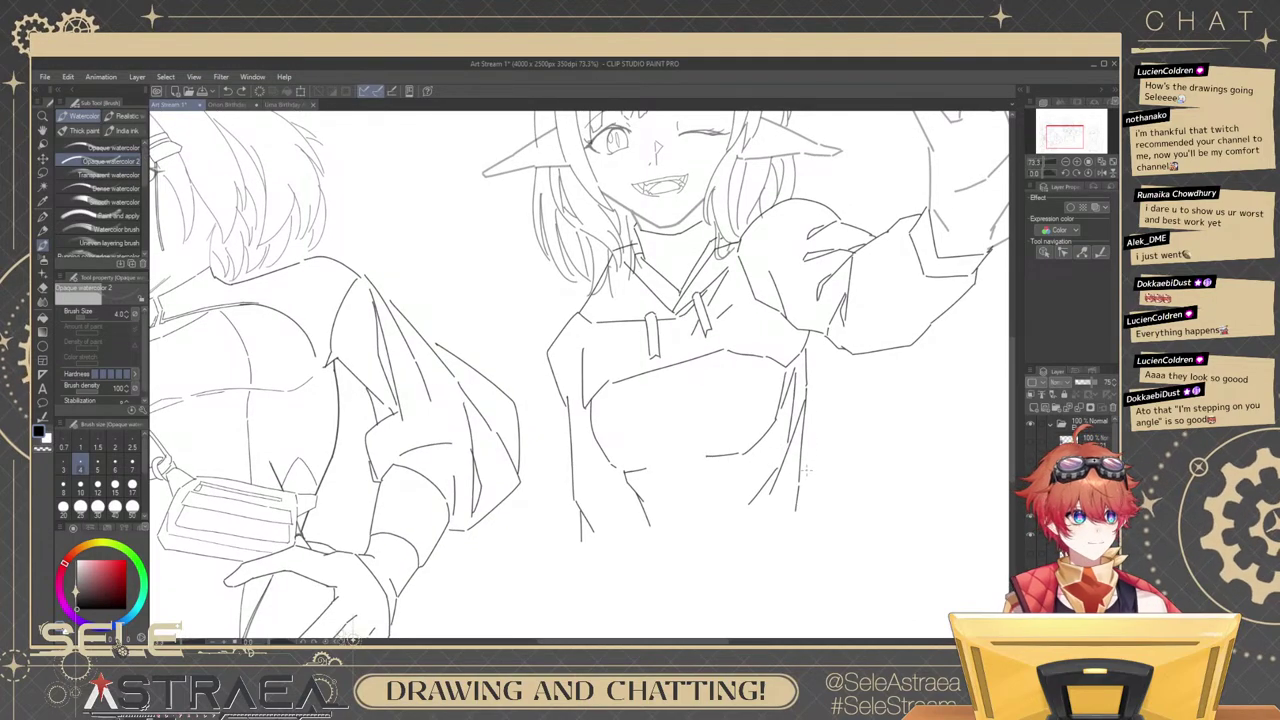
pyautogui.moveTo(645, 521)
pyautogui.mouseDown()
pyautogui.moveTo(646, 536)
pyautogui.moveTo(727, 549)
pyautogui.moveTo(706, 551)
pyautogui.moveTo(797, 528)
pyautogui.mouseUp()
pyautogui.hotkey('ctrl', 'z')
pyautogui.hotkey('ctrl', 'z')
pyautogui.hotkey('ctrl', 'z')
pyautogui.hotkey('ctrl', 'z')
pyautogui.moveTo(704, 551)
pyautogui.mouseDown()
pyautogui.moveTo(810, 526)
pyautogui.moveTo(728, 551)
pyautogui.mouseUp()
pyautogui.hotkey('ctrl', 'z')
pyautogui.hotkey('ctrl', 'z')
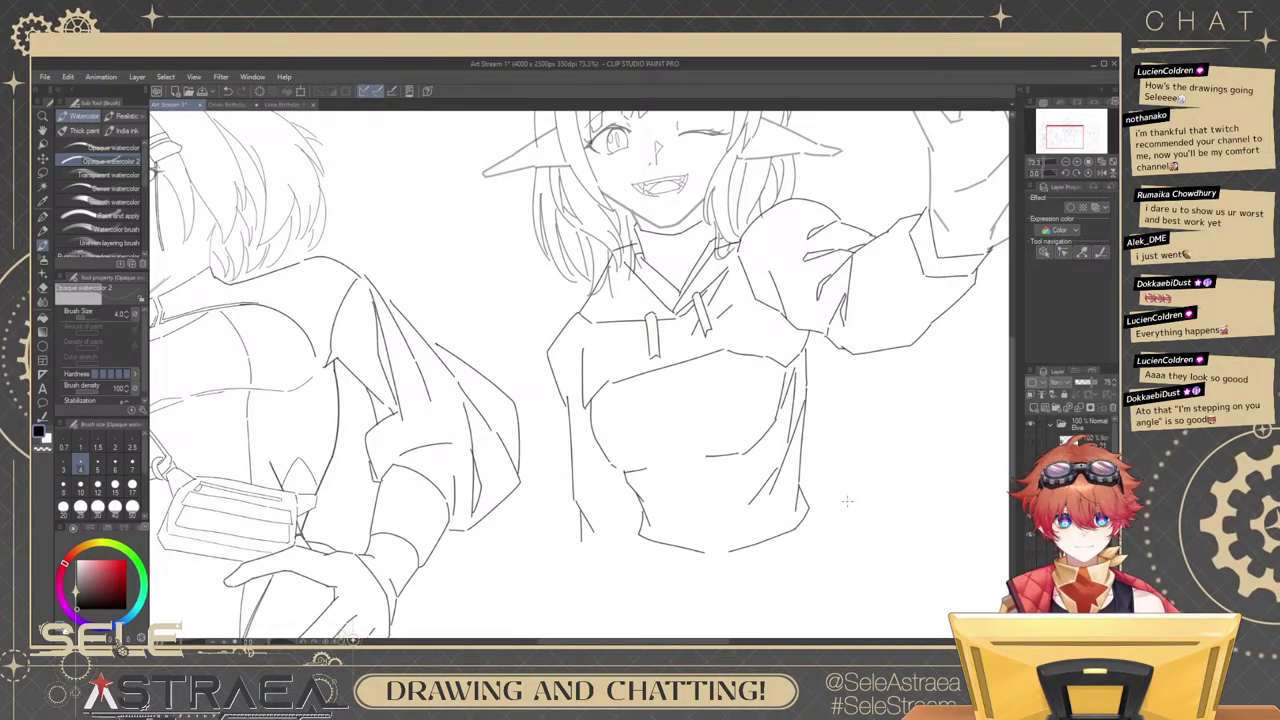
pyautogui.hotkey('ctrl', 'z')
pyautogui.moveTo(796, 529); pyautogui.dragTo(701, 566)
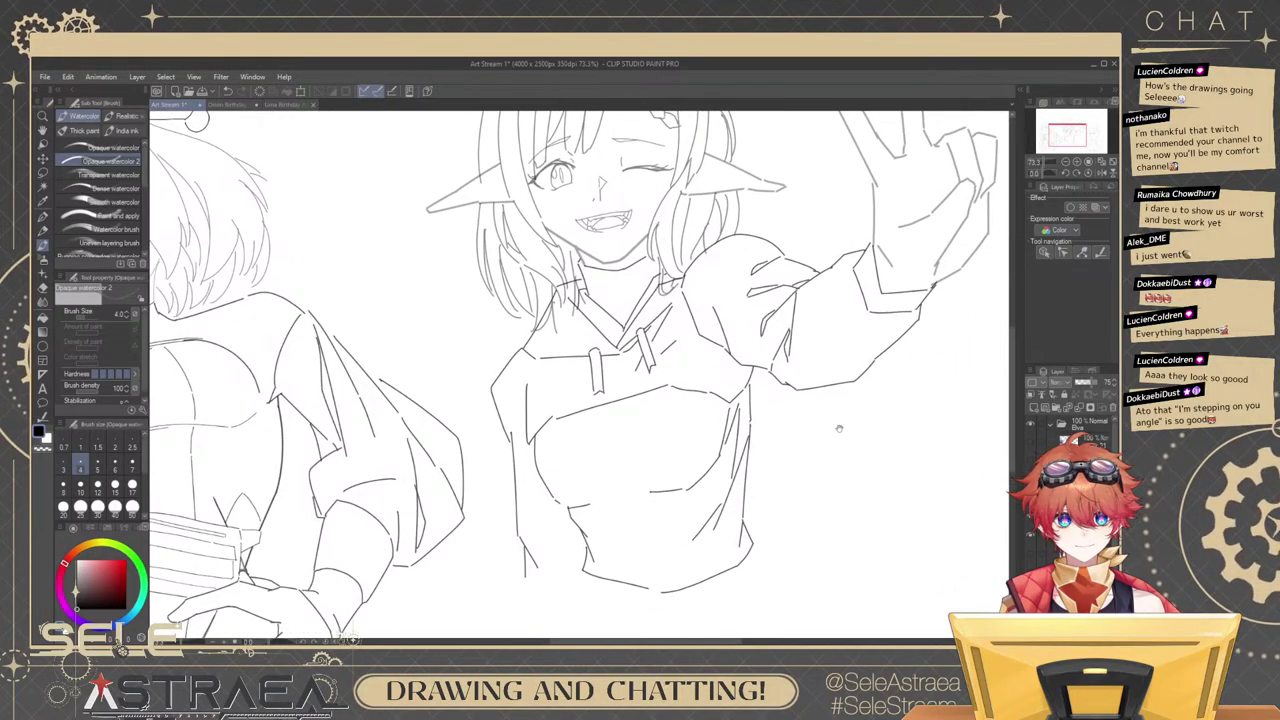
# Draw a second line parallel to the cuff edge on the sleeve below the elf's raised hand.
pyautogui.moveTo(839, 428); pyautogui.dragTo(834, 495)
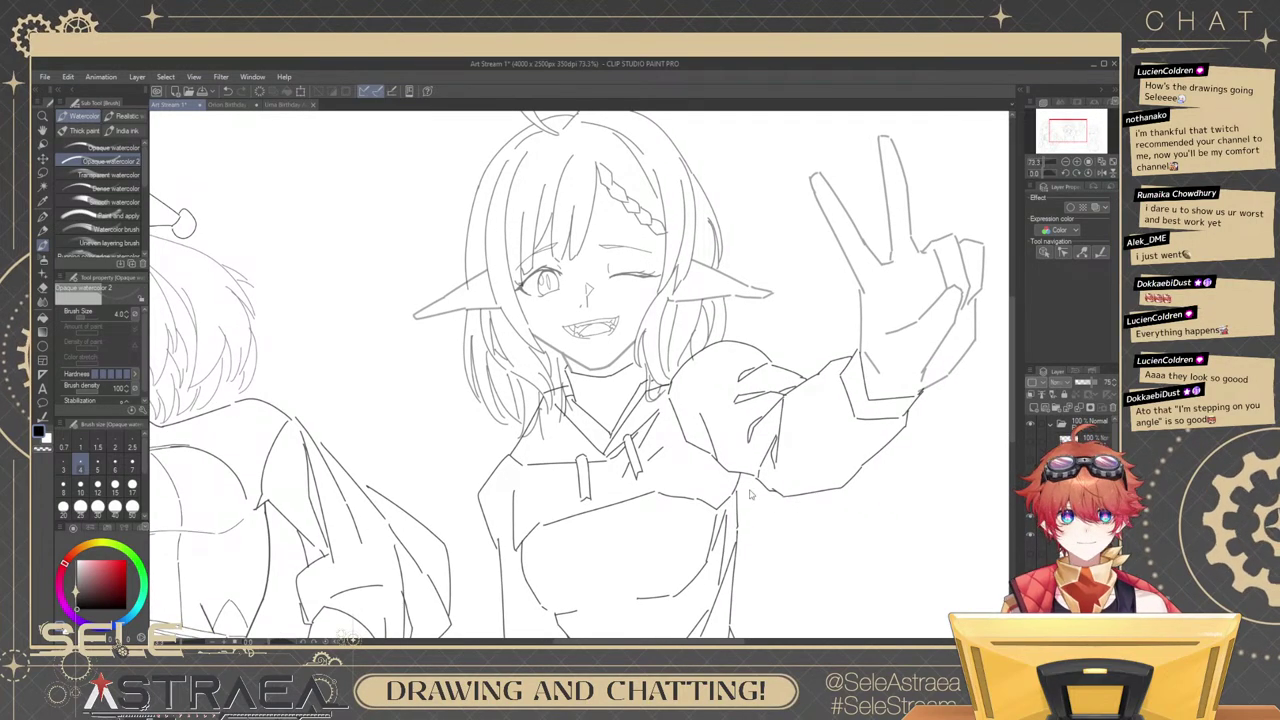
pyautogui.scroll(2, 750, 493)
pyautogui.moveTo(915, 419); pyautogui.dragTo(872, 446)
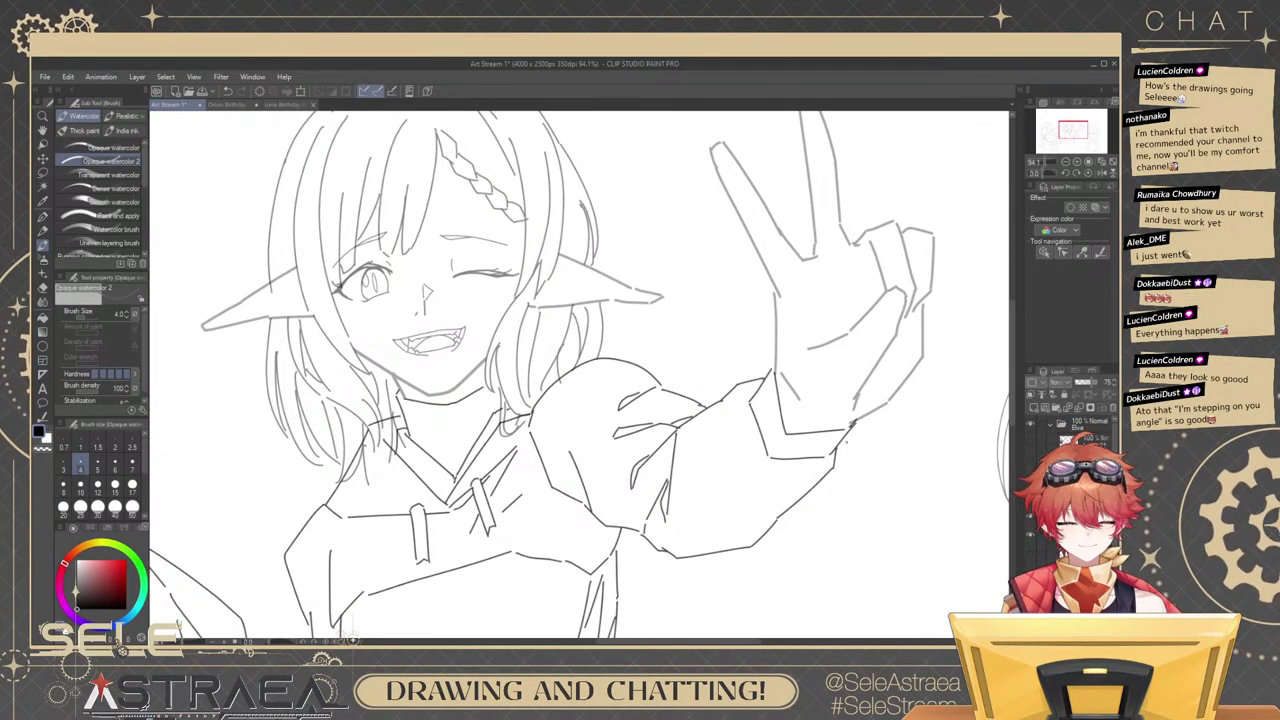
pyautogui.moveTo(750, 411)
pyautogui.mouseDown()
pyautogui.moveTo(761, 471)
pyautogui.moveTo(822, 468)
pyautogui.mouseUp()
pyautogui.hotkey('ctrl', 'z')
pyautogui.hotkey('ctrl', 'z')
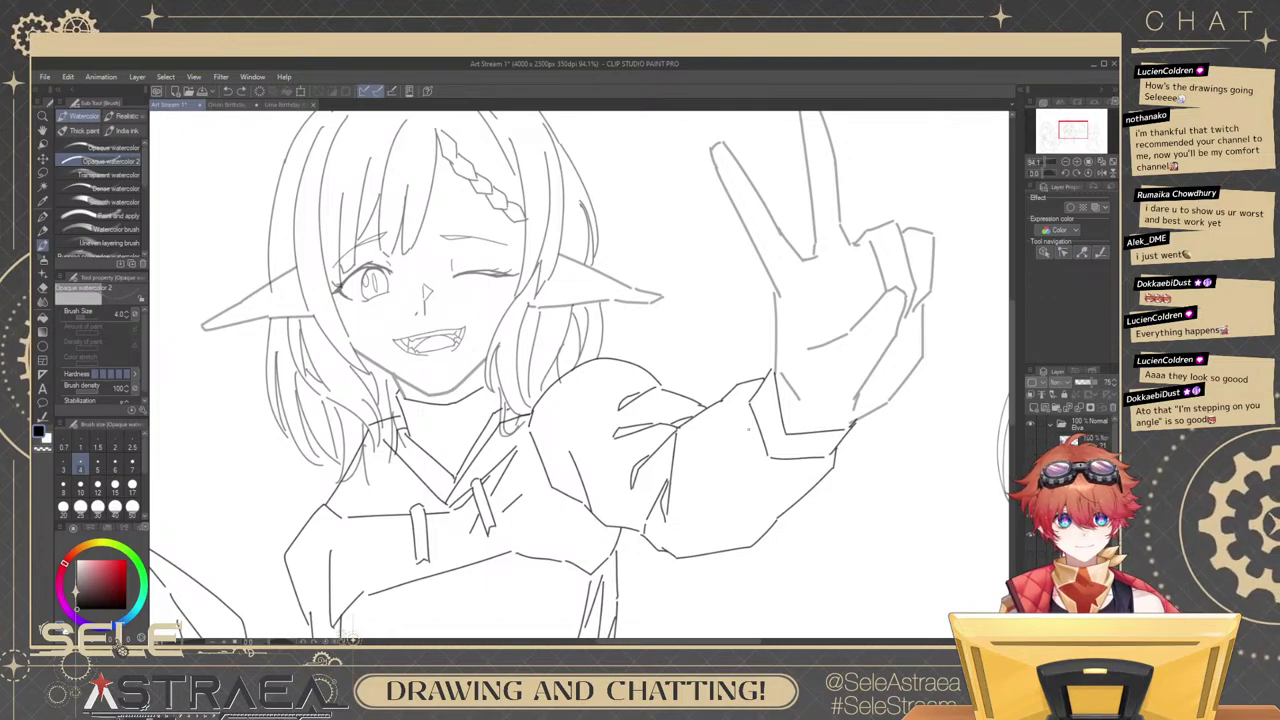
pyautogui.moveTo(751, 411); pyautogui.dragTo(764, 469)
pyautogui.moveTo(764, 470); pyautogui.dragTo(831, 468)
pyautogui.scroll(-1, 848, 385)
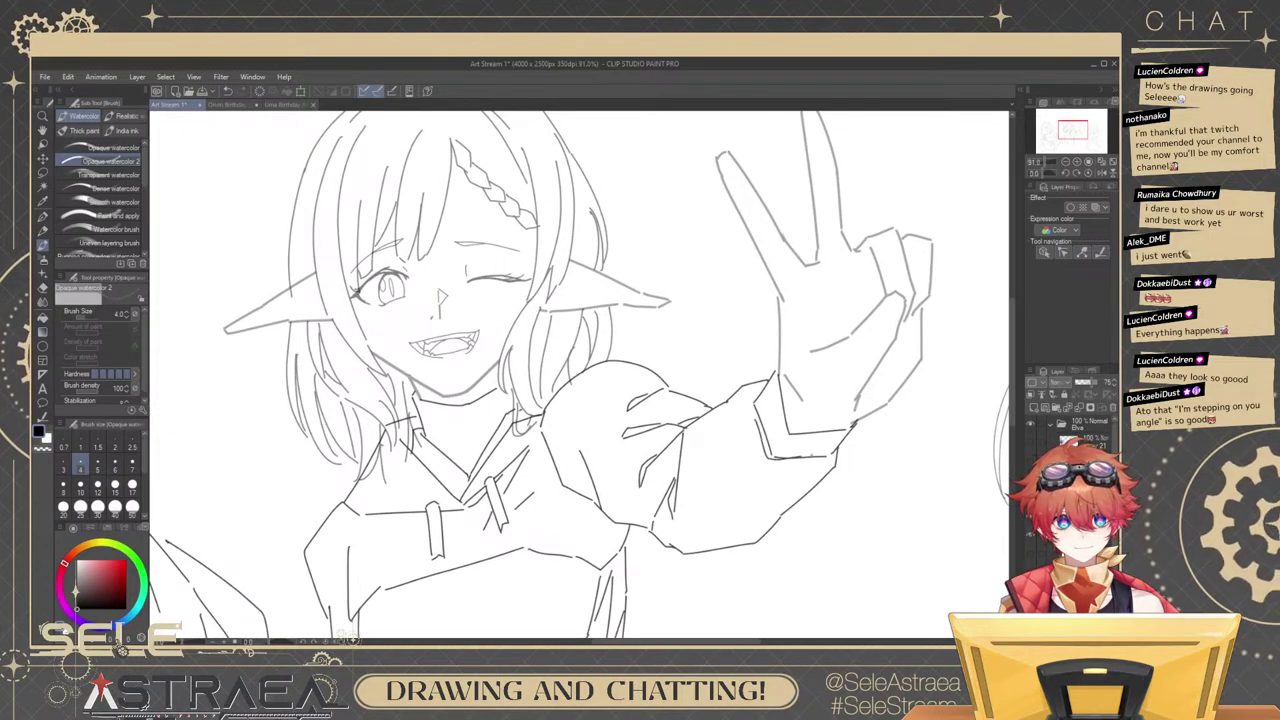
# Examine the elf's hoodie, face and raised hand up close and alongside the neighbouring characters.
pyautogui.scroll(-3, 870, 395)
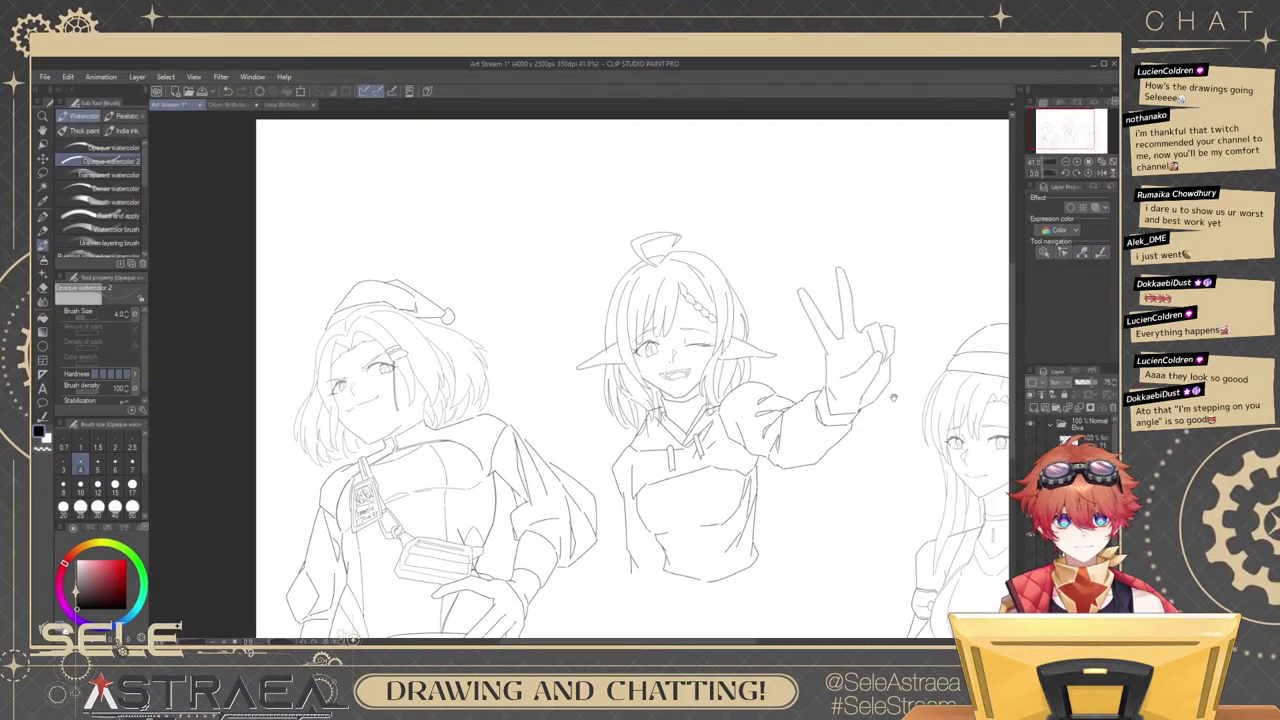
pyautogui.moveTo(875, 378); pyautogui.dragTo(1013, 427)
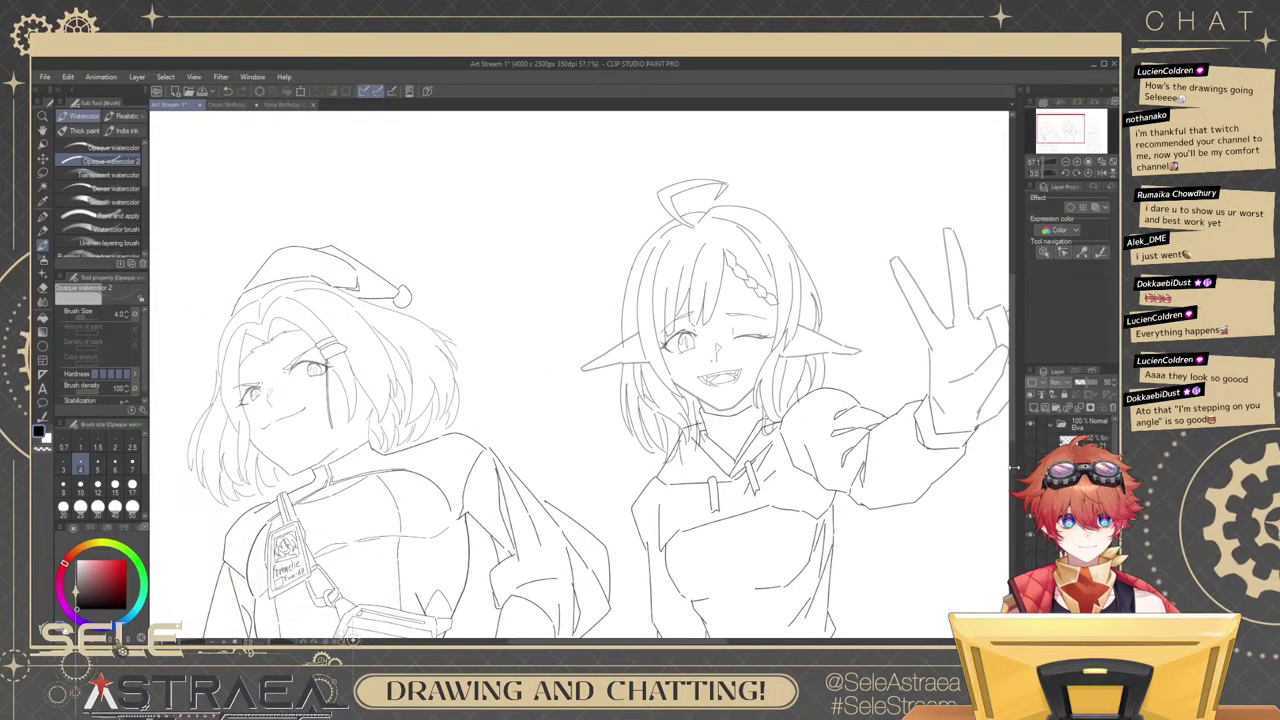
pyautogui.press('e')
pyautogui.scroll(3, 611, 351)
pyautogui.moveTo(954, 321); pyautogui.dragTo(827, 297)
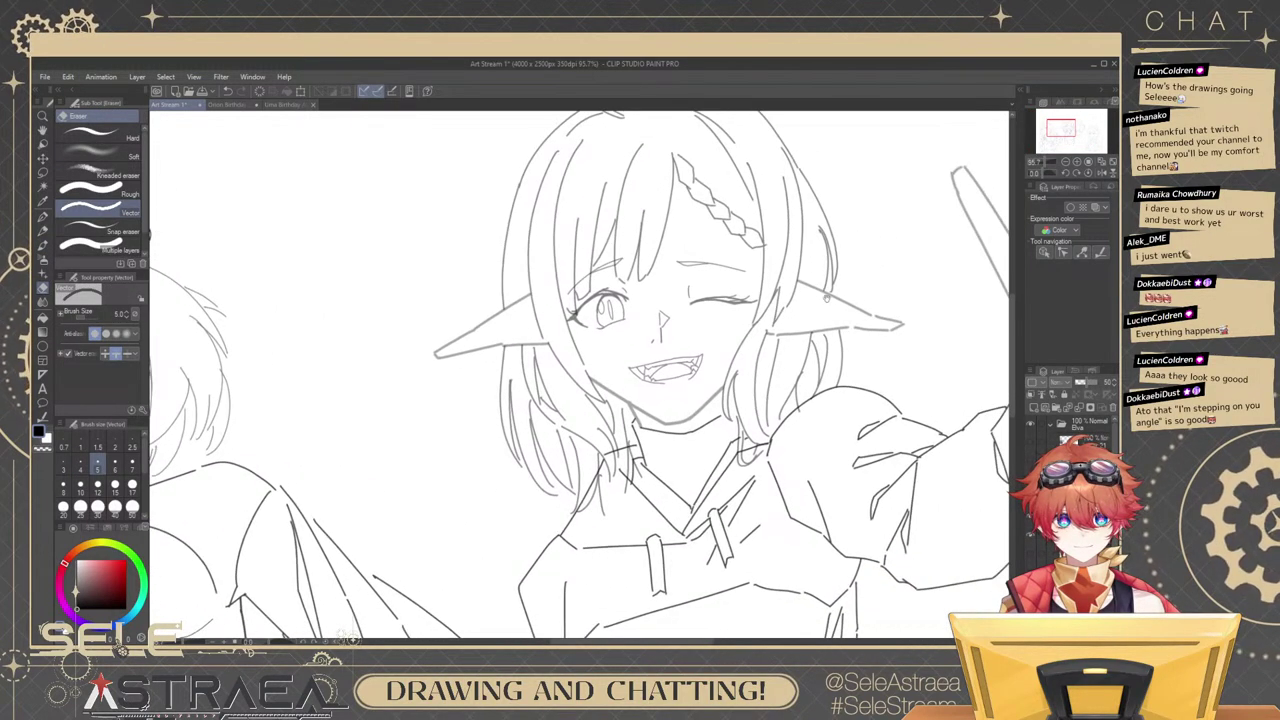
pyautogui.scroll(-5, 1010, 470)
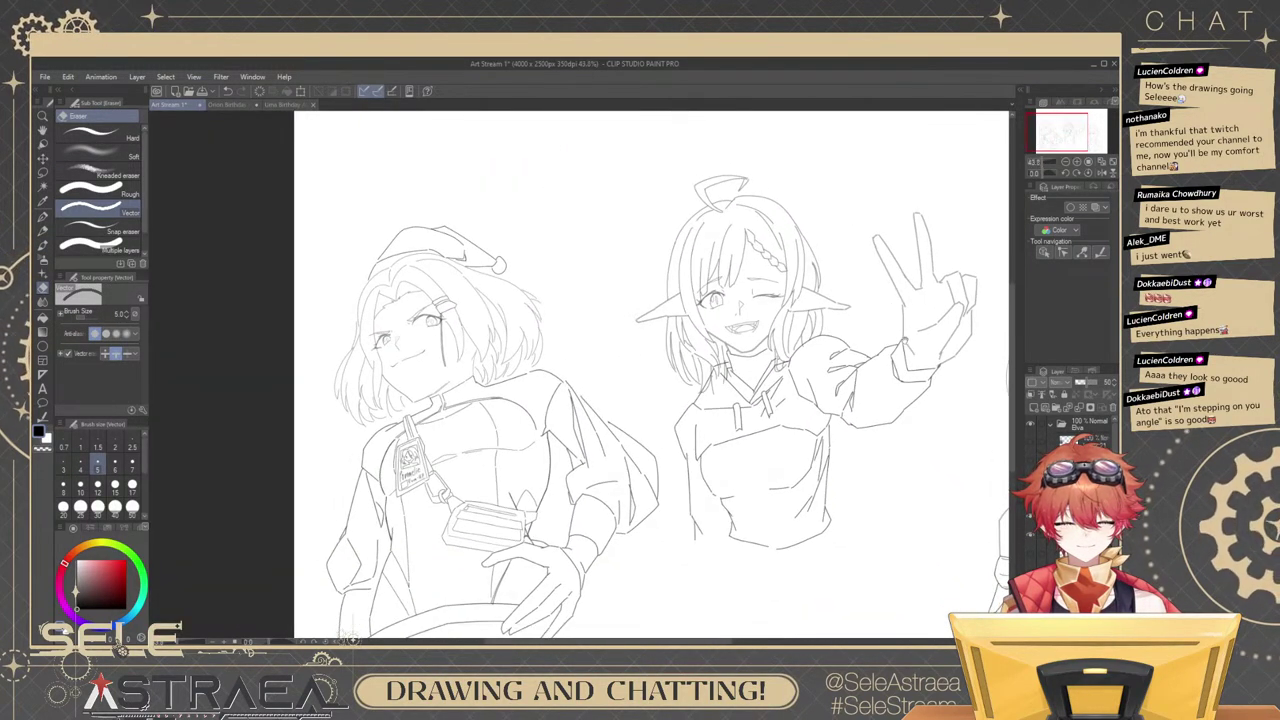
pyautogui.scroll(3, 903, 343)
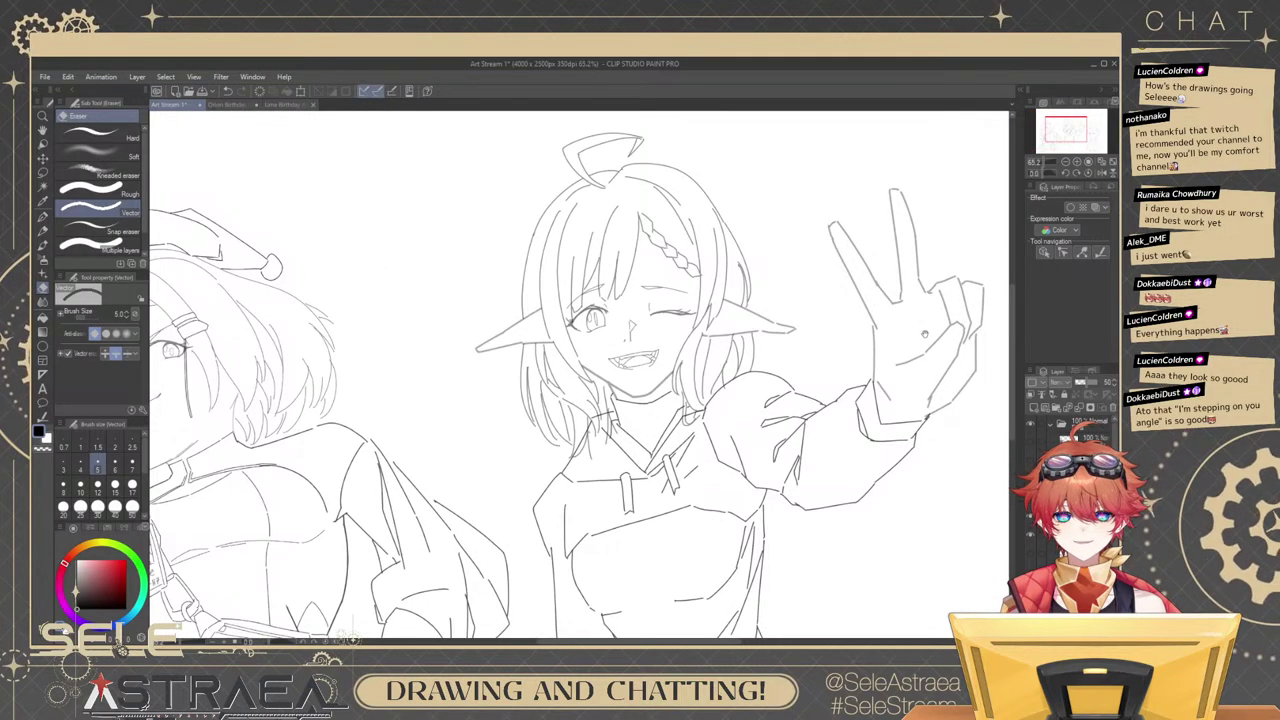
pyautogui.scroll(-3, 925, 335)
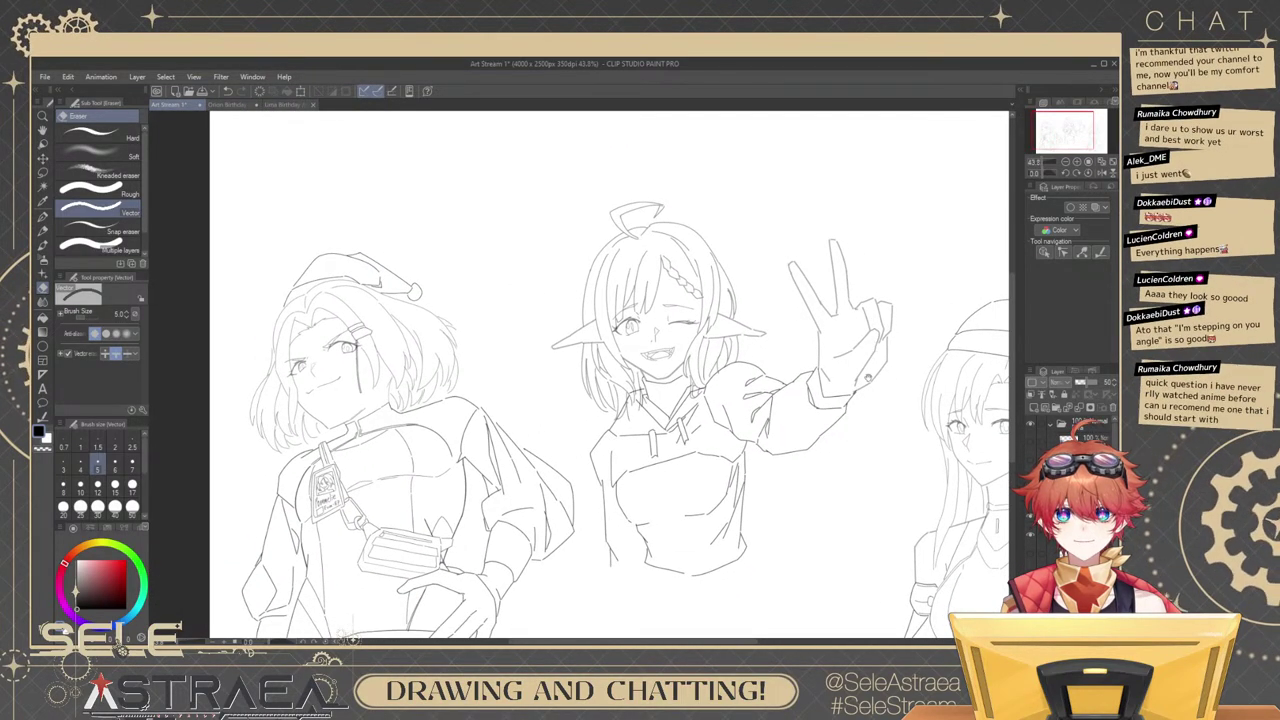
pyautogui.moveTo(868, 378); pyautogui.dragTo(820, 386)
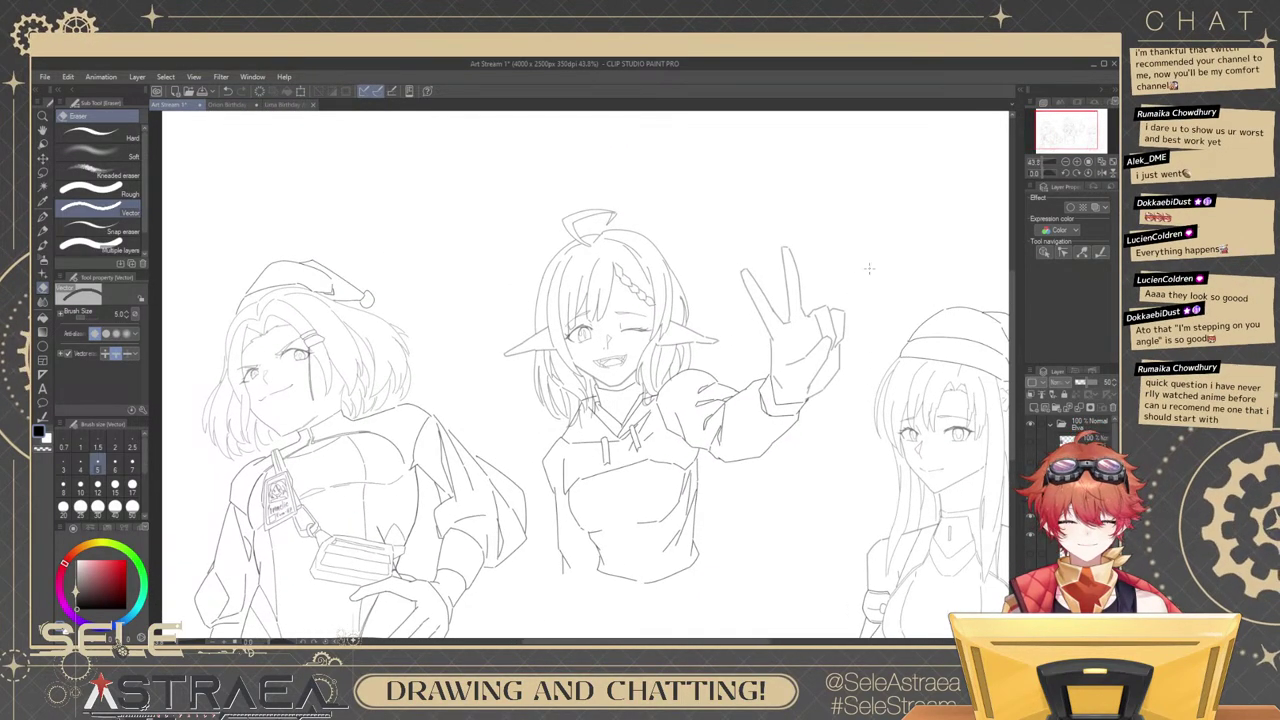
# Lasso the entire waving elf on her character folder, scale her up to 115%, and deselect.
pyautogui.scroll(2, 869, 268)
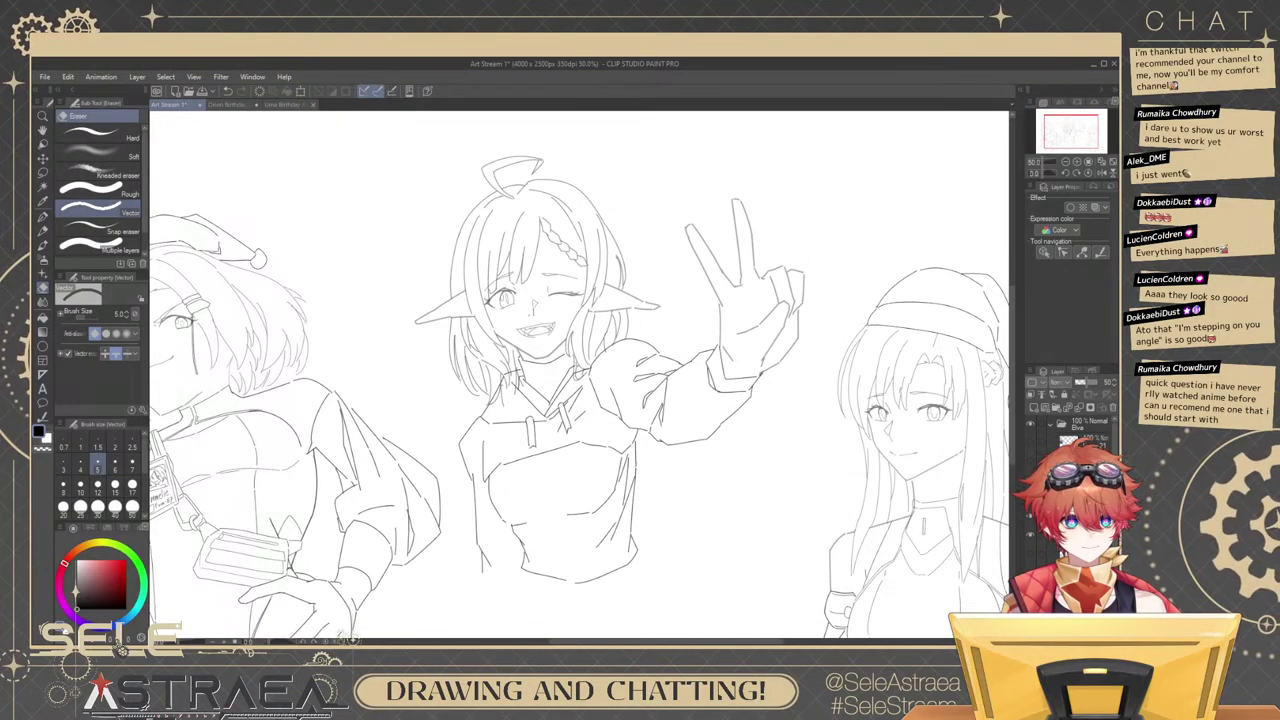
pyautogui.click(1090, 425)
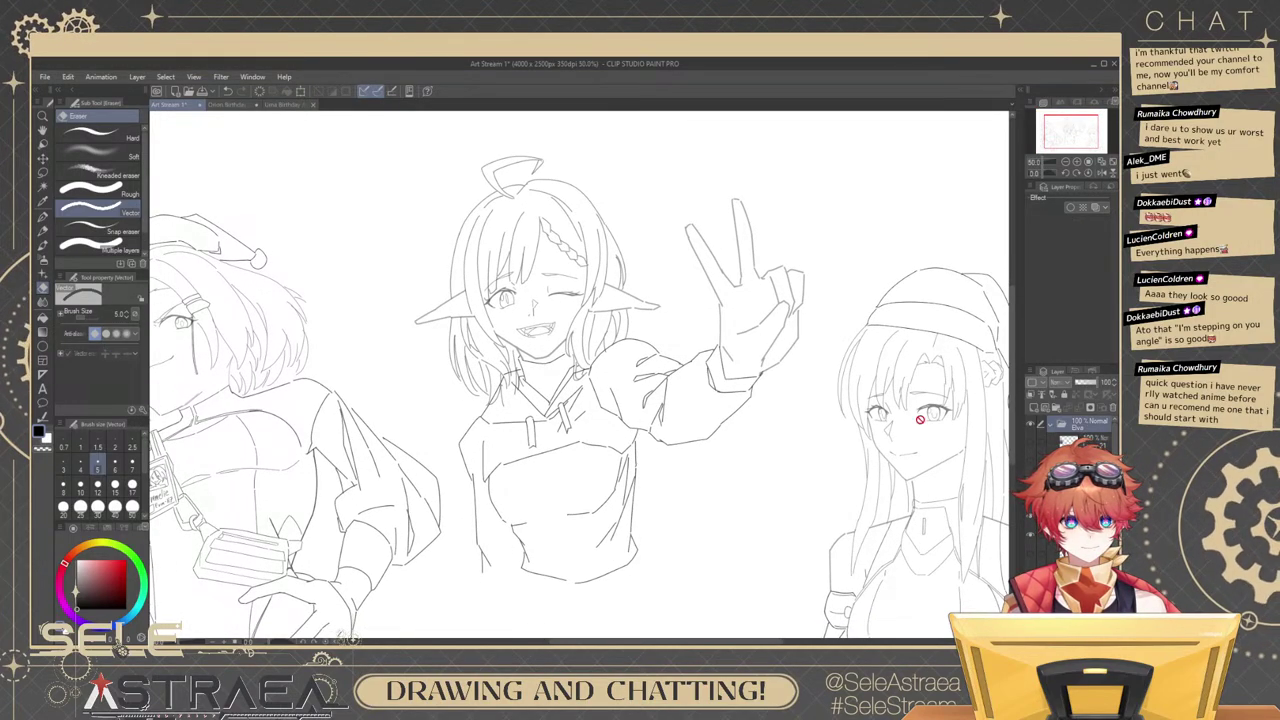
pyautogui.press('m')
pyautogui.moveTo(459, 580)
pyautogui.mouseDown()
pyautogui.moveTo(689, 590)
pyautogui.moveTo(842, 264)
pyautogui.moveTo(462, 132)
pyautogui.moveTo(418, 408)
pyautogui.moveTo(460, 575)
pyautogui.mouseUp()
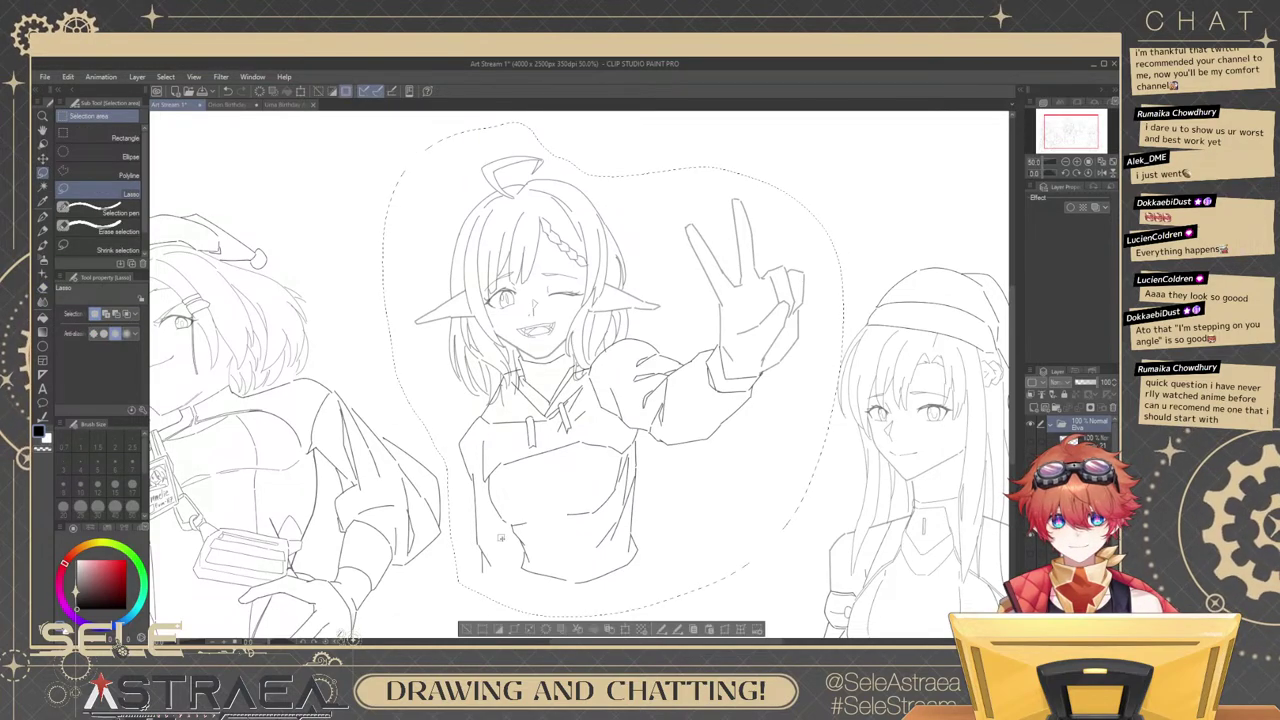
pyautogui.scroll(-1, 580, 380)
pyautogui.hotkey('ctrl', 't')
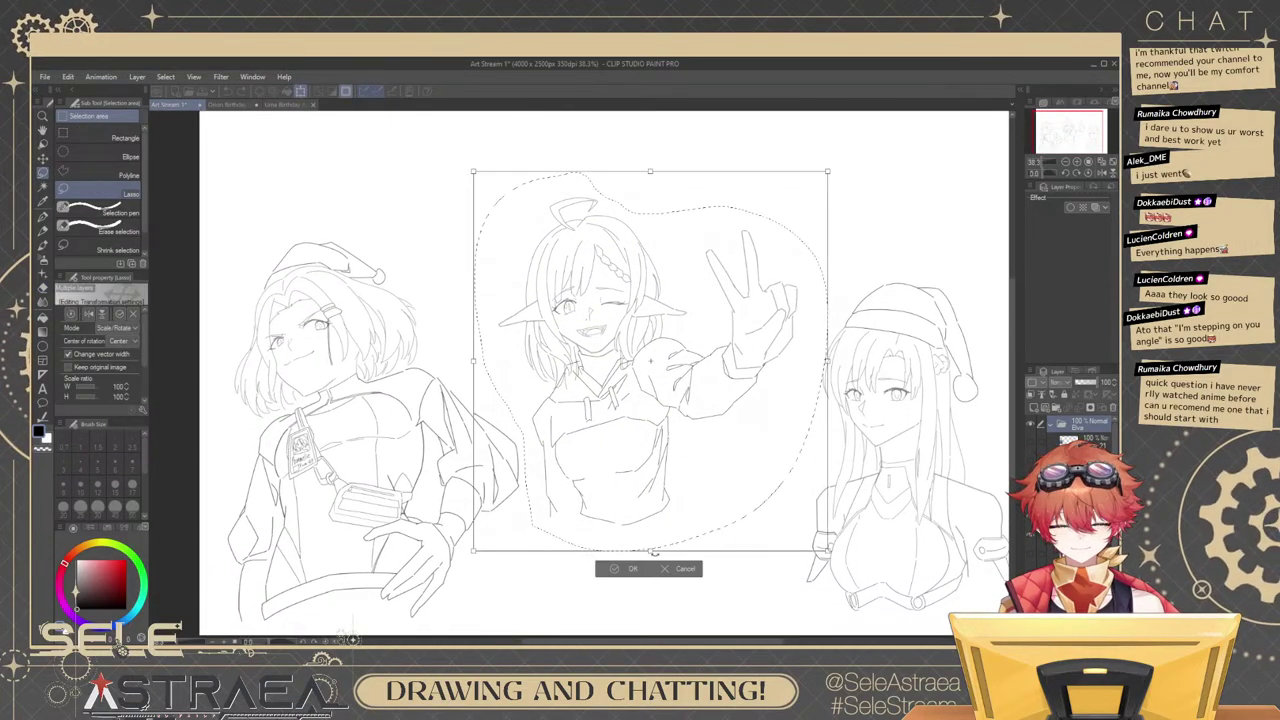
pyautogui.moveTo(813, 454); pyautogui.dragTo(813, 456)
pyautogui.click(647, 585)
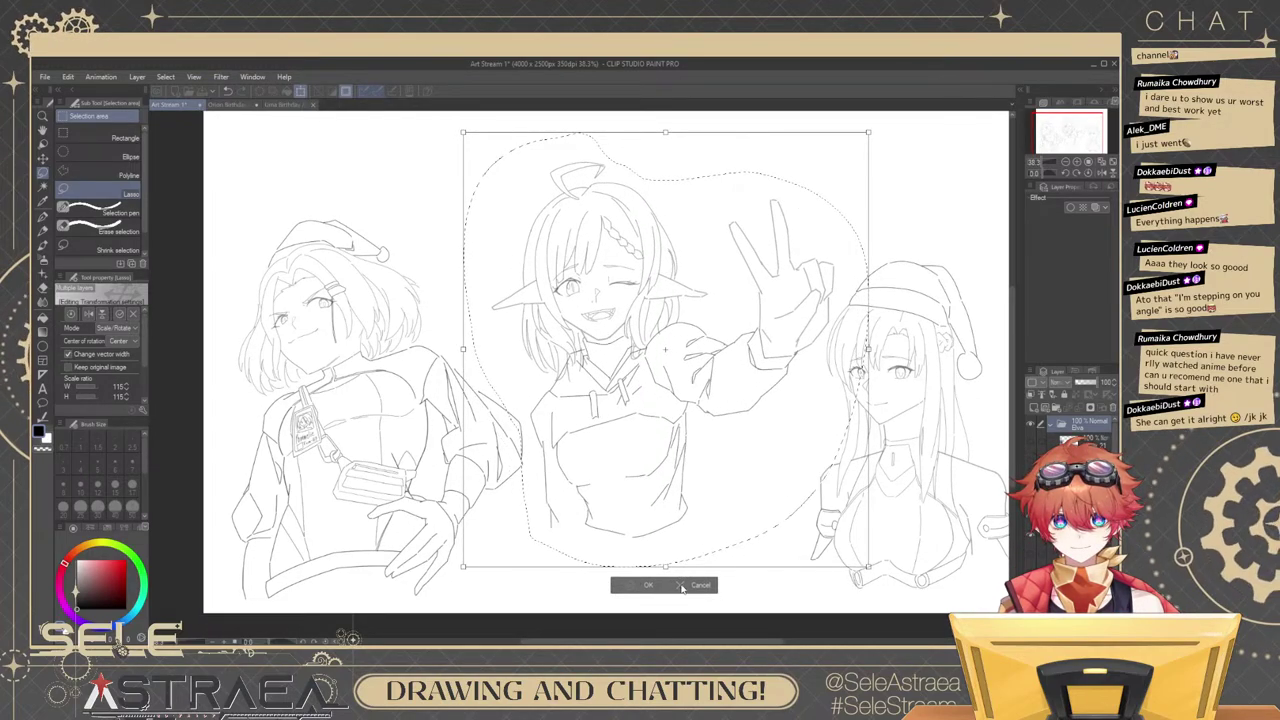
pyautogui.click(647, 585)
pyautogui.click(517, 587)
# Redraw the wrist line below the elf's raised palm on the body sketch layer with a size 6 brush.
pyautogui.scroll(5, 635, 544)
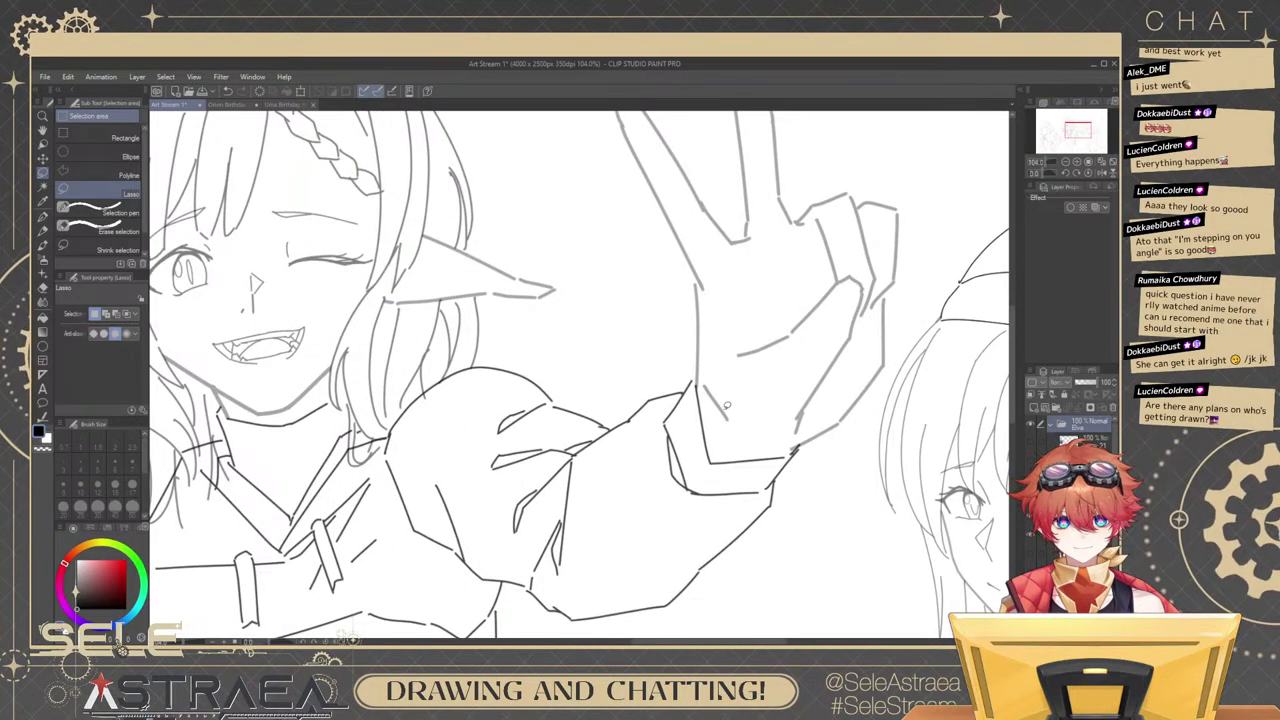
pyautogui.press('e')
pyautogui.click(1085, 475)
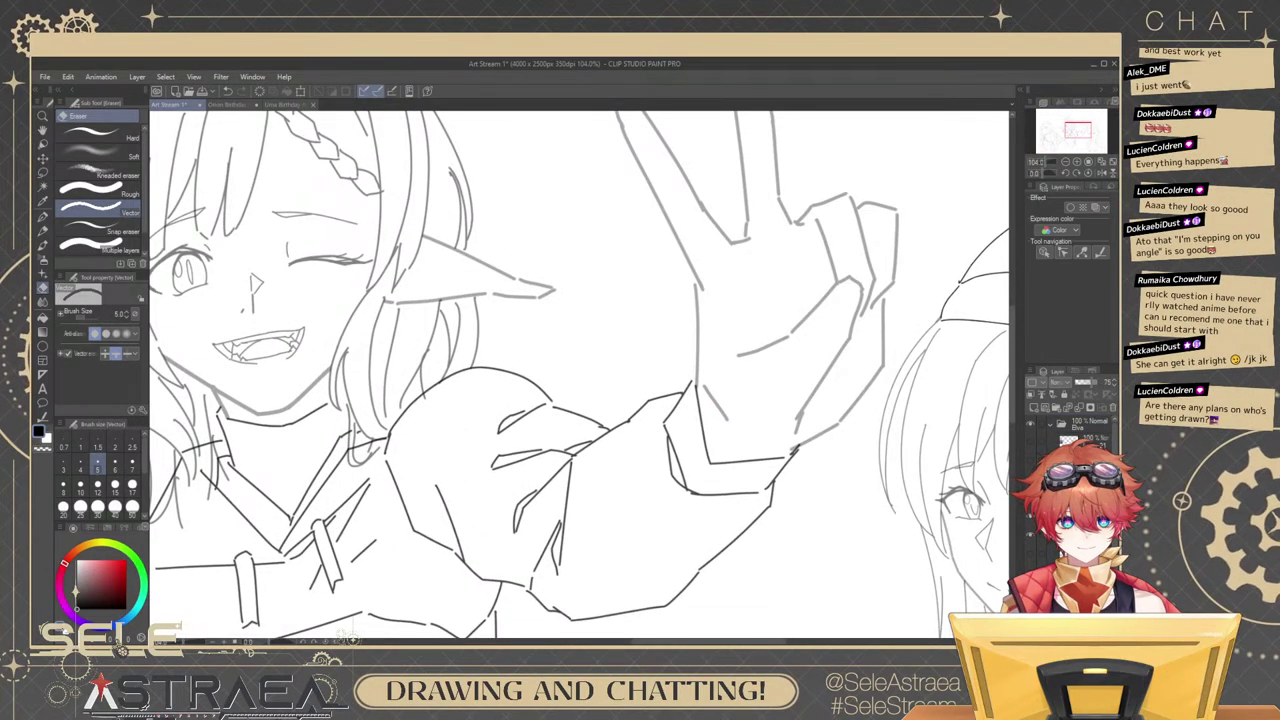
pyautogui.click(1030, 458)
pyautogui.hotkey('ctrl', 'z')
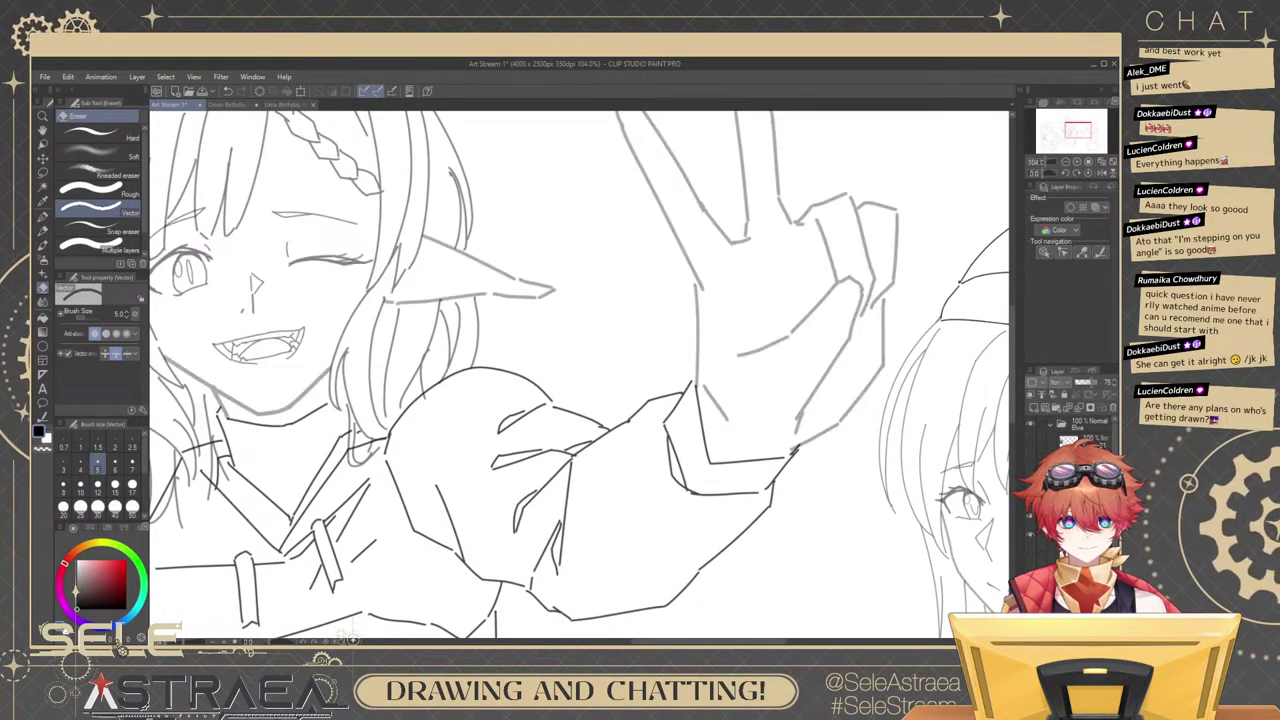
pyautogui.press('b')
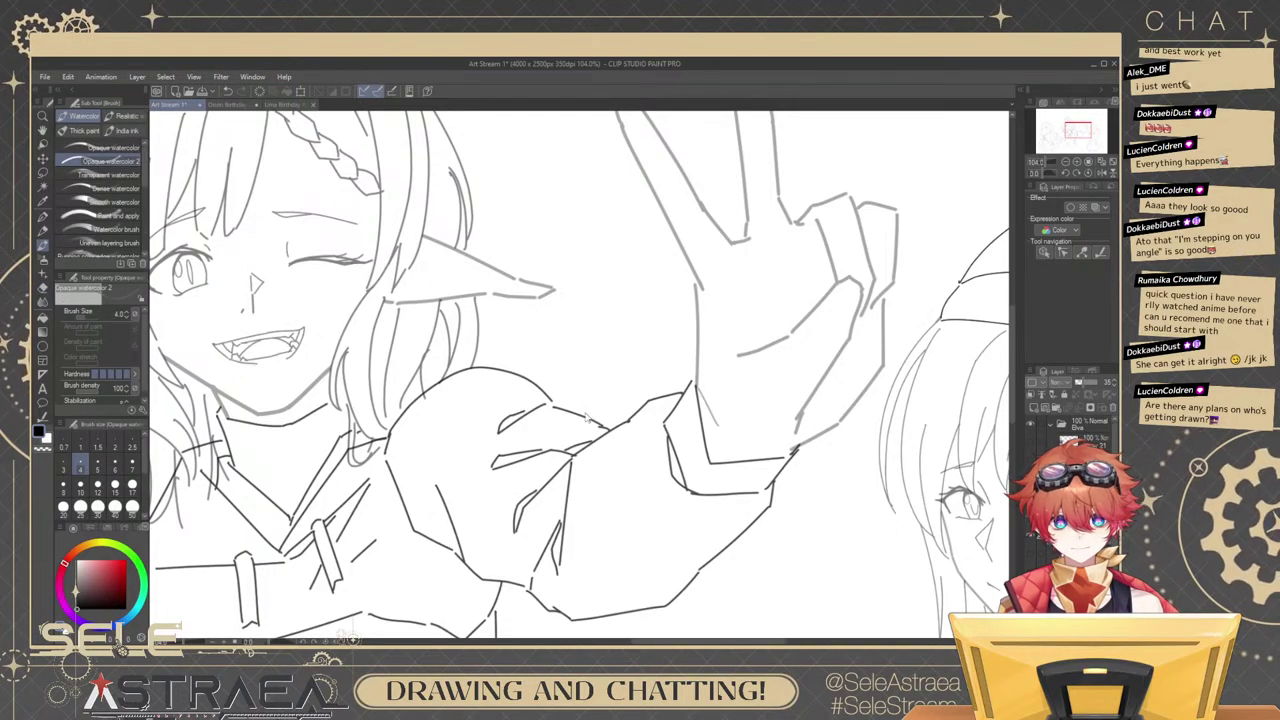
pyautogui.click(115, 466)
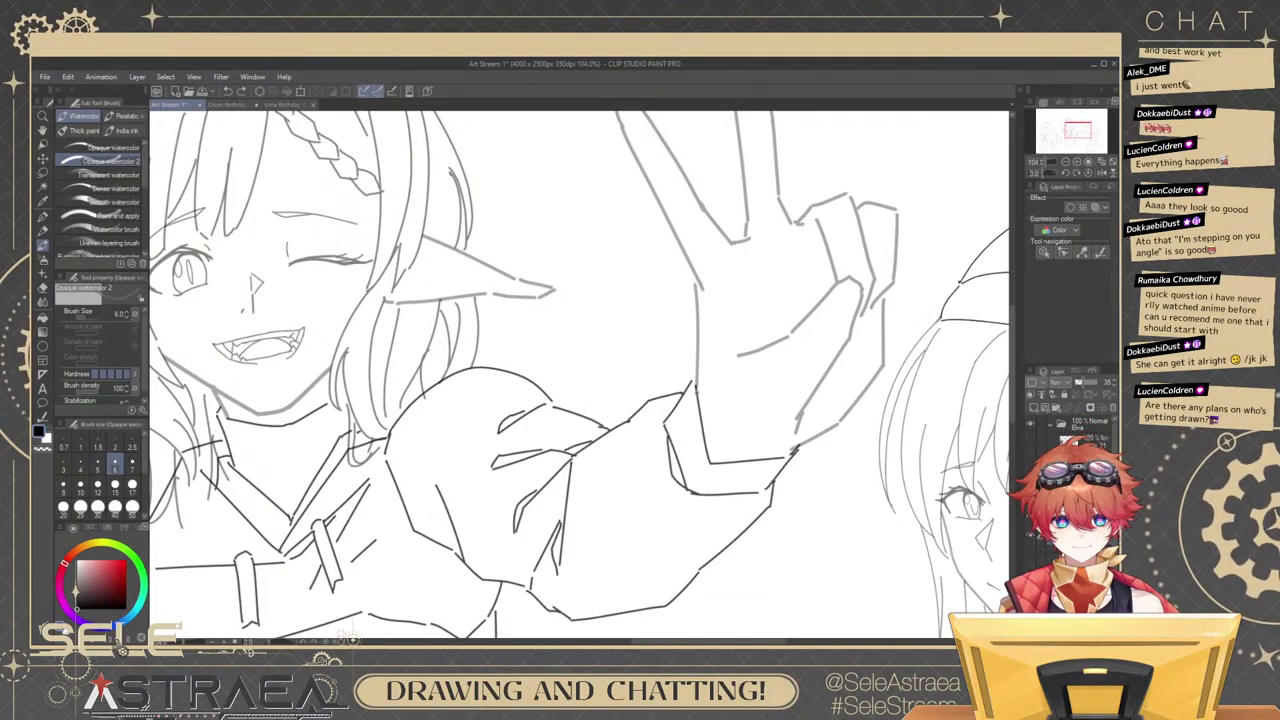
pyautogui.moveTo(697, 390); pyautogui.dragTo(721, 444)
pyautogui.moveTo(843, 356); pyautogui.dragTo(855, 386)
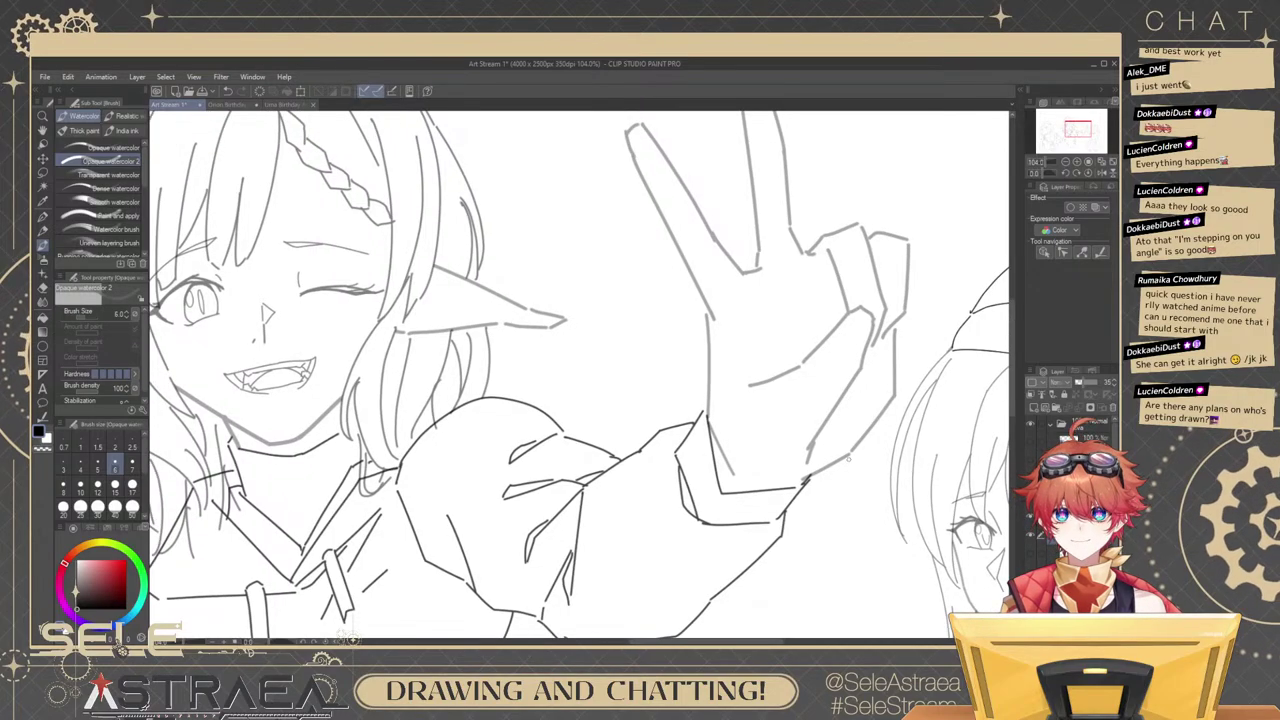
# Try a second crease across the elf's raised palm, undo it, and set the brush size to 4.
pyautogui.moveTo(927, 414); pyautogui.dragTo(944, 357)
pyautogui.moveTo(944, 357); pyautogui.dragTo(745, 358)
pyautogui.moveTo(826, 380); pyautogui.dragTo(793, 395)
pyautogui.scroll(5, 793, 394)
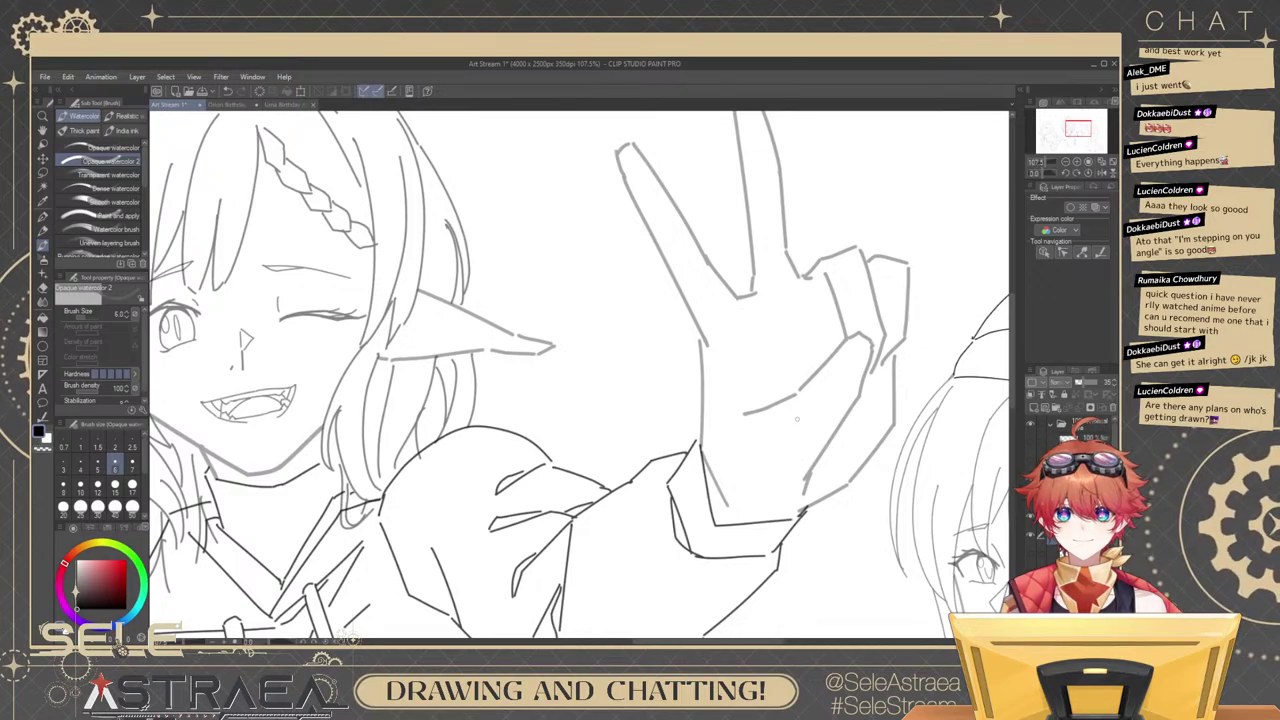
pyautogui.moveTo(830, 323)
pyautogui.mouseDown()
pyautogui.moveTo(811, 397)
pyautogui.moveTo(826, 412)
pyautogui.moveTo(781, 413)
pyautogui.mouseUp()
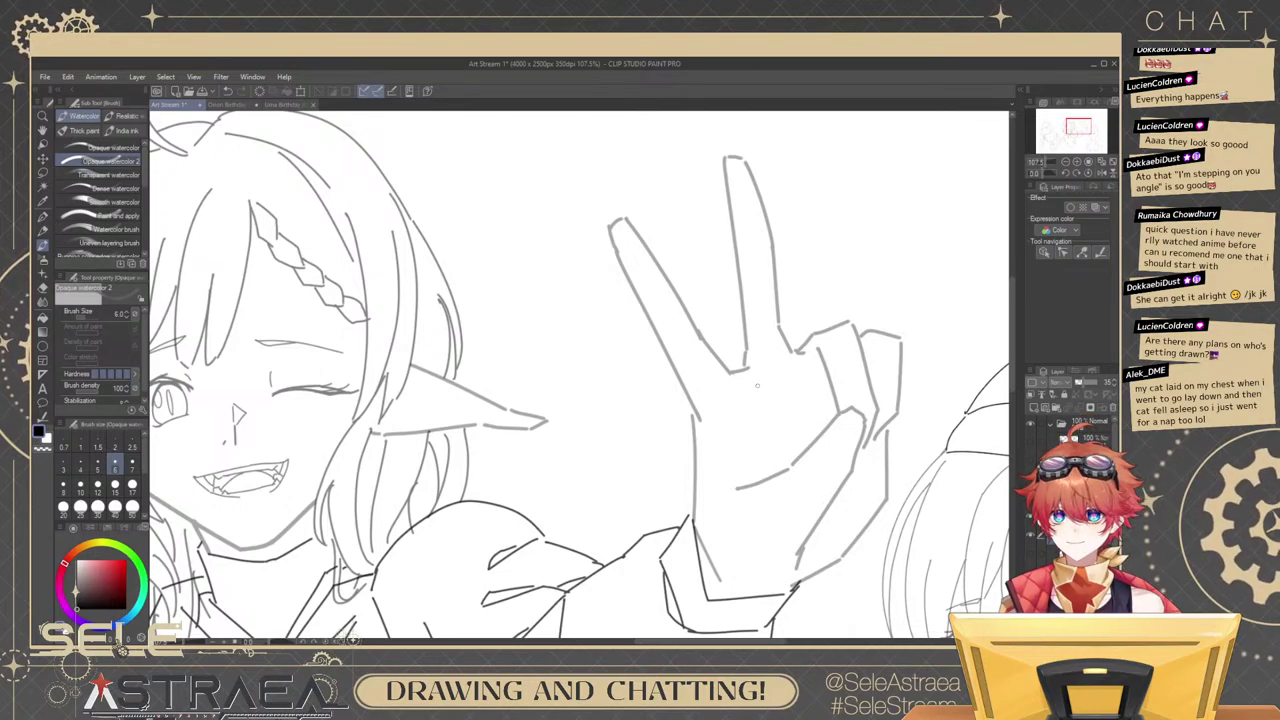
pyautogui.moveTo(703, 431); pyautogui.dragTo(727, 477)
pyautogui.hotkey('ctrl', 'z')
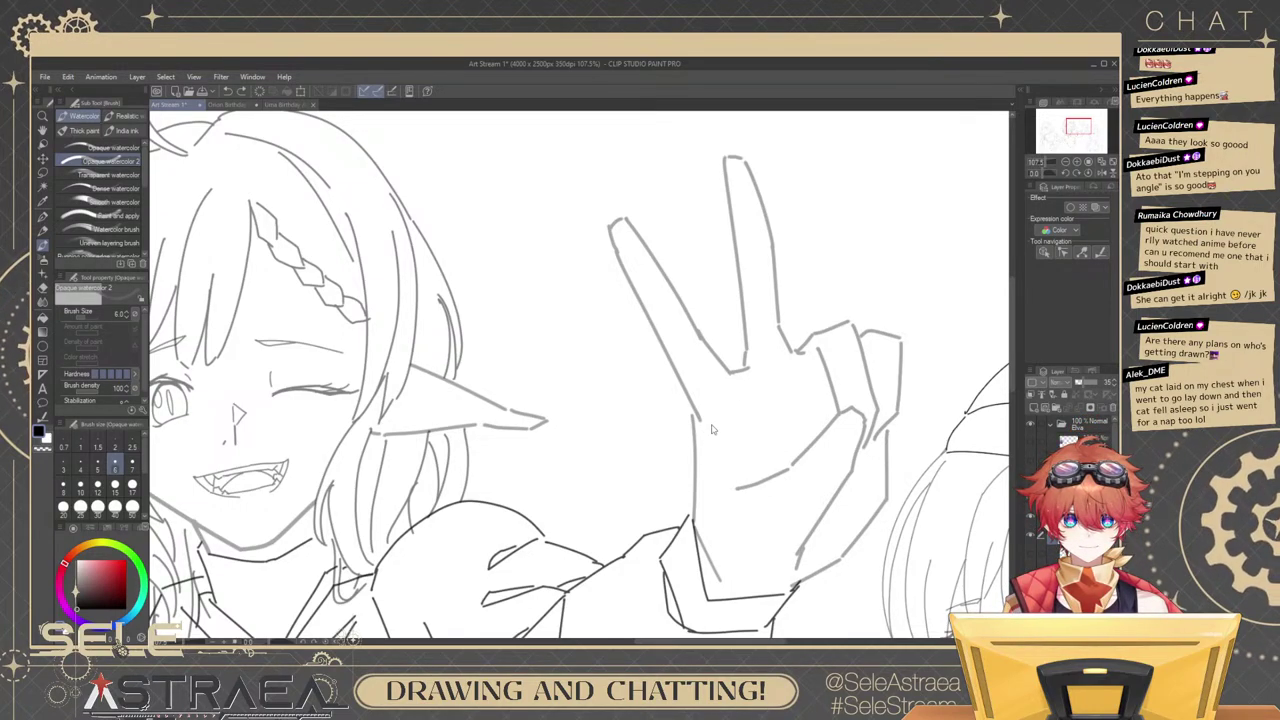
pyautogui.keyDown('ctrl'); pyautogui.click(695, 424); pyautogui.keyUp('ctrl')
pyautogui.moveTo(693, 417); pyautogui.dragTo(691, 409)
pyautogui.moveTo(783, 468); pyautogui.dragTo(767, 409)
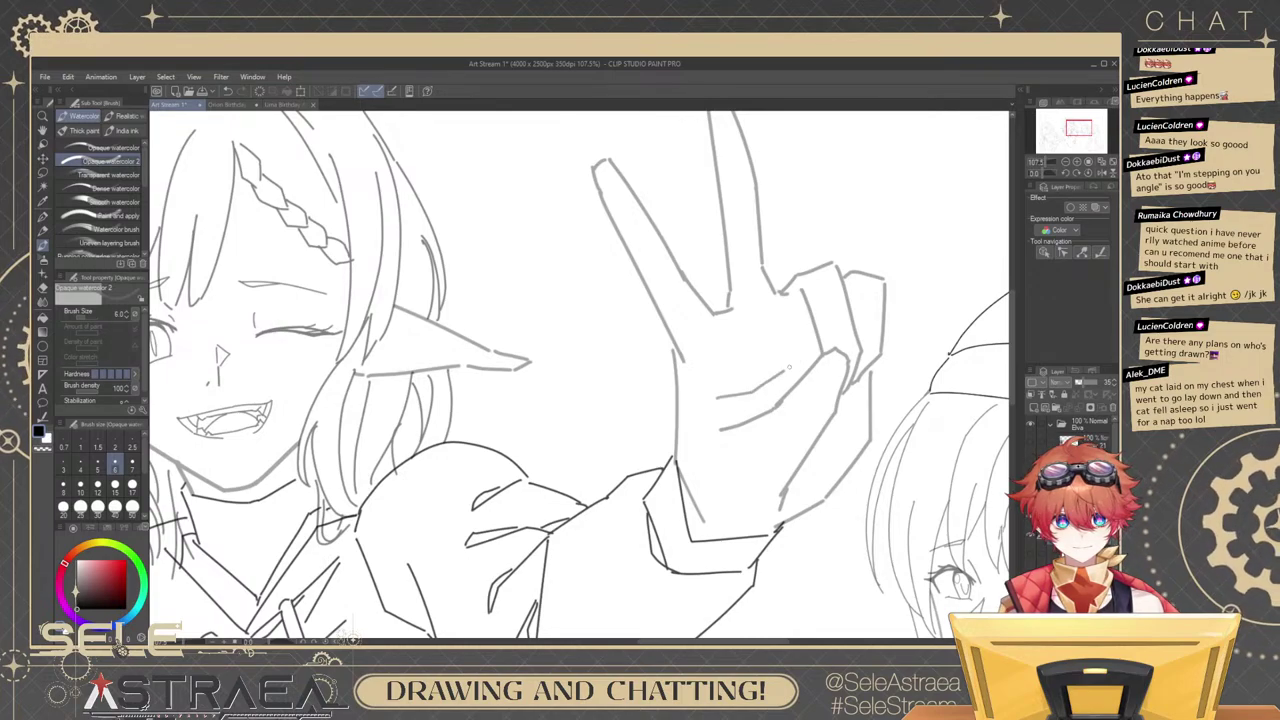
pyautogui.scroll(-5, 895, 298)
pyautogui.scroll(5, 895, 298)
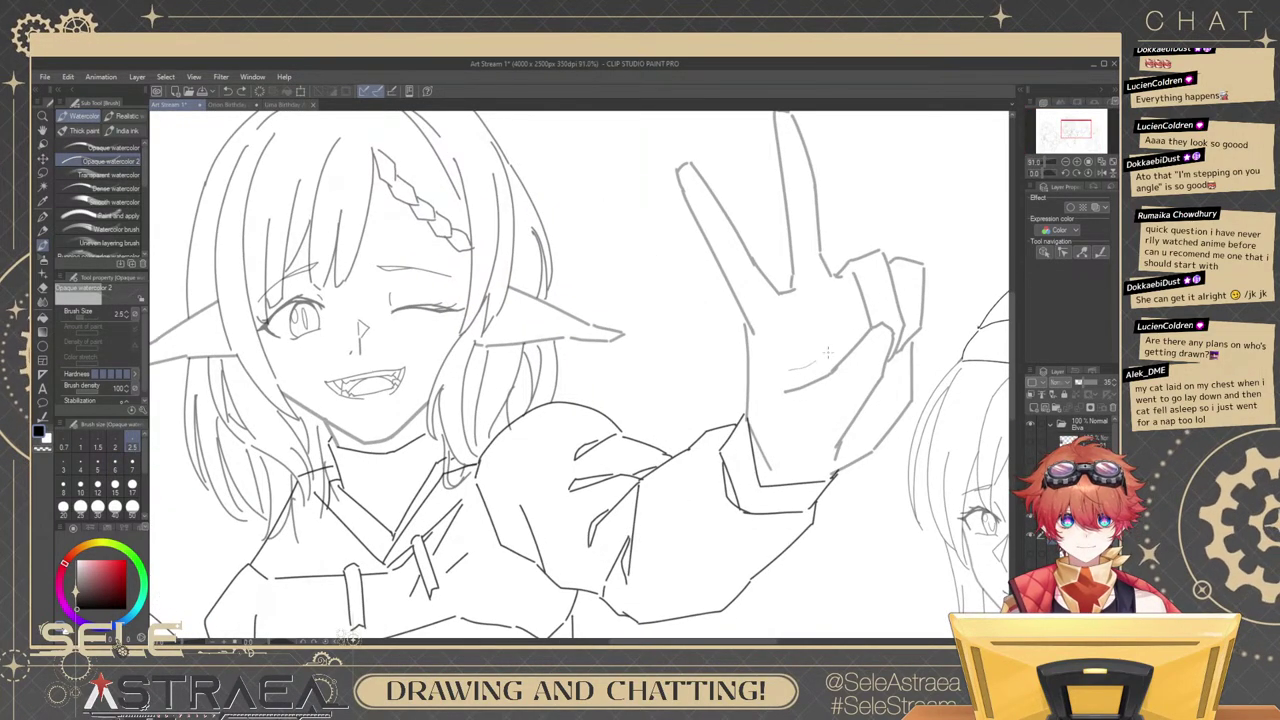
pyautogui.moveTo(815, 371); pyautogui.dragTo(852, 341)
pyautogui.click(81, 464)
pyautogui.hotkey('ctrl', 'z')
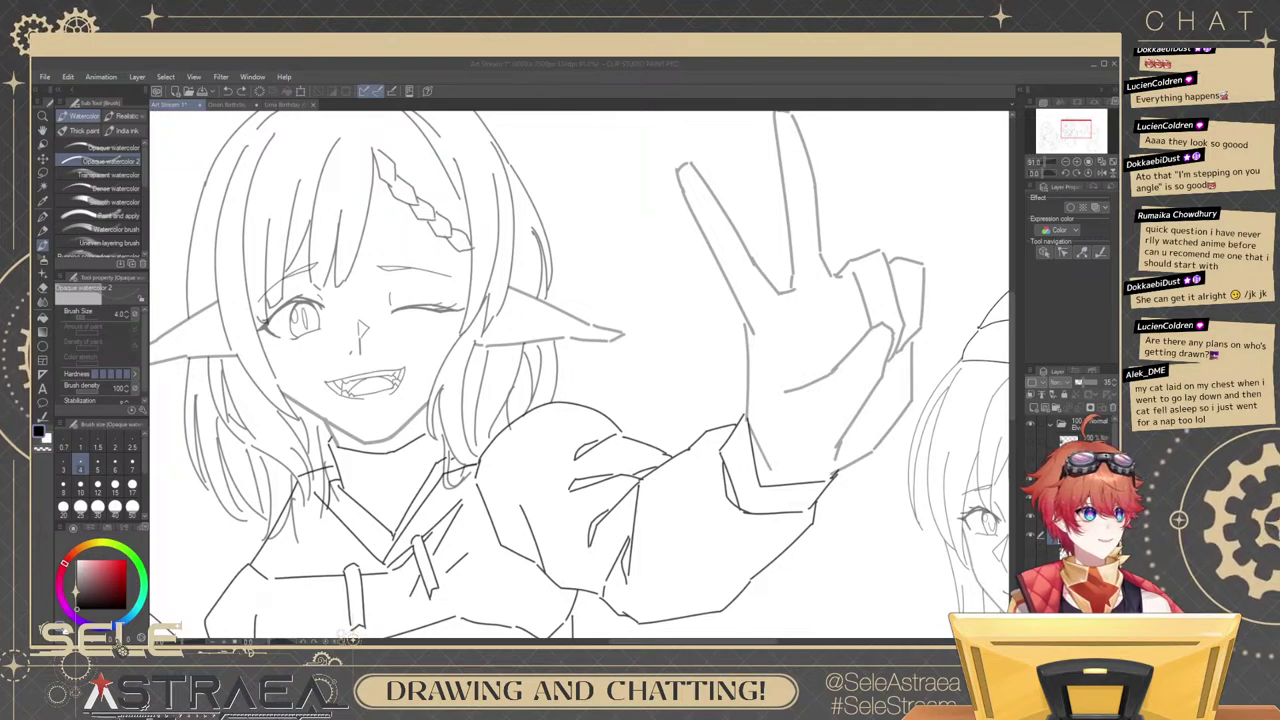
# Draw short lines on the upper palm at the base of the elf's two raised fingers, redoing strokes that do not fit.
pyautogui.click(780, 308)
pyautogui.hotkey('ctrl', 'z')
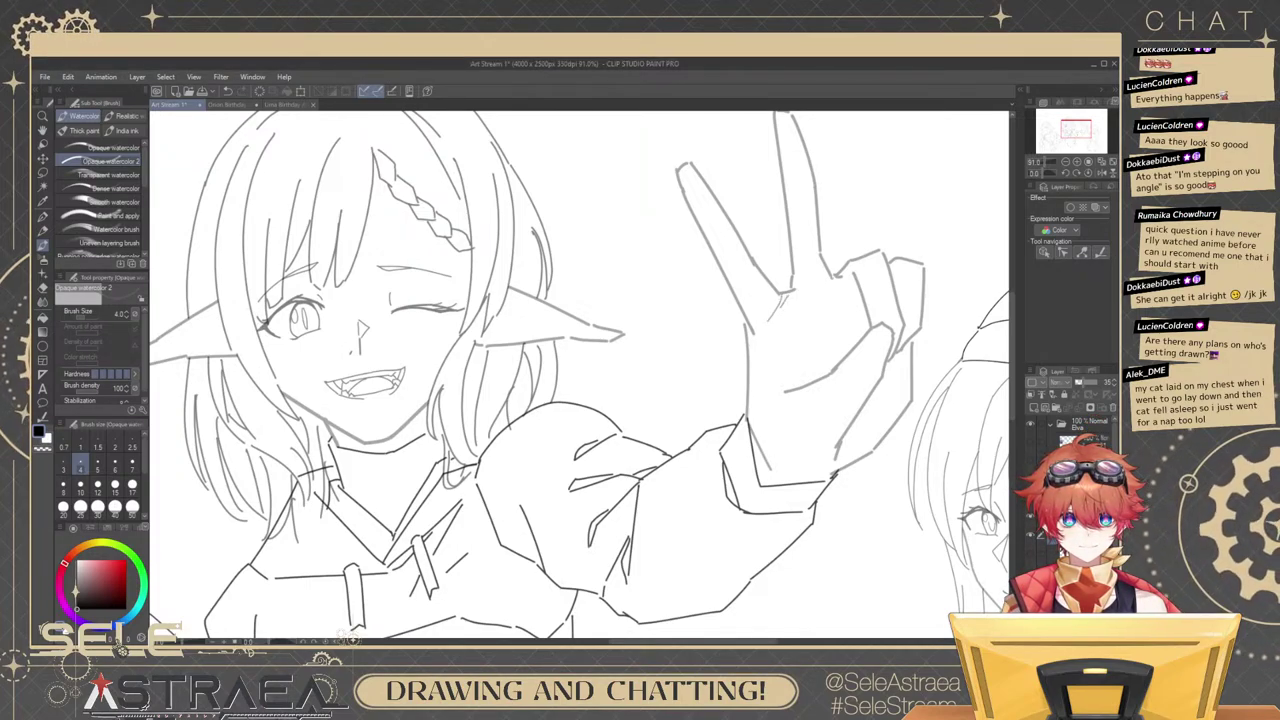
pyautogui.hotkey('ctrl', 'z')
pyautogui.moveTo(805, 292); pyautogui.dragTo(831, 282)
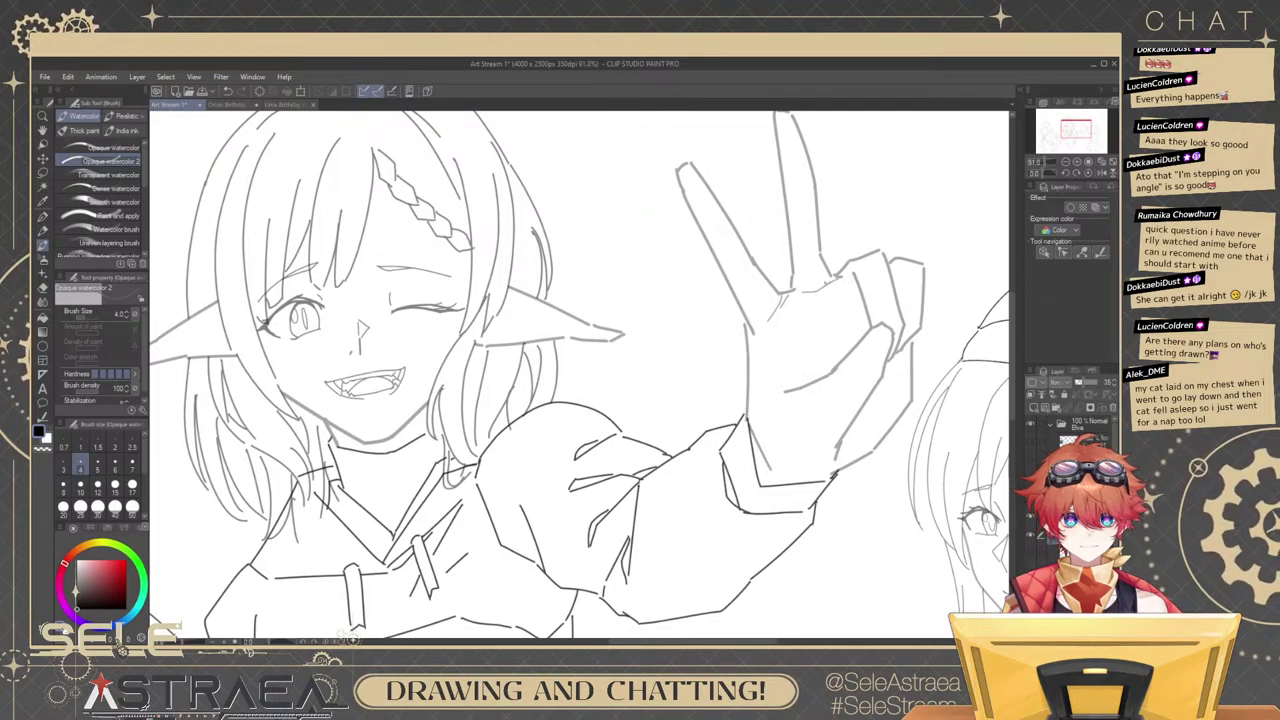
pyautogui.scroll(3, 890, 290)
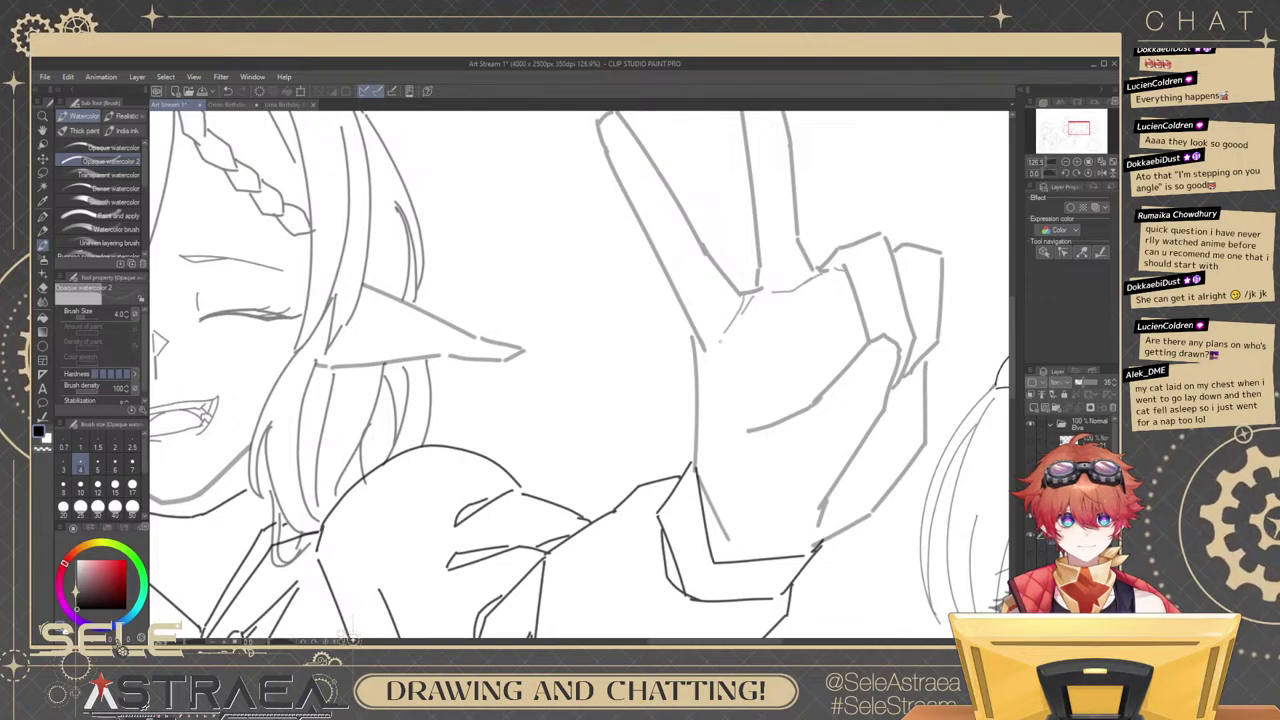
pyautogui.moveTo(806, 302); pyautogui.dragTo(822, 287)
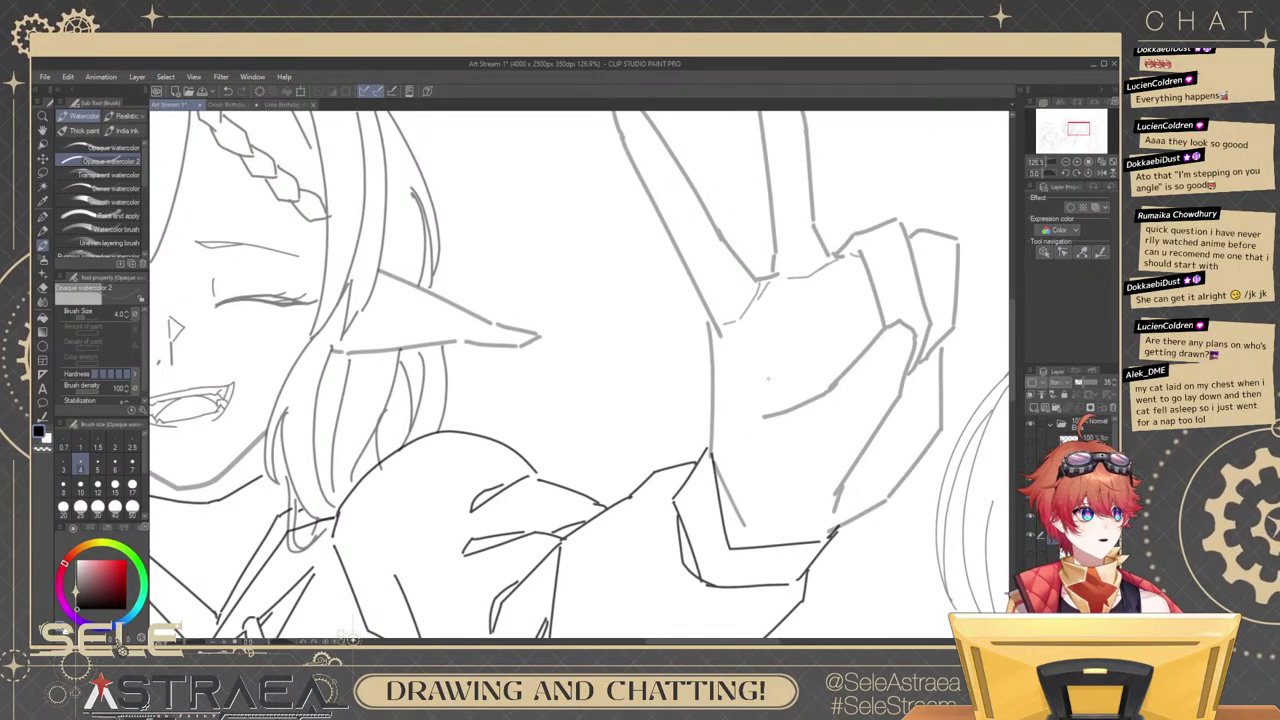
# Sketch a thin crease across the raised palm above the thumb line, removing the first attempt and drawing a shorter one.
pyautogui.moveTo(844, 358); pyautogui.dragTo(773, 371)
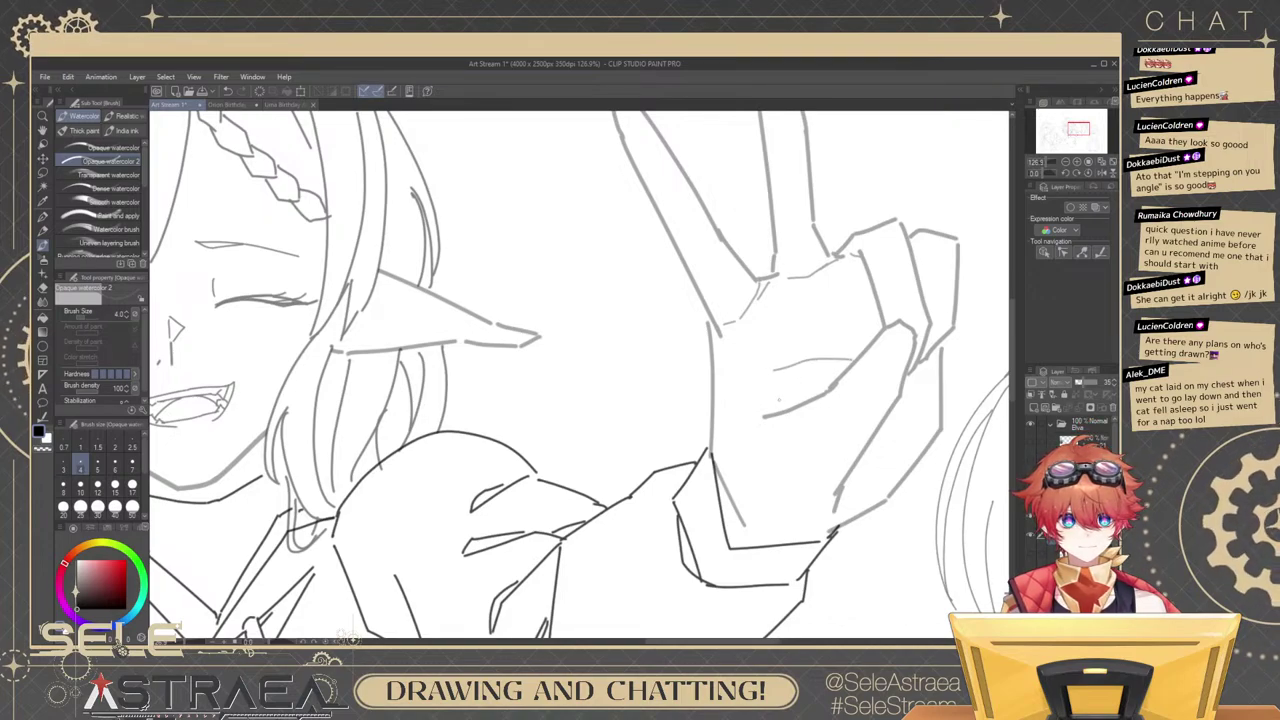
pyautogui.moveTo(846, 291)
pyautogui.mouseDown()
pyautogui.moveTo(830, 291)
pyautogui.moveTo(912, 289)
pyautogui.mouseUp()
pyautogui.keyDown('ctrl'); pyautogui.click(850, 353); pyautogui.keyUp('ctrl')
pyautogui.press('Delete')
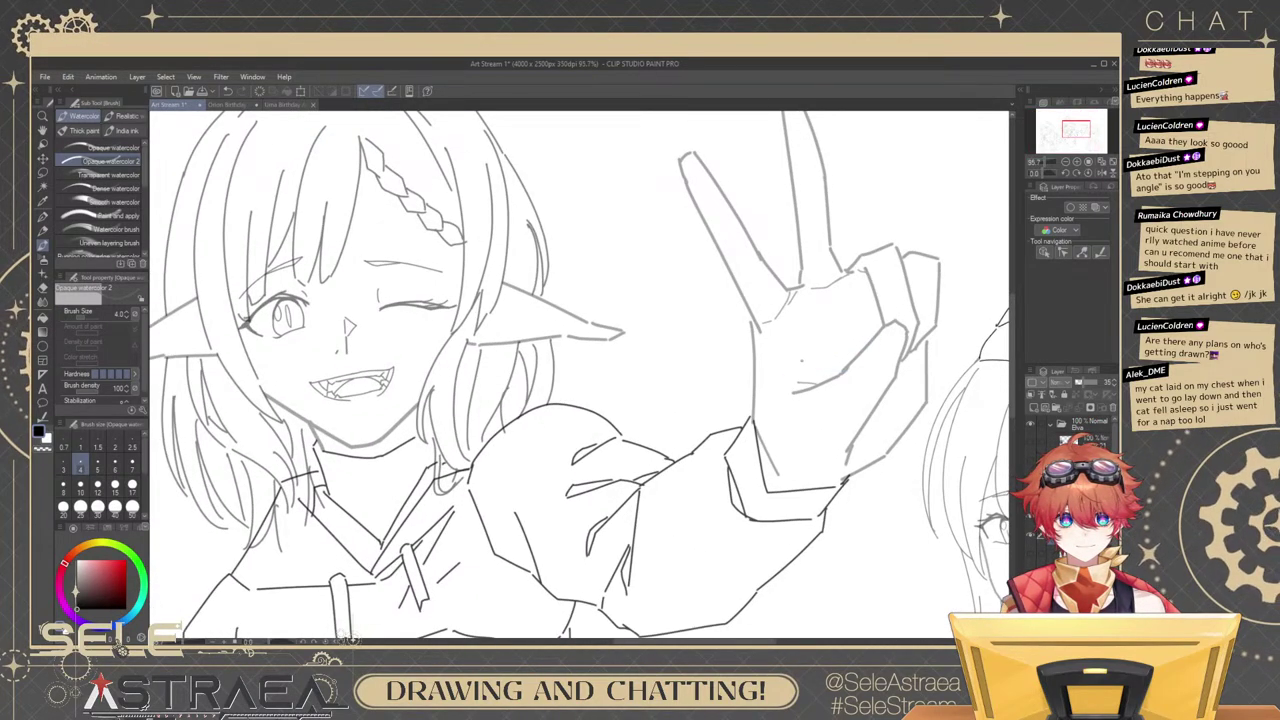
pyautogui.moveTo(801, 360); pyautogui.dragTo(843, 347)
# Hide the long-haired Santa-hat character and move the waving elf's whole folder slightly up and to the right.
pyautogui.scroll(-5, 912, 281)
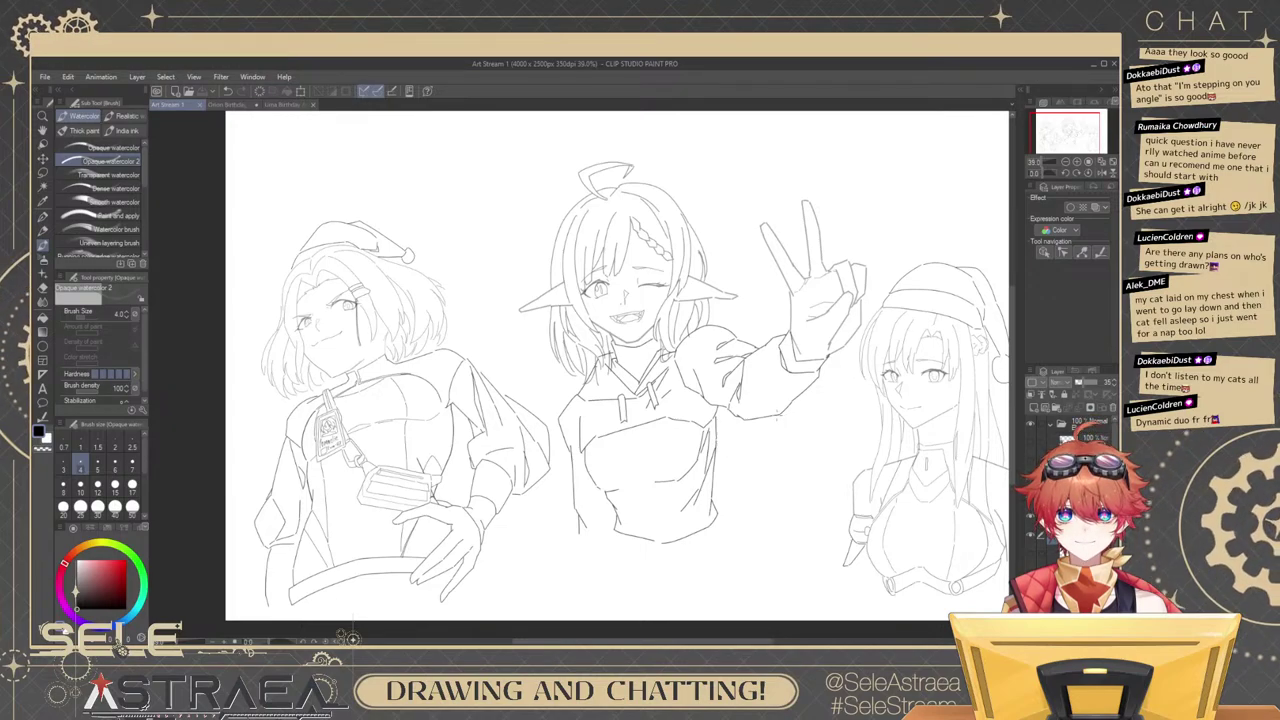
pyautogui.moveTo(660, 390); pyautogui.dragTo(574, 379)
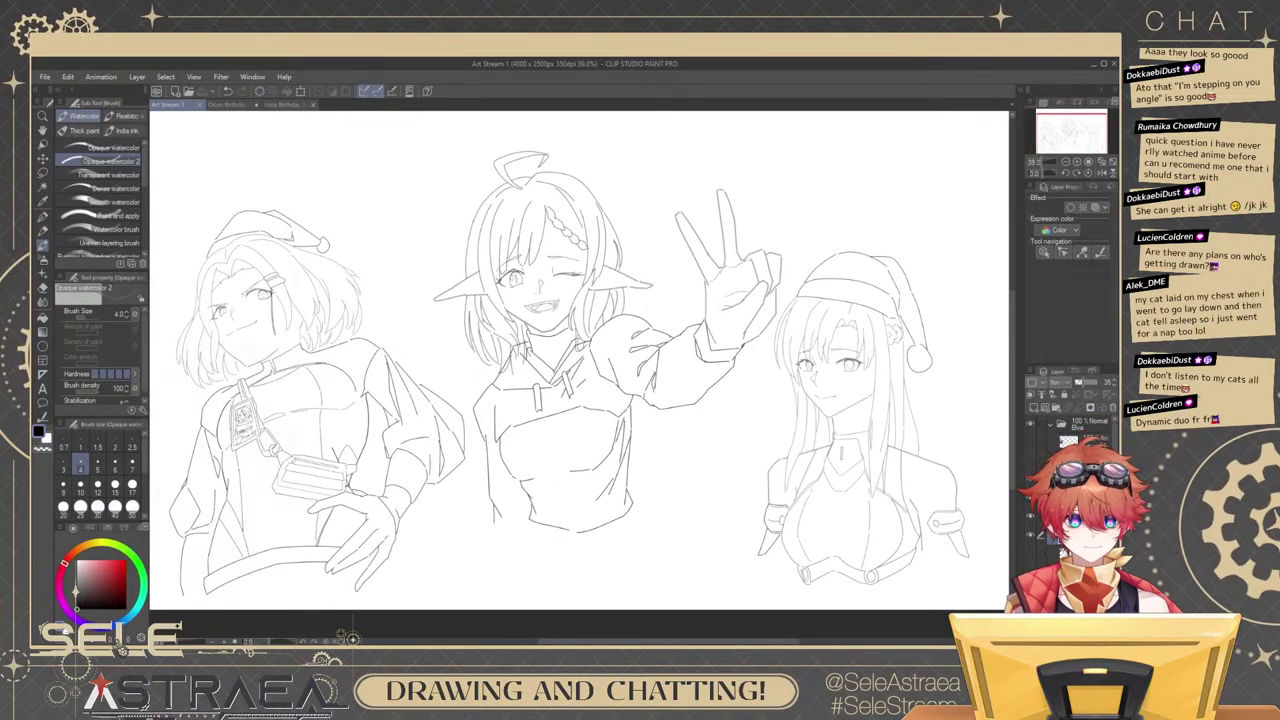
pyautogui.press('Delete')
pyautogui.moveTo(863, 430); pyautogui.dragTo(825, 432)
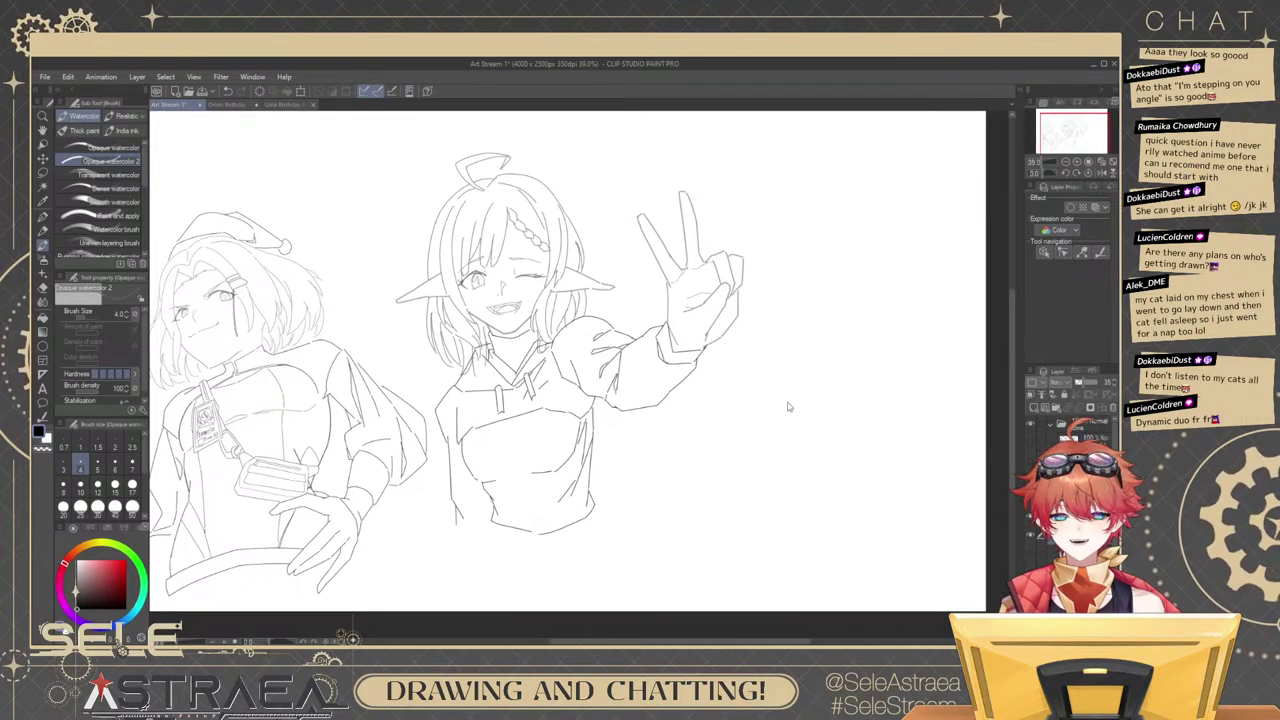
pyautogui.hotkey('ctrl', '0')
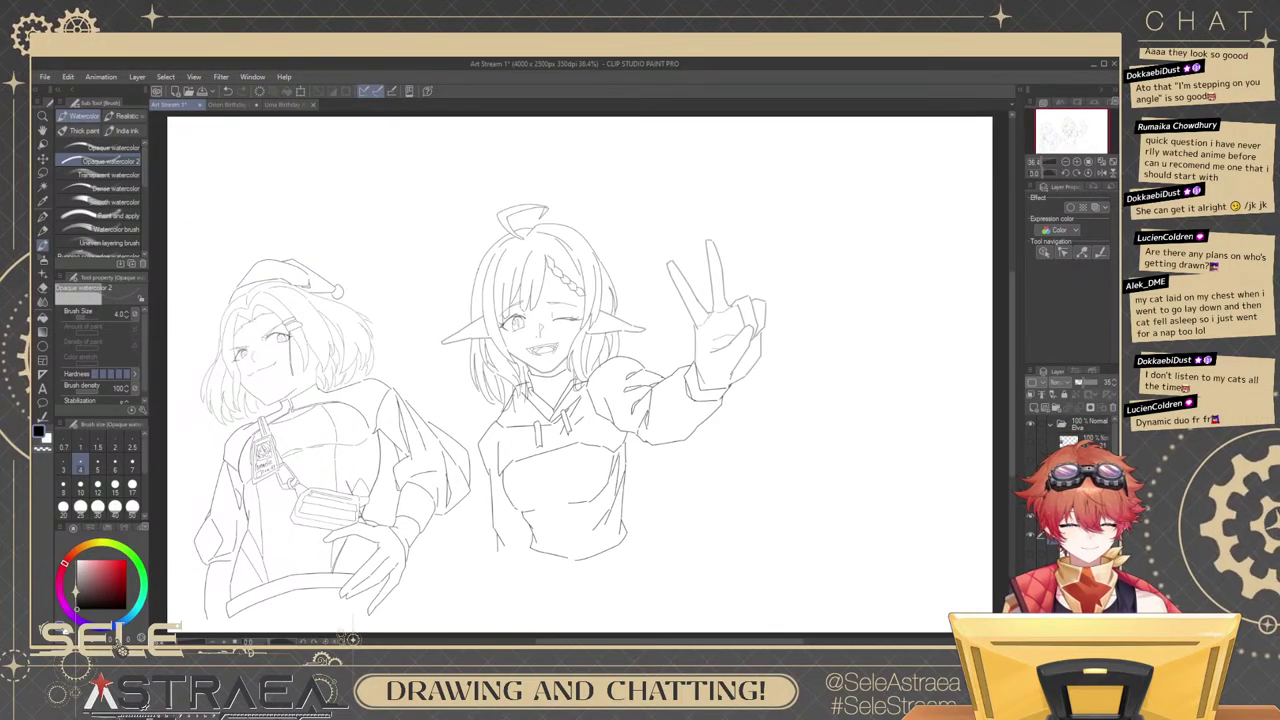
pyautogui.click(1031, 537)
pyautogui.click(1031, 537)
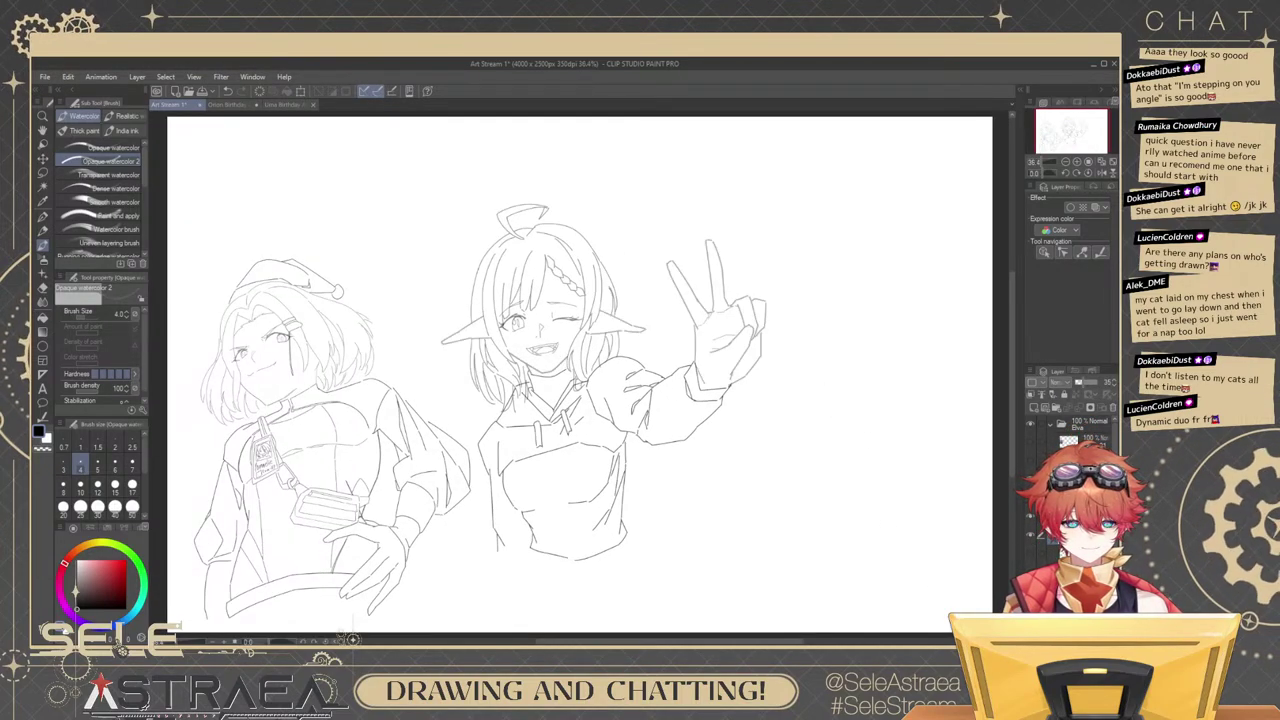
pyautogui.click(1086, 425)
pyautogui.press('k')
pyautogui.moveTo(765, 441); pyautogui.dragTo(784, 426)
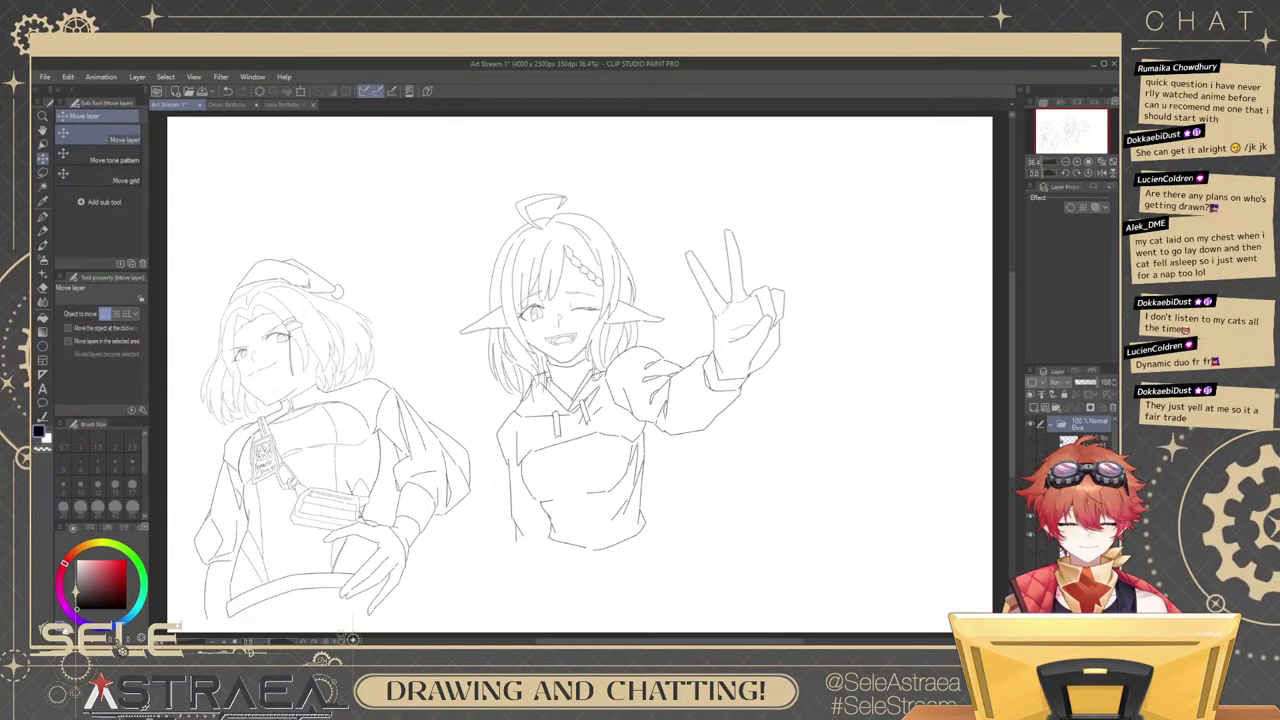
# Show the long-haired Santa-hat character again and move her folder slightly right and down, away from the elf's raised hand.
pyautogui.click(1031, 553)
pyautogui.click(1086, 553)
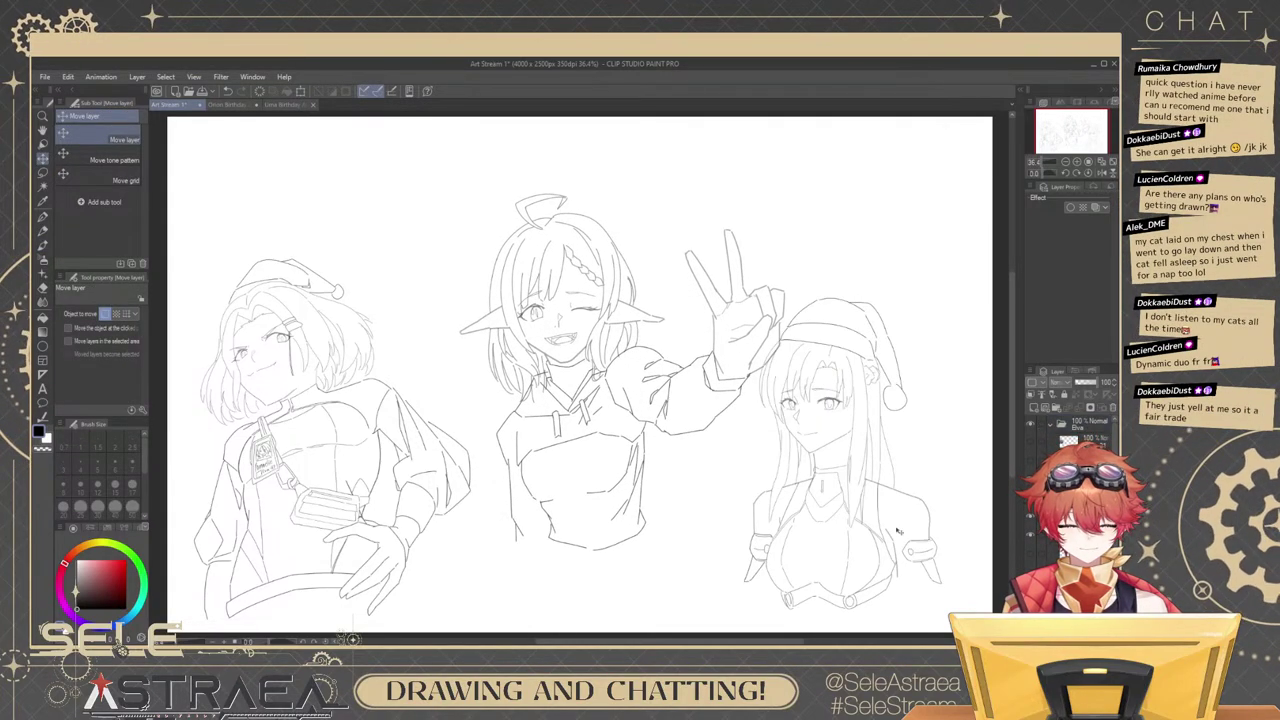
pyautogui.moveTo(932, 528); pyautogui.dragTo(958, 540)
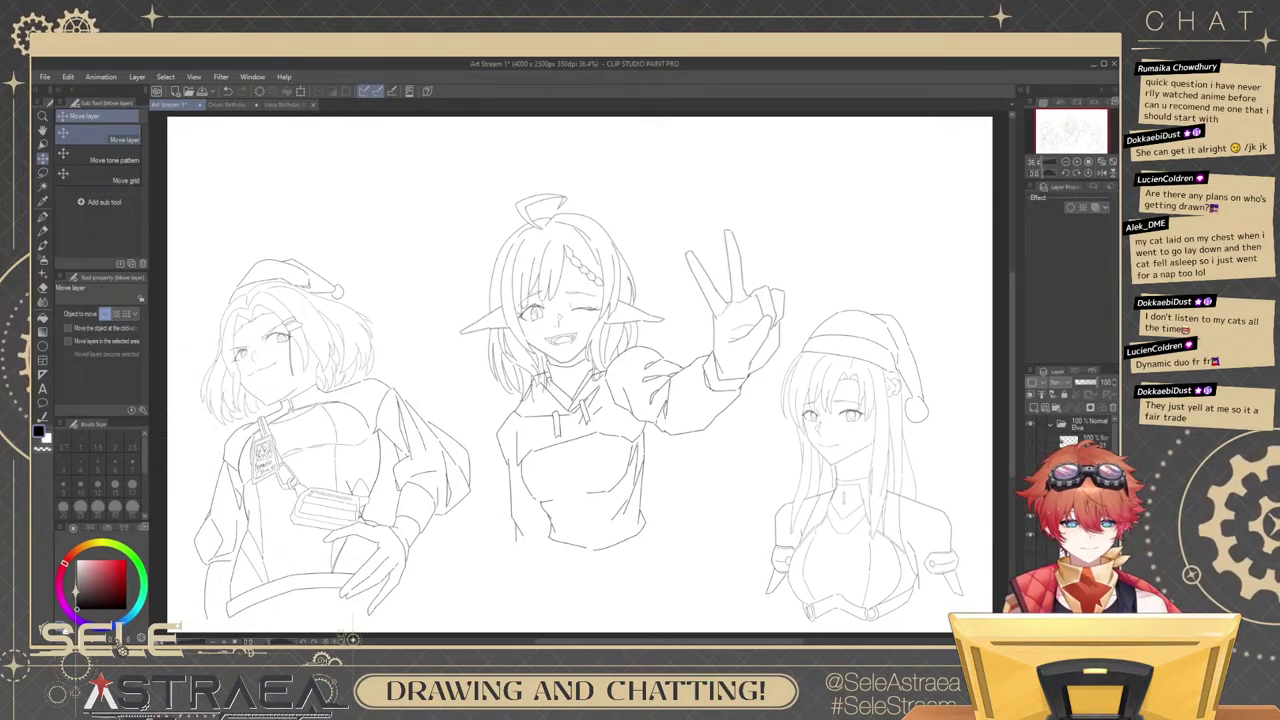
# Toggle the waving elf's sketch layers to identify them, then select the raised-hand layer for drawing with the Opaque watercolor 2 brush.
pyautogui.click(1078, 432)
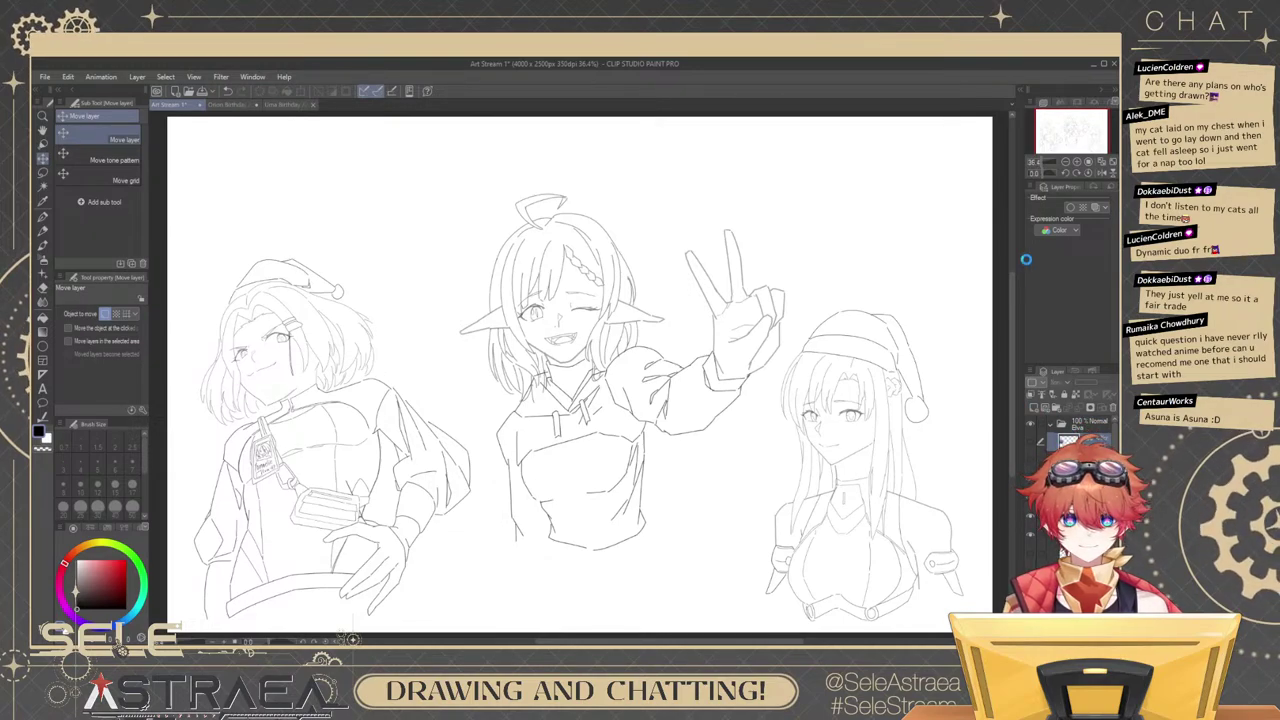
pyautogui.press('b')
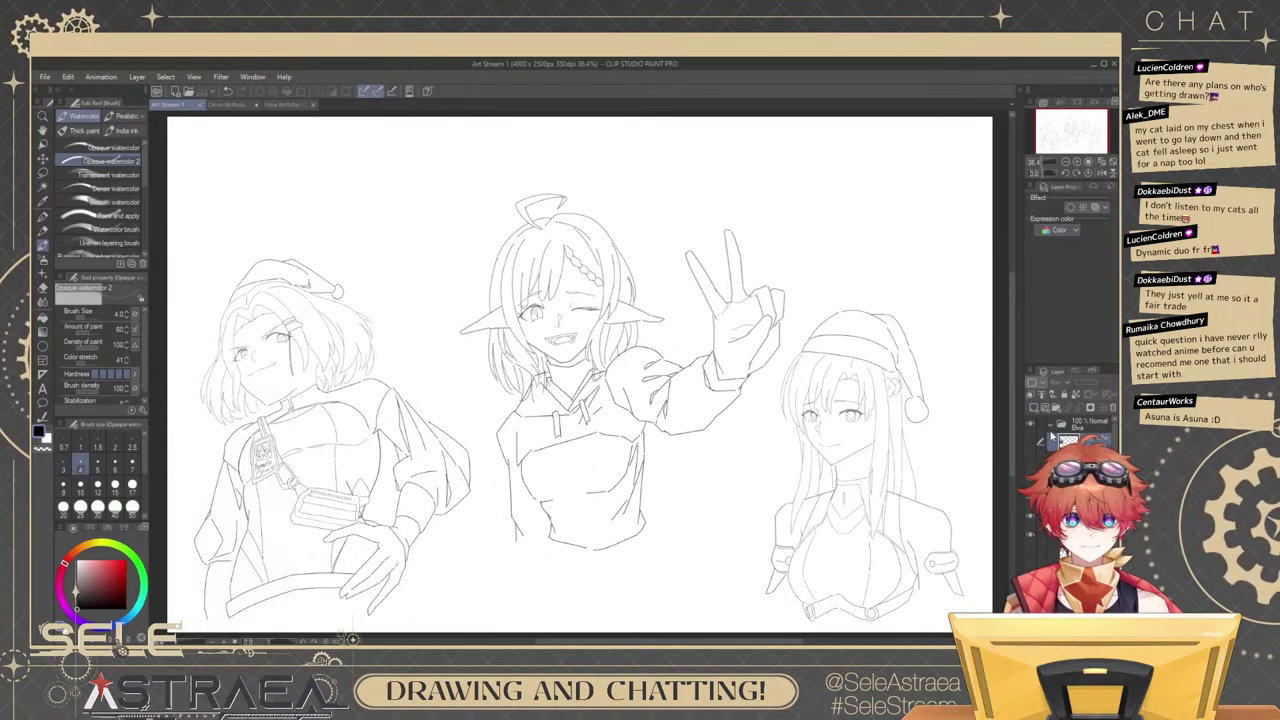
pyautogui.click(1030, 479)
pyautogui.click(1030, 479)
pyautogui.click(1085, 479)
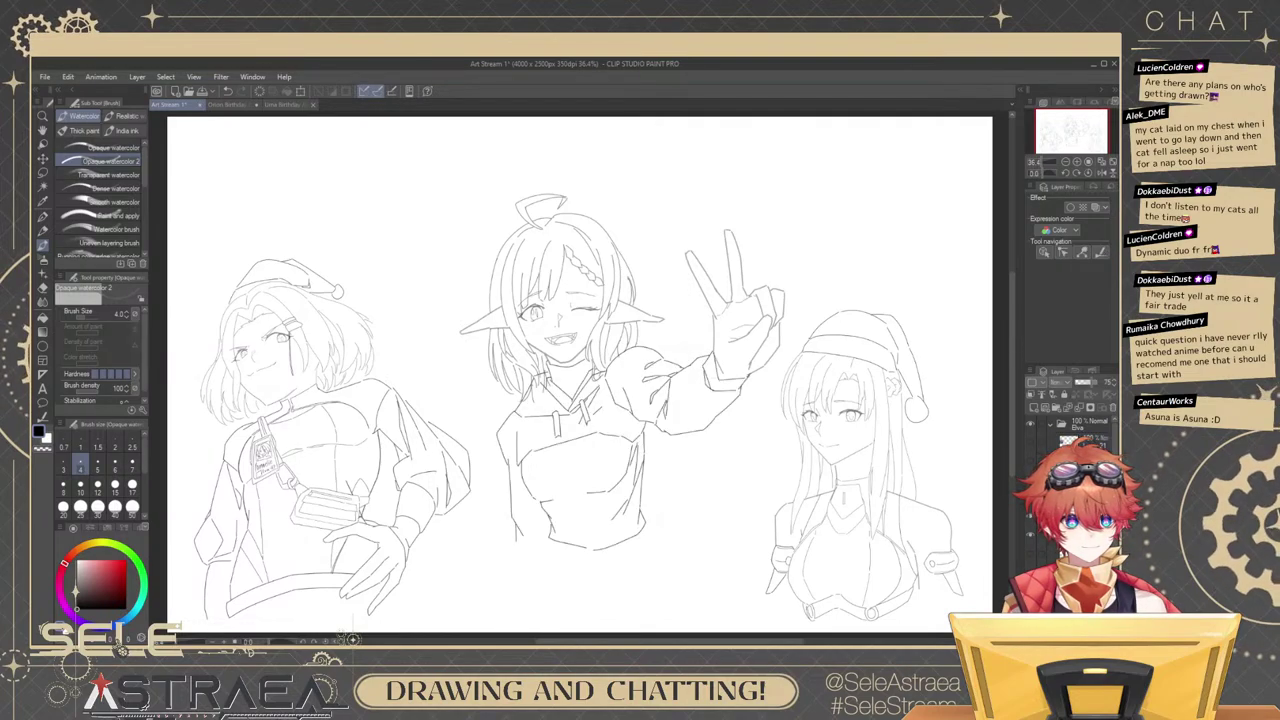
pyautogui.click(1030, 498)
pyautogui.click(1030, 498)
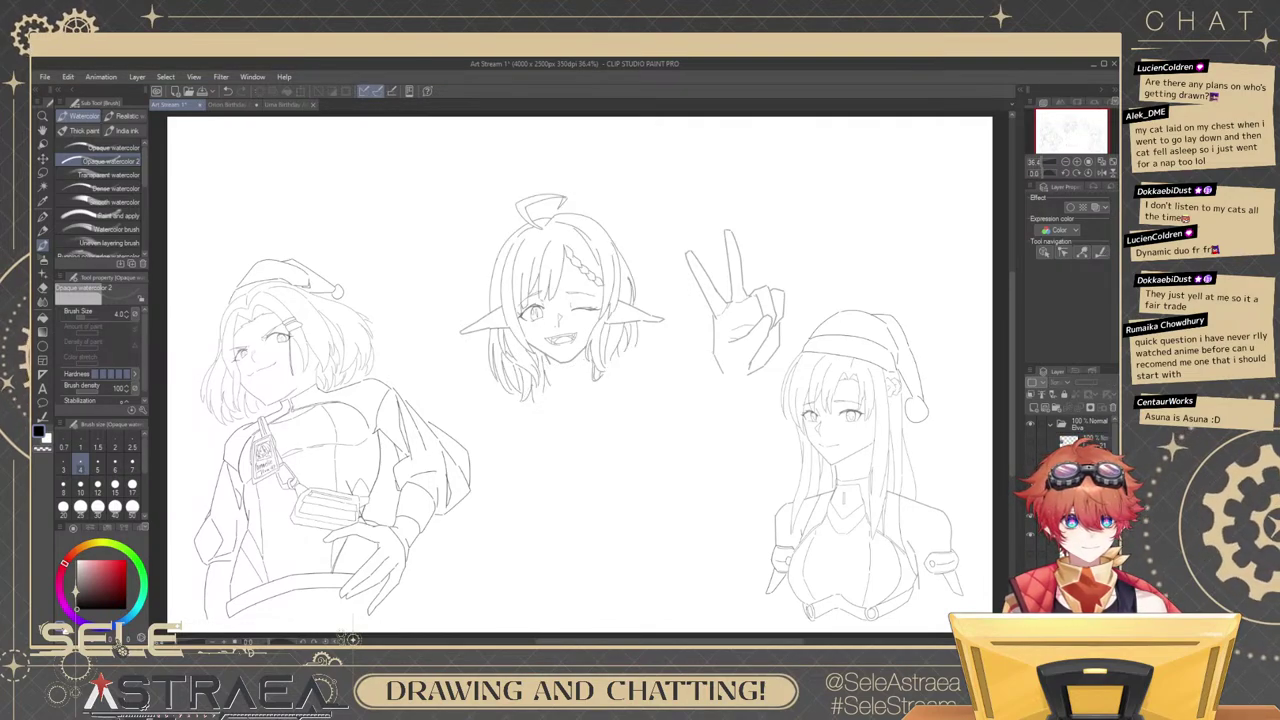
pyautogui.click(1030, 537)
pyautogui.click(1030, 537)
pyautogui.click(1085, 537)
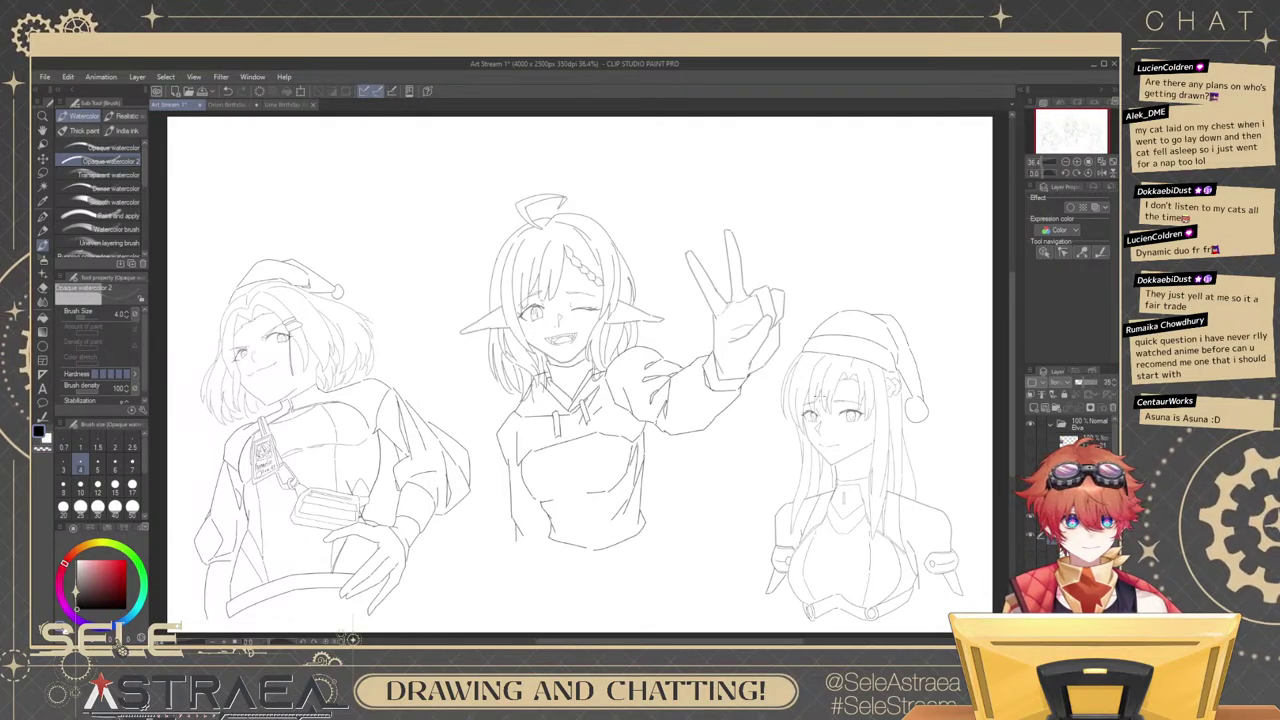
pyautogui.press('b')
pyautogui.press('b')
pyautogui.press('b')
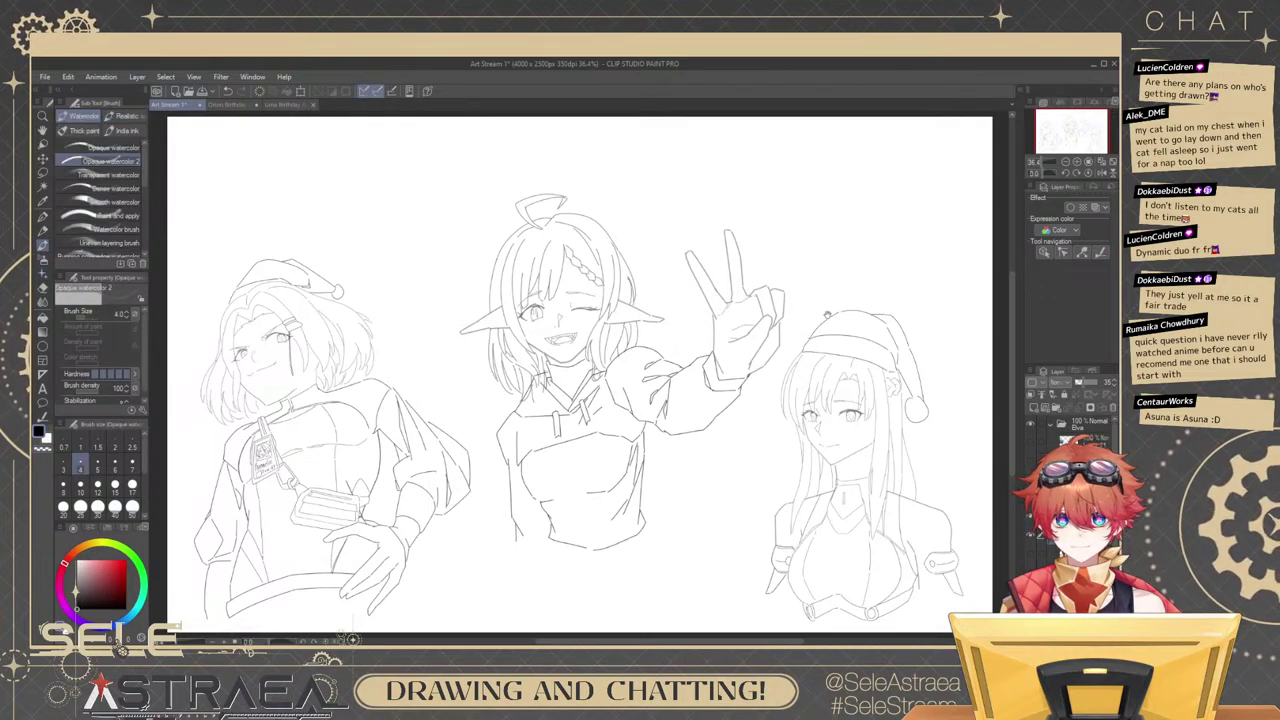
# Draw a short line on the upper palm at the base of the elf's first folded finger.
pyautogui.scroll(6, 759, 288)
pyautogui.scroll(5, 760, 320)
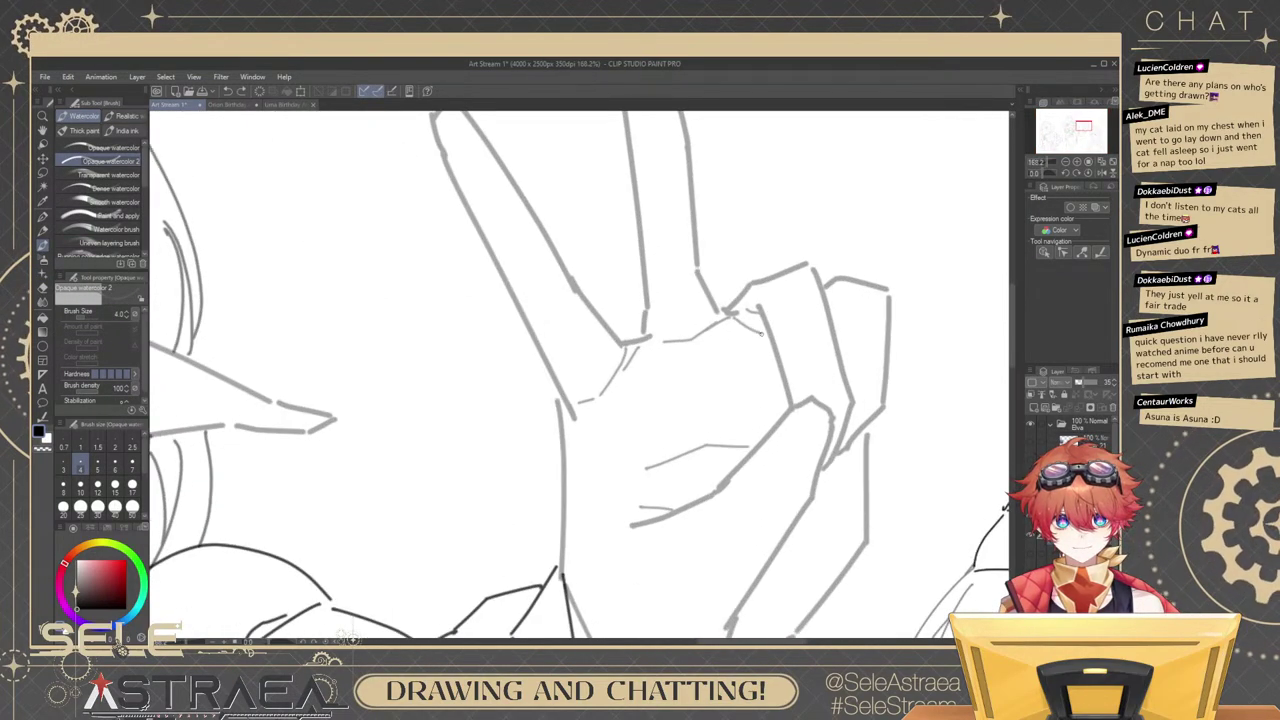
pyautogui.moveTo(745, 310); pyautogui.dragTo(770, 332)
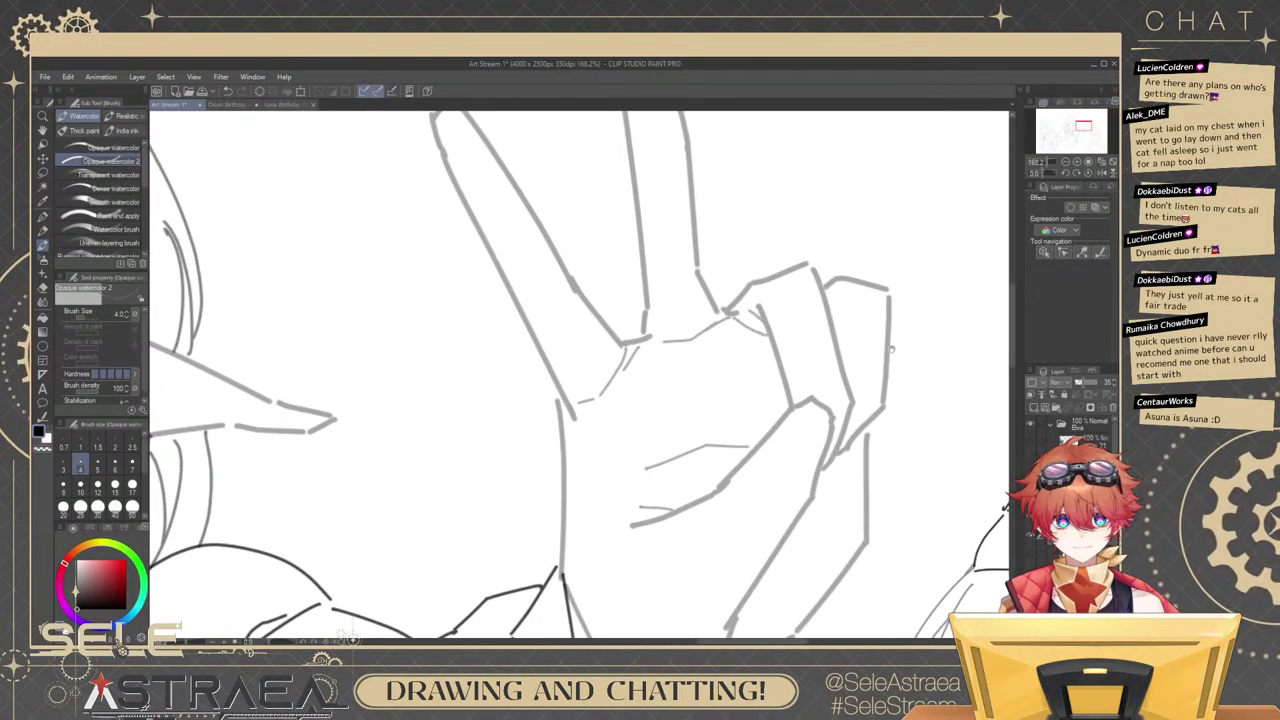
# Examine the raised hand, sleeve cuff and lower hoodie of the waving elf up close and within the whole composition.
pyautogui.scroll(-1, 891, 348)
pyautogui.moveTo(795, 433); pyautogui.dragTo(876, 449)
pyautogui.scroll(-4, 866, 470)
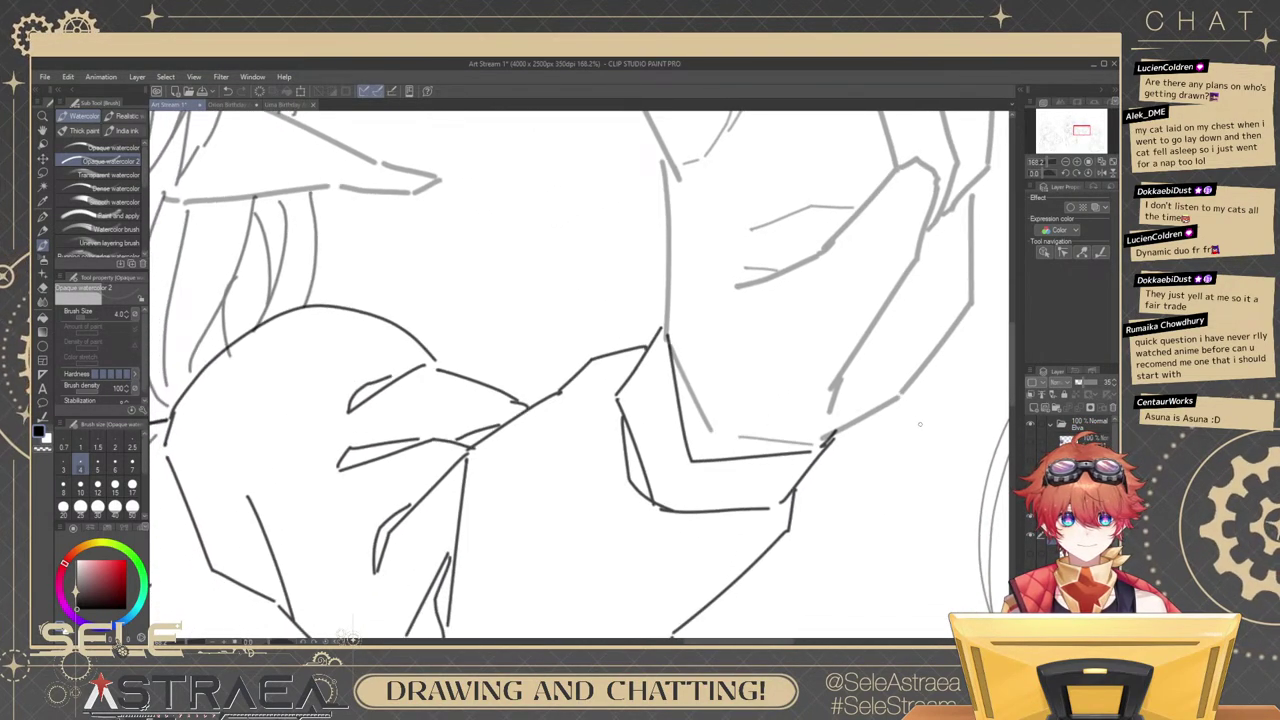
pyautogui.scroll(3, 880, 330)
pyautogui.scroll(-8, 860, 313)
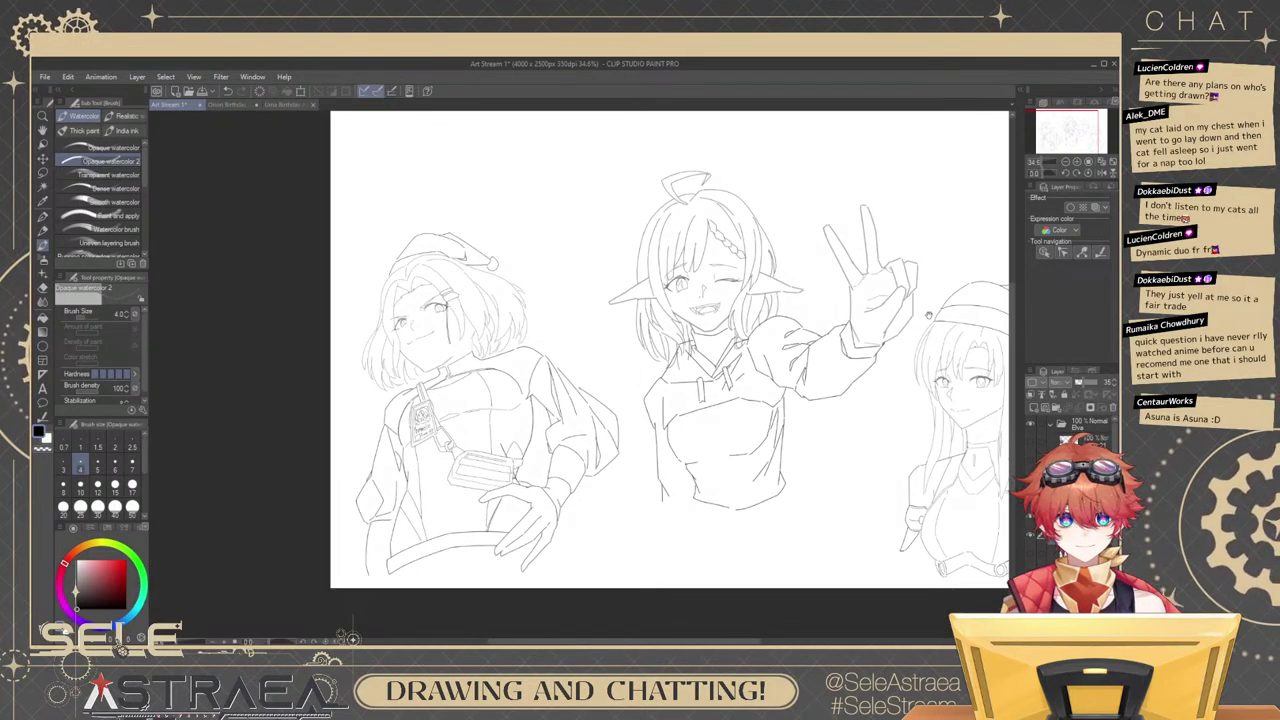
pyautogui.scroll(4, 806, 383)
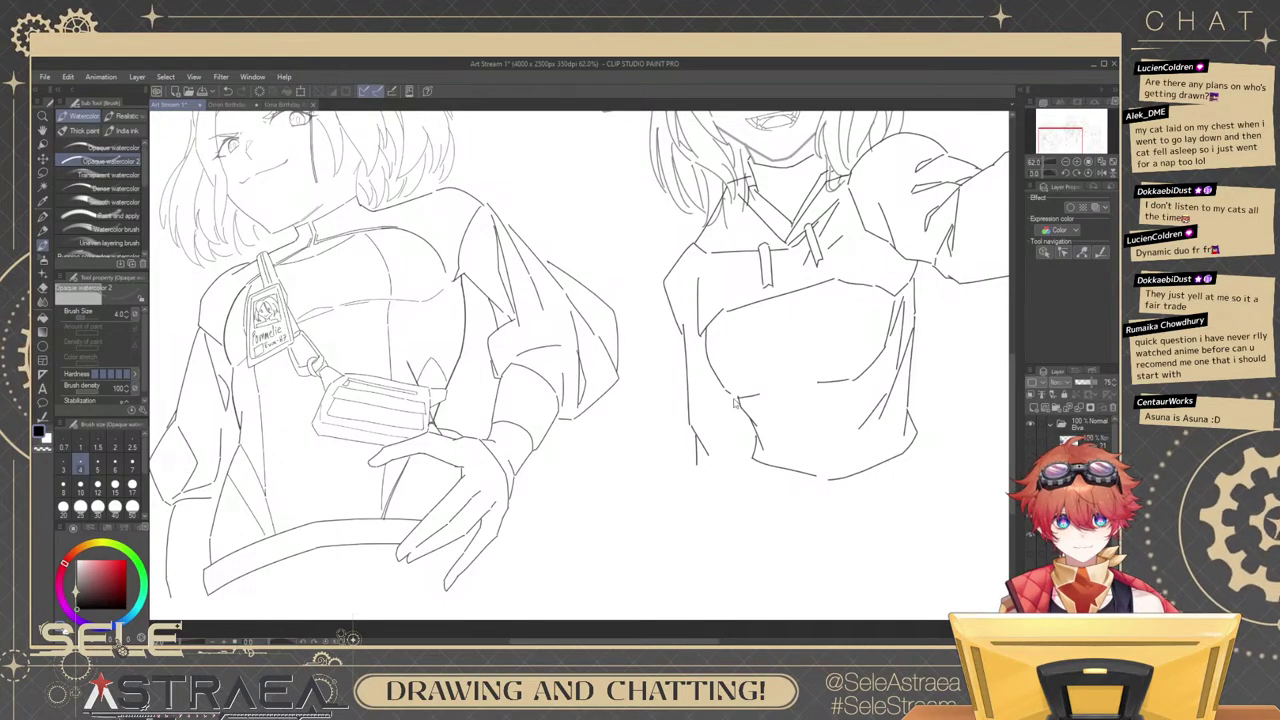
pyautogui.scroll(4, 733, 403)
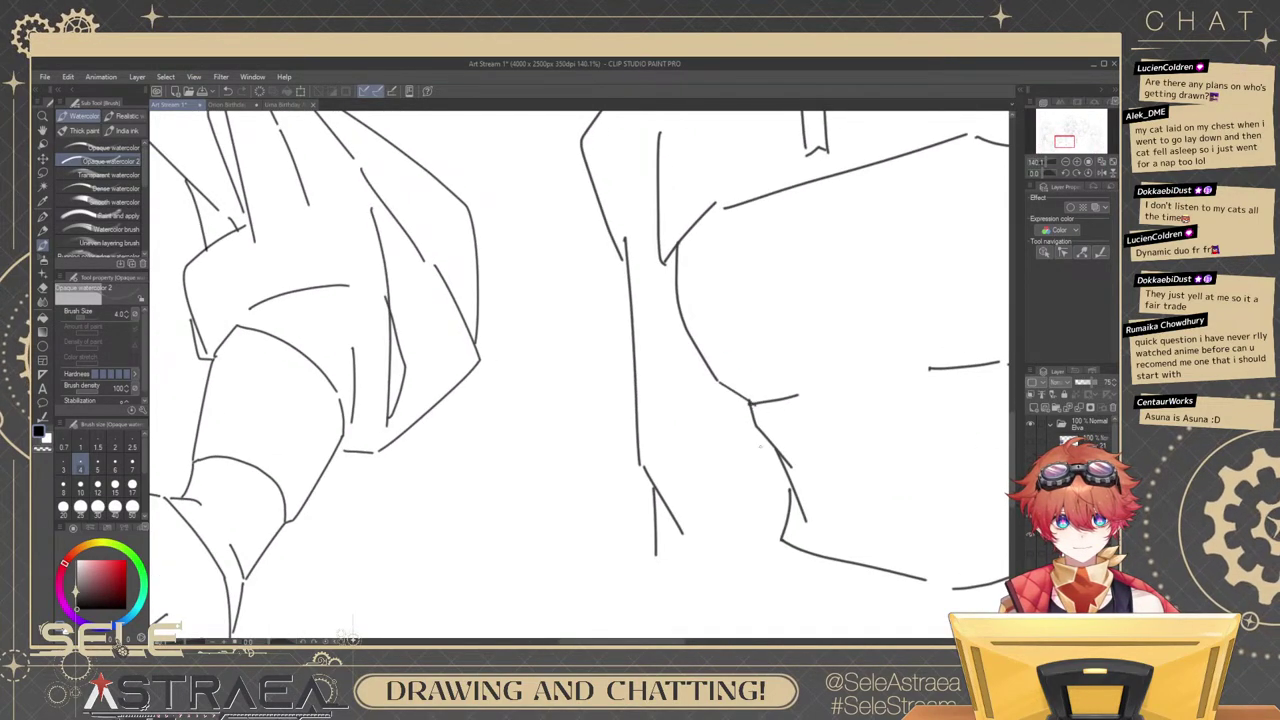
pyautogui.scroll(-5, 760, 448)
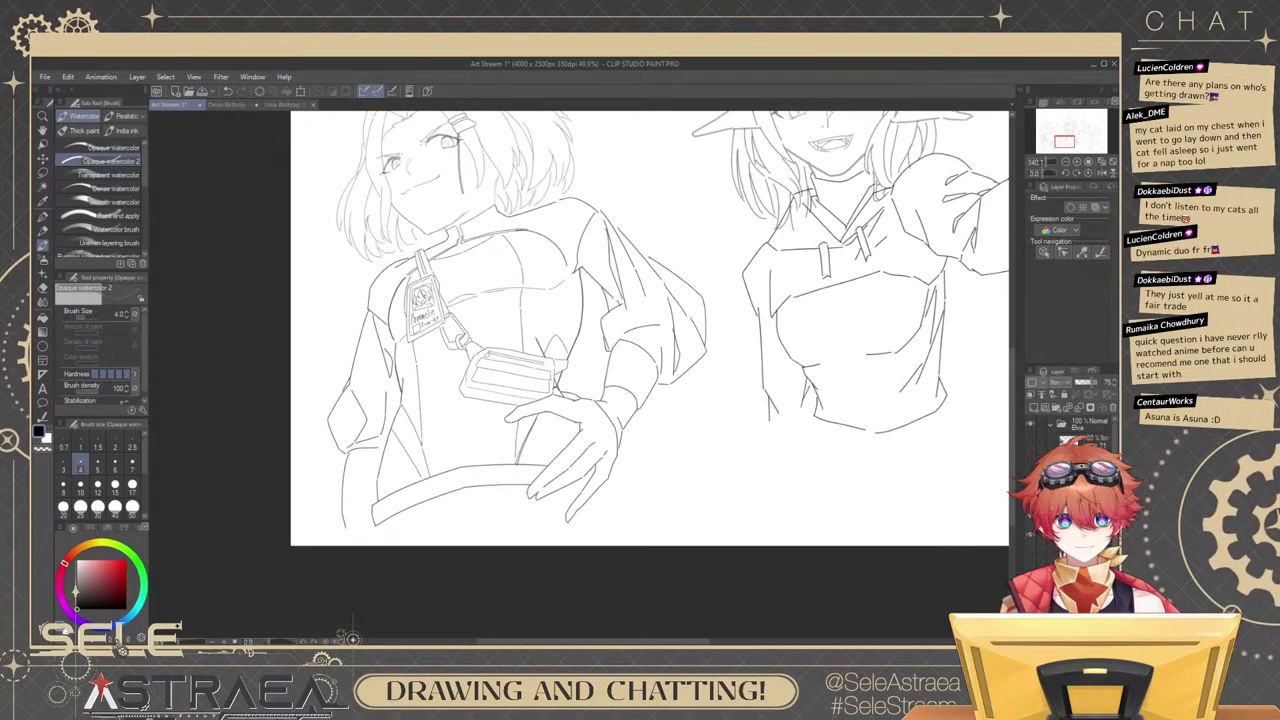
pyautogui.moveTo(956, 303); pyautogui.dragTo(812, 433)
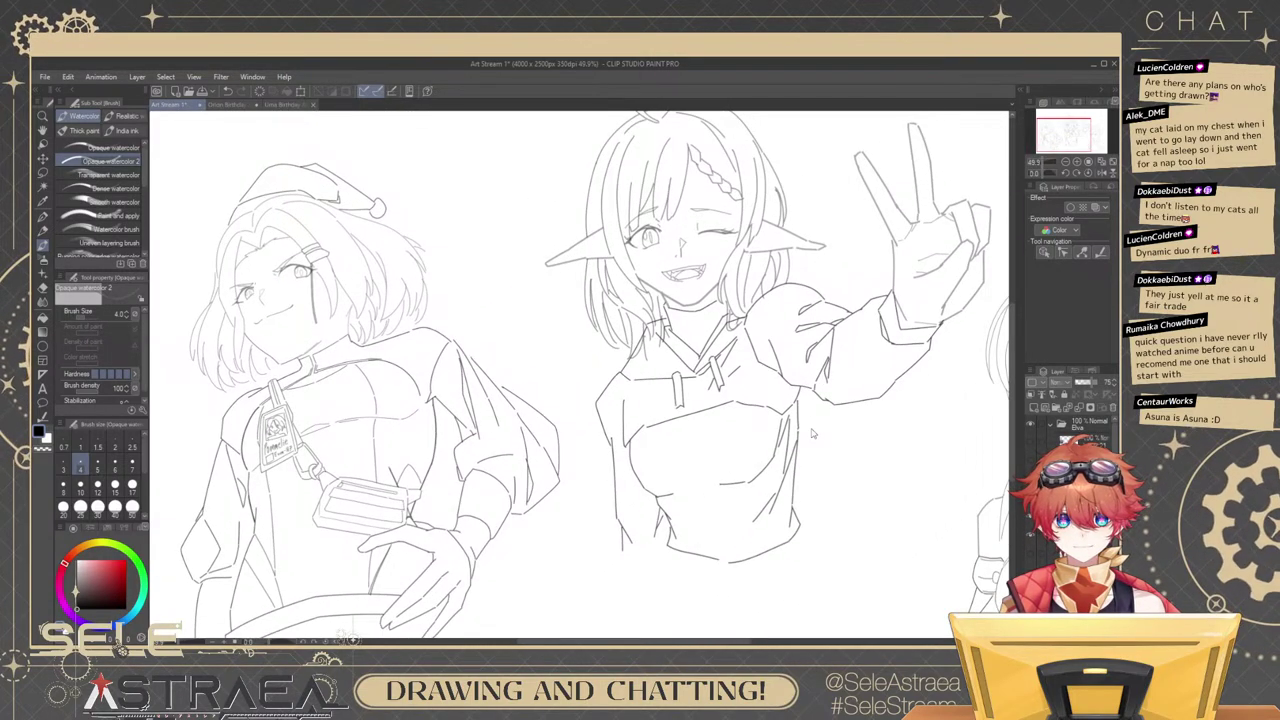
pyautogui.scroll(-1, 812, 433)
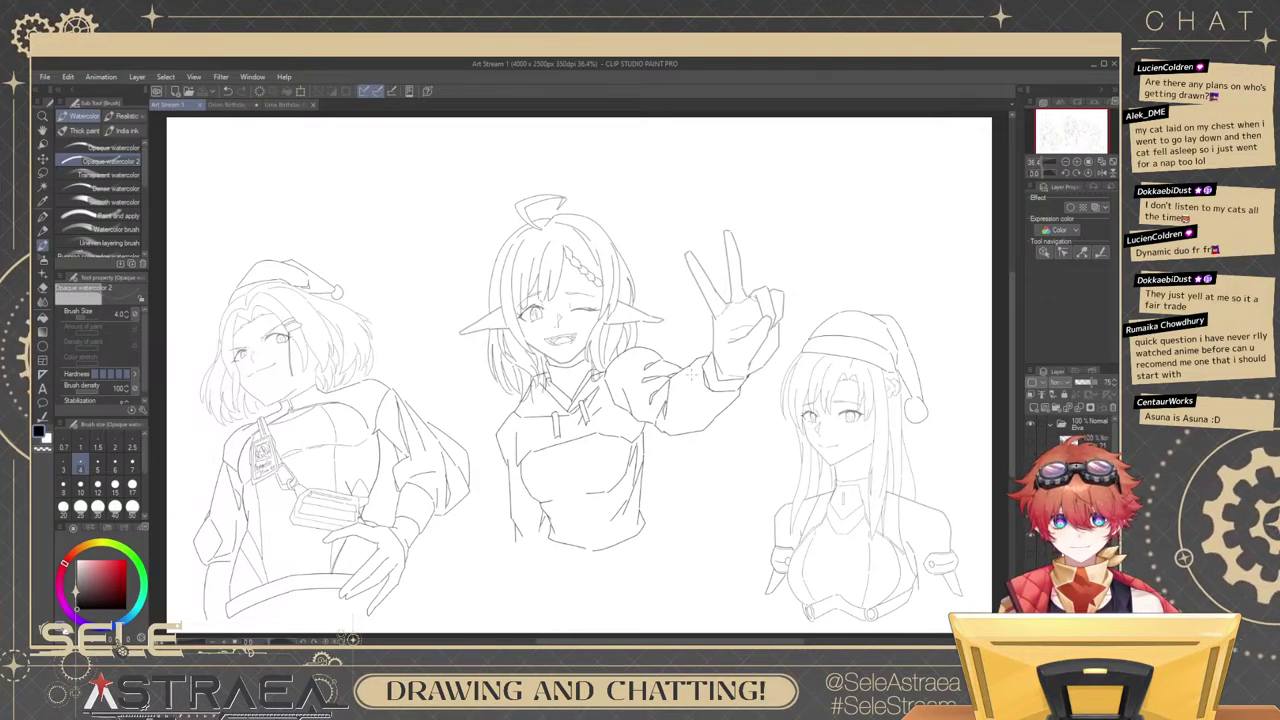
# Draw an angled fold inside the elf's raised forearm sleeve, running from near the cuff to the sleeve's lower edge.
pyautogui.scroll(5, 691, 373)
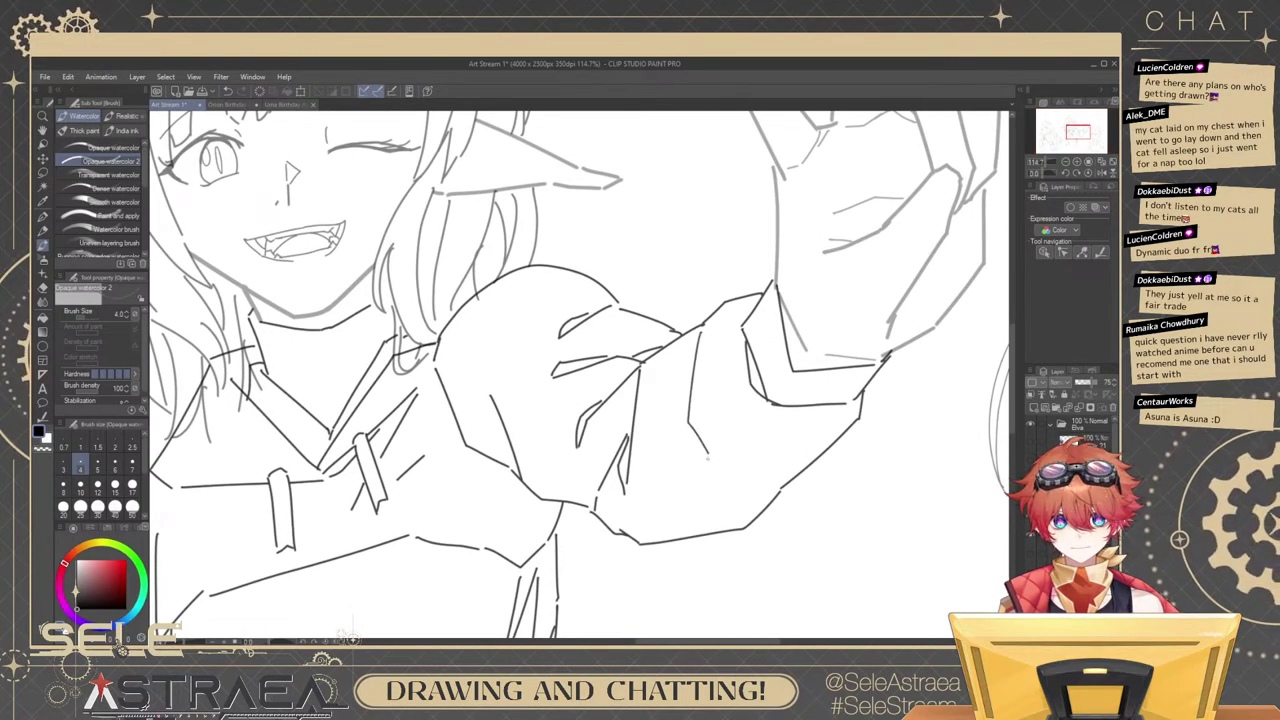
pyautogui.moveTo(712, 467)
pyautogui.mouseDown()
pyautogui.moveTo(757, 527)
pyautogui.moveTo(730, 469)
pyautogui.moveTo(775, 488)
pyautogui.mouseUp()
pyautogui.hotkey('ctrl', 'z')
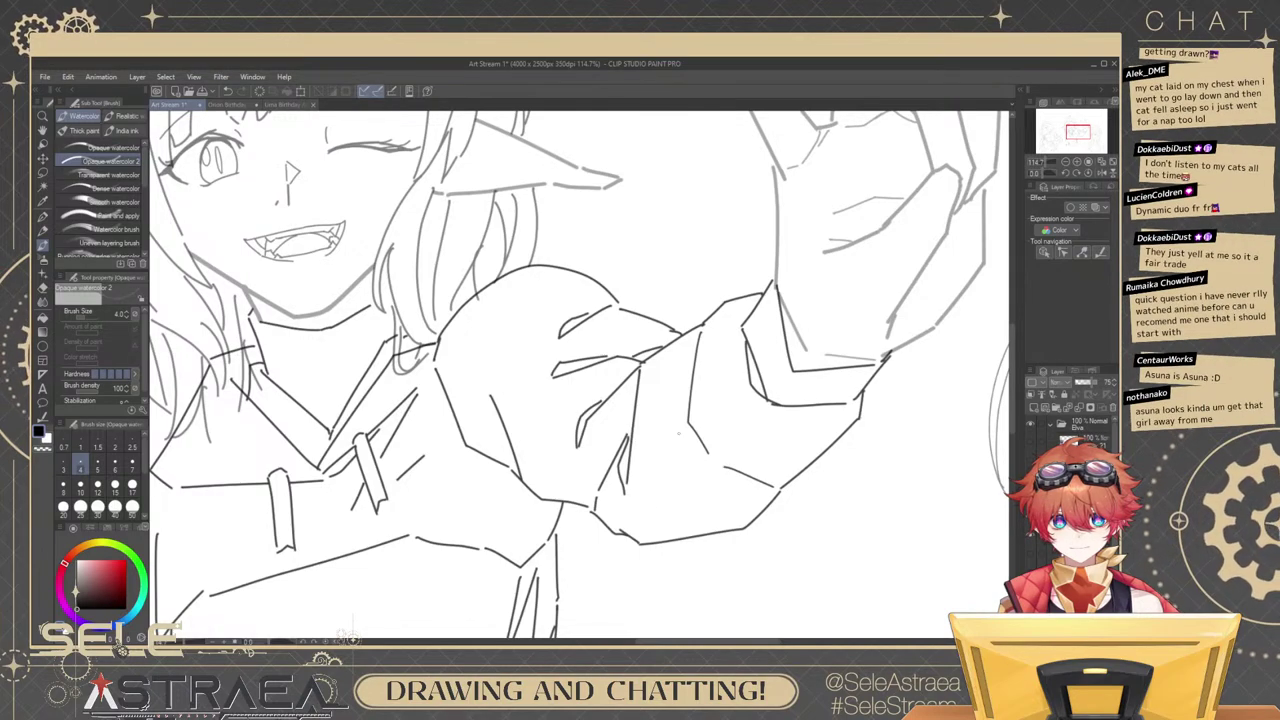
pyautogui.scroll(-5, 785, 413)
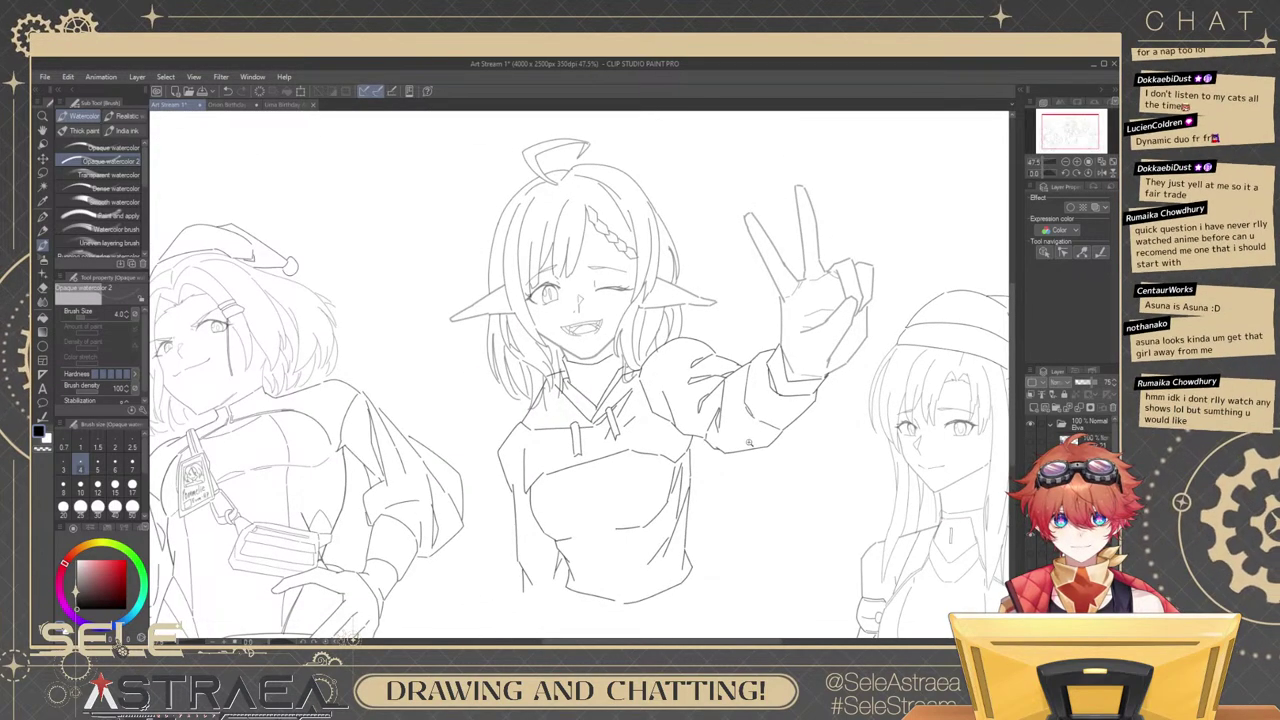
pyautogui.scroll(3, 765, 428)
pyautogui.scroll(-4, 808, 398)
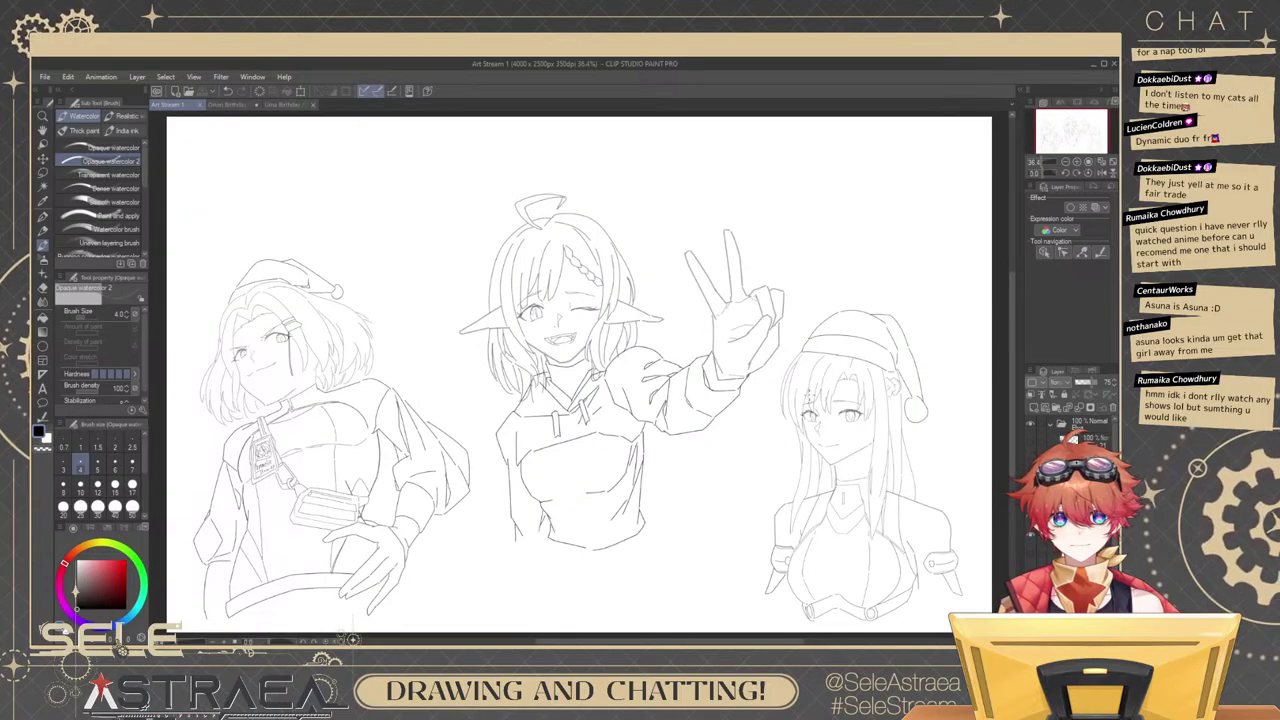
# Draw a slanting fold line from the upper edge of the elf's puffed shoulder sleeve into its middle.
pyautogui.scroll(4, 610, 317)
pyautogui.press('e')
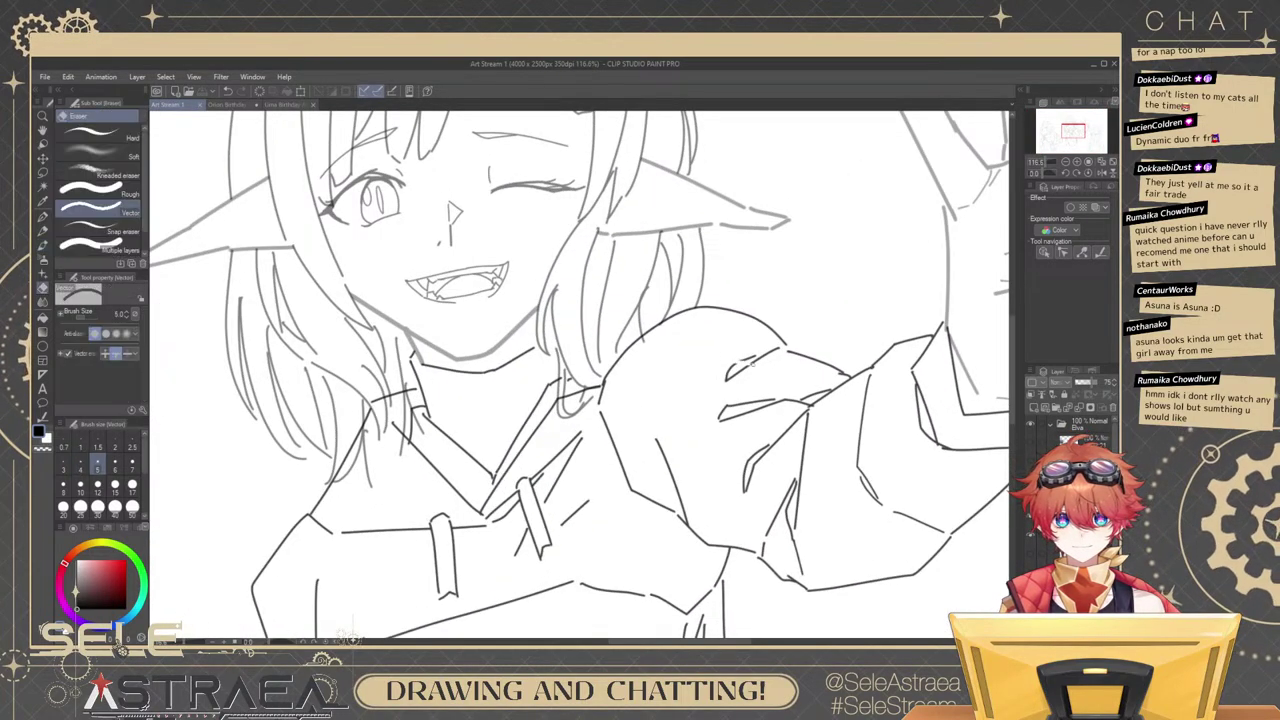
pyautogui.press('b')
pyautogui.moveTo(735, 515)
pyautogui.mouseDown()
pyautogui.moveTo(757, 471)
pyautogui.moveTo(777, 351)
pyautogui.mouseUp()
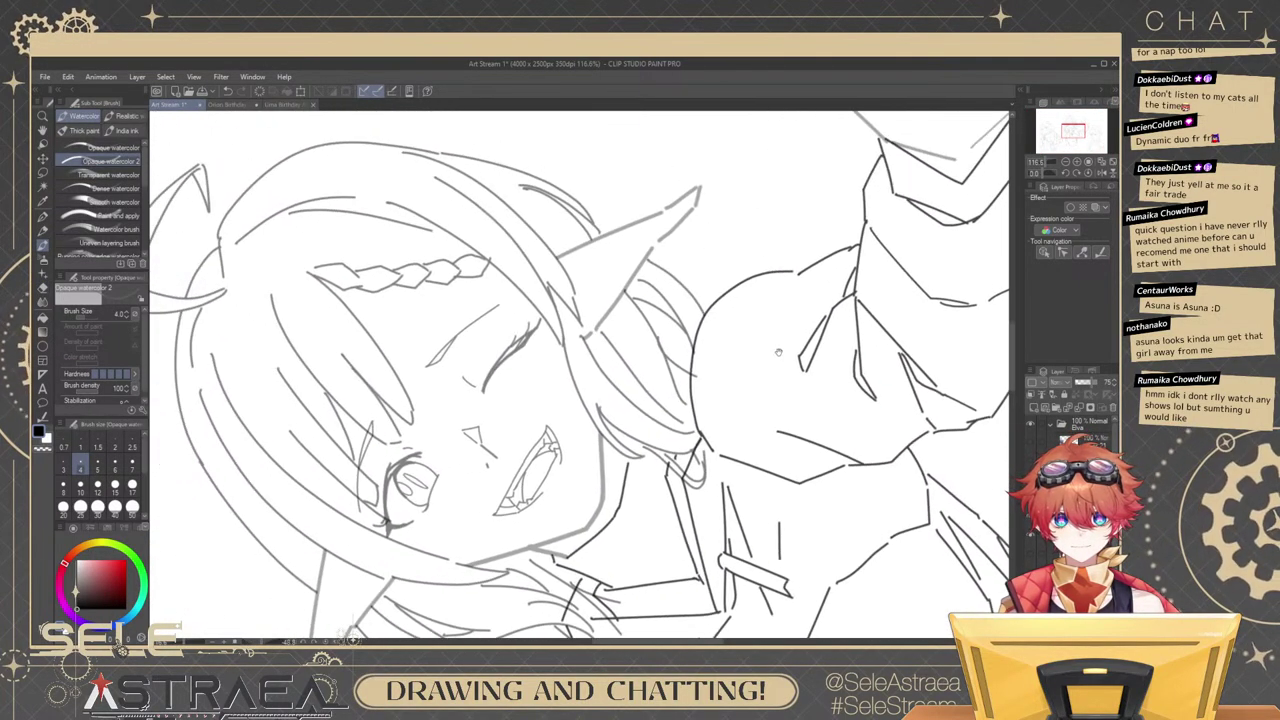
pyautogui.moveTo(797, 277)
pyautogui.mouseDown()
pyautogui.moveTo(747, 362)
pyautogui.moveTo(772, 308)
pyautogui.mouseUp()
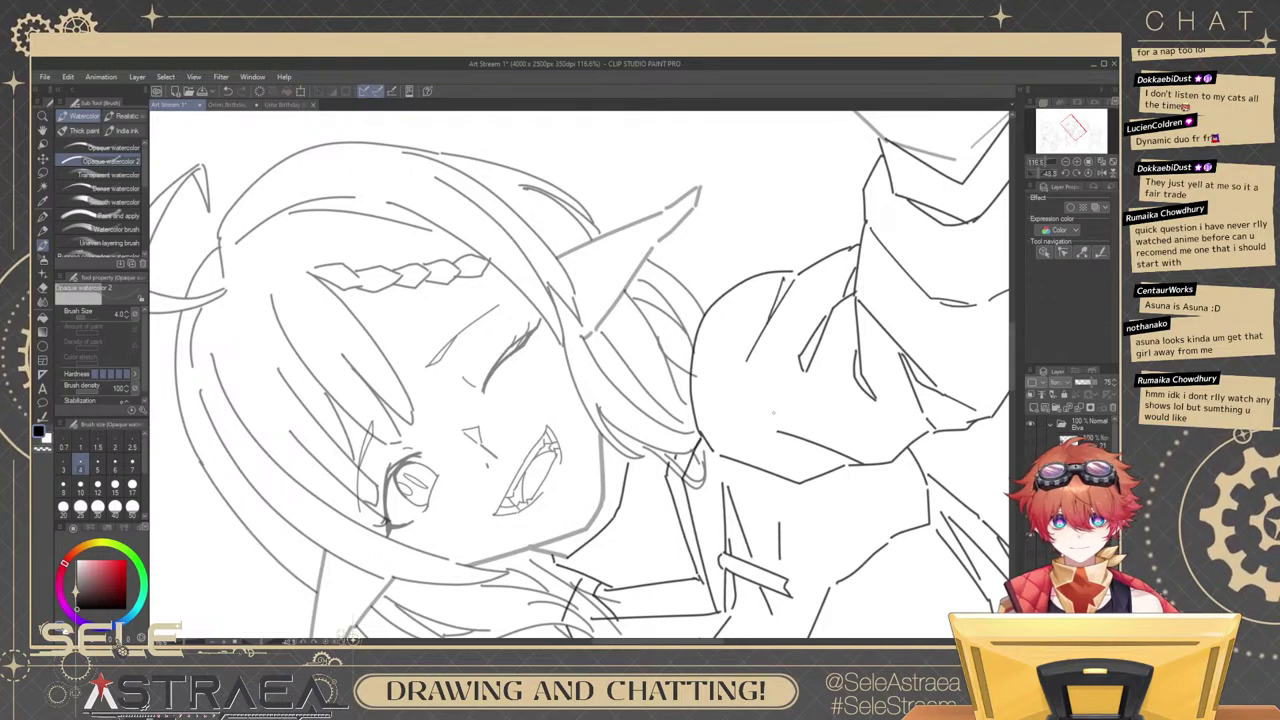
# Rework the fold line near the underside of the puffed sleeve so it starts closer to the sleeve's lower edge.
pyautogui.keyDown('ctrl'); pyautogui.click(806, 442); pyautogui.keyUp('ctrl')
pyautogui.press('Delete')
pyautogui.moveTo(795, 438); pyautogui.dragTo(851, 465)
pyautogui.hotkey('ctrl', 'z')
pyautogui.hotkey('ctrl', 'z')
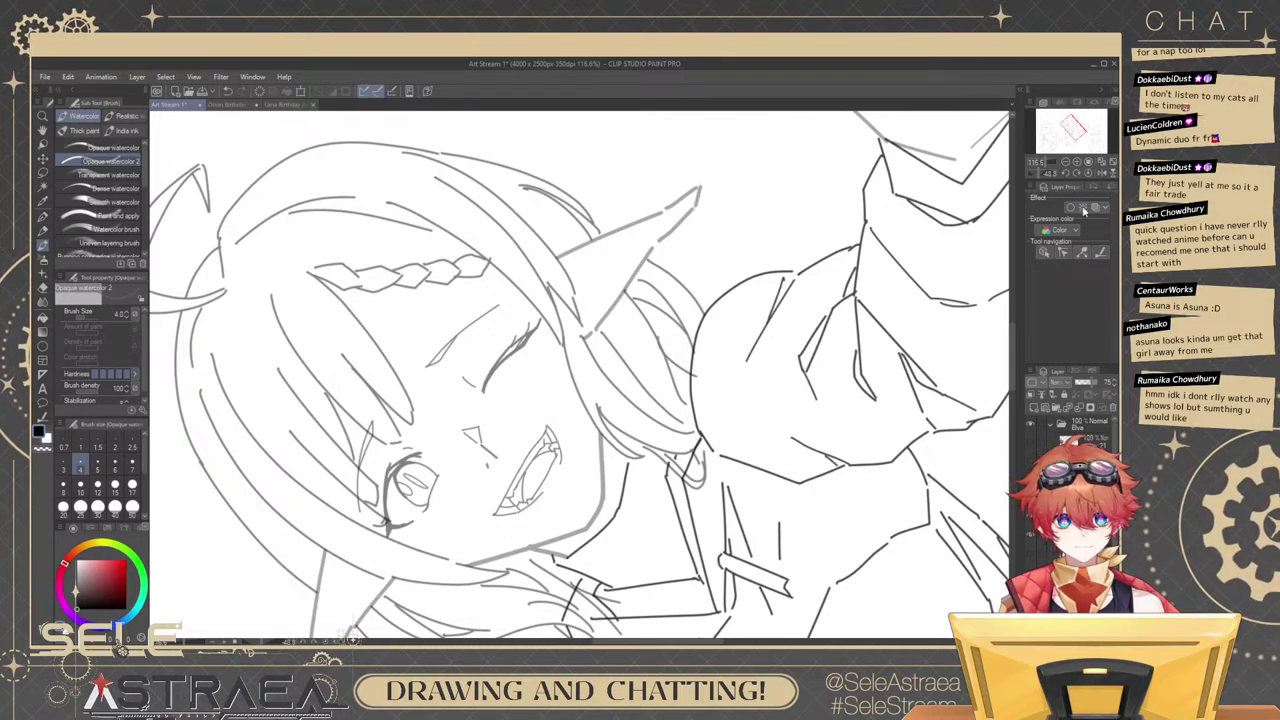
pyautogui.click(1089, 174)
pyautogui.scroll(-5, 957, 280)
pyautogui.moveTo(956, 312); pyautogui.dragTo(906, 272)
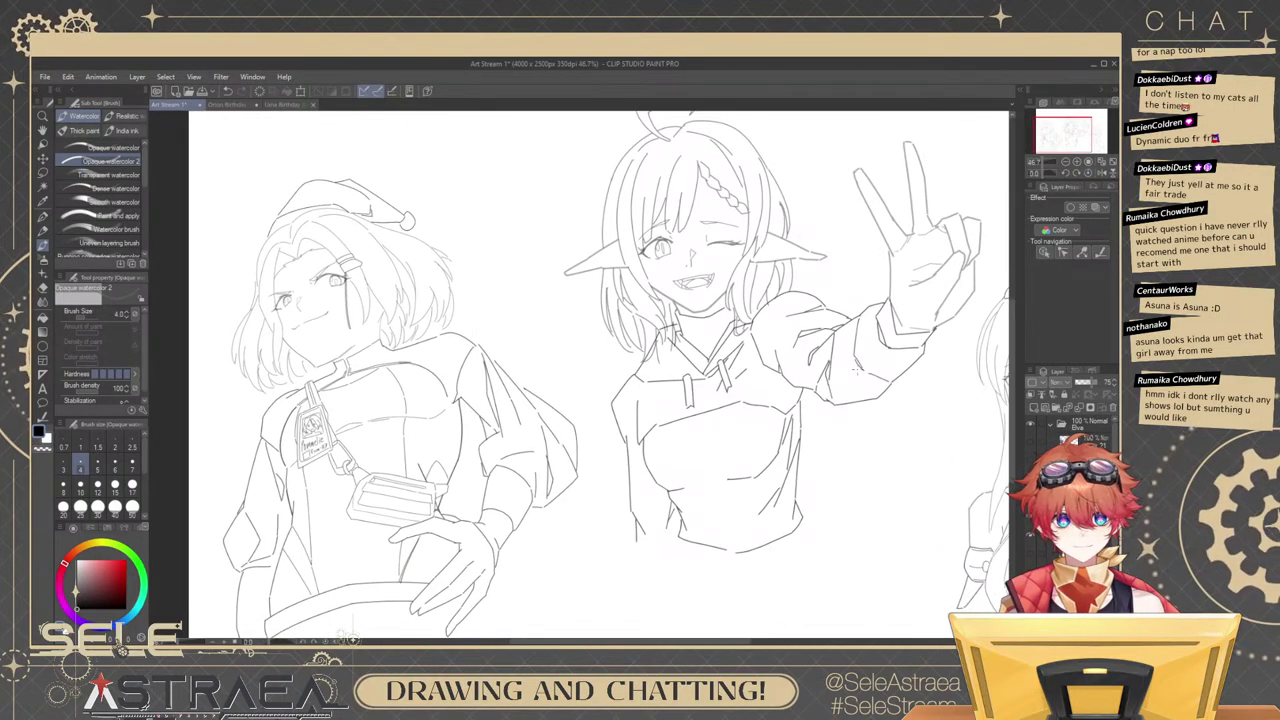
pyautogui.hotkey('ctrl', '0')
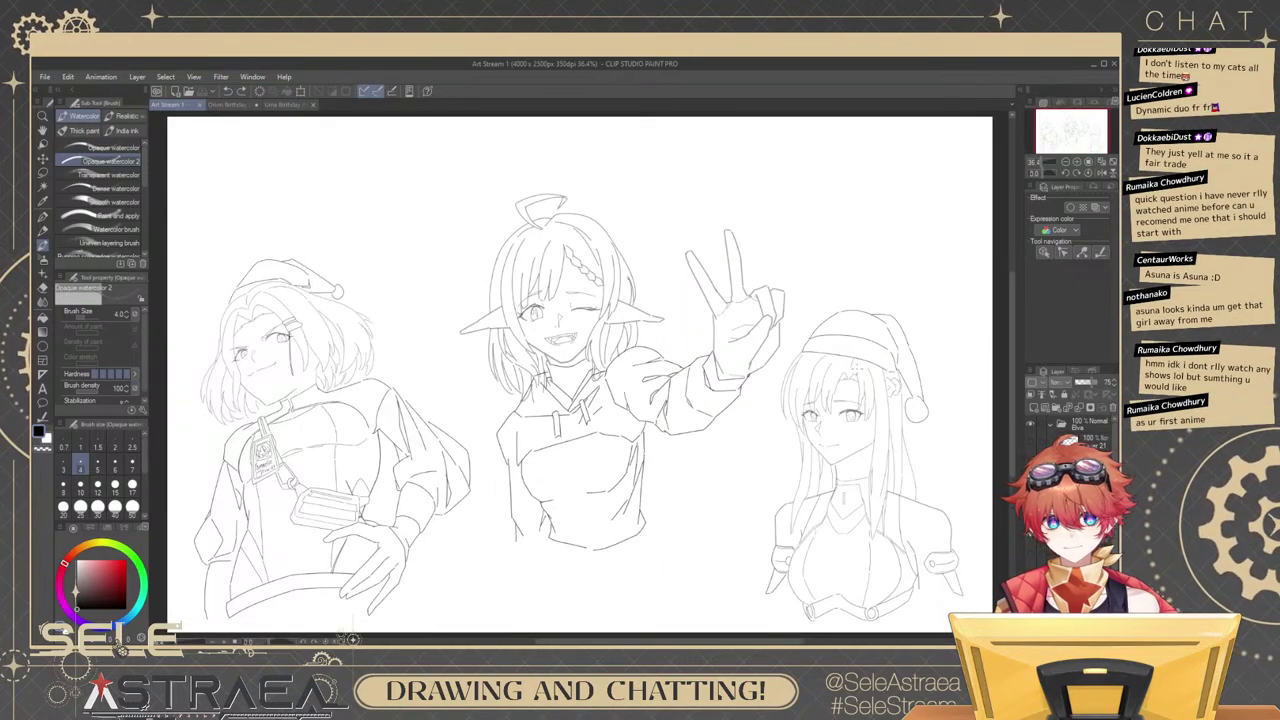
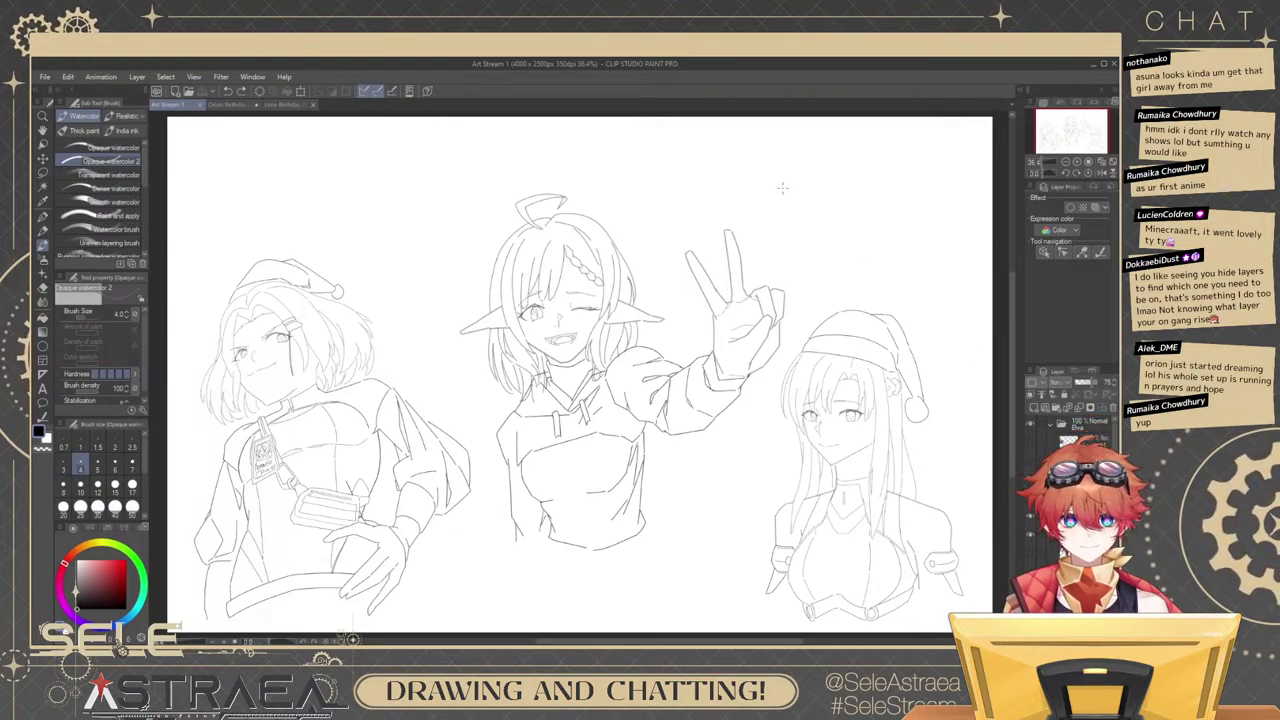
# Set the brush size to 6 and handwrite "Psycho-Pass" with an underline above the long-haired Santa-hat character.
pyautogui.moveTo(785, 180)
pyautogui.mouseDown()
pyautogui.moveTo(794, 240)
pyautogui.moveTo(772, 306)
pyautogui.moveTo(719, 320)
pyautogui.mouseUp()
pyautogui.hotkey('ctrl', 'z')
pyautogui.scroll(2, 785, 232)
pyautogui.press(']')
pyautogui.press(']')
pyautogui.moveTo(702, 256)
pyautogui.mouseDown()
pyautogui.moveTo(728, 310)
pyautogui.moveTo(752, 300)
pyautogui.mouseUp()
pyautogui.hotkey('ctrl', 'z')
pyautogui.moveTo(759, 283)
pyautogui.mouseDown()
pyautogui.moveTo(755, 327)
pyautogui.moveTo(770, 298)
pyautogui.mouseUp()
pyautogui.moveTo(777, 247)
pyautogui.mouseDown()
pyautogui.moveTo(782, 292)
pyautogui.moveTo(810, 284)
pyautogui.mouseUp()
pyautogui.moveTo(827, 257); pyautogui.dragTo(846, 266)
pyautogui.moveTo(843, 218); pyautogui.dragTo(866, 262)
pyautogui.moveTo(876, 246); pyautogui.dragTo(882, 260)
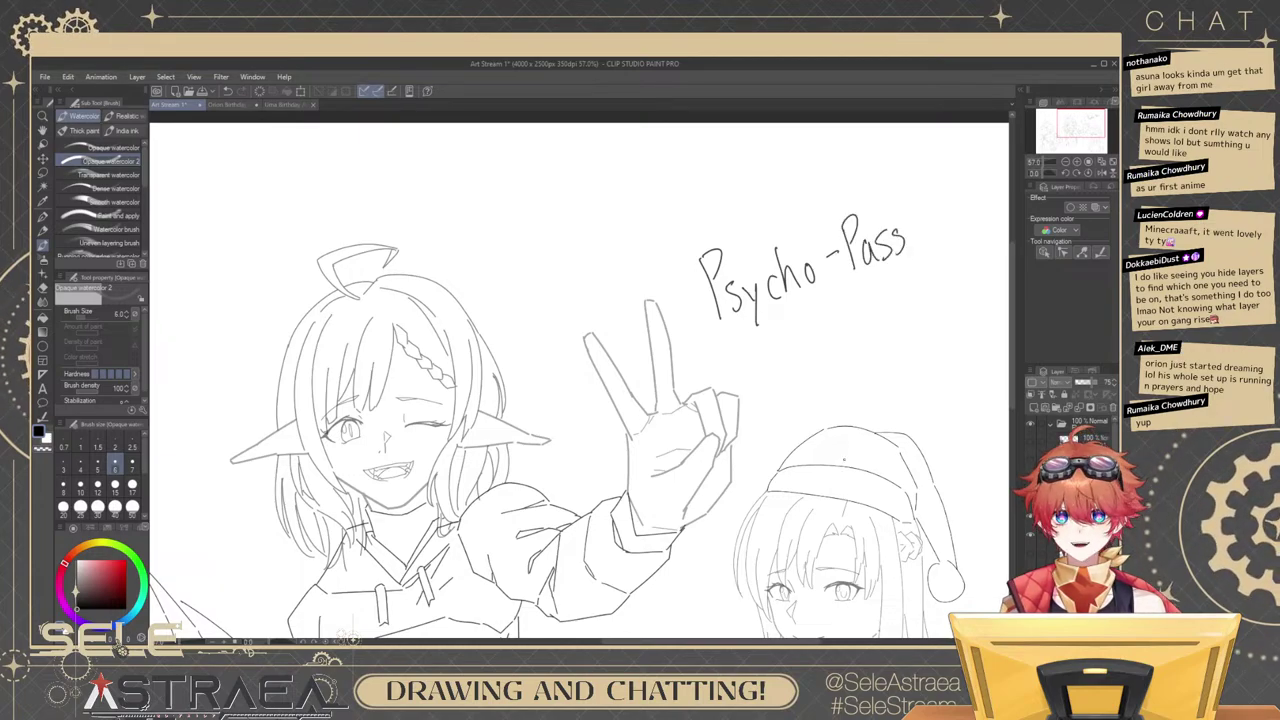
pyautogui.moveTo(890, 287); pyautogui.dragTo(908, 280)
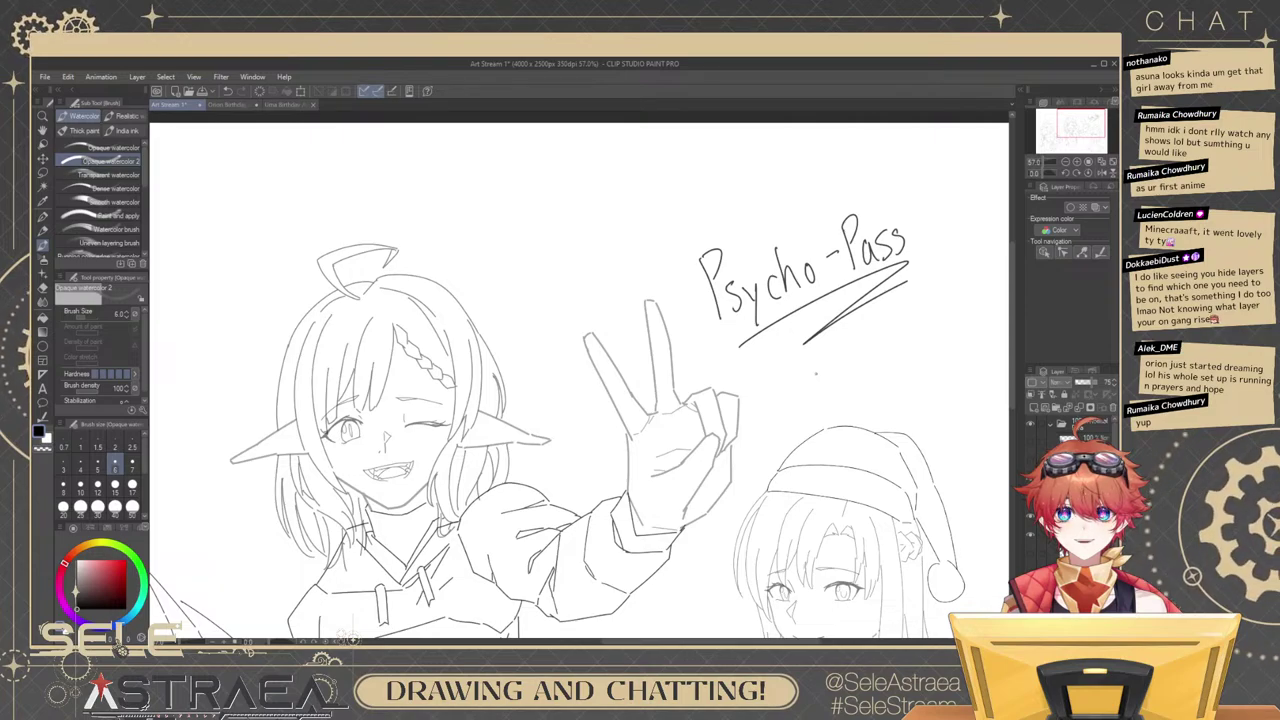
# Undo every stroke of the handwritten "Psycho-Pass" note and its underline.
pyautogui.hotkey('ctrl', 'z')
pyautogui.hotkey('ctrl', 'z')
pyautogui.hotkey('ctrl', 'z')
pyautogui.hotkey('ctrl', 'z')
pyautogui.hotkey('ctrl', 'z')
pyautogui.hotkey('ctrl', 'z')
pyautogui.hotkey('ctrl', 'z')
pyautogui.hotkey('ctrl', 'z')
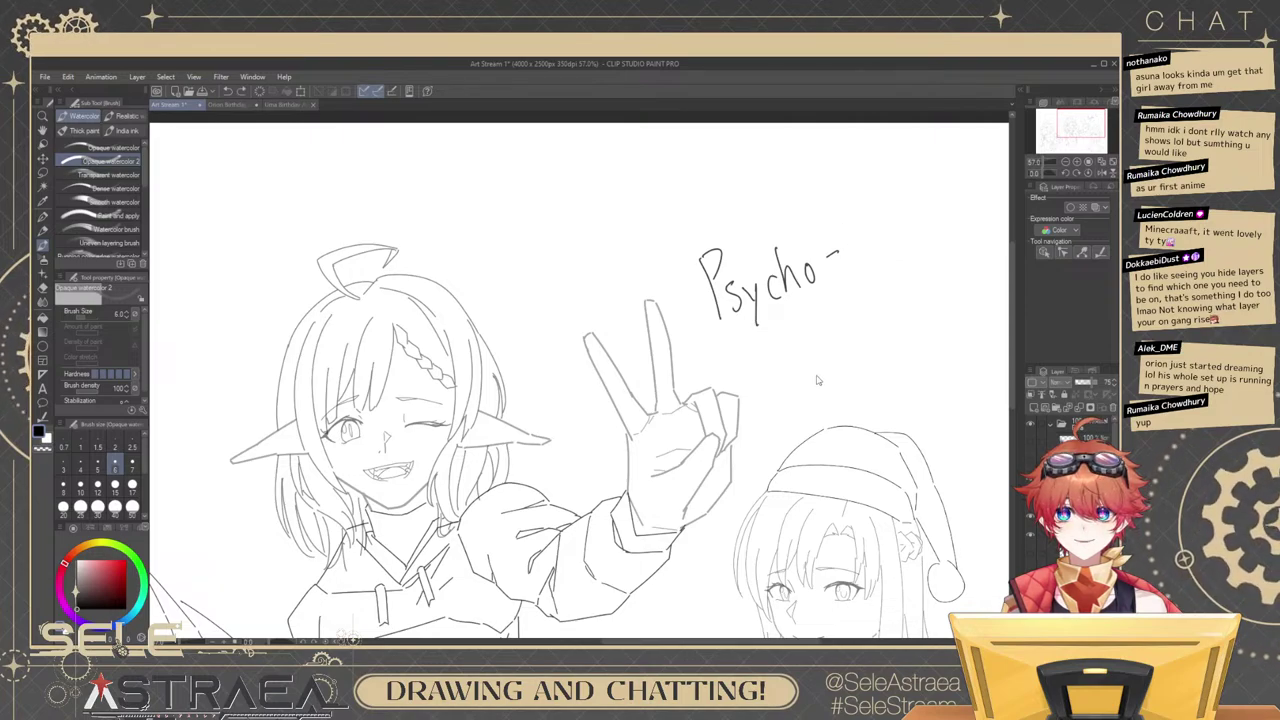
pyautogui.hotkey('ctrl', 'z')
pyautogui.hotkey('ctrl', 'z')
pyautogui.hotkey('ctrl', 'z')
pyautogui.hotkey('ctrl', 'z')
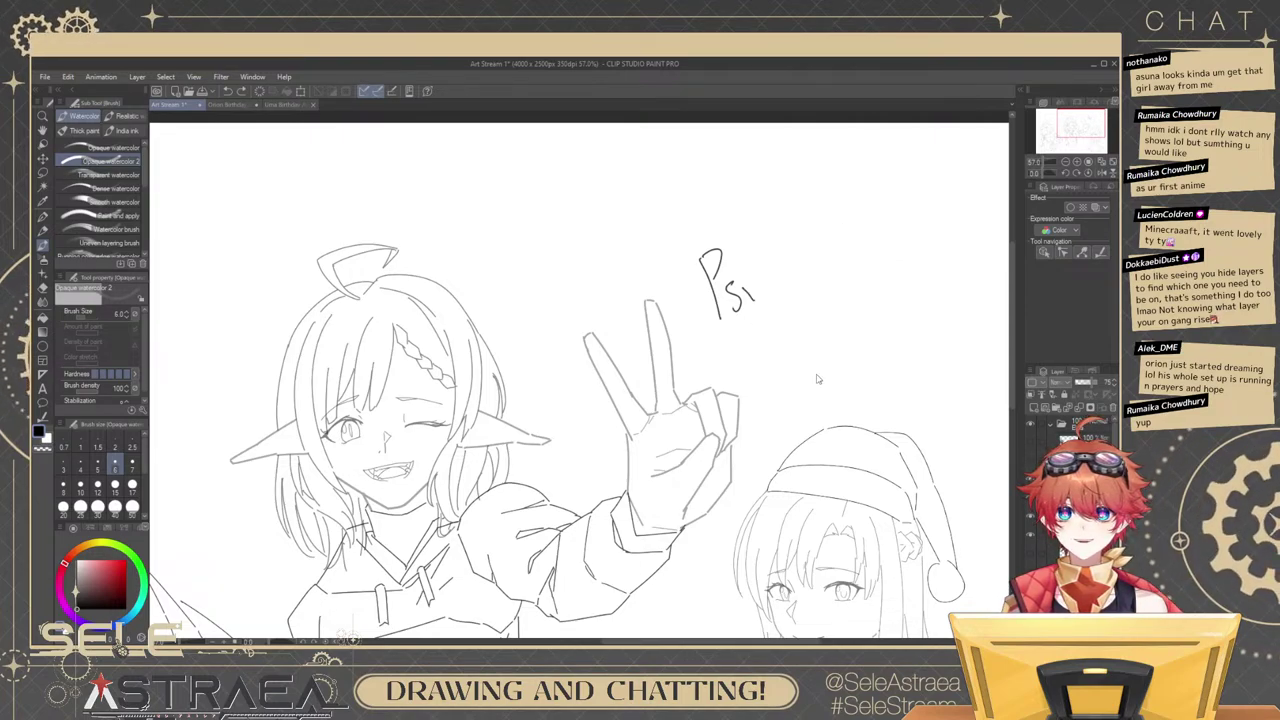
pyautogui.hotkey('ctrl', 'z')
pyautogui.hotkey('ctrl', 'z')
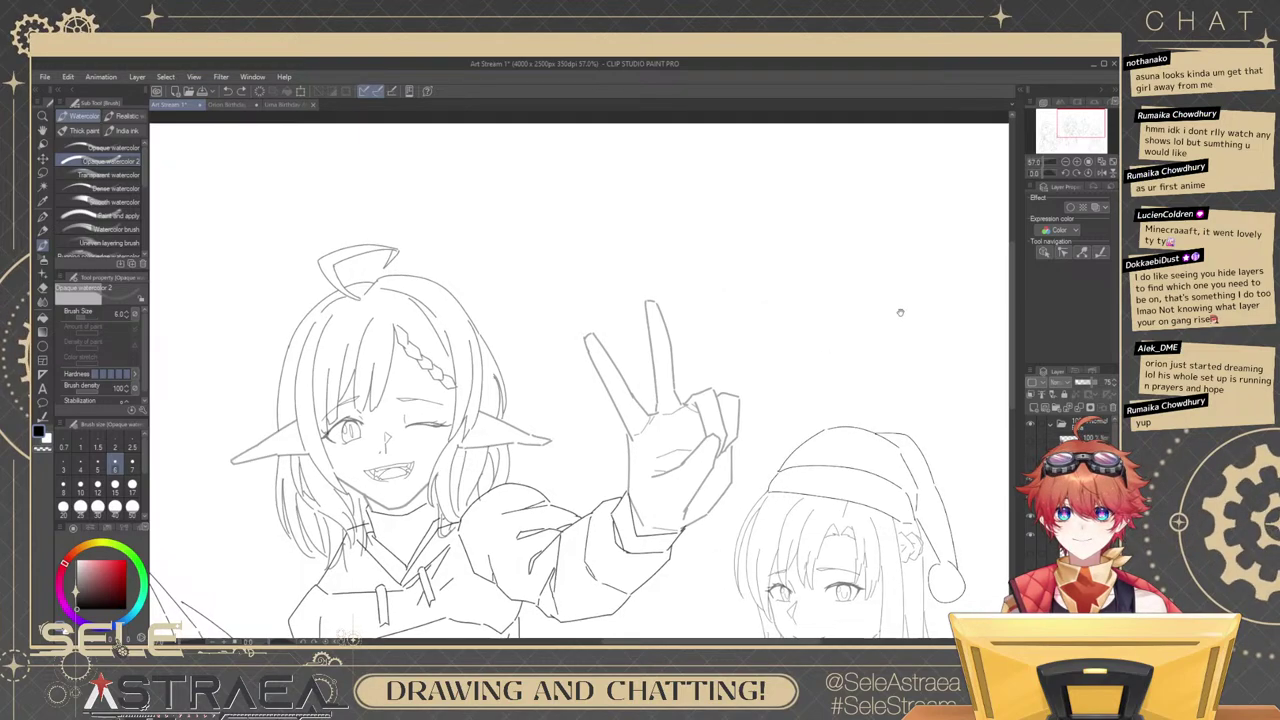
# Set the Opaque watercolor 2 brush size to 5.
pyautogui.scroll(2, 868, 262)
pyautogui.moveTo(822, 354); pyautogui.dragTo(884, 333)
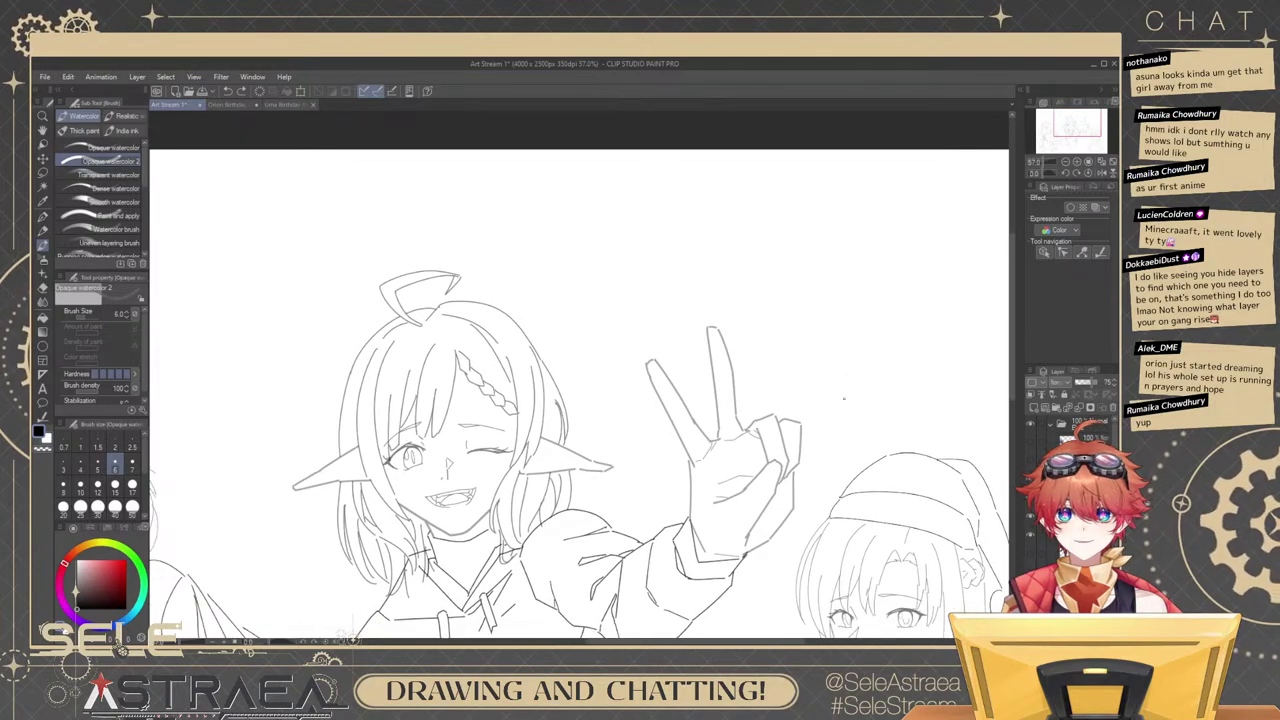
pyautogui.scroll(-2, 857, 408)
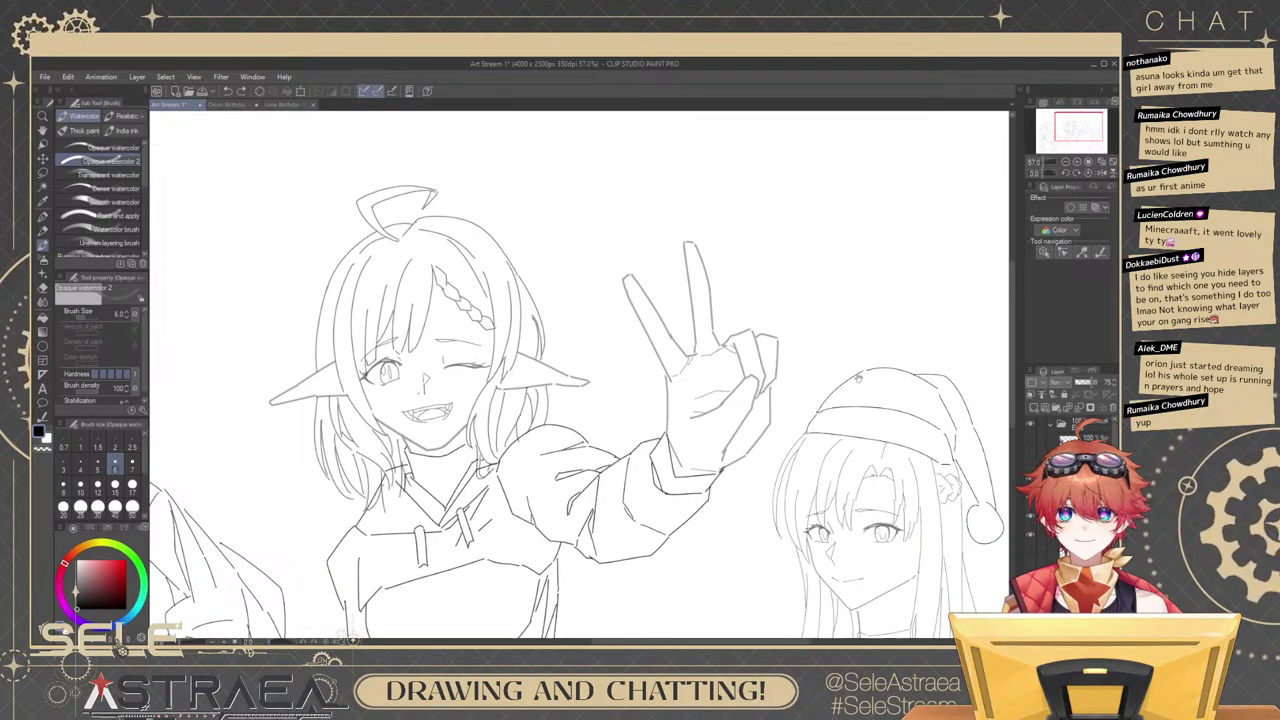
pyautogui.scroll(-3, 860, 370)
pyautogui.moveTo(865, 314); pyautogui.dragTo(831, 293)
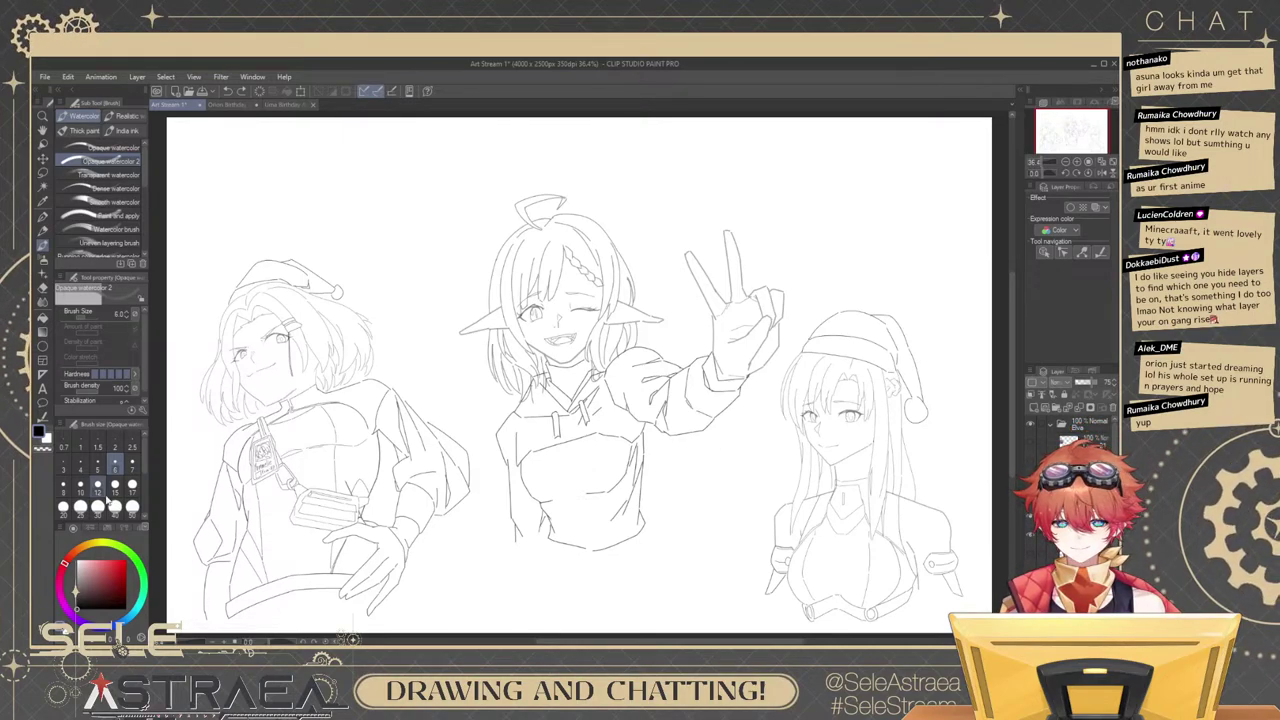
pyautogui.click(80, 465)
pyautogui.click(97, 472)
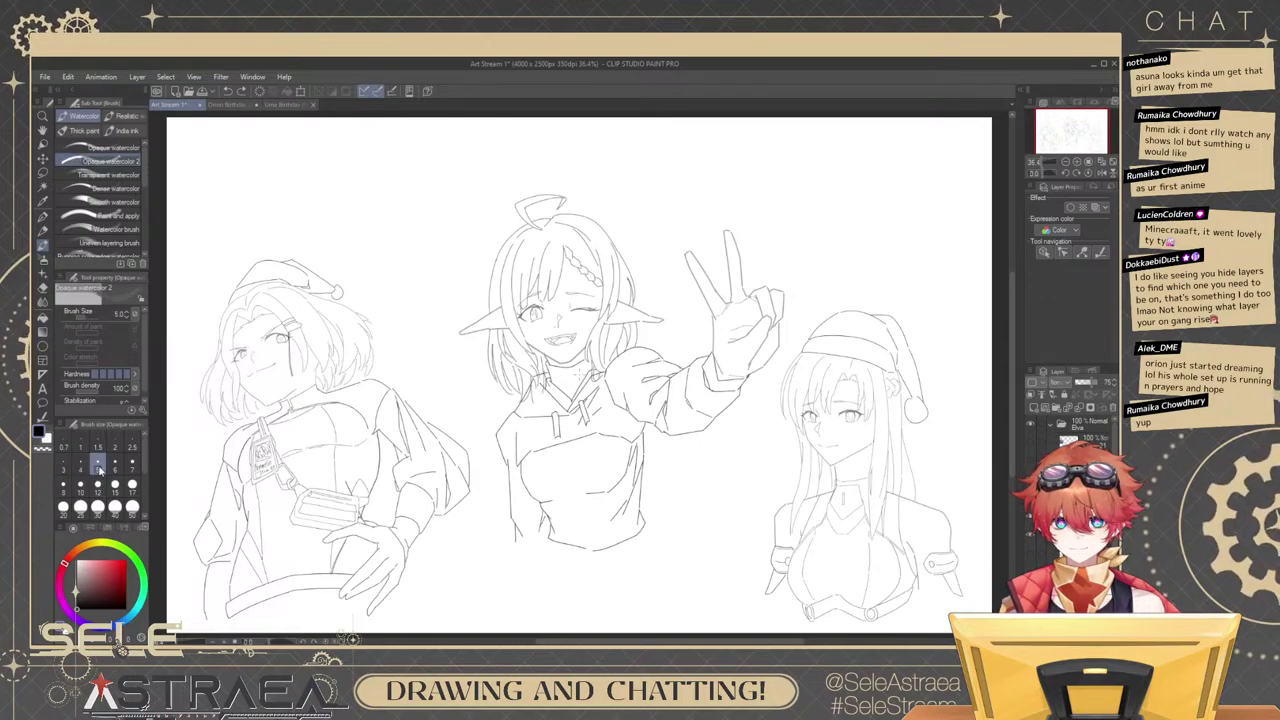
# Draw a small heart with a short accent line between the winking elf's head and her raised fingers.
pyautogui.moveTo(664, 270)
pyautogui.mouseDown()
pyautogui.moveTo(739, 329)
pyautogui.moveTo(706, 267)
pyautogui.moveTo(747, 347)
pyautogui.mouseUp()
pyautogui.scroll(5, 739, 328)
pyautogui.hotkey('ctrl', 'z')
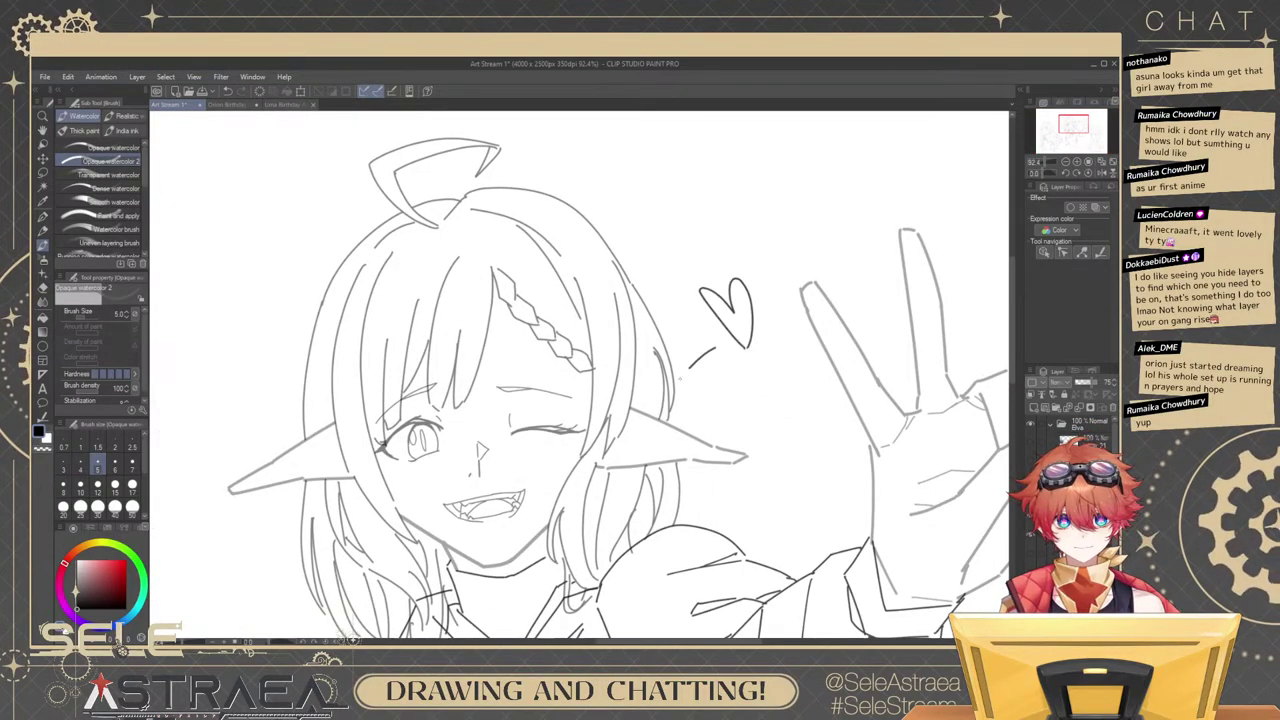
pyautogui.scroll(-3, 802, 254)
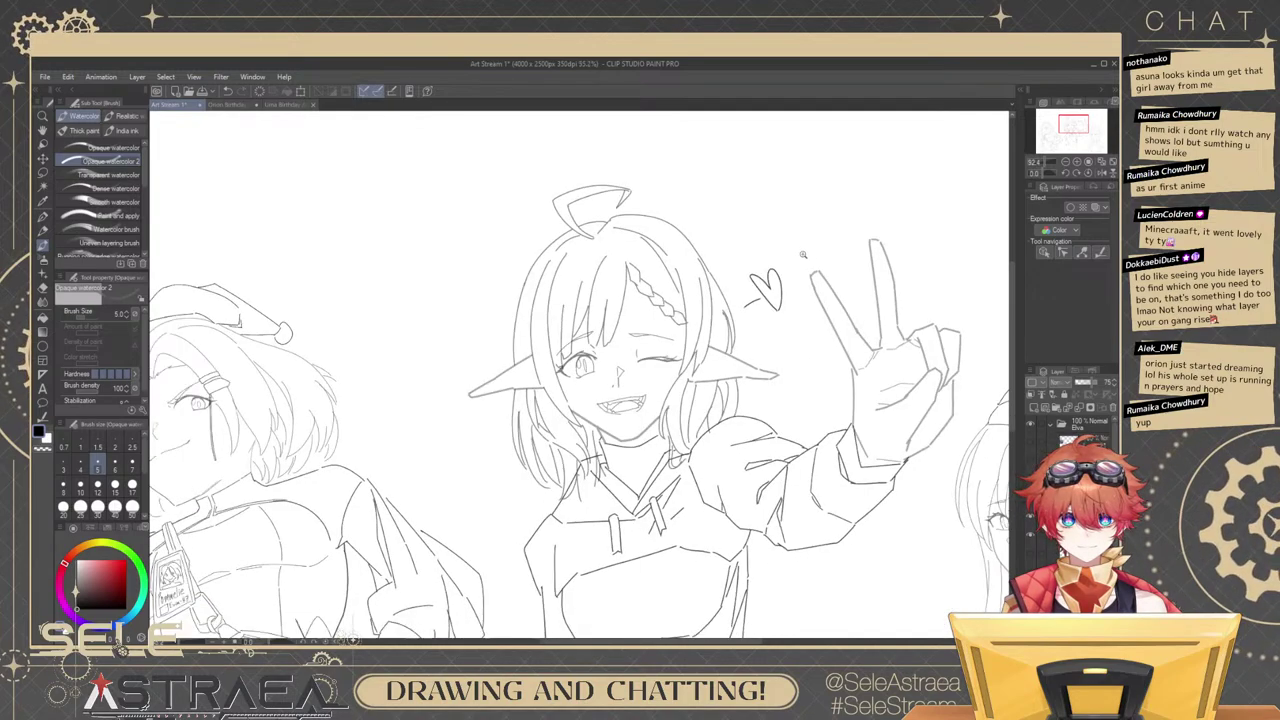
pyautogui.scroll(-2, 802, 254)
pyautogui.moveTo(802, 254); pyautogui.dragTo(774, 217)
pyautogui.moveTo(713, 341); pyautogui.dragTo(851, 335)
pyautogui.moveTo(680, 362)
pyautogui.mouseDown()
pyautogui.moveTo(793, 359)
pyautogui.moveTo(718, 364)
pyautogui.mouseUp()
pyautogui.scroll(3, 792, 358)
pyautogui.moveTo(829, 280); pyautogui.dragTo(681, 296)
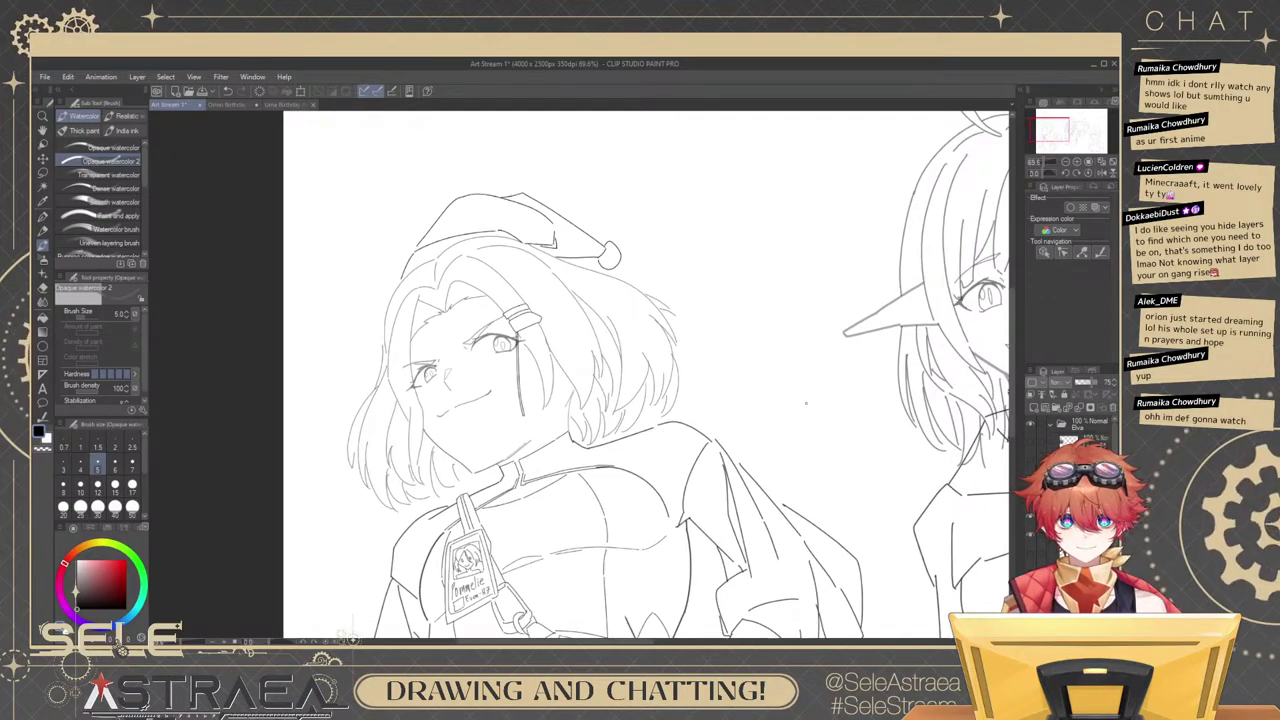
pyautogui.moveTo(840, 330); pyautogui.dragTo(650, 425)
pyautogui.moveTo(920, 287); pyautogui.dragTo(745, 363)
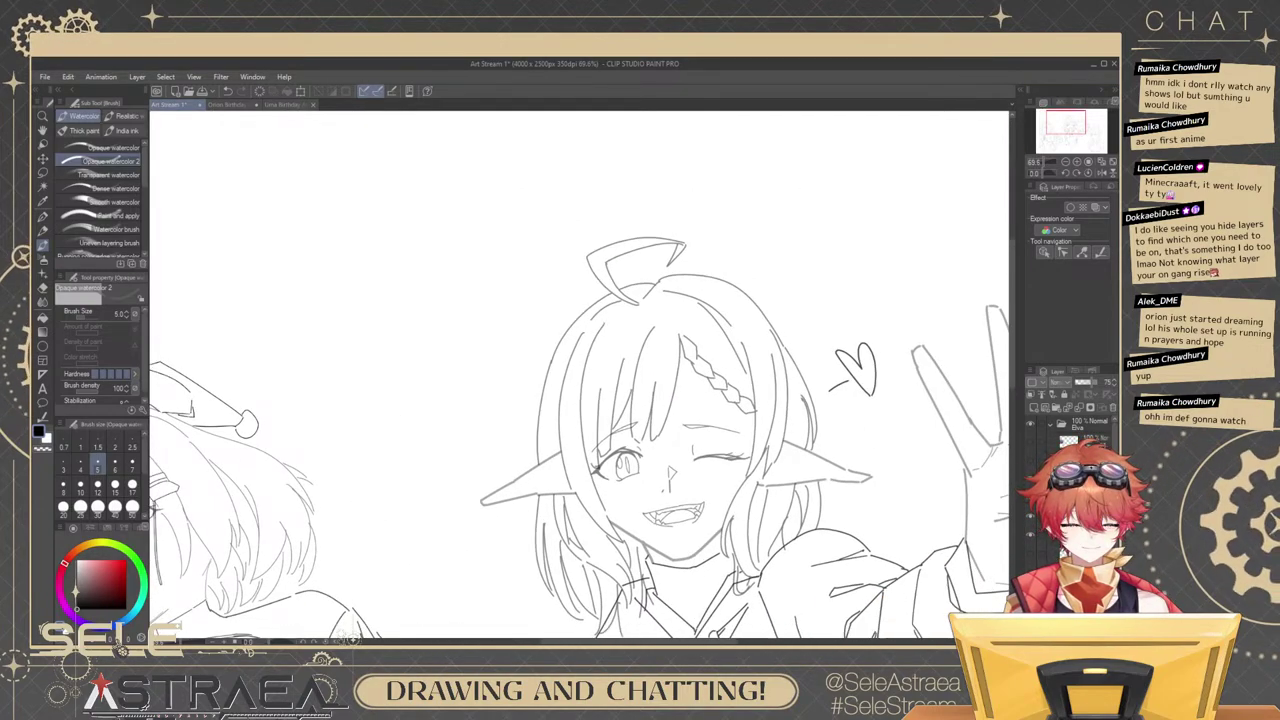
pyautogui.click(1046, 409)
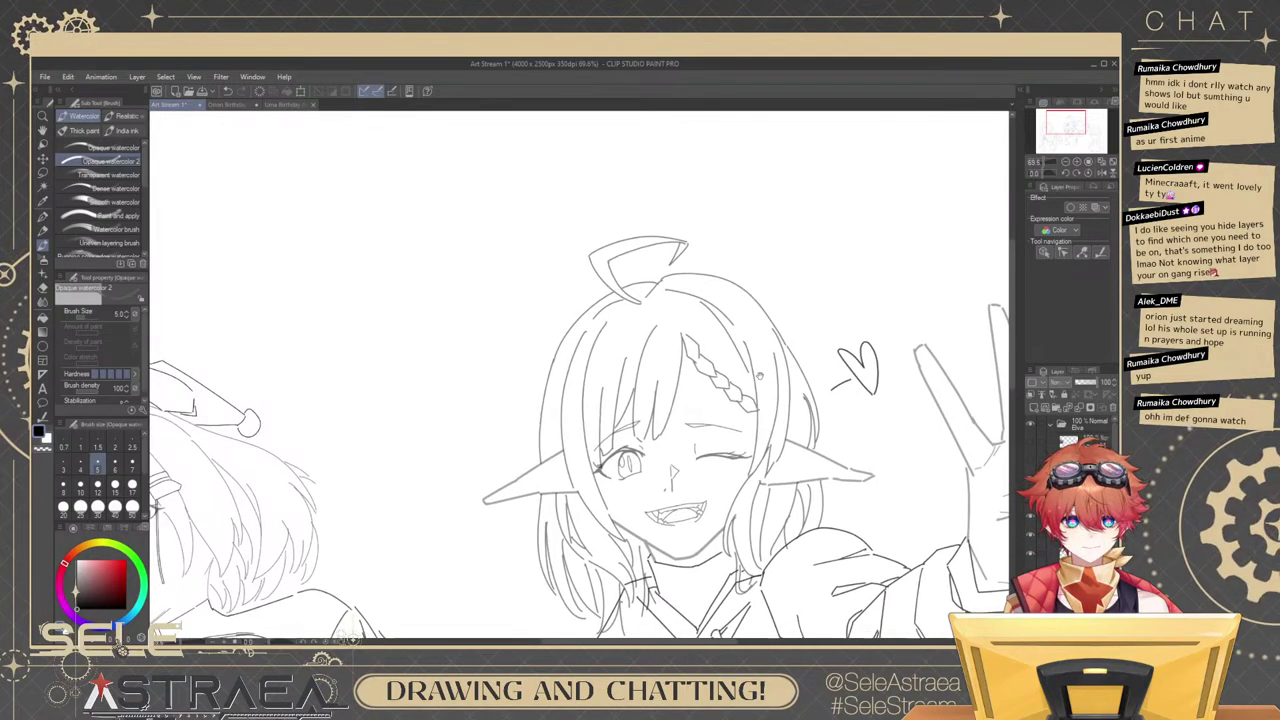
pyautogui.moveTo(598, 288); pyautogui.dragTo(673, 313)
pyautogui.scroll(2, 673, 313)
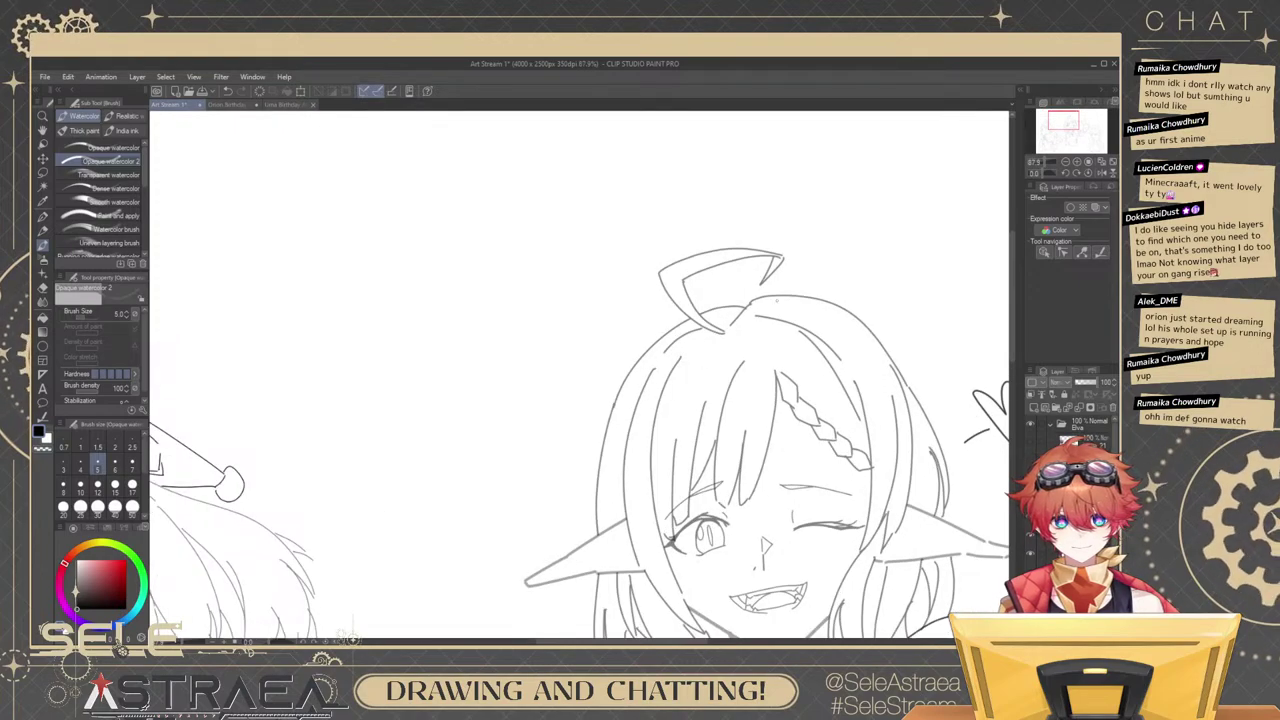
pyautogui.moveTo(871, 266); pyautogui.dragTo(808, 259)
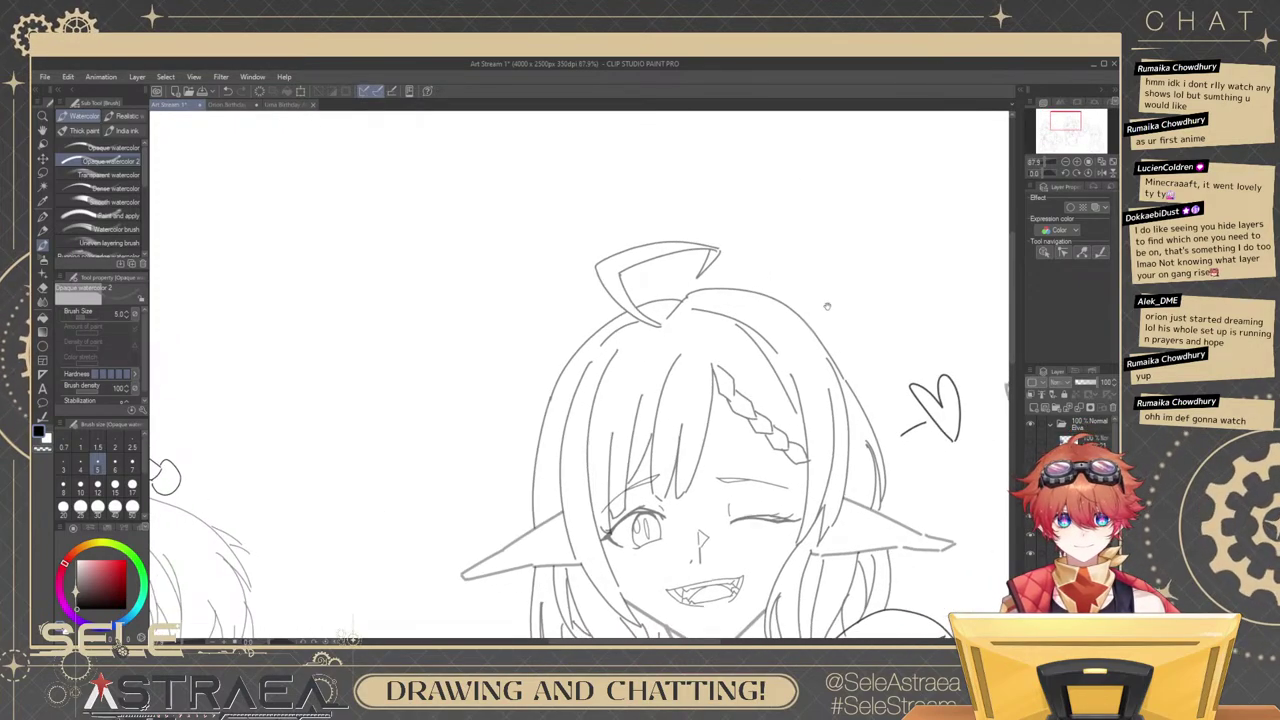
pyautogui.moveTo(867, 328); pyautogui.dragTo(840, 243)
pyautogui.moveTo(698, 283)
pyautogui.mouseDown()
pyautogui.moveTo(773, 264)
pyautogui.moveTo(826, 299)
pyautogui.moveTo(830, 363)
pyautogui.mouseUp()
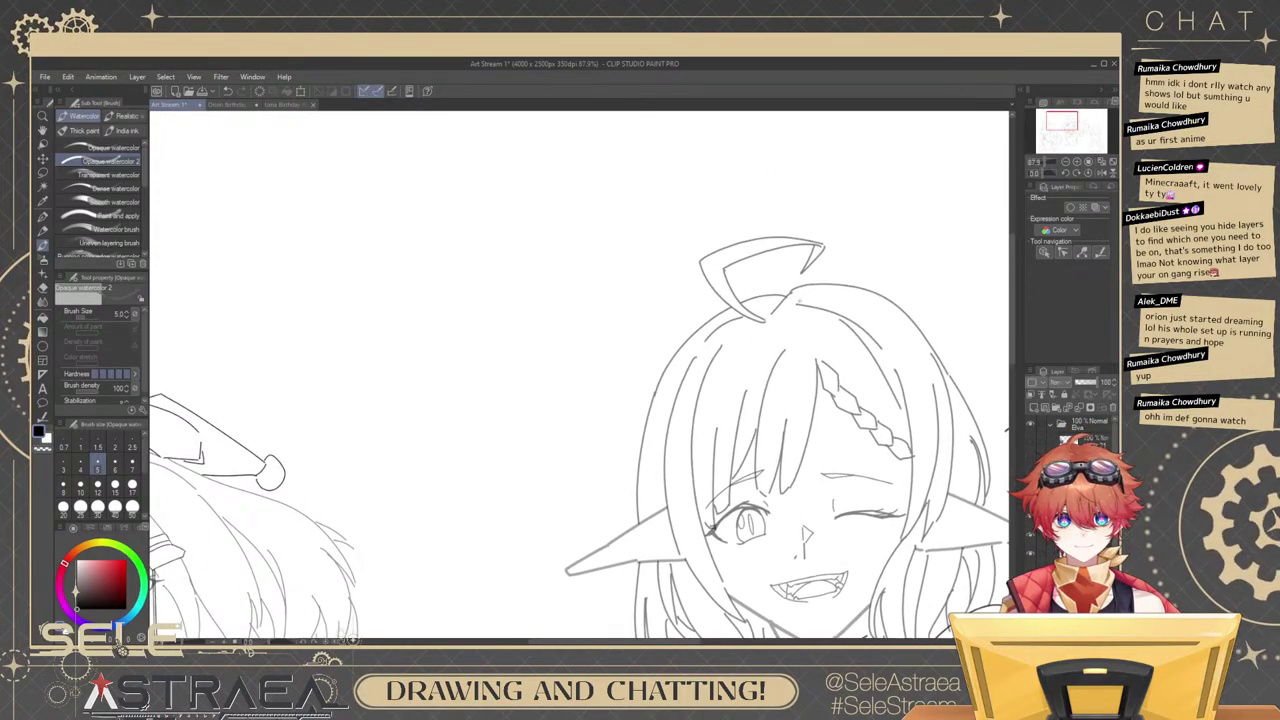
pyautogui.moveTo(645, 379)
pyautogui.mouseDown()
pyautogui.moveTo(758, 404)
pyautogui.moveTo(746, 413)
pyautogui.moveTo(864, 374)
pyautogui.mouseUp()
pyautogui.hotkey('ctrl', 'z')
pyautogui.hotkey('ctrl', 'z')
pyautogui.hotkey('ctrl', 'z')
pyautogui.moveTo(930, 338); pyautogui.dragTo(820, 267)
# Collapse the elf's layer folder, fit the whole canvas in view and save the drawing.
pyautogui.scroll(-5, 837, 289)
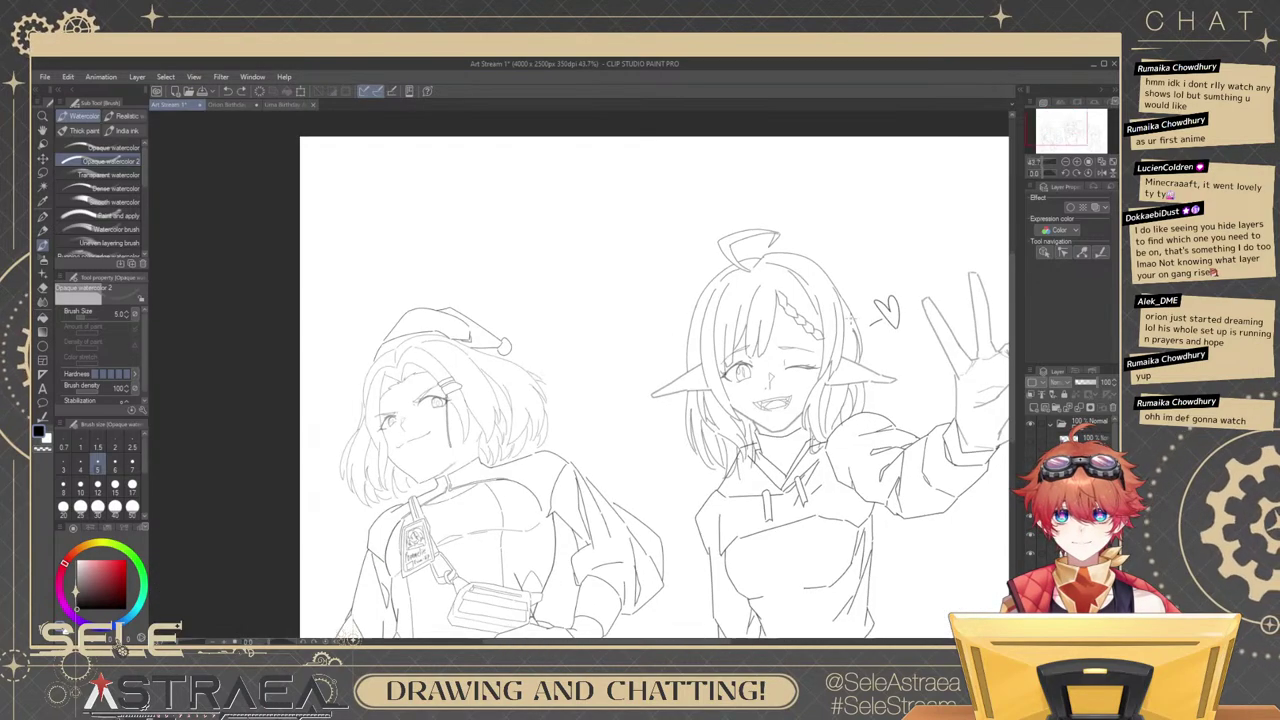
pyautogui.moveTo(857, 333); pyautogui.dragTo(847, 308)
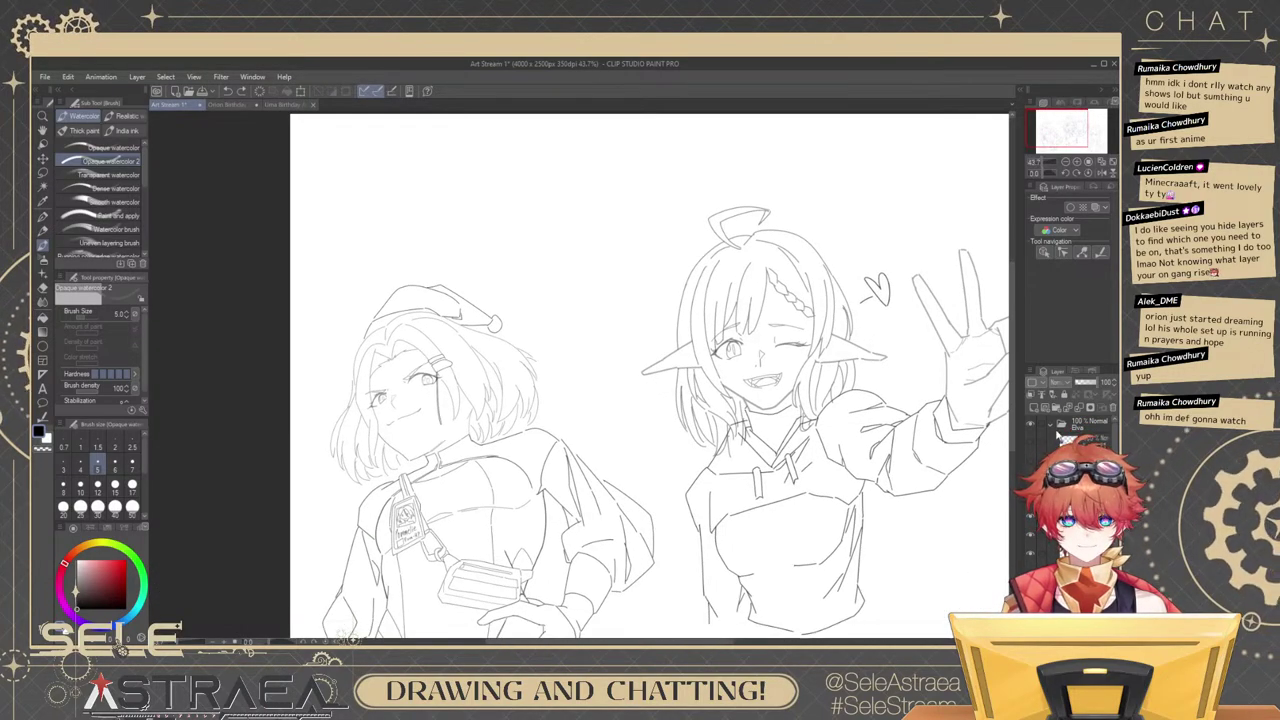
pyautogui.click(1060, 428)
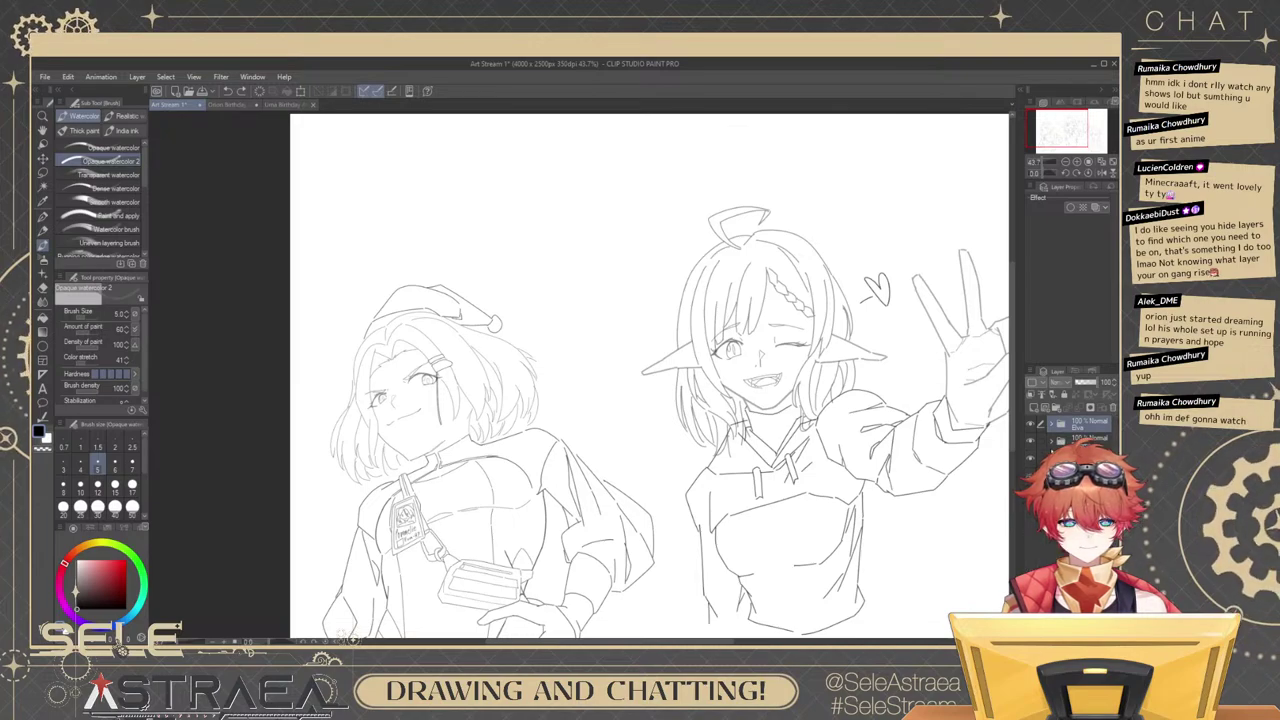
pyautogui.moveTo(919, 430); pyautogui.dragTo(863, 462)
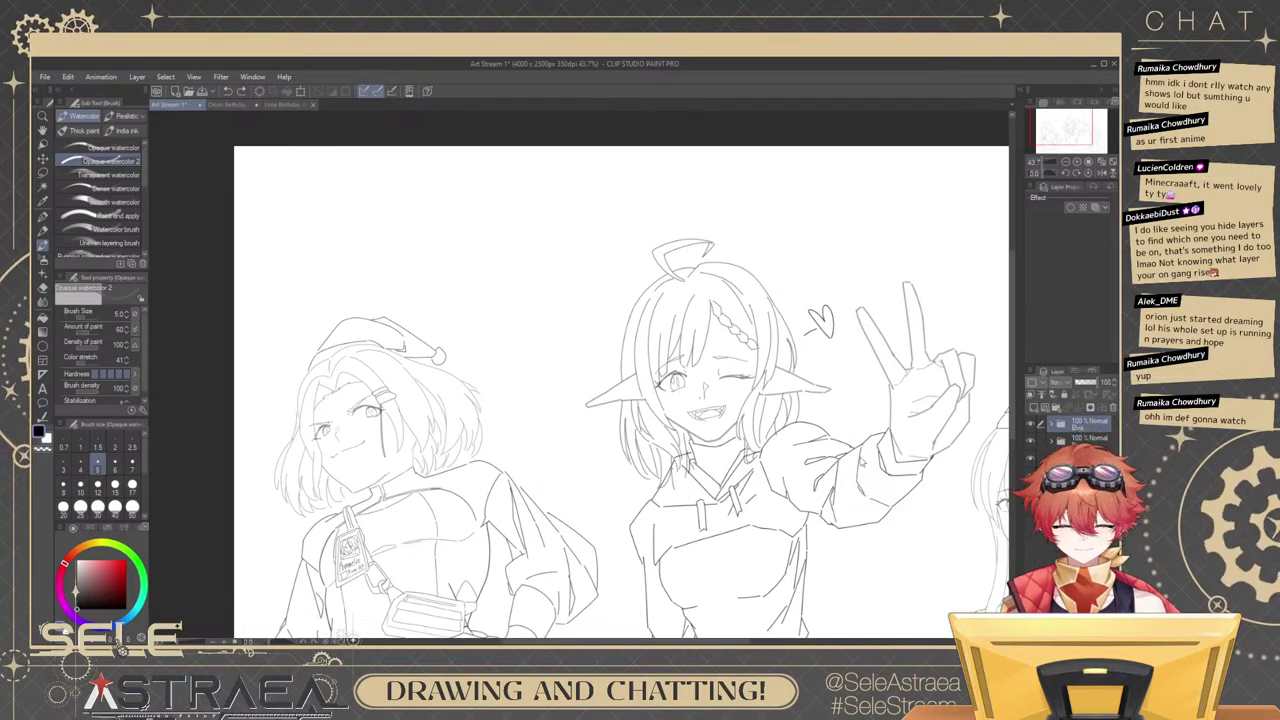
pyautogui.hotkey('ctrl', '0')
pyautogui.hotkey('ctrl', 's')
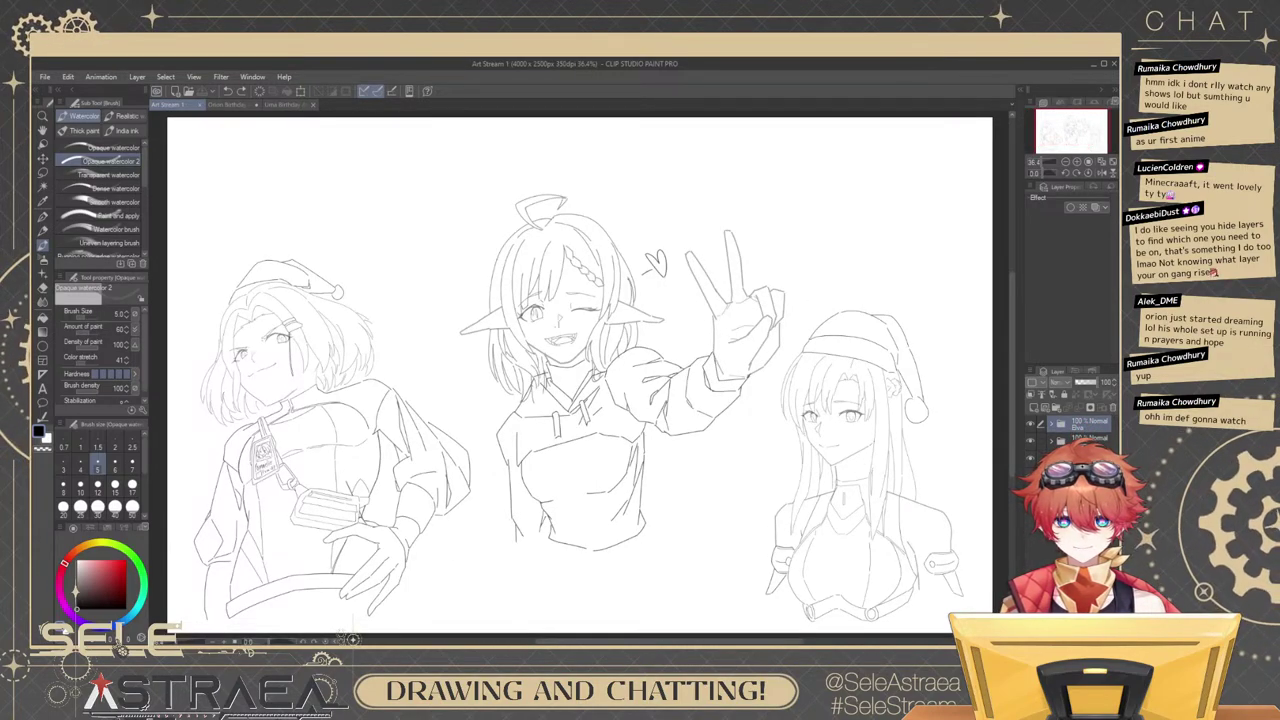
# Expand the elf's layer folder and choose a layer inside it for drawing with the Opaque watercolor 2 brush.
pyautogui.click(1051, 426)
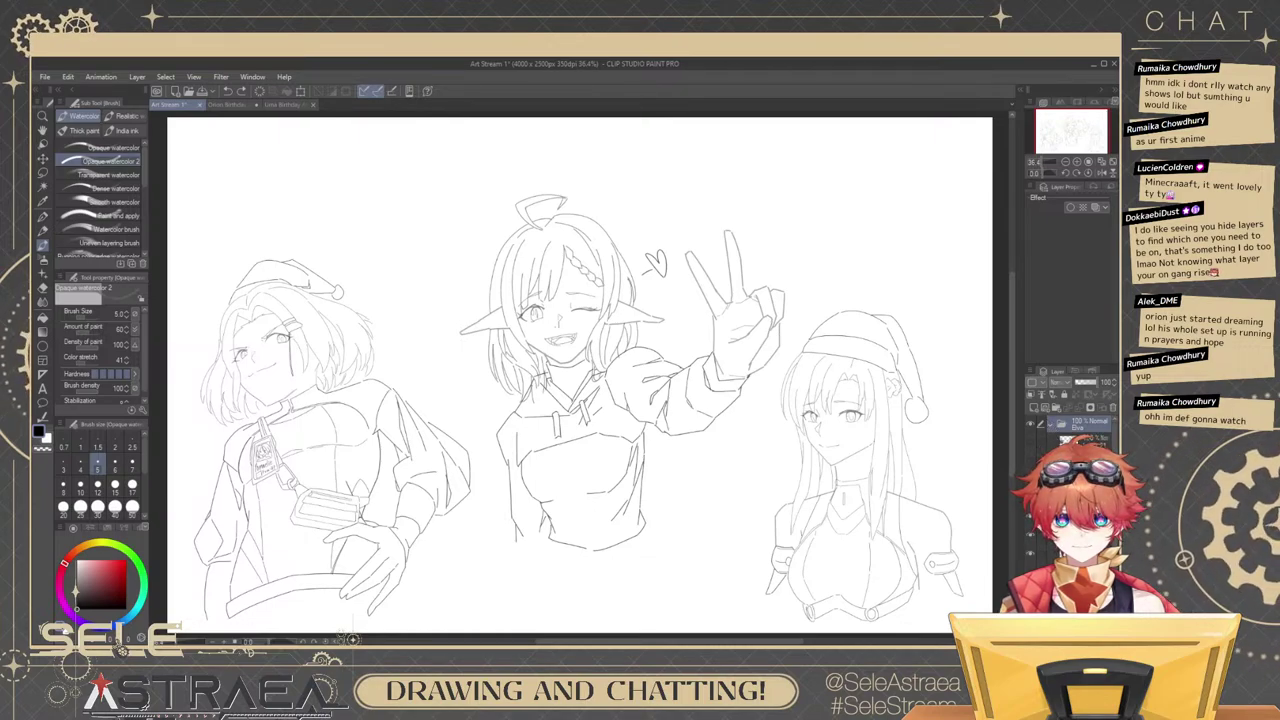
pyautogui.click(1092, 442)
pyautogui.press('b')
pyautogui.press('b')
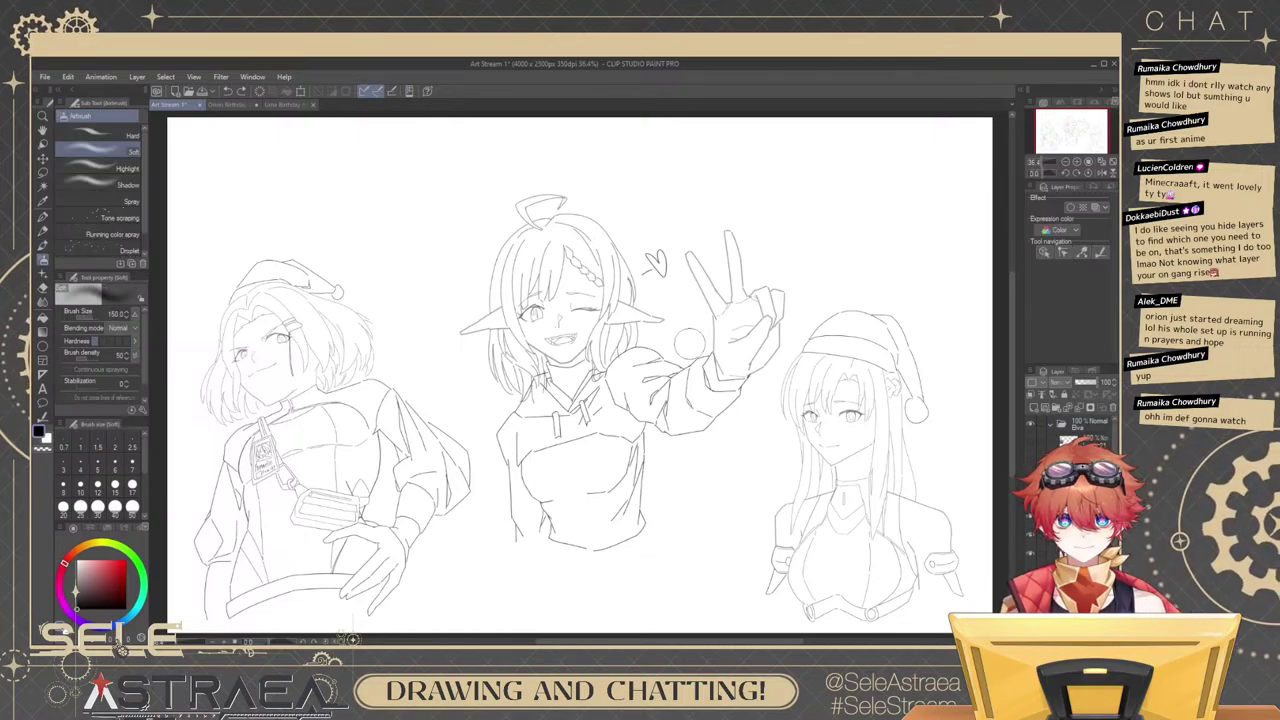
pyautogui.press('b')
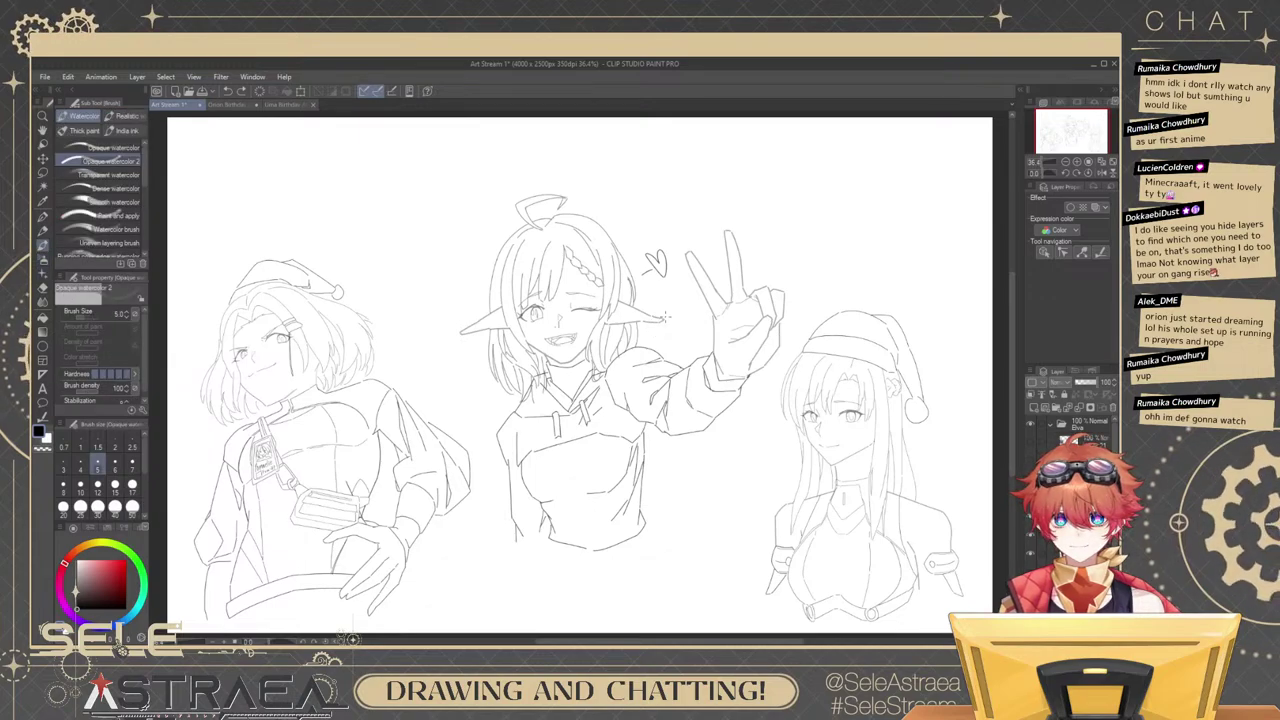
pyautogui.moveTo(666, 316); pyautogui.dragTo(790, 468)
pyautogui.moveTo(713, 351); pyautogui.dragTo(767, 331)
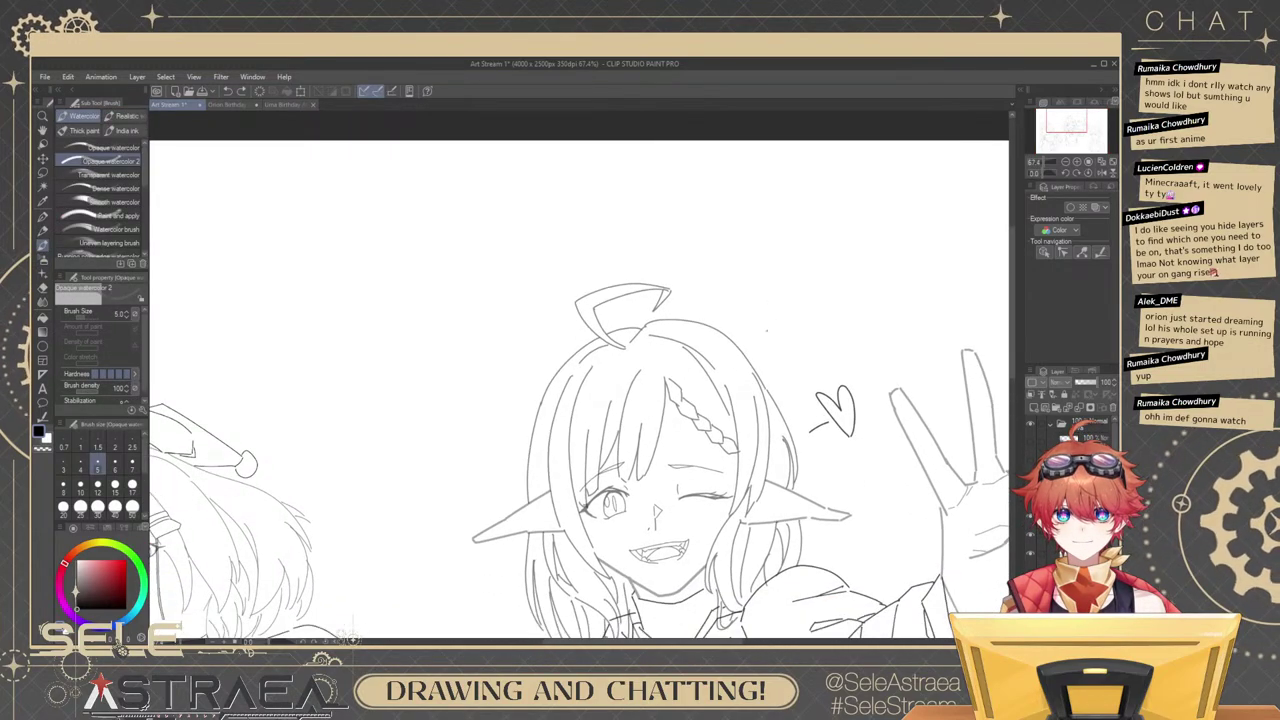
pyautogui.moveTo(646, 343); pyautogui.dragTo(743, 346)
pyautogui.hotkey('ctrl', 'z')
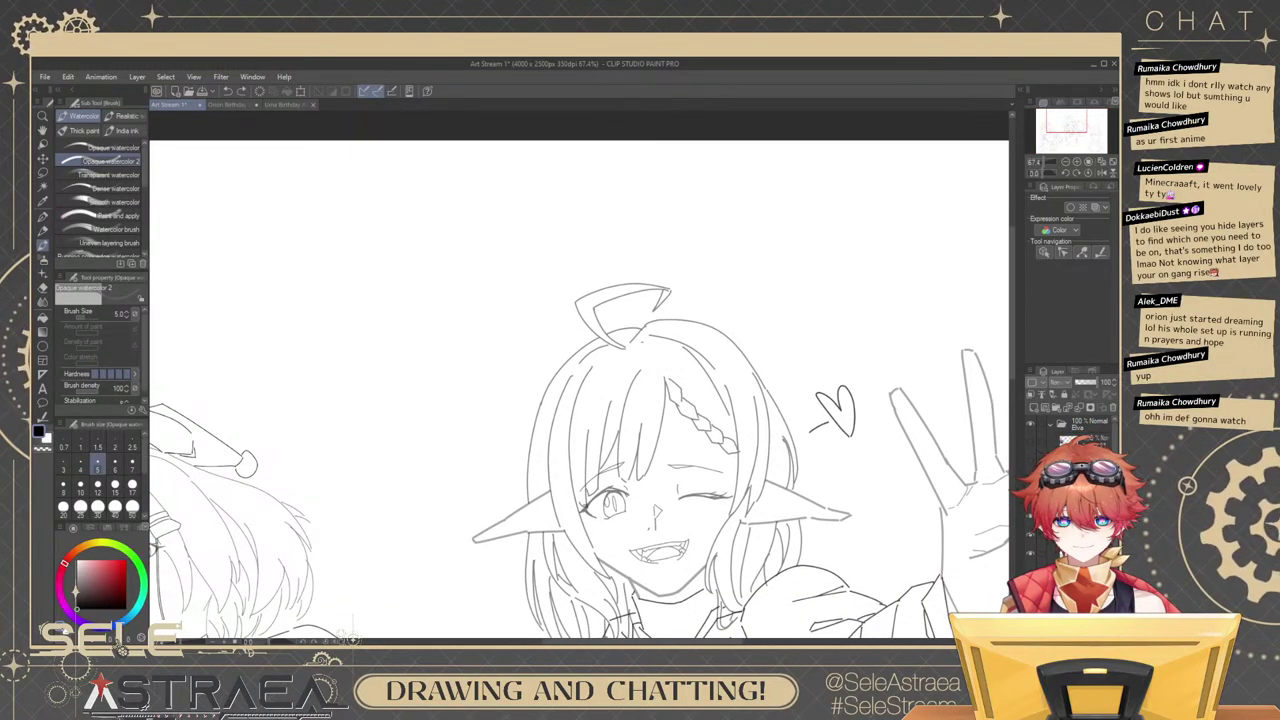
pyautogui.moveTo(640, 343); pyautogui.dragTo(717, 346)
pyautogui.hotkey('ctrl', 'z')
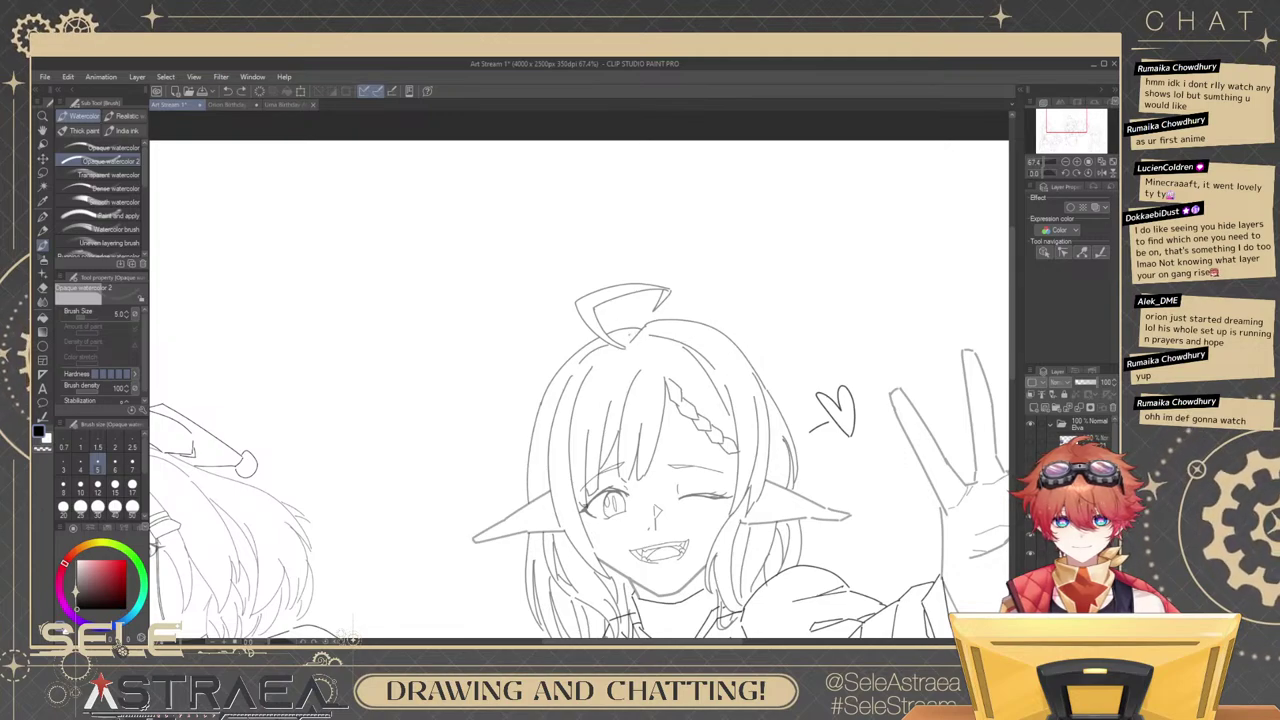
# Sketch a slanted Santa hat brim across the elf's head, from the base of the ahoge to above the braid.
pyautogui.moveTo(629, 341)
pyautogui.mouseDown()
pyautogui.moveTo(657, 379)
pyautogui.moveTo(762, 413)
pyautogui.mouseUp()
pyautogui.hotkey('ctrl', 'z')
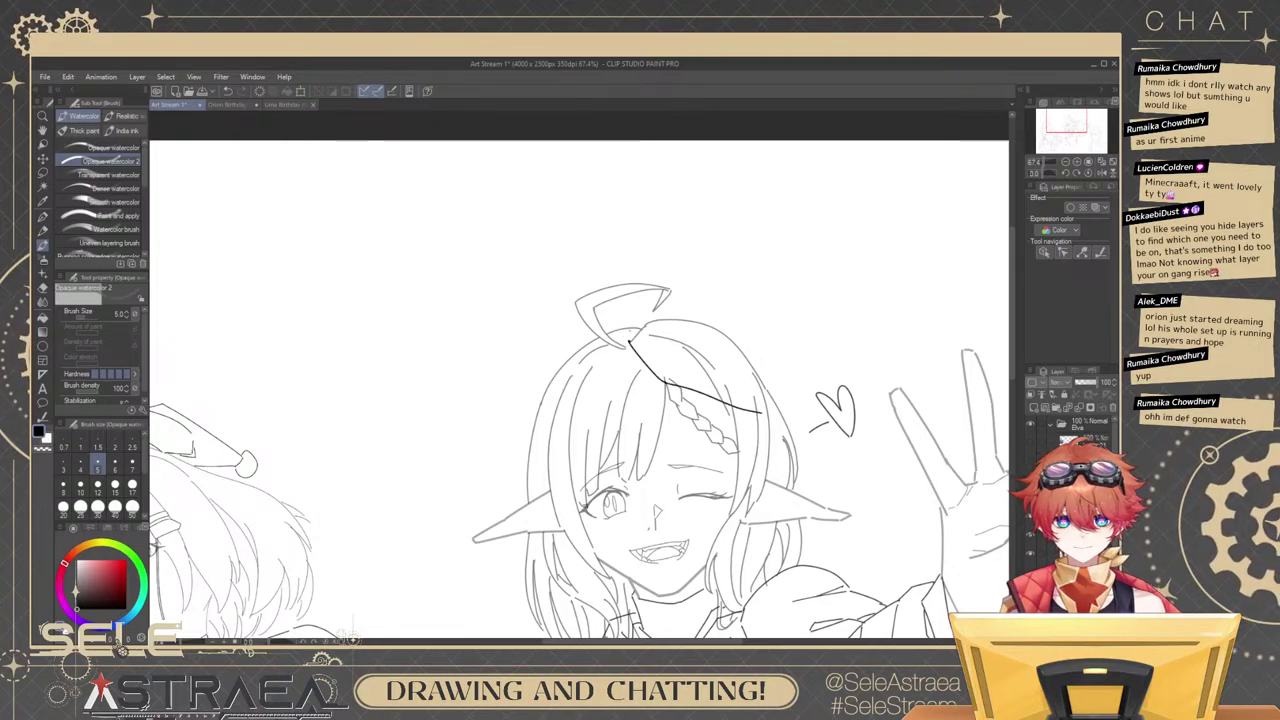
pyautogui.moveTo(645, 318); pyautogui.dragTo(720, 366)
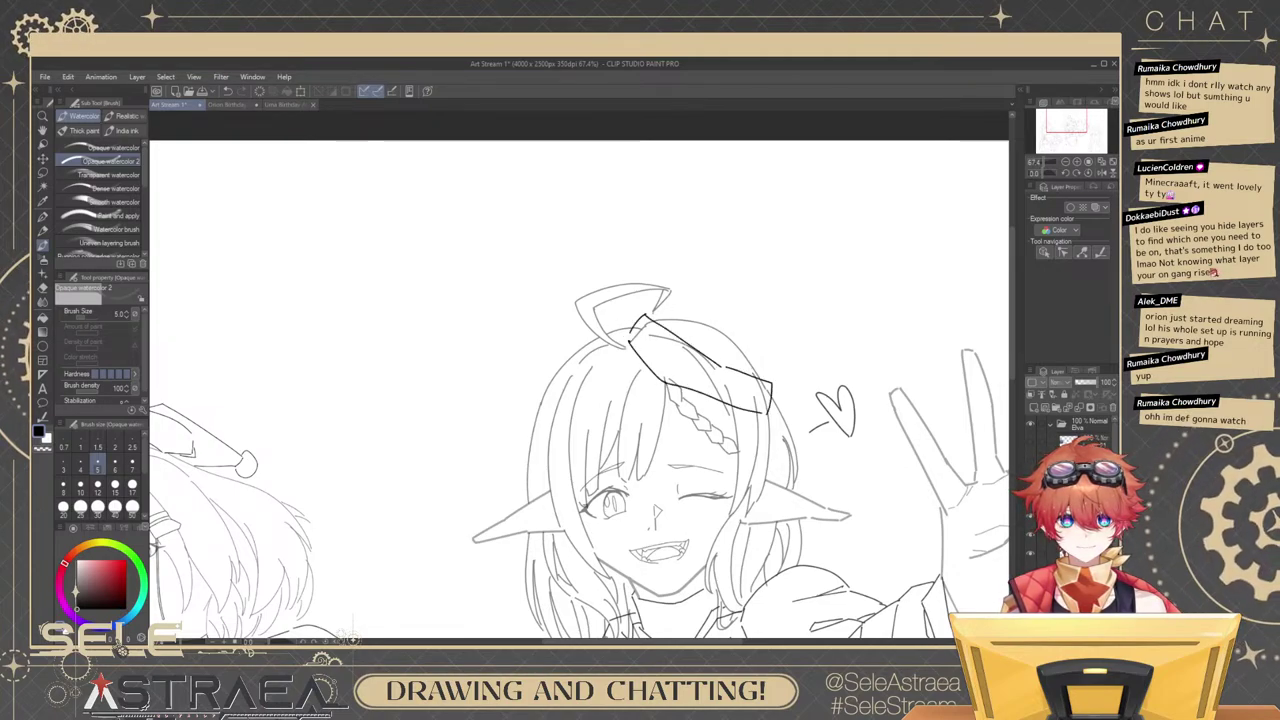
pyautogui.moveTo(652, 314)
pyautogui.mouseDown()
pyautogui.moveTo(778, 338)
pyautogui.moveTo(797, 438)
pyautogui.mouseUp()
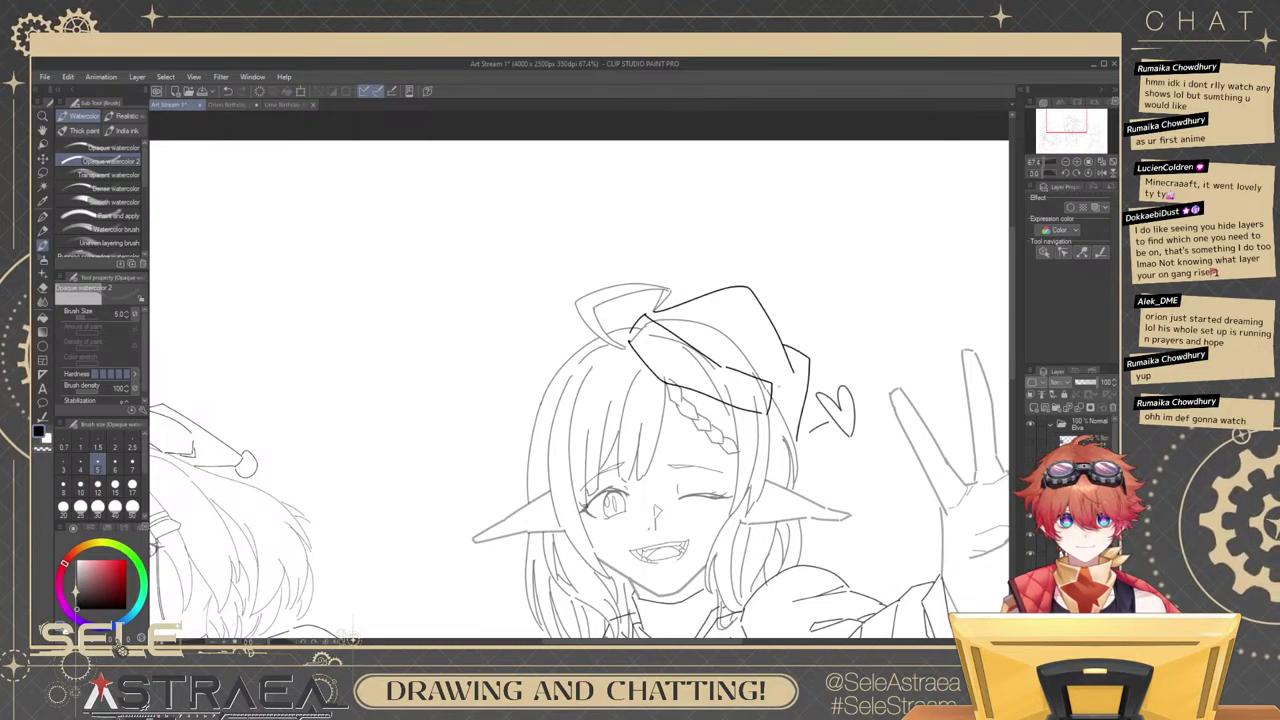
pyautogui.moveTo(826, 339); pyautogui.dragTo(848, 302)
pyautogui.hotkey('ctrl', 'z')
pyautogui.hotkey('ctrl', 'z')
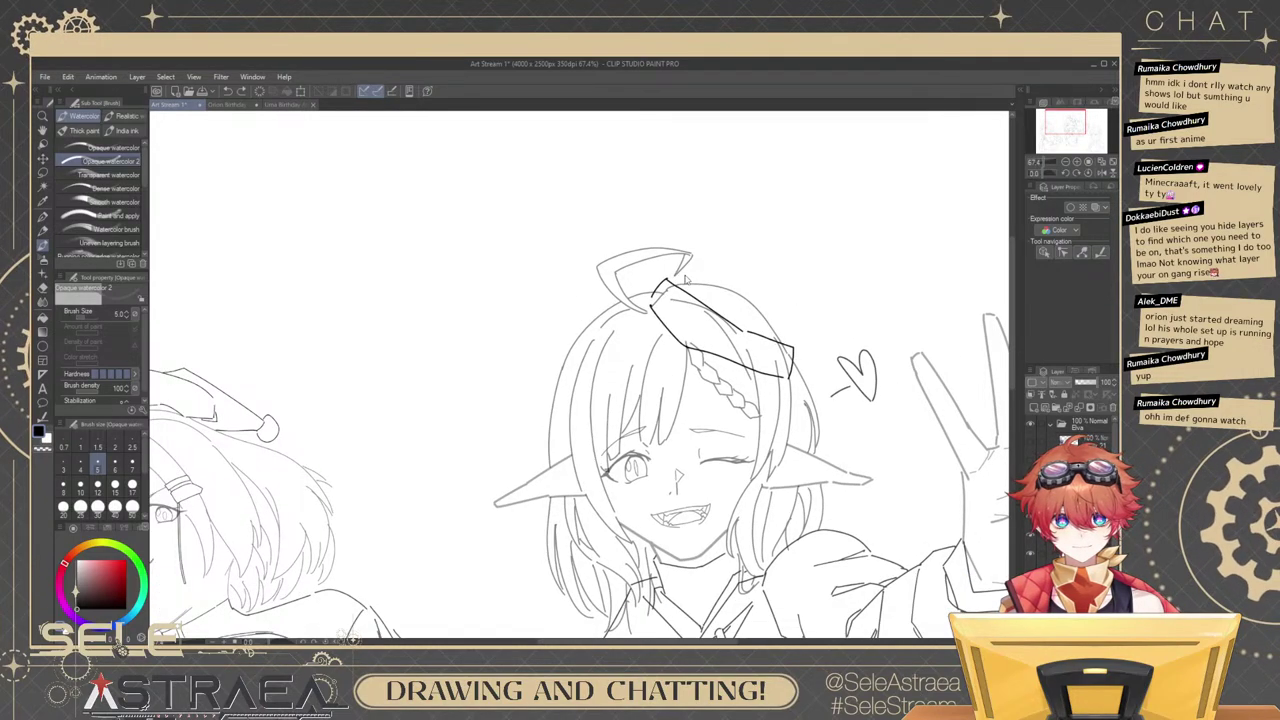
# Draw the Santa hat's peaked crown and a drooping tail ending in a round pom-pom beside the elf's ear.
pyautogui.moveTo(688, 275)
pyautogui.mouseDown()
pyautogui.moveTo(791, 276)
pyautogui.moveTo(820, 340)
pyautogui.moveTo(820, 409)
pyautogui.mouseUp()
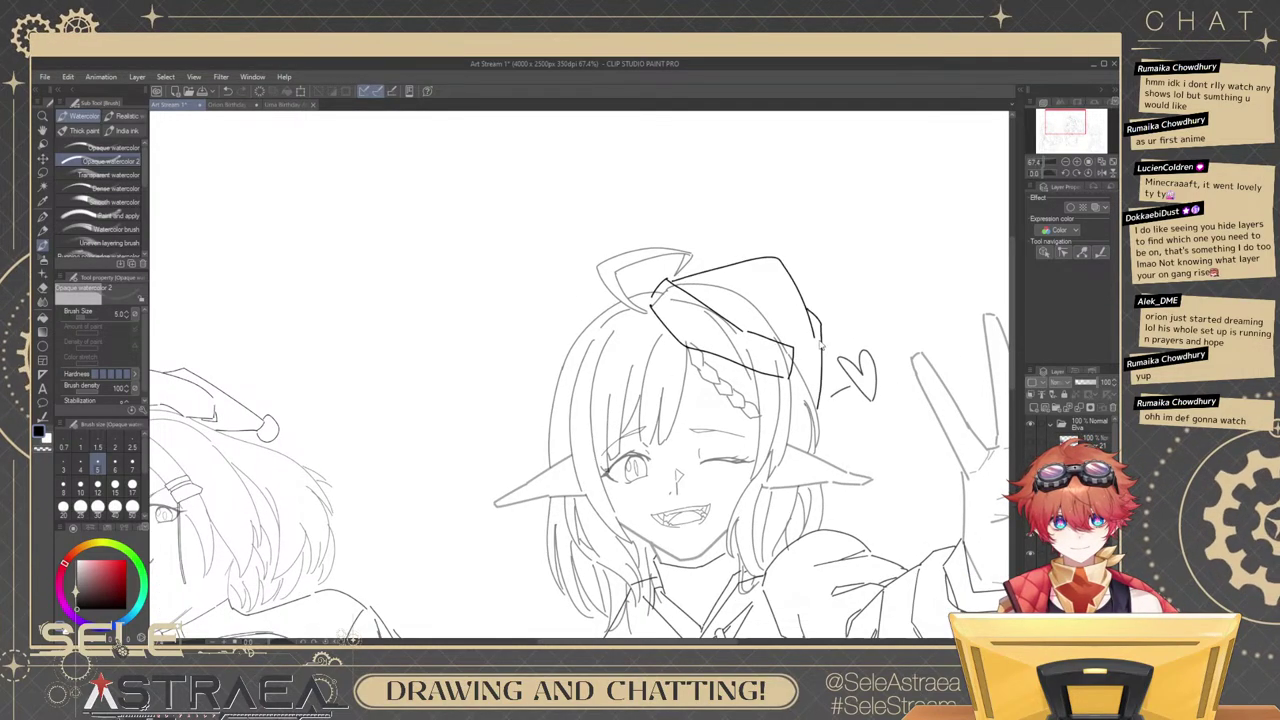
pyautogui.hotkey('ctrl', 'z')
pyautogui.moveTo(815, 334); pyautogui.dragTo(846, 430)
pyautogui.hotkey('ctrl', 'z')
pyautogui.moveTo(814, 343); pyautogui.dragTo(842, 444)
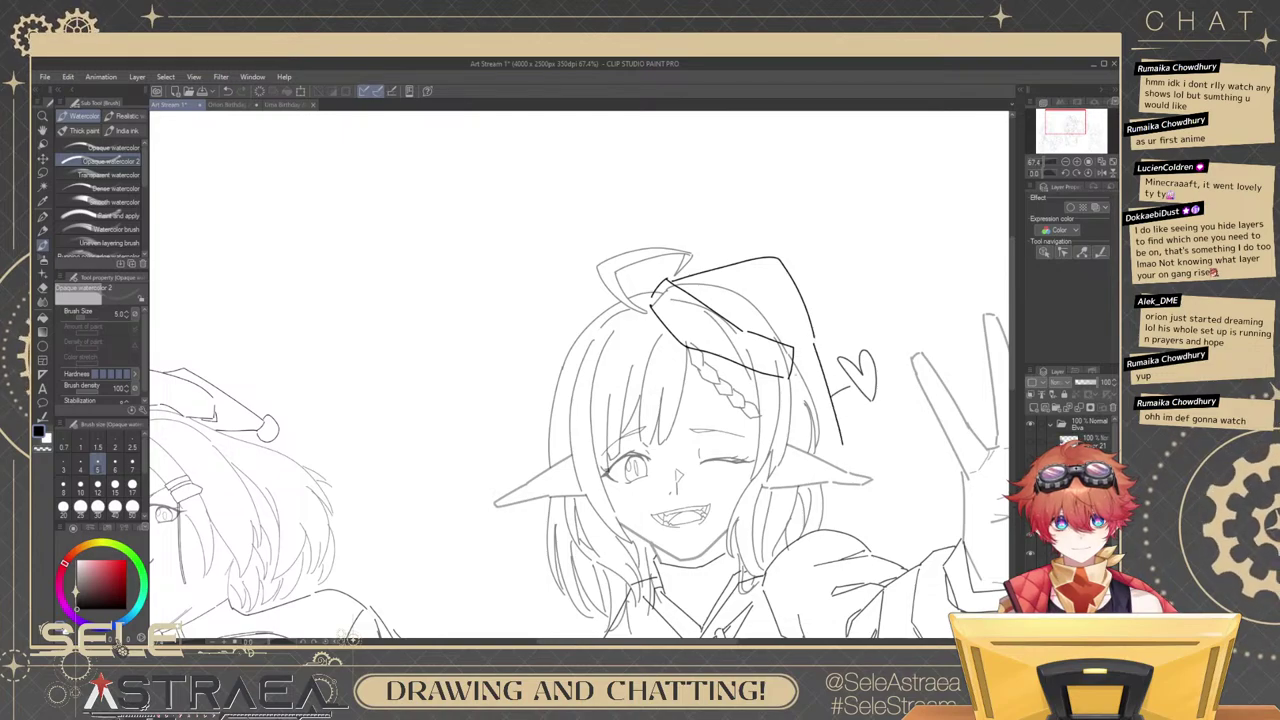
pyautogui.moveTo(793, 352)
pyautogui.mouseDown()
pyautogui.moveTo(794, 389)
pyautogui.moveTo(812, 341)
pyautogui.moveTo(807, 403)
pyautogui.moveTo(817, 379)
pyautogui.mouseUp()
pyautogui.scroll(3, 812, 341)
pyautogui.hotkey('ctrl', 'z')
# Save the drawing and remove the short accent line beside the heart with the Vector eraser.
pyautogui.press('e')
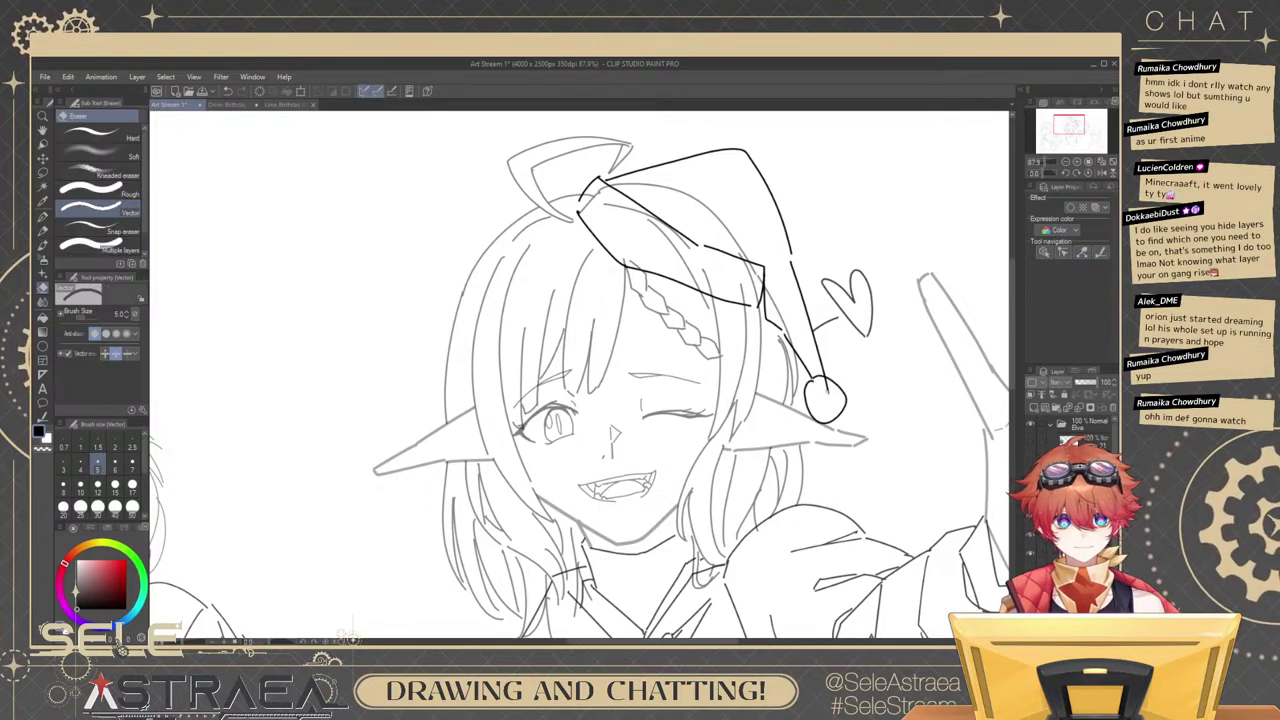
pyautogui.scroll(-5, 860, 355)
pyautogui.scroll(4, 842, 350)
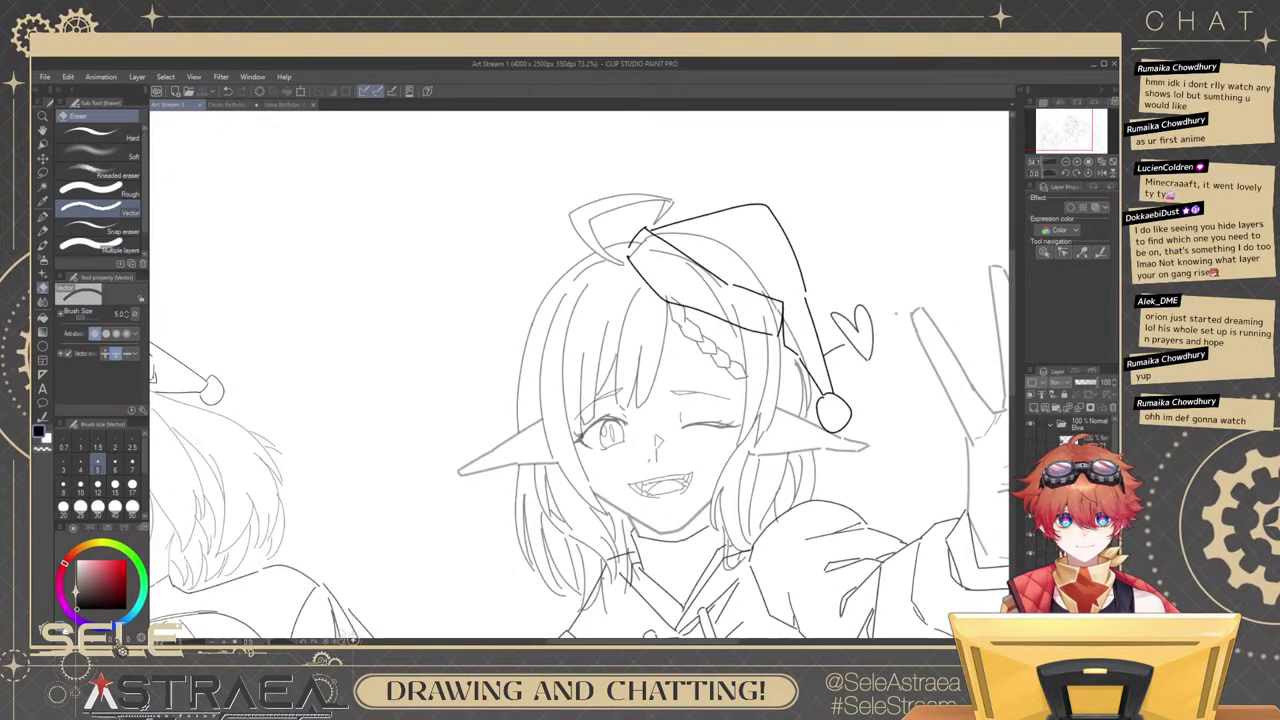
pyautogui.click(840, 350)
# Find the heart's layer by toggling layer visibility, then lasso the heart and move it down beside the raised hand.
pyautogui.click(1030, 479)
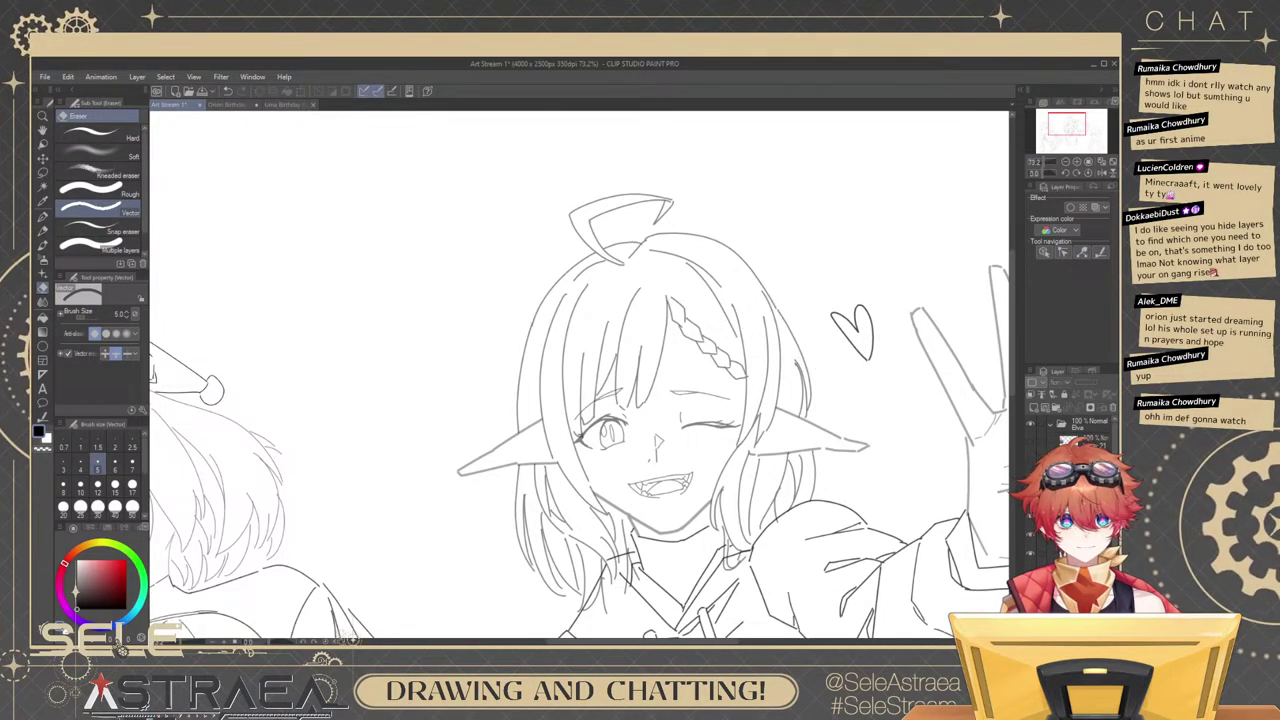
pyautogui.click(1030, 479)
pyautogui.click(1030, 498)
pyautogui.click(1030, 498)
pyautogui.click(1085, 498)
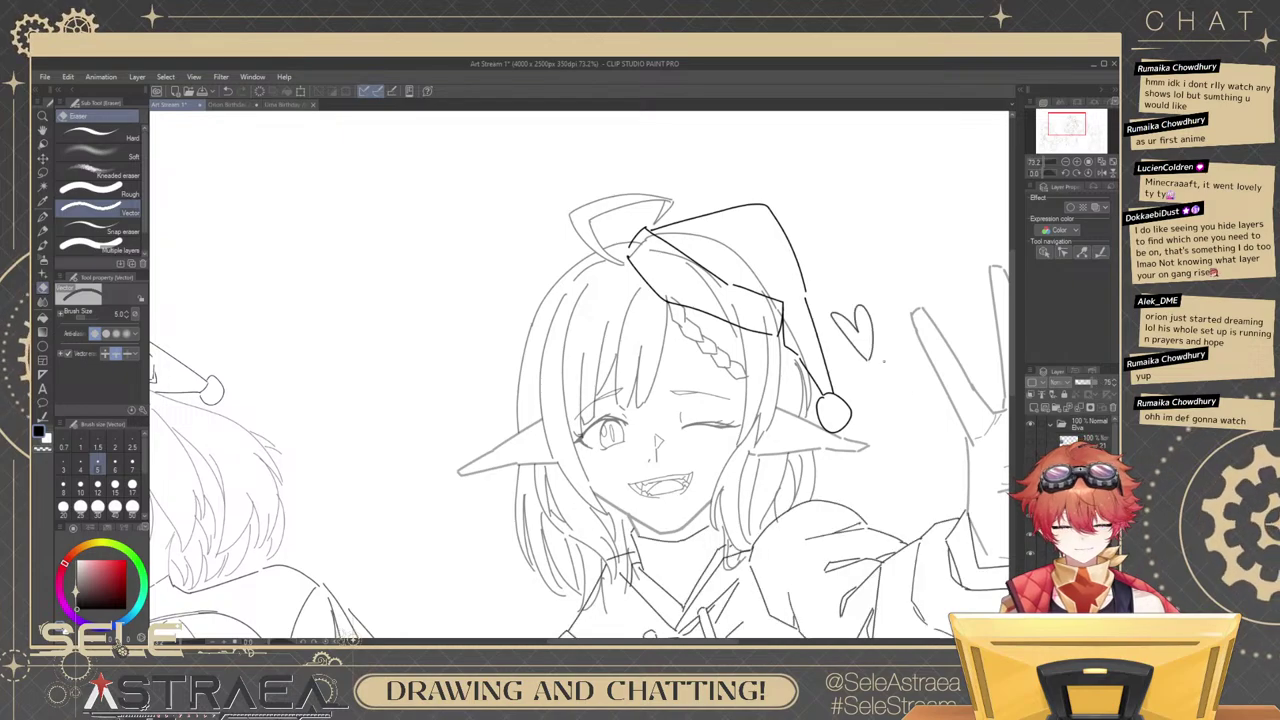
pyautogui.press('m')
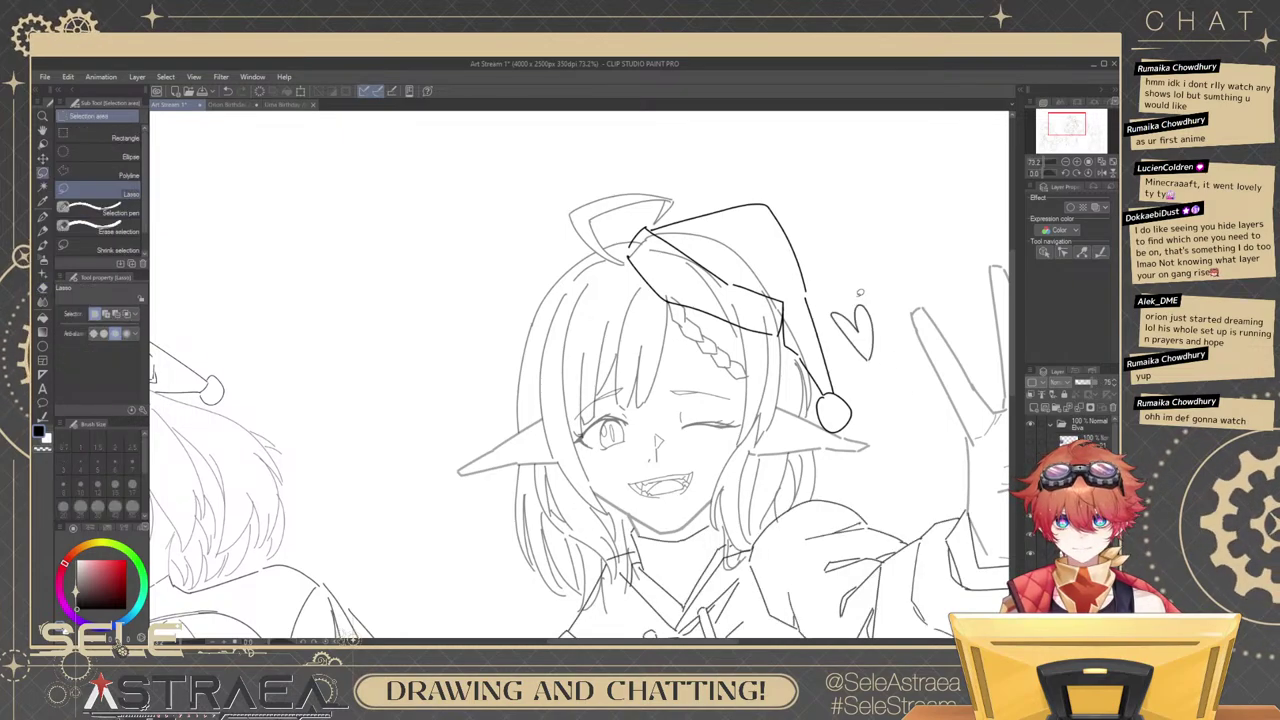
pyautogui.moveTo(852, 308); pyautogui.dragTo(905, 308)
pyautogui.press('k')
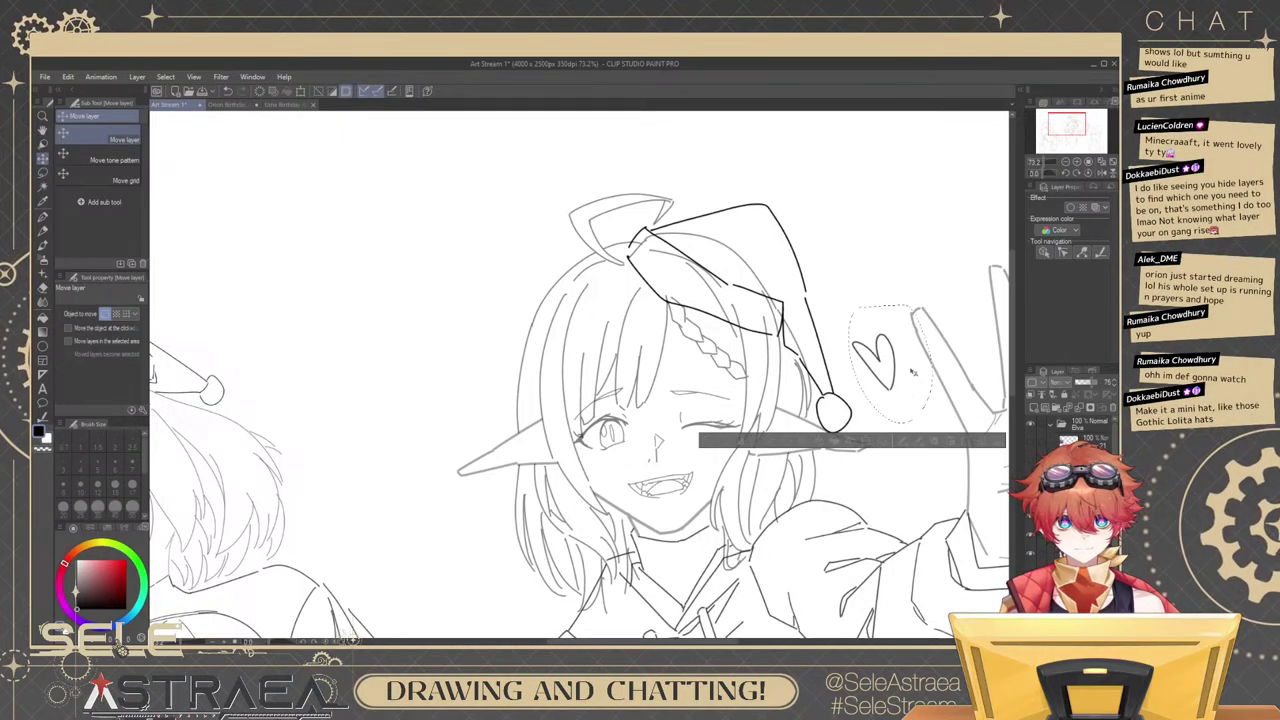
pyautogui.moveTo(913, 372); pyautogui.dragTo(952, 444)
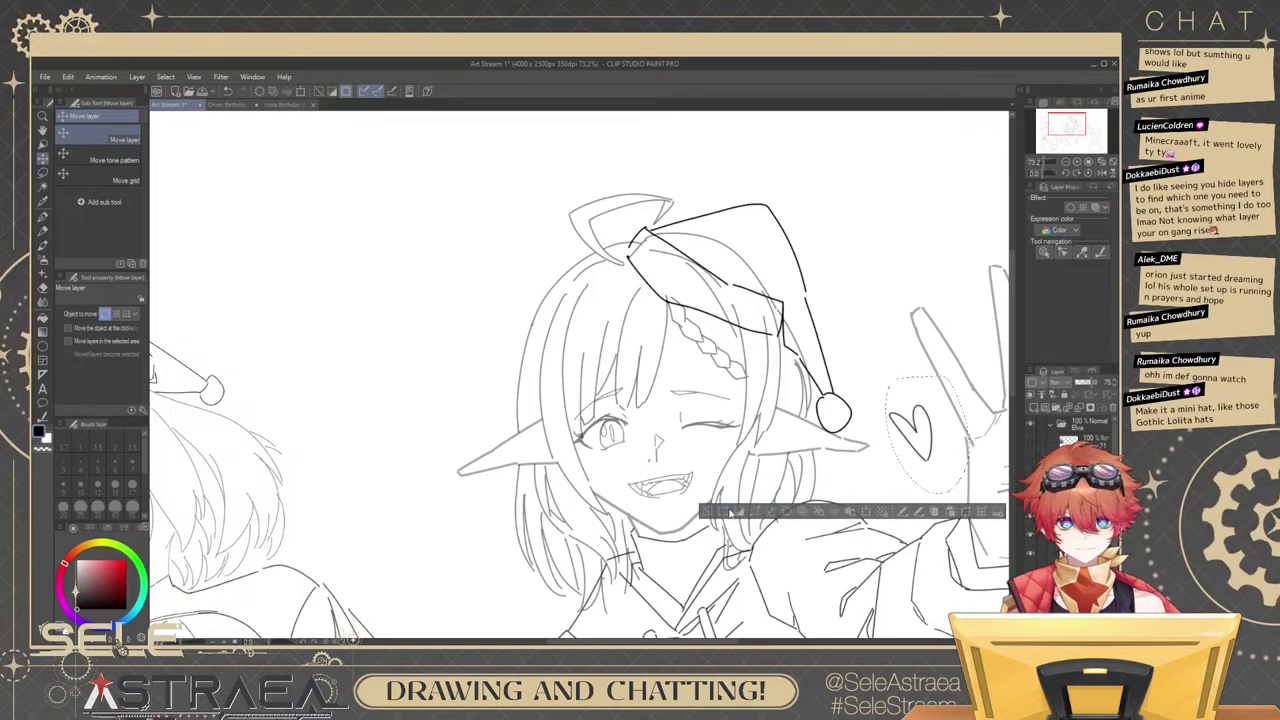
pyautogui.click(710, 513)
# Redraw the short accent line next to the repositioned heart with the Opaque watercolor 2 brush.
pyautogui.press('b')
pyautogui.hotkey('ctrl', 'z')
pyautogui.moveTo(864, 461)
pyautogui.mouseDown()
pyautogui.moveTo(902, 447)
pyautogui.moveTo(862, 289)
pyautogui.mouseUp()
pyautogui.scroll(-3, 872, 300)
pyautogui.moveTo(877, 429)
pyautogui.mouseDown()
pyautogui.moveTo(877, 411)
pyautogui.moveTo(877, 444)
pyautogui.moveTo(856, 468)
pyautogui.mouseUp()
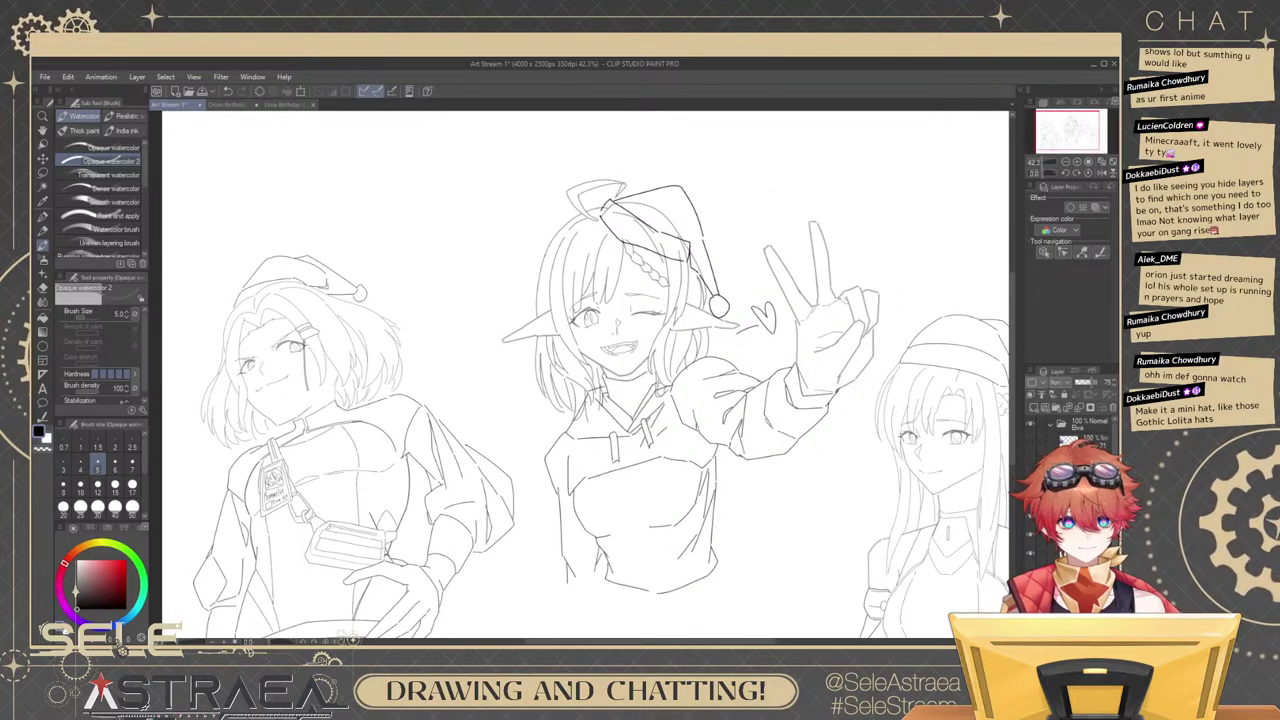
# Toggle the elf's layers off and on to identify the hair layer beneath the Santa hat.
pyautogui.click(1030, 535)
pyautogui.click(1030, 535)
pyautogui.click(1030, 517)
pyautogui.click(1030, 517)
pyautogui.click(1030, 517)
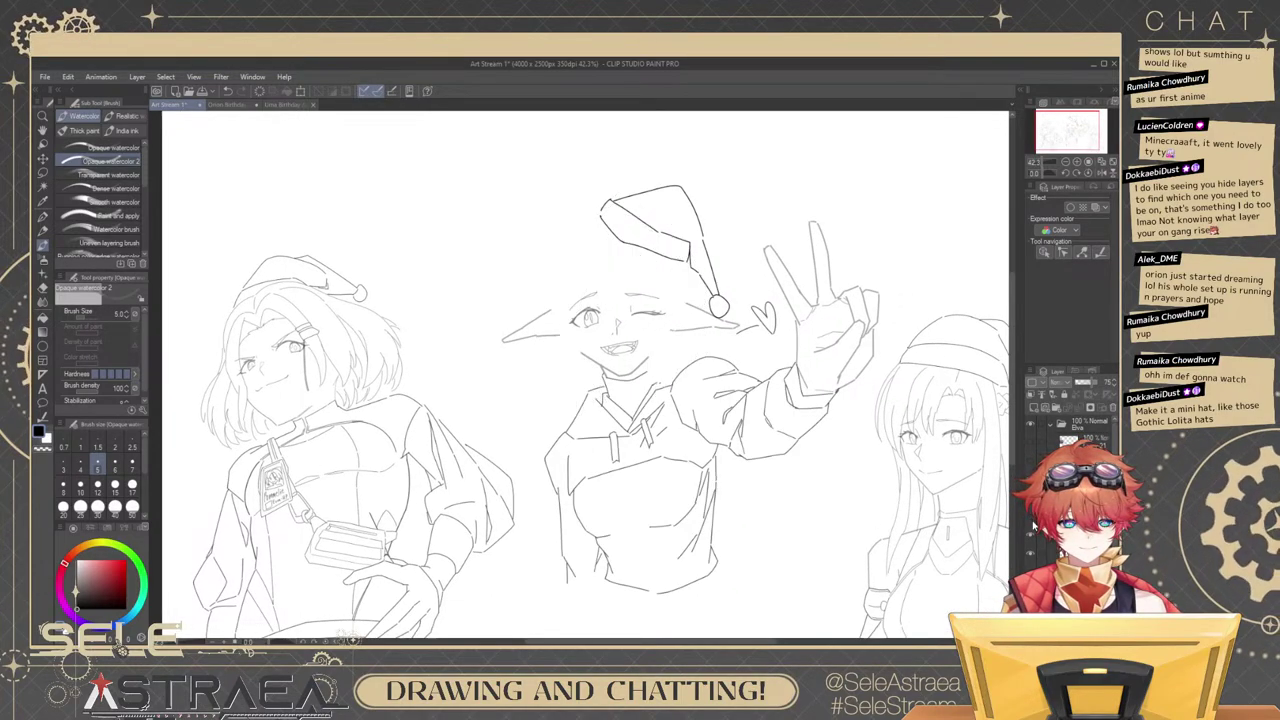
pyautogui.click(1030, 517)
pyautogui.click(1030, 517)
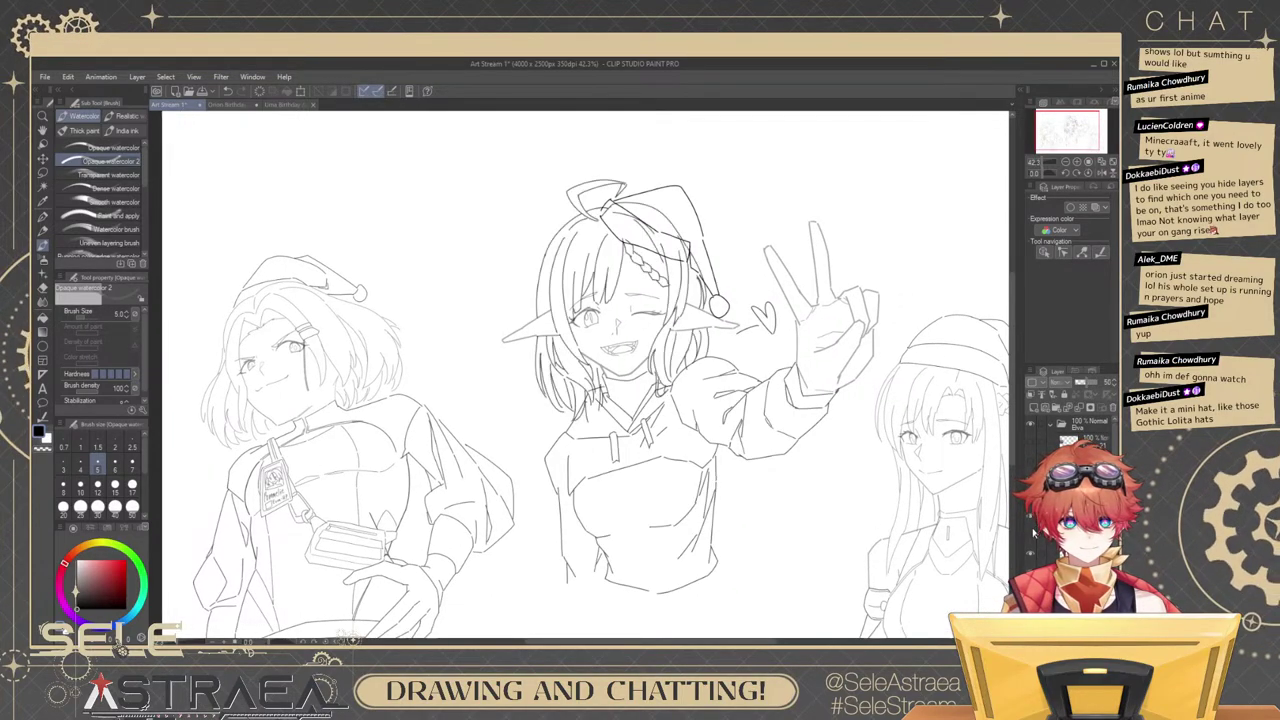
# Erase the elf's hair lines showing through the Santa hat using the Vector eraser at size 7, and save the drawing.
pyautogui.click(1030, 517)
pyautogui.press('e')
pyautogui.moveTo(690, 260); pyautogui.dragTo(745, 260)
pyautogui.moveTo(562, 186); pyautogui.dragTo(643, 341)
pyautogui.scroll(2, 643, 341)
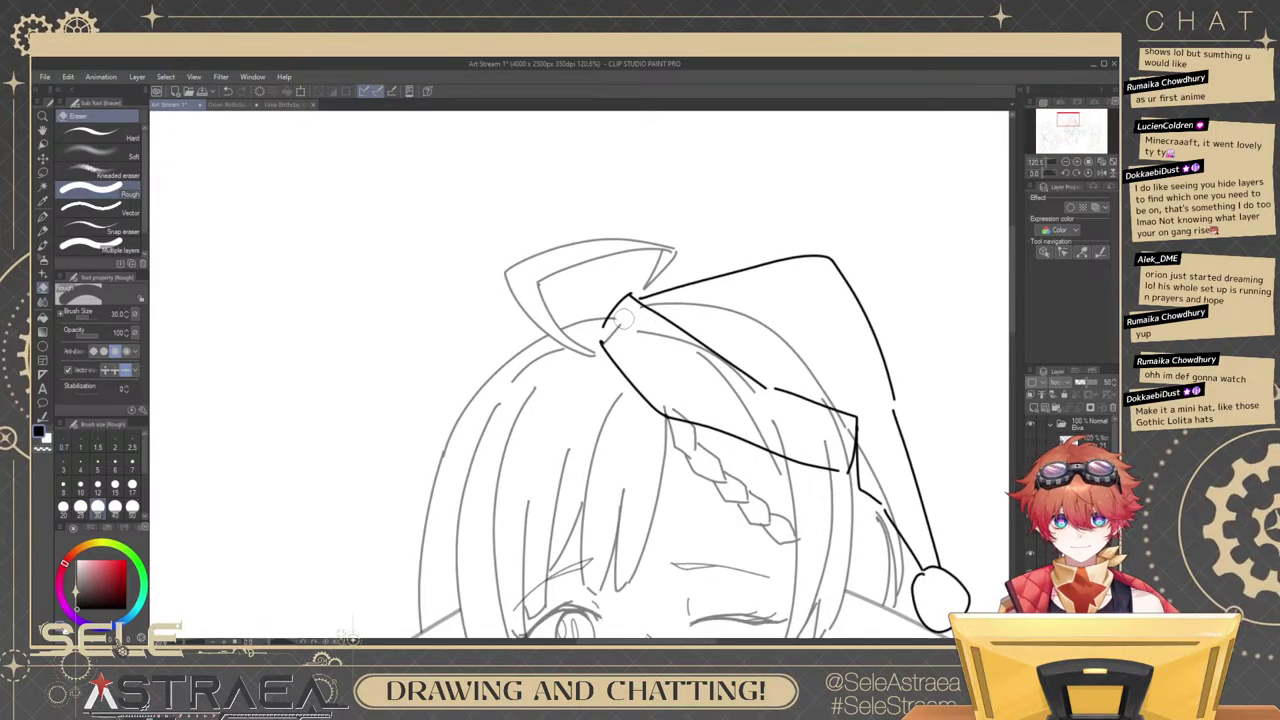
pyautogui.click(95, 207)
pyautogui.click(132, 462)
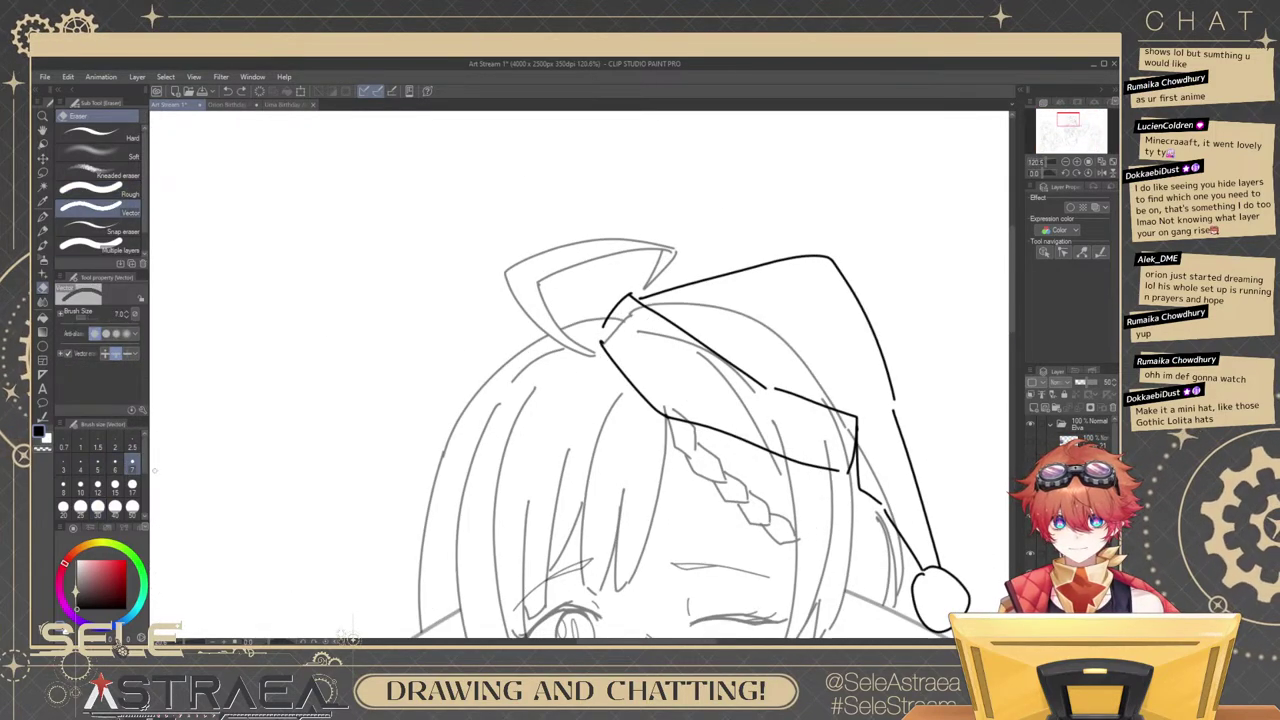
pyautogui.moveTo(627, 316)
pyautogui.mouseDown()
pyautogui.moveTo(712, 317)
pyautogui.moveTo(759, 431)
pyautogui.moveTo(842, 424)
pyautogui.mouseUp()
pyautogui.moveTo(862, 478)
pyautogui.mouseDown()
pyautogui.moveTo(814, 400)
pyautogui.moveTo(846, 435)
pyautogui.mouseUp()
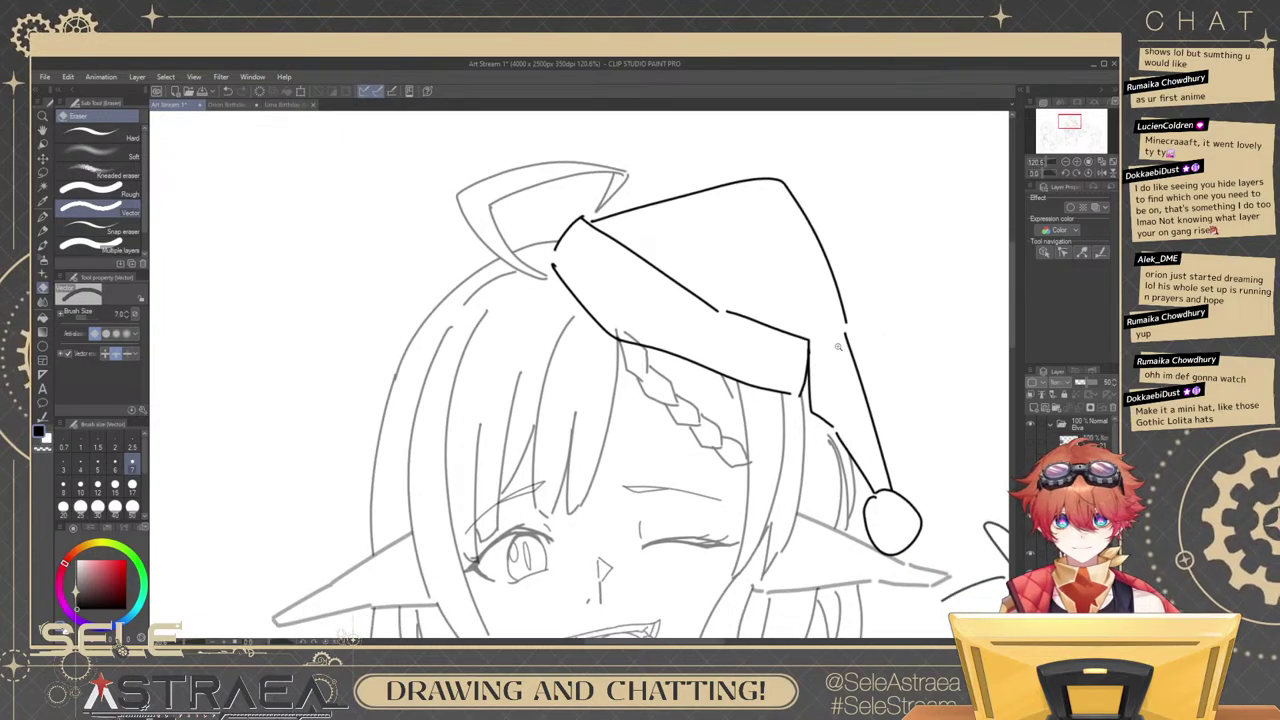
pyautogui.moveTo(838, 347)
pyautogui.mouseDown()
pyautogui.moveTo(800, 349)
pyautogui.moveTo(885, 337)
pyautogui.moveTo(840, 392)
pyautogui.mouseUp()
pyautogui.hotkey('ctrl', 's')
# Draw a short fold line where the tail of the elf's Santa hat droops, using the Opaque watercolor 2 brush.
pyautogui.press('b')
pyautogui.hotkey('ctrl', 'z')
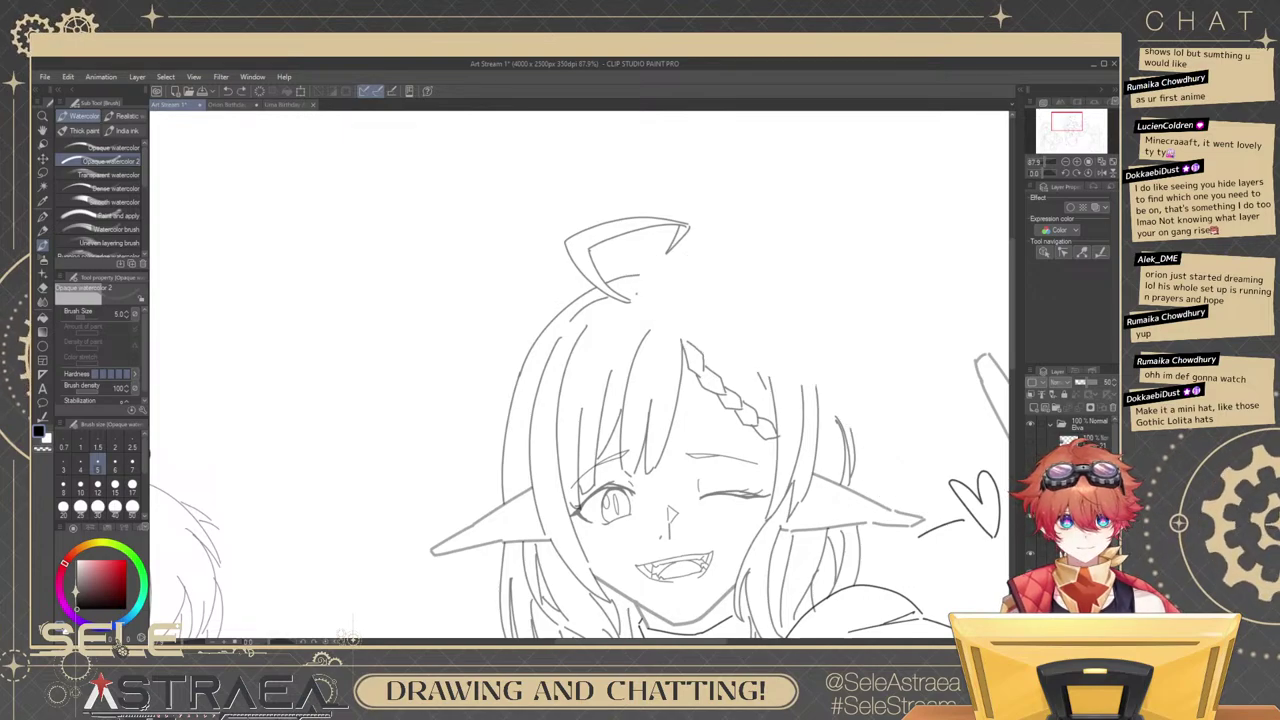
pyautogui.scroll(2, 852, 343)
pyautogui.hotkey('ctrl', 'z')
pyautogui.moveTo(852, 331); pyautogui.dragTo(845, 404)
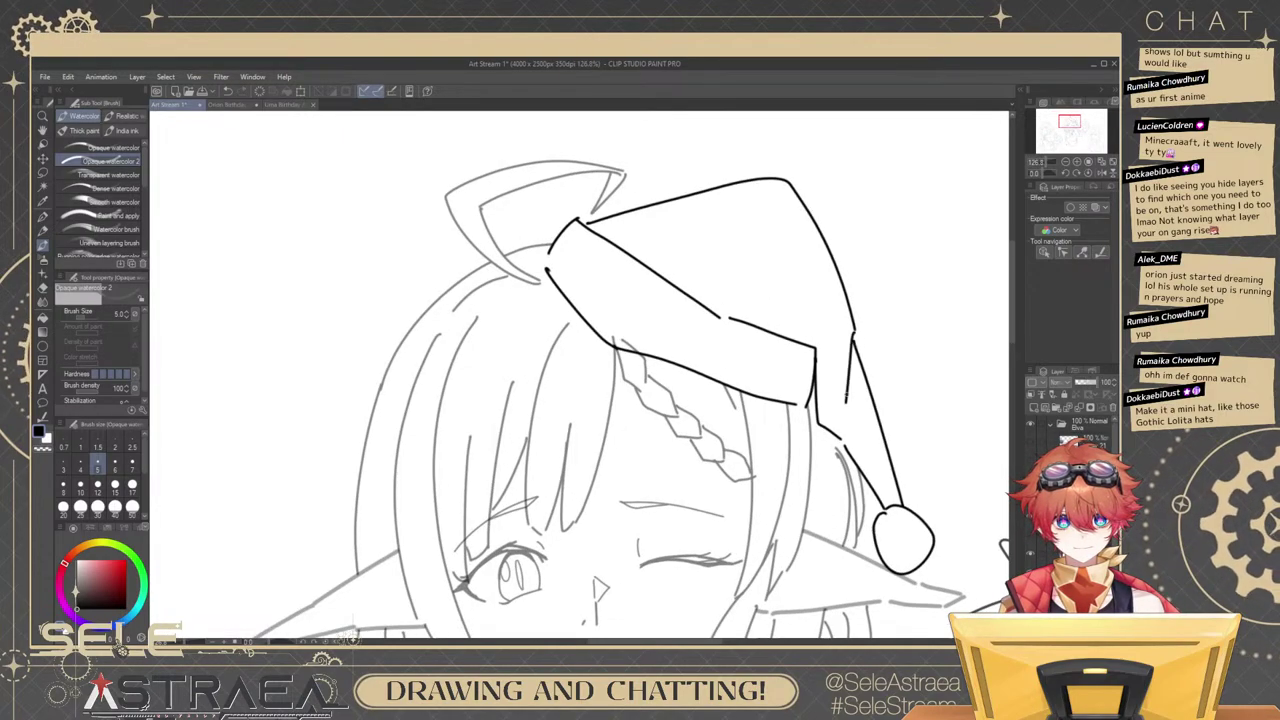
pyautogui.moveTo(832, 306); pyautogui.dragTo(862, 358)
pyautogui.scroll(-6, 899, 339)
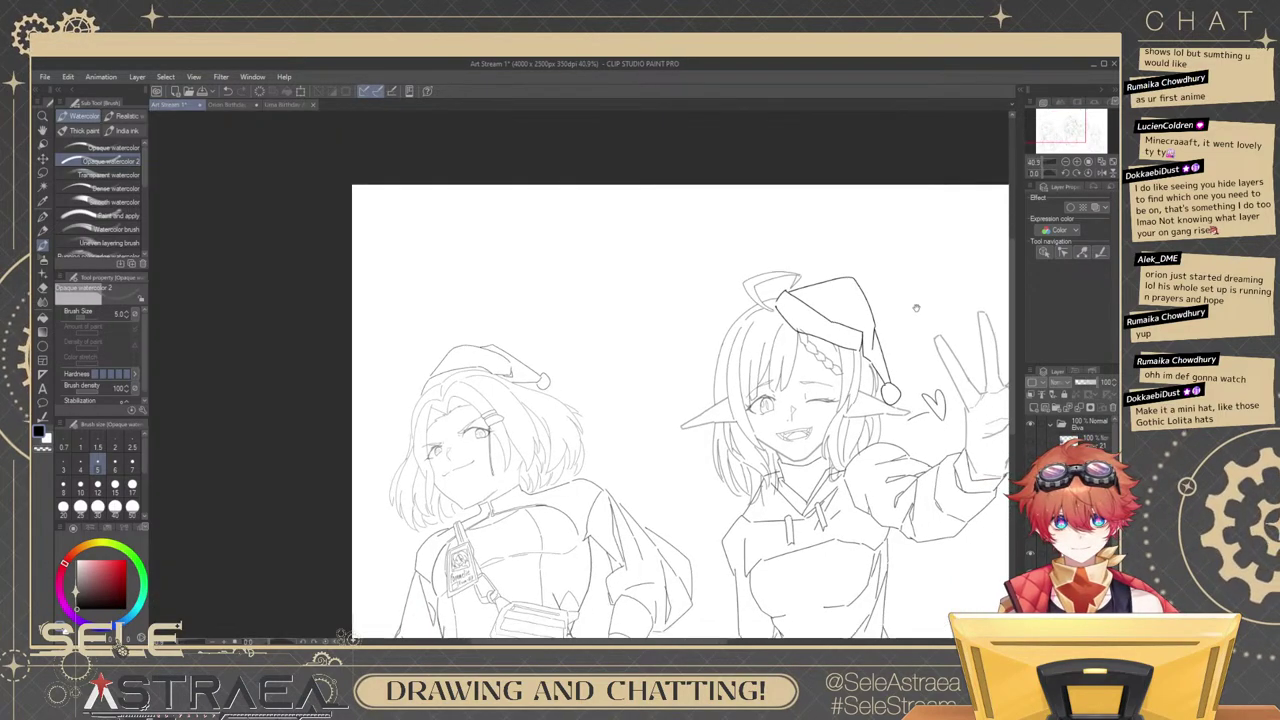
# Add a new layer above the character folders to hold the artist's signature.
pyautogui.moveTo(940, 306); pyautogui.dragTo(895, 213)
pyautogui.moveTo(902, 509); pyautogui.dragTo(886, 395)
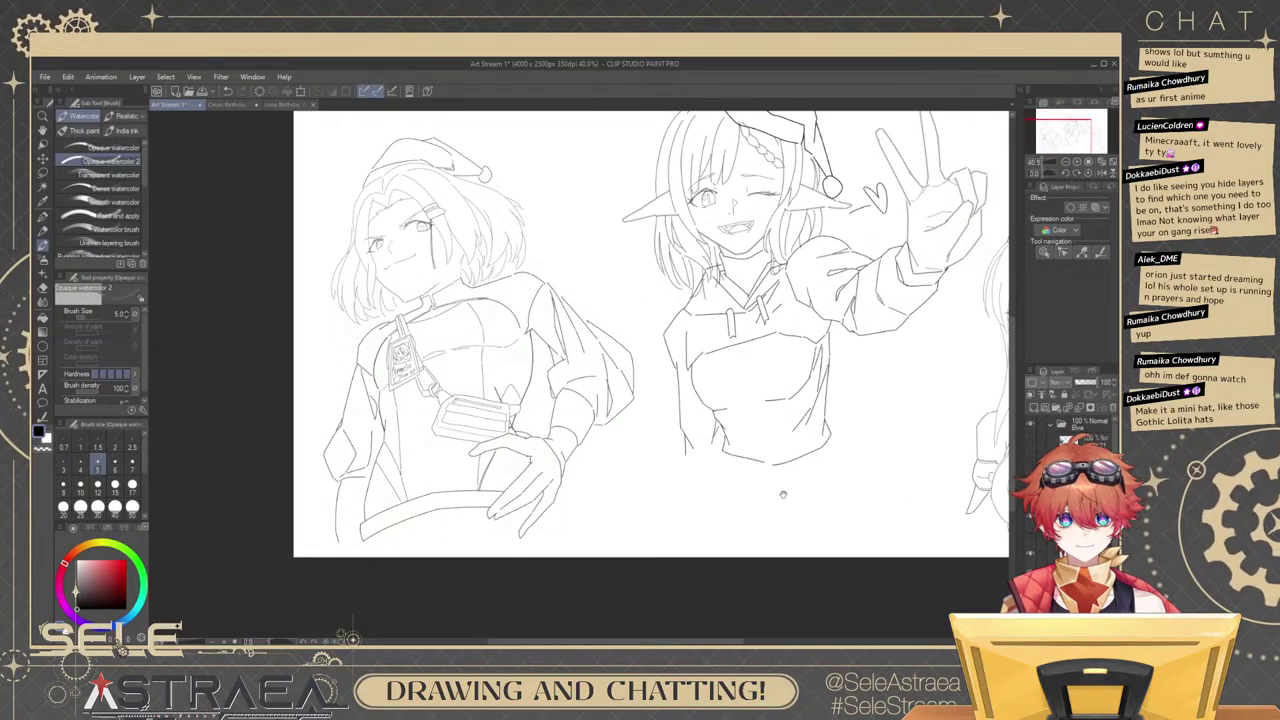
pyautogui.moveTo(815, 488); pyautogui.dragTo(748, 457)
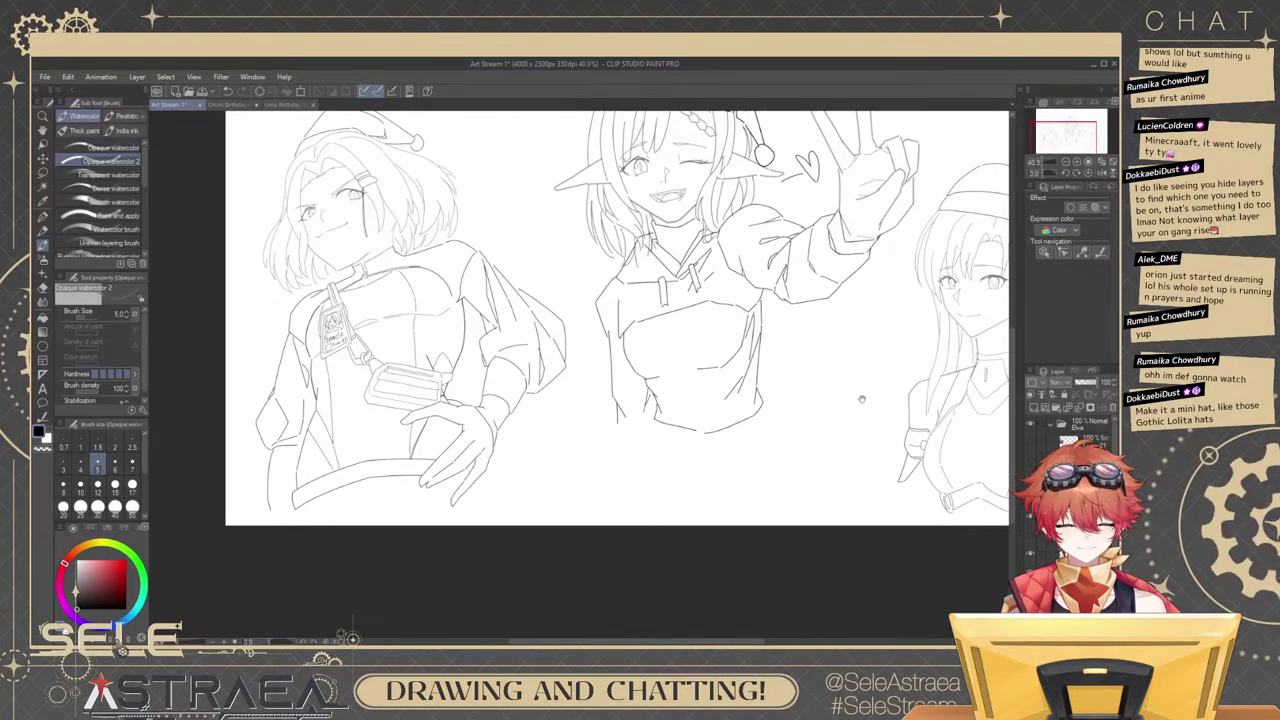
pyautogui.click(1055, 429)
pyautogui.click(1034, 407)
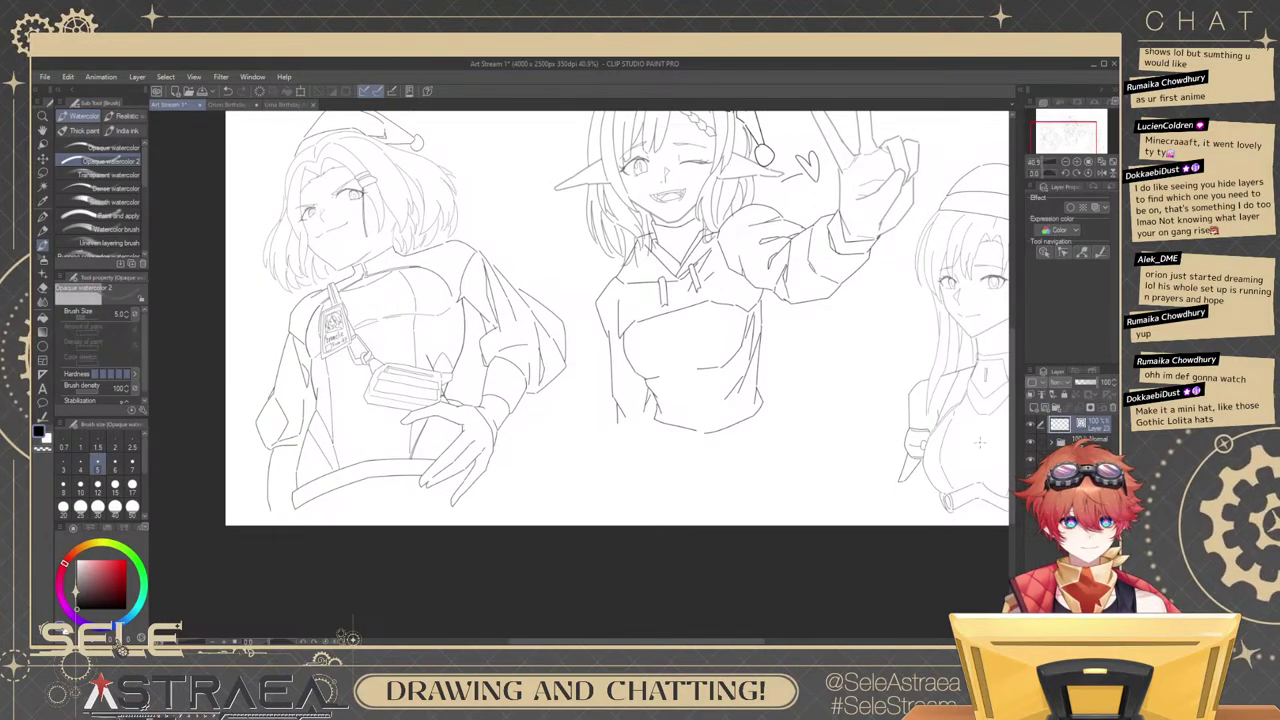
pyautogui.moveTo(852, 452); pyautogui.dragTo(820, 397)
pyautogui.scroll(2, 785, 402)
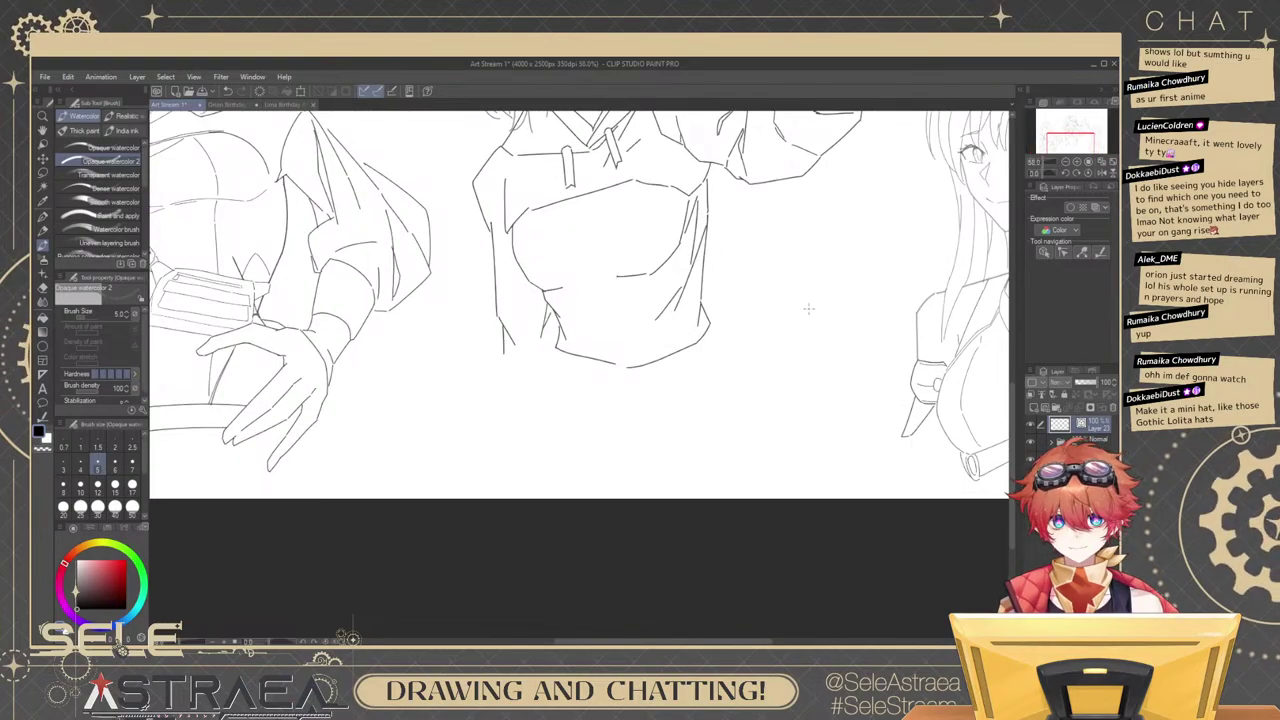
pyautogui.scroll(3, 753, 427)
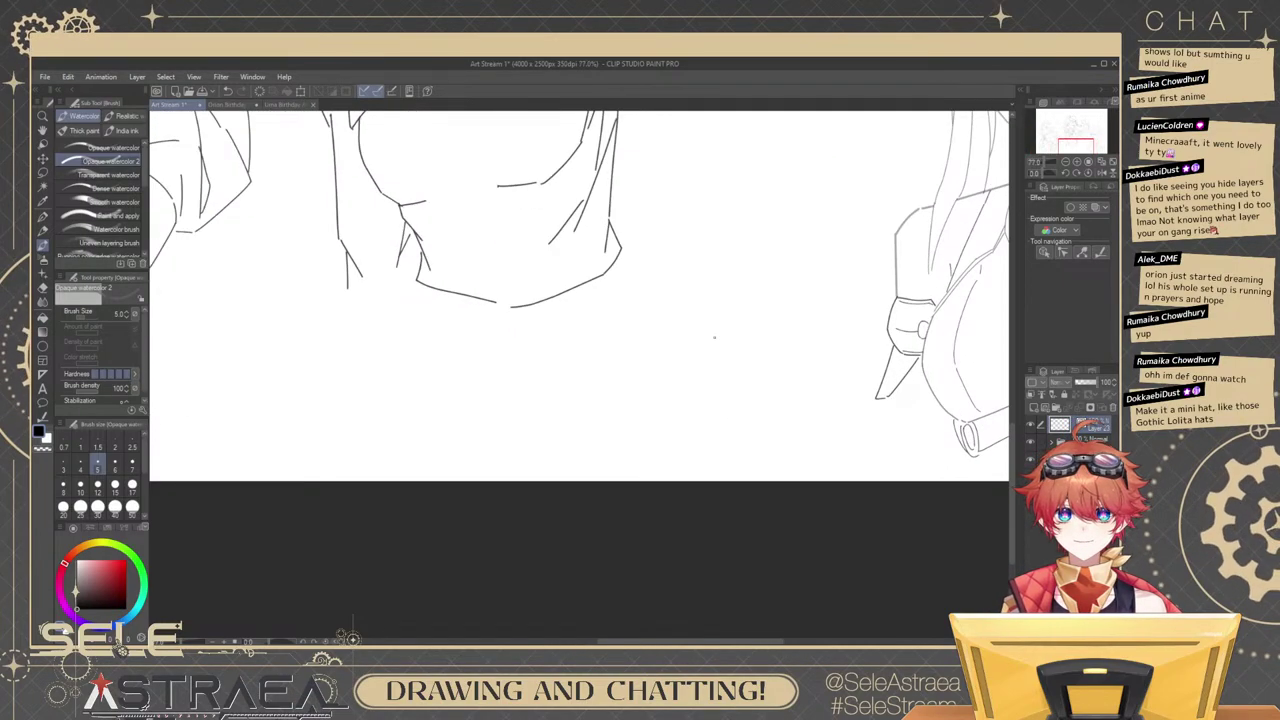
pyautogui.moveTo(716, 321); pyautogui.dragTo(704, 411)
pyautogui.hotkey('ctrl', 'z')
pyautogui.moveTo(714, 329); pyautogui.dragTo(814, 522)
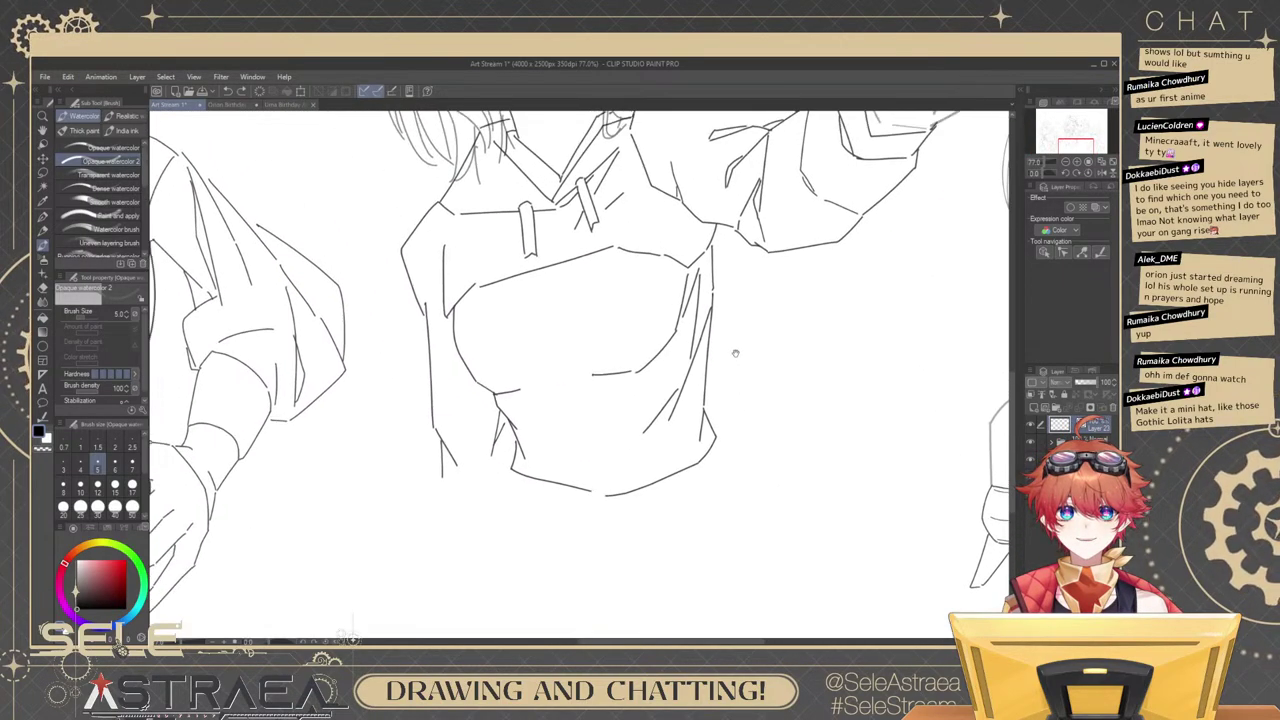
pyautogui.moveTo(734, 354); pyautogui.dragTo(808, 612)
pyautogui.scroll(3, 745, 383)
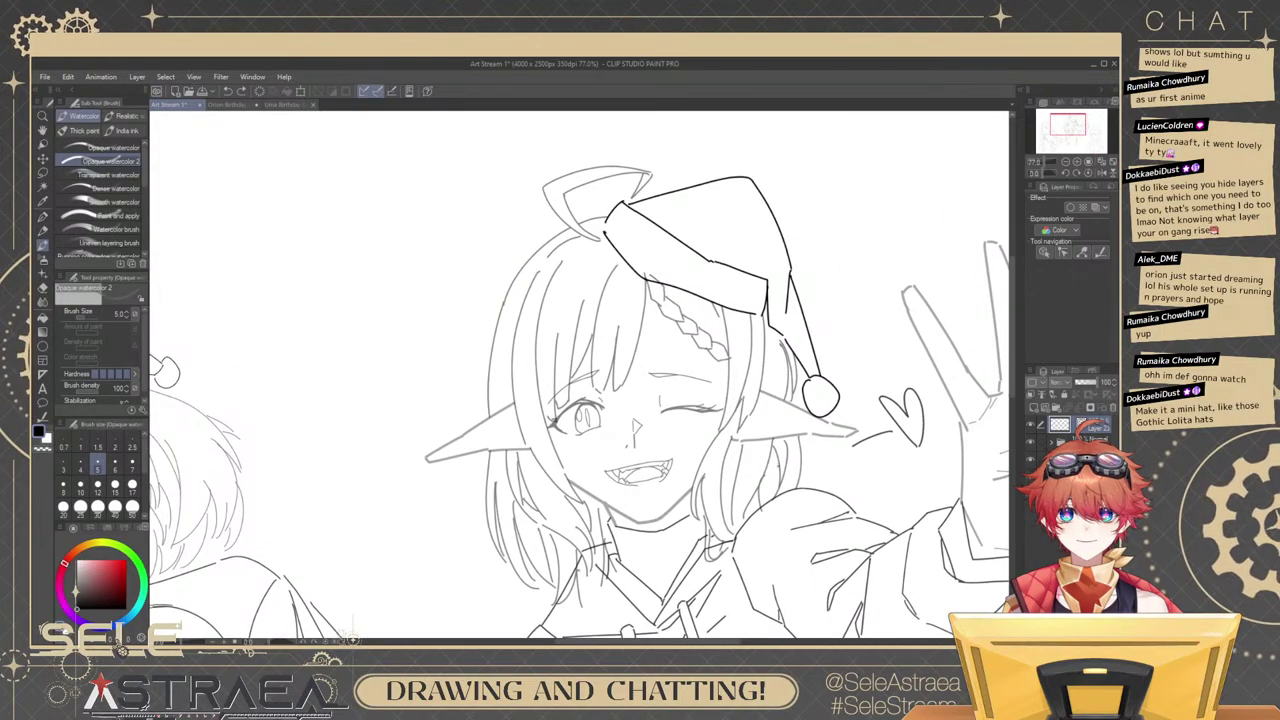
pyautogui.scroll(-6, 797, 248)
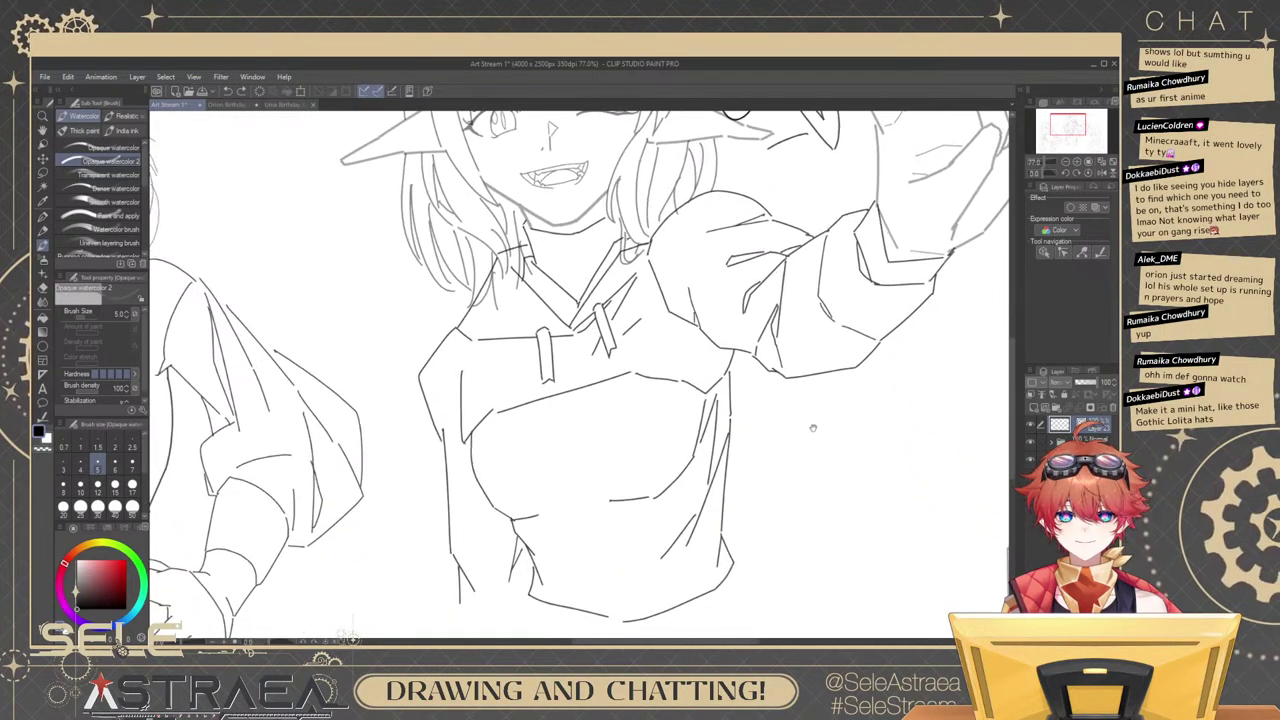
# Set the brush size to 6 and handwrite the signature's first two letters in the blank area below the elf.
pyautogui.press(']')
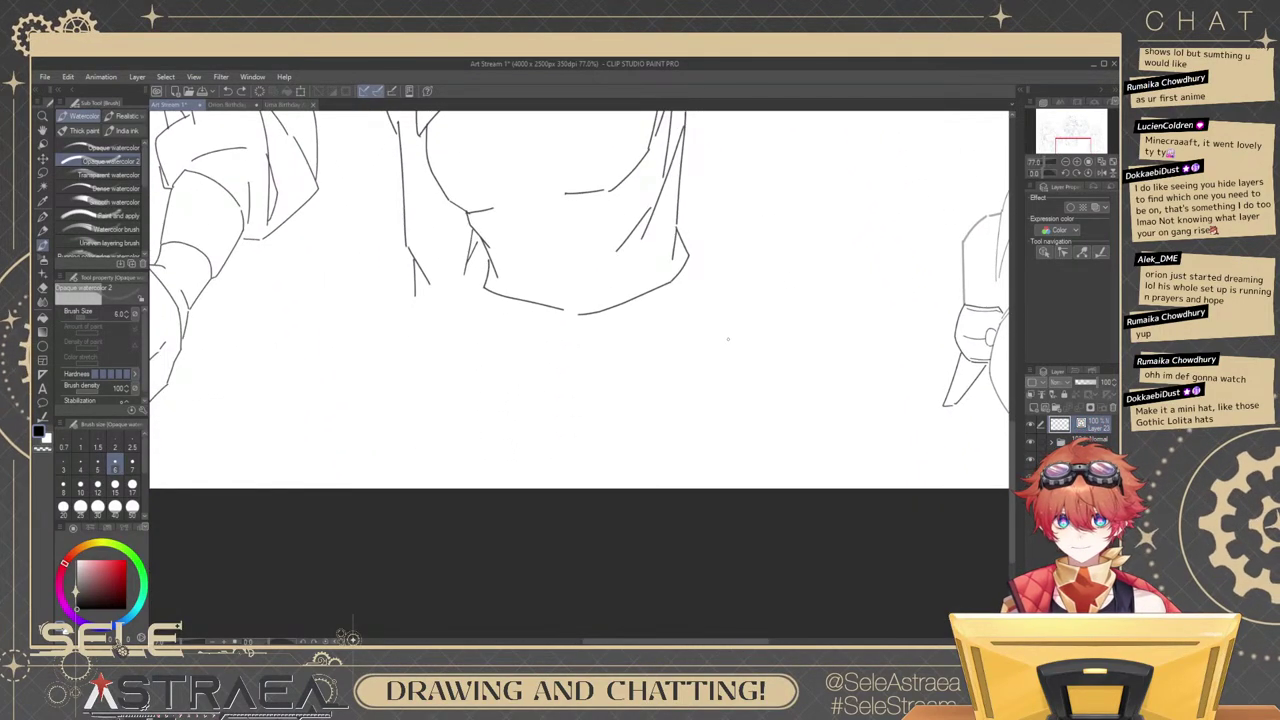
pyautogui.moveTo(721, 355); pyautogui.dragTo(703, 421)
pyautogui.hotkey('ctrl', 'z')
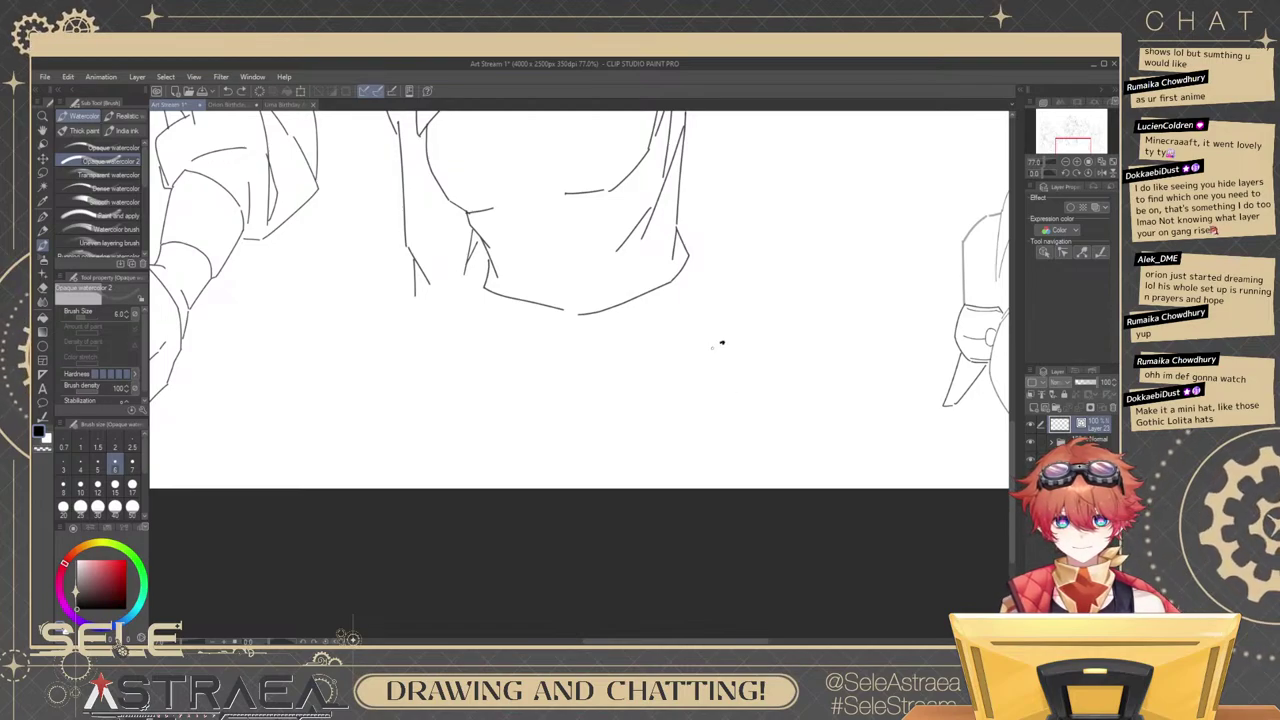
pyautogui.moveTo(722, 343); pyautogui.dragTo(681, 451)
pyautogui.moveTo(741, 361); pyautogui.dragTo(743, 377)
# Draw the signature's third letter as a long slanted stroke, retrying it until it crosses beside the small second letter.
pyautogui.moveTo(736, 335); pyautogui.dragTo(765, 435)
pyautogui.hotkey('ctrl', 'z')
pyautogui.hotkey('ctrl', 'z')
pyautogui.moveTo(735, 302); pyautogui.dragTo(781, 466)
pyautogui.hotkey('ctrl', 'z')
pyautogui.moveTo(734, 306)
pyautogui.mouseDown()
pyautogui.moveTo(782, 484)
pyautogui.moveTo(785, 468)
pyautogui.mouseUp()
pyautogui.hotkey('ctrl', 'z')
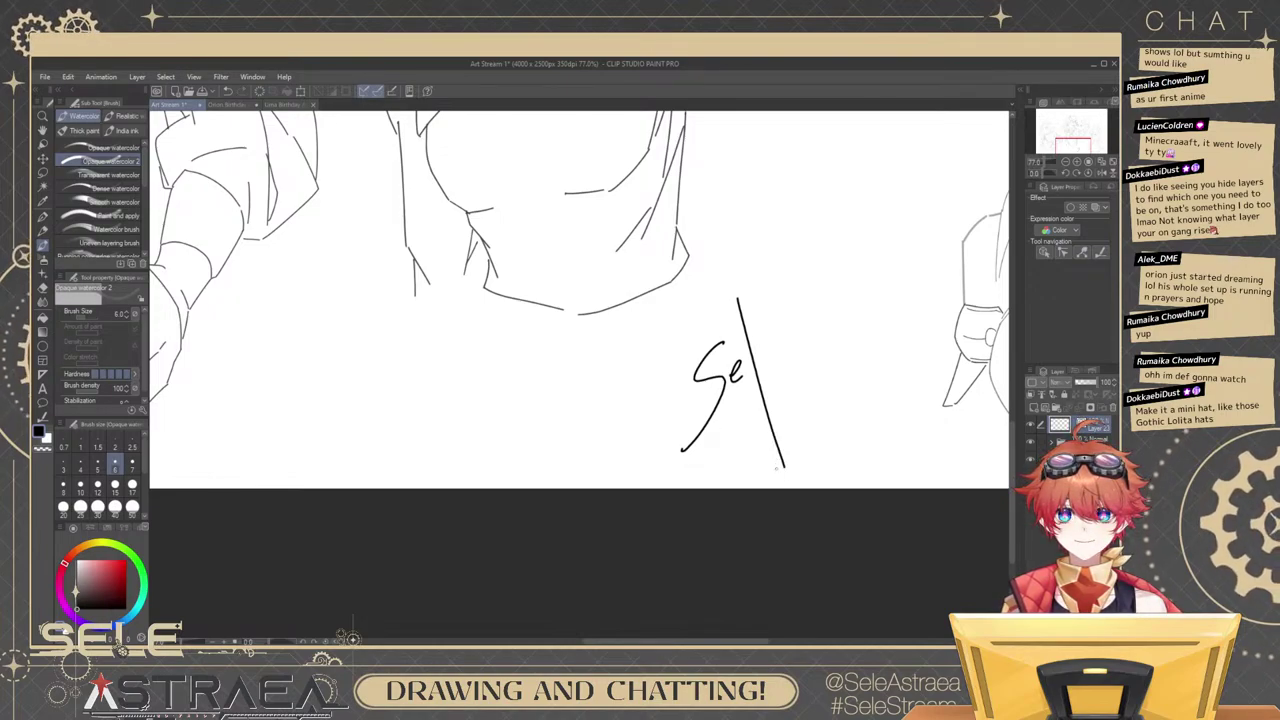
pyautogui.hotkey('ctrl', 'z')
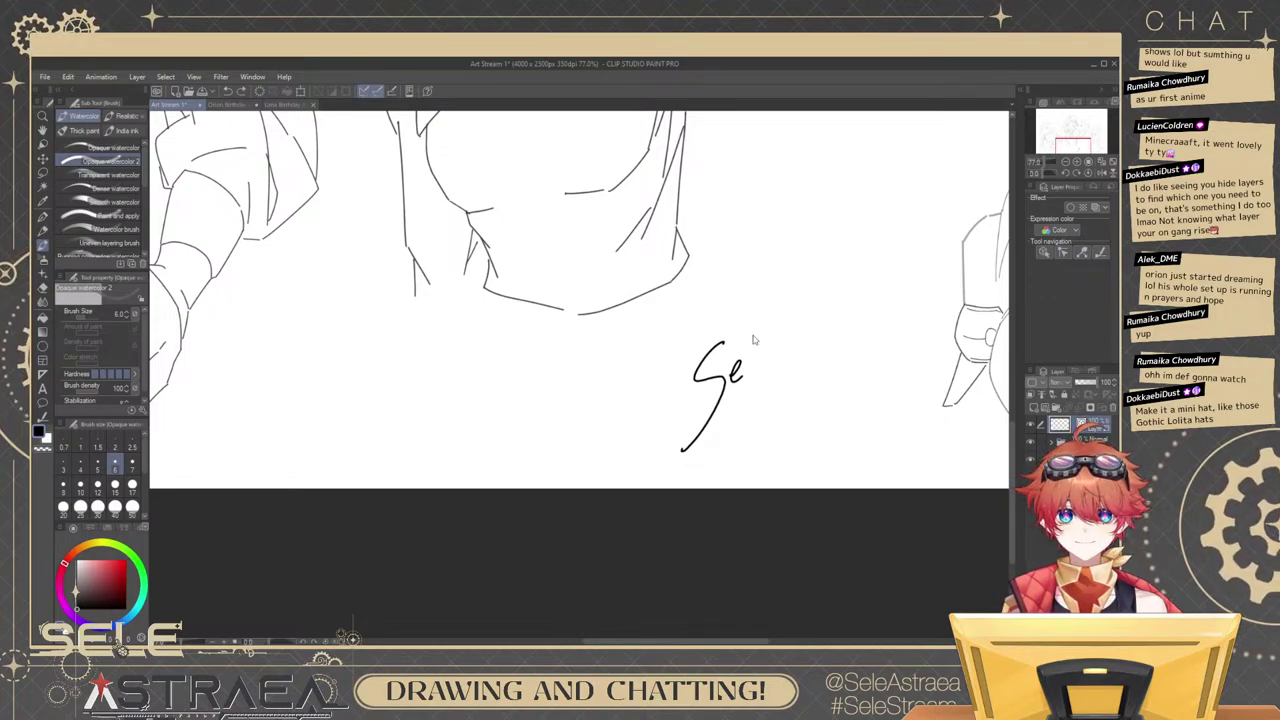
pyautogui.moveTo(738, 308); pyautogui.dragTo(782, 458)
# Write the small letter after the slanted stroke and rework the small letters on both sides of it to complete the first name.
pyautogui.hotkey('ctrl', 'z')
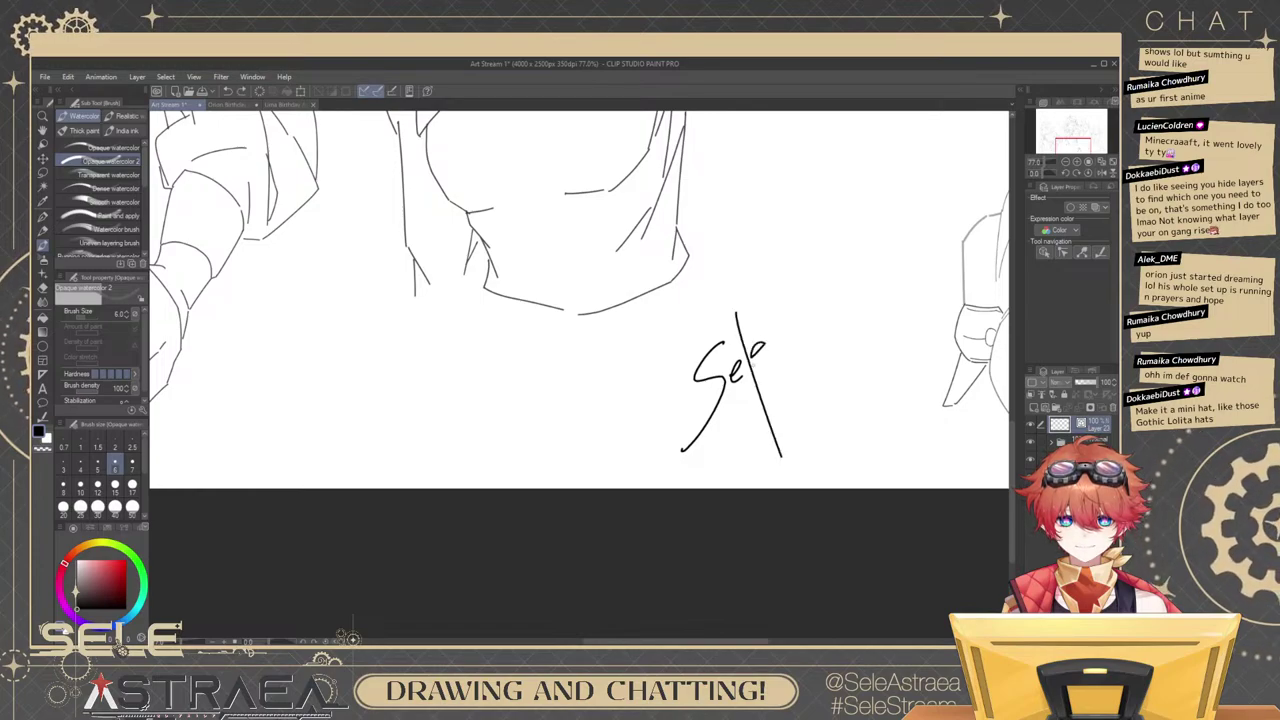
pyautogui.hotkey('ctrl', 'z')
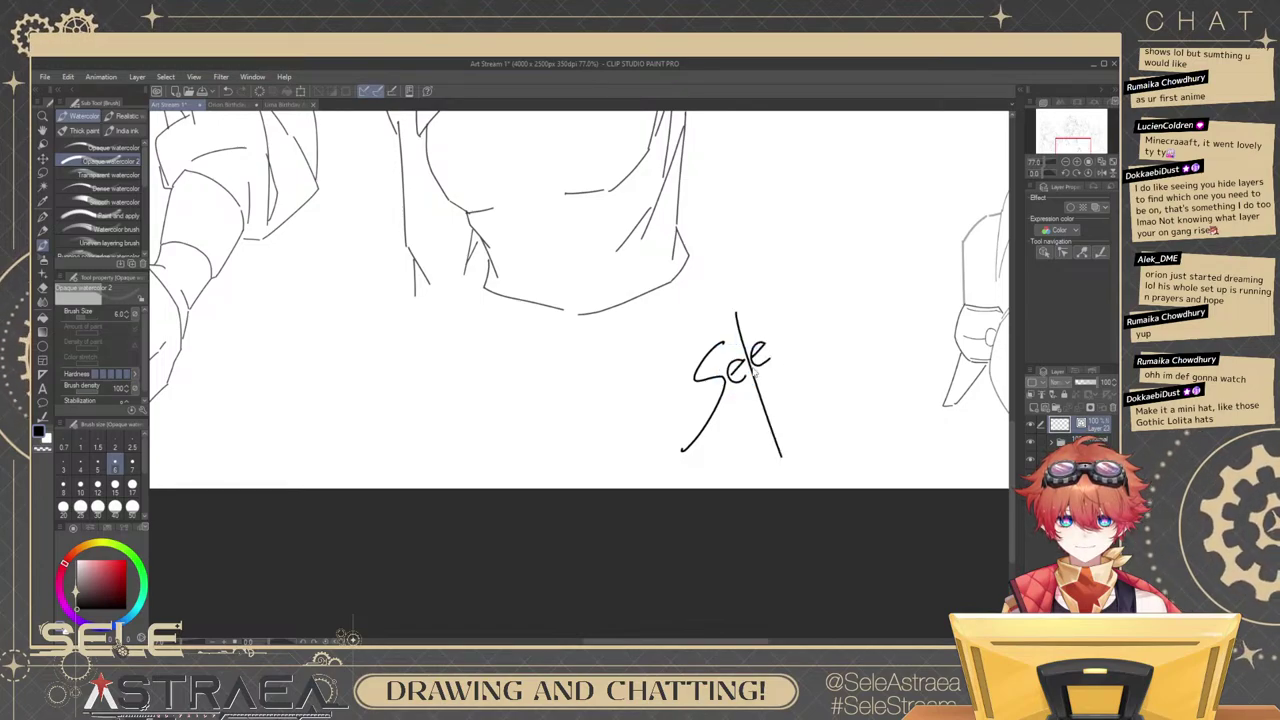
pyautogui.hotkey('ctrl', 'z')
pyautogui.moveTo(731, 371); pyautogui.dragTo(748, 375)
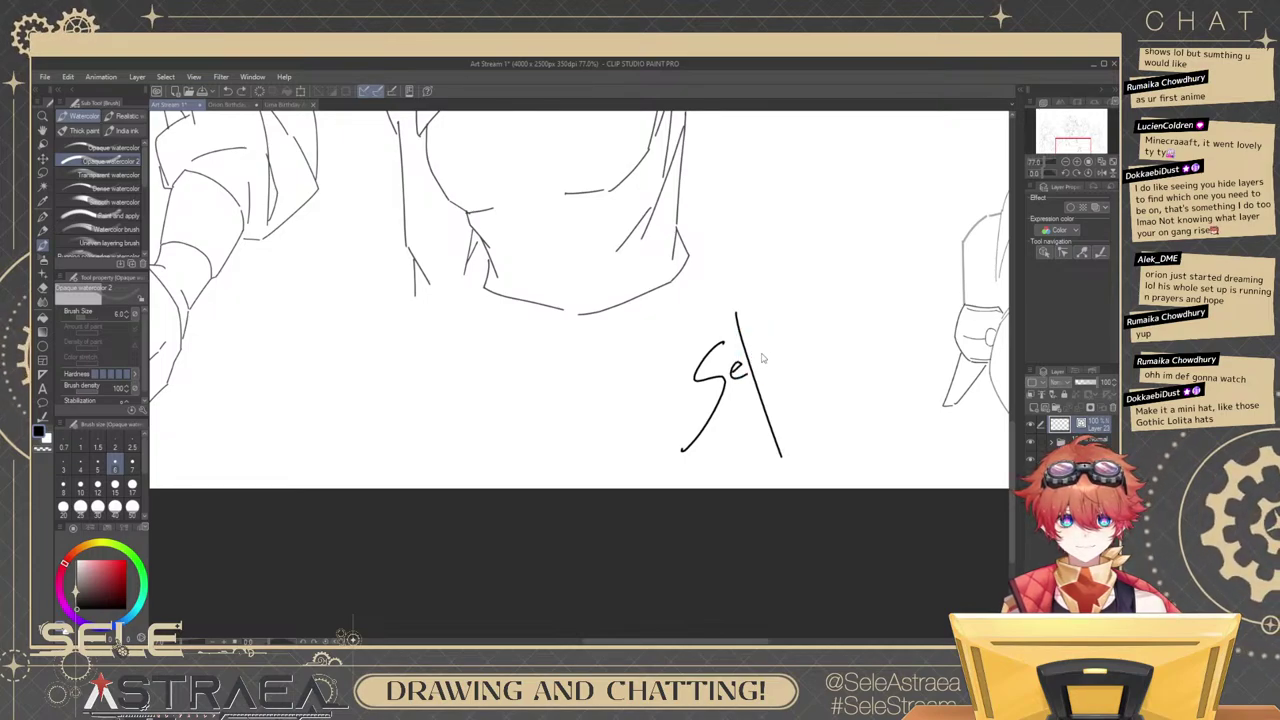
pyautogui.hotkey('ctrl', 'z')
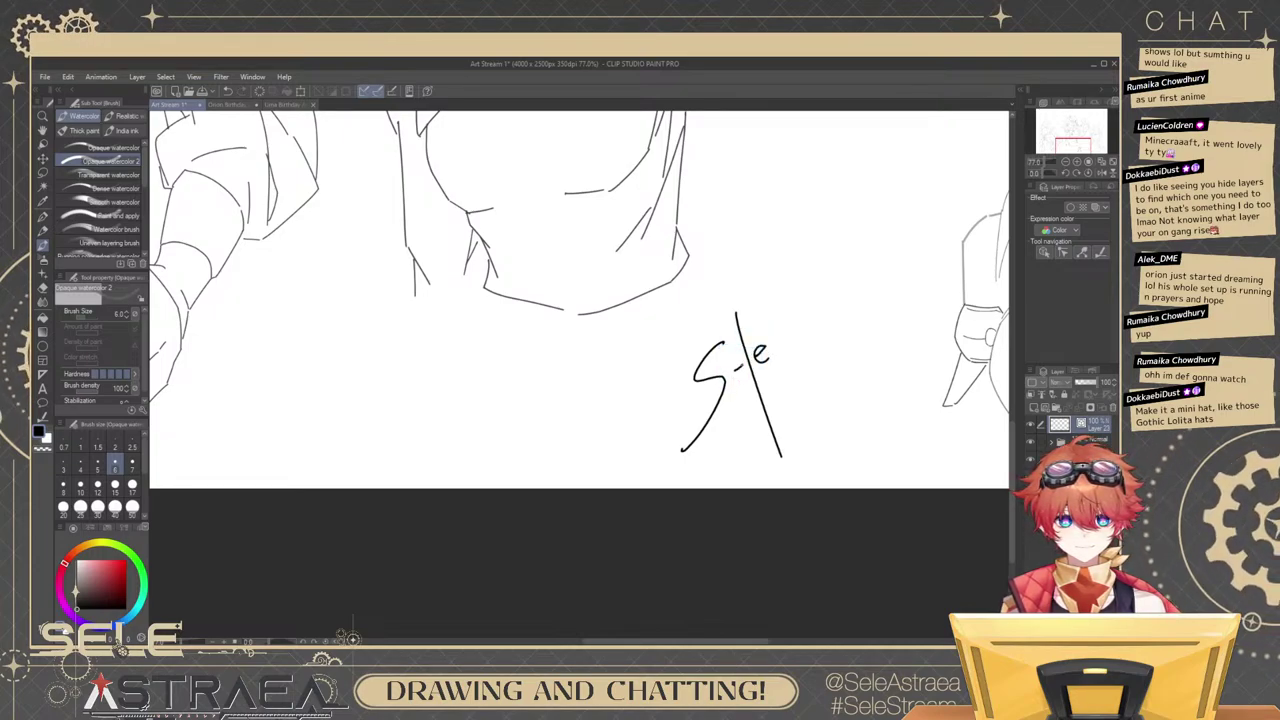
pyautogui.scroll(2, 738, 381)
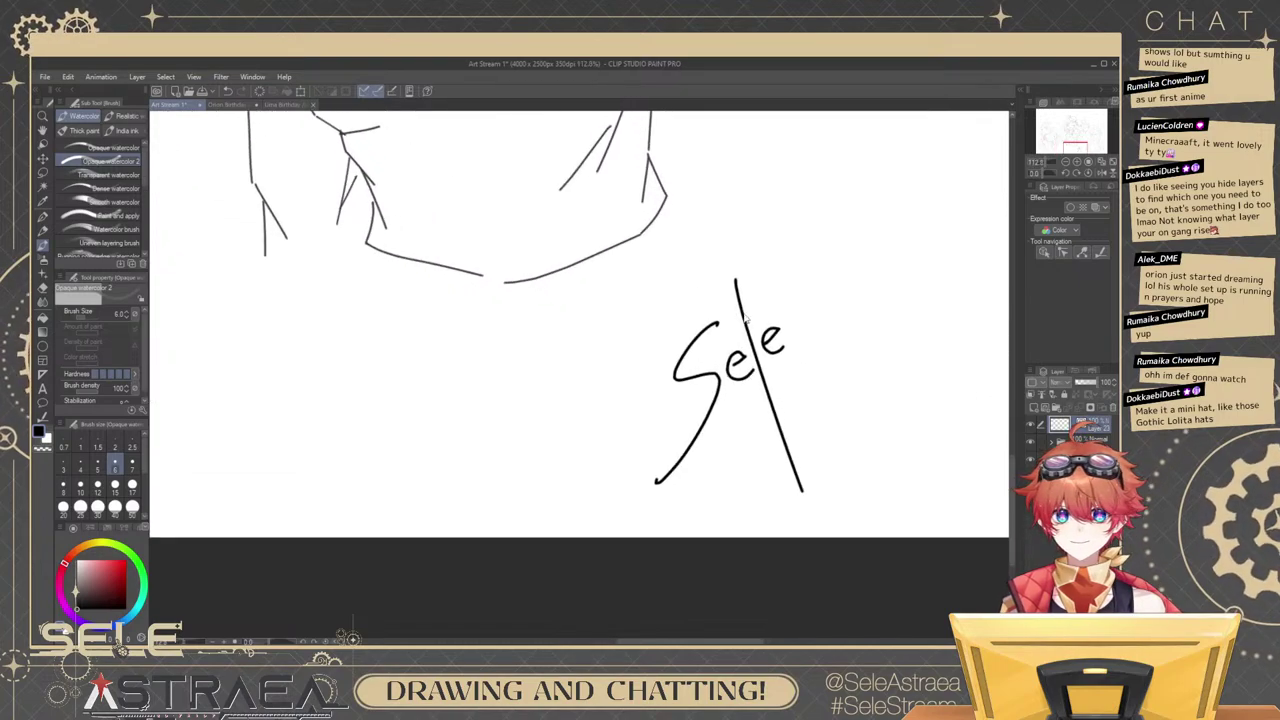
pyautogui.hotkey('ctrl', 'z')
pyautogui.scroll(1, 729, 335)
pyautogui.moveTo(731, 355)
pyautogui.mouseDown()
pyautogui.moveTo(755, 364)
pyautogui.moveTo(796, 340)
pyautogui.moveTo(789, 322)
pyautogui.moveTo(799, 335)
pyautogui.mouseUp()
pyautogui.hotkey('ctrl', 'z')
pyautogui.hotkey('ctrl', 'z')
pyautogui.hotkey('ctrl', 'z')
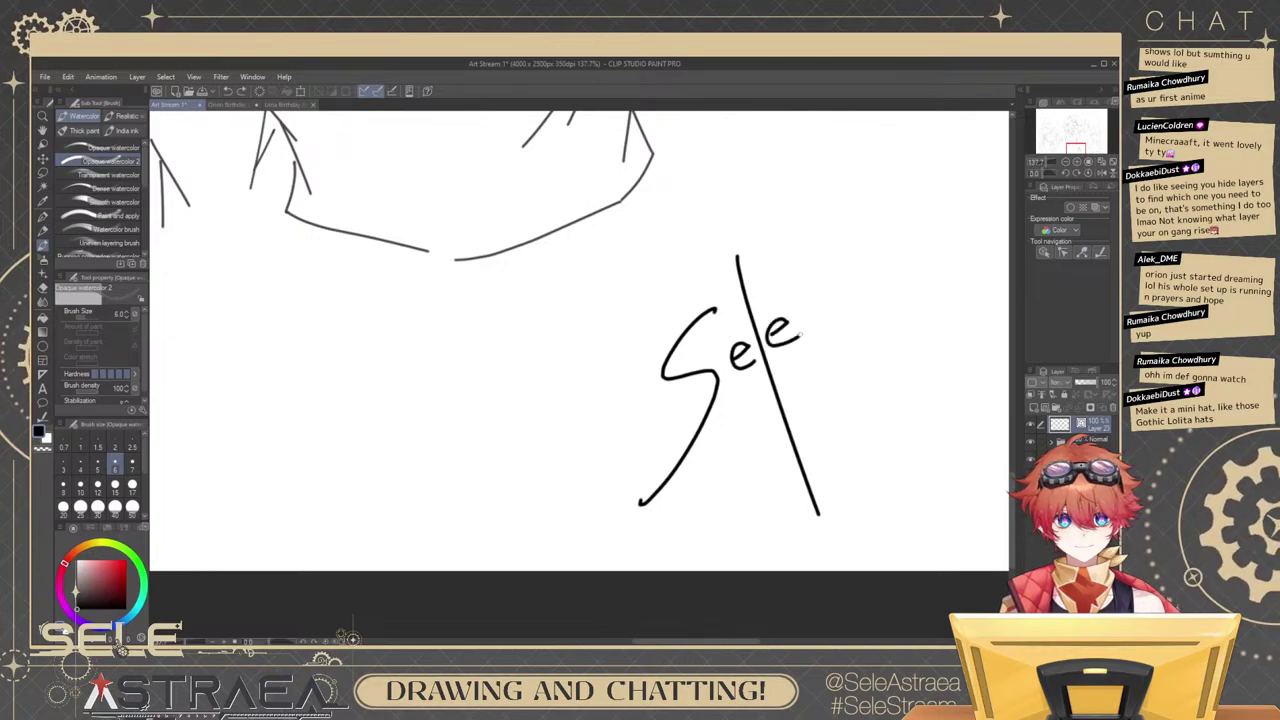
pyautogui.scroll(-3, 832, 325)
pyautogui.scroll(2, 808, 348)
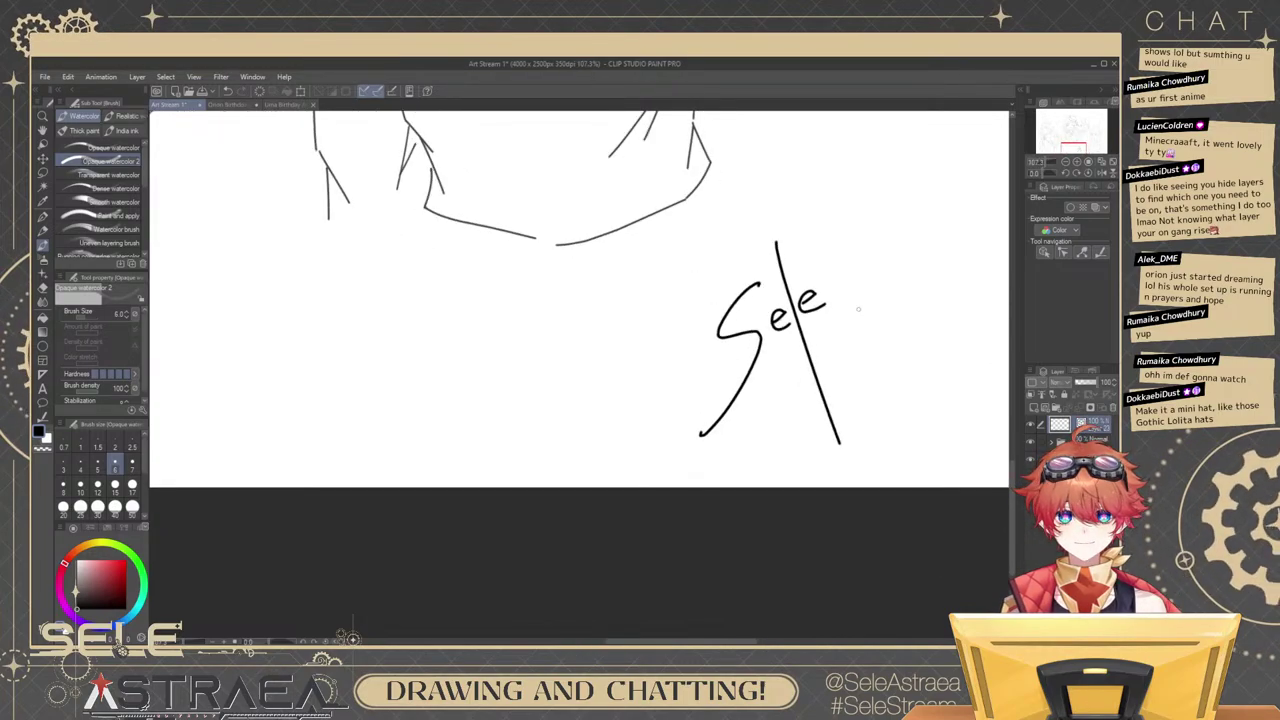
# Draw a long rising underline beneath the signature's first name.
pyautogui.moveTo(760, 366); pyautogui.dragTo(905, 266)
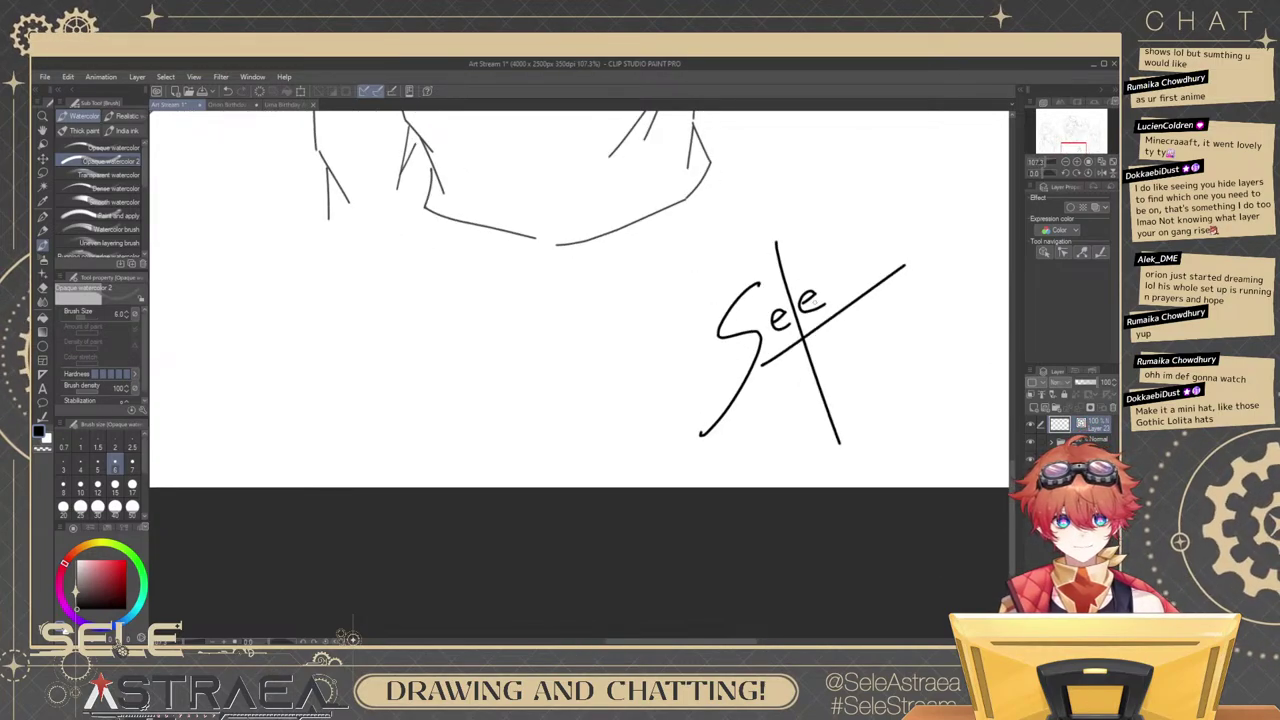
pyautogui.hotkey('ctrl', 'z')
pyautogui.moveTo(772, 352); pyautogui.dragTo(921, 249)
# Handwrite the opening letters of the signature's second name below the underline, with a long downstroke on its first letter.
pyautogui.moveTo(776, 371)
pyautogui.mouseDown()
pyautogui.moveTo(772, 440)
pyautogui.moveTo(802, 410)
pyautogui.mouseUp()
pyautogui.hotkey('ctrl', 'z')
pyautogui.hotkey('ctrl', 'z')
pyautogui.hotkey('ctrl', 'z')
pyautogui.moveTo(772, 370); pyautogui.dragTo(771, 476)
pyautogui.moveTo(769, 405)
pyautogui.mouseDown()
pyautogui.moveTo(795, 432)
pyautogui.moveTo(791, 393)
pyautogui.moveTo(800, 421)
pyautogui.moveTo(840, 370)
pyautogui.moveTo(862, 392)
pyautogui.moveTo(872, 378)
pyautogui.mouseUp()
pyautogui.hotkey('ctrl', 'z')
pyautogui.hotkey('ctrl', 'z')
pyautogui.hotkey('ctrl', 'z')
pyautogui.hotkey('ctrl', 'z')
pyautogui.hotkey('ctrl', 'z')
pyautogui.hotkey('ctrl', 'z')
pyautogui.hotkey('ctrl', 'z')
pyautogui.hotkey('ctrl', 'z')
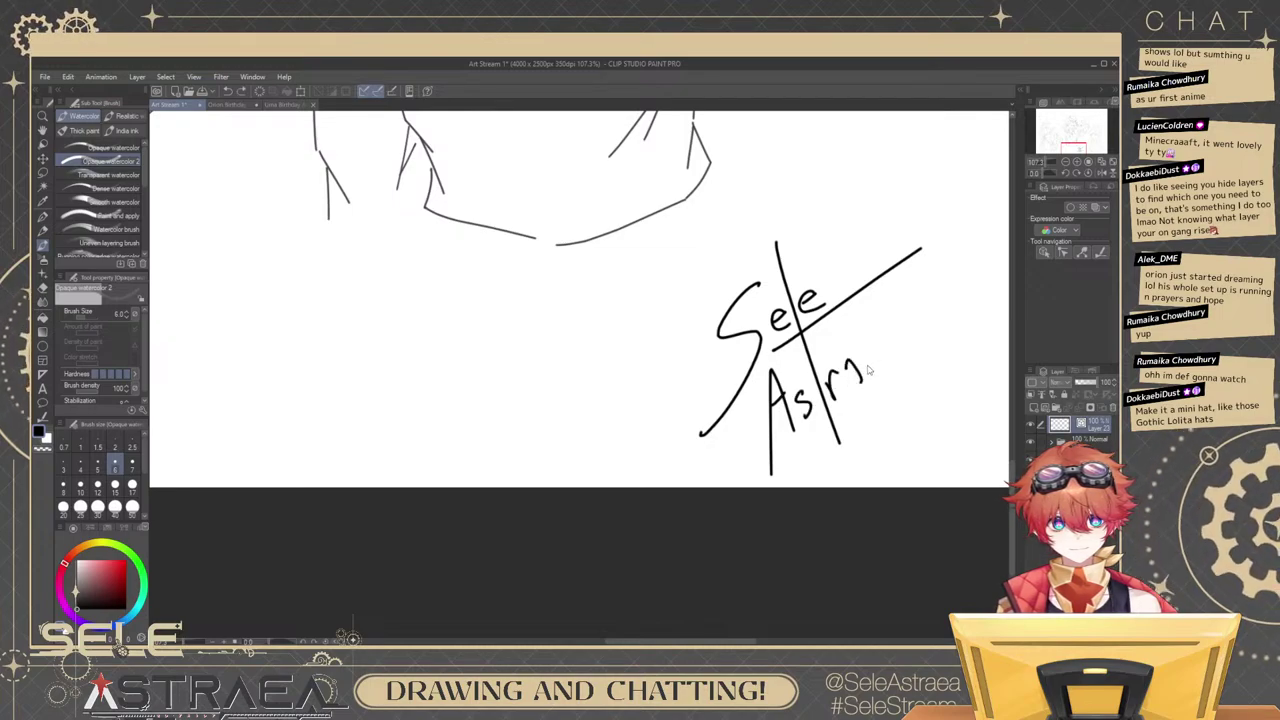
# Rework and finish the remaining letters of the second name, and add the year 2023 above the underline's end.
pyautogui.hotkey('ctrl', 'y')
pyautogui.moveTo(799, 363)
pyautogui.mouseDown()
pyautogui.moveTo(786, 385)
pyautogui.moveTo(823, 370)
pyautogui.moveTo(826, 350)
pyautogui.moveTo(818, 372)
pyautogui.mouseUp()
pyautogui.hotkey('ctrl', 'z')
pyautogui.hotkey('ctrl', 'z')
pyautogui.hotkey('ctrl', 'z')
pyautogui.hotkey('ctrl', 'z')
pyautogui.moveTo(816, 356)
pyautogui.mouseDown()
pyautogui.moveTo(863, 354)
pyautogui.moveTo(910, 297)
pyautogui.moveTo(898, 349)
pyautogui.moveTo(863, 343)
pyautogui.moveTo(850, 324)
pyautogui.moveTo(858, 281)
pyautogui.moveTo(832, 294)
pyautogui.moveTo(840, 330)
pyautogui.moveTo(872, 318)
pyautogui.mouseUp()
pyautogui.scroll(-4, 895, 296)
pyautogui.scroll(5, 910, 296)
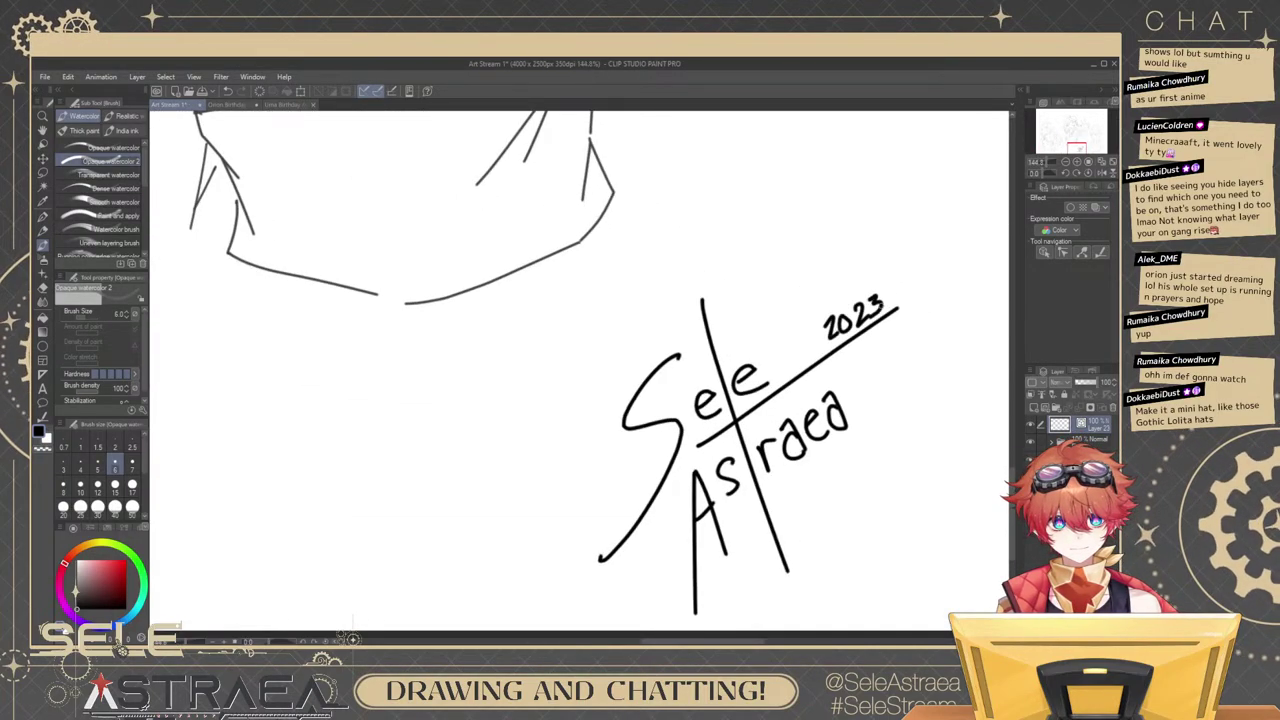
# Check the signature against the whole composition and save the drawing.
pyautogui.scroll(-6, 897, 308)
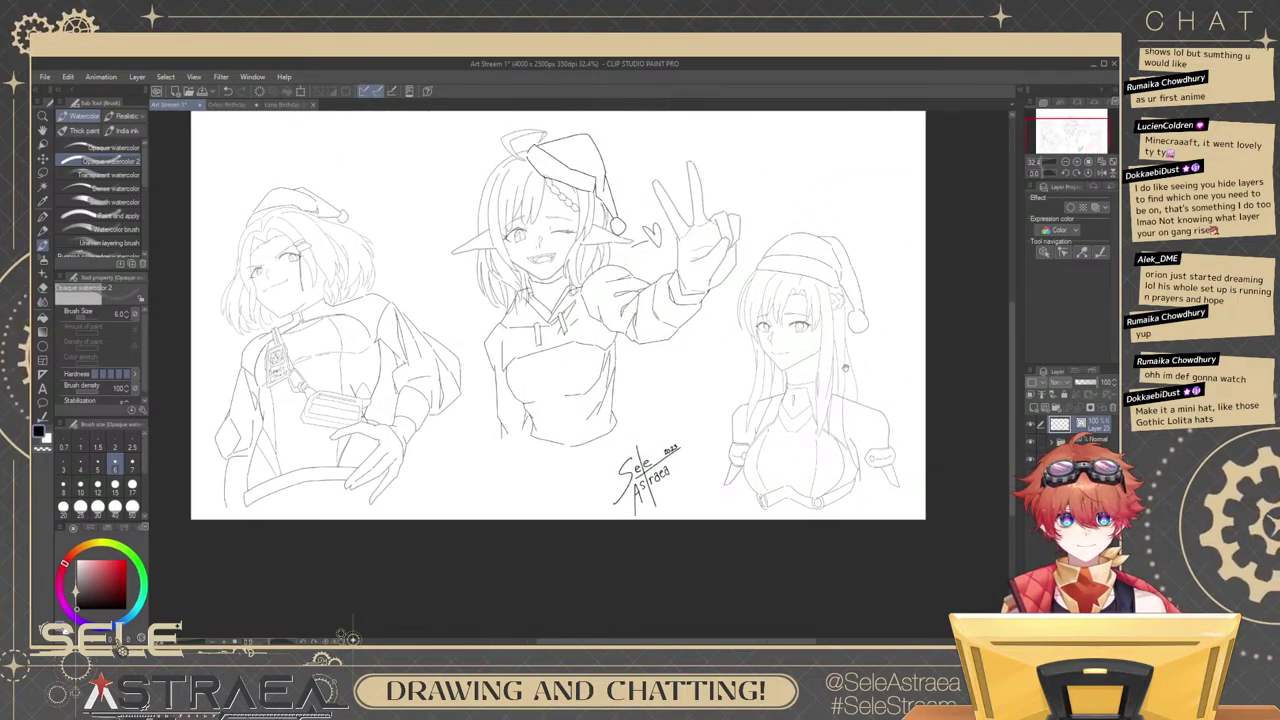
pyautogui.moveTo(876, 347); pyautogui.dragTo(865, 363)
pyautogui.moveTo(841, 468); pyautogui.dragTo(851, 435)
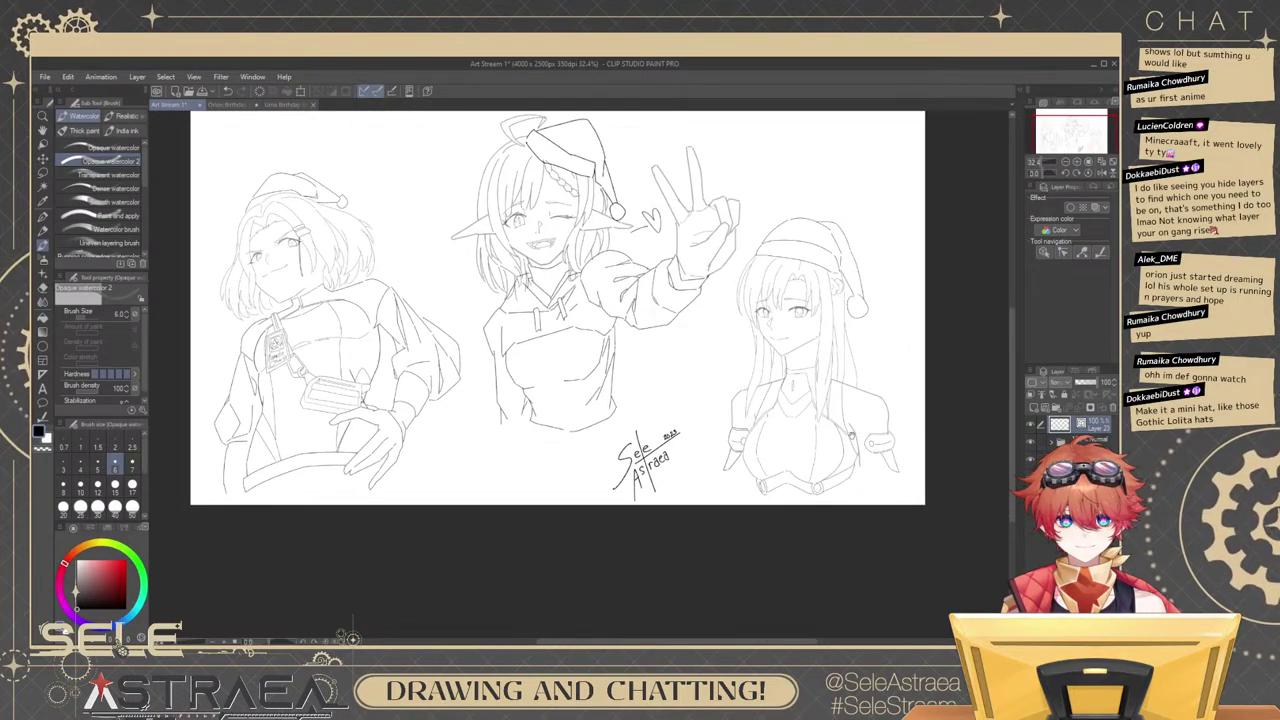
pyautogui.scroll(2, 857, 435)
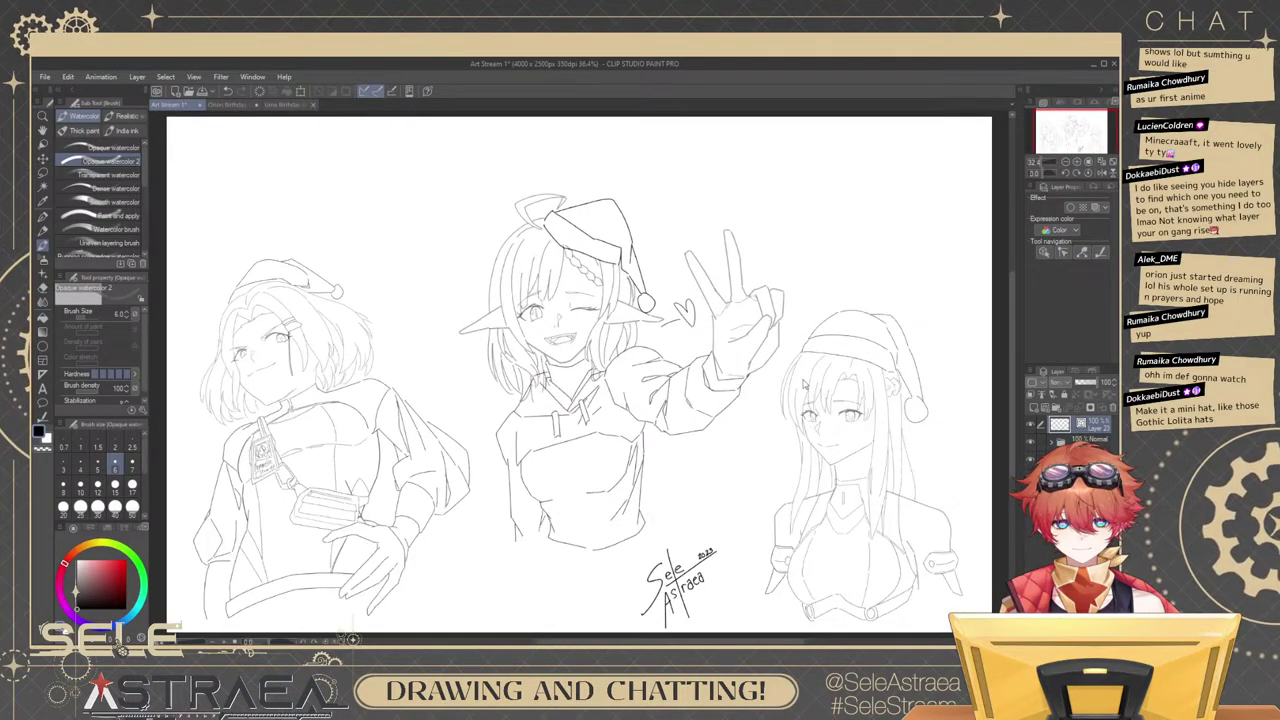
pyautogui.hotkey('ctrl', 's')
pyautogui.scroll(-2, 800, 378)
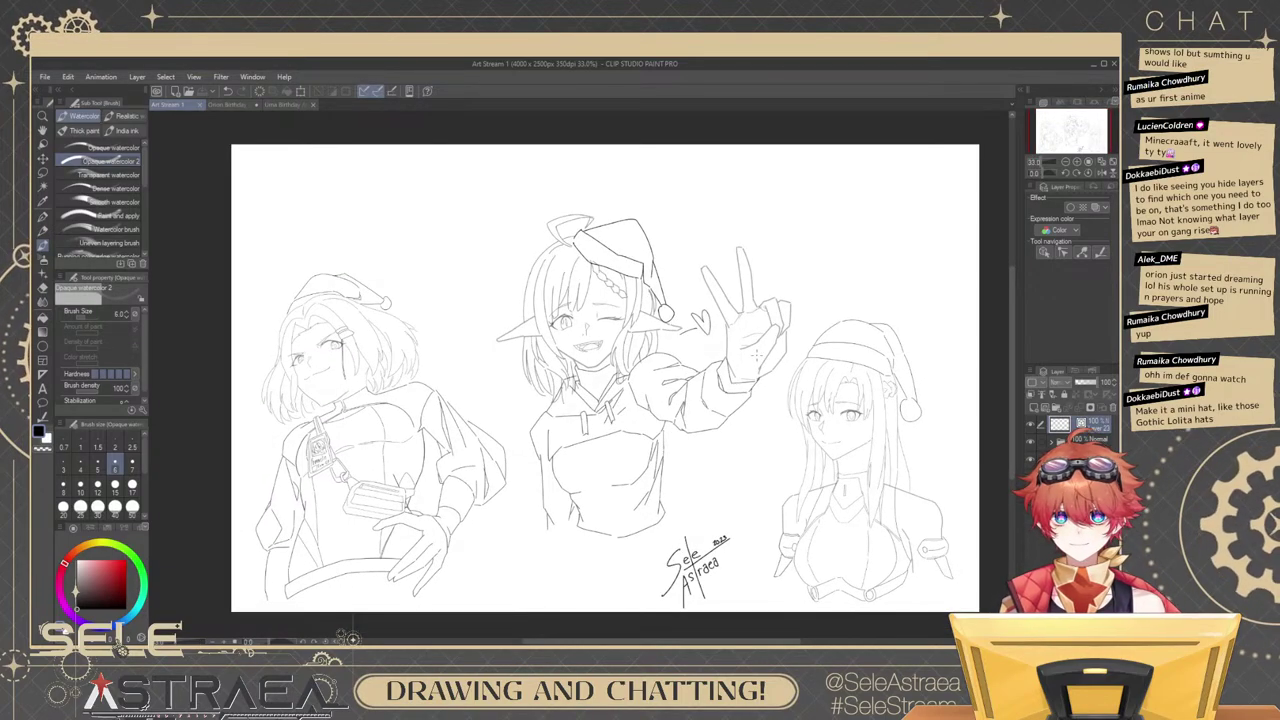
# Add another new layer for a name label beside the short-haired character at the canvas's left.
pyautogui.click(1053, 410)
pyautogui.moveTo(683, 393); pyautogui.dragTo(1029, 432)
pyautogui.scroll(8, 660, 294)
pyautogui.moveTo(663, 291); pyautogui.dragTo(757, 334)
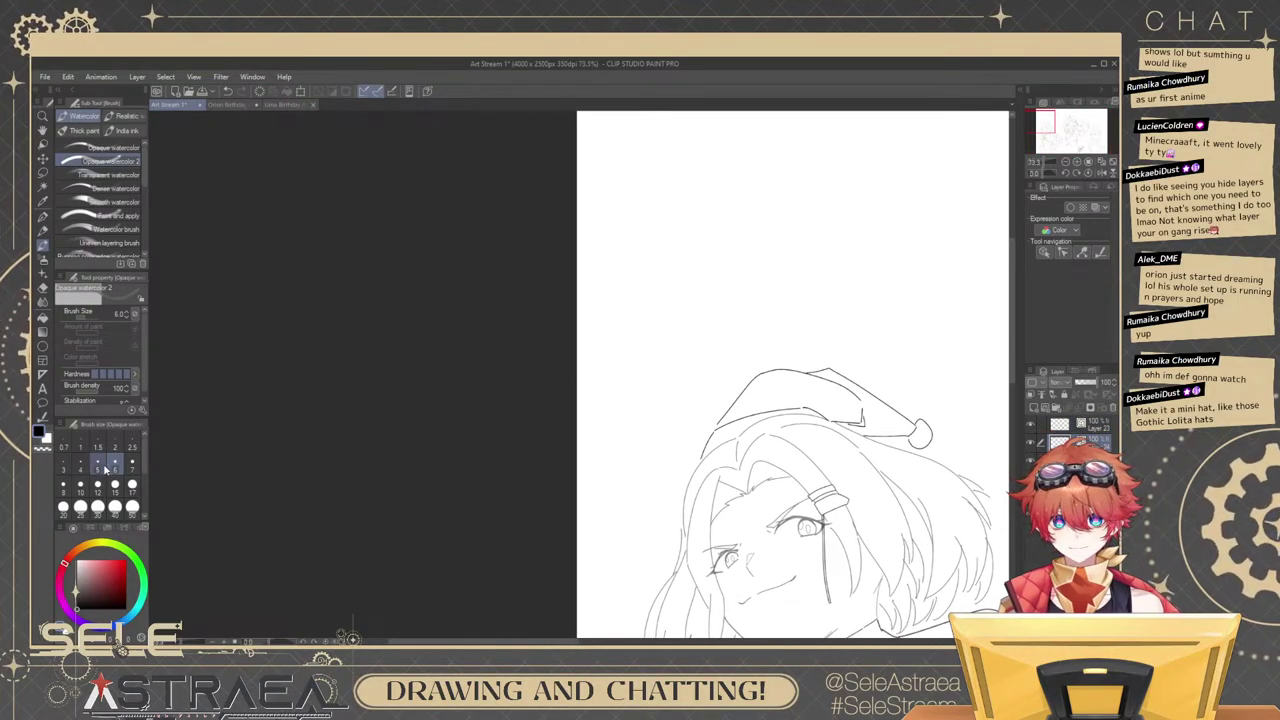
# Set the brush size to 10 and handwrite the slanted label "Pommelie" above the short-haired character's Santa hat.
pyautogui.click(80, 484)
pyautogui.moveTo(626, 285); pyautogui.dragTo(662, 400)
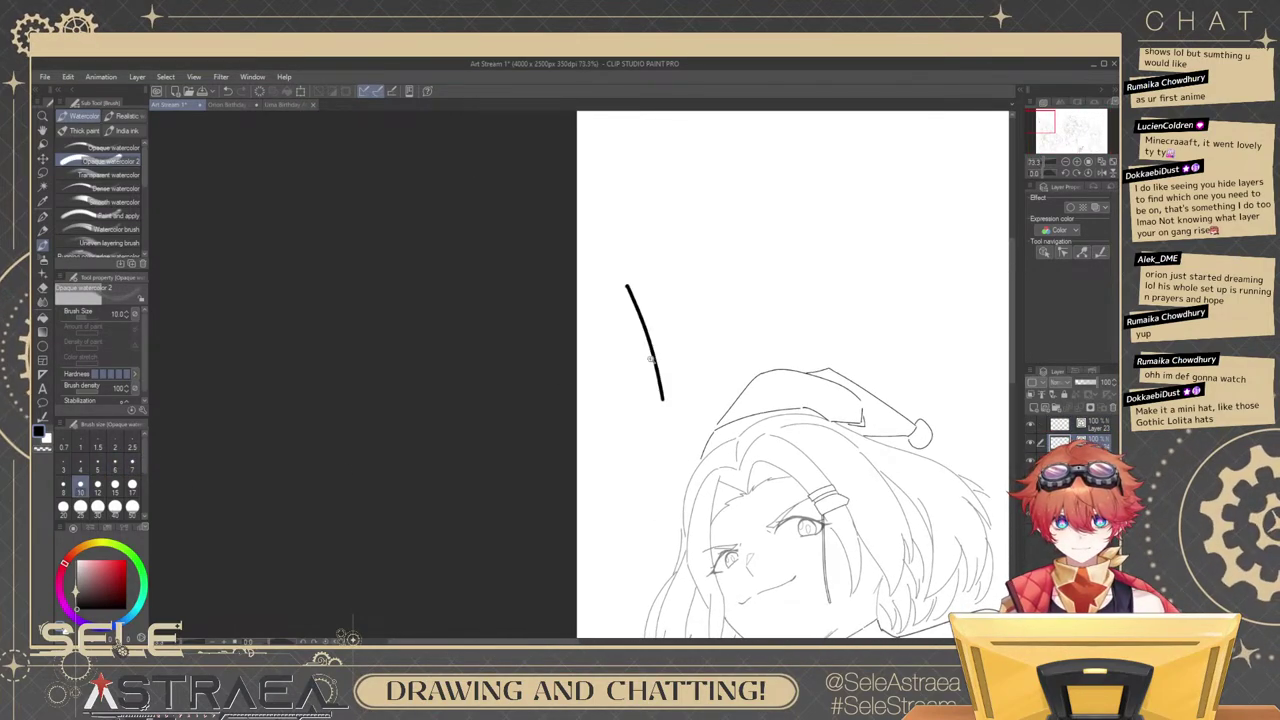
pyautogui.scroll(3, 654, 361)
pyautogui.hotkey('ctrl', 'z')
pyautogui.moveTo(642, 317); pyautogui.dragTo(672, 413)
pyautogui.moveTo(643, 314)
pyautogui.mouseDown()
pyautogui.moveTo(653, 343)
pyautogui.moveTo(661, 301)
pyautogui.moveTo(706, 386)
pyautogui.moveTo(771, 319)
pyautogui.moveTo(828, 292)
pyautogui.moveTo(831, 314)
pyautogui.moveTo(823, 295)
pyautogui.moveTo(824, 308)
pyautogui.moveTo(868, 290)
pyautogui.moveTo(806, 331)
pyautogui.mouseUp()
pyautogui.click(800, 289)
pyautogui.hotkey('ctrl', 'z')
pyautogui.scroll(-3, 826, 318)
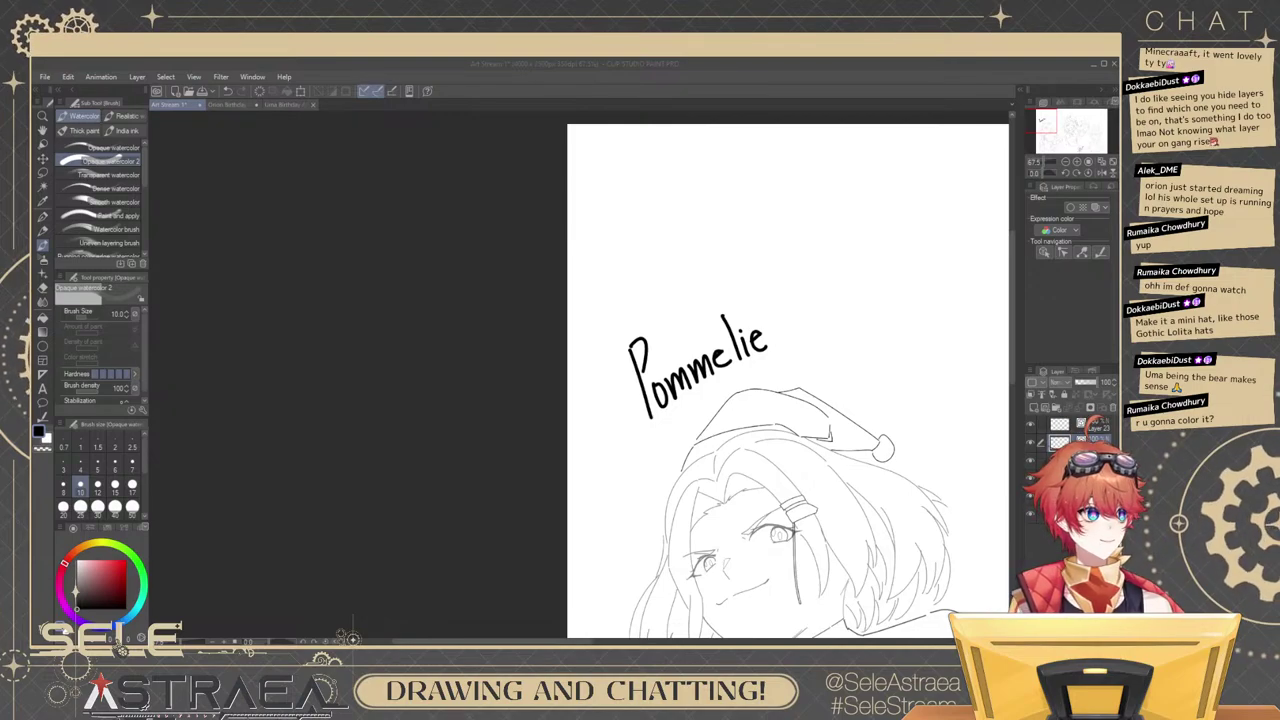
pyautogui.click(603, 404)
pyautogui.moveTo(613, 408)
pyautogui.mouseDown()
pyautogui.moveTo(660, 368)
pyautogui.moveTo(660, 430)
pyautogui.moveTo(700, 415)
pyautogui.mouseUp()
pyautogui.hotkey('ctrl', 'z')
pyautogui.scroll(4, 653, 374)
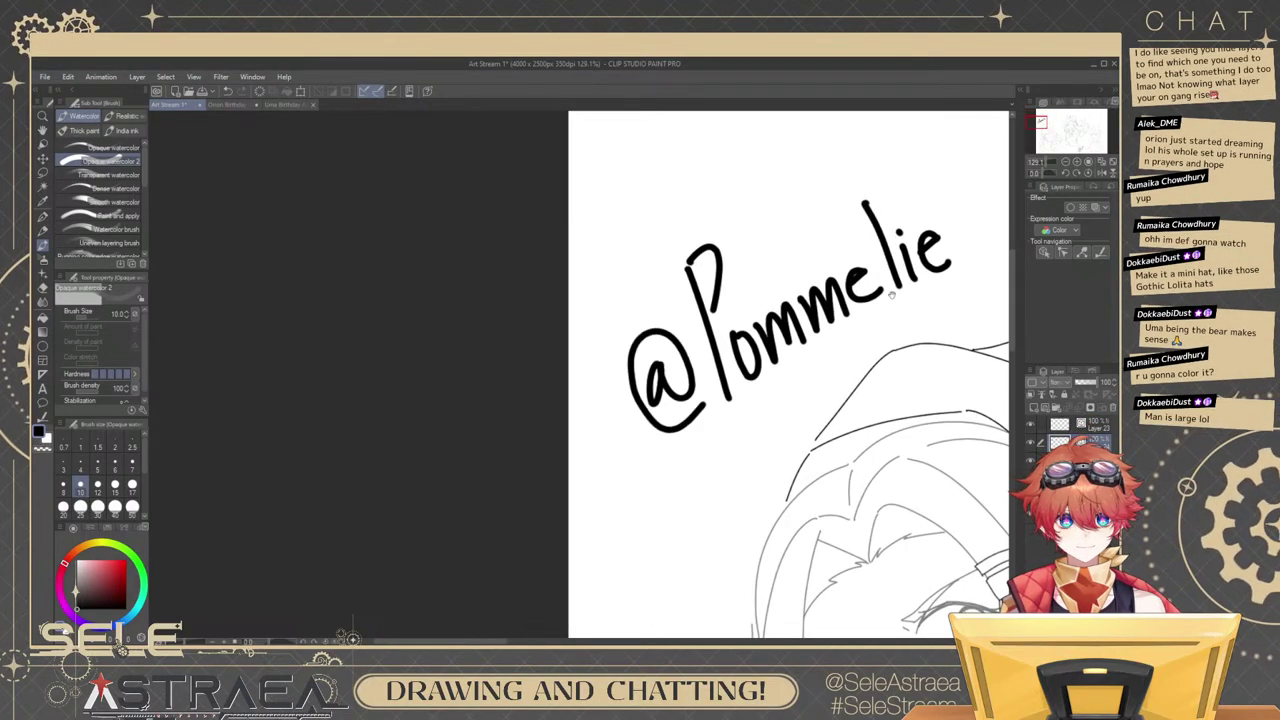
pyautogui.moveTo(890, 296); pyautogui.dragTo(720, 361)
pyautogui.moveTo(795, 321); pyautogui.dragTo(822, 306)
pyautogui.scroll(-4, 865, 290)
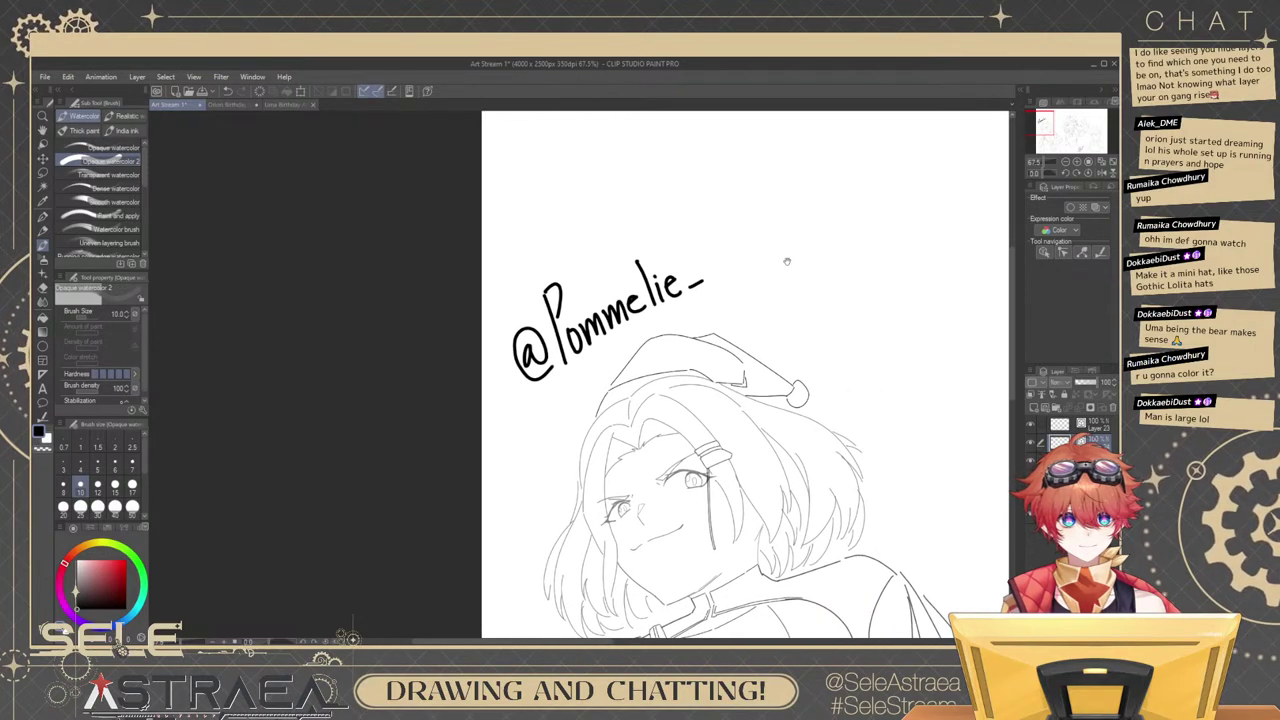
pyautogui.moveTo(927, 273)
pyautogui.mouseDown()
pyautogui.moveTo(788, 300)
pyautogui.moveTo(777, 331)
pyautogui.moveTo(832, 281)
pyautogui.moveTo(774, 302)
pyautogui.moveTo(768, 328)
pyautogui.moveTo(755, 321)
pyautogui.moveTo(800, 242)
pyautogui.moveTo(822, 334)
pyautogui.moveTo(786, 276)
pyautogui.moveTo(822, 318)
pyautogui.mouseUp()
pyautogui.scroll(2, 794, 276)
pyautogui.hotkey('ctrl', 'z')
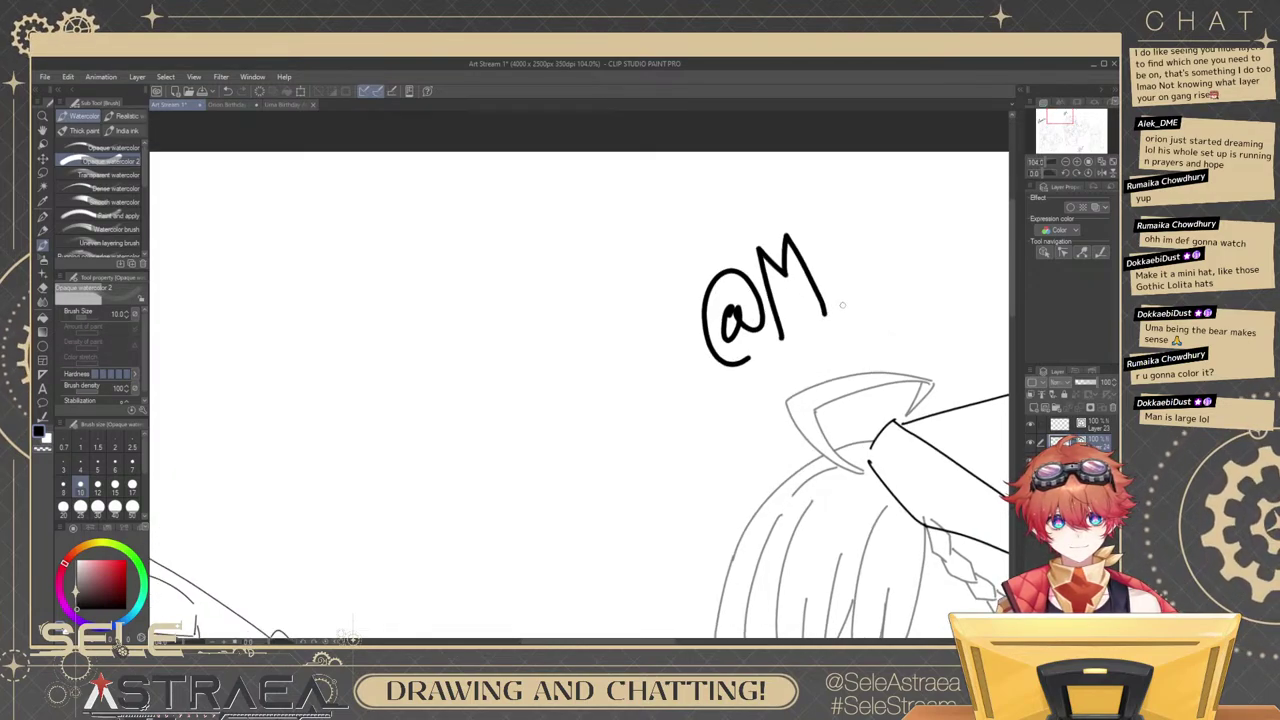
pyautogui.hotkey('ctrl', 'z')
pyautogui.moveTo(765, 252)
pyautogui.mouseDown()
pyautogui.moveTo(780, 283)
pyautogui.moveTo(795, 252)
pyautogui.moveTo(828, 318)
pyautogui.moveTo(834, 264)
pyautogui.moveTo(873, 278)
pyautogui.mouseUp()
pyautogui.moveTo(894, 273)
pyautogui.mouseDown()
pyautogui.moveTo(840, 293)
pyautogui.moveTo(863, 308)
pyautogui.mouseUp()
pyautogui.moveTo(852, 234)
pyautogui.mouseDown()
pyautogui.moveTo(881, 307)
pyautogui.moveTo(884, 219)
pyautogui.mouseUp()
pyautogui.moveTo(869, 269); pyautogui.dragTo(888, 256)
pyautogui.moveTo(880, 307)
pyautogui.mouseDown()
pyautogui.moveTo(902, 294)
pyautogui.moveTo(843, 323)
pyautogui.mouseUp()
pyautogui.moveTo(826, 251)
pyautogui.mouseDown()
pyautogui.moveTo(857, 327)
pyautogui.moveTo(882, 276)
pyautogui.moveTo(894, 300)
pyautogui.moveTo(920, 280)
pyautogui.moveTo(922, 304)
pyautogui.moveTo(908, 232)
pyautogui.moveTo(930, 226)
pyautogui.moveTo(928, 314)
pyautogui.mouseUp()
pyautogui.scroll(2, 930, 250)
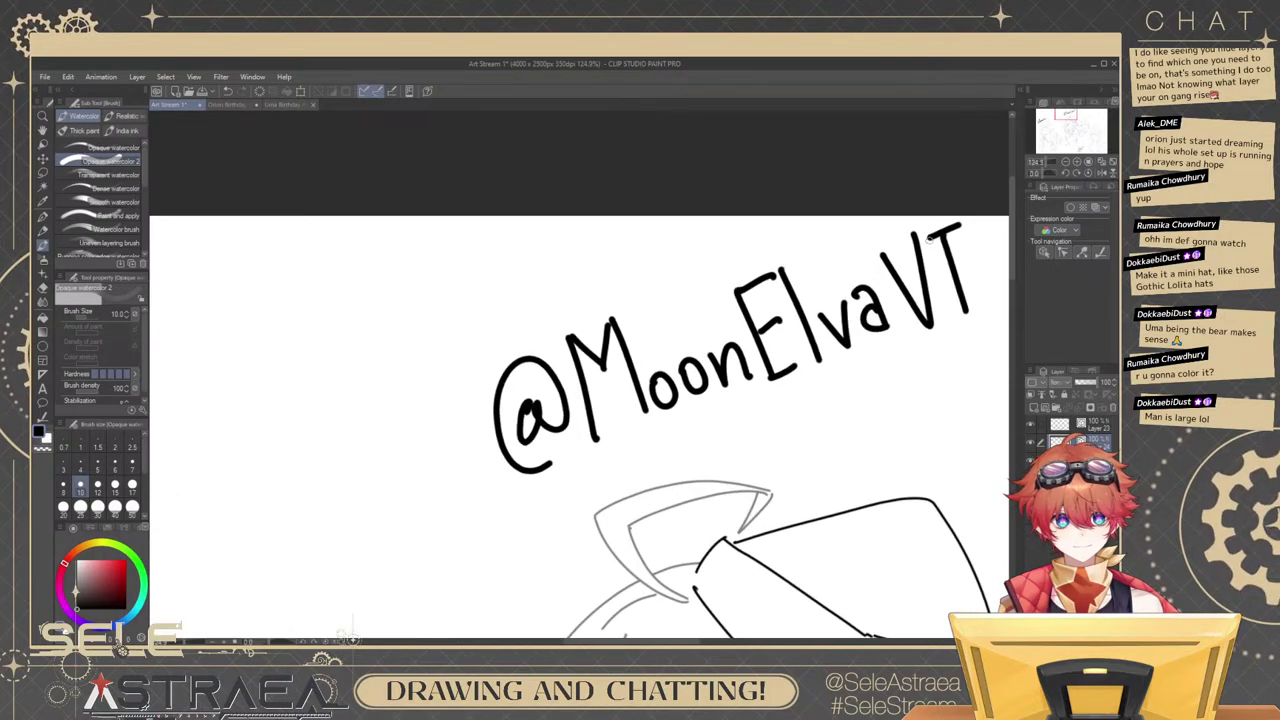
pyautogui.scroll(-5, 884, 247)
pyautogui.scroll(3, 884, 247)
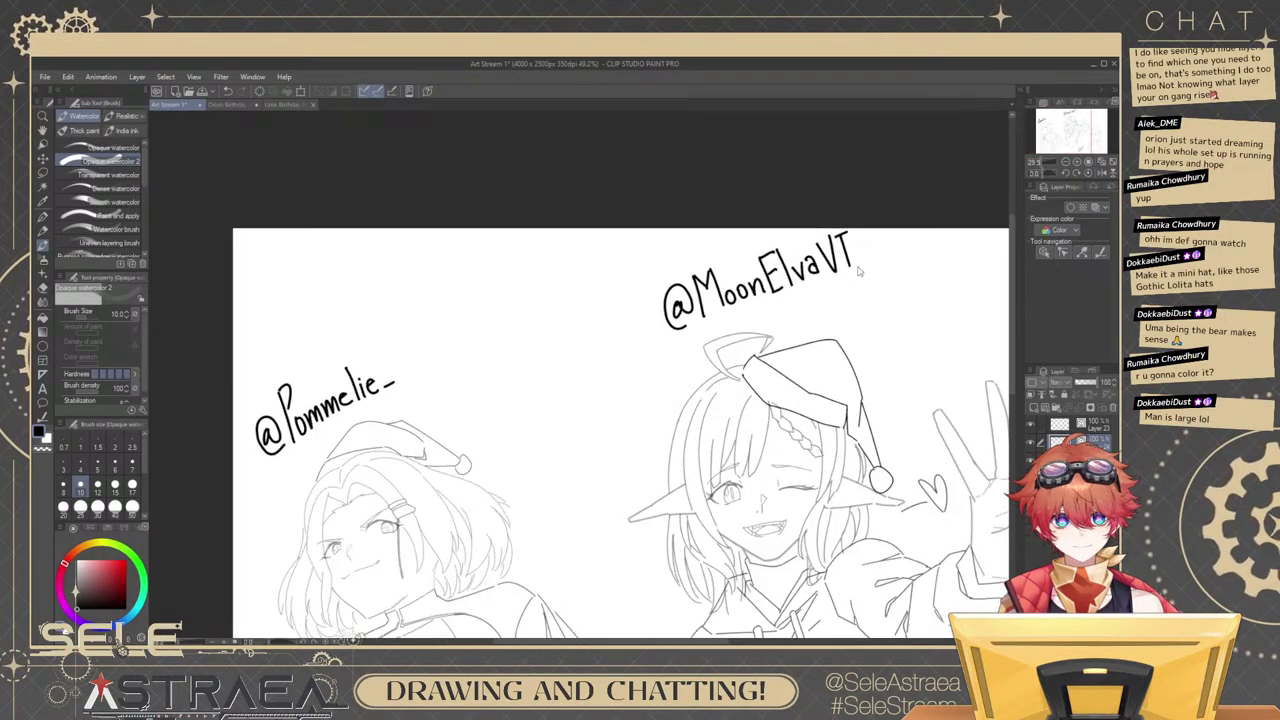
pyautogui.press('m')
pyautogui.moveTo(646, 234)
pyautogui.mouseDown()
pyautogui.moveTo(583, 307)
pyautogui.moveTo(858, 222)
pyautogui.moveTo(864, 273)
pyautogui.mouseUp()
pyautogui.press('k')
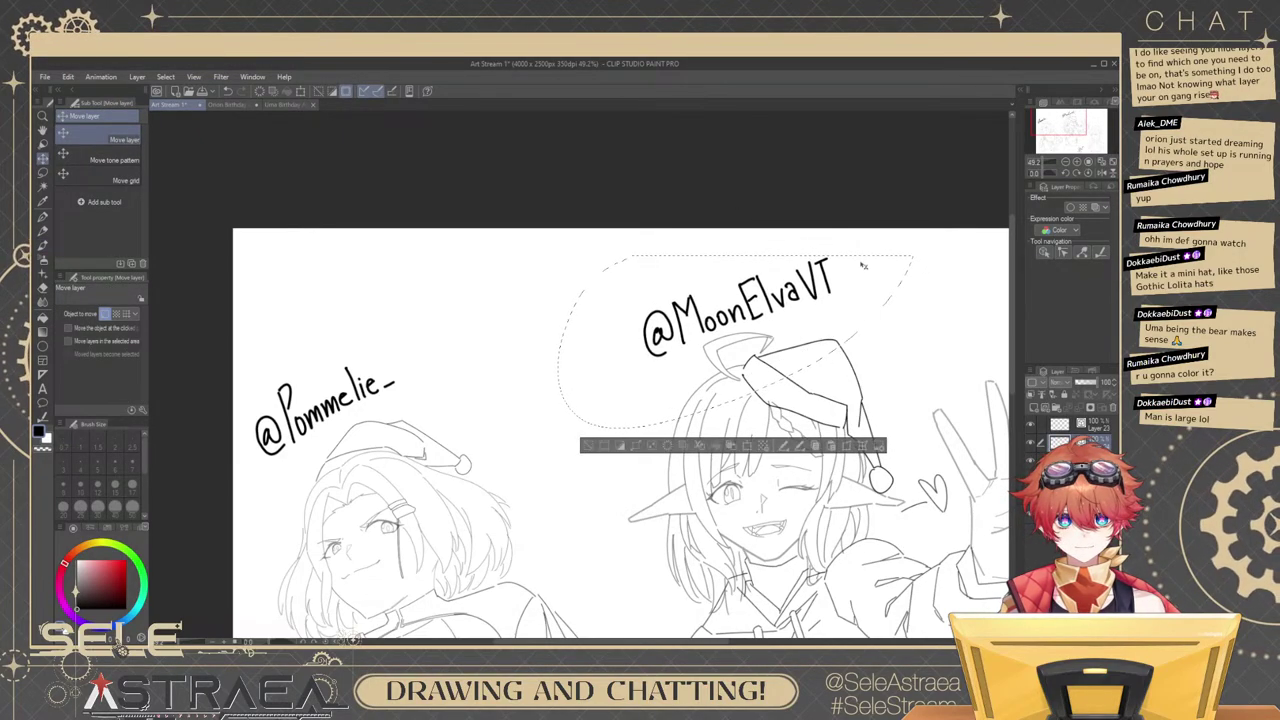
pyautogui.hotkey('ctrl', 'd')
# Set the brush size to 8 and handwrite "Asuna" above the long-haired character's Santa hat.
pyautogui.press('b')
pyautogui.moveTo(978, 346)
pyautogui.mouseDown()
pyautogui.moveTo(834, 274)
pyautogui.moveTo(848, 271)
pyautogui.moveTo(812, 243)
pyautogui.moveTo(816, 306)
pyautogui.moveTo(862, 323)
pyautogui.mouseUp()
pyautogui.scroll(3, 840, 284)
pyautogui.hotkey('ctrl', 'z')
pyautogui.click(63, 486)
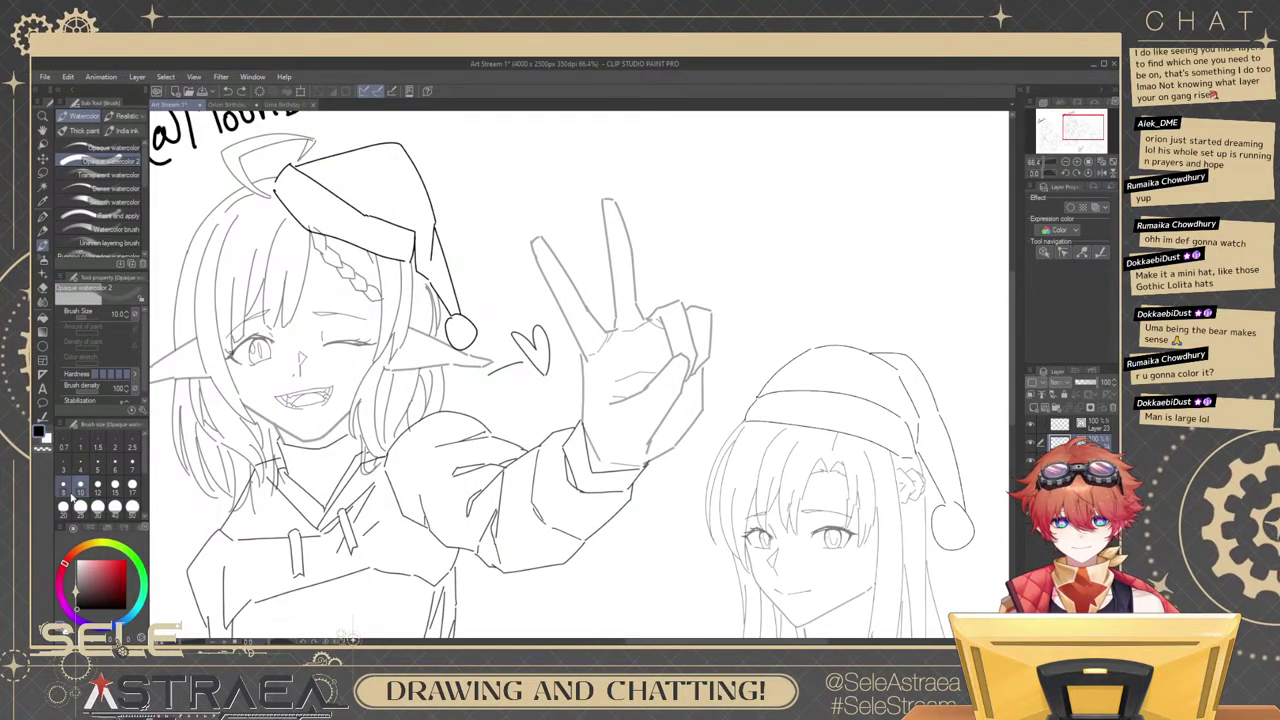
pyautogui.scroll(3, 810, 314)
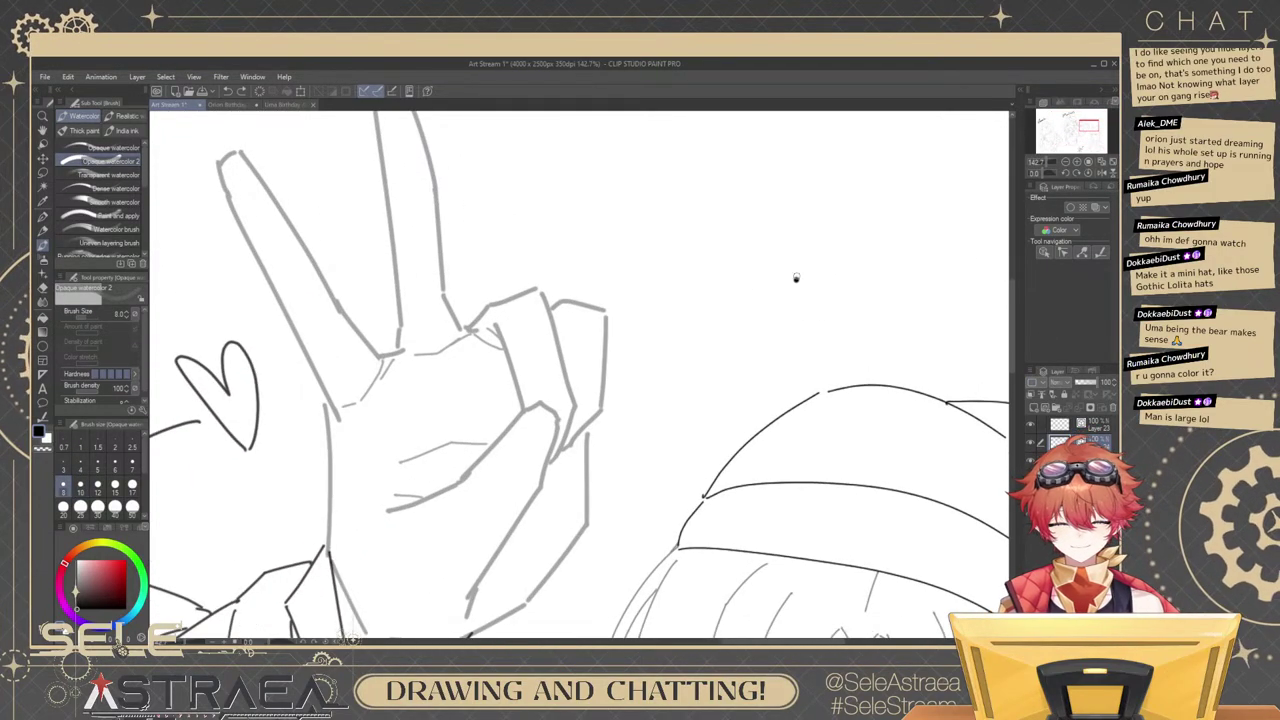
pyautogui.moveTo(797, 276)
pyautogui.mouseDown()
pyautogui.moveTo(790, 368)
pyautogui.moveTo(830, 364)
pyautogui.mouseUp()
pyautogui.hotkey('ctrl', 'z')
pyautogui.moveTo(799, 274); pyautogui.dragTo(818, 360)
pyautogui.moveTo(852, 321)
pyautogui.mouseDown()
pyautogui.moveTo(925, 309)
pyautogui.moveTo(940, 341)
pyautogui.mouseUp()
pyautogui.moveTo(948, 325); pyautogui.dragTo(825, 337)
# Handwrite "(SAO)" in parentheses directly after the name "Asuna".
pyautogui.moveTo(841, 252)
pyautogui.mouseDown()
pyautogui.moveTo(823, 286)
pyautogui.moveTo(838, 358)
pyautogui.mouseUp()
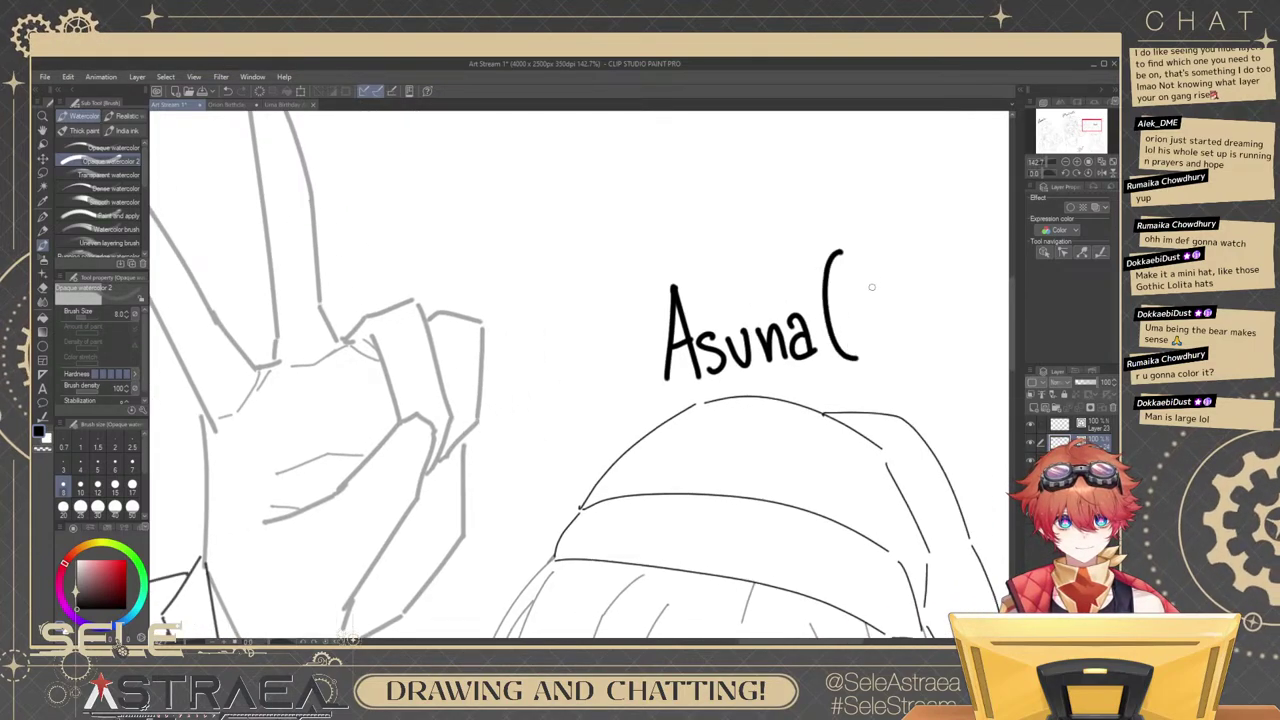
pyautogui.moveTo(882, 268)
pyautogui.mouseDown()
pyautogui.moveTo(862, 352)
pyautogui.moveTo(905, 358)
pyautogui.moveTo(937, 340)
pyautogui.moveTo(924, 317)
pyautogui.mouseUp()
pyautogui.moveTo(938, 268)
pyautogui.mouseDown()
pyautogui.moveTo(941, 327)
pyautogui.moveTo(940, 268)
pyautogui.mouseUp()
pyautogui.moveTo(959, 237)
pyautogui.mouseDown()
pyautogui.moveTo(971, 246)
pyautogui.moveTo(970, 341)
pyautogui.mouseUp()
# Check the three labels against the whole composition and save the drawing.
pyautogui.scroll(-5, 949, 231)
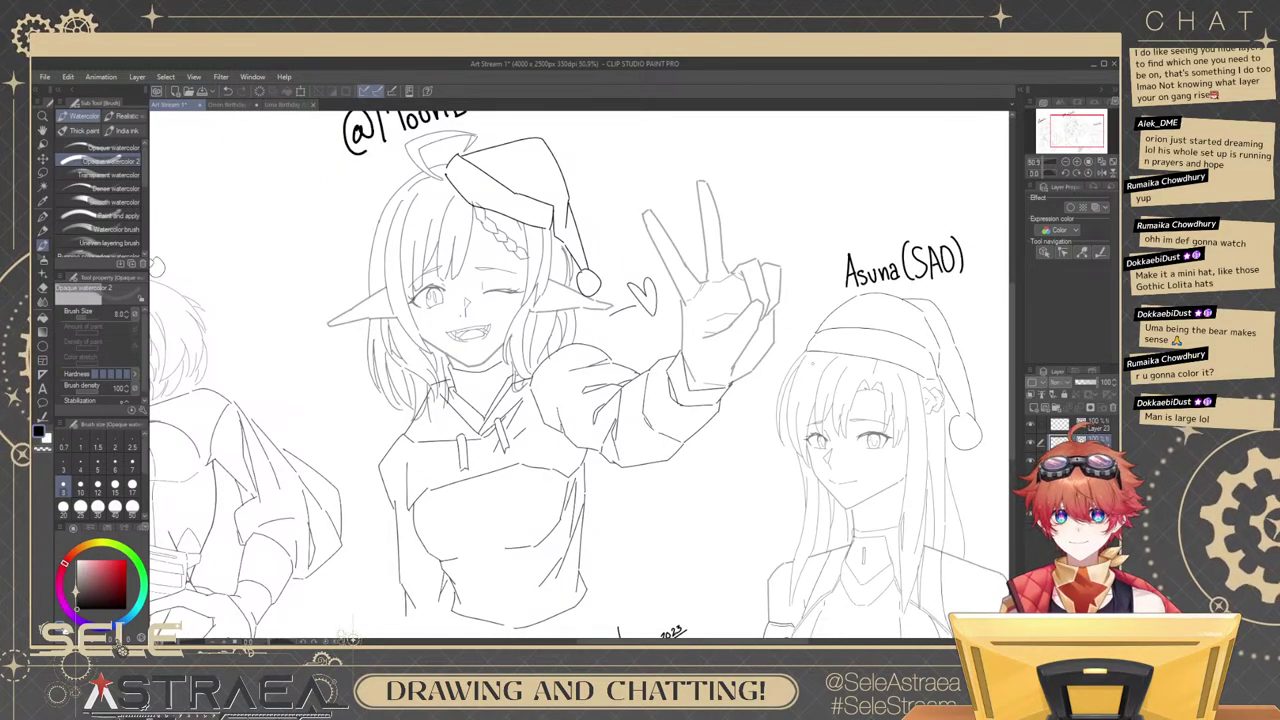
pyautogui.scroll(-1, 815, 370)
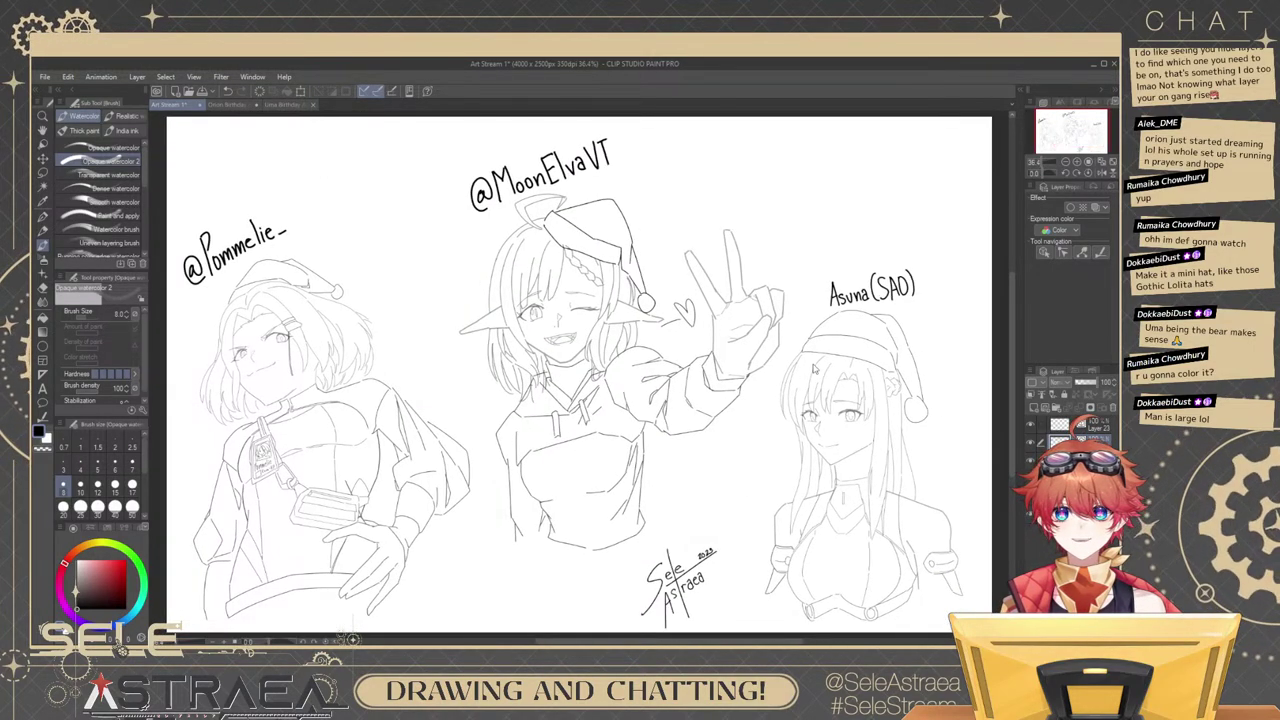
pyautogui.hotkey('ctrl', 's')
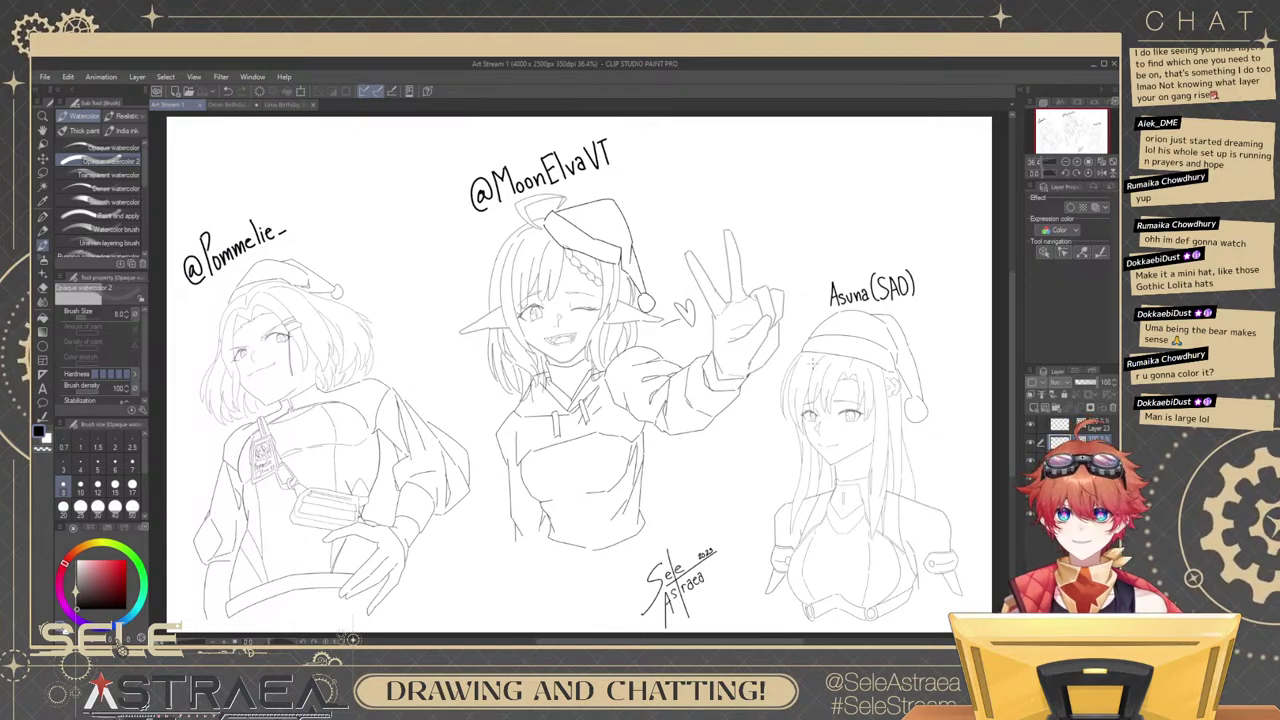
pyautogui.scroll(1, 813, 363)
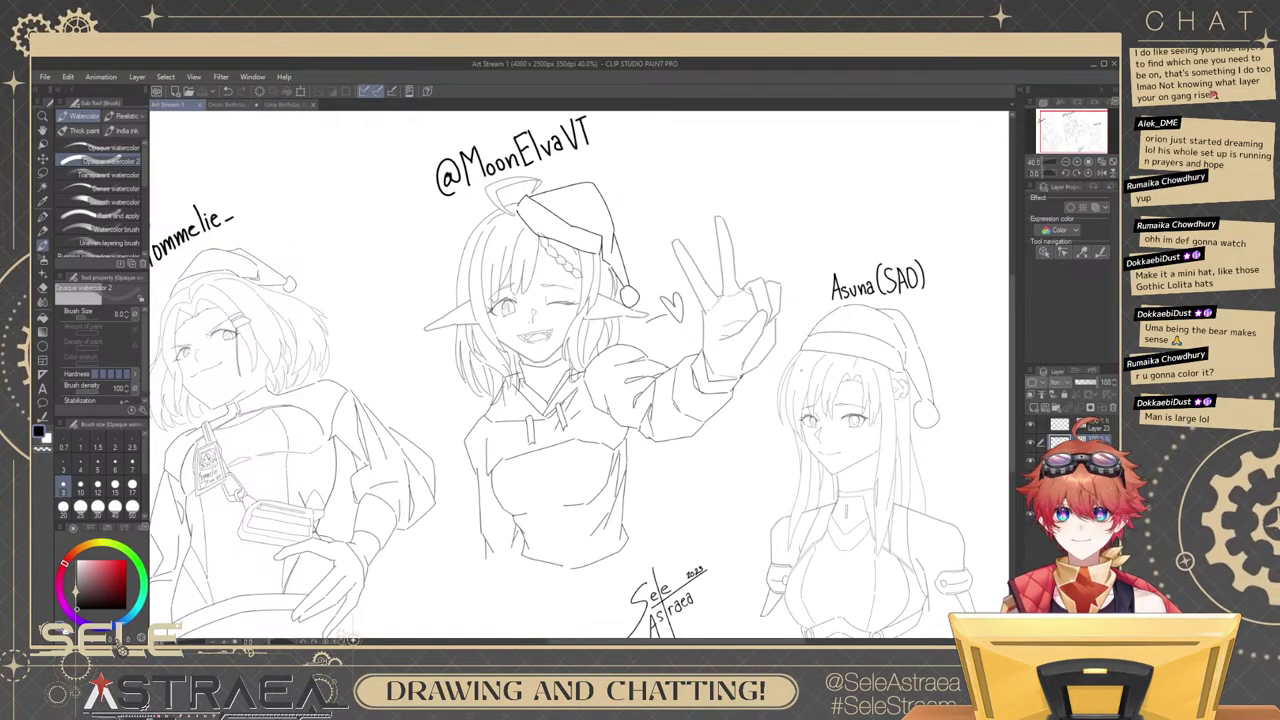
pyautogui.scroll(-1, 801, 372)
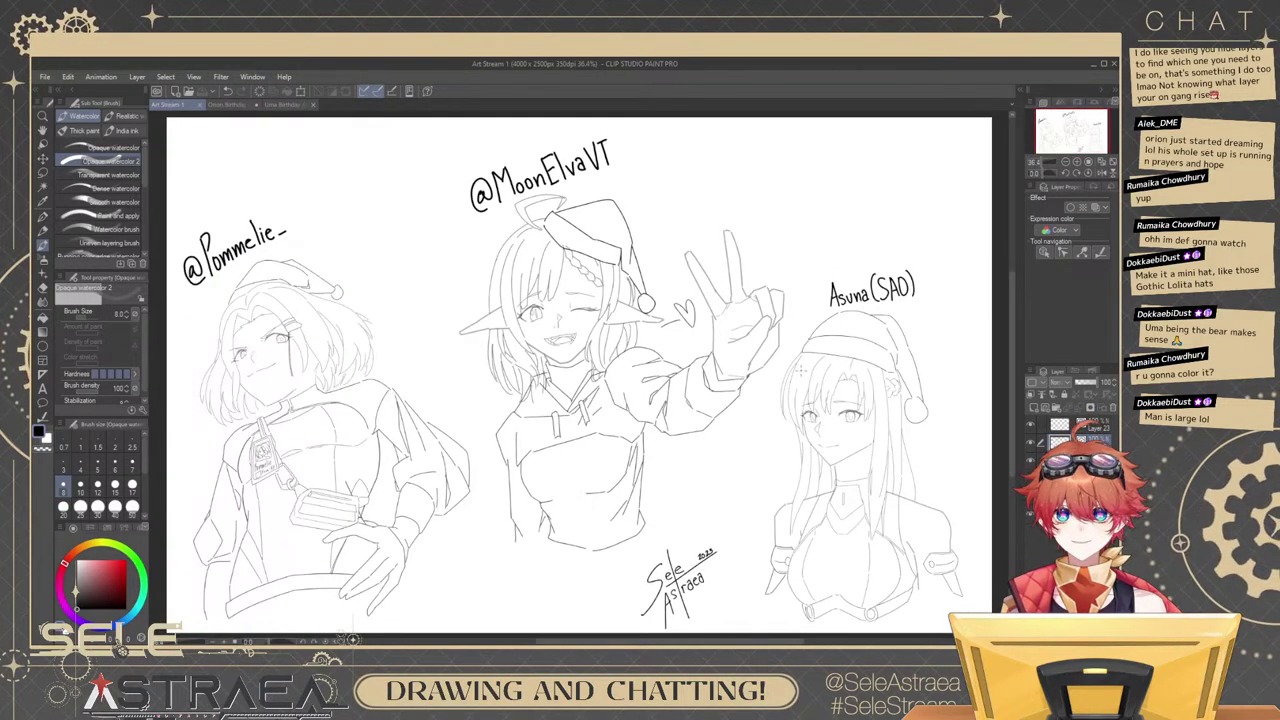